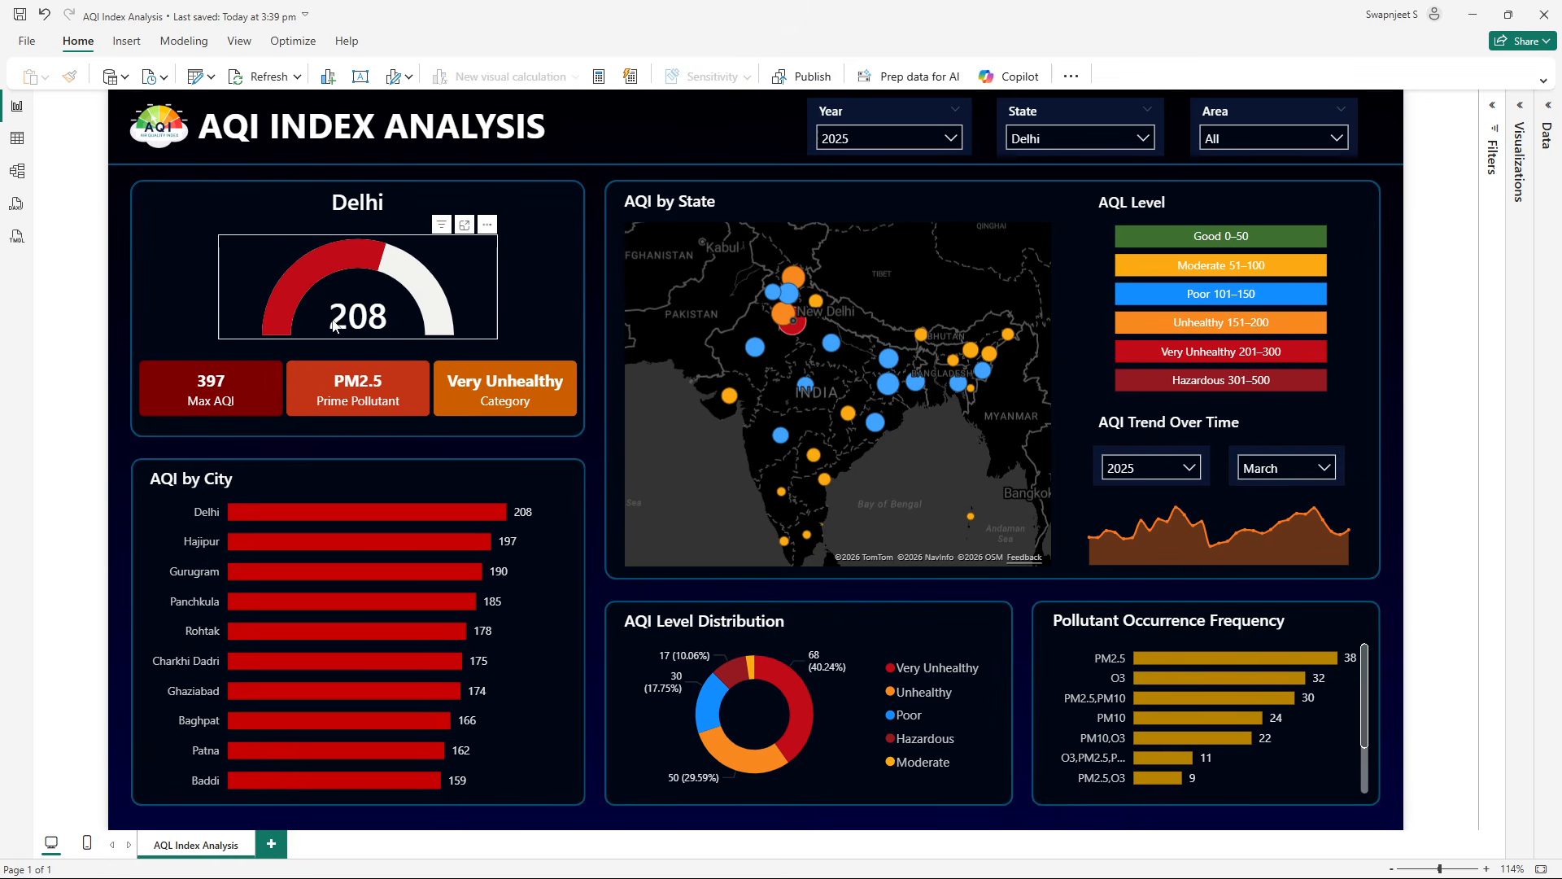
- Look through the years available in the Year filter of the AQI dashboard without changing the selection
{"action": "mouse_move", "coordinate": [422, 296]}
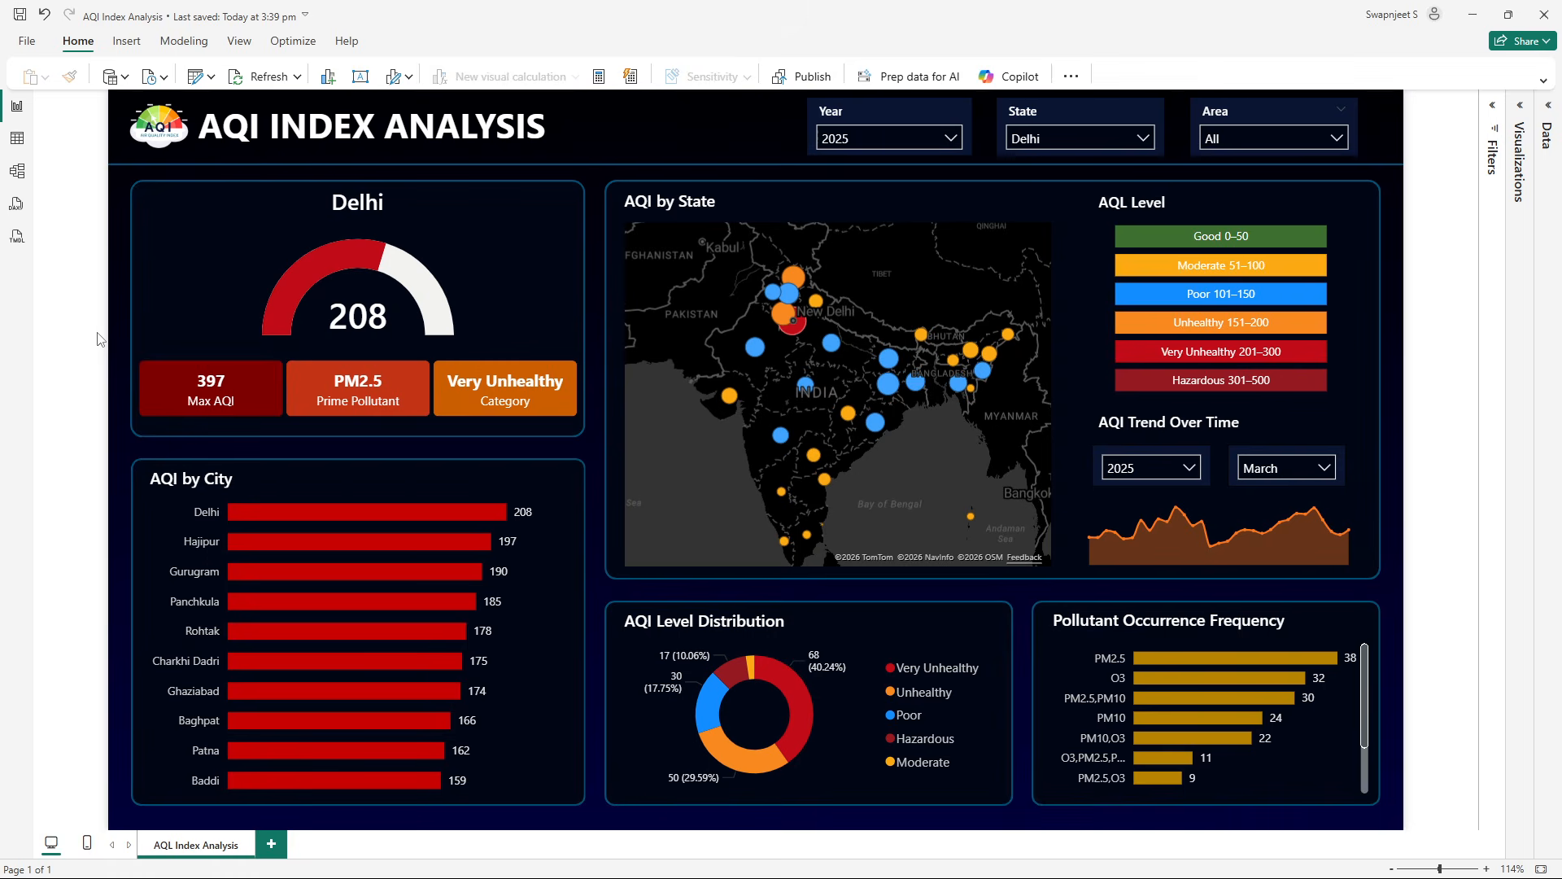
{"action": "left_click", "coordinate": [882, 138]}
{"action": "scroll", "coordinate": [857, 232], "scroll_direction": "up", "scroll_amount": 3}
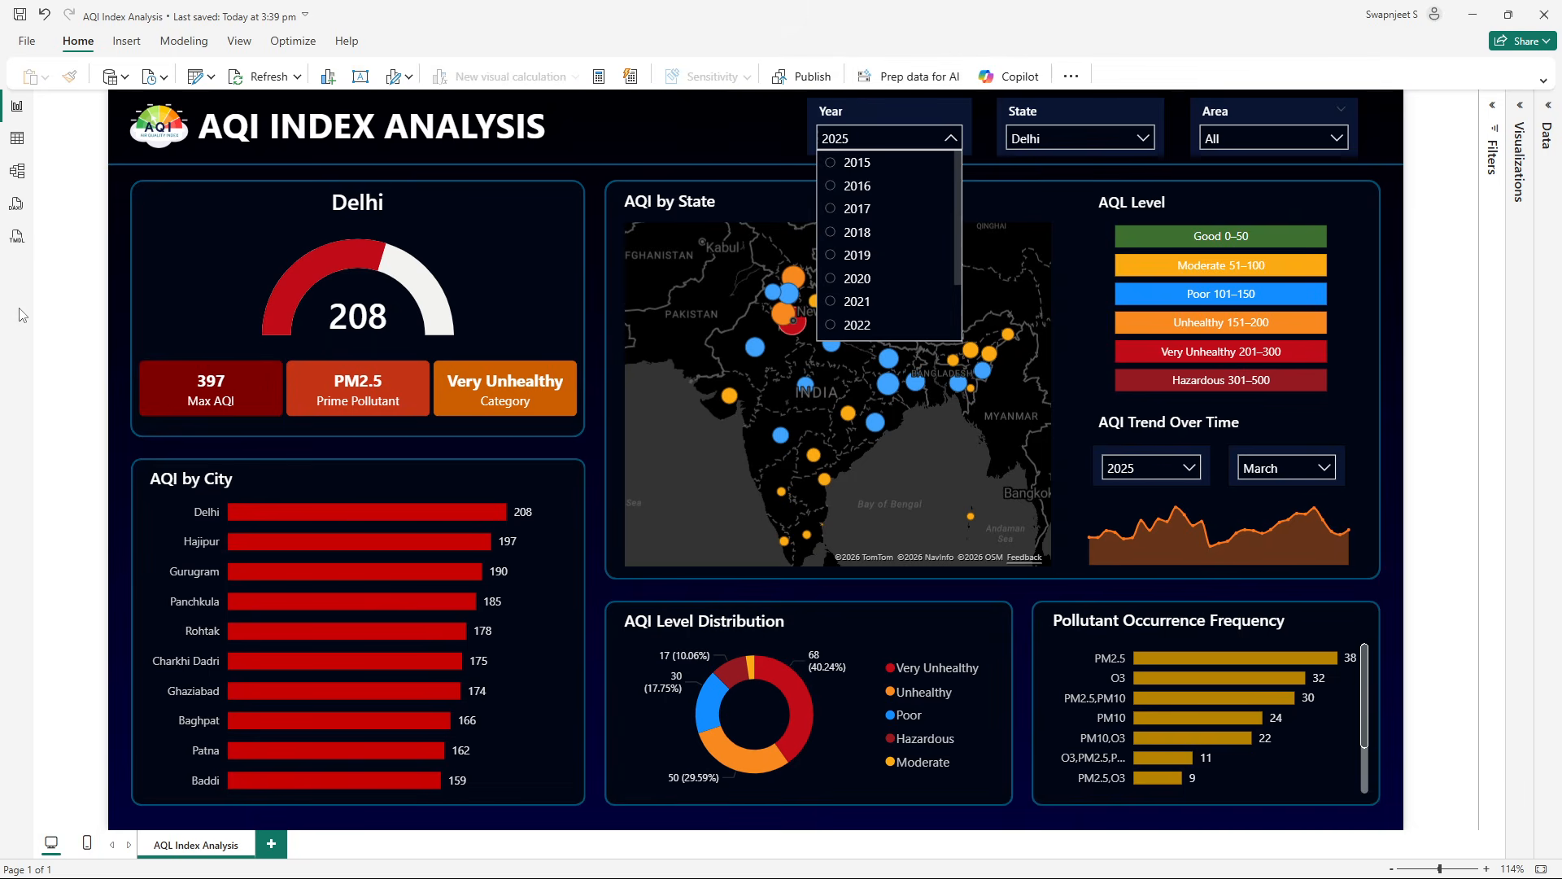
{"action": "left_click", "coordinate": [71, 285]}
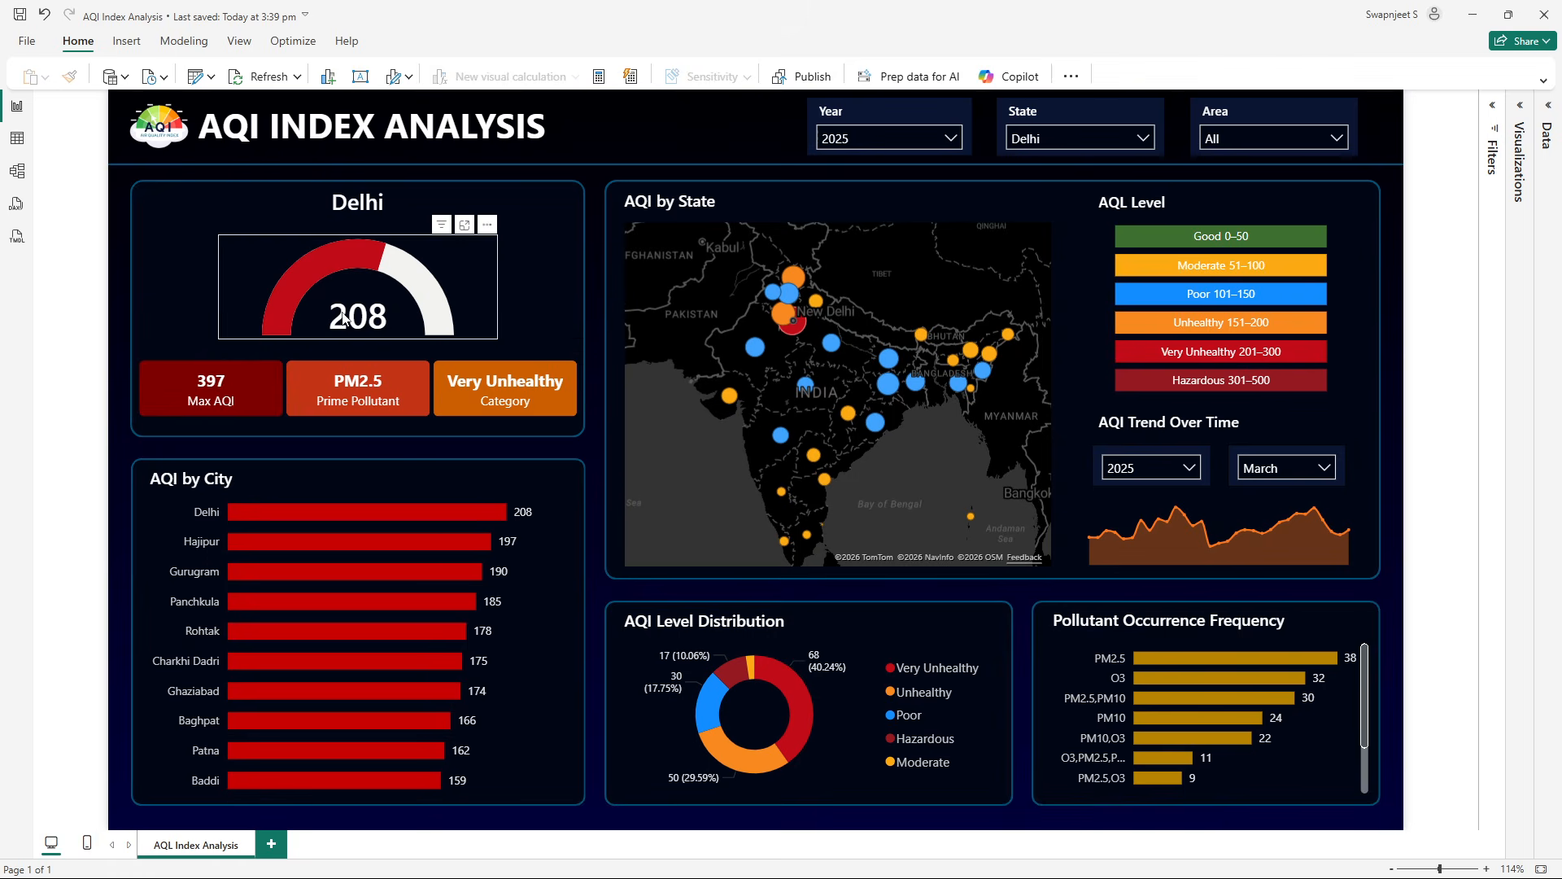
- Filter the dashboard by state, first to Andaman and Nicobar Islands and after that to Assam
{"action": "mouse_move", "coordinate": [343, 319]}
{"action": "left_click", "coordinate": [1048, 140]}
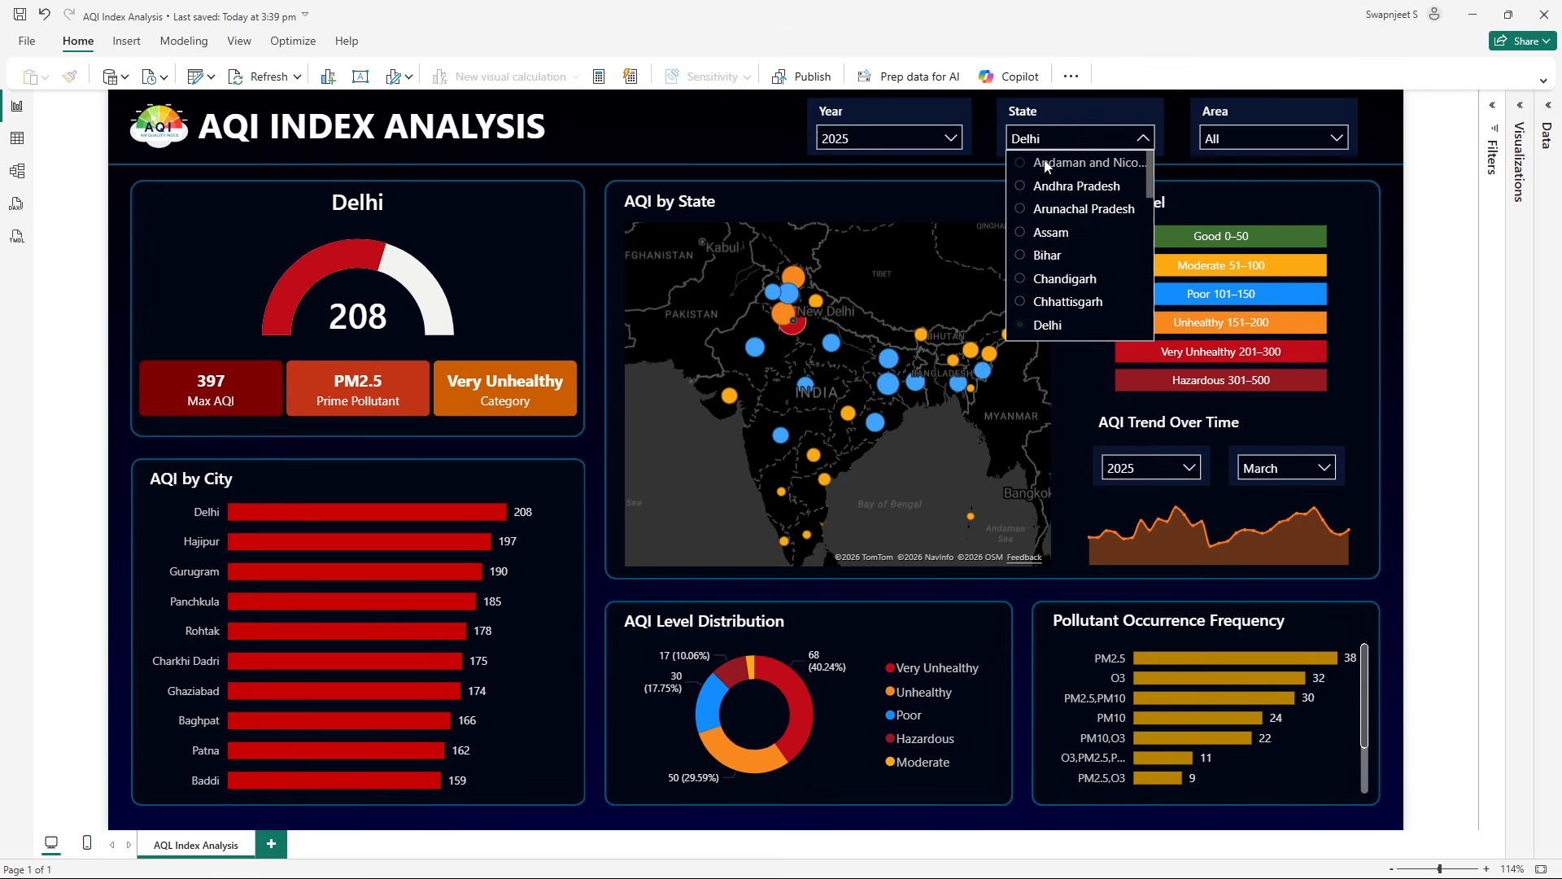
{"action": "left_click", "coordinate": [1041, 163]}
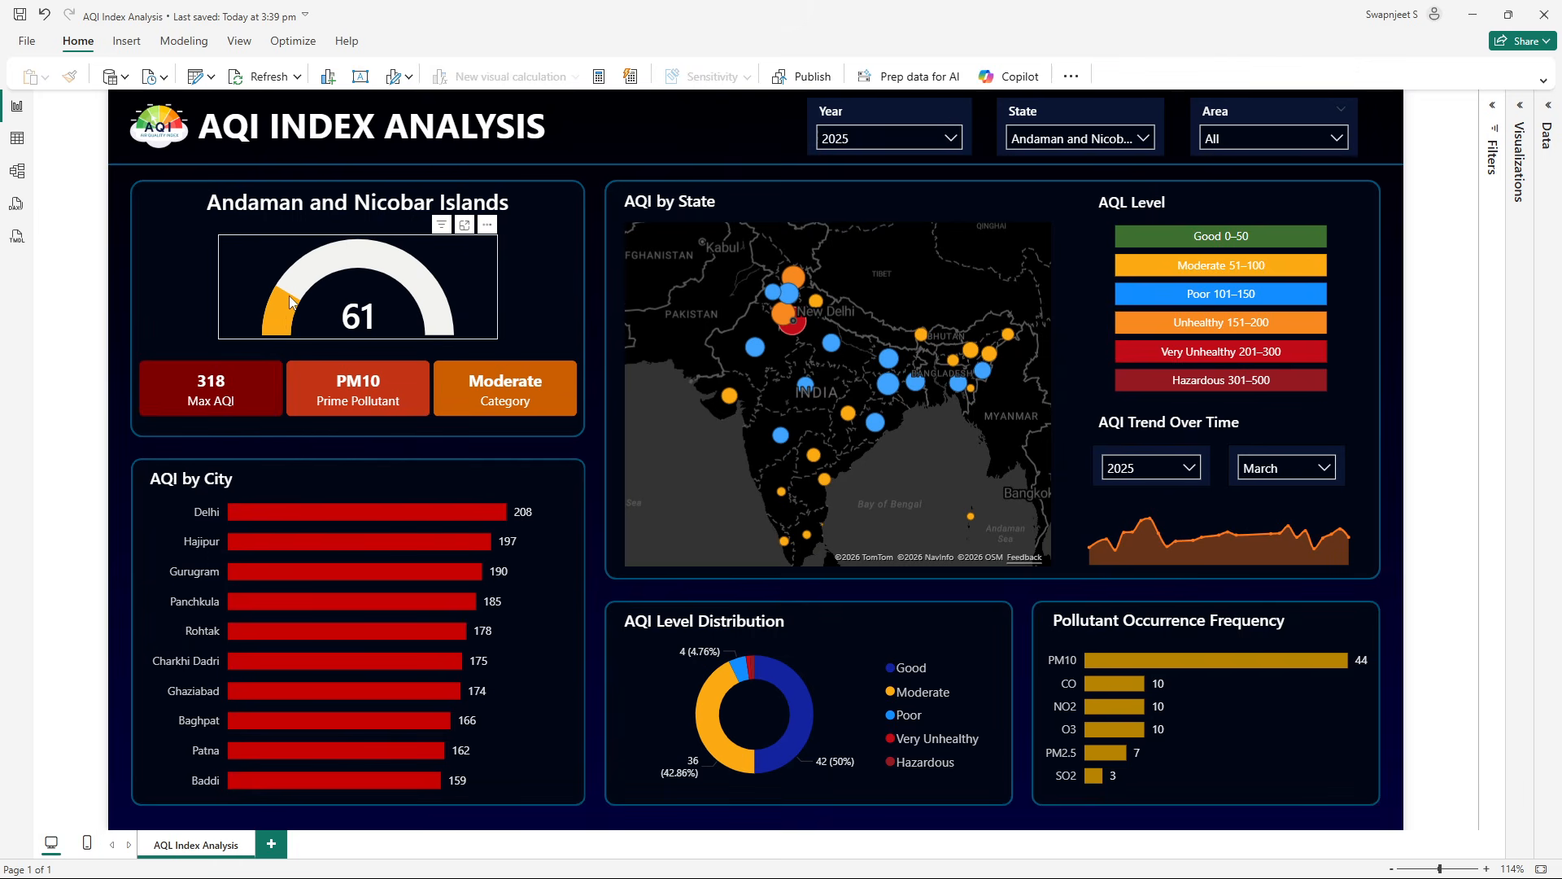
{"action": "left_click", "coordinate": [1029, 138]}
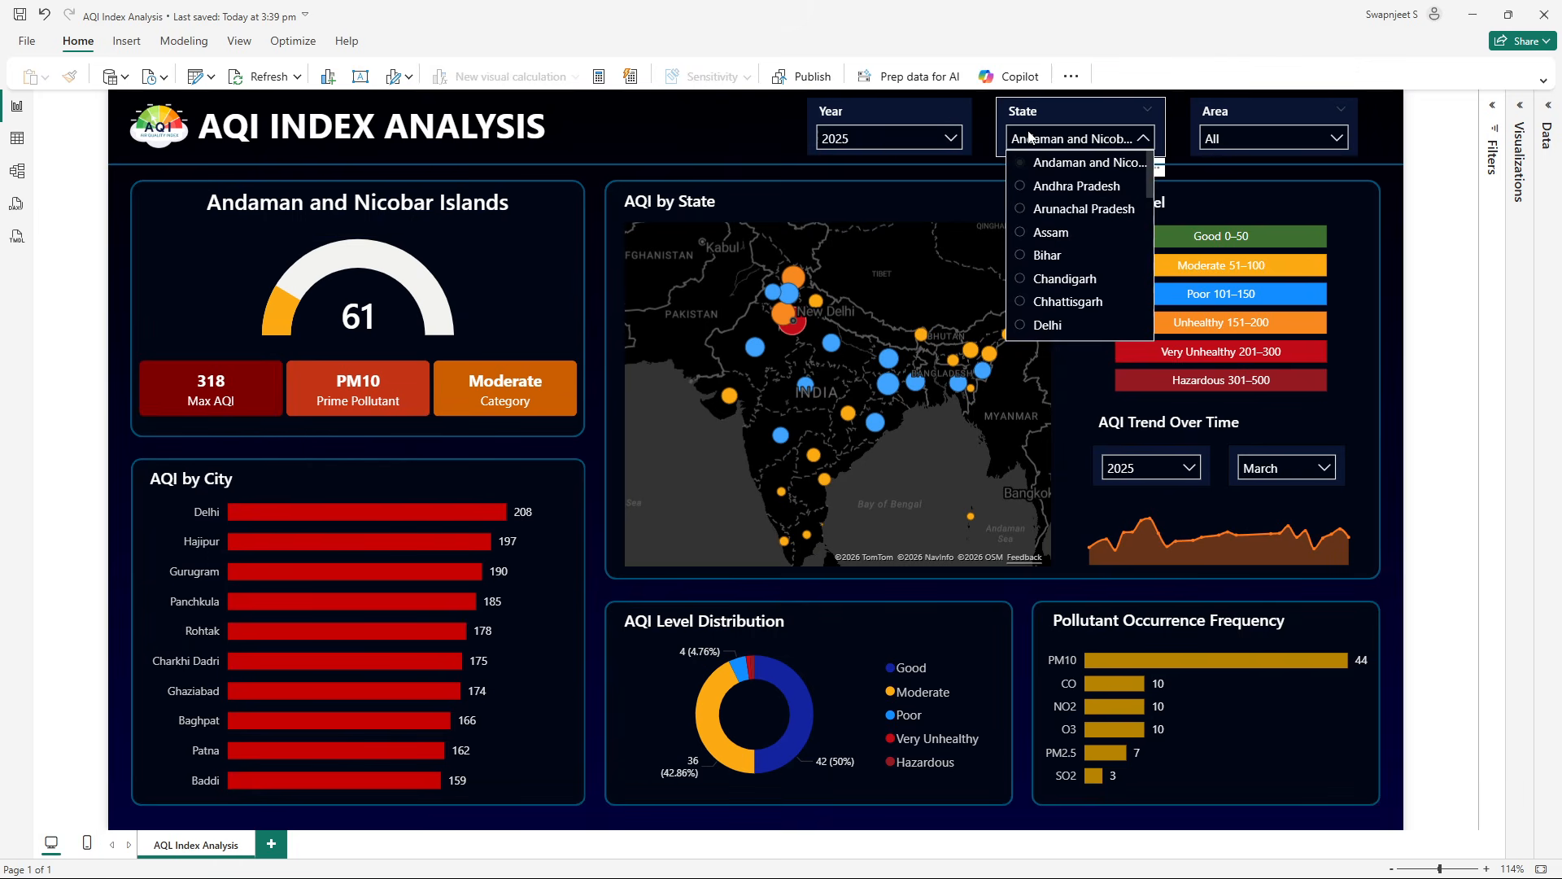
{"action": "left_click", "coordinate": [1050, 233]}
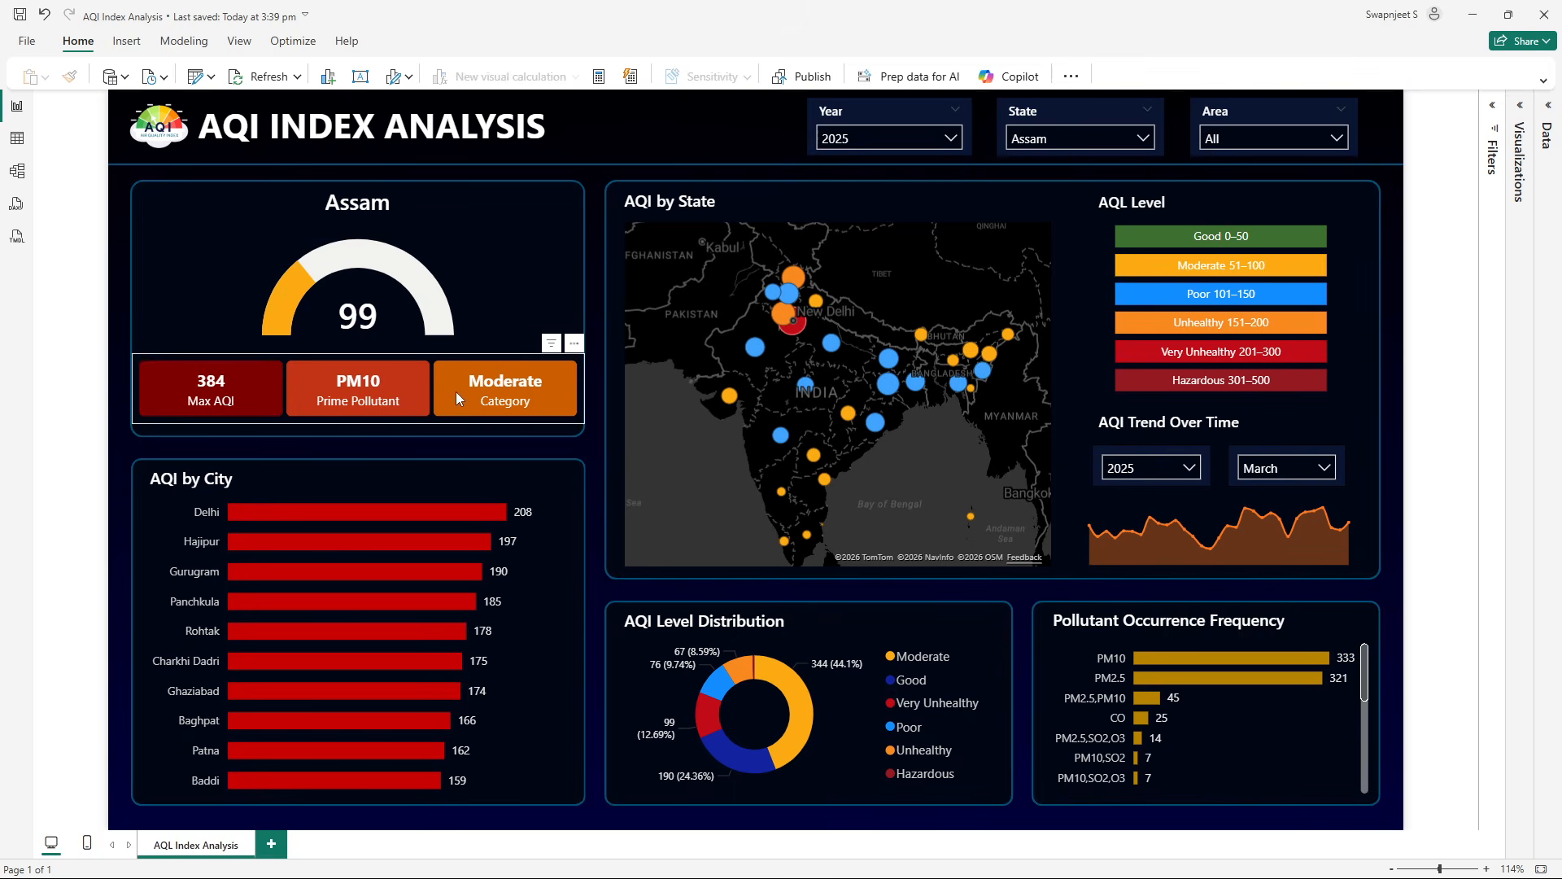
- Switch the dashboard's state filter to Maharashtra and after viewing it to Meghalaya
{"action": "left_click", "coordinate": [1131, 139]}
{"action": "scroll", "coordinate": [1058, 252], "scroll_direction": "down", "scroll_amount": 4}
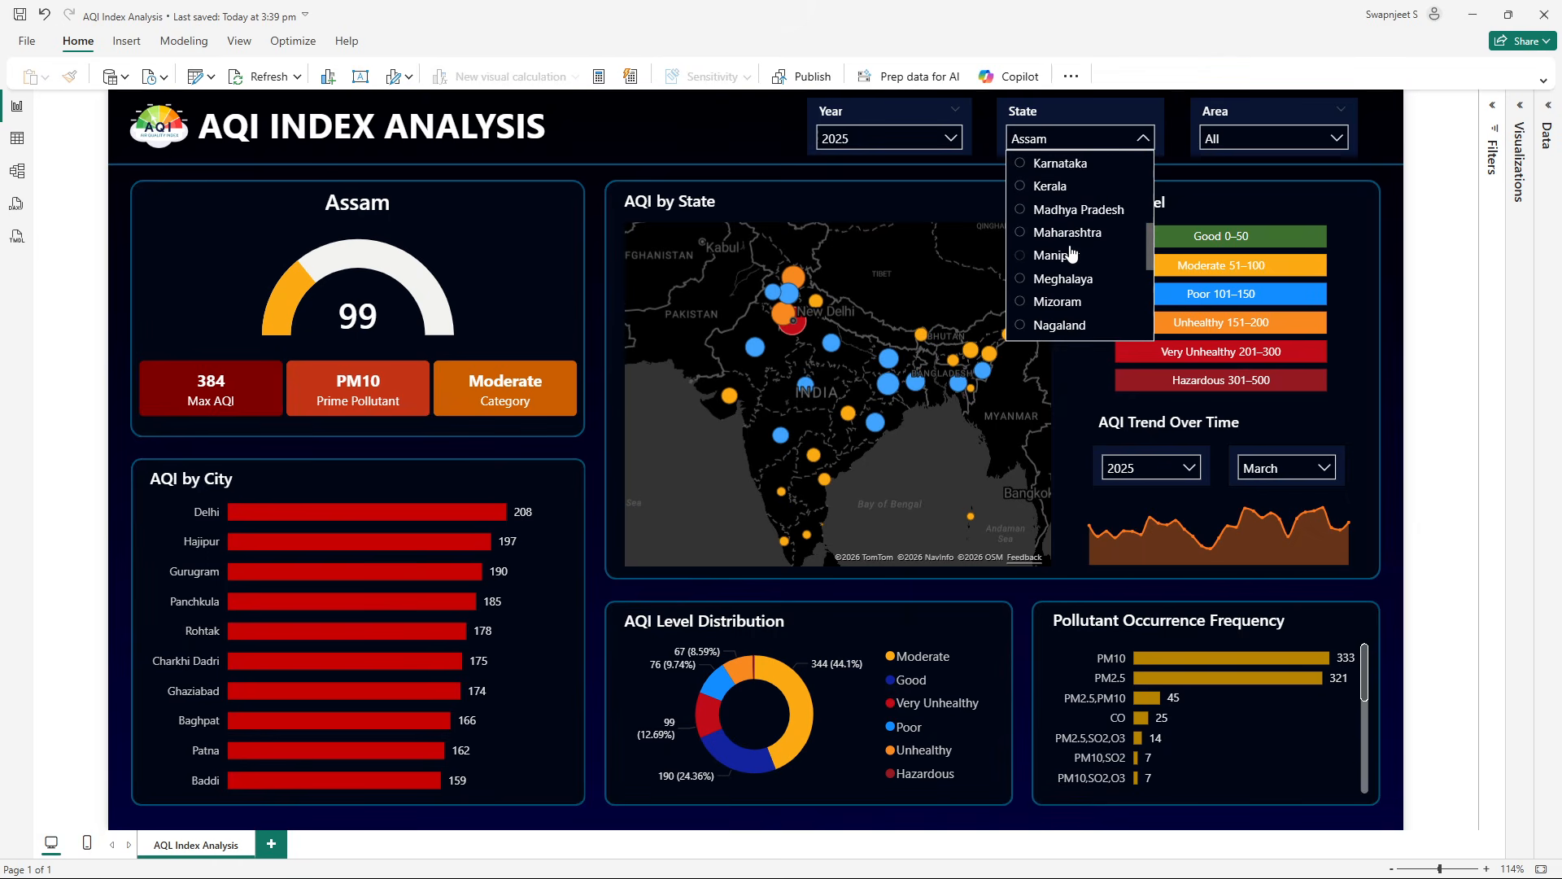
{"action": "left_click", "coordinate": [1067, 234]}
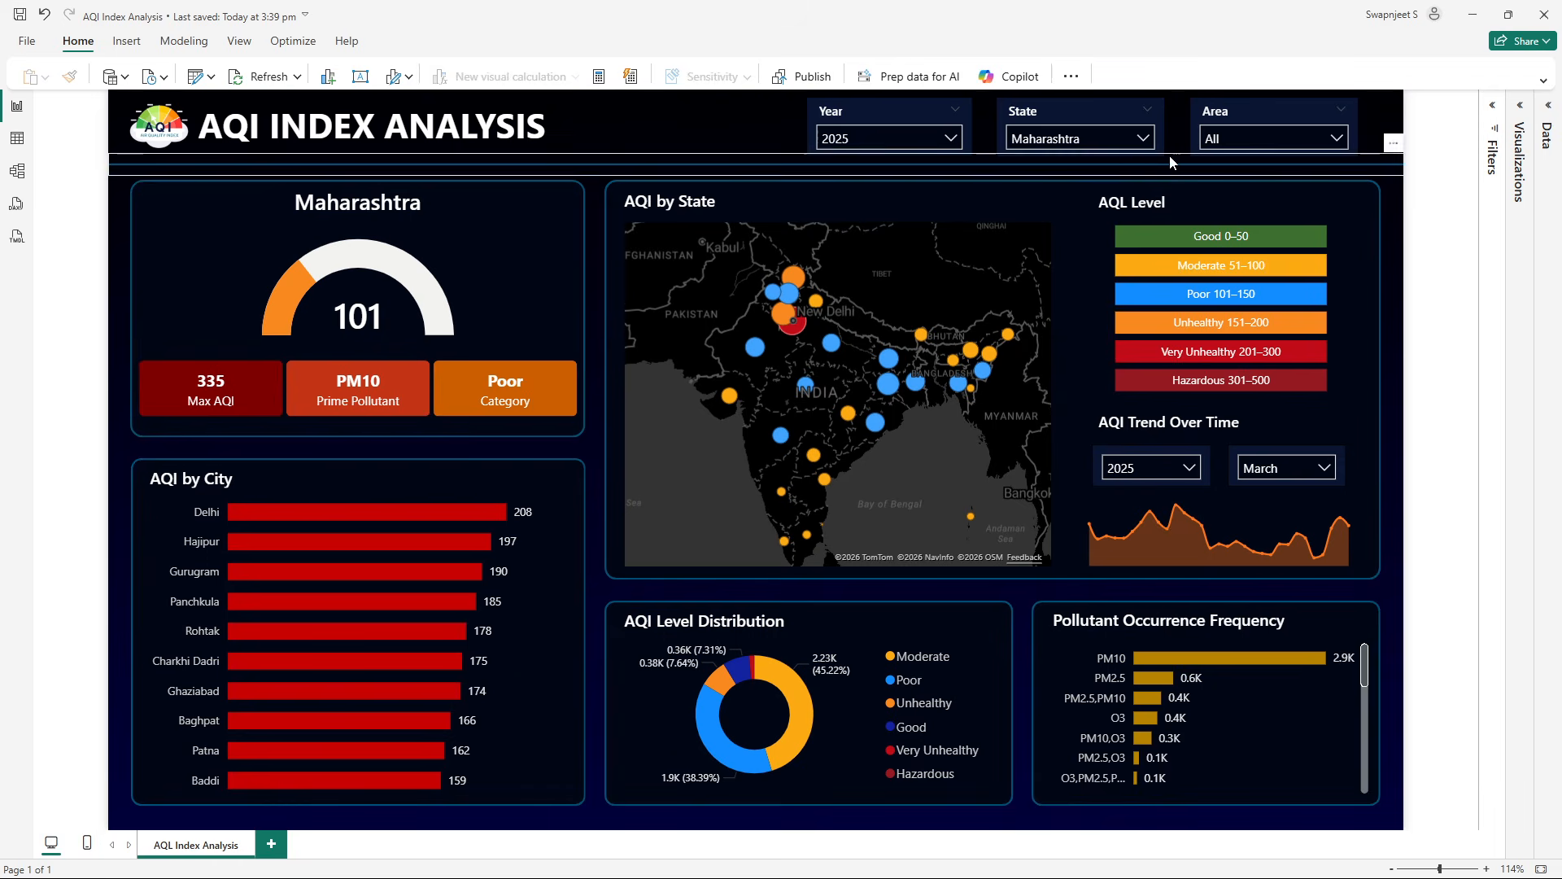
{"action": "left_click", "coordinate": [1066, 138]}
{"action": "left_click", "coordinate": [1062, 278]}
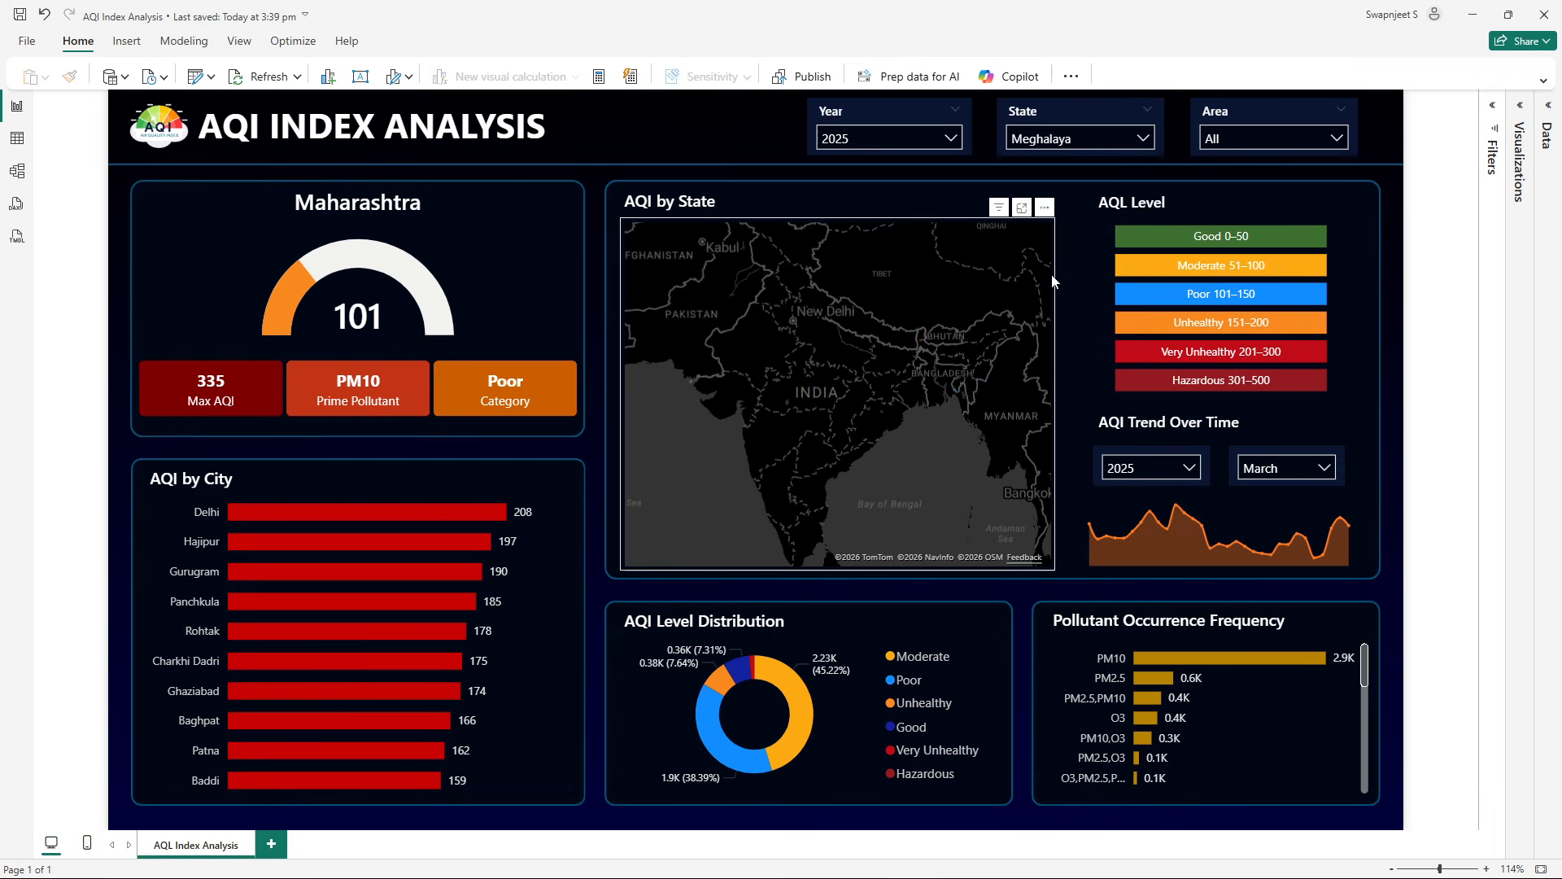
- Filter the dashboard to the state of Andhra Pradesh to view its AQI figures
{"action": "left_click", "coordinate": [1079, 141]}
{"action": "scroll", "coordinate": [1037, 197], "scroll_direction": "up", "scroll_amount": 3}
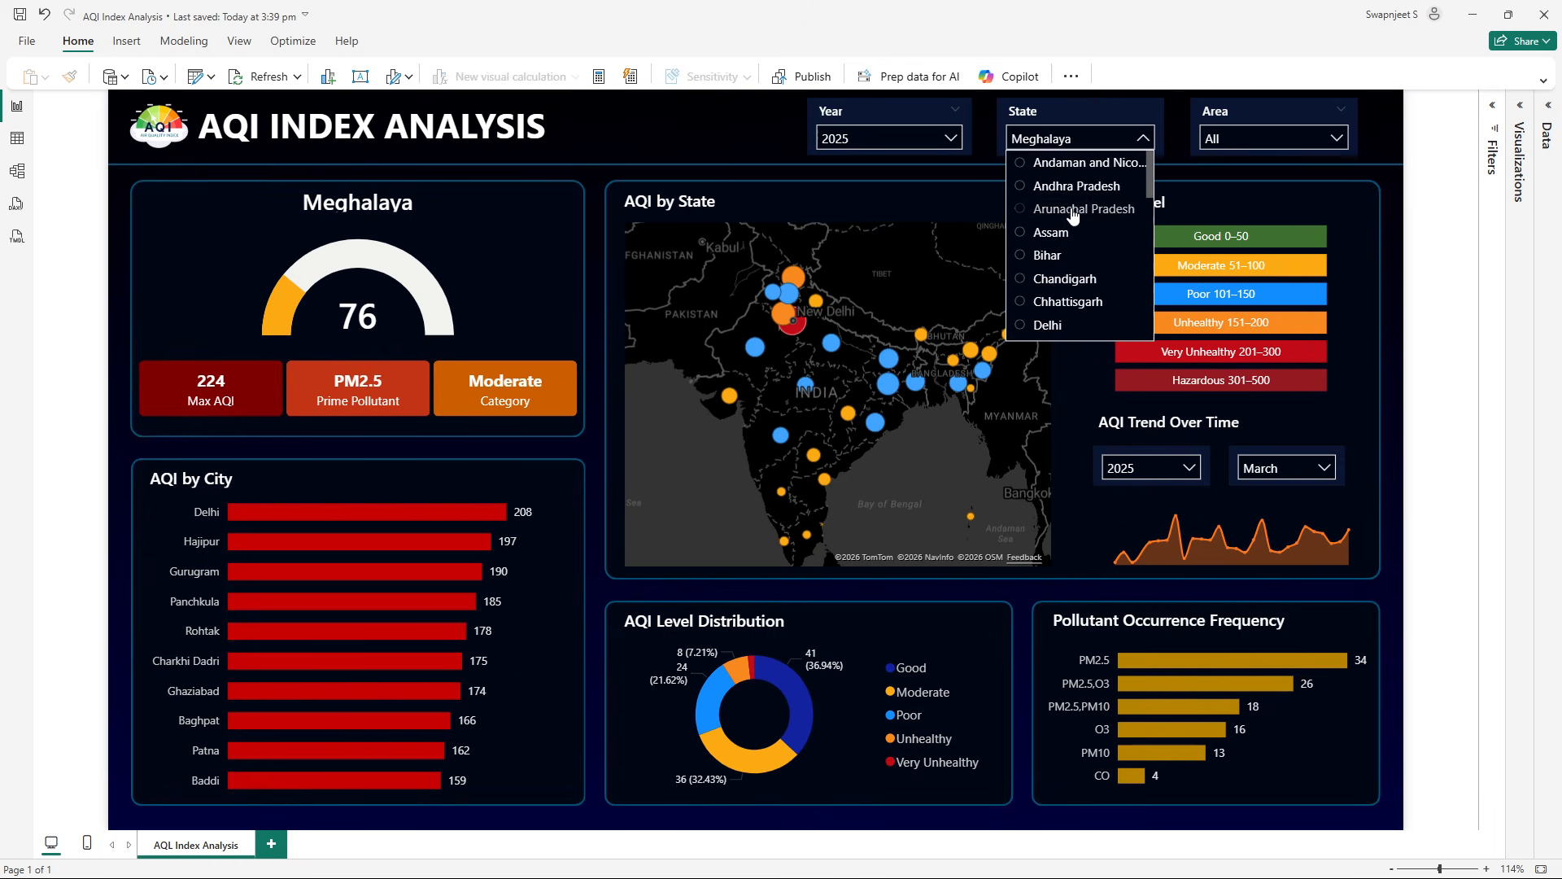
{"action": "left_click", "coordinate": [1058, 188]}
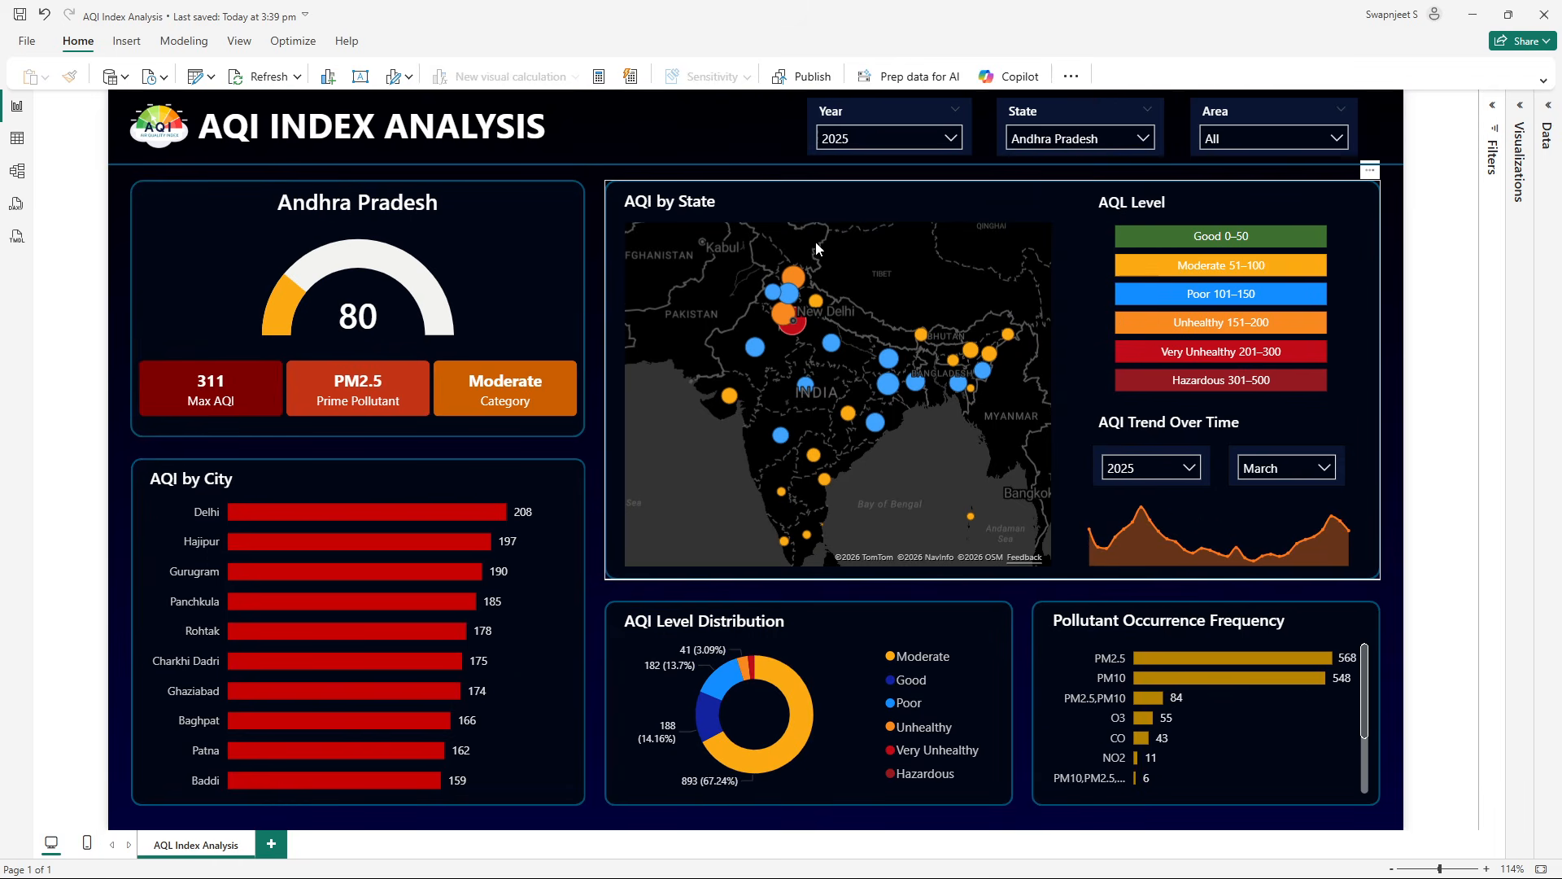
- Browse the list of states and filter the dashboard to Punjab to view its AQI figures
{"action": "left_click", "coordinate": [1082, 138]}
{"action": "scroll", "coordinate": [1076, 232], "scroll_direction": "down", "scroll_amount": 3}
{"action": "scroll", "coordinate": [1075, 232], "scroll_direction": "down", "scroll_amount": 2}
{"action": "scroll", "coordinate": [1074, 236], "scroll_direction": "up", "scroll_amount": 5}
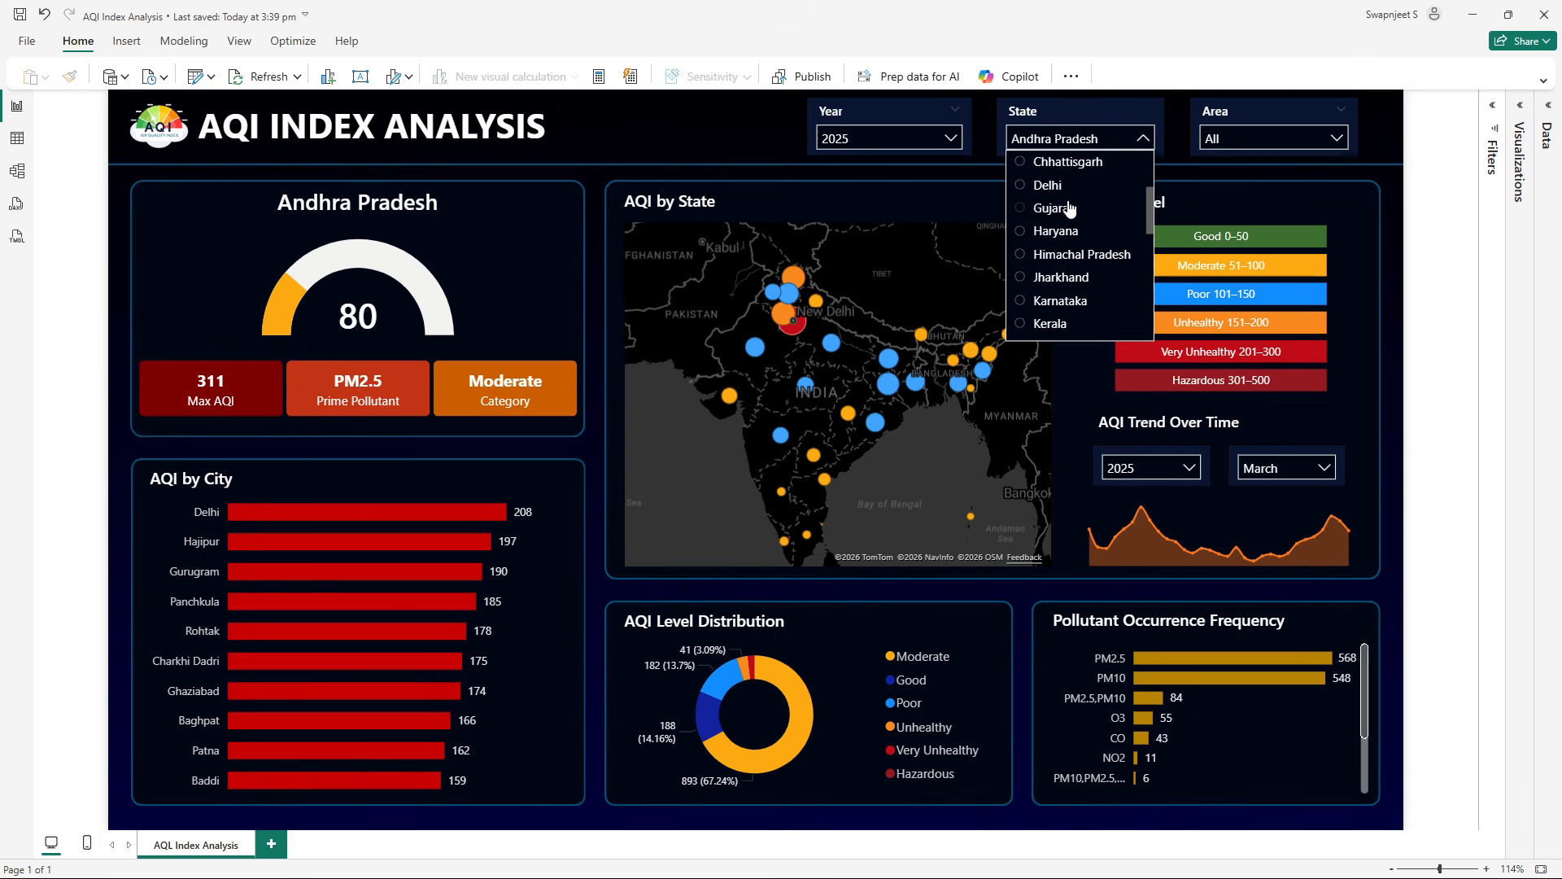
{"action": "scroll", "coordinate": [1072, 219], "scroll_direction": "down", "scroll_amount": 7}
{"action": "scroll", "coordinate": [1070, 210], "scroll_direction": "down", "scroll_amount": 2}
{"action": "scroll", "coordinate": [1078, 227], "scroll_direction": "up", "scroll_amount": 5}
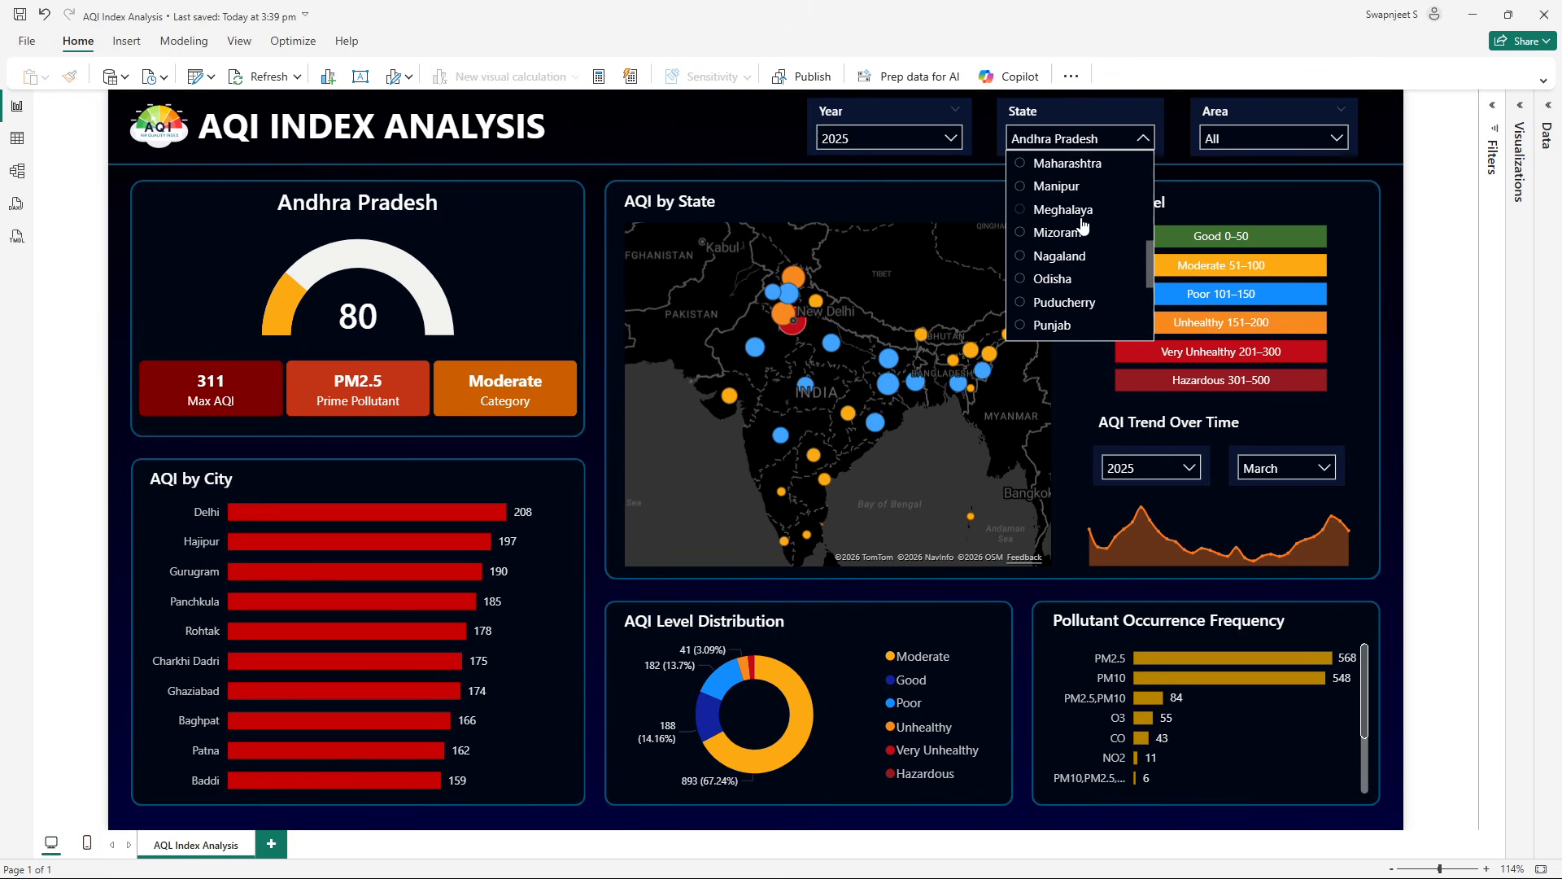
{"action": "scroll", "coordinate": [1091, 247], "scroll_direction": "down", "scroll_amount": 2}
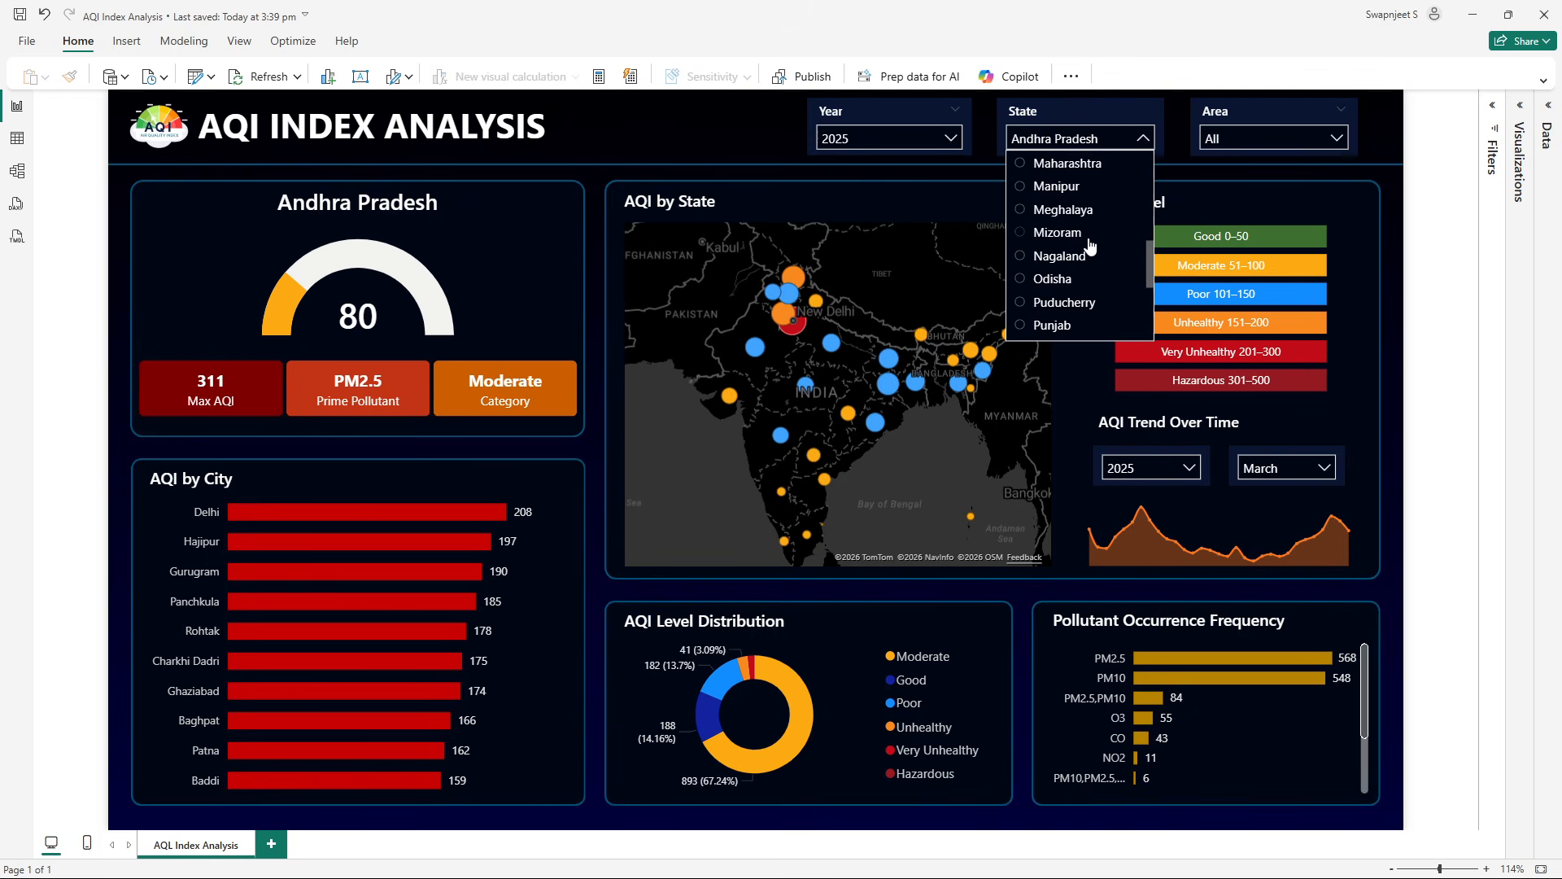
{"action": "left_click", "coordinate": [1052, 325]}
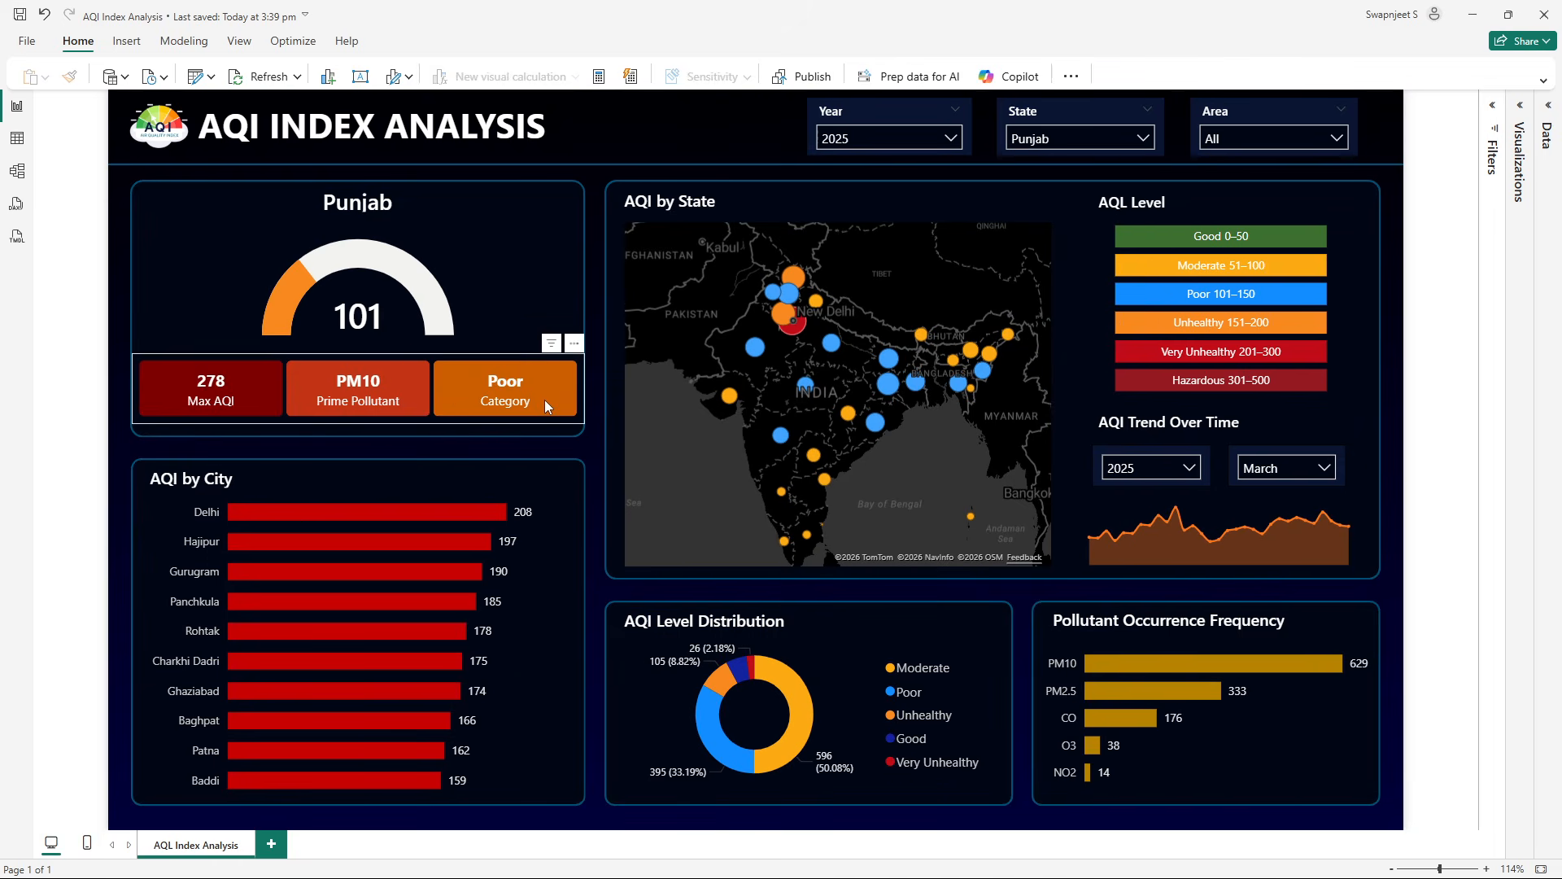
- Filter the dashboard to the state of Haryana
{"action": "left_click", "coordinate": [1074, 140]}
{"action": "scroll", "coordinate": [1077, 233], "scroll_direction": "up", "scroll_amount": 5}
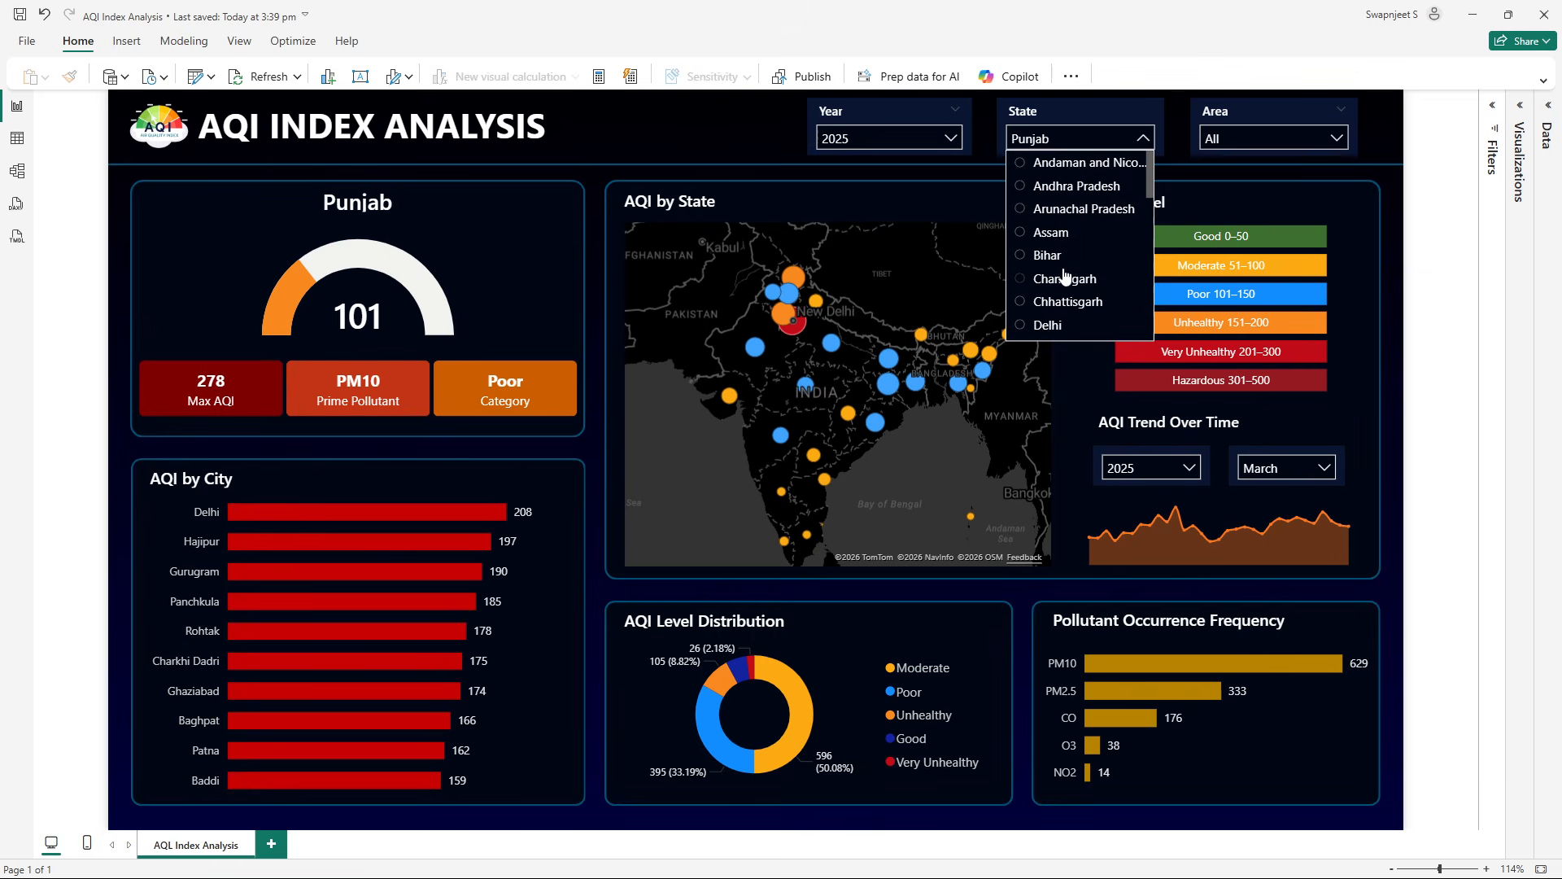
{"action": "scroll", "coordinate": [1056, 261], "scroll_direction": "down", "scroll_amount": 3}
{"action": "left_click", "coordinate": [1049, 187]}
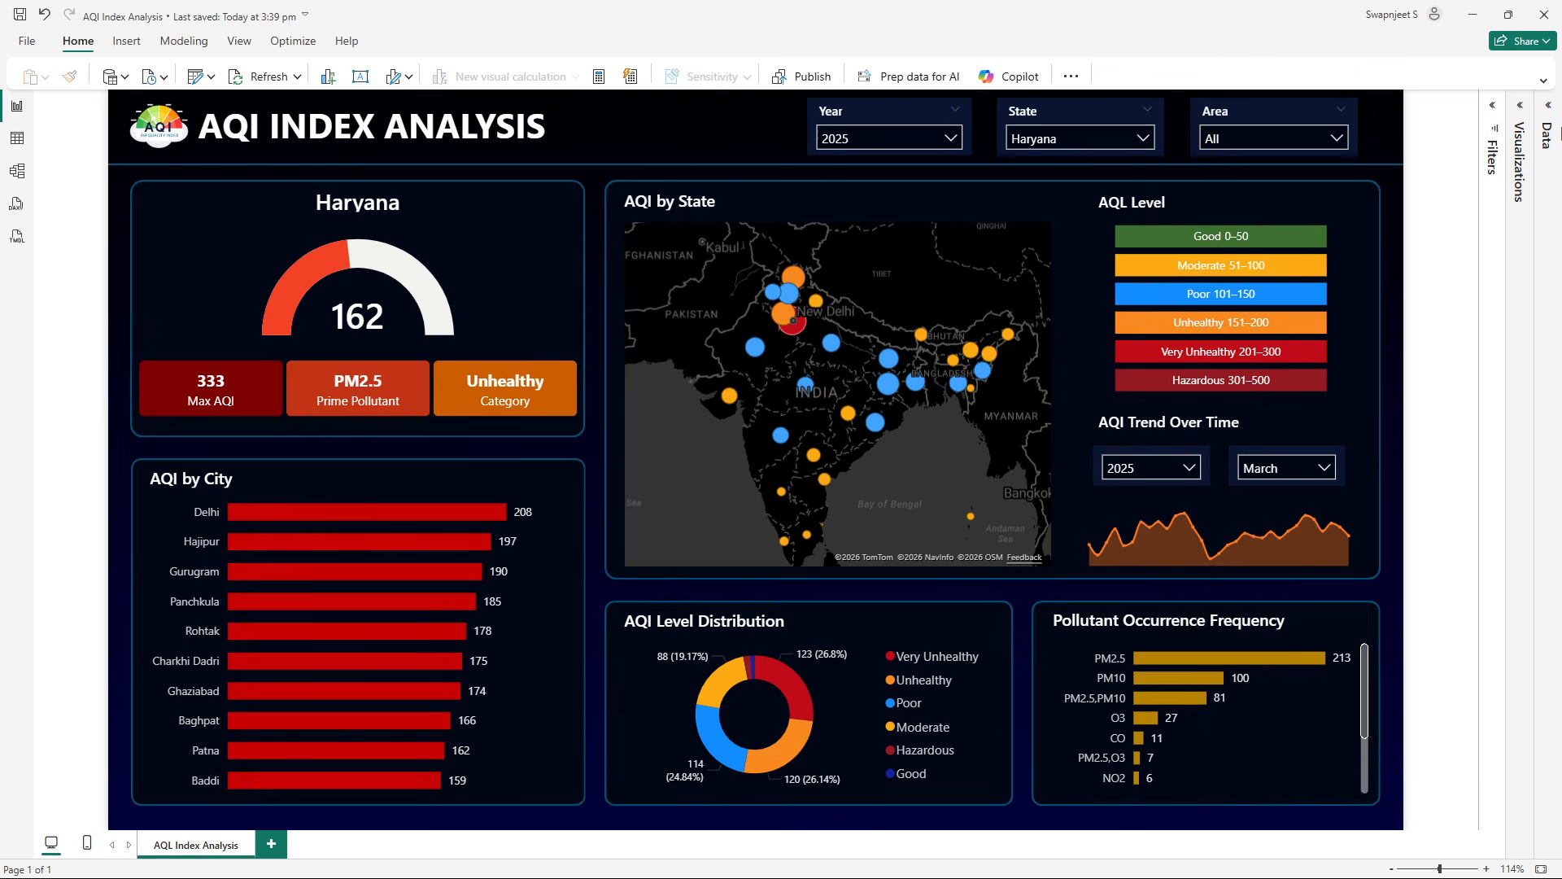
- View Haryana's AQI for only Faridabad and only Panchgaon, and select all areas again in the Area filter
{"action": "left_click", "coordinate": [1218, 140]}
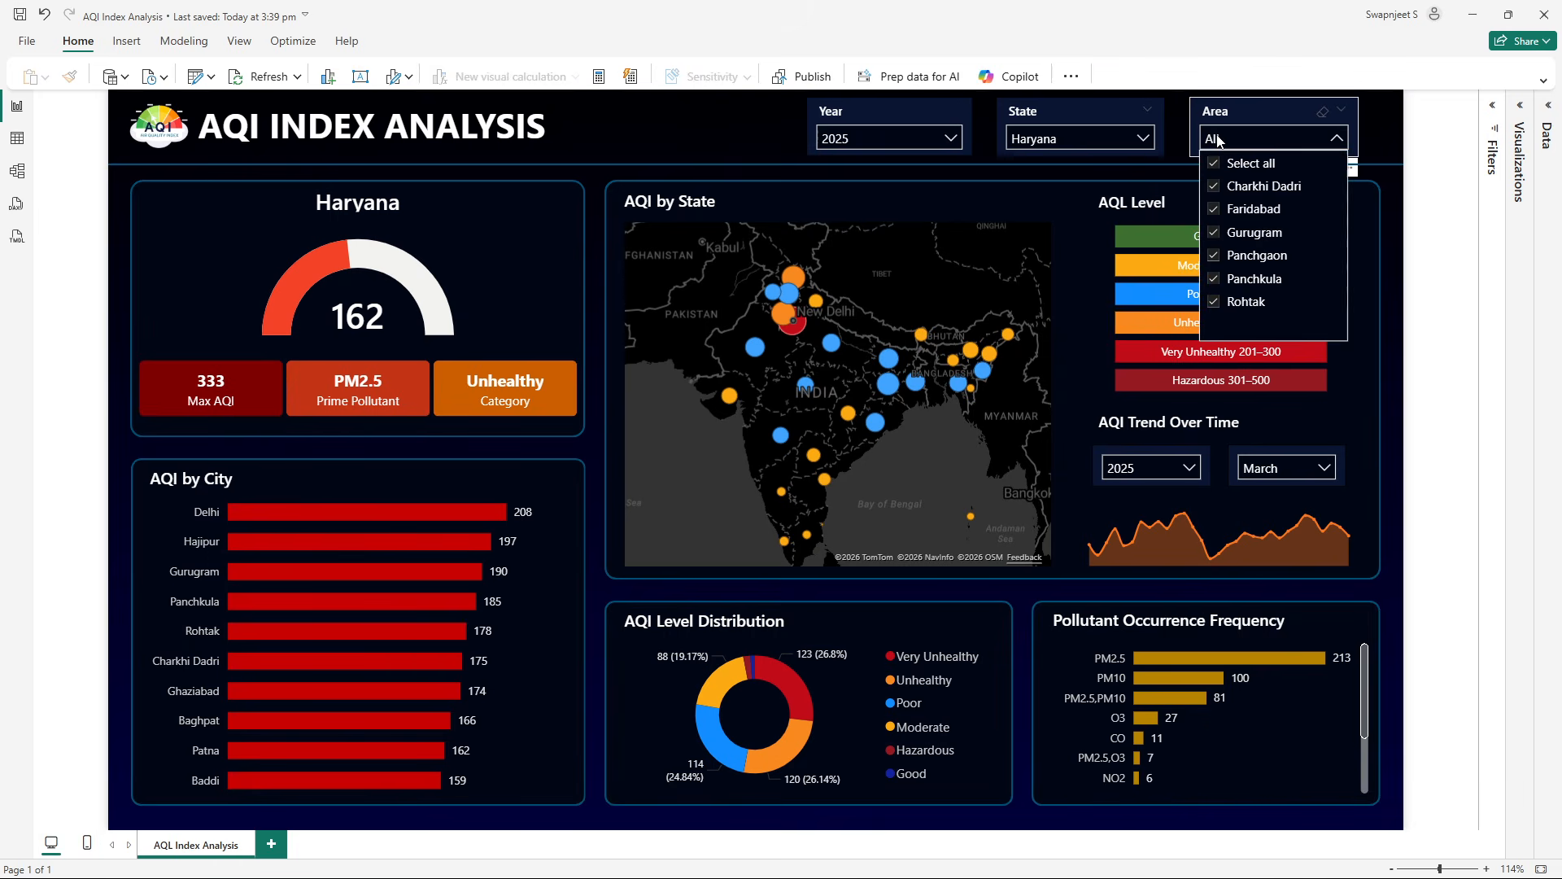
{"action": "left_click", "coordinate": [1215, 163]}
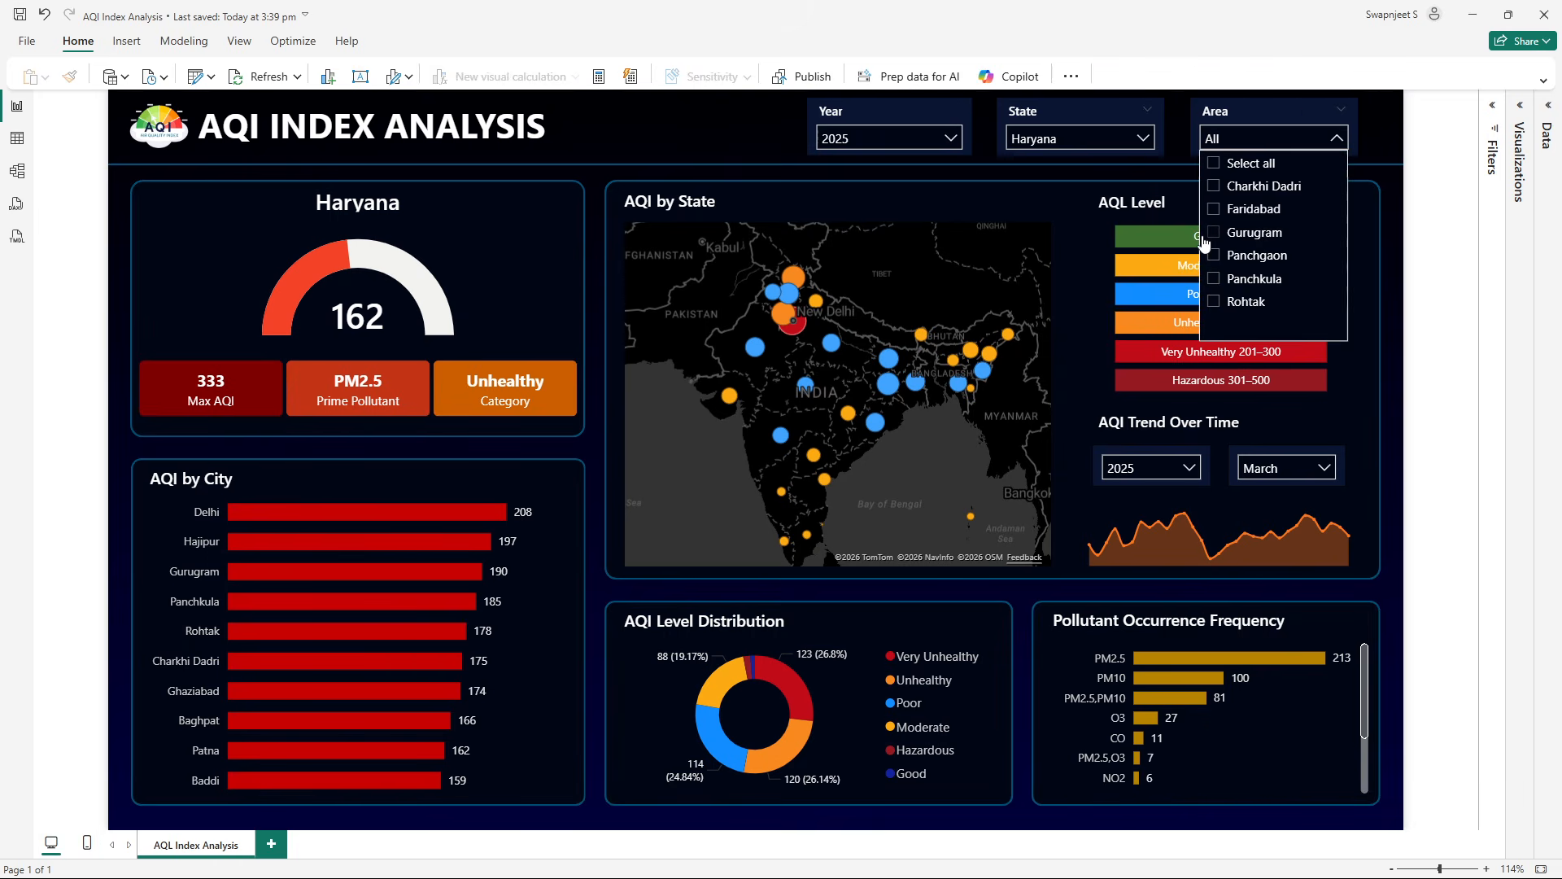
{"action": "left_click", "coordinate": [1214, 210]}
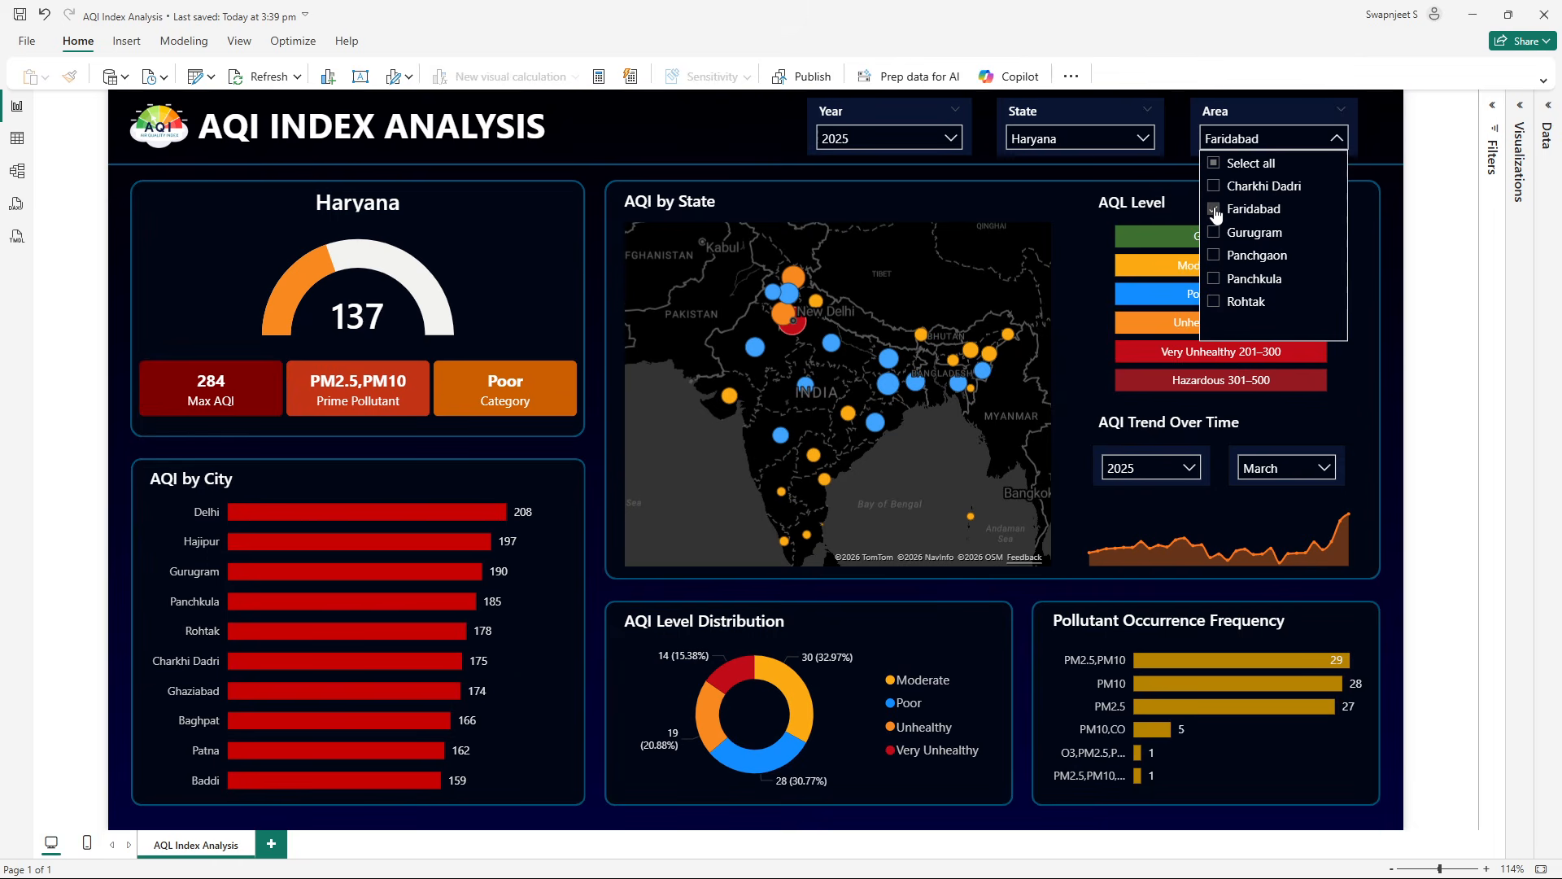
{"action": "left_click", "coordinate": [1215, 209]}
{"action": "left_click", "coordinate": [1213, 257]}
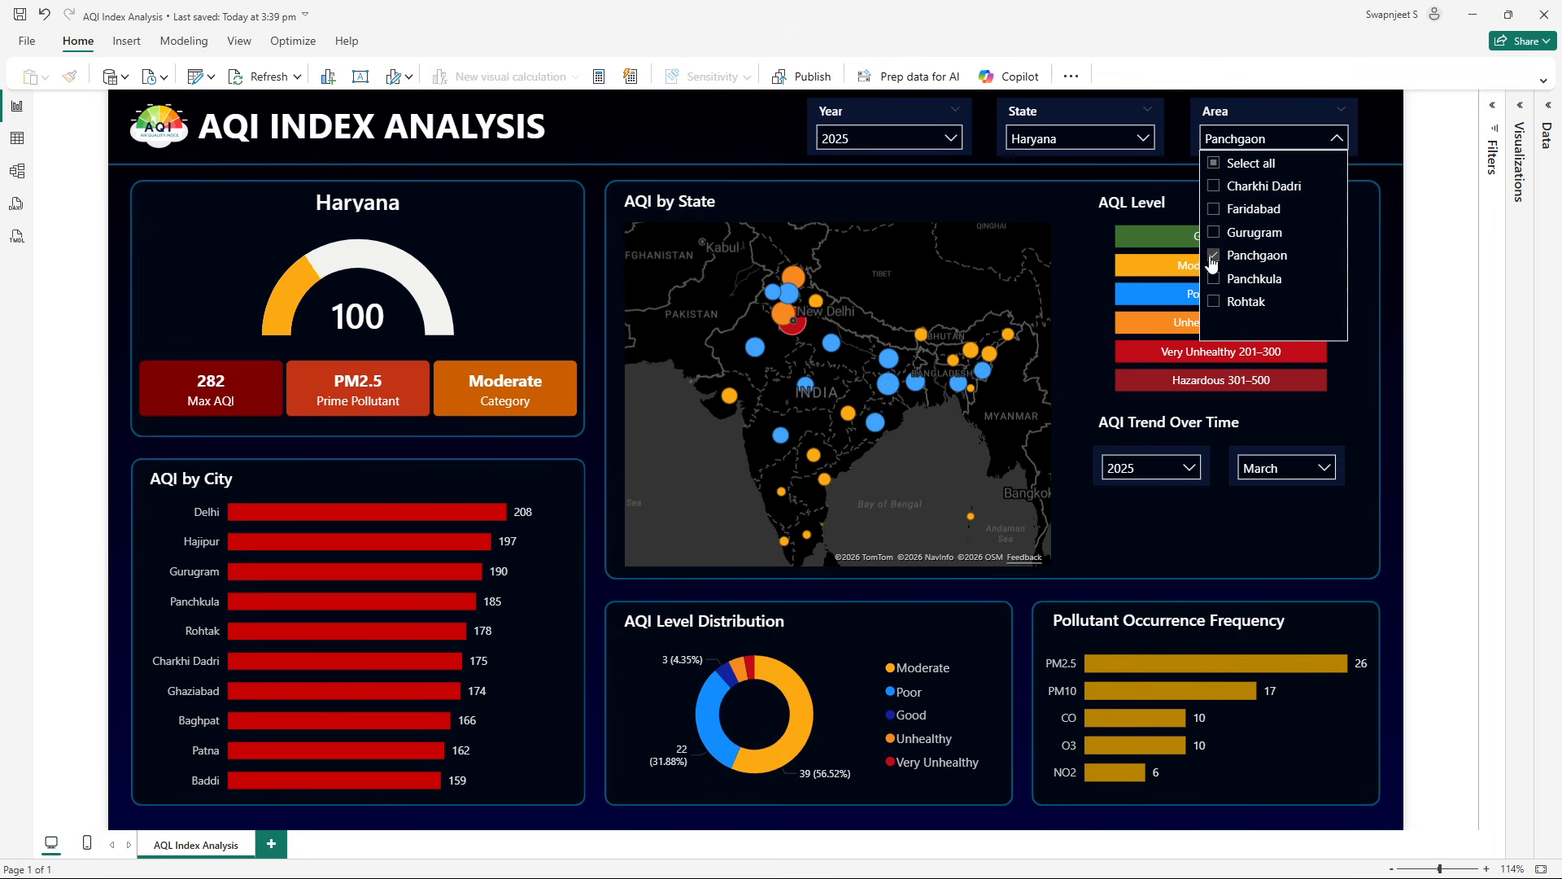
{"action": "left_click", "coordinate": [1212, 256]}
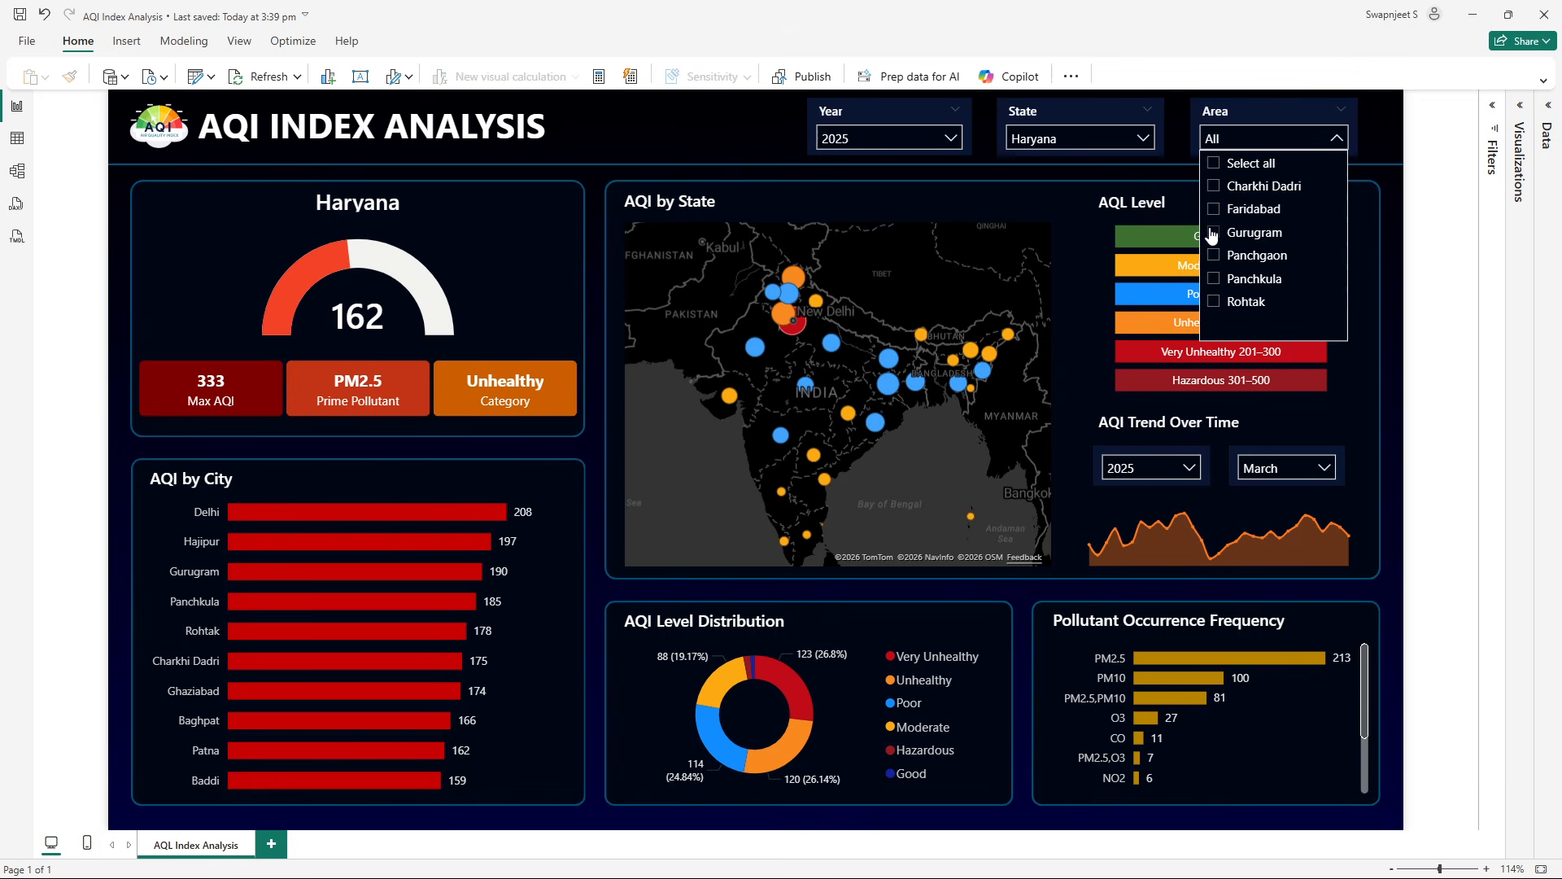
{"action": "left_click", "coordinate": [1215, 161]}
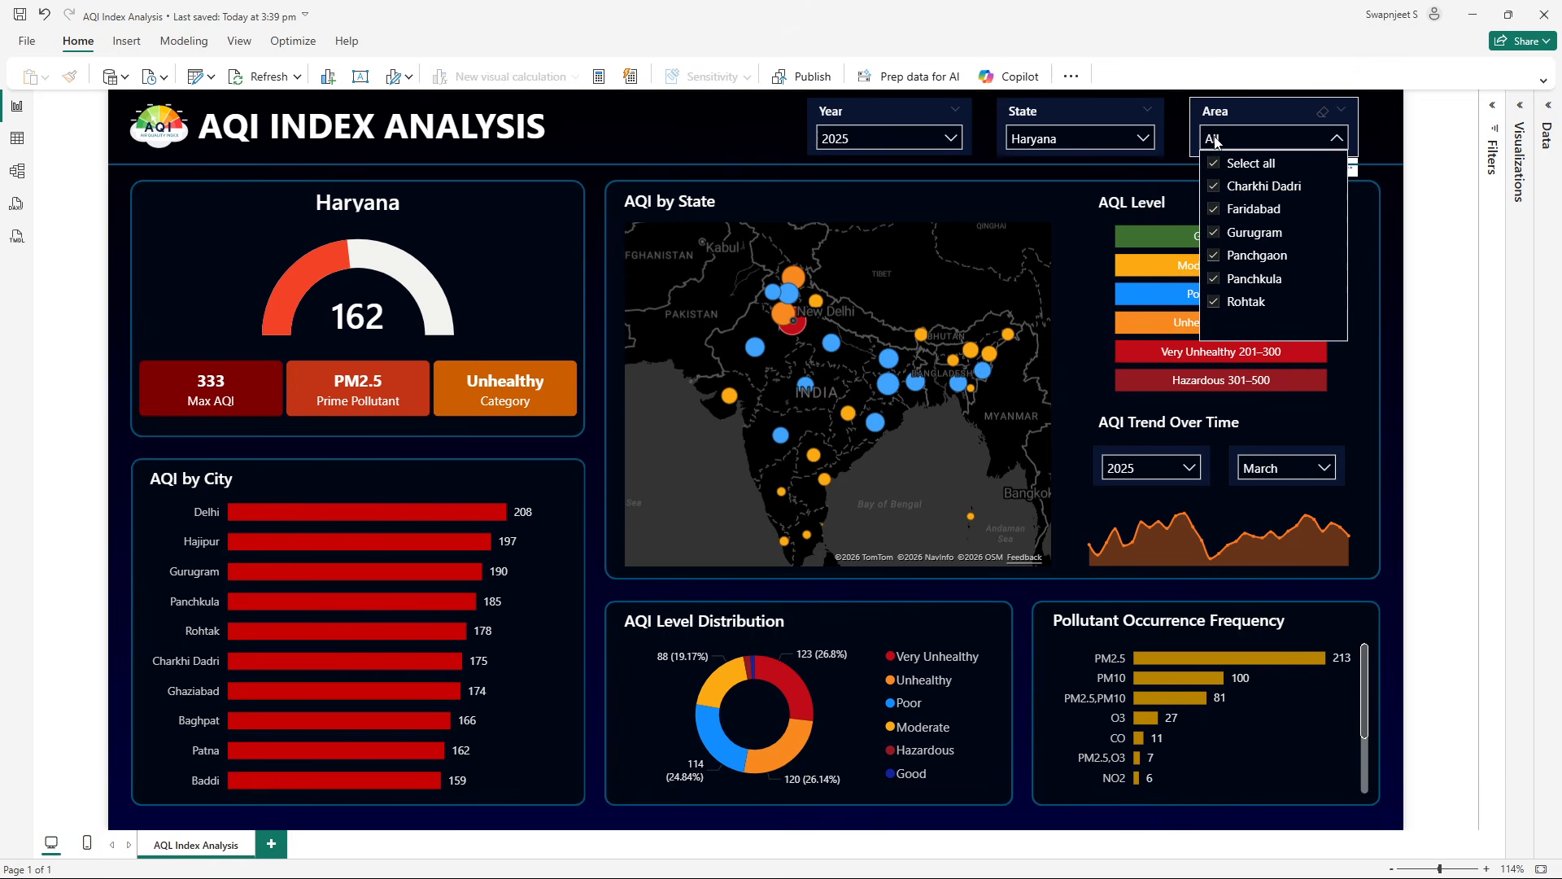
{"action": "left_click", "coordinate": [1216, 140]}
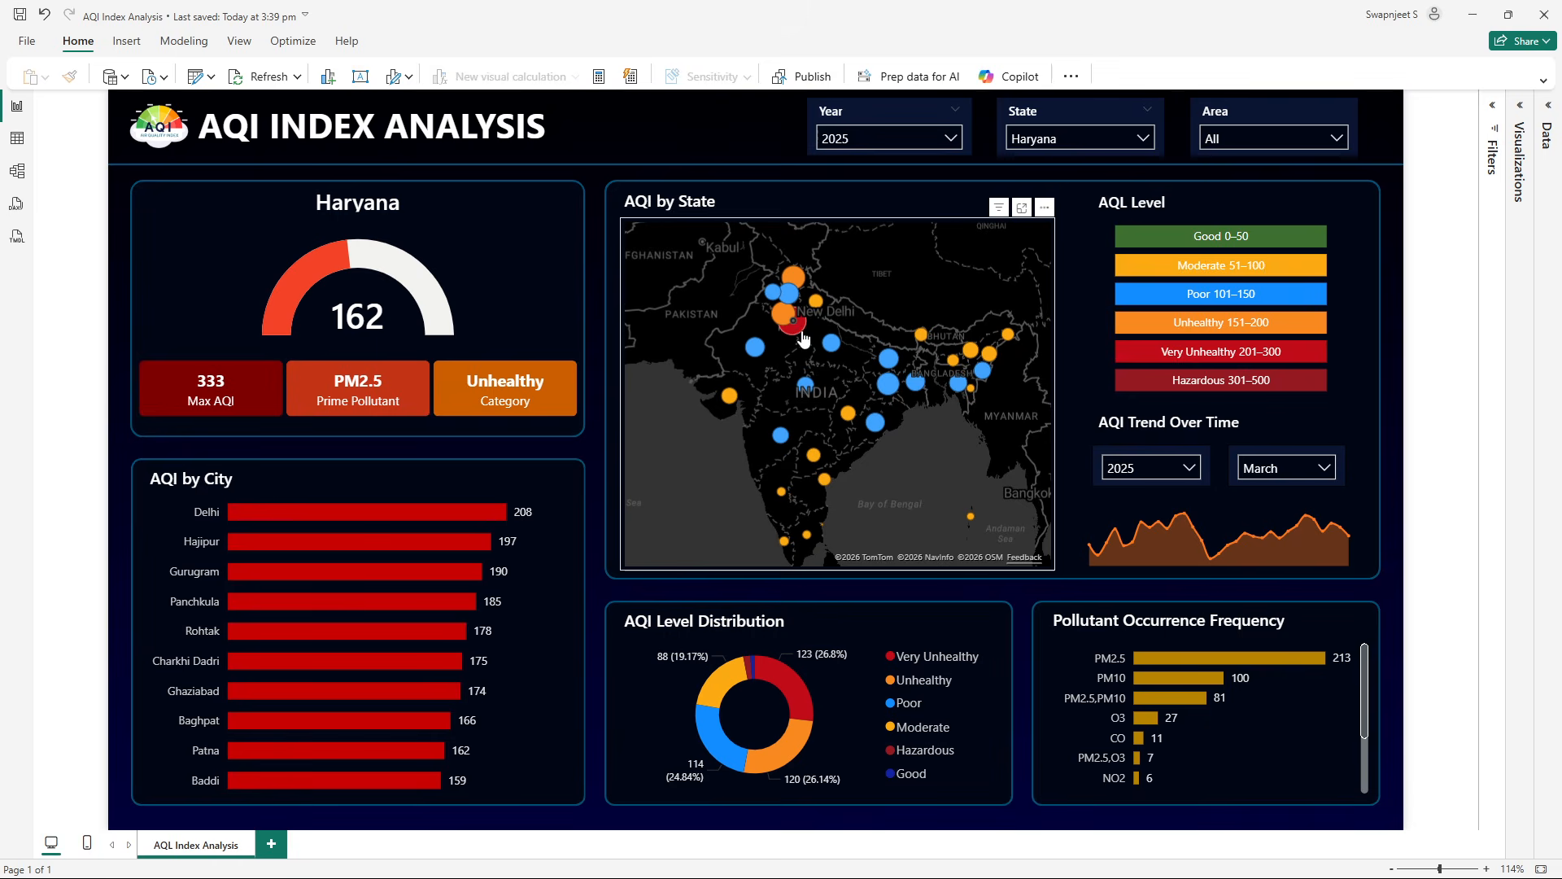
- Examine the state map, AQI level legend and trend chart, and switch the trend chart's month to April
{"action": "mouse_move", "coordinate": [802, 330]}
{"action": "mouse_move", "coordinate": [855, 425]}
{"action": "mouse_move", "coordinate": [1203, 314]}
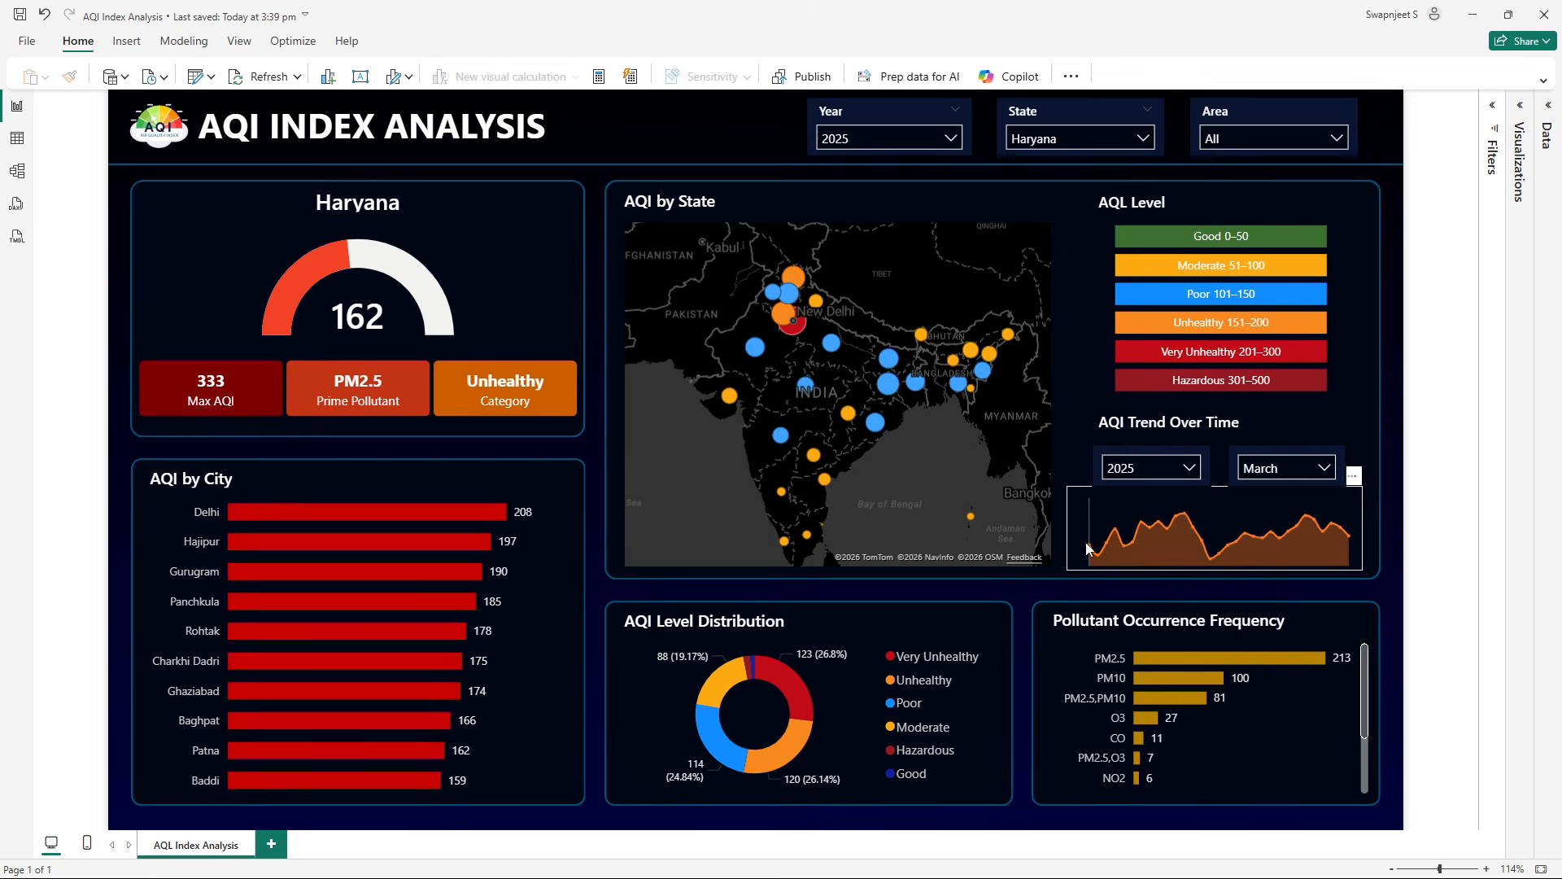
{"action": "mouse_move", "coordinate": [1087, 548]}
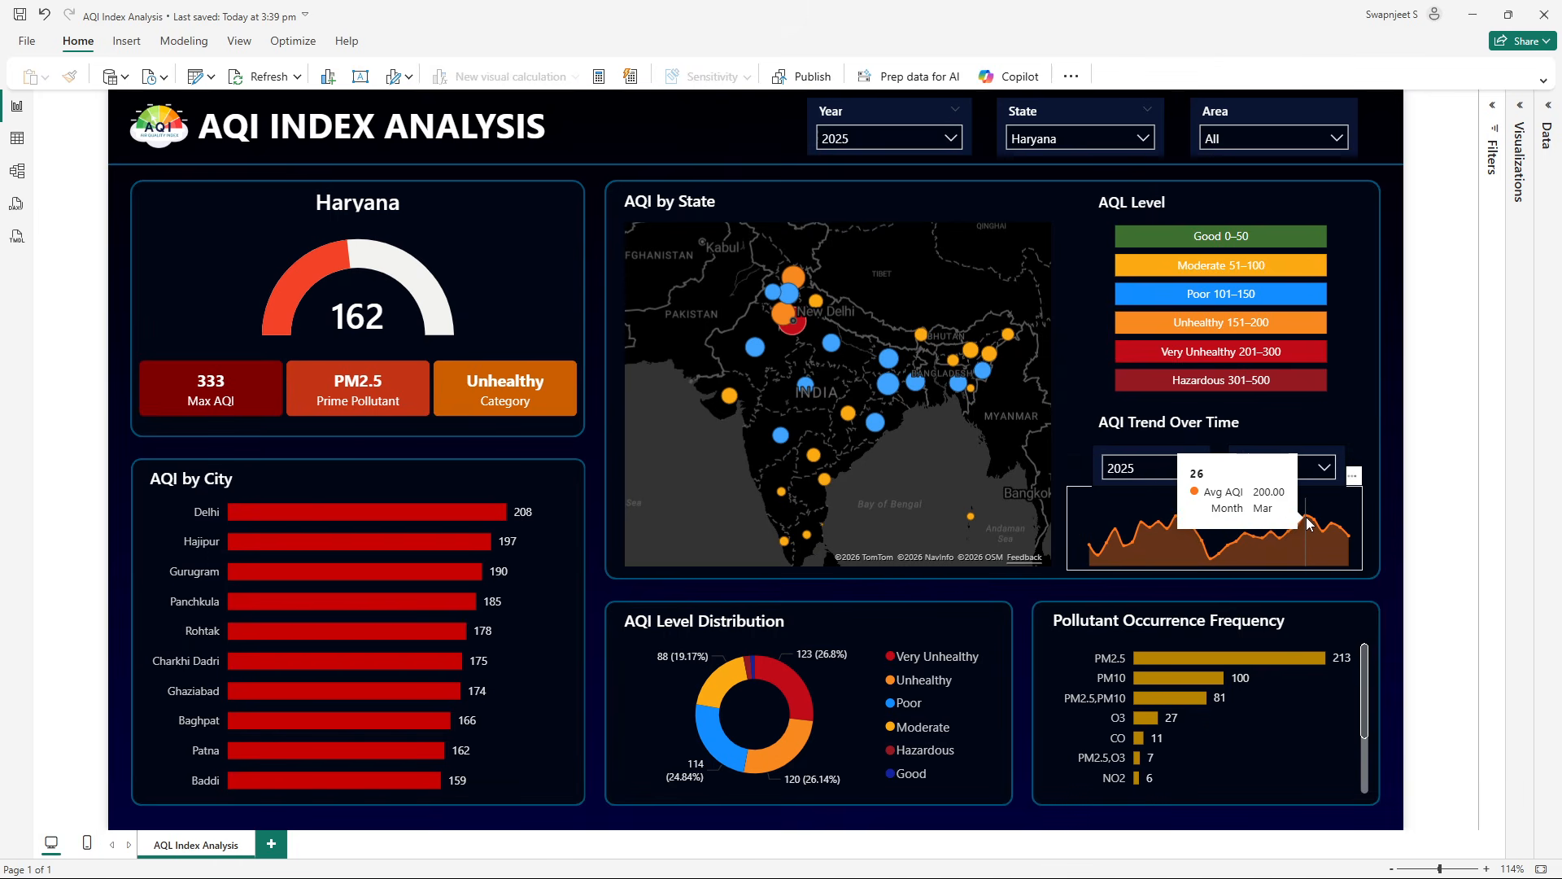
{"action": "left_click", "coordinate": [1298, 467]}
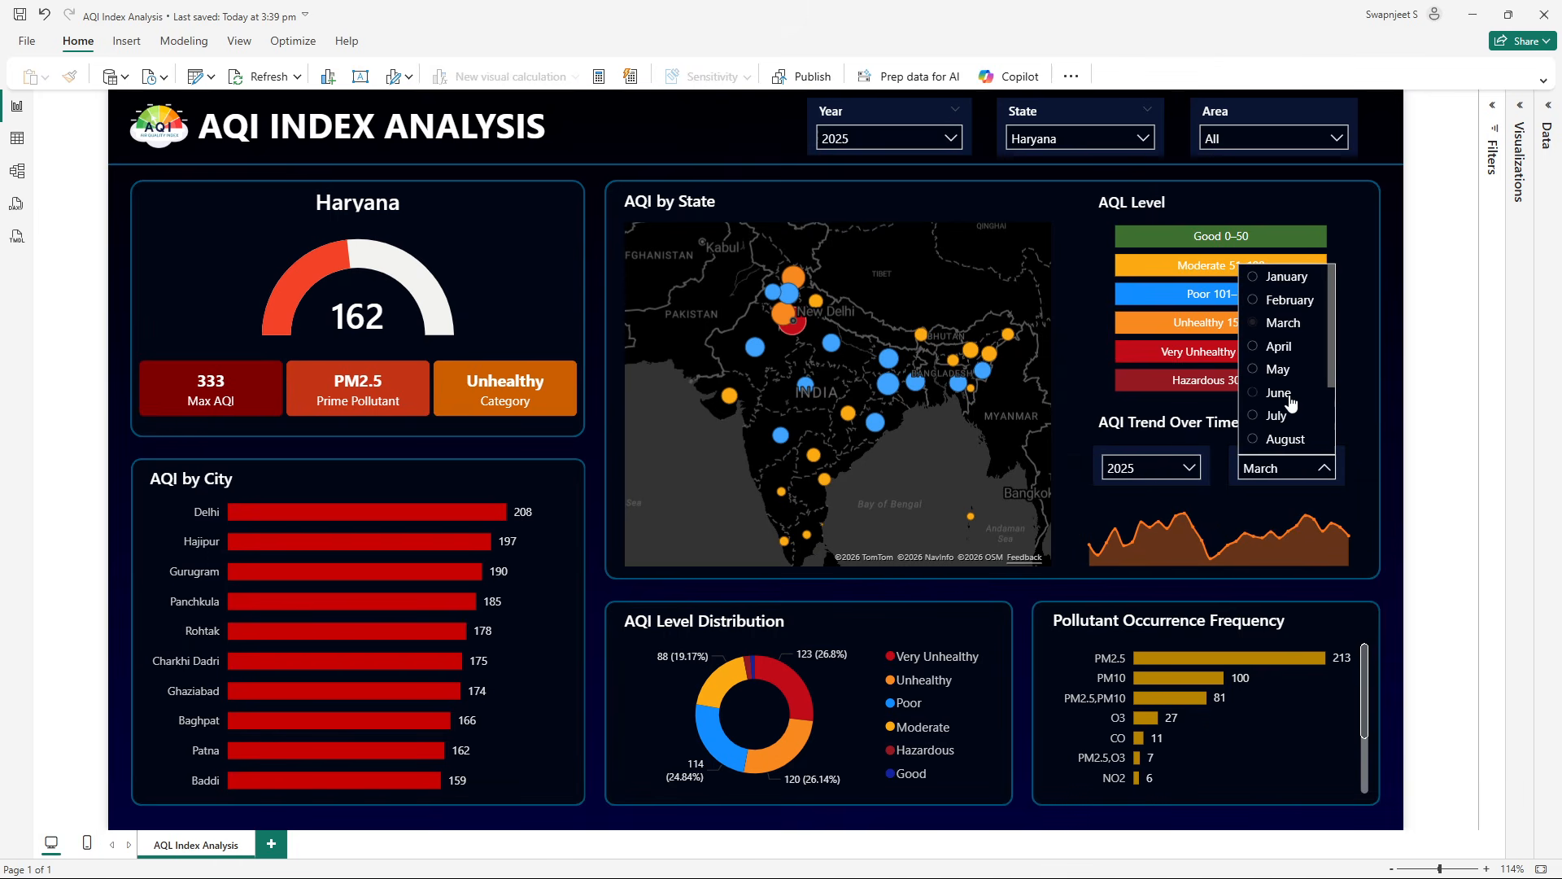
{"action": "left_click", "coordinate": [1286, 349]}
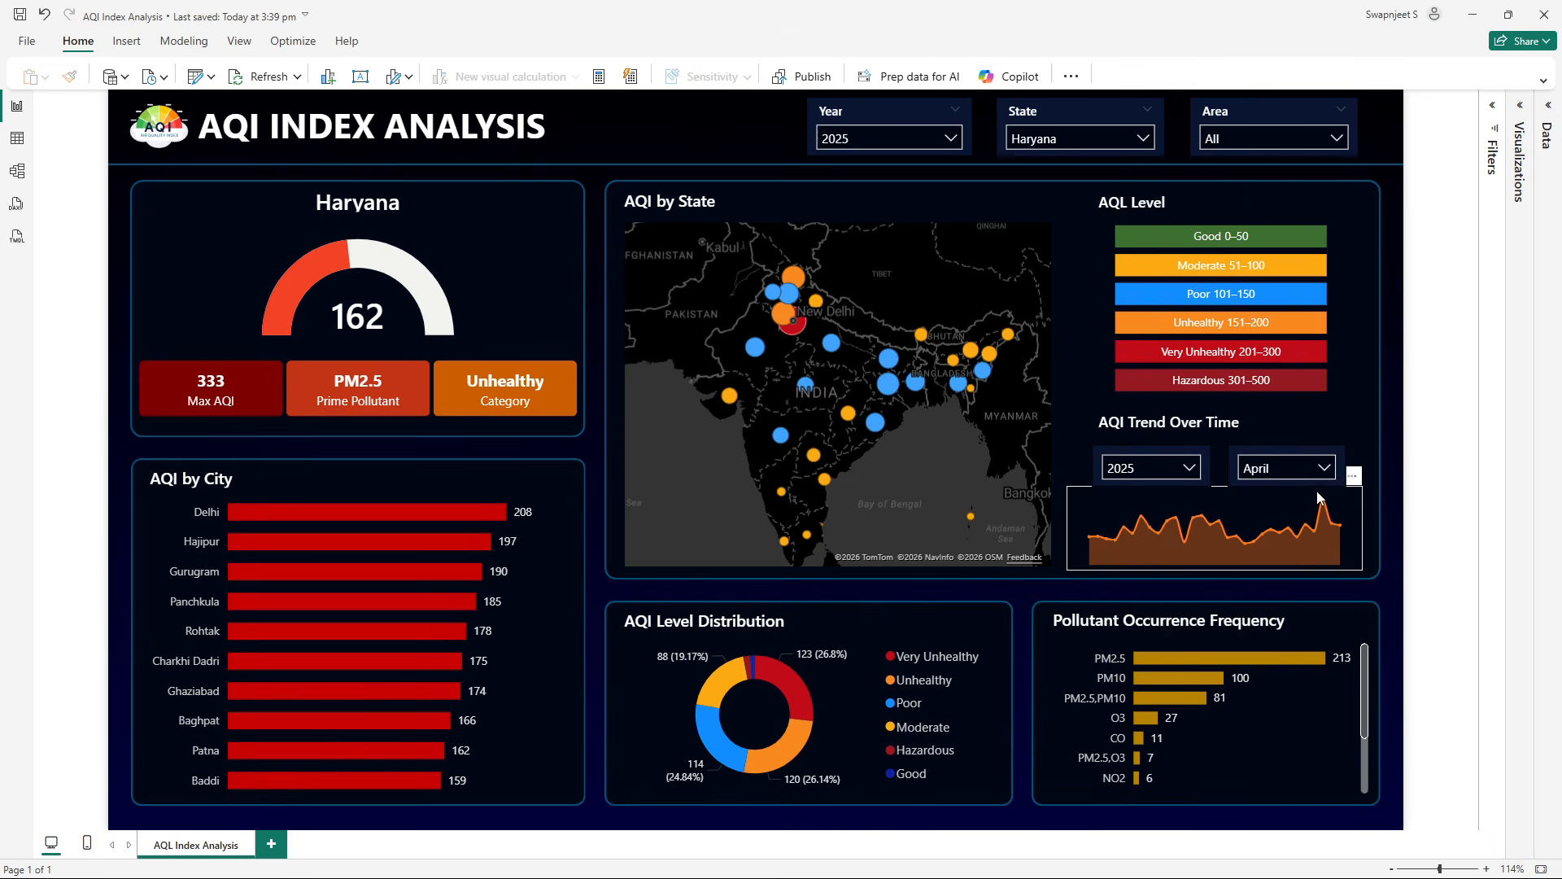
{"action": "mouse_move", "coordinate": [1322, 507]}
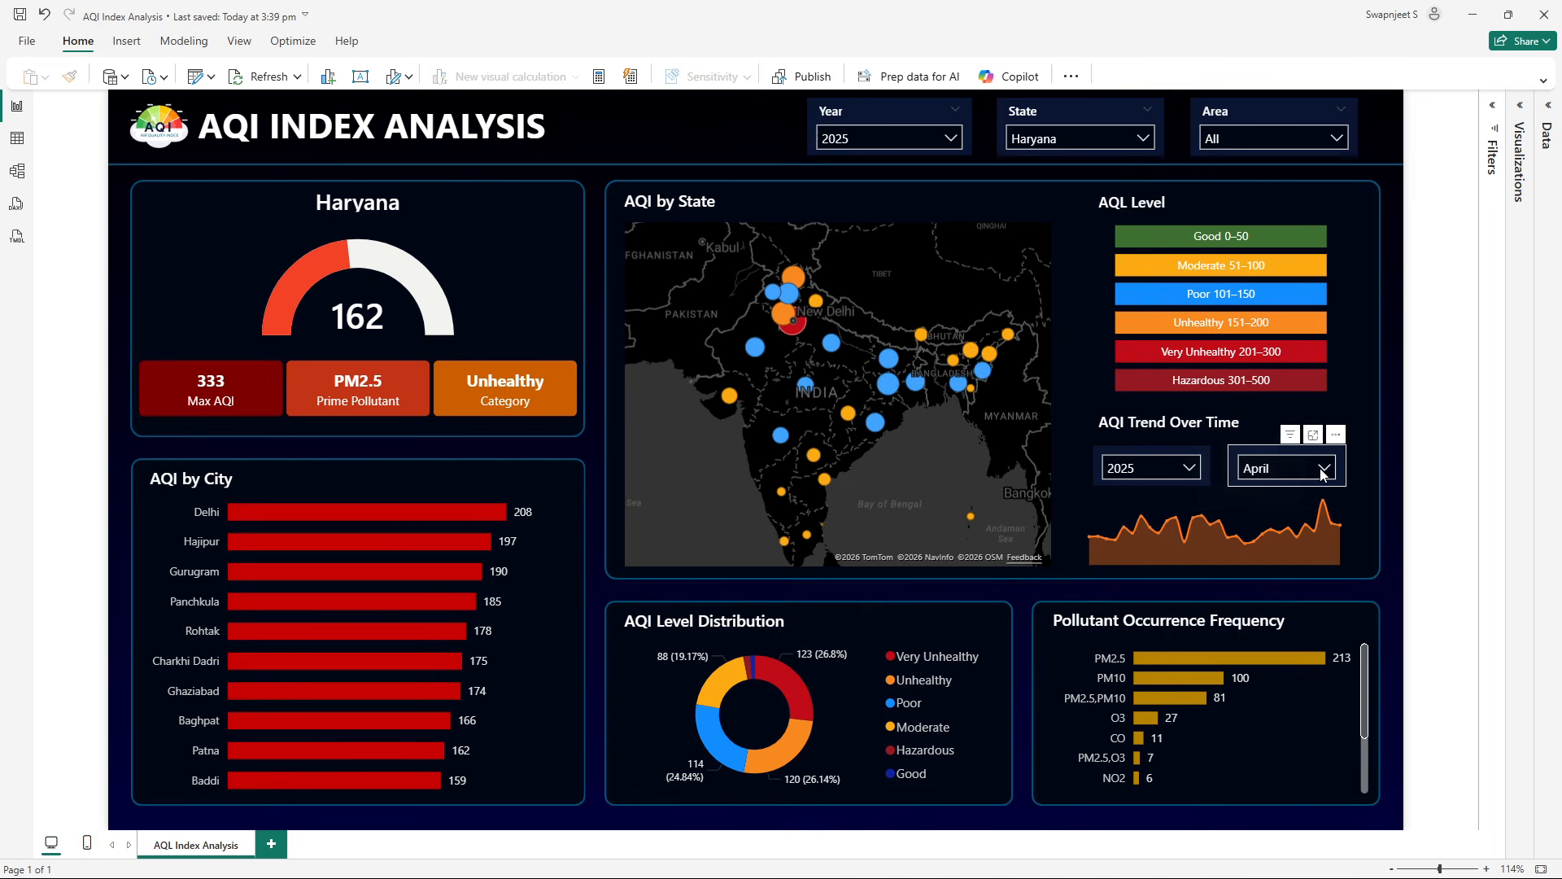
- Set the month of the AQI Trend Over Time chart to January and inspect its highest peak
{"action": "left_click", "coordinate": [1325, 468]}
{"action": "left_click", "coordinate": [1284, 277]}
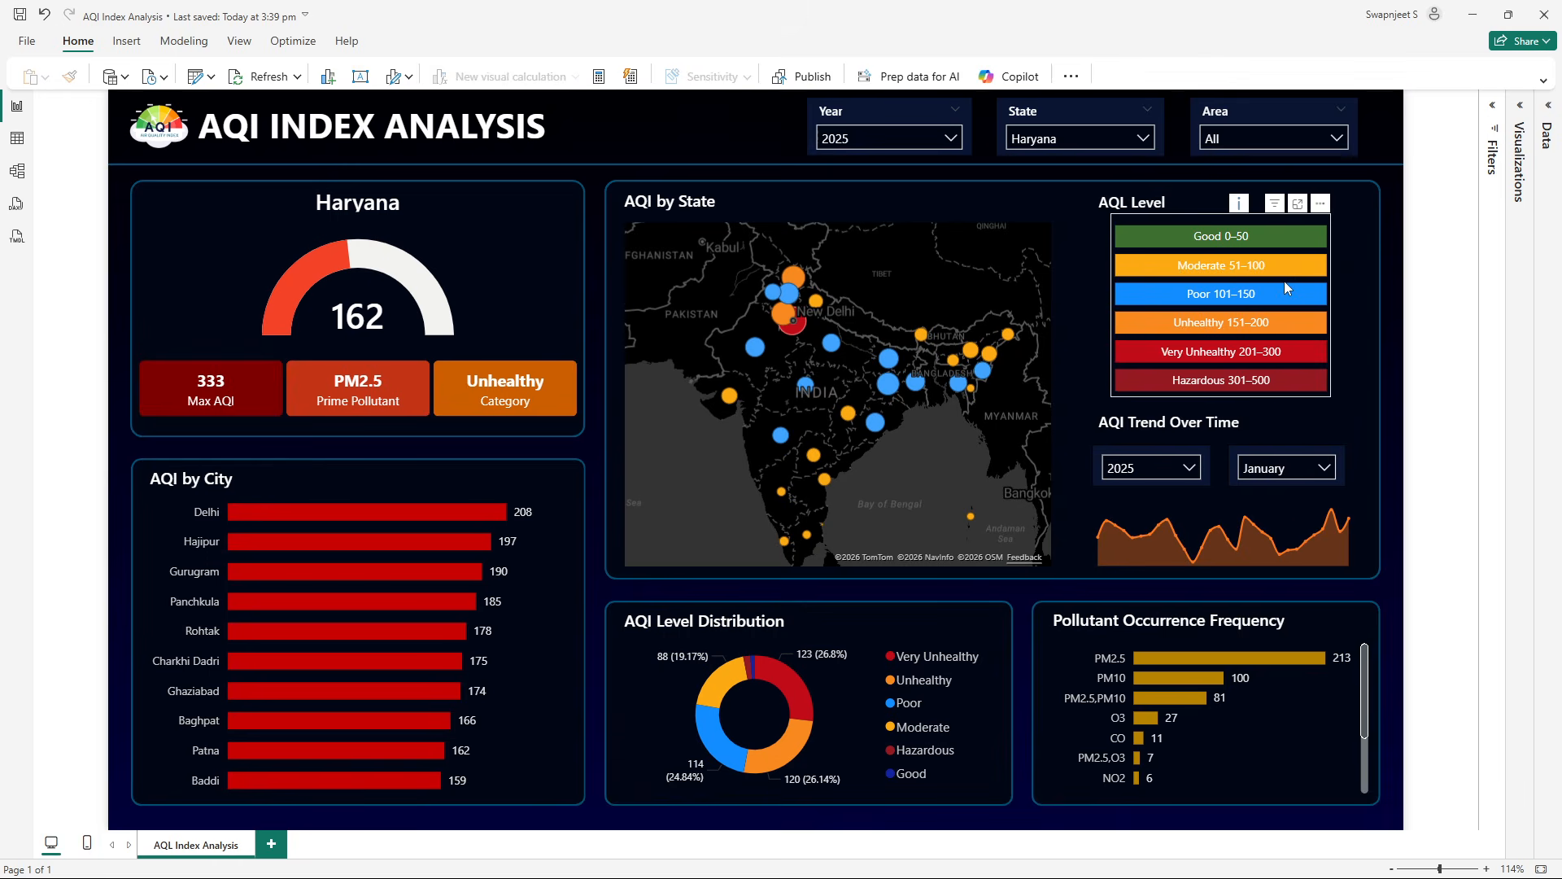
{"action": "mouse_move", "coordinate": [1334, 515]}
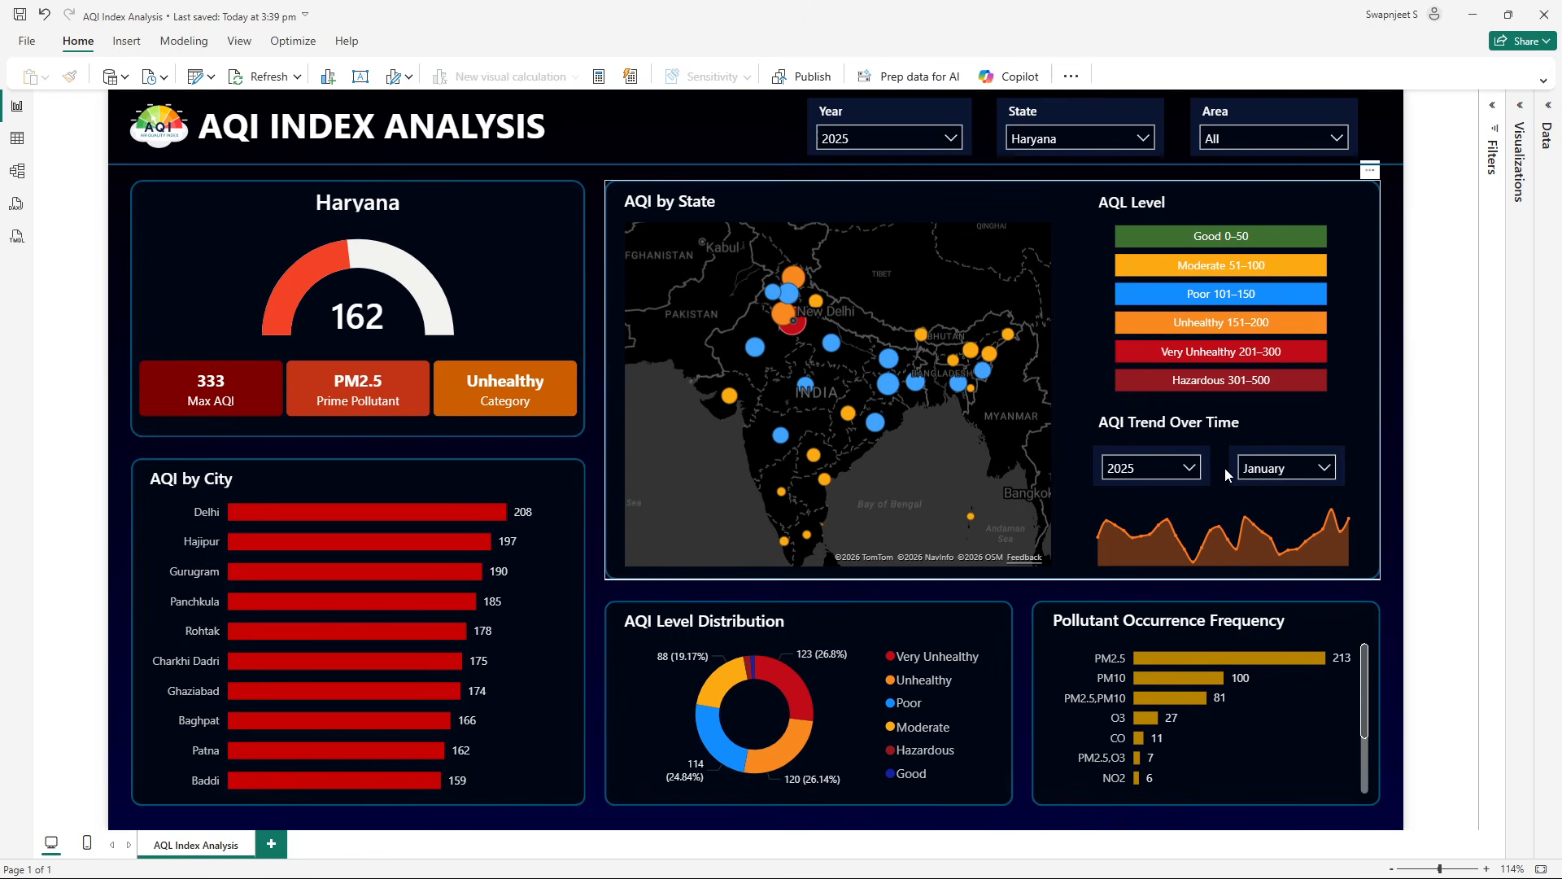
- Set the dashboard's state filter to Delhi and inspect the highest peak in its January AQI trend
{"action": "left_click", "coordinate": [1035, 142]}
{"action": "scroll", "coordinate": [1057, 255], "scroll_direction": "down", "scroll_amount": 5}
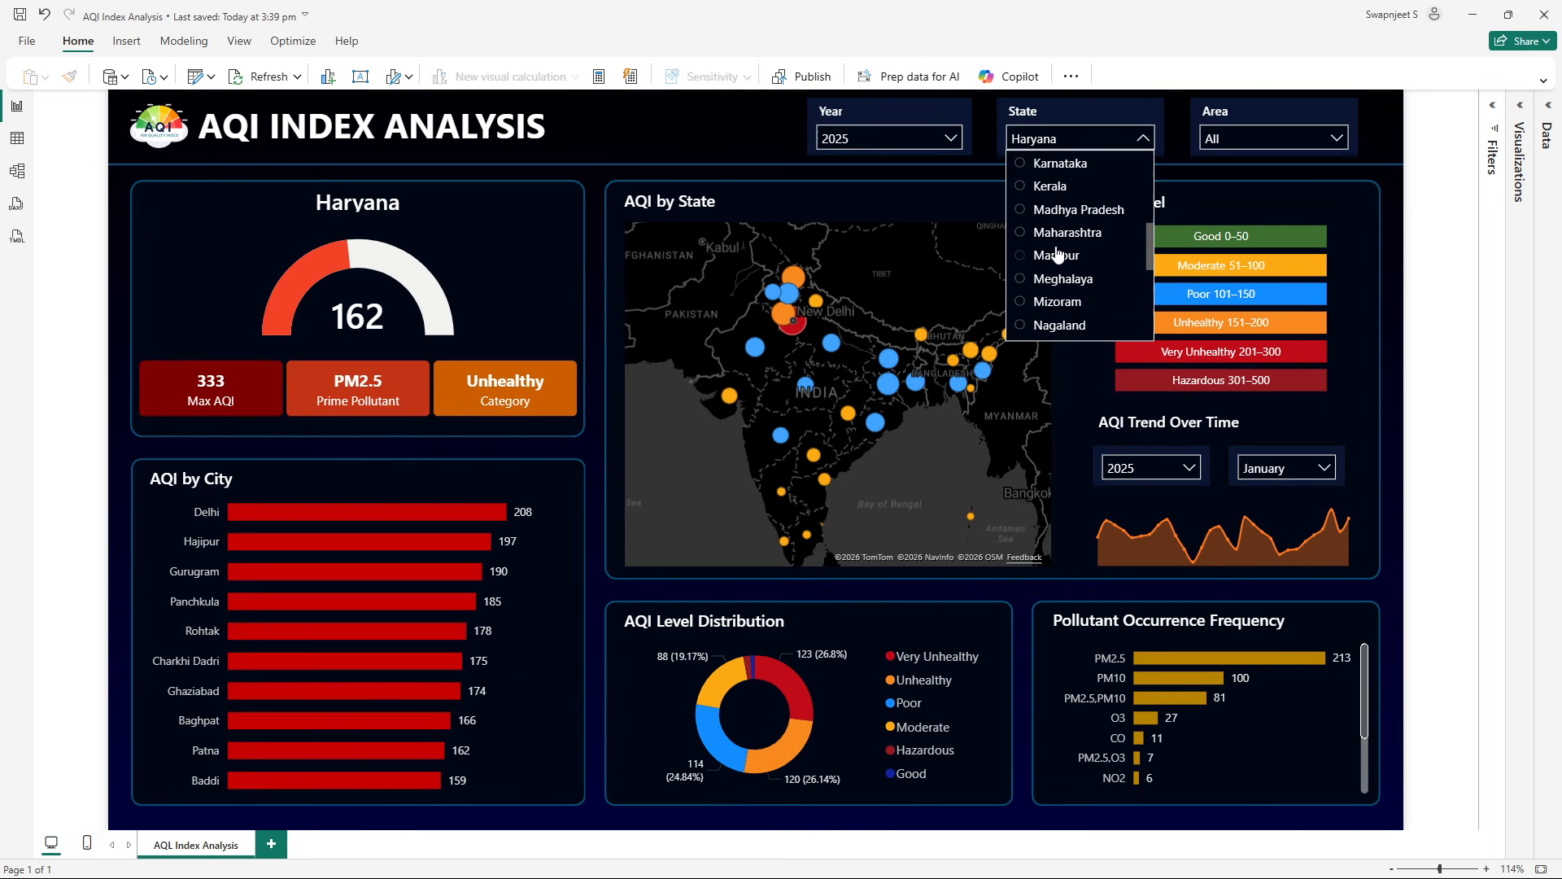
{"action": "scroll", "coordinate": [1057, 254], "scroll_direction": "up", "scroll_amount": 5}
{"action": "left_click", "coordinate": [1048, 305]}
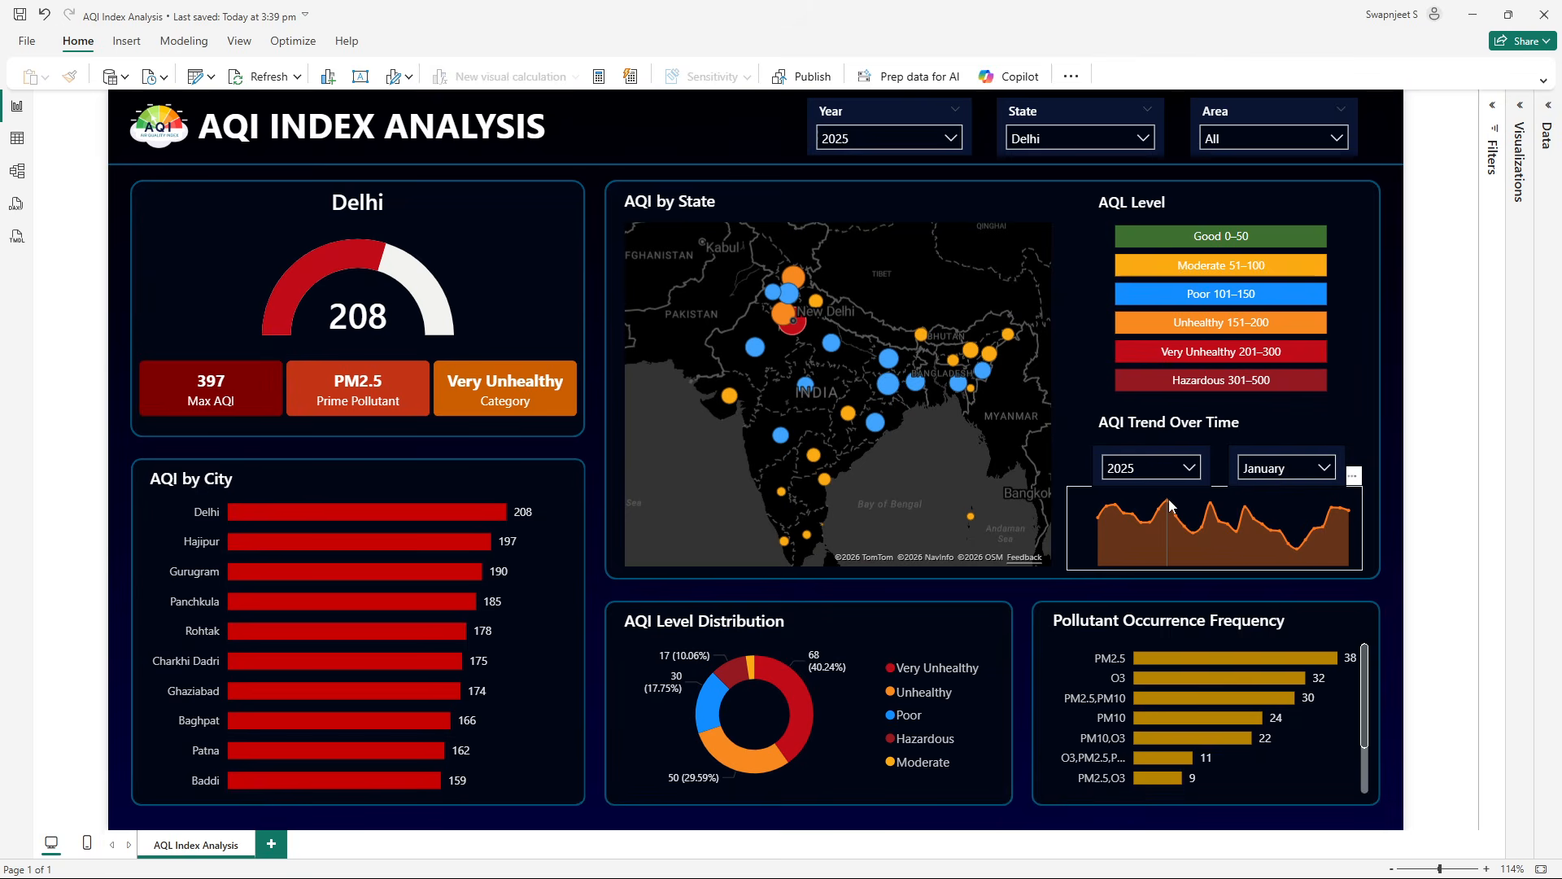
{"action": "mouse_move", "coordinate": [1170, 506]}
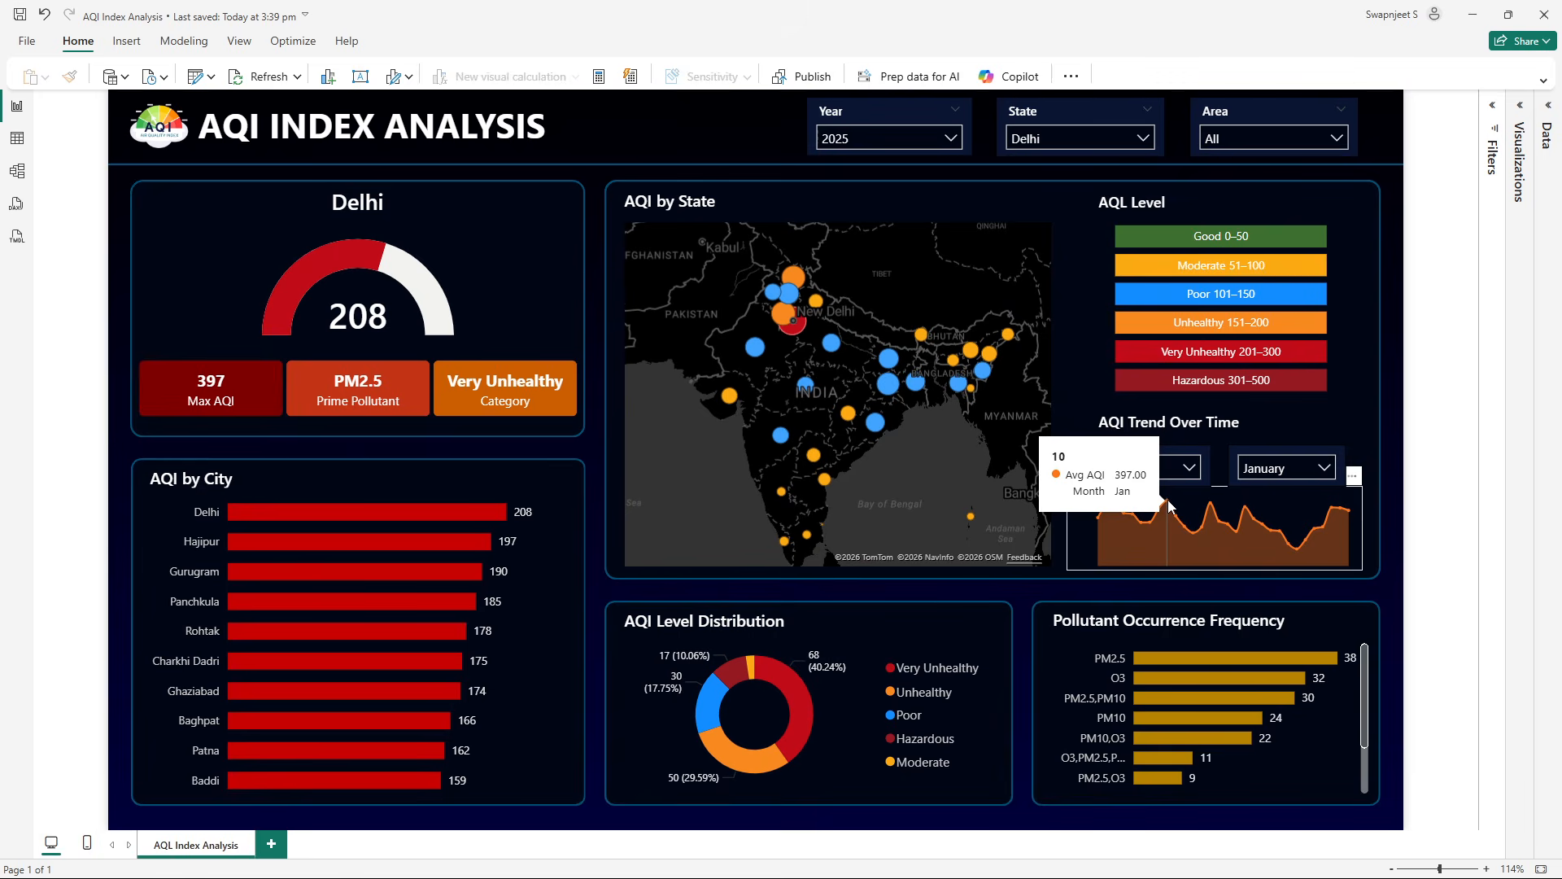
- View Delhi's AQI trend for February 2025 and switch the AQI Trend Over Time chart's year to 2017
{"action": "left_click", "coordinate": [1320, 469]}
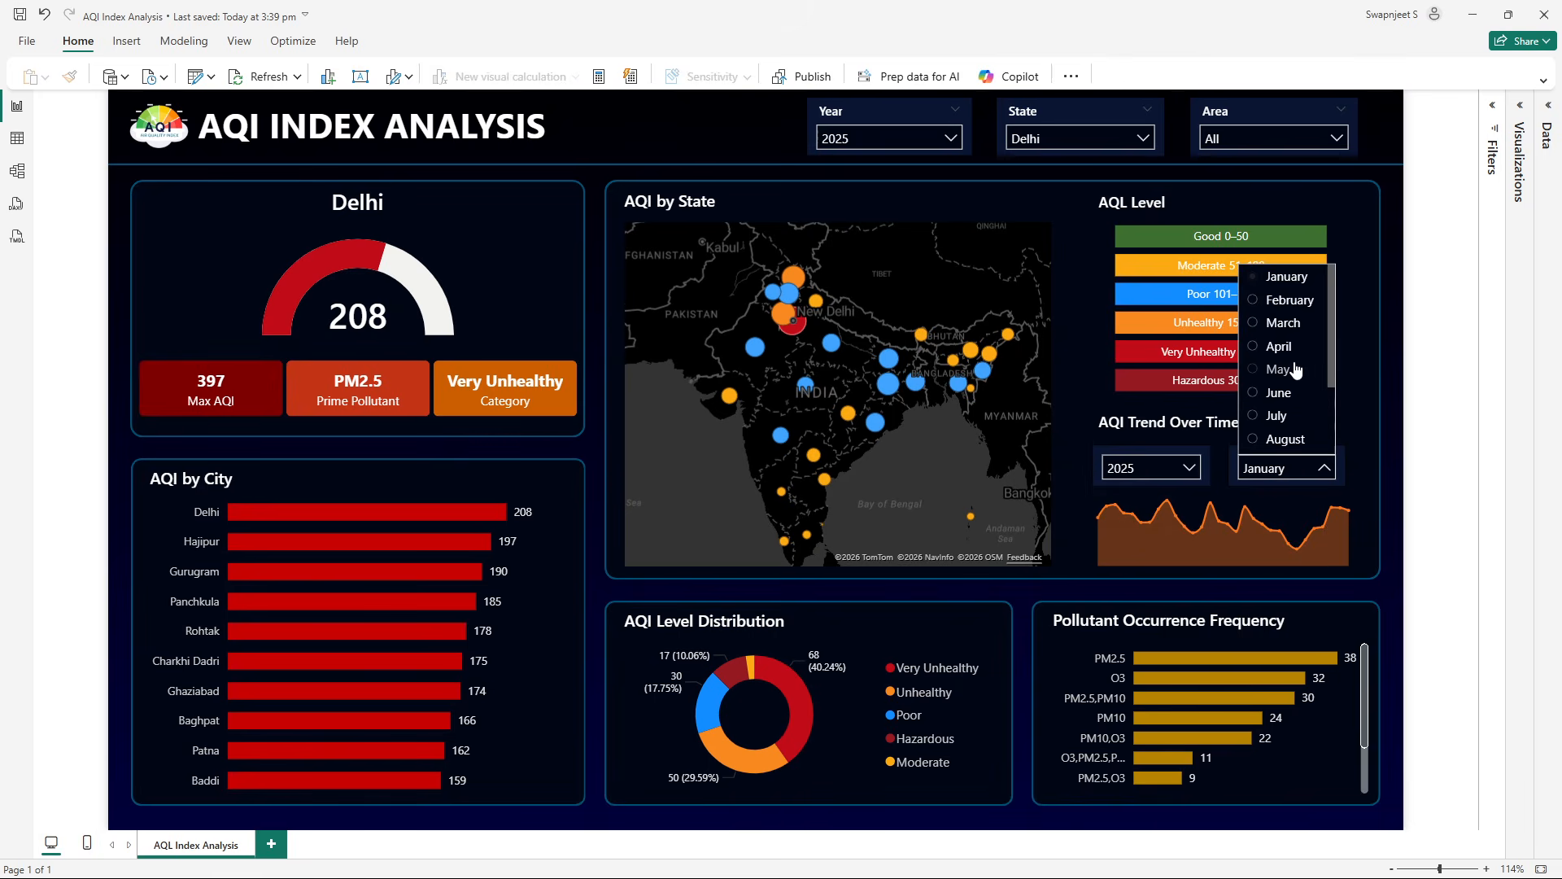
{"action": "left_click", "coordinate": [1285, 300]}
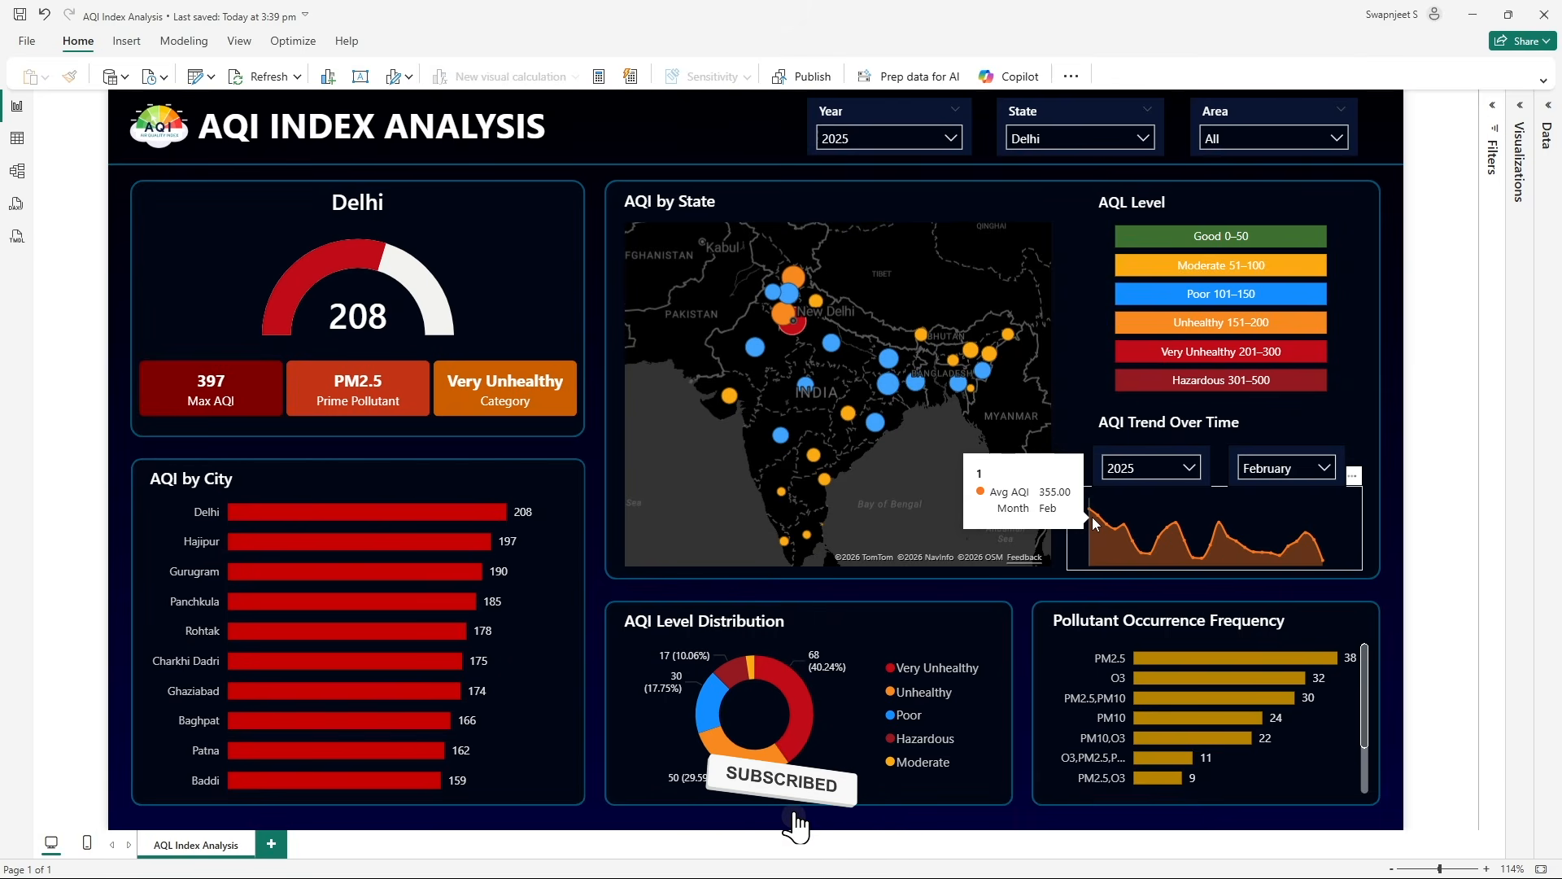
{"action": "left_click", "coordinate": [1188, 467]}
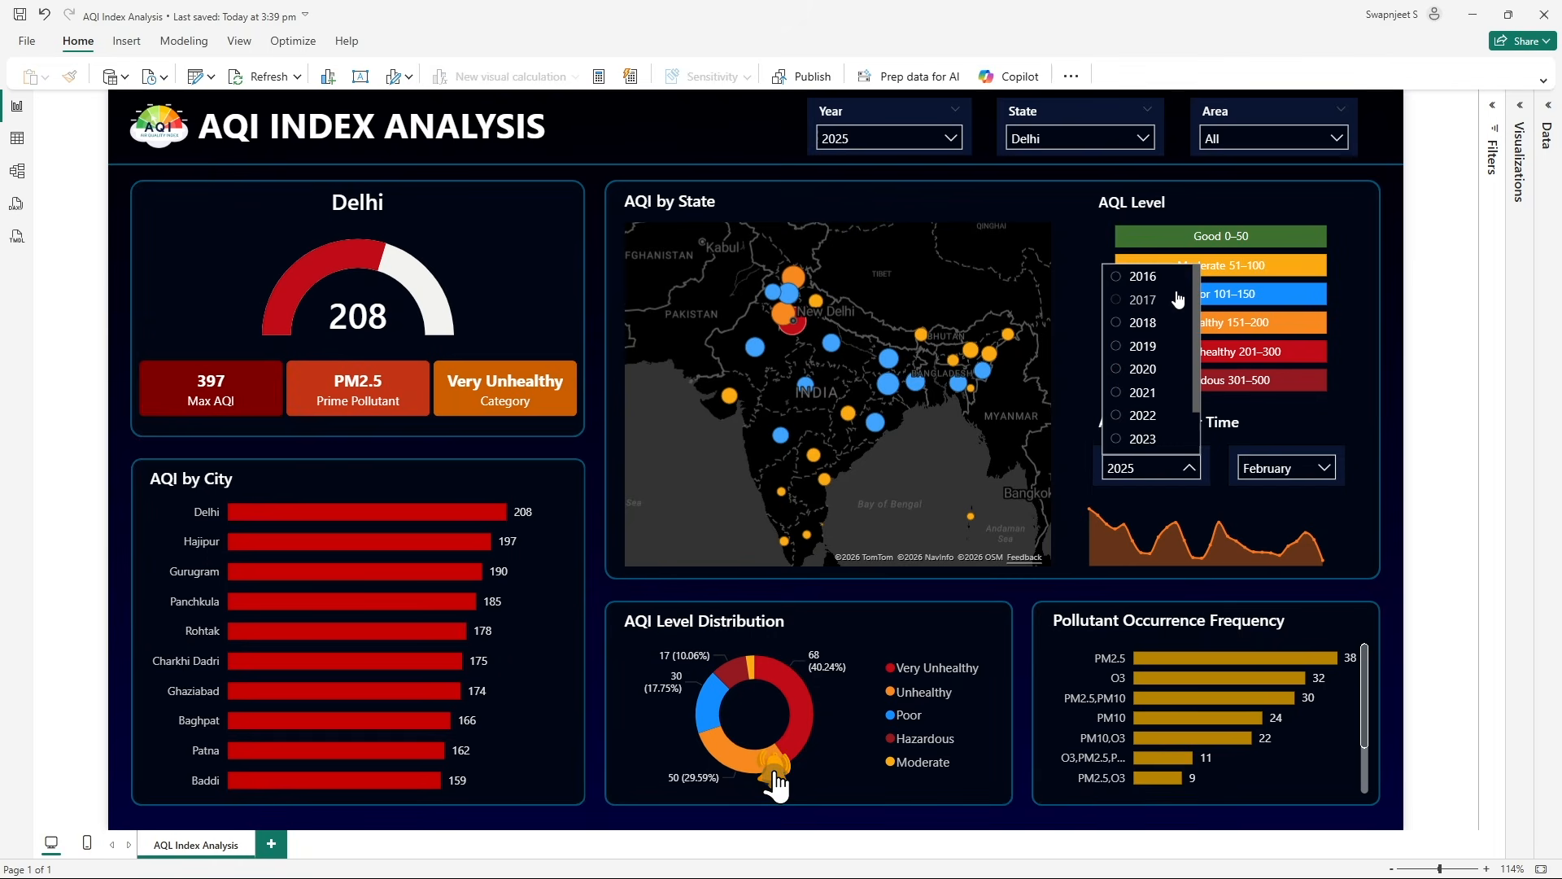
{"action": "left_click", "coordinate": [1140, 302]}
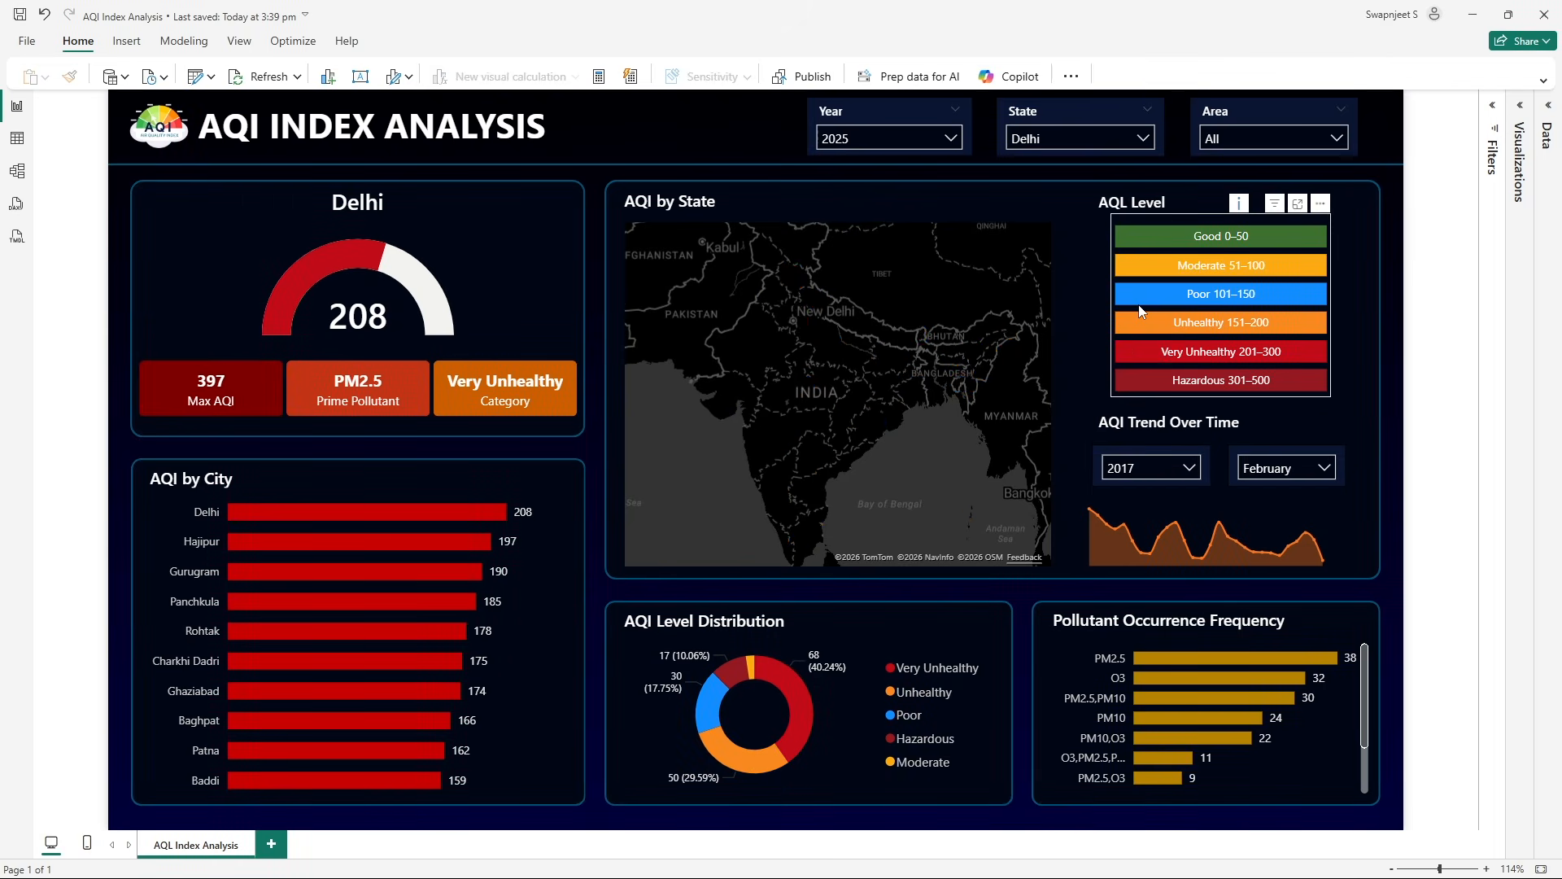
- Set the AQI Trend Over Time chart to March, view it for 2017, return to 2025, and inspect the AQI Level Distribution chart
{"action": "left_click", "coordinate": [1306, 468]}
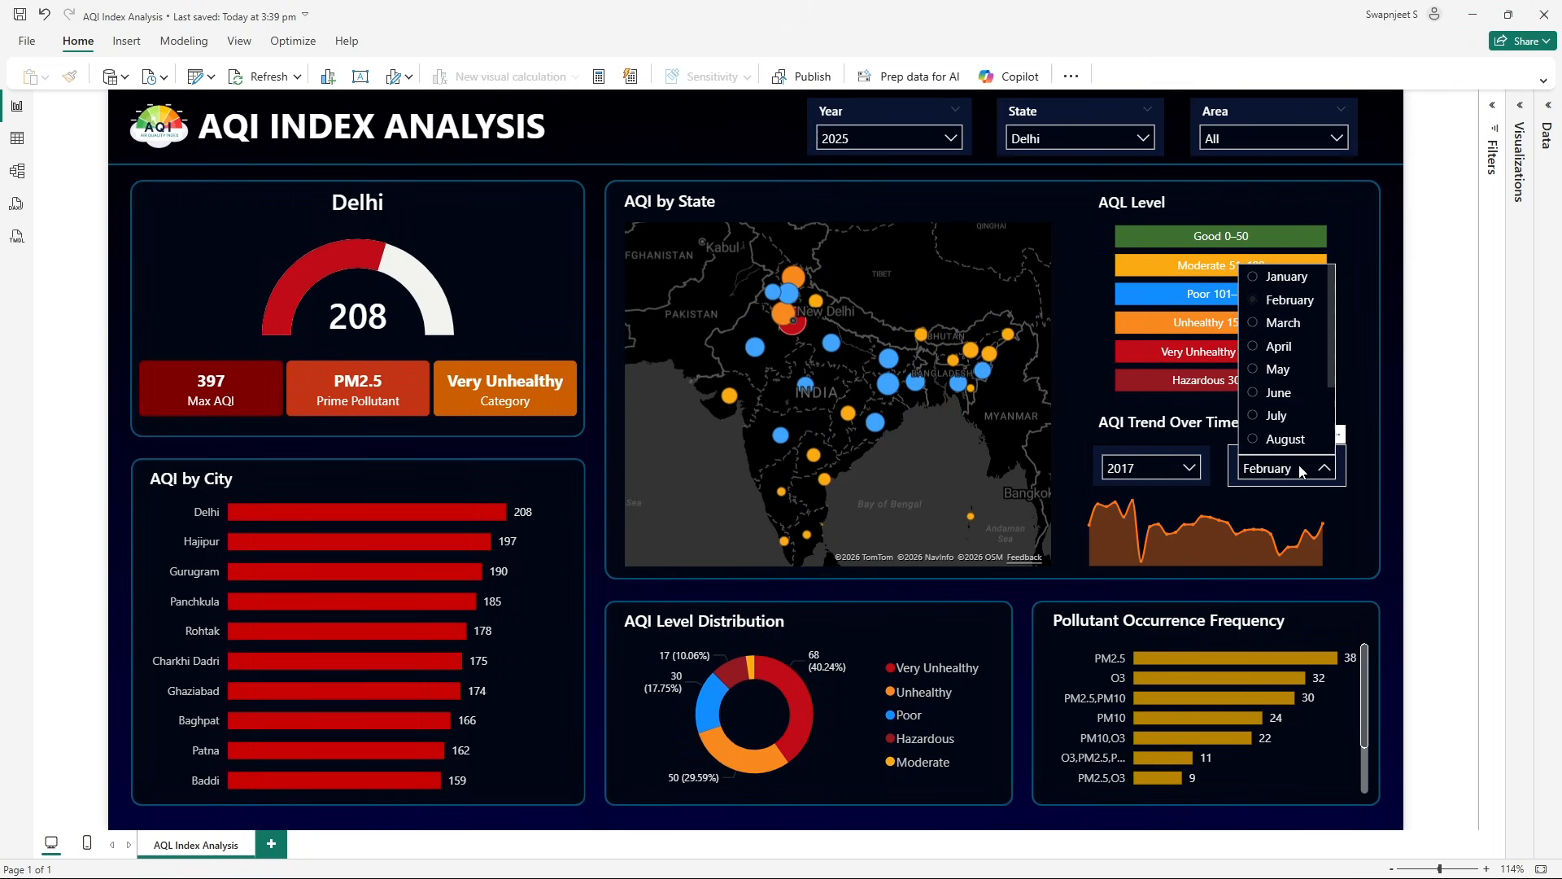
{"action": "left_click", "coordinate": [1281, 326]}
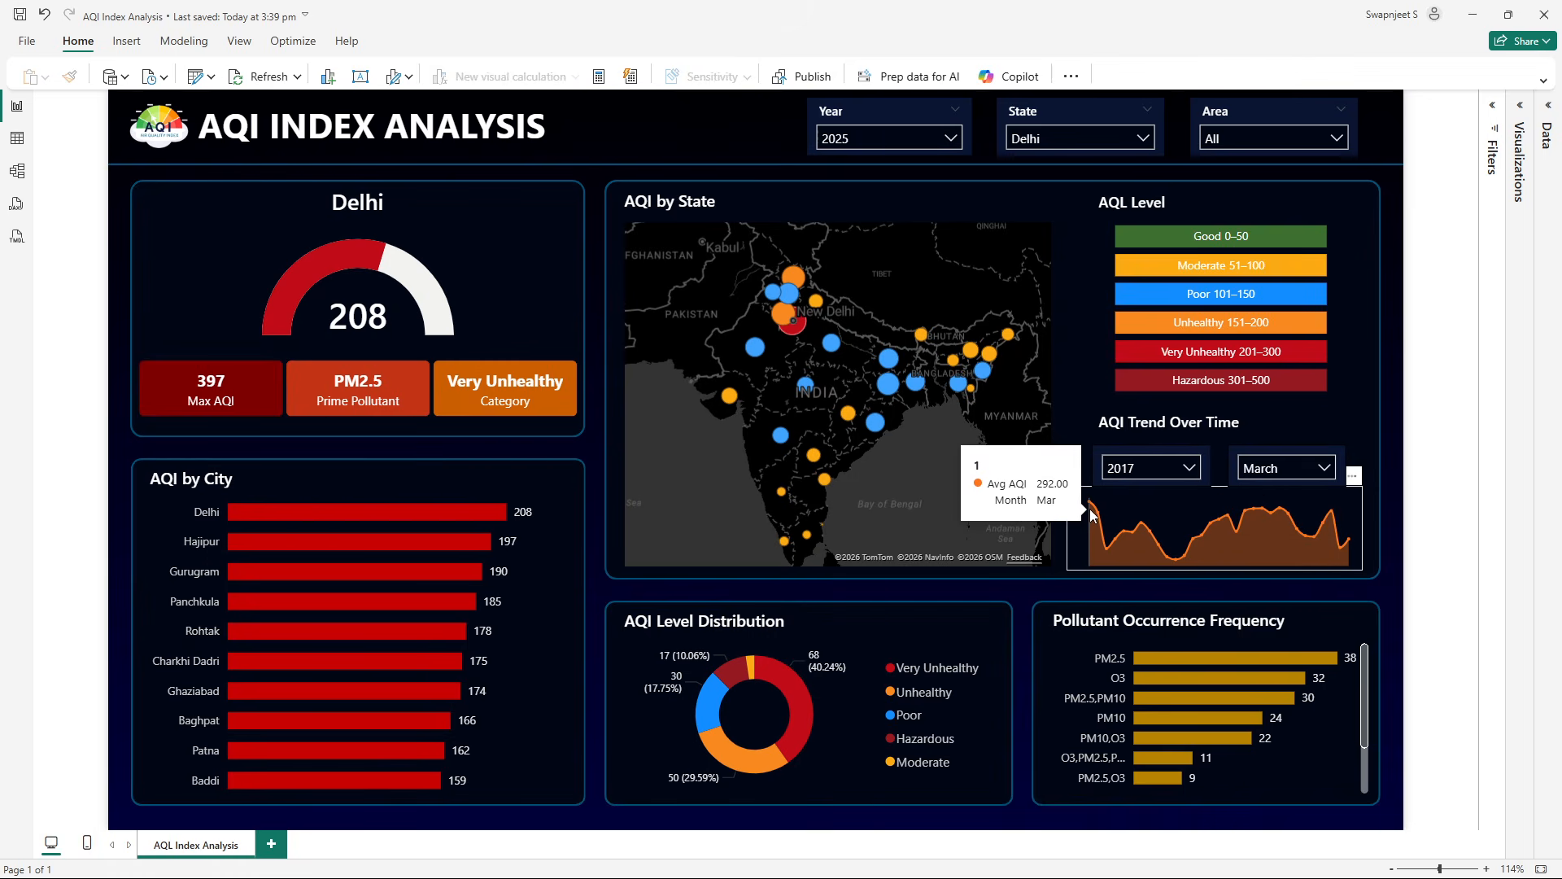
{"action": "left_click", "coordinate": [1188, 468]}
{"action": "scroll", "coordinate": [1177, 369], "scroll_direction": "down", "scroll_amount": 1}
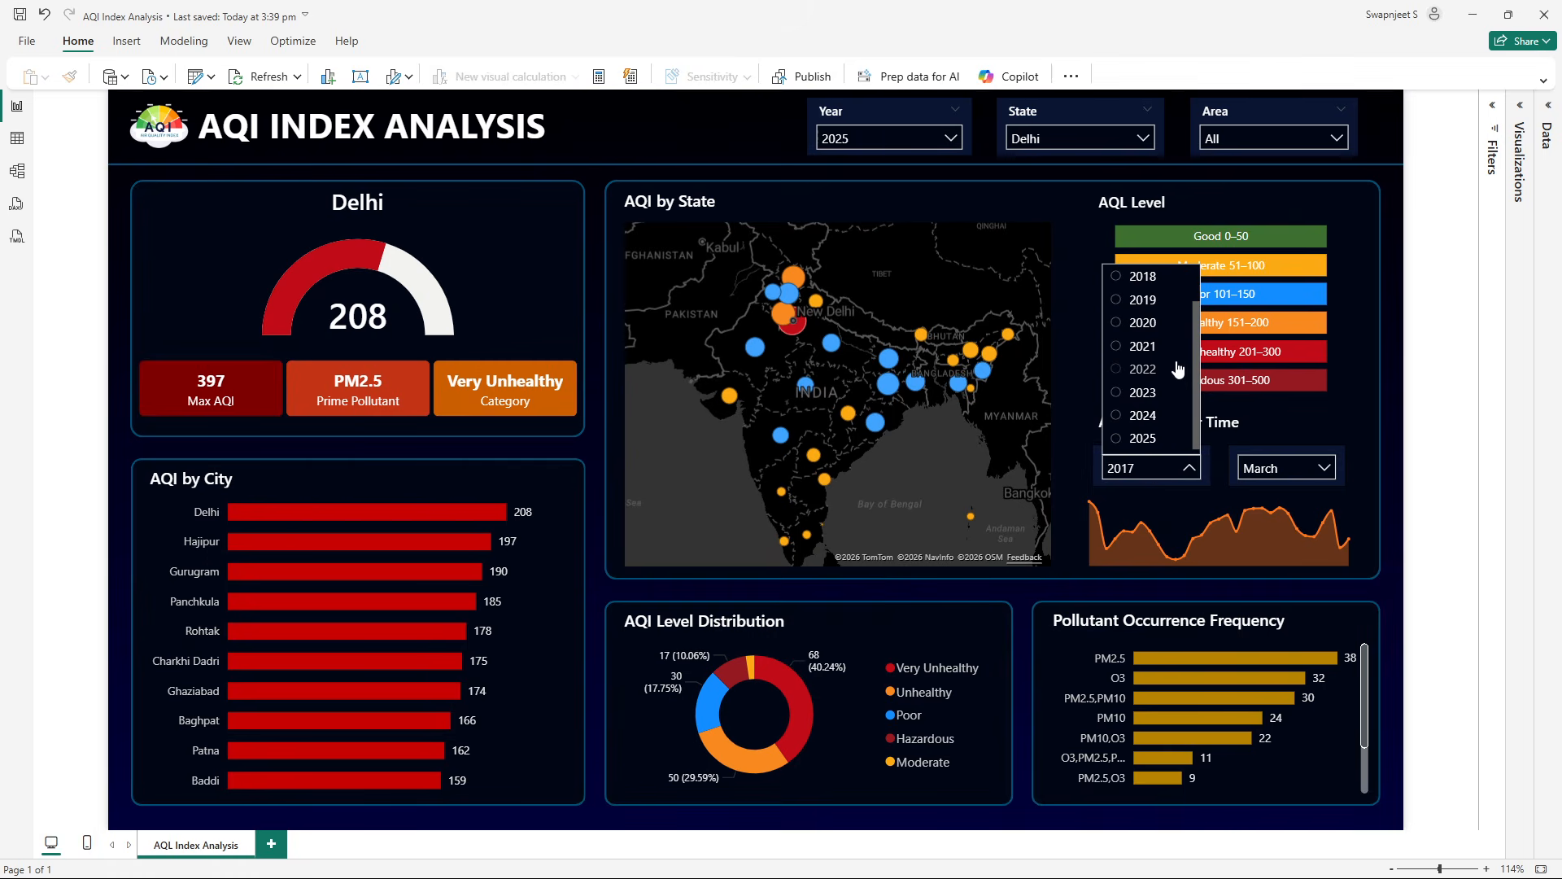
{"action": "left_click", "coordinate": [1142, 438]}
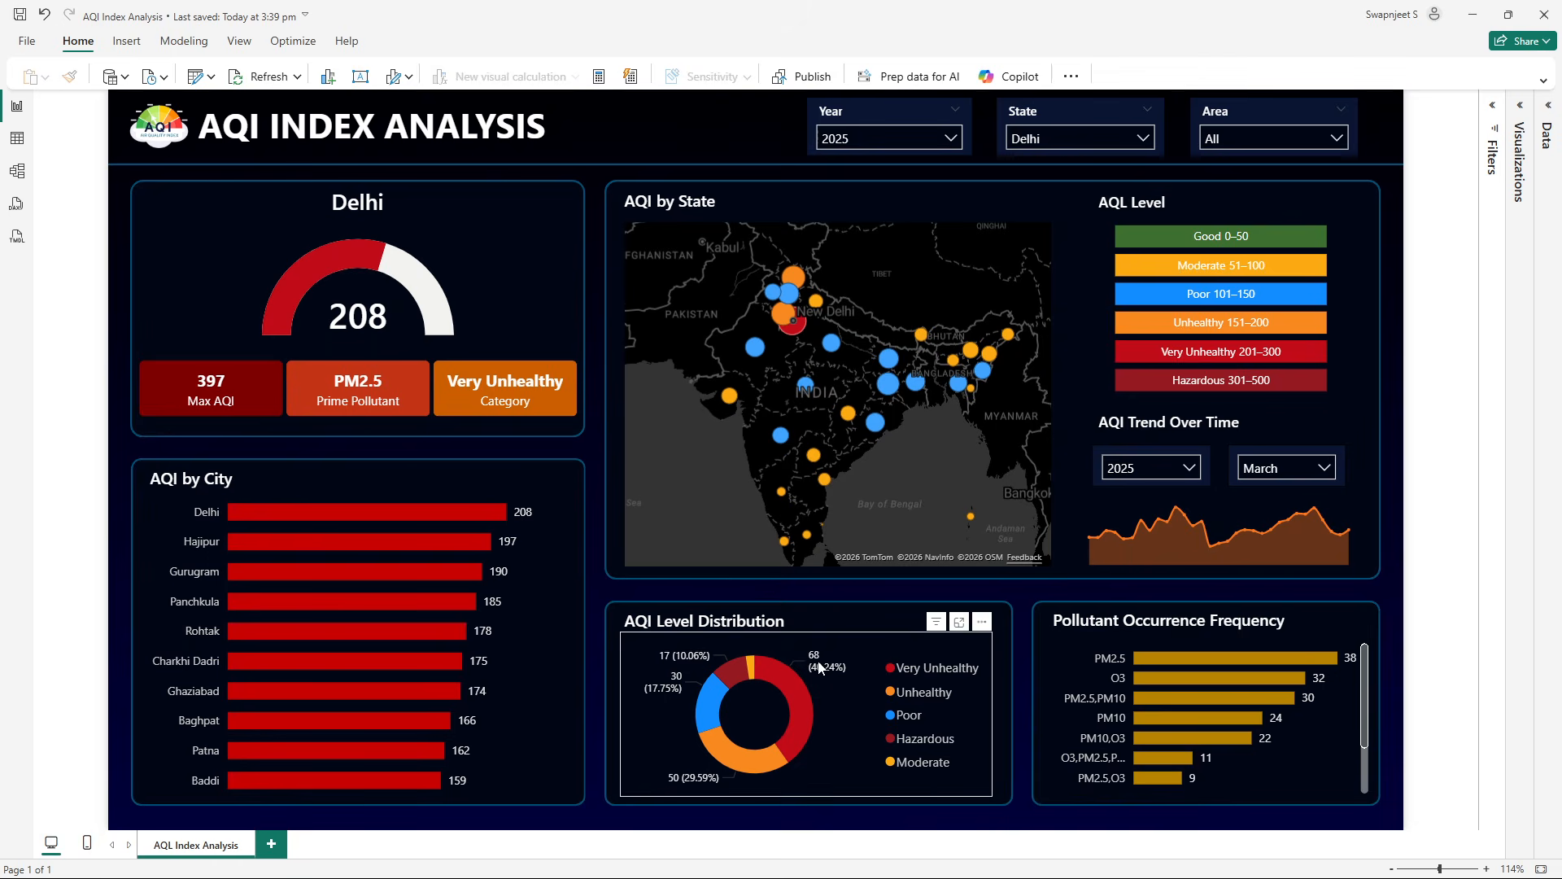
{"action": "mouse_move", "coordinate": [829, 672]}
{"action": "mouse_move", "coordinate": [804, 712]}
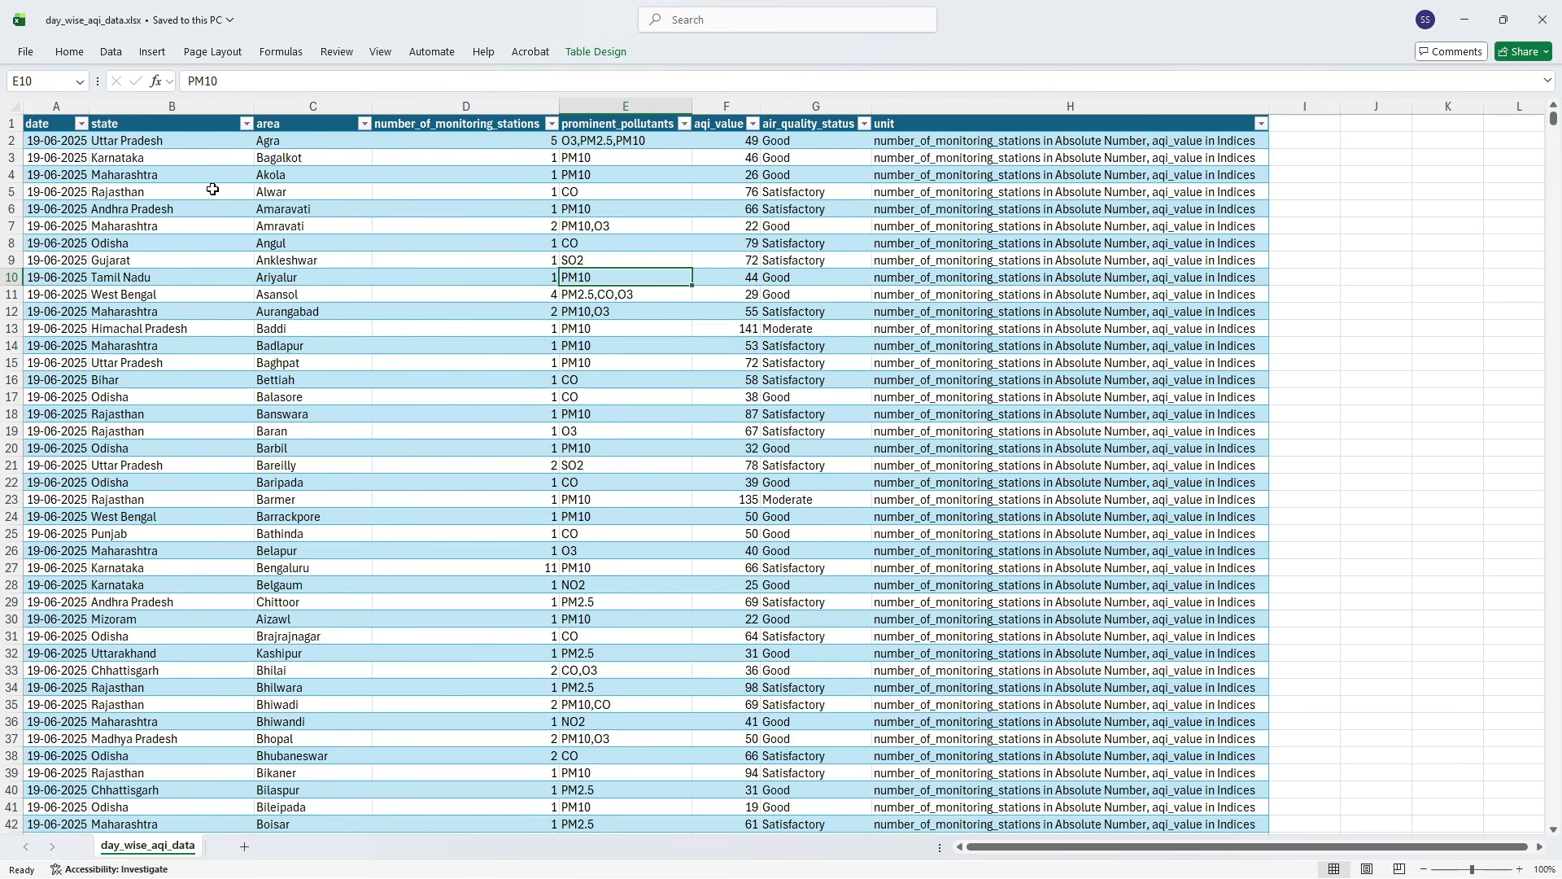
- In the Excel workbook day_wise_aqi_data.xlsx, examine the date column and the header row
{"action": "left_click", "coordinate": [43, 102]}
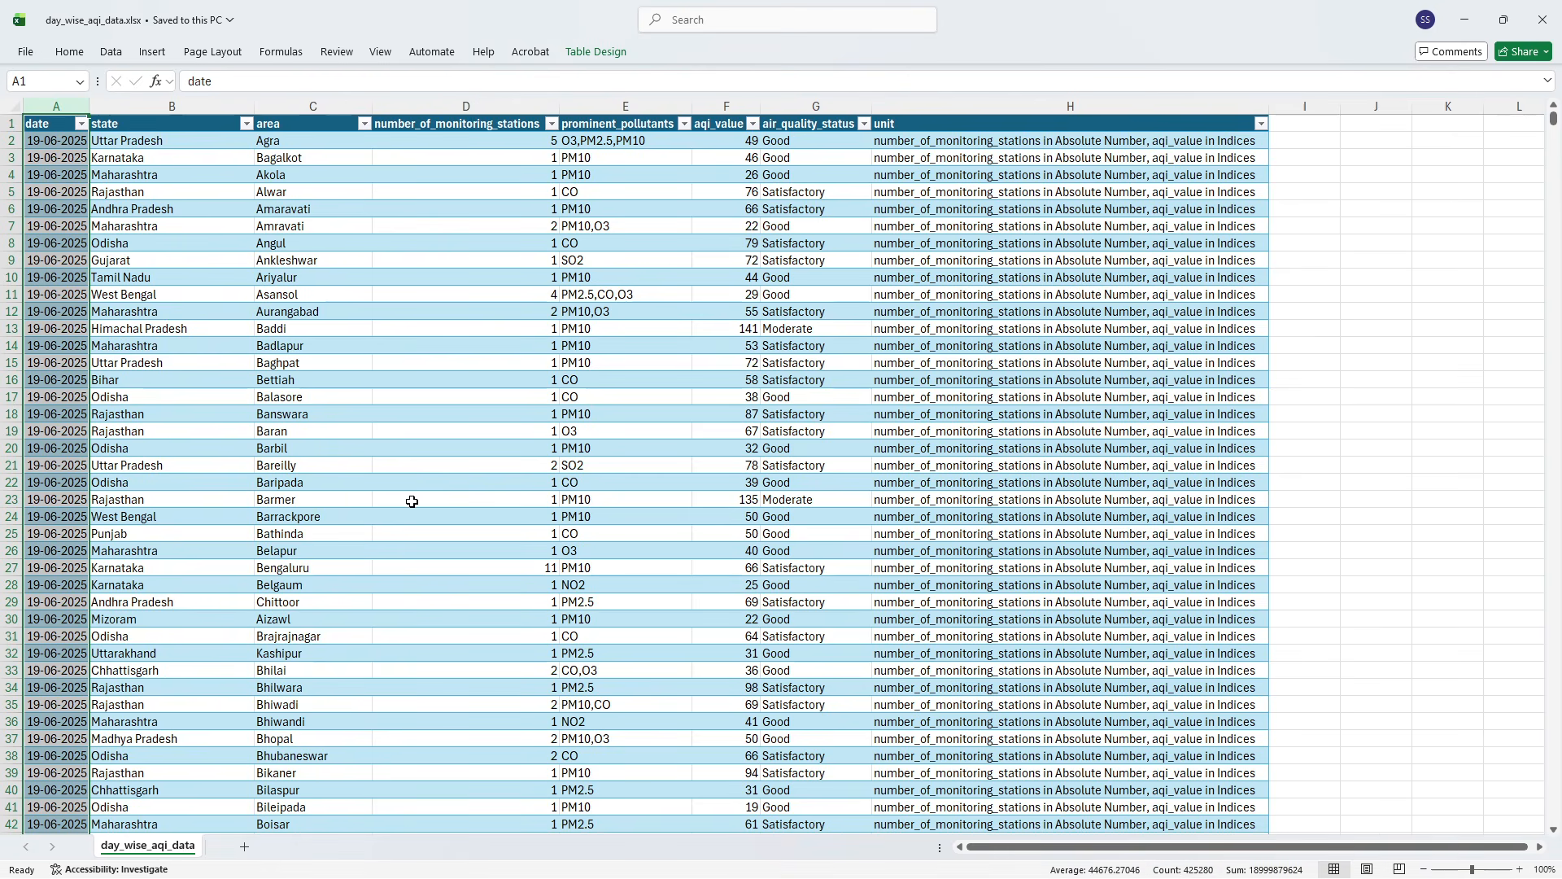
{"action": "left_click", "coordinate": [229, 211]}
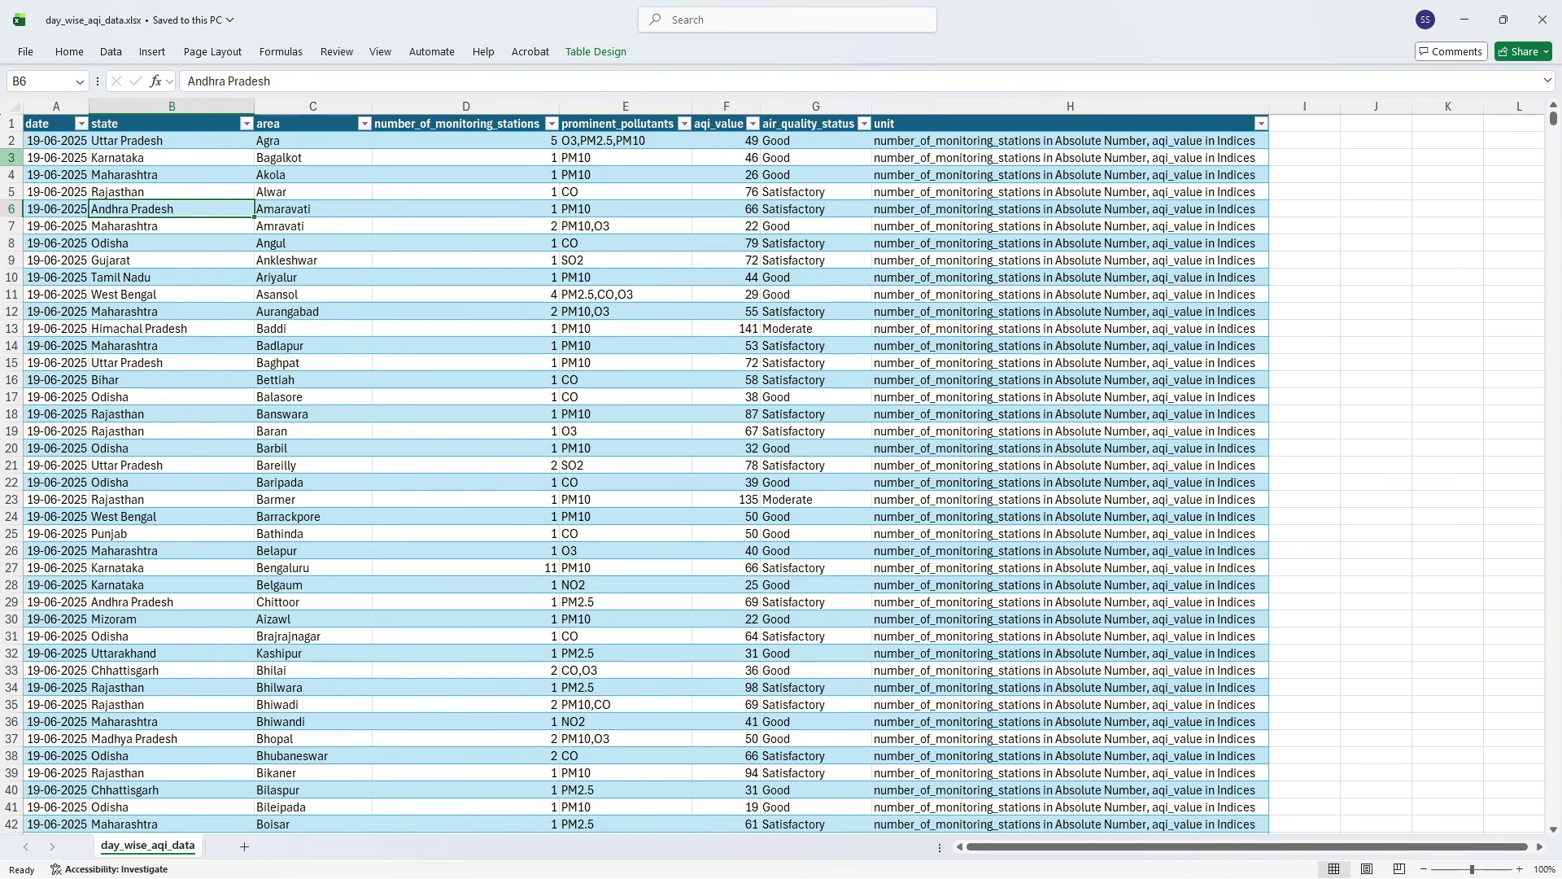
{"action": "left_click", "coordinate": [12, 123]}
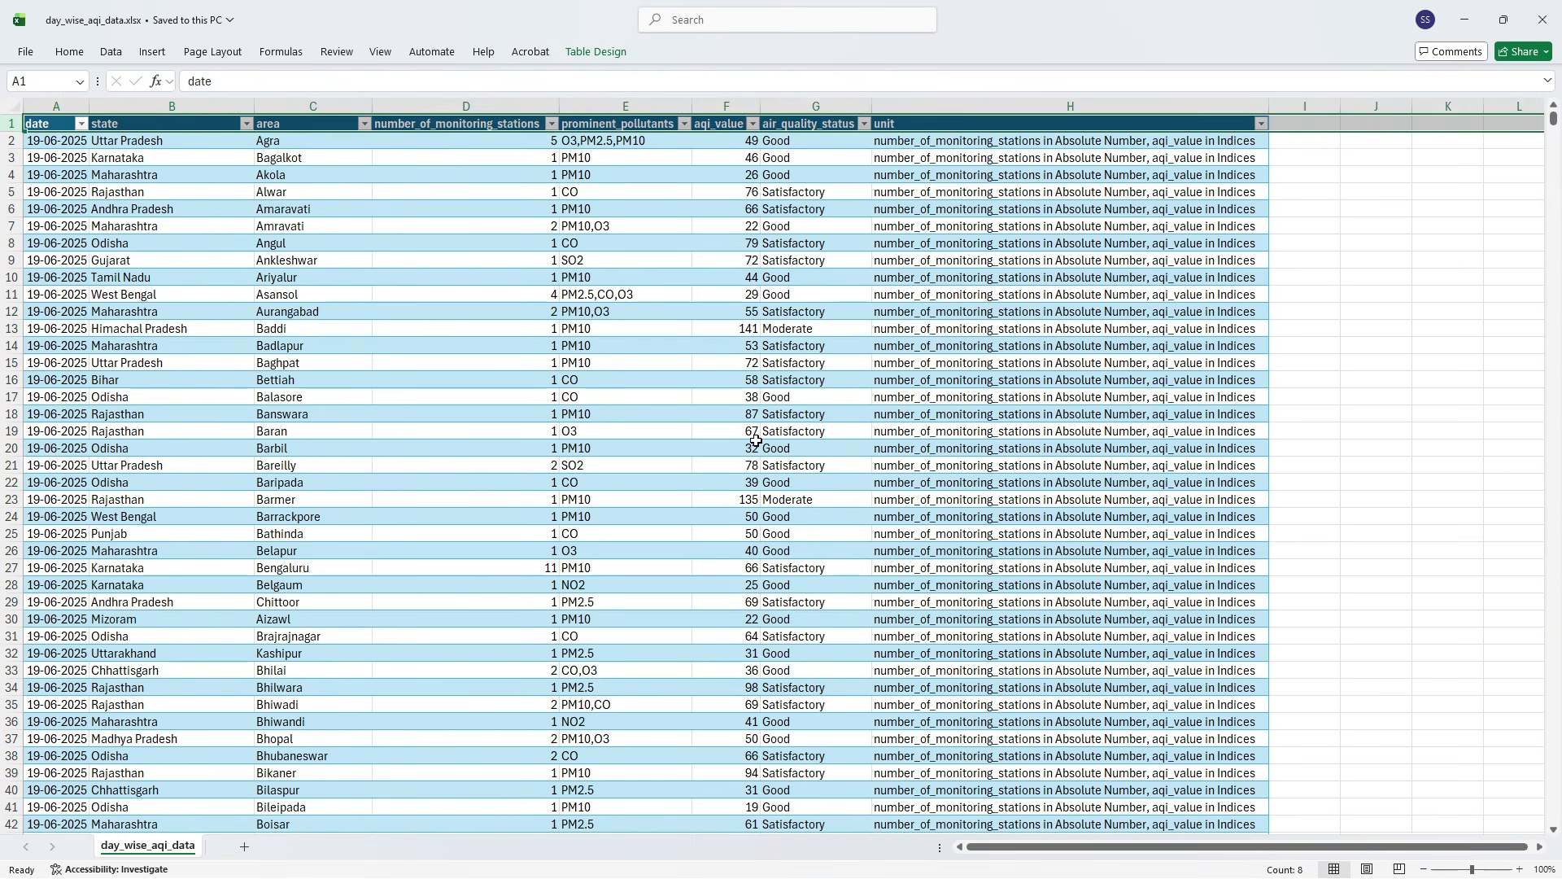
{"action": "left_click", "coordinate": [659, 392]}
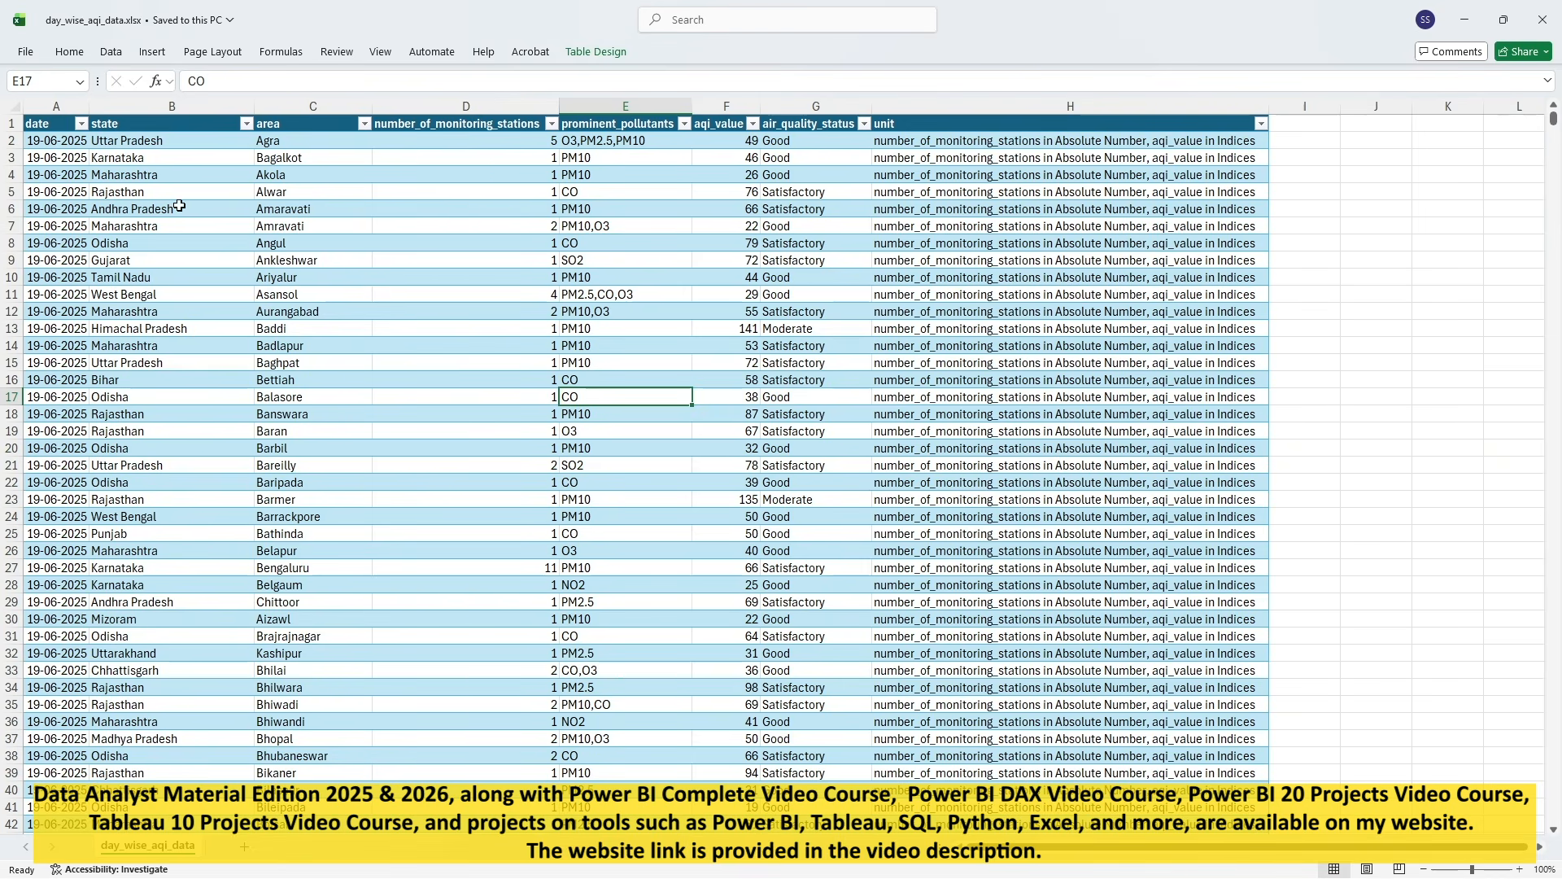
- Review the available years and the 2025 months in the date column's filter list without applying a filter
{"action": "left_click", "coordinate": [82, 125]}
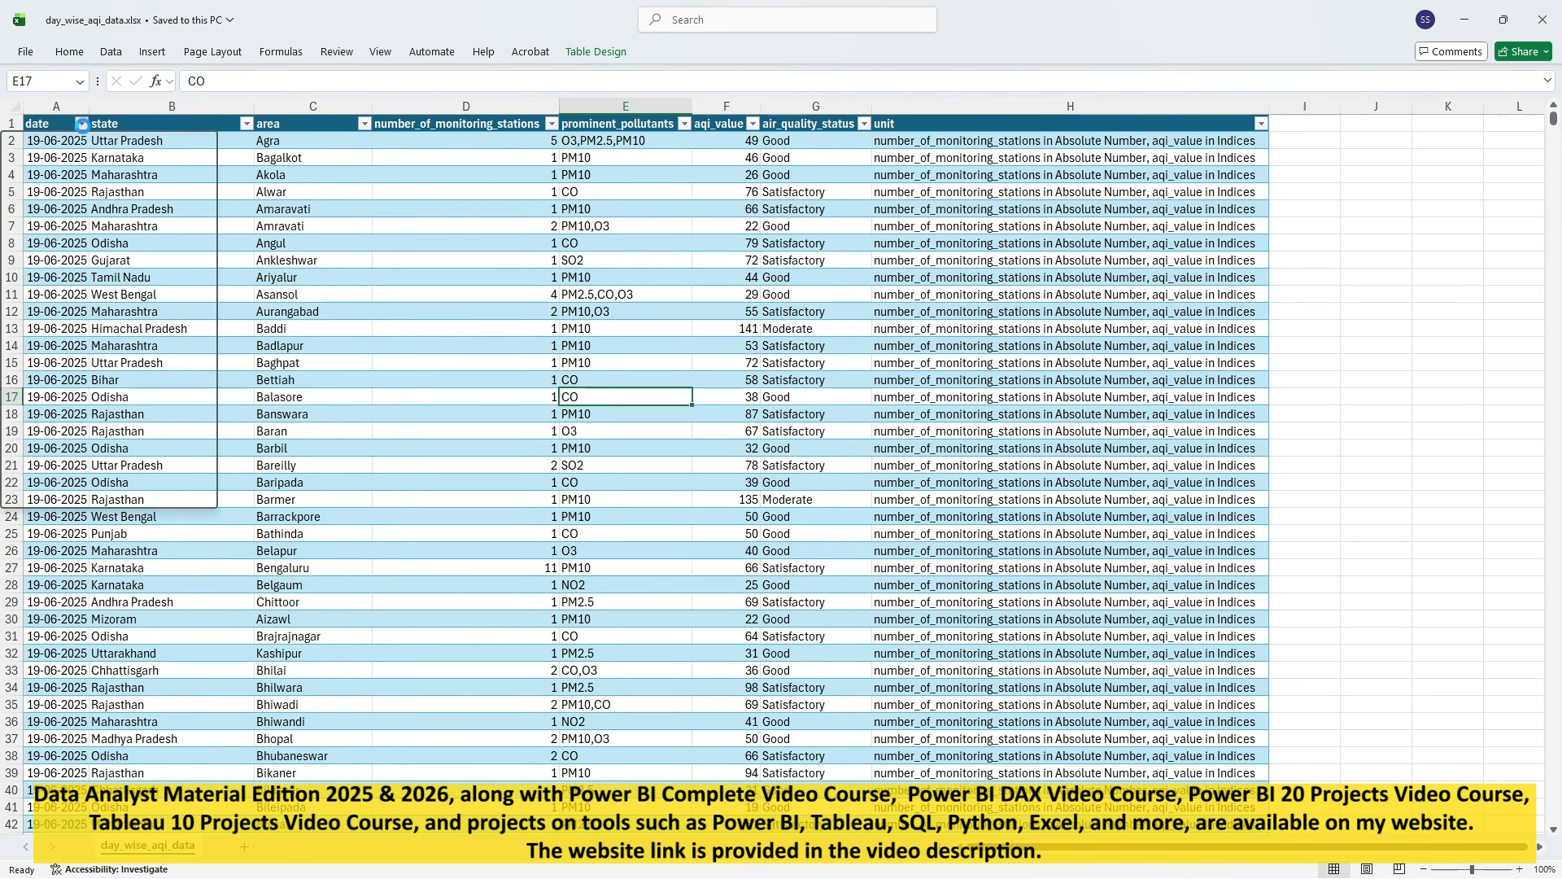
{"action": "scroll", "coordinate": [141, 405], "scroll_direction": "down", "scroll_amount": 1}
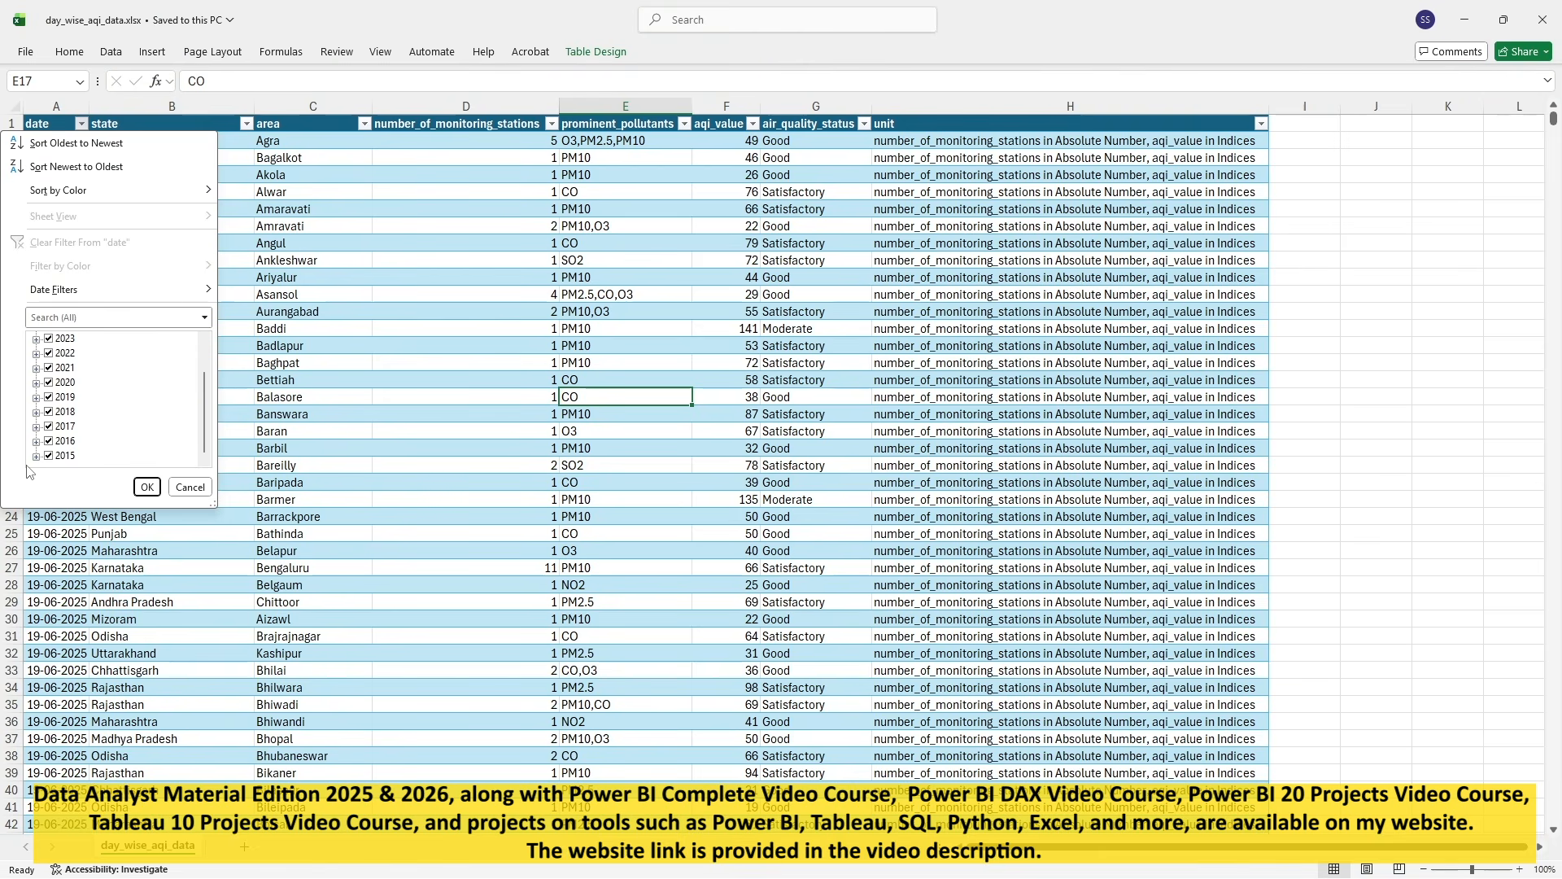
{"action": "scroll", "coordinate": [71, 461], "scroll_direction": "up", "scroll_amount": 1}
{"action": "left_click", "coordinate": [36, 353]}
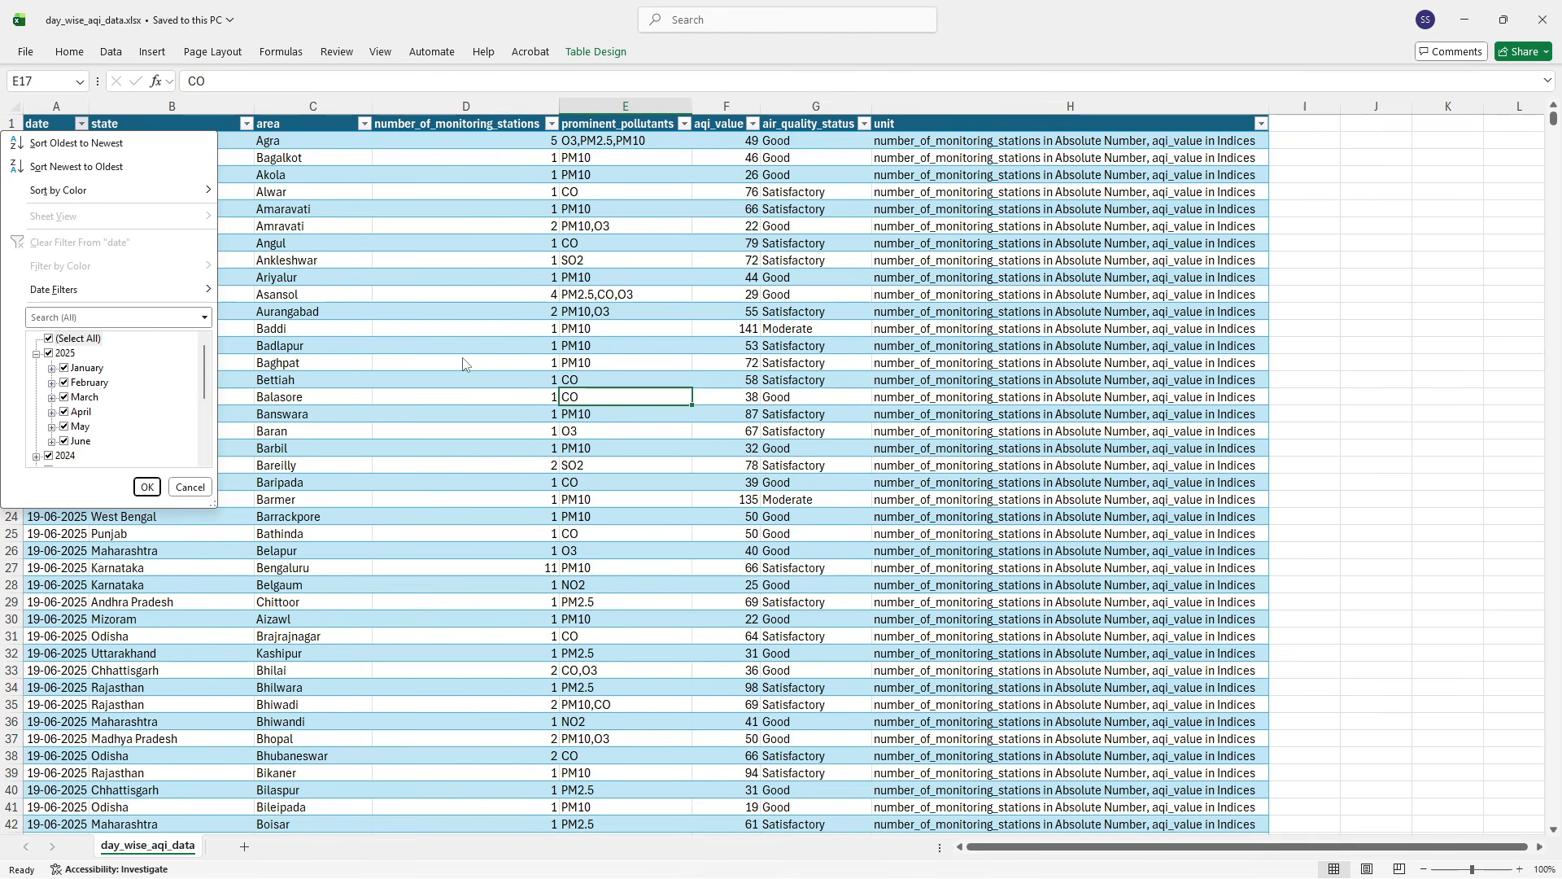
{"action": "left_click", "coordinate": [366, 322]}
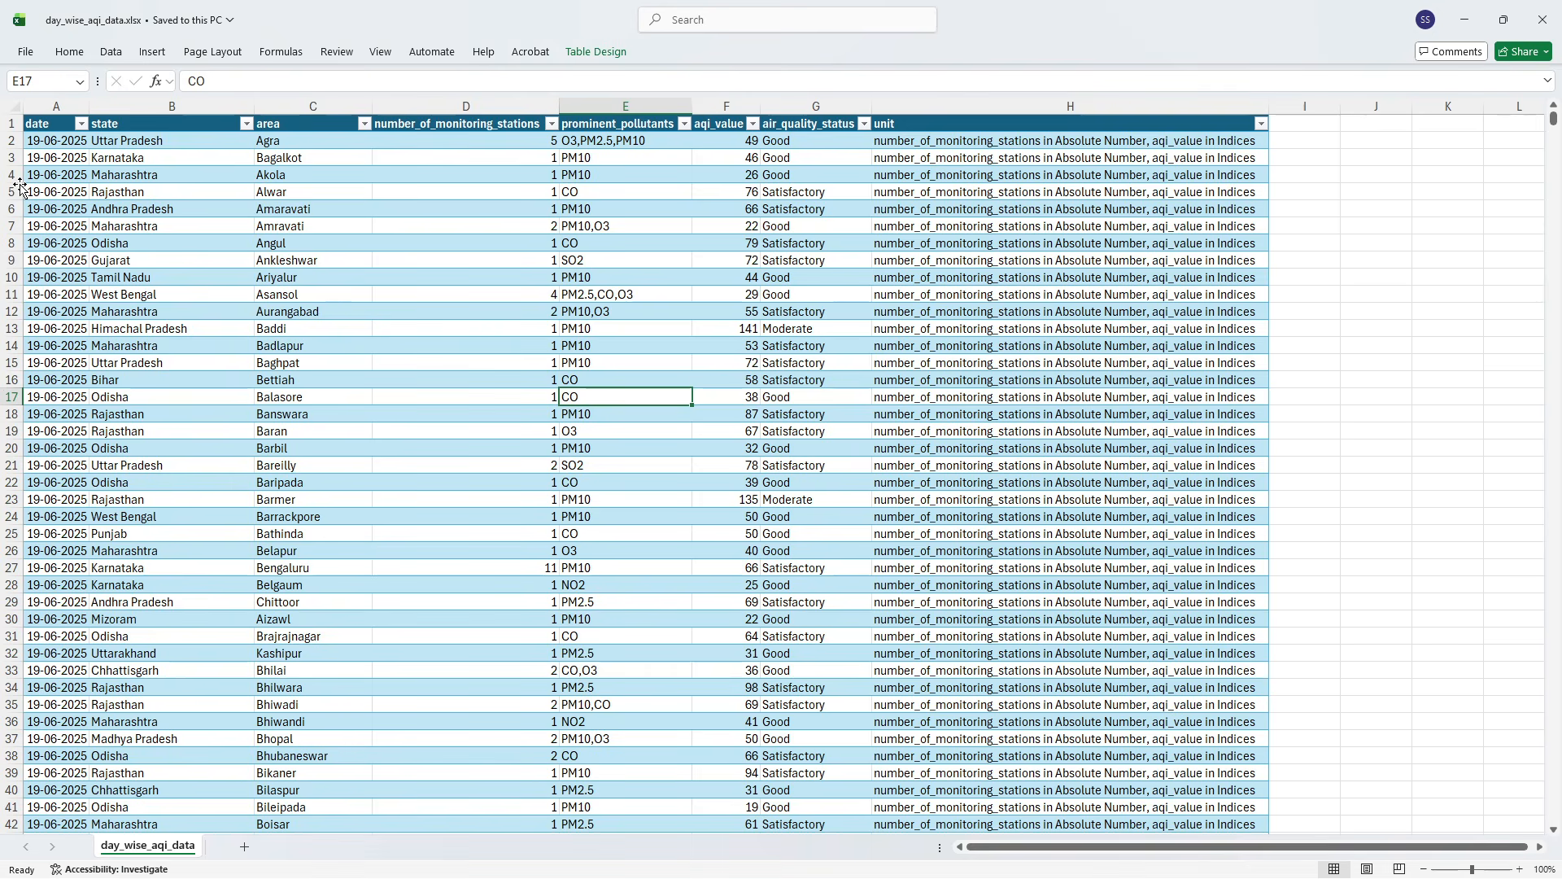
- Examine the first daily AQI records in rows 2 and 3 of the table
{"action": "left_click", "coordinate": [236, 192]}
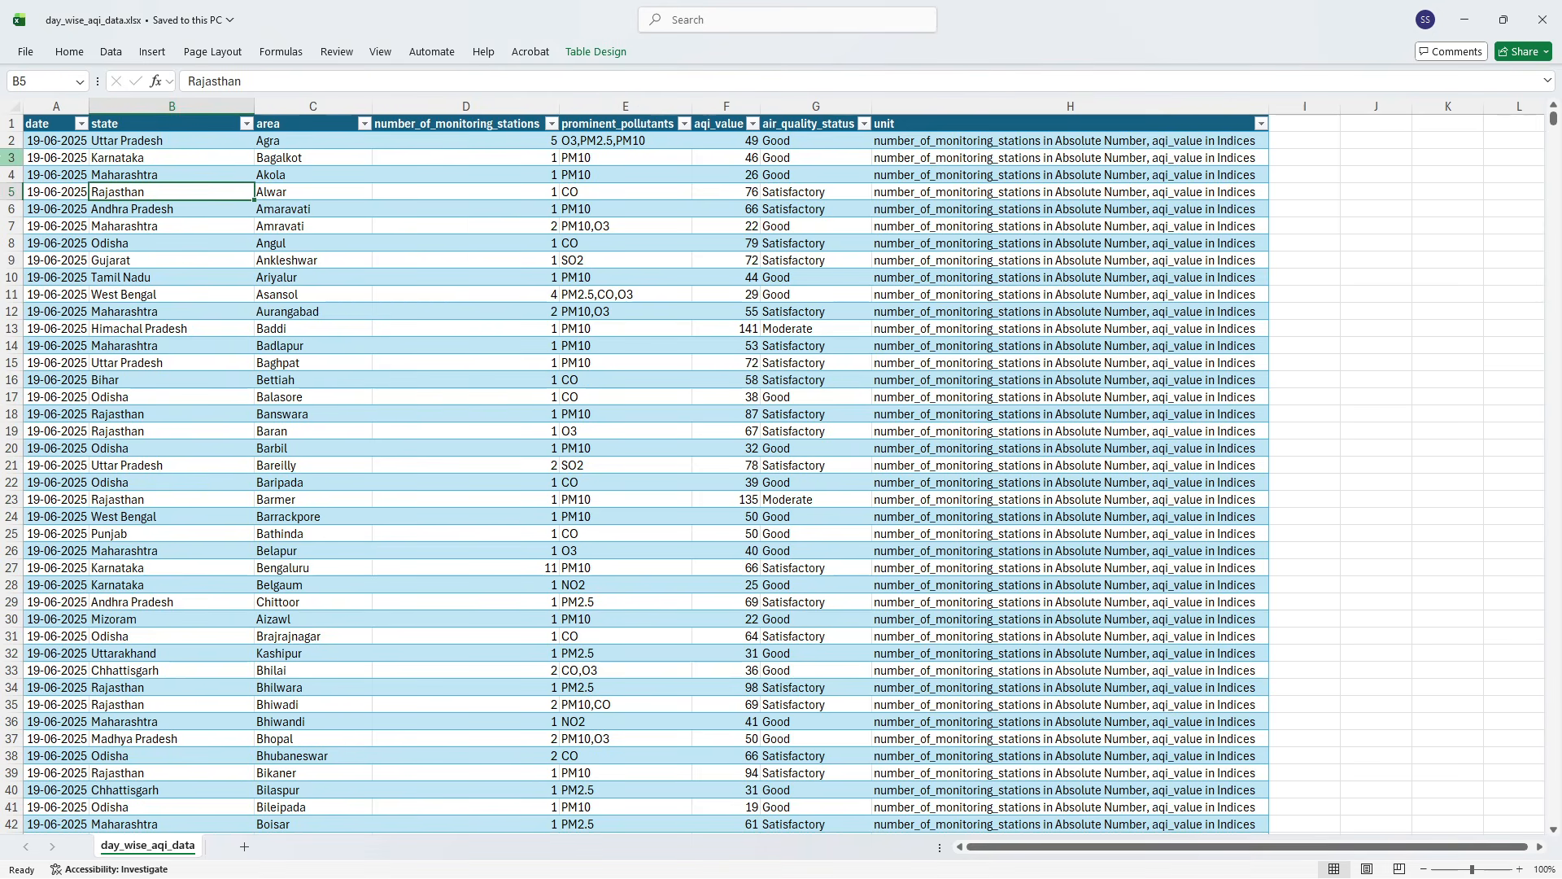
{"action": "left_click", "coordinate": [11, 140]}
{"action": "left_click", "coordinate": [12, 157]}
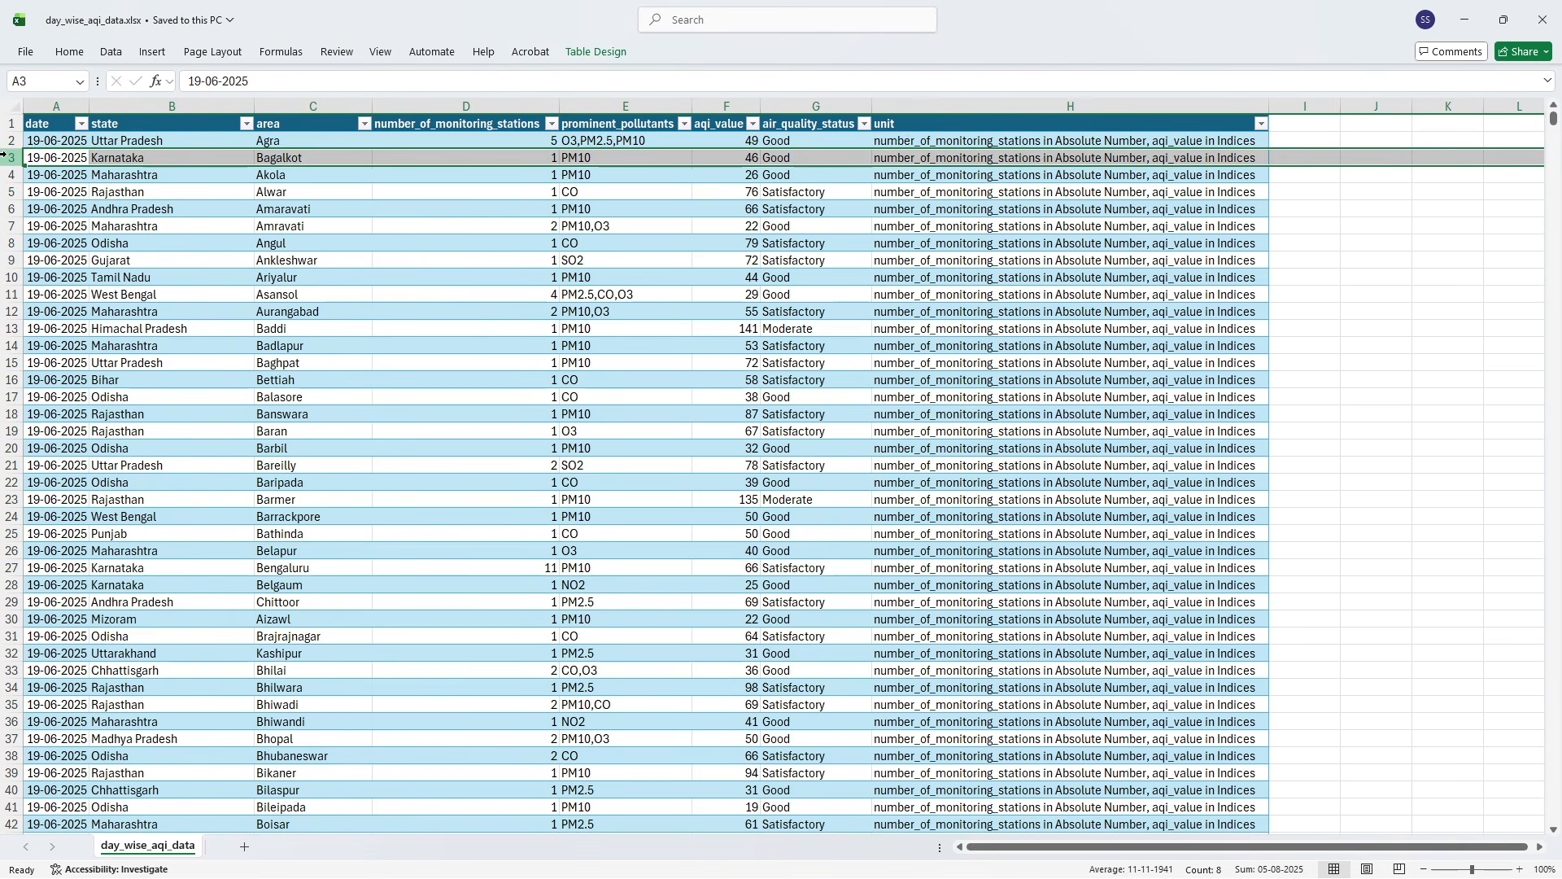
{"action": "left_click", "coordinate": [236, 231]}
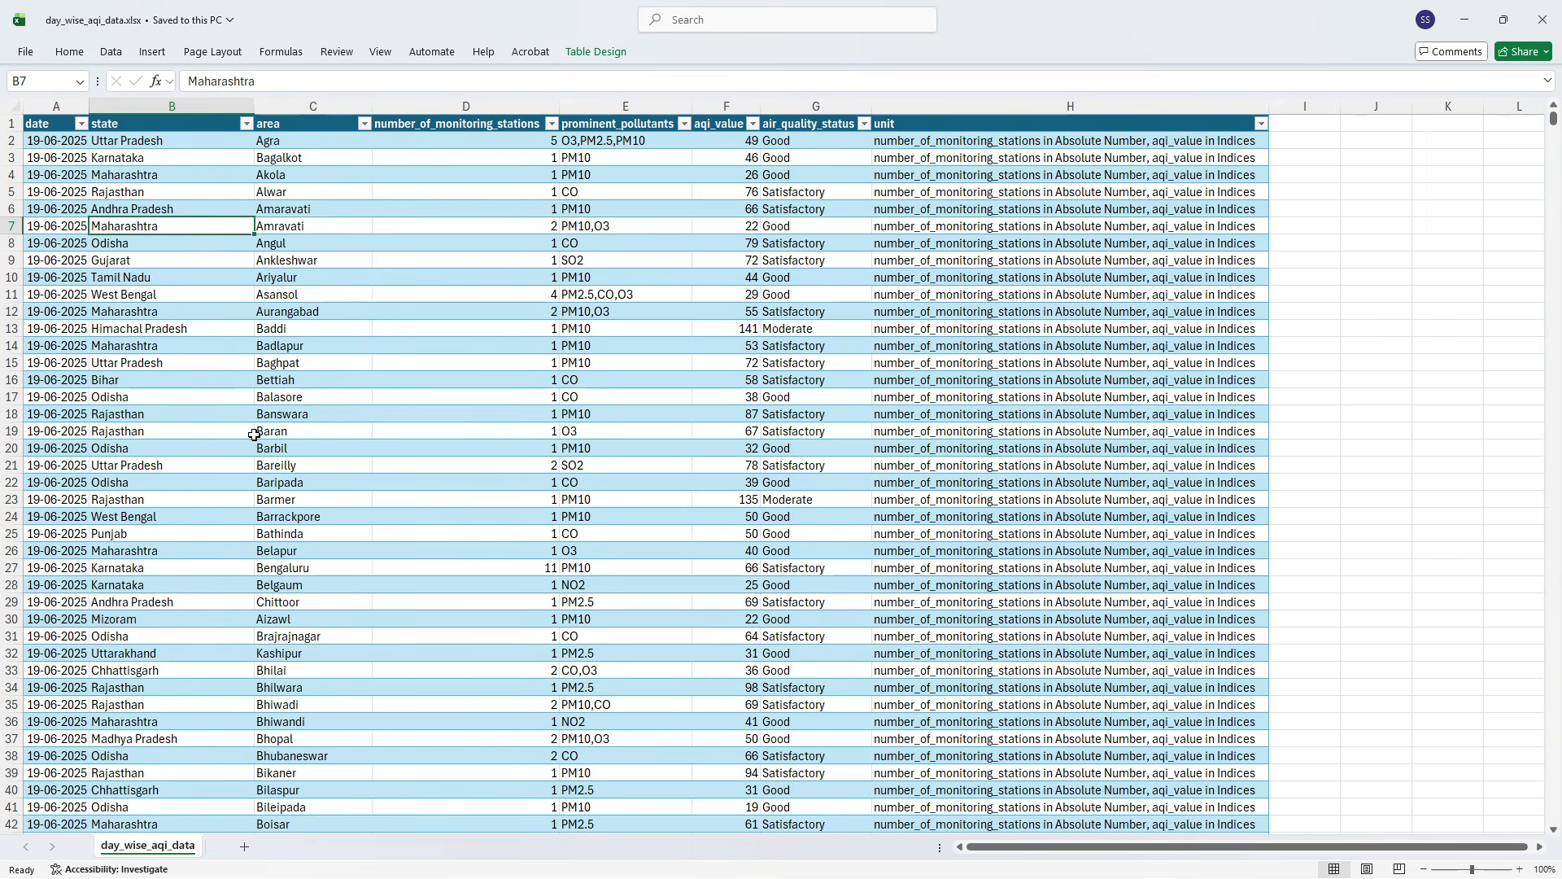
- Look through the entries in the state column and highlight the date and state columns
{"action": "scroll", "coordinate": [184, 377], "scroll_direction": "down", "scroll_amount": 5}
{"action": "left_click", "coordinate": [168, 361]}
{"action": "scroll", "coordinate": [168, 361], "scroll_direction": "up", "scroll_amount": 5}
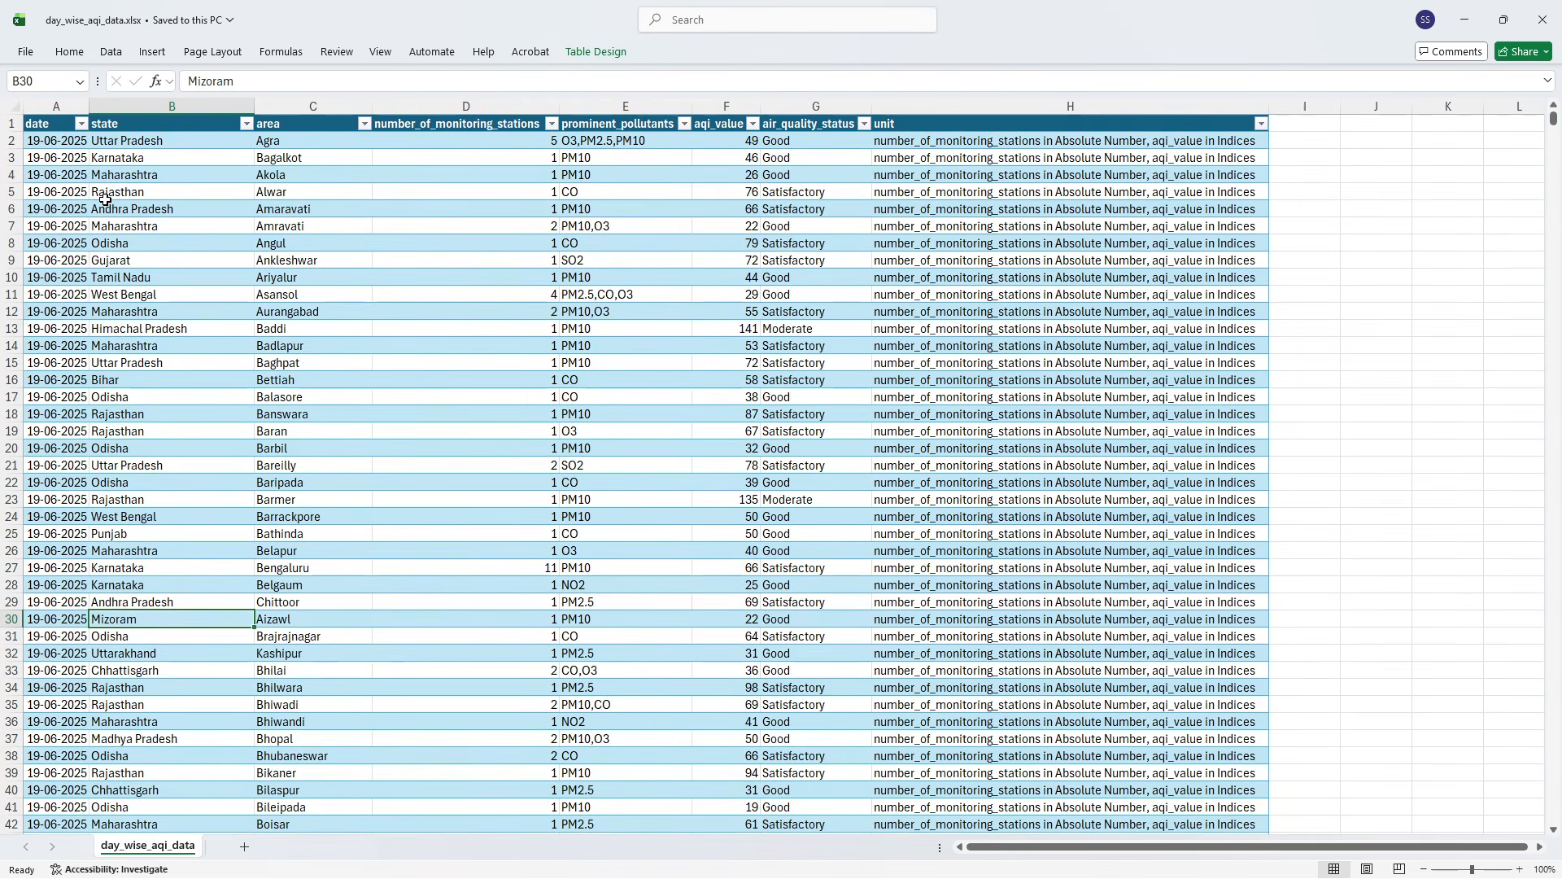
{"action": "left_click", "coordinate": [169, 173]}
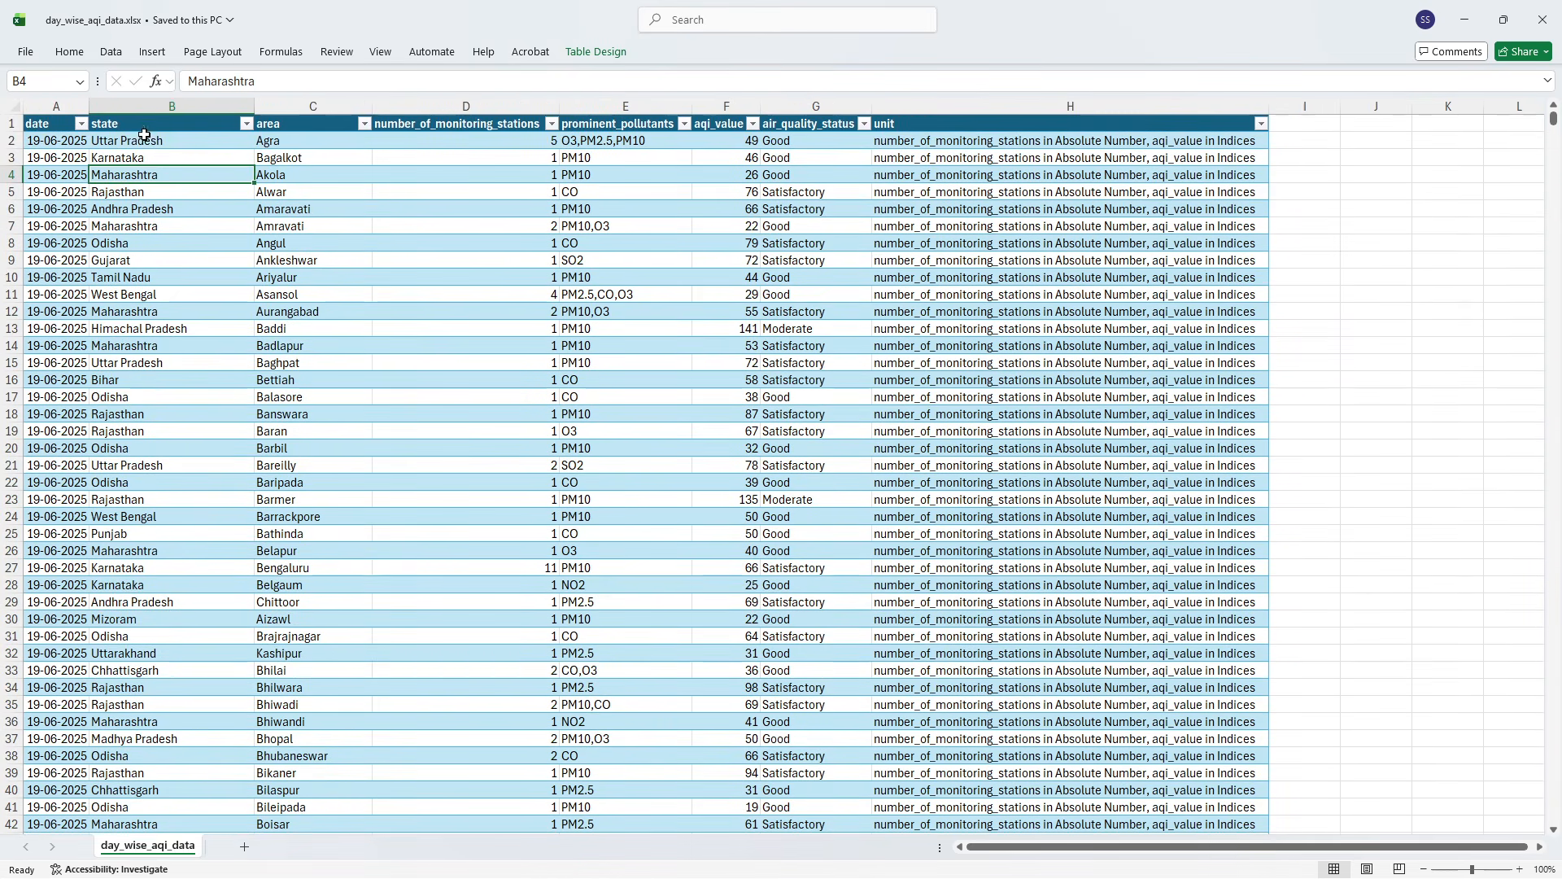
{"action": "left_click", "coordinate": [60, 105]}
{"action": "left_click_drag", "start_coordinate": [140, 104], "coordinate": [139, 104]}
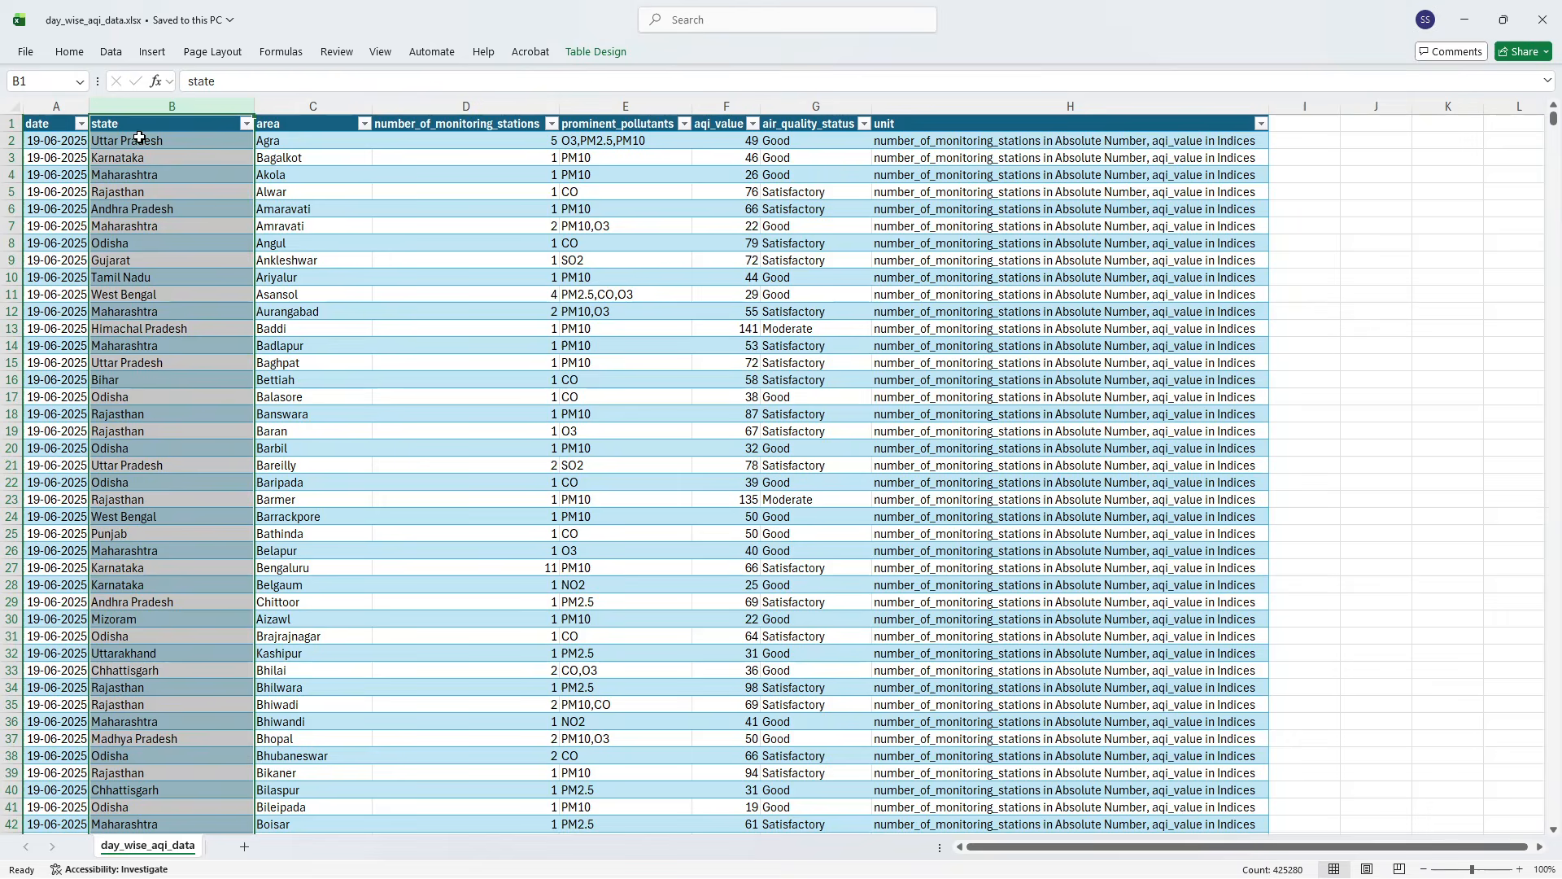
{"action": "left_click", "coordinate": [159, 208]}
- Review the full list of states in the state column's filter without applying a filter
{"action": "left_click", "coordinate": [246, 123]}
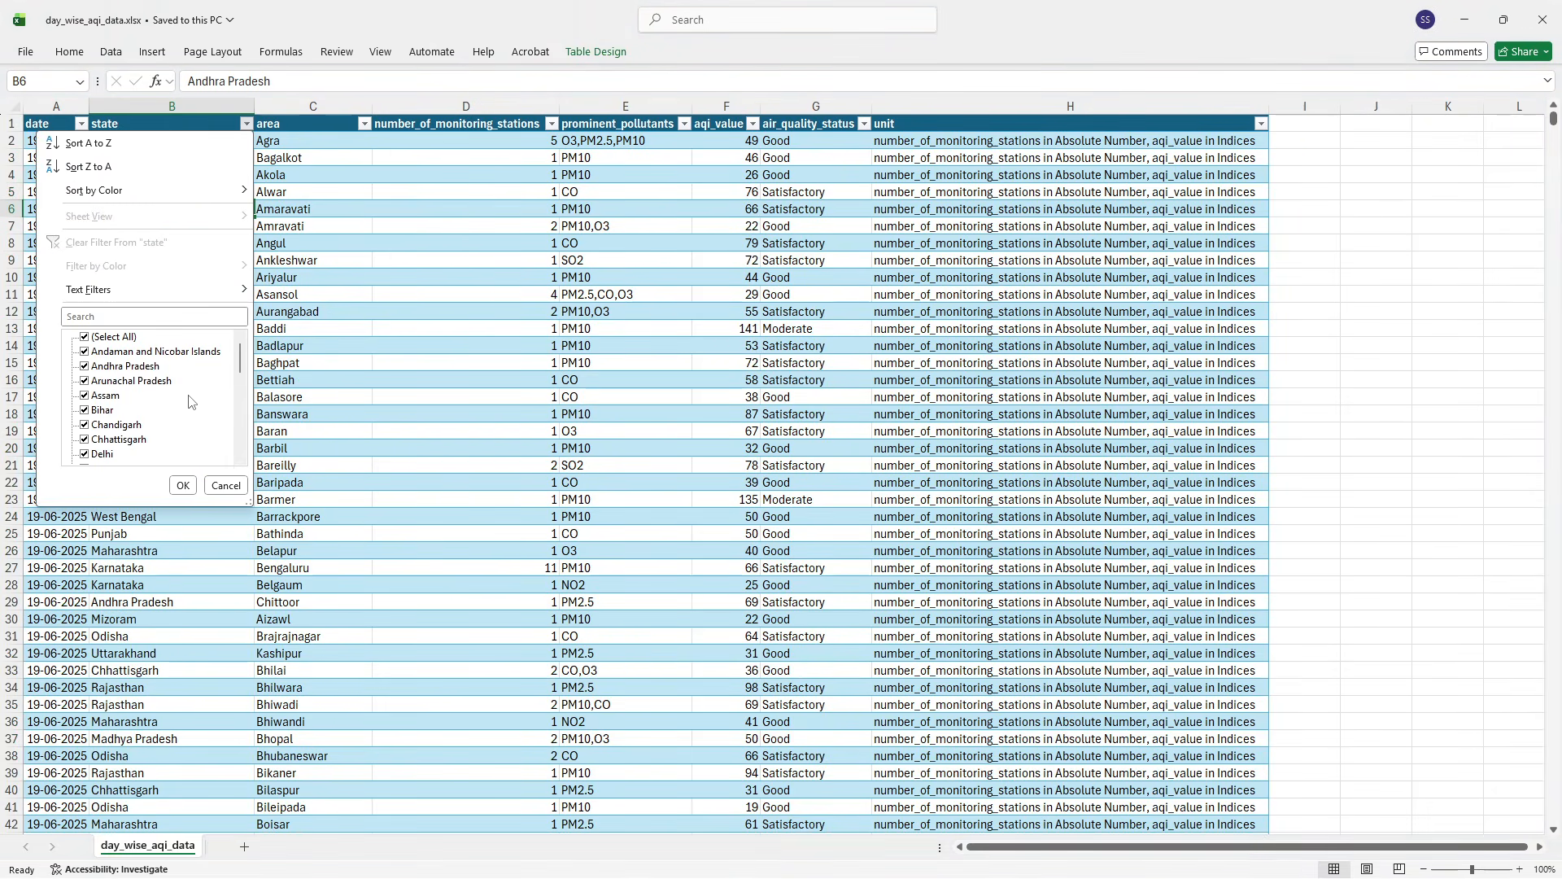
{"action": "scroll", "coordinate": [191, 399], "scroll_direction": "down", "scroll_amount": 6}
{"action": "scroll", "coordinate": [190, 401], "scroll_direction": "up", "scroll_amount": 6}
{"action": "left_click", "coordinate": [349, 319]}
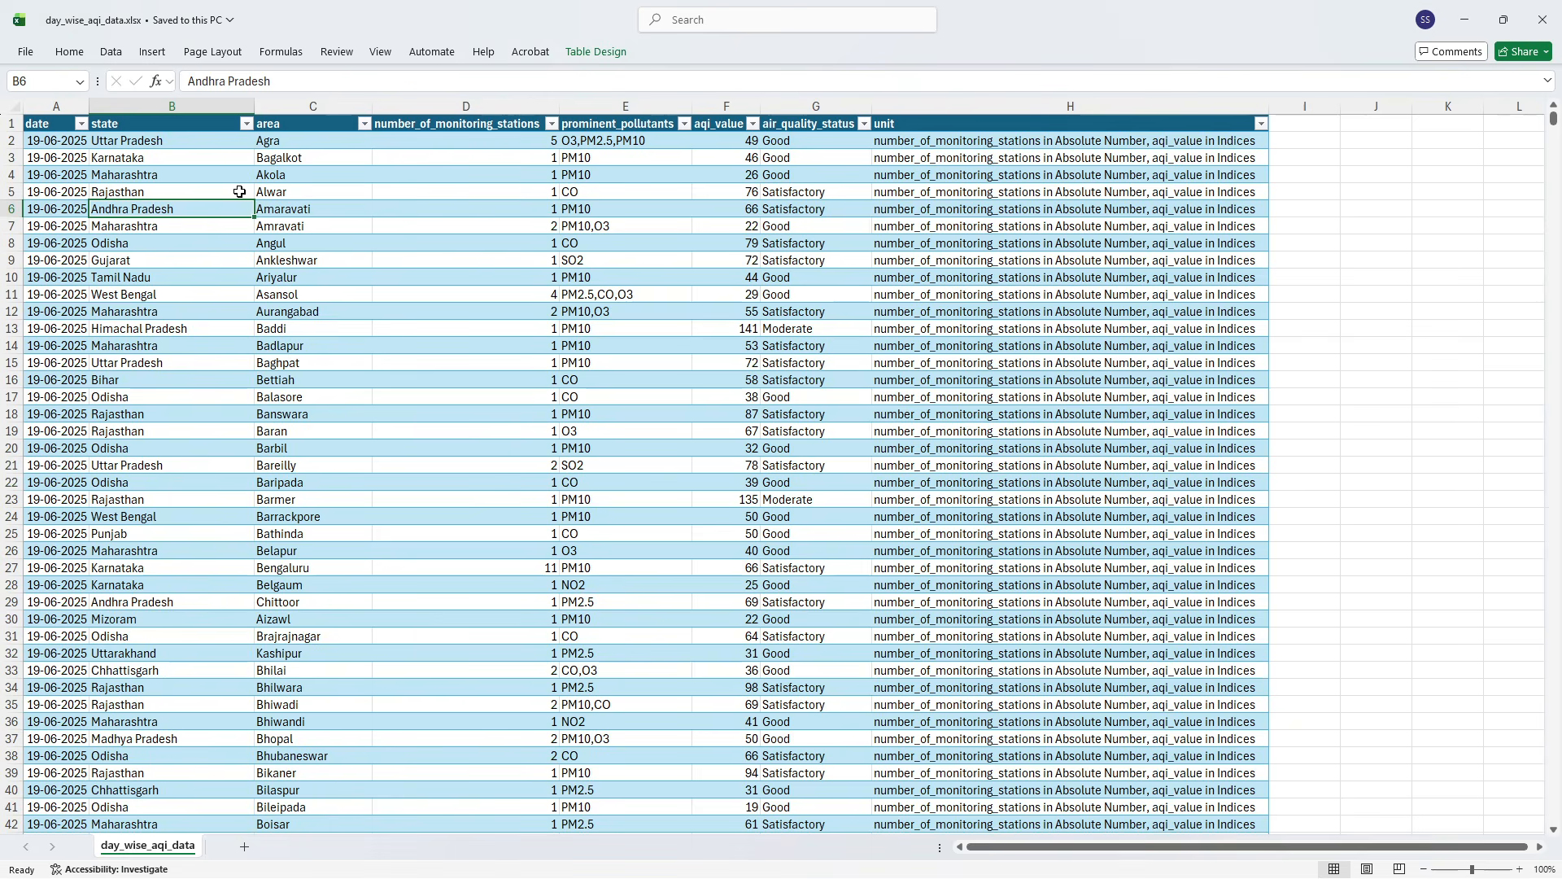
- Examine the first area entries and review the area column's filter list without applying a filter
{"action": "left_click", "coordinate": [340, 142]}
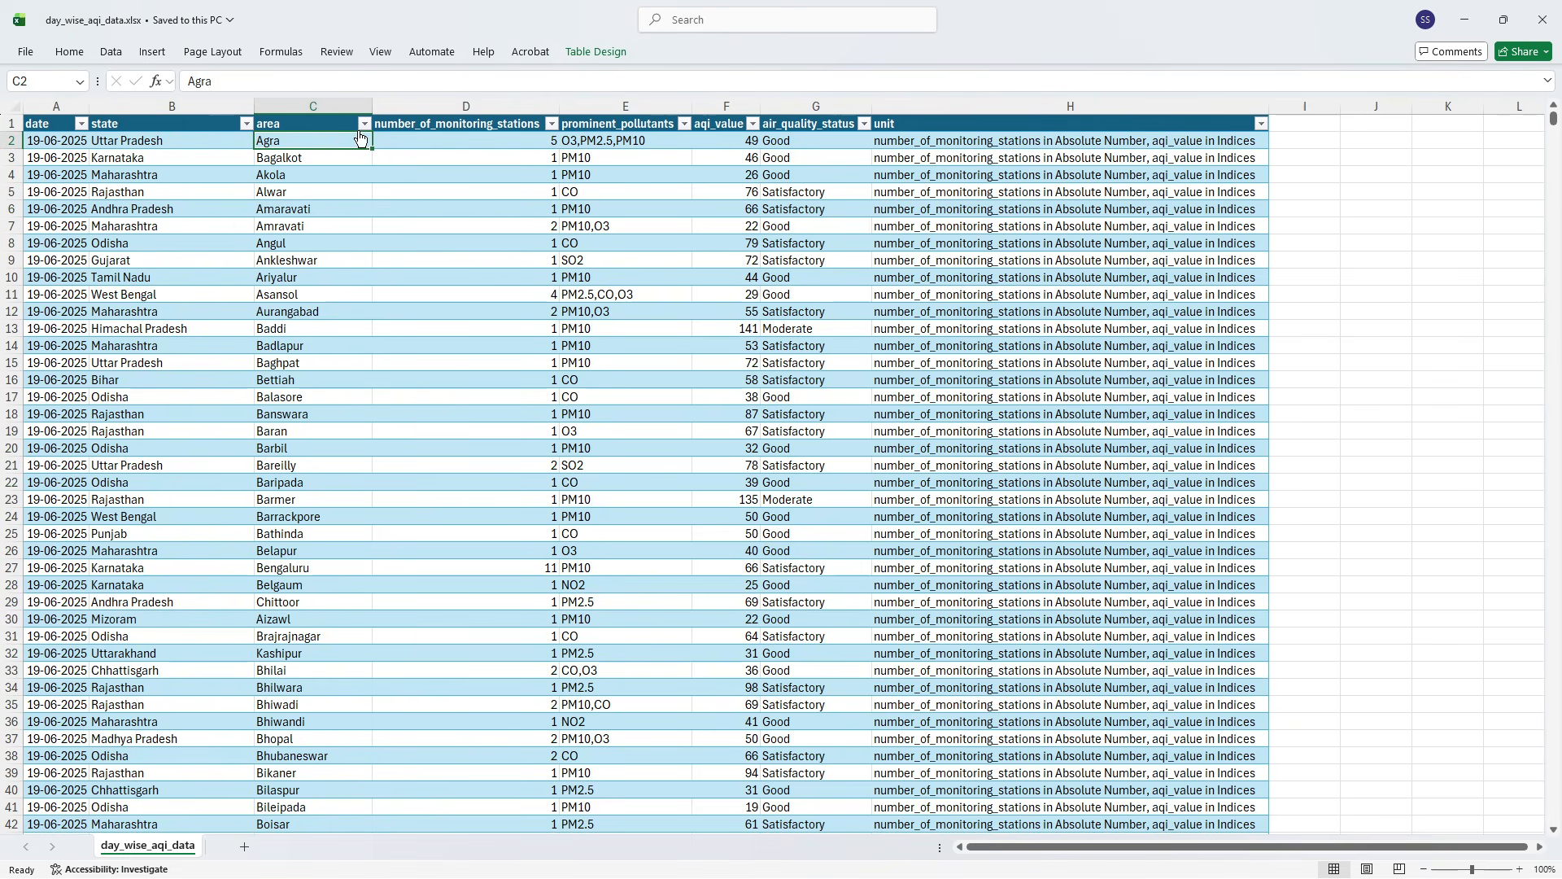
{"action": "left_click", "coordinate": [298, 175]}
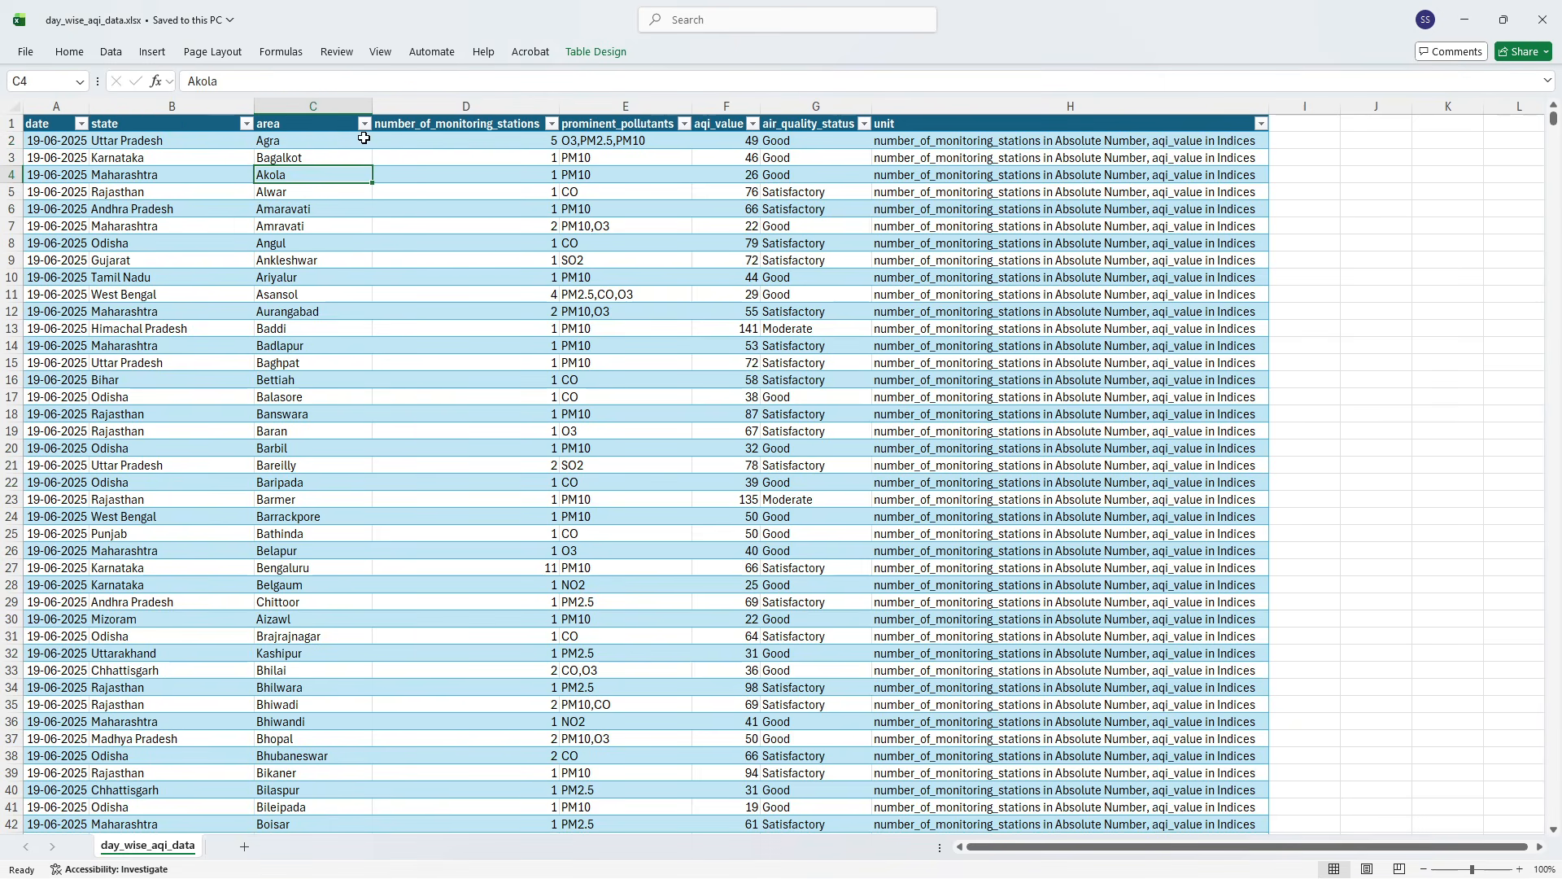
{"action": "left_click", "coordinate": [364, 123]}
{"action": "scroll", "coordinate": [279, 411], "scroll_direction": "down", "scroll_amount": 3}
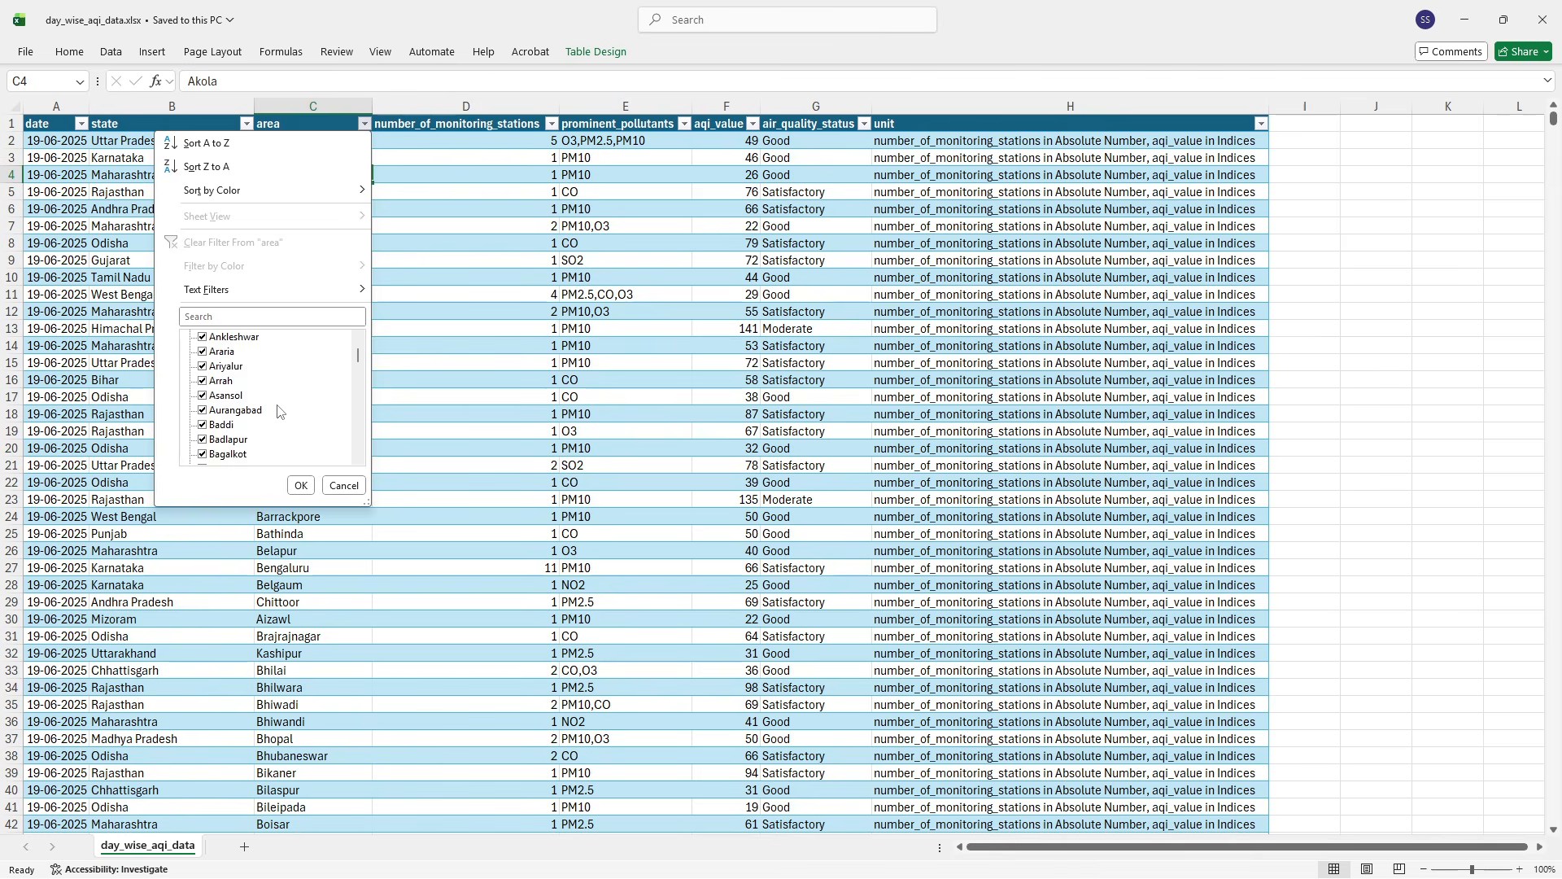
{"action": "scroll", "coordinate": [279, 411], "scroll_direction": "up", "scroll_amount": 4}
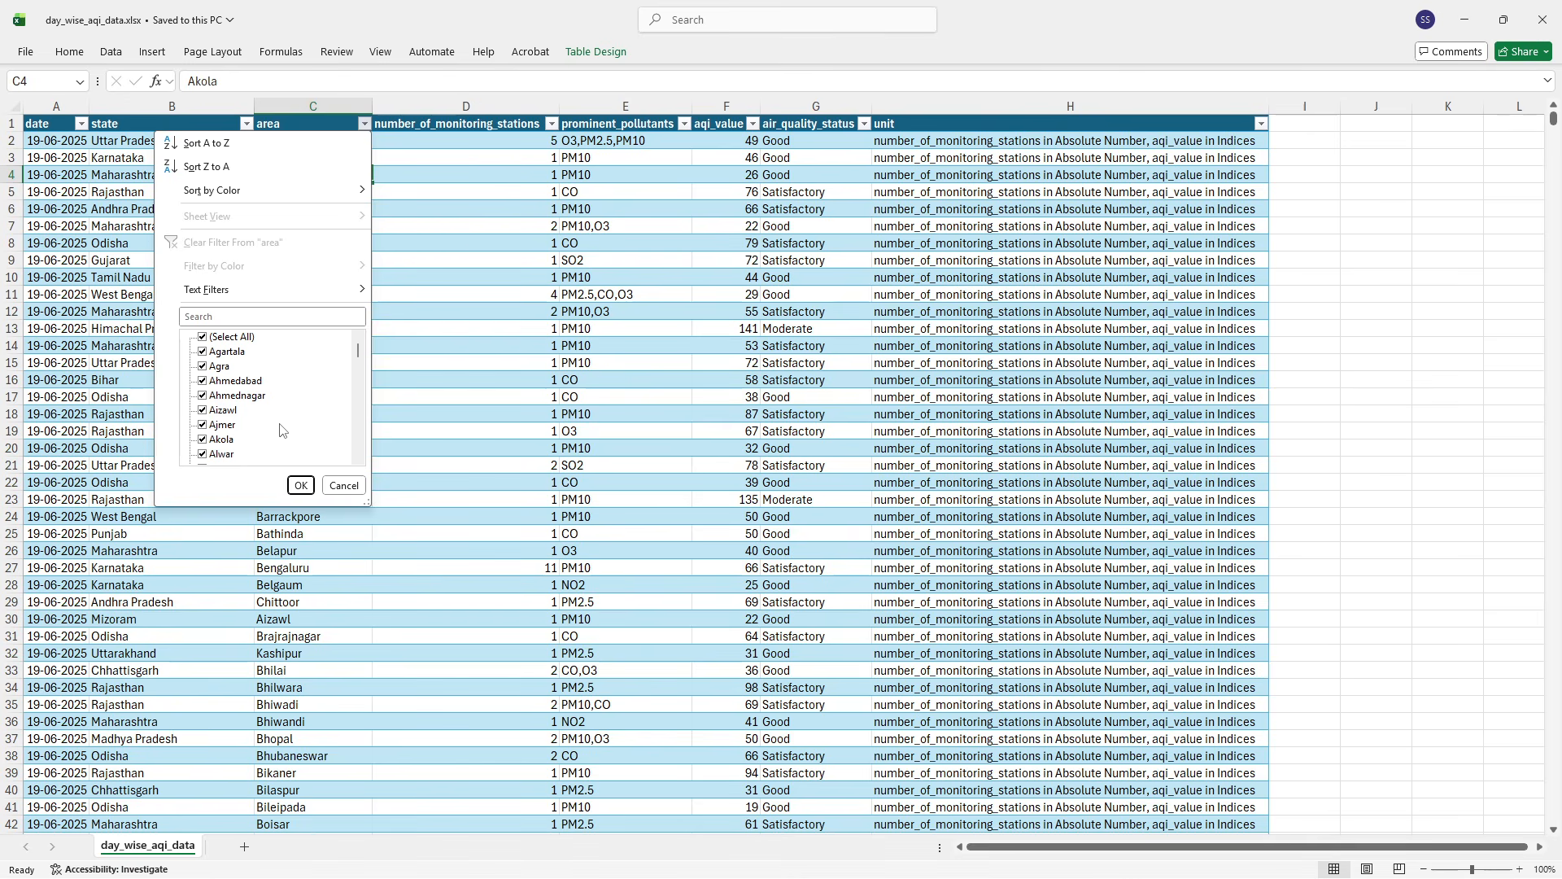
{"action": "key", "text": "Escape"}
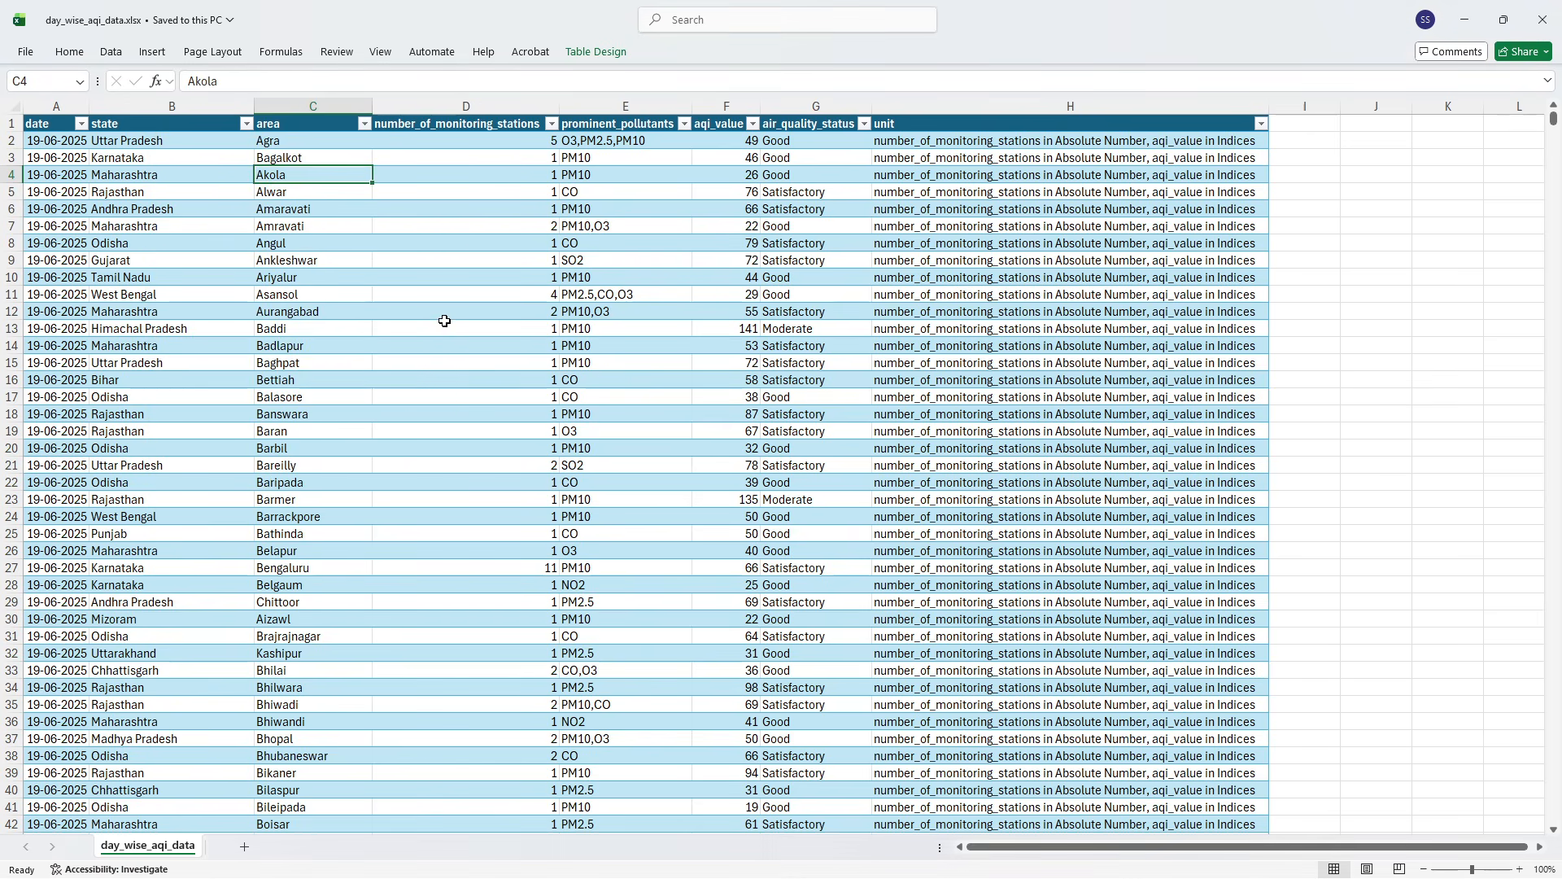
- Examine the area column and compare its first entries with the states they belong to
{"action": "left_click", "coordinate": [481, 177]}
{"action": "left_click", "coordinate": [334, 178]}
{"action": "left_click", "coordinate": [722, 189]}
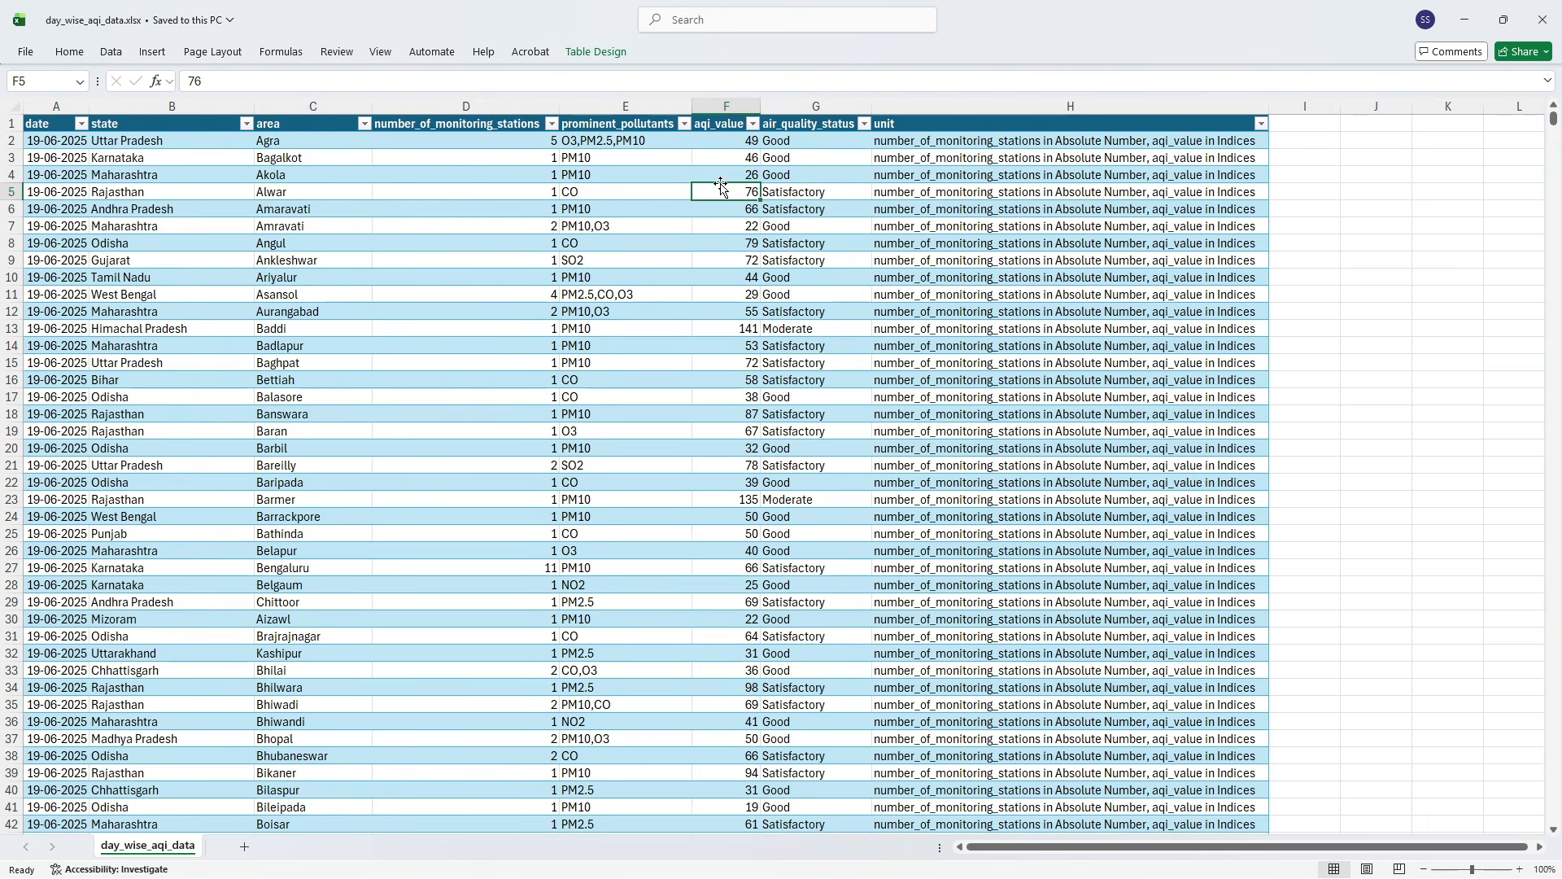
{"action": "left_click", "coordinate": [313, 107]}
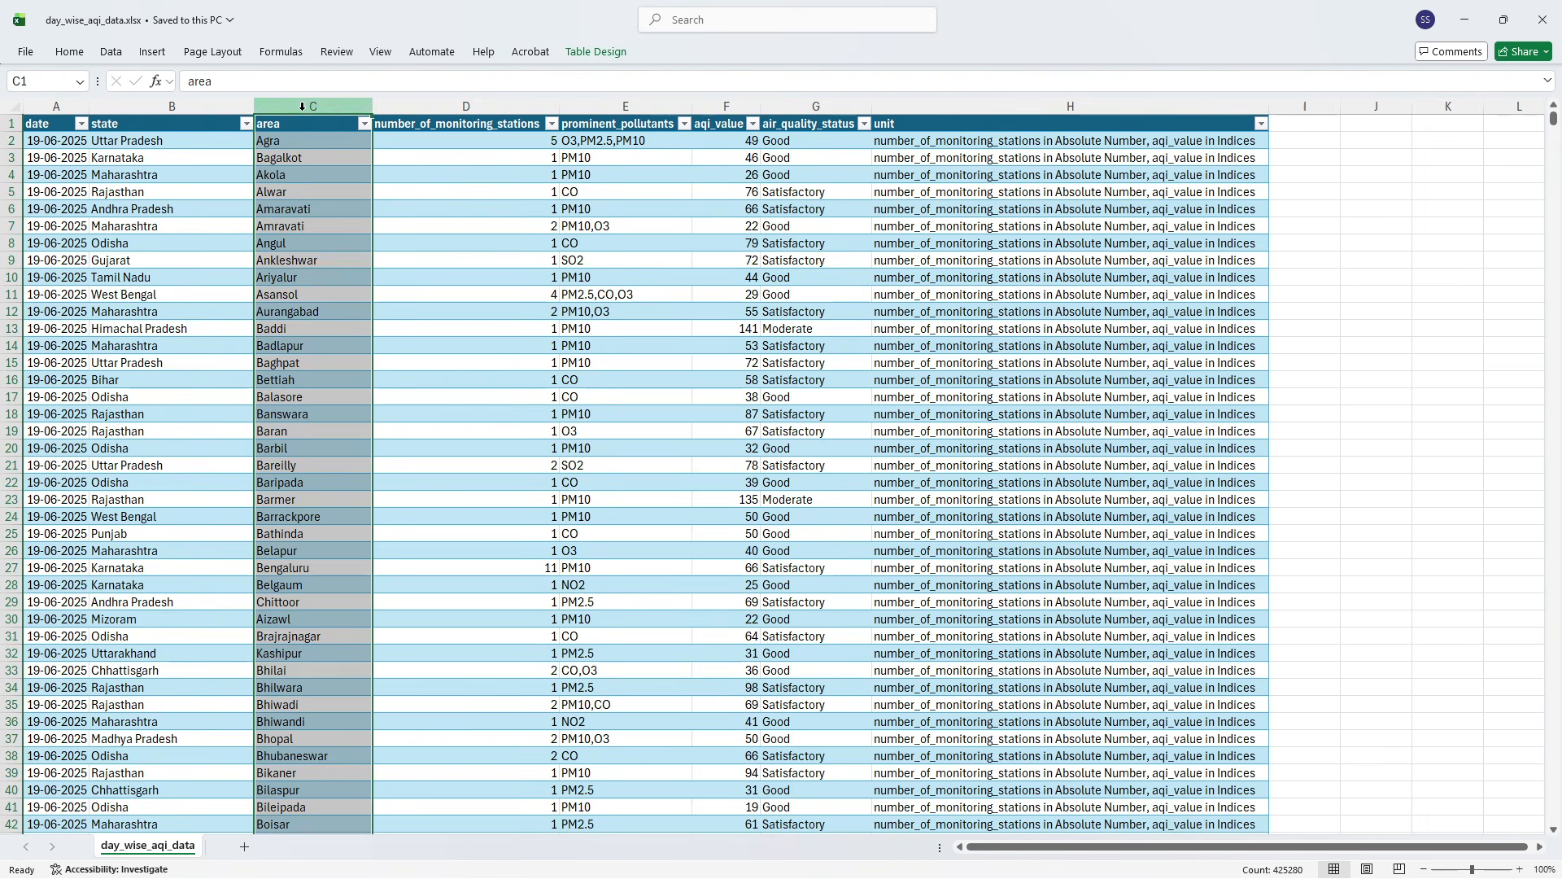
{"action": "left_click", "coordinate": [309, 271]}
{"action": "left_click", "coordinate": [278, 143]}
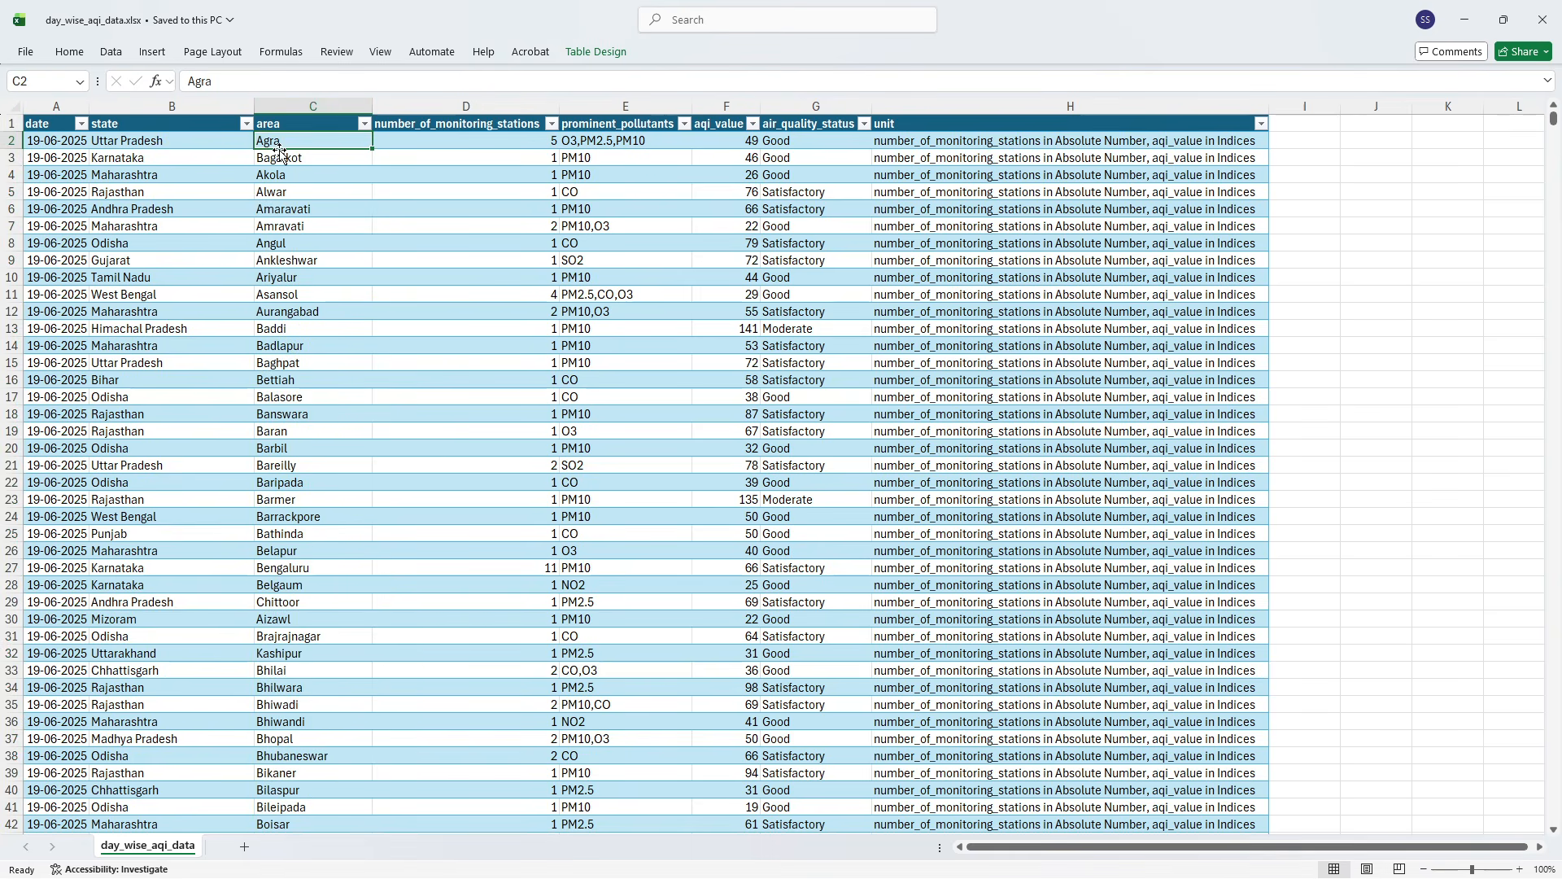
{"action": "left_click", "coordinate": [122, 142]}
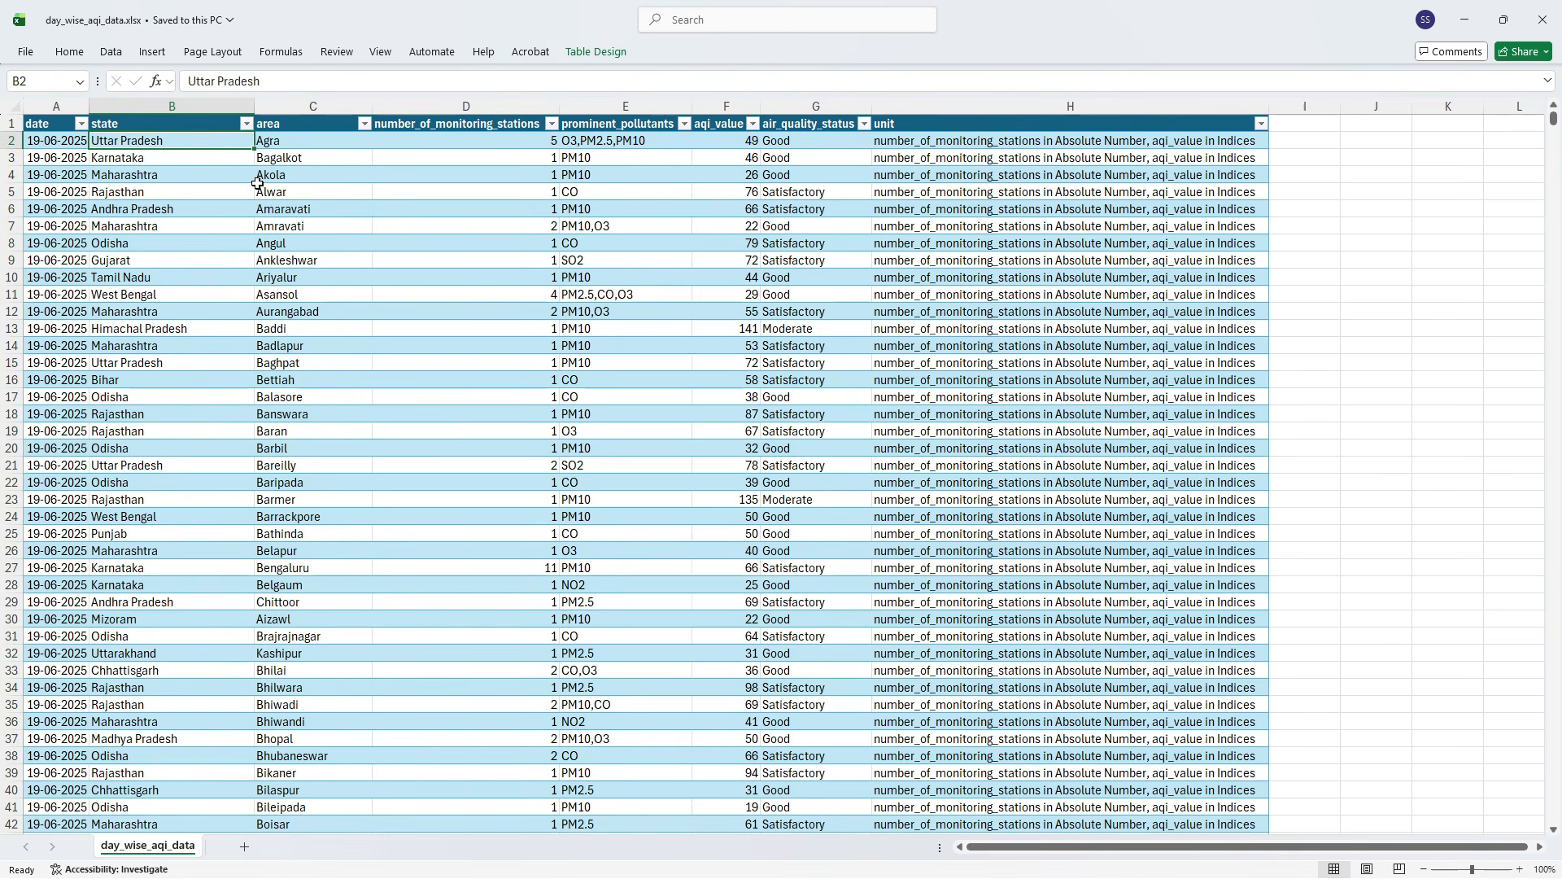
{"action": "left_click", "coordinate": [305, 152]}
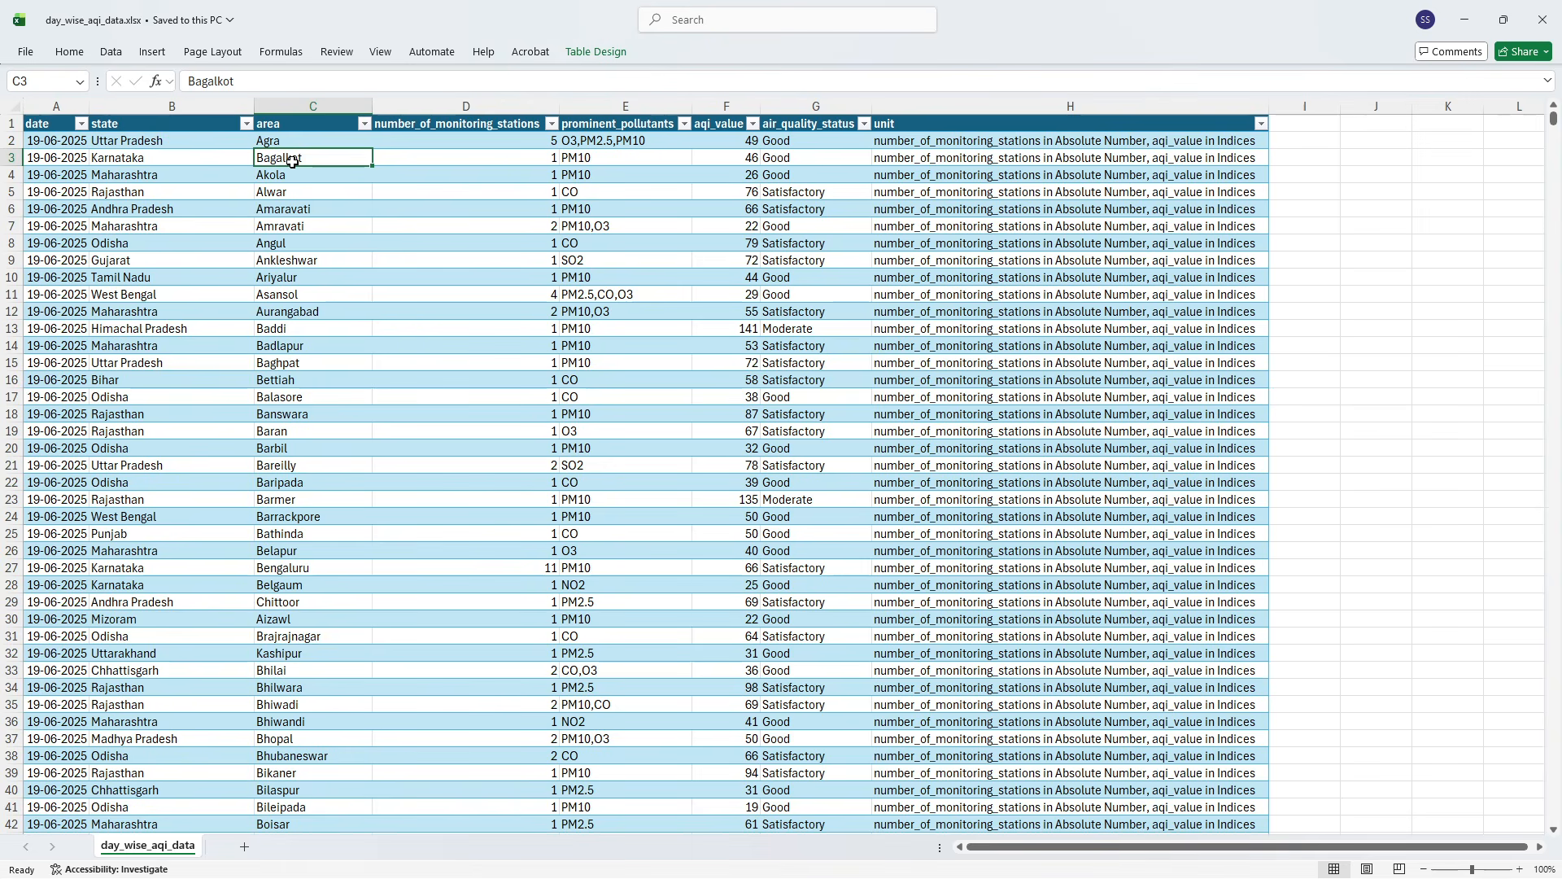
- Examine the entries in the number_of_monitoring_stations column and compare them with the areas they belong to
{"action": "left_click", "coordinate": [478, 278]}
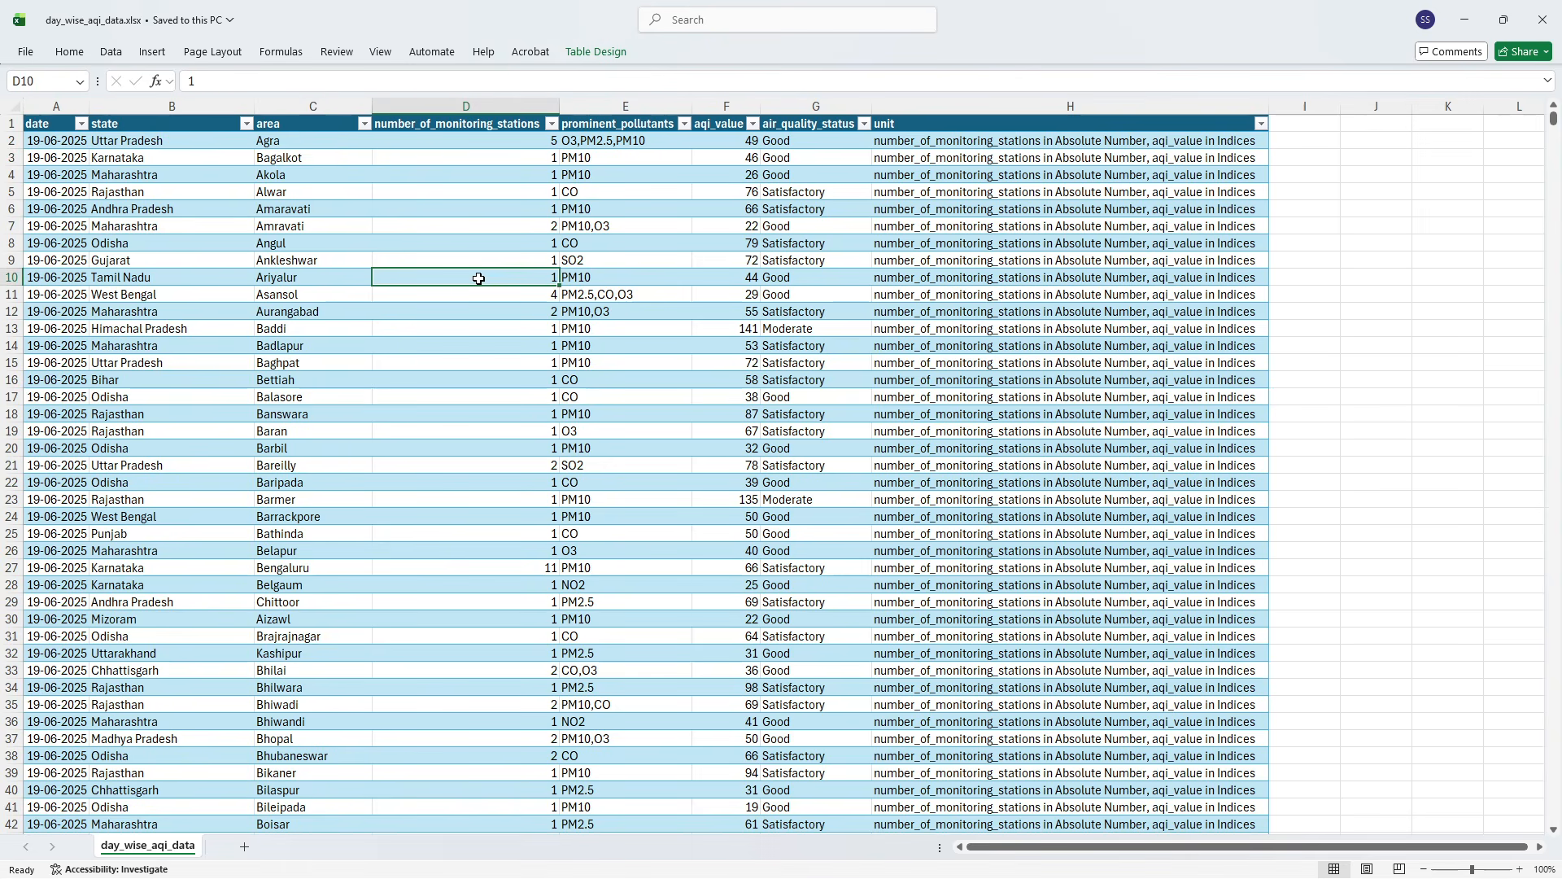
{"action": "scroll", "coordinate": [481, 282], "scroll_direction": "down", "scroll_amount": 5}
{"action": "left_click", "coordinate": [478, 202]}
{"action": "scroll", "coordinate": [495, 252], "scroll_direction": "up", "scroll_amount": 5}
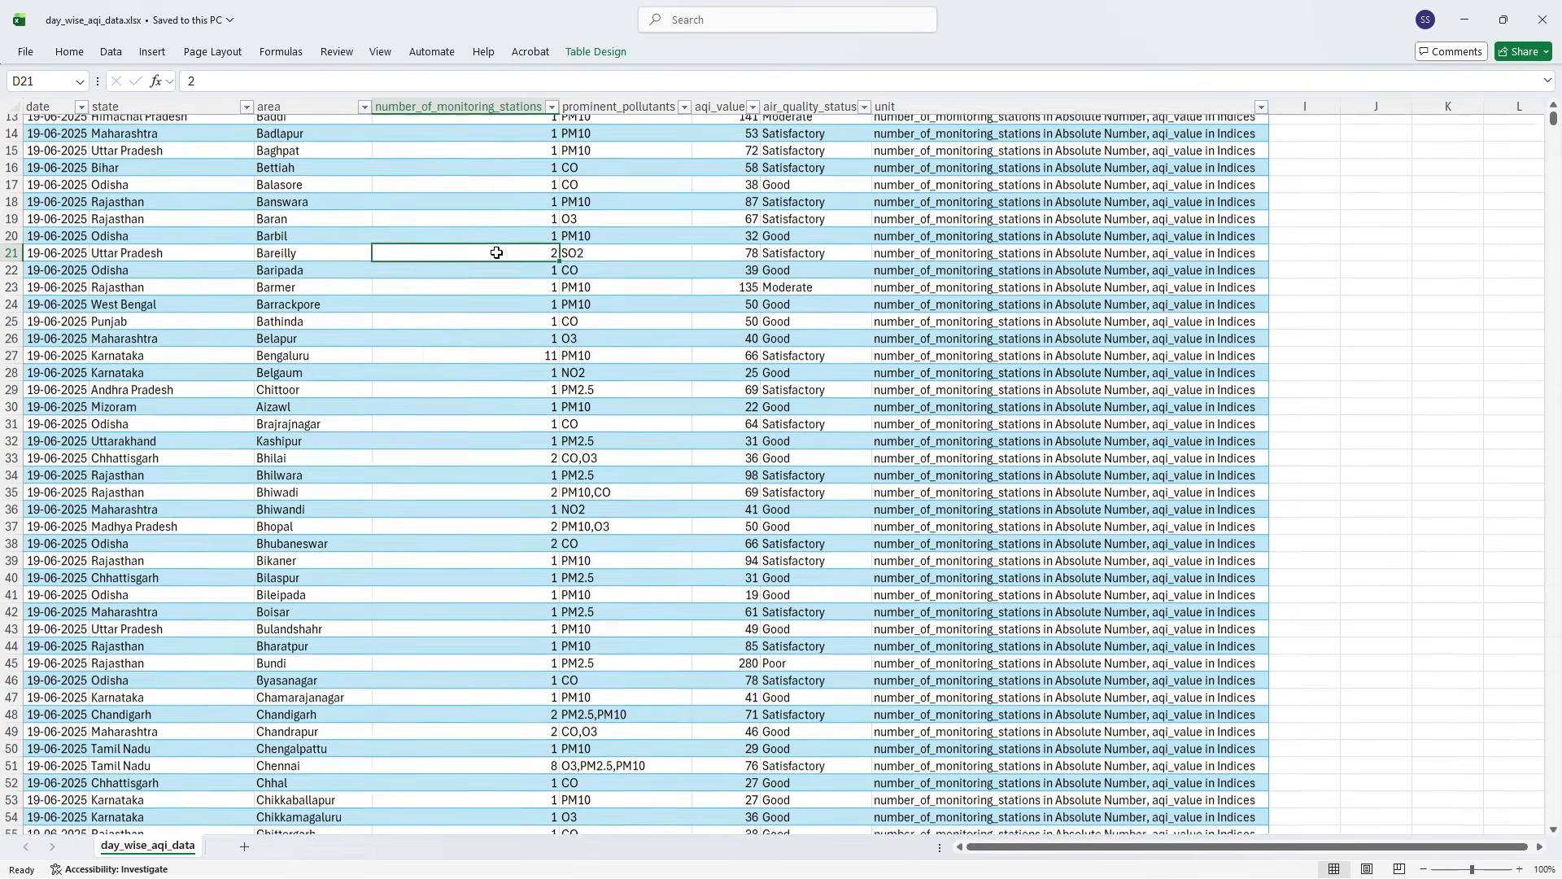
{"action": "left_click", "coordinate": [327, 172]}
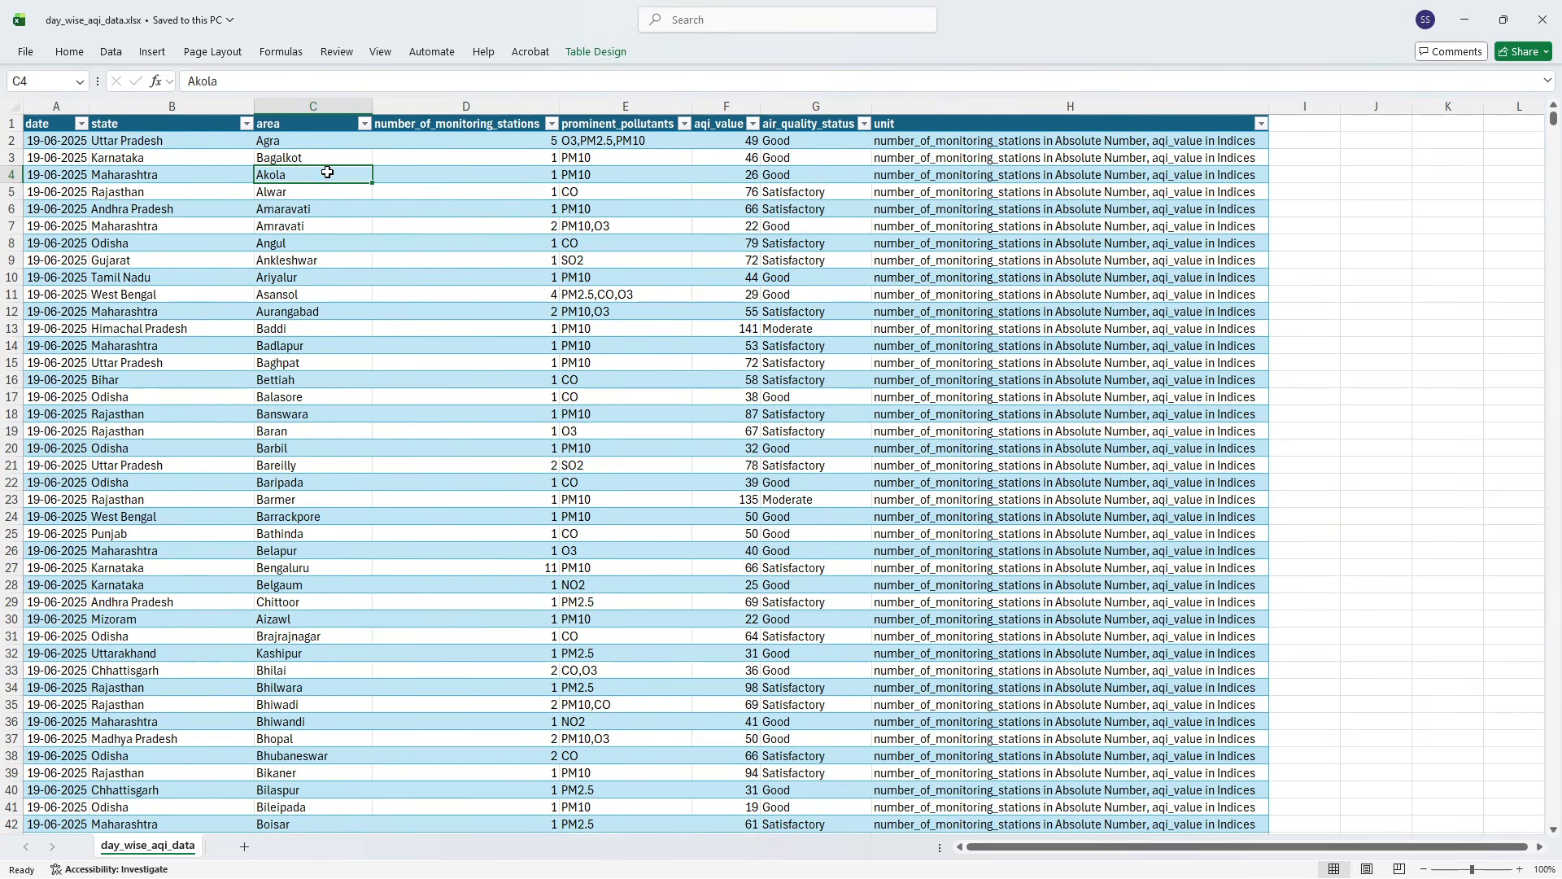
{"action": "left_click", "coordinate": [327, 258]}
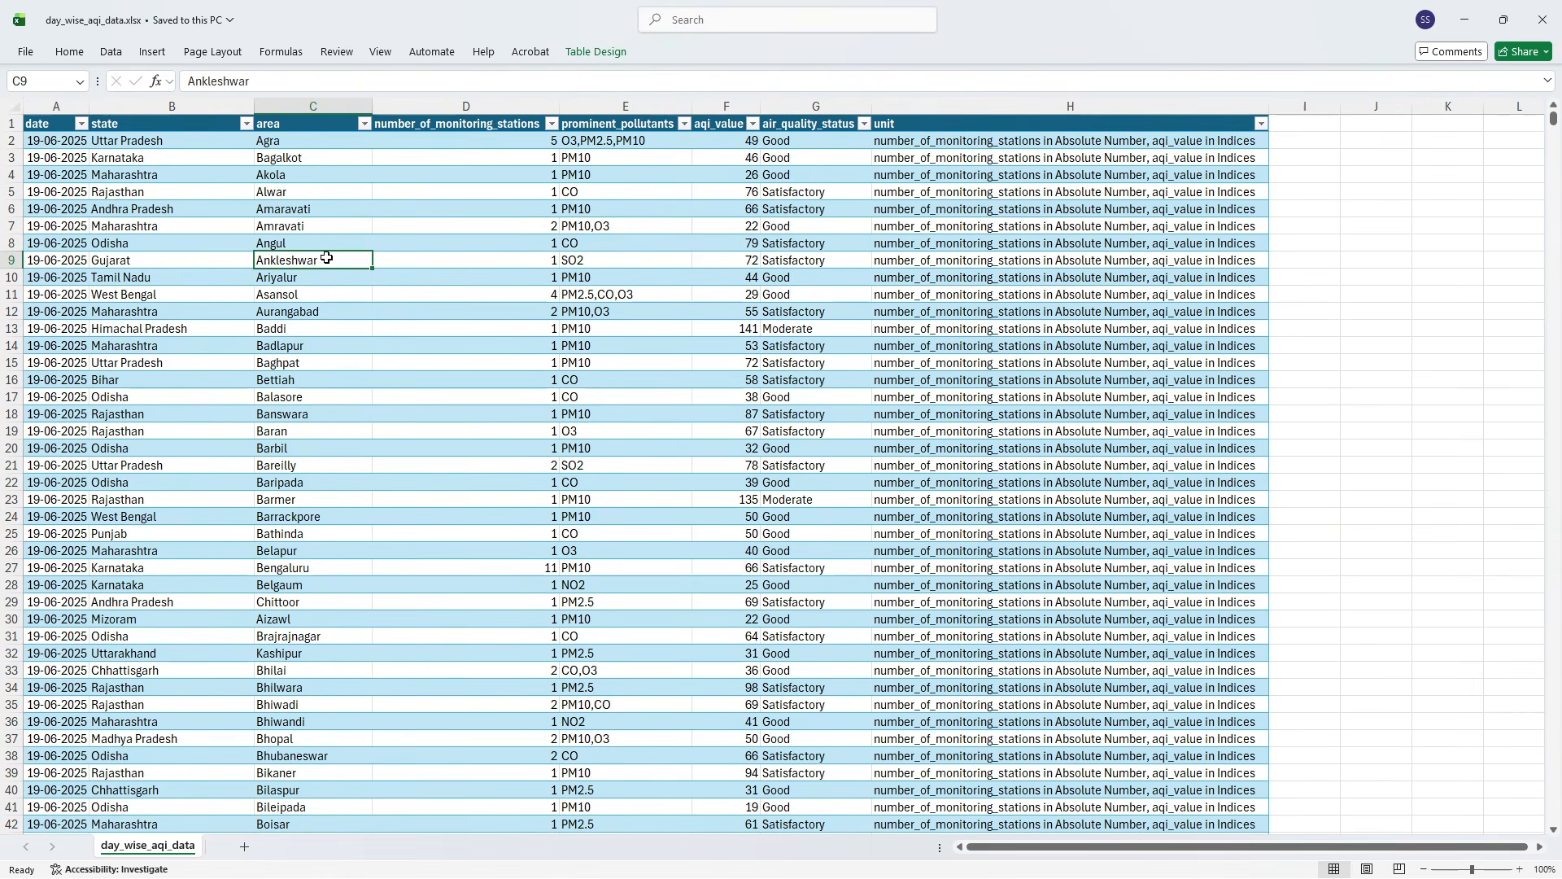
{"action": "left_click", "coordinate": [528, 316]}
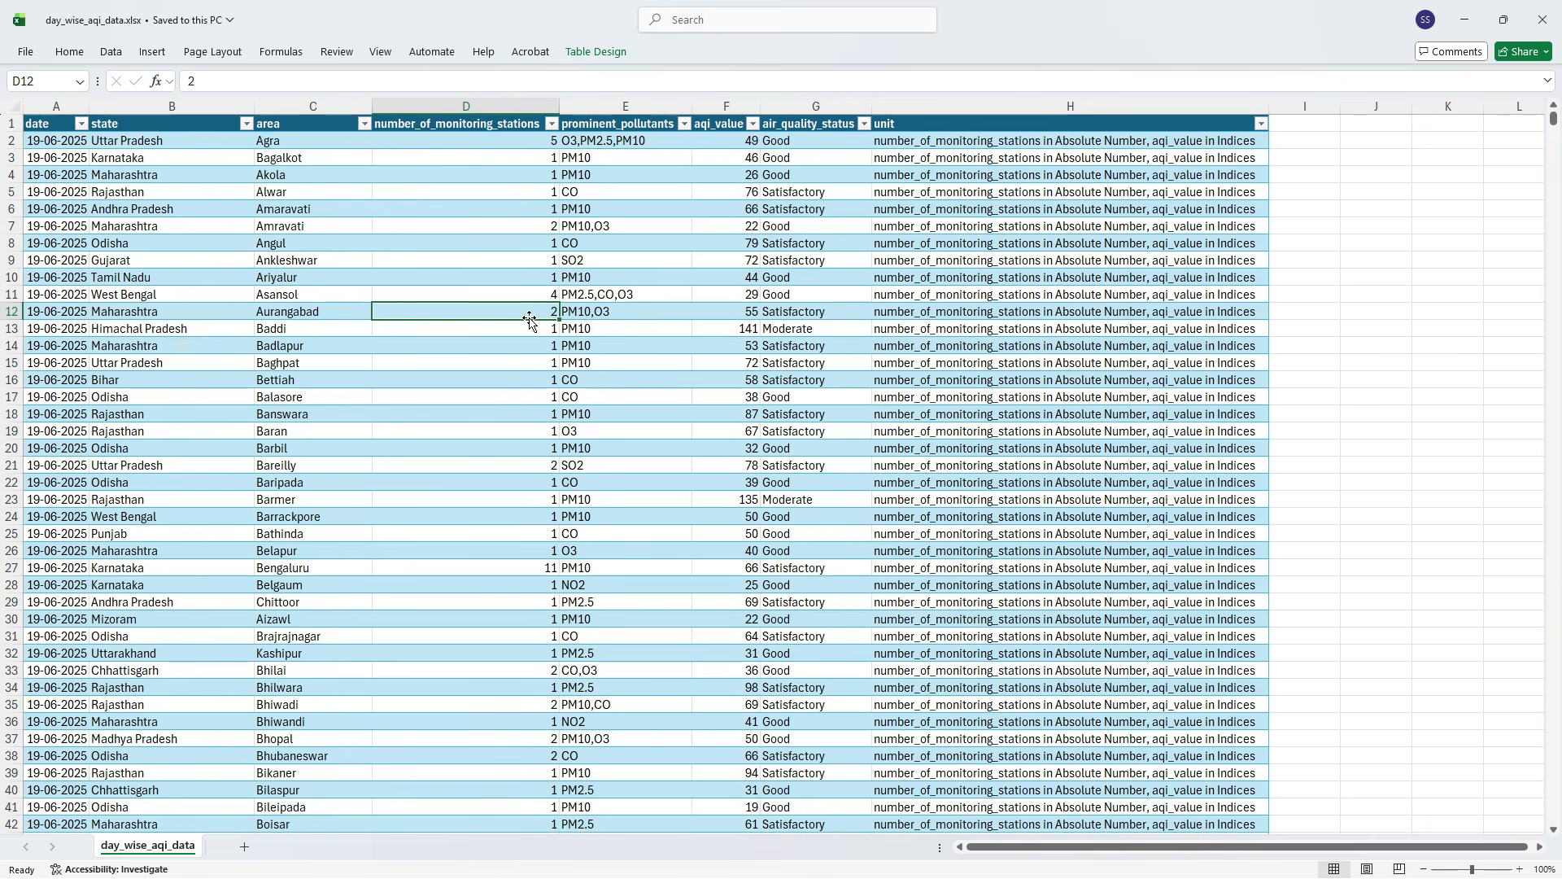
{"action": "left_click", "coordinate": [530, 227]}
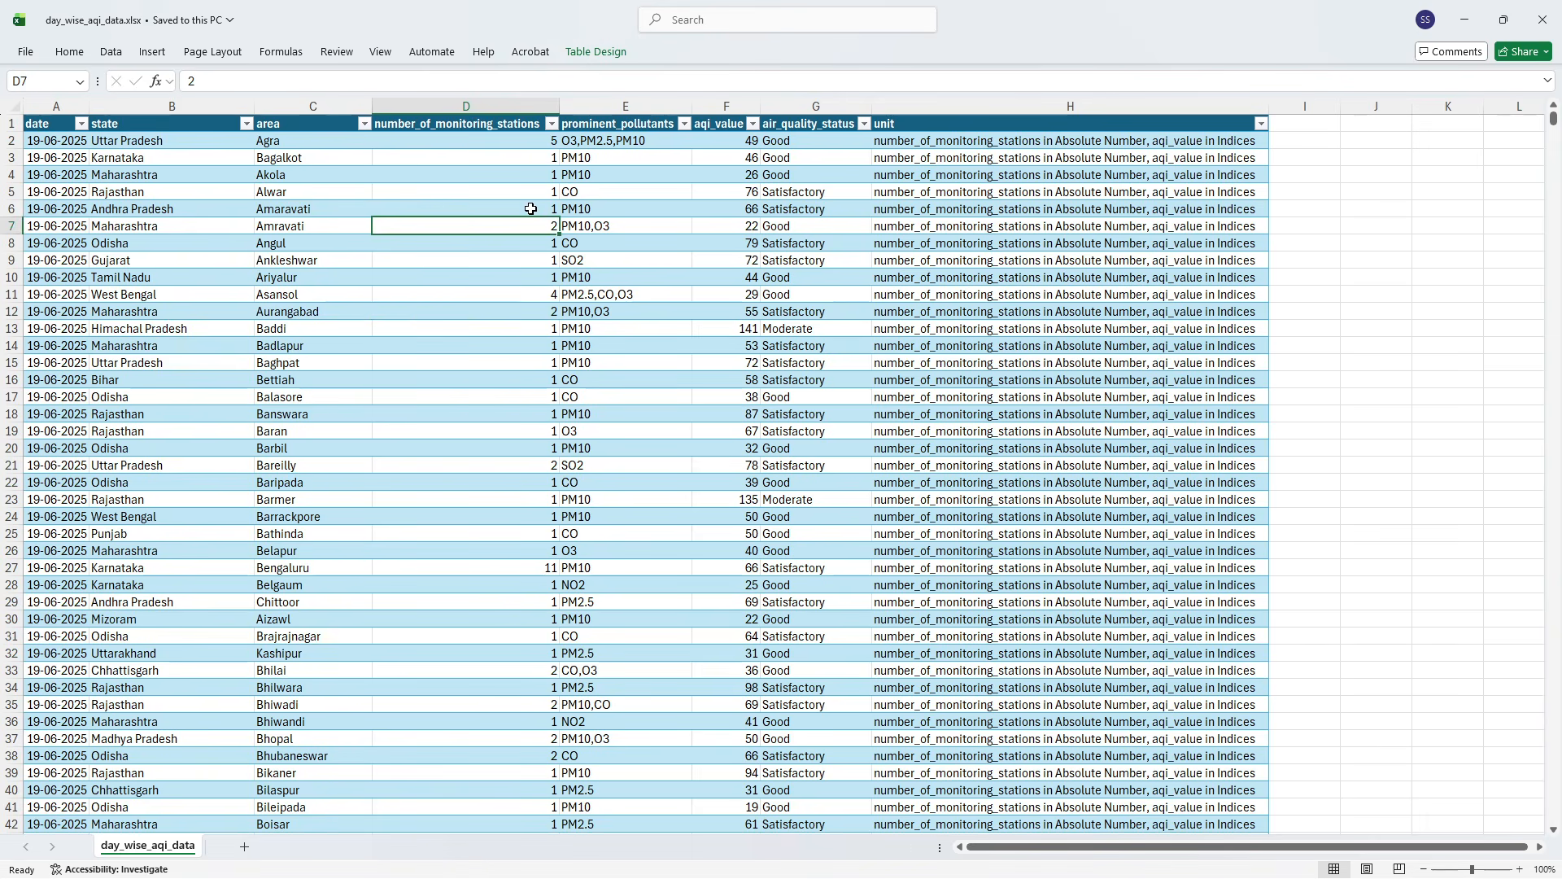
{"action": "left_click", "coordinate": [533, 175]}
- Examine the prominent_pollutants column and relate the Baddi row's pollutant to its area, monitoring station count and AQI value
{"action": "left_click", "coordinate": [636, 166]}
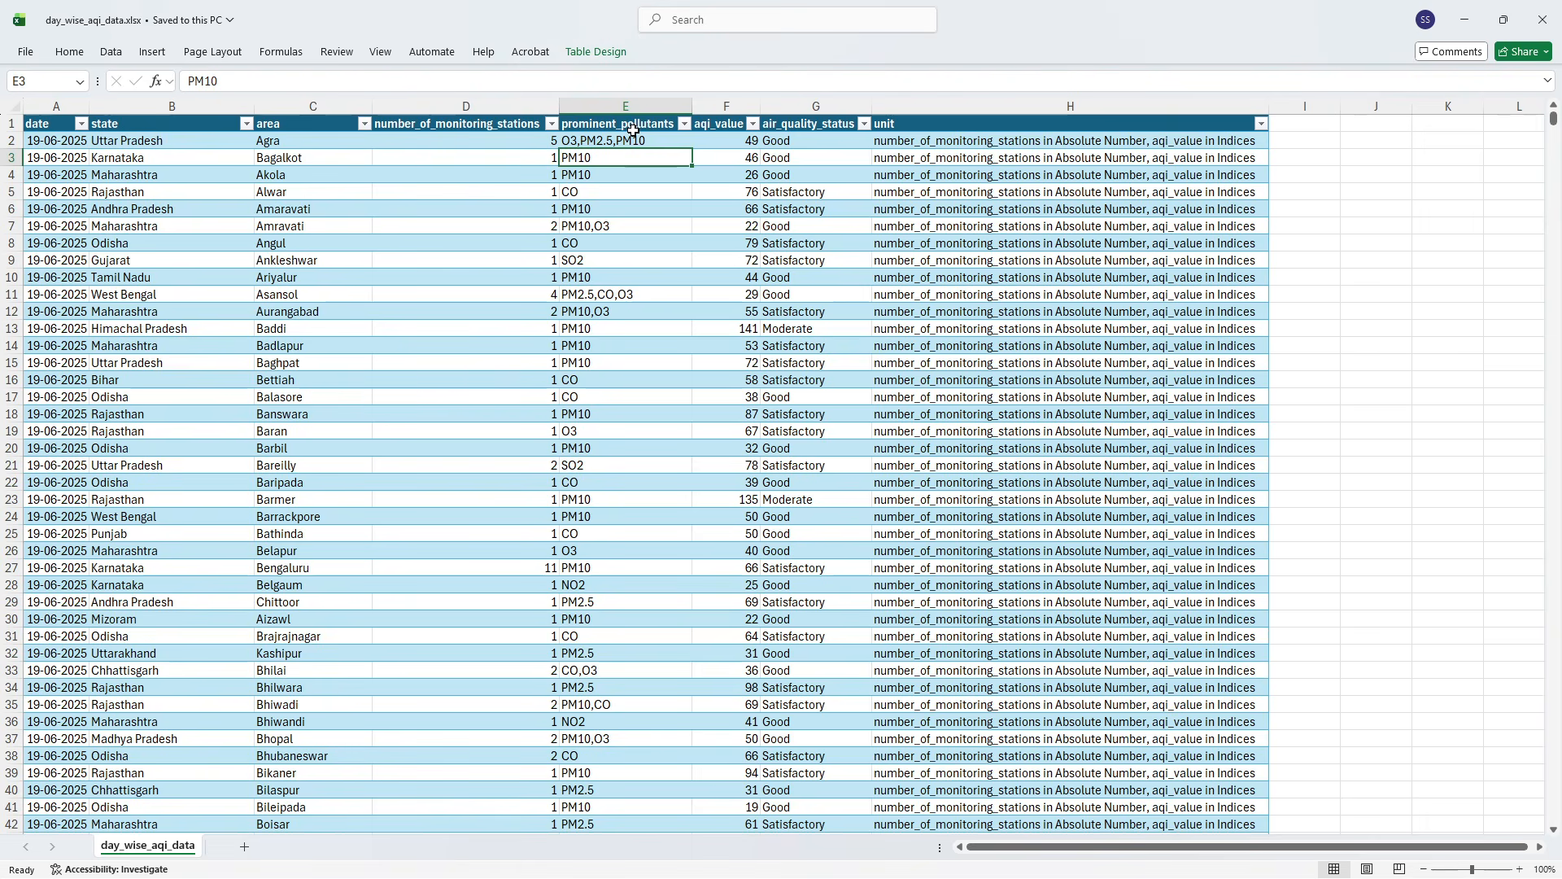
{"action": "left_click", "coordinate": [622, 326]}
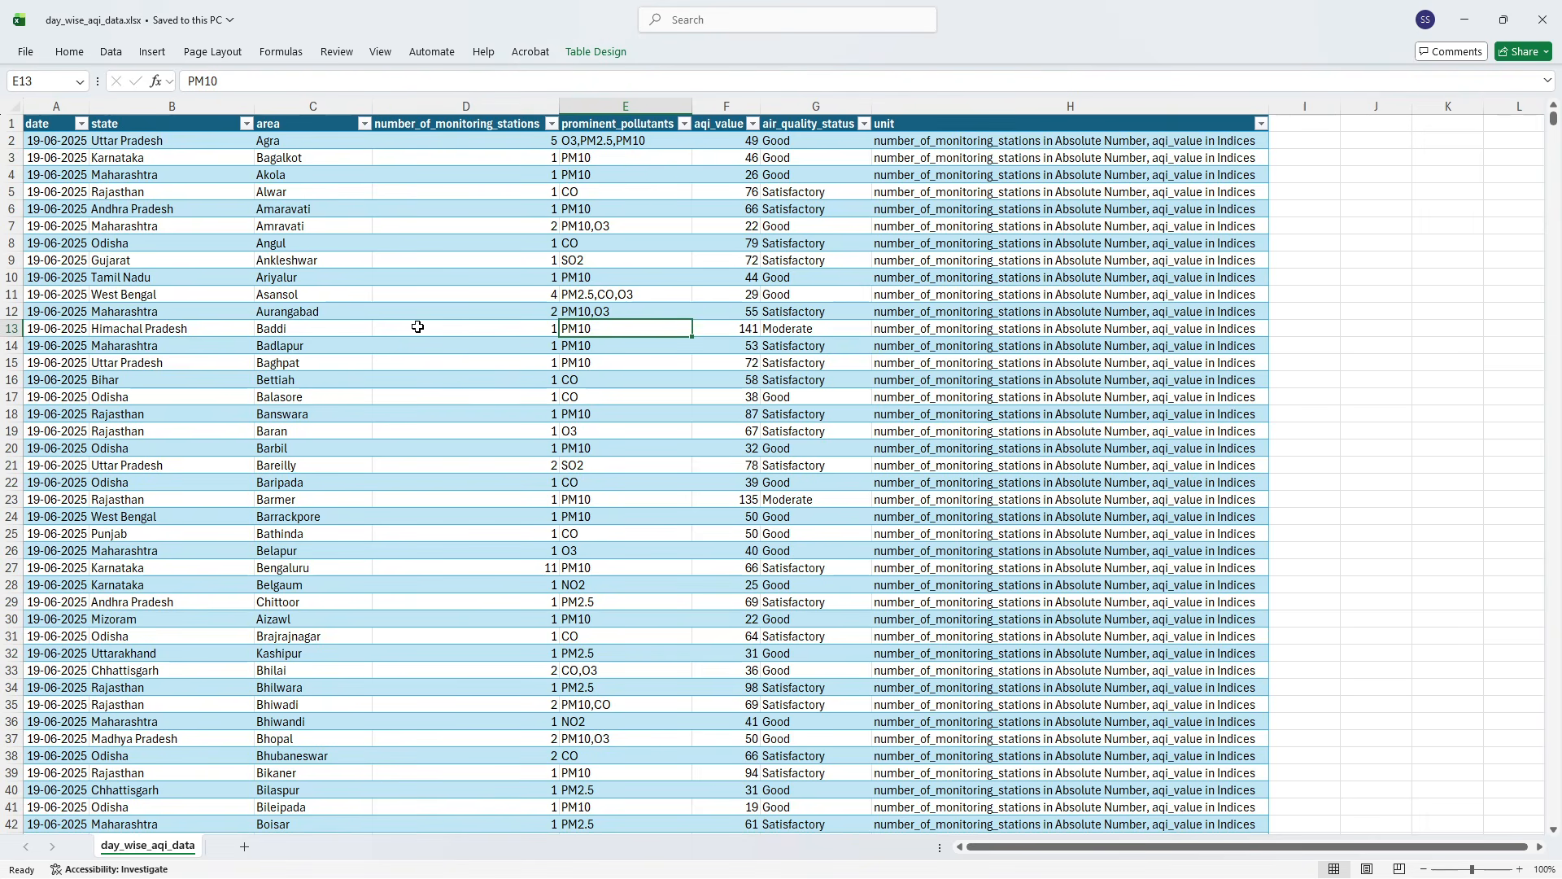
{"action": "left_click", "coordinate": [417, 325]}
{"action": "left_click", "coordinate": [635, 322]}
{"action": "left_click", "coordinate": [324, 328]}
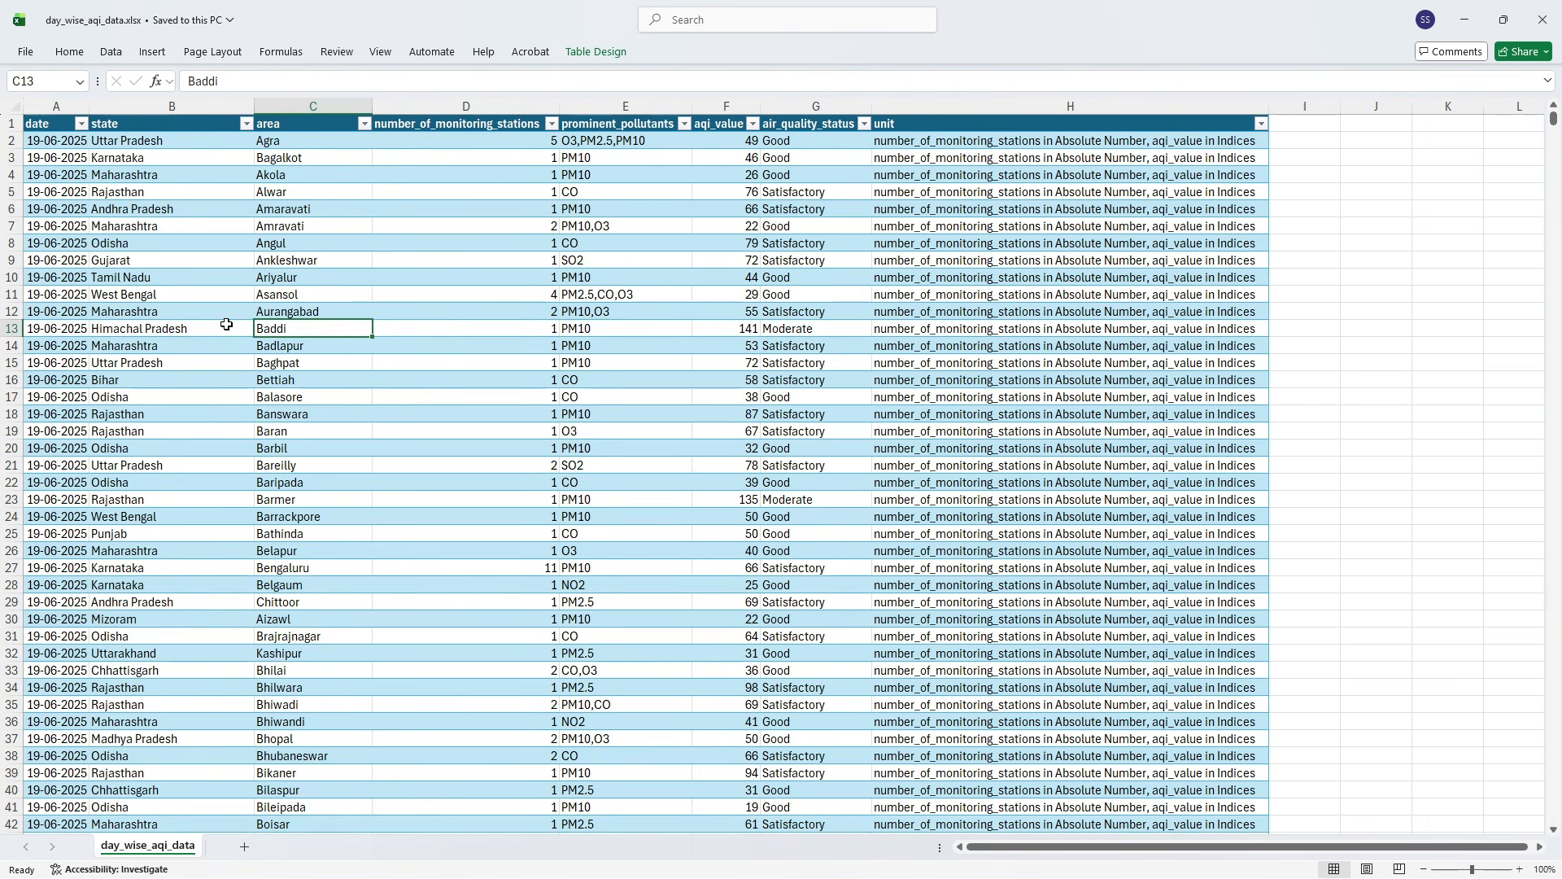
{"action": "left_click", "coordinate": [660, 325]}
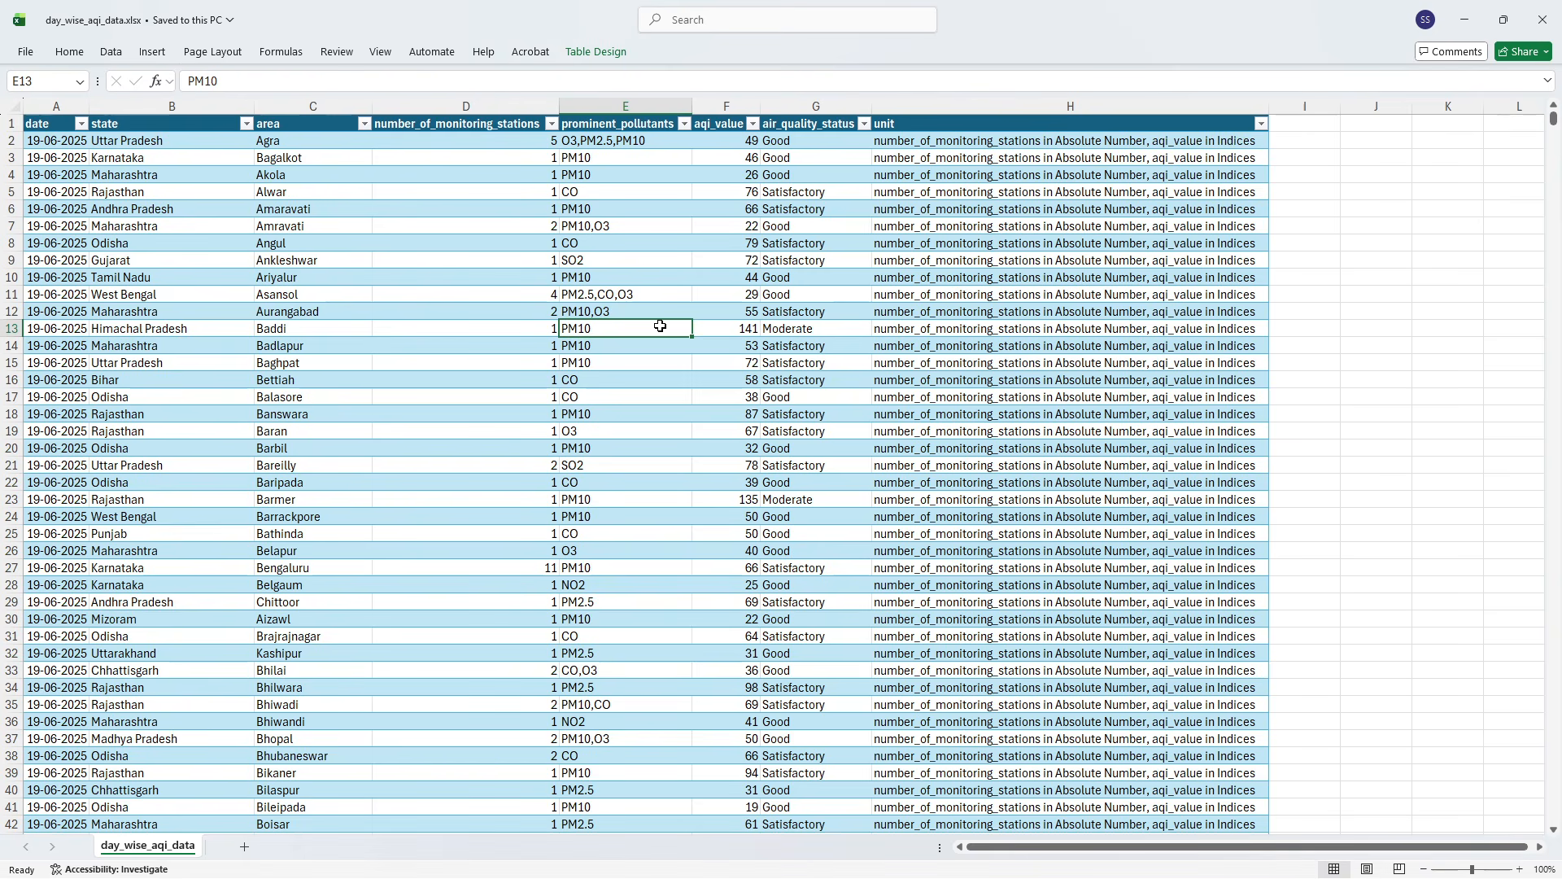
{"action": "left_click", "coordinate": [641, 365]}
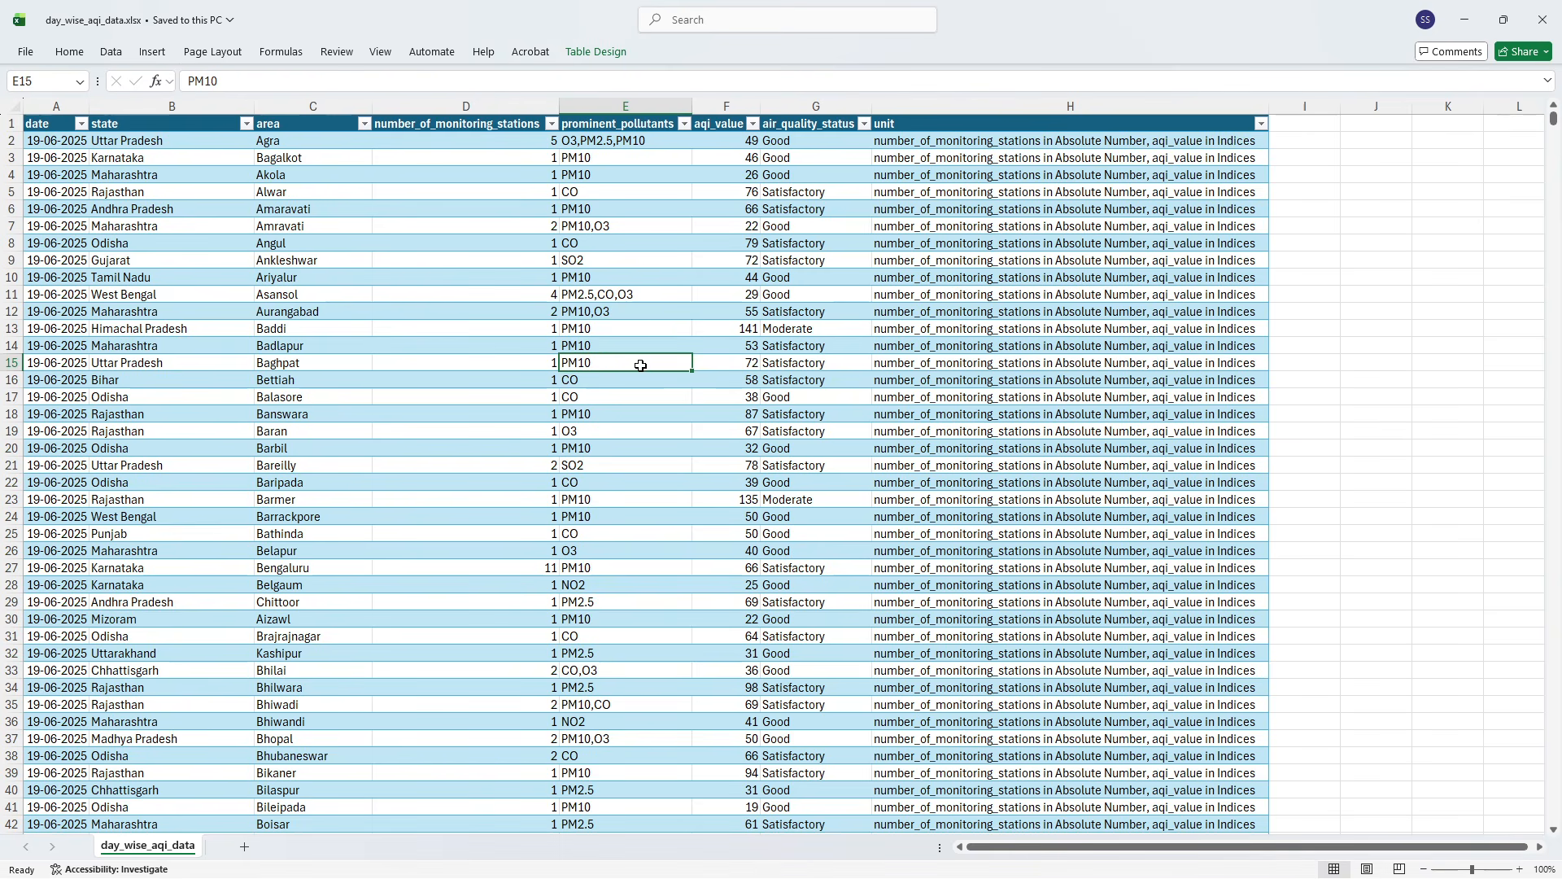
{"action": "left_click", "coordinate": [642, 342]}
{"action": "left_click", "coordinate": [746, 326]}
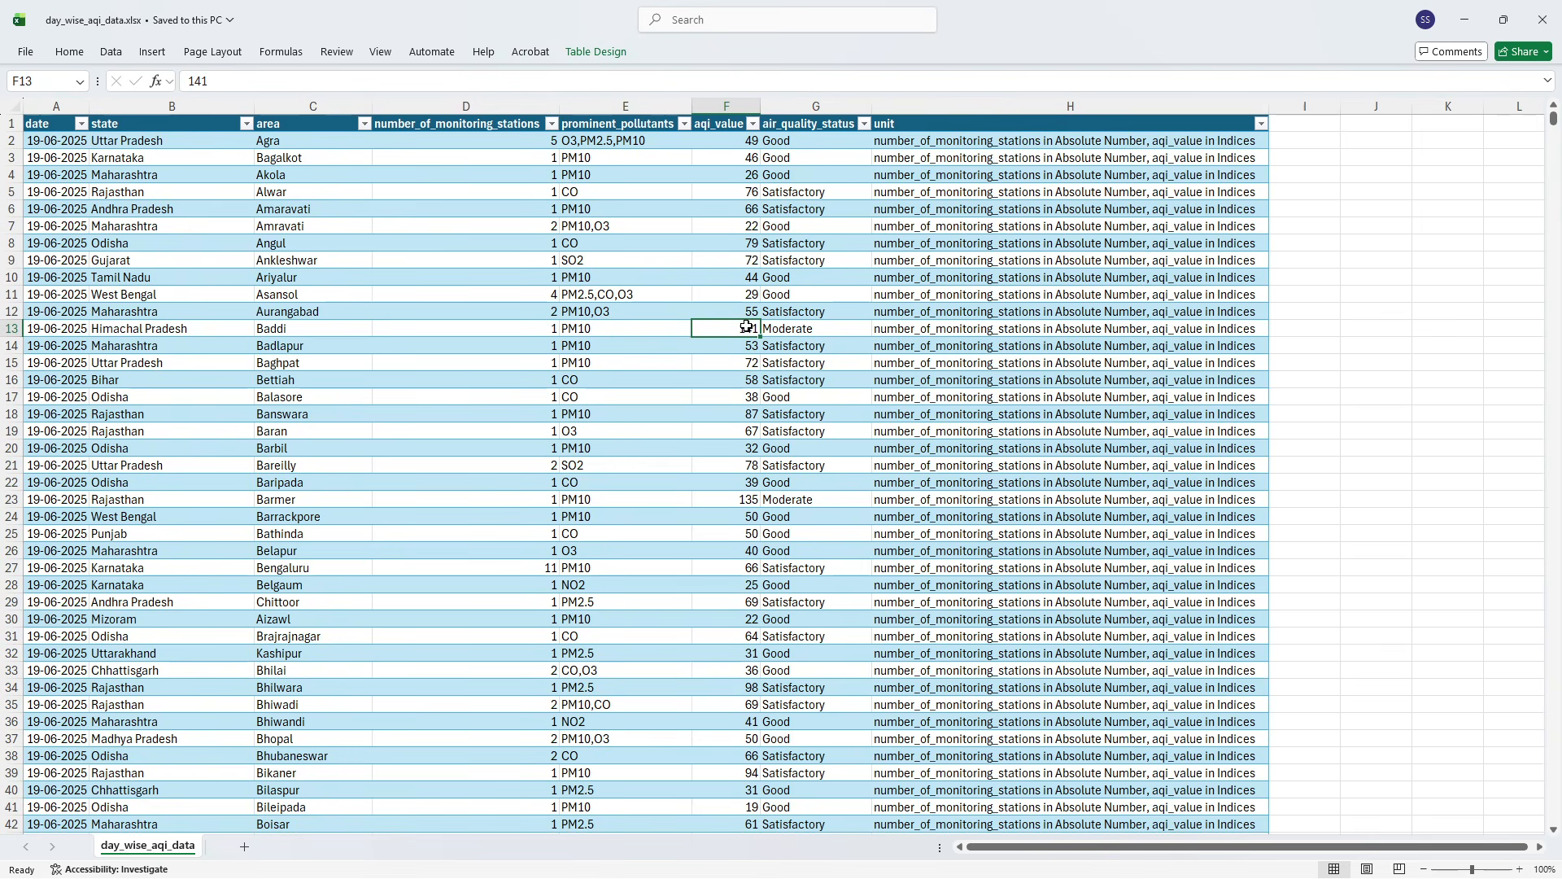
{"action": "left_click", "coordinate": [666, 241]}
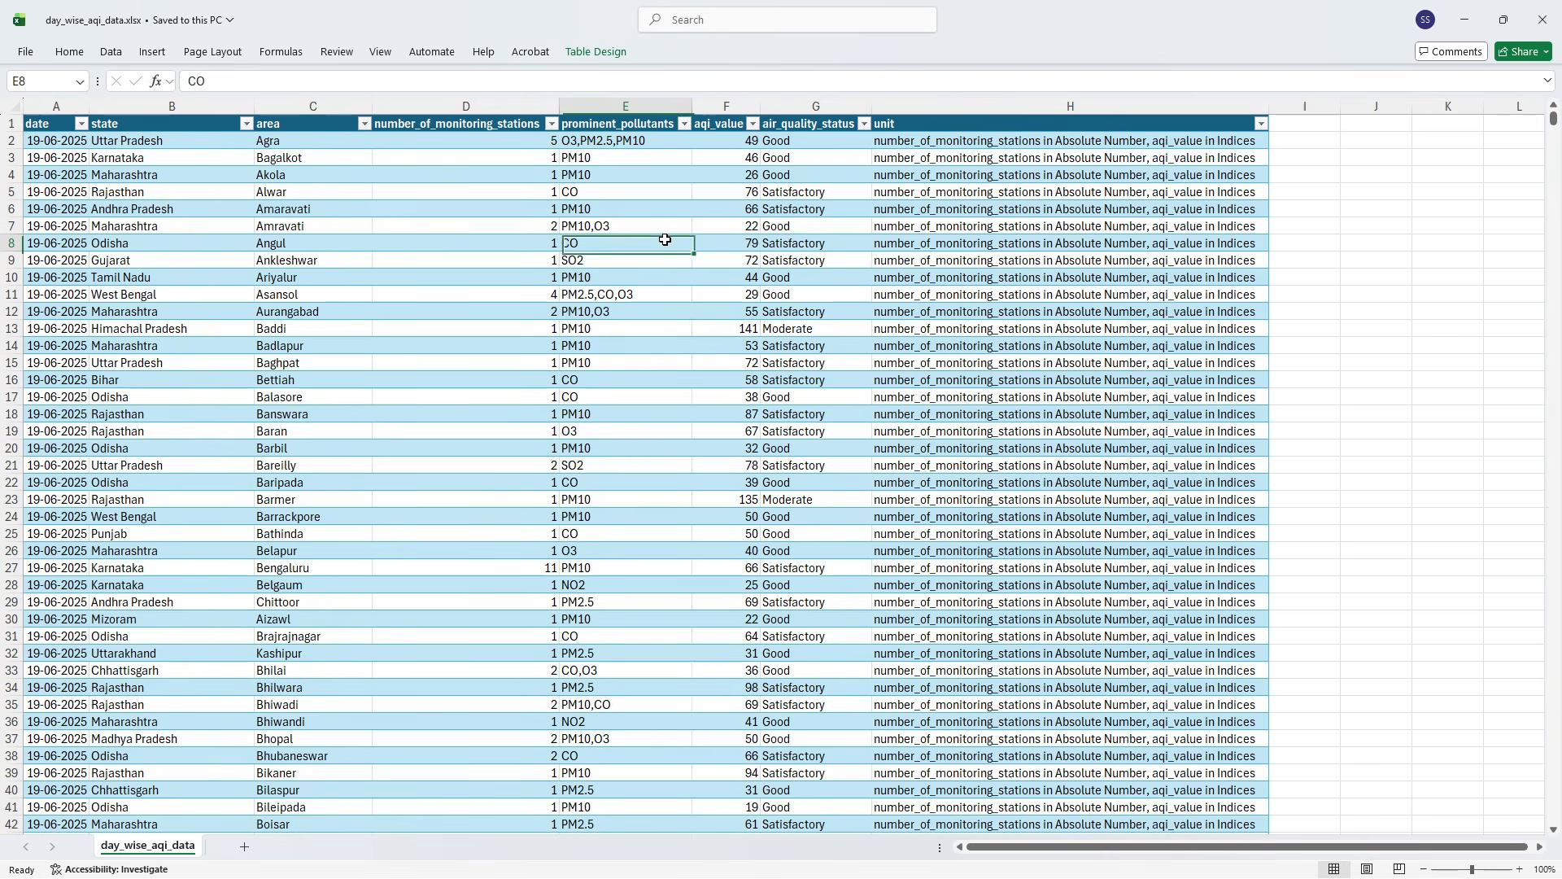
- Highlight the aqi_value column and look through individual AQI values in its first rows
{"action": "left_click", "coordinate": [726, 120]}
{"action": "key", "text": "ctrl+shift+Down"}
{"action": "left_click", "coordinate": [743, 260]}
{"action": "left_click", "coordinate": [746, 310]}
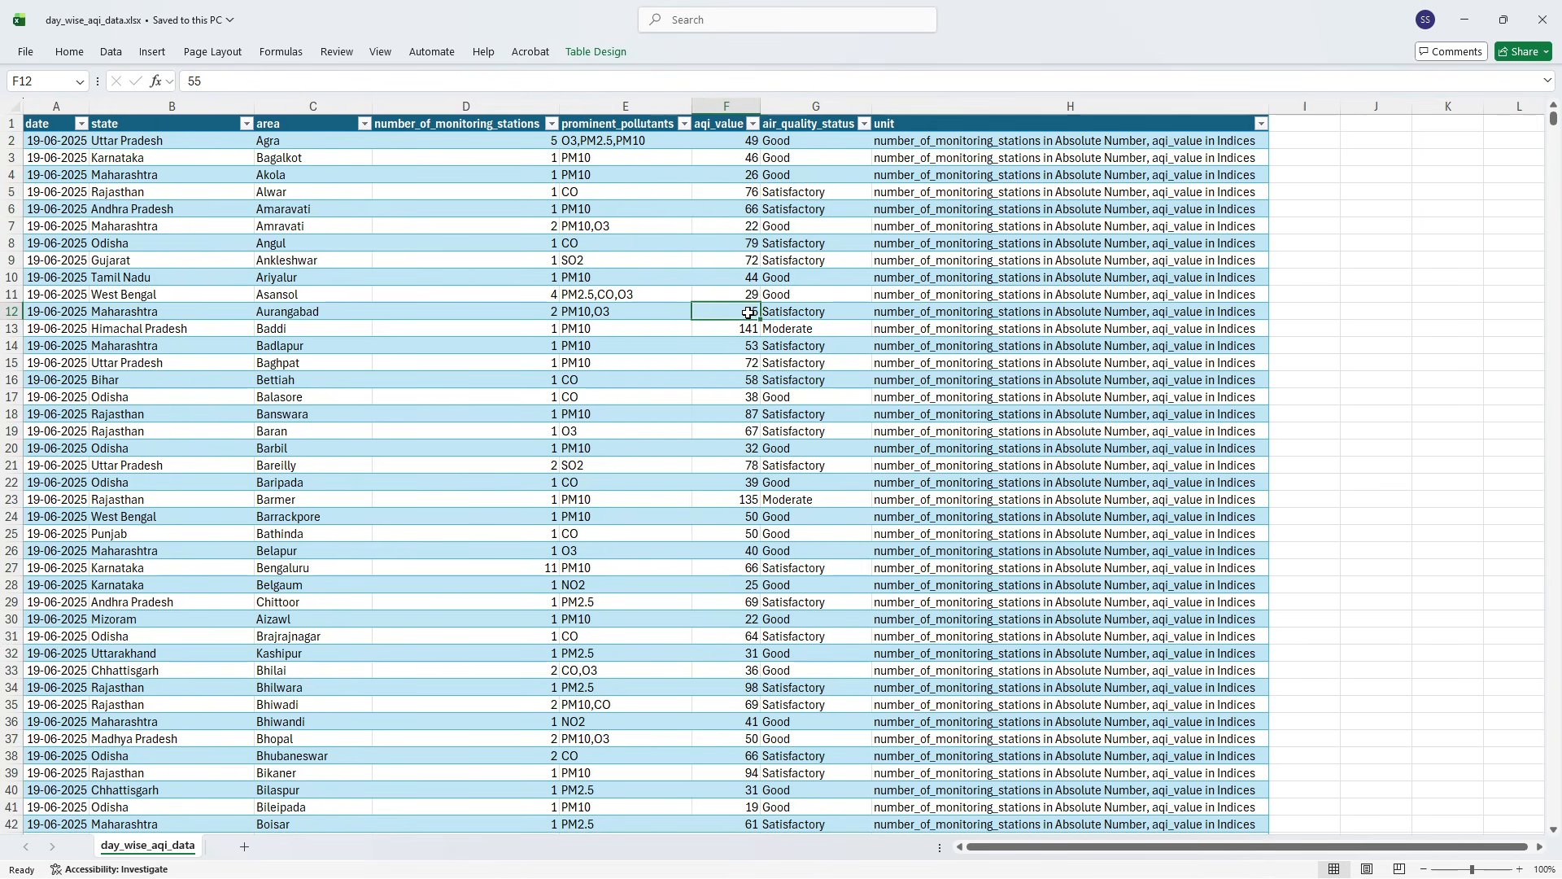
{"action": "left_click", "coordinate": [748, 411]}
{"action": "left_click", "coordinate": [742, 483]}
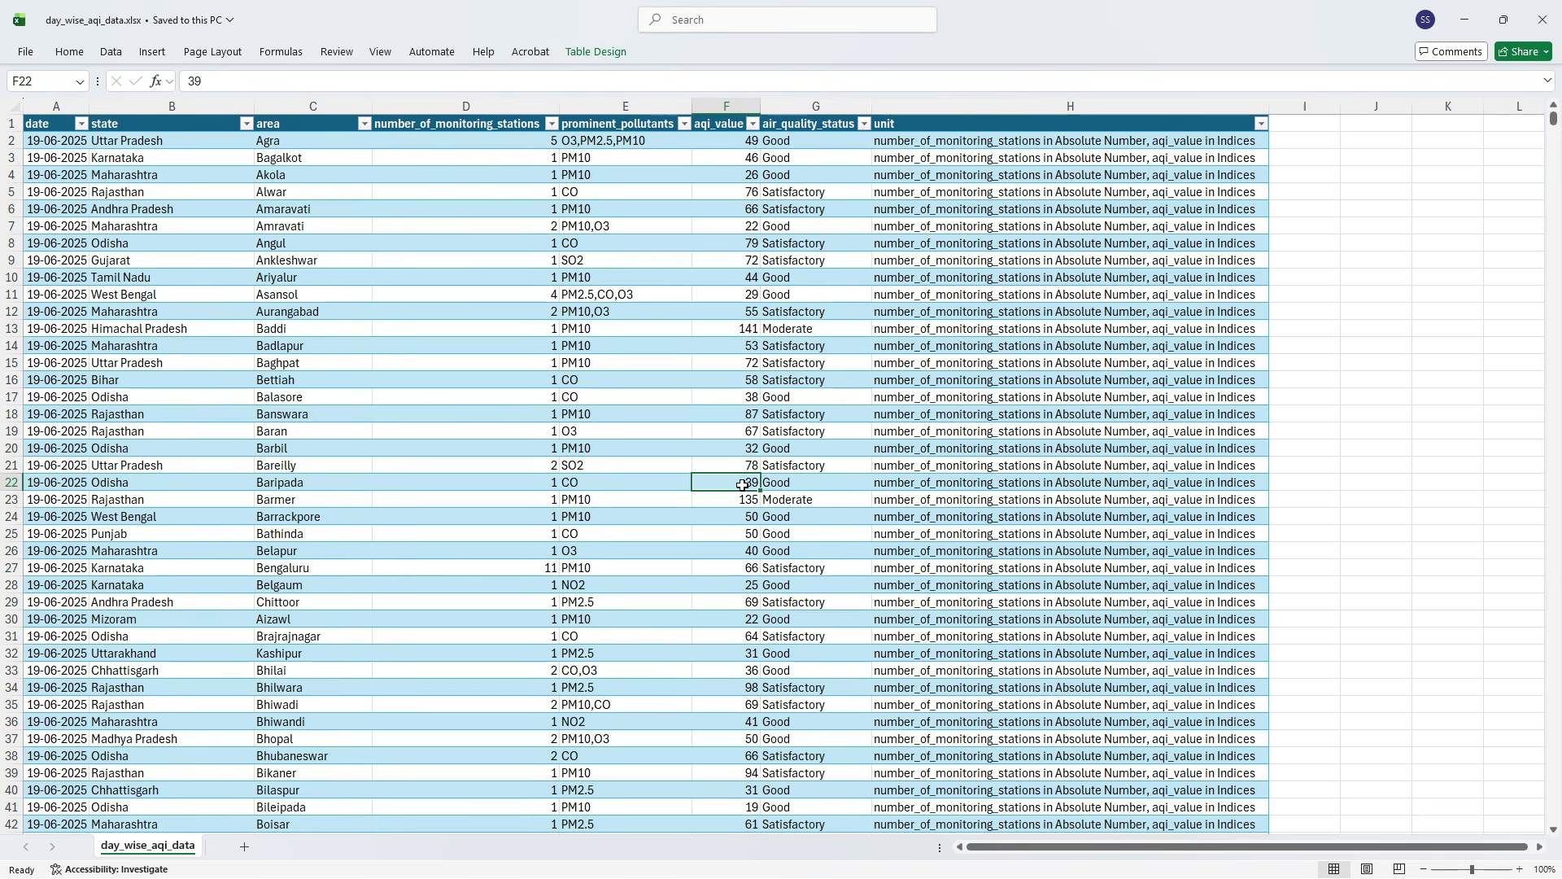
{"action": "left_click", "coordinate": [744, 312]}
{"action": "left_click", "coordinate": [747, 327]}
- Highlight the air_quality_status column and review the status categories in its filter list without applying a filter
{"action": "left_click", "coordinate": [820, 127]}
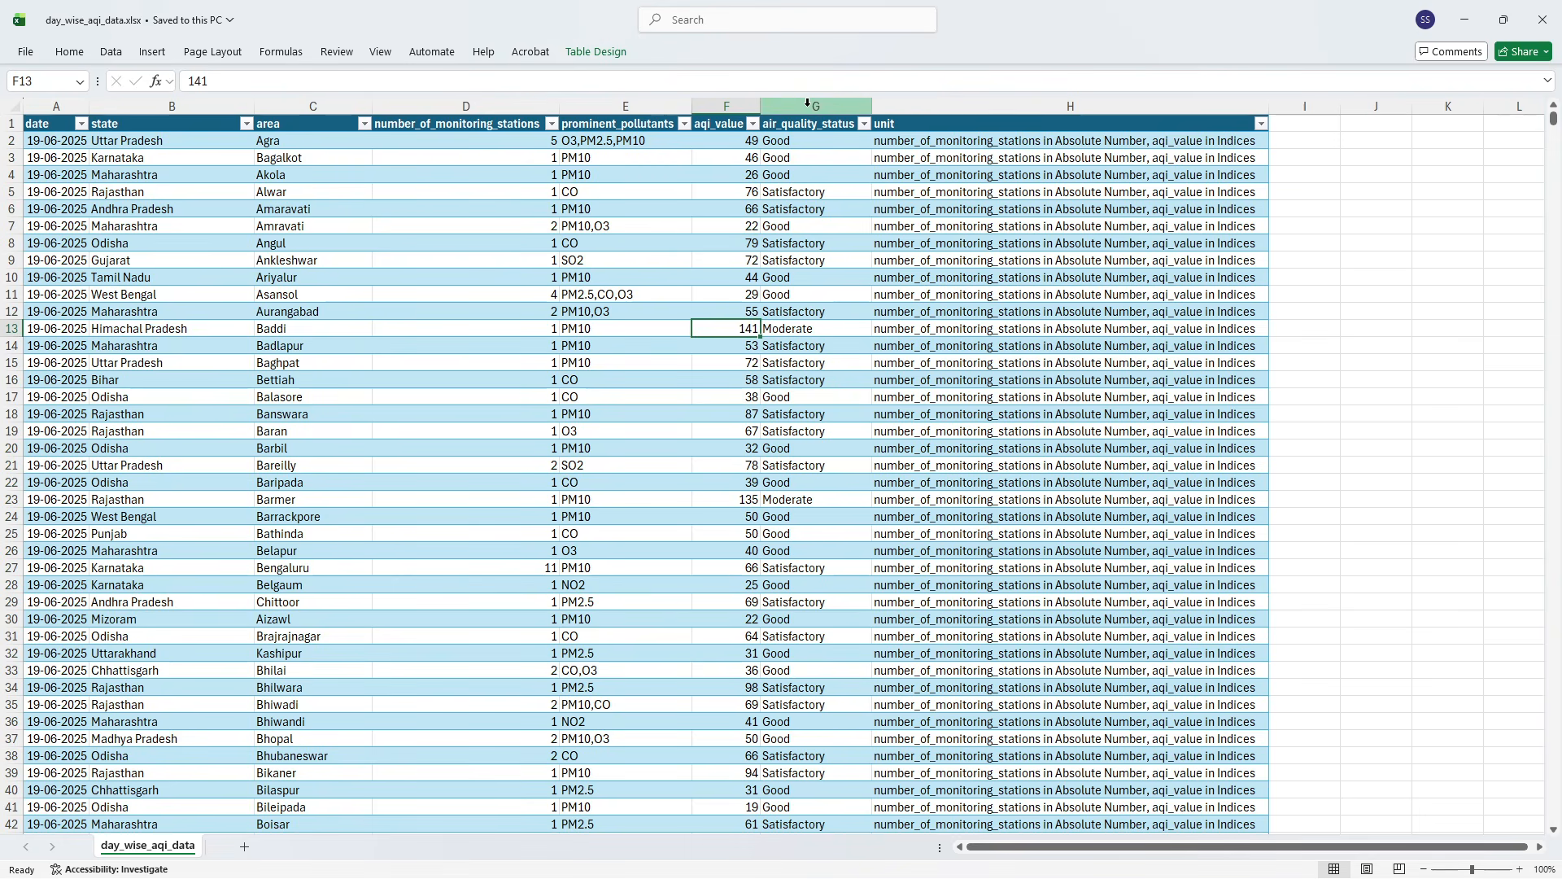
{"action": "key", "text": "ctrl+shift+Down"}
{"action": "left_click", "coordinate": [864, 124]}
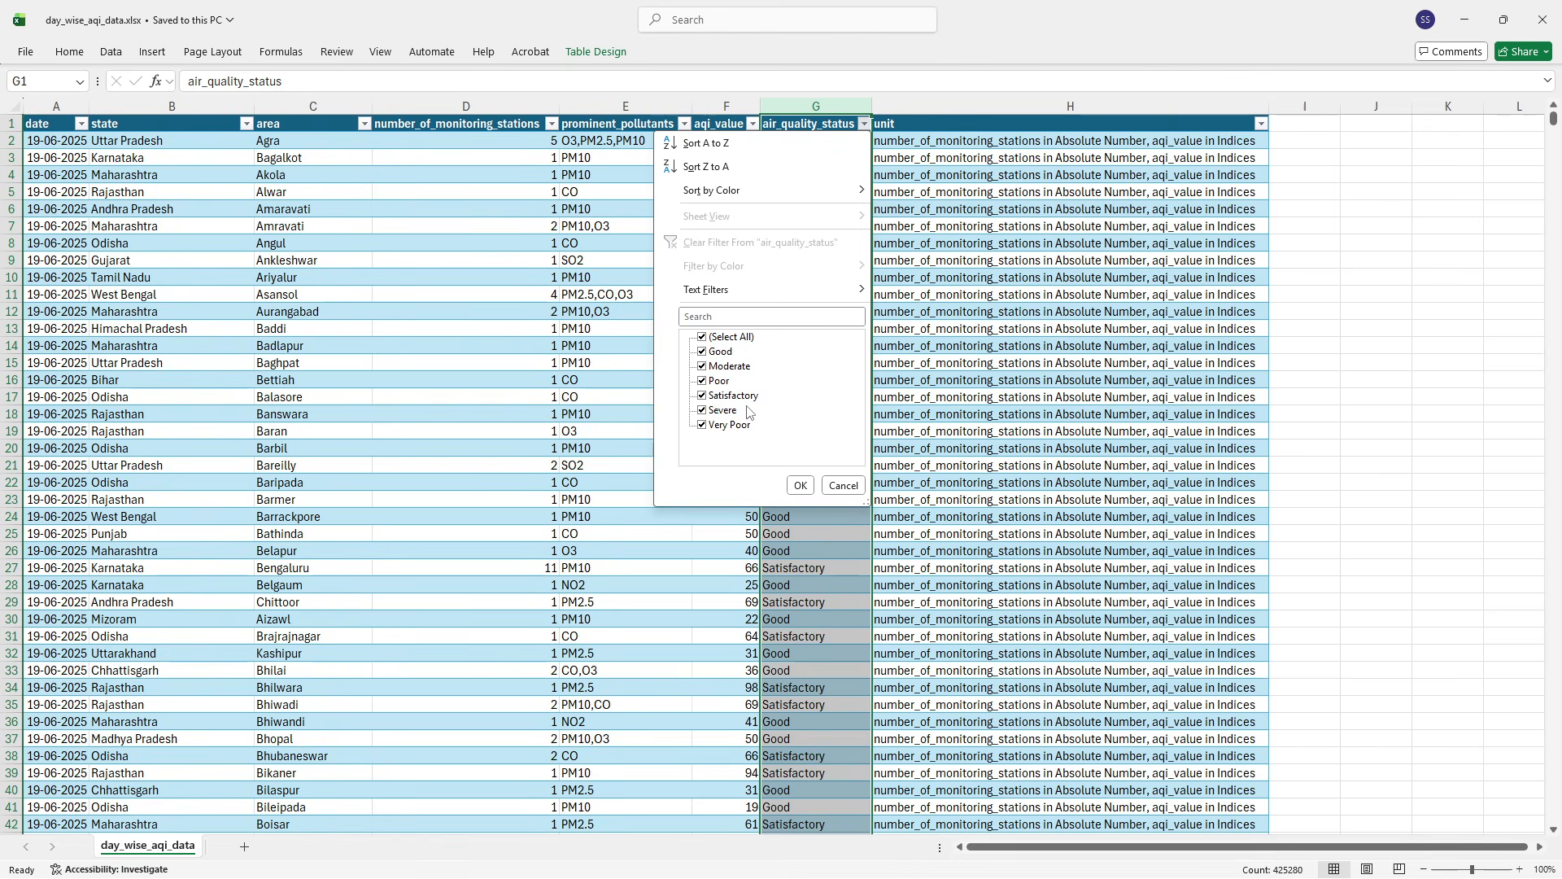
{"action": "left_click", "coordinate": [602, 448]}
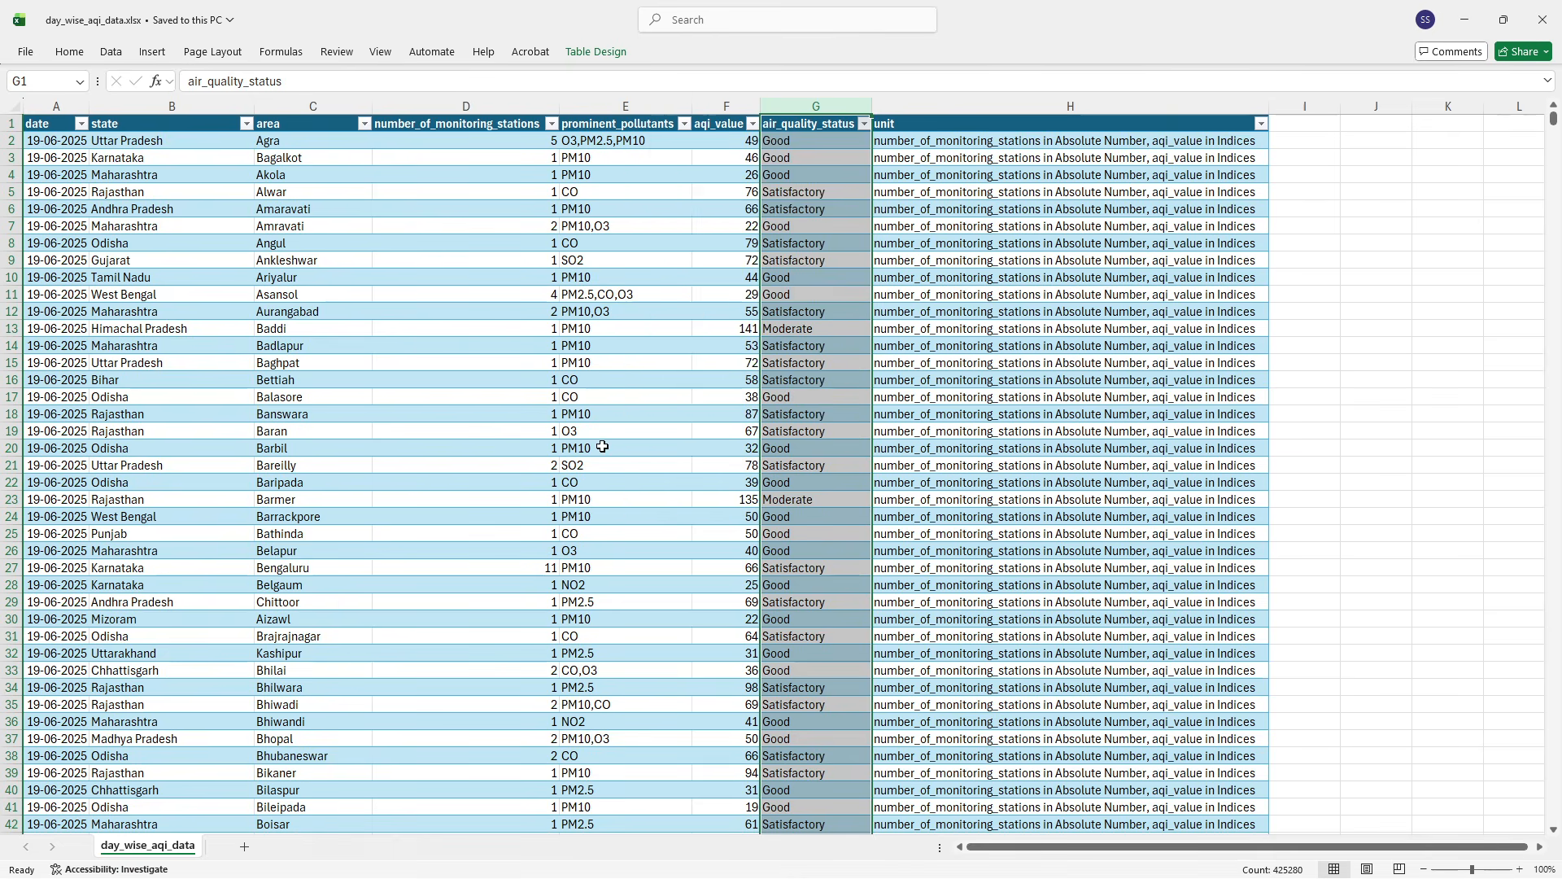
{"action": "left_click", "coordinate": [877, 345]}
{"action": "left_click", "coordinate": [804, 122]}
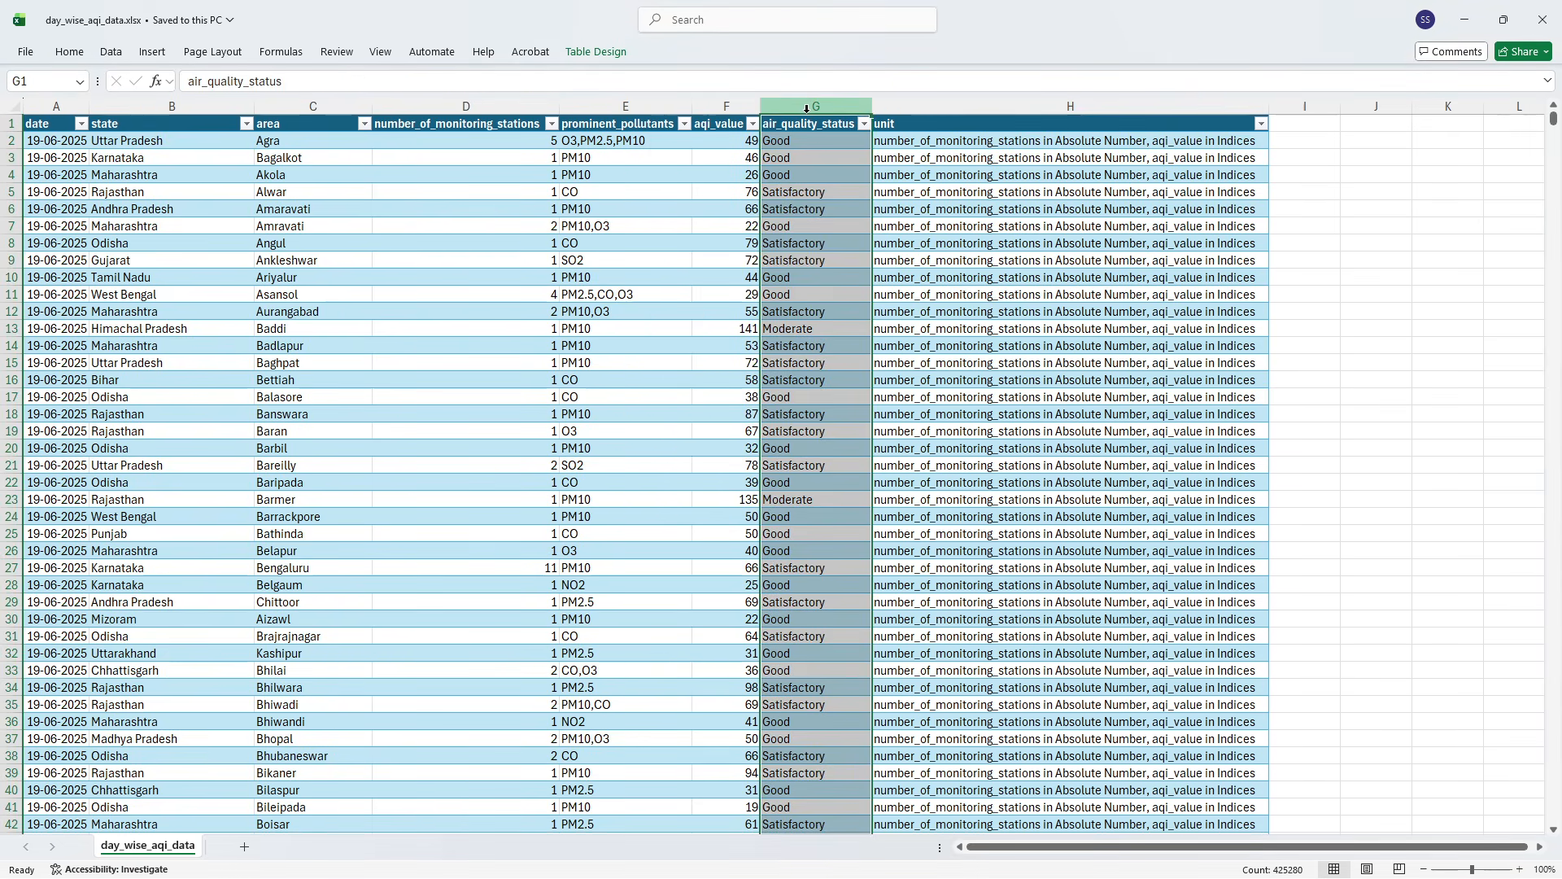
{"action": "left_click", "coordinate": [825, 292]}
{"action": "left_click", "coordinate": [811, 195]}
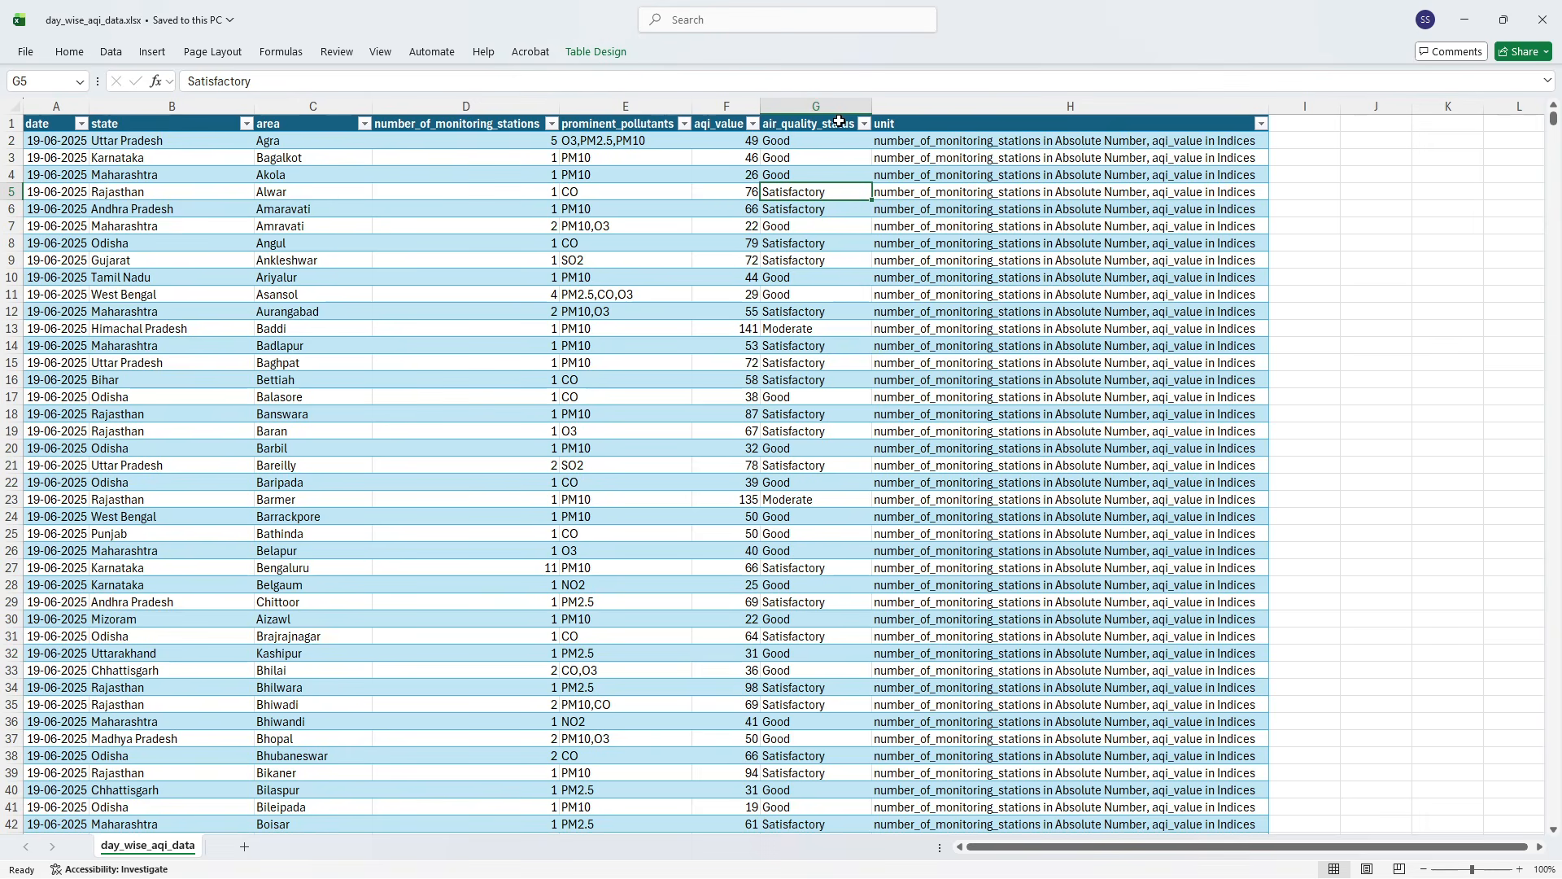
{"action": "left_click", "coordinate": [864, 123]}
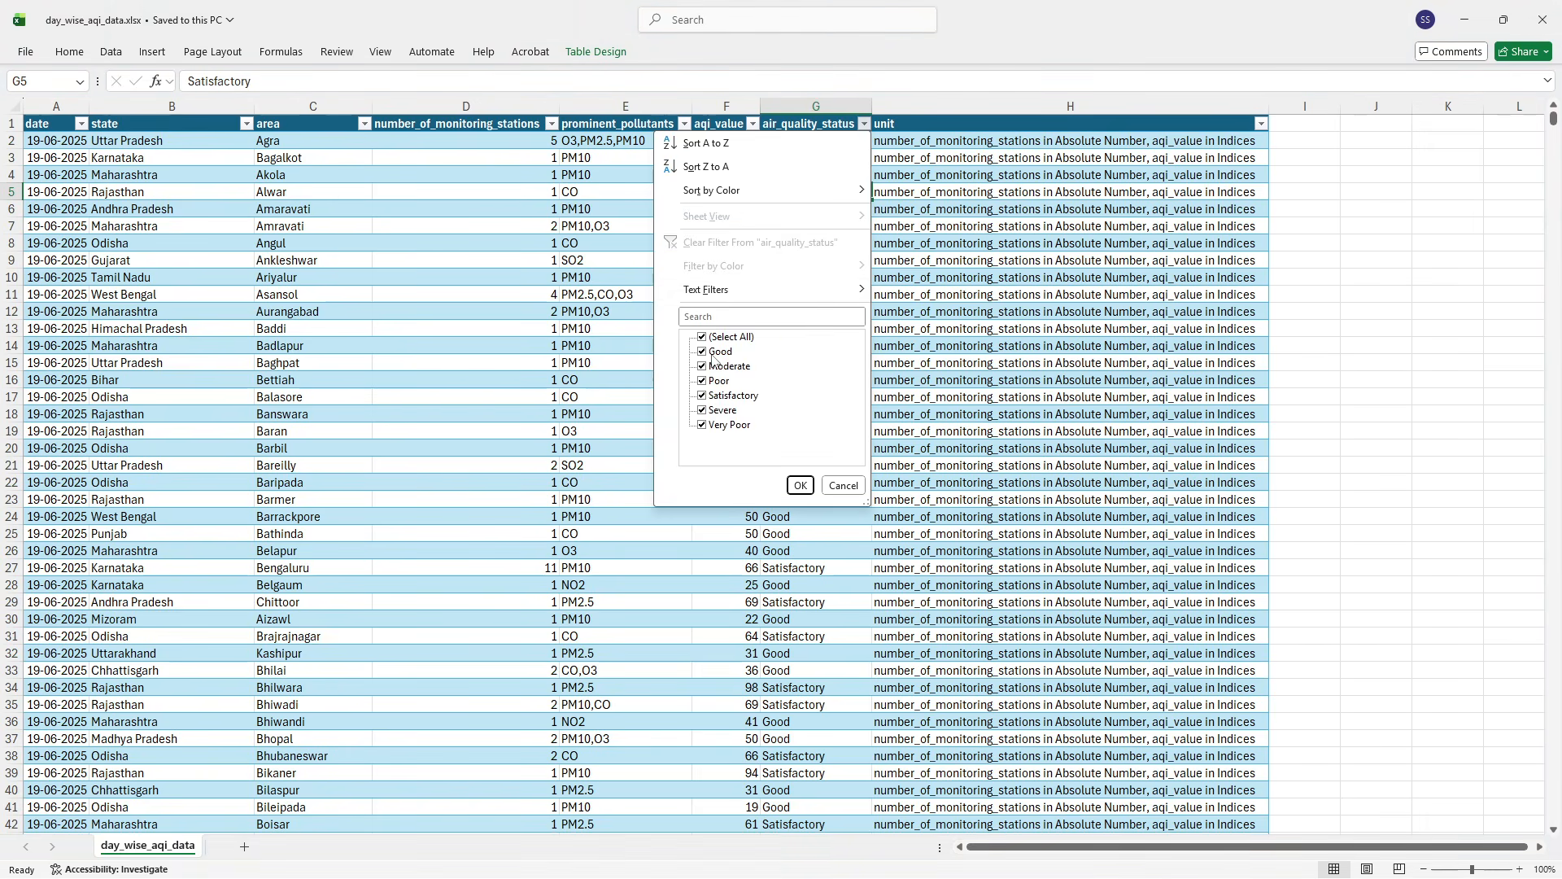
{"action": "left_click", "coordinate": [567, 549]}
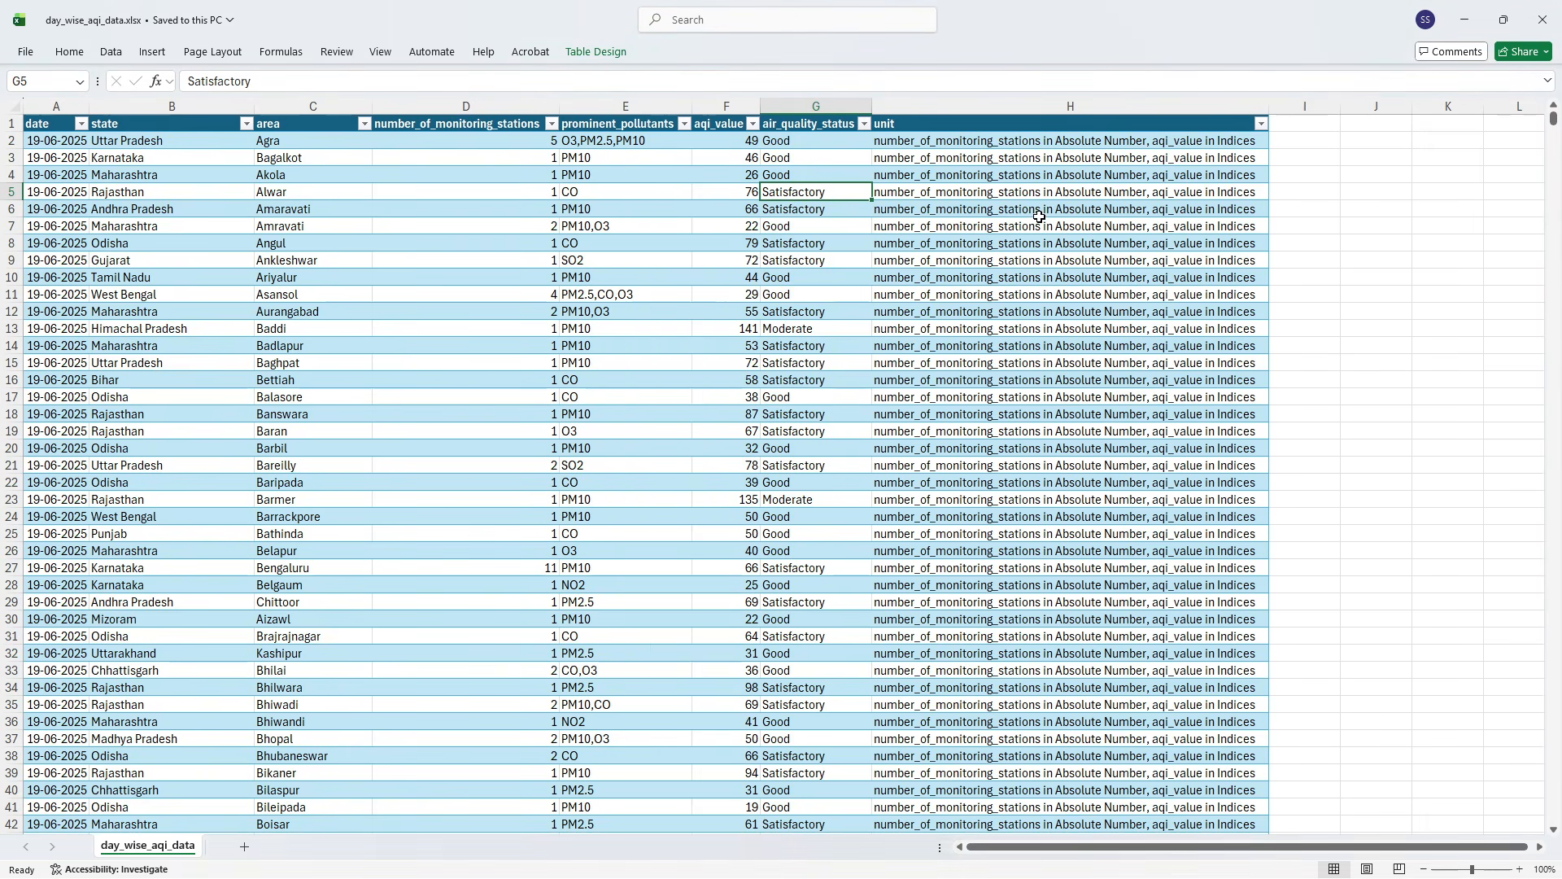
- Examine the unit column's text, review its filter list without applying a filter, and highlight the whole column
{"action": "left_click", "coordinate": [1006, 211]}
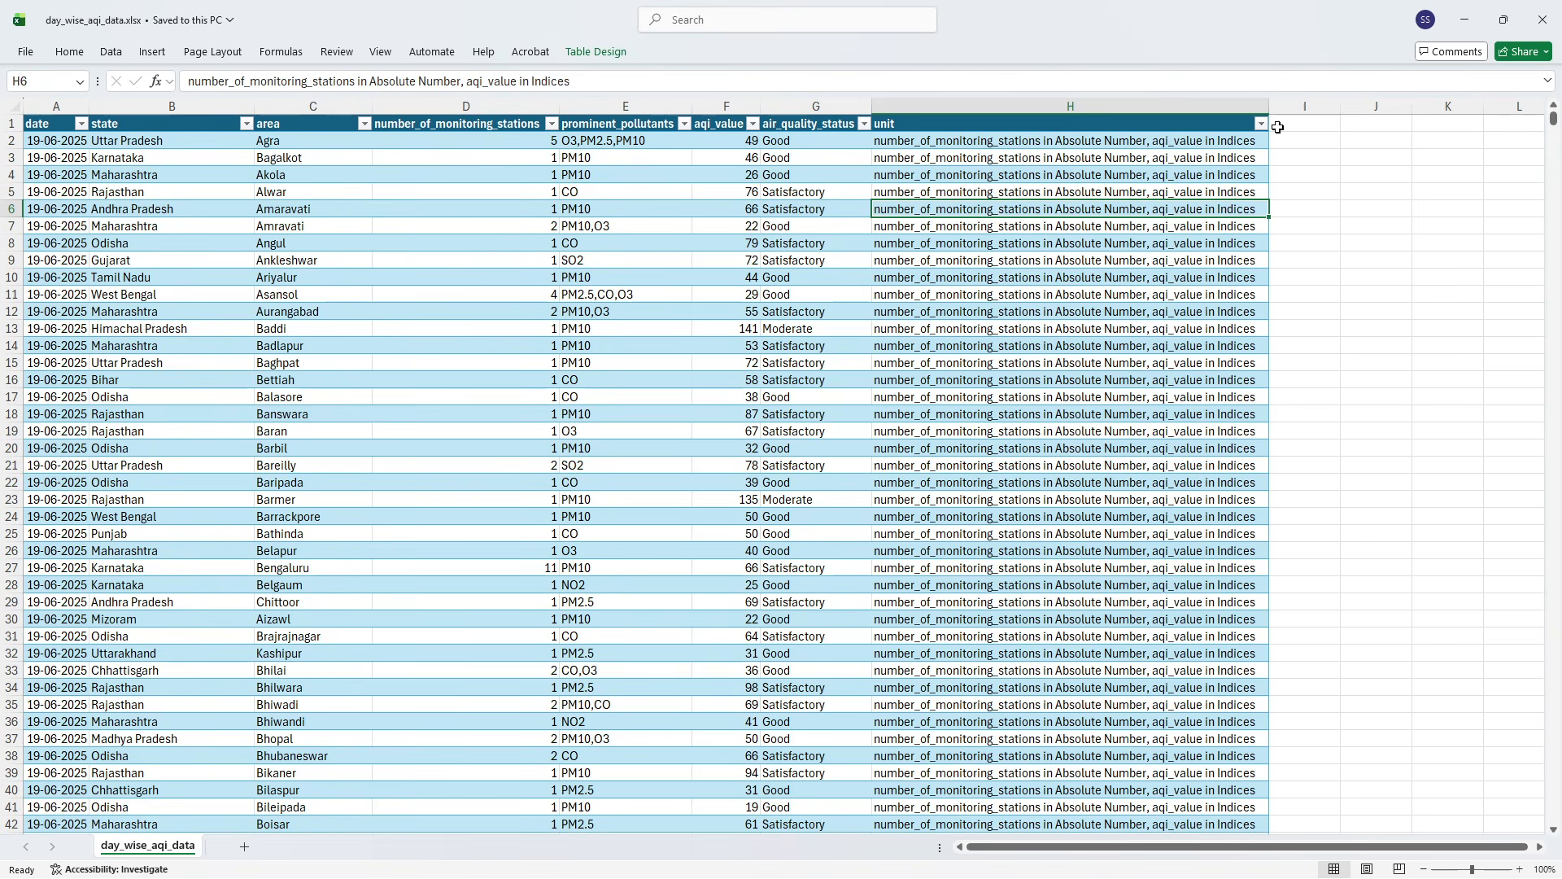
{"action": "left_click", "coordinate": [1261, 124]}
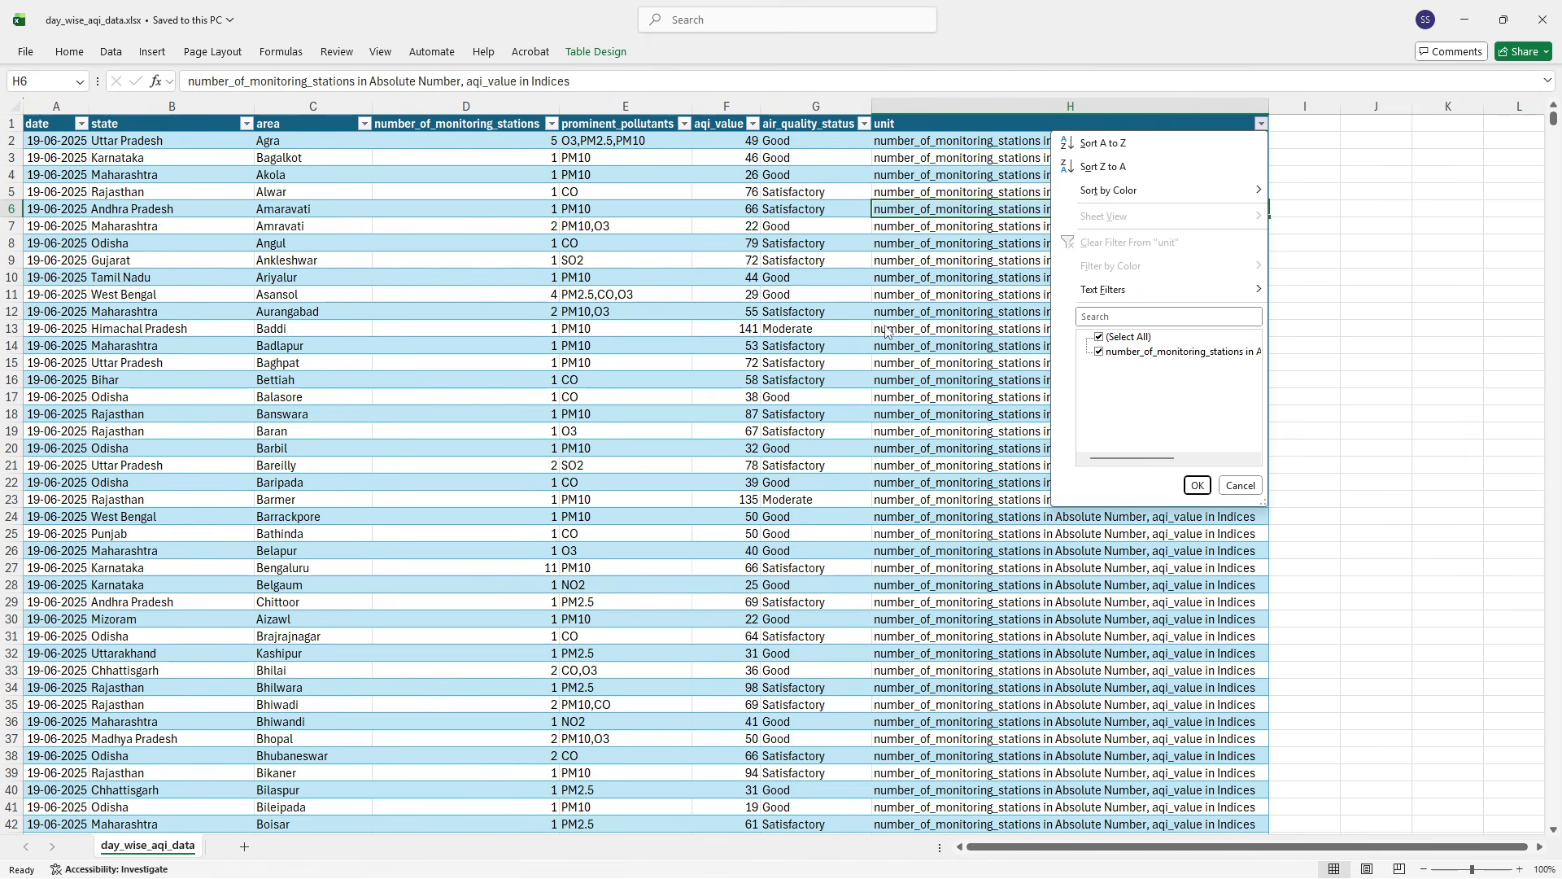
{"action": "key", "text": "Escape"}
{"action": "left_click", "coordinate": [991, 107]}
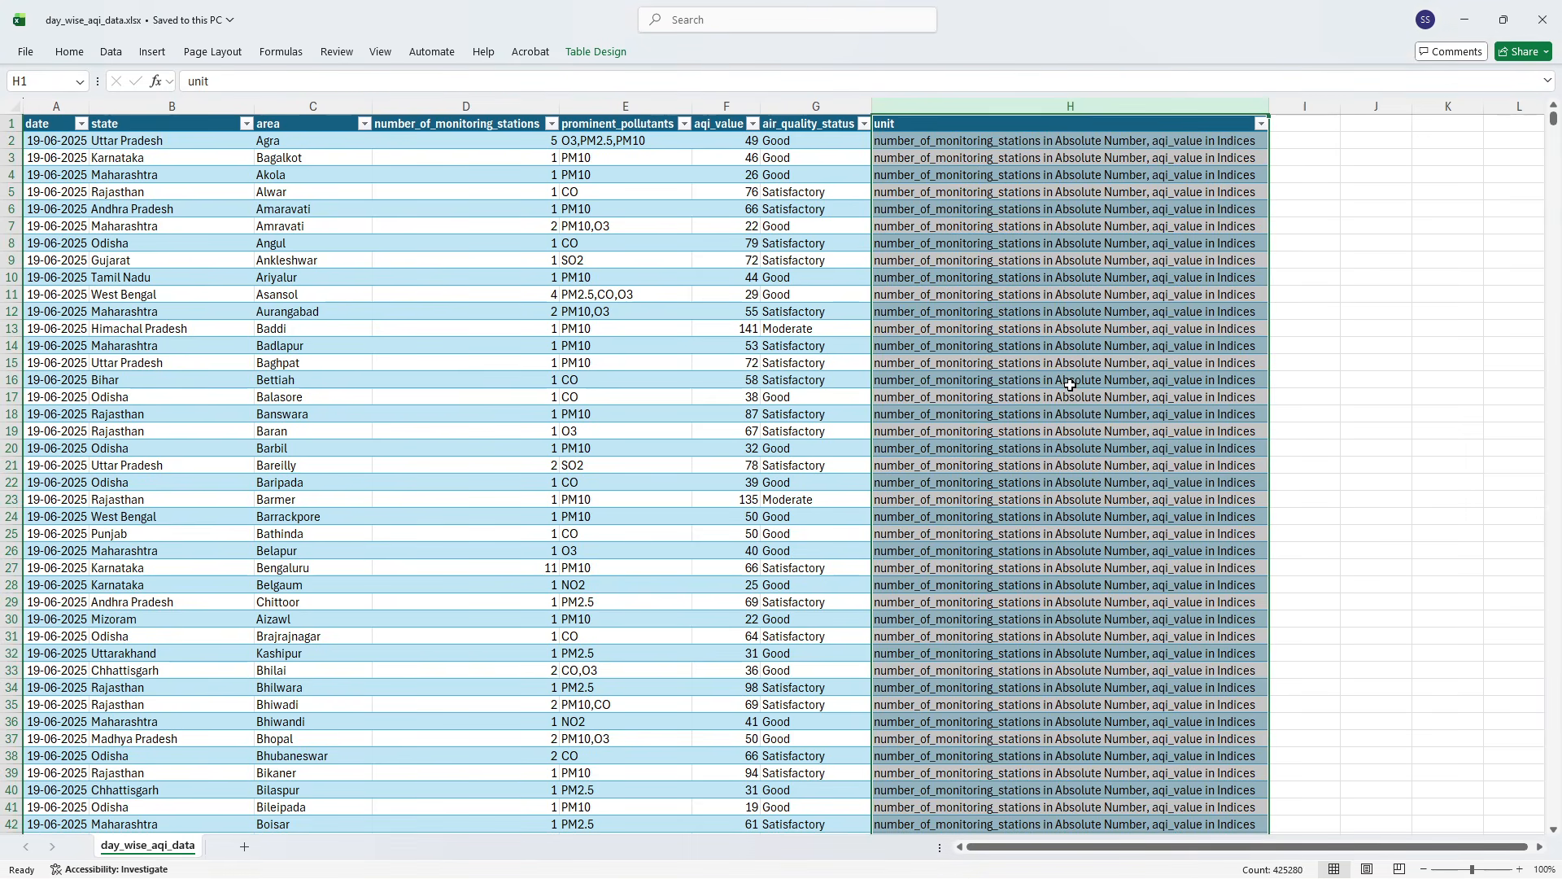
{"action": "left_click", "coordinate": [569, 278]}
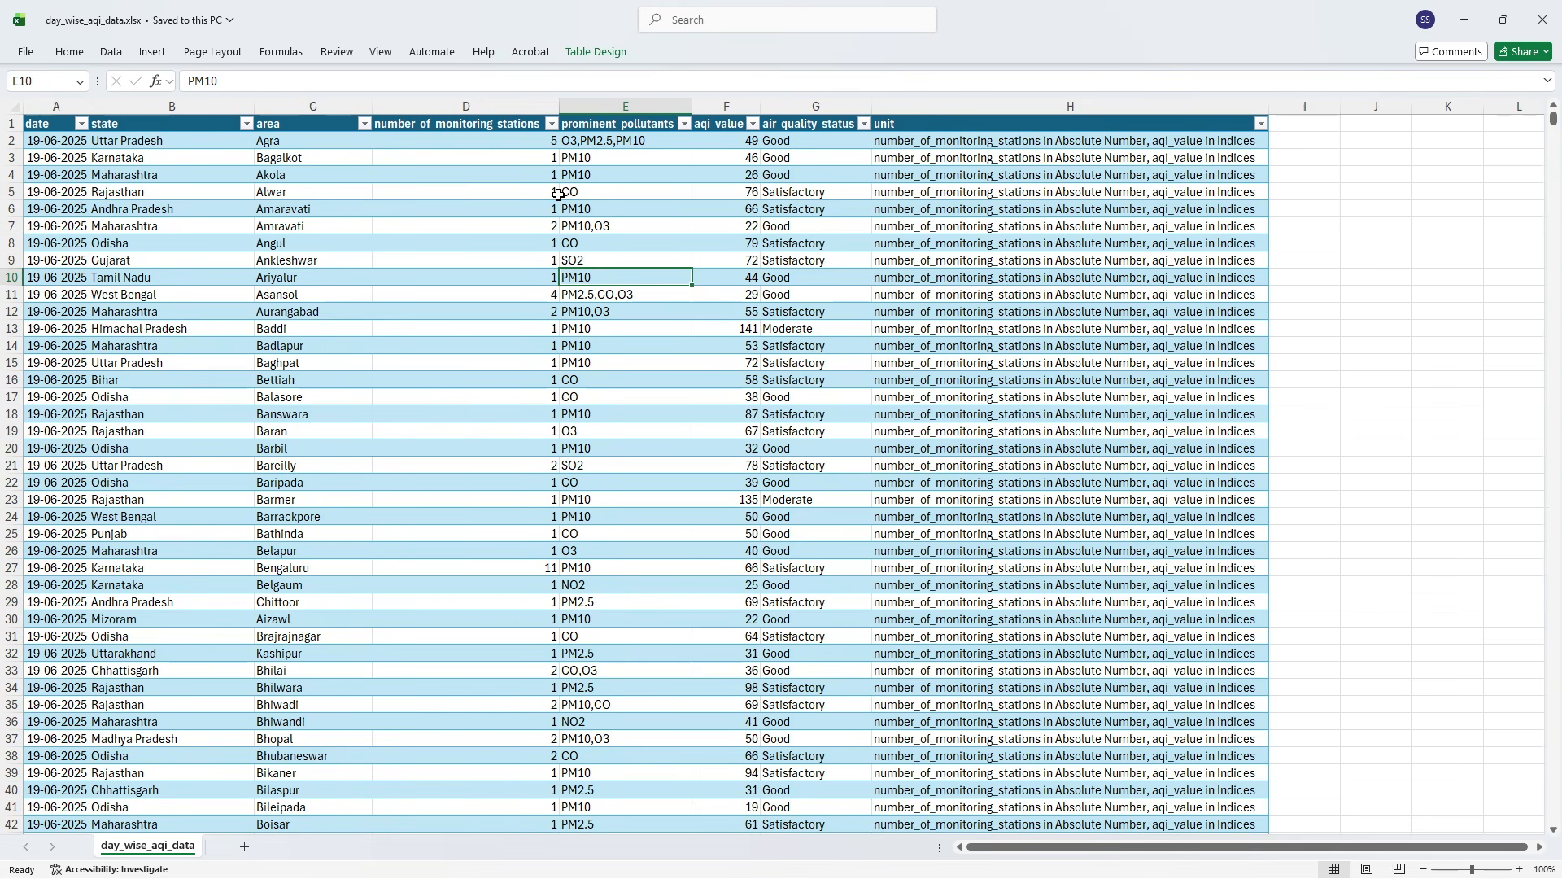
{"action": "left_click", "coordinate": [908, 640]}
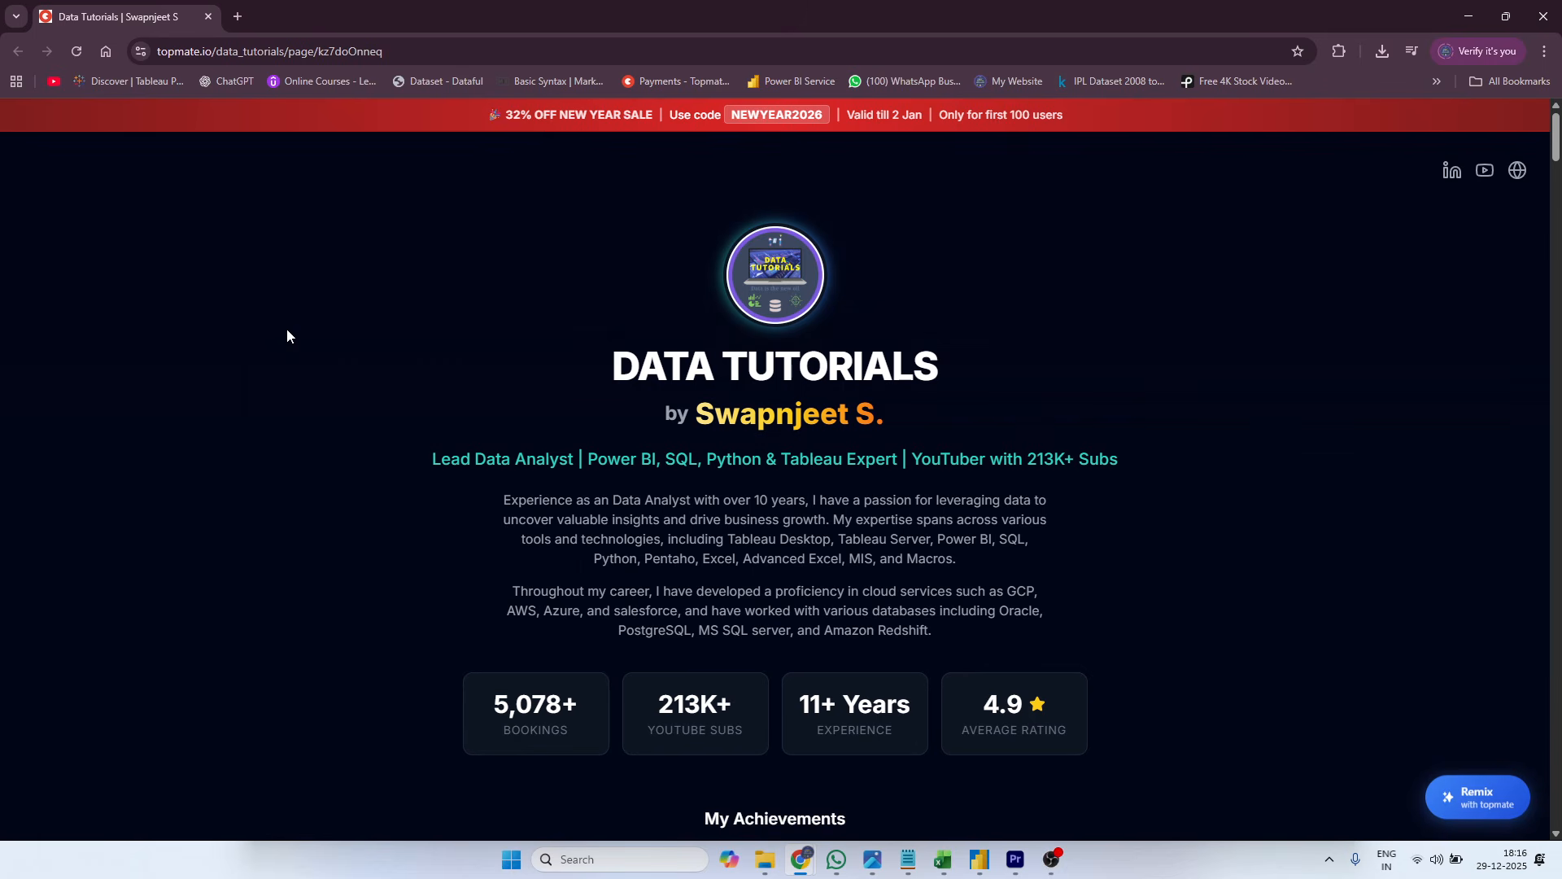
- Look through the video courses offered on the Data Tutorials topmate.io page in Chrome, then return to the Power BI courses
{"action": "scroll", "coordinate": [233, 370], "scroll_direction": "down", "scroll_amount": 10}
{"action": "scroll", "coordinate": [188, 466], "scroll_direction": "down", "scroll_amount": 2}
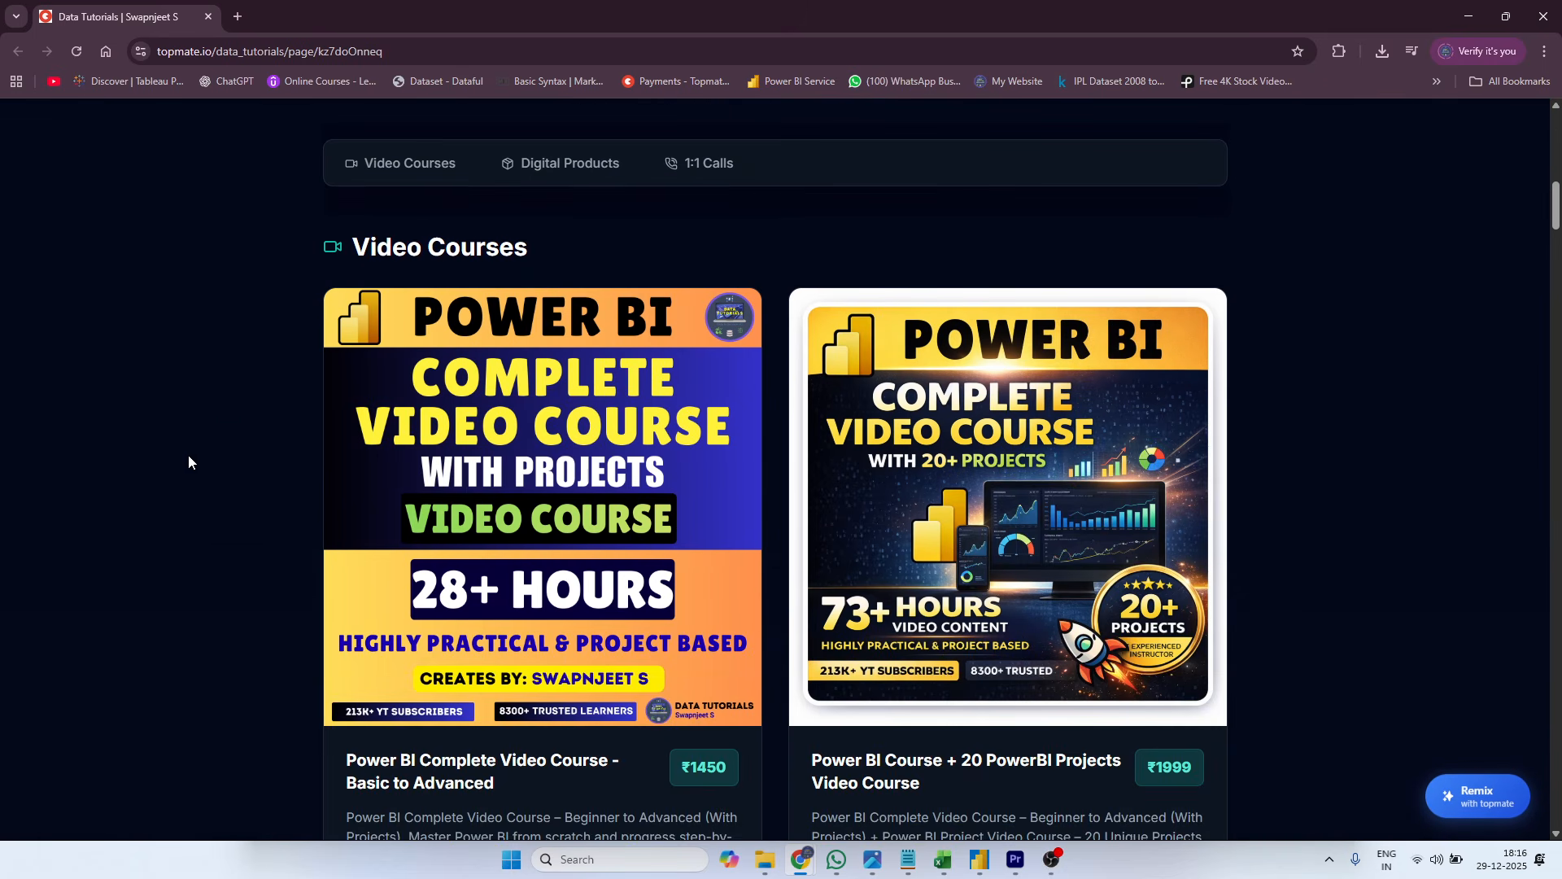
{"action": "scroll", "coordinate": [179, 398], "scroll_direction": "down", "scroll_amount": 1}
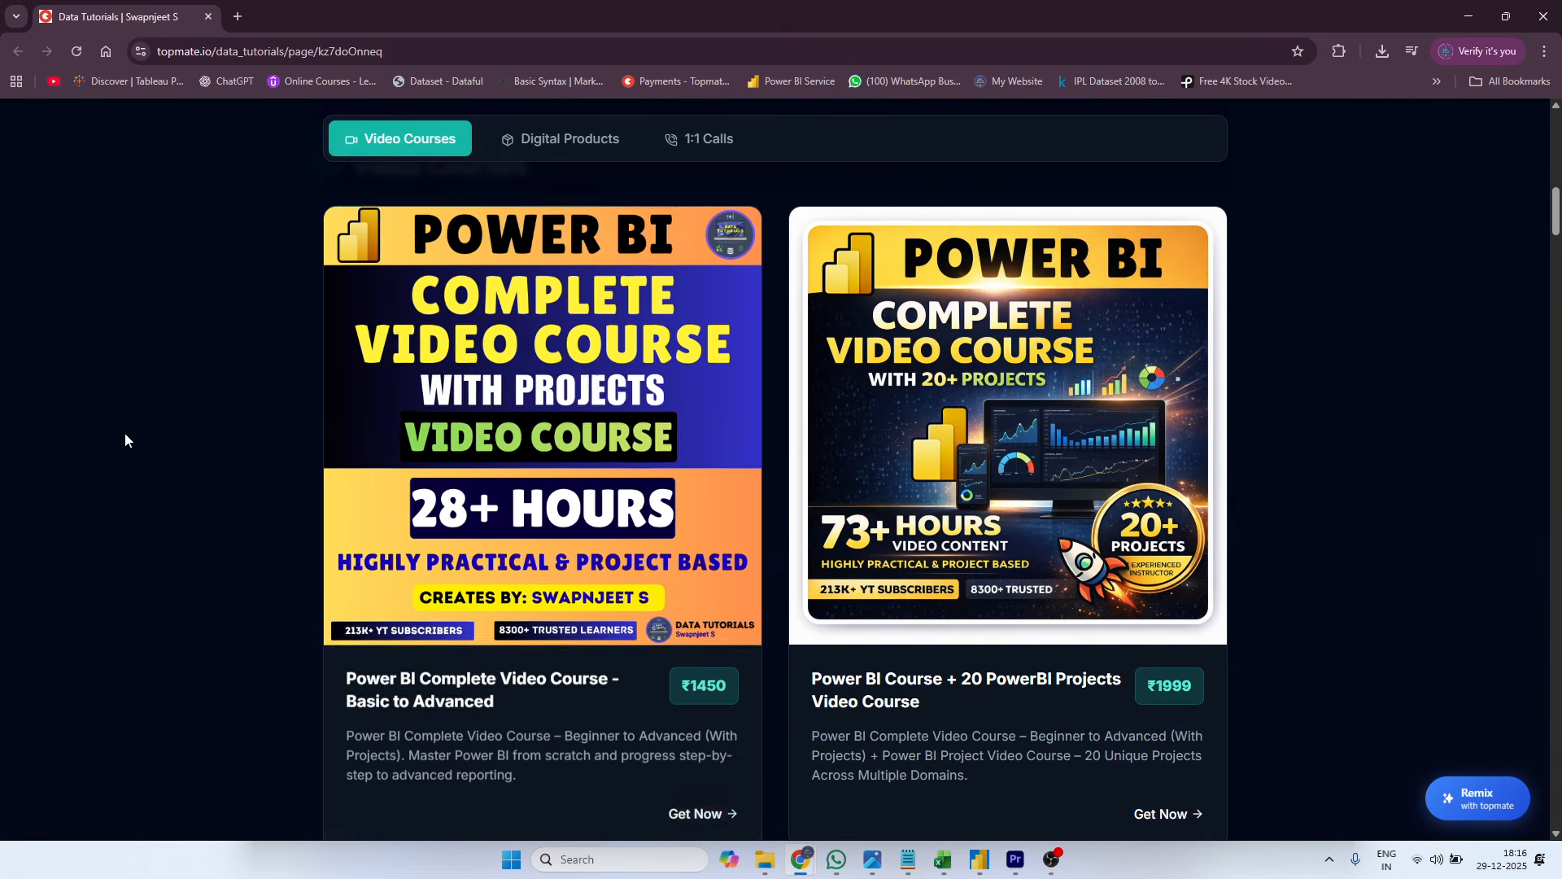
{"action": "scroll", "coordinate": [125, 436], "scroll_direction": "up", "scroll_amount": 1}
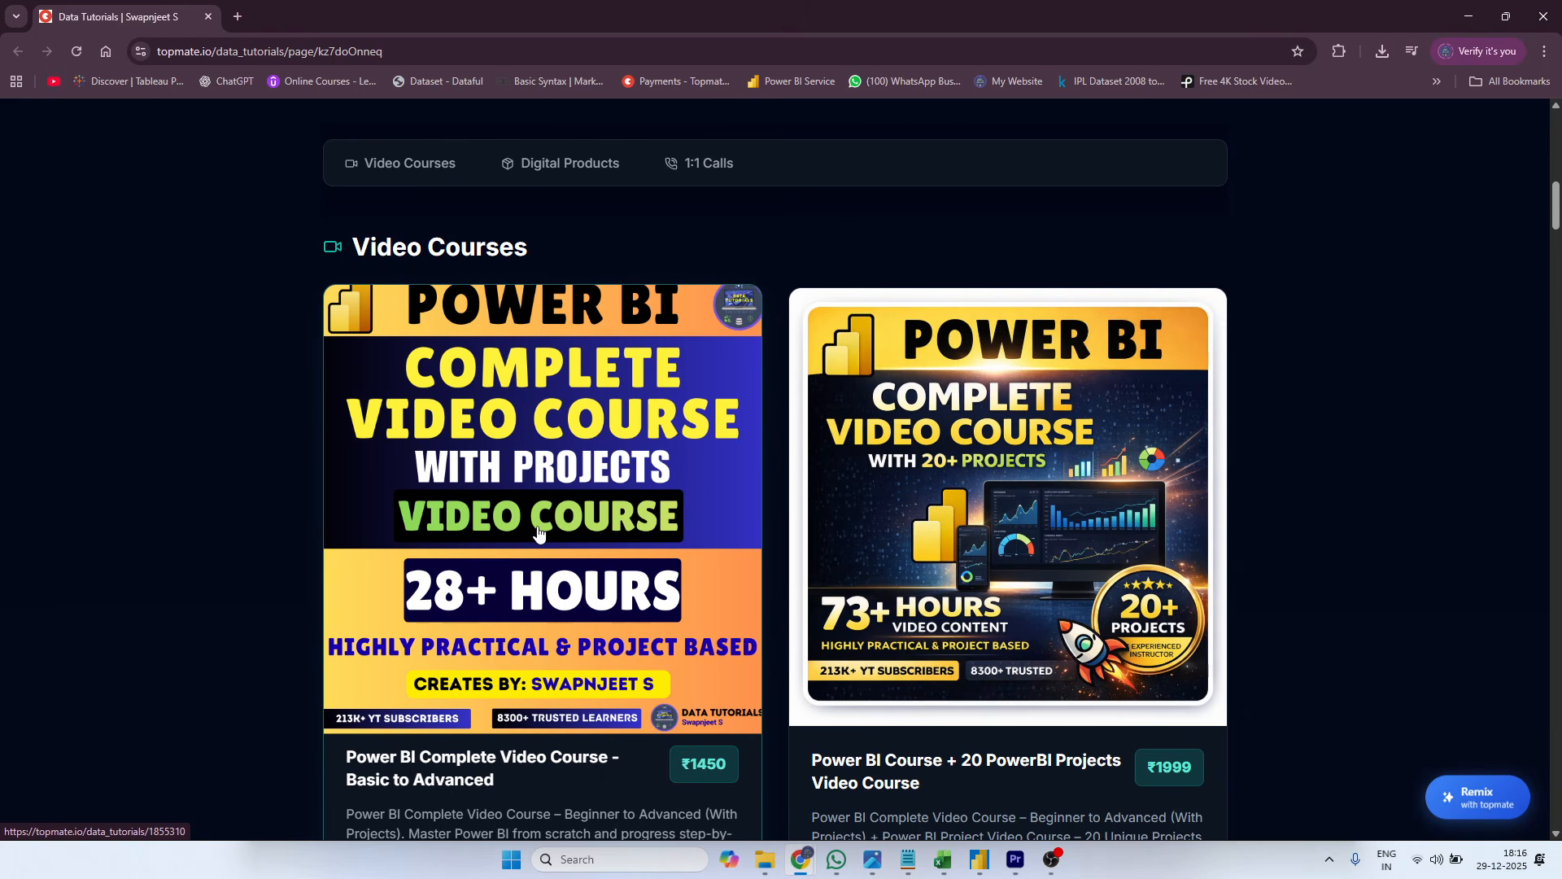
{"action": "scroll", "coordinate": [178, 572], "scroll_direction": "down", "scroll_amount": 1}
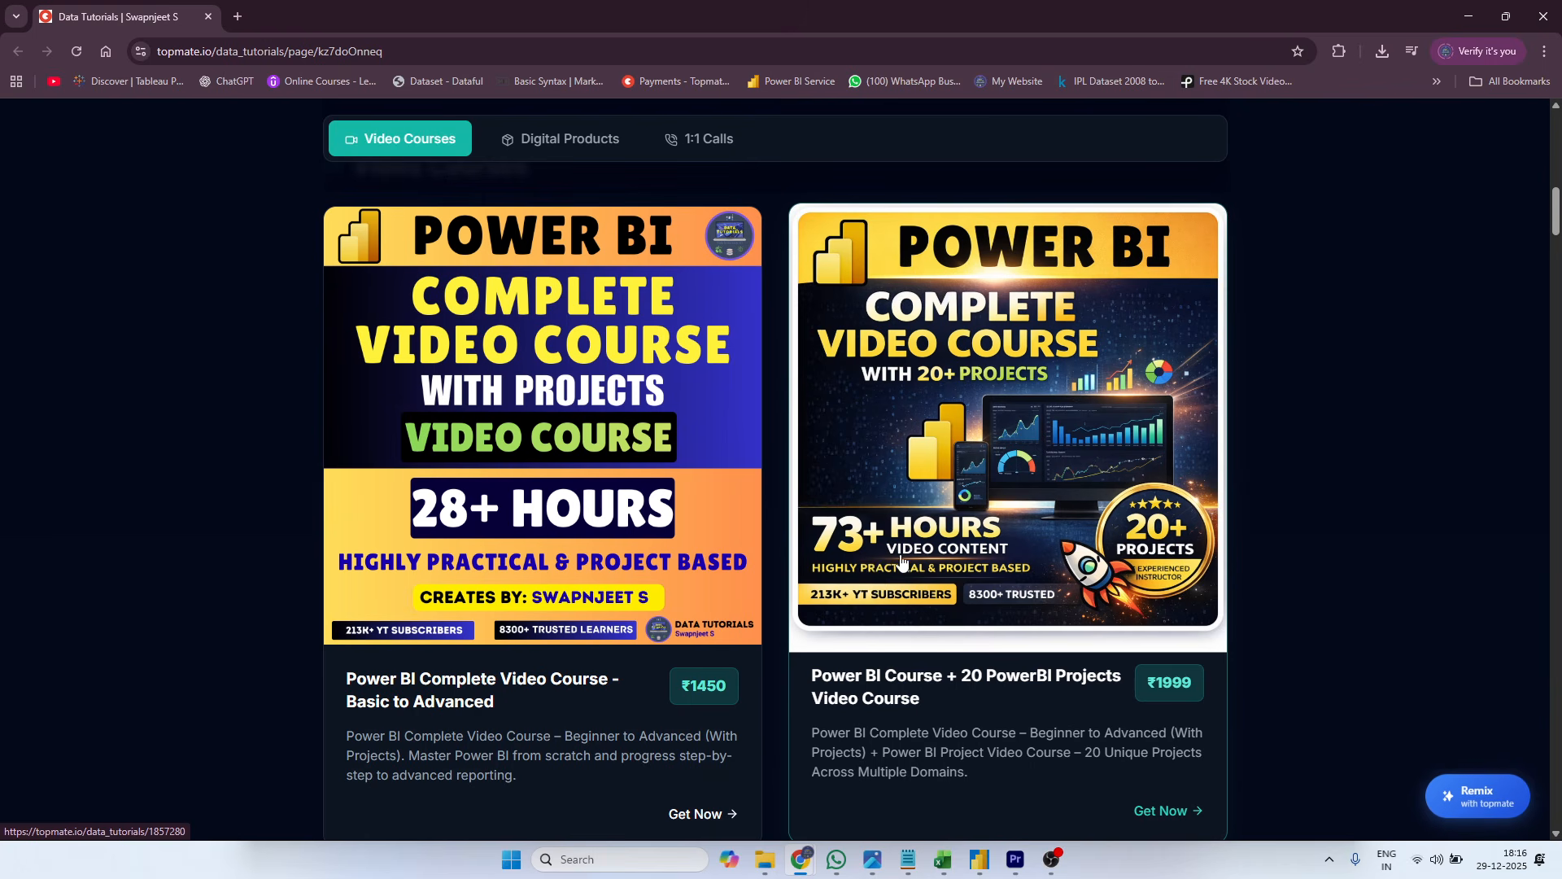
{"action": "scroll", "coordinate": [114, 670], "scroll_direction": "down", "scroll_amount": 7}
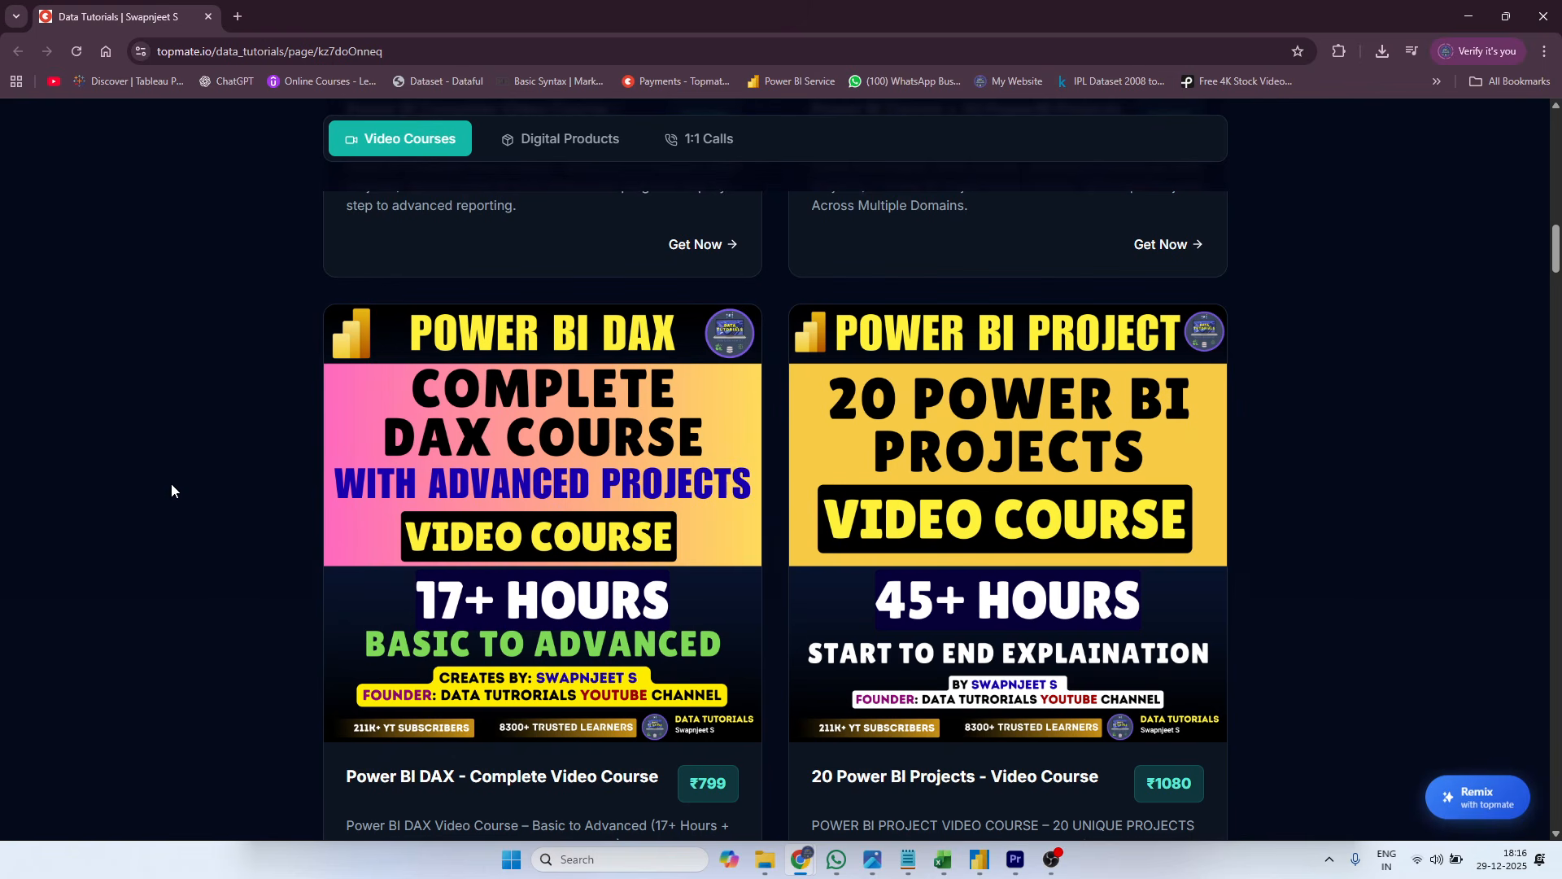
{"action": "scroll", "coordinate": [535, 618], "scroll_direction": "down", "scroll_amount": 1}
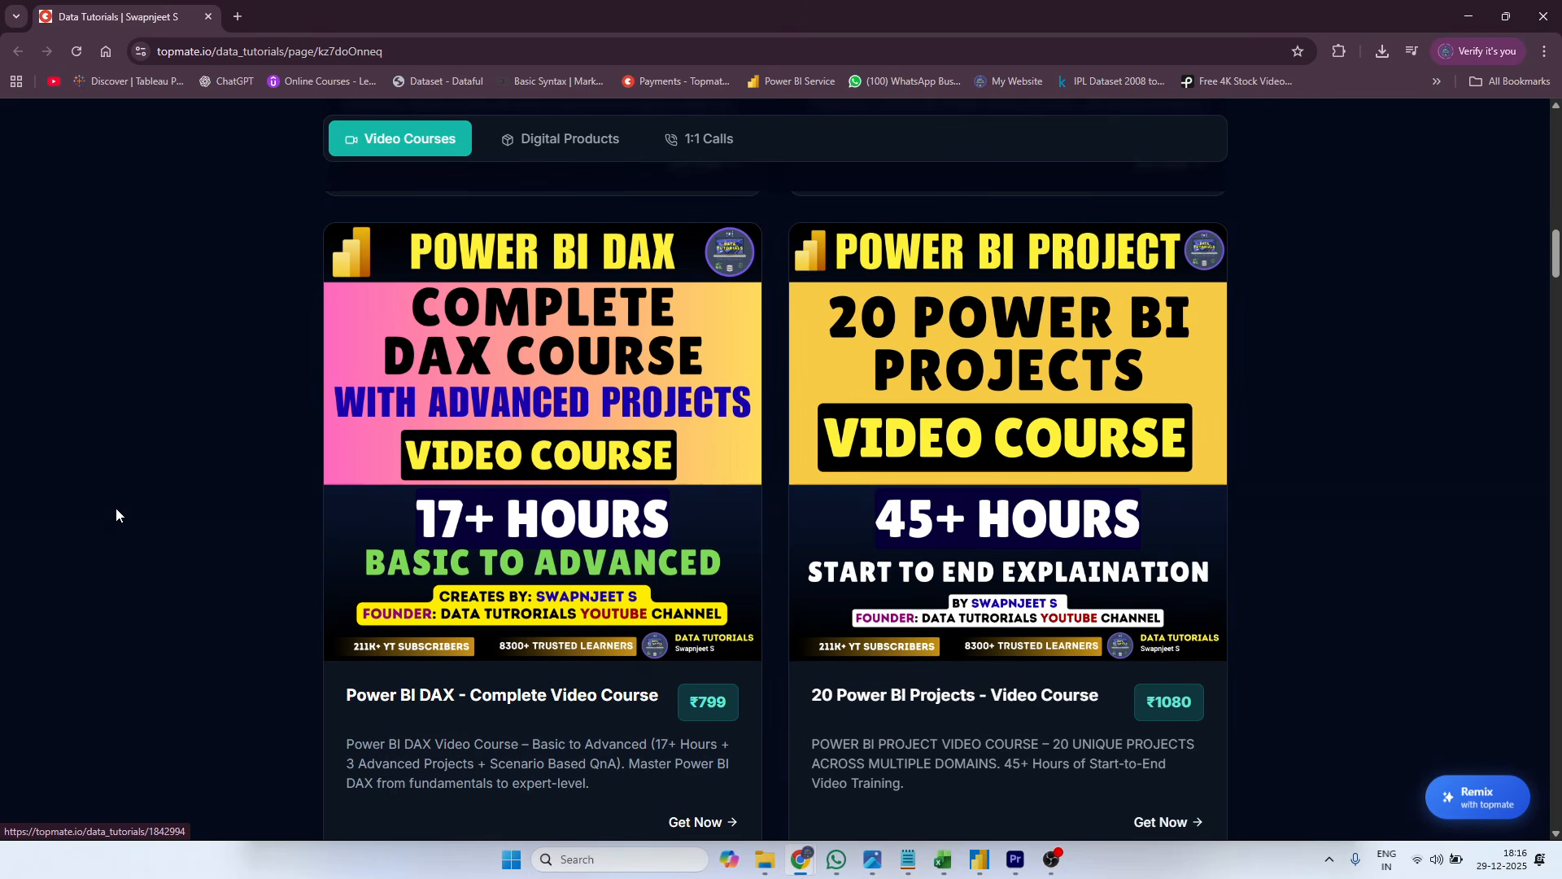
{"action": "scroll", "coordinate": [115, 506], "scroll_direction": "down", "scroll_amount": 6}
{"action": "scroll", "coordinate": [572, 470], "scroll_direction": "down", "scroll_amount": 2}
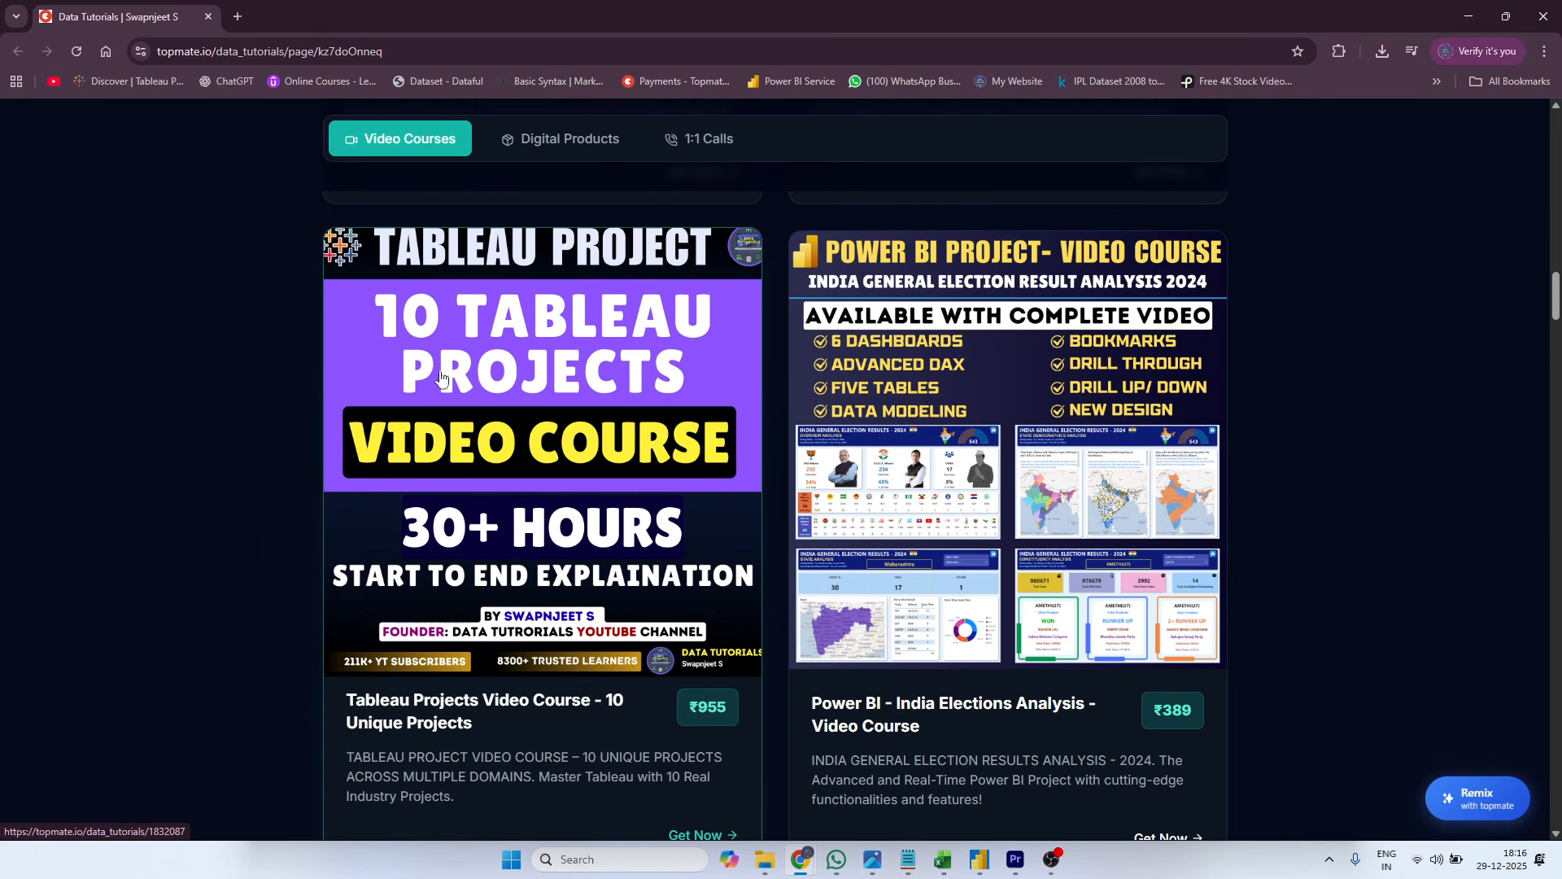
{"action": "scroll", "coordinate": [218, 577], "scroll_direction": "up", "scroll_amount": 14}
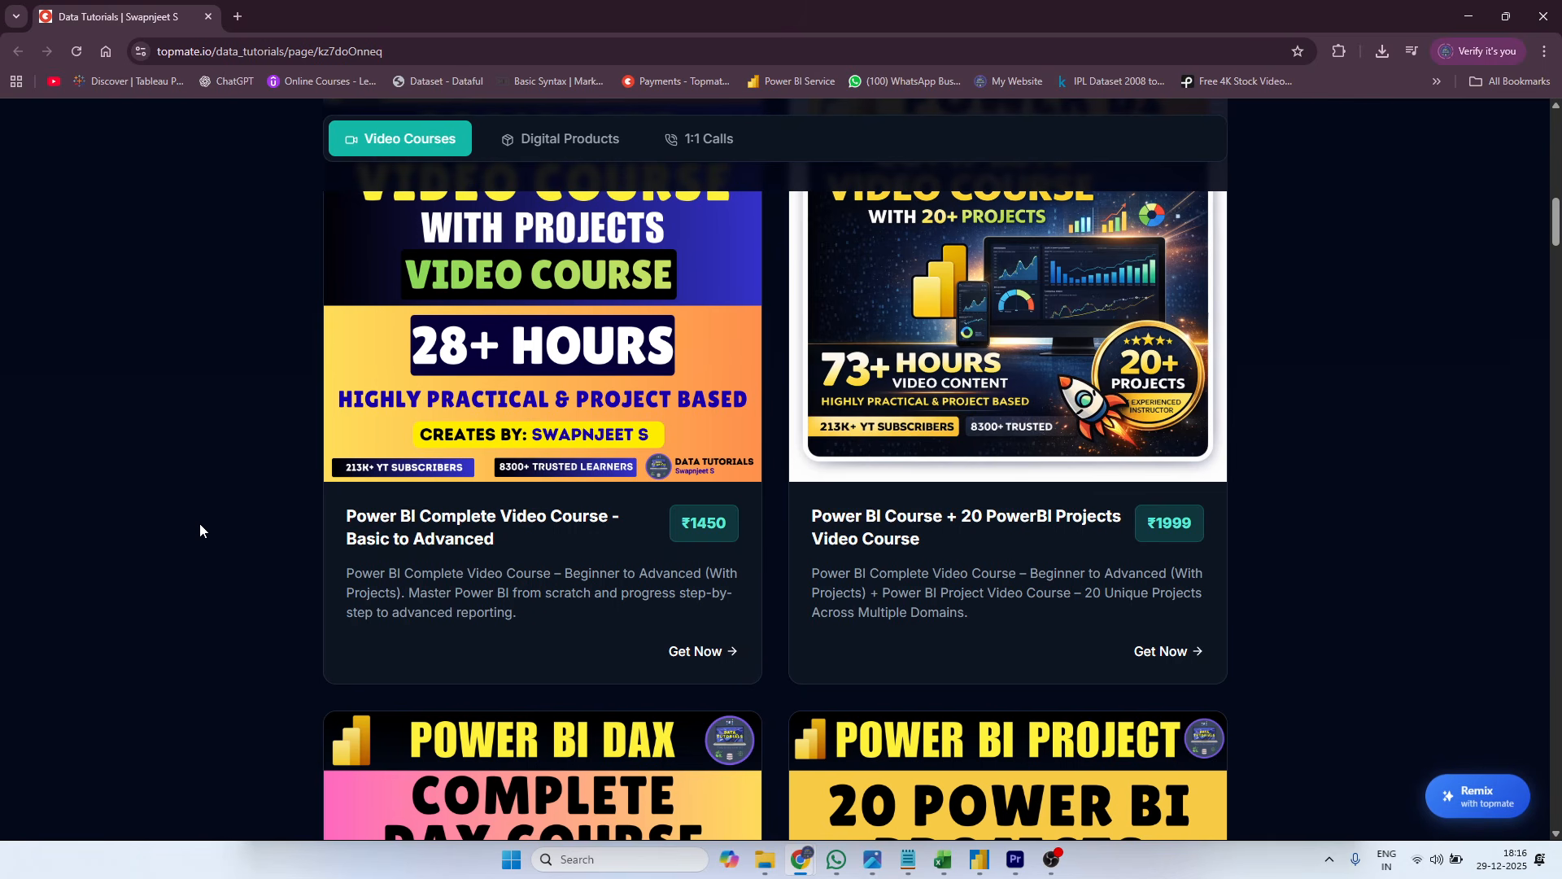
- Open the Power BI Complete Video Course - Basic to Advanced page and read through its module list
{"action": "left_click", "coordinate": [461, 403]}
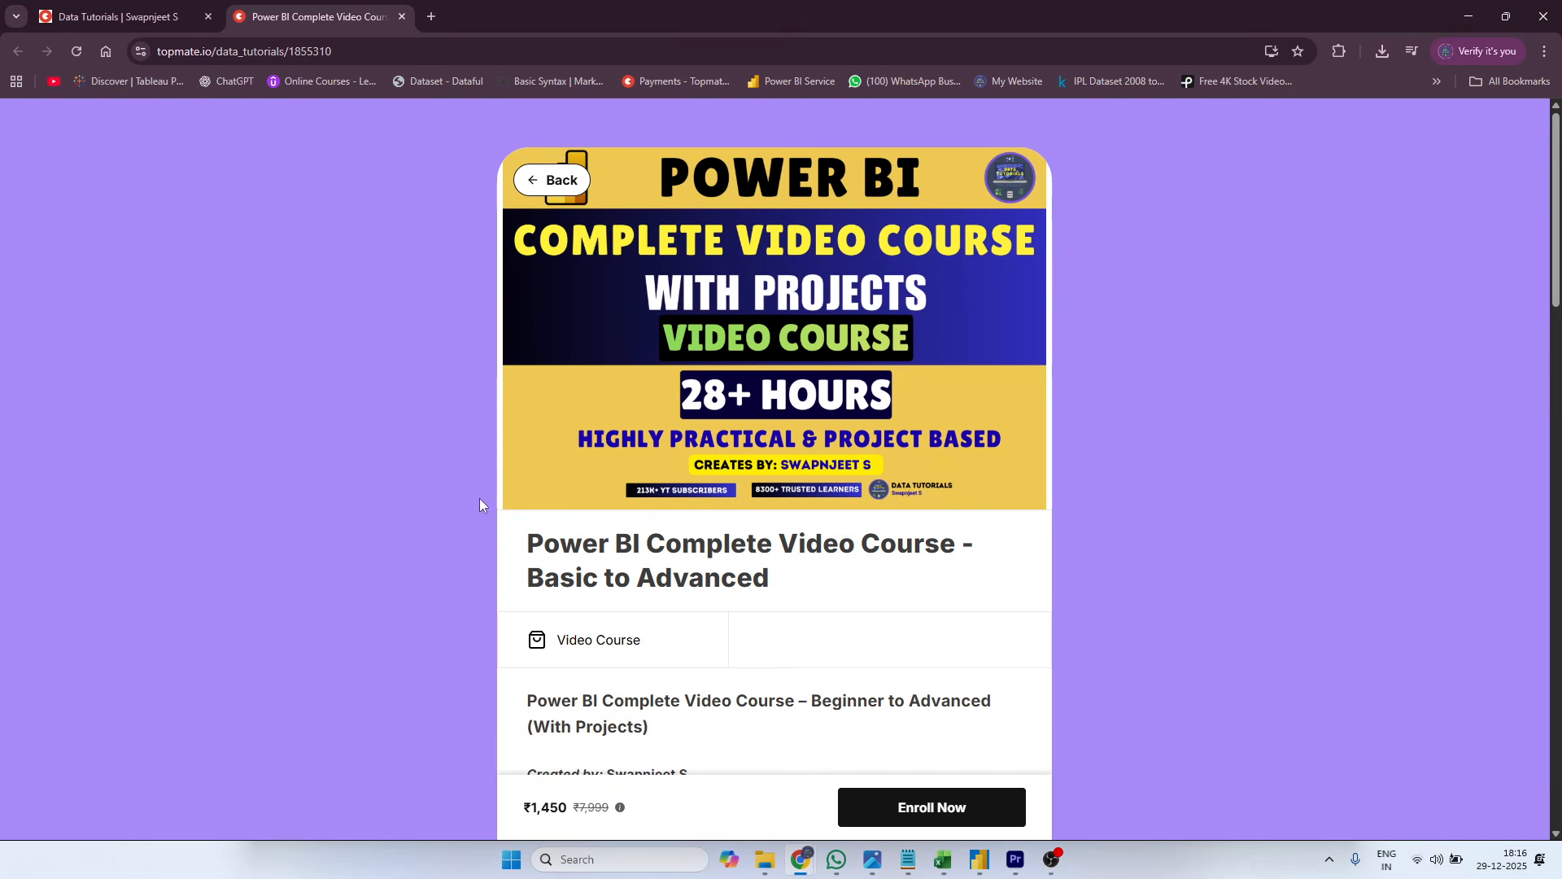
{"action": "scroll", "coordinate": [480, 498], "scroll_direction": "down", "scroll_amount": 12}
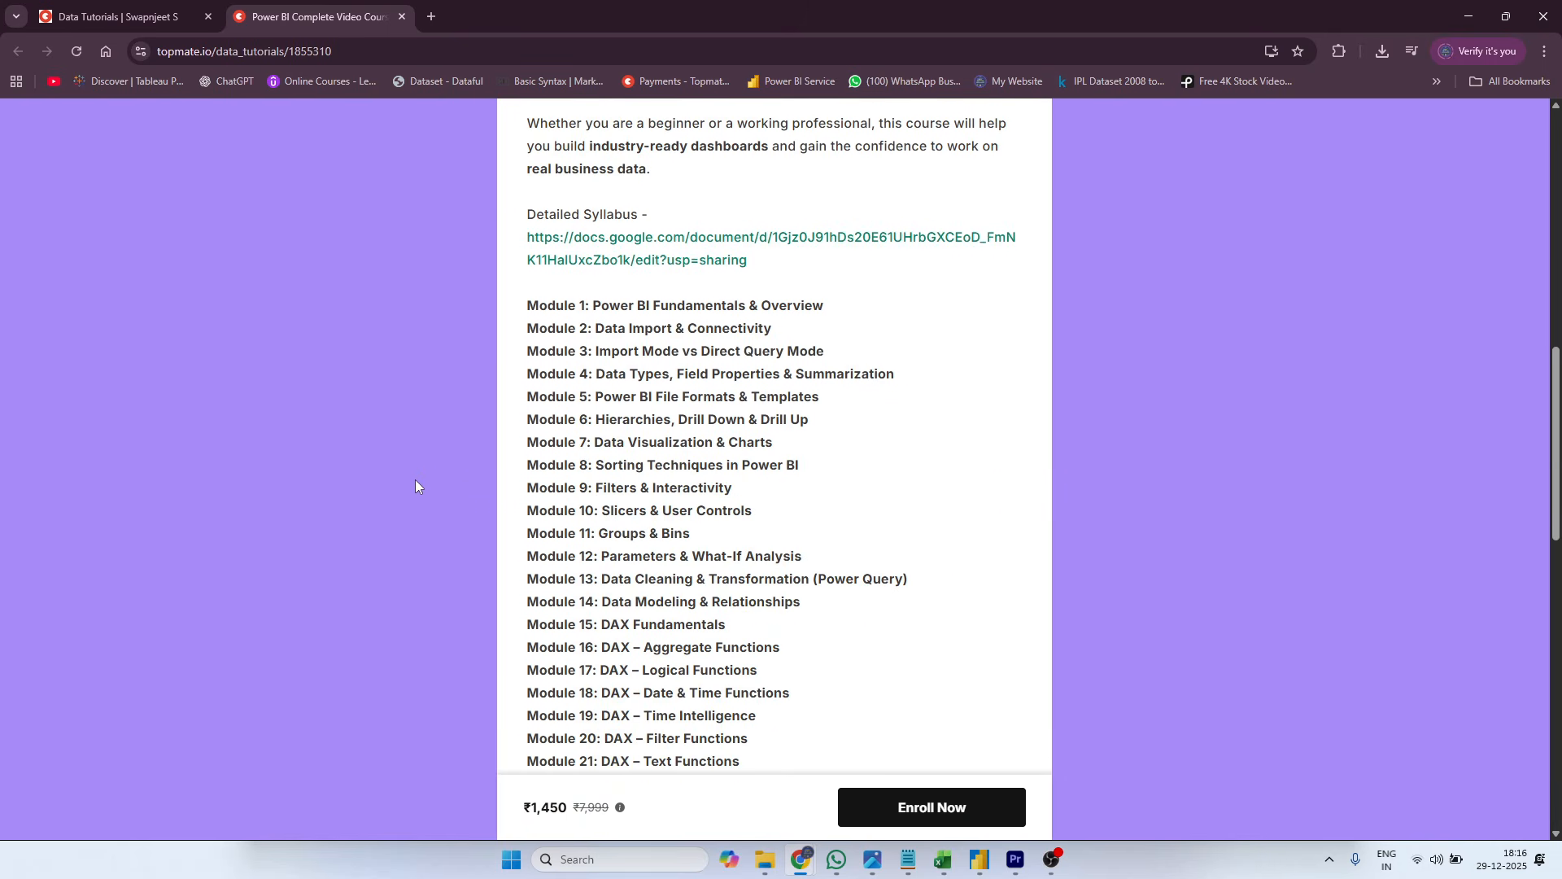
{"action": "scroll", "coordinate": [415, 486], "scroll_direction": "down", "scroll_amount": 2}
{"action": "scroll", "coordinate": [413, 476], "scroll_direction": "up", "scroll_amount": 8}
{"action": "scroll", "coordinate": [413, 477], "scroll_direction": "down", "scroll_amount": 7}
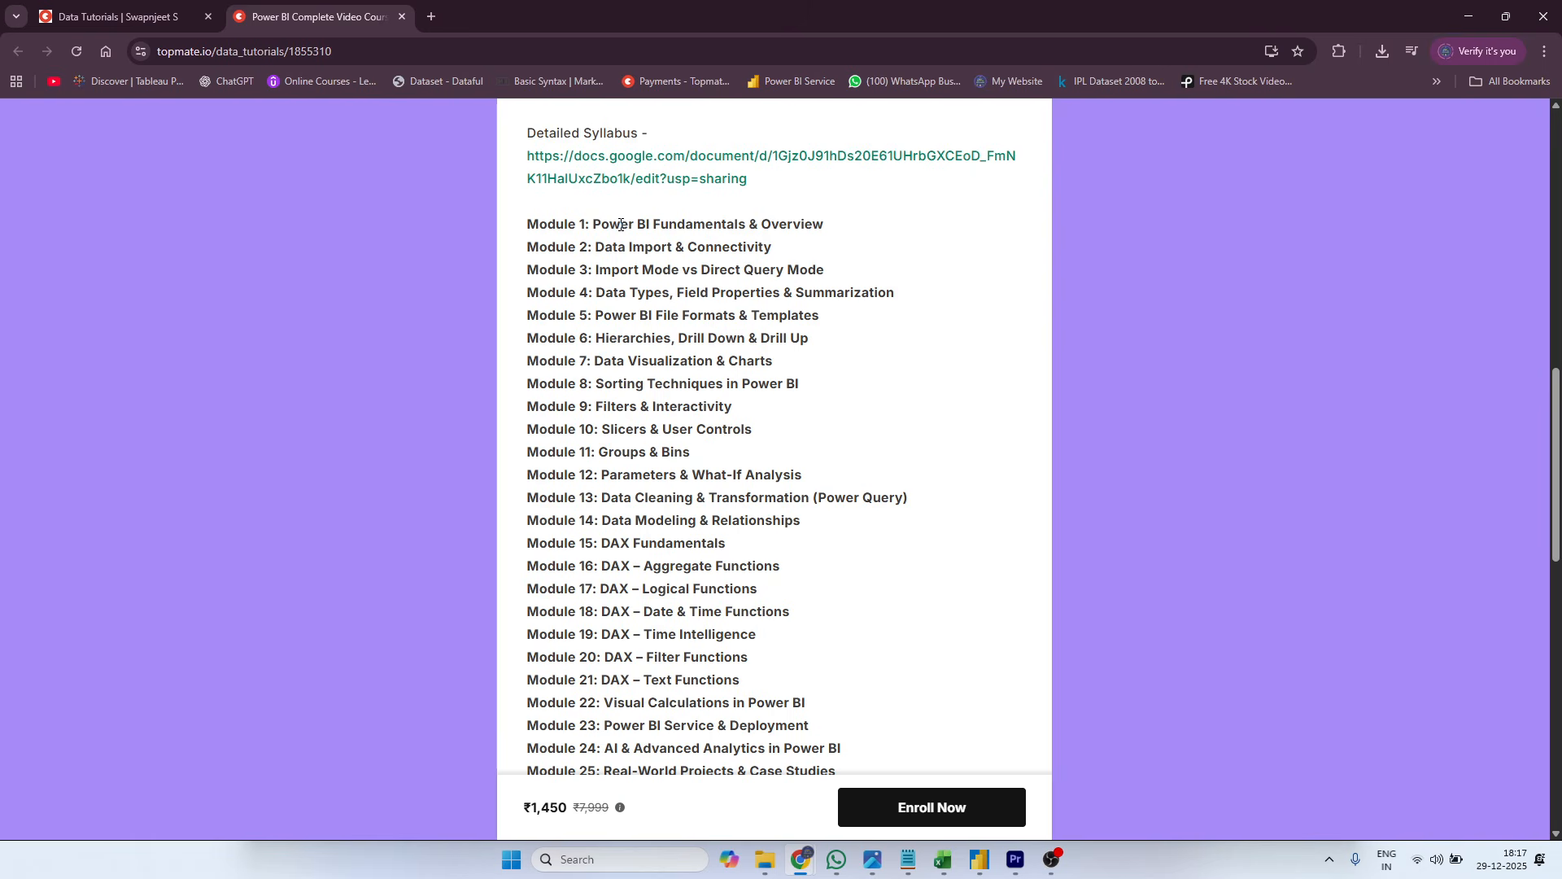
{"action": "scroll", "coordinate": [614, 235], "scroll_direction": "down", "scroll_amount": 1}
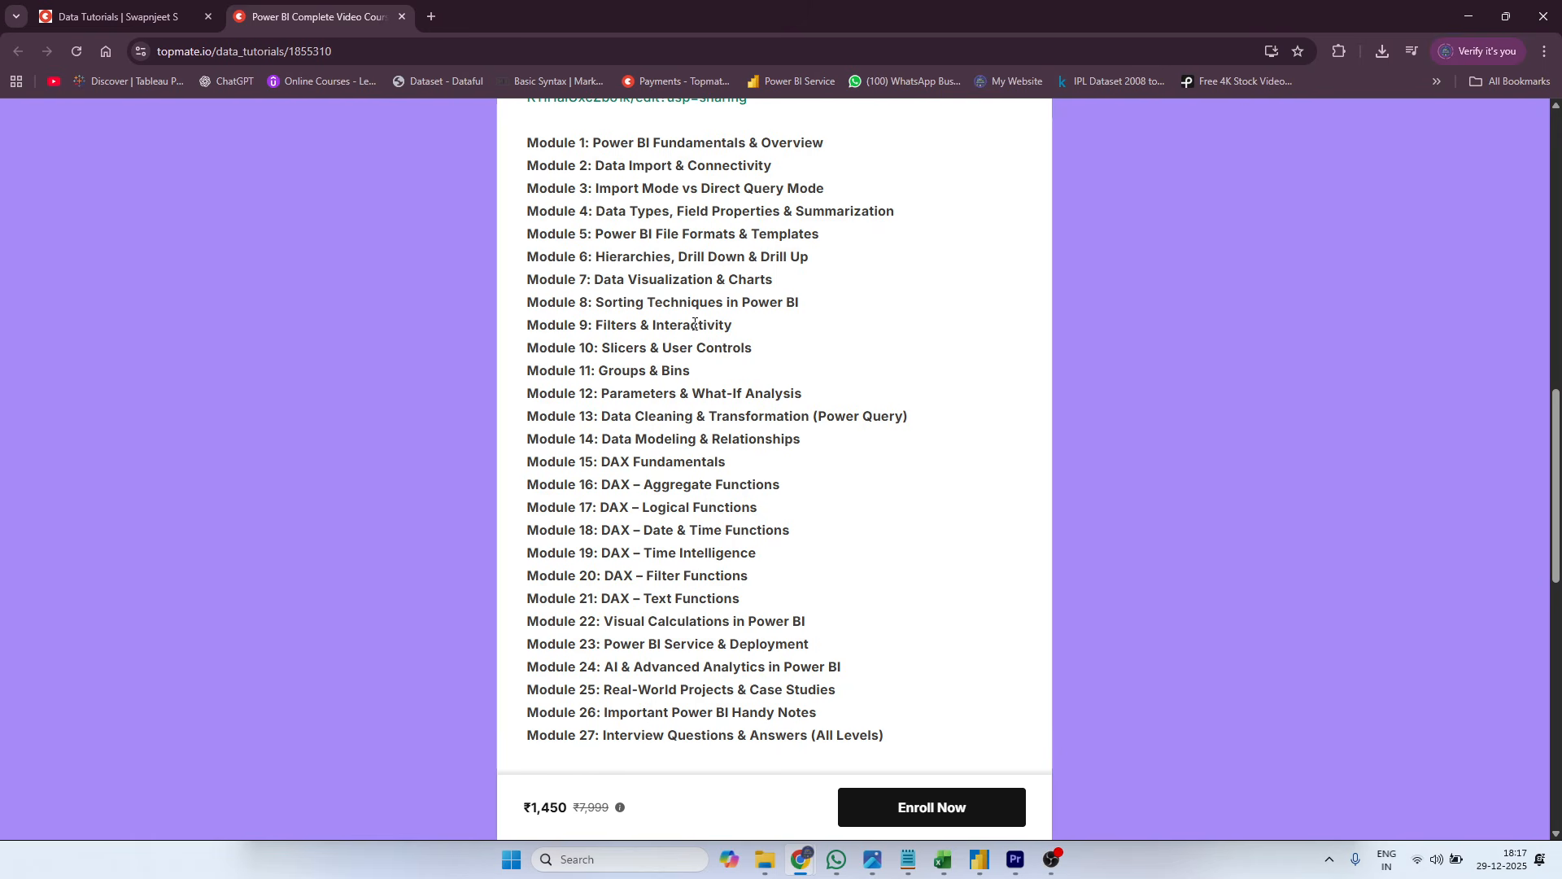
- Highlight modules 13 and 14 together in the syllabus, and highlight modules 23 through 27 one by one
{"action": "left_click_drag", "start_coordinate": [742, 600], "coordinate": [797, 446]}
{"action": "left_click", "coordinate": [615, 418]}
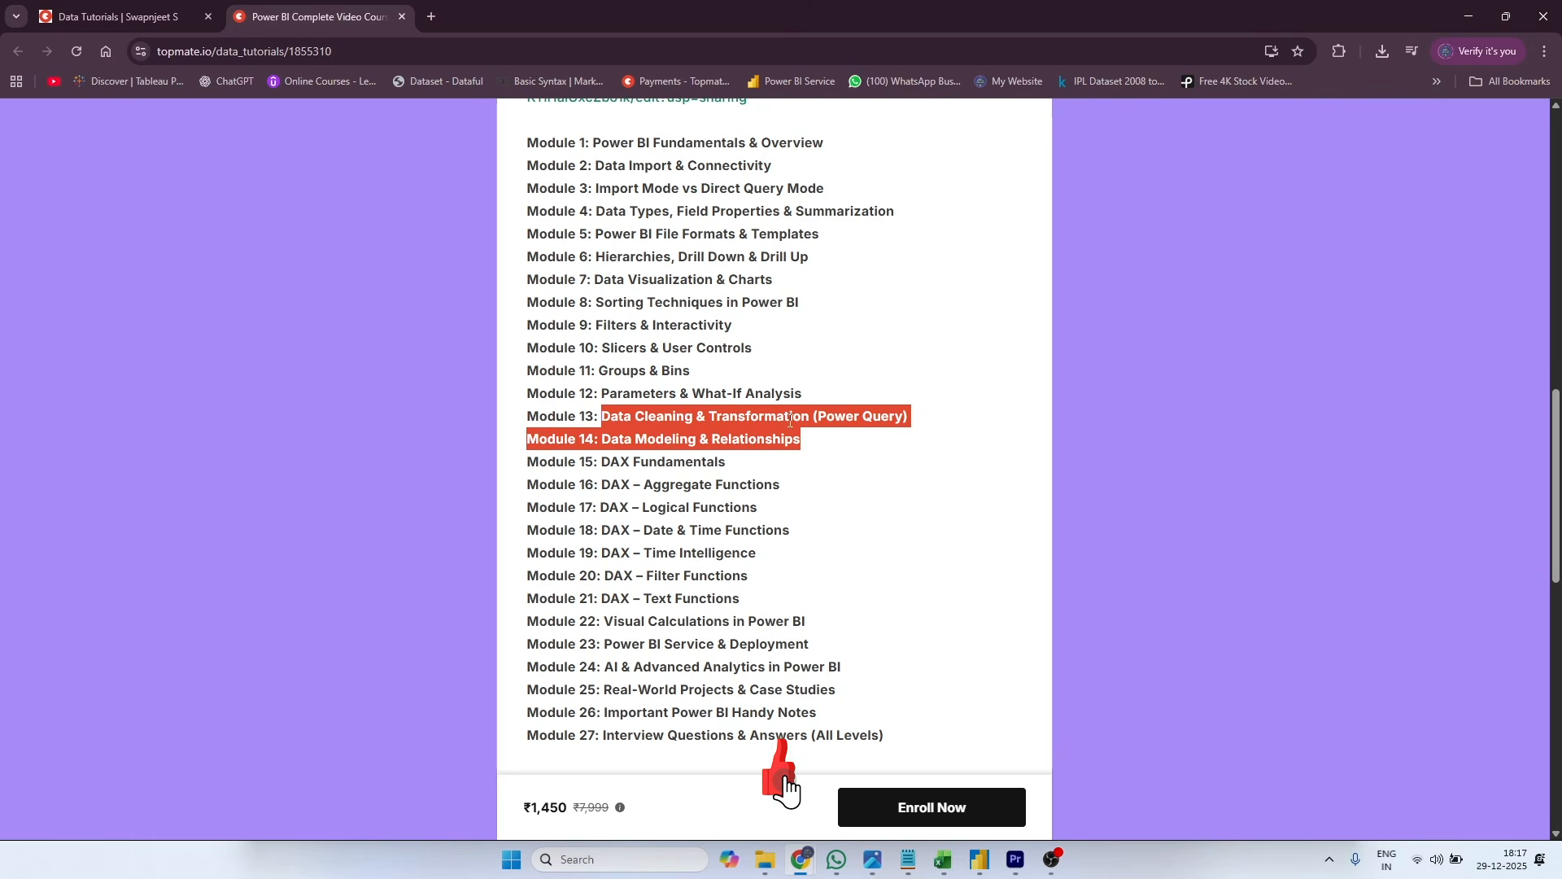
{"action": "triple_click", "coordinate": [627, 645]}
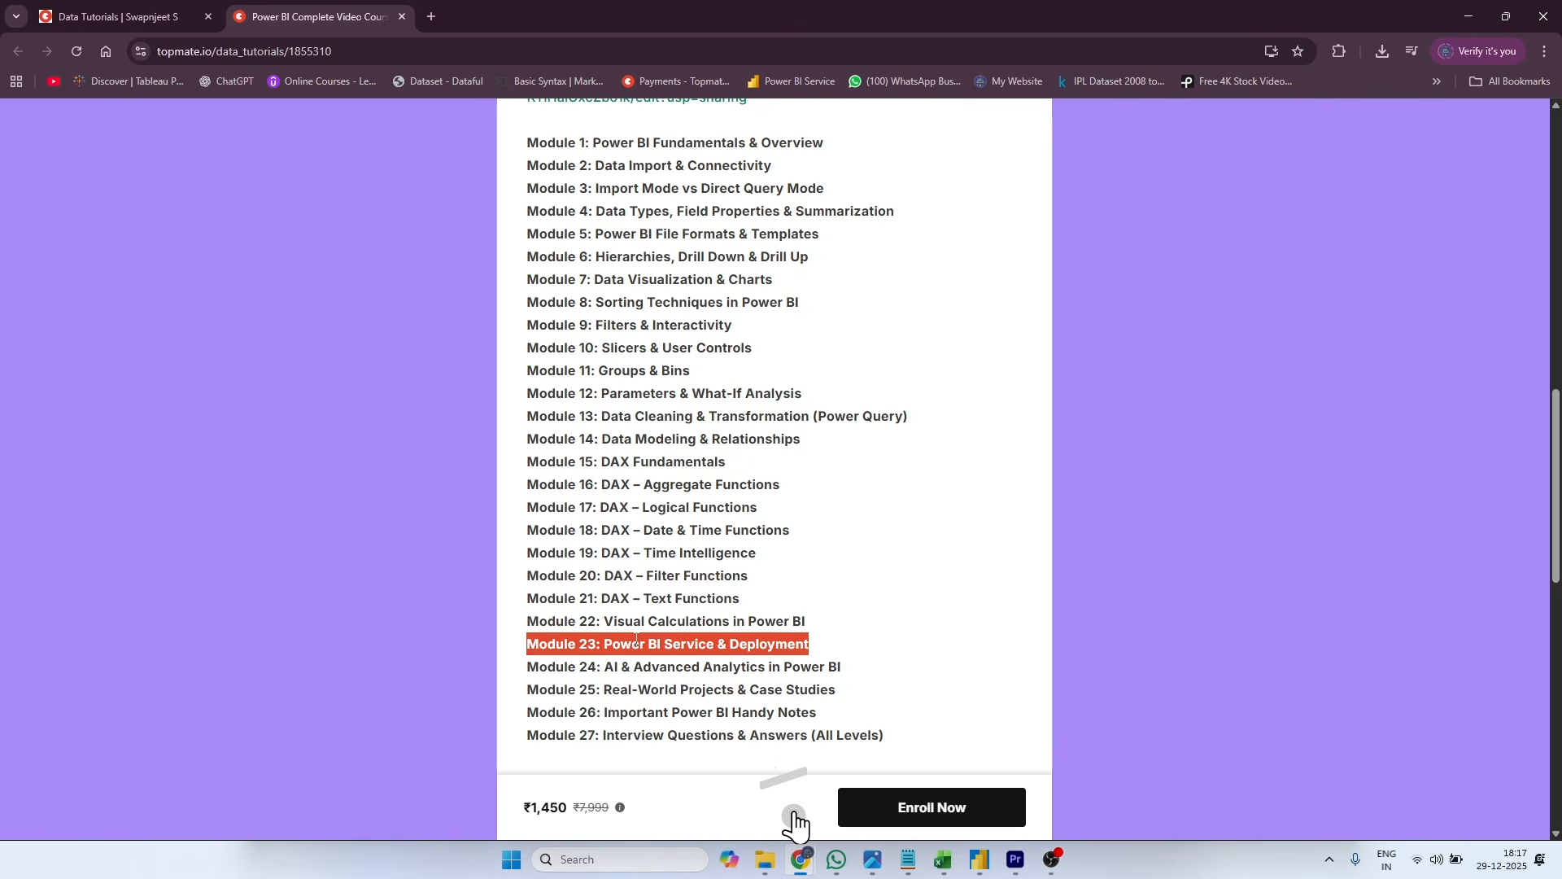
{"action": "triple_click", "coordinate": [639, 668]}
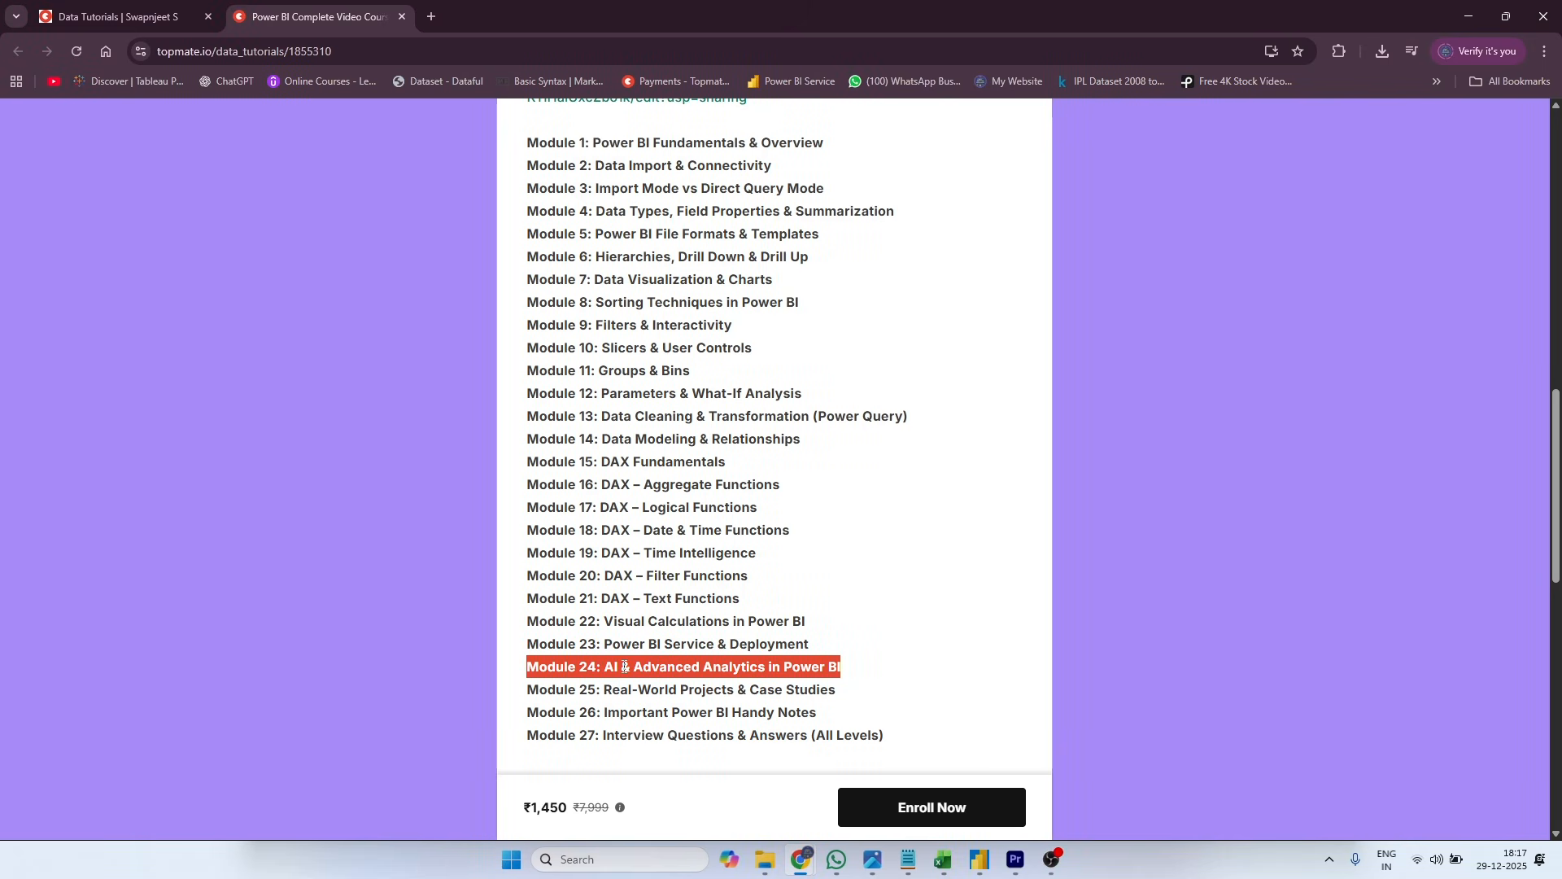
{"action": "left_click", "coordinate": [674, 690]}
{"action": "triple_click", "coordinate": [674, 689]}
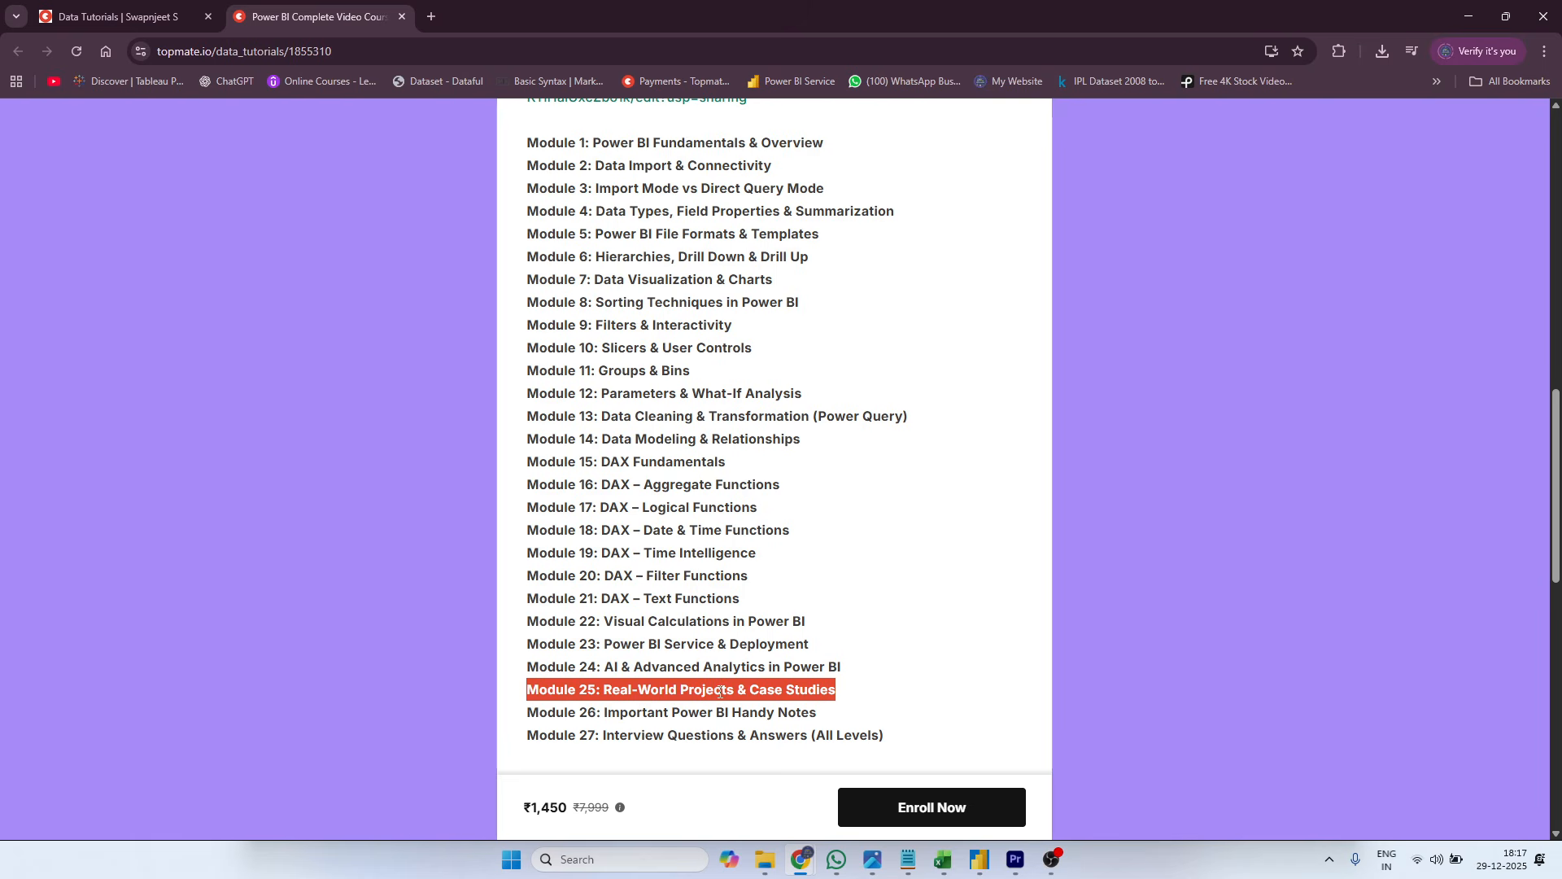
{"action": "triple_click", "coordinate": [690, 711]}
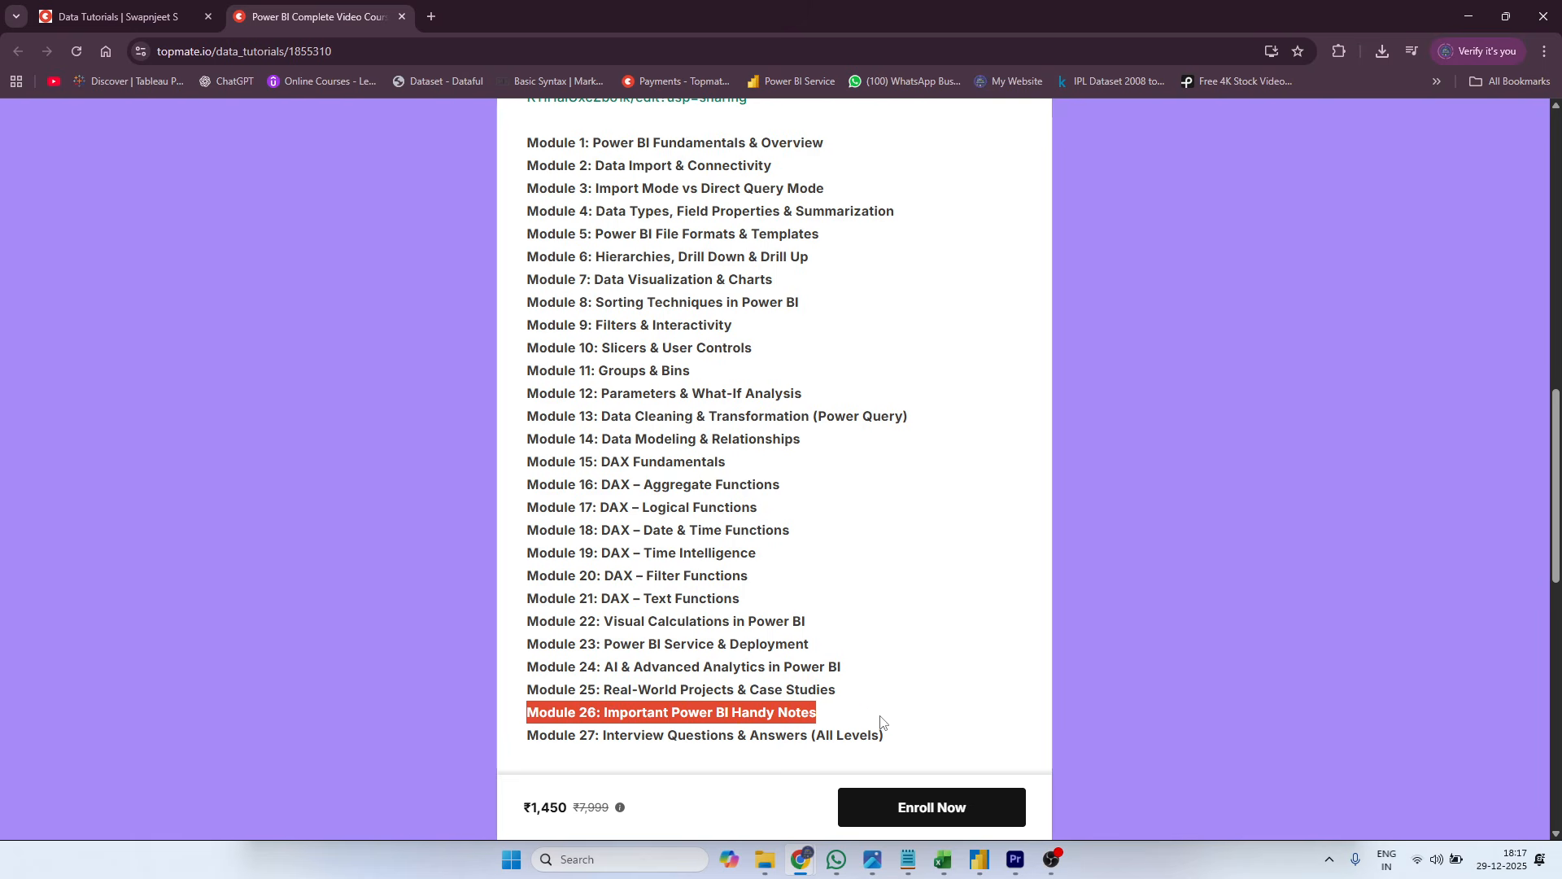
{"action": "triple_click", "coordinate": [682, 737]}
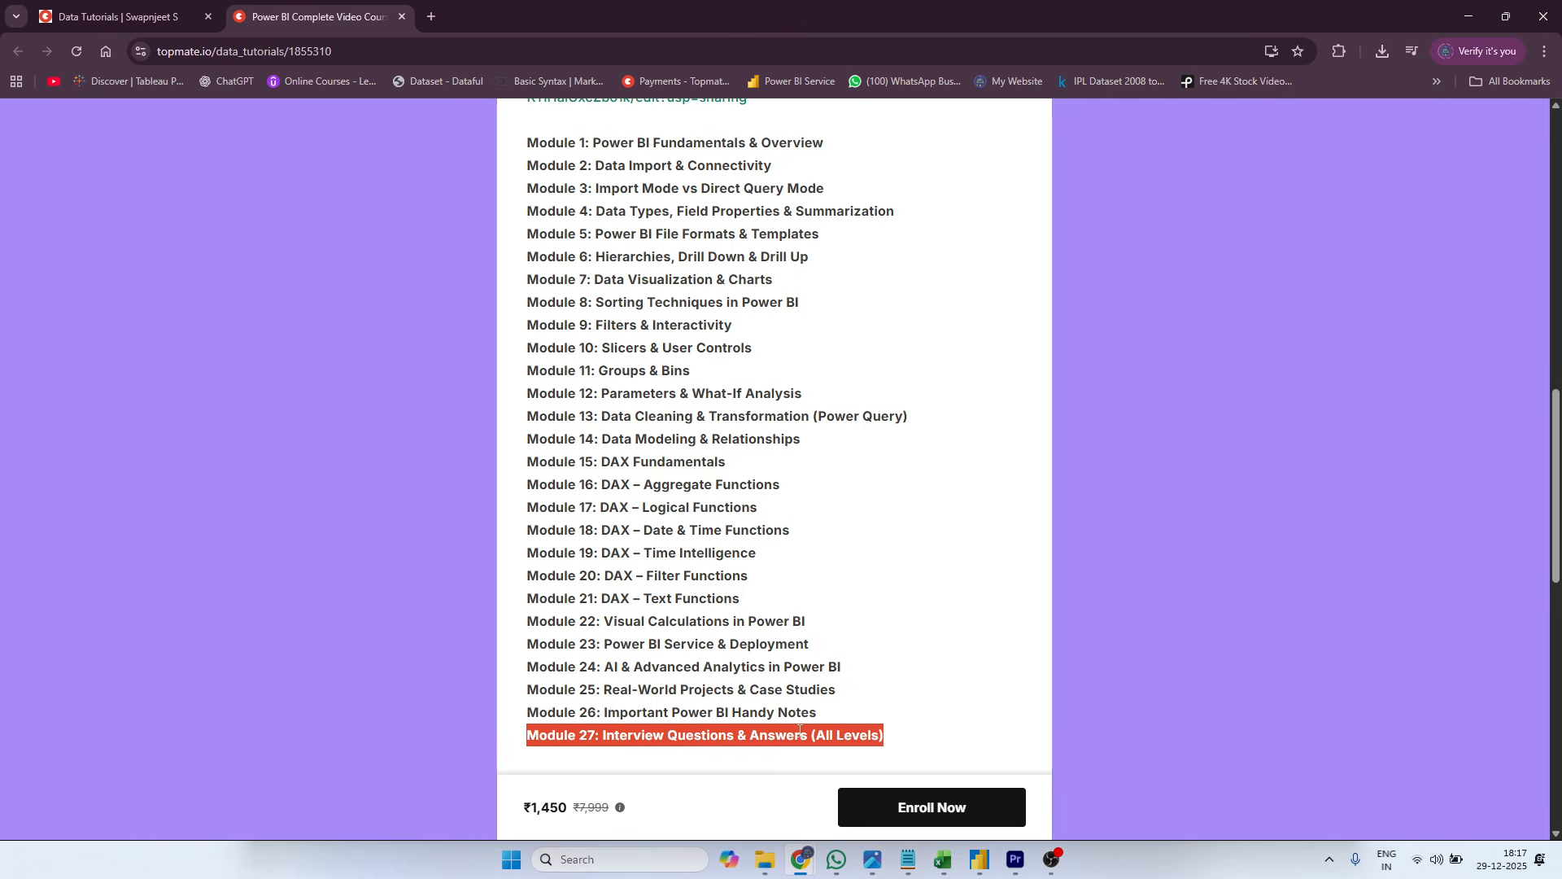
- Review the rest of the course description, including What You Will Learn and Who This Course Is For
{"action": "scroll", "coordinate": [809, 724], "scroll_direction": "down", "scroll_amount": 3}
{"action": "scroll", "coordinate": [671, 654], "scroll_direction": "up", "scroll_amount": 2}
{"action": "scroll", "coordinate": [671, 653], "scroll_direction": "up", "scroll_amount": 5}
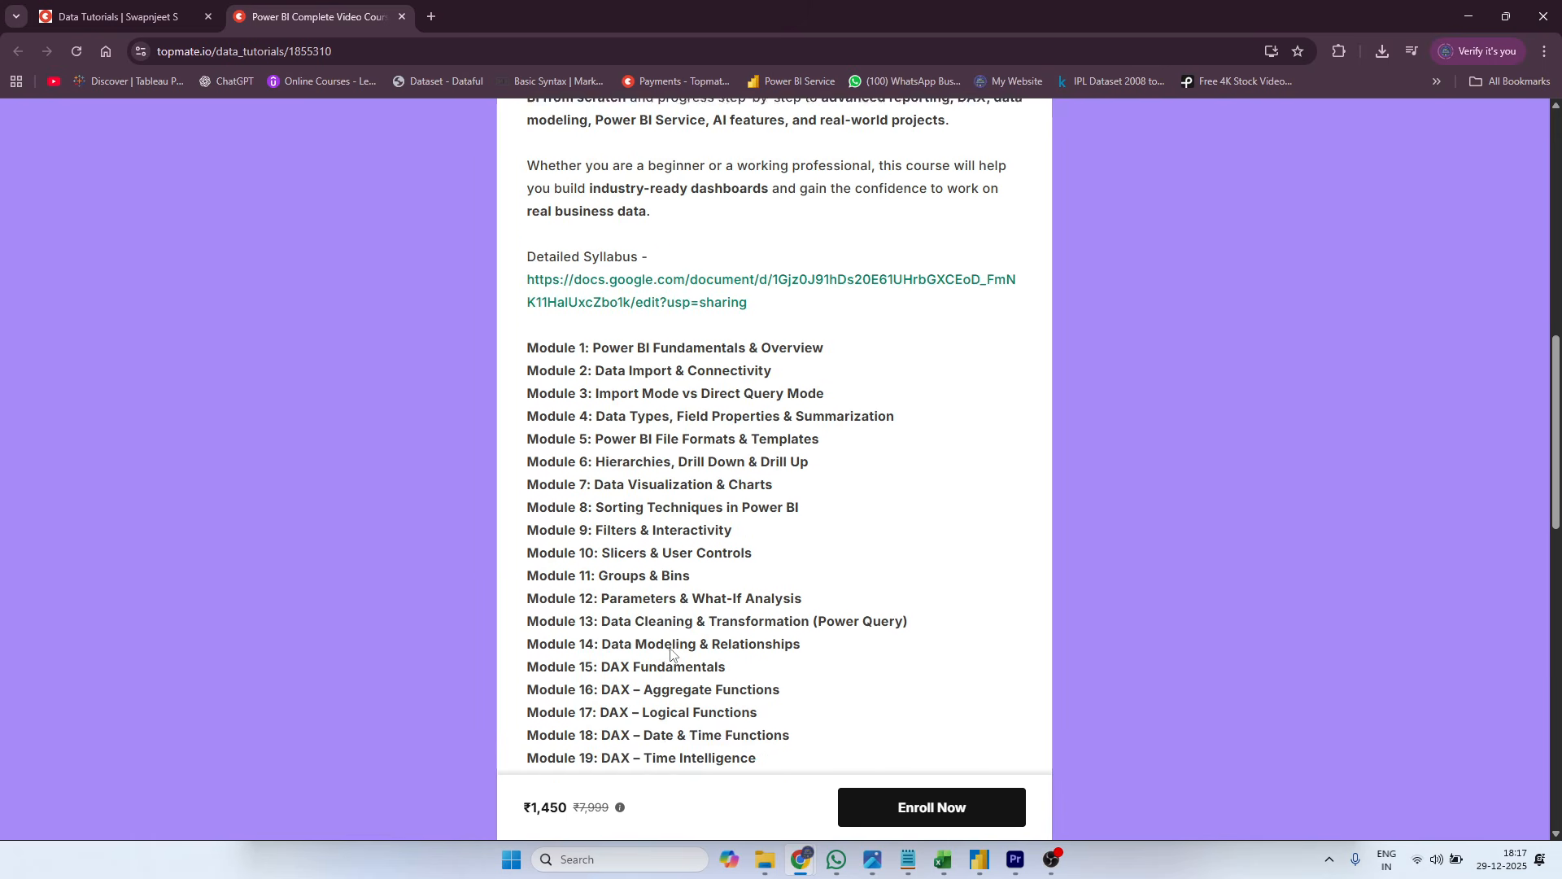
{"action": "scroll", "coordinate": [670, 654], "scroll_direction": "down", "scroll_amount": 10}
{"action": "left_click", "coordinate": [656, 551]}
{"action": "scroll", "coordinate": [656, 551], "scroll_direction": "down", "scroll_amount": 6}
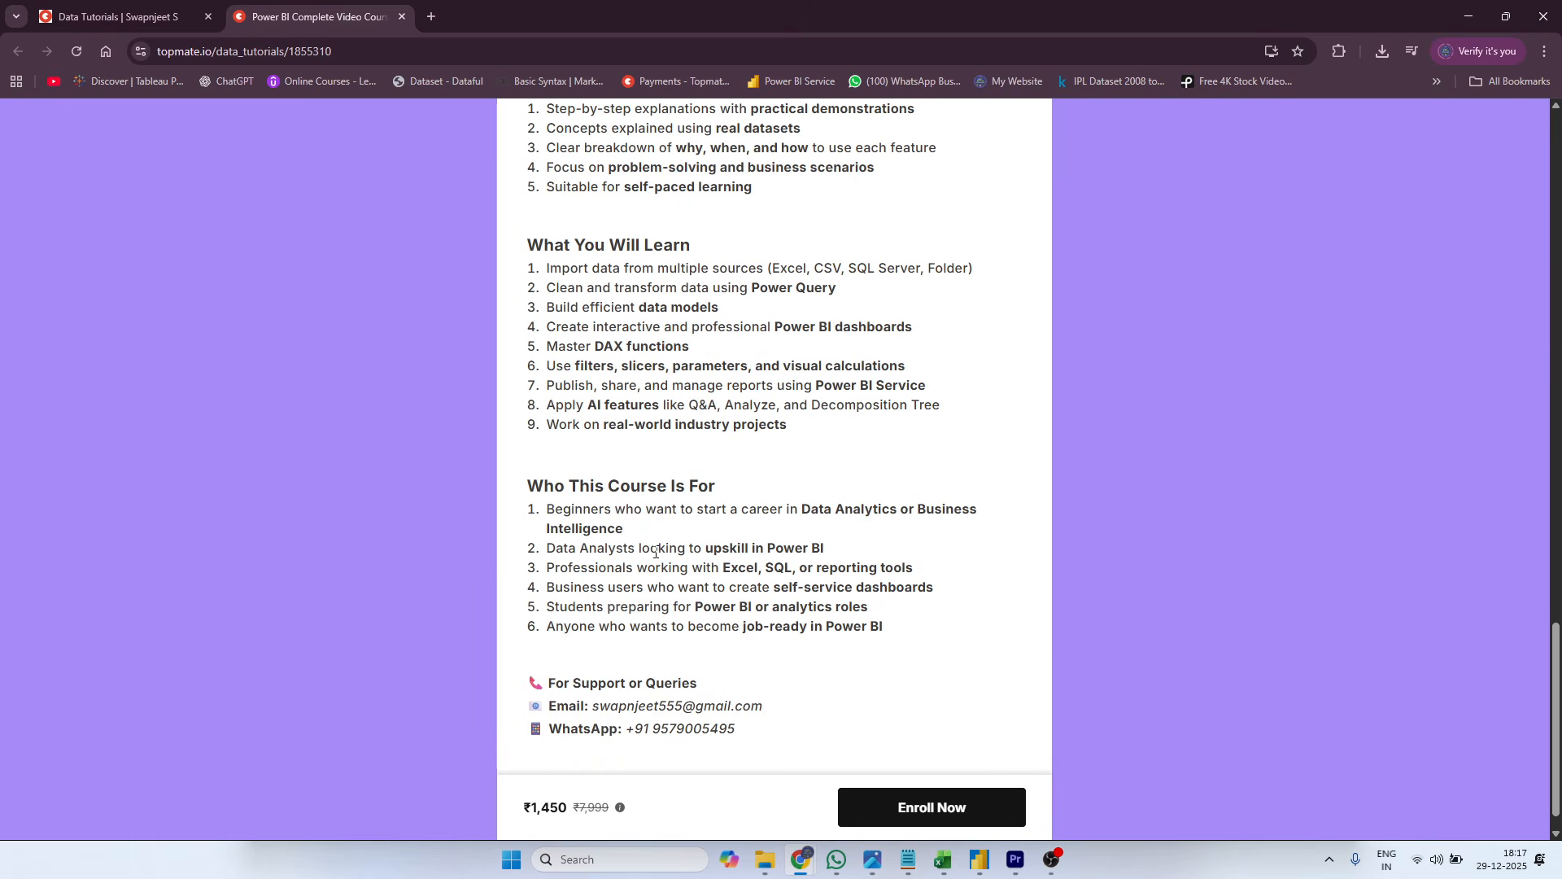
{"action": "scroll", "coordinate": [656, 552], "scroll_direction": "up", "scroll_amount": 15}
- Open the Power BI Course + 20 PowerBI Projects page from the course catalogue, review its modules and included projects, and return to the catalogue
{"action": "left_click", "coordinate": [114, 17]}
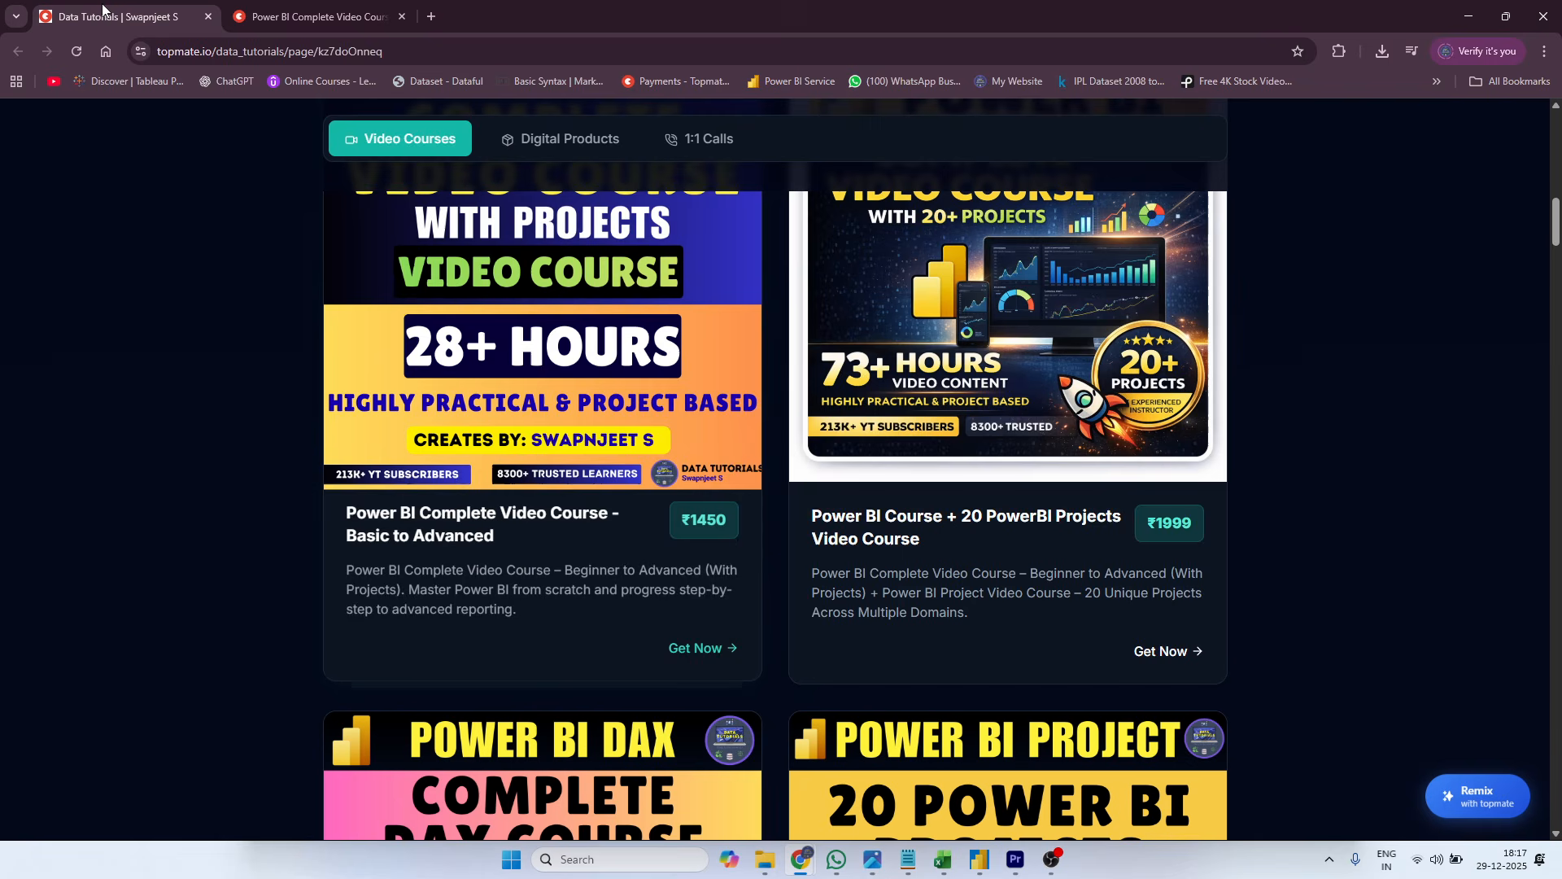
{"action": "left_click", "coordinate": [878, 394]}
{"action": "scroll", "coordinate": [688, 531], "scroll_direction": "down", "scroll_amount": 13}
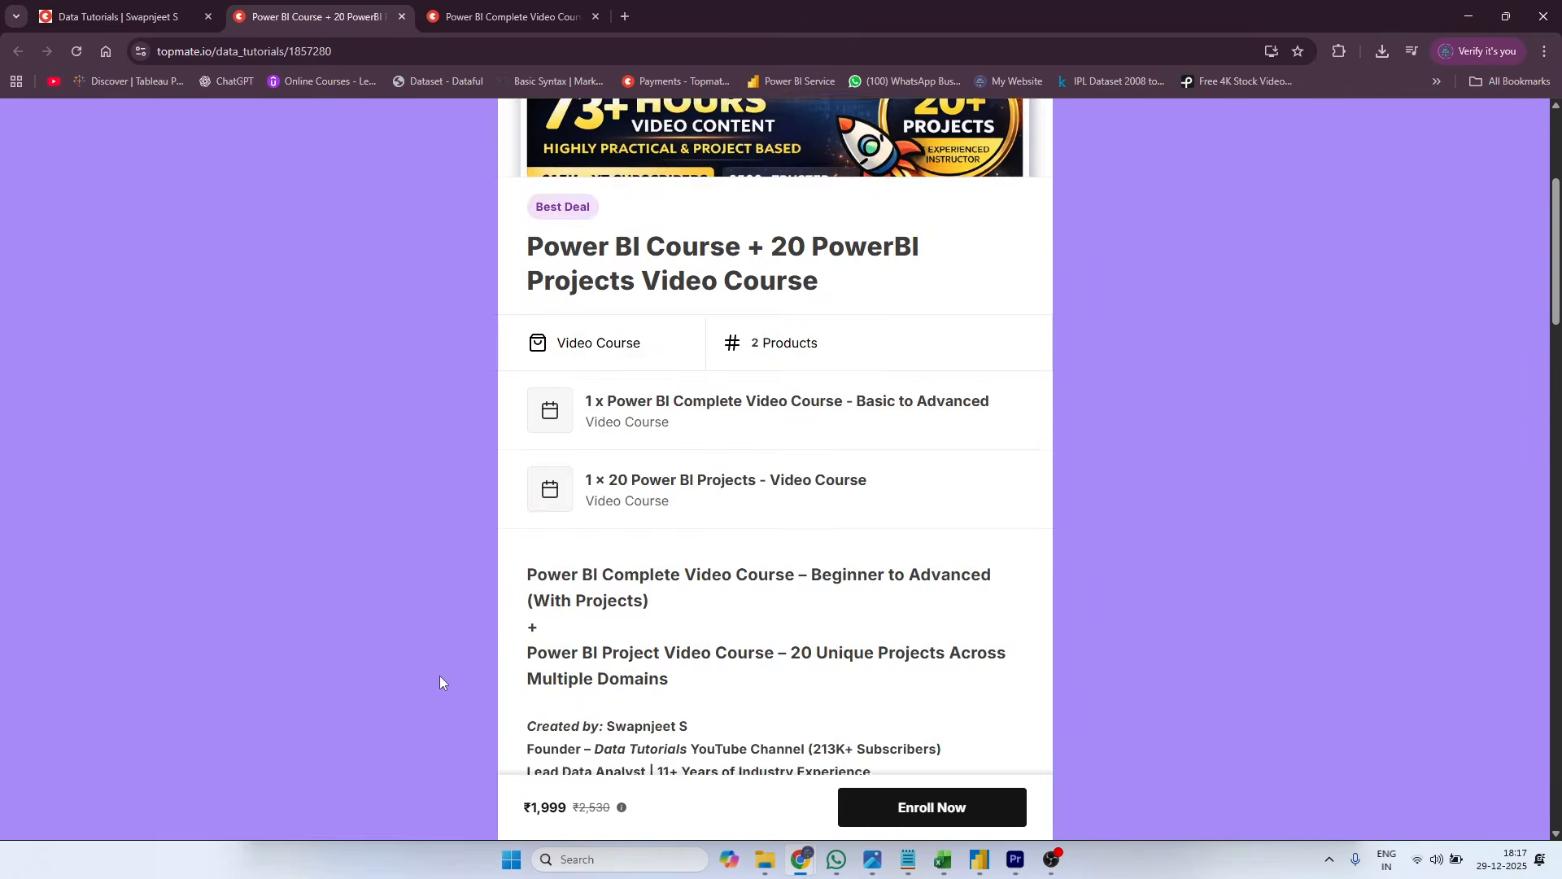
{"action": "scroll", "coordinate": [688, 530], "scroll_direction": "down", "scroll_amount": 2}
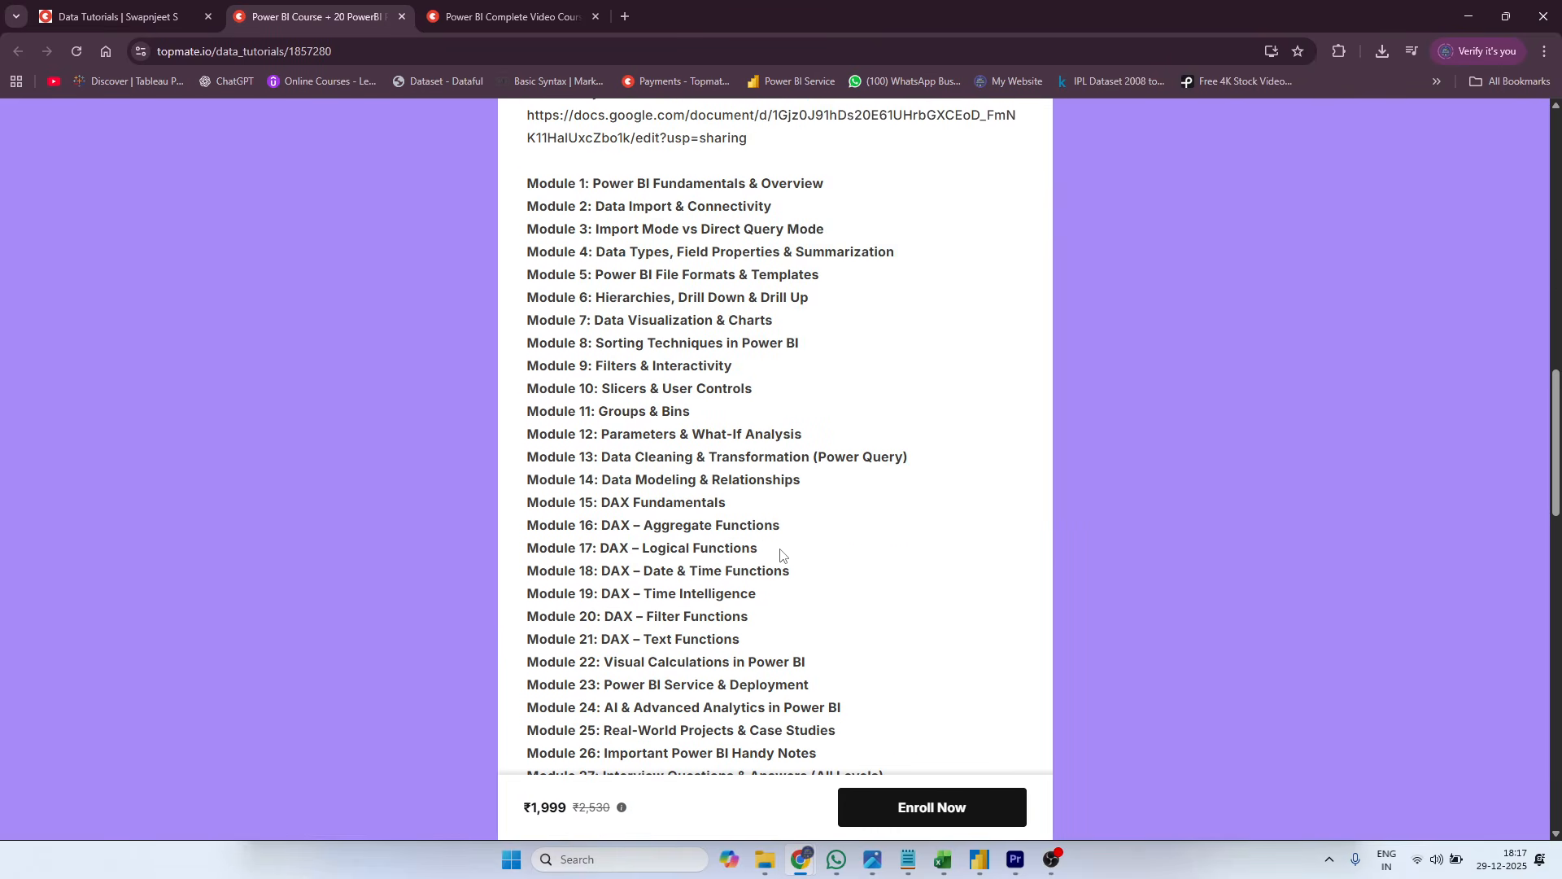
{"action": "scroll", "coordinate": [781, 553], "scroll_direction": "down", "scroll_amount": 8}
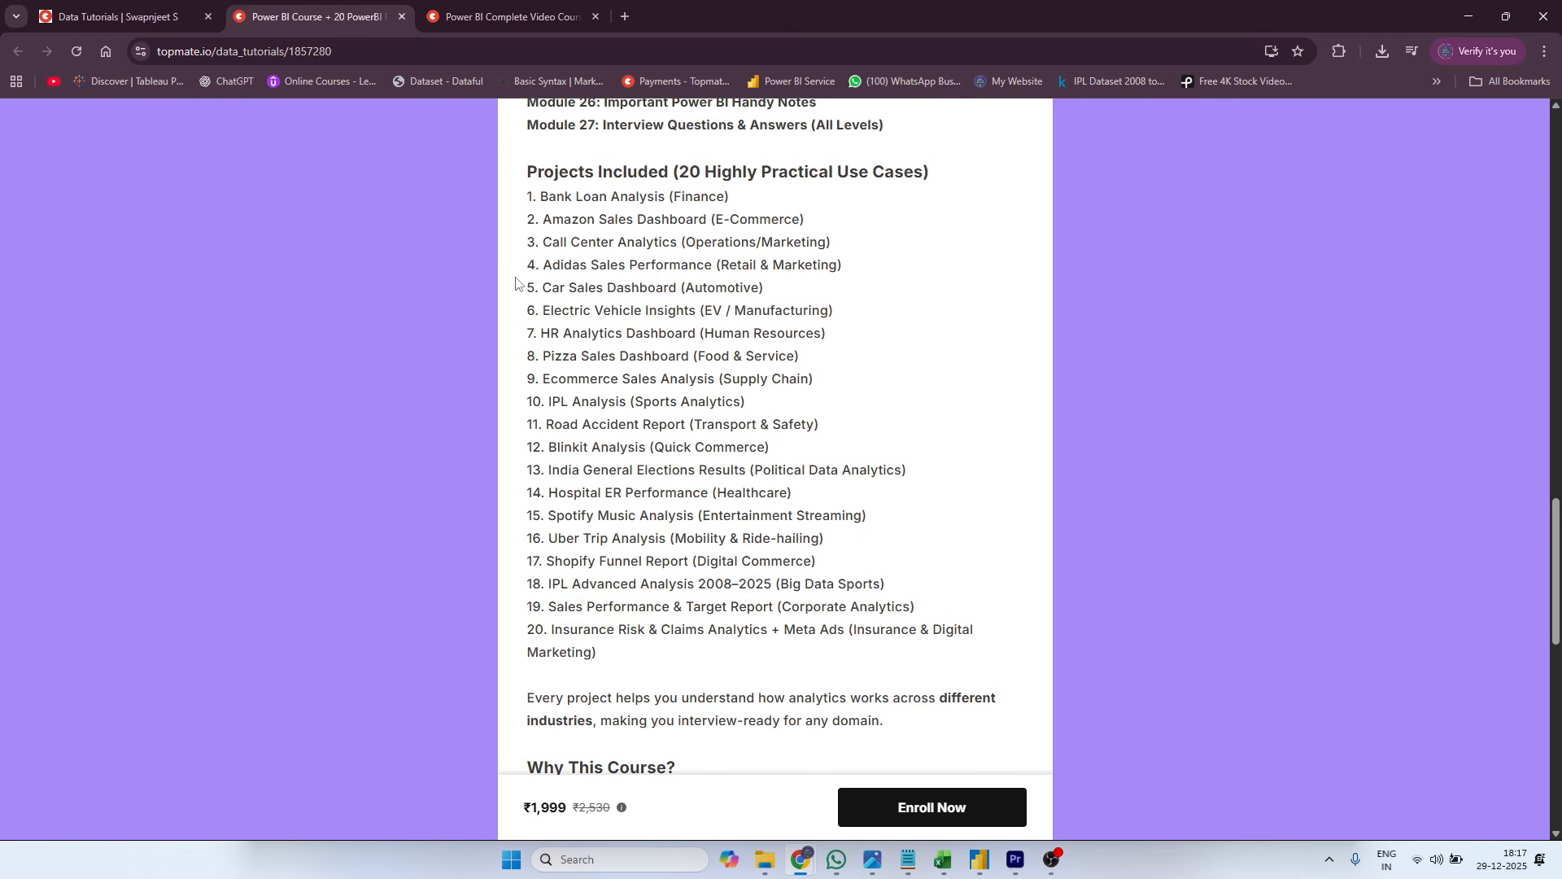
{"action": "left_click", "coordinate": [134, 23]}
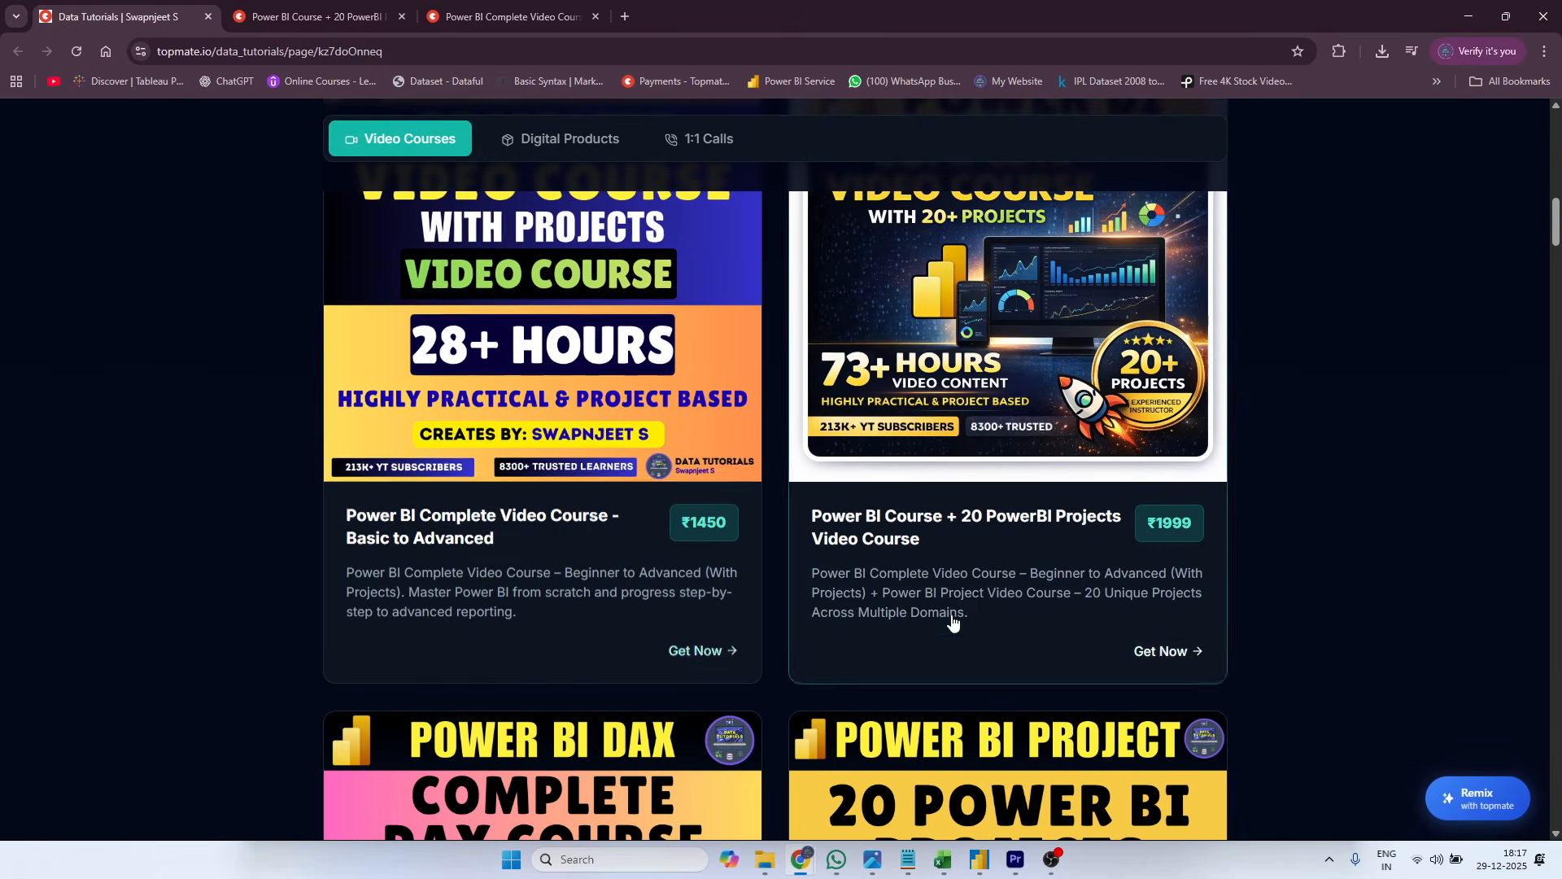
- Open the Power BI Complete Video Course's lesson player and expand the Power BI Introduction and Import & Direct Query Mode sections
{"action": "left_click", "coordinate": [680, 297]}
{"action": "scroll", "coordinate": [1013, 617], "scroll_direction": "down", "scroll_amount": 3}
{"action": "scroll", "coordinate": [1013, 617], "scroll_direction": "up", "scroll_amount": 3}
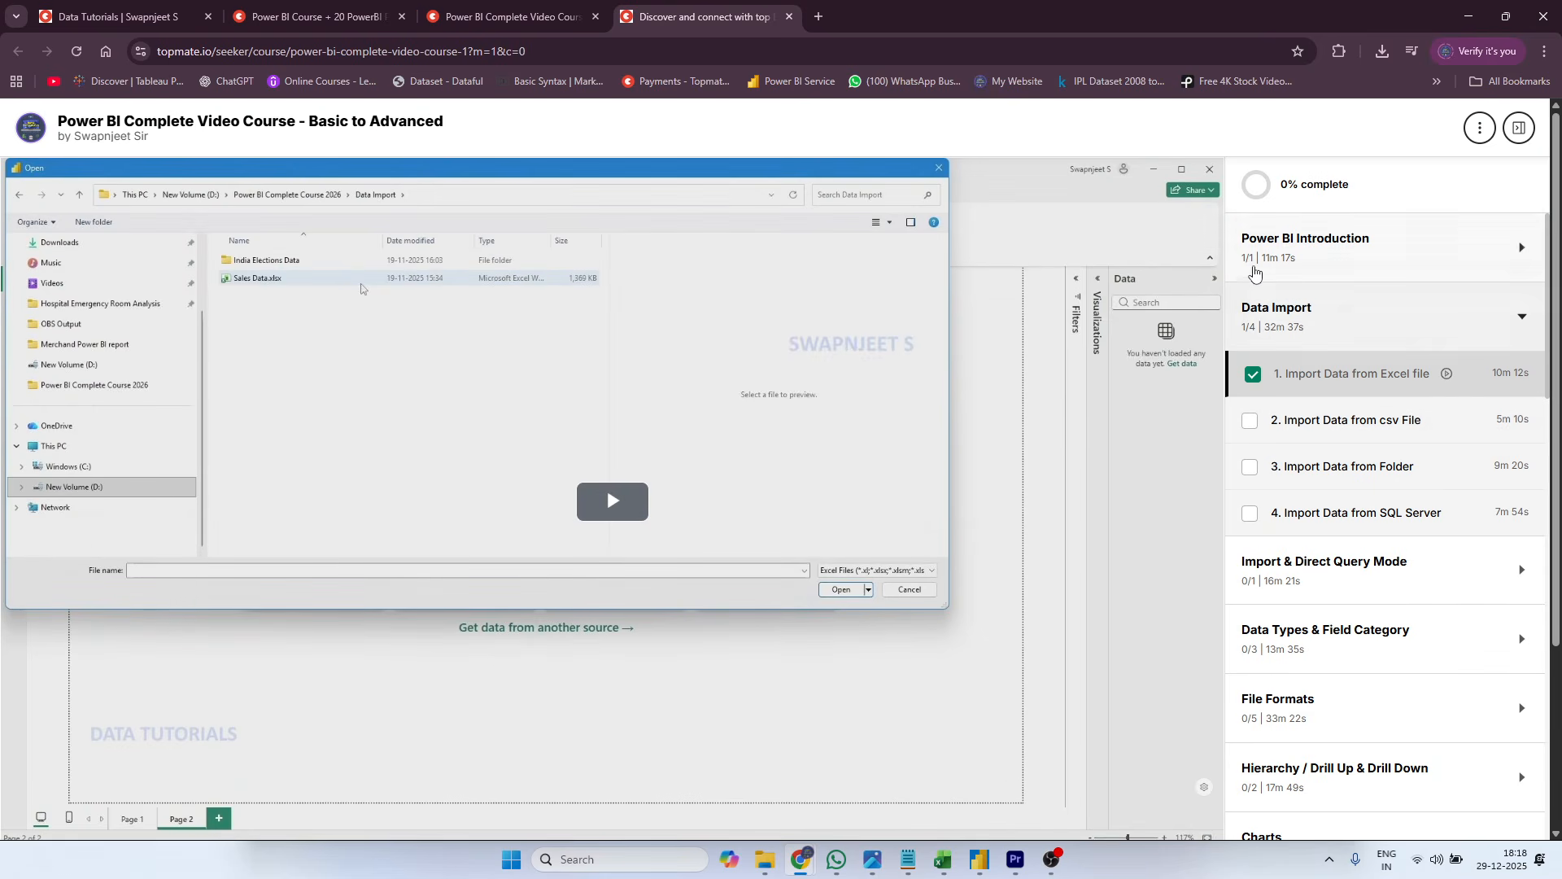
{"action": "left_click", "coordinate": [1316, 257]}
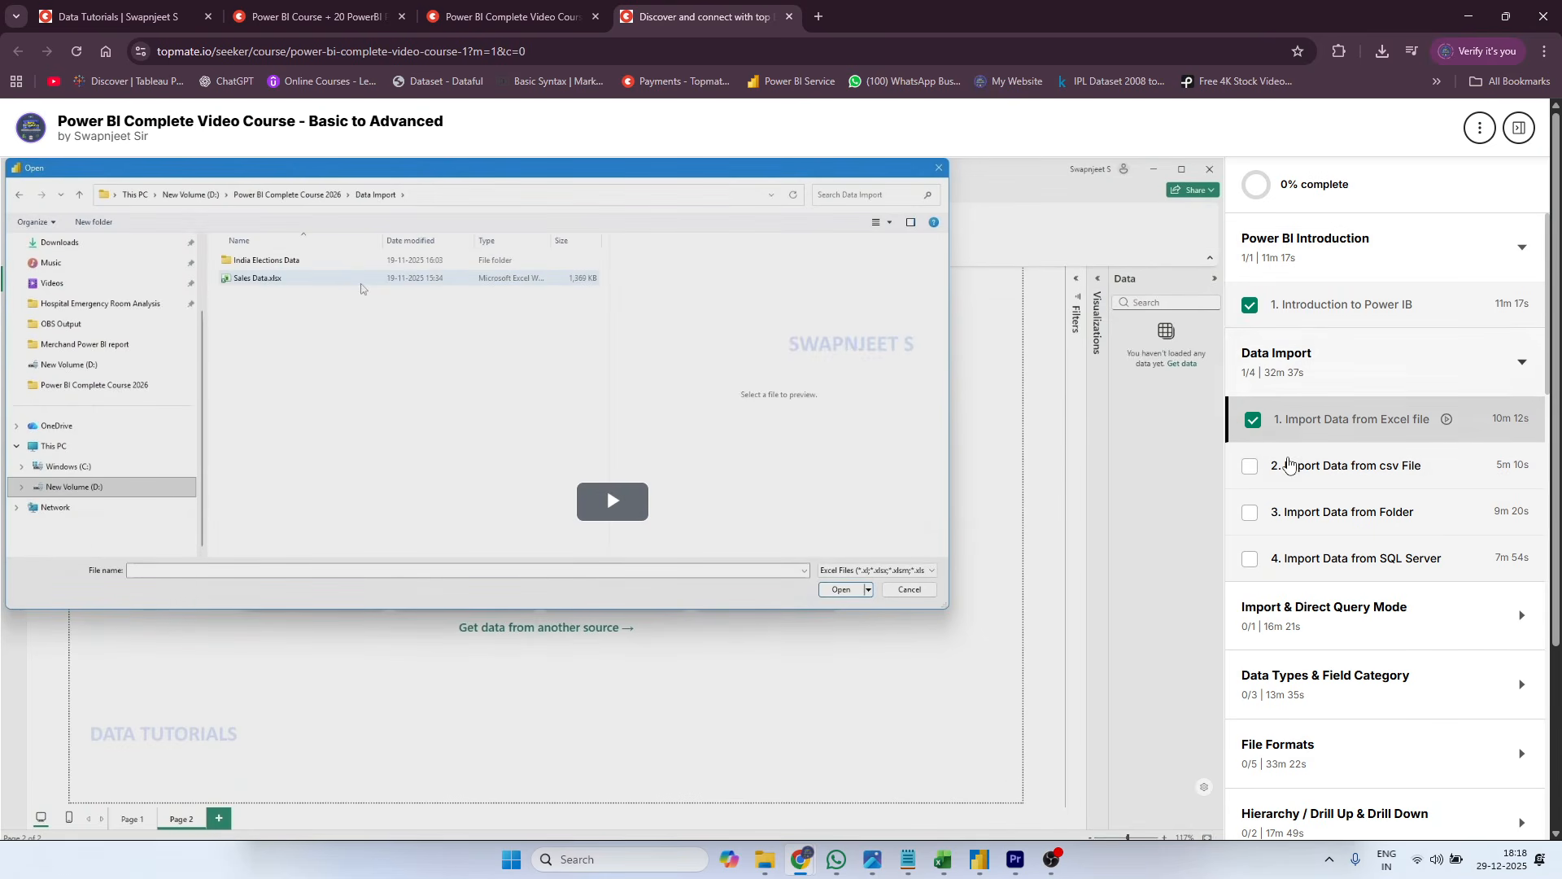
{"action": "scroll", "coordinate": [1385, 485], "scroll_direction": "down", "scroll_amount": 2}
{"action": "left_click", "coordinate": [1386, 486]}
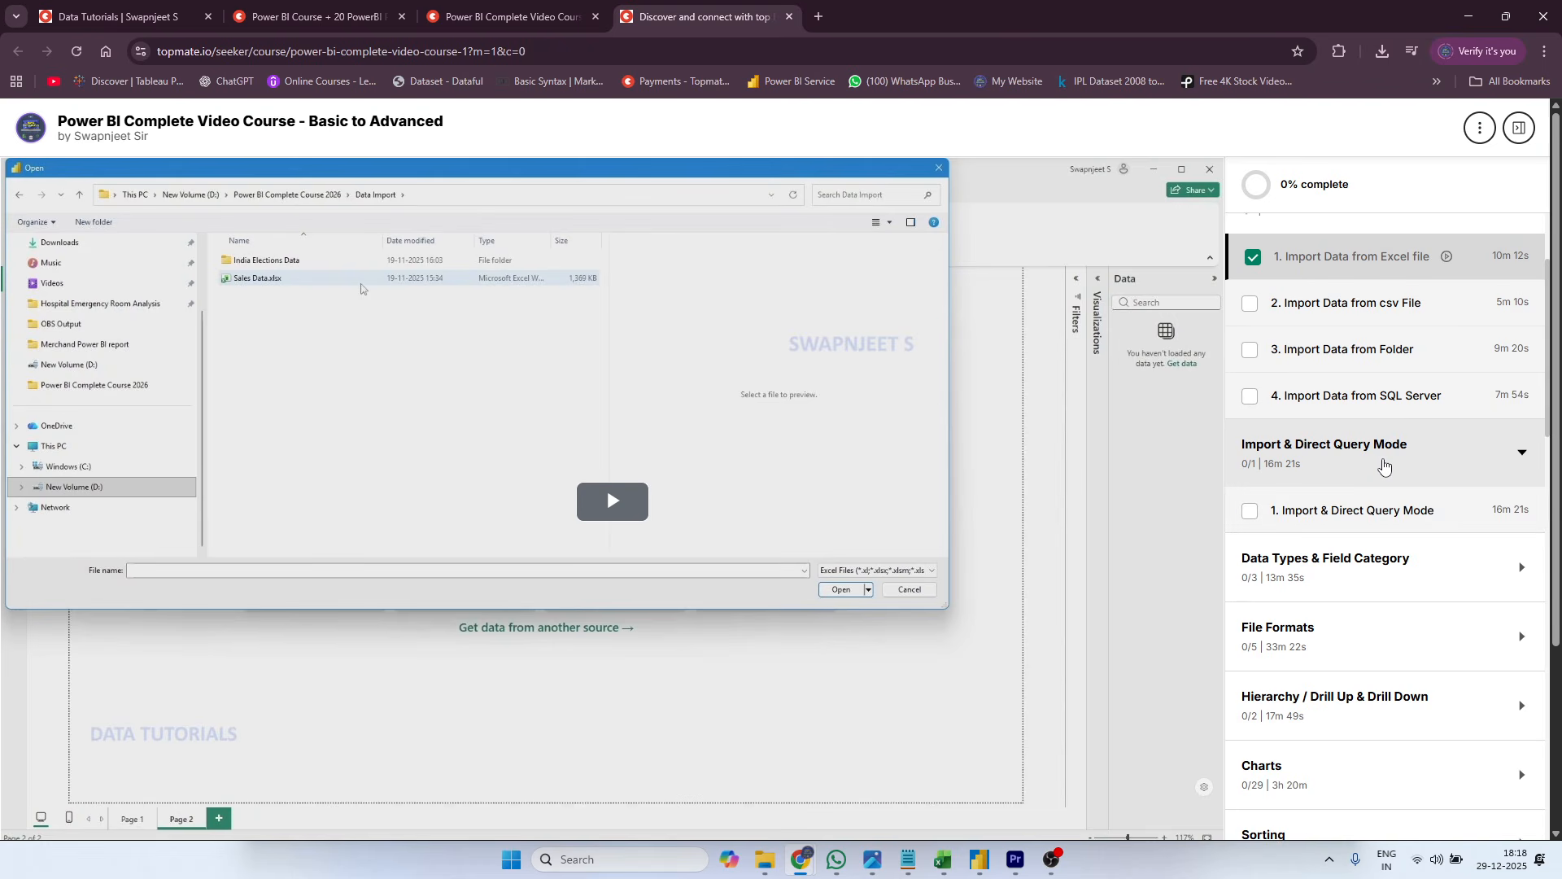
{"action": "scroll", "coordinate": [1302, 456], "scroll_direction": "down", "scroll_amount": 1}
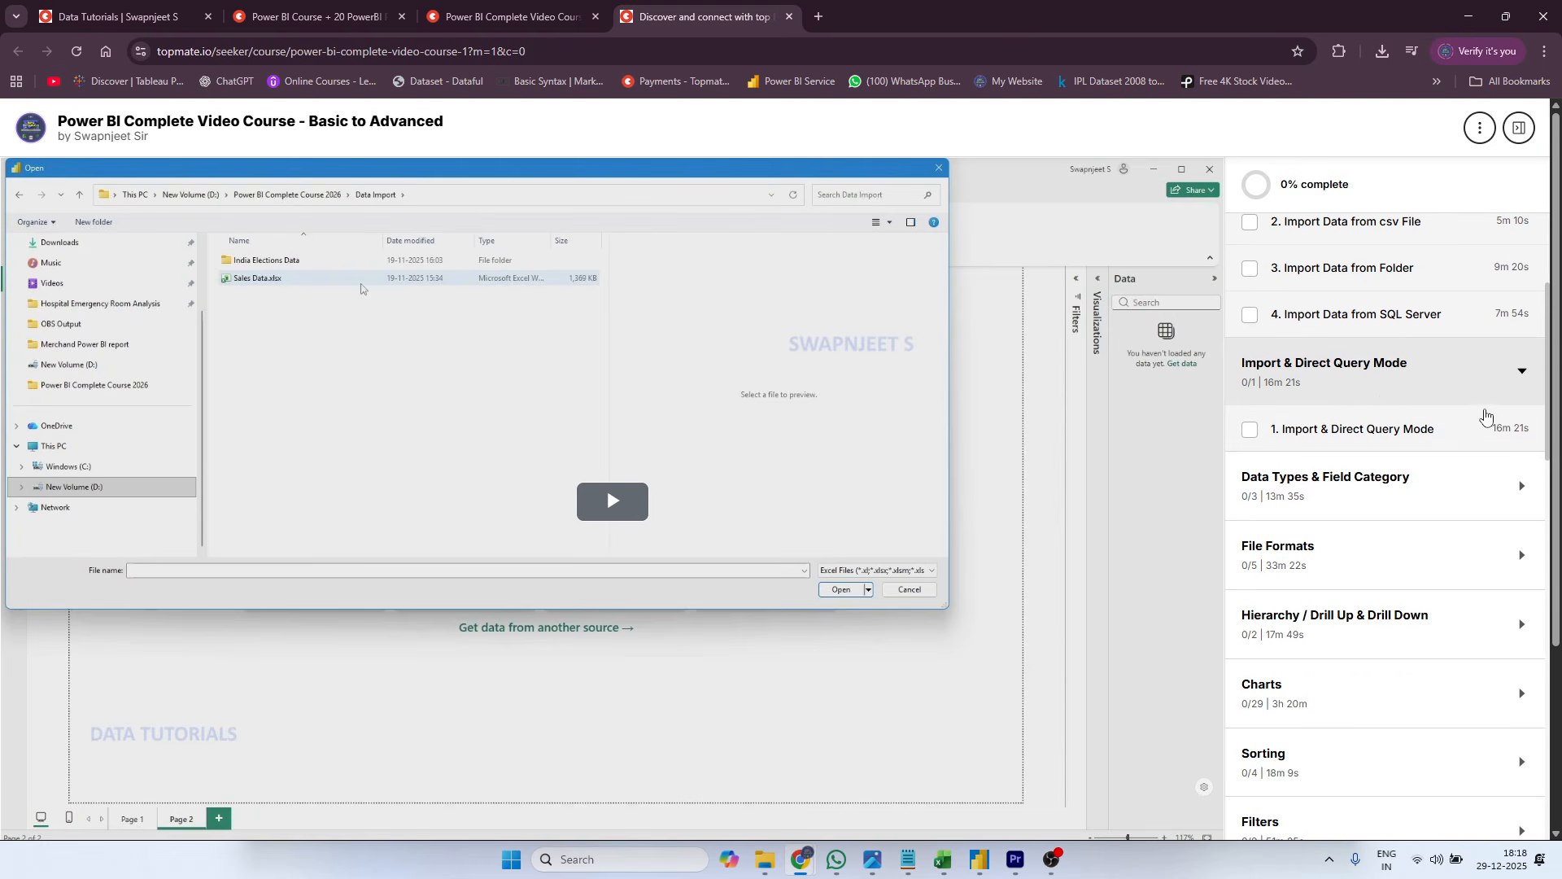
{"action": "scroll", "coordinate": [1318, 407], "scroll_direction": "down", "scroll_amount": 1}
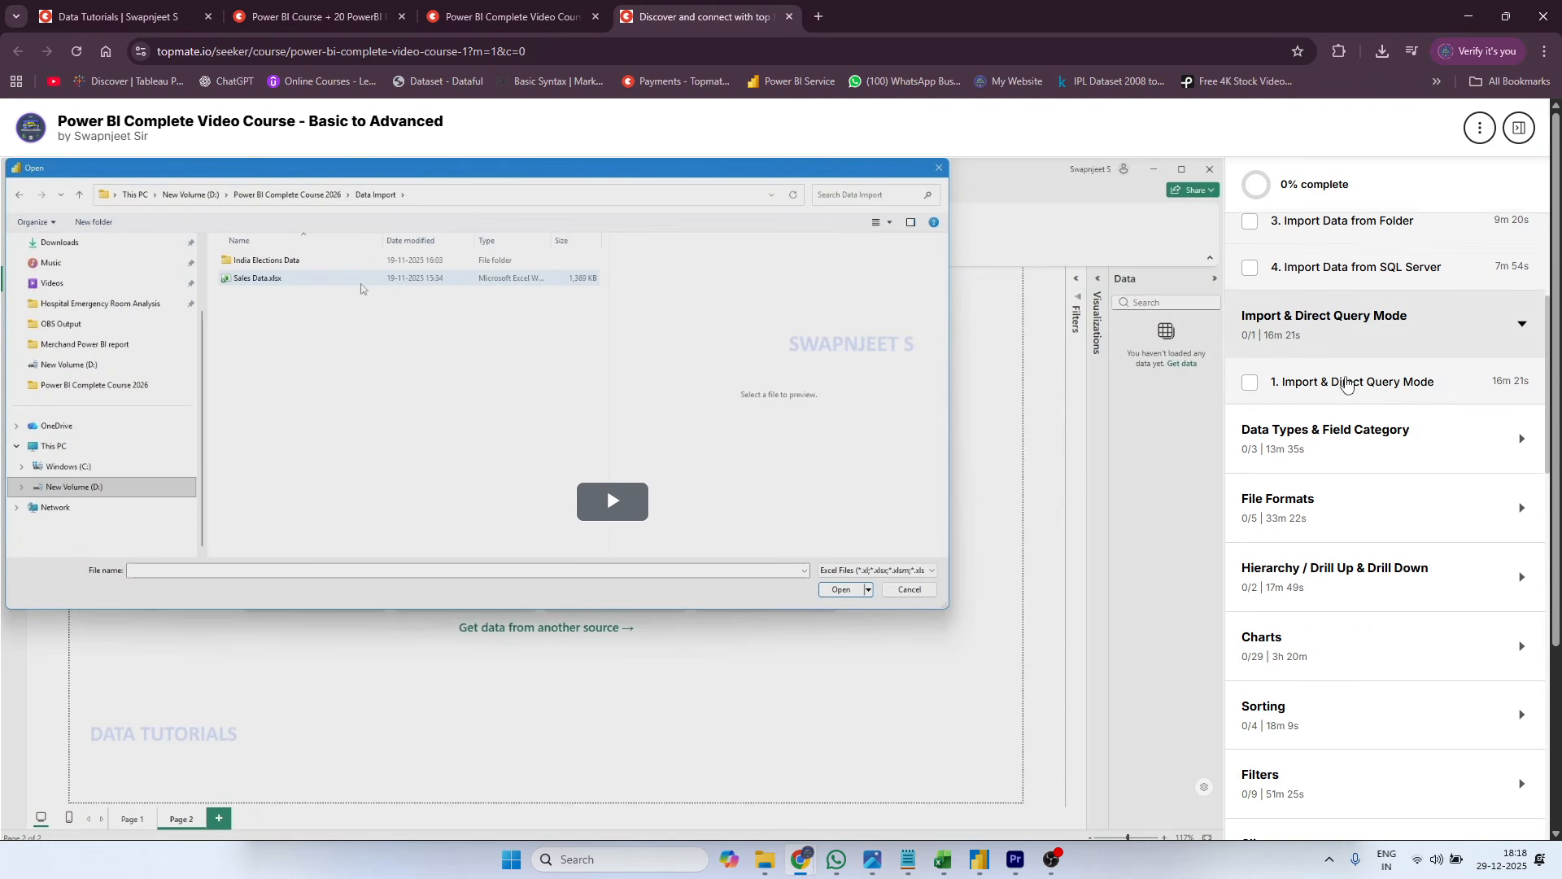
- Expand the Data Types & Field Category and File Formats sections and look through their lessons
{"action": "left_click", "coordinate": [1303, 432]}
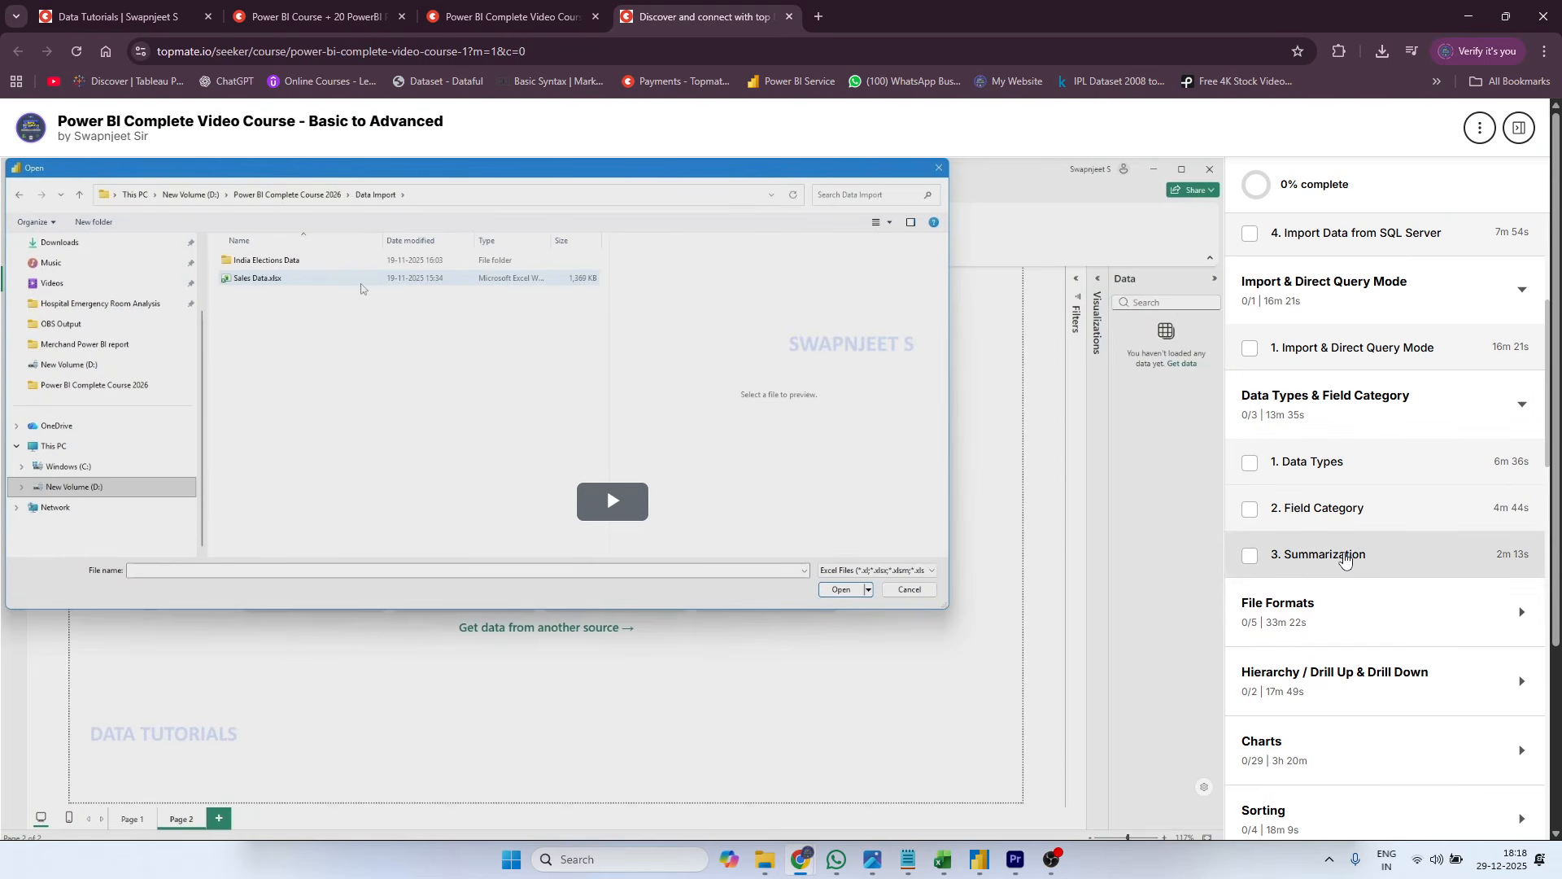
{"action": "scroll", "coordinate": [1345, 559], "scroll_direction": "down", "scroll_amount": 2}
{"action": "left_click", "coordinate": [1341, 471]}
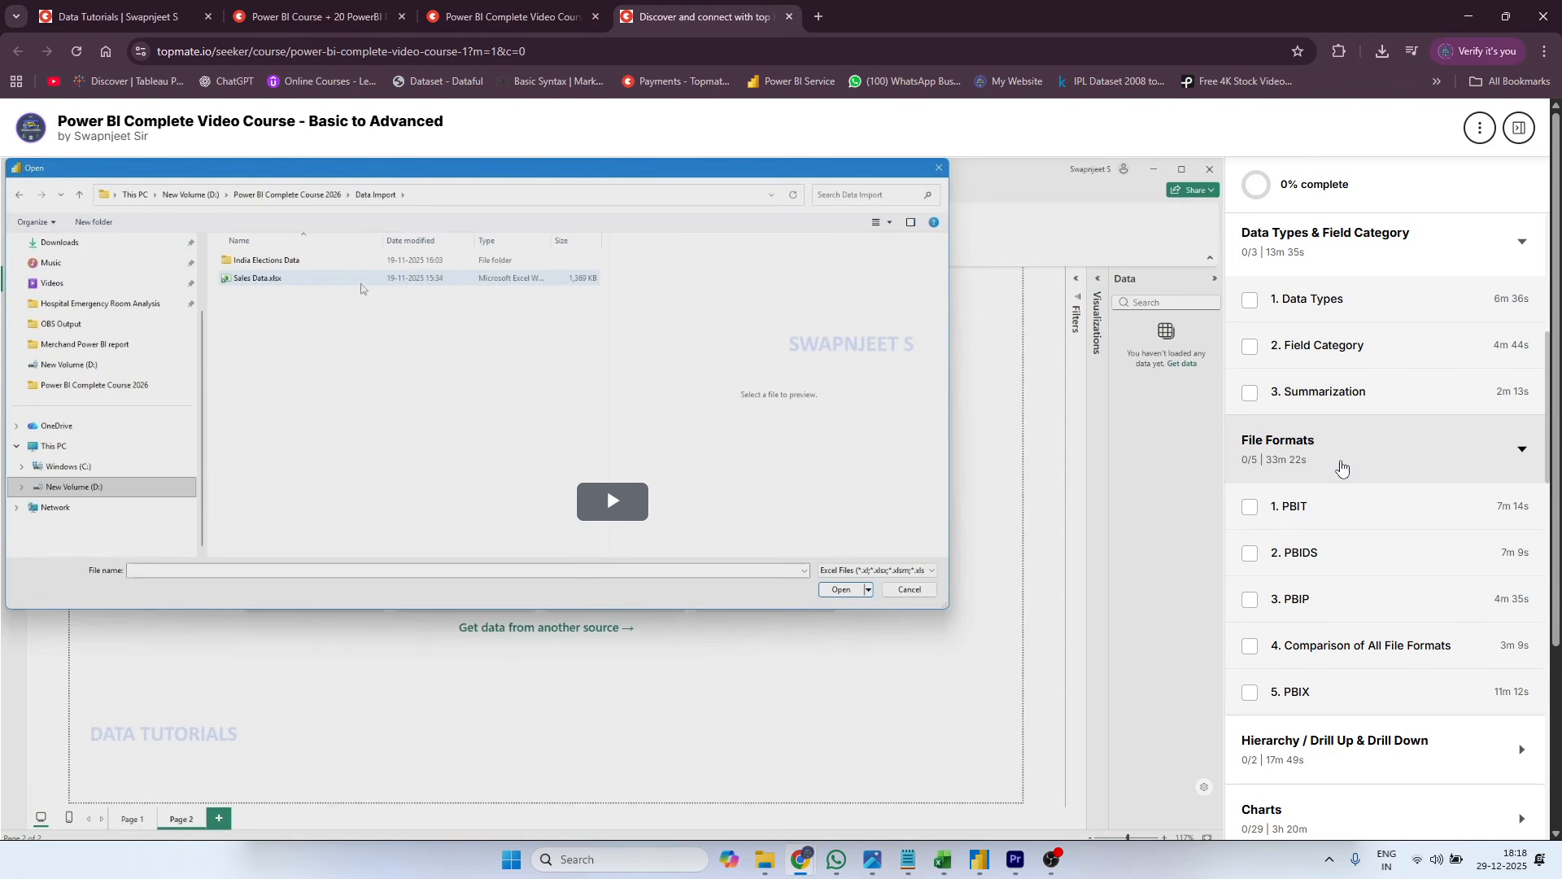
{"action": "scroll", "coordinate": [1339, 484], "scroll_direction": "down", "scroll_amount": 2}
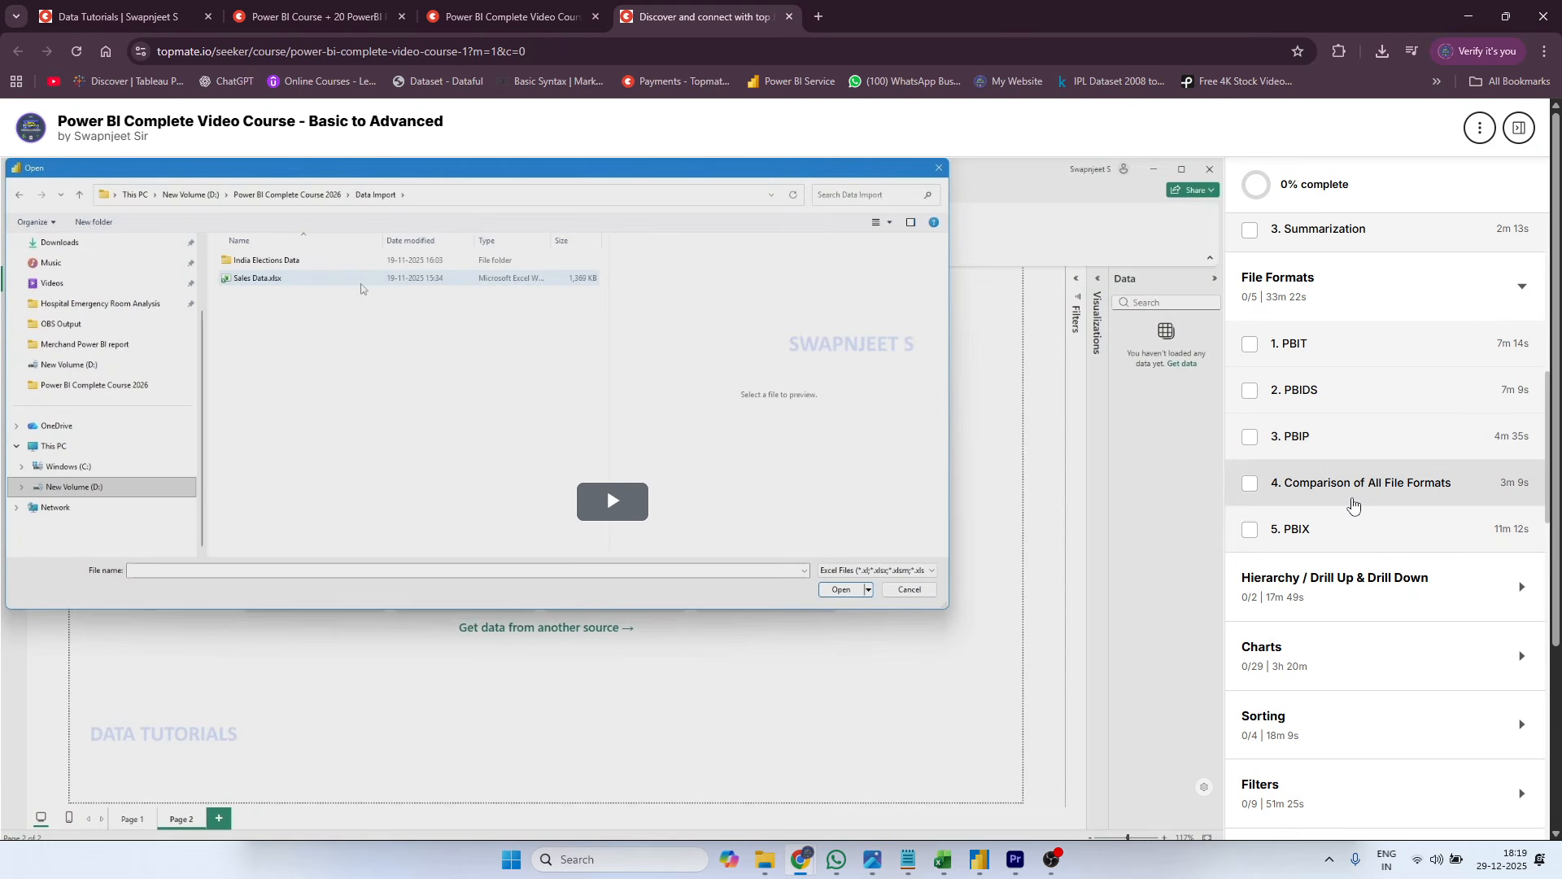
{"action": "scroll", "coordinate": [1327, 545], "scroll_direction": "down", "scroll_amount": 3}
{"action": "scroll", "coordinate": [1328, 554], "scroll_direction": "up", "scroll_amount": 1}
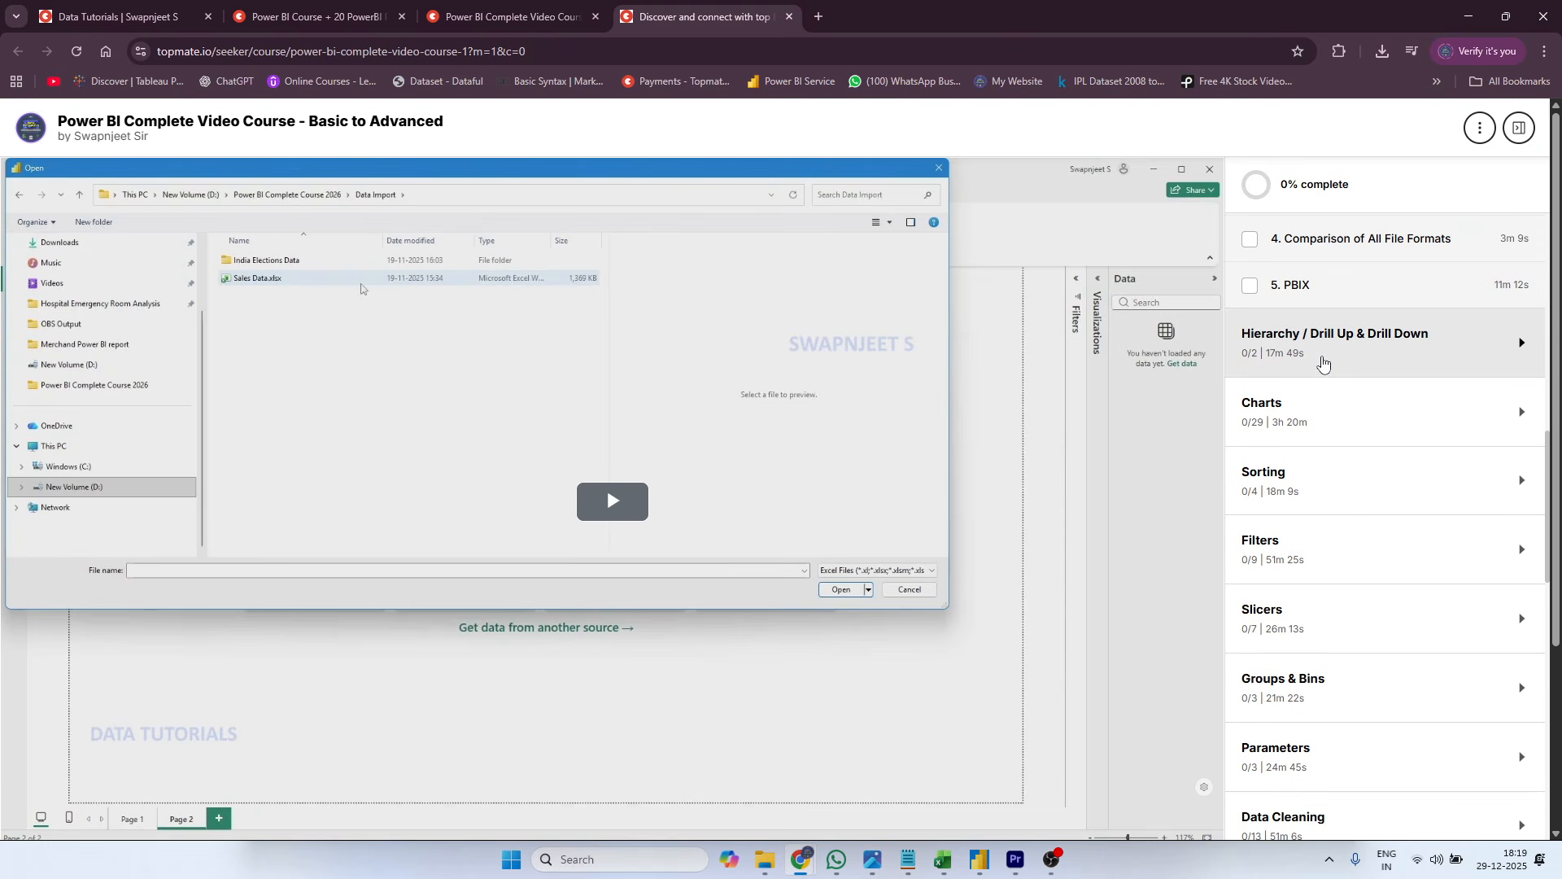
- Expand the Hierarchy / Drill Up & Drill Down and Charts sections and look through all their lessons
{"action": "left_click", "coordinate": [1342, 362]}
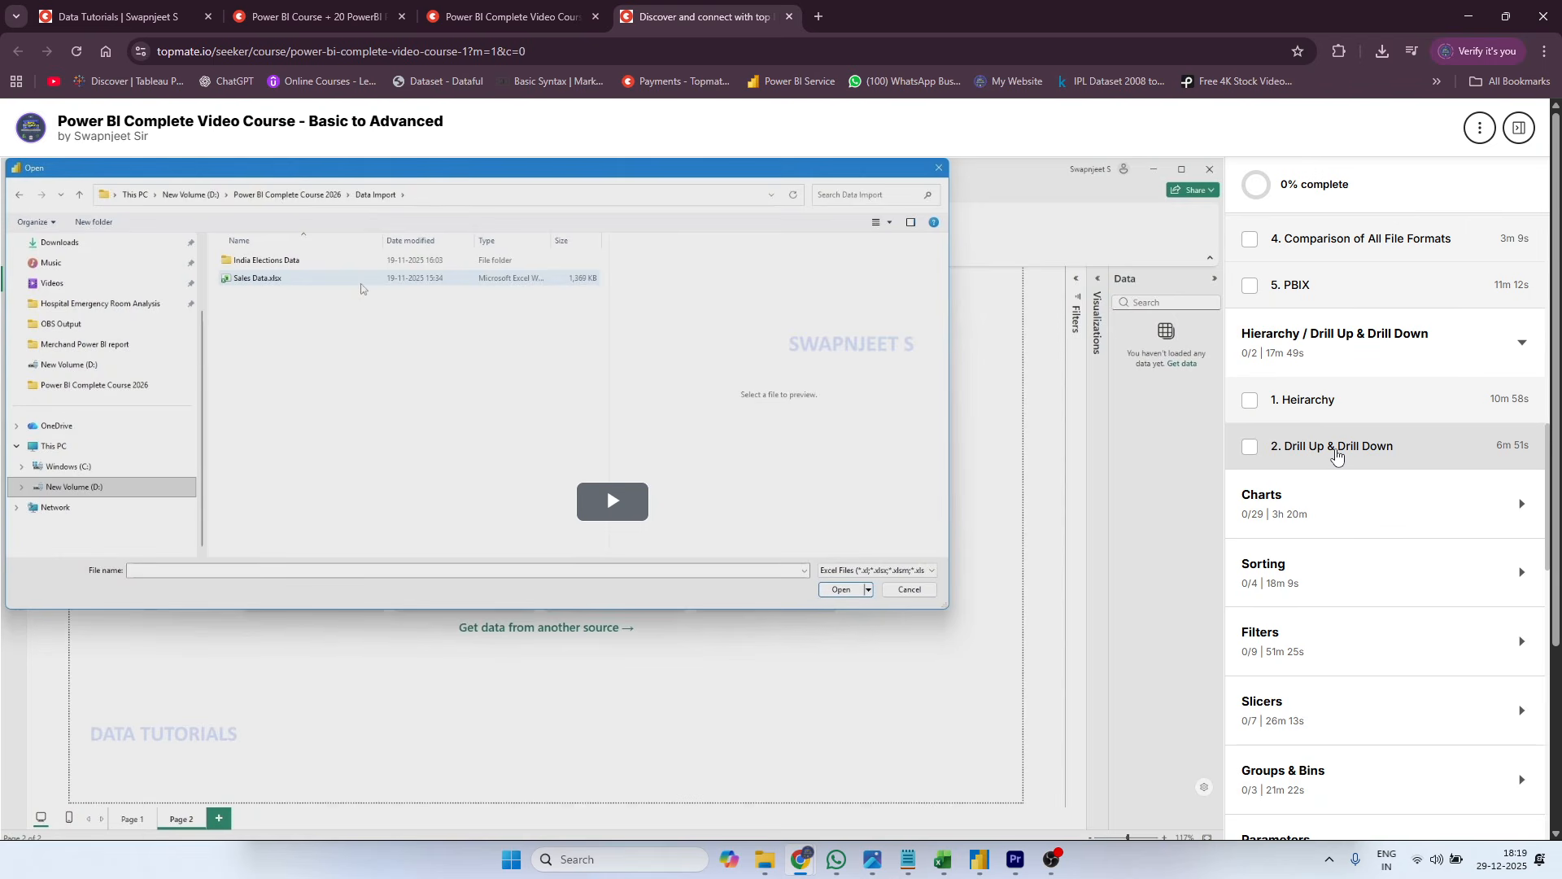
{"action": "left_click", "coordinate": [1315, 492]}
{"action": "scroll", "coordinate": [1319, 492], "scroll_direction": "down", "scroll_amount": 4}
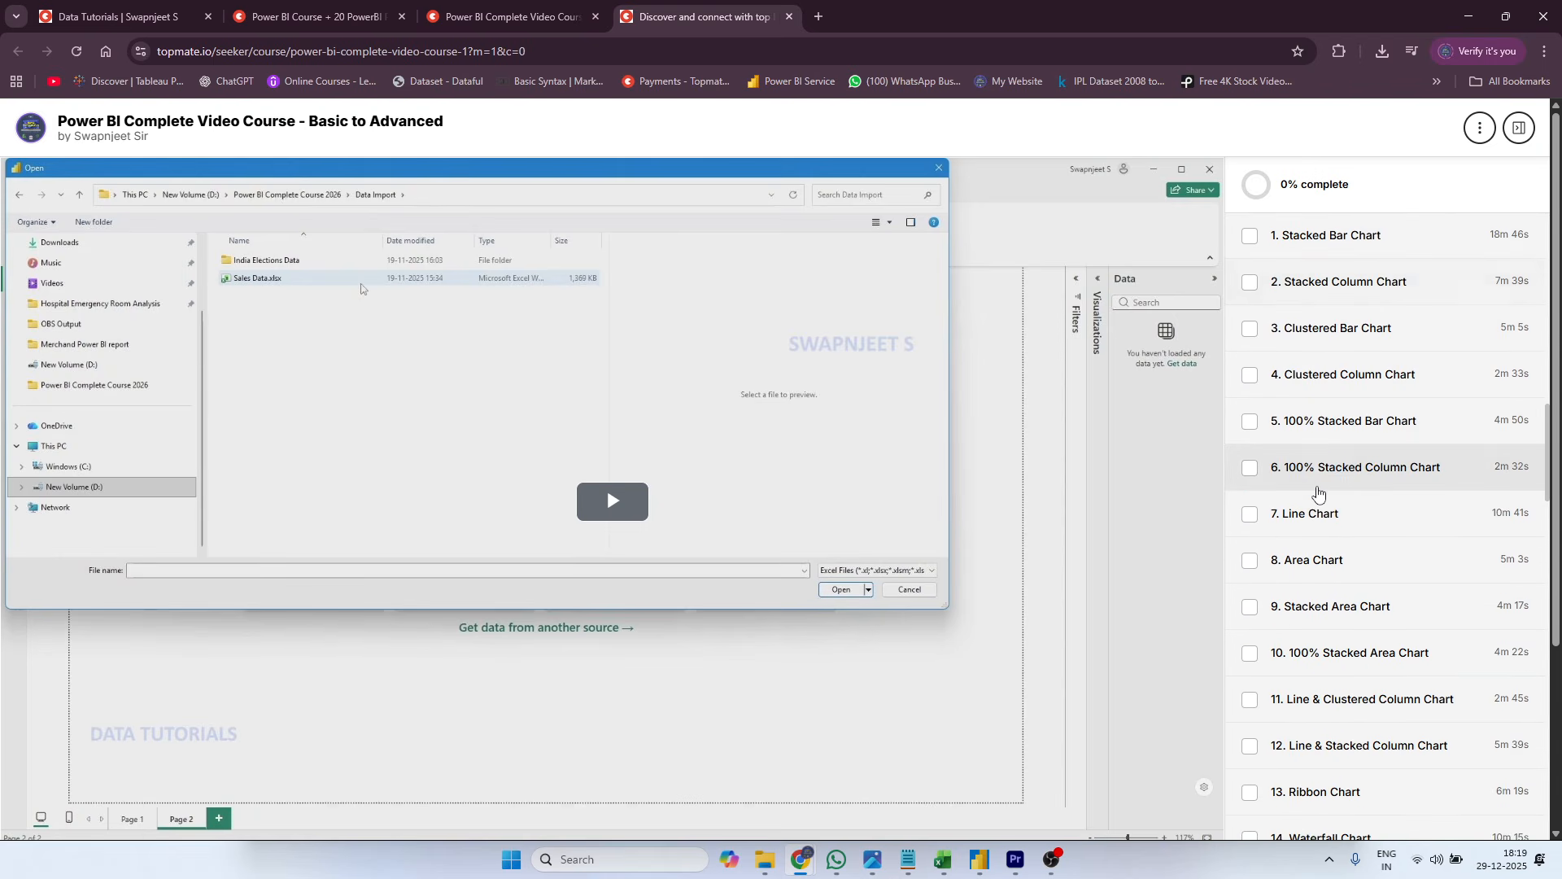
{"action": "scroll", "coordinate": [1351, 480], "scroll_direction": "down", "scroll_amount": 5}
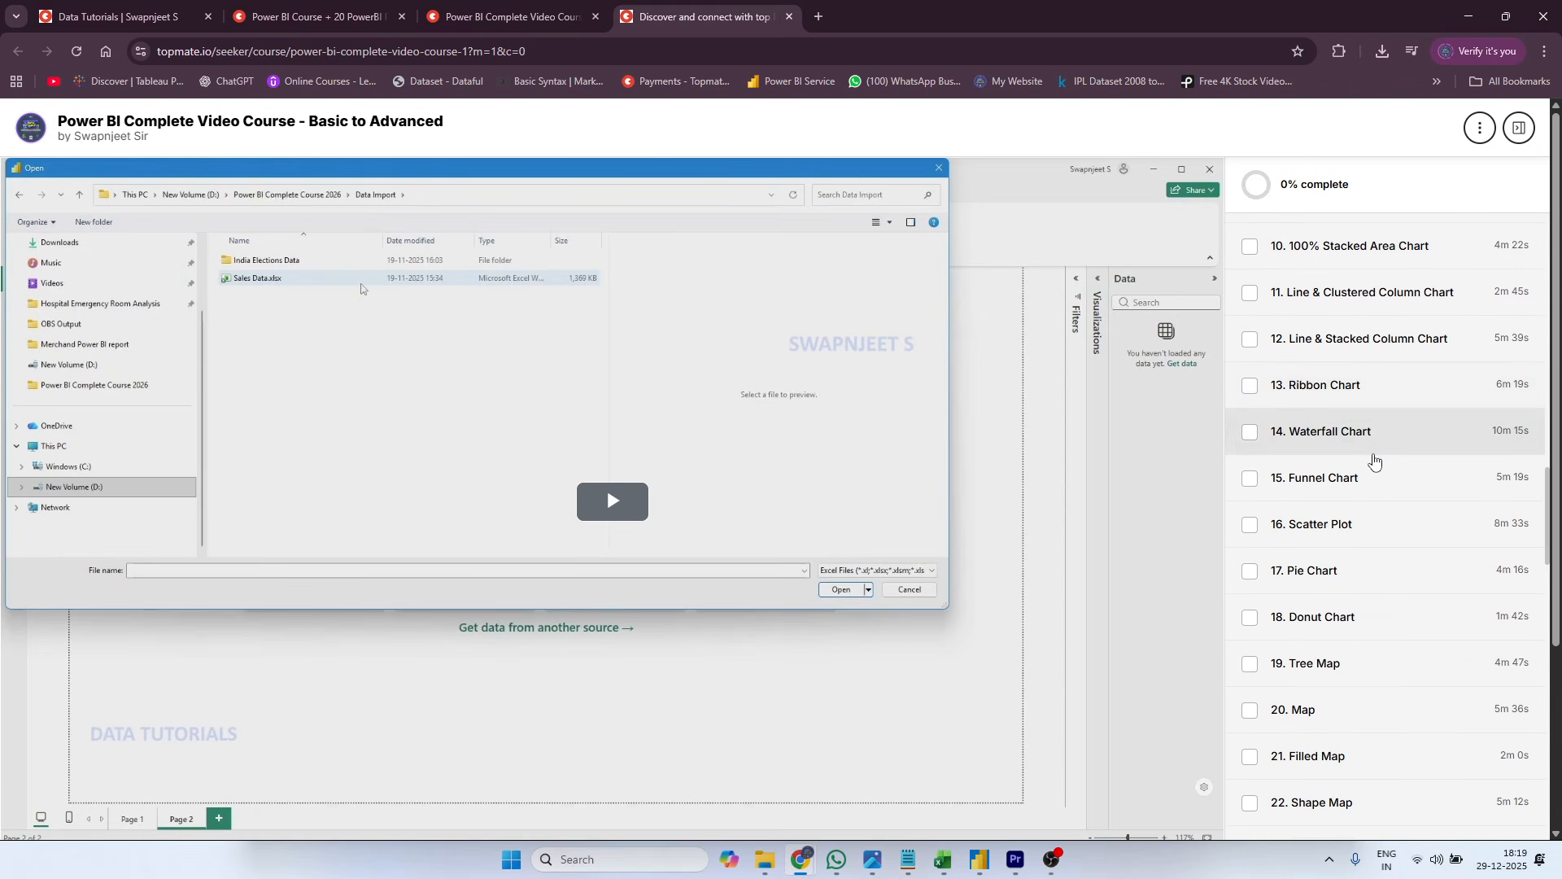
{"action": "scroll", "coordinate": [1376, 460], "scroll_direction": "down", "scroll_amount": 6}
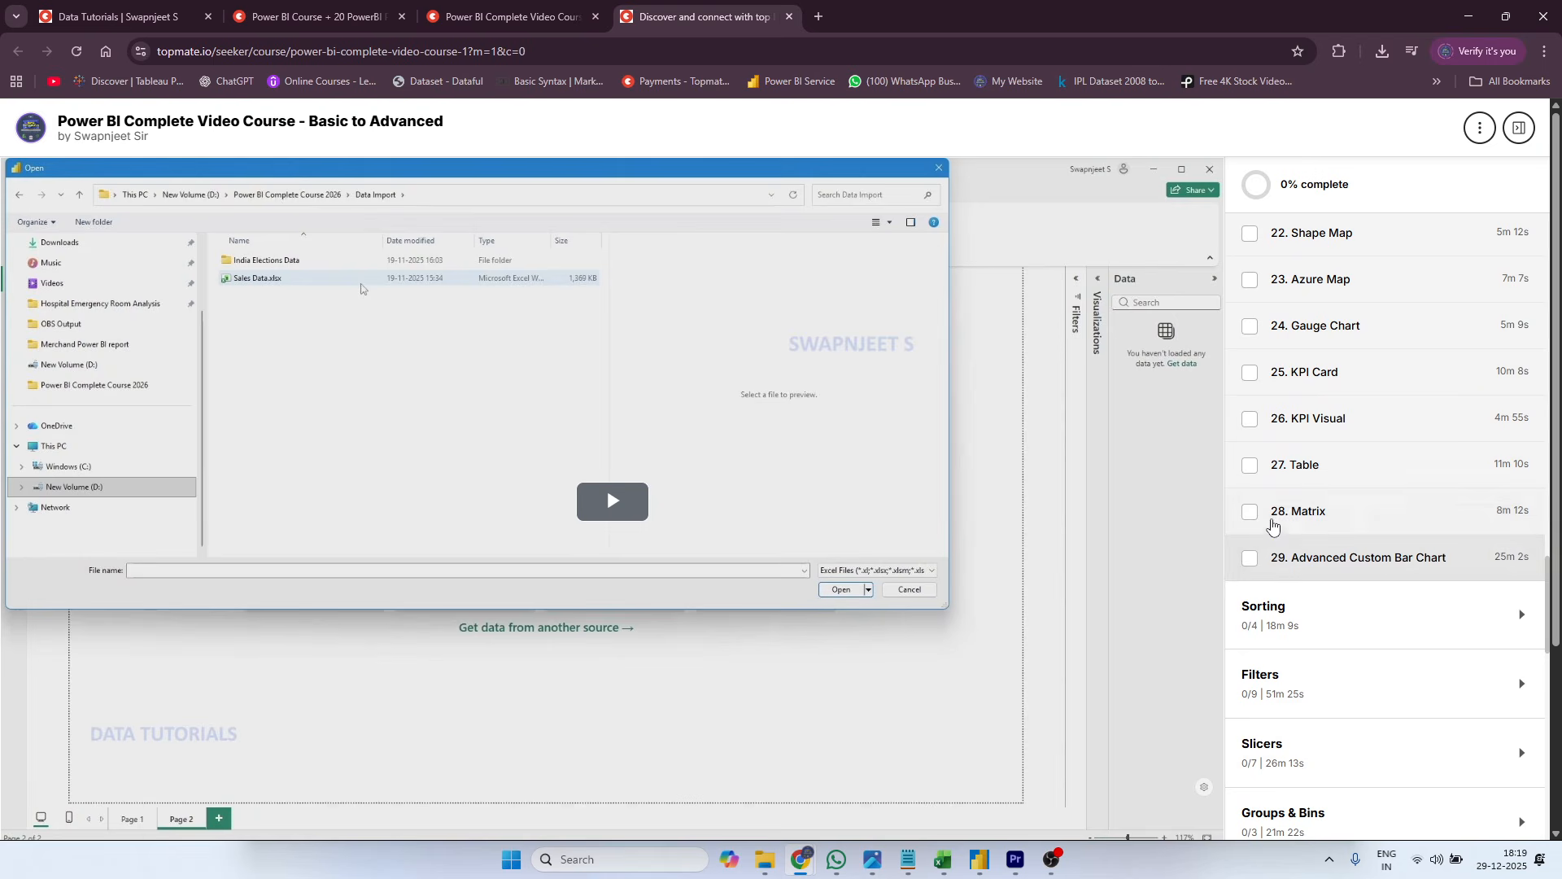
{"action": "scroll", "coordinate": [1387, 521], "scroll_direction": "down", "scroll_amount": 3}
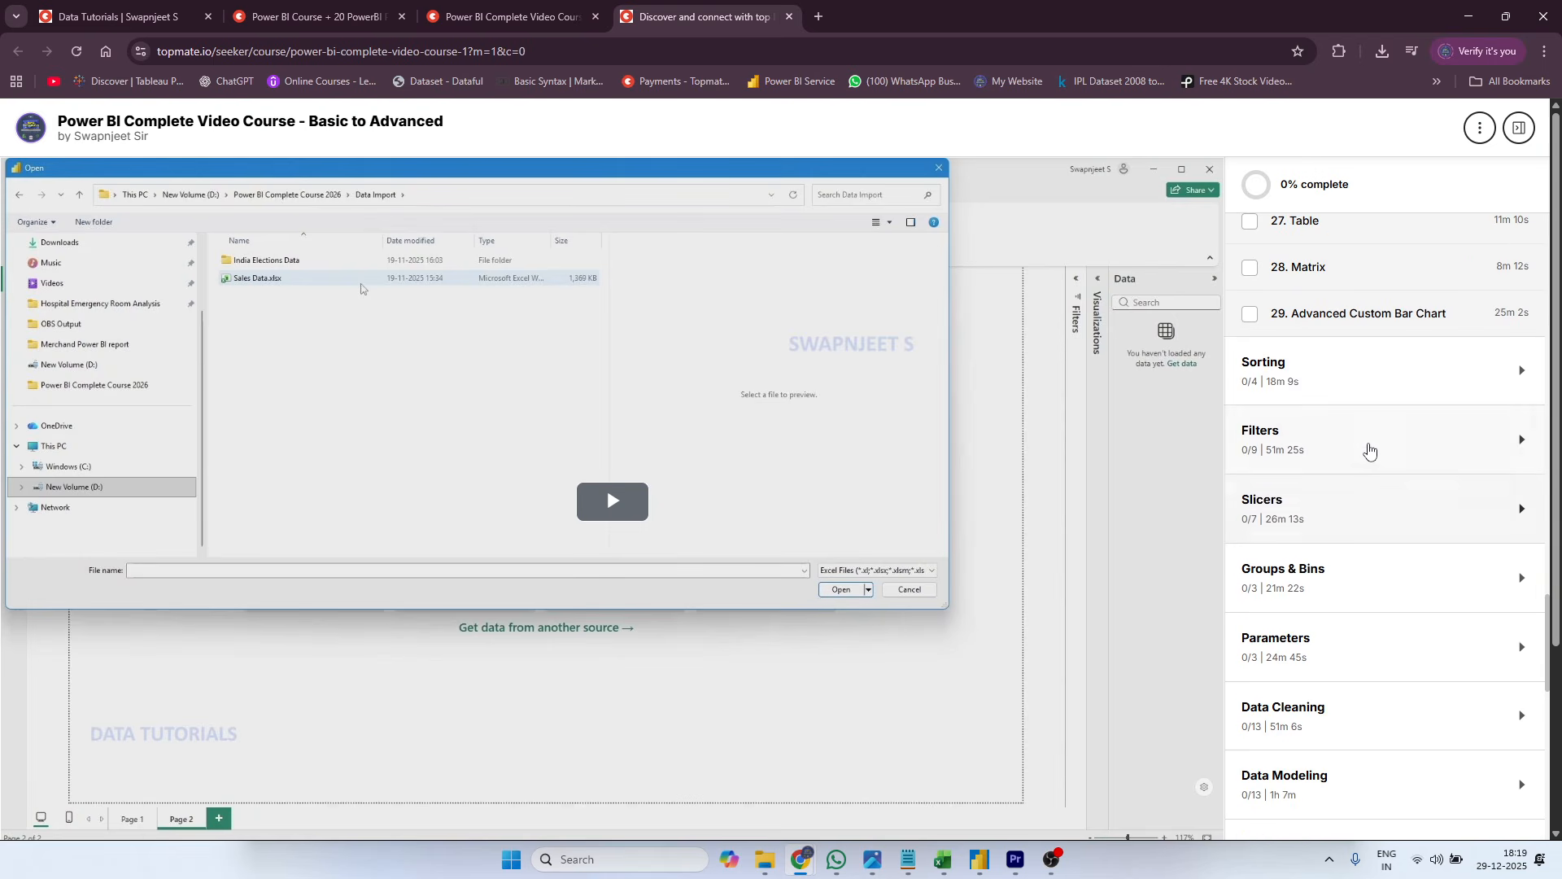
- Expand the Sorting and Filters sections and review the lessons in each
{"action": "left_click", "coordinate": [1330, 390]}
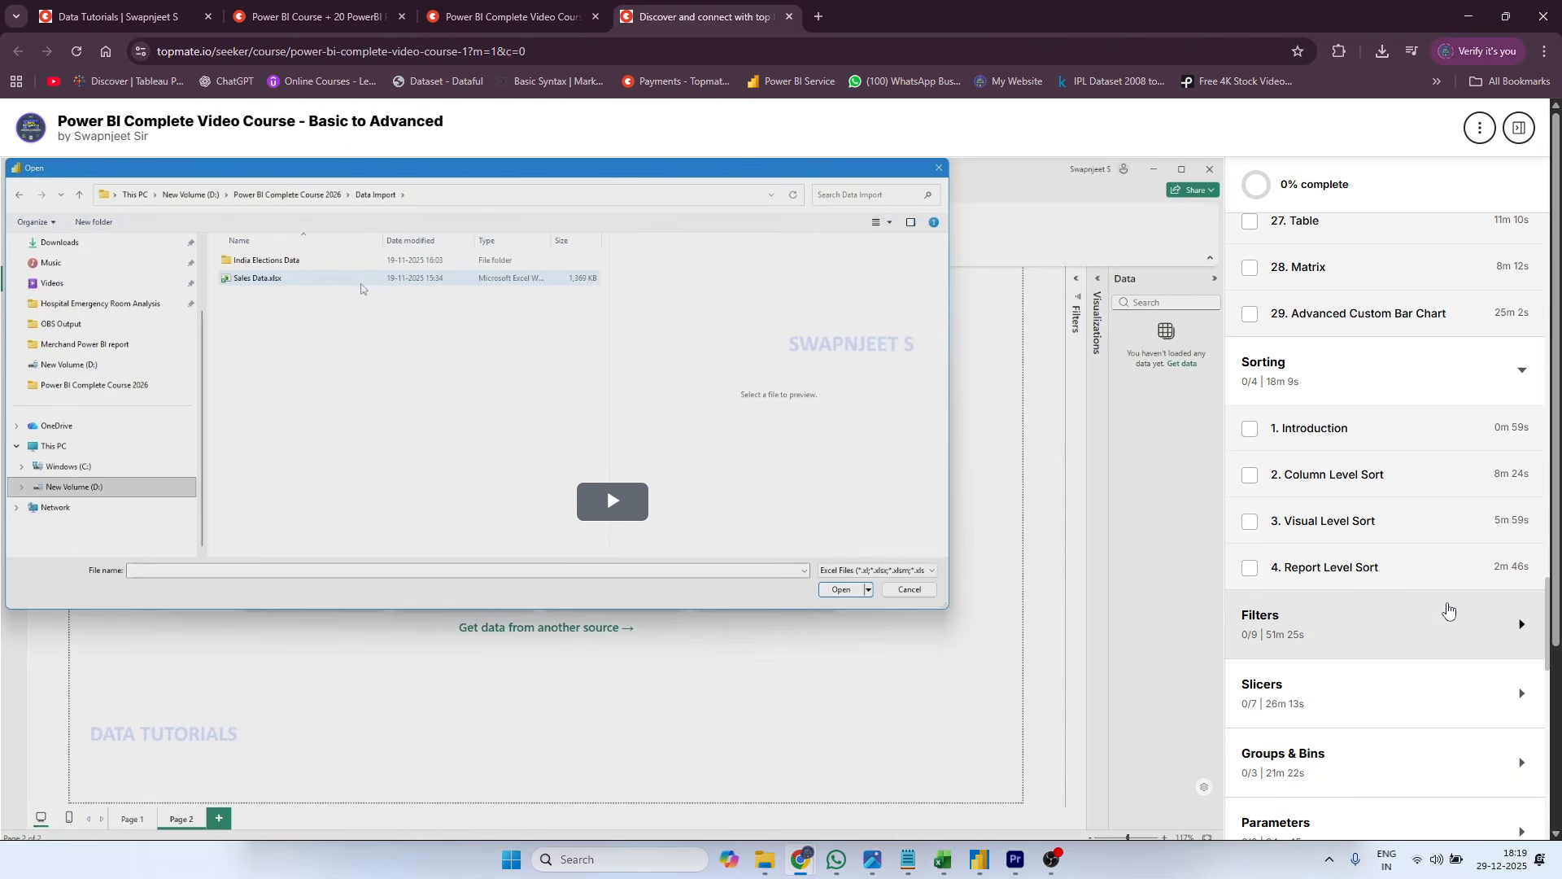
{"action": "scroll", "coordinate": [1448, 611], "scroll_direction": "down", "scroll_amount": 3}
{"action": "left_click", "coordinate": [1351, 378]}
{"action": "scroll", "coordinate": [1307, 529], "scroll_direction": "down", "scroll_amount": 2}
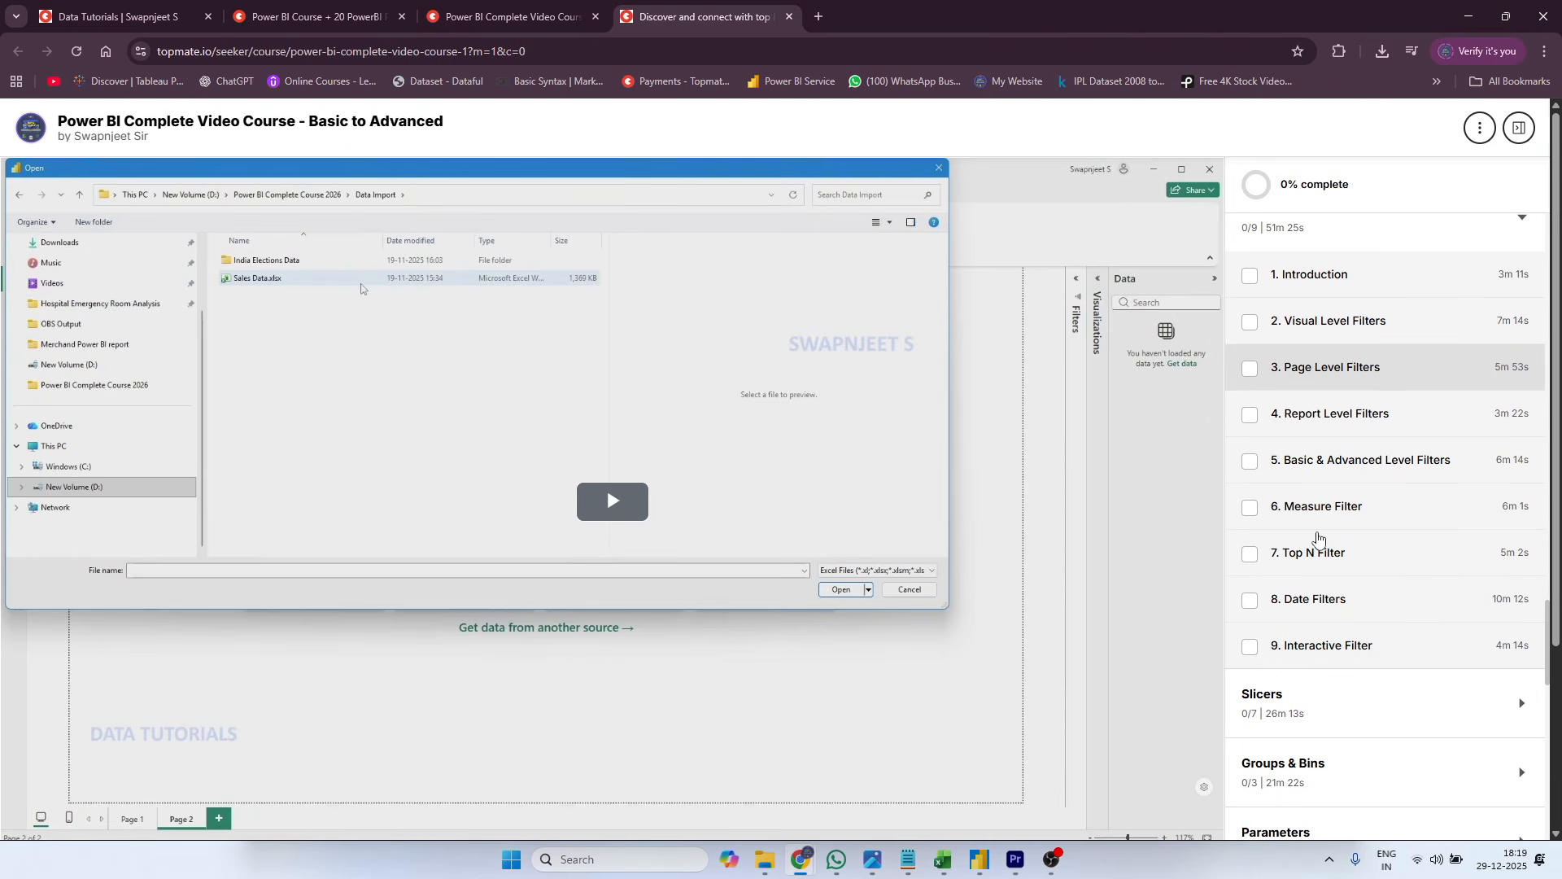
{"action": "scroll", "coordinate": [1319, 539], "scroll_direction": "up", "scroll_amount": 1}
{"action": "scroll", "coordinate": [1351, 521], "scroll_direction": "down", "scroll_amount": 4}
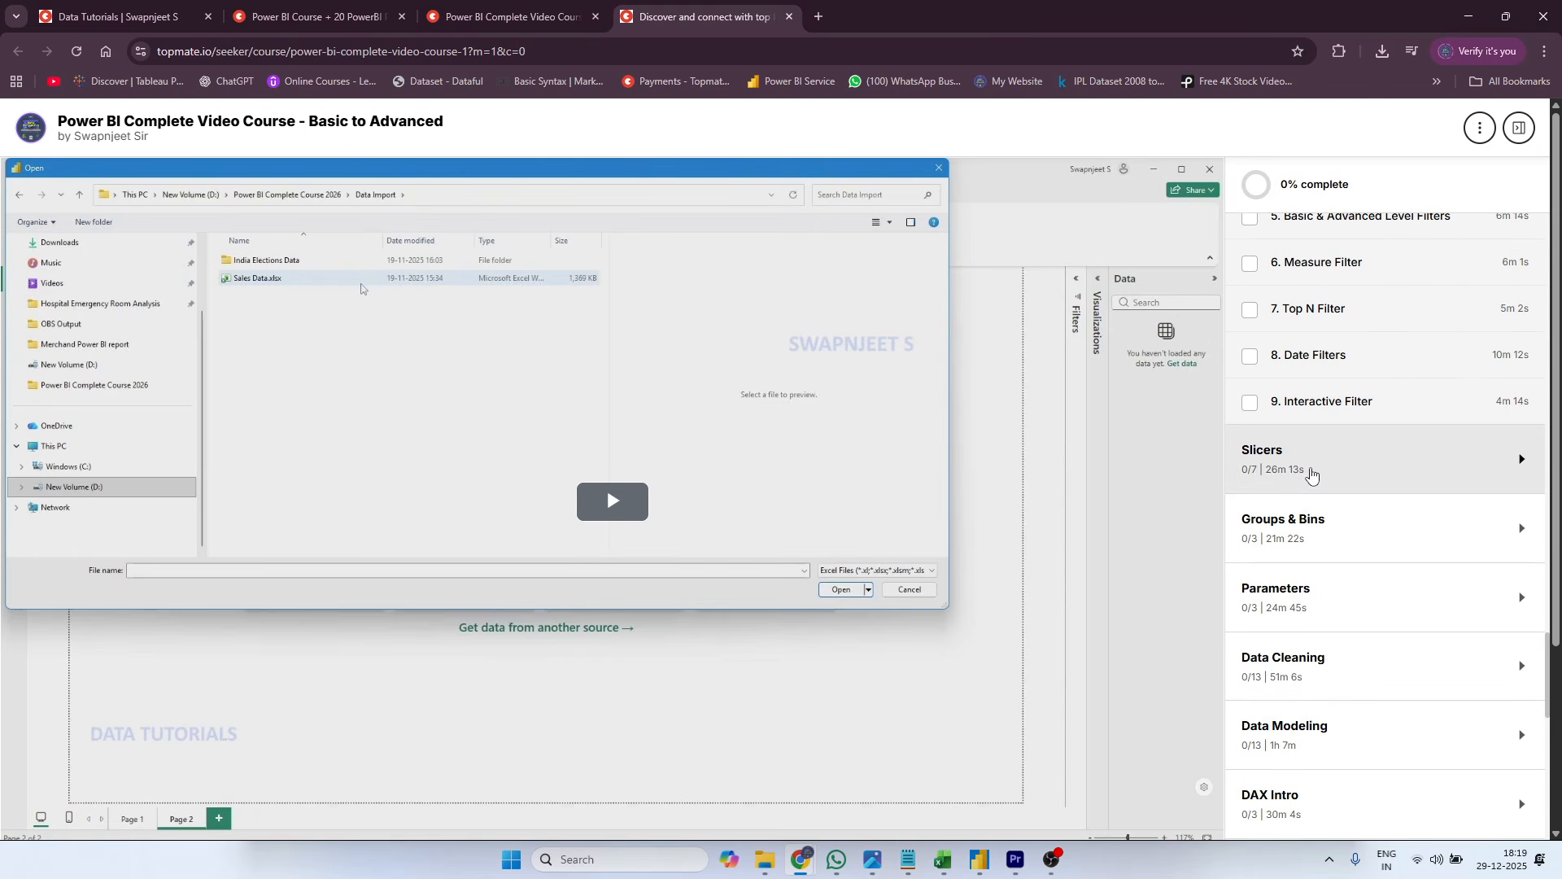
- Expand the Slicers section and look through its lessons and the course sections that follow
{"action": "left_click", "coordinate": [1311, 473]}
{"action": "scroll", "coordinate": [1344, 438], "scroll_direction": "down", "scroll_amount": 2}
{"action": "scroll", "coordinate": [1366, 502], "scroll_direction": "down", "scroll_amount": 4}
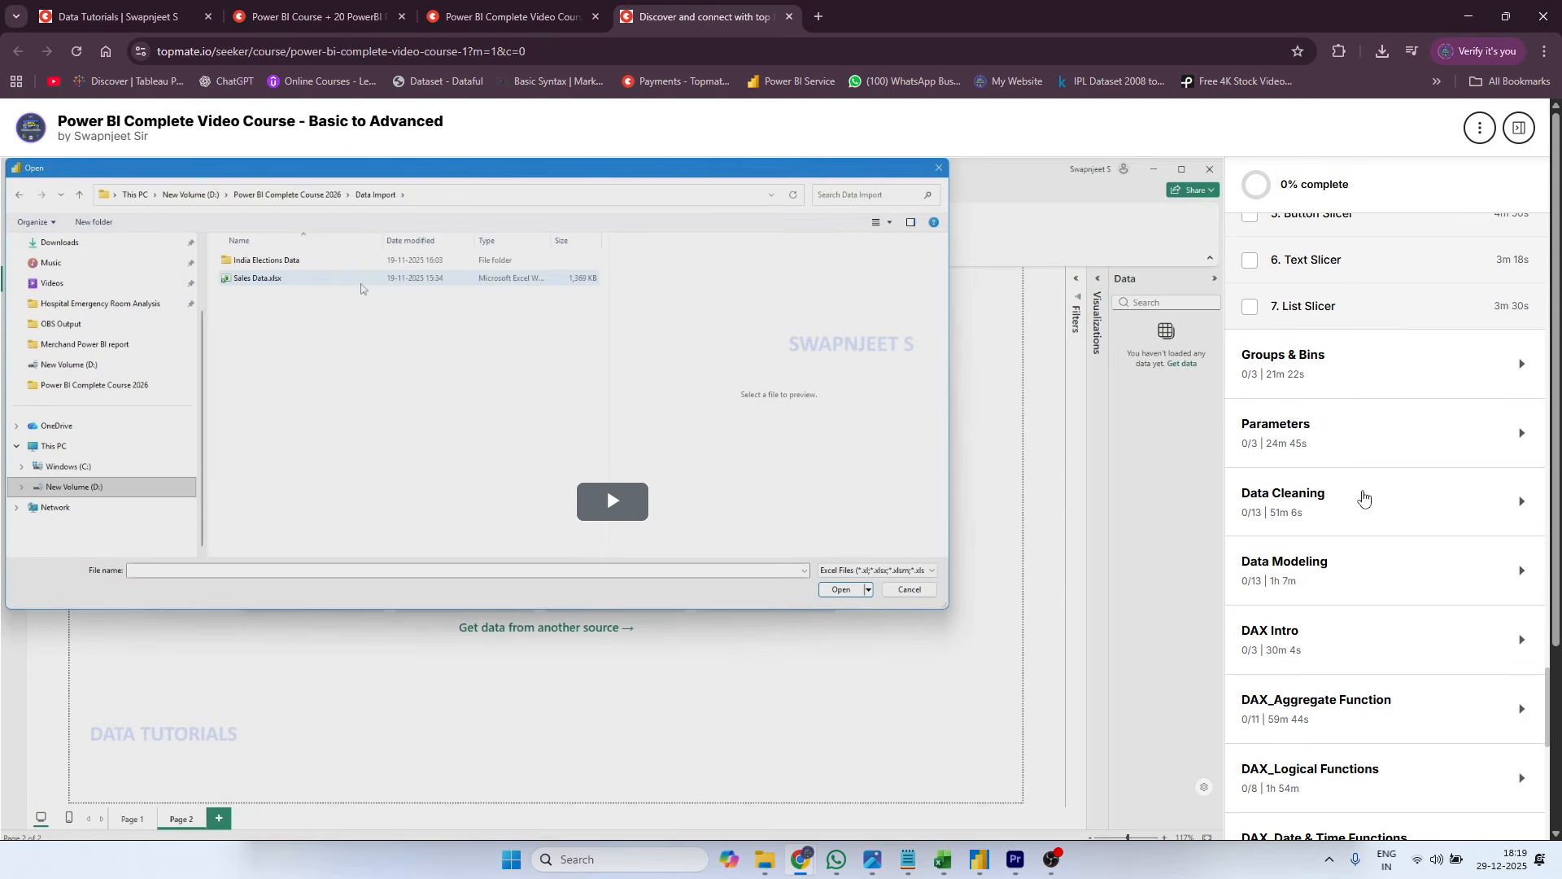
- Expand the Groups & Bins and Parameters sections and look through their lessons
{"action": "left_click", "coordinate": [1351, 388]}
{"action": "scroll", "coordinate": [1375, 488], "scroll_direction": "down", "scroll_amount": 2}
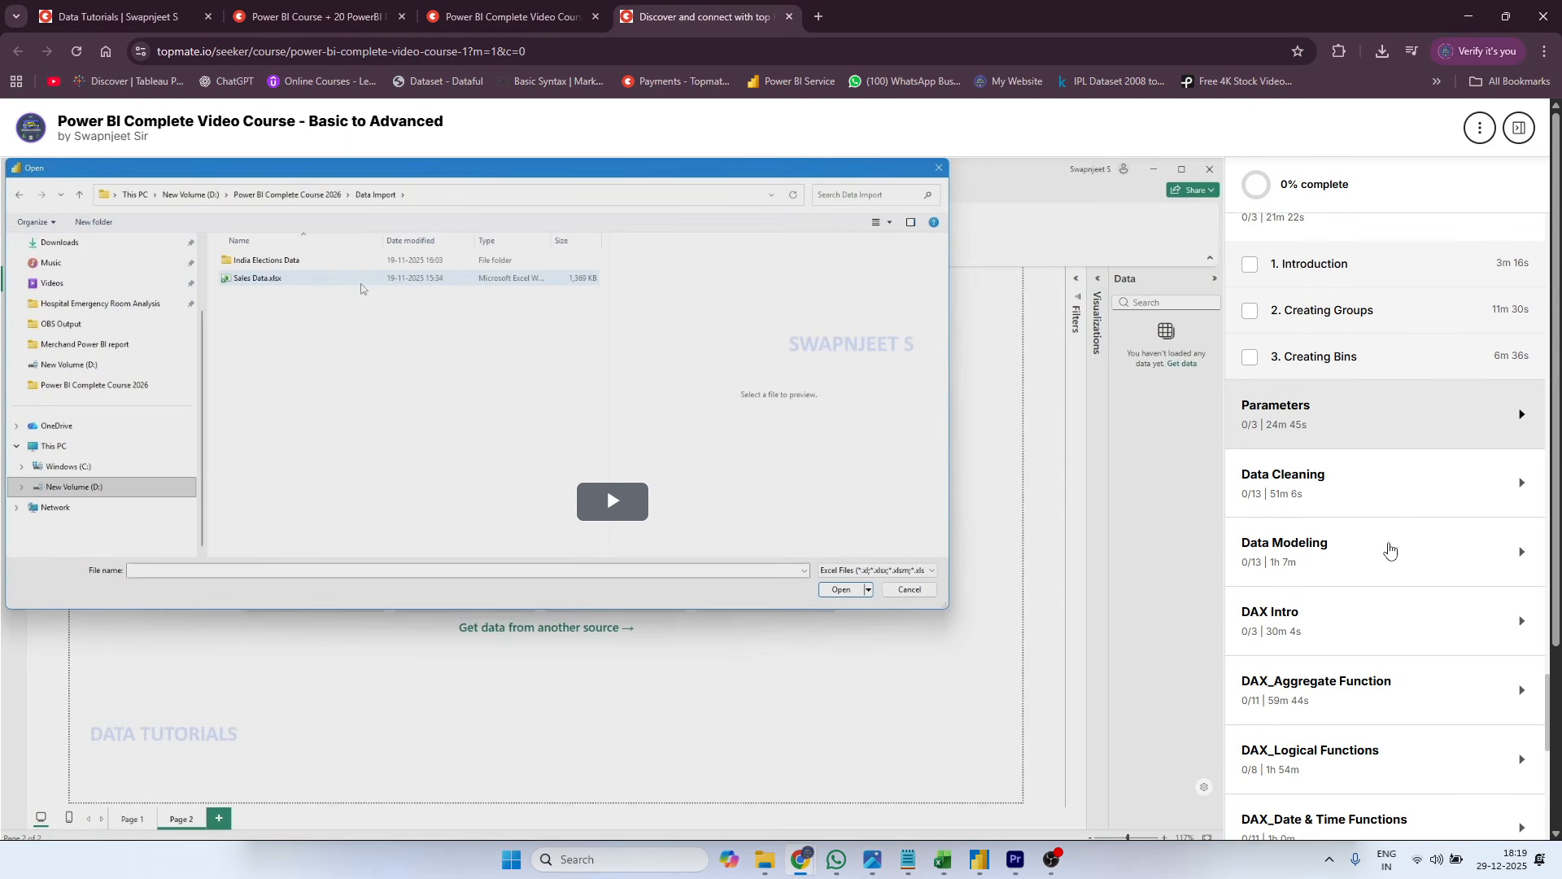
{"action": "left_click", "coordinate": [1322, 404]}
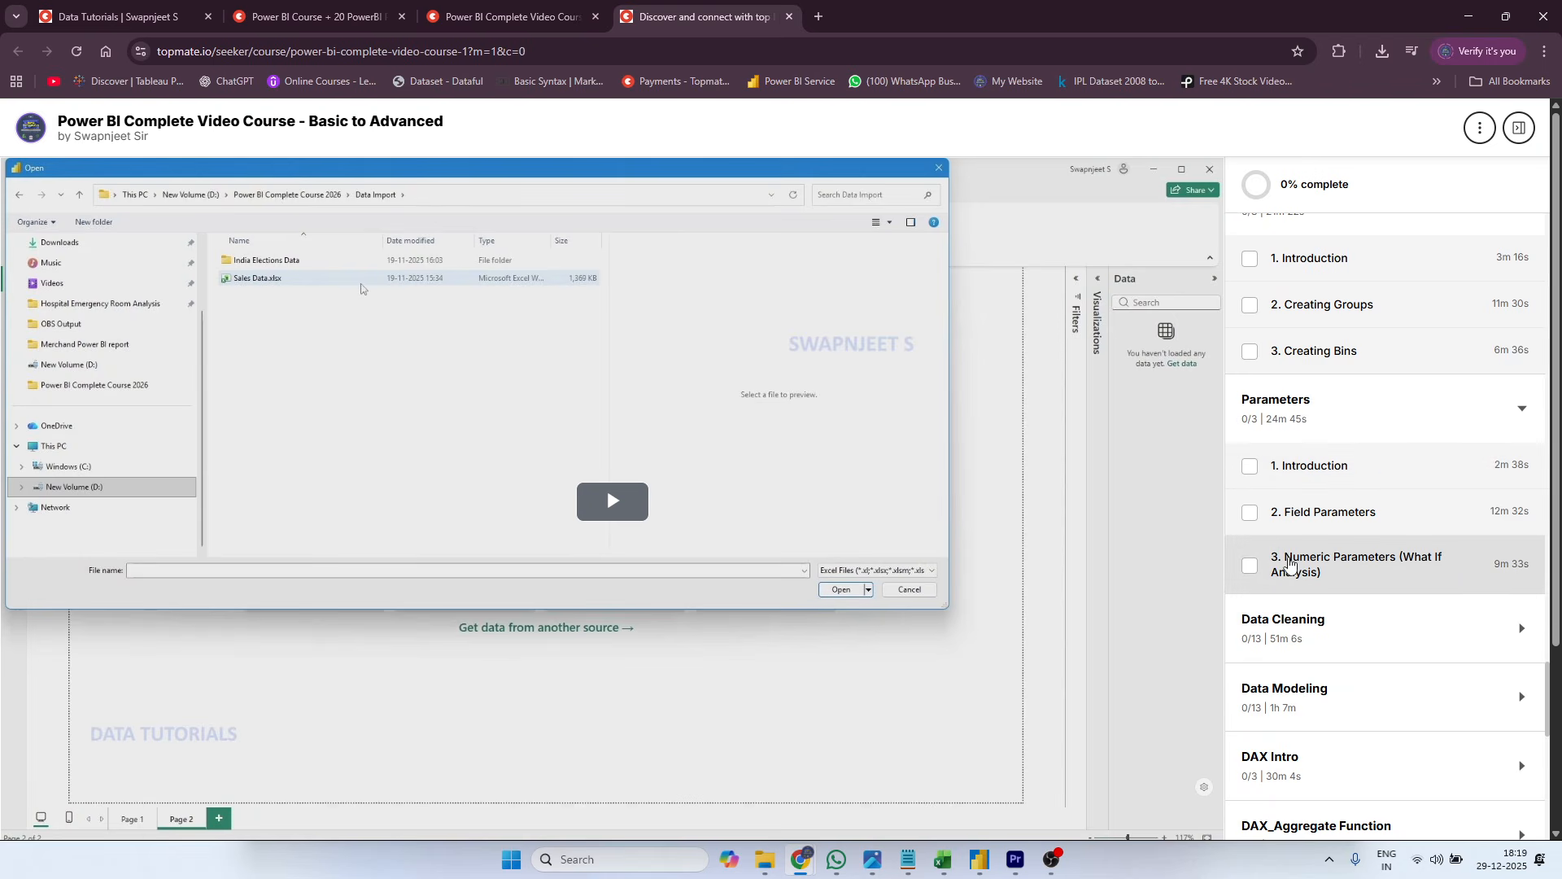
- Expand the Data Cleaning and Data Modeling sections and look through all their lessons
{"action": "scroll", "coordinate": [1315, 570], "scroll_direction": "down", "scroll_amount": 4}
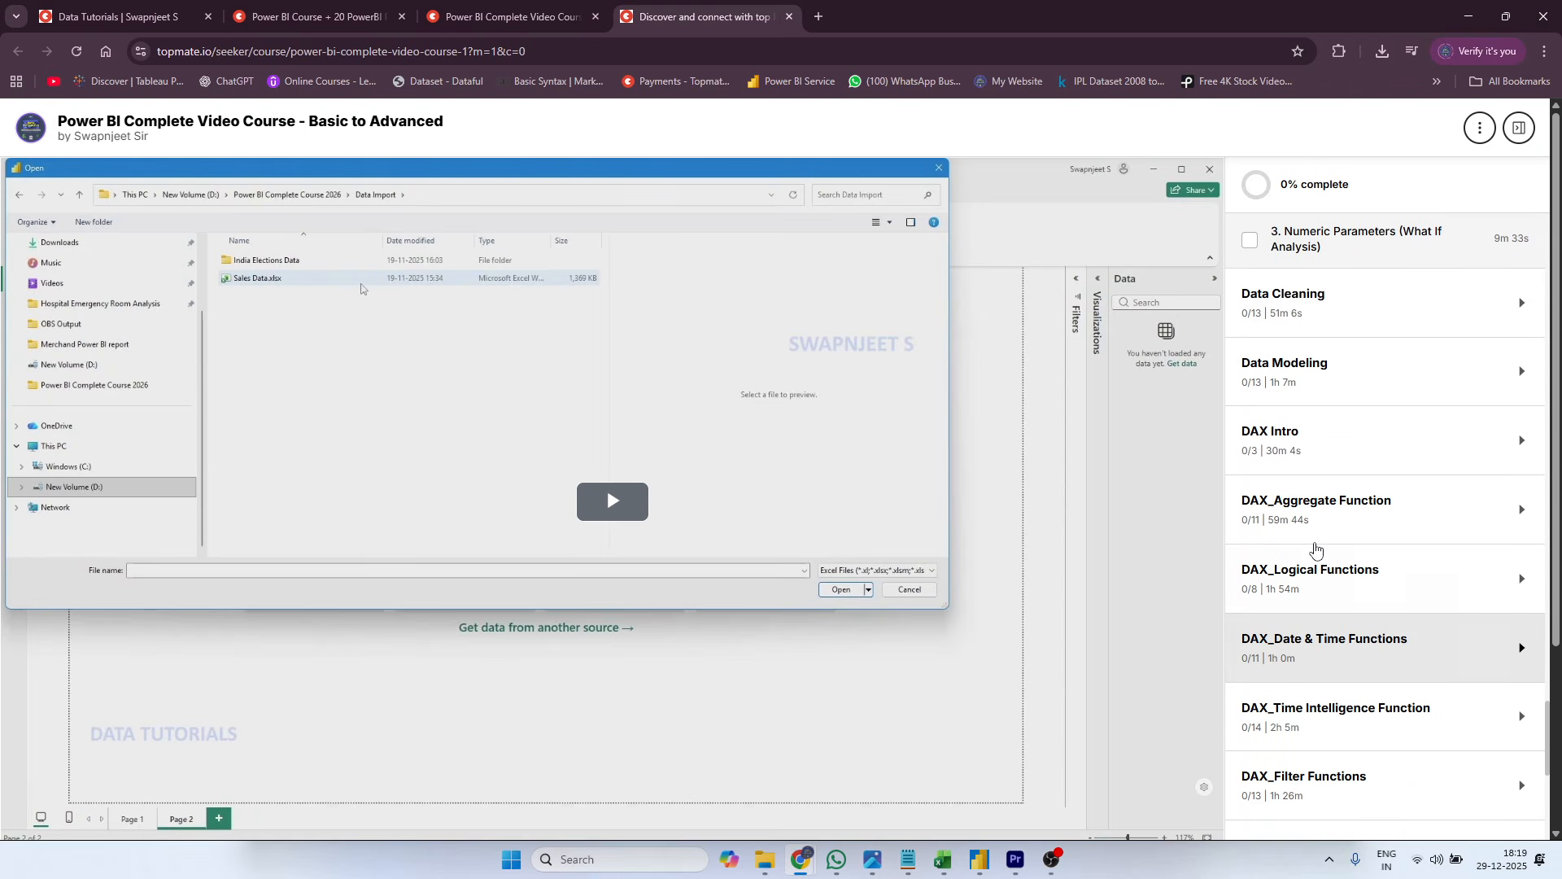
{"action": "left_click", "coordinate": [1292, 316]}
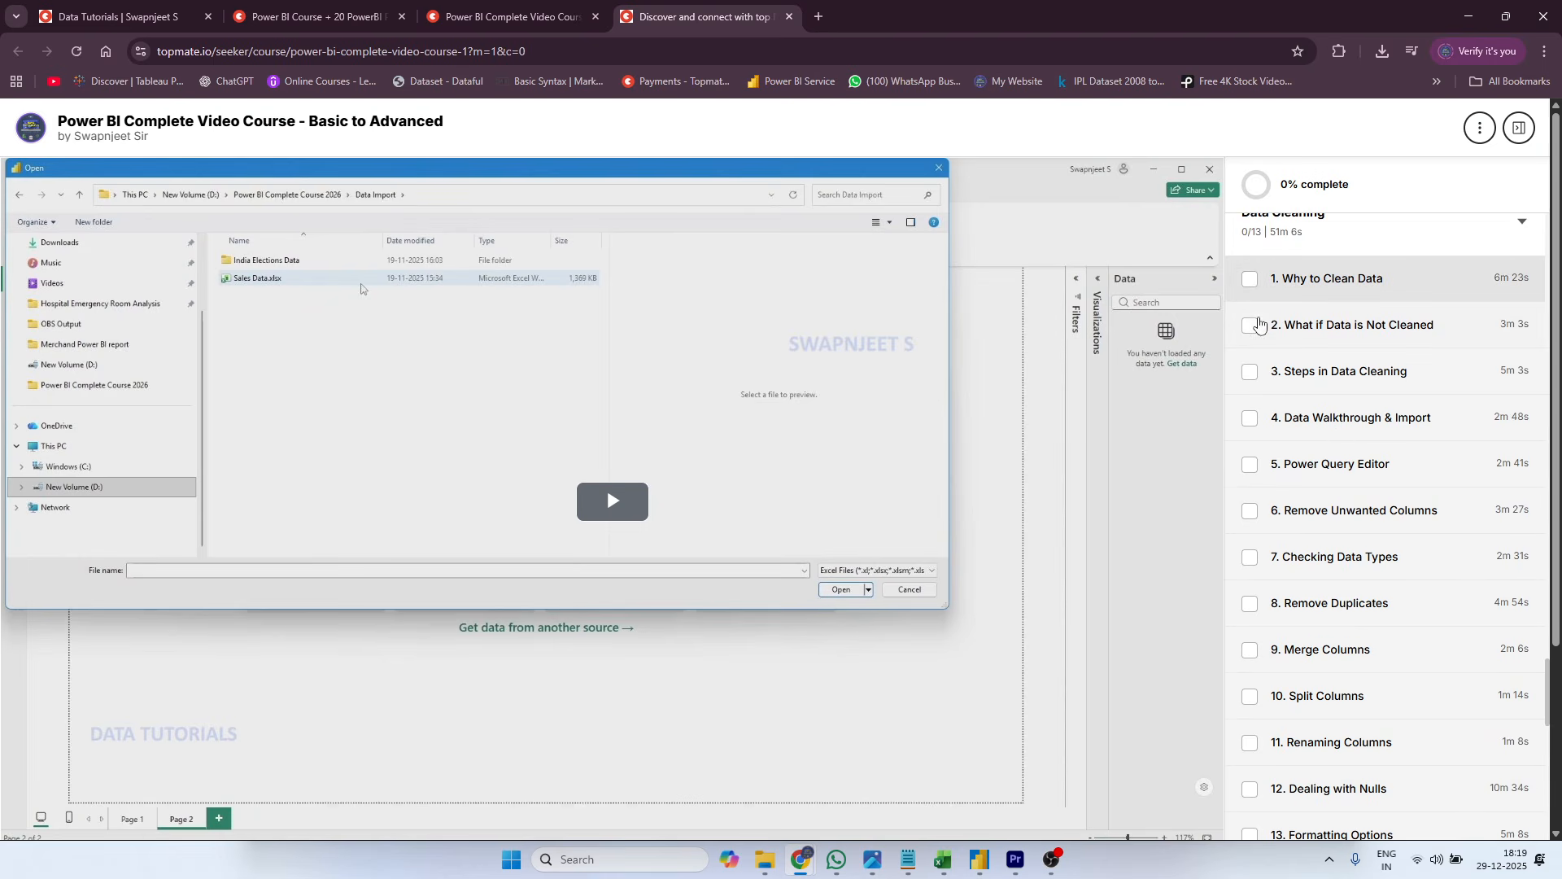
{"action": "scroll", "coordinate": [1384, 663], "scroll_direction": "down", "scroll_amount": 3}
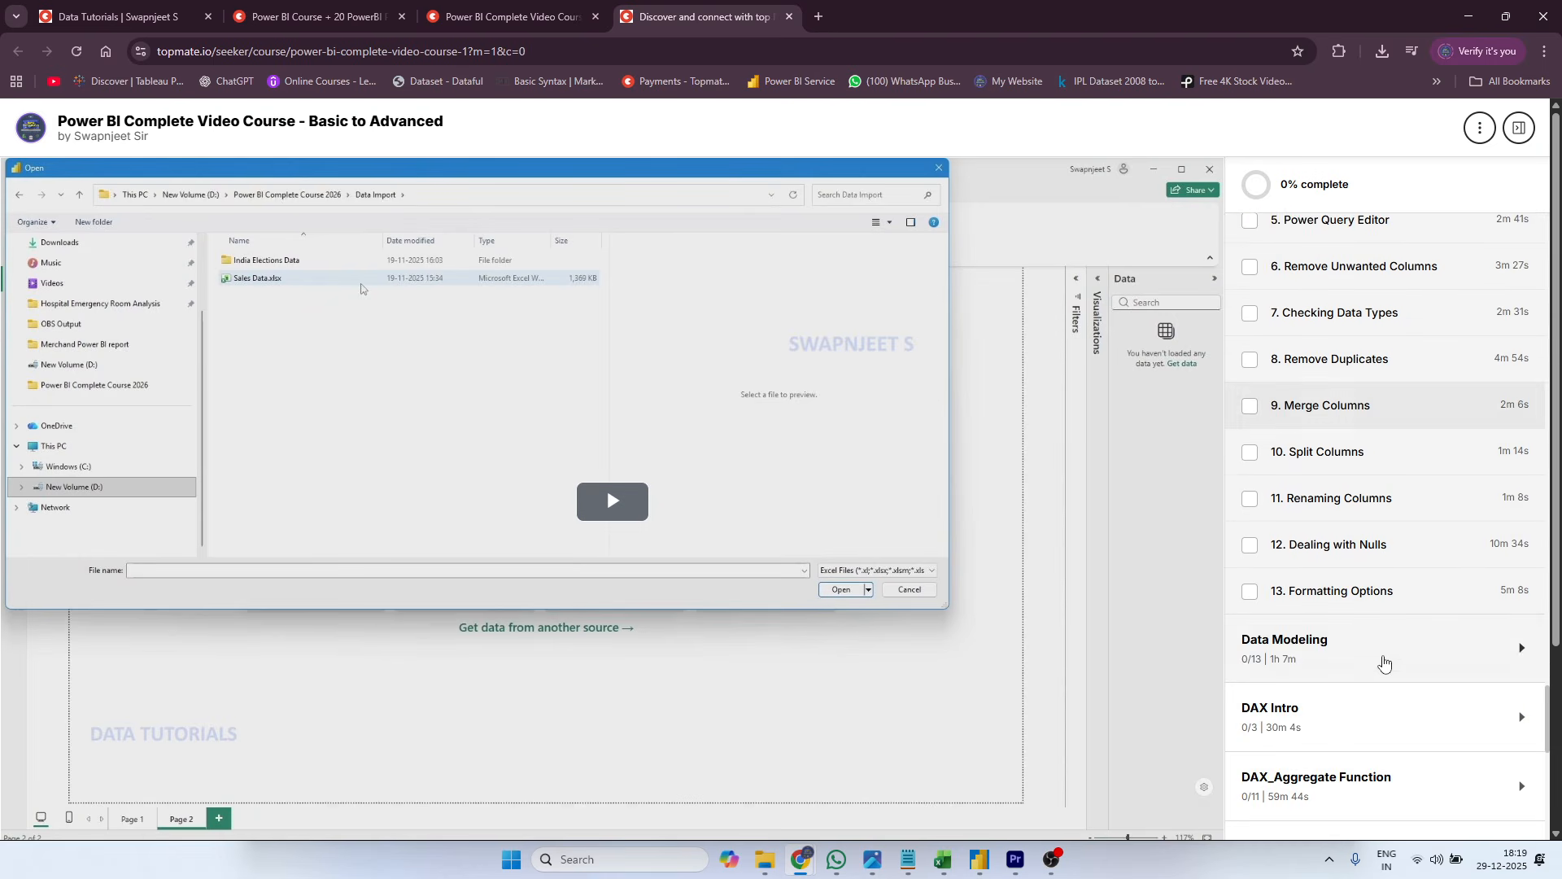
{"action": "scroll", "coordinate": [1384, 664], "scroll_direction": "down", "scroll_amount": 4}
{"action": "left_click", "coordinate": [1335, 338]}
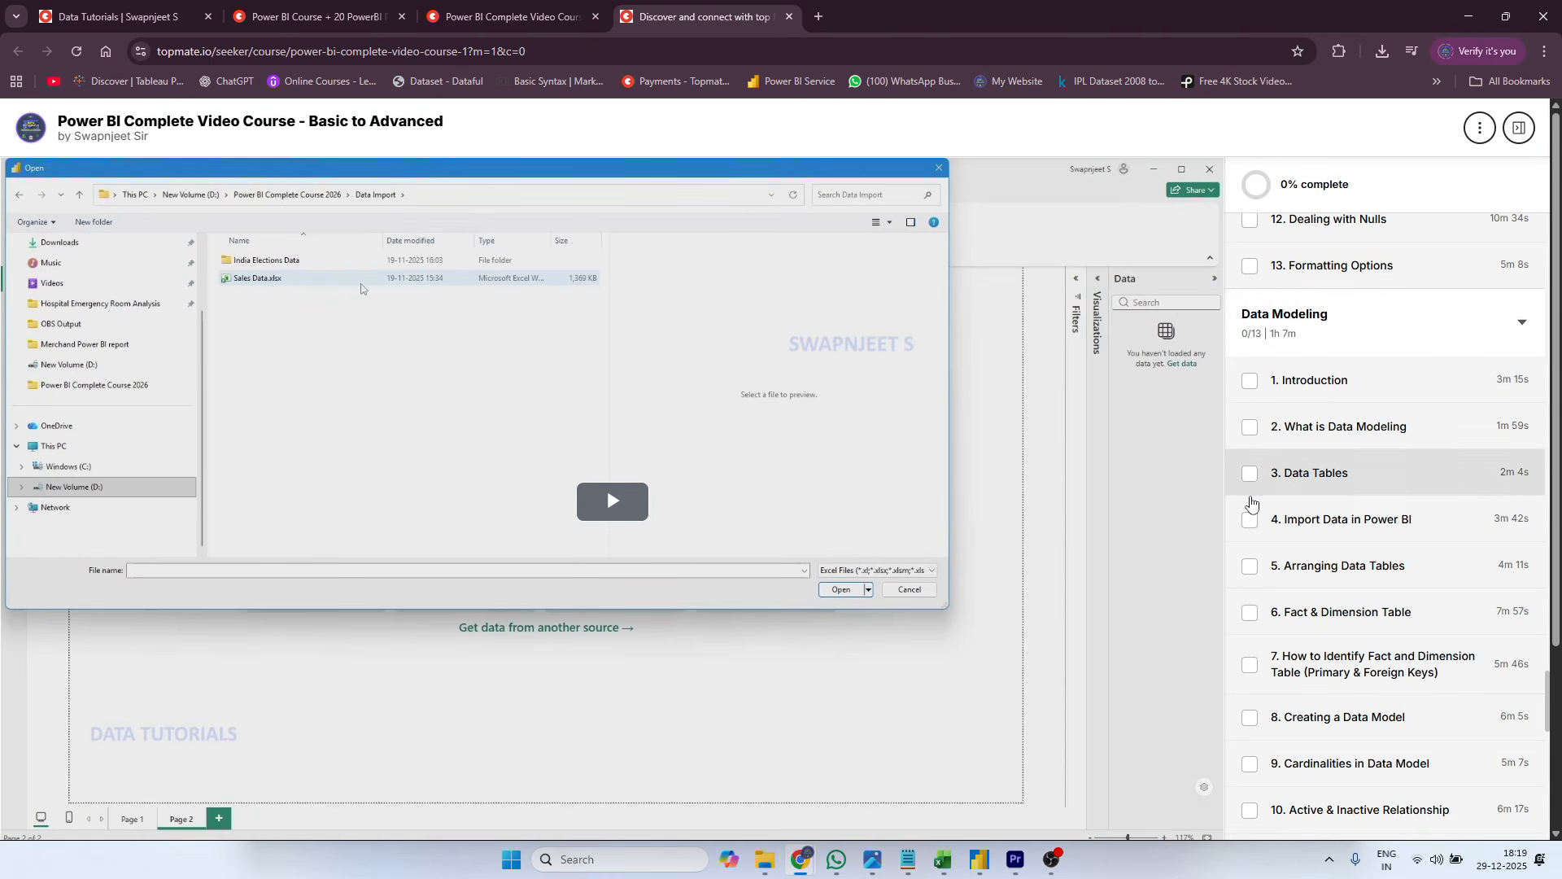
{"action": "scroll", "coordinate": [1302, 488], "scroll_direction": "down", "scroll_amount": 4}
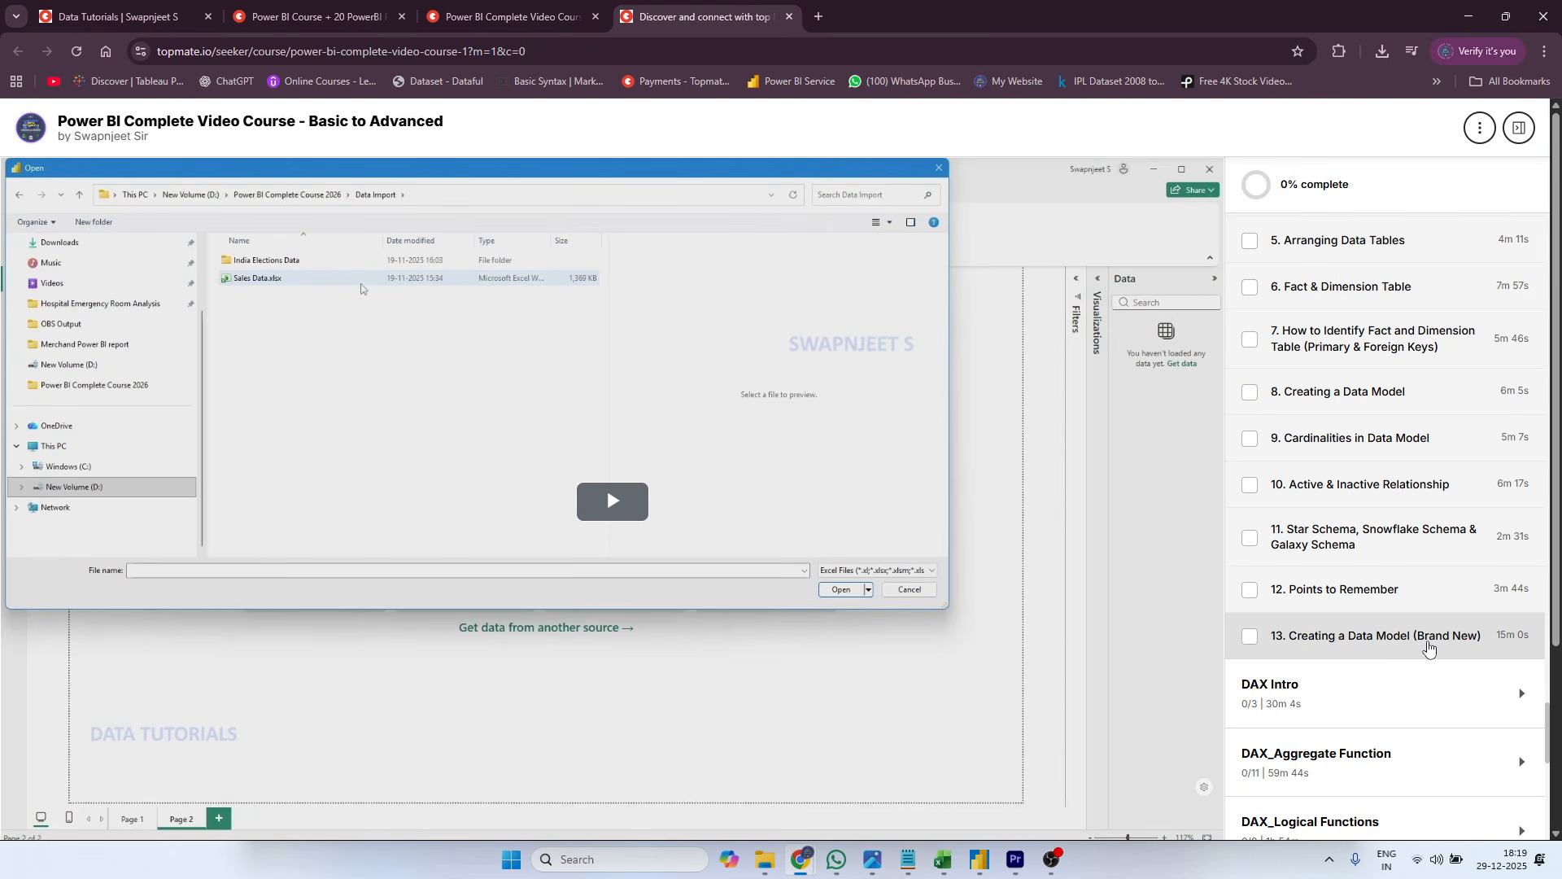
- Expand the DAX_Aggregate Function and DAX_Logical Functions sections and review the functions they cover
{"action": "scroll", "coordinate": [1428, 647], "scroll_direction": "down", "scroll_amount": 5}
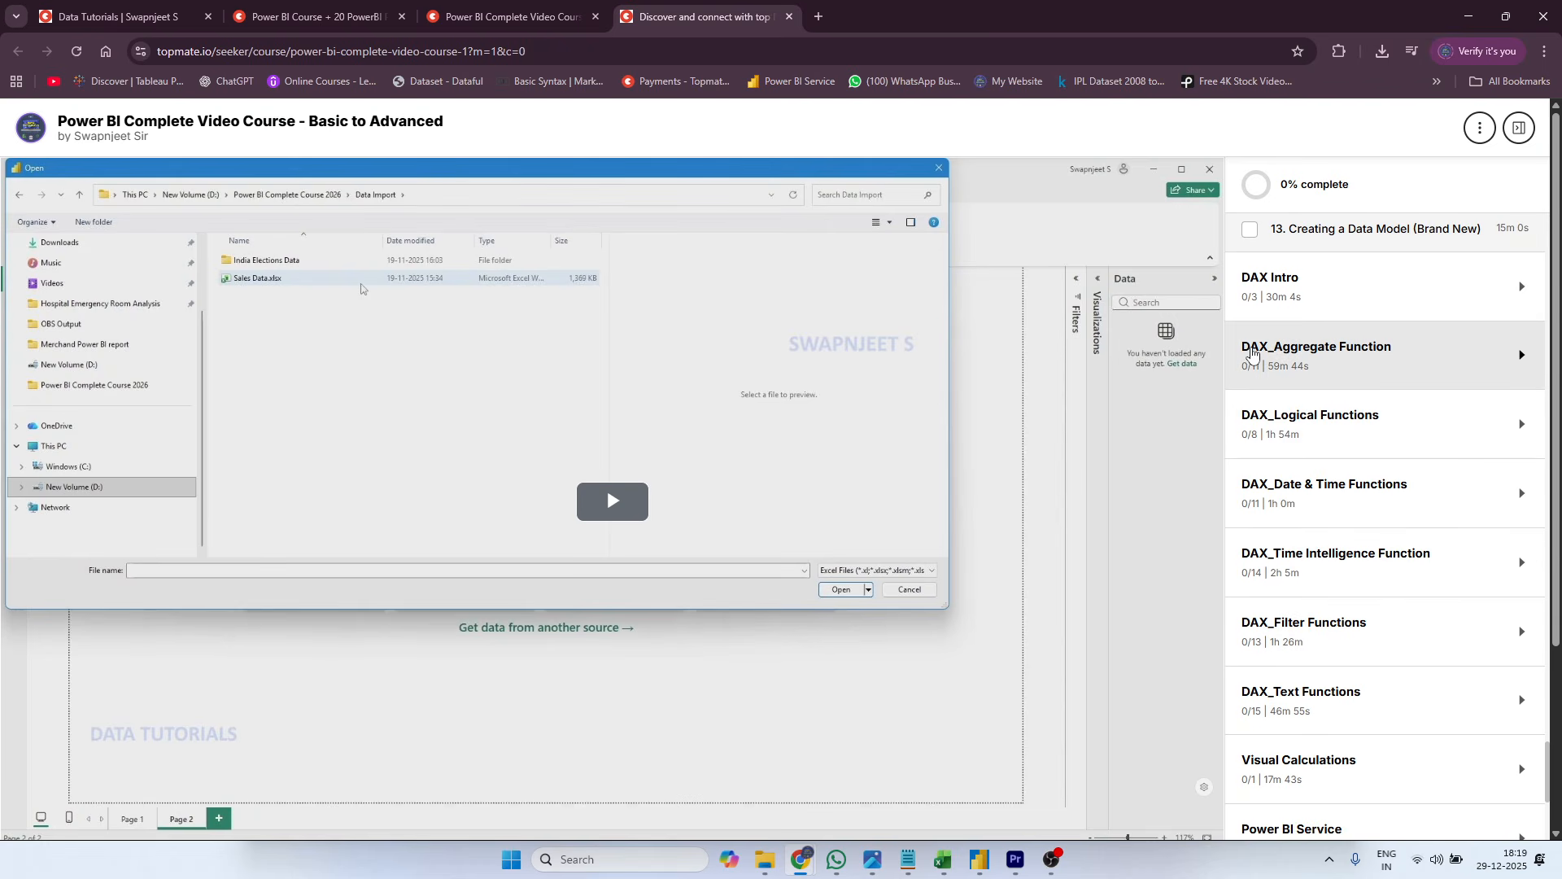
{"action": "left_click", "coordinate": [1348, 356]}
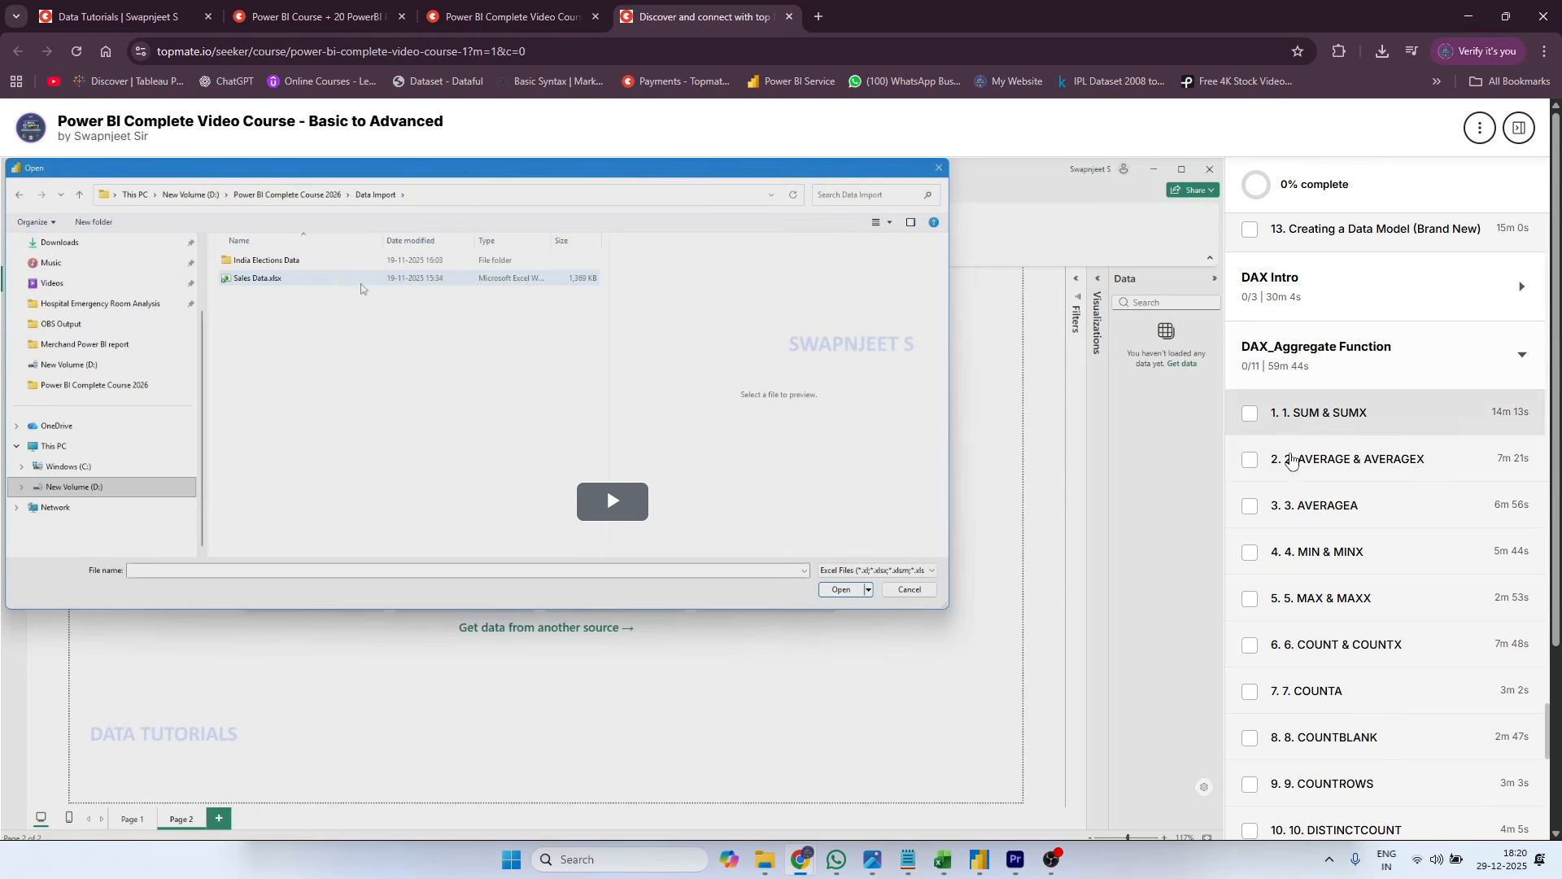
{"action": "scroll", "coordinate": [1294, 455], "scroll_direction": "down", "scroll_amount": 8}
{"action": "left_click", "coordinate": [1307, 307]}
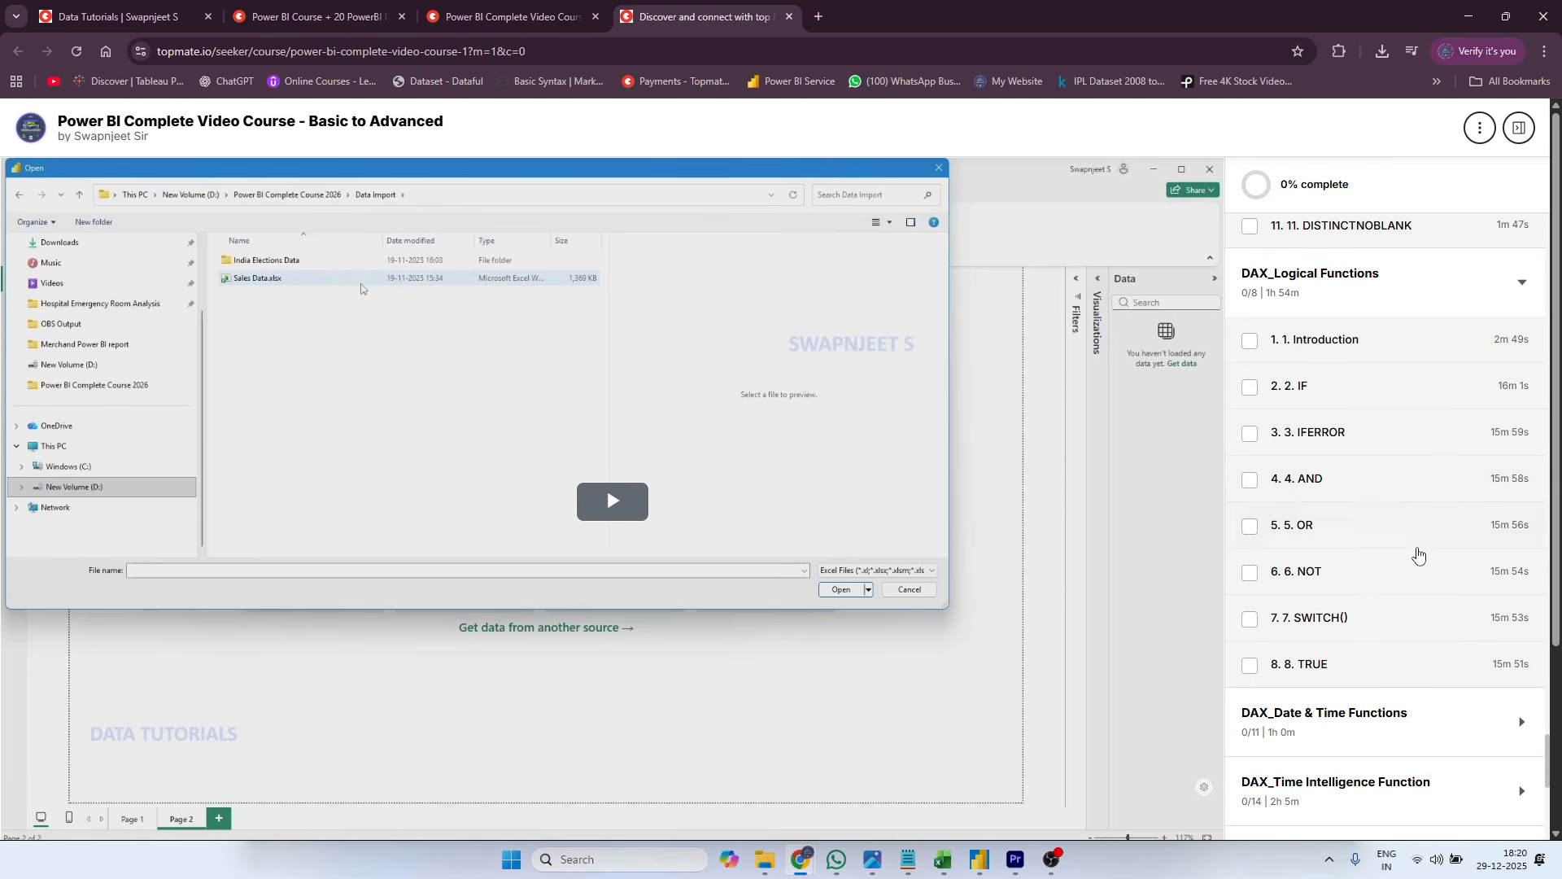
- Expand the DAX_Date & Time Functions and DAX_Time Intelligence Function sections and look through their lessons
{"action": "scroll", "coordinate": [1395, 523], "scroll_direction": "down", "scroll_amount": 5}
{"action": "left_click", "coordinate": [1332, 329]}
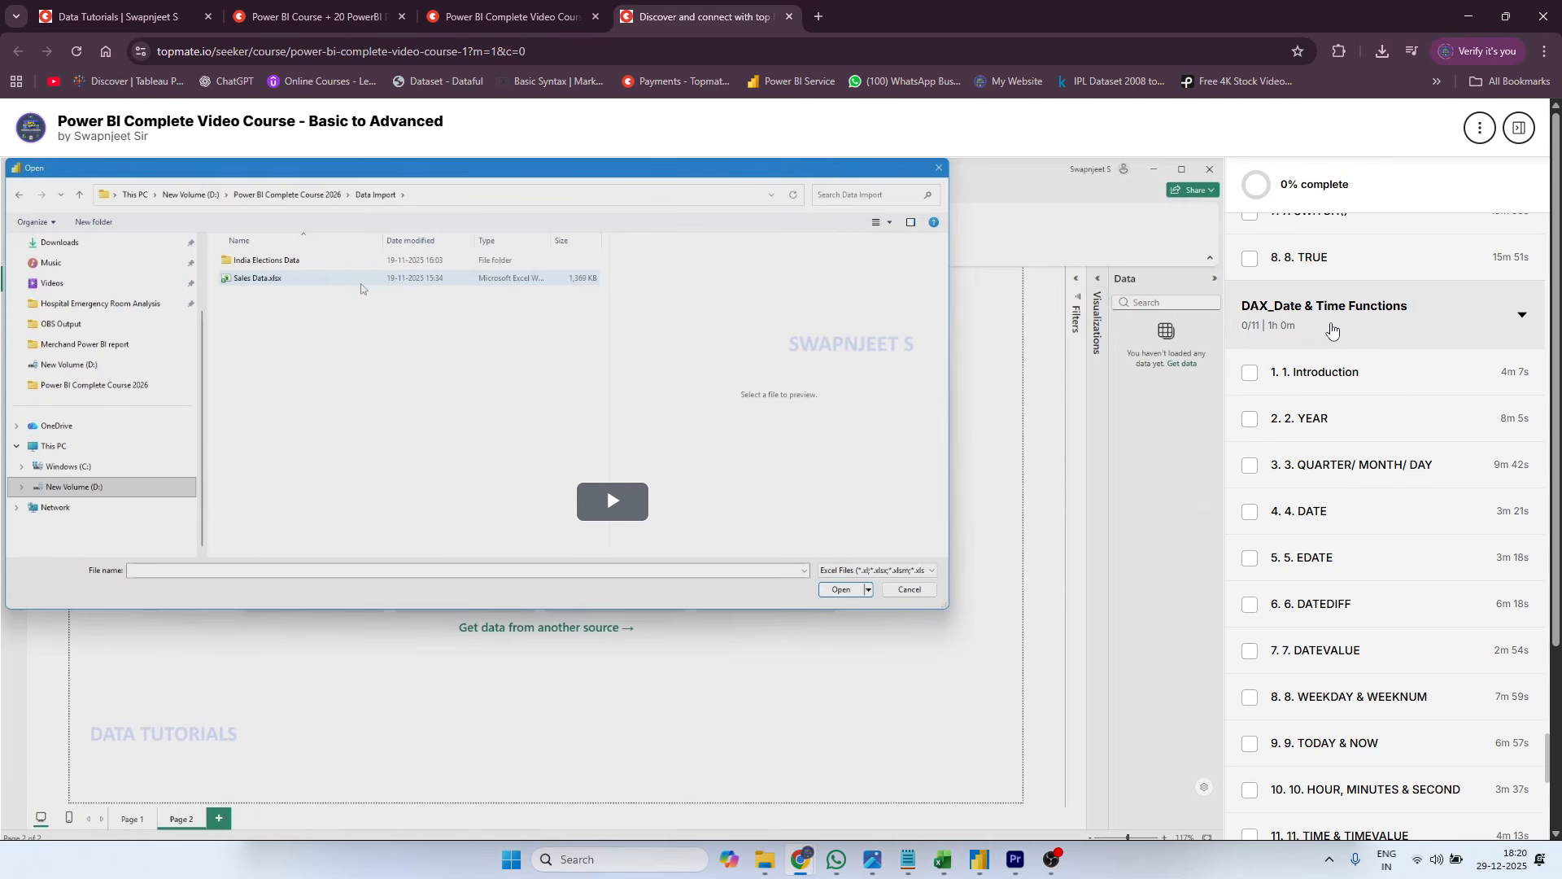
{"action": "scroll", "coordinate": [1319, 350], "scroll_direction": "down", "scroll_amount": 7}
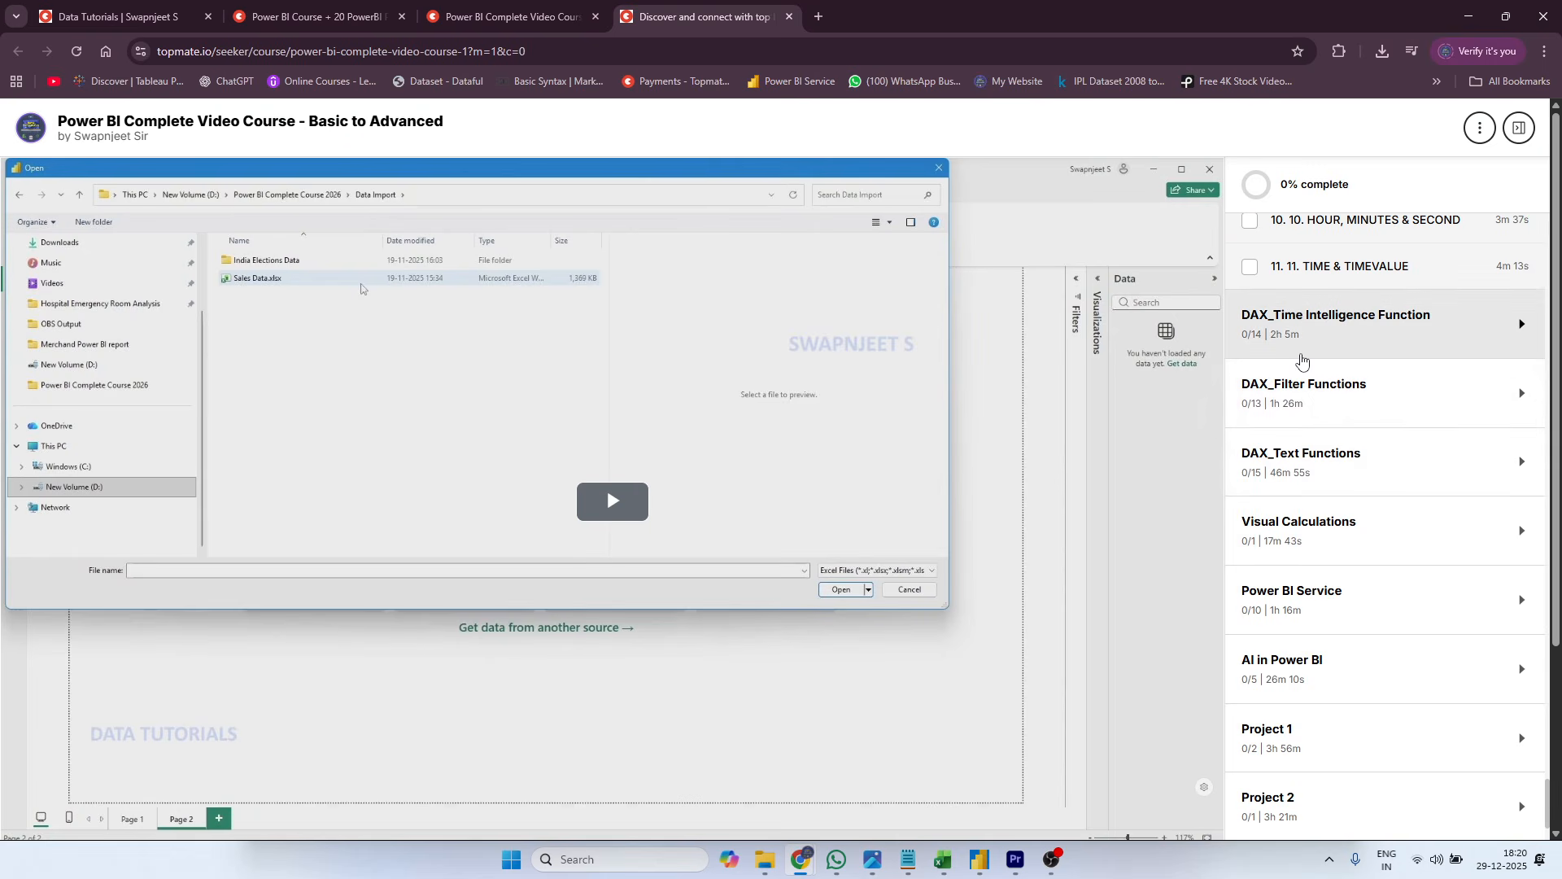
{"action": "left_click", "coordinate": [1302, 358]}
{"action": "scroll", "coordinate": [1337, 434], "scroll_direction": "down", "scroll_amount": 6}
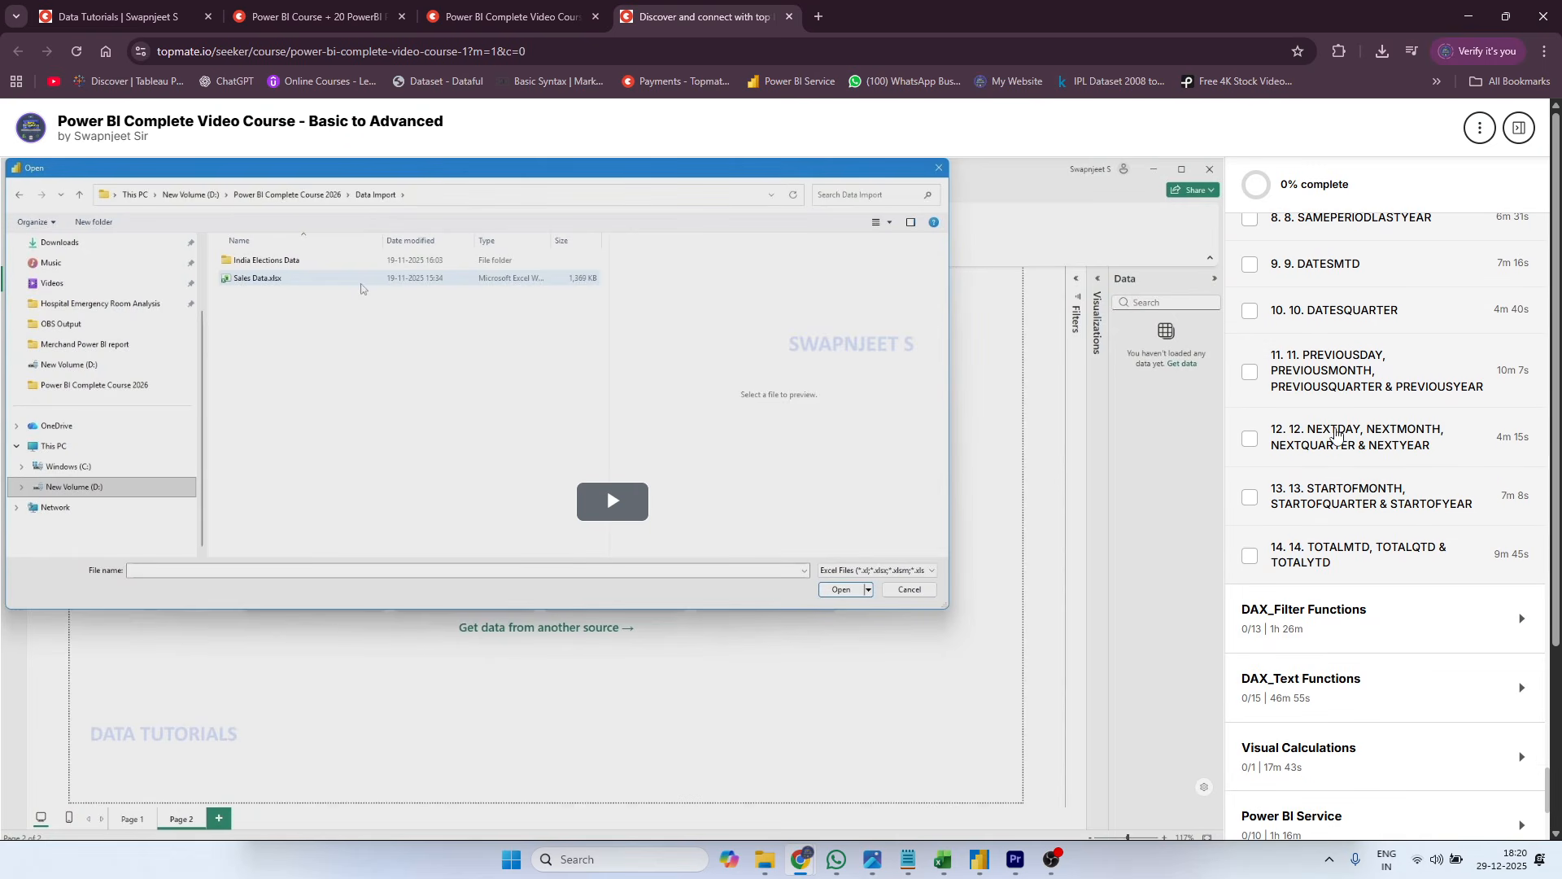
- Expand the DAX_Filter Functions and DAX_Text Functions sections and review the lessons in each
{"action": "scroll", "coordinate": [1337, 433], "scroll_direction": "down", "scroll_amount": 5}
{"action": "left_click", "coordinate": [1339, 320]}
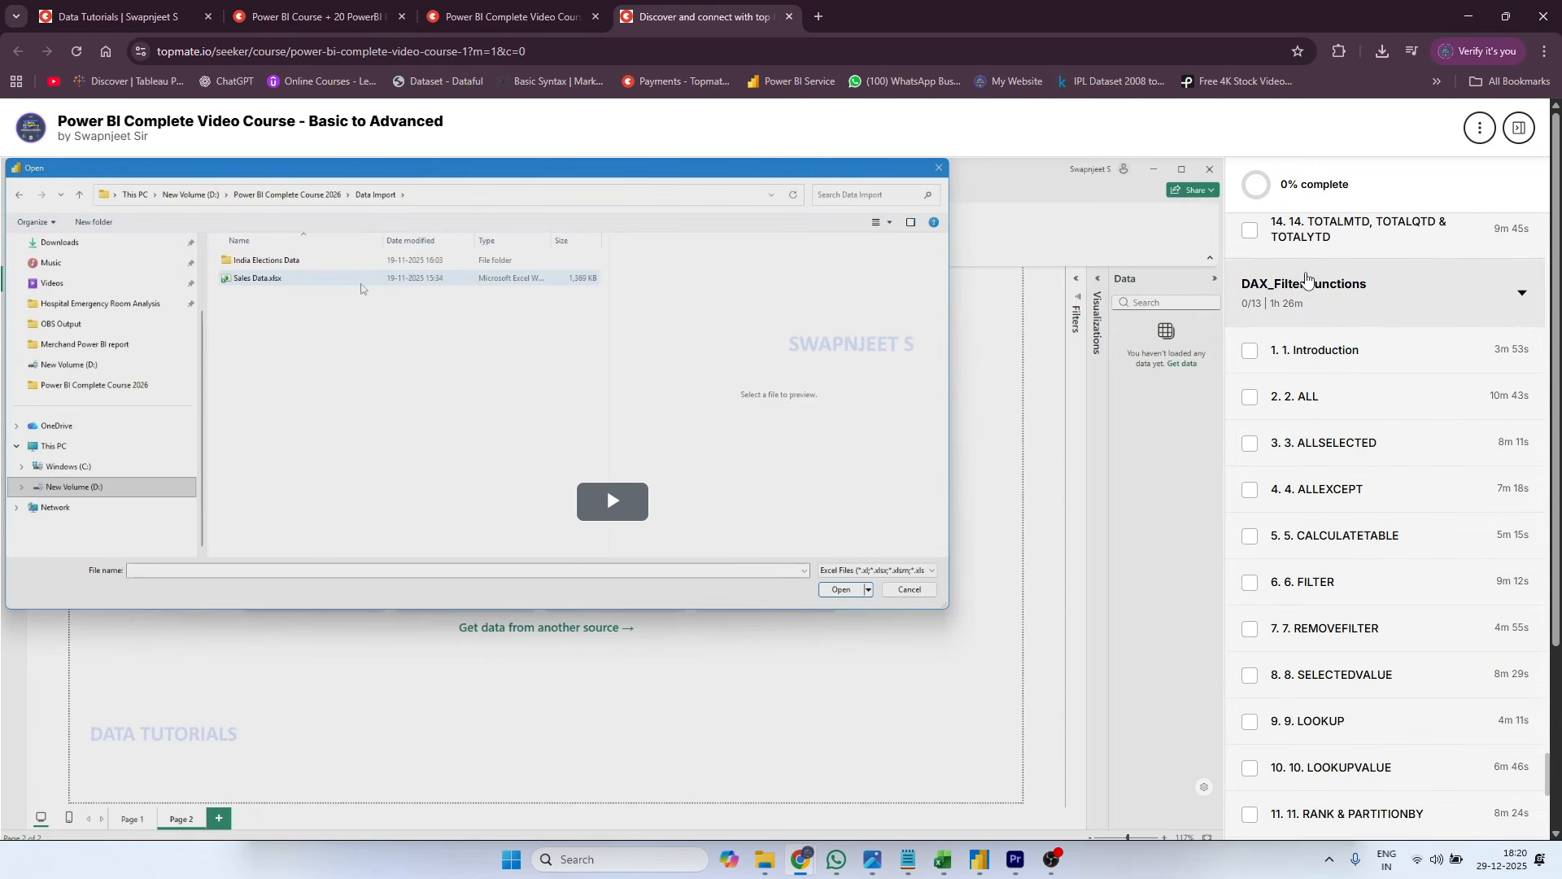
{"action": "scroll", "coordinate": [1477, 472], "scroll_direction": "down", "scroll_amount": 6}
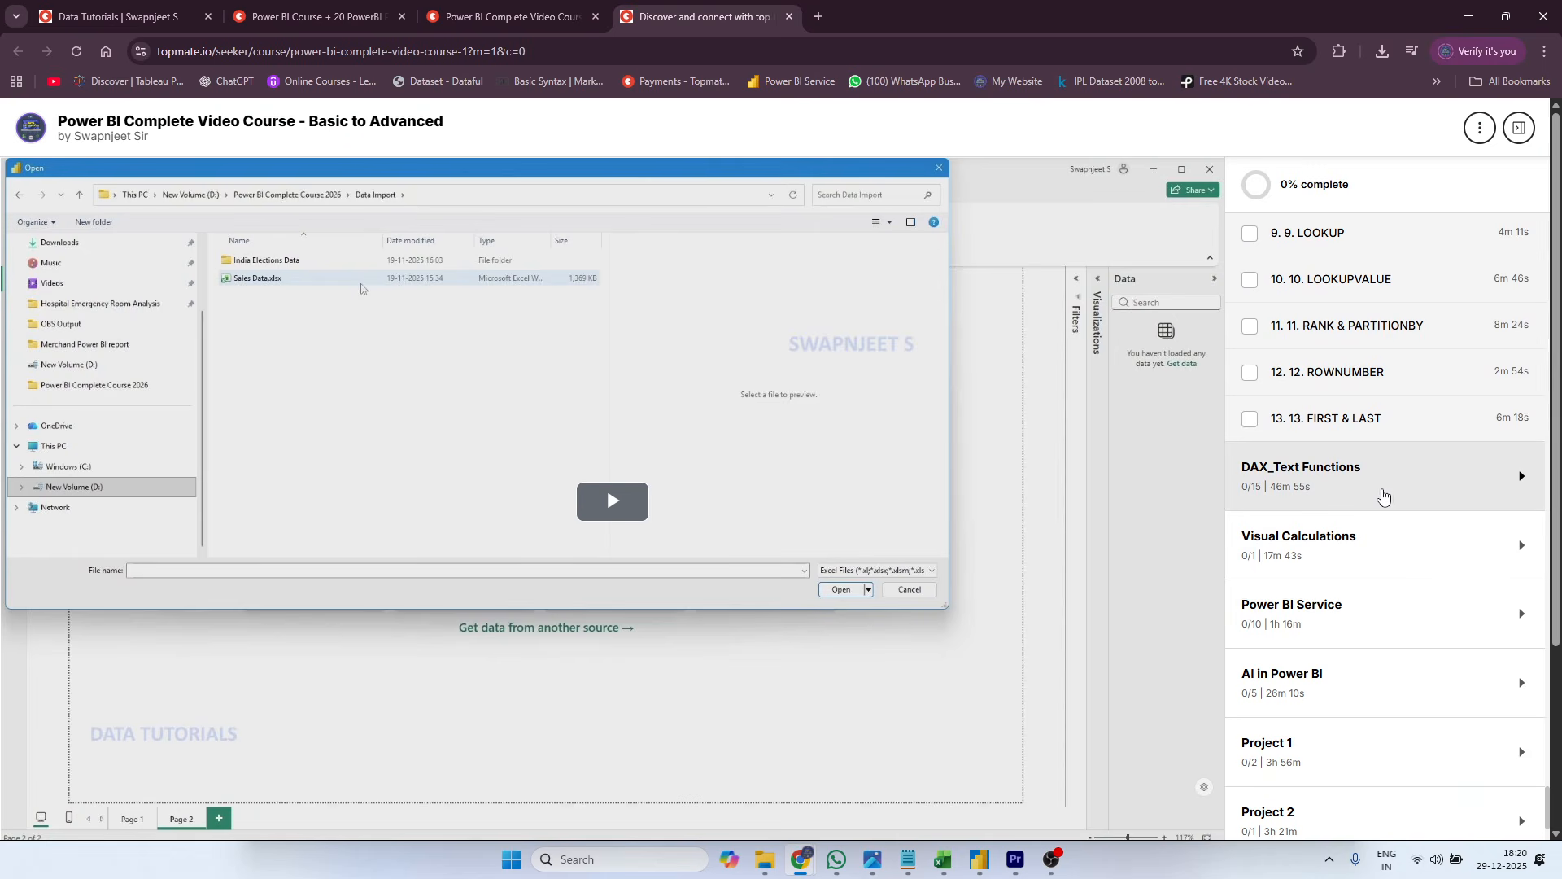
{"action": "left_click", "coordinate": [1384, 496]}
{"action": "scroll", "coordinate": [1403, 599], "scroll_direction": "down", "scroll_amount": 10}
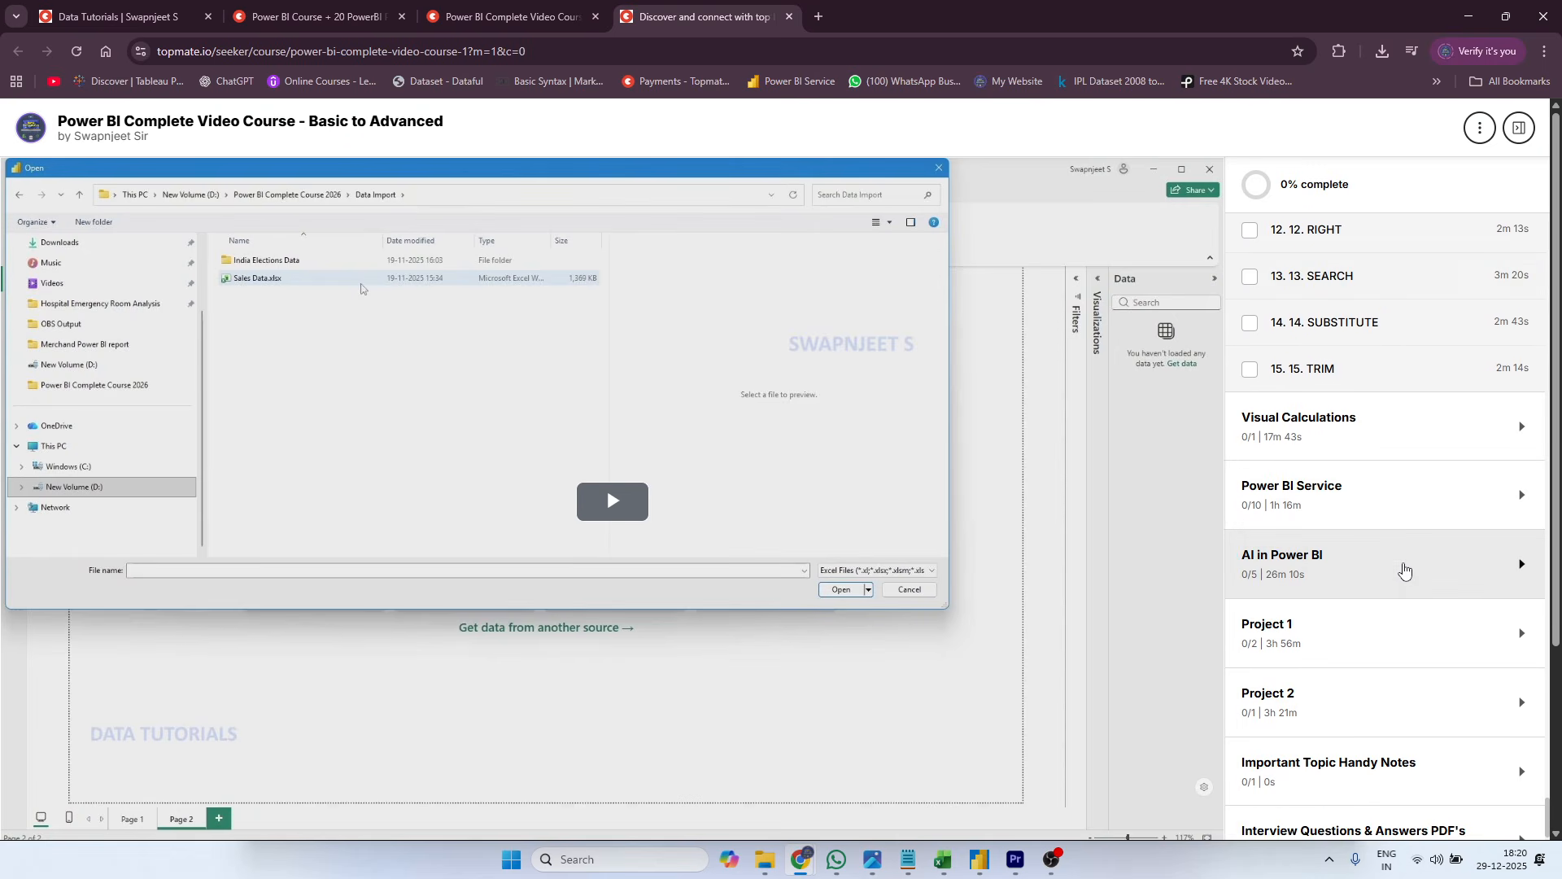
- Expand the Visual Calculations and Power BI Service sections and look through their lessons
{"action": "left_click", "coordinate": [1370, 456]}
{"action": "scroll", "coordinate": [1375, 480], "scroll_direction": "down", "scroll_amount": 1}
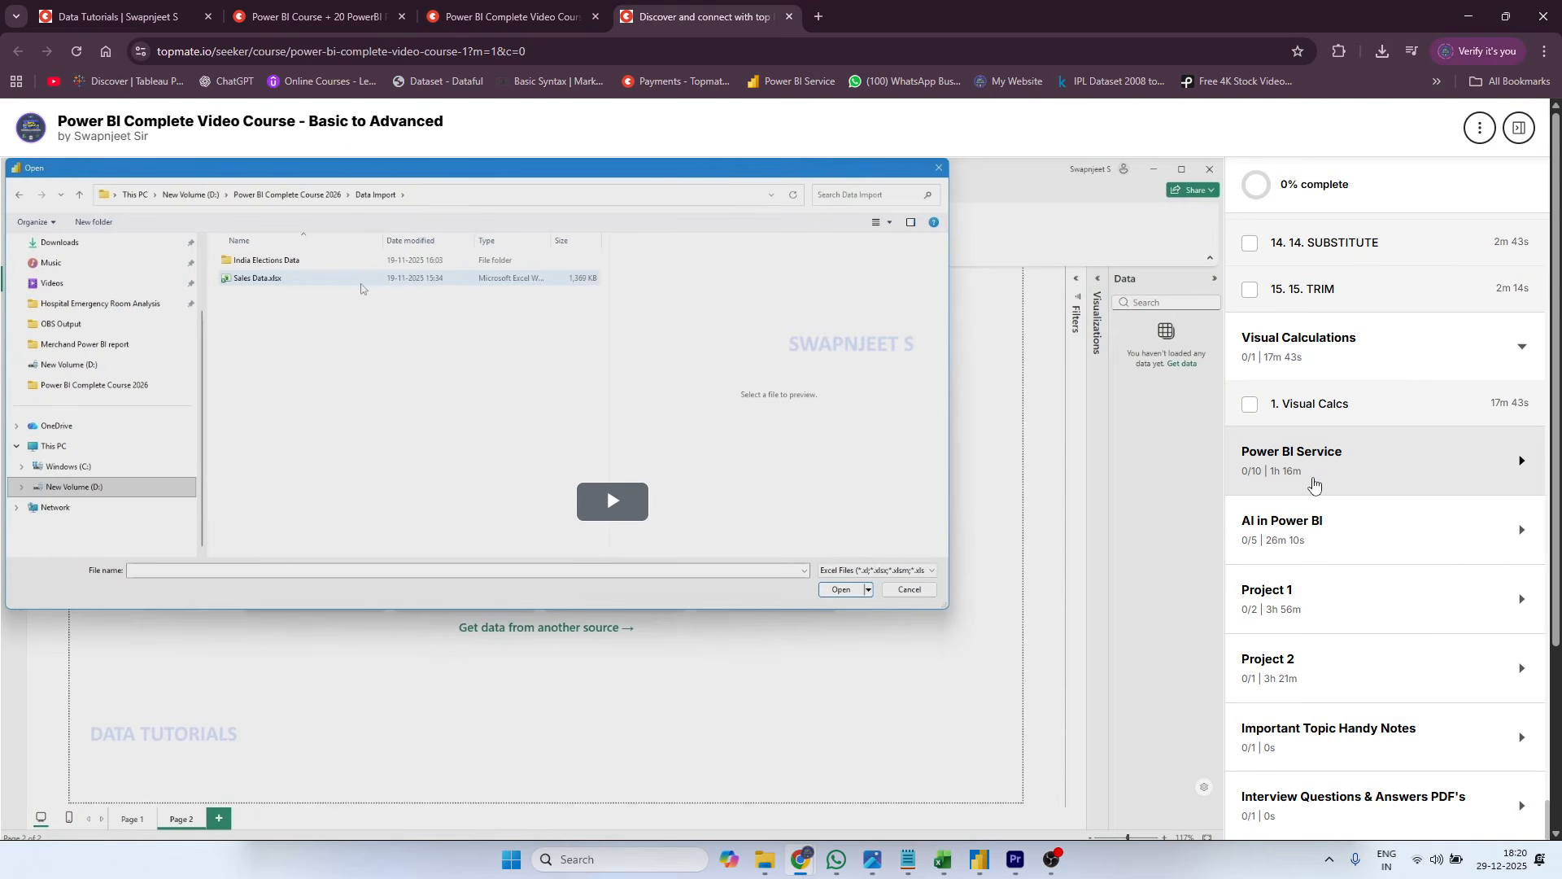
{"action": "left_click", "coordinate": [1313, 485]}
{"action": "scroll", "coordinate": [1319, 488], "scroll_direction": "down", "scroll_amount": 2}
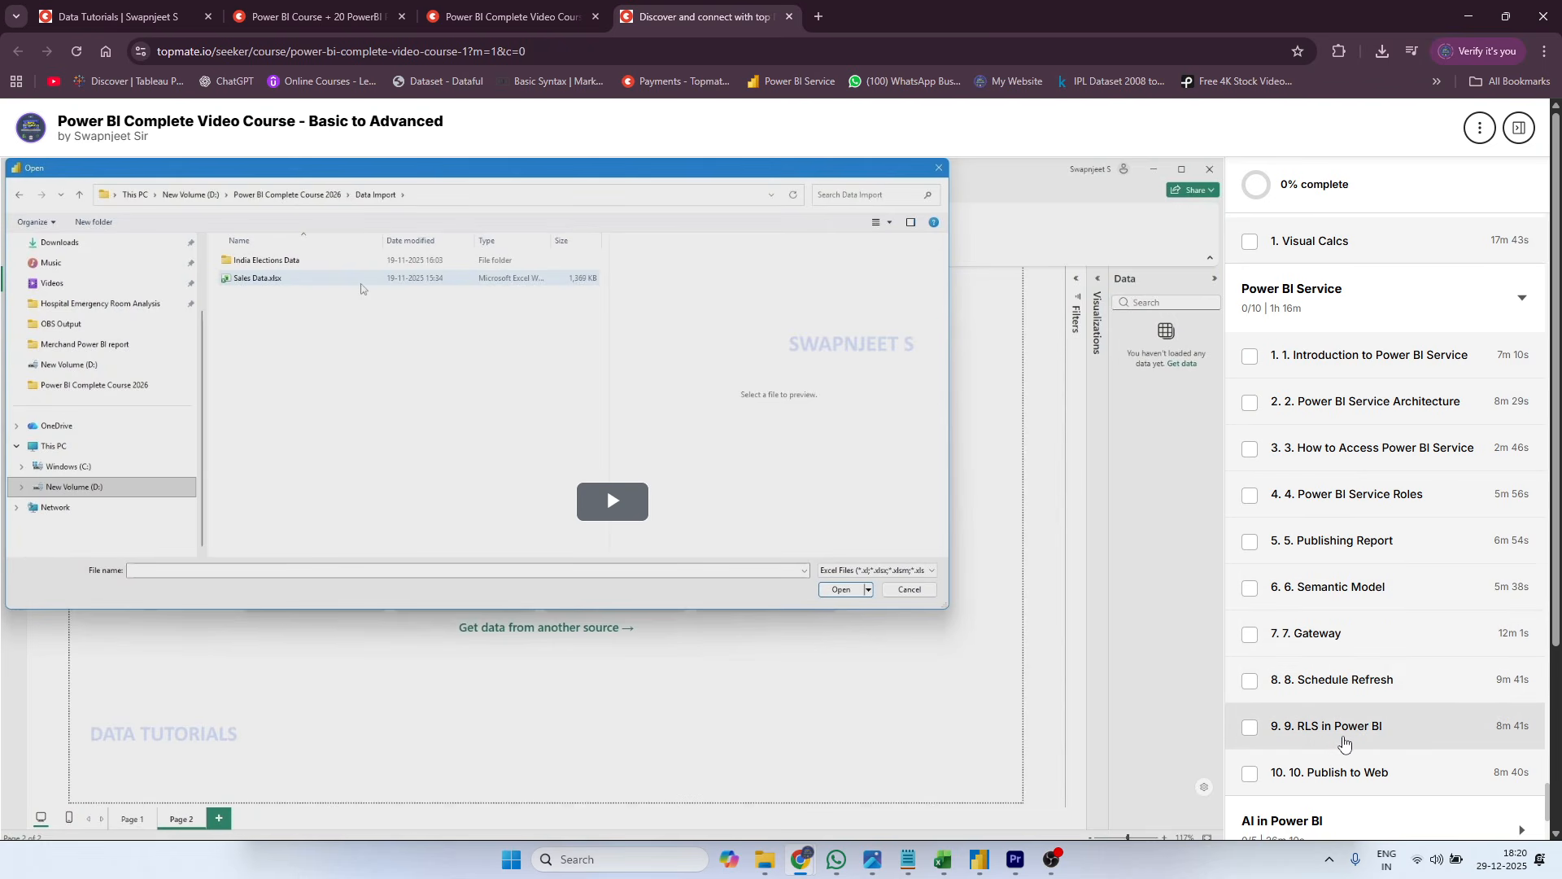
{"action": "scroll", "coordinate": [1342, 739], "scroll_direction": "down", "scroll_amount": 4}
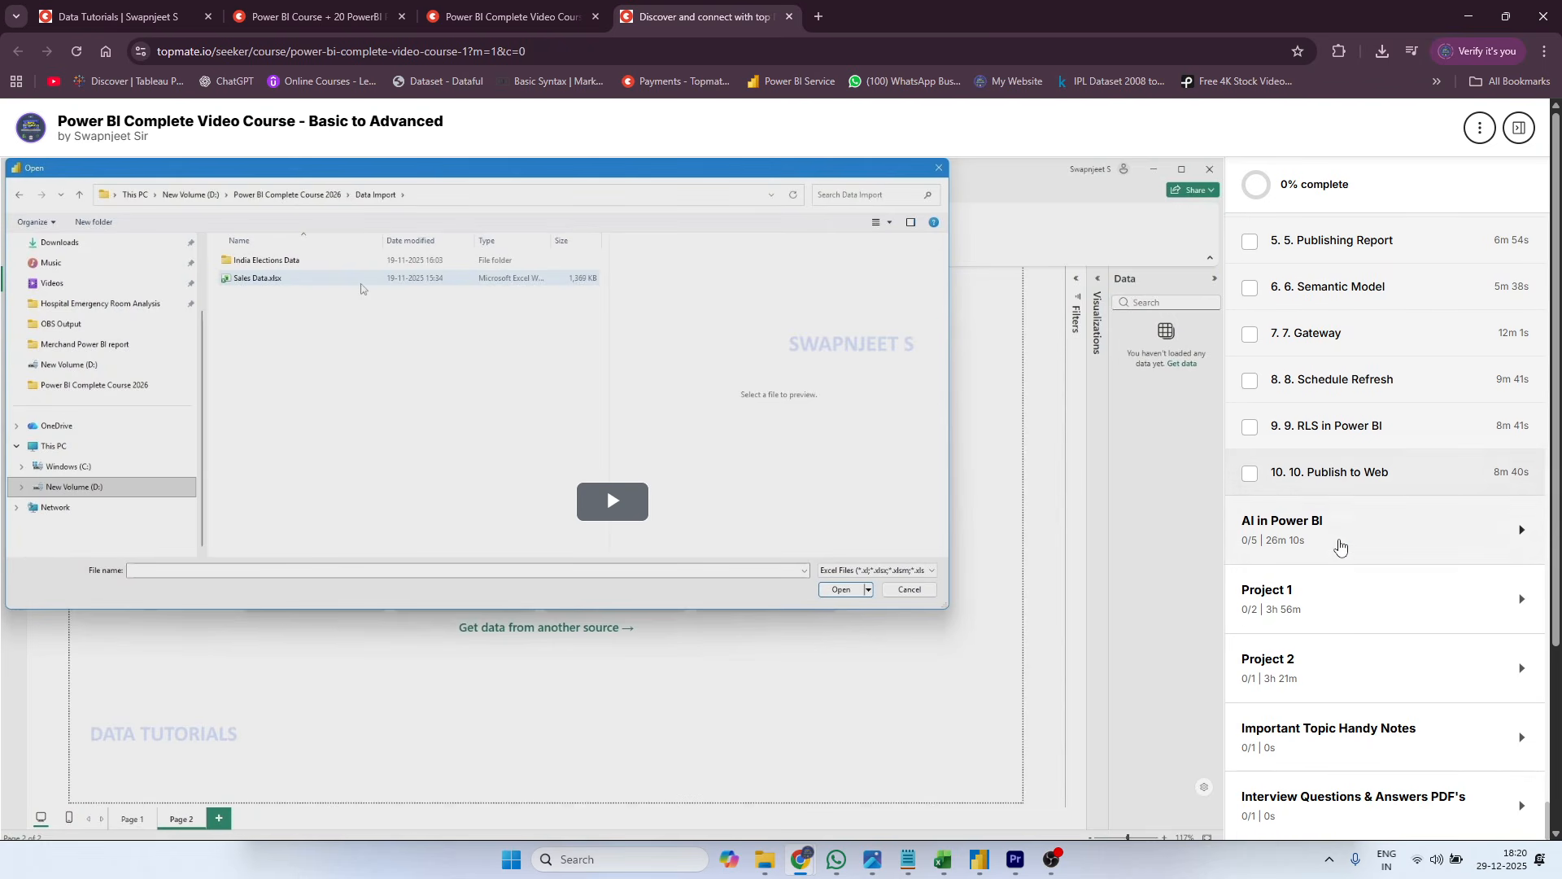
- Expand the AI in Power BI, Project 1 and Project 2 sections and review their lessons
{"action": "left_click", "coordinate": [1338, 547]}
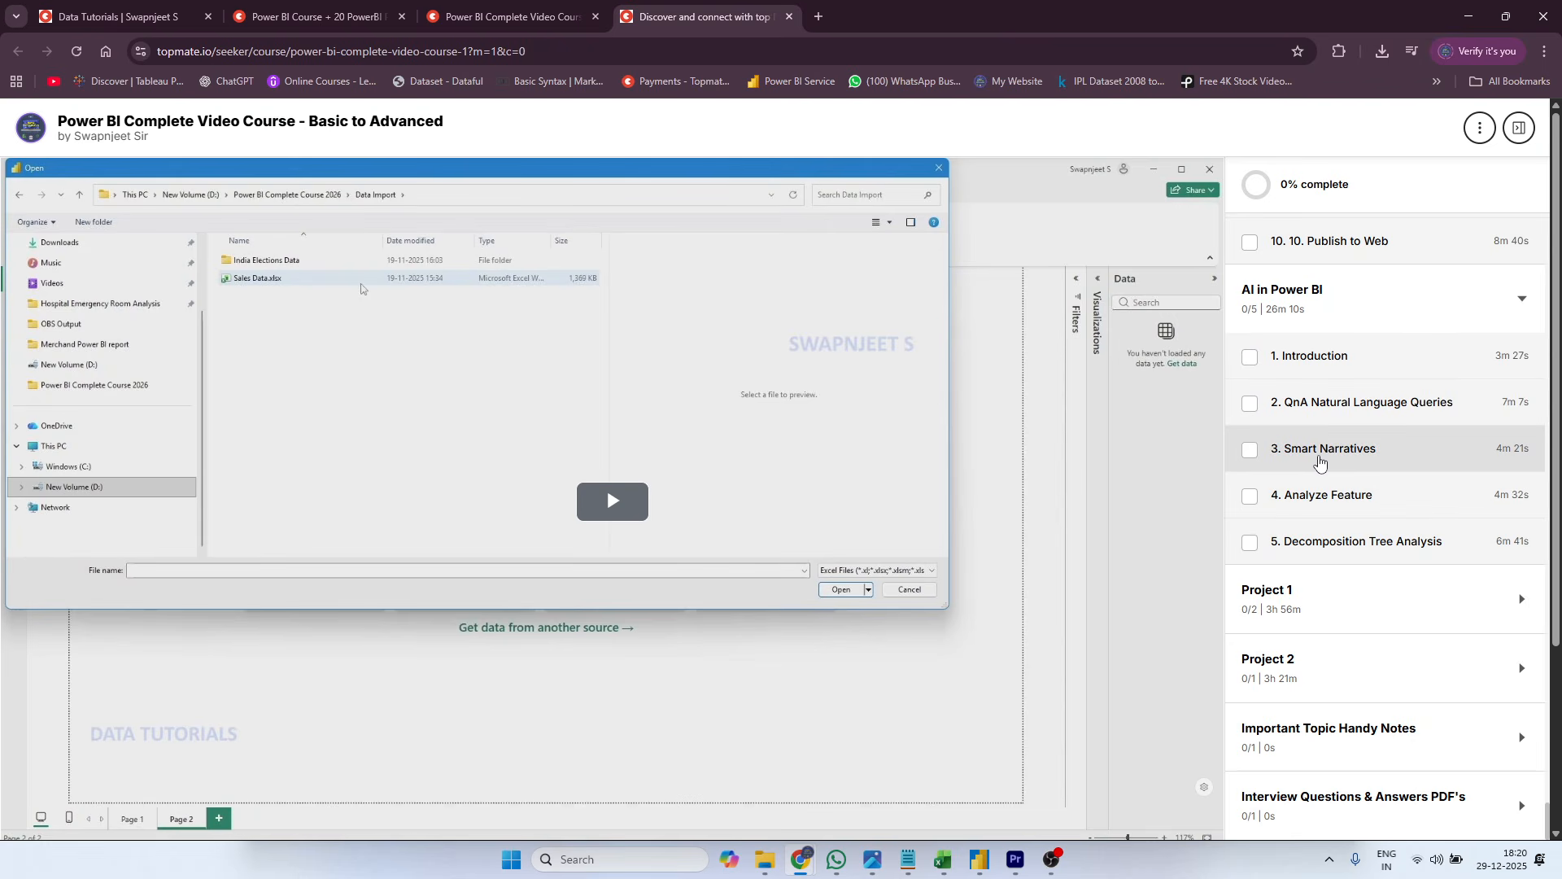
{"action": "scroll", "coordinate": [1337, 589], "scroll_direction": "down", "scroll_amount": 3}
{"action": "left_click", "coordinate": [1325, 598]}
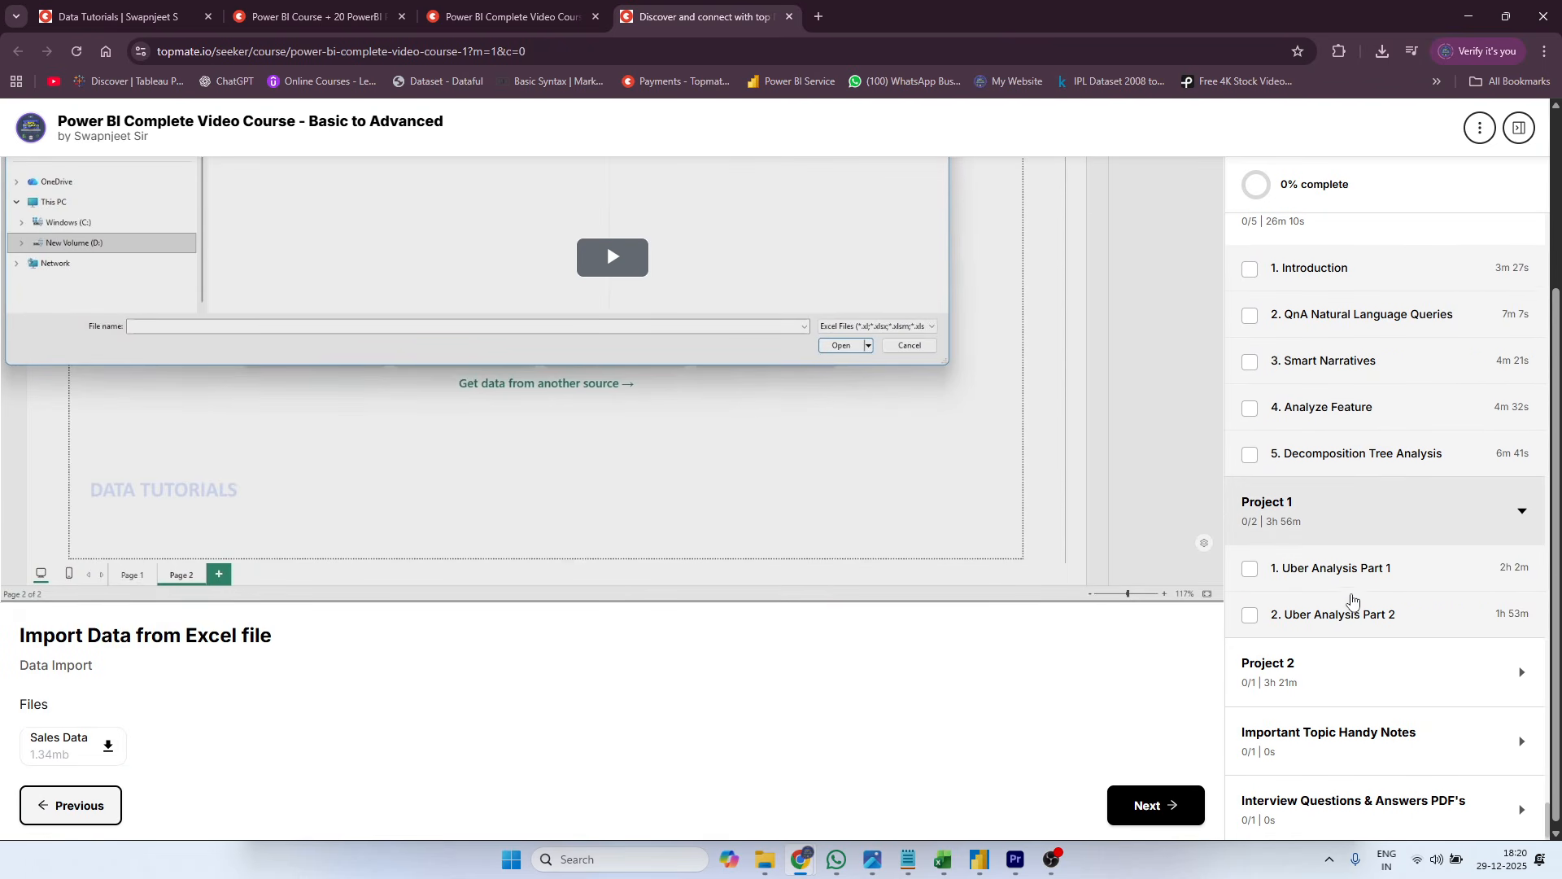
{"action": "left_click", "coordinate": [1341, 696]}
{"action": "scroll", "coordinate": [1315, 638], "scroll_direction": "down", "scroll_amount": 2}
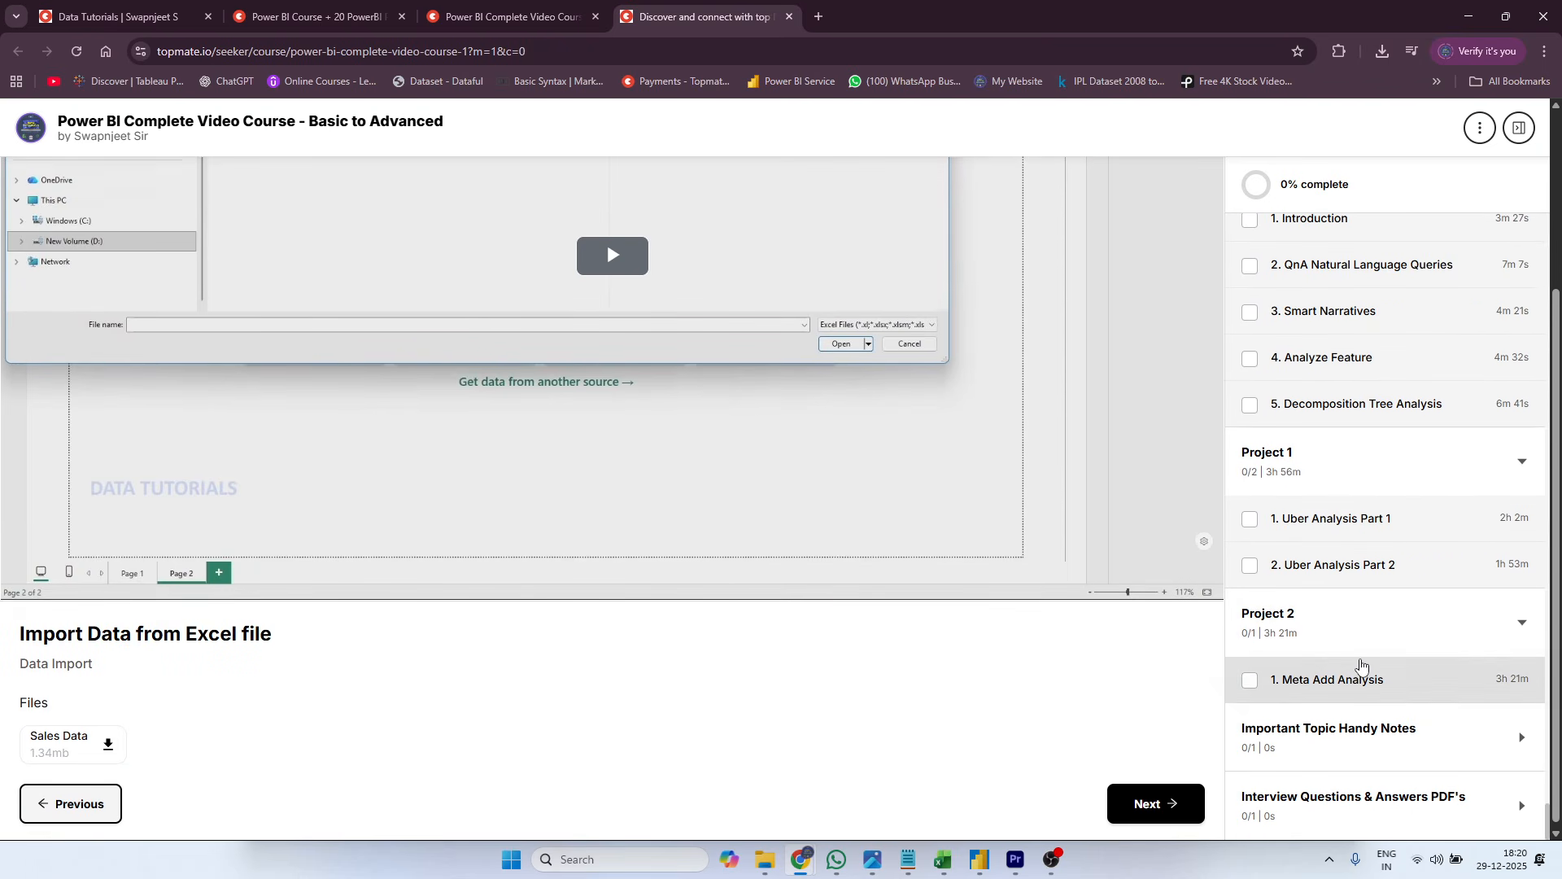
- Expand the Important Topic Handy Notes and Interview Questions & Answers PDF's sections, and open the Interview QnA lesson to view its files
{"action": "left_click", "coordinate": [1378, 729]}
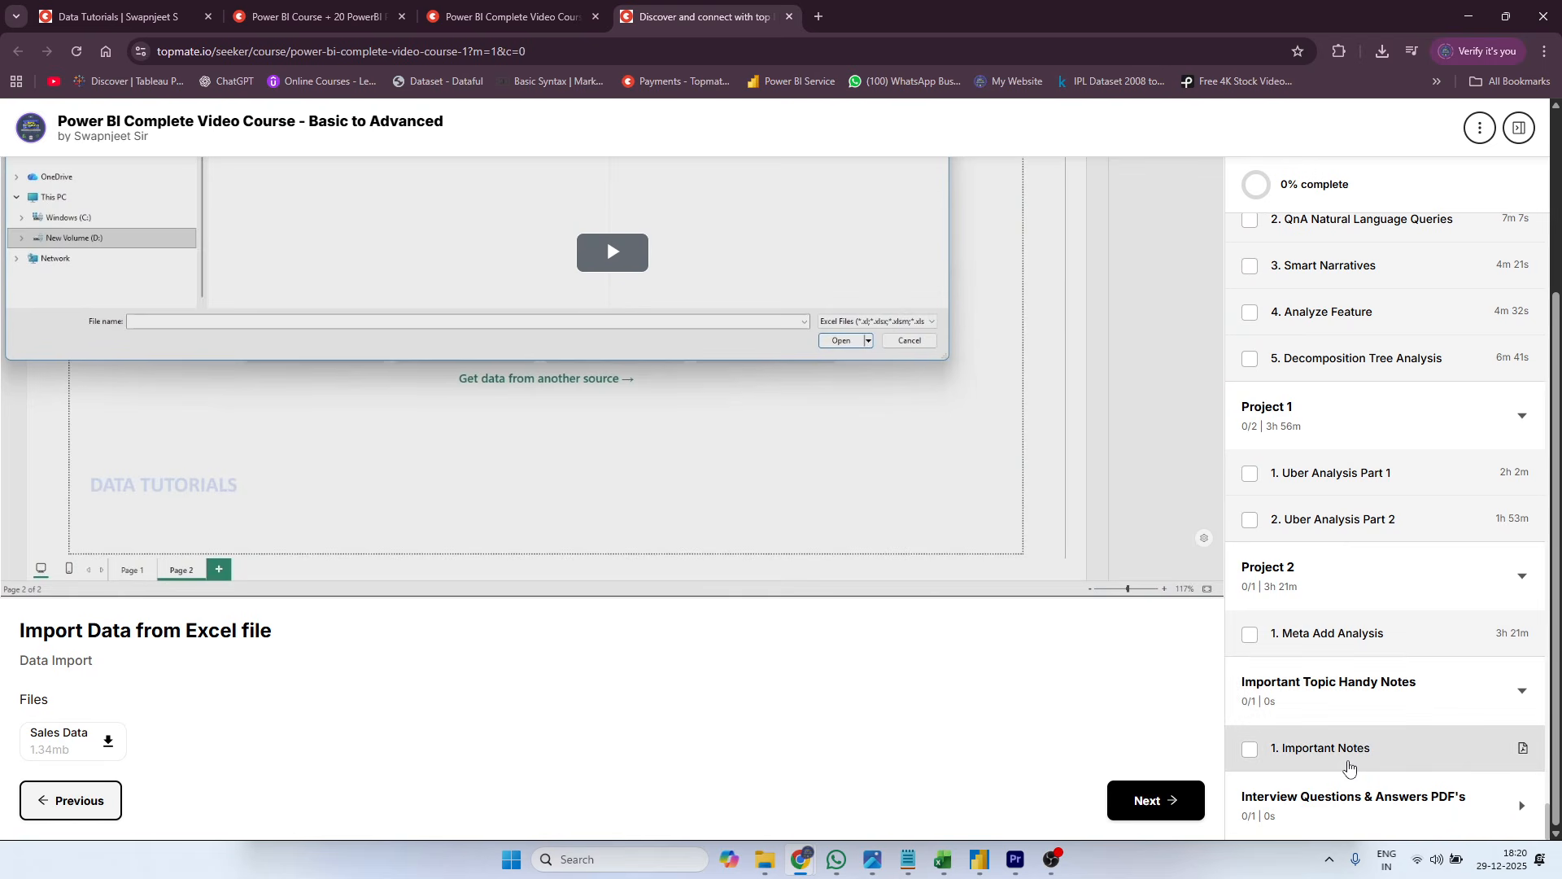
{"action": "left_click", "coordinate": [1362, 796]}
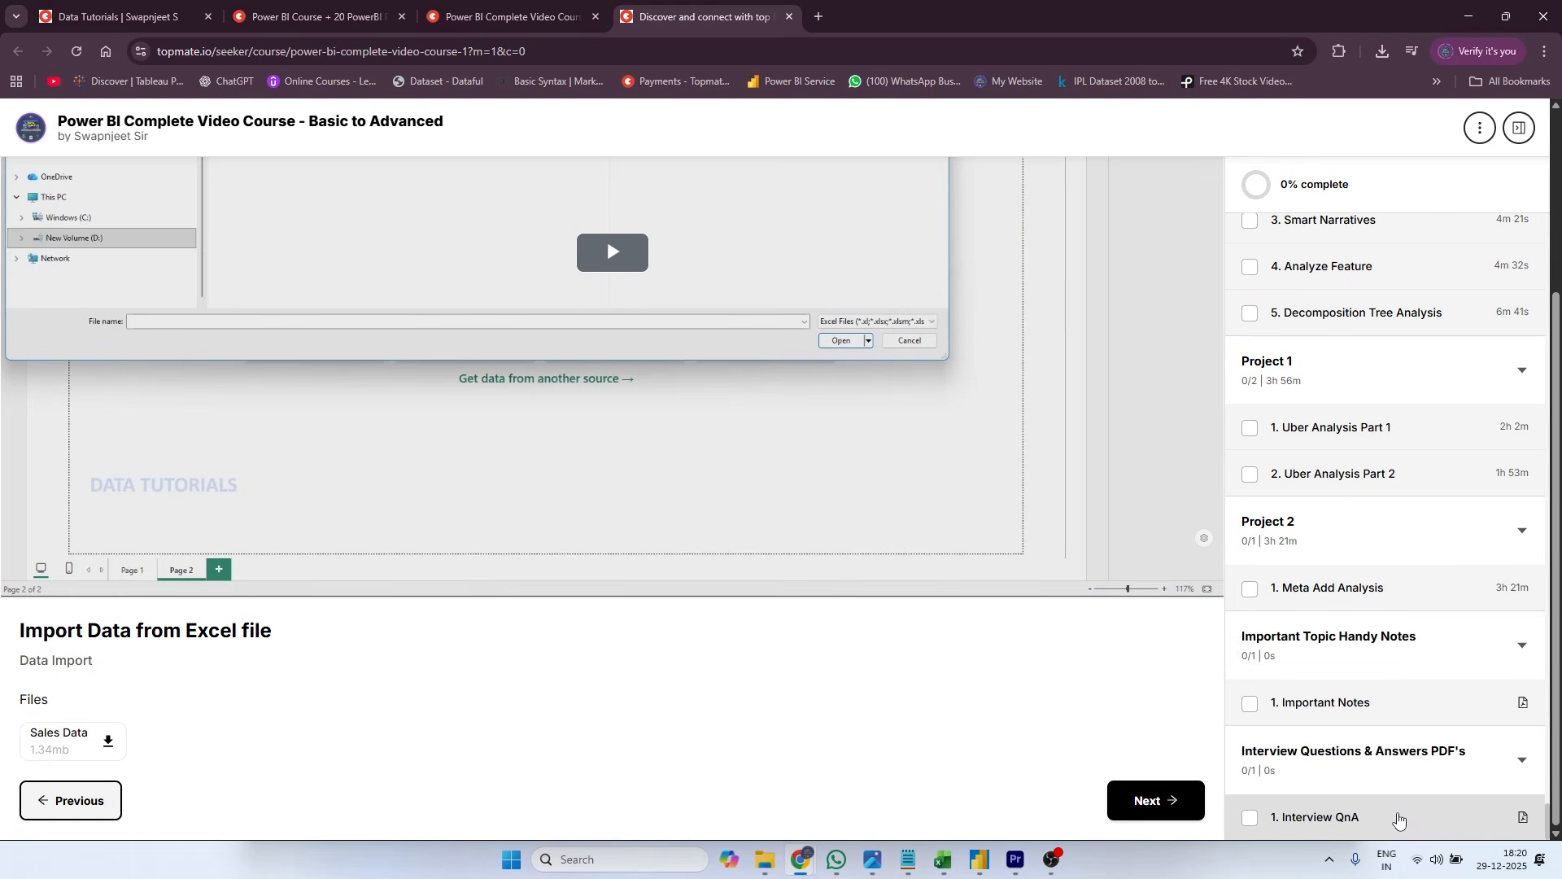
{"action": "left_click", "coordinate": [1381, 812]}
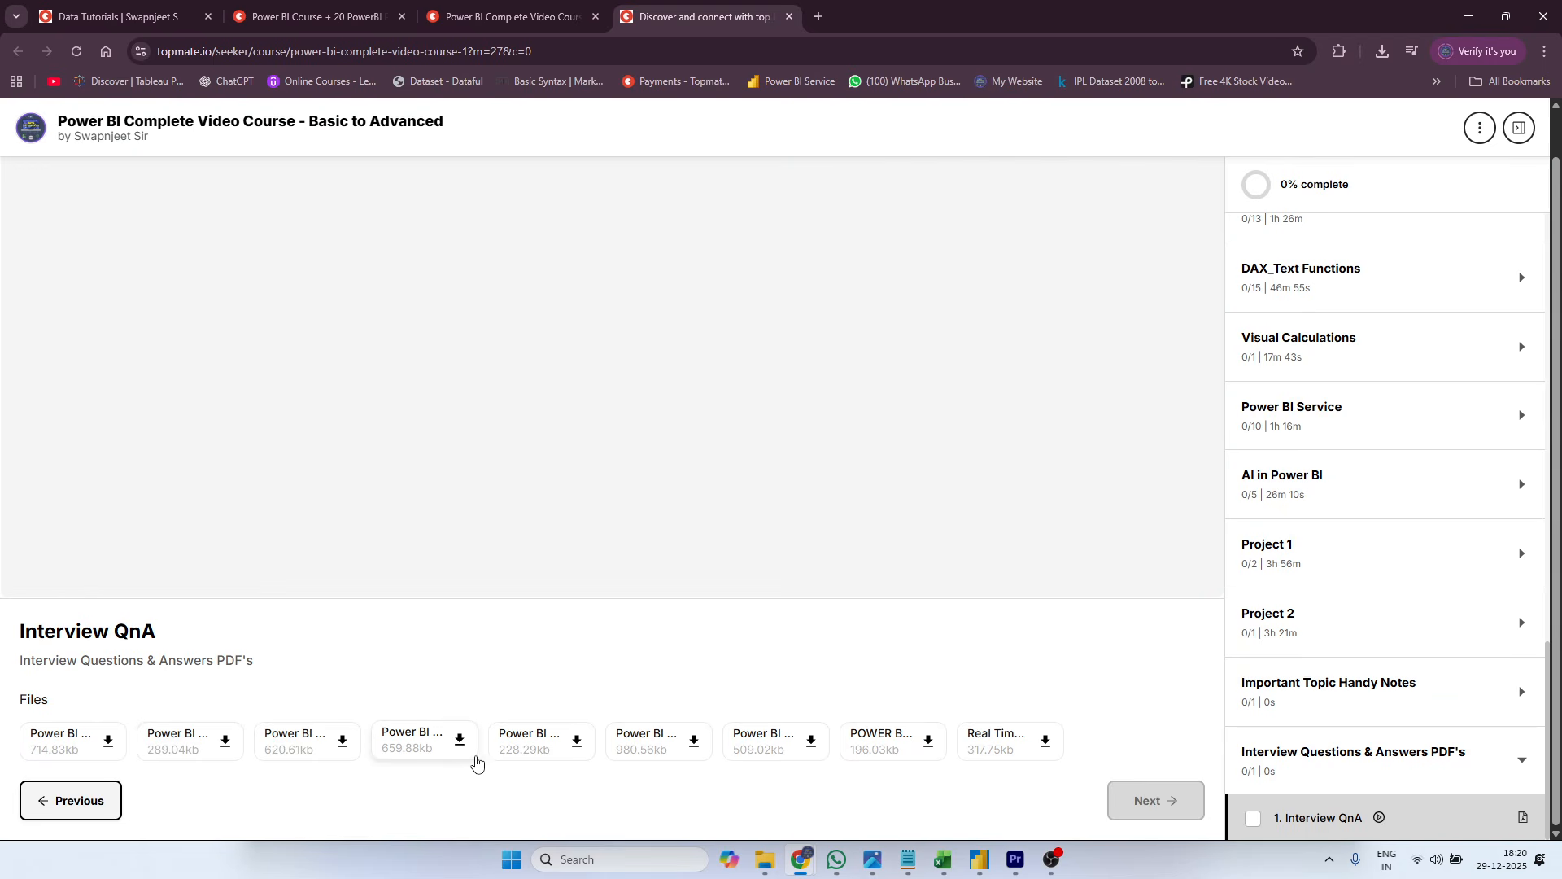
- Expand the Data Import section, open the Import Data from Excel file lesson, and examine its video and attached data file
{"action": "scroll", "coordinate": [1374, 687], "scroll_direction": "up", "scroll_amount": 20}
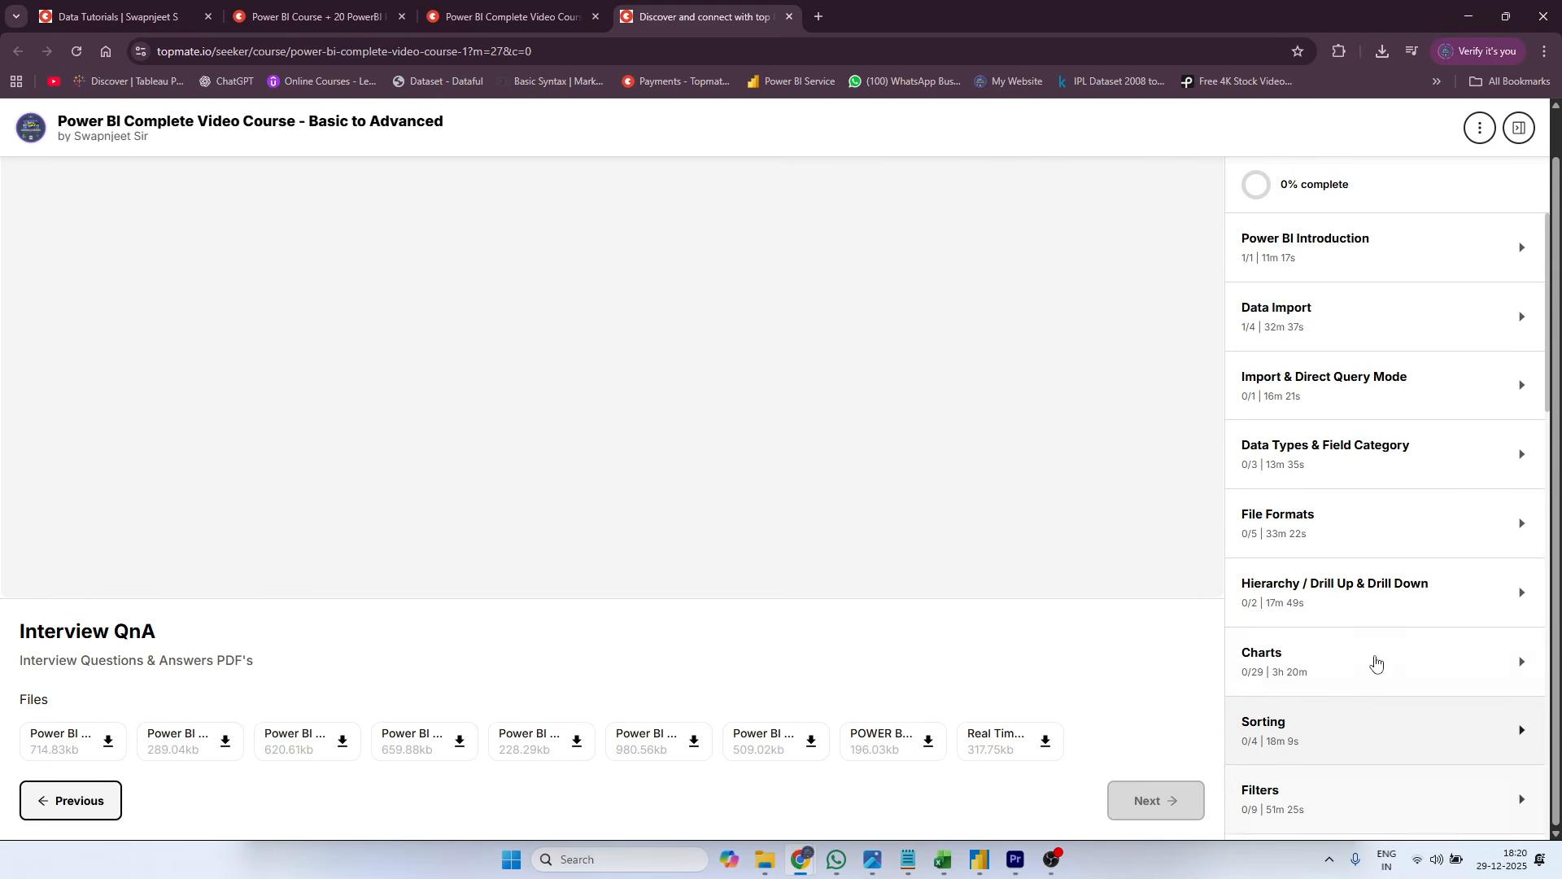
{"action": "left_click", "coordinate": [1359, 302]}
{"action": "left_click", "coordinate": [1371, 383]}
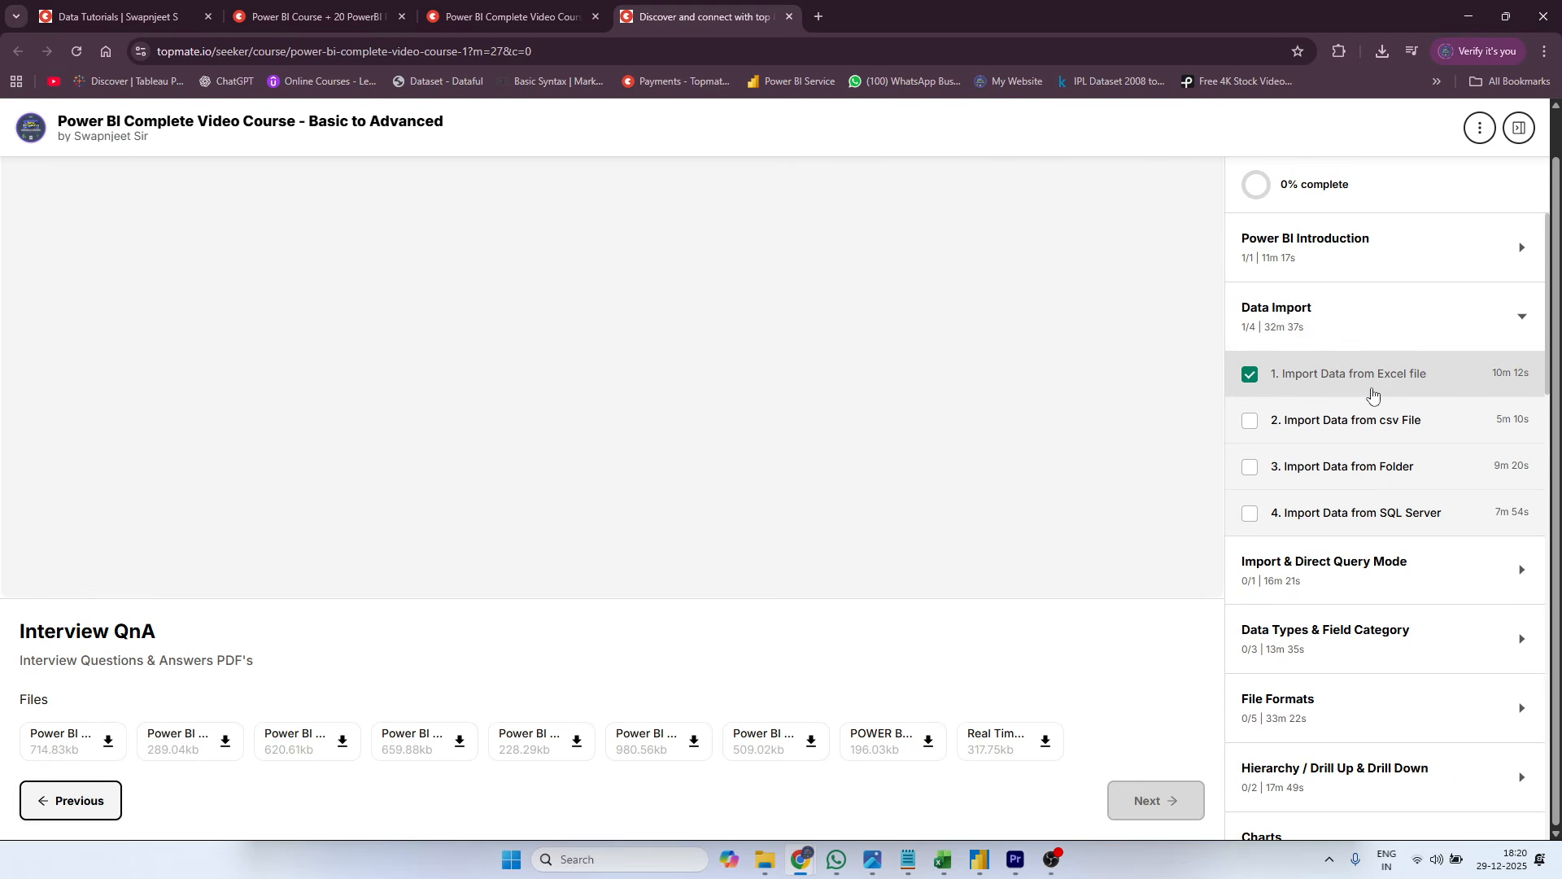
{"action": "scroll", "coordinate": [627, 541], "scroll_direction": "down", "scroll_amount": 2}
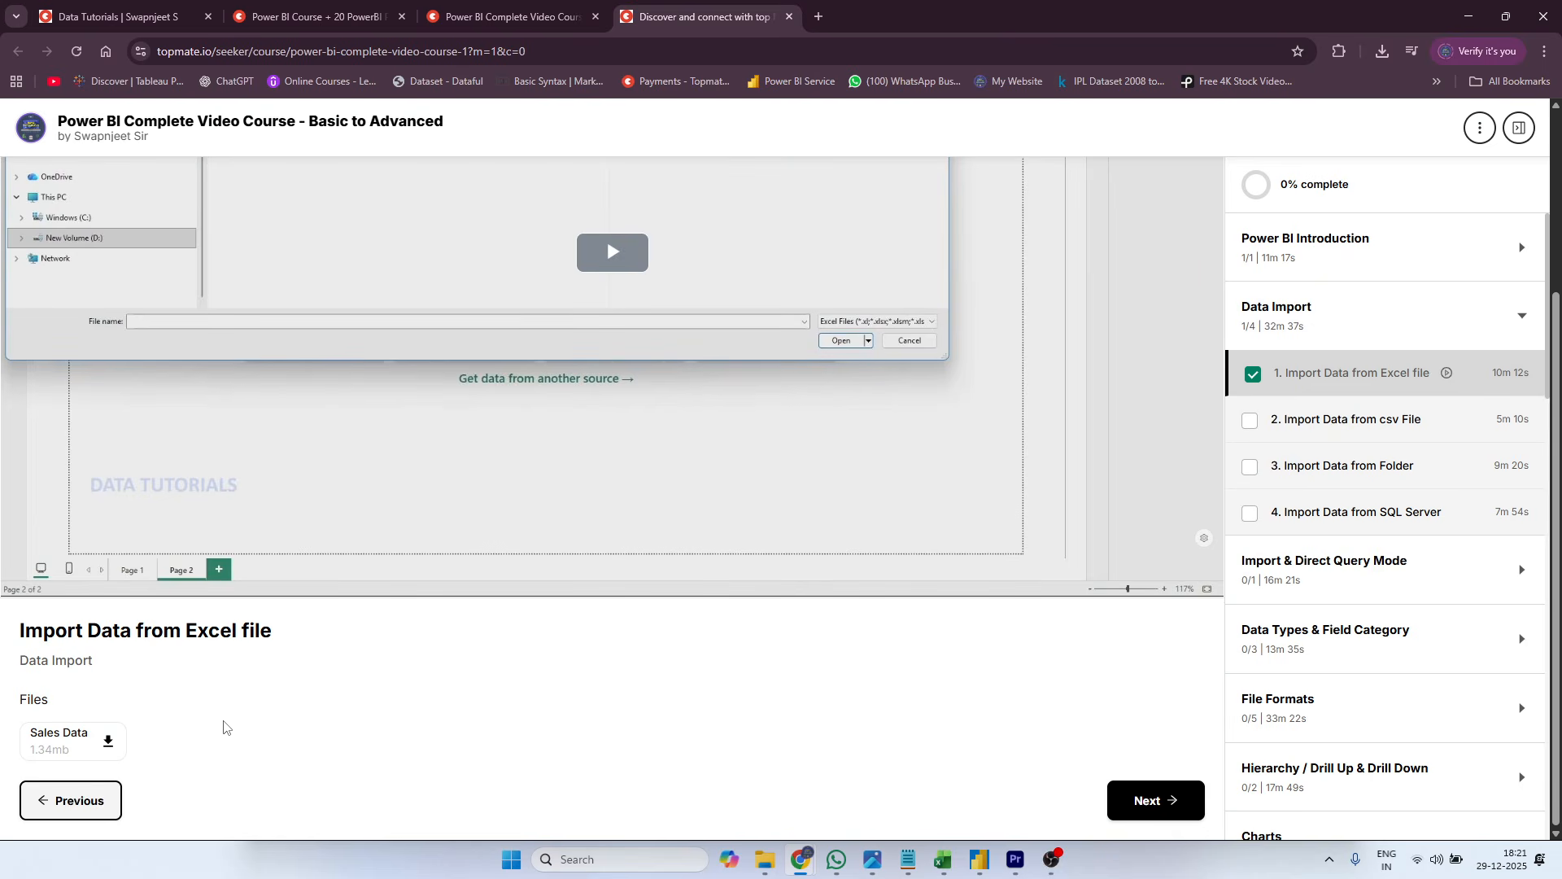
{"action": "scroll", "coordinate": [104, 752], "scroll_direction": "up", "scroll_amount": 3}
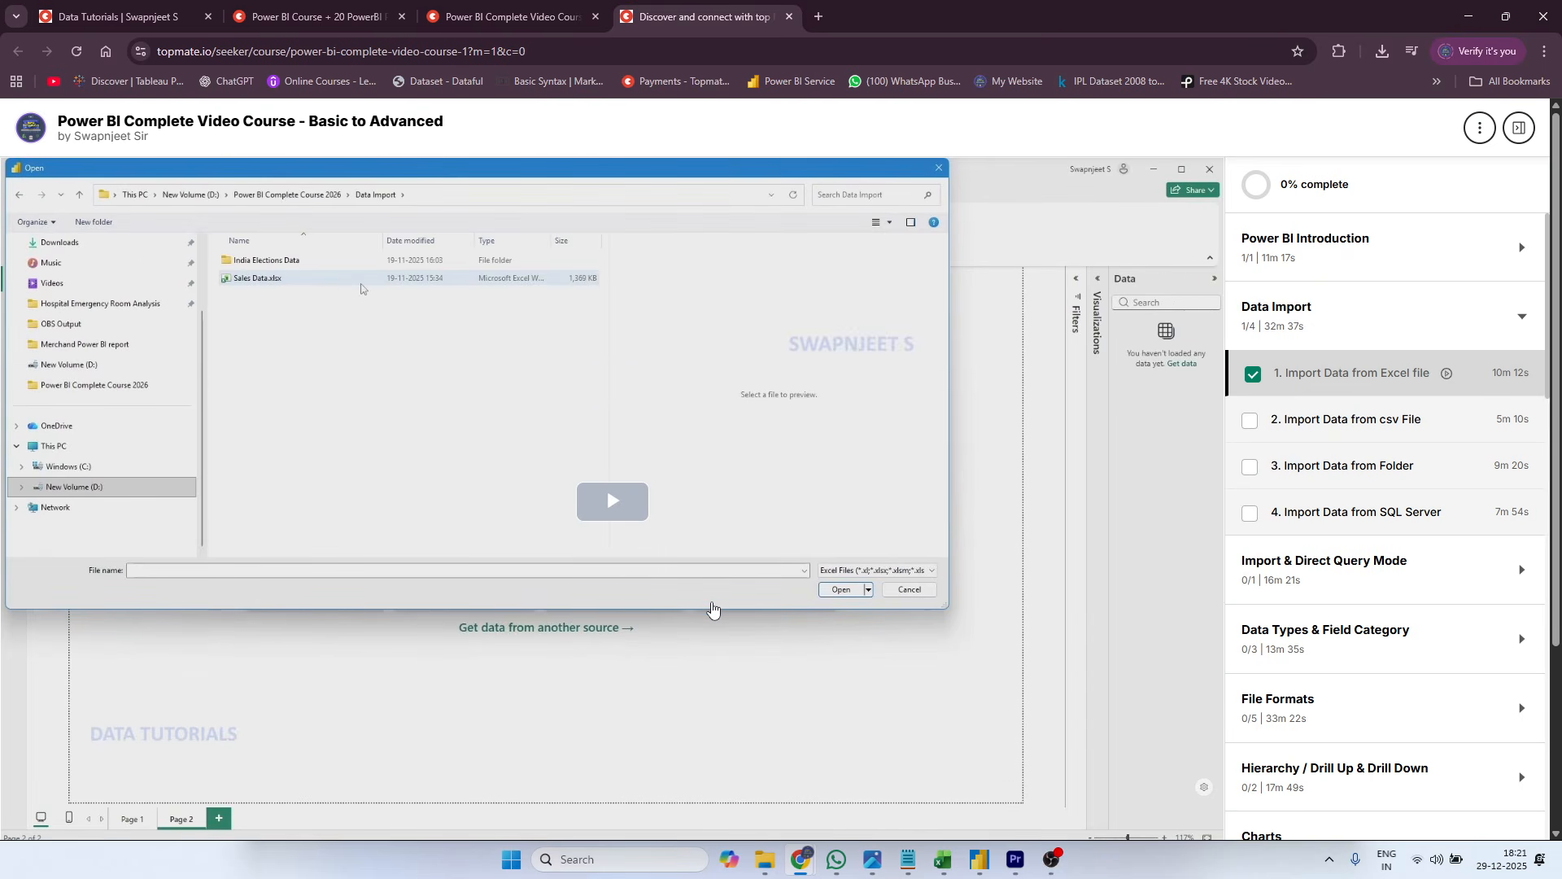
{"action": "scroll", "coordinate": [913, 485], "scroll_direction": "down", "scroll_amount": 3}
{"action": "scroll", "coordinate": [915, 486], "scroll_direction": "up", "scroll_amount": 3}
{"action": "scroll", "coordinate": [914, 486], "scroll_direction": "down", "scroll_amount": 3}
{"action": "scroll", "coordinate": [914, 488], "scroll_direction": "up", "scroll_amount": 3}
{"action": "scroll", "coordinate": [421, 470], "scroll_direction": "down", "scroll_amount": 3}
{"action": "scroll", "coordinate": [422, 480], "scroll_direction": "up", "scroll_amount": 3}
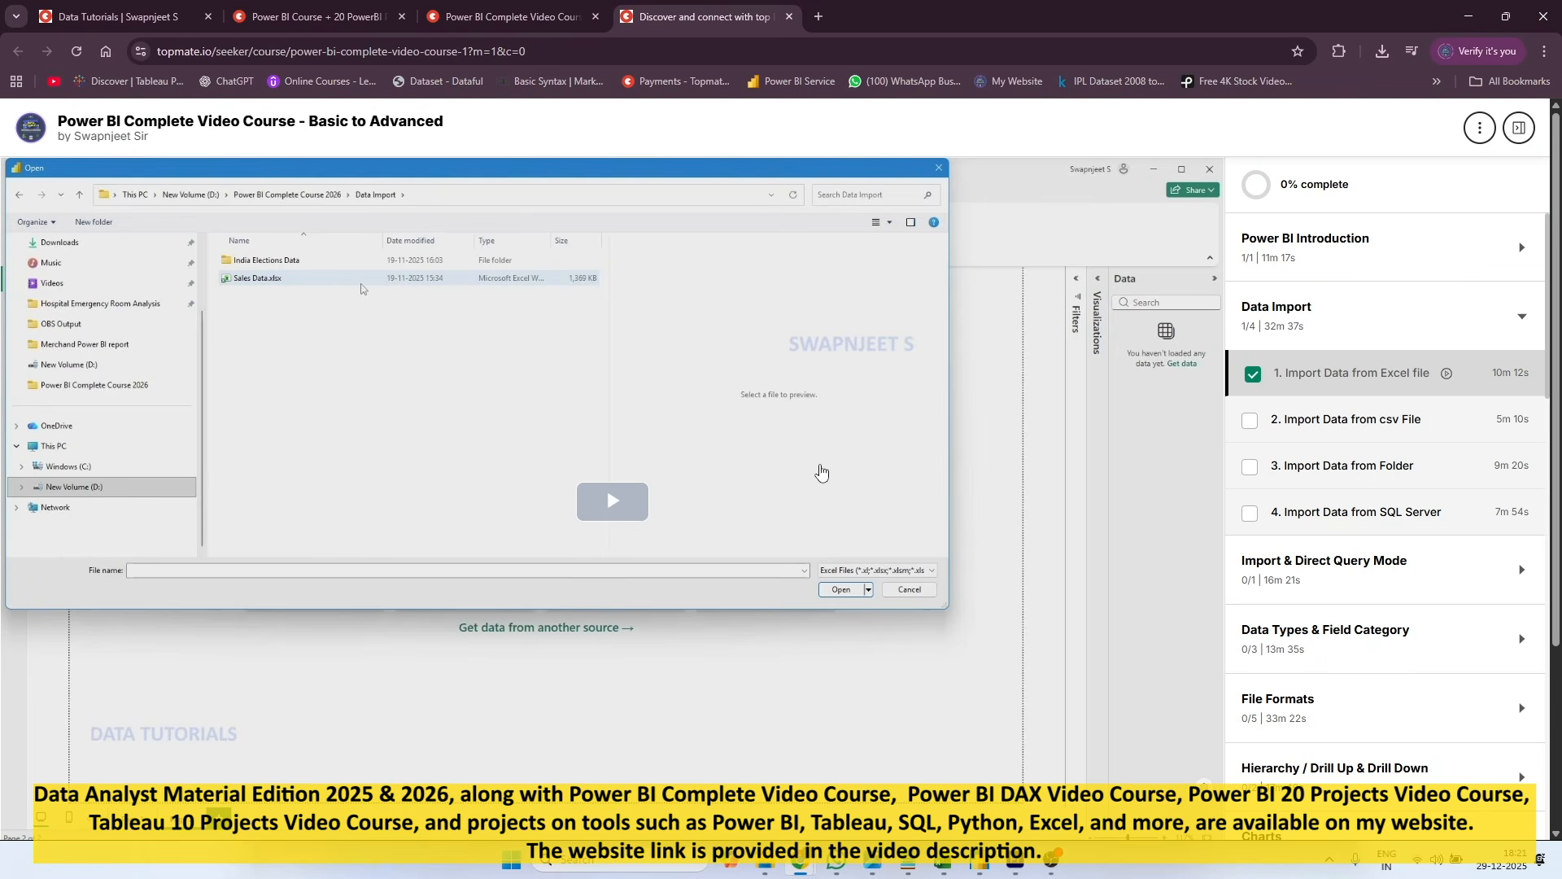
- Return to the Data Tutorials store page and look through the video courses on offer
{"action": "left_click", "coordinate": [537, 27]}
{"action": "left_click", "coordinate": [330, 5]}
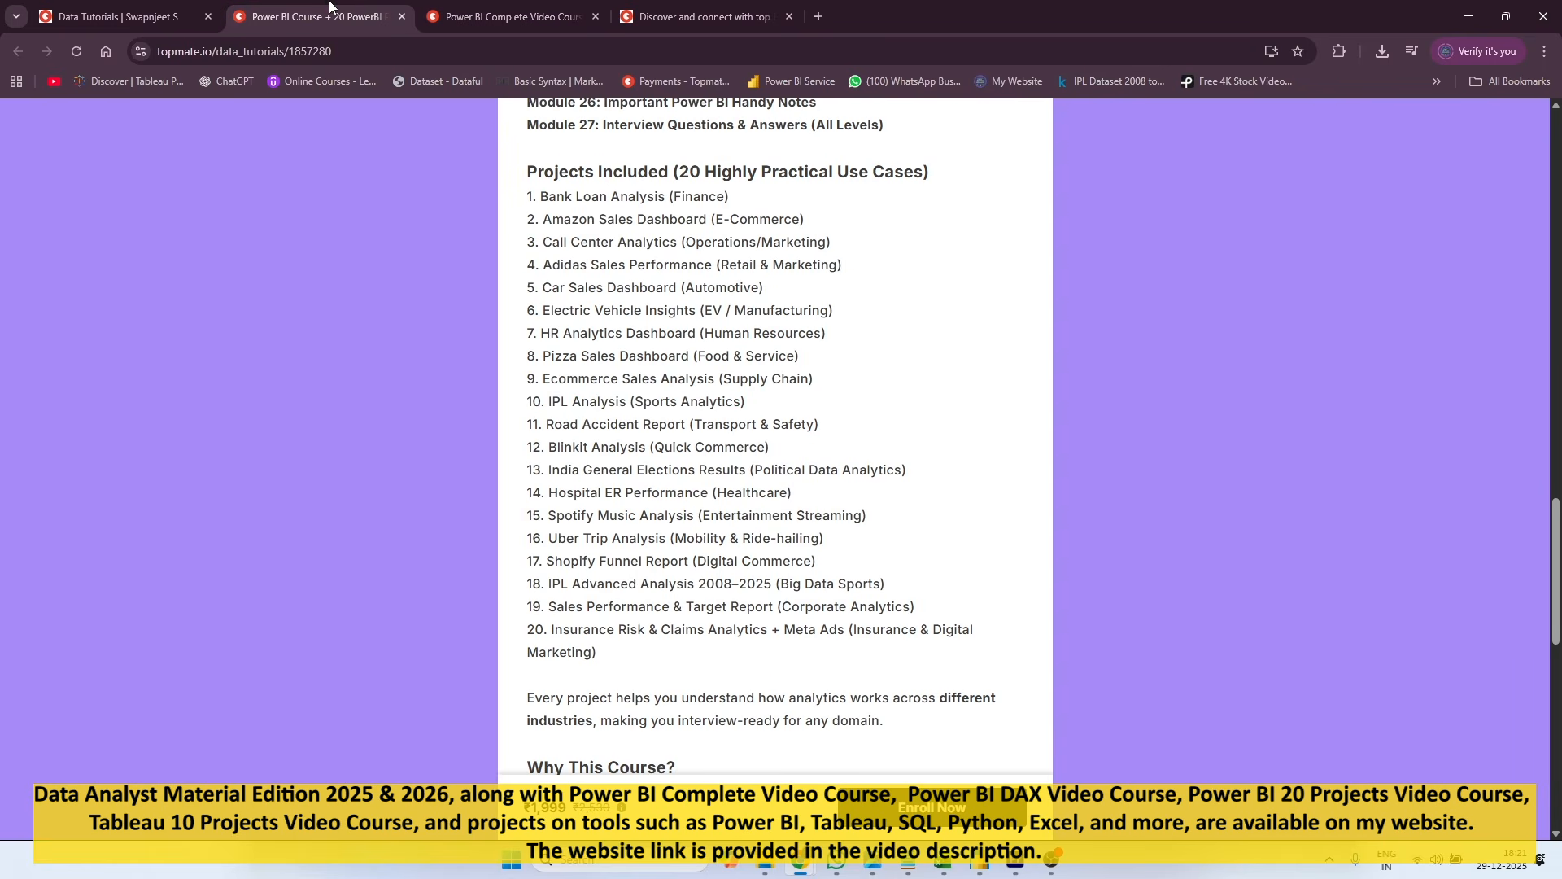
{"action": "left_click", "coordinate": [122, 17]}
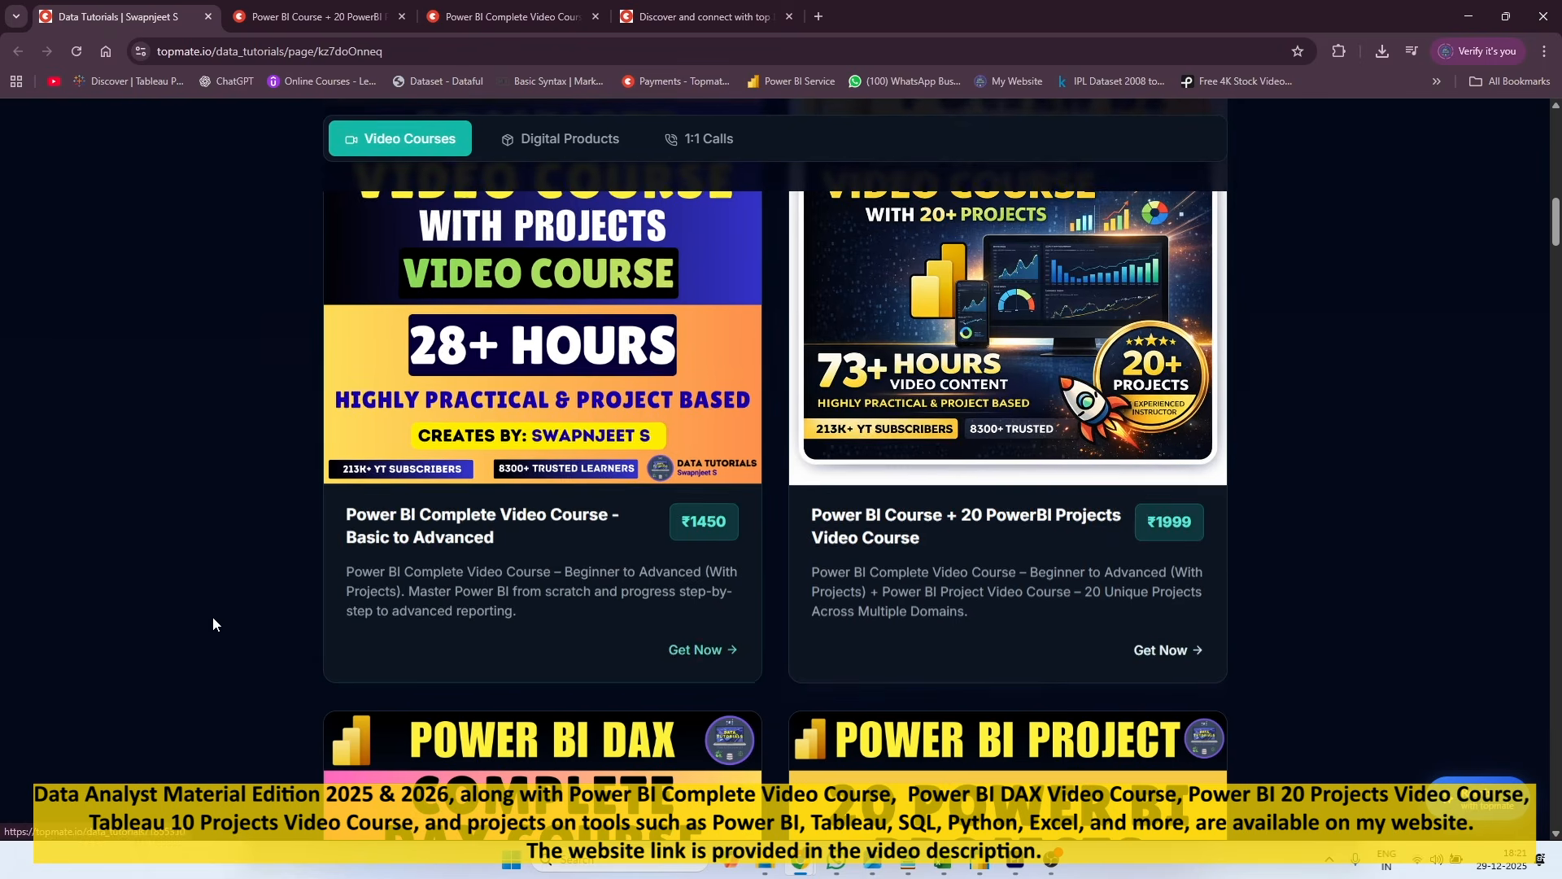
{"action": "scroll", "coordinate": [172, 594], "scroll_direction": "down", "scroll_amount": 10}
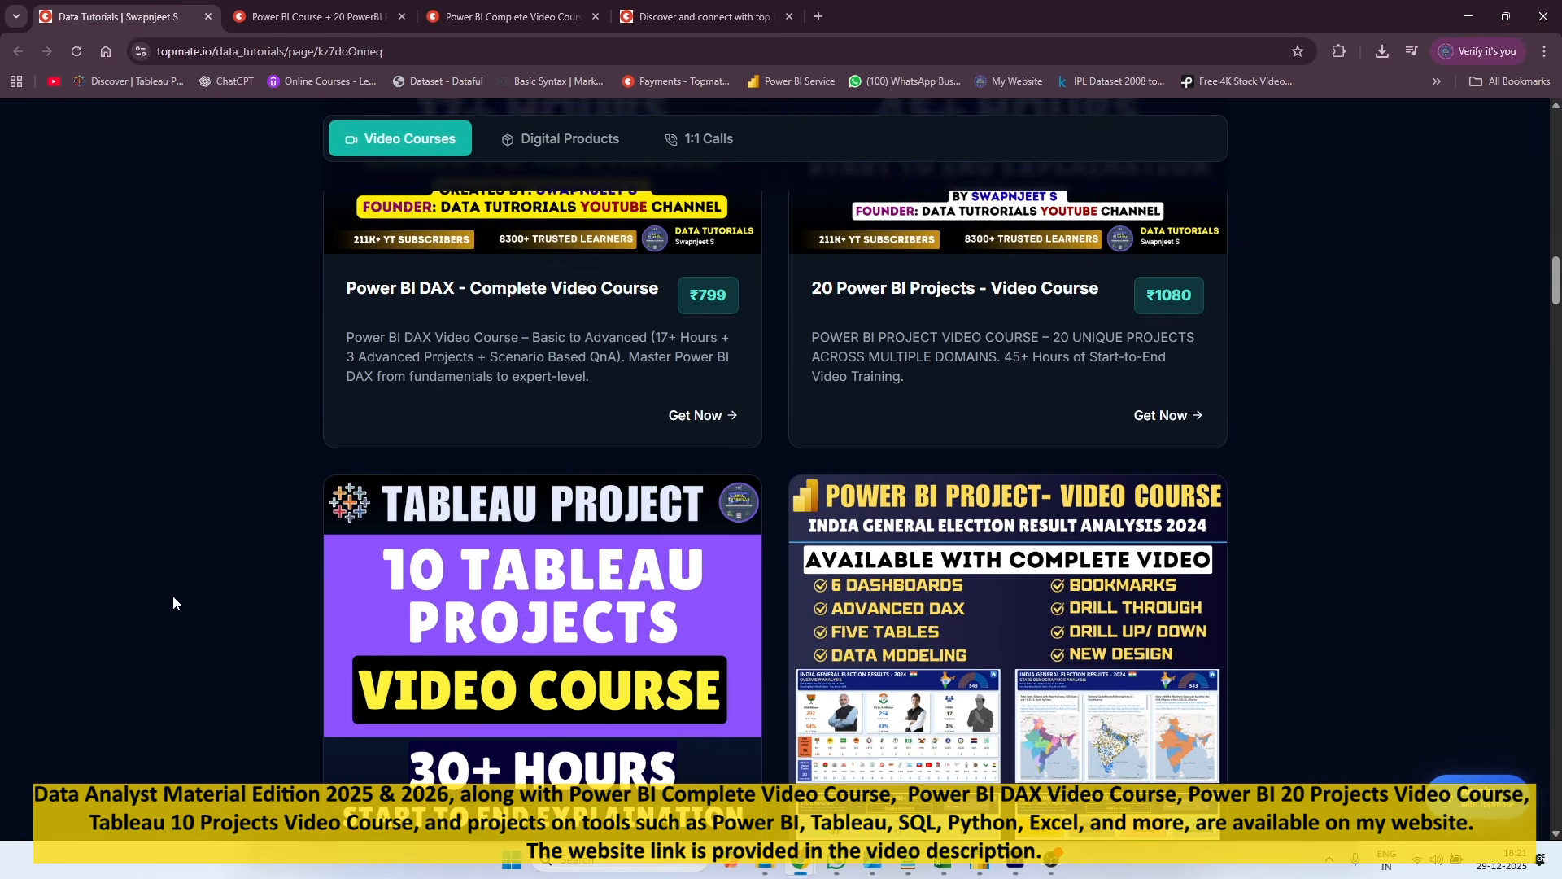
{"action": "scroll", "coordinate": [172, 596], "scroll_direction": "up", "scroll_amount": 10}
- Go back to the Power BI Complete Video Course sales page and review its introduction and syllabus link
{"action": "left_click", "coordinate": [511, 12]}
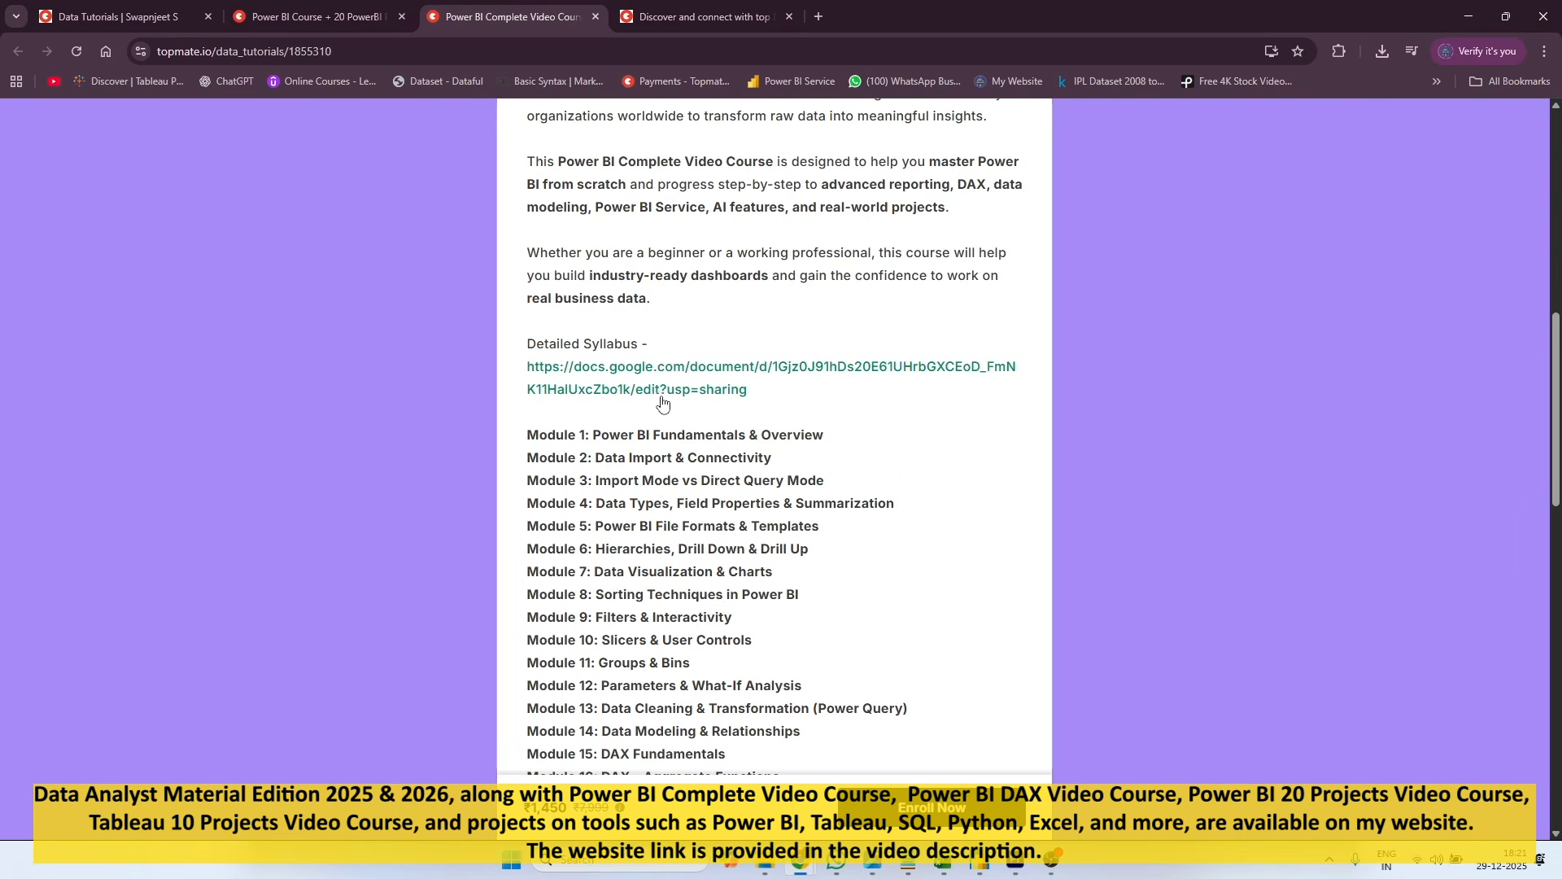
{"action": "scroll", "coordinate": [662, 411], "scroll_direction": "up", "scroll_amount": 8}
{"action": "scroll", "coordinate": [662, 411], "scroll_direction": "down", "scroll_amount": 4}
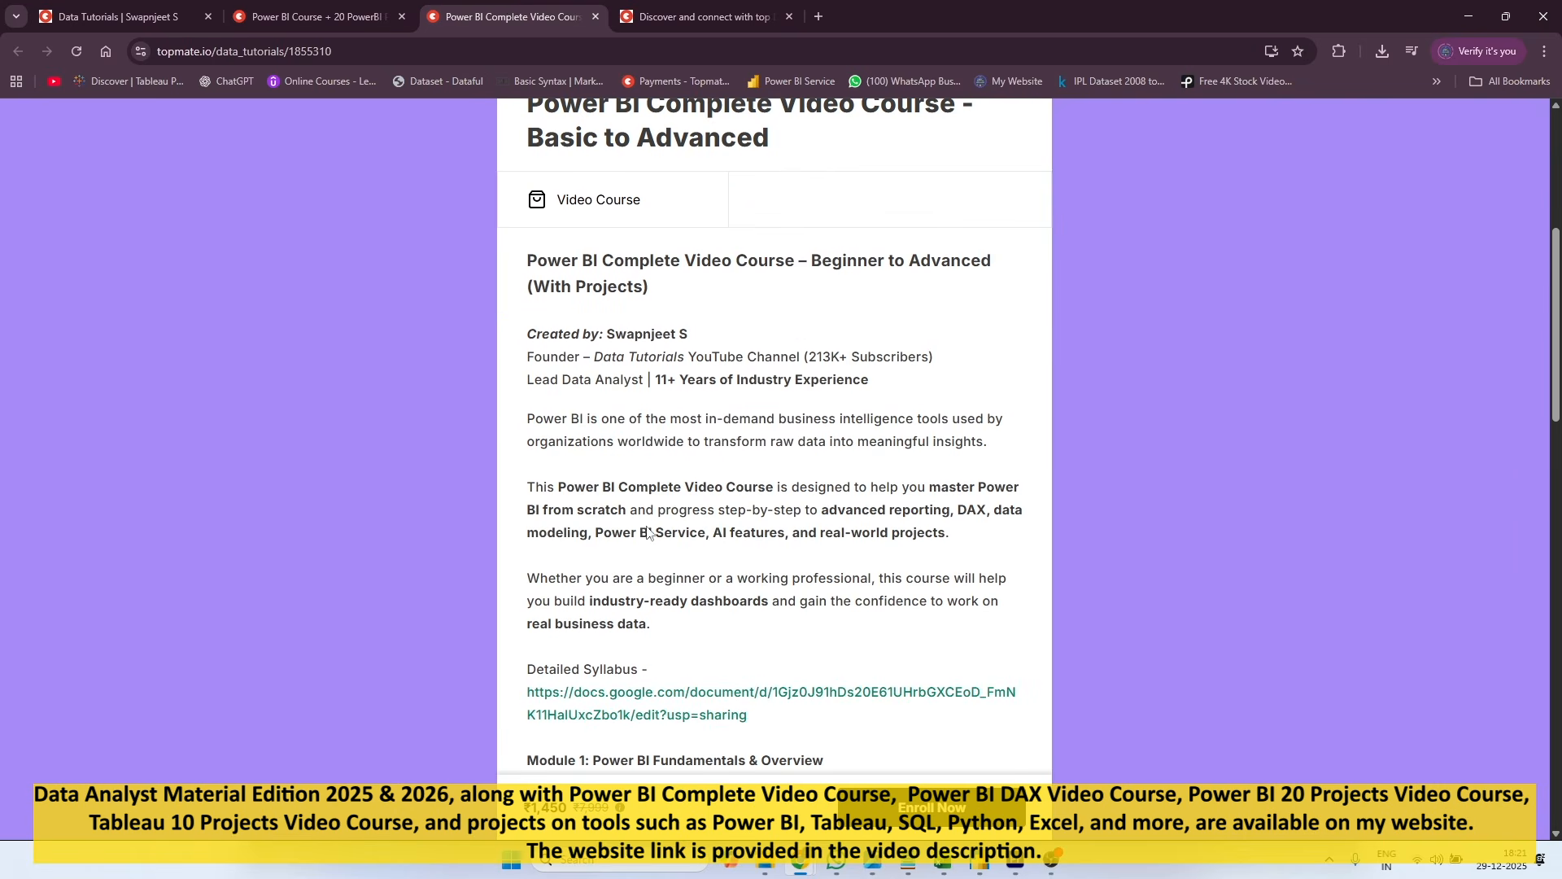
- Open the detailed syllabus document of the Power BI Complete Video Course and read through its modules, projects and course benefits
{"action": "left_click", "coordinate": [583, 693]}
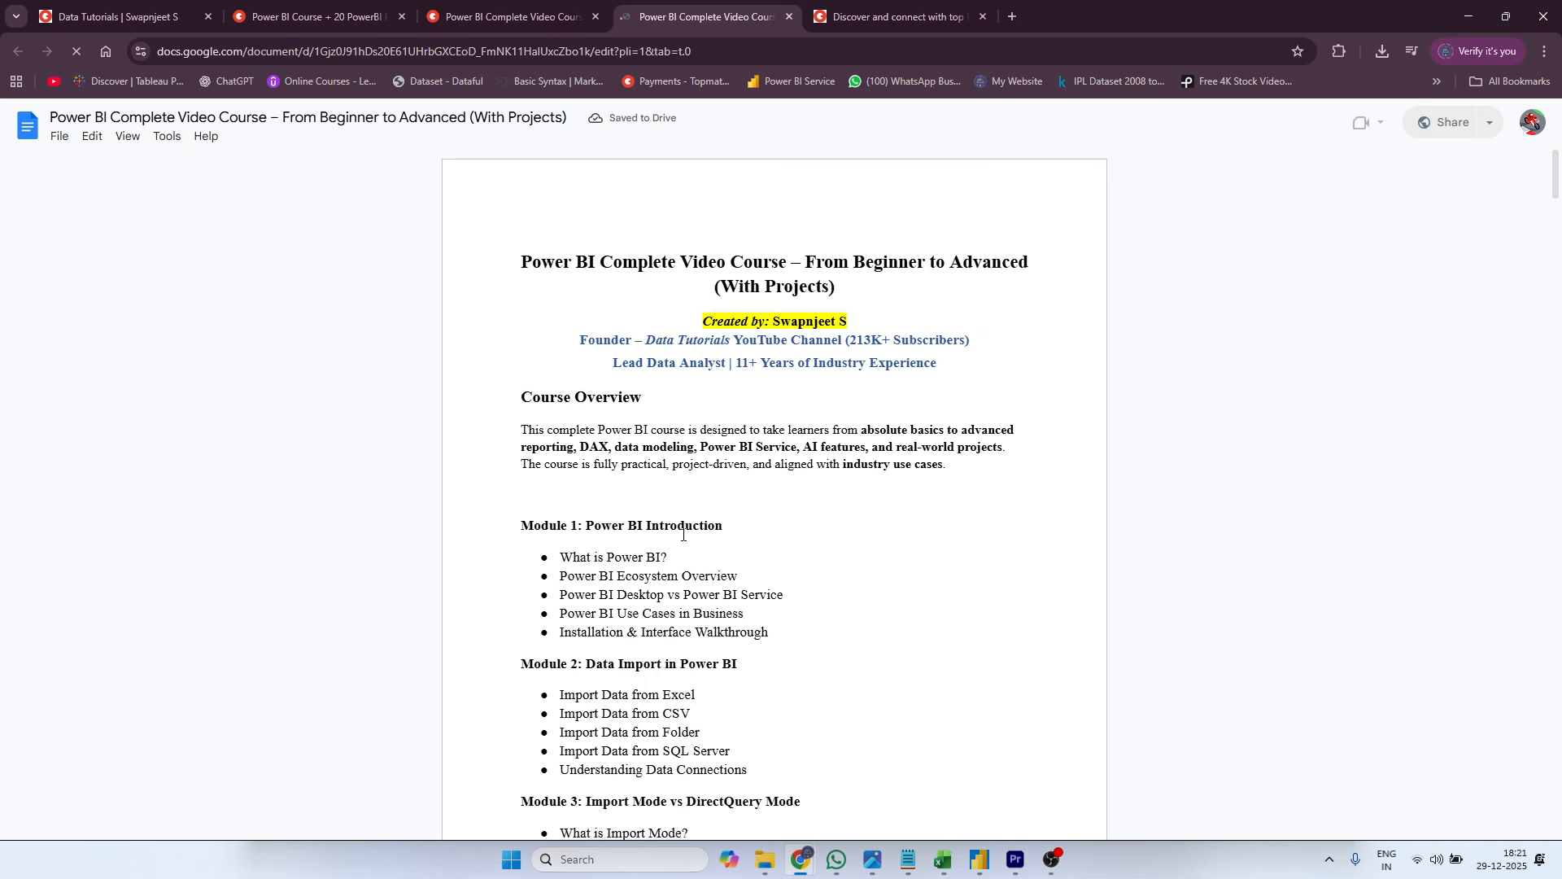
{"action": "scroll", "coordinate": [677, 542], "scroll_direction": "down", "scroll_amount": 10}
{"action": "scroll", "coordinate": [678, 541], "scroll_direction": "down", "scroll_amount": 15}
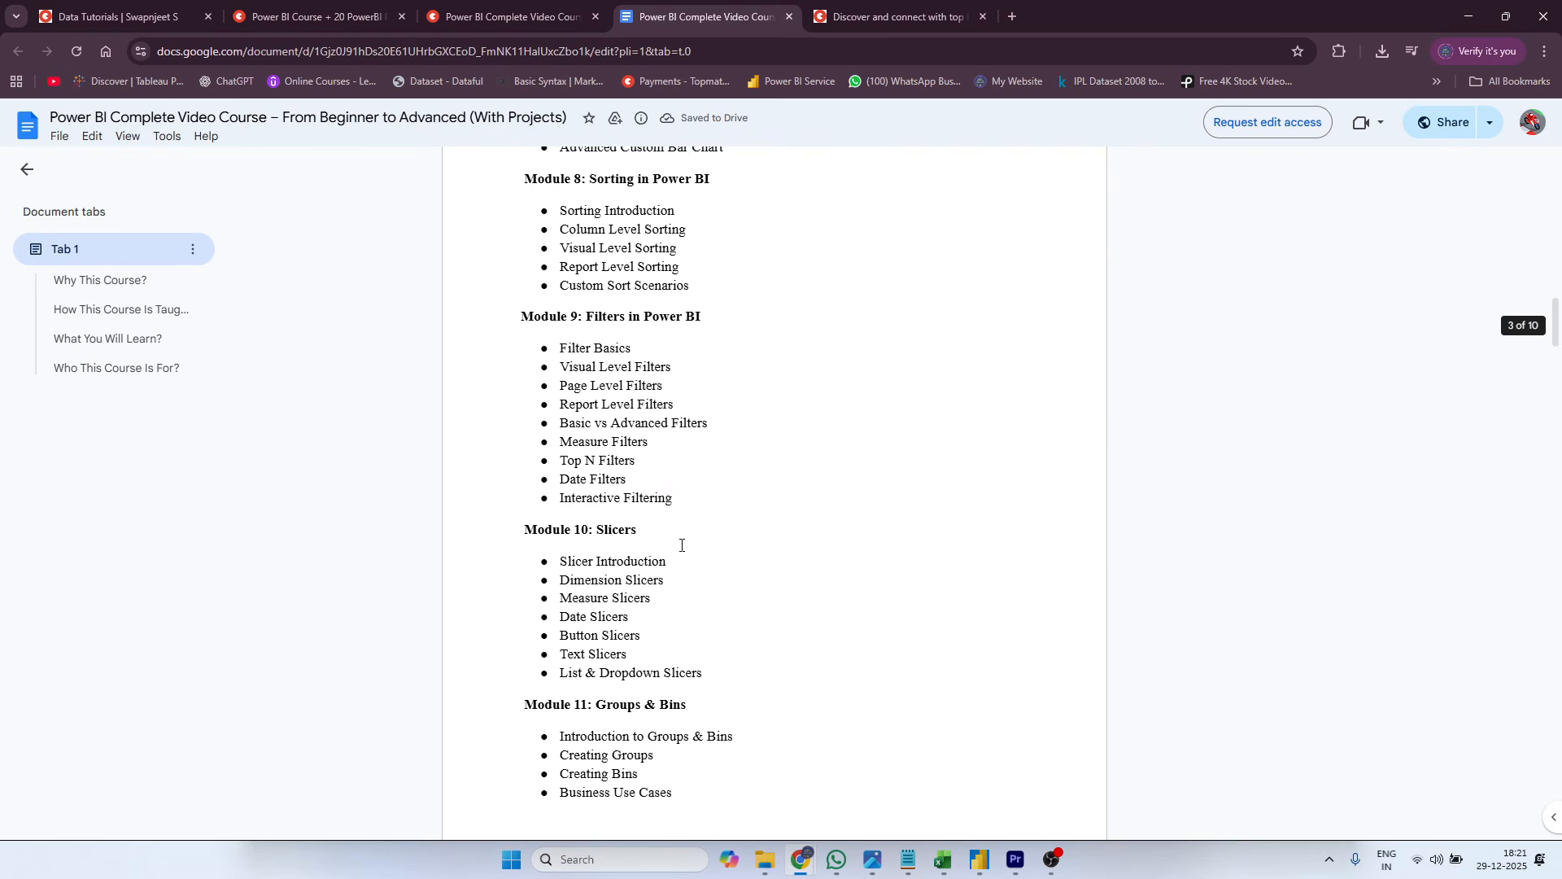
{"action": "scroll", "coordinate": [682, 544], "scroll_direction": "down", "scroll_amount": 15}
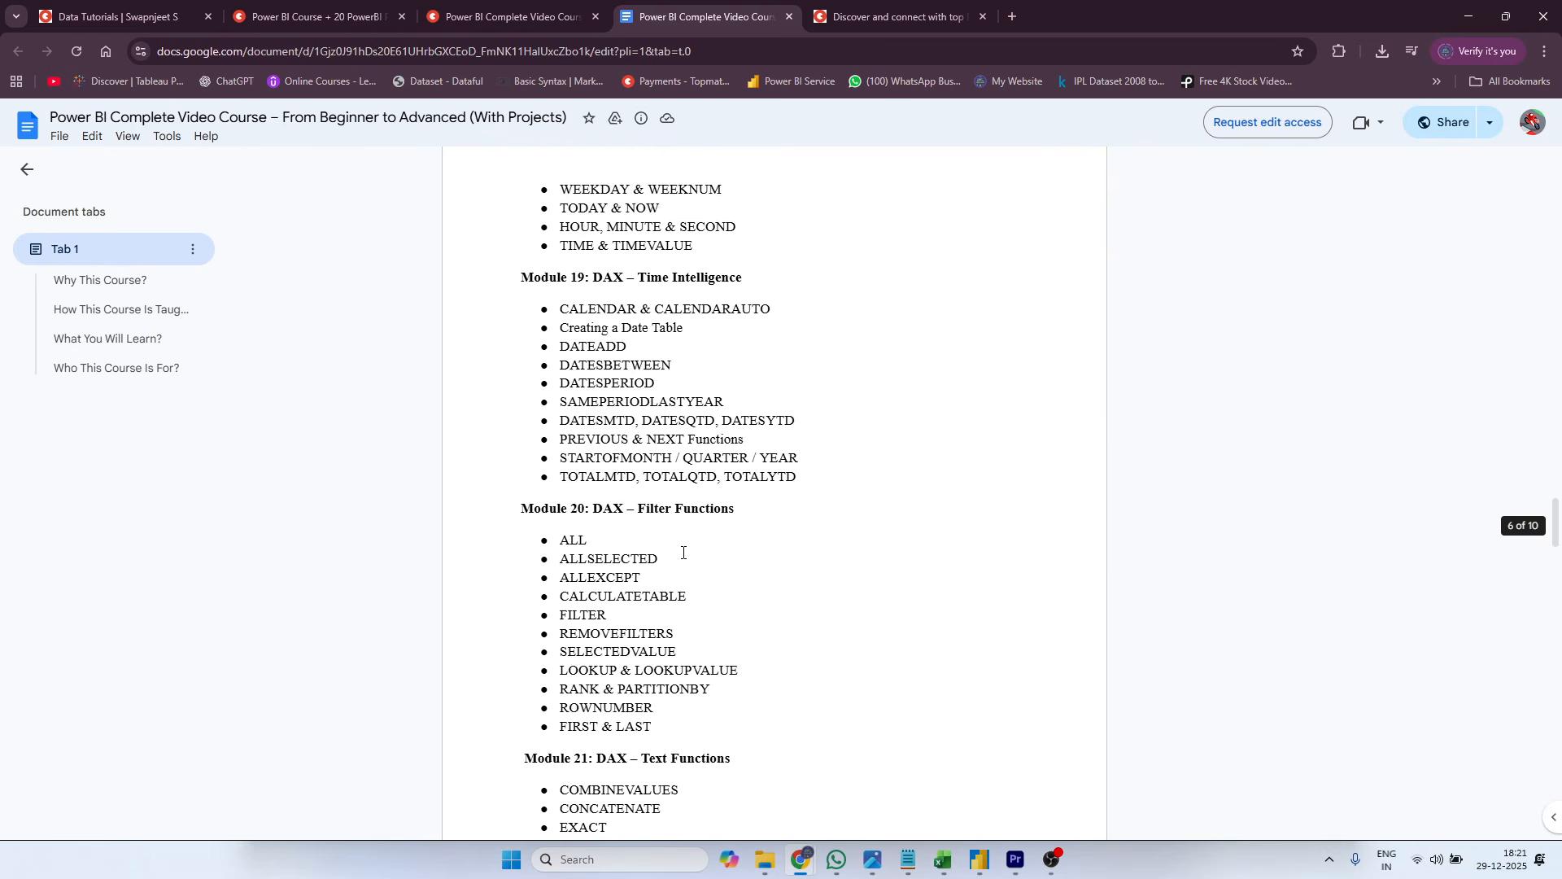
{"action": "scroll", "coordinate": [683, 552], "scroll_direction": "down", "scroll_amount": 15}
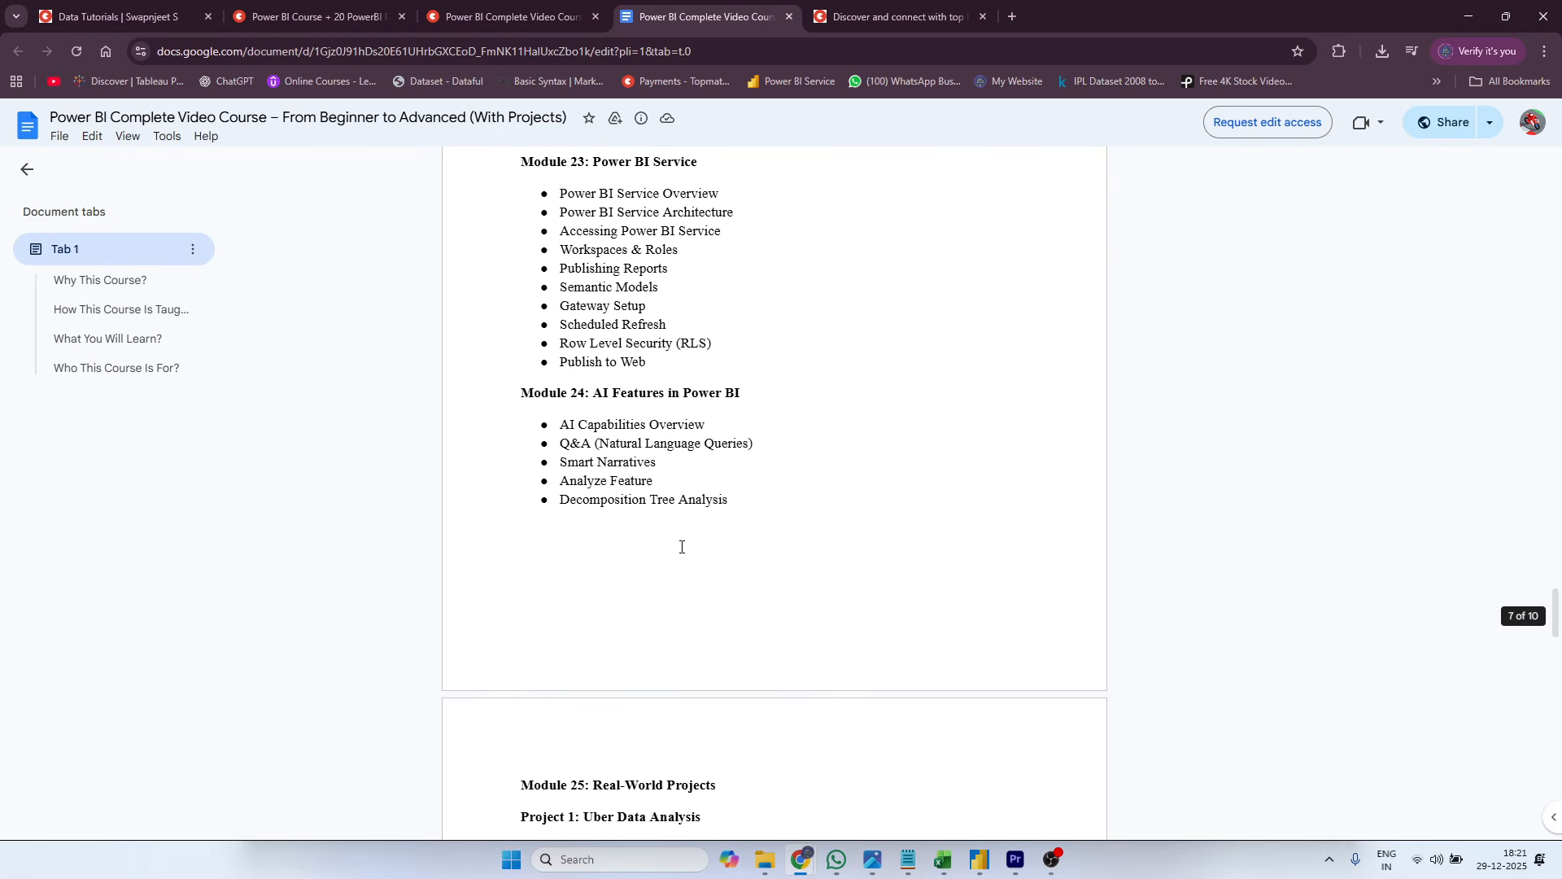
{"action": "scroll", "coordinate": [681, 554], "scroll_direction": "down", "scroll_amount": 15}
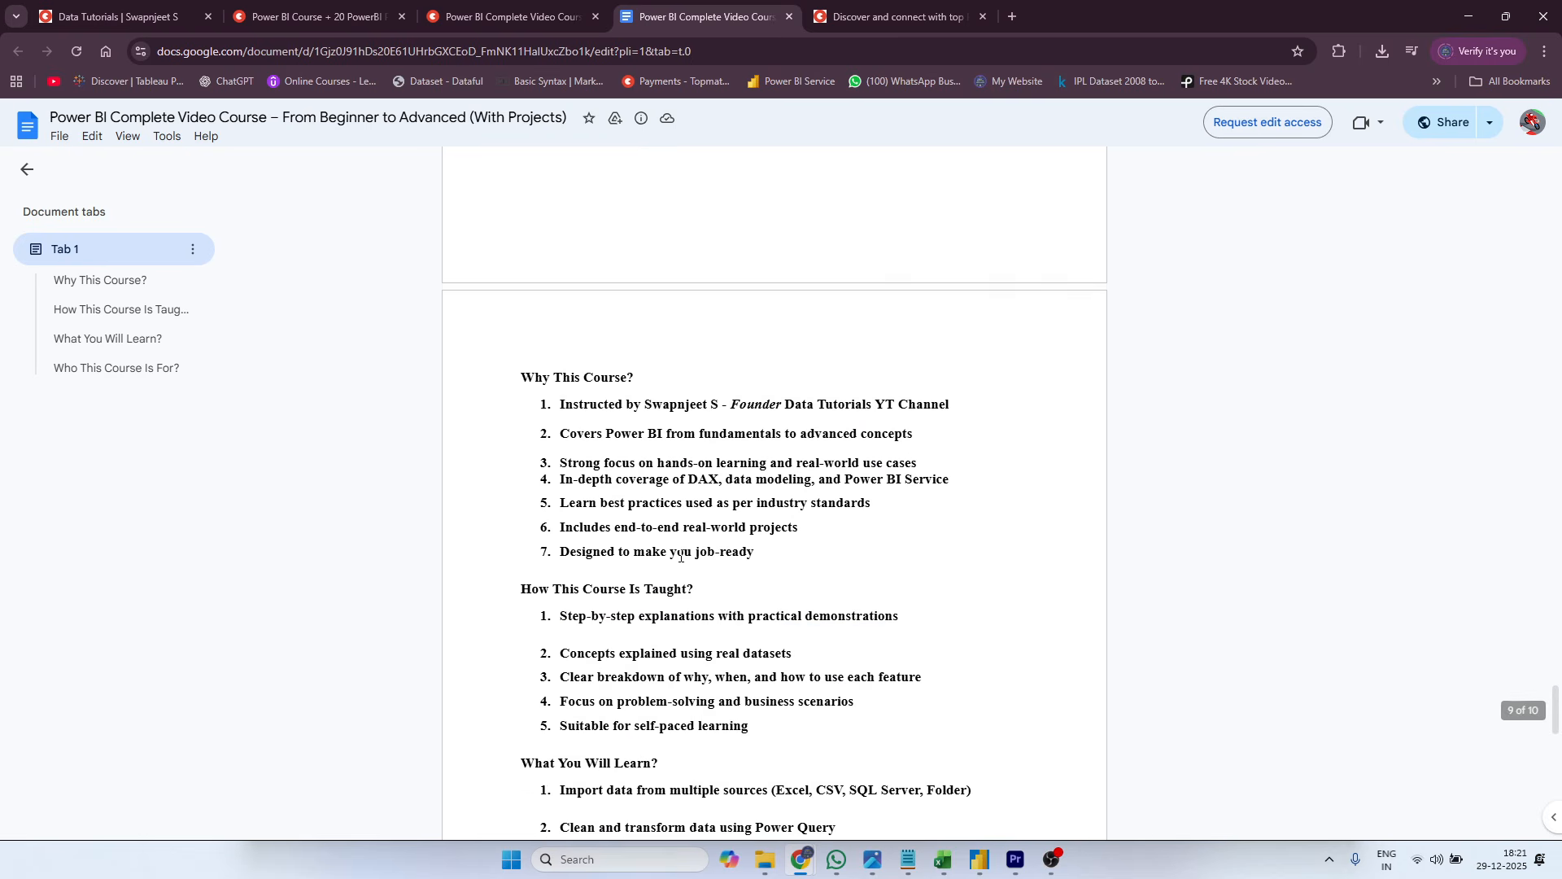
{"action": "scroll", "coordinate": [688, 608], "scroll_direction": "down", "scroll_amount": 8}
{"action": "scroll", "coordinate": [687, 608], "scroll_direction": "up", "scroll_amount": 10}
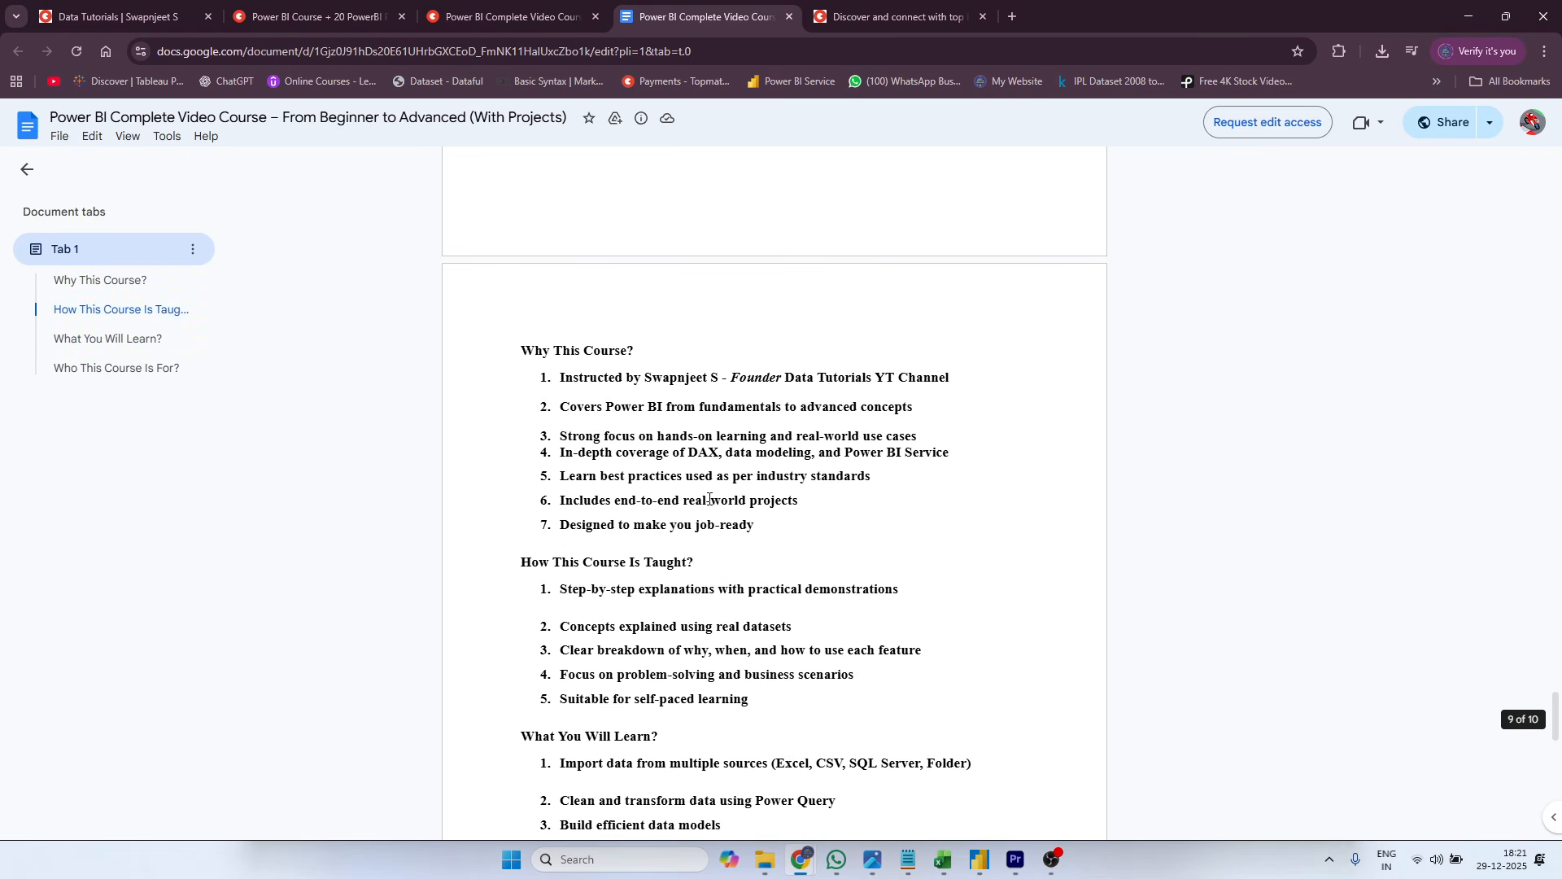
{"action": "scroll", "coordinate": [729, 594], "scroll_direction": "up", "scroll_amount": 20}
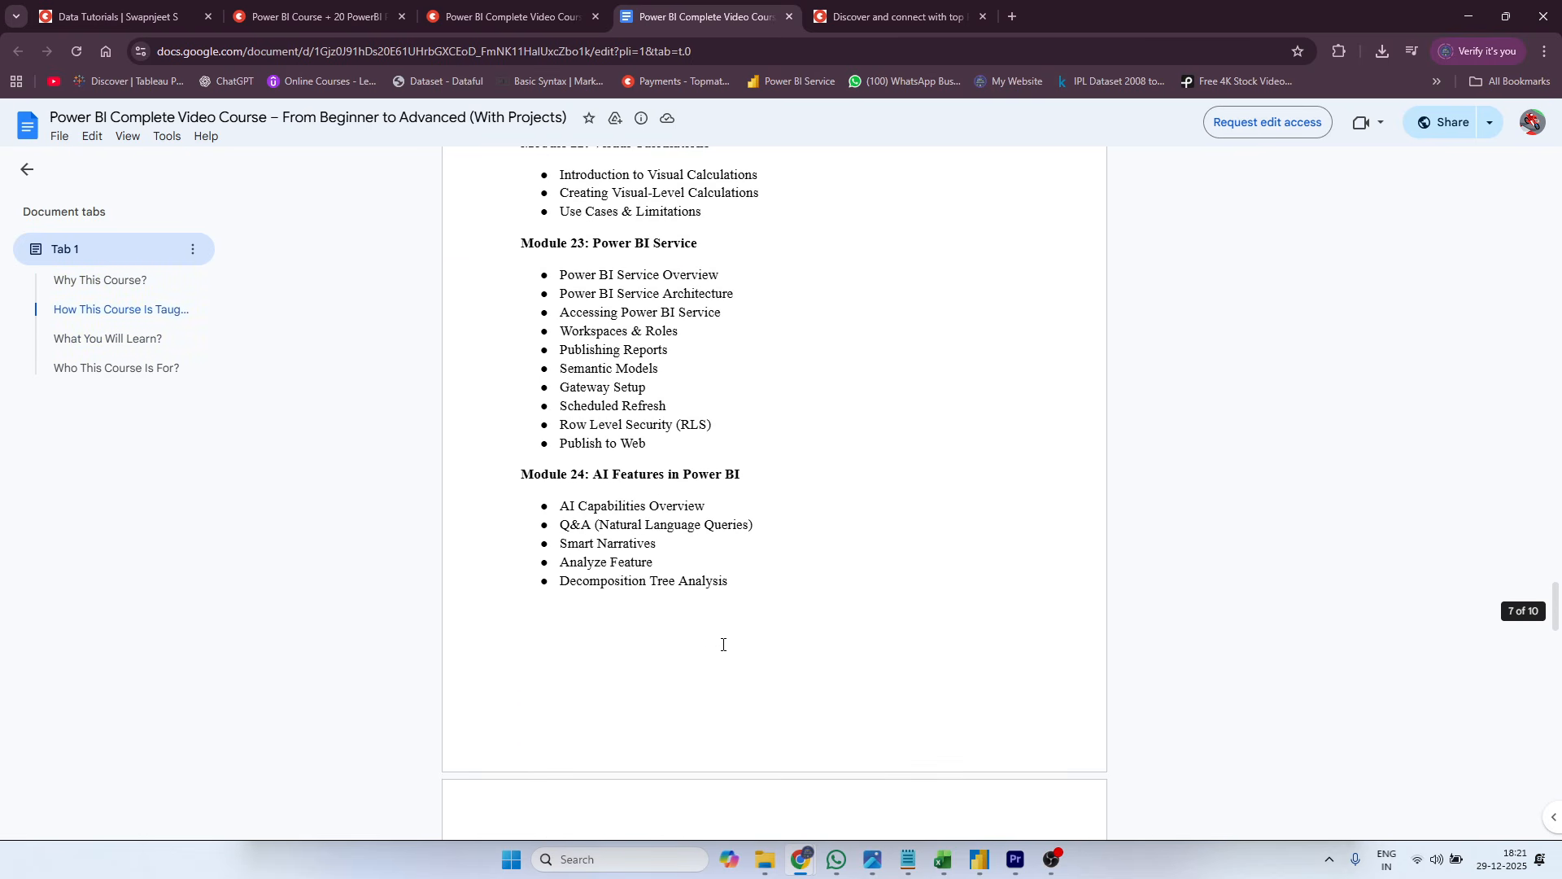
{"action": "scroll", "coordinate": [712, 608], "scroll_direction": "up", "scroll_amount": 20}
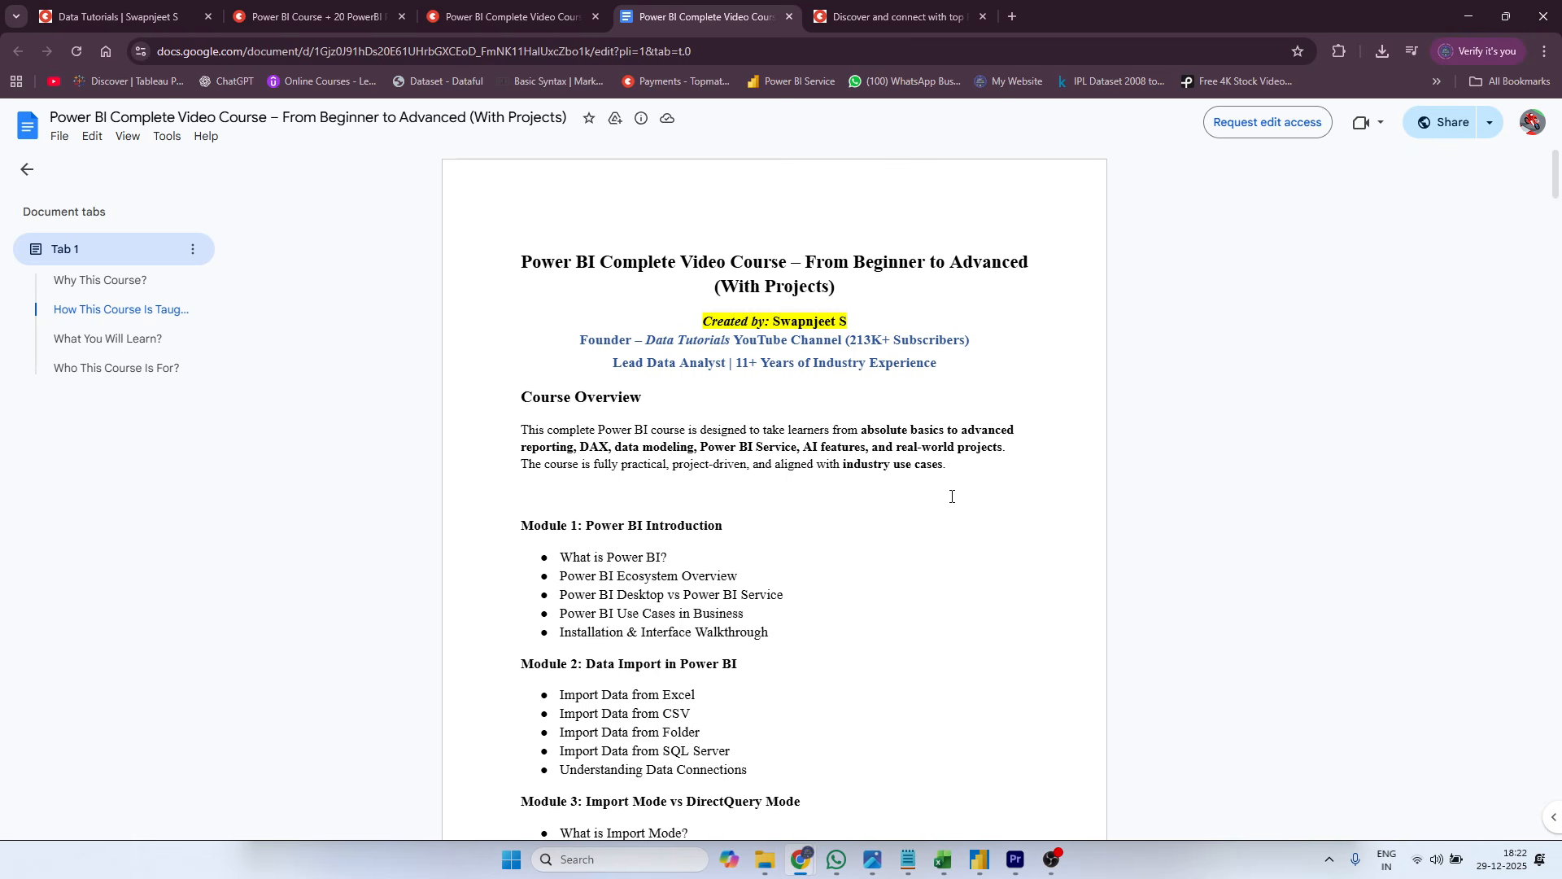
{"action": "scroll", "coordinate": [951, 496], "scroll_direction": "down", "scroll_amount": 4}
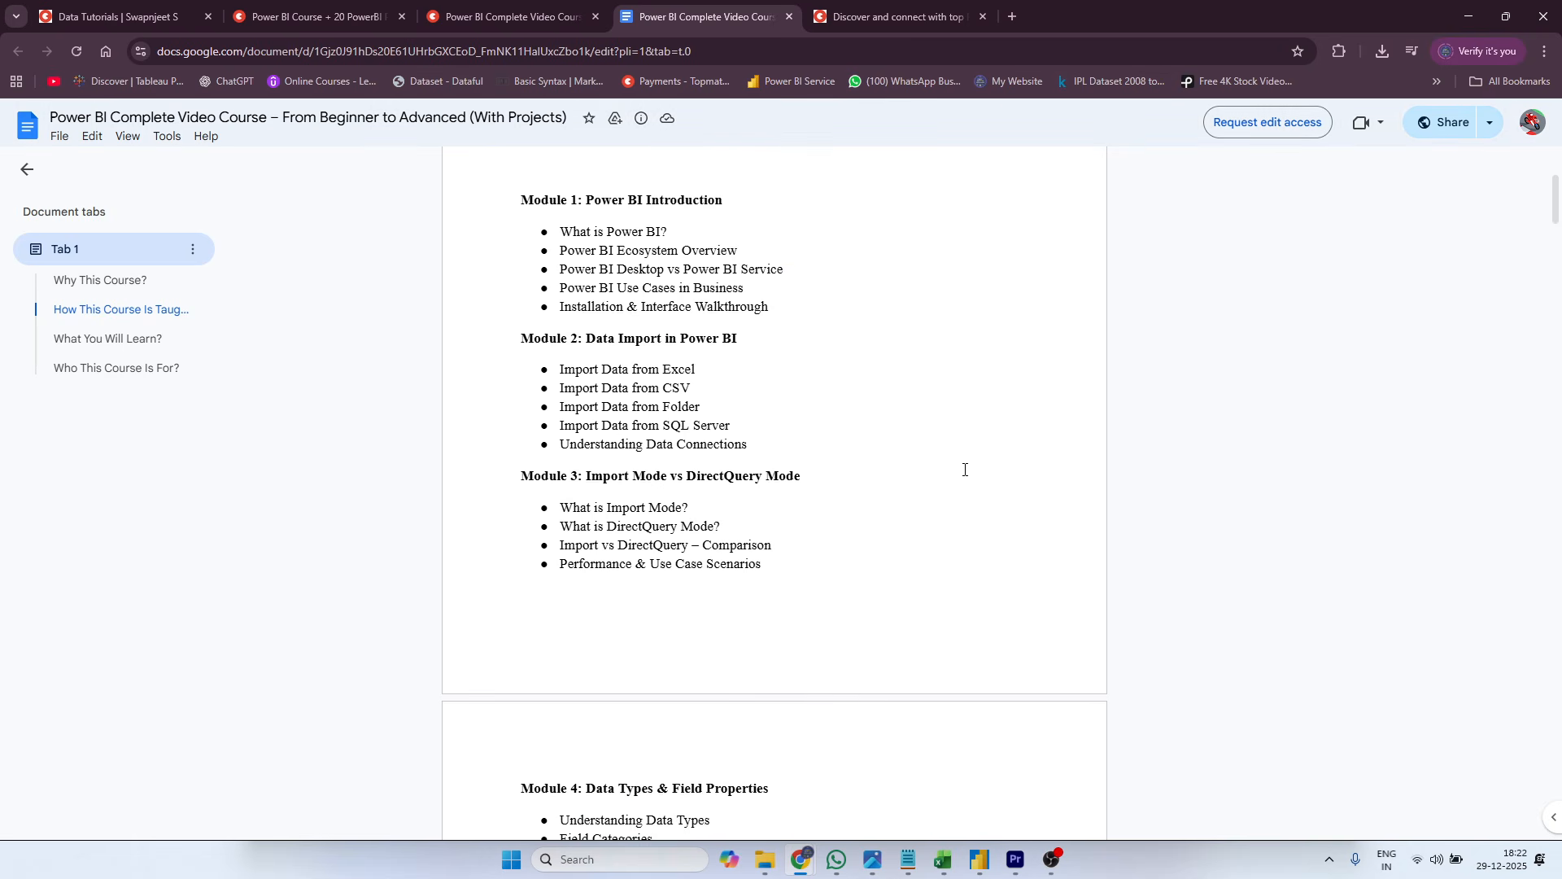
{"action": "scroll", "coordinate": [964, 470], "scroll_direction": "up", "scroll_amount": 4}
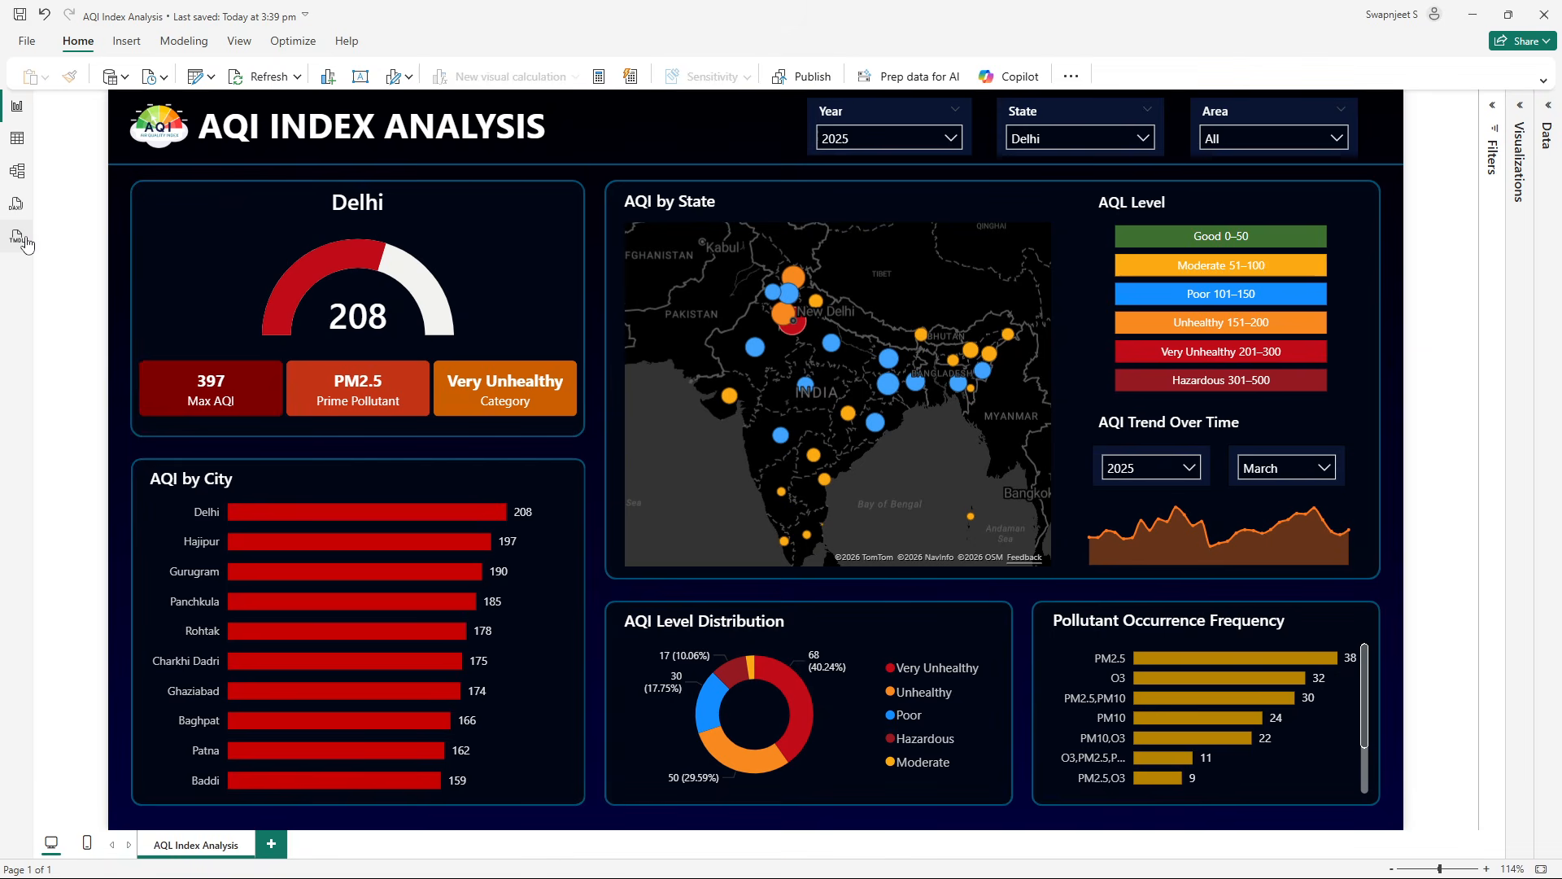
- Switch to Power BI Desktop, create a blank report and open day_wise_aqi_data.xlsx from the AQI Data folder as its Excel source
{"action": "left_click", "coordinate": [25, 236]}
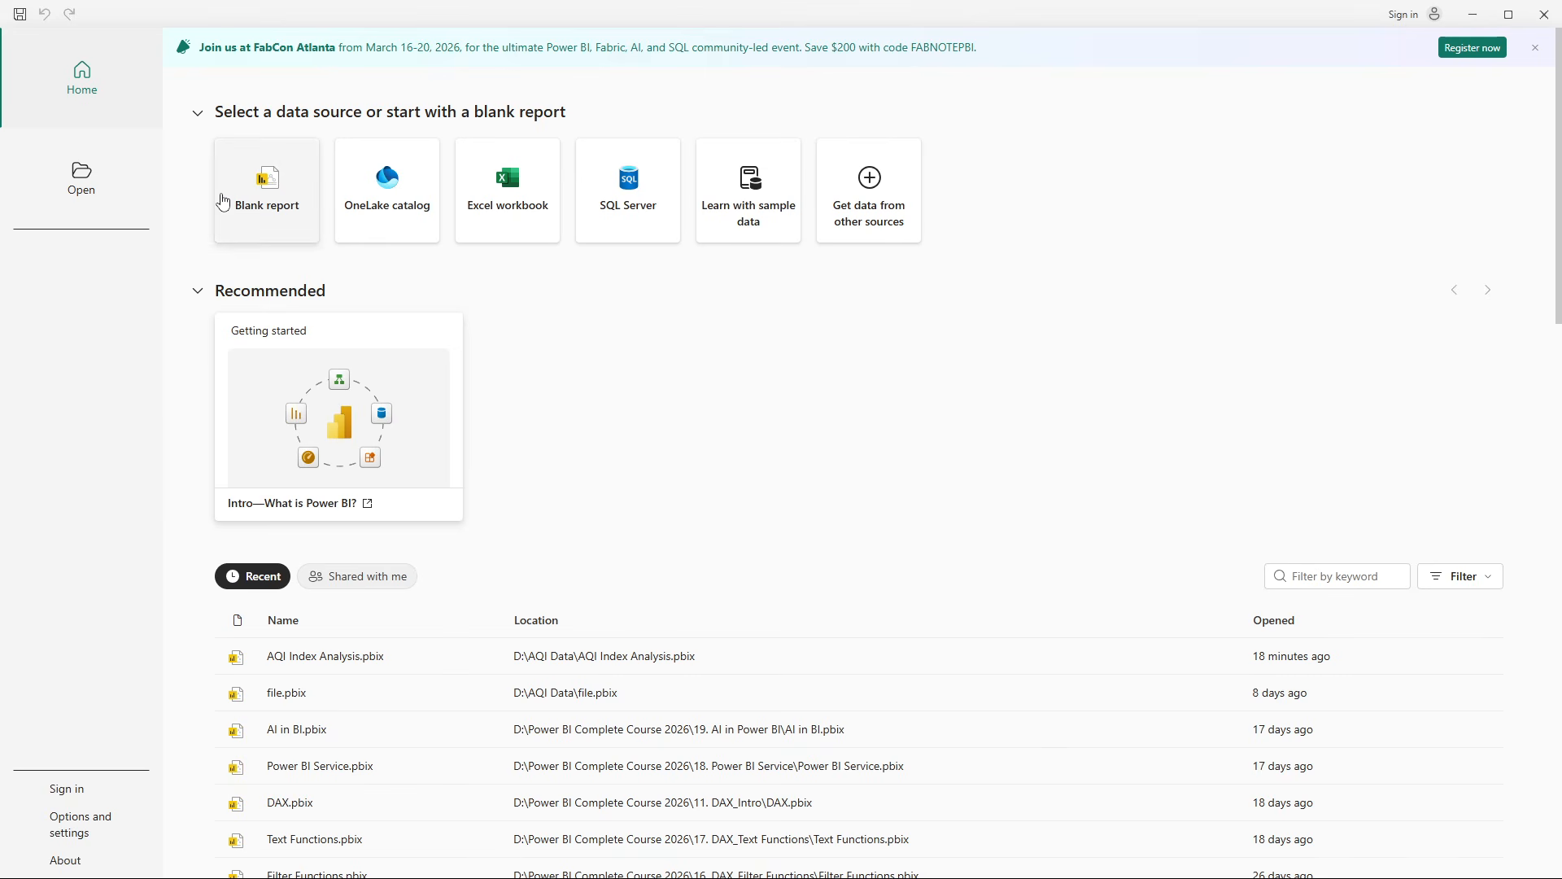
{"action": "left_click", "coordinate": [259, 207]}
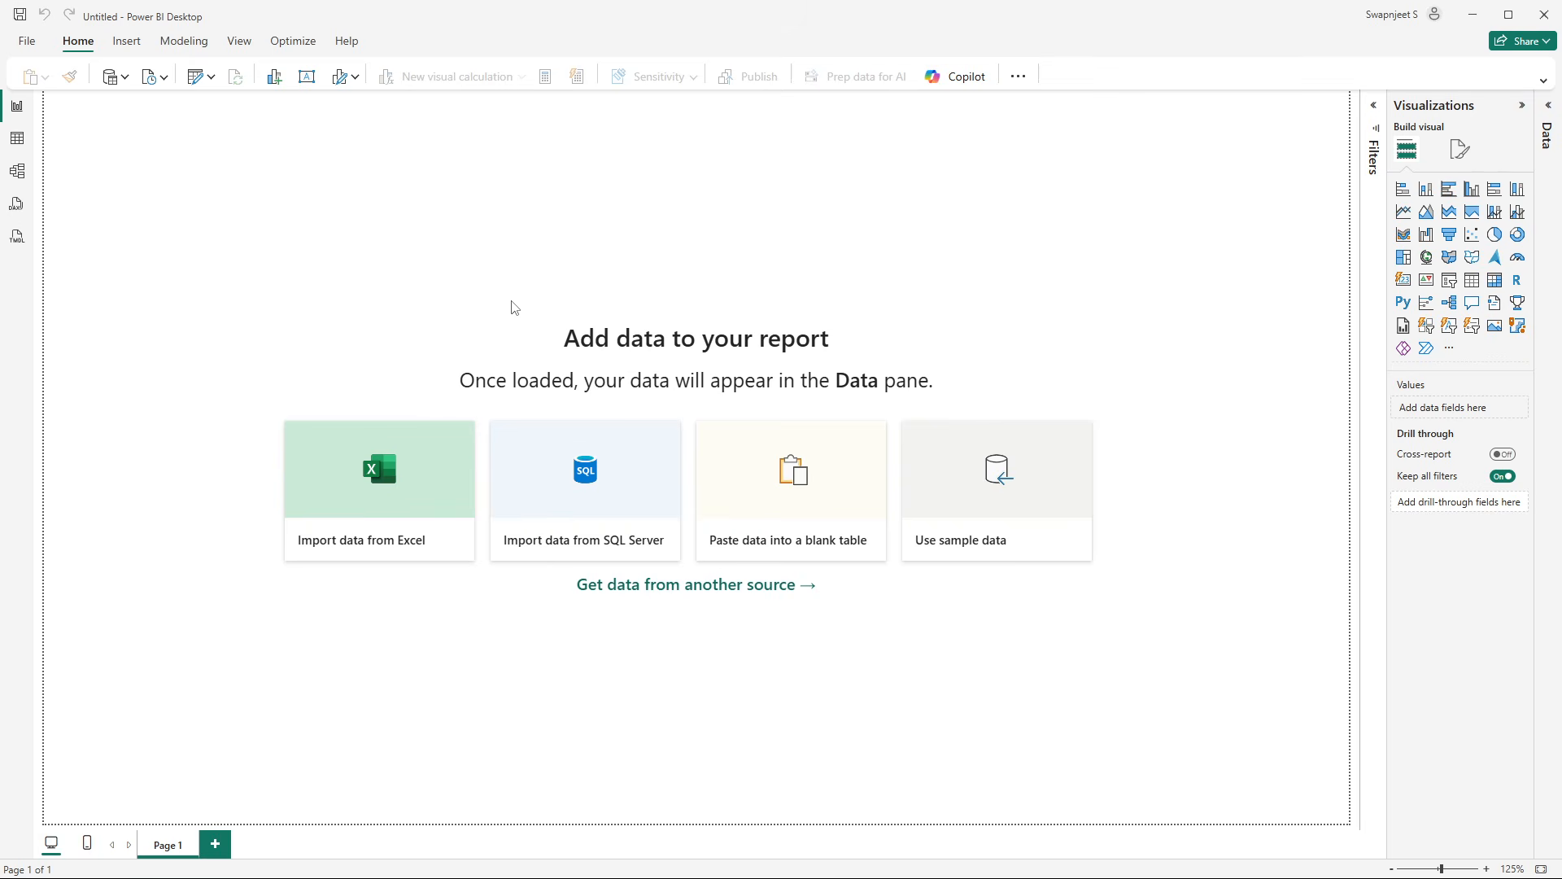
{"action": "left_click", "coordinate": [365, 488]}
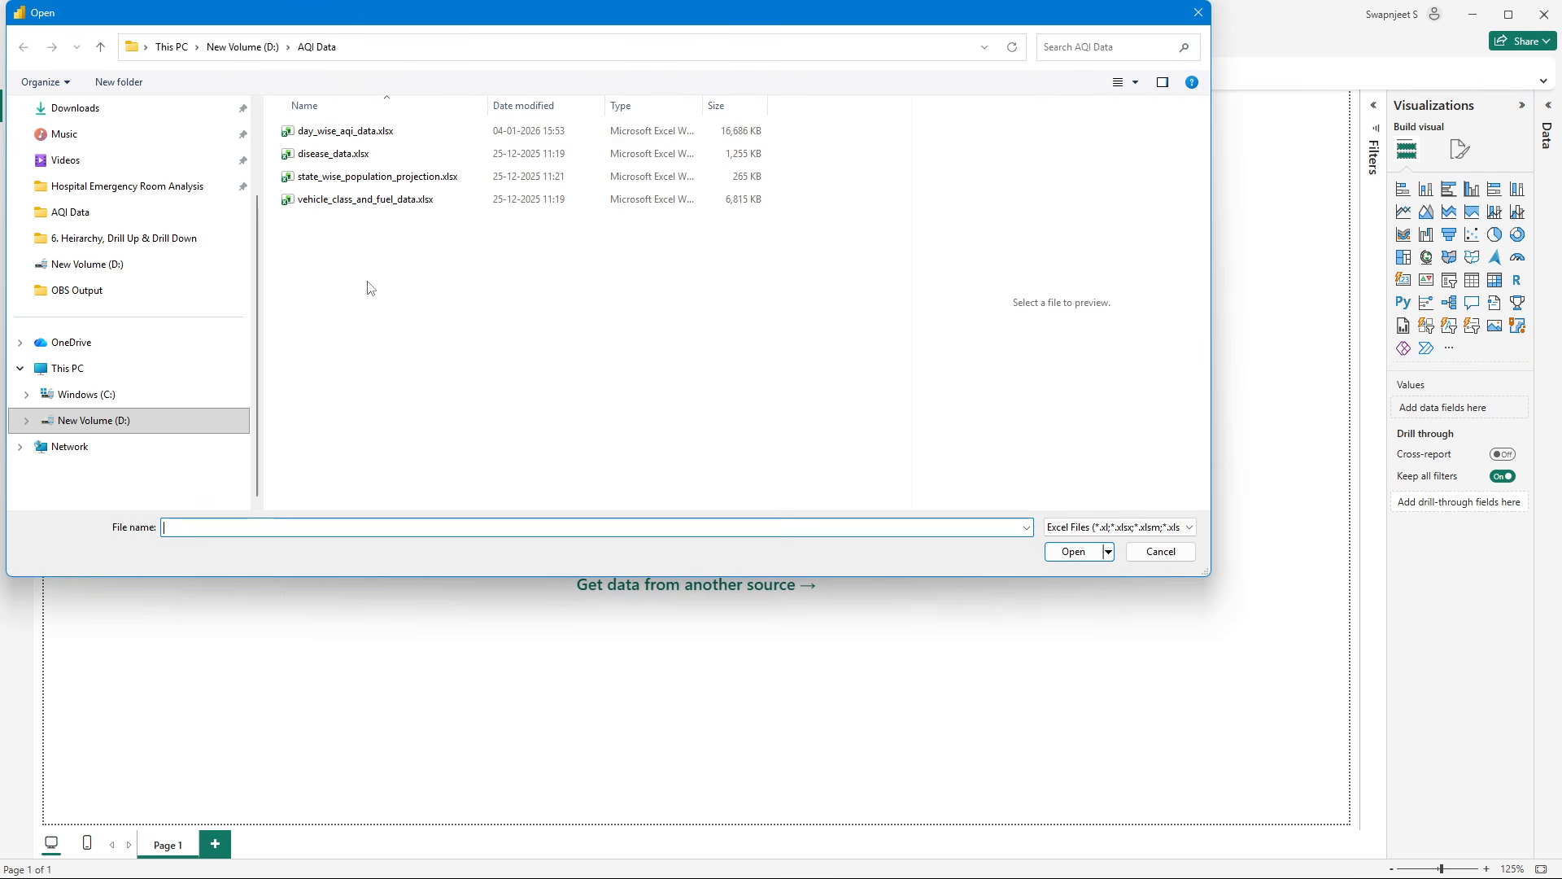
{"action": "left_click", "coordinate": [380, 142]}
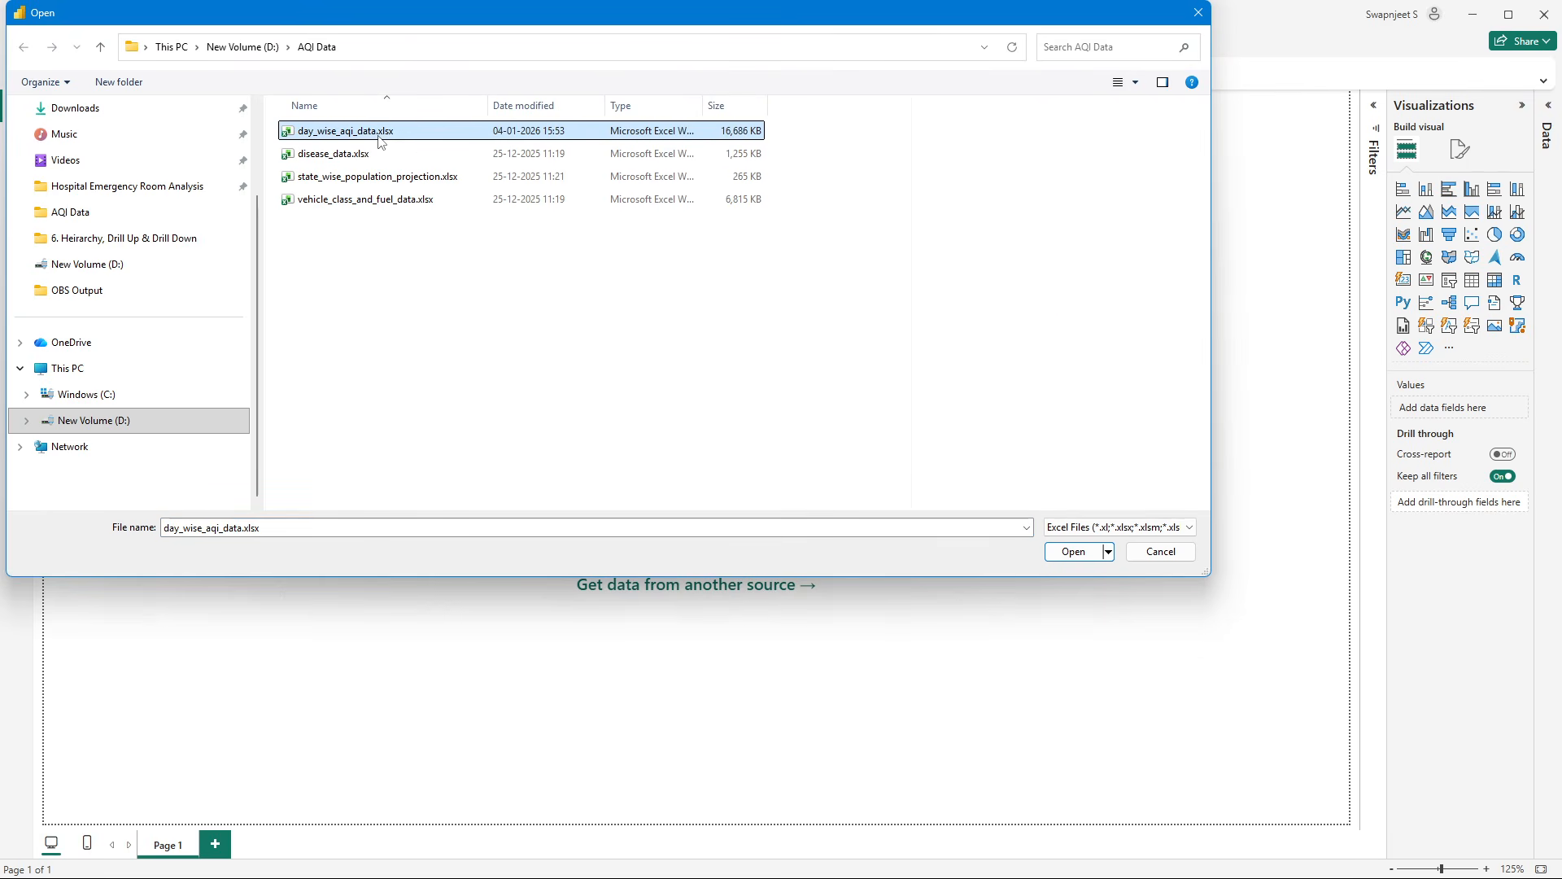
{"action": "left_click", "coordinate": [251, 49]}
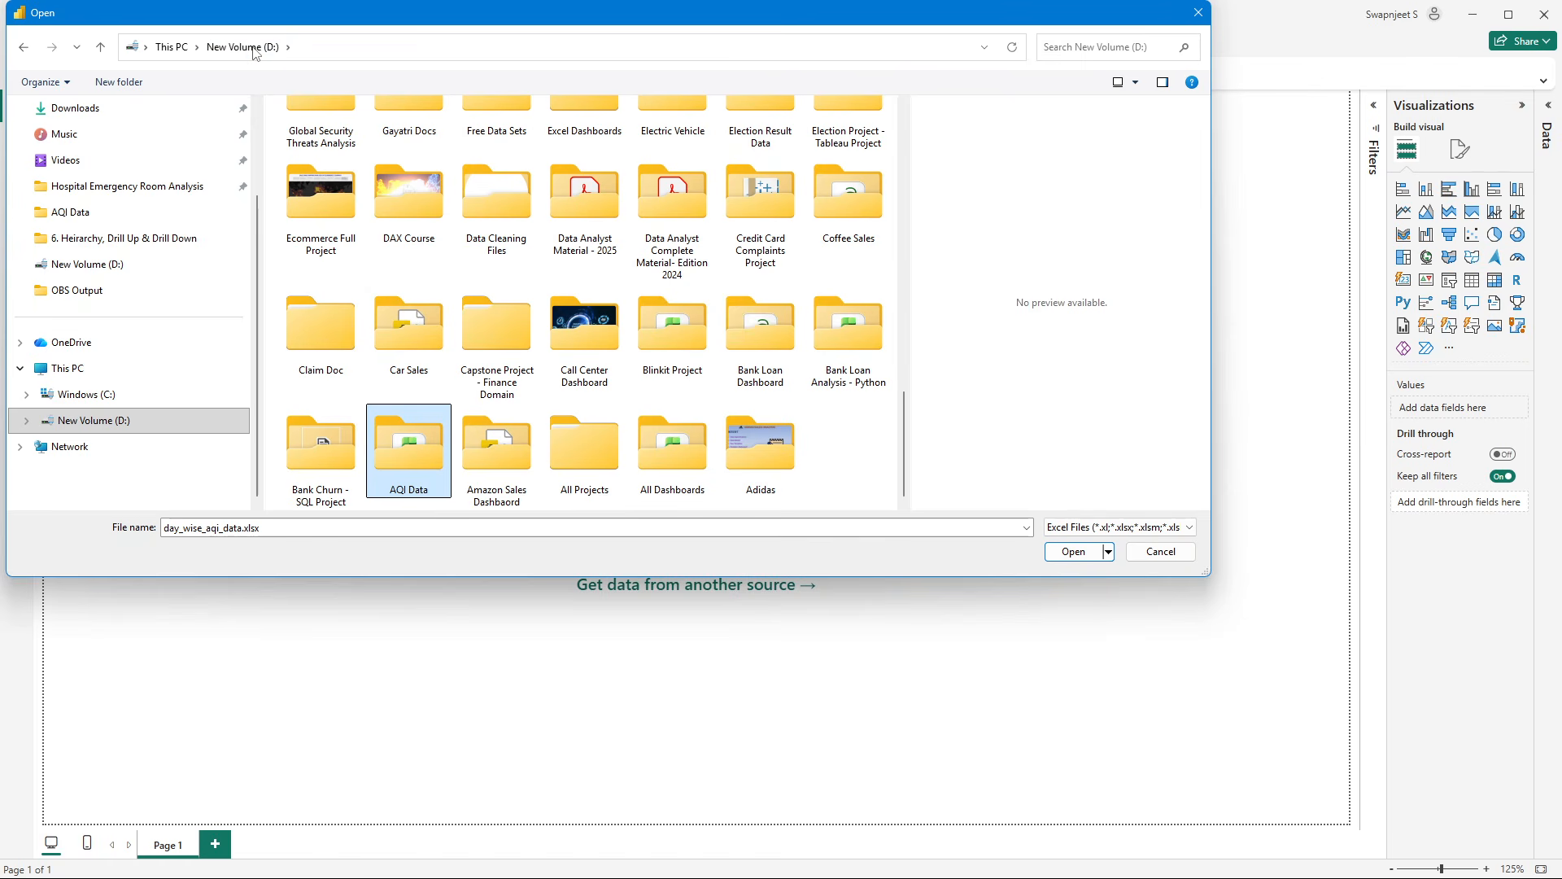
{"action": "left_click", "coordinate": [74, 212]}
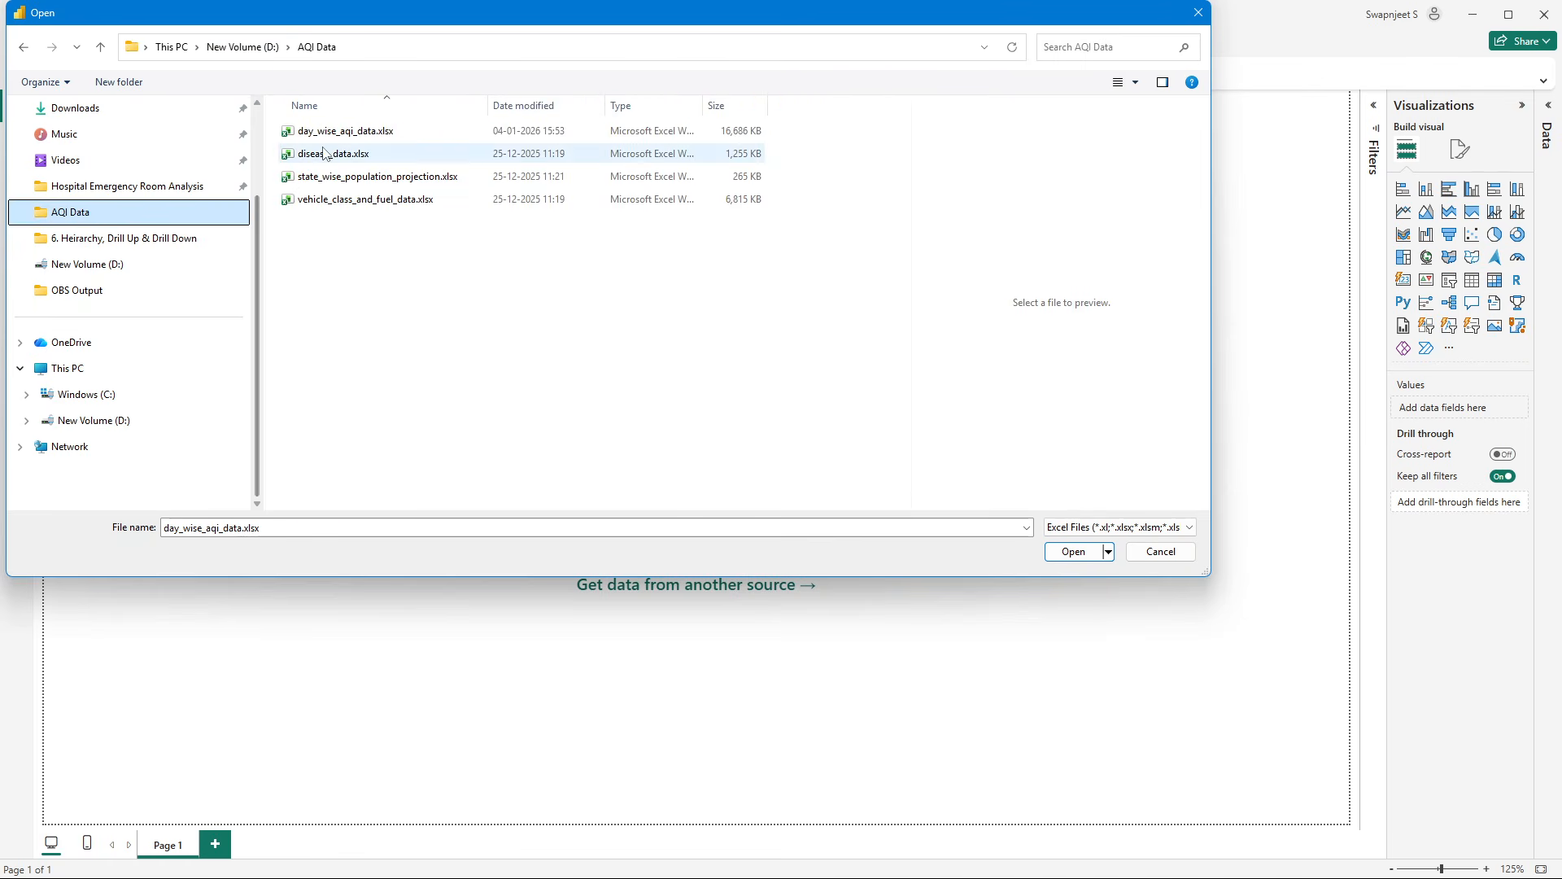
{"action": "left_click", "coordinate": [376, 137]}
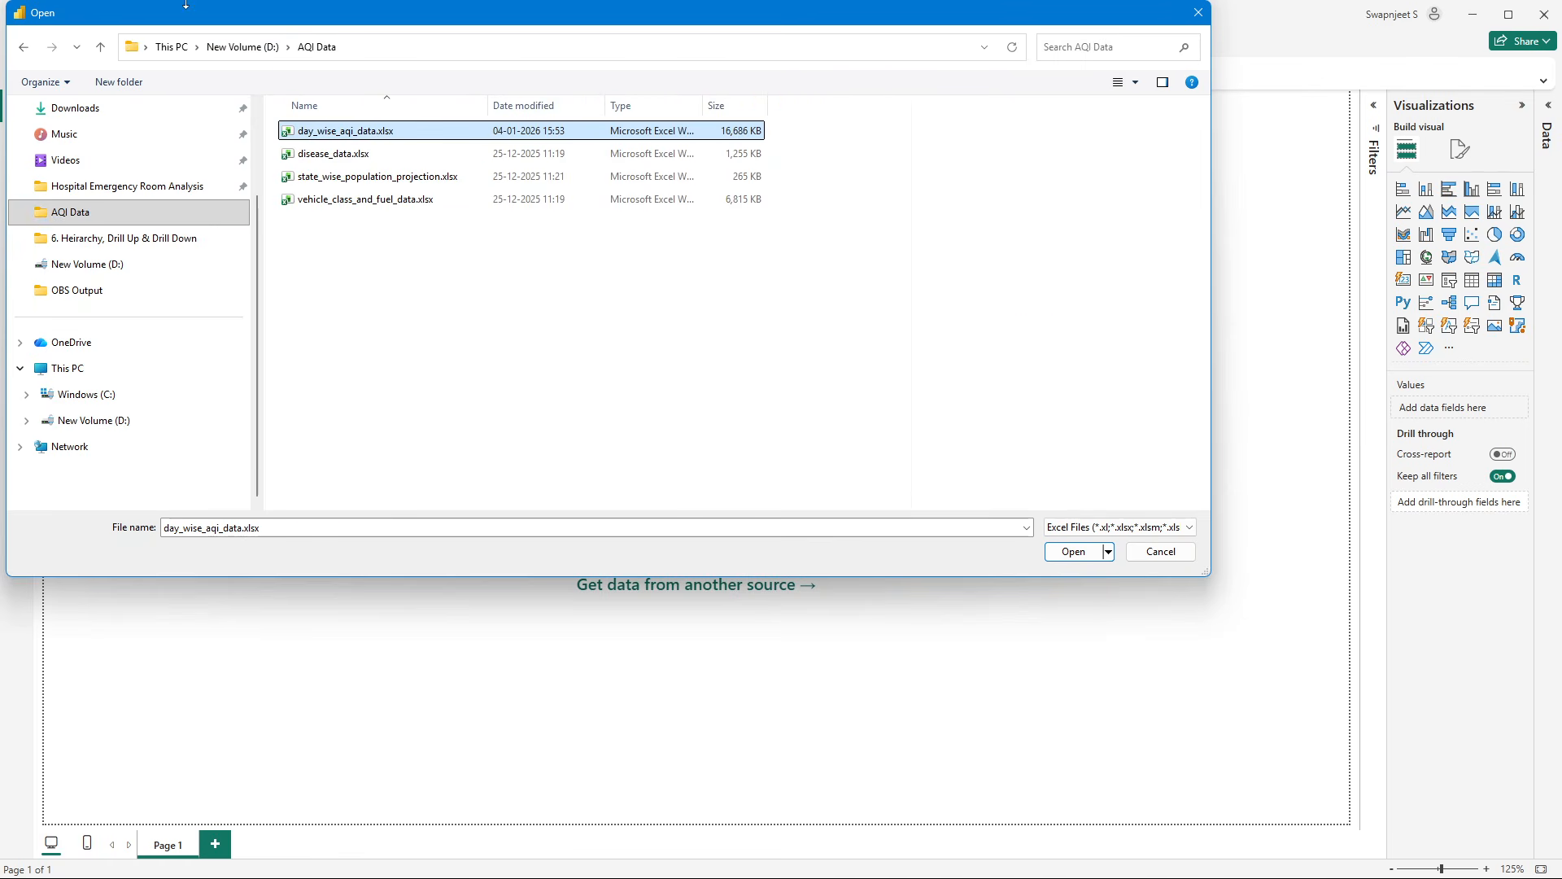
{"action": "left_click", "coordinate": [1050, 551]}
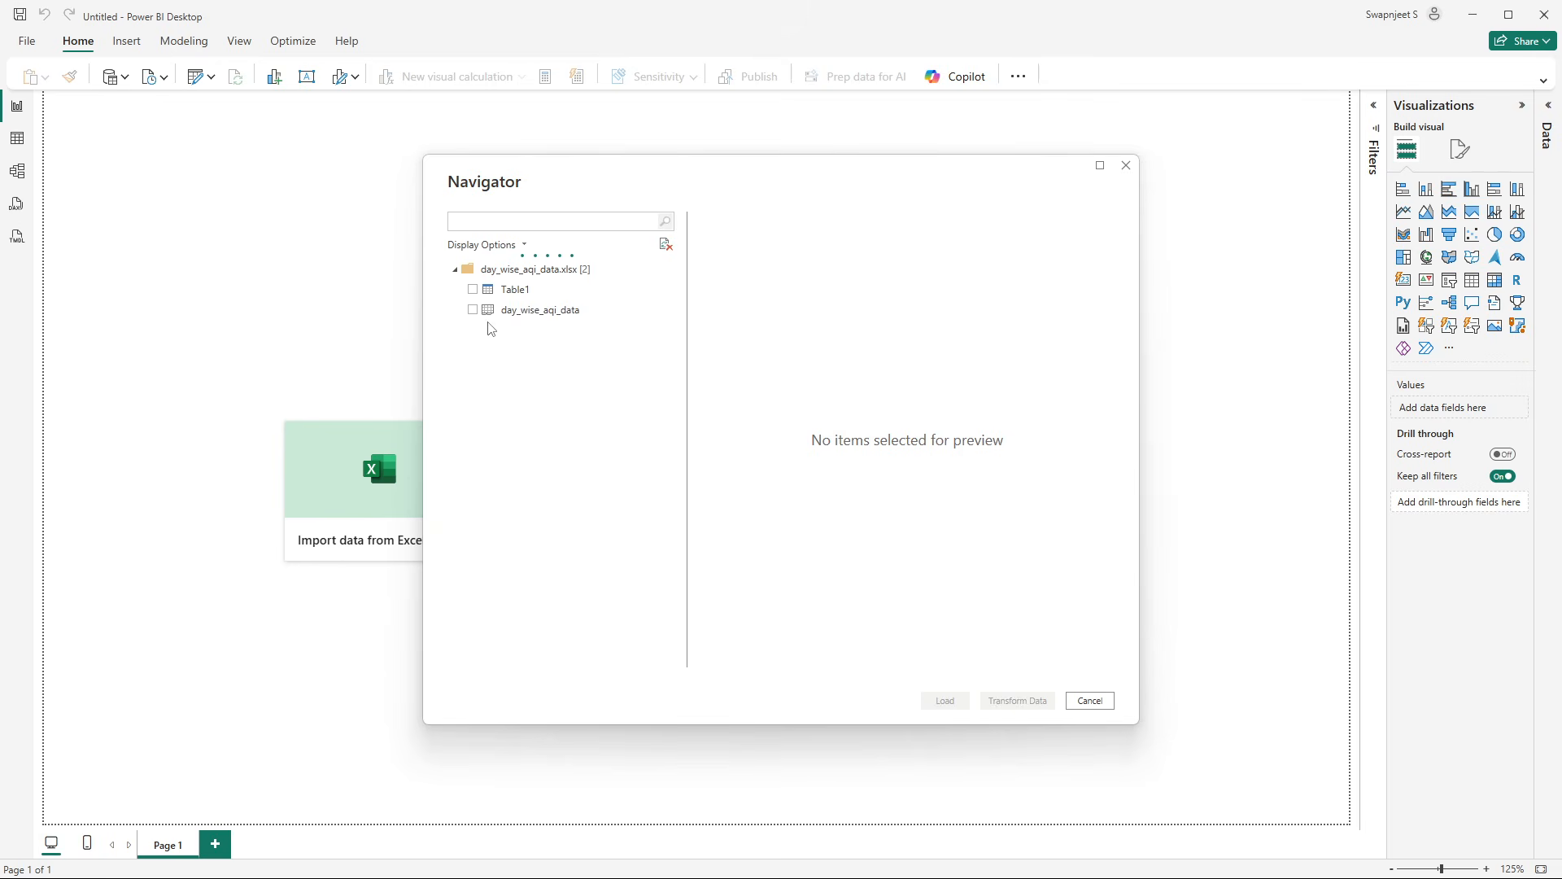
- Preview the day_wise_aqi_data sheet of the workbook and load it into the report
{"action": "left_click", "coordinate": [473, 310]}
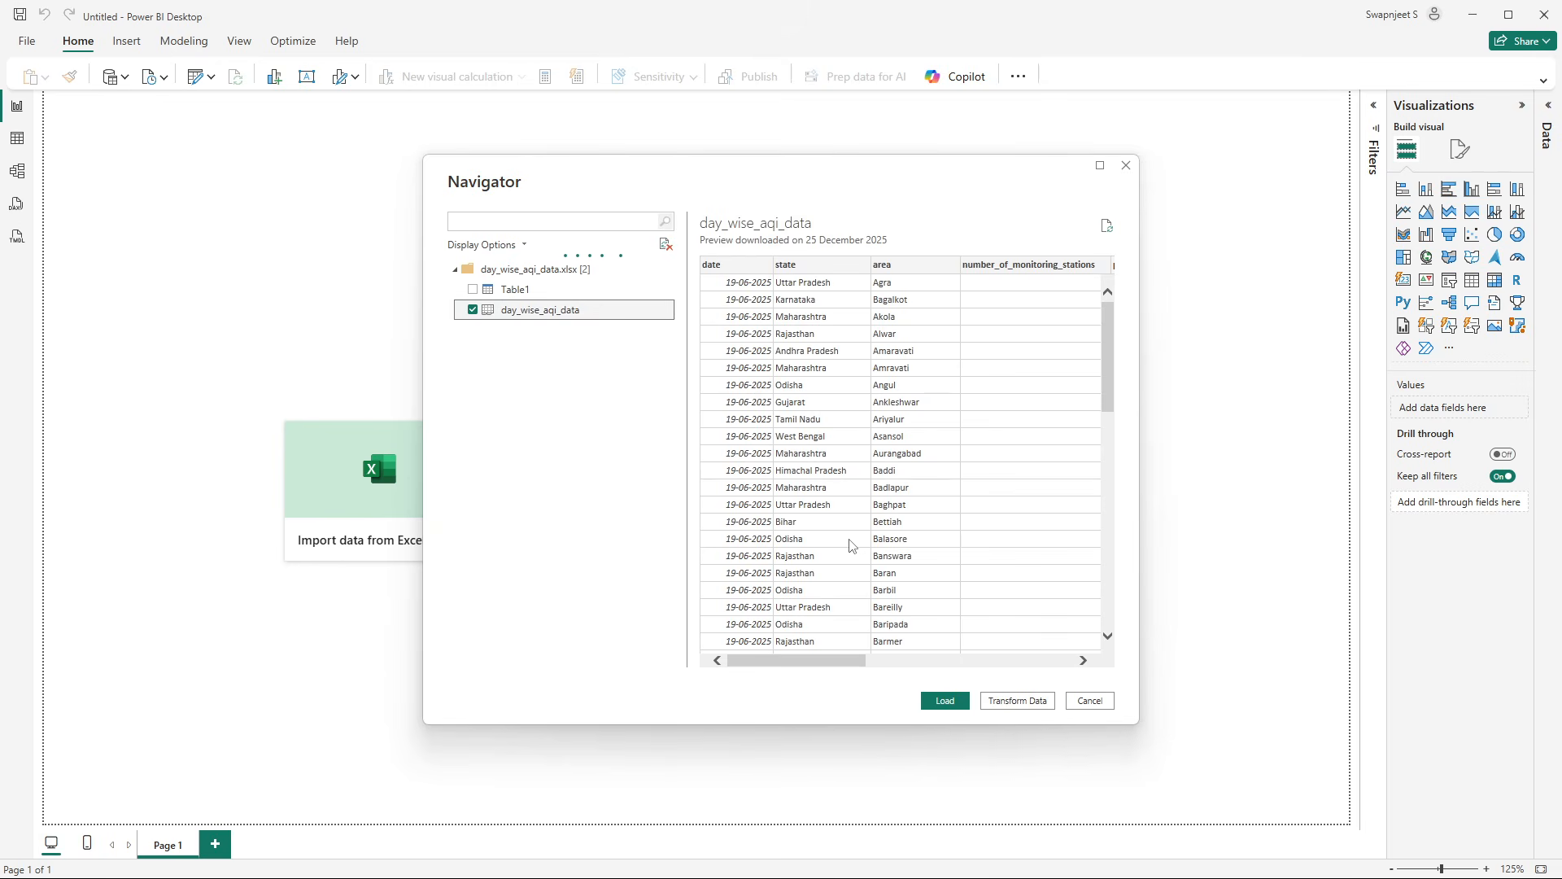
{"action": "mouse_move", "coordinate": [795, 661]}
{"action": "left_mouse_down"}
{"action": "mouse_move", "coordinate": [1046, 647]}
{"action": "mouse_move", "coordinate": [794, 661]}
{"action": "left_mouse_up"}
{"action": "left_click", "coordinate": [944, 700]}
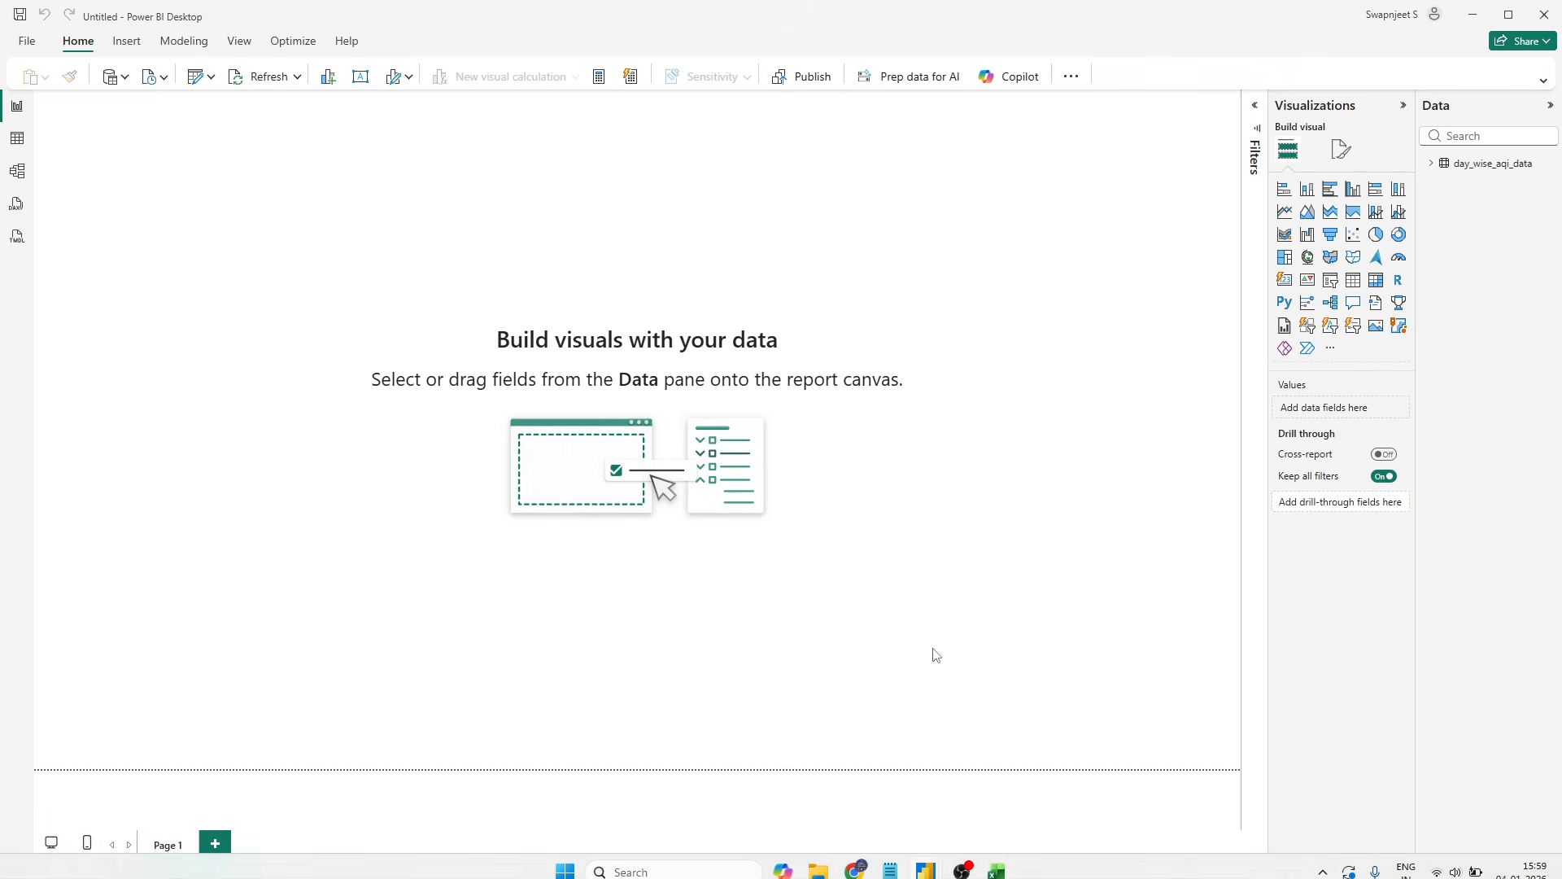
- Switch to the source workbook in Excel, check the row count using the whole date column, and return to Power BI Desktop
{"action": "left_click", "coordinate": [989, 861]}
{"action": "key", "text": "ctrl+Home"}
{"action": "key", "text": "ctrl+space"}
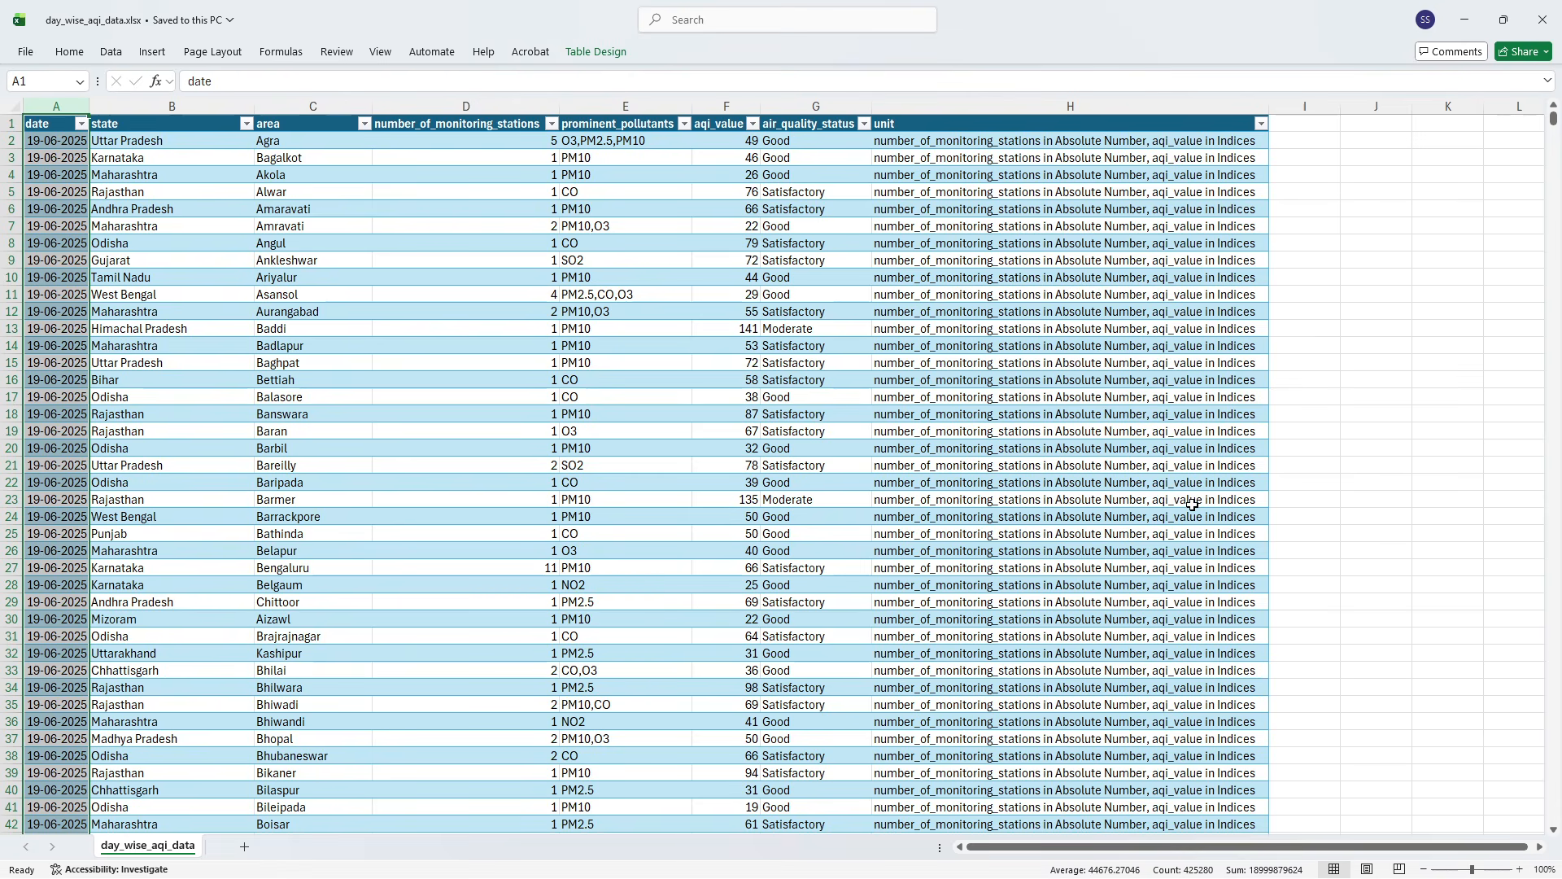
{"action": "key", "text": "alt+Tab"}
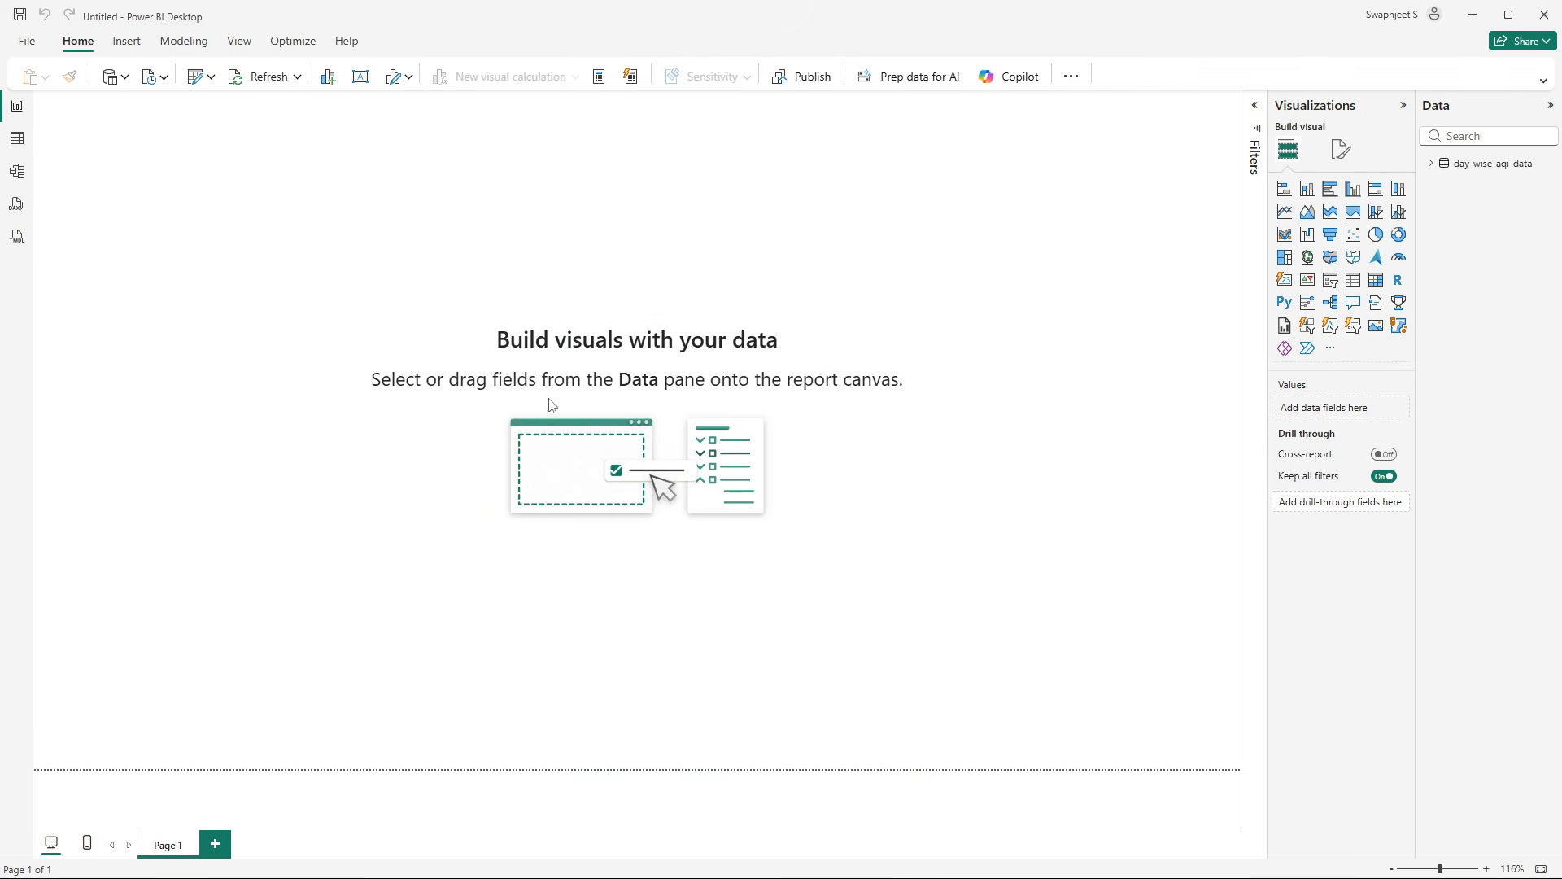
- Display the loaded day_wise_aqi_data table in Table view and expand its list of fields
{"action": "left_click", "coordinate": [17, 141]}
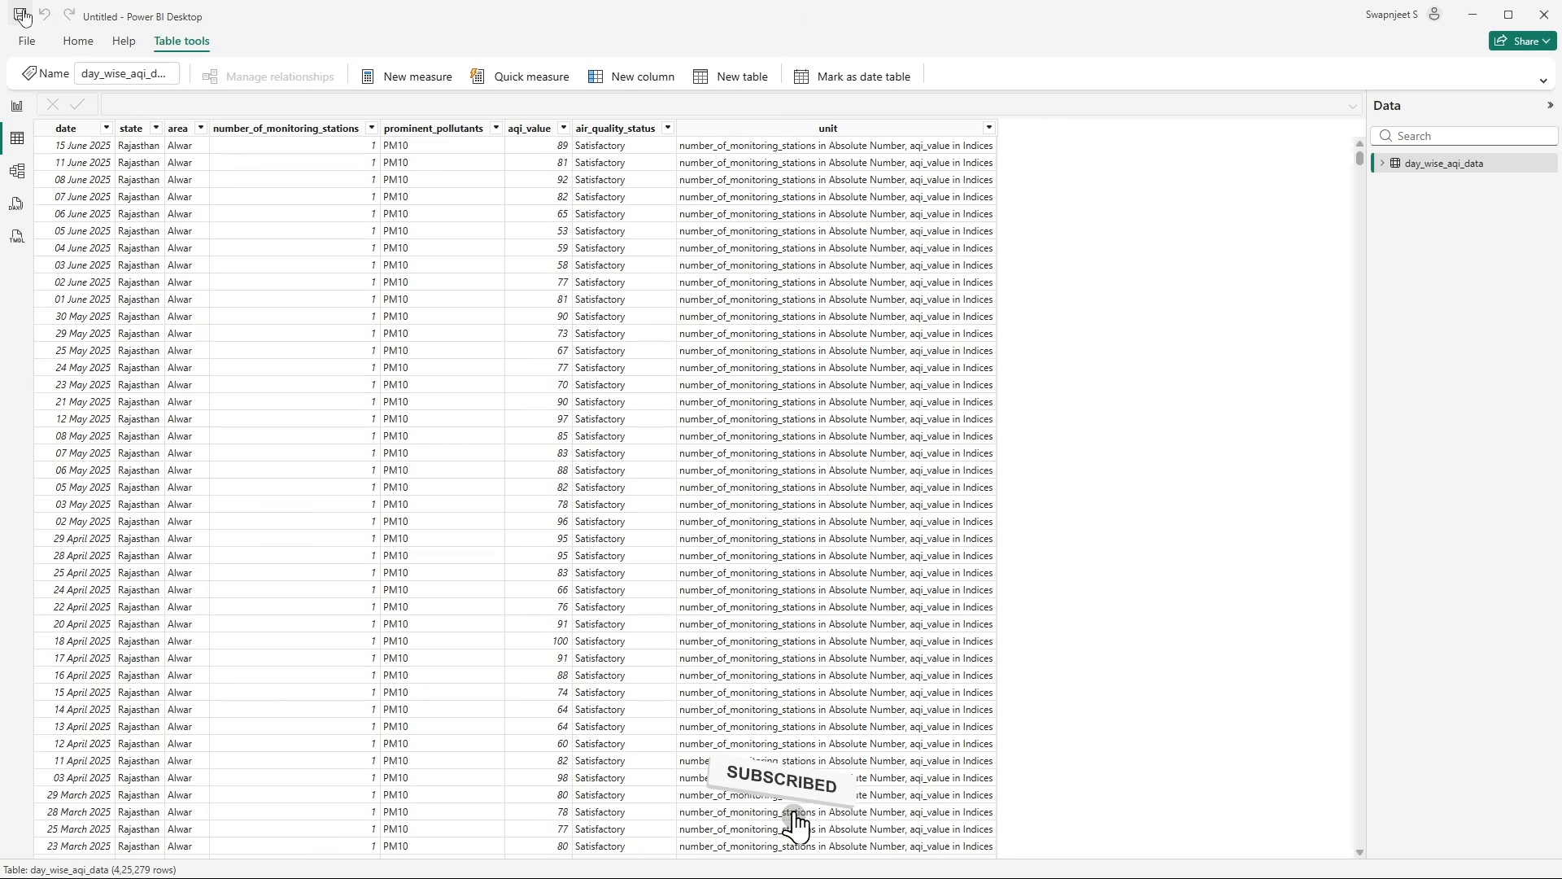
{"action": "left_click", "coordinate": [17, 107]}
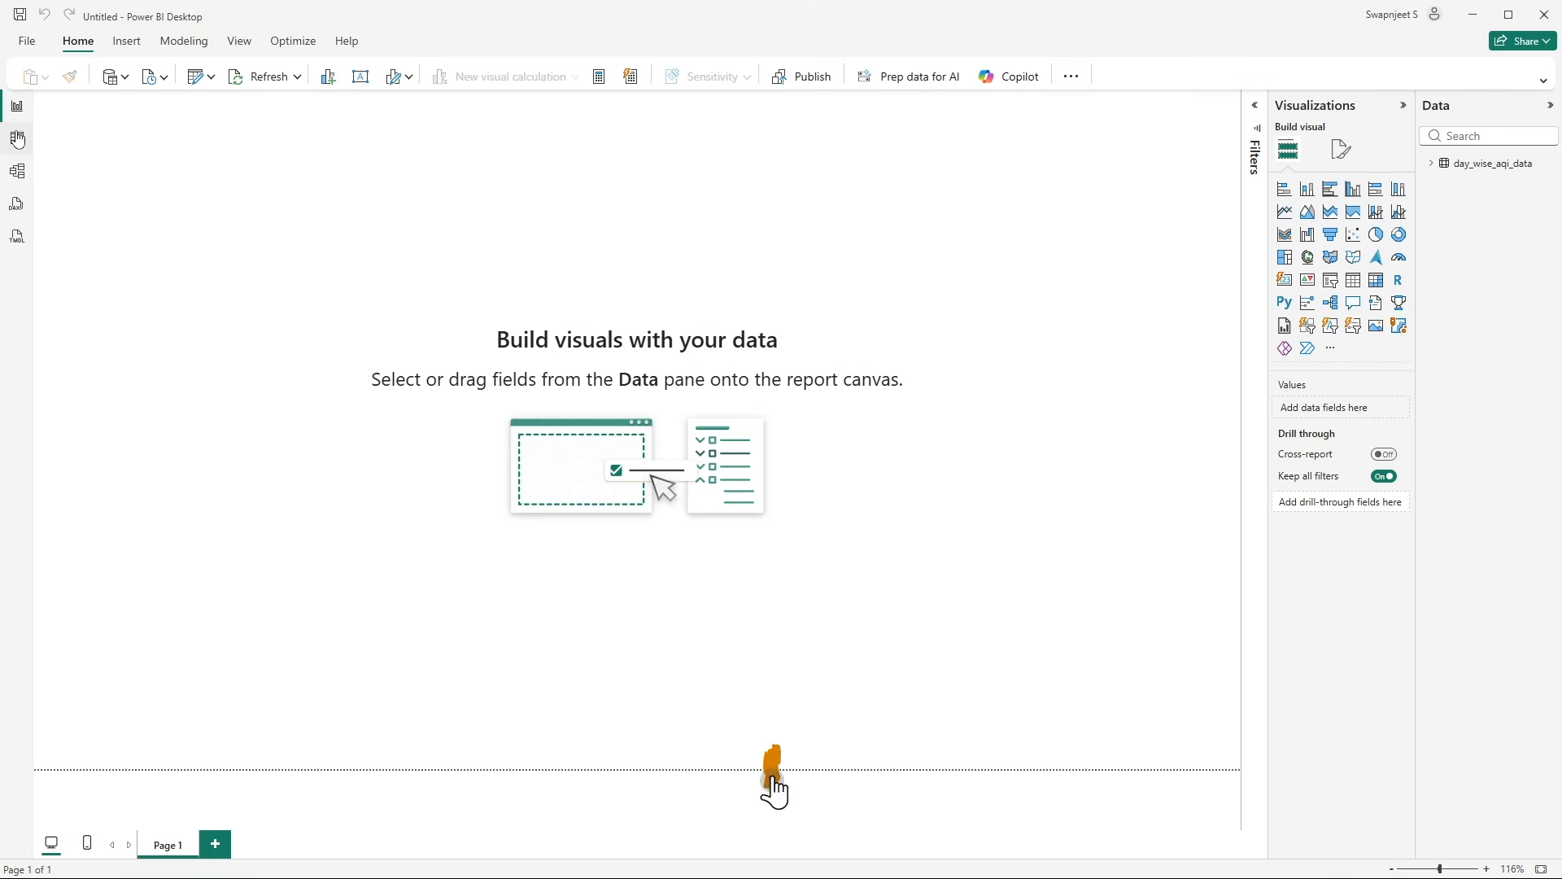
{"action": "left_click", "coordinate": [17, 138]}
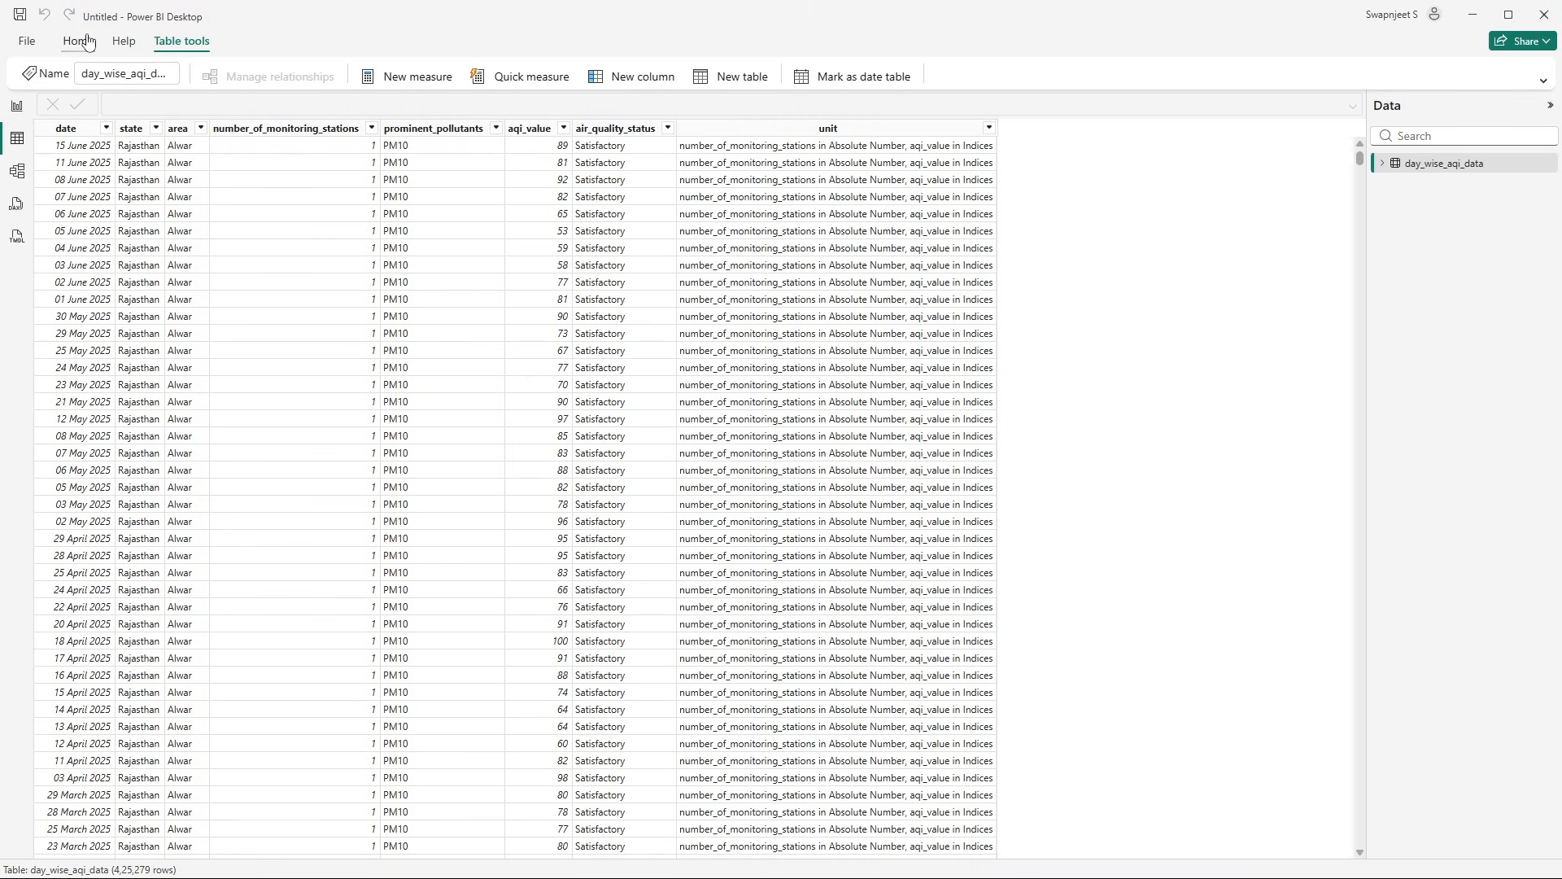
{"action": "left_click", "coordinate": [84, 41]}
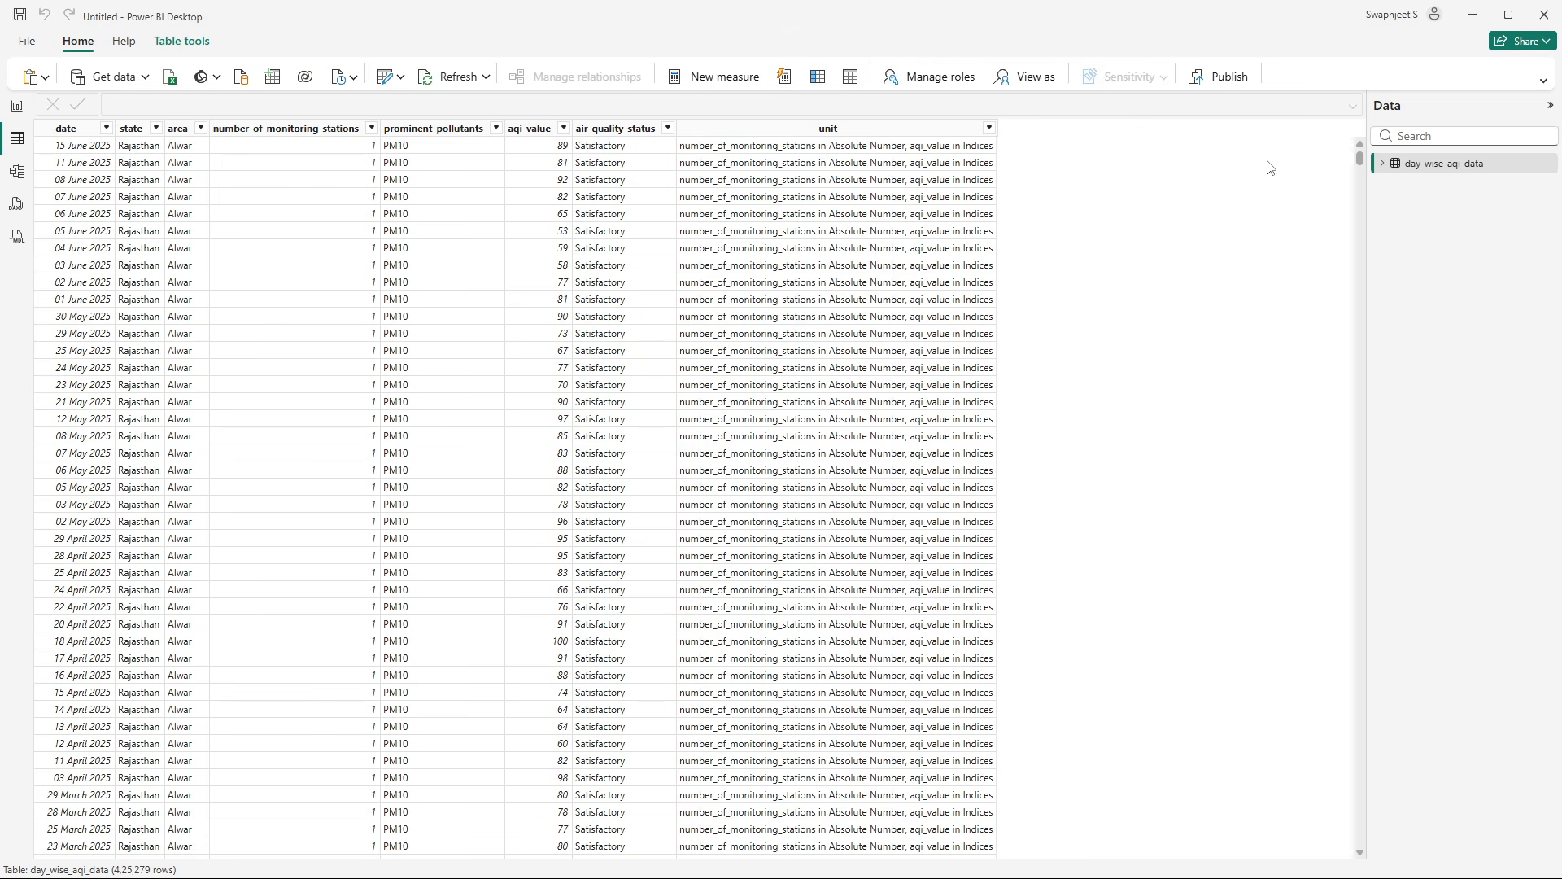
{"action": "left_click", "coordinate": [1380, 166]}
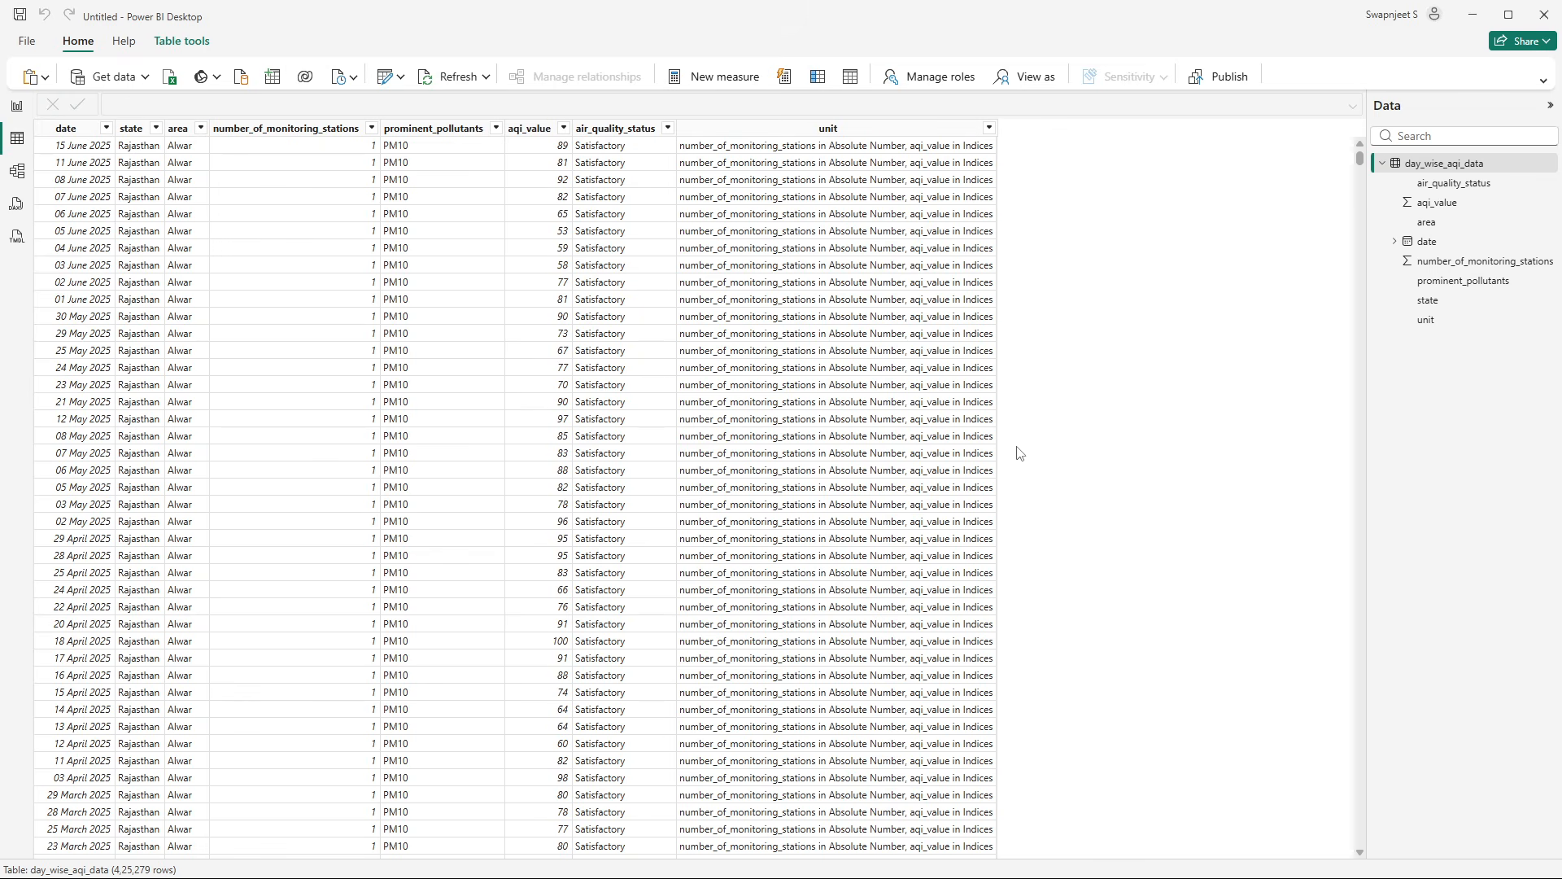
- Check the data type of every day_wise_aqi_data column, from date through unit, keeping the full column properties ribbon expanded
{"action": "left_click", "coordinate": [69, 132]}
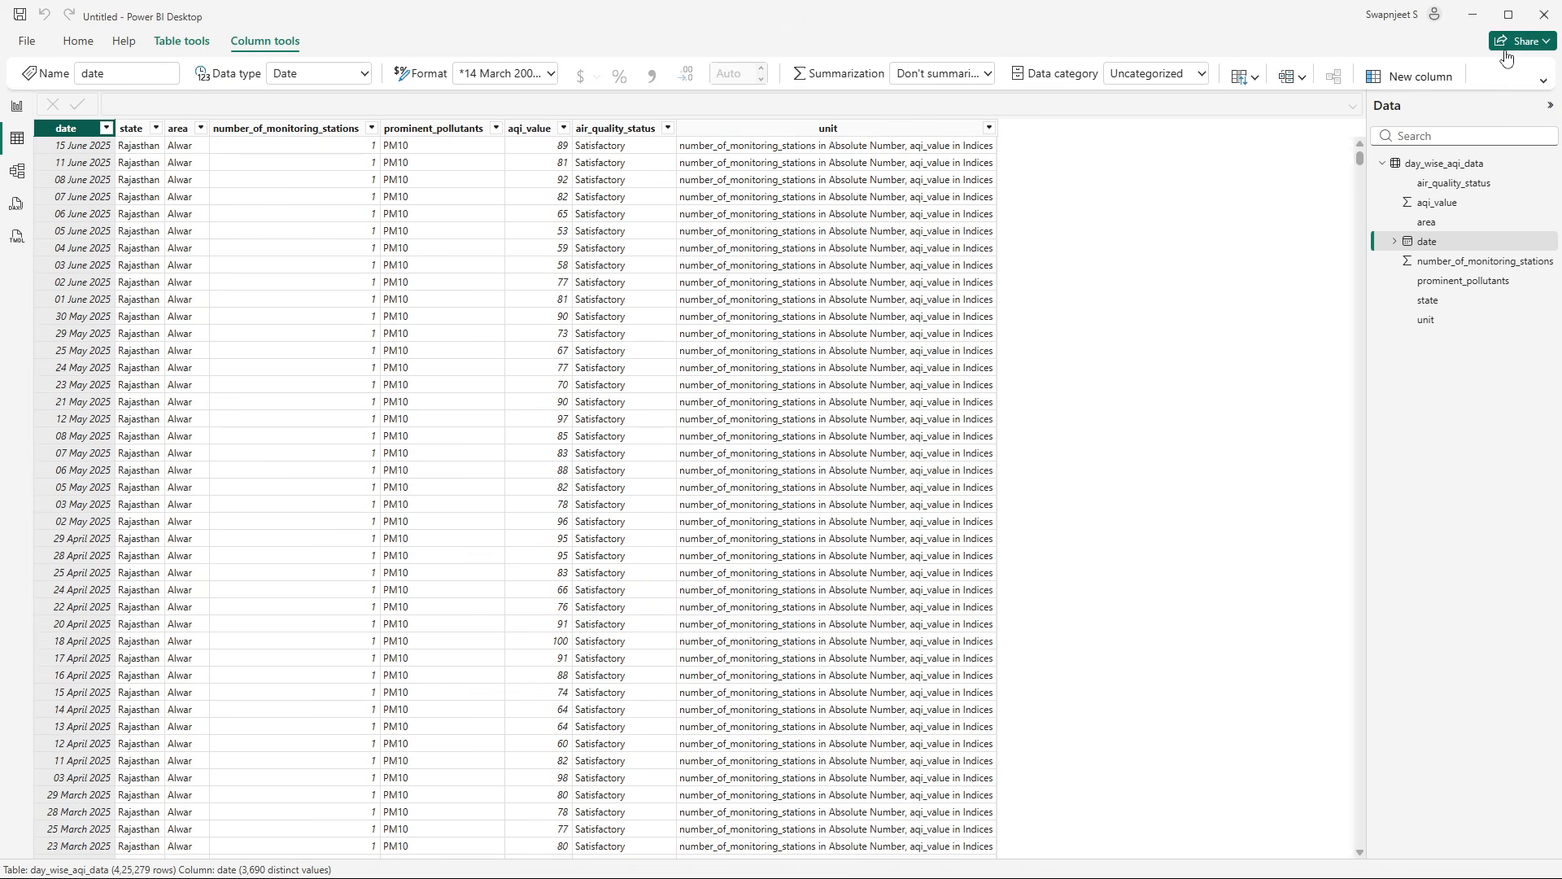
{"action": "left_click", "coordinate": [1542, 81]}
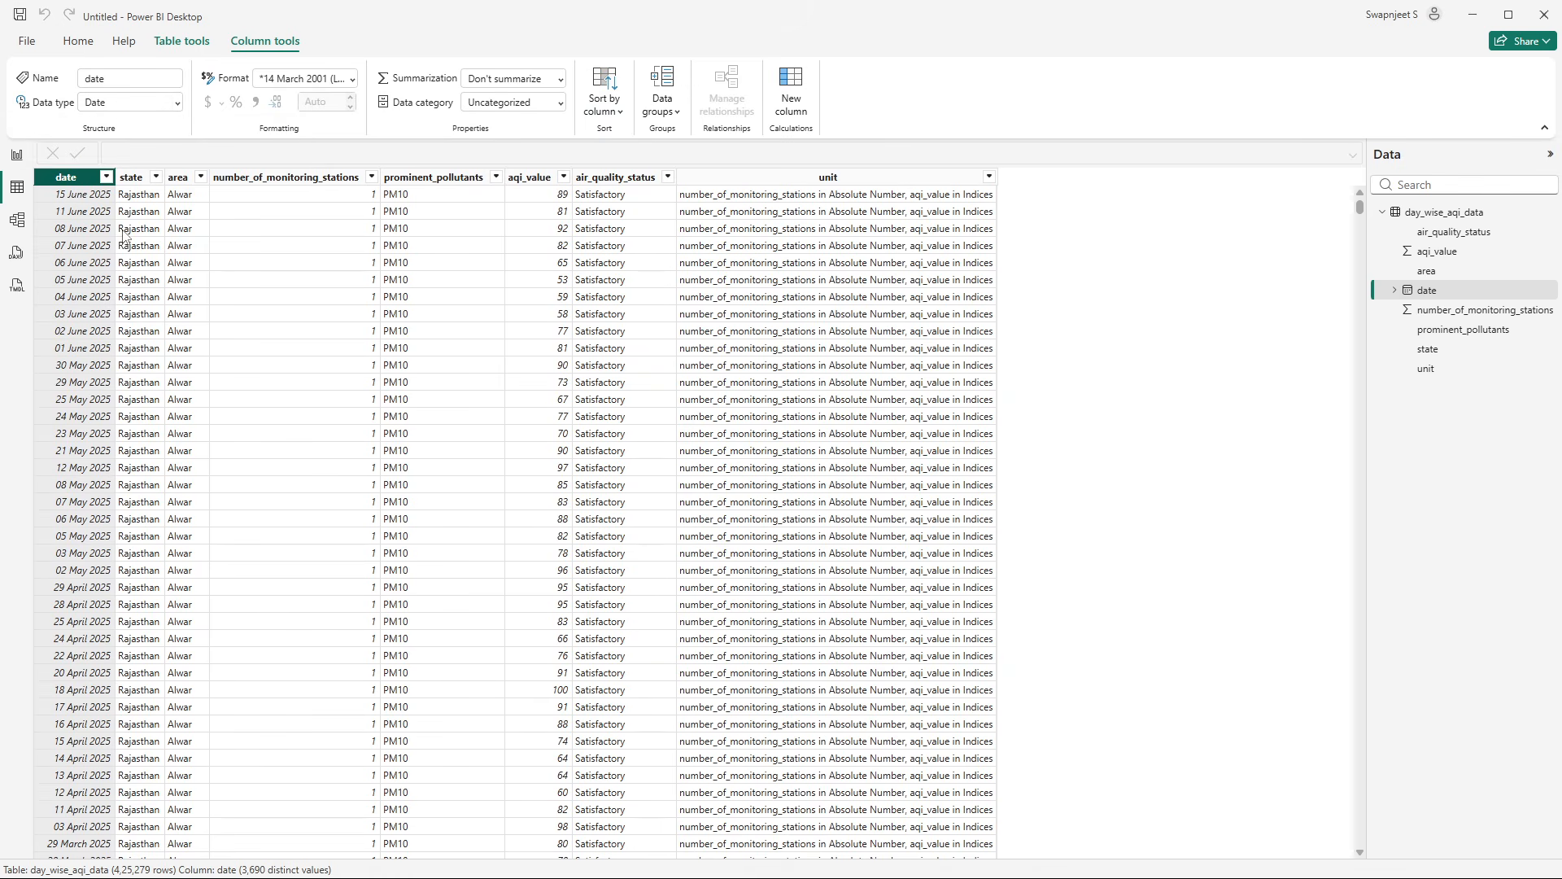
{"action": "left_click", "coordinate": [132, 179]}
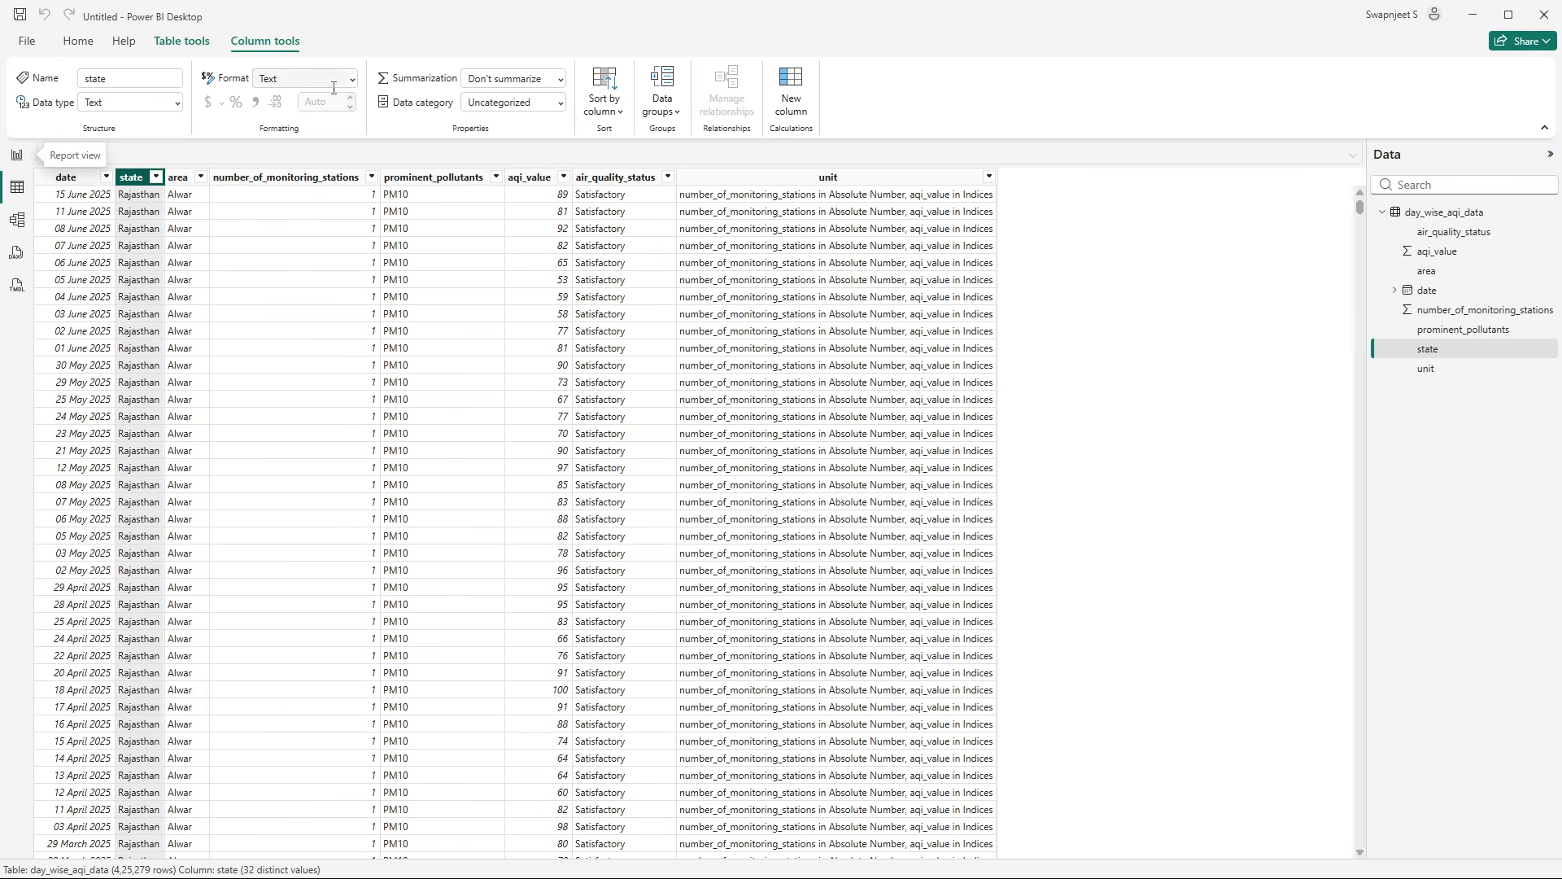
{"action": "left_click", "coordinate": [170, 184]}
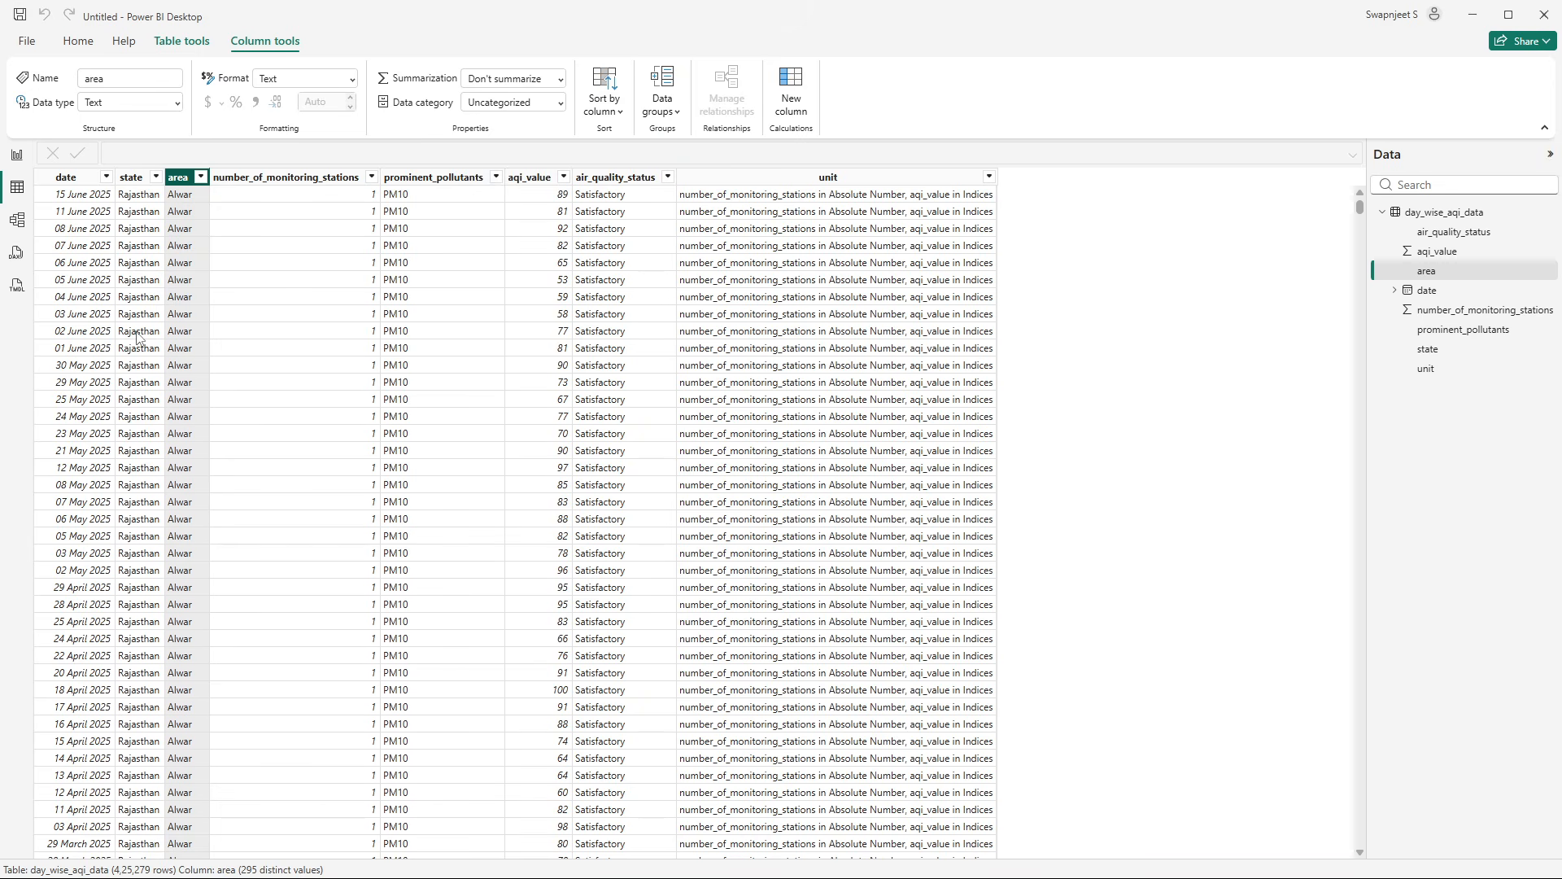
{"action": "left_click", "coordinate": [276, 179]}
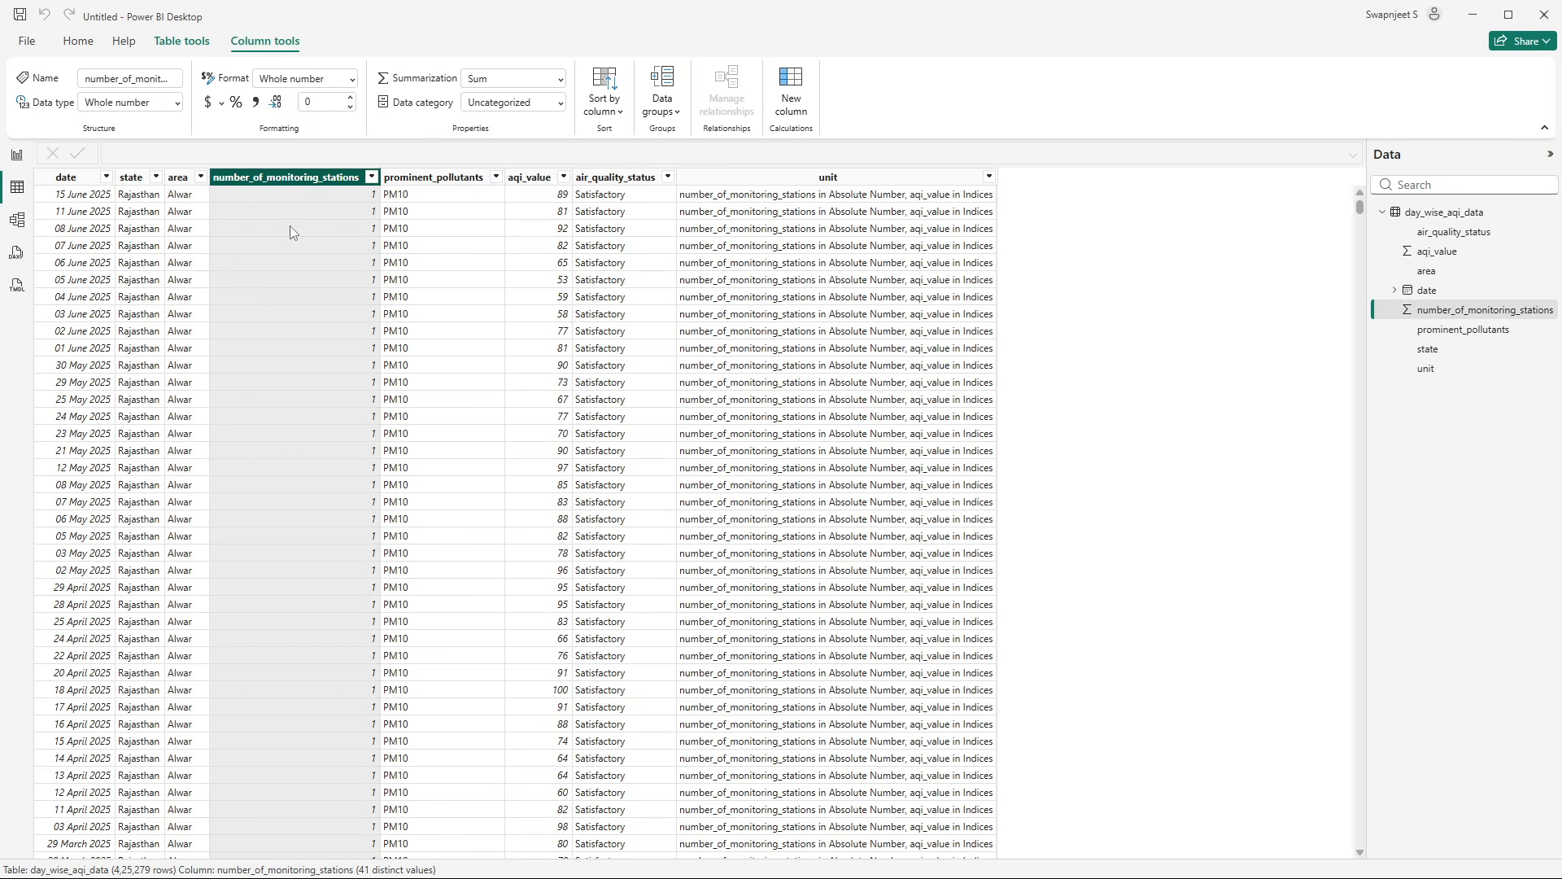
{"action": "scroll", "coordinate": [350, 350], "scroll_direction": "down", "scroll_amount": 10}
{"action": "scroll", "coordinate": [345, 355], "scroll_direction": "up", "scroll_amount": 10}
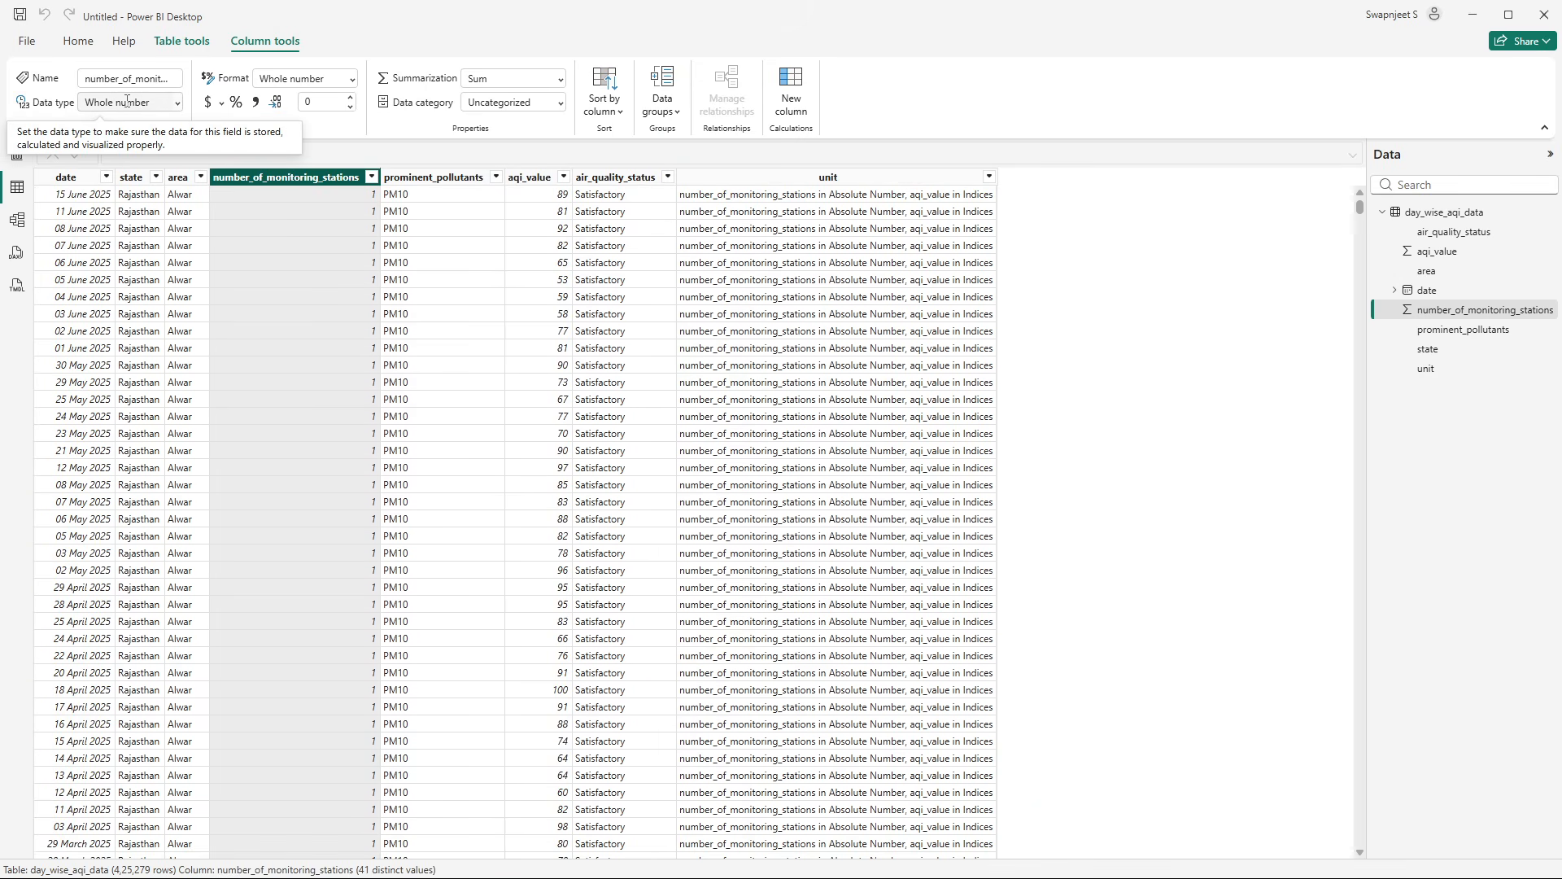
{"action": "left_click", "coordinate": [431, 177]}
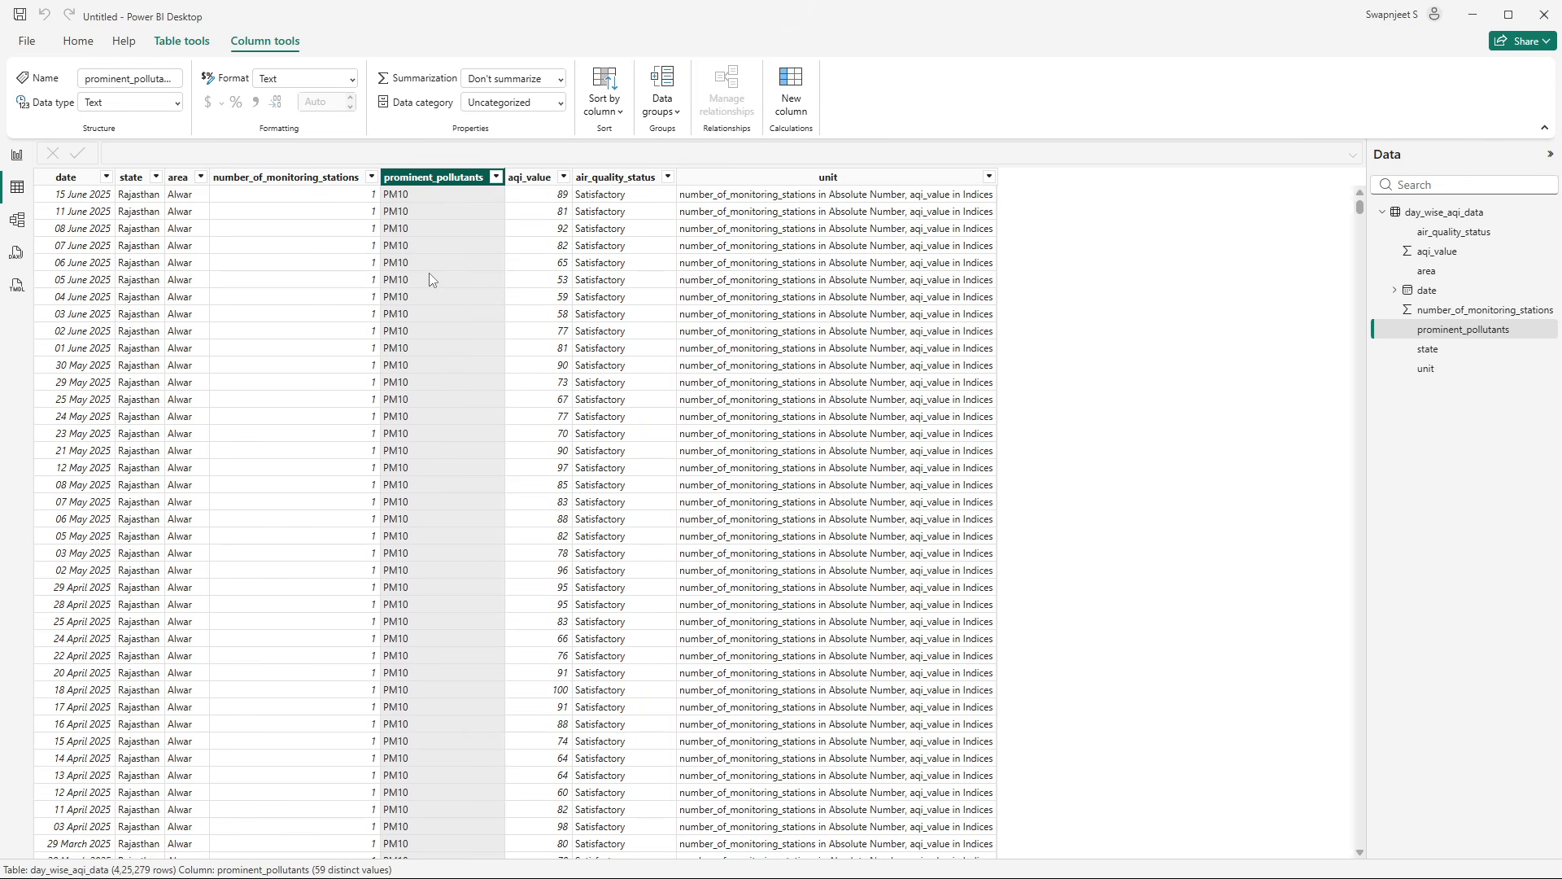
{"action": "left_click", "coordinate": [535, 179]}
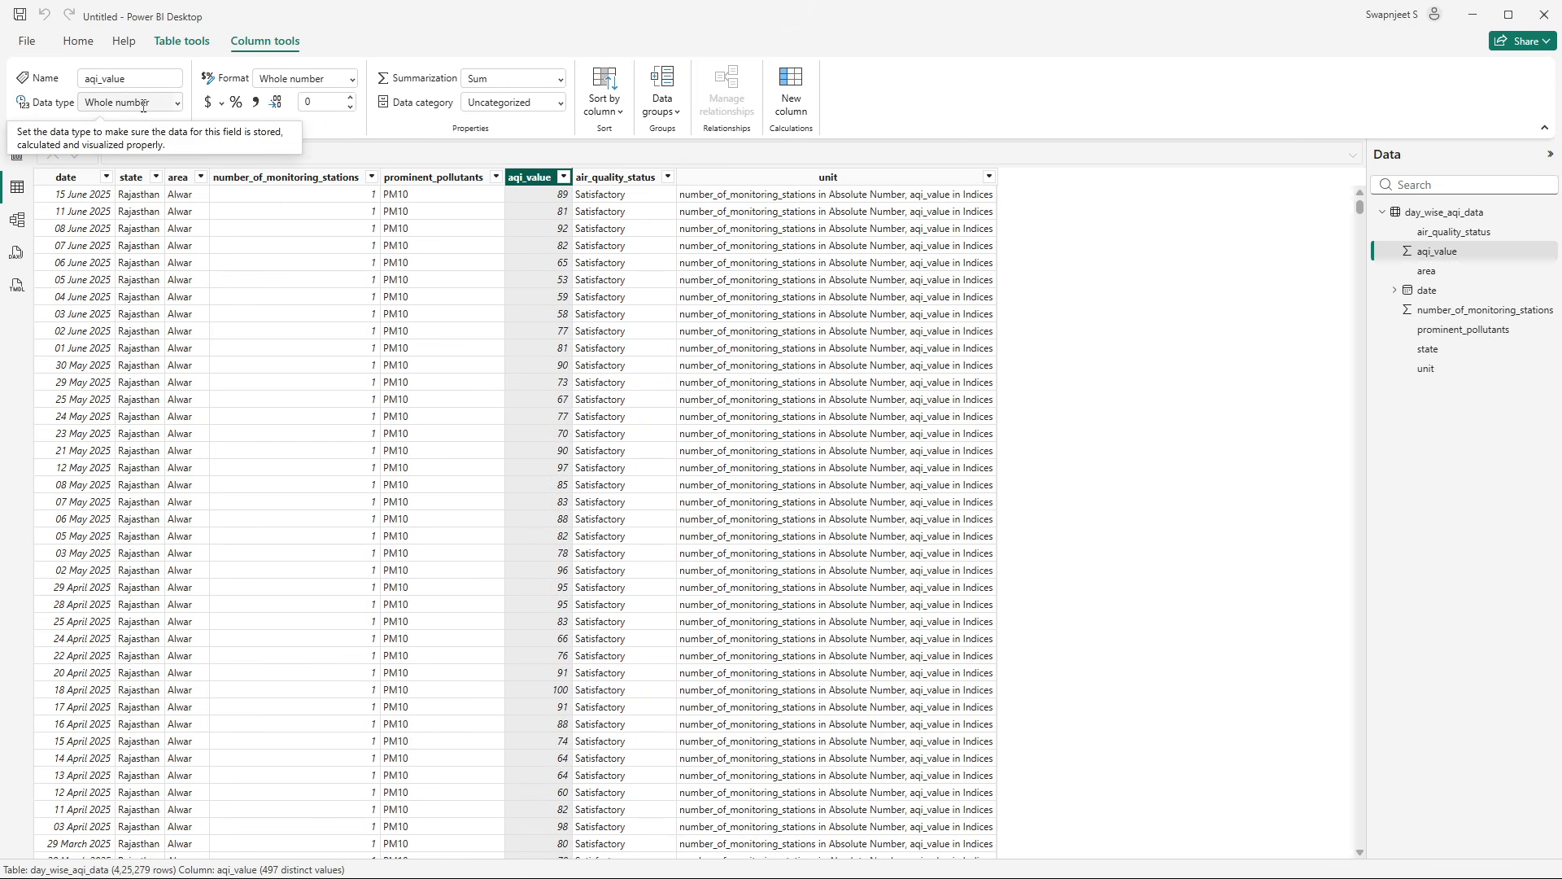
{"action": "left_click", "coordinate": [612, 178]}
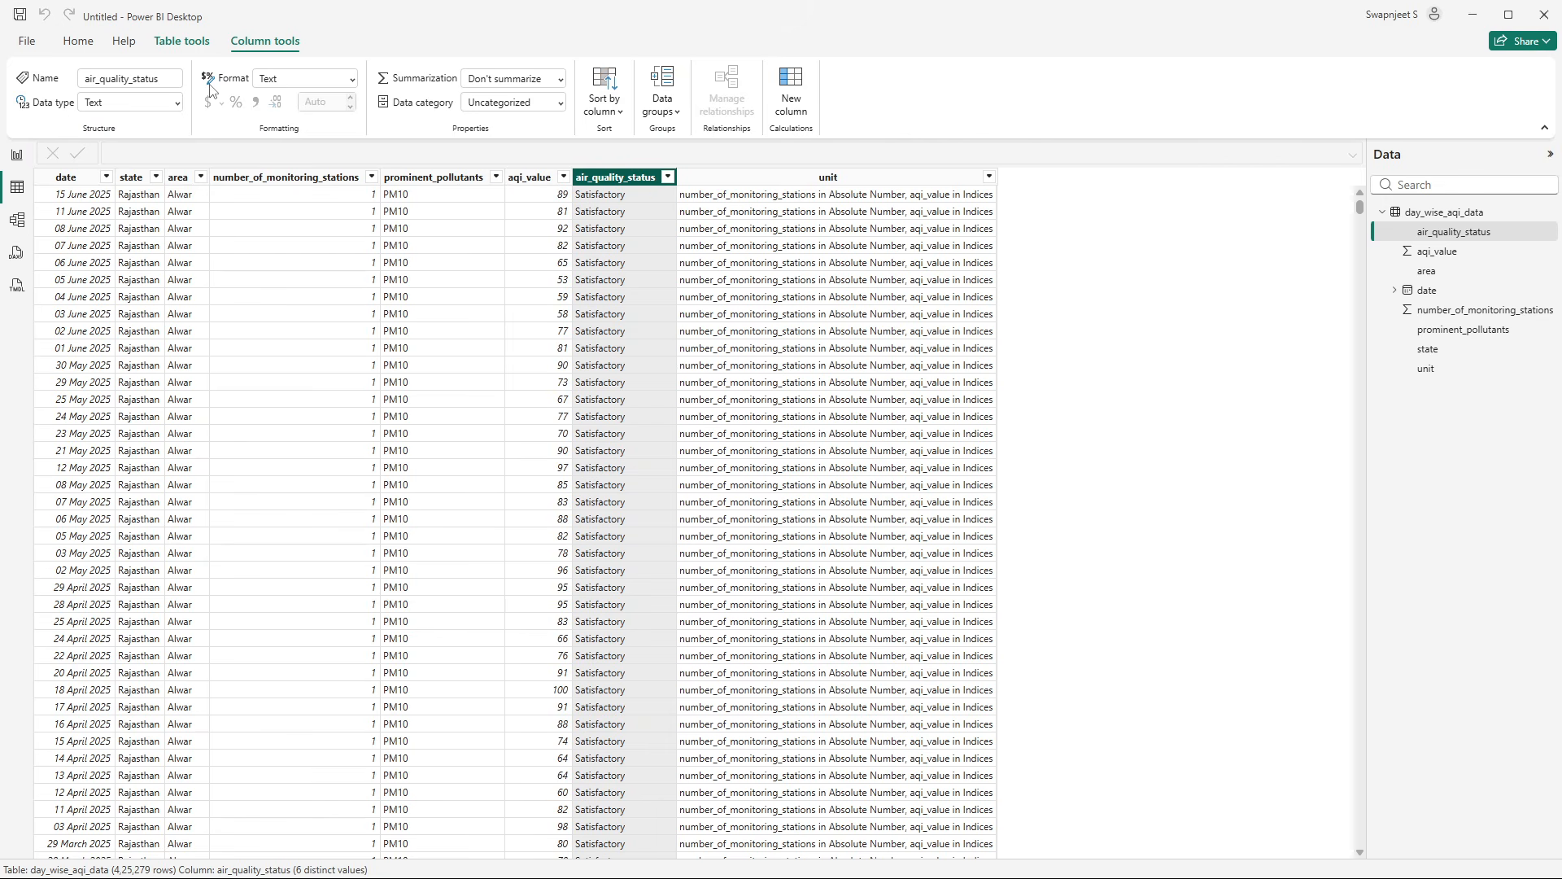
{"action": "left_click", "coordinate": [712, 177]}
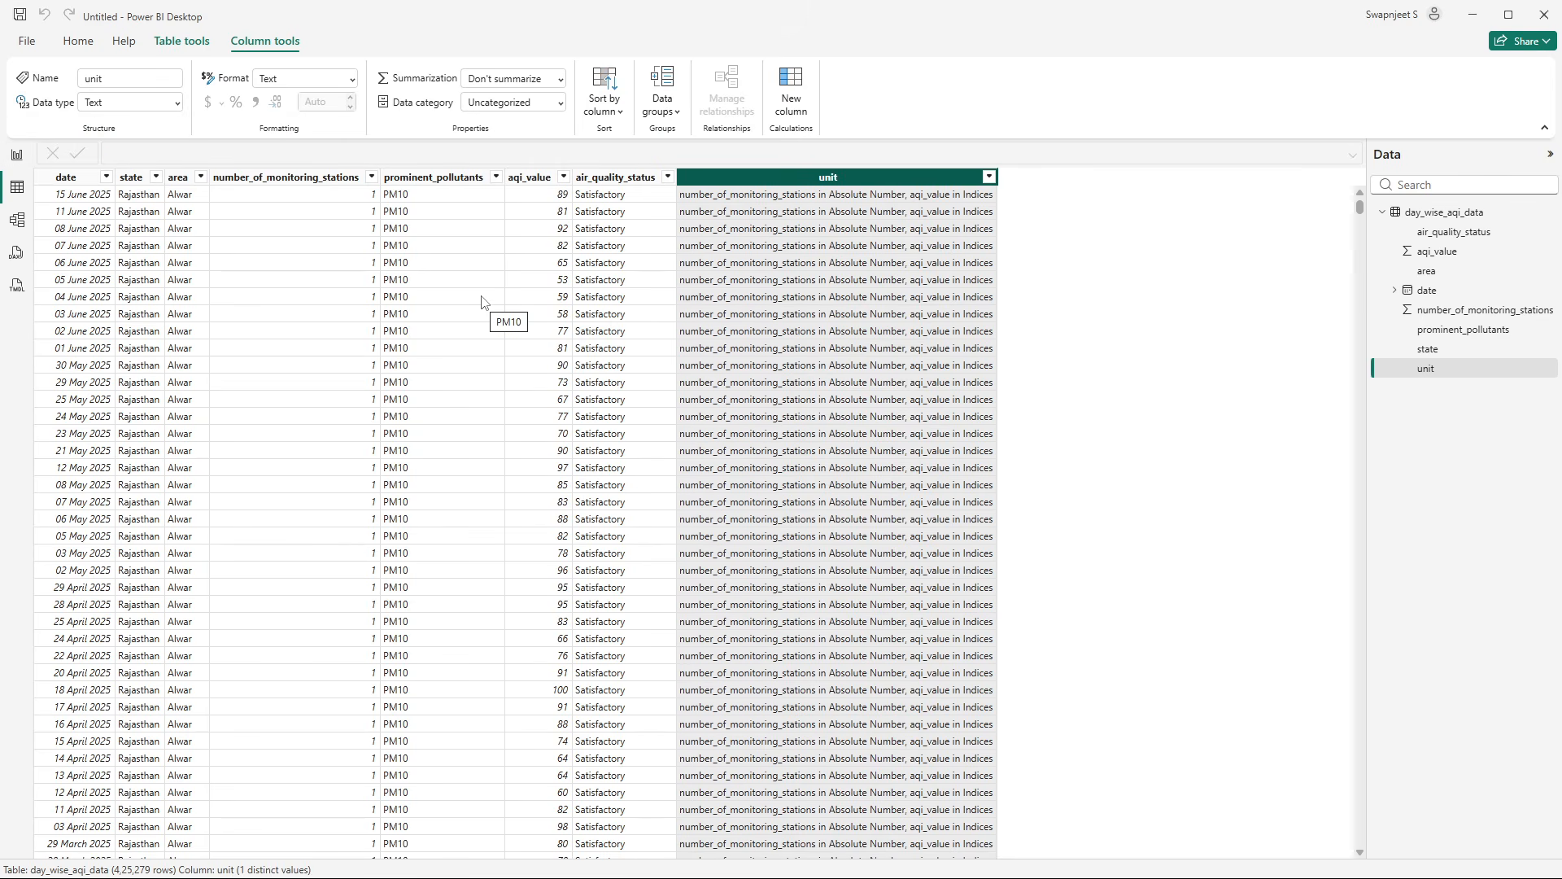
- Open the loaded table in Power Query Editor and show the data preview view options
{"action": "left_click", "coordinate": [86, 48]}
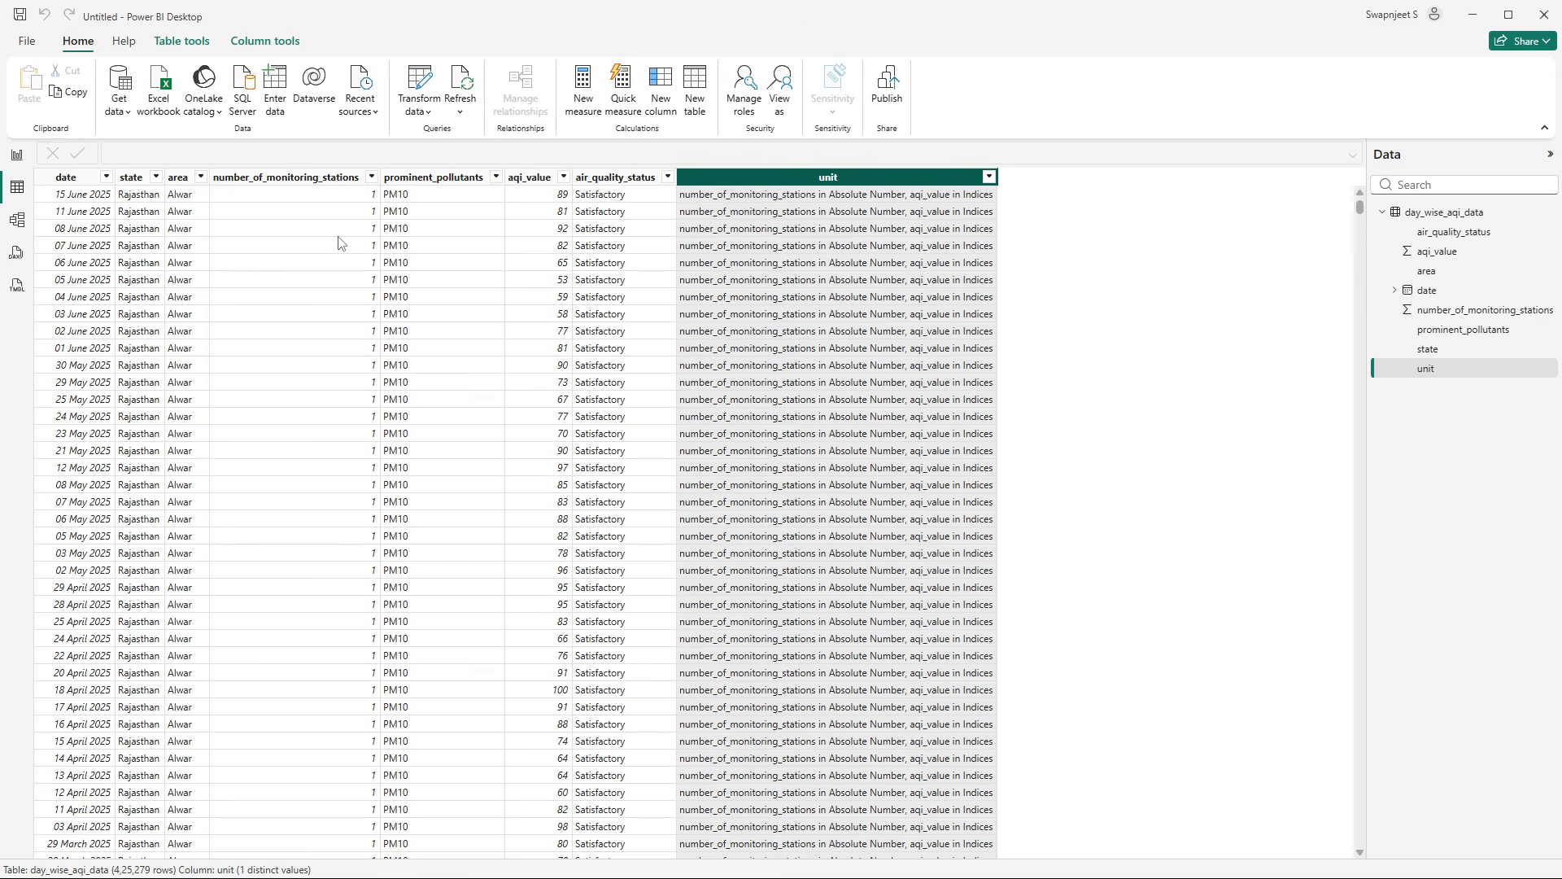
{"action": "left_click", "coordinate": [222, 355]}
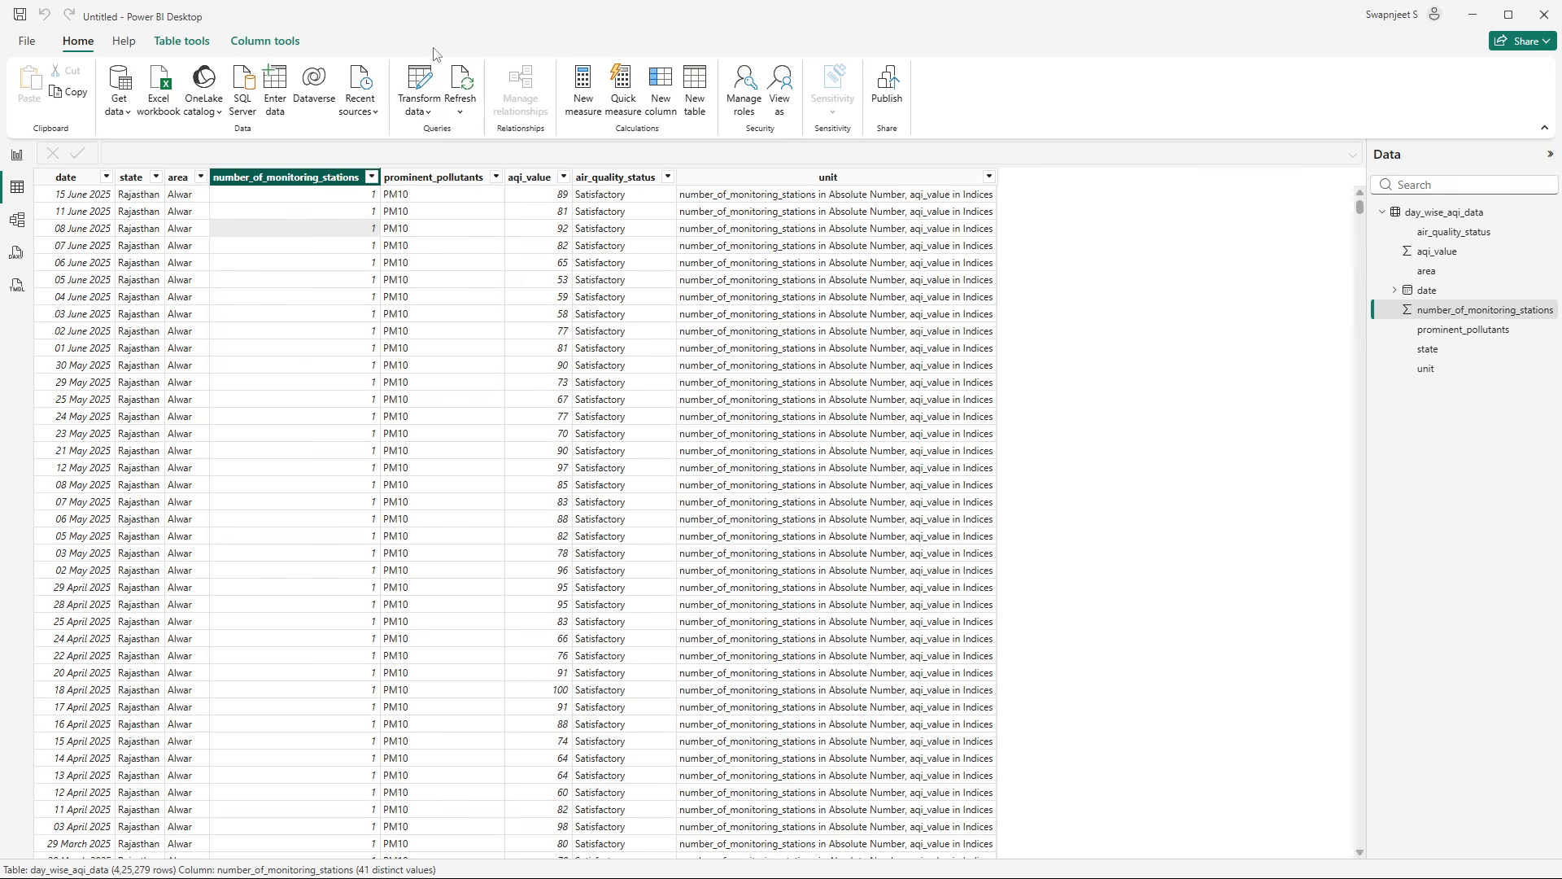
{"action": "left_click", "coordinate": [420, 85]}
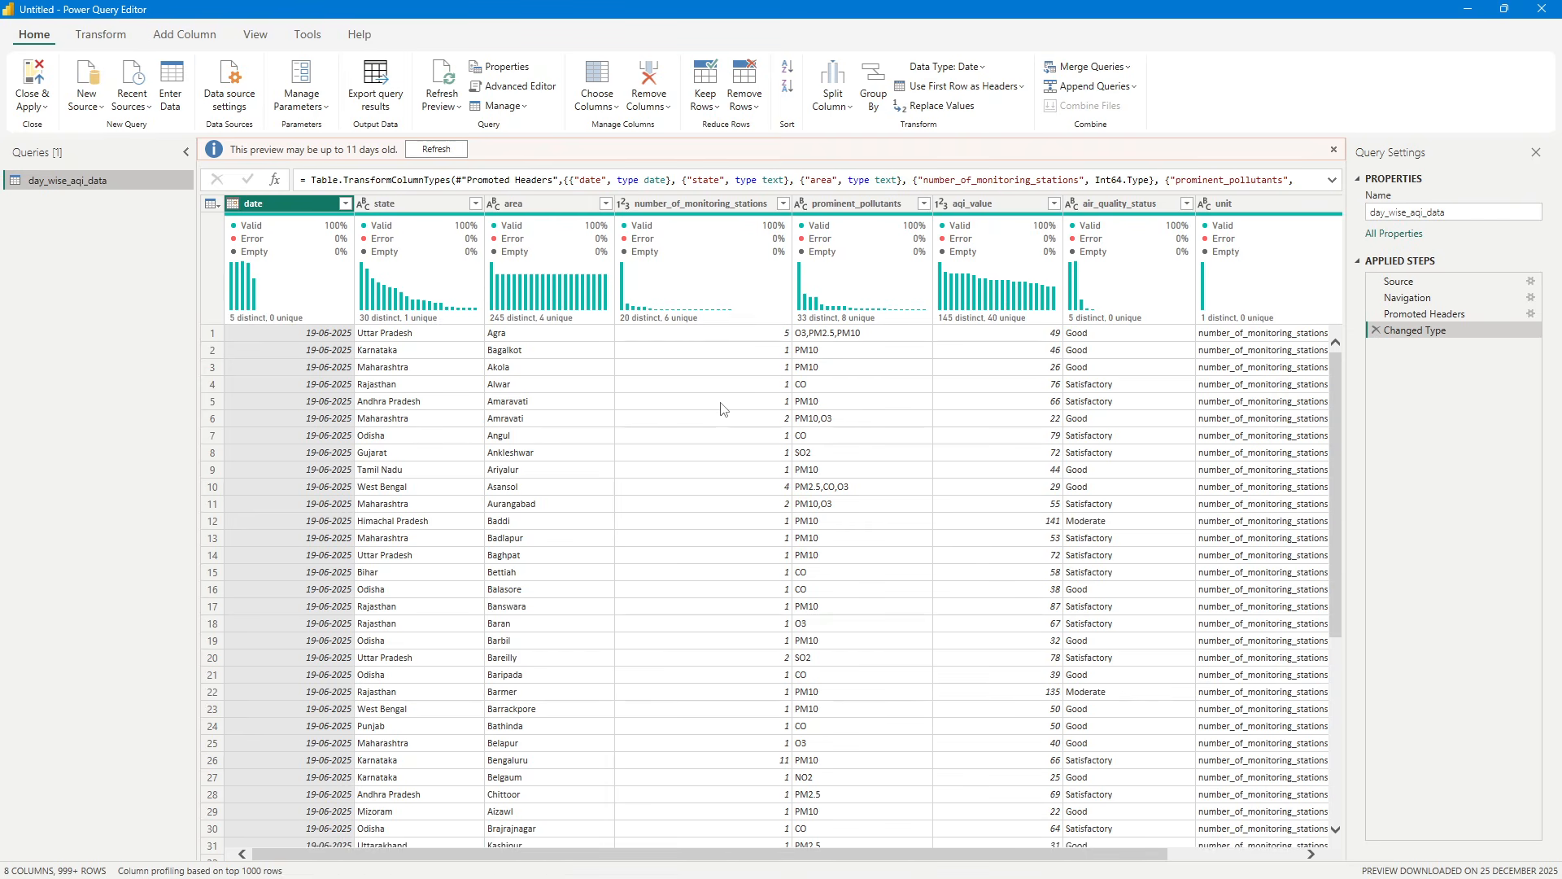
{"action": "left_click", "coordinate": [266, 36]}
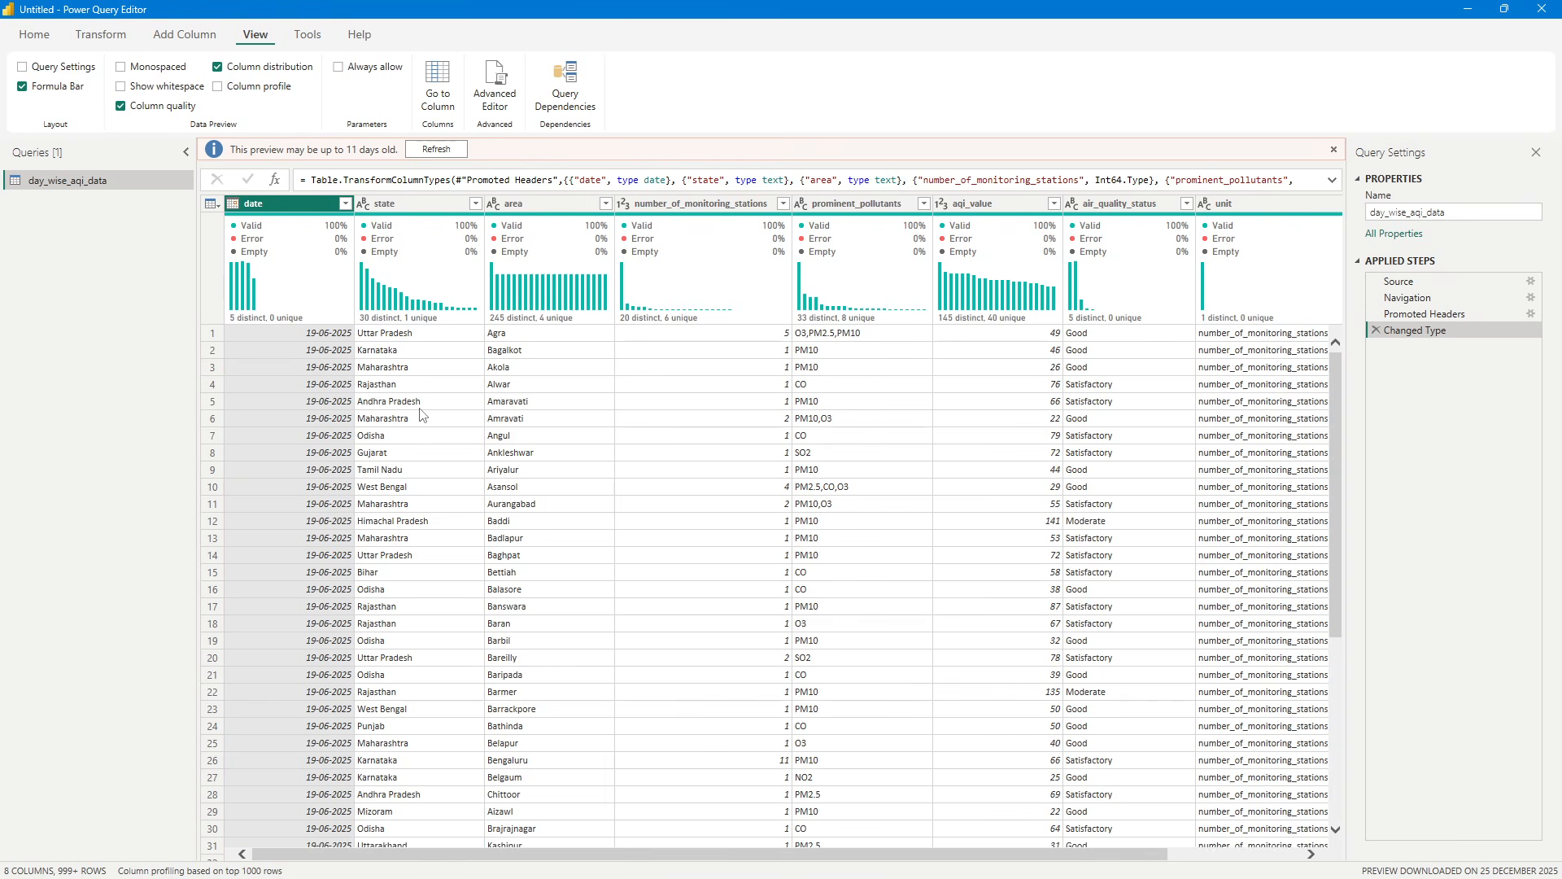
- Examine the column quality and distribution profiles alongside the previewed rows, starting with the date and state columns
{"action": "scroll", "coordinate": [310, 419], "scroll_direction": "down", "scroll_amount": 6}
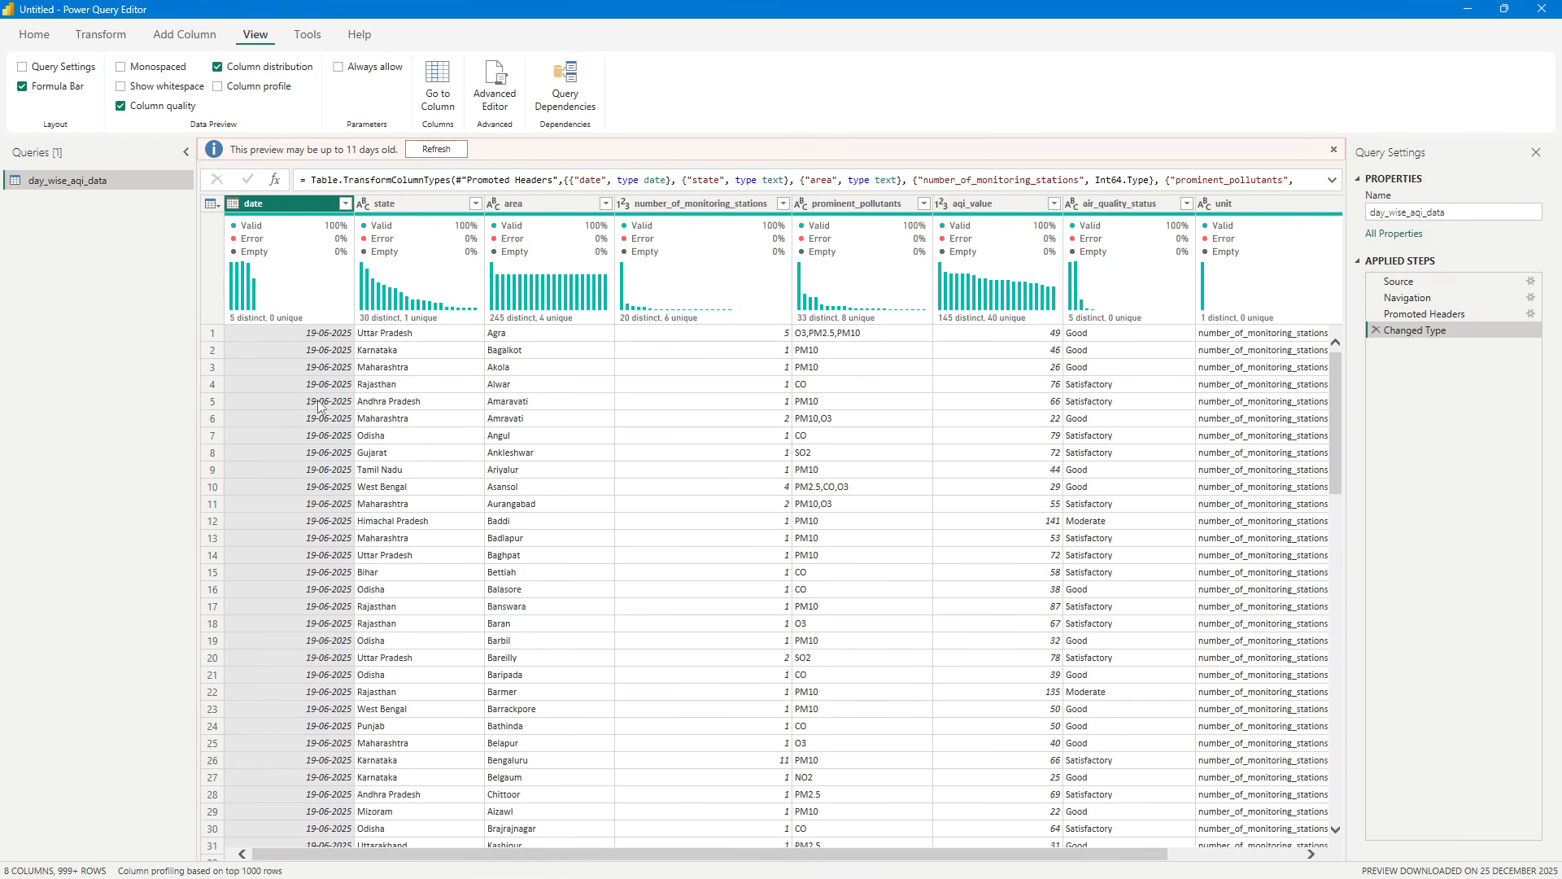
{"action": "scroll", "coordinate": [316, 408], "scroll_direction": "down", "scroll_amount": 6}
{"action": "scroll", "coordinate": [317, 409], "scroll_direction": "up", "scroll_amount": 12}
{"action": "mouse_move", "coordinate": [331, 230]}
{"action": "mouse_move", "coordinate": [390, 240]}
{"action": "mouse_move", "coordinate": [253, 319]}
{"action": "scroll", "coordinate": [304, 581], "scroll_direction": "down", "scroll_amount": 15}
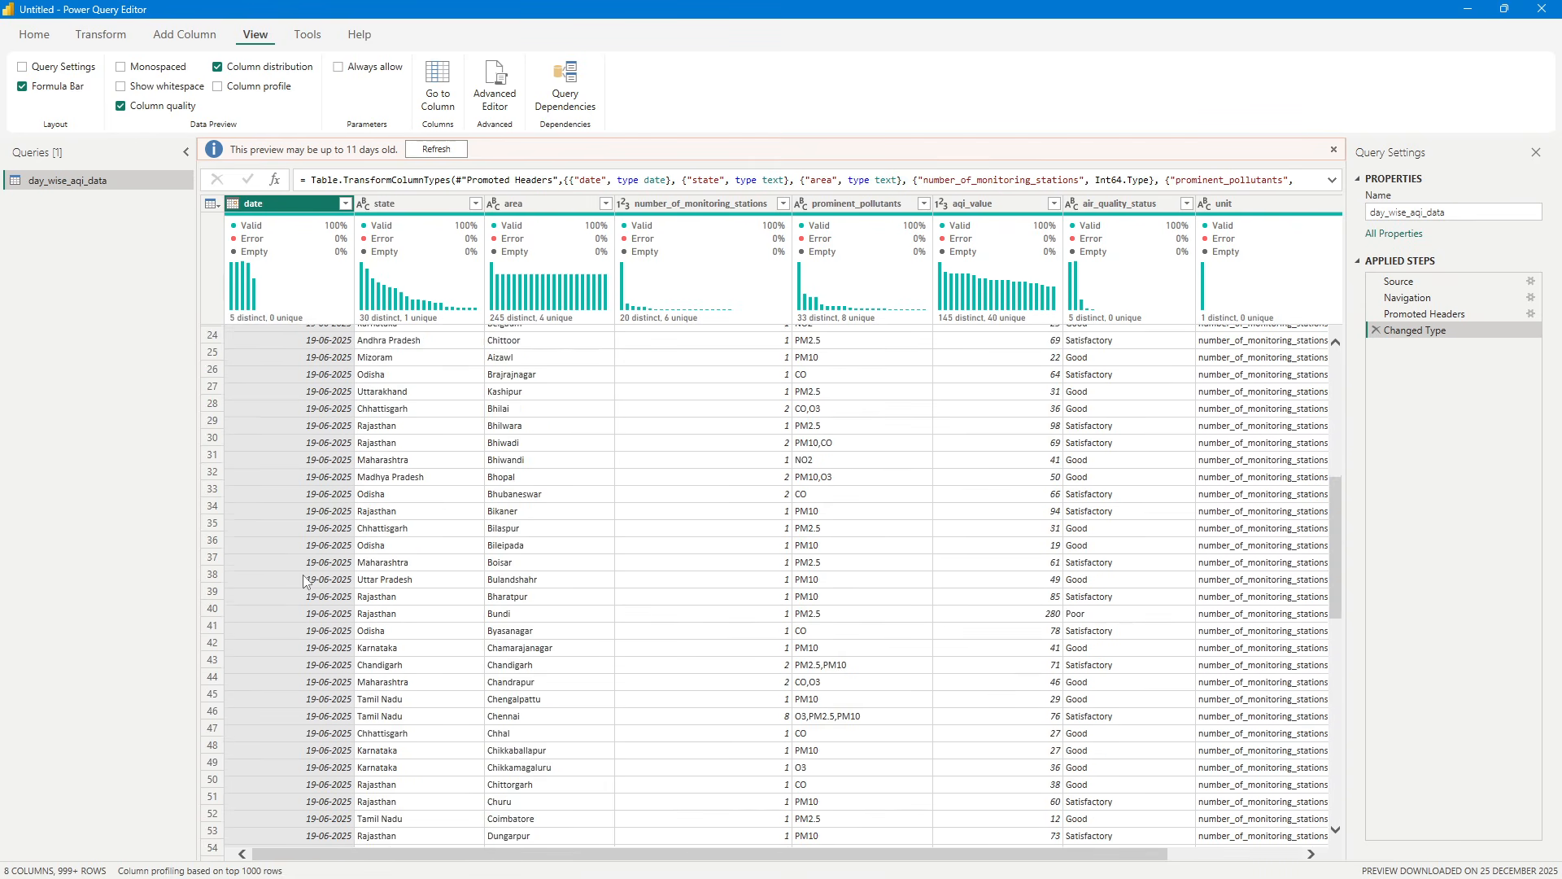
{"action": "scroll", "coordinate": [304, 581], "scroll_direction": "up", "scroll_amount": 15}
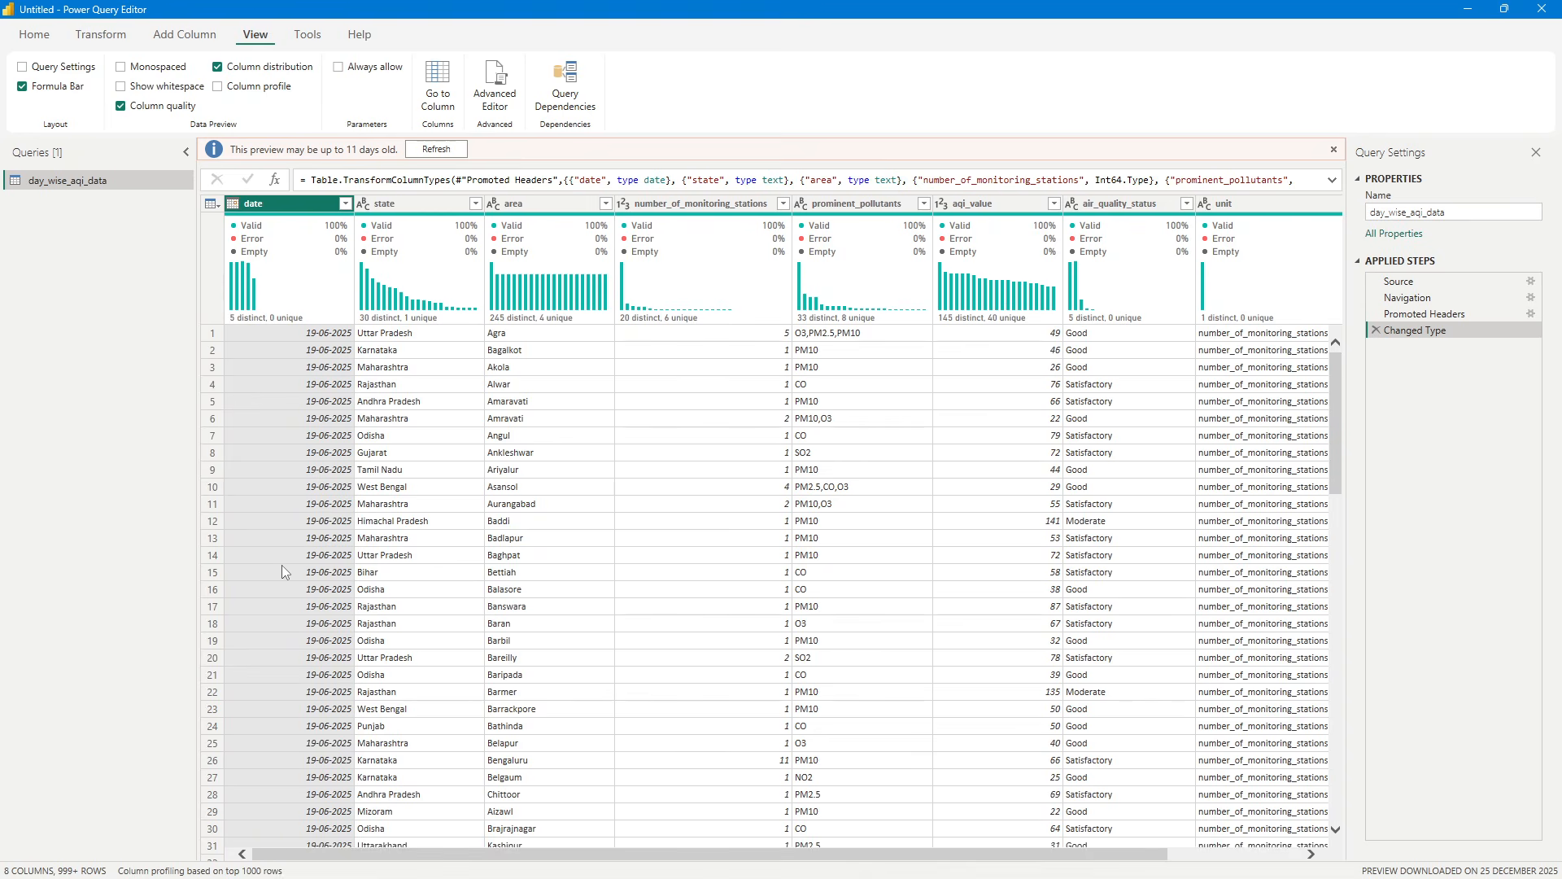
{"action": "scroll", "coordinate": [264, 538], "scroll_direction": "down", "scroll_amount": 10}
{"action": "scroll", "coordinate": [264, 538], "scroll_direction": "up", "scroll_amount": 10}
- Load more values in the date column's filter list, browse the dates and close the list without filtering
{"action": "left_click", "coordinate": [345, 203]}
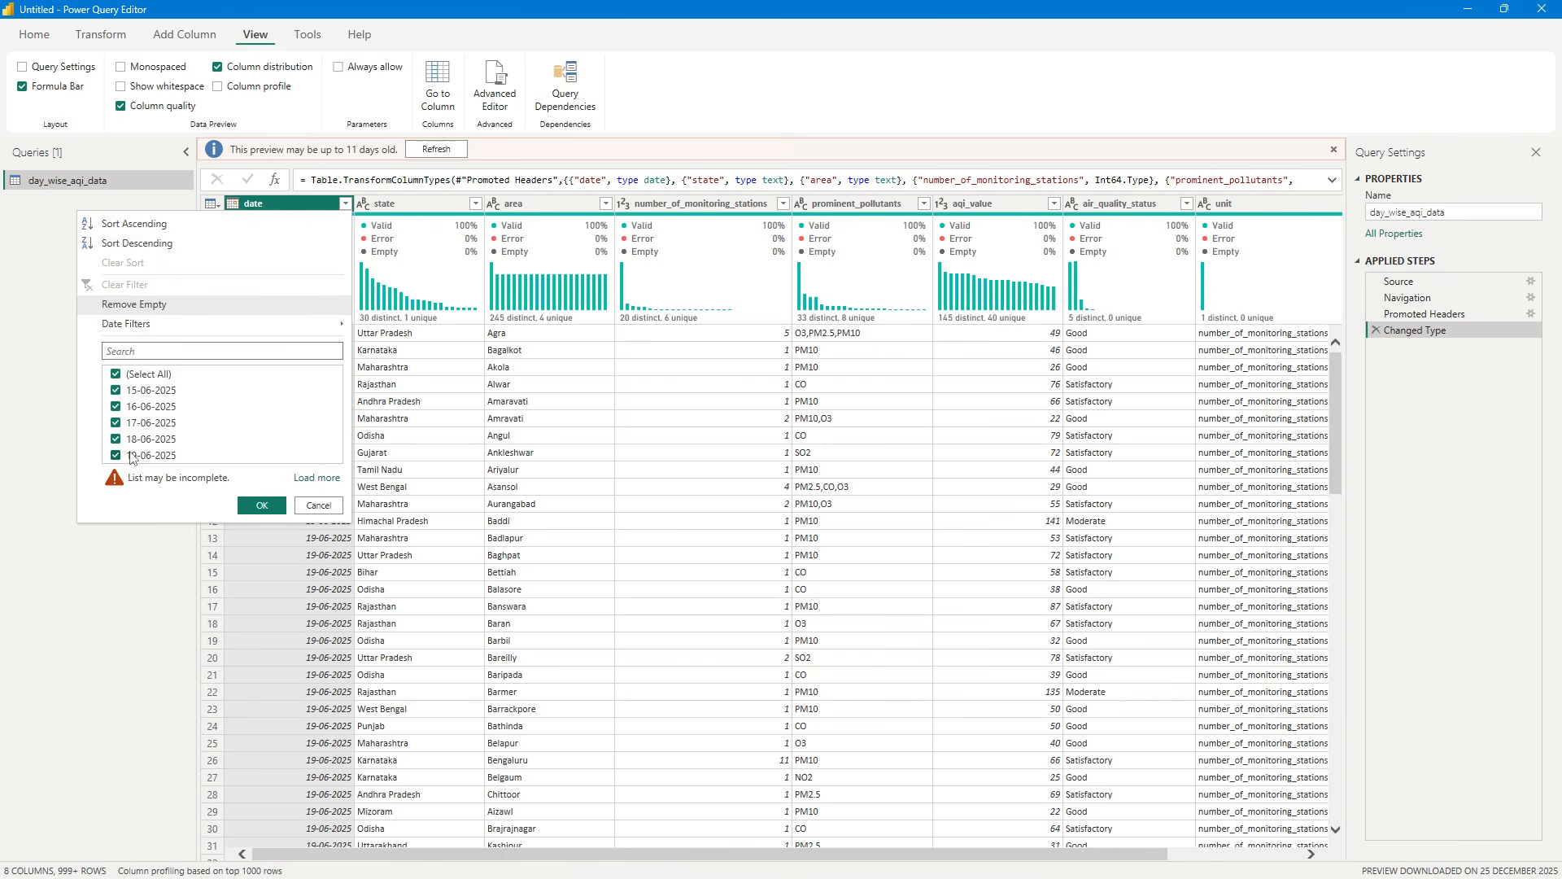
{"action": "left_click", "coordinate": [546, 509]}
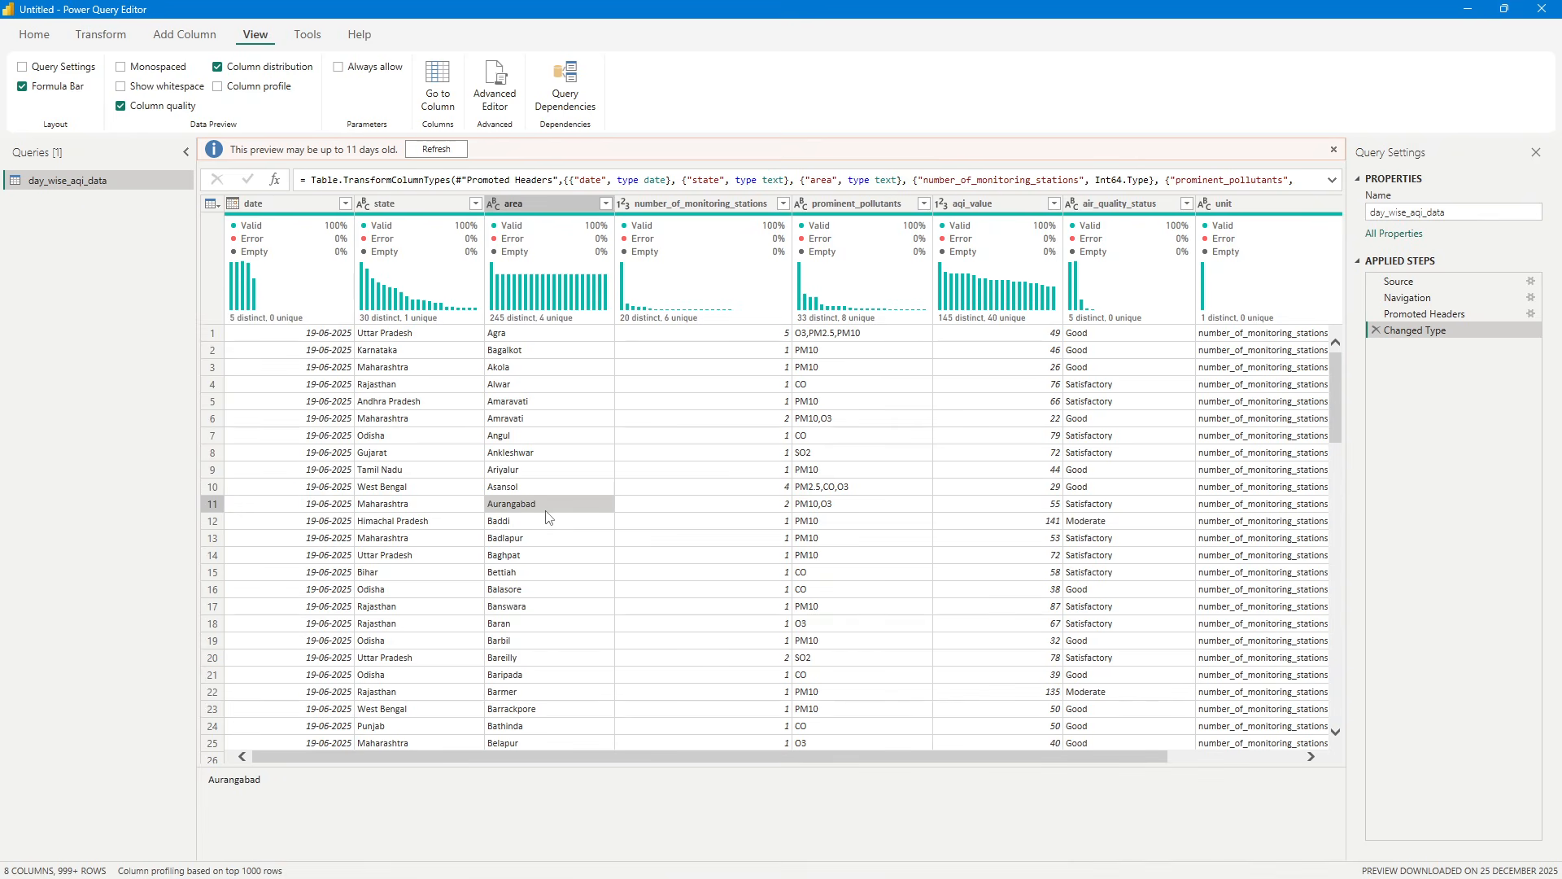
{"action": "left_click", "coordinate": [345, 203]}
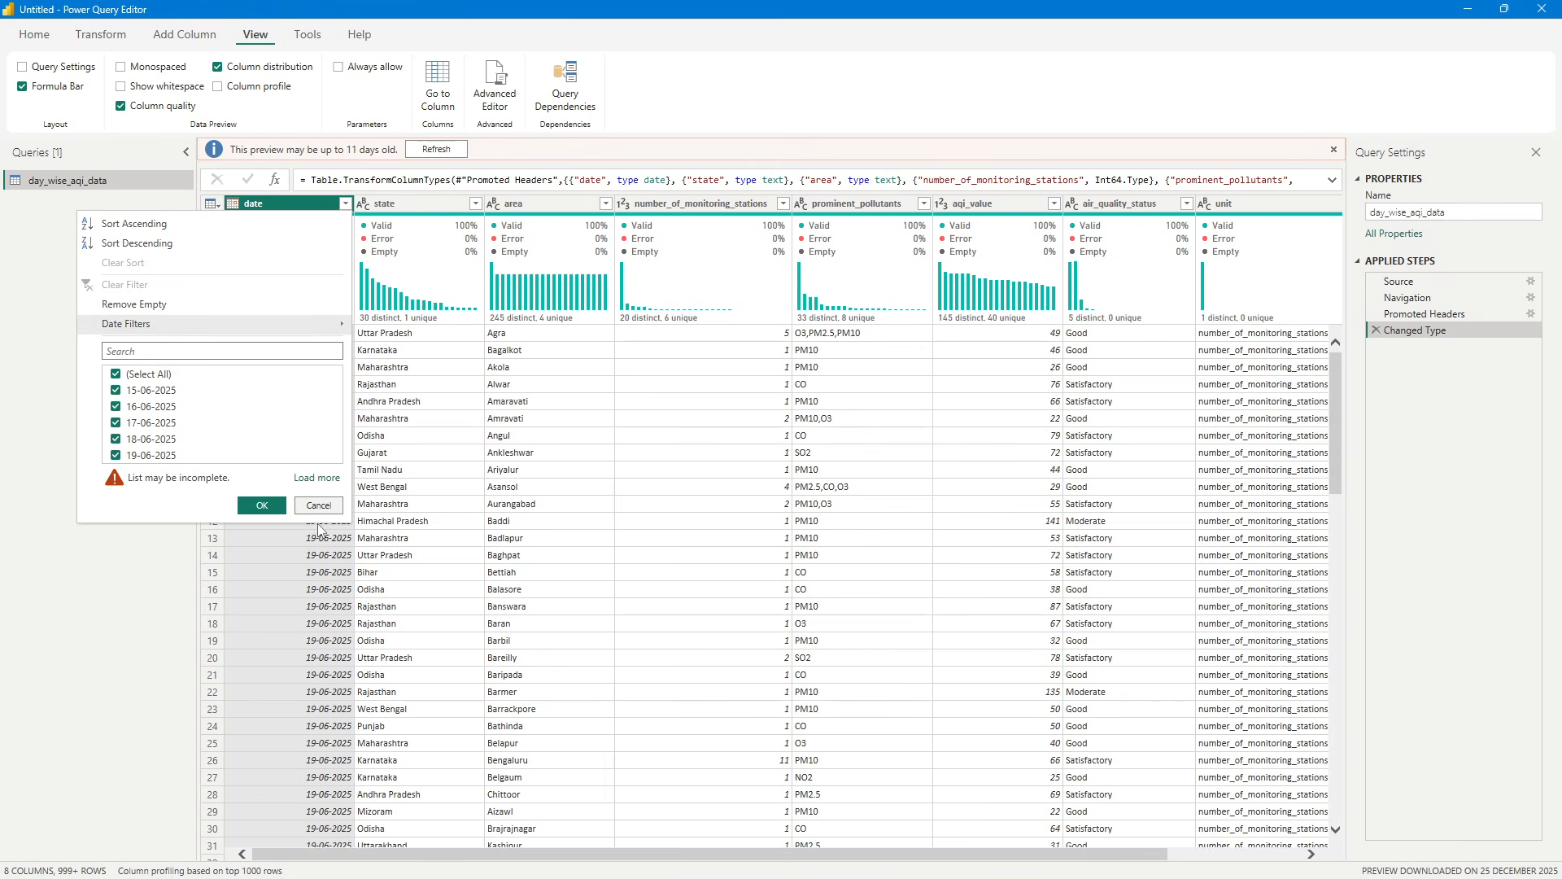
{"action": "left_click", "coordinate": [314, 480]}
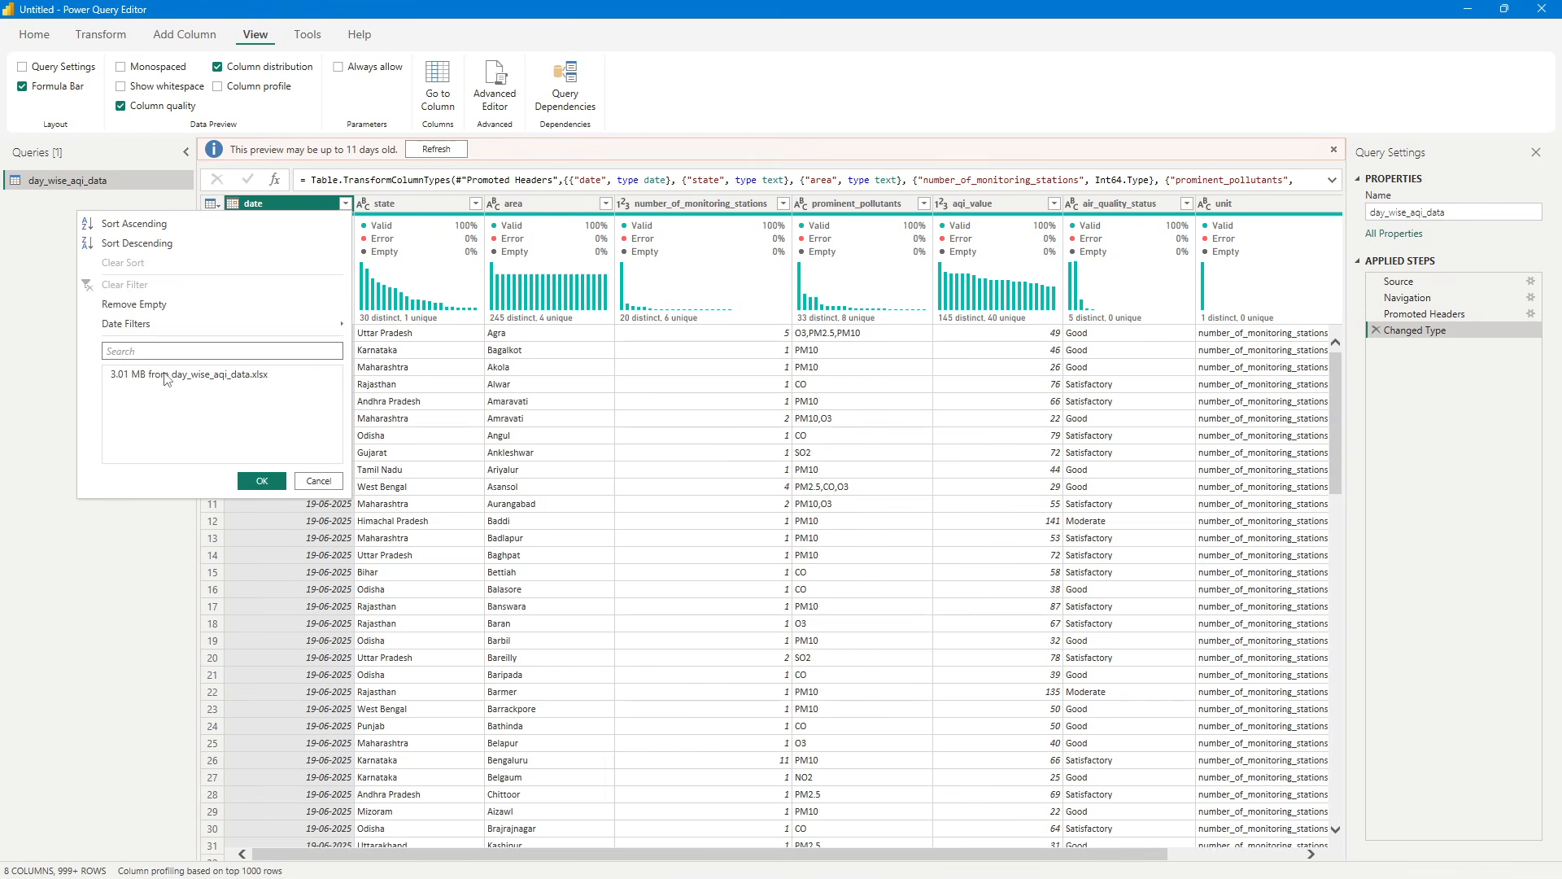
{"action": "scroll", "coordinate": [242, 508], "scroll_direction": "down", "scroll_amount": 15}
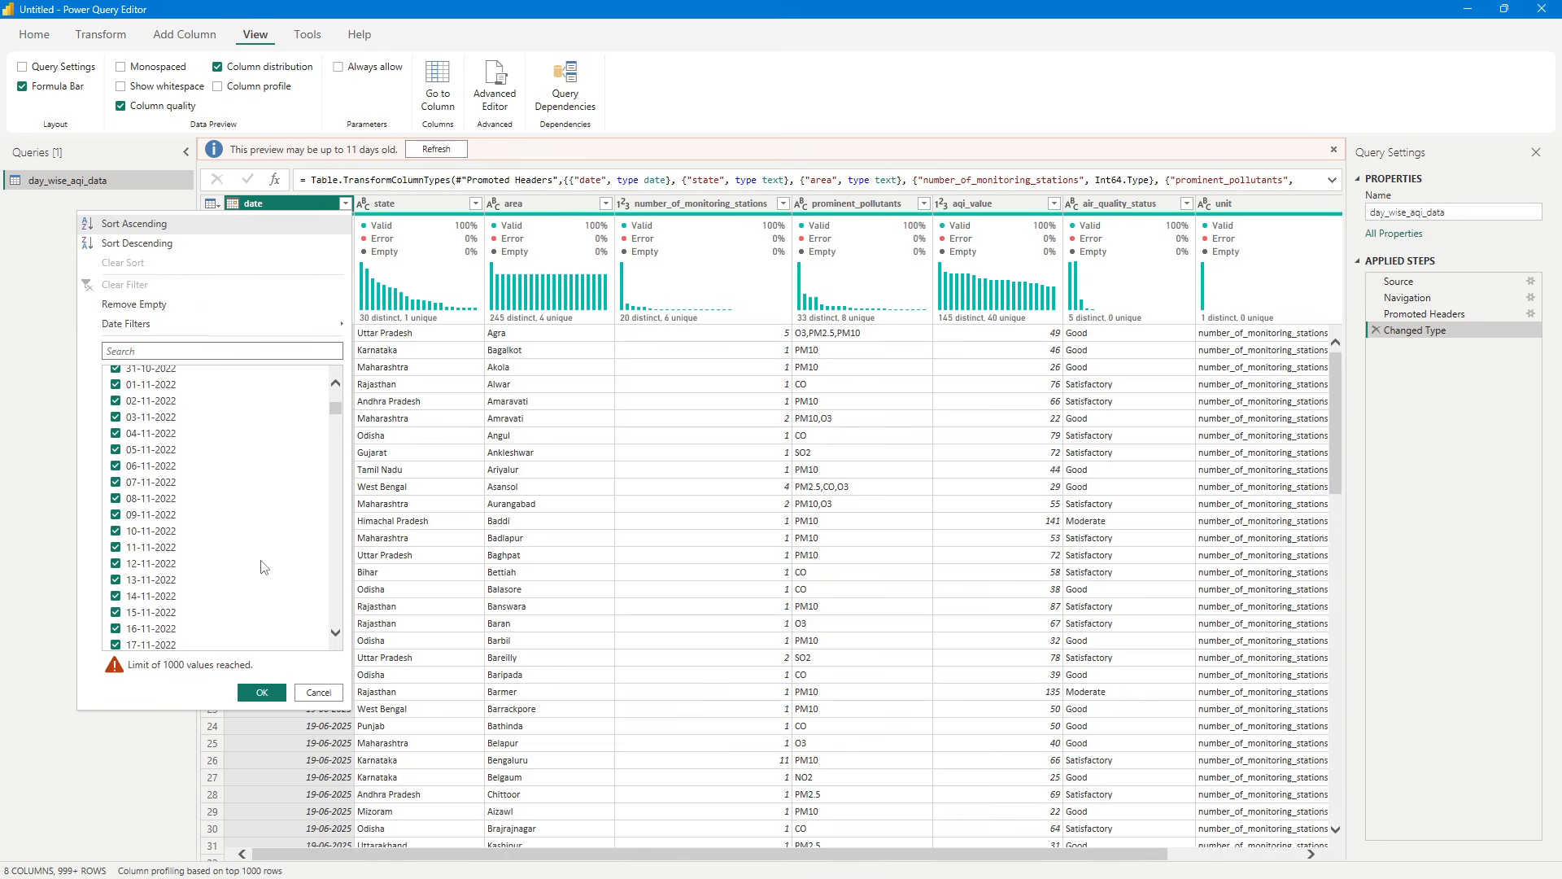
{"action": "left_click_drag", "start_coordinate": [340, 415], "coordinate": [333, 541]}
{"action": "left_click", "coordinate": [514, 436]}
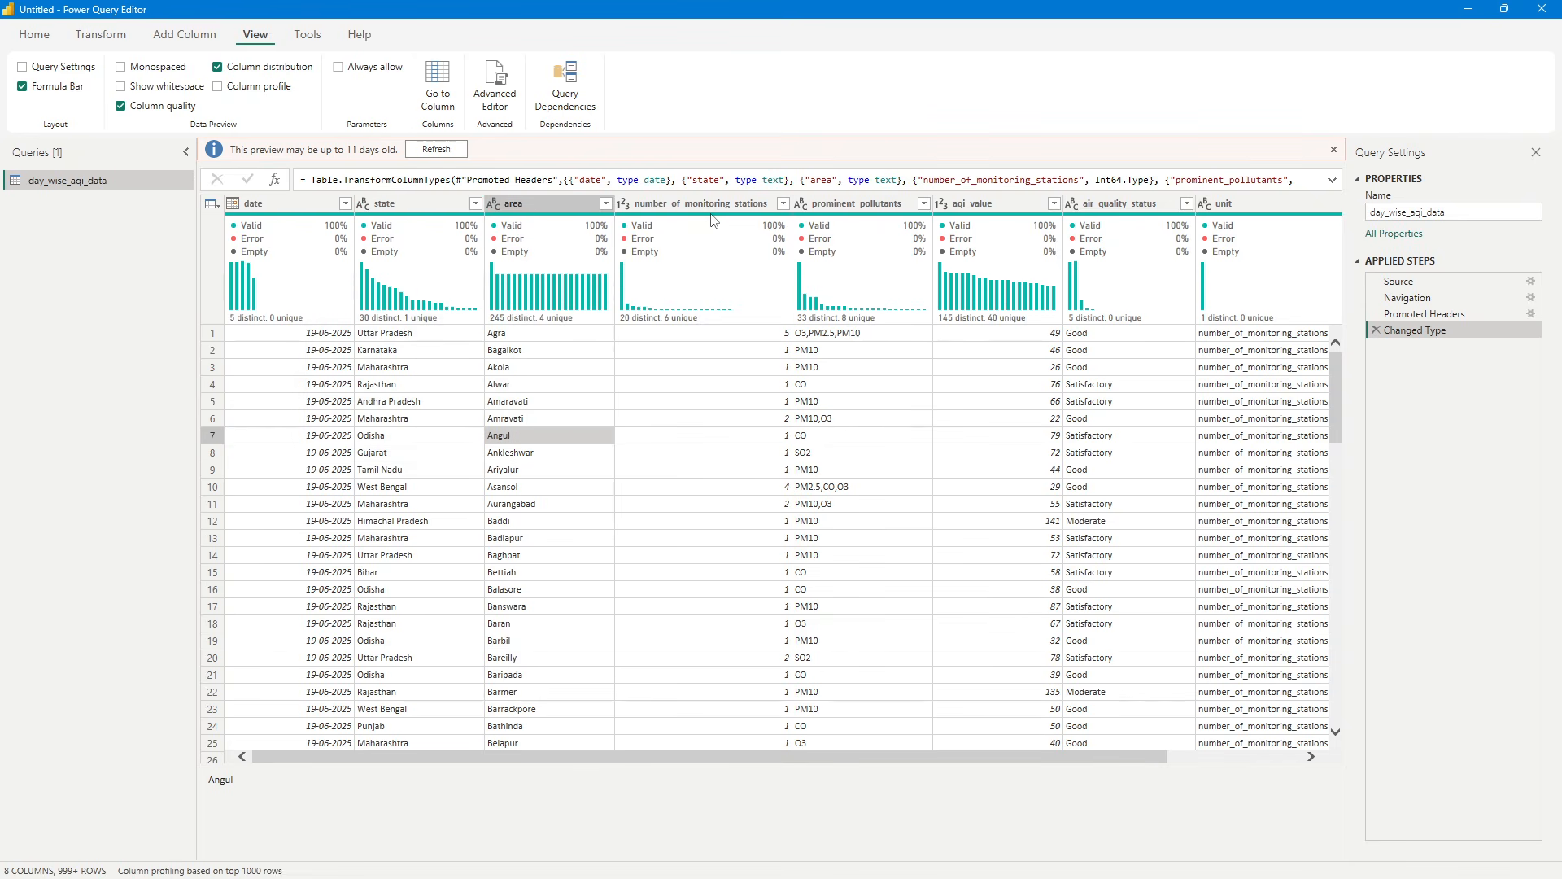
- Check the valid, error and empty percentages of the remaining columns across to unit
{"action": "left_click", "coordinate": [1191, 758]}
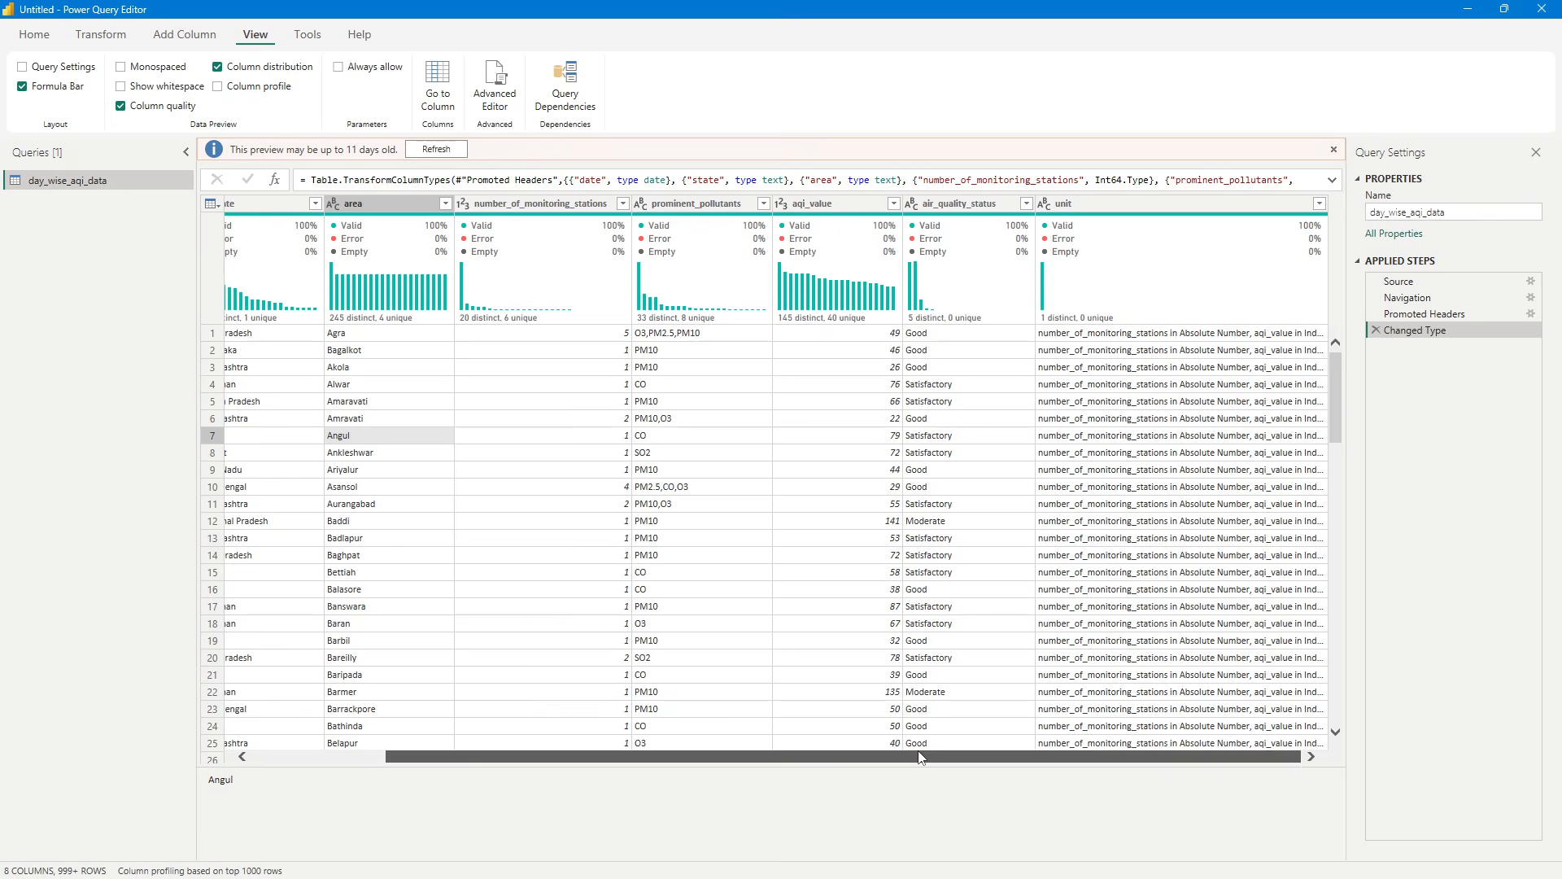
{"action": "left_click_drag", "start_coordinate": [926, 758], "coordinate": [610, 769]}
{"action": "mouse_move", "coordinate": [1018, 236]}
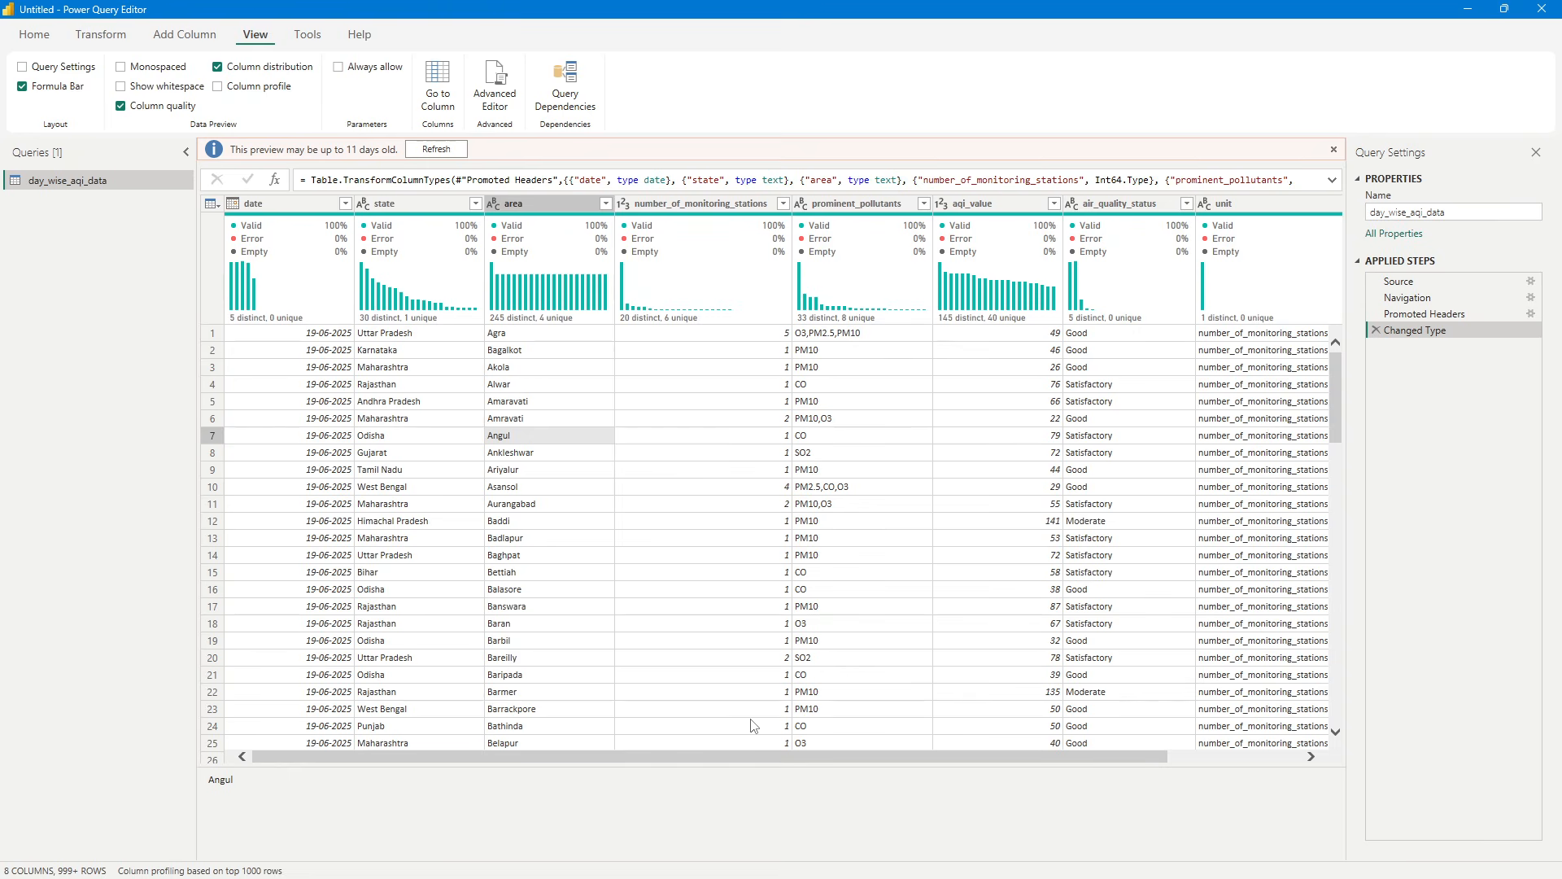
{"action": "left_click_drag", "start_coordinate": [623, 762], "coordinate": [756, 763]}
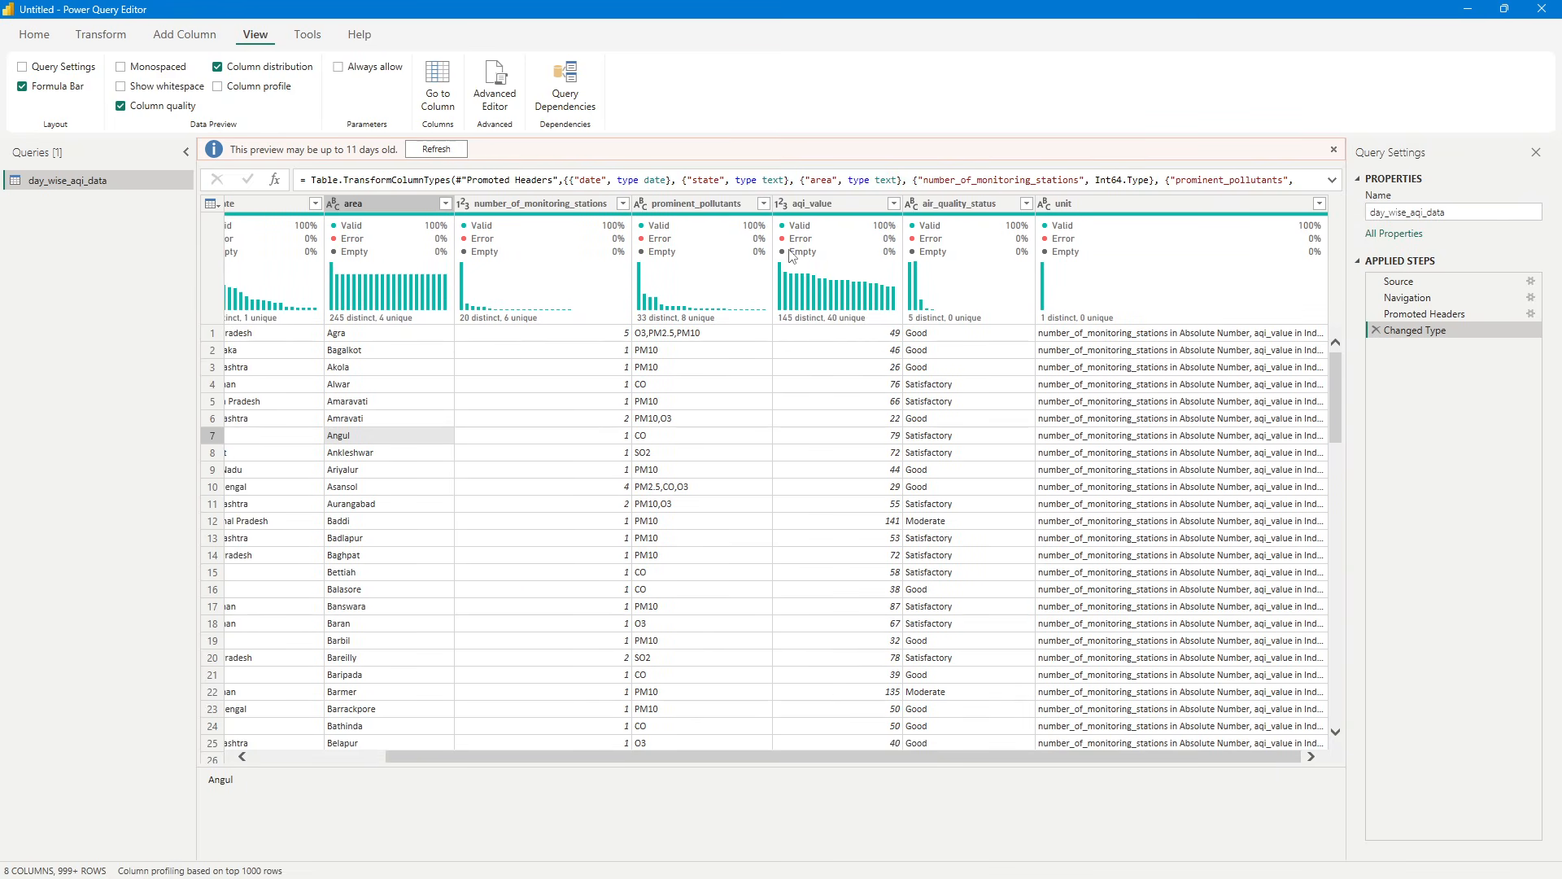
{"action": "mouse_move", "coordinate": [792, 254]}
- Close Power Query Editor with Close & Apply and return to the report's Table view
{"action": "left_click", "coordinate": [47, 39]}
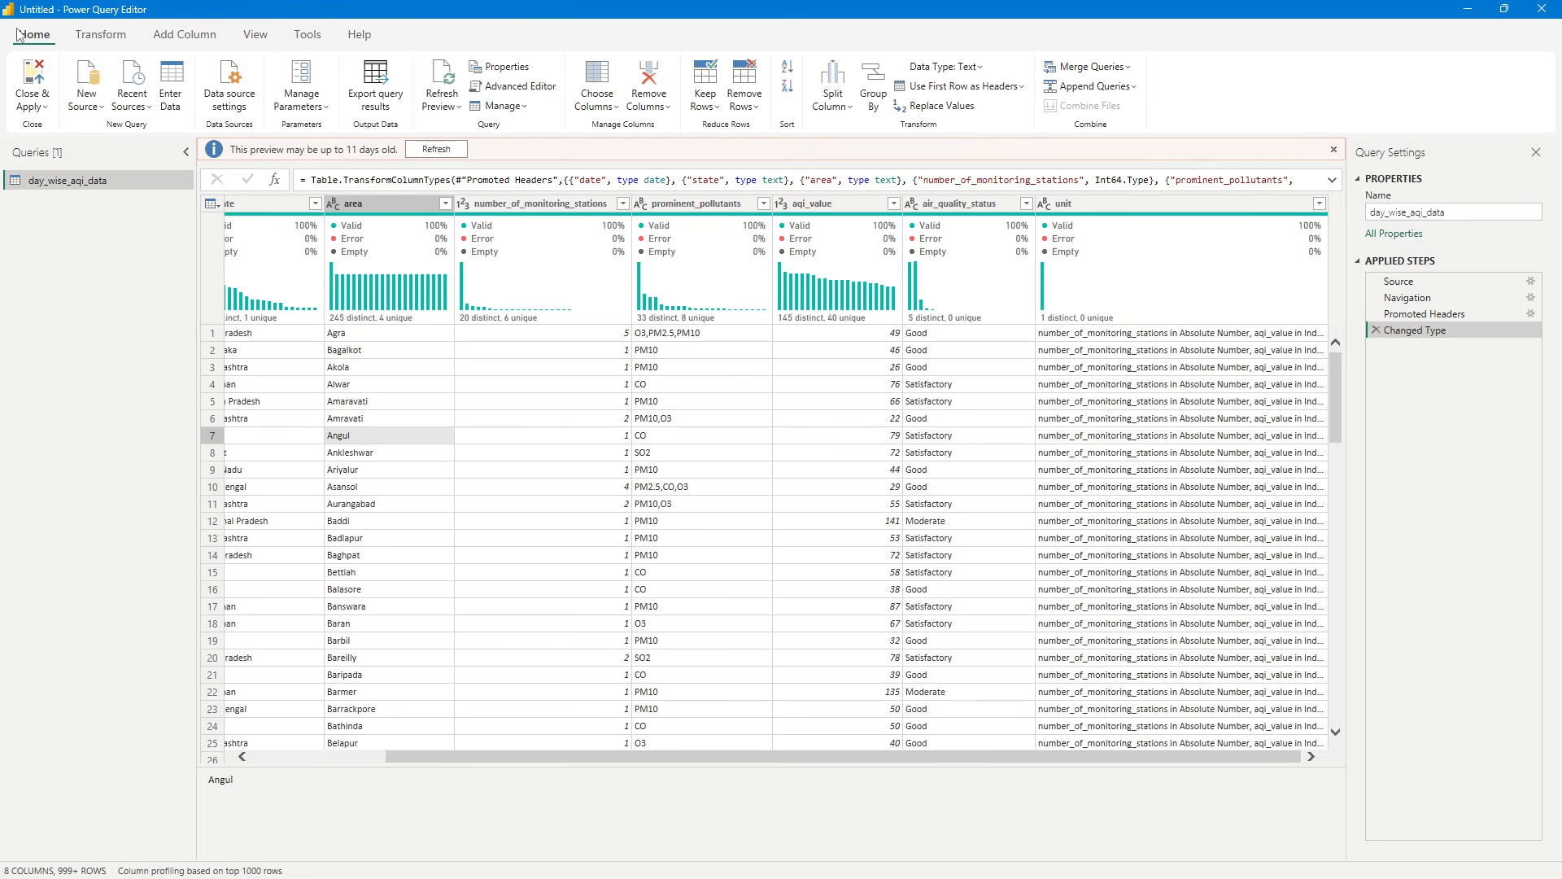
{"action": "left_click", "coordinate": [34, 75]}
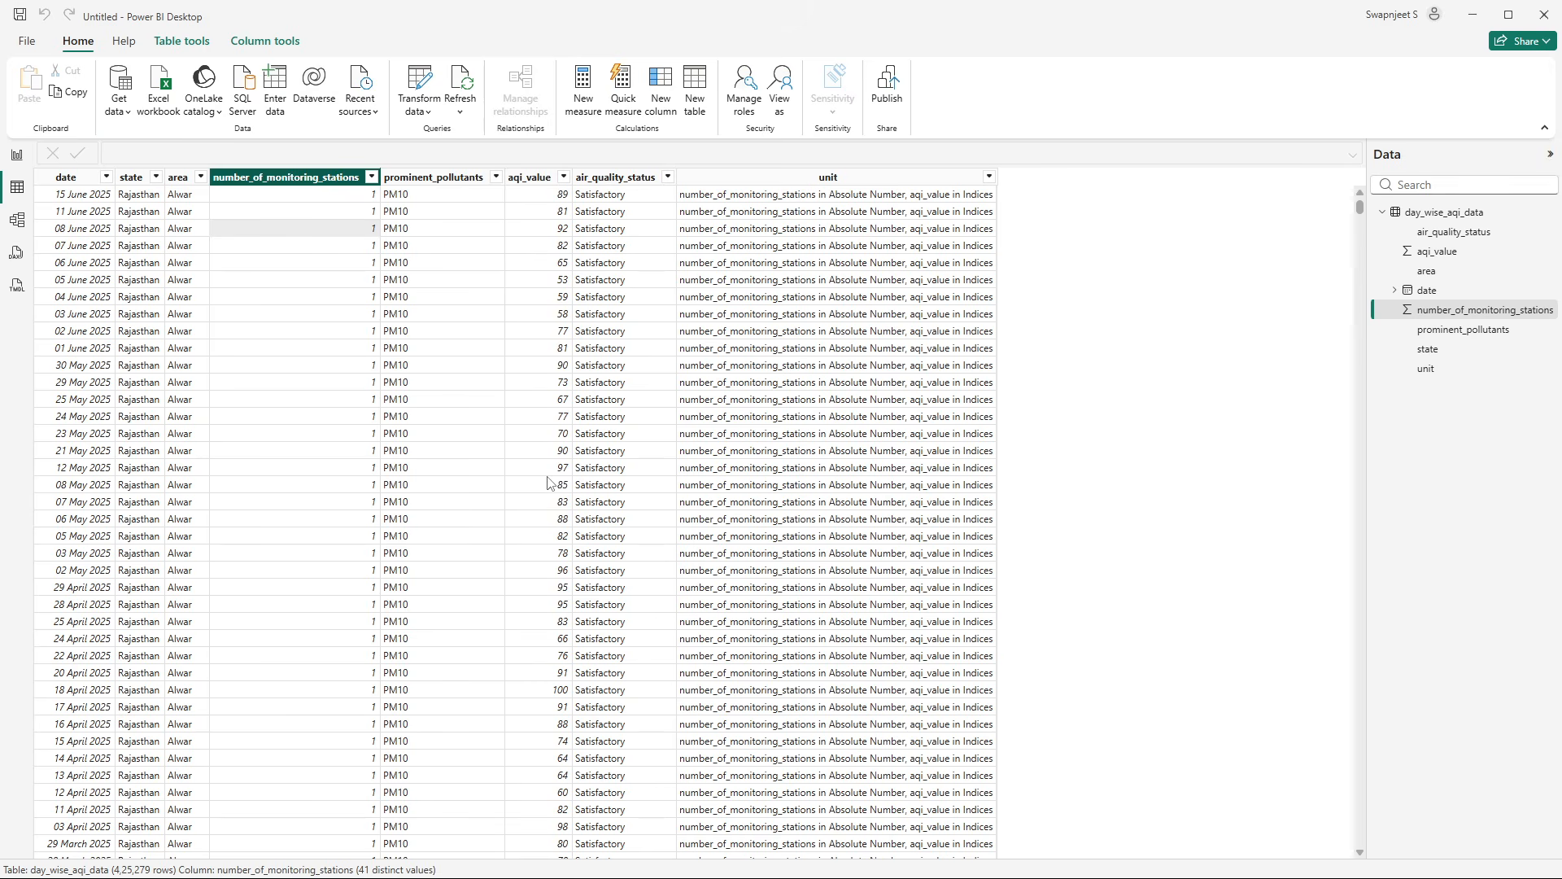
{"action": "mouse_move", "coordinate": [934, 860]}
{"action": "left_click", "coordinate": [887, 781]}
- Create a calculated table named Calendar Table and begin its formula with the CALENDAR function
{"action": "left_click", "coordinate": [699, 102]}
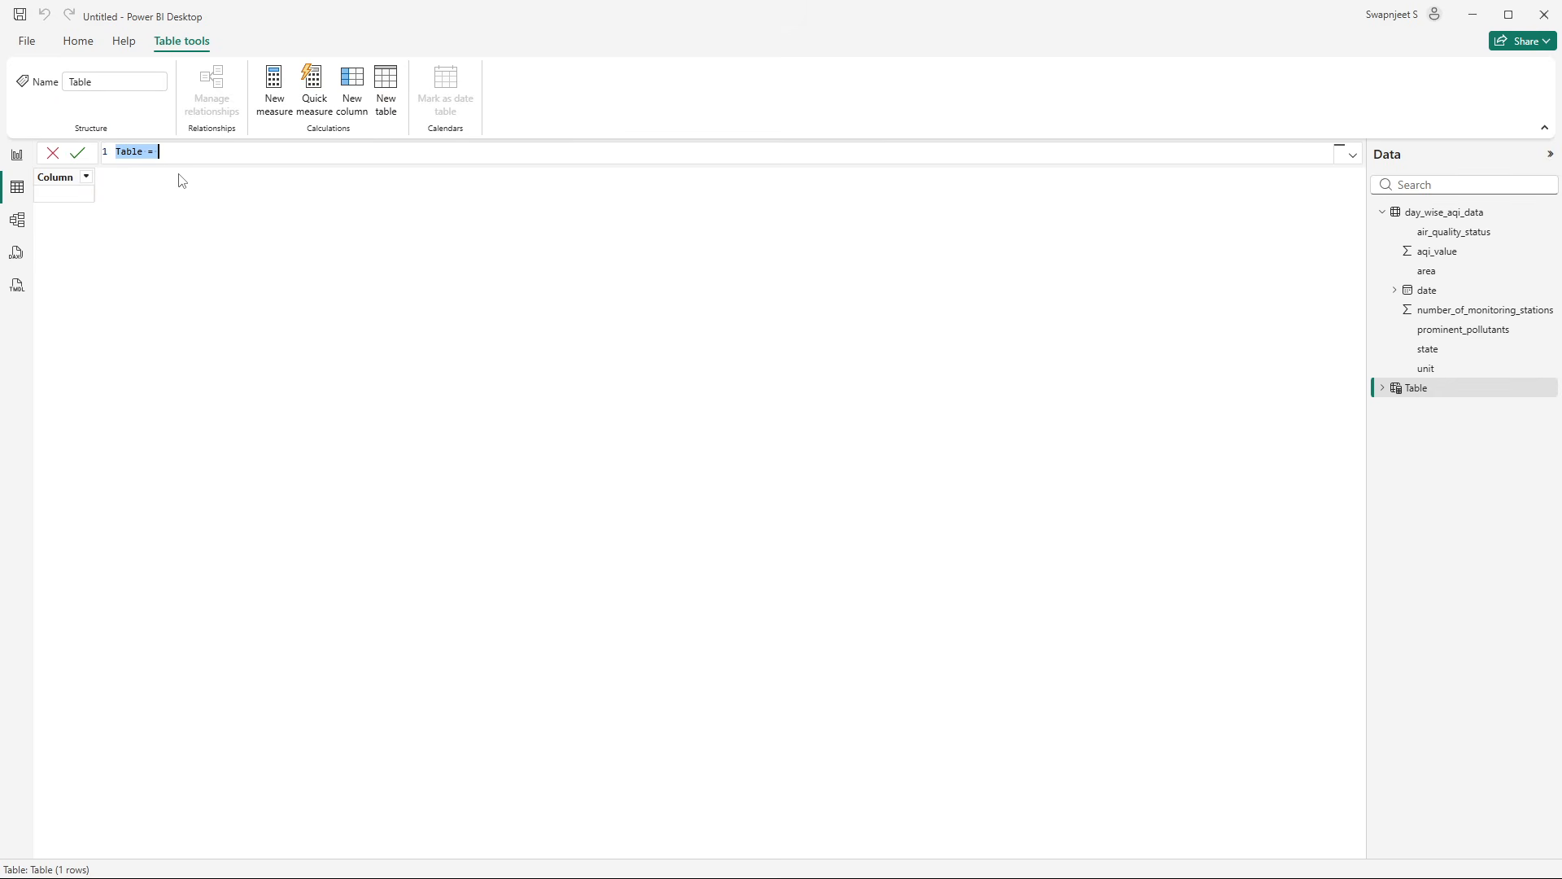
{"action": "scroll", "coordinate": [174, 157], "scroll_direction": "up", "scroll_amount": 5}
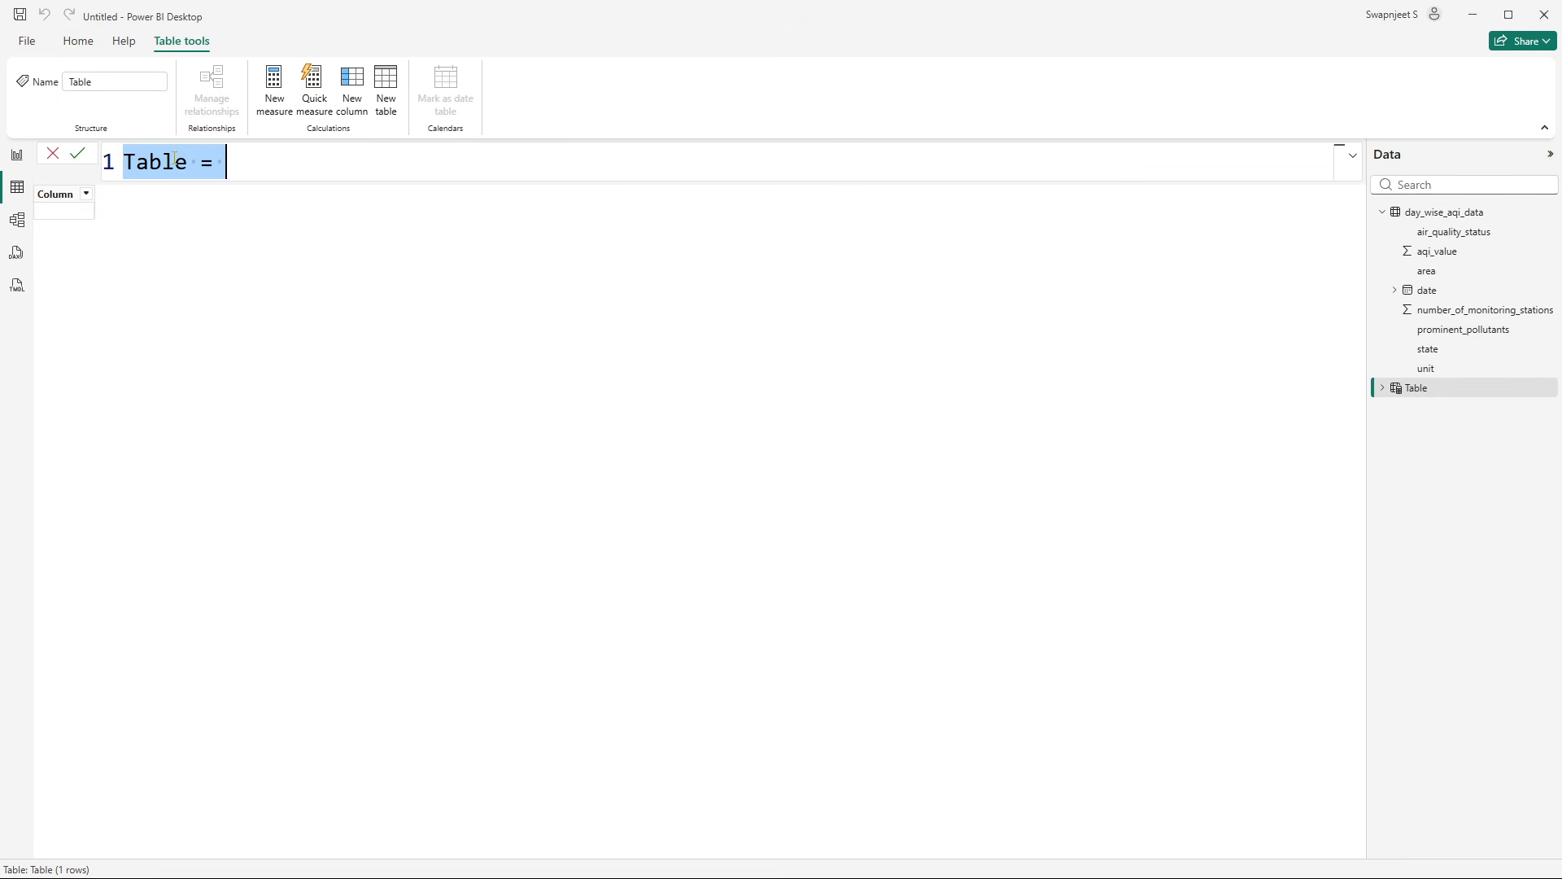
{"action": "double_click", "coordinate": [174, 157]}
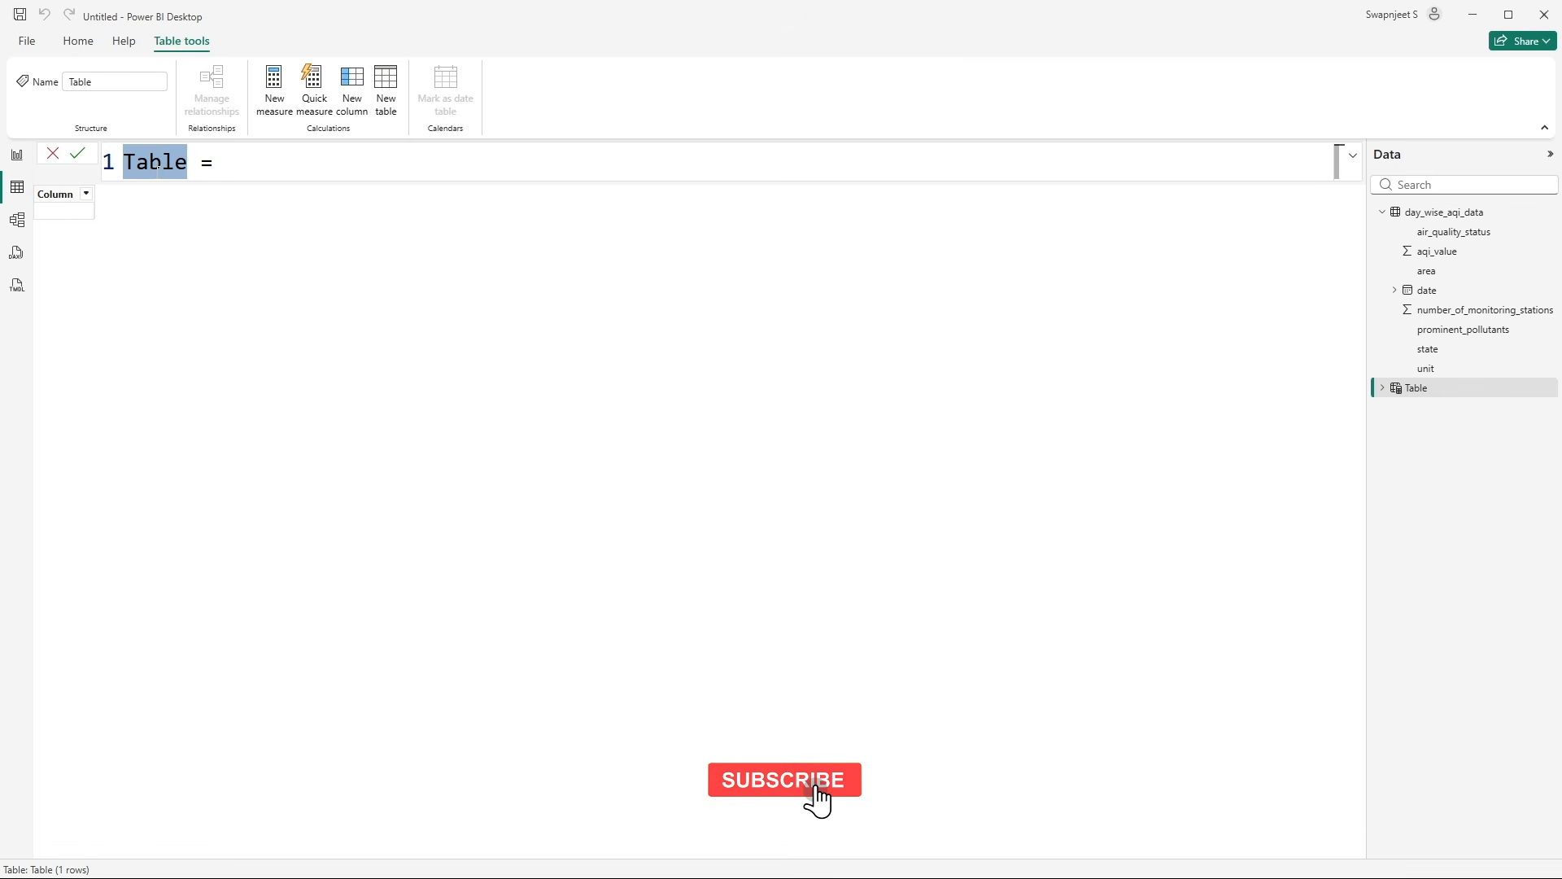
{"action": "left_click", "coordinate": [254, 171]}
{"action": "double_click", "coordinate": [172, 160]}
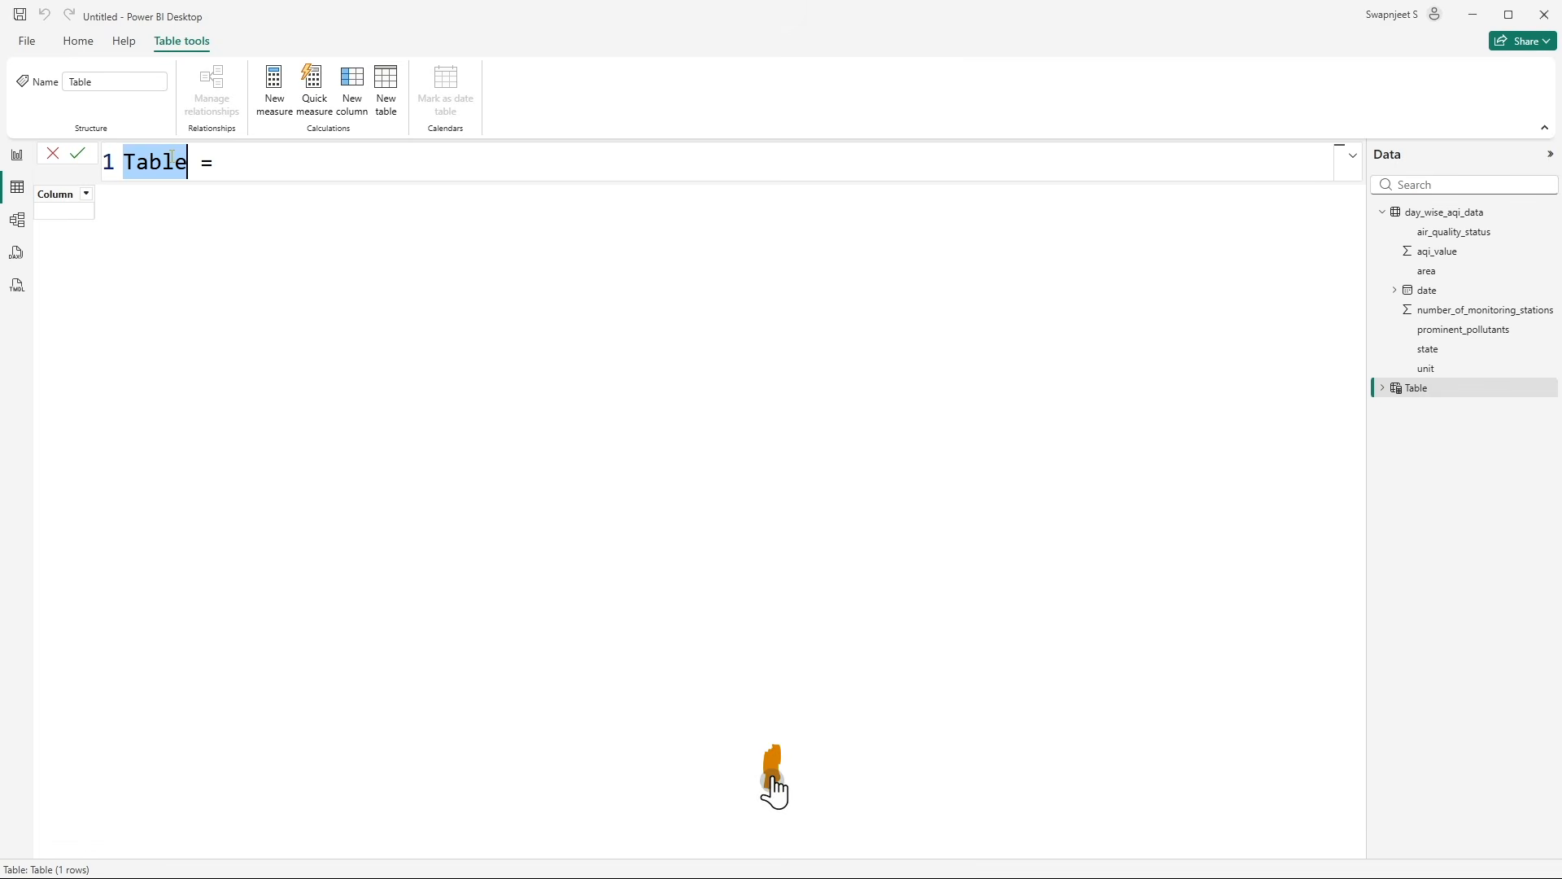
{"action": "type", "text": "Calendar Ta"}
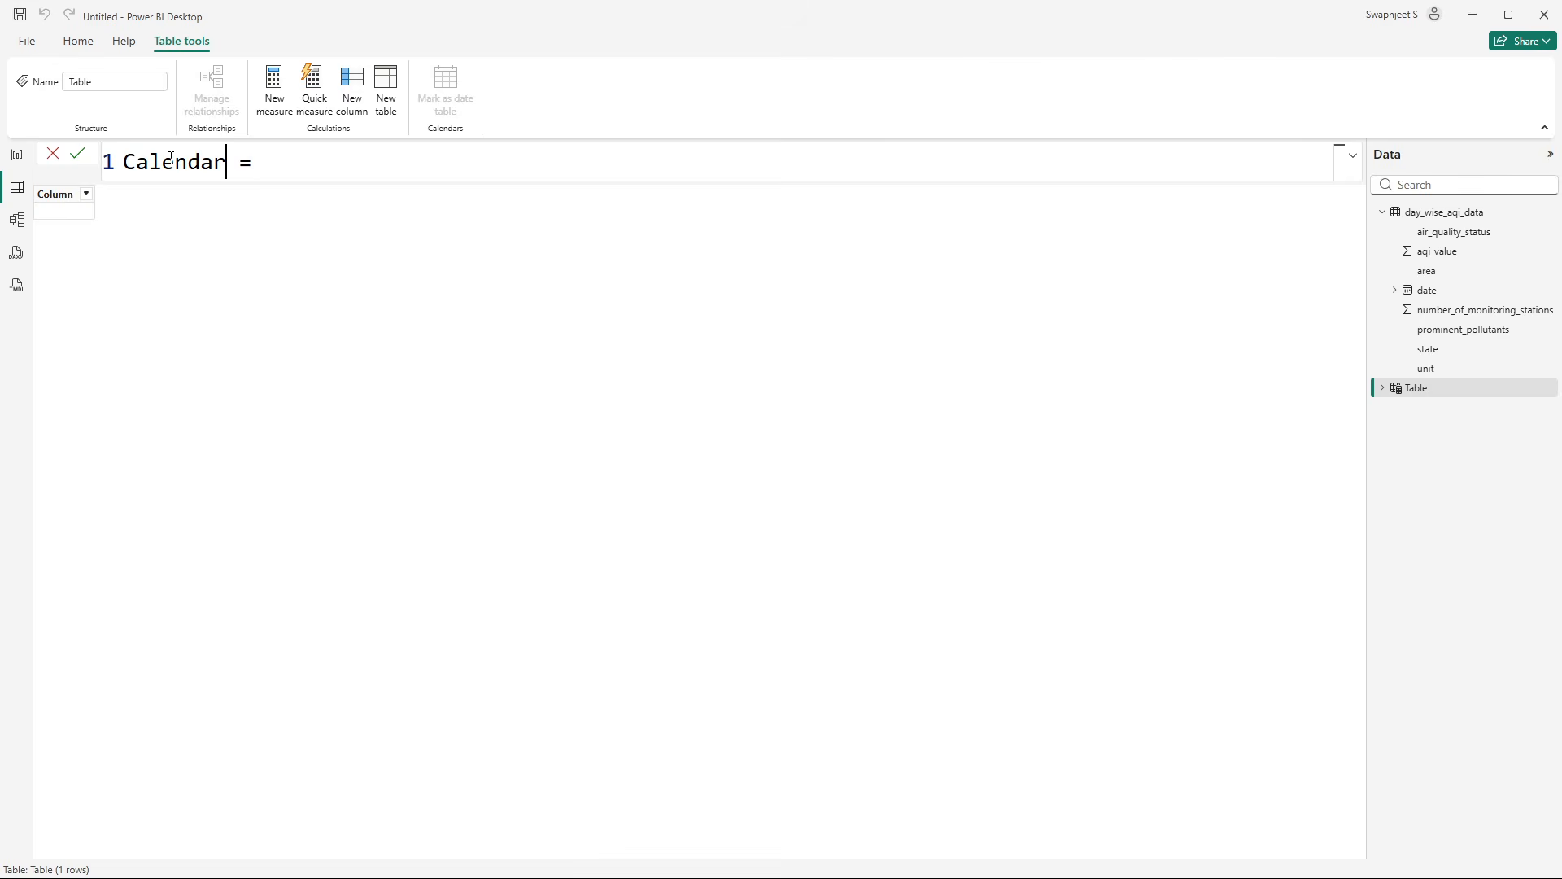
{"action": "type", "text": "ble = cal"}
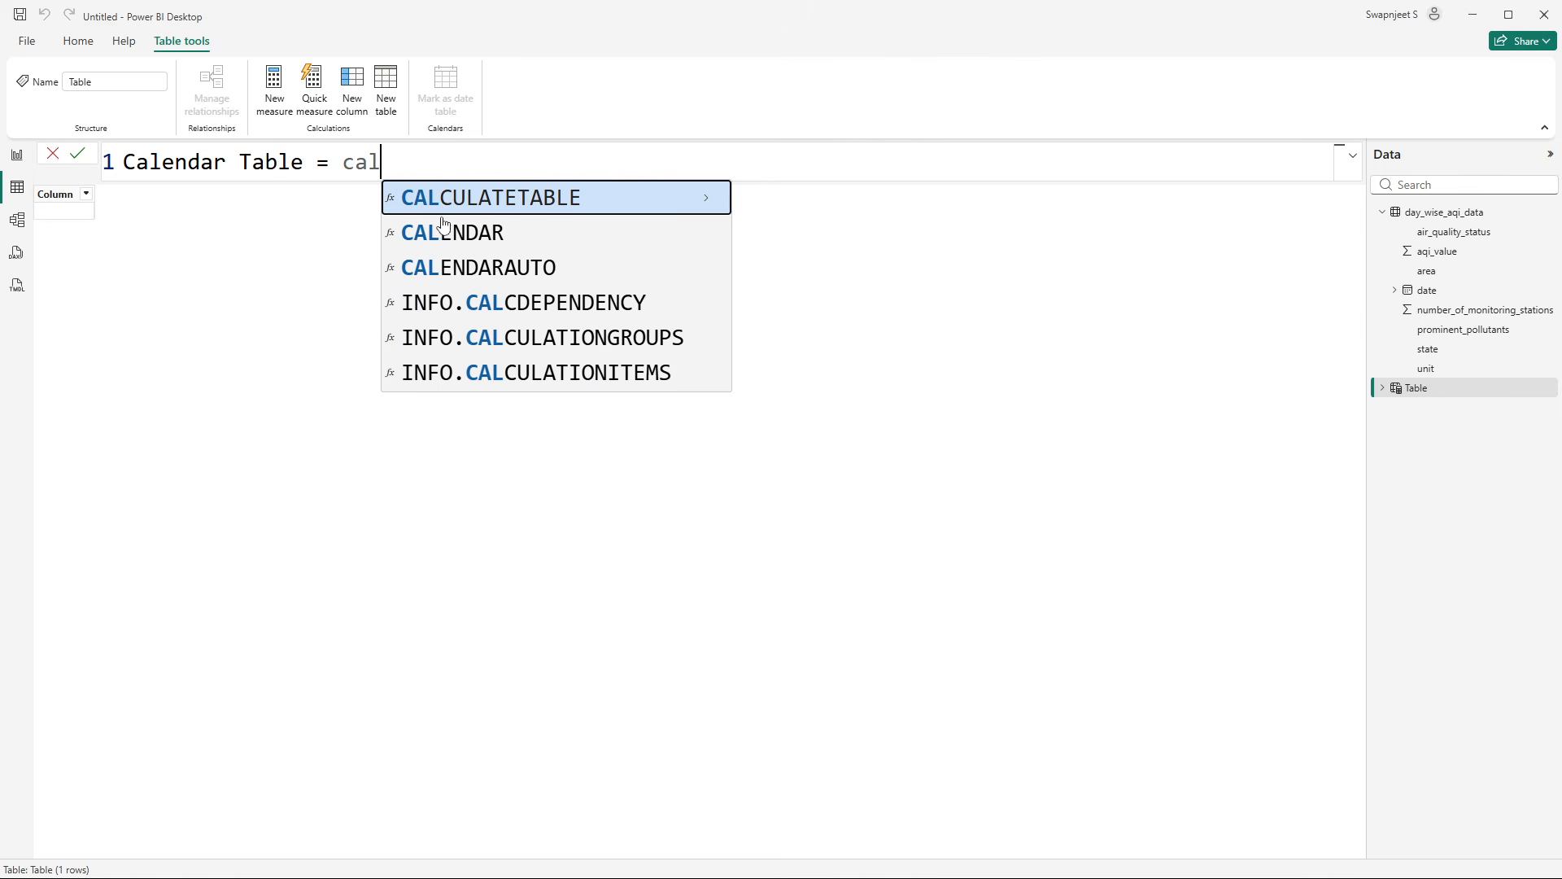
{"action": "left_click", "coordinate": [443, 222]}
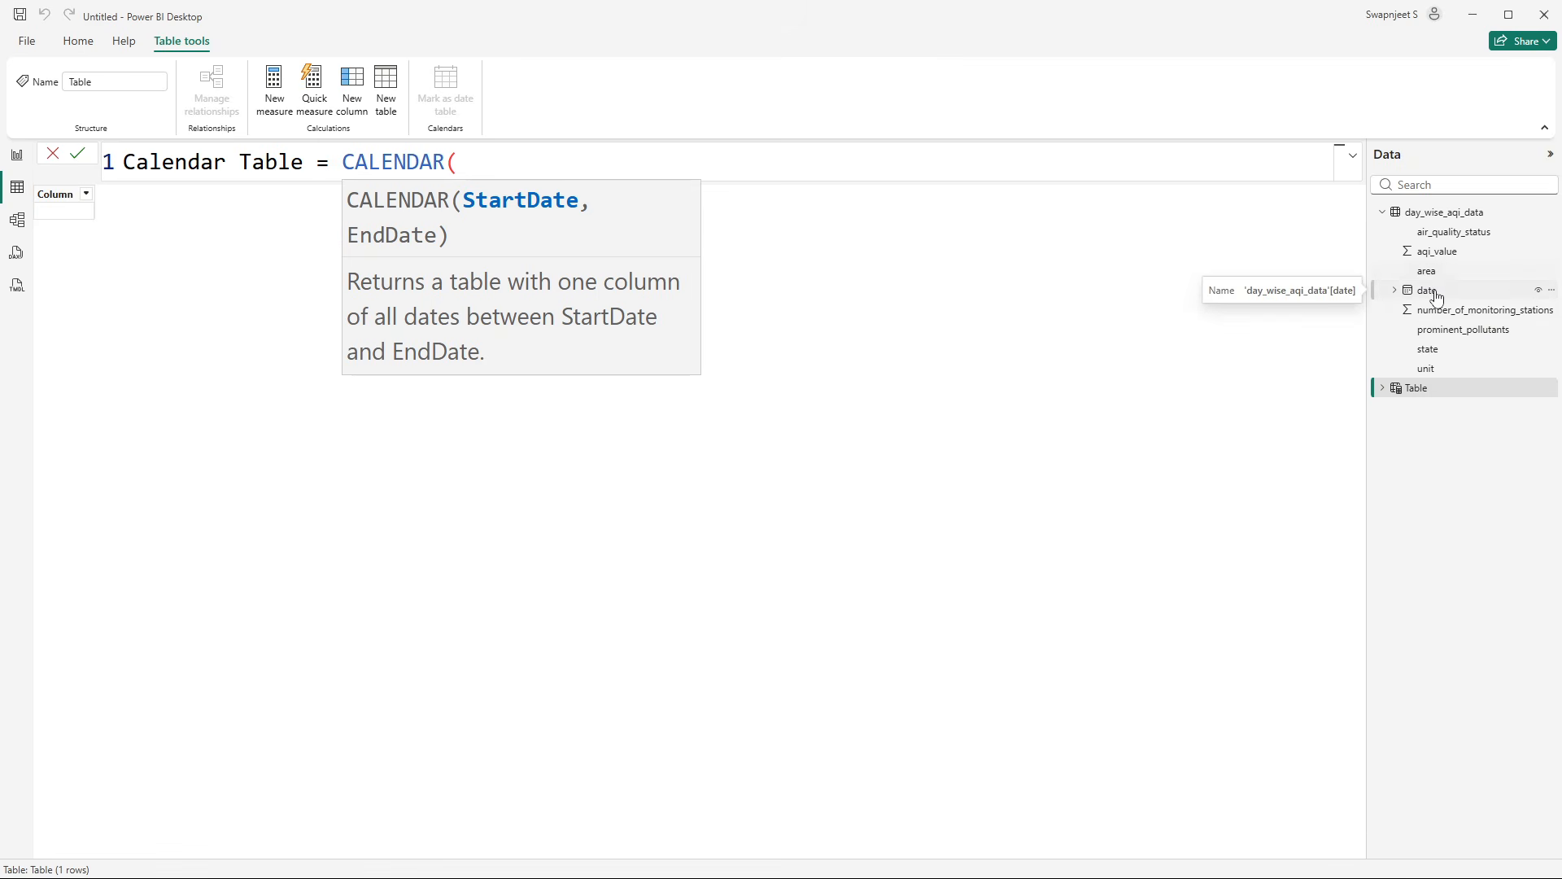
- Set the CALENDAR start date to MIN(day_wise_aqi_data[date])
{"action": "type", "text": "min"}
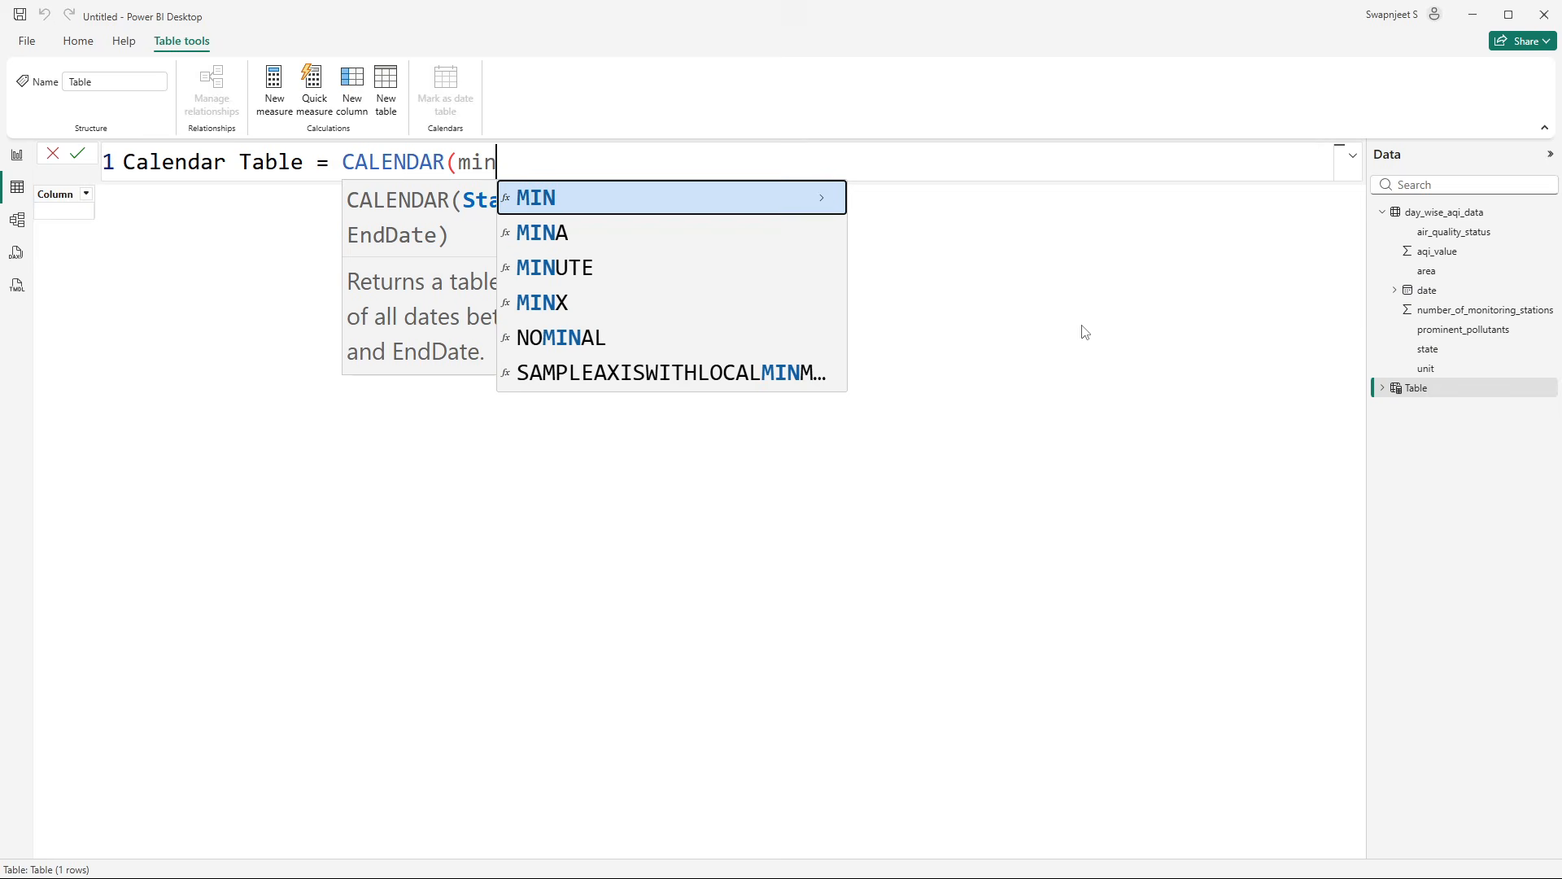
{"action": "key", "text": "Tab"}
{"action": "type", "text": "date"}
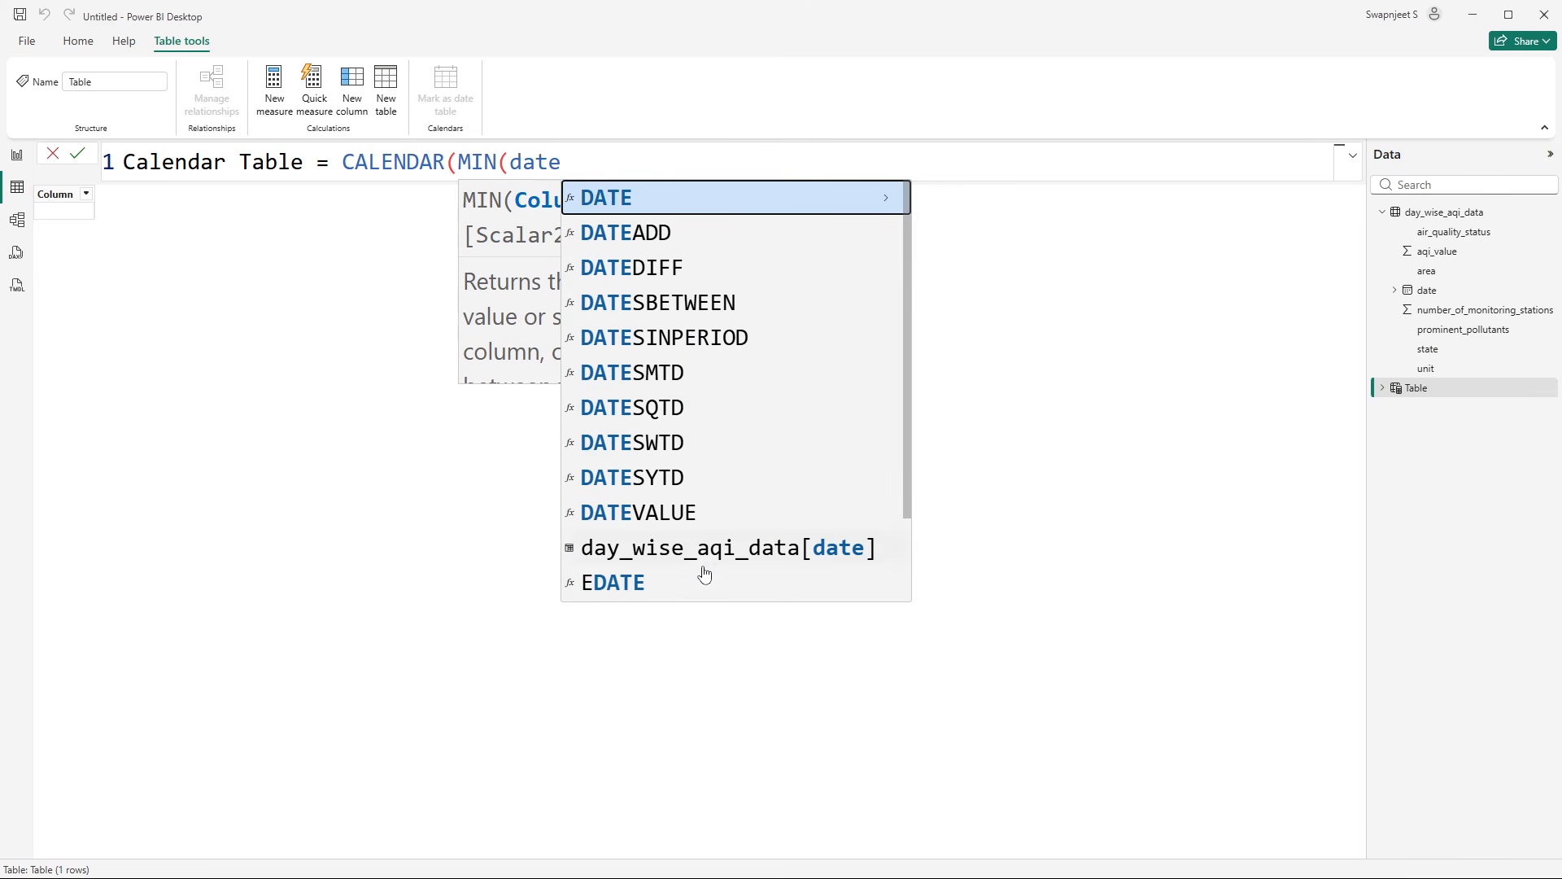
{"action": "left_click", "coordinate": [709, 557]}
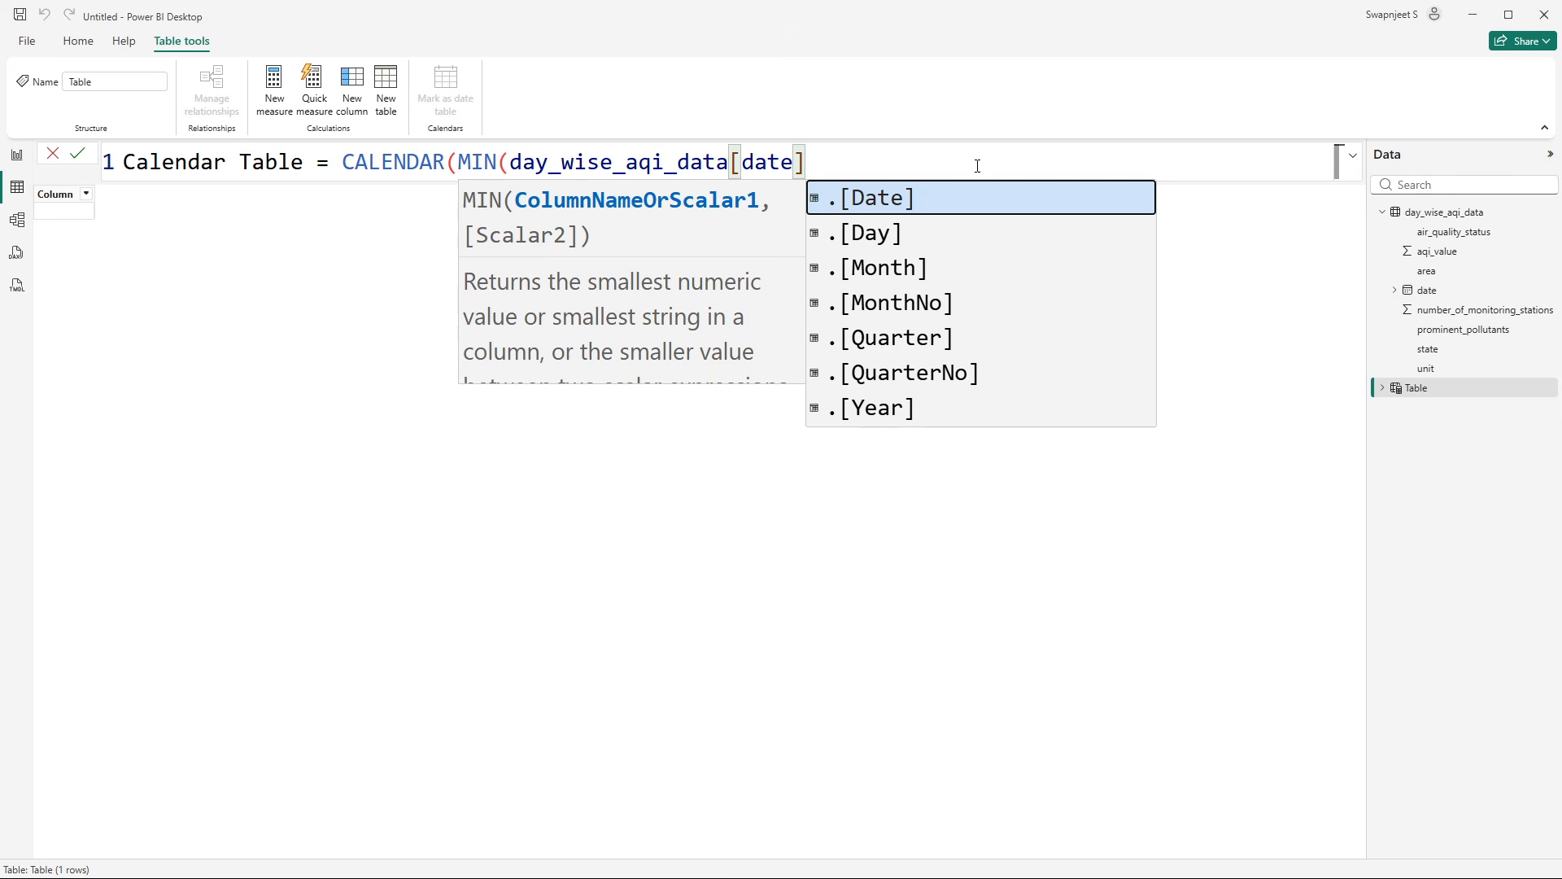
{"action": "type", "text": ")"}
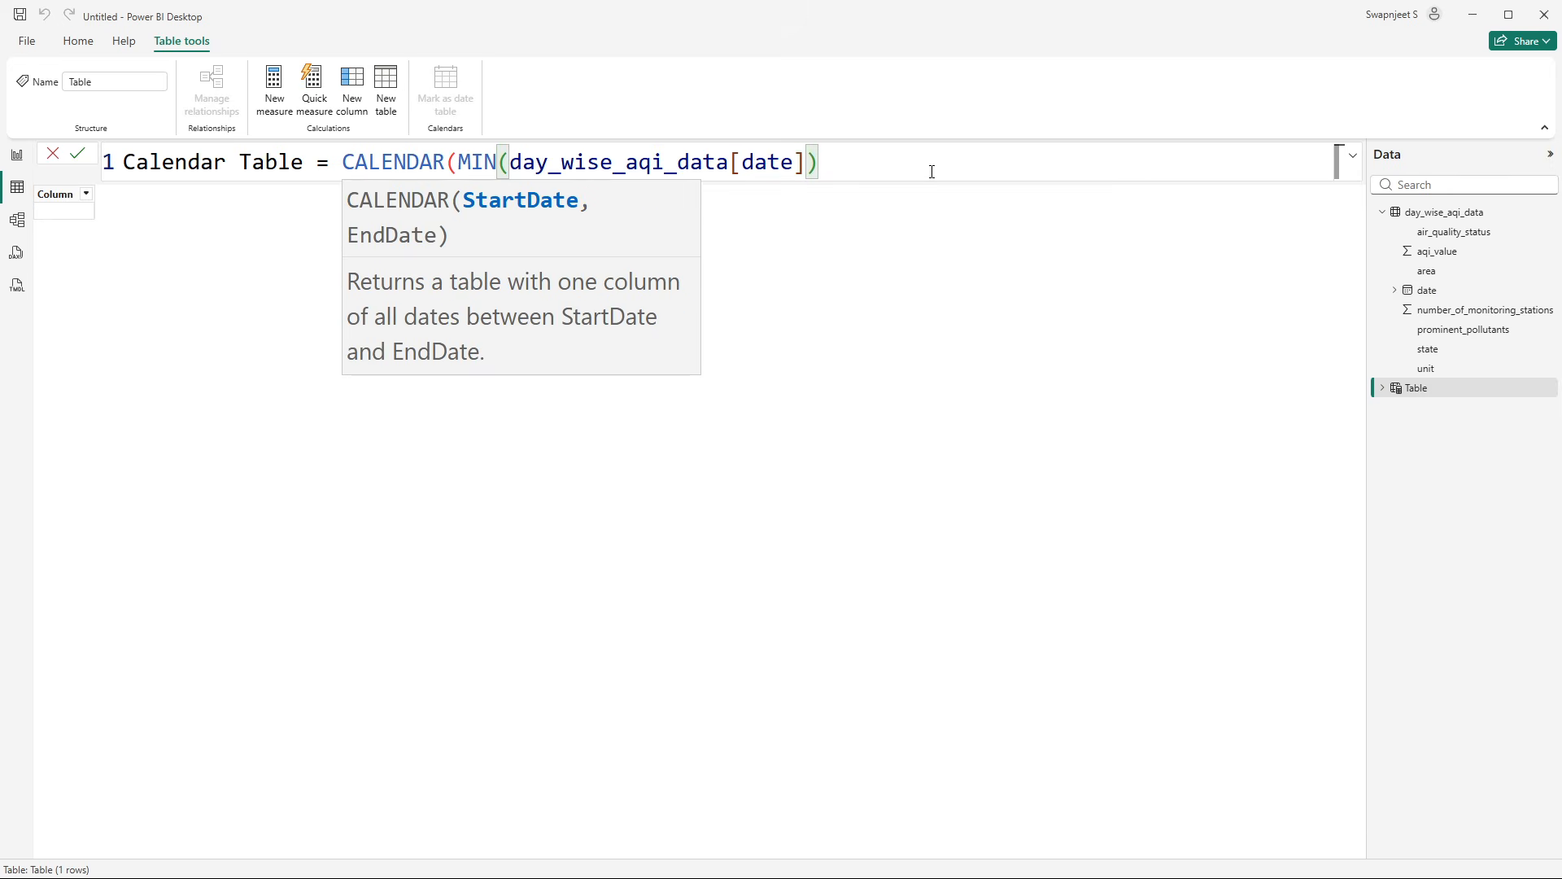
{"action": "type", "text": ", "}
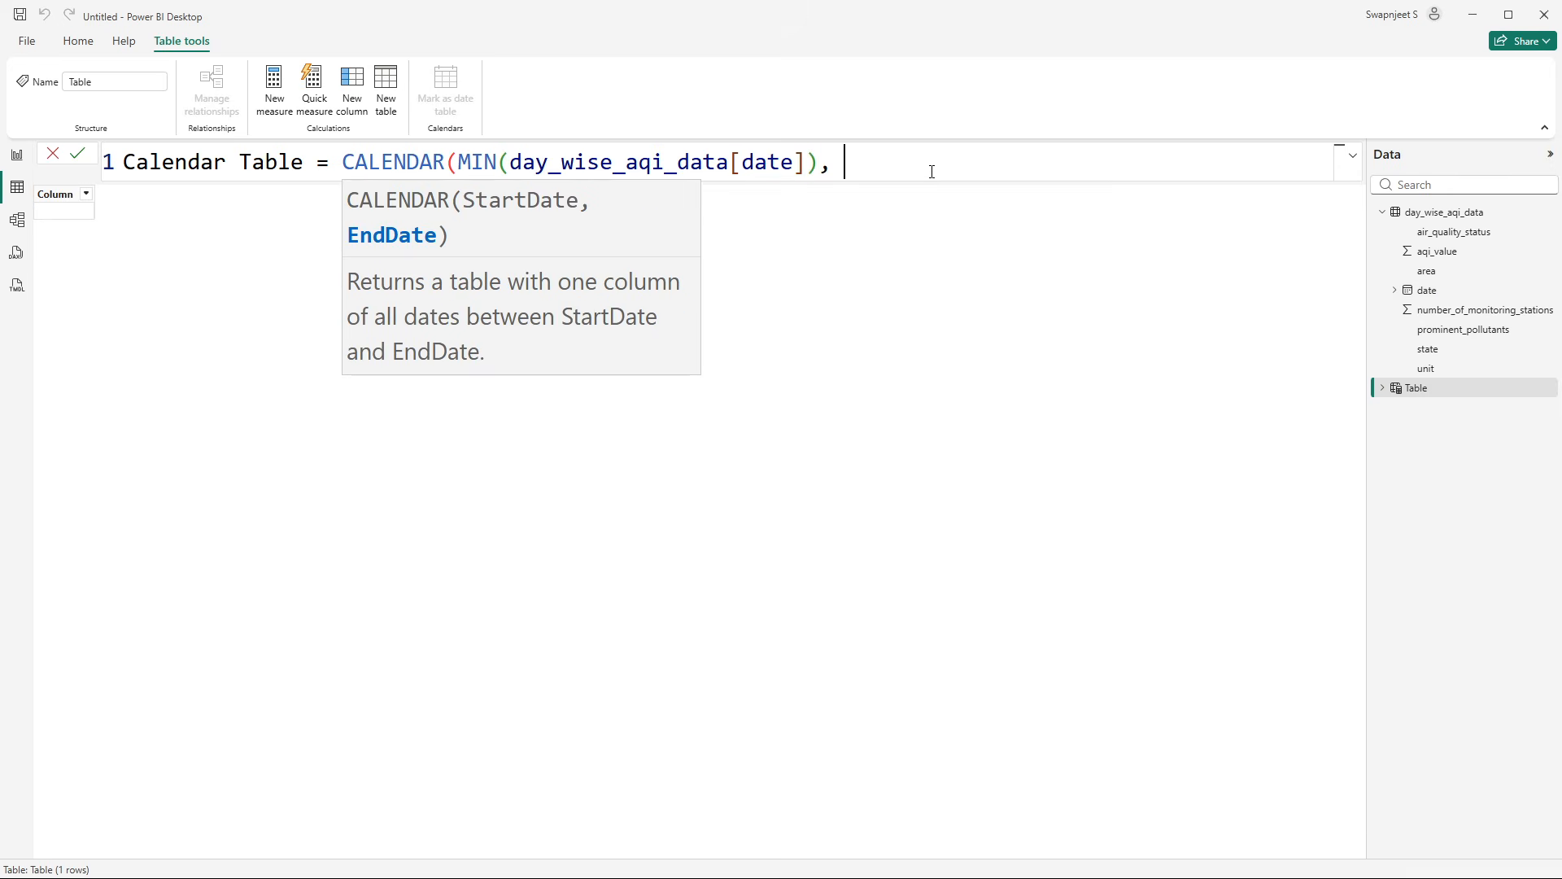
- Set the CALENDAR end date to MAX(day_wise_aqi_data[date]), close the formula and commit the table
{"action": "type", "text": "max"}
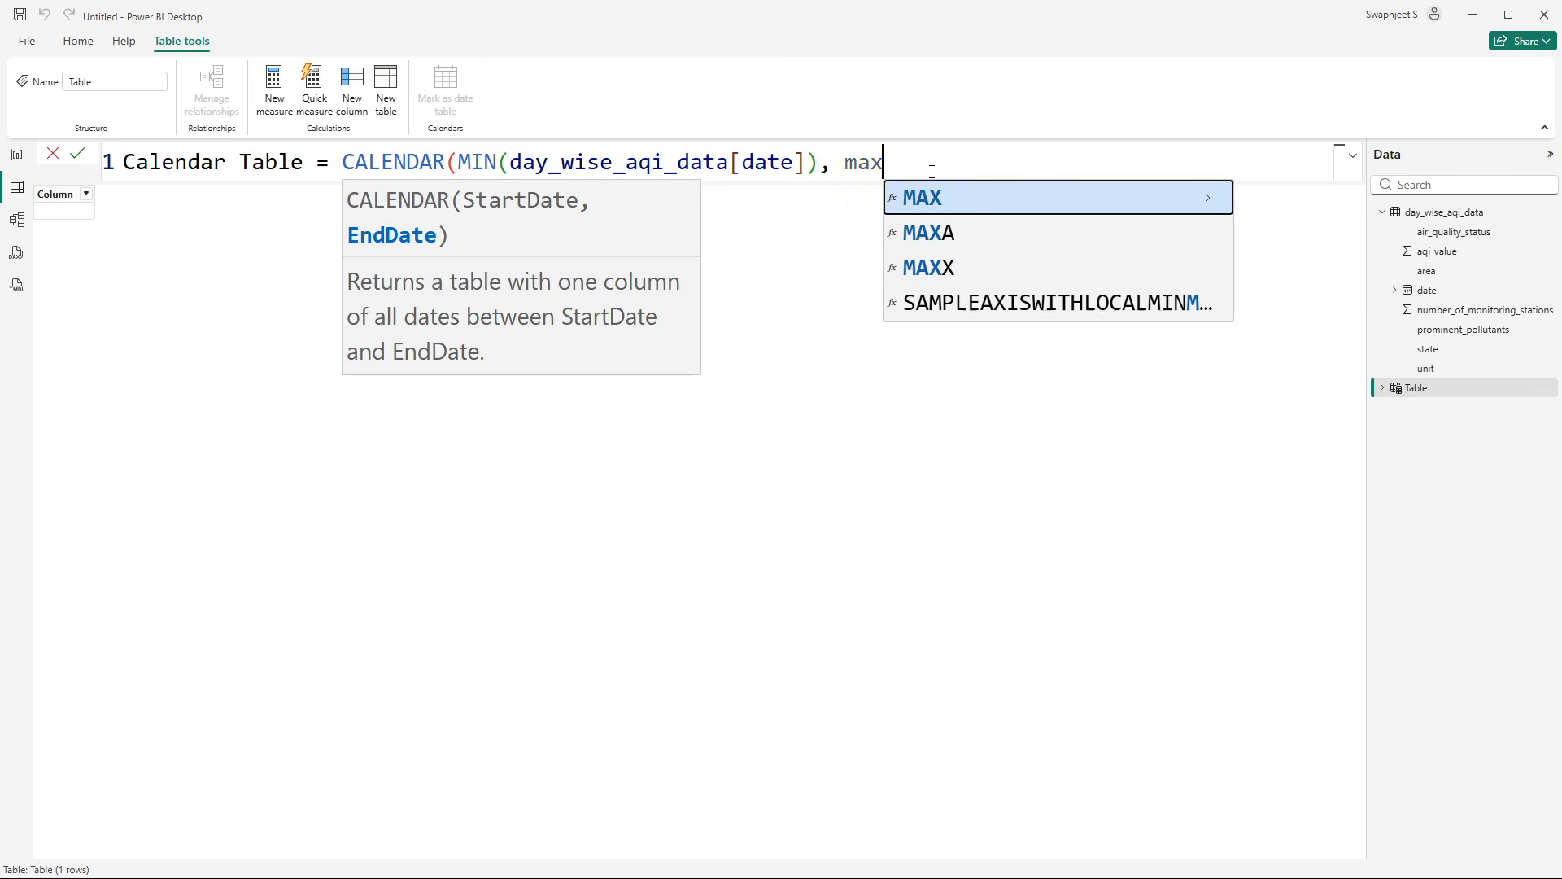
{"action": "key", "text": "Tab"}
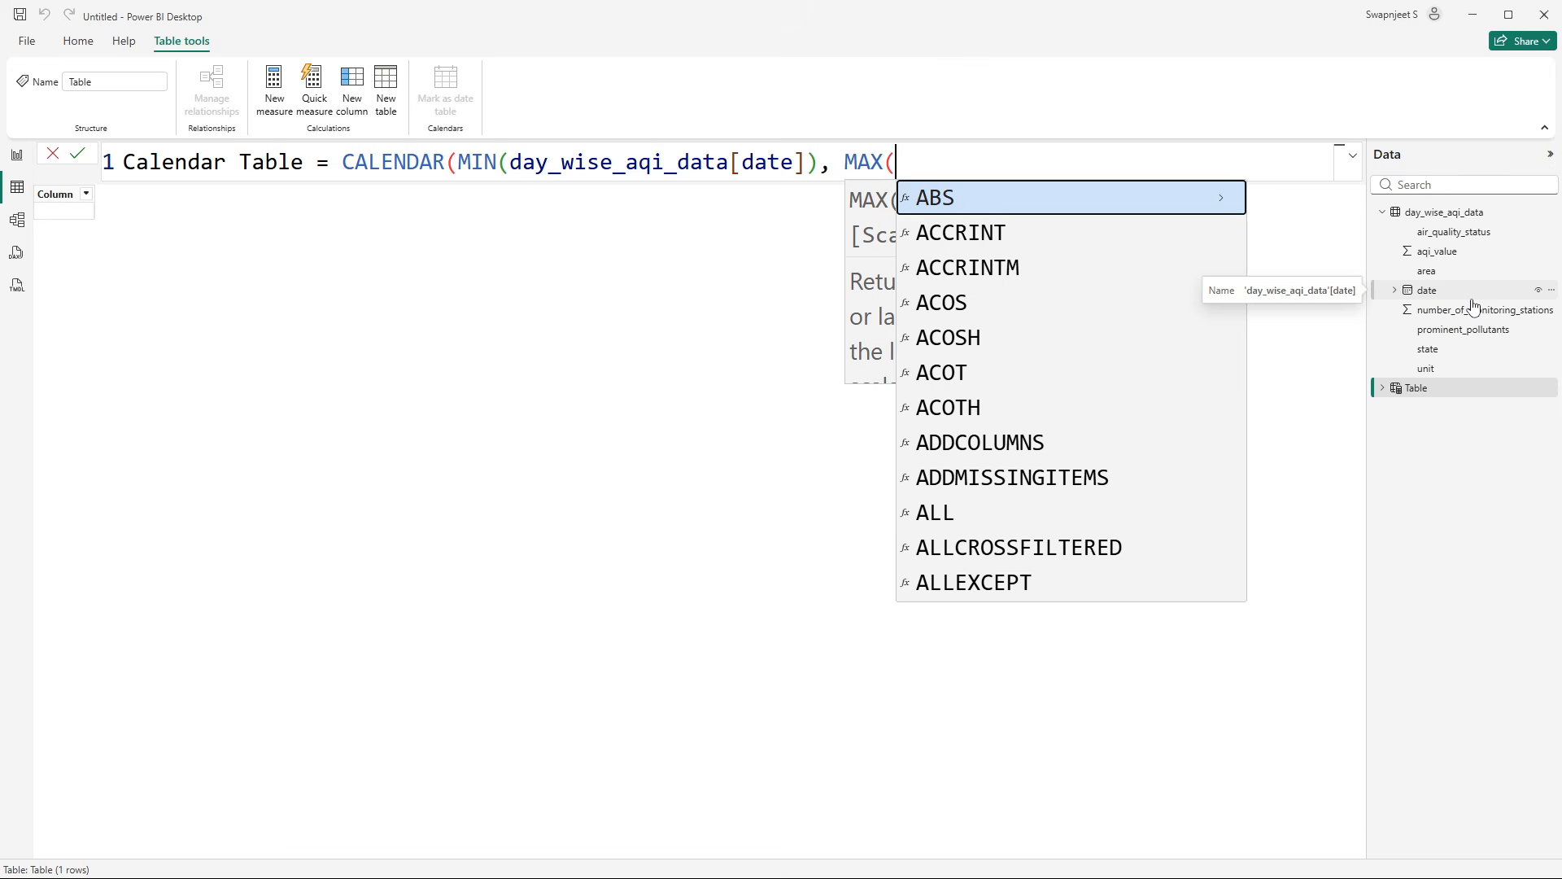
{"action": "type", "text": "date"}
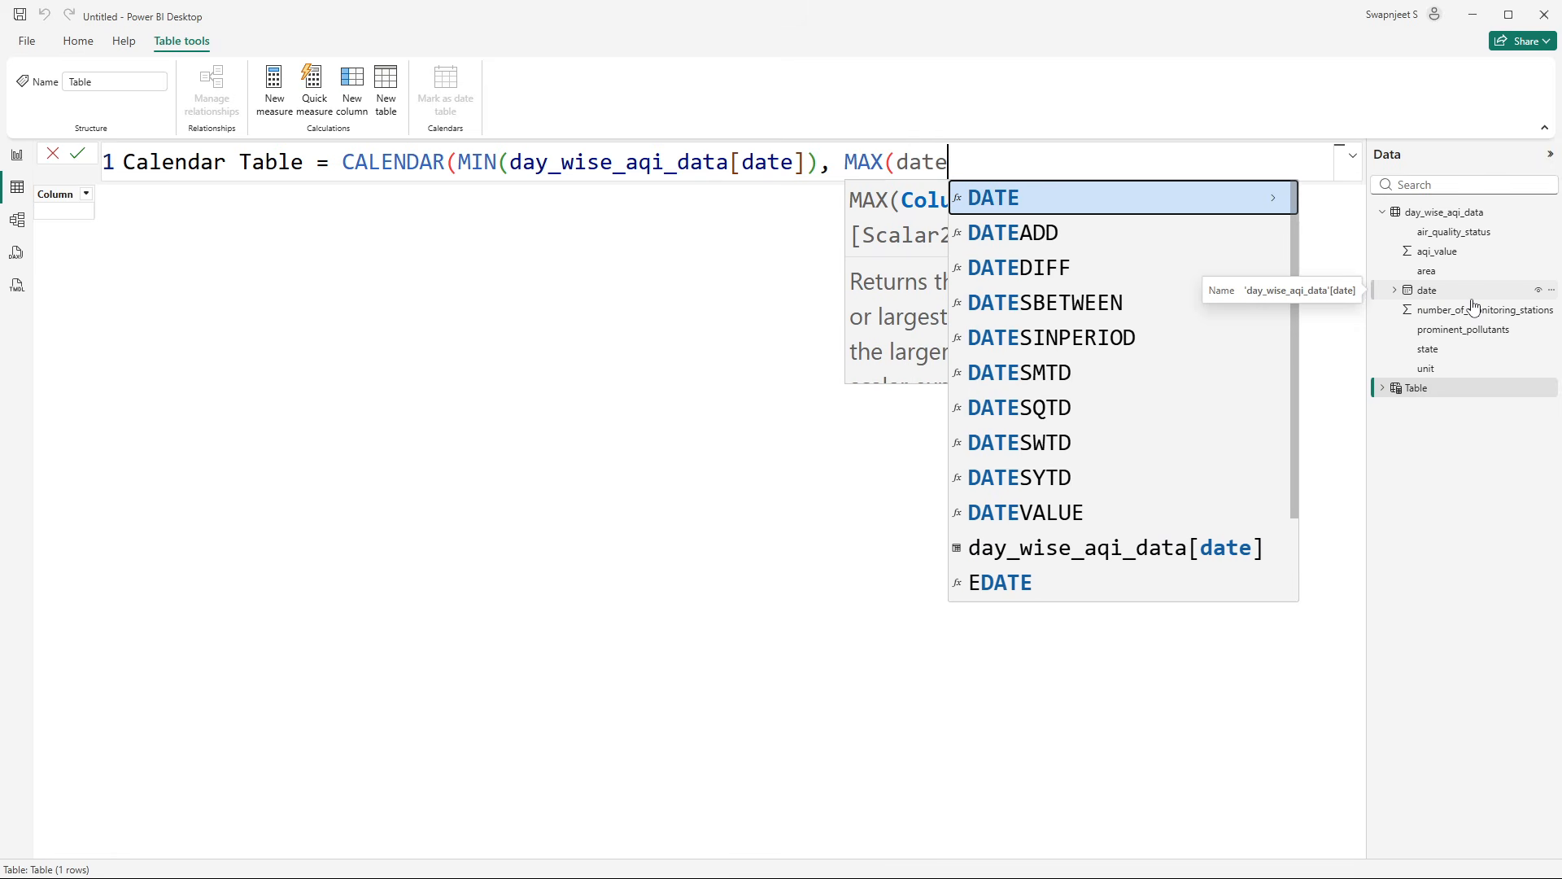
{"action": "left_click", "coordinate": [1226, 547]}
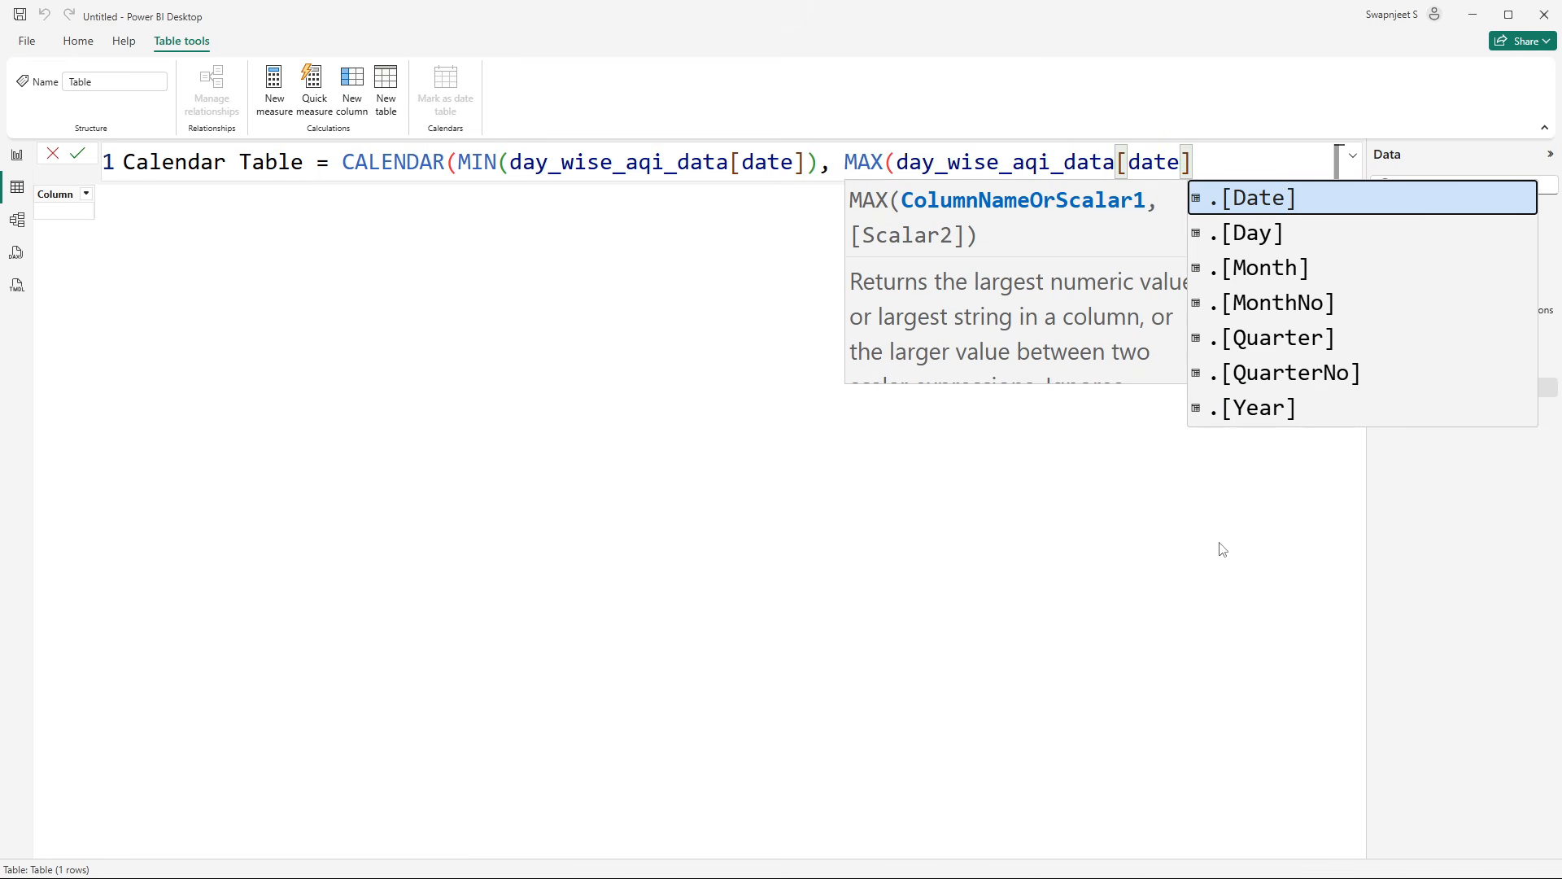
{"action": "type", "text": "))"}
{"action": "key", "text": "Return"}
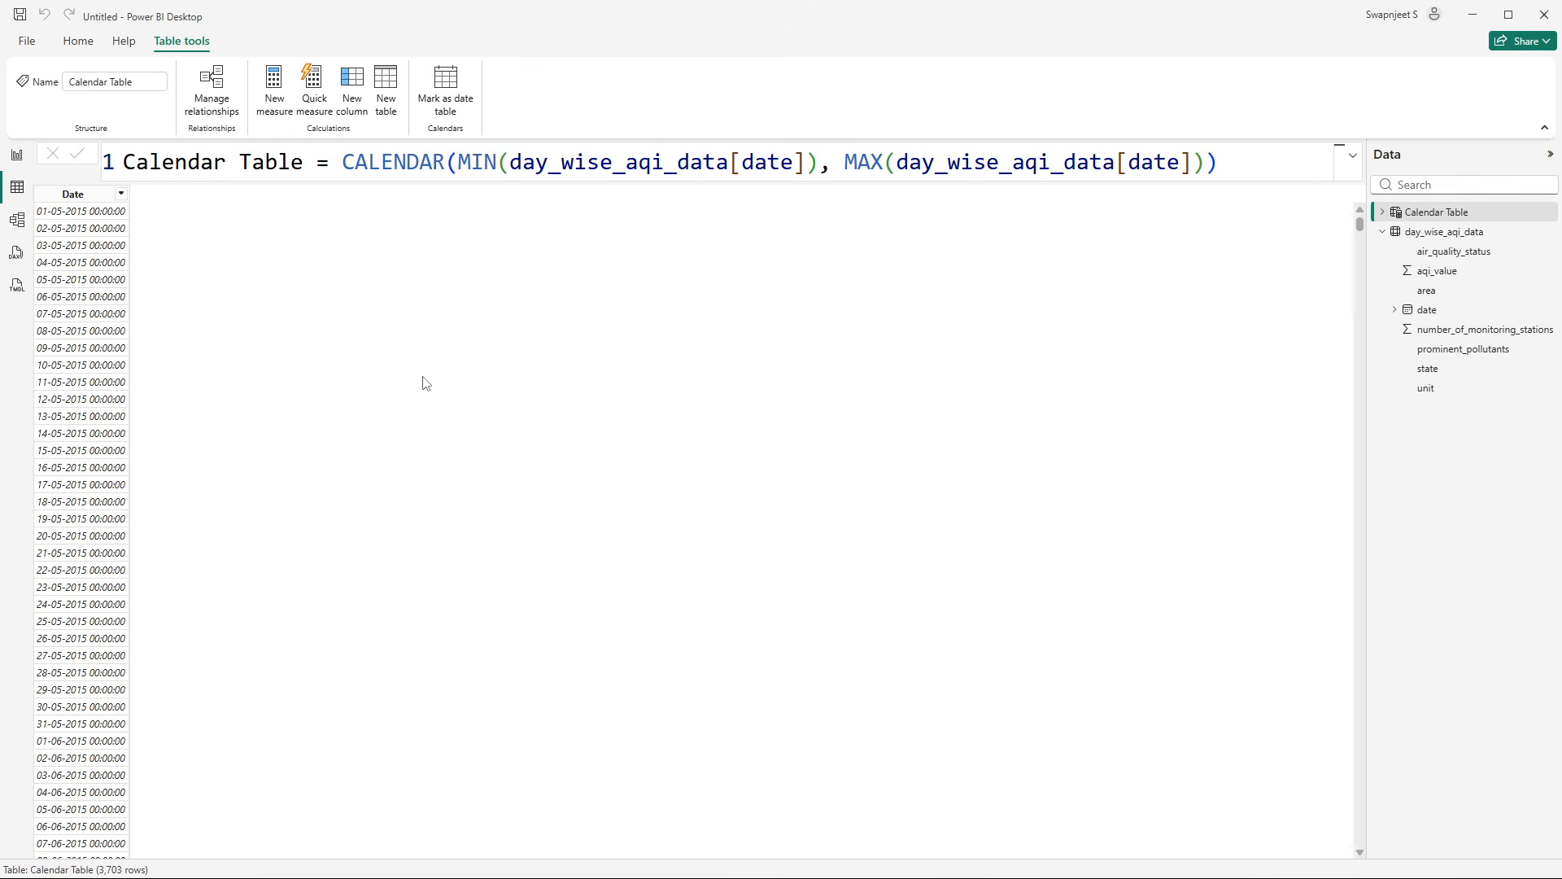
- Compare the start of the calendar's dates with the earliest dates, under May 2015, in the date filter list of day_wise_aqi_data.xlsx in Excel
{"action": "scroll", "coordinate": [89, 236], "scroll_direction": "down", "scroll_amount": 5}
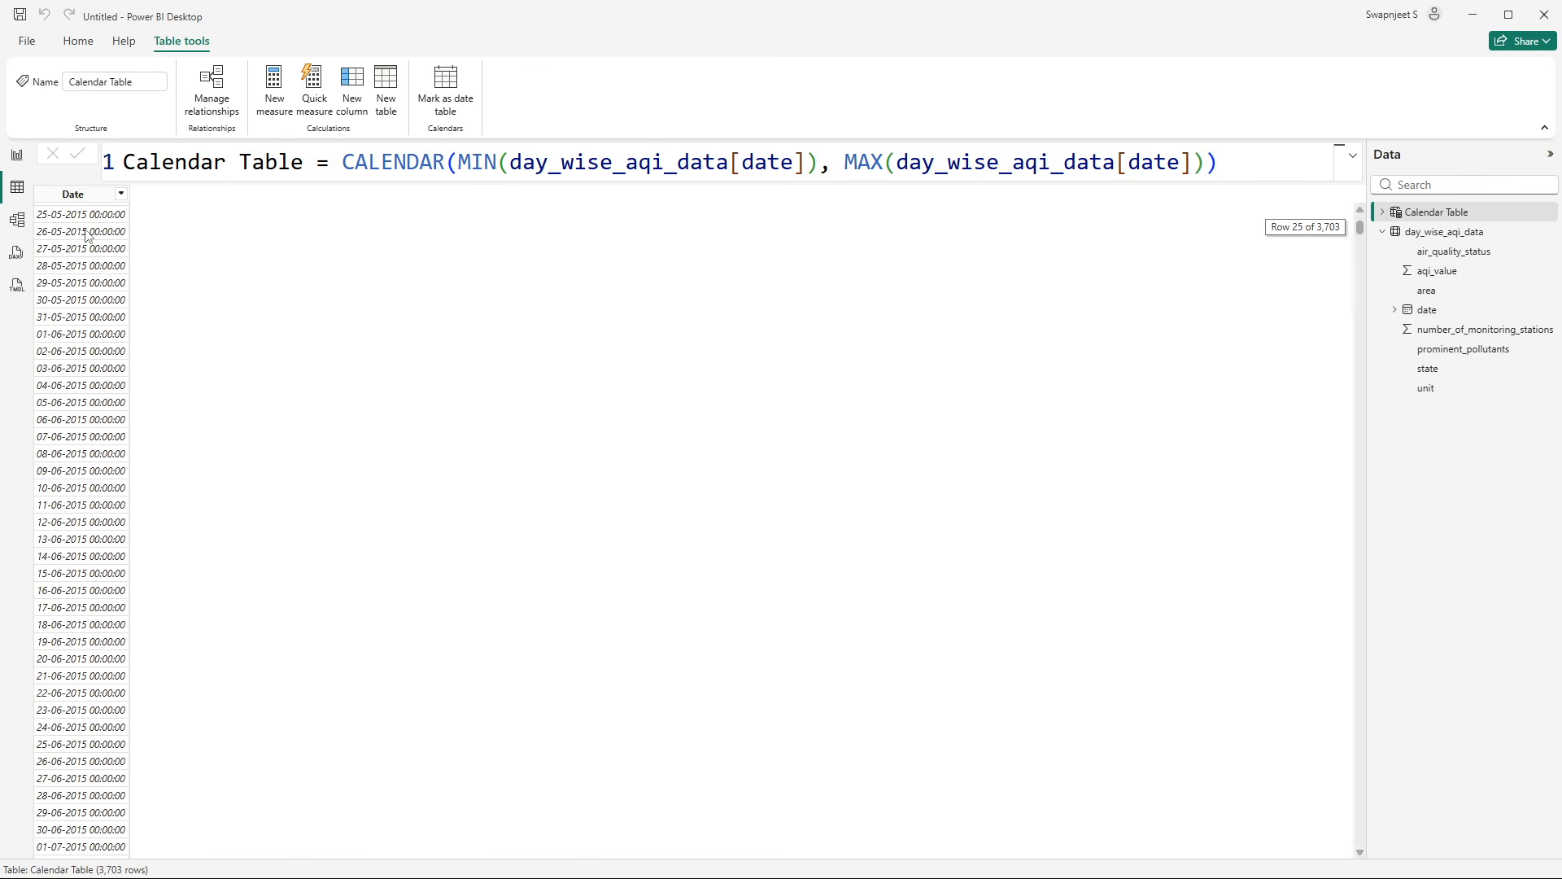
{"action": "scroll", "coordinate": [89, 236], "scroll_direction": "up", "scroll_amount": 5}
{"action": "key", "text": "alt+Tab"}
{"action": "key", "text": "Tab"}
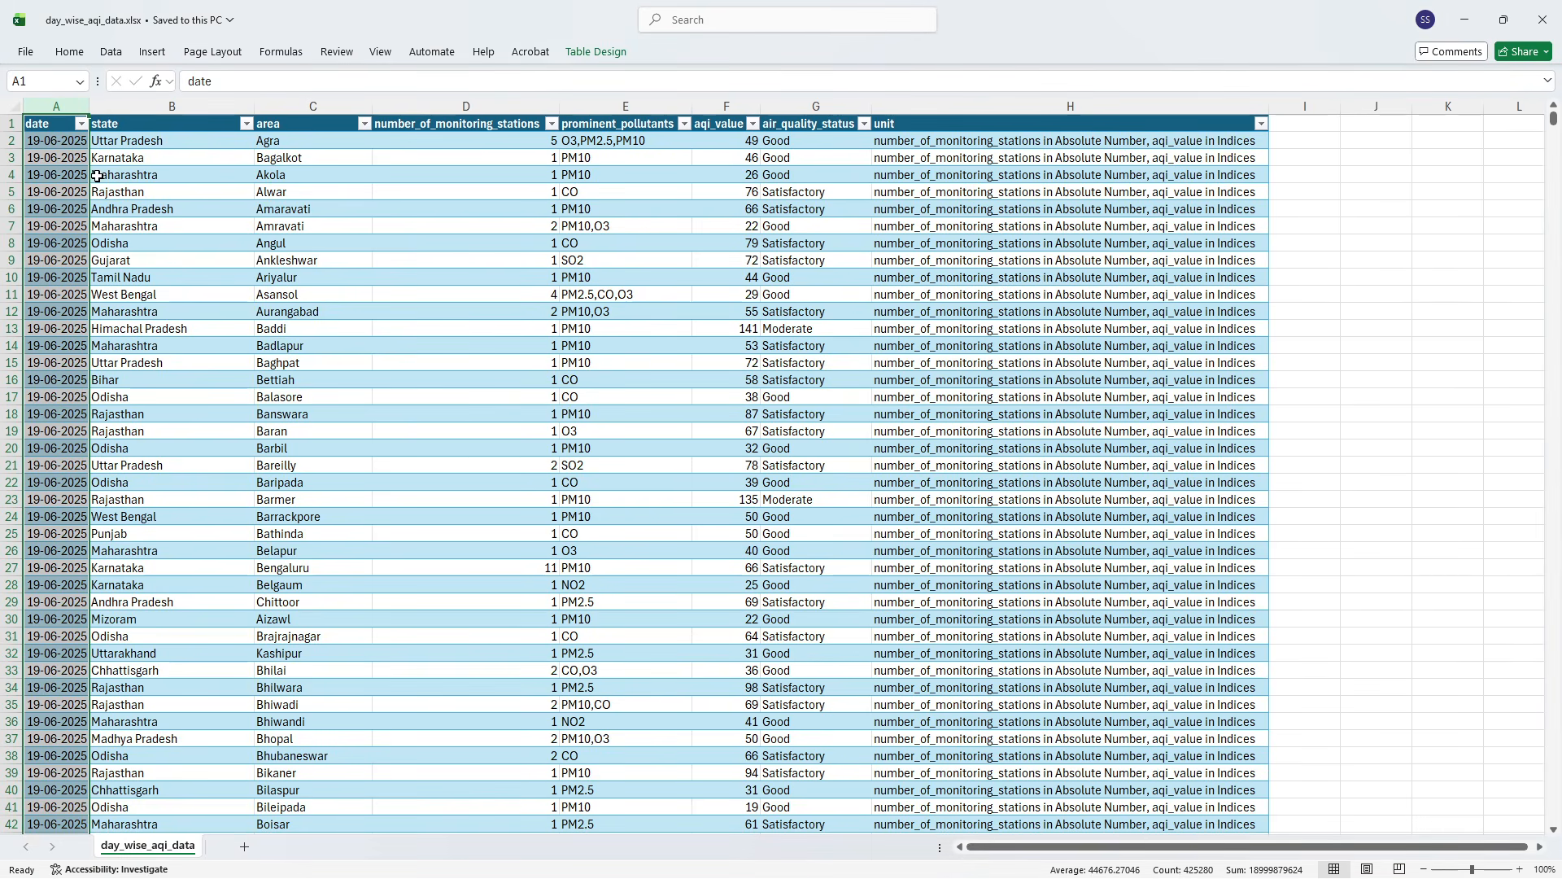
{"action": "left_click", "coordinate": [81, 124]}
{"action": "scroll", "coordinate": [63, 434], "scroll_direction": "down", "scroll_amount": 1}
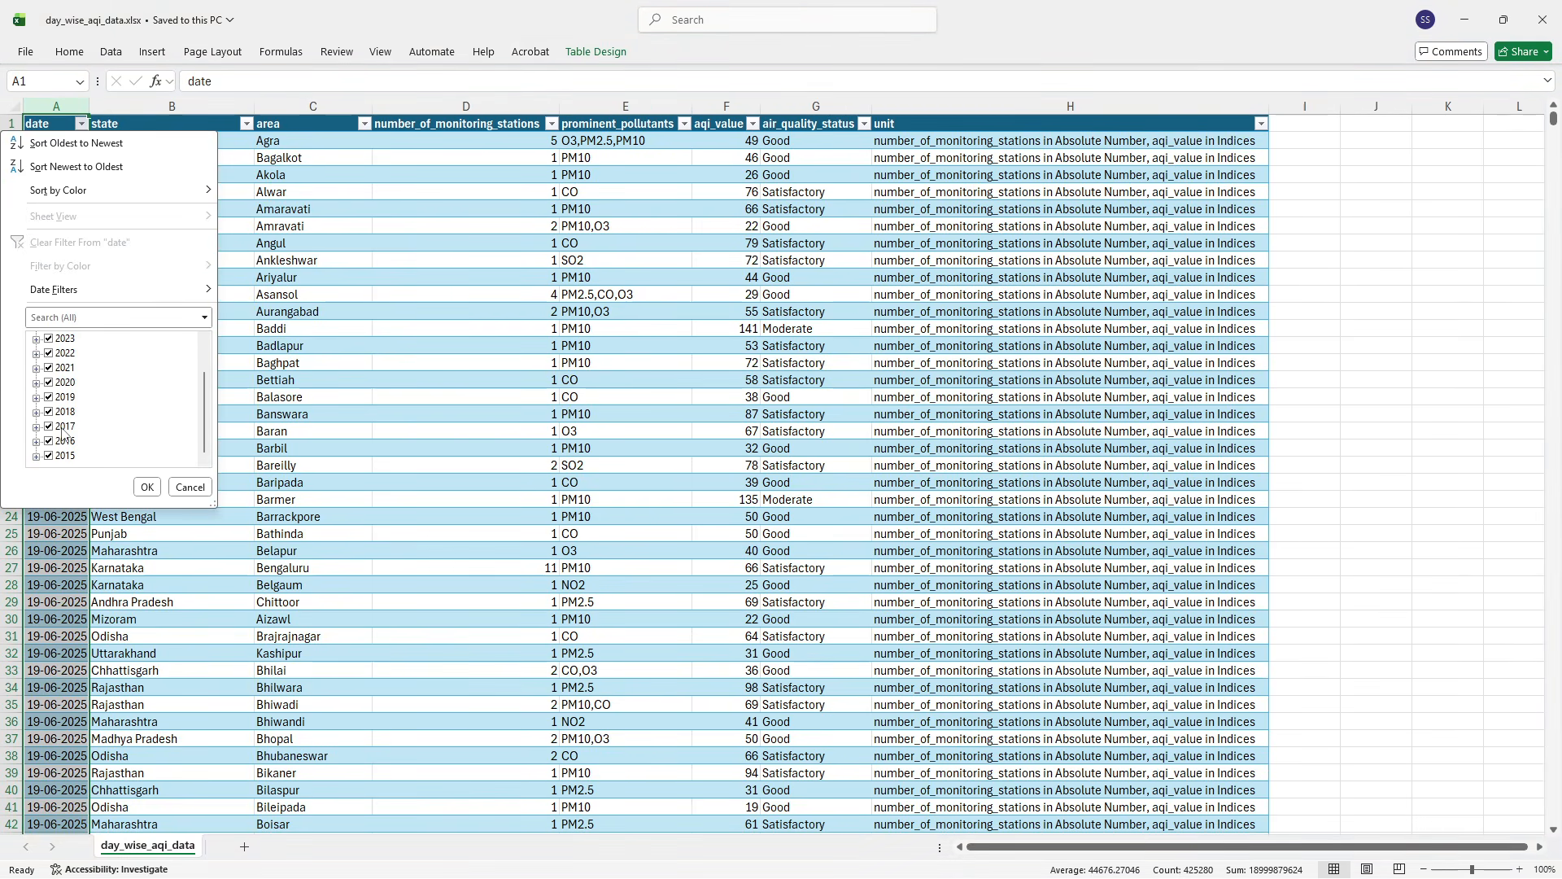
{"action": "left_click", "coordinate": [36, 457]}
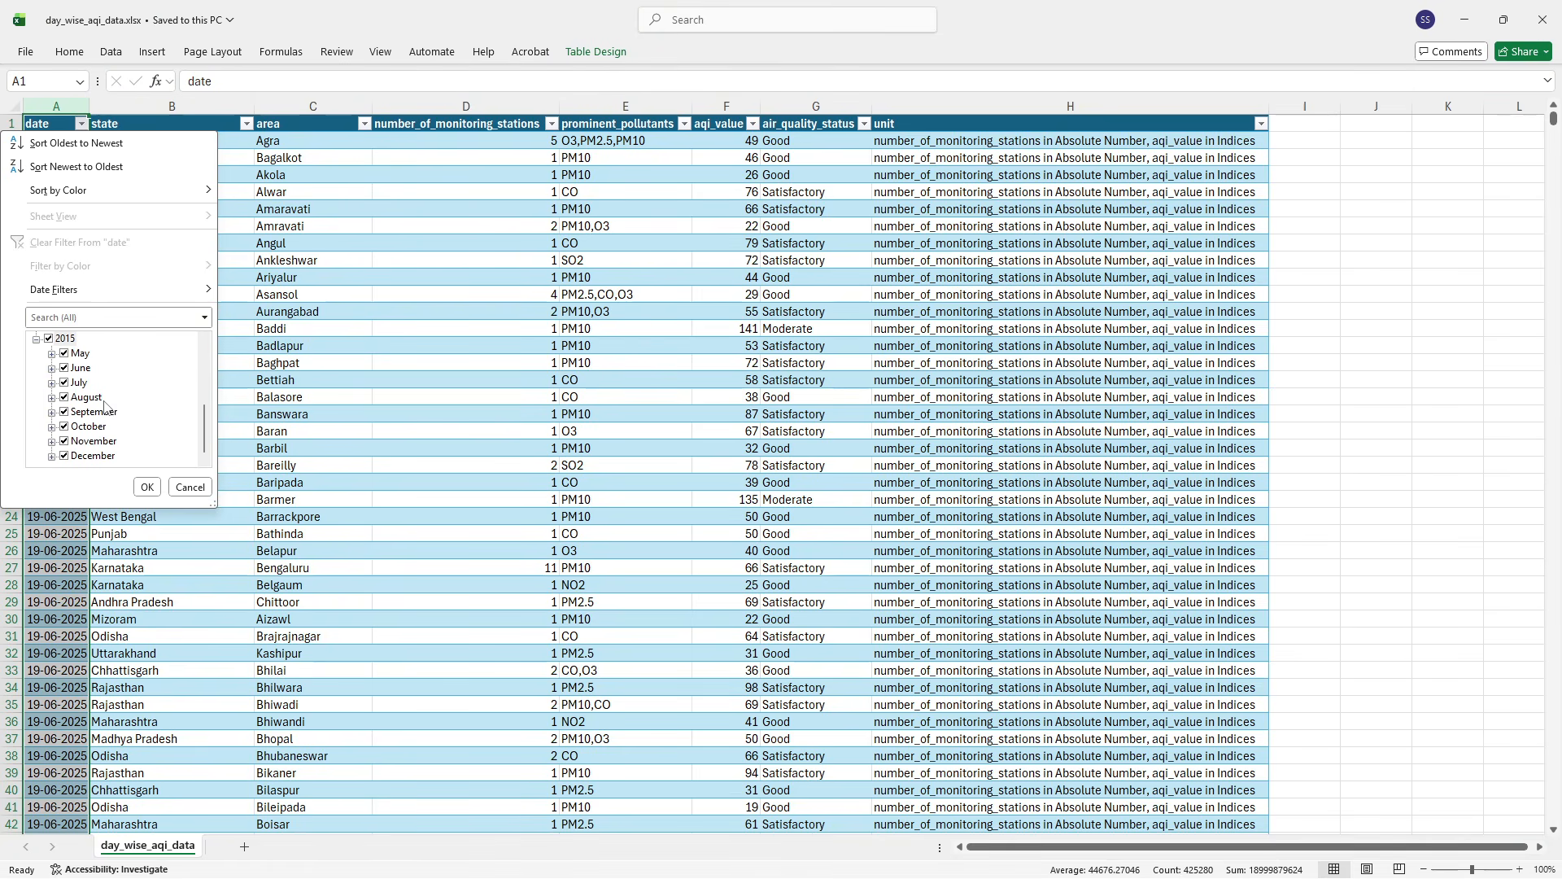
{"action": "scroll", "coordinate": [120, 440], "scroll_direction": "up", "scroll_amount": 4}
{"action": "scroll", "coordinate": [110, 419], "scroll_direction": "down", "scroll_amount": 4}
{"action": "left_click", "coordinate": [52, 354]}
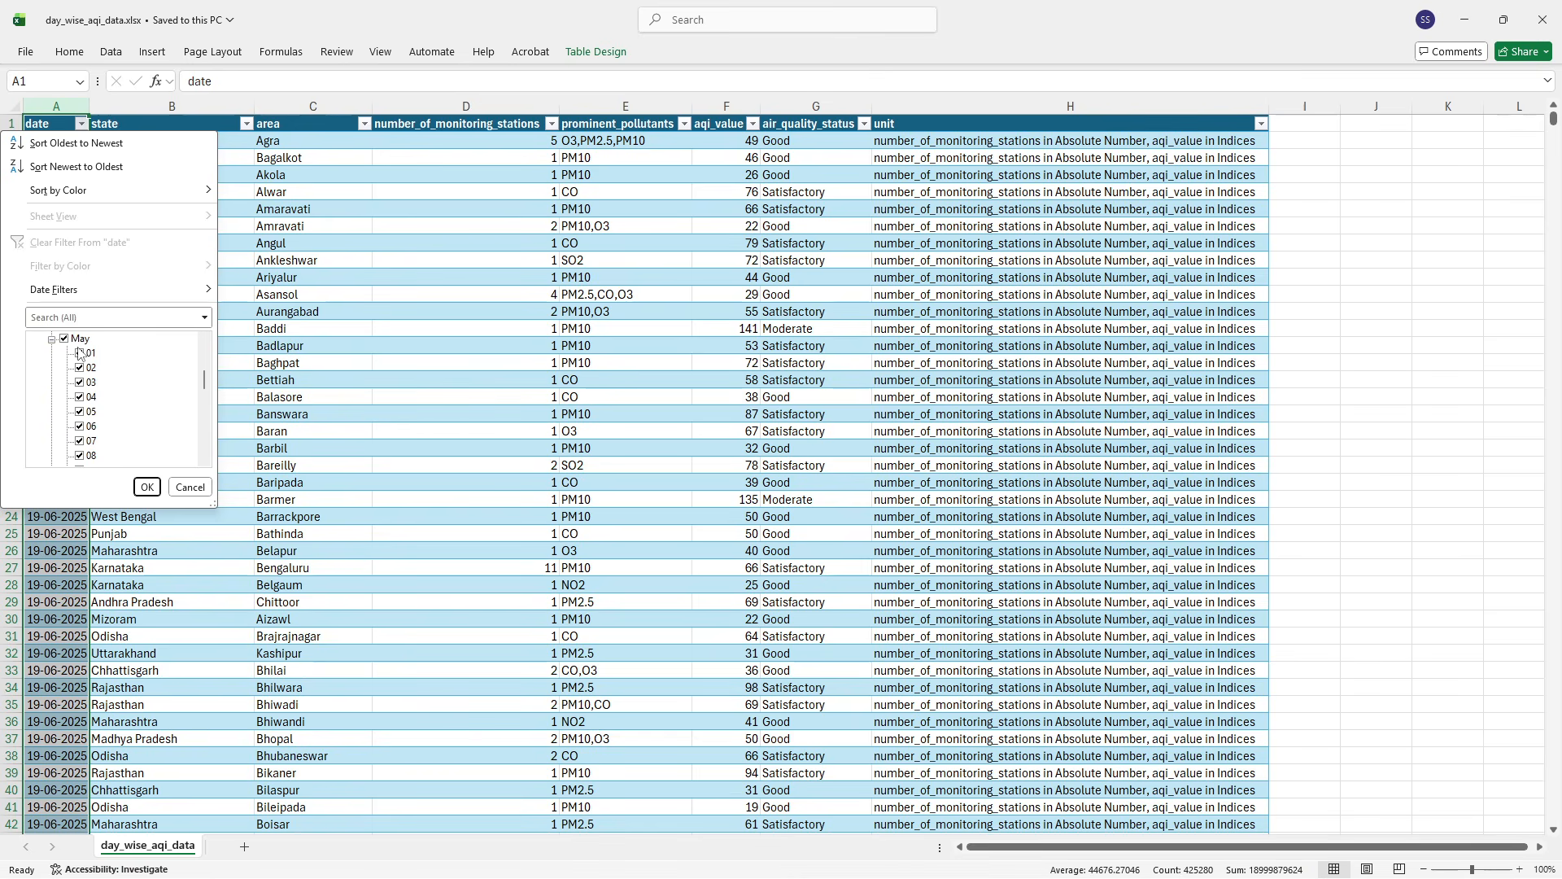
{"action": "key", "text": "Escape"}
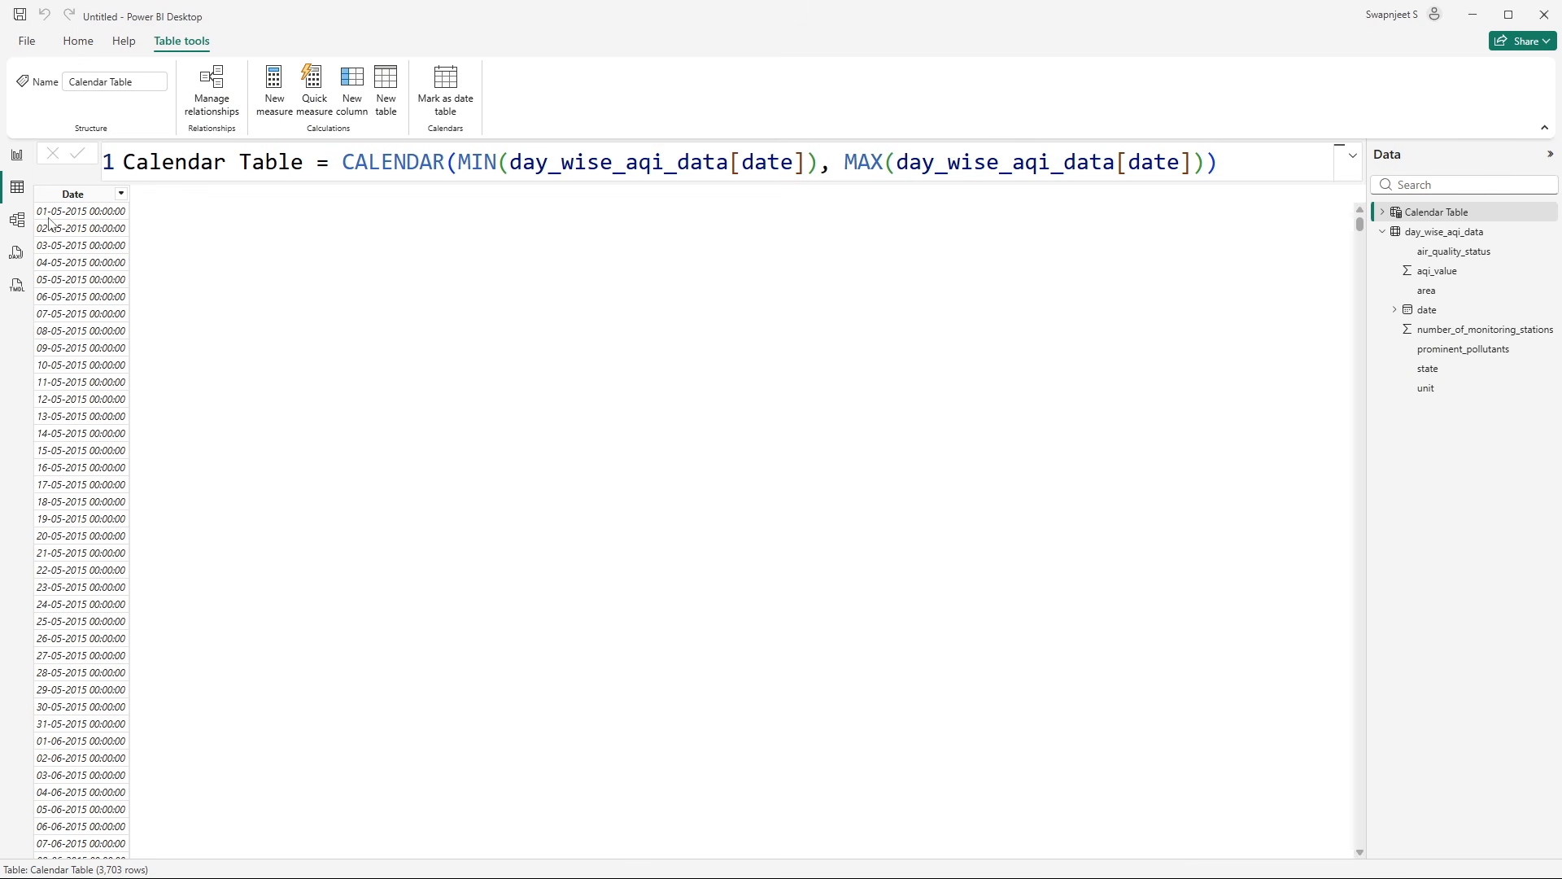
- Compare the end of the calendar's Date column with the latest dates, under June 2025, in the Excel workbook's date filter list
{"action": "left_click", "coordinate": [48, 221]}
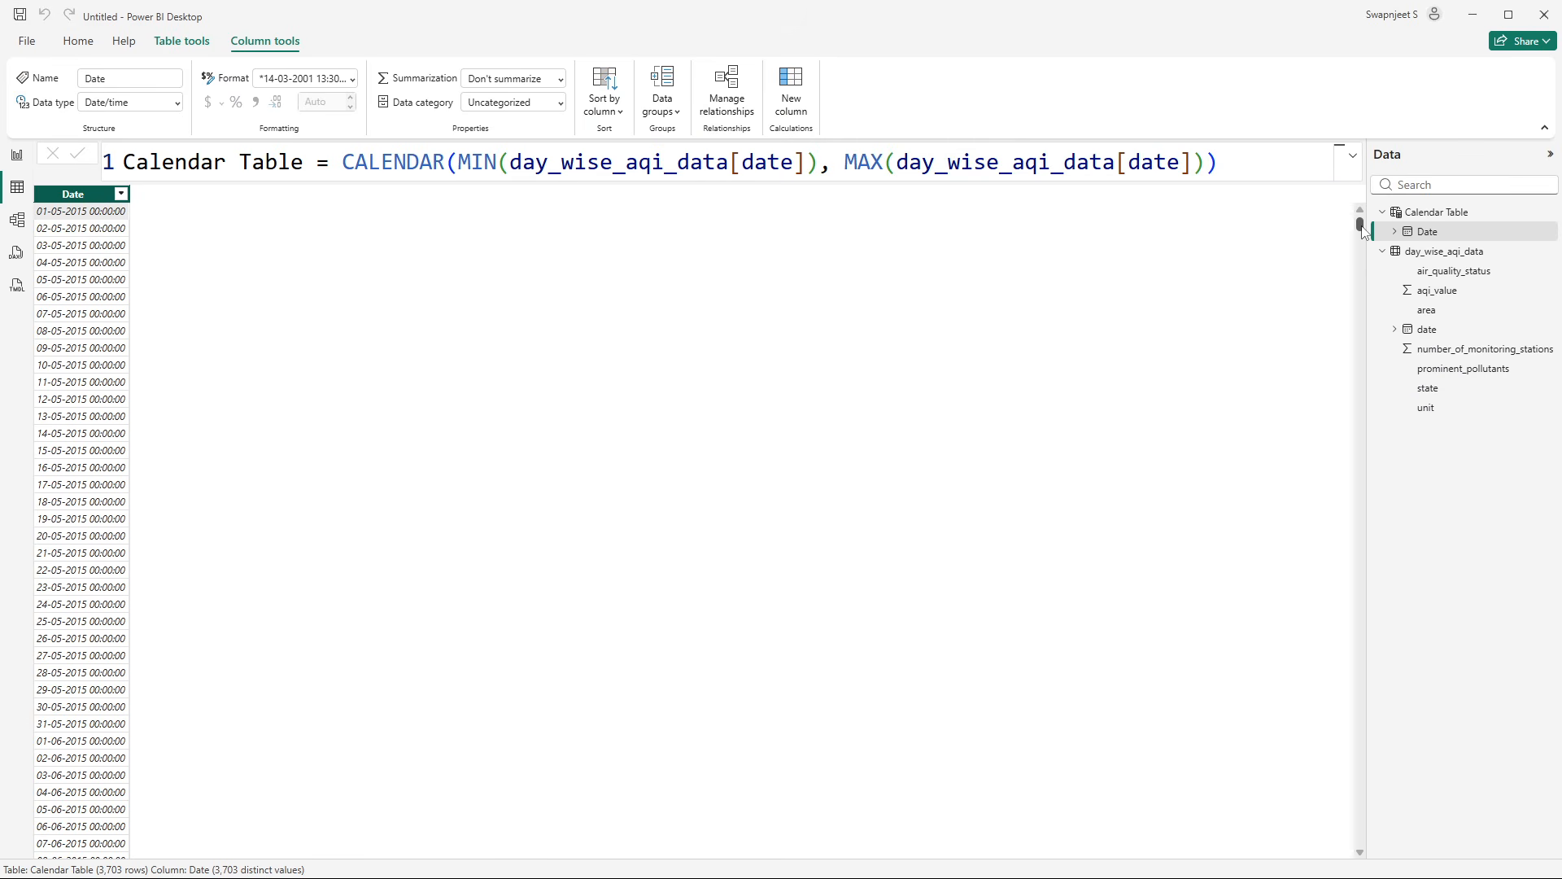
{"action": "left_click_drag", "start_coordinate": [1358, 224], "coordinate": [1359, 838]}
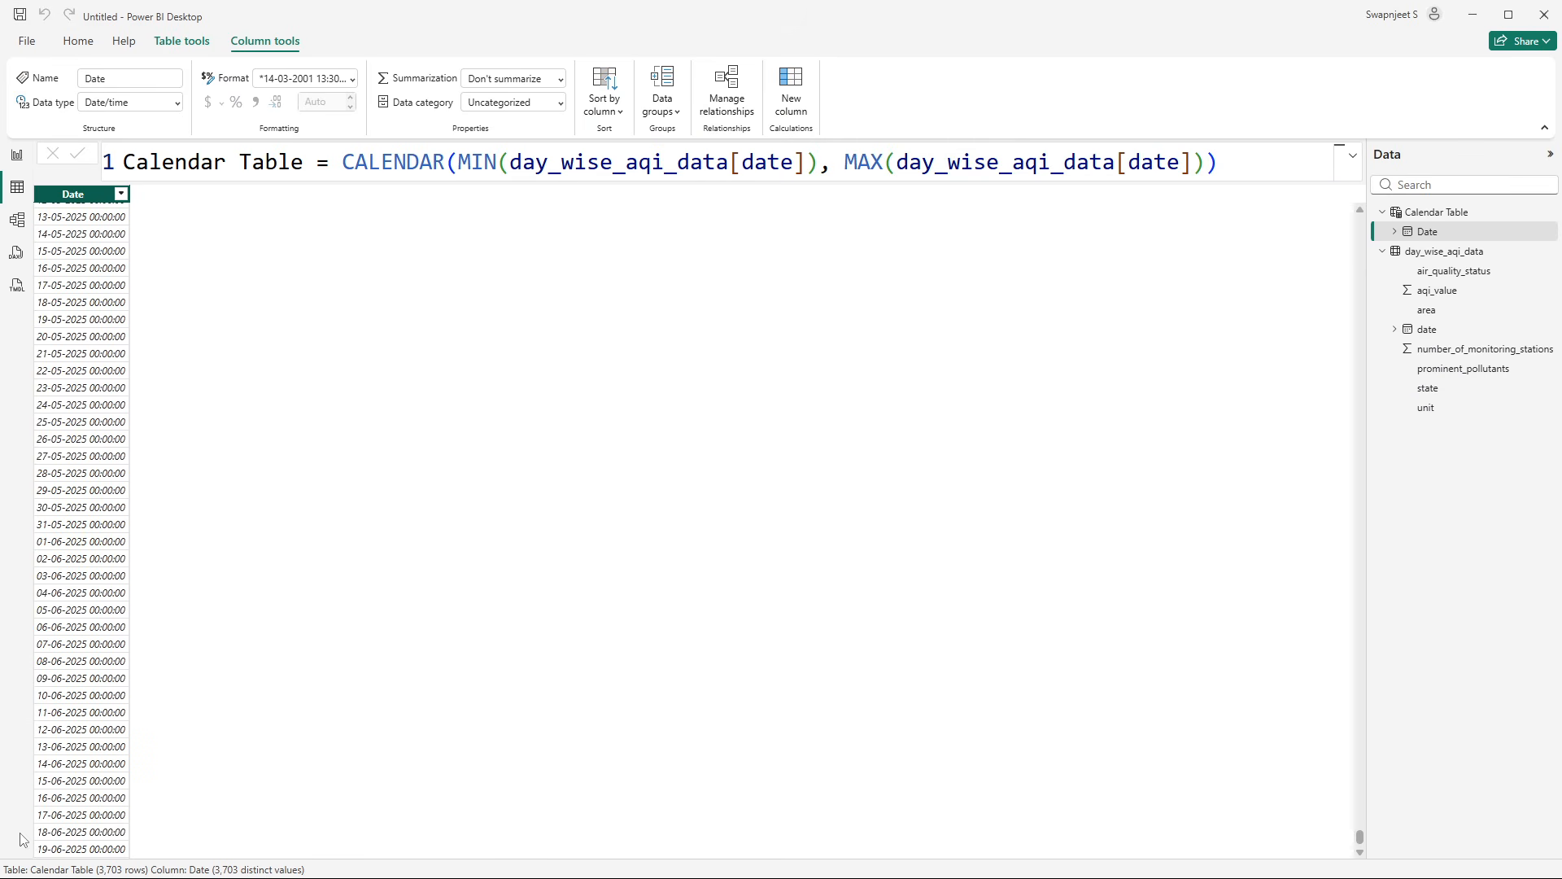
{"action": "key", "text": "alt+Tab"}
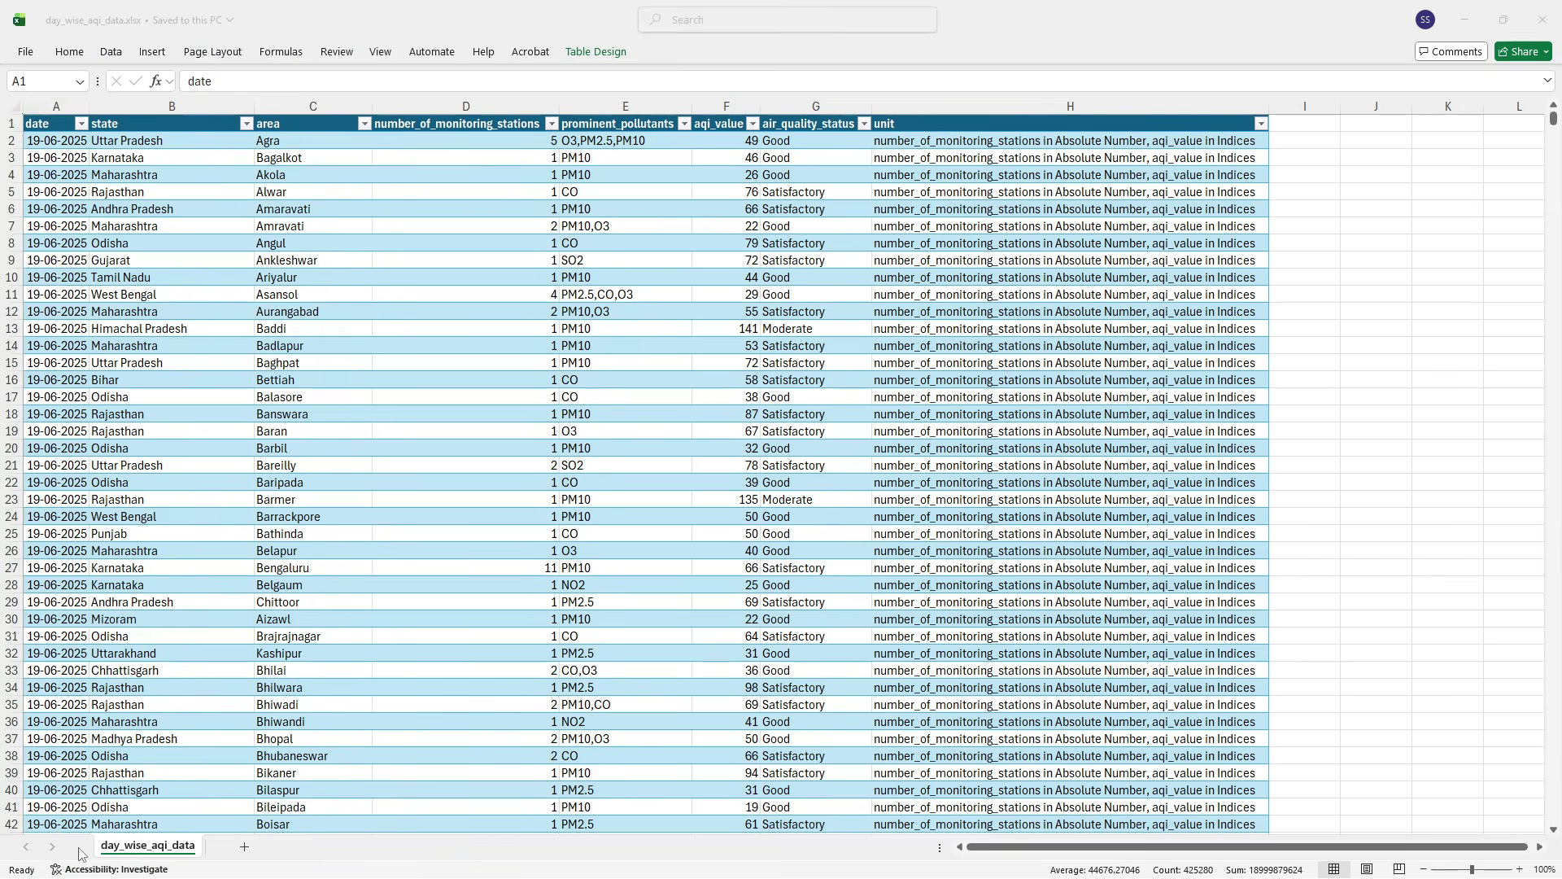
{"action": "left_click", "coordinate": [80, 123]}
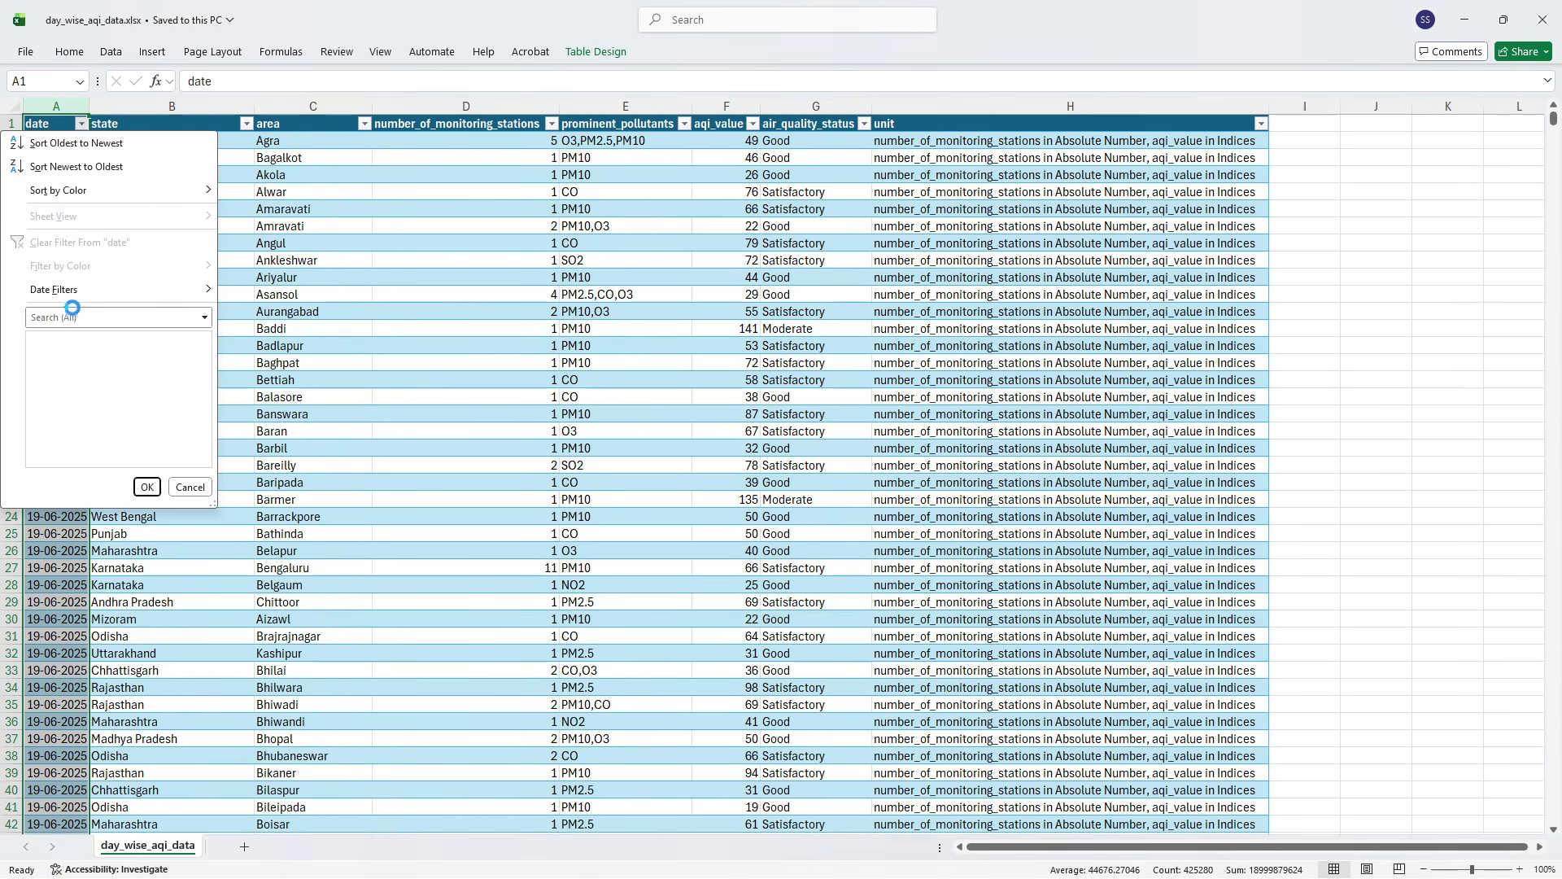
{"action": "left_click", "coordinate": [36, 354]}
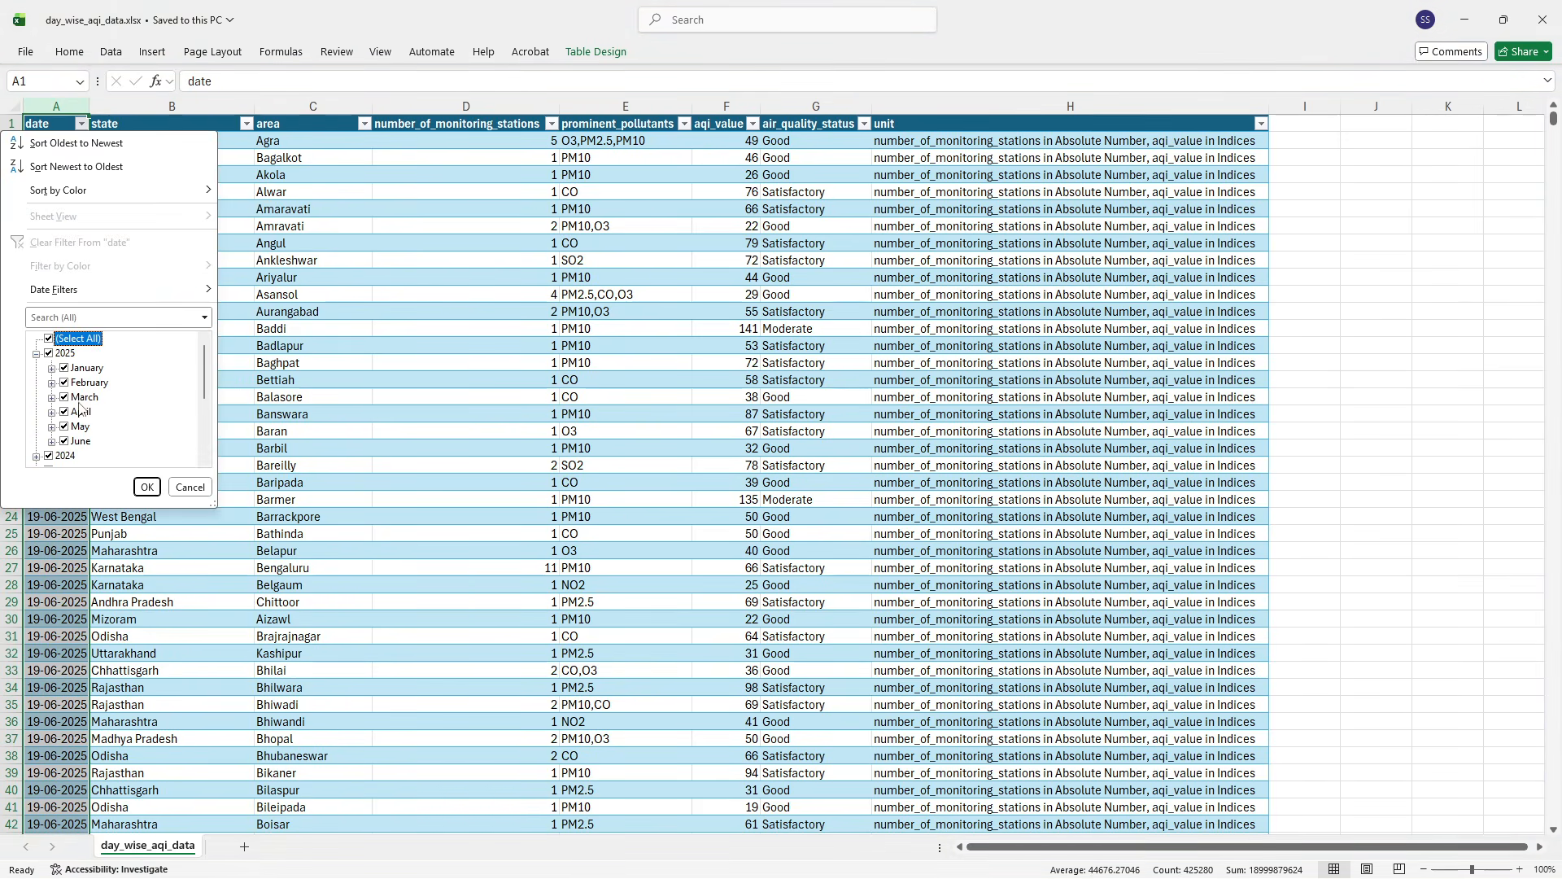
{"action": "left_click", "coordinate": [50, 442]}
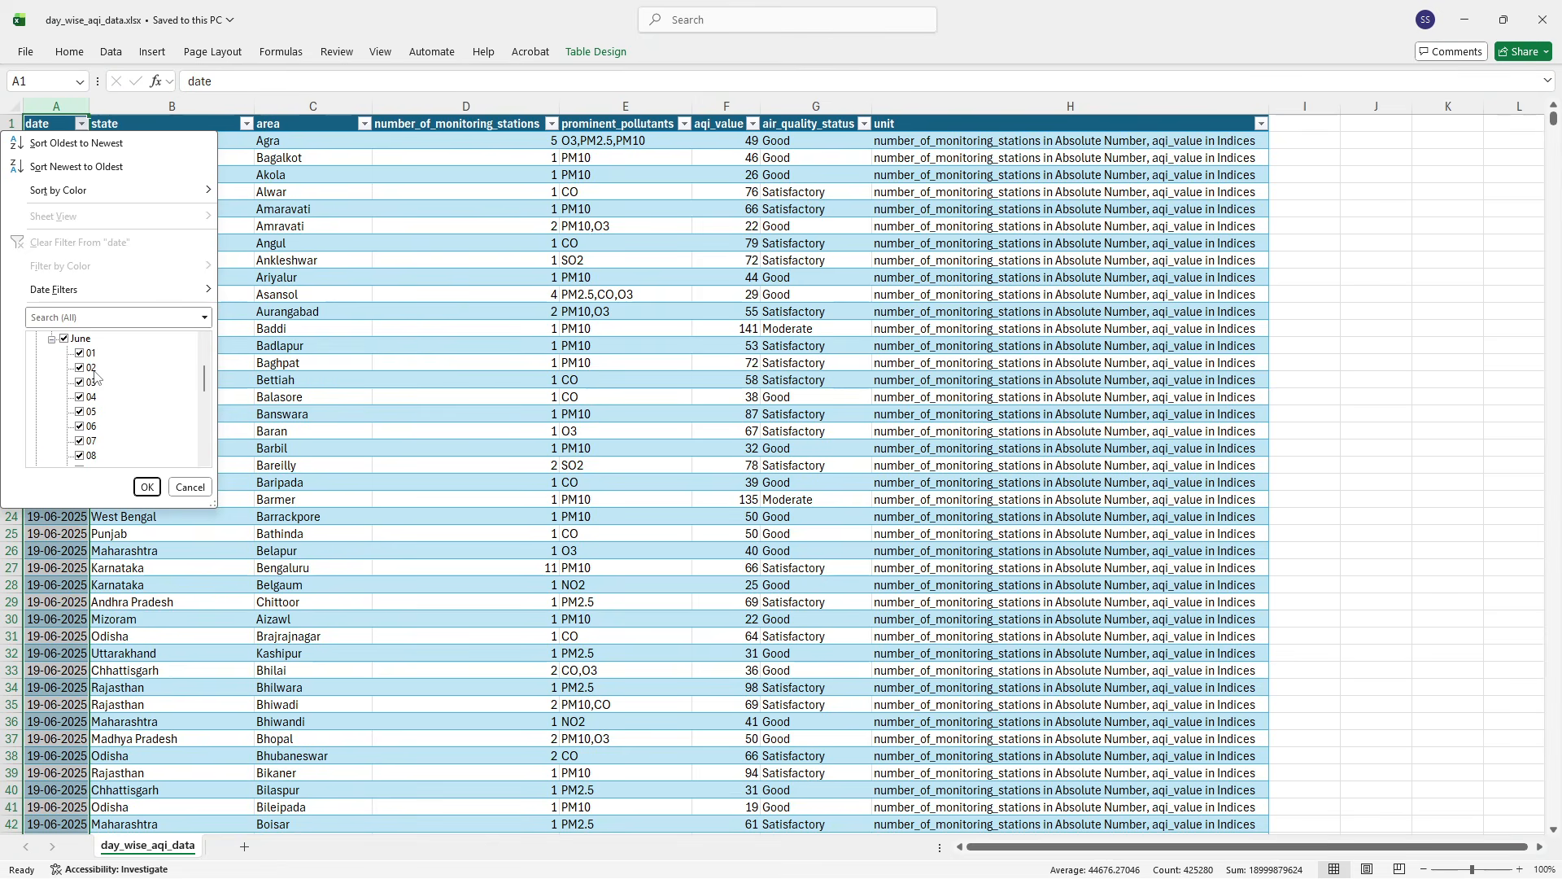
{"action": "scroll", "coordinate": [95, 376], "scroll_direction": "down", "scroll_amount": 5}
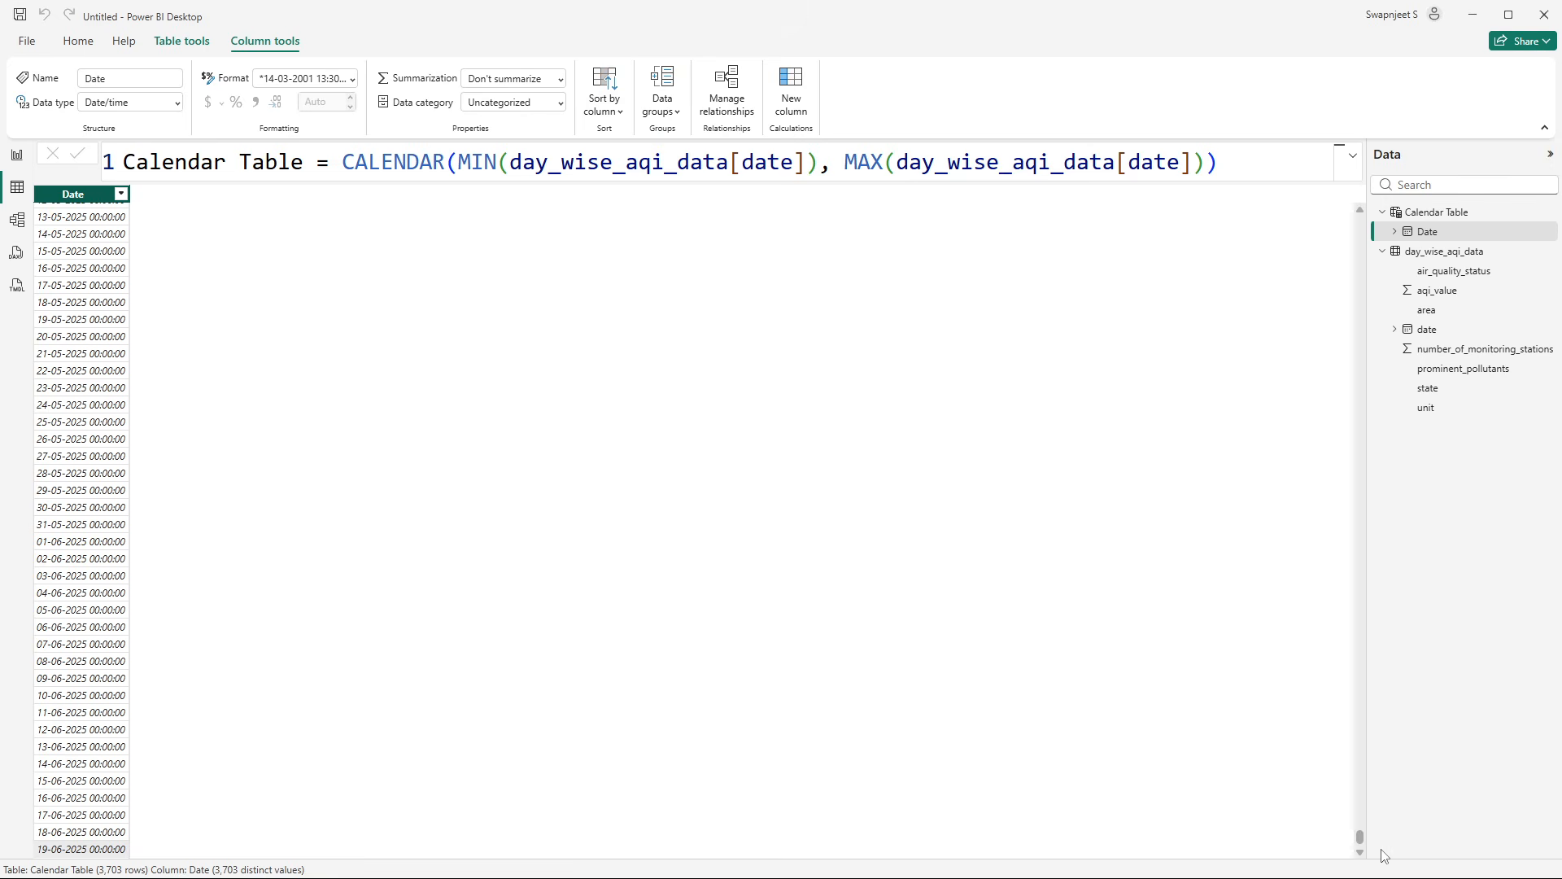
- Return to Power BI Desktop and review the first and last rows of the calendar's Date column
{"action": "left_click_drag", "start_coordinate": [1359, 836], "coordinate": [987, 195]}
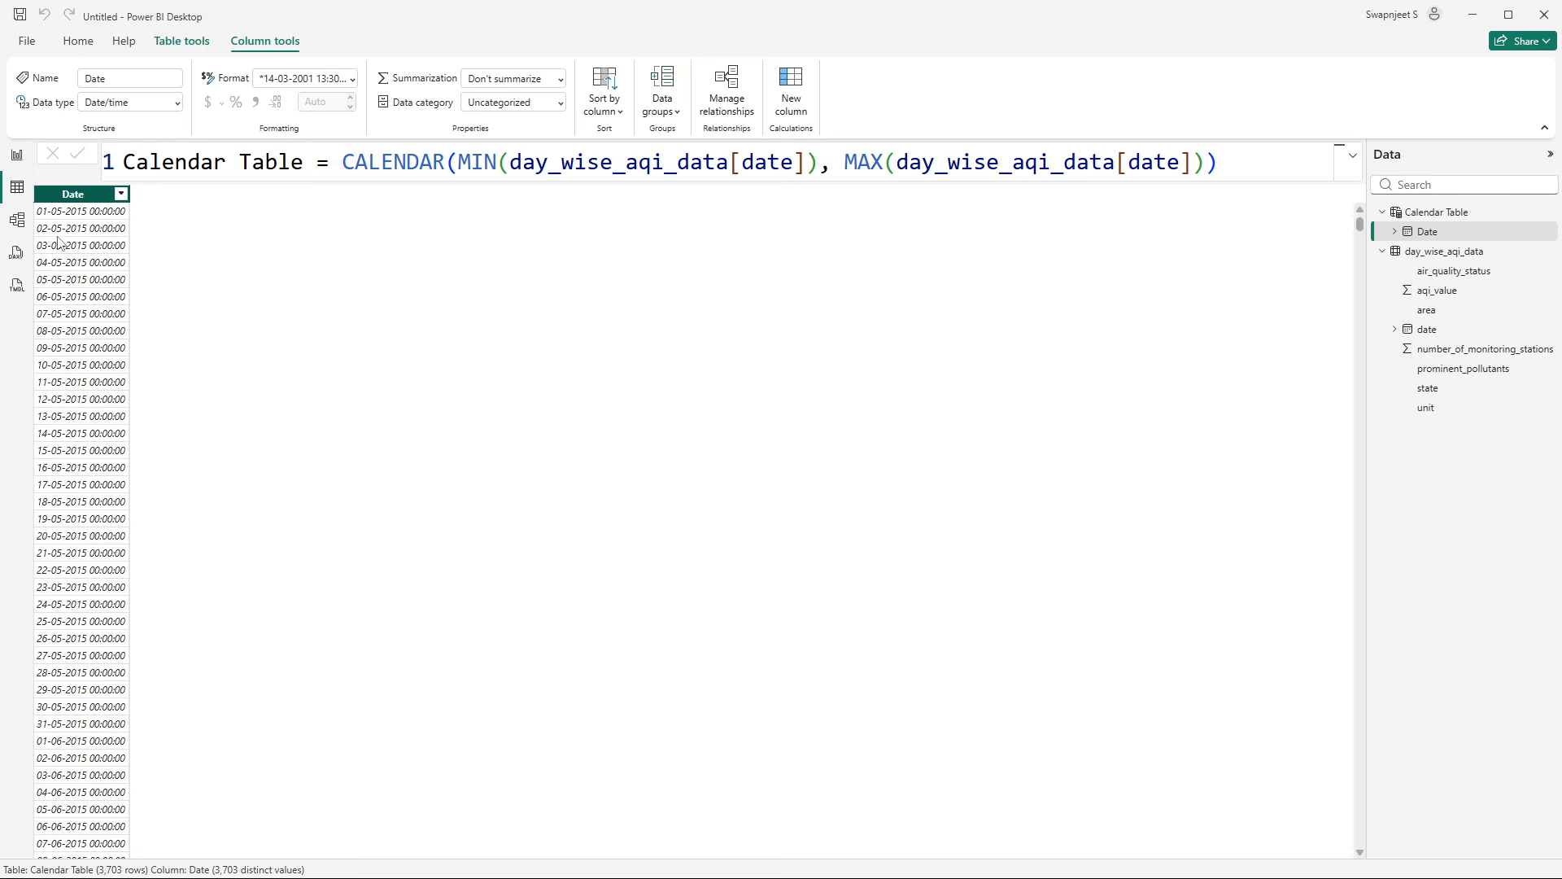
{"action": "left_click_drag", "start_coordinate": [1360, 228], "coordinate": [1359, 836]}
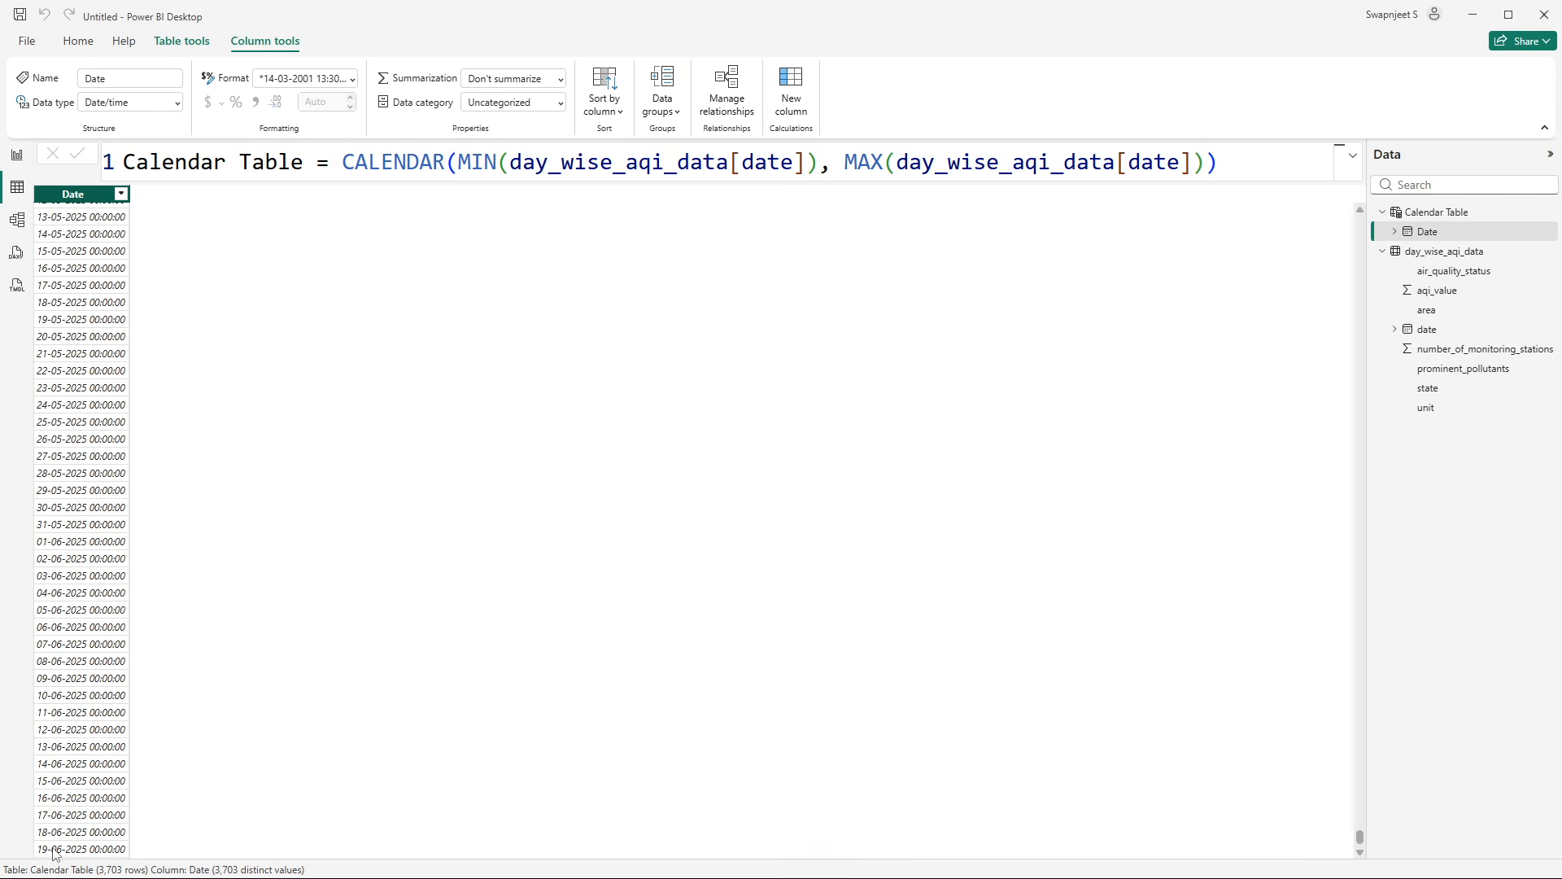
{"action": "left_click_drag", "start_coordinate": [1359, 836], "coordinate": [1359, 214]}
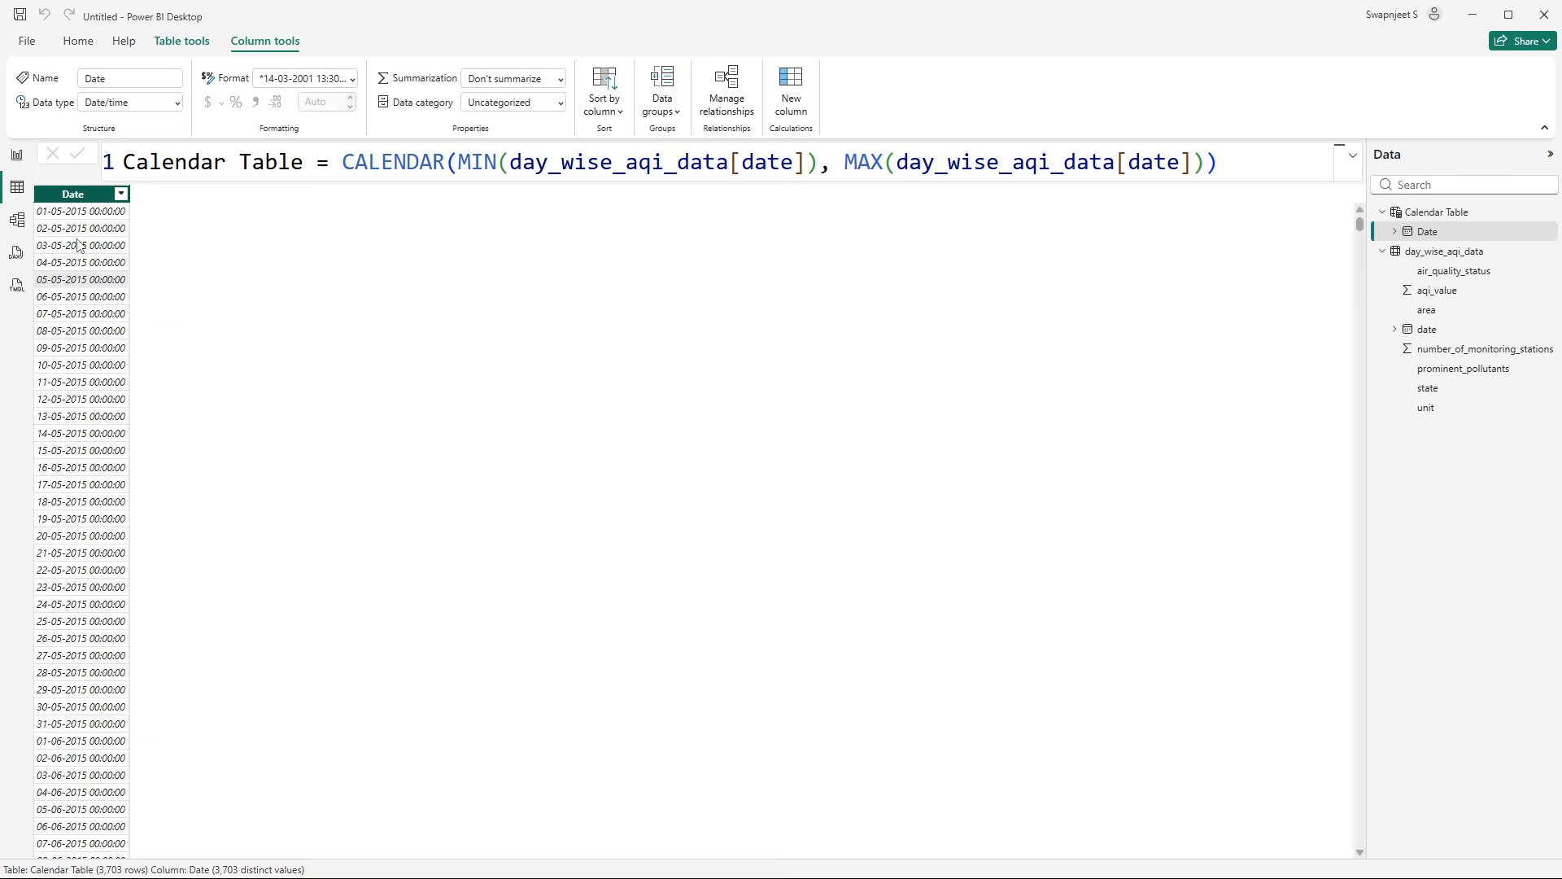
- Add a calculated column to Calendar Table with the formula Year = YEAR('Calendar Table'[Date]) and look through its rows
{"action": "right_click", "coordinate": [78, 244]}
{"action": "left_click", "coordinate": [125, 387]}
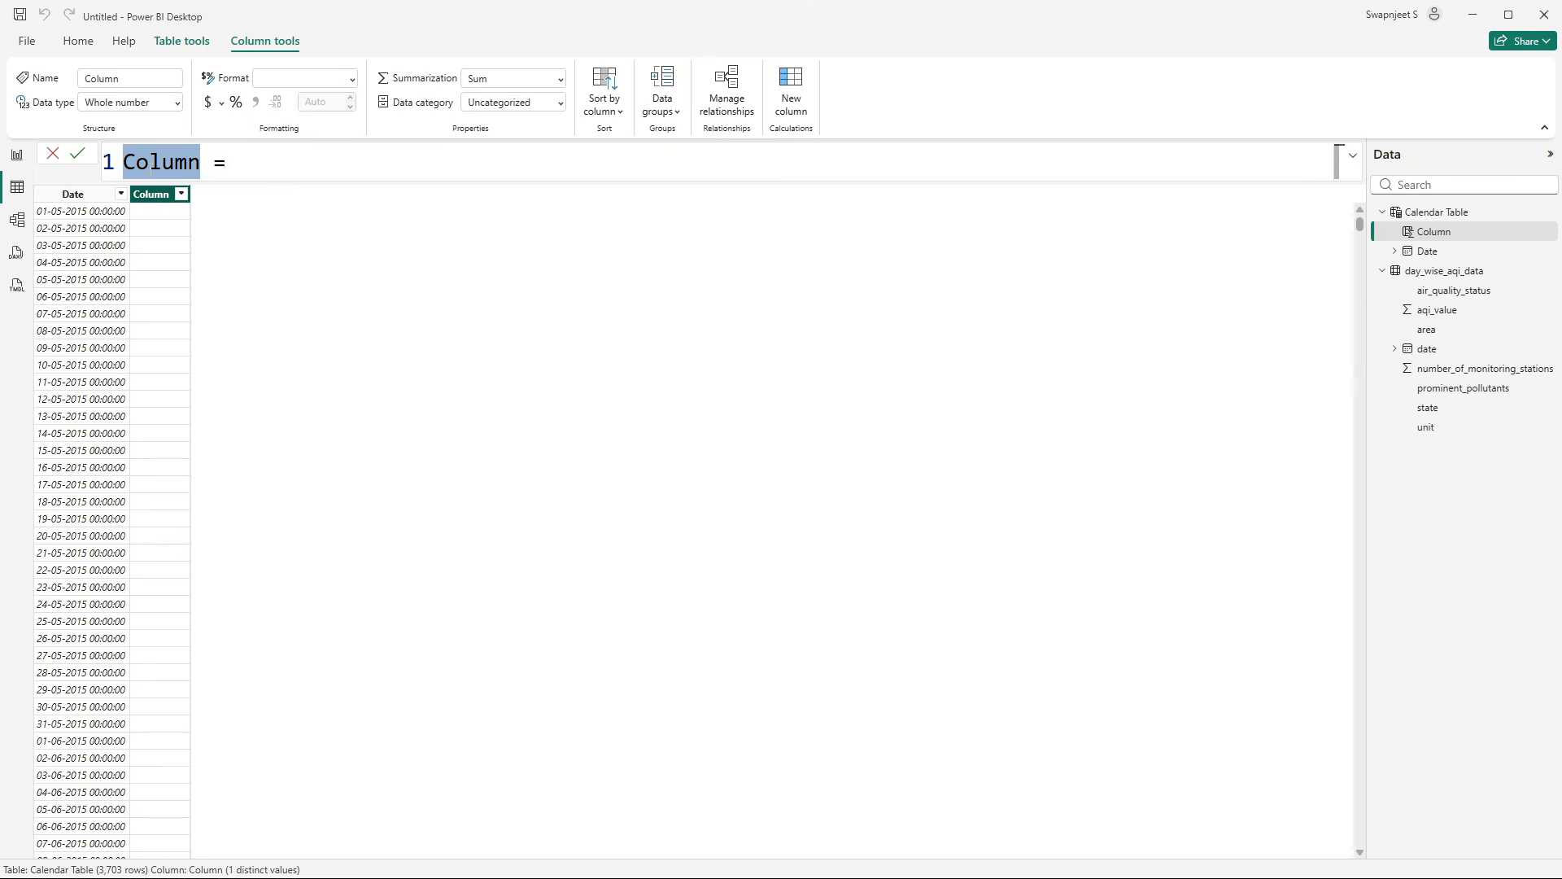
{"action": "type", "text": "Year = "}
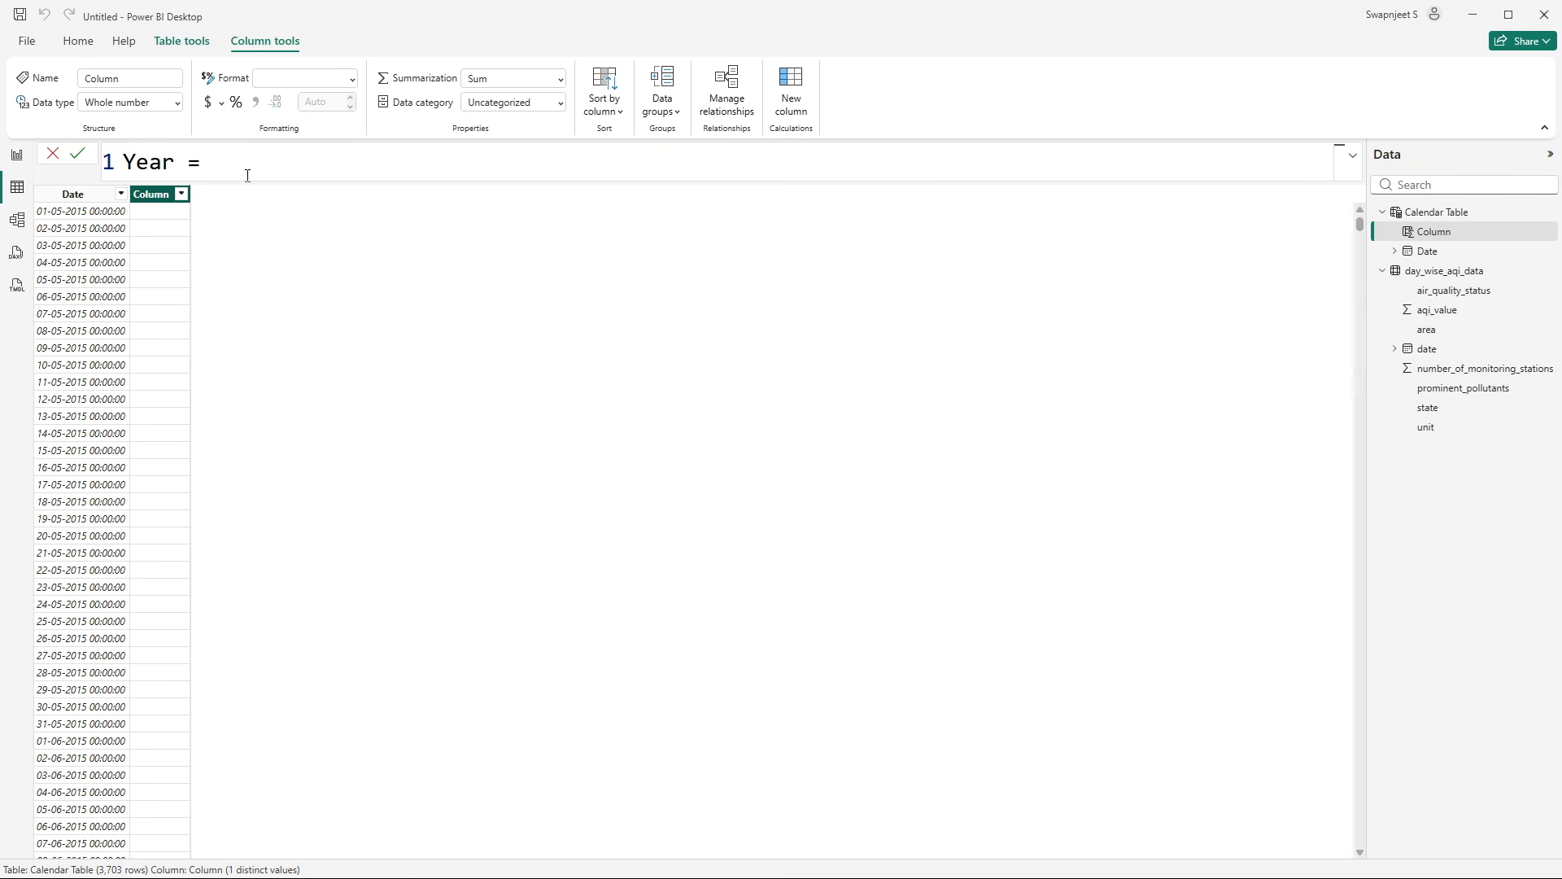
{"action": "type", "text": "yea"}
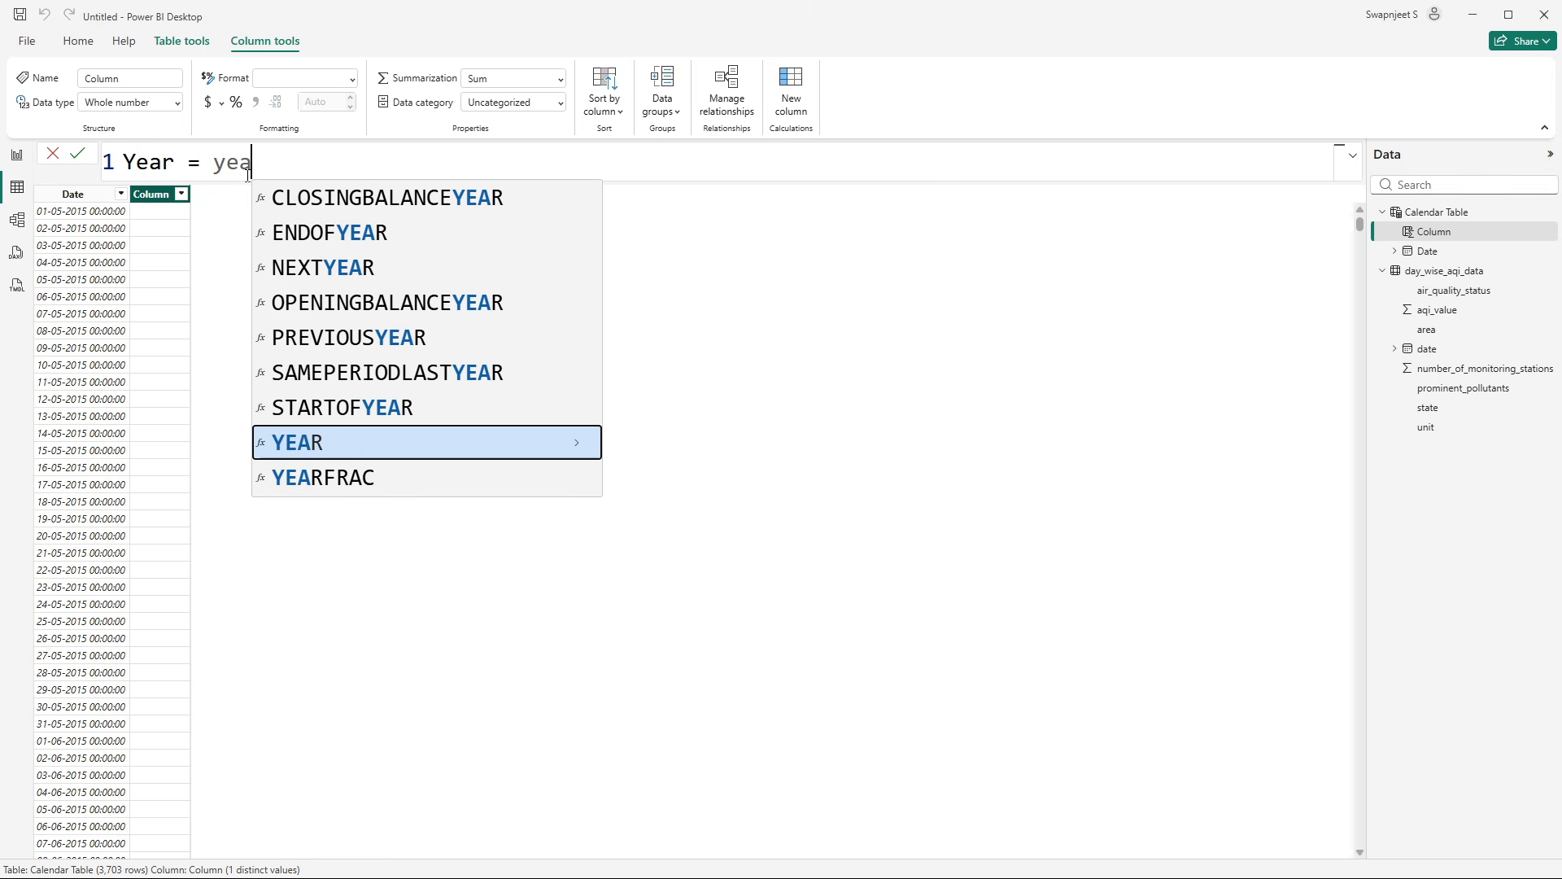
{"action": "left_click", "coordinate": [310, 438]}
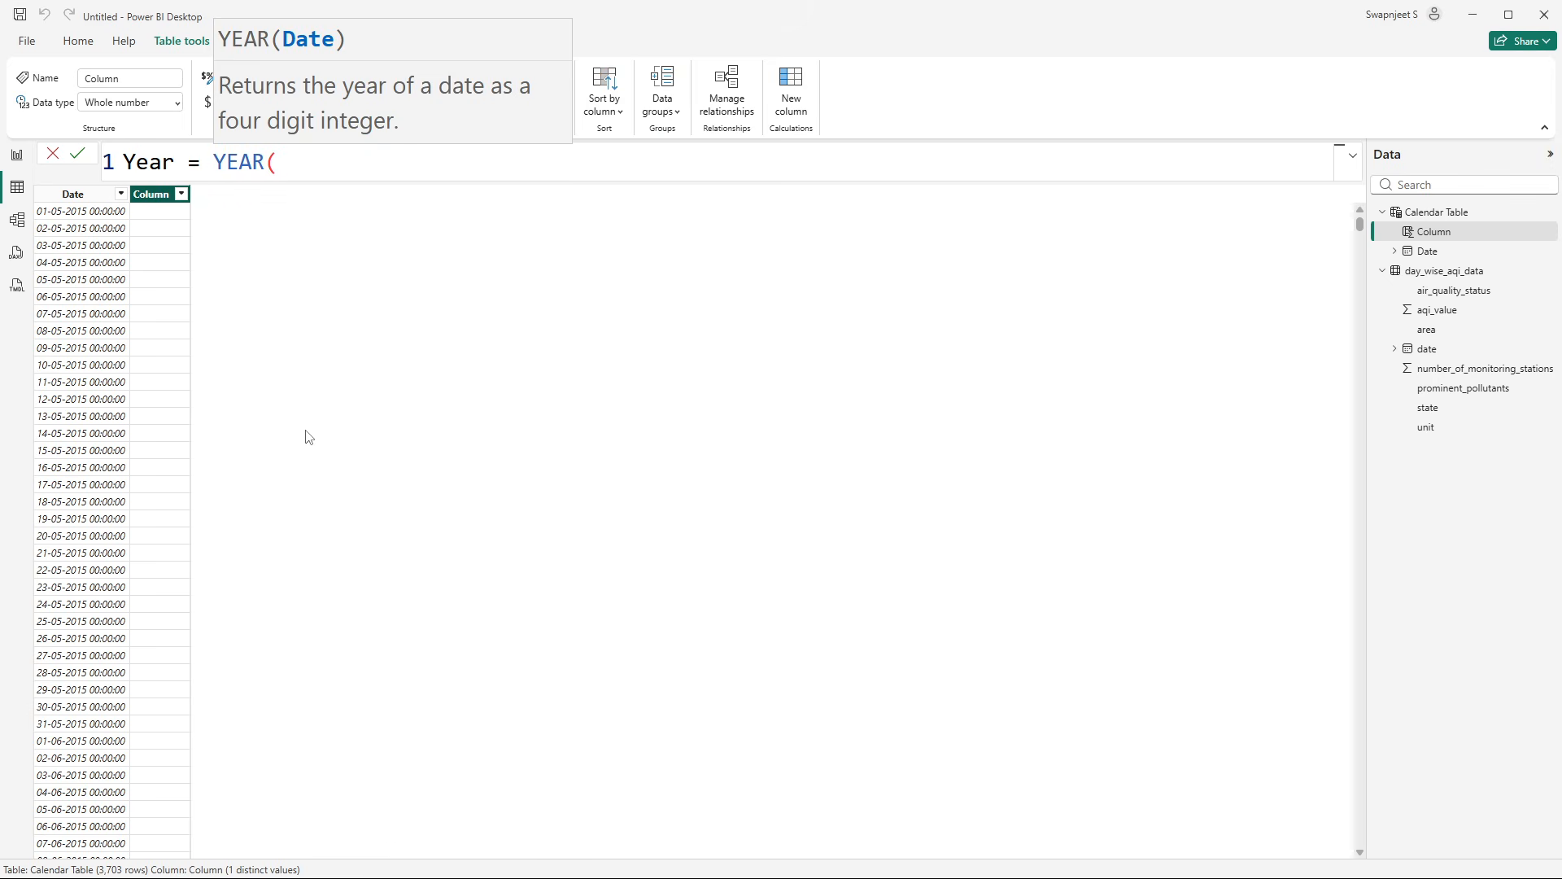
{"action": "type", "text": "date"}
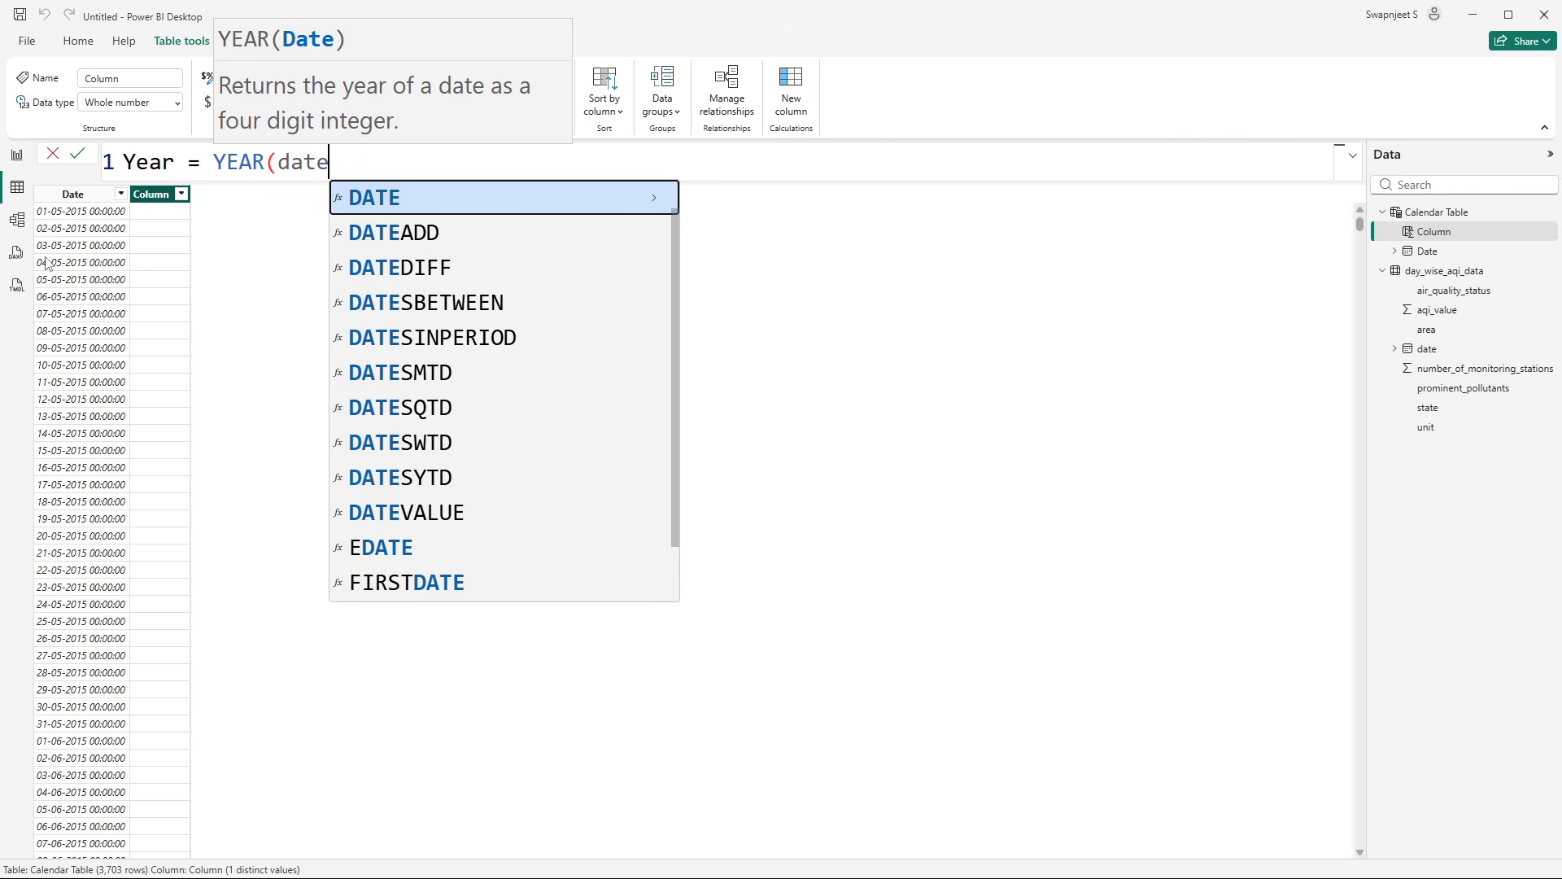
{"action": "scroll", "coordinate": [594, 331], "scroll_direction": "down", "scroll_amount": 1}
{"action": "scroll", "coordinate": [472, 498], "scroll_direction": "up", "scroll_amount": 1}
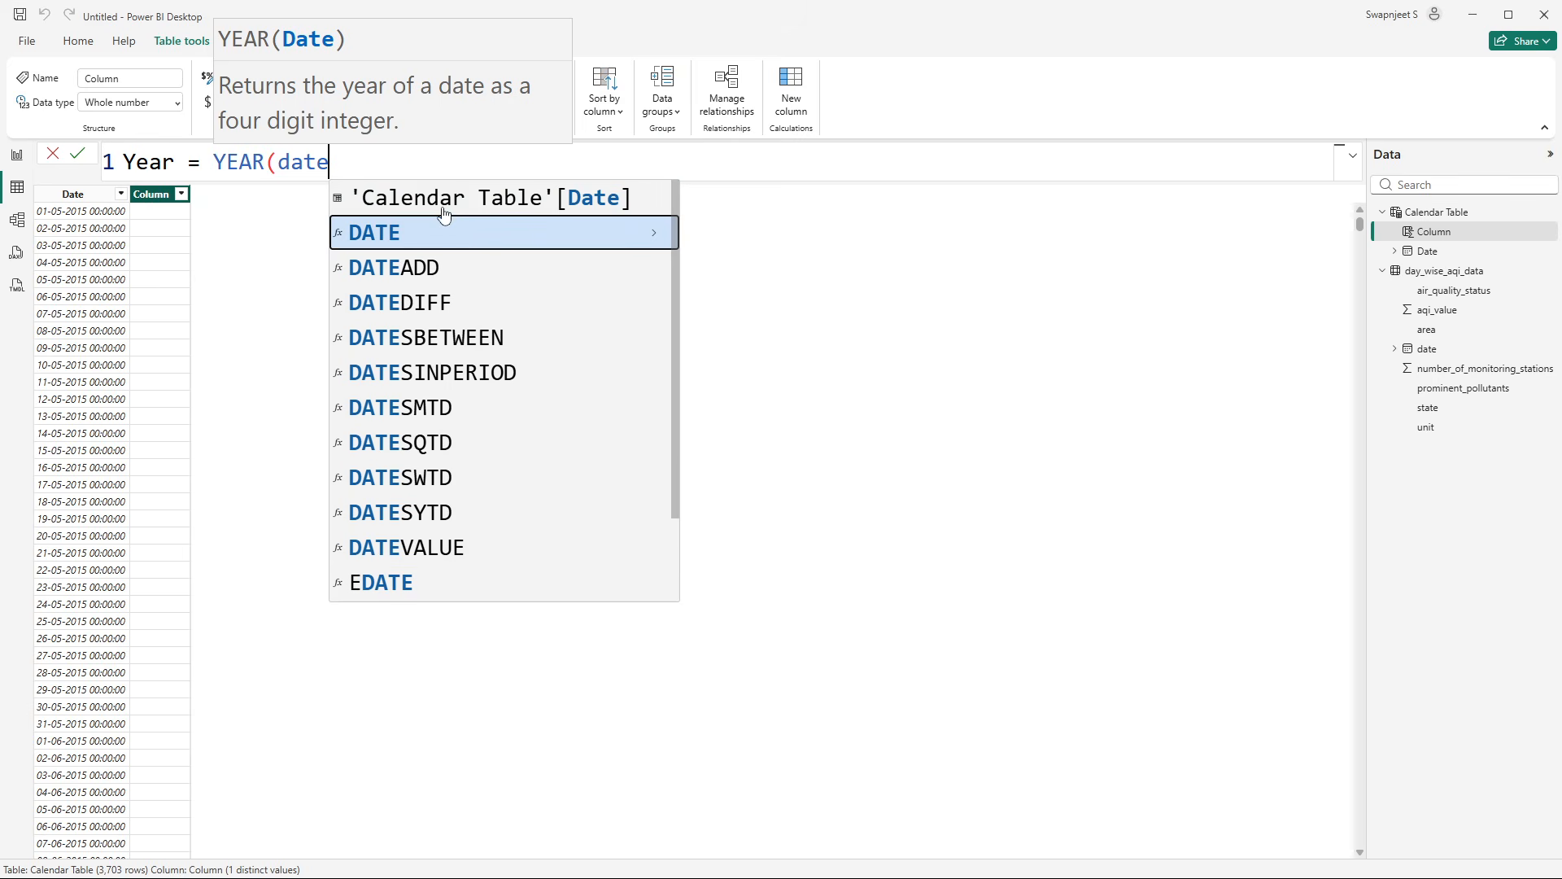
{"action": "left_click", "coordinate": [539, 199]}
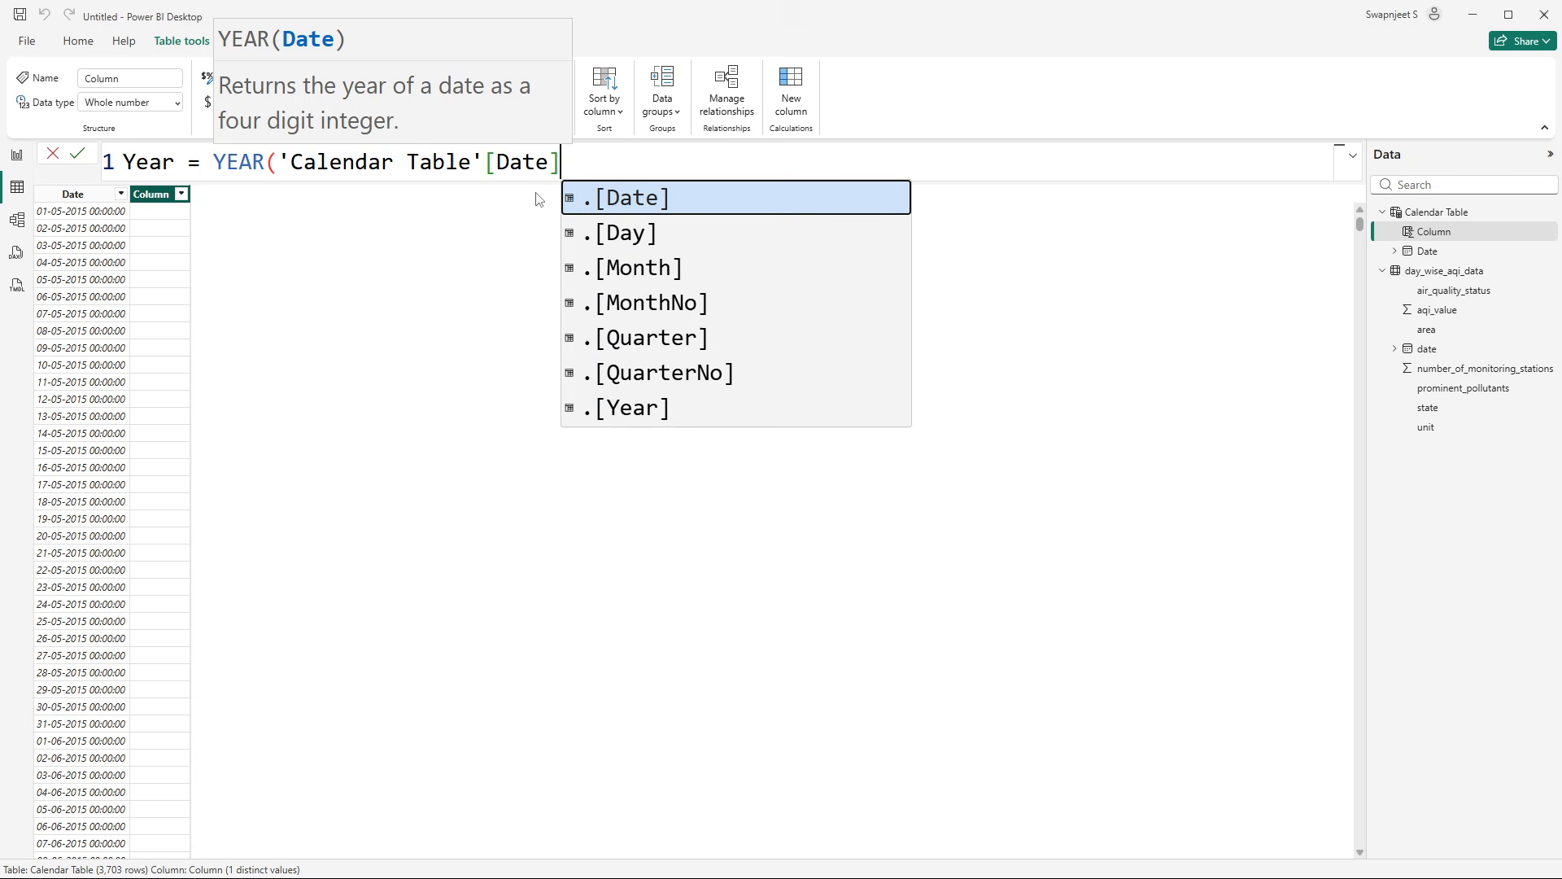
{"action": "type", "text": ")"}
{"action": "key", "text": "Return"}
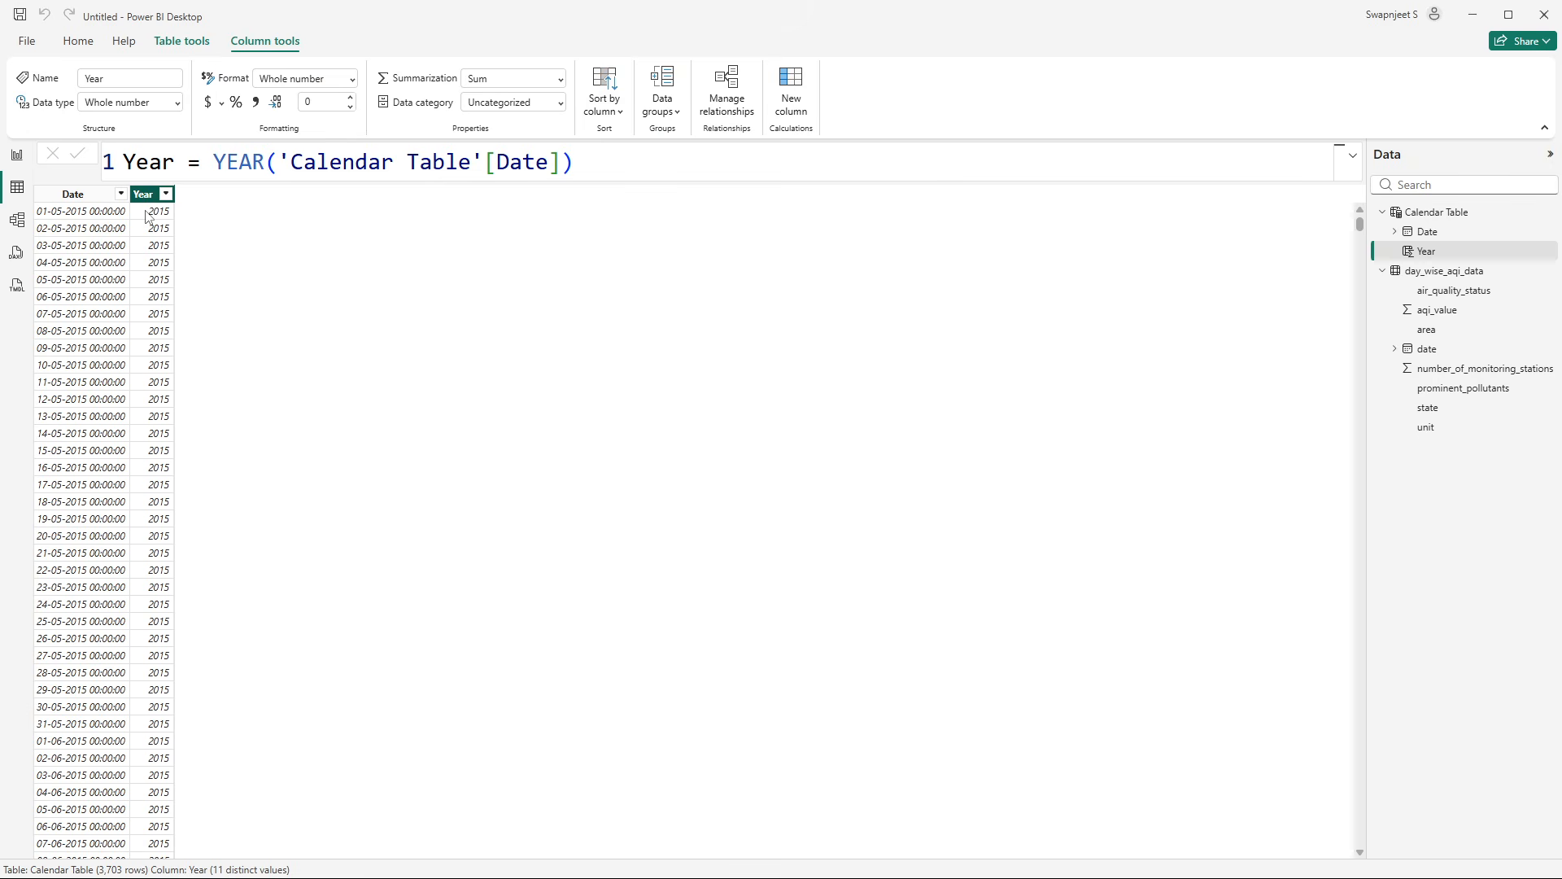
{"action": "scroll", "coordinate": [338, 377], "scroll_direction": "down", "scroll_amount": 10}
{"action": "mouse_move", "coordinate": [1359, 232]}
{"action": "left_mouse_down"}
{"action": "mouse_move", "coordinate": [1359, 407]}
{"action": "mouse_move", "coordinate": [1359, 224]}
{"action": "left_mouse_up"}
- In the model diagram, move the Calendar Table card away from day_wise_aqi_data and lengthen the day_wise_aqi_data card to fit all its fields
{"action": "left_click", "coordinate": [20, 221]}
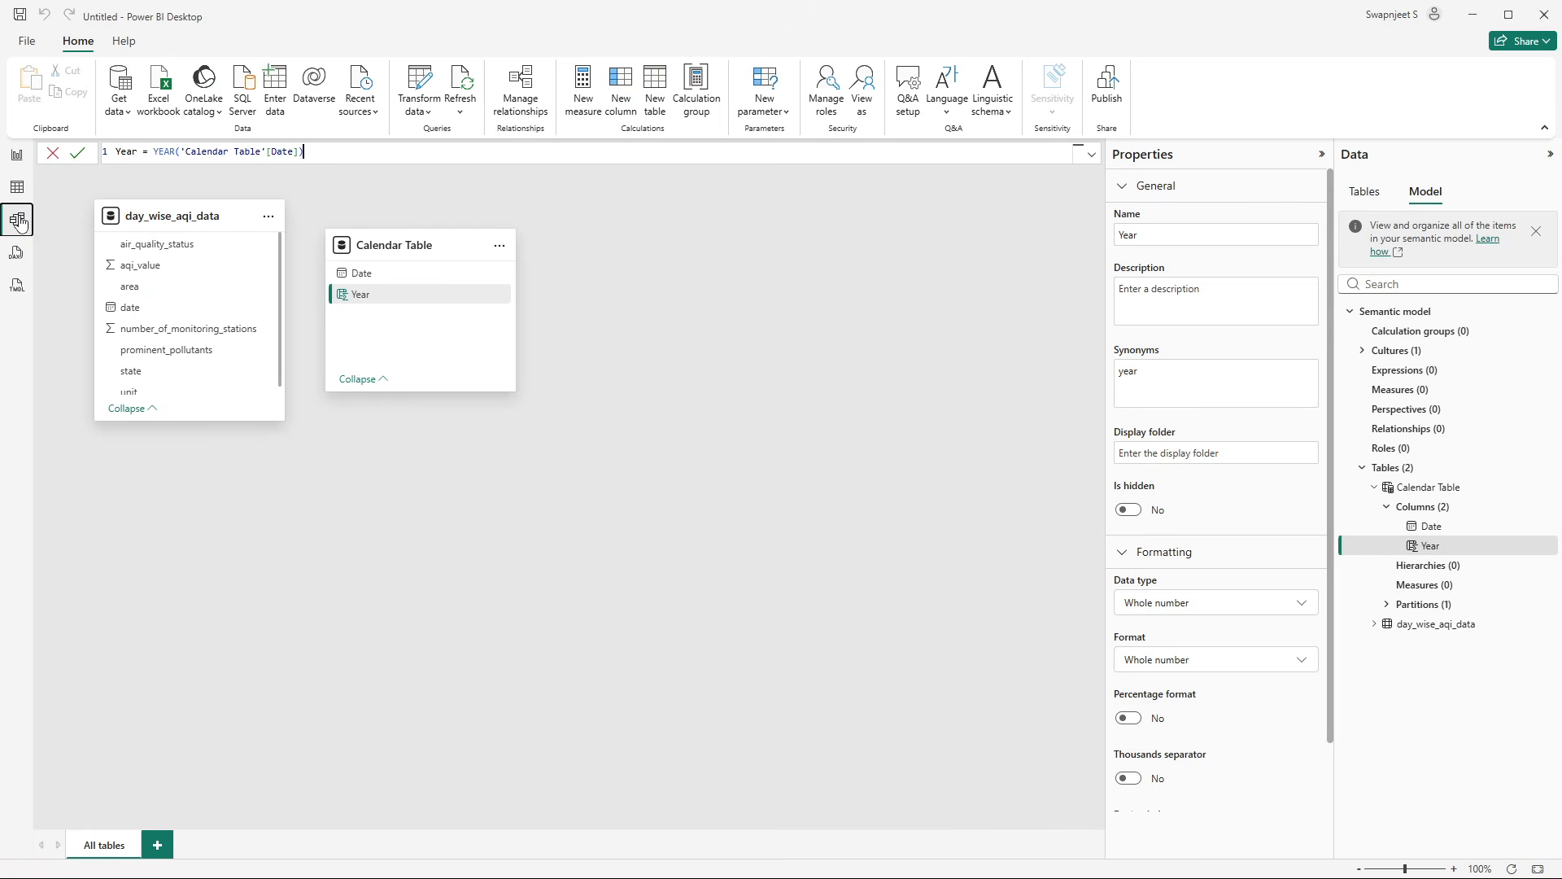
{"action": "left_click_drag", "start_coordinate": [375, 257], "coordinate": [518, 257]}
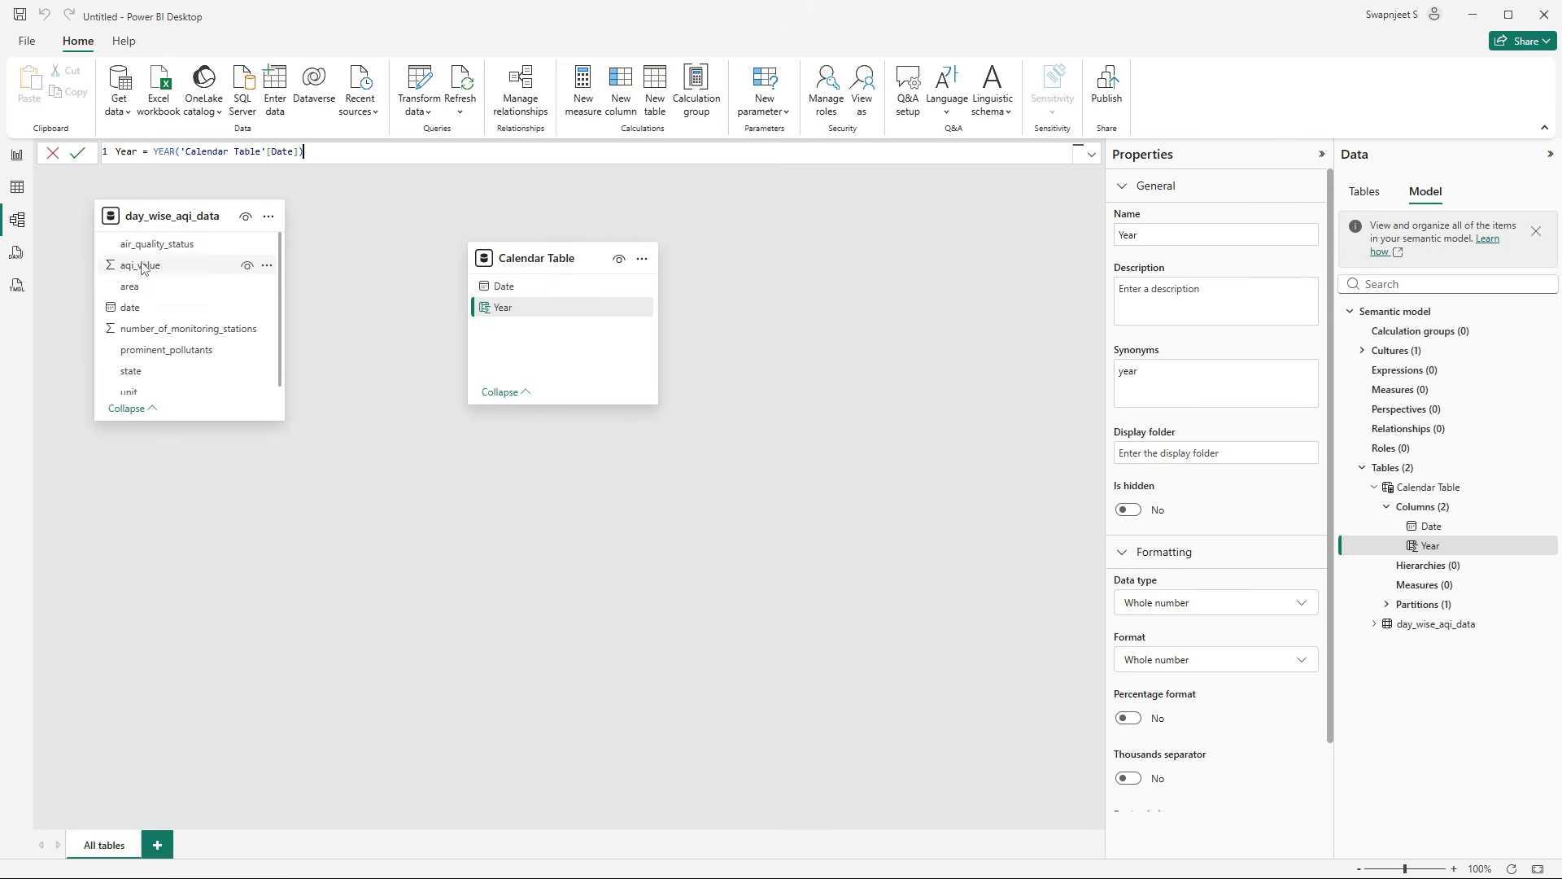
{"action": "left_click_drag", "start_coordinate": [190, 420], "coordinate": [189, 512]}
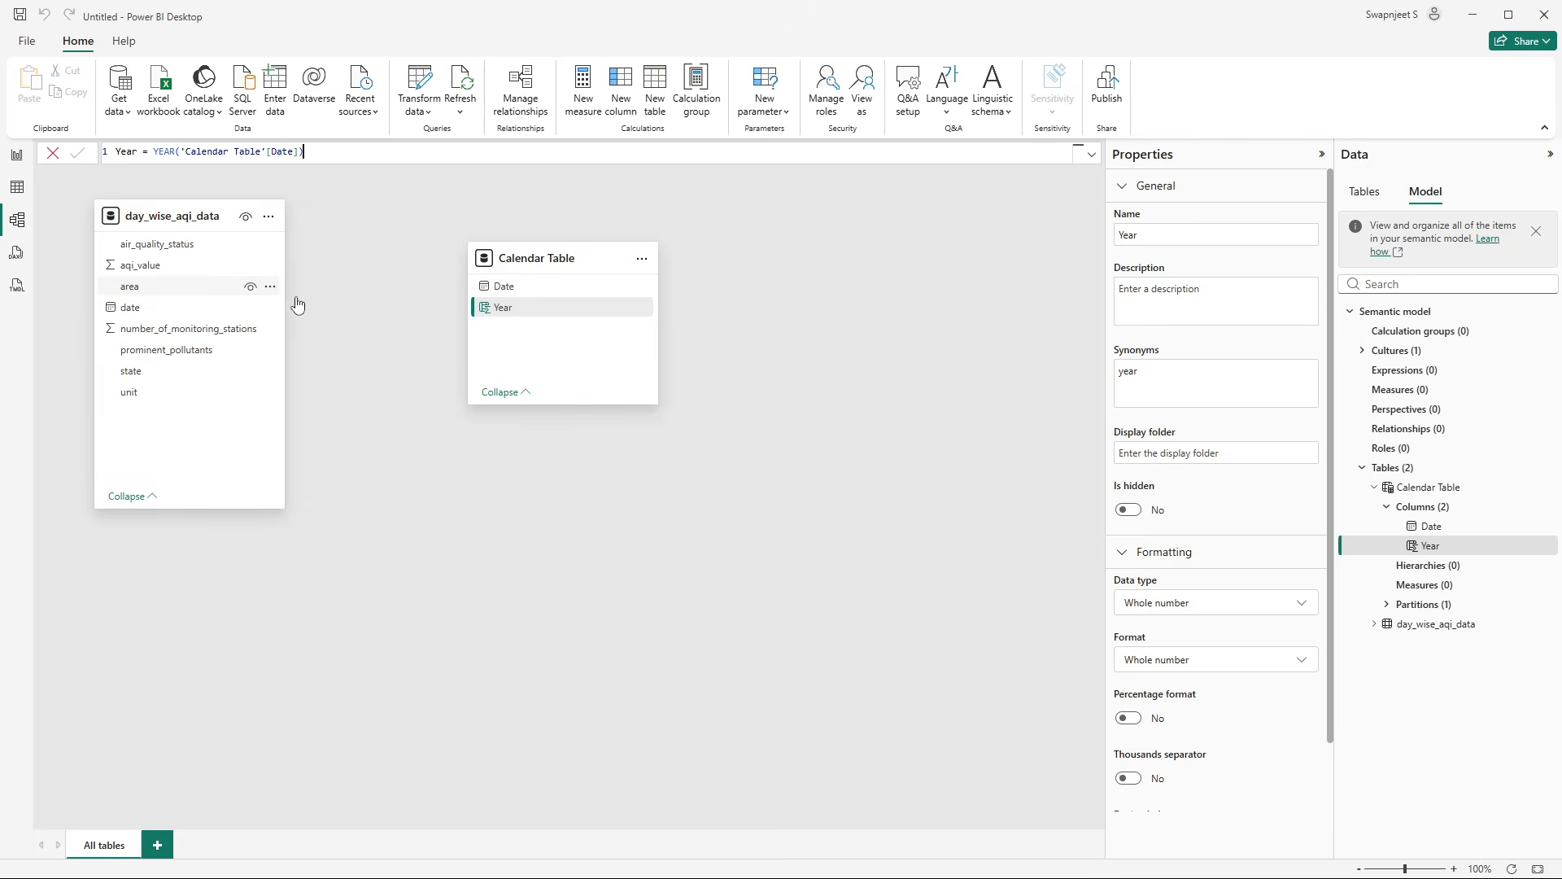
{"action": "left_click", "coordinate": [573, 472]}
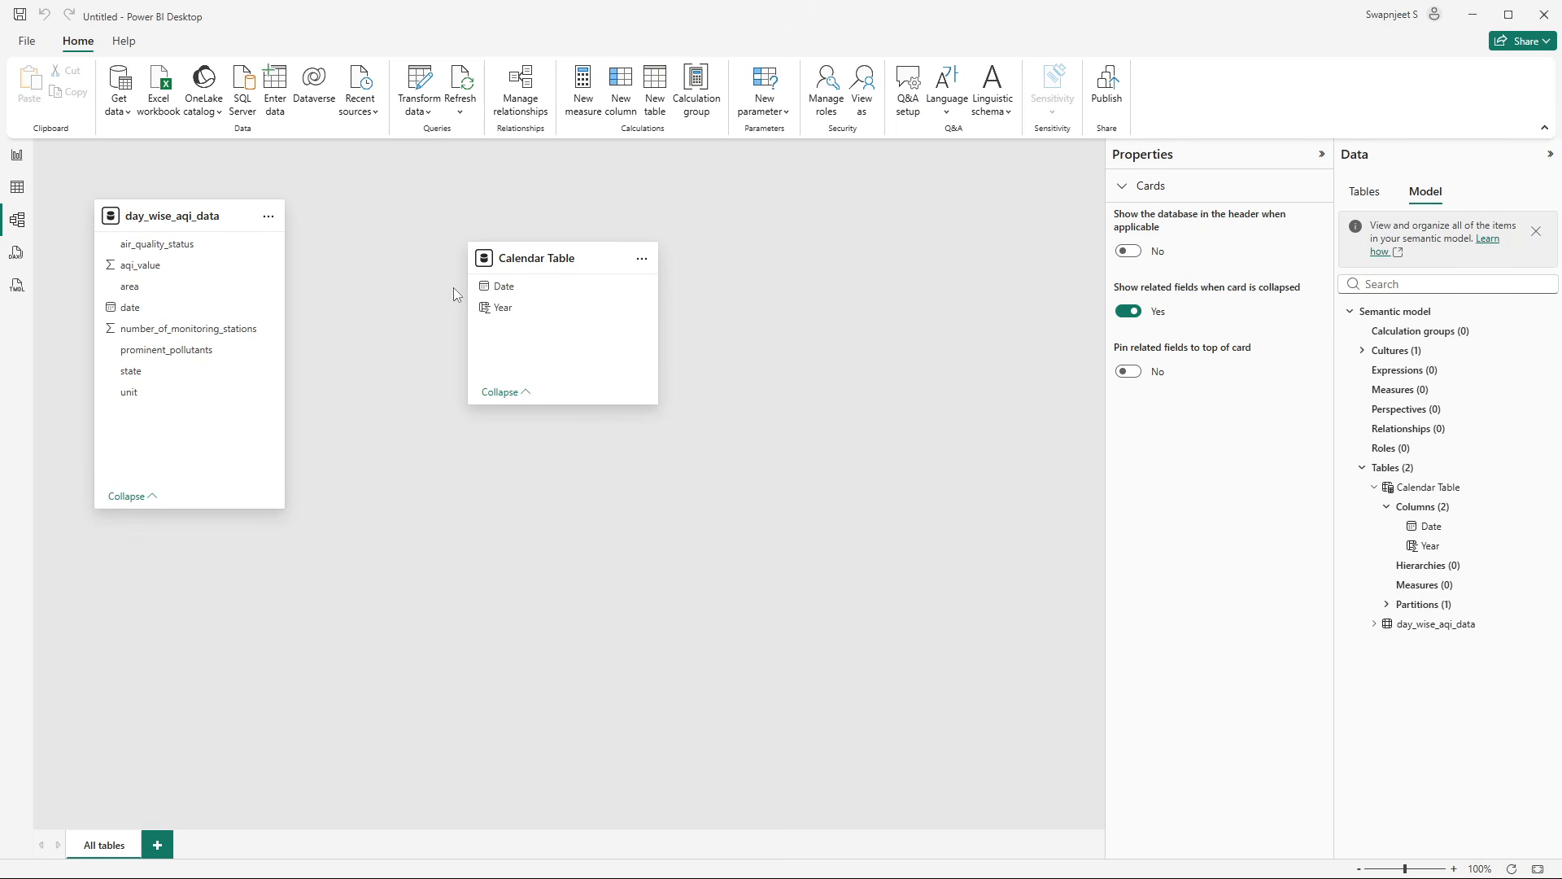
- Create an active one-to-many relationship with single cross-filter direction from Calendar Table's Date to day_wise_aqi_data's date
{"action": "left_click_drag", "start_coordinate": [525, 290], "coordinate": [173, 312]}
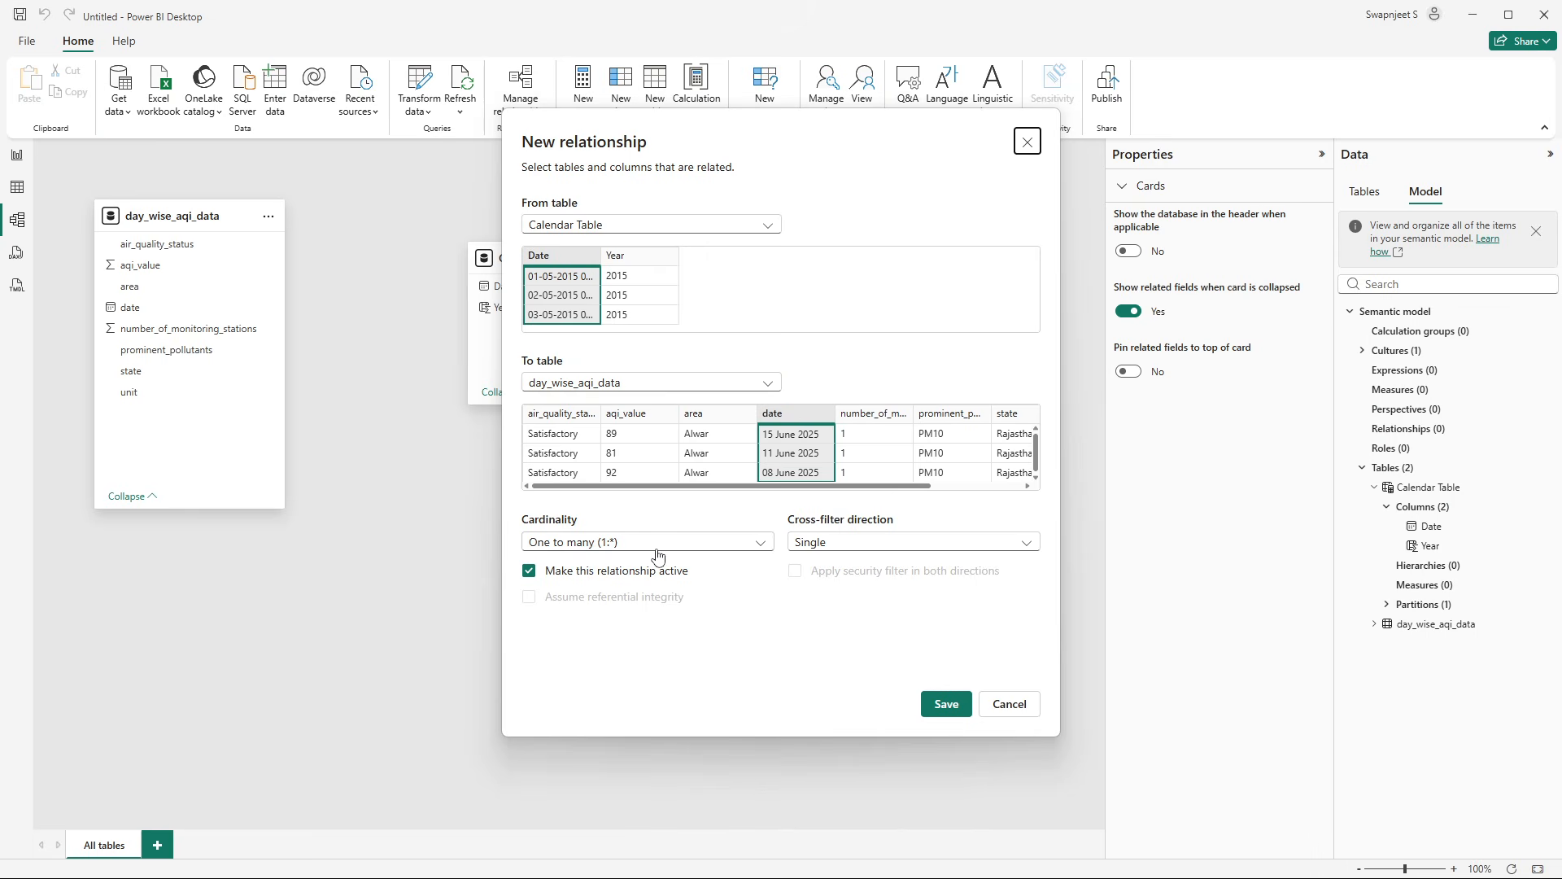
{"action": "left_click", "coordinate": [946, 705]}
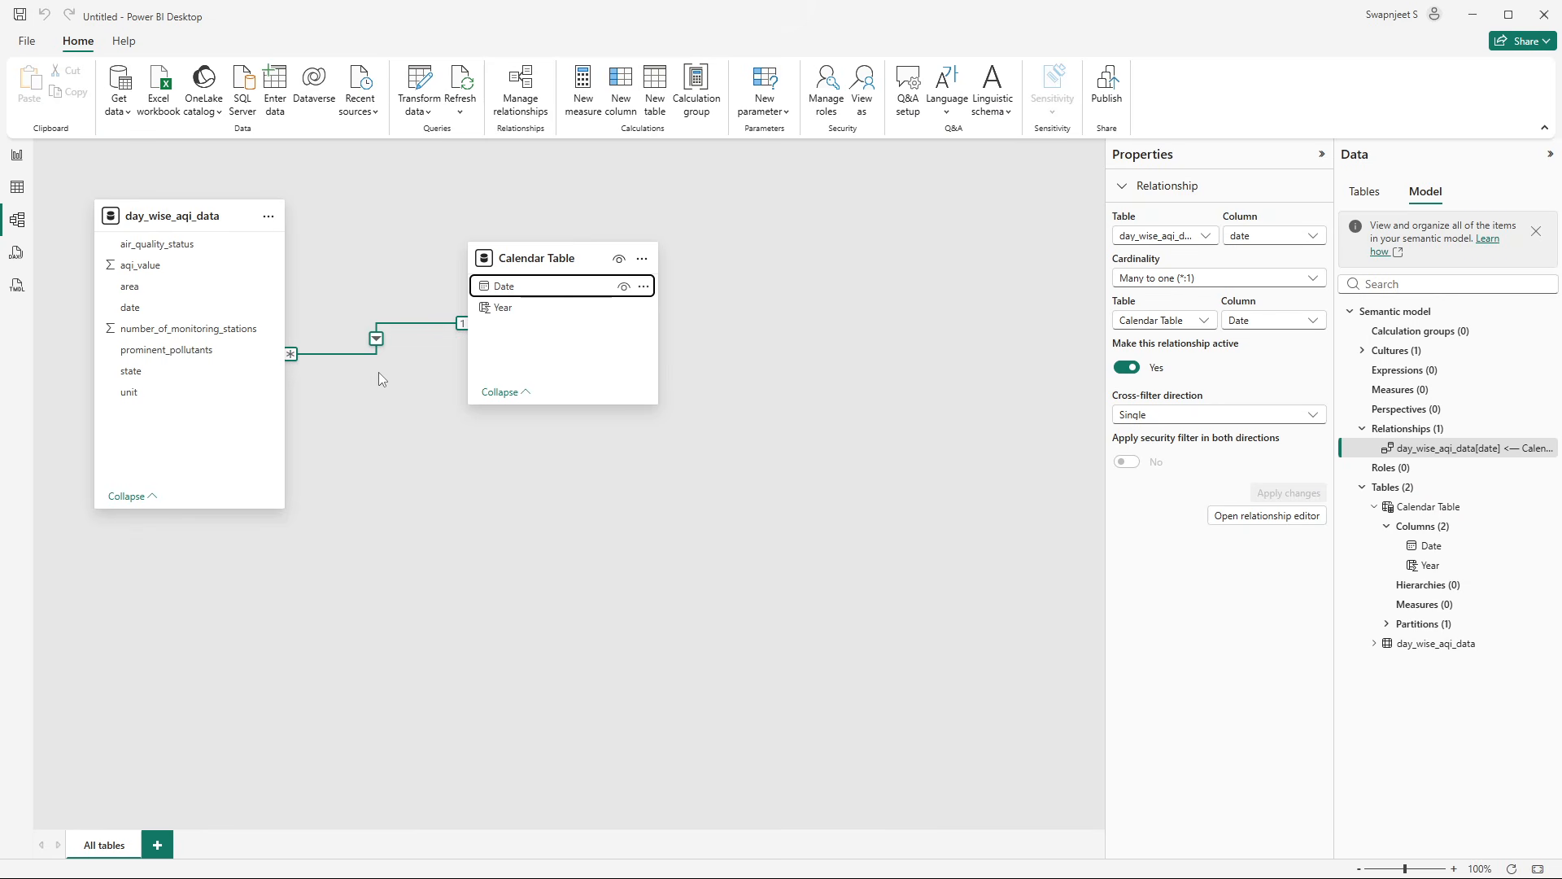
{"action": "left_click", "coordinate": [388, 501]}
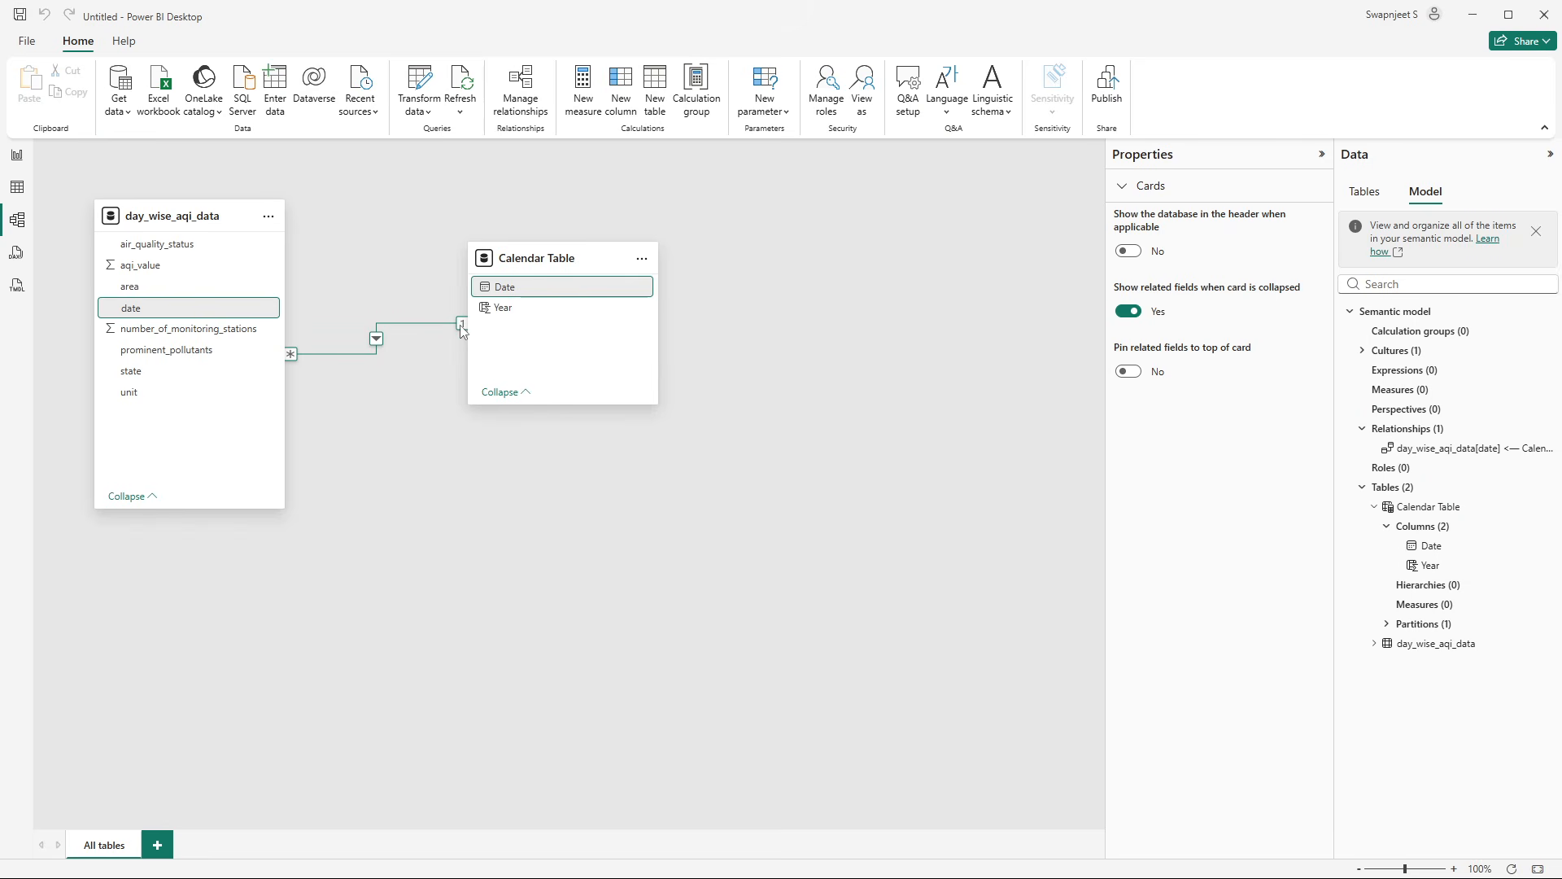
- Review the Calendar Table rows, the relationship diagram and the dates in the day_wise_aqi_data table
{"action": "left_click", "coordinate": [17, 155]}
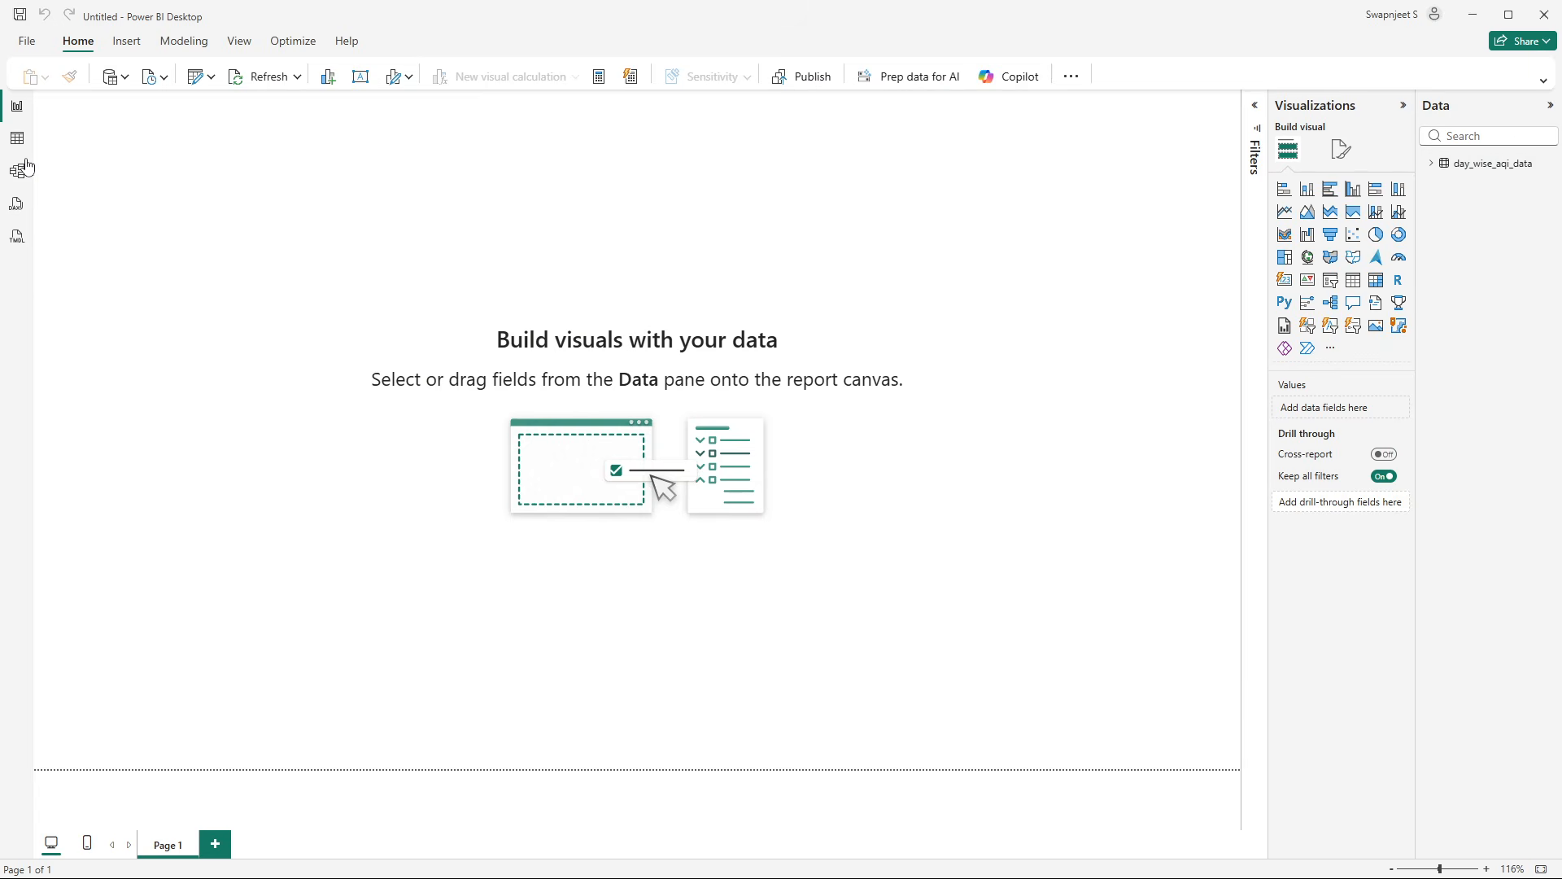
{"action": "left_click", "coordinate": [17, 188]}
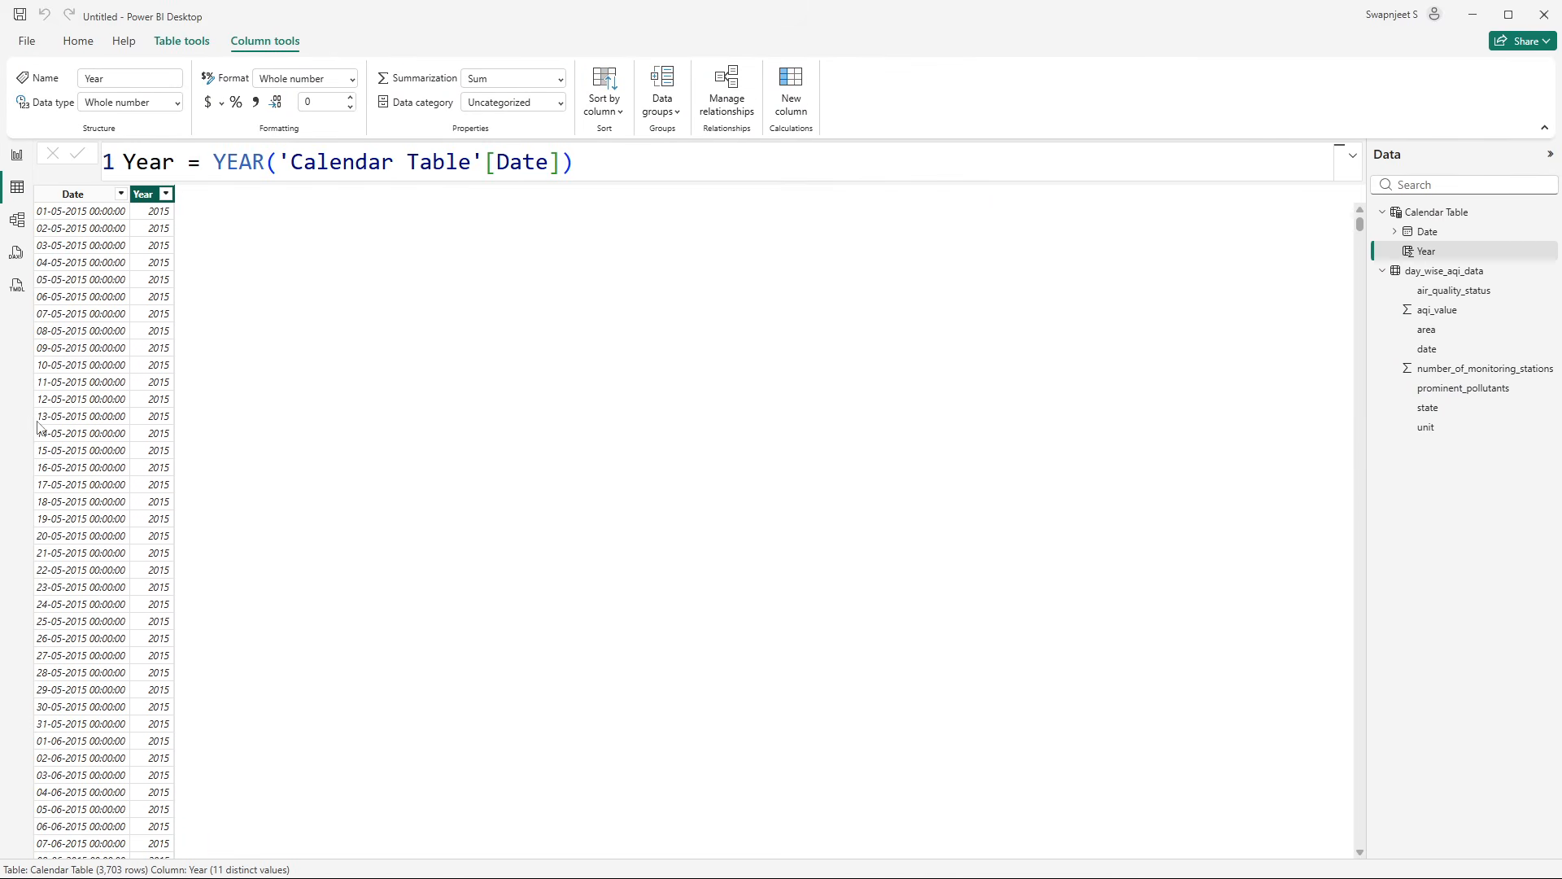
{"action": "left_click", "coordinate": [17, 220]}
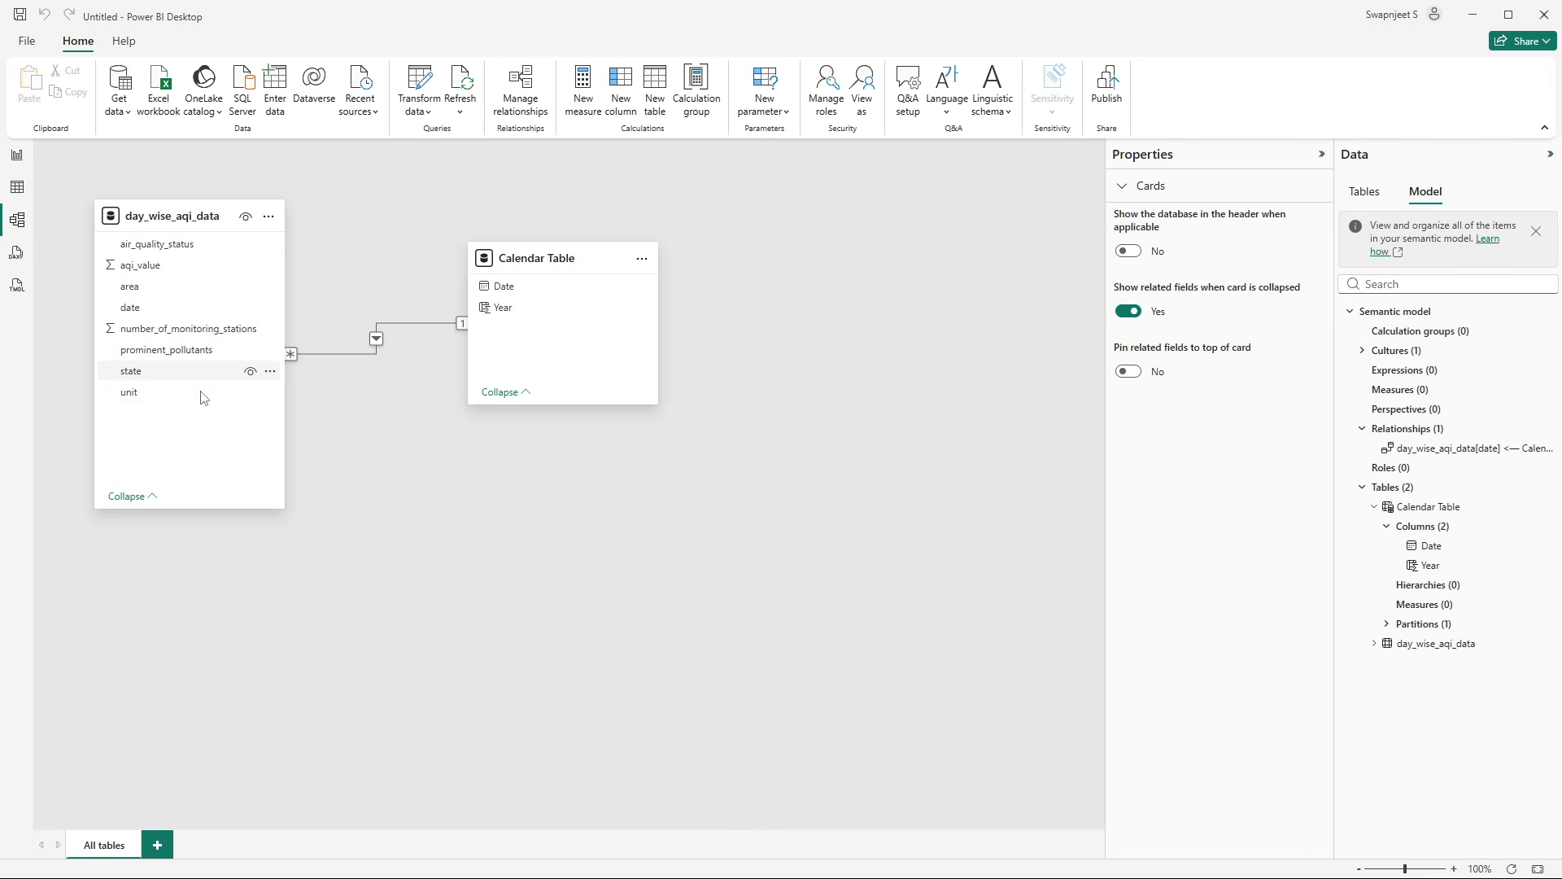
{"action": "left_click", "coordinate": [17, 187]}
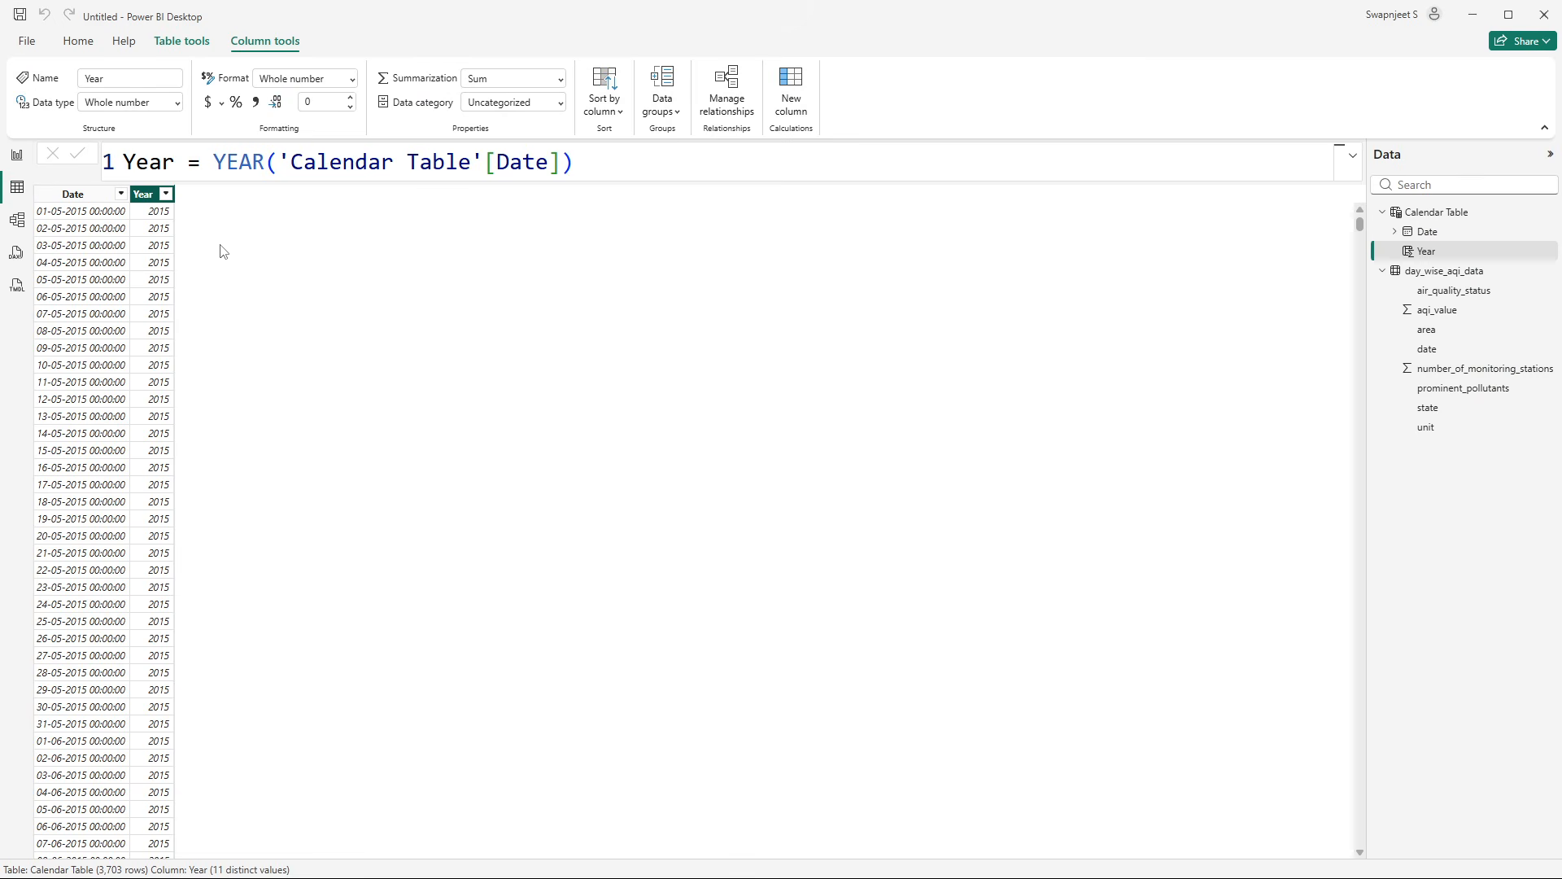
{"action": "left_click", "coordinate": [1432, 271]}
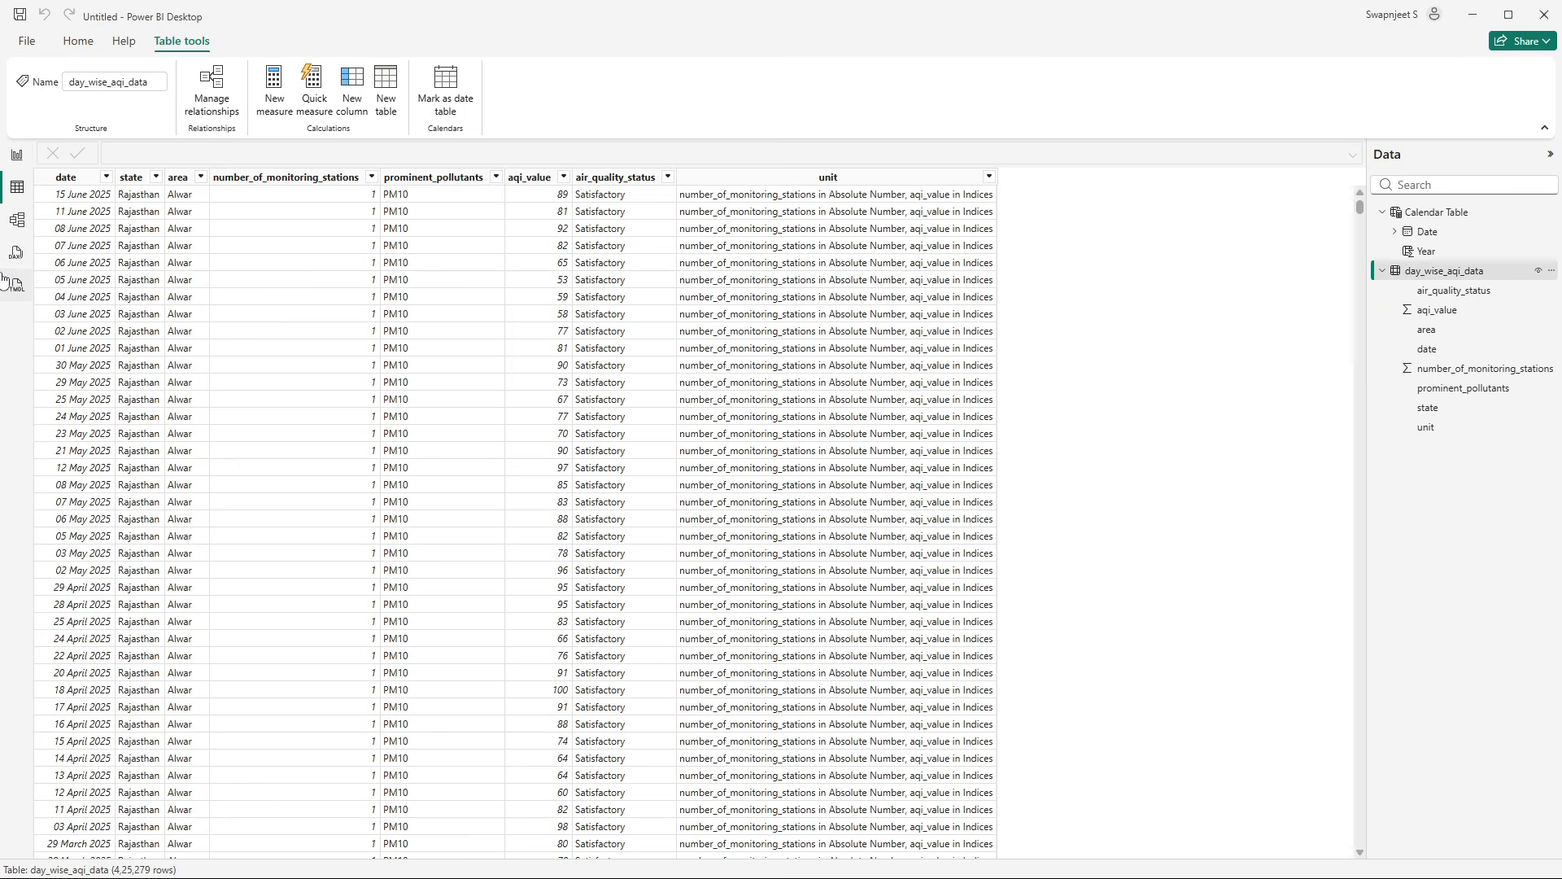
{"action": "scroll", "coordinate": [73, 399], "scroll_direction": "down", "scroll_amount": 10}
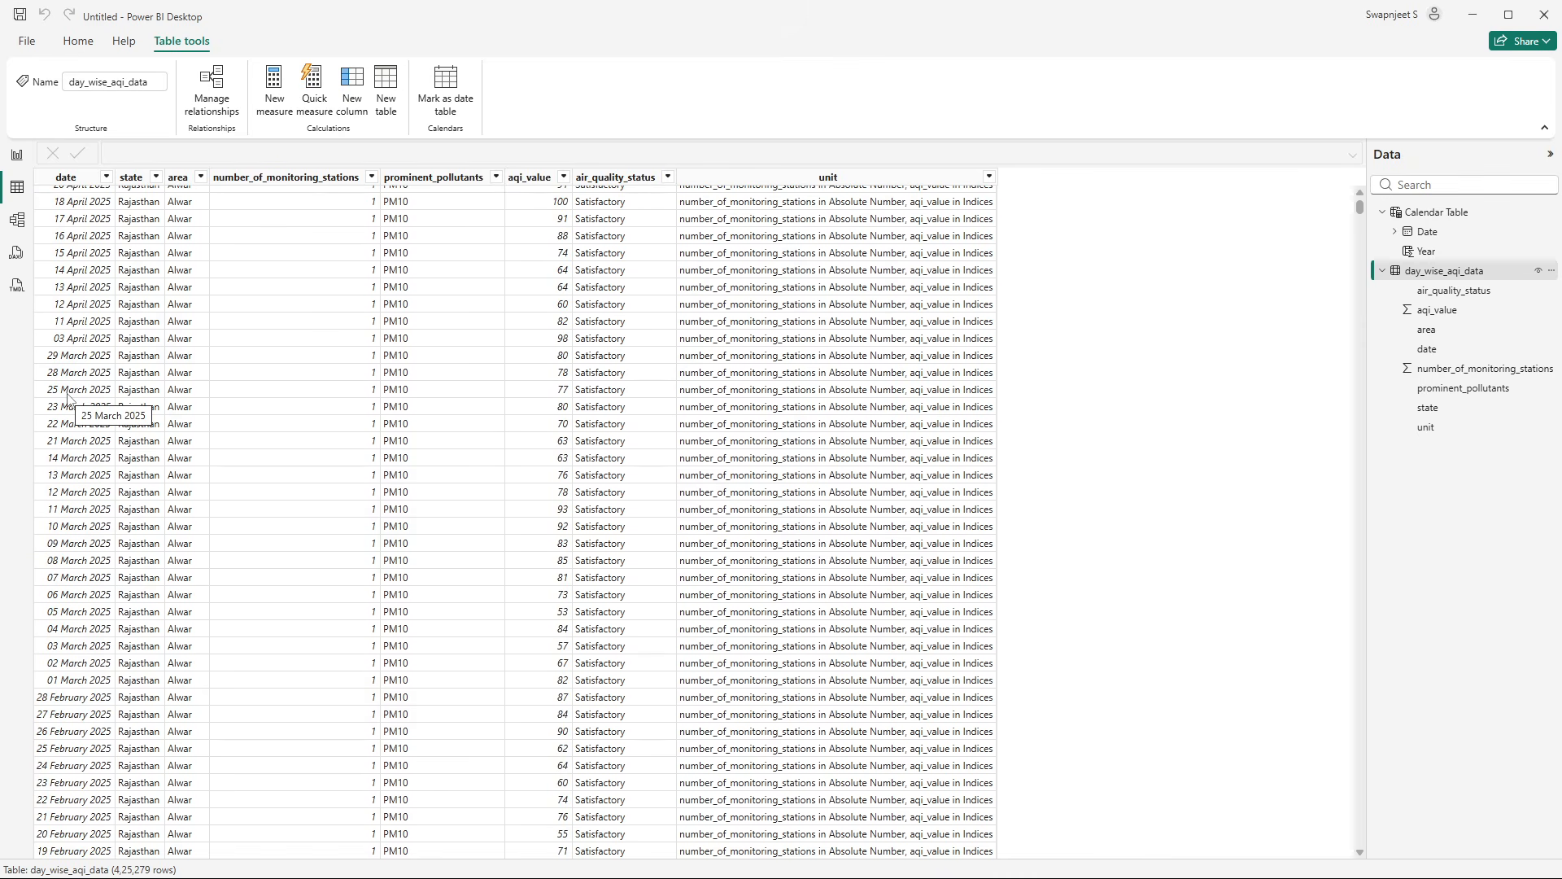
{"action": "scroll", "coordinate": [67, 396], "scroll_direction": "up", "scroll_amount": 10}
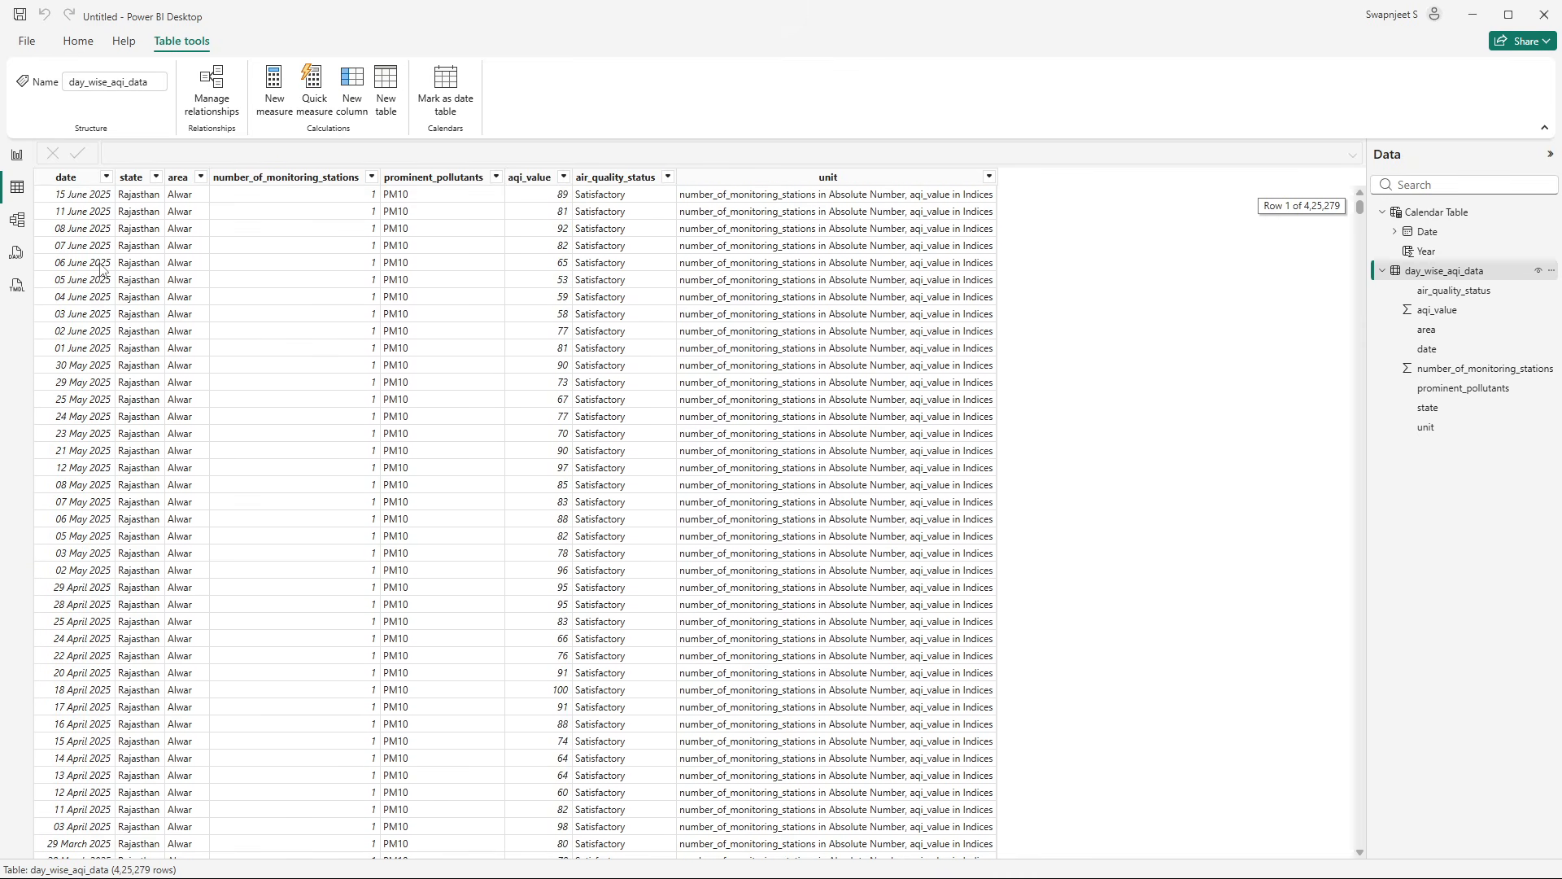
- Filter the date column of day_wise_aqi_data to show only 01-05-2015
{"action": "left_click", "coordinate": [106, 177]}
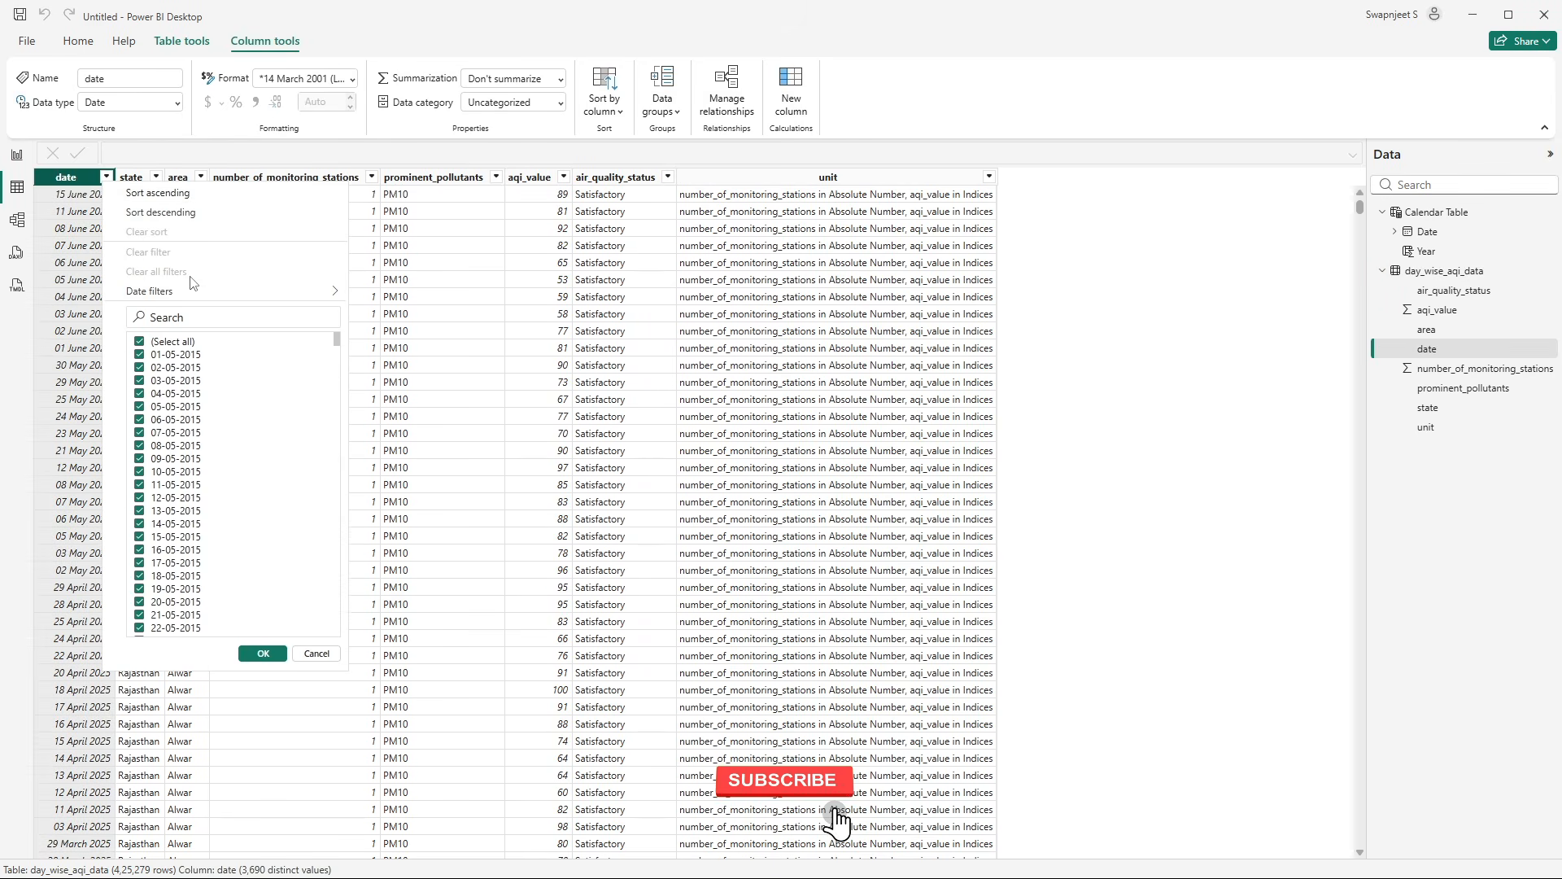
{"action": "mouse_move", "coordinate": [189, 293]}
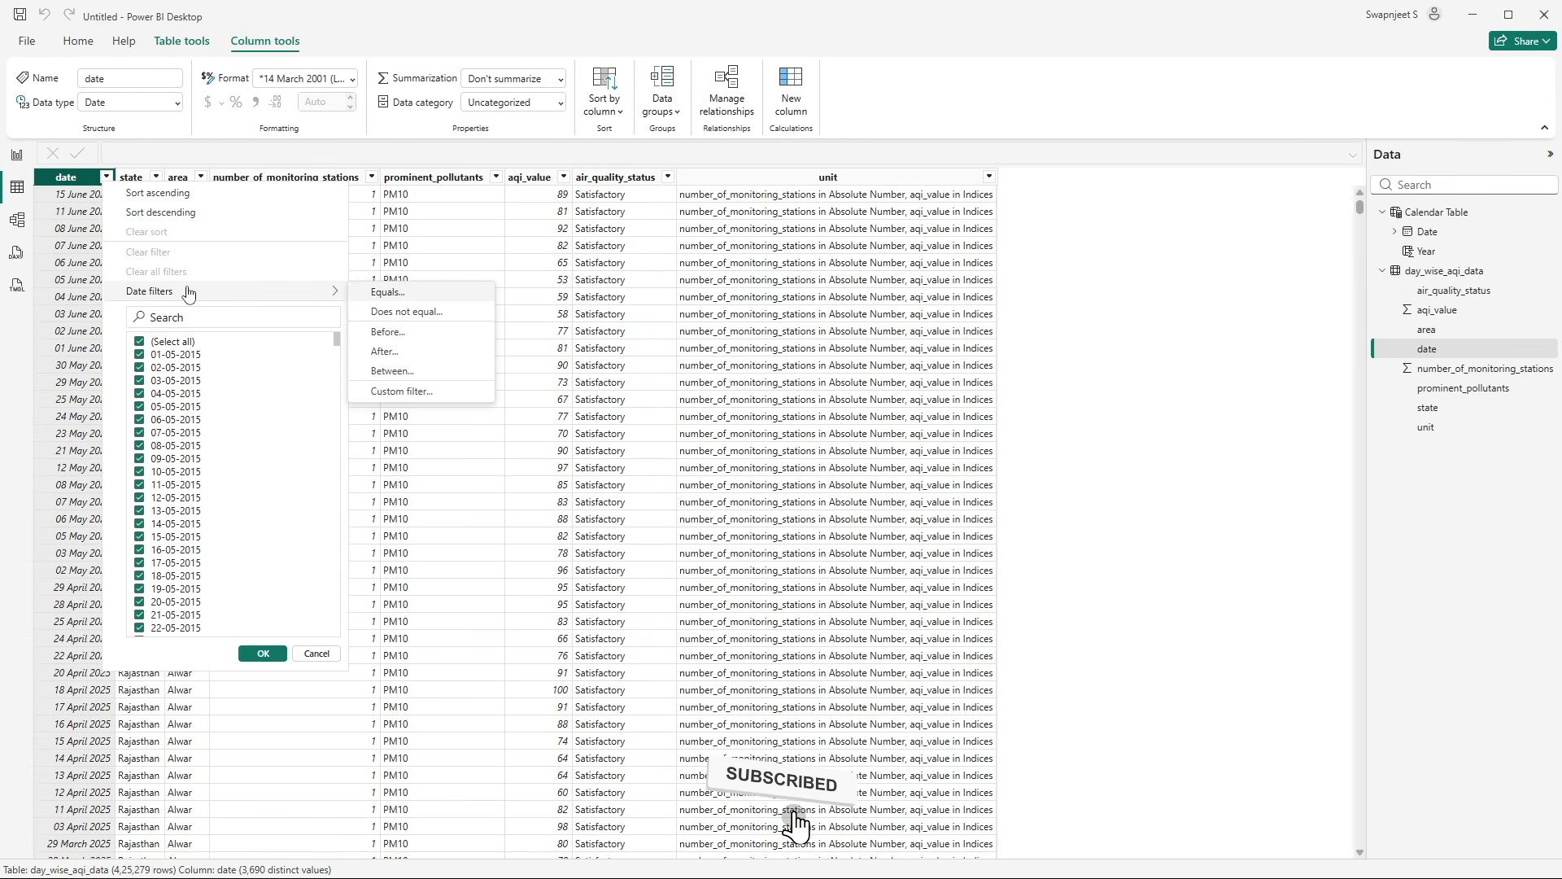
{"action": "left_click", "coordinate": [139, 342]}
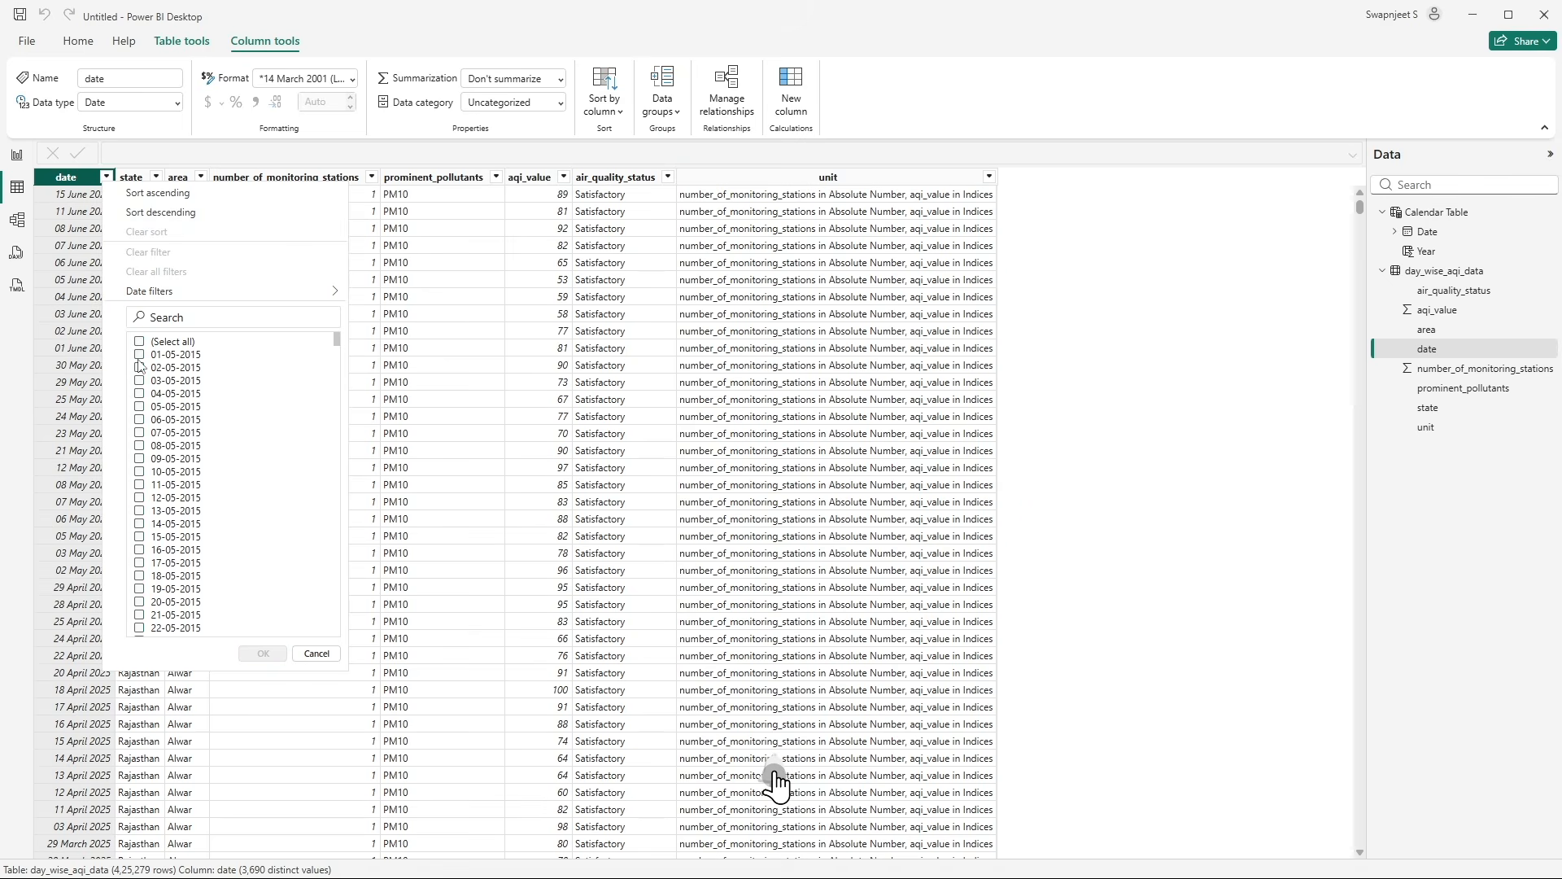
{"action": "left_click", "coordinate": [139, 355]}
{"action": "left_click", "coordinate": [263, 653]}
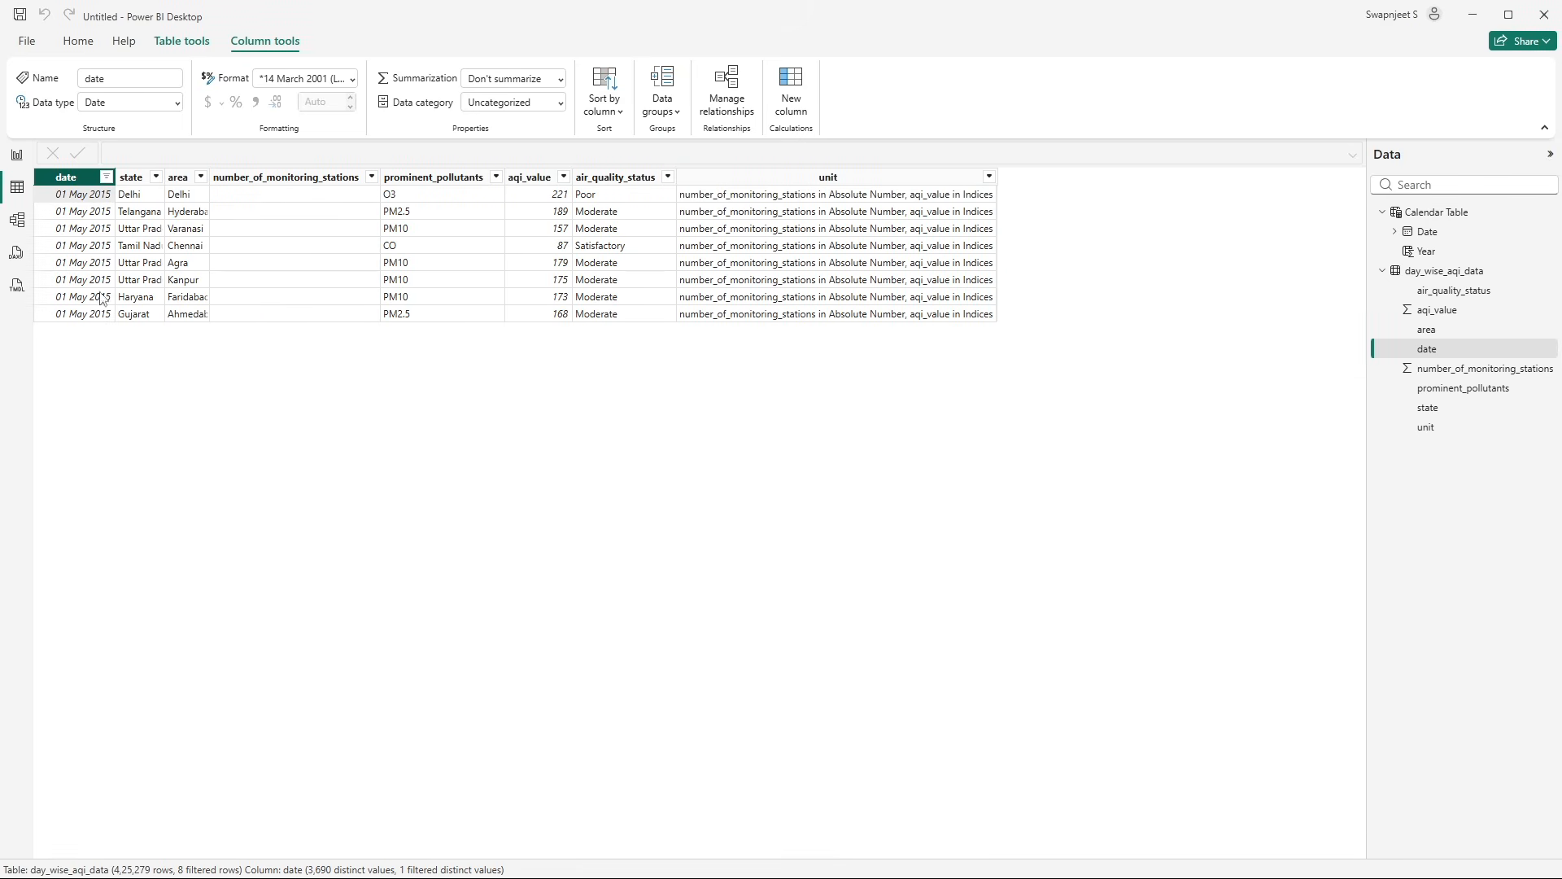
- Select all dates again in the date column's filter of day_wise_aqi_data and browse the unfiltered rows
{"action": "left_click", "coordinate": [107, 177]}
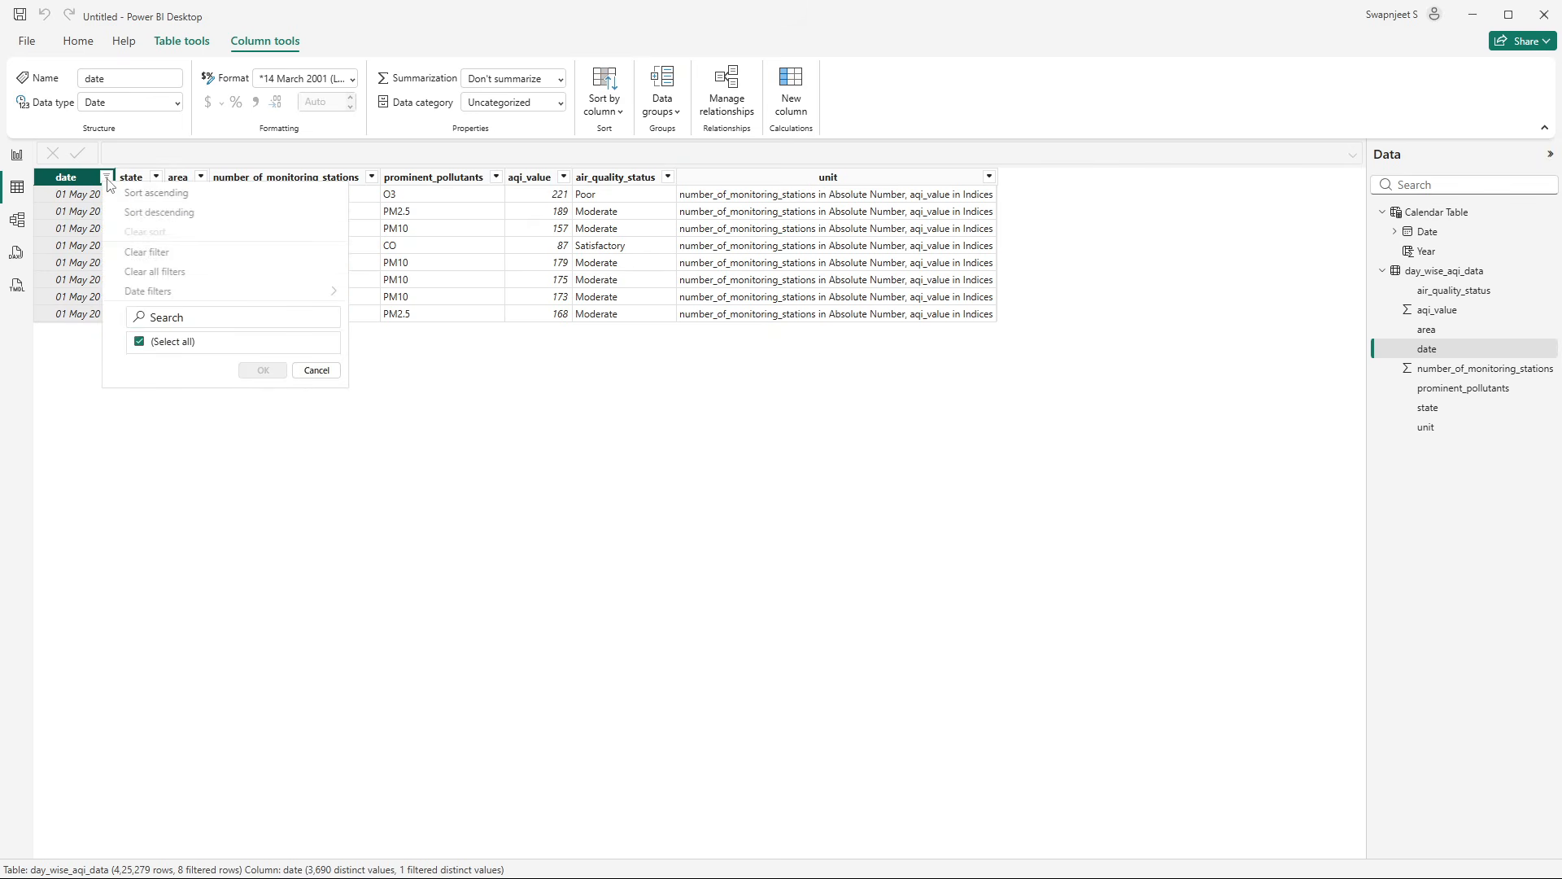
{"action": "left_click", "coordinate": [139, 353]}
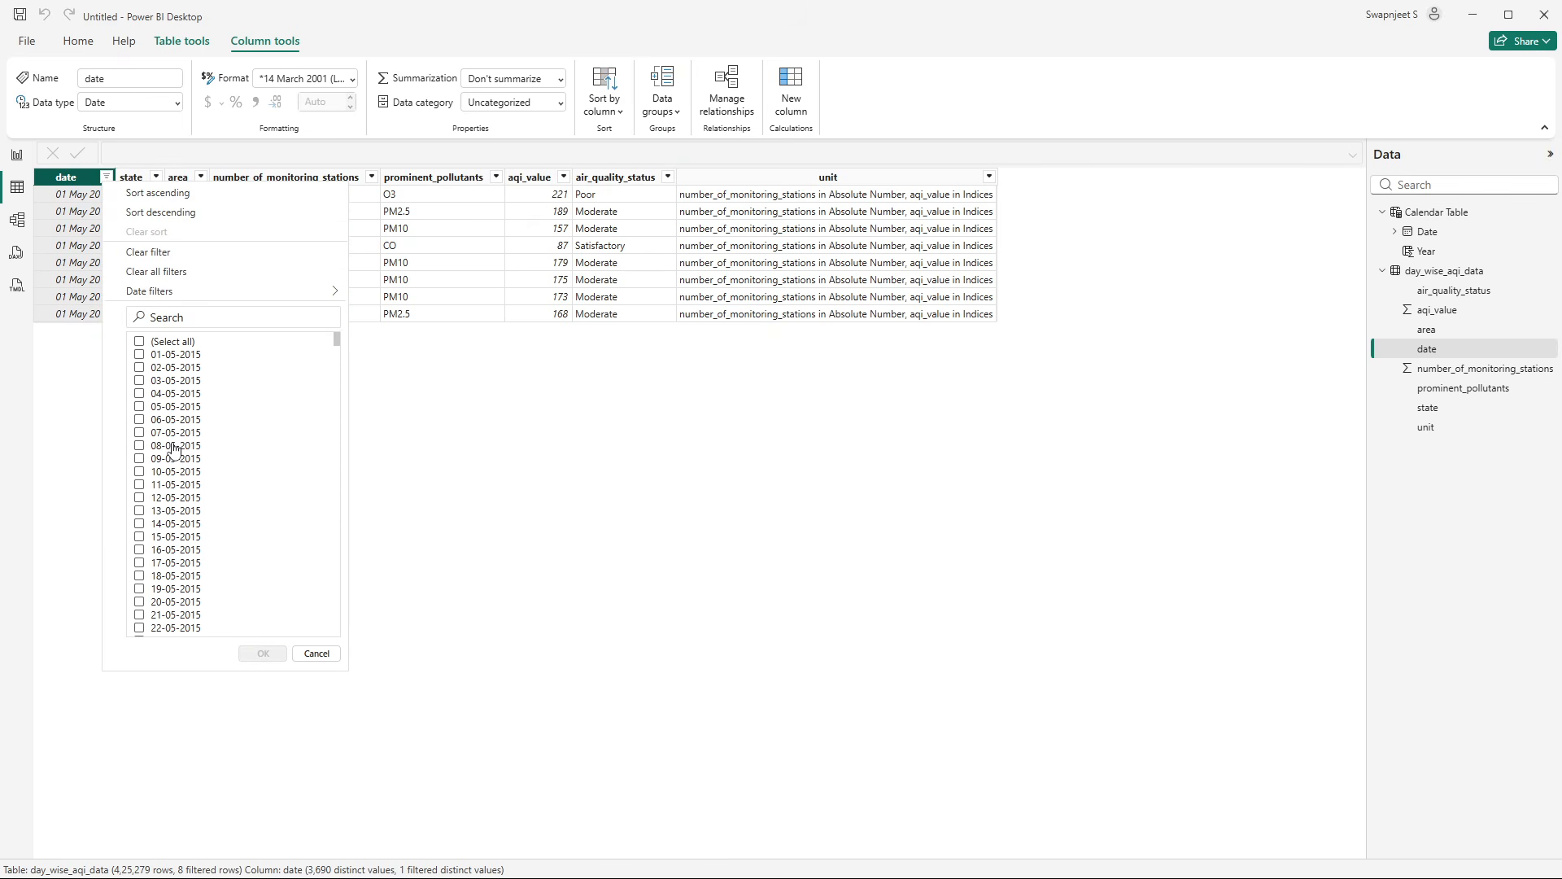
{"action": "left_click", "coordinate": [139, 342]}
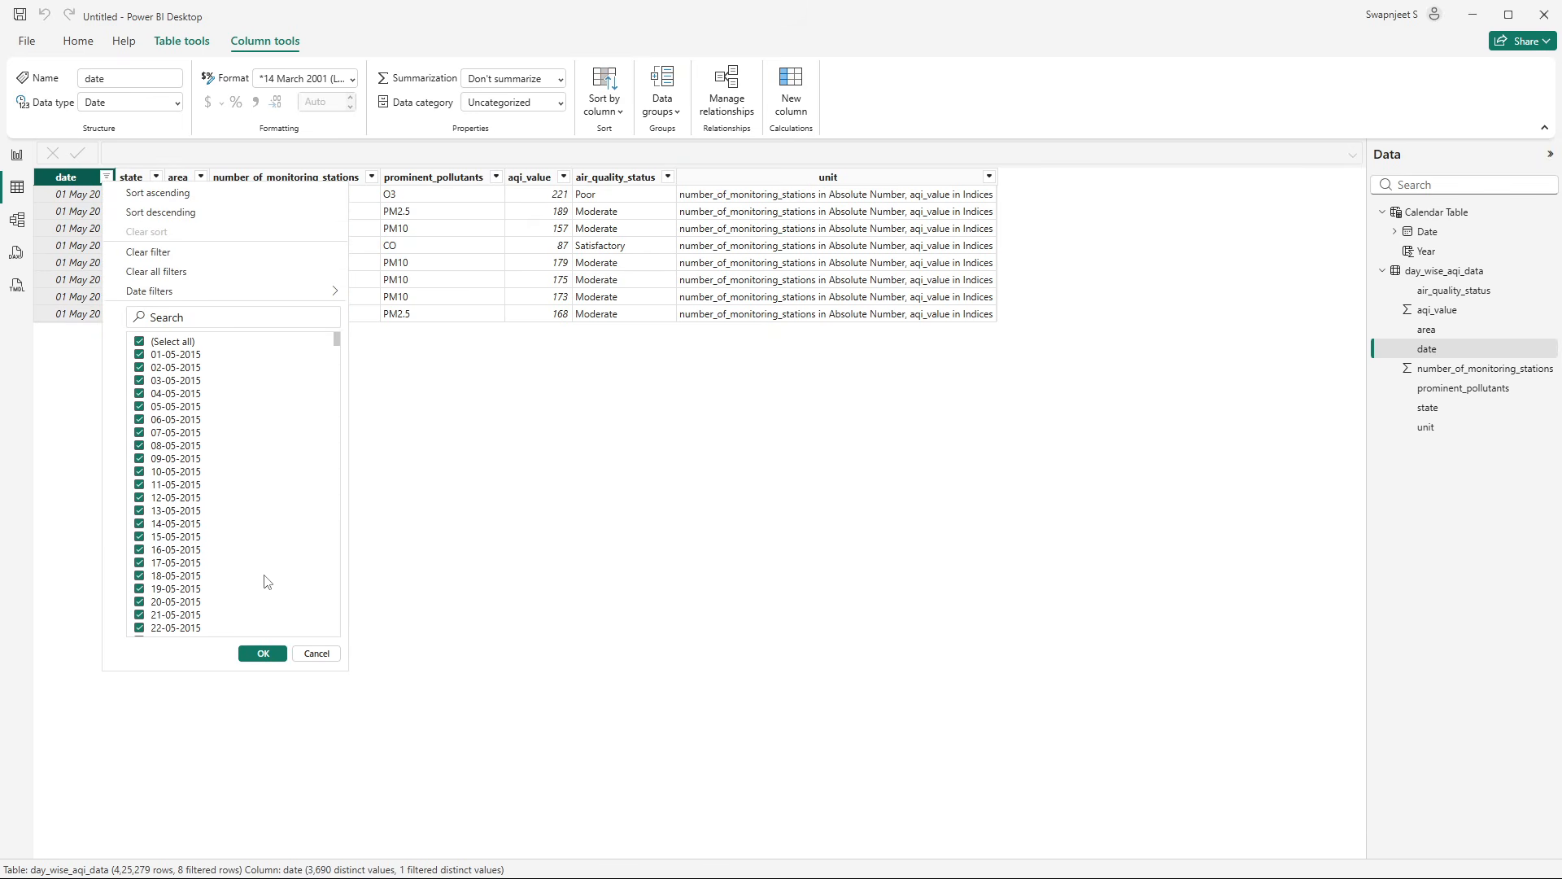
{"action": "left_click", "coordinate": [255, 651]}
{"action": "left_click", "coordinate": [219, 575]}
{"action": "scroll", "coordinate": [224, 586], "scroll_direction": "down", "scroll_amount": 10}
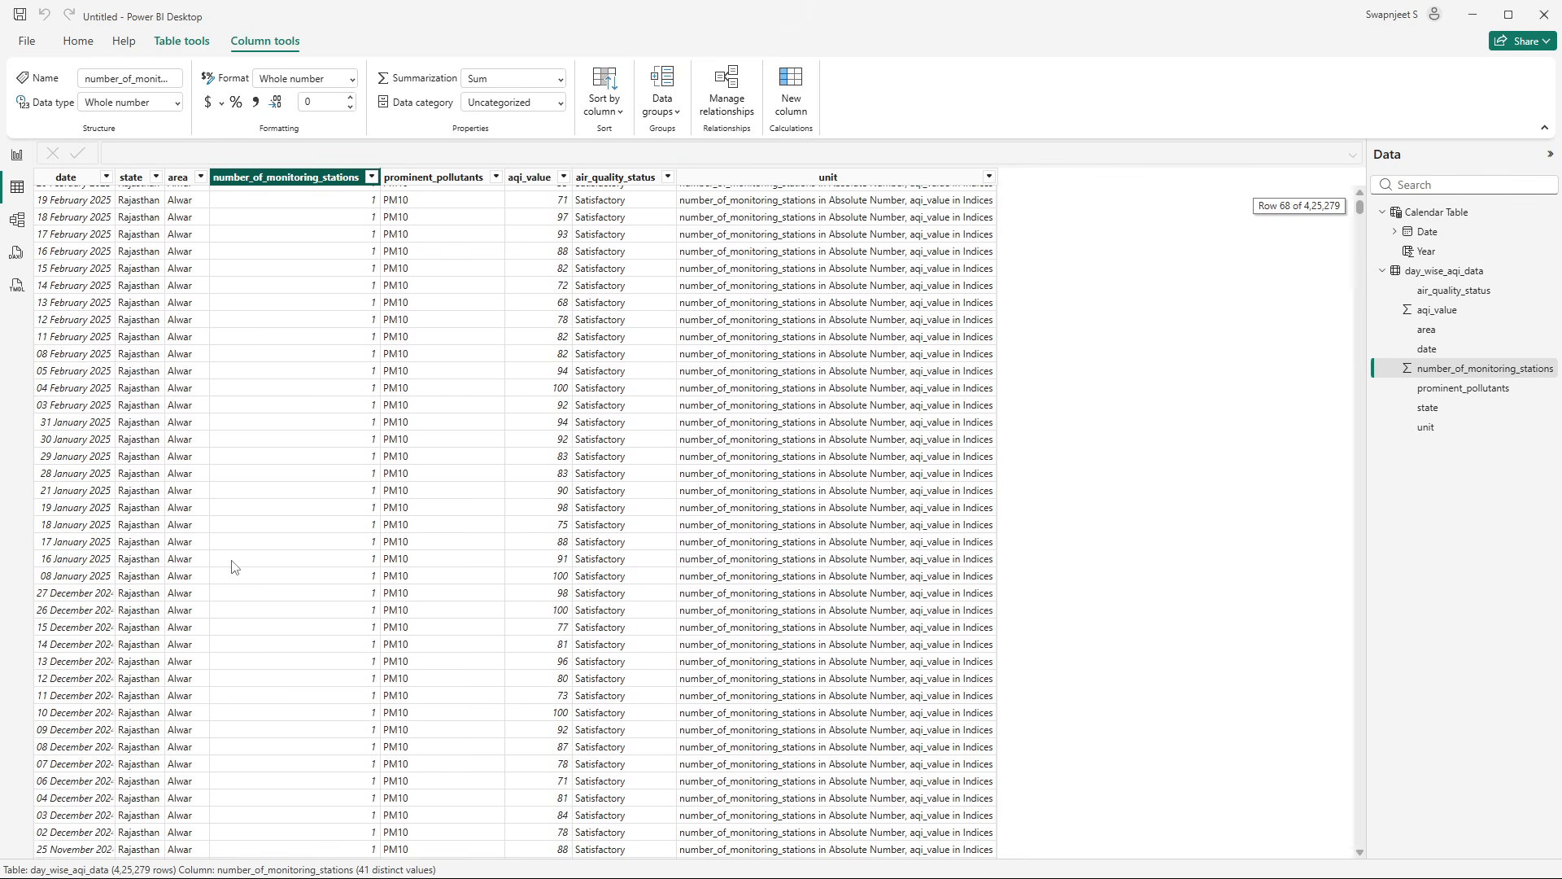
{"action": "scroll", "coordinate": [230, 545], "scroll_direction": "down", "scroll_amount": 6}
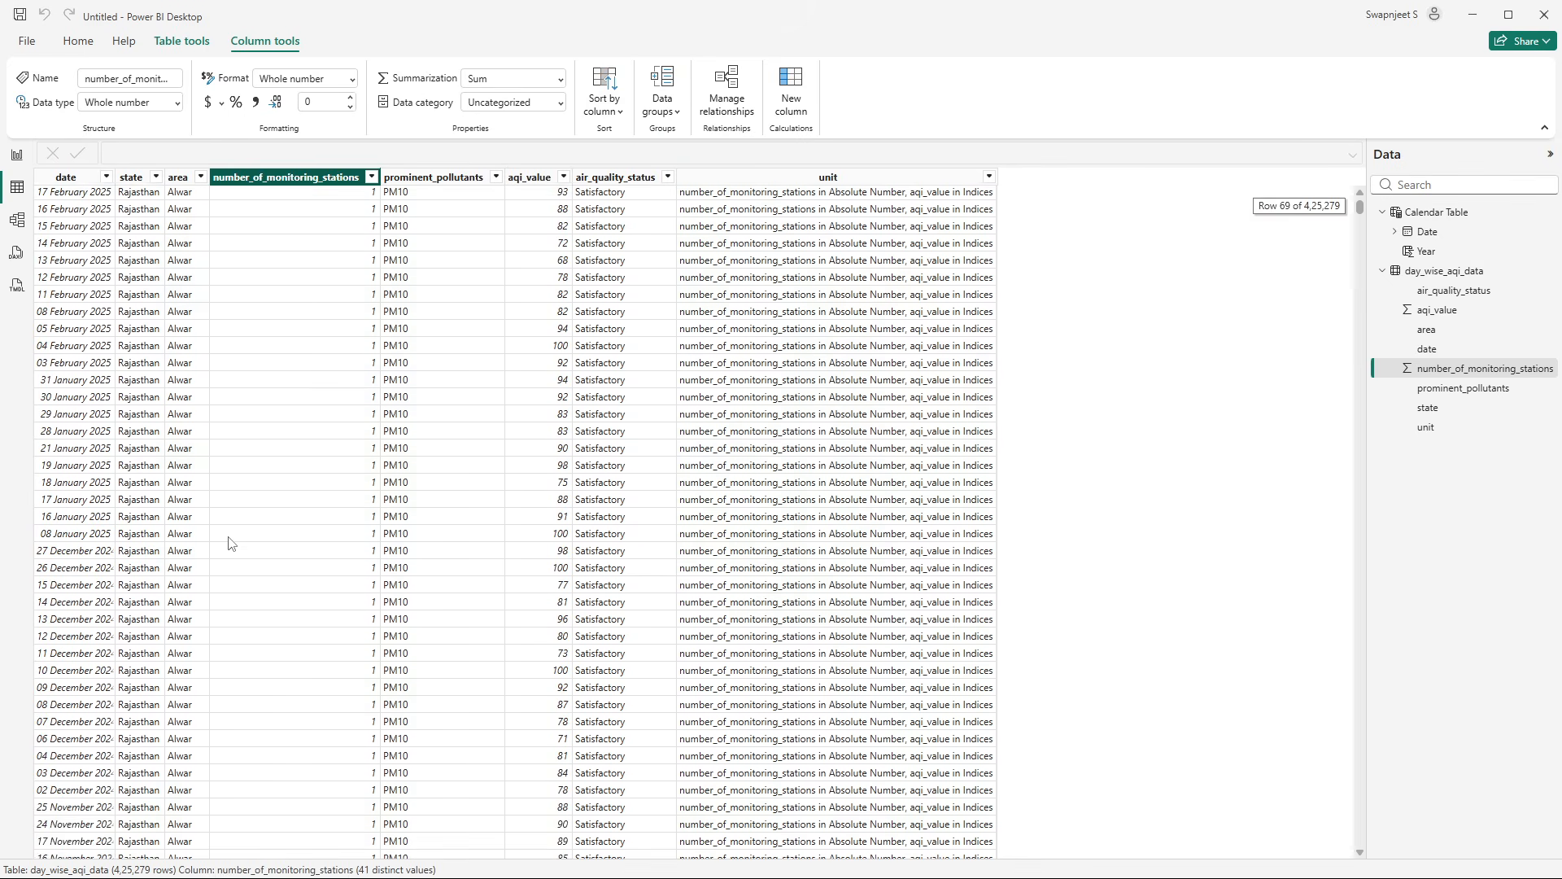
{"action": "scroll", "coordinate": [231, 544], "scroll_direction": "up", "scroll_amount": 20}
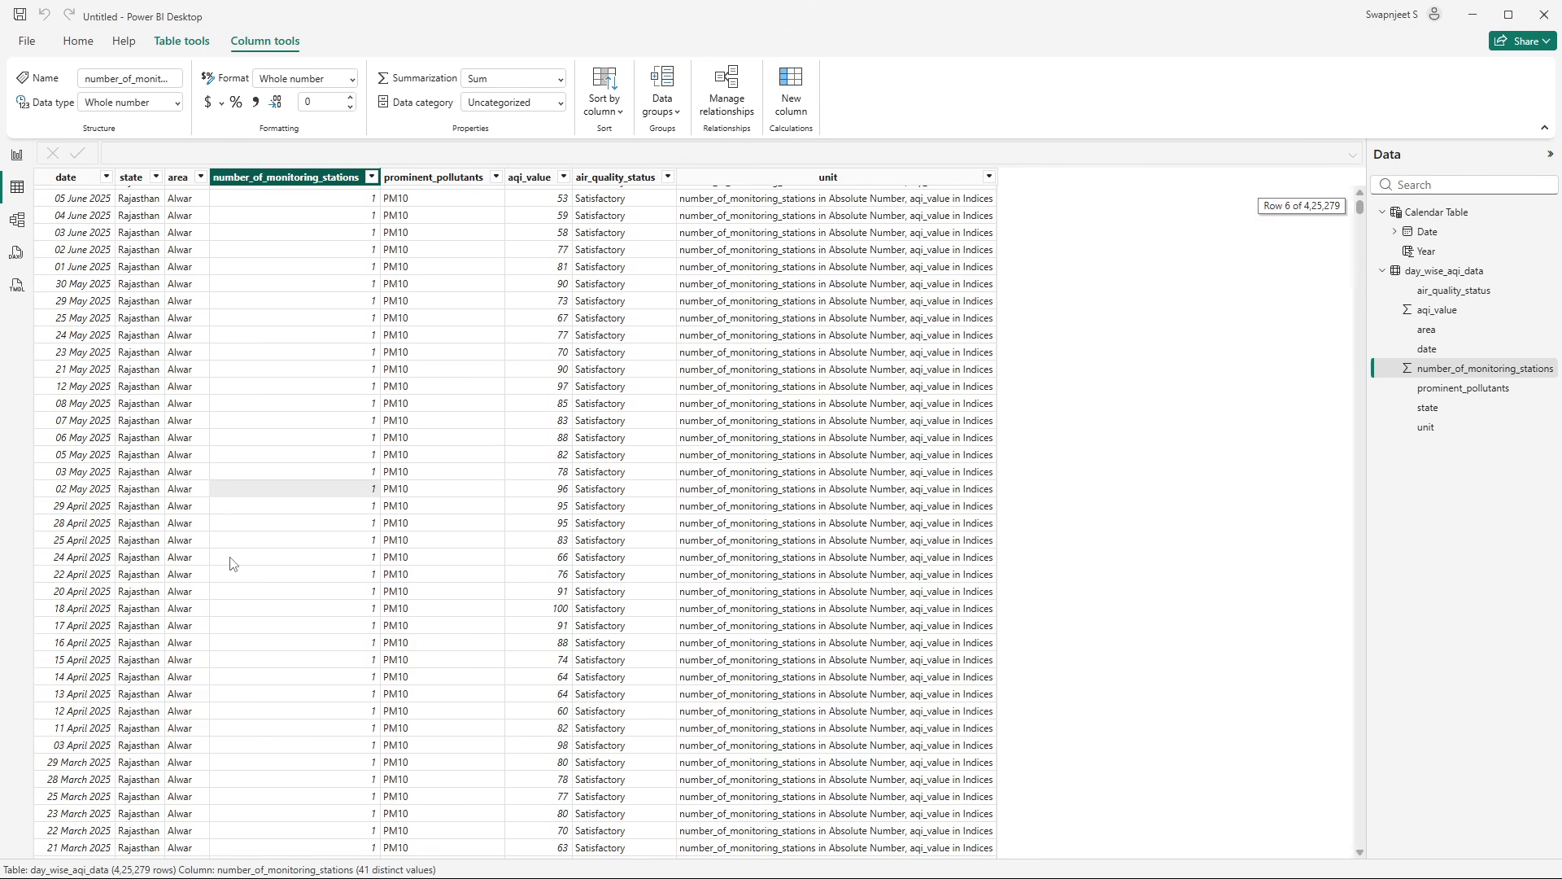
- Move the Calendar Table card slightly lower in the model diagram and open the empty report page
{"action": "left_click", "coordinate": [17, 220]}
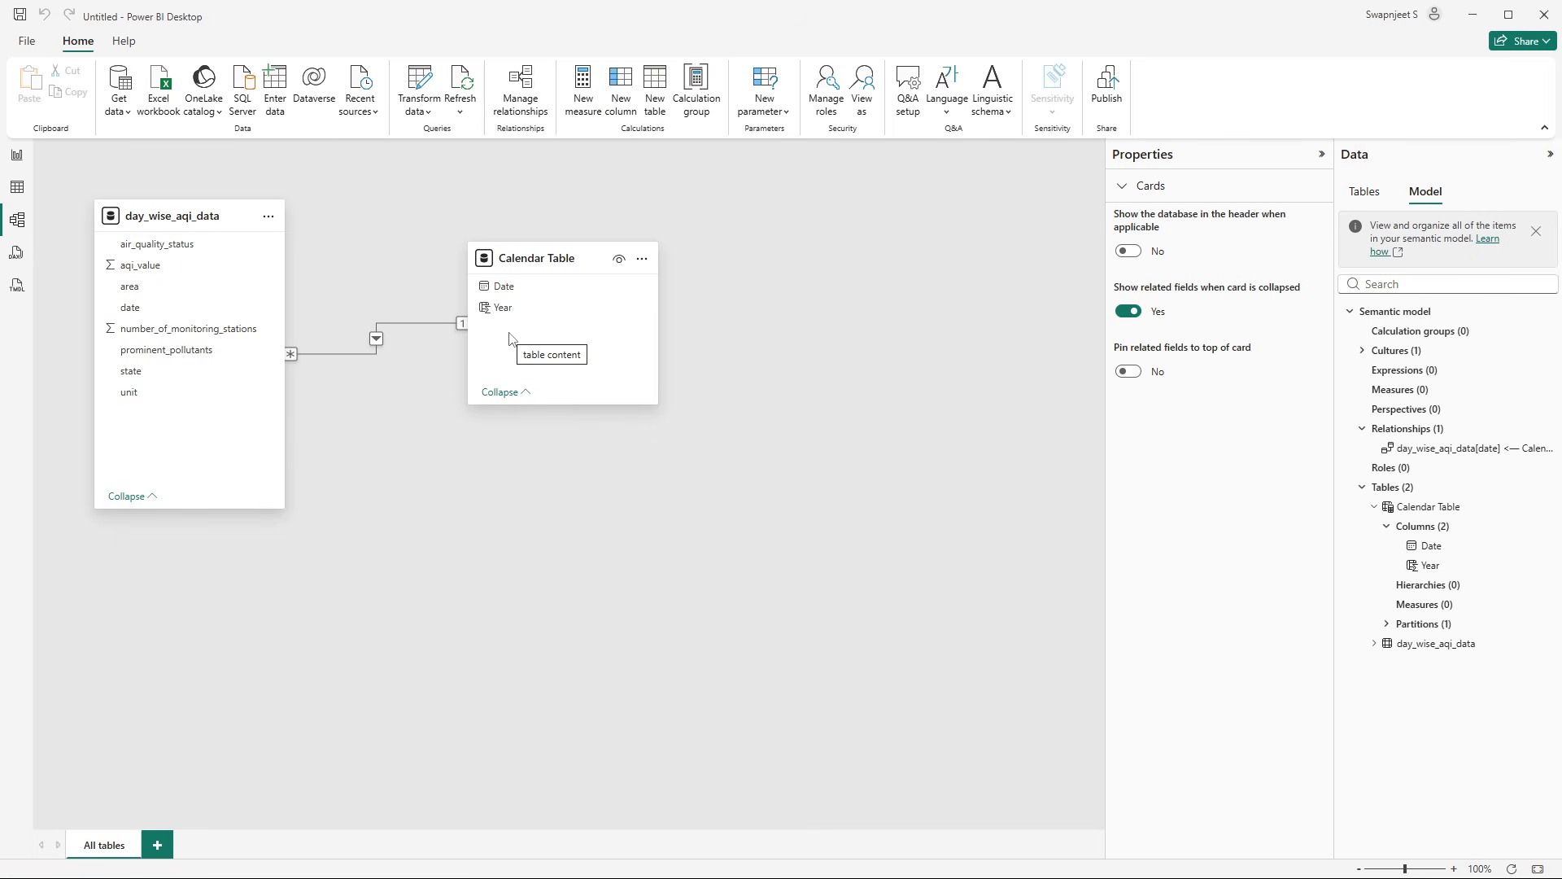
{"action": "left_click_drag", "start_coordinate": [526, 262], "coordinate": [525, 330]}
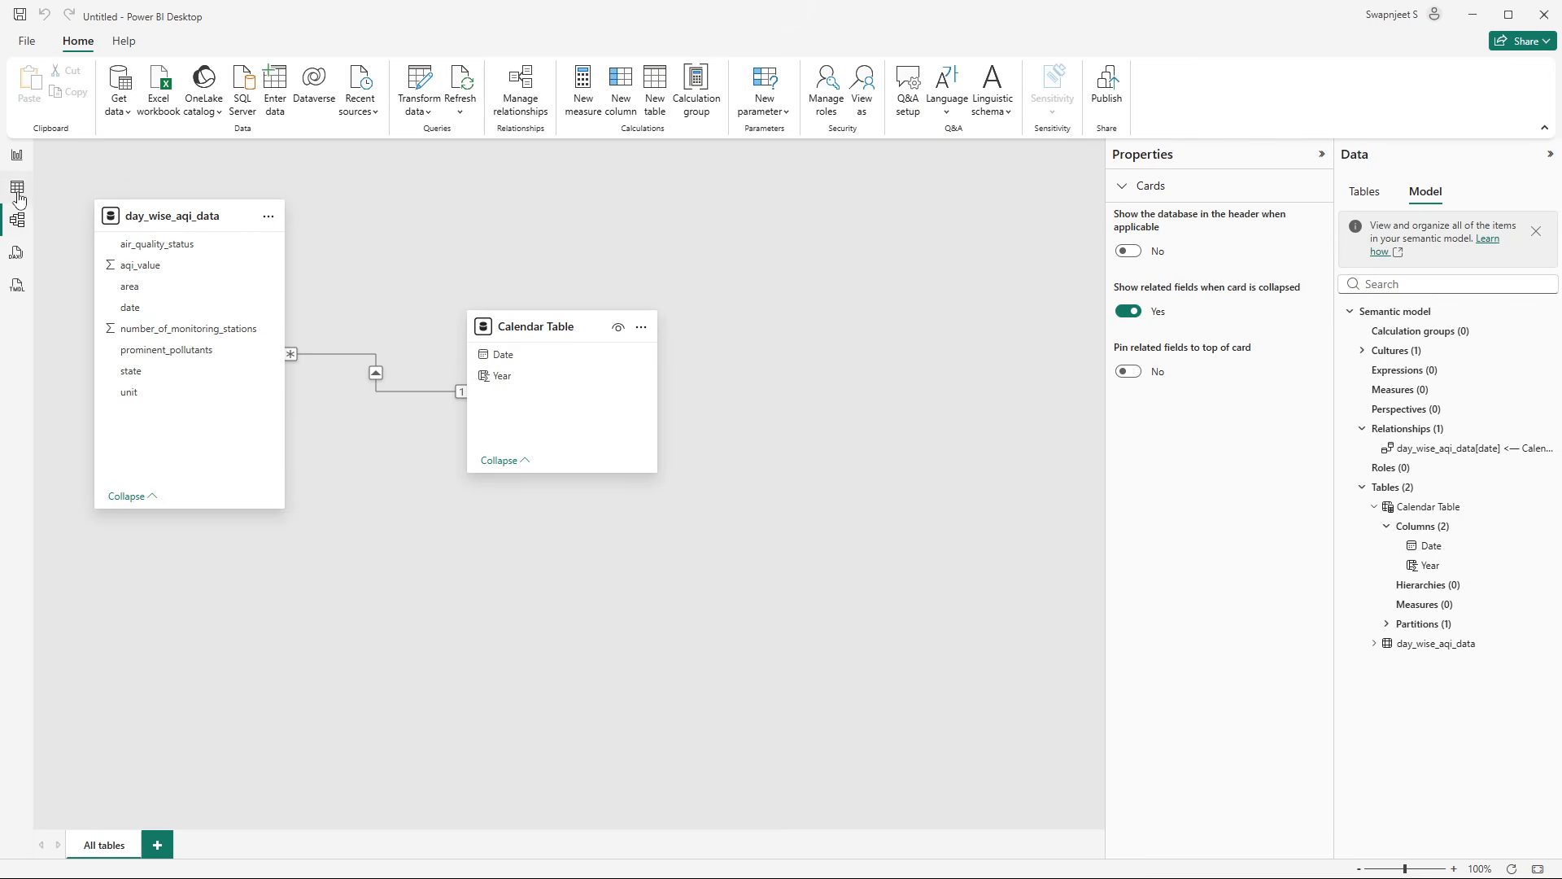
{"action": "left_click", "coordinate": [17, 154]}
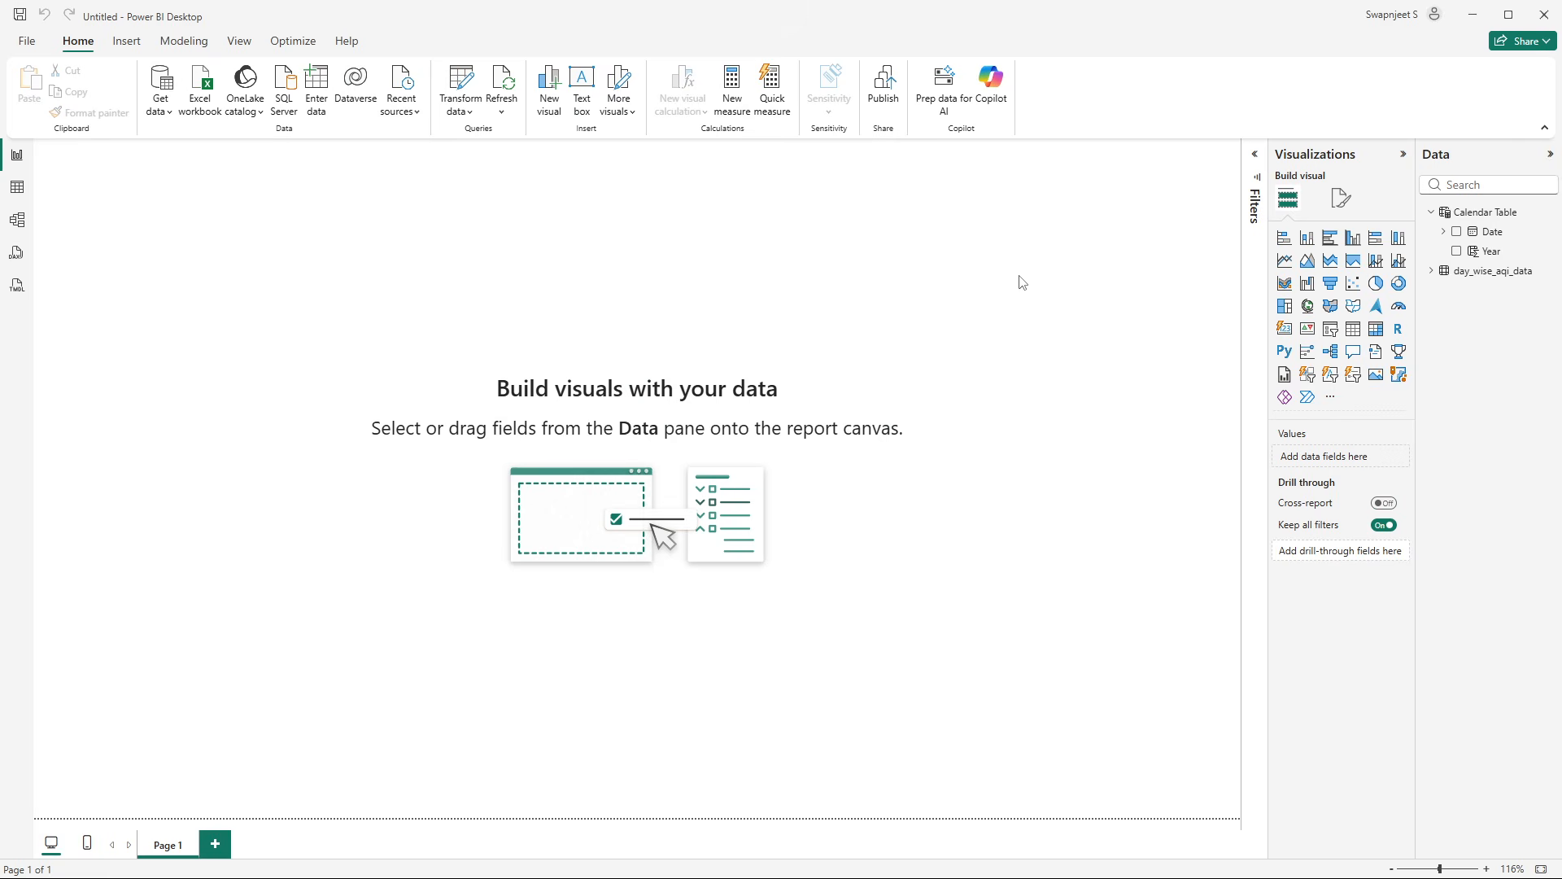
- Look over the finished AQI Index Analysis report as a reference for the page design
{"action": "mouse_move", "coordinate": [1064, 844]}
{"action": "mouse_move", "coordinate": [932, 864]}
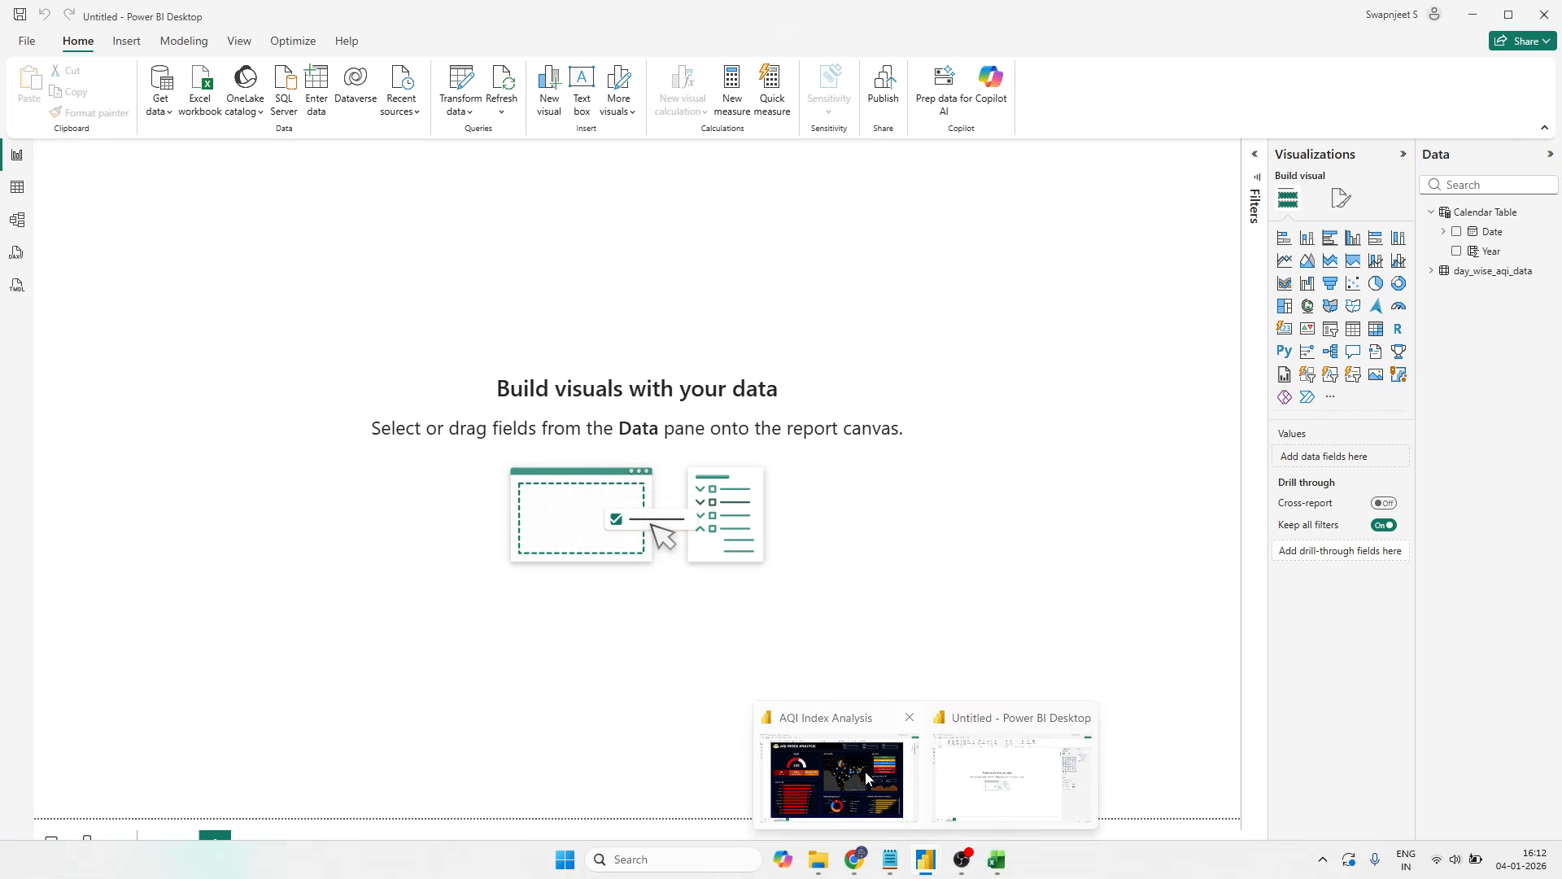
{"action": "left_click", "coordinate": [866, 772]}
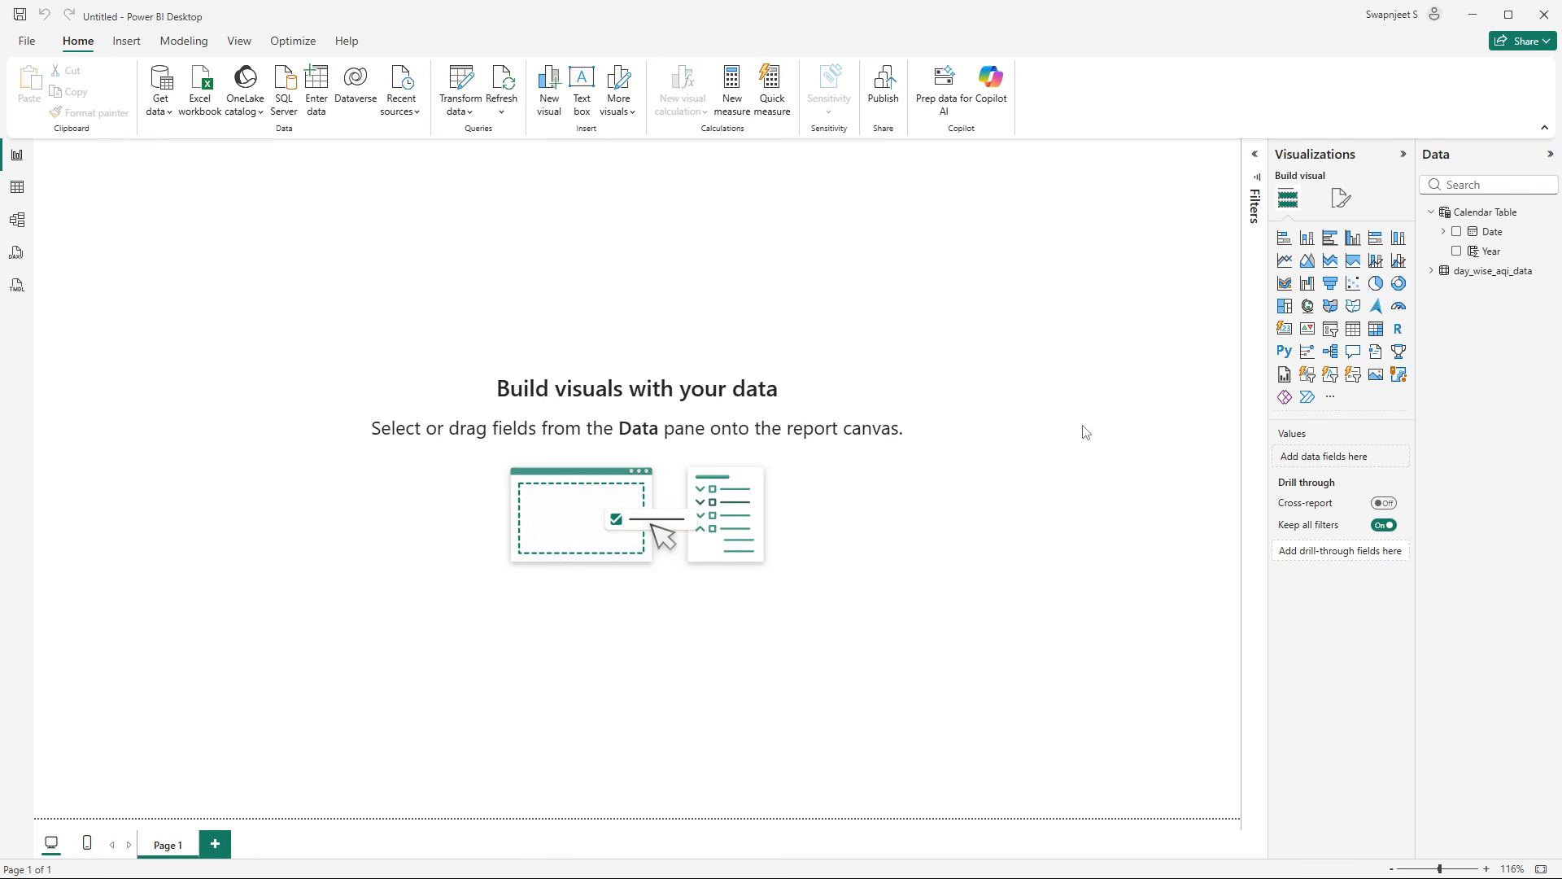
- Set the page canvas to a custom size 800 px high and 1400 px wide, with middle vertical alignment
{"action": "left_click", "coordinate": [1343, 211]}
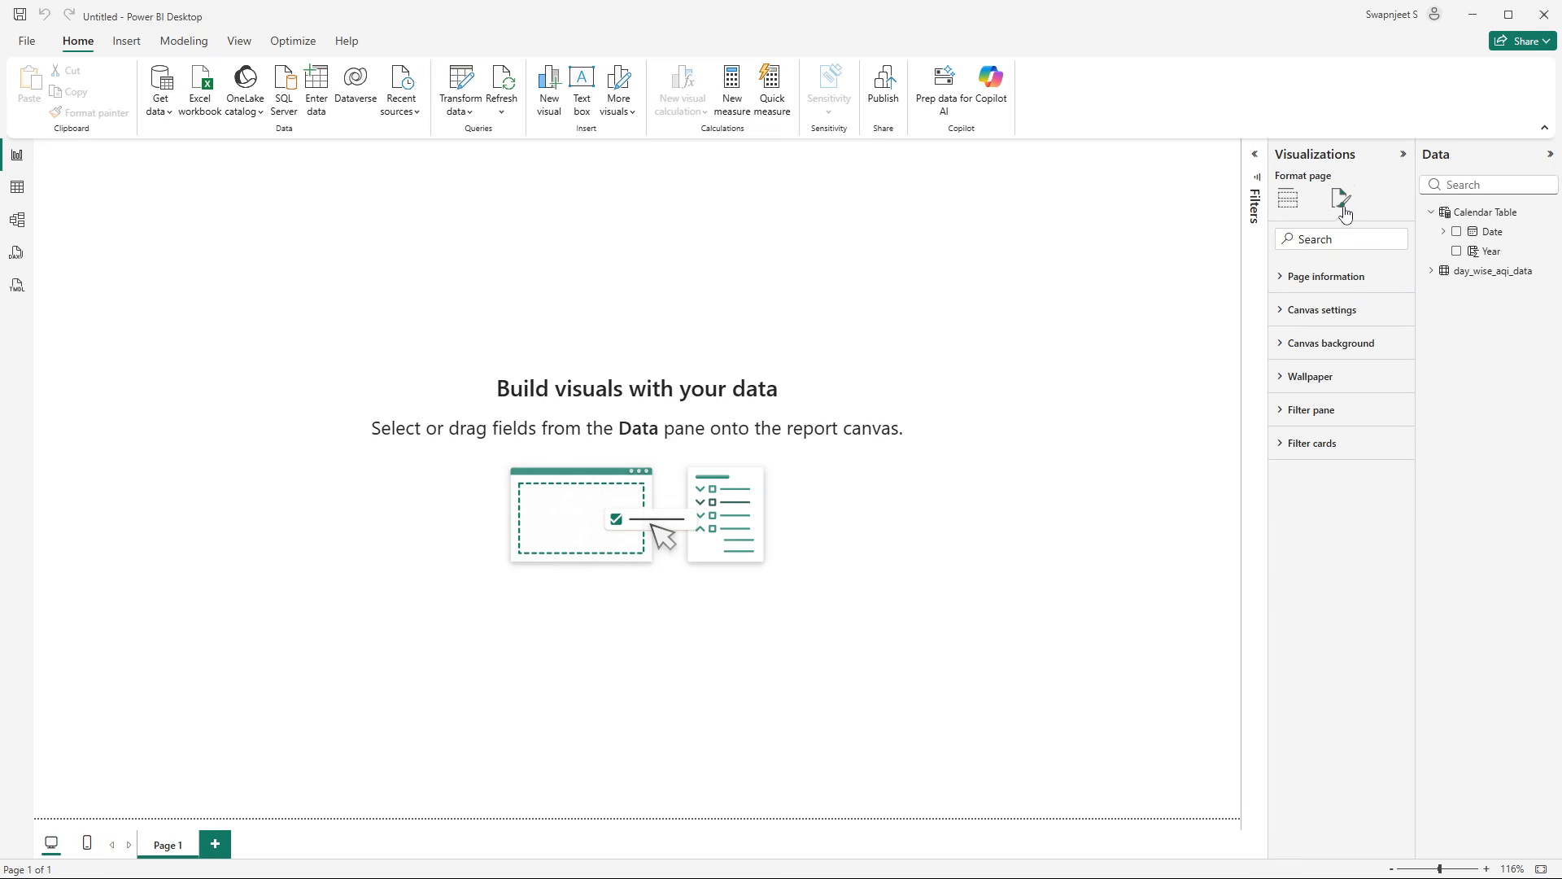
{"action": "left_click", "coordinate": [1320, 347]}
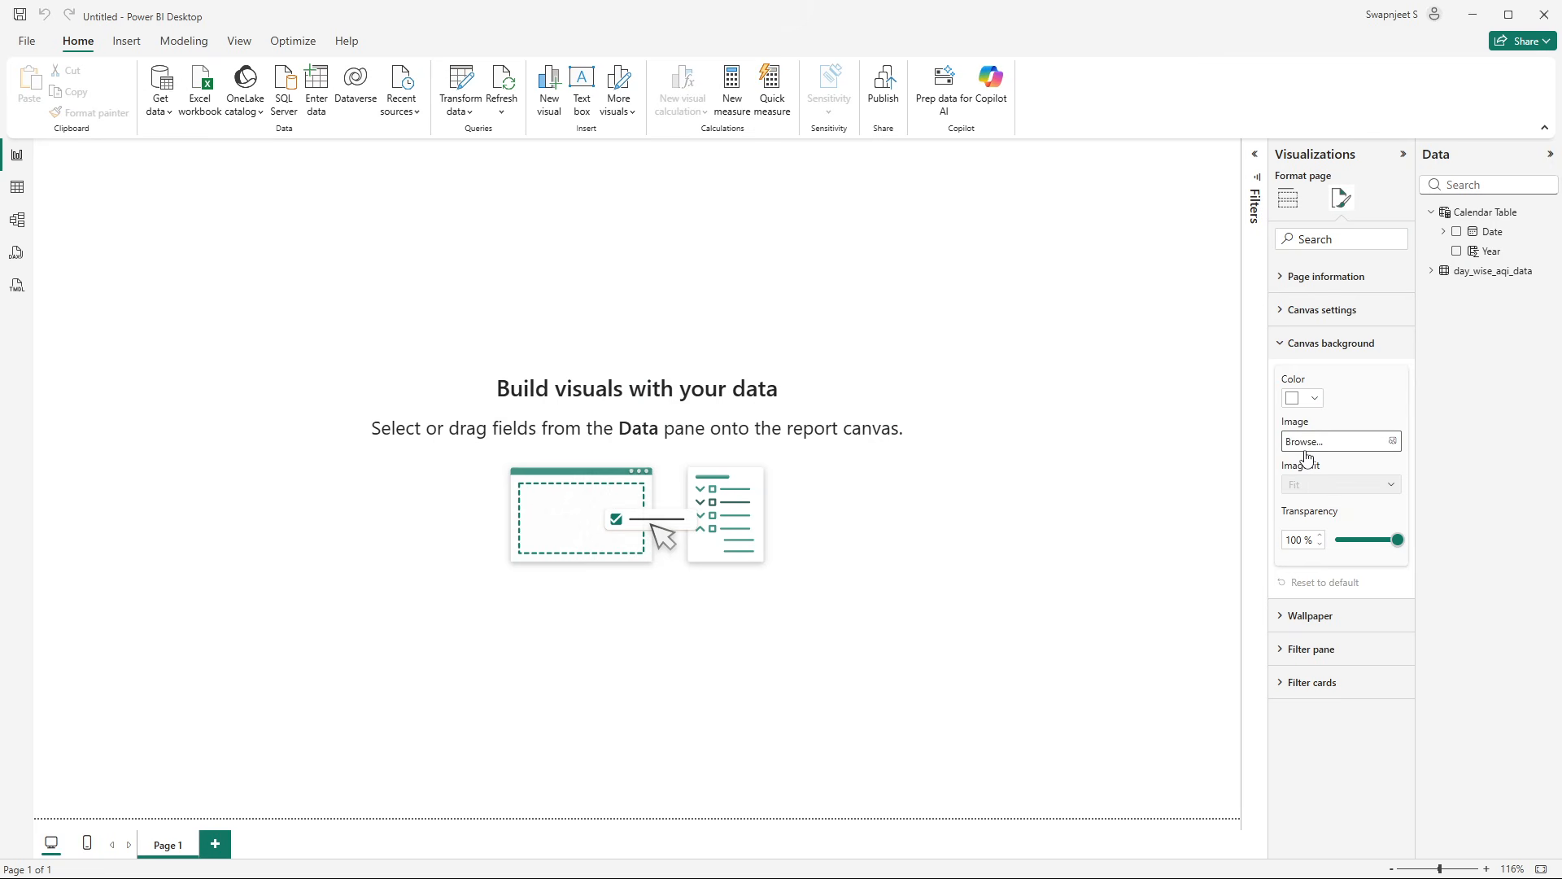
{"action": "left_click", "coordinate": [1320, 310]}
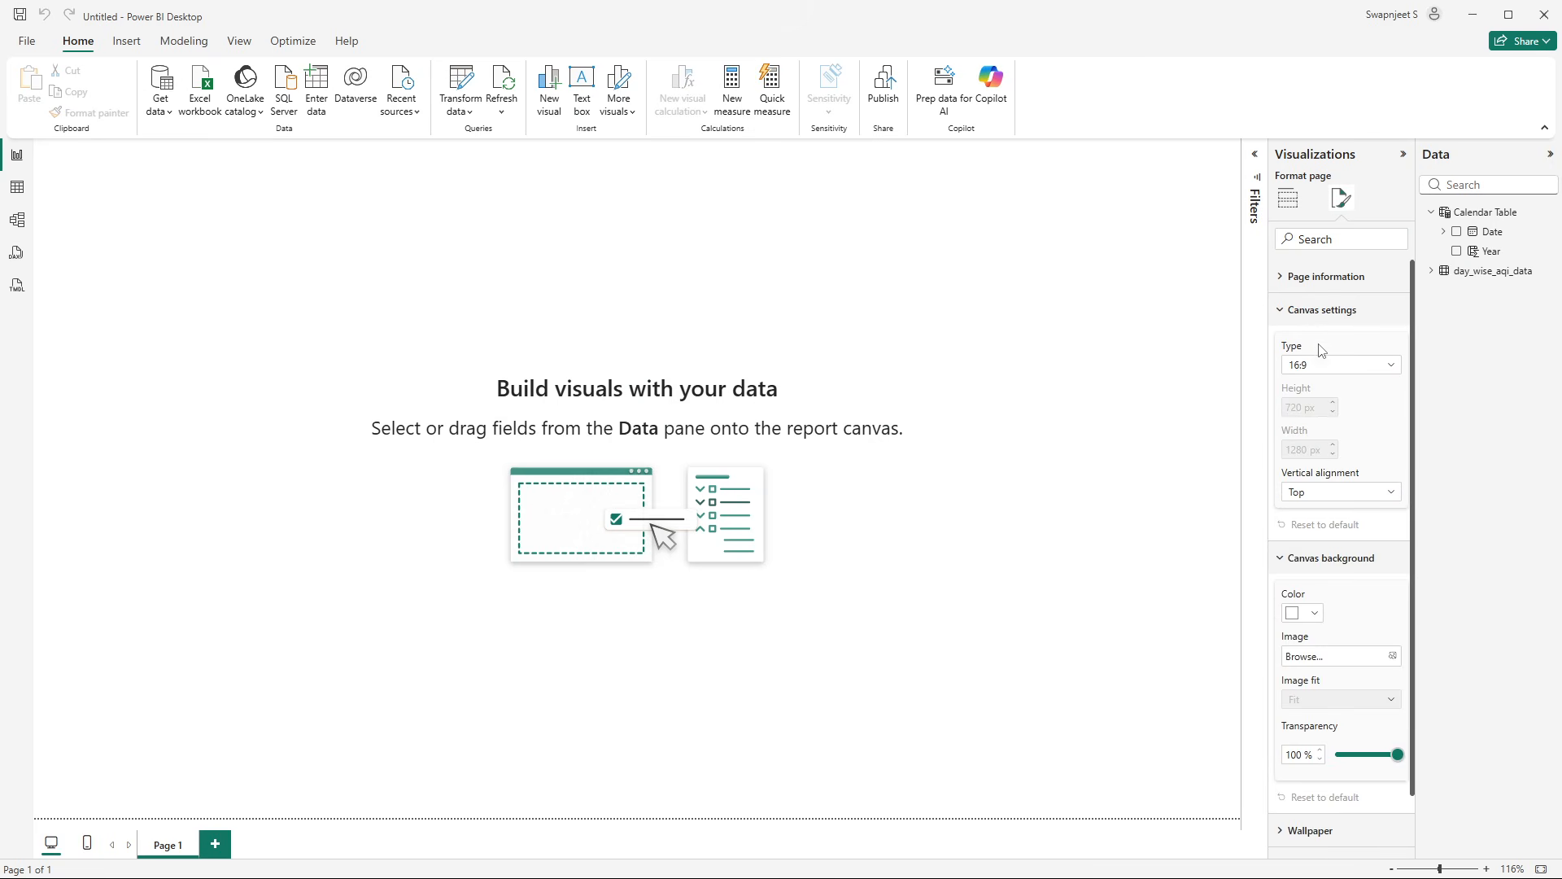
{"action": "left_click", "coordinate": [1319, 371]}
{"action": "left_click", "coordinate": [1309, 463]}
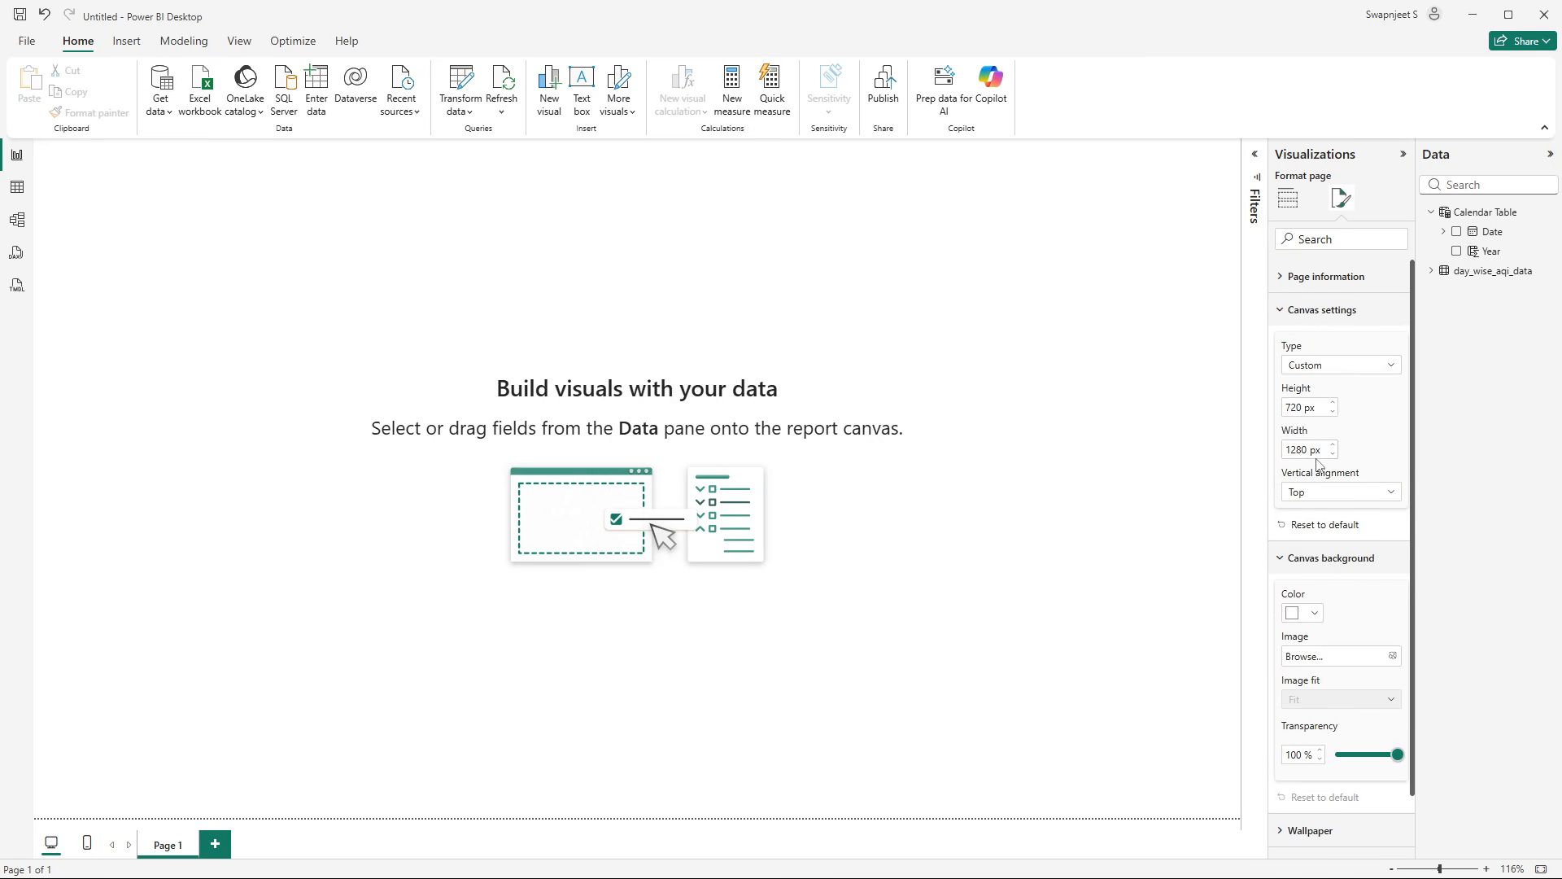
{"action": "double_click", "coordinate": [1305, 407]}
{"action": "type", "text": "800"}
{"action": "key", "text": "Return"}
{"action": "double_click", "coordinate": [1293, 450]}
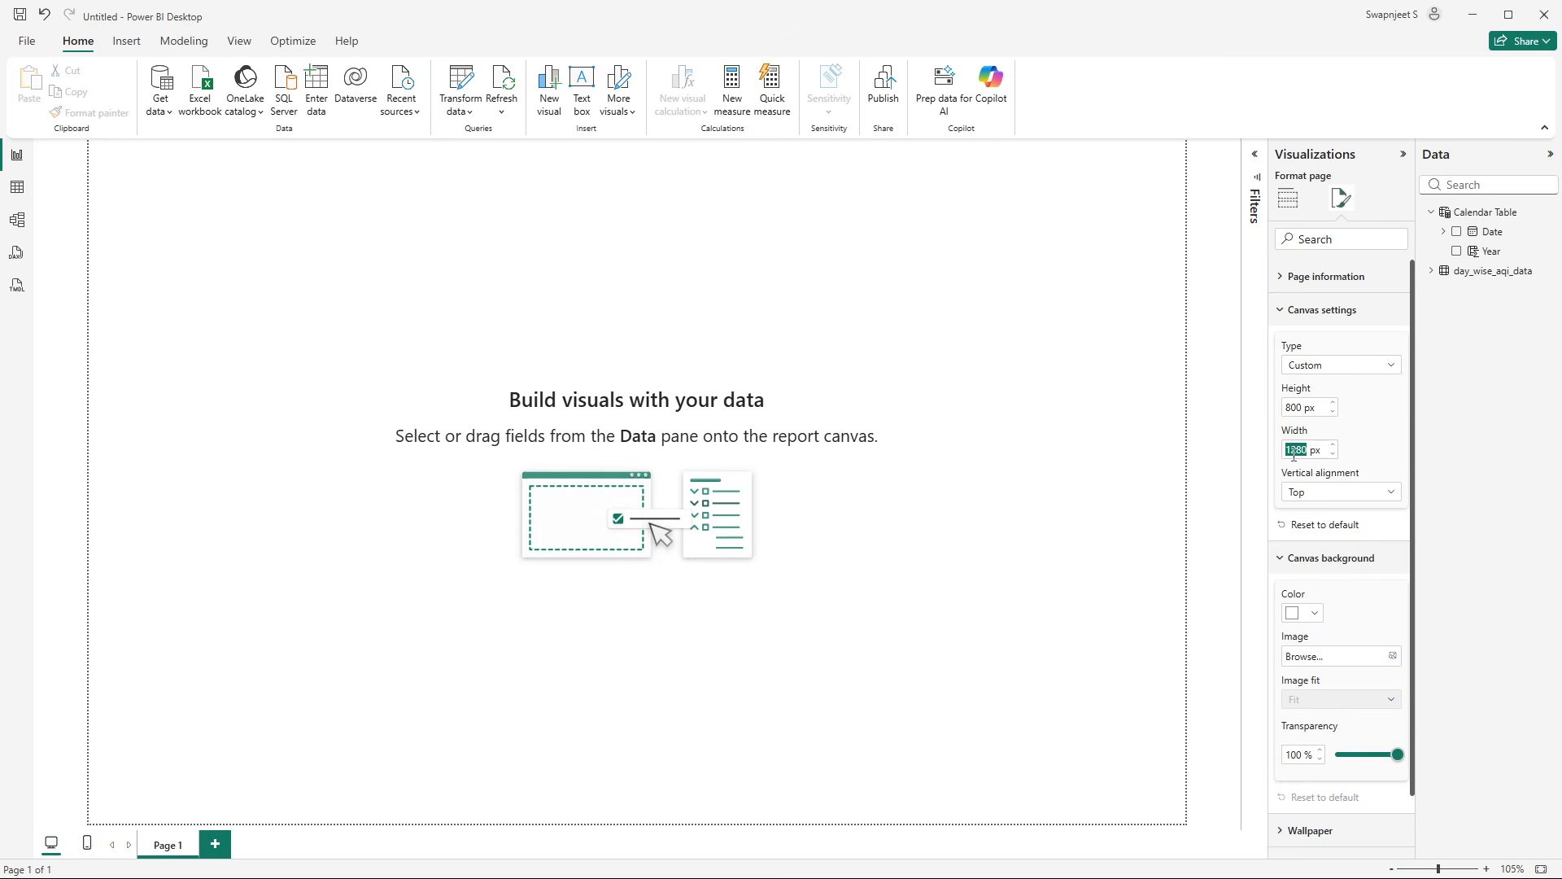
{"action": "type", "text": "1400"}
{"action": "key", "text": "Return"}
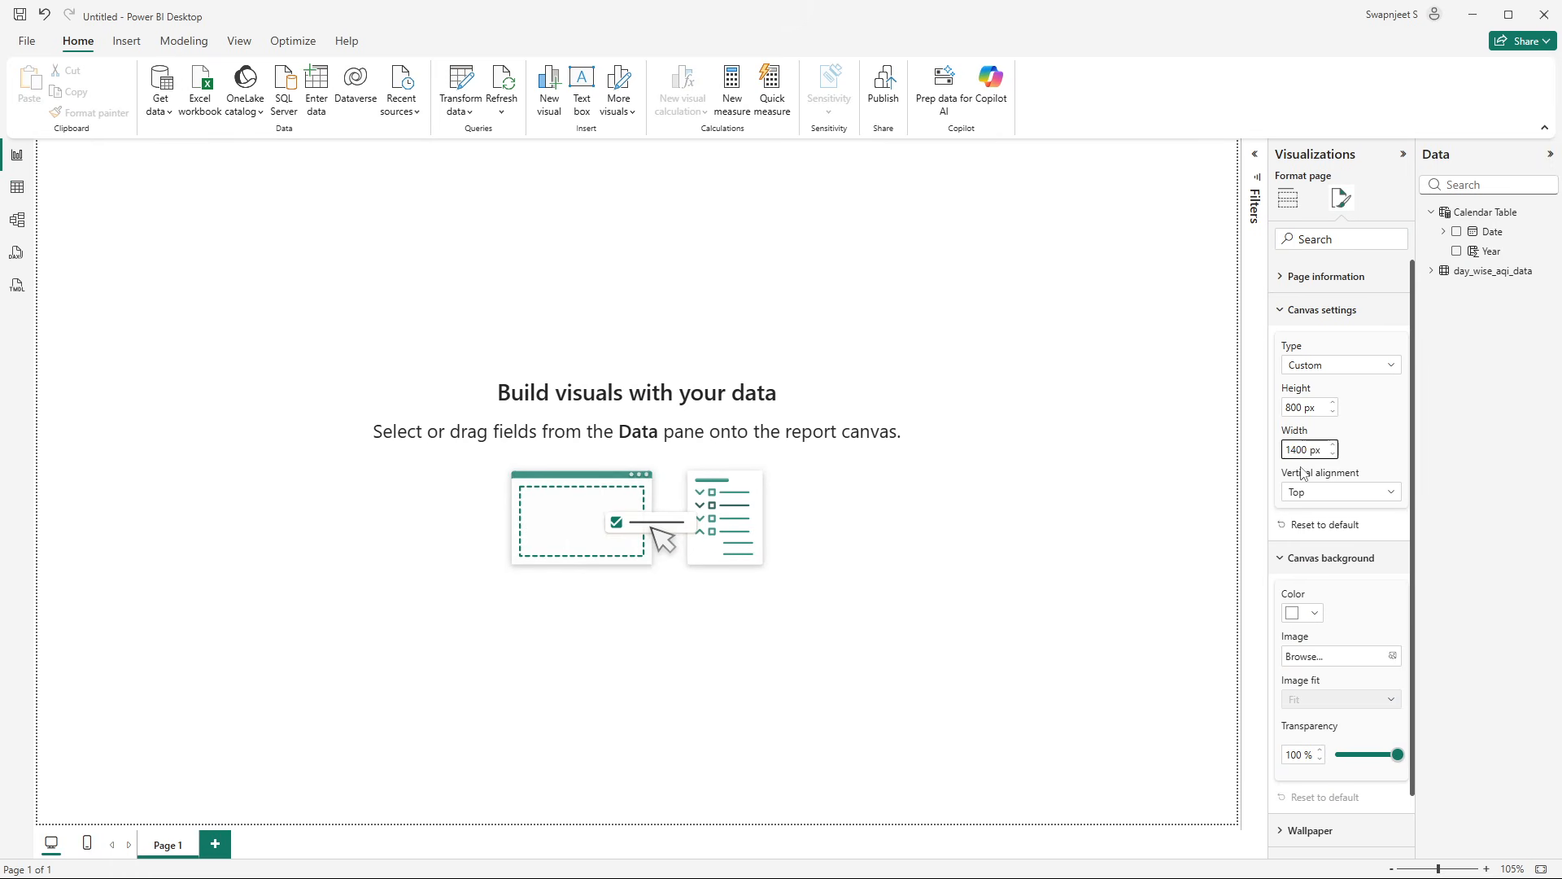
{"action": "left_click", "coordinate": [1316, 494]}
{"action": "left_click", "coordinate": [1311, 537]}
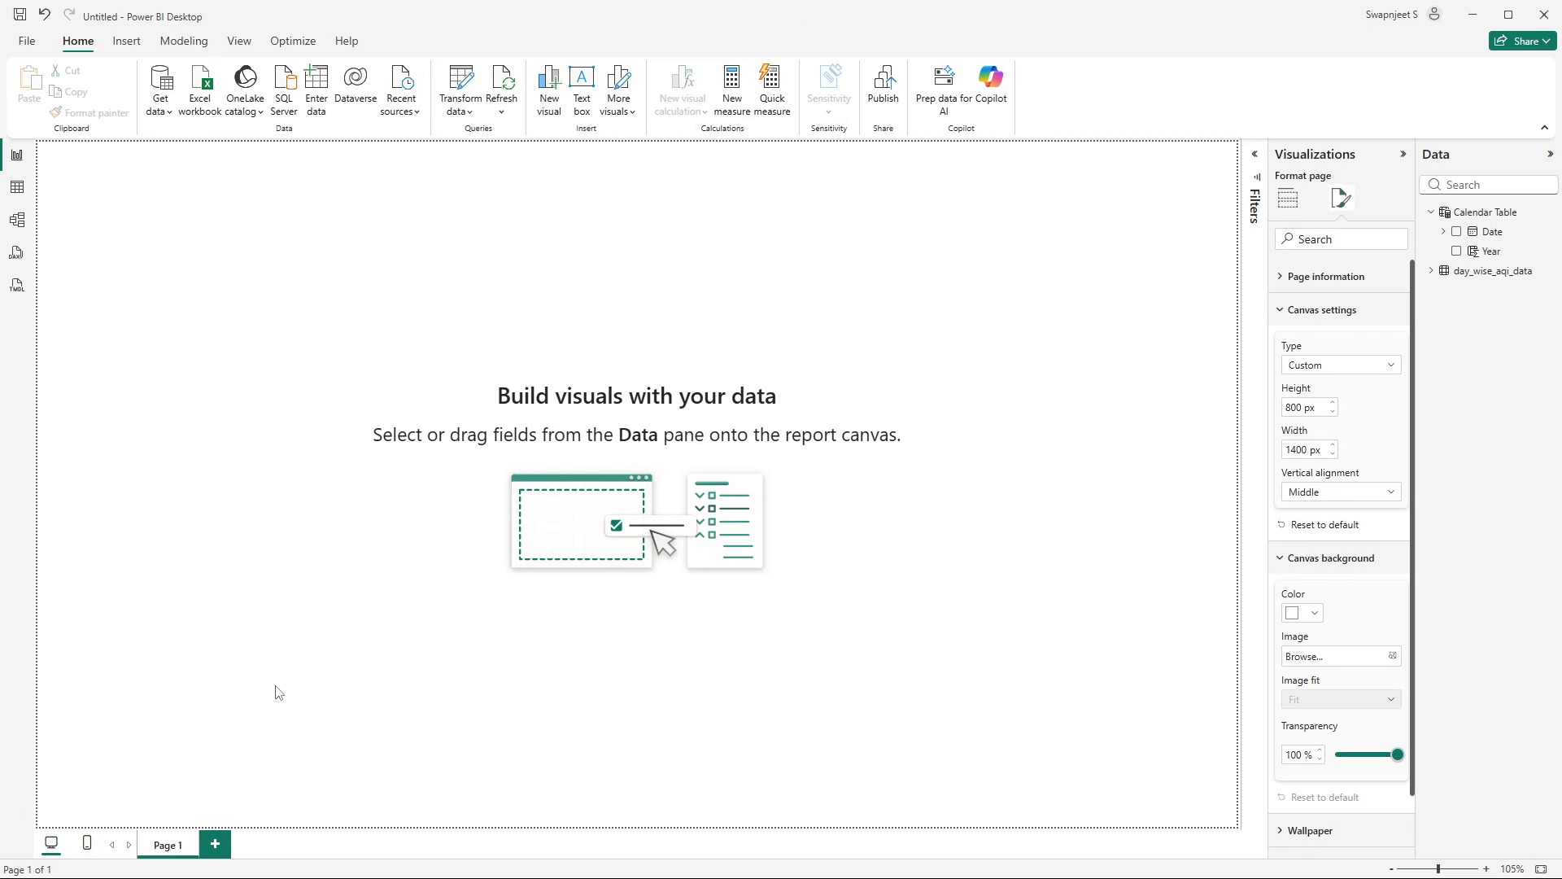
- Load Untitled design (12).png from the Downloads folder as the canvas background image
{"action": "scroll", "coordinate": [1318, 655], "scroll_direction": "down", "scroll_amount": 1}
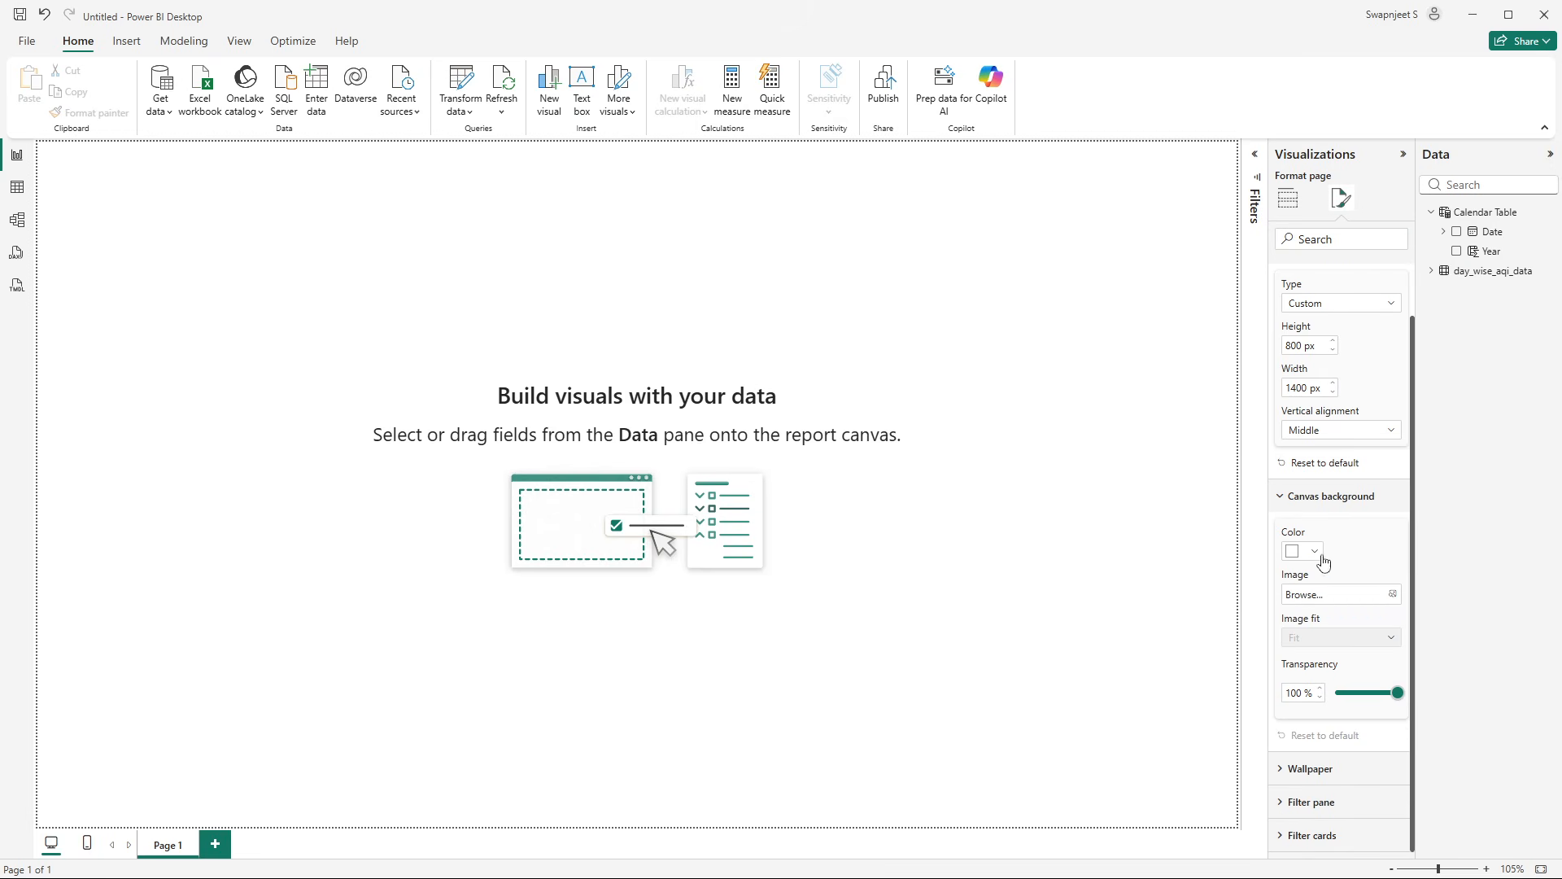
{"action": "left_click", "coordinate": [1310, 596]}
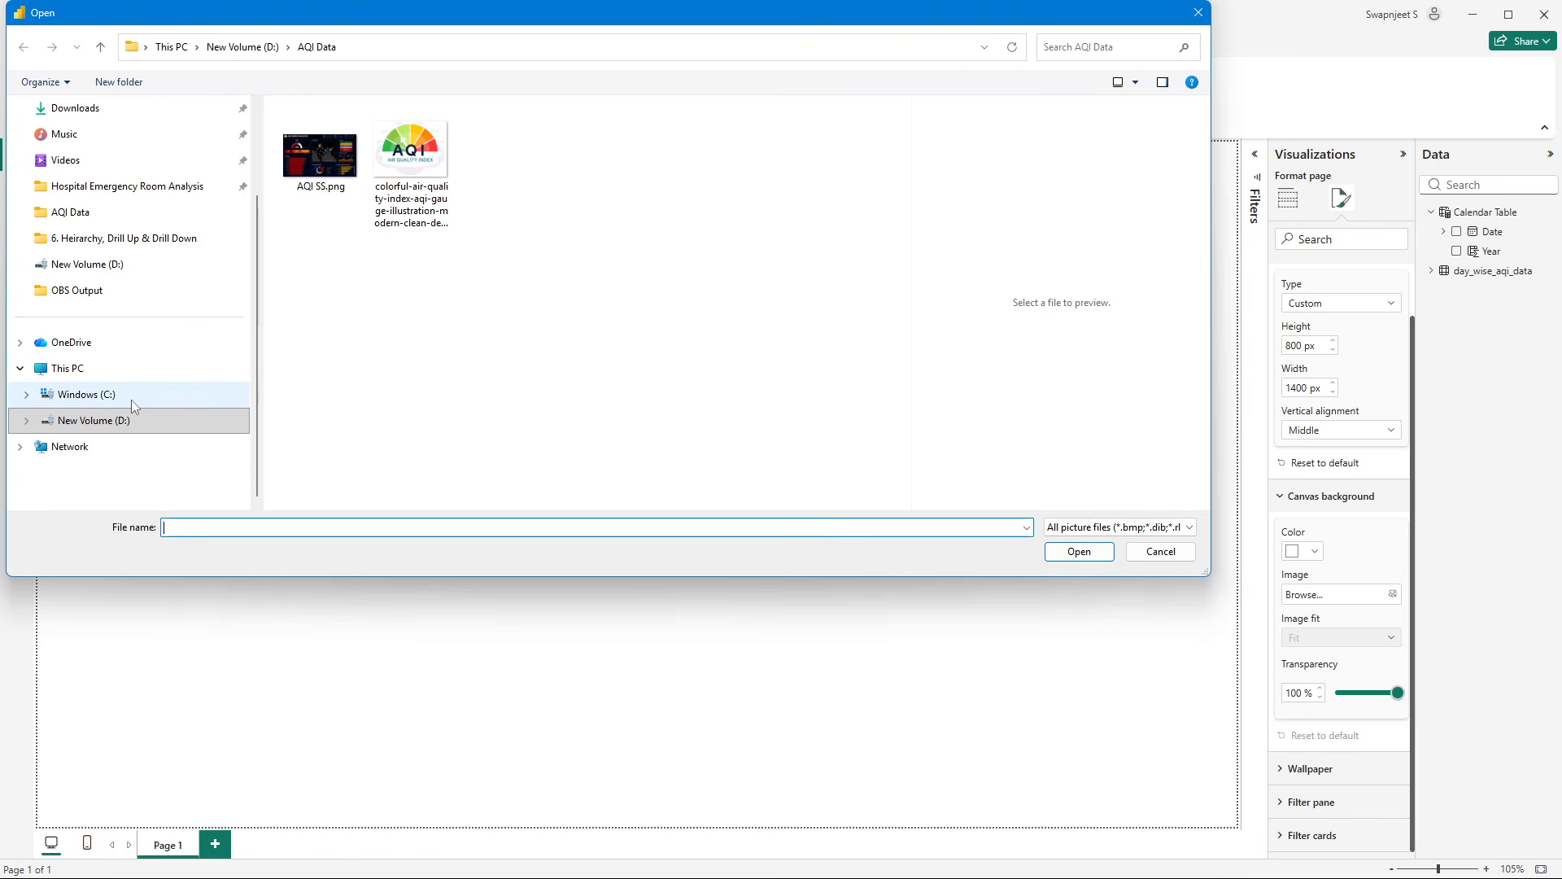
{"action": "left_click", "coordinate": [79, 217]}
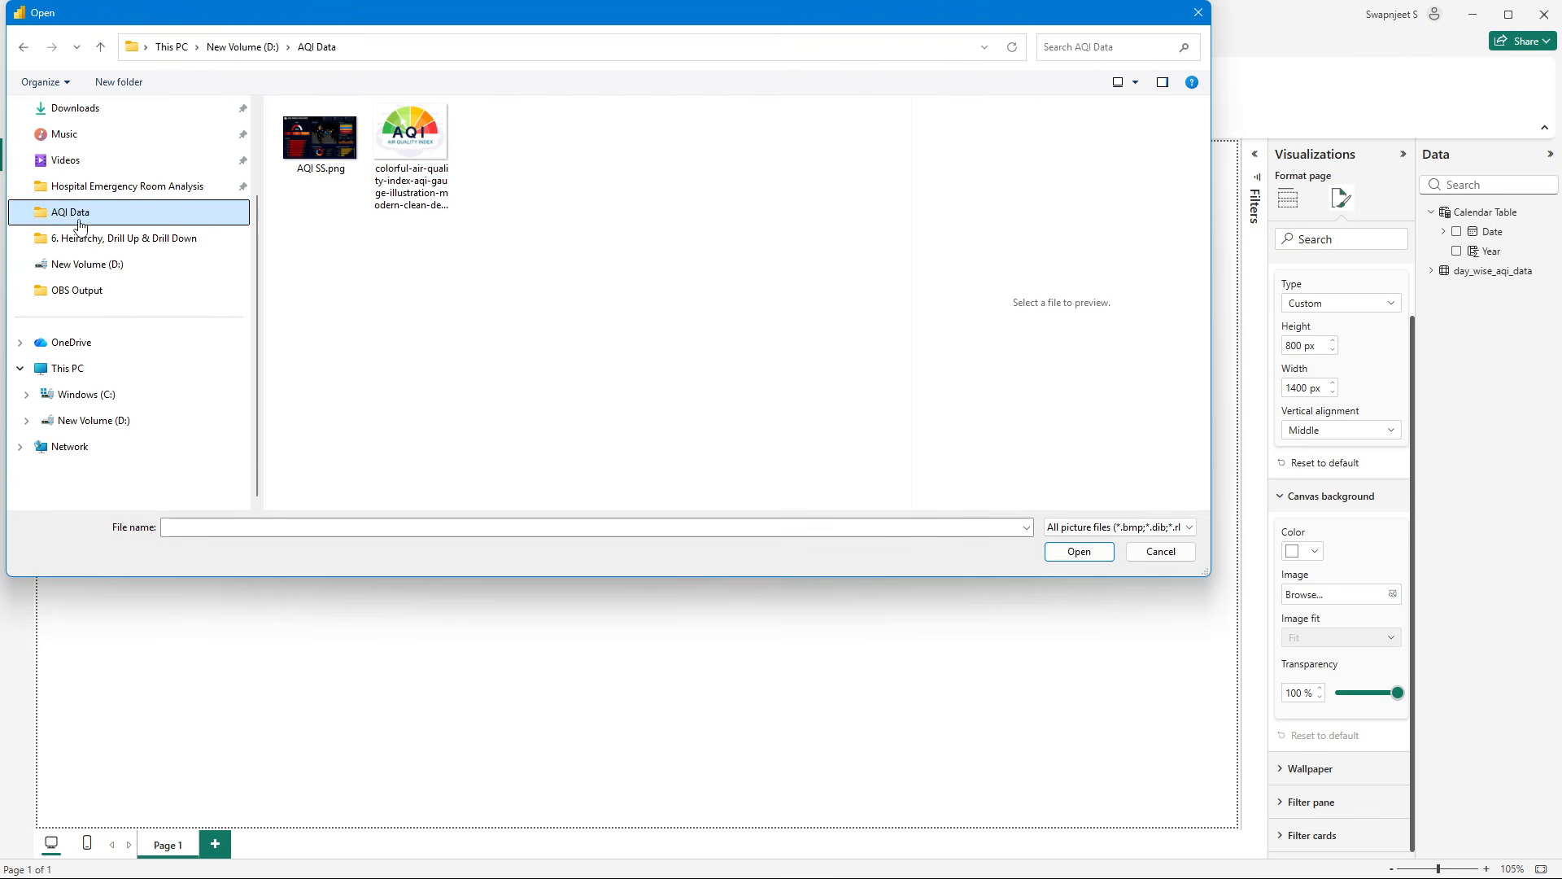
{"action": "left_click", "coordinate": [80, 111]}
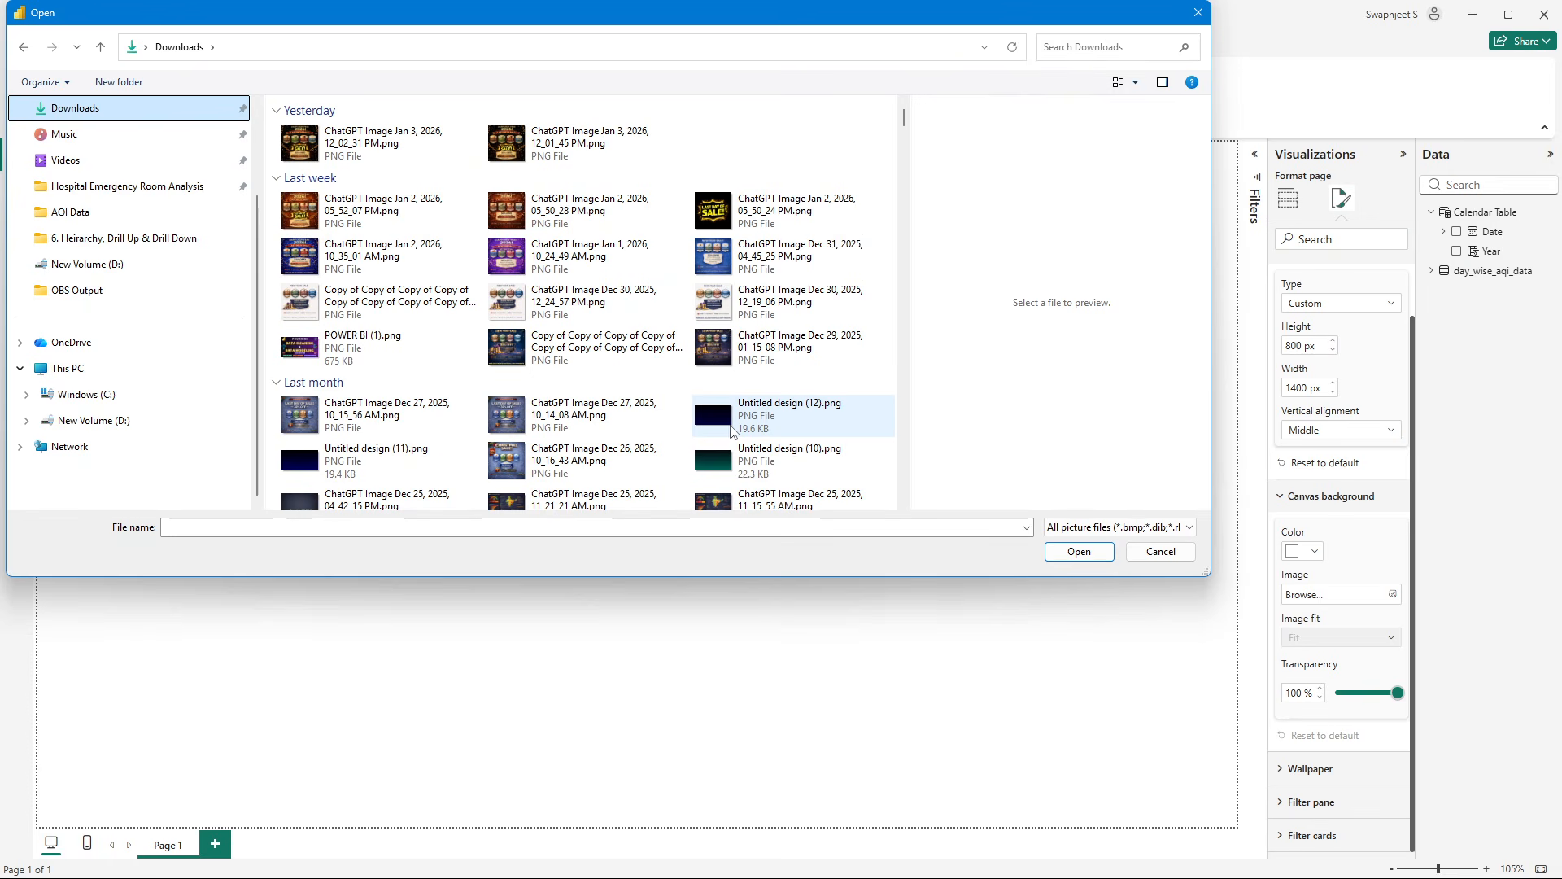
{"action": "double_click", "coordinate": [732, 431]}
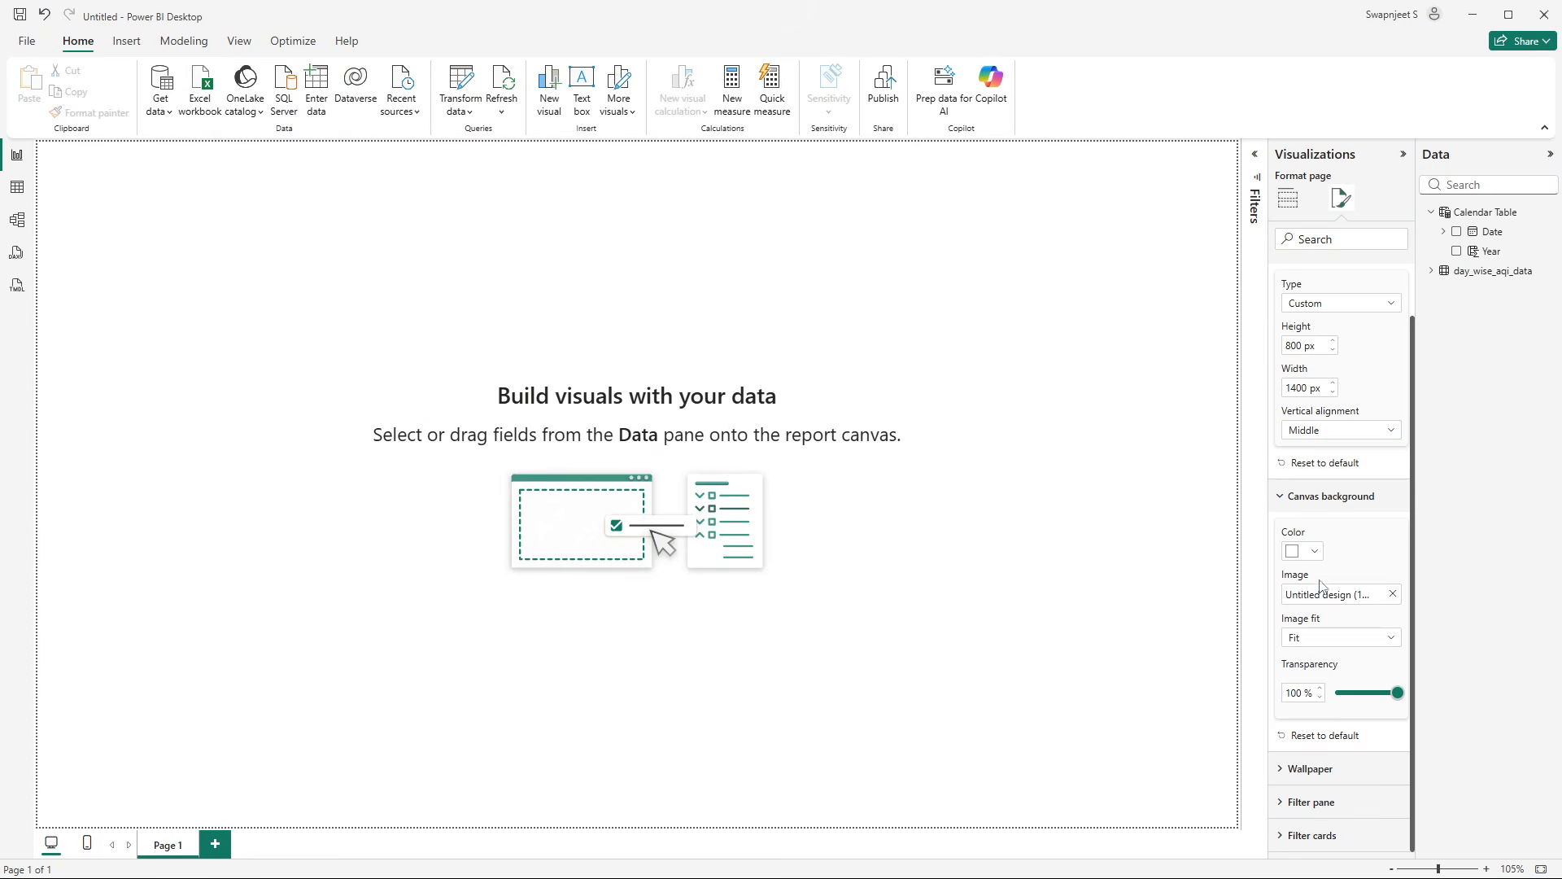
- Set the canvas background transparency to 0% and choose Fit as the image fit
{"action": "left_click_drag", "start_coordinate": [1398, 692], "coordinate": [1332, 698]}
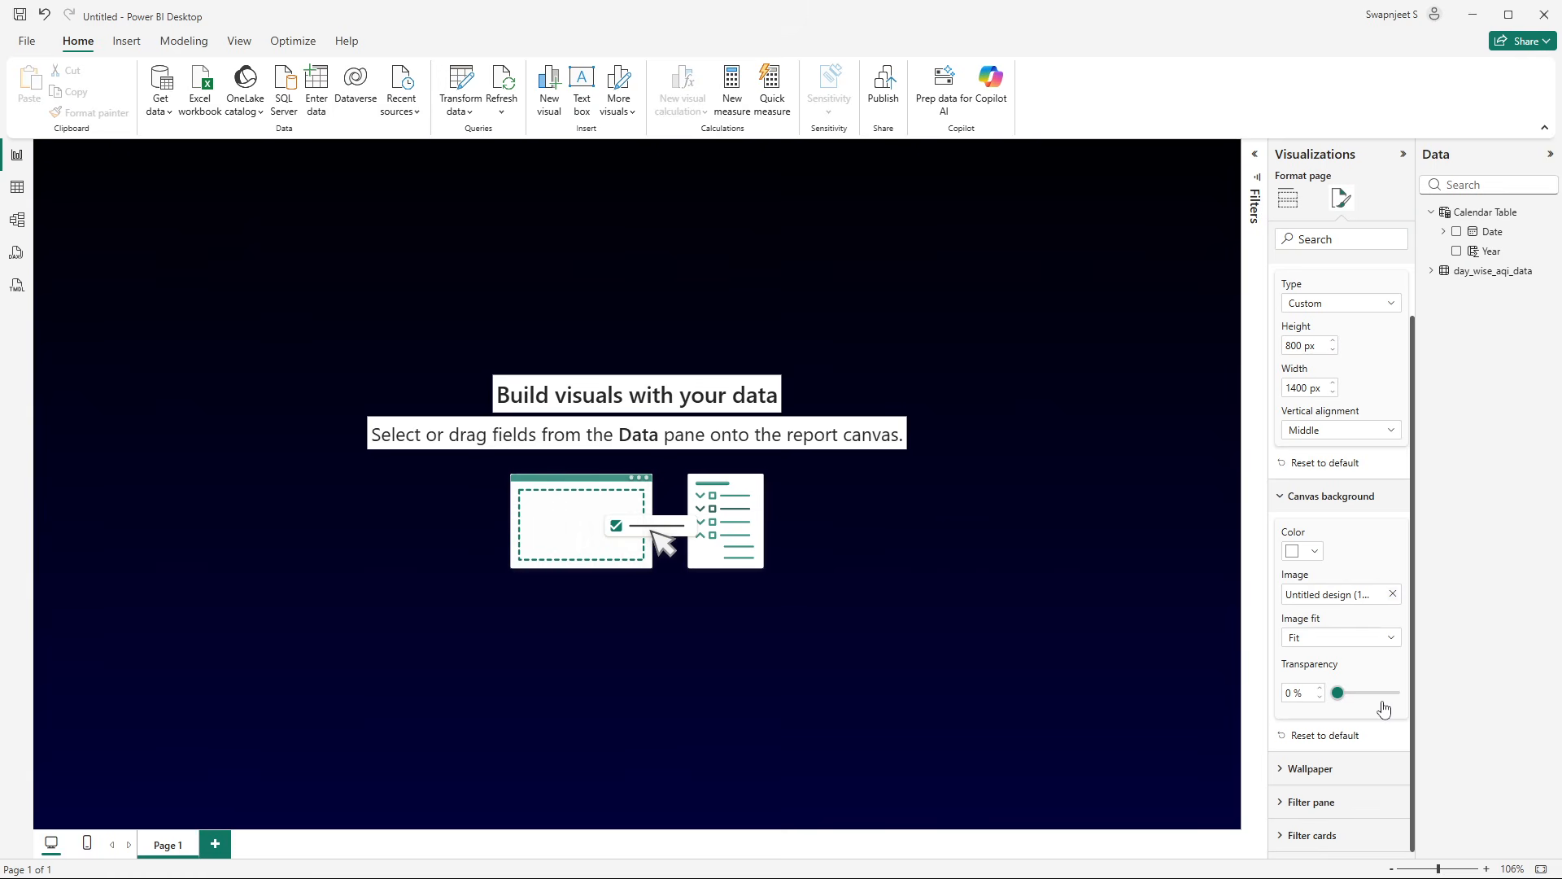
{"action": "left_click_drag", "start_coordinate": [1338, 696], "coordinate": [1426, 703]}
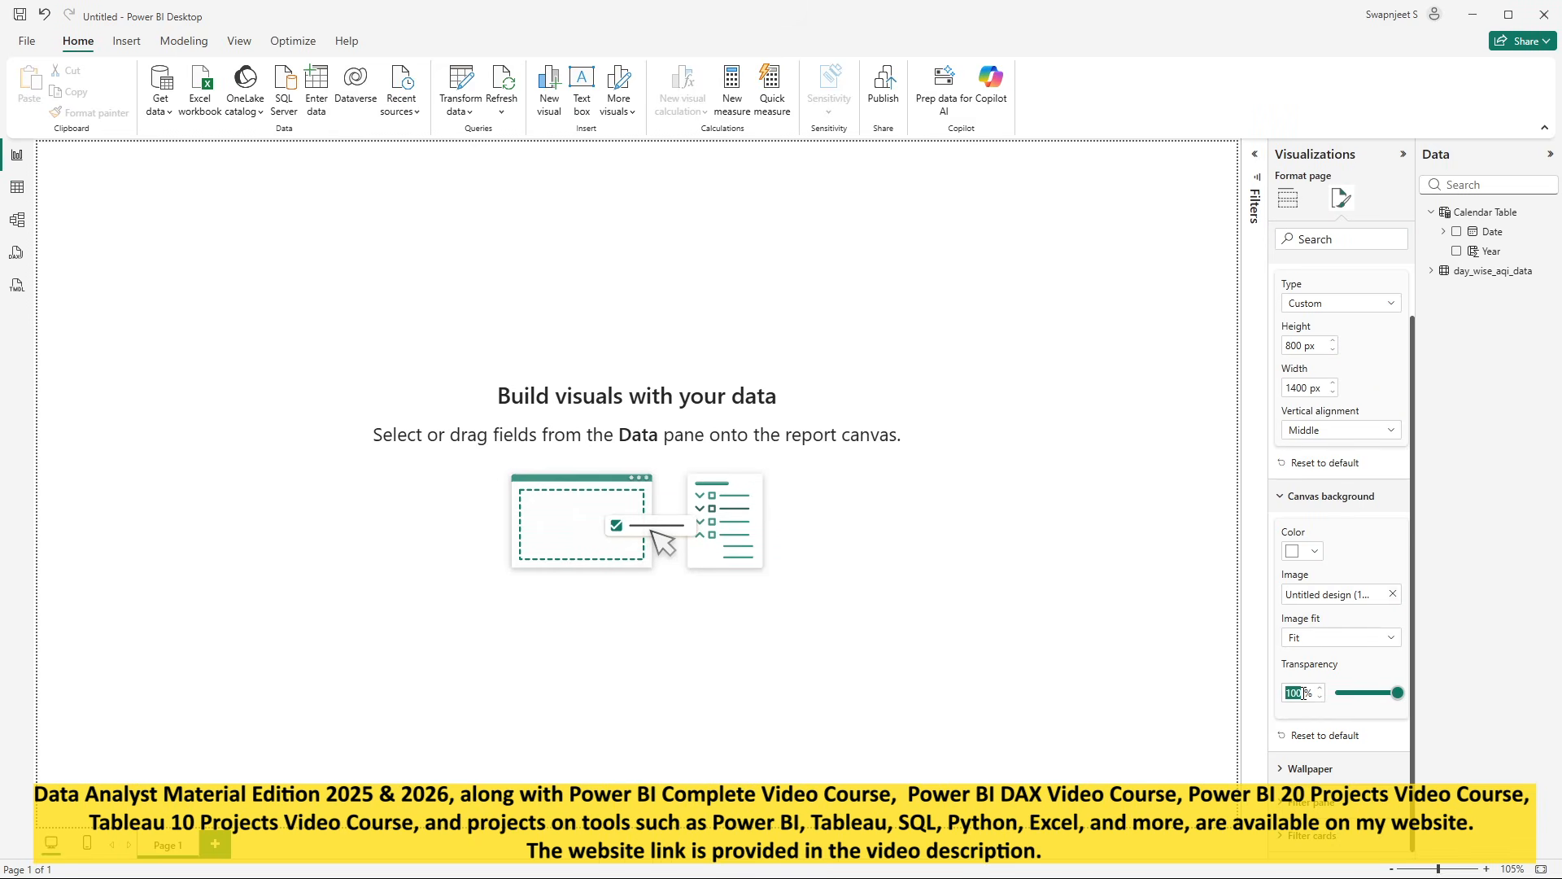
{"action": "left_click", "coordinate": [1361, 692]}
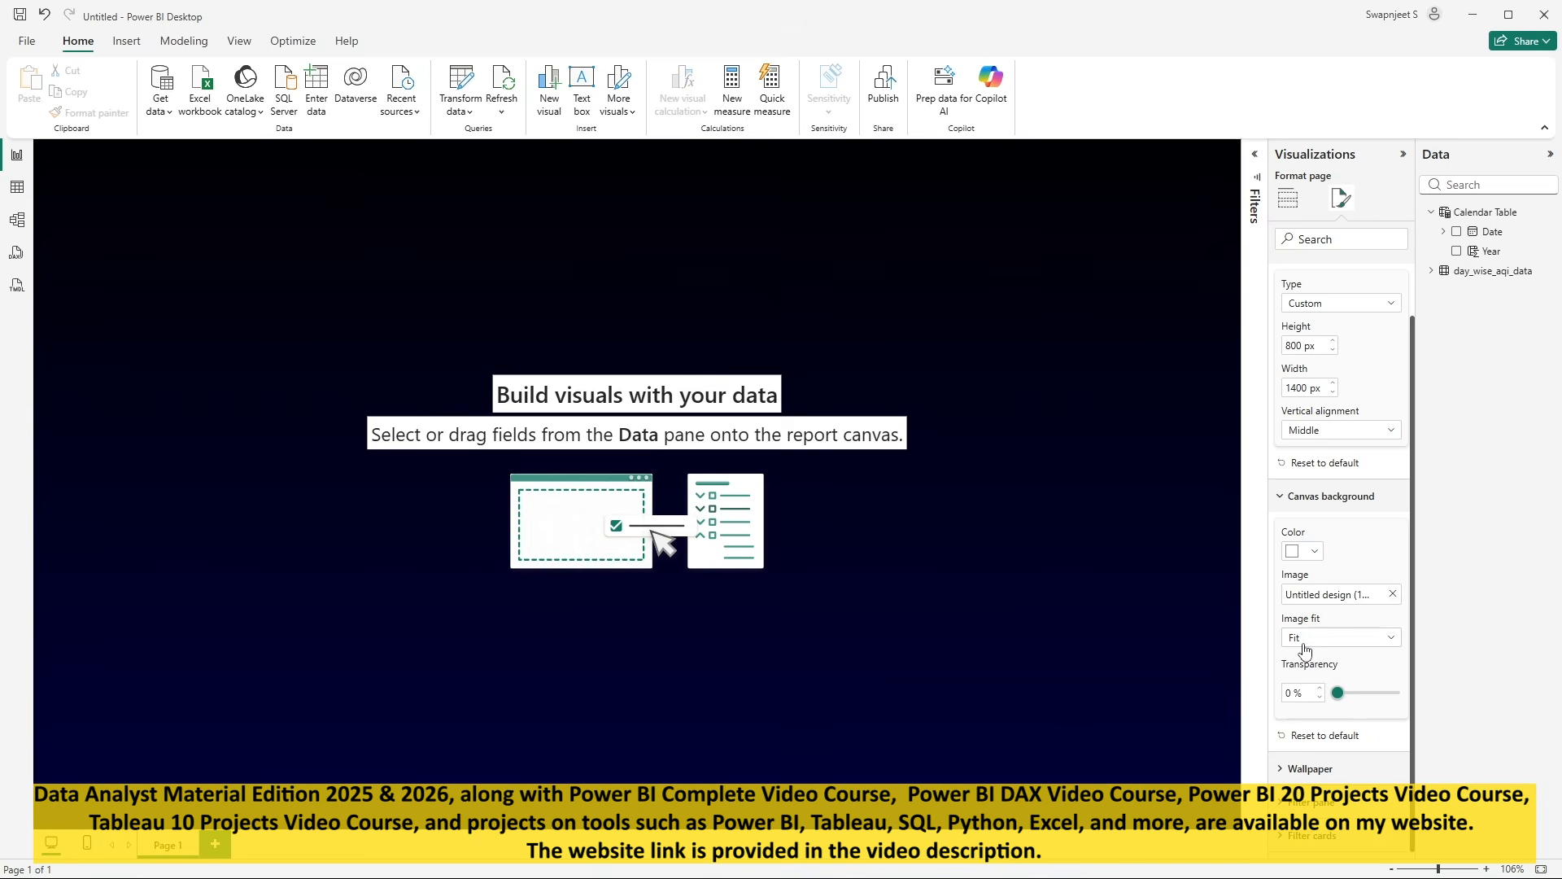
{"action": "left_click", "coordinate": [1304, 640]}
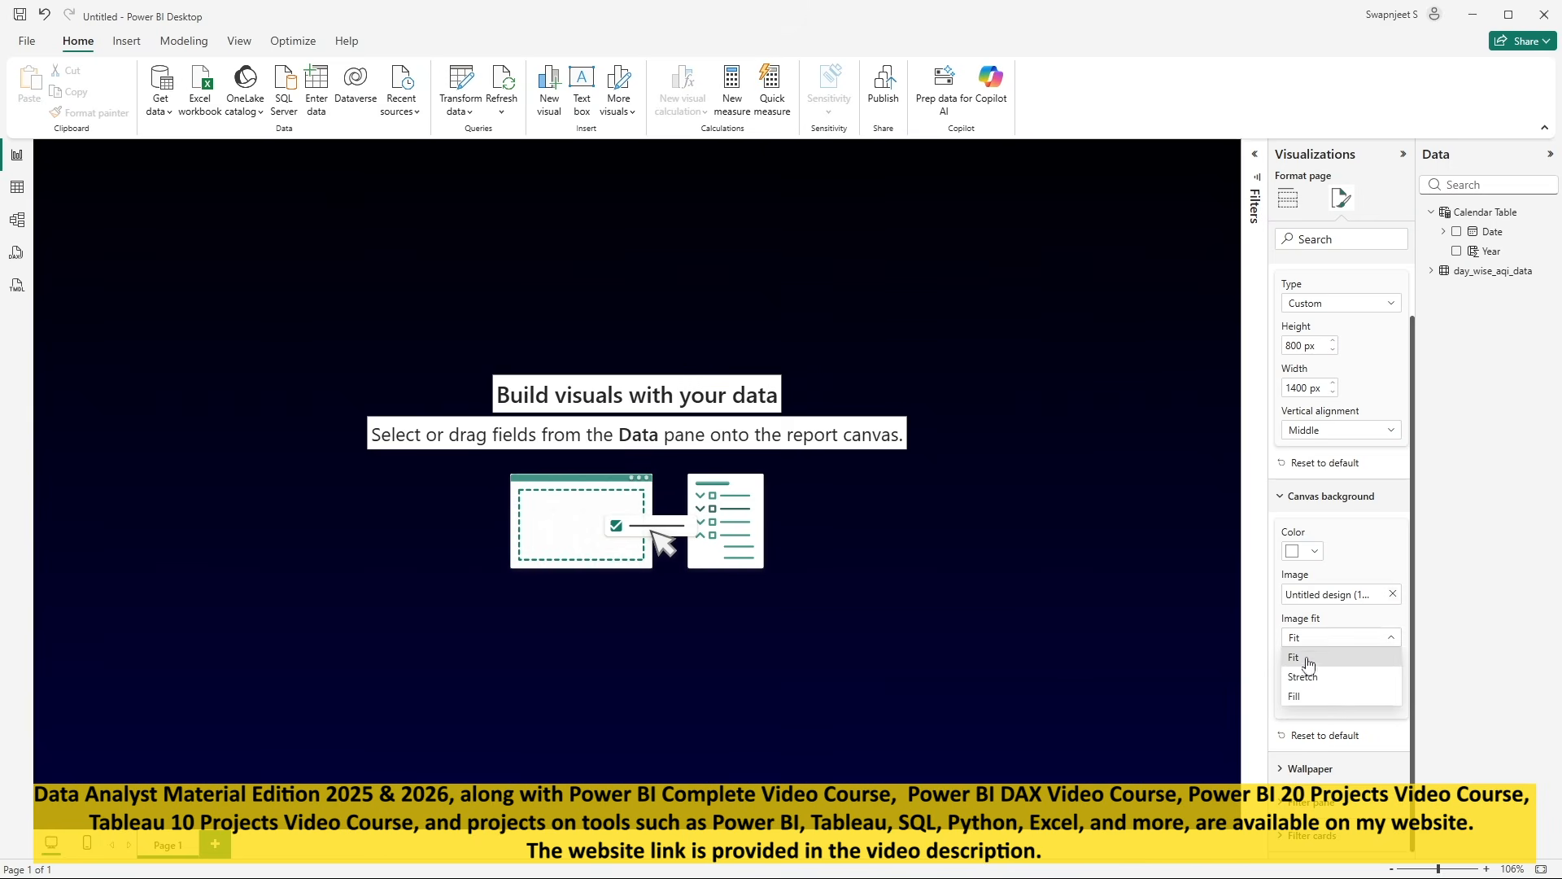
{"action": "left_click", "coordinate": [1296, 659]}
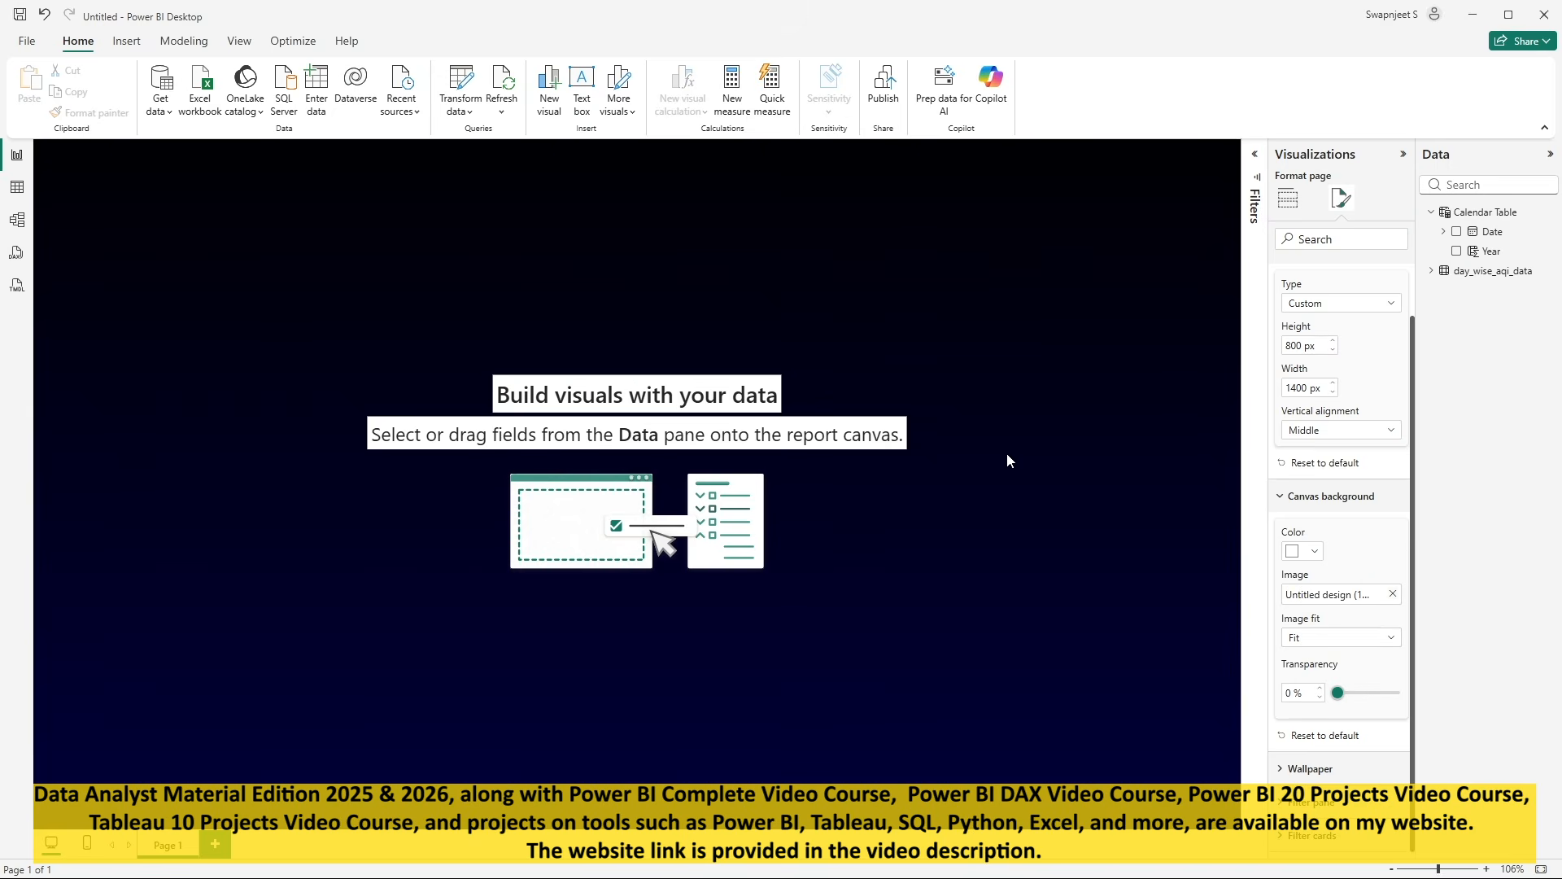
- Collapse the ribbon and rename the report page AQI INDEX ANALYSIS
{"action": "left_click", "coordinate": [1545, 133]}
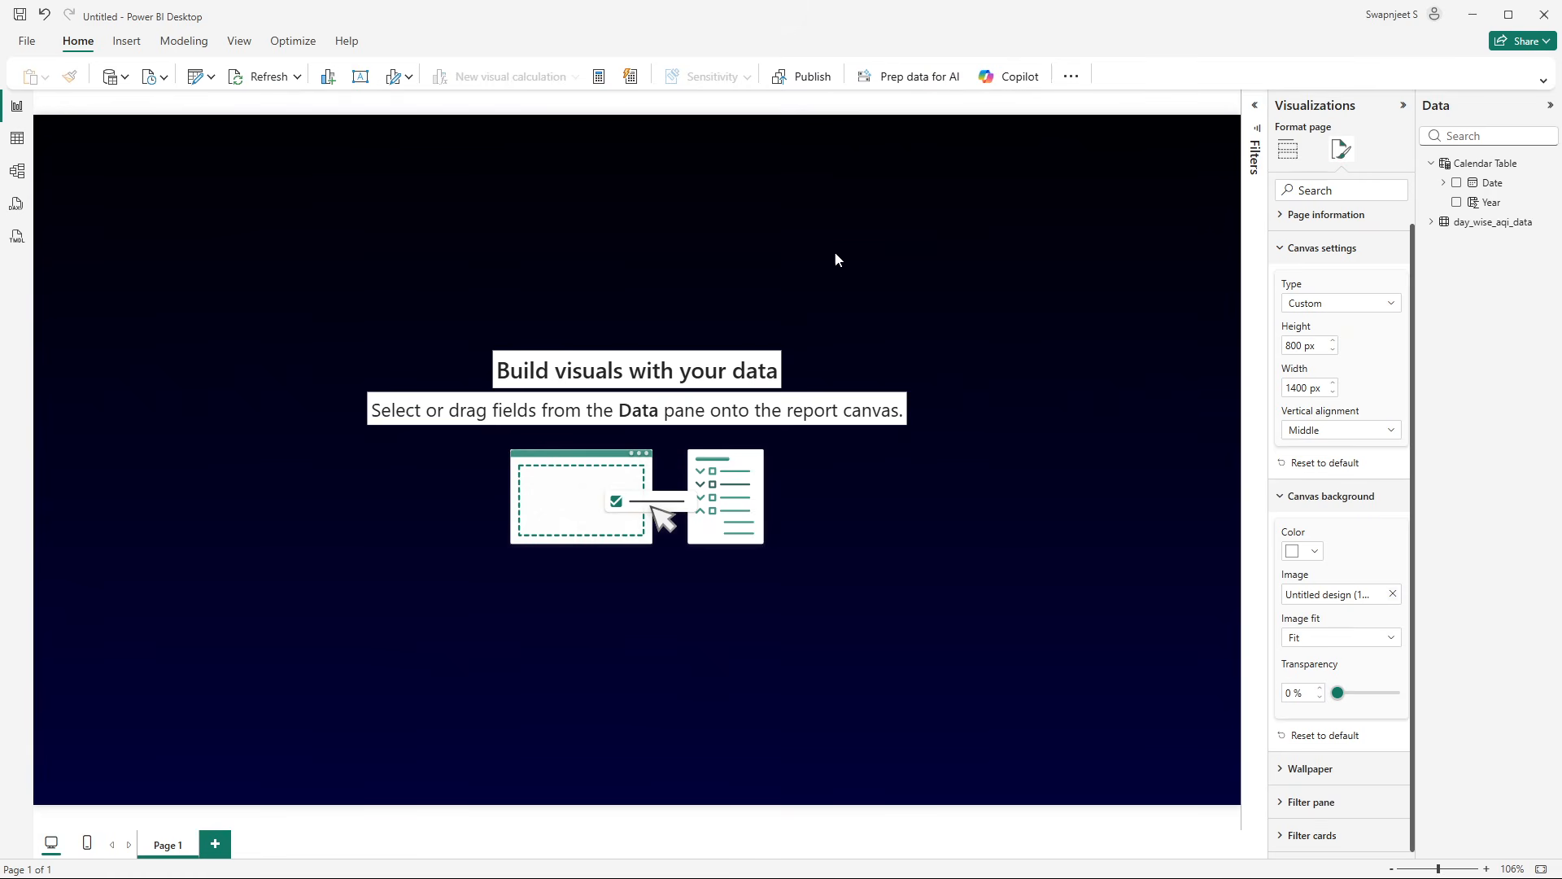
{"action": "left_click", "coordinate": [905, 546]}
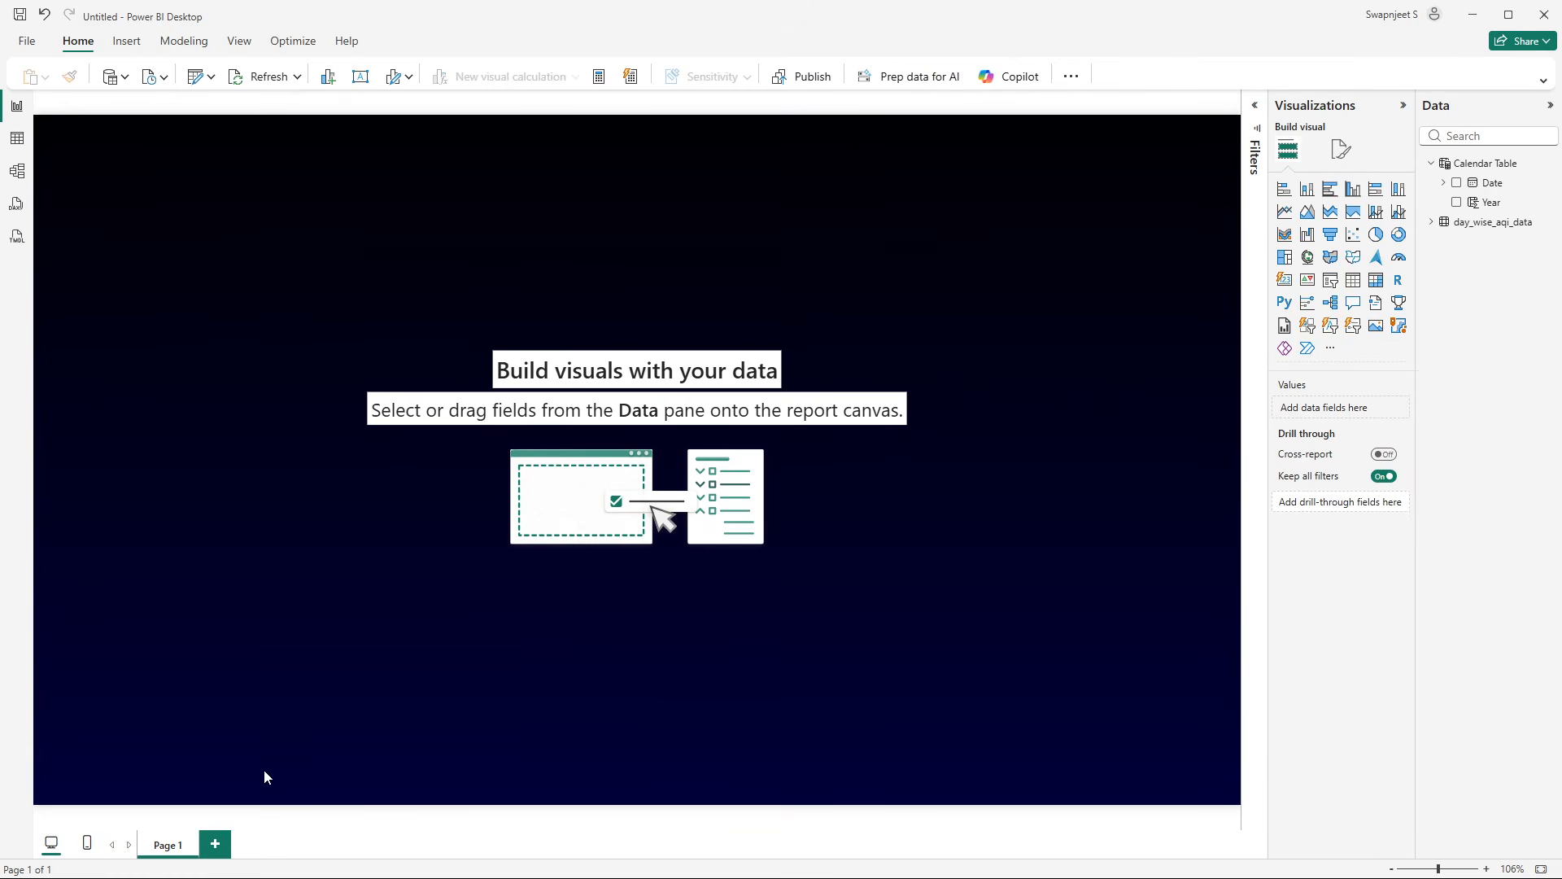
{"action": "double_click", "coordinate": [169, 847]}
{"action": "type", "text": "AQ"}
{"action": "type", "text": "I INDEX ANALYSIS"}
{"action": "key", "text": "Return"}
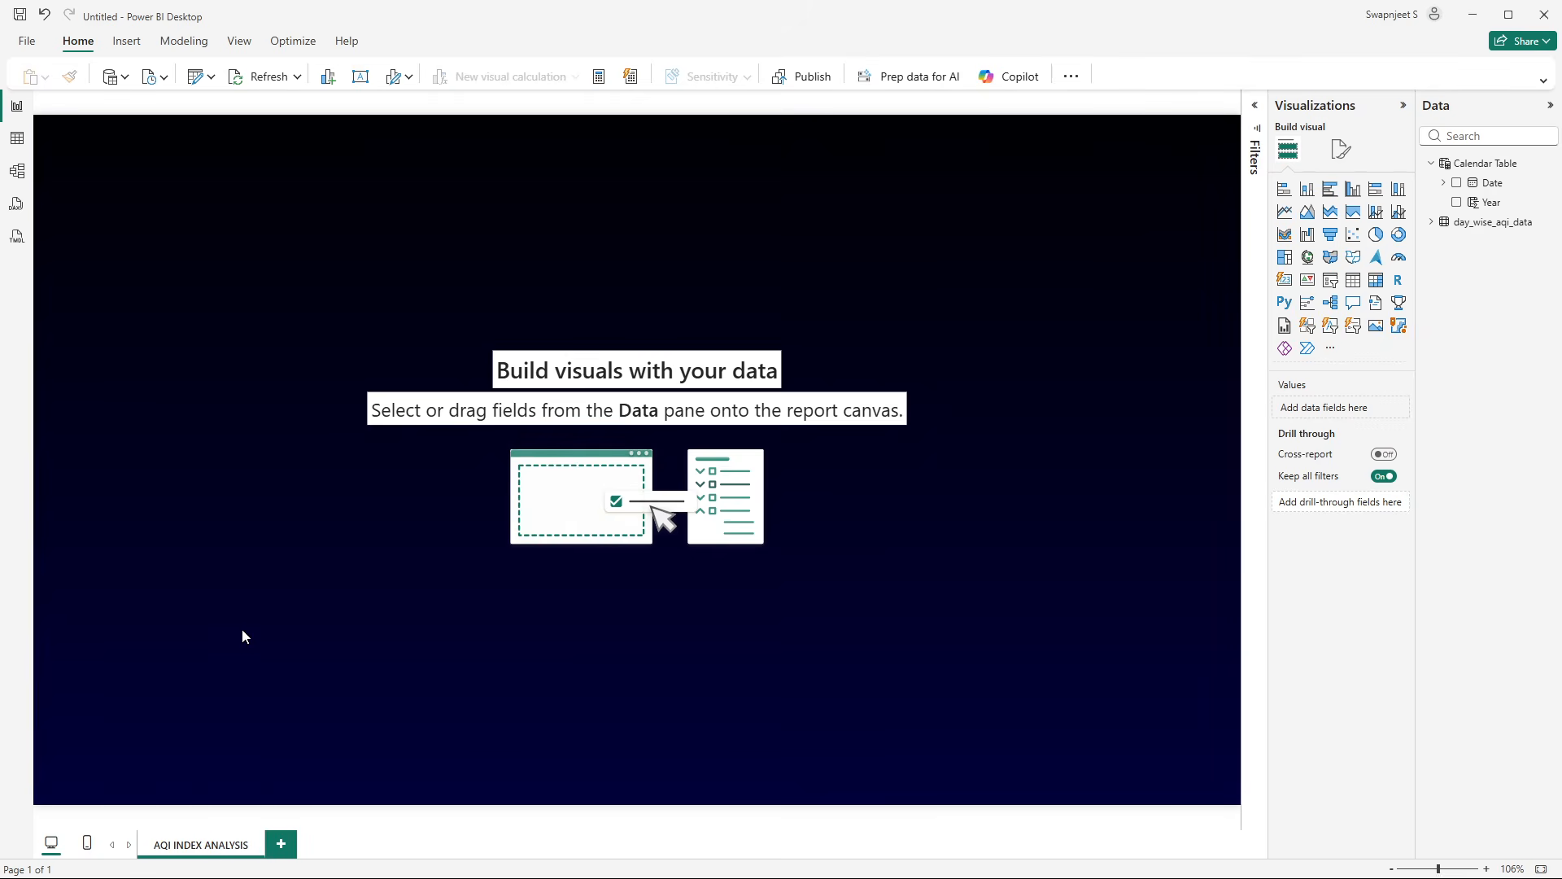
- Insert a text box on the canvas and paste the copied page name AQI INDEX ANALYSIS into it
{"action": "double_click", "coordinate": [211, 840]}
{"action": "key", "text": "ctrl+c"}
{"action": "left_click", "coordinate": [152, 440]}
{"action": "left_click", "coordinate": [127, 43]}
{"action": "left_click", "coordinate": [1101, 78]}
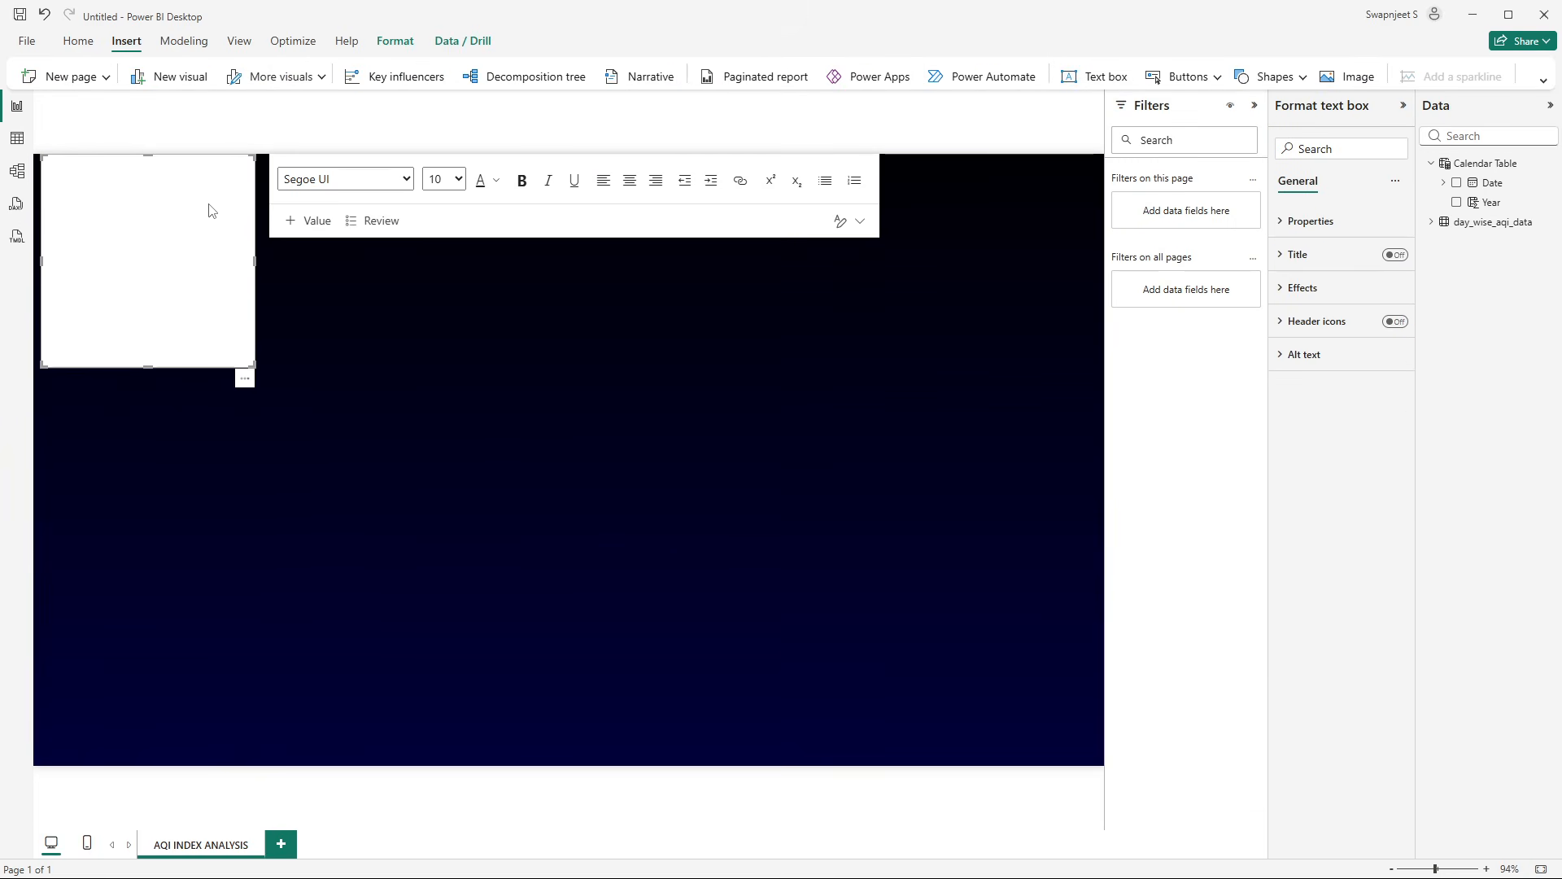
{"action": "left_click", "coordinate": [139, 247]}
{"action": "key", "text": "ctrl+v"}
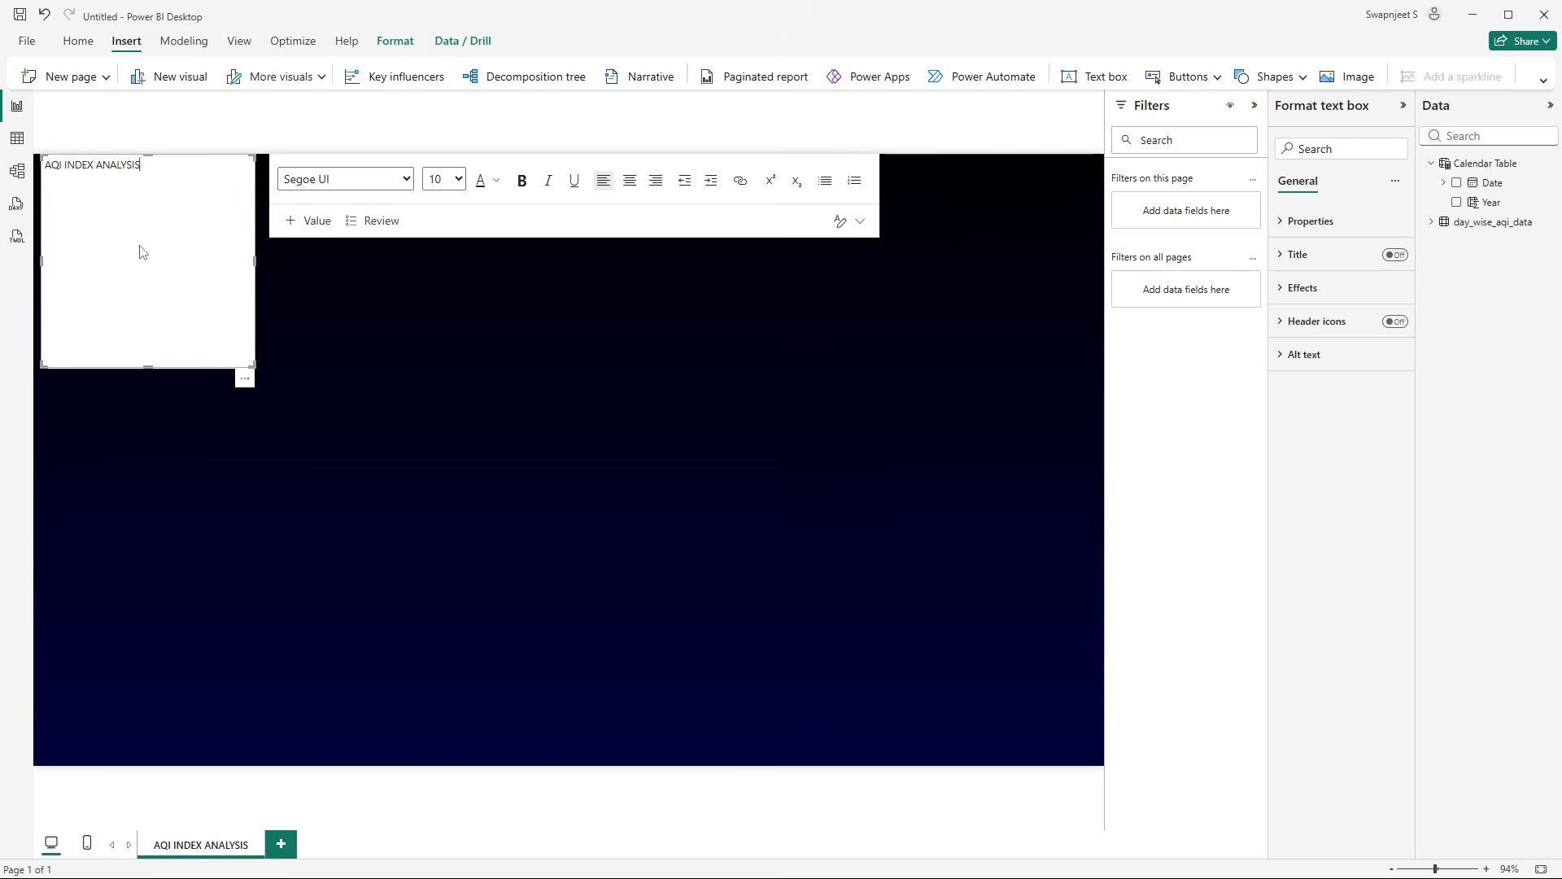
- Collapse the Filters pane and turn off the background of the title text box
{"action": "key", "text": "ctrl+a"}
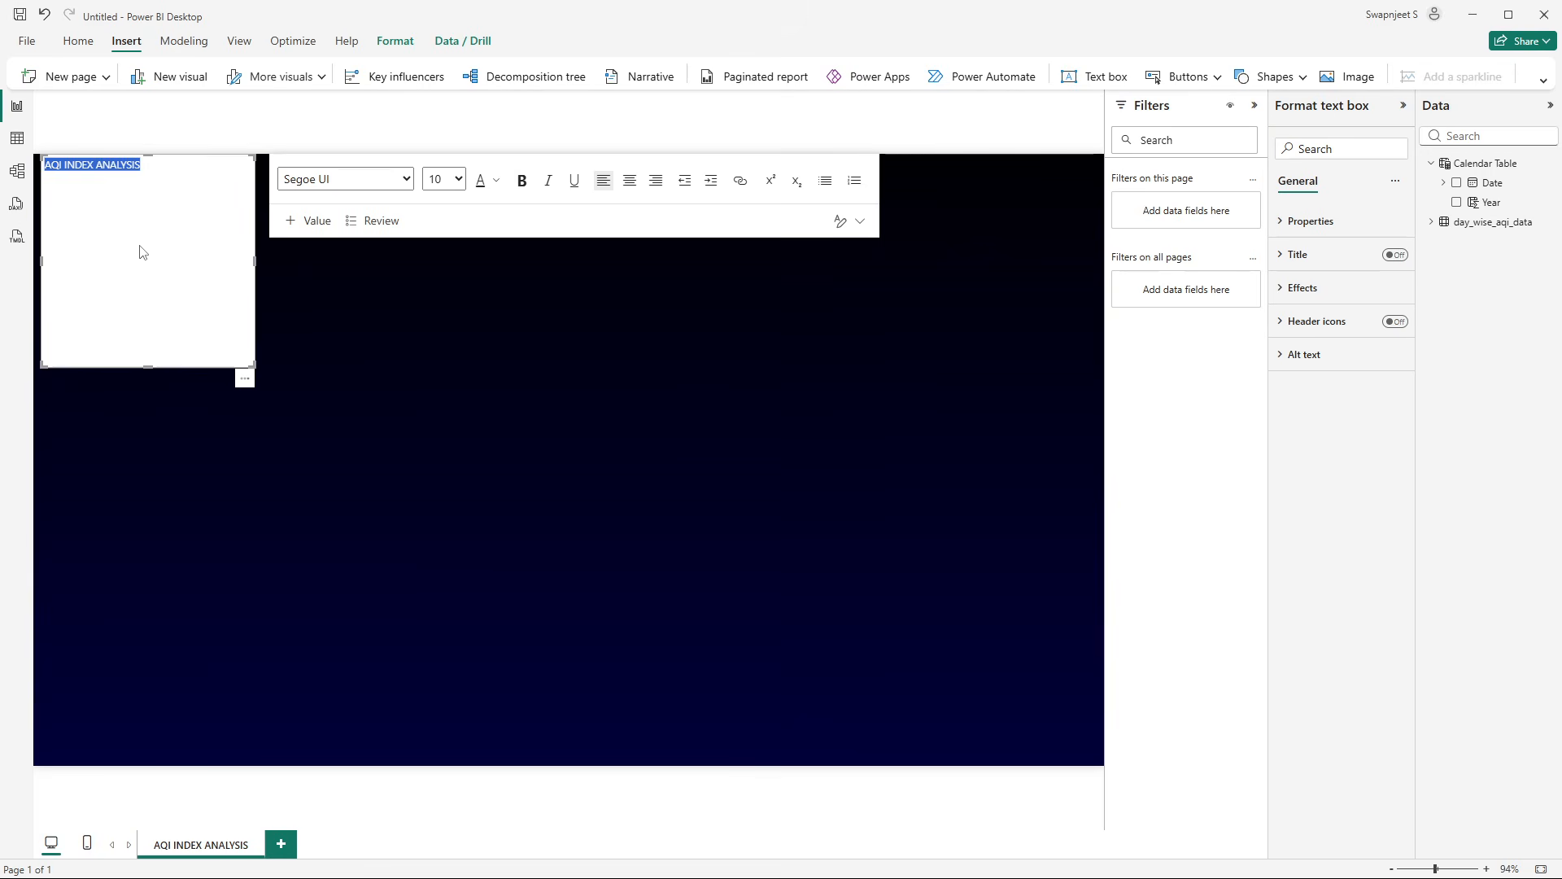
{"action": "left_click", "coordinate": [1254, 105]}
{"action": "left_click", "coordinate": [1338, 287]}
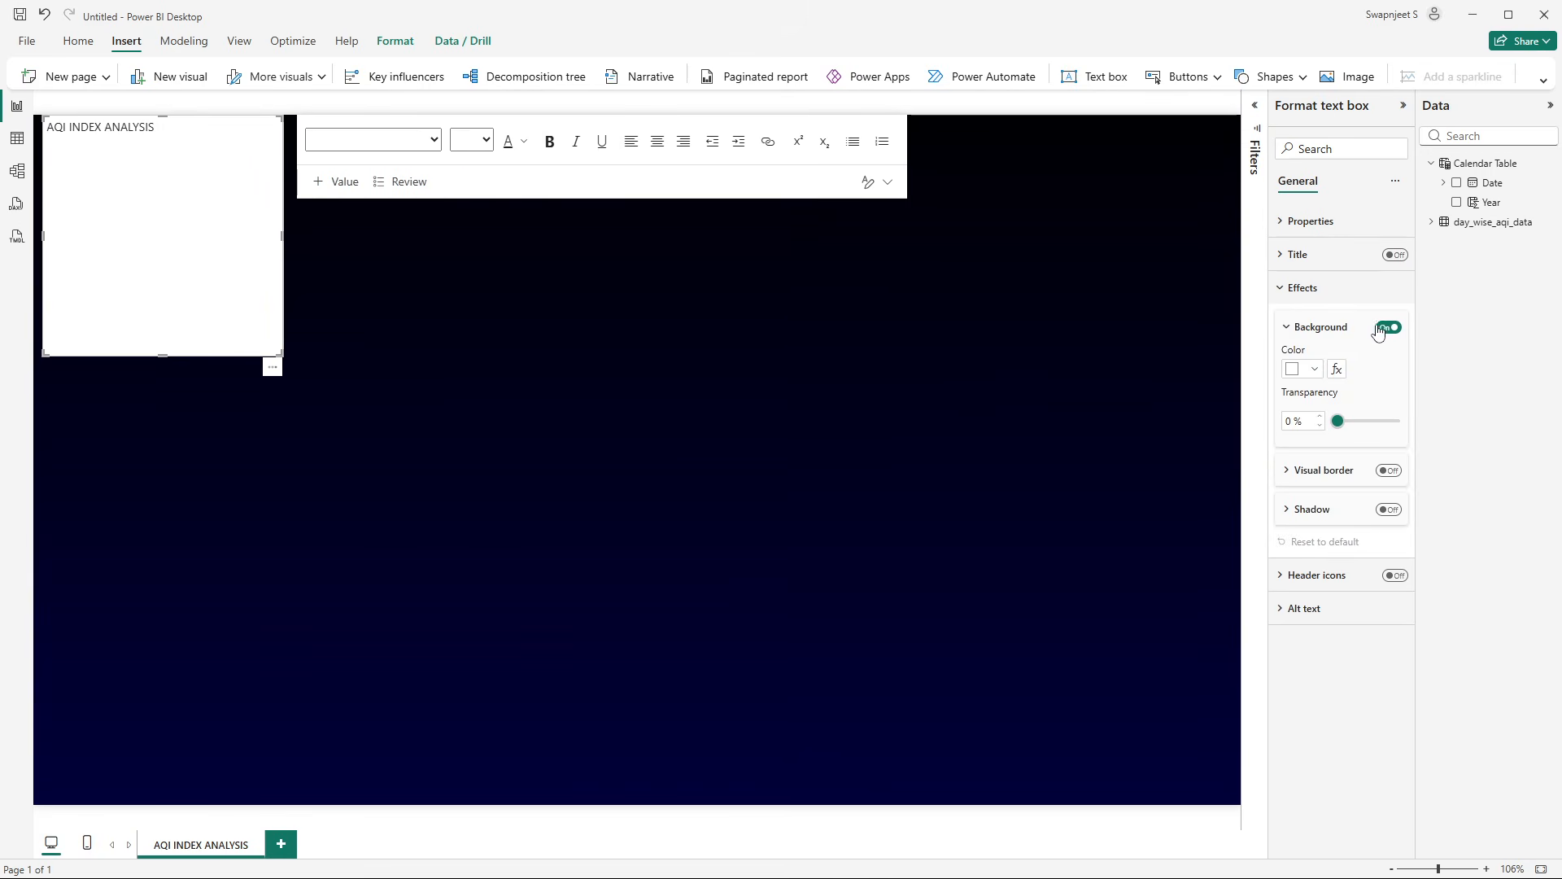
{"action": "left_click", "coordinate": [1388, 327]}
{"action": "left_click", "coordinate": [467, 356]}
- Change the font color of the AQI INDEX ANALYSIS title text to white
{"action": "left_click", "coordinate": [155, 197]}
{"action": "key", "text": "ctrl+a"}
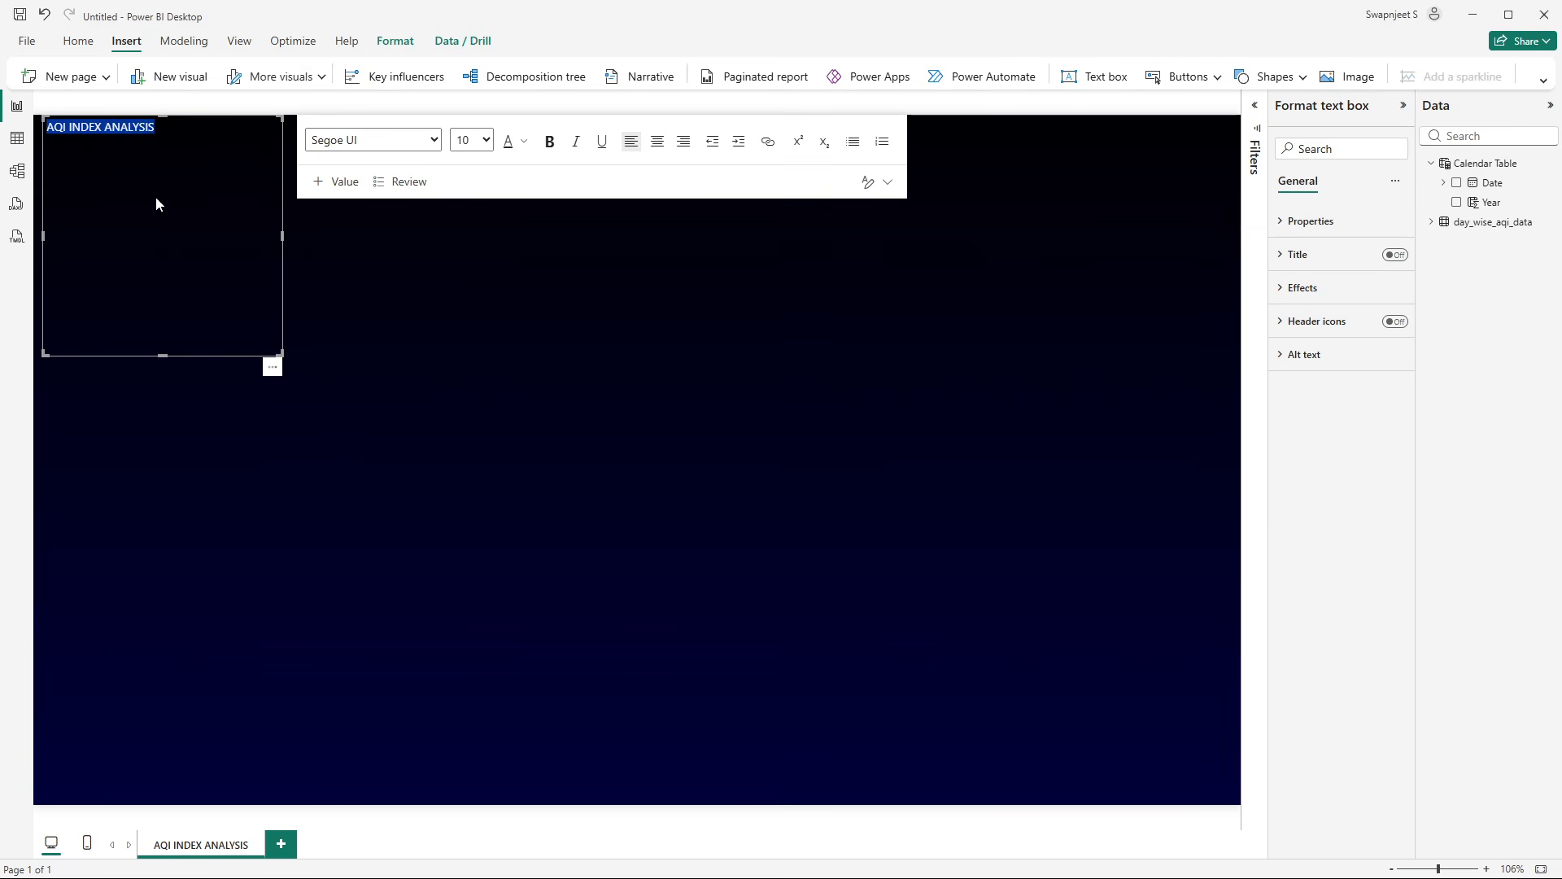
{"action": "left_click", "coordinate": [511, 141]}
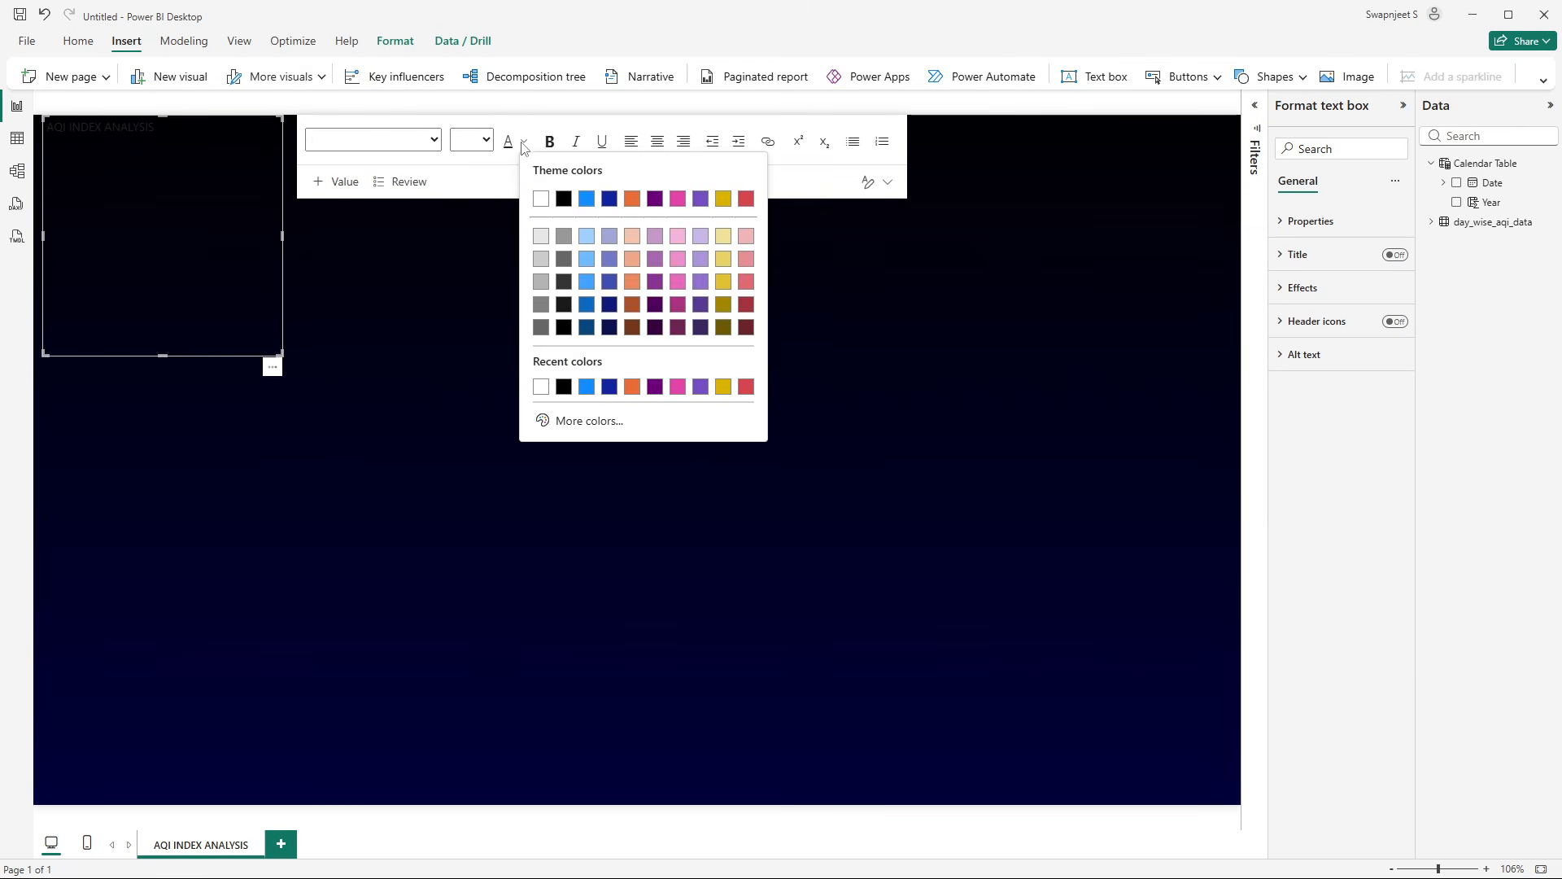
{"action": "left_click", "coordinate": [546, 199]}
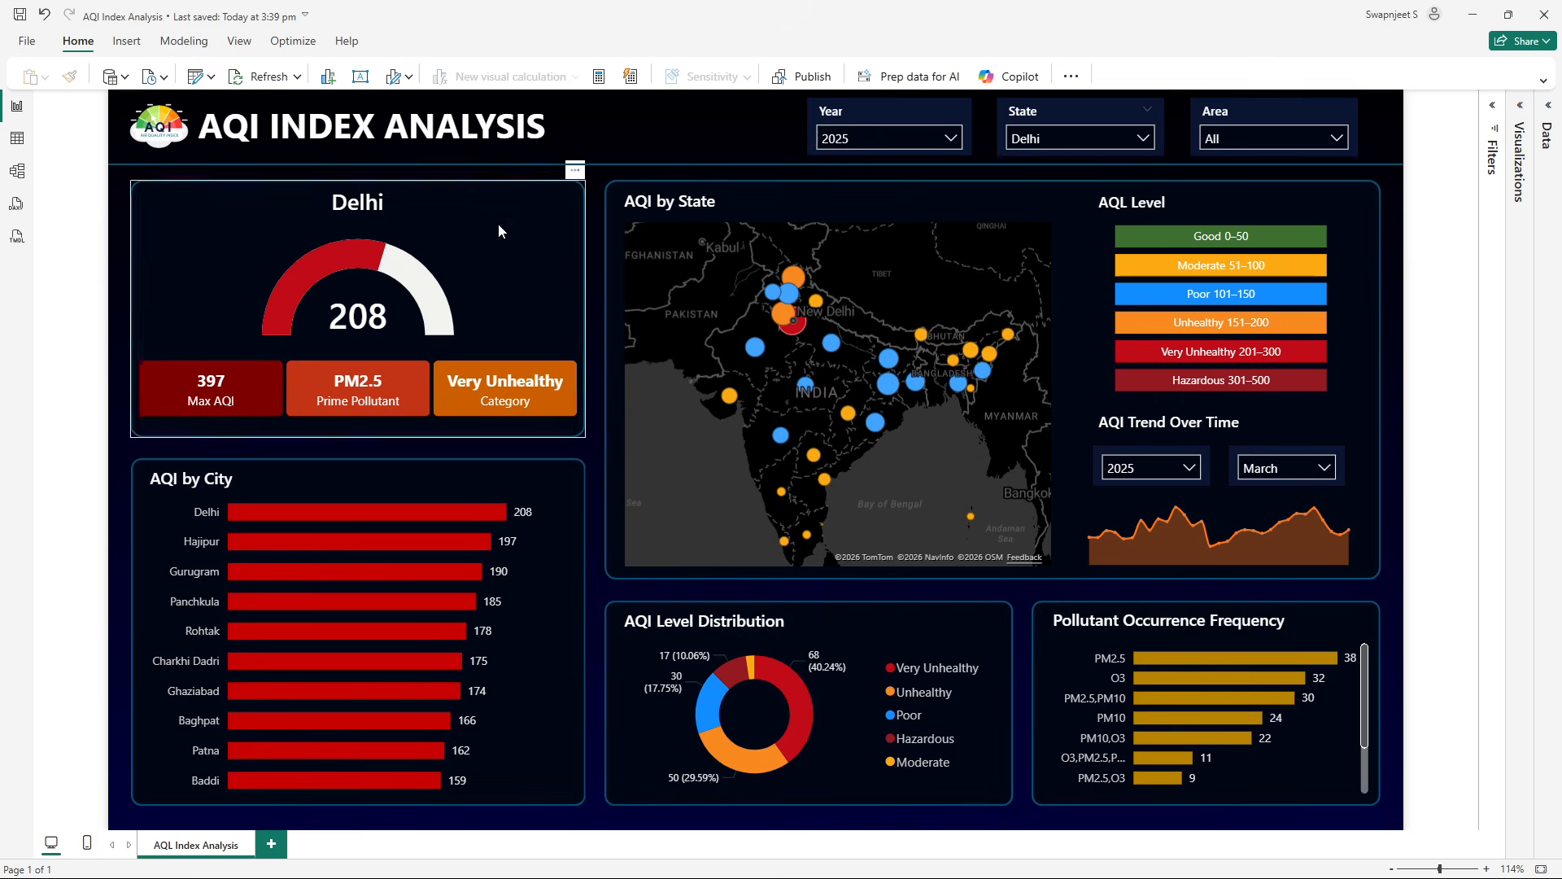
- Check the title in the finished report and format the new title text in Segoe (Bold) at size 28
{"action": "left_click", "coordinate": [375, 126]}
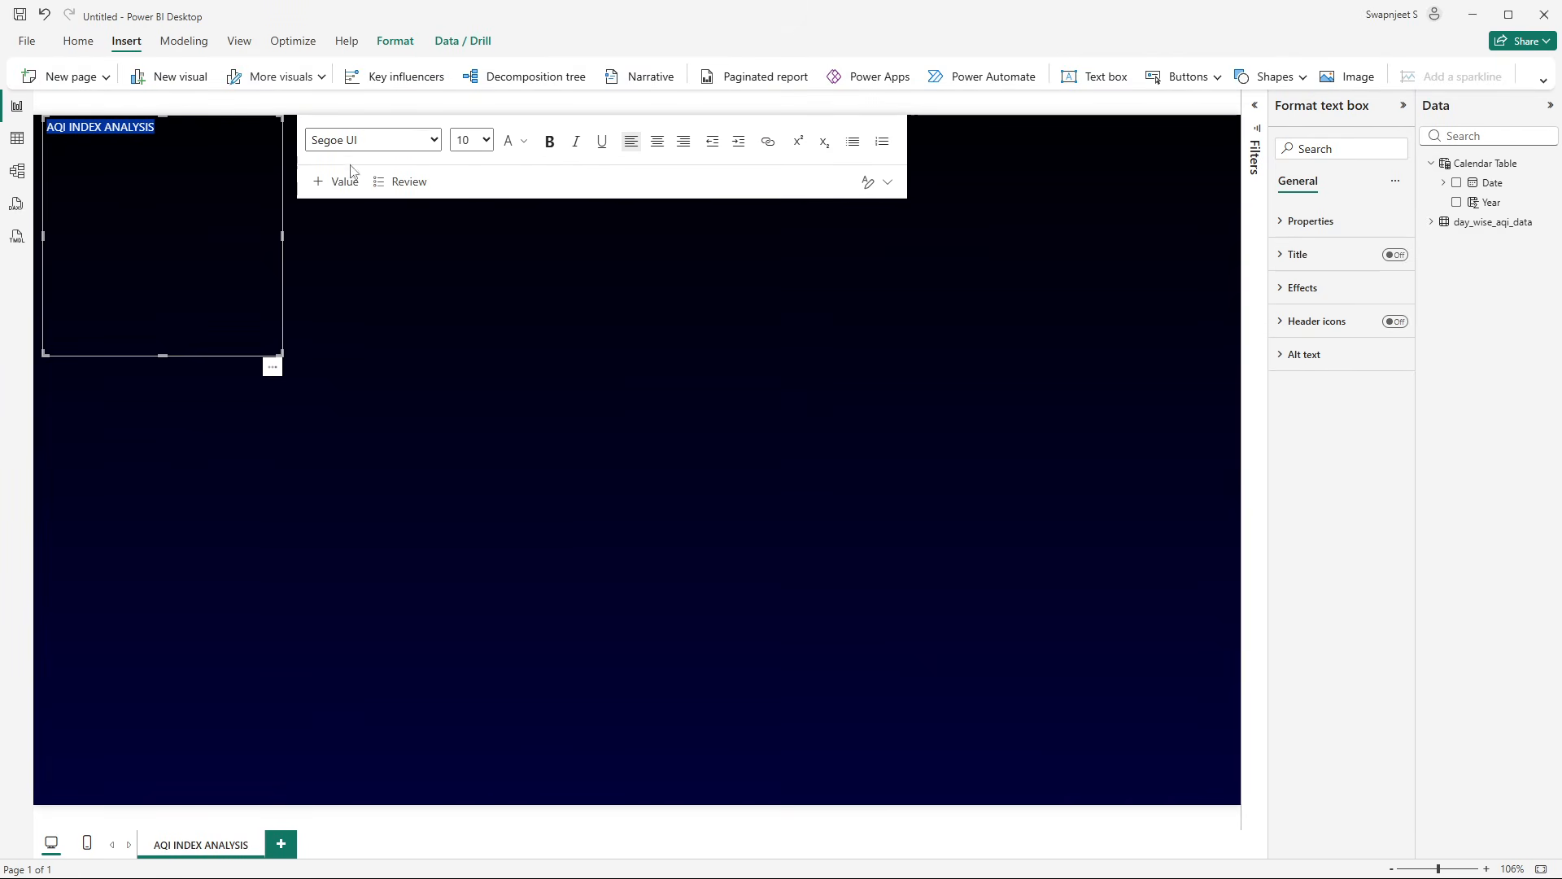
{"action": "left_click", "coordinate": [352, 142]}
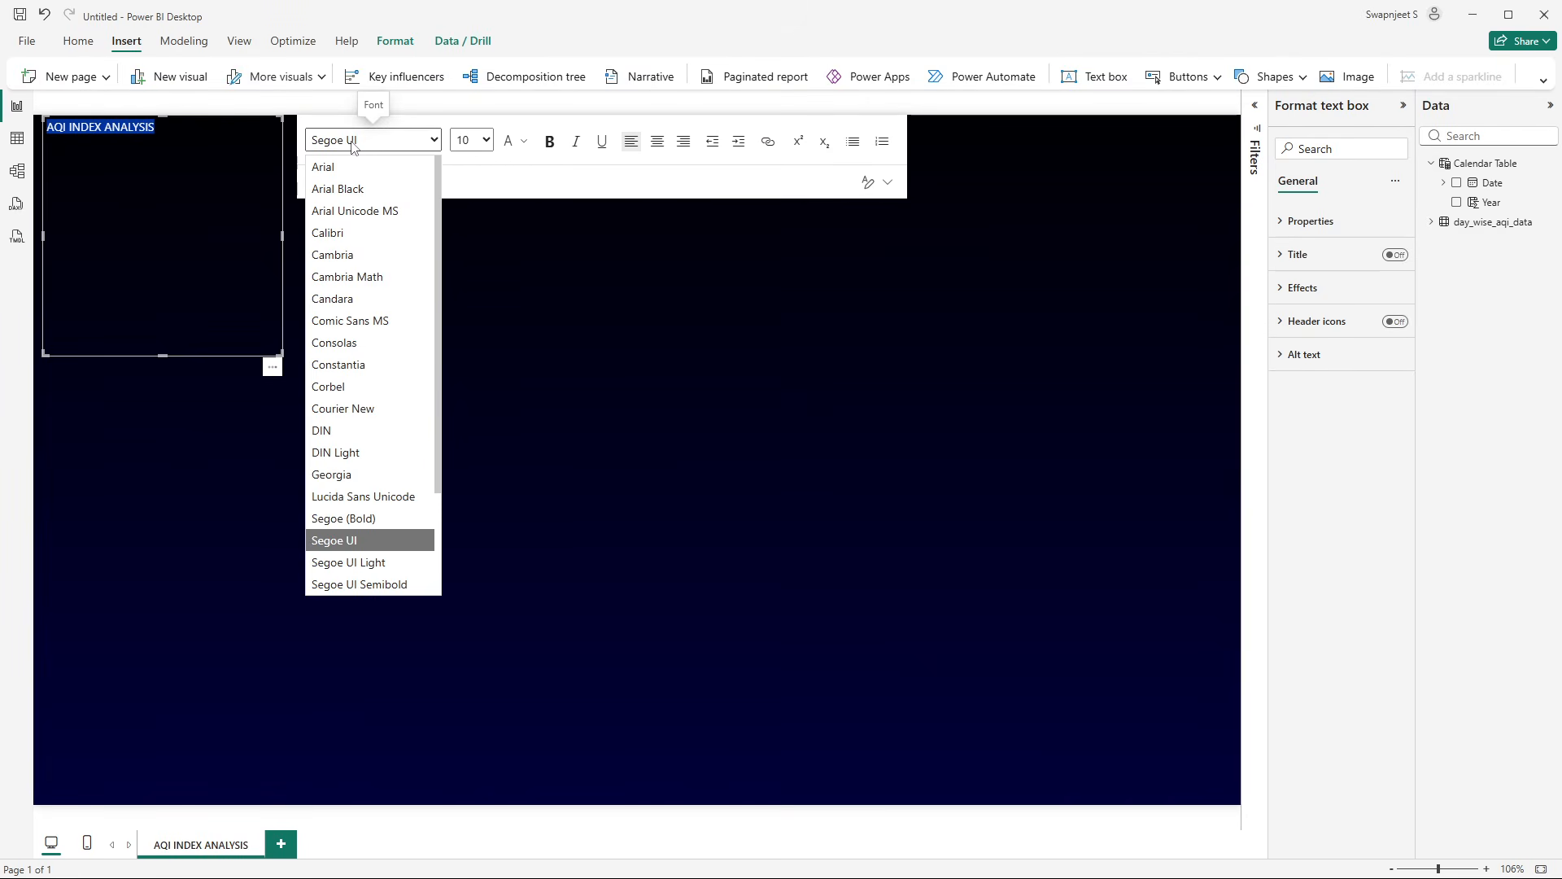
{"action": "left_click", "coordinate": [363, 519]}
{"action": "left_click", "coordinate": [488, 140]}
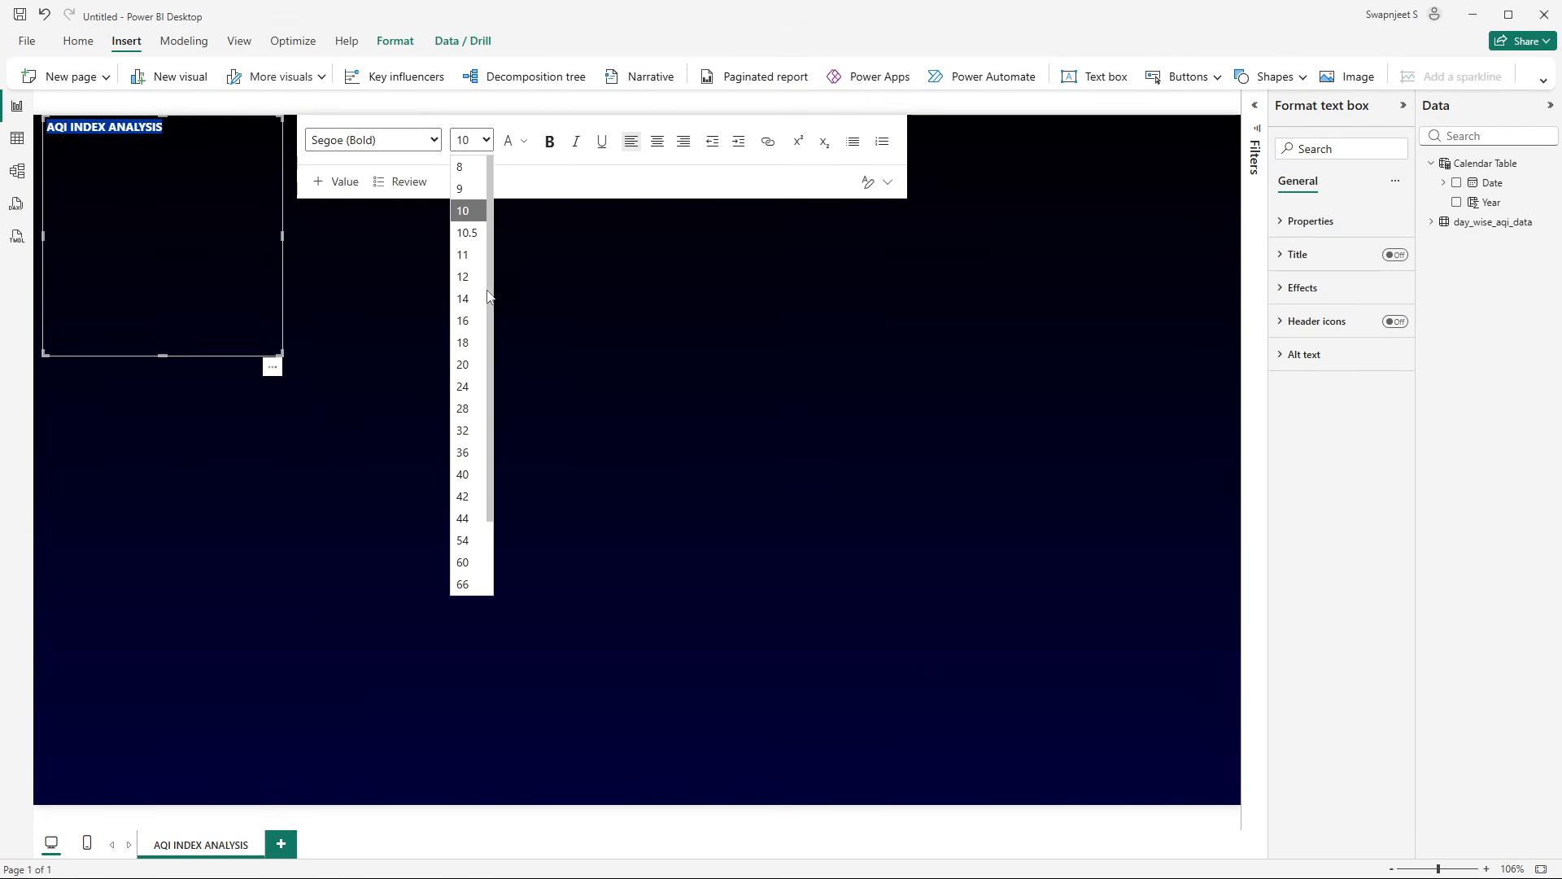
{"action": "left_click", "coordinate": [480, 427]}
- Widen the title text box and reduce its height to fit the single line, comparing it with the finished report
{"action": "left_click_drag", "start_coordinate": [282, 234], "coordinate": [401, 223]}
{"action": "left_click_drag", "start_coordinate": [221, 360], "coordinate": [225, 182]}
{"action": "left_click", "coordinate": [226, 184]}
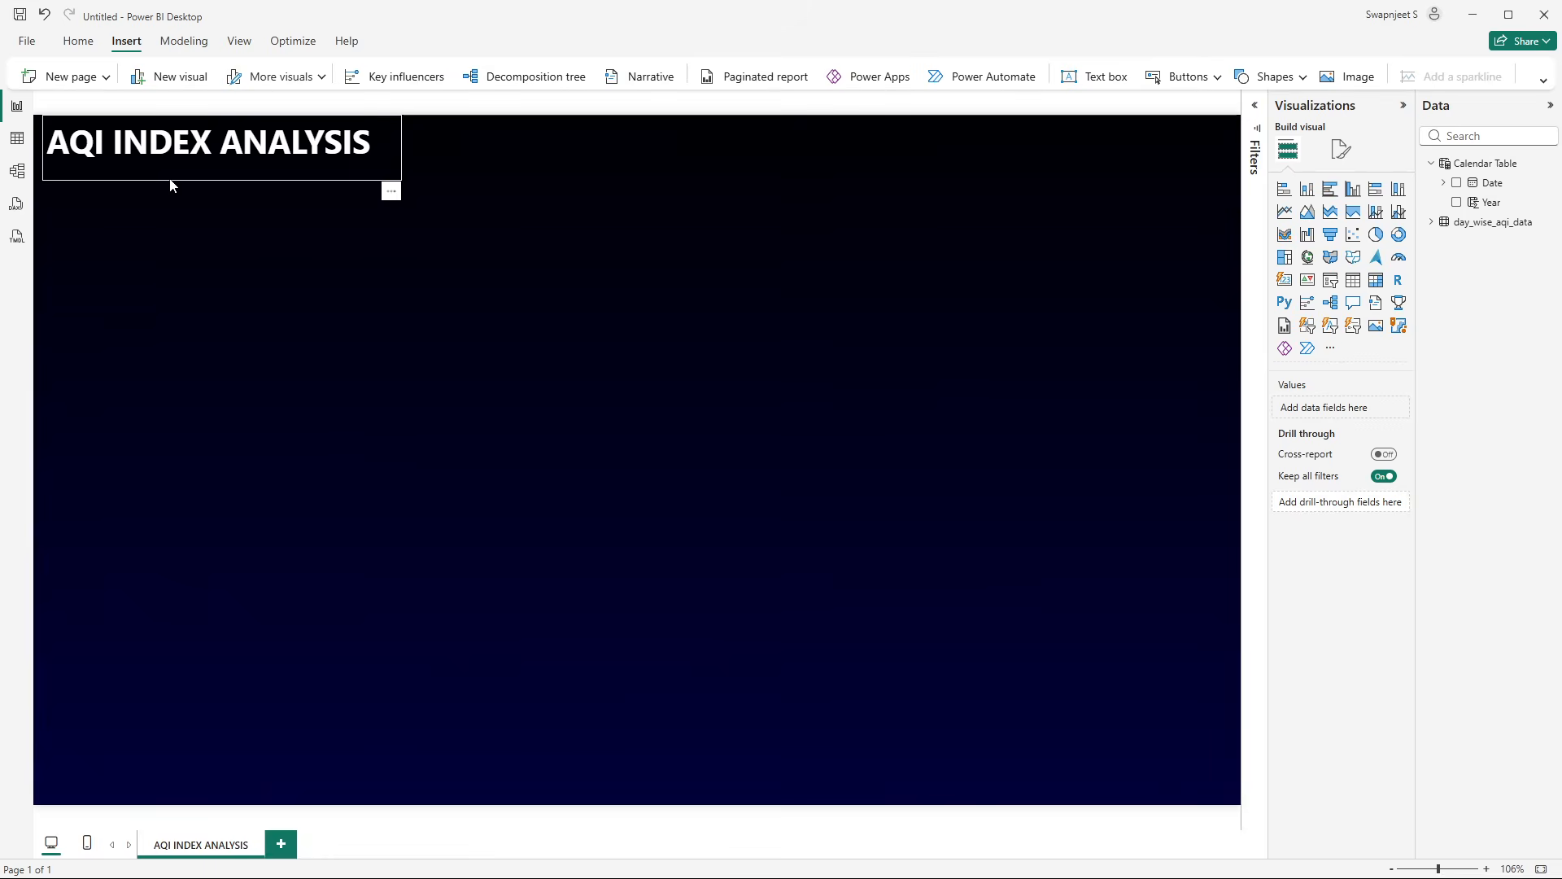
{"action": "left_click", "coordinate": [187, 180]}
{"action": "left_click_drag", "start_coordinate": [216, 181], "coordinate": [227, 168]}
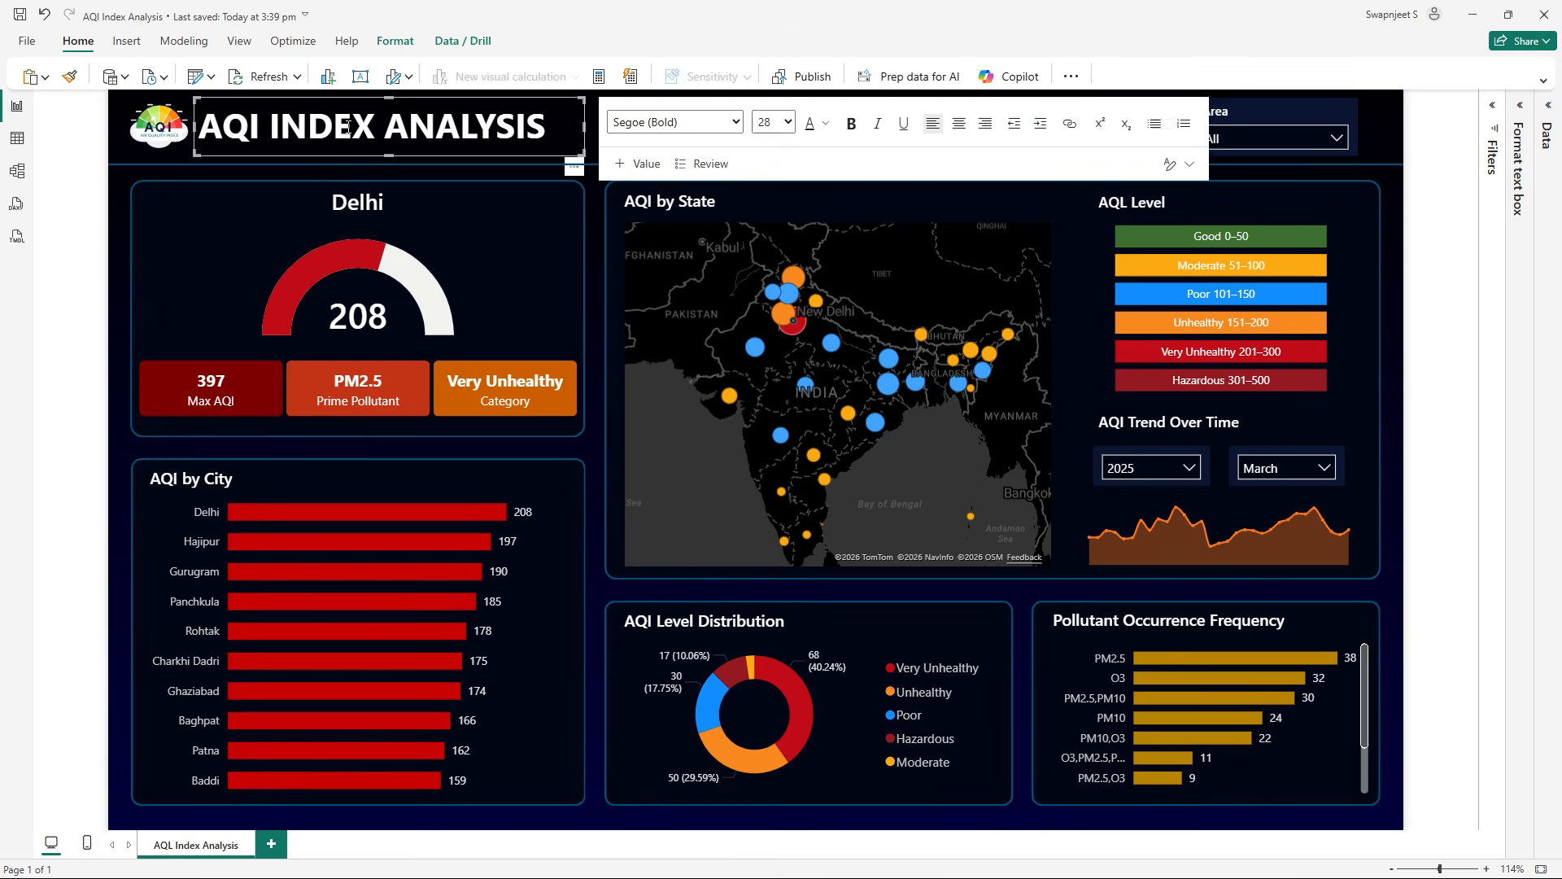
{"action": "left_click", "coordinate": [261, 180]}
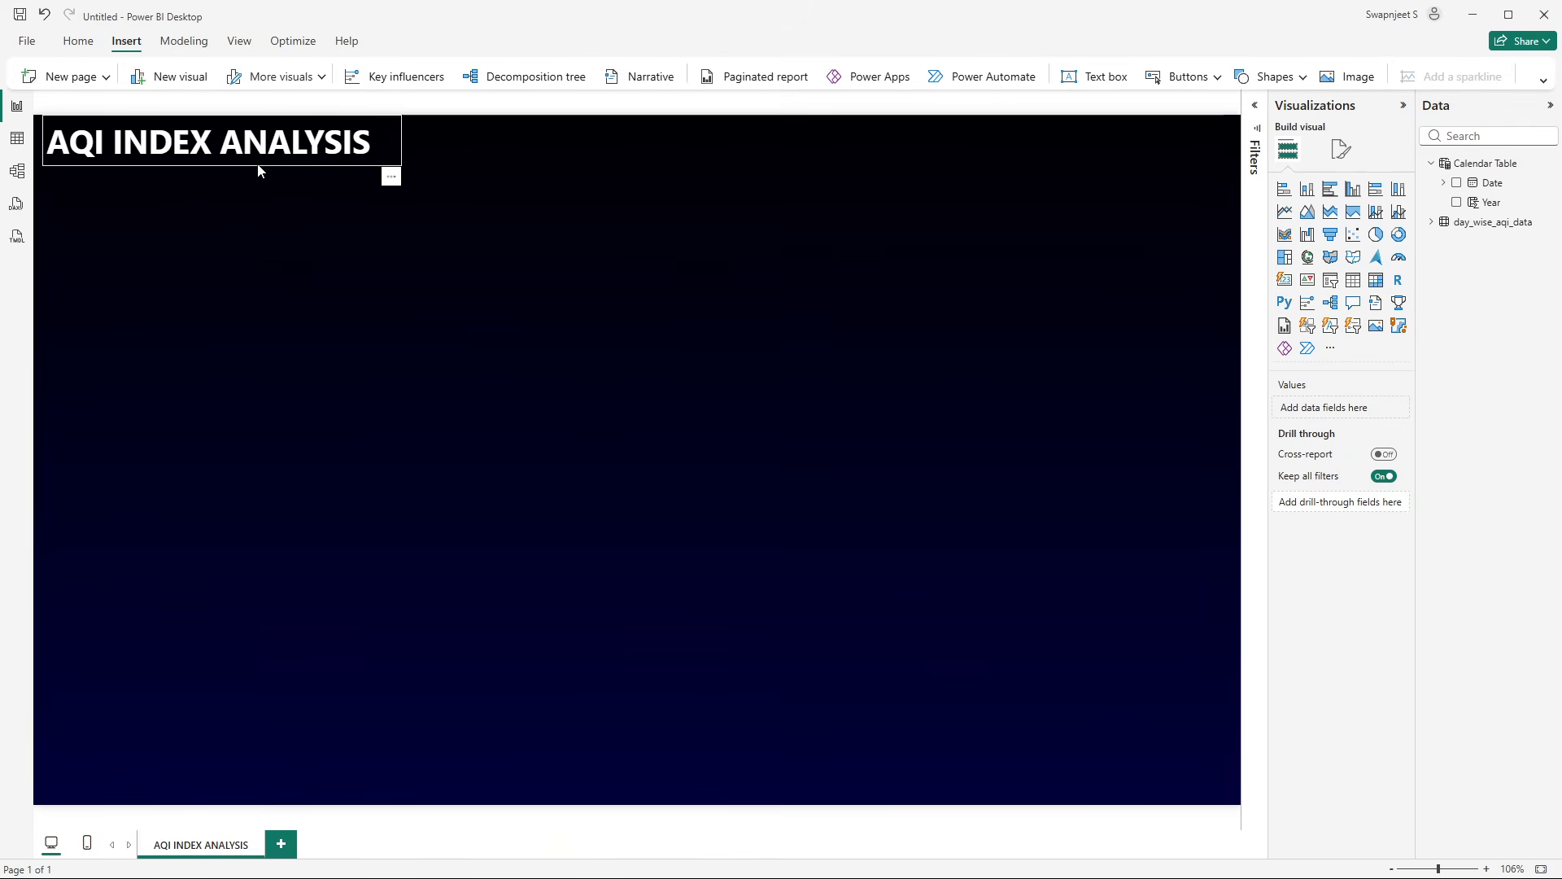
- Move the AQI INDEX ANALYSIS title text box right and slightly down, leaving space before it for a logo, and collapse the formatting pane
{"action": "left_click_drag", "start_coordinate": [259, 170], "coordinate": [302, 180]}
{"action": "left_click", "coordinate": [301, 181]}
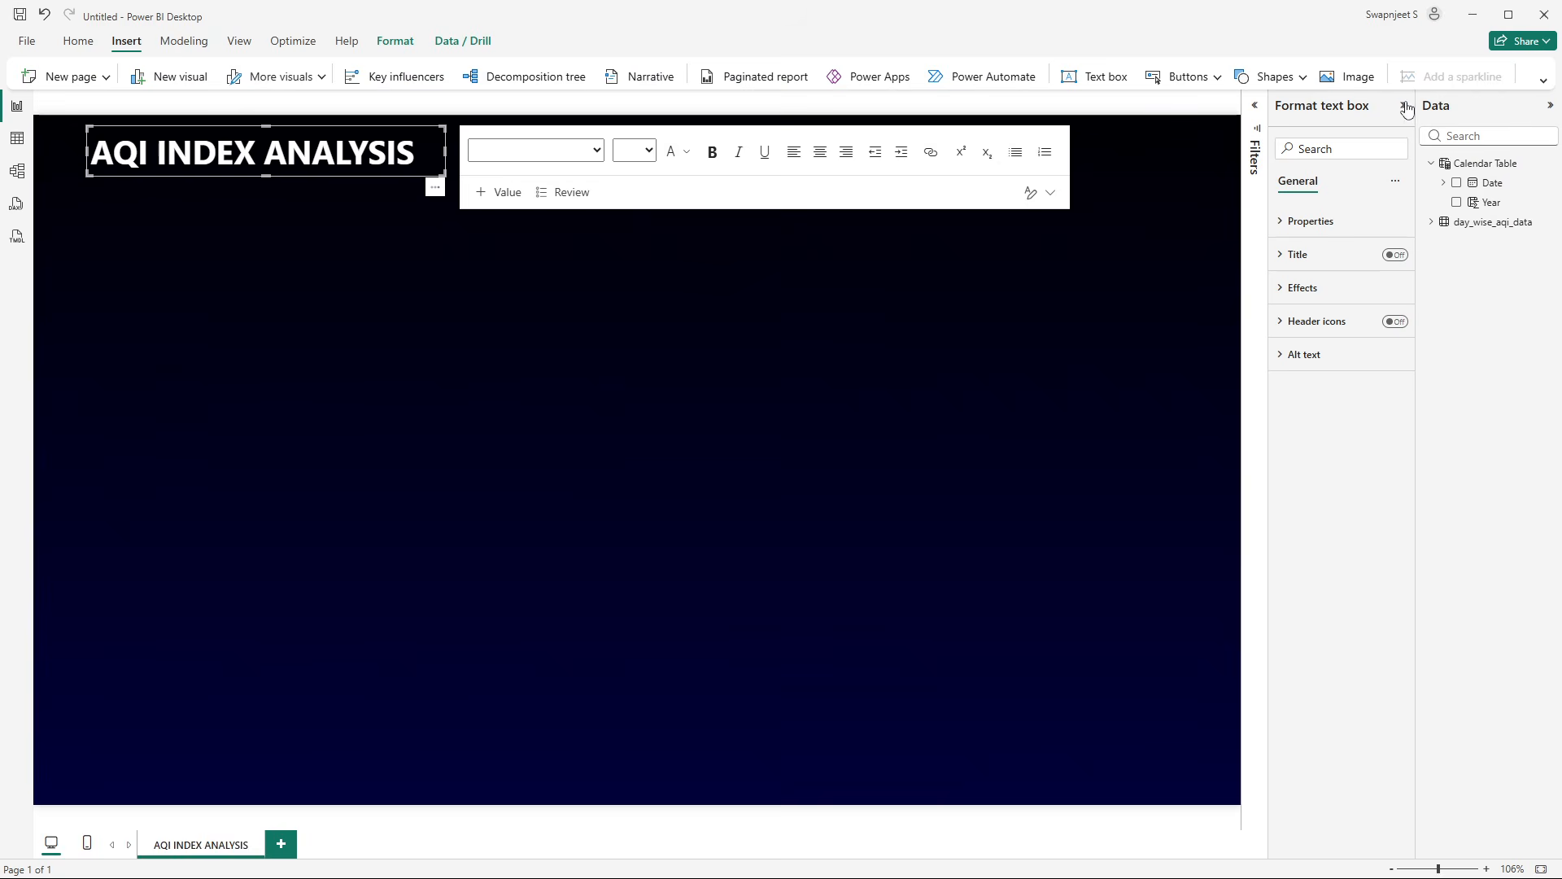
{"action": "left_click", "coordinate": [1405, 106]}
{"action": "left_click", "coordinate": [392, 326]}
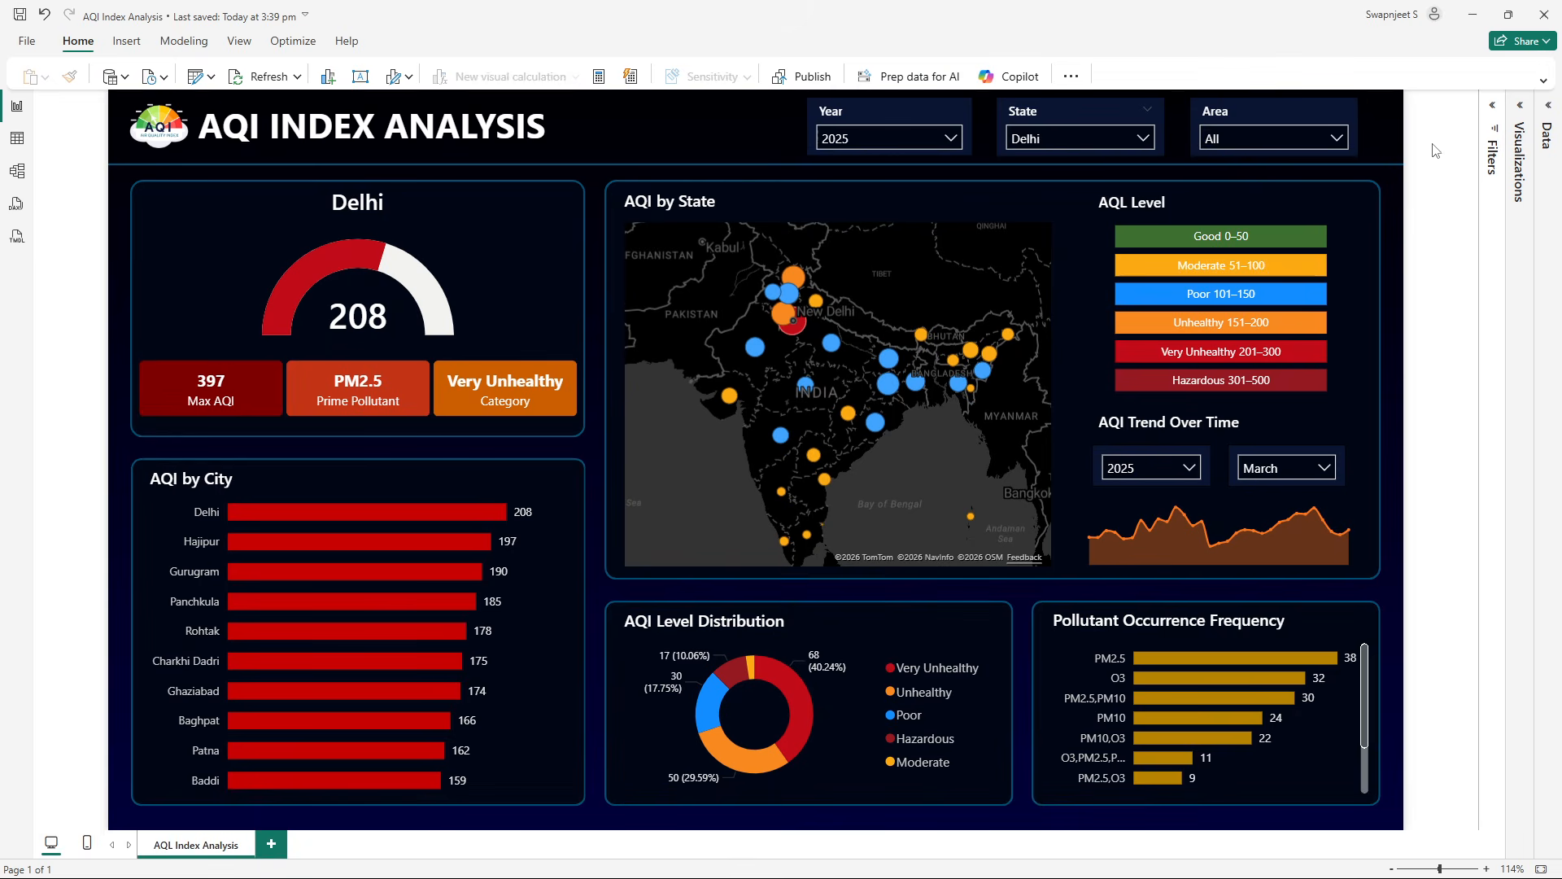
- Expand the Visualizations and Data panes in both reports for comparison and nudge the title text box slightly upward
{"action": "left_click", "coordinate": [1491, 107]}
{"action": "left_click", "coordinate": [1493, 106]}
{"action": "left_click", "coordinate": [1520, 105]}
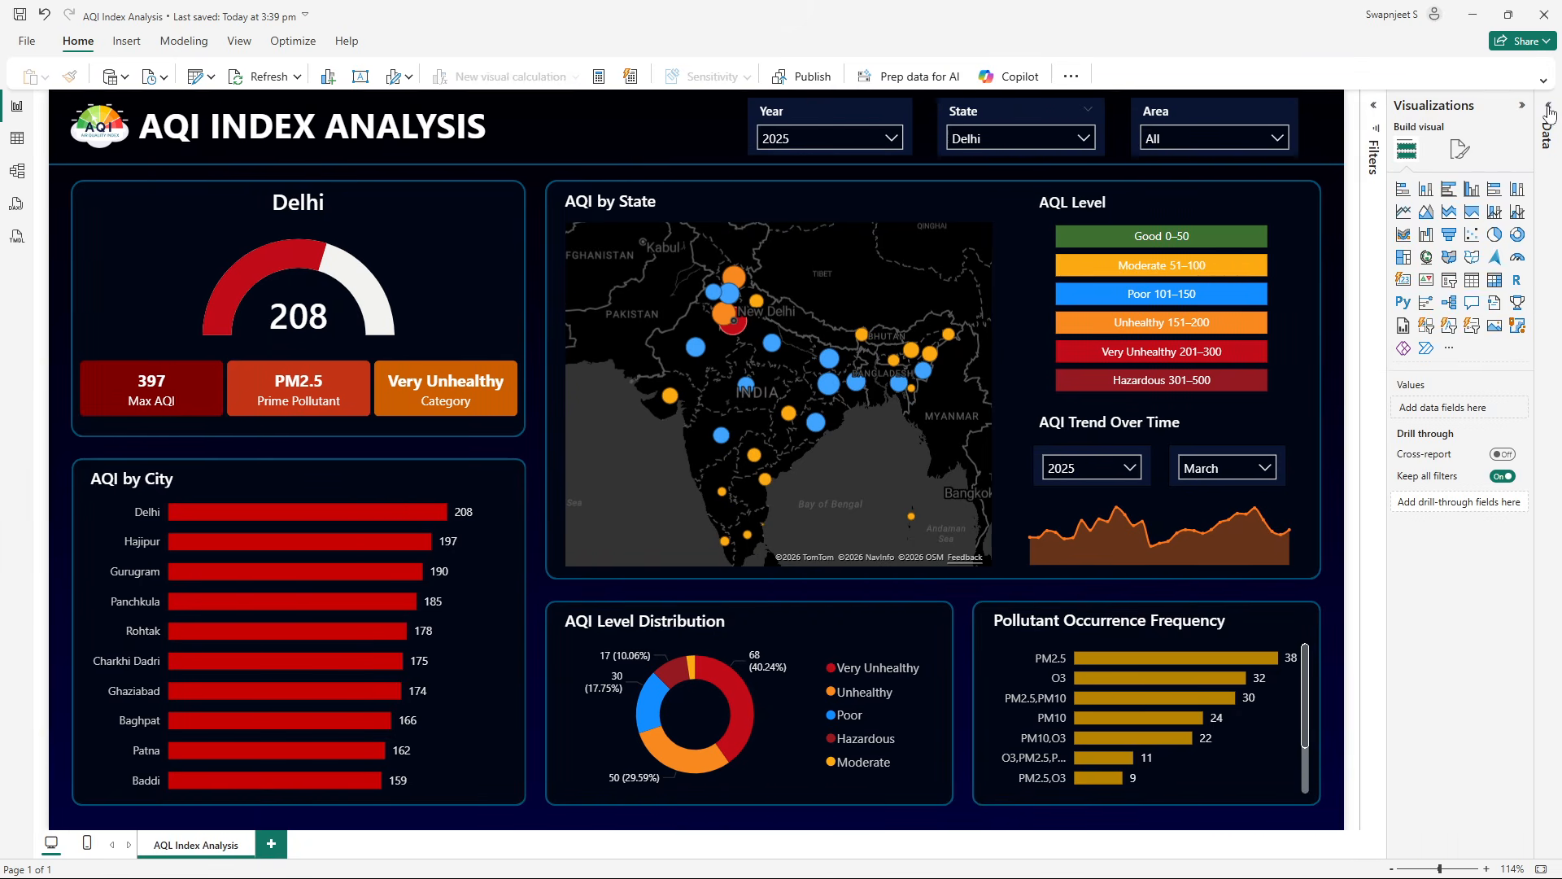
{"action": "left_click", "coordinate": [1550, 105]}
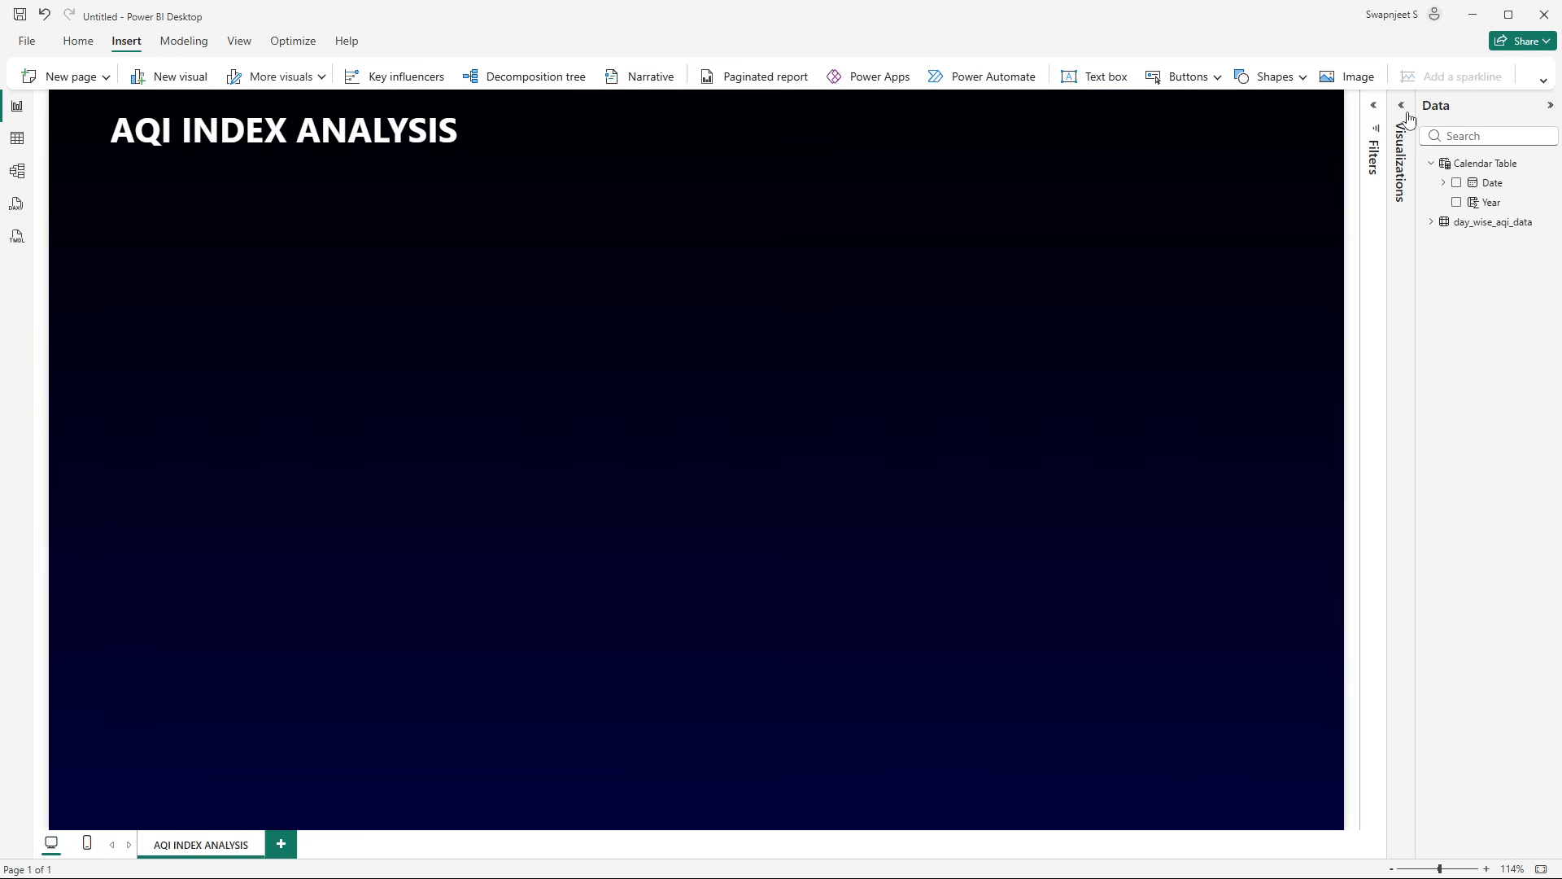
{"action": "left_click", "coordinate": [1410, 119]}
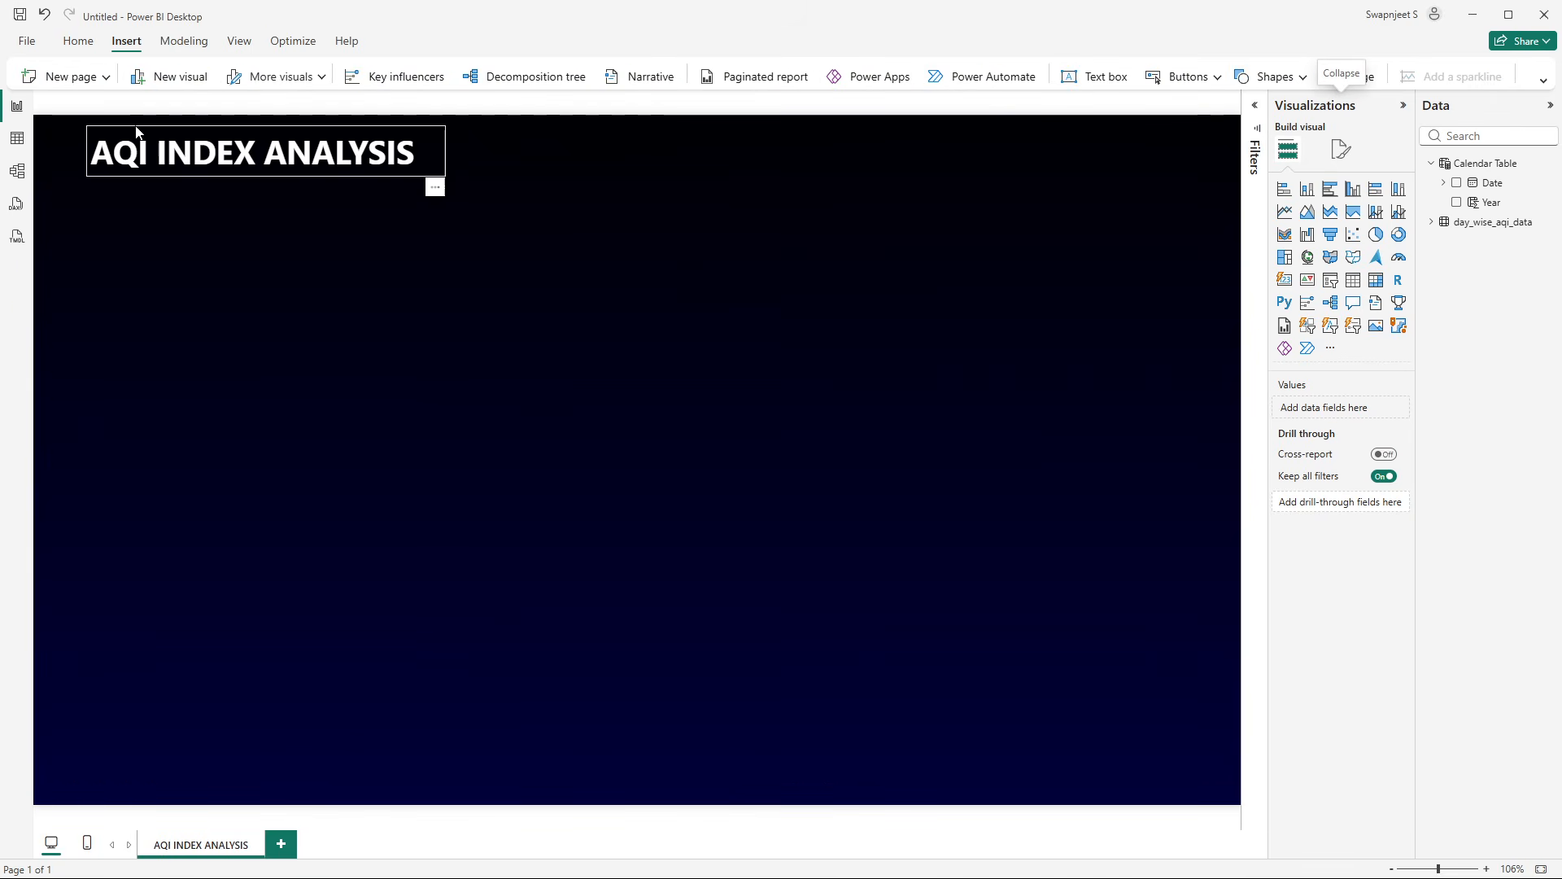
{"action": "left_click", "coordinate": [136, 131]}
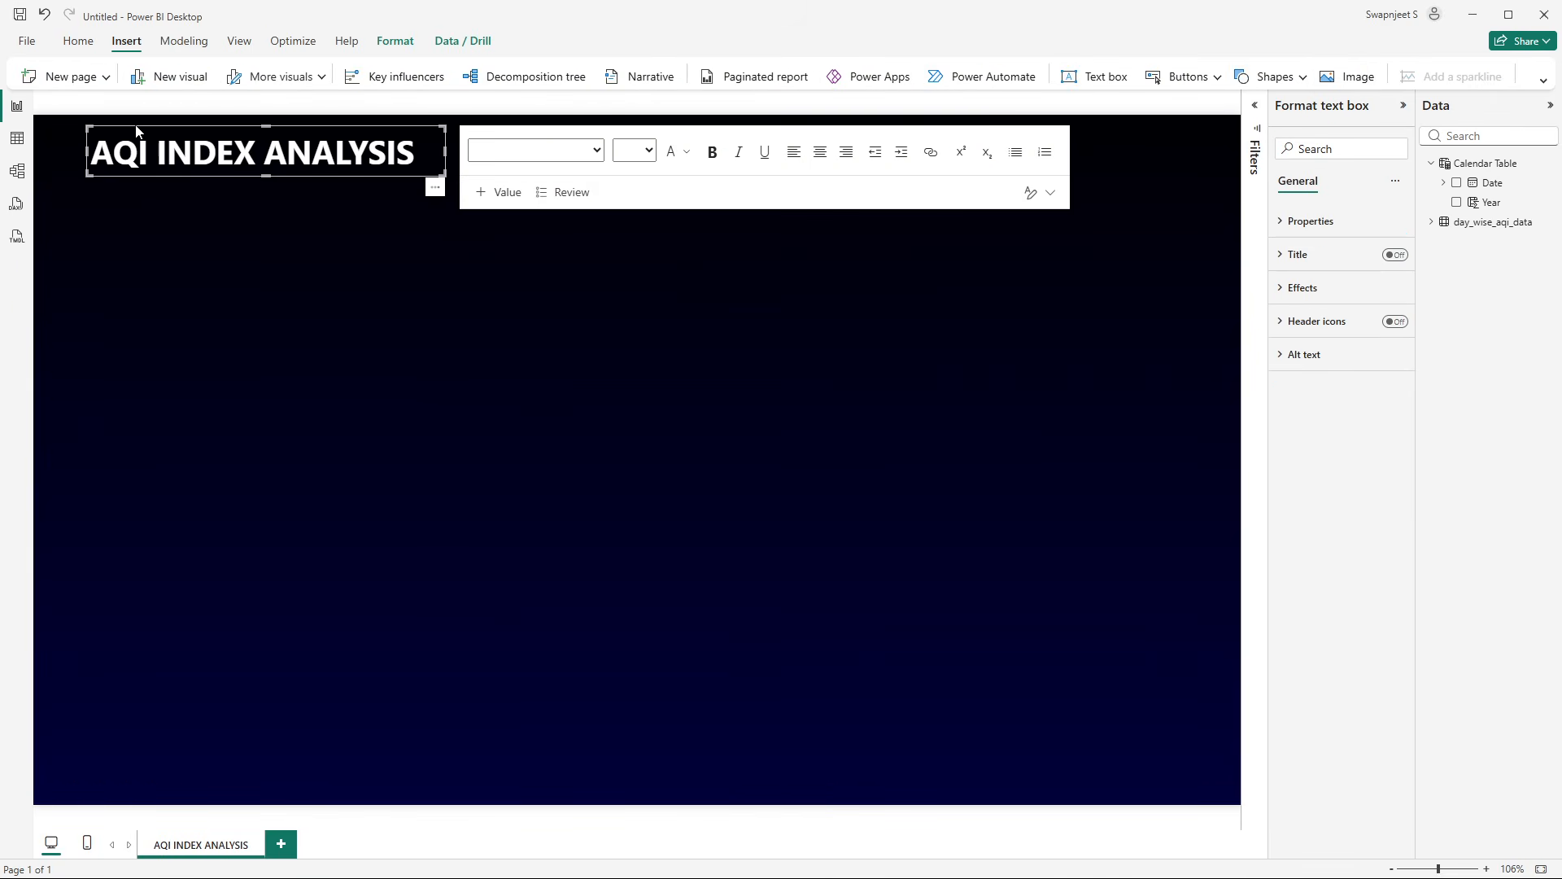
{"action": "left_click", "coordinate": [211, 327]}
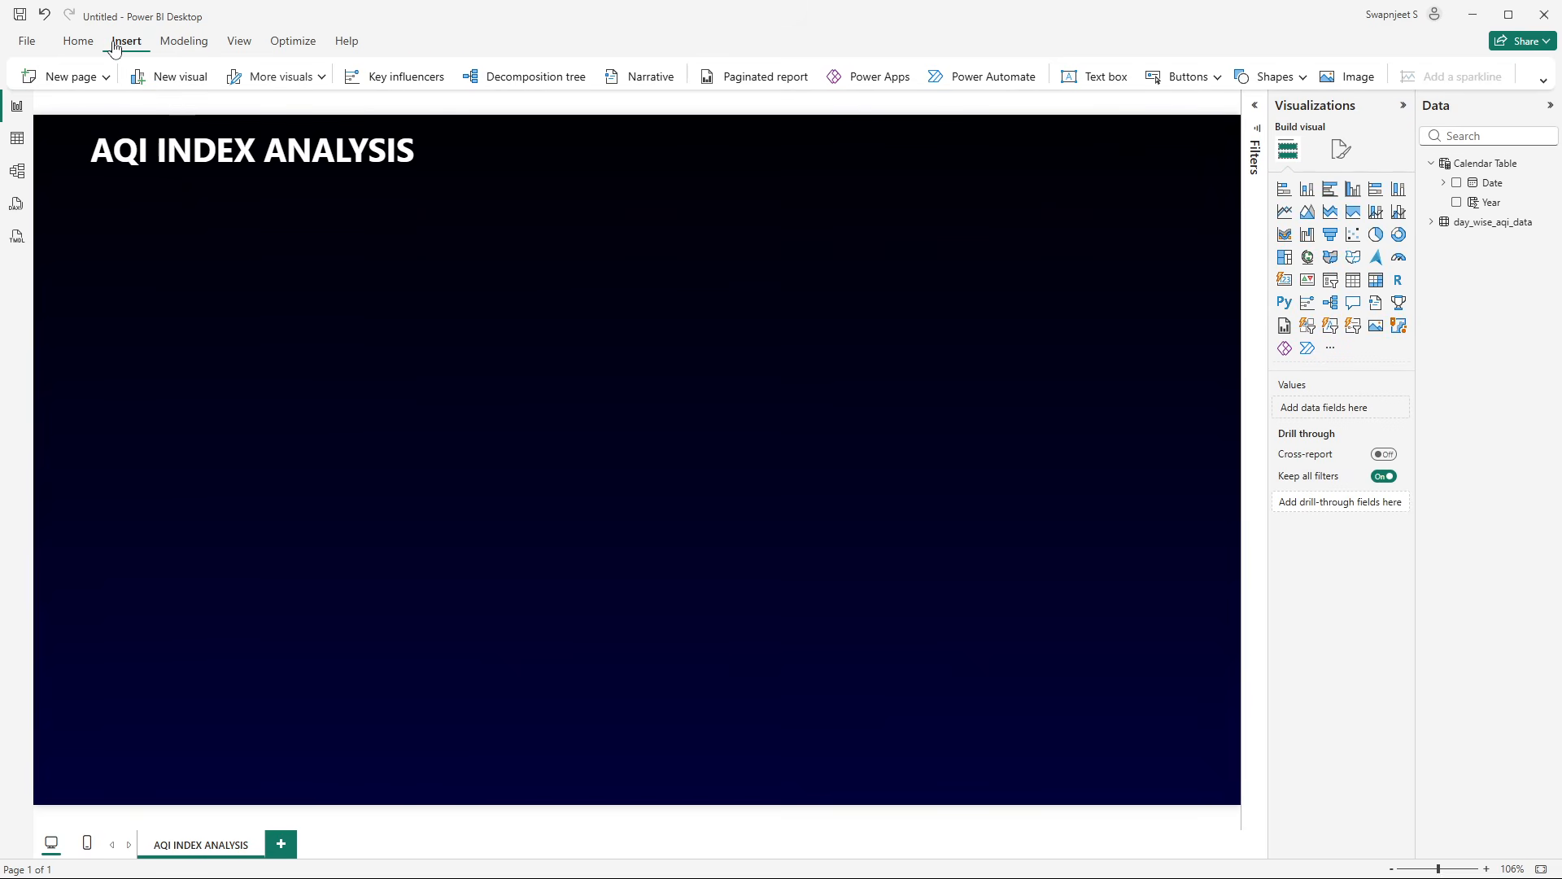
{"action": "left_click", "coordinate": [1355, 75]}
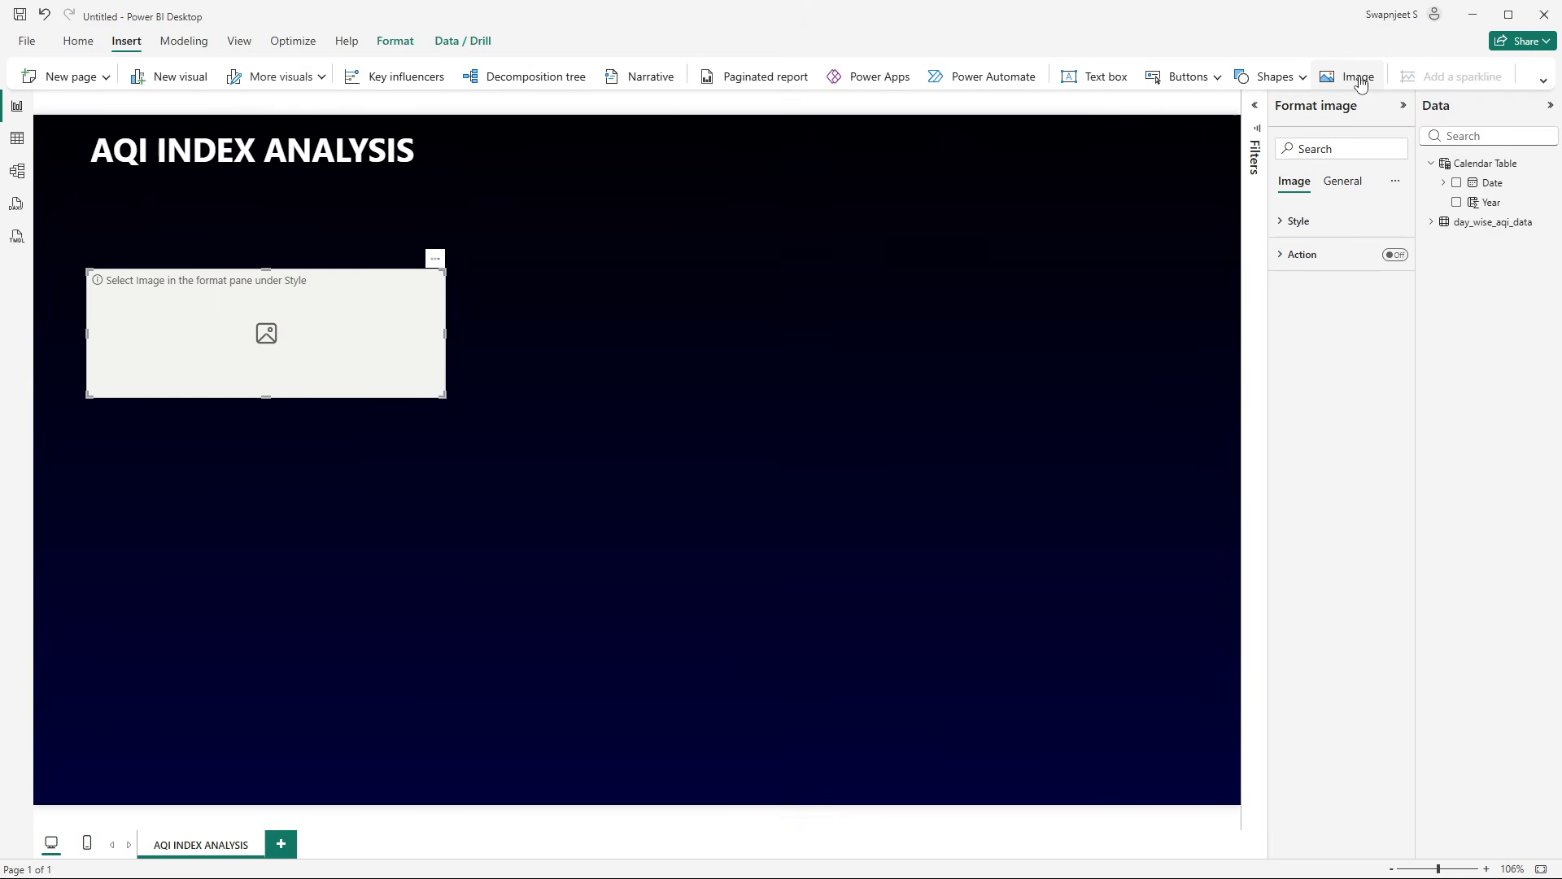
{"action": "left_click", "coordinate": [1314, 228]}
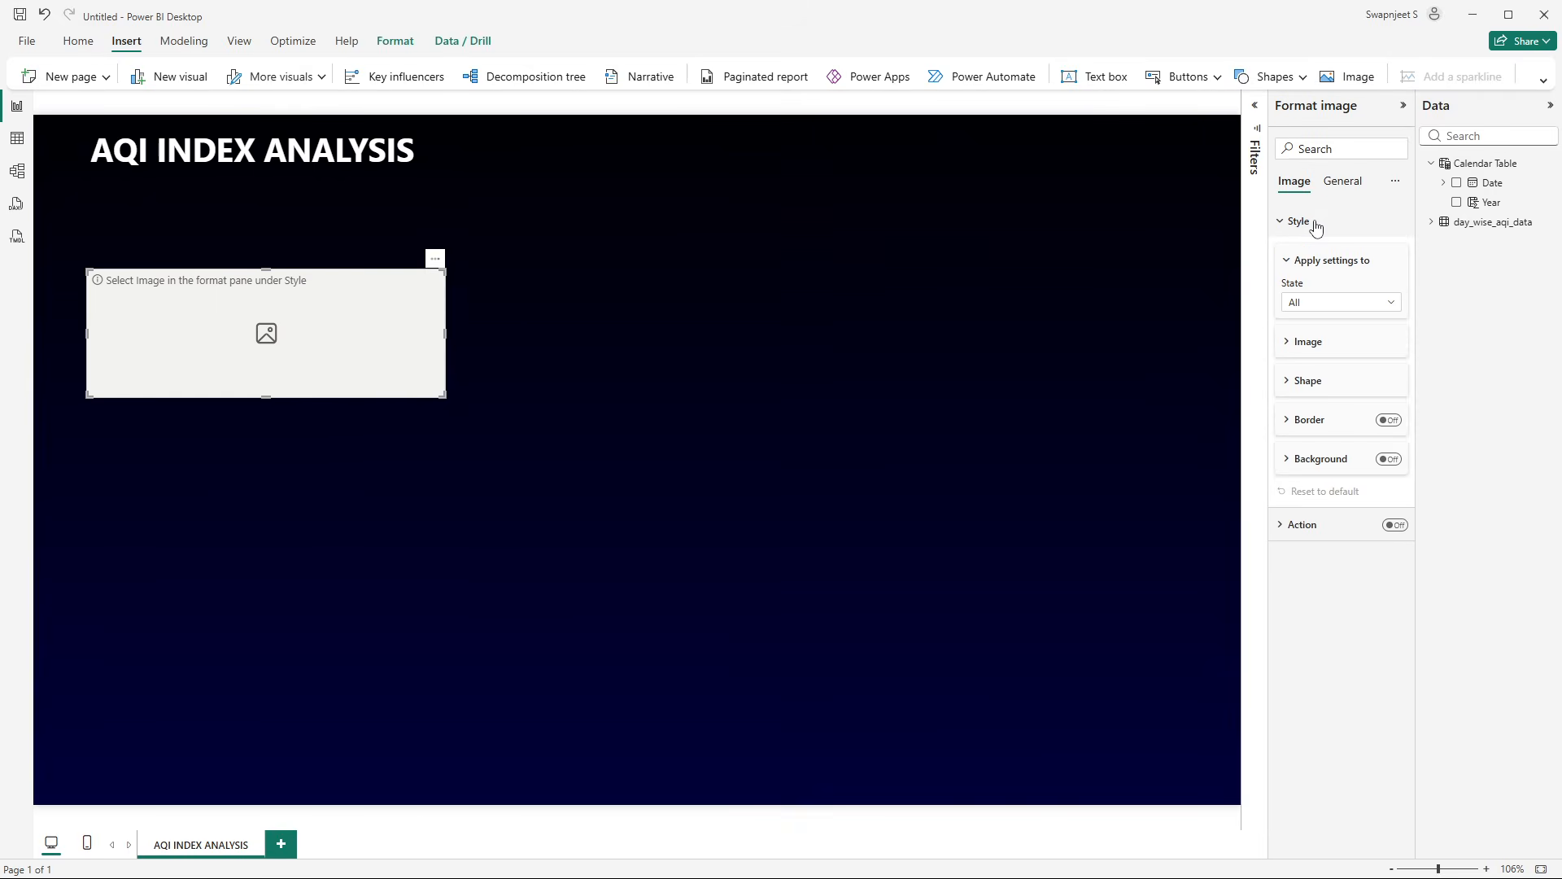
{"action": "left_click", "coordinate": [1308, 342]}
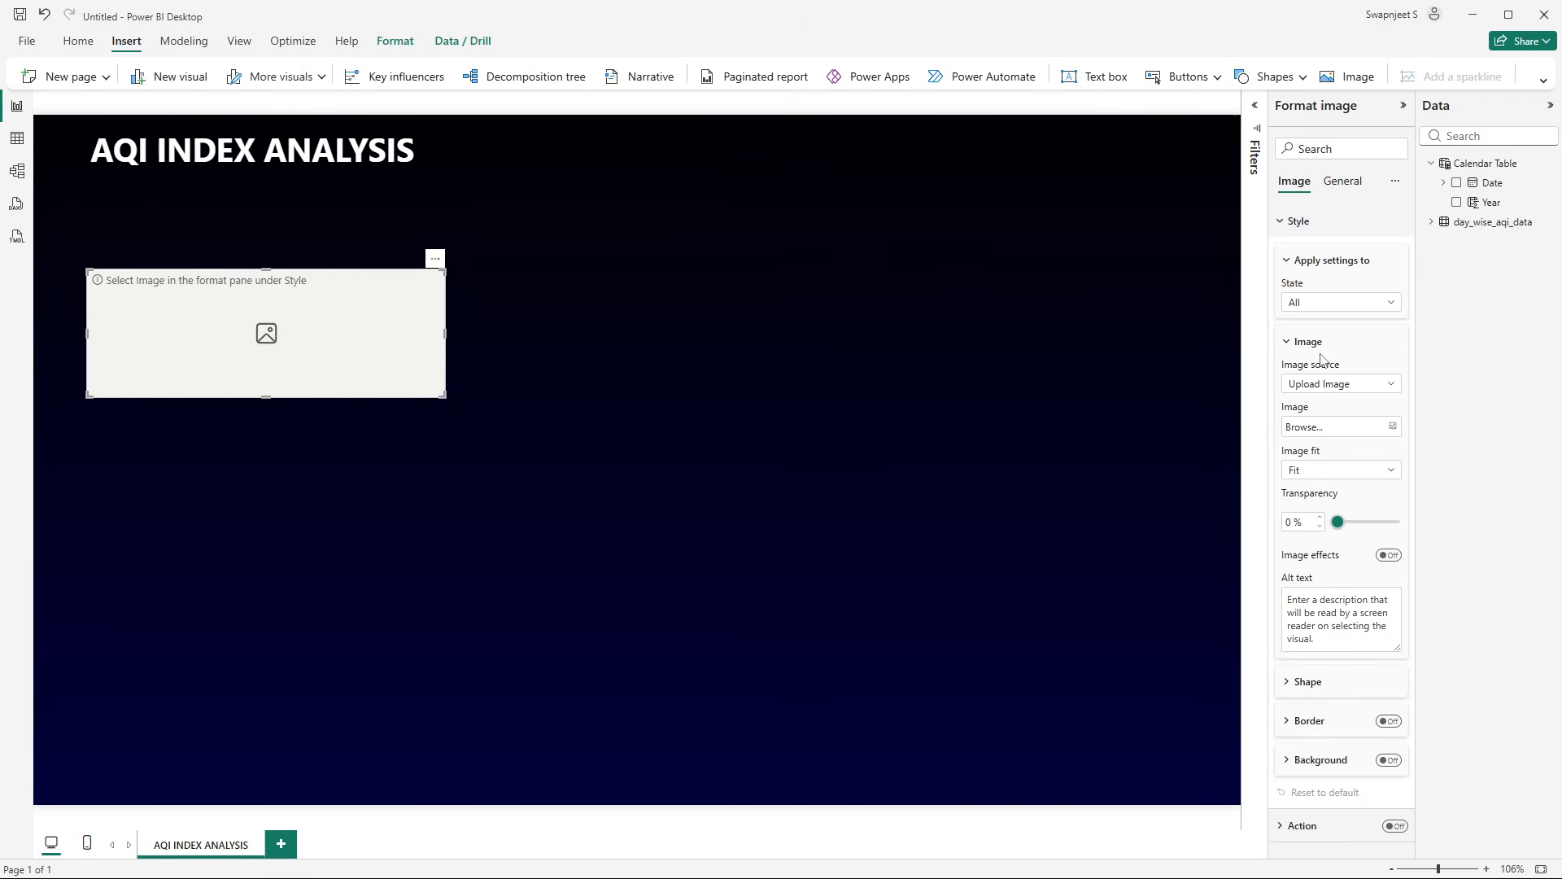
{"action": "left_click", "coordinate": [1304, 425]}
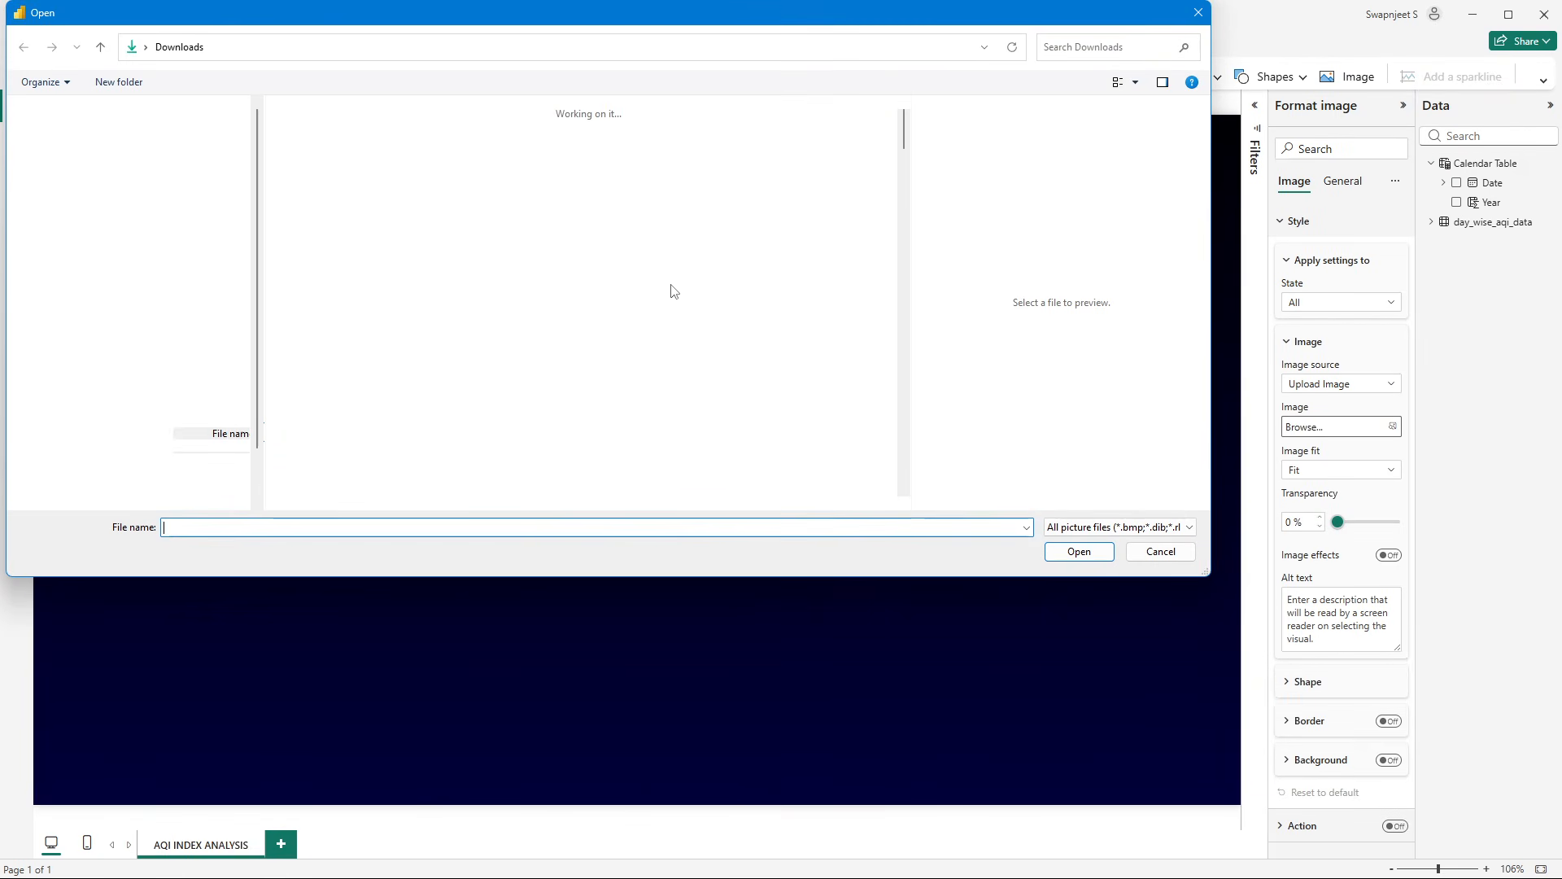
{"action": "scroll", "coordinate": [602, 313], "scroll_direction": "down", "scroll_amount": 1}
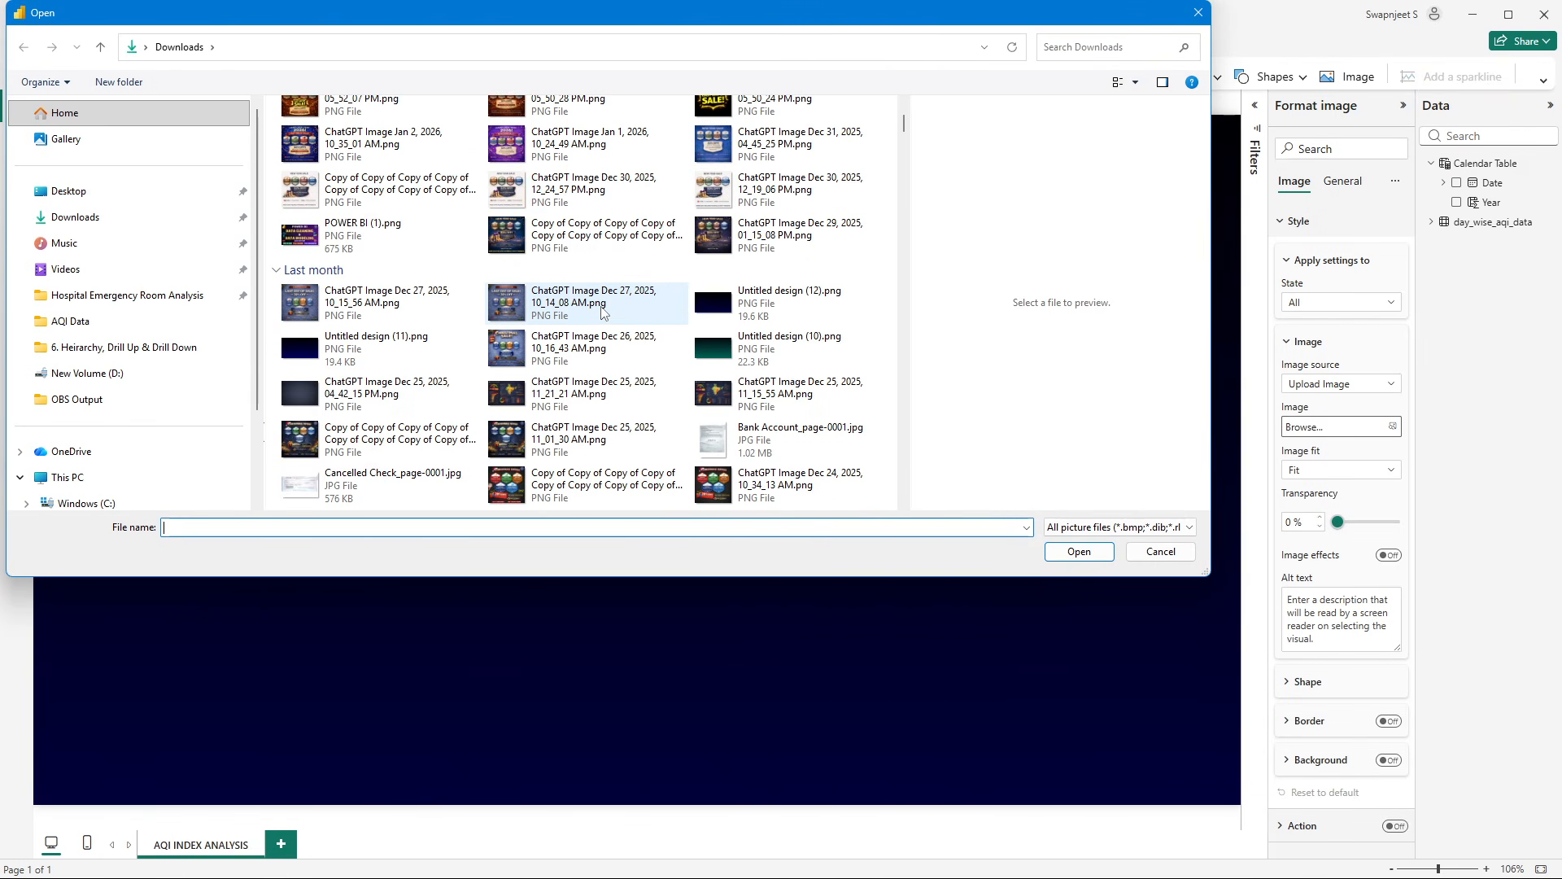
{"action": "scroll", "coordinate": [602, 312], "scroll_direction": "down", "scroll_amount": 1}
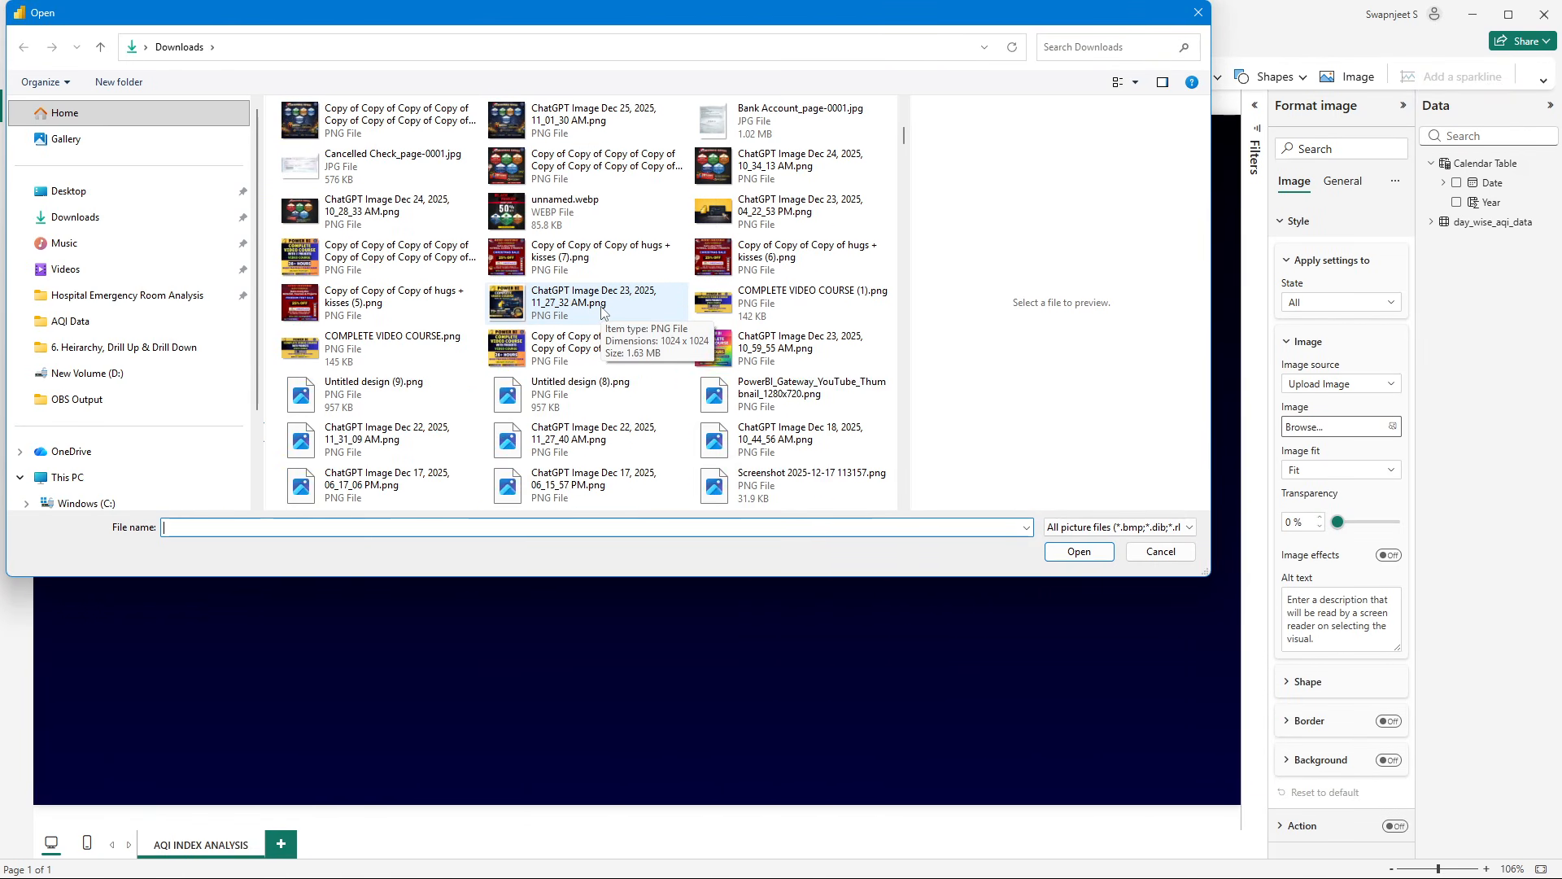
{"action": "scroll", "coordinate": [607, 316], "scroll_direction": "down", "scroll_amount": 1}
{"action": "scroll", "coordinate": [614, 319], "scroll_direction": "down", "scroll_amount": 3}
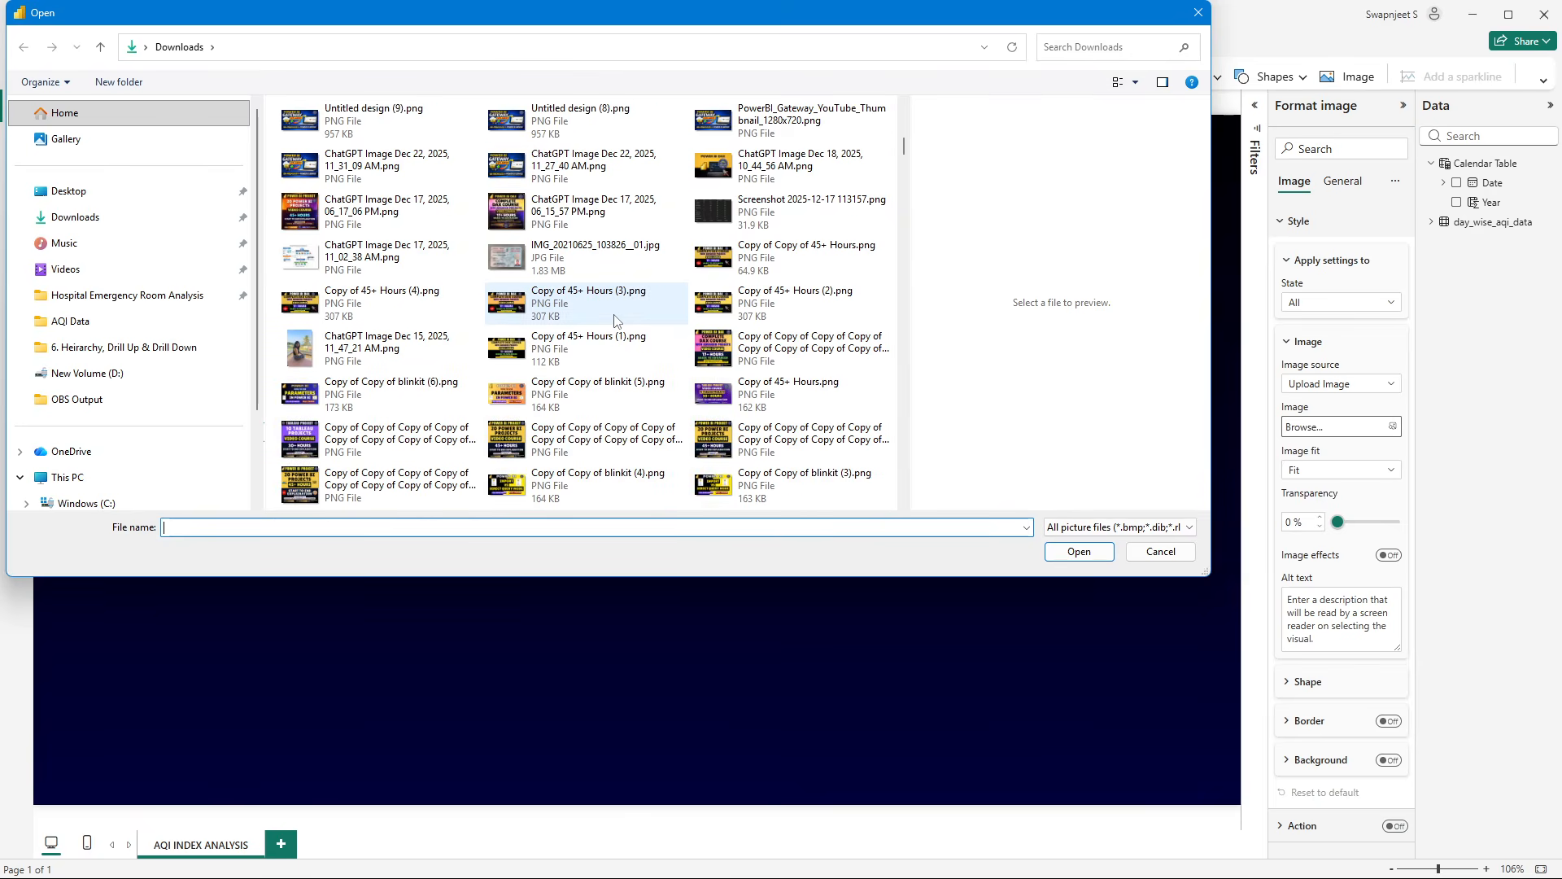
{"action": "scroll", "coordinate": [614, 319], "scroll_direction": "up", "scroll_amount": 10}
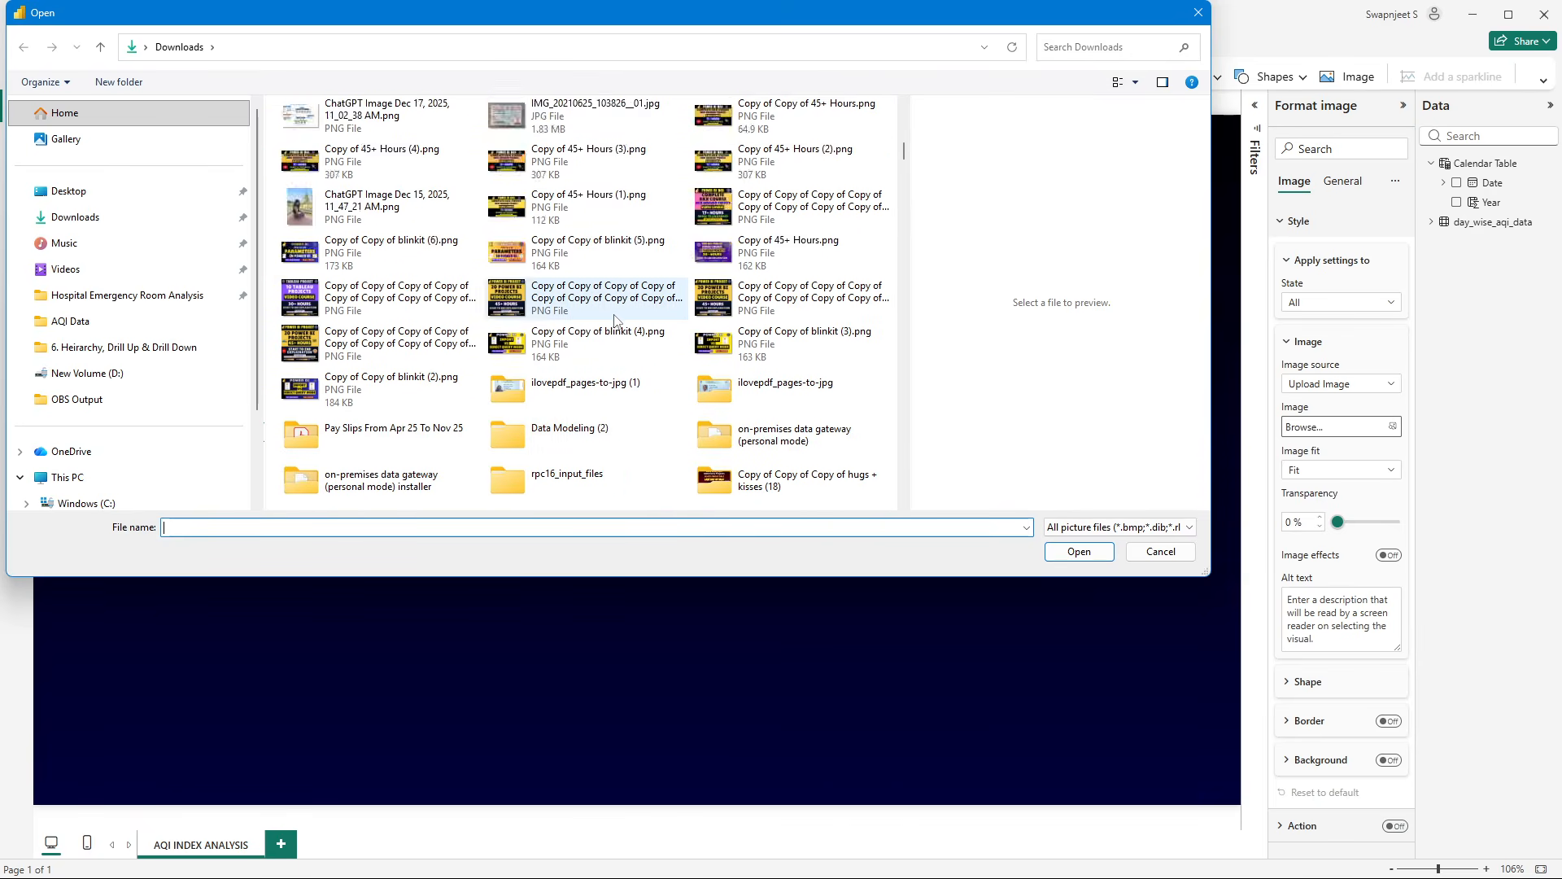
{"action": "key", "text": "Escape"}
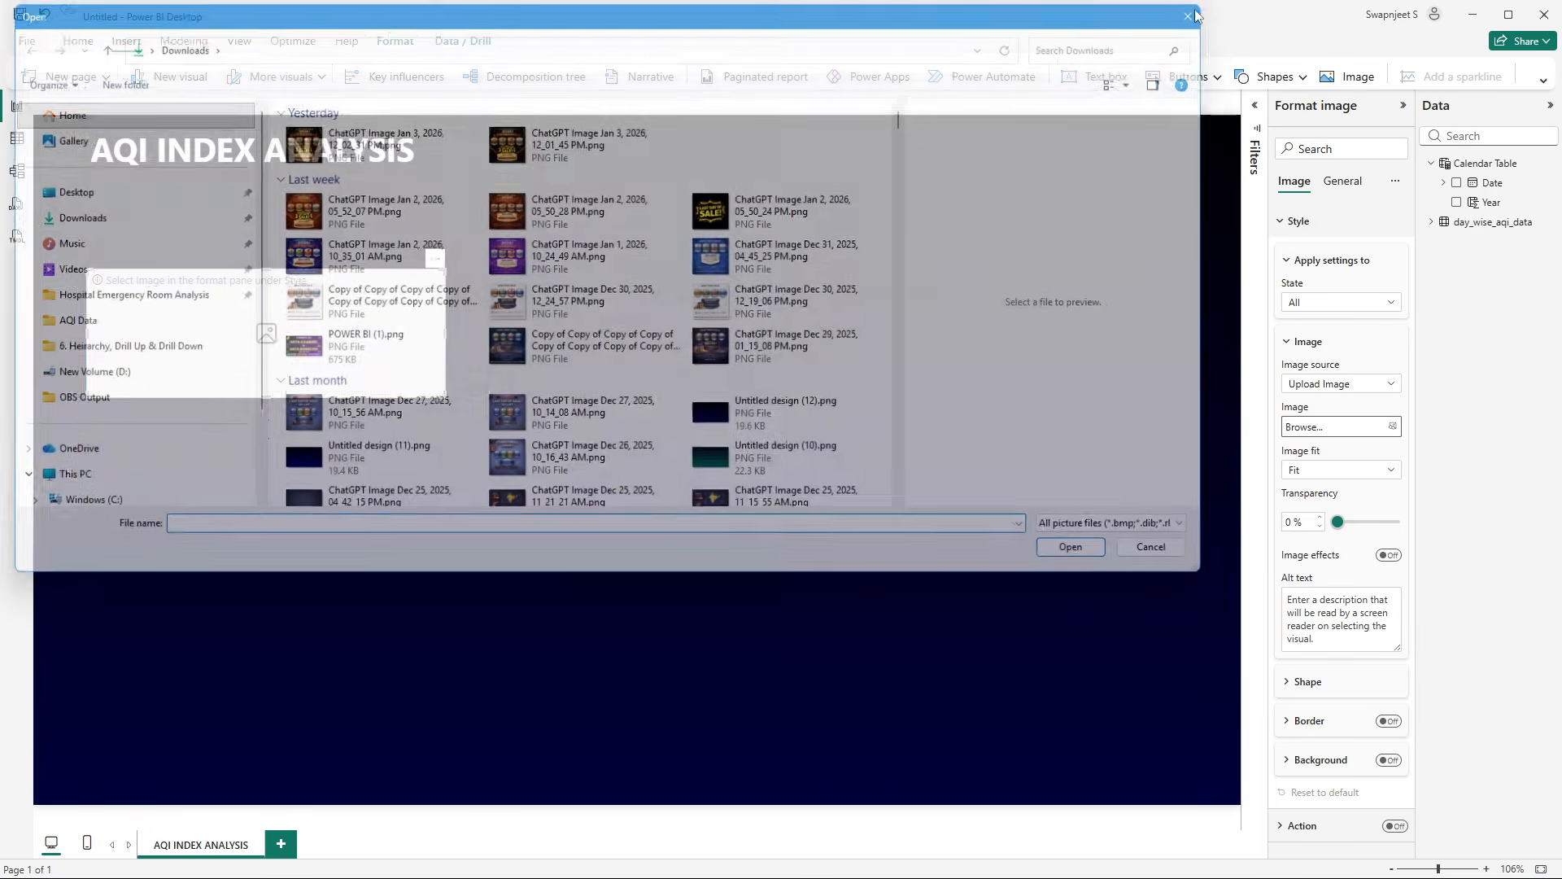
{"action": "left_click", "coordinate": [434, 258]}
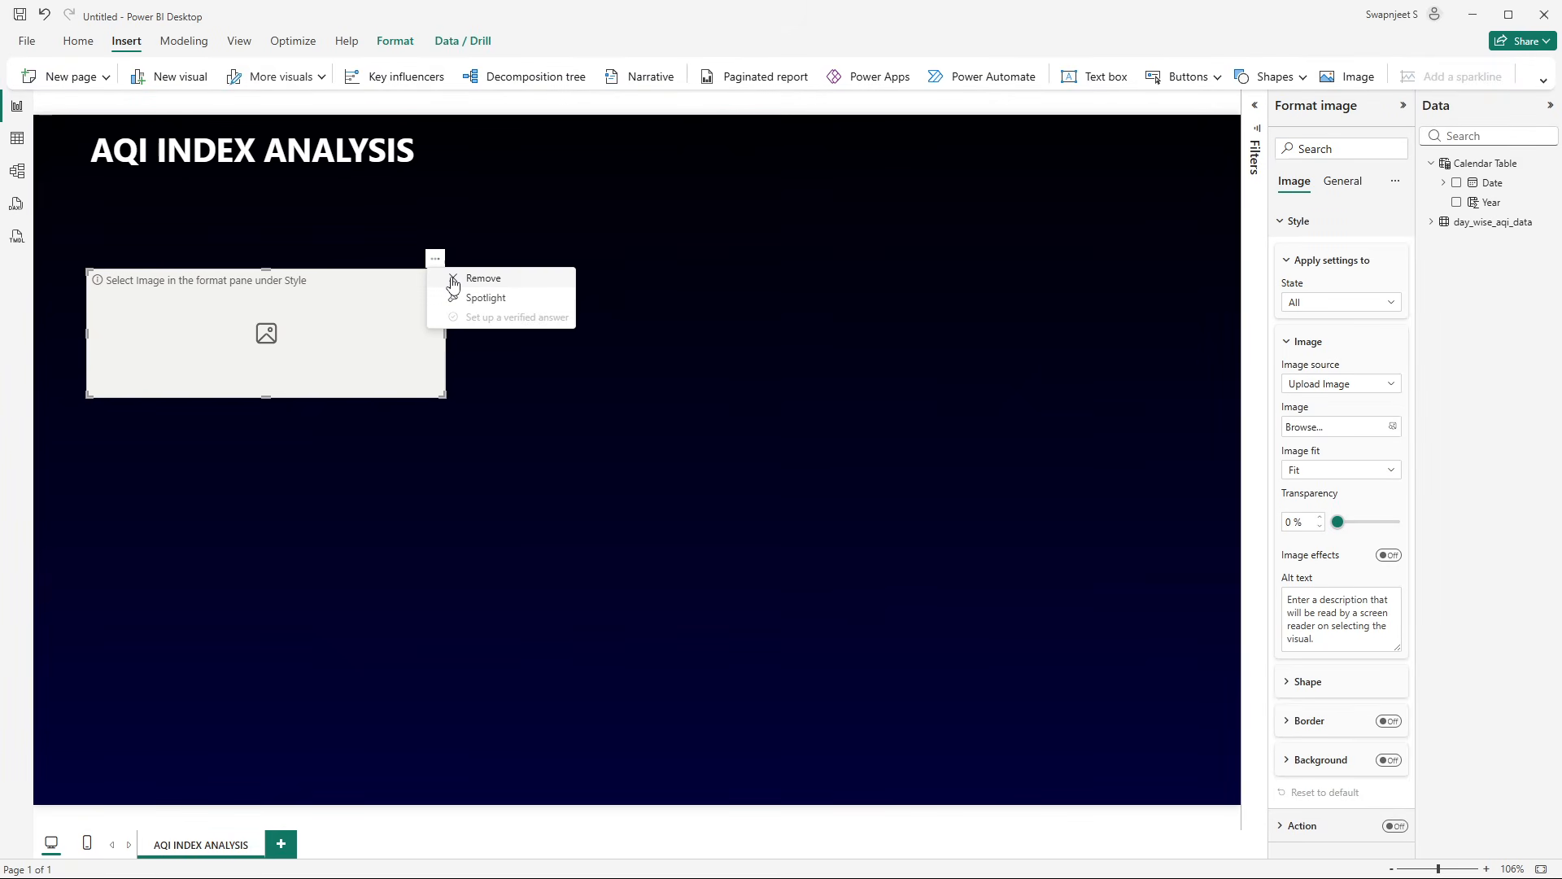
{"action": "left_click", "coordinate": [473, 279]}
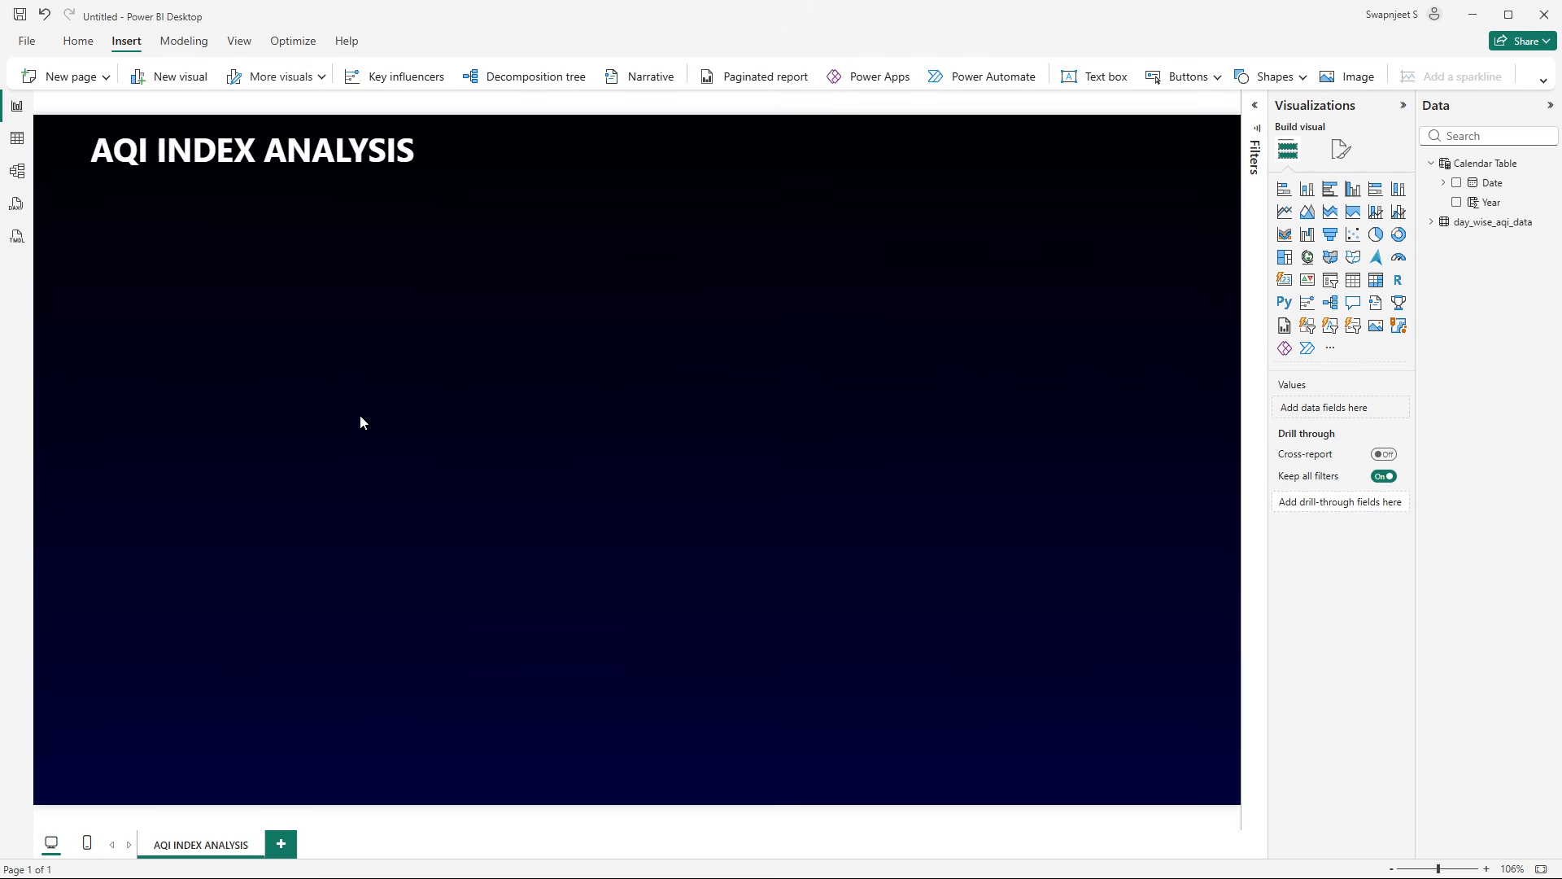
- Check the gauge in the finished report, list the fields of day_wise_aqi_data, and add an empty gauge visual below the new report's title
{"action": "key", "text": "alt+Tab"}
{"action": "key", "text": "alt+Tab"}
{"action": "key", "text": "alt+Tab"}
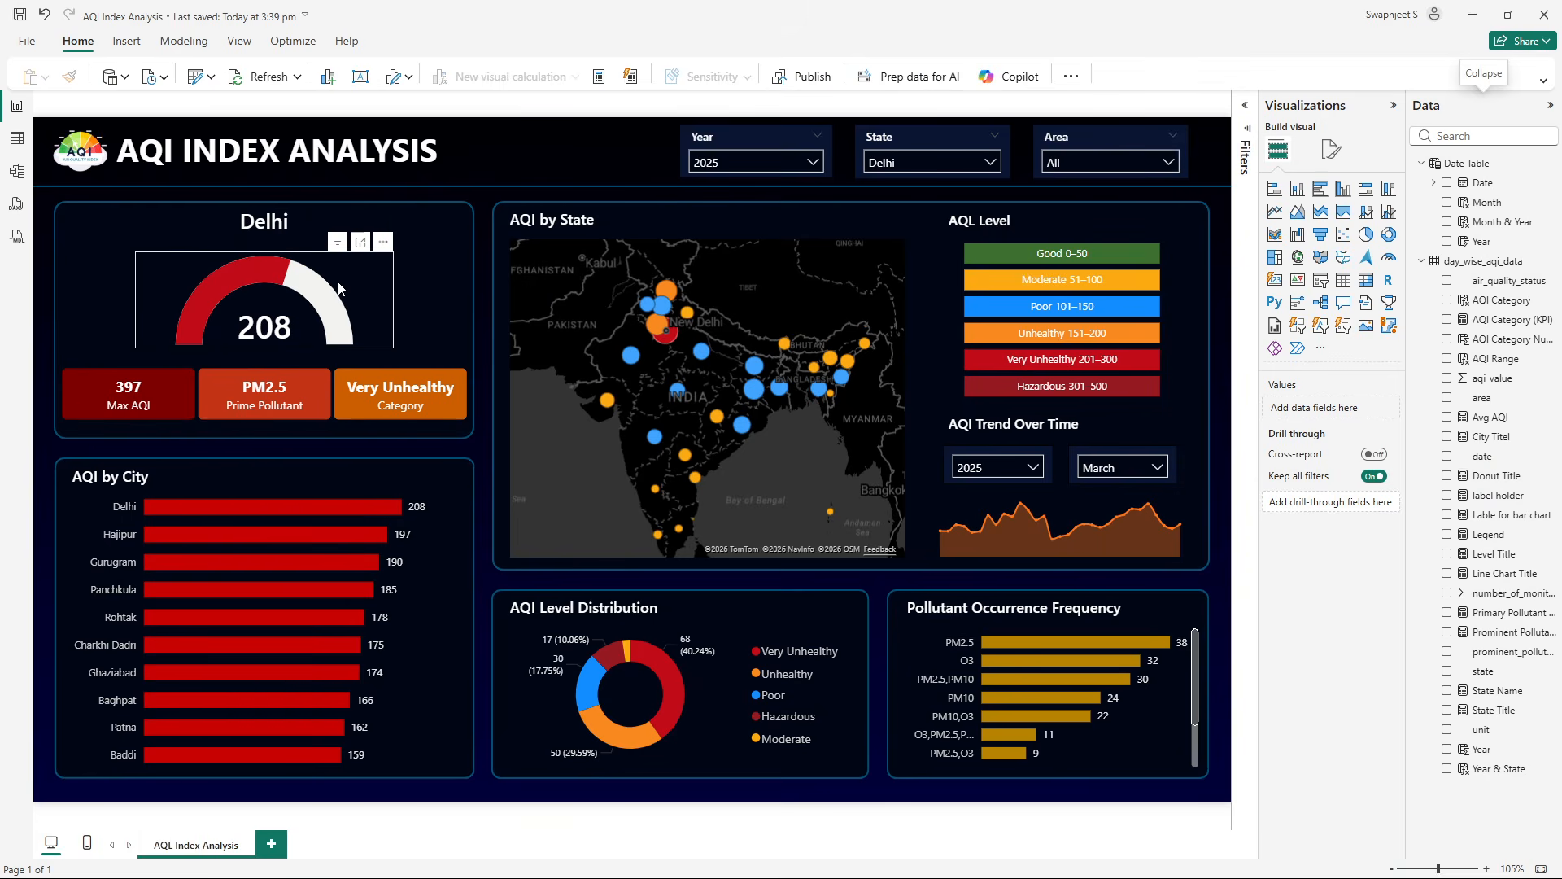
{"action": "key", "text": "alt+Tab"}
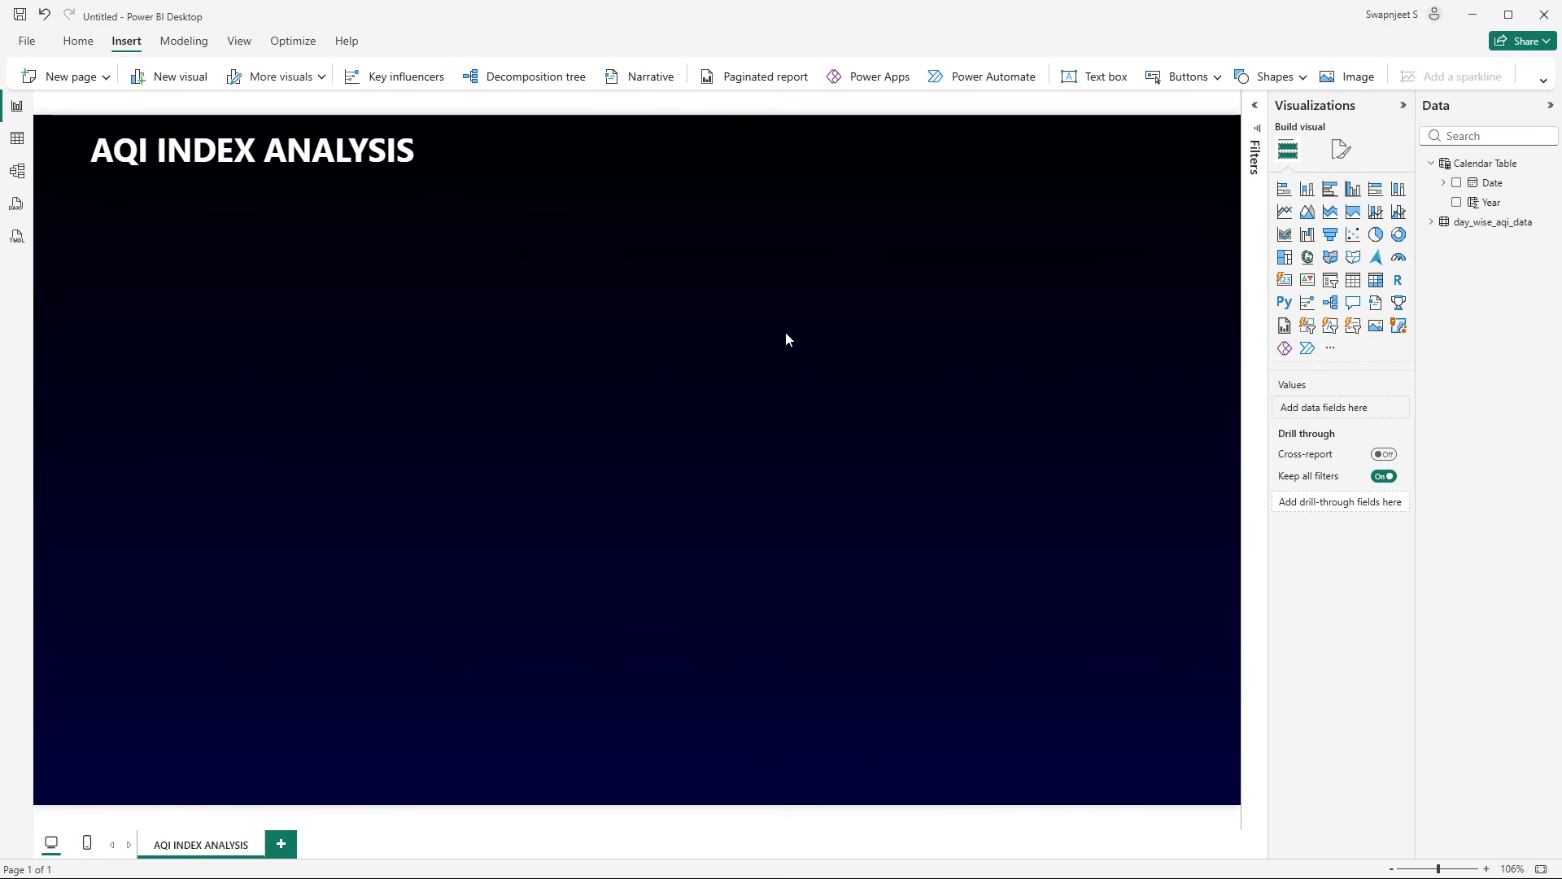
{"action": "left_click", "coordinate": [1434, 222]}
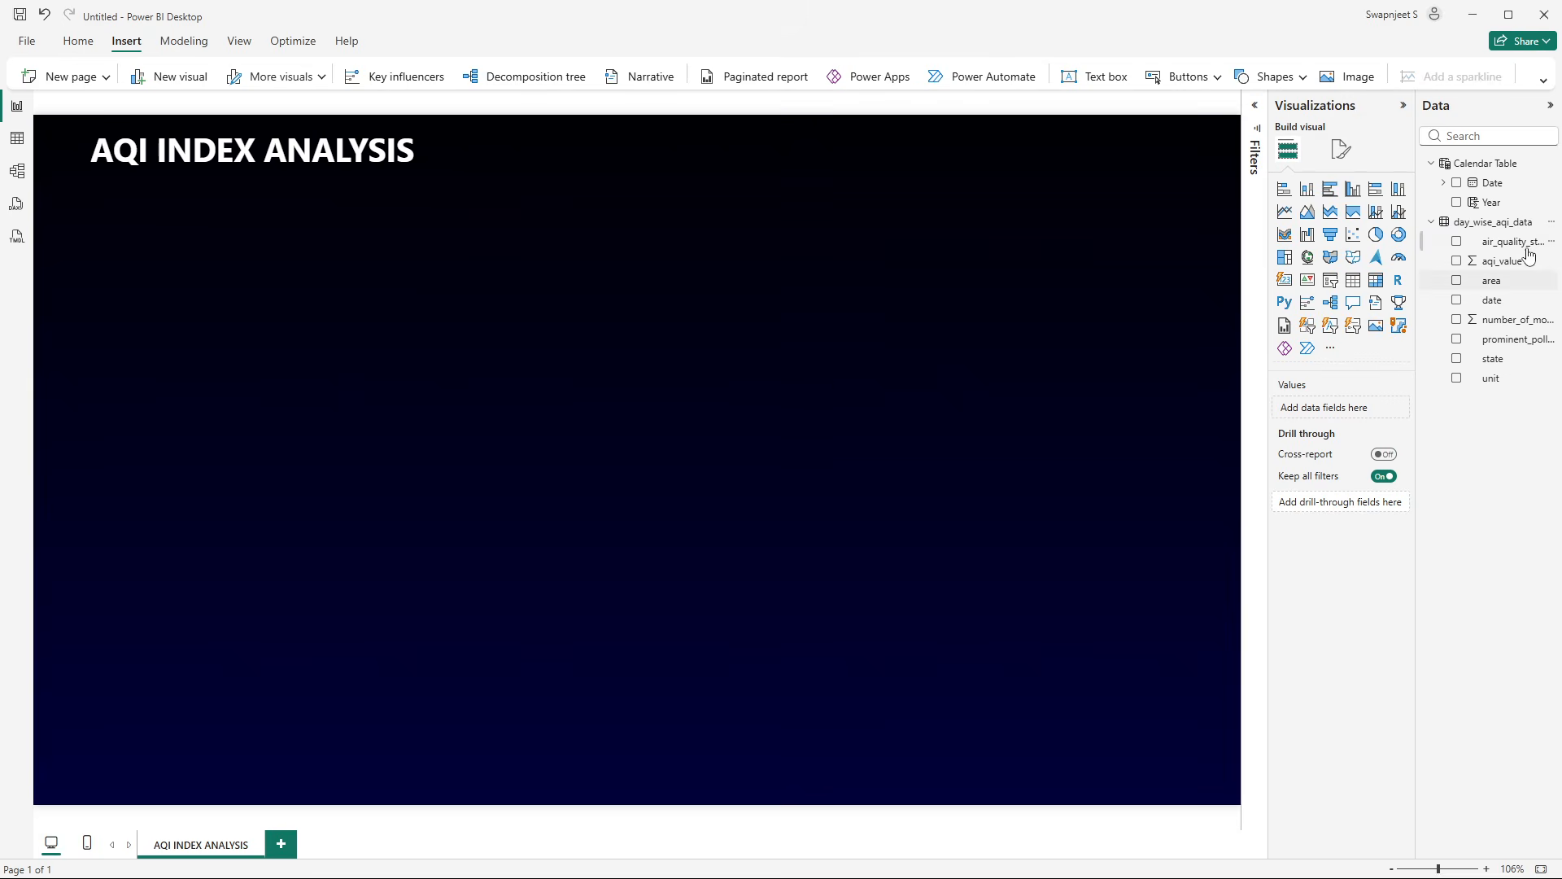
{"action": "left_click", "coordinate": [1399, 258]}
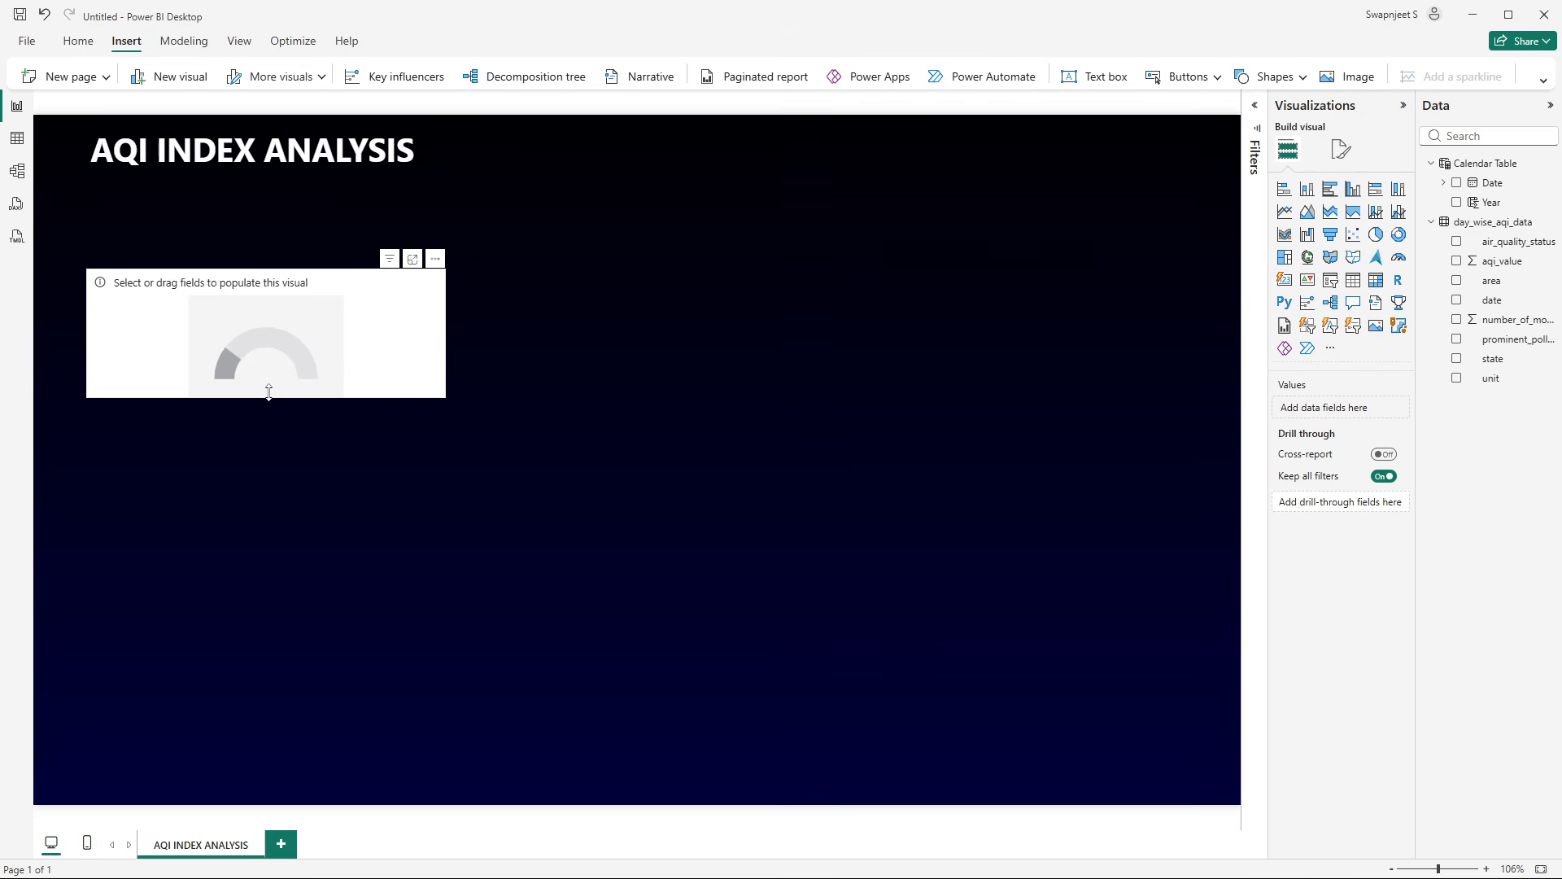
- Make the empty gauge visual slightly taller by extending its lower edge
{"action": "left_click_drag", "start_coordinate": [264, 397], "coordinate": [262, 415]}
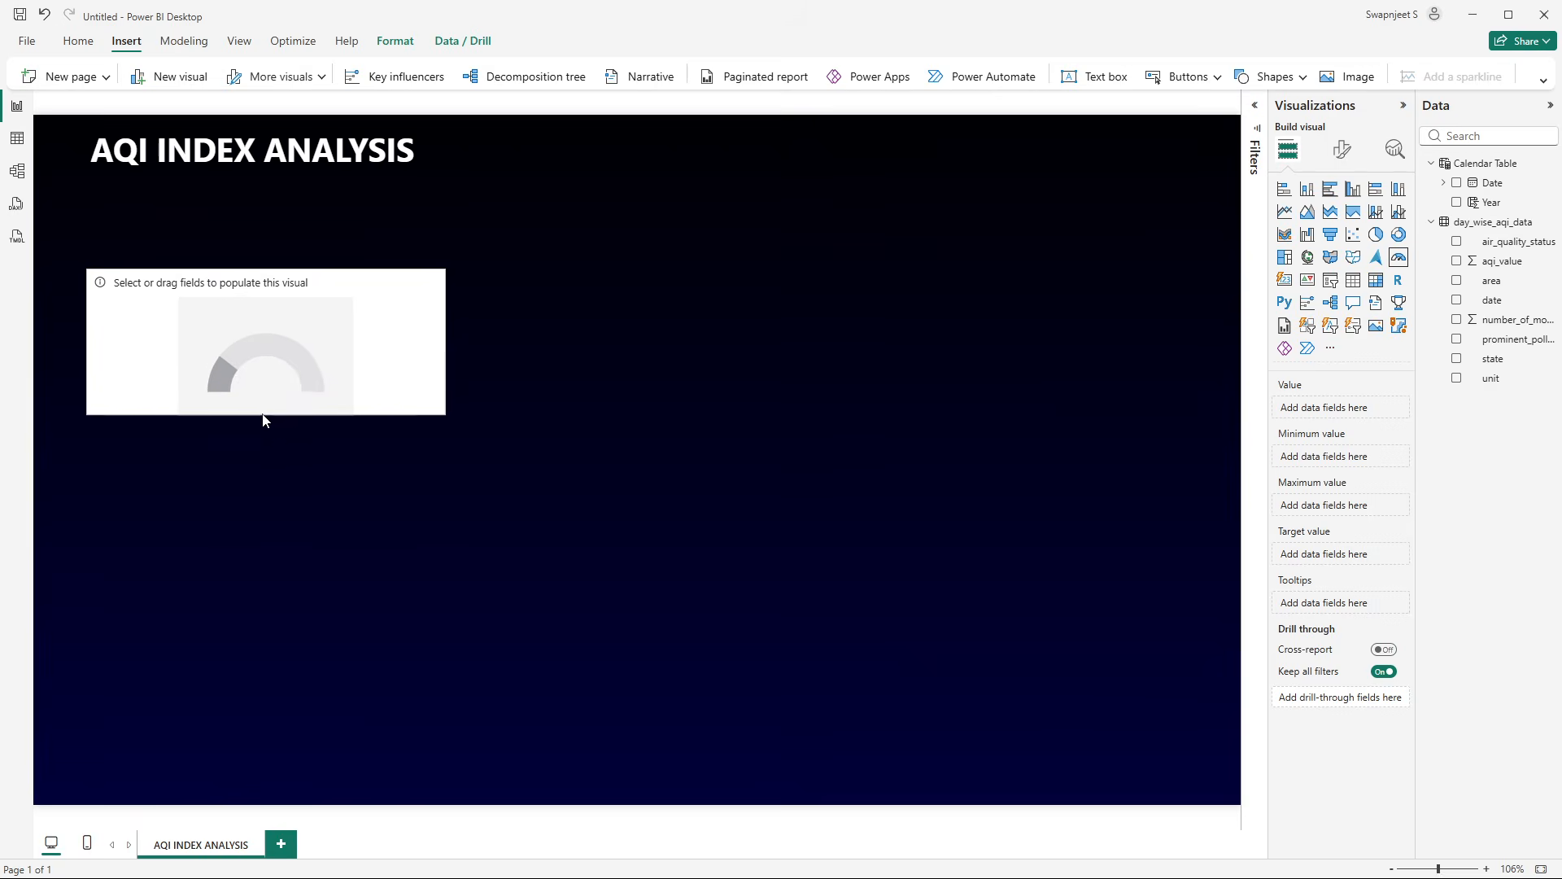
{"action": "left_click", "coordinate": [536, 399]}
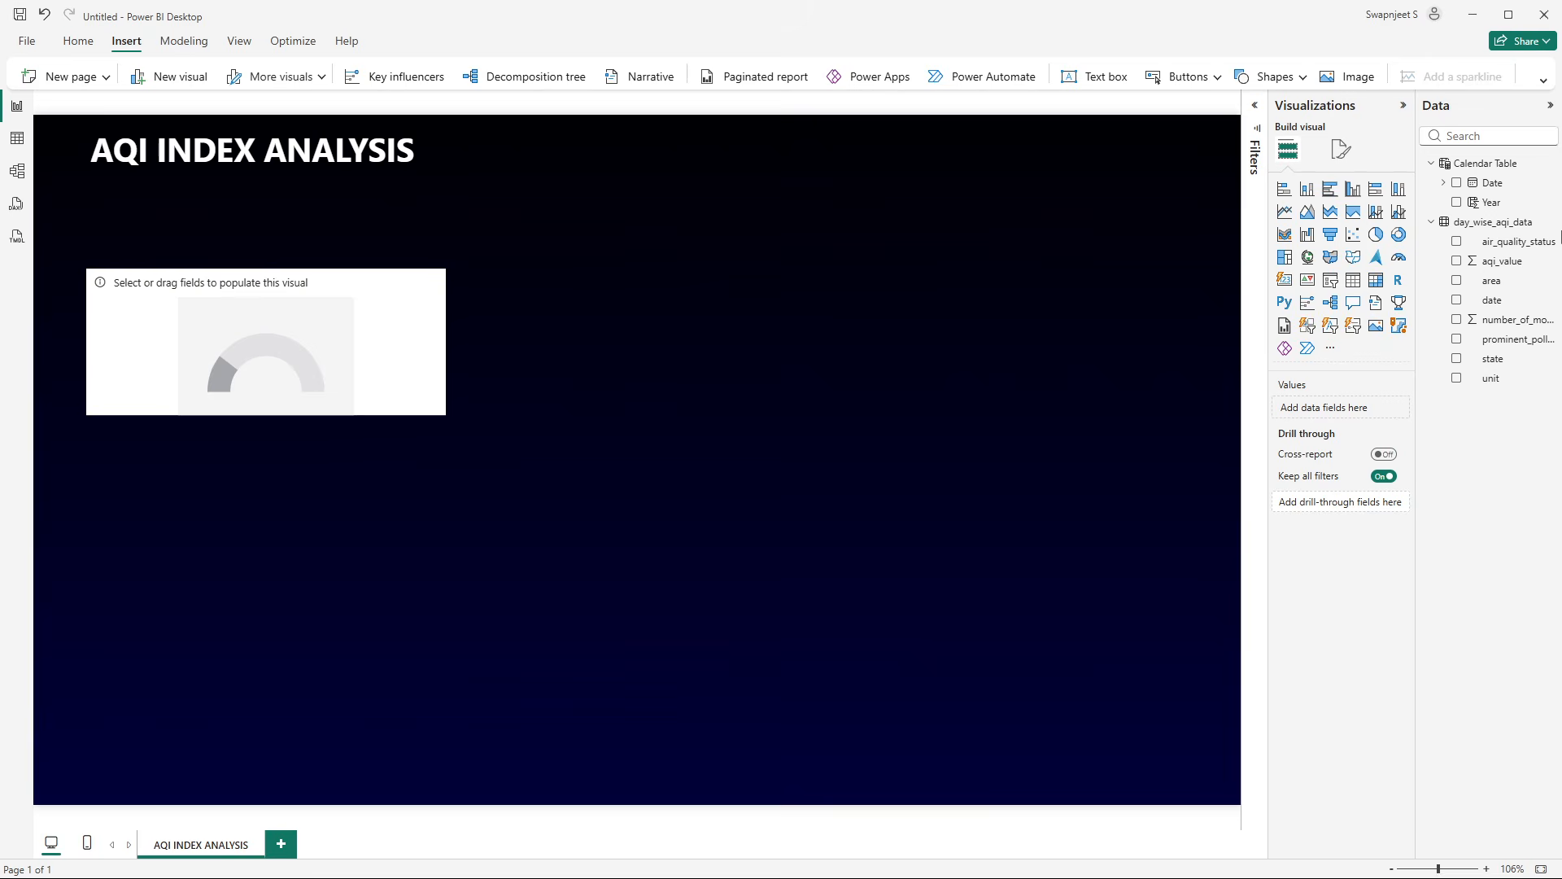
- Create the measure Avg AQI = AVERAGE(day_wise_aqi_data[aqi_value]) in the day_wise_aqi_data table
{"action": "right_click", "coordinate": [1499, 338]}
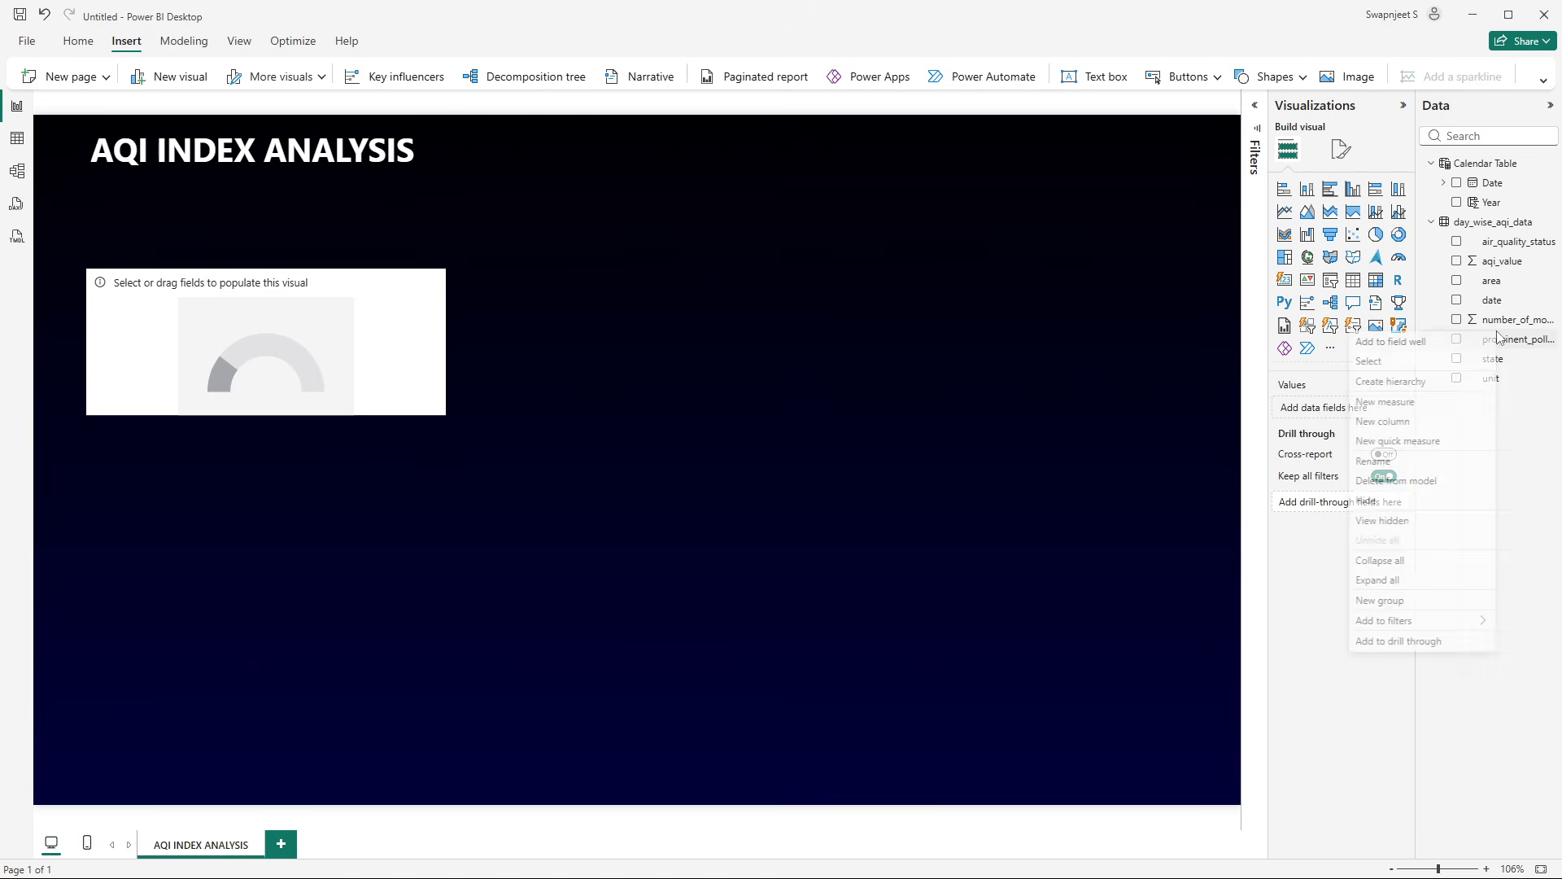
{"action": "left_click", "coordinate": [1413, 403]}
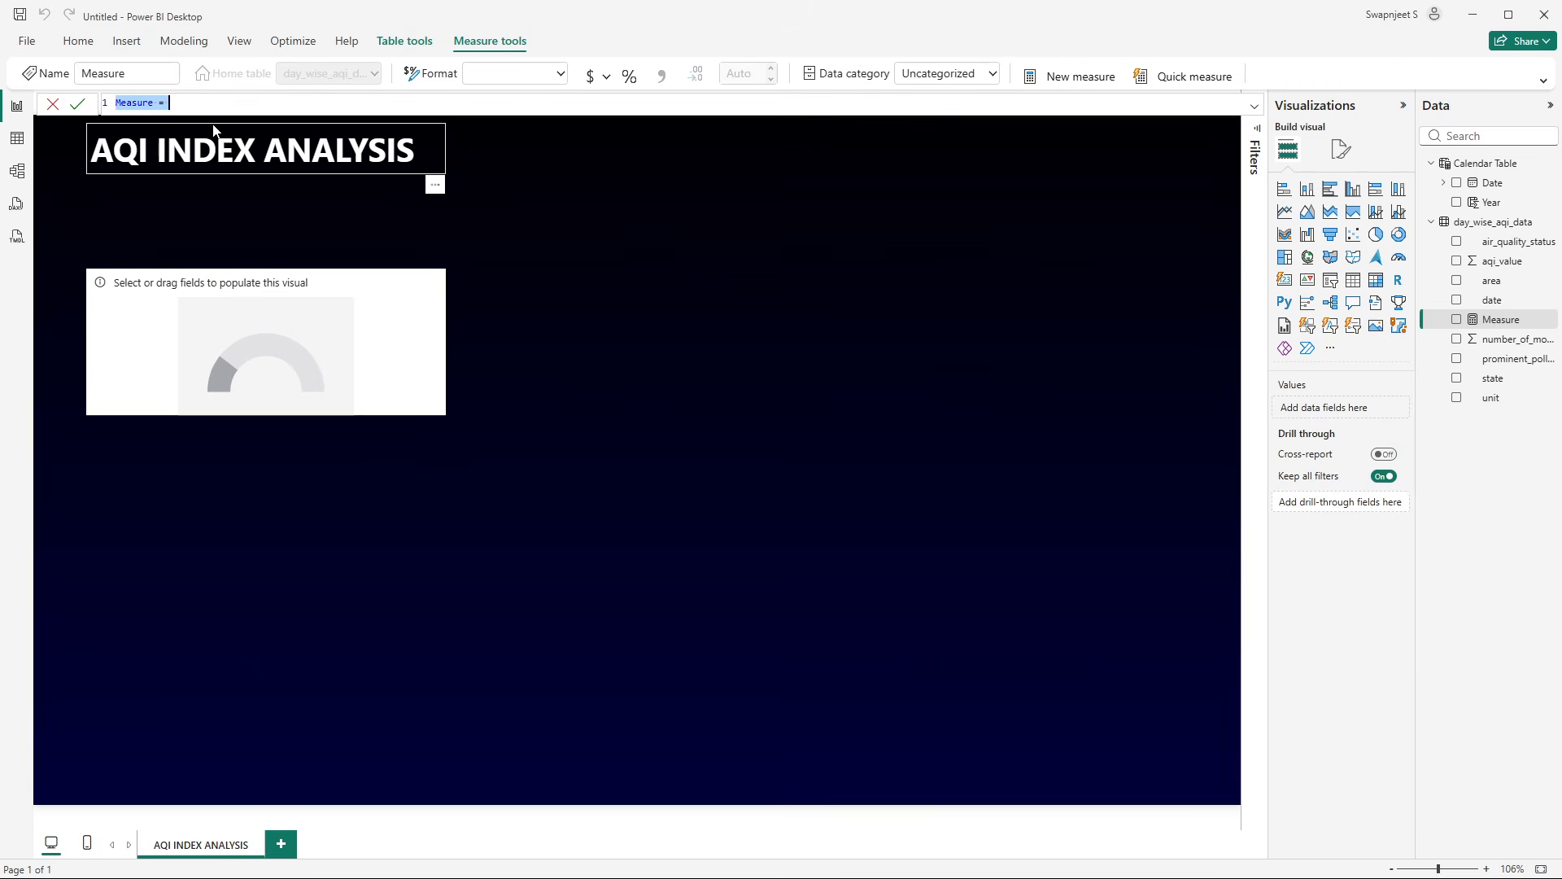
{"action": "scroll", "coordinate": [144, 105], "scroll_direction": "up", "scroll_amount": 3}
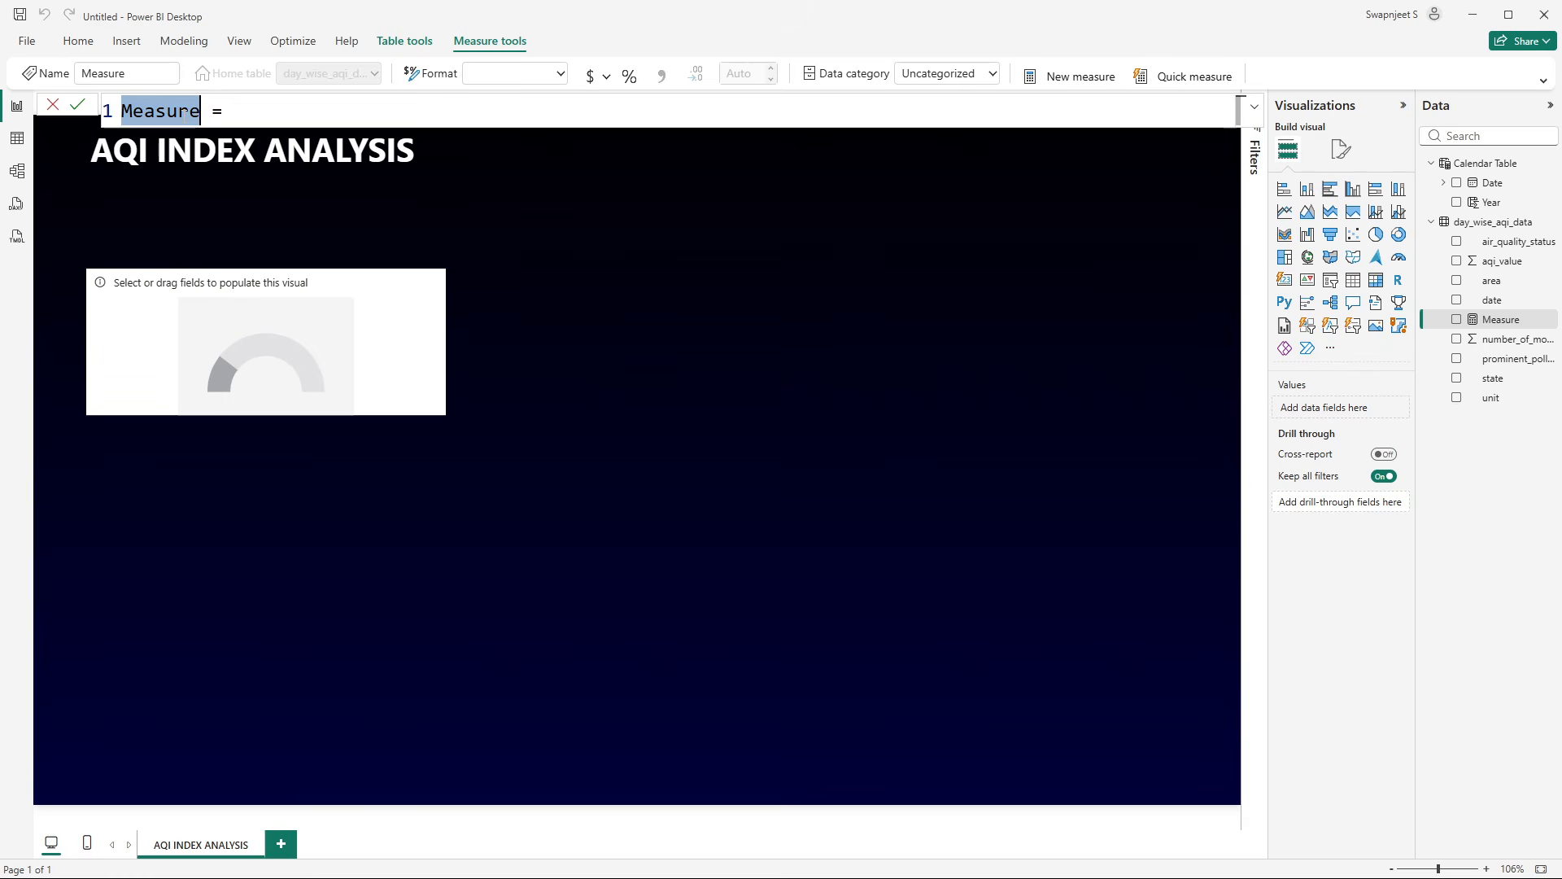
{"action": "type", "text": "Avg A"}
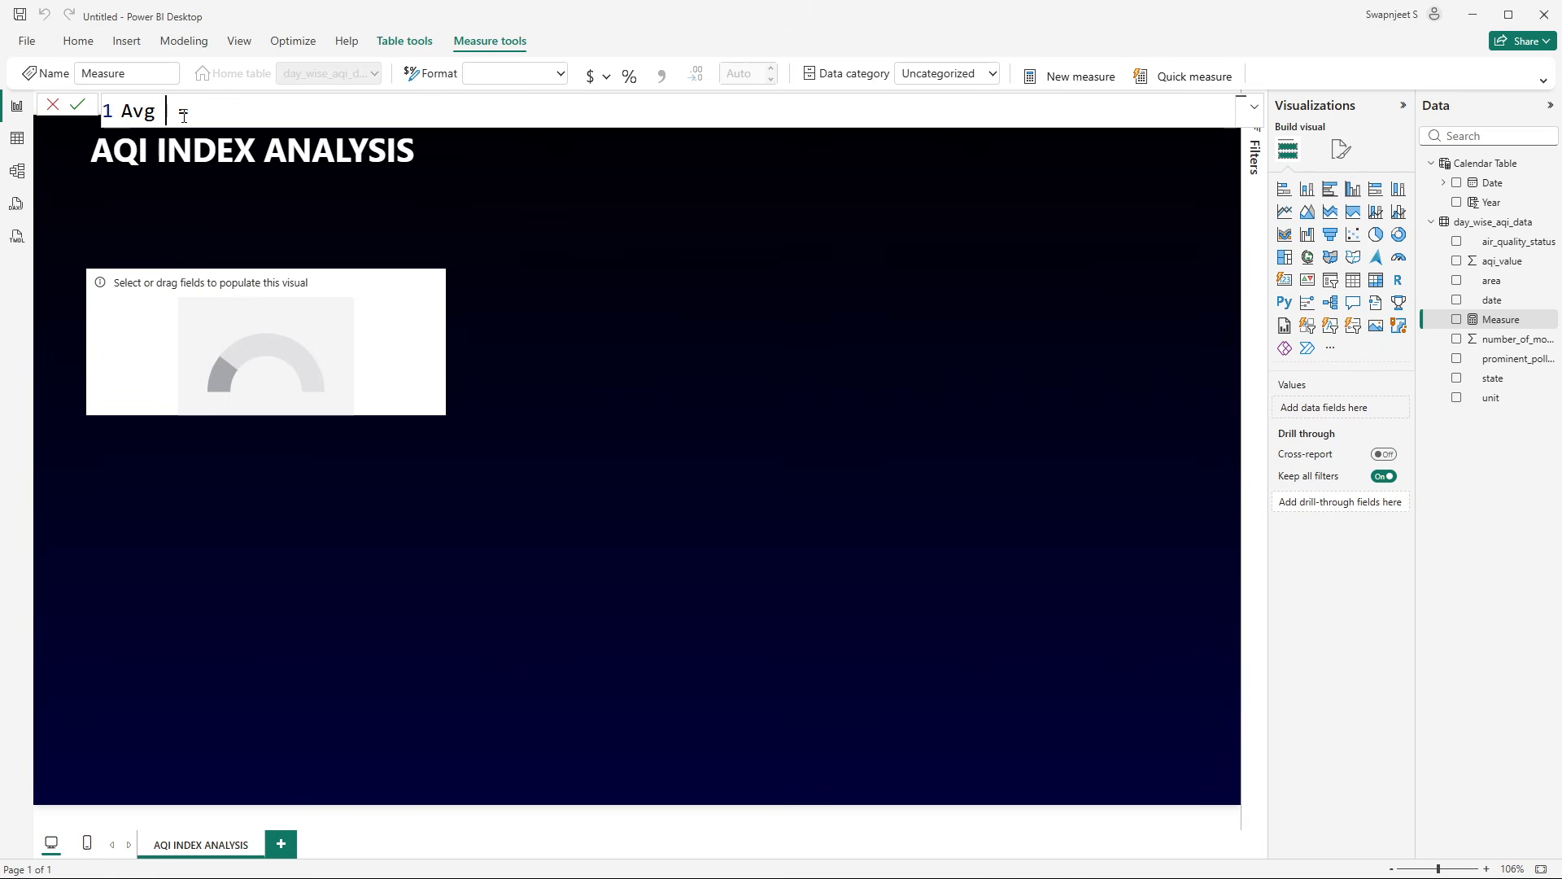
{"action": "type", "text": "QI =ave"}
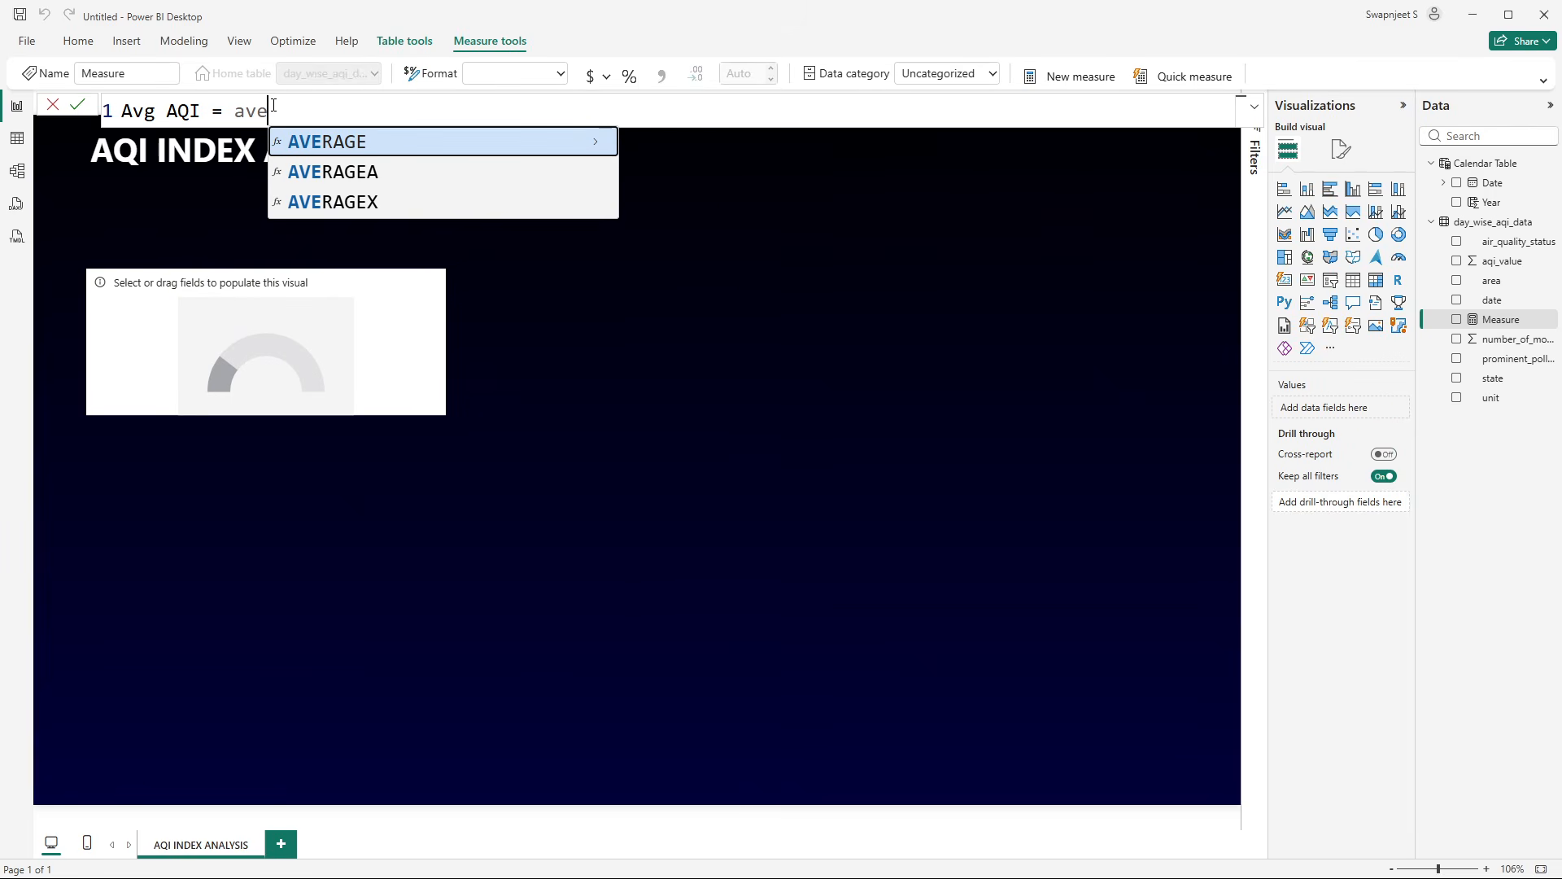
{"action": "key", "text": "Tab"}
{"action": "type", "text": "aqi"}
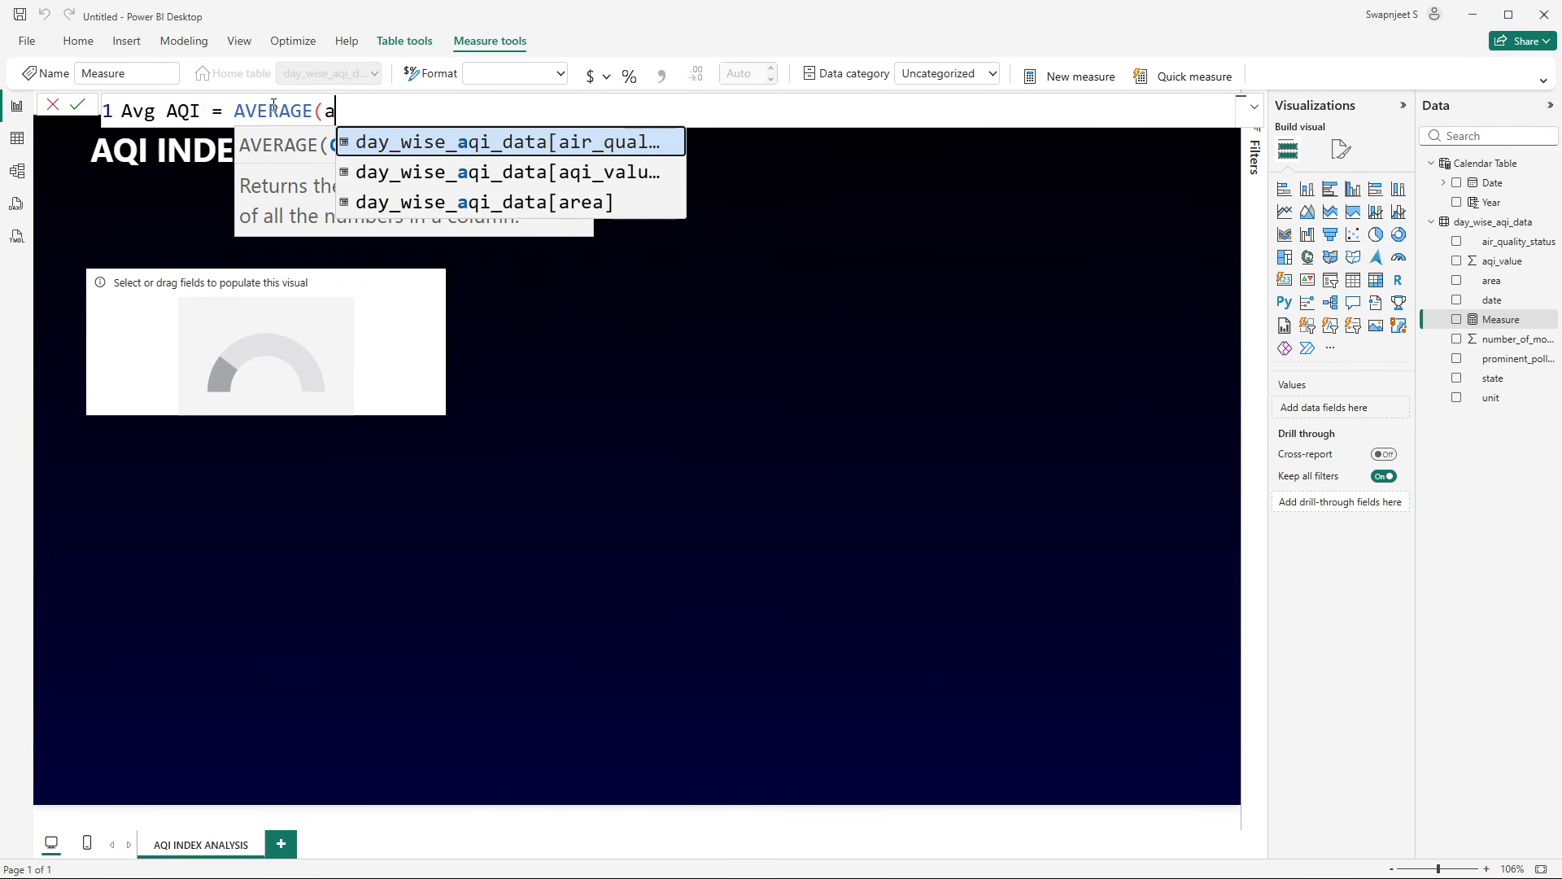
{"action": "left_click", "coordinate": [680, 205]}
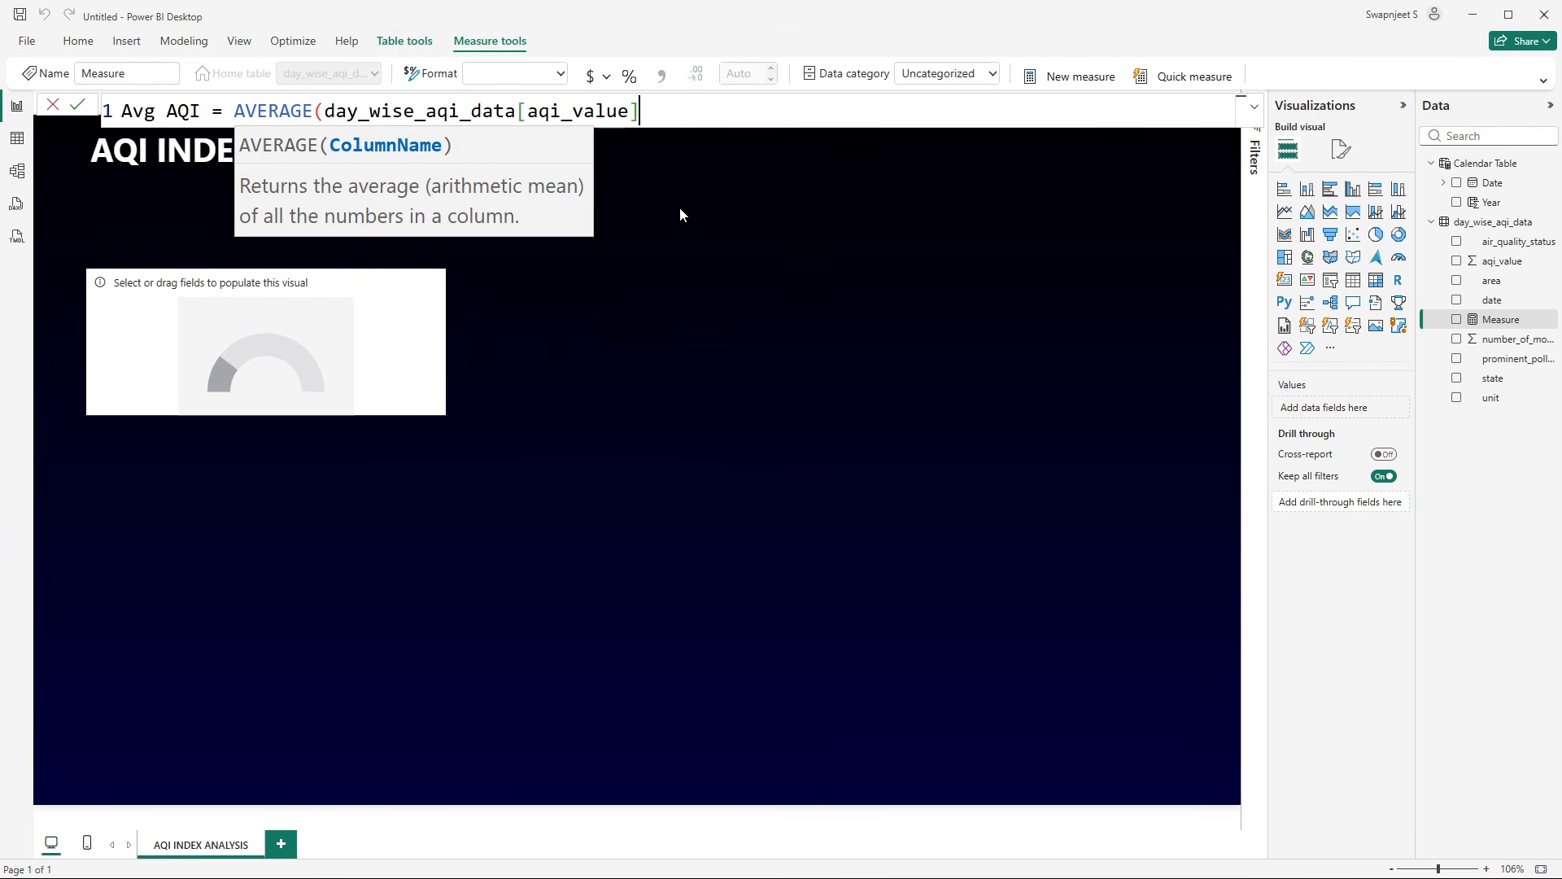
{"action": "type", "text": ")"}
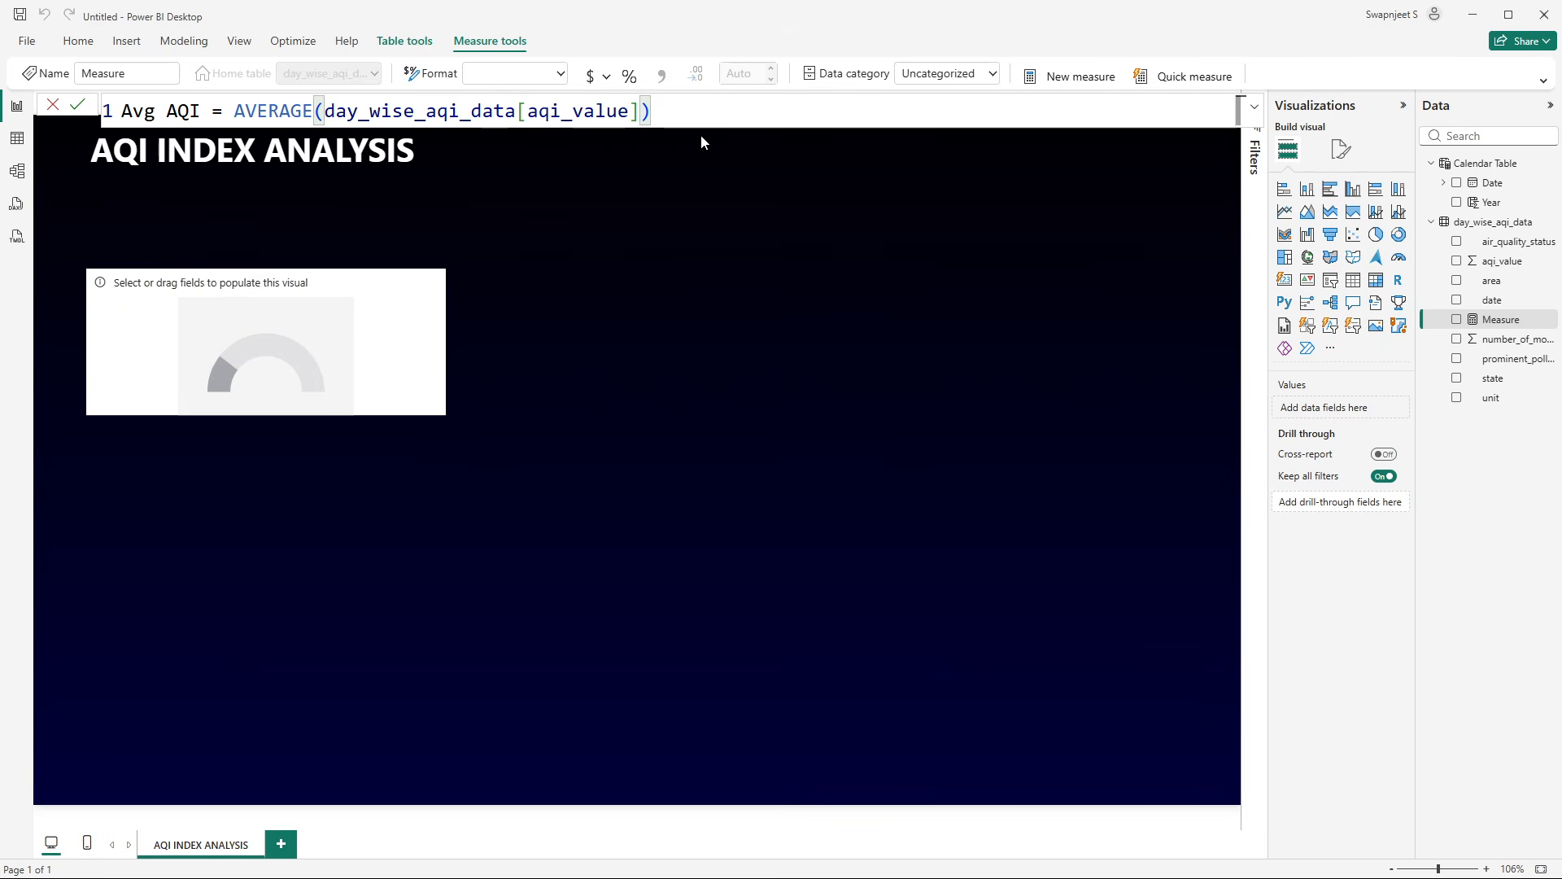
{"action": "key", "text": "Return"}
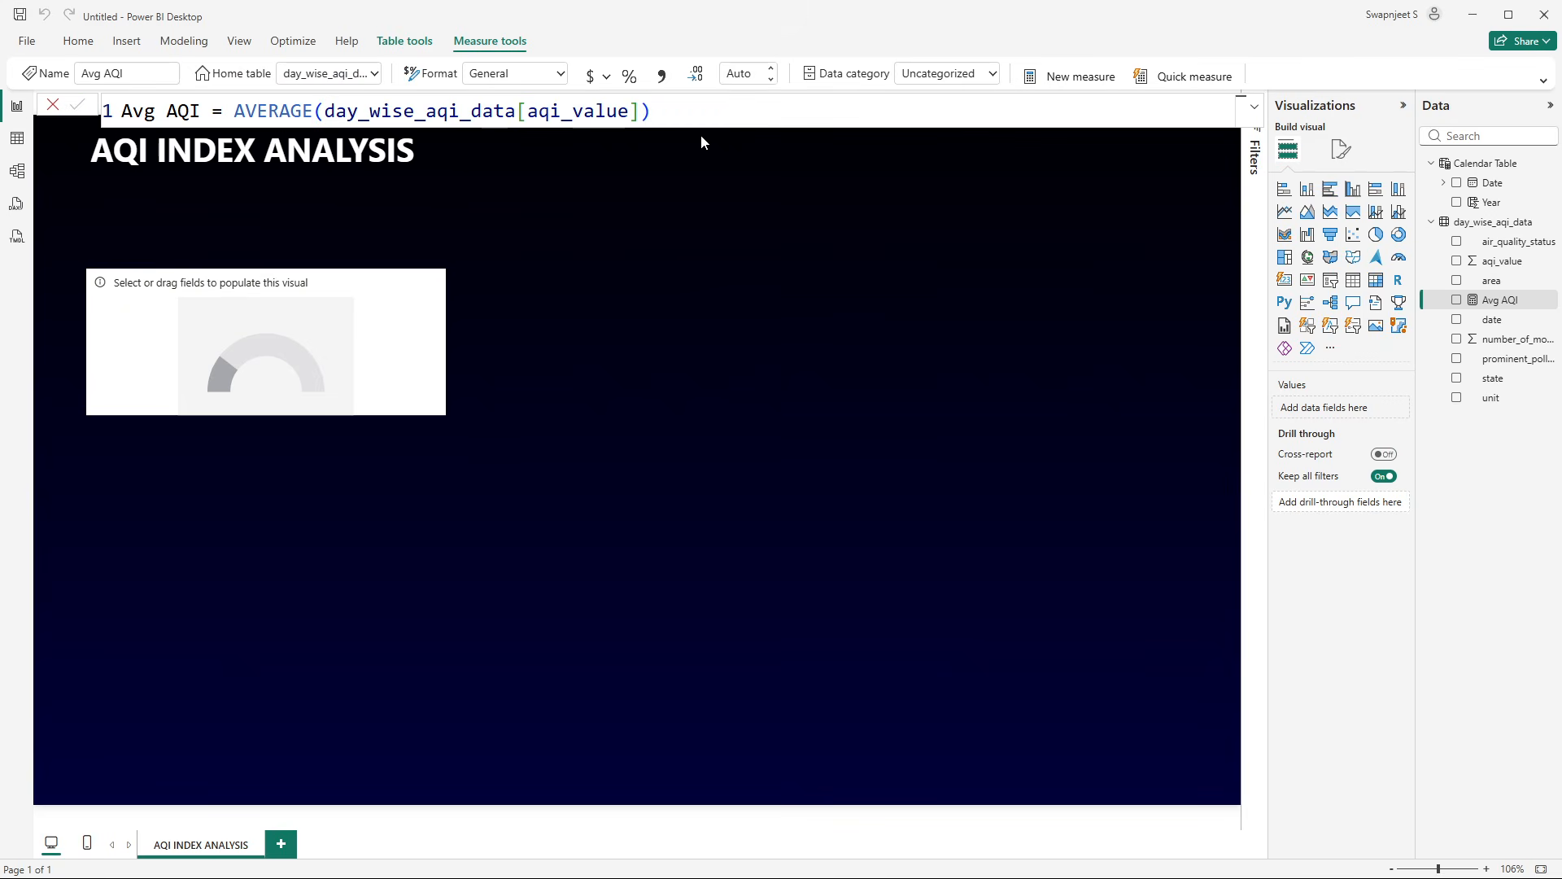
{"action": "left_click", "coordinate": [56, 108]}
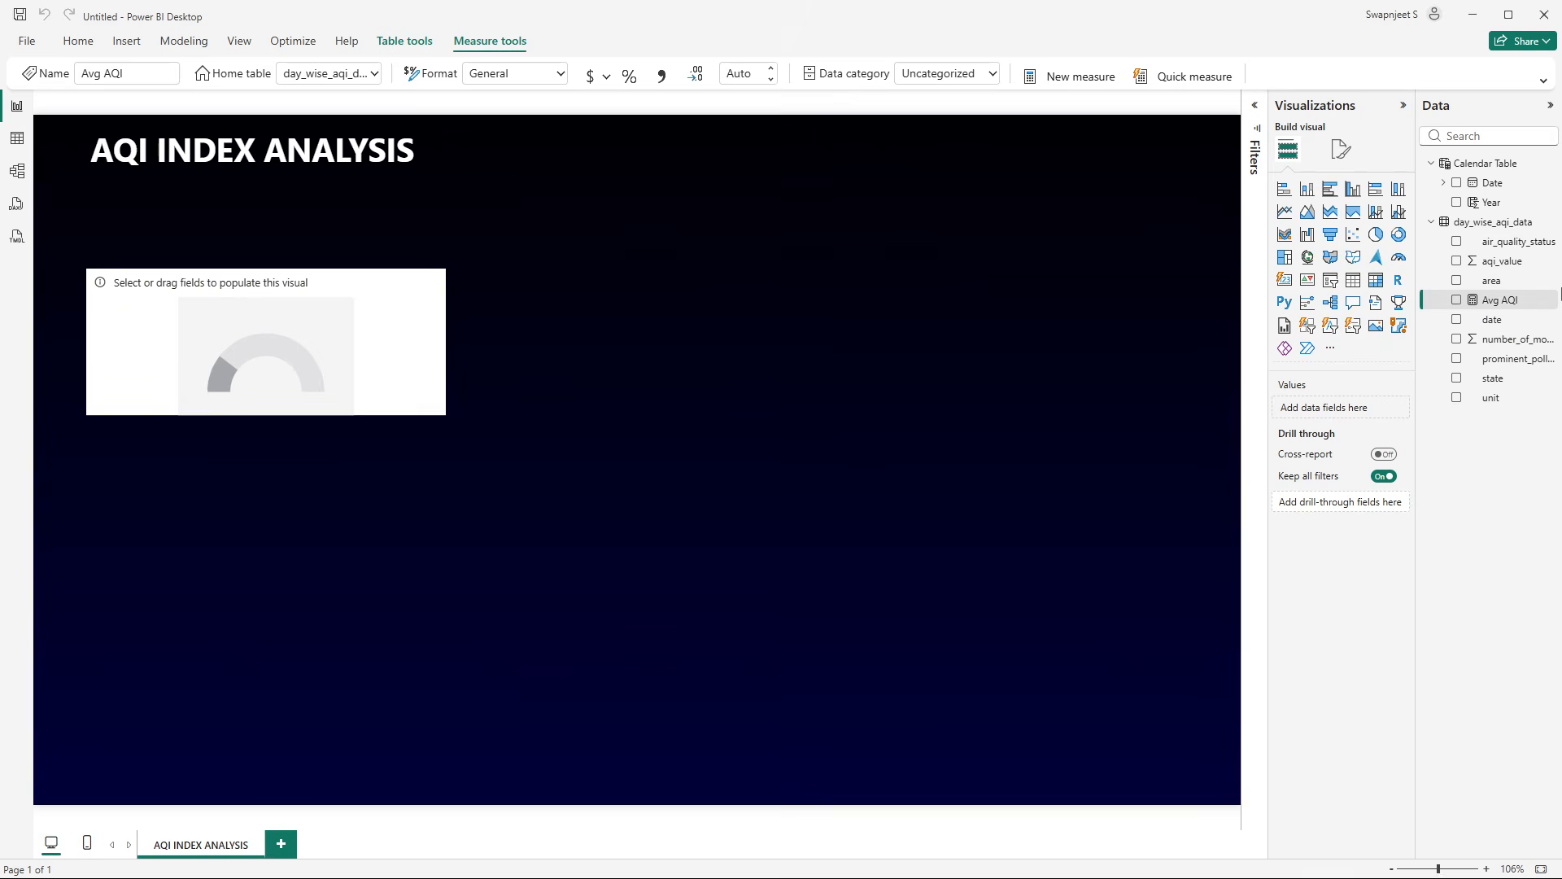
- Assign the Avg AQI measure as the value of the gauge visual
{"action": "left_click", "coordinate": [410, 368]}
{"action": "left_click", "coordinate": [1456, 301]}
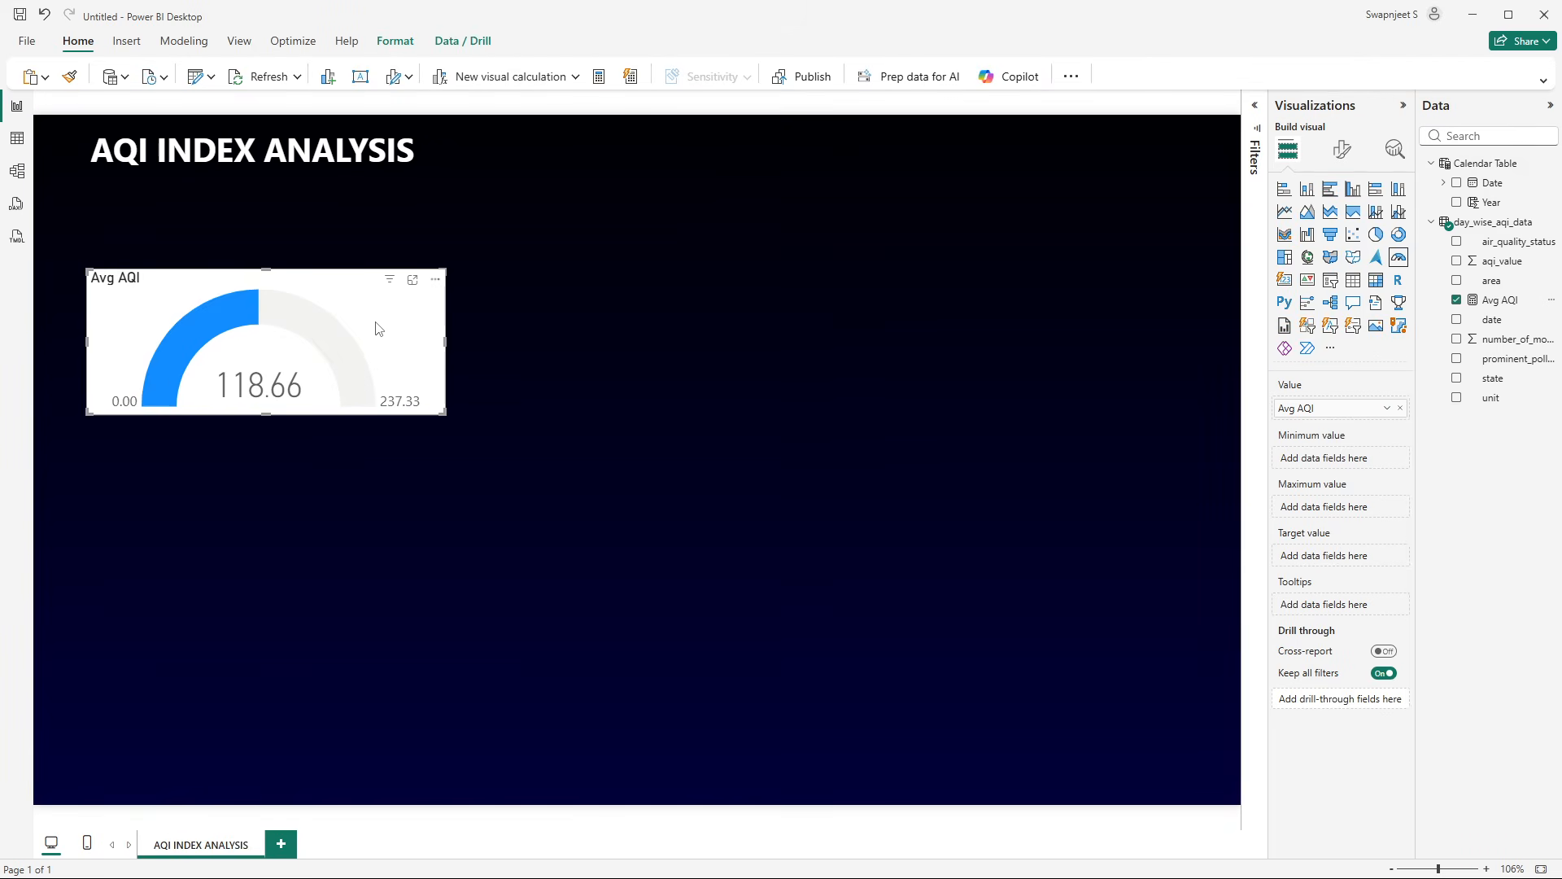
{"action": "left_click", "coordinate": [695, 183]}
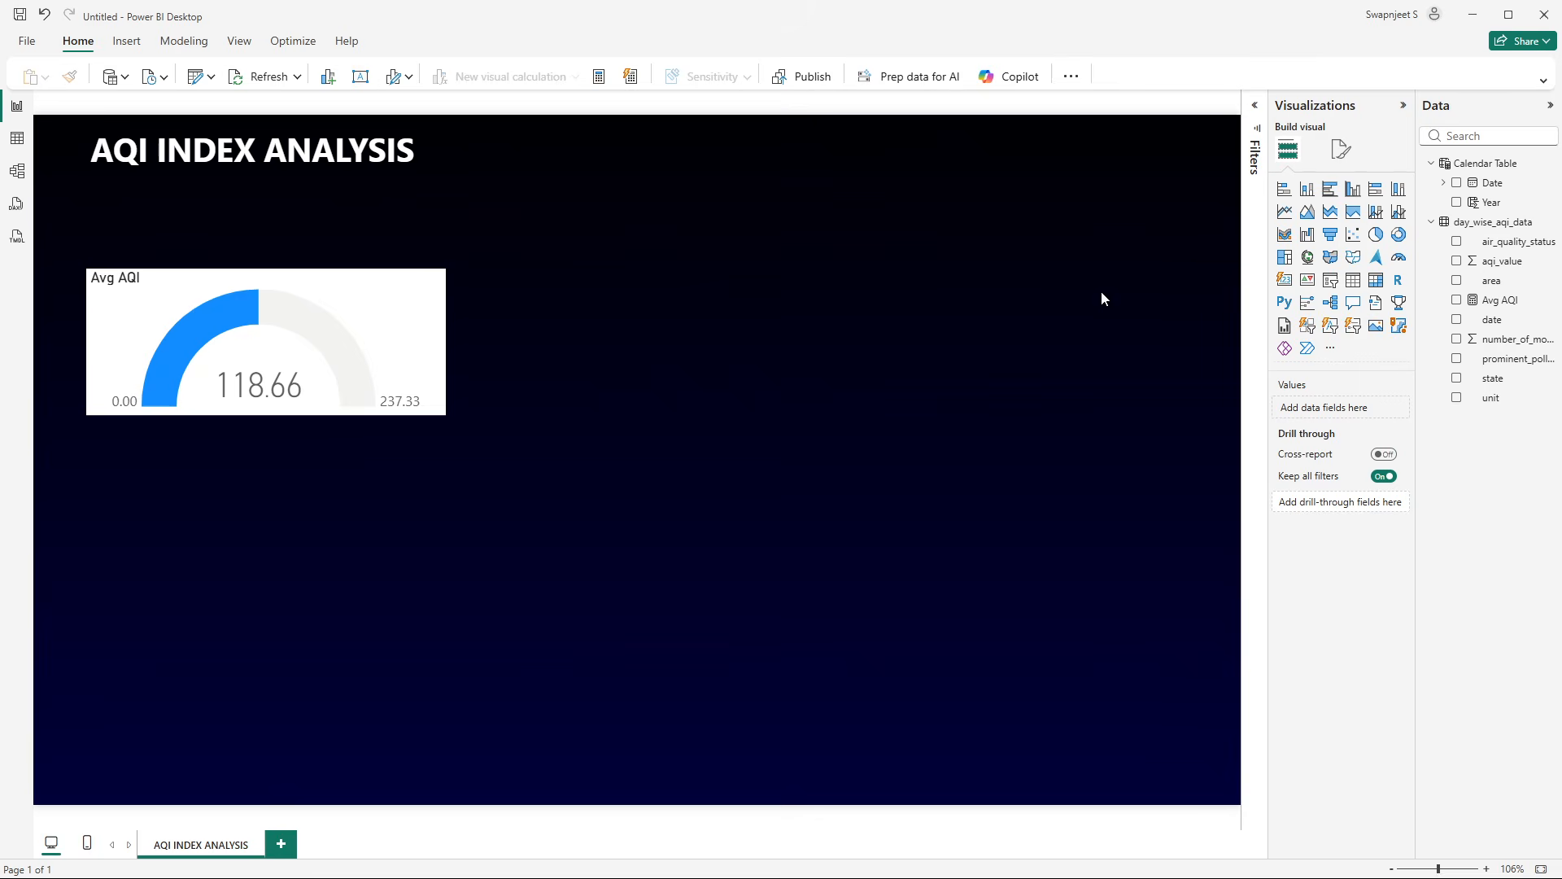
- Add a slicer on the Calendar Table's Year field and place it above and to the right of the gauge
{"action": "left_click", "coordinate": [1332, 289]}
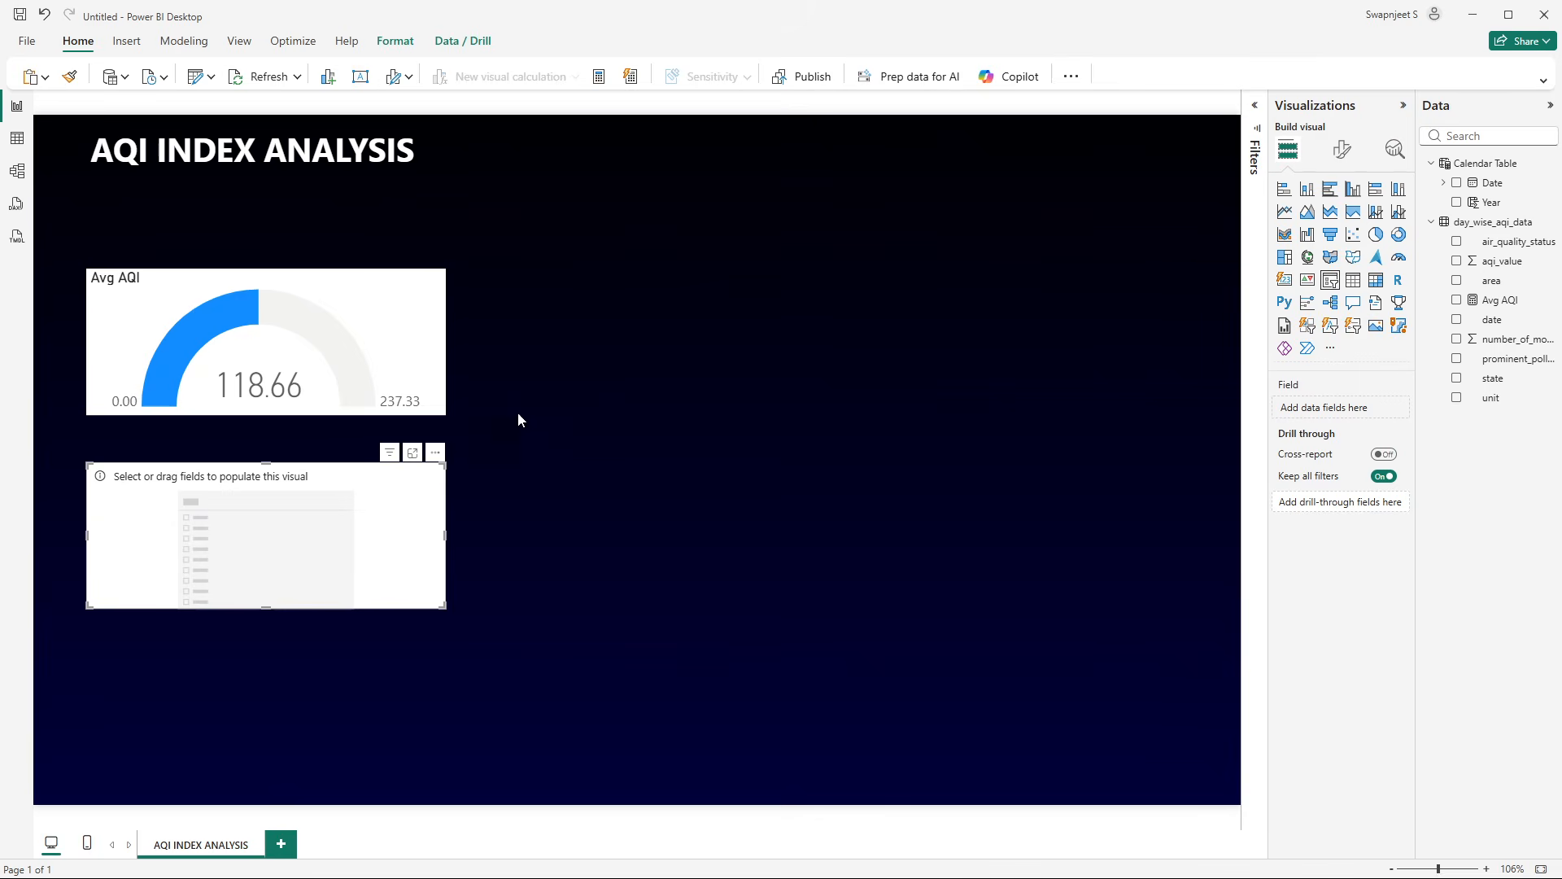
{"action": "left_click_drag", "start_coordinate": [432, 455], "coordinate": [889, 257]}
{"action": "left_click", "coordinate": [1510, 204]}
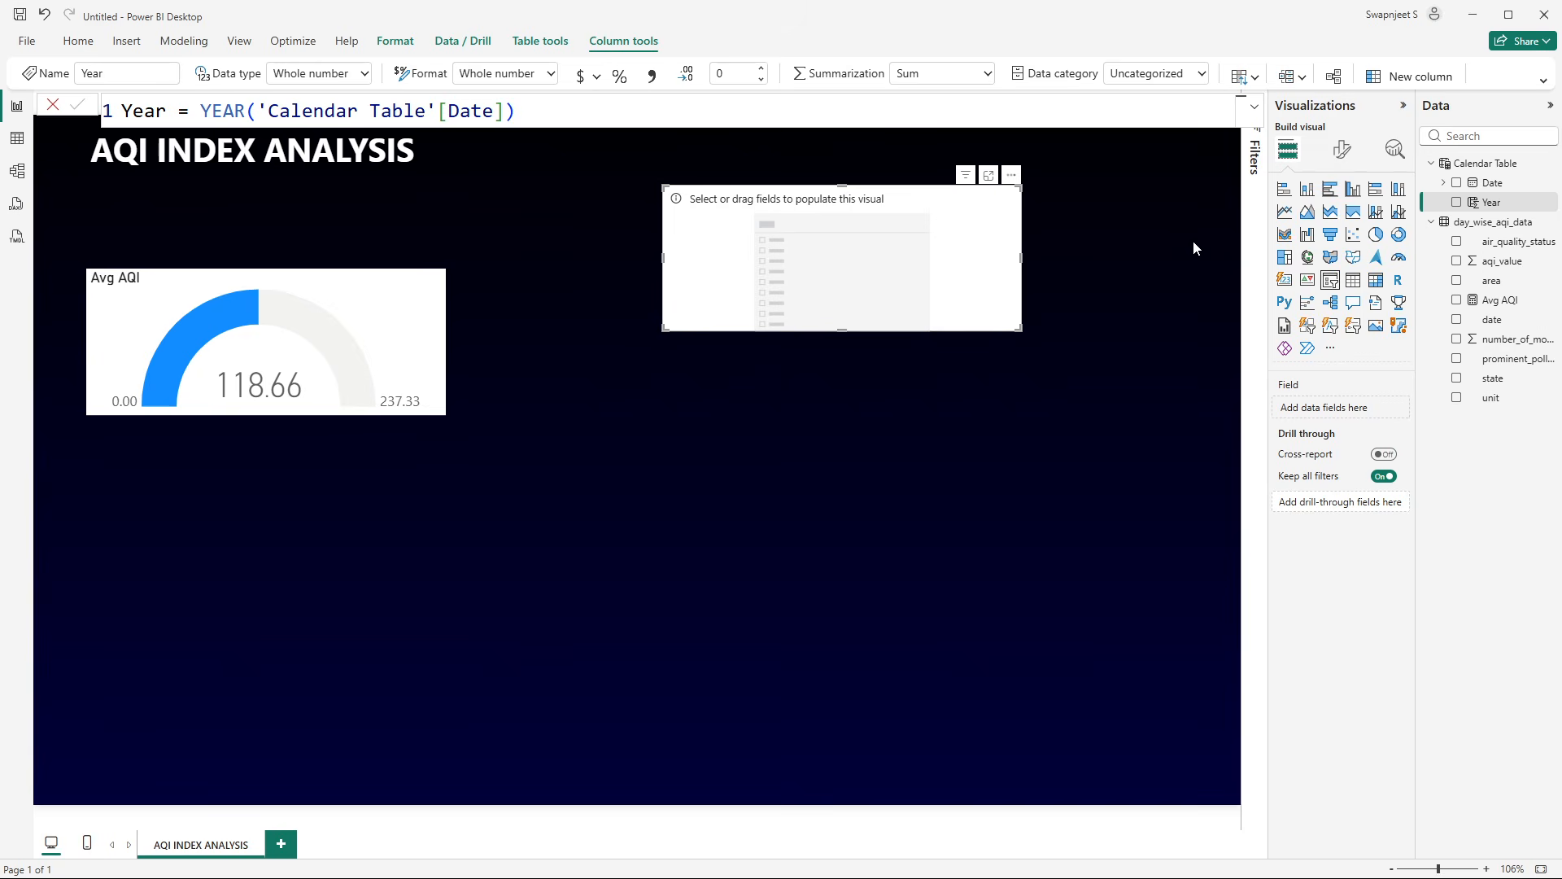
{"action": "left_click_drag", "start_coordinate": [1492, 203], "coordinate": [932, 246]}
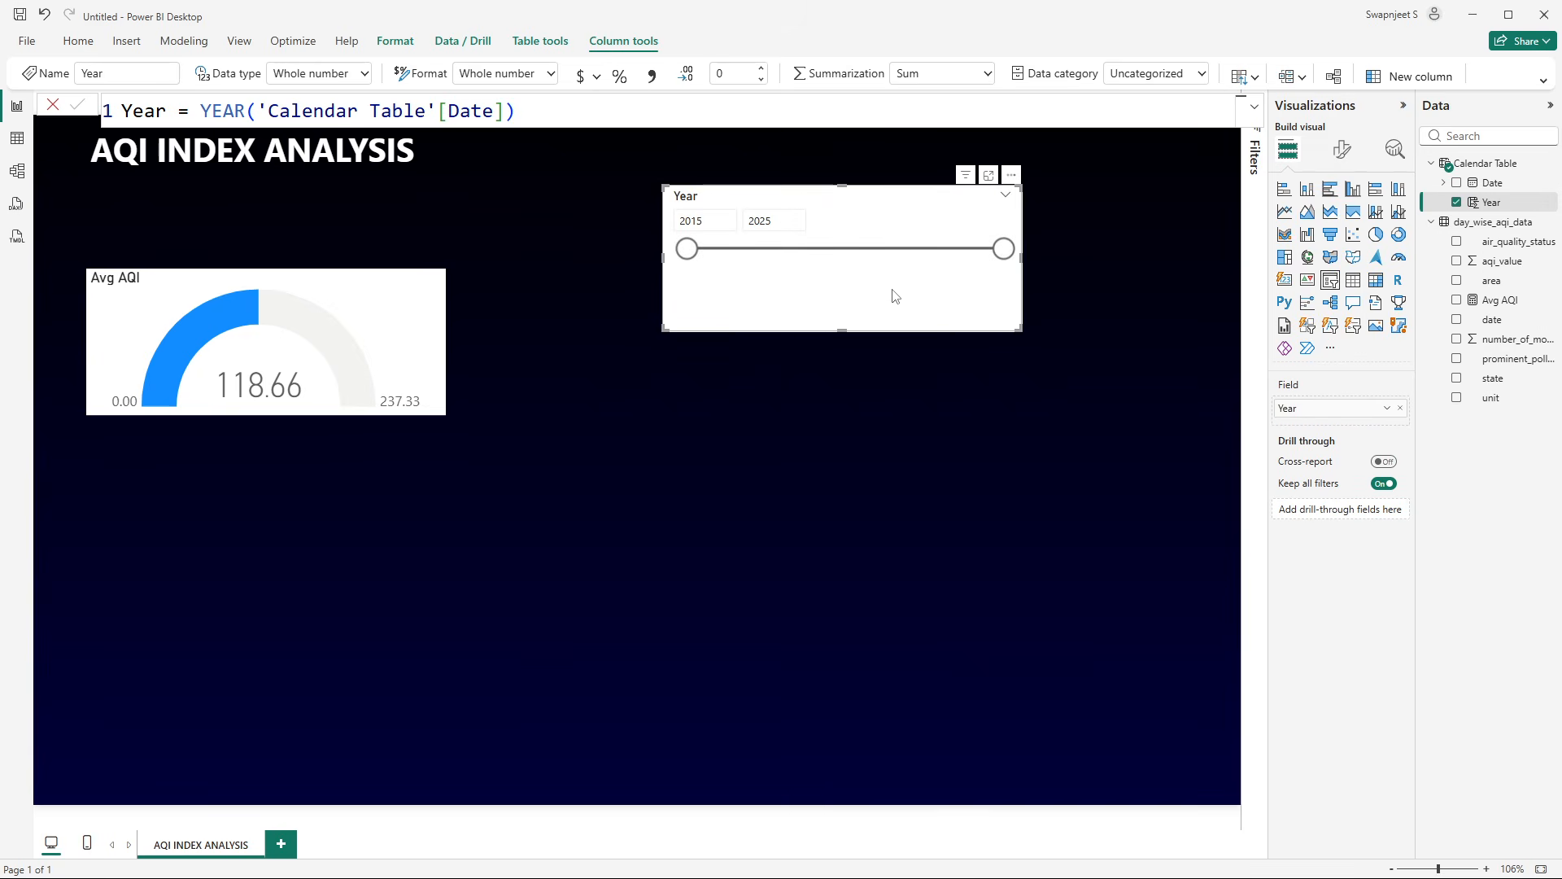
- Change the Year slicer's style to Dropdown and enable single select
{"action": "left_click", "coordinate": [1342, 148]}
{"action": "left_click", "coordinate": [1330, 261]}
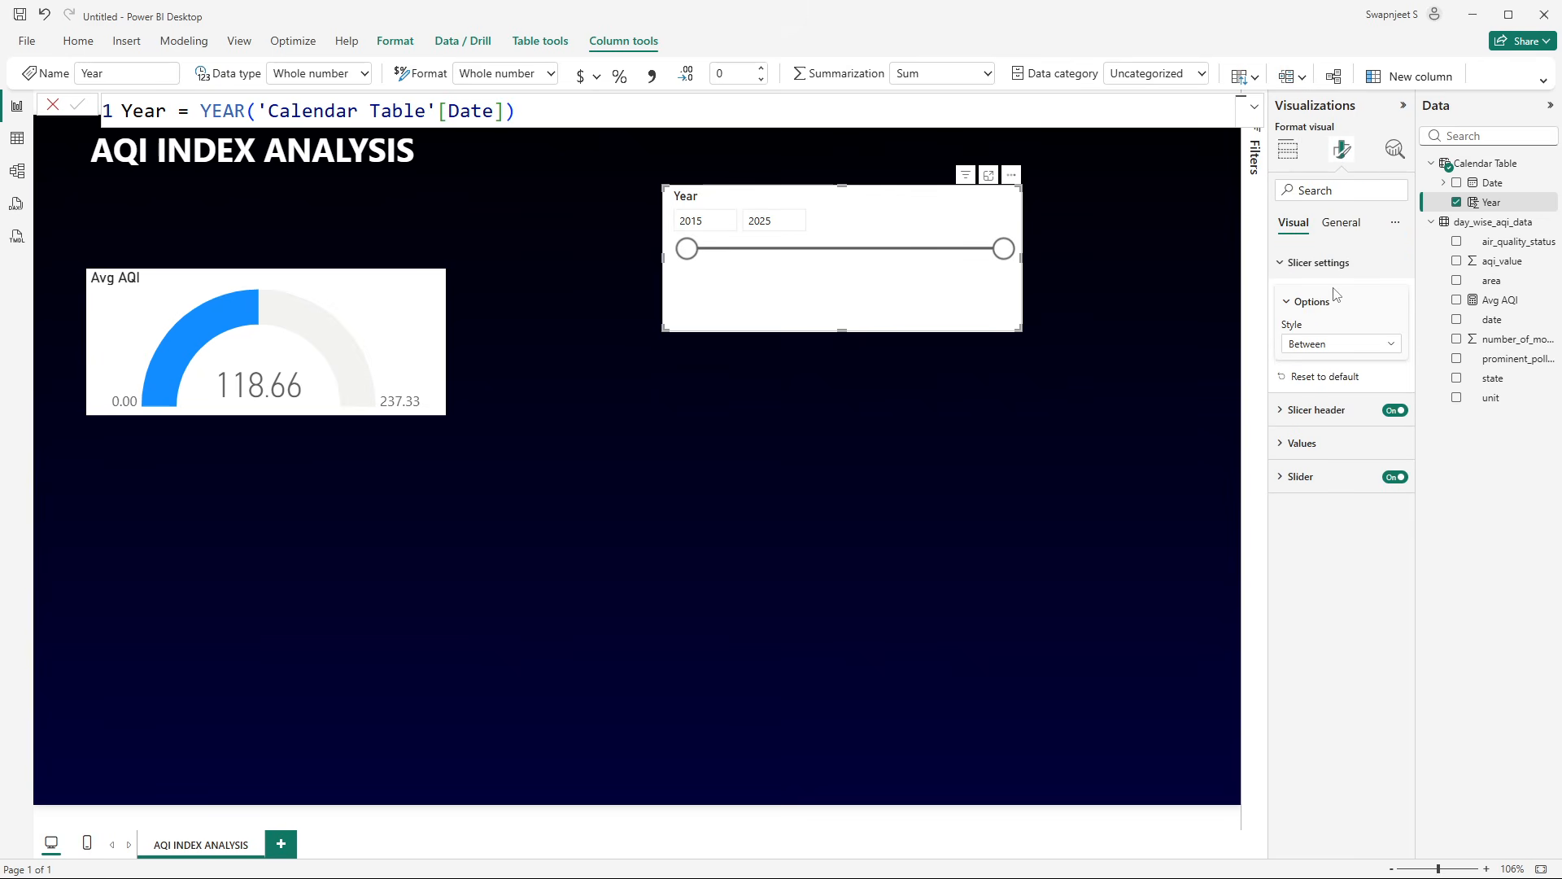
{"action": "left_click", "coordinate": [1324, 346]}
{"action": "left_click", "coordinate": [1311, 402]}
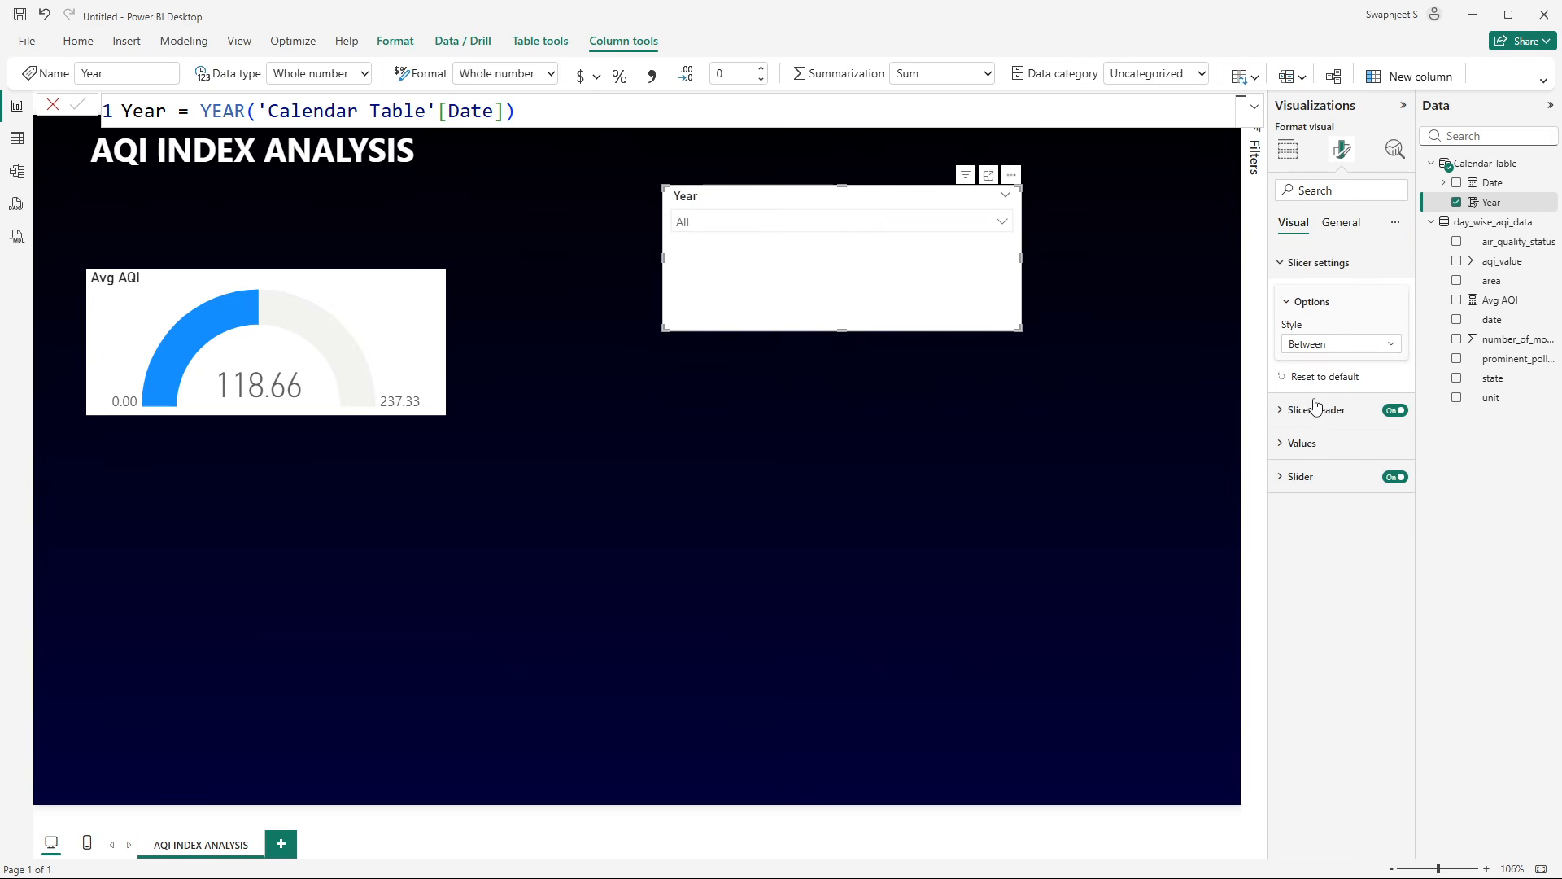
{"action": "left_click", "coordinate": [1315, 384]}
{"action": "left_click", "coordinate": [1389, 406]}
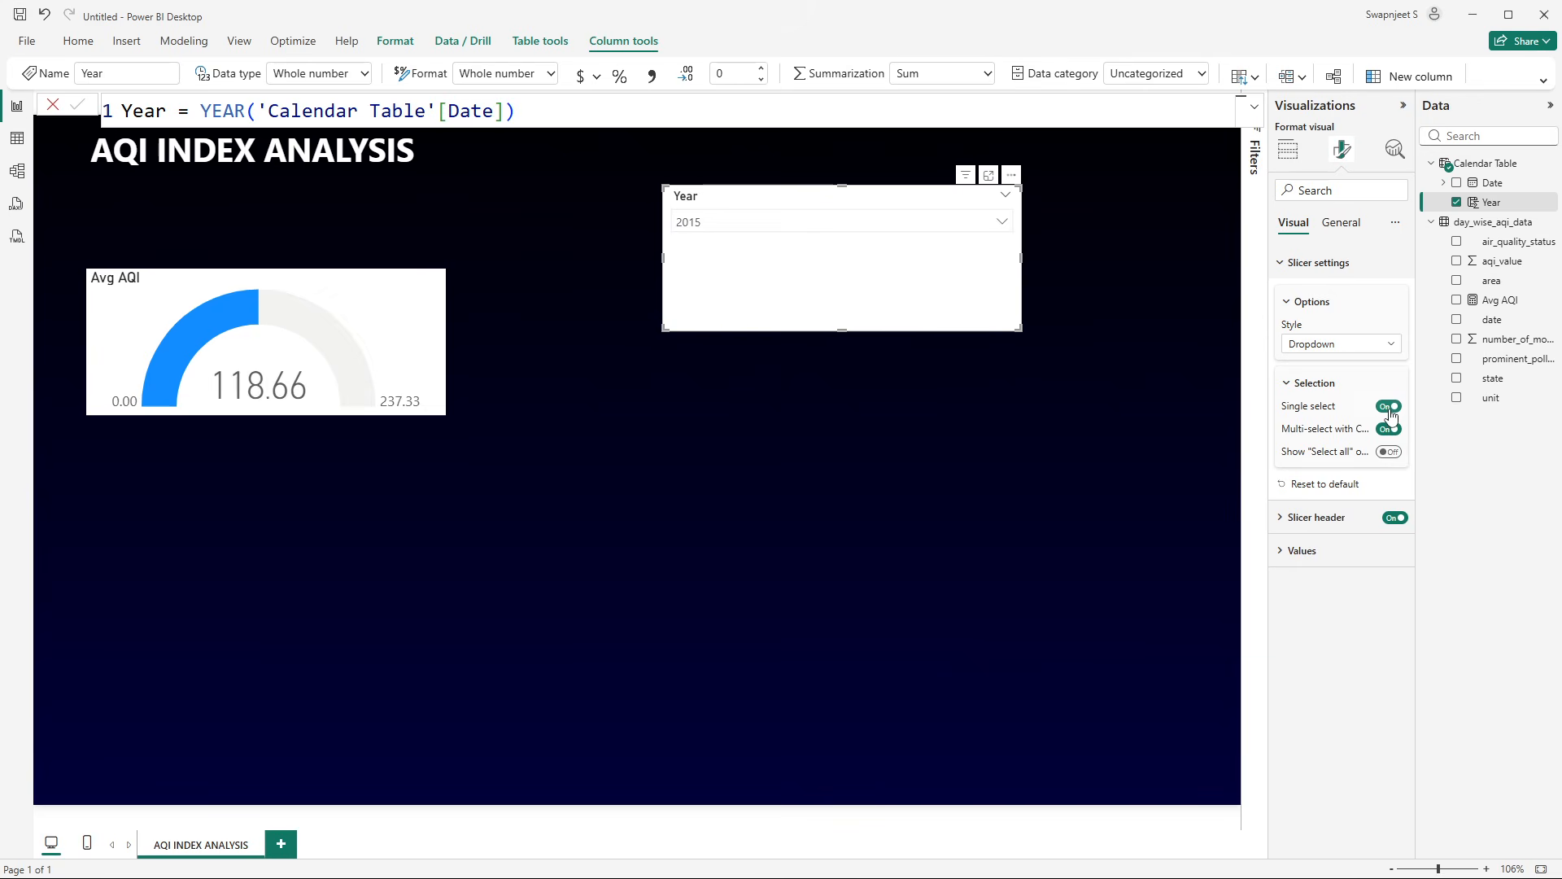
- Filter the report to 2025 with the Year slicer
{"action": "left_click", "coordinate": [907, 225]}
{"action": "scroll", "coordinate": [803, 339], "scroll_direction": "down", "scroll_amount": 2}
{"action": "left_click", "coordinate": [705, 397]}
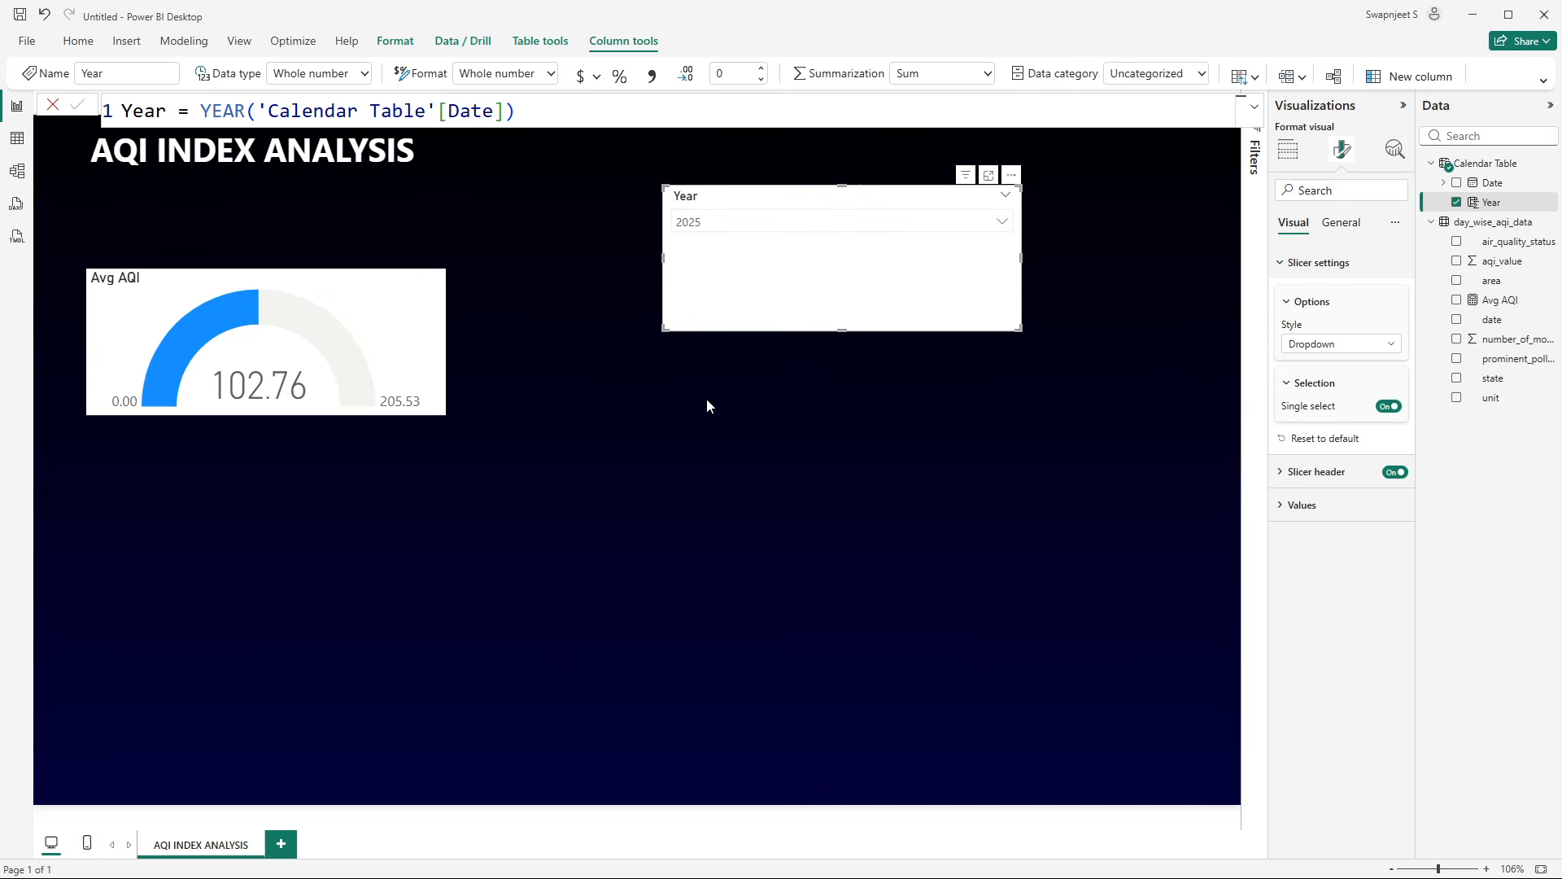
- Shrink the Year slicer to a compact box and place it level with the report title
{"action": "left_click_drag", "start_coordinate": [1020, 329], "coordinate": [849, 153]}
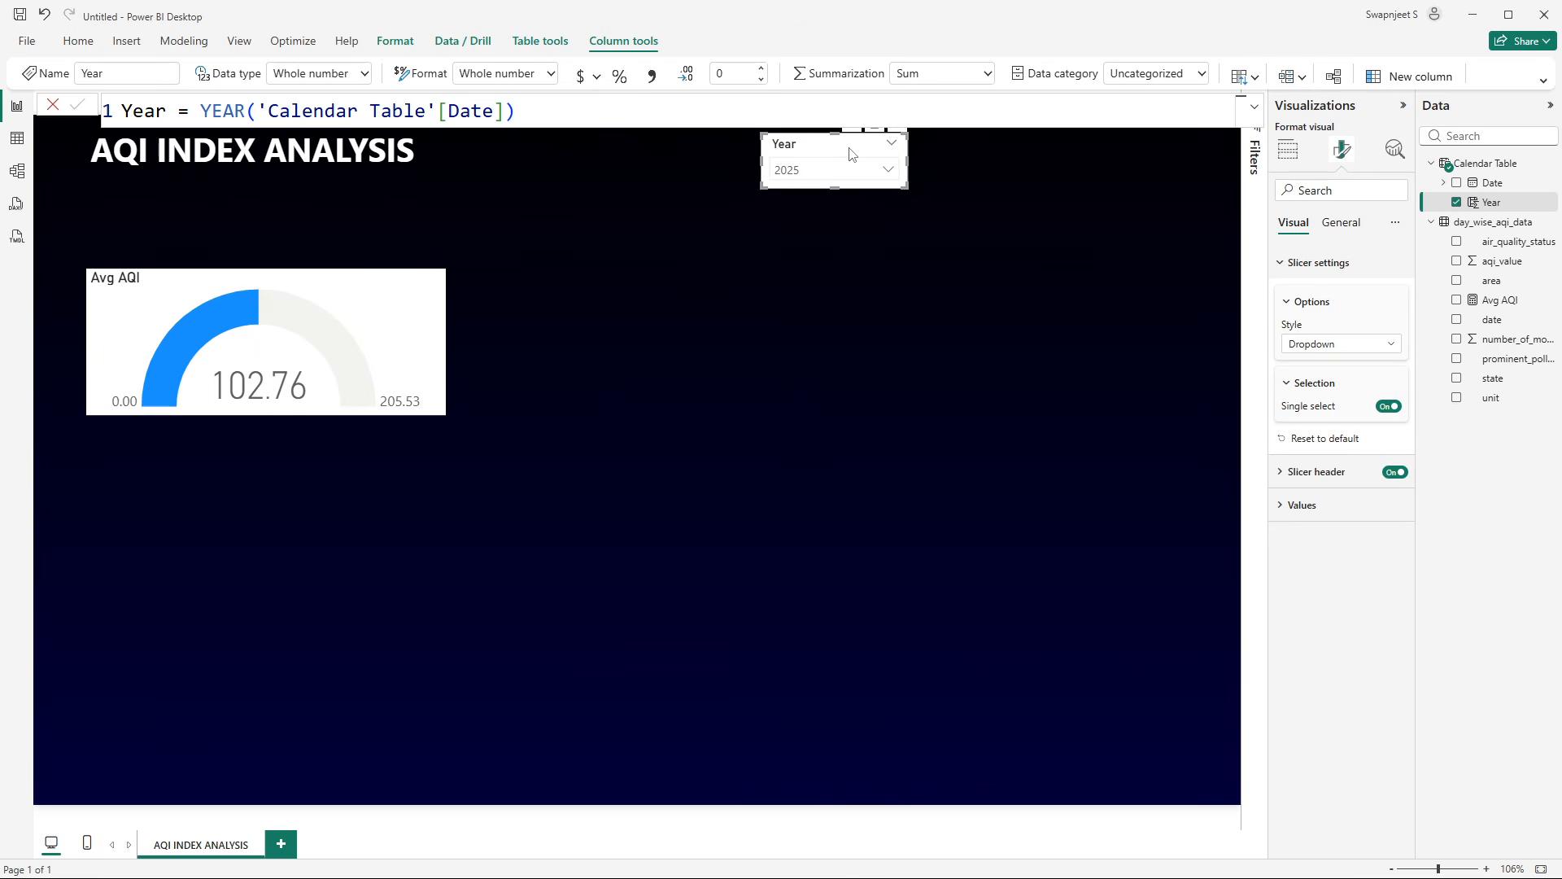
{"action": "left_click", "coordinate": [54, 104]}
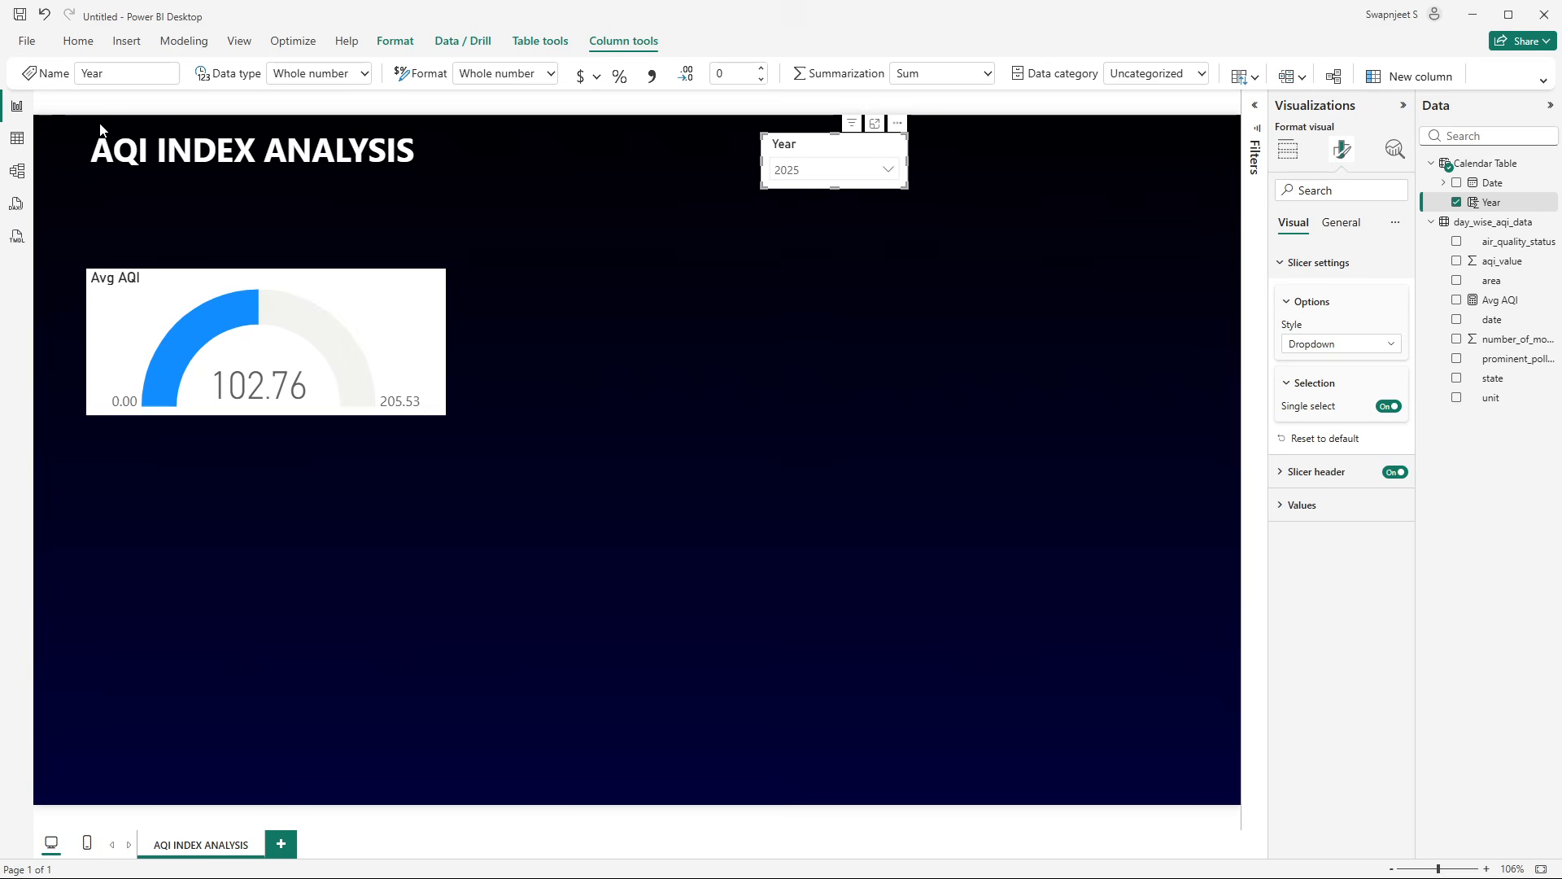
{"action": "left_click", "coordinate": [822, 212]}
- Duplicate the Year slicer beside the original and replace the copy's field with state
{"action": "left_click", "coordinate": [825, 161]}
{"action": "left_click_drag", "start_coordinate": [820, 151], "coordinate": [981, 142]}
{"action": "key", "text": "ctrl+c"}
{"action": "key", "text": "ctrl+v"}
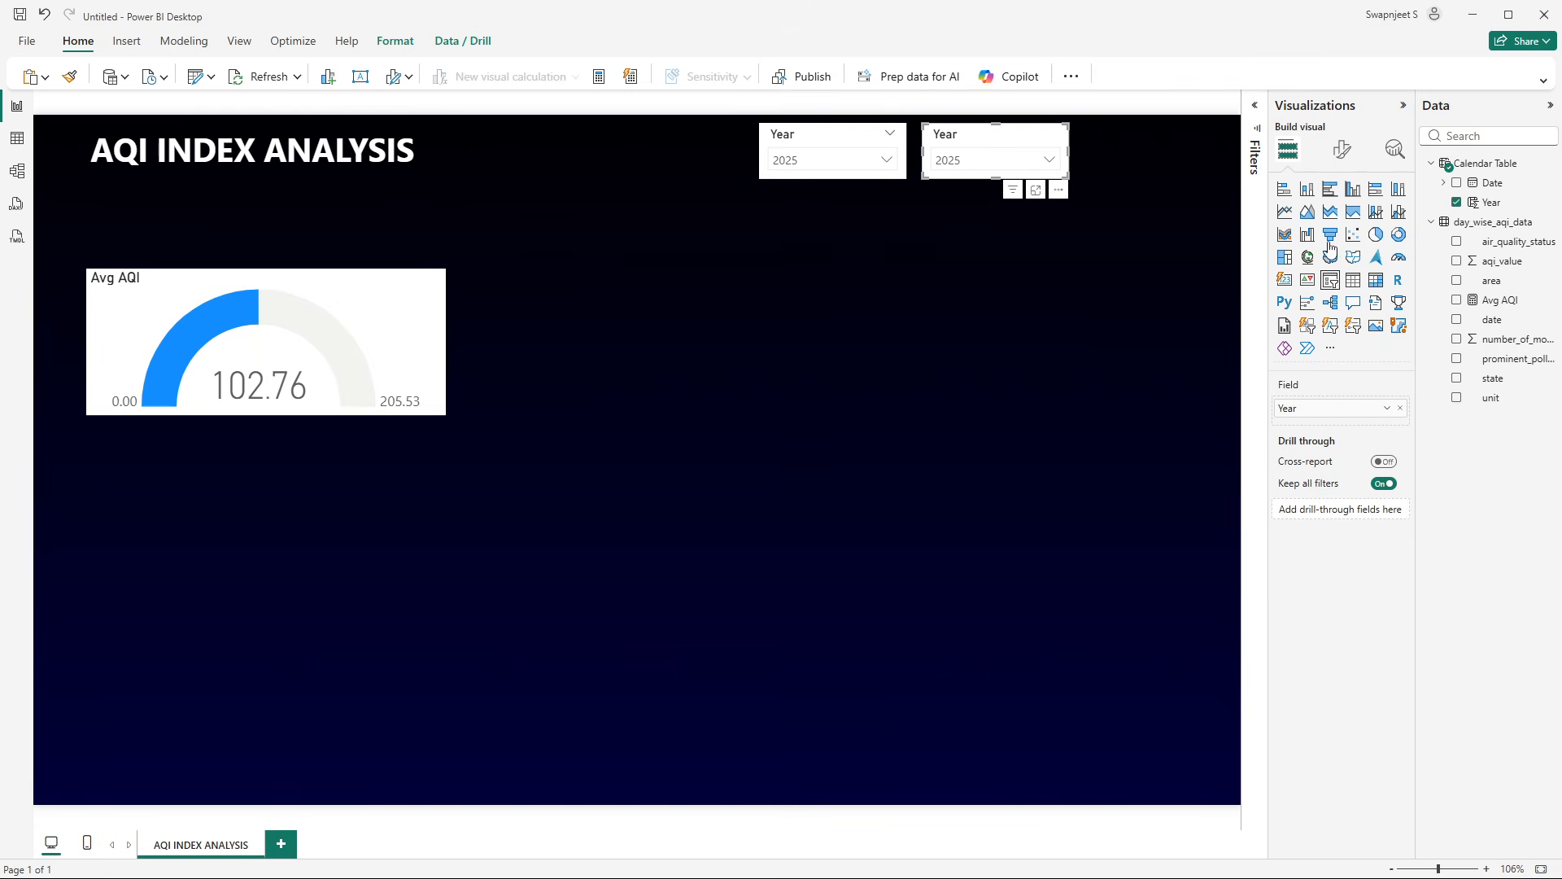
{"action": "left_click", "coordinate": [1401, 408]}
{"action": "left_click", "coordinate": [1457, 379]}
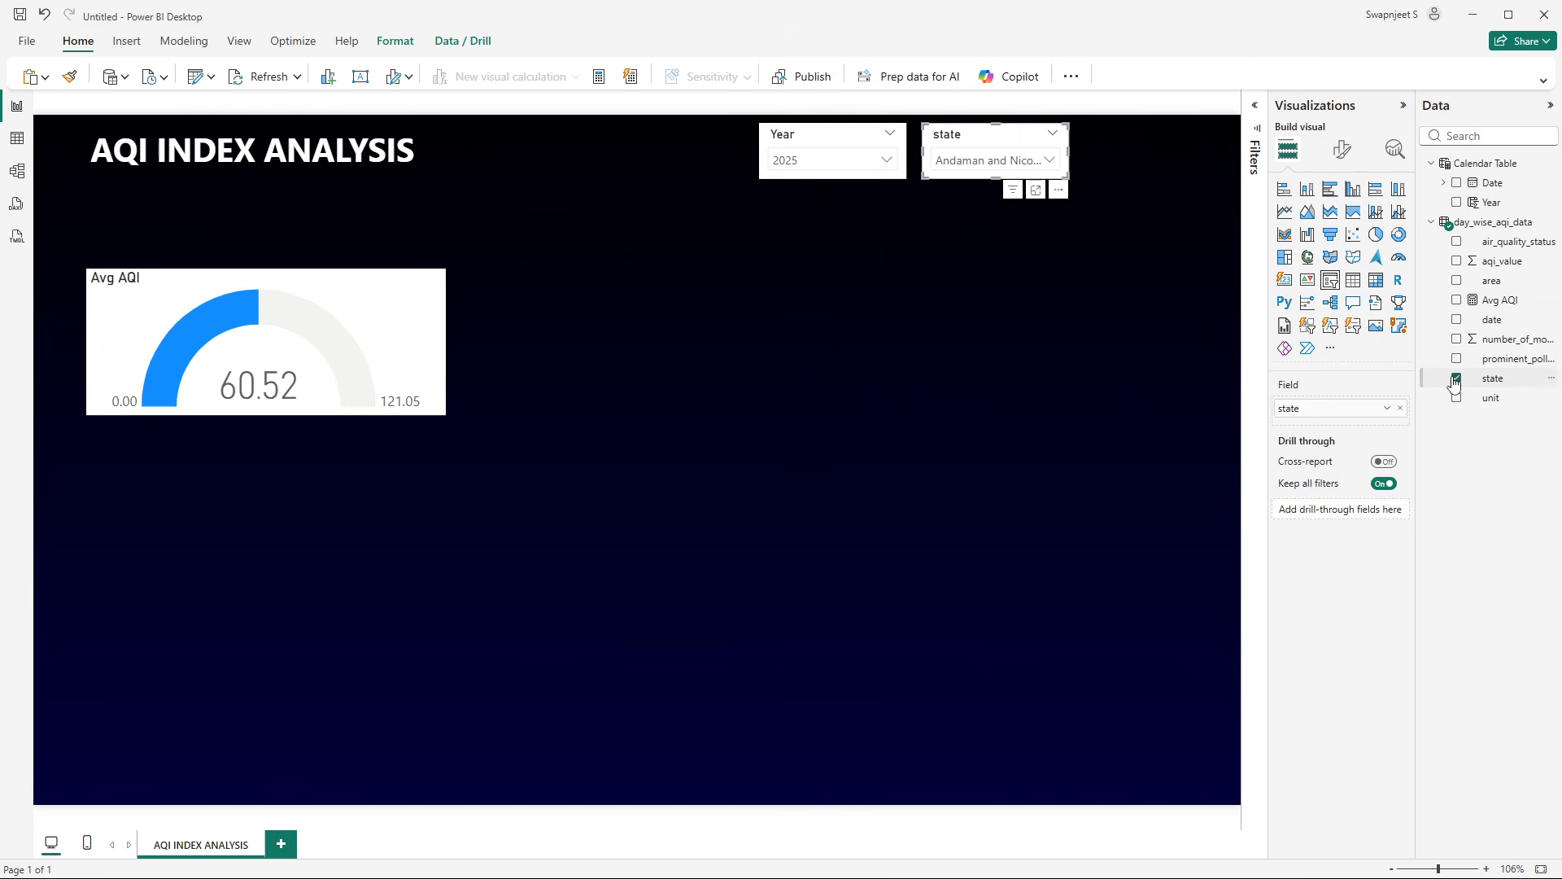
- Review the style options in the state slicer's settings
{"action": "left_click", "coordinate": [1343, 149]}
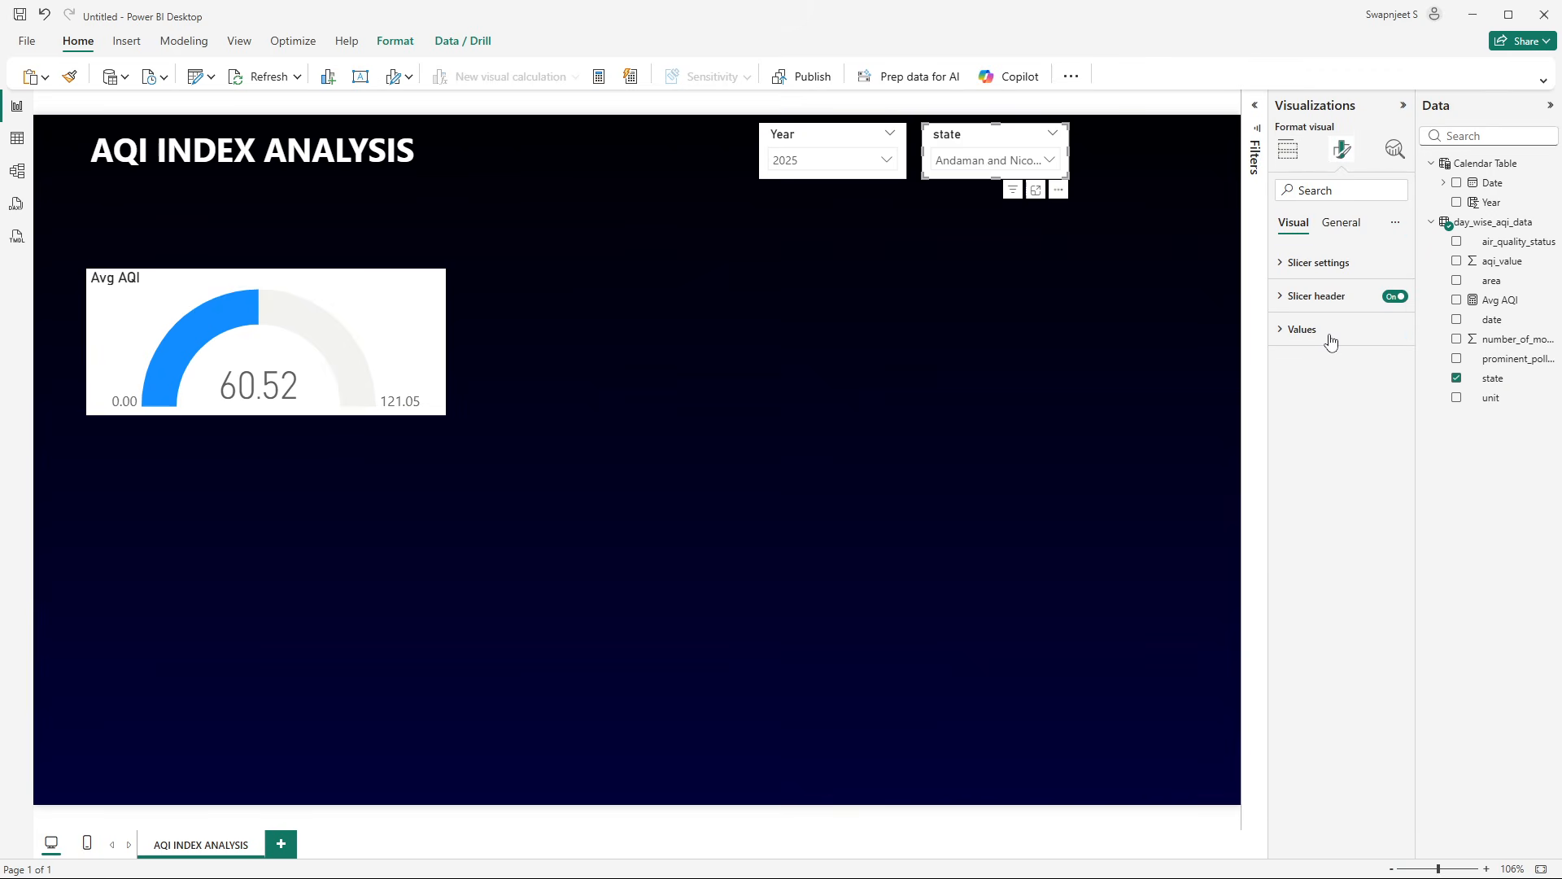
{"action": "left_click", "coordinate": [1326, 296]}
{"action": "left_click", "coordinate": [1330, 294]}
{"action": "left_click", "coordinate": [1328, 262]}
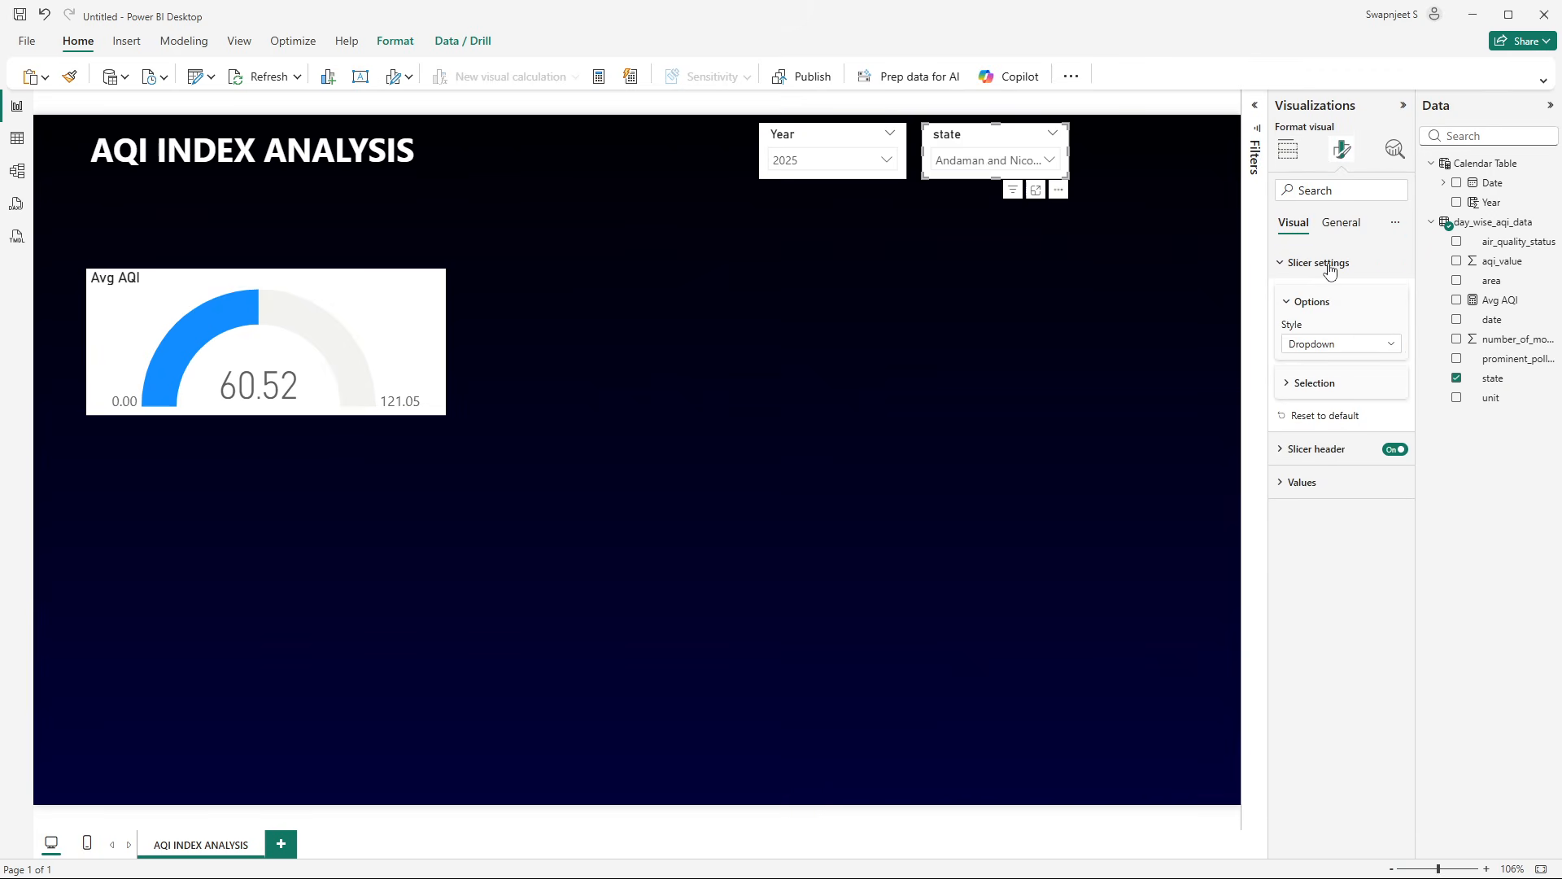
{"action": "left_click", "coordinate": [1335, 346]}
{"action": "left_click", "coordinate": [1336, 398]}
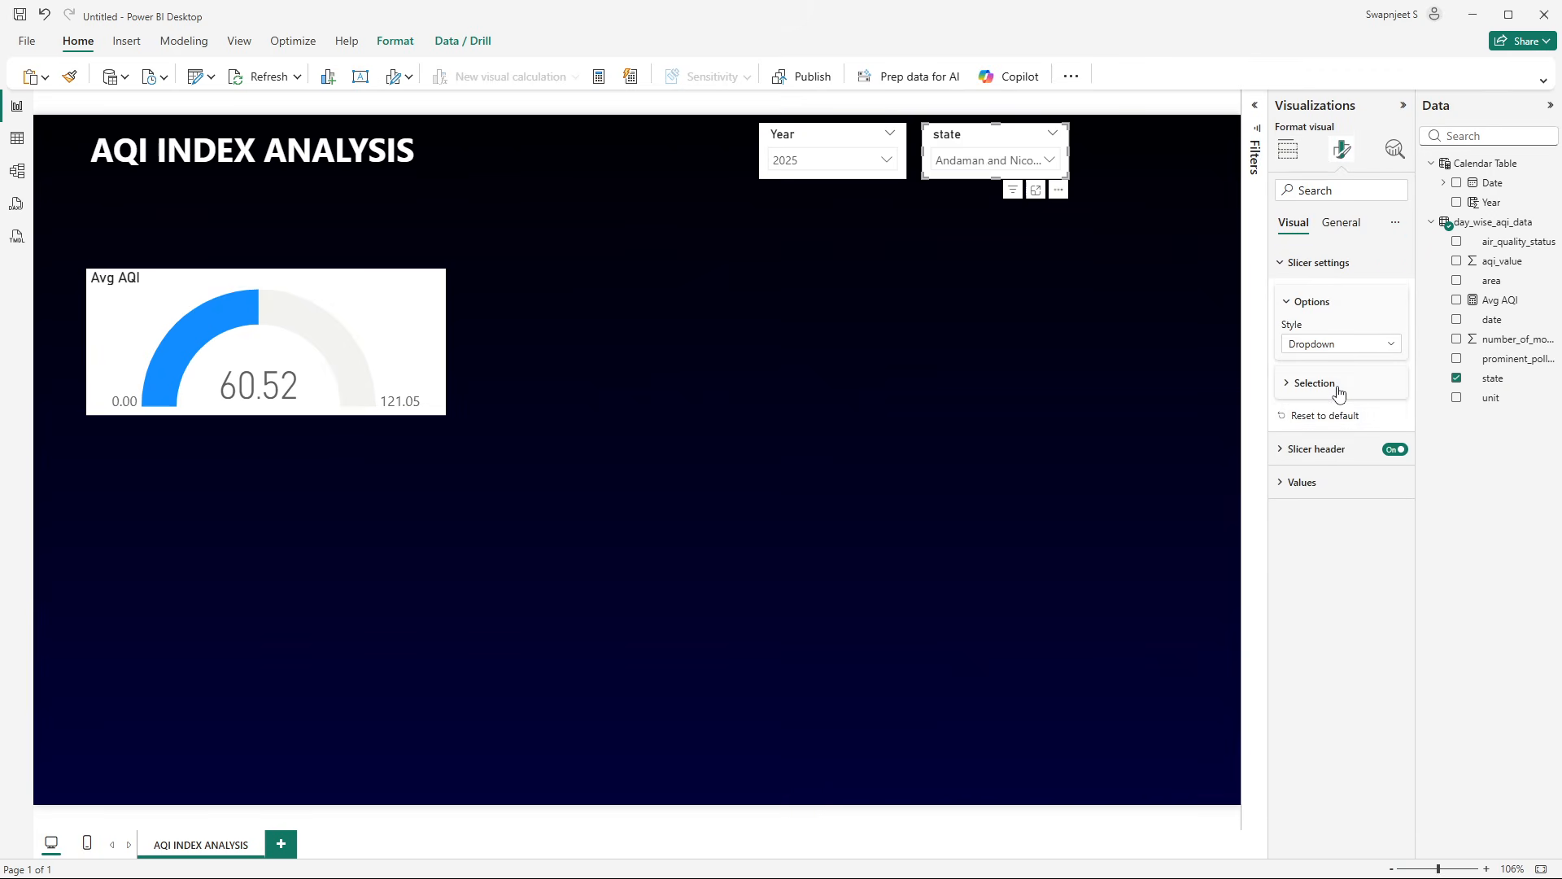
- Select Delhi in the state slicer and shift the Year slicer slightly away from it
{"action": "left_click", "coordinate": [993, 163]}
{"action": "scroll", "coordinate": [1002, 274], "scroll_direction": "down", "scroll_amount": 3}
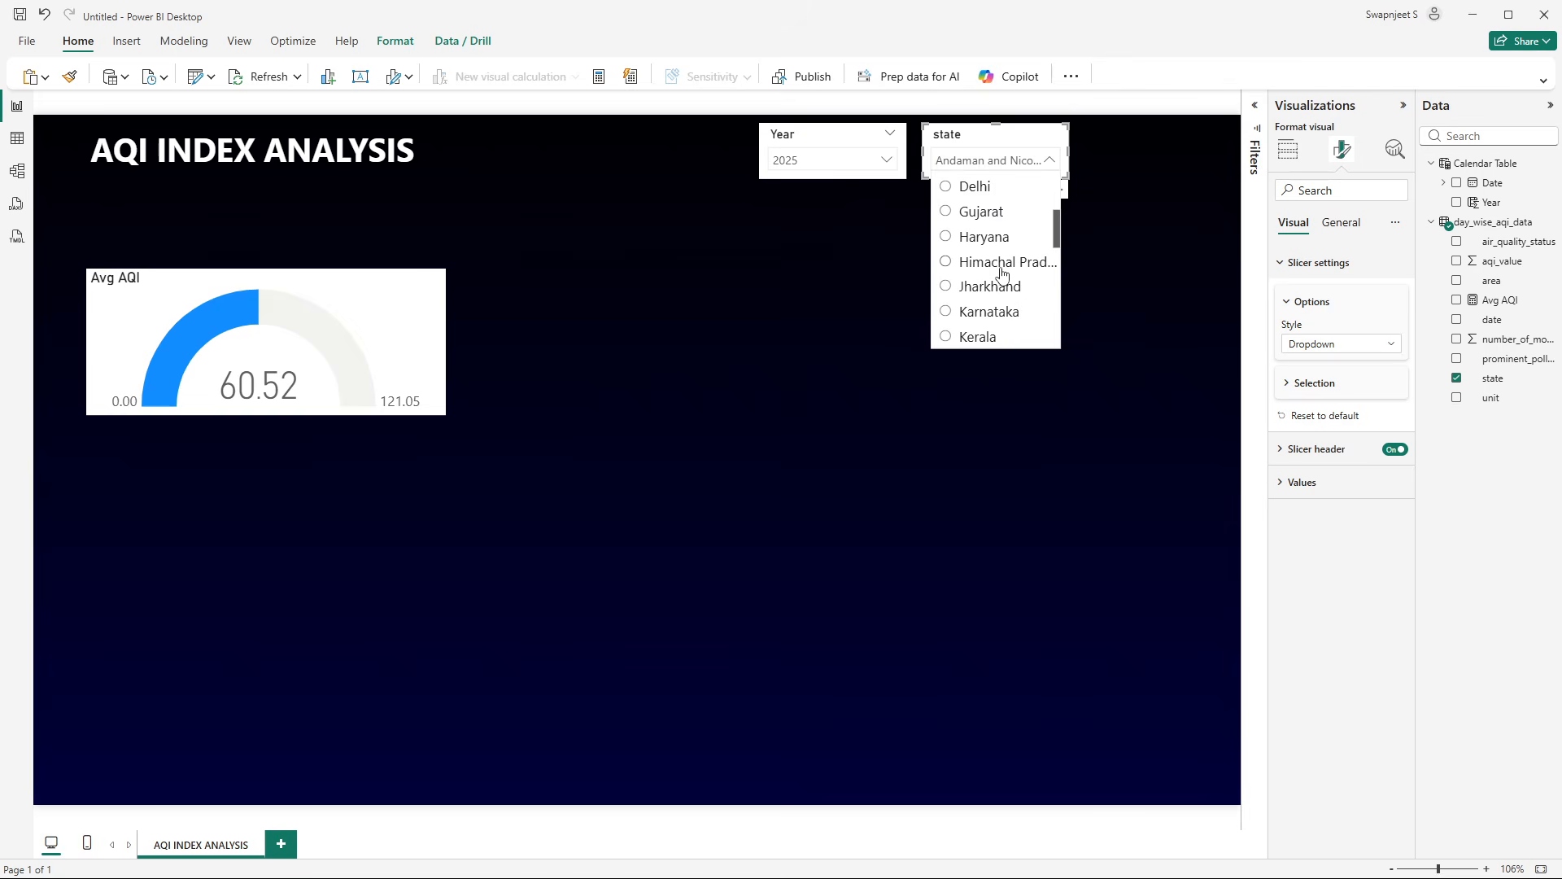
{"action": "left_click", "coordinate": [968, 187]}
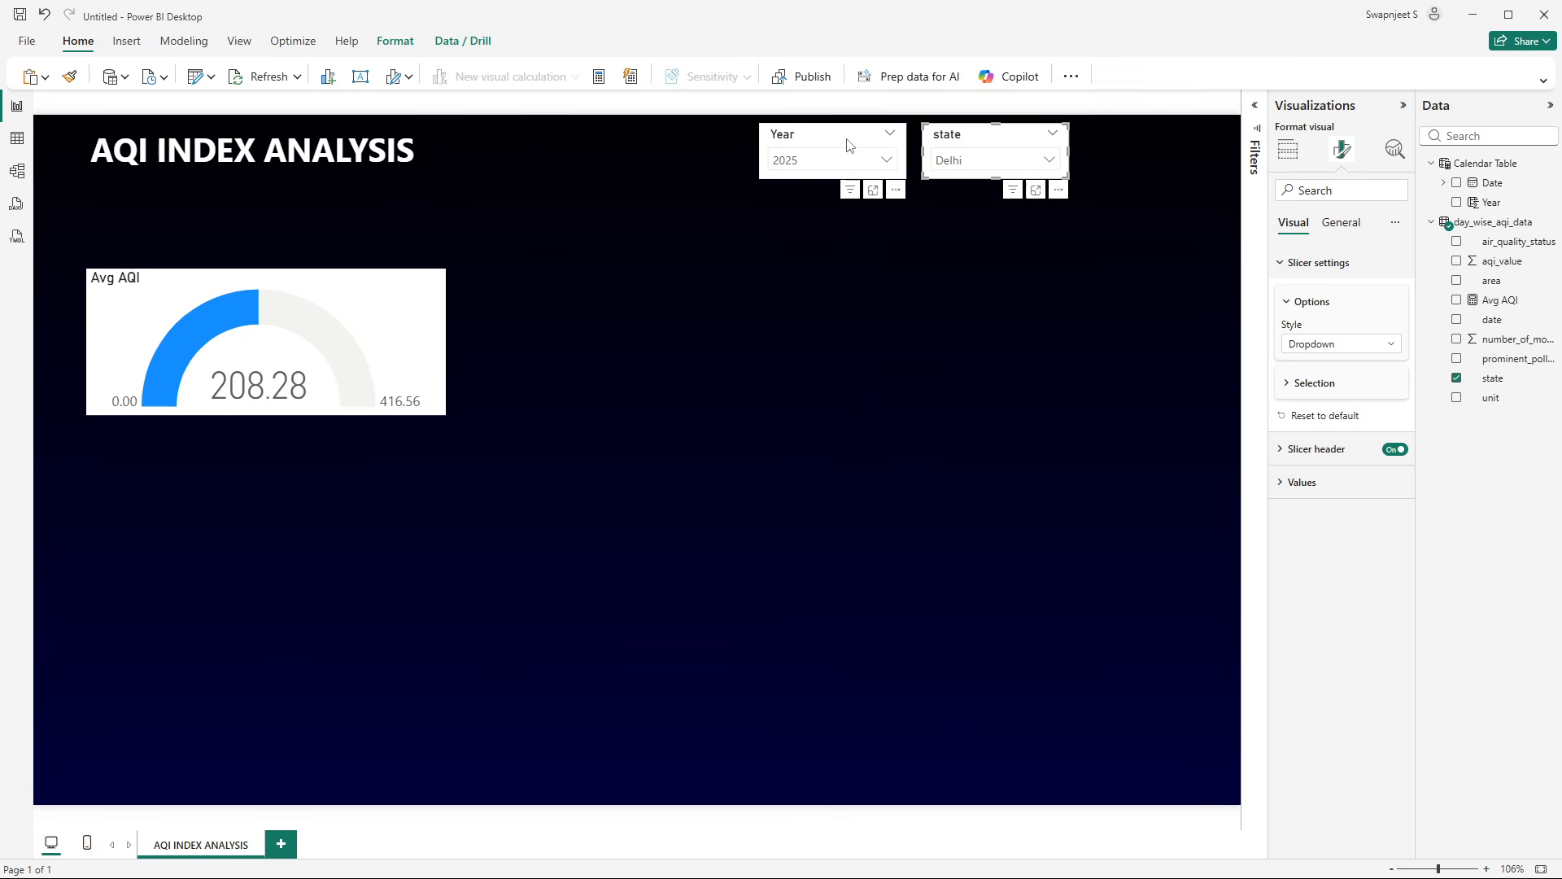
{"action": "left_click_drag", "start_coordinate": [846, 139], "coordinate": [838, 140]}
{"action": "left_click", "coordinate": [1017, 232]}
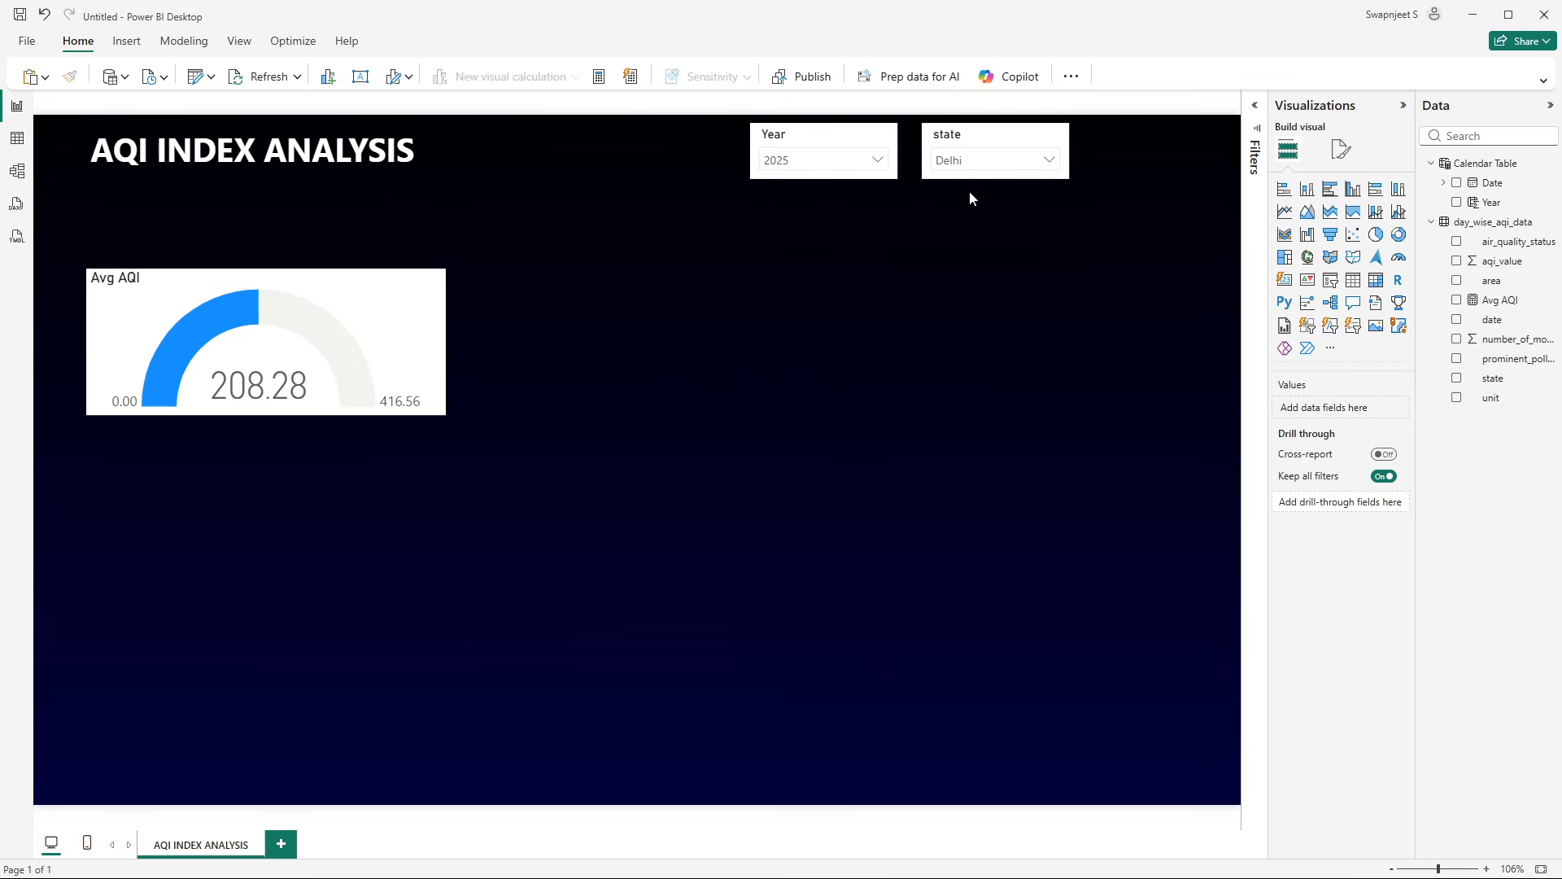
- Duplicate the state slicer, place the copy beside it level with the others, and replace the copy's field with area
{"action": "left_click", "coordinate": [966, 149]}
{"action": "key", "text": "ctrl+c"}
{"action": "key", "text": "ctrl+v"}
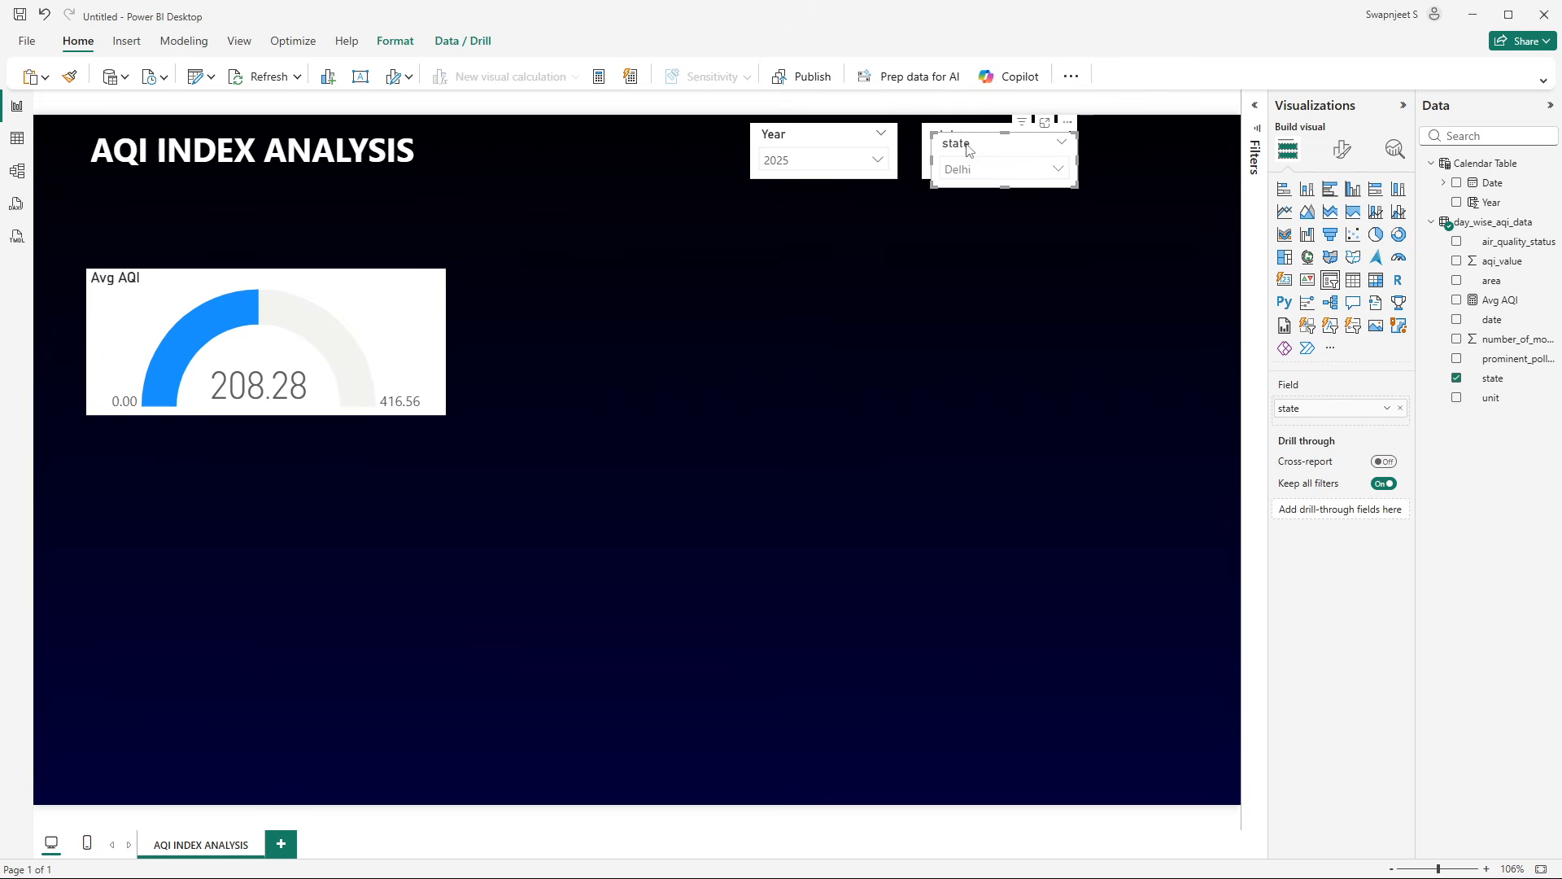
{"action": "left_click_drag", "start_coordinate": [966, 149], "coordinate": [1131, 142]}
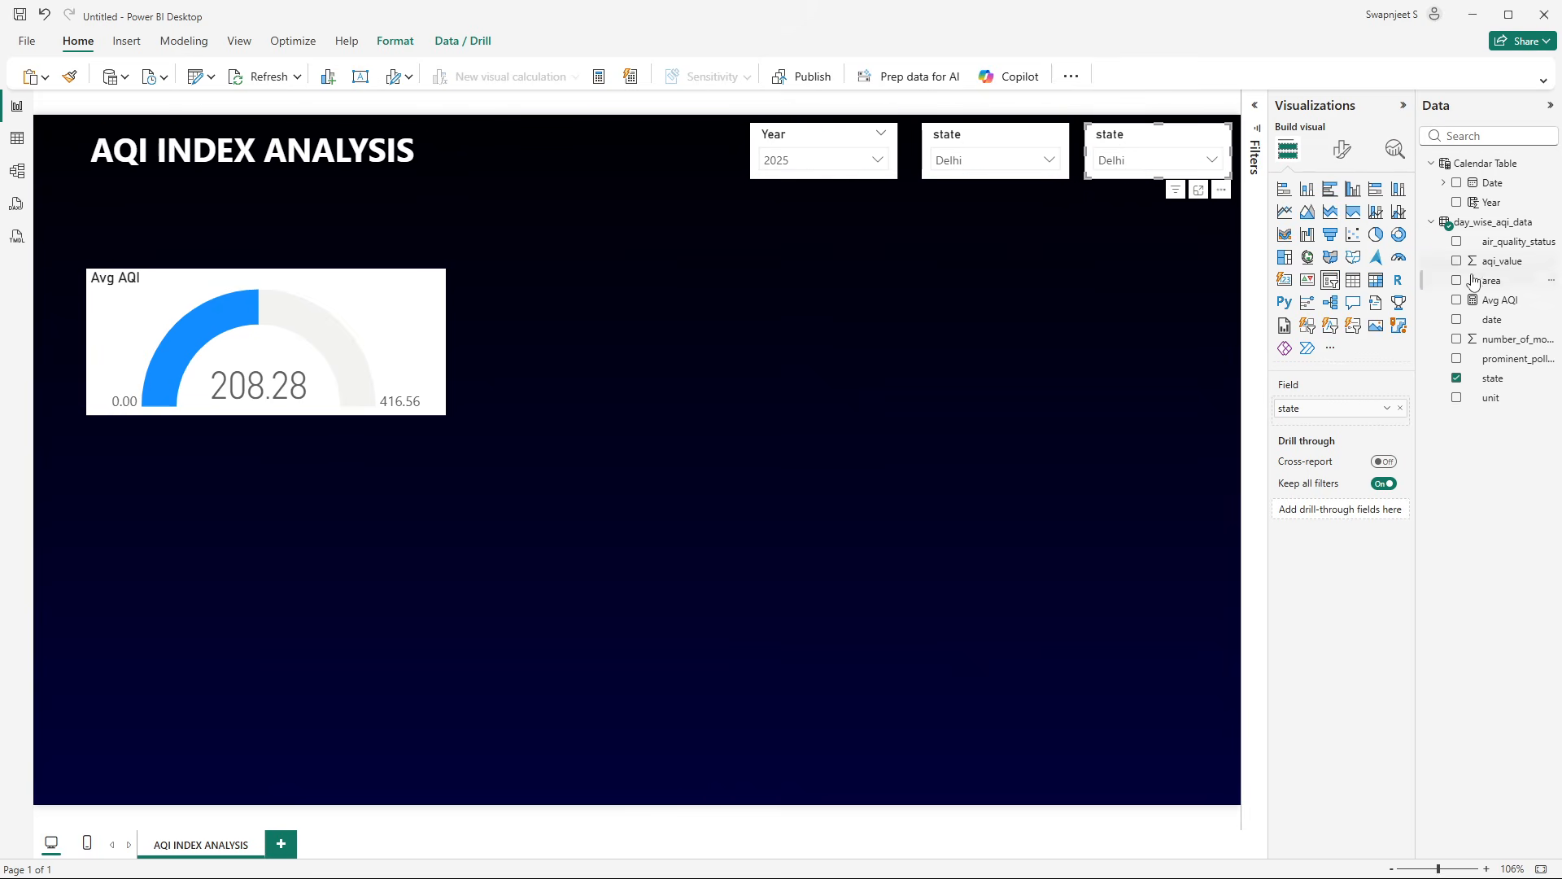
{"action": "left_click", "coordinate": [1400, 408]}
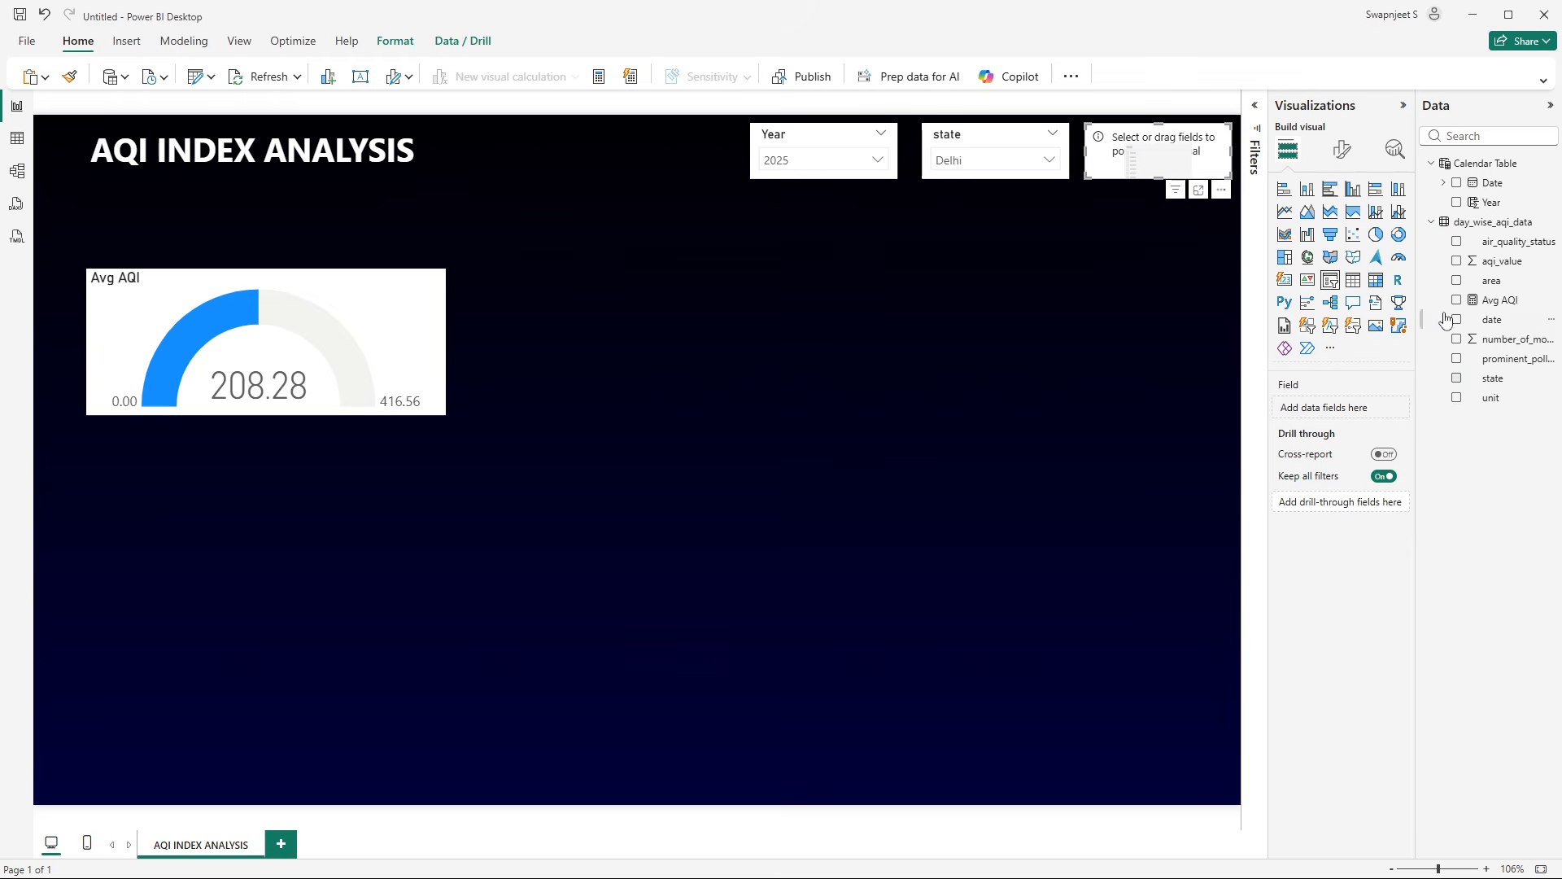
{"action": "left_click", "coordinate": [1457, 288]}
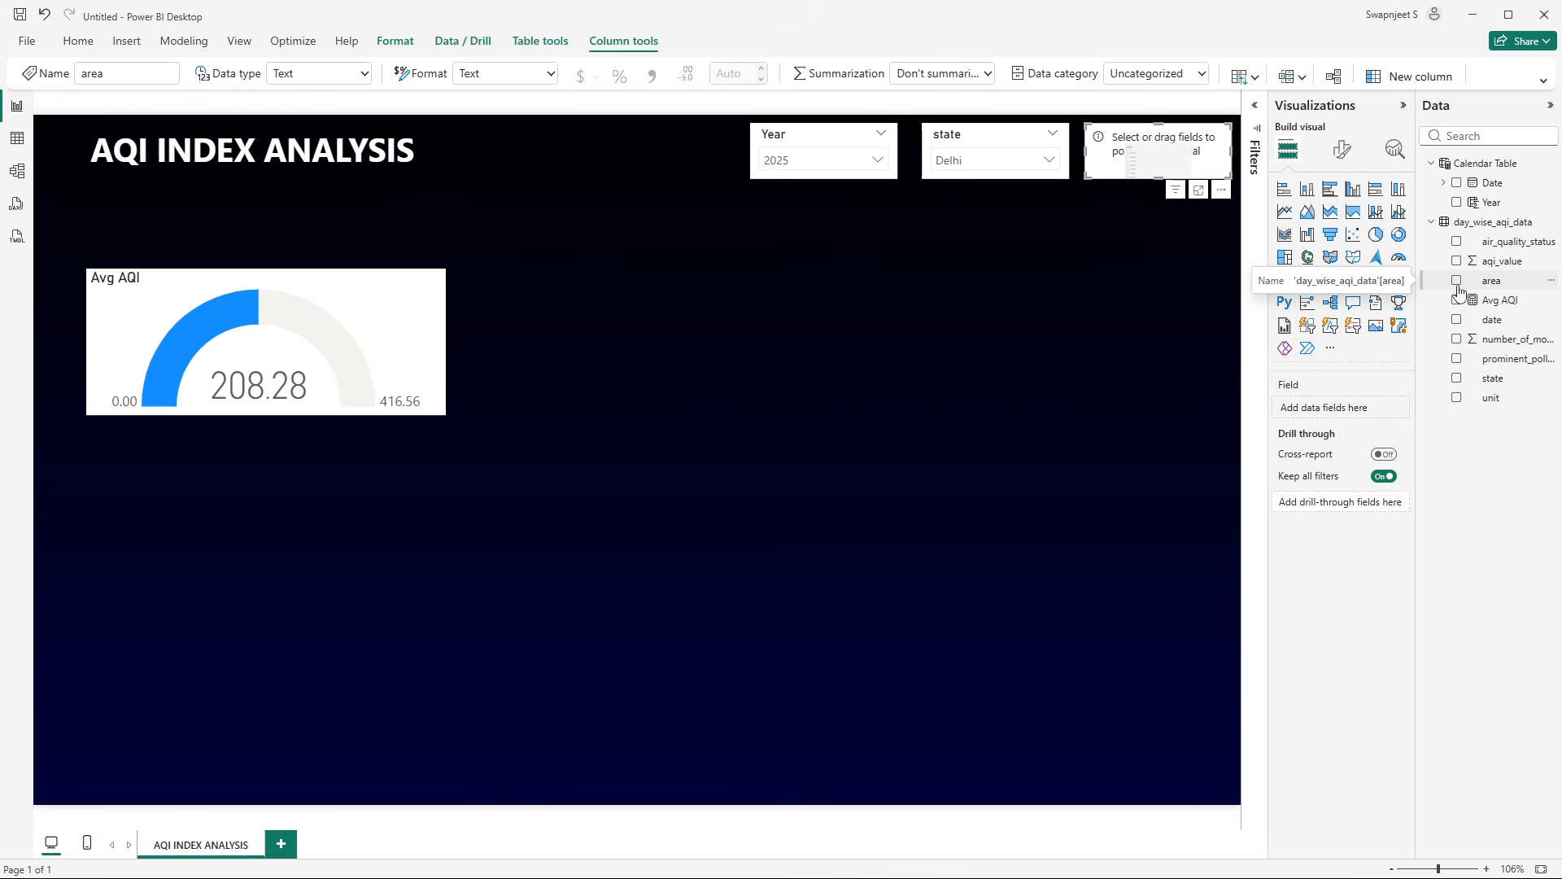
{"action": "left_click", "coordinate": [1457, 283]}
- Check the options in the area slicer and select Maharashtra in the state slicer
{"action": "left_click", "coordinate": [1105, 161]}
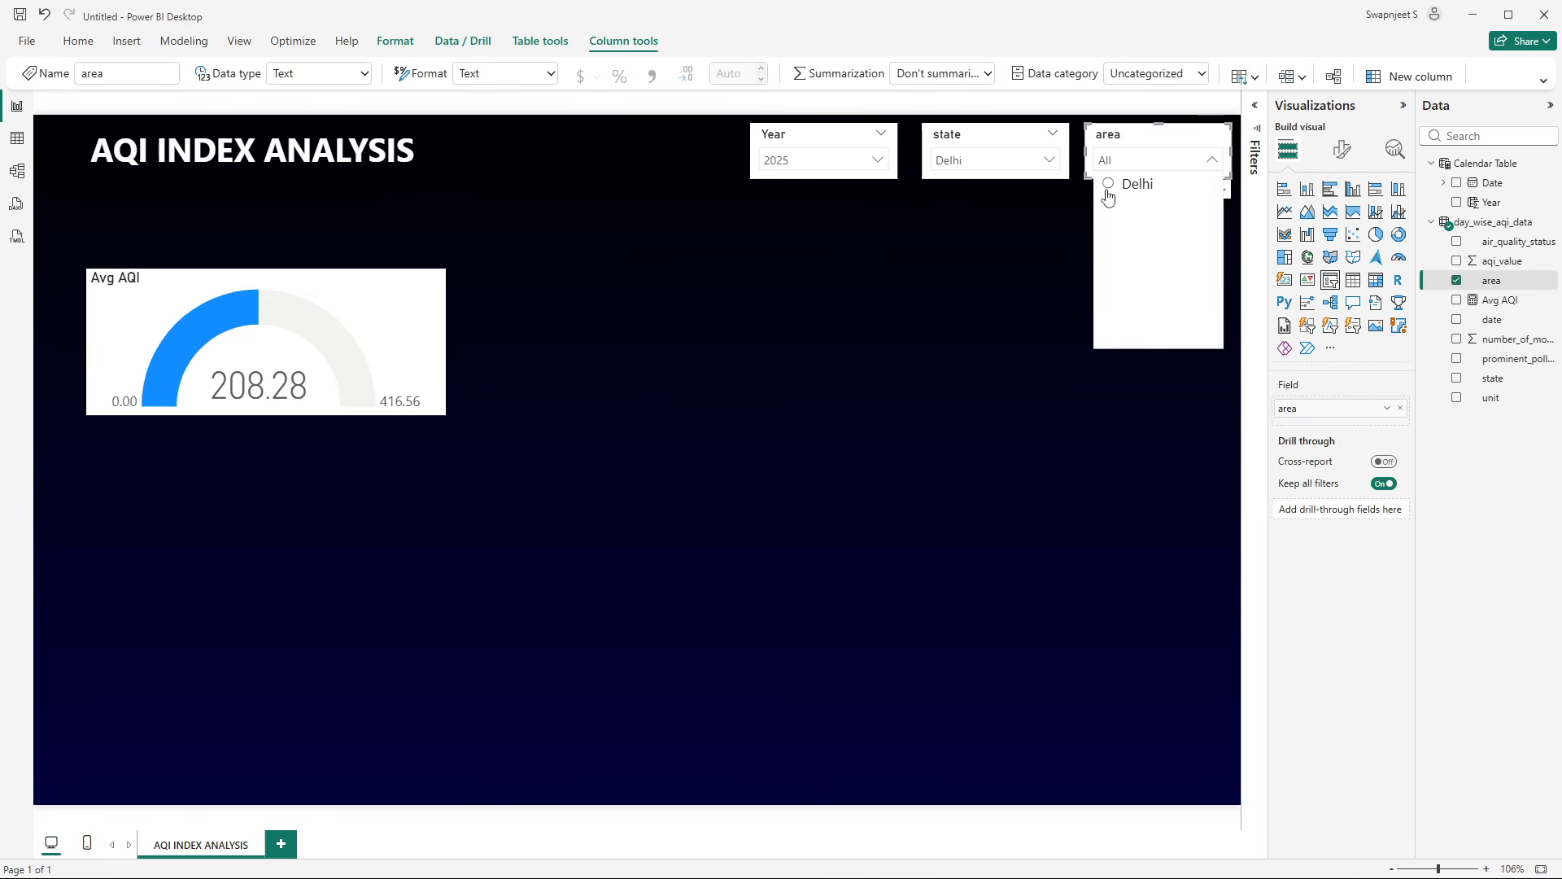
{"action": "left_click", "coordinate": [1126, 169]}
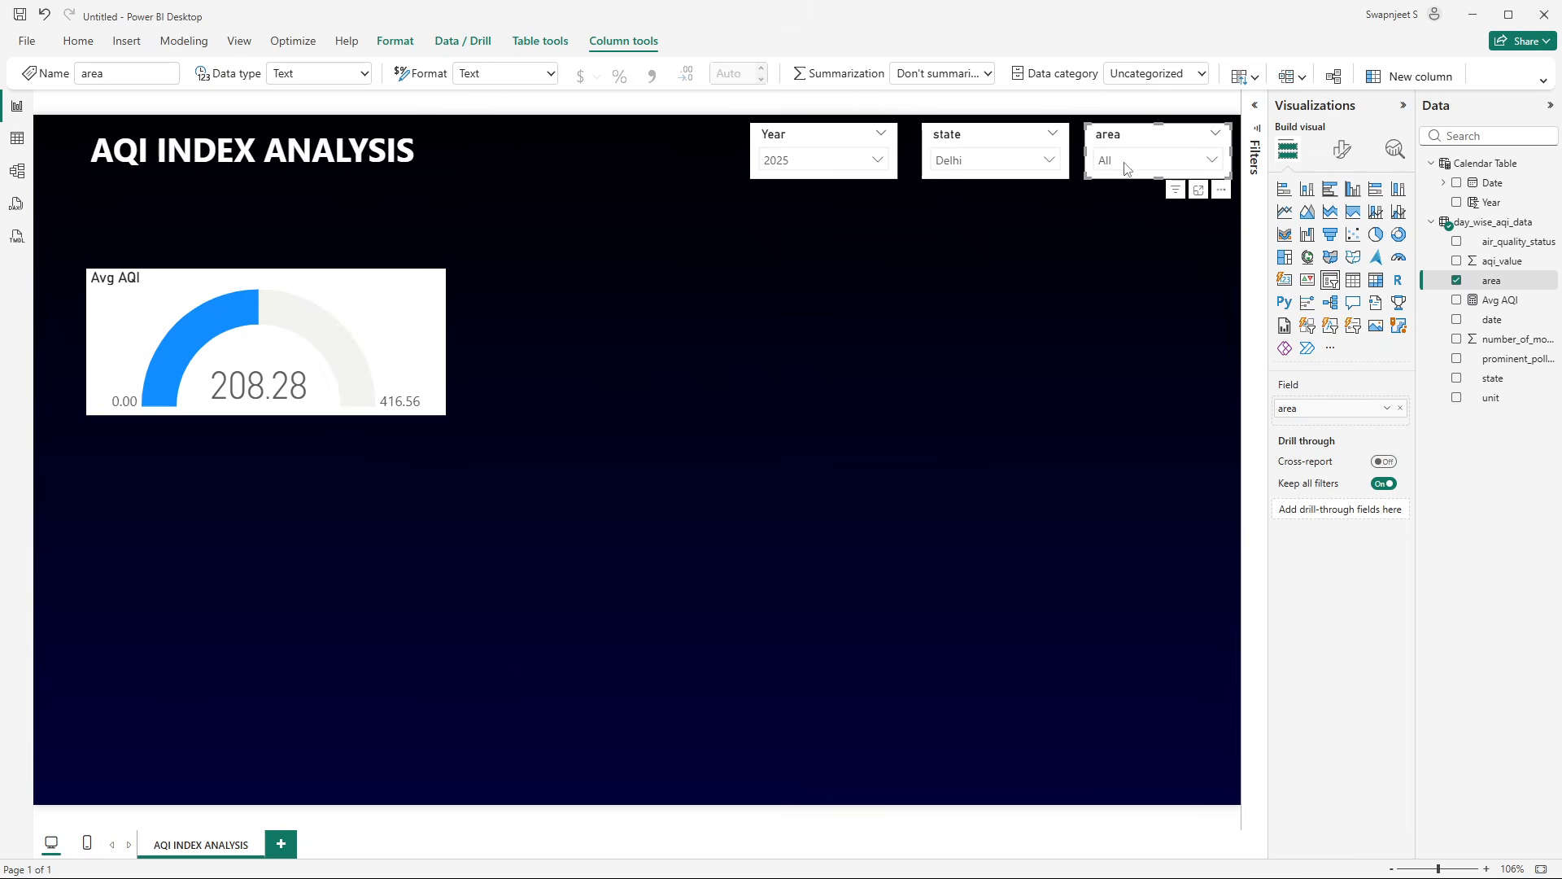
{"action": "left_click", "coordinate": [1032, 163]}
{"action": "scroll", "coordinate": [989, 237], "scroll_direction": "down", "scroll_amount": 5}
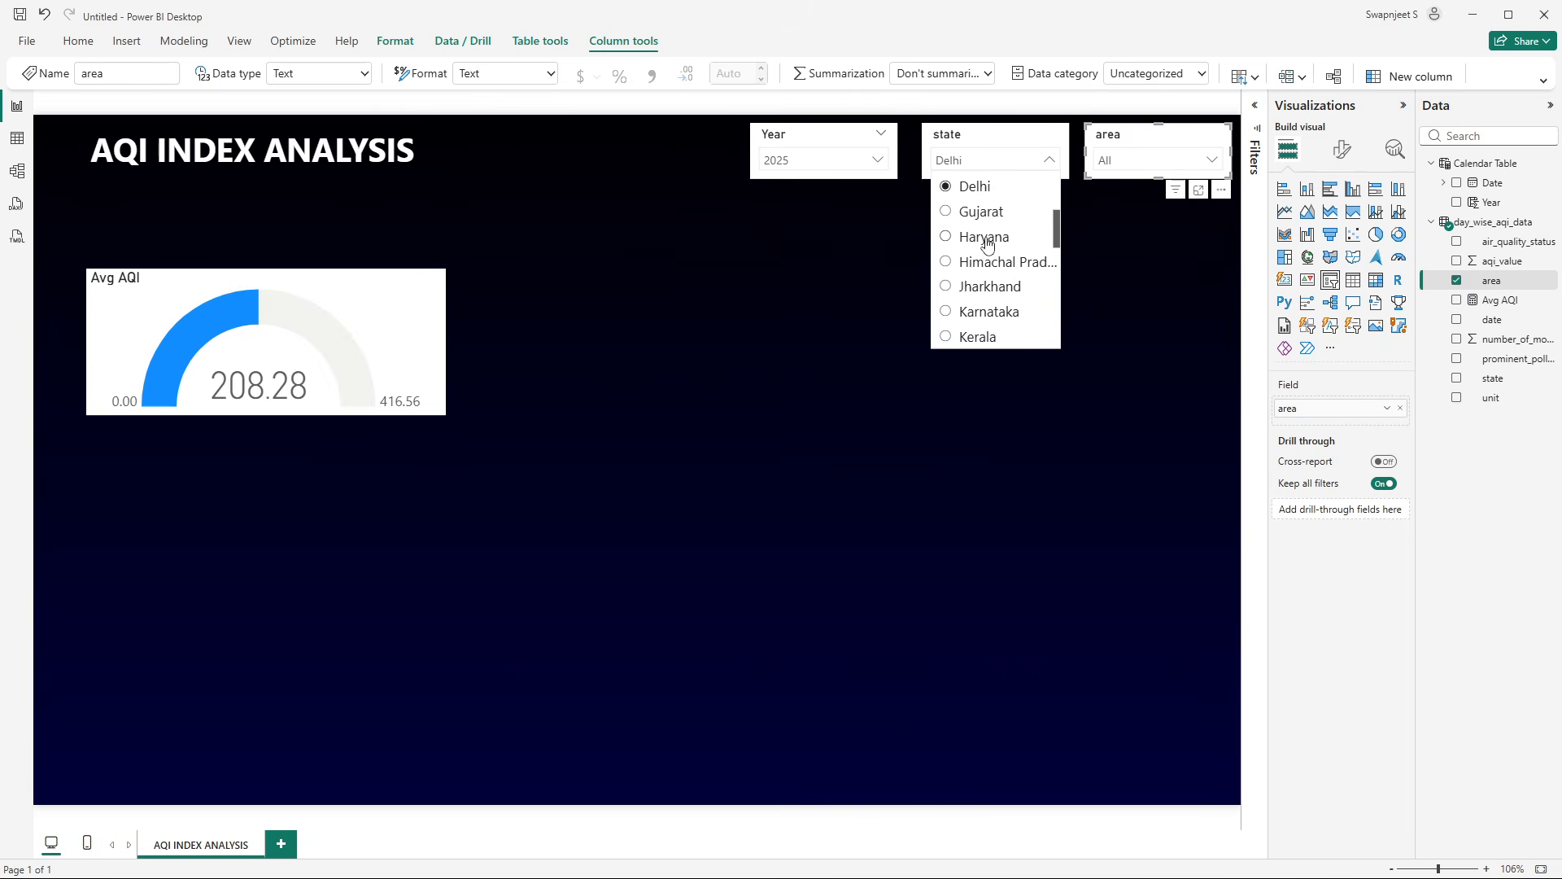
{"action": "left_click", "coordinate": [987, 301]}
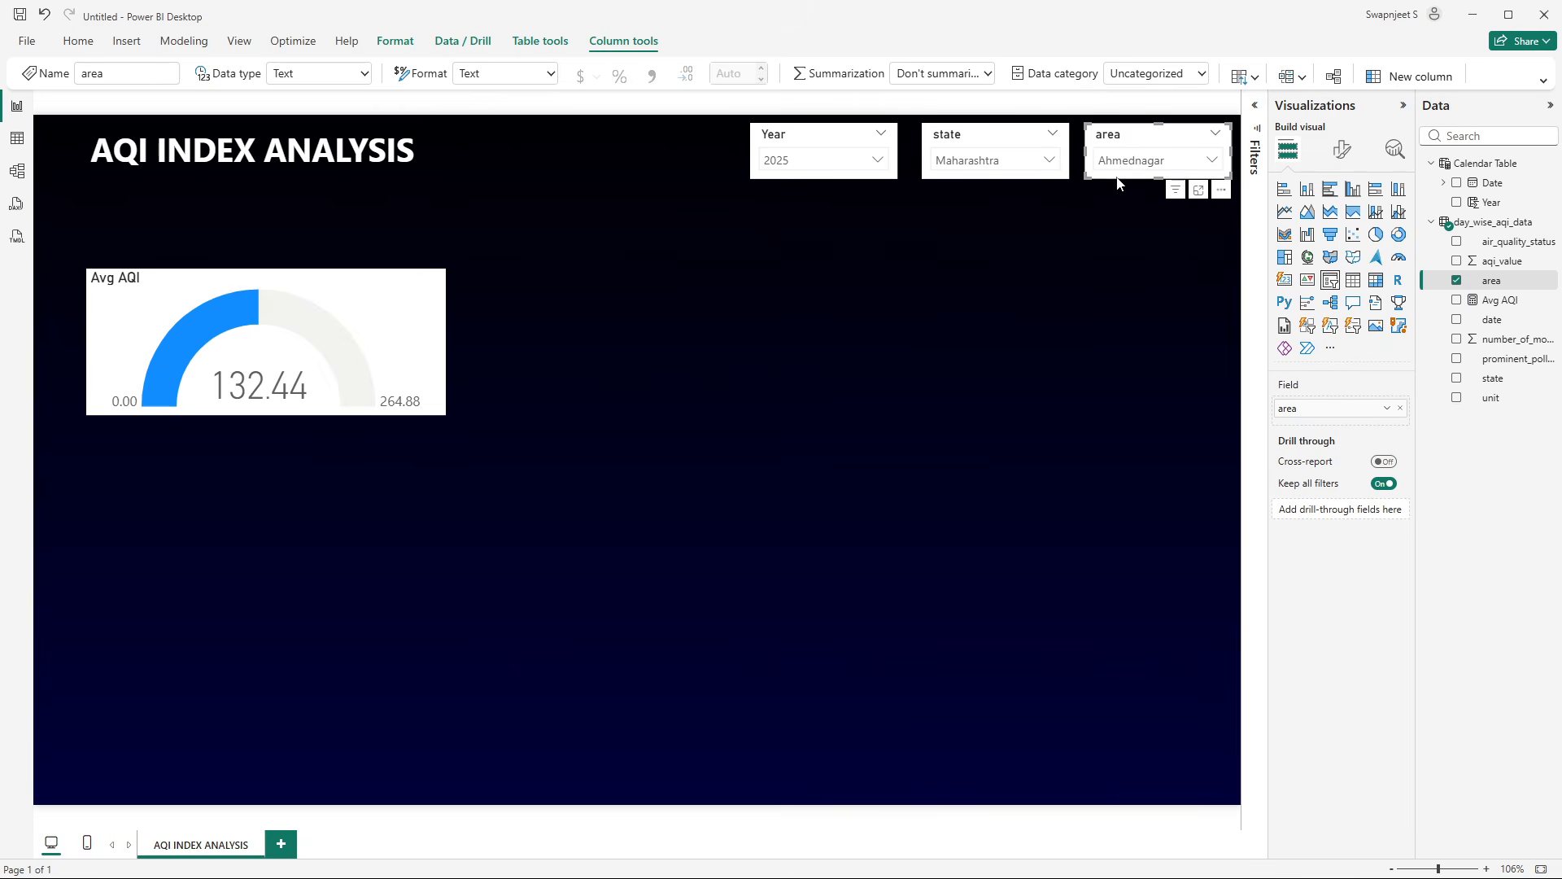
- Look through the areas offered in the area slicer for the selected state
{"action": "left_click", "coordinate": [1119, 168]}
{"action": "scroll", "coordinate": [1131, 252], "scroll_direction": "down", "scroll_amount": 10}
{"action": "scroll", "coordinate": [1135, 261], "scroll_direction": "up", "scroll_amount": 10}
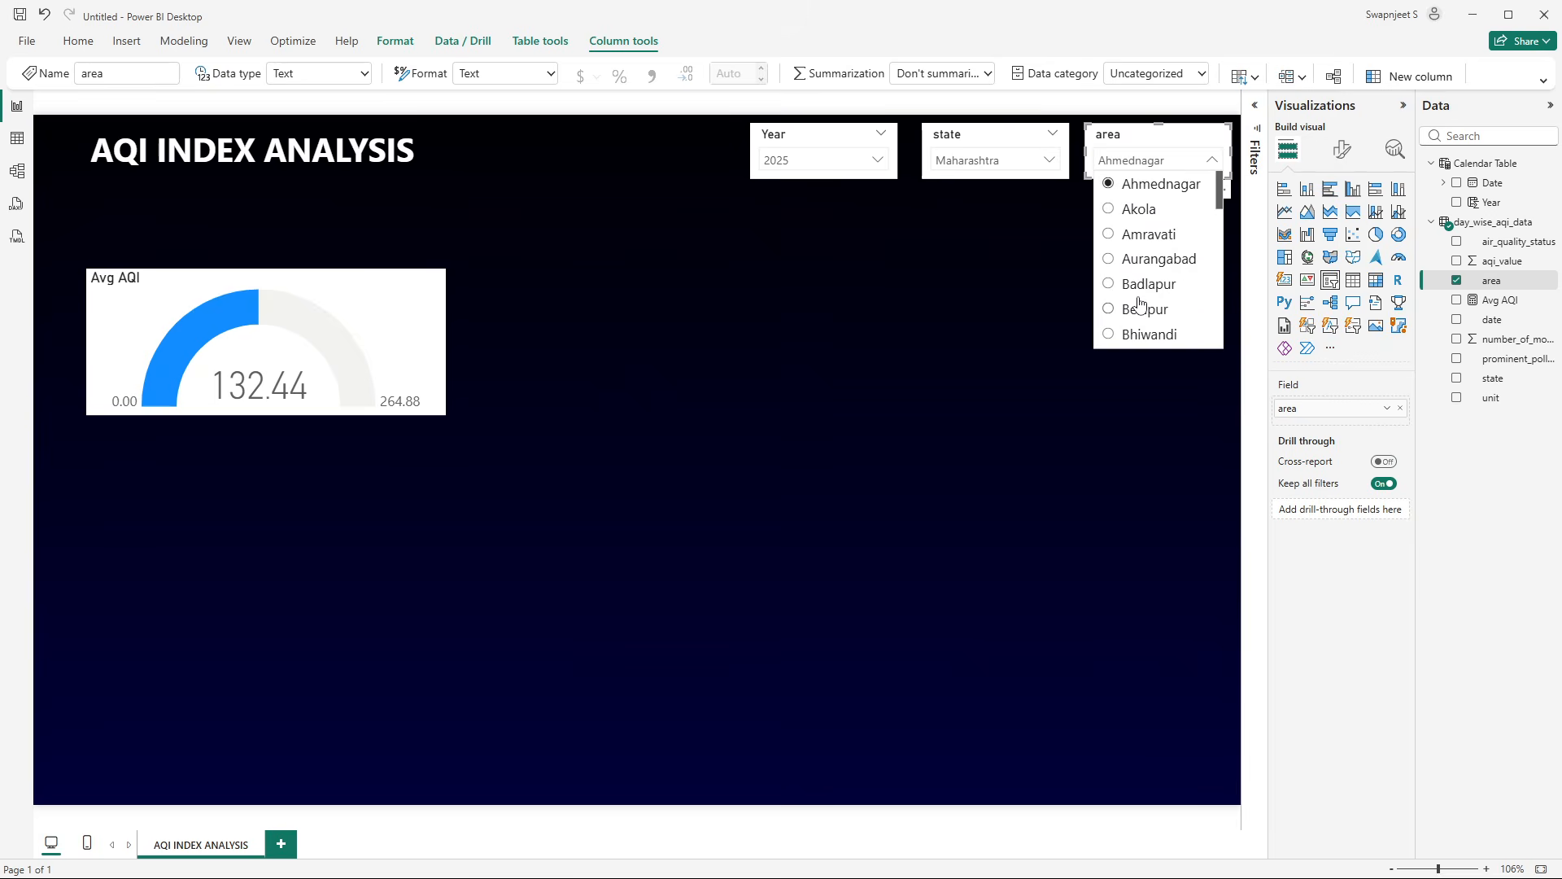
{"action": "scroll", "coordinate": [1131, 309], "scroll_direction": "down", "scroll_amount": 15}
{"action": "scroll", "coordinate": [1134, 326], "scroll_direction": "up", "scroll_amount": 15}
{"action": "left_click", "coordinate": [1135, 147]}
{"action": "left_click", "coordinate": [1133, 162]}
{"action": "left_click", "coordinate": [1131, 160]}
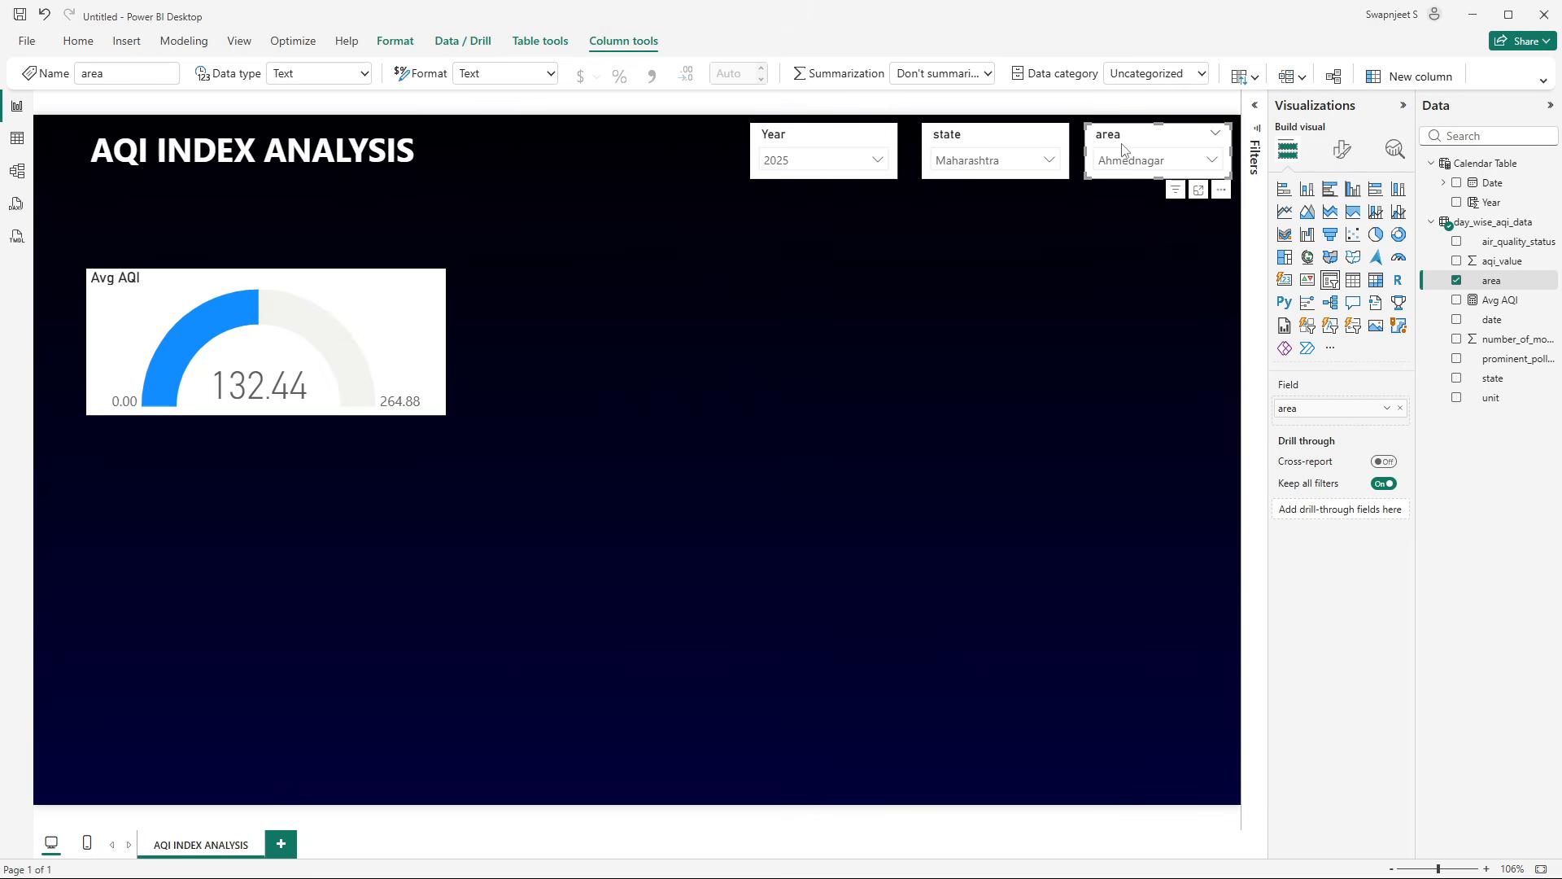
- Turn off single select for the area slicer and enable its Select all option
{"action": "left_click", "coordinate": [1343, 149]}
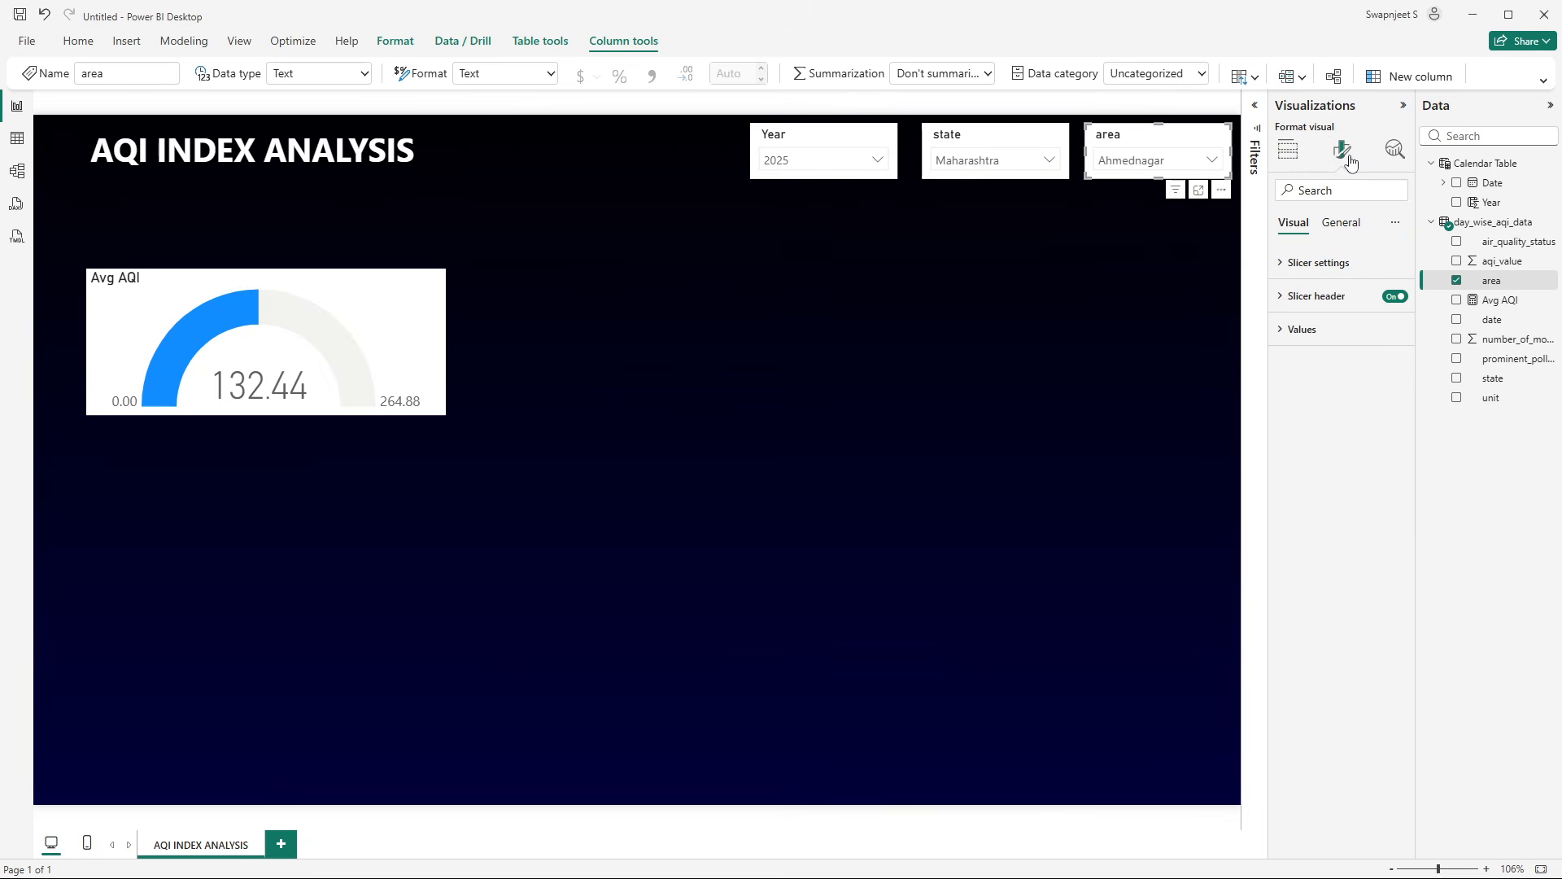
{"action": "left_click", "coordinate": [1332, 264]}
{"action": "left_click", "coordinate": [1314, 383]}
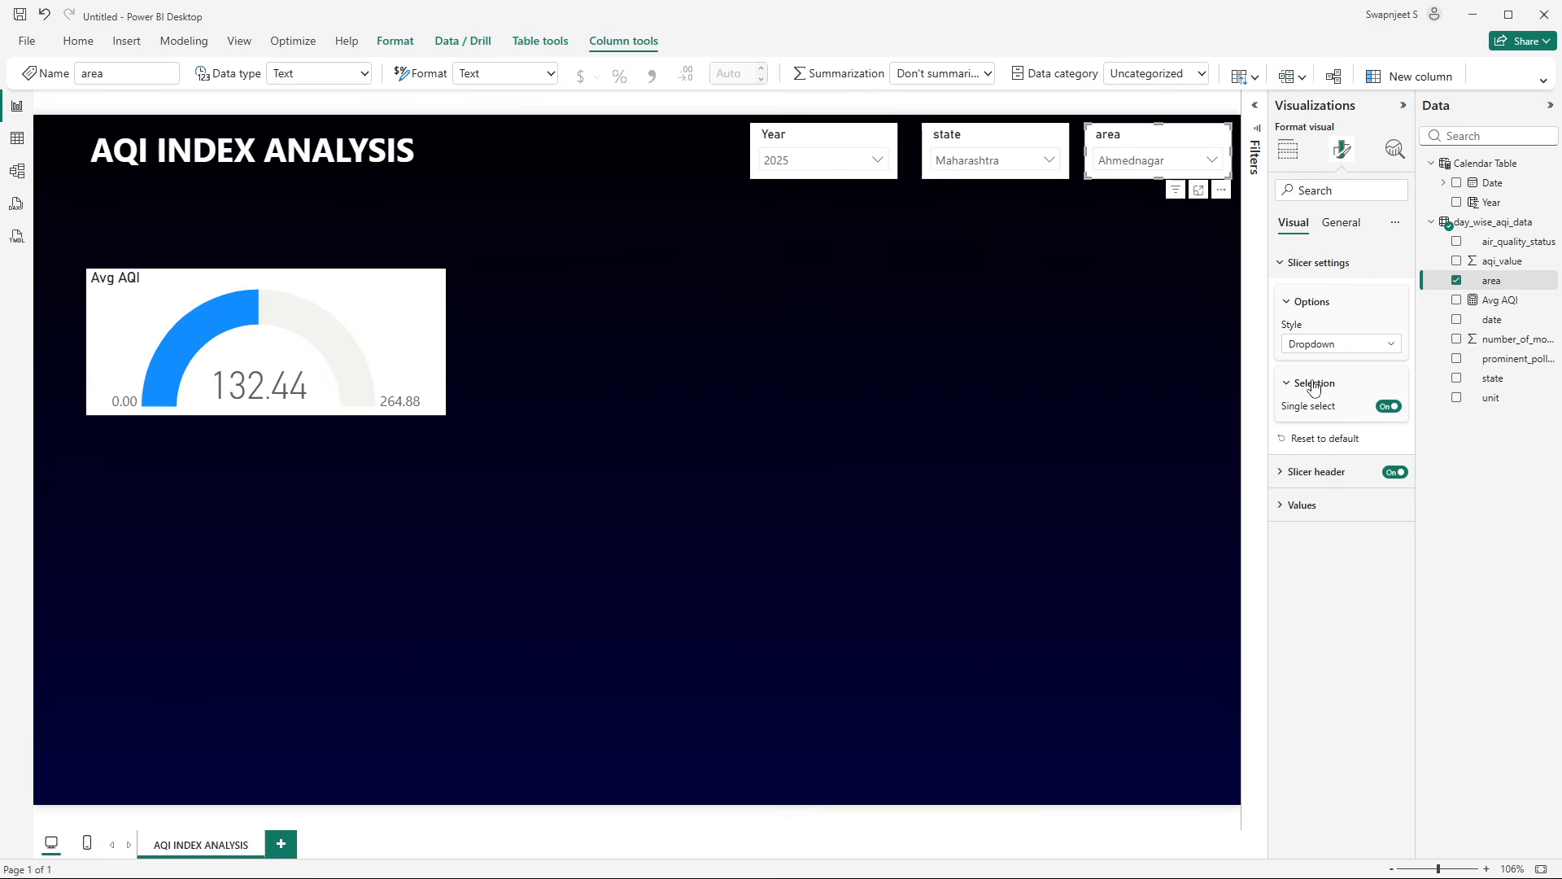
{"action": "left_click", "coordinate": [1390, 407]}
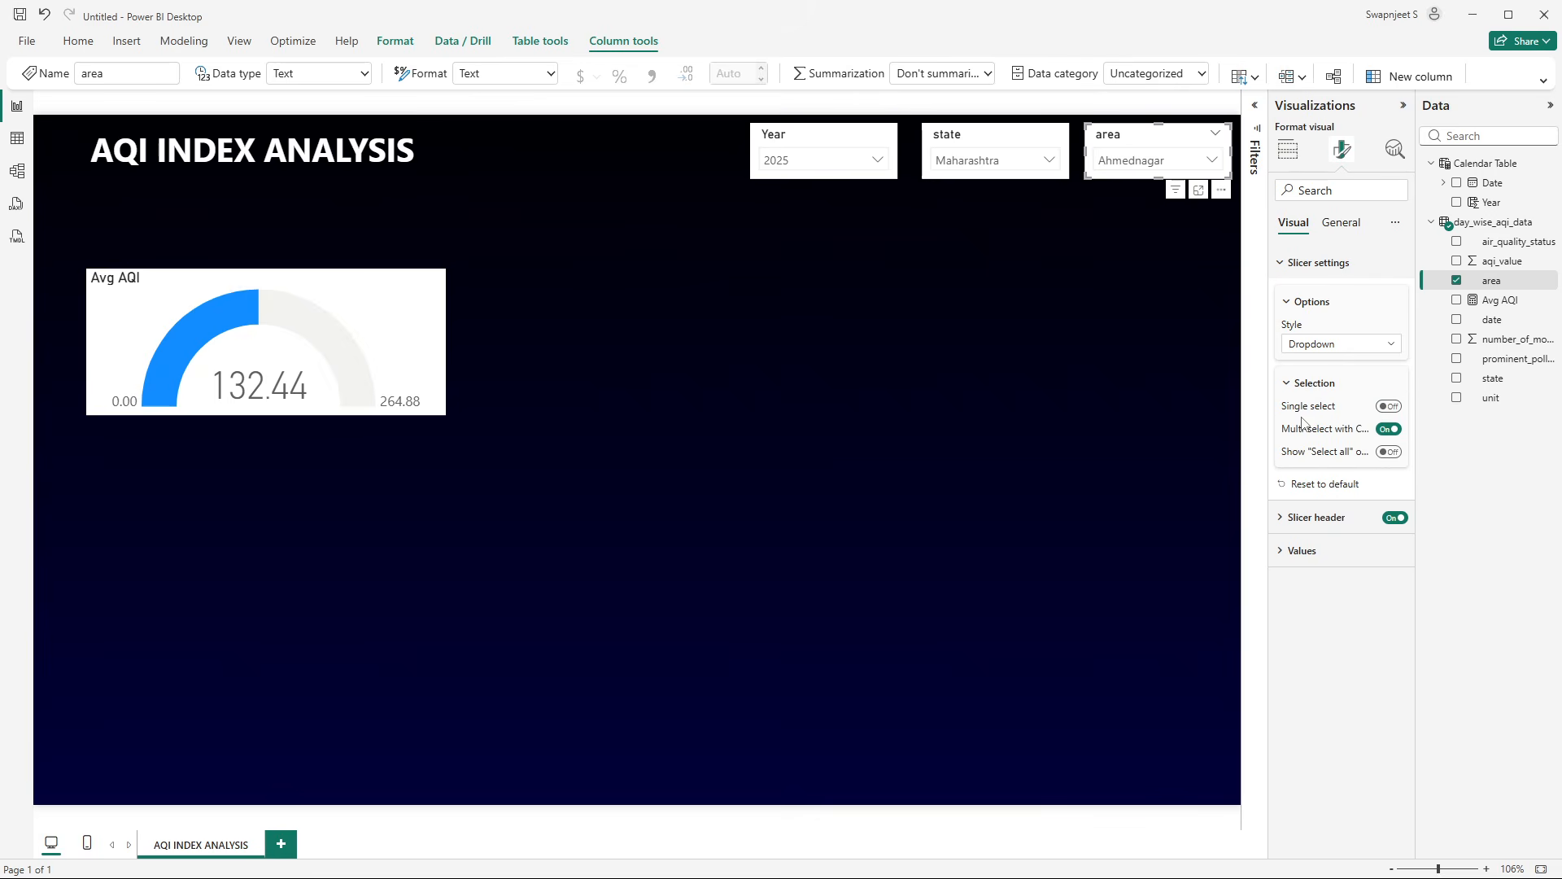
{"action": "left_click", "coordinate": [1391, 453]}
- Select all areas in the area slicer and clear the selection so no single area is filtered
{"action": "left_click", "coordinate": [1156, 161]}
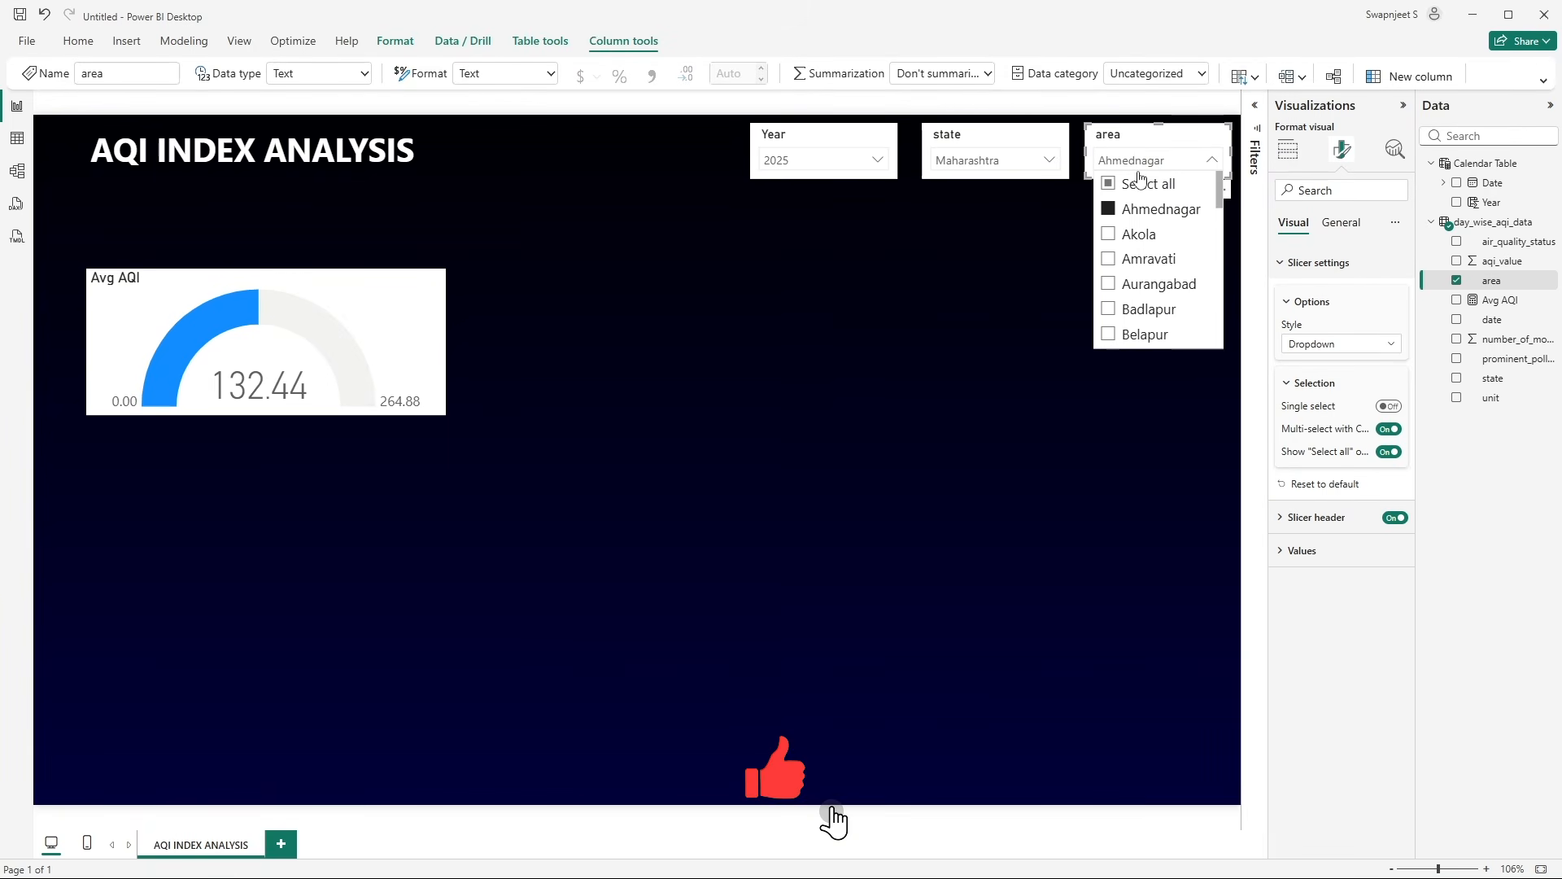
{"action": "left_click", "coordinate": [1112, 187]}
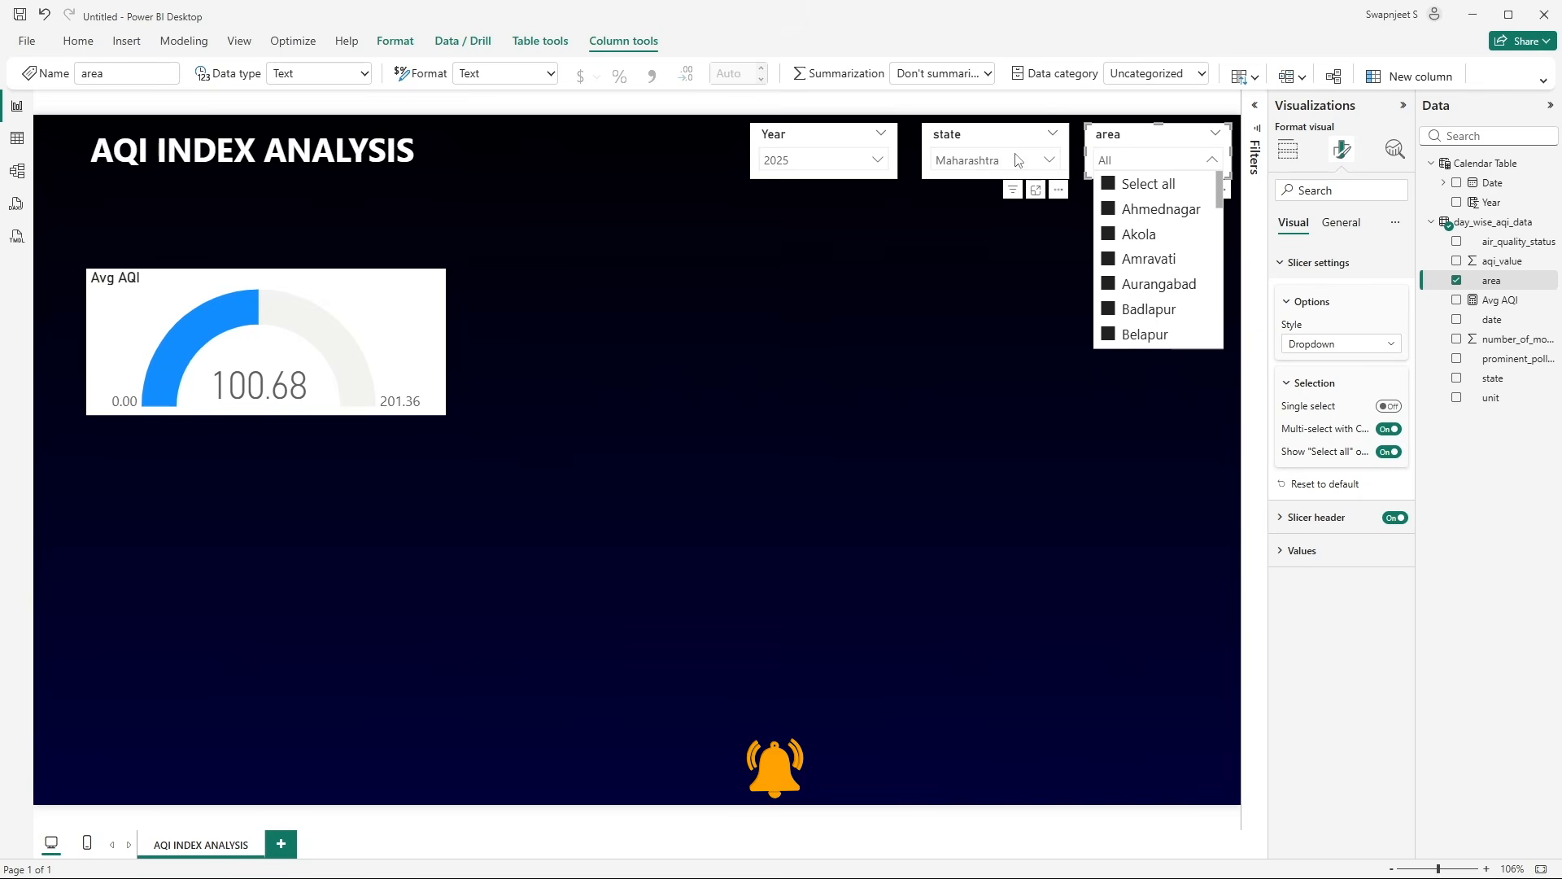
{"action": "left_click", "coordinate": [1112, 185]}
- Test the area slicer by selecting and clearing Mumbai and then Pune
{"action": "scroll", "coordinate": [1139, 245], "scroll_direction": "down", "scroll_amount": 10}
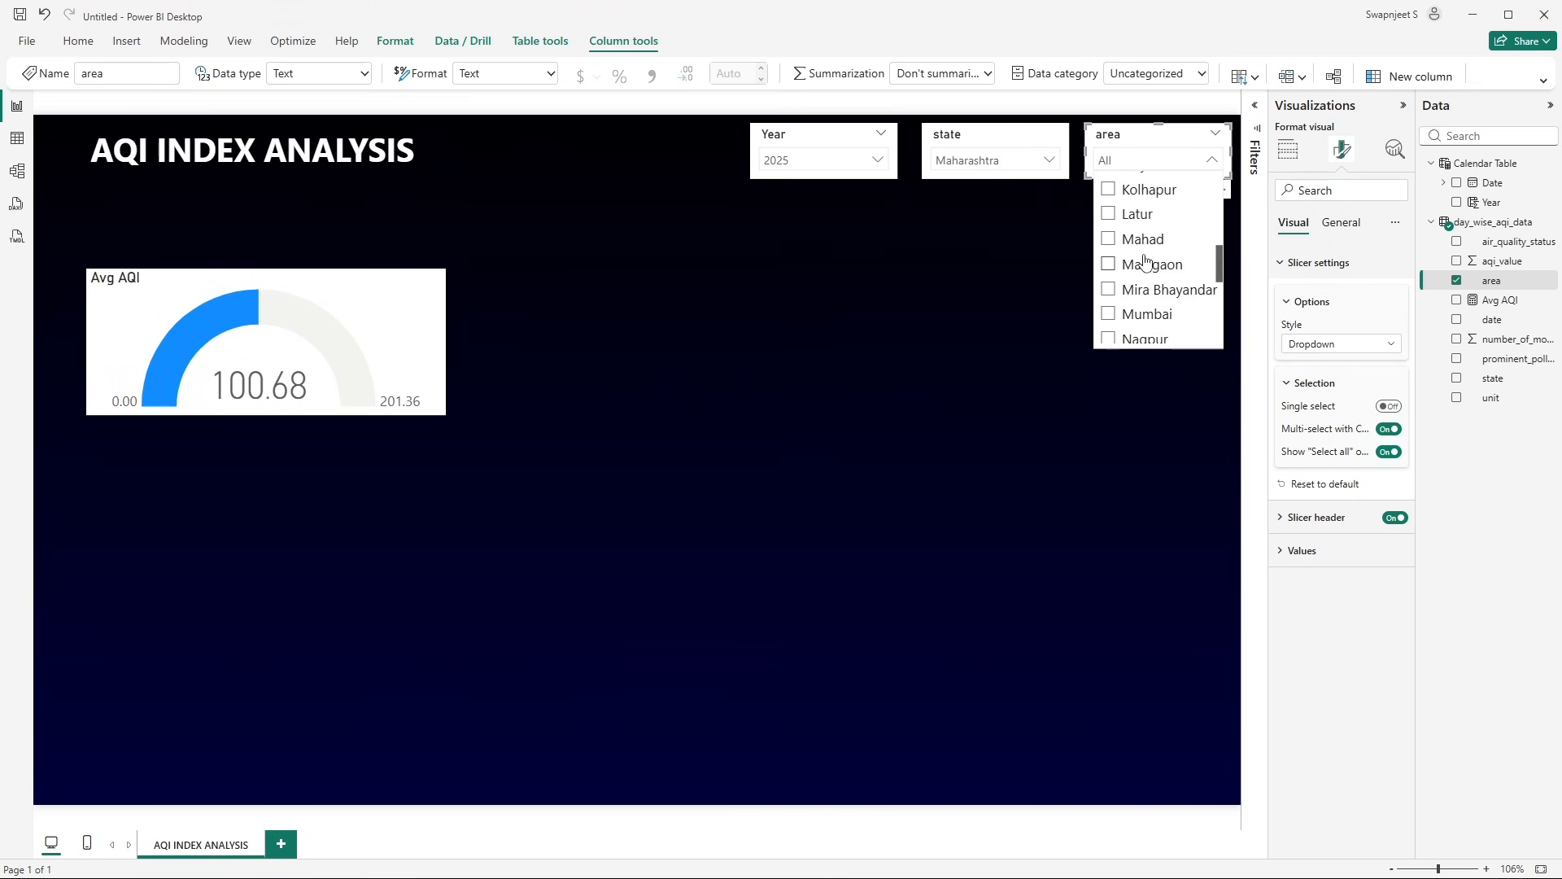
{"action": "scroll", "coordinate": [1152, 258], "scroll_direction": "up", "scroll_amount": 4}
{"action": "scroll", "coordinate": [1153, 259], "scroll_direction": "up", "scroll_amount": 2}
{"action": "left_click", "coordinate": [1144, 314]}
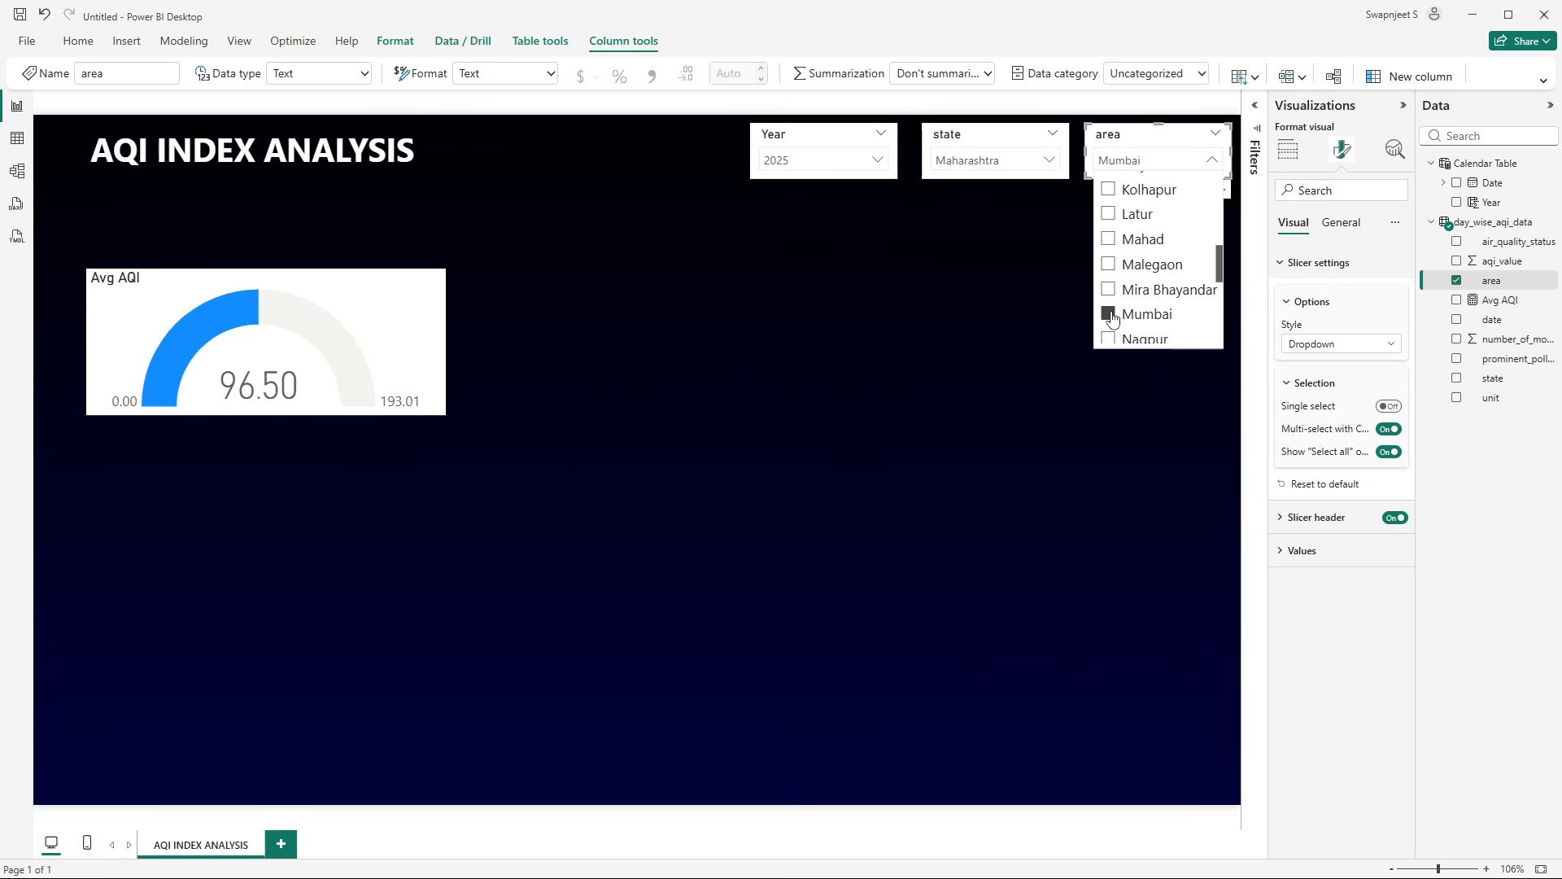
{"action": "left_click", "coordinate": [1144, 314]}
{"action": "scroll", "coordinate": [1150, 280], "scroll_direction": "up", "scroll_amount": 4}
{"action": "scroll", "coordinate": [1150, 281], "scroll_direction": "down", "scroll_amount": 8}
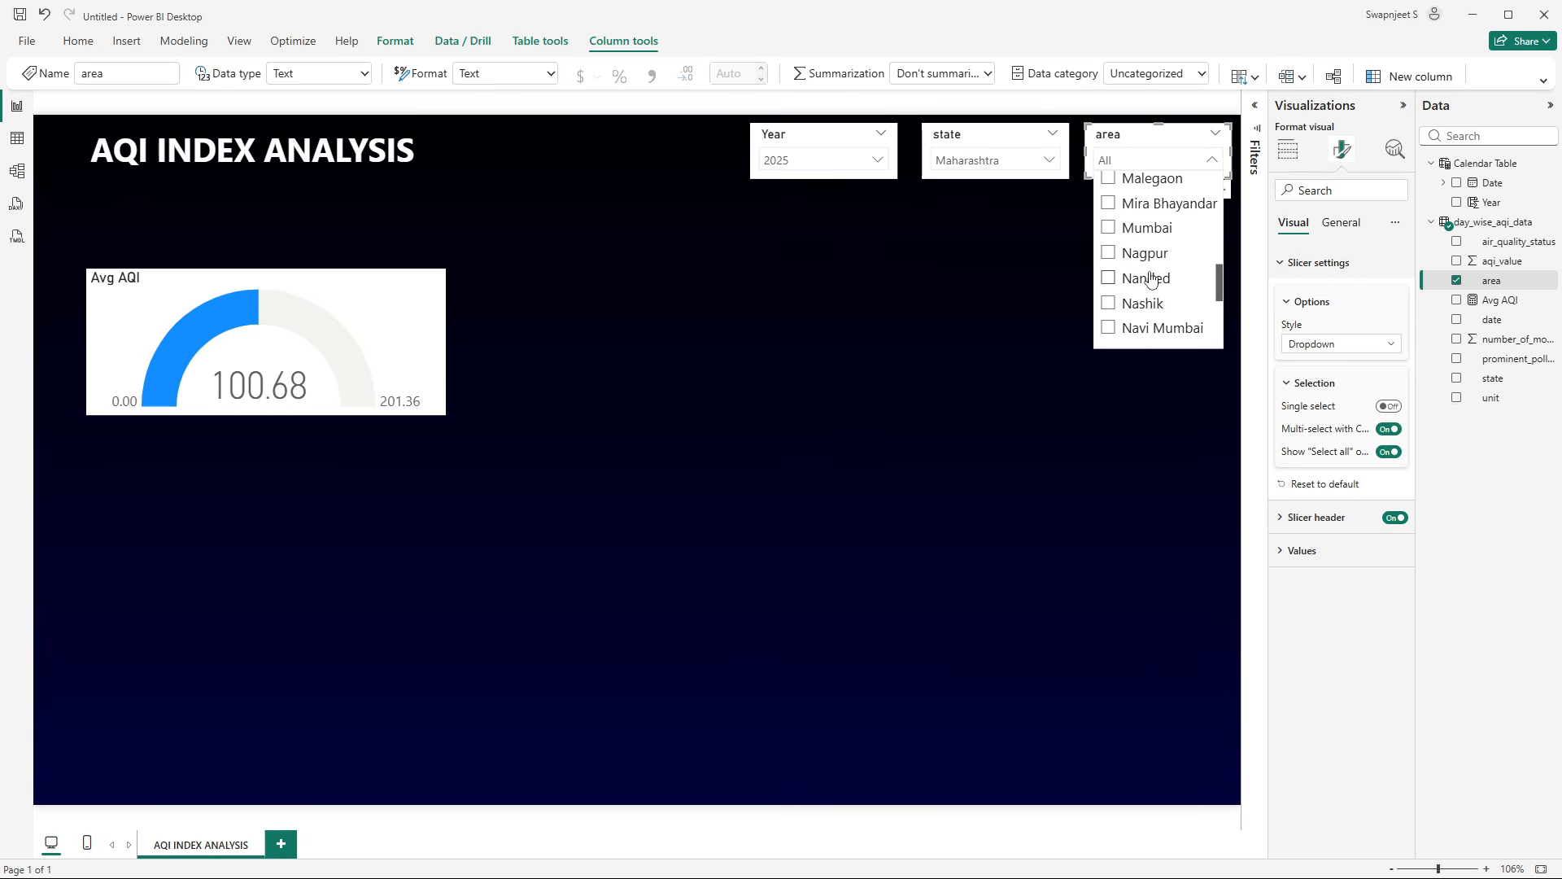
{"action": "left_click", "coordinate": [1109, 320]}
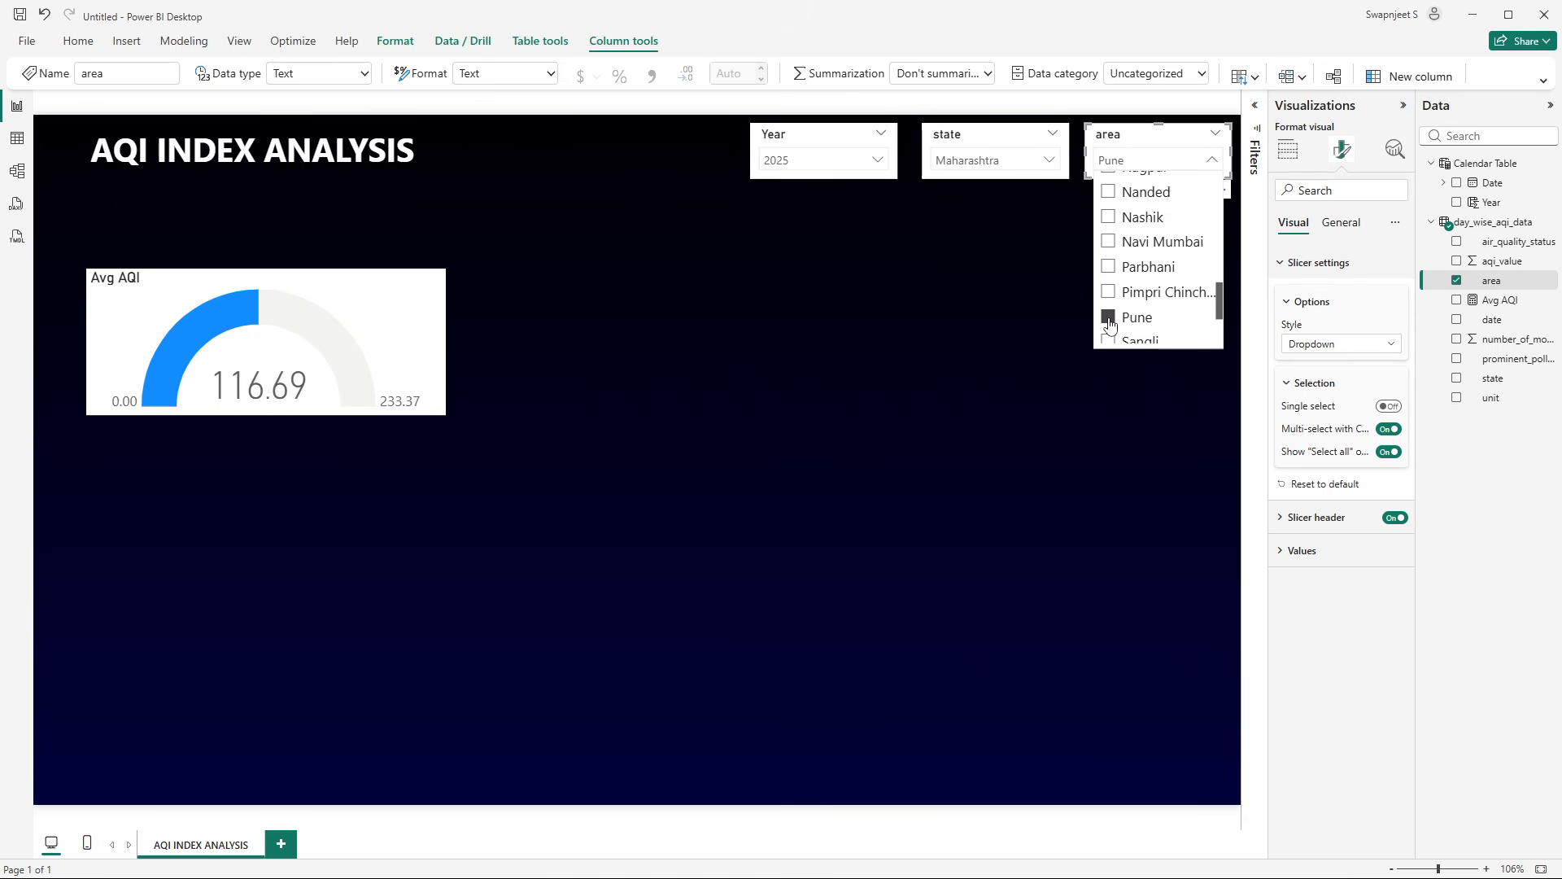
{"action": "left_click", "coordinate": [1109, 320]}
{"action": "scroll", "coordinate": [1155, 317], "scroll_direction": "up", "scroll_amount": 10}
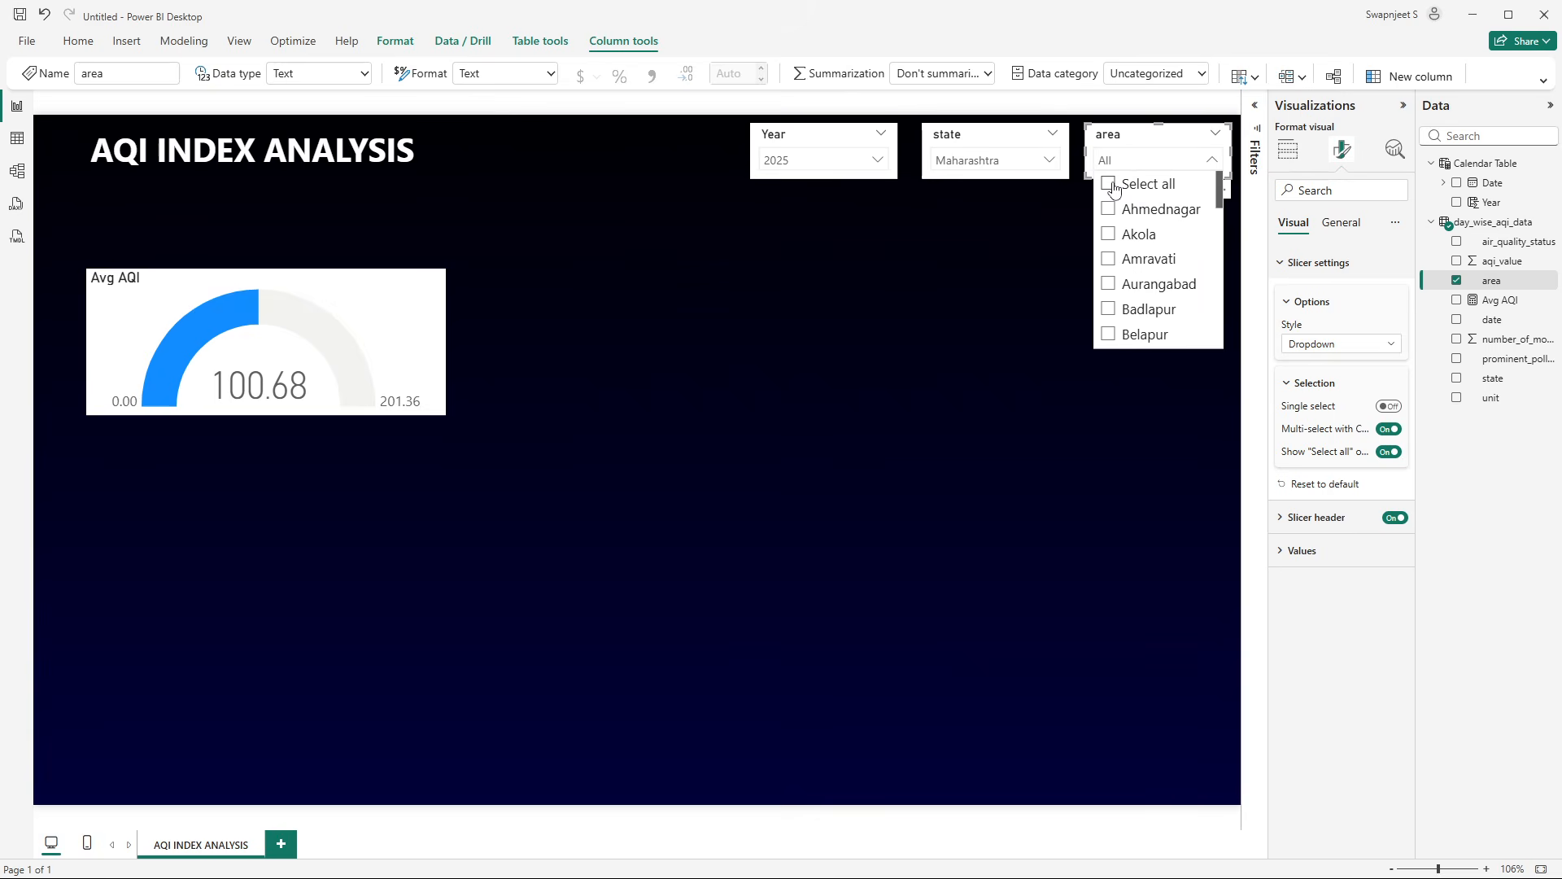
{"action": "left_click", "coordinate": [1023, 262]}
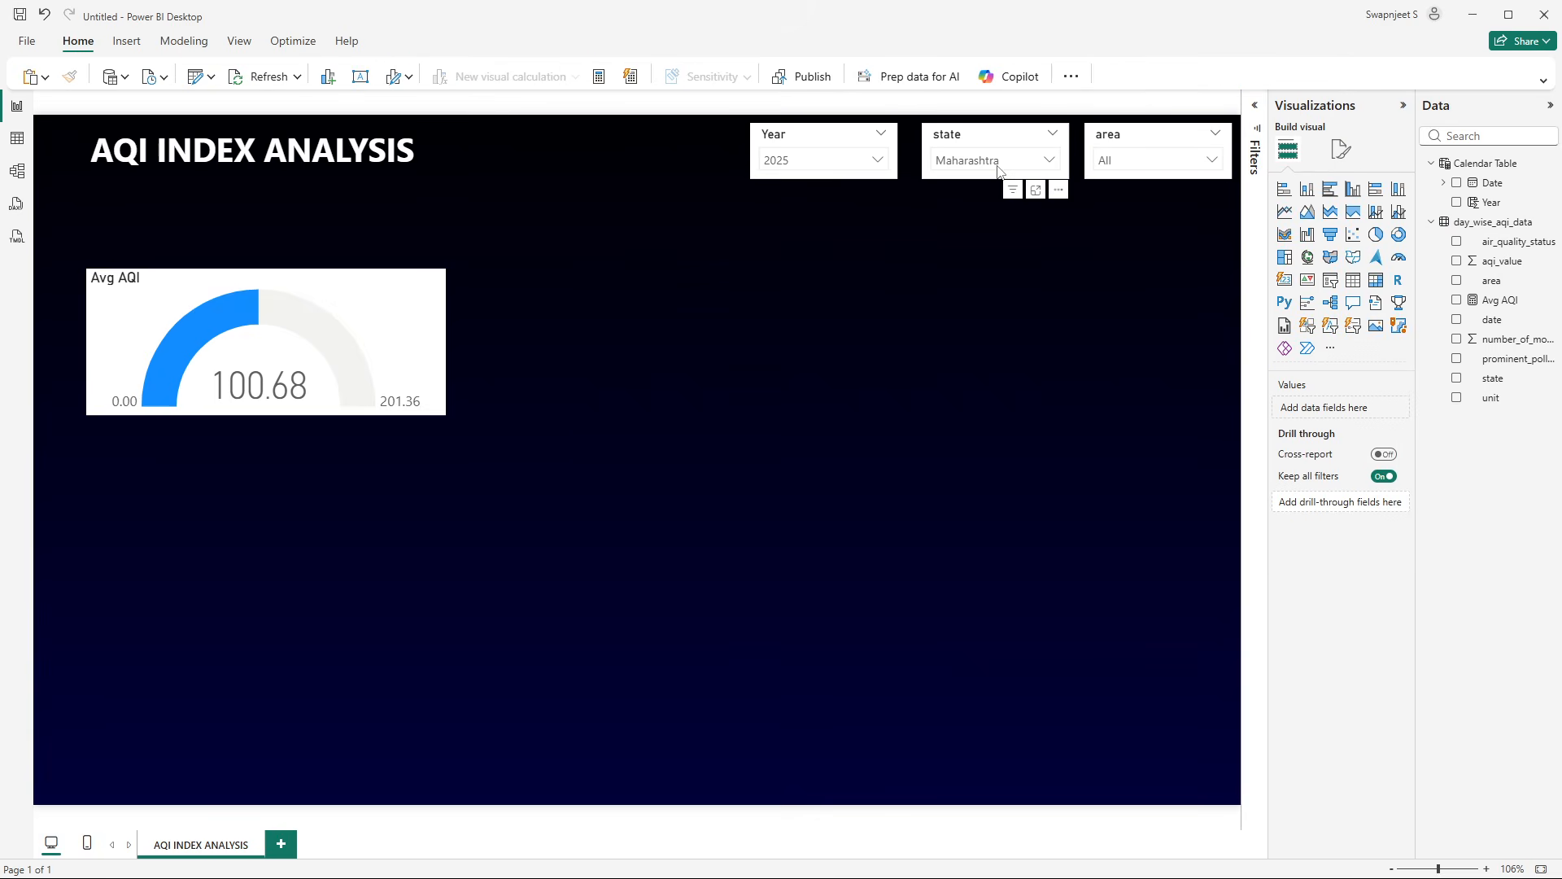
- Shift the state slicer slightly to even its spacing between the Year and area slicers and select Delhi in it
{"action": "left_click_drag", "start_coordinate": [1000, 140], "coordinate": [995, 140]}
{"action": "left_click", "coordinate": [997, 235]}
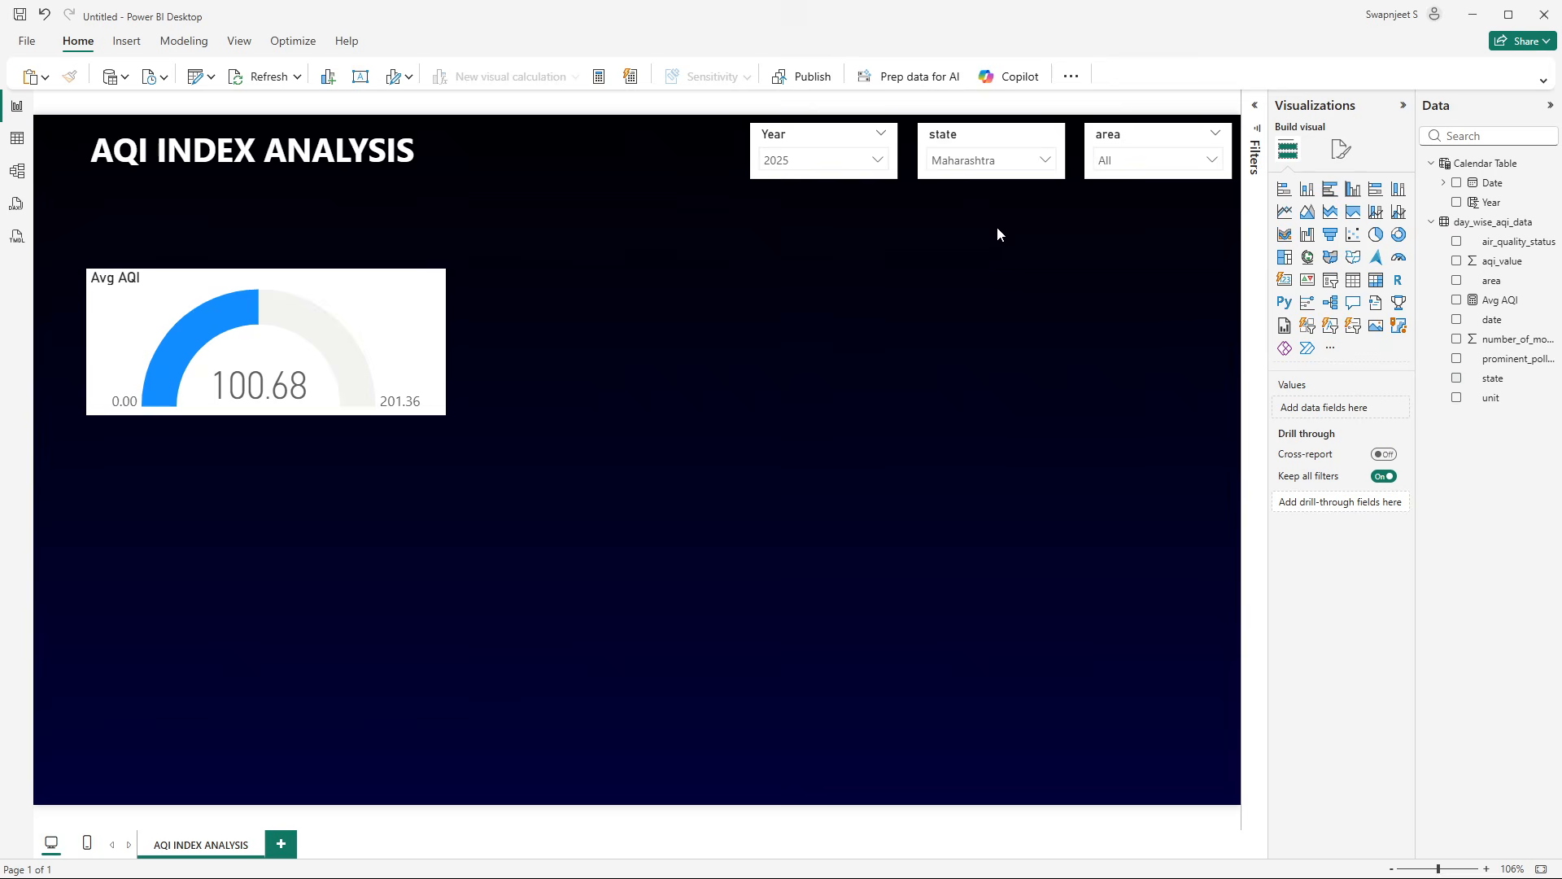
{"action": "left_click", "coordinate": [970, 161]}
{"action": "scroll", "coordinate": [981, 293], "scroll_direction": "down", "scroll_amount": 3}
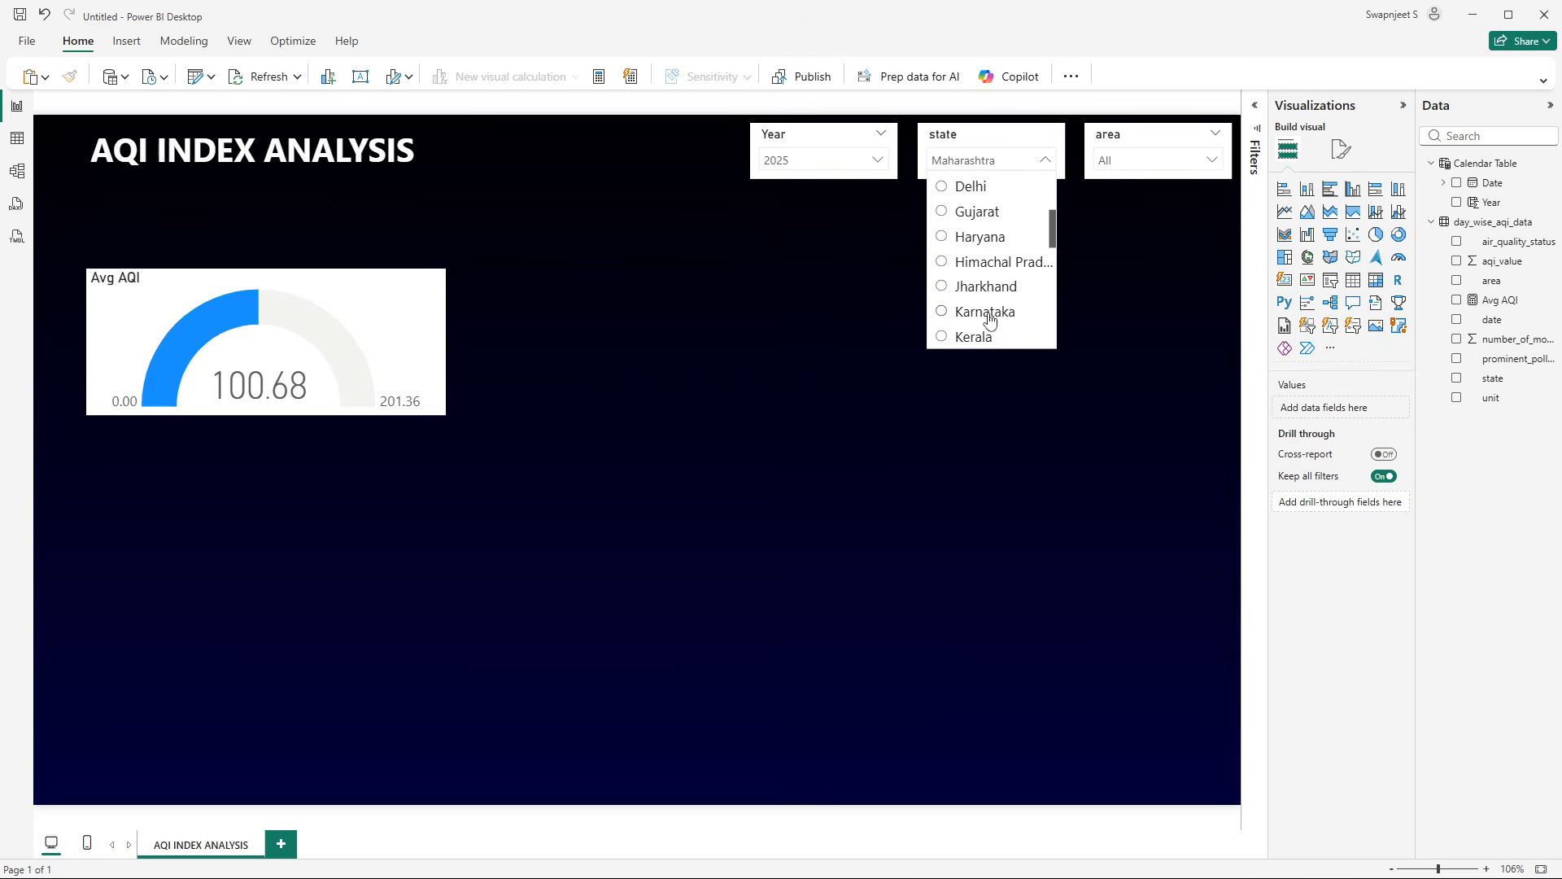
{"action": "left_click", "coordinate": [965, 189]}
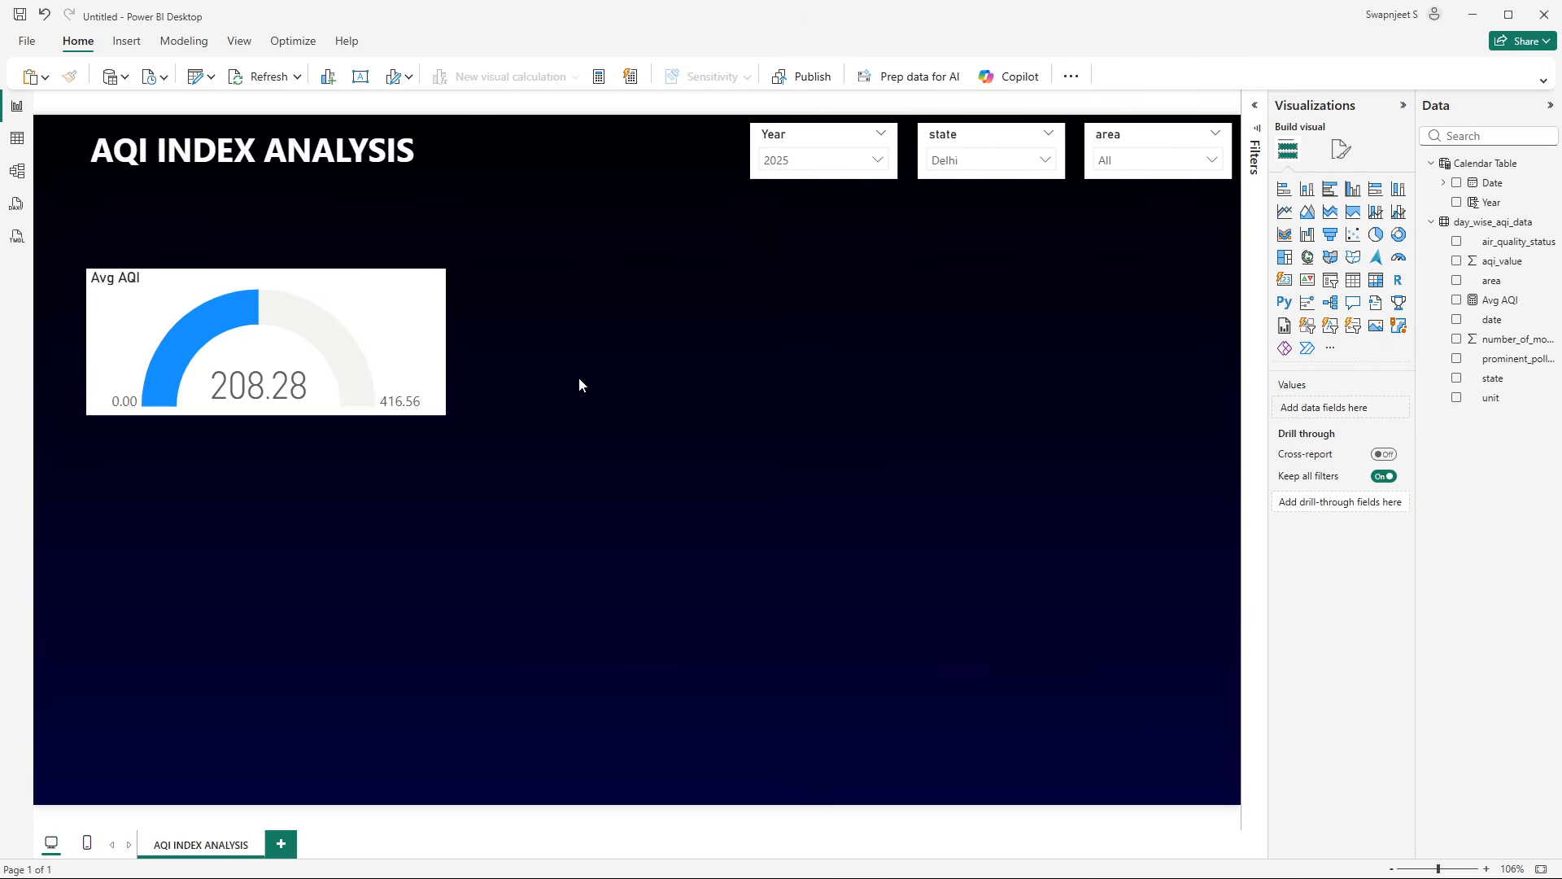
- Format the Avg AQI measure as a decimal number with 0 decimal places
{"action": "left_click", "coordinate": [353, 325]}
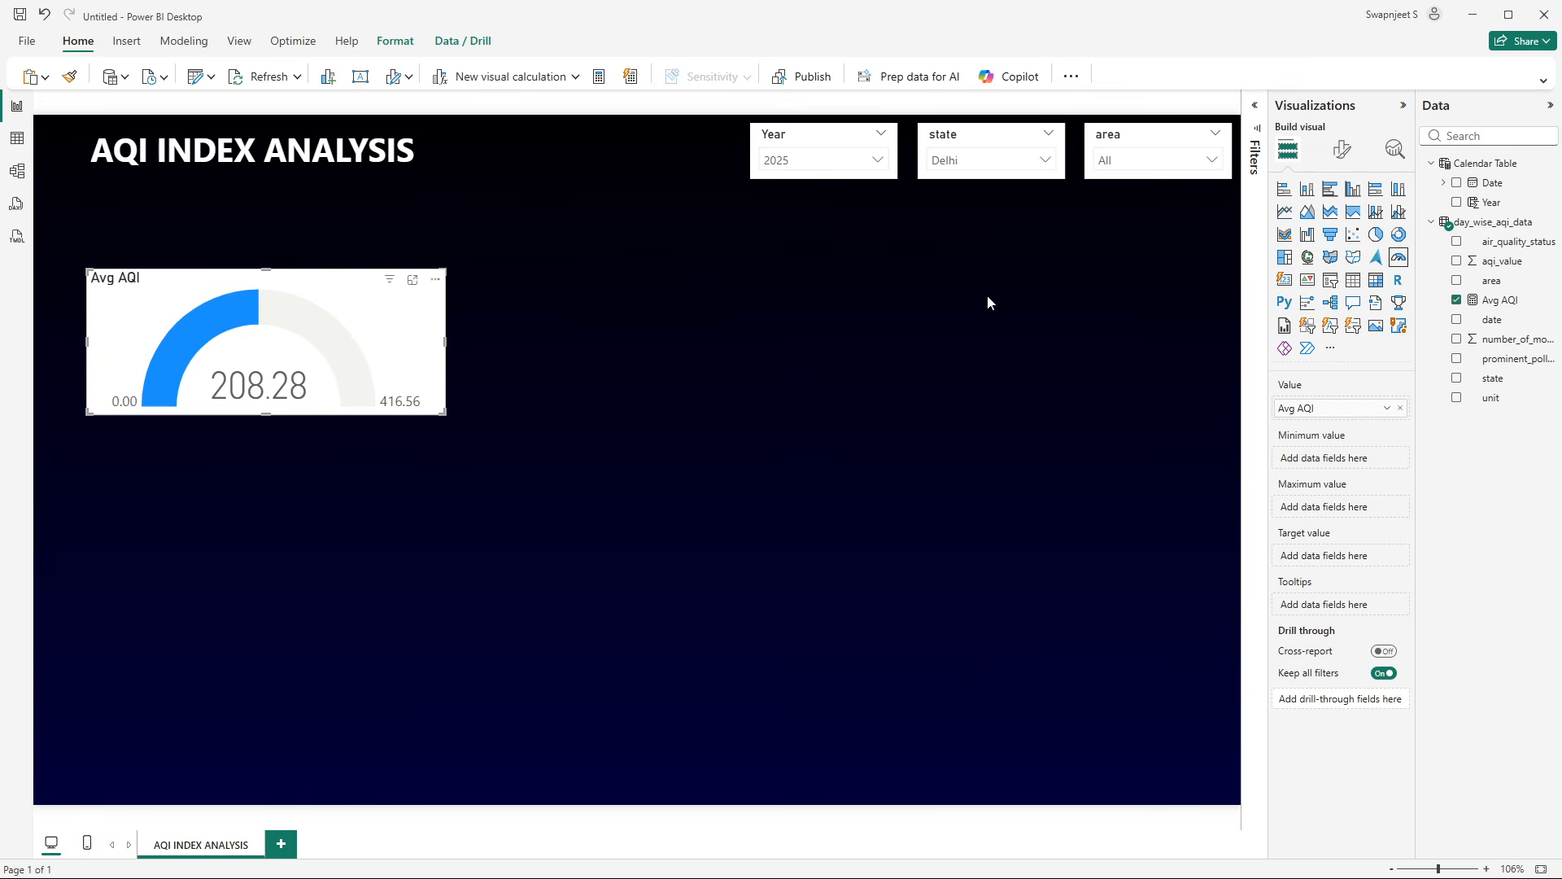
{"action": "left_click", "coordinate": [1499, 300]}
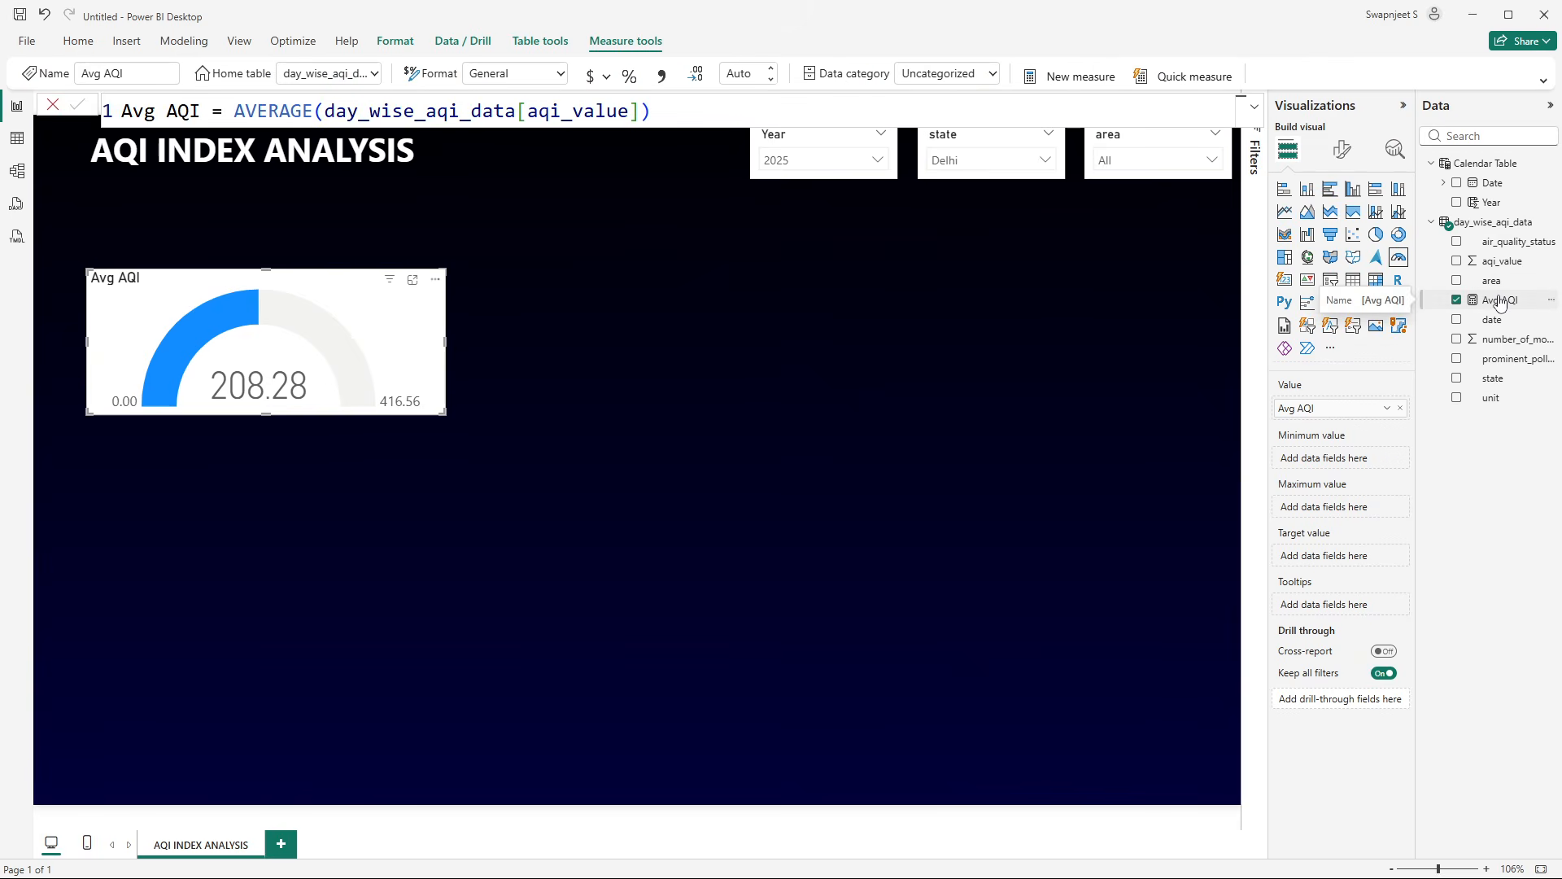
{"action": "left_click", "coordinate": [1543, 83]}
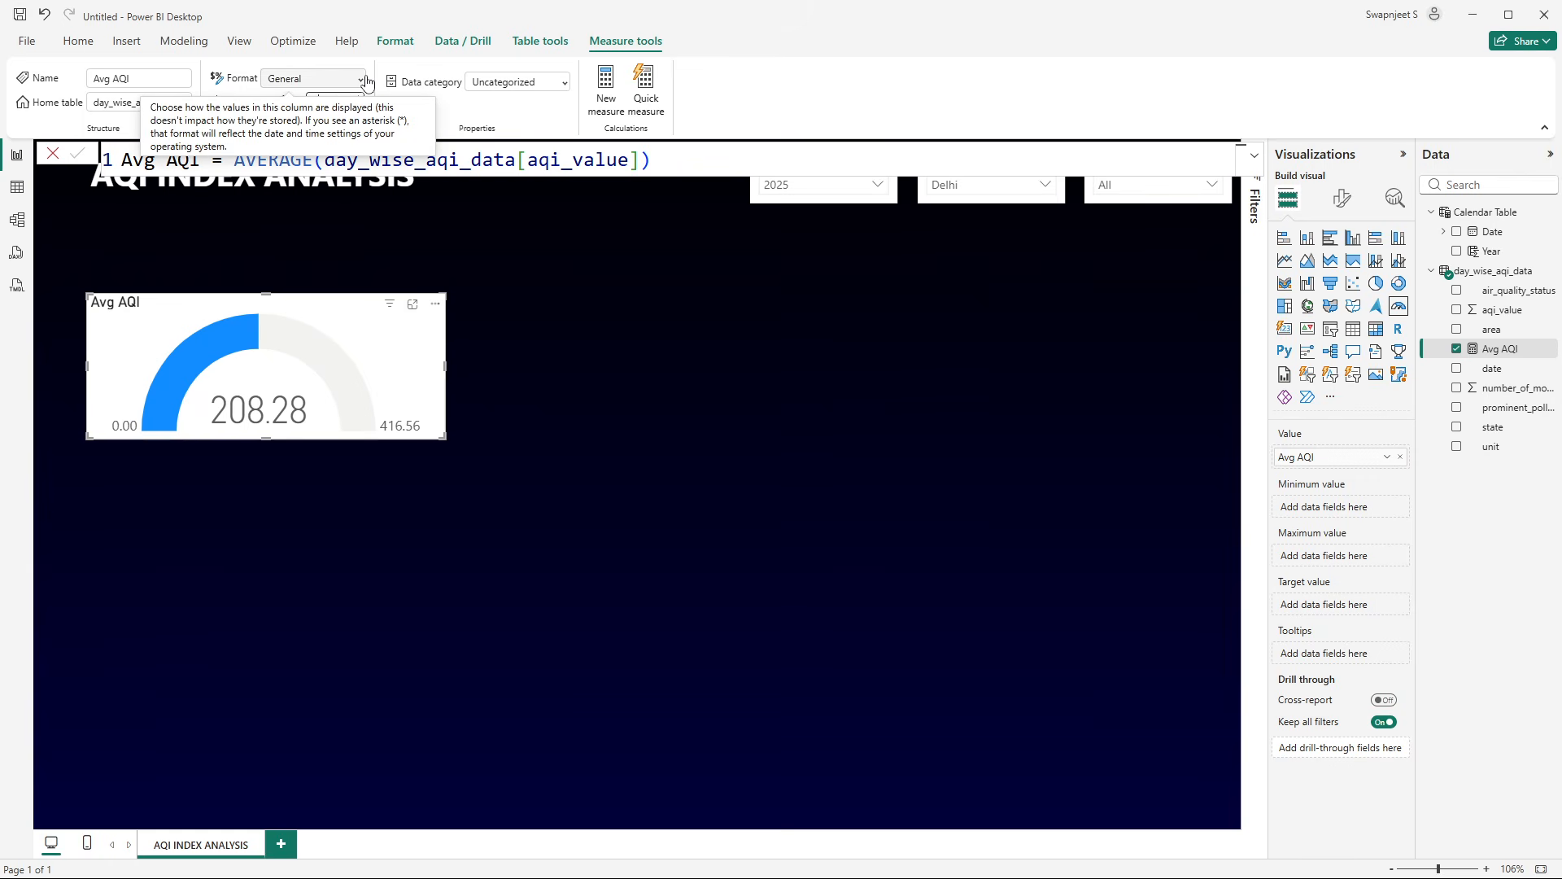
{"action": "key", "text": "Return"}
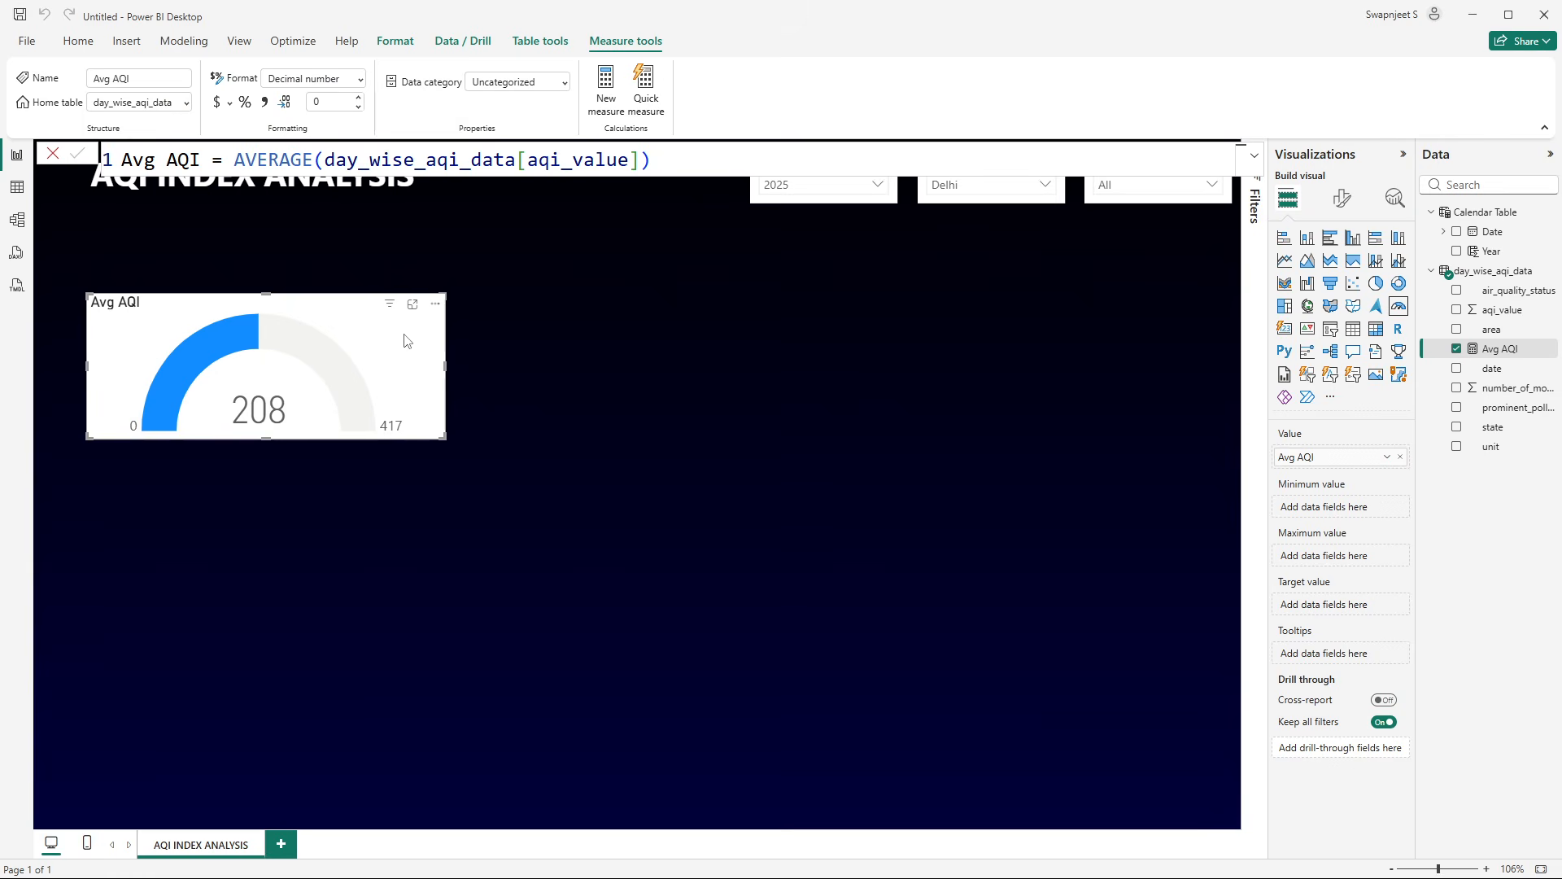
{"action": "left_click", "coordinate": [578, 316]}
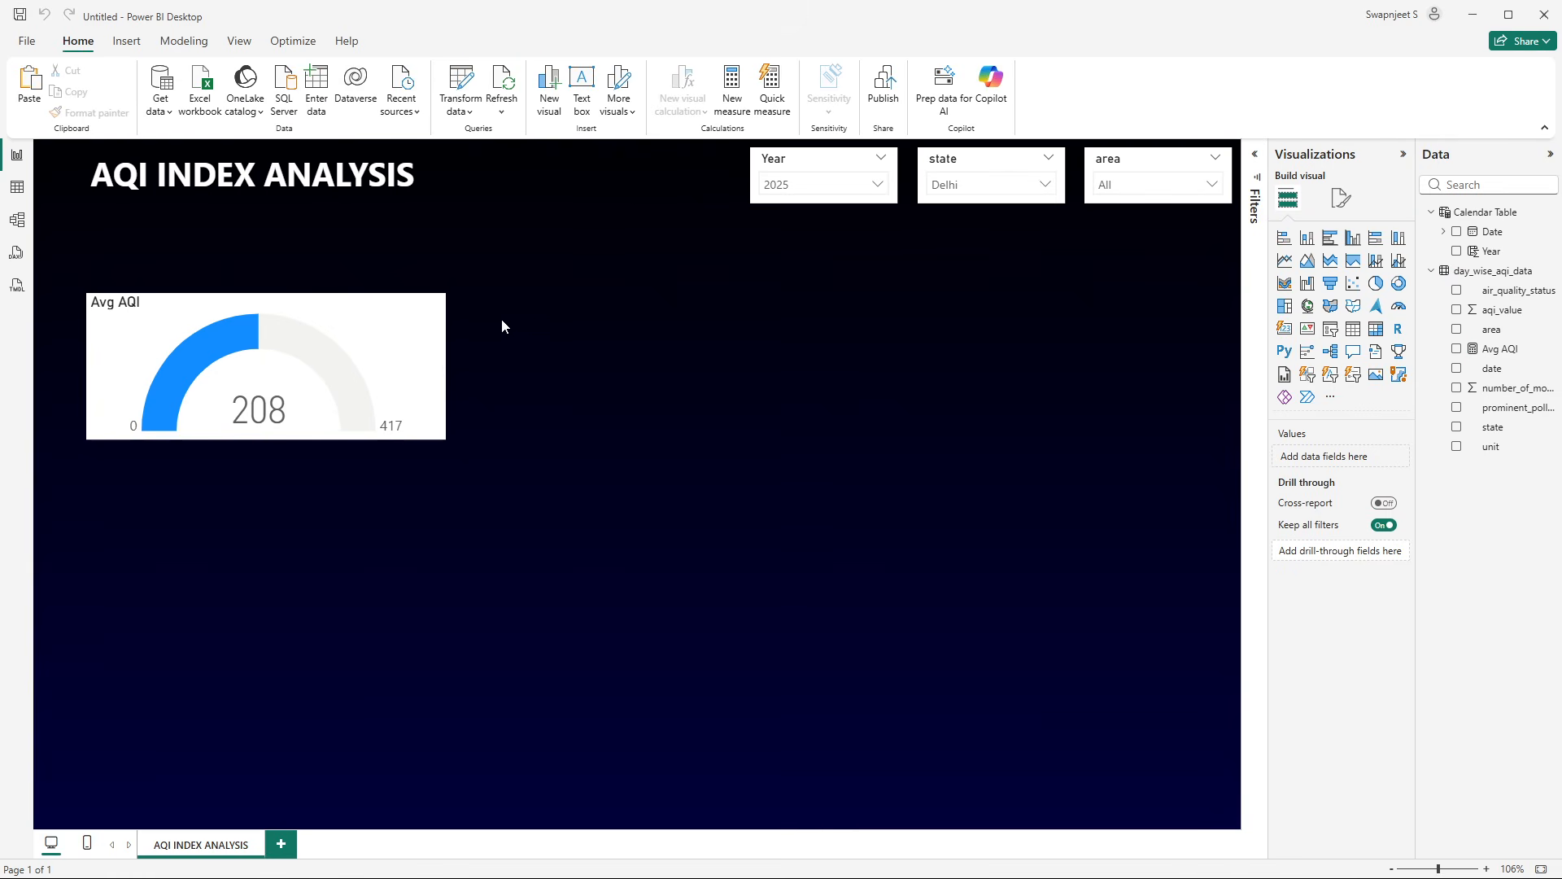
- Turn off the background and the title of the Avg AQI gauge
{"action": "left_click", "coordinate": [393, 346]}
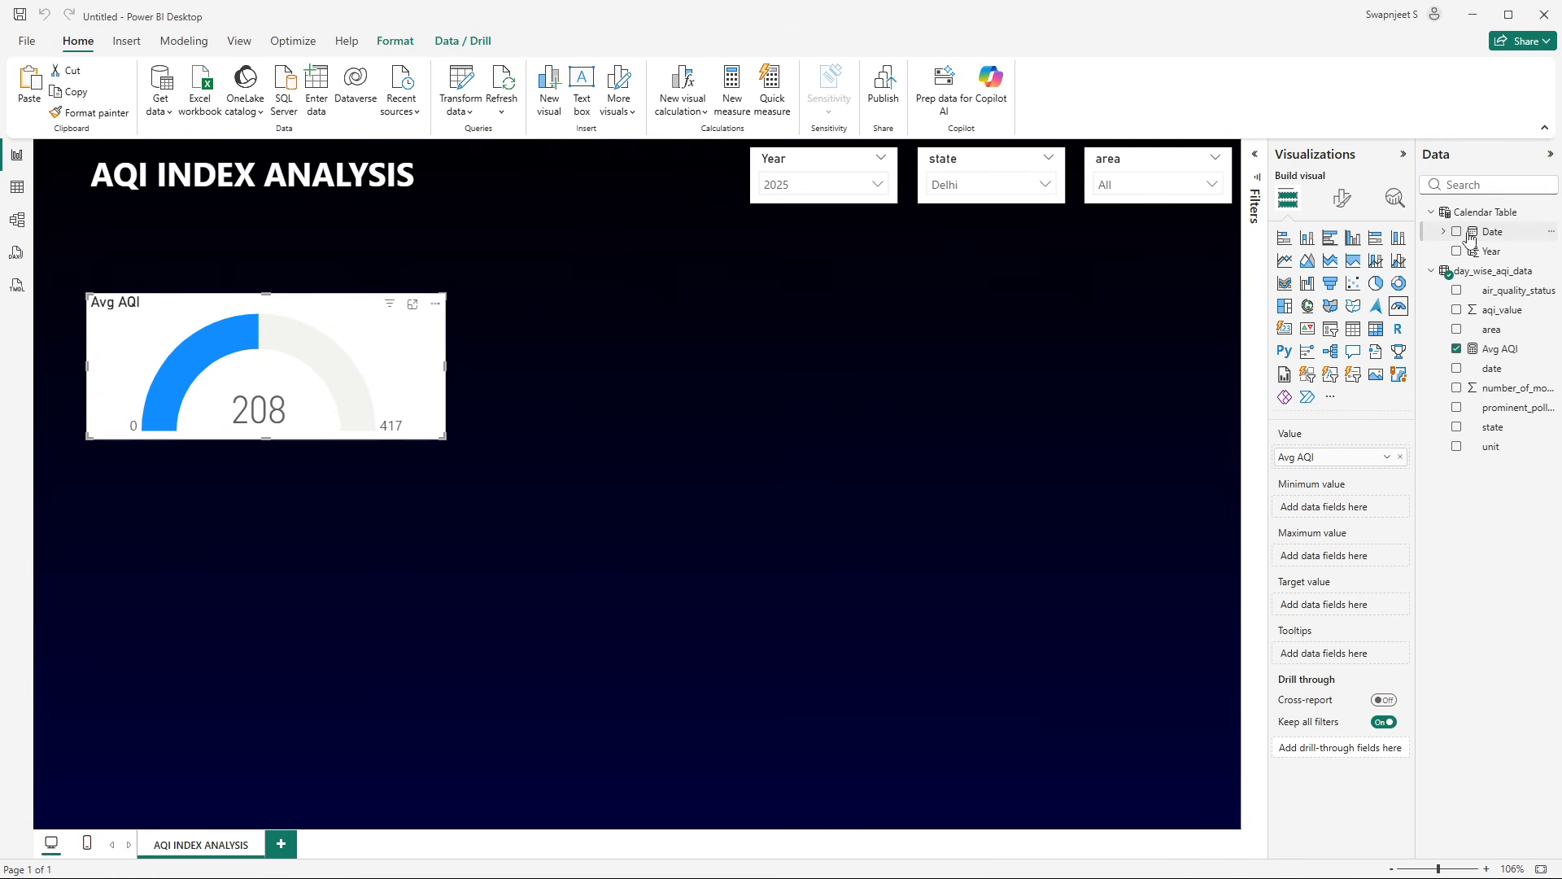
{"action": "left_click", "coordinate": [1344, 199]}
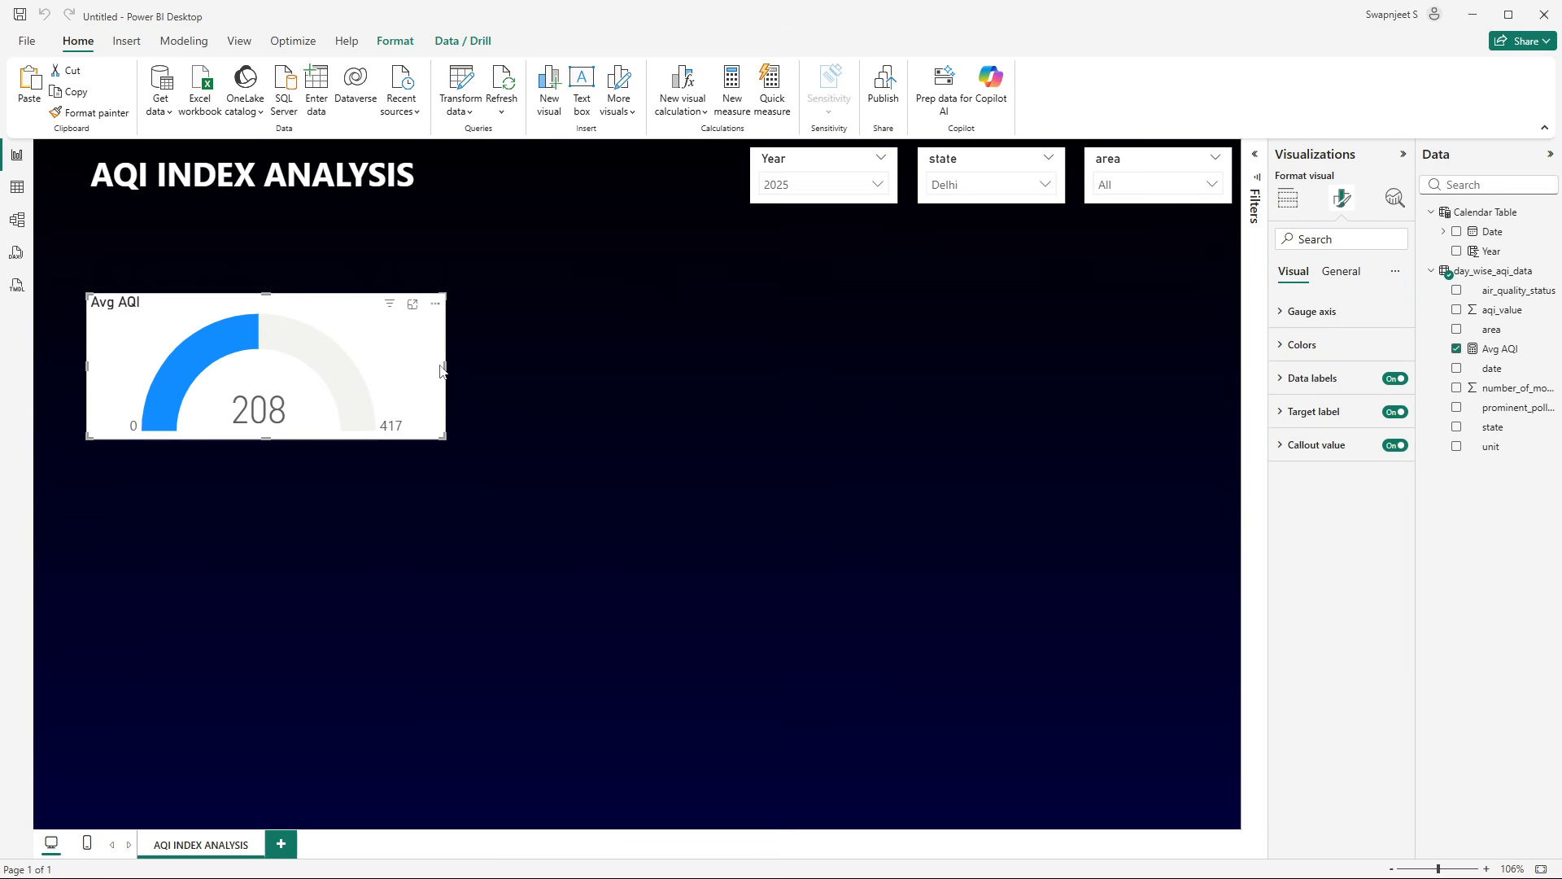
{"action": "left_click", "coordinate": [1341, 285]}
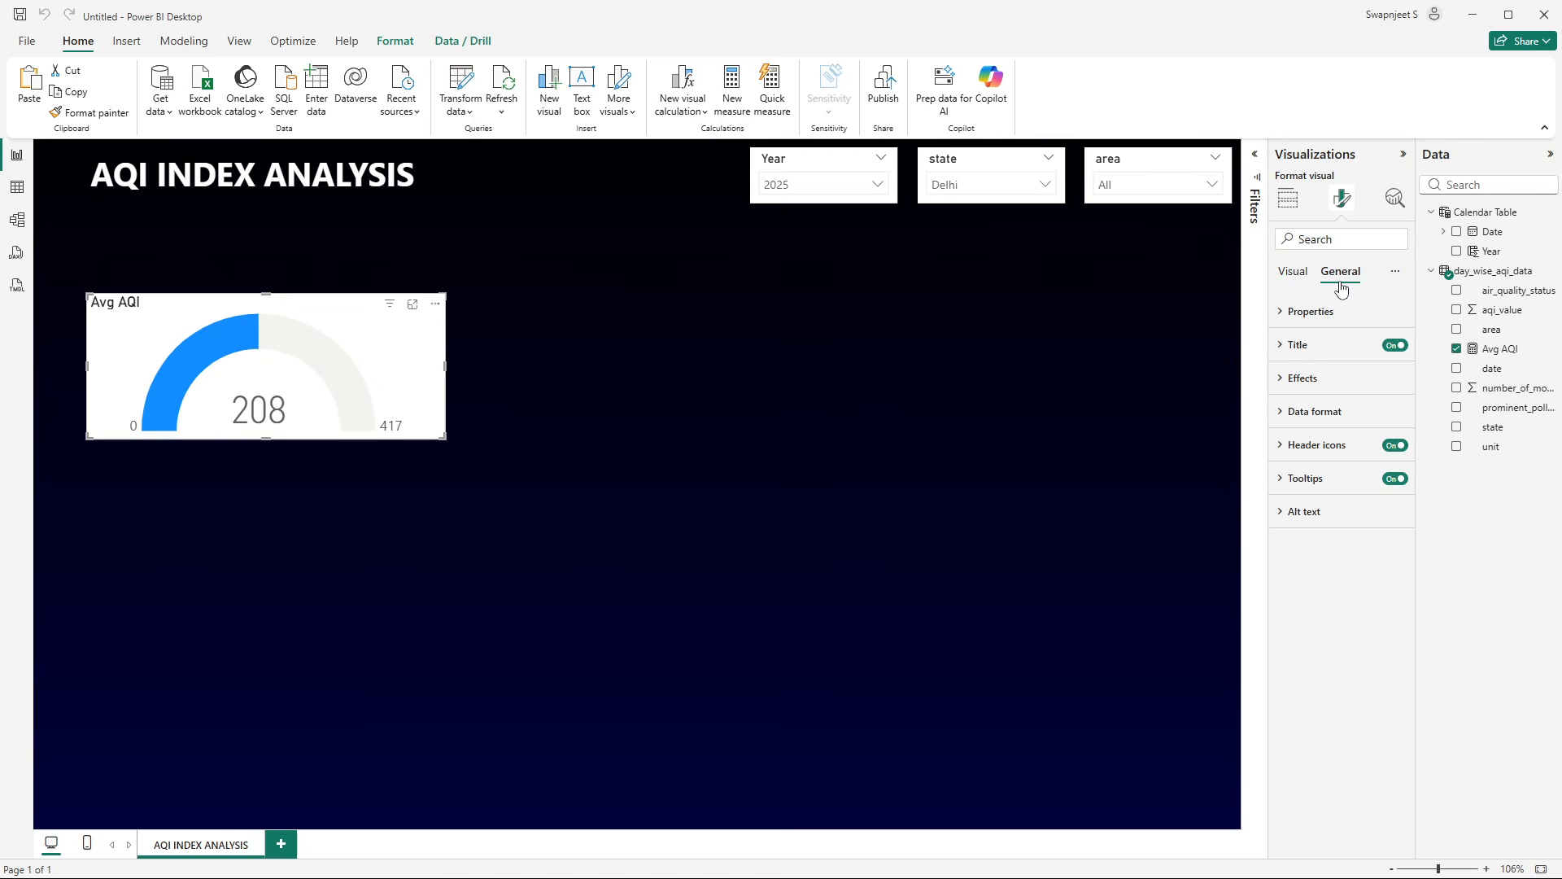
{"action": "left_click", "coordinate": [1348, 378]}
{"action": "left_click", "coordinate": [1383, 417]}
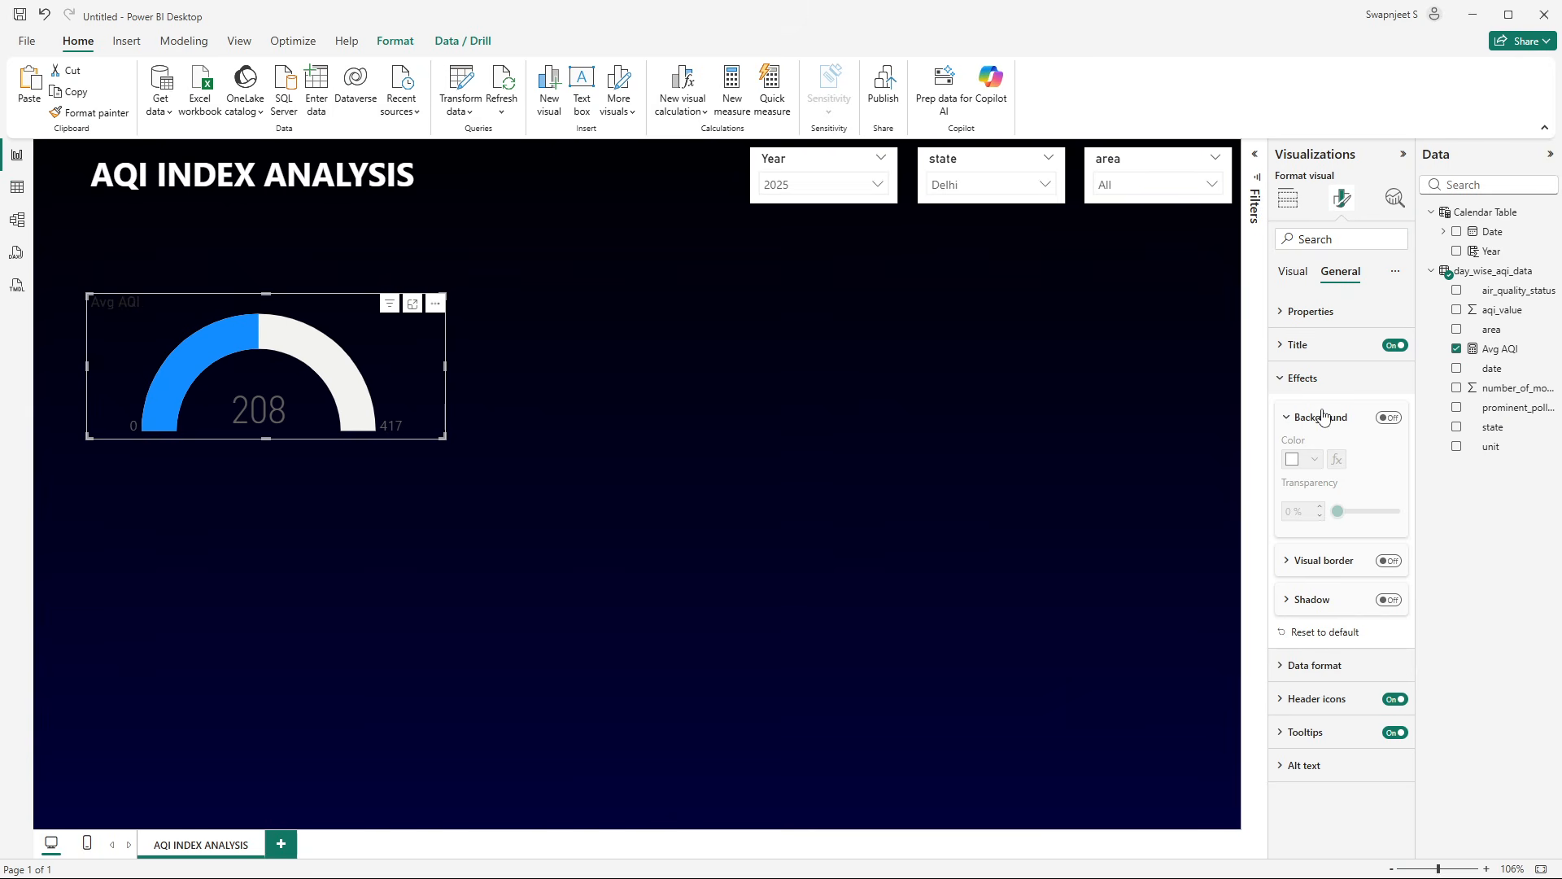
{"action": "left_click", "coordinate": [1319, 382]}
{"action": "left_click", "coordinate": [1395, 345]}
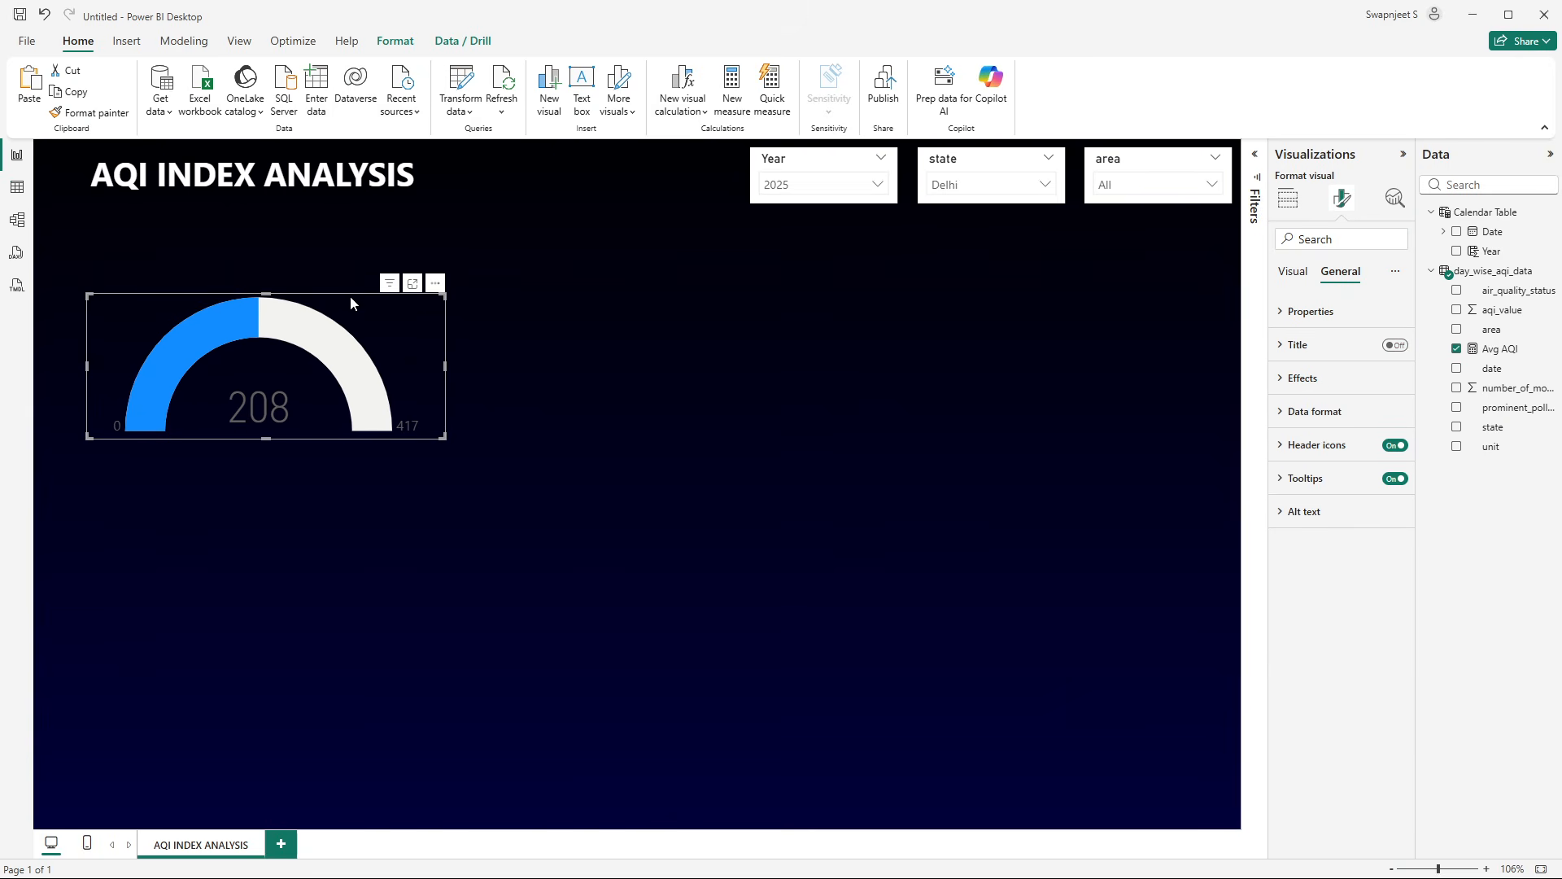
- Set the gauge's data labels to the Segoe UI Semibold font and turn the data labels off
{"action": "left_click", "coordinate": [1302, 271]}
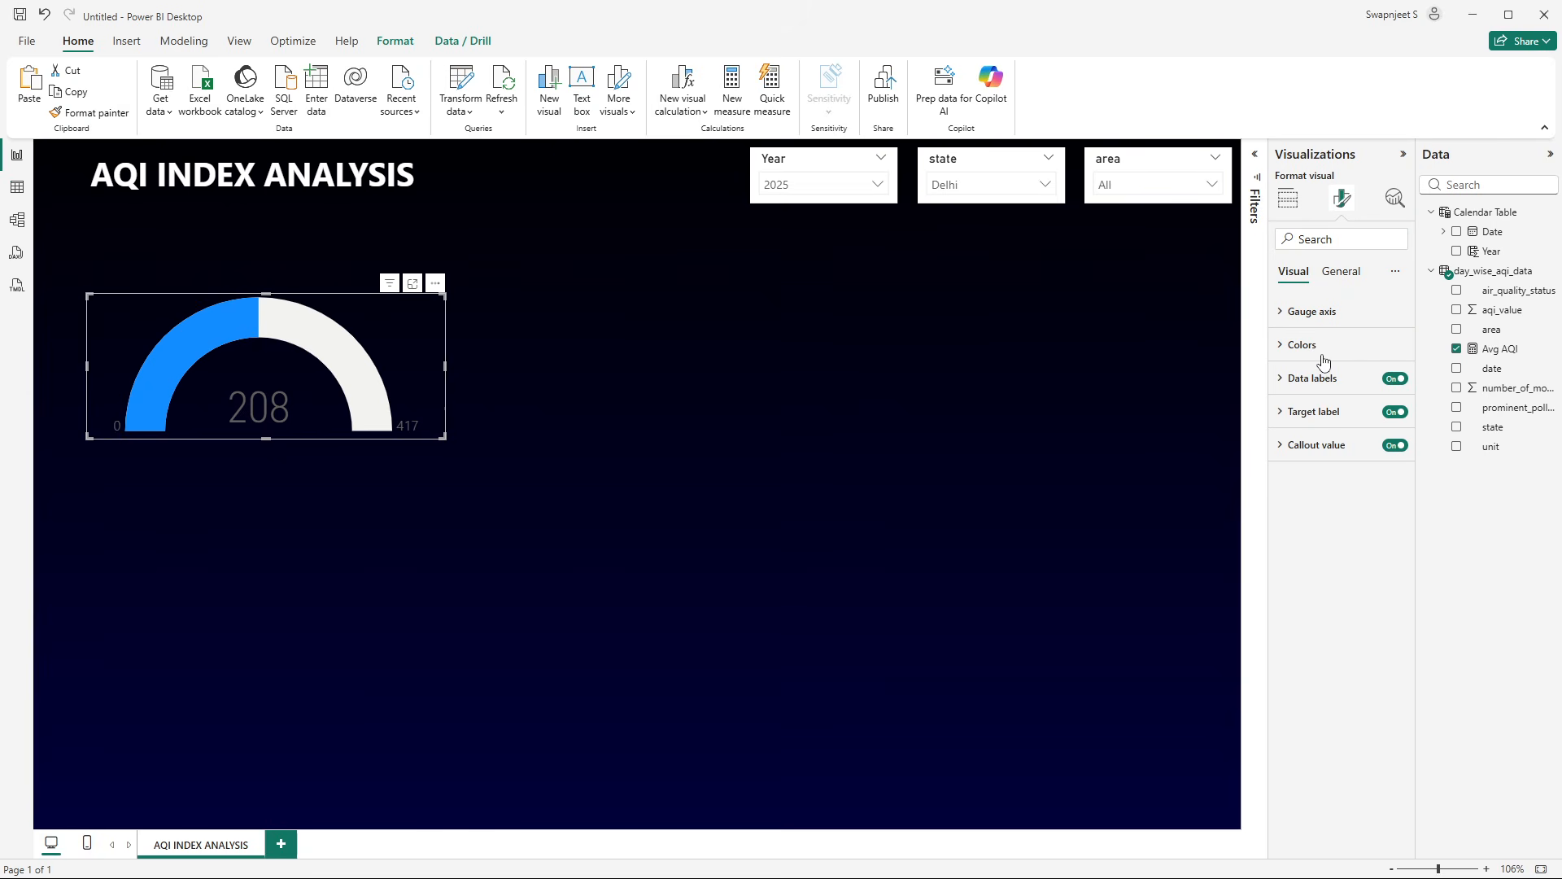
{"action": "left_click", "coordinate": [1311, 380]}
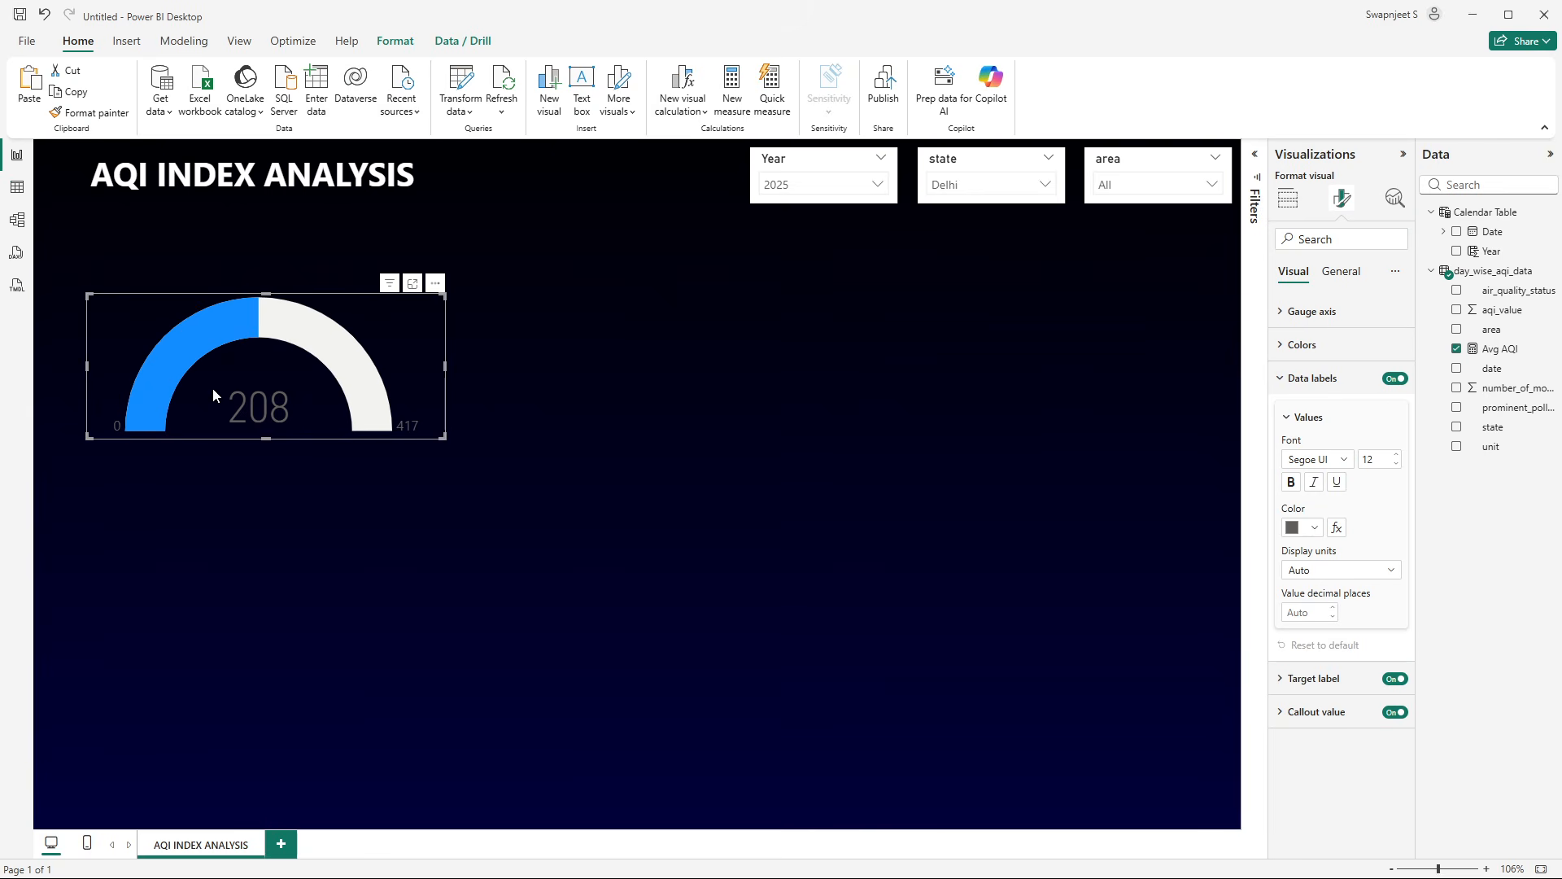
{"action": "left_click", "coordinate": [1343, 460]}
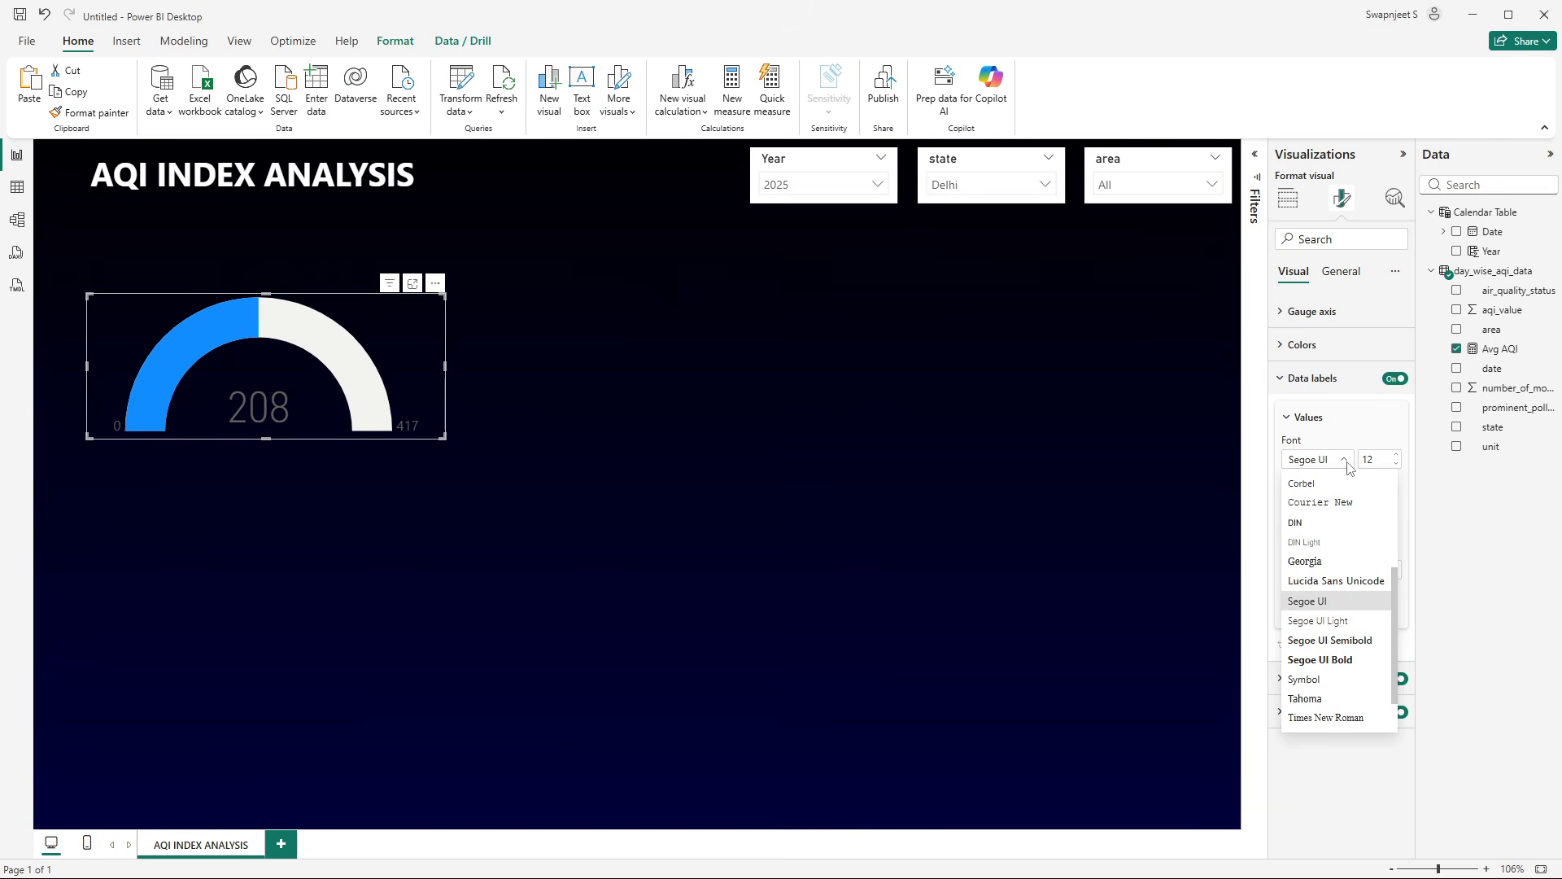
{"action": "left_click", "coordinate": [1353, 640]}
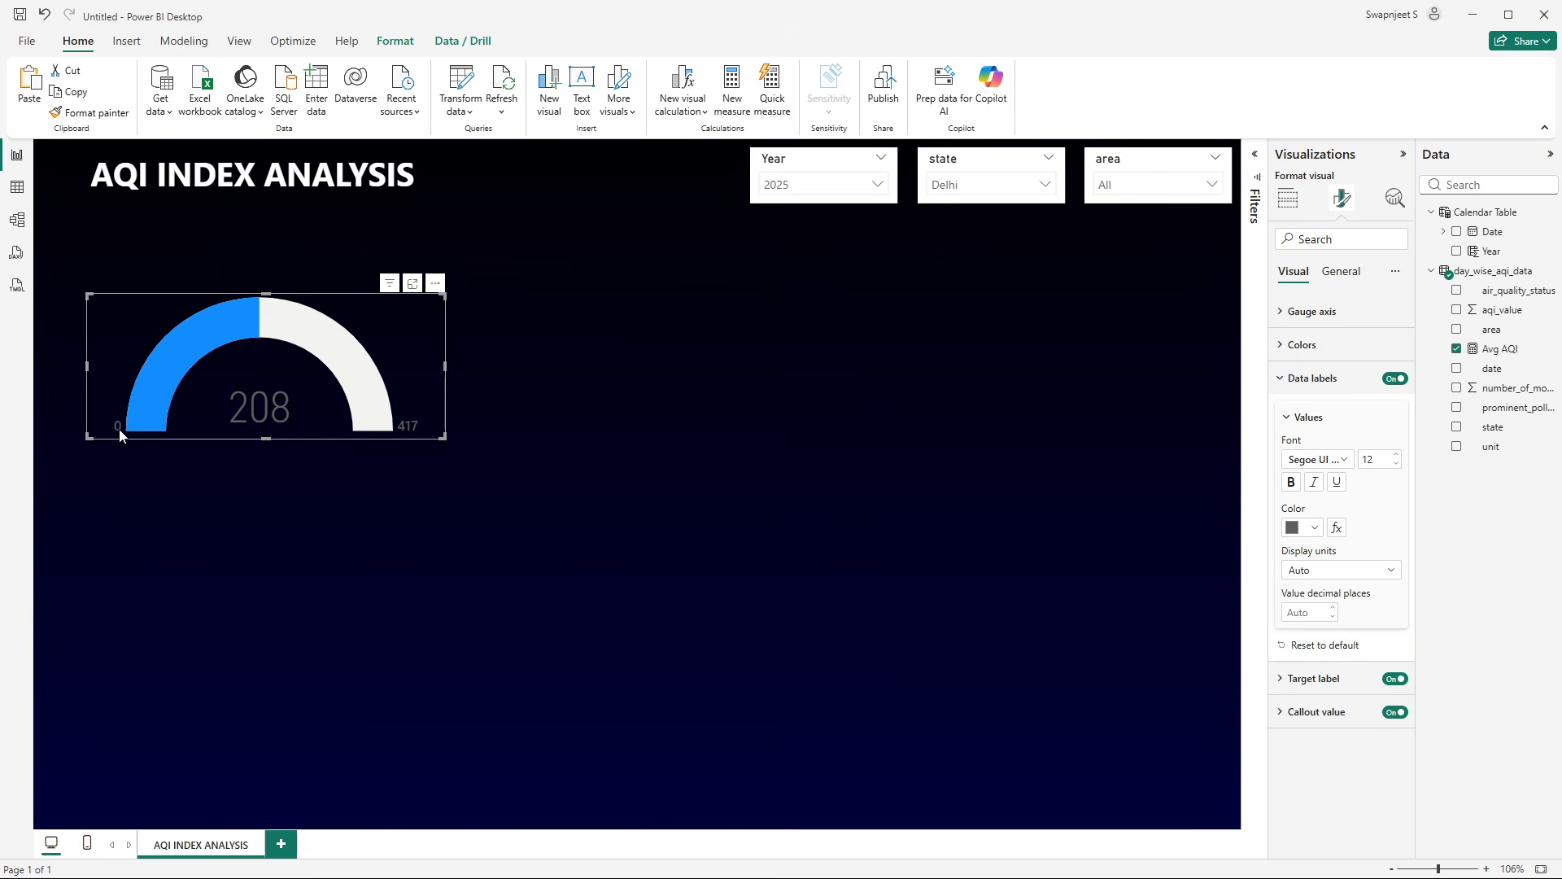
{"action": "left_click", "coordinate": [1394, 379]}
- Format the gauge's callout value in white with the Segoe UI Semibold font
{"action": "left_click", "coordinate": [1334, 517]}
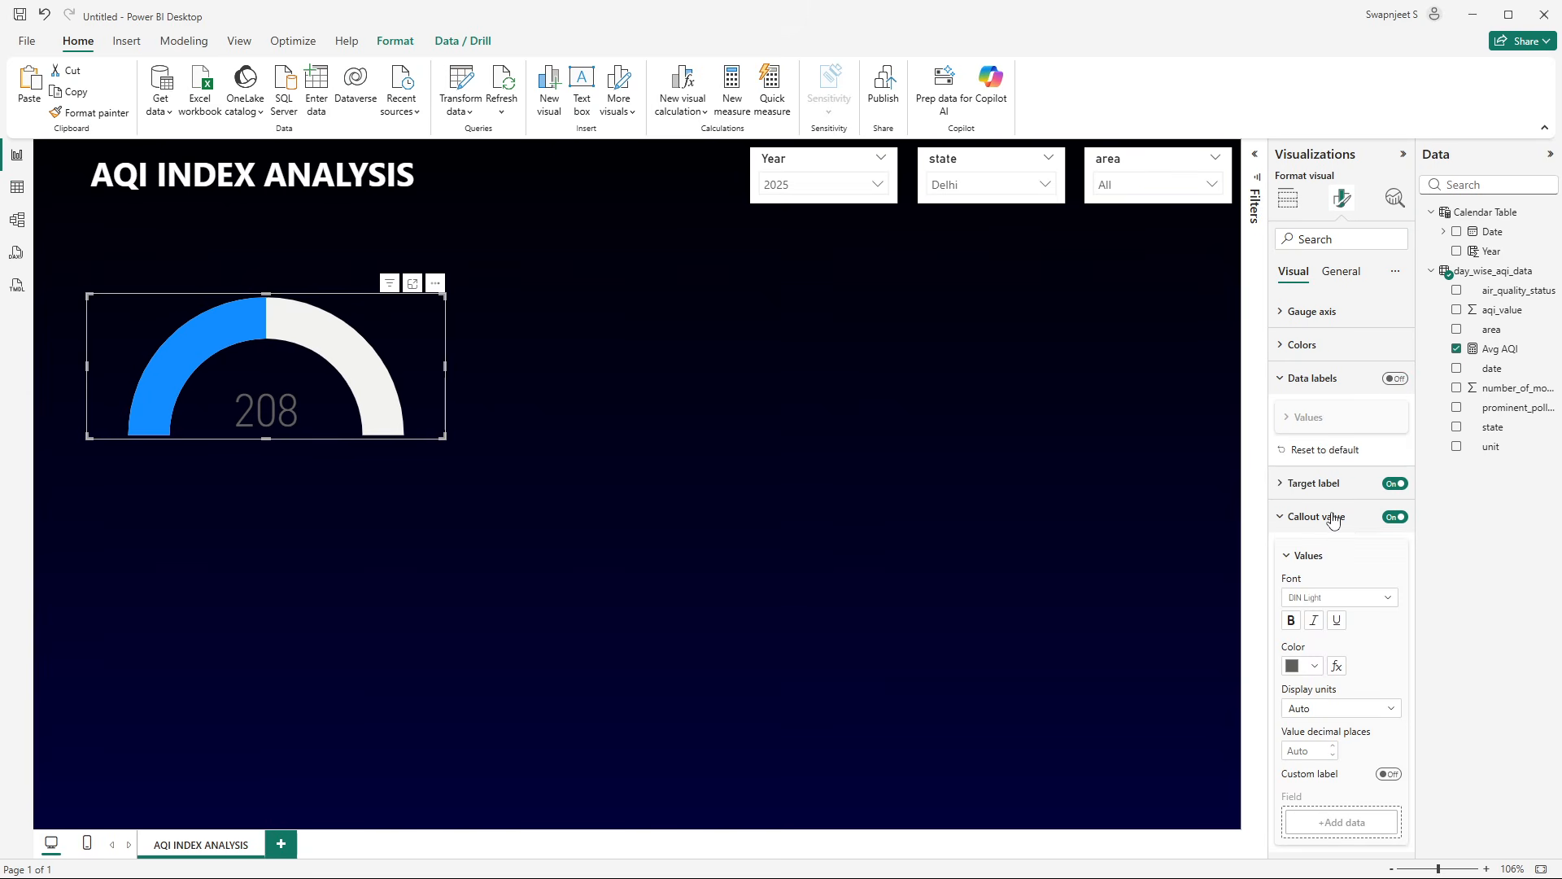
{"action": "left_click", "coordinate": [1326, 571]}
{"action": "scroll", "coordinate": [1326, 675], "scroll_direction": "down", "scroll_amount": 3}
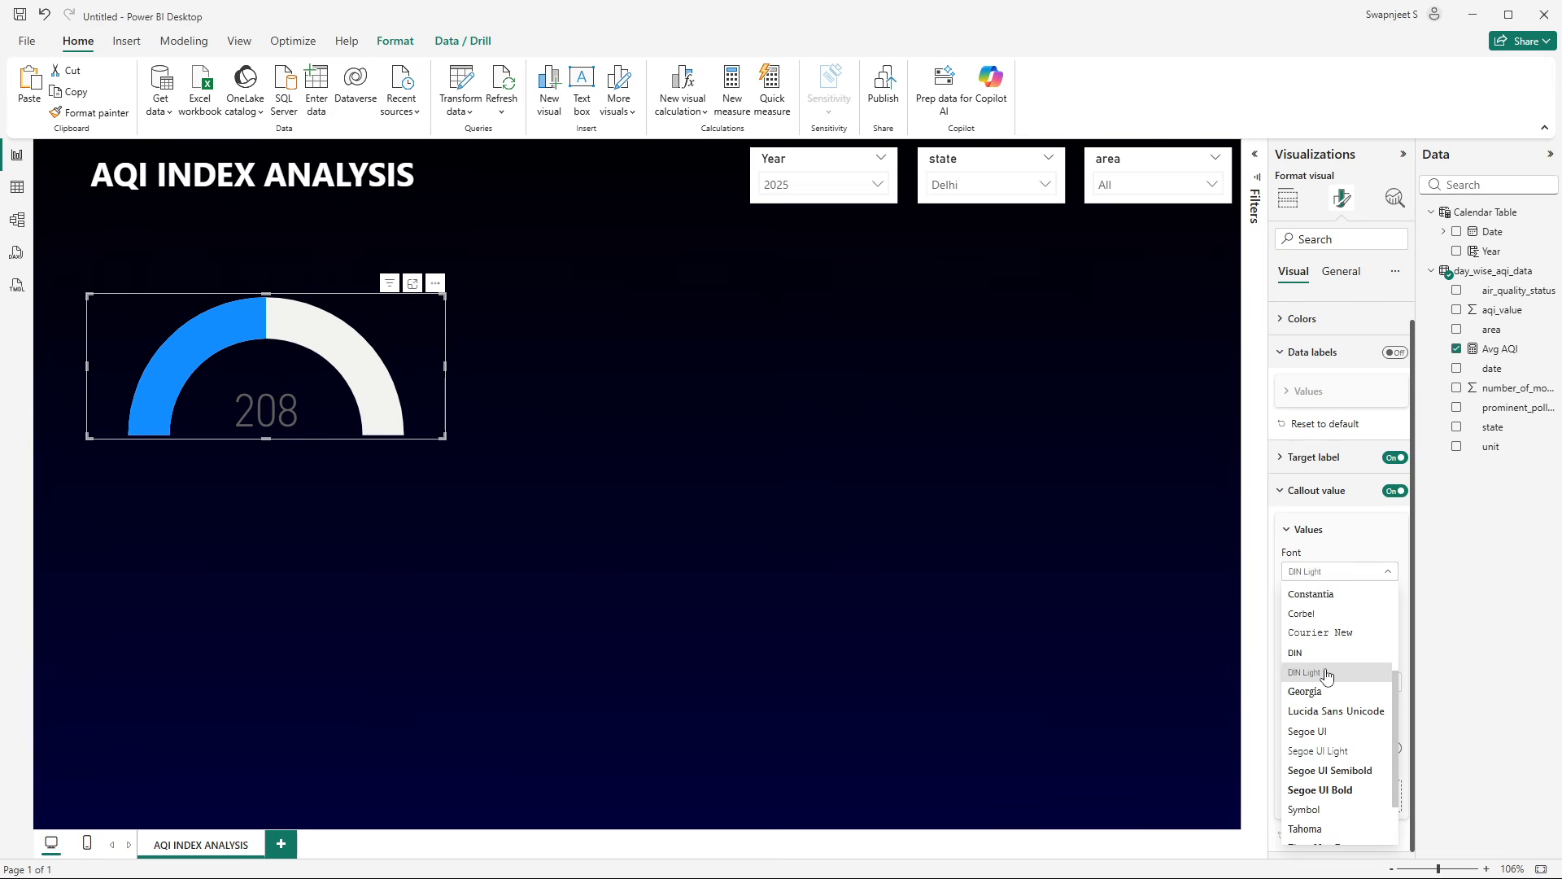
{"action": "left_click", "coordinate": [1341, 771]}
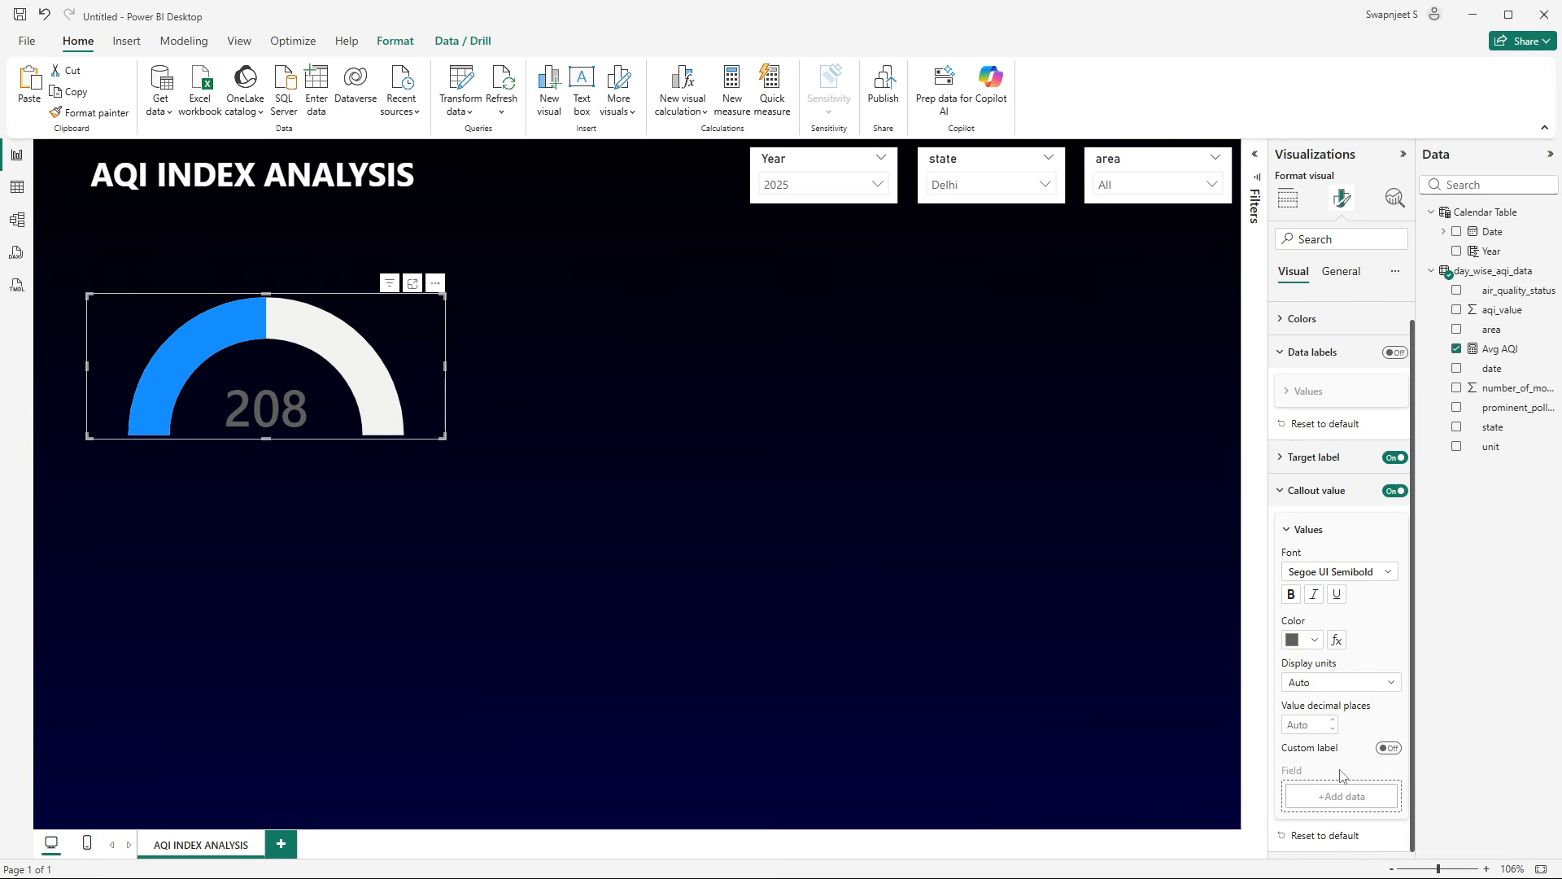
{"action": "left_click", "coordinate": [1314, 640]}
{"action": "left_click", "coordinate": [1302, 383]}
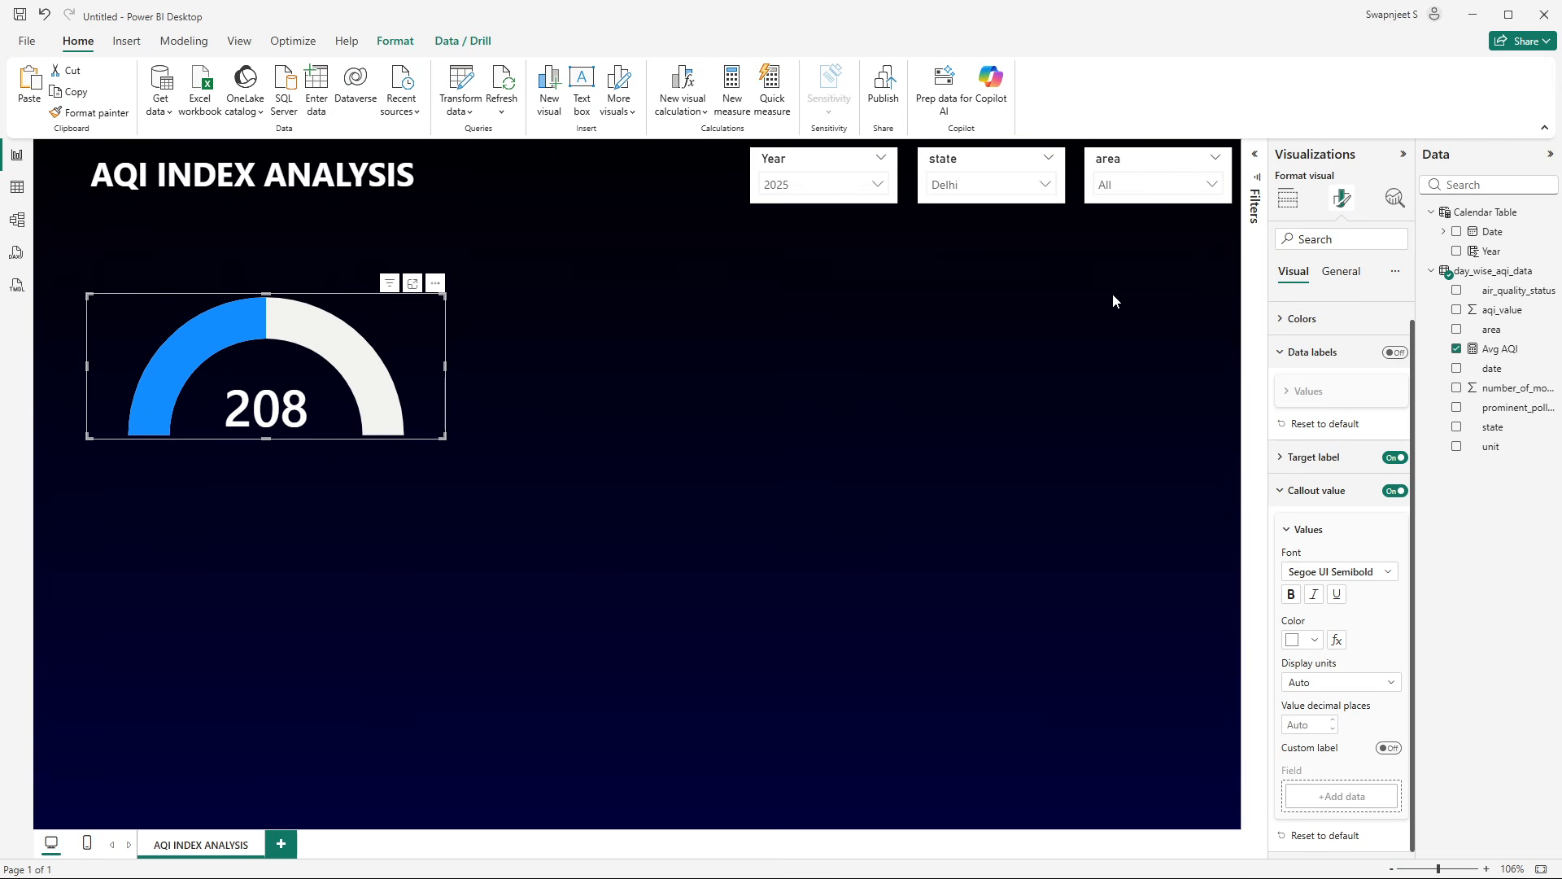
{"action": "left_click", "coordinate": [1306, 369]}
{"action": "left_click", "coordinate": [1307, 450]}
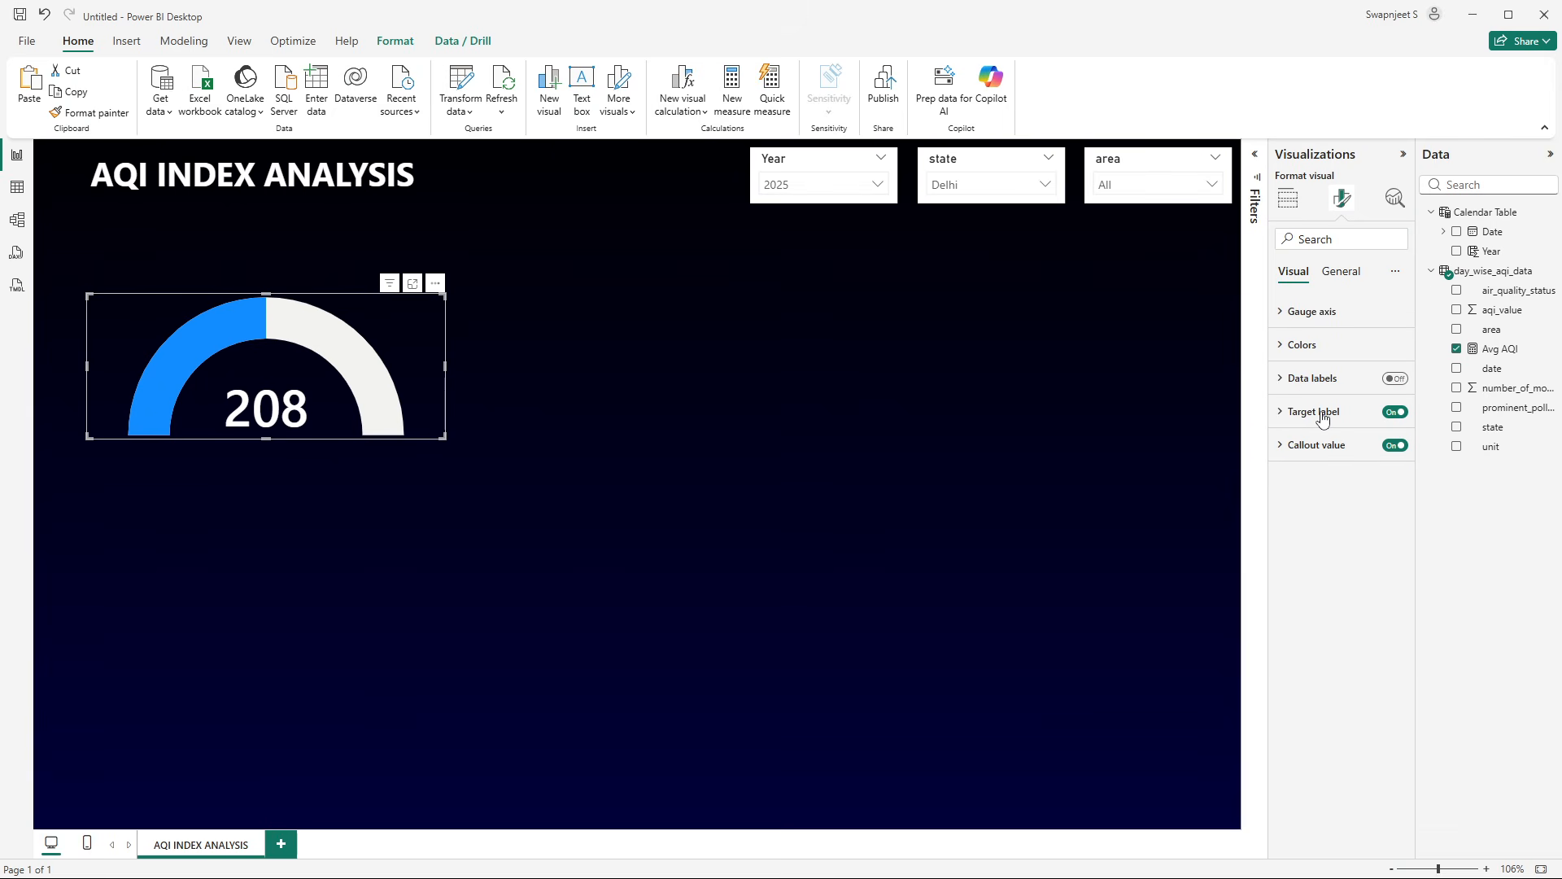
{"action": "left_click", "coordinate": [1321, 414]}
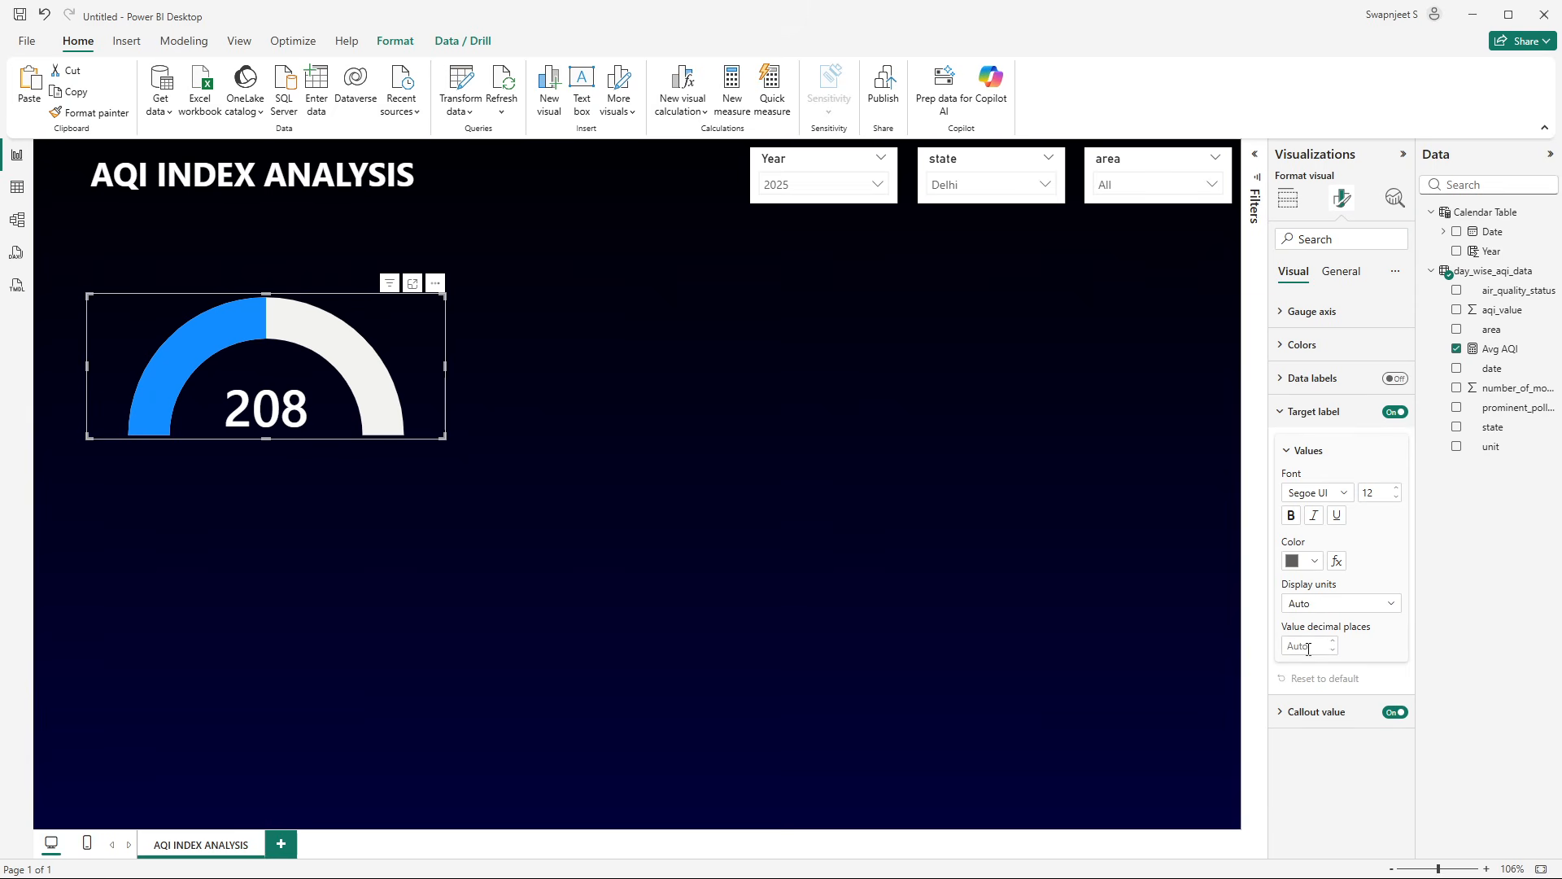
{"action": "left_click", "coordinate": [1309, 418]}
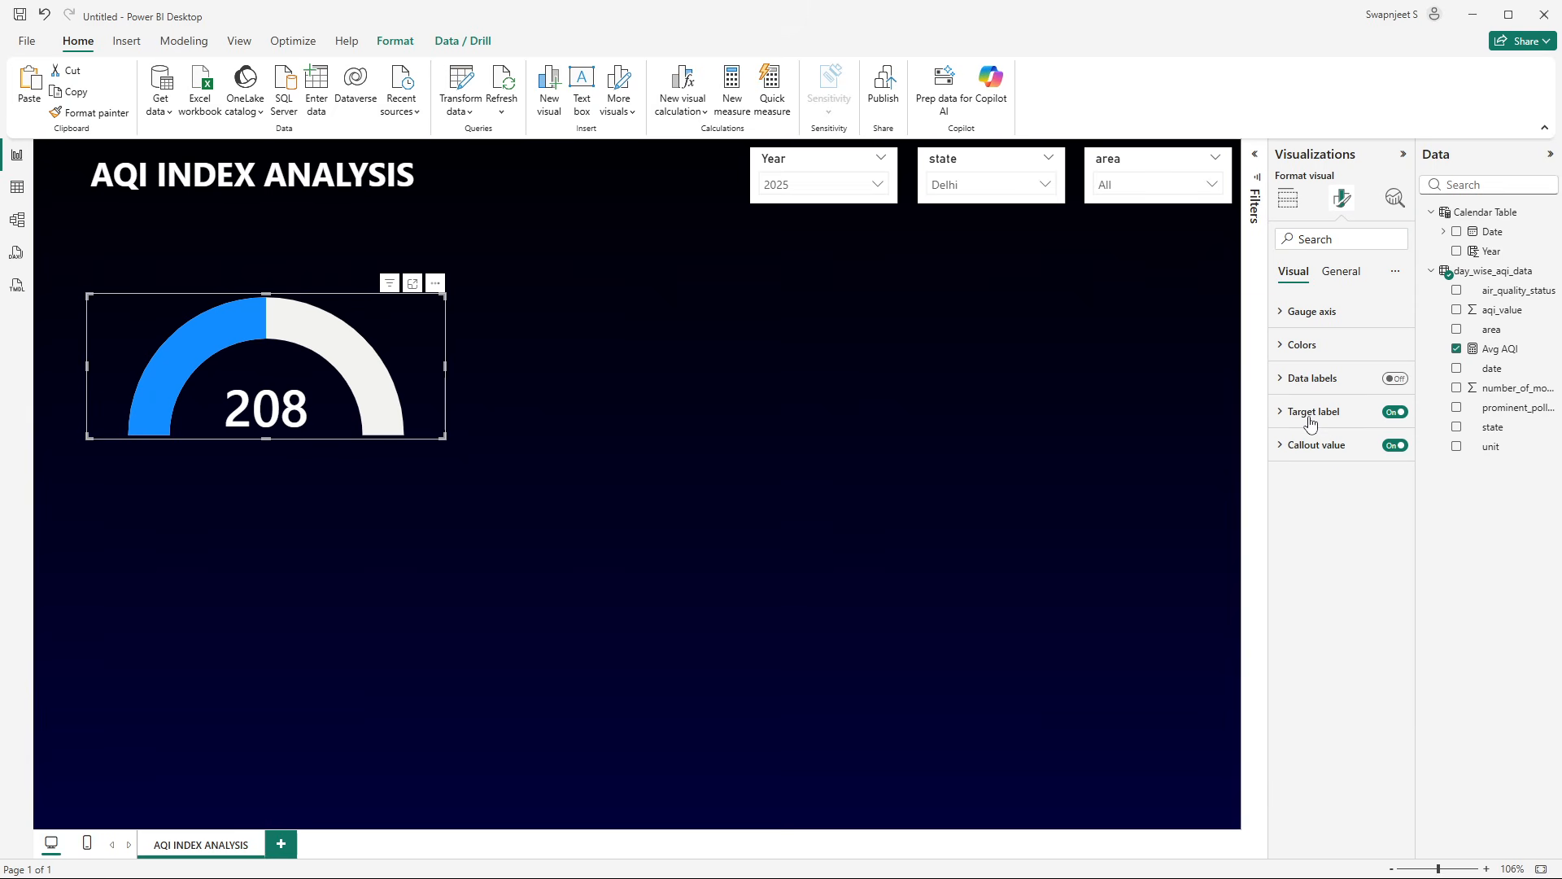
{"action": "left_click", "coordinate": [1310, 422]}
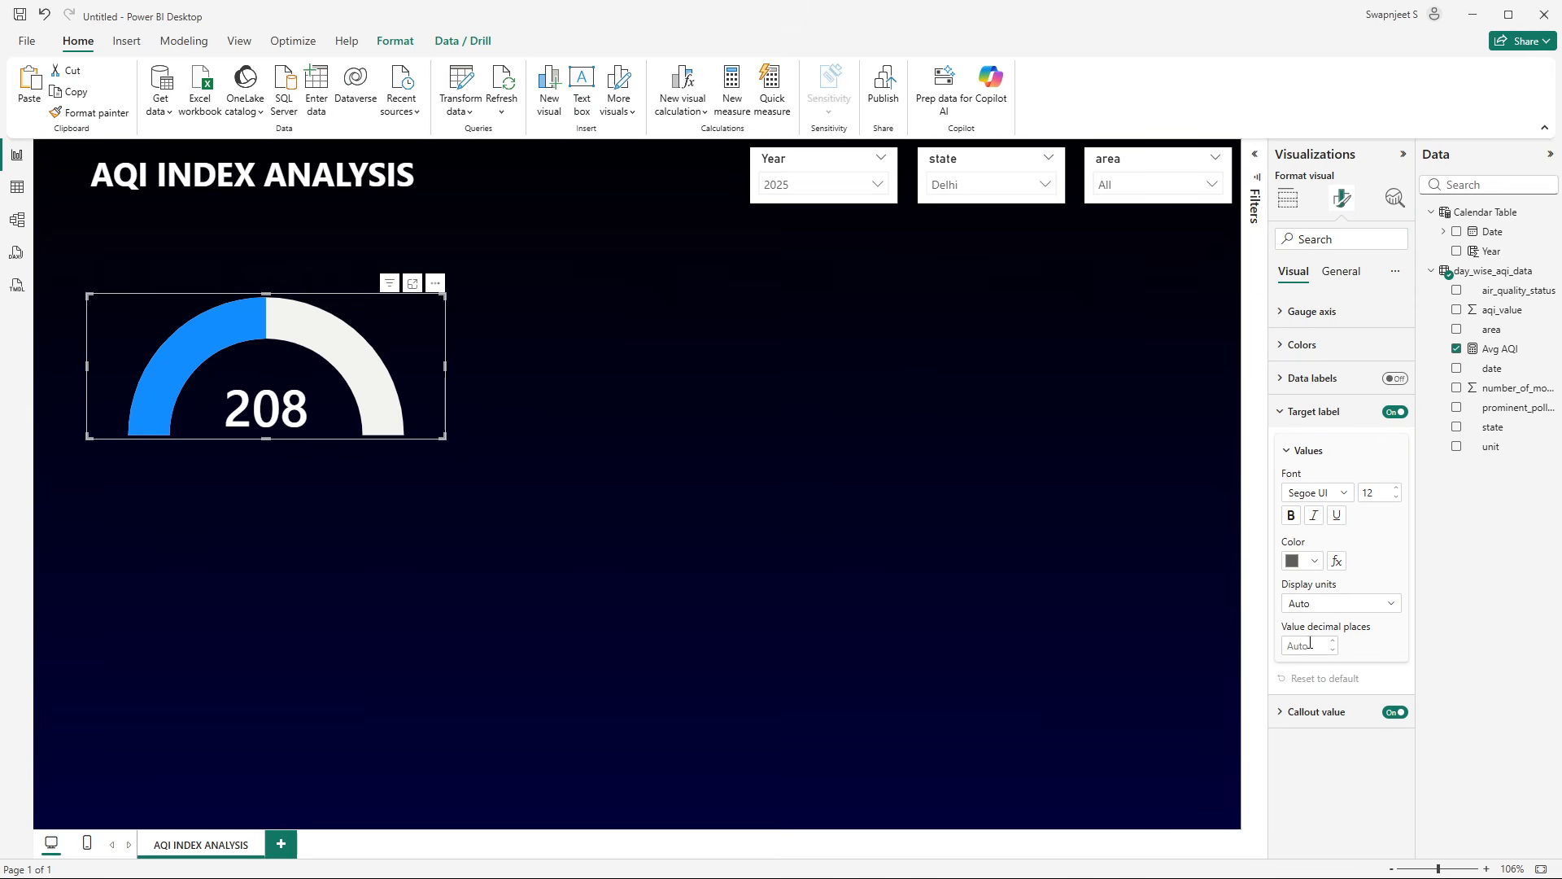
{"action": "left_click", "coordinate": [1302, 420]}
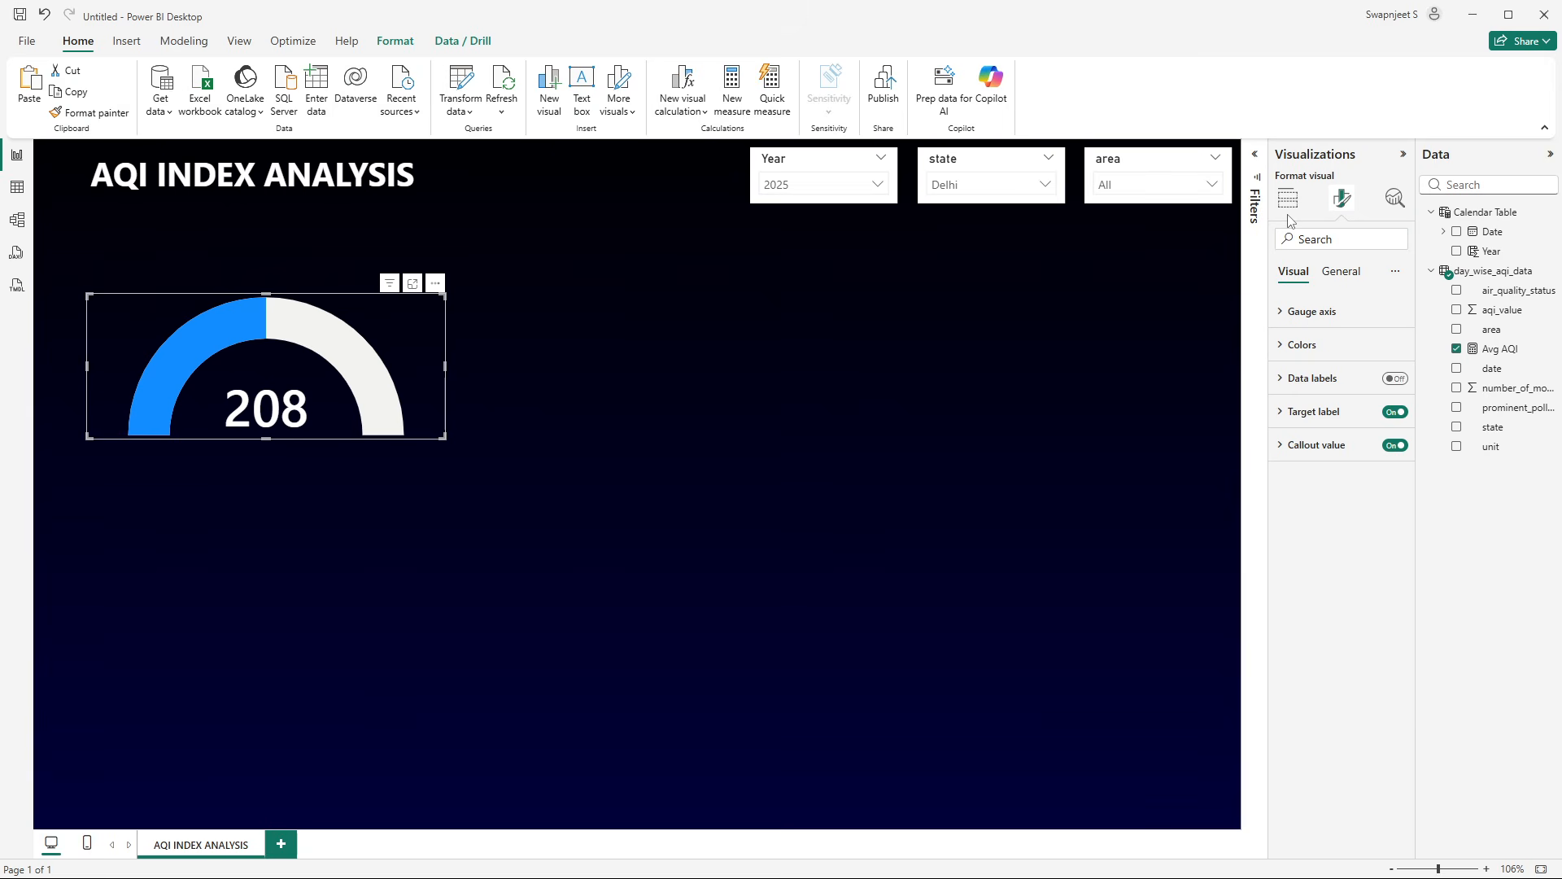
{"action": "left_click", "coordinate": [1288, 200]}
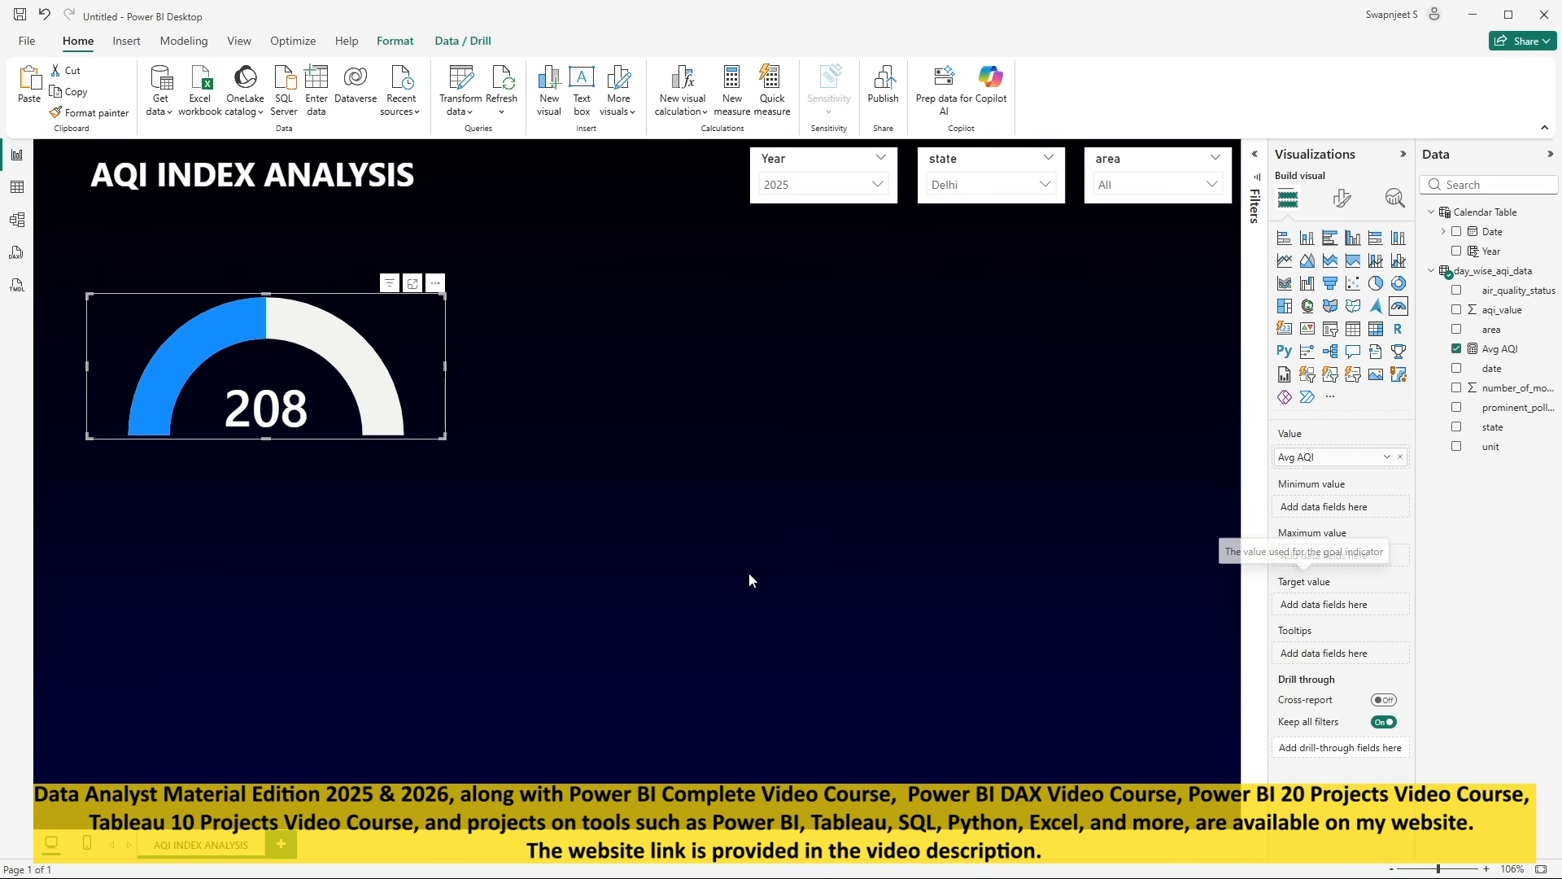
{"action": "left_click", "coordinate": [1343, 210]}
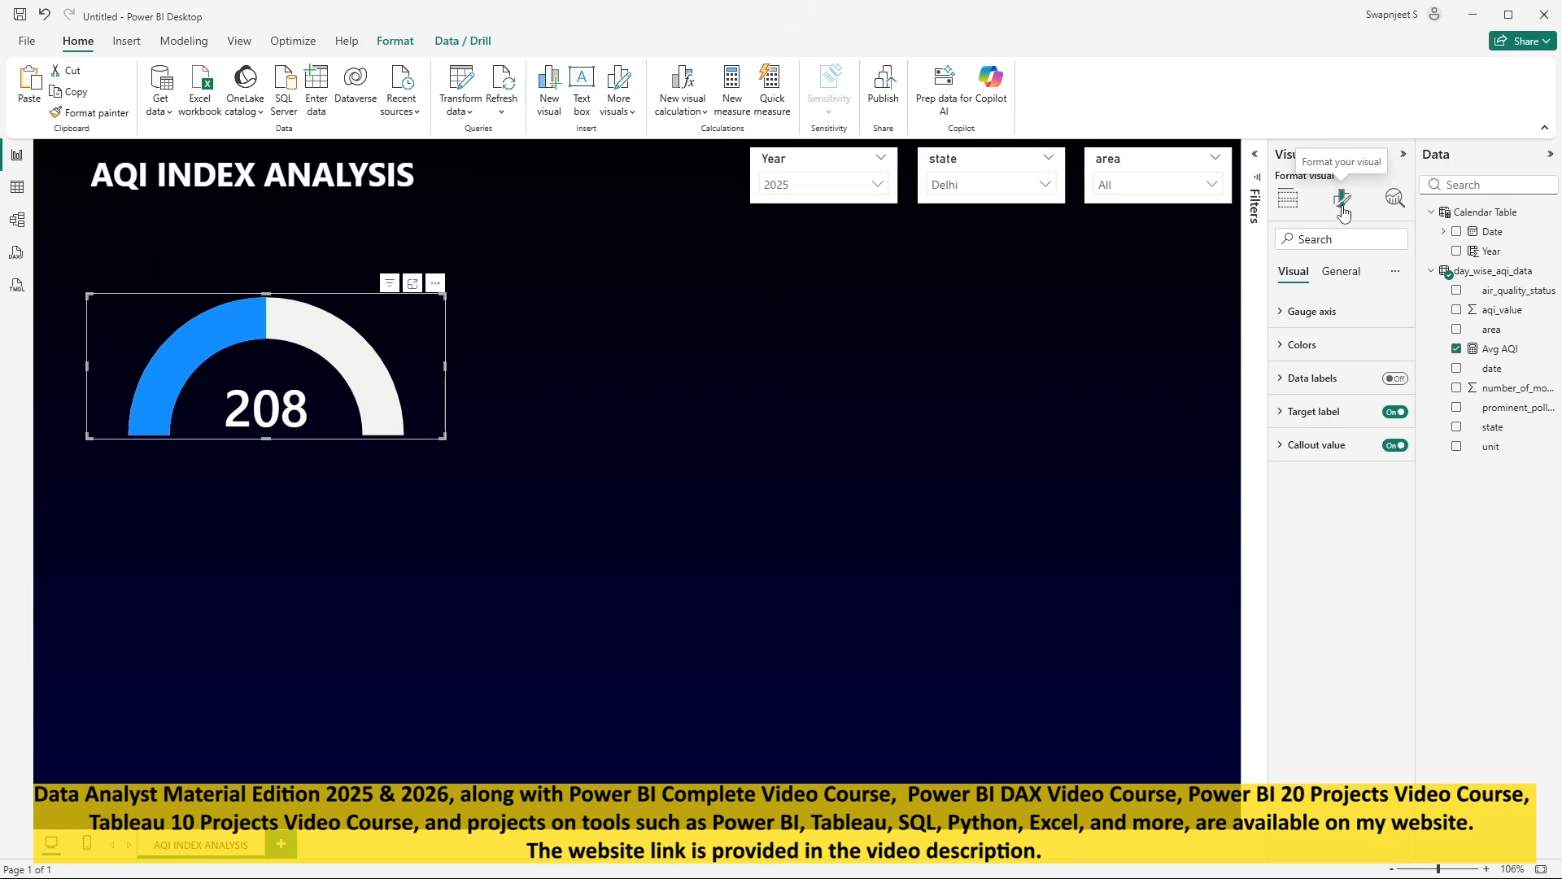
- Set the maximum of the gauge axis to 300
{"action": "left_click", "coordinate": [1313, 317]}
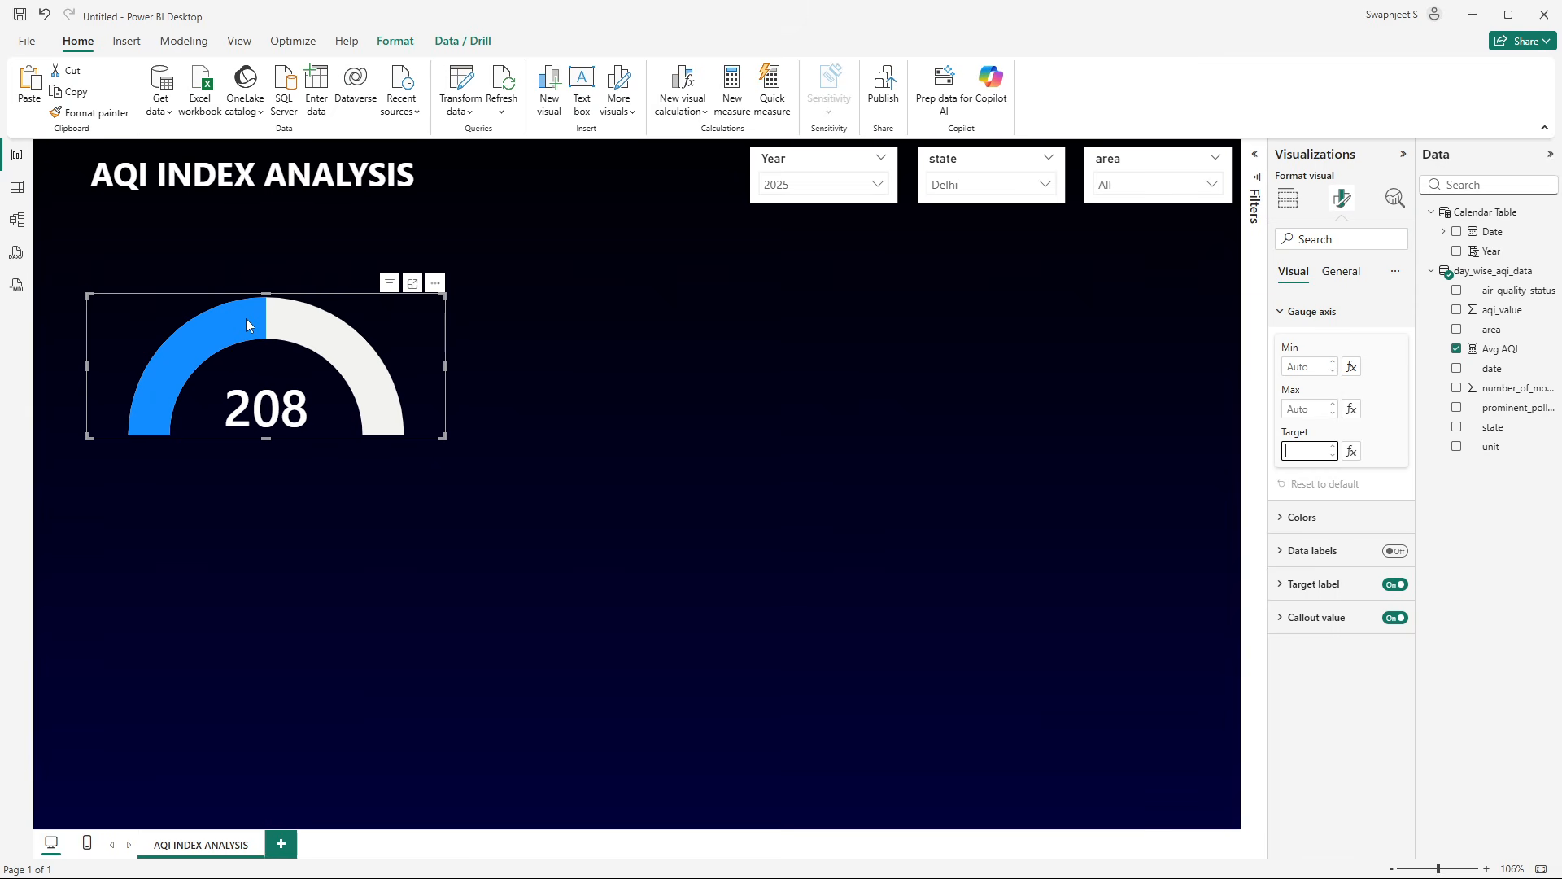
{"action": "left_click", "coordinate": [1307, 409]}
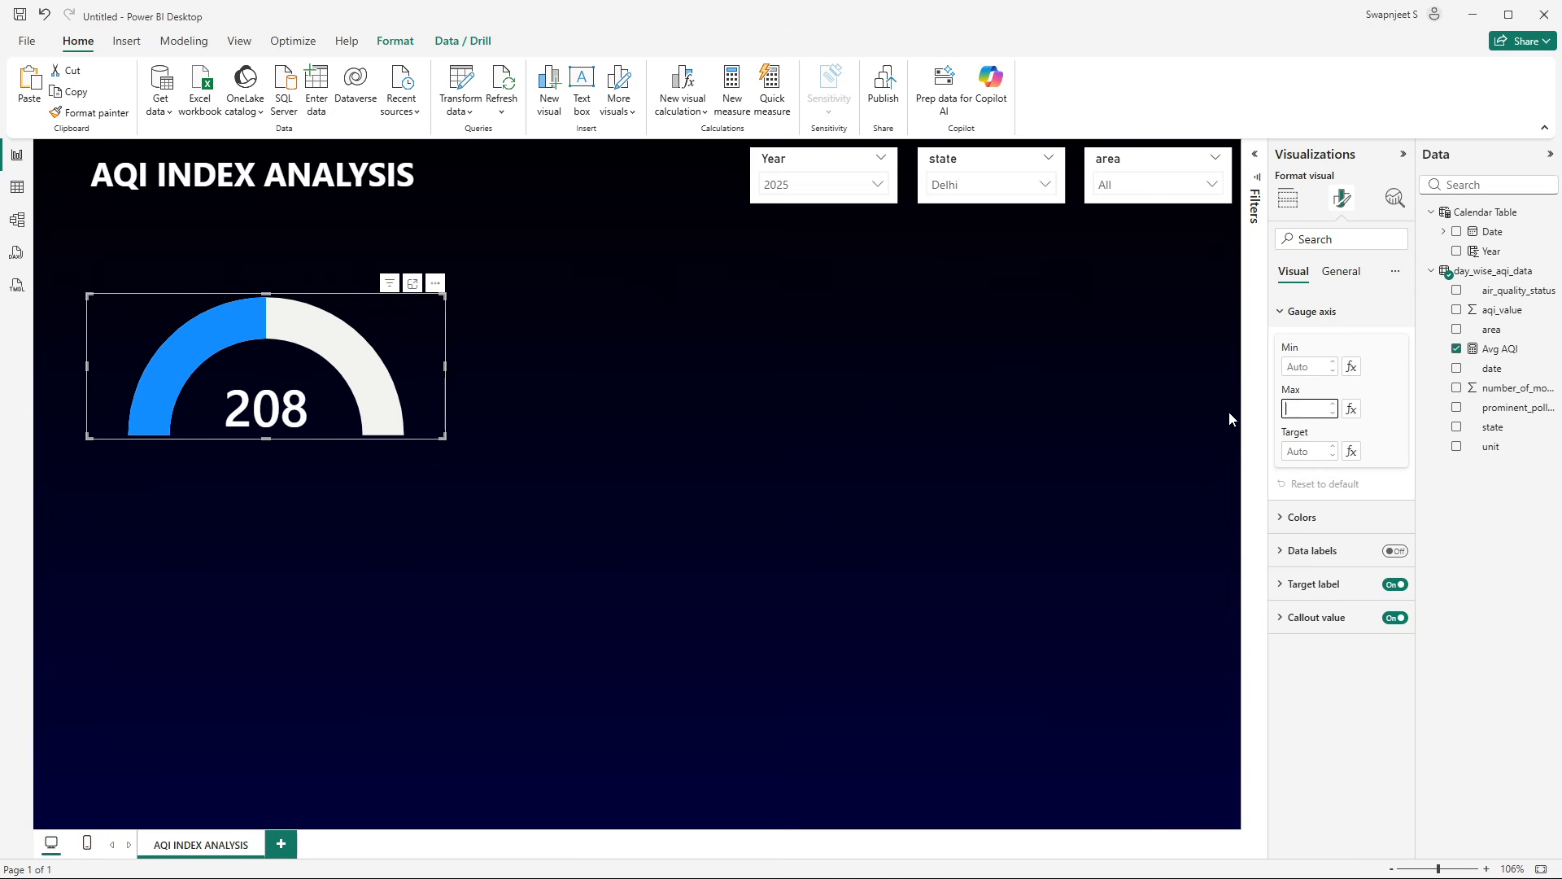
{"action": "type", "text": "300"}
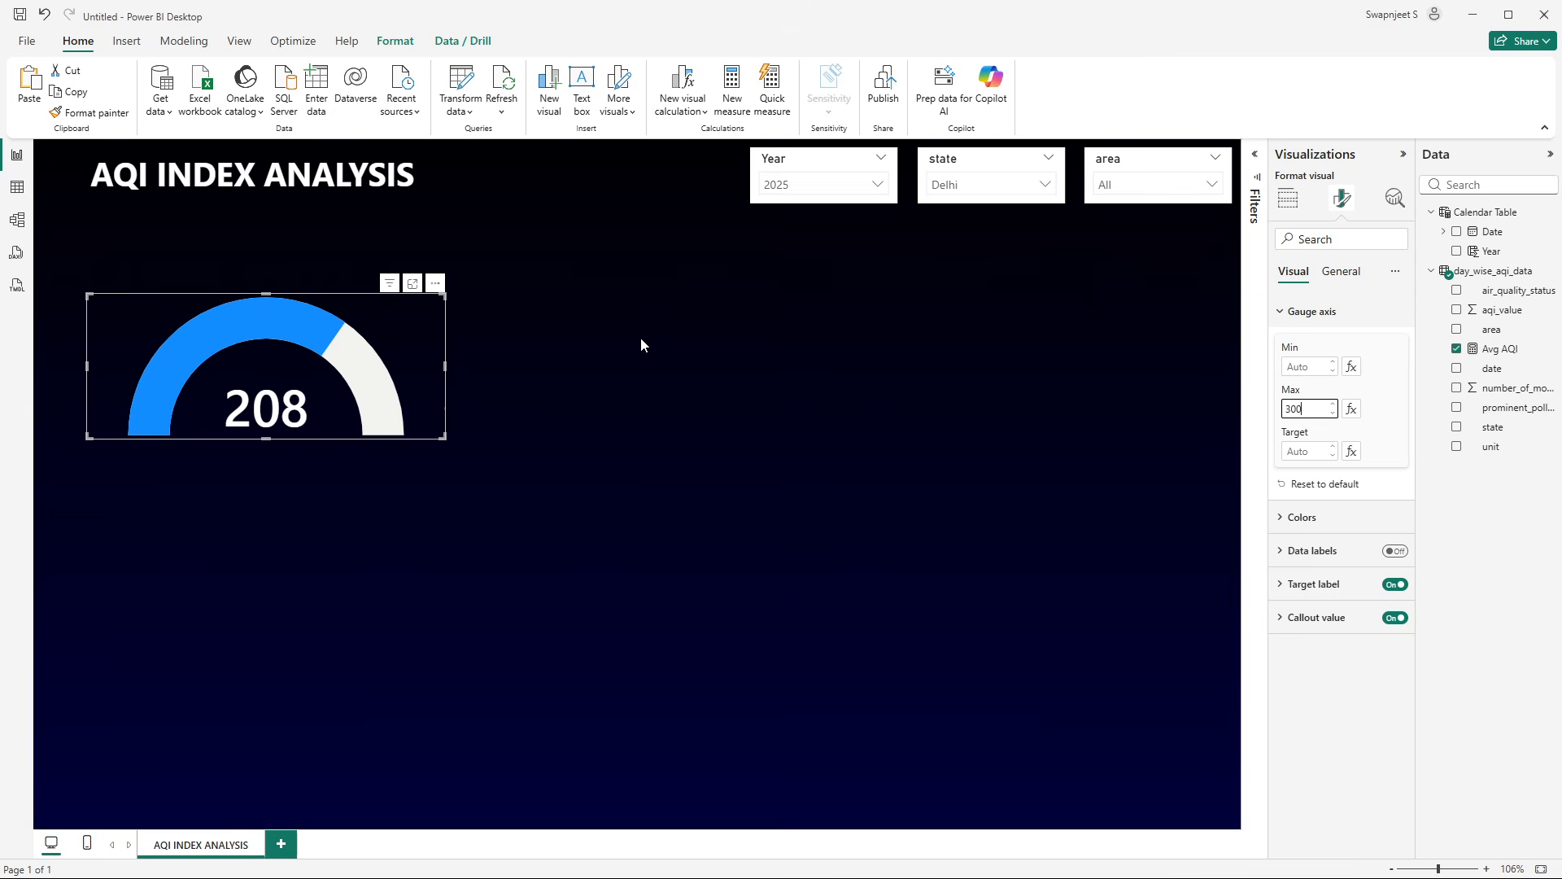
{"action": "left_click", "coordinate": [1390, 412]}
- Switch to the day_wise_aqi_data.xlsx workbook in Excel, check the values of the aqi_value column, and return to the Power BI report
{"action": "key", "text": "alt+Tab"}
{"action": "key", "text": "alt+Tab"}
{"action": "key", "text": "alt+Tab"}
{"action": "key", "text": "alt+Tab"}
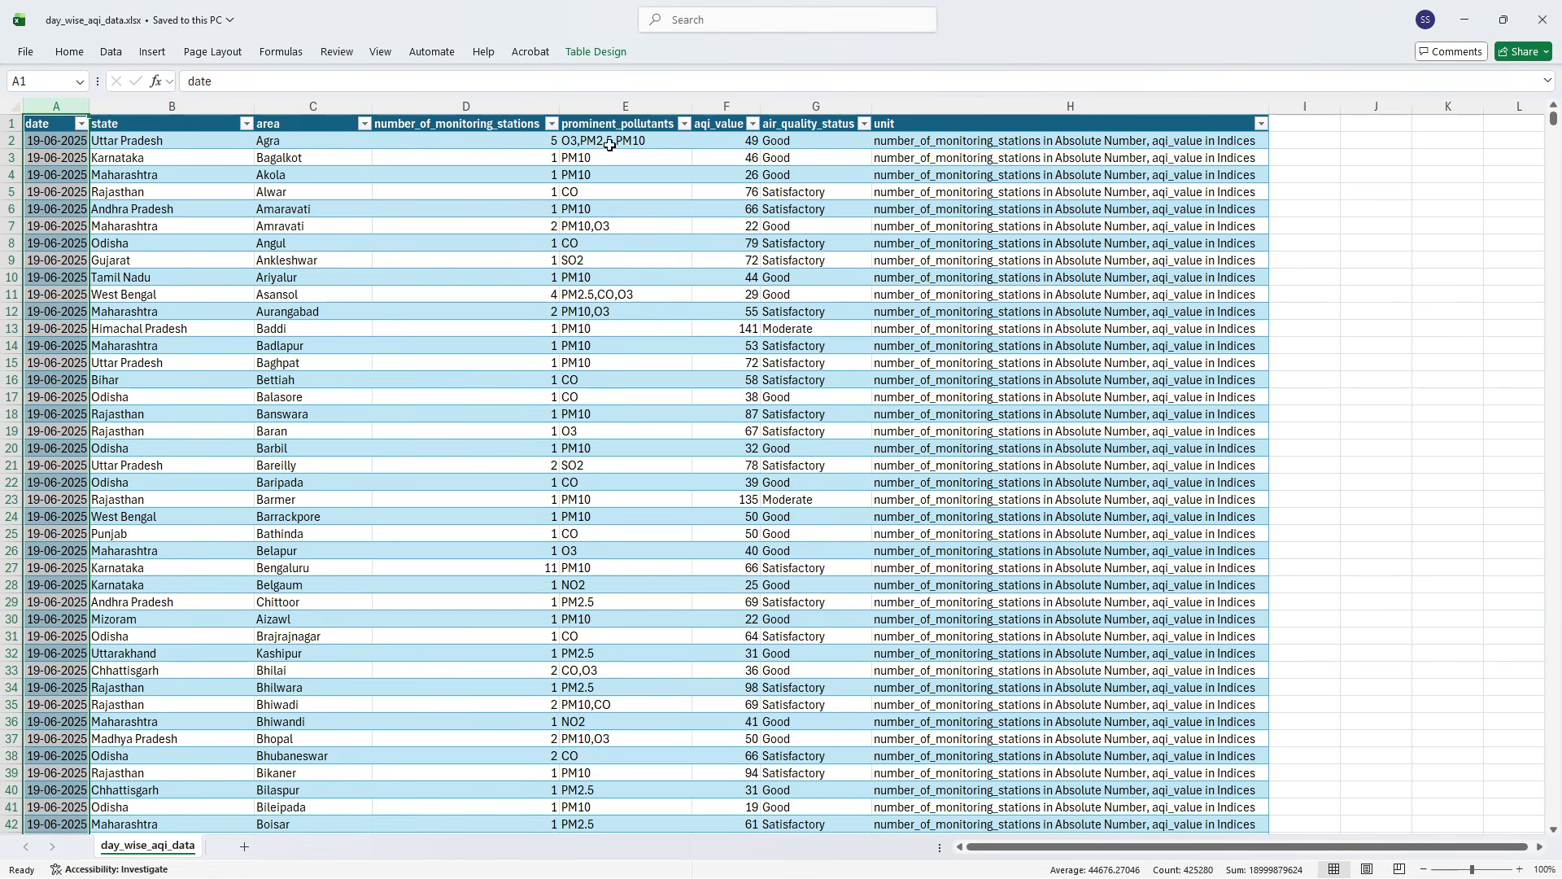
{"action": "left_click", "coordinate": [753, 124]}
{"action": "left_click_drag", "start_coordinate": [745, 358], "coordinate": [743, 480]}
{"action": "key", "text": "alt+Tab"}
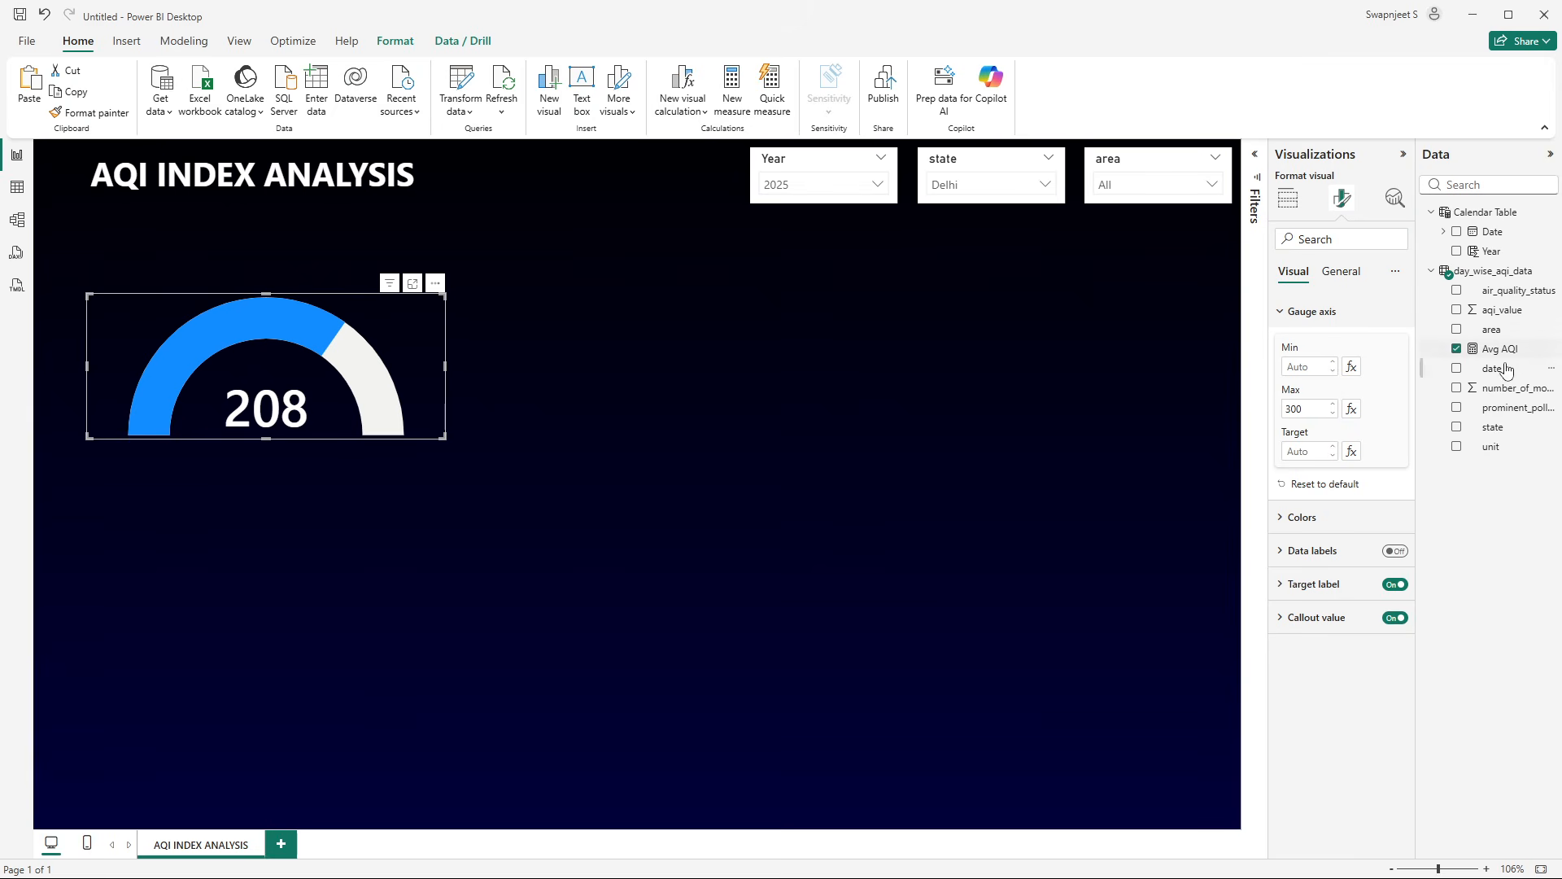
- Set the maximum of the gauge axis to 350
{"action": "double_click", "coordinate": [1299, 411]}
{"action": "left_click", "coordinate": [1298, 411]}
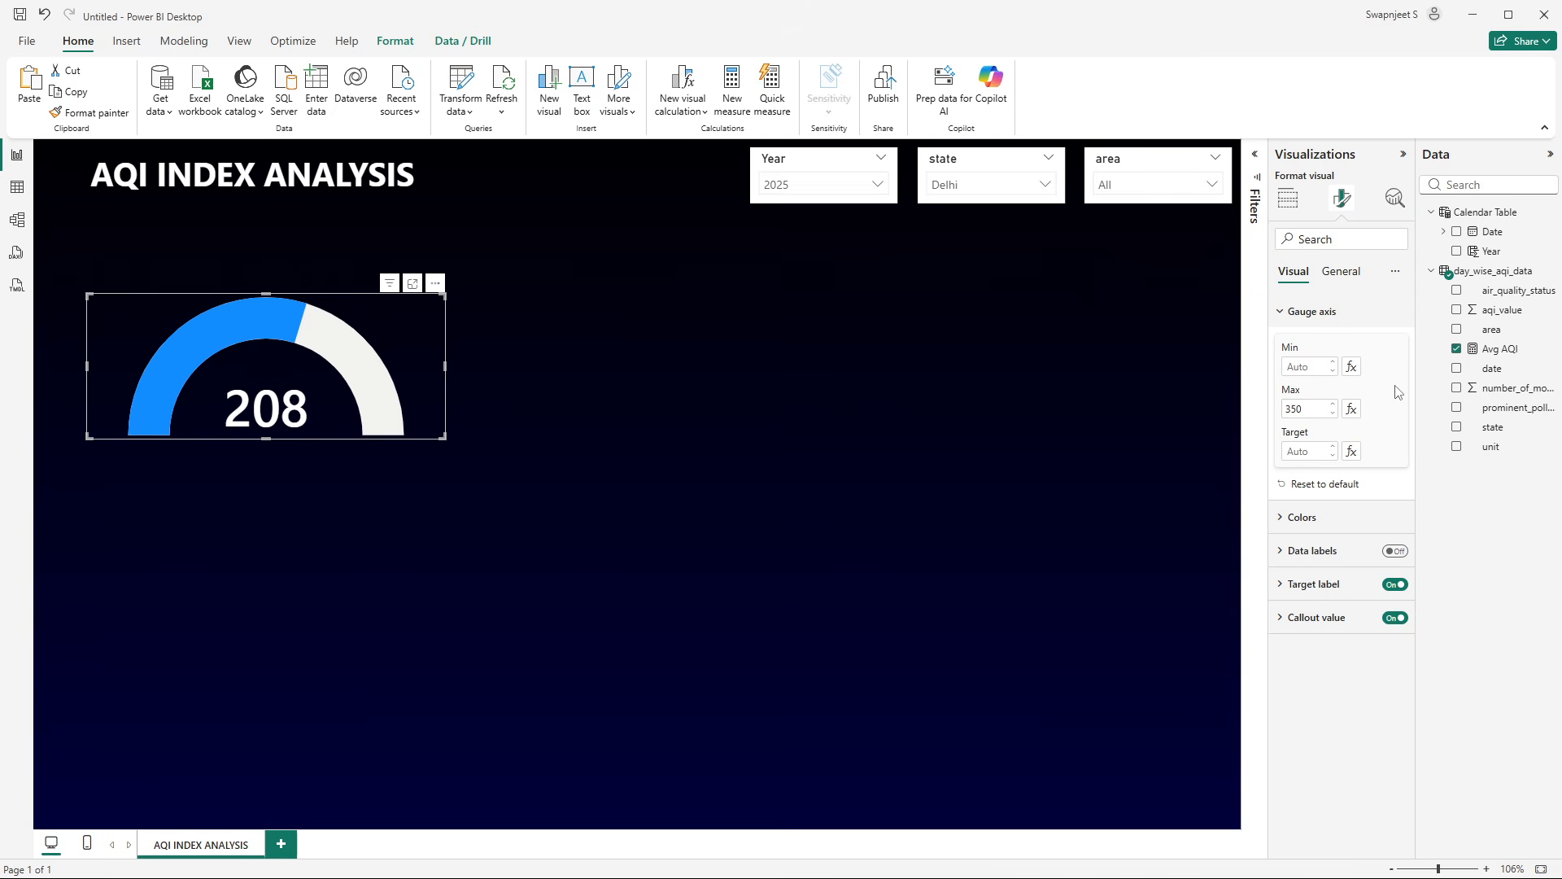
{"action": "left_click", "coordinate": [1325, 317]}
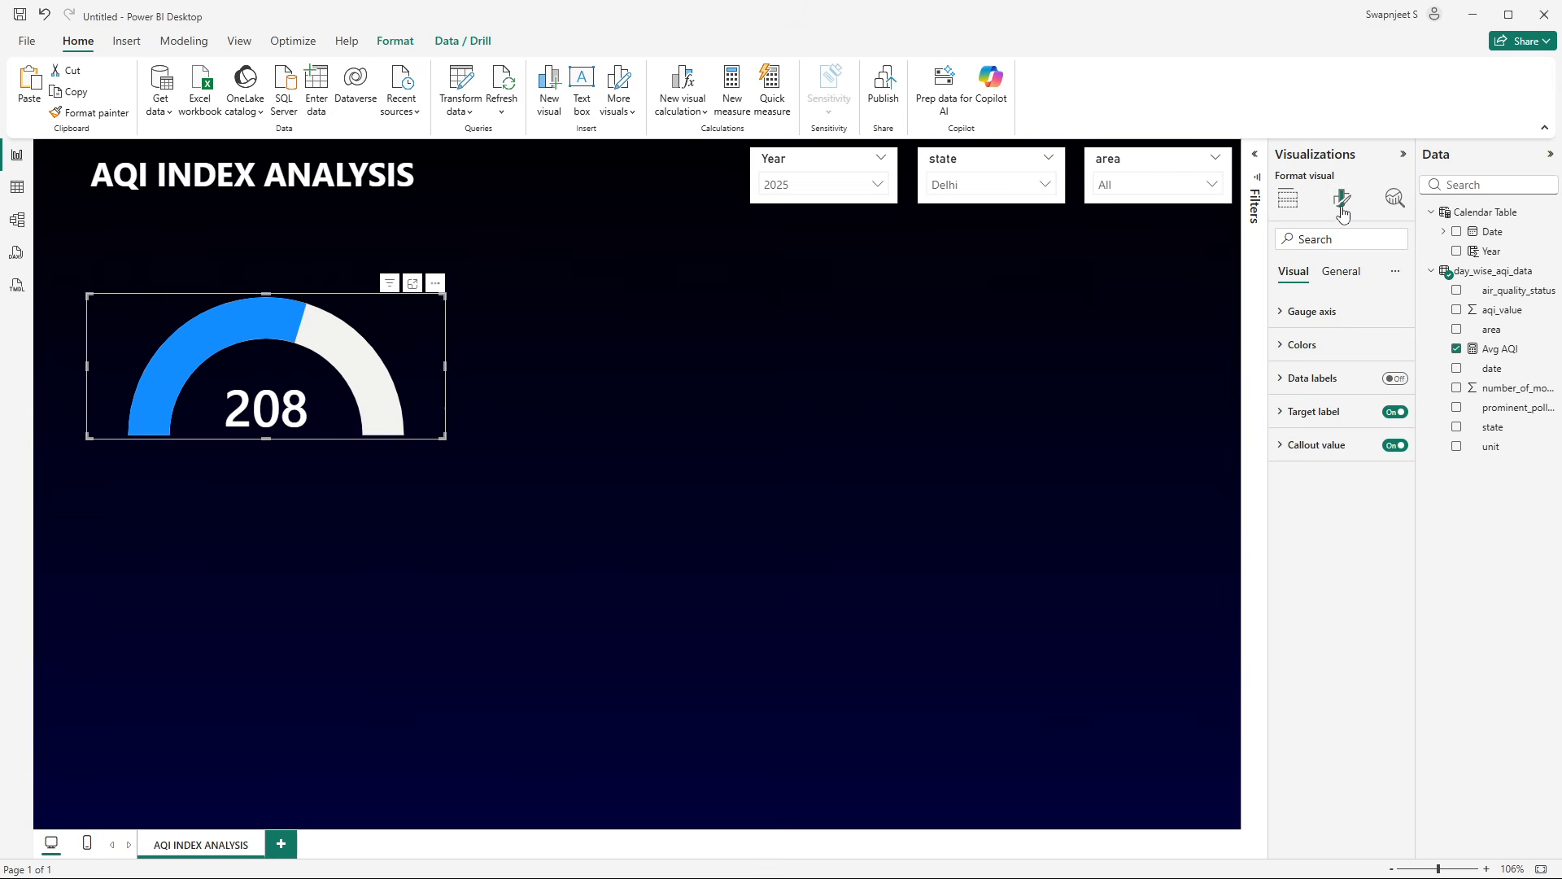
- Resize the gauge to a height of 115 and a width of 300, and shift it slightly to the right
{"action": "left_click", "coordinate": [1329, 276]}
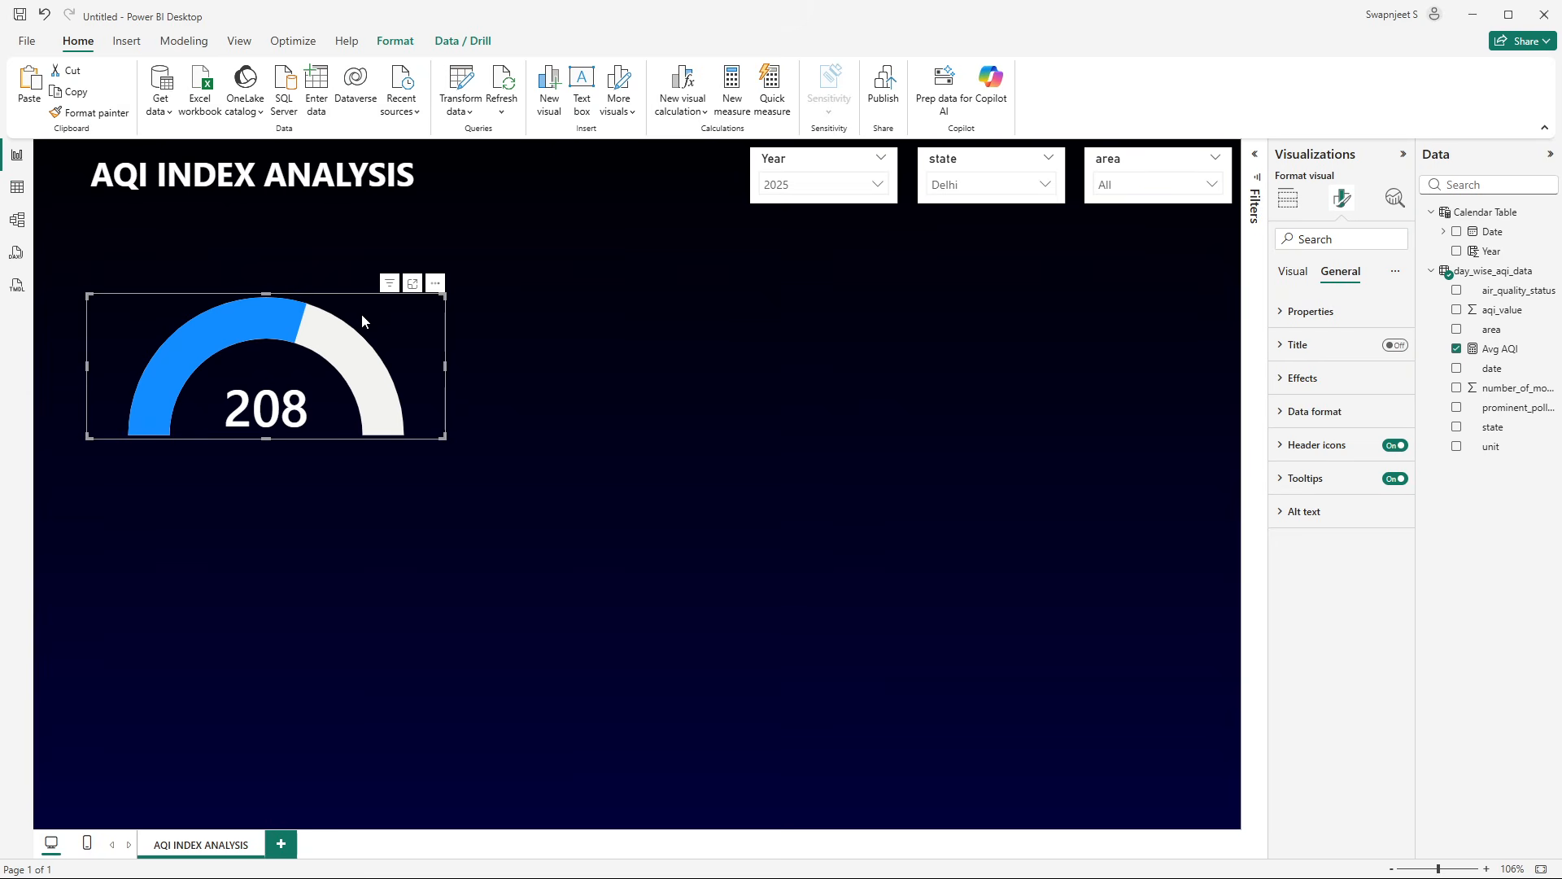
{"action": "left_click", "coordinate": [1305, 312]}
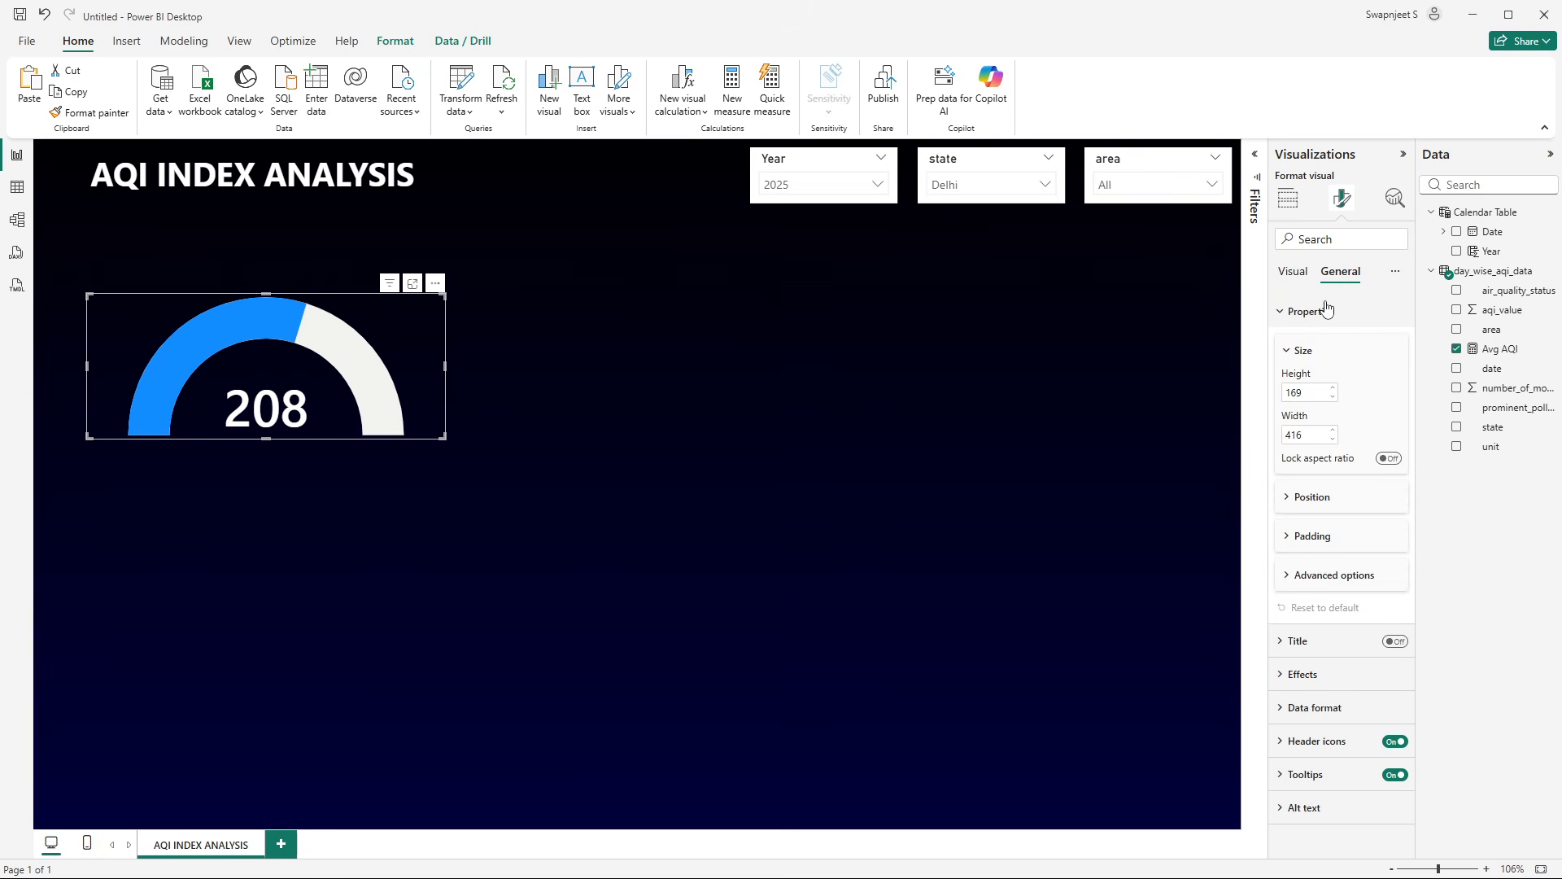
{"action": "left_click", "coordinate": [1307, 391]}
{"action": "type", "text": "115"}
{"action": "left_click", "coordinate": [1310, 435]}
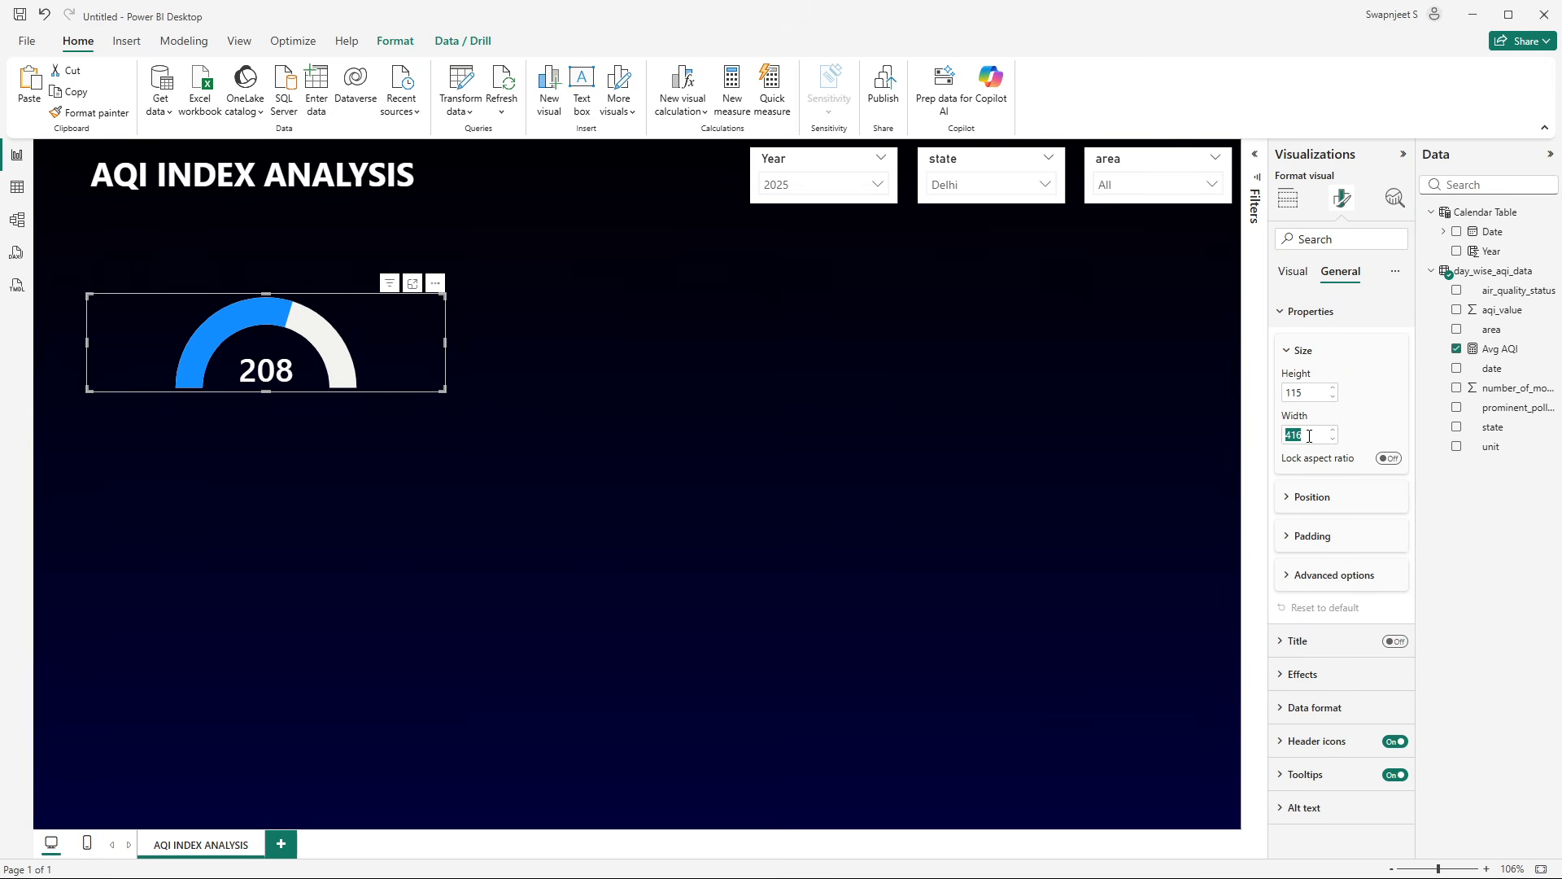
{"action": "type", "text": "300"}
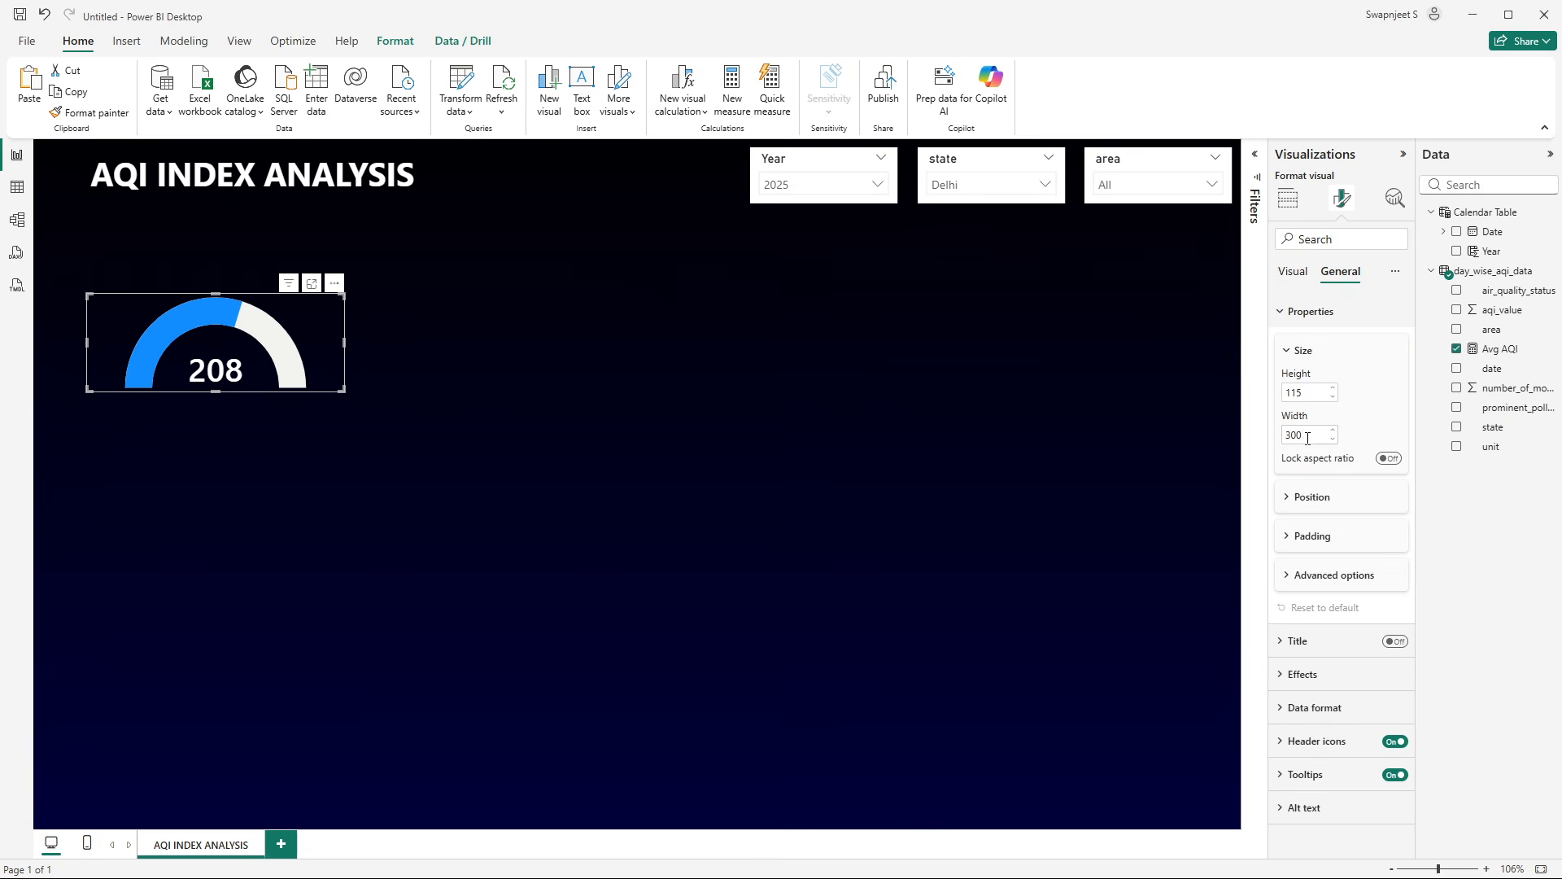
{"action": "left_click_drag", "start_coordinate": [300, 329], "coordinate": [368, 333]}
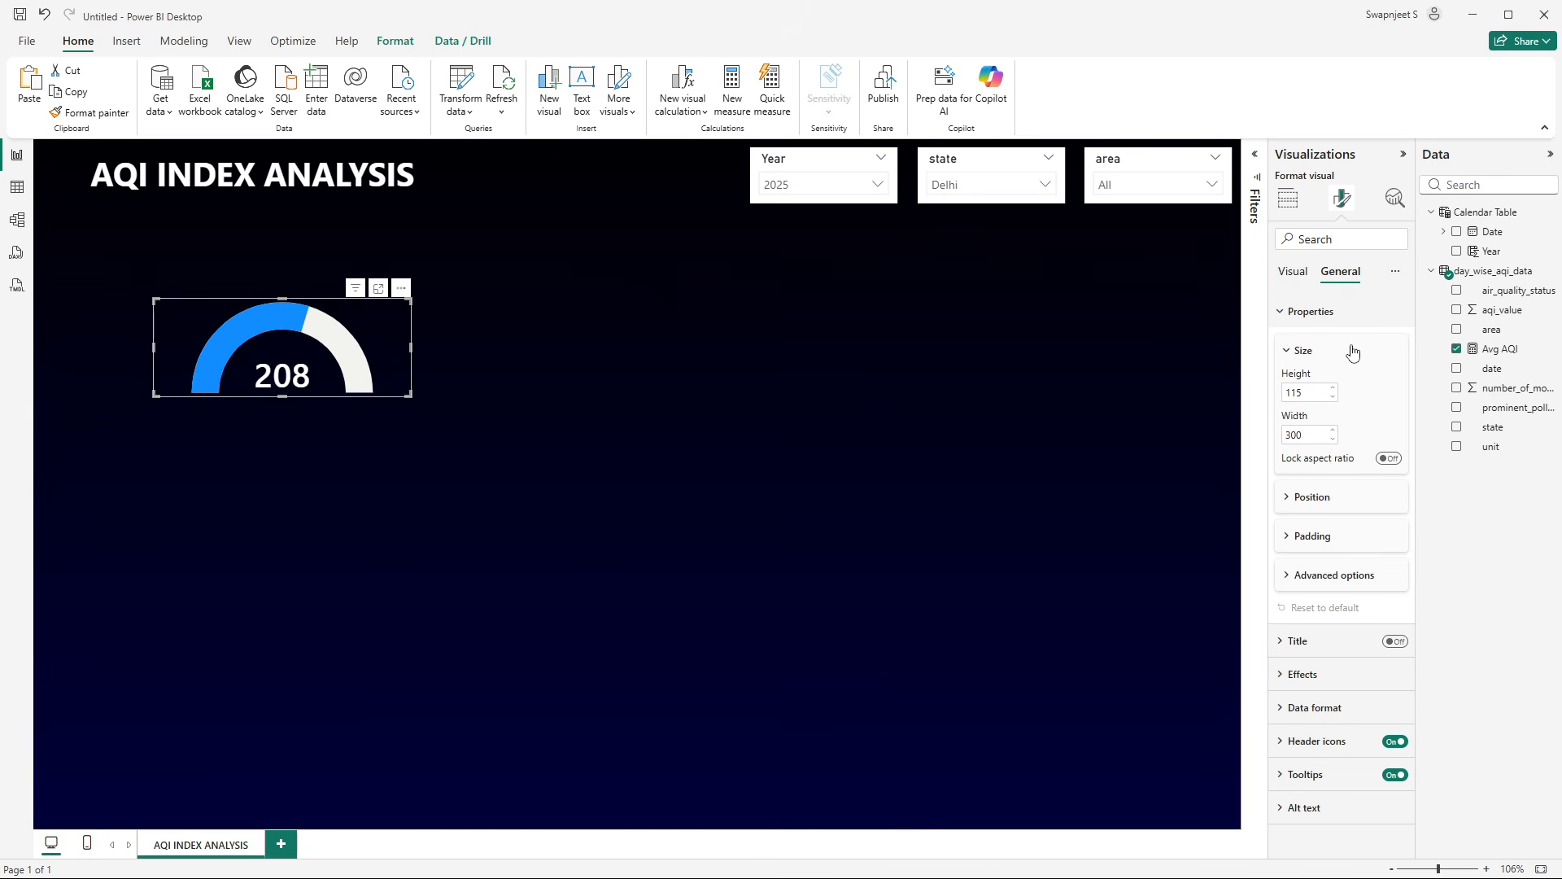
{"action": "left_click", "coordinate": [1295, 275]}
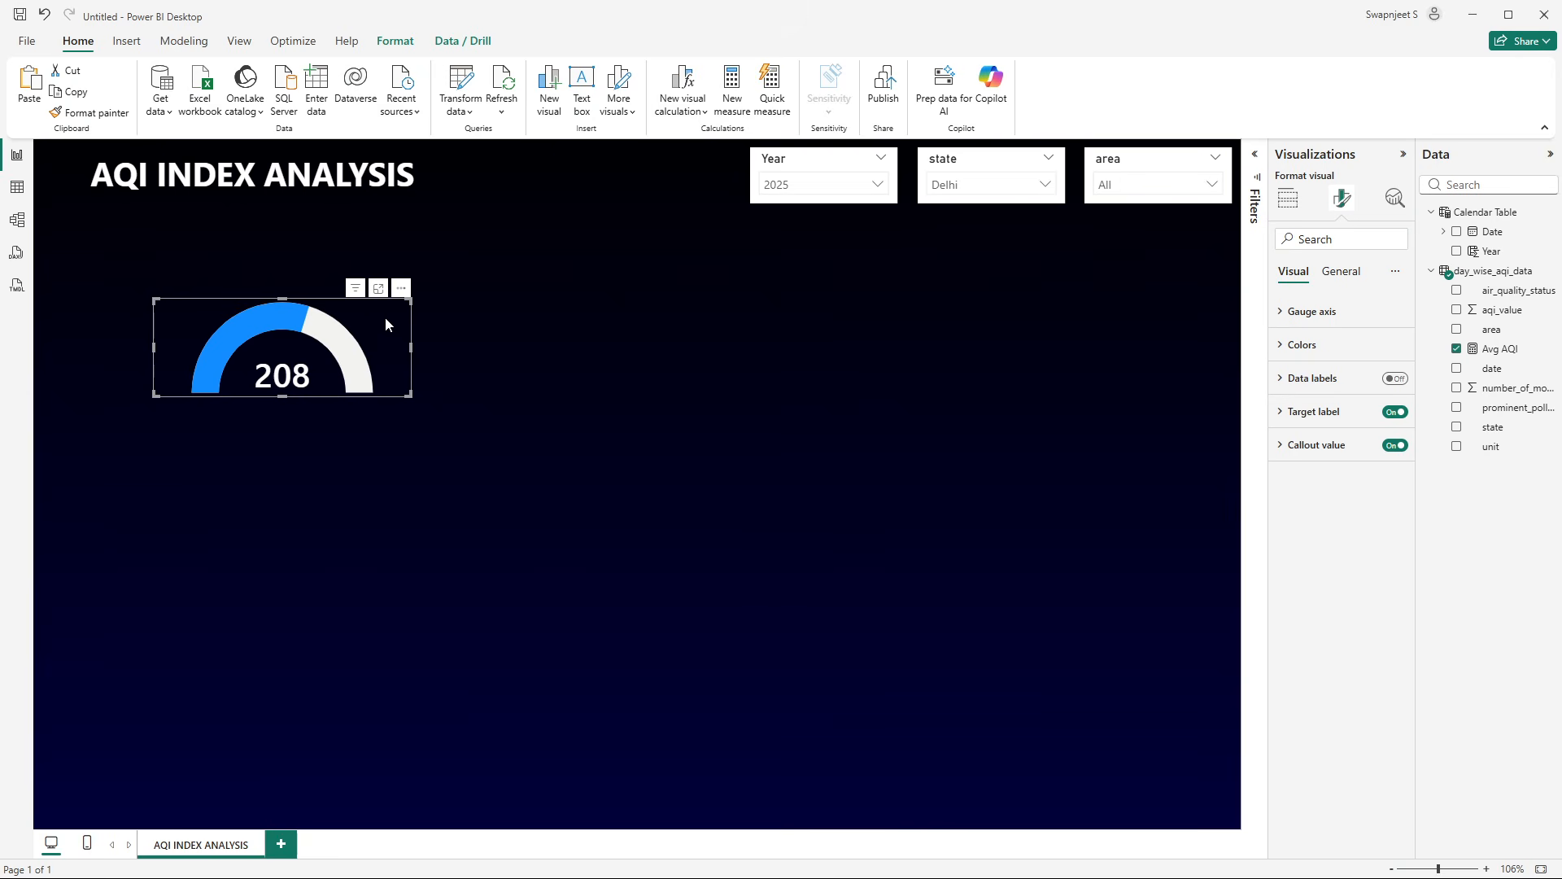
{"action": "left_click", "coordinate": [492, 317]}
- Switch to the other open AQI Index Analysis report to check its layout, and return to the untitled report
{"action": "key", "text": "alt+Tab"}
{"action": "key", "text": "alt+Tab"}
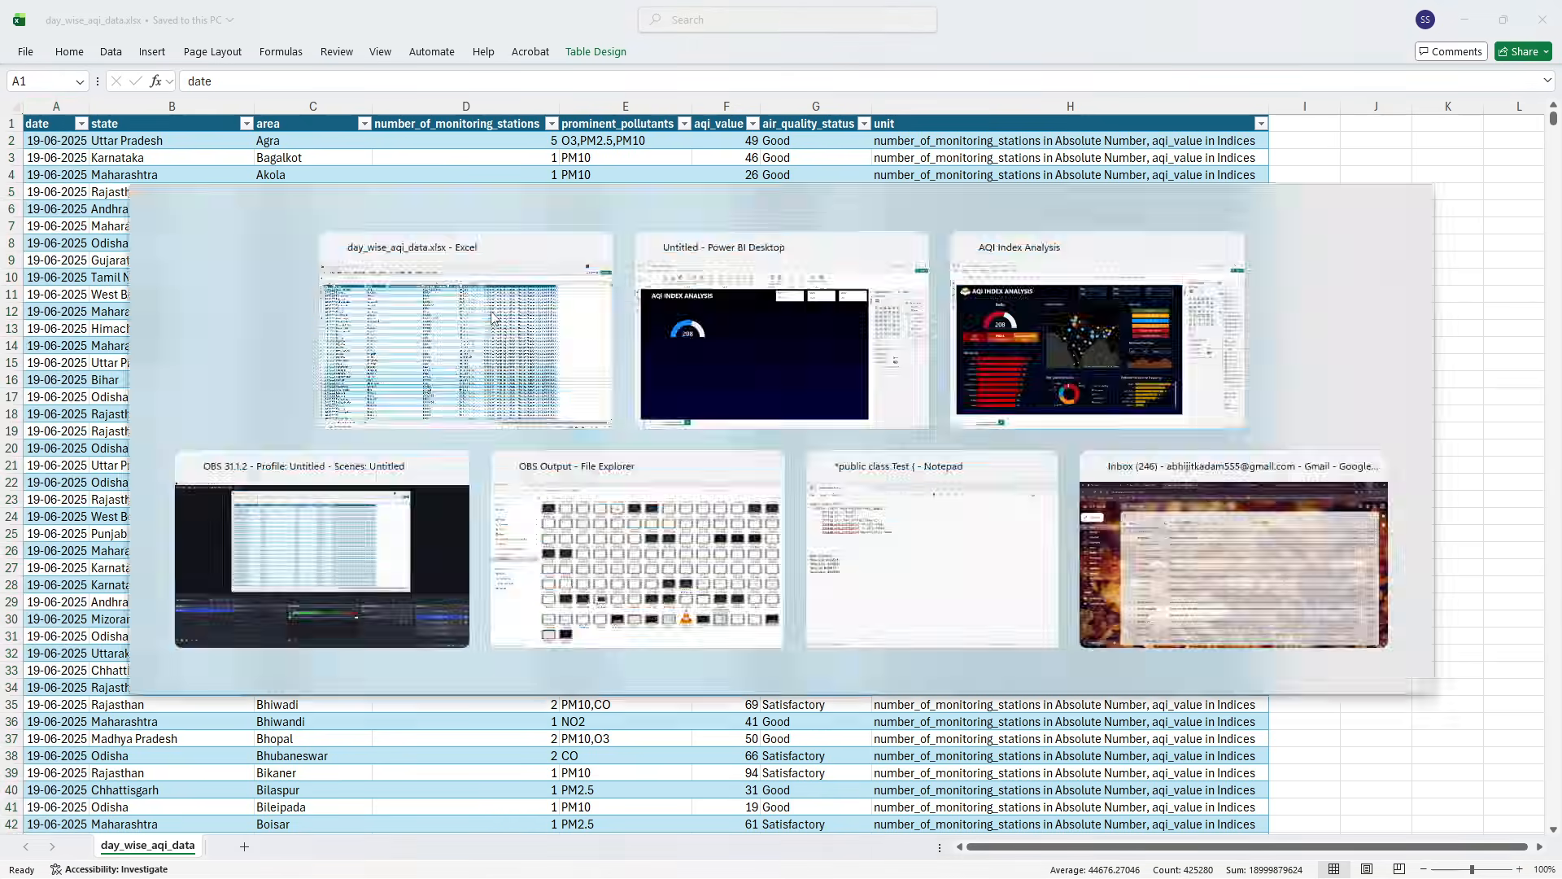
{"action": "key", "text": "alt+Tab"}
{"action": "key", "text": "alt+Tab"}
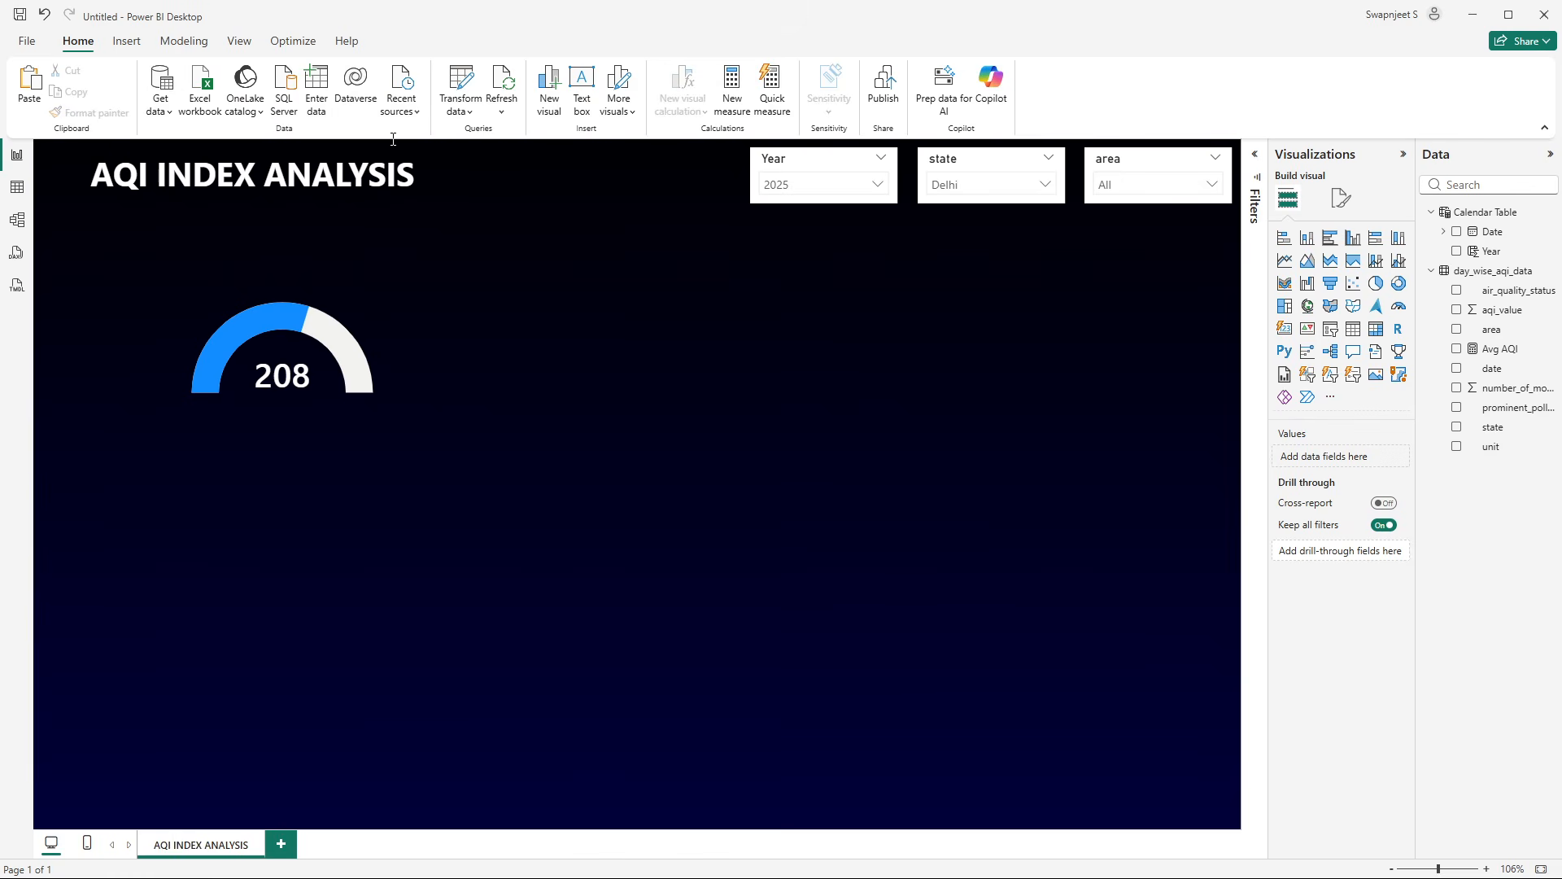
- Insert a rounded rectangle to the right of the gauge and enlarge it to about 417 wide by 259 high
{"action": "left_click", "coordinate": [127, 43]}
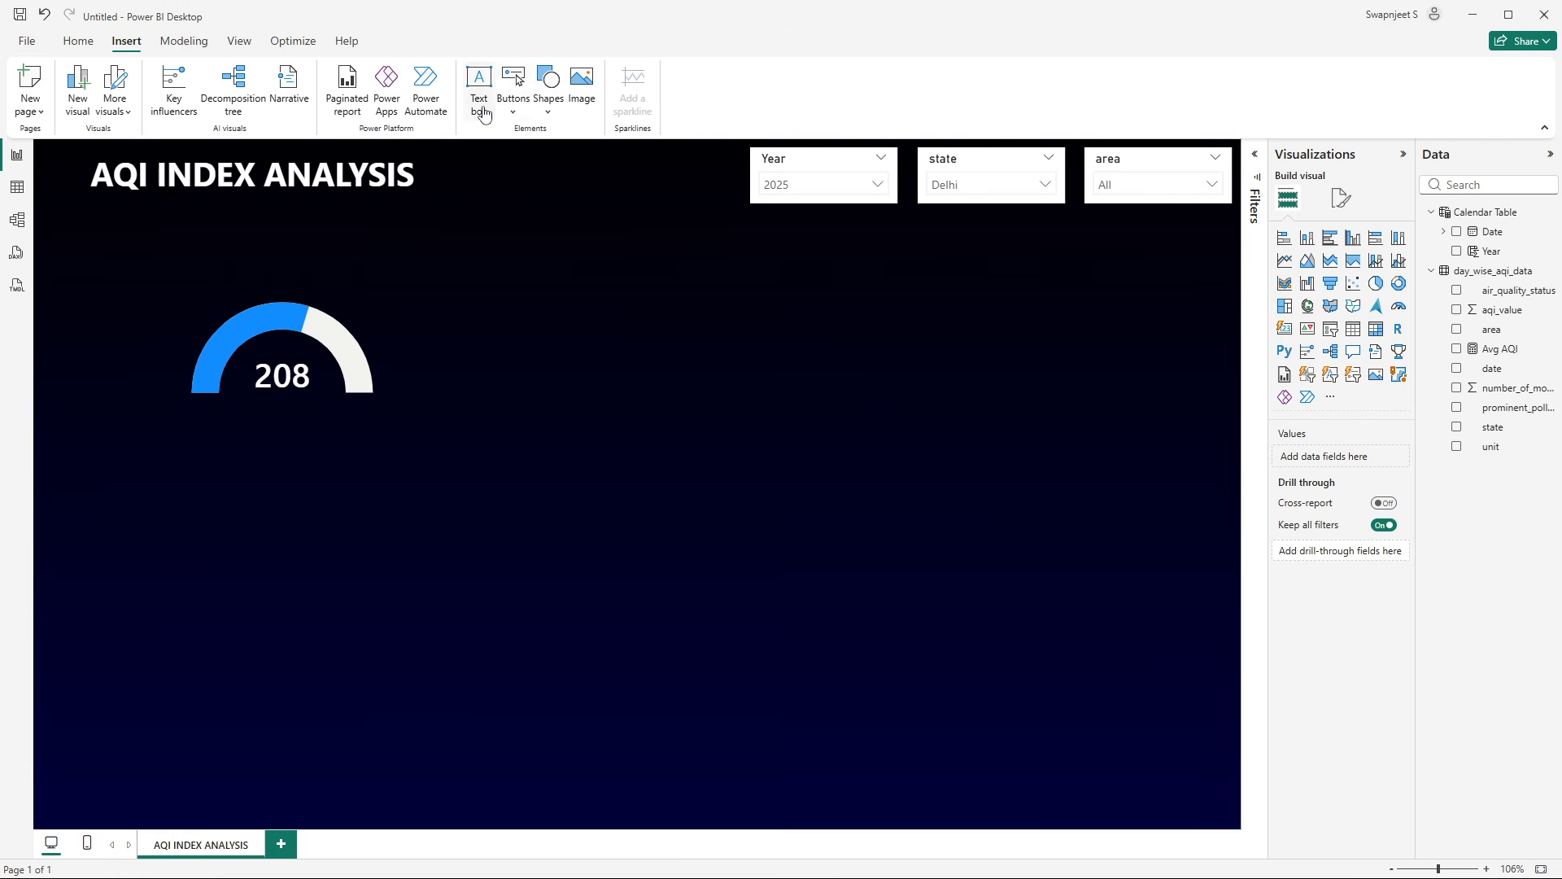
{"action": "left_click", "coordinate": [548, 101]}
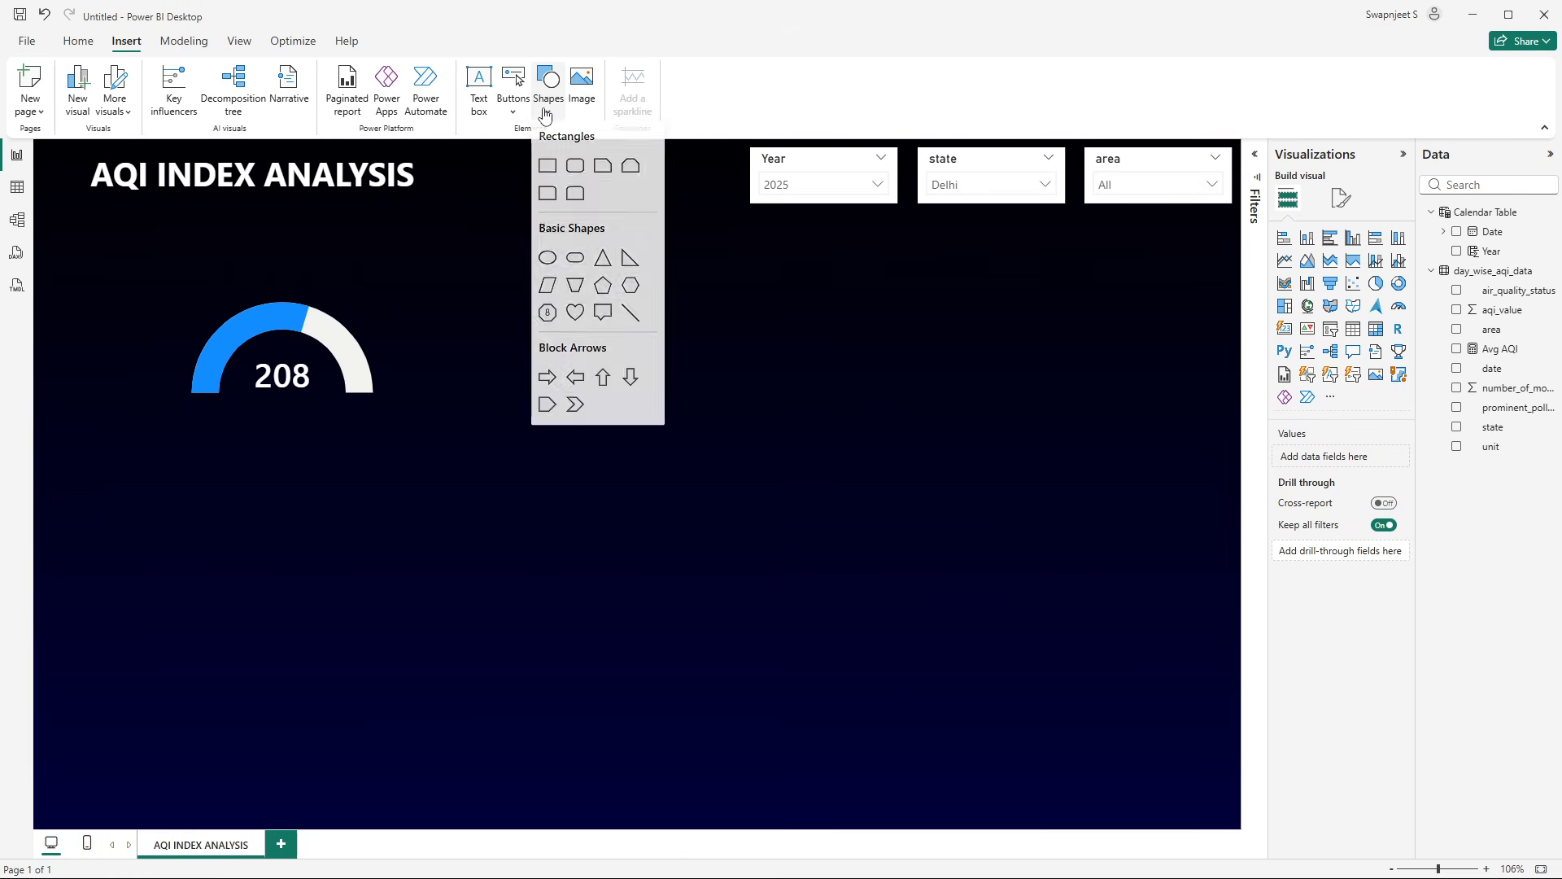
{"action": "left_click", "coordinate": [563, 169]}
{"action": "left_click_drag", "start_coordinate": [310, 513], "coordinate": [648, 379]}
{"action": "left_click_drag", "start_coordinate": [623, 461], "coordinate": [642, 534]}
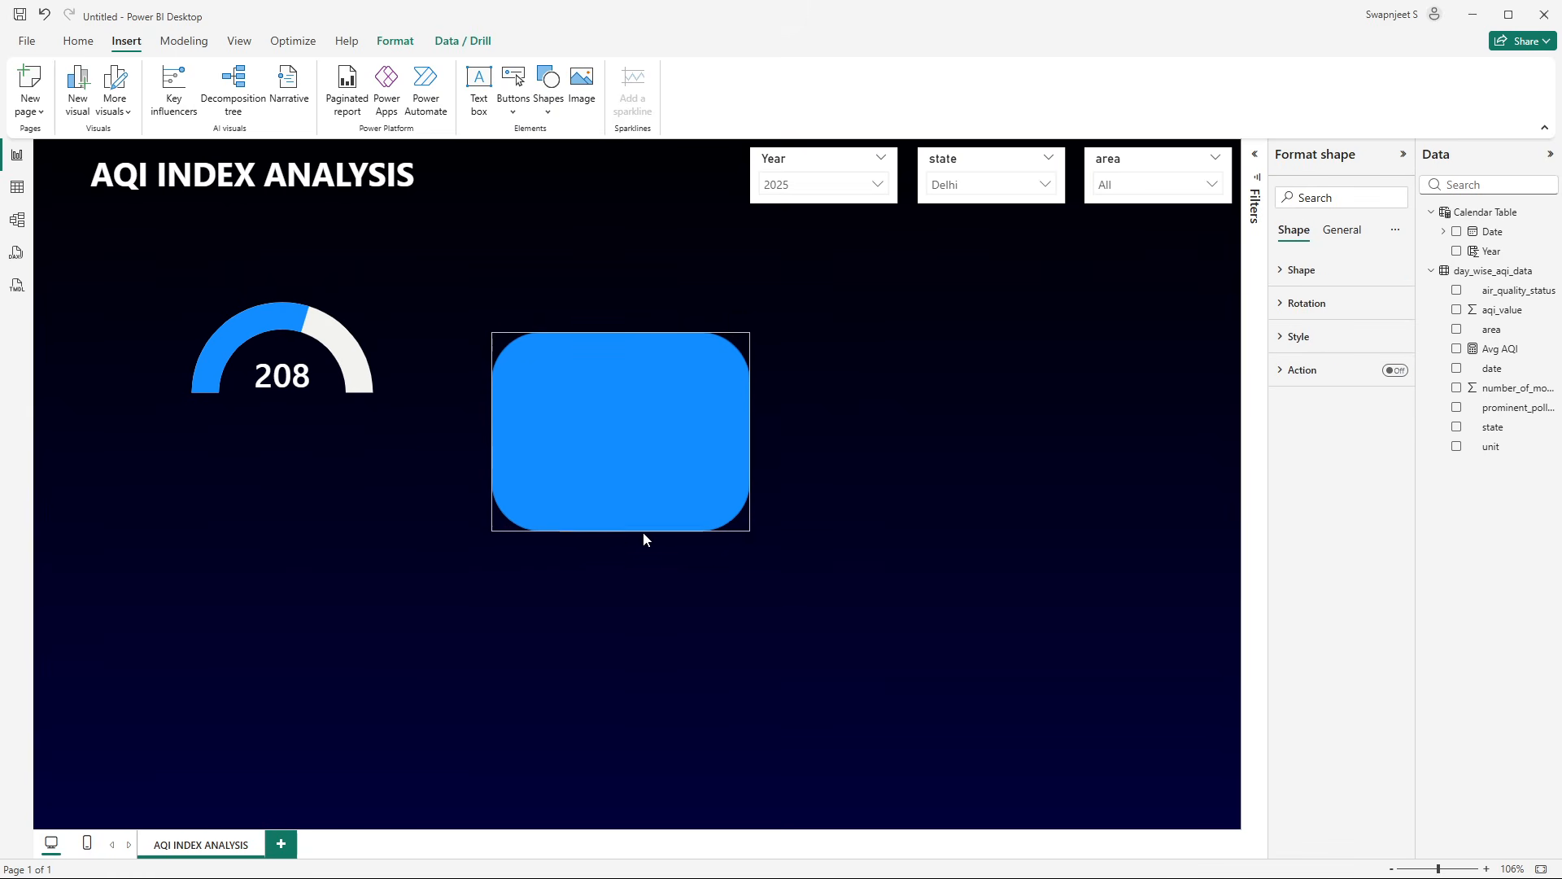
{"action": "left_click_drag", "start_coordinate": [749, 535], "coordinate": [852, 555]}
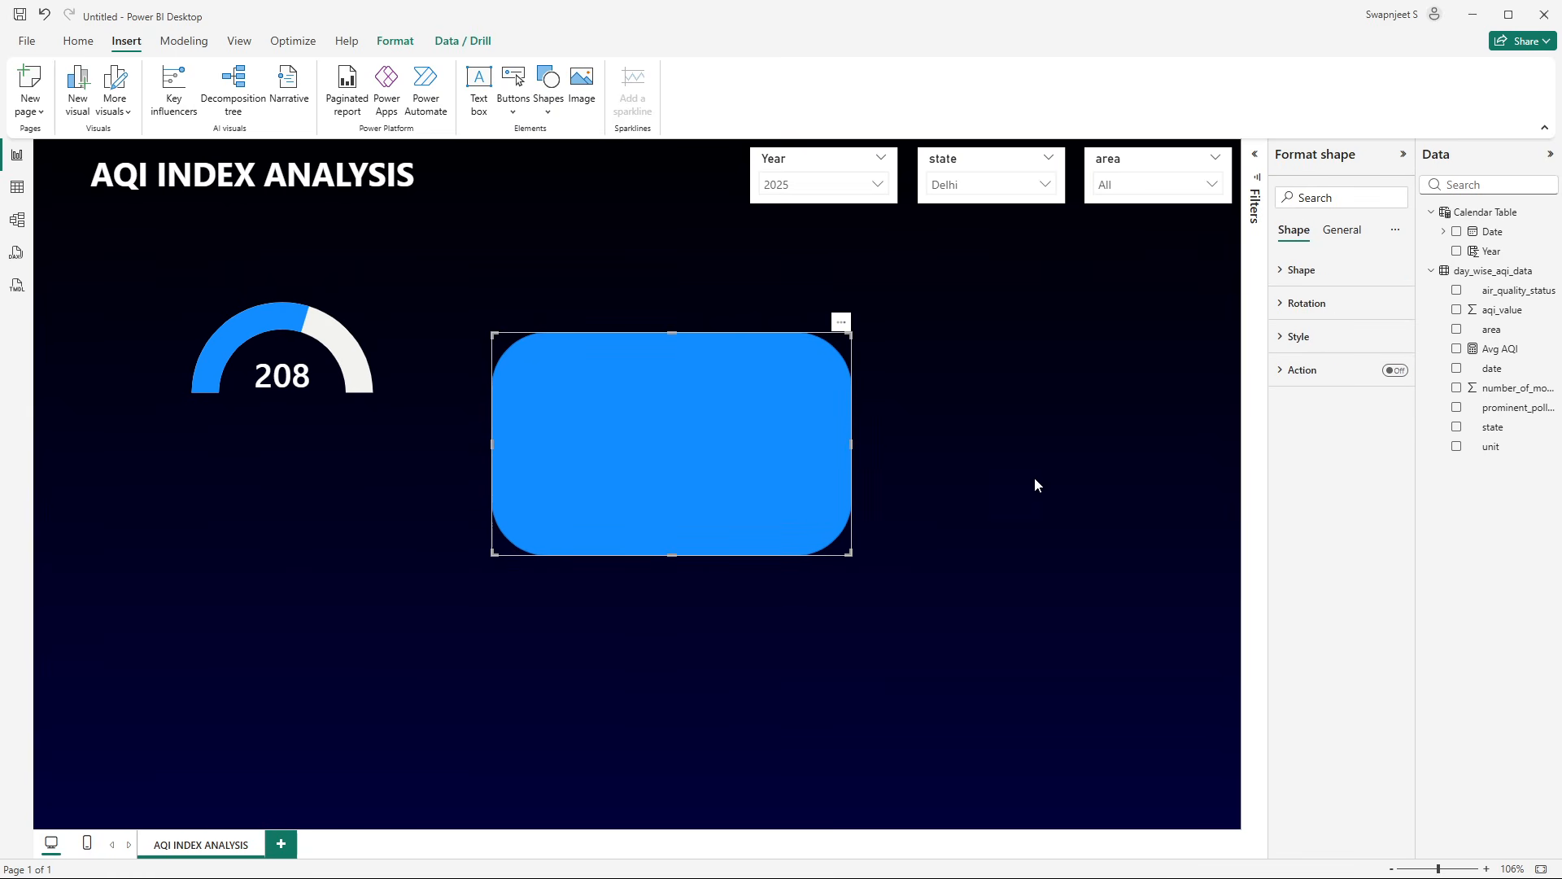
- Set the rounded rectangle's height to 280 and its width to 490
{"action": "left_click", "coordinate": [1357, 231]}
{"action": "left_click", "coordinate": [1327, 272]}
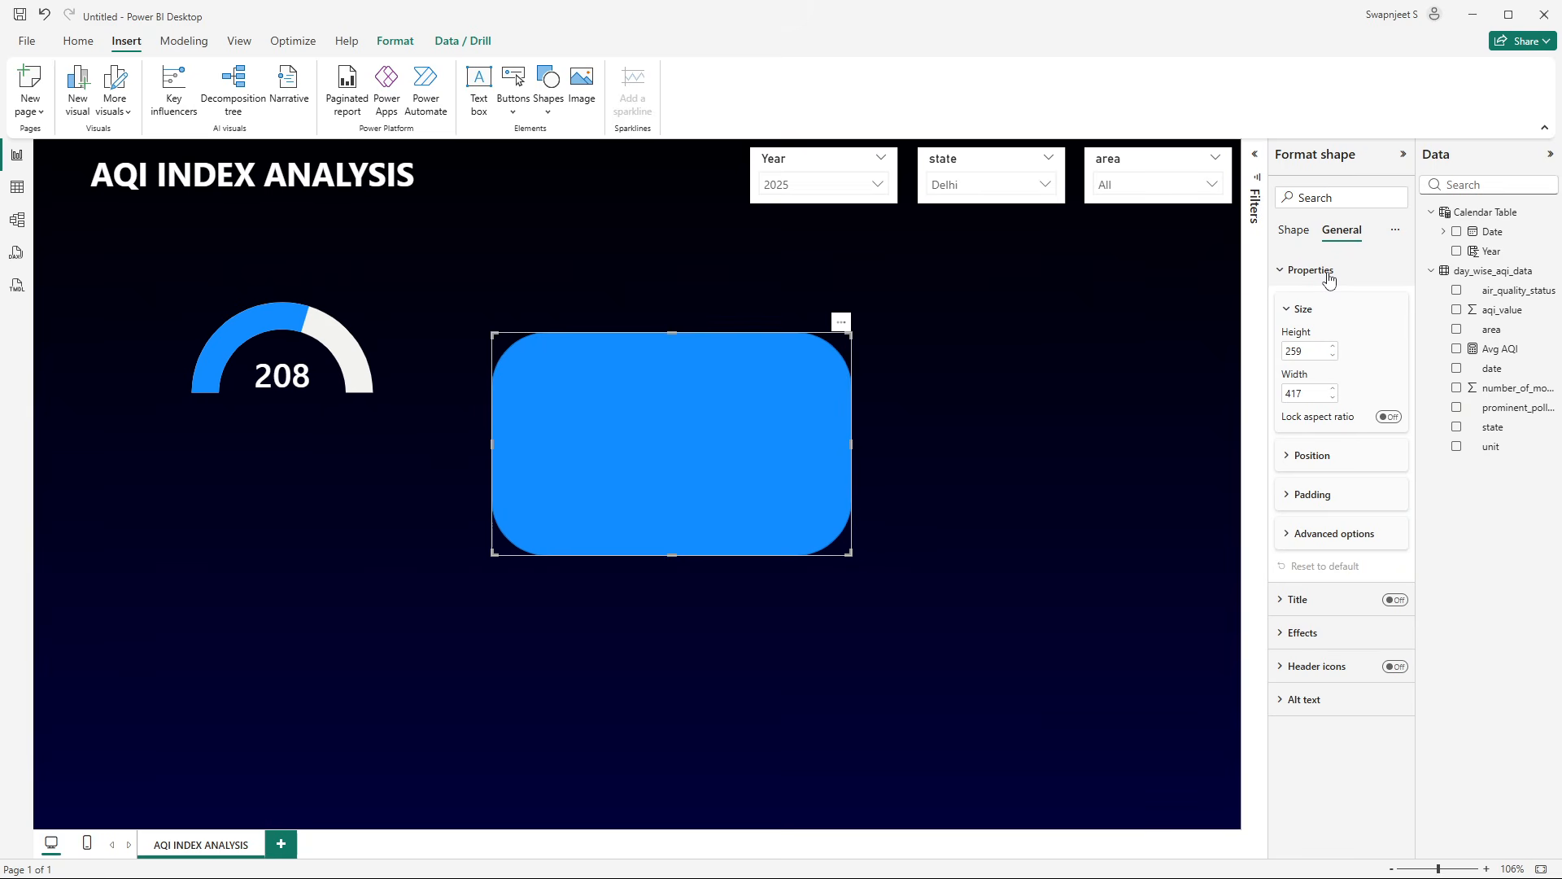
{"action": "left_click", "coordinate": [1312, 348]}
{"action": "type", "text": "280"}
{"action": "key", "text": "Return"}
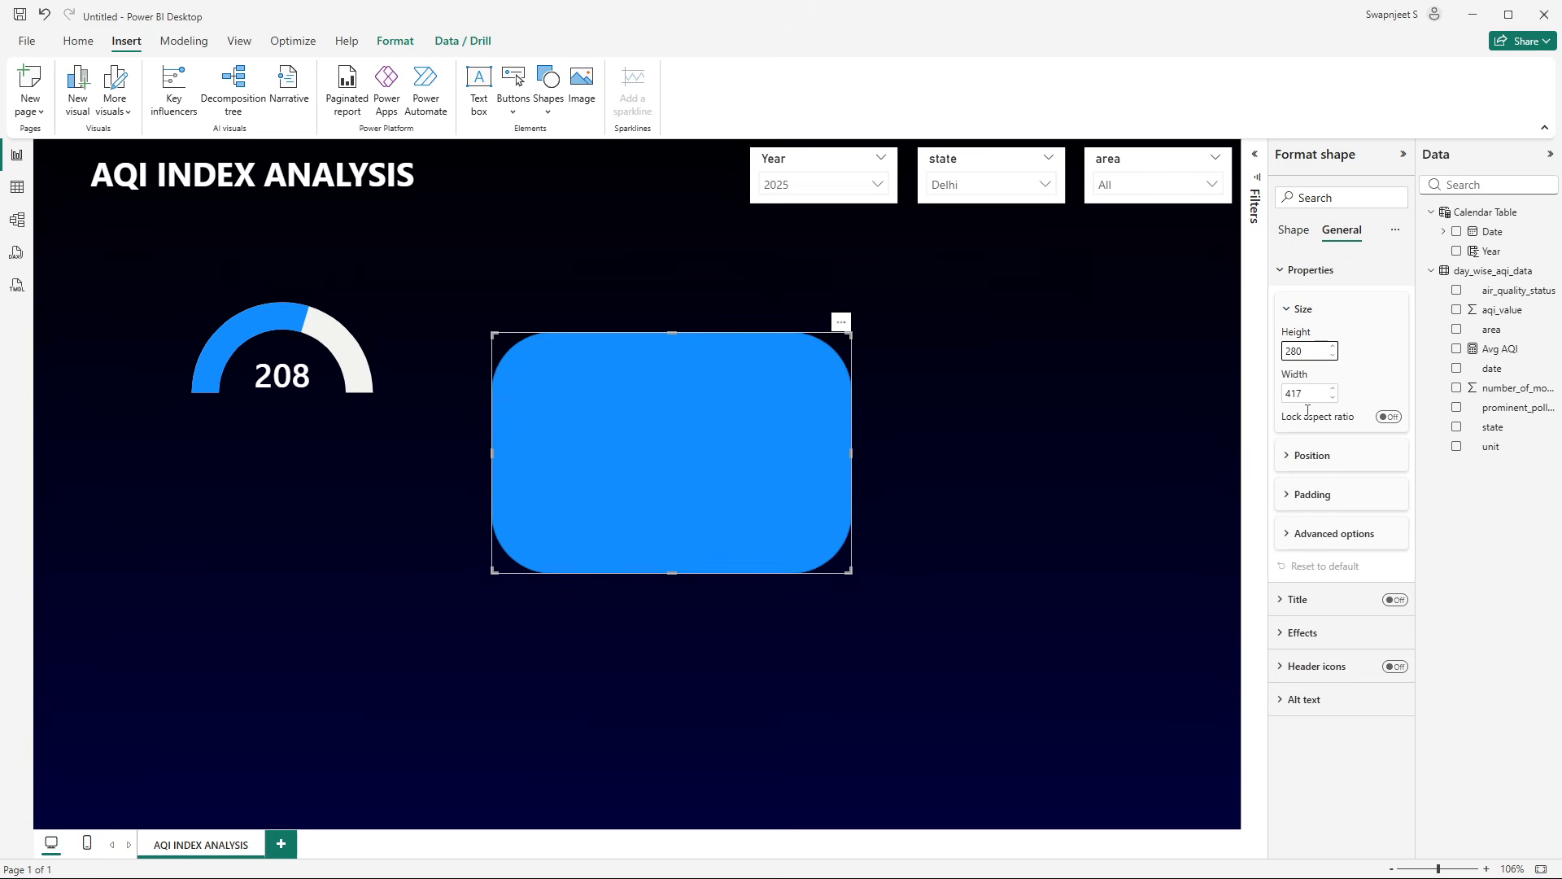
{"action": "left_click", "coordinate": [1302, 394]}
{"action": "type", "text": "490"}
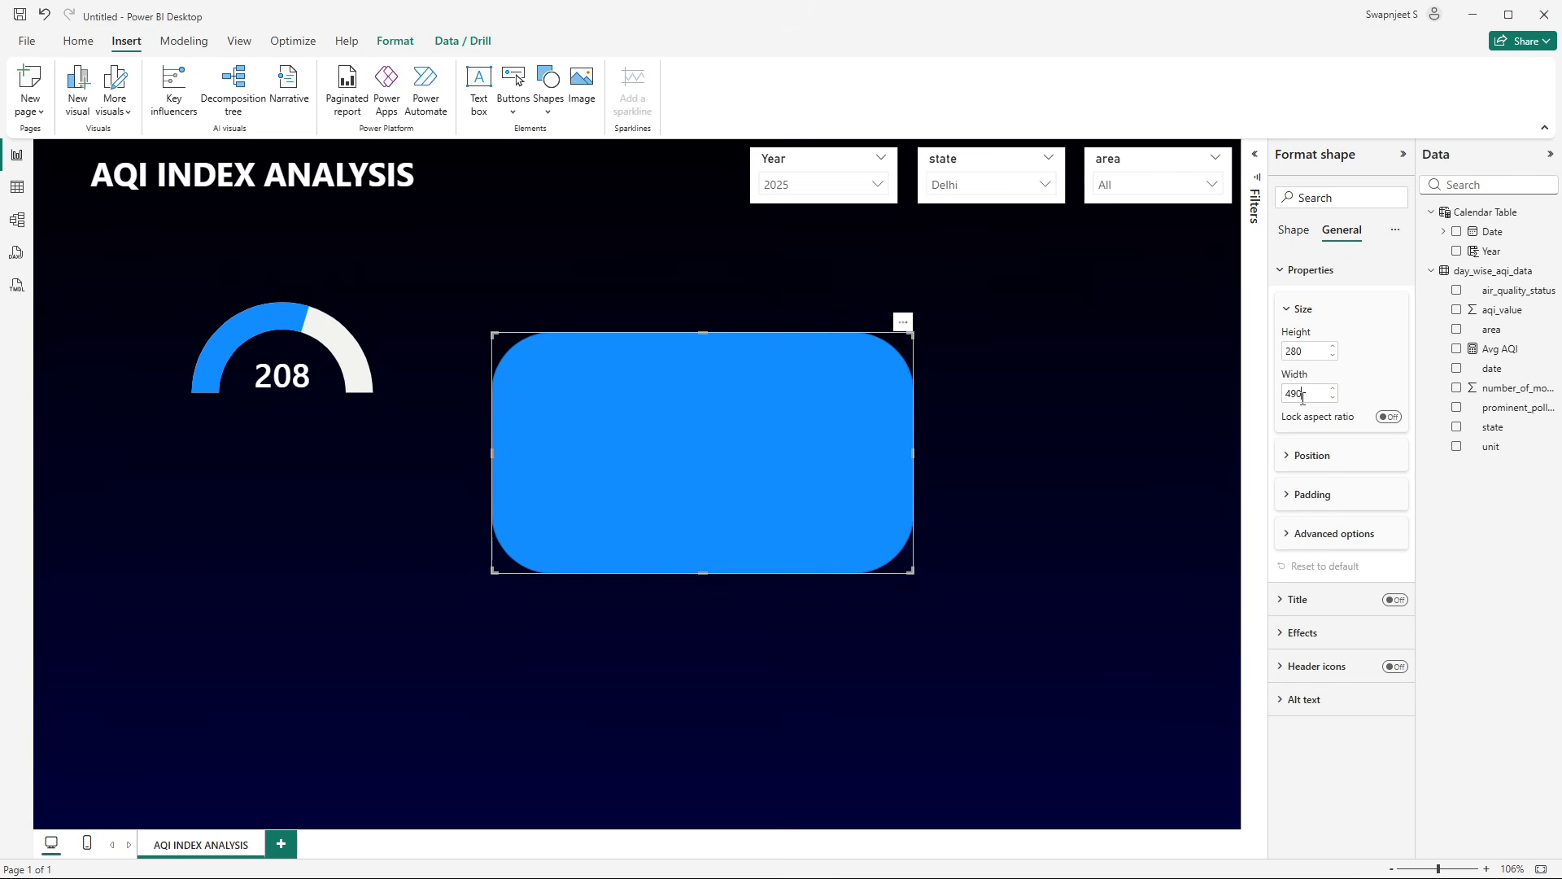
{"action": "key", "text": "Return"}
- Set the corner radius of the rounded rectangle to 5 %
{"action": "left_click", "coordinate": [1302, 236]}
{"action": "left_click", "coordinate": [1305, 271]}
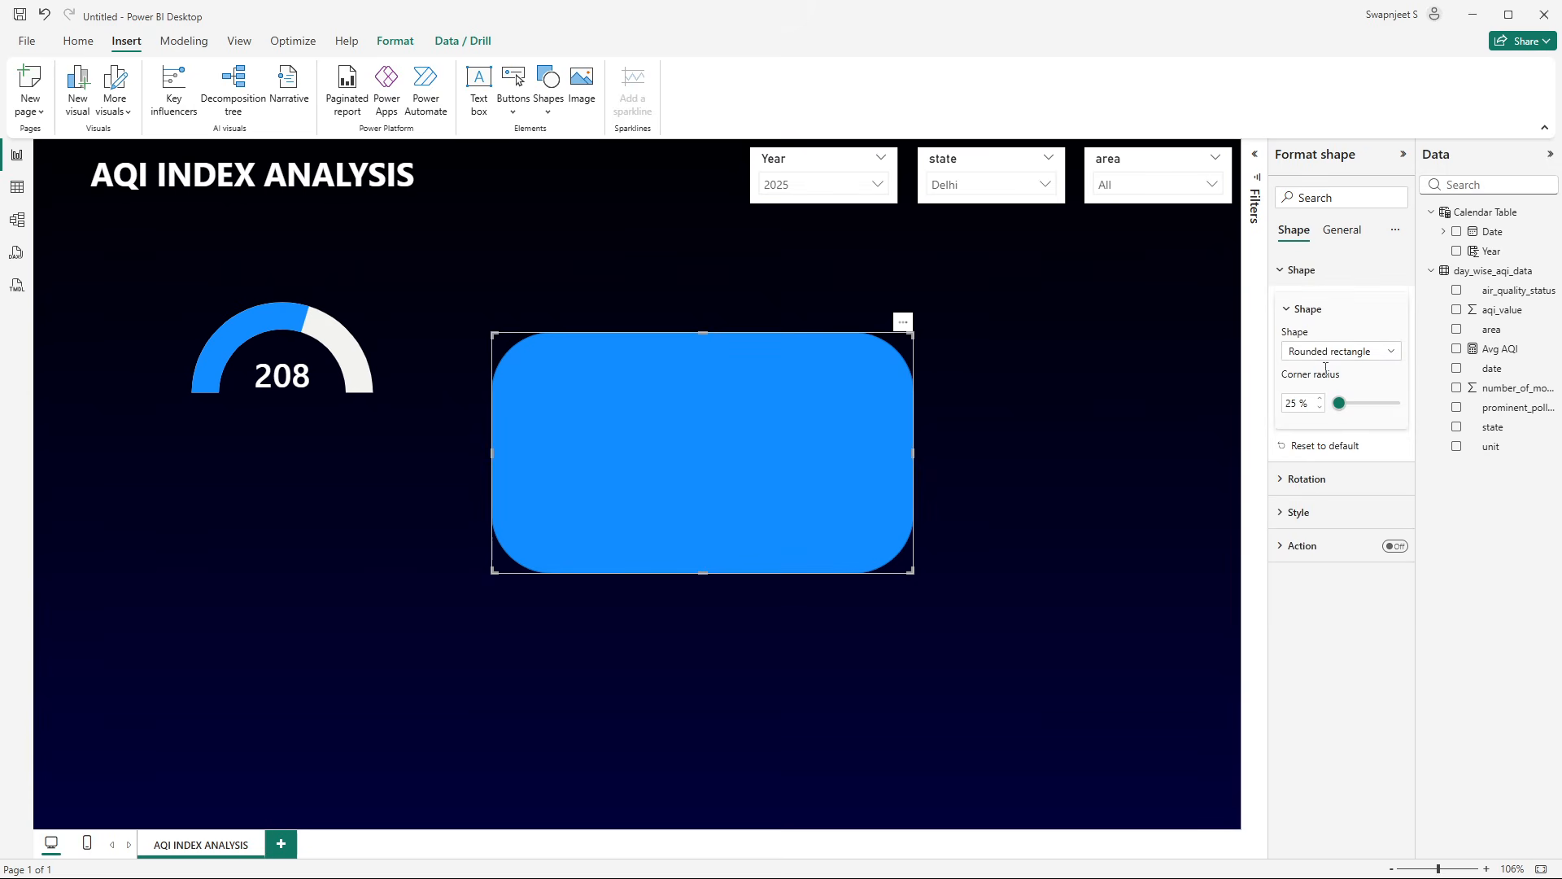
{"action": "left_click", "coordinate": [1300, 403]}
{"action": "type", "text": "5"}
- Set the fill color of the rounded rectangle to the dark navy #010715
{"action": "left_click", "coordinate": [1313, 513]}
{"action": "left_click", "coordinate": [1309, 594]}
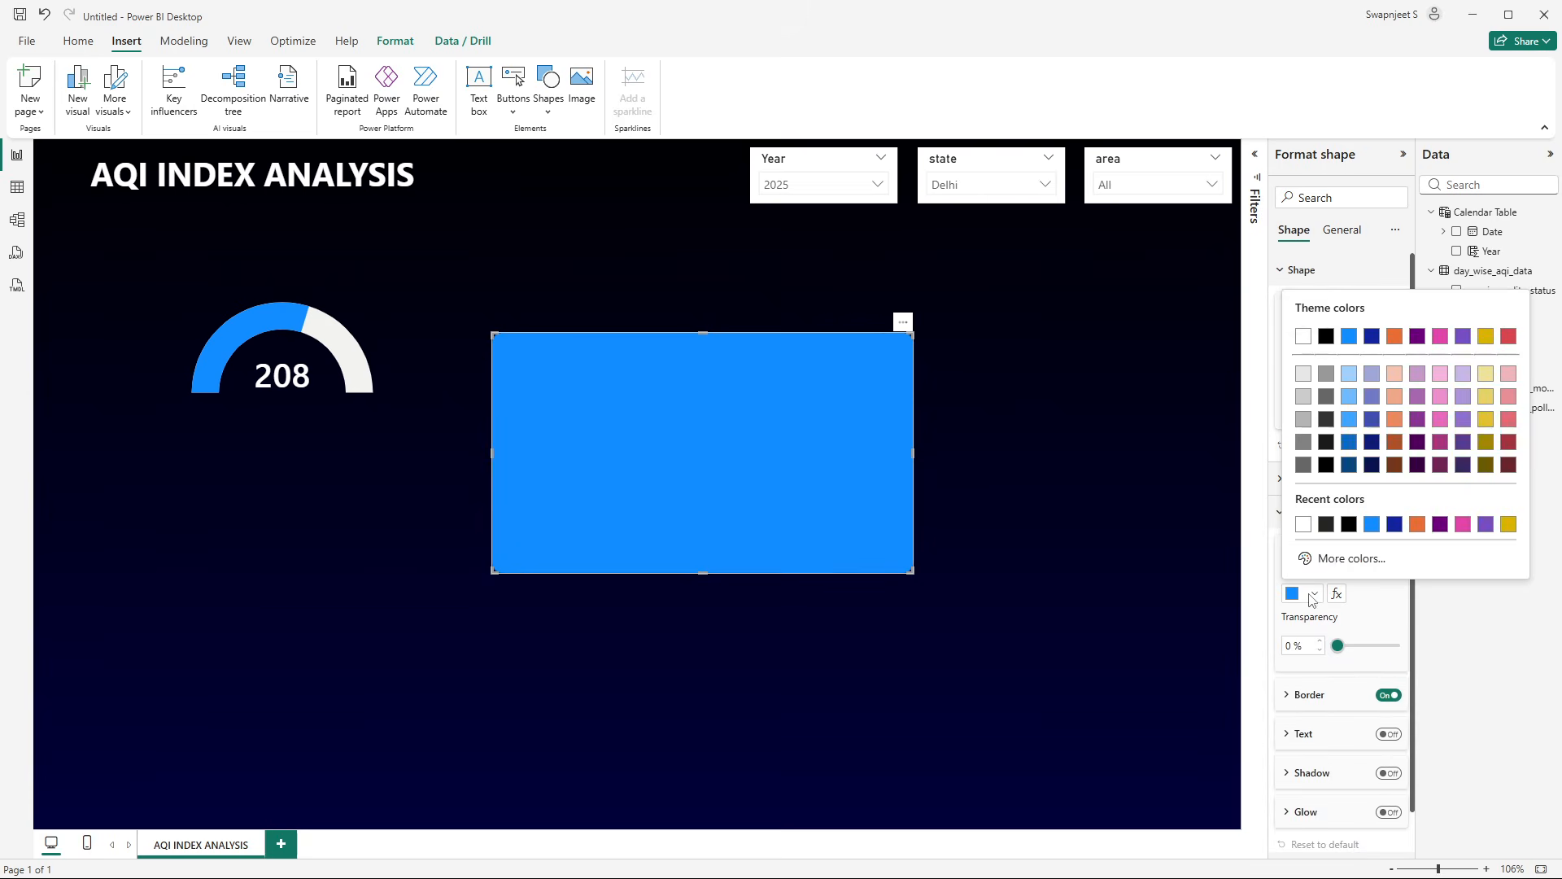
{"action": "left_click", "coordinate": [1339, 558]}
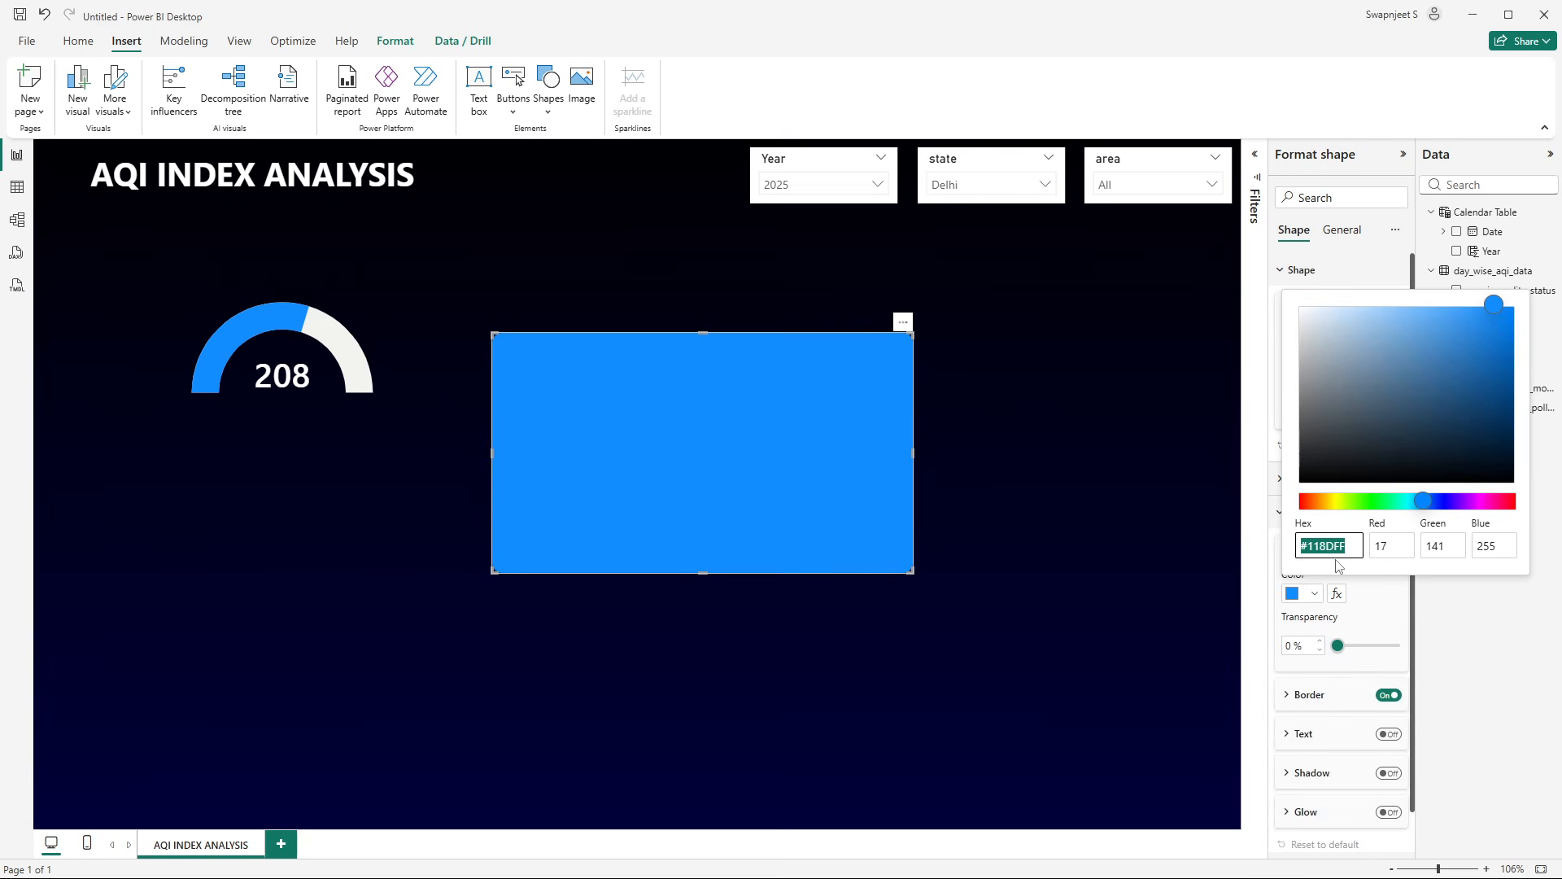
{"action": "type", "text": "#010715"}
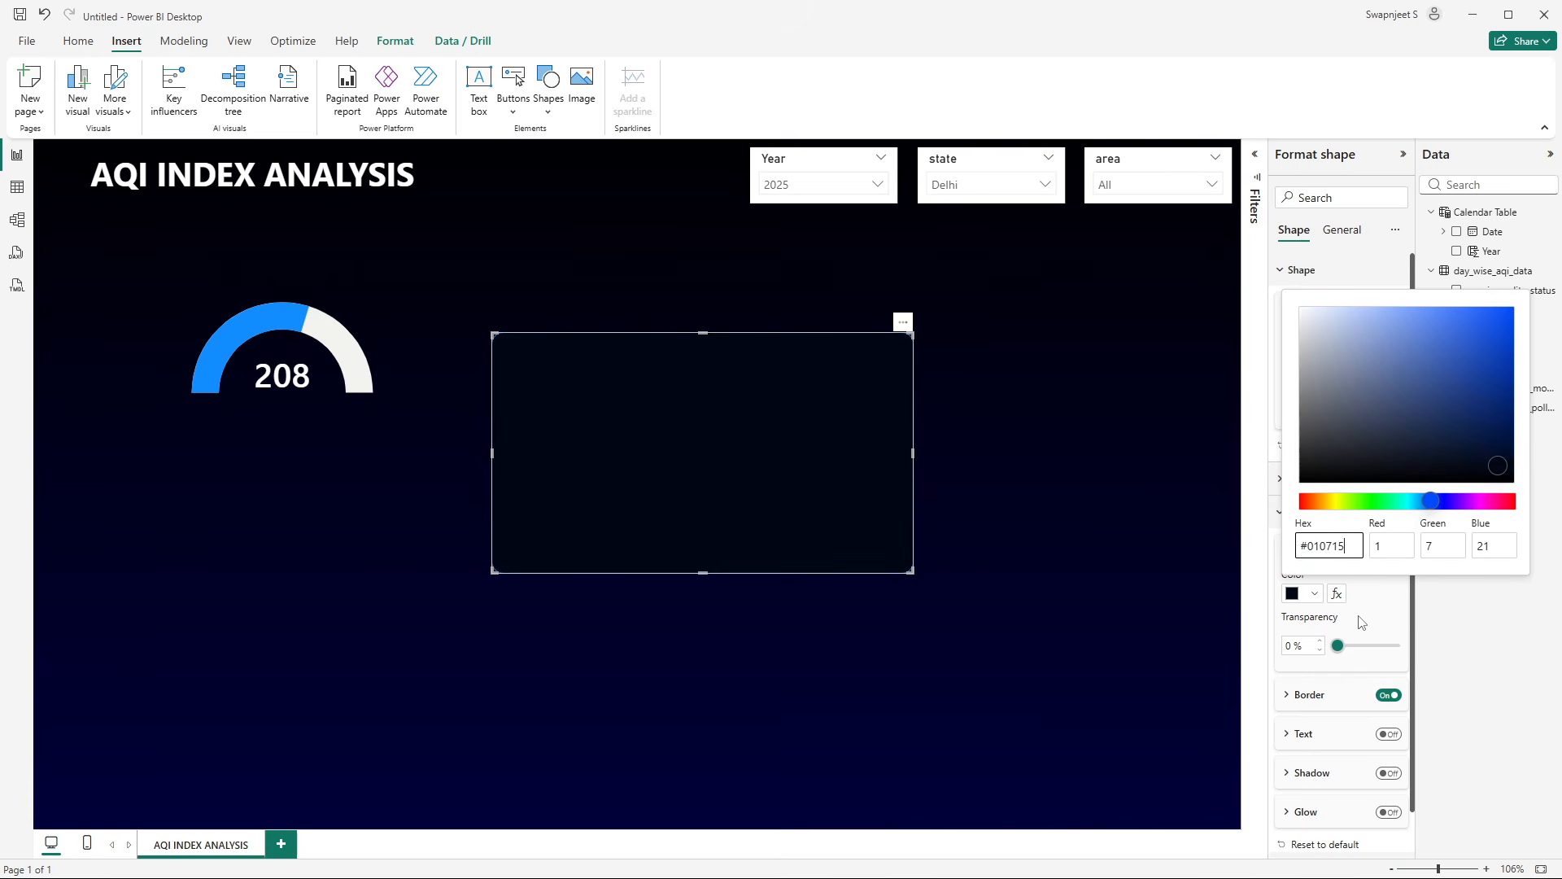
{"action": "left_click", "coordinate": [1375, 625]}
- Thicken the rounded rectangle's border slightly and set the border color to #004E72
{"action": "left_click", "coordinate": [1350, 696]}
{"action": "scroll", "coordinate": [1350, 698], "scroll_direction": "down", "scroll_amount": 2}
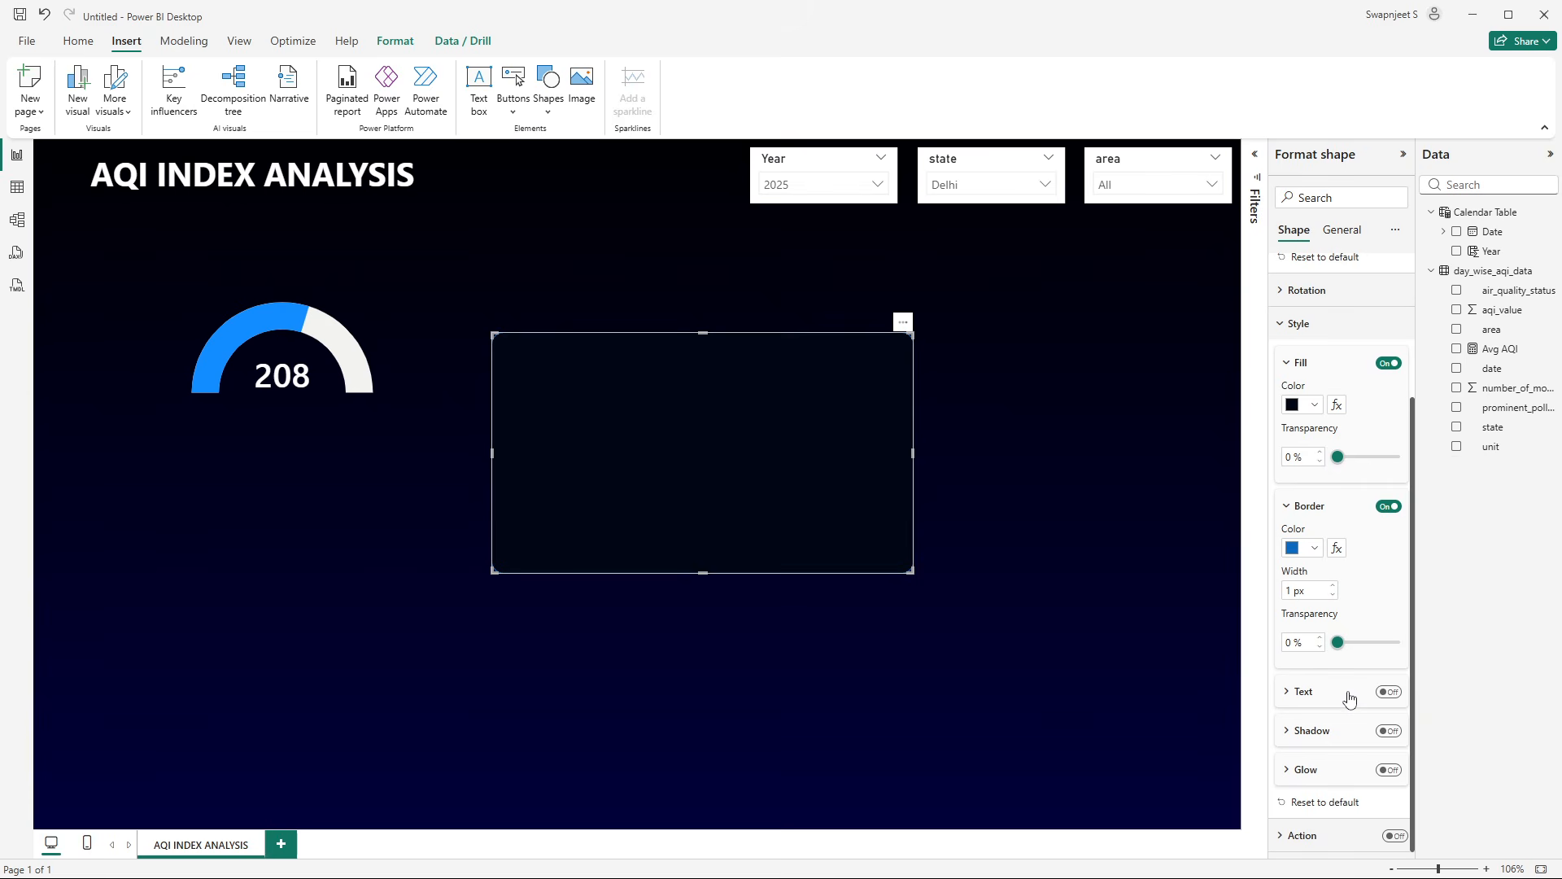
{"action": "left_click", "coordinate": [1333, 586]}
{"action": "left_click", "coordinate": [1314, 547]}
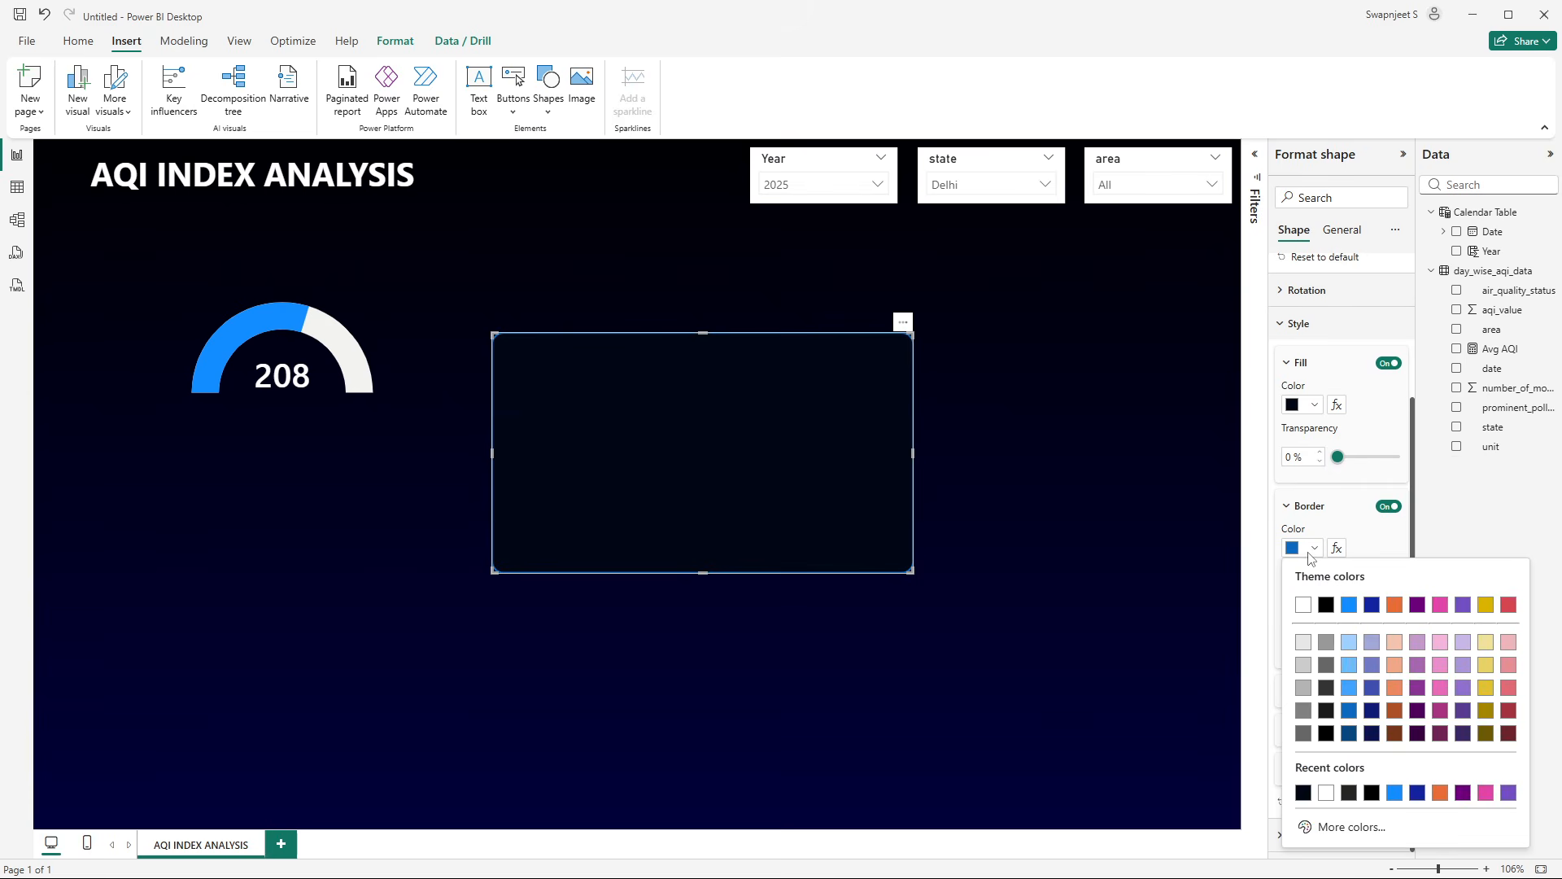
{"action": "left_click", "coordinate": [1335, 824]}
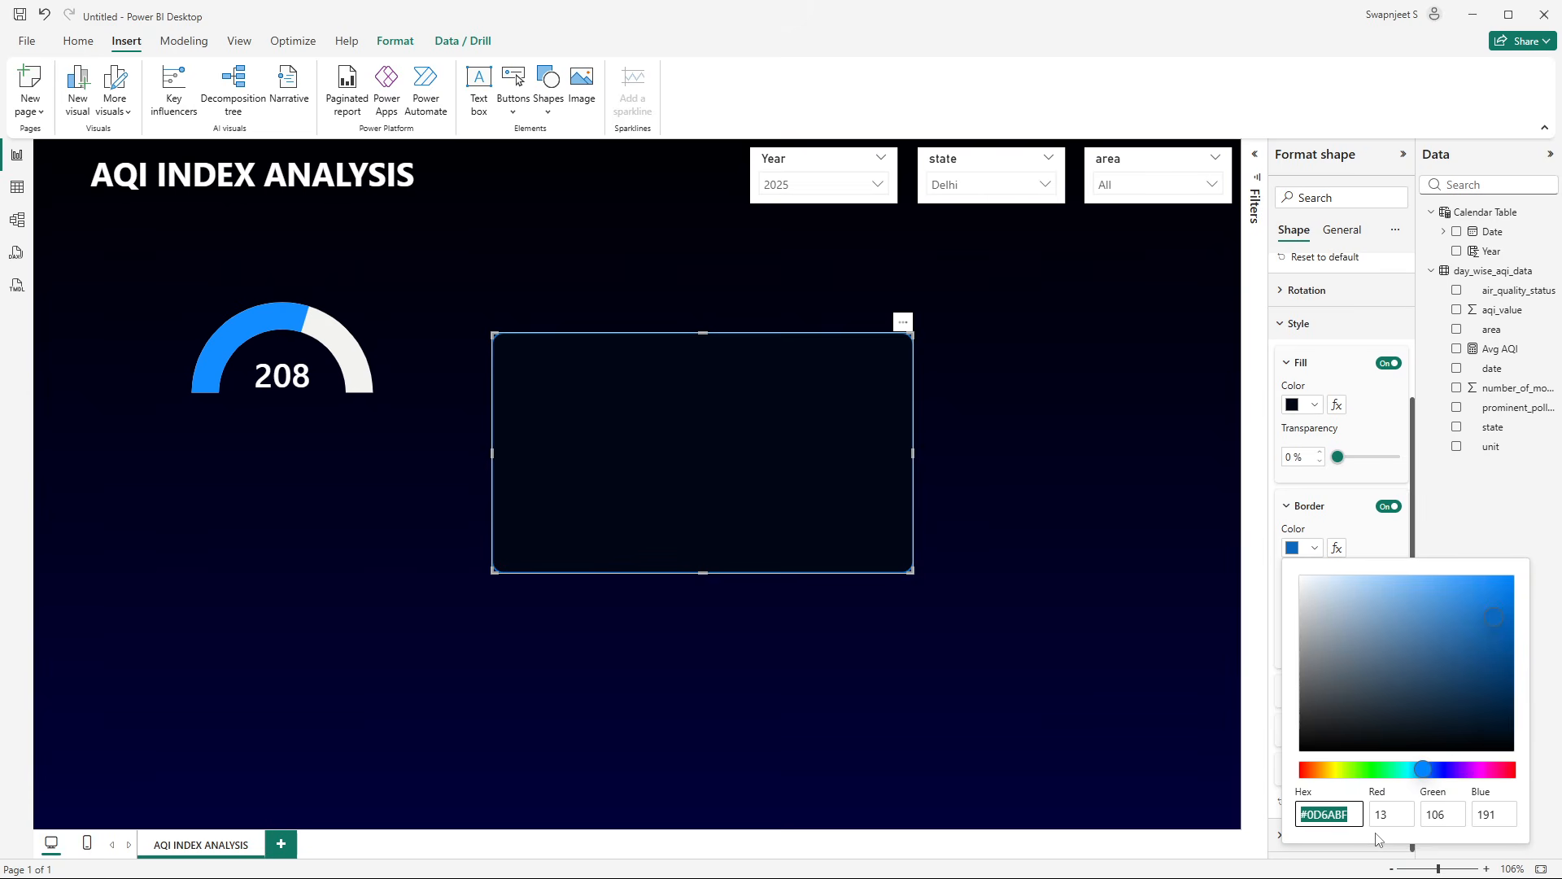
{"action": "type", "text": "#004e72"}
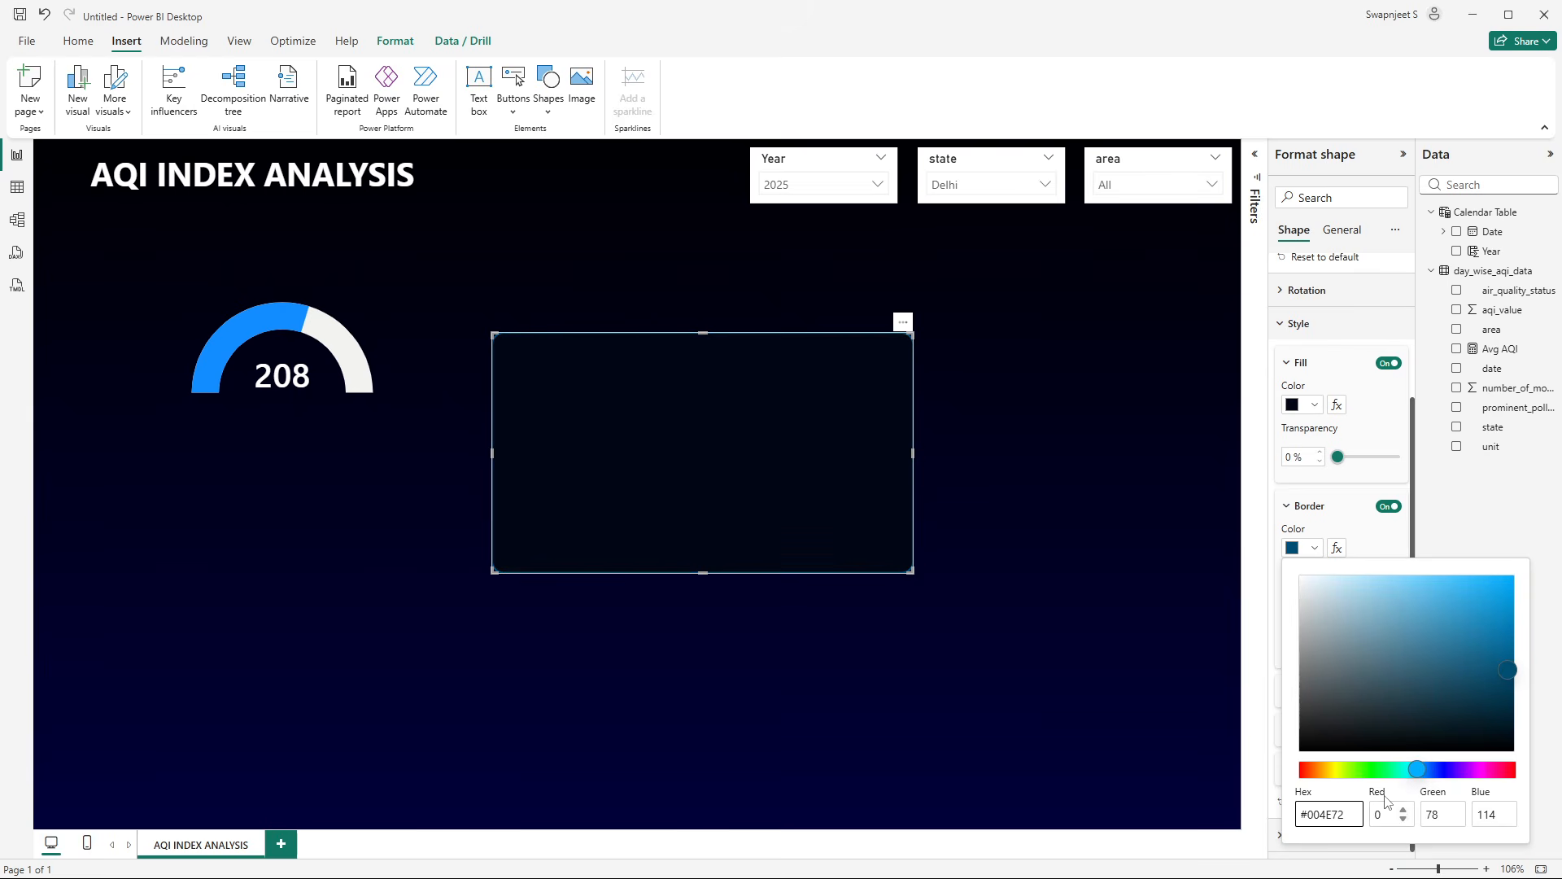
{"action": "left_click", "coordinate": [1376, 433]}
{"action": "left_click", "coordinate": [1015, 432]}
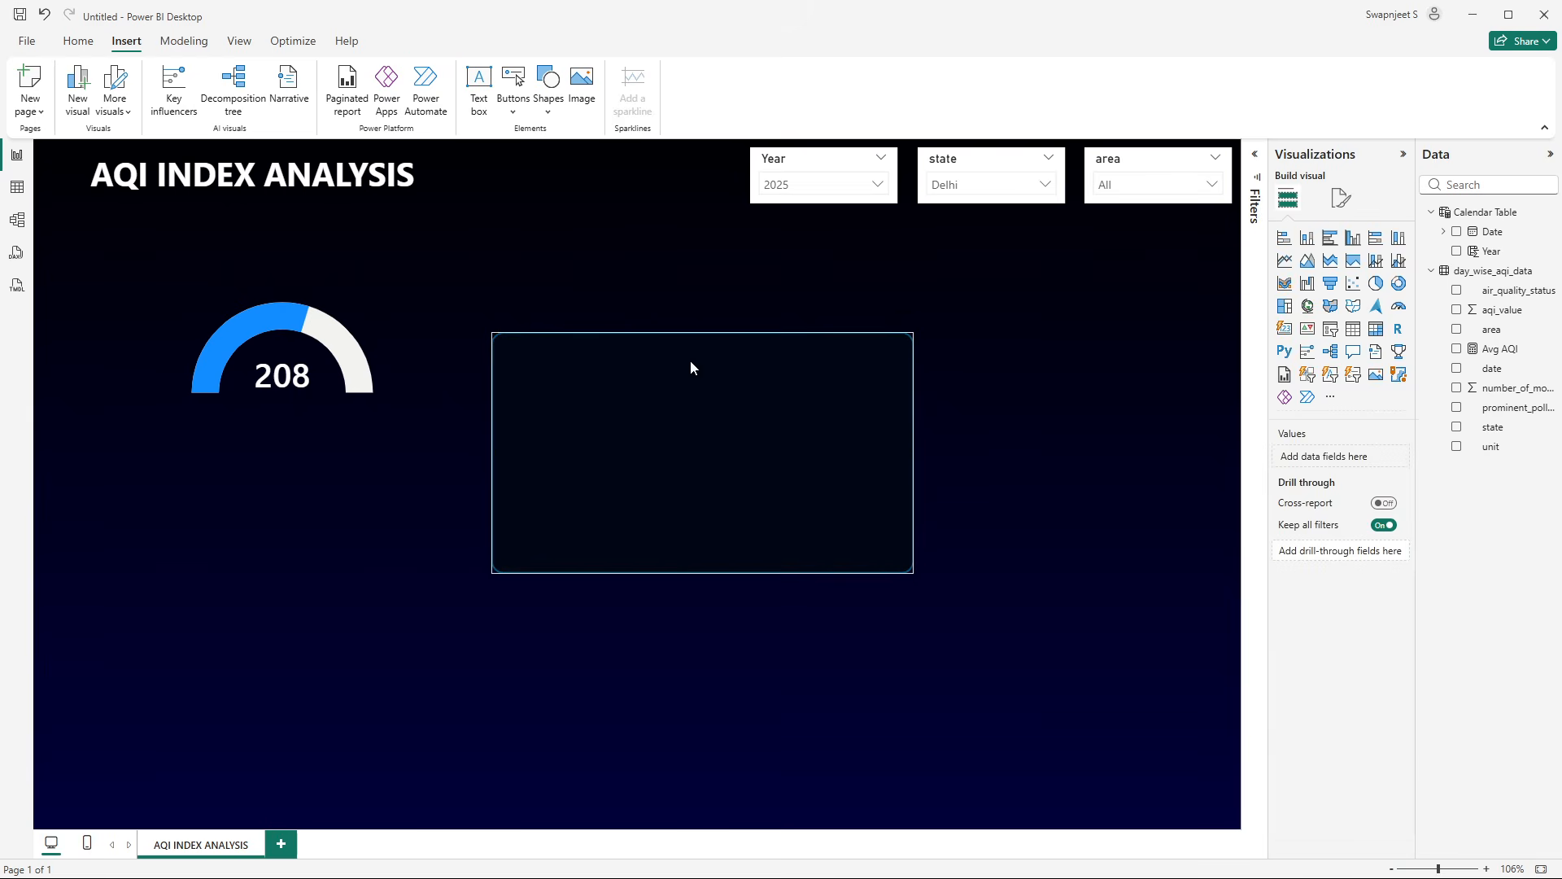
- Move the rounded rectangle over the gauge, below the report title, and nudge it slightly to the right of the page edge
{"action": "left_click_drag", "start_coordinate": [722, 436], "coordinate": [280, 324]}
{"action": "left_click", "coordinate": [723, 362]}
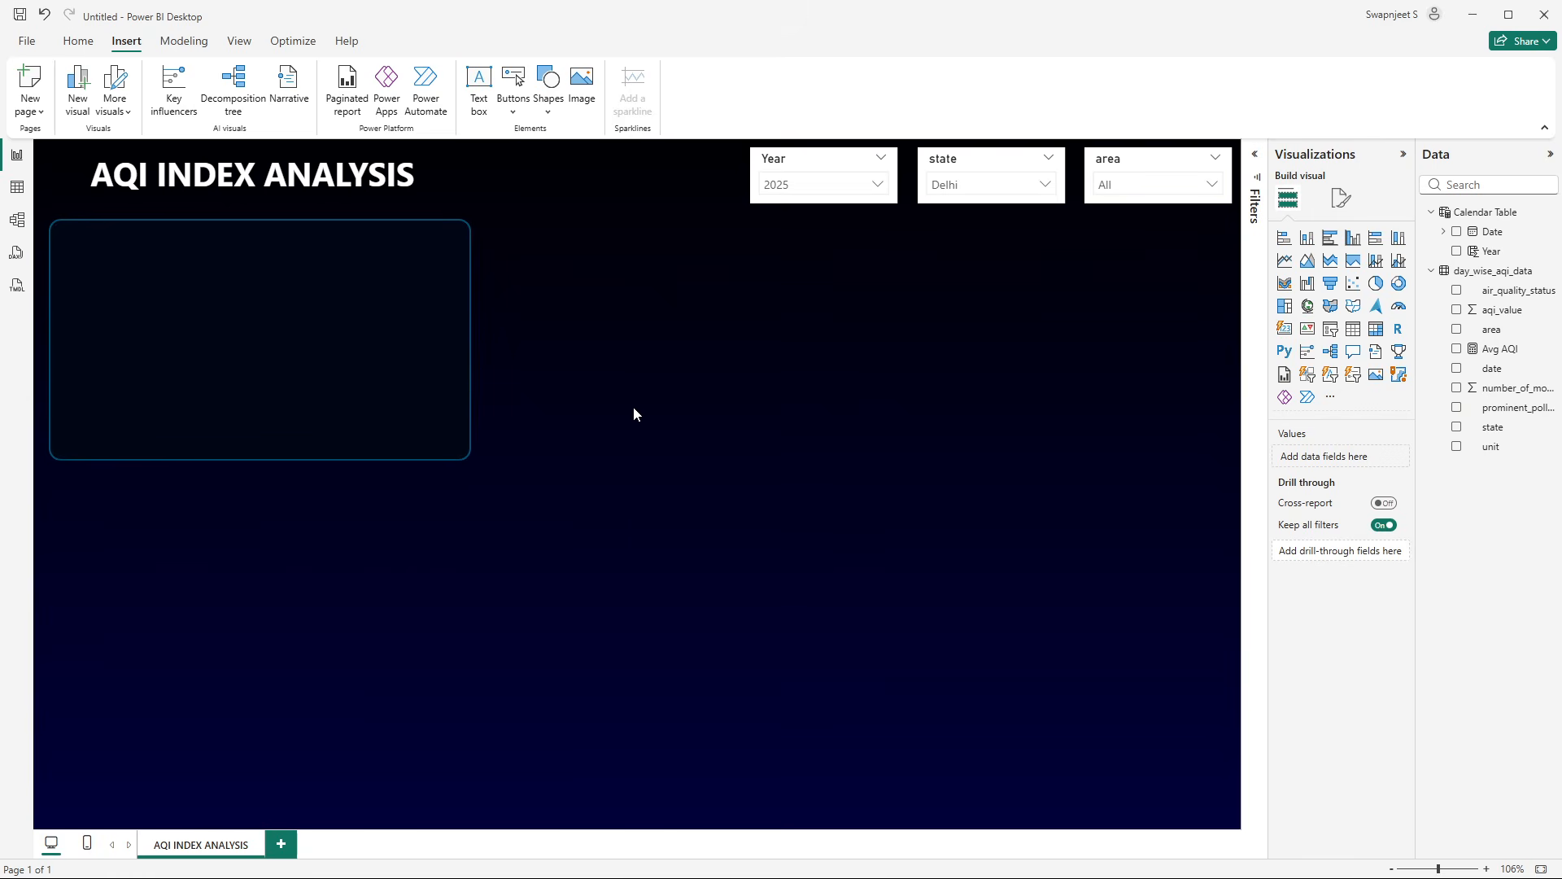
{"action": "left_click", "coordinate": [422, 360]}
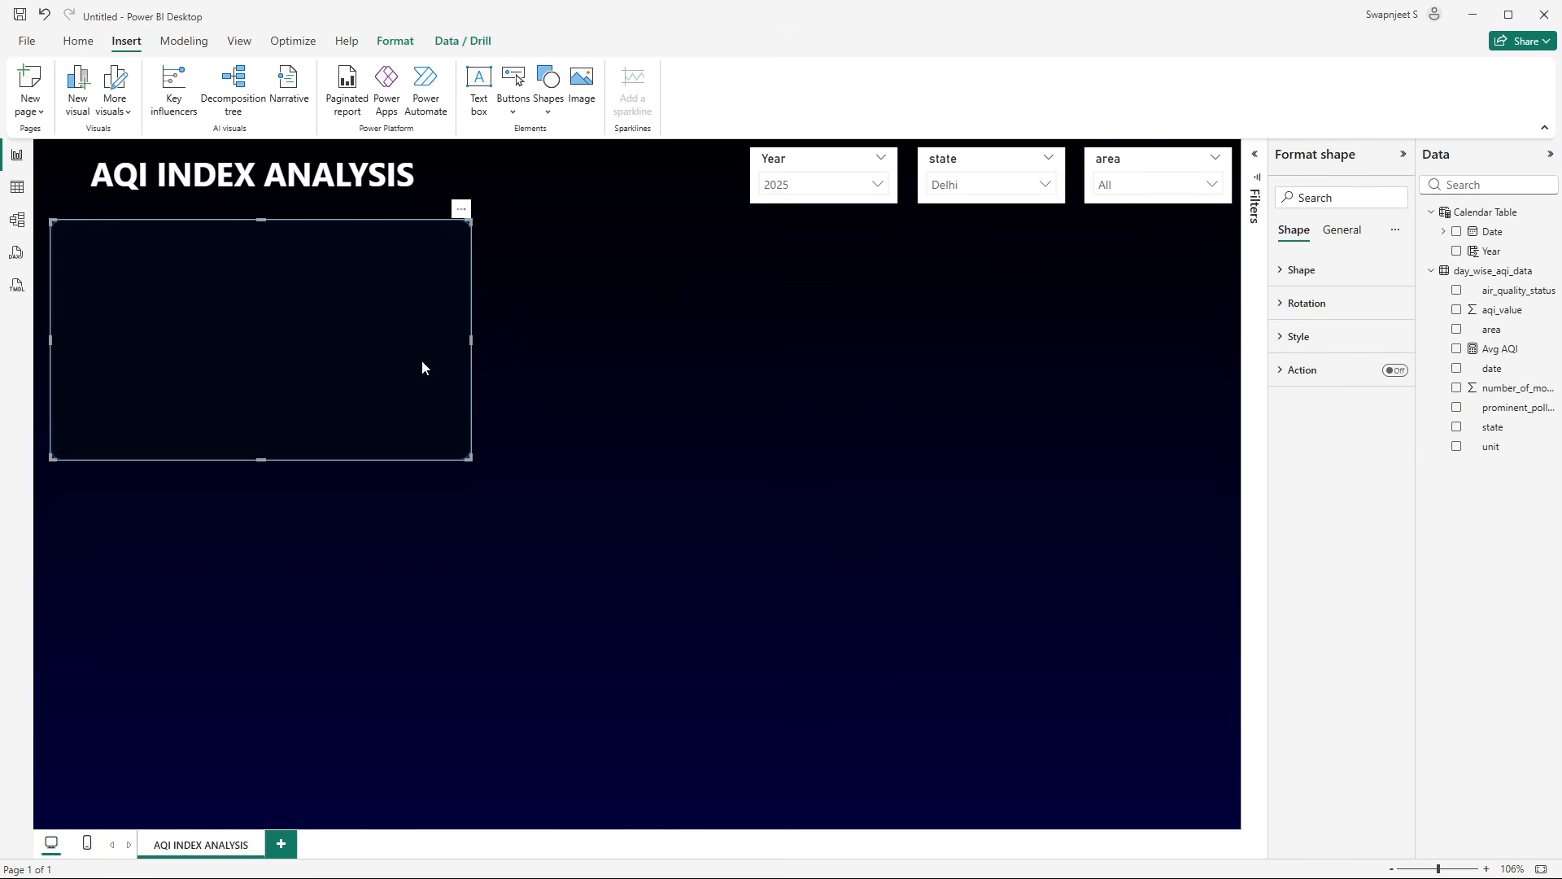
{"action": "key", "text": "Right"}
{"action": "key", "text": "Right"}
{"action": "key", "text": "Right"}
{"action": "key", "text": "Right"}
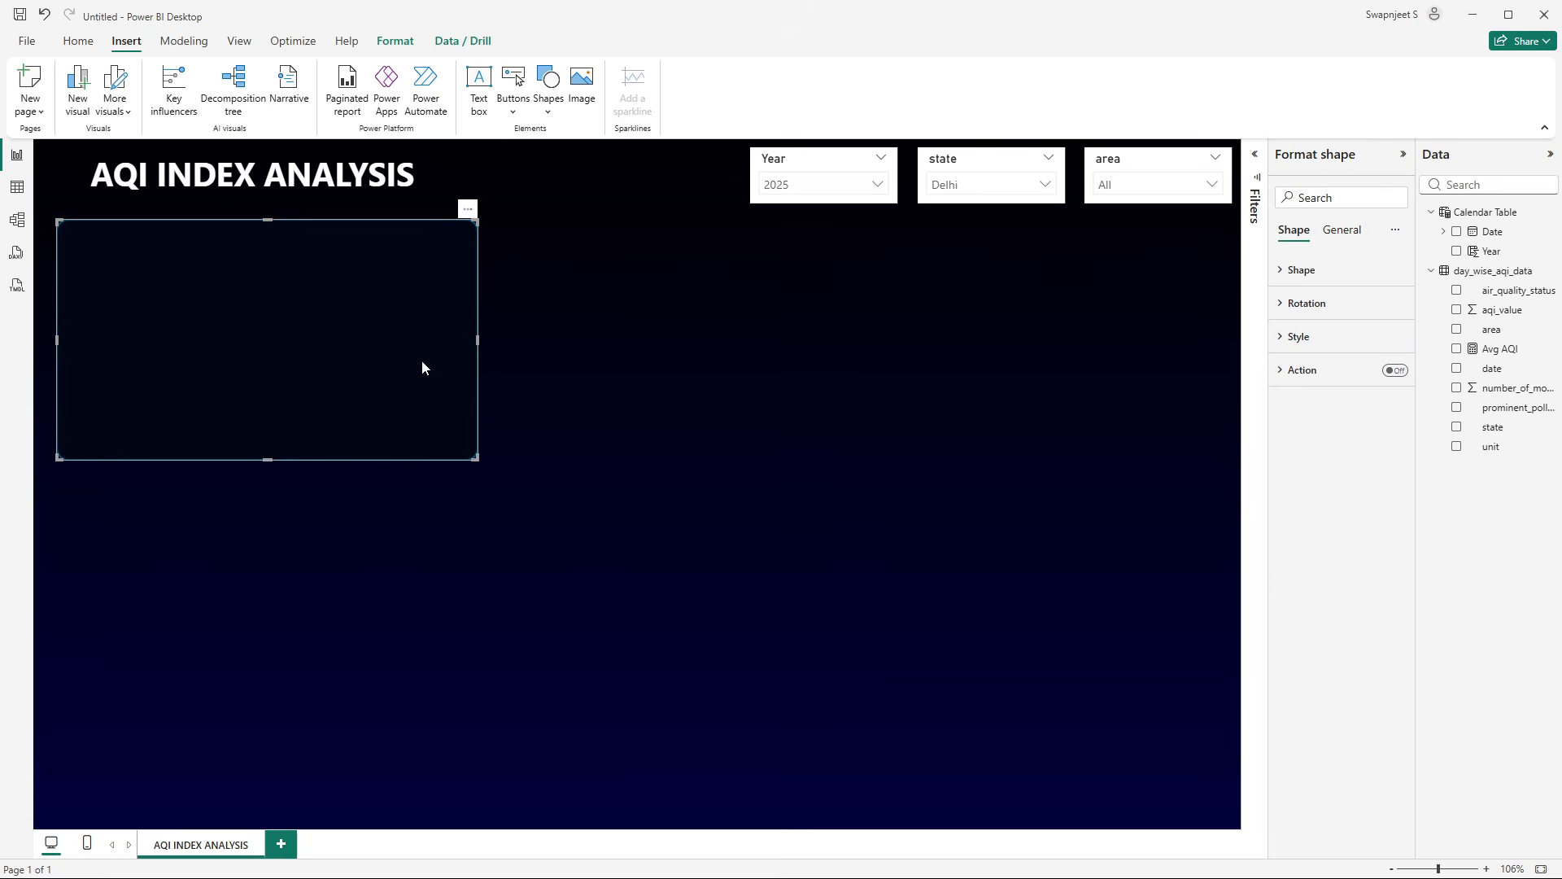
{"action": "left_click", "coordinate": [563, 304]}
{"action": "left_click", "coordinate": [310, 398]}
{"action": "key", "text": "Left"}
{"action": "key", "text": "Left"}
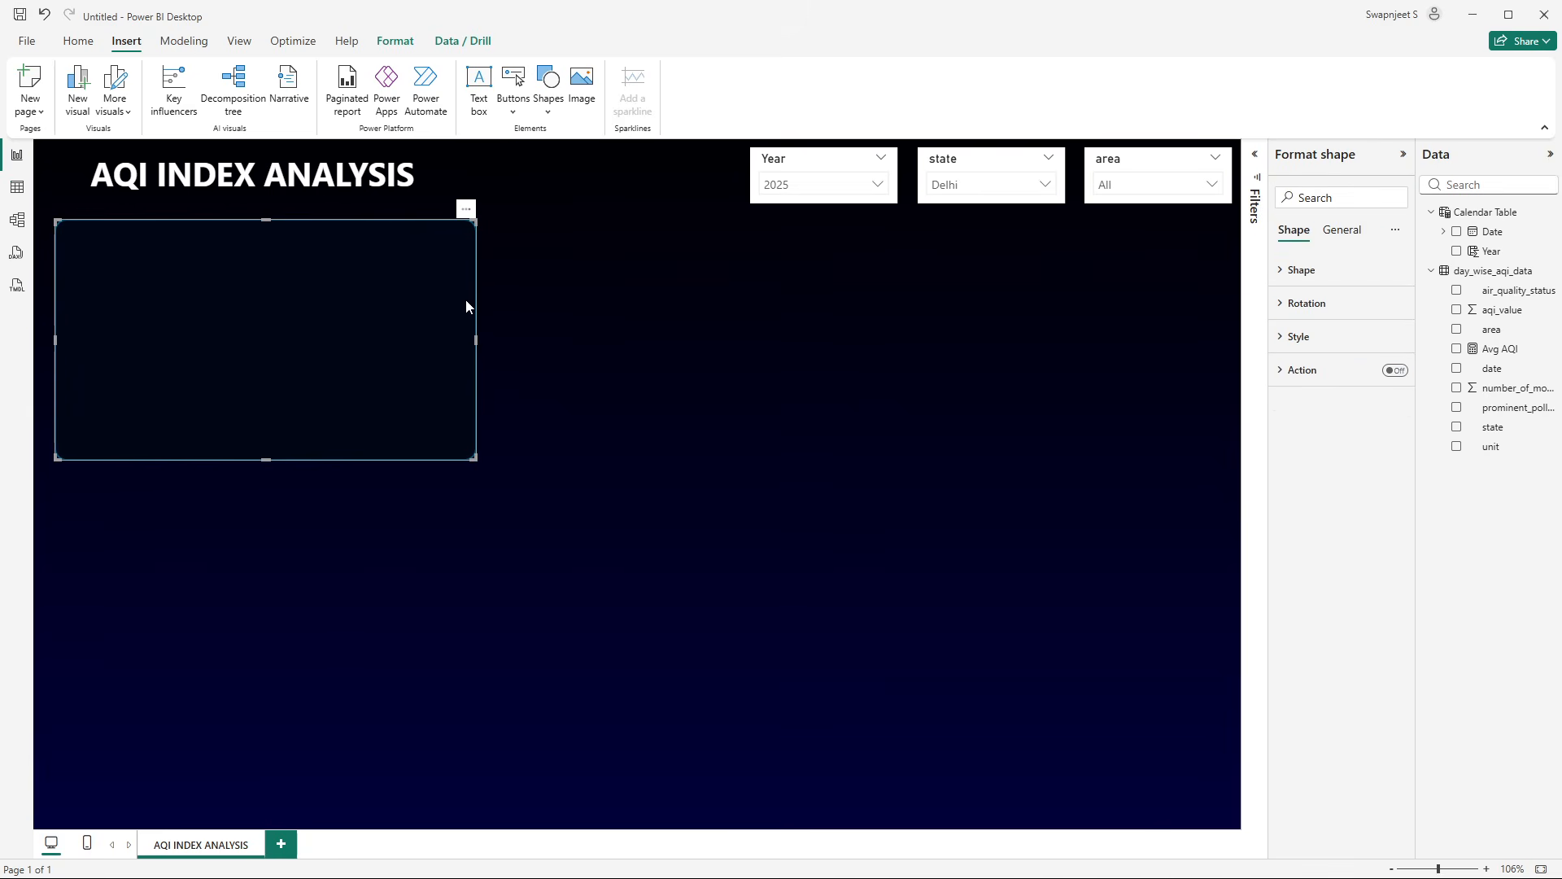
- Send the rounded rectangle backward so that it lies behind the gauge
{"action": "left_click", "coordinate": [396, 40]}
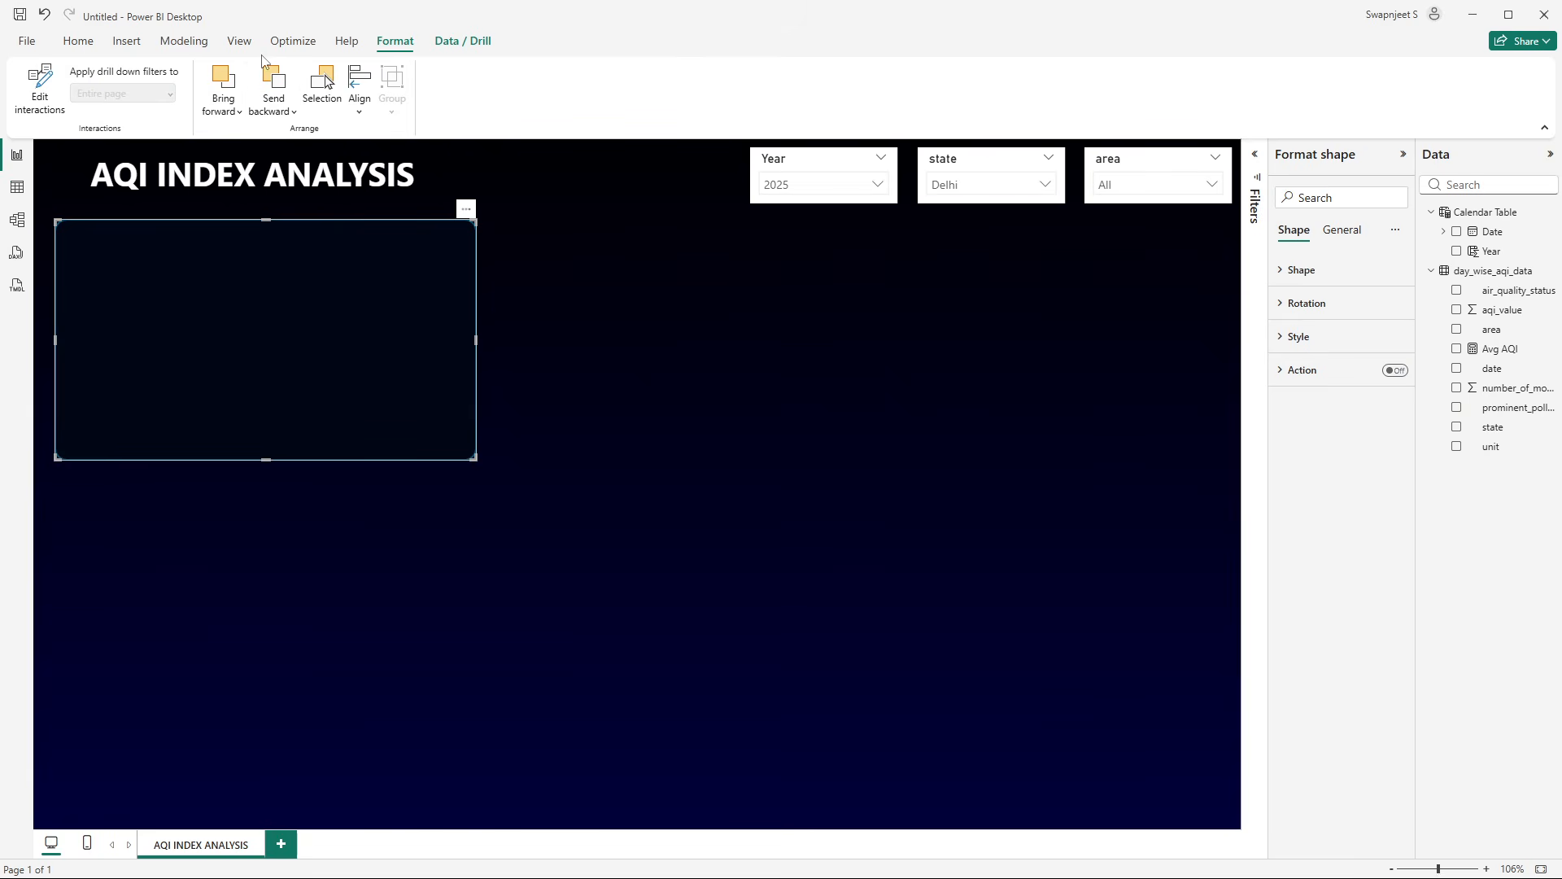
{"action": "left_click", "coordinate": [265, 77]}
{"action": "left_click", "coordinate": [659, 348]}
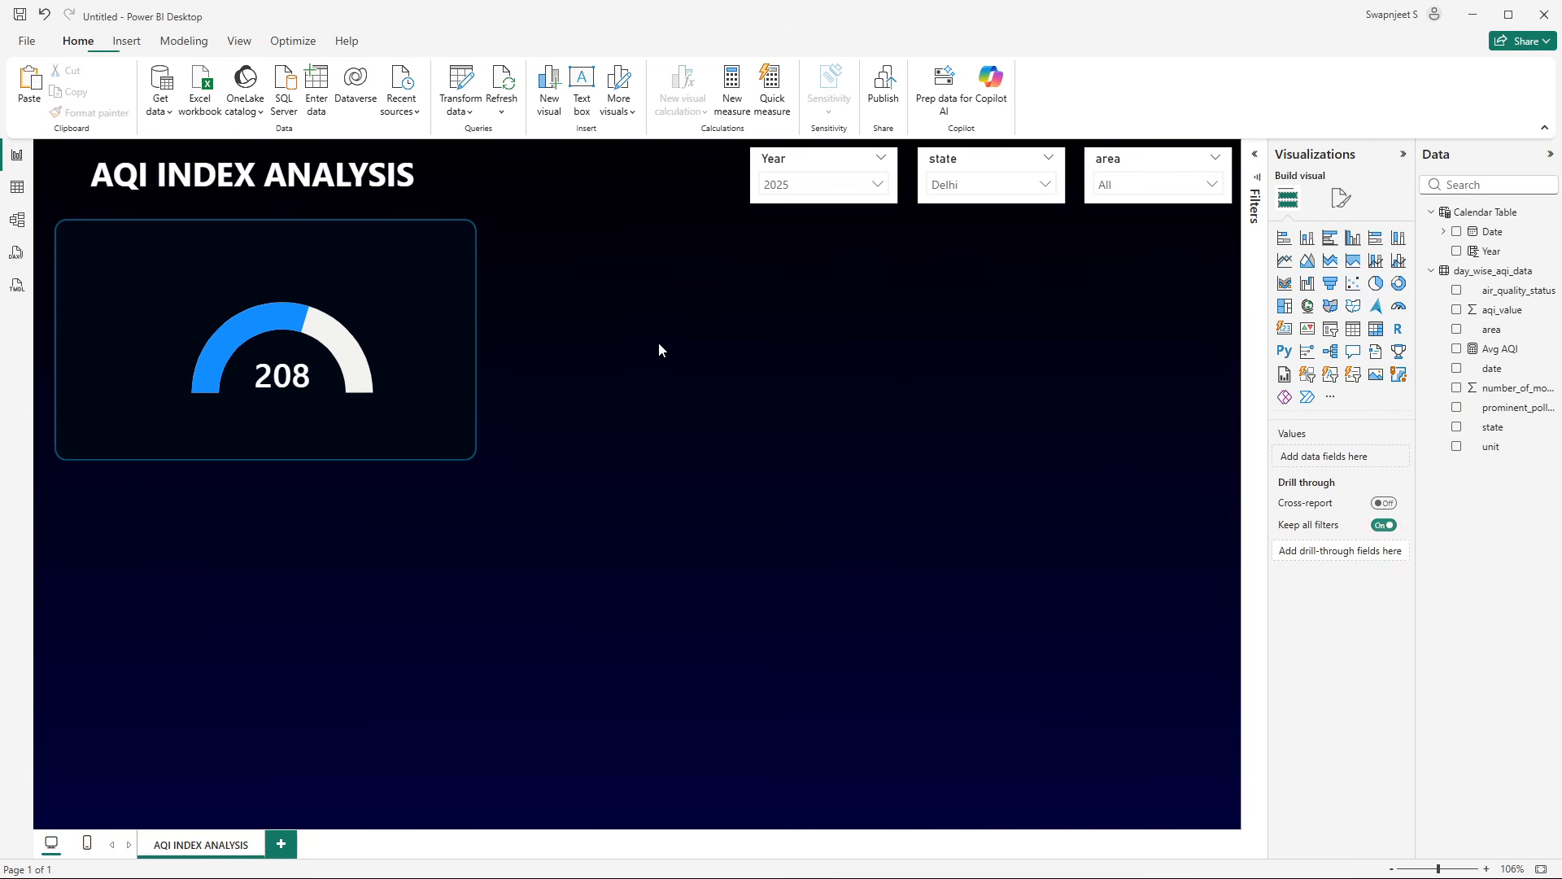
- Move the gauge up and center it horizontally in the upper part of the rounded rectangle
{"action": "left_click", "coordinate": [290, 322]}
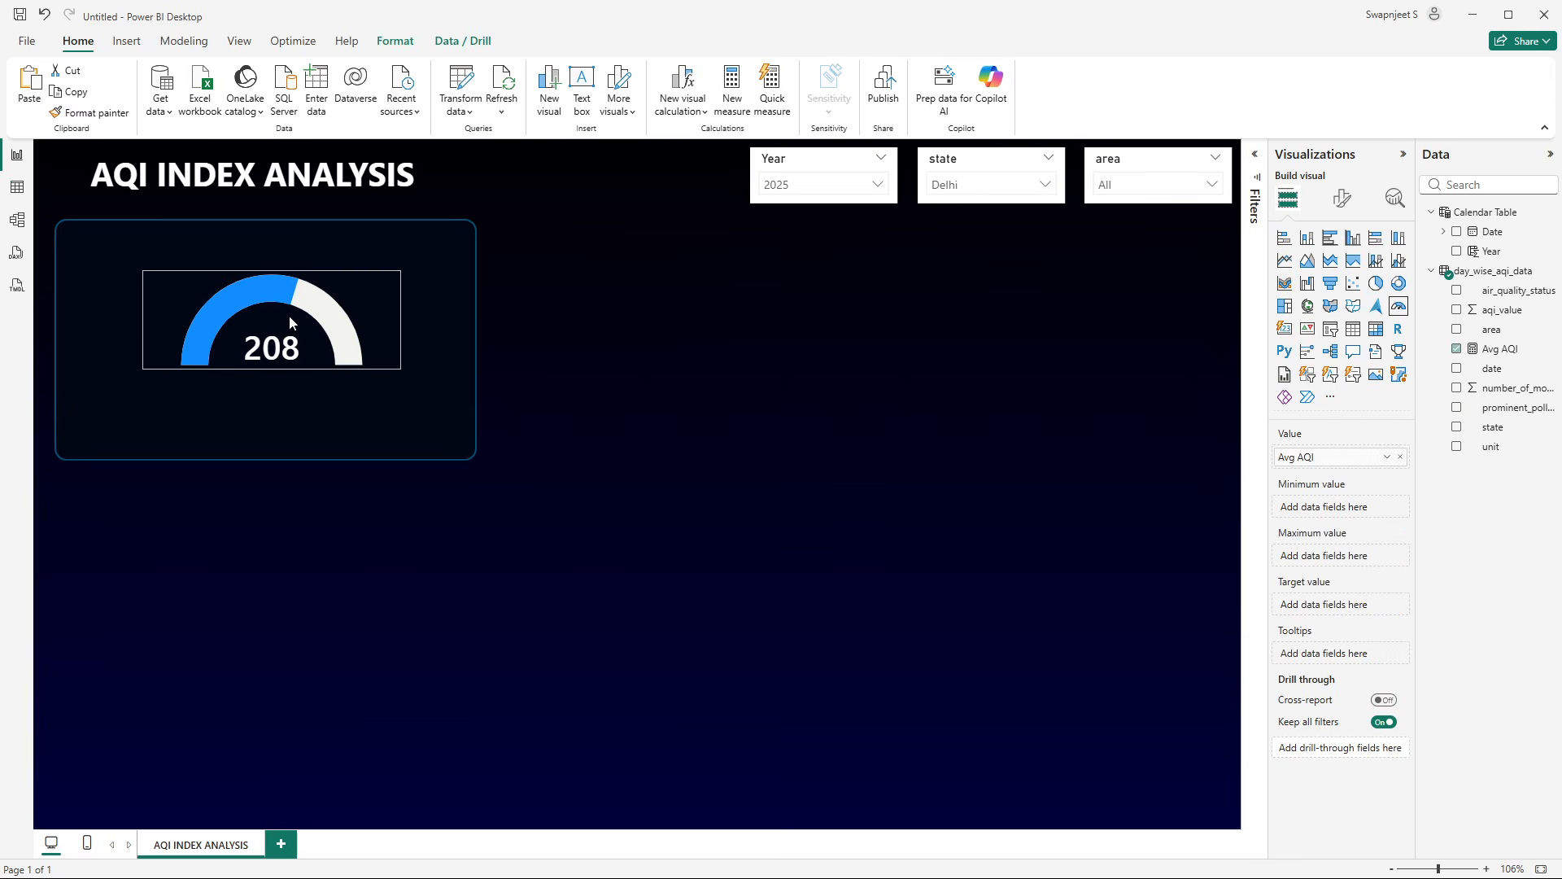
{"action": "left_click_drag", "start_coordinate": [290, 320], "coordinate": [285, 301]}
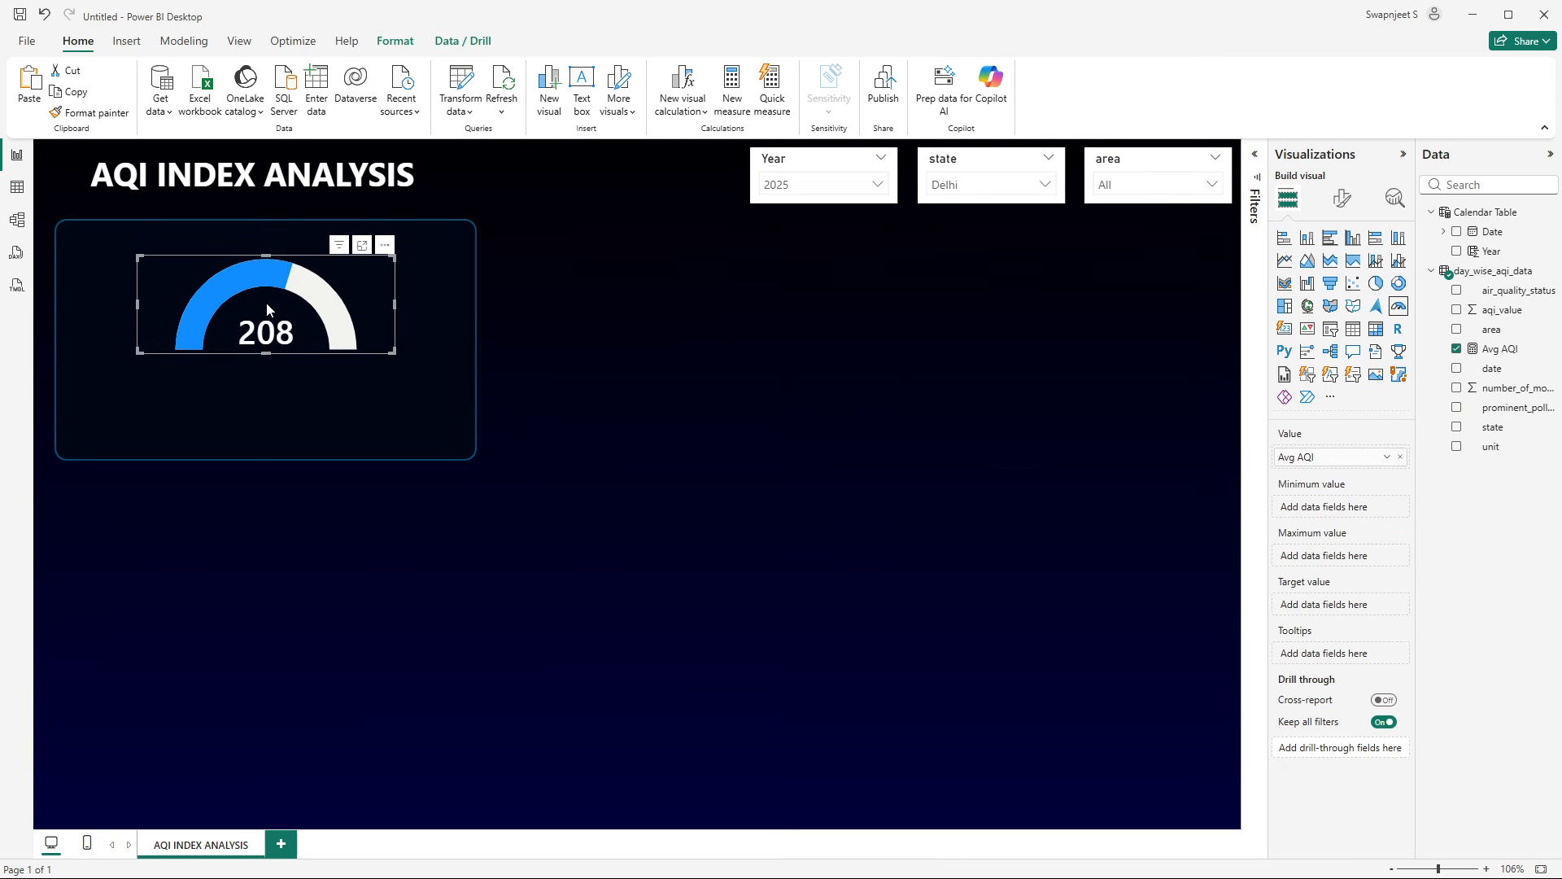
{"action": "left_click", "coordinate": [438, 292]}
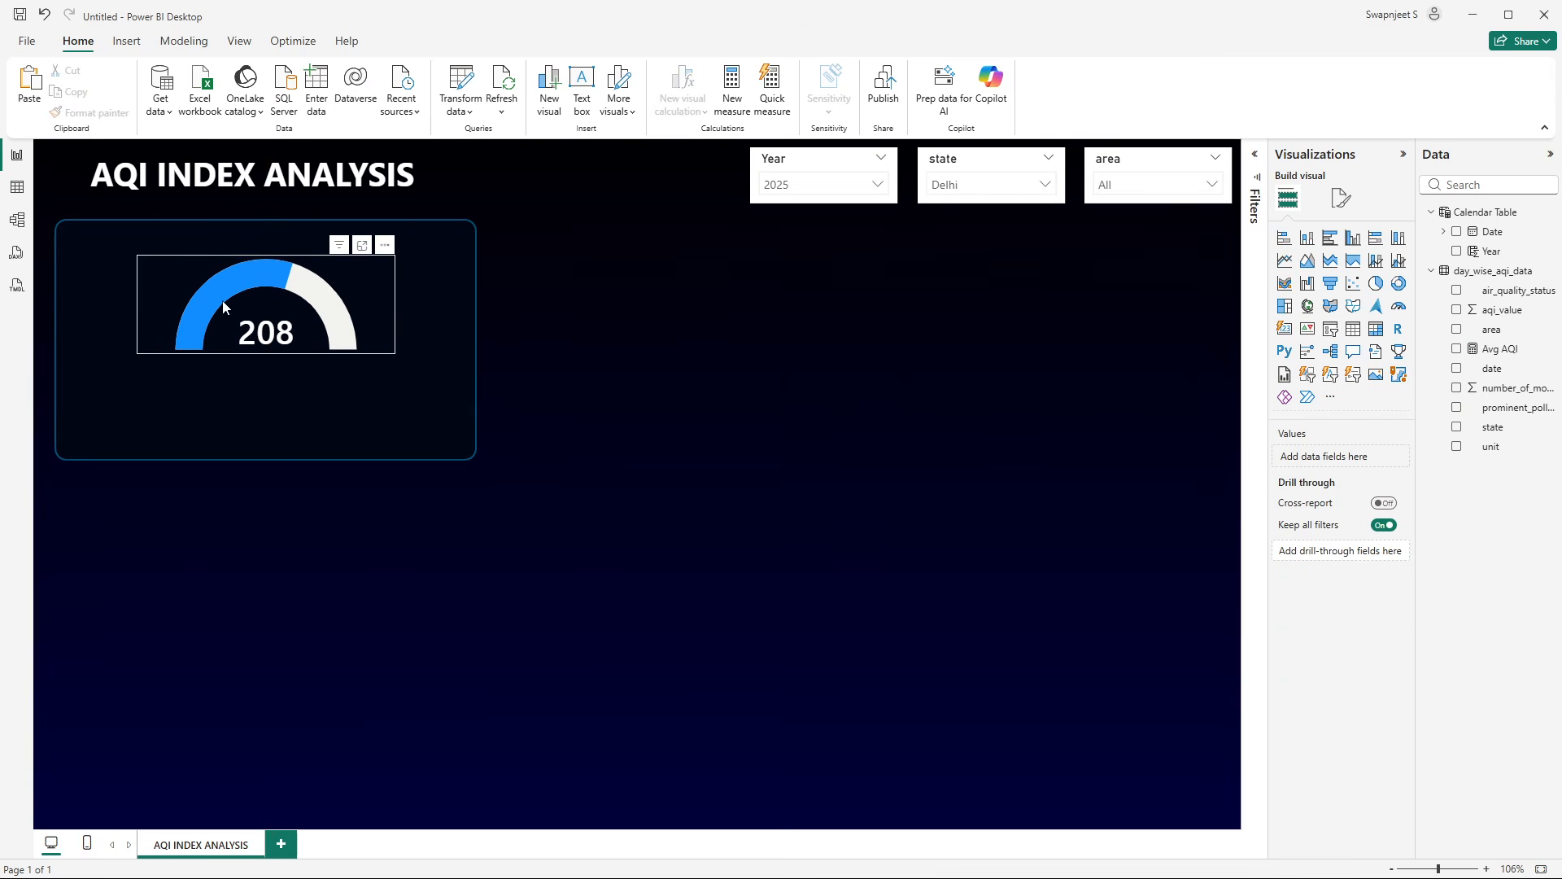
{"action": "left_click", "coordinate": [283, 295]}
{"action": "left_click", "coordinate": [757, 301]}
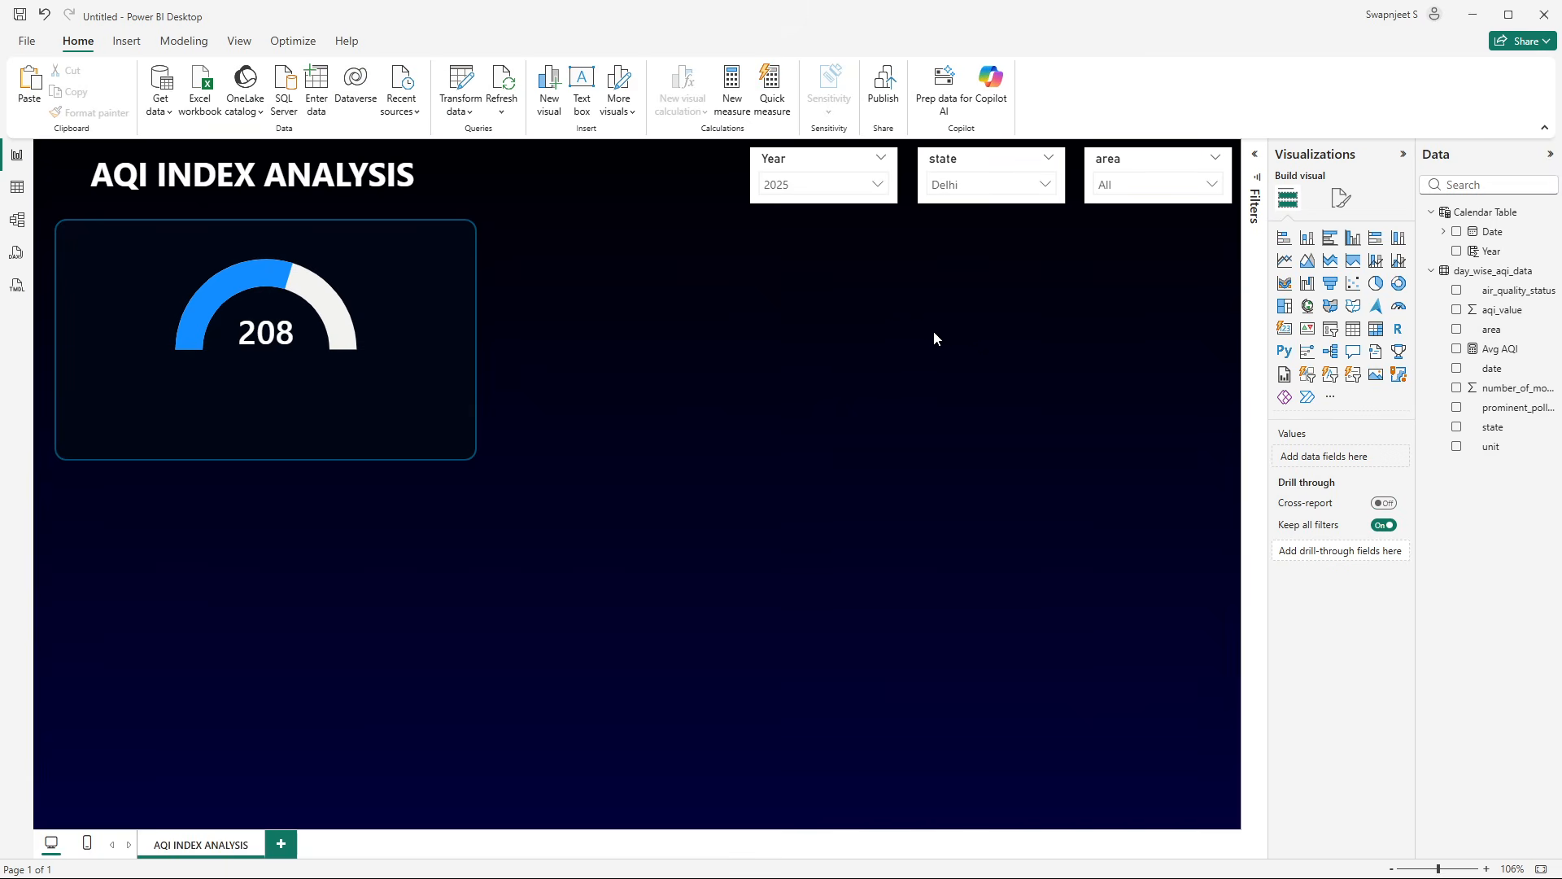
- Add a card visual, reduce its height to about half, and place it in an empty area below the rounded rectangle
{"action": "left_click", "coordinate": [1286, 331]}
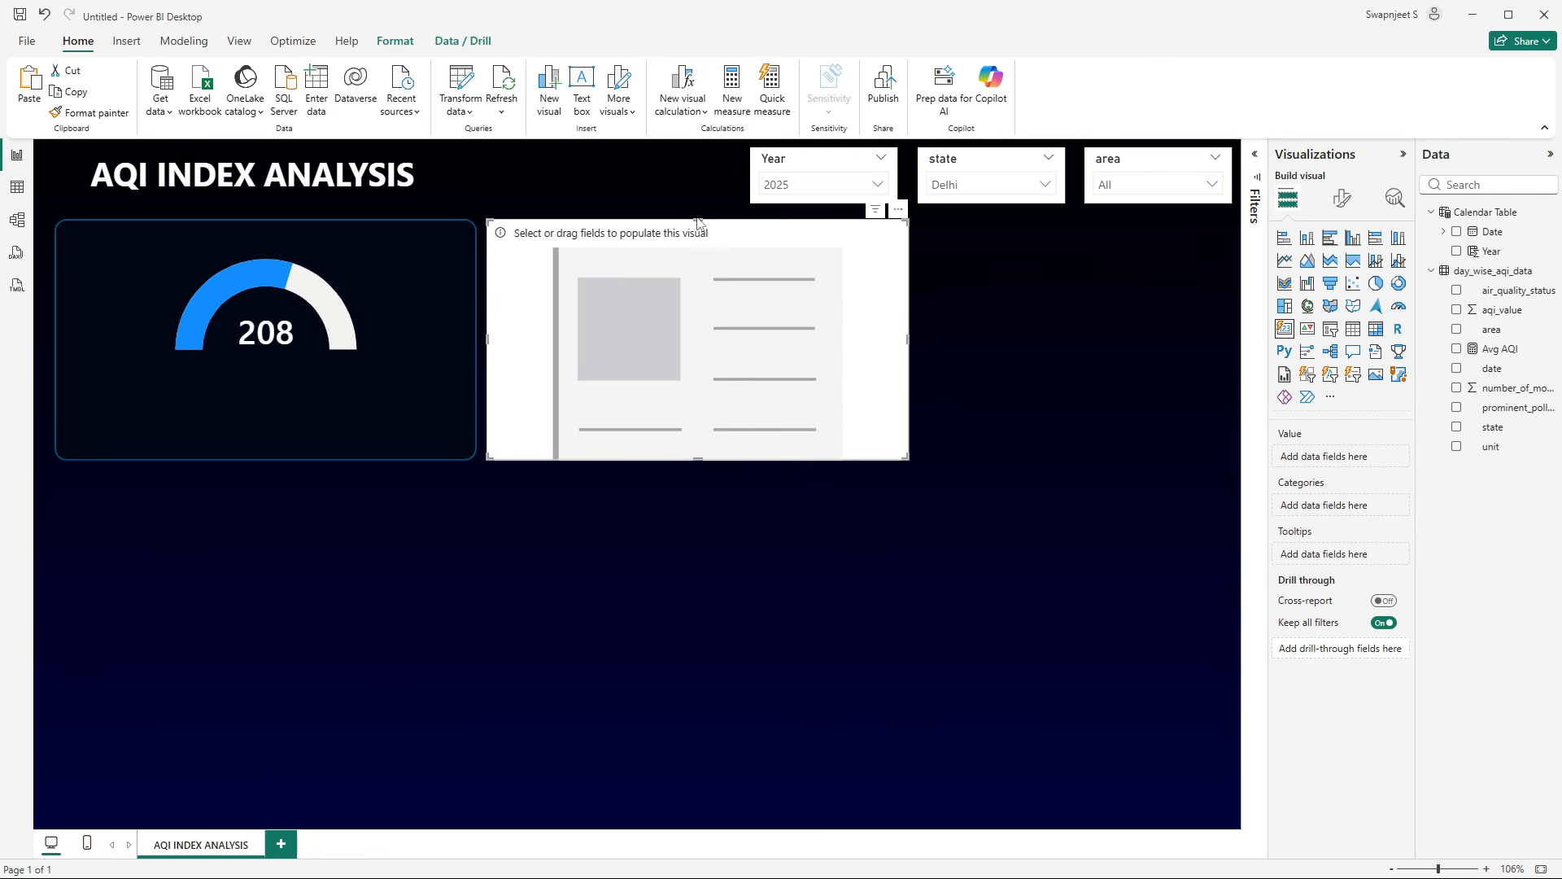
{"action": "left_click_drag", "start_coordinate": [697, 218], "coordinate": [713, 484]}
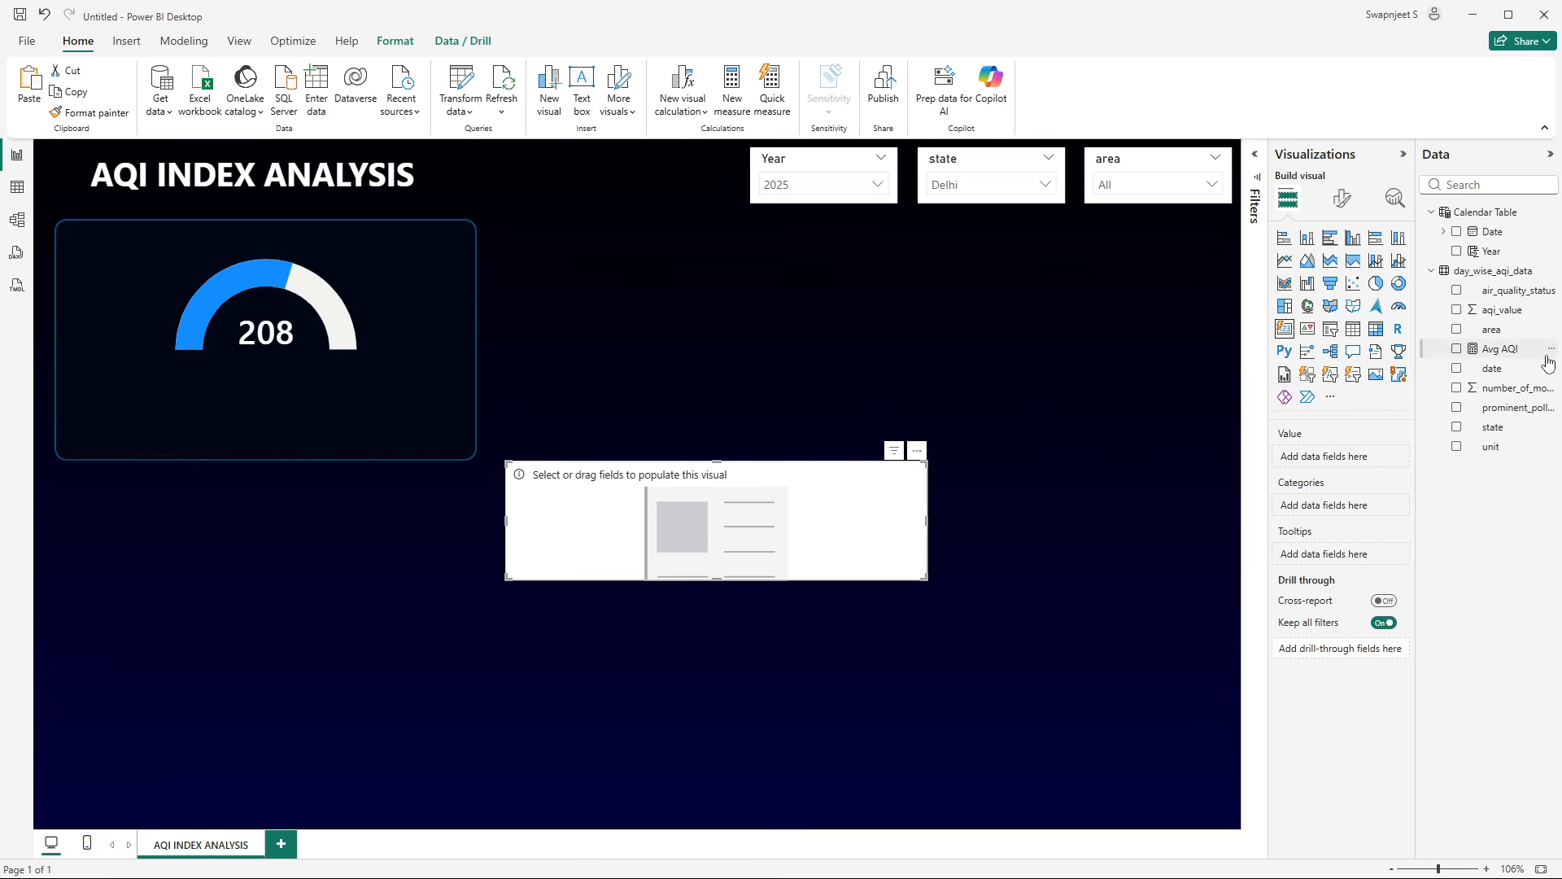
{"action": "left_click_drag", "start_coordinate": [627, 508], "coordinate": [600, 553]}
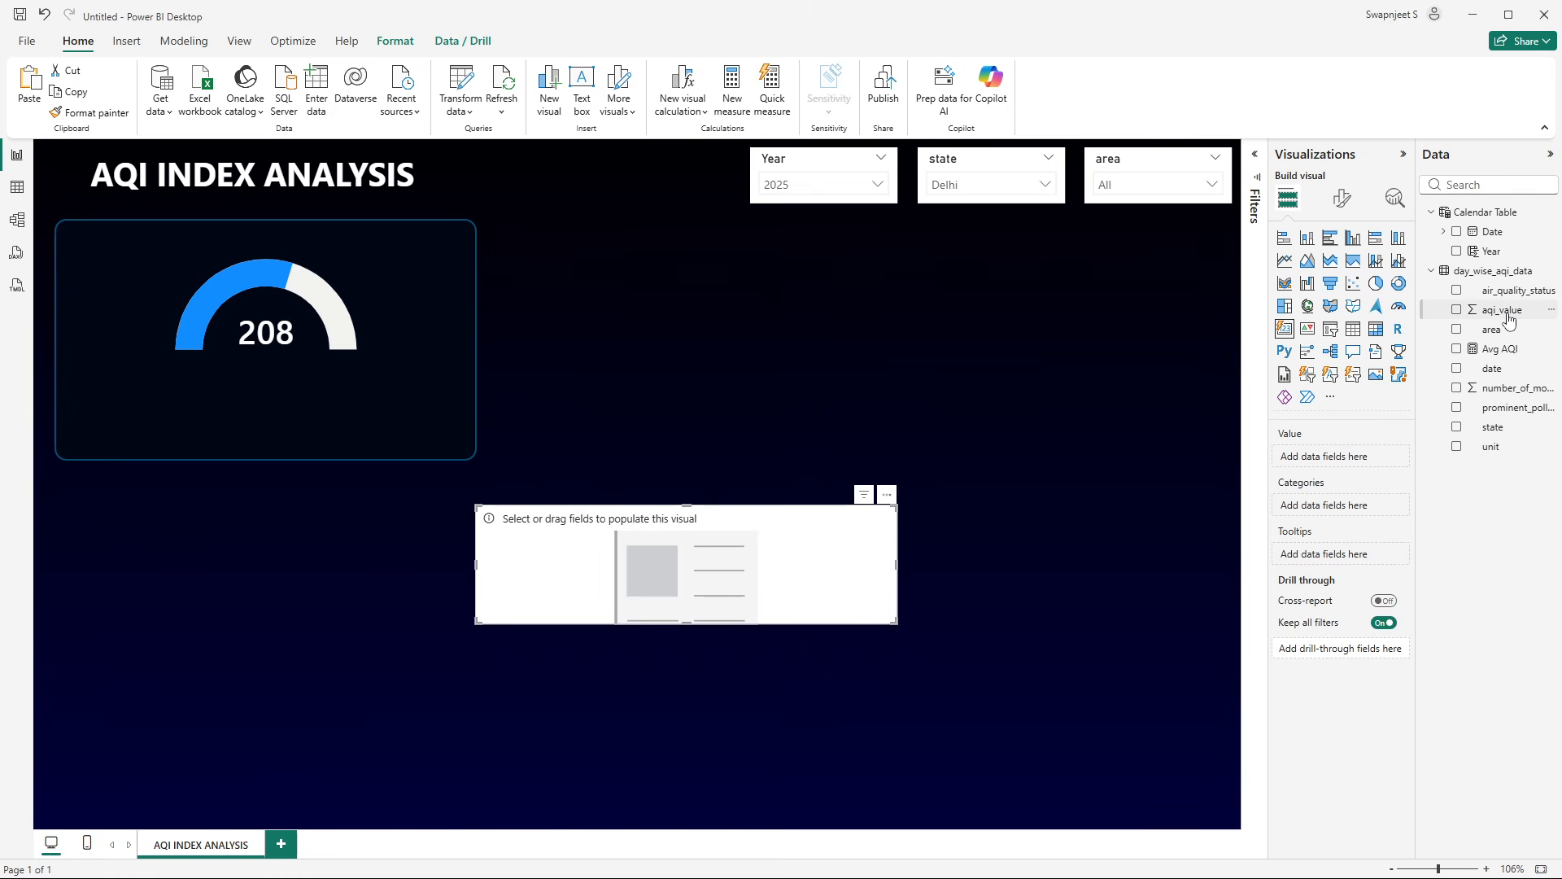
- Add aqi_value as the card's value and aggregate it by Maximum
{"action": "left_click_drag", "start_coordinate": [1509, 320], "coordinate": [1302, 459]}
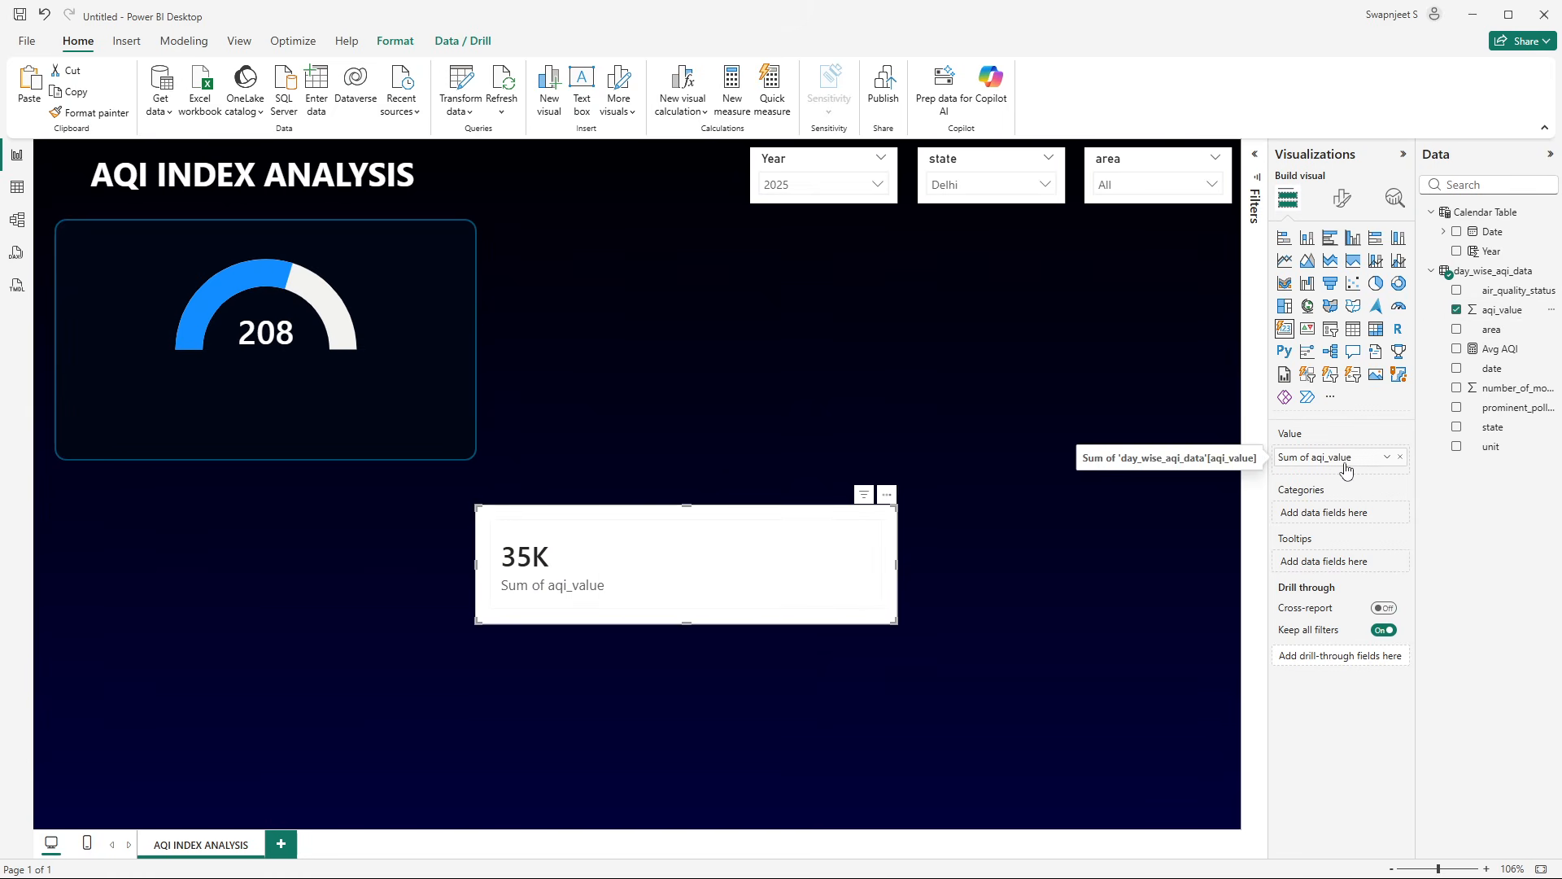
{"action": "left_click", "coordinate": [1387, 459]}
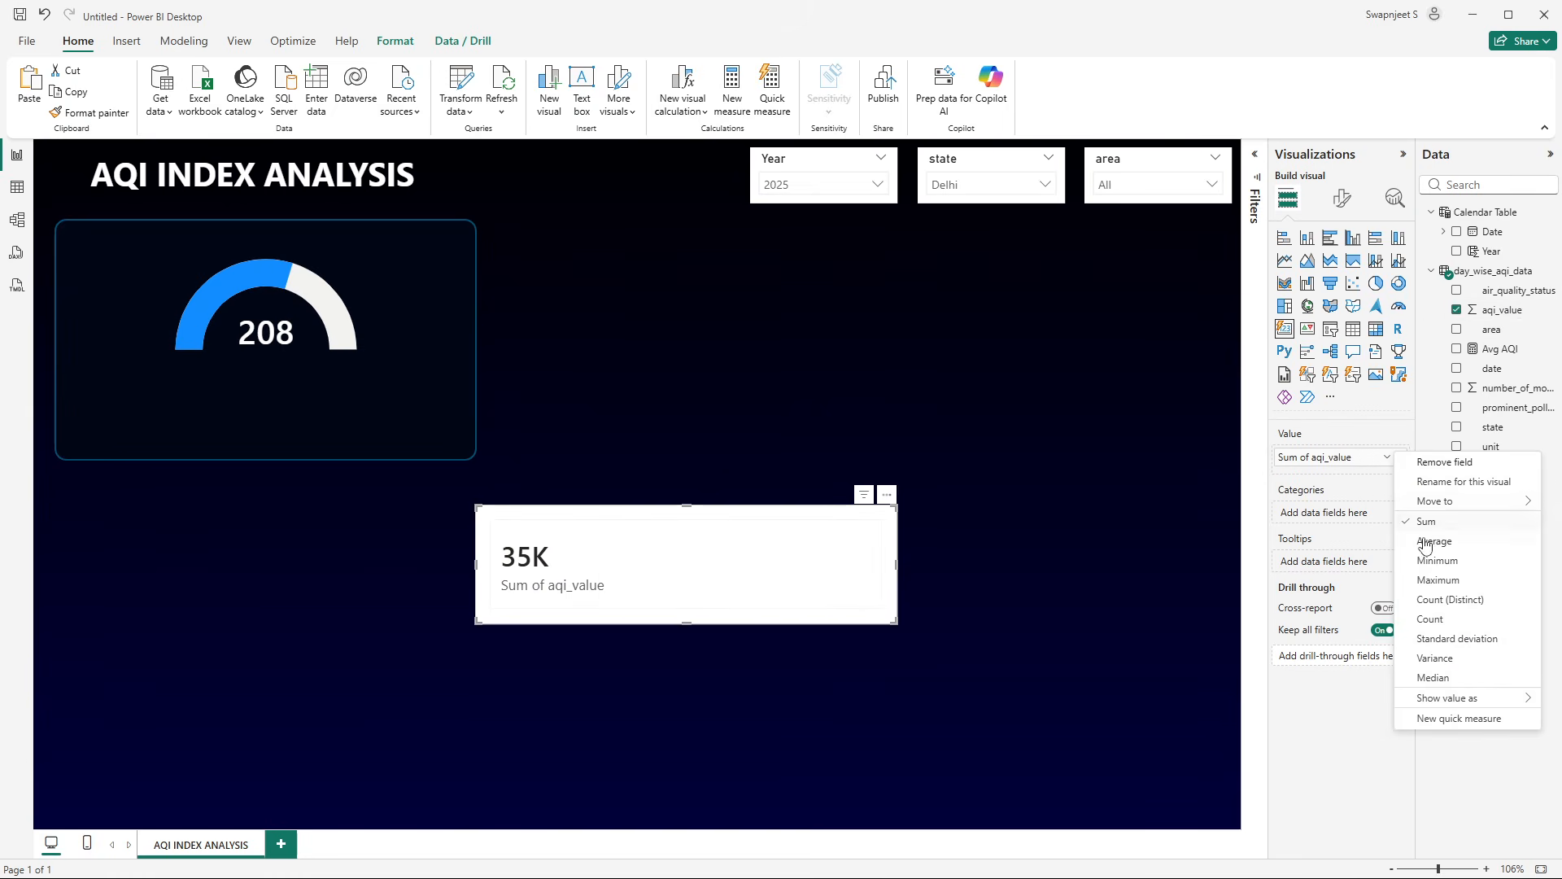
{"action": "left_click", "coordinate": [1432, 580]}
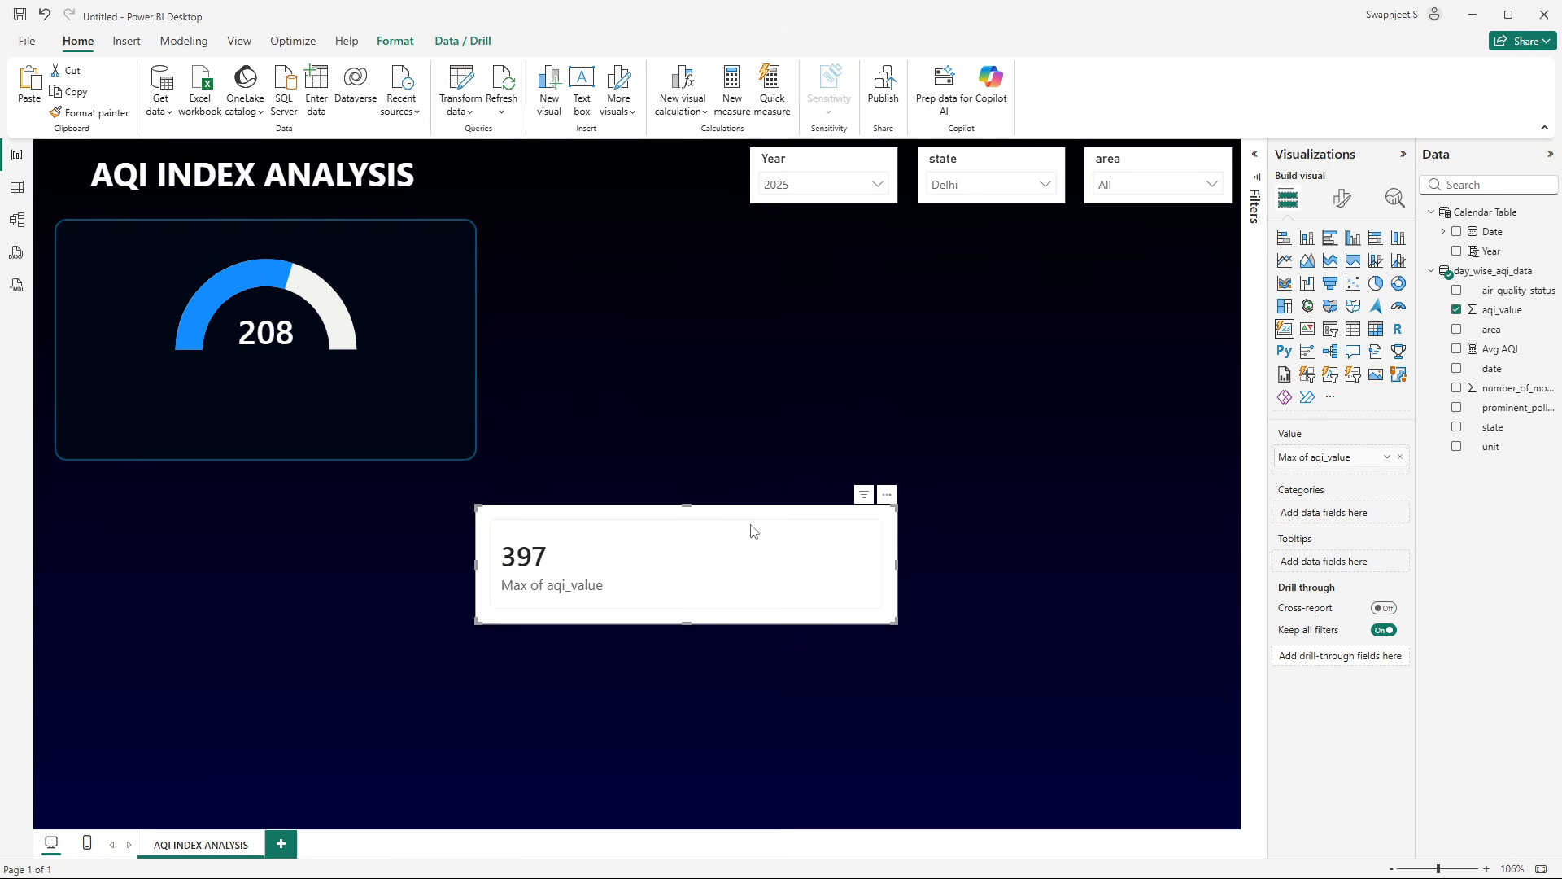
- Switch to the day_wise_aqi_data.xlsx workbook in Excel and examine the prominent_pollutants entries together with their stations and states
{"action": "left_click", "coordinate": [997, 865]}
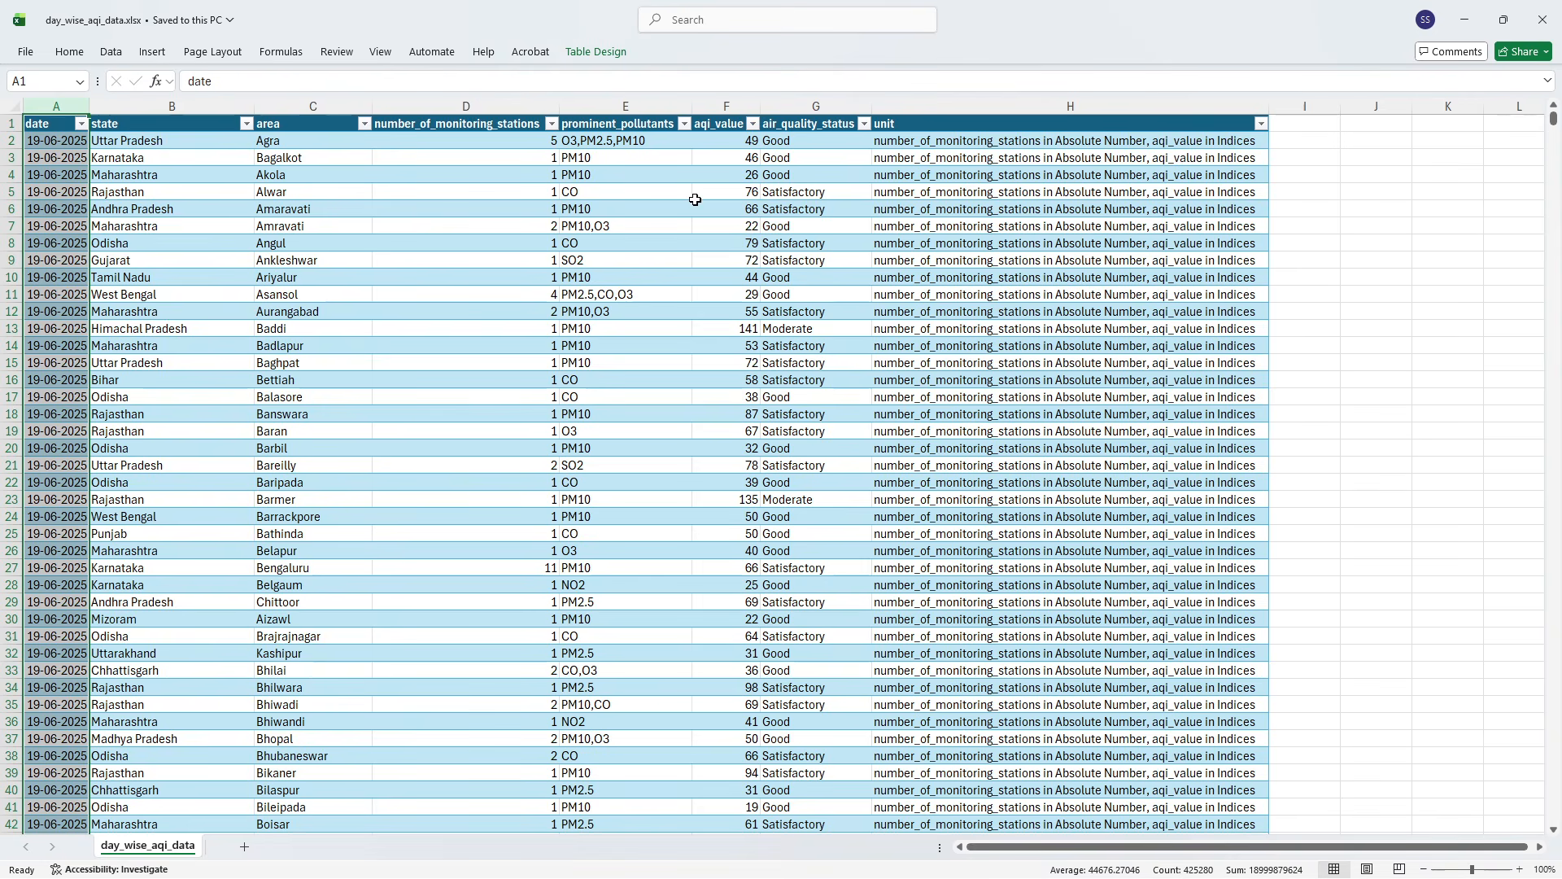
{"action": "left_click", "coordinate": [644, 205]}
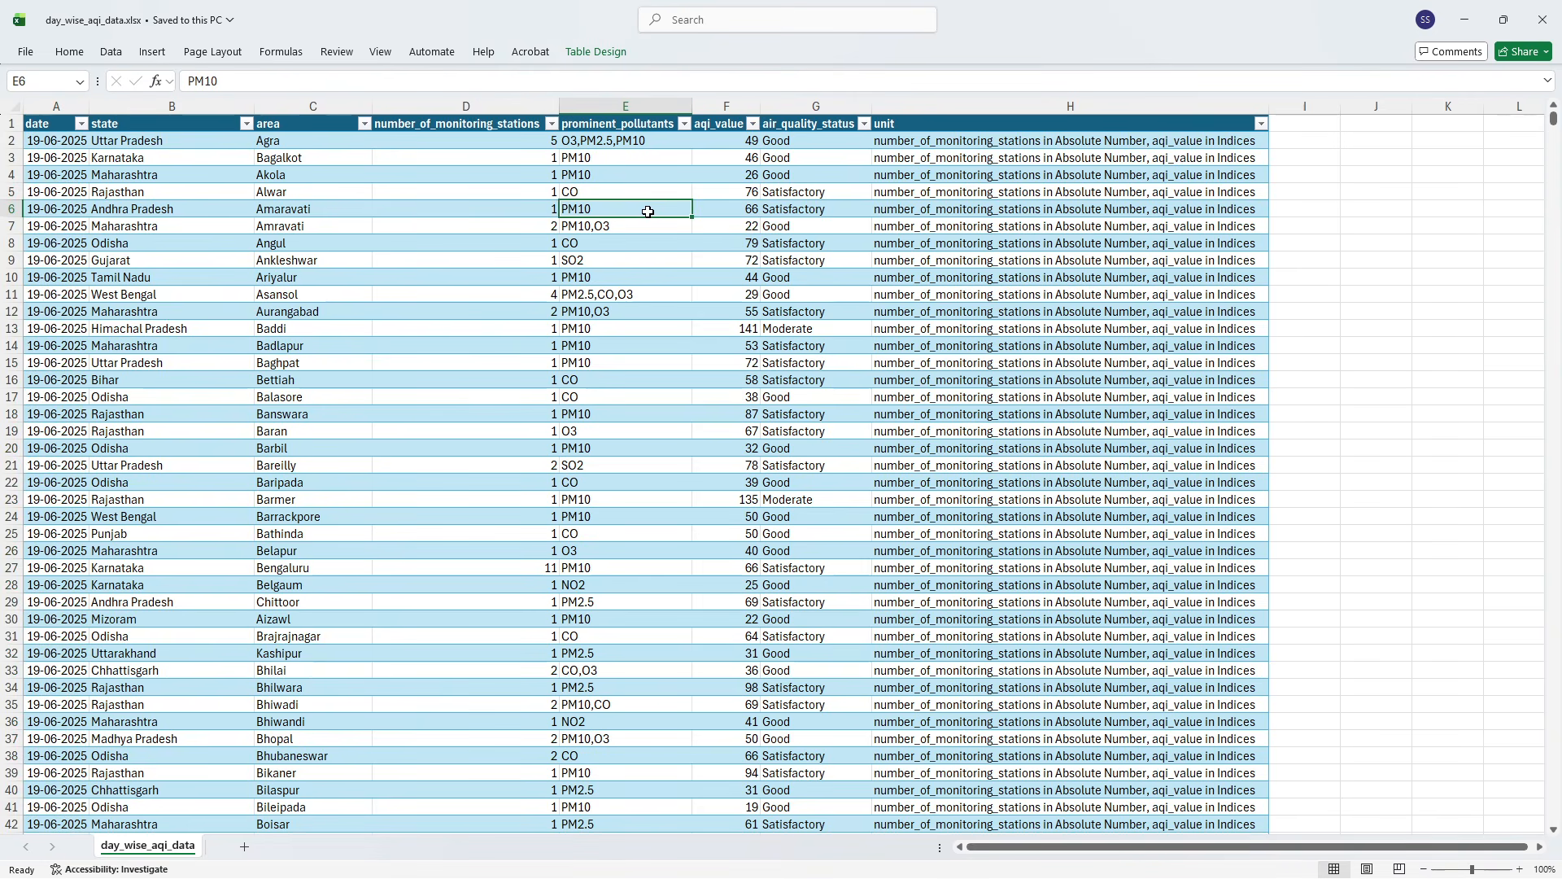
{"action": "left_click", "coordinate": [600, 277]}
{"action": "scroll", "coordinate": [648, 304], "scroll_direction": "down", "scroll_amount": 4}
{"action": "left_click", "coordinate": [508, 292]}
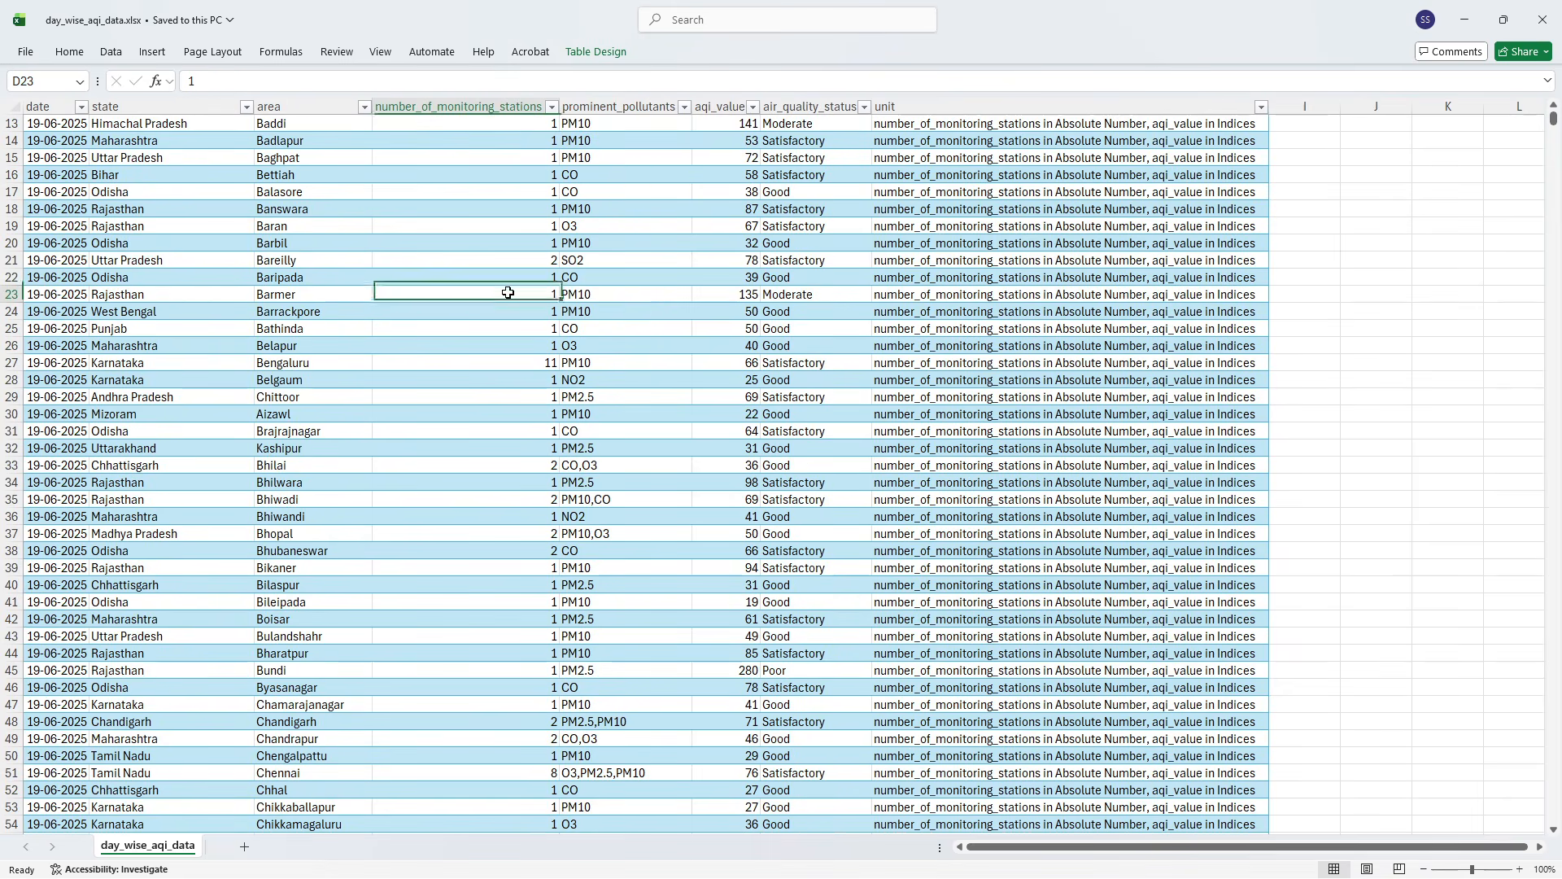
{"action": "scroll", "coordinate": [638, 251], "scroll_direction": "up", "scroll_amount": 4}
{"action": "left_click", "coordinate": [637, 241]}
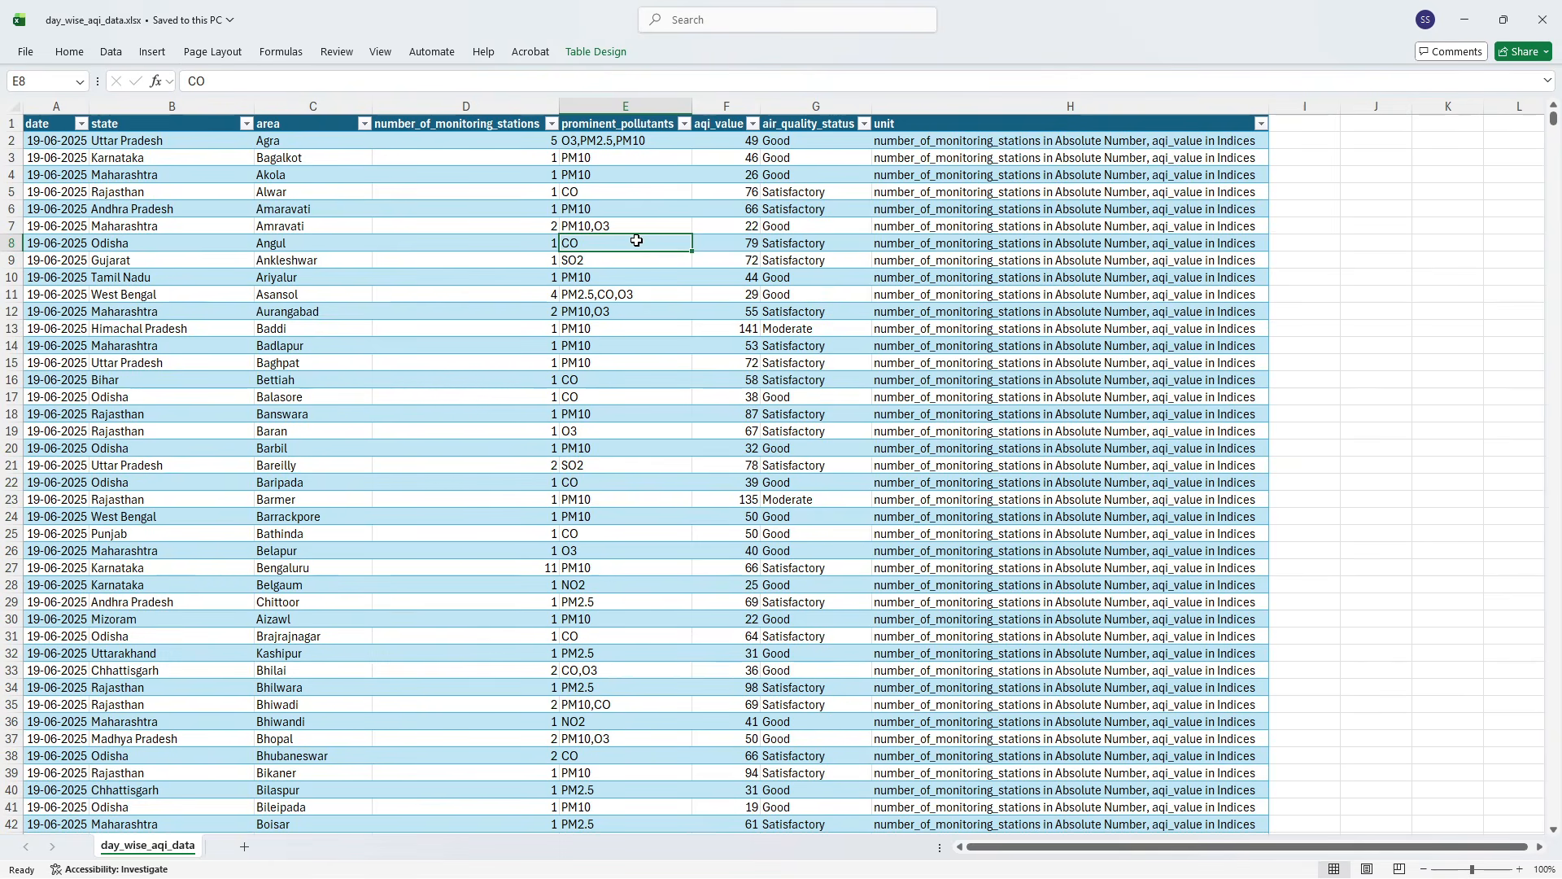
{"action": "left_click", "coordinate": [632, 158]}
{"action": "left_click", "coordinate": [641, 221]}
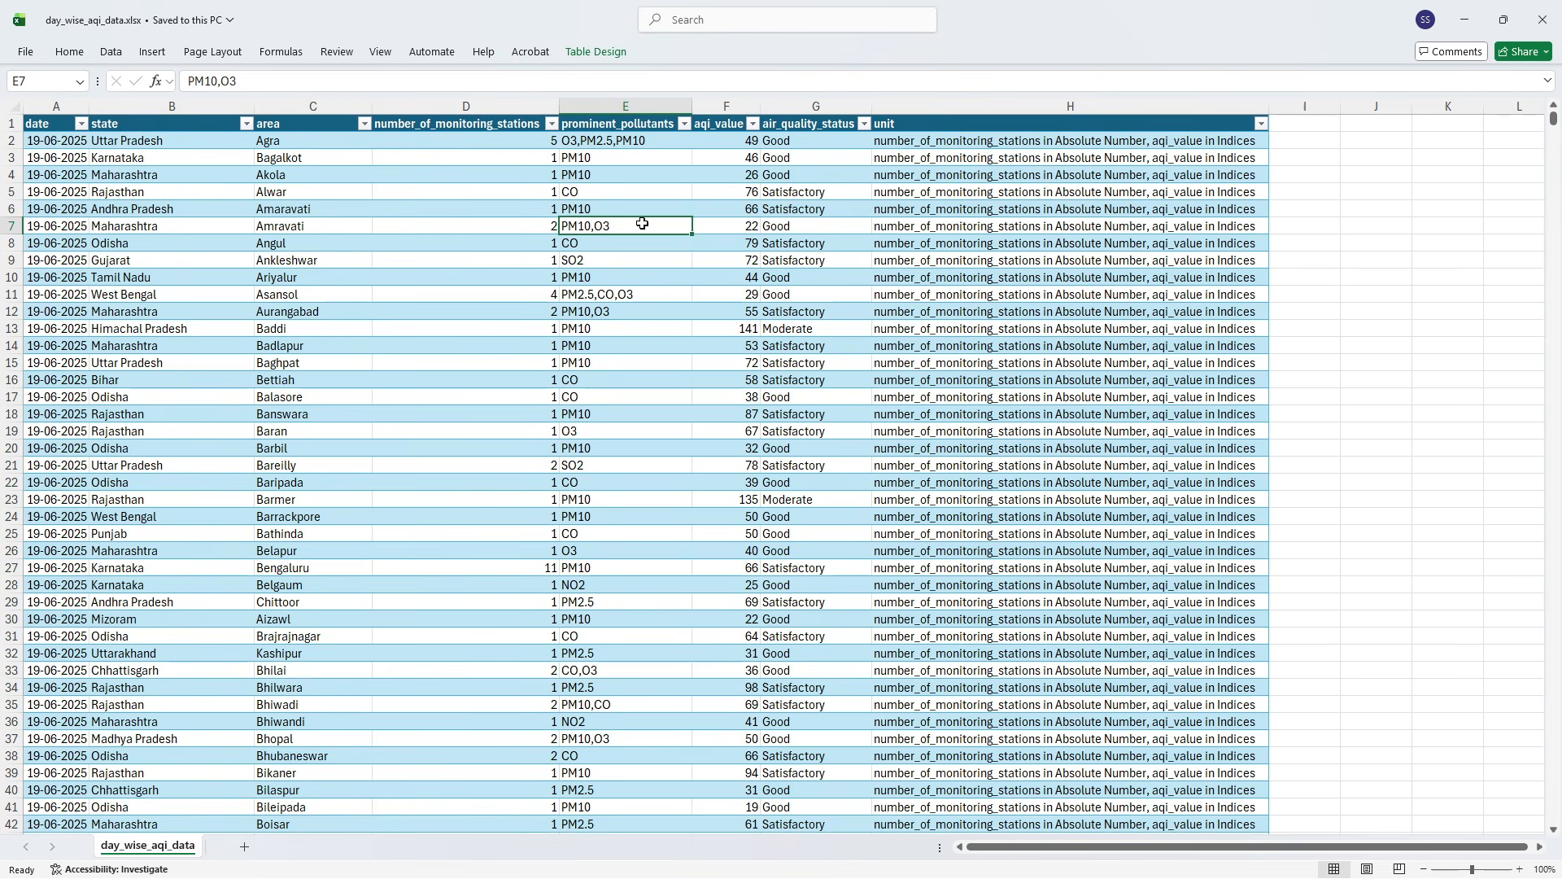
{"action": "left_click", "coordinate": [630, 141]}
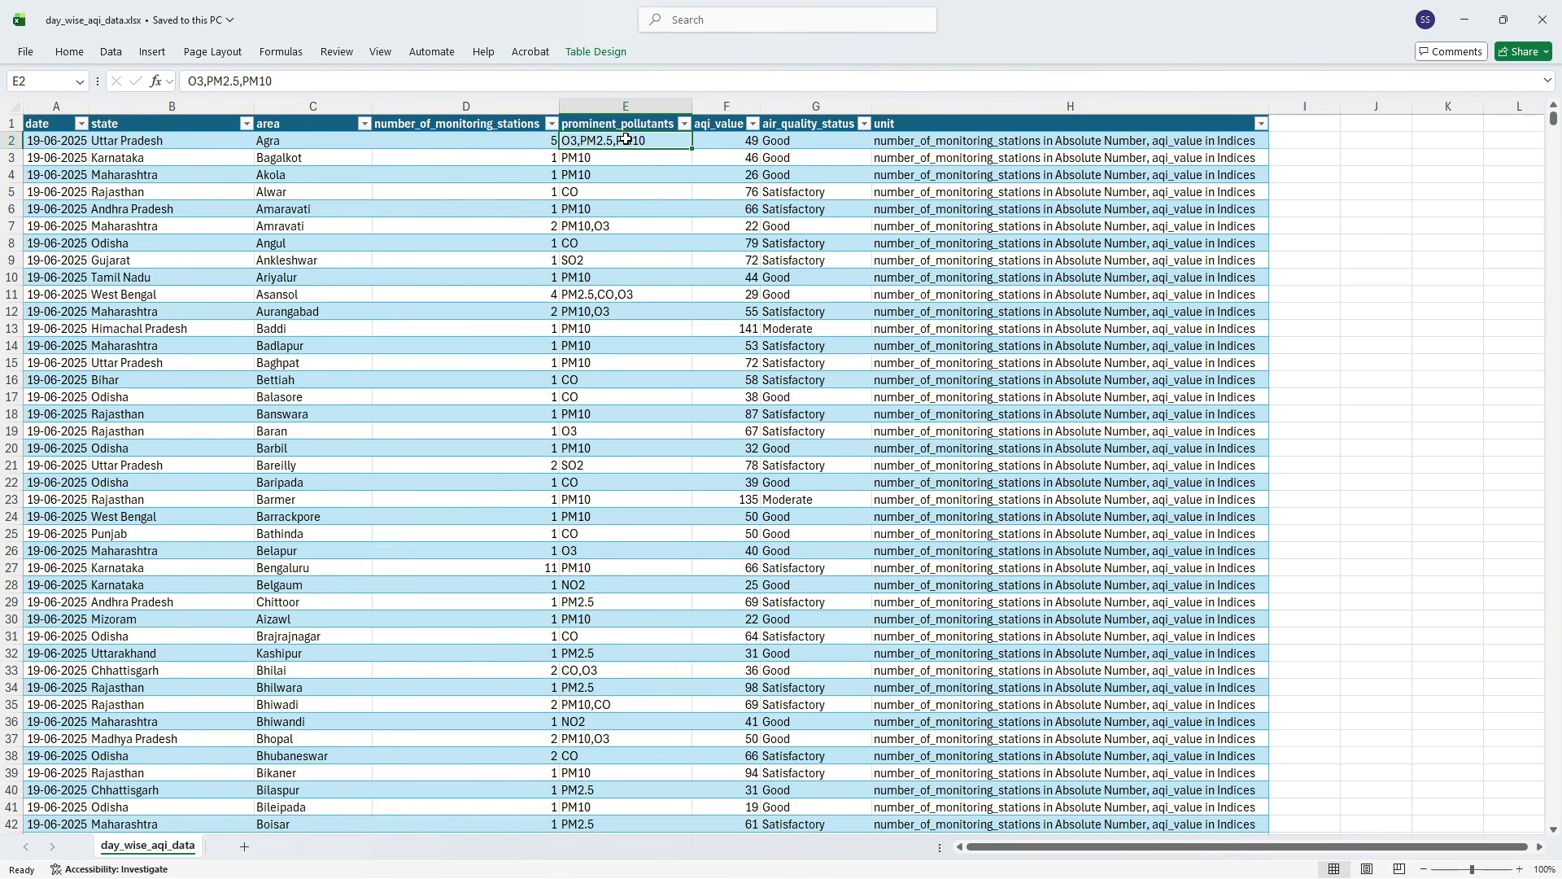
{"action": "left_click", "coordinate": [626, 191]}
{"action": "left_click", "coordinate": [191, 211]}
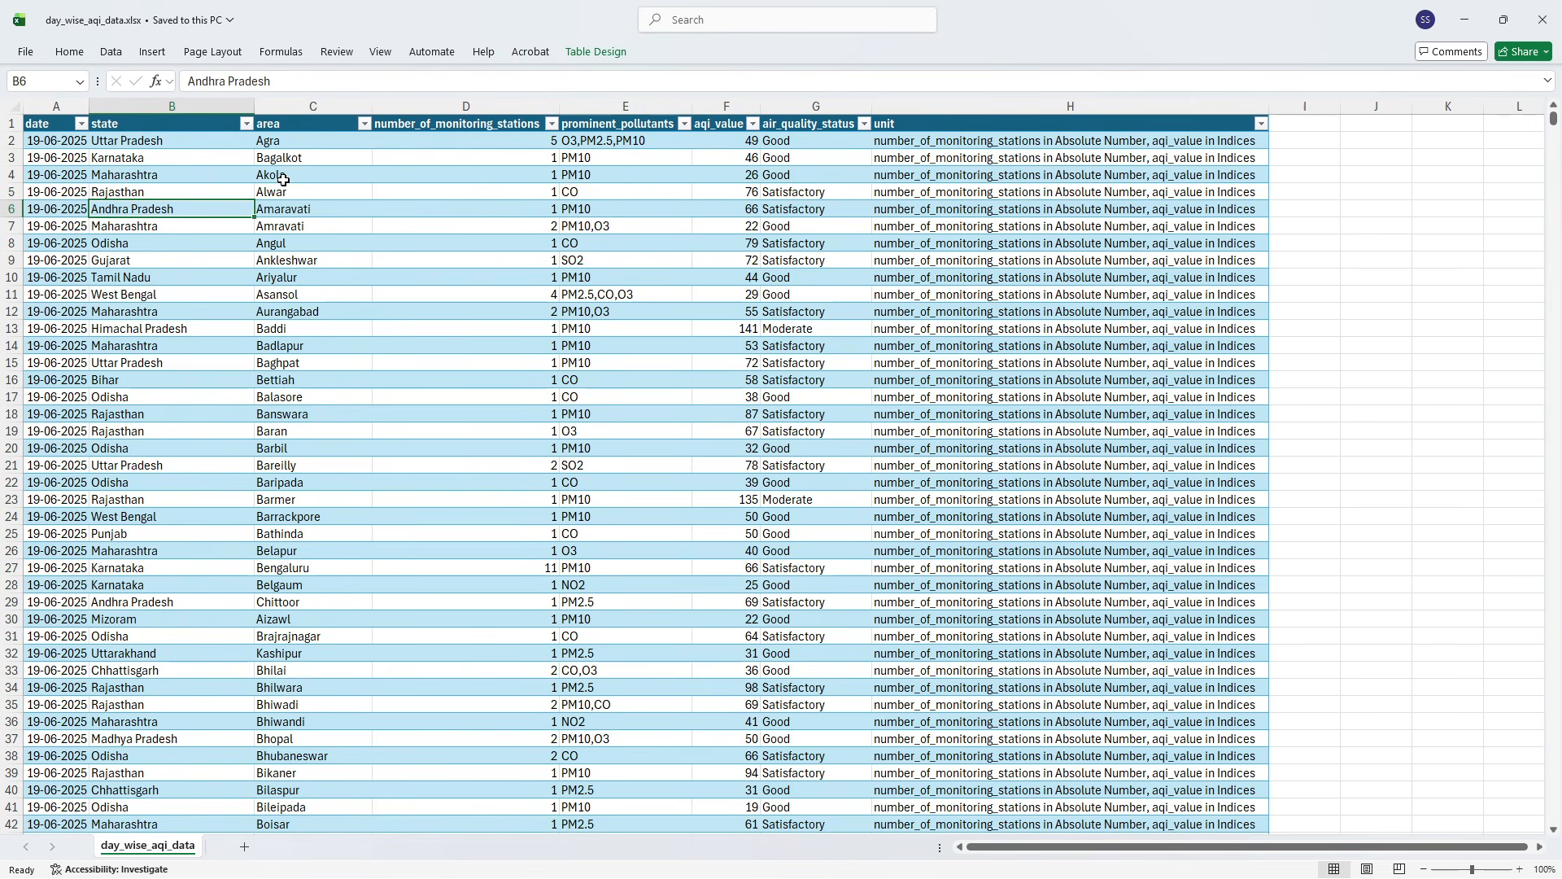
- Check an area and a date entry in the workbook's data table and return to the Power BI report
{"action": "left_click", "coordinate": [293, 188]}
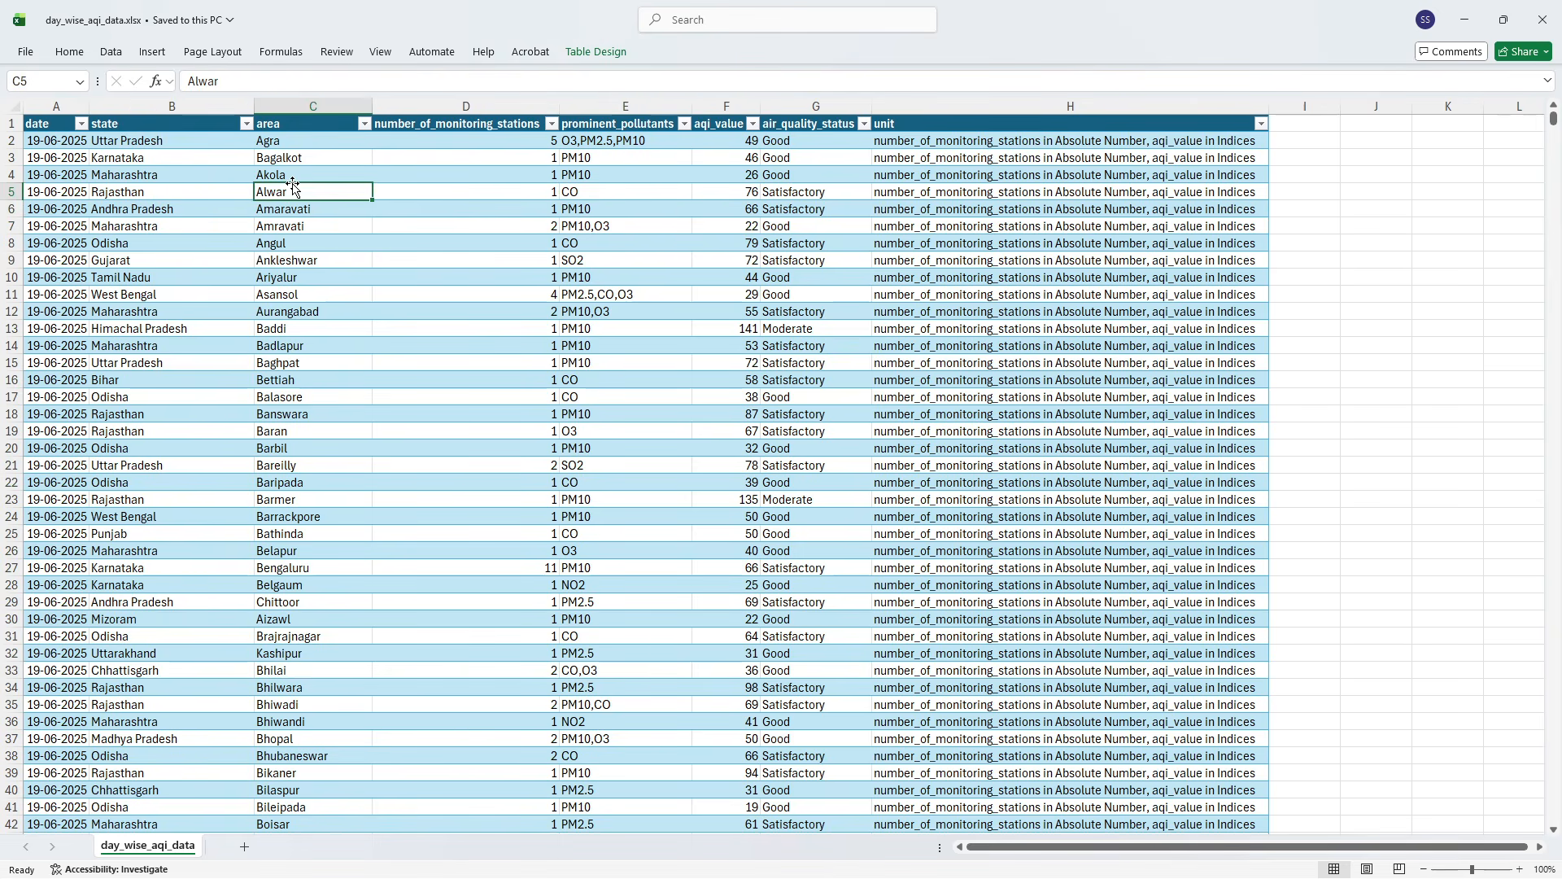
{"action": "left_click", "coordinate": [56, 188]}
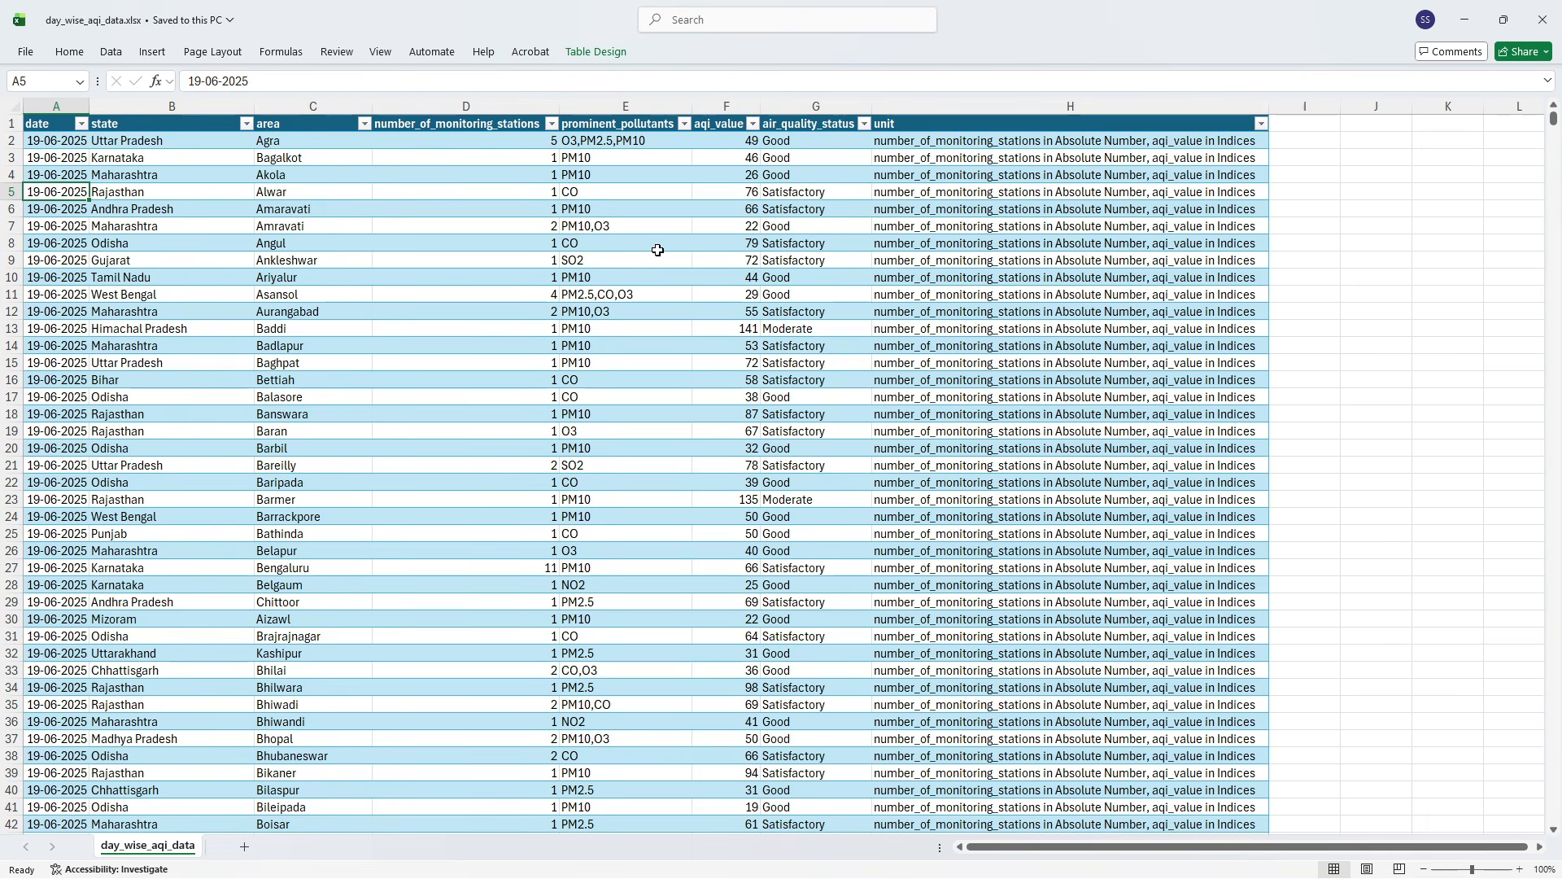
{"action": "key", "text": "alt+Tab"}
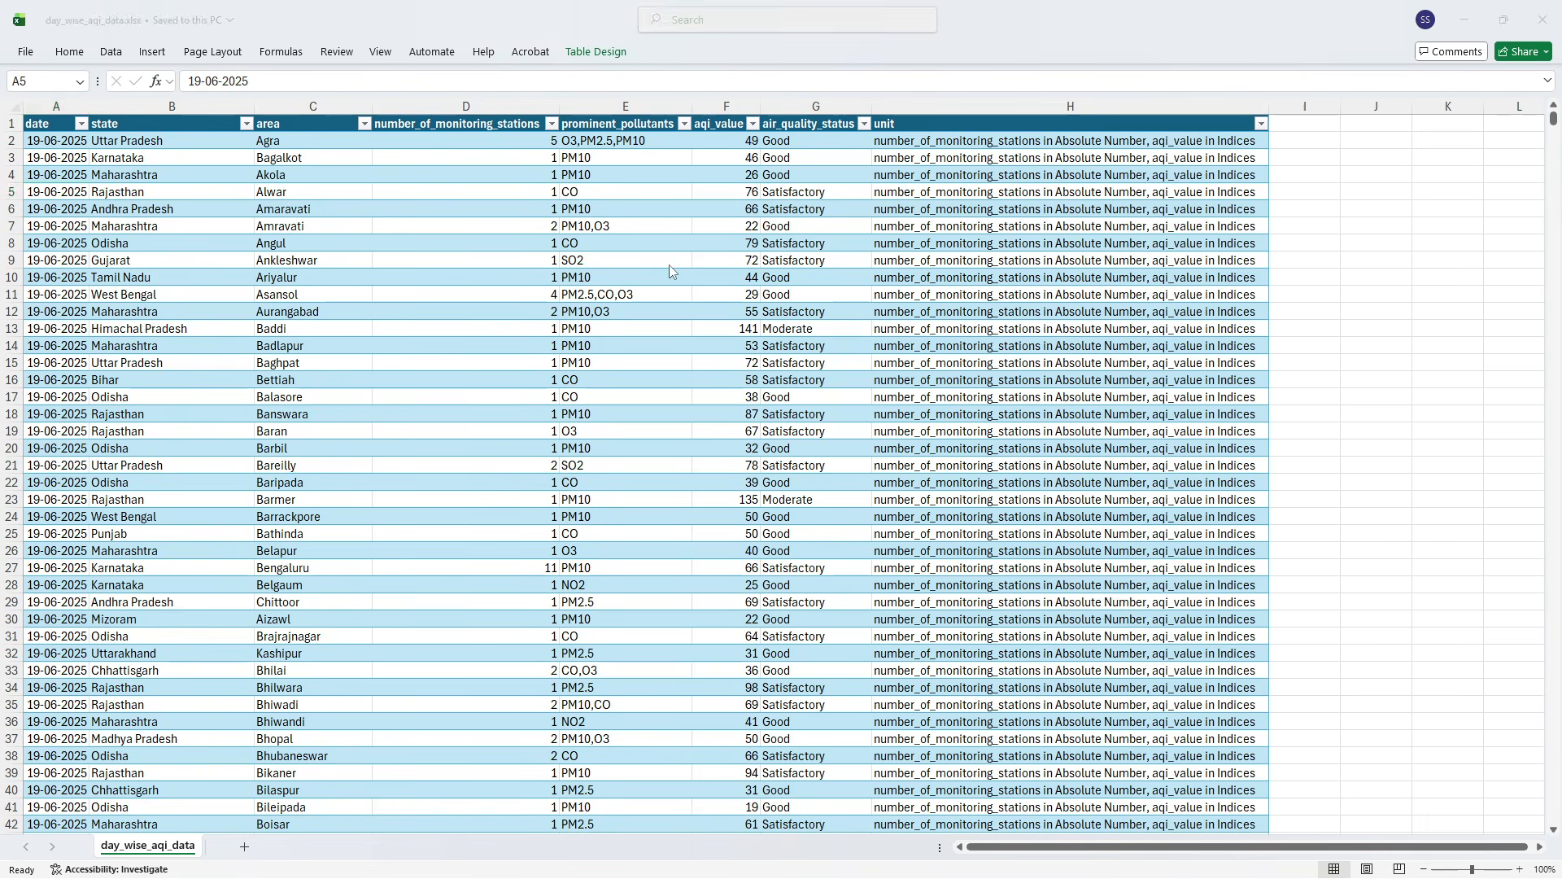
{"action": "left_click", "coordinate": [847, 356]}
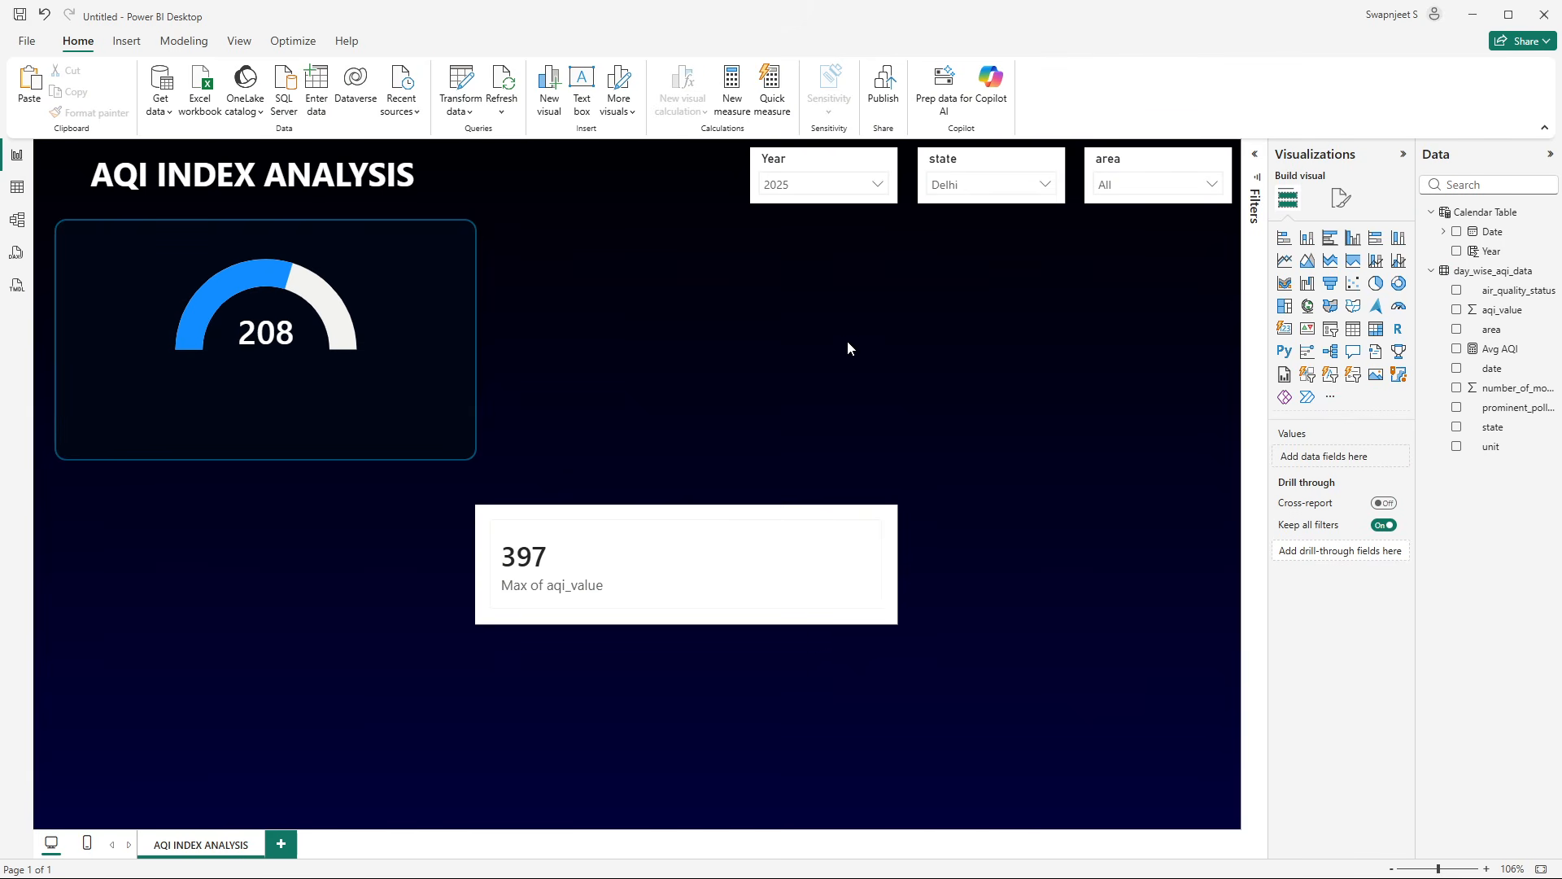
- Create a new measure in the day_wise_aqi_data table and name it Primary Pollutant
{"action": "right_click", "coordinate": [1509, 376]}
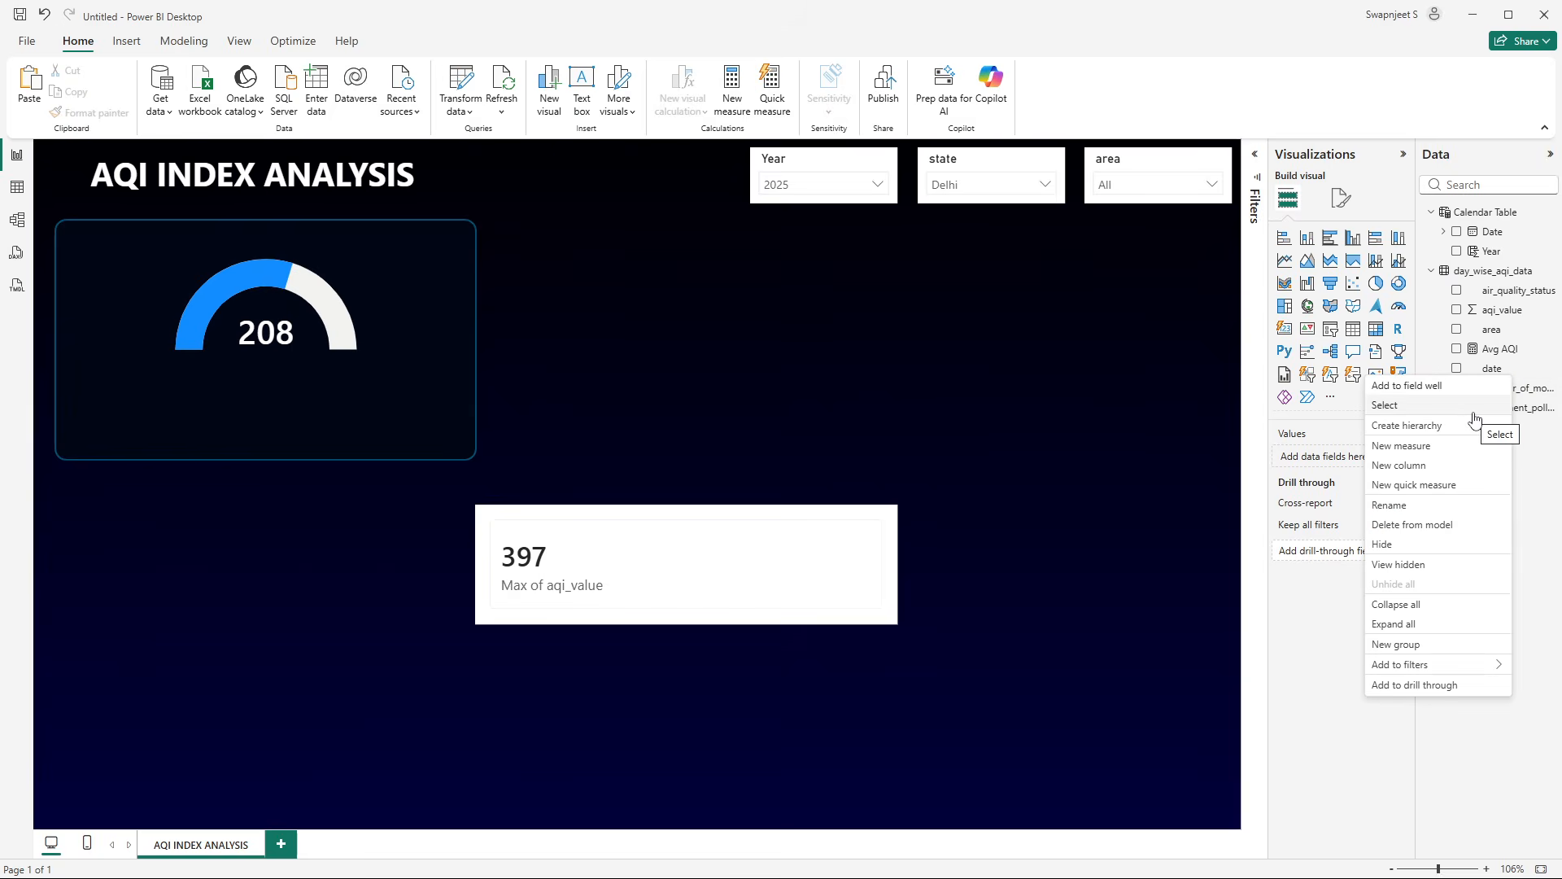
{"action": "left_click", "coordinate": [1397, 443]}
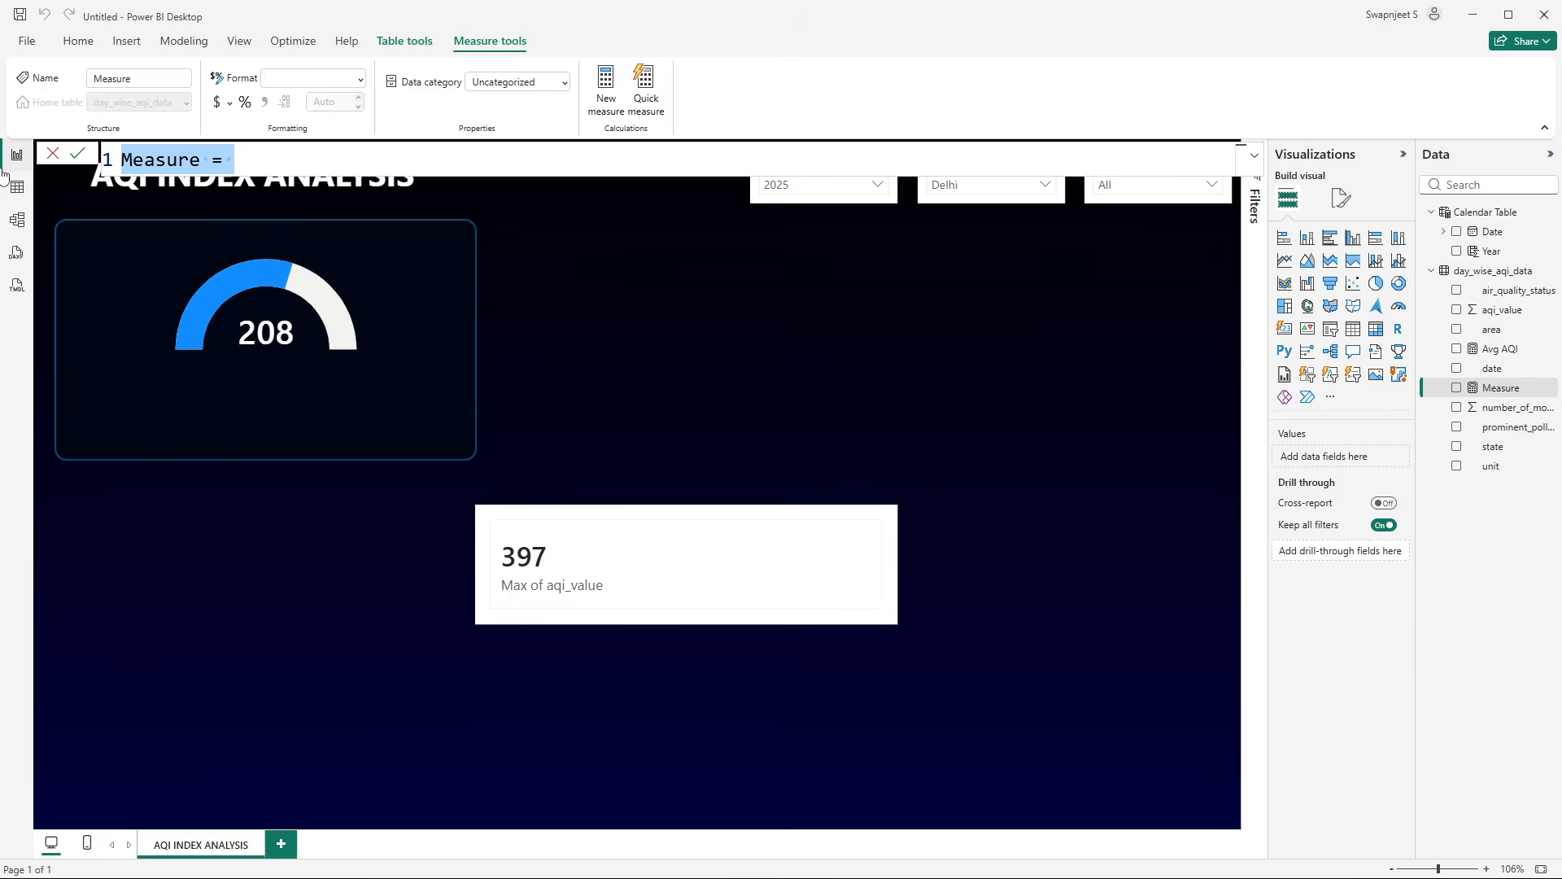
{"action": "double_click", "coordinate": [178, 153]}
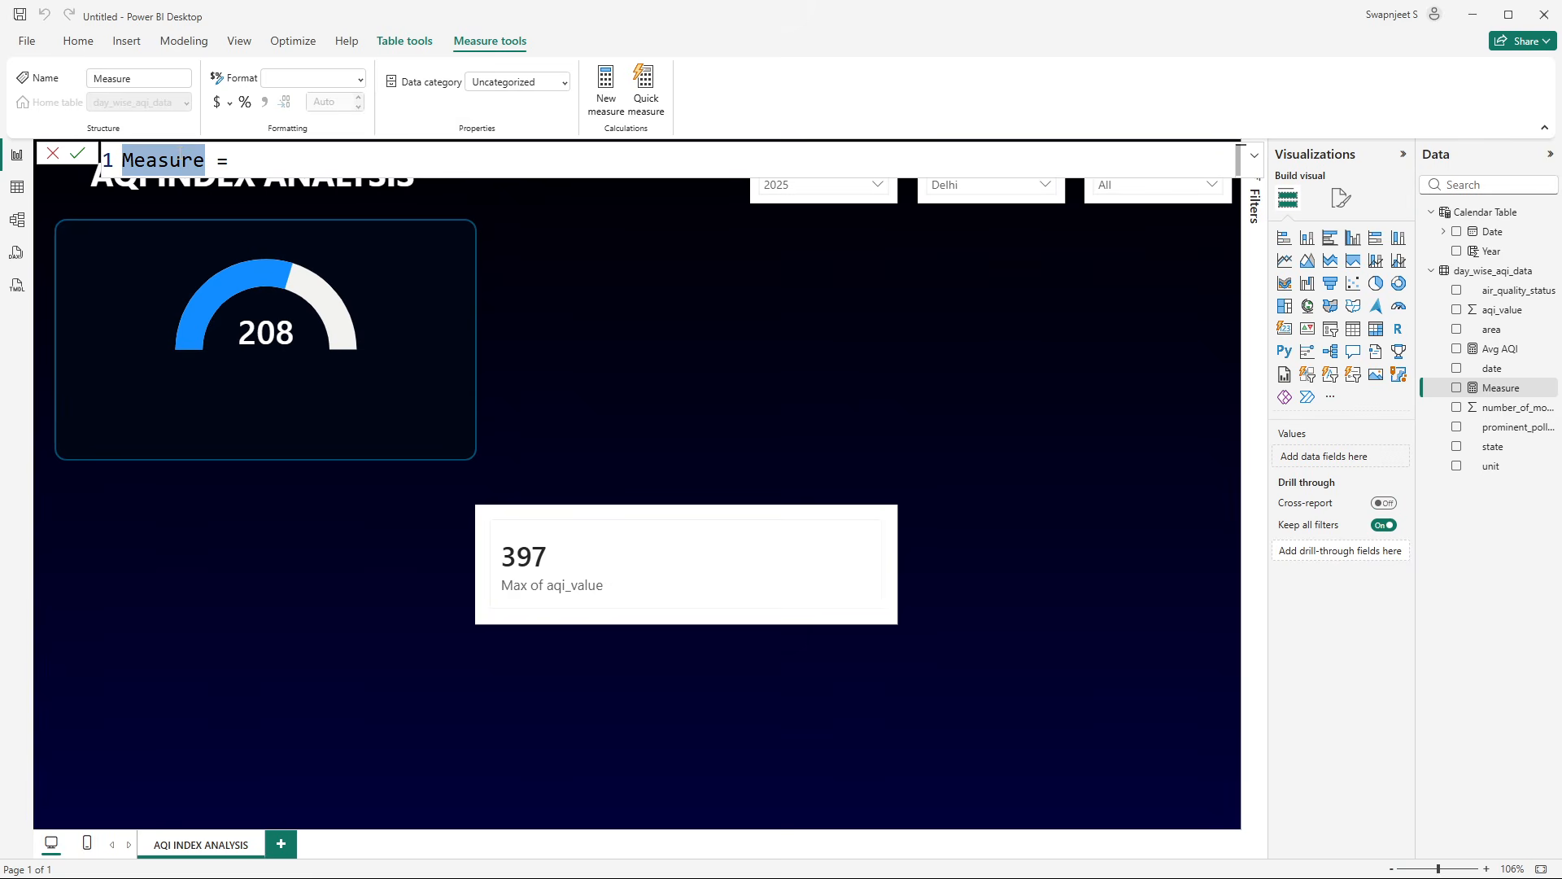
{"action": "type", "text": "P"}
{"action": "type", "text": "rimary "}
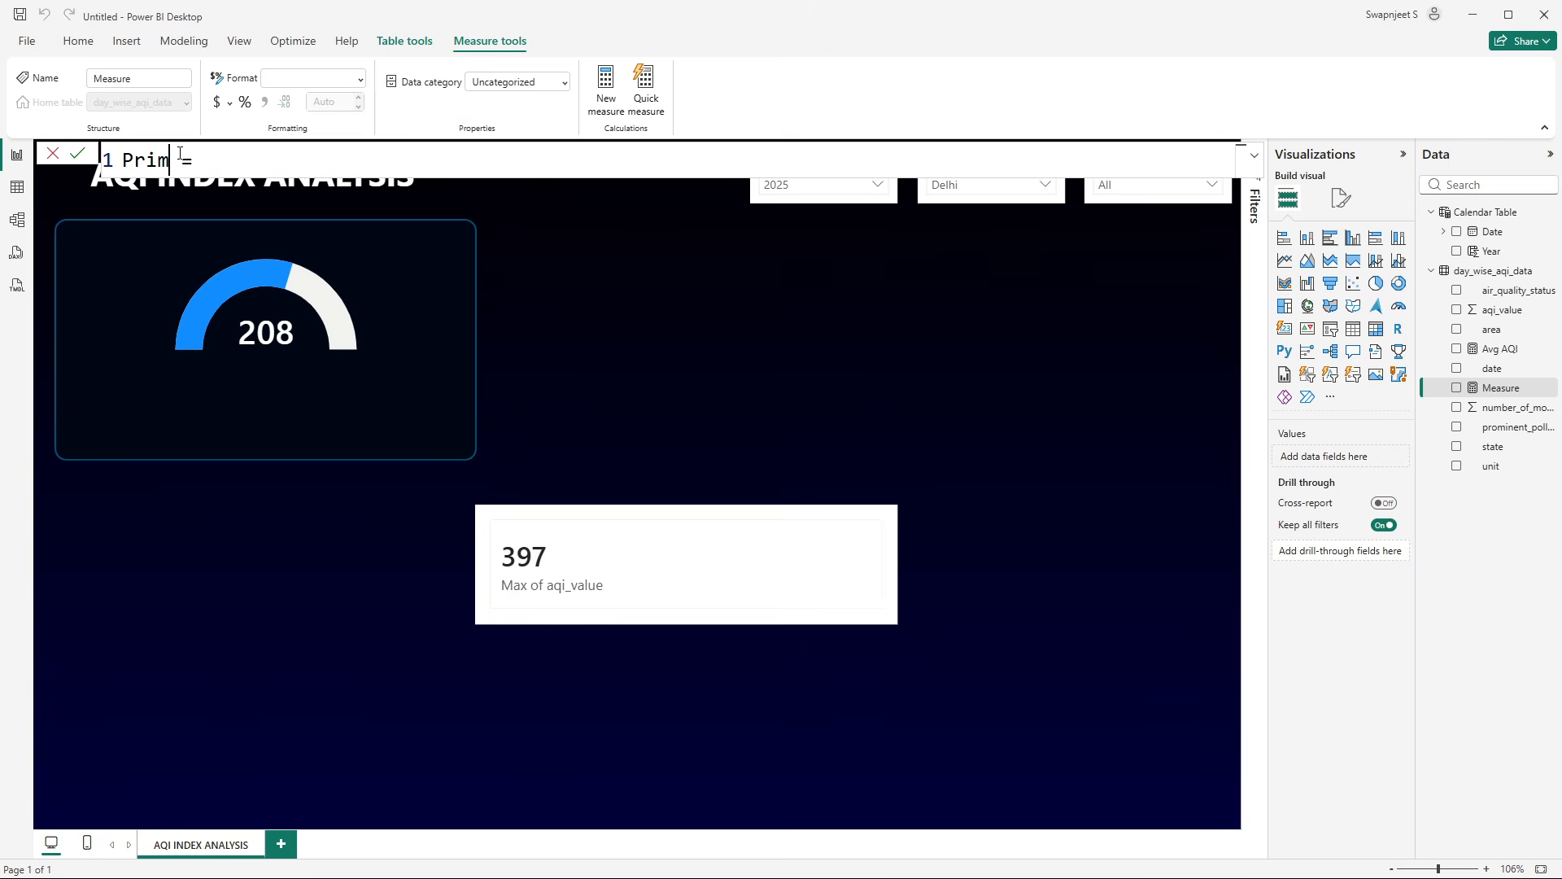
{"action": "type", "text": "Pollutanr"}
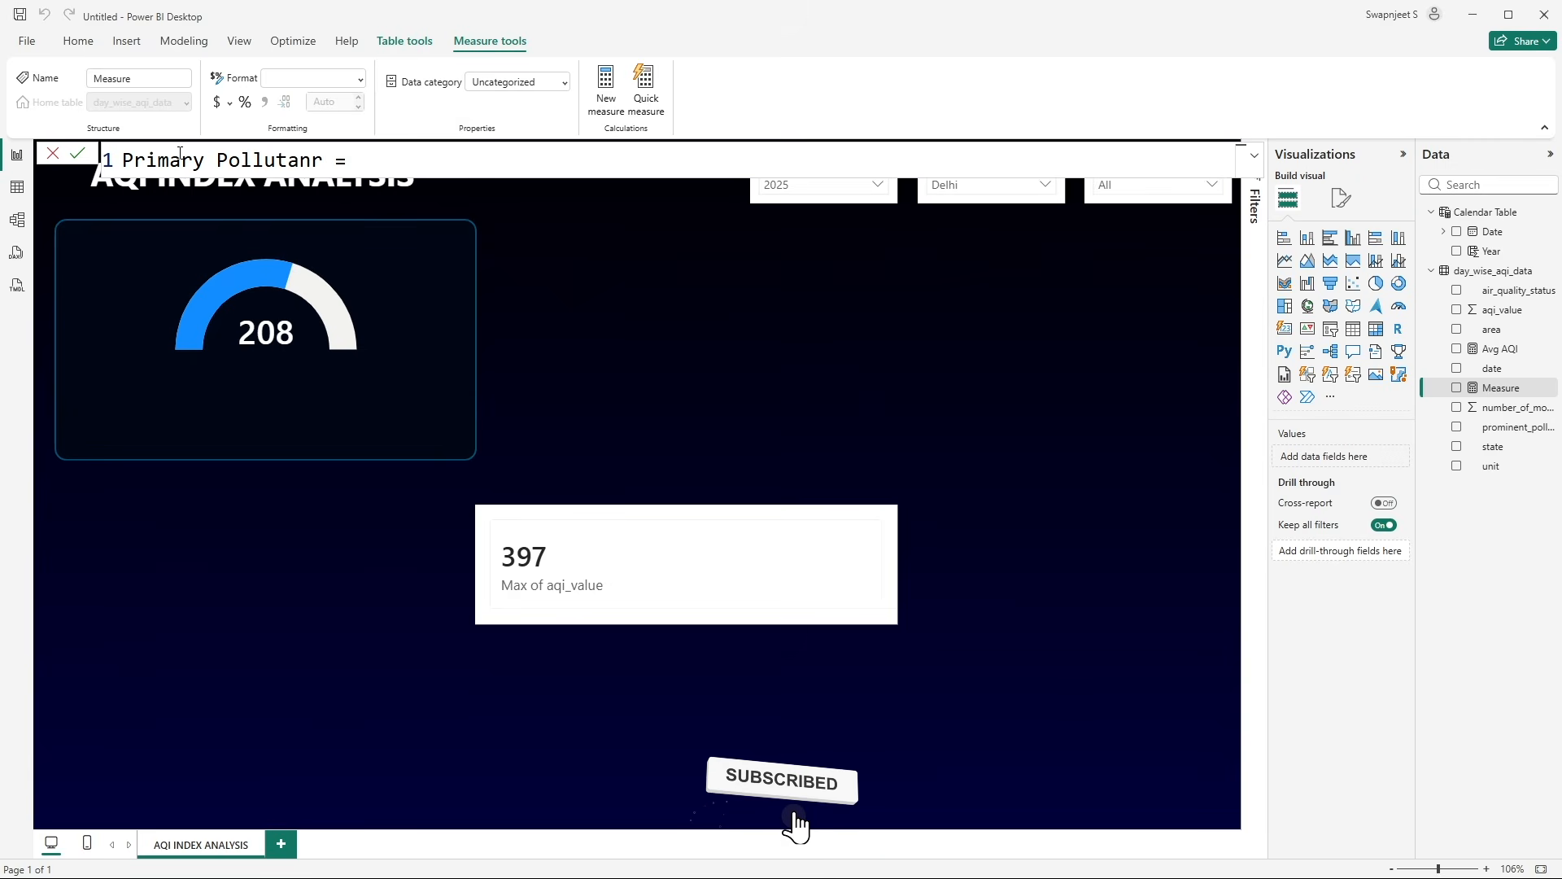
{"action": "key", "text": "BackSpace"}
{"action": "type", "text": "t"}
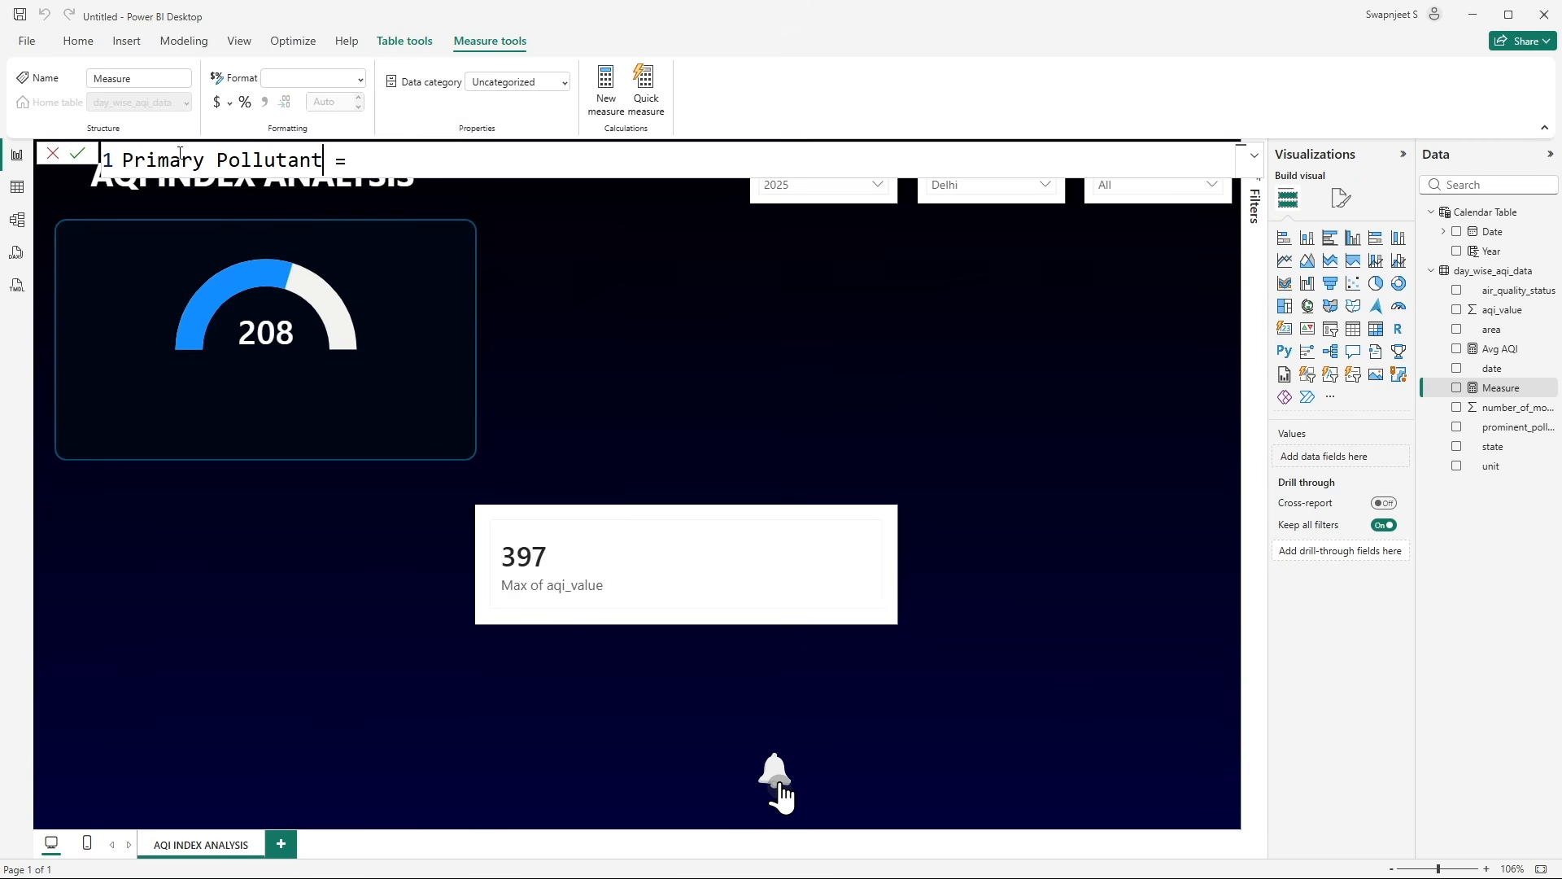
- Start a variable declaration named PollutantTable on the third line of the measure formula, leaving a blank line above it
{"action": "left_click", "coordinate": [405, 165]}
{"action": "key", "text": "shift+Return"}
{"action": "key", "text": "shift+Return"}
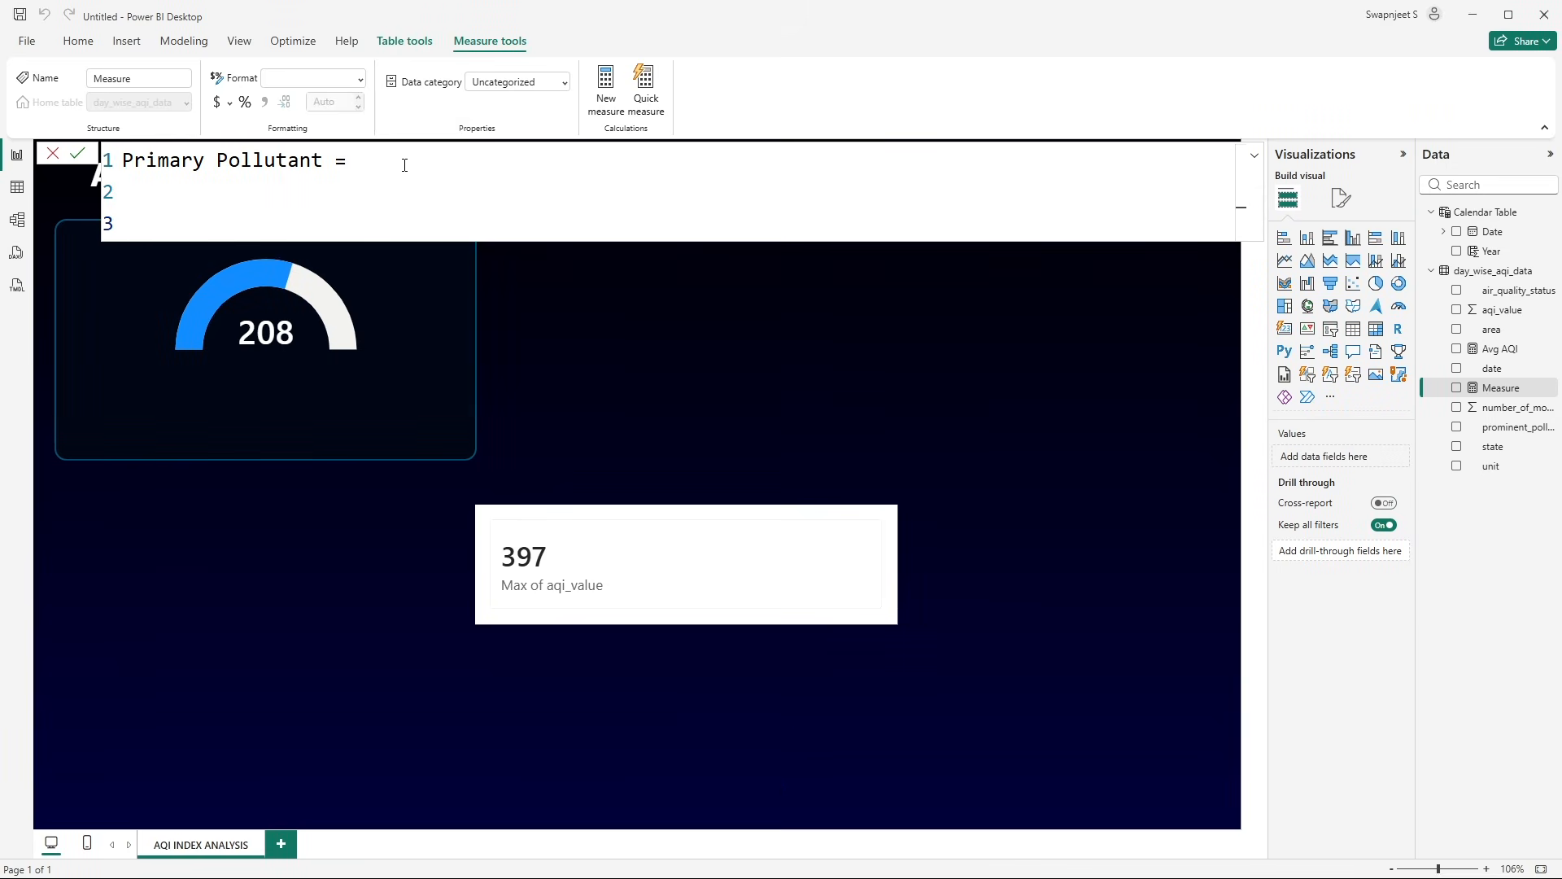
{"action": "type", "text": "VAR PollutantTab"}
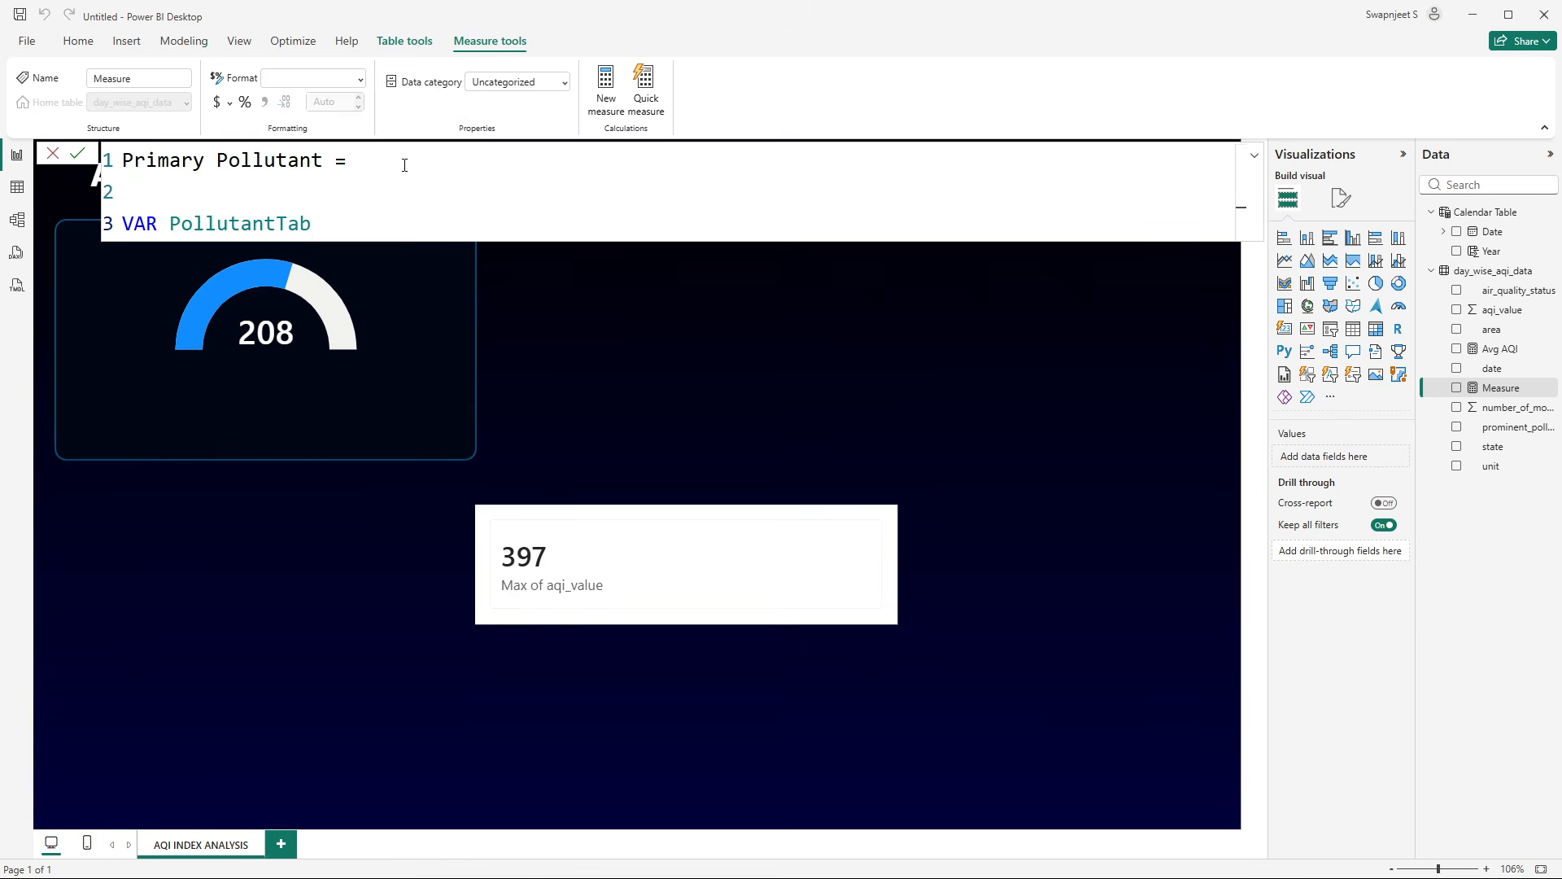
{"action": "type", "text": "le ="}
{"action": "key", "text": "alt+Tab"}
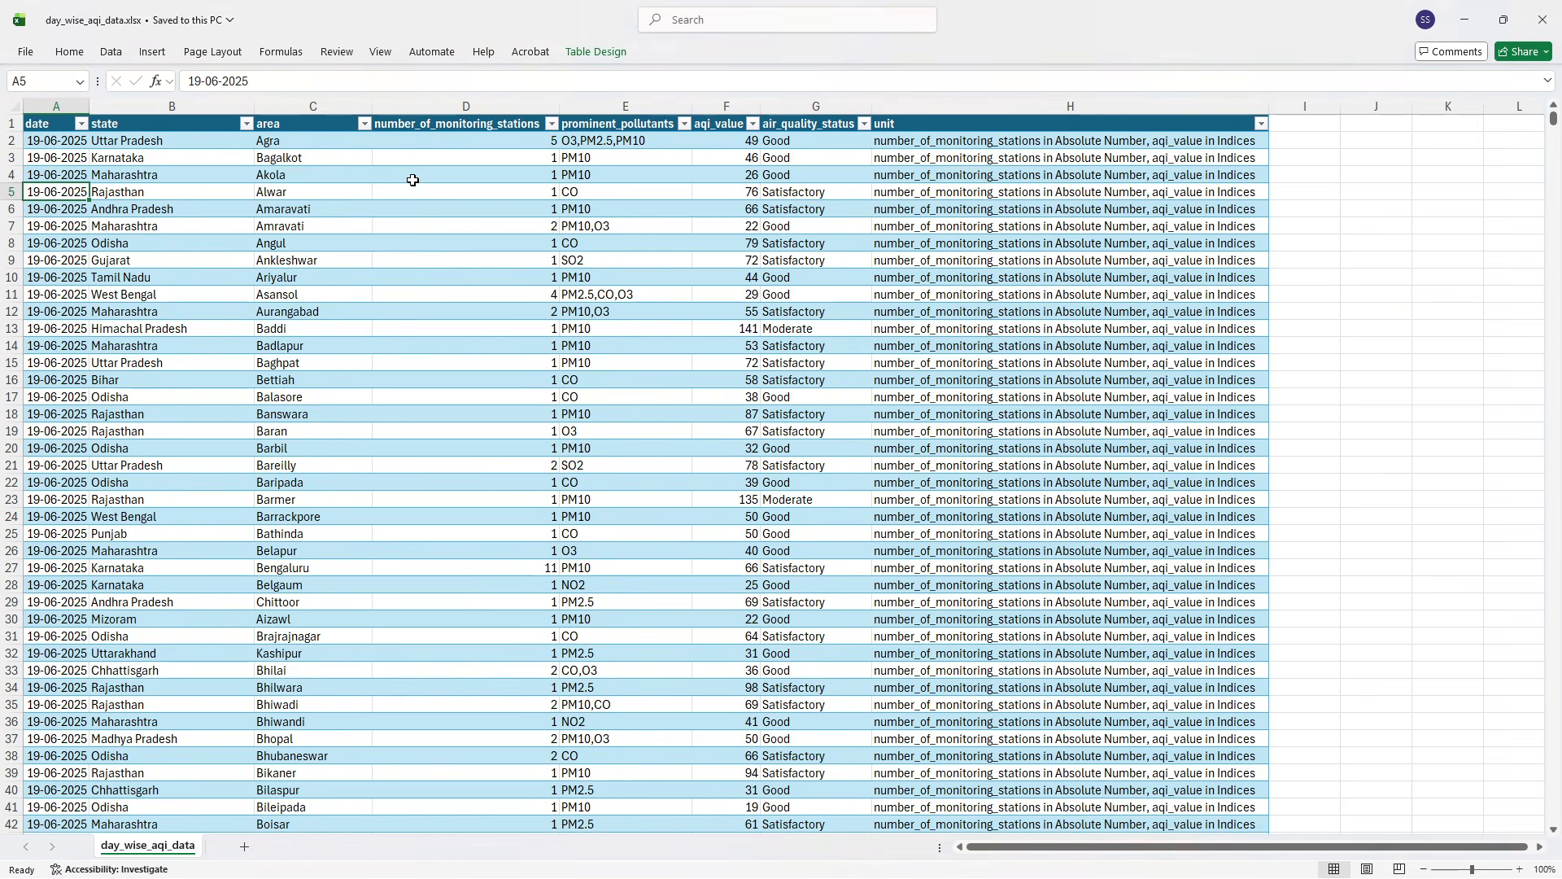
{"action": "key", "text": "alt+Tab"}
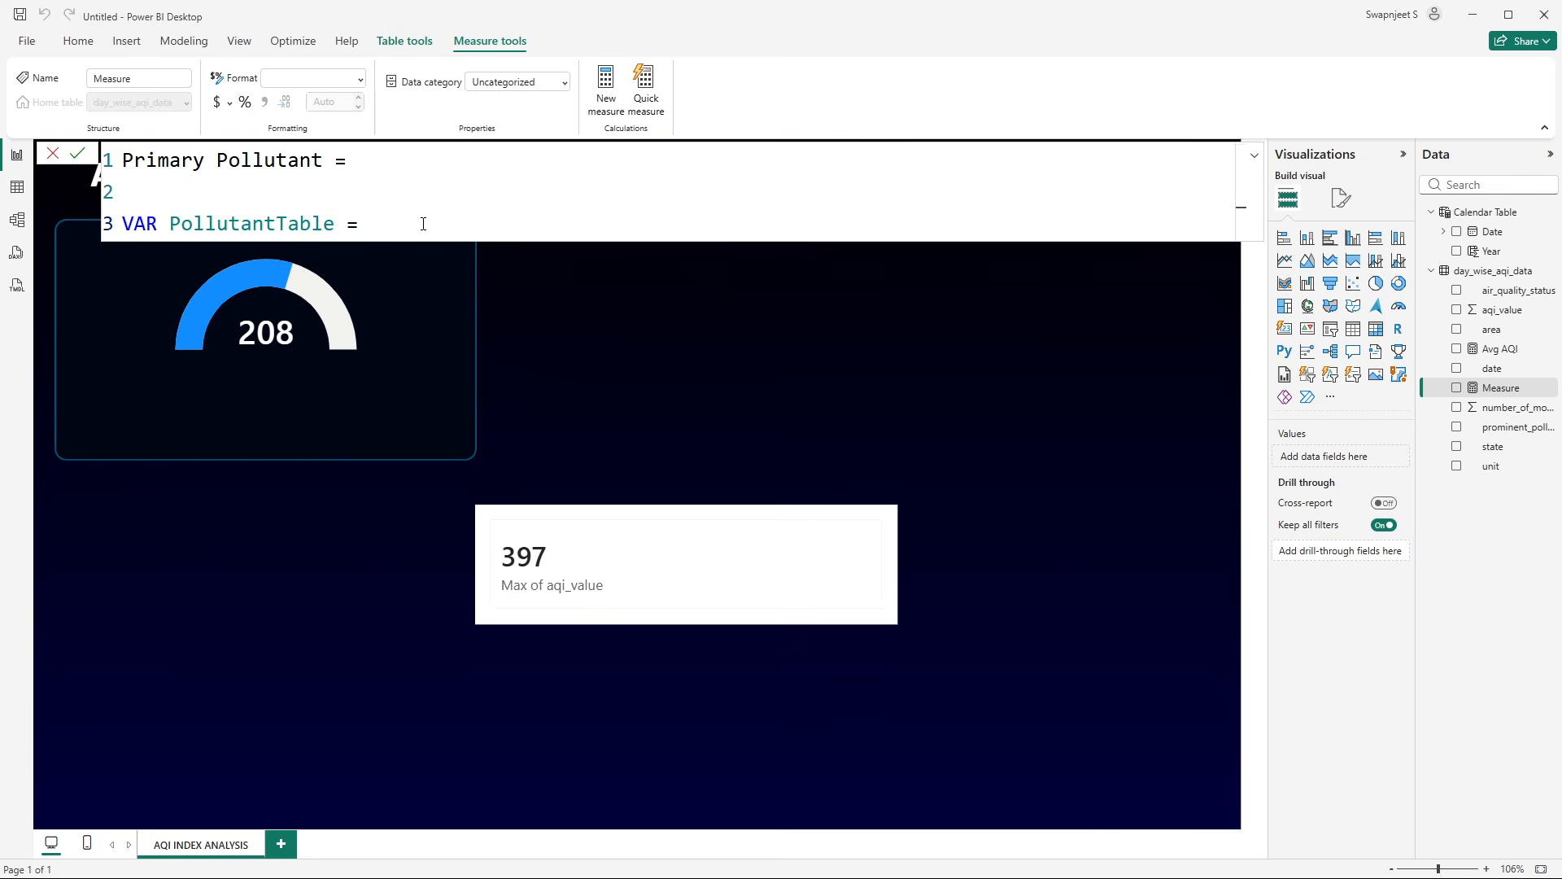
- Define PollutantTable with SUMMARIZE over day_wise_aqi_data, grouped by the prominent_pollutants column
{"action": "type", "text": "sum"}
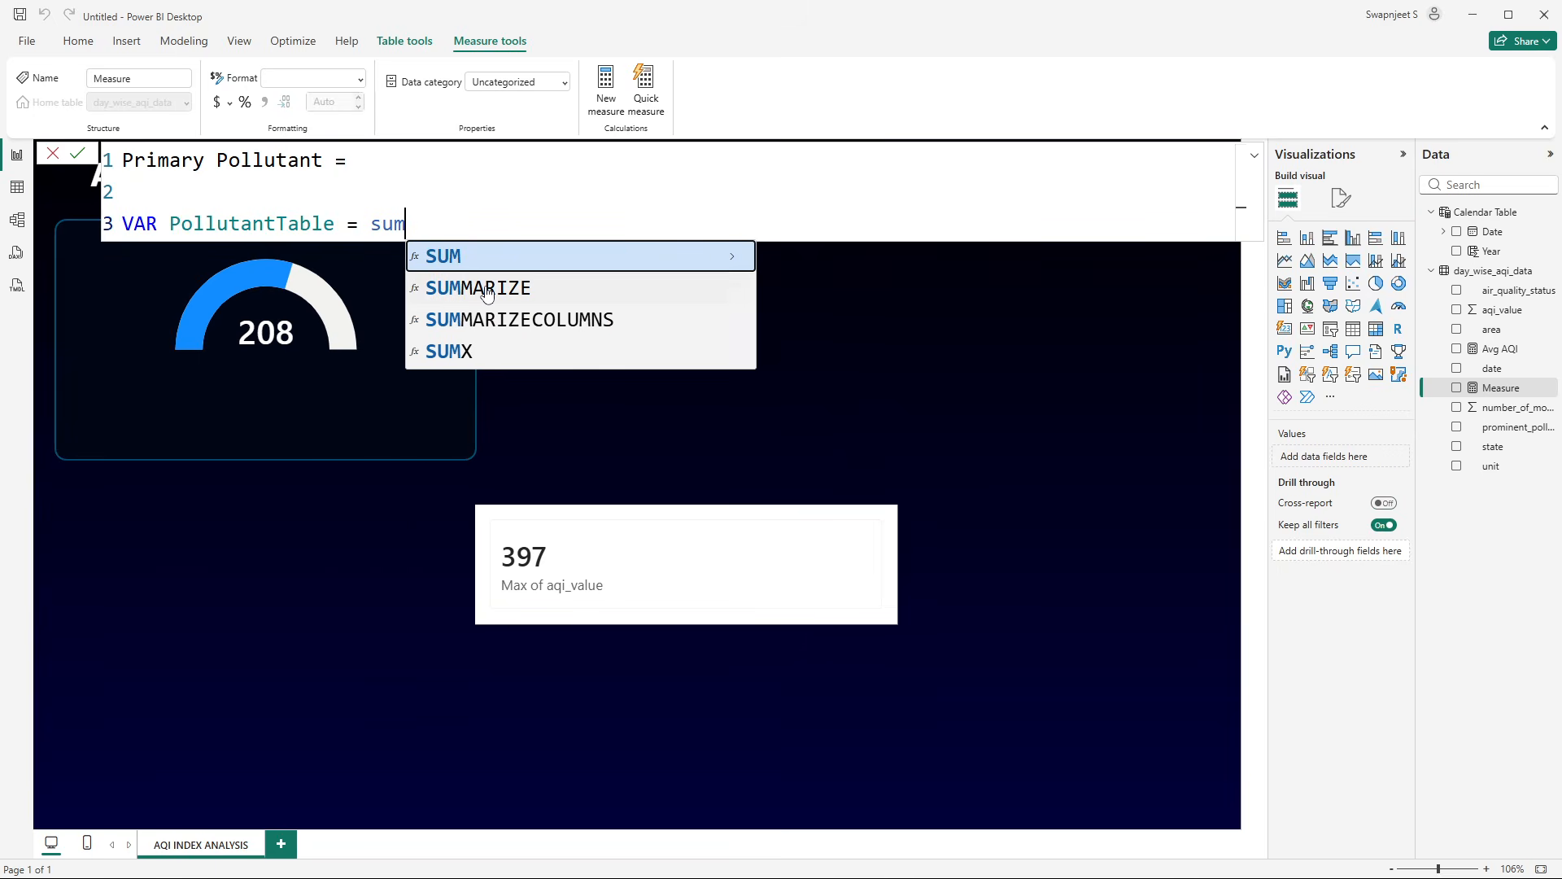
{"action": "left_click", "coordinate": [487, 294]}
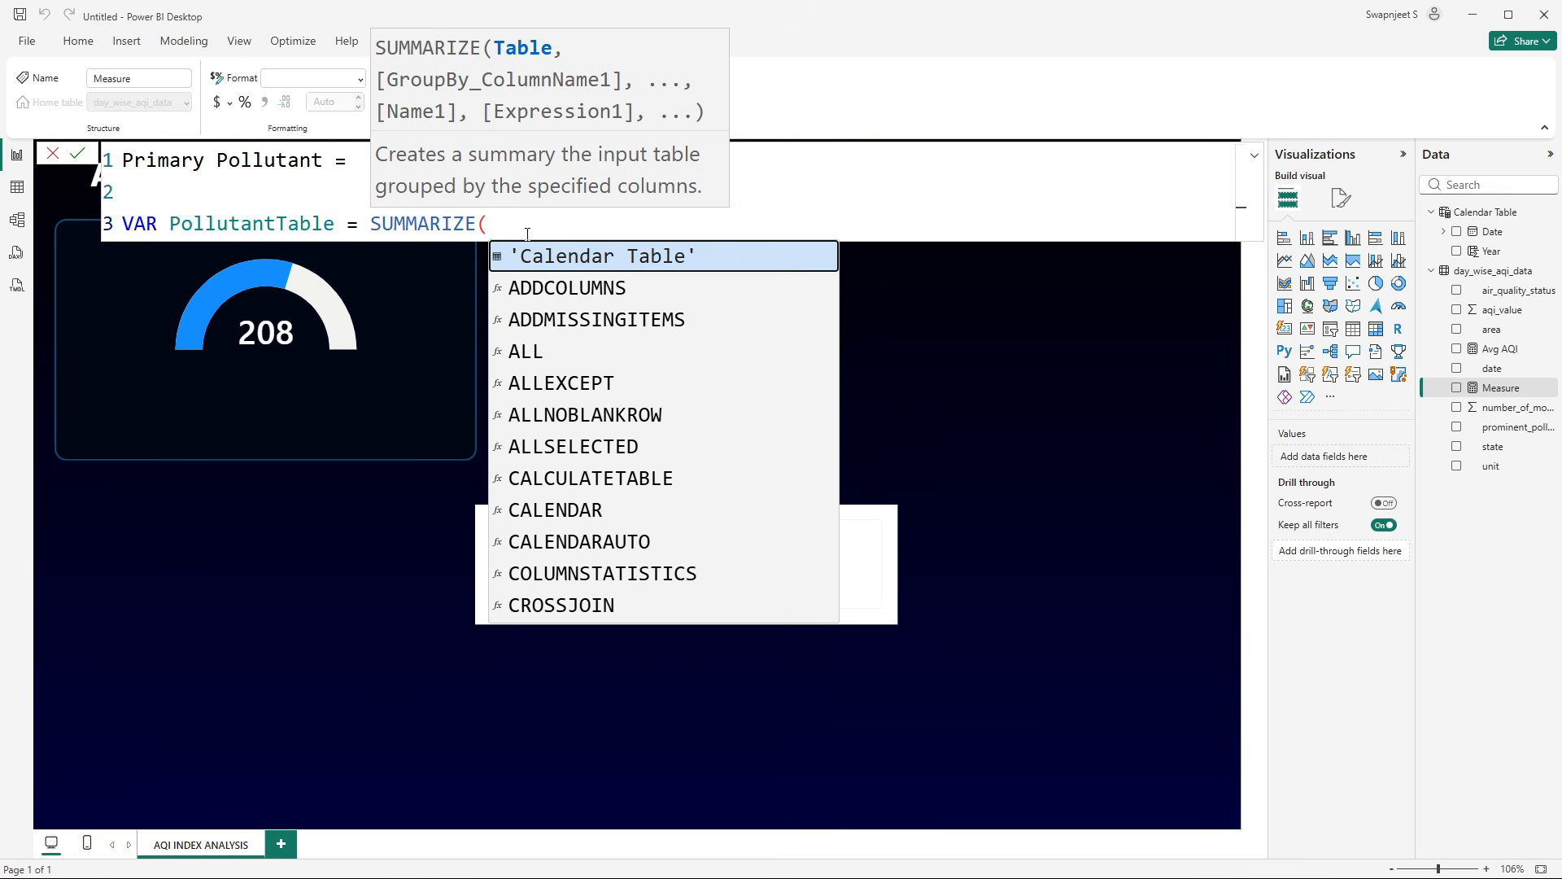
{"action": "type", "text": "day"}
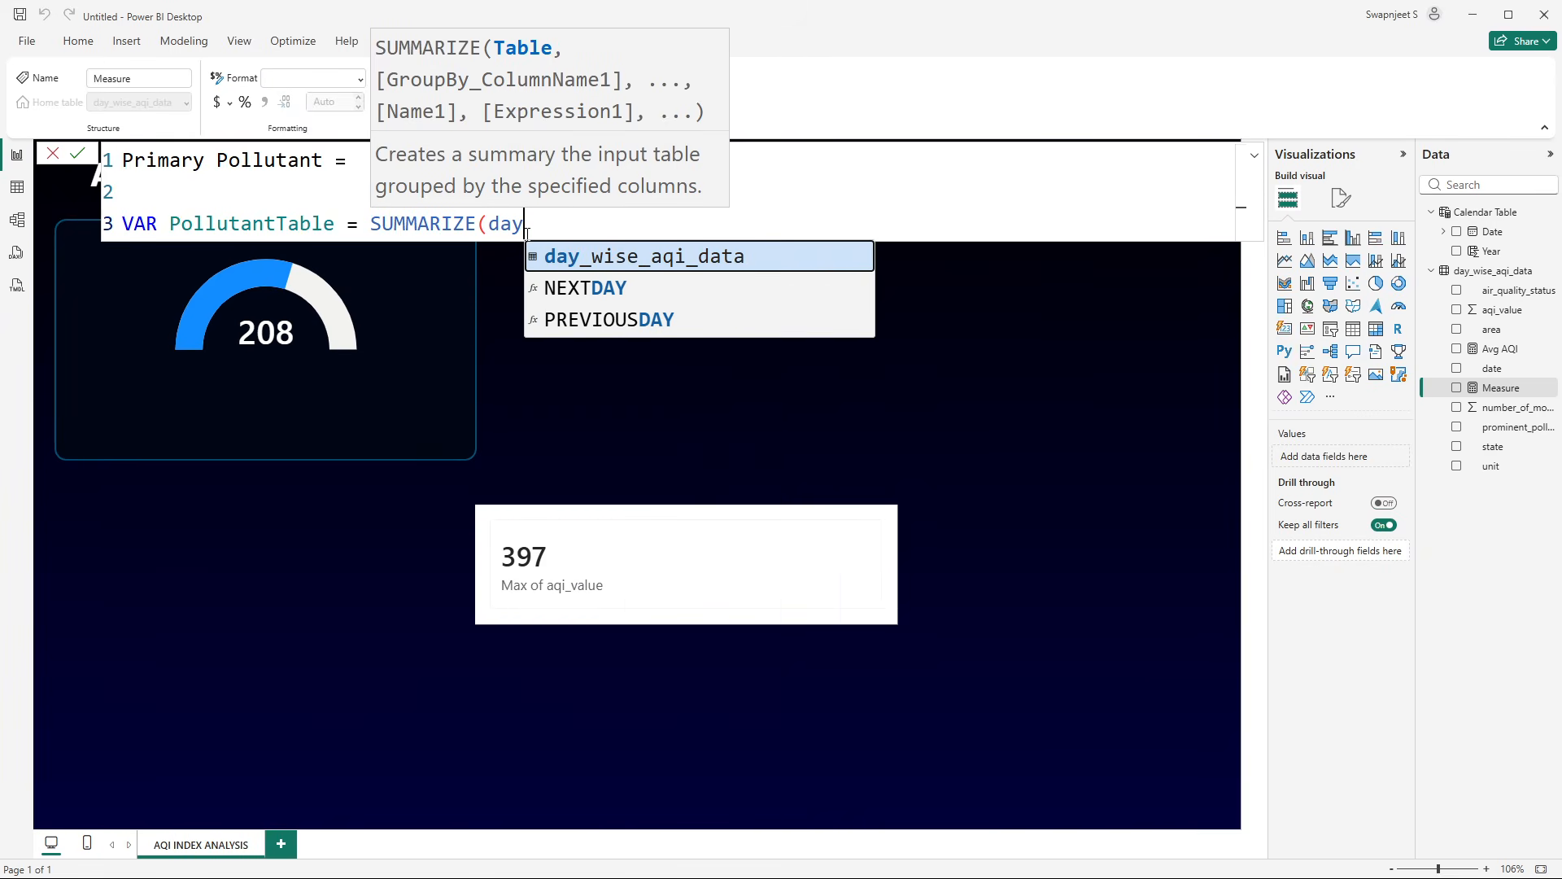
{"action": "left_click", "coordinate": [564, 255]}
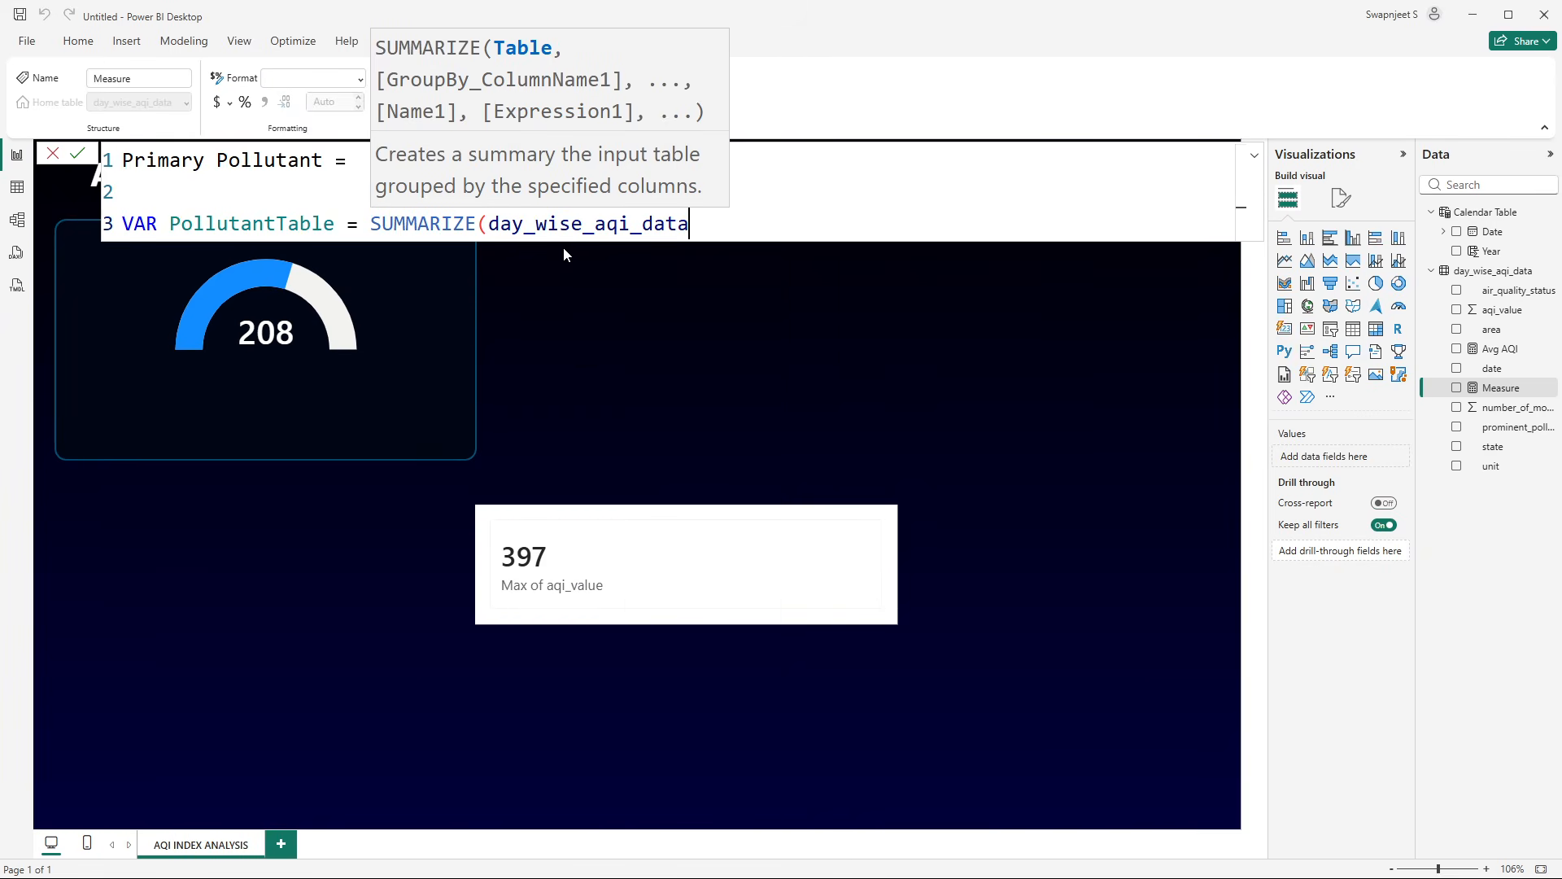
{"action": "type", "text": ","}
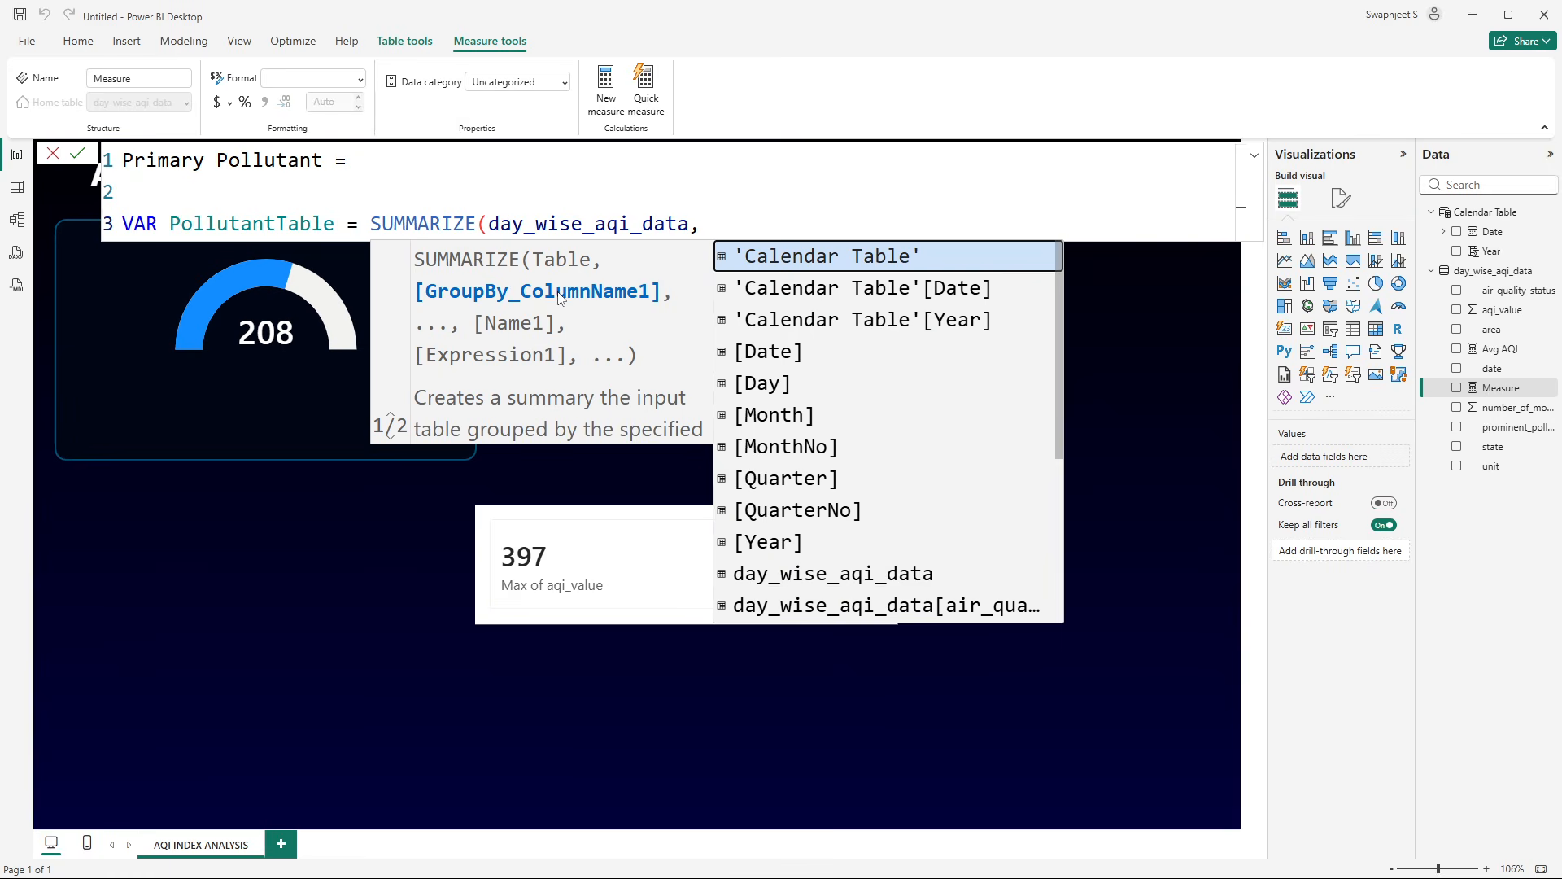
{"action": "type", "text": "prom"}
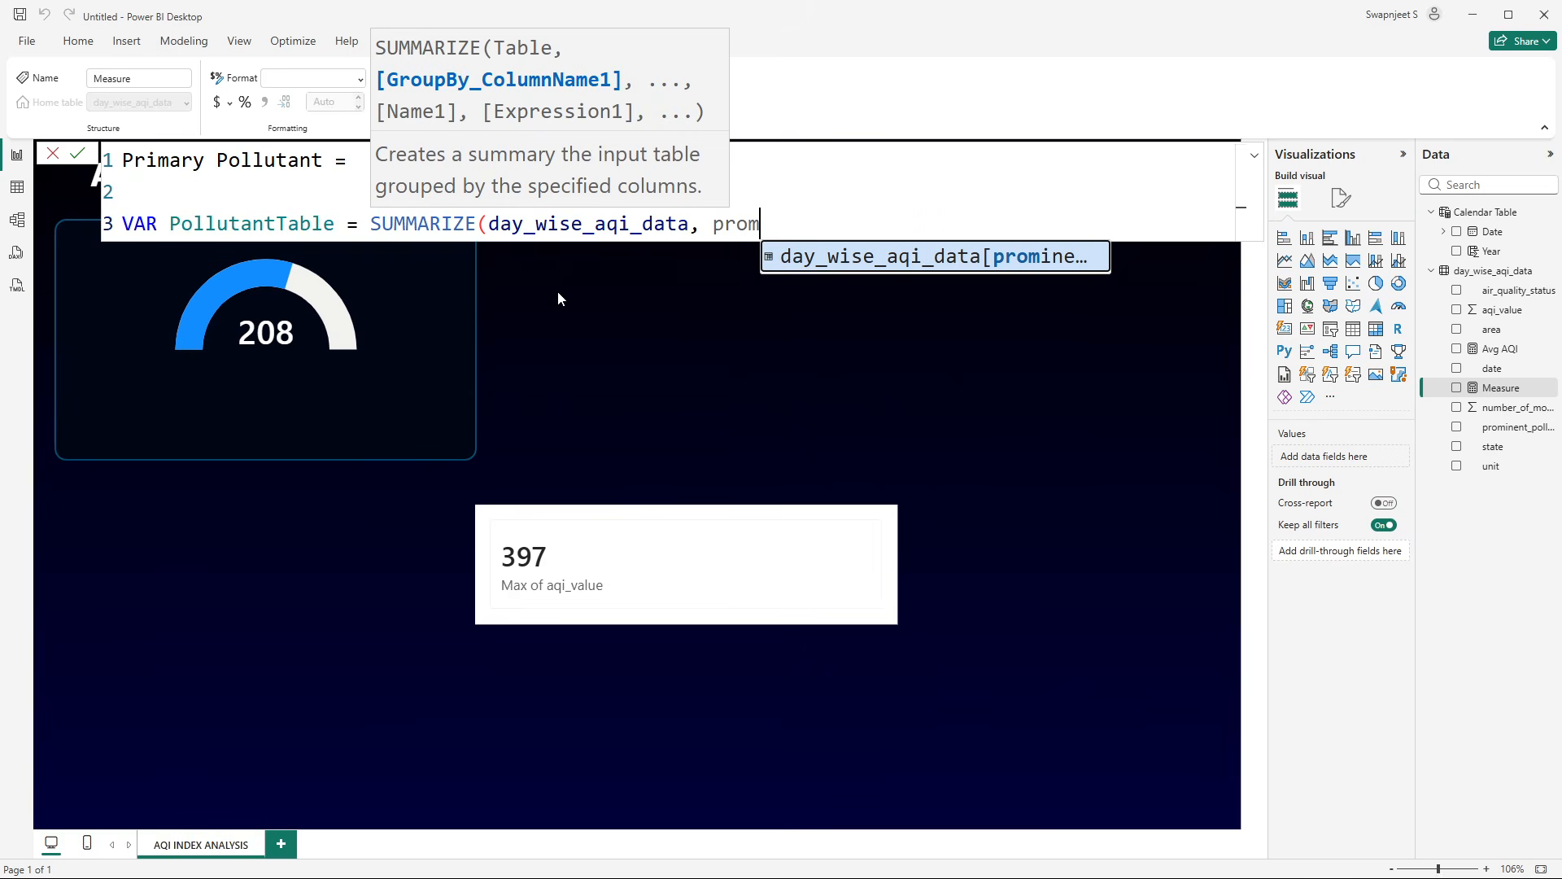
{"action": "left_click", "coordinate": [881, 247]}
{"action": "type", "text": ","}
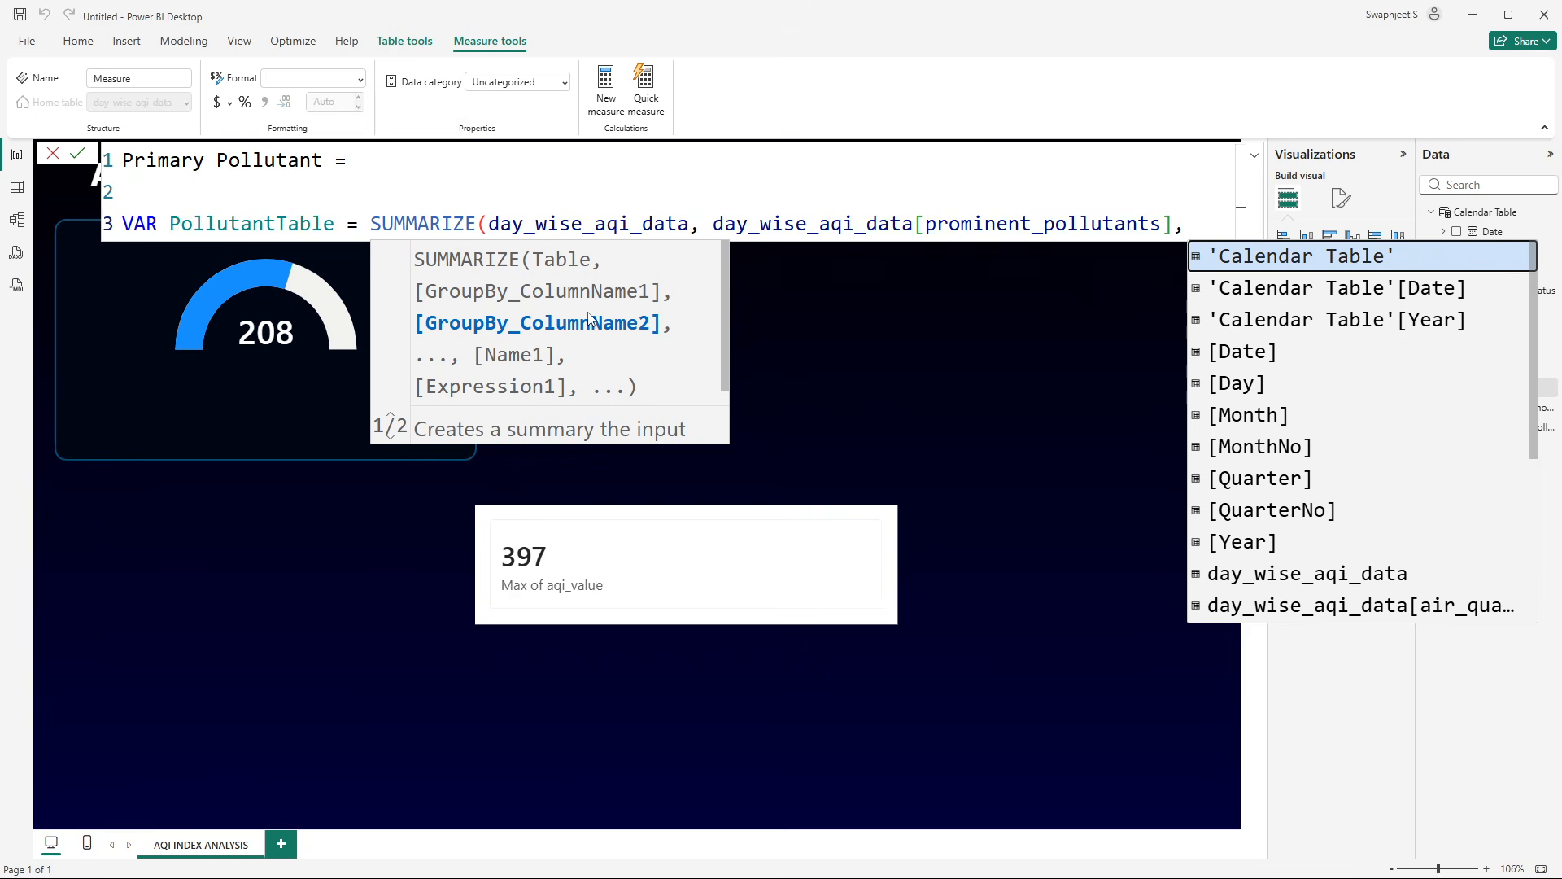
- Add "PollutantCnt" as the name of the calculated column in the SUMMARIZE expression
{"action": "type", "text": "\""}
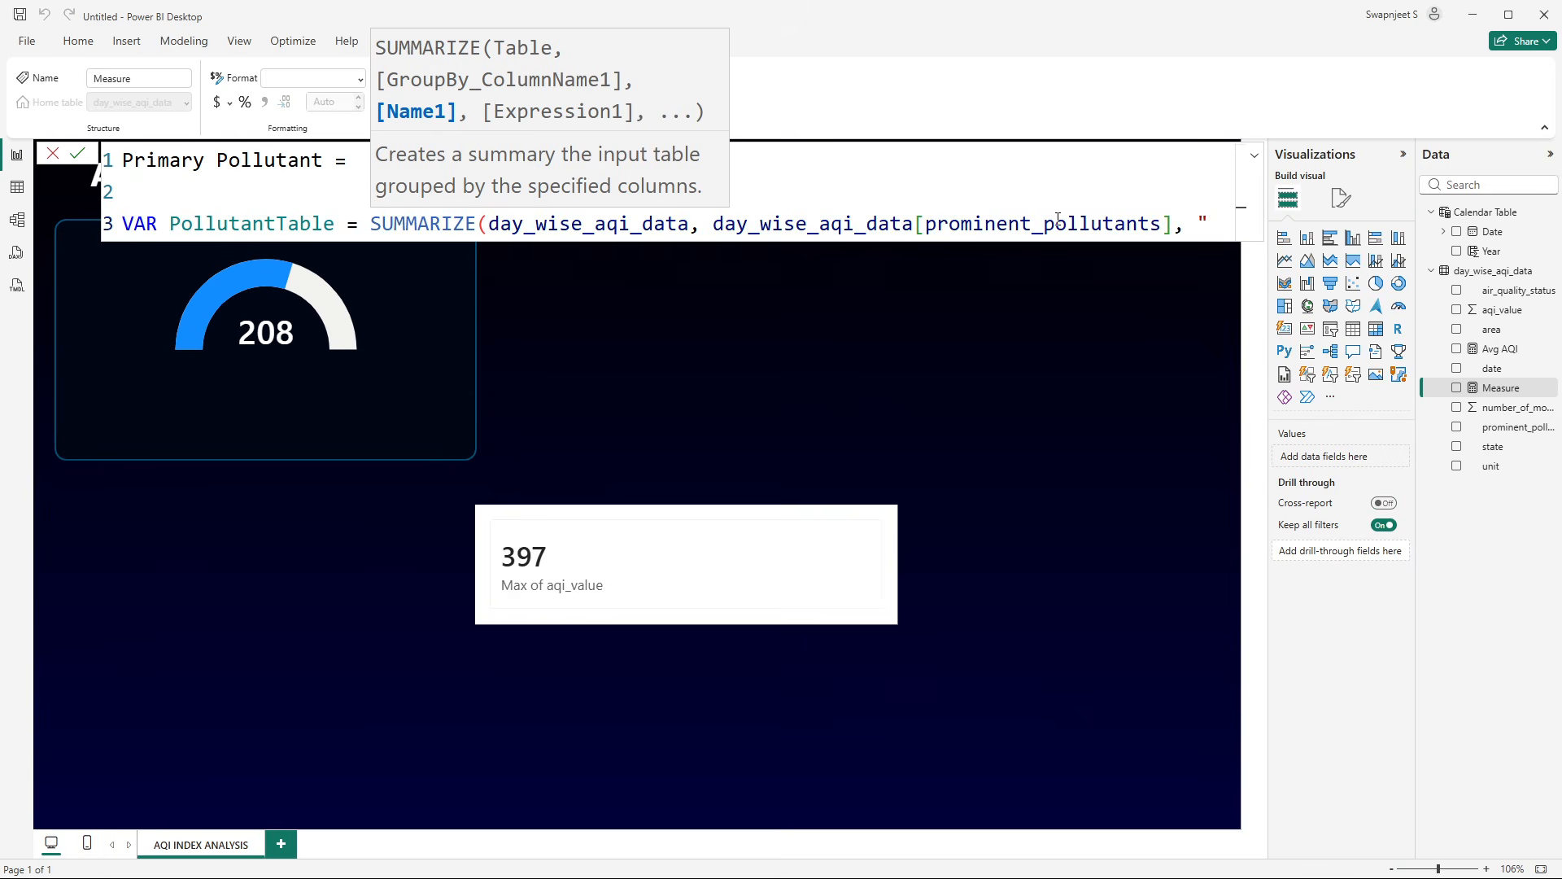
{"action": "type", "text": "Pollutant"}
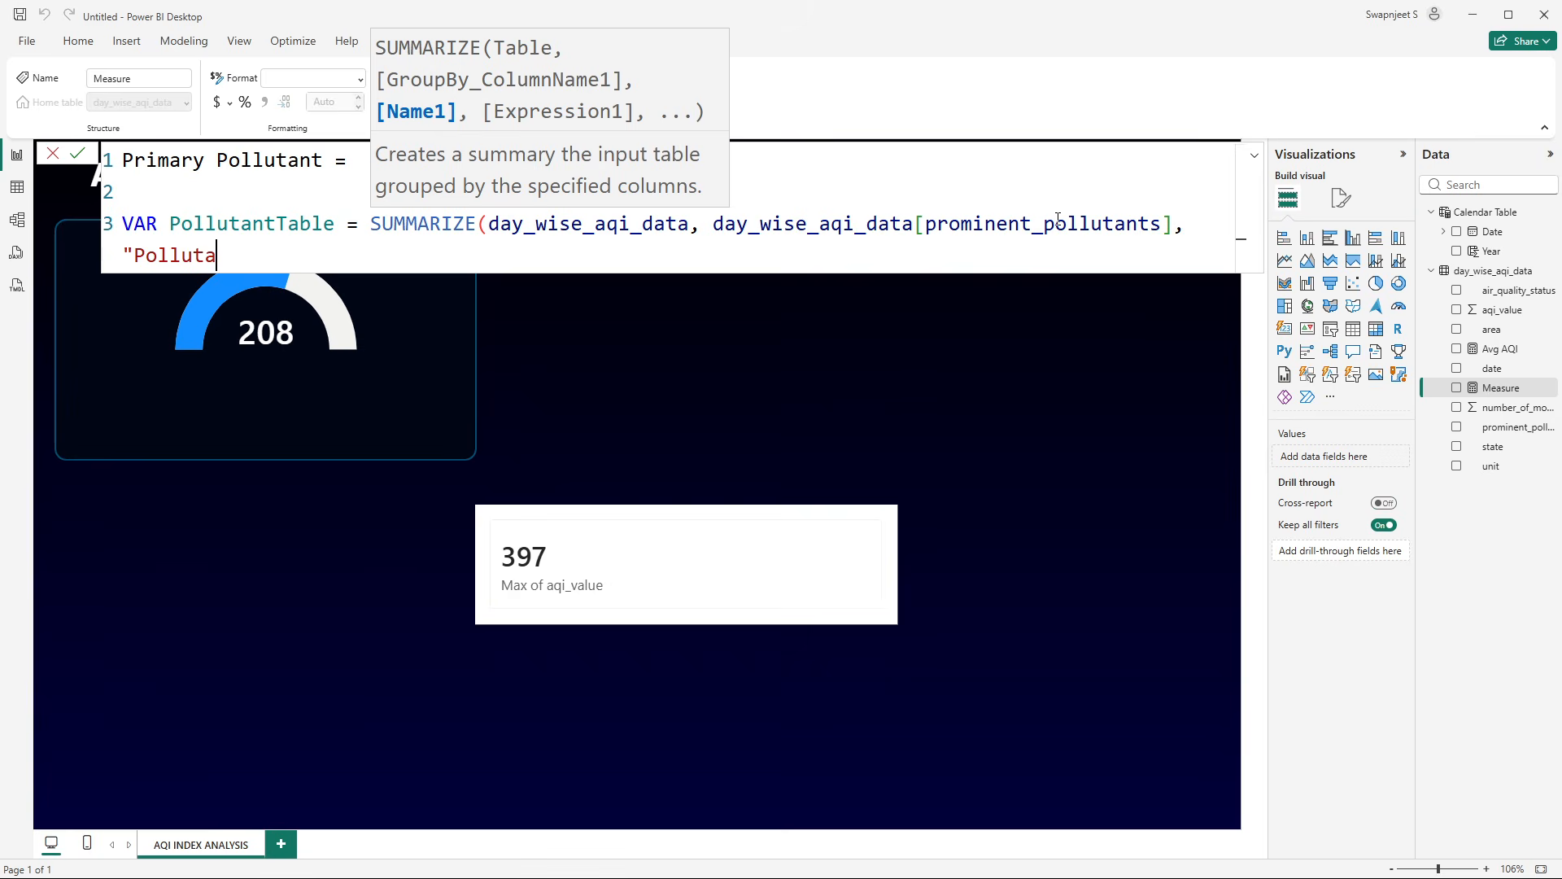
{"action": "type", "text": "Cnt\","}
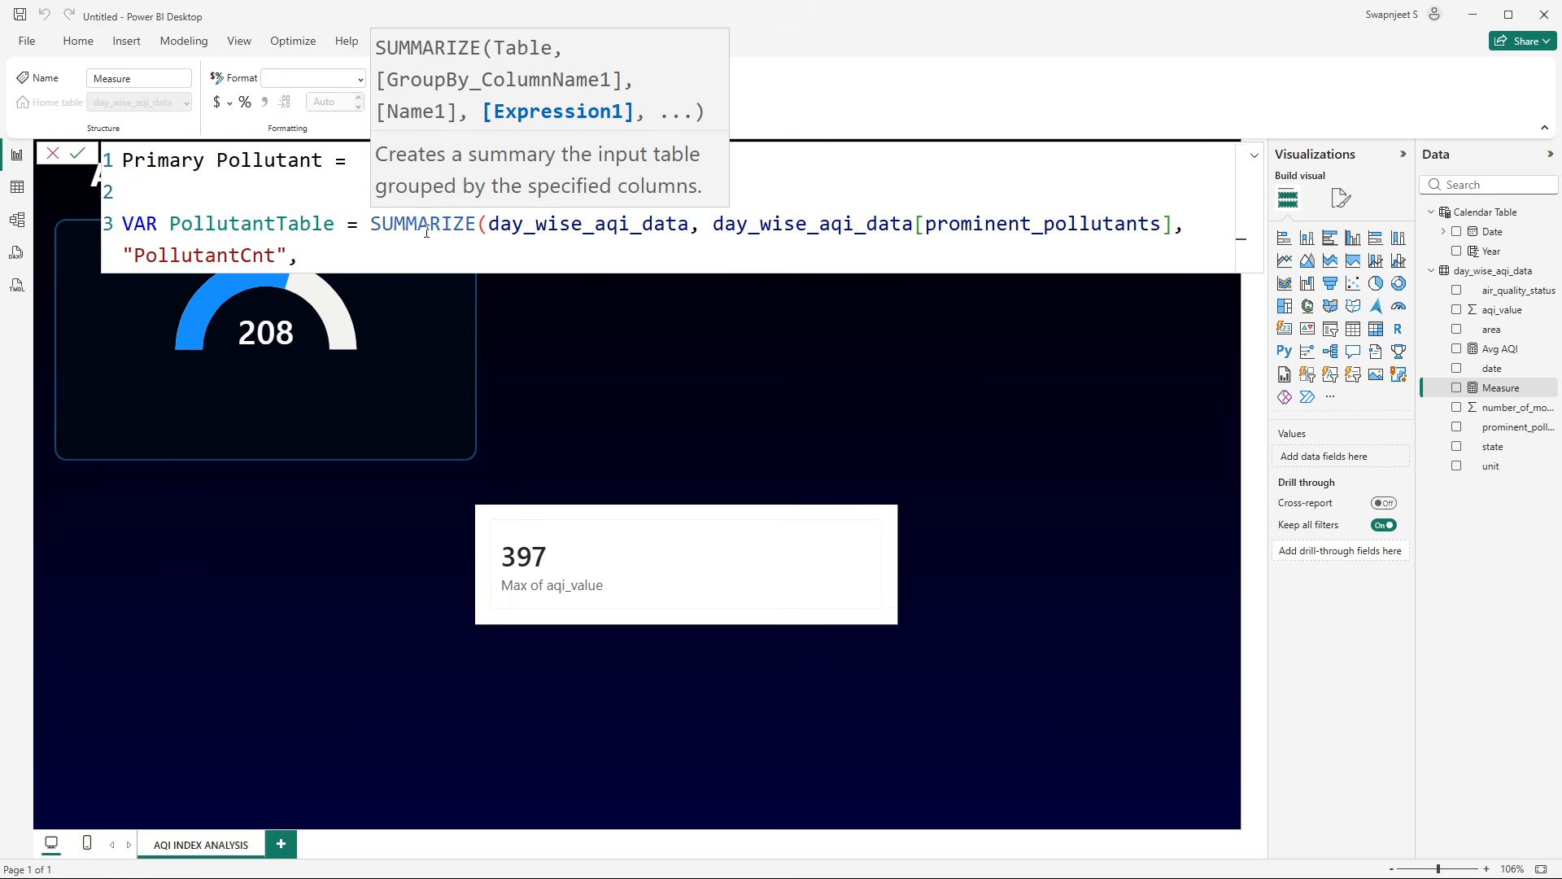
{"action": "left_click_drag", "start_coordinate": [133, 257], "coordinate": [278, 257]}
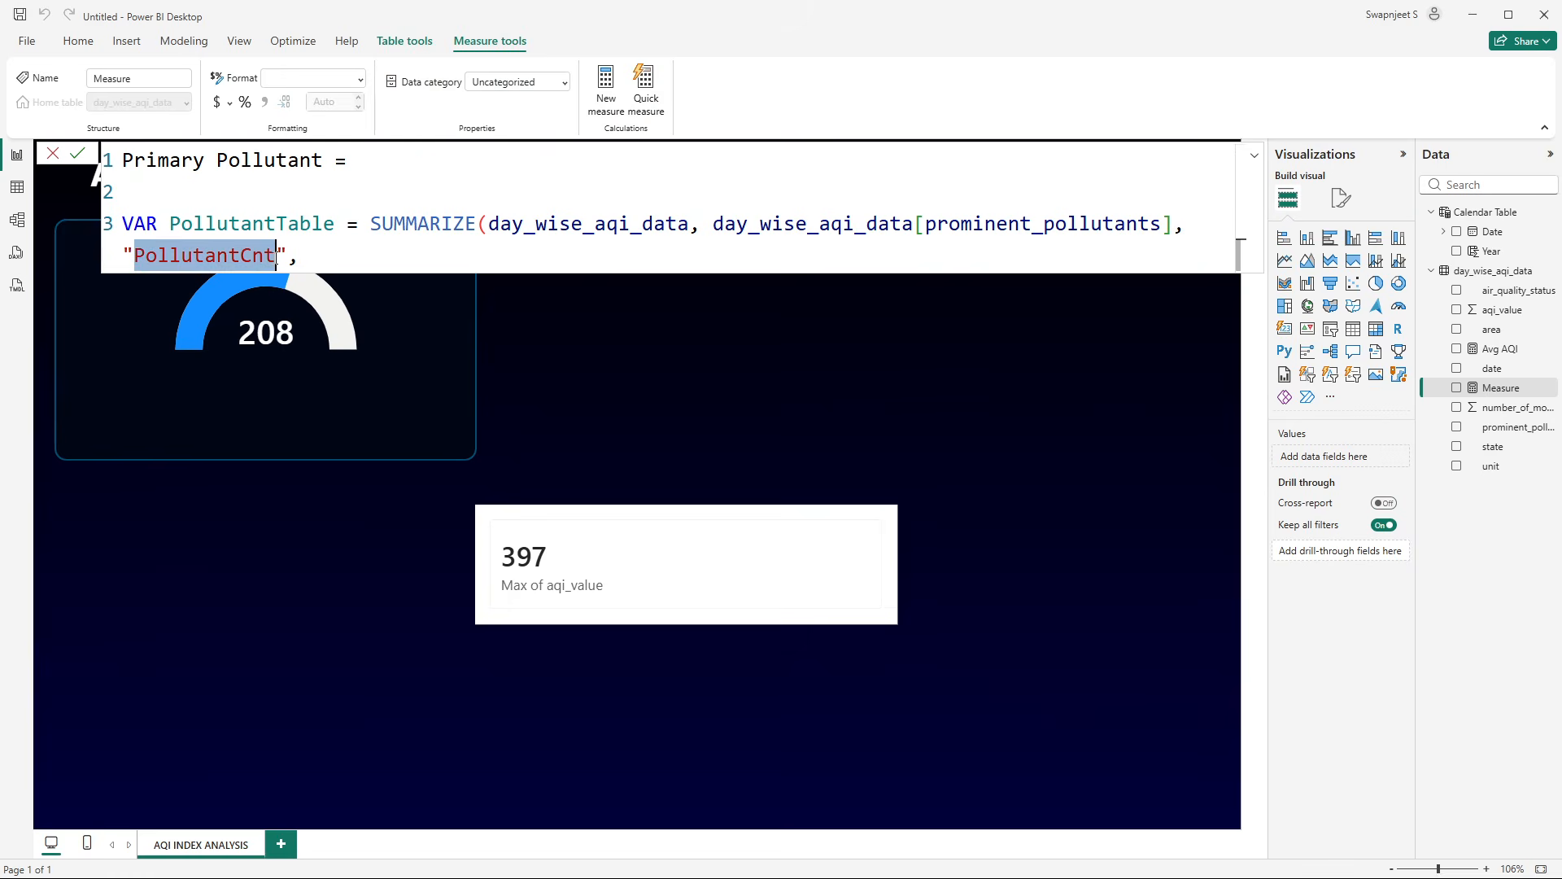
{"action": "left_click", "coordinate": [313, 257]}
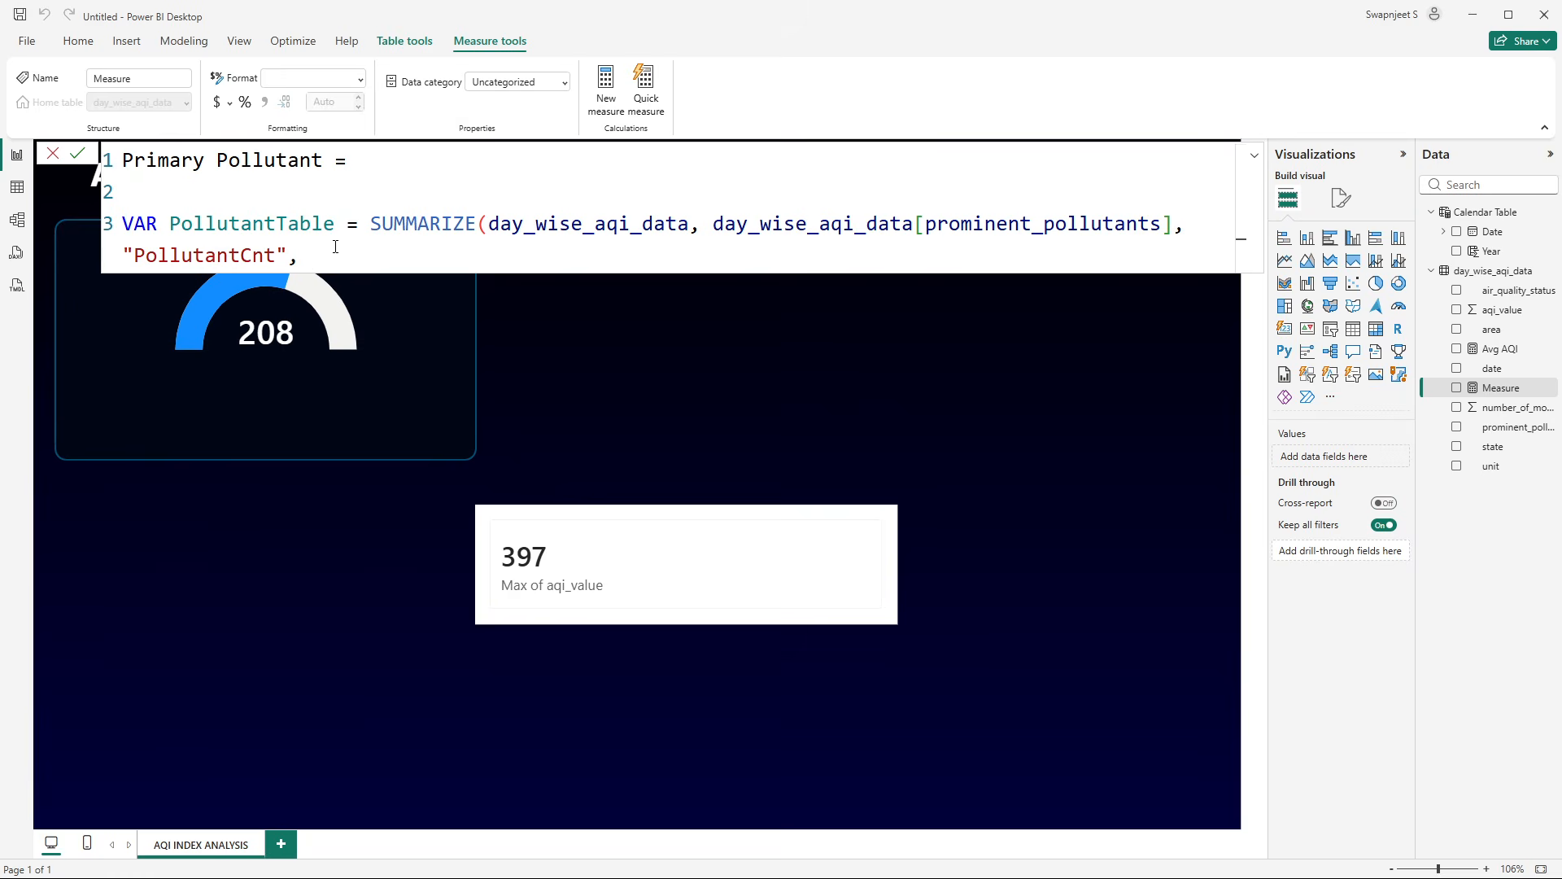
{"action": "type", "text": "cou"}
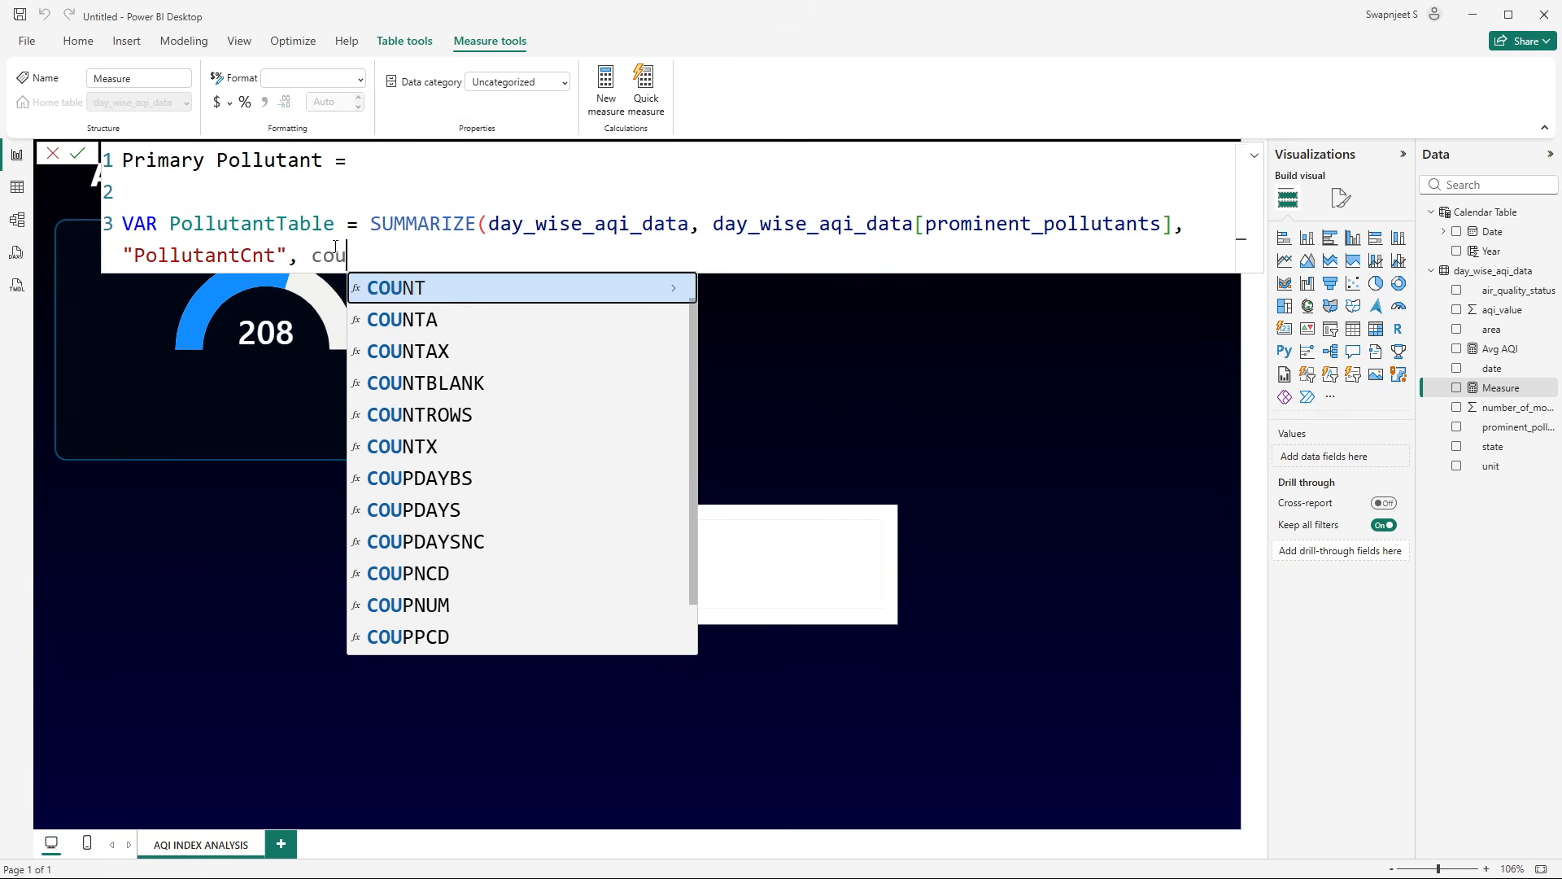
{"action": "key", "text": "BackSpace"}
{"action": "key", "text": "BackSpace"}
{"action": "key", "text": "BackSpace"}
{"action": "key", "text": "BackSpace"}
{"action": "key", "text": "BackSpace"}
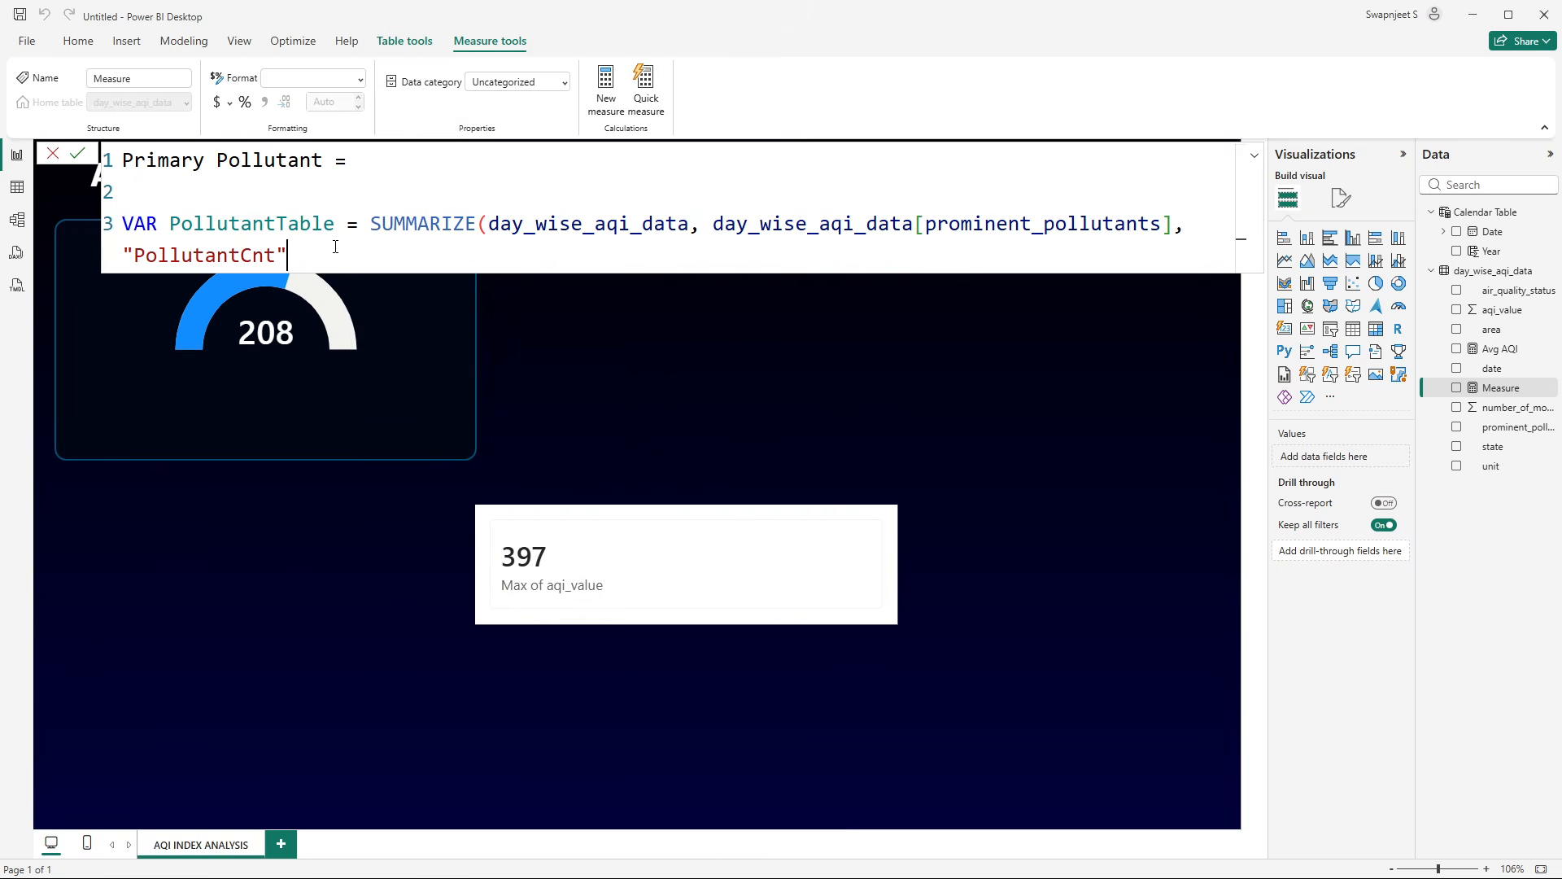
- Set the PollutantCnt expression to COUNTROWS(day_wise_aqi_data), close the SUMMARIZE call and add two new lines below it
{"action": "type", "text": ","}
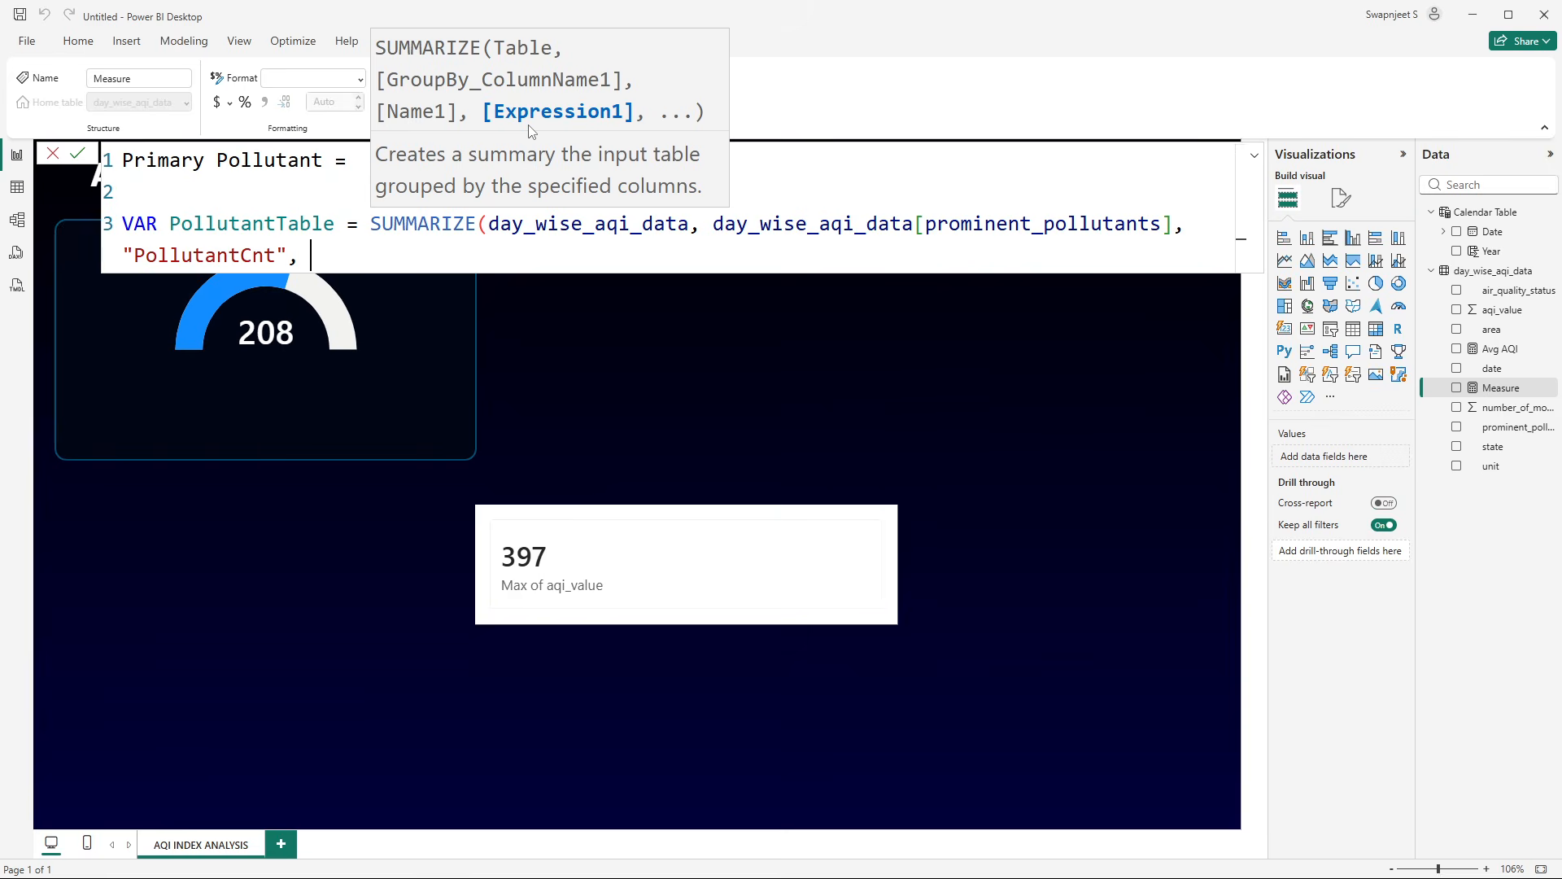
{"action": "type", "text": "count"}
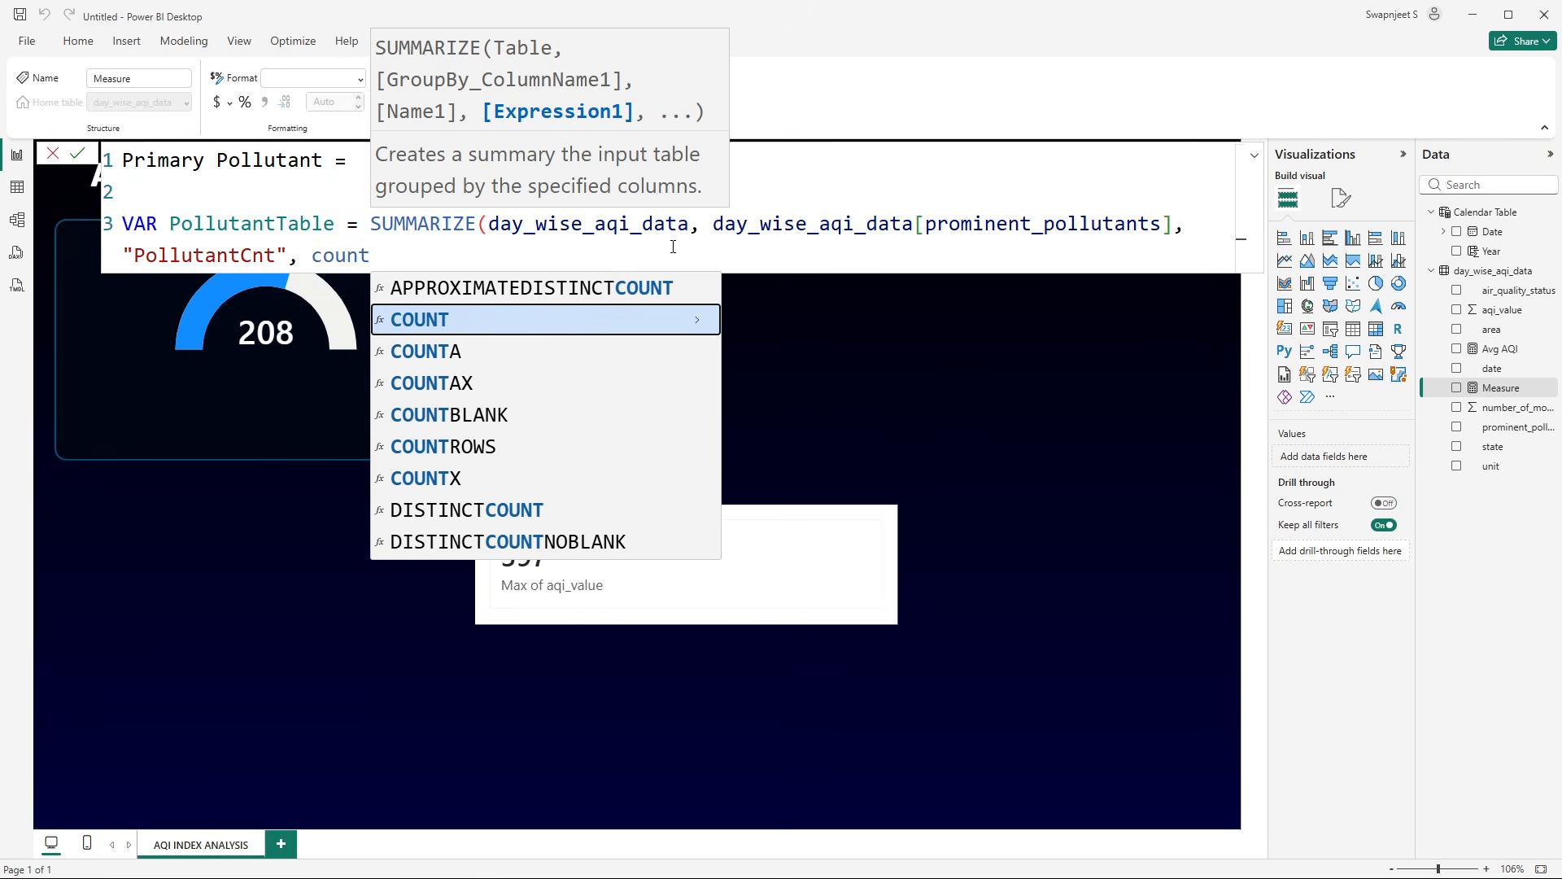
{"action": "left_click", "coordinate": [465, 450]}
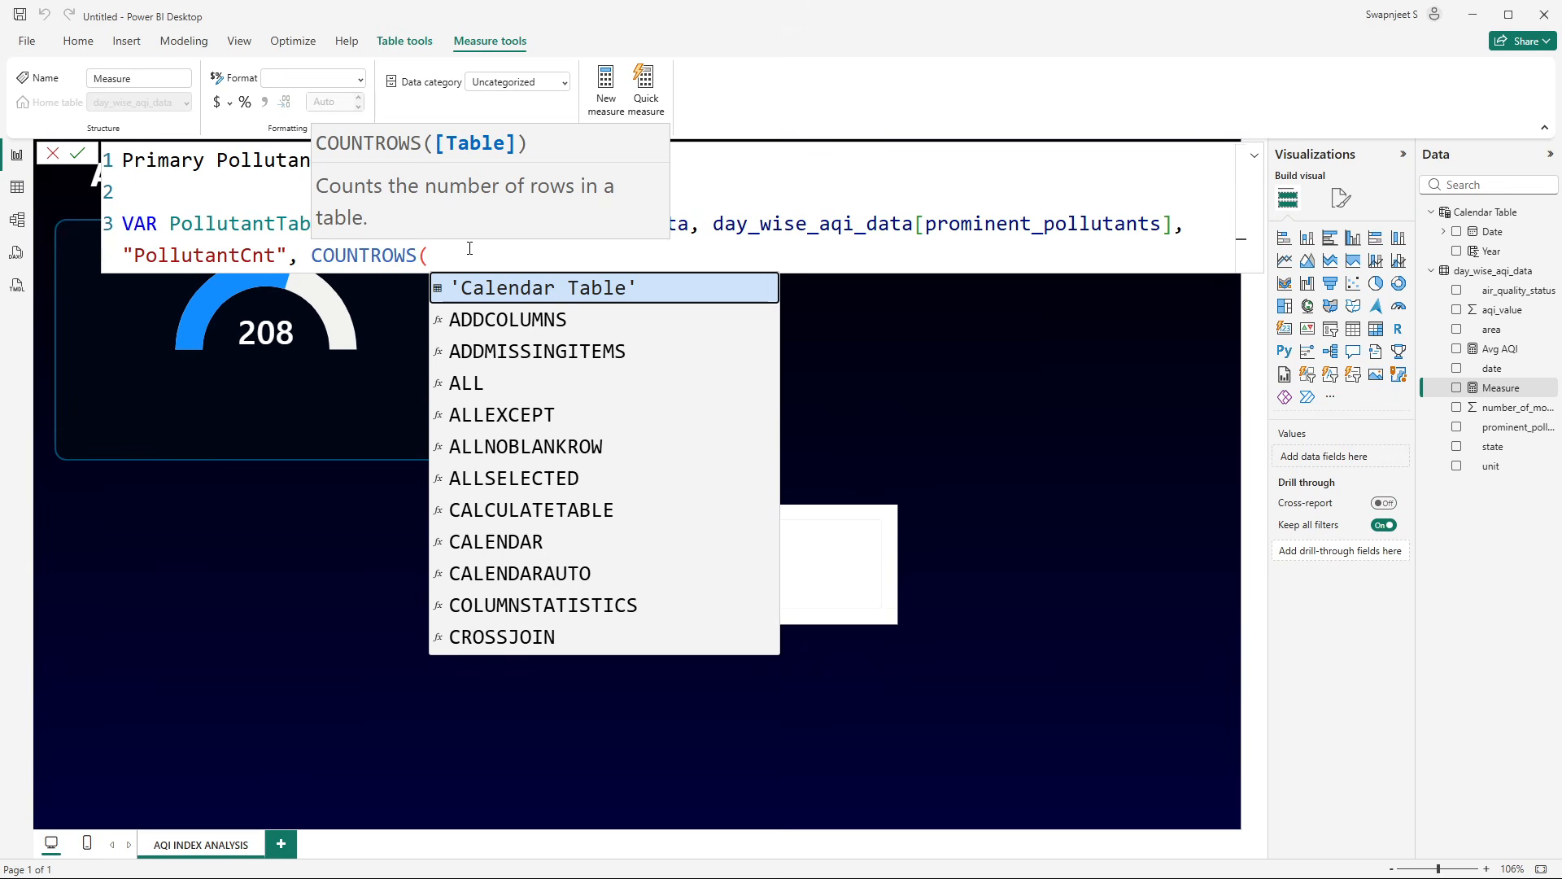
{"action": "type", "text": "day"}
{"action": "left_click", "coordinate": [641, 290]}
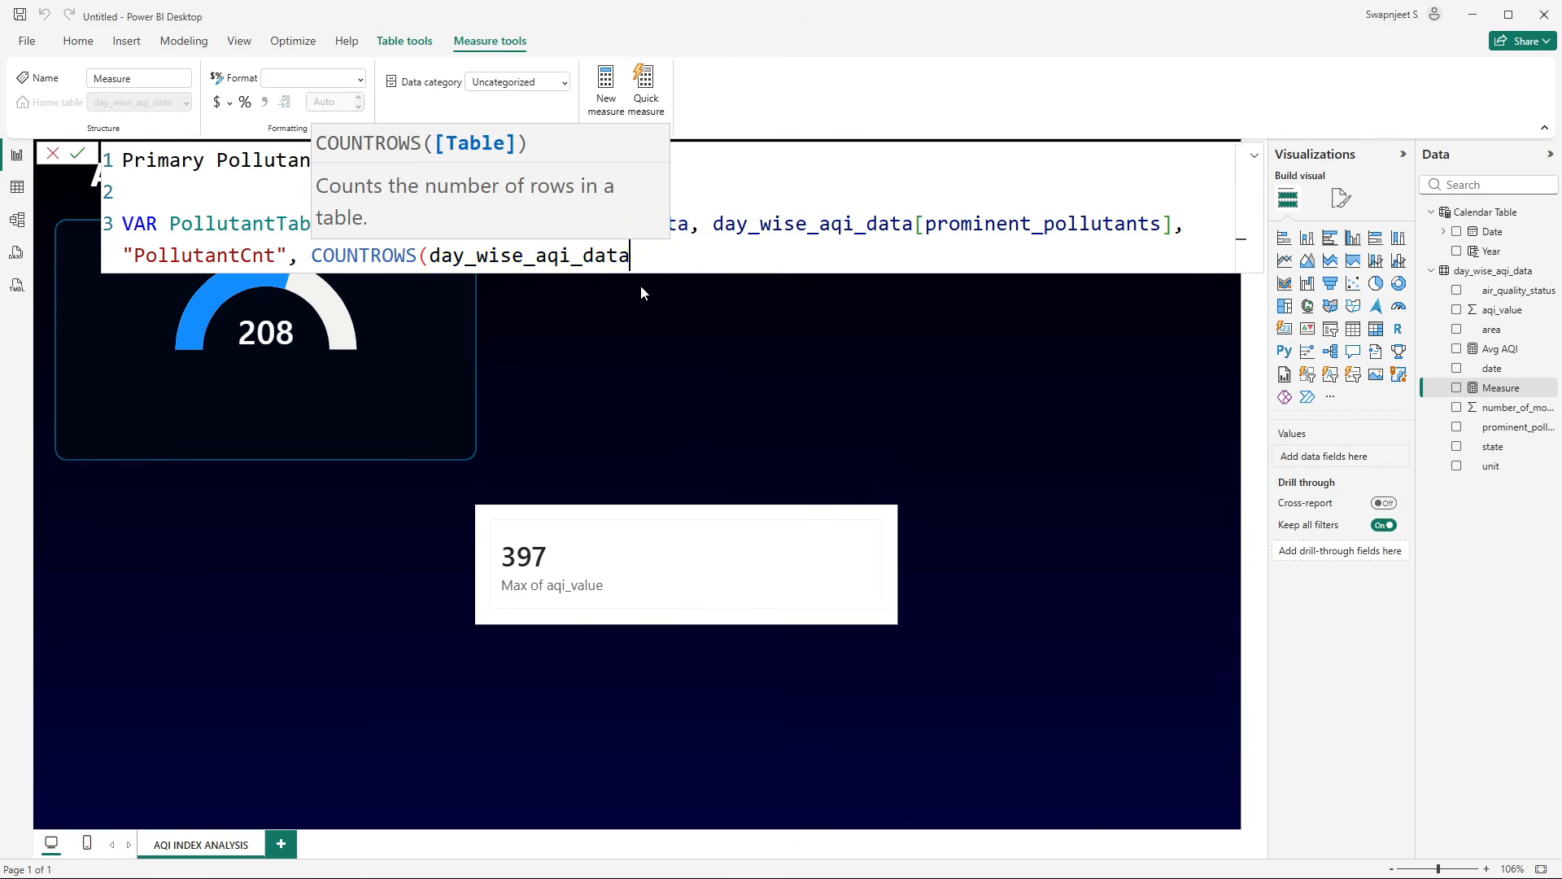
{"action": "type", "text": "))"}
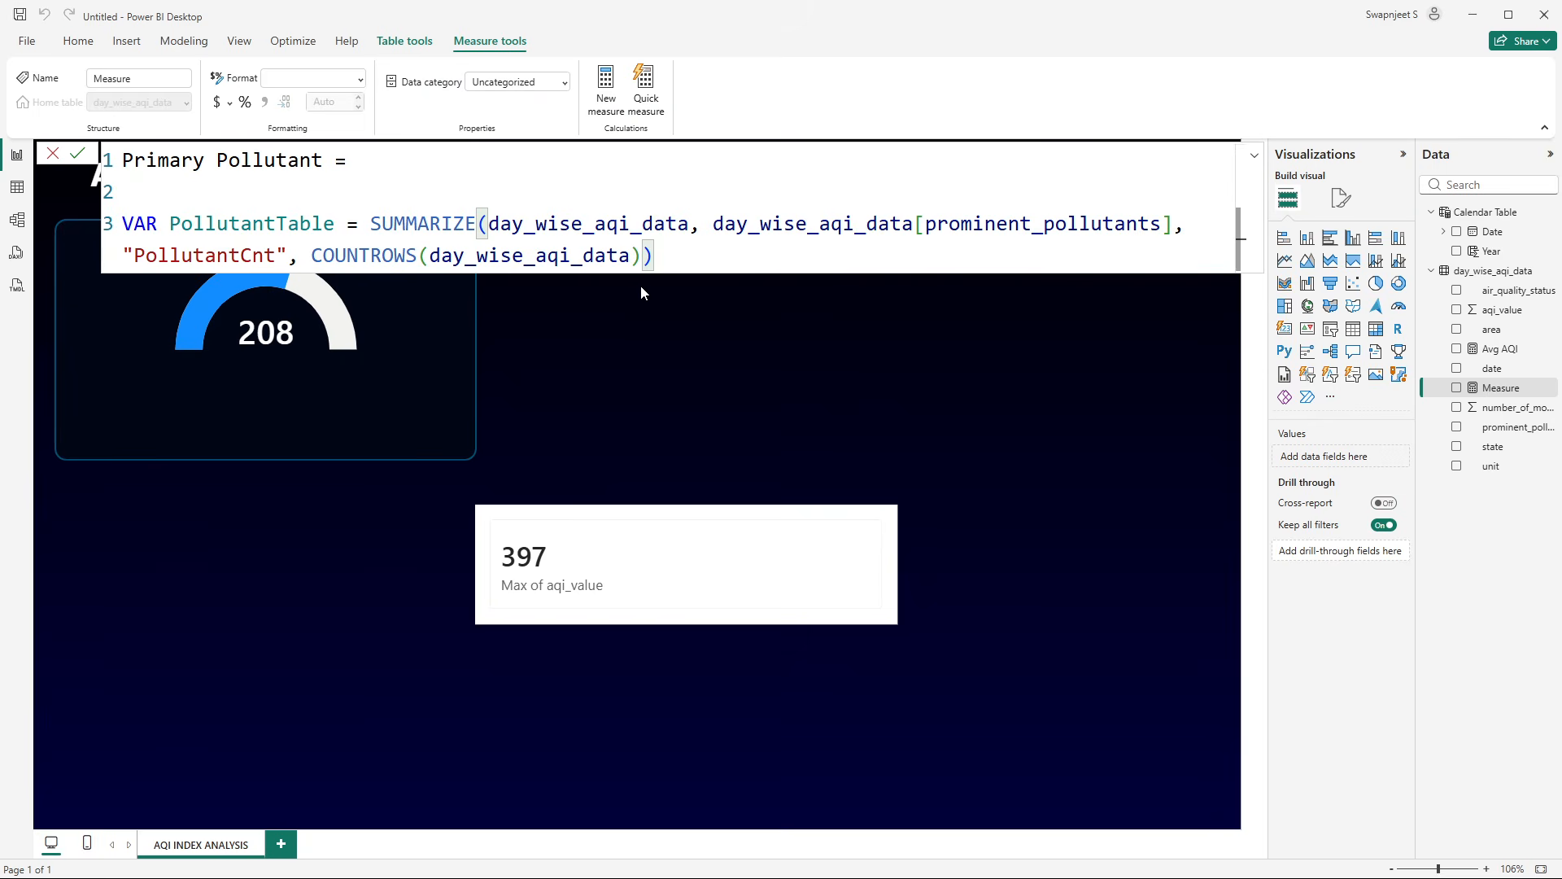
{"action": "key", "text": "shift+Return"}
{"action": "key", "text": "shift+Return"}
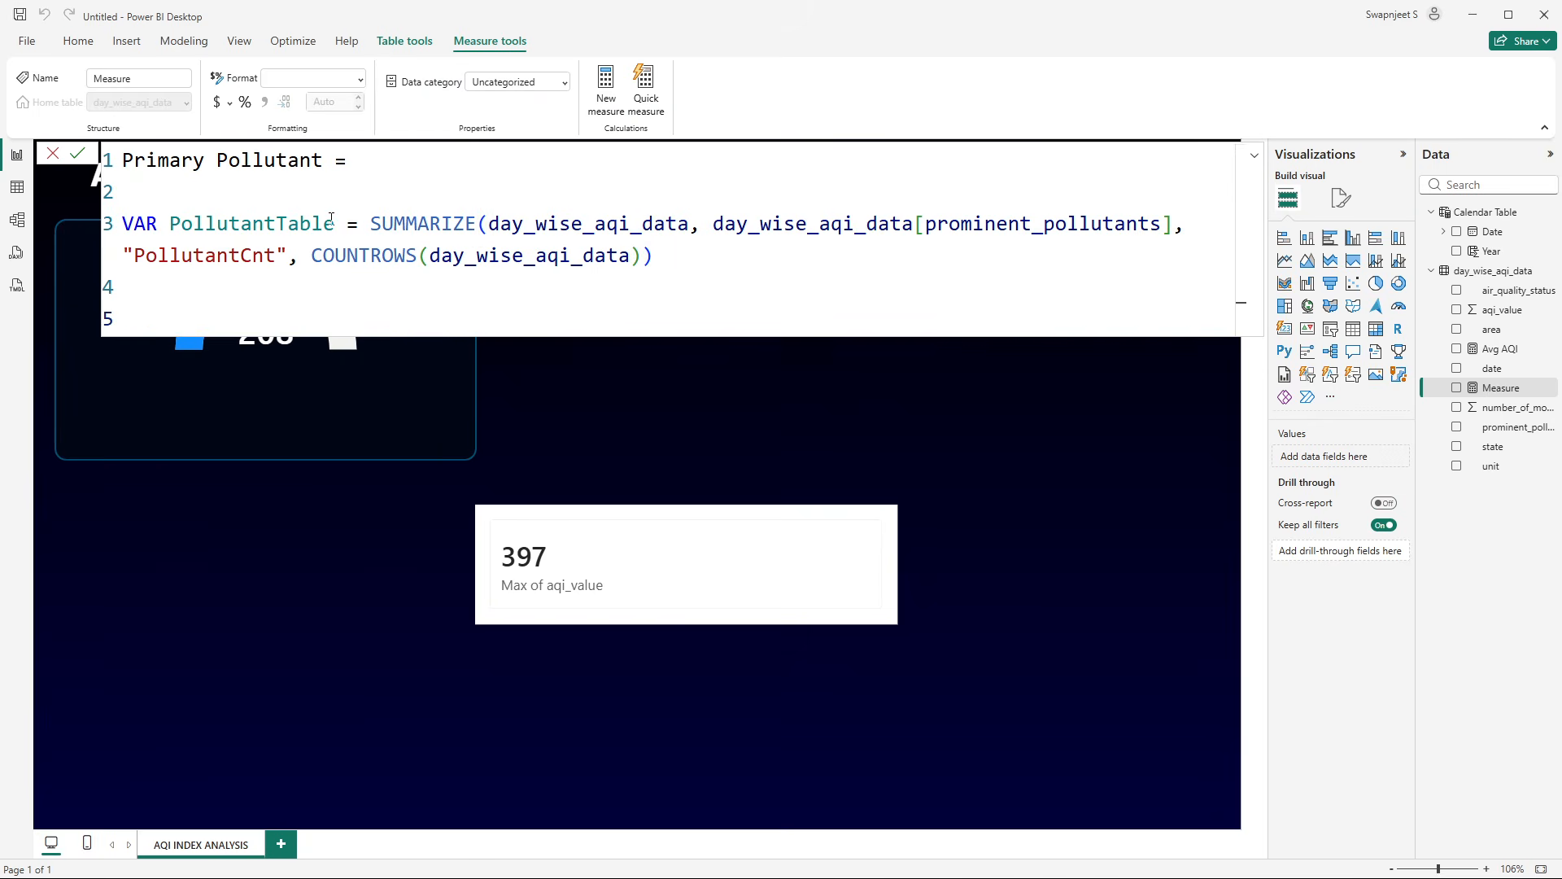
{"action": "left_click", "coordinate": [385, 226]}
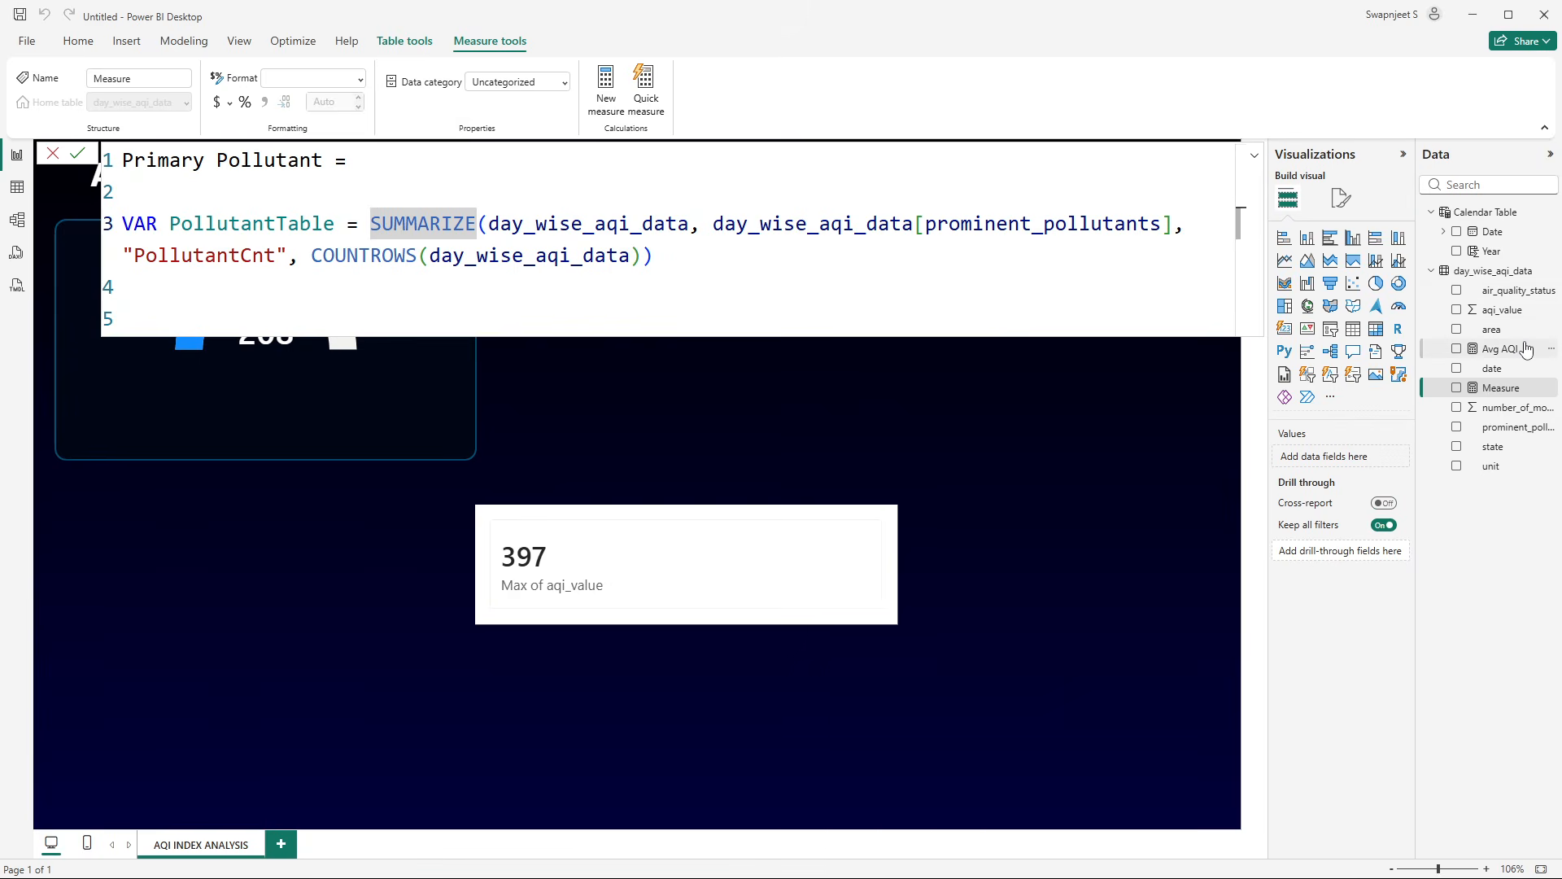
- Review the PollutantTable expression: the prominent_pollutants grouping, the PollutantCnt column and its COUNTROWS calculation
{"action": "left_click", "coordinate": [551, 226]}
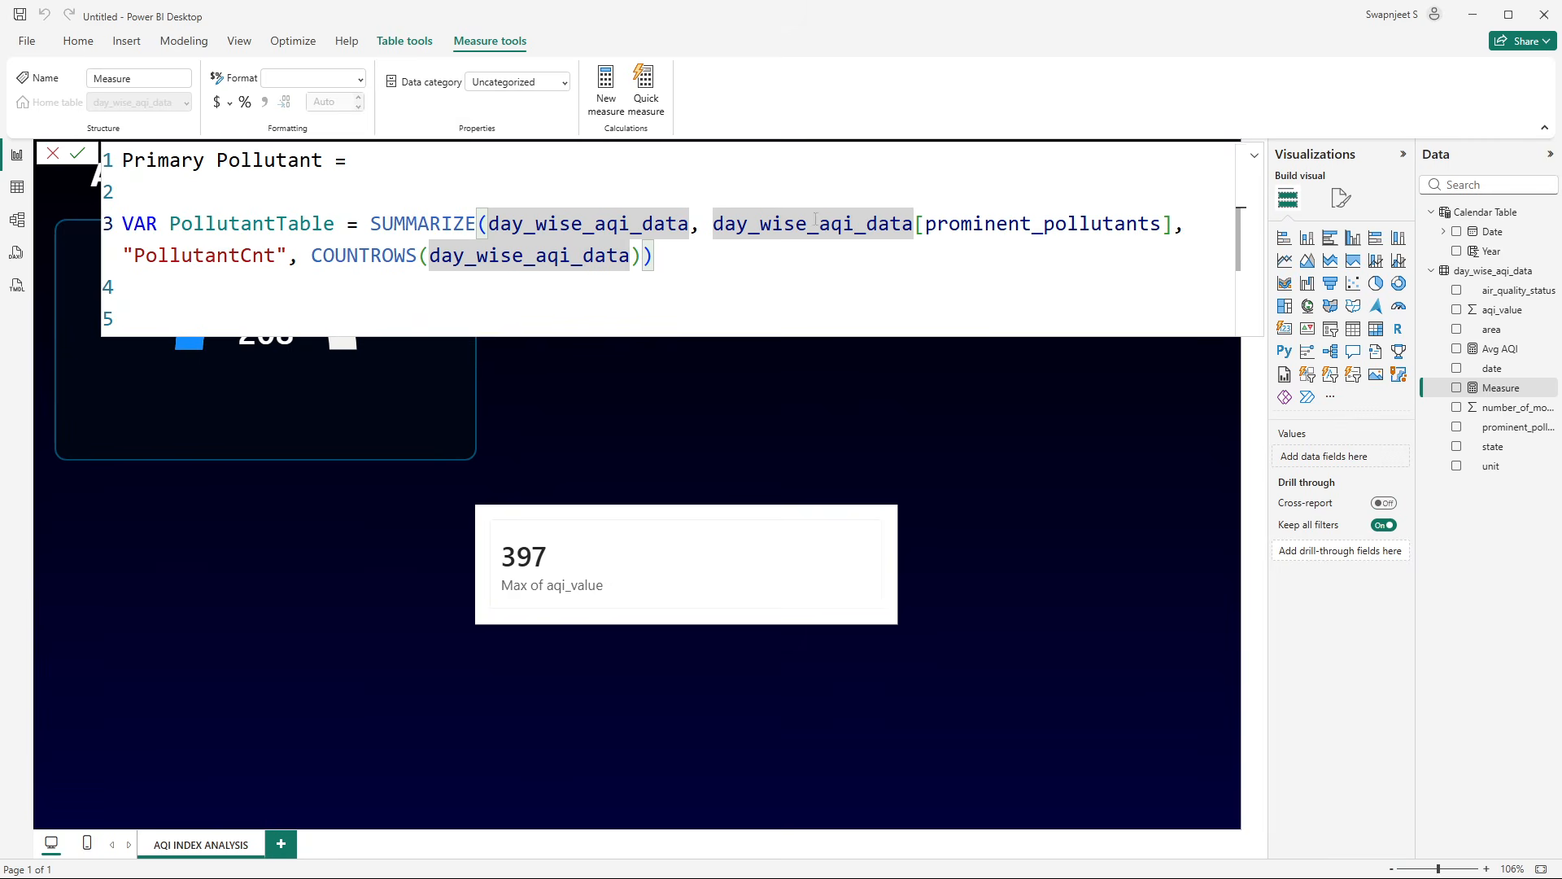
{"action": "left_click", "coordinate": [864, 222]}
{"action": "left_click_drag", "start_coordinate": [926, 223], "coordinate": [1114, 225]}
{"action": "left_click", "coordinate": [1118, 226]}
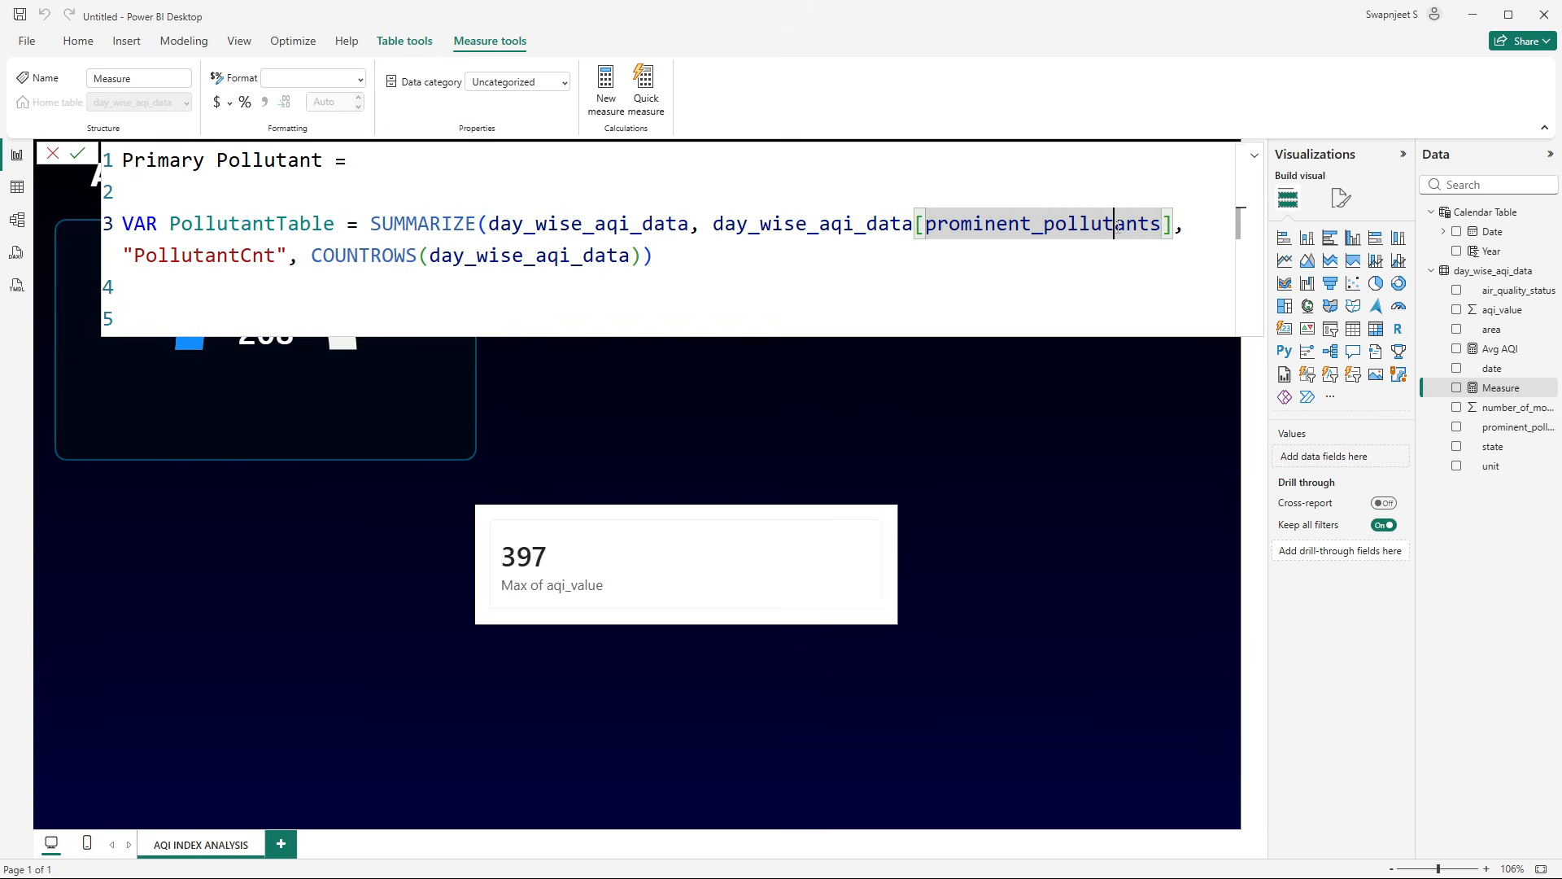
{"action": "double_click", "coordinate": [205, 254]}
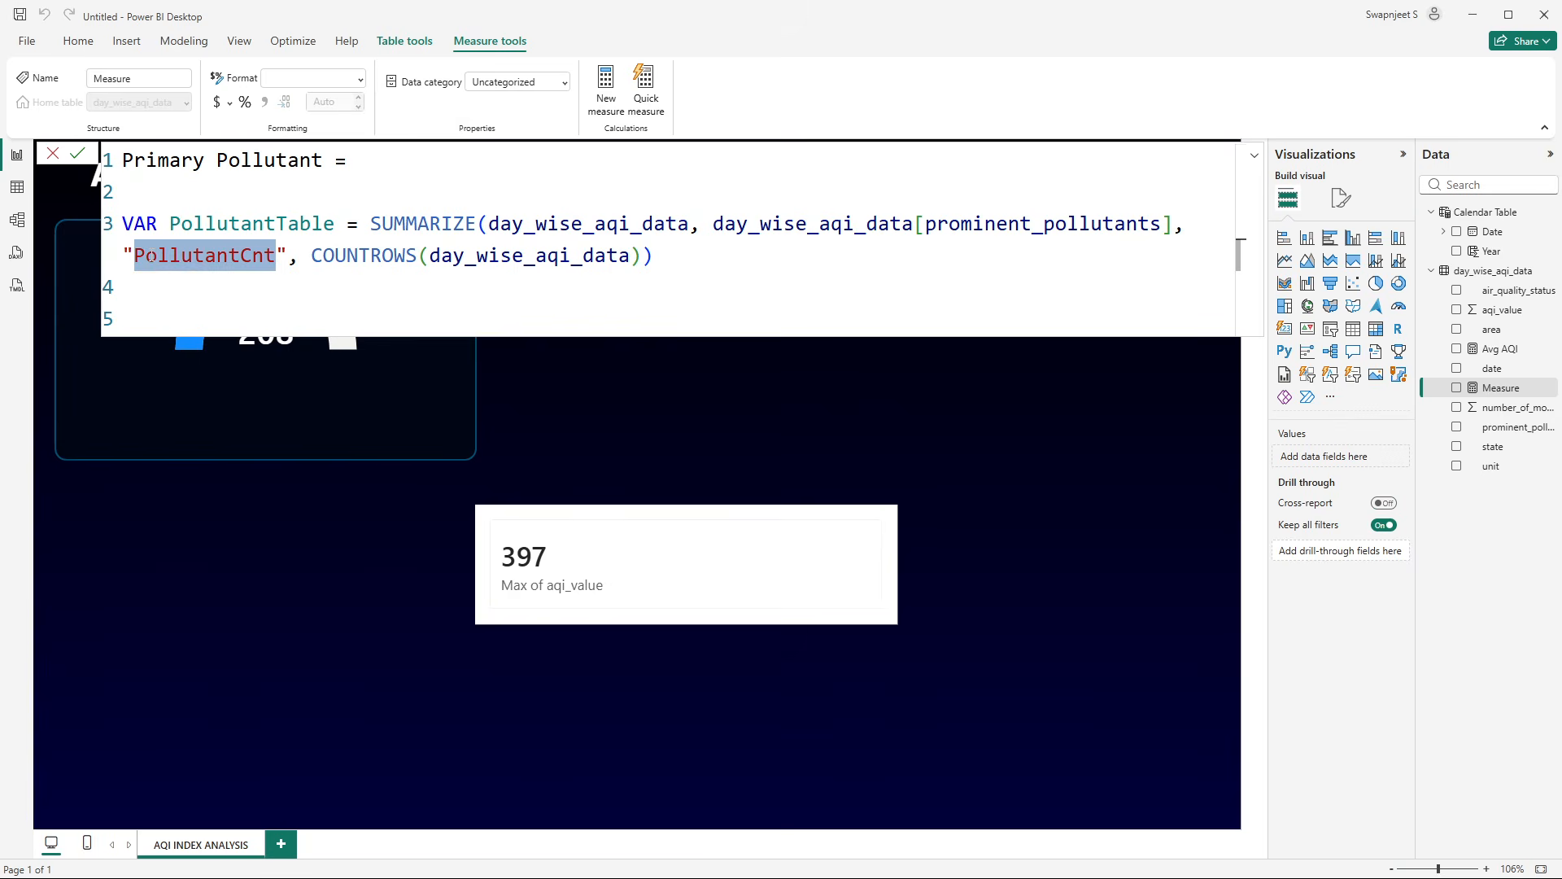
{"action": "left_click", "coordinate": [299, 259]}
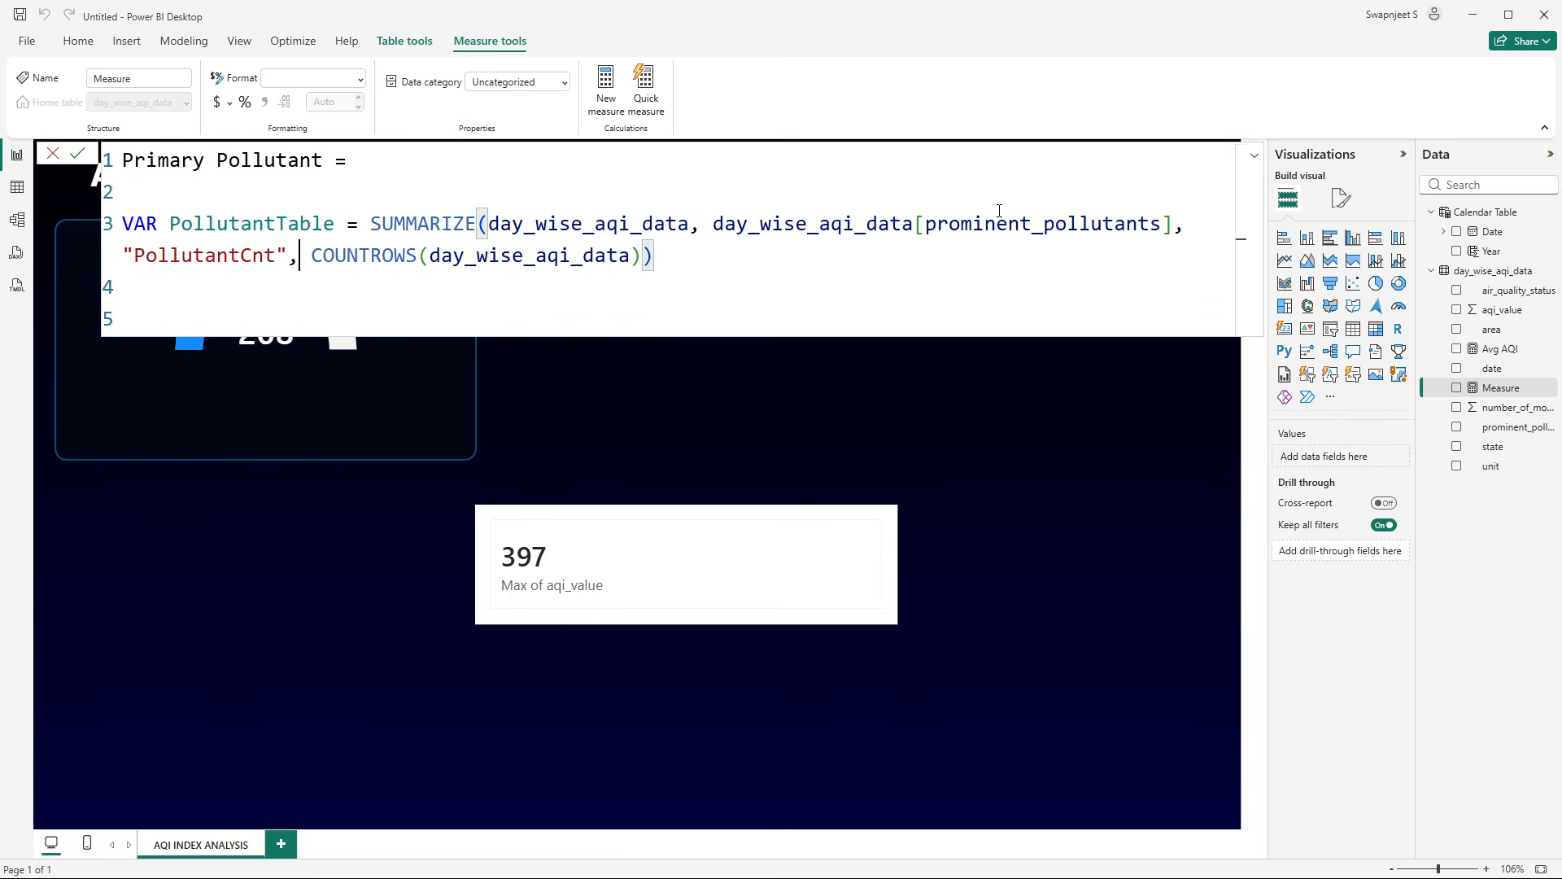
{"action": "left_click", "coordinate": [1002, 220]}
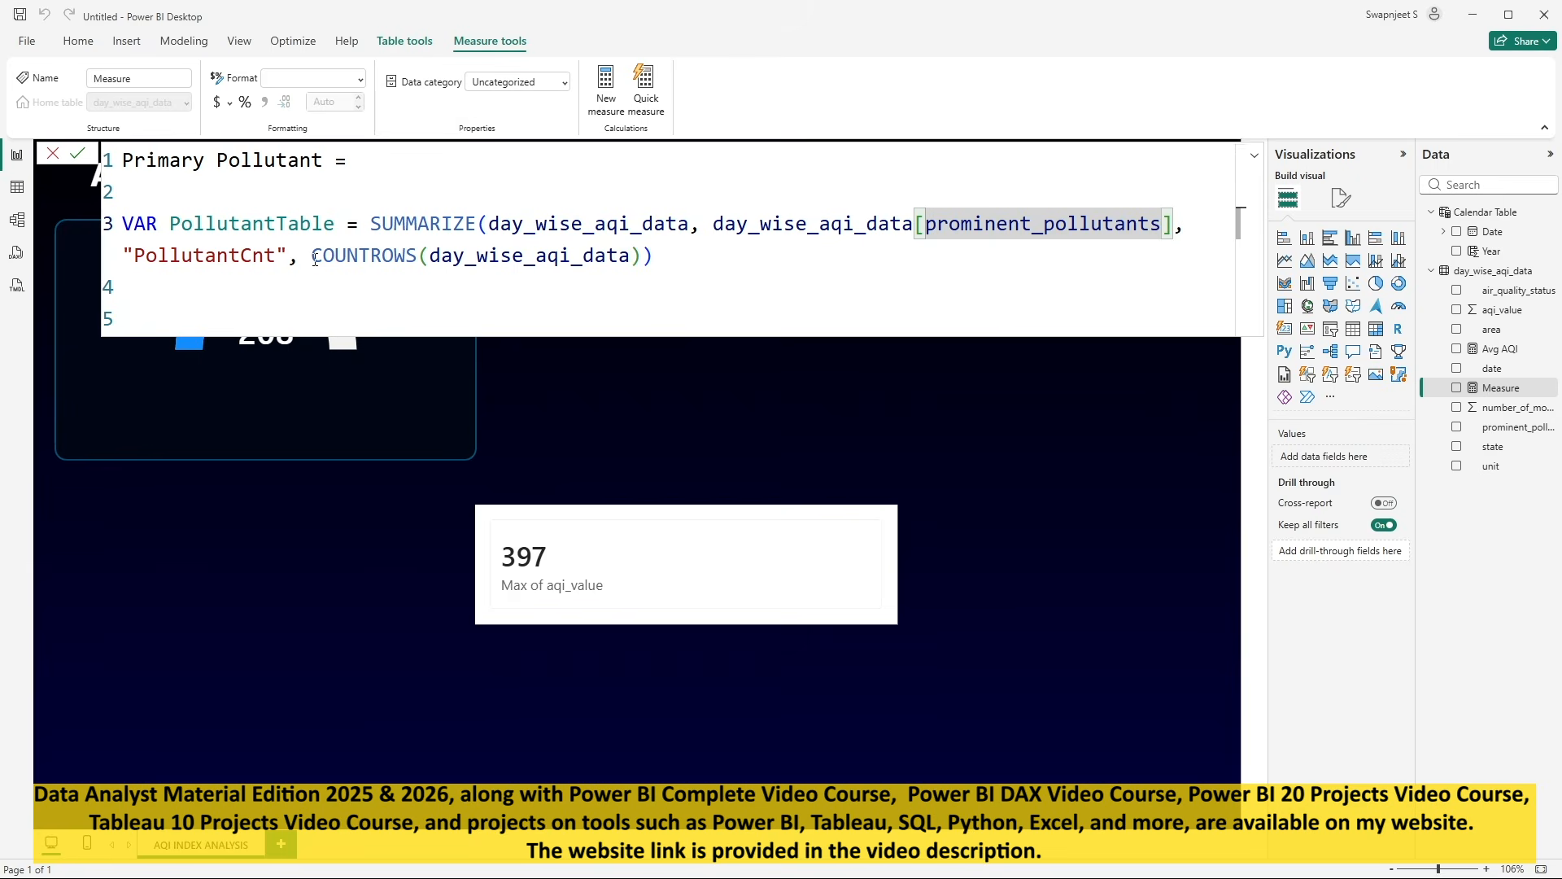
{"action": "left_click_drag", "start_coordinate": [315, 259], "coordinate": [636, 259]}
{"action": "left_click", "coordinate": [701, 274]}
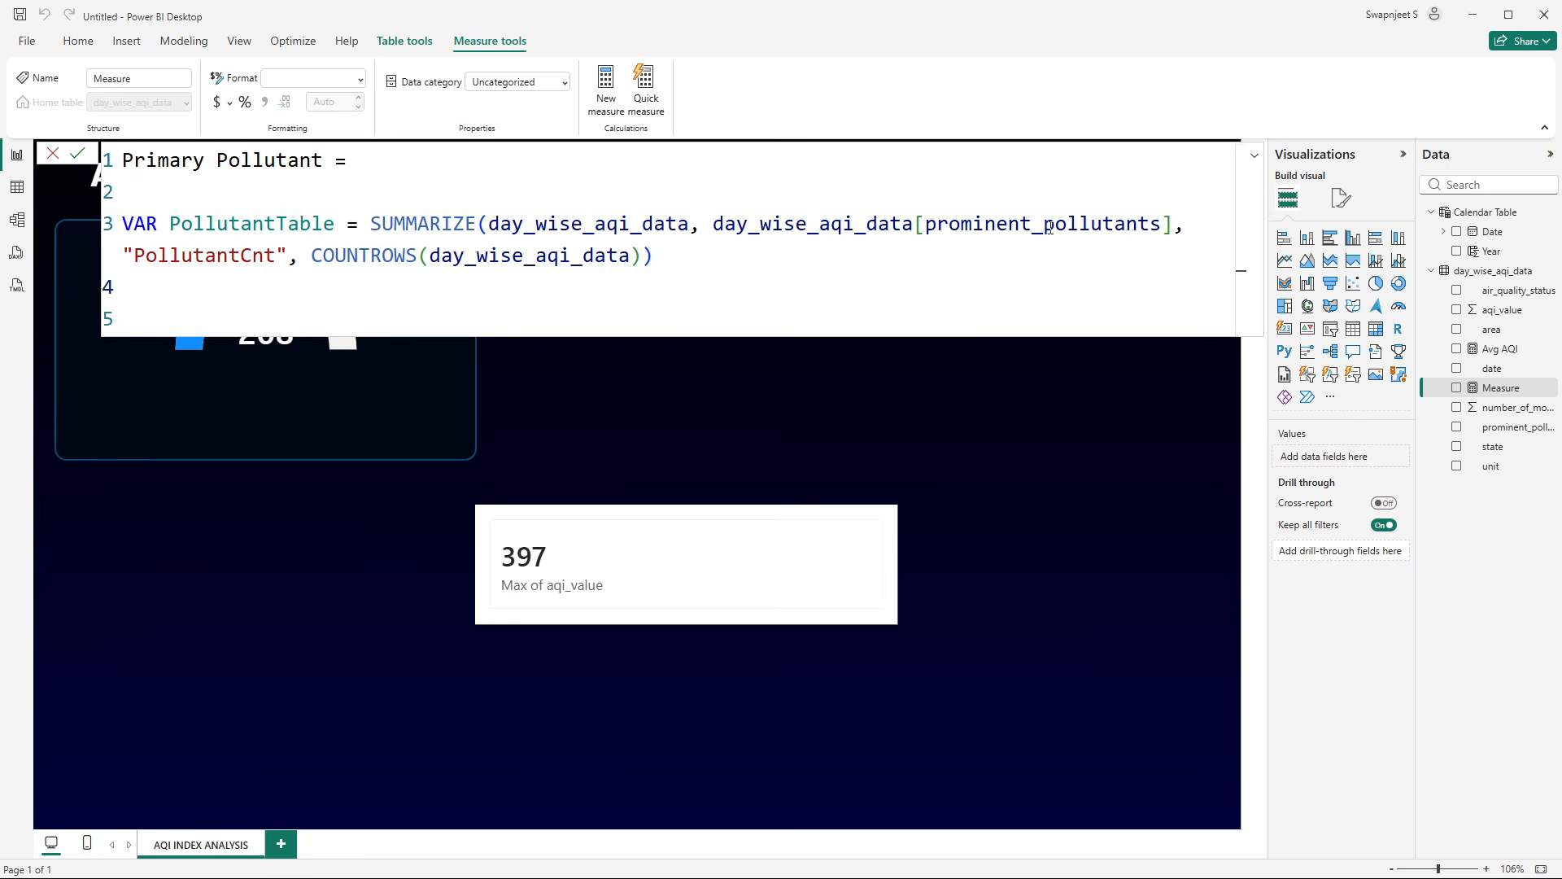
{"action": "double_click", "coordinate": [197, 256]}
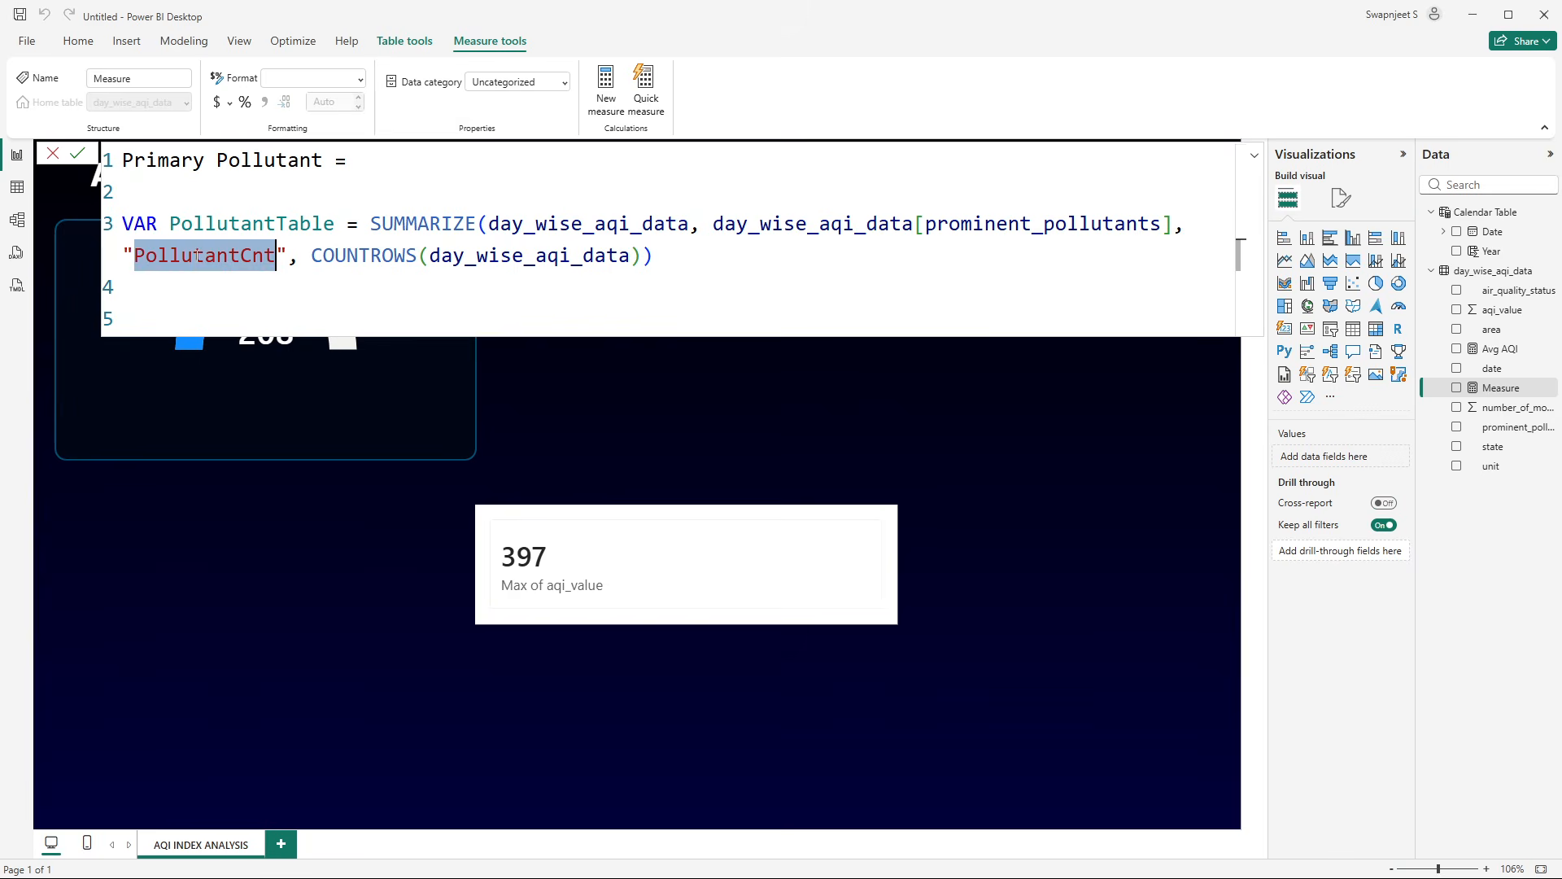
- Declare a variable MaxCnt on the fifth line and start its MAXX function with PollutantTable as the table
{"action": "left_click", "coordinate": [150, 320]}
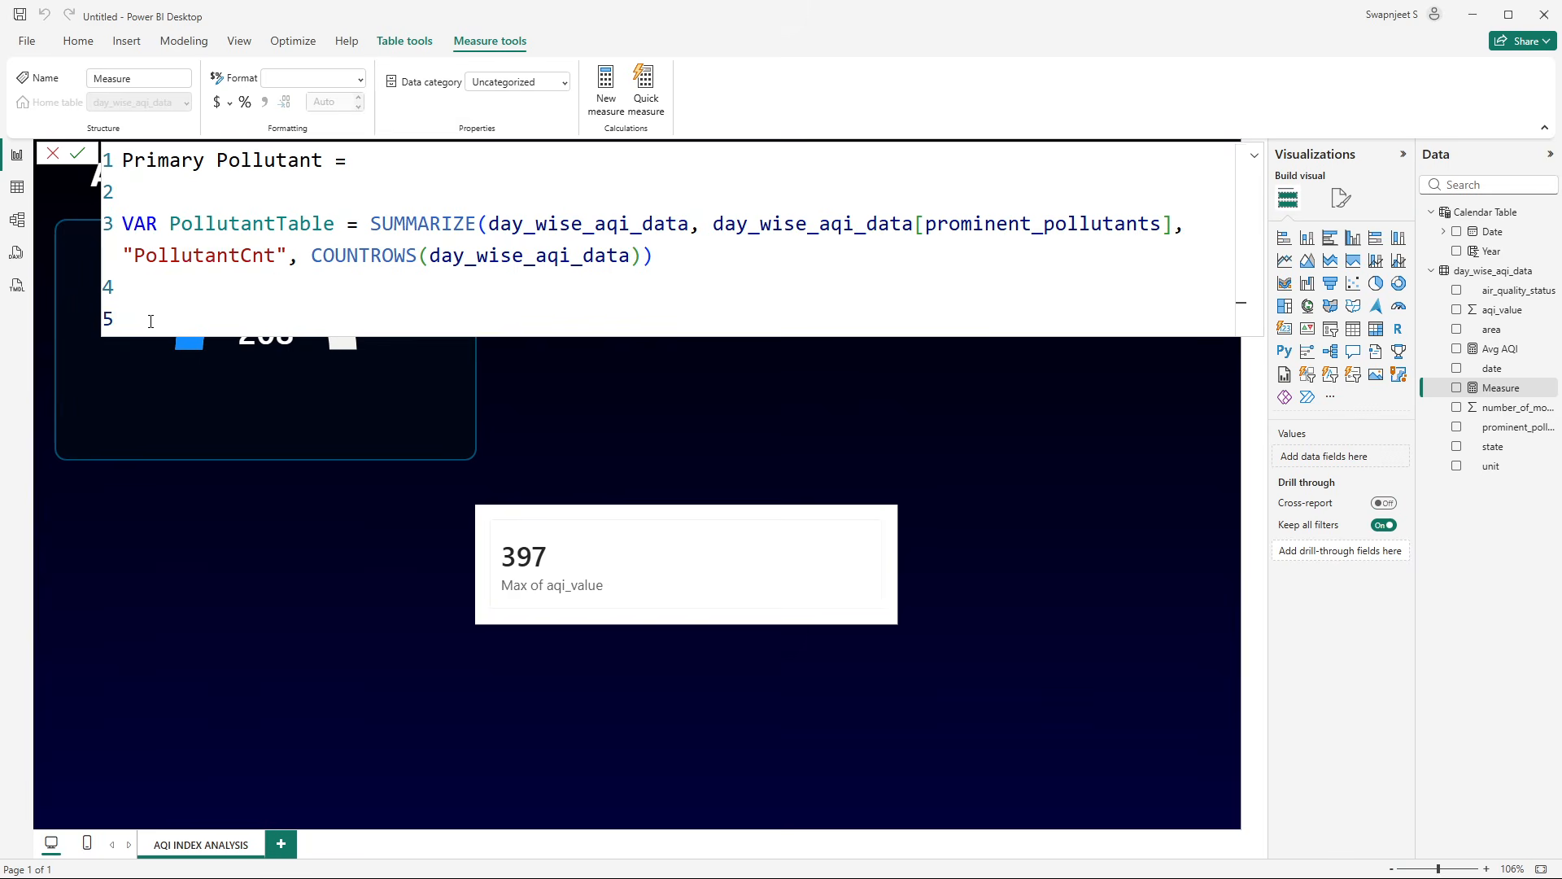
{"action": "type", "text": "VAR MaxCnt ="}
{"action": "type", "text": "M"}
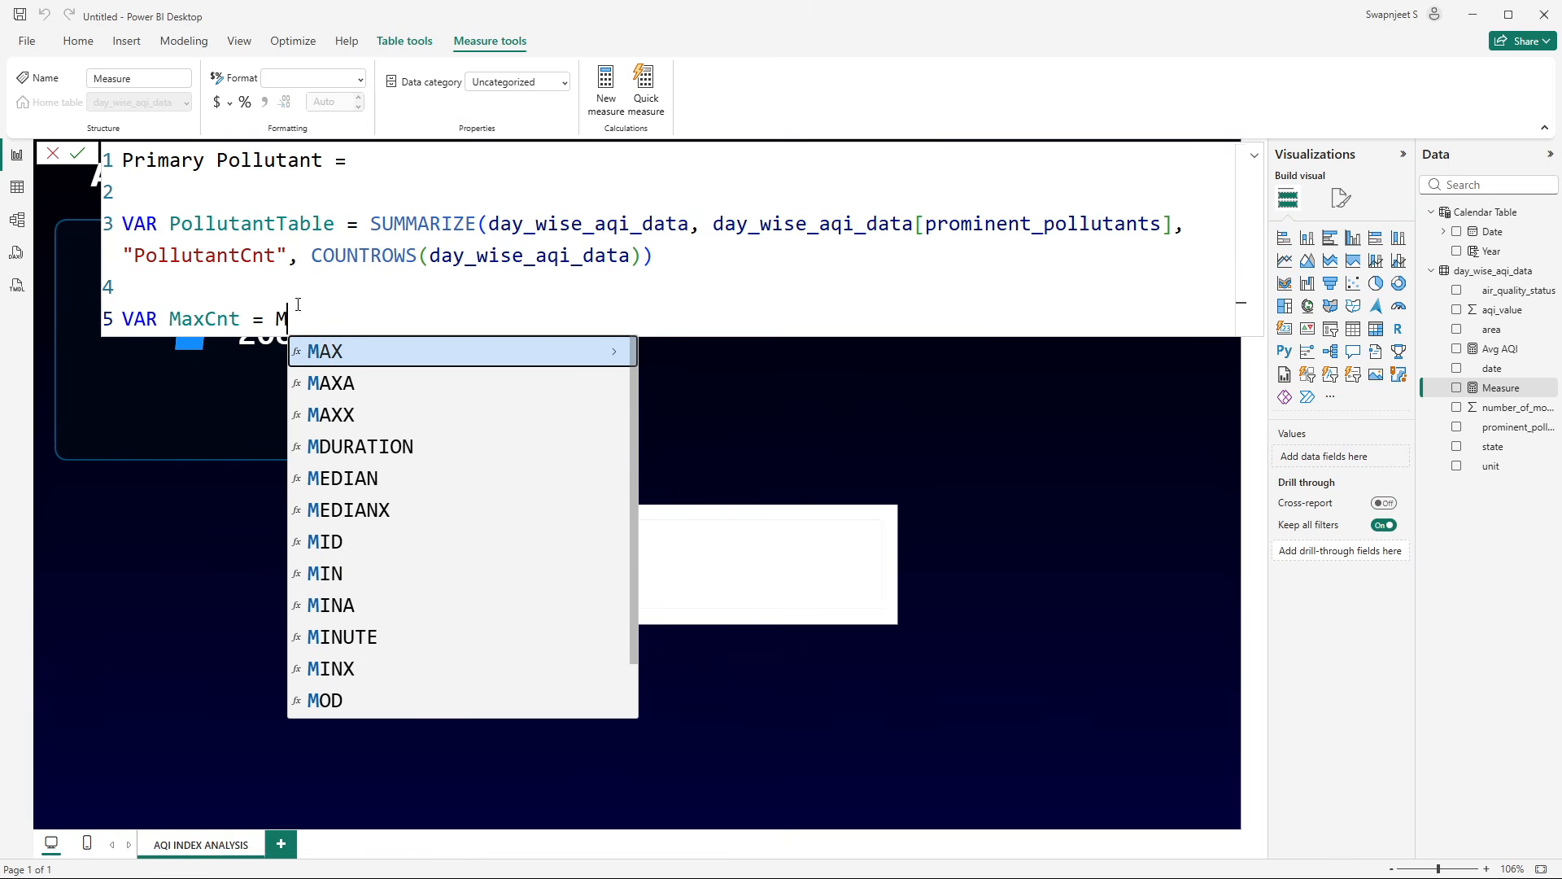
{"action": "type", "text": "AXX("}
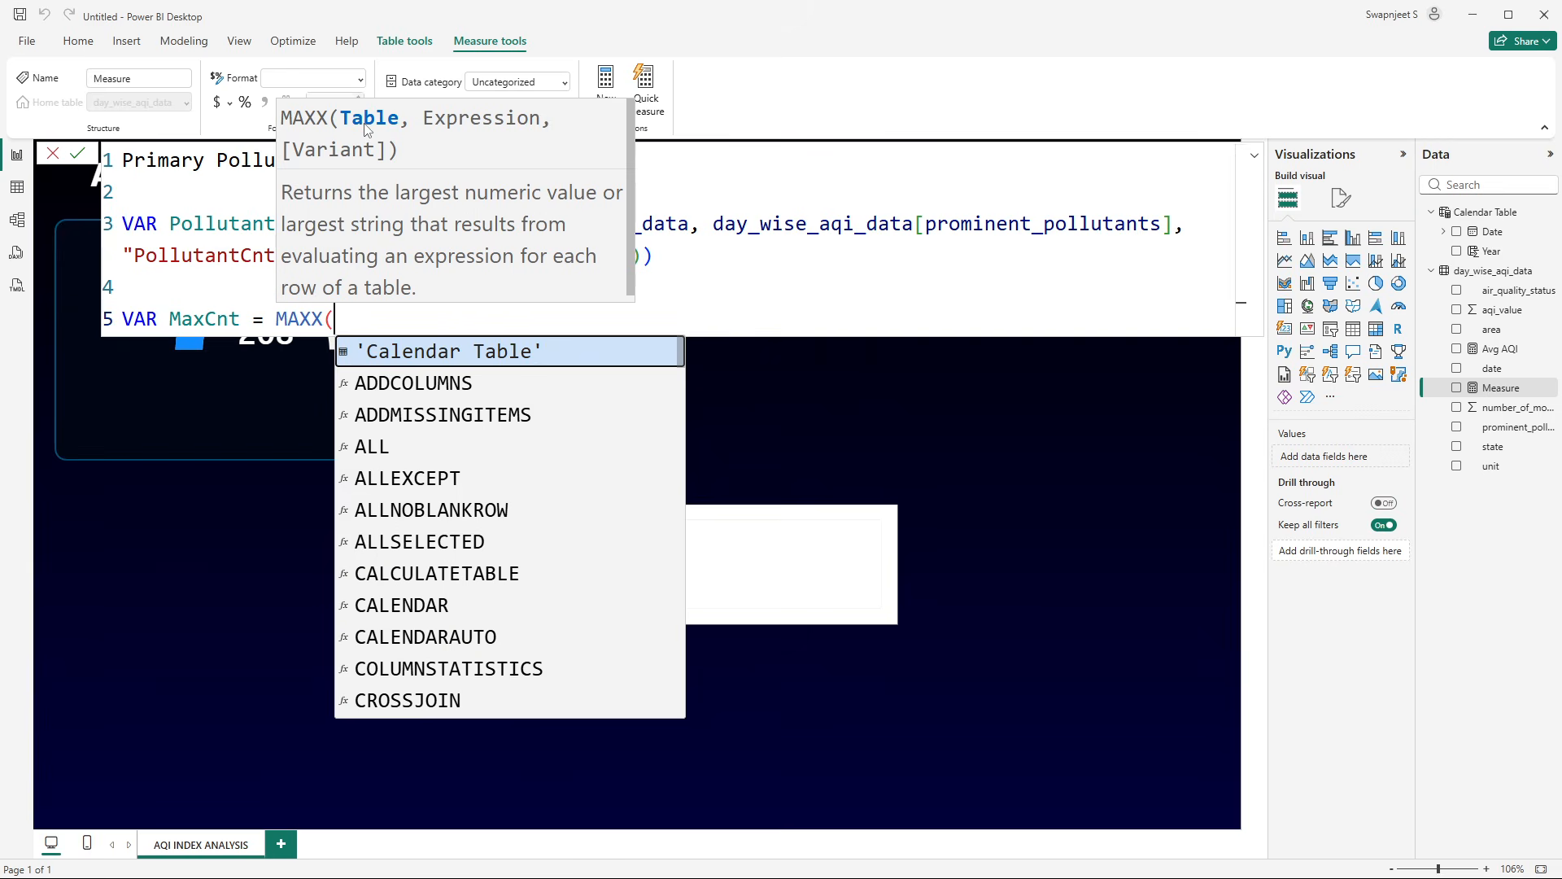
{"action": "left_click", "coordinate": [232, 230]}
{"action": "left_click_drag", "start_coordinate": [172, 224], "coordinate": [341, 230]}
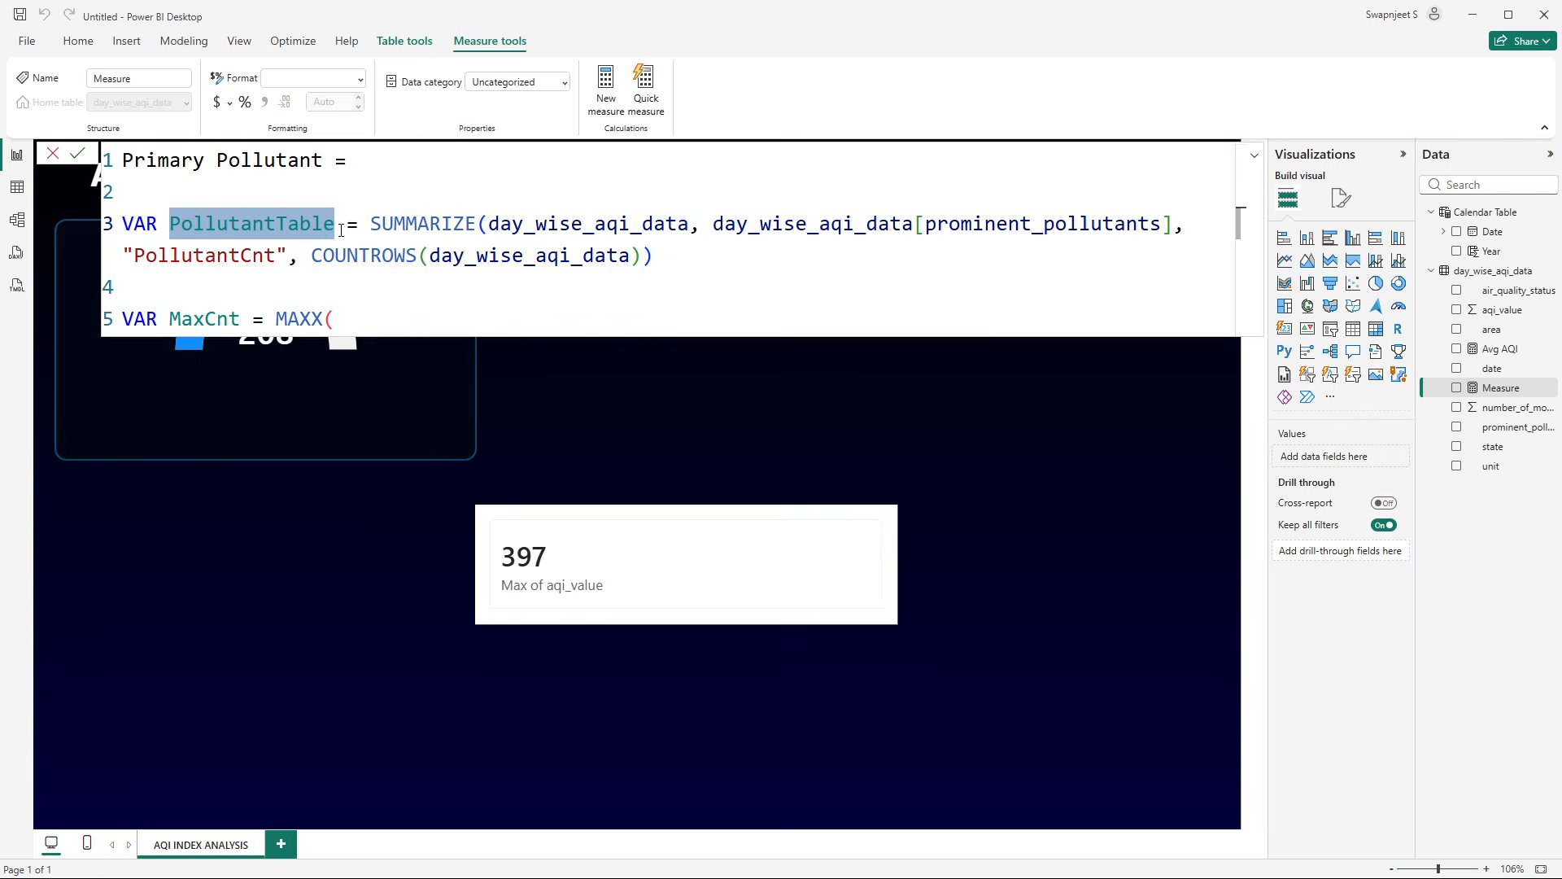
{"action": "left_click", "coordinate": [337, 320]}
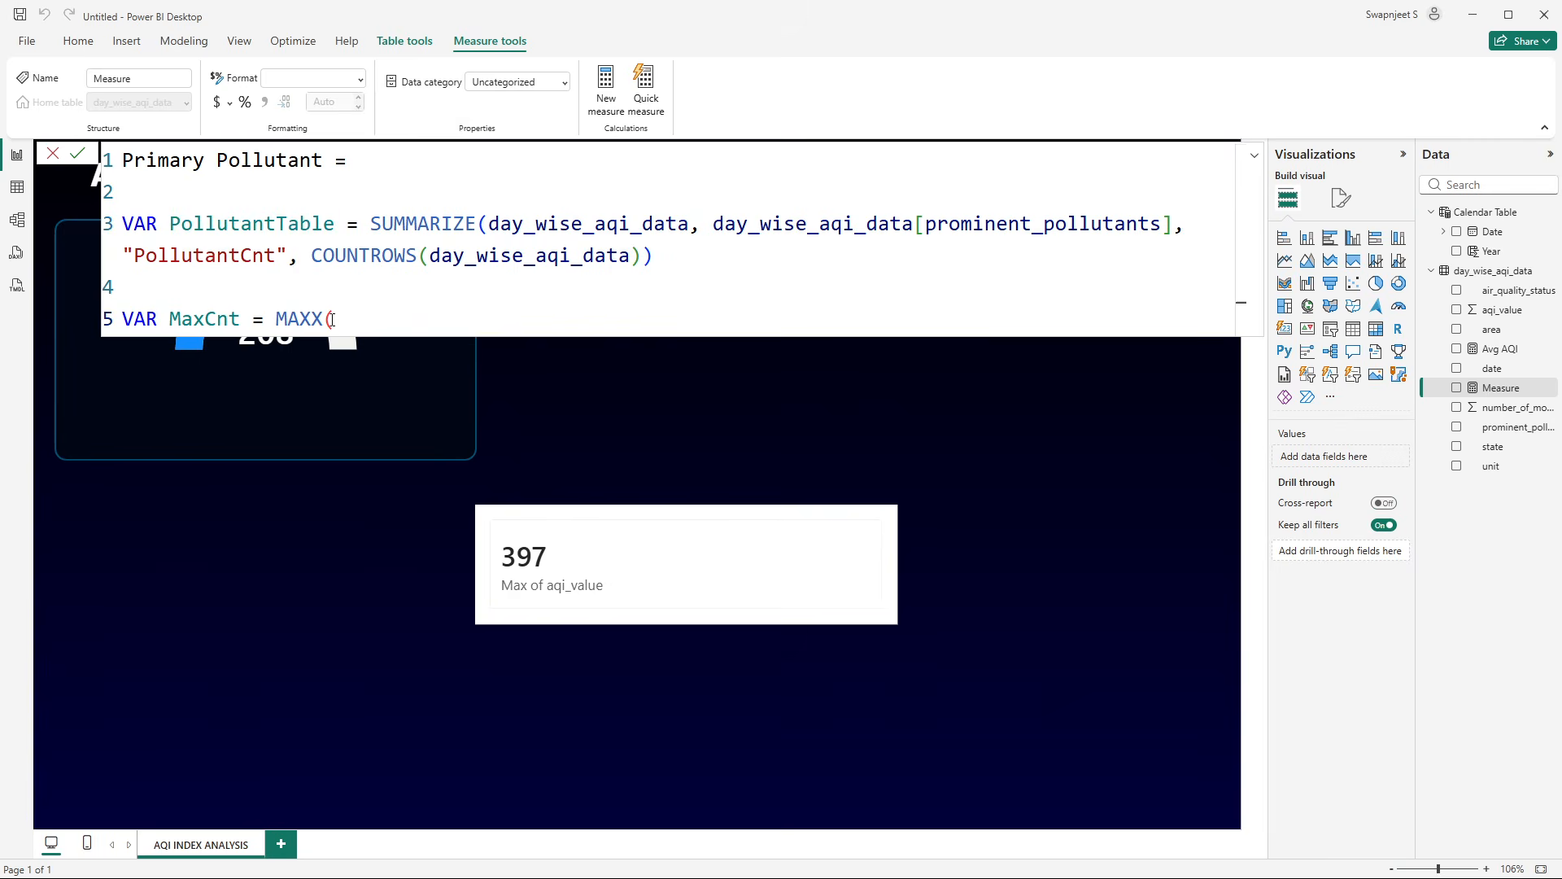
{"action": "type", "text": "pol"}
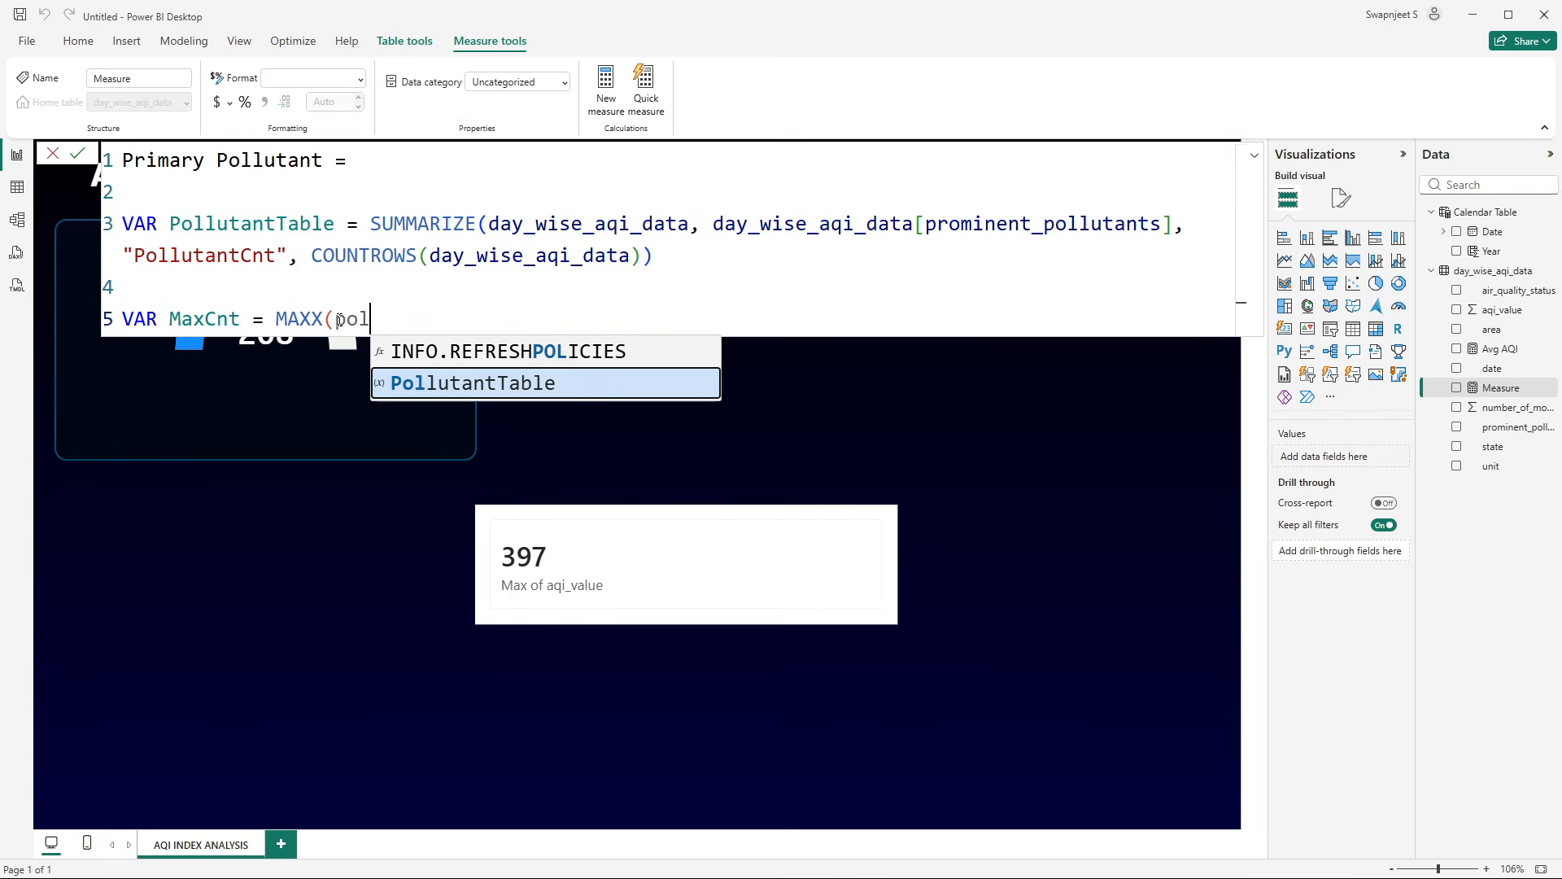
{"action": "left_click", "coordinate": [400, 393]}
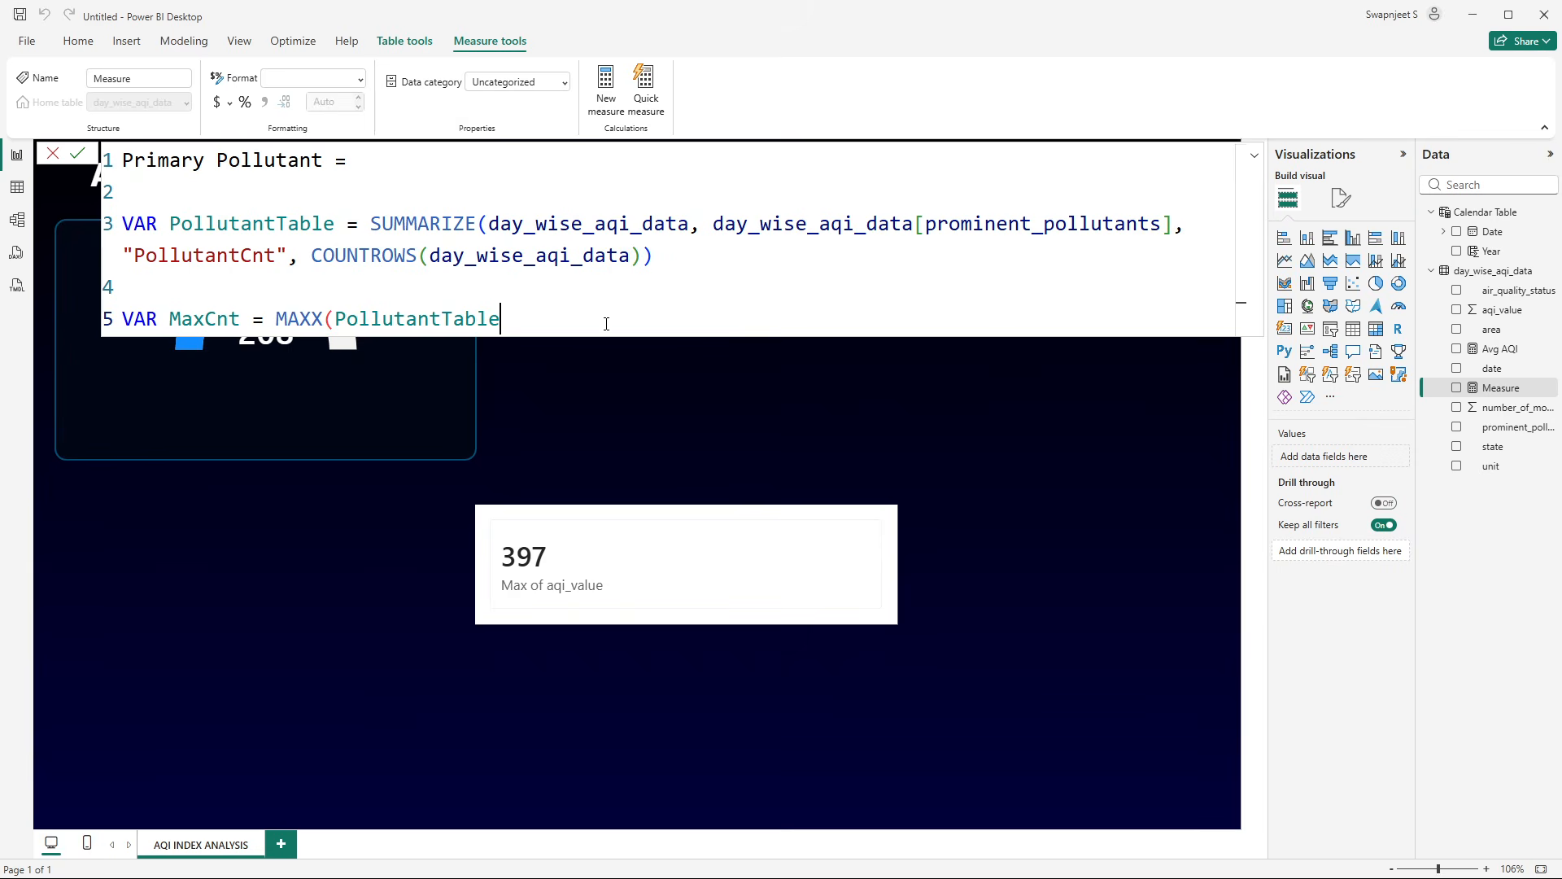
{"action": "type", "text": ","}
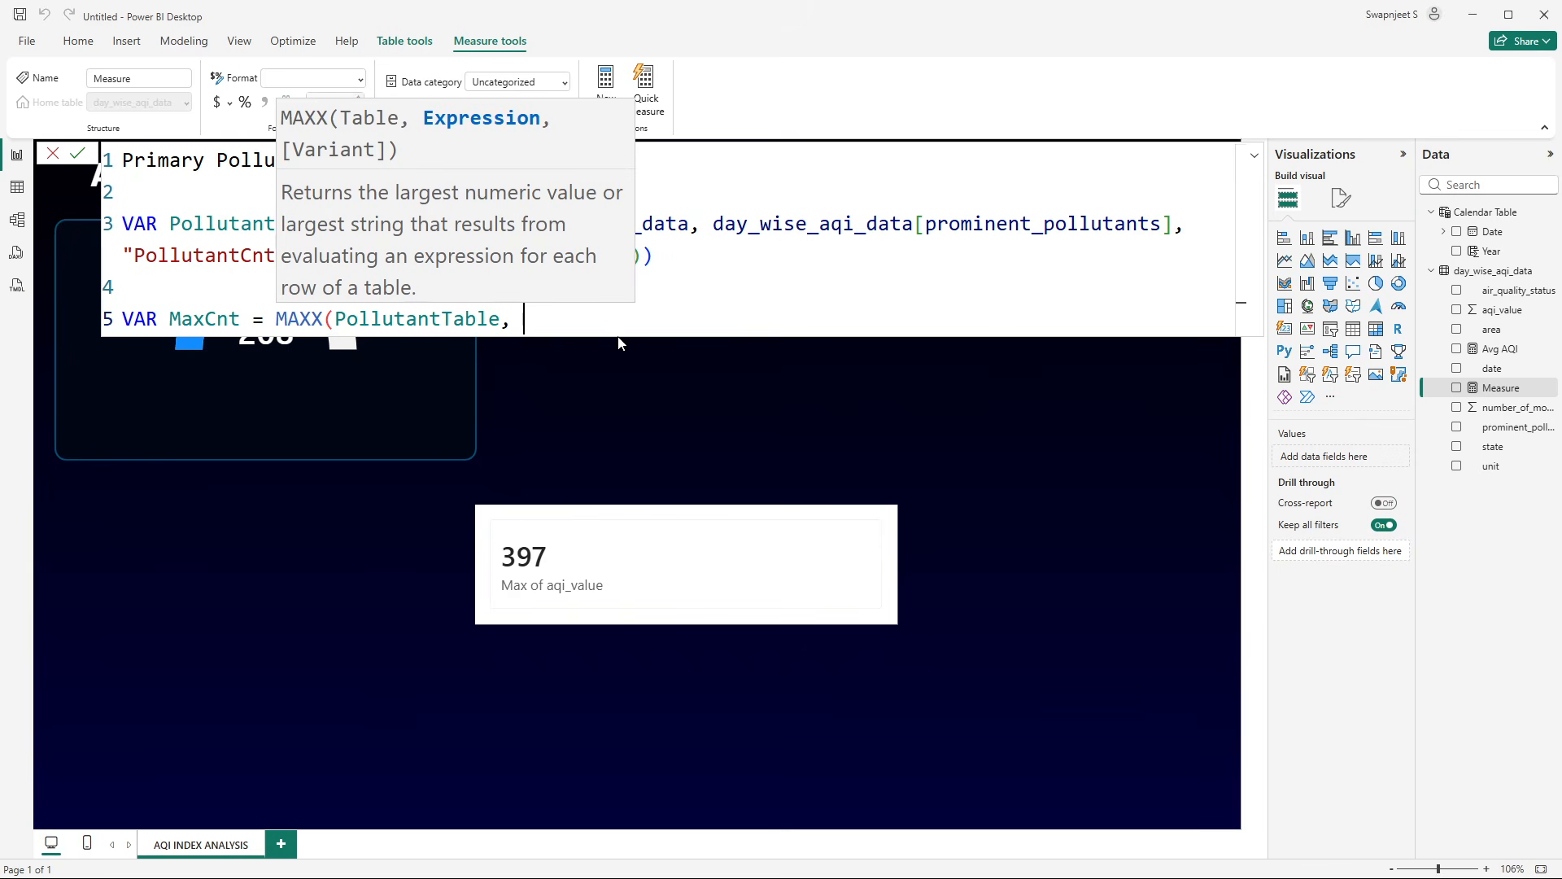
- Use [PollutantCnt] as the MAXX expression and close the call
{"action": "left_click", "coordinate": [229, 255]}
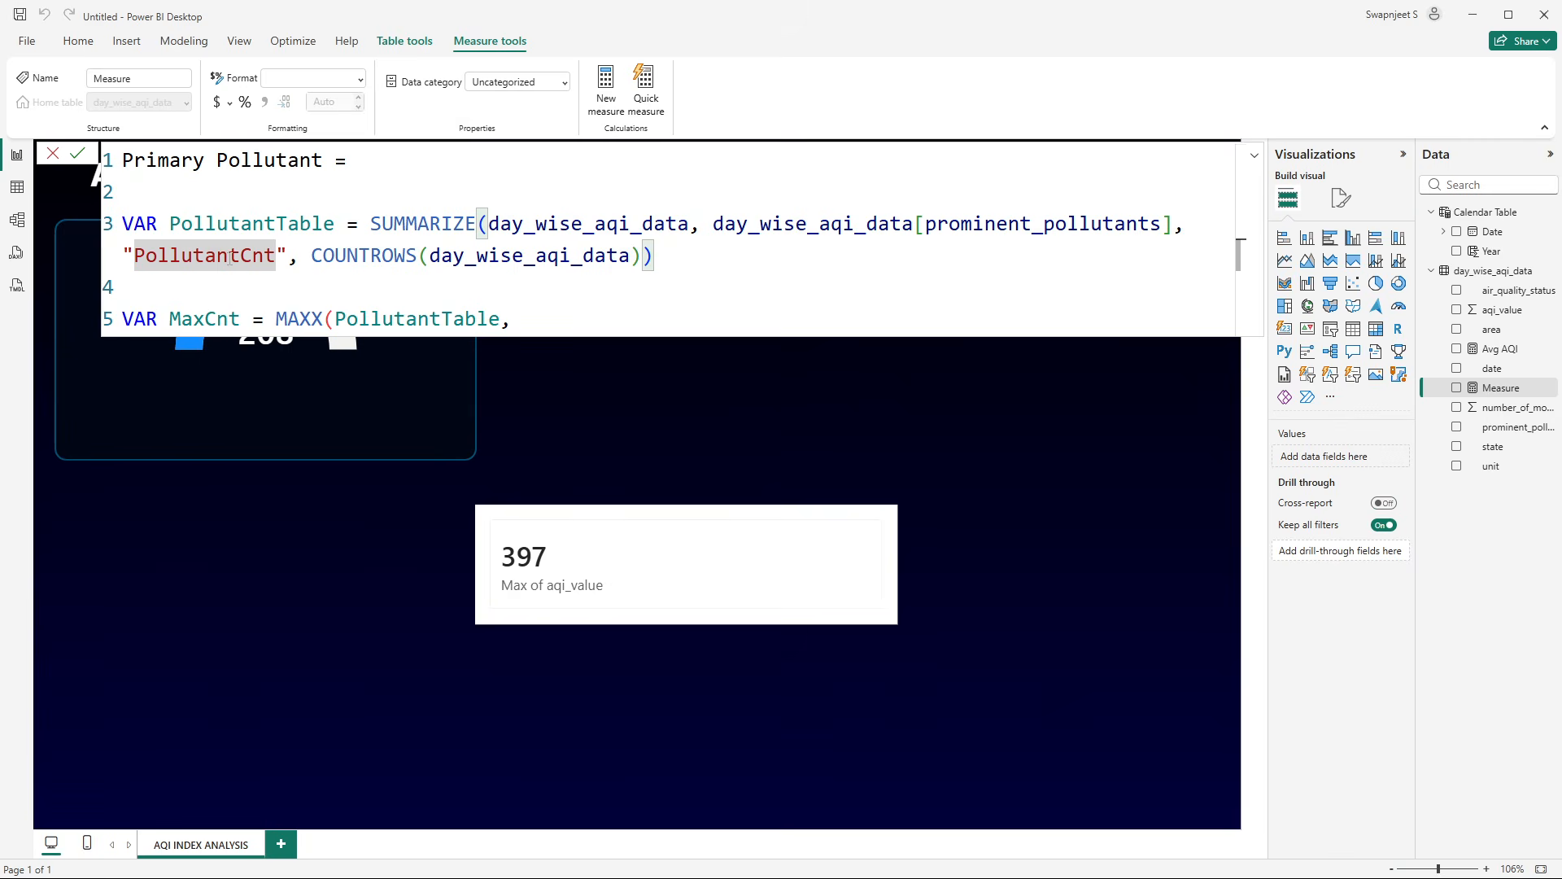
{"action": "left_click", "coordinate": [594, 313]}
{"action": "type", "text": "po"}
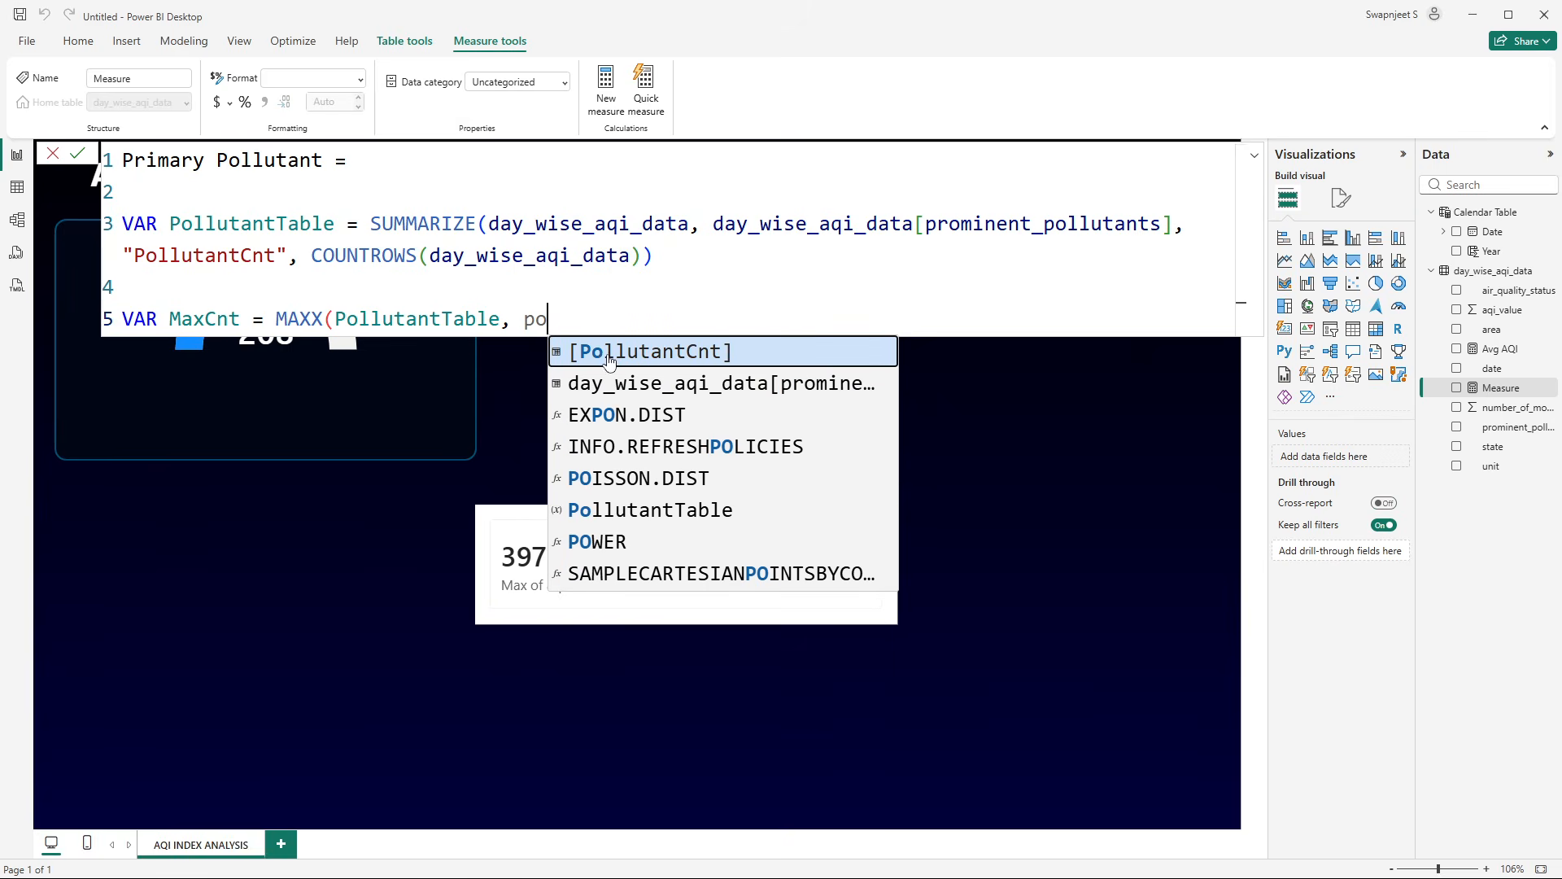
{"action": "key", "text": "Tab"}
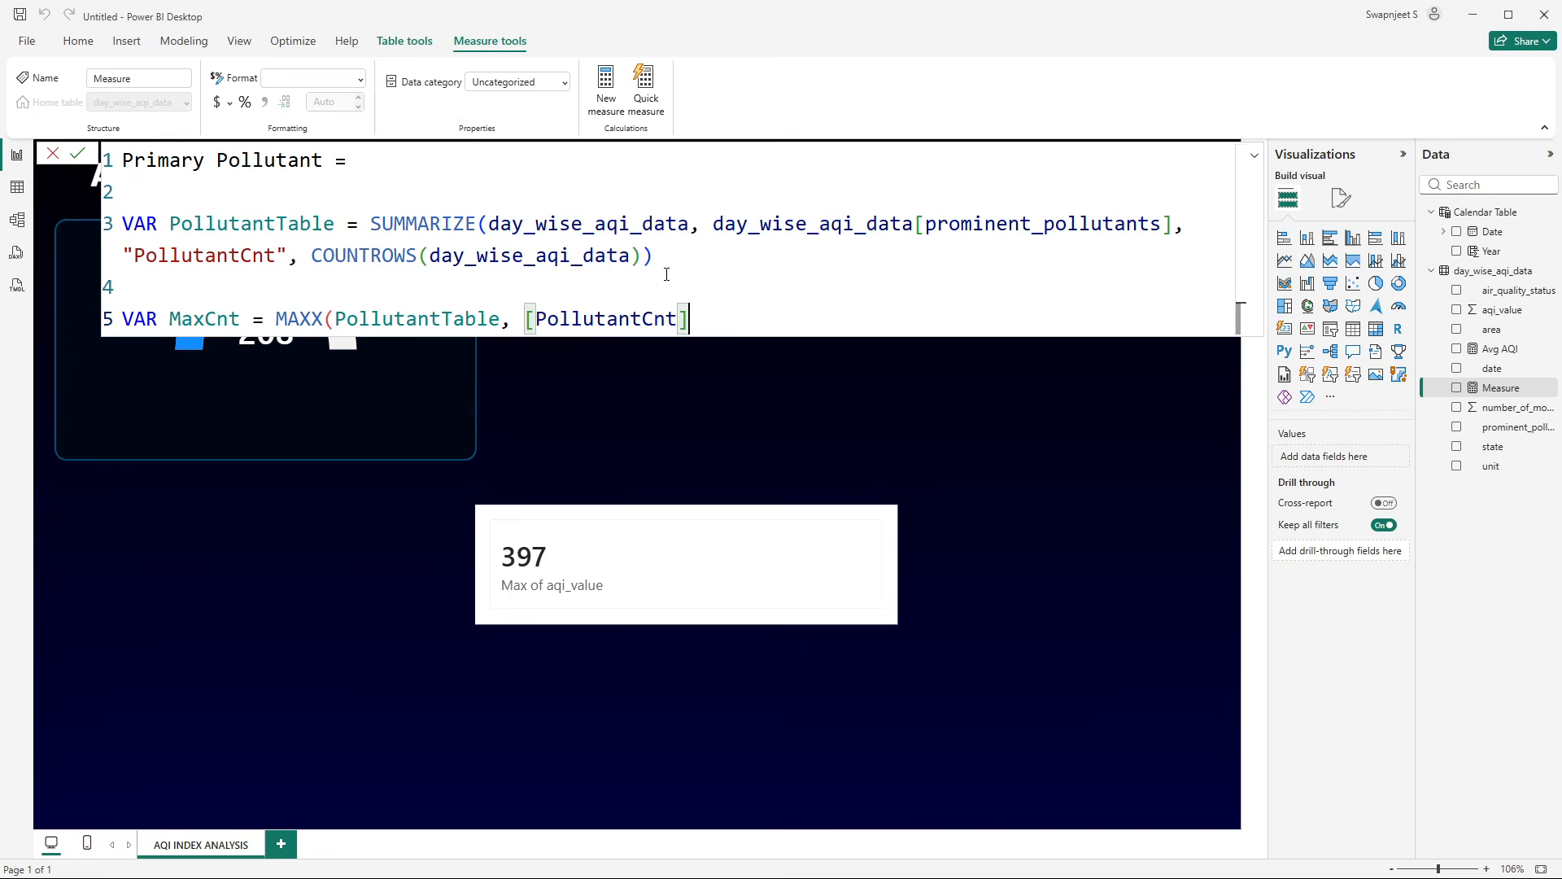
{"action": "type", "text": ")"}
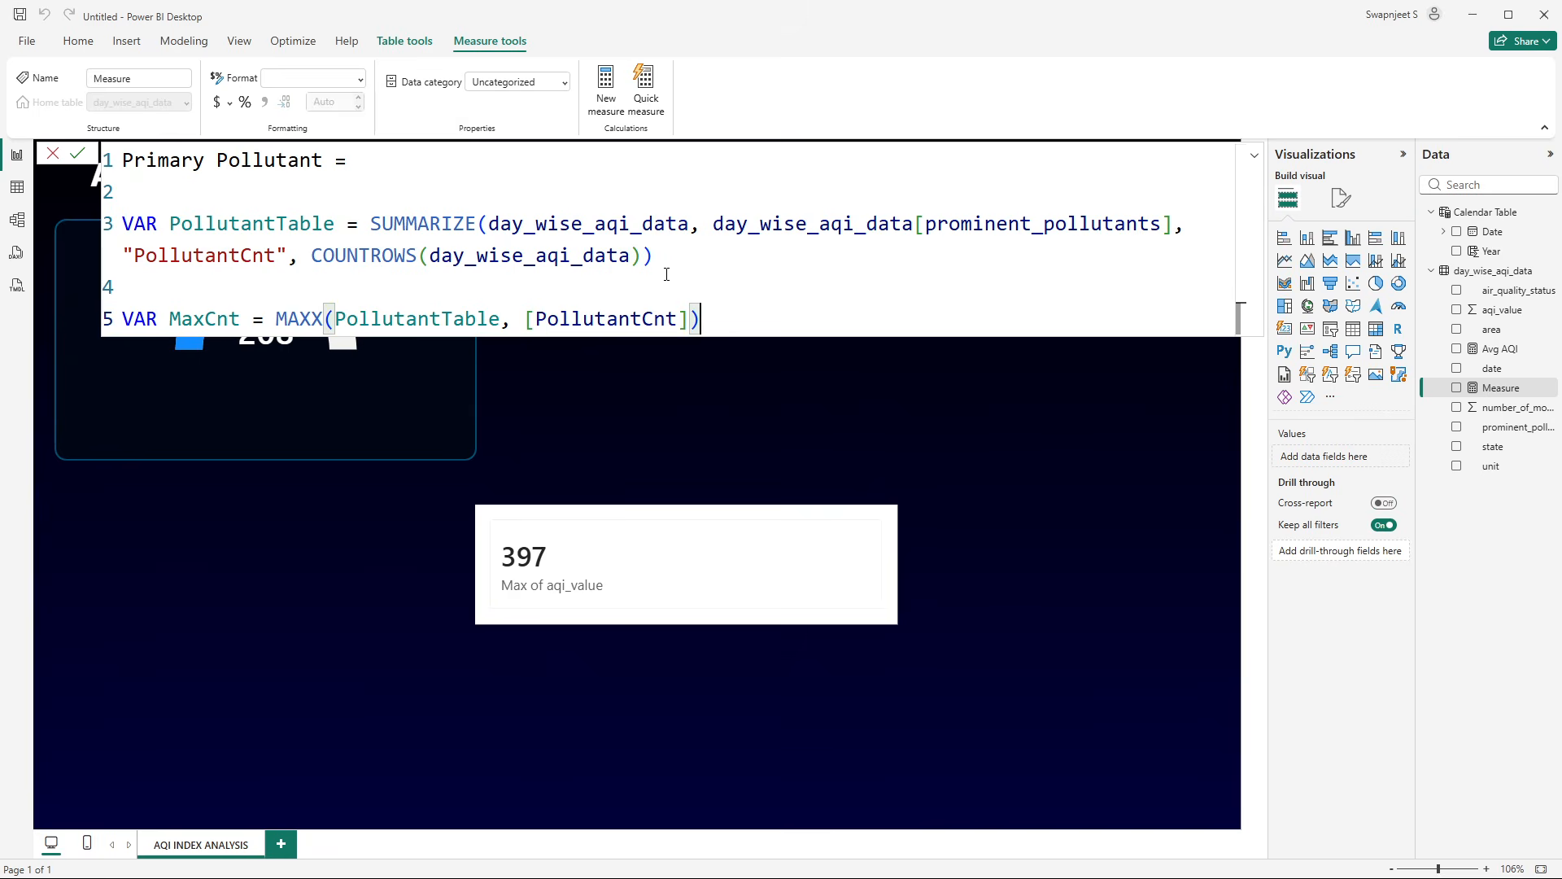
- Add RETURN on the seventh line of the formula, with a blank line above and below it
{"action": "key", "text": "Return"}
{"action": "key", "text": "Return"}
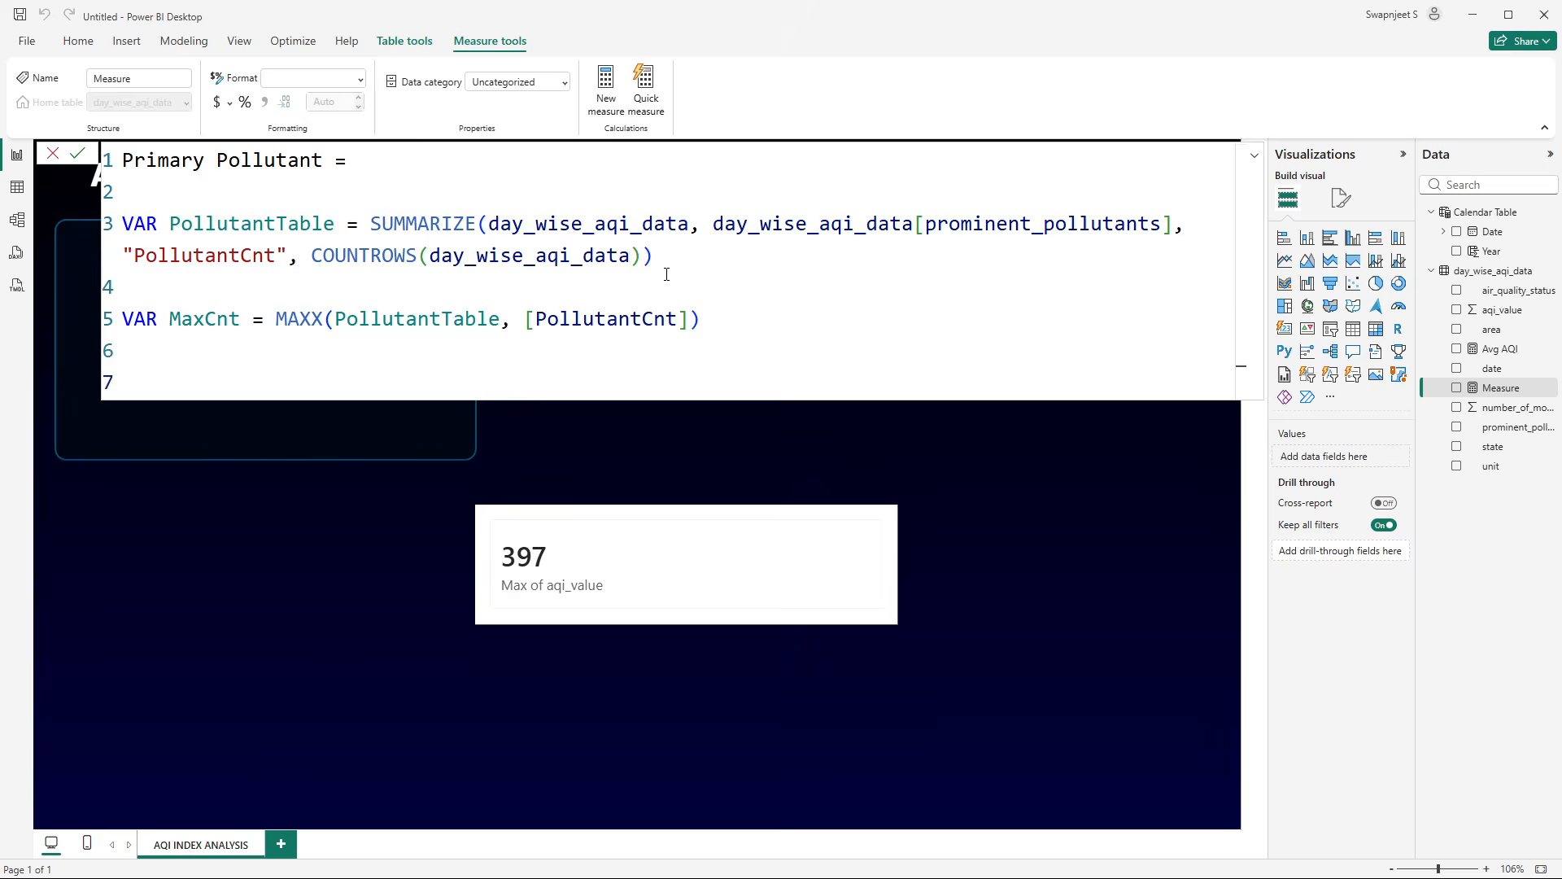
{"action": "type", "text": "RETURN"}
{"action": "key", "text": "Return"}
{"action": "key", "text": "Return"}
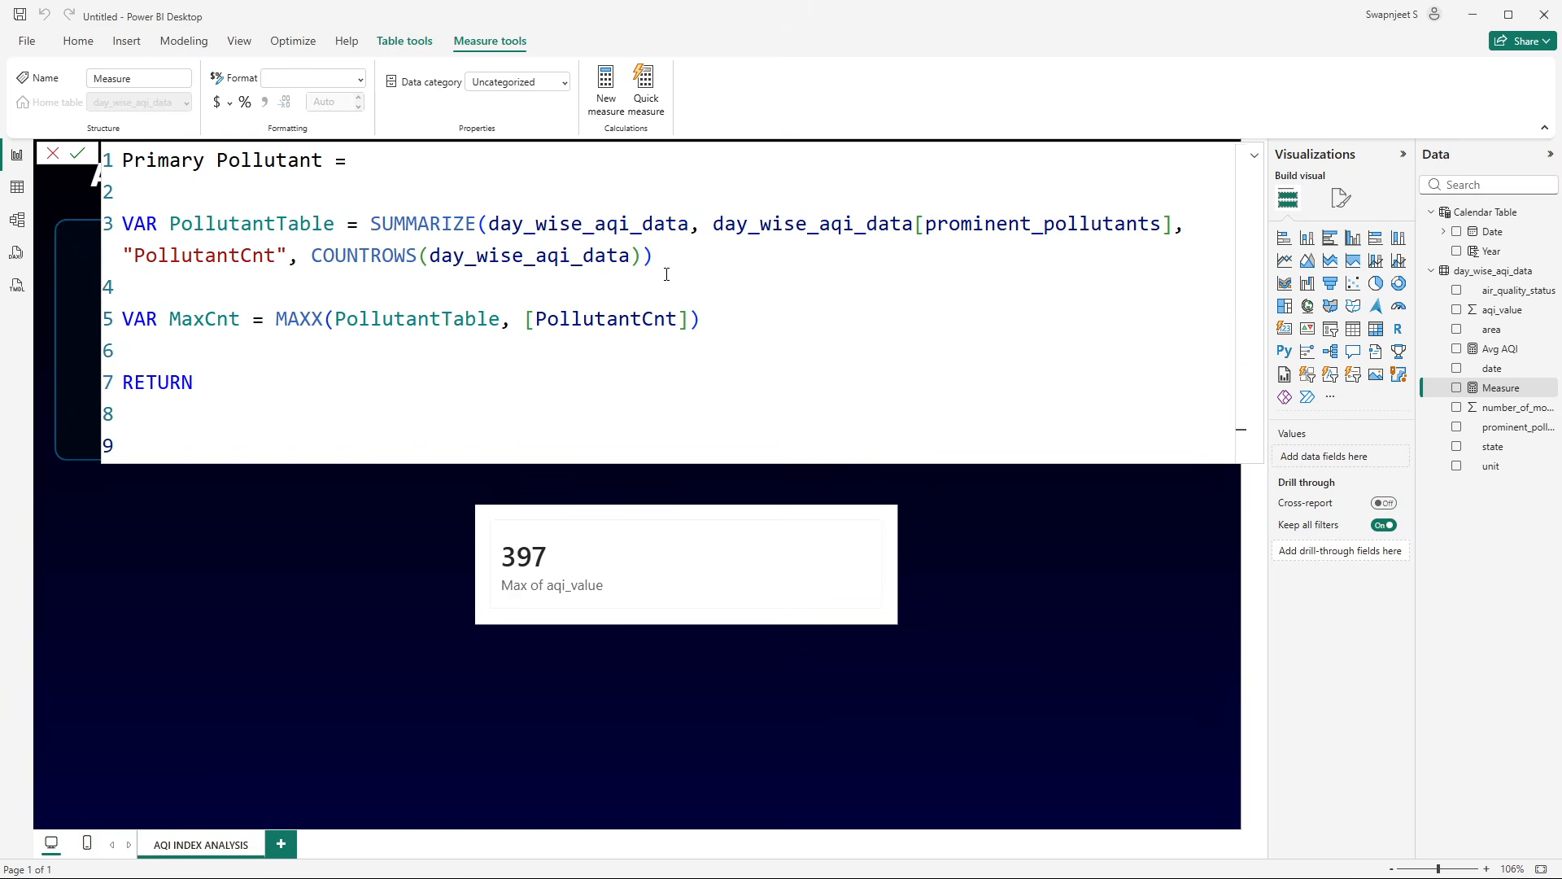
- Start a CONCATENATEX call on the ninth line as the measure's returned expression
{"action": "type", "text": "conc"}
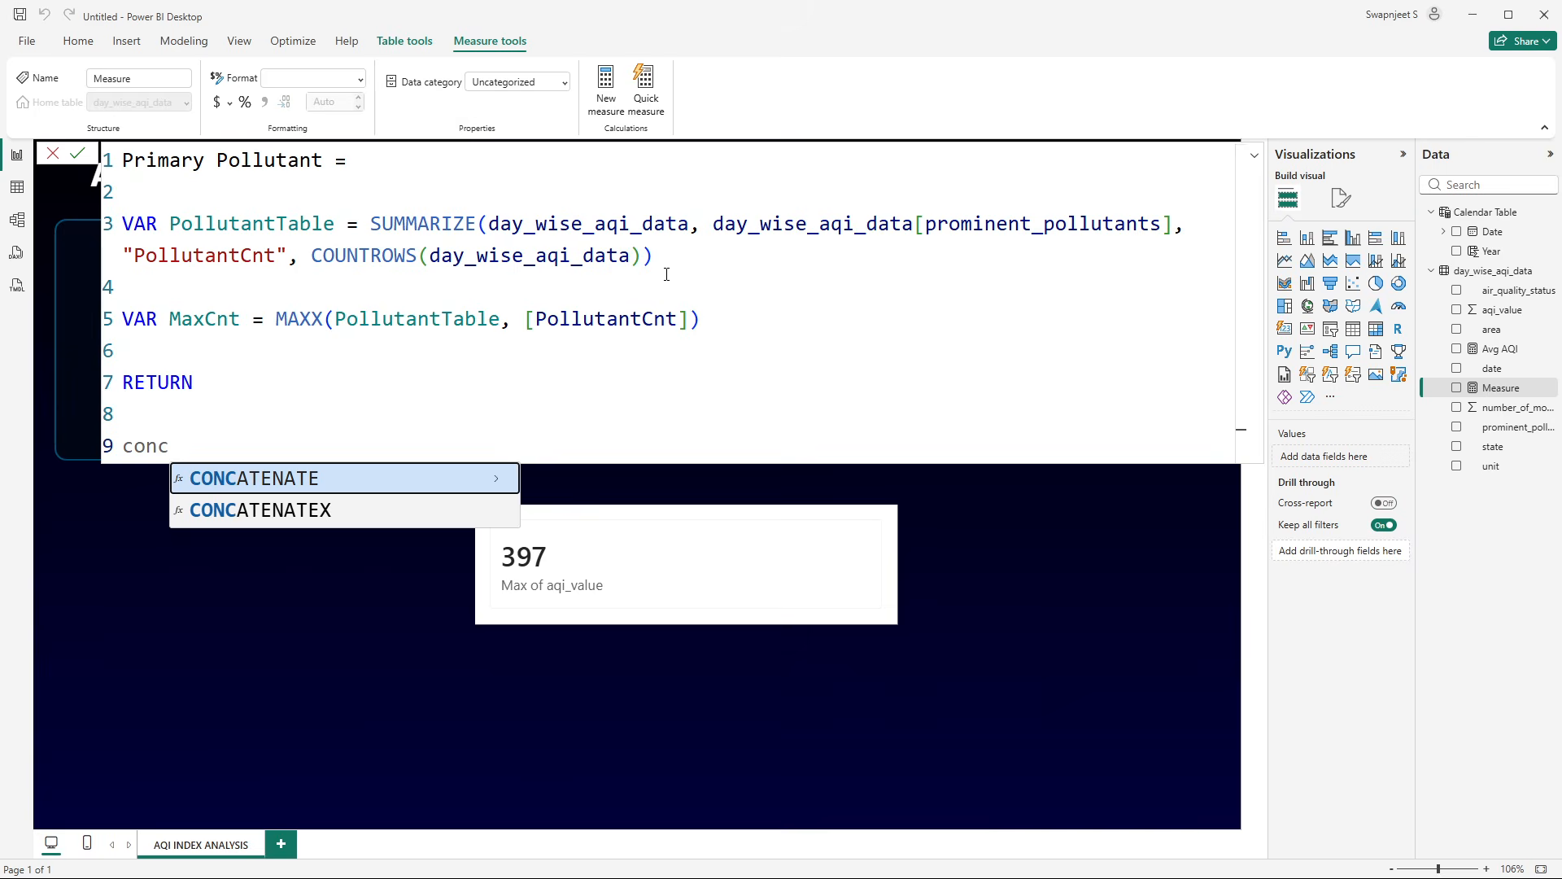
{"action": "key", "text": "Tab"}
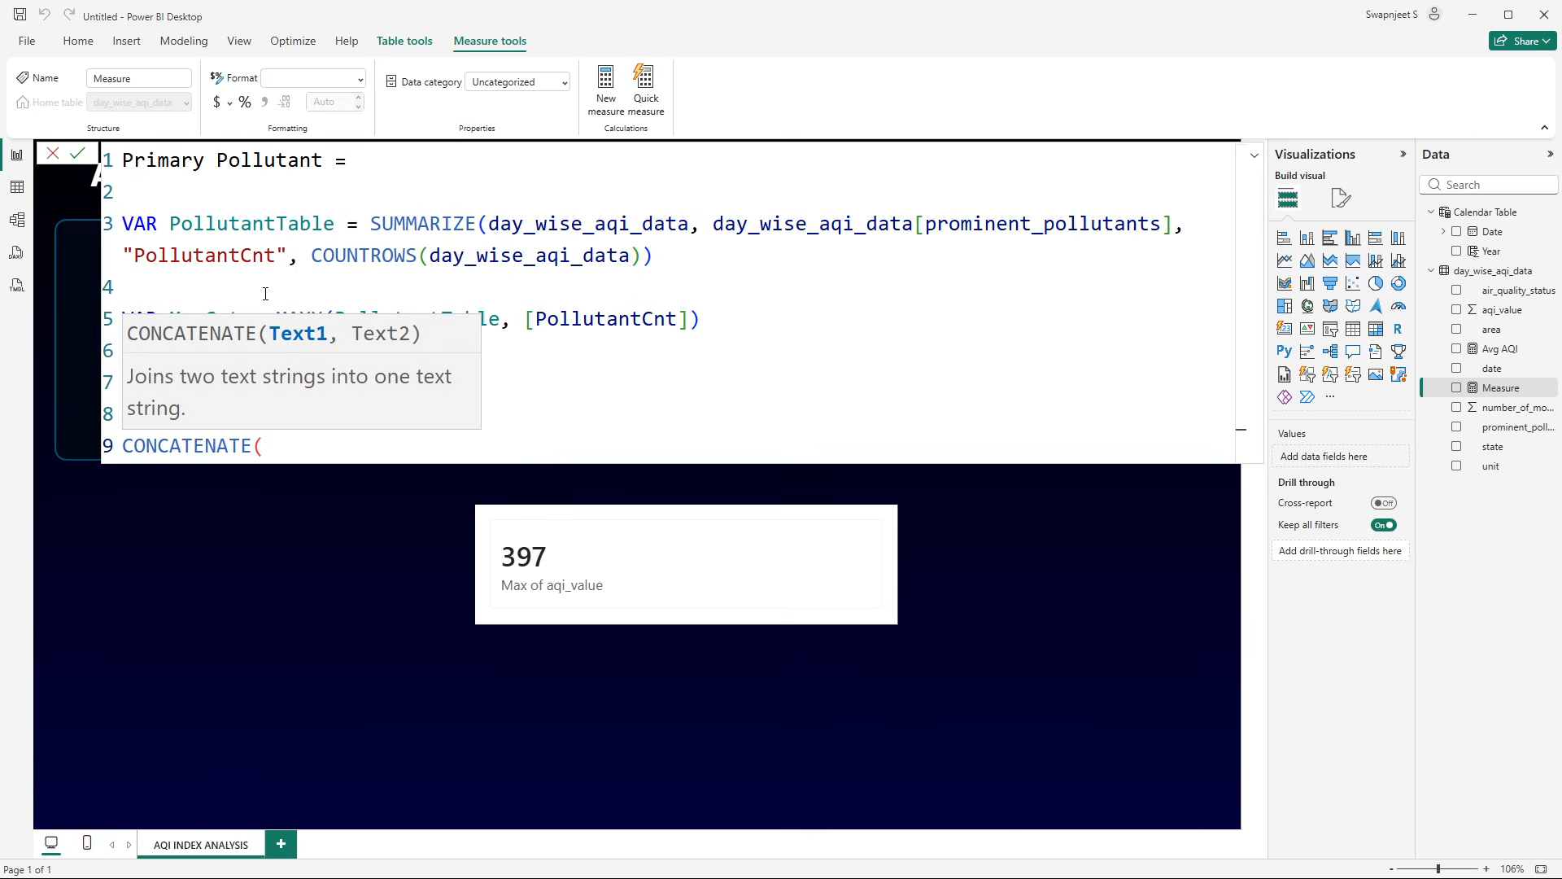
{"action": "key", "text": "BackSpace"}
{"action": "type", "text": "x"}
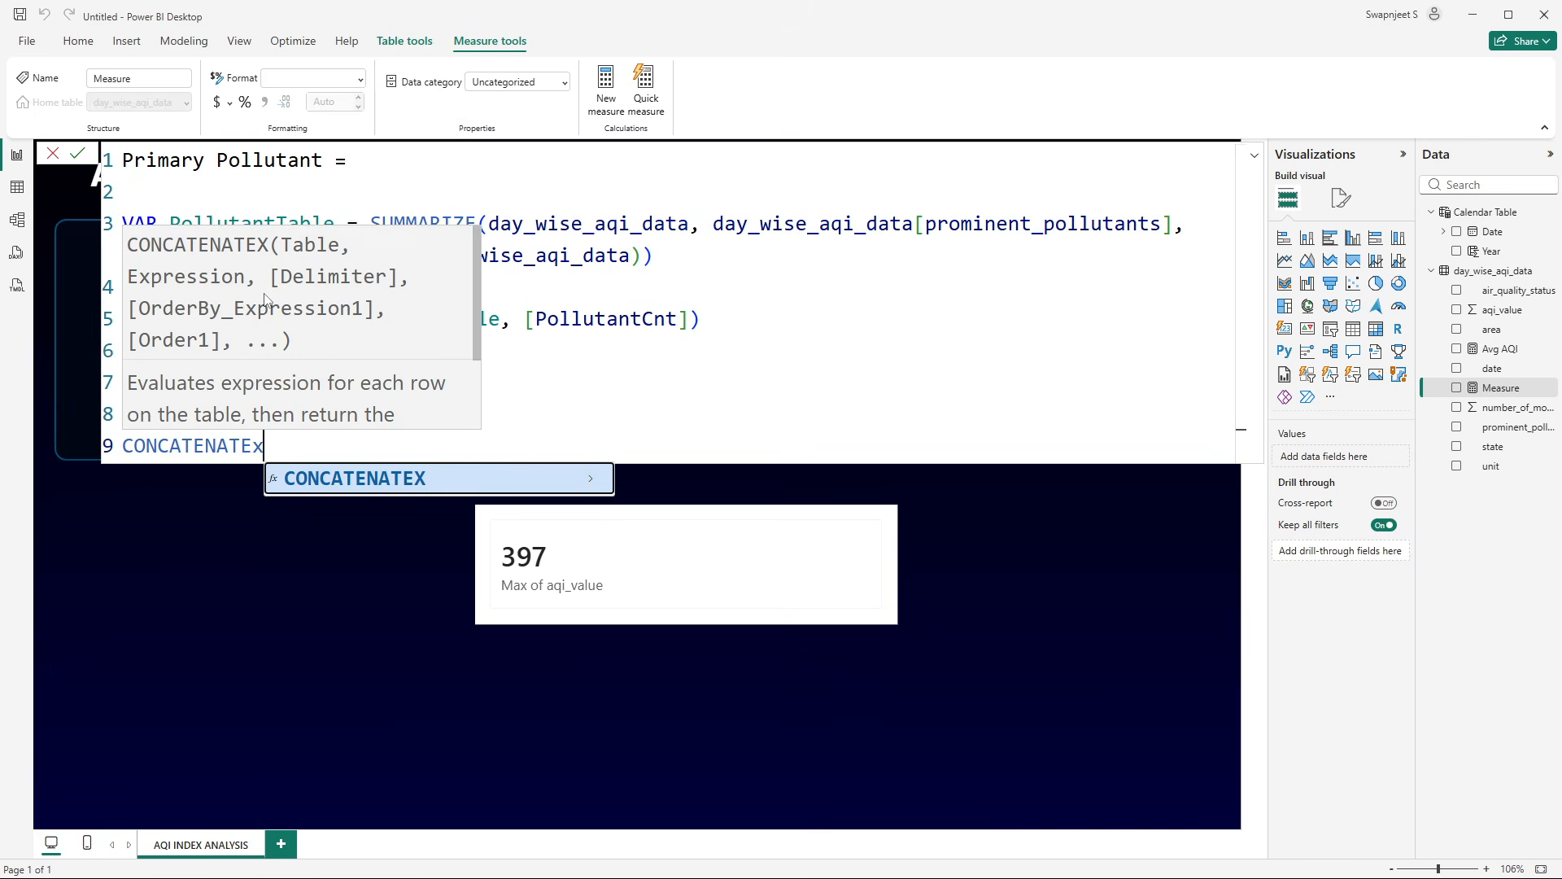
{"action": "key", "text": "Tab"}
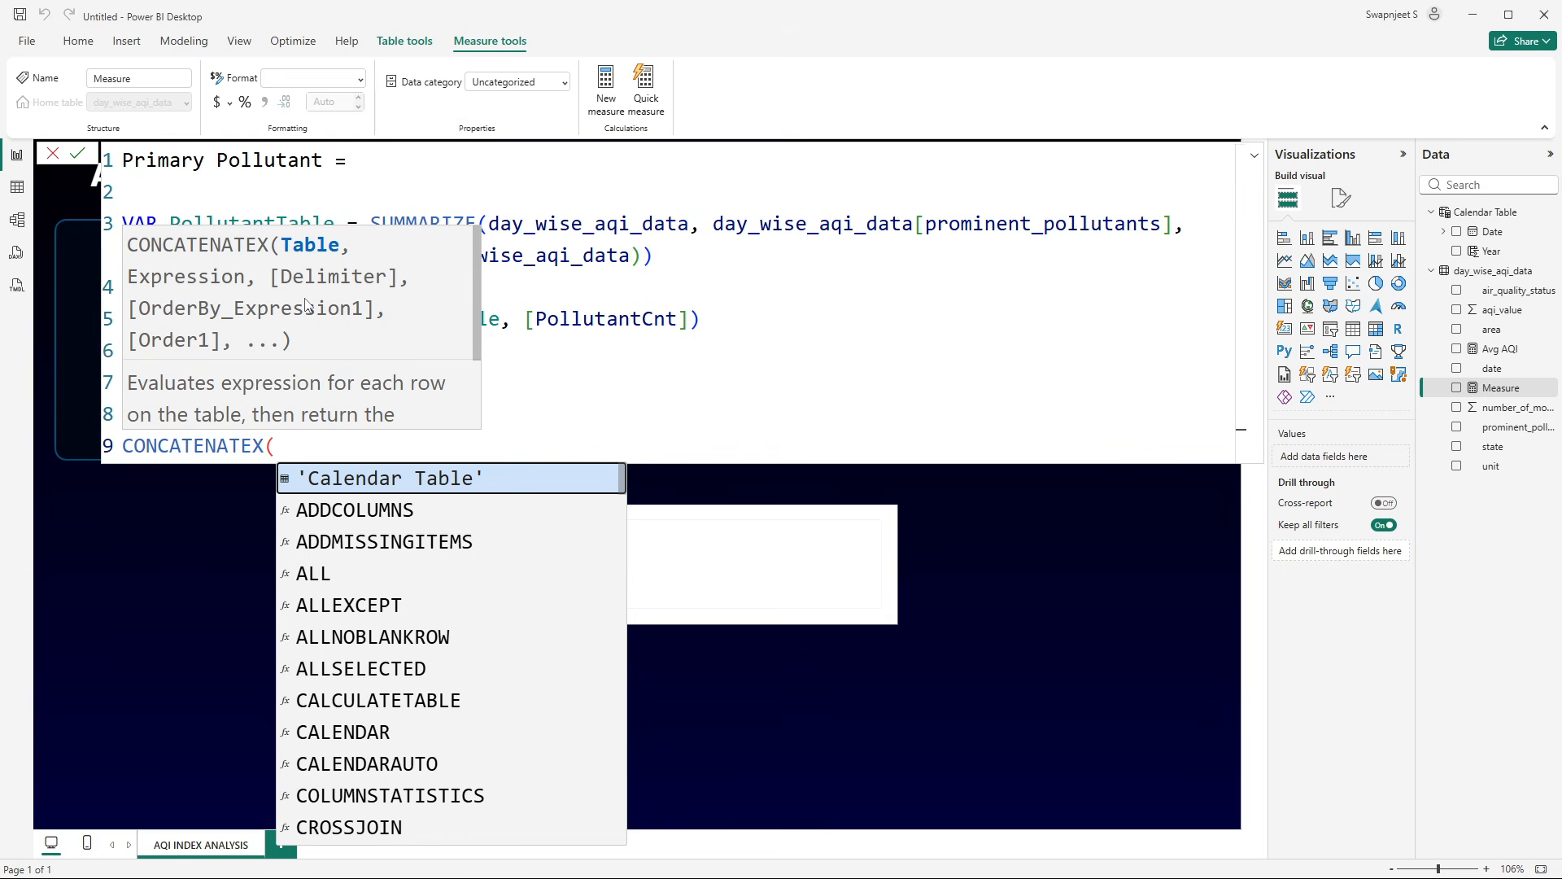
- Nest a FILTER function over PollutantTable as the table argument of CONCATENATEX
{"action": "type", "text": "FILTE"}
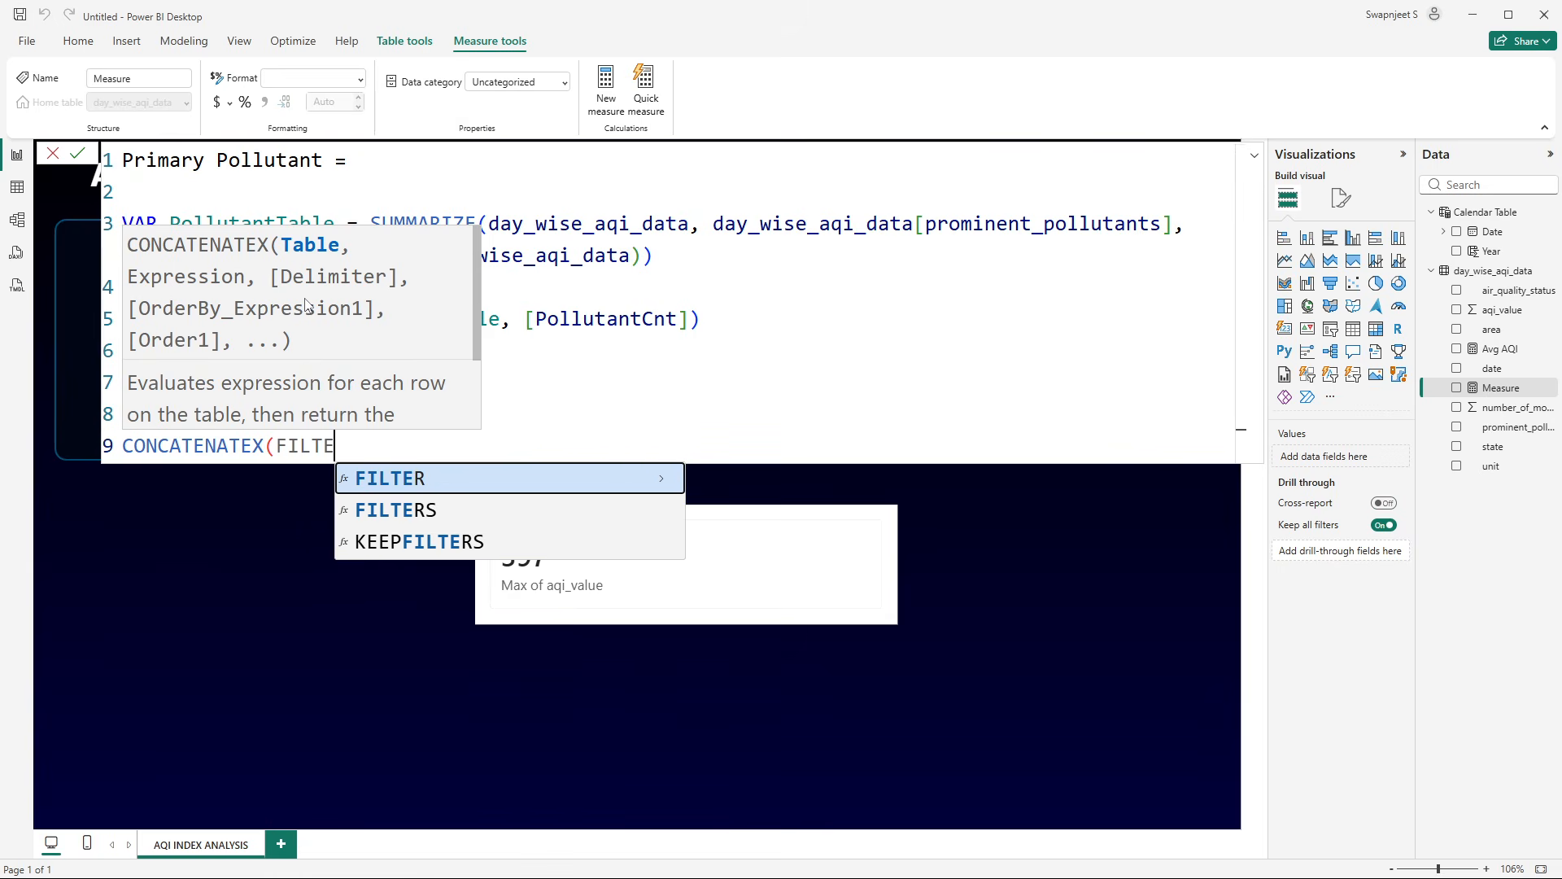
{"action": "key", "text": "Tab"}
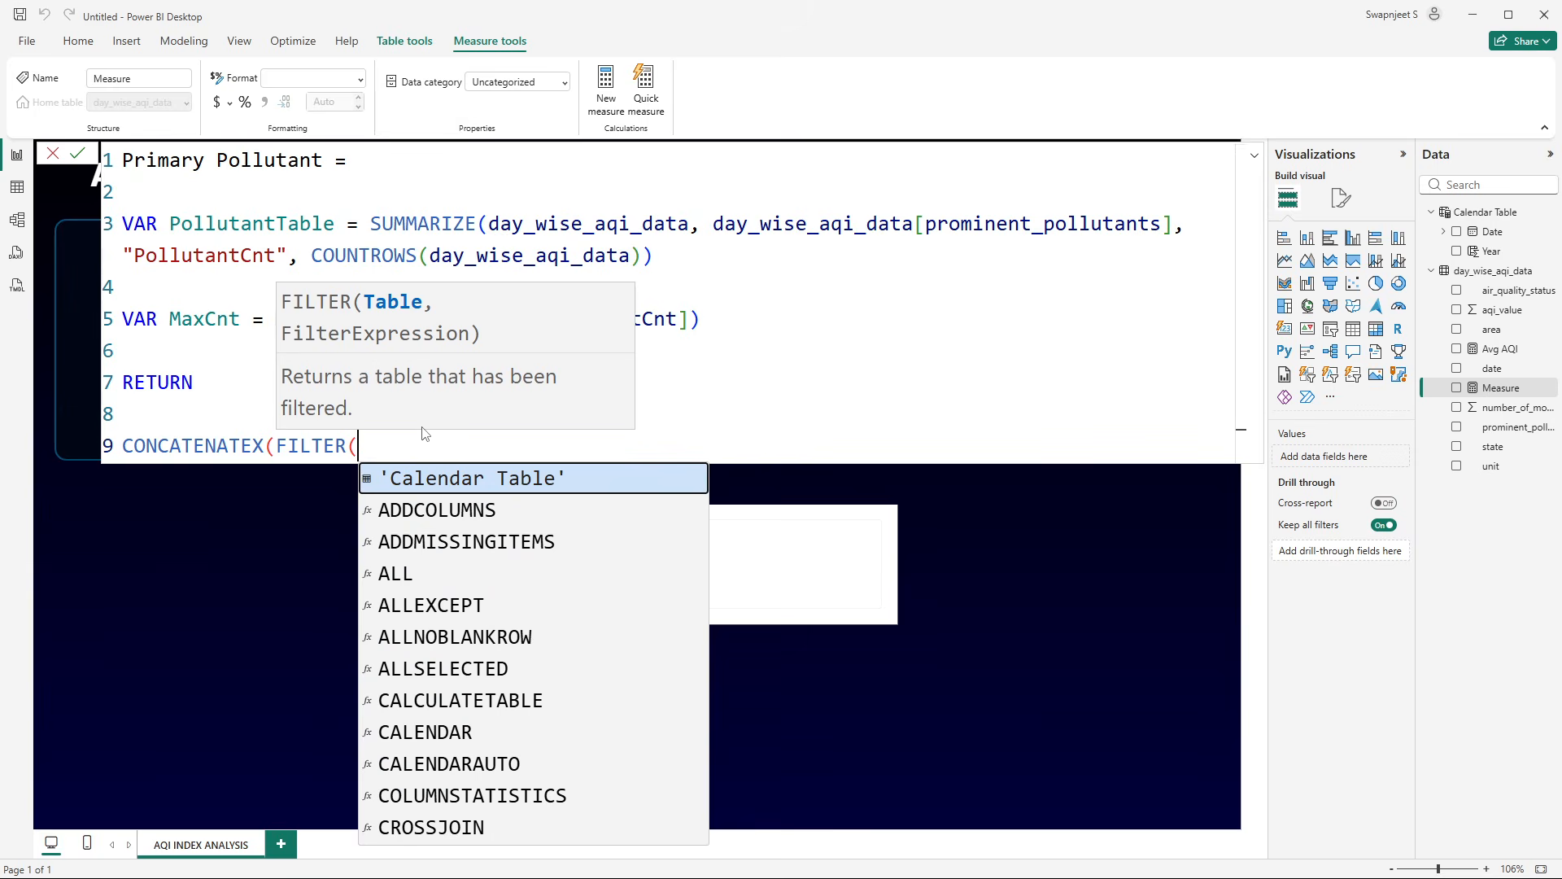
{"action": "type", "text": "po"}
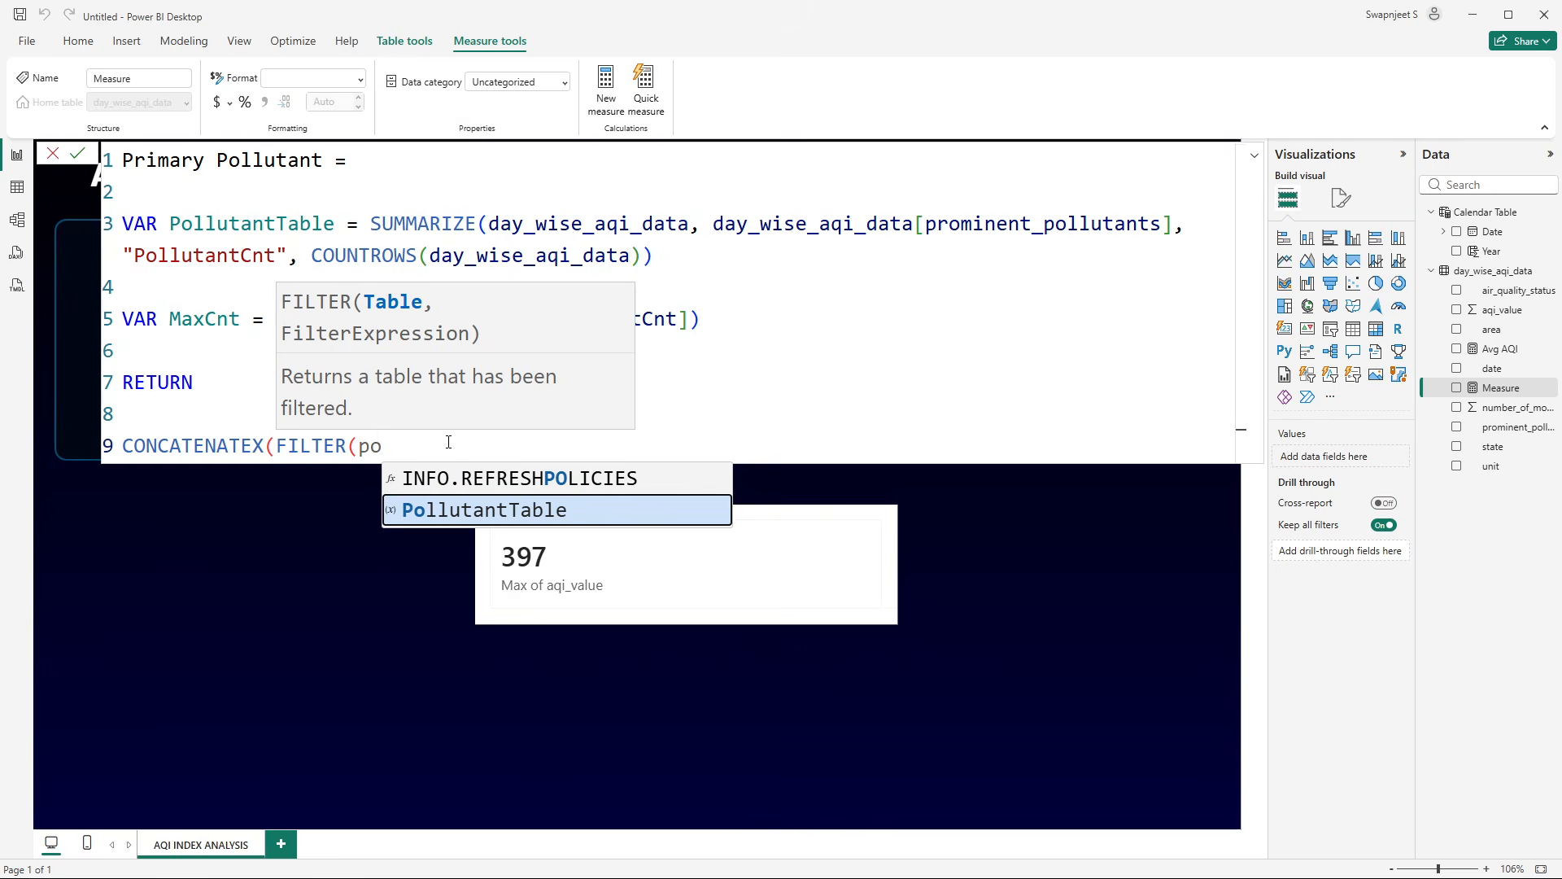
{"action": "left_click", "coordinate": [510, 510]}
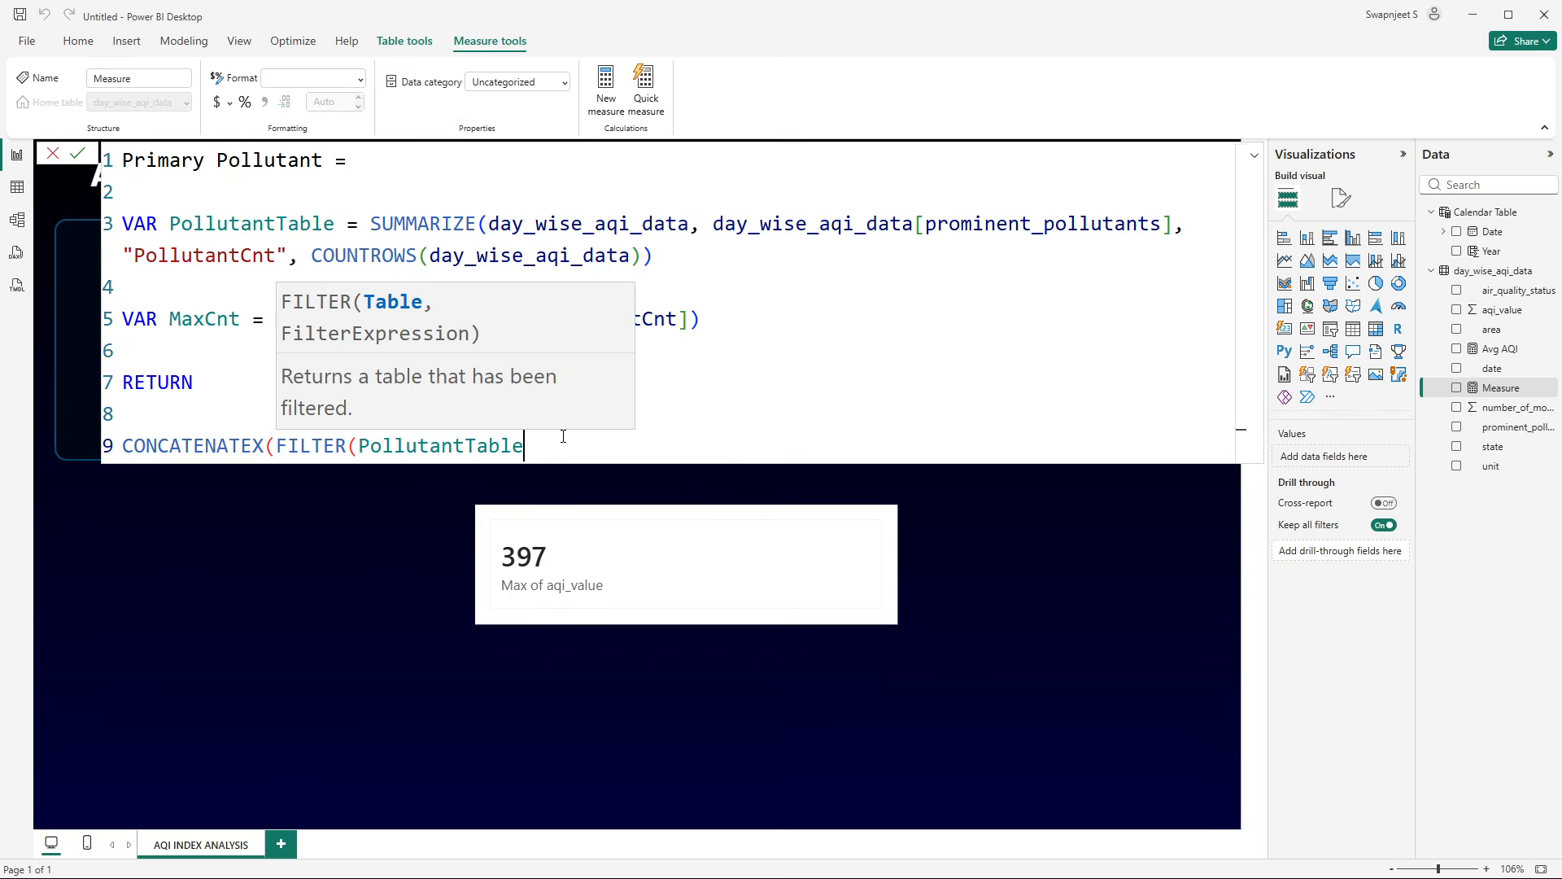
{"action": "type", "text": ", "}
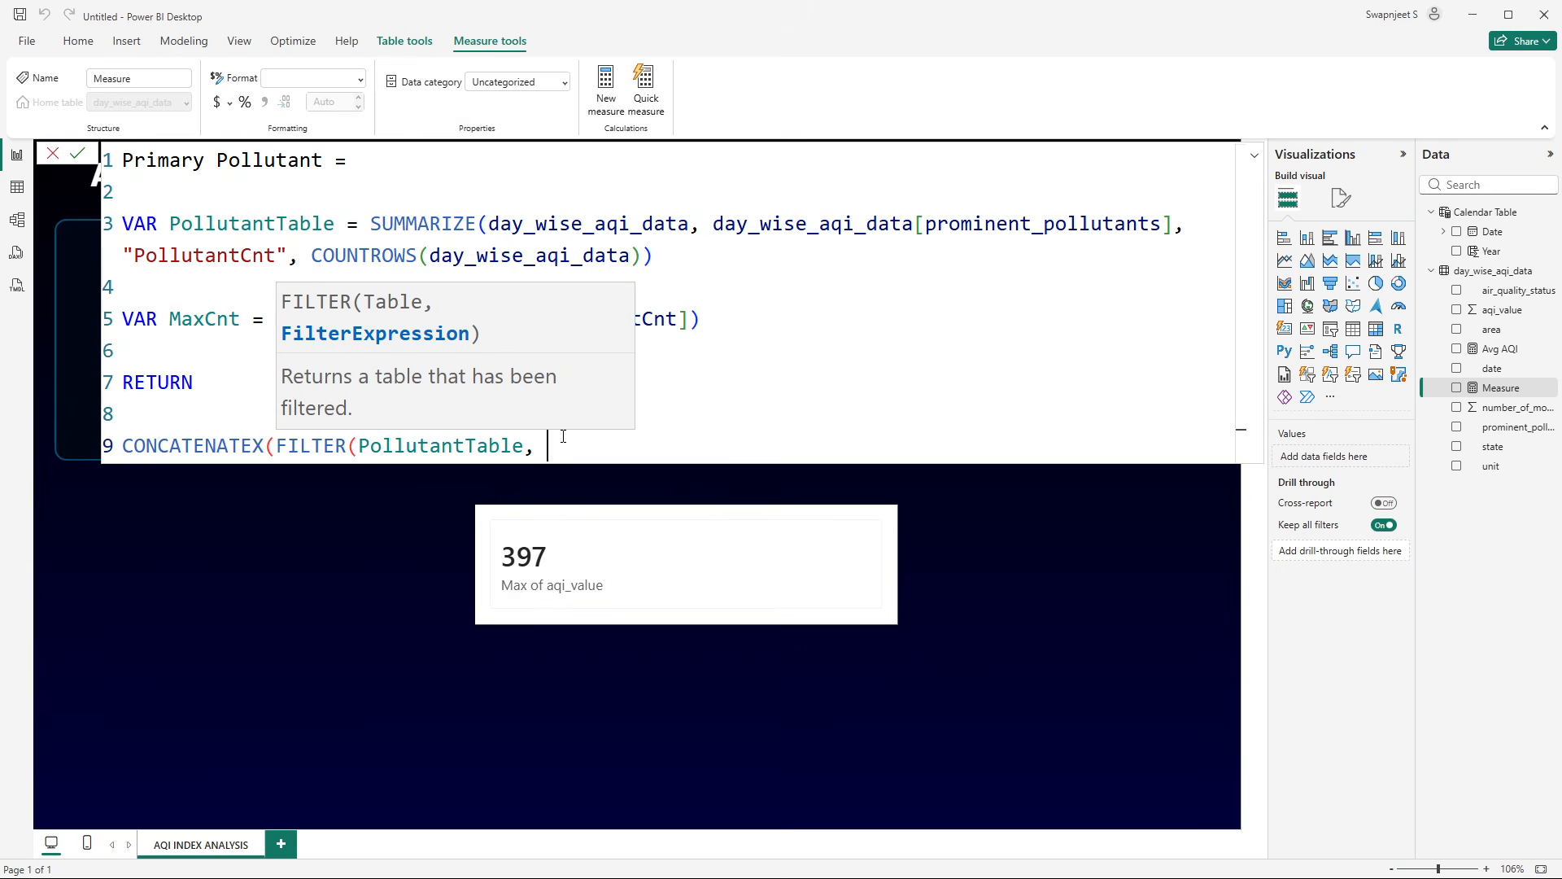
- Set the FILTER condition to [PollutantCnt] = MaxCnt, close the FILTER call and add a comma for the next CONCATENATEX argument
{"action": "type", "text": "po"}
{"action": "left_click", "coordinate": [737, 481]}
{"action": "type", "text": "max"}
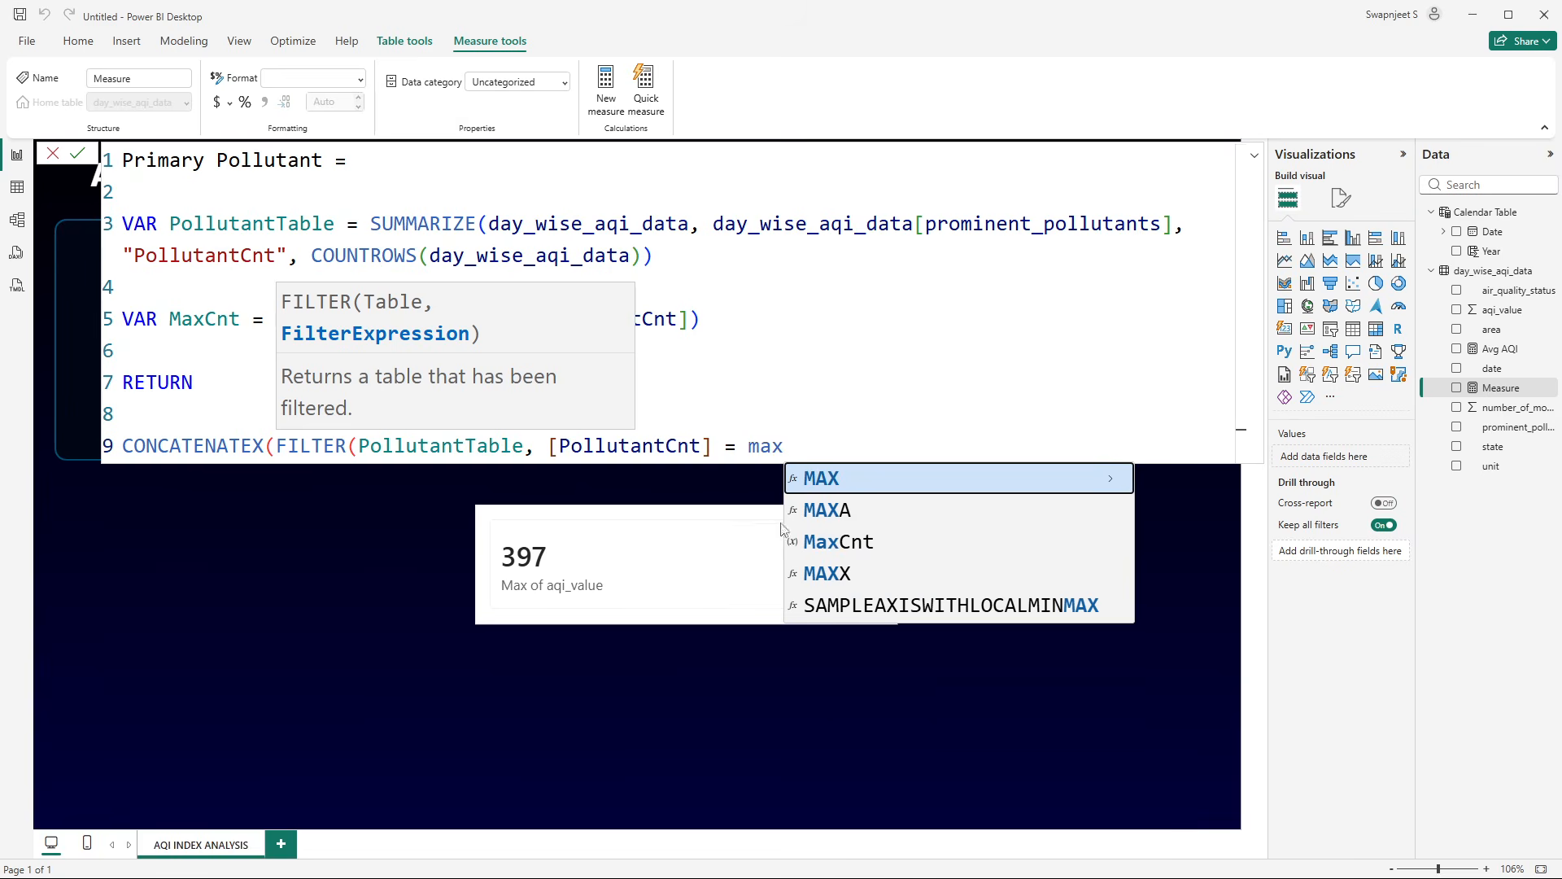
{"action": "left_click", "coordinate": [844, 552]}
{"action": "left_click", "coordinate": [595, 446]}
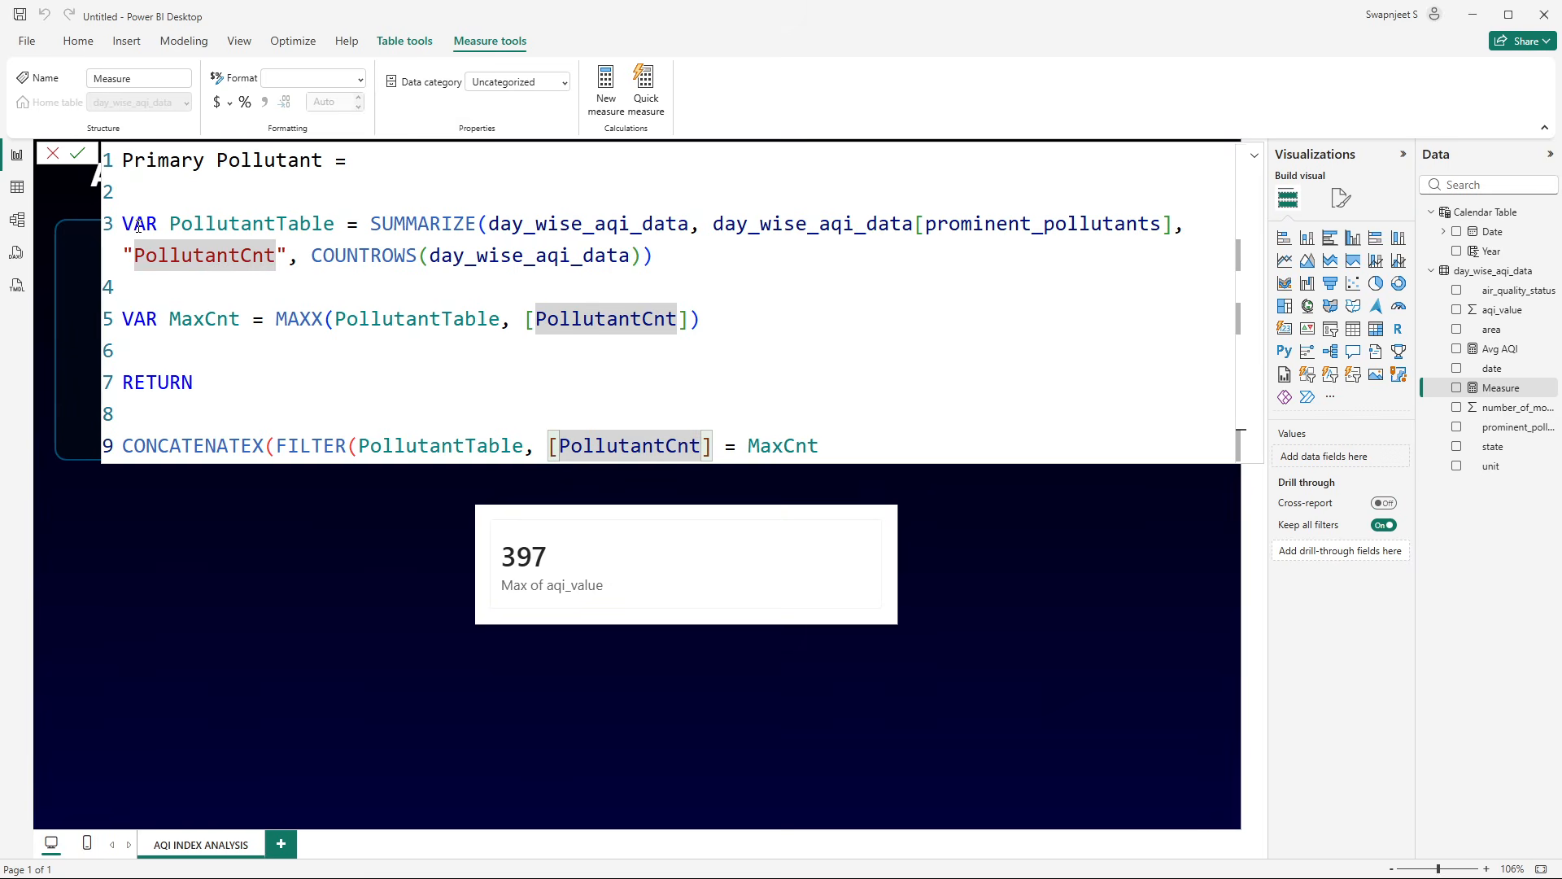
{"action": "left_click_drag", "start_coordinate": [261, 328], "coordinate": [697, 325]}
{"action": "left_click", "coordinate": [673, 377]}
{"action": "left_click", "coordinate": [857, 455]}
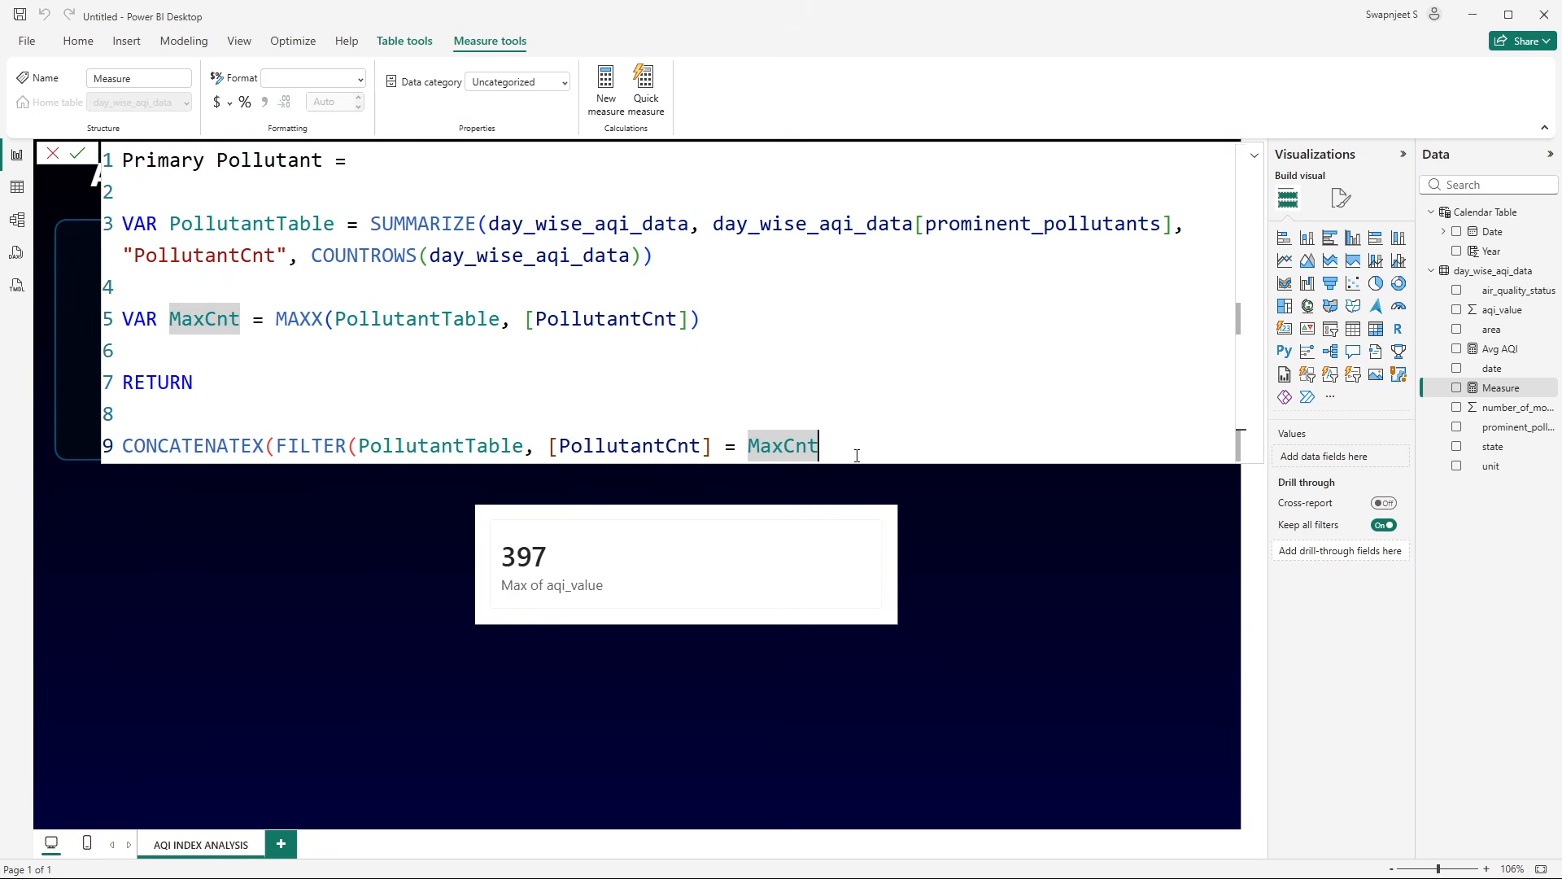
{"action": "type", "text": ")"}
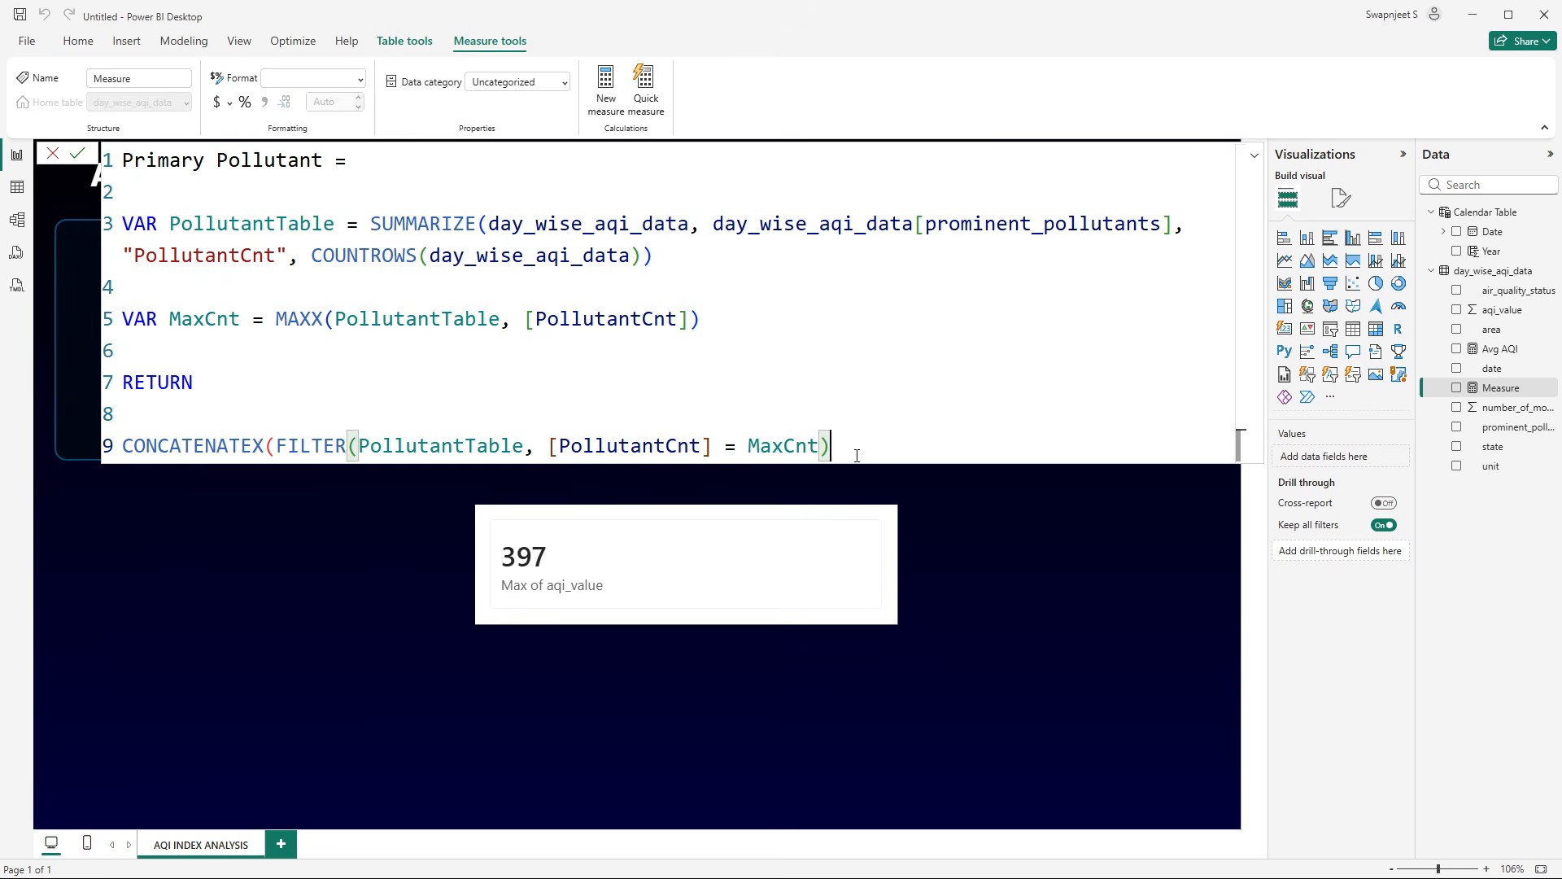
{"action": "type", "text": ","}
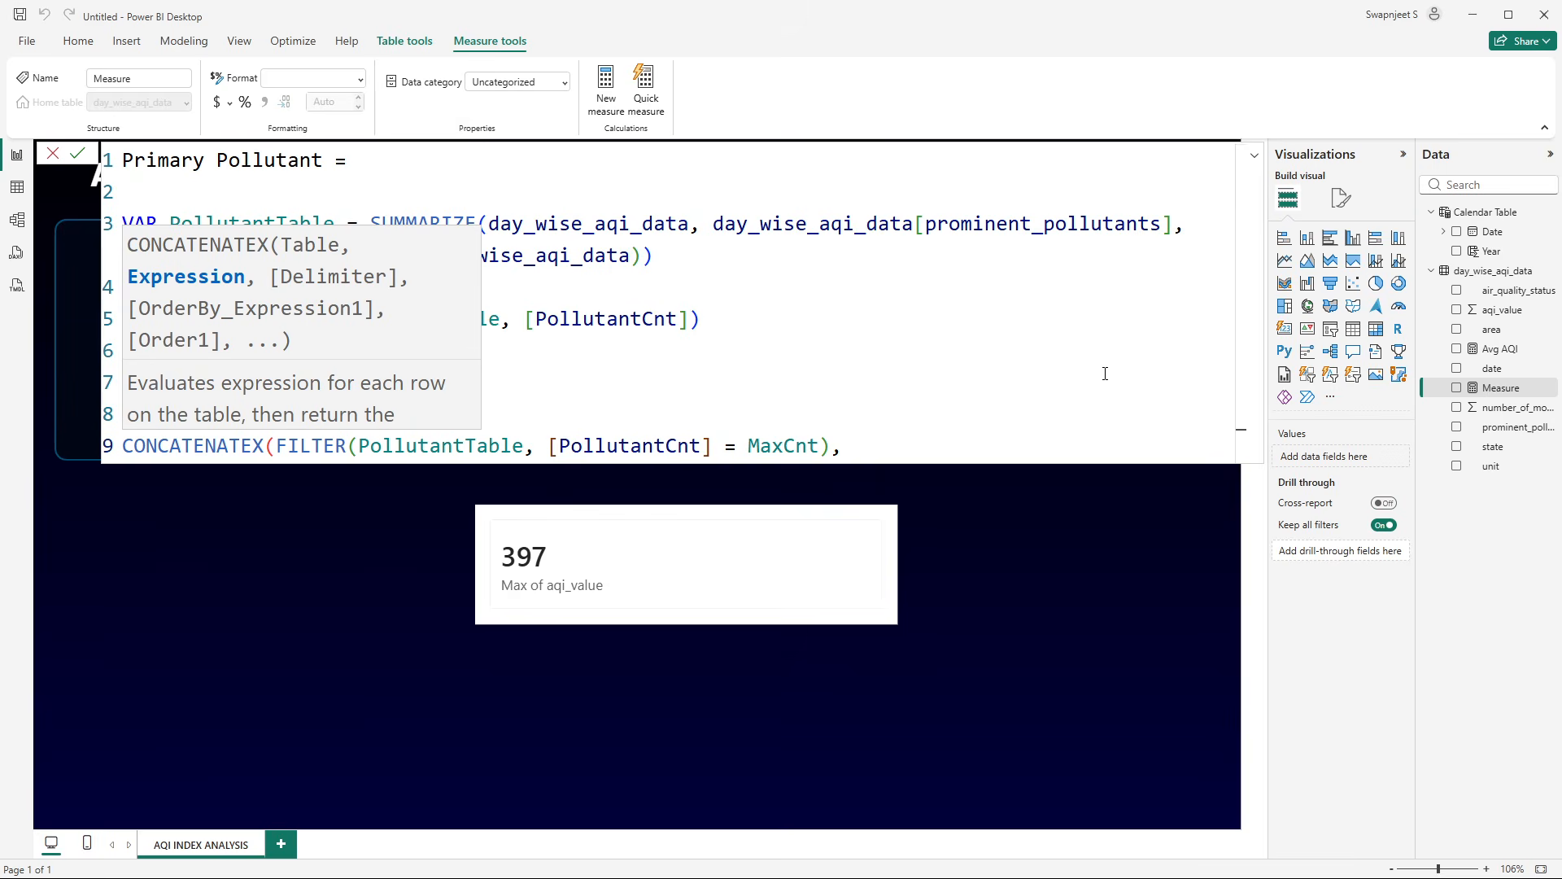
- Set day_wise_aqi_data[prominent_pollutants] as the expression argument of CONCATENATEX, followed by a comma
{"action": "type", "text": "prom"}
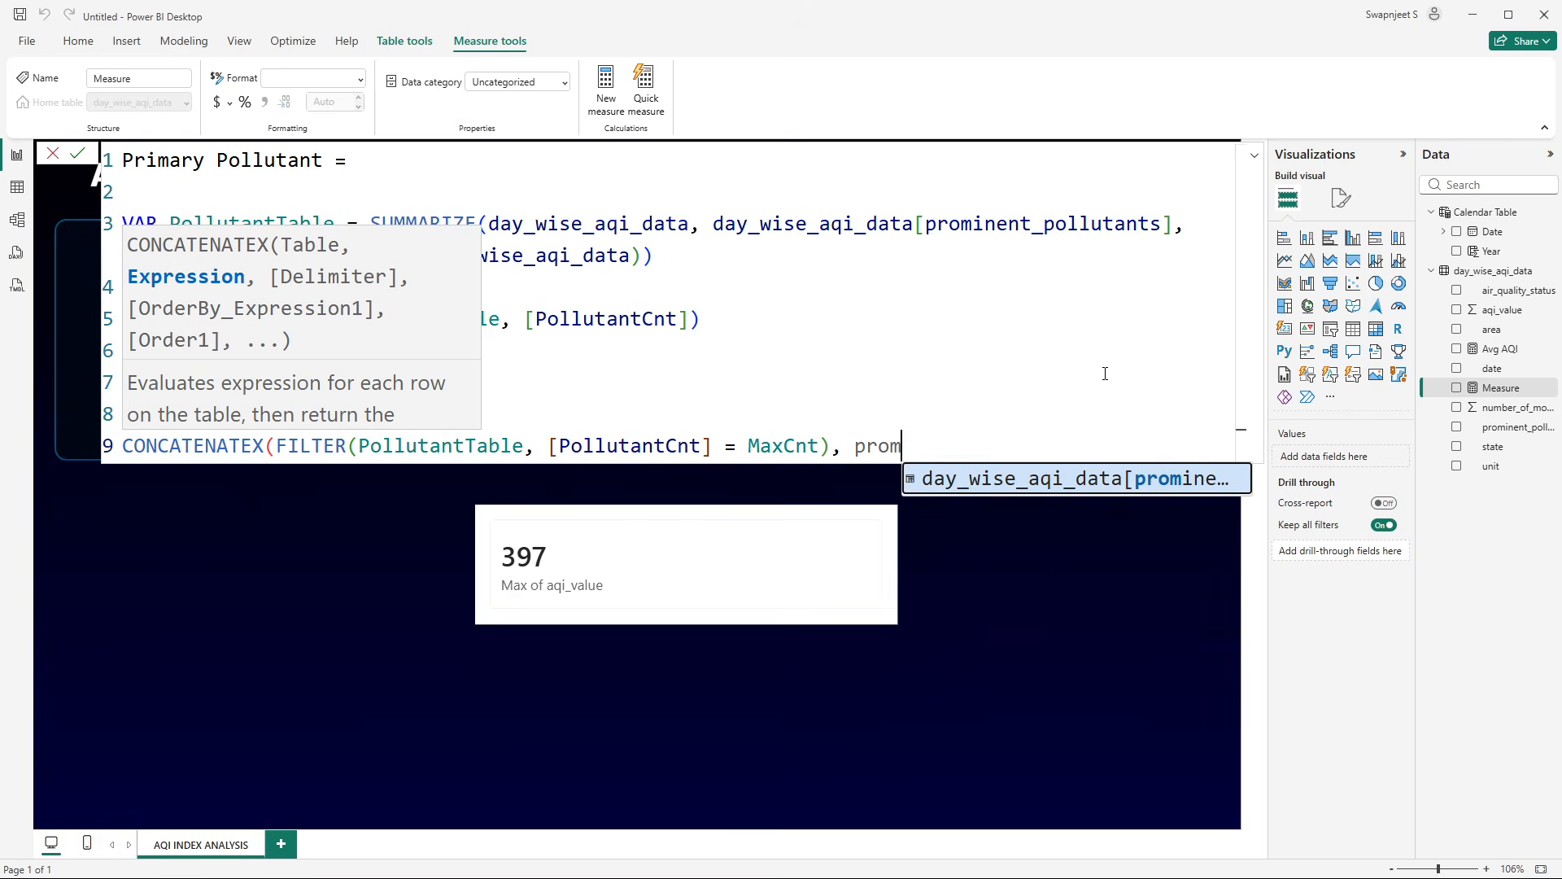
{"action": "left_click", "coordinate": [1188, 480]}
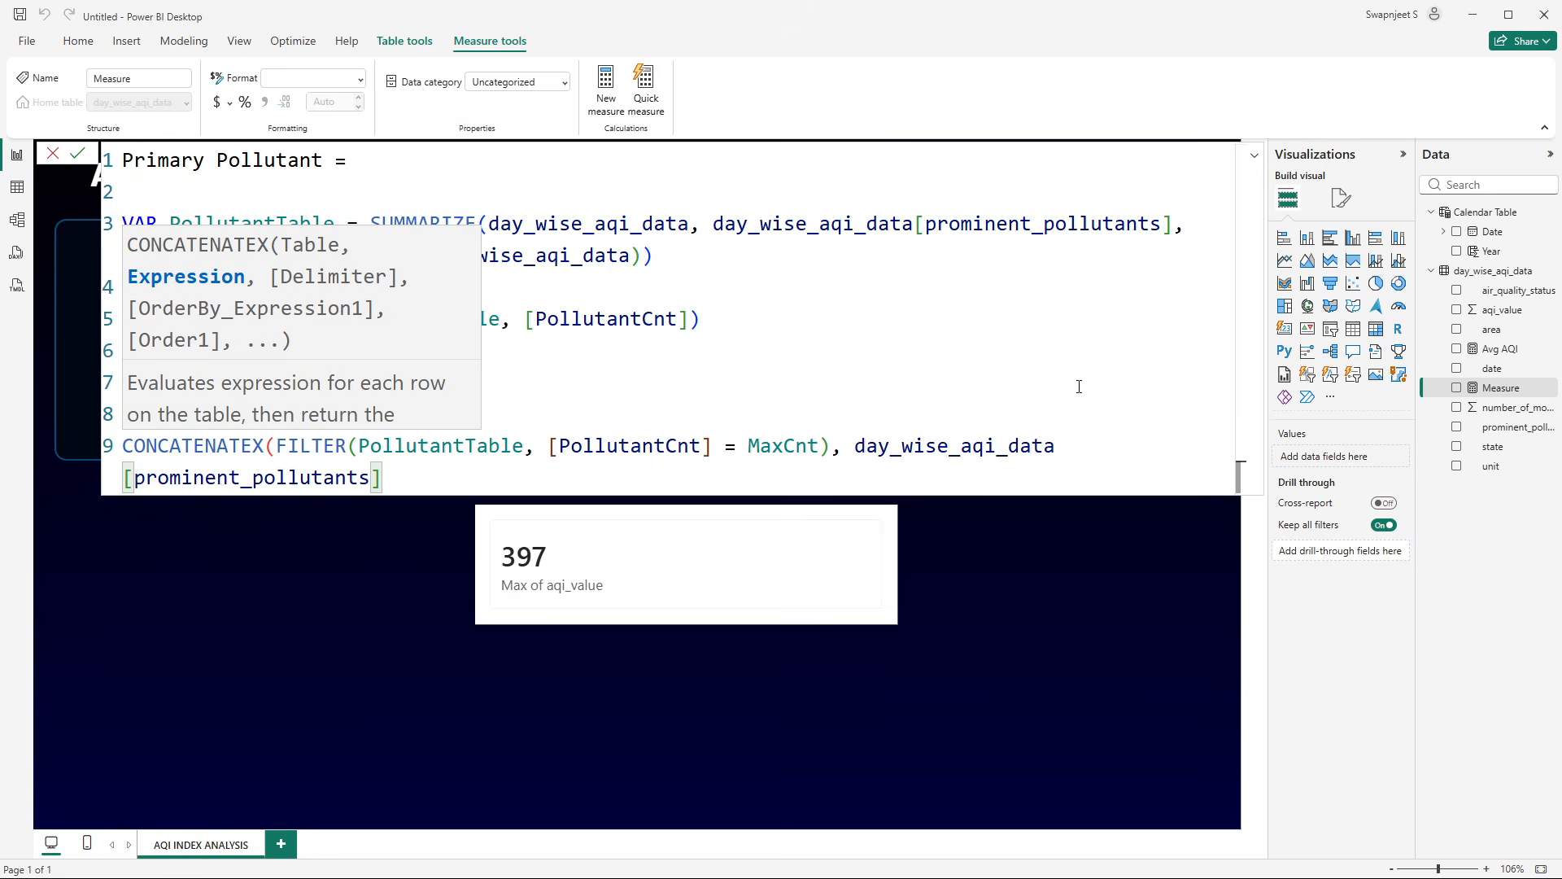
{"action": "type", "text": ","}
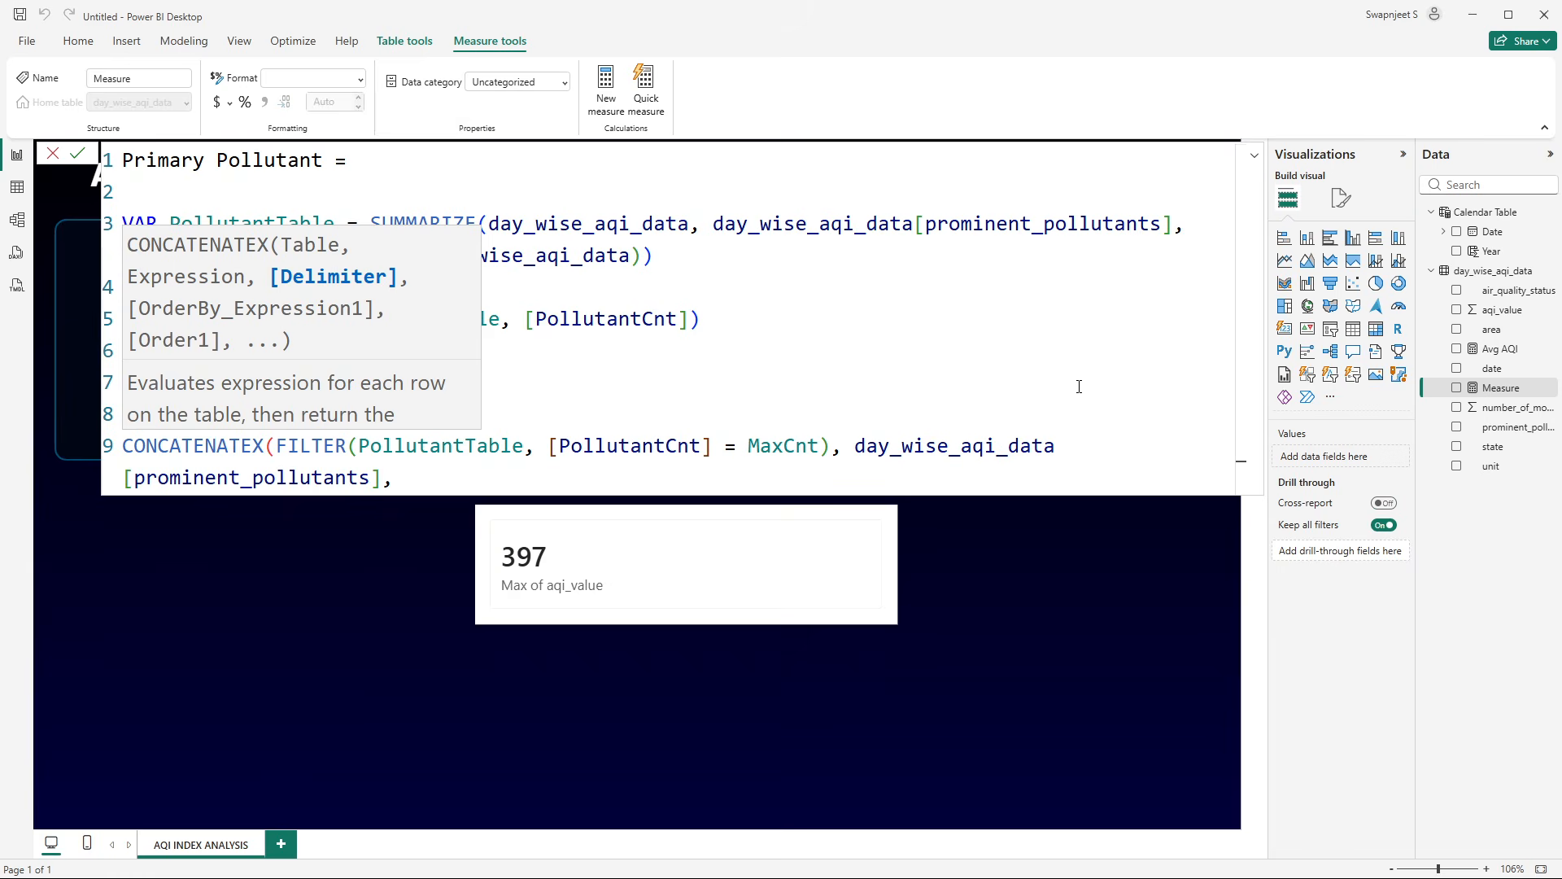
{"action": "left_click", "coordinate": [854, 446]}
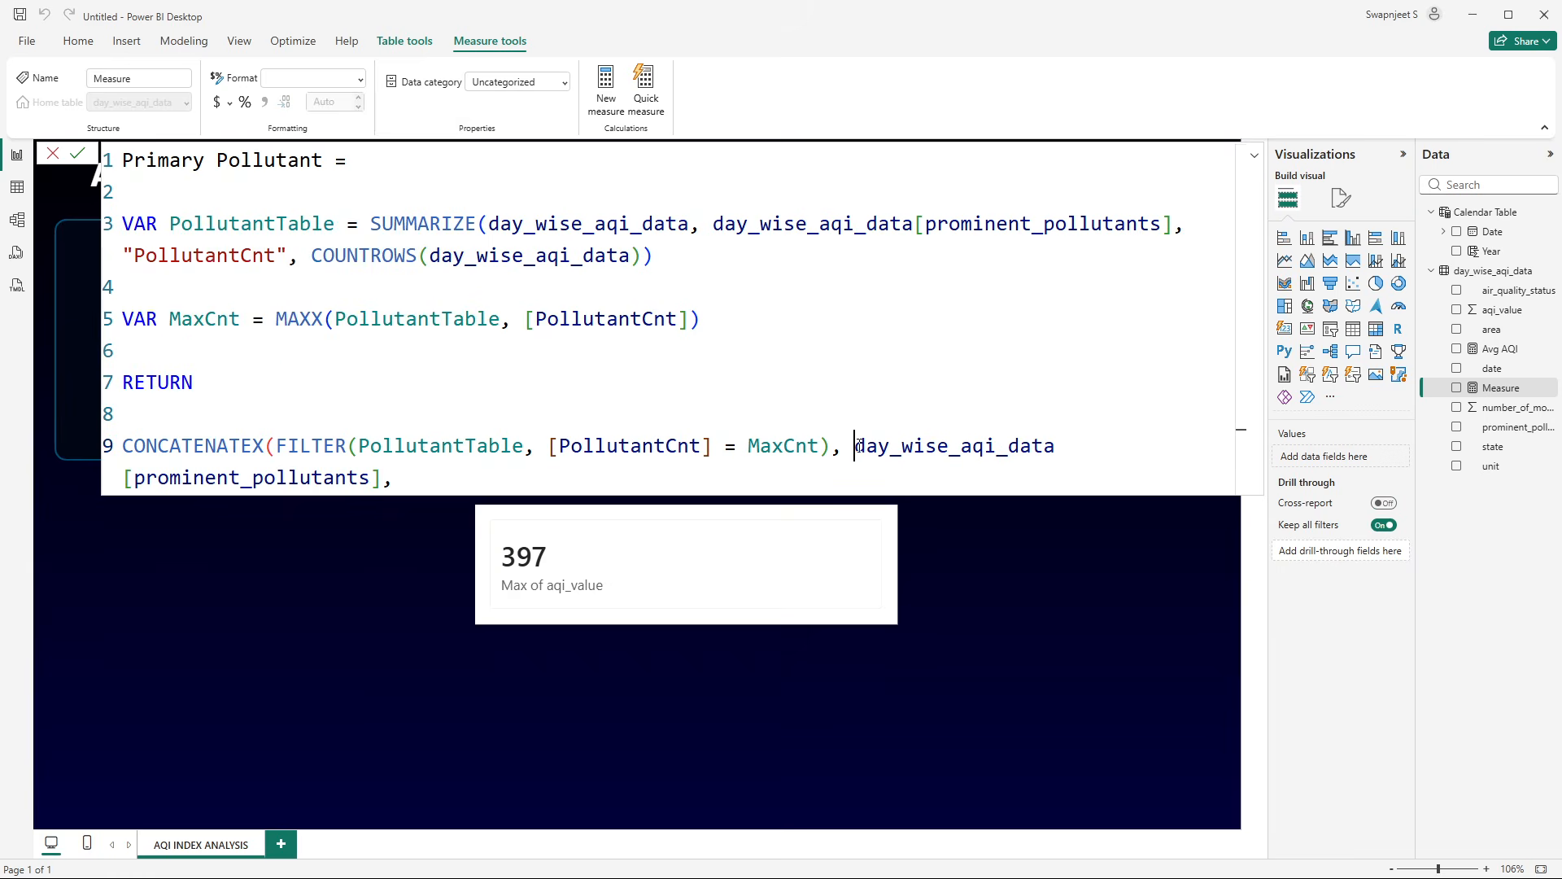
{"action": "left_click_drag", "start_coordinate": [855, 446], "coordinate": [411, 486]}
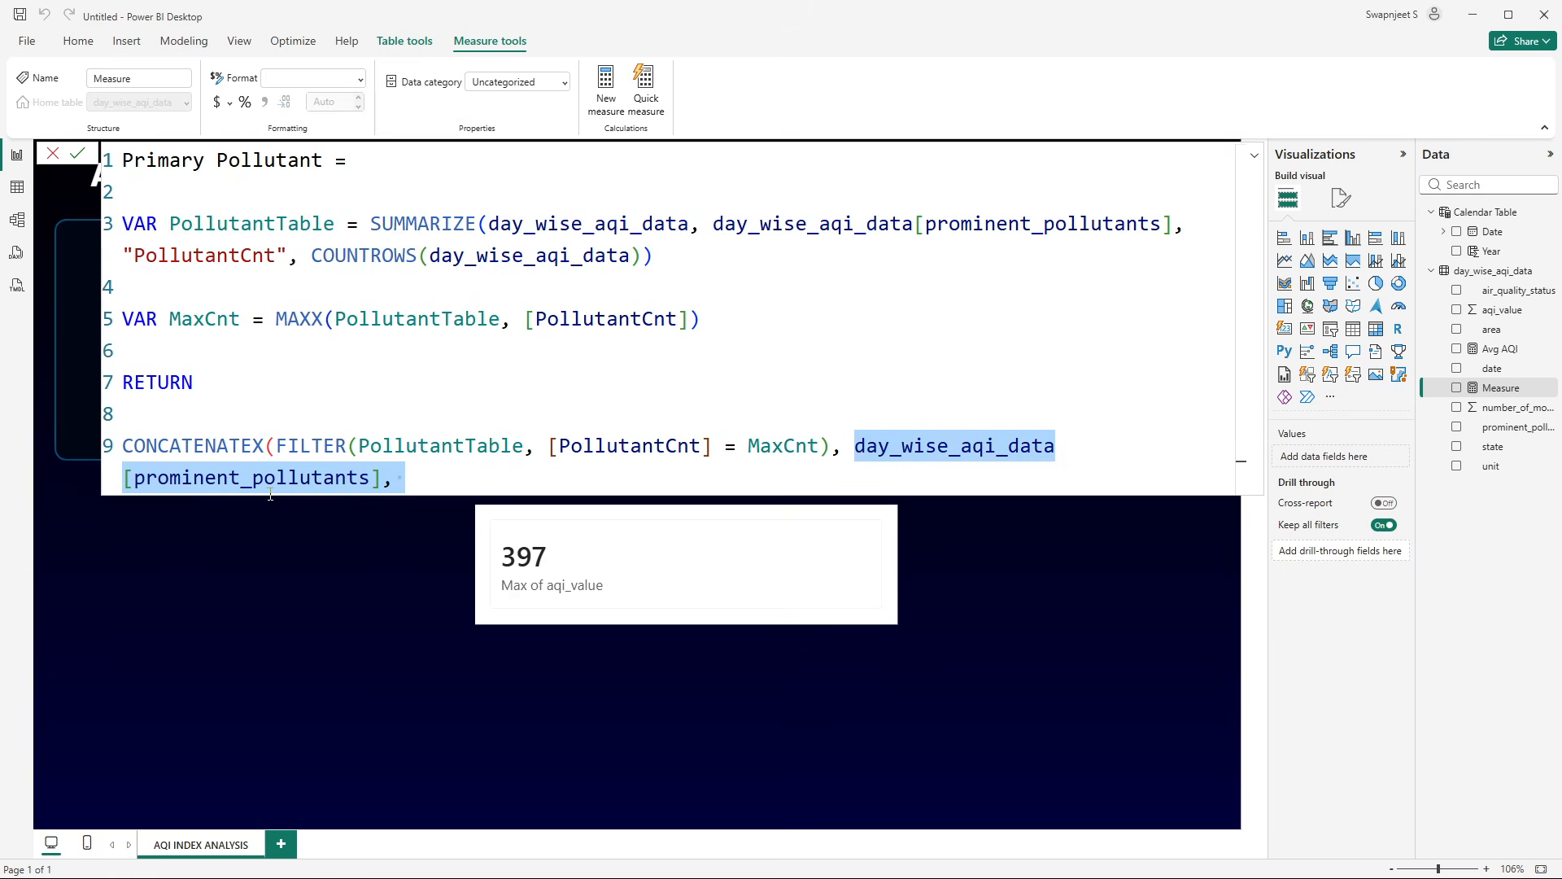
{"action": "left_click", "coordinate": [411, 487]}
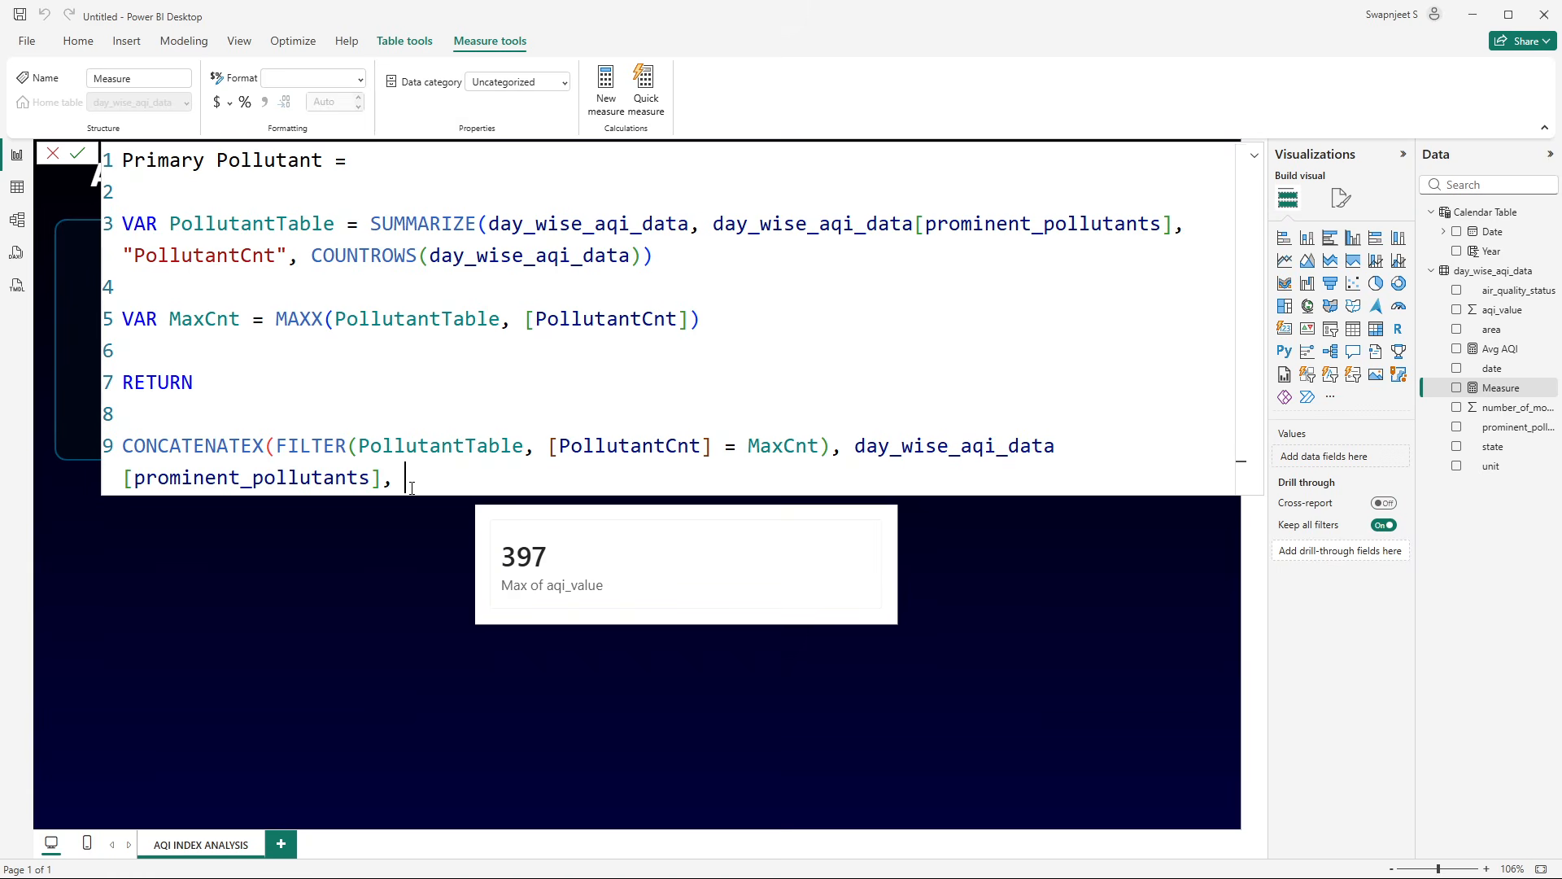
- Set the CONCATENATEX delimiter to ",", close the call and commit the Primary Pollutant measure
{"action": "type", "text": "\",\""}
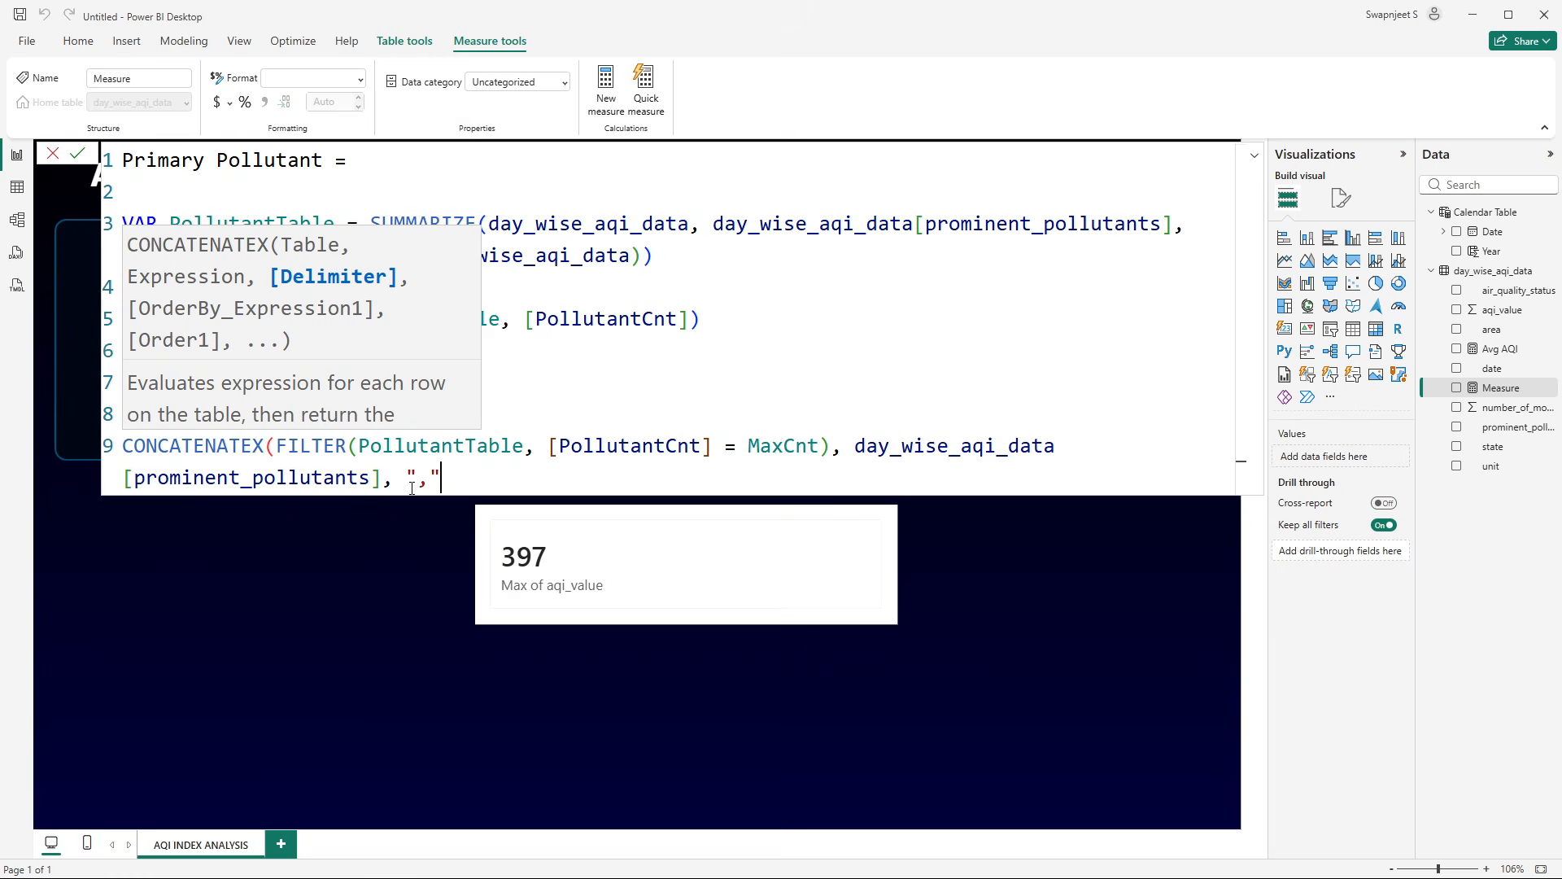
{"action": "type", "text": ")"}
{"action": "key", "text": "Return"}
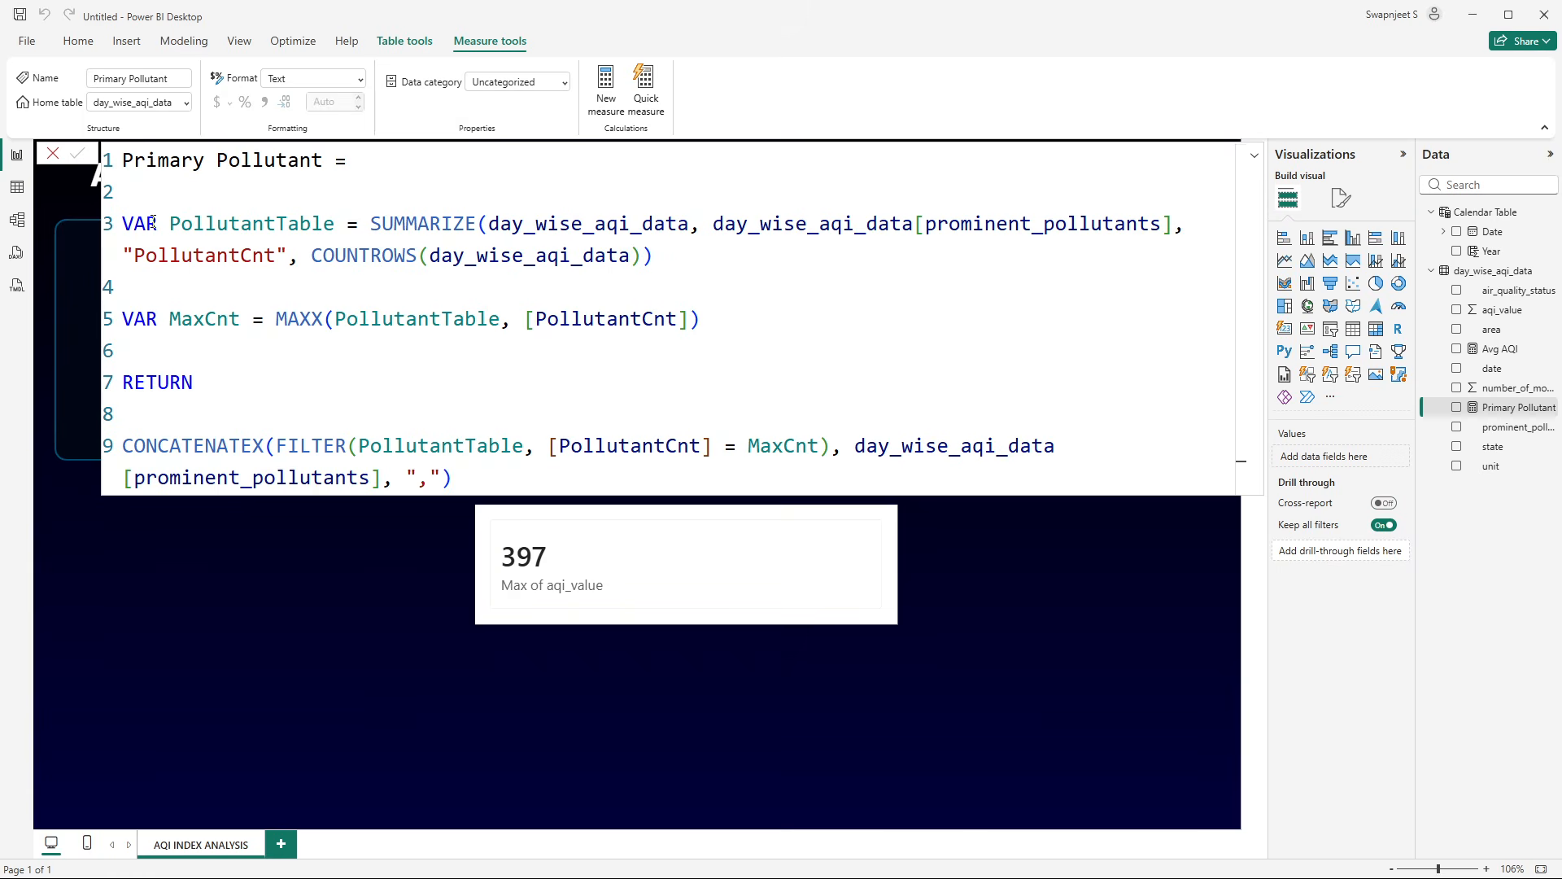
- Review the PollutantTable and MaxCnt variables in the Primary Pollutant formula, including the SUMMARIZE, COUNTROWS and MAXX arguments
{"action": "left_click_drag", "start_coordinate": [159, 224], "coordinate": [334, 232]}
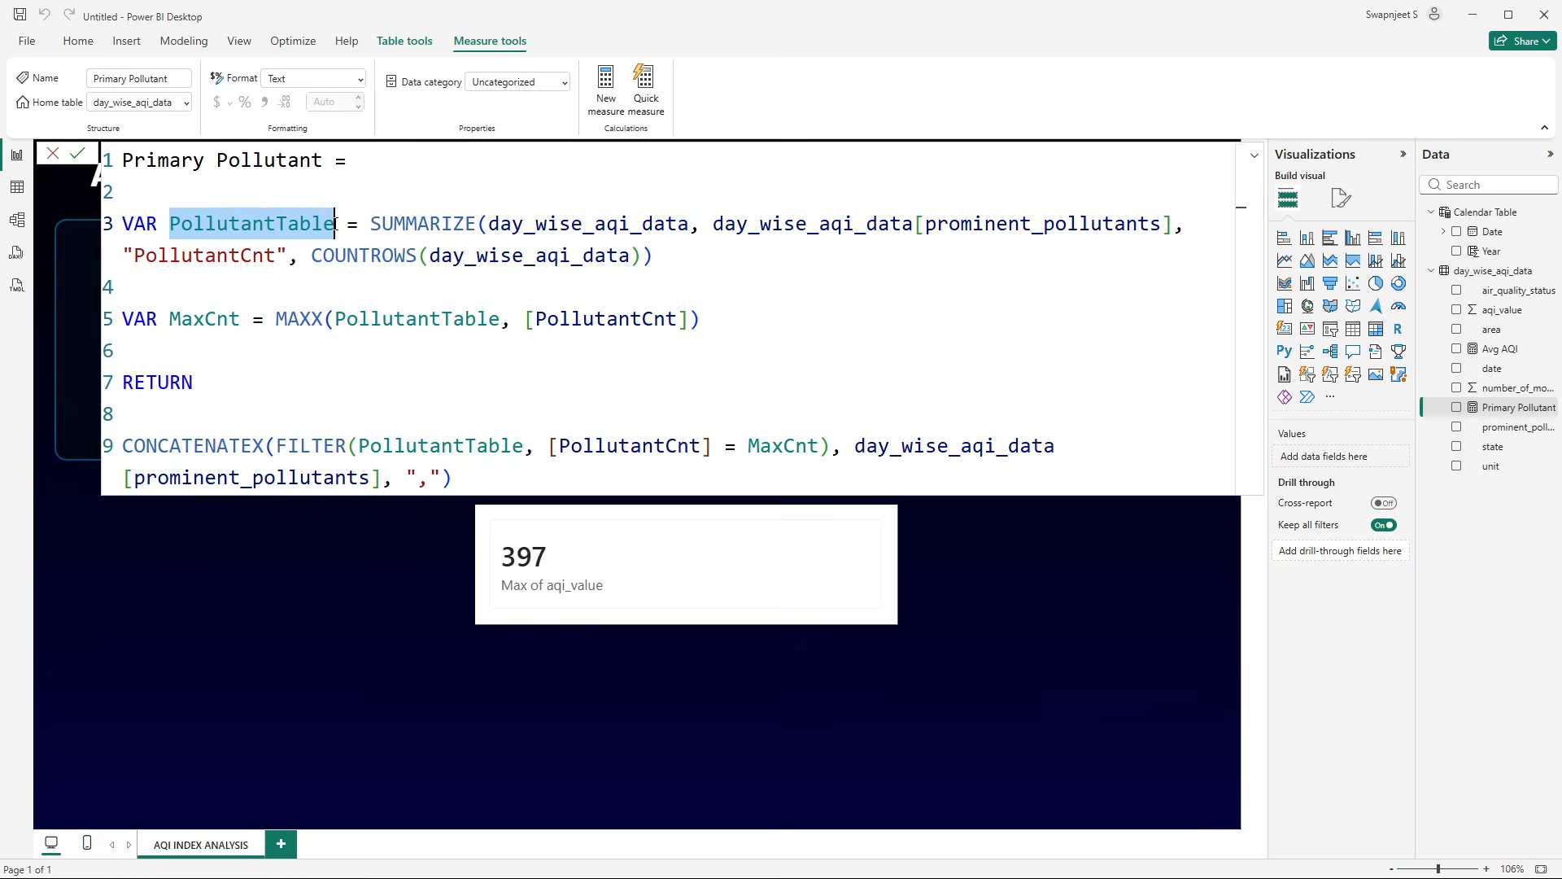
{"action": "left_click", "coordinate": [430, 228]}
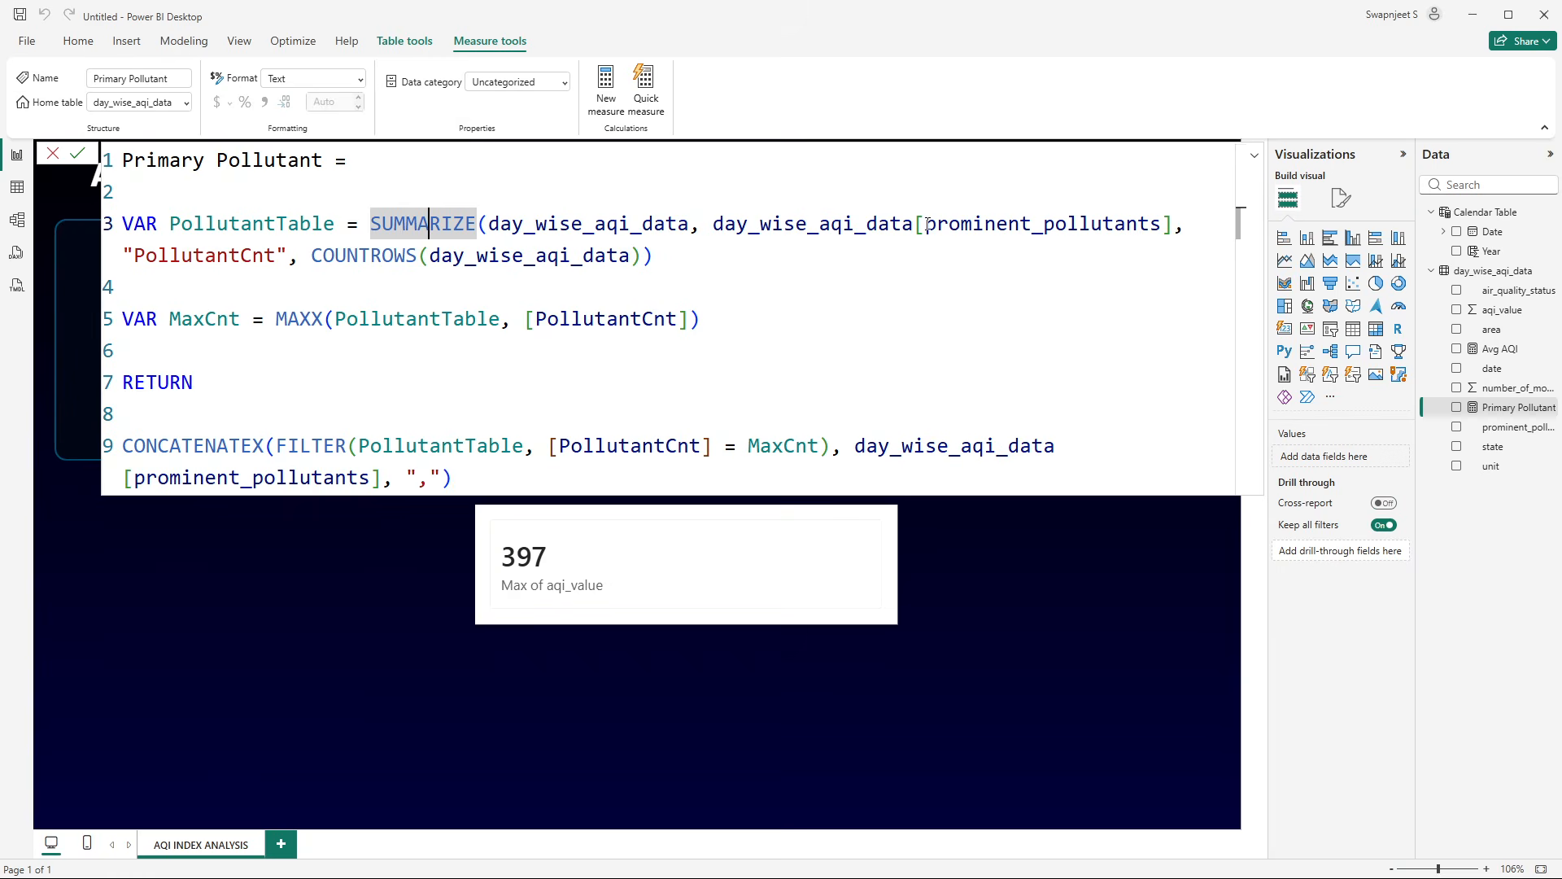
{"action": "left_click_drag", "start_coordinate": [926, 224], "coordinate": [1162, 225]}
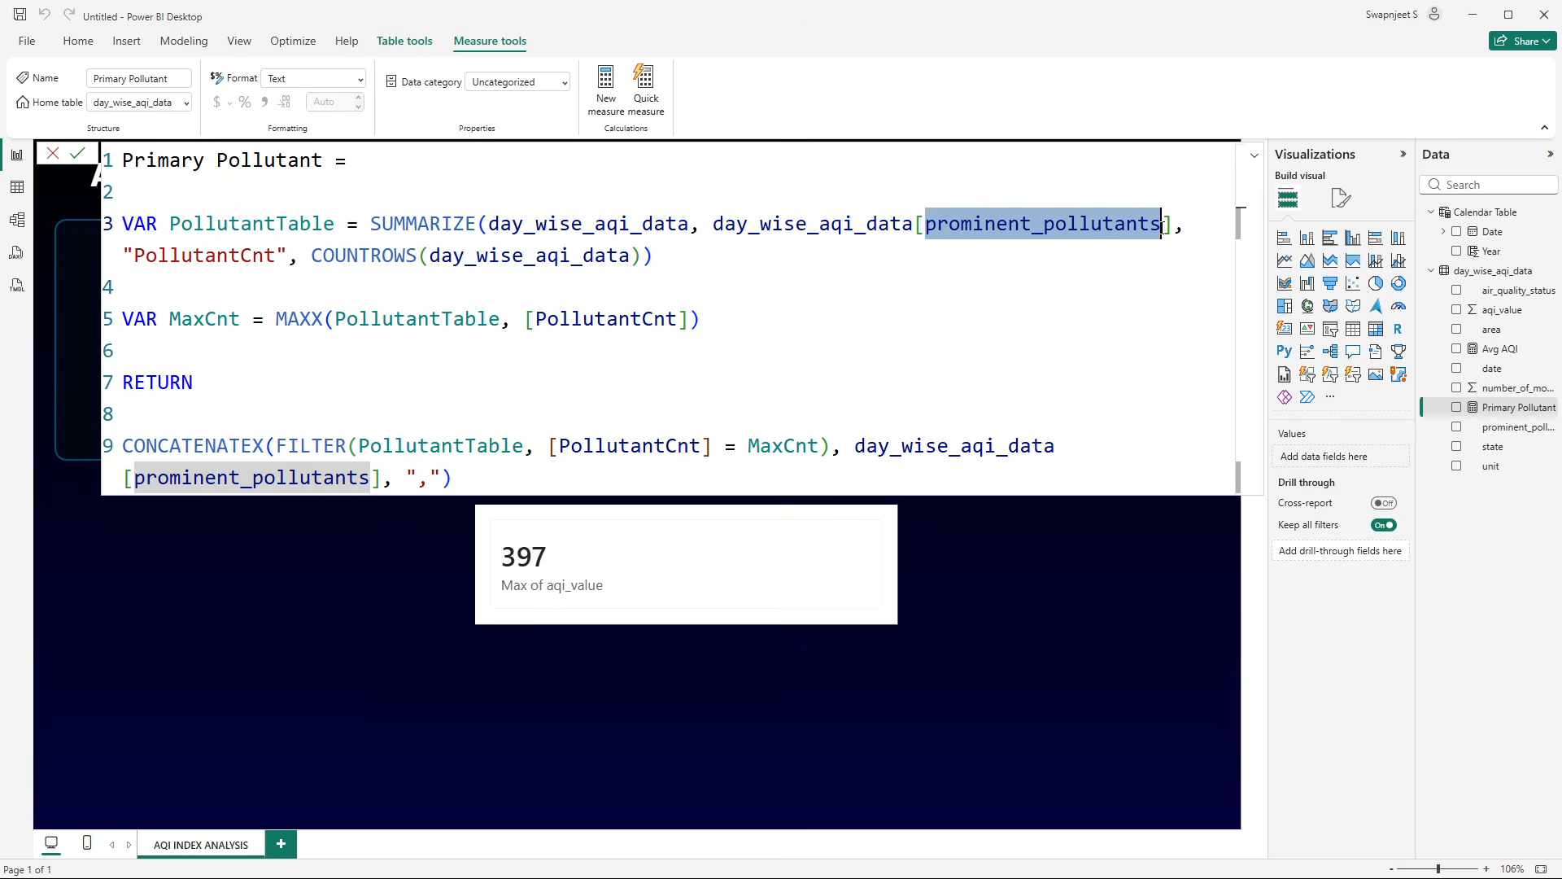
{"action": "left_click", "coordinate": [1095, 225]}
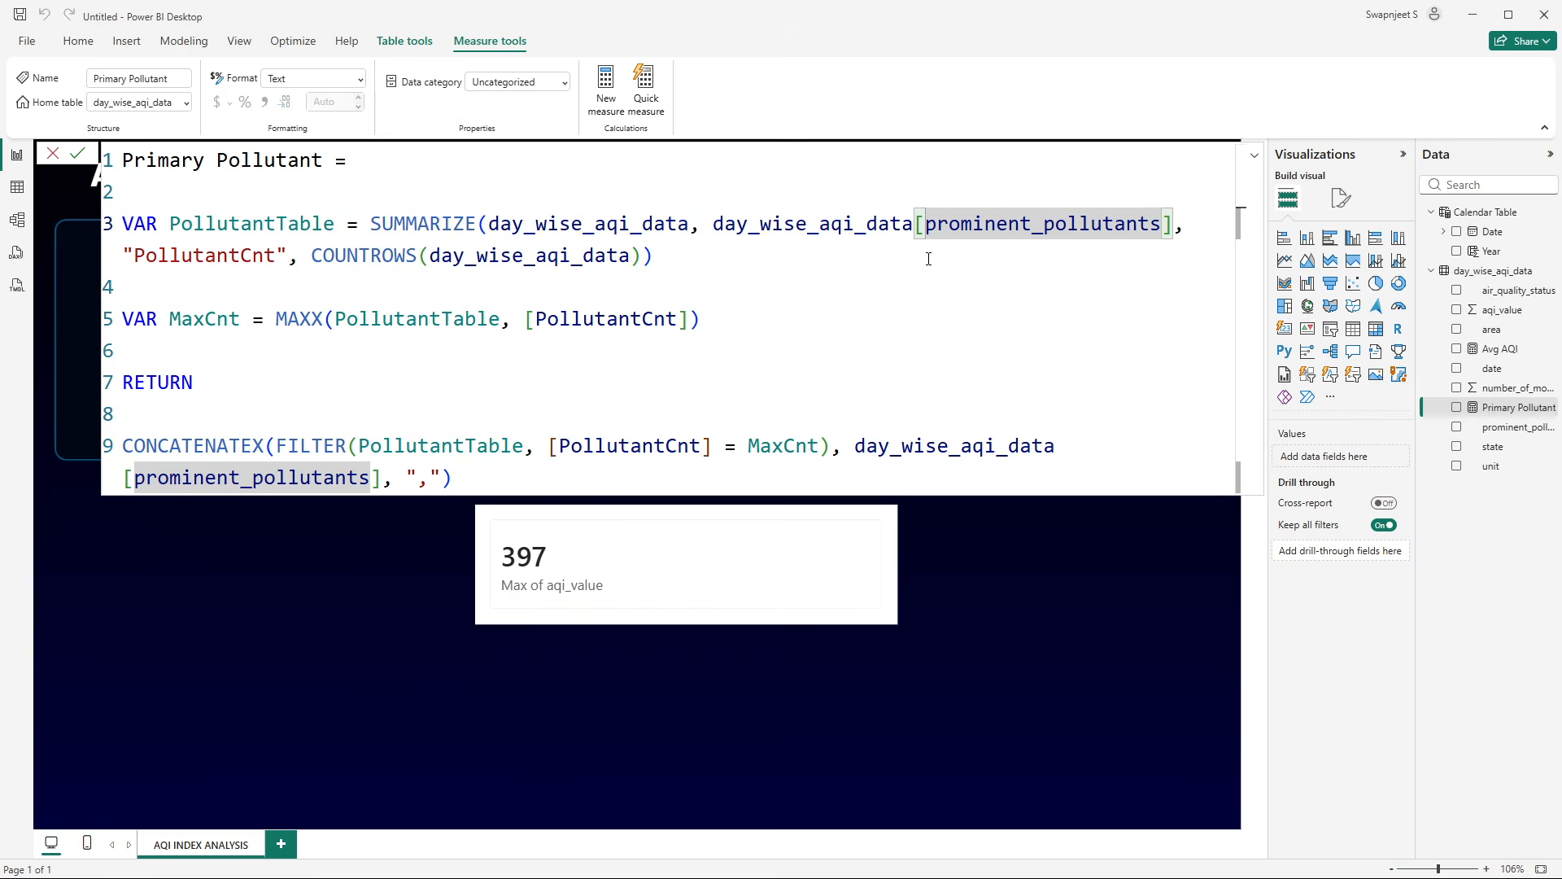
{"action": "left_click", "coordinate": [181, 270]}
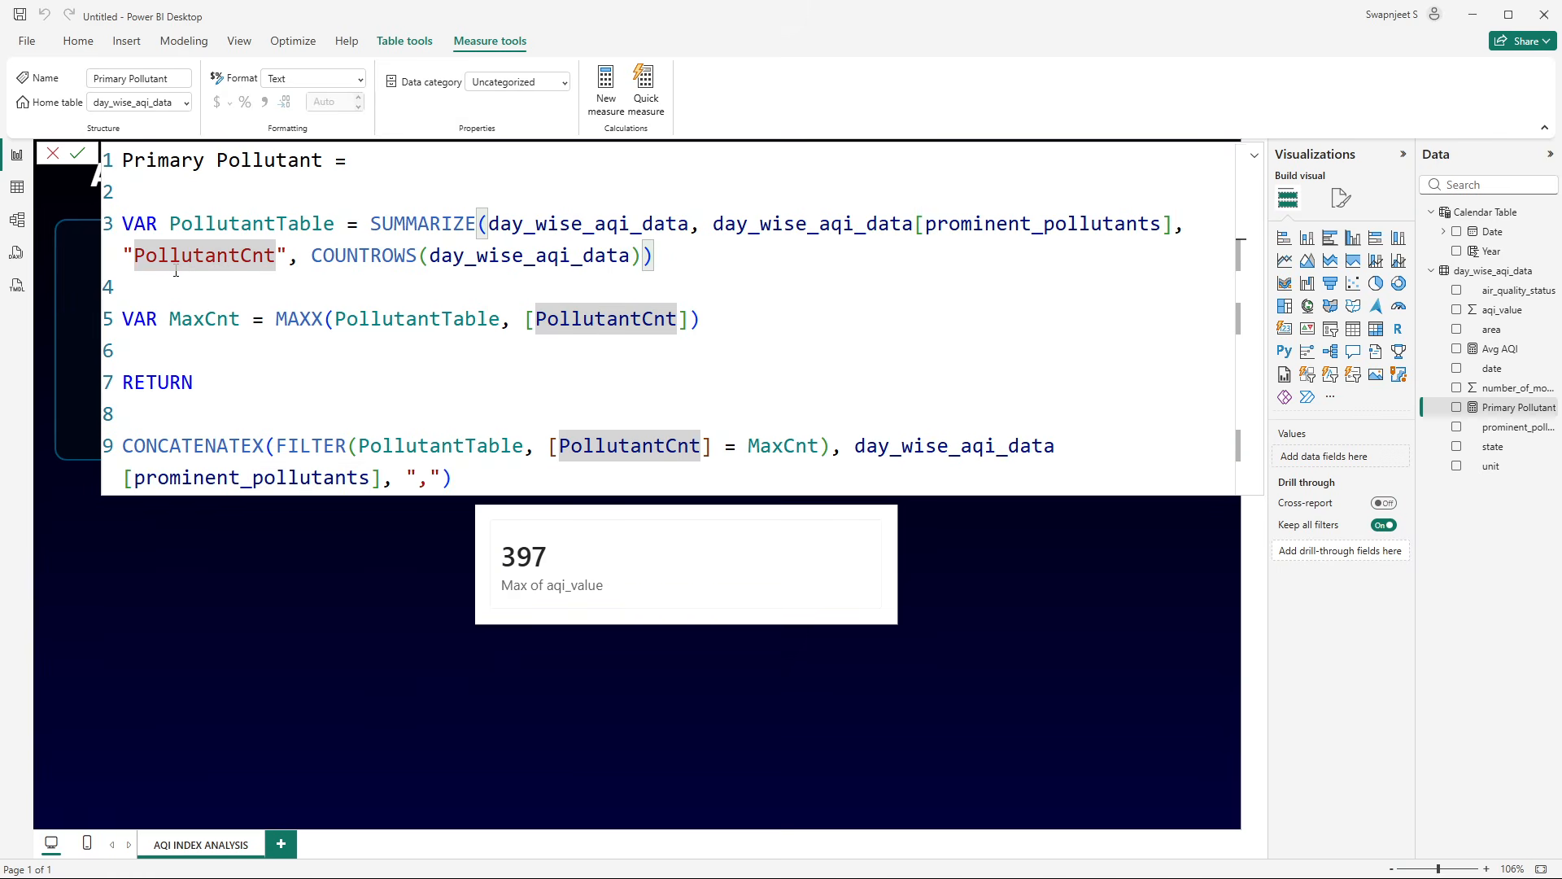
{"action": "left_click_drag", "start_coordinate": [312, 255], "coordinate": [630, 254]}
{"action": "left_click", "coordinate": [961, 228]}
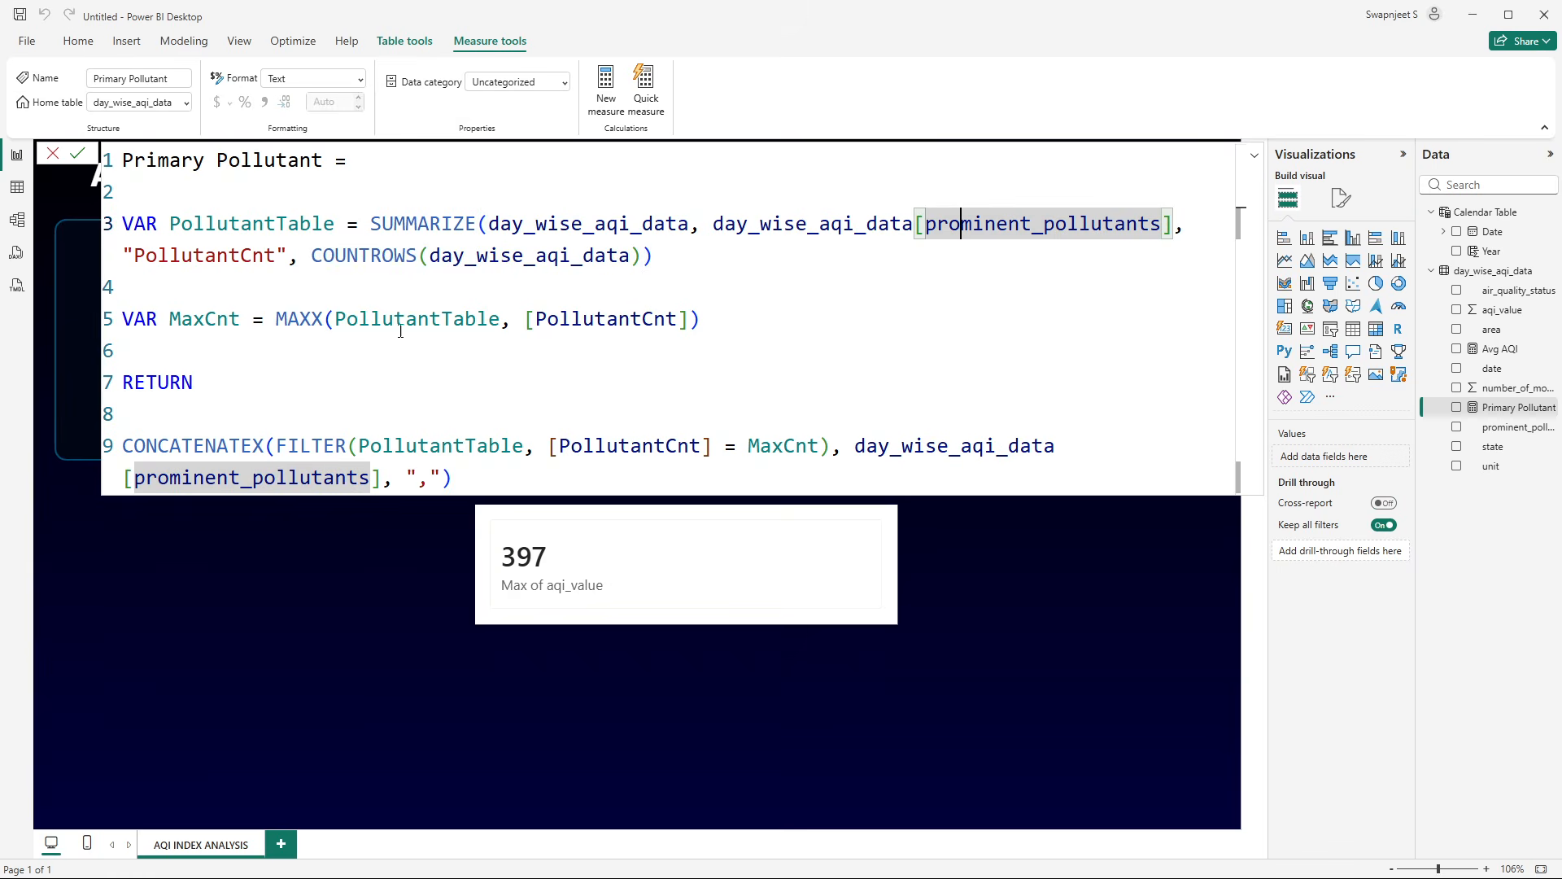
{"action": "left_click", "coordinate": [253, 376]}
{"action": "left_click", "coordinate": [245, 221]}
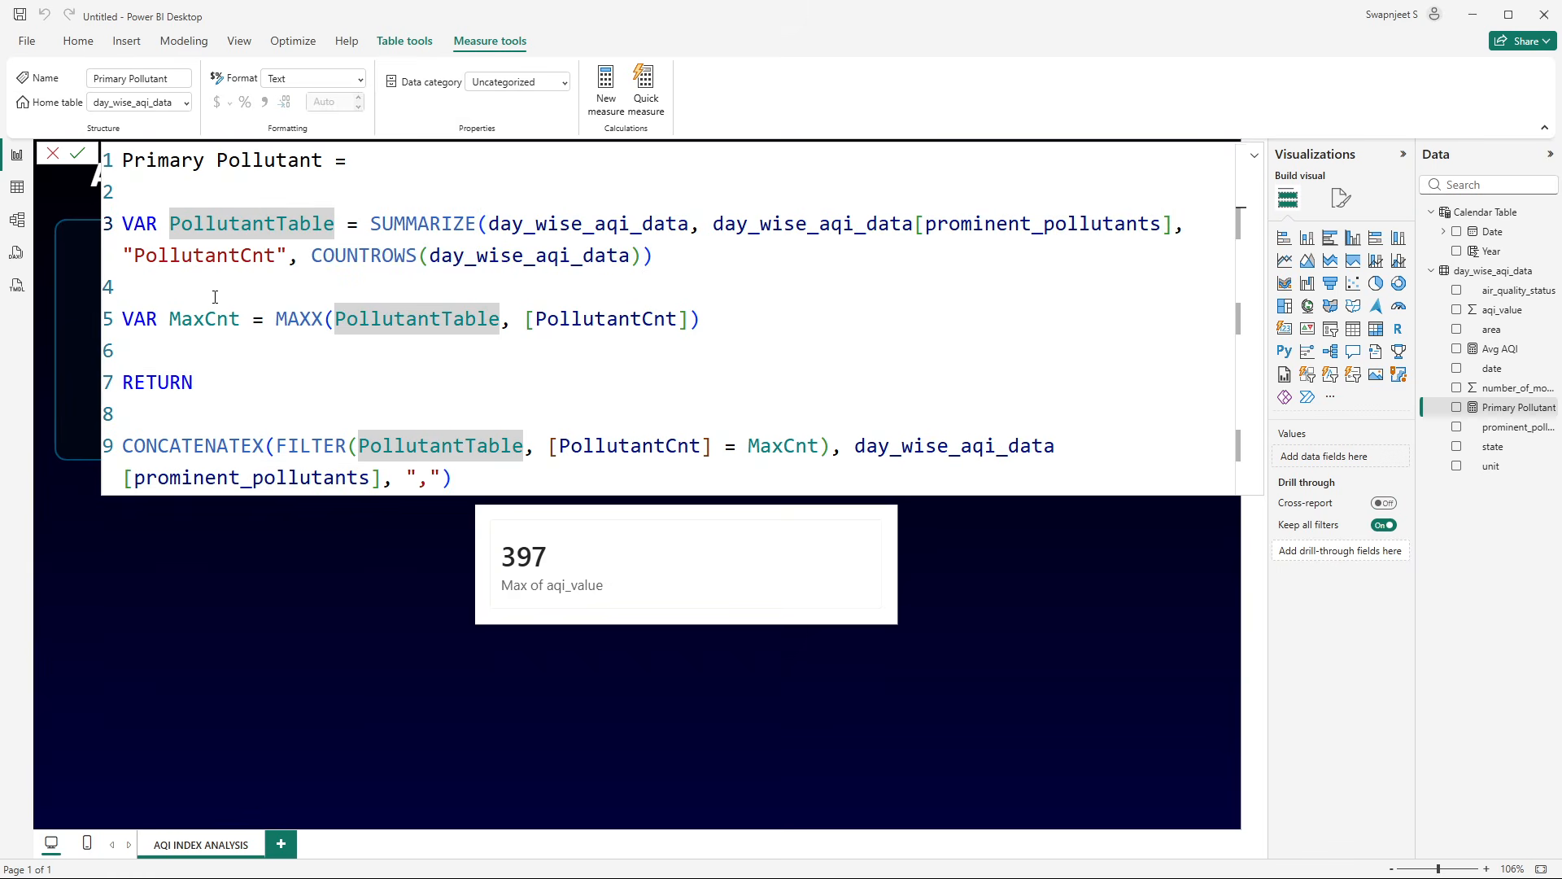
{"action": "left_click", "coordinate": [192, 318]}
{"action": "left_click", "coordinate": [407, 319]}
{"action": "left_click_drag", "start_coordinate": [170, 223], "coordinate": [684, 262]}
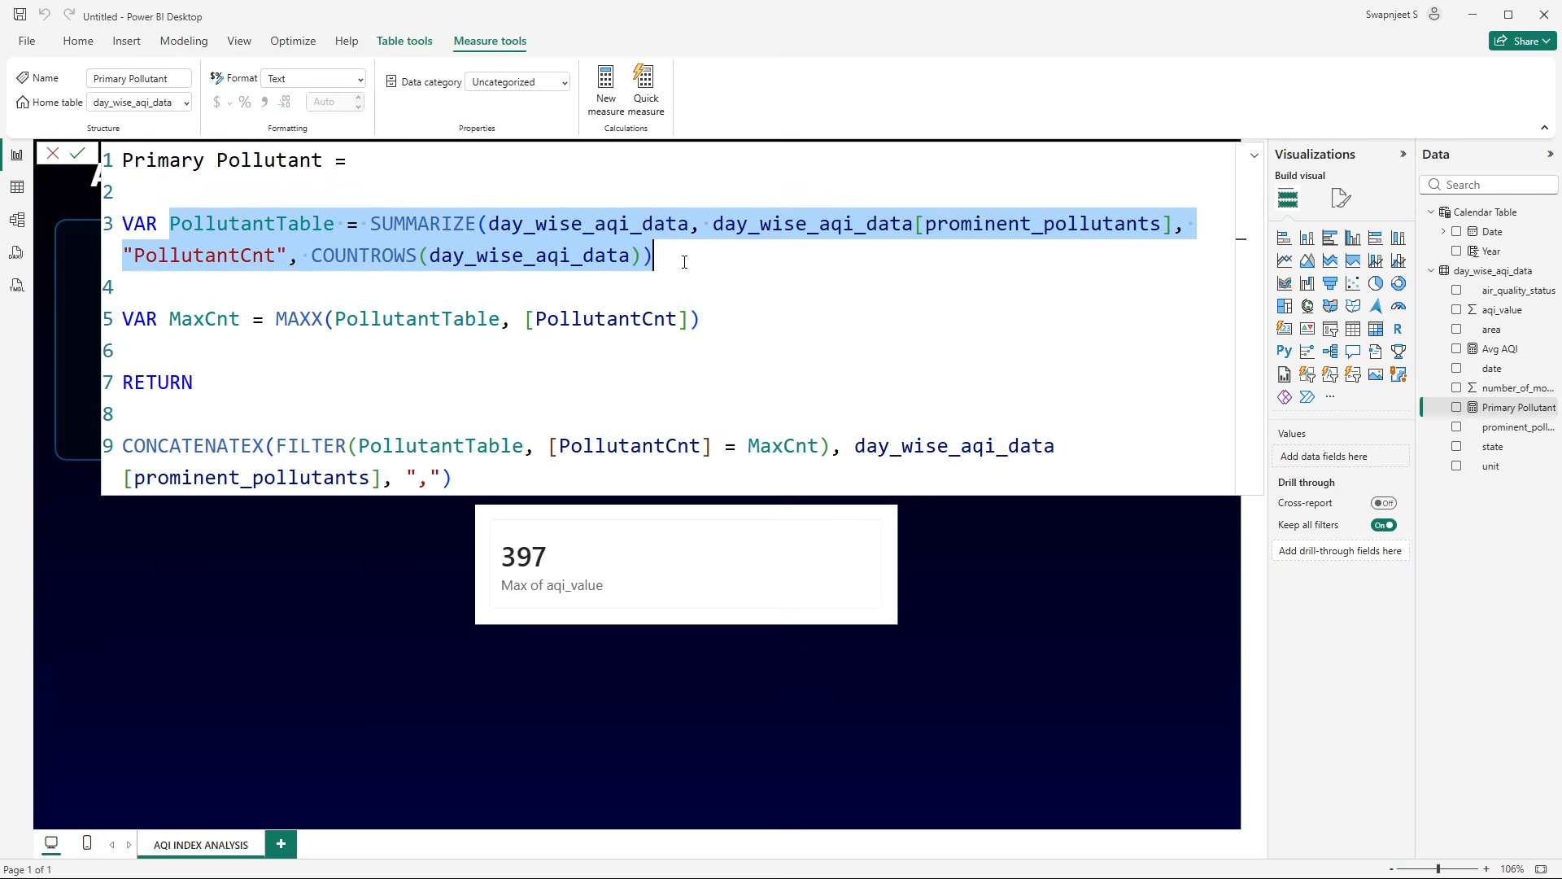
- Review the returned CONCATENATEX expression of the formula, covering its FILTER condition, prominent_pollutants column and delimiter
{"action": "left_click", "coordinate": [193, 382]}
{"action": "left_click_drag", "start_coordinate": [157, 446], "coordinate": [323, 446]}
{"action": "left_click", "coordinate": [403, 446]}
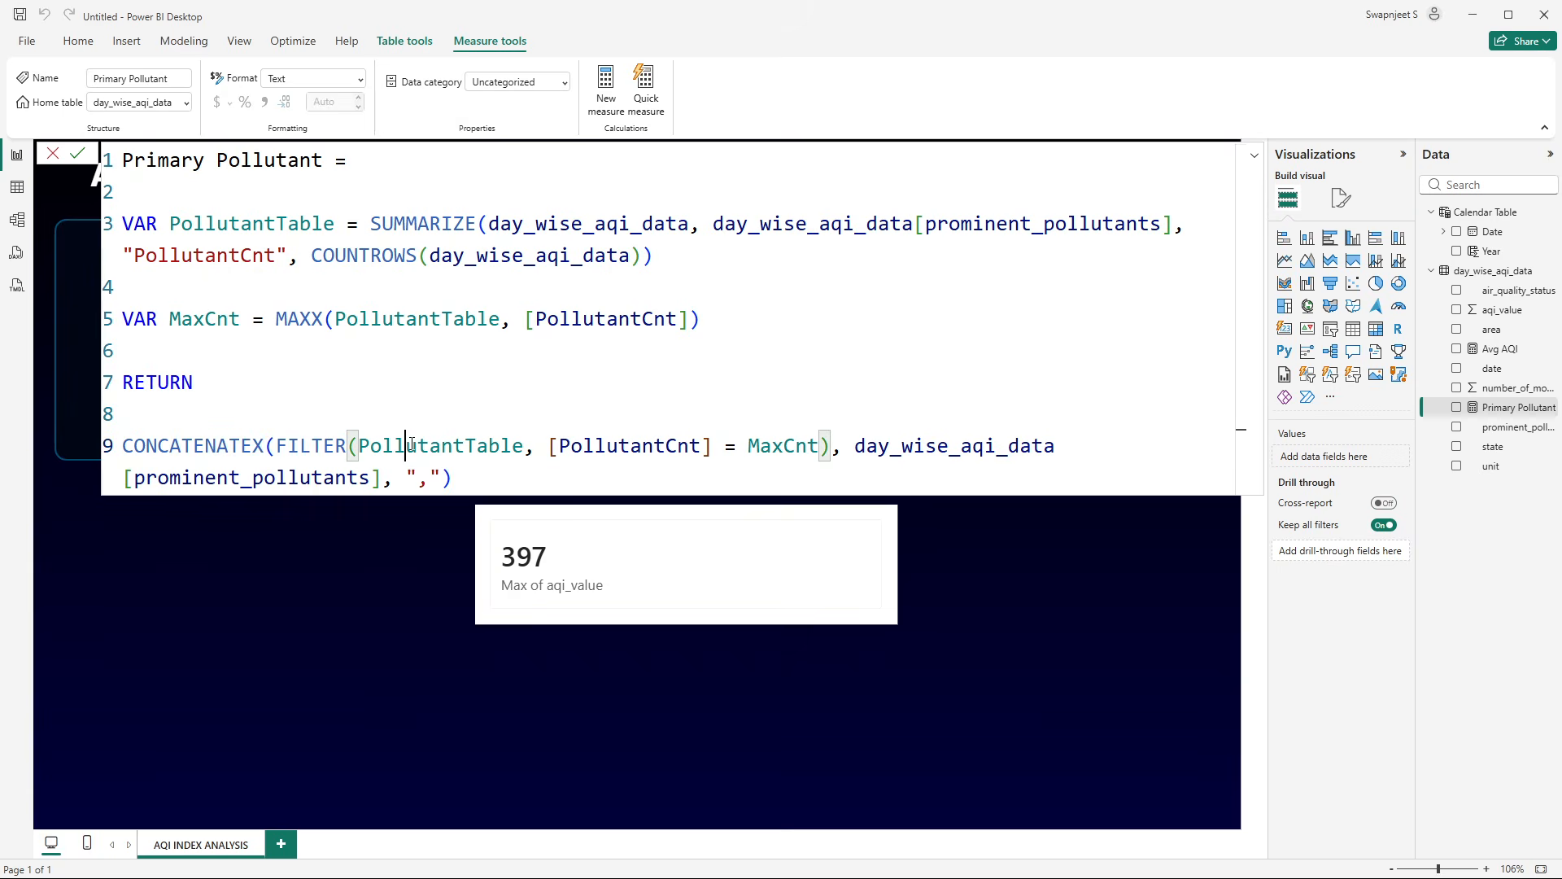
{"action": "left_click", "coordinate": [275, 446]}
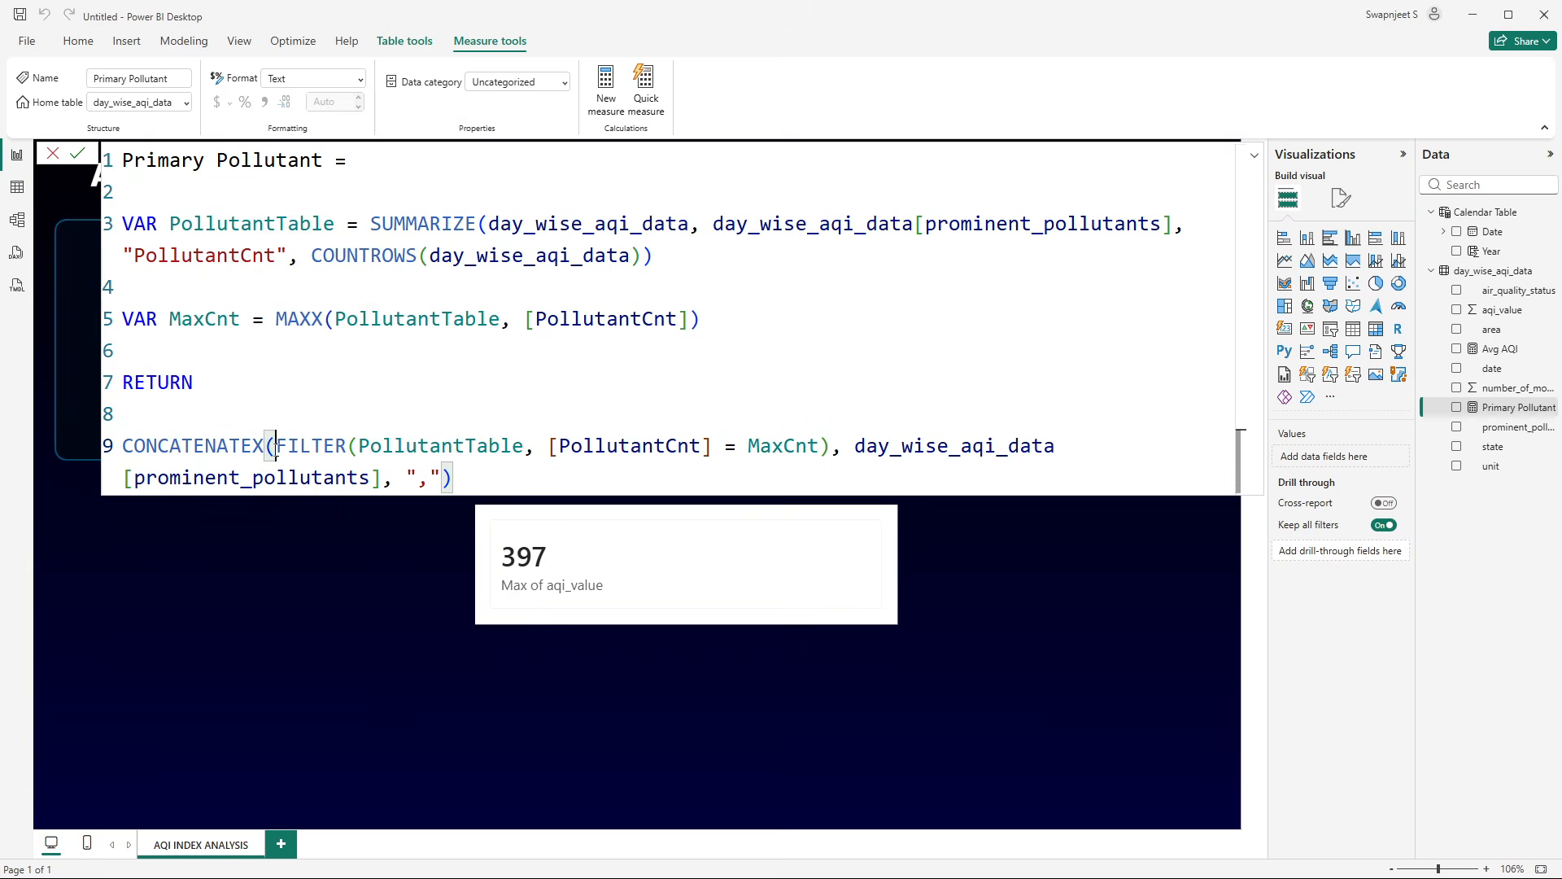
{"action": "left_click", "coordinate": [404, 446]}
{"action": "left_click_drag", "start_coordinate": [830, 446], "coordinate": [335, 446]}
{"action": "left_click", "coordinate": [193, 256]}
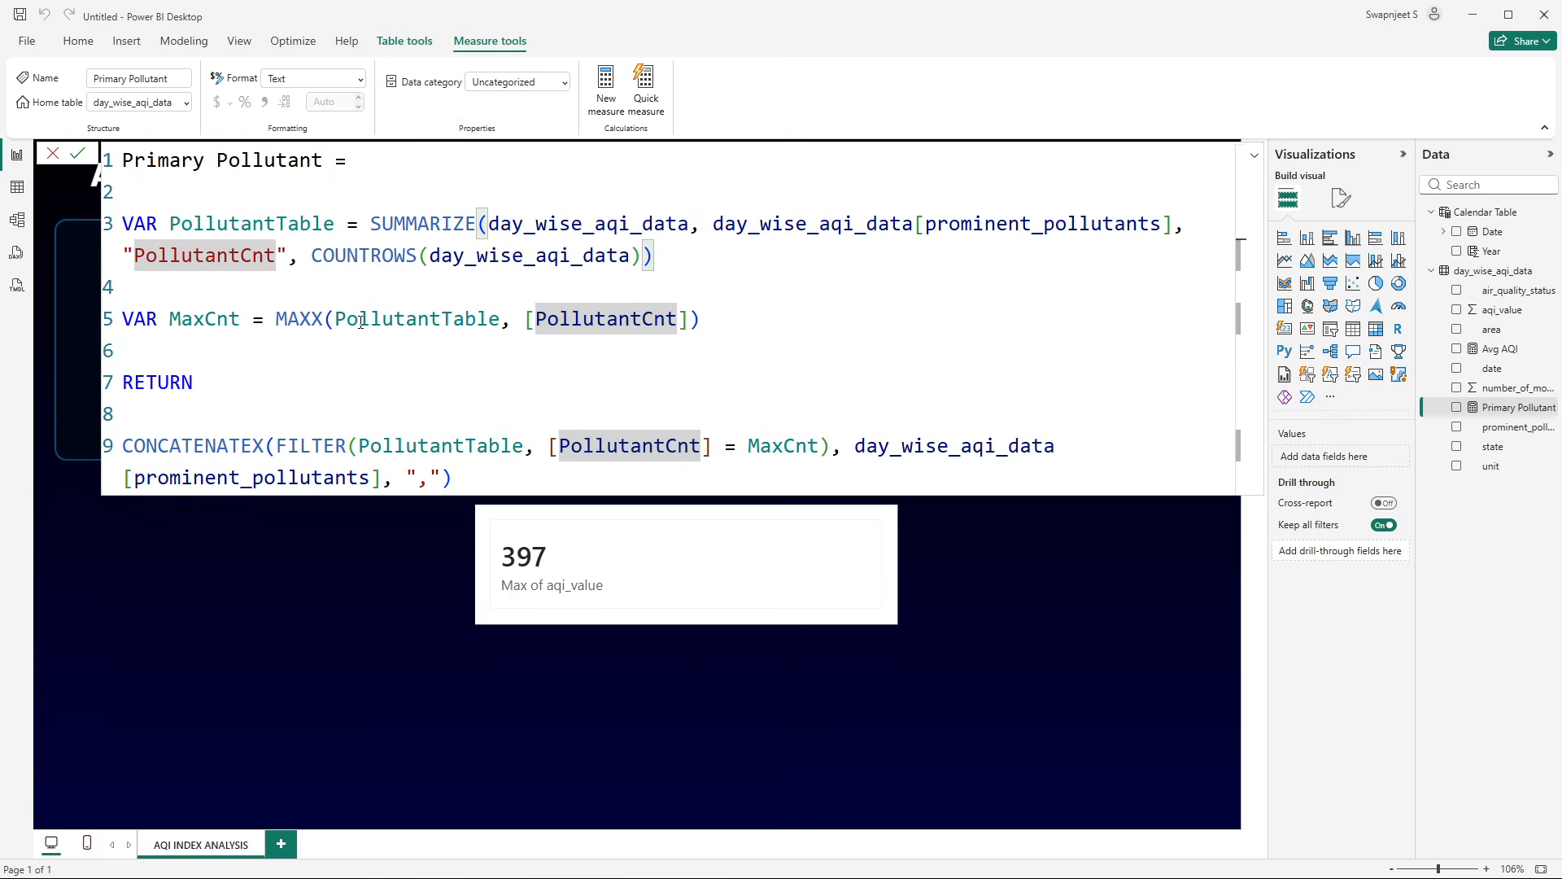
{"action": "left_click_drag", "start_coordinate": [275, 318], "coordinate": [502, 323]}
{"action": "left_click", "coordinate": [578, 386]}
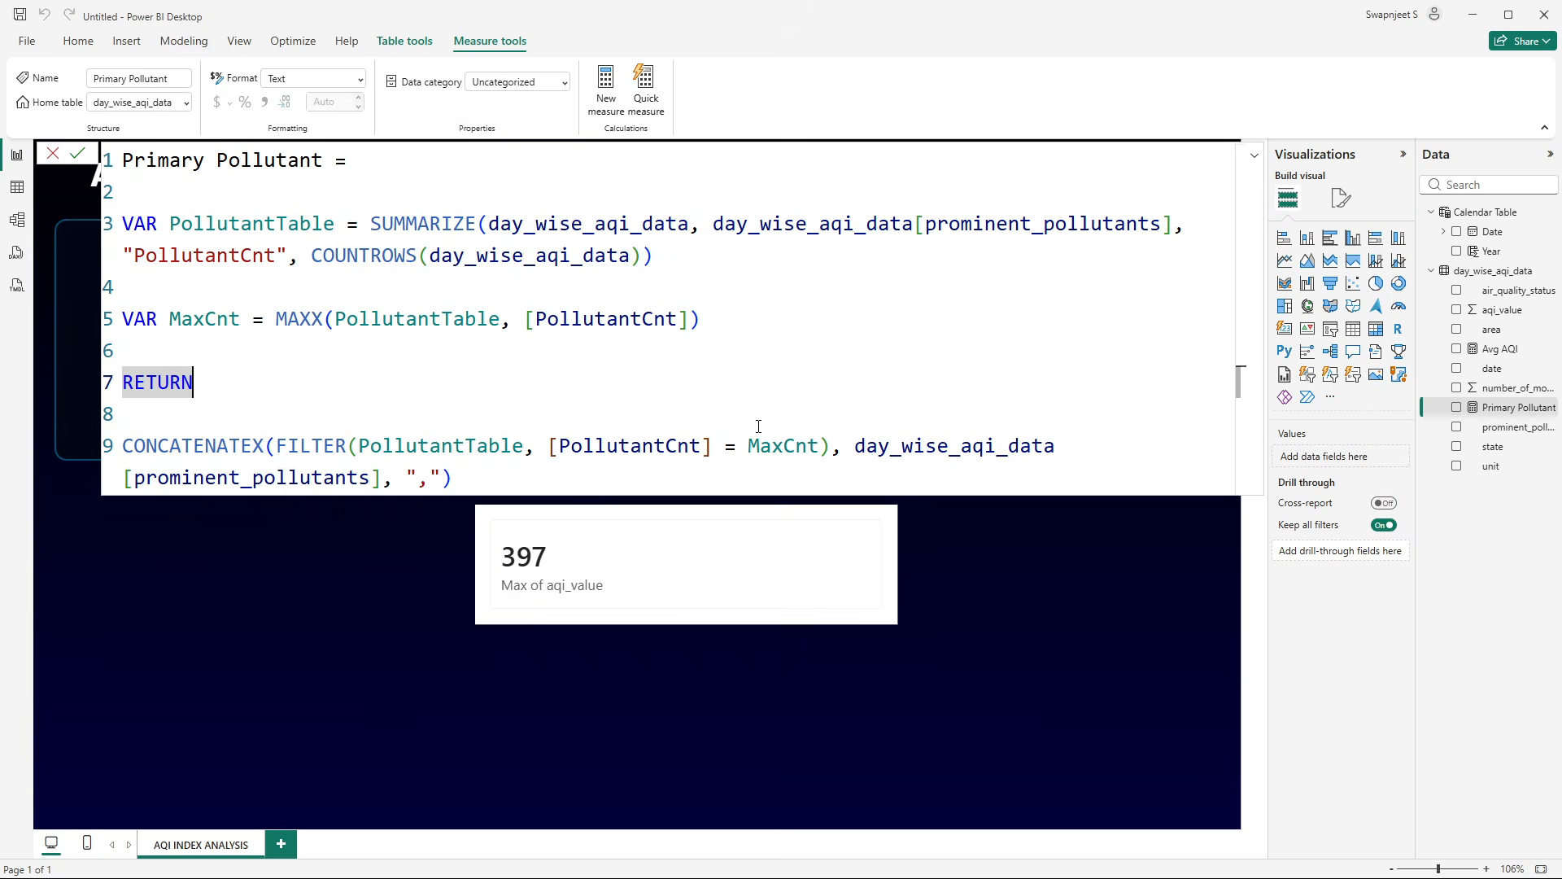
{"action": "left_click_drag", "start_coordinate": [855, 446], "coordinate": [360, 479]}
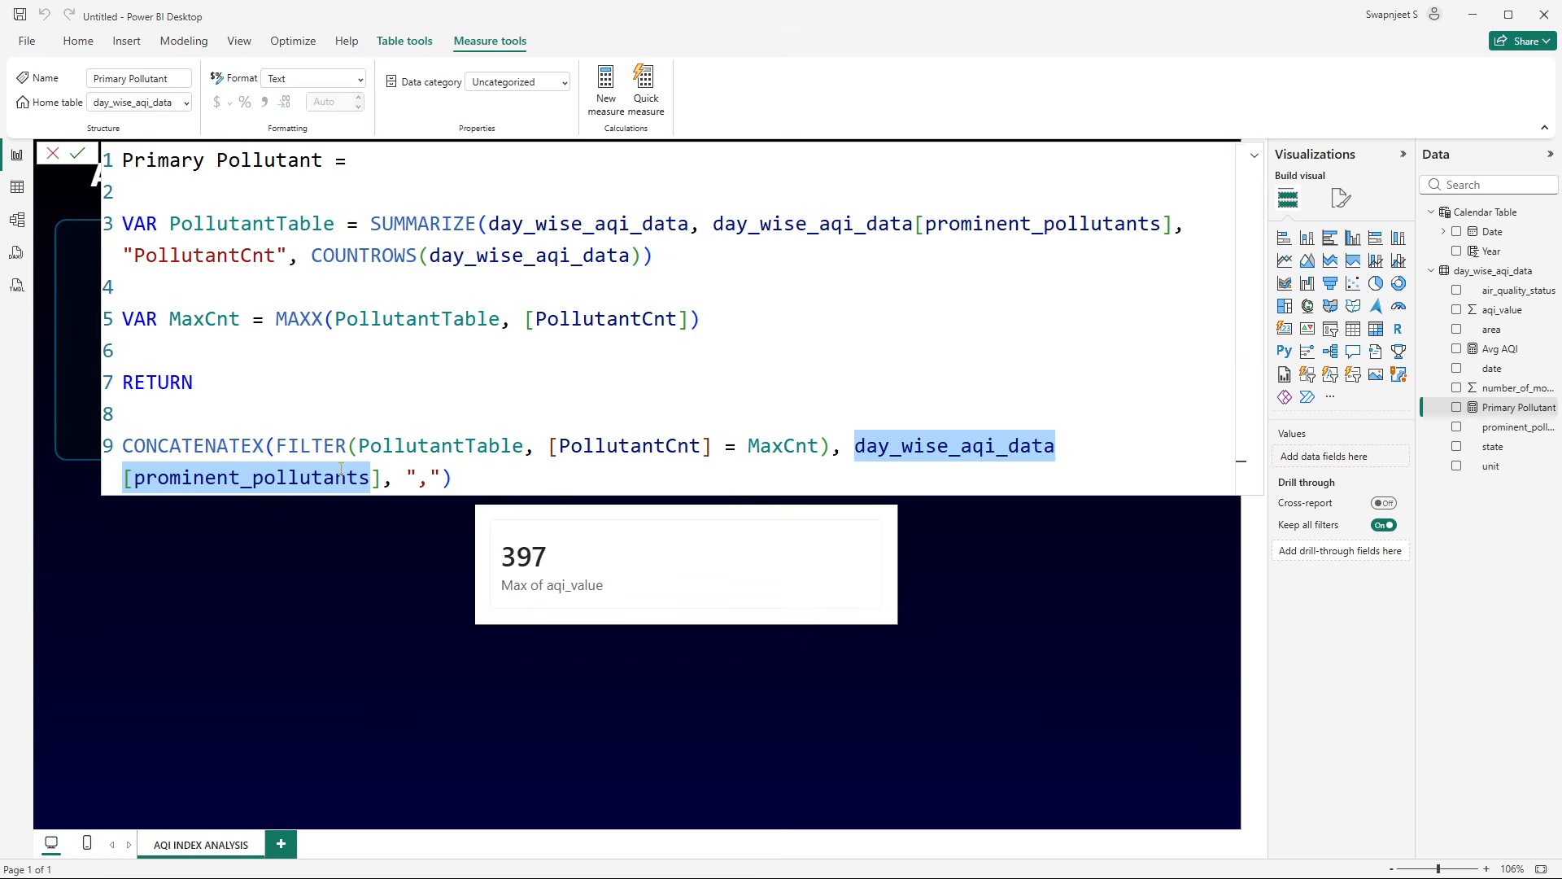
{"action": "left_click", "coordinate": [341, 472]}
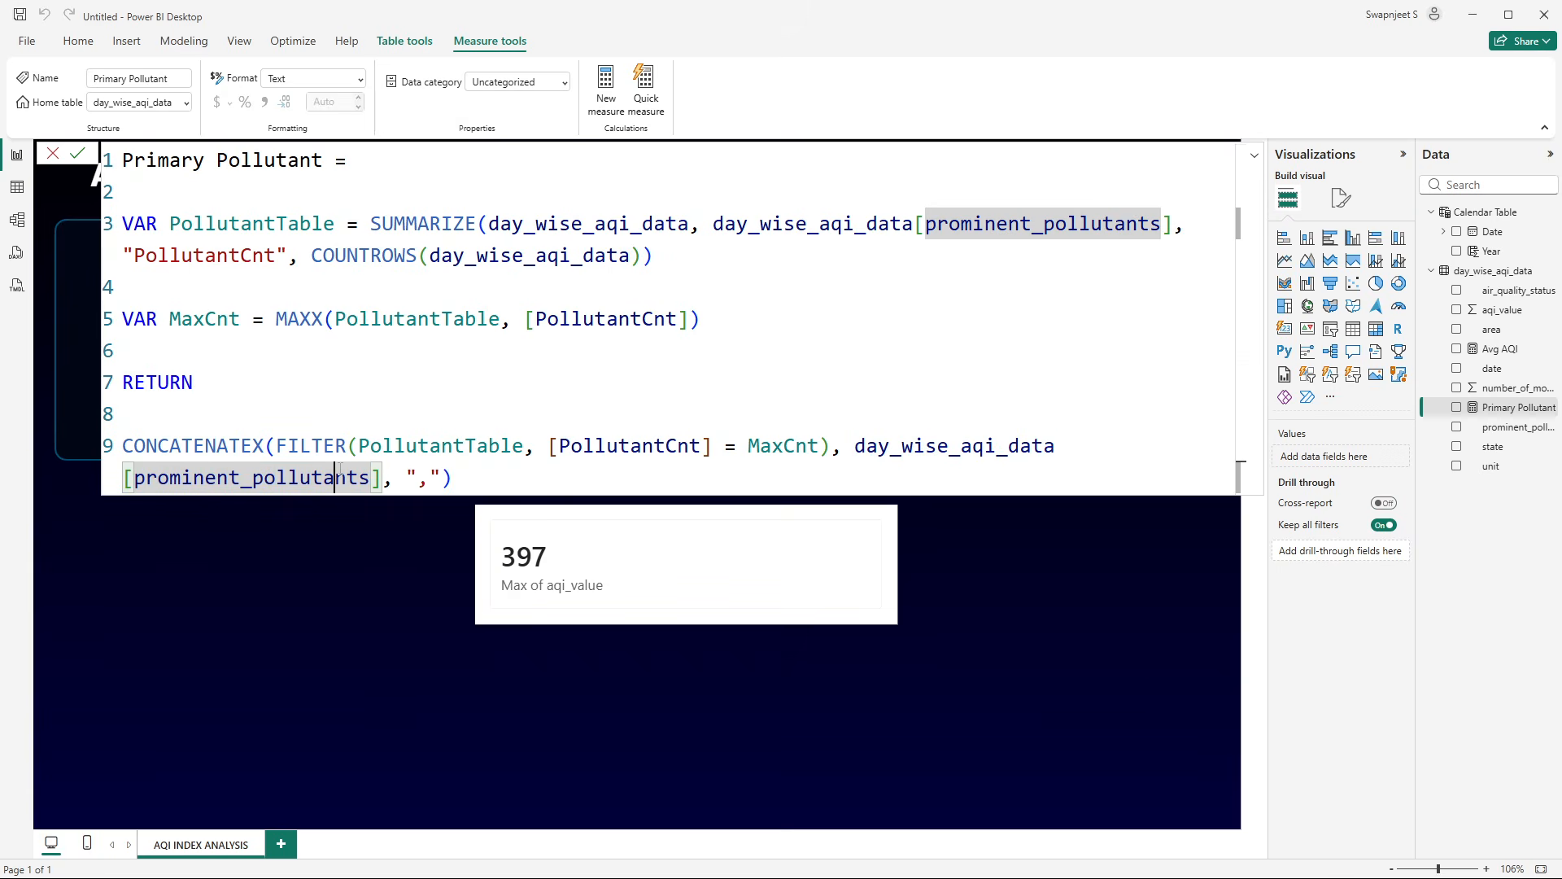
{"action": "left_click", "coordinate": [228, 343]}
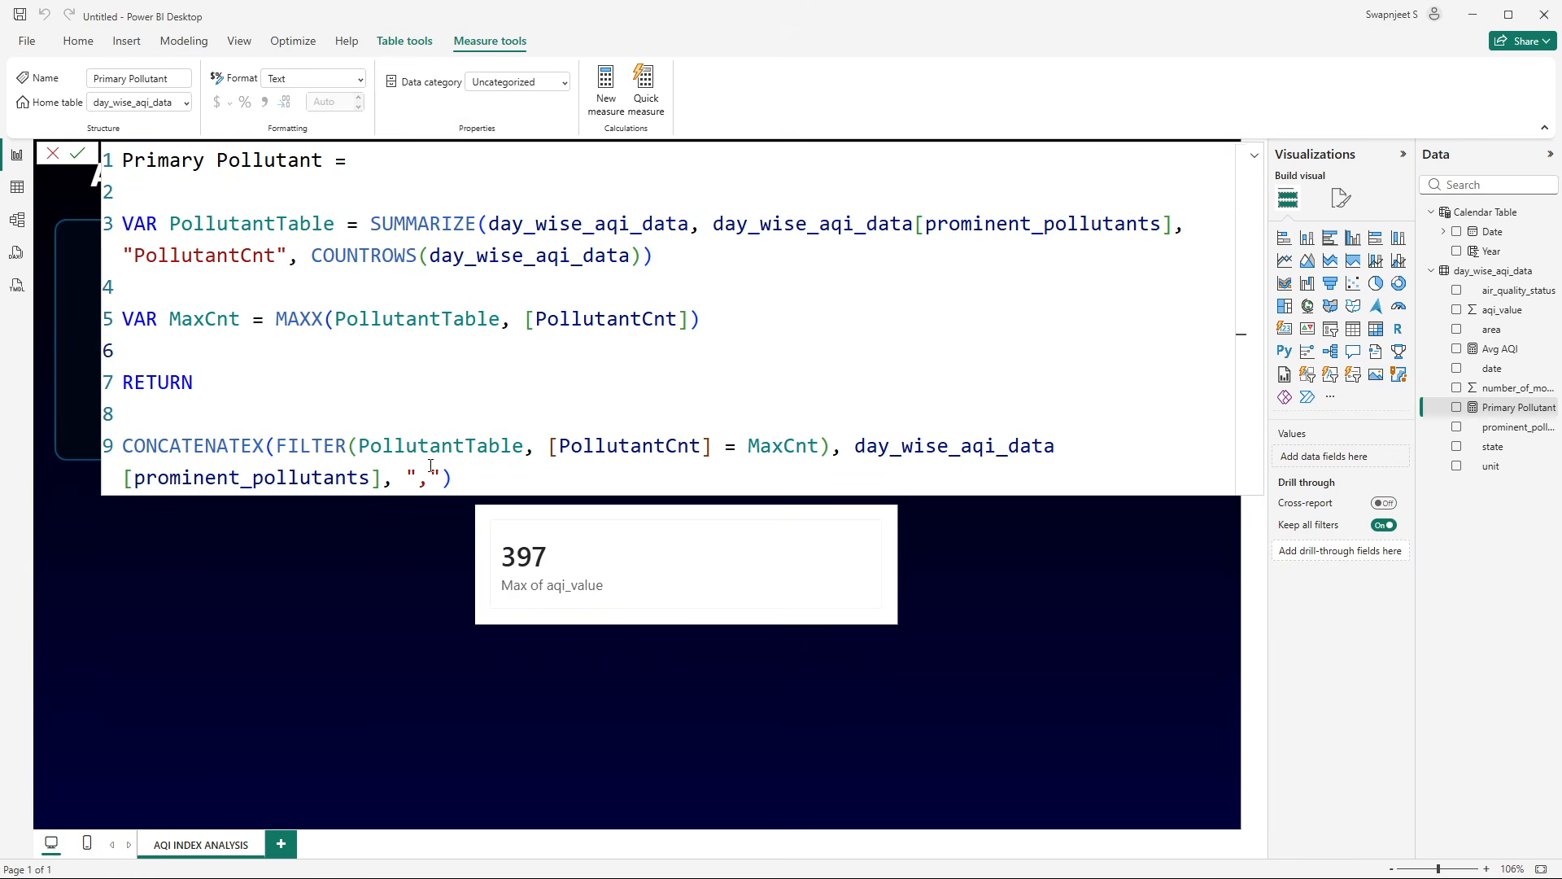
{"action": "mouse_move", "coordinate": [441, 478]}
{"action": "left_mouse_down"}
{"action": "mouse_move", "coordinate": [394, 478]}
{"action": "mouse_move", "coordinate": [410, 477]}
{"action": "left_mouse_up"}
{"action": "left_click", "coordinate": [506, 480]}
- Close the formula editor and add the Primary Pollutant measure to the card showing the maximum aqi_value
{"action": "left_click", "coordinate": [77, 155]}
{"action": "left_click", "coordinate": [49, 154]}
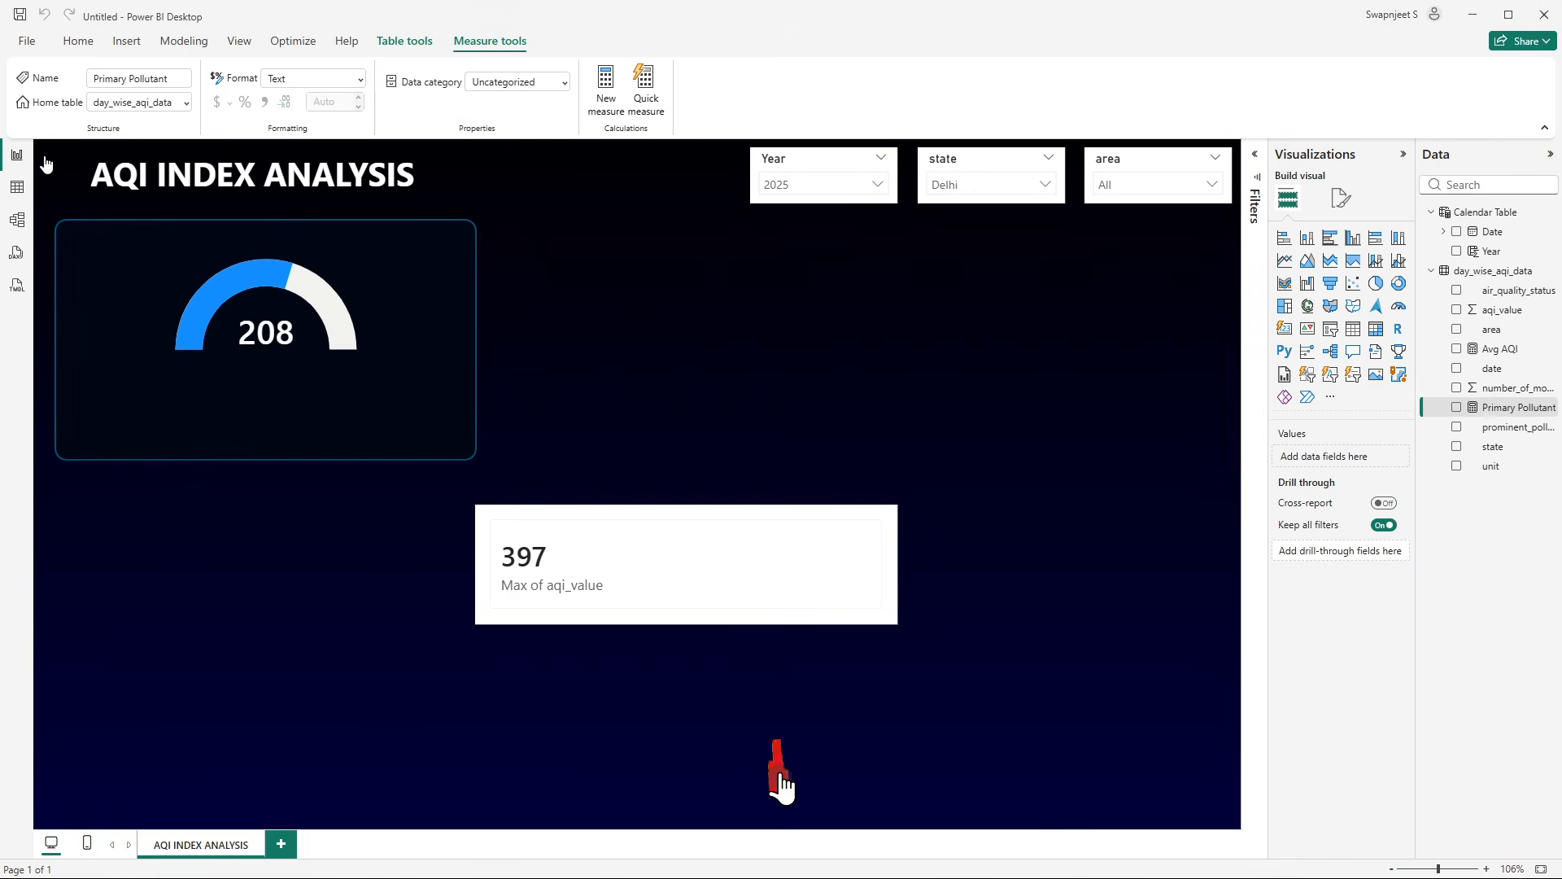
{"action": "left_click", "coordinate": [832, 562]}
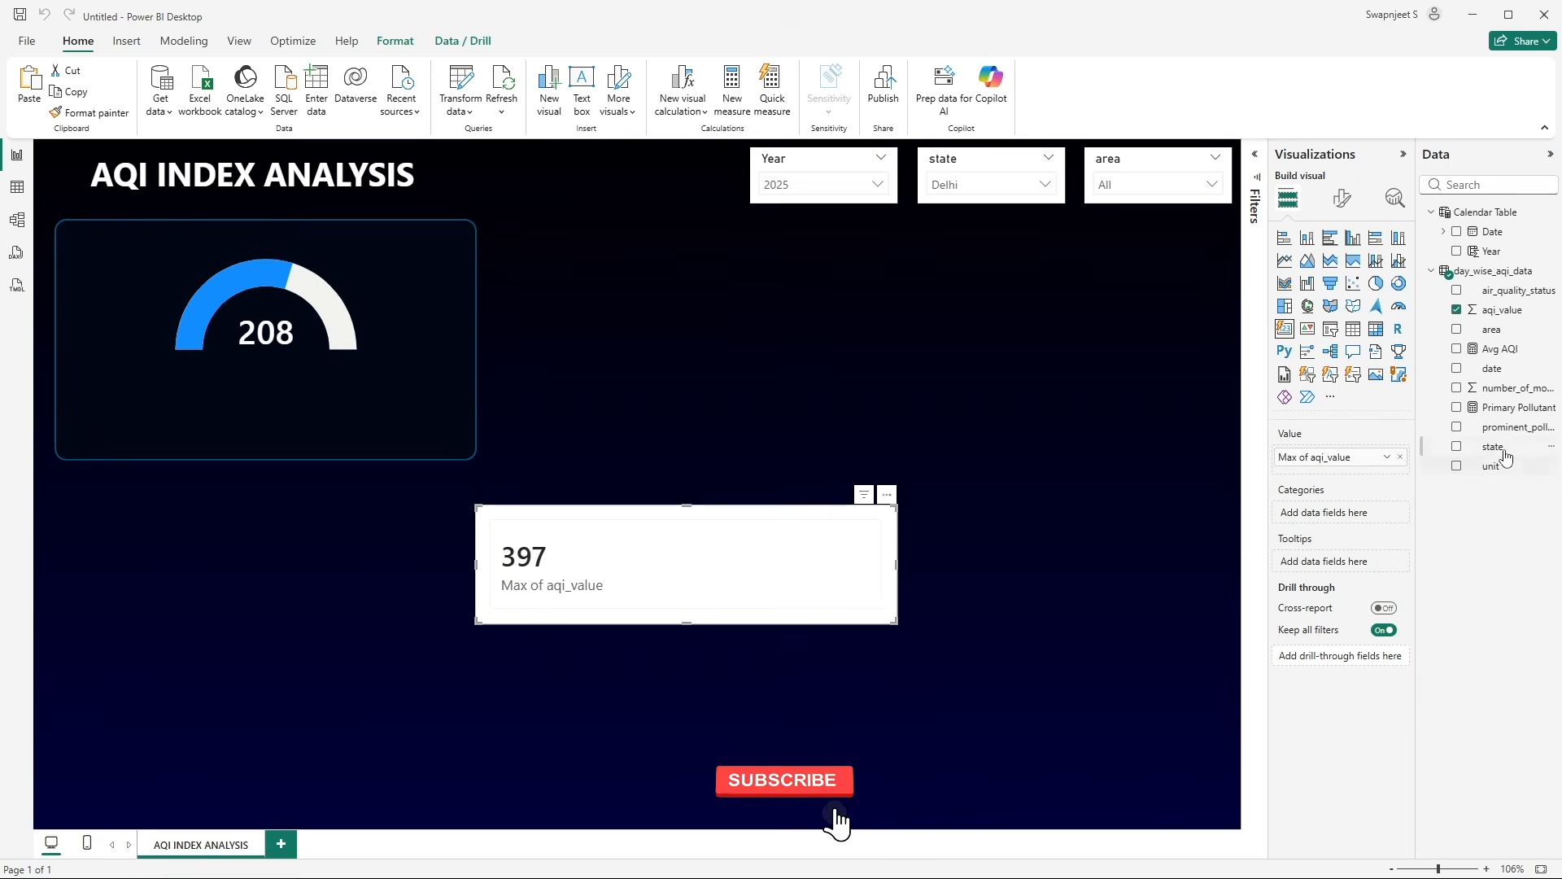
{"action": "left_click", "coordinate": [1457, 408]}
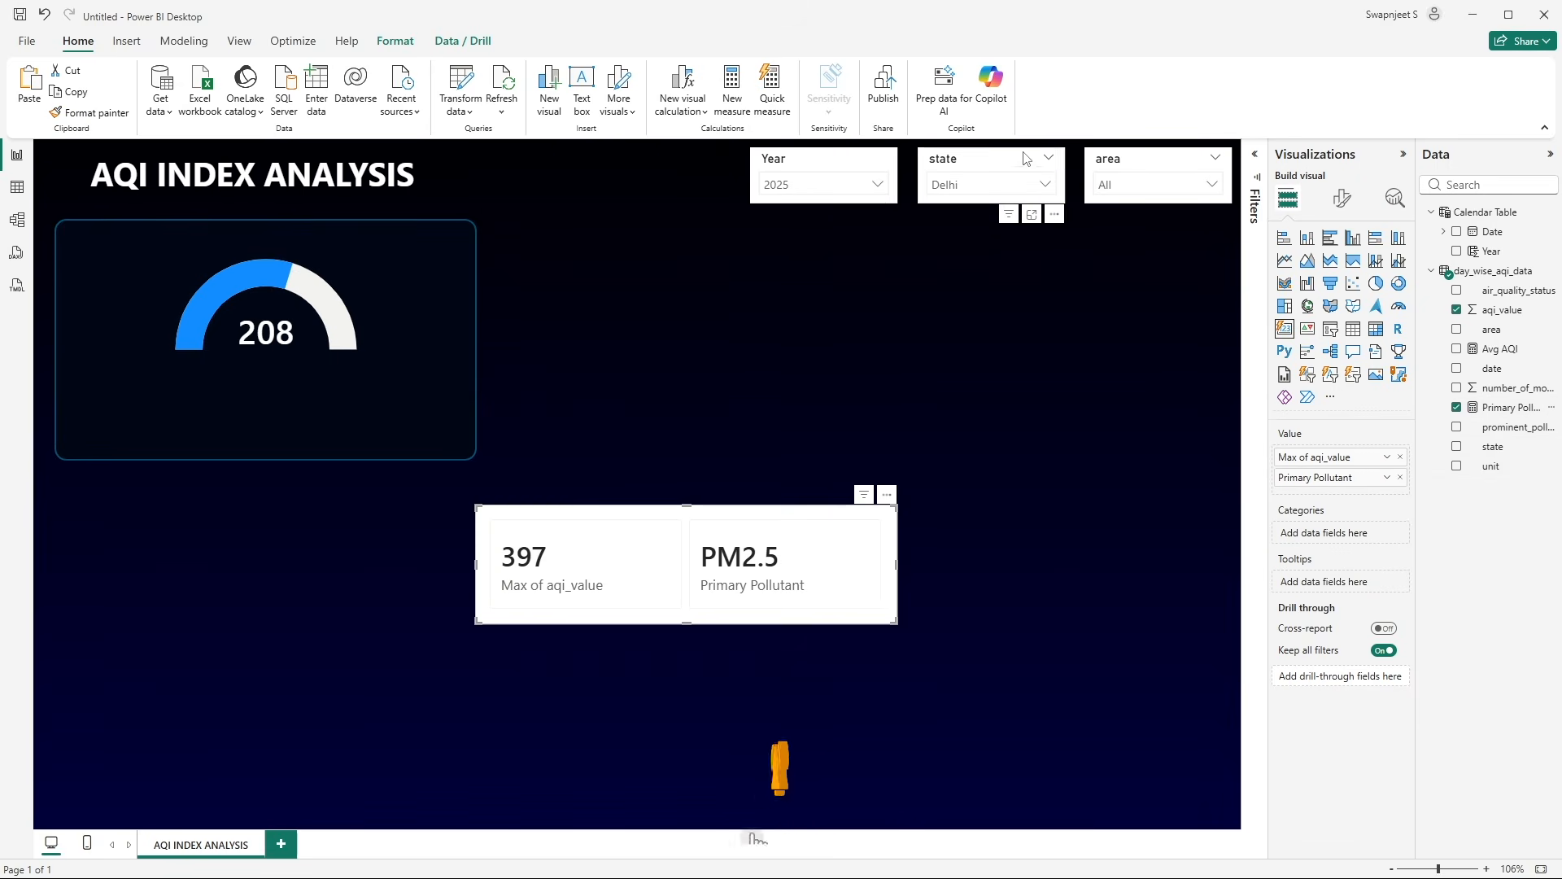
- Switch to the day_wise_aqi_data.xlsx workbook and the finished AQI Index Analysis report to examine the reference KPI cards
{"action": "left_click", "coordinate": [1119, 187]}
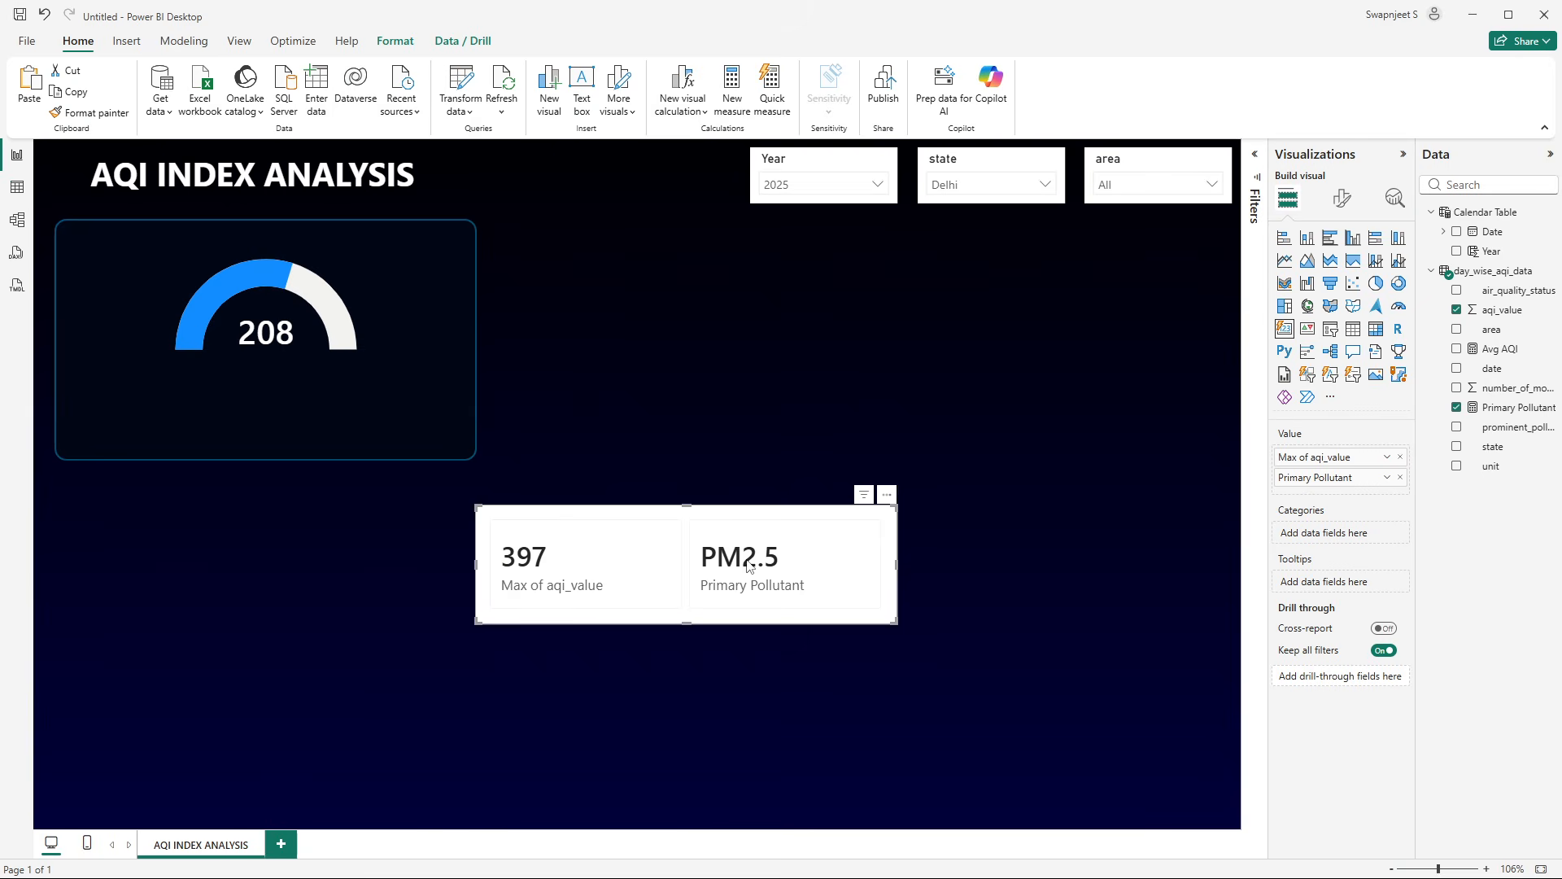
{"action": "key", "text": "alt+Tab"}
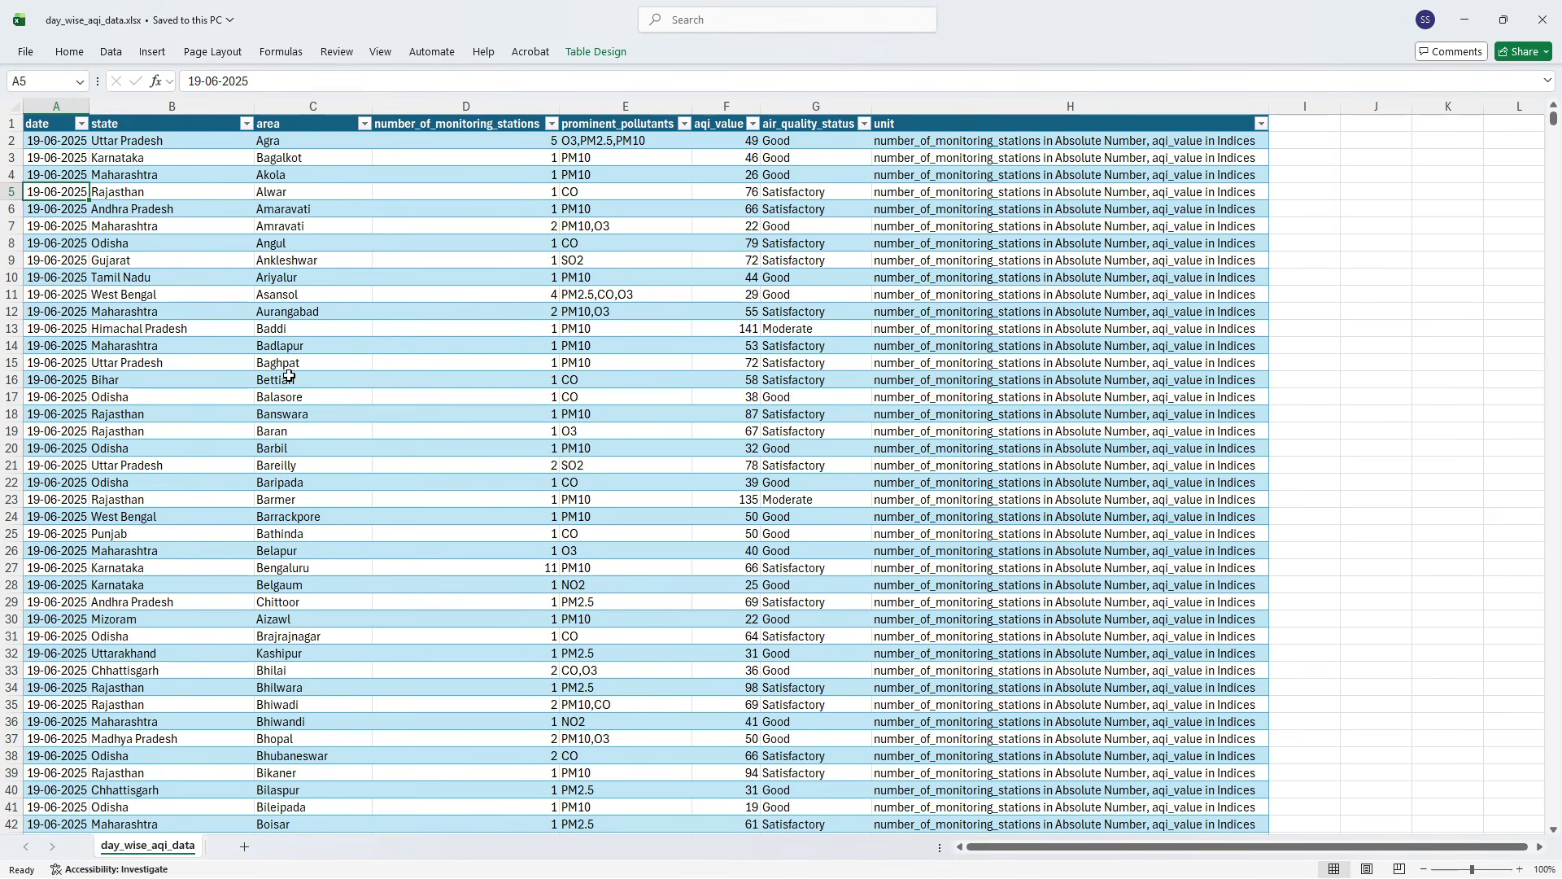
{"action": "key", "text": "Tab"}
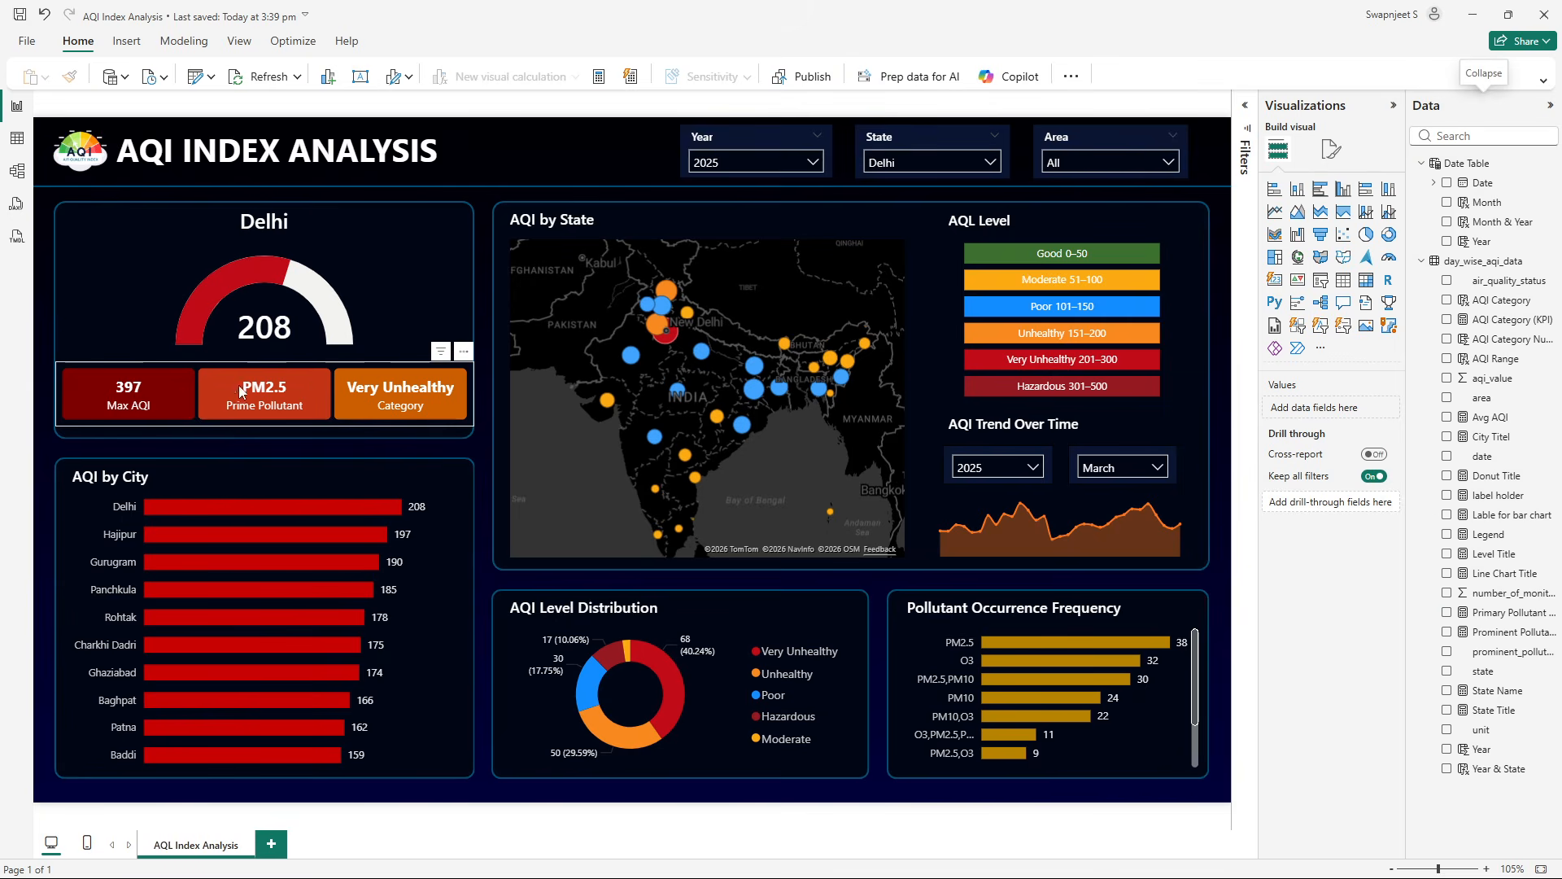
{"action": "key", "text": "alt+Tab"}
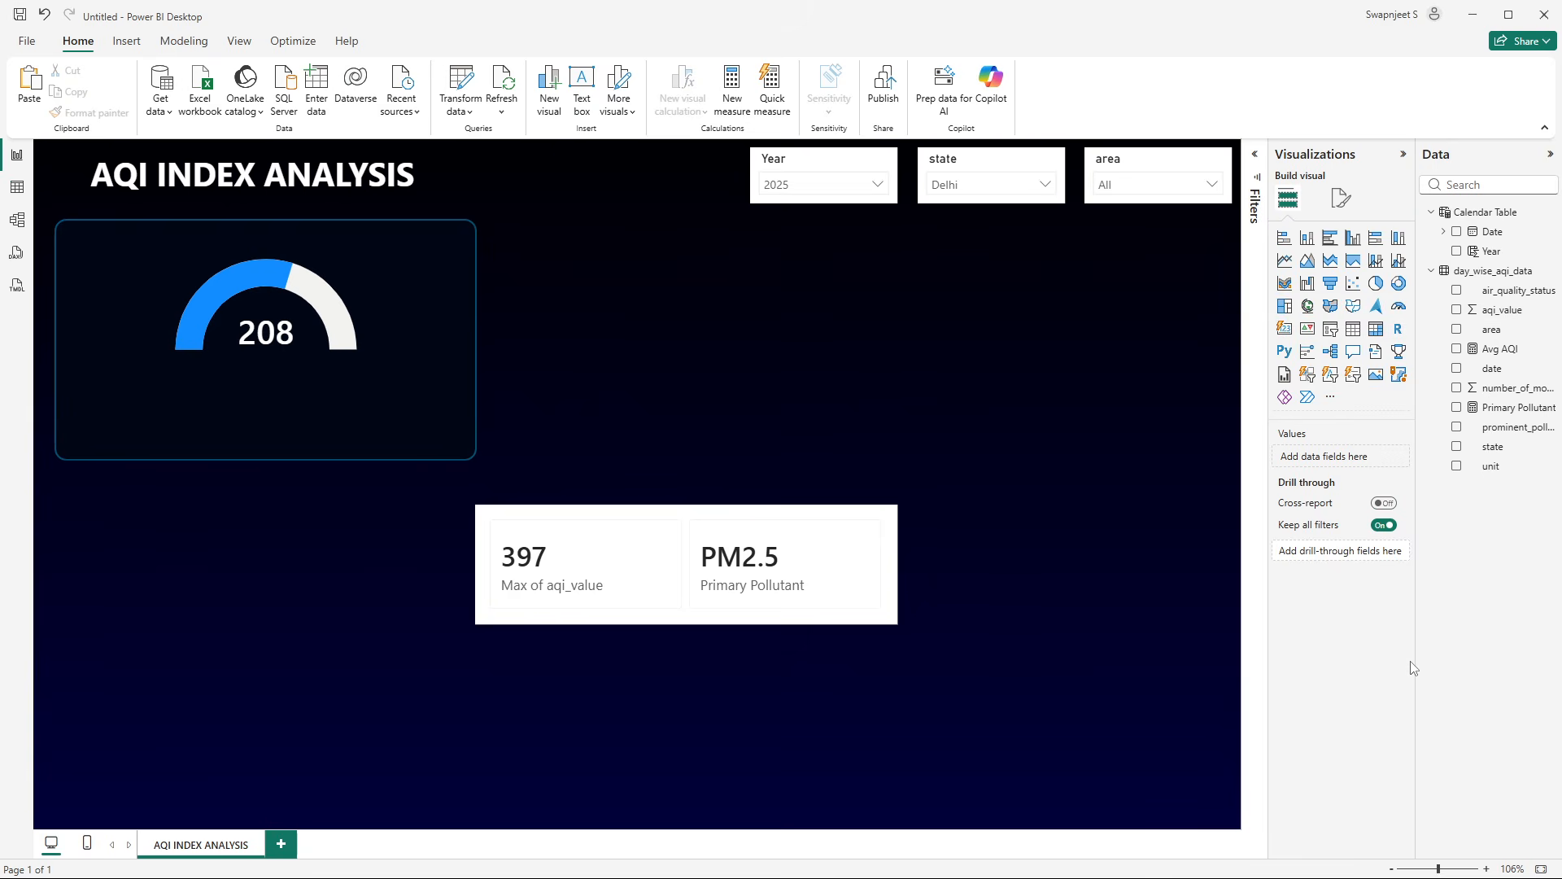
- Create a new measure in the day_wise_aqi_data table and name it AQI Category KPI
{"action": "right_click", "coordinate": [1490, 309]}
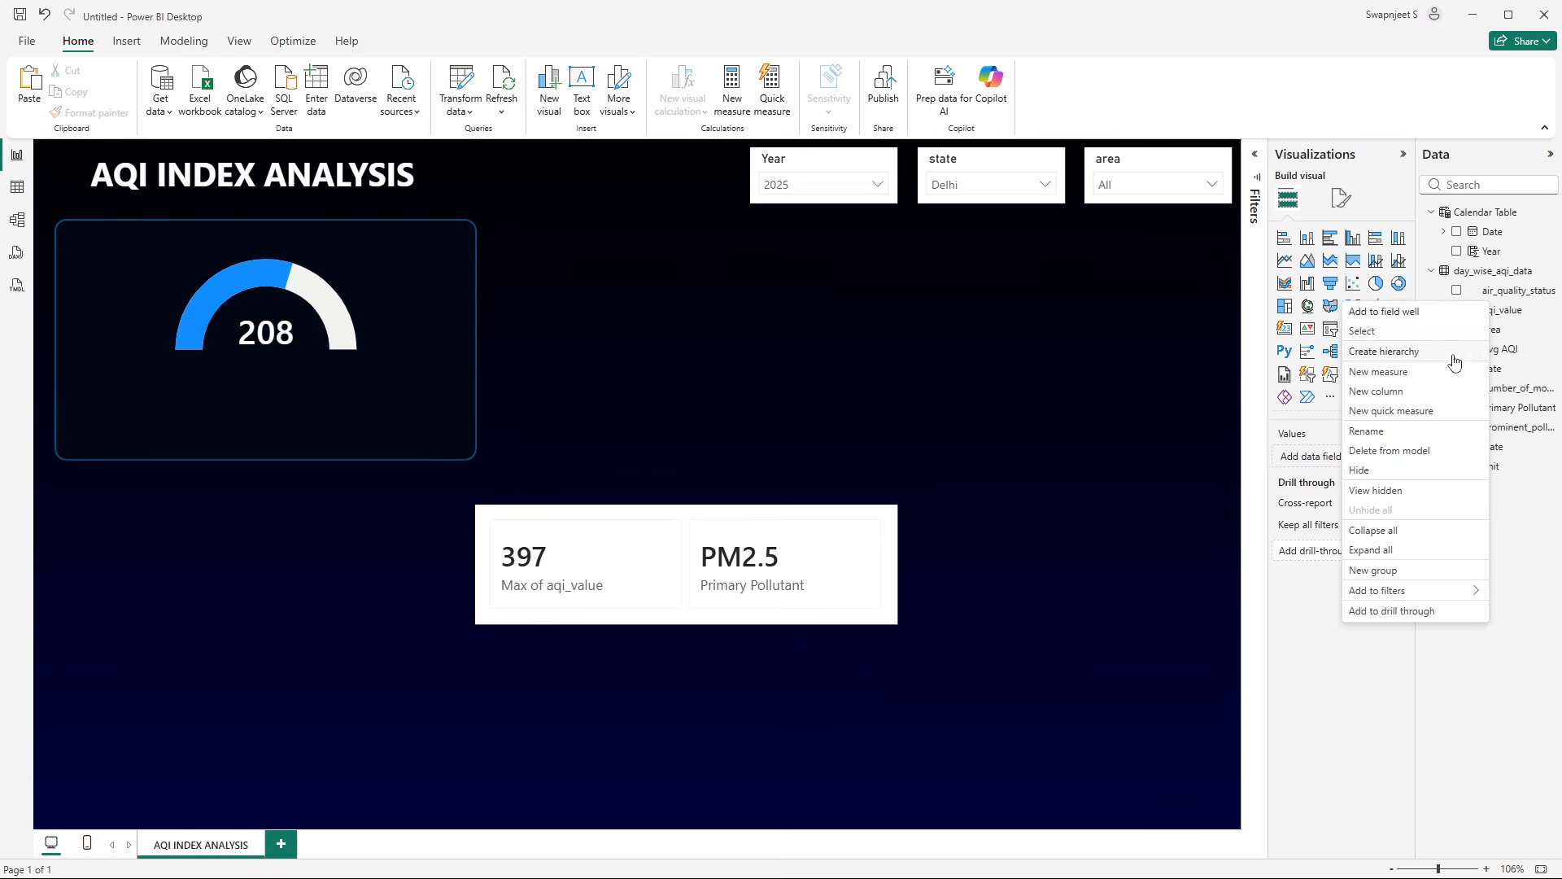
{"action": "left_click", "coordinate": [1432, 372]}
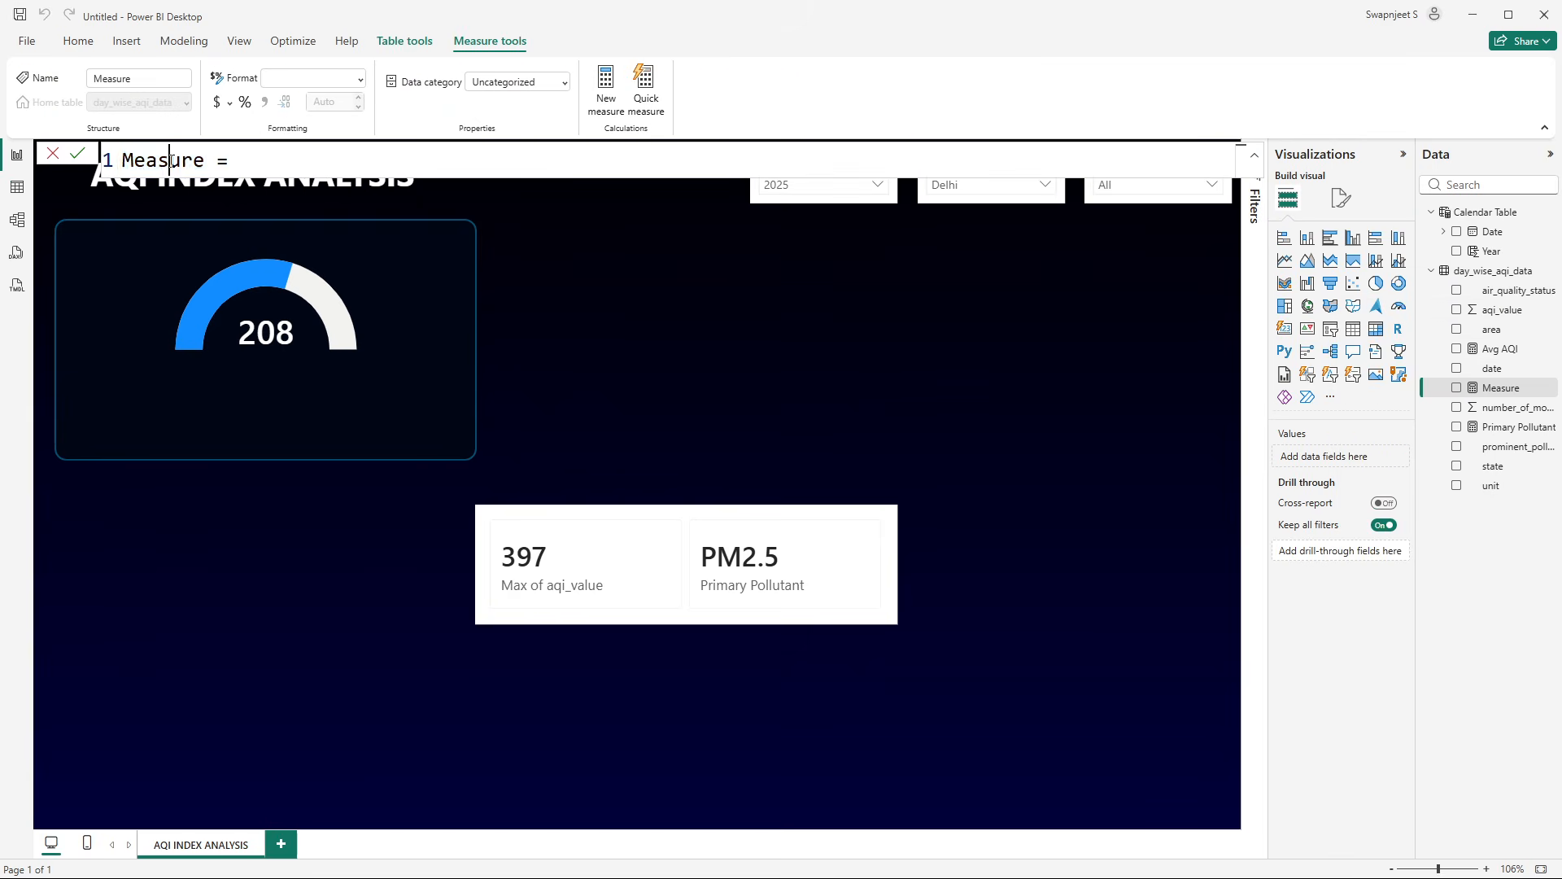
{"action": "double_click", "coordinate": [164, 159]}
{"action": "type", "text": "AQI Categor"}
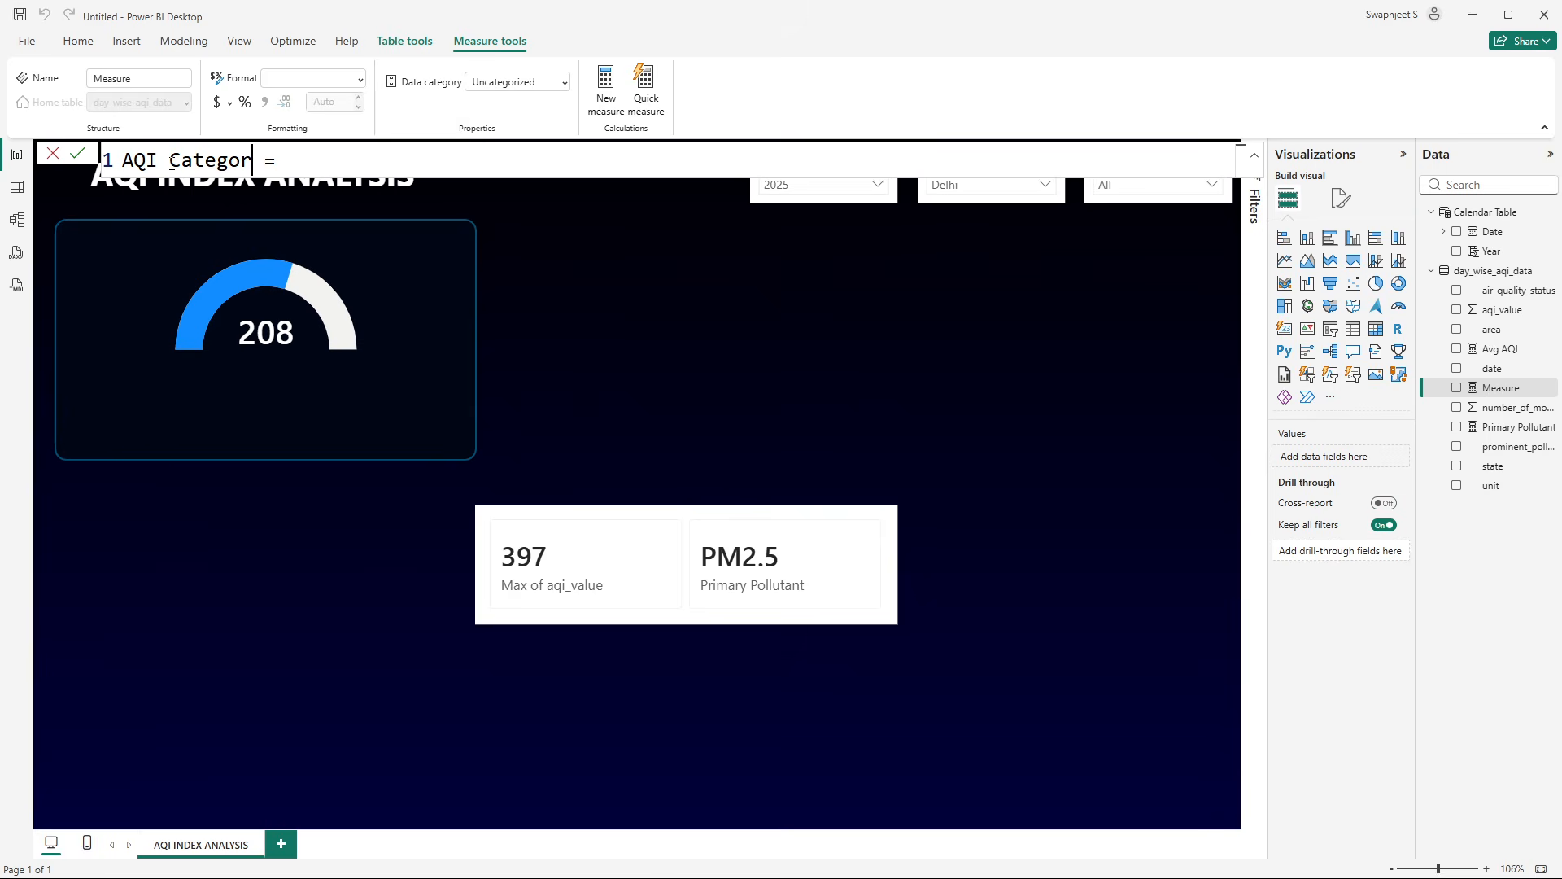
{"action": "type", "text": "y KPI"}
- Define a variable AvgAQI in the measure as the AVERAGE of day_wise_aqi_data[aqi_value]
{"action": "left_click", "coordinate": [390, 158]}
{"action": "key", "text": "shift+Return"}
{"action": "key", "text": "shift+Return"}
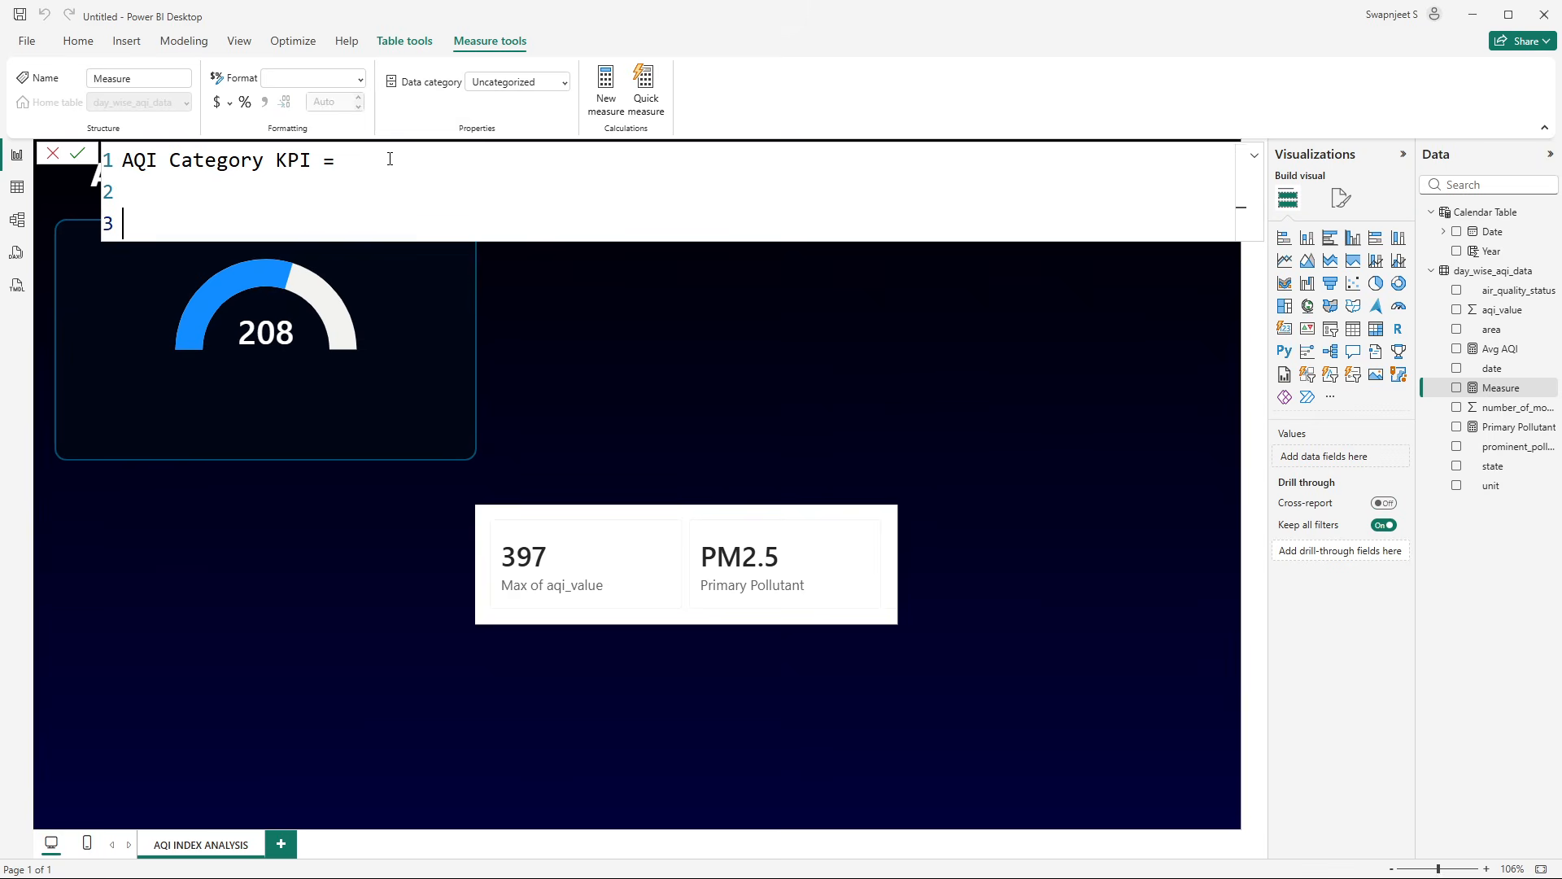
{"action": "type", "text": "VAR AvgAQI"}
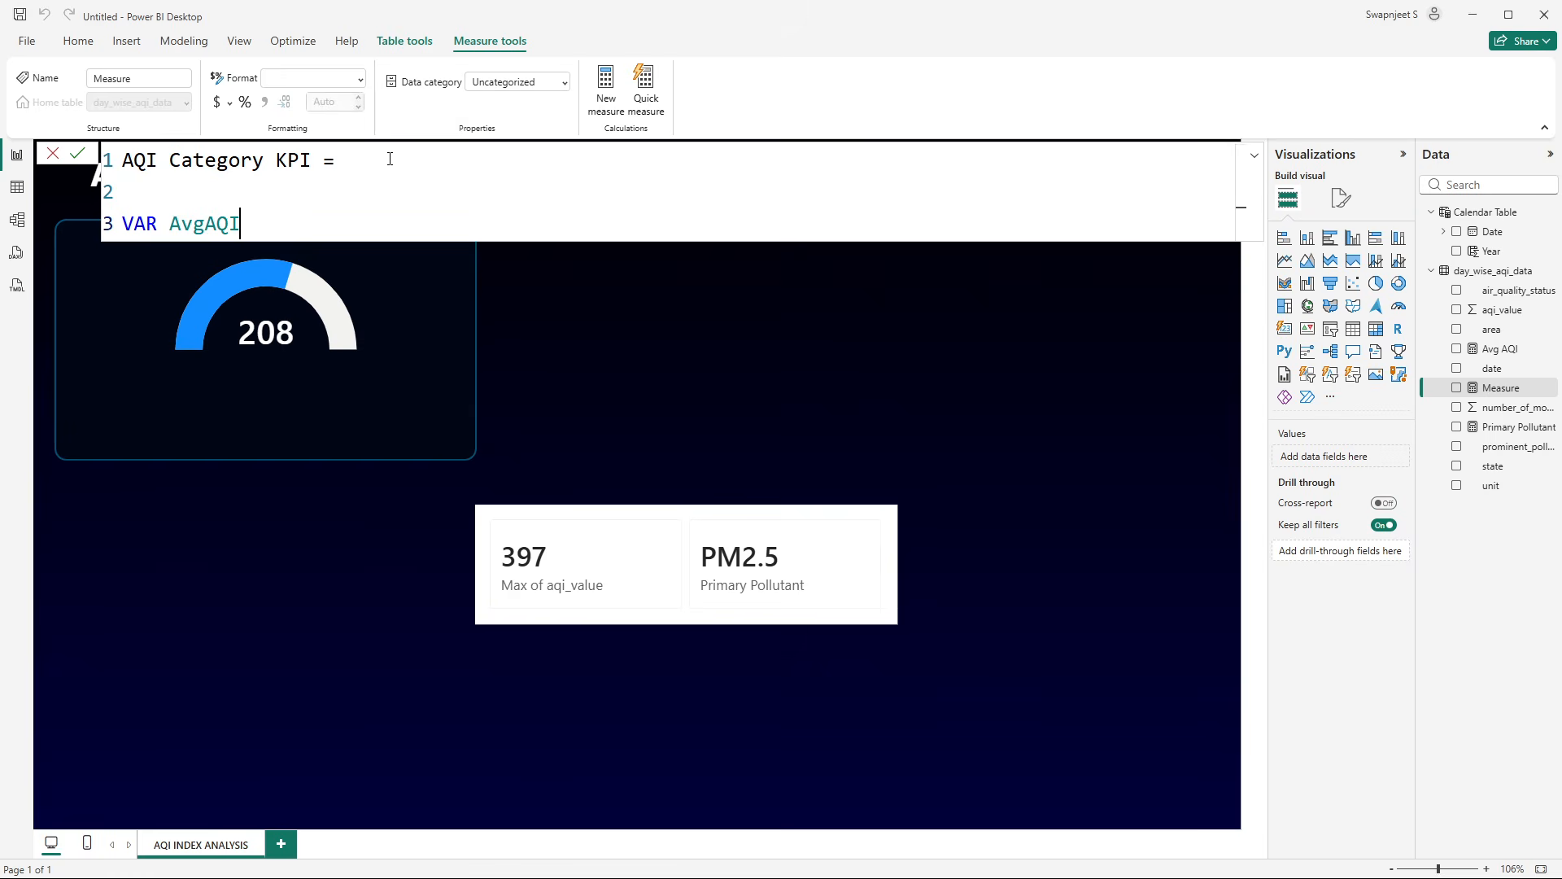
{"action": "type", "text": " = ave"}
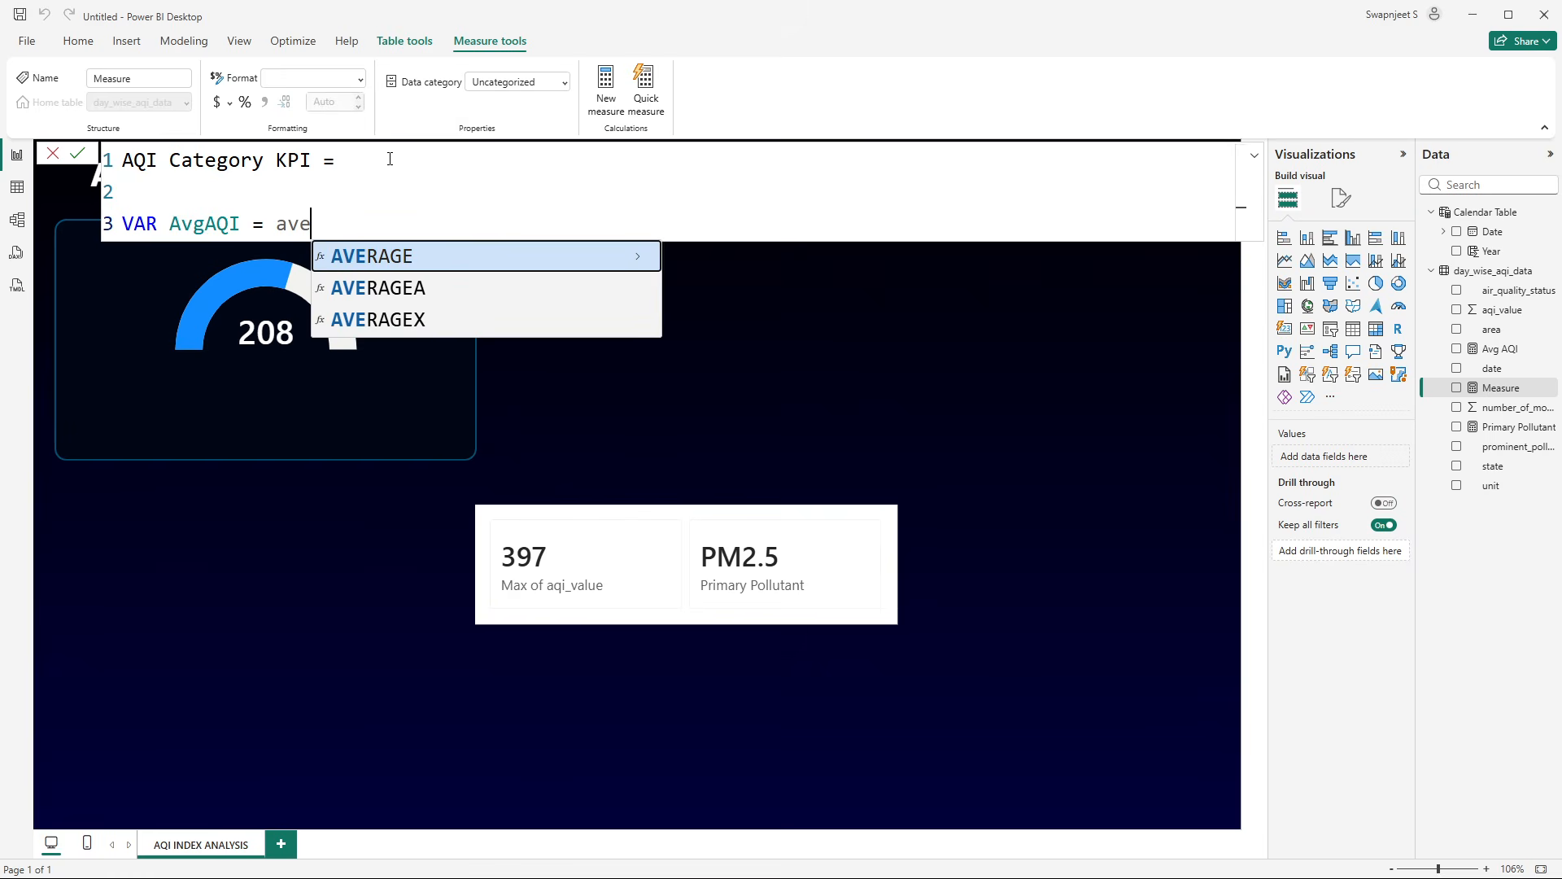
{"action": "key", "text": "Tab"}
{"action": "type", "text": "aq"}
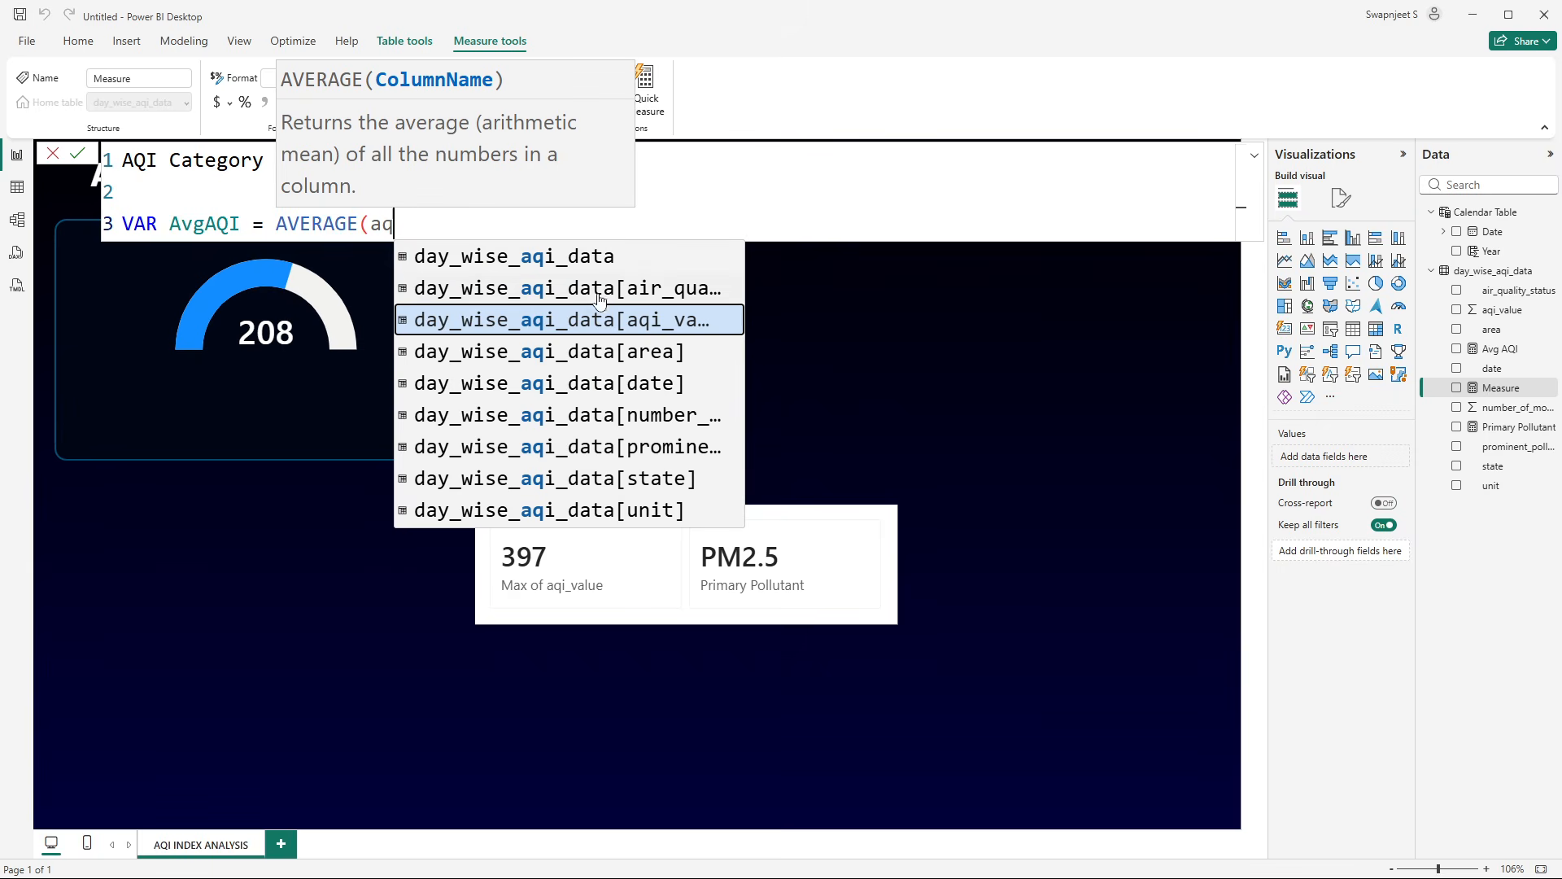
{"action": "left_click", "coordinate": [612, 319]}
{"action": "type", "text": ")"}
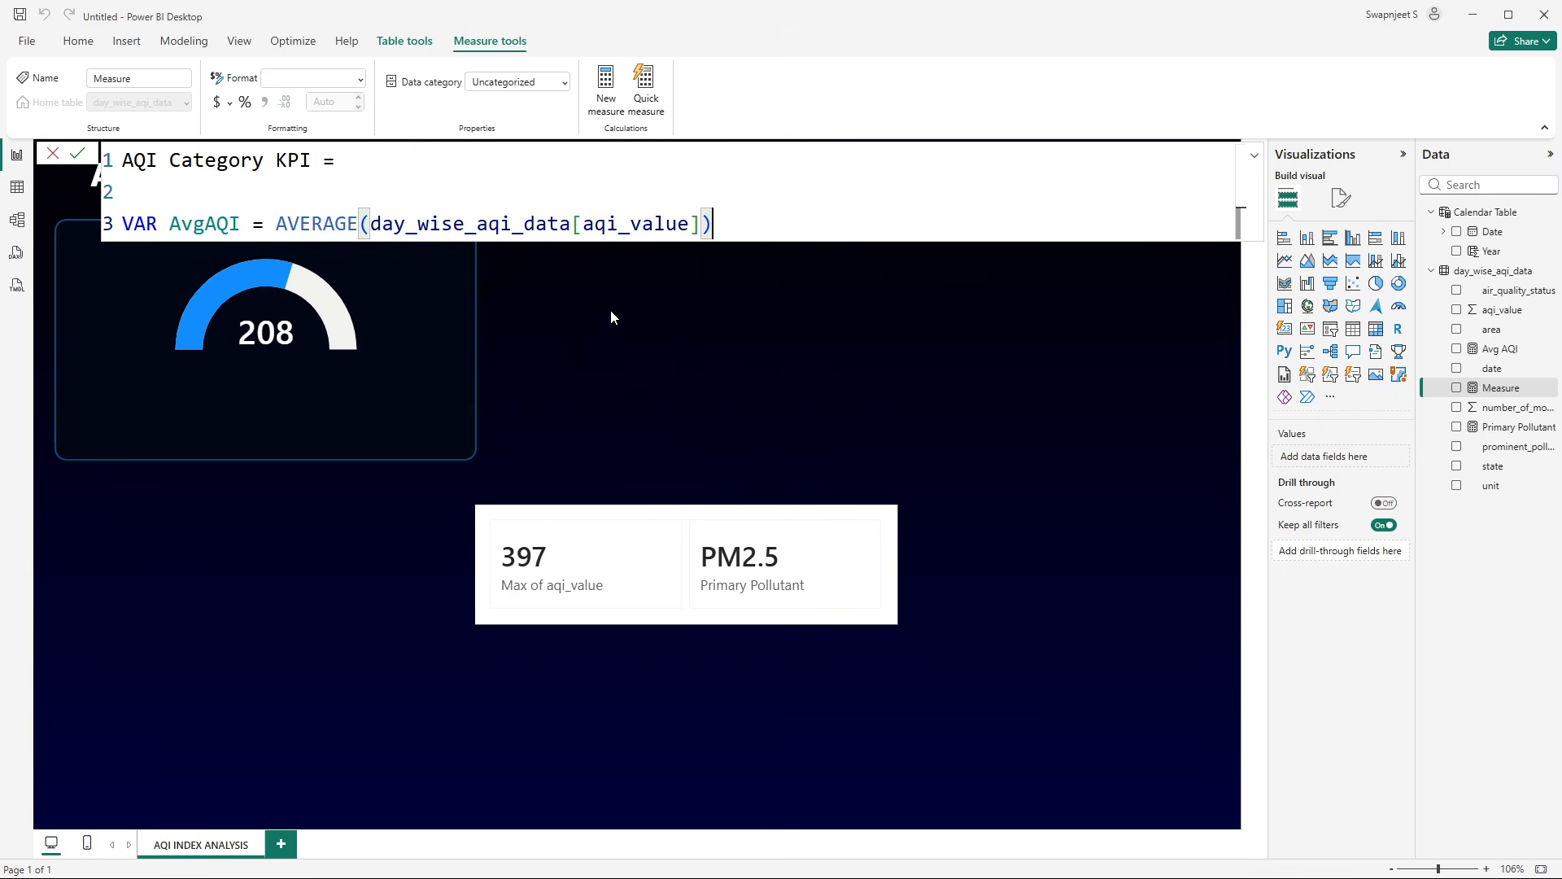
- Add a RETURN statement below the AvgAQI variable and start a line for its expression
{"action": "key", "text": "shift+Return"}
{"action": "type", "text": "RETURN"}
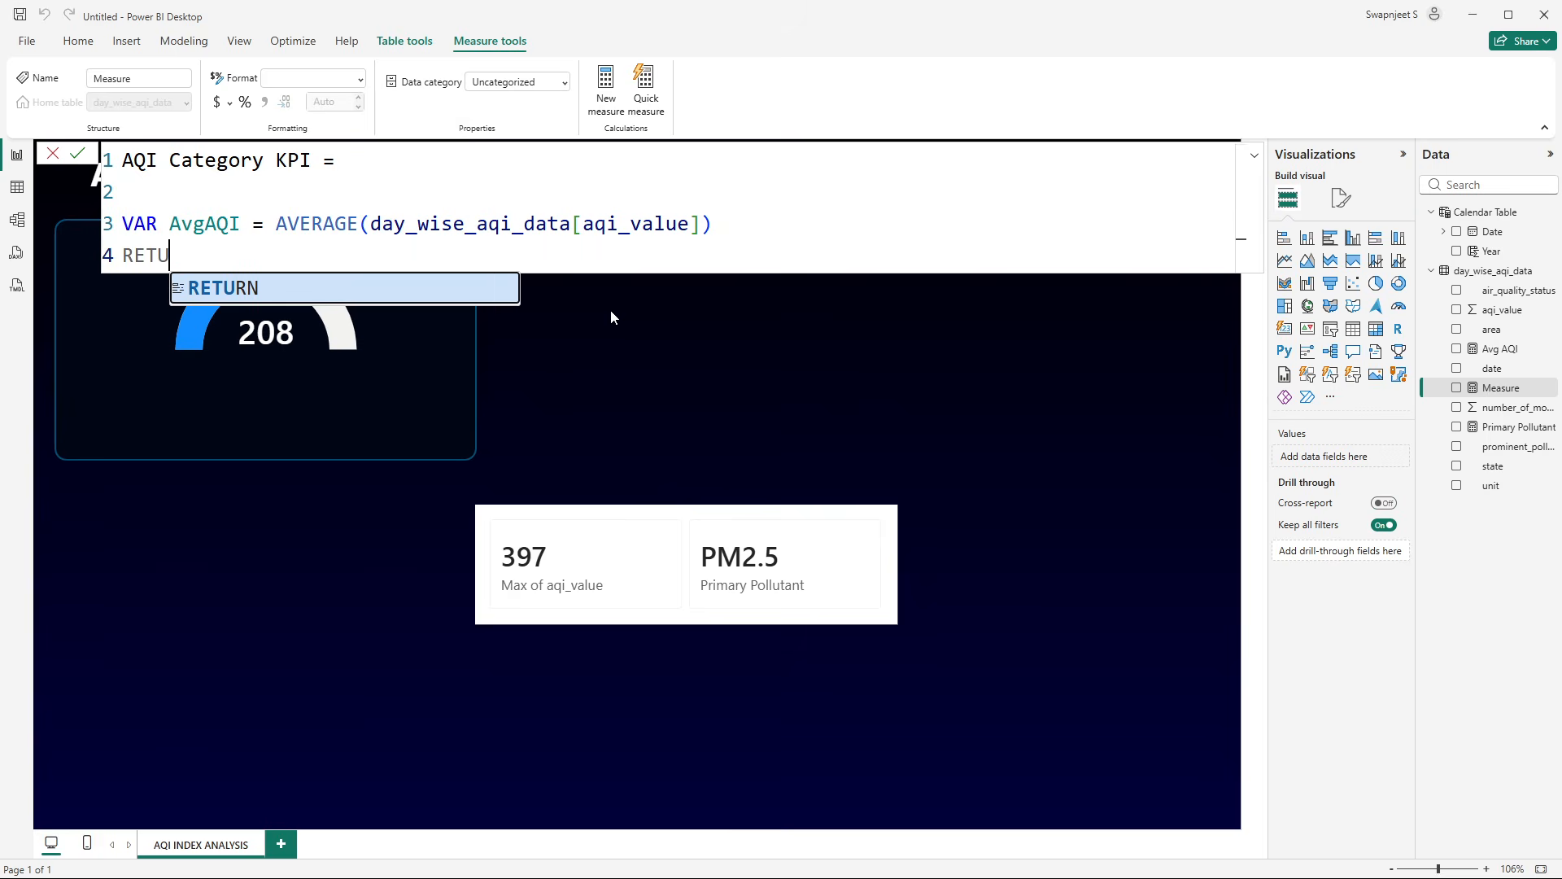
{"action": "key", "text": "shift+Return"}
{"action": "key", "text": "shift+Return"}
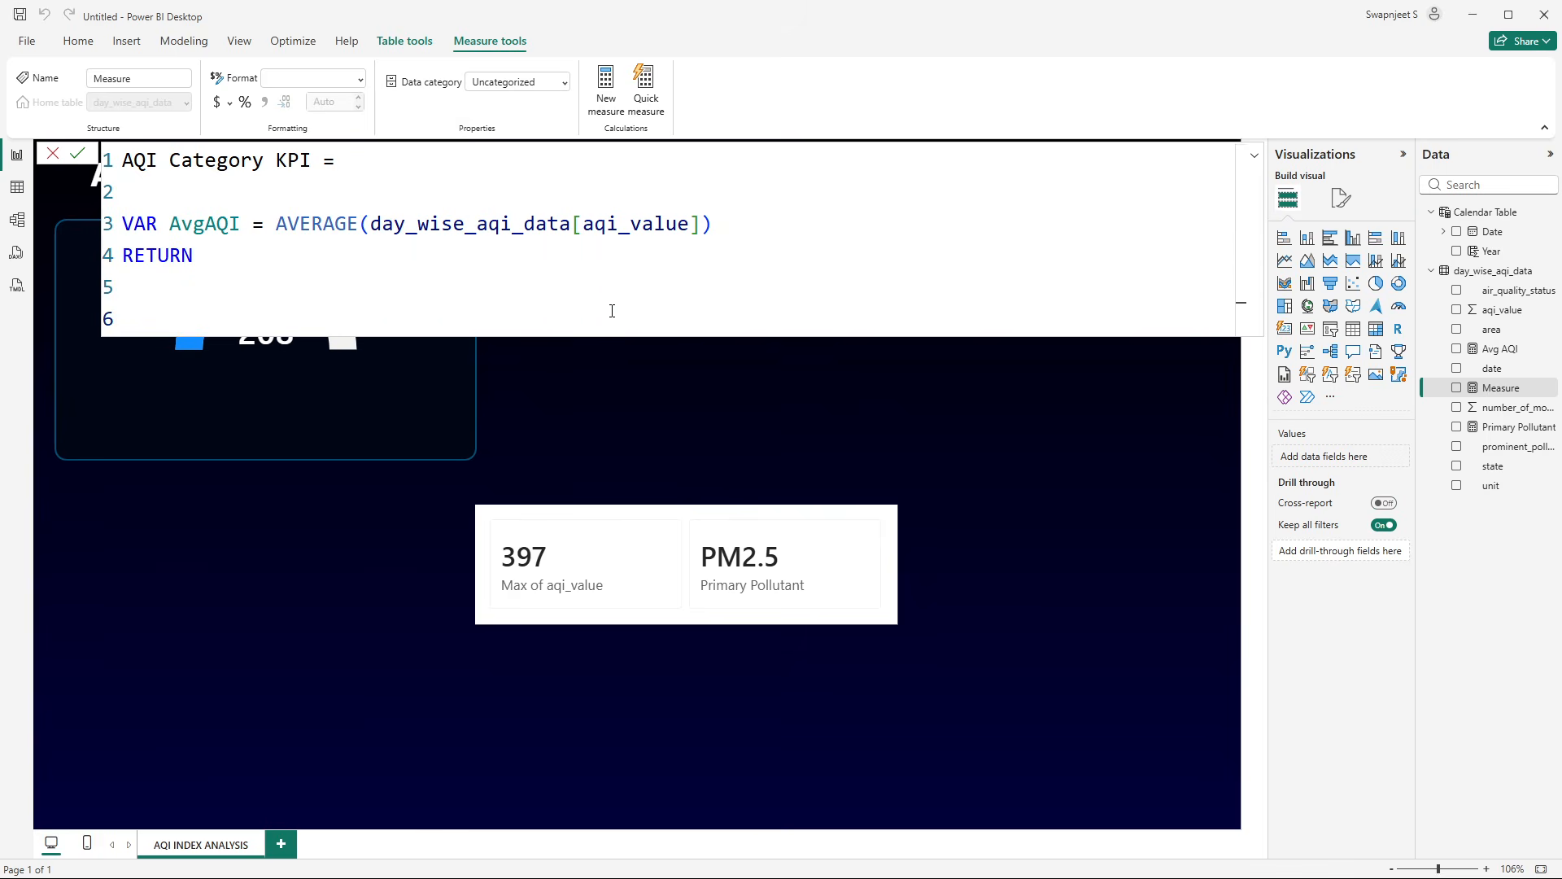
{"action": "key", "text": "BackSpace"}
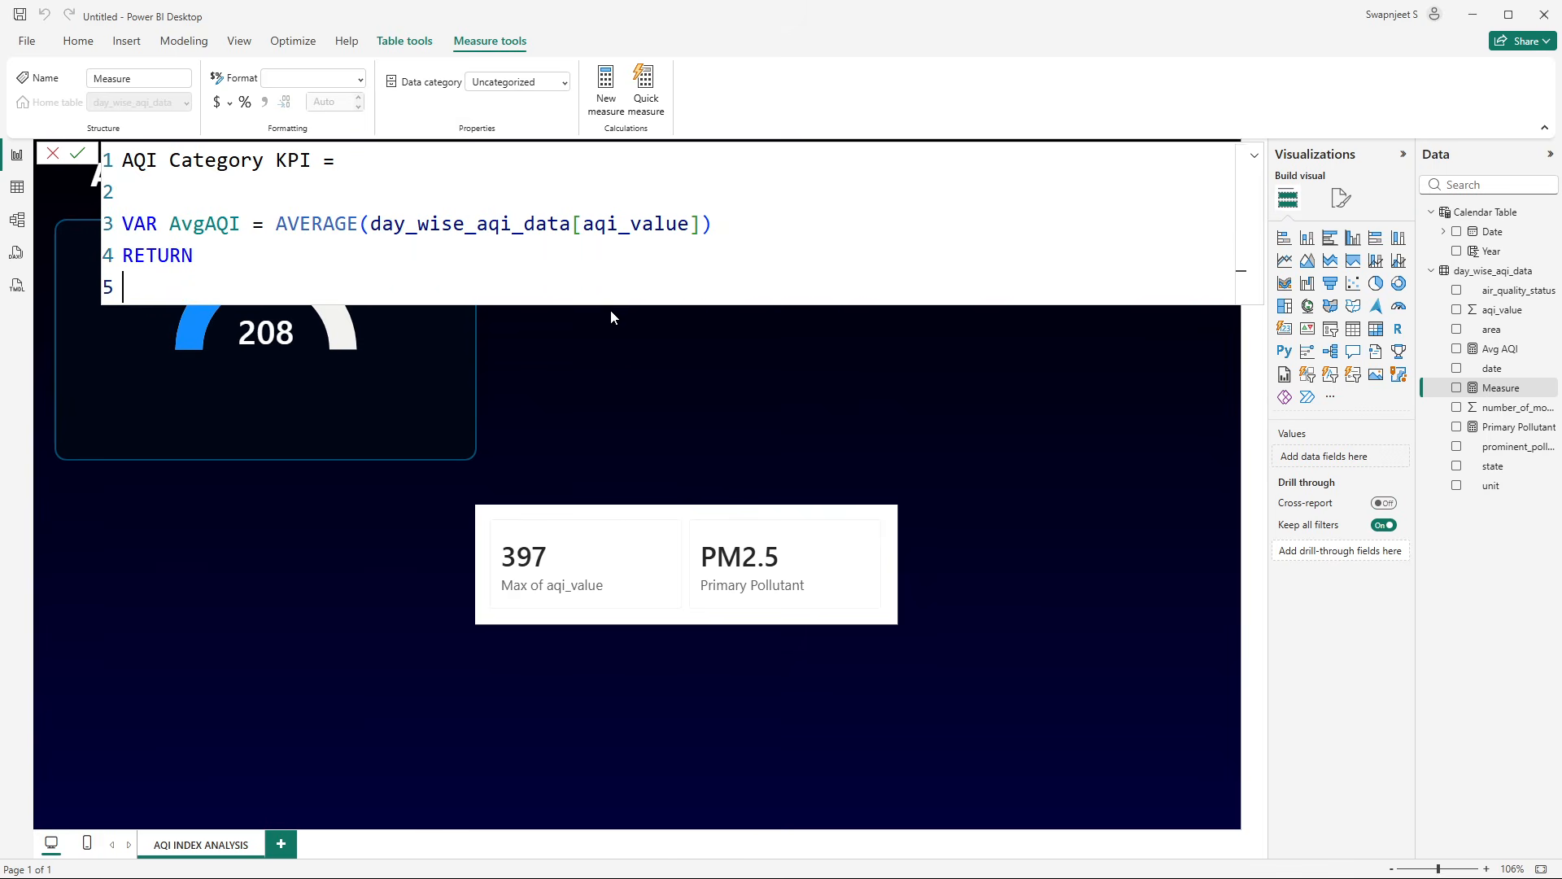
- Begin the returned expression with a SWITCH function that uses TRUE() as its first argument, leaving a blank line below it
{"action": "type", "text": "swit"}
{"action": "key", "text": "Tab"}
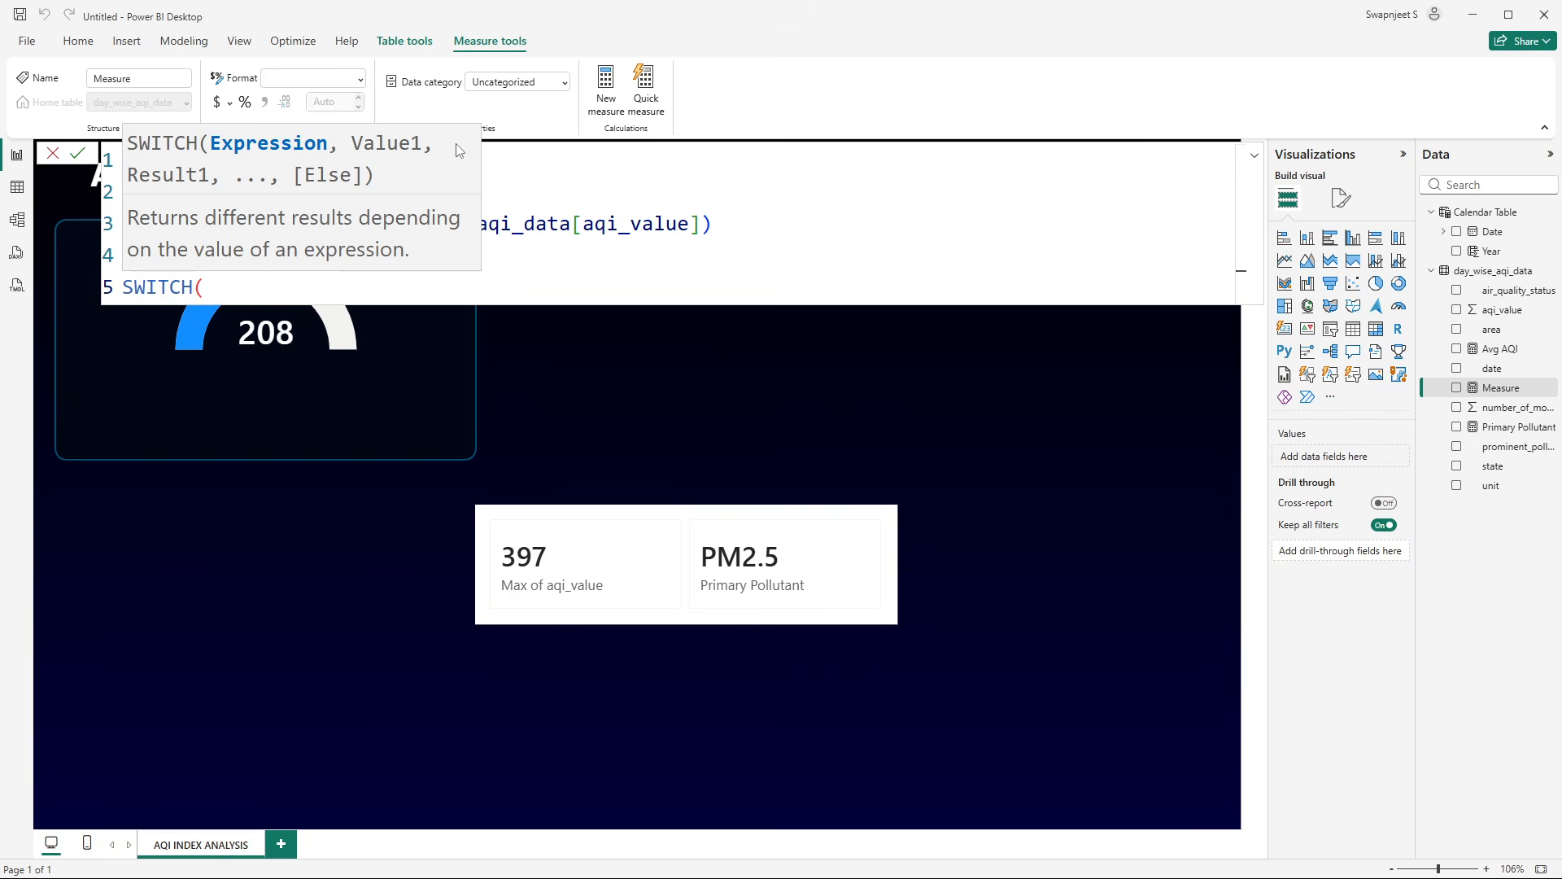
{"action": "type", "text": "tru"}
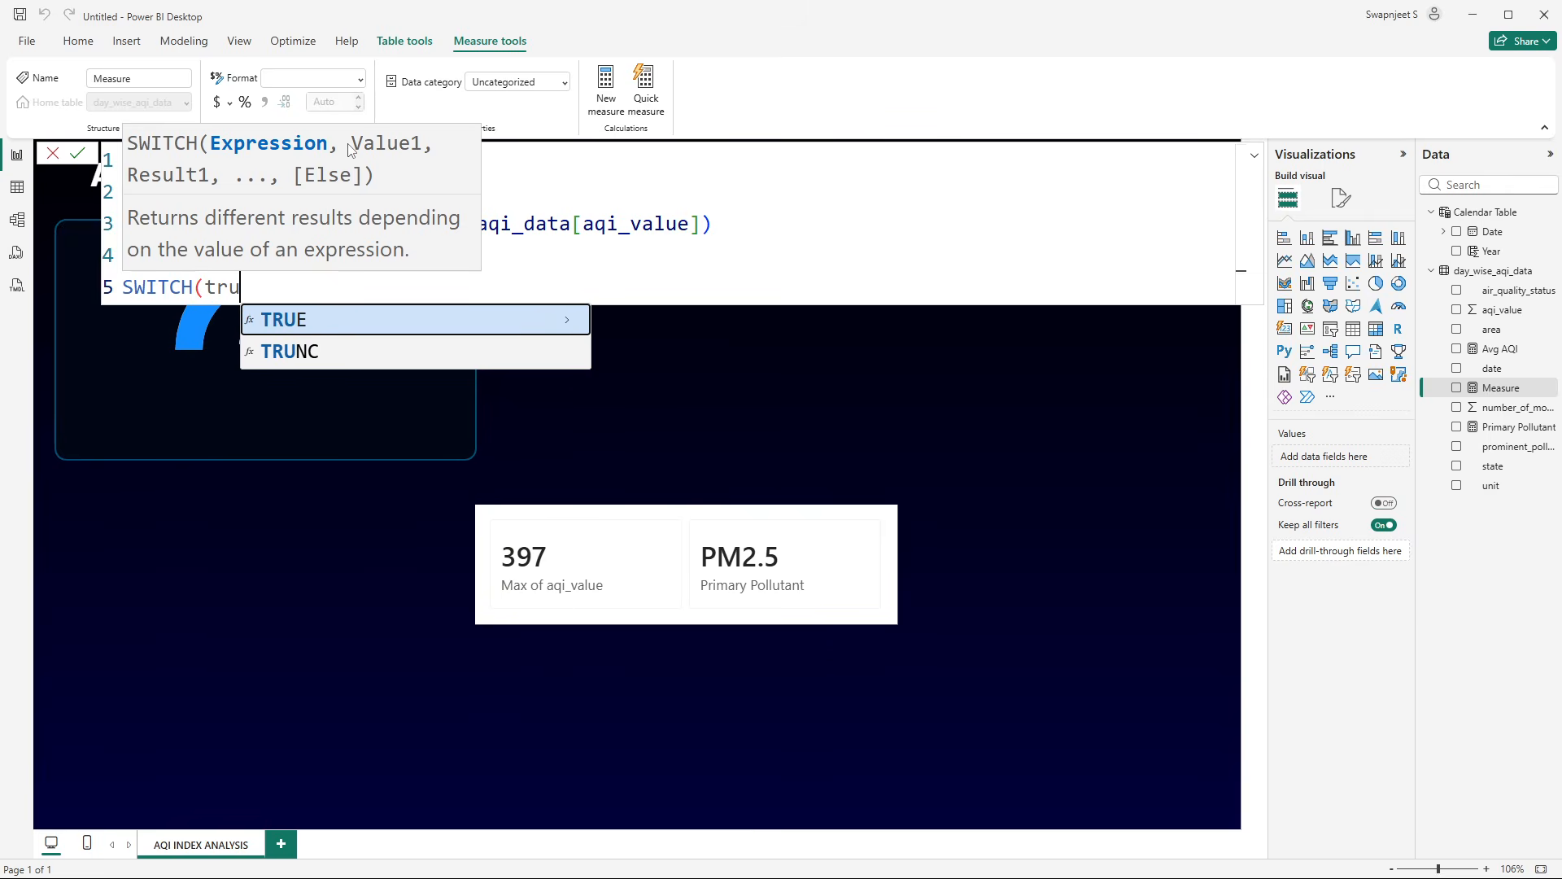
{"action": "key", "text": "Tab"}
{"action": "type", "text": ")"}
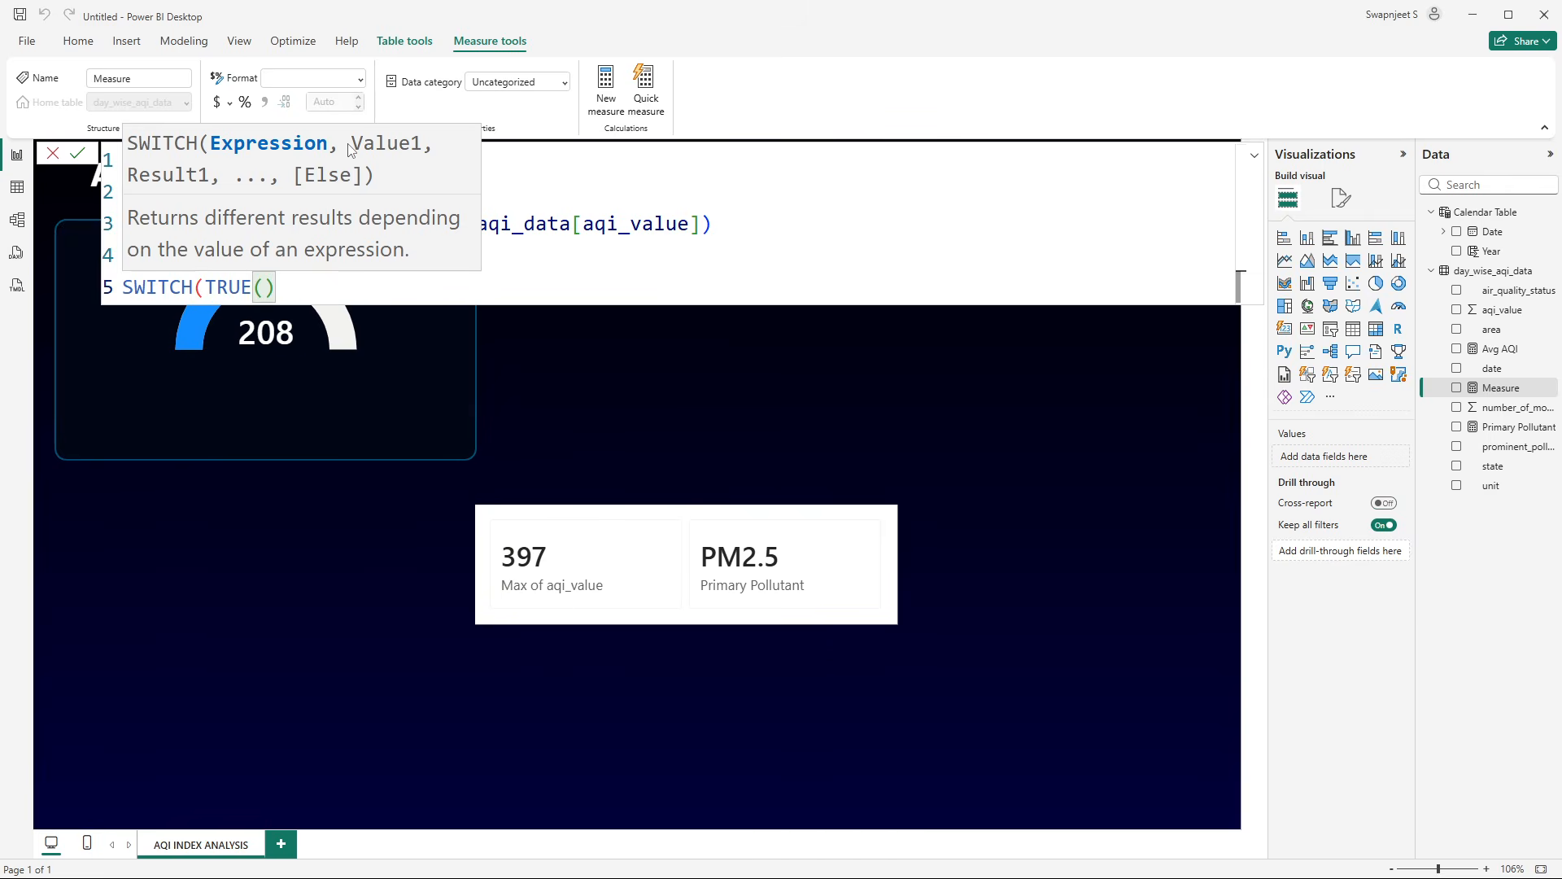
{"action": "type", "text": ","}
{"action": "key", "text": "shift+Return"}
{"action": "key", "text": "shift+Return"}
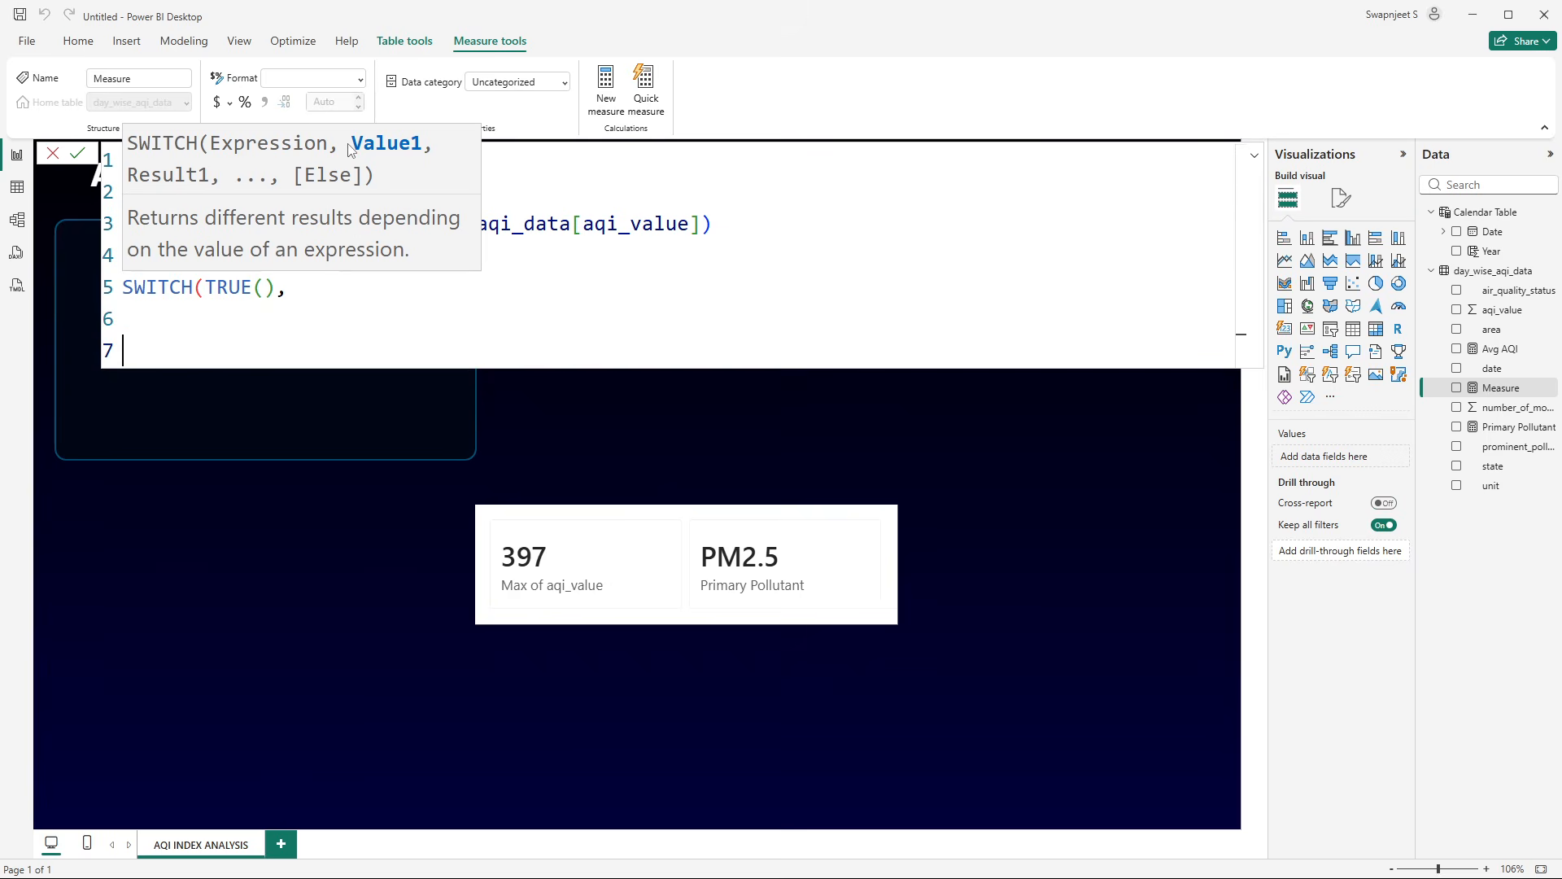
{"action": "left_click", "coordinate": [143, 294]}
{"action": "left_click_drag", "start_coordinate": [206, 289], "coordinate": [277, 289]}
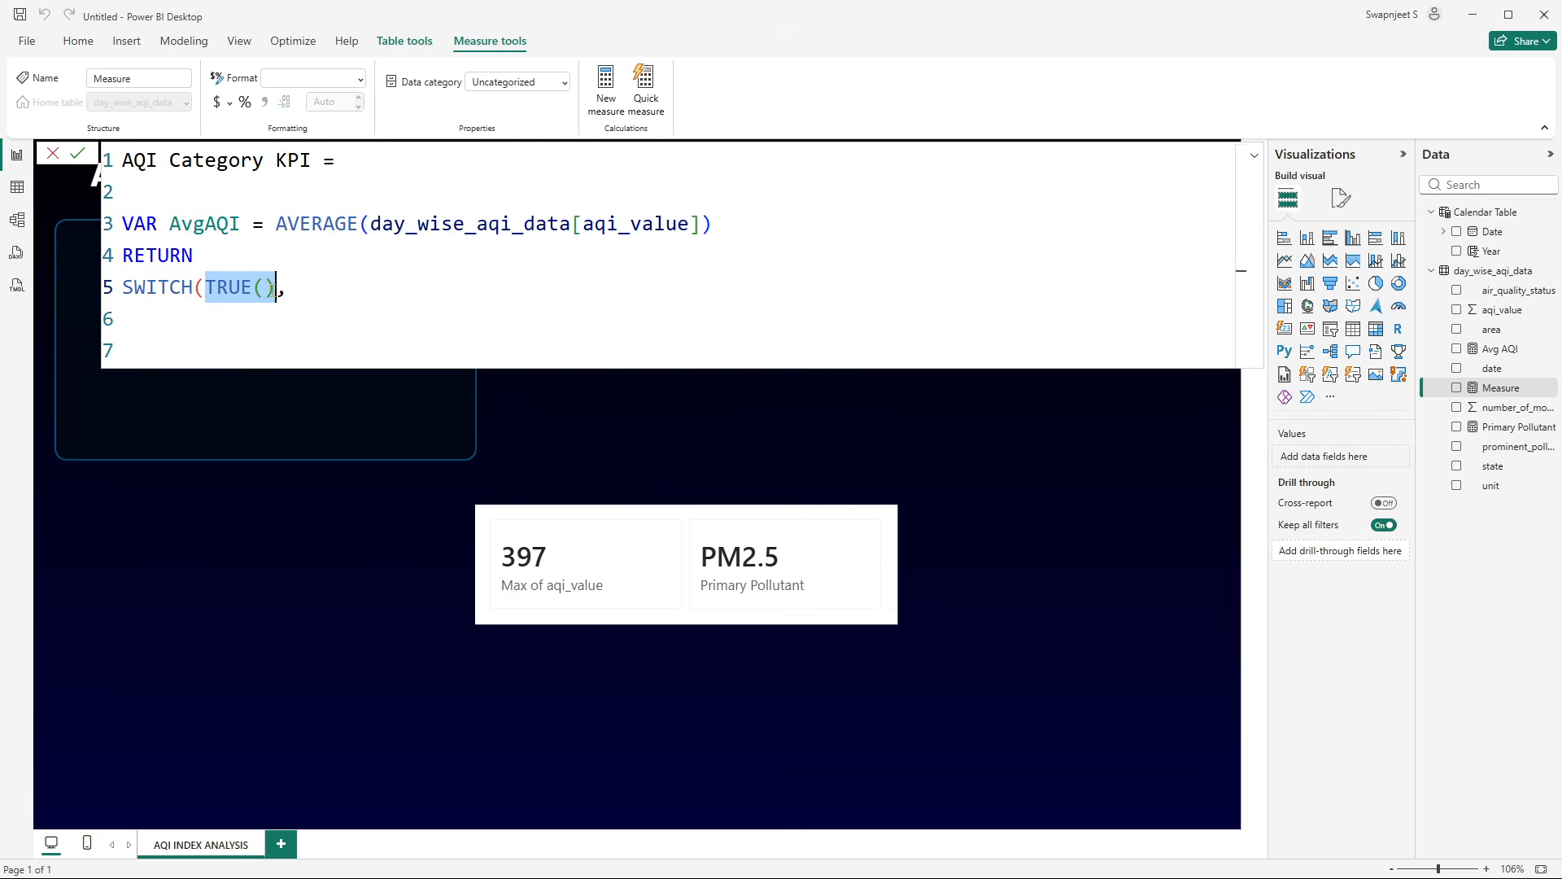
{"action": "left_click", "coordinate": [145, 346]}
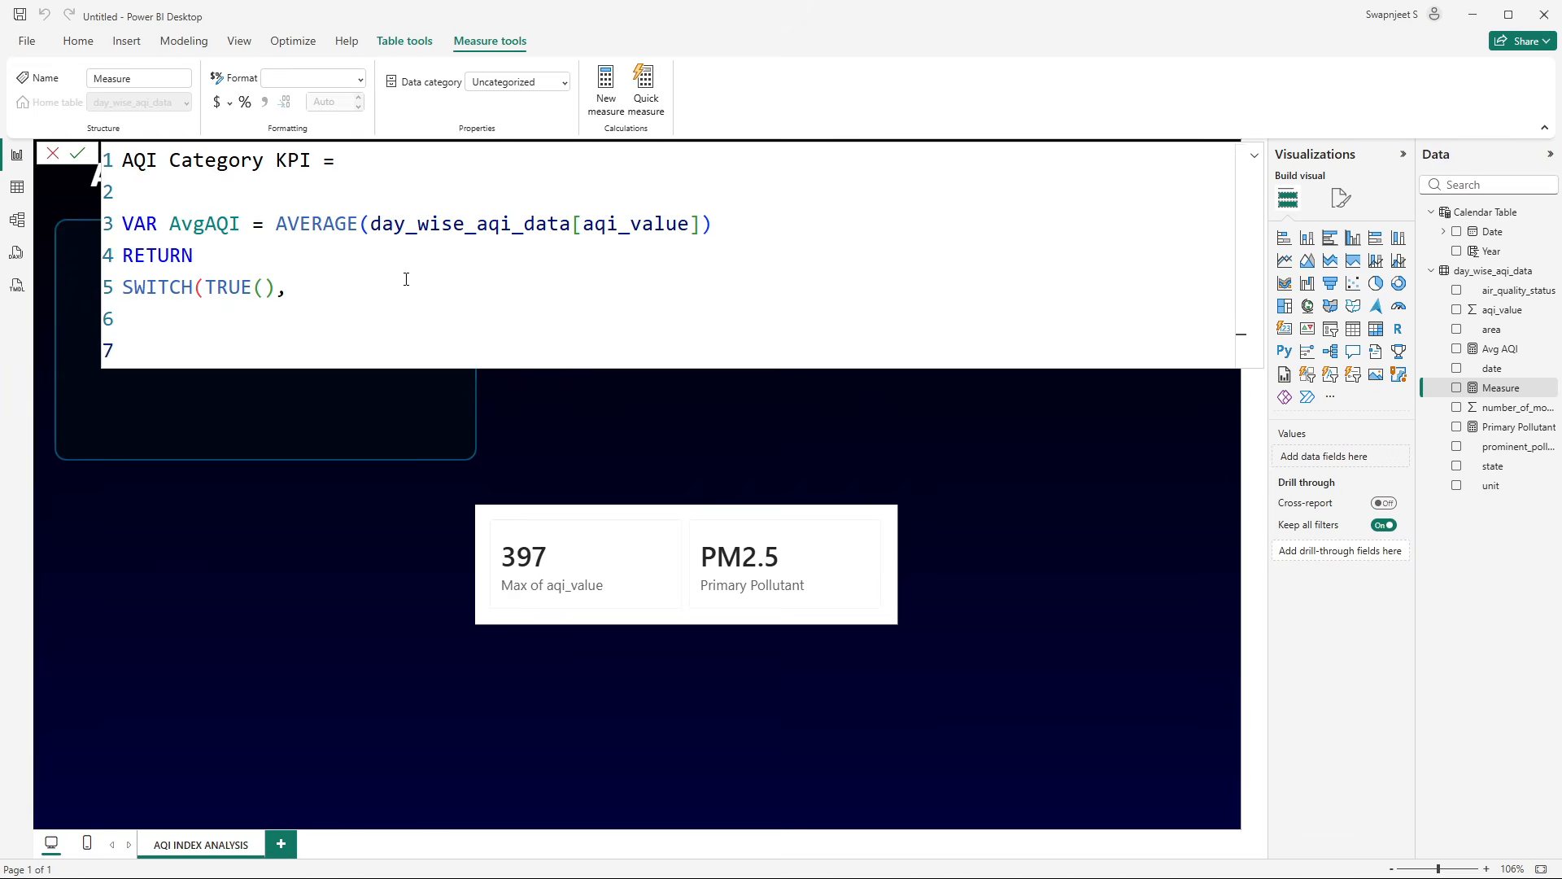
- Add the first SWITCH condition, returning "Good" when the [Avg AQI] measure is <= 50
{"action": "type", "text": "avg"}
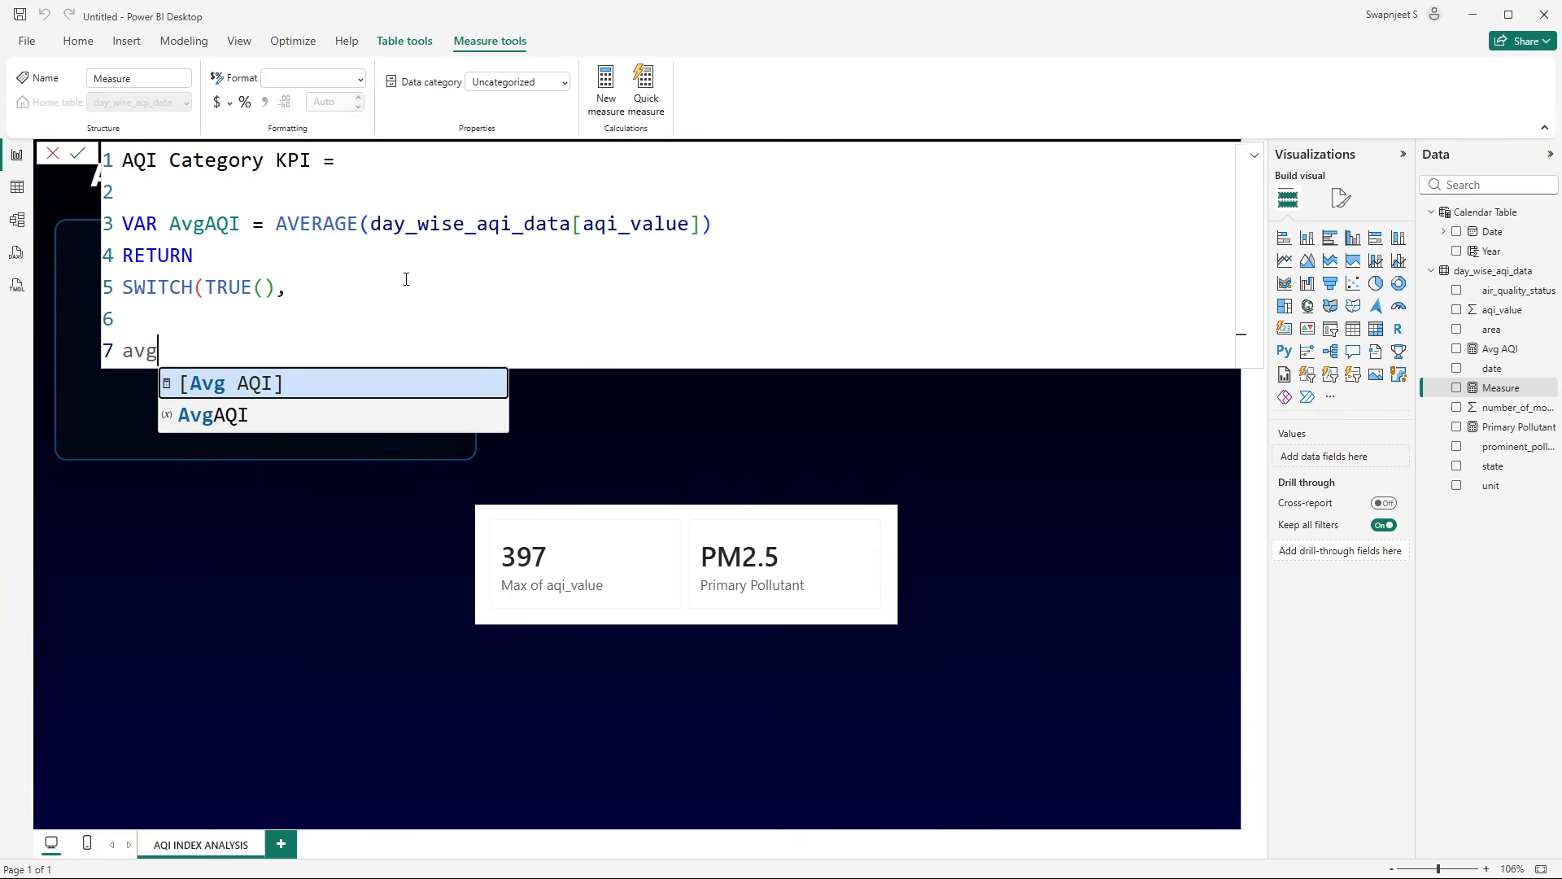
{"action": "key", "text": "Tab"}
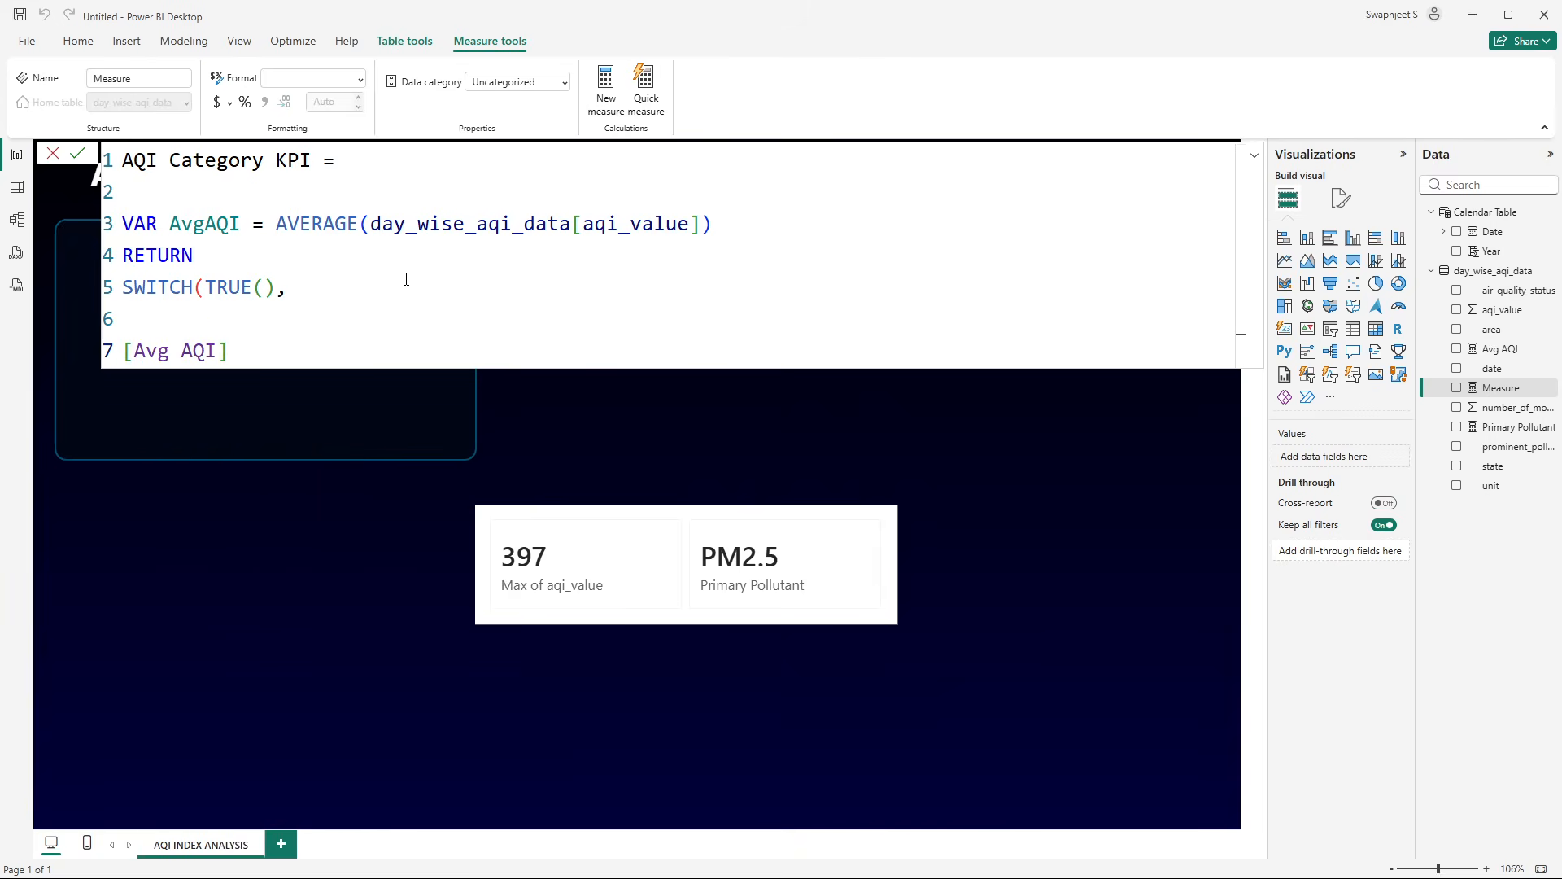
{"action": "type", "text": "<= 50,"}
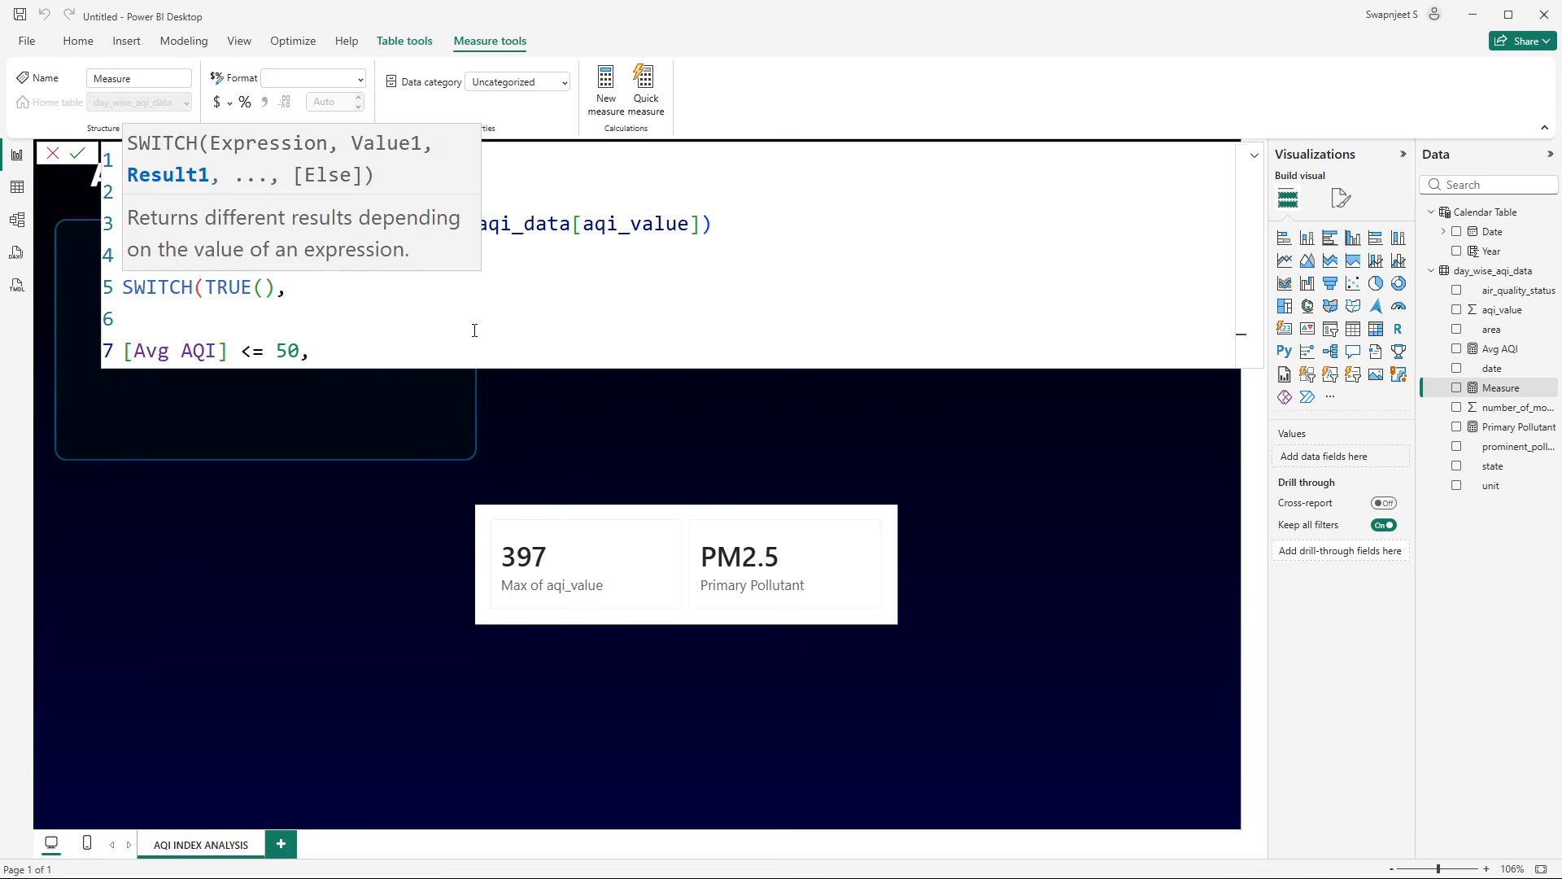
{"action": "left_click", "coordinate": [241, 288]}
{"action": "left_click", "coordinate": [335, 356]}
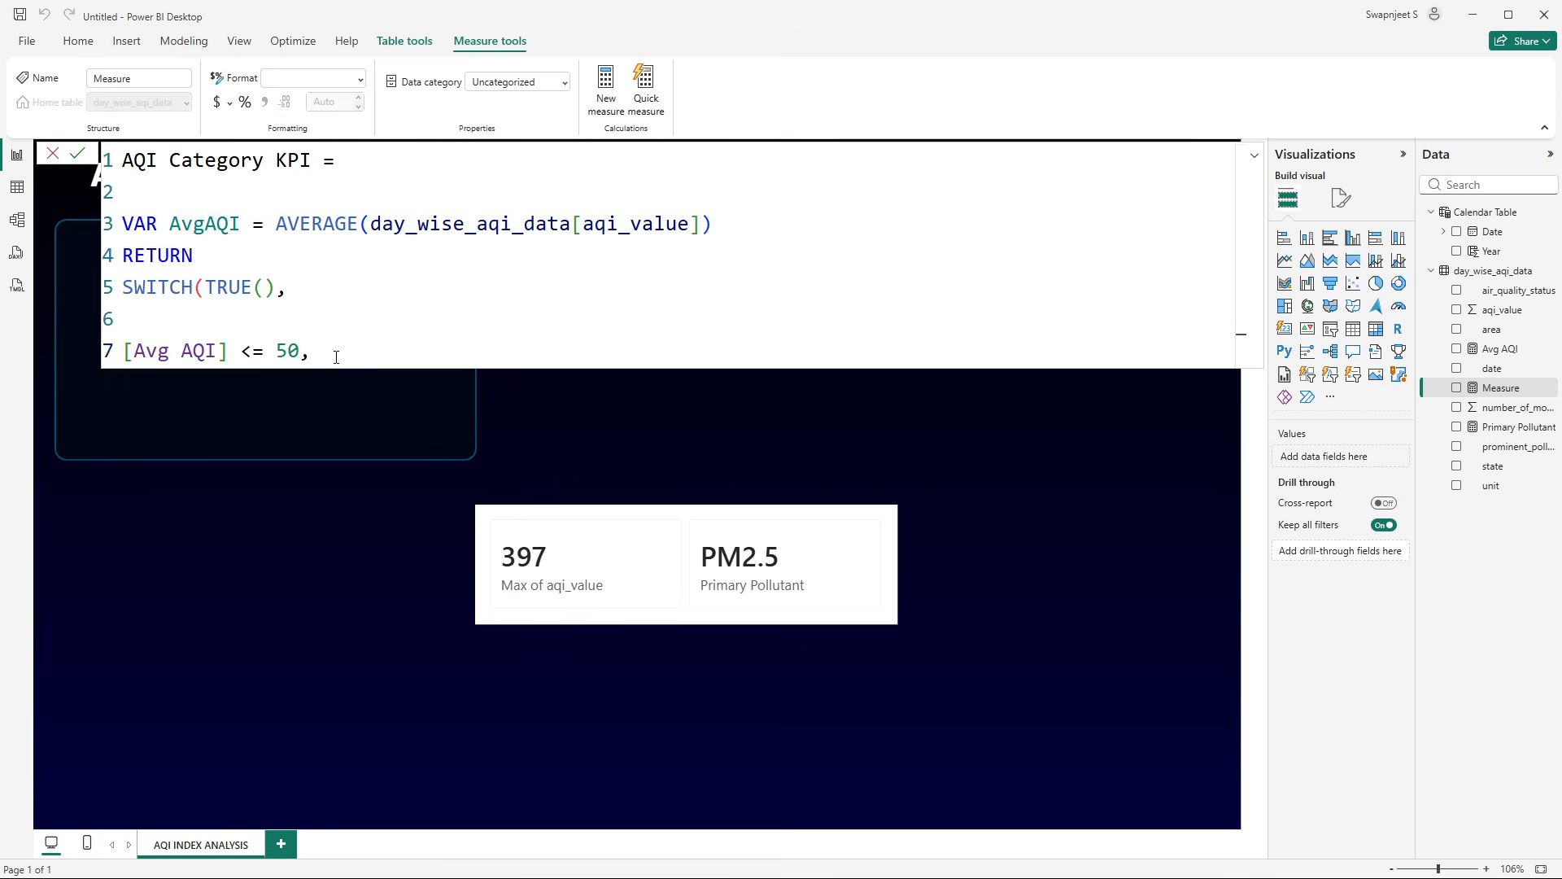
{"action": "type", "text": "\"Good\","}
{"action": "key", "text": "Return"}
{"action": "left_click", "coordinate": [557, 292]}
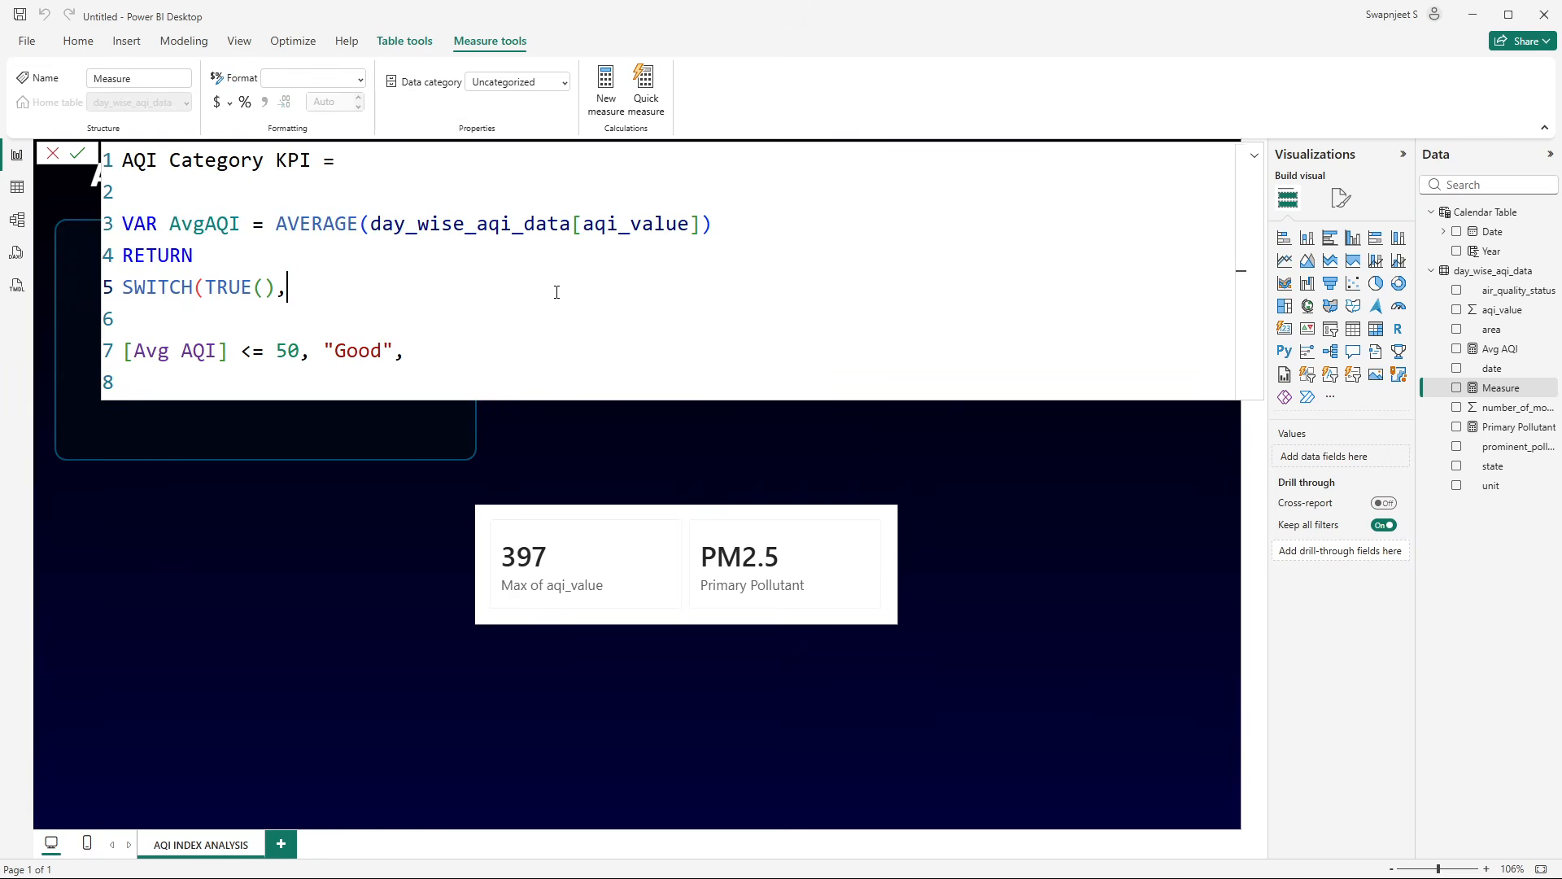
{"action": "left_click_drag", "start_coordinate": [123, 351], "coordinate": [301, 350]}
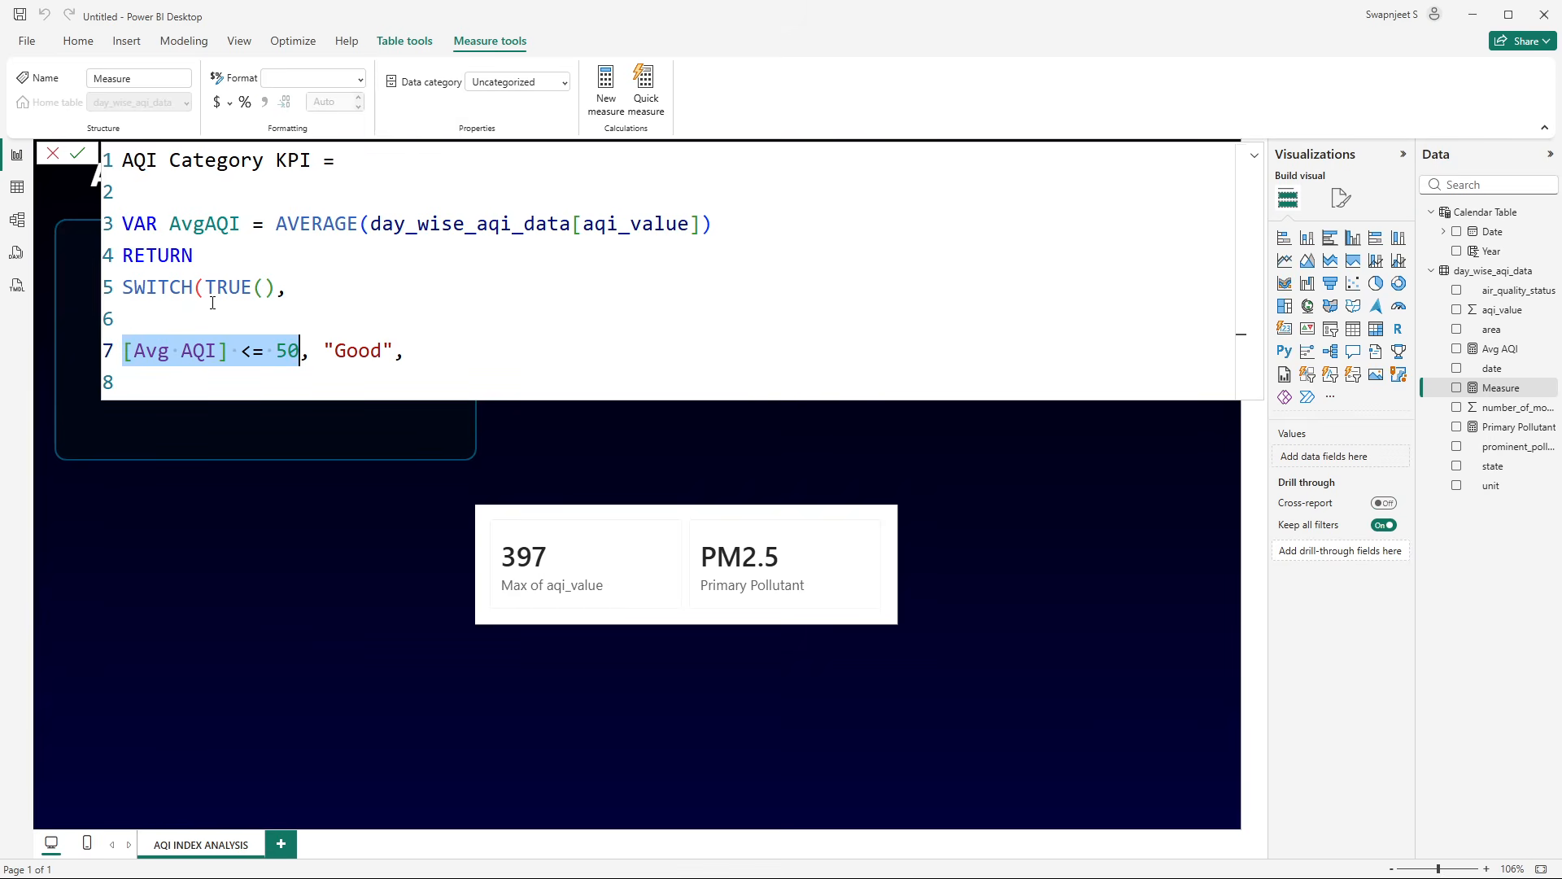
{"action": "left_click_drag", "start_coordinate": [324, 350], "coordinate": [407, 350]}
- Add a second SWITCH condition returning "Moderate" when [Avg AQI] is <= 100
{"action": "left_click", "coordinate": [215, 380]}
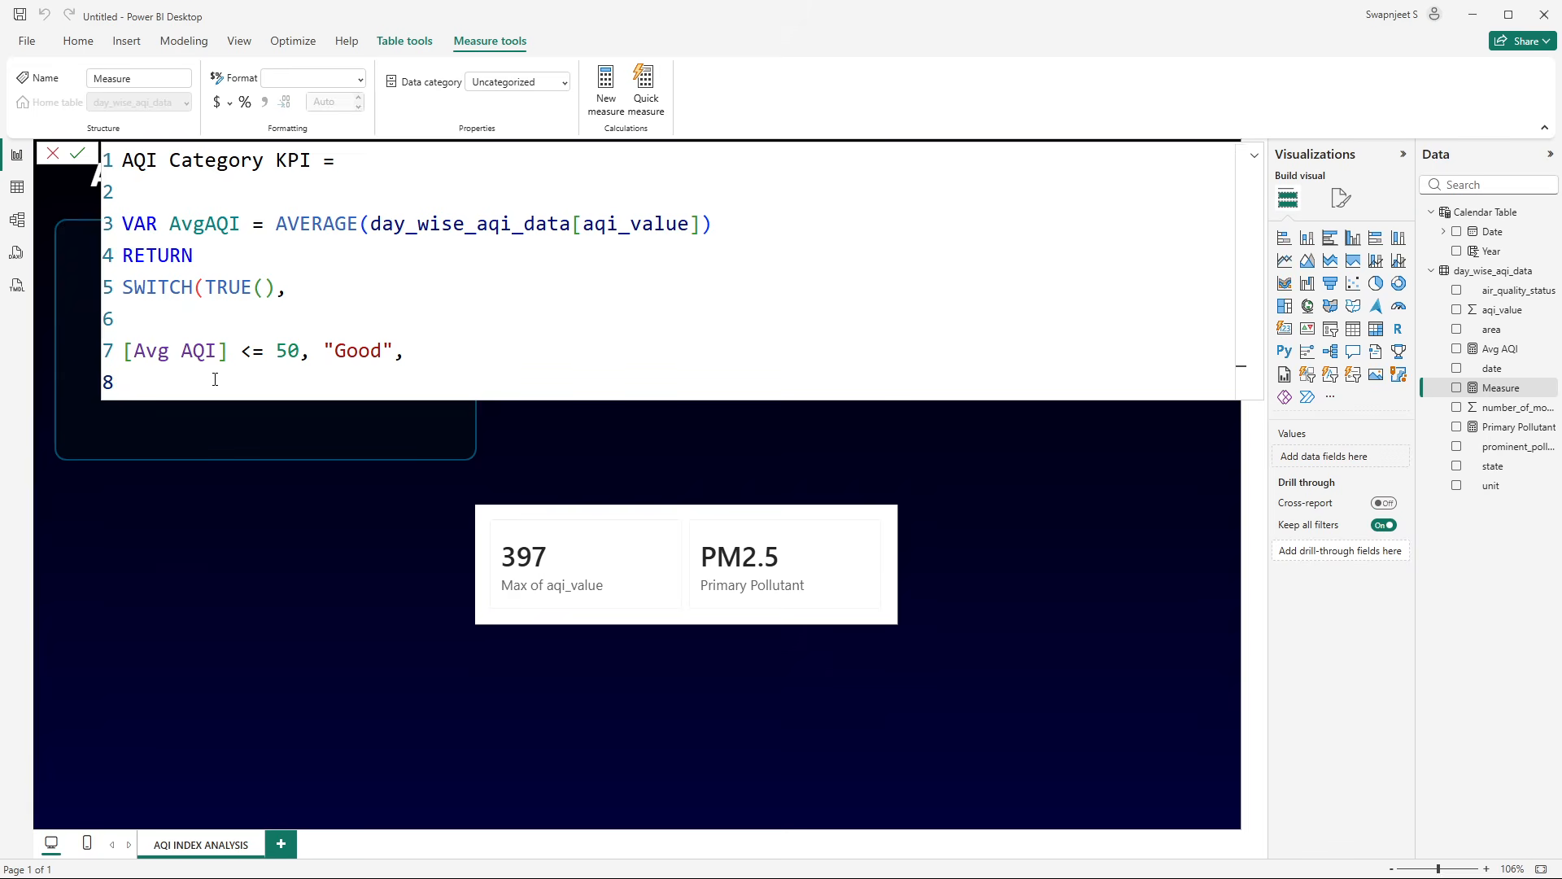
{"action": "type", "text": "av"}
{"action": "key", "text": "Tab"}
{"action": "type", "text": "<= 100,"}
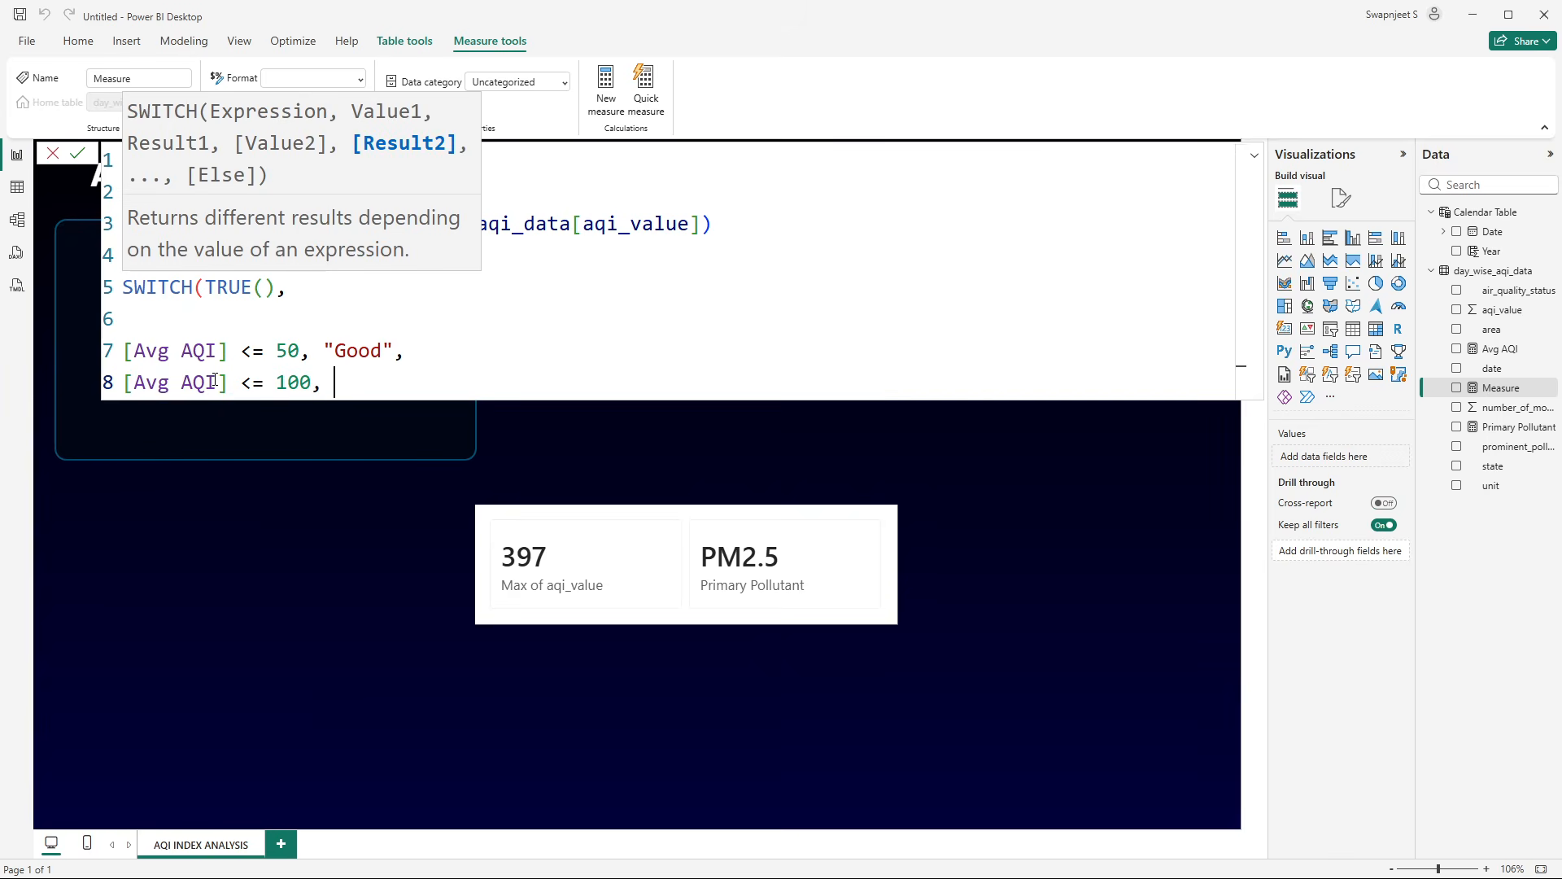
{"action": "type", "text": " \"Moderate\",)"}
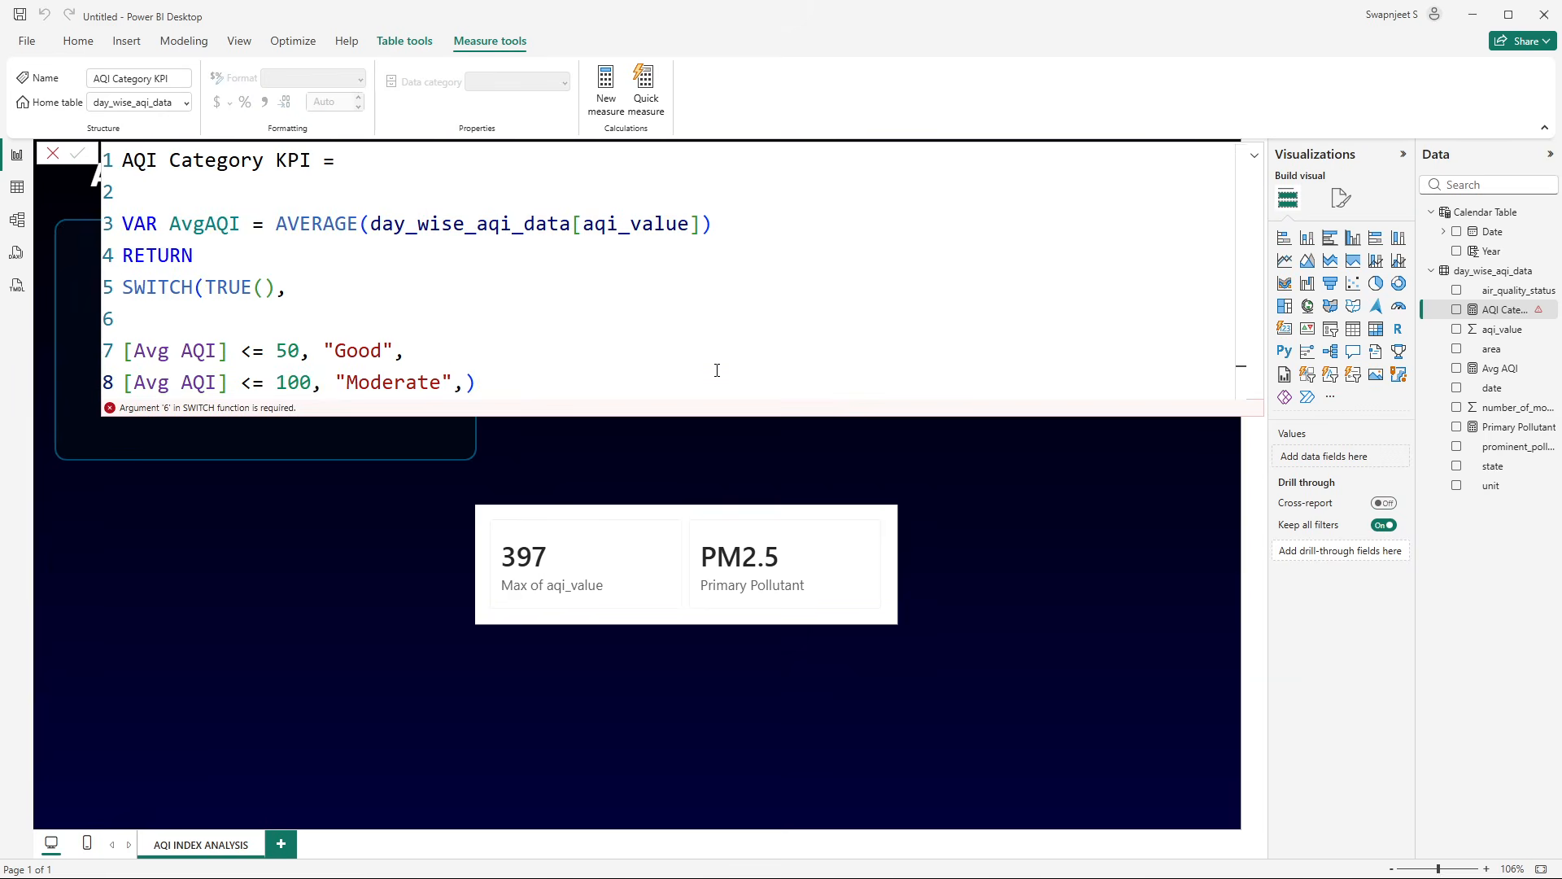
- Remove the closing parenthesis after "Moderate", so that the SWITCH can continue on line 9
{"action": "key", "text": "shift+Return"}
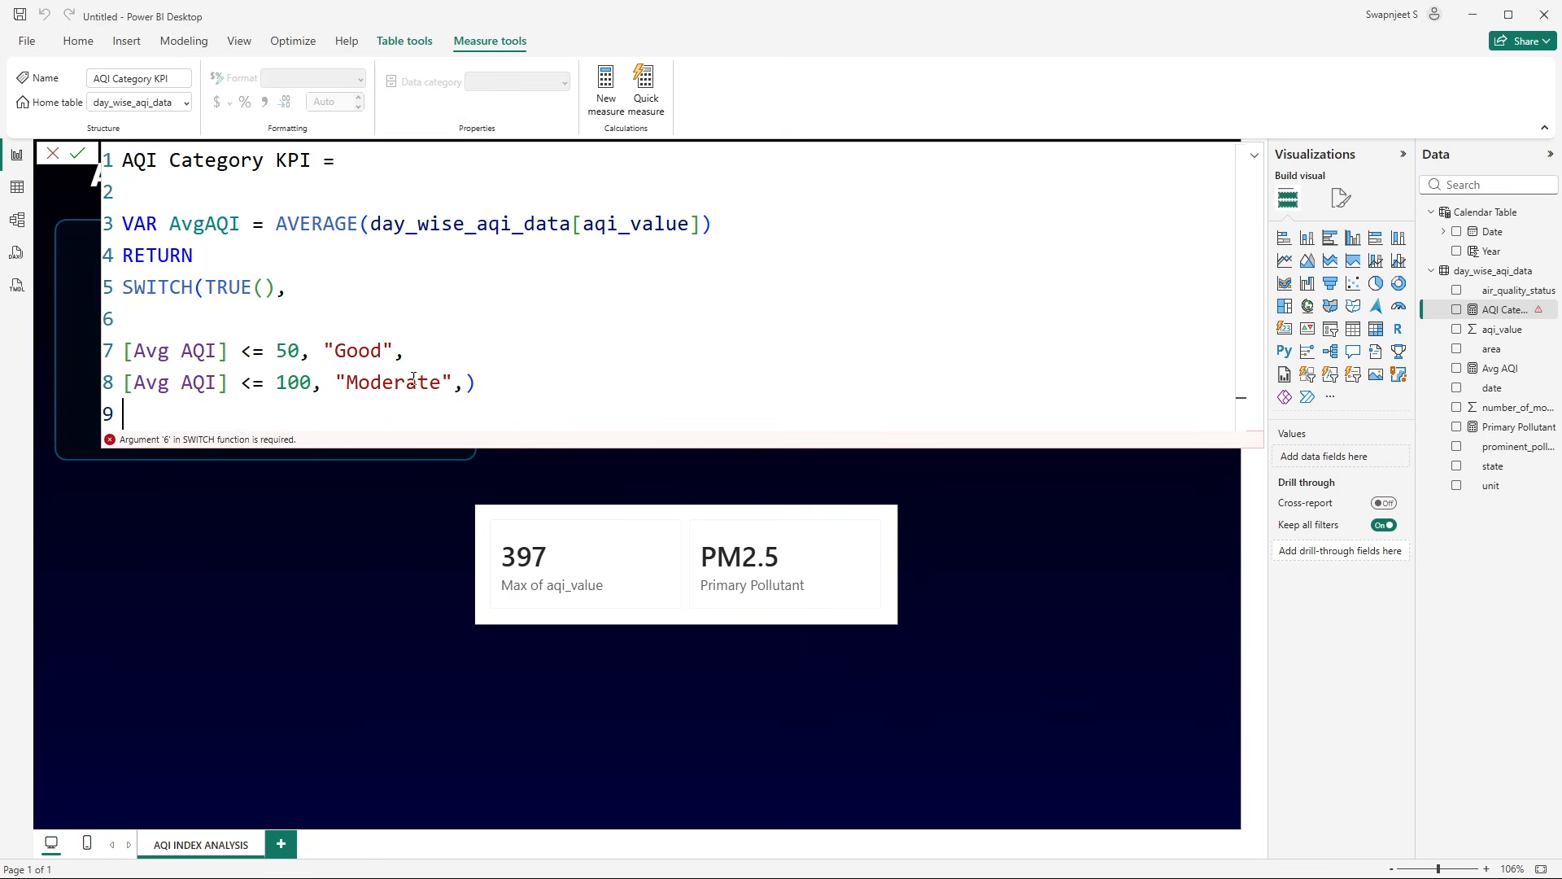
{"action": "type", "text": "av"}
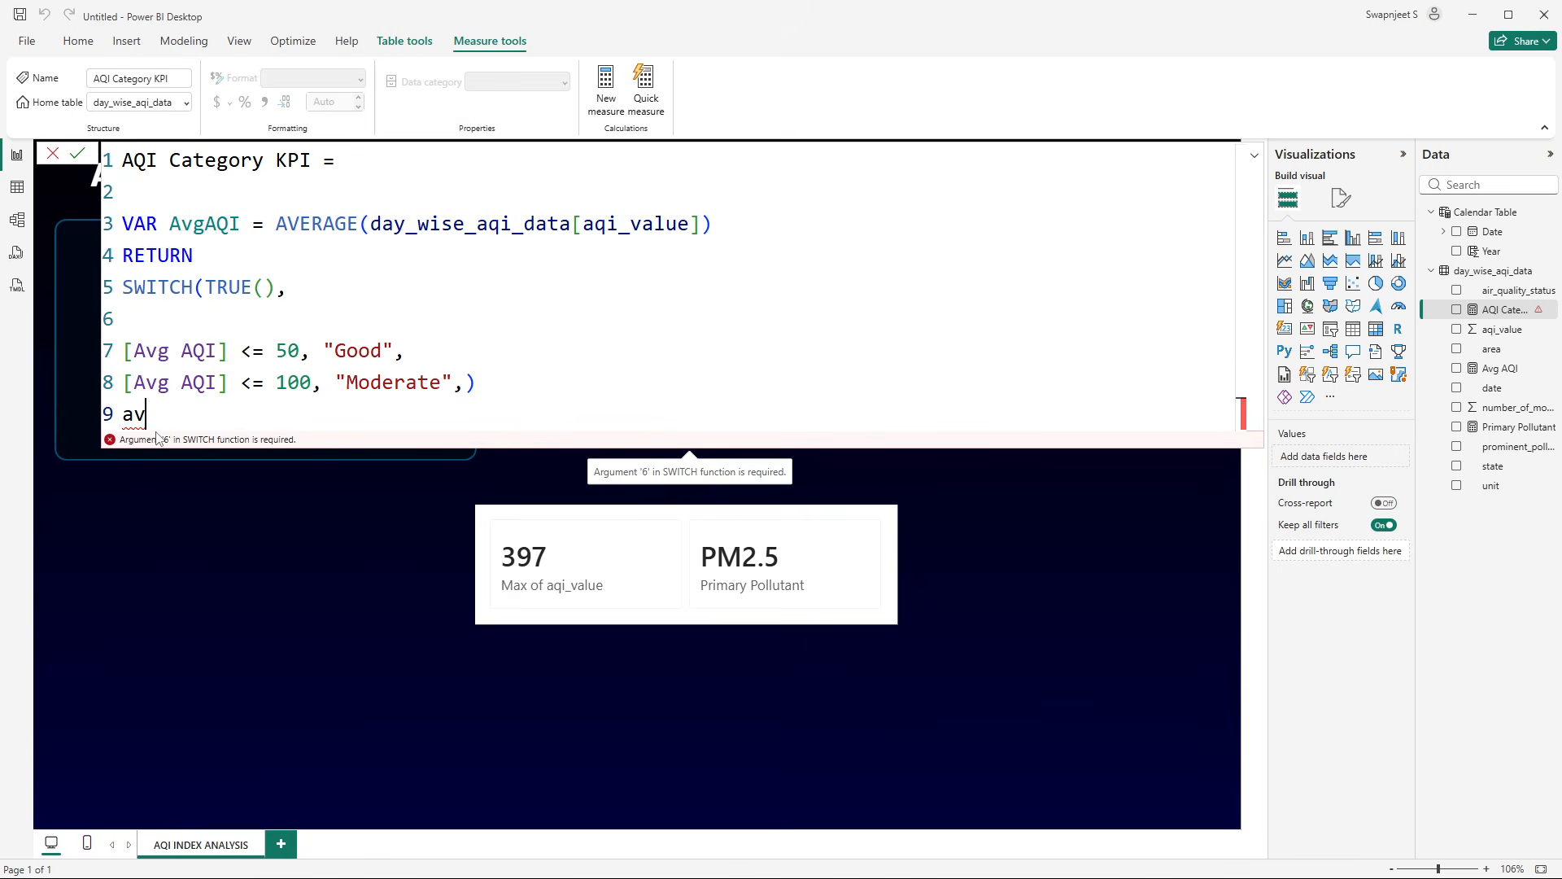
{"action": "left_click", "coordinate": [534, 376]}
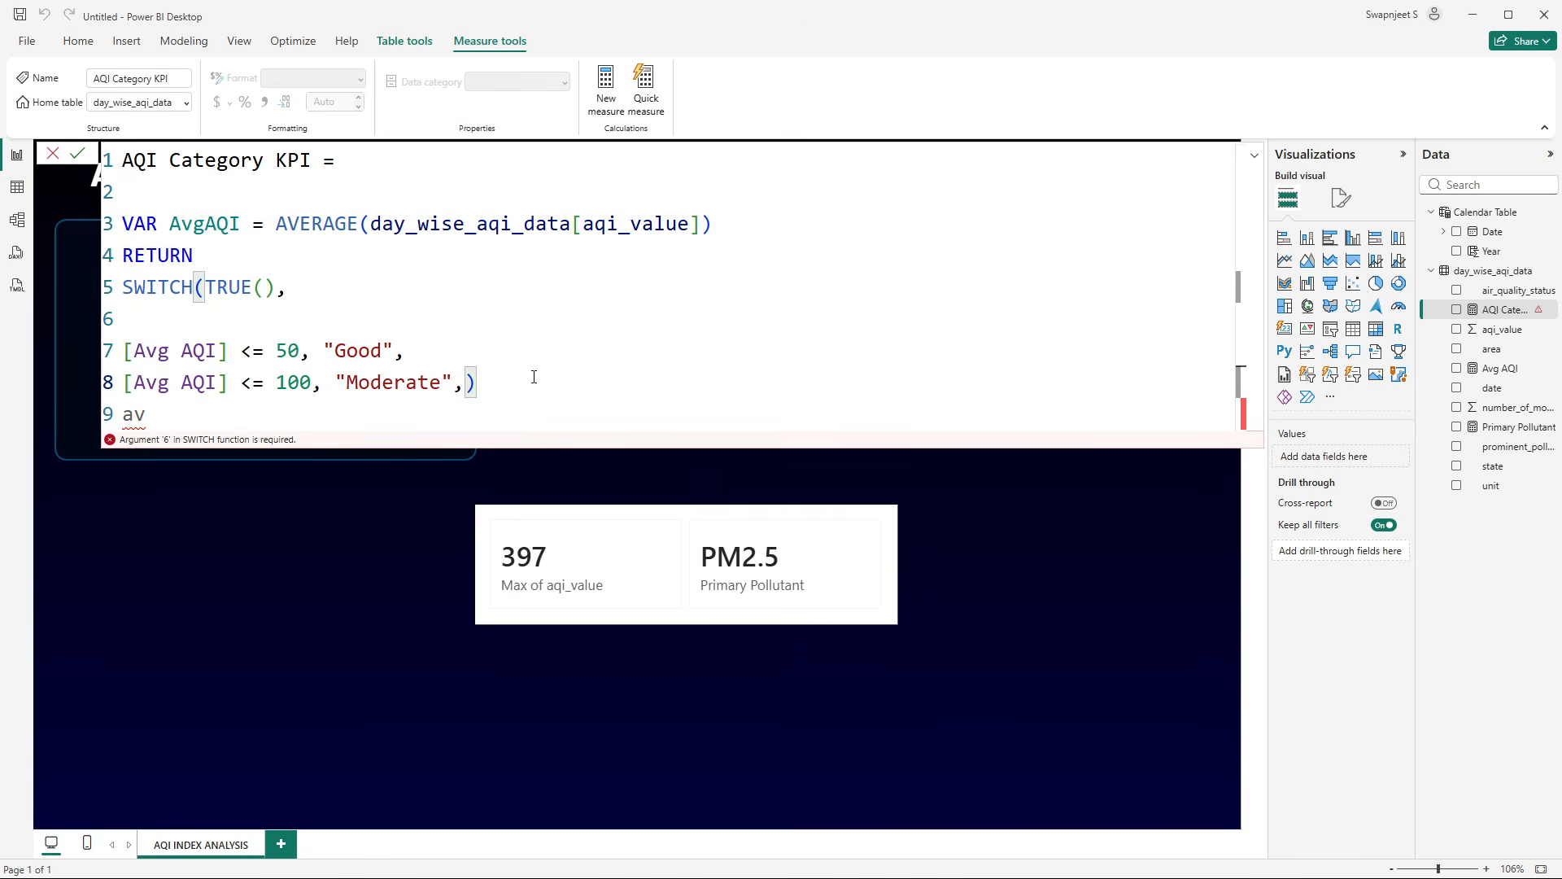
{"action": "key", "text": "BackSpace"}
{"action": "key", "text": "BackSpace"}
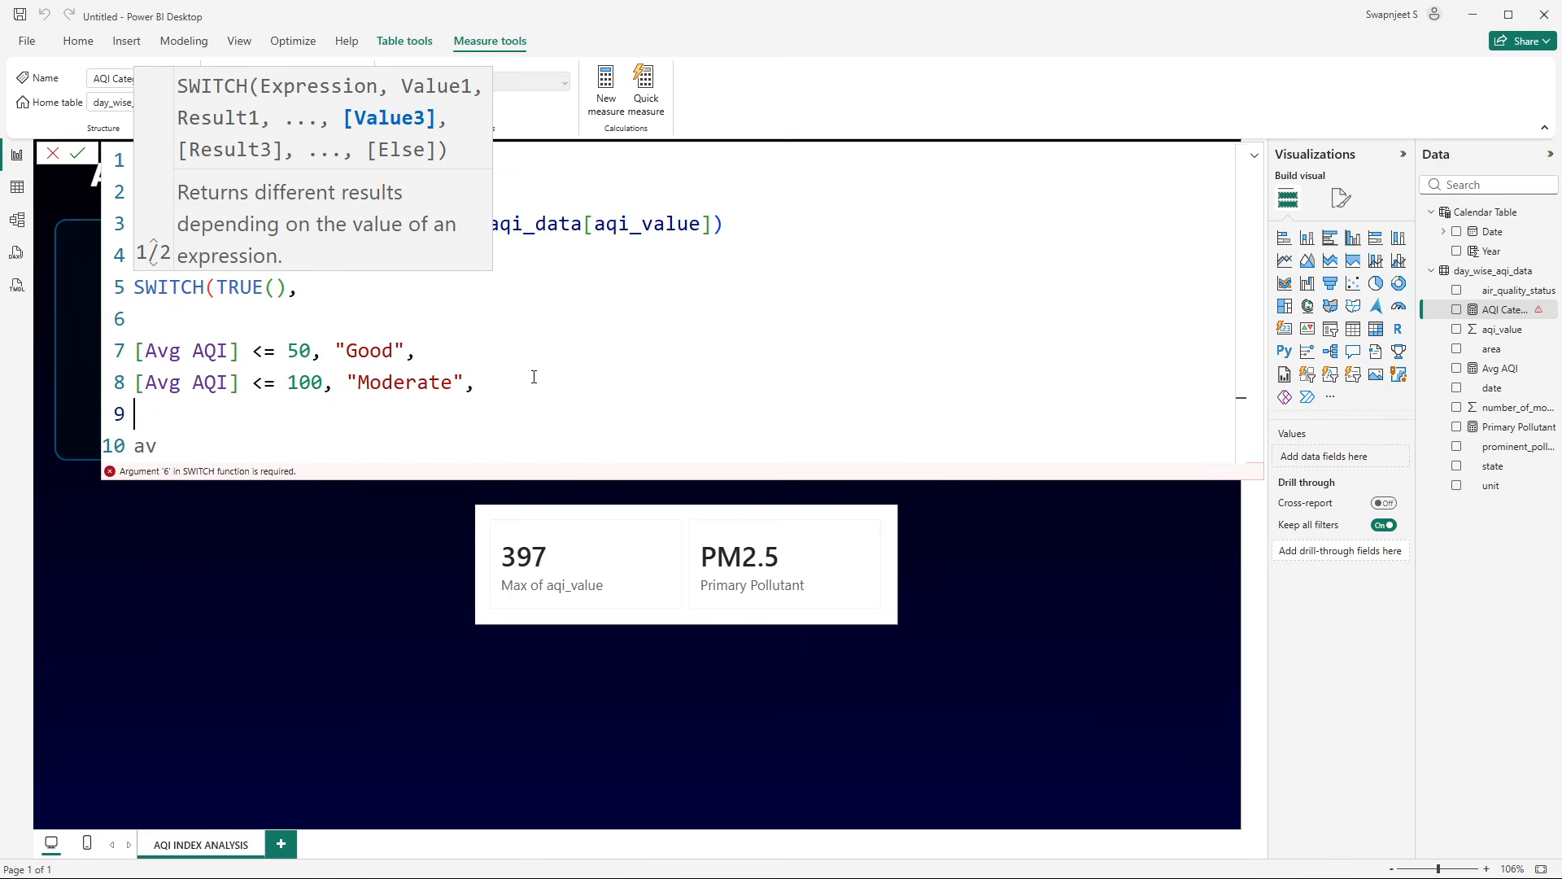
{"action": "key", "text": "Down"}
{"action": "left_click", "coordinate": [197, 420]}
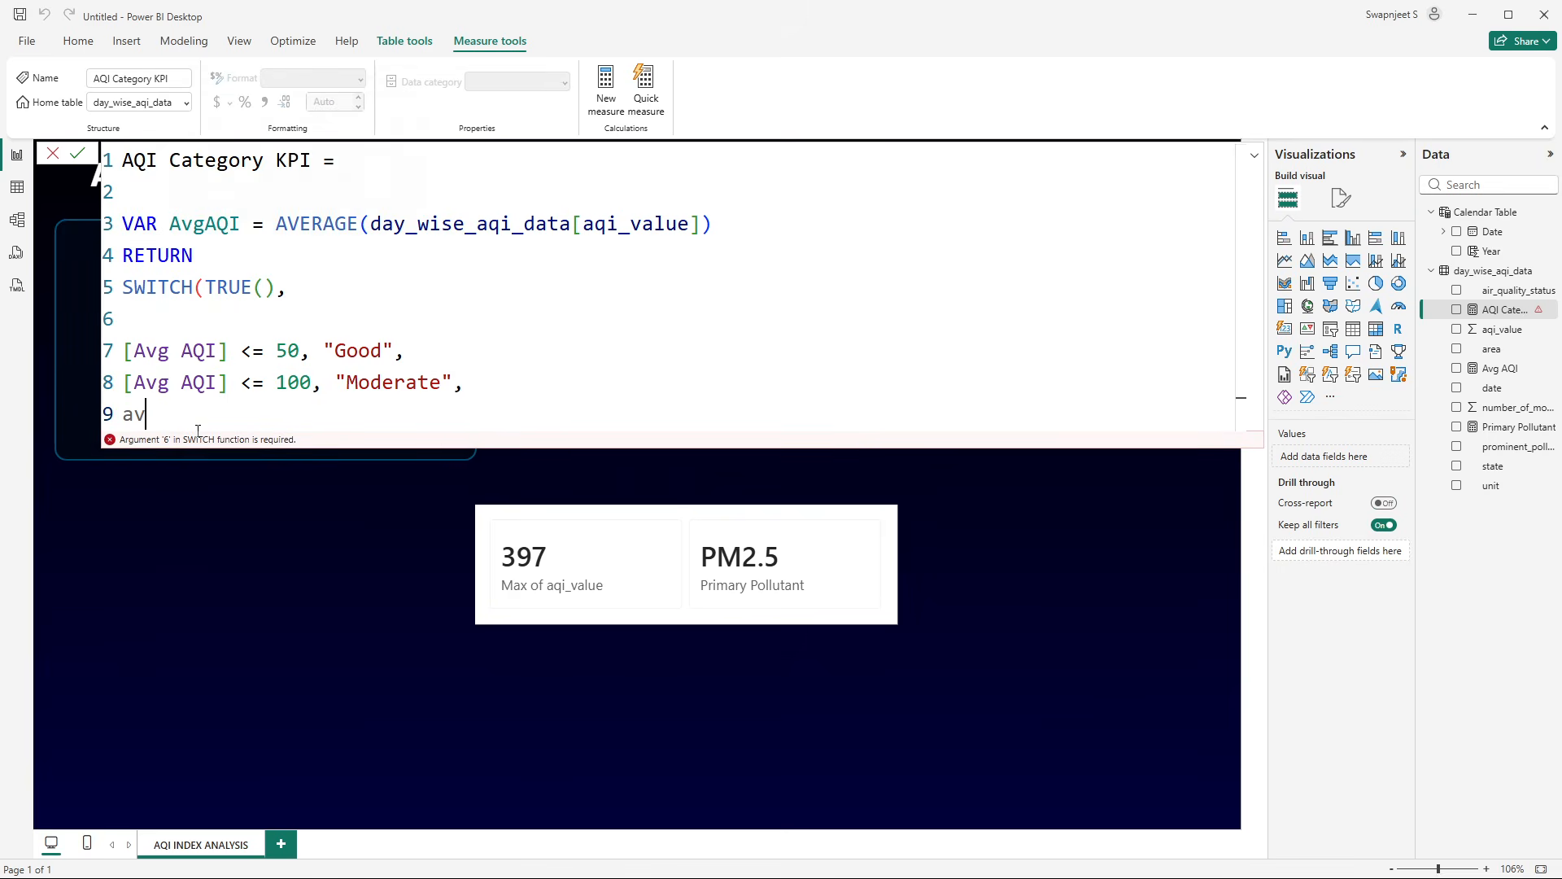
- Add a third SWITCH condition returning "Unhealthy" when [Avg AQI] is <= 150
{"action": "key", "text": "BackSpace"}
{"action": "key", "text": "BackSpace"}
{"action": "type", "text": "avc"}
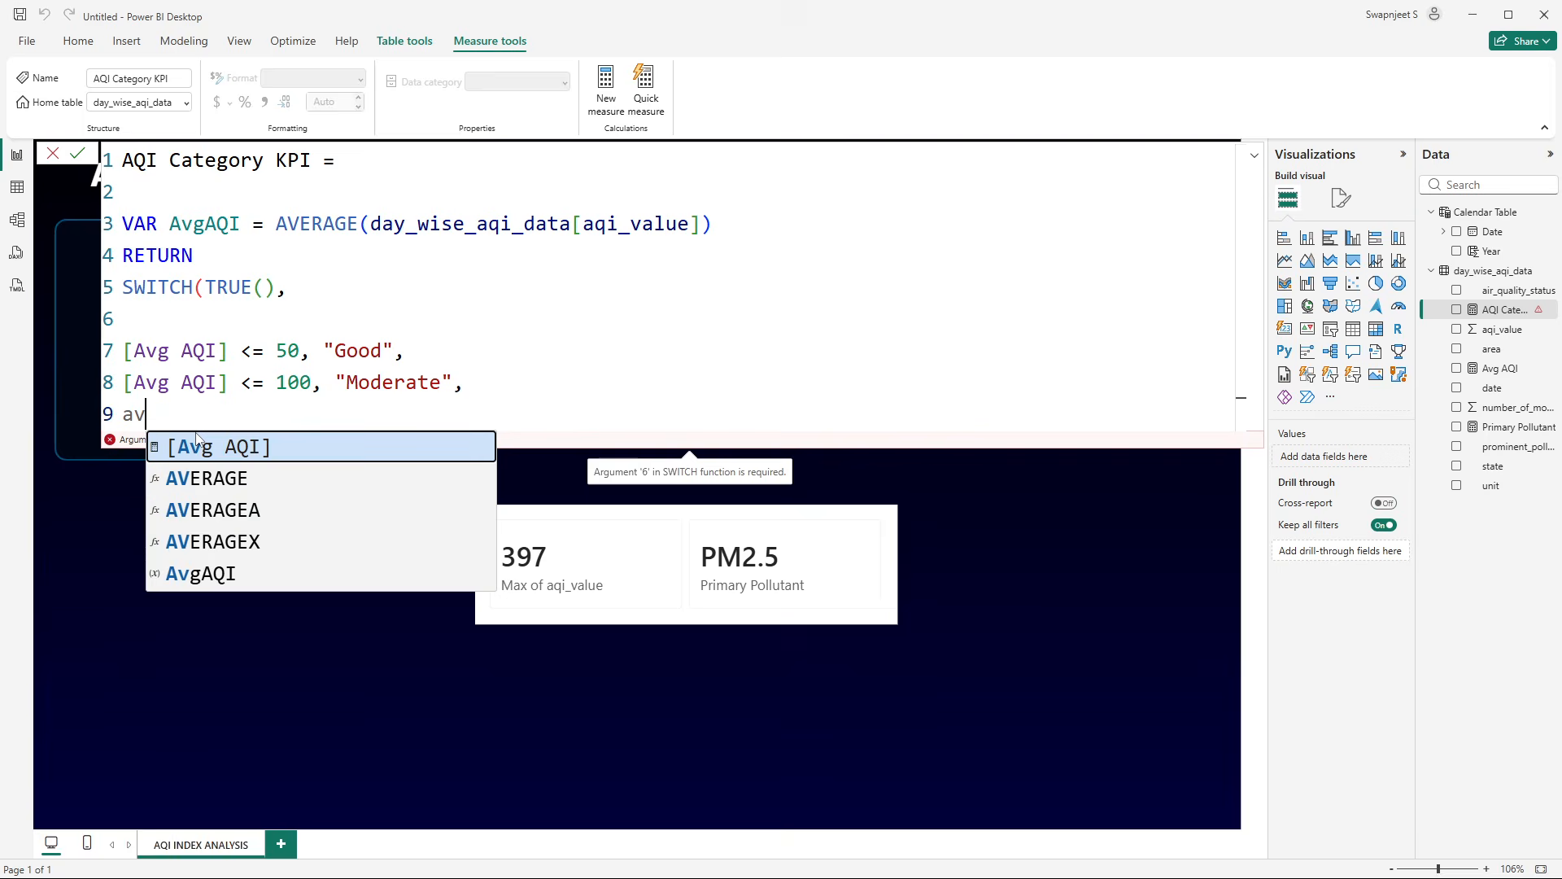
{"action": "key", "text": "Tab"}
{"action": "type", "text": "<="}
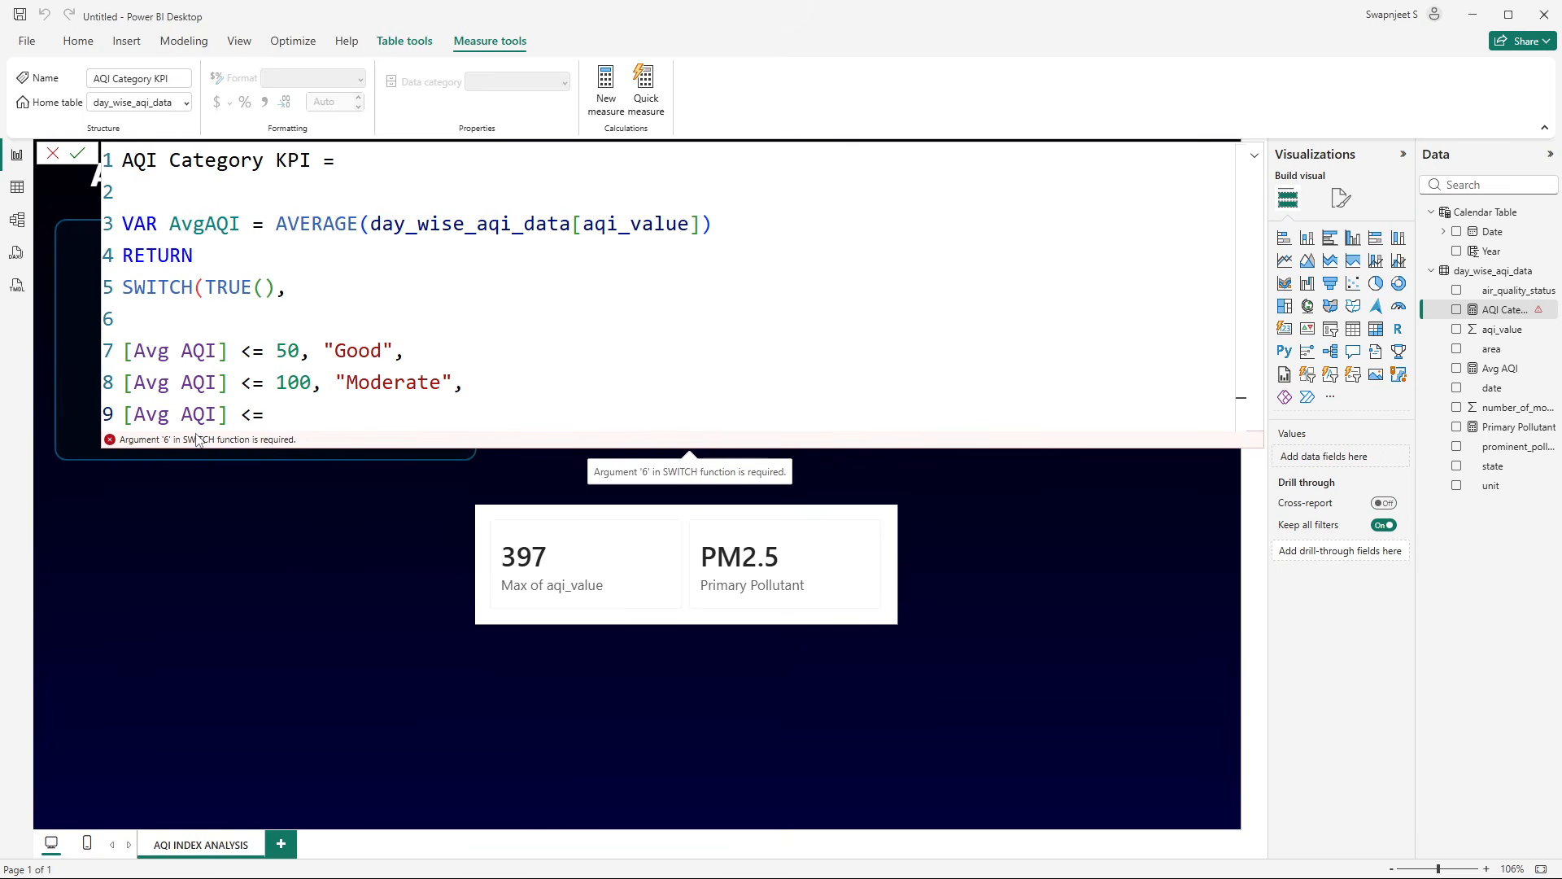
{"action": "type", "text": "150, \"U"}
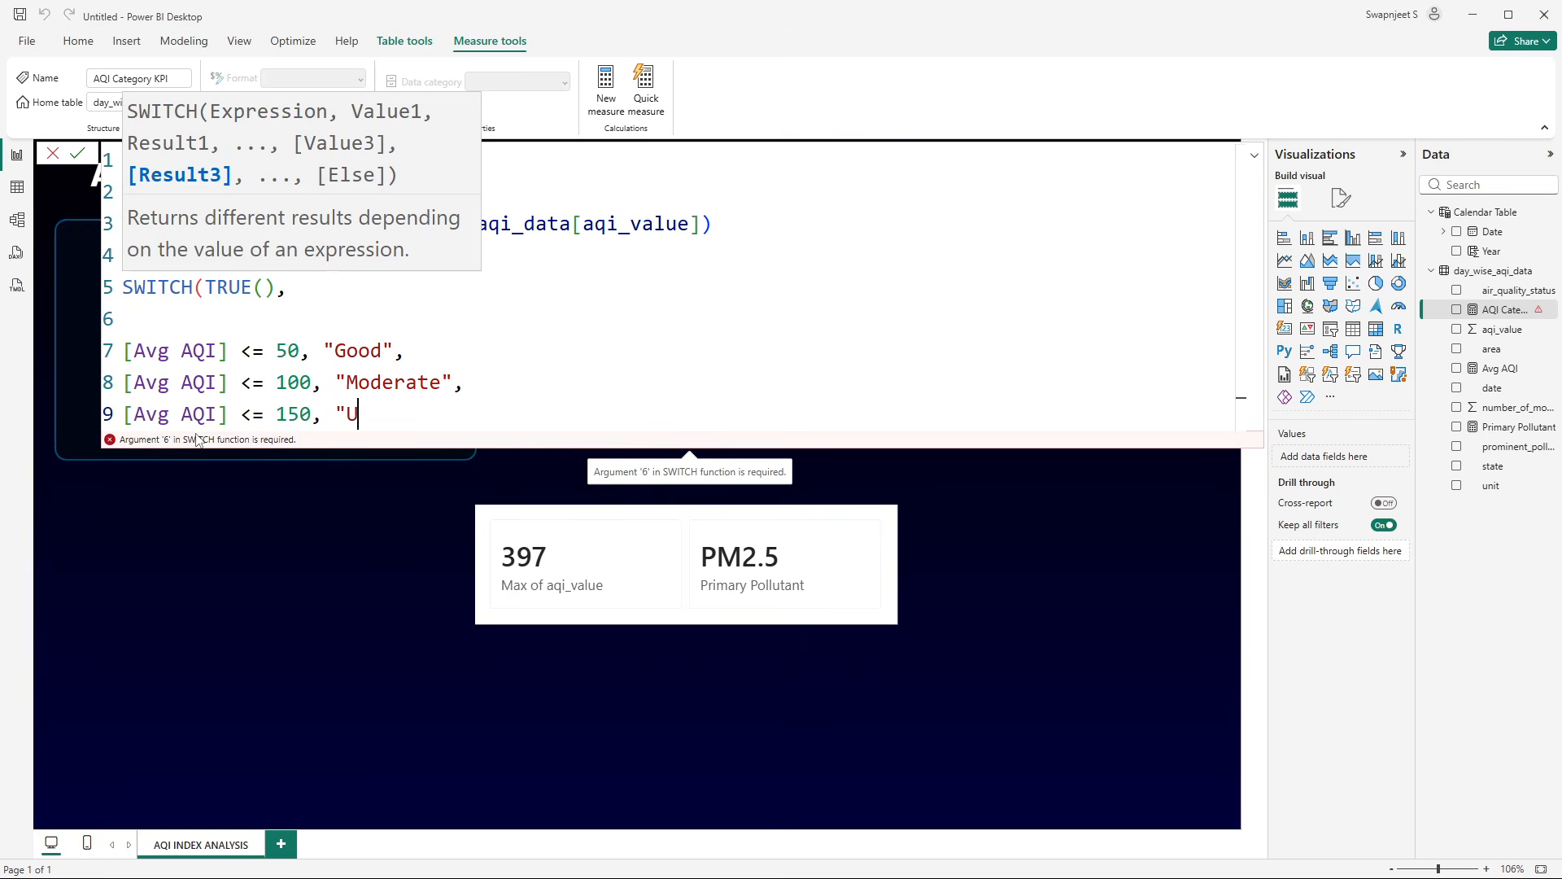
{"action": "type", "text": "nhealthy\","}
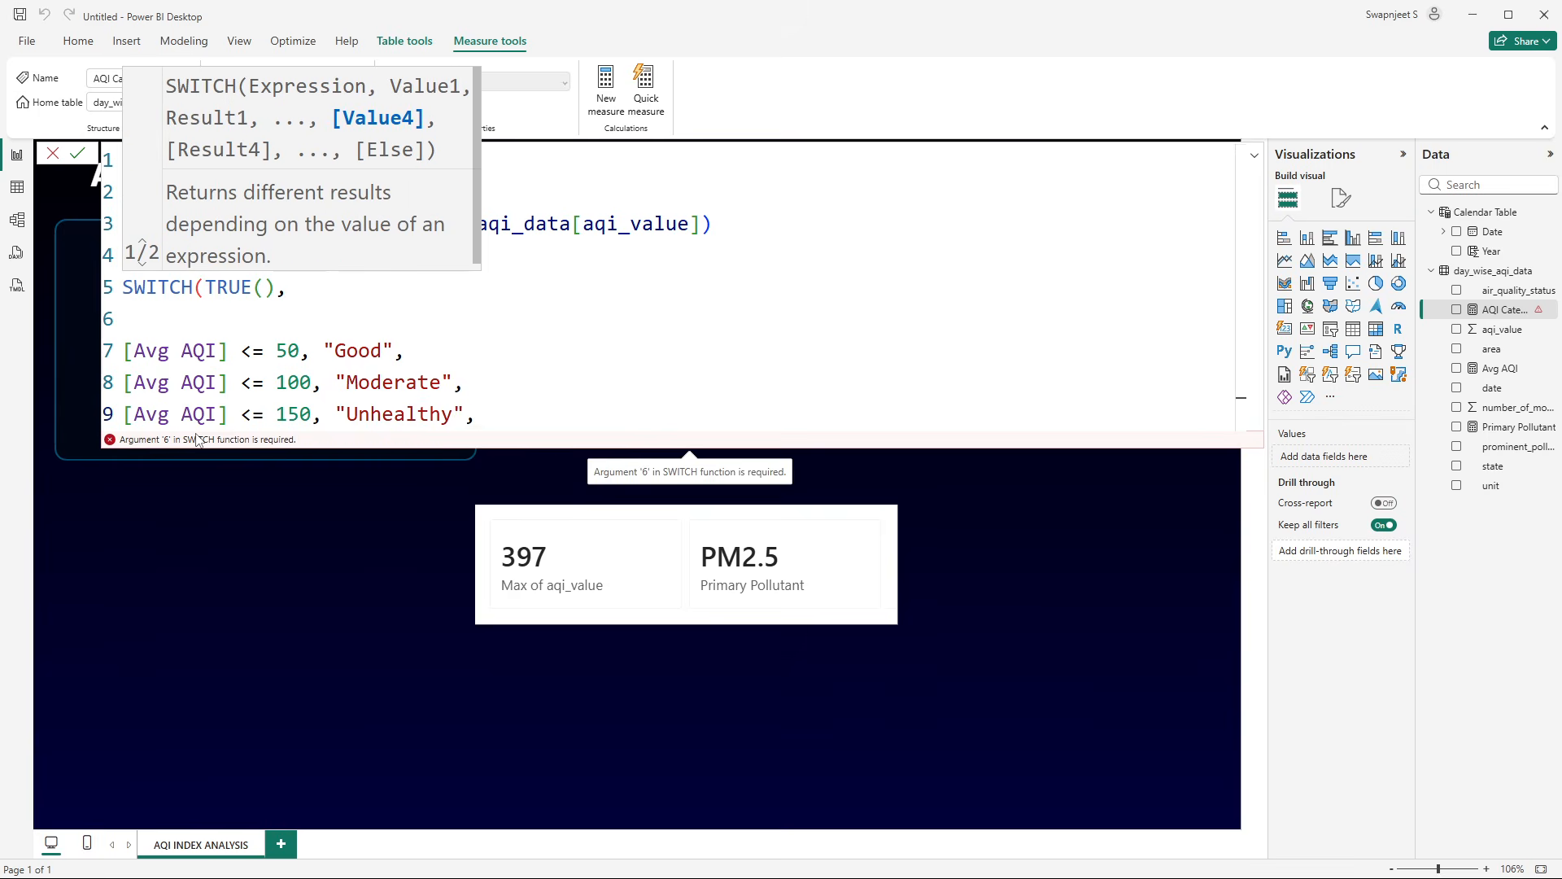
{"action": "key", "text": "Return"}
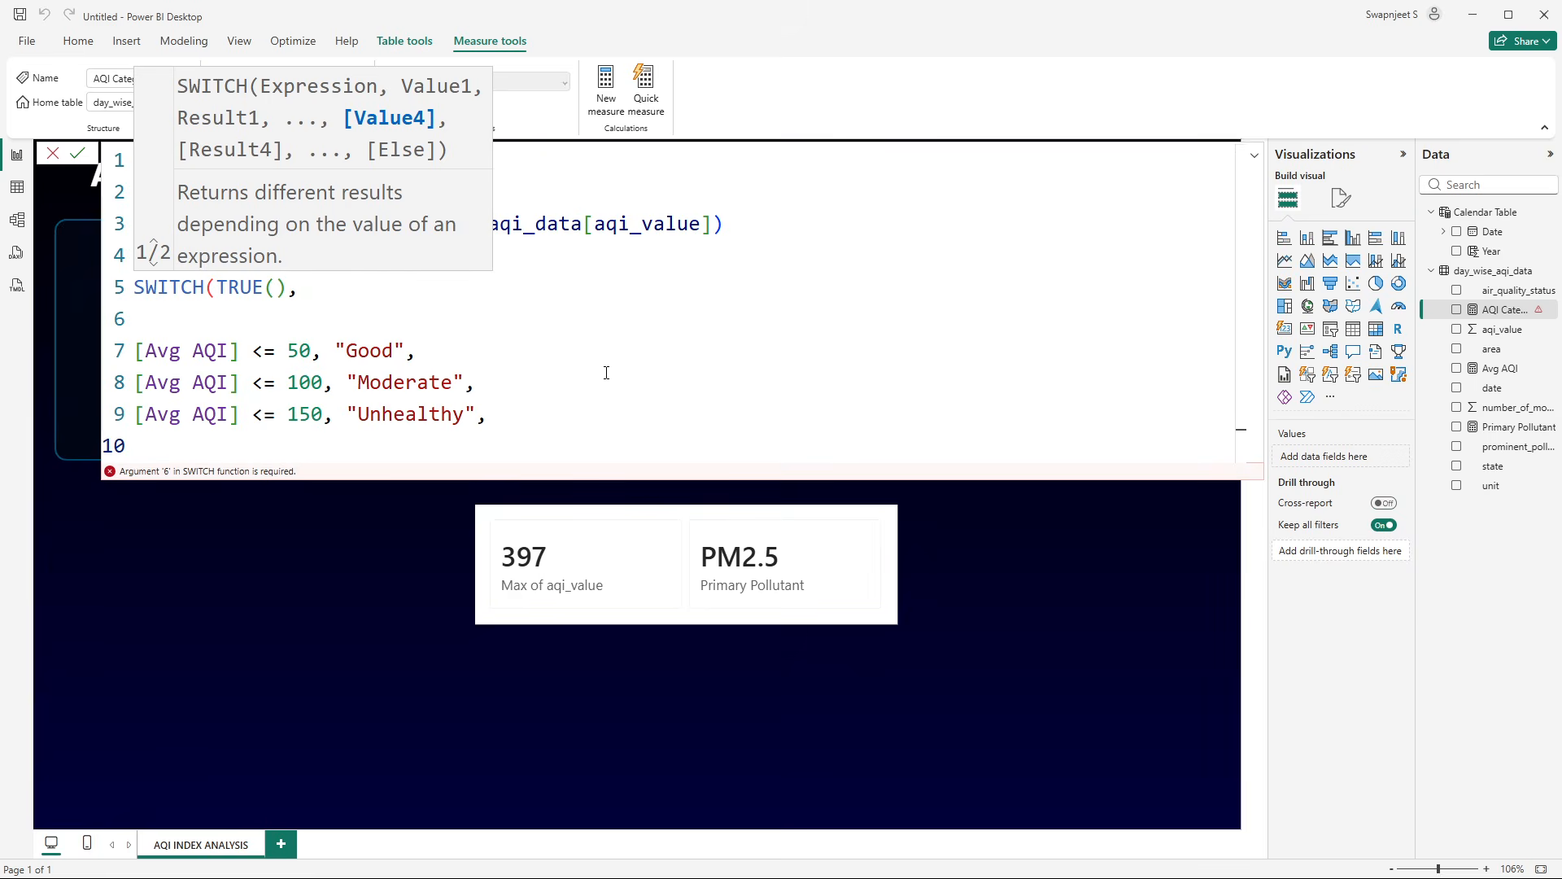
- Add a fourth SWITCH condition returning "Unhealthy" when [Avg AQI] is <= 200, and change the <= 150 result to "Poor"
{"action": "type", "text": "av"}
{"action": "key", "text": "Tab"}
{"action": "type", "text": "<= 200,"}
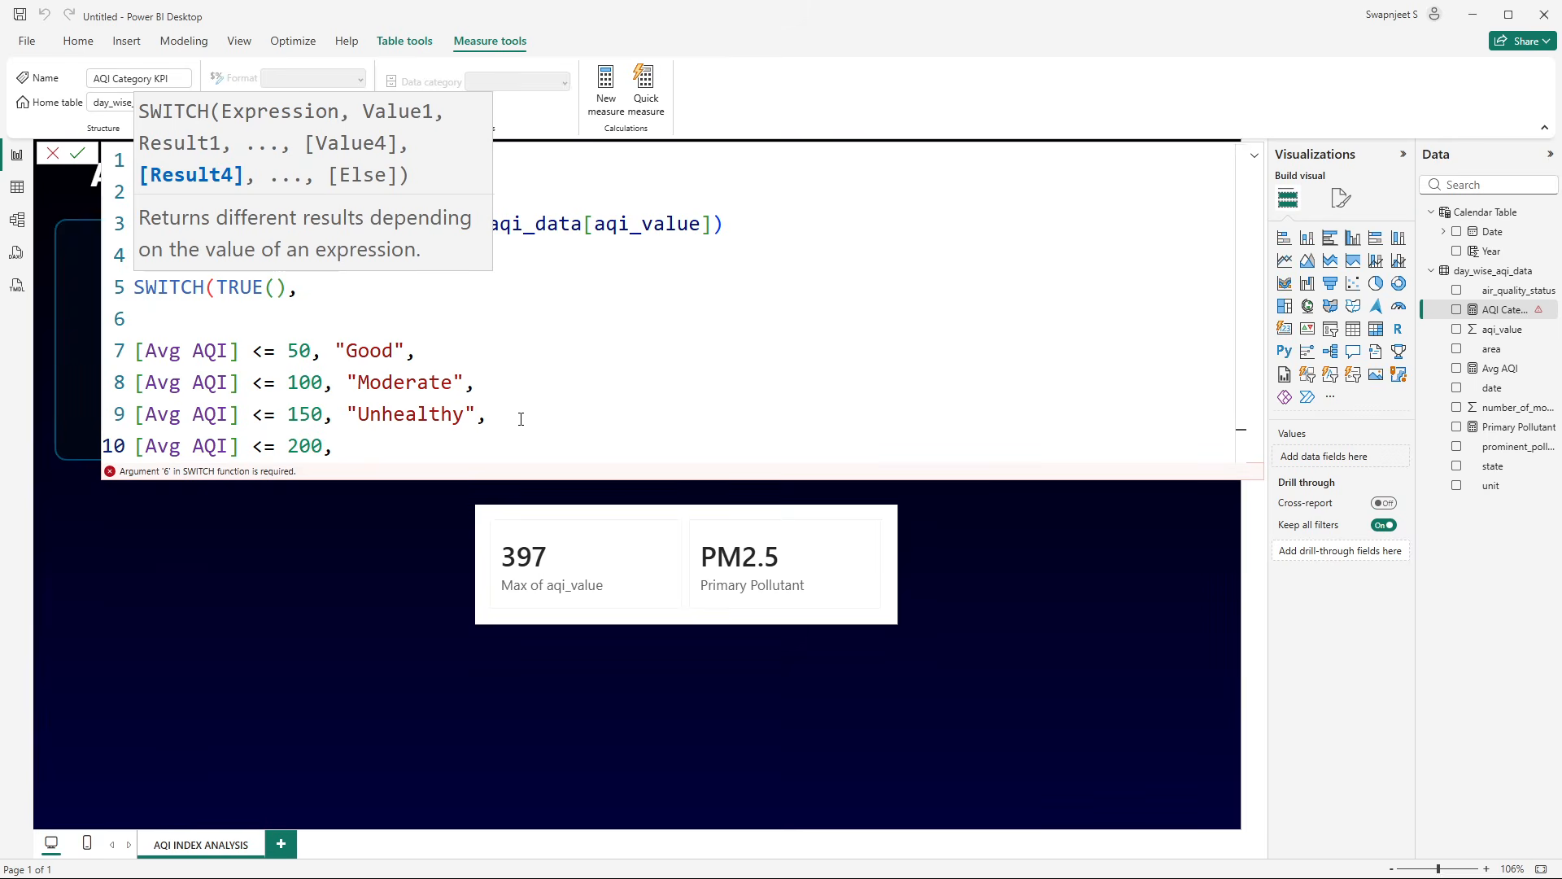
{"action": "double_click", "coordinate": [430, 413]}
{"action": "type", "text": "Poor"}
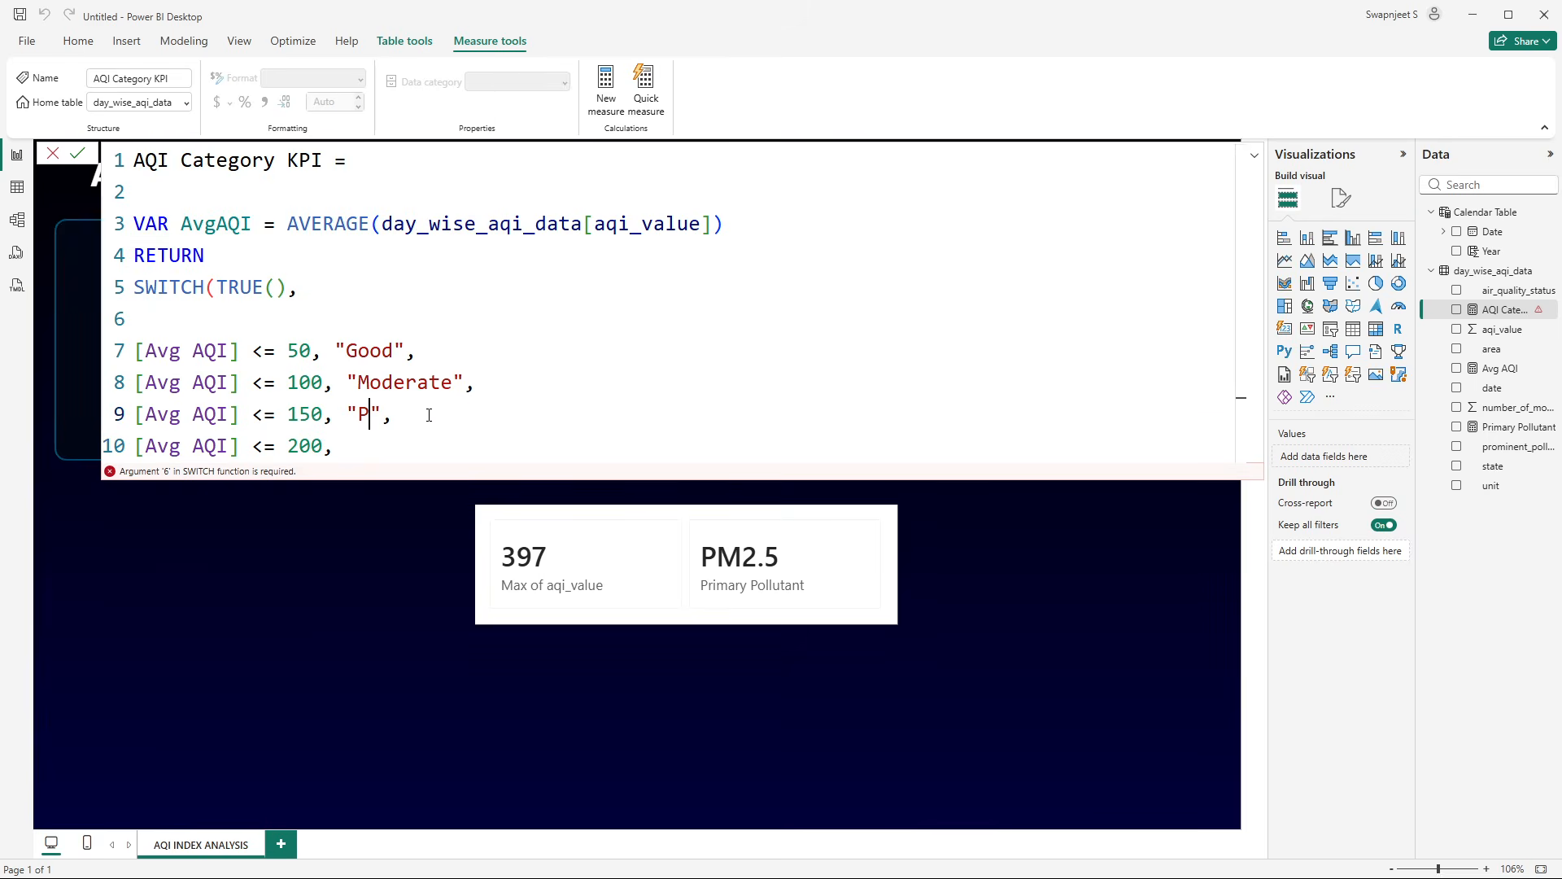
{"action": "left_click", "coordinate": [410, 441]}
{"action": "type", "text": "\"Unhealthy"}
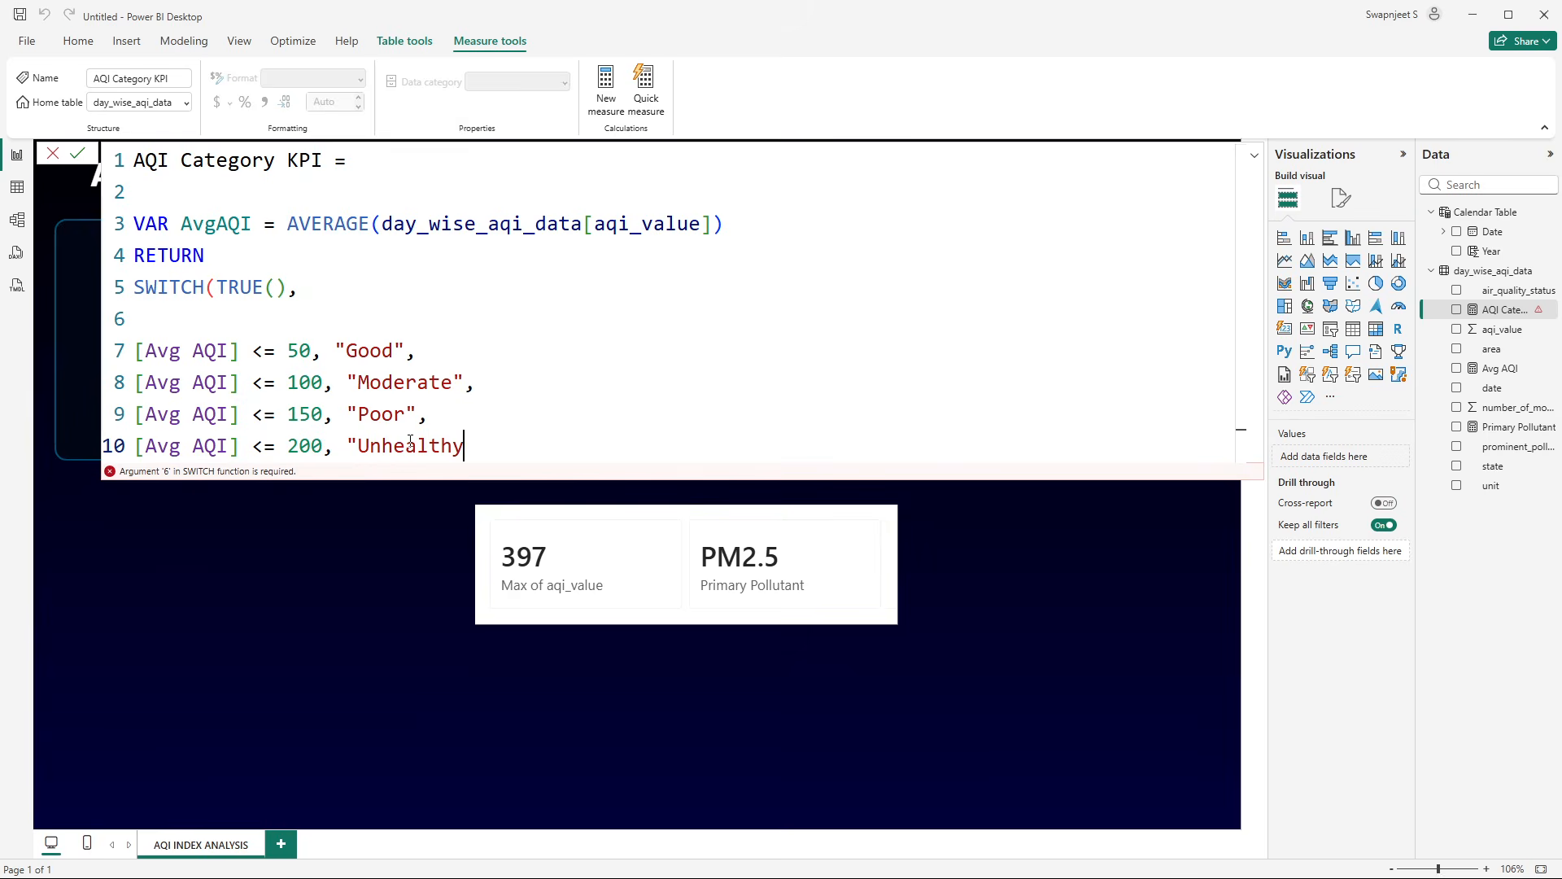
{"action": "type", "text": "\","}
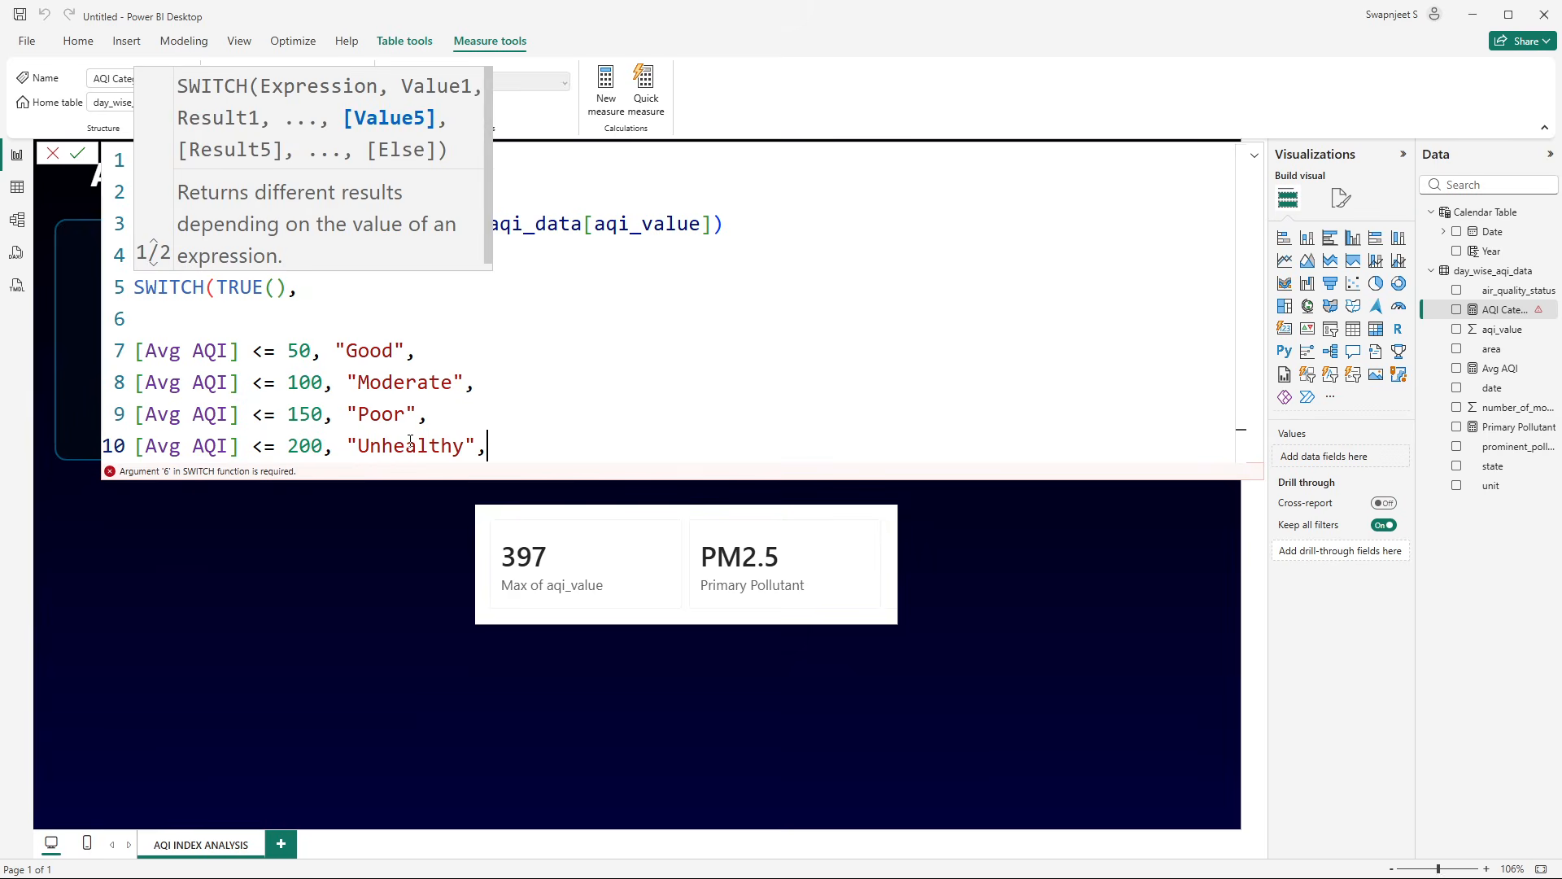
- Add a fifth SWITCH condition returning "Very Unhealthy" when [Avg AQI] is <= 300
{"action": "key", "text": "shift+Return"}
{"action": "type", "text": "av"}
{"action": "key", "text": "Tab"}
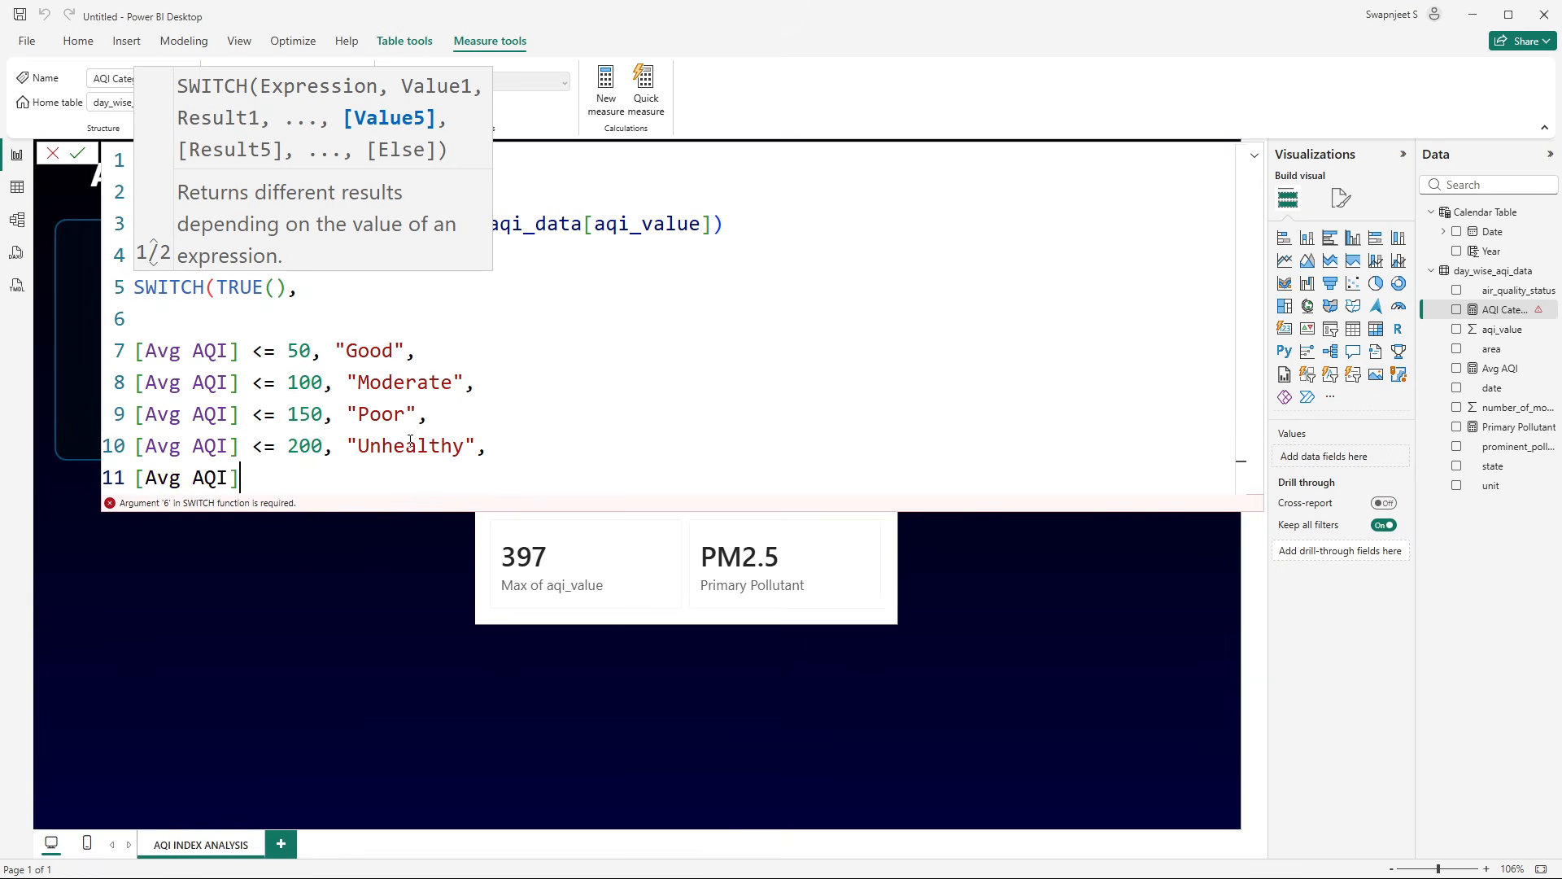
{"action": "type", "text": "<= 300,"}
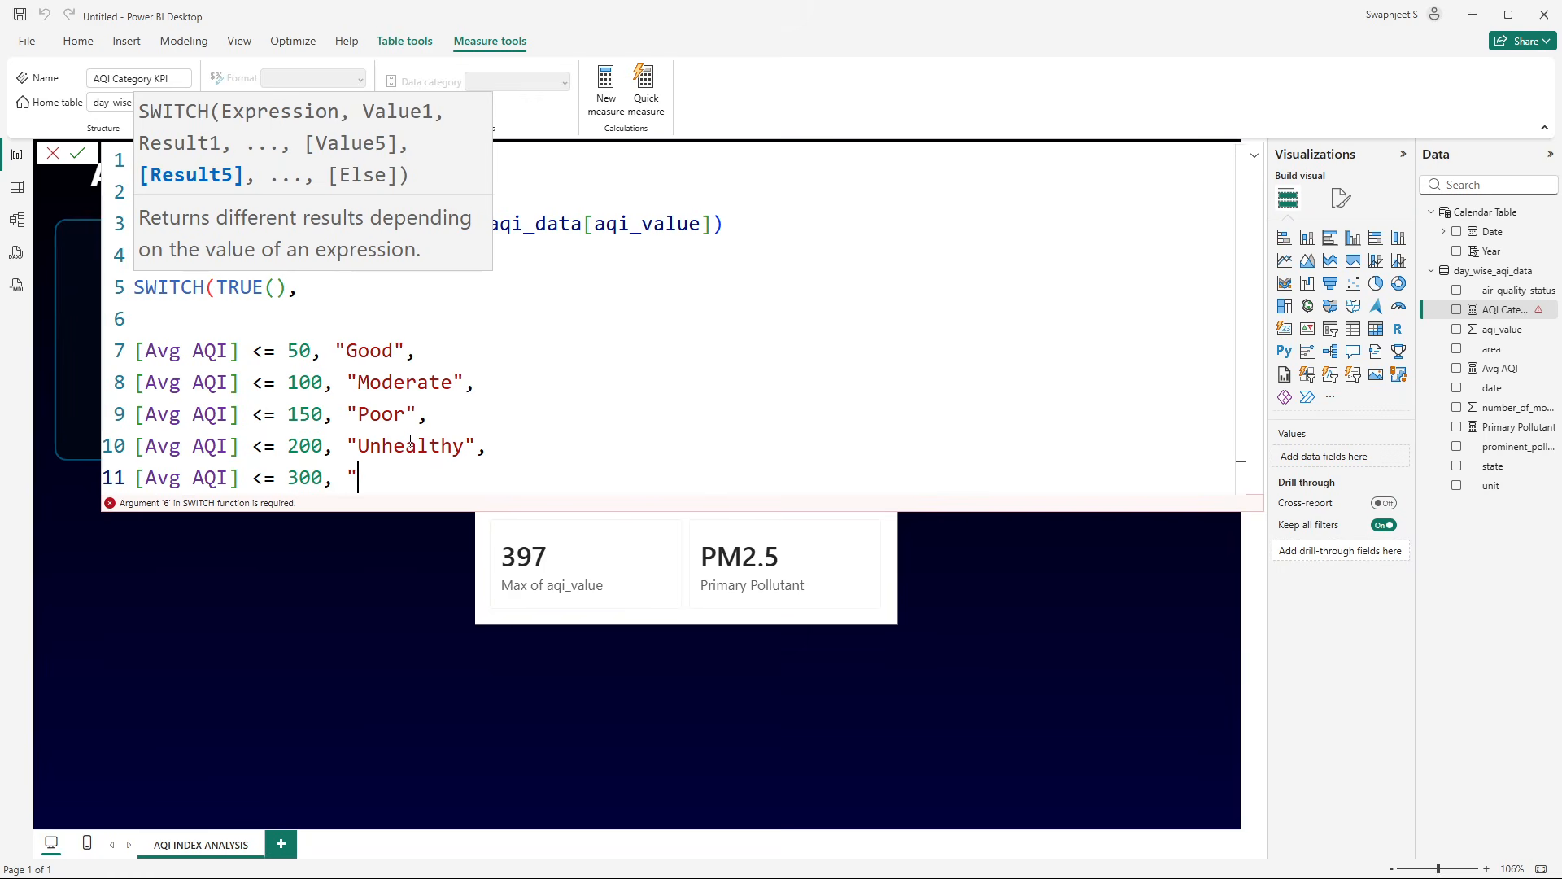
{"action": "type", "text": " \"Very I"}
{"action": "key", "text": "BackSpace"}
{"action": "type", "text": "Unhealthy"}
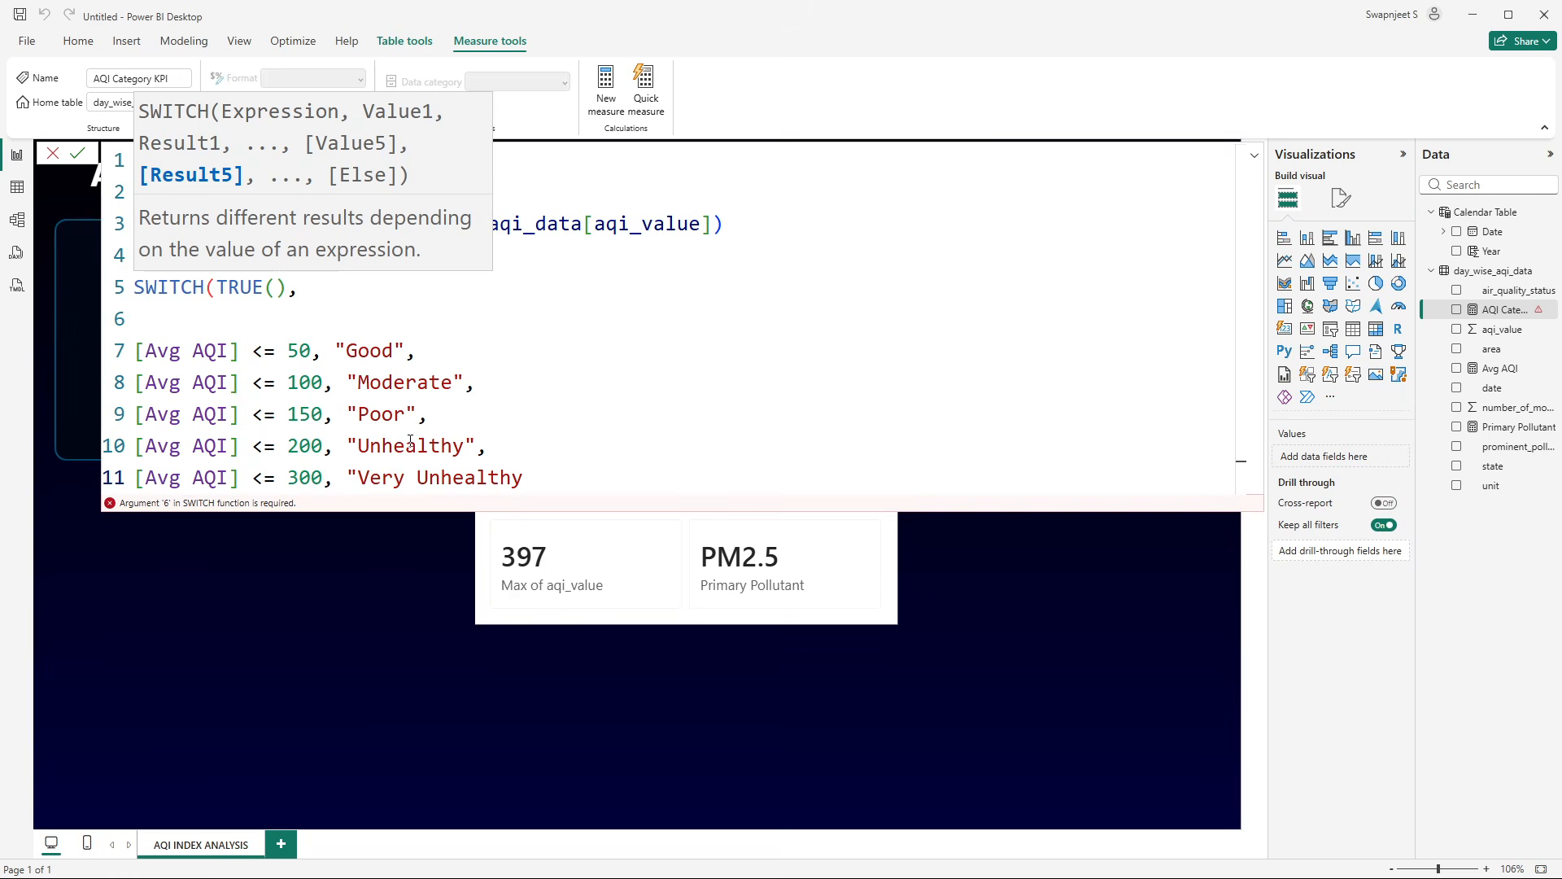
{"action": "type", "text": "\","}
- Finish the SWITCH with "Hazardous" for [Avg AQI] > 300 and "NA" as the fallback, then commit the measure and close its formula
{"action": "key", "text": "Return"}
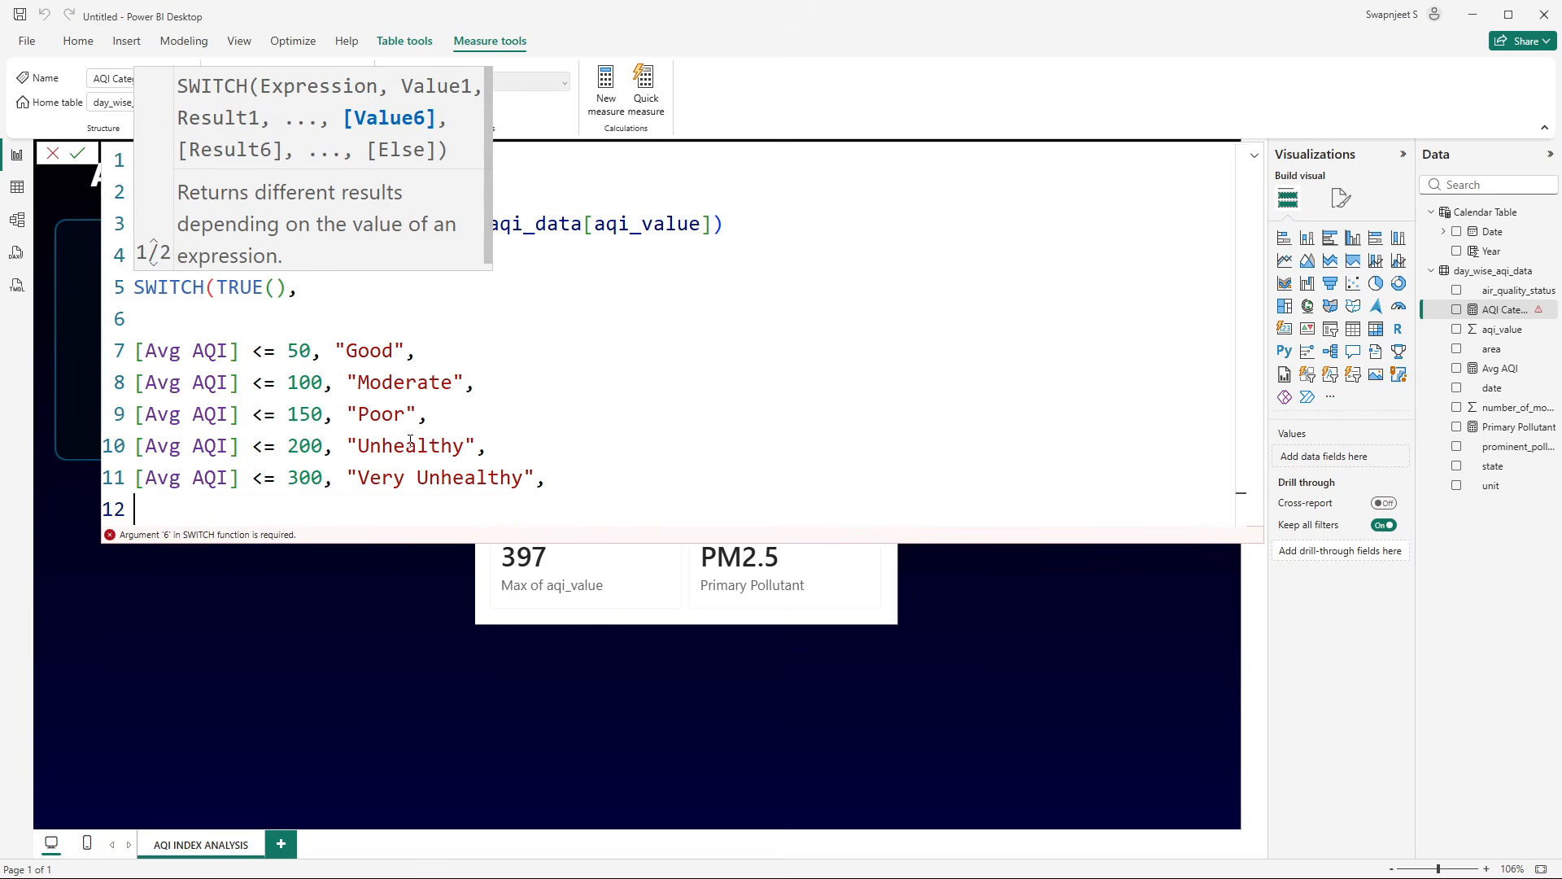
{"action": "type", "text": "av"}
{"action": "key", "text": "Tab"}
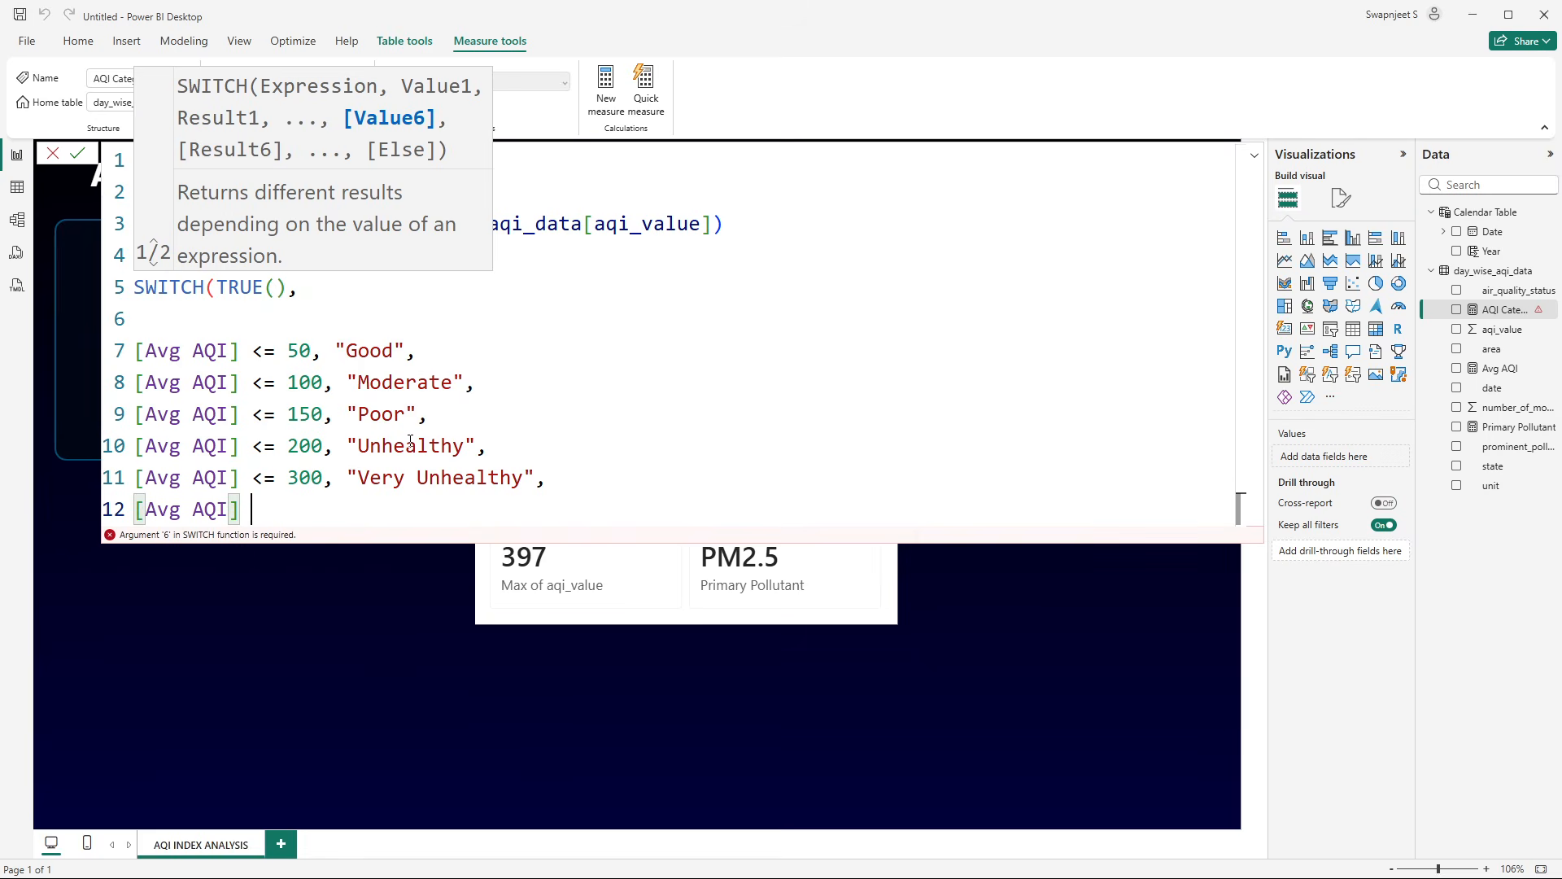
{"action": "type", "text": "> 300"}
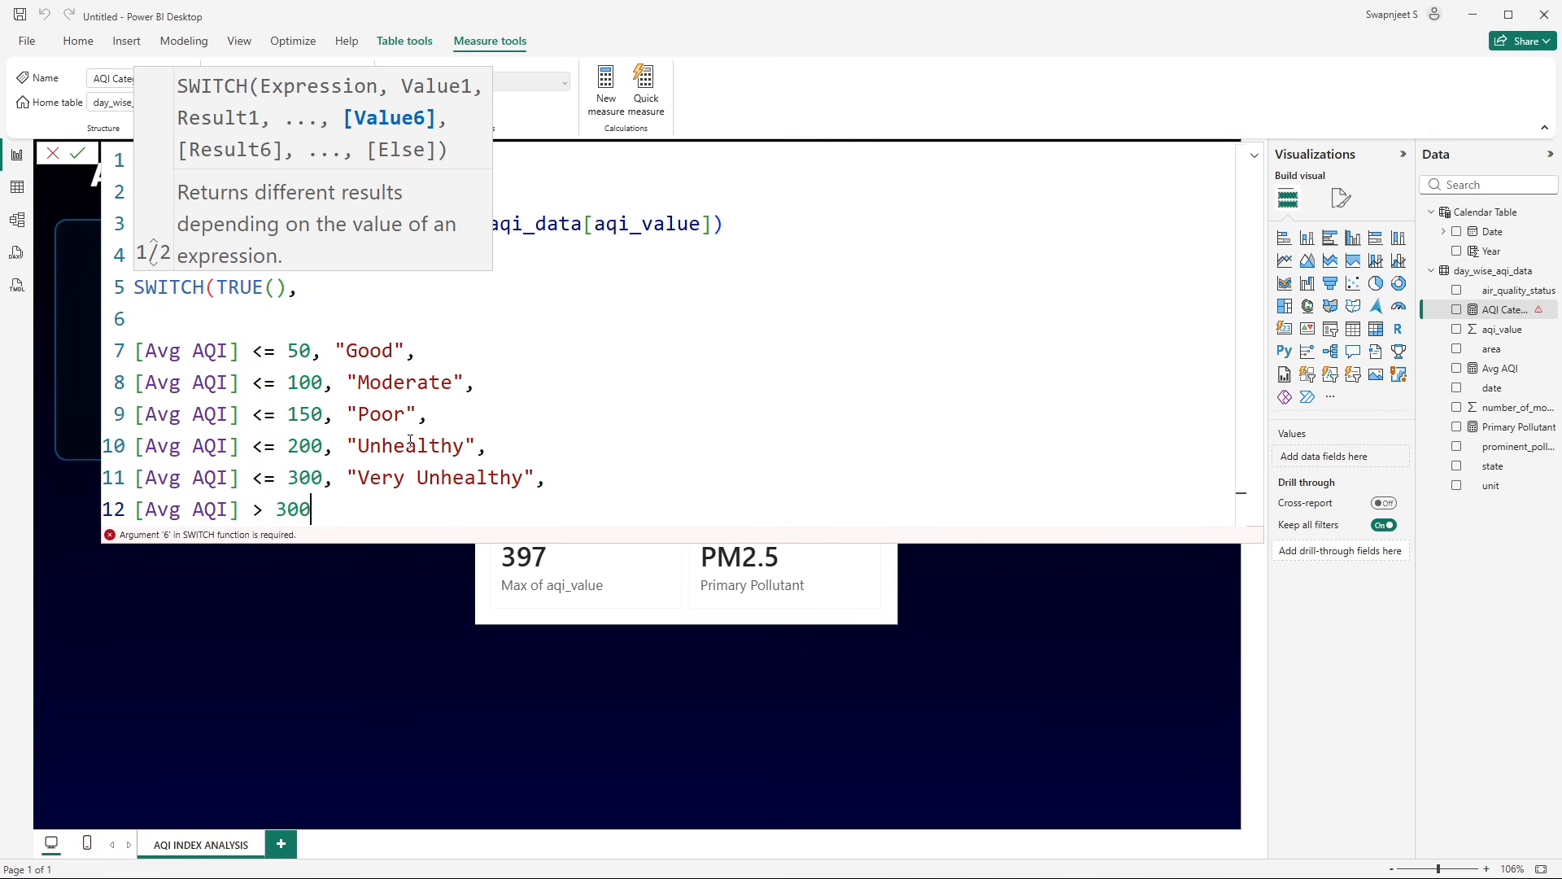
{"action": "type", "text": ", \""}
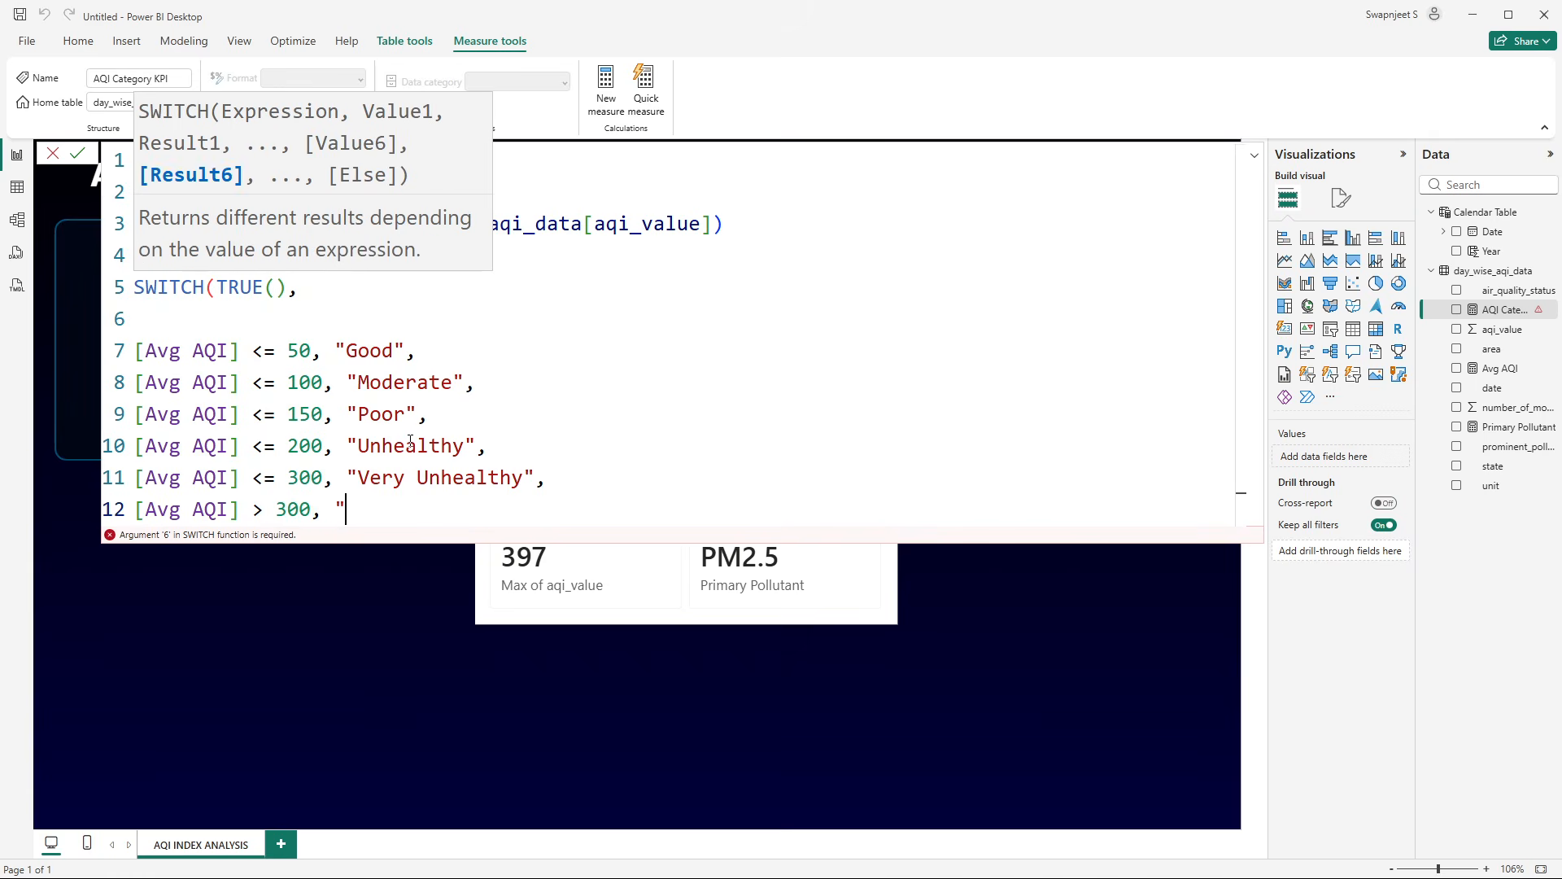
{"action": "type", "text": "Hazardous\", "}
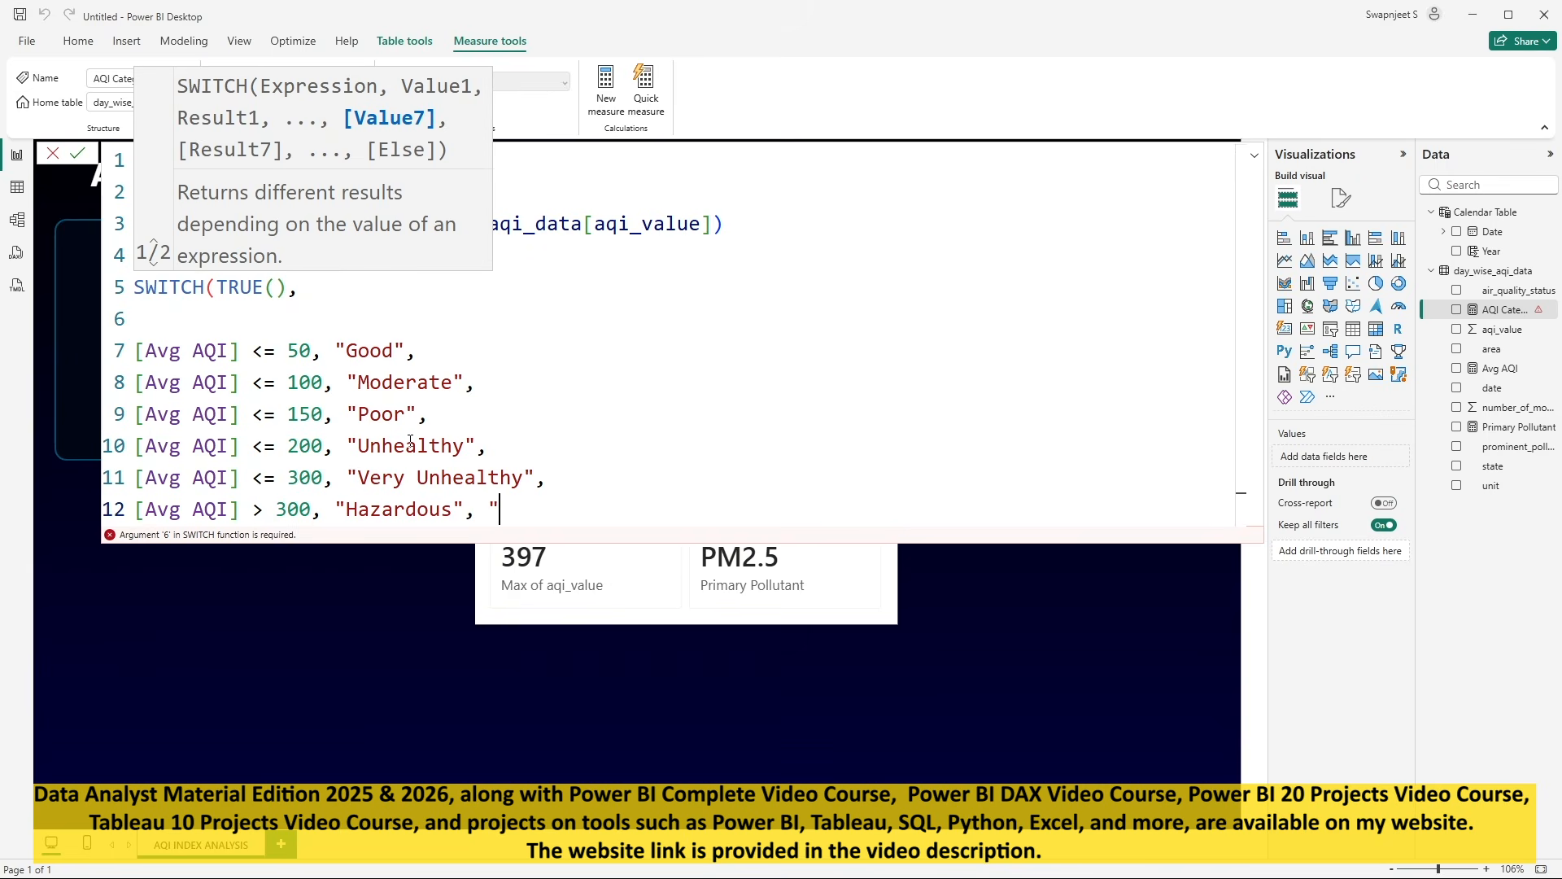
{"action": "type", "text": "\"NA\")"}
{"action": "key", "text": "Return"}
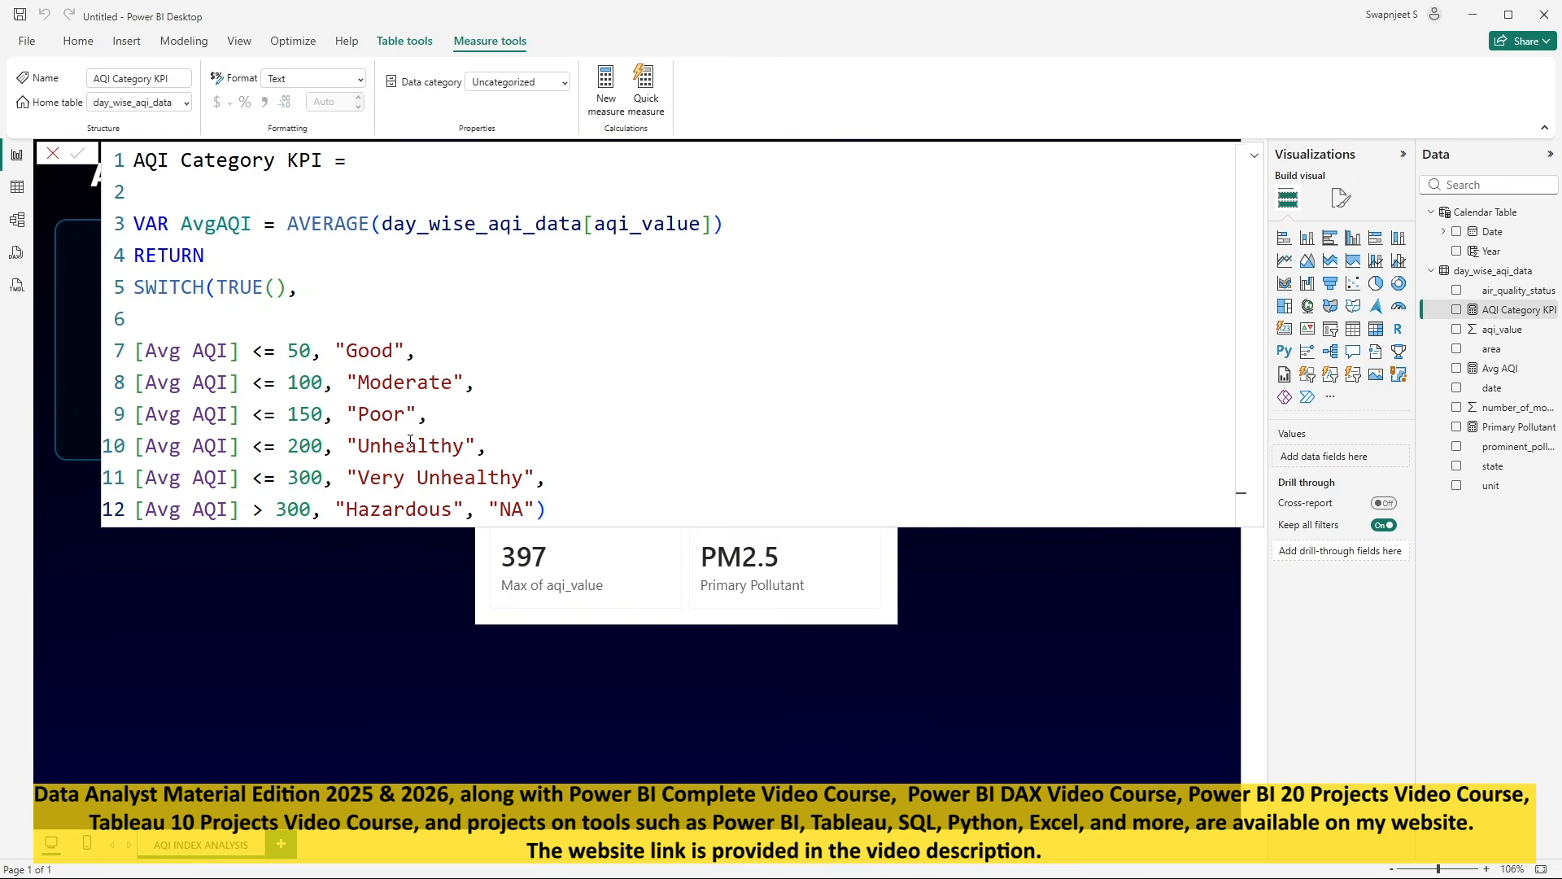
{"action": "left_click", "coordinate": [53, 153]}
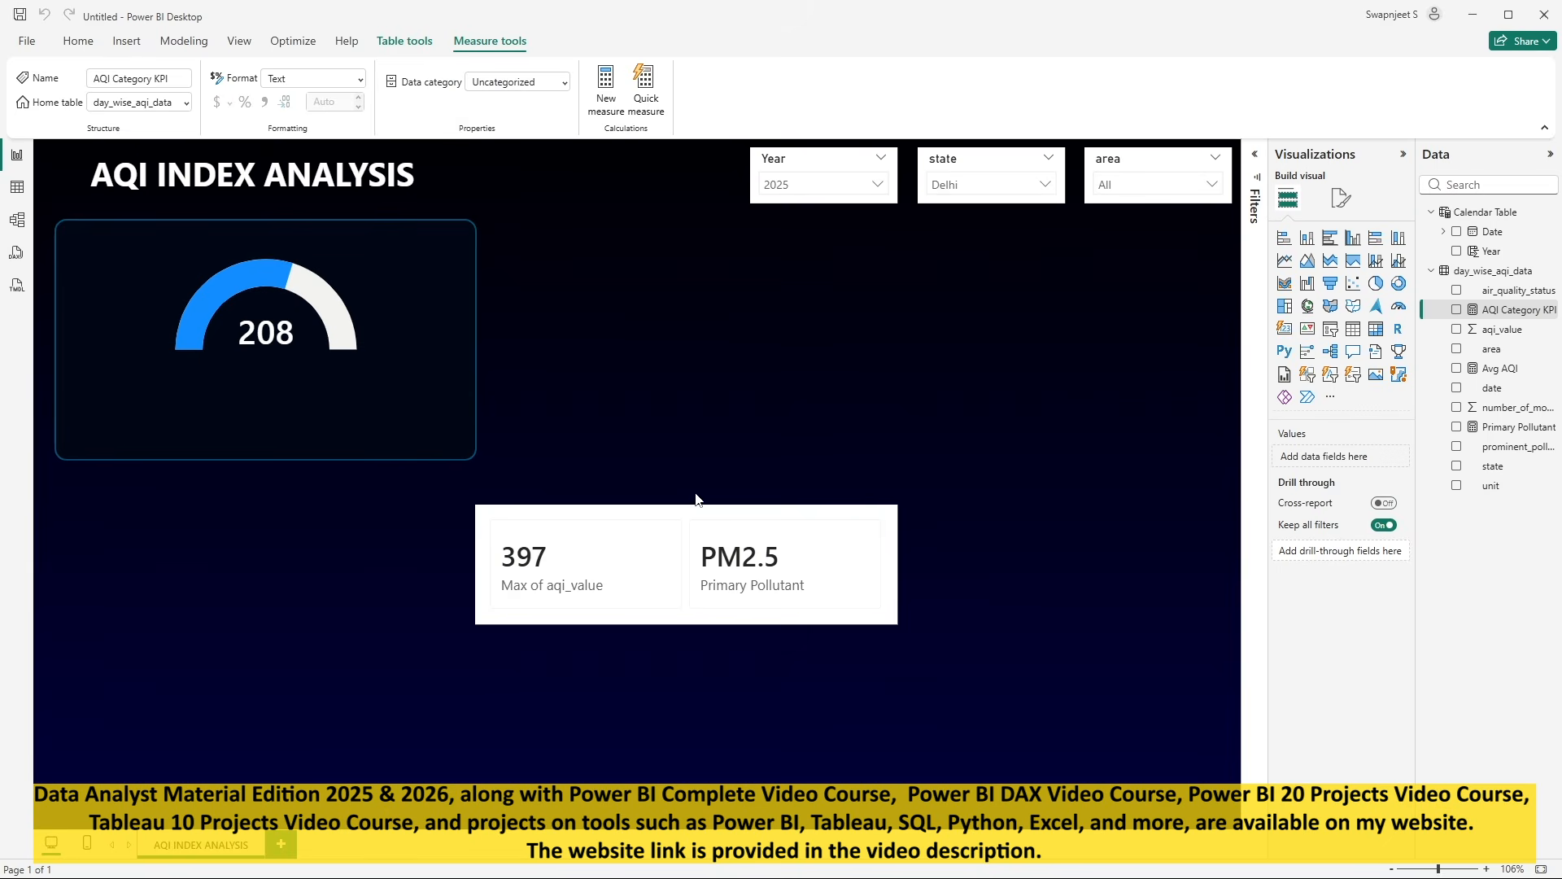
- Add the AQI Category KPI measure to the card visual, then widen it to fit the category text and place it below the gauge
{"action": "left_click", "coordinate": [694, 510]}
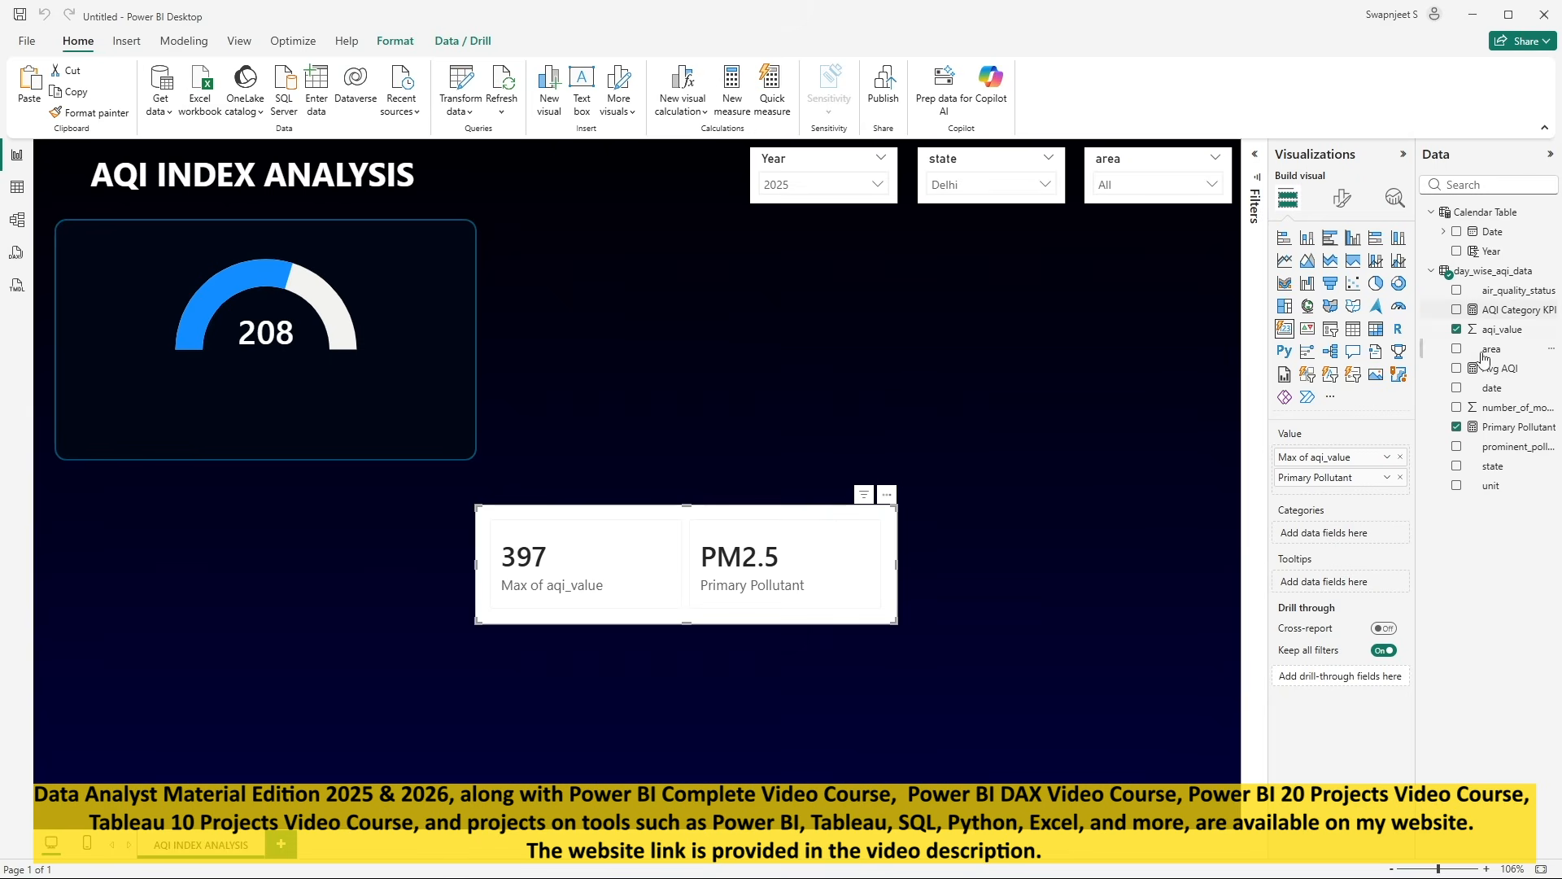
{"action": "left_click", "coordinate": [1456, 310]}
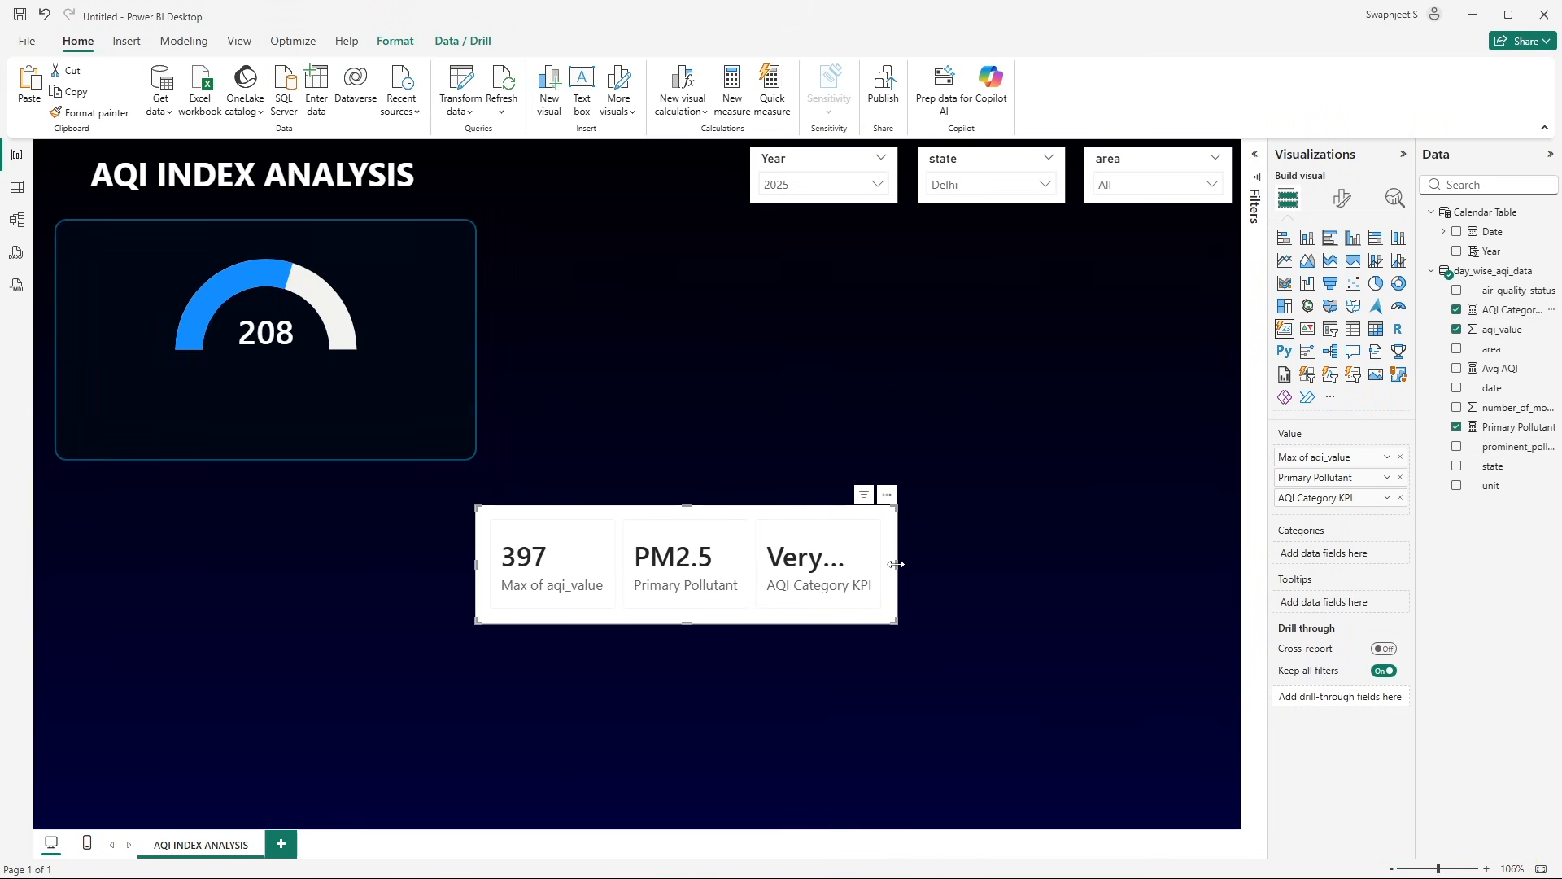
{"action": "left_click_drag", "start_coordinate": [898, 564], "coordinate": [1184, 571]}
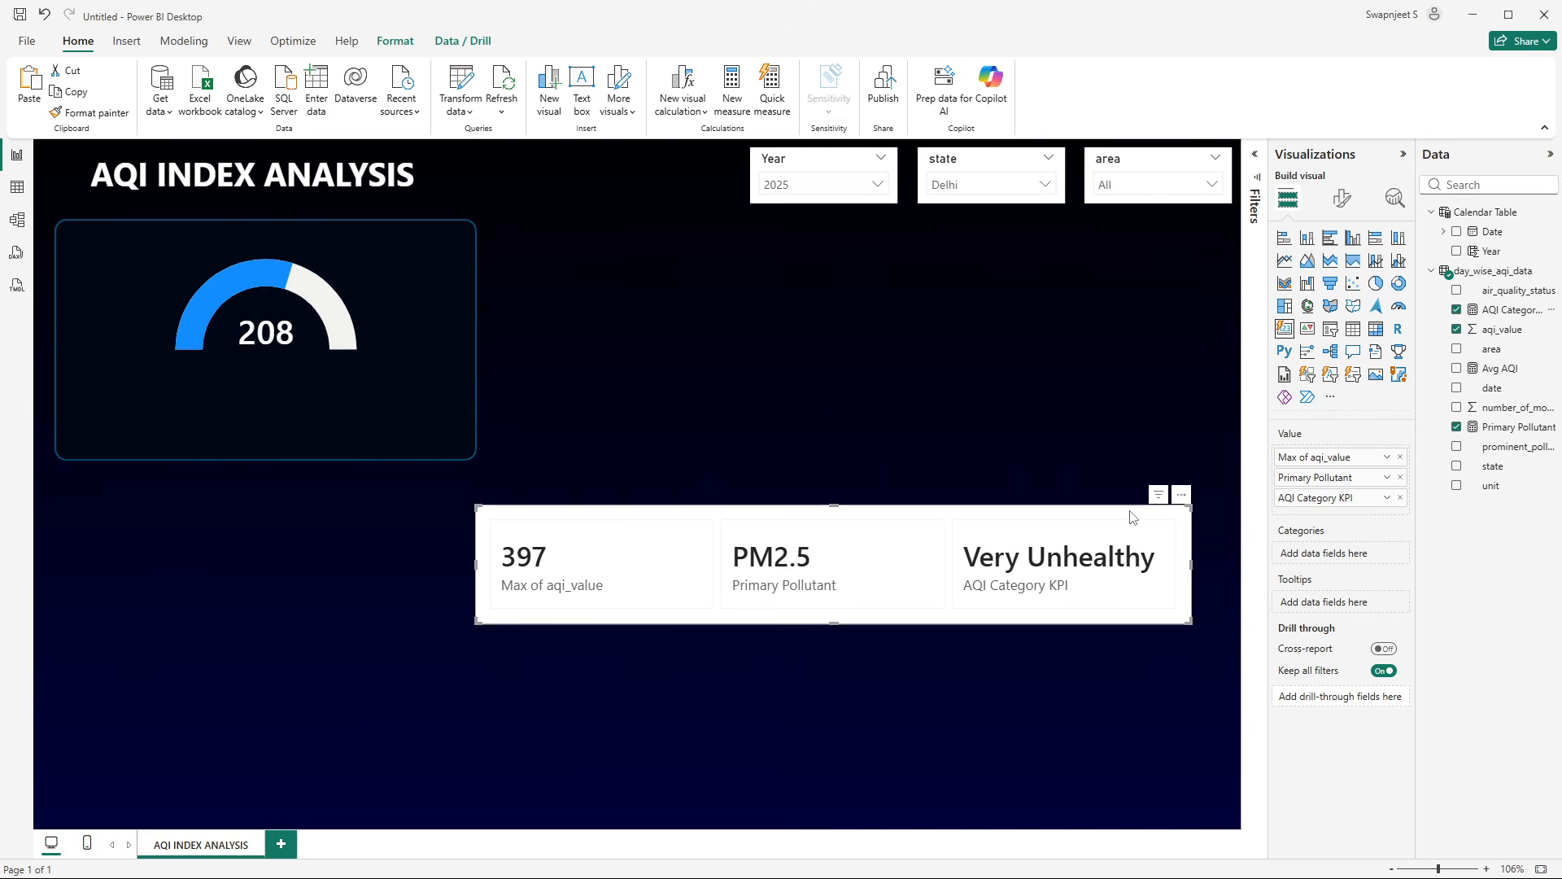
{"action": "left_click_drag", "start_coordinate": [1131, 516], "coordinate": [836, 490]}
- Review the AQI Category KPI formula, checking the conditions for values up to 300 and above 300
{"action": "mouse_move", "coordinate": [283, 351]}
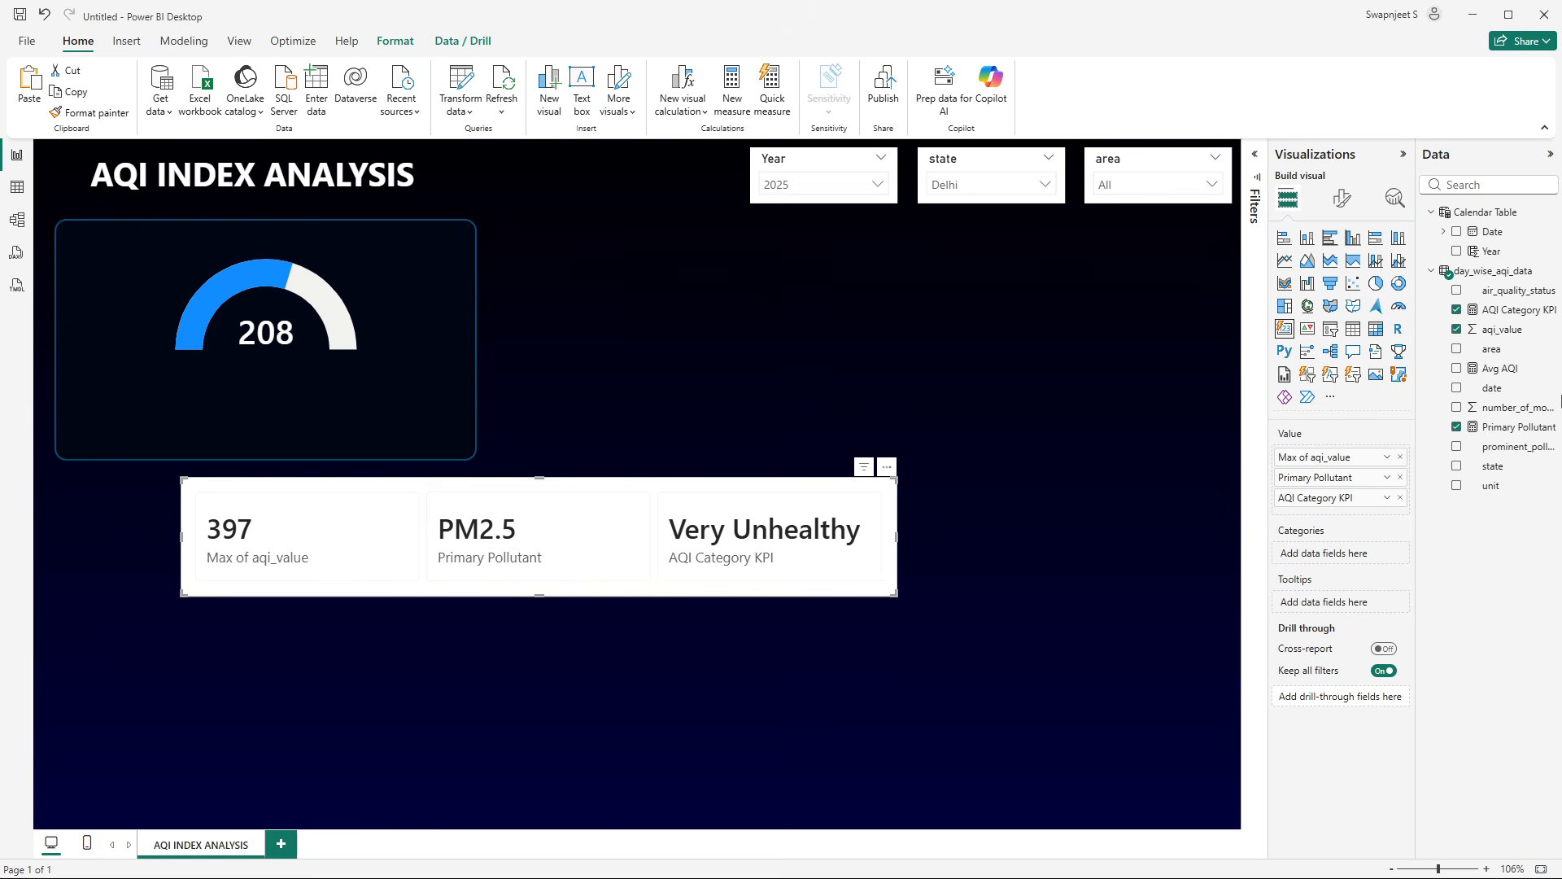
{"action": "left_click", "coordinate": [1511, 309]}
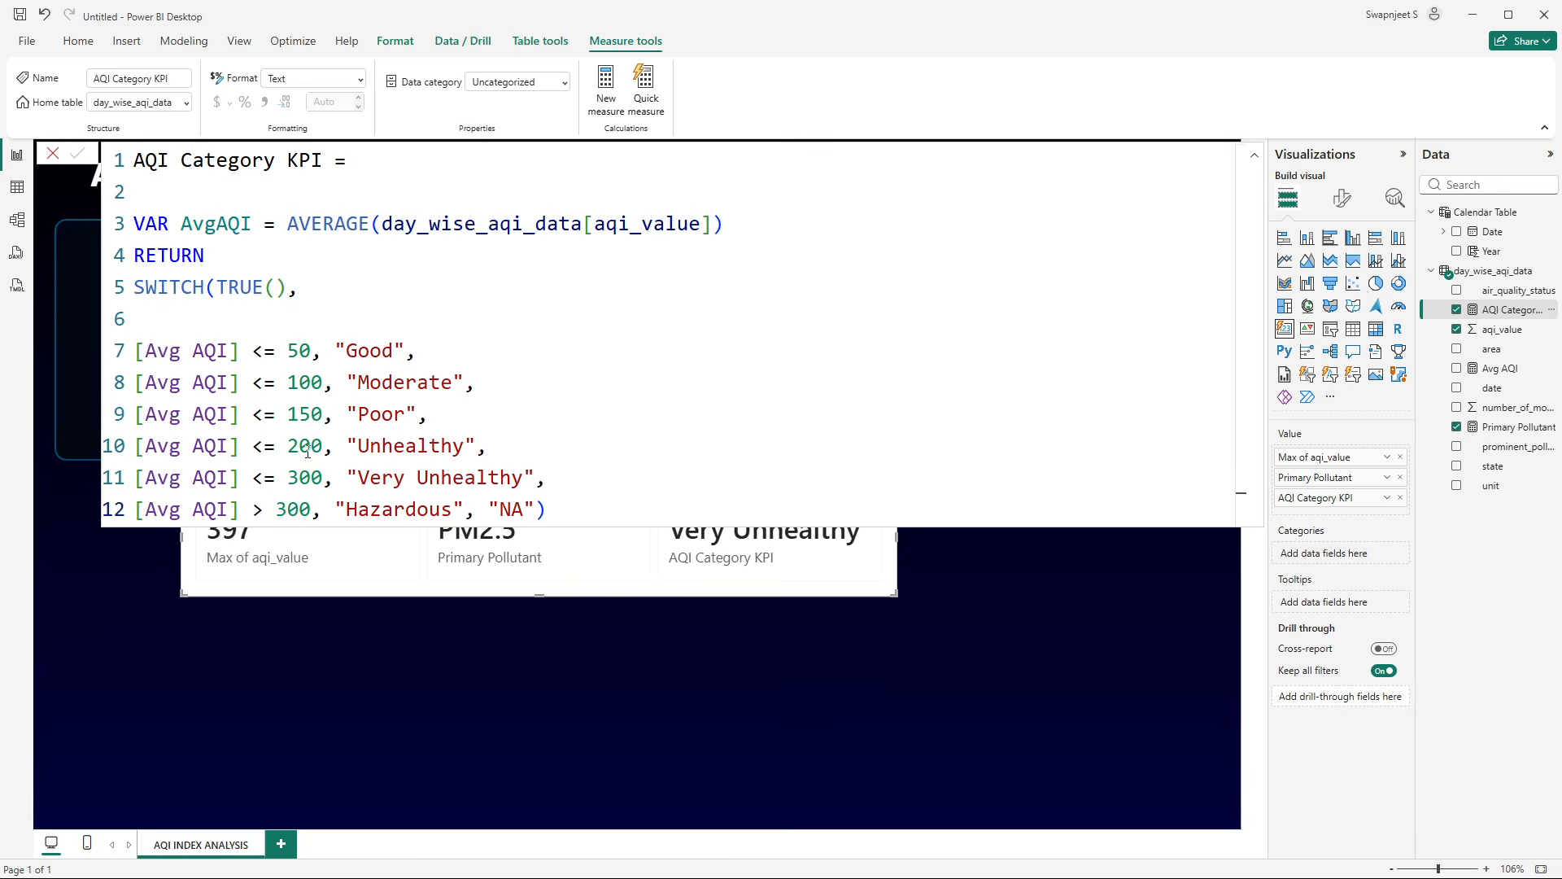
{"action": "left_click_drag", "start_coordinate": [352, 479], "coordinate": [544, 509]}
{"action": "left_click", "coordinate": [863, 488]}
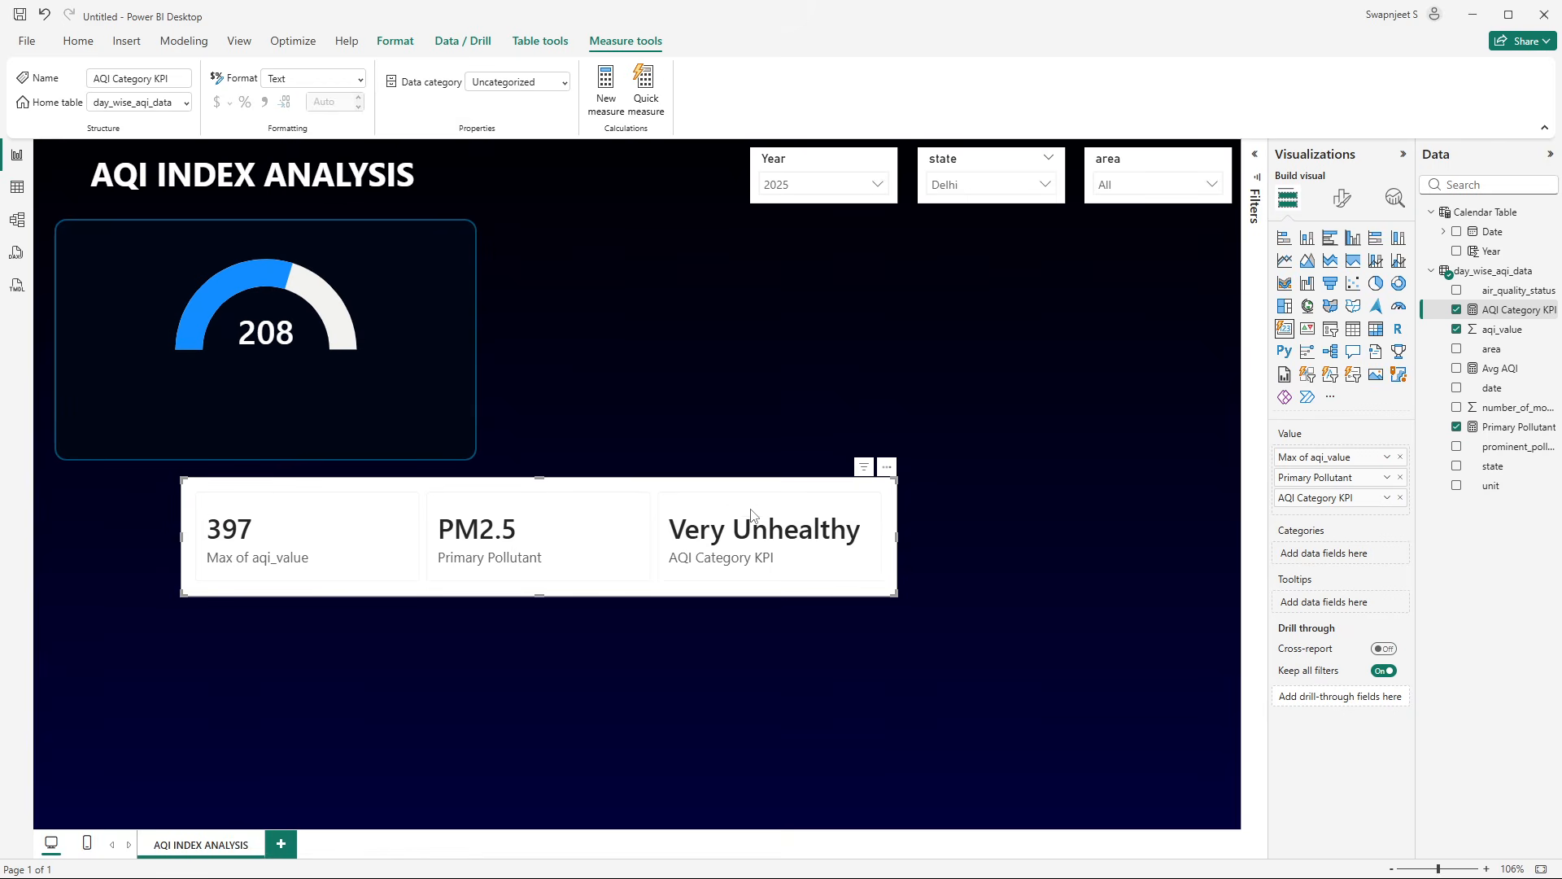
- Turn off the card visual's overall background effect
{"action": "left_click", "coordinate": [1343, 204]}
{"action": "left_click", "coordinate": [1328, 274]}
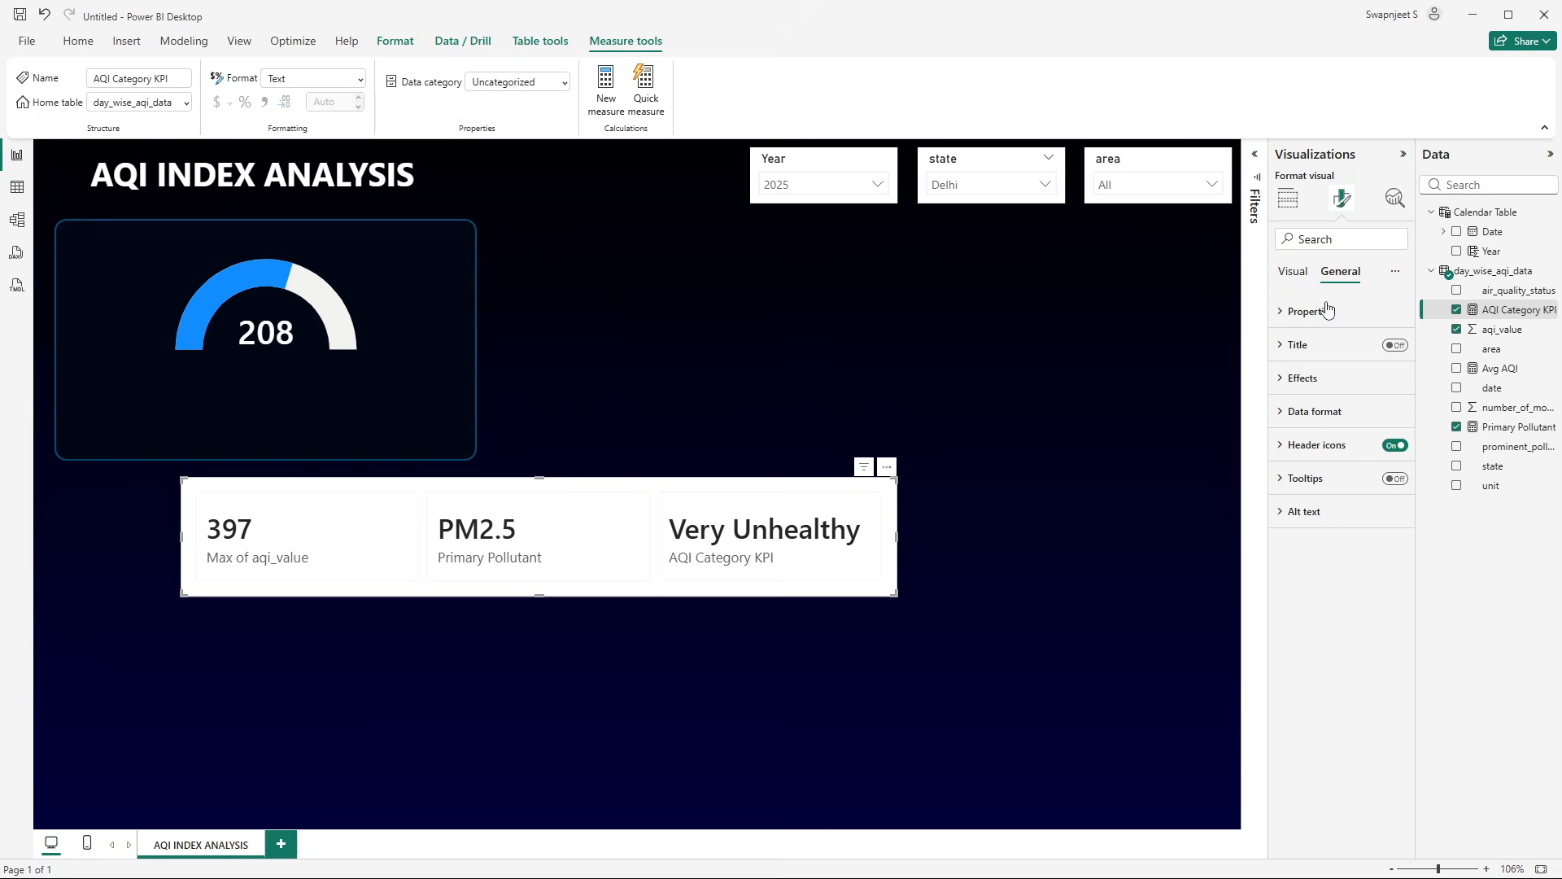
{"action": "left_click", "coordinate": [1323, 381]}
{"action": "left_click", "coordinate": [1389, 420]}
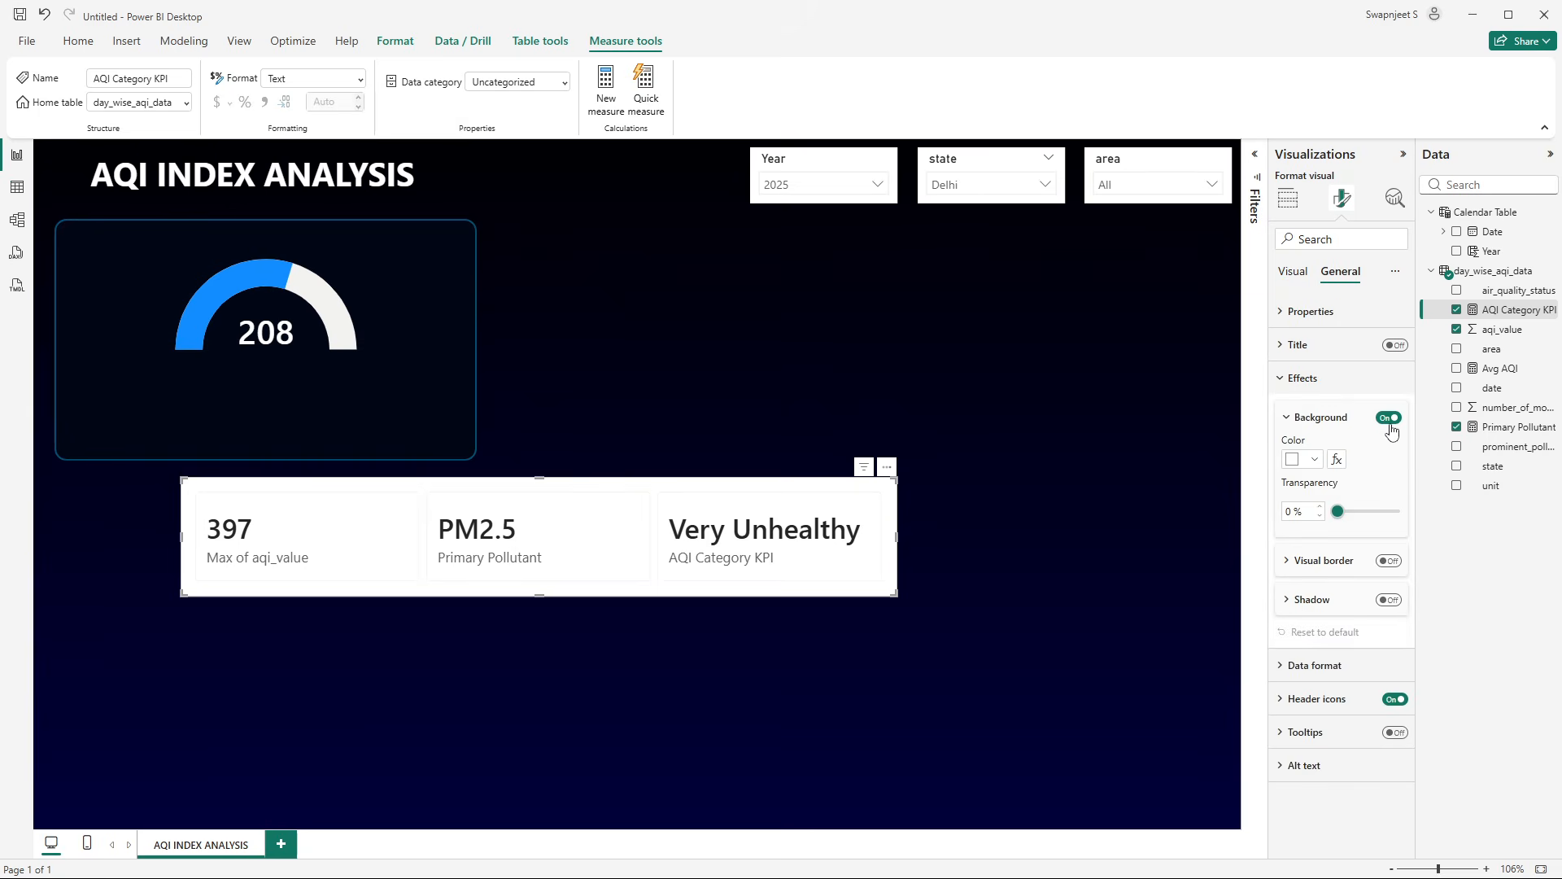
{"action": "left_click", "coordinate": [1298, 379]}
- Set the number of columns in the card visual's multi-card layout to 3
{"action": "left_click", "coordinate": [1294, 274]}
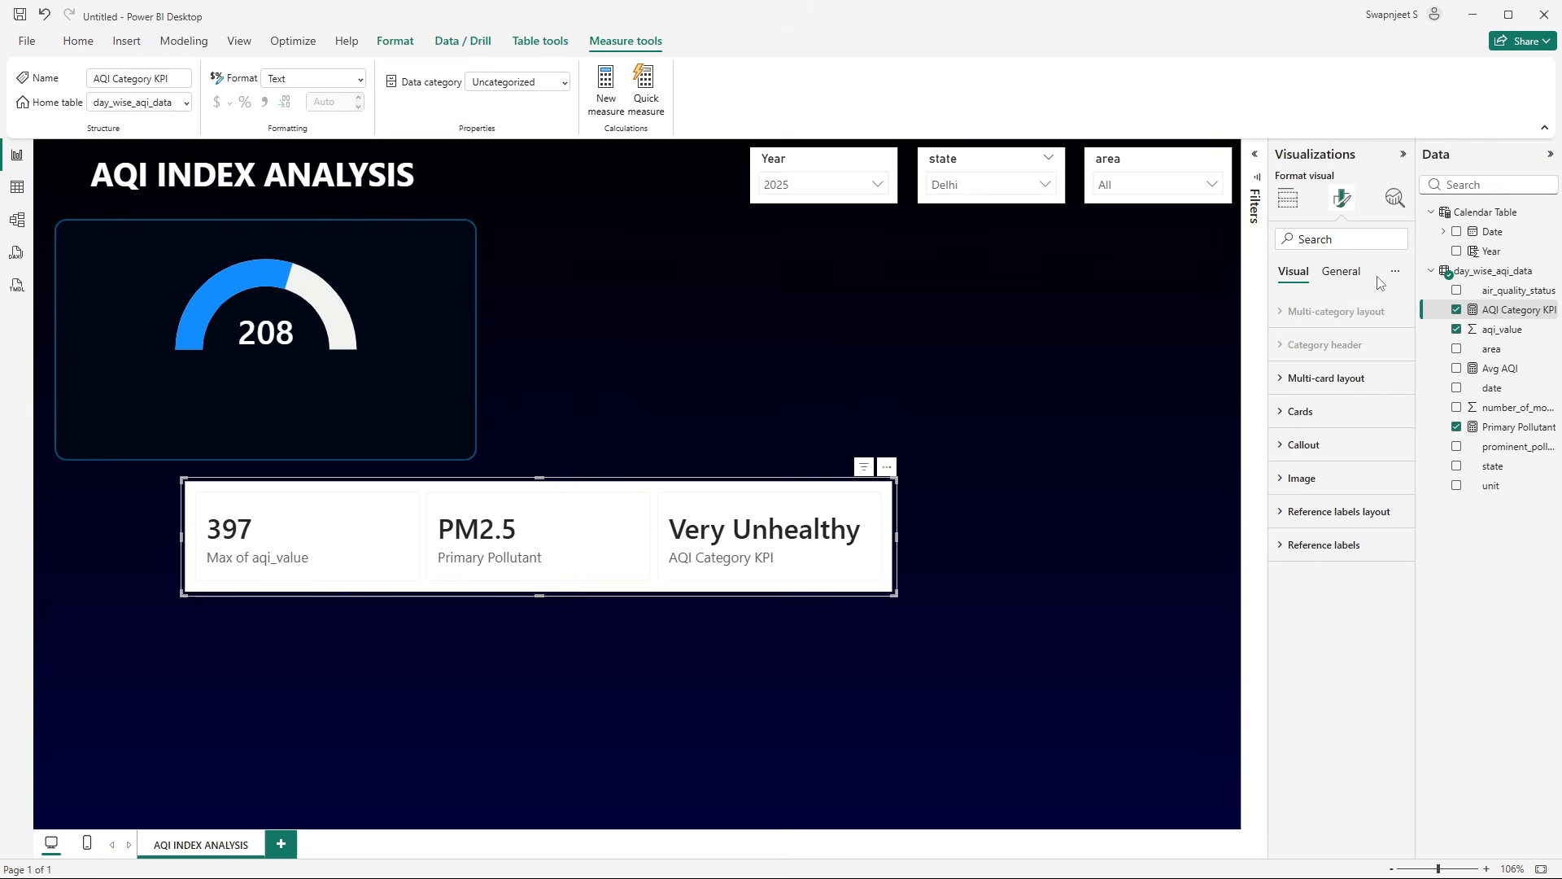
{"action": "left_click", "coordinate": [1326, 378]}
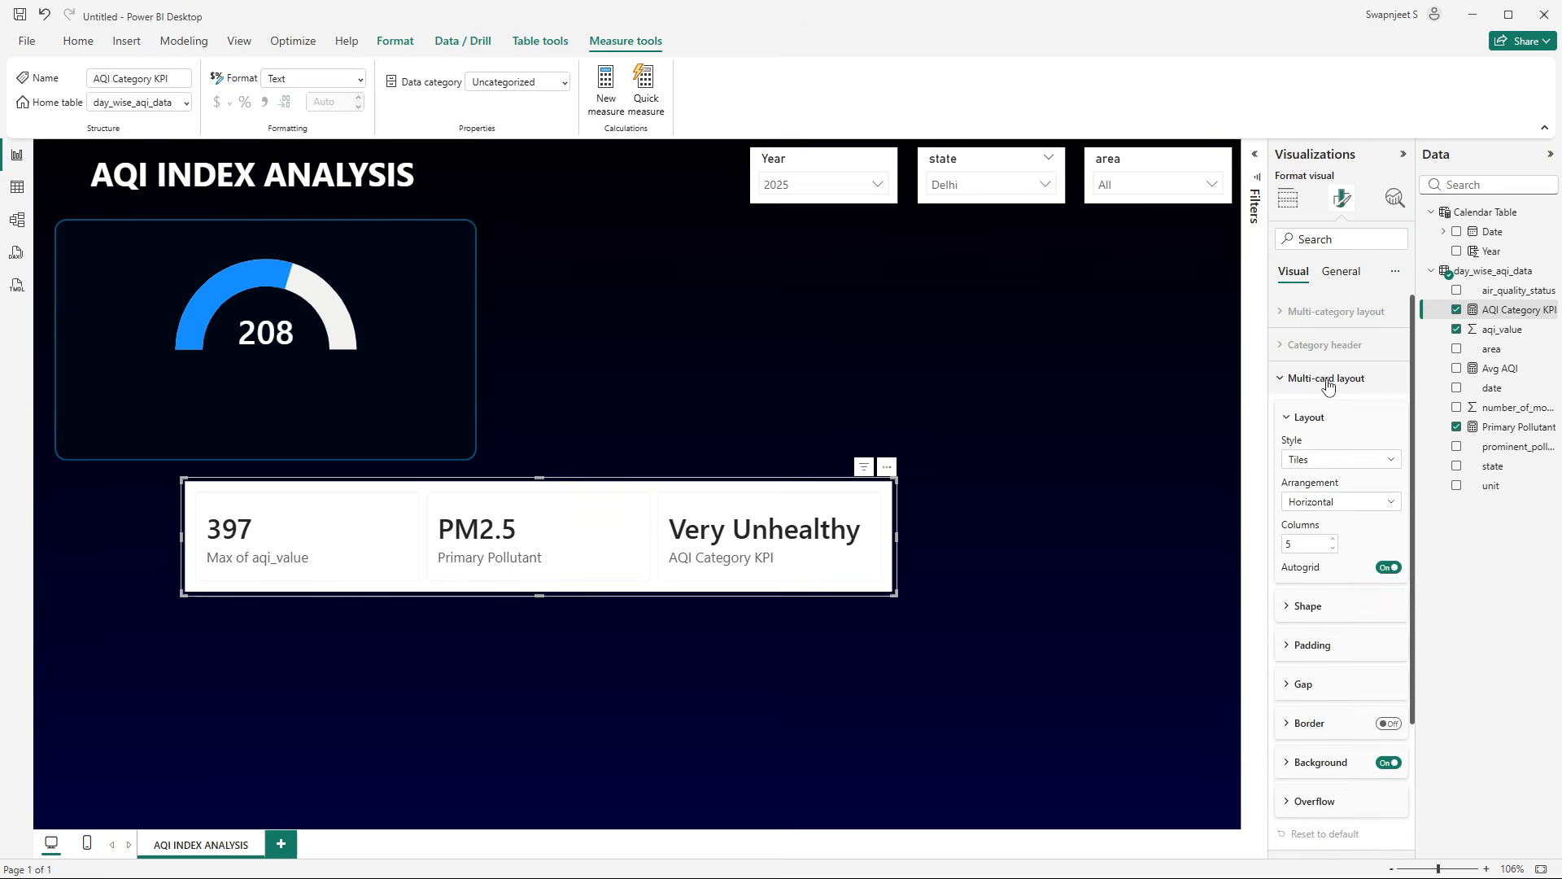
{"action": "left_click", "coordinate": [1333, 548]}
{"action": "left_click", "coordinate": [1333, 547]}
- Turn off the background of the multi-card layout
{"action": "scroll", "coordinate": [1355, 562], "scroll_direction": "down", "scroll_amount": 3}
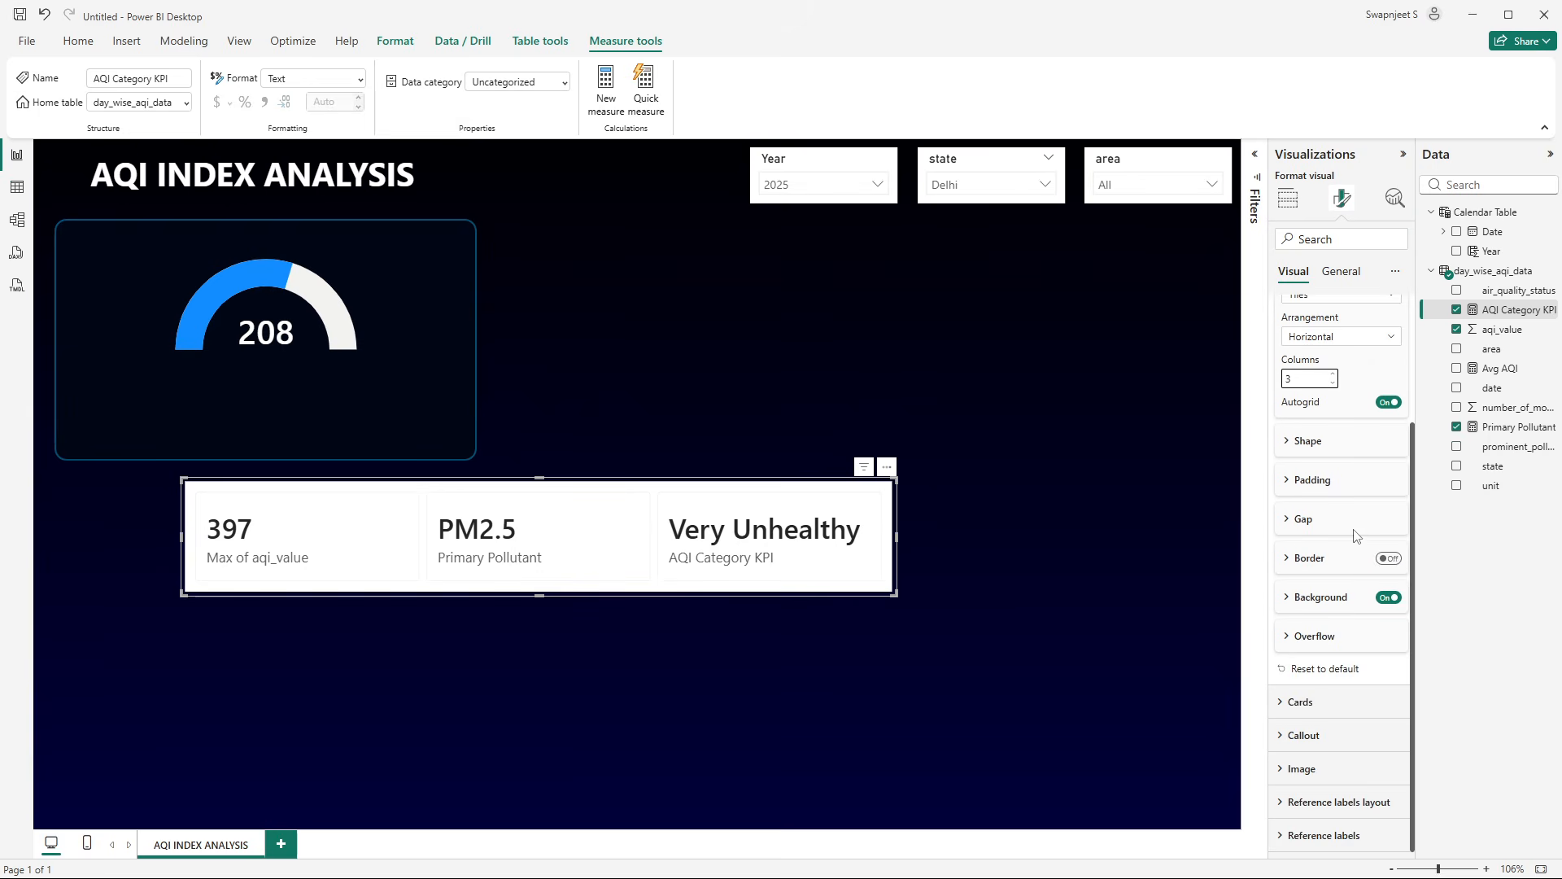
{"action": "left_click", "coordinate": [1323, 443]}
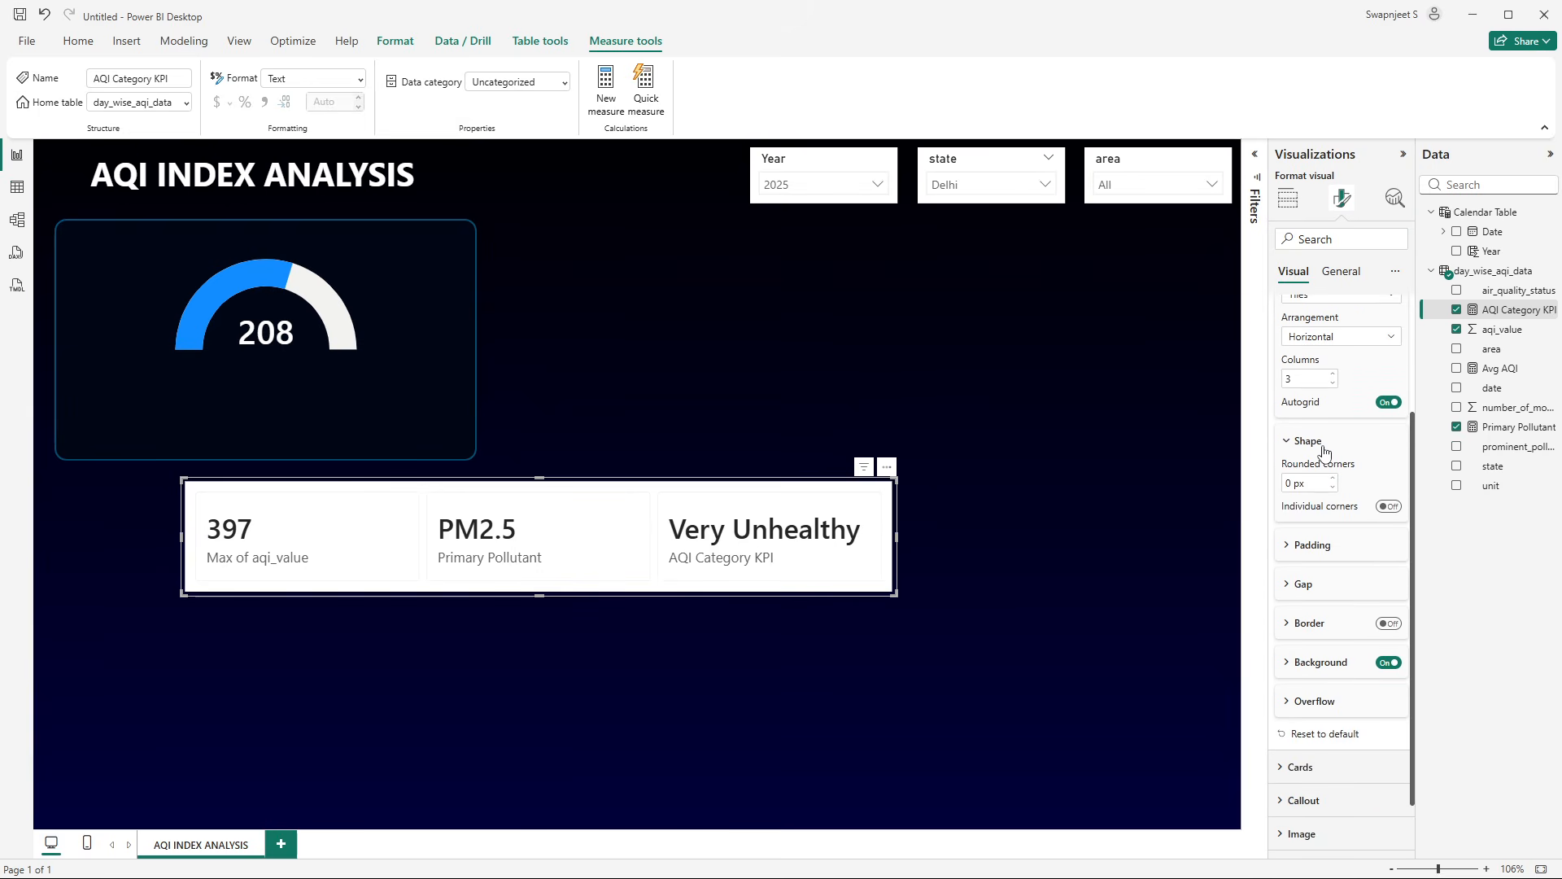
{"action": "left_click", "coordinate": [1323, 444]}
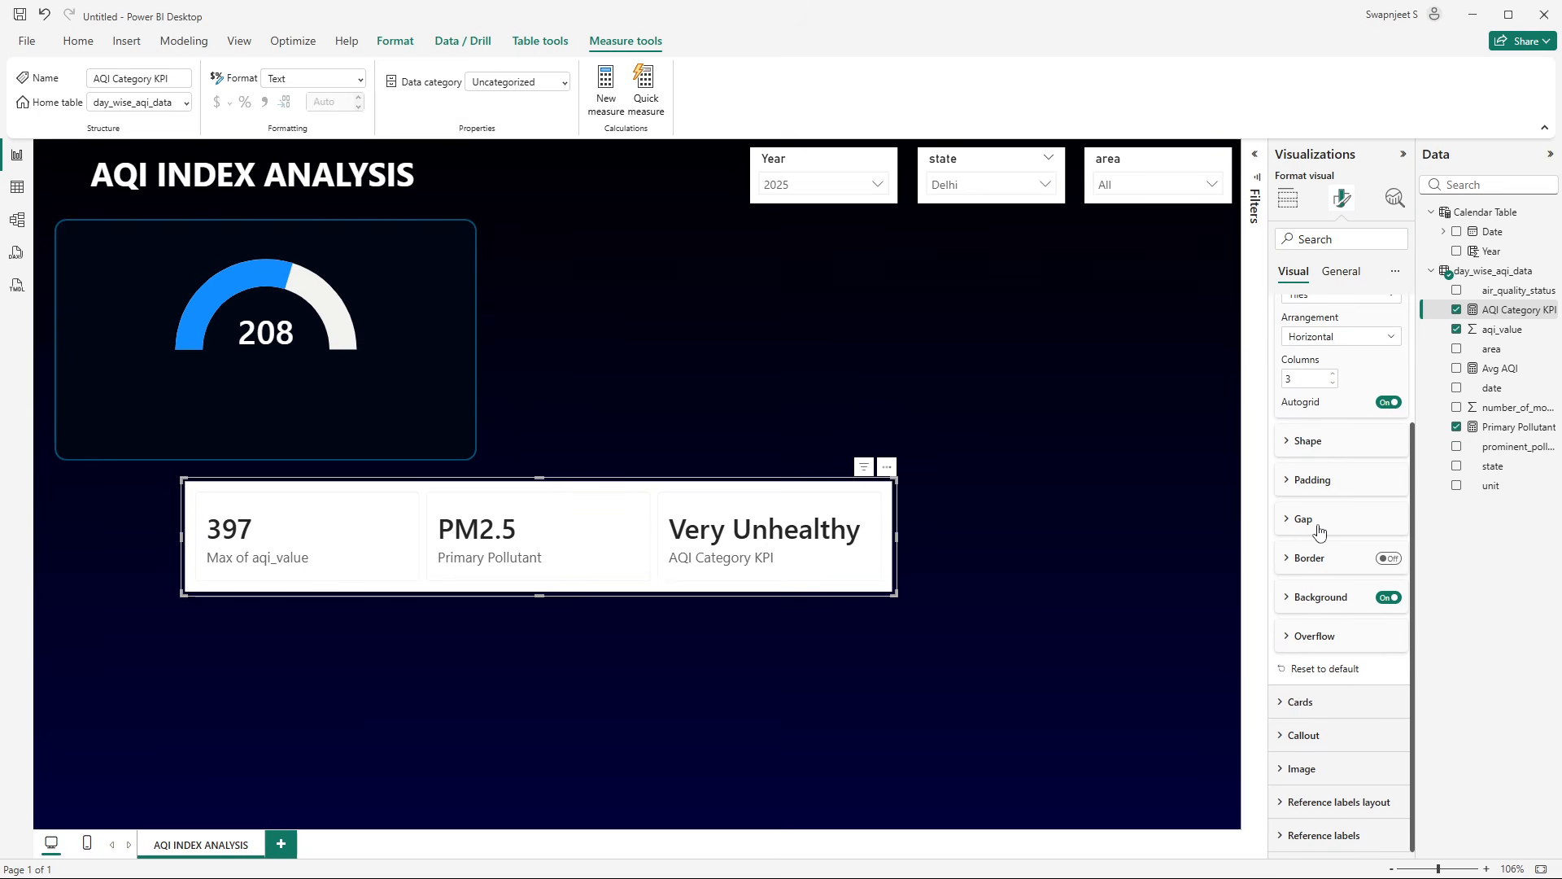
{"action": "left_click", "coordinate": [1320, 529]}
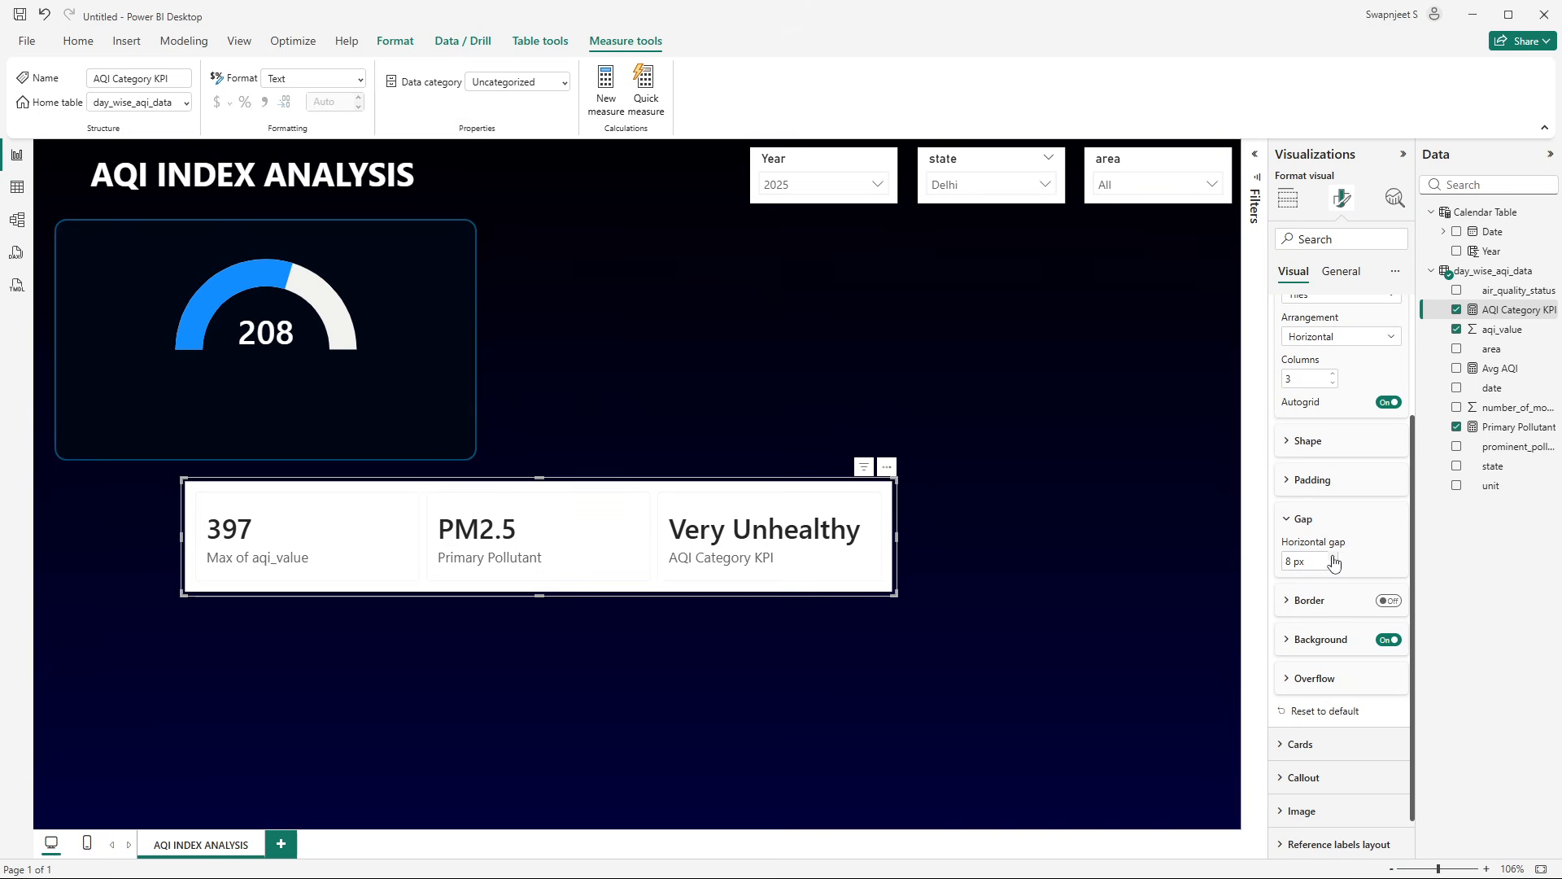
{"action": "scroll", "coordinate": [1333, 565], "scroll_direction": "down", "scroll_amount": 1}
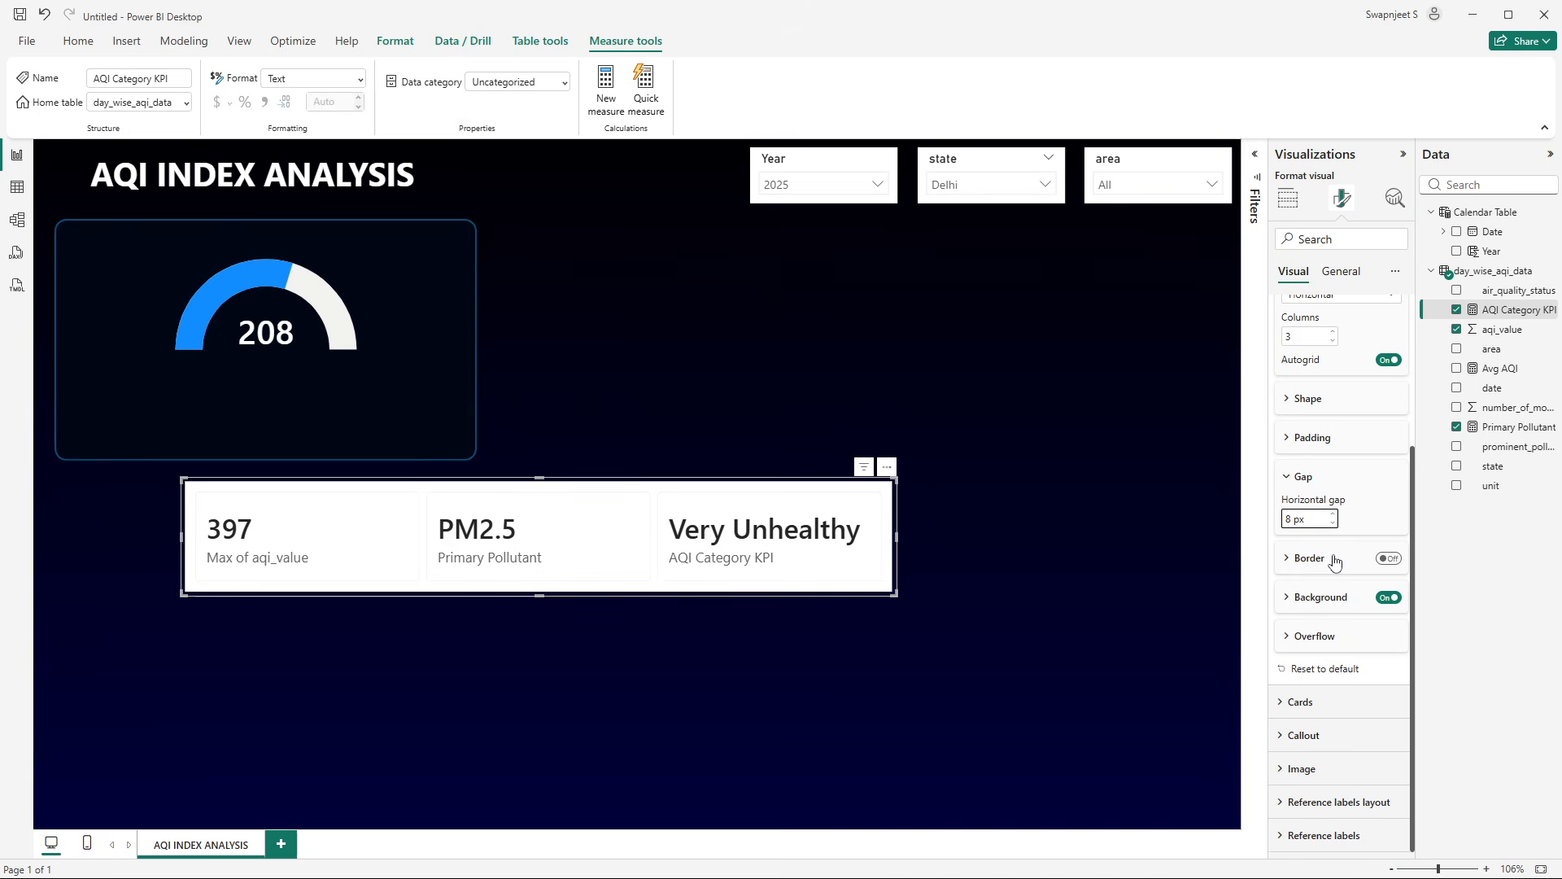
{"action": "left_click", "coordinate": [1389, 599]}
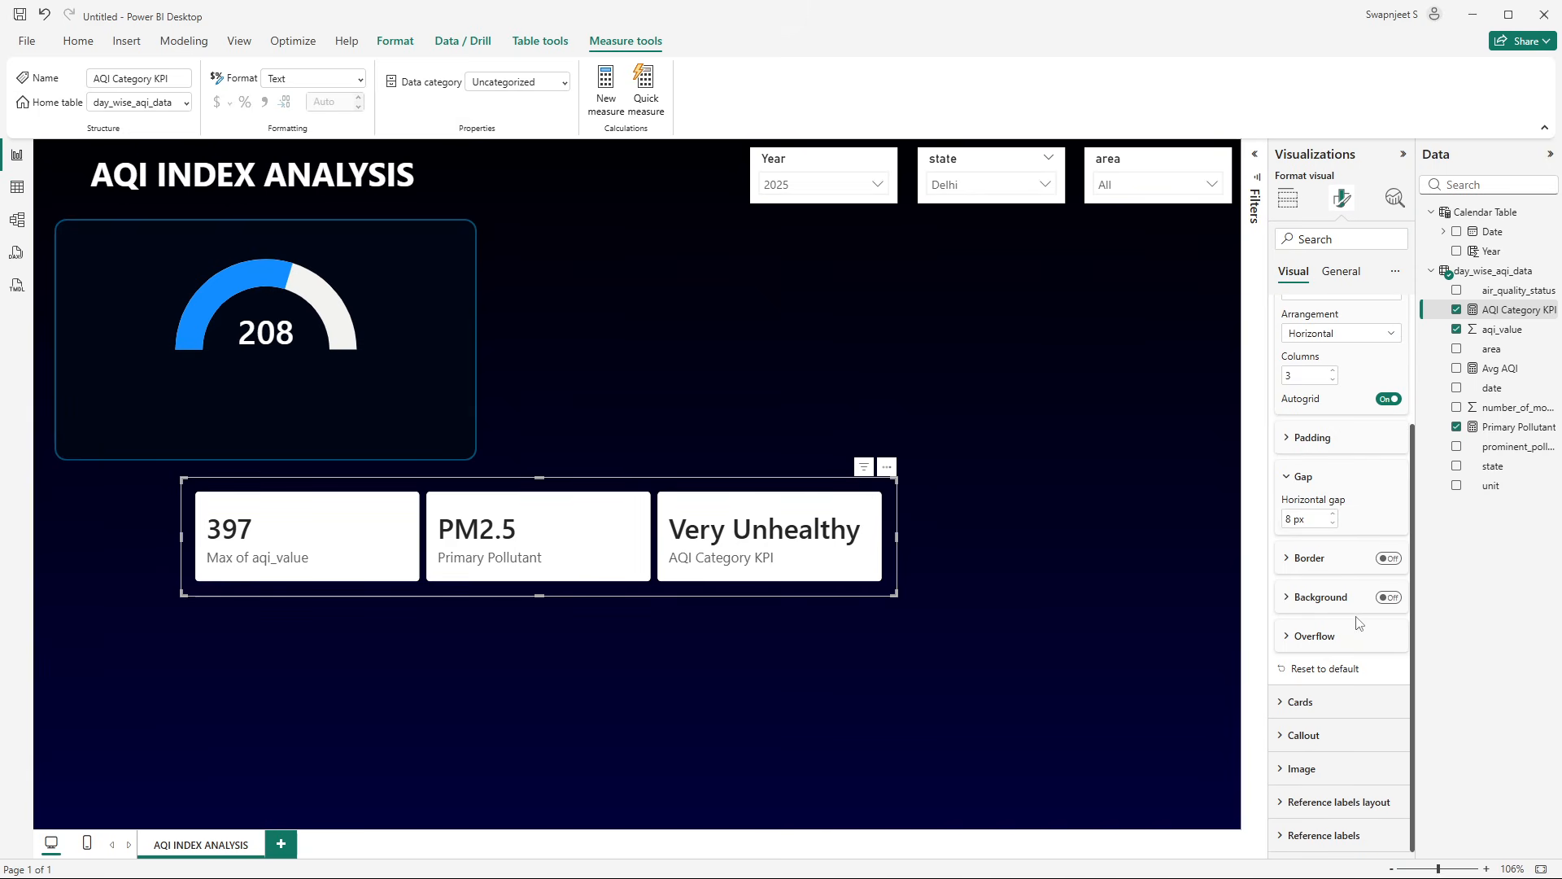
- Set the corner radius of all cards to 5 px and open their padding settings
{"action": "scroll", "coordinate": [1309, 389], "scroll_direction": "up", "scroll_amount": 3}
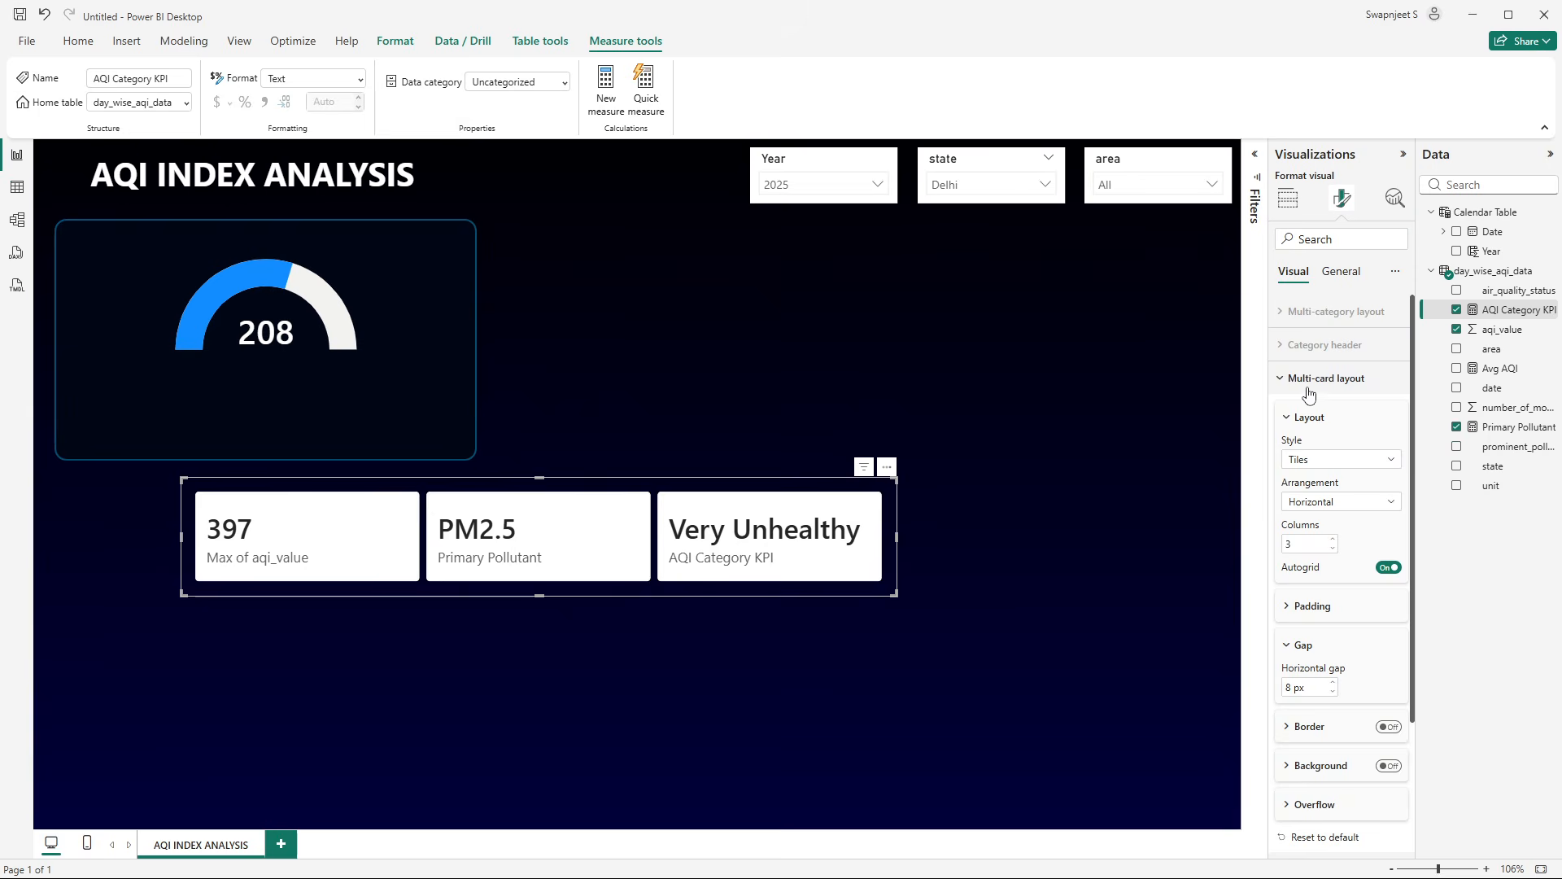
{"action": "left_click", "coordinate": [1306, 413]}
{"action": "left_click", "coordinate": [1305, 411]}
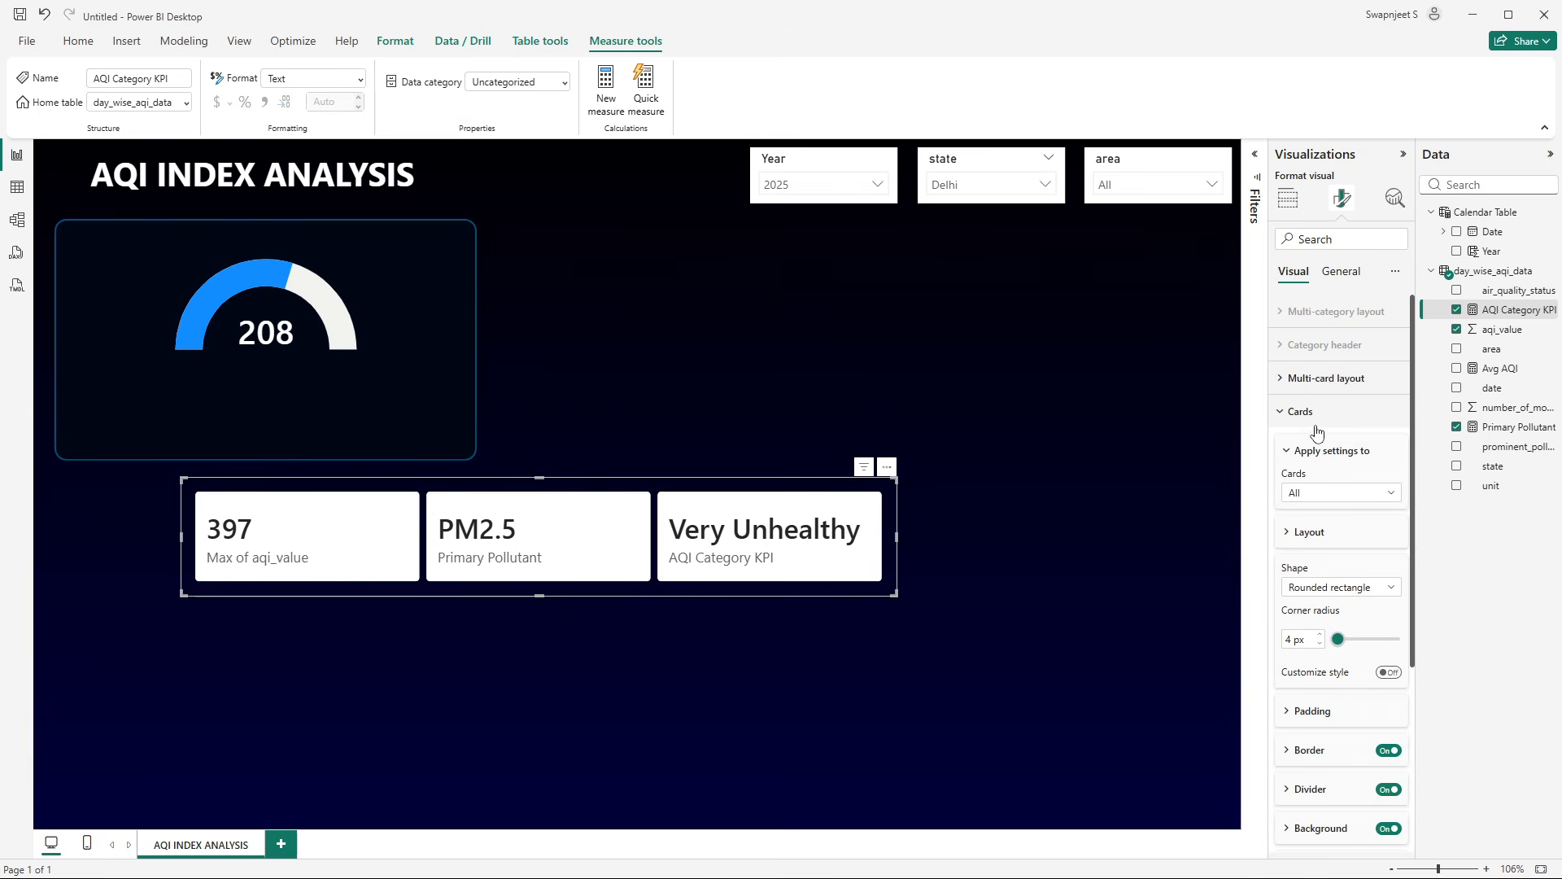
{"action": "scroll", "coordinate": [1323, 448], "scroll_direction": "down", "scroll_amount": 3}
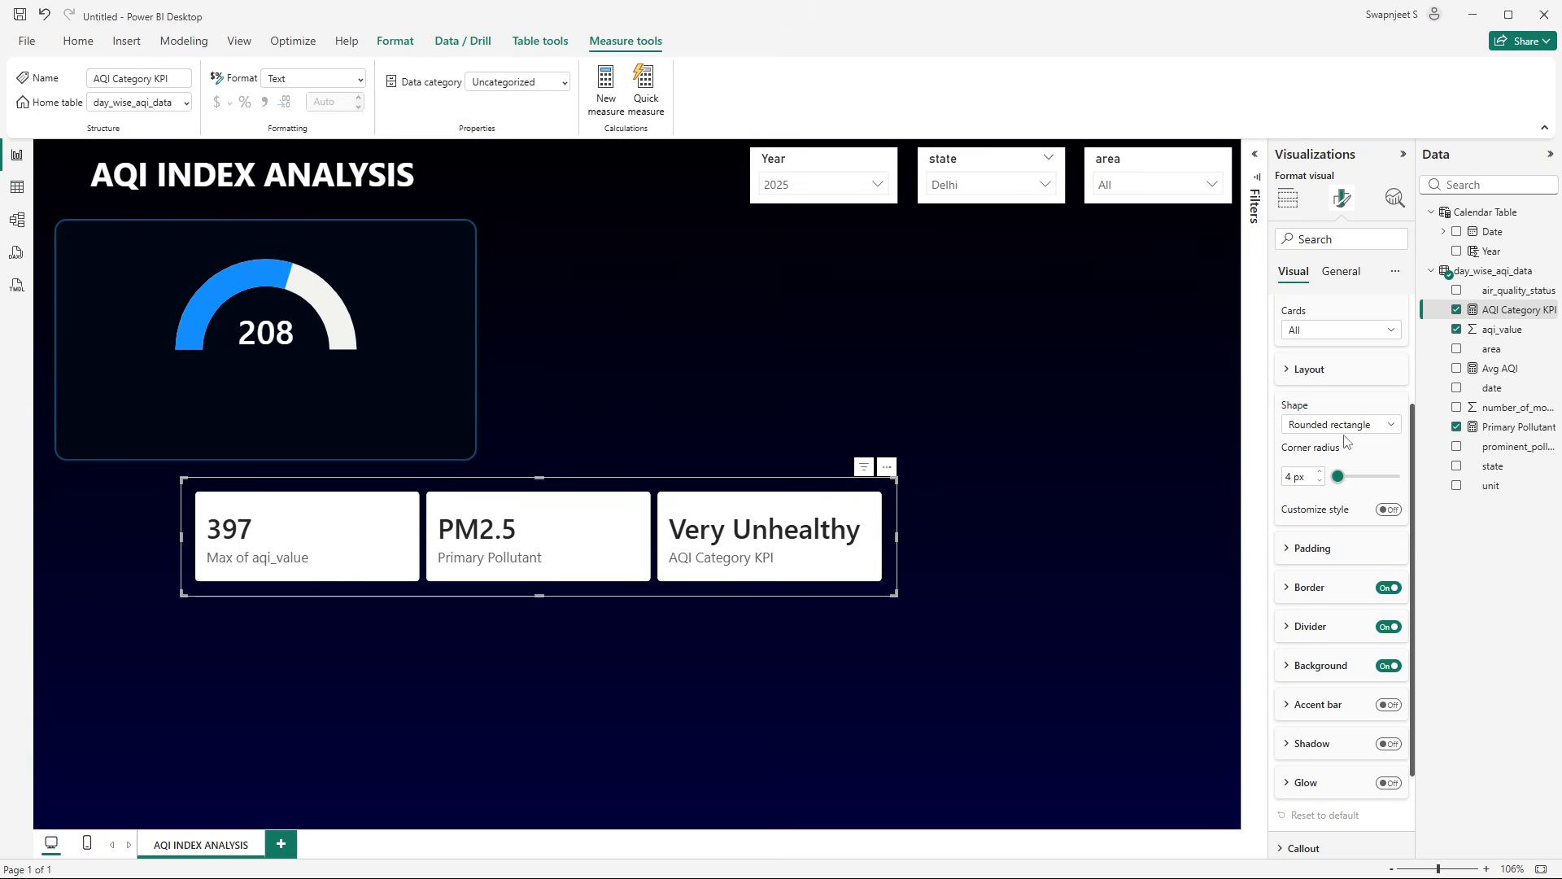
{"action": "left_click", "coordinate": [1320, 472]}
{"action": "left_click", "coordinate": [1344, 547]}
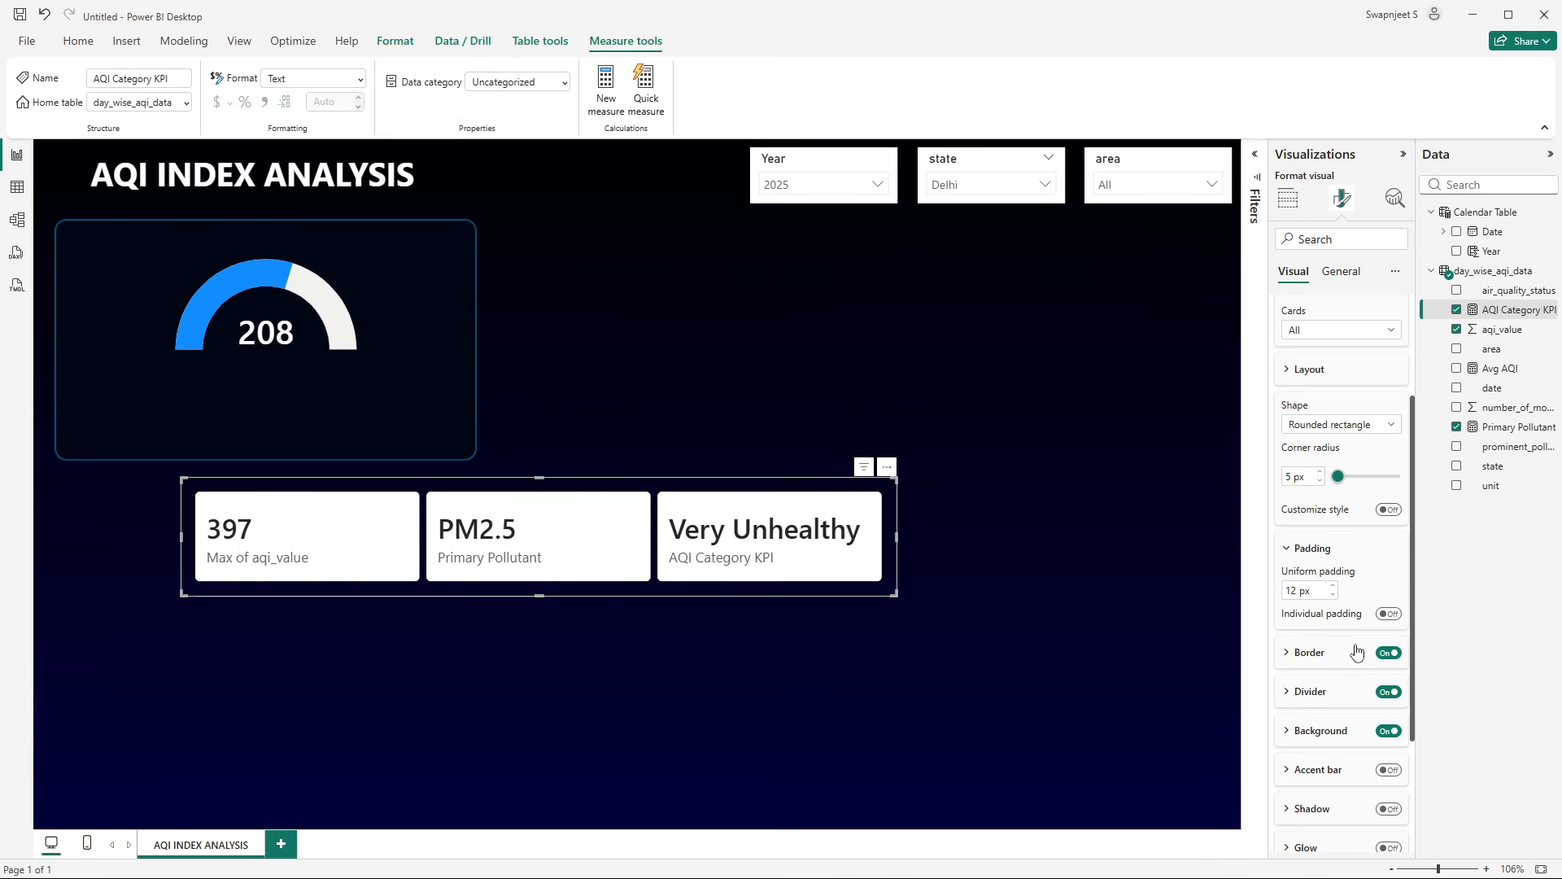
{"action": "scroll", "coordinate": [1359, 602], "scroll_direction": "down", "scroll_amount": 3}
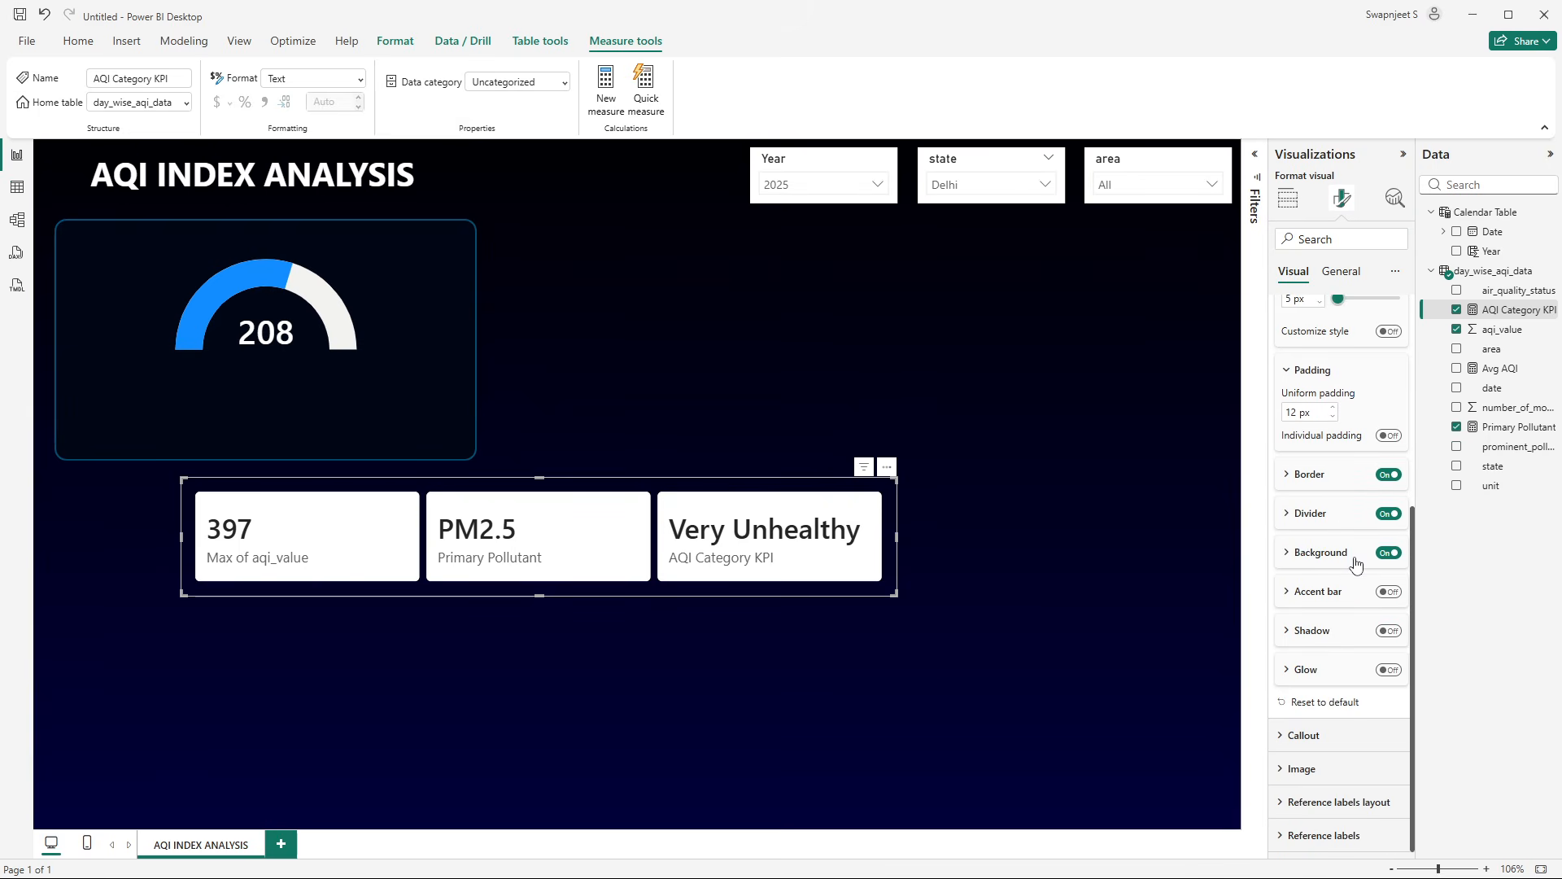
- Turn off the border and the divider for all cards in the card visual
{"action": "left_click", "coordinate": [1389, 478]}
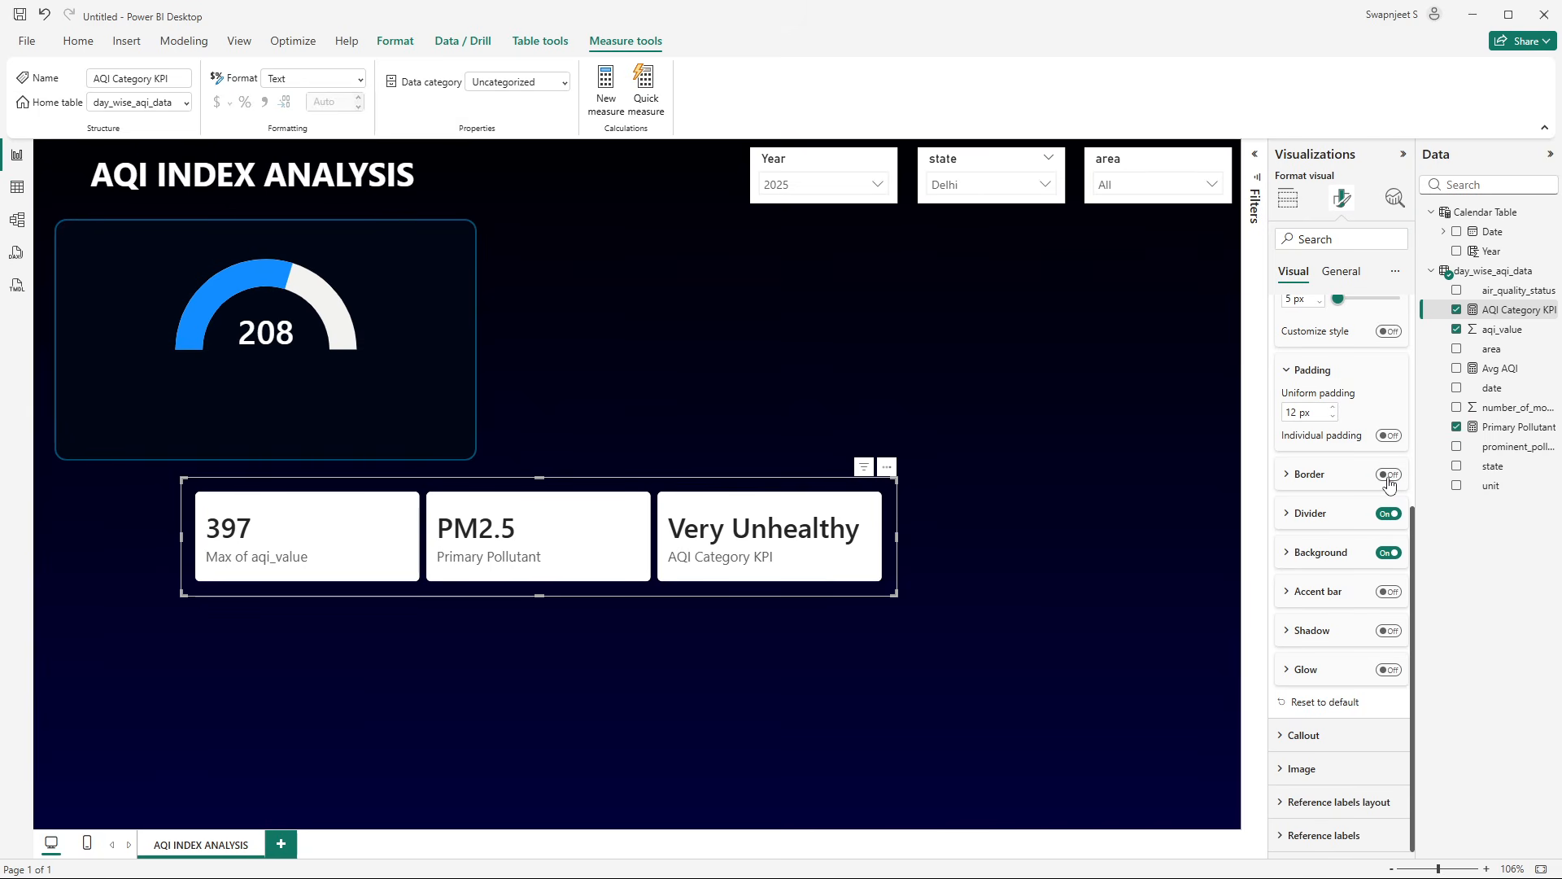
{"action": "left_click", "coordinate": [1389, 514]}
- Limit the card settings to the Max of aqi_value card and bring up its background fill options
{"action": "scroll", "coordinate": [1337, 561], "scroll_direction": "up", "scroll_amount": 3}
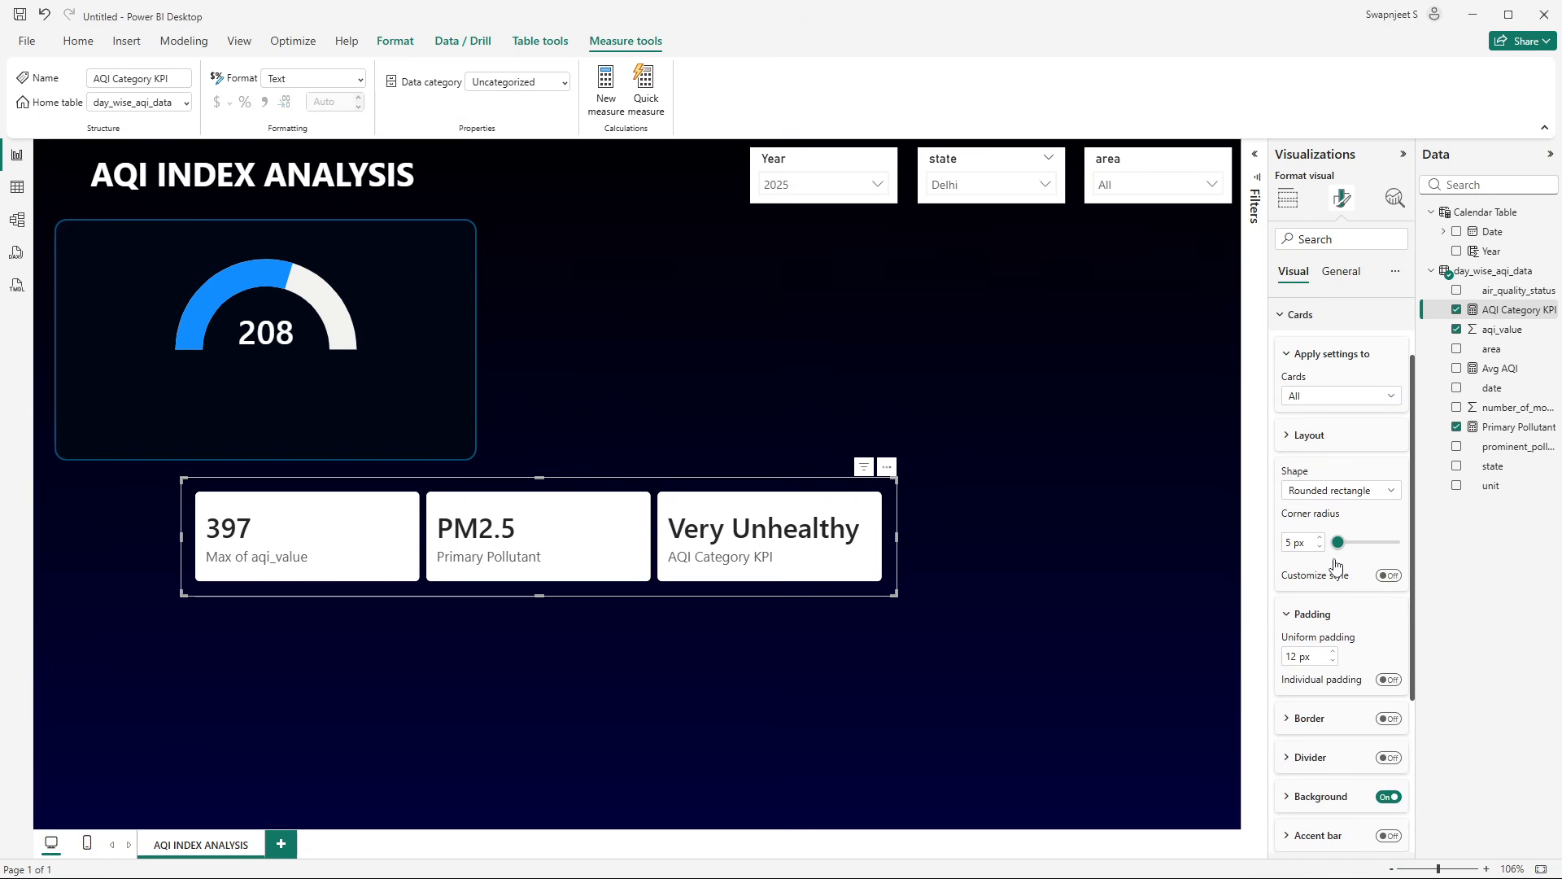
{"action": "scroll", "coordinate": [1337, 563], "scroll_direction": "down", "scroll_amount": 1}
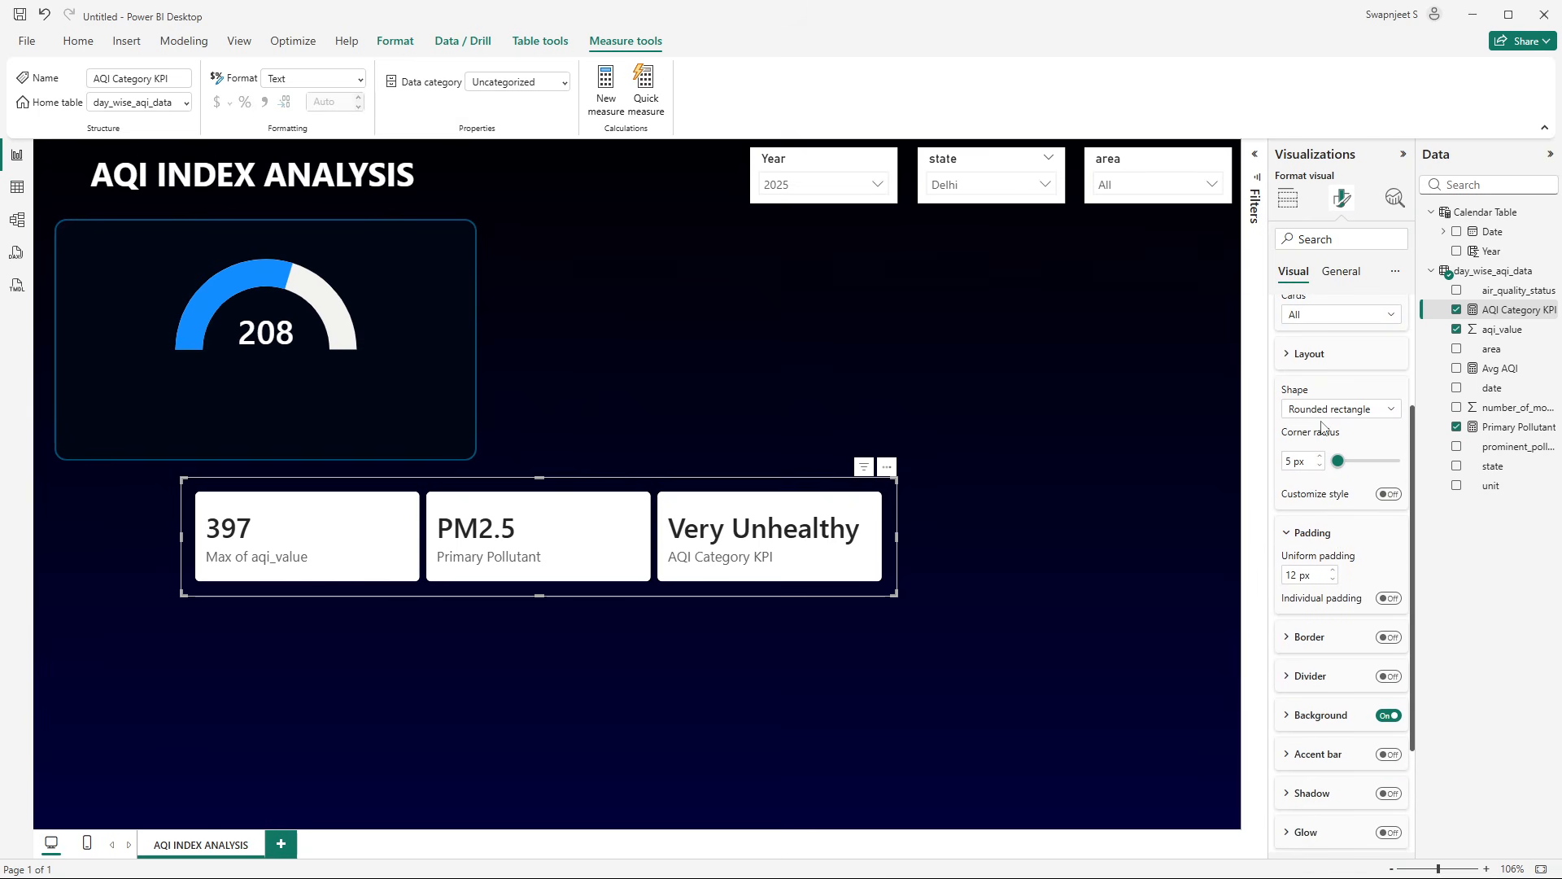
{"action": "scroll", "coordinate": [1306, 370], "scroll_direction": "up", "scroll_amount": 2}
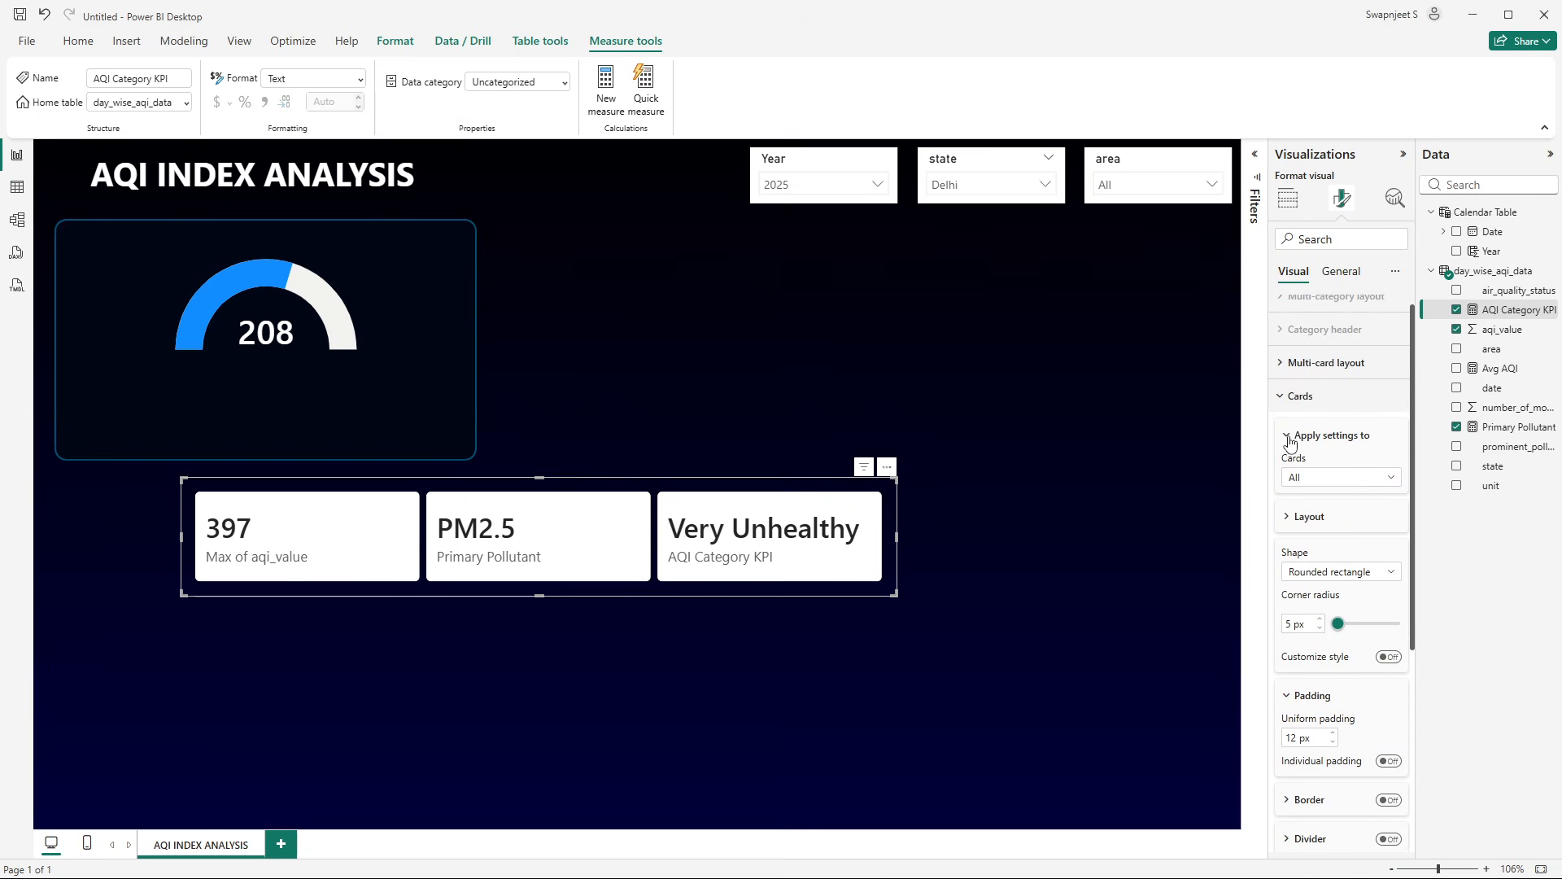
{"action": "left_click", "coordinate": [1313, 479]}
{"action": "left_click", "coordinate": [1317, 517]}
{"action": "scroll", "coordinate": [1318, 522], "scroll_direction": "down", "scroll_amount": 3}
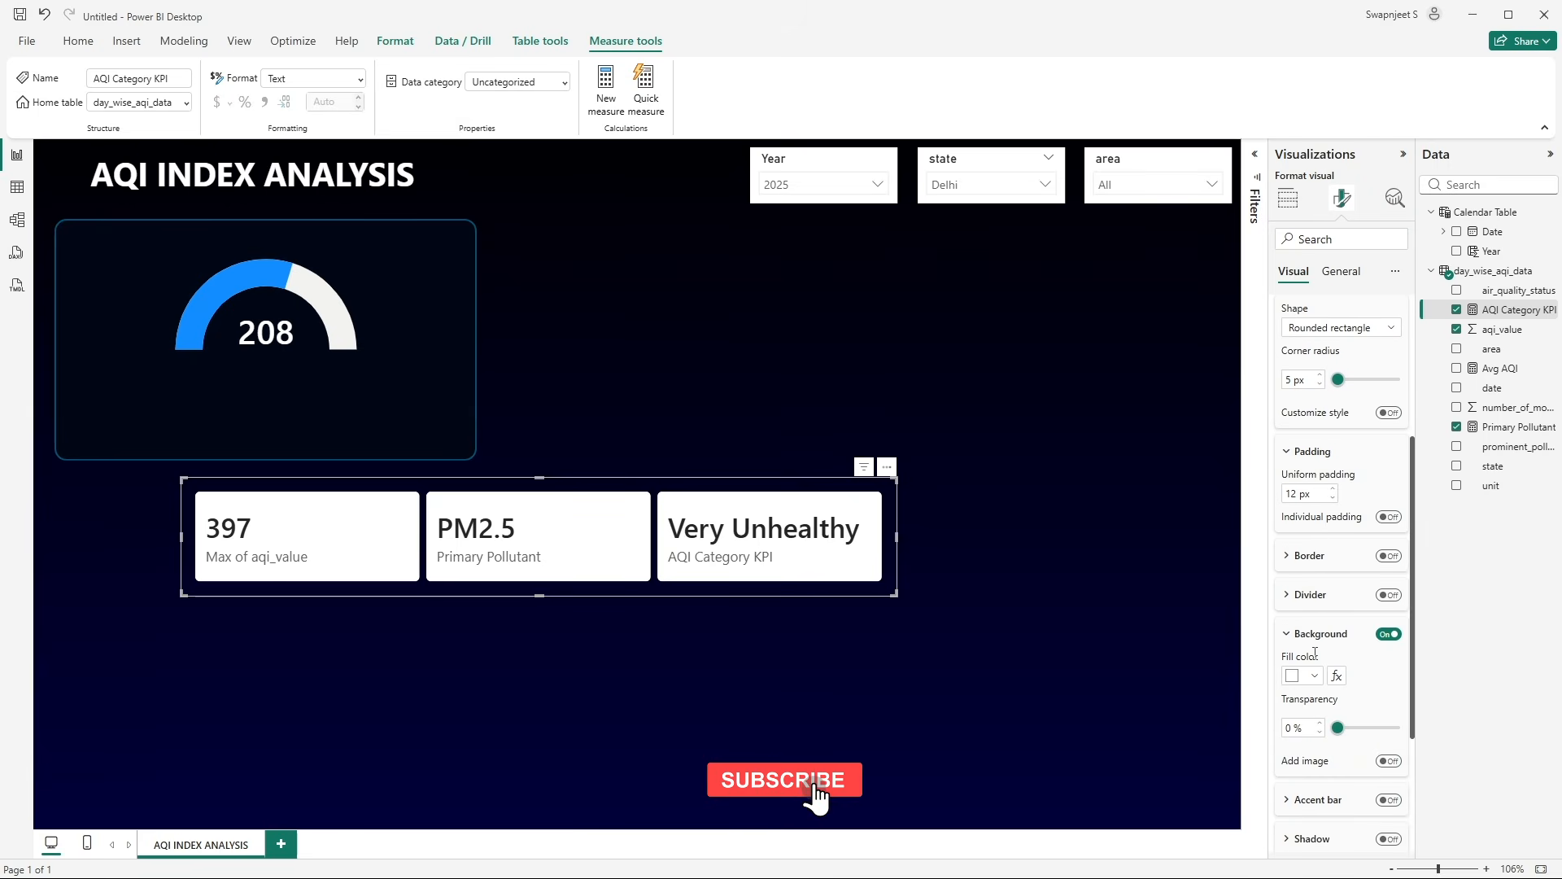
{"action": "left_click", "coordinate": [1313, 675]}
{"action": "left_click", "coordinate": [1322, 640]}
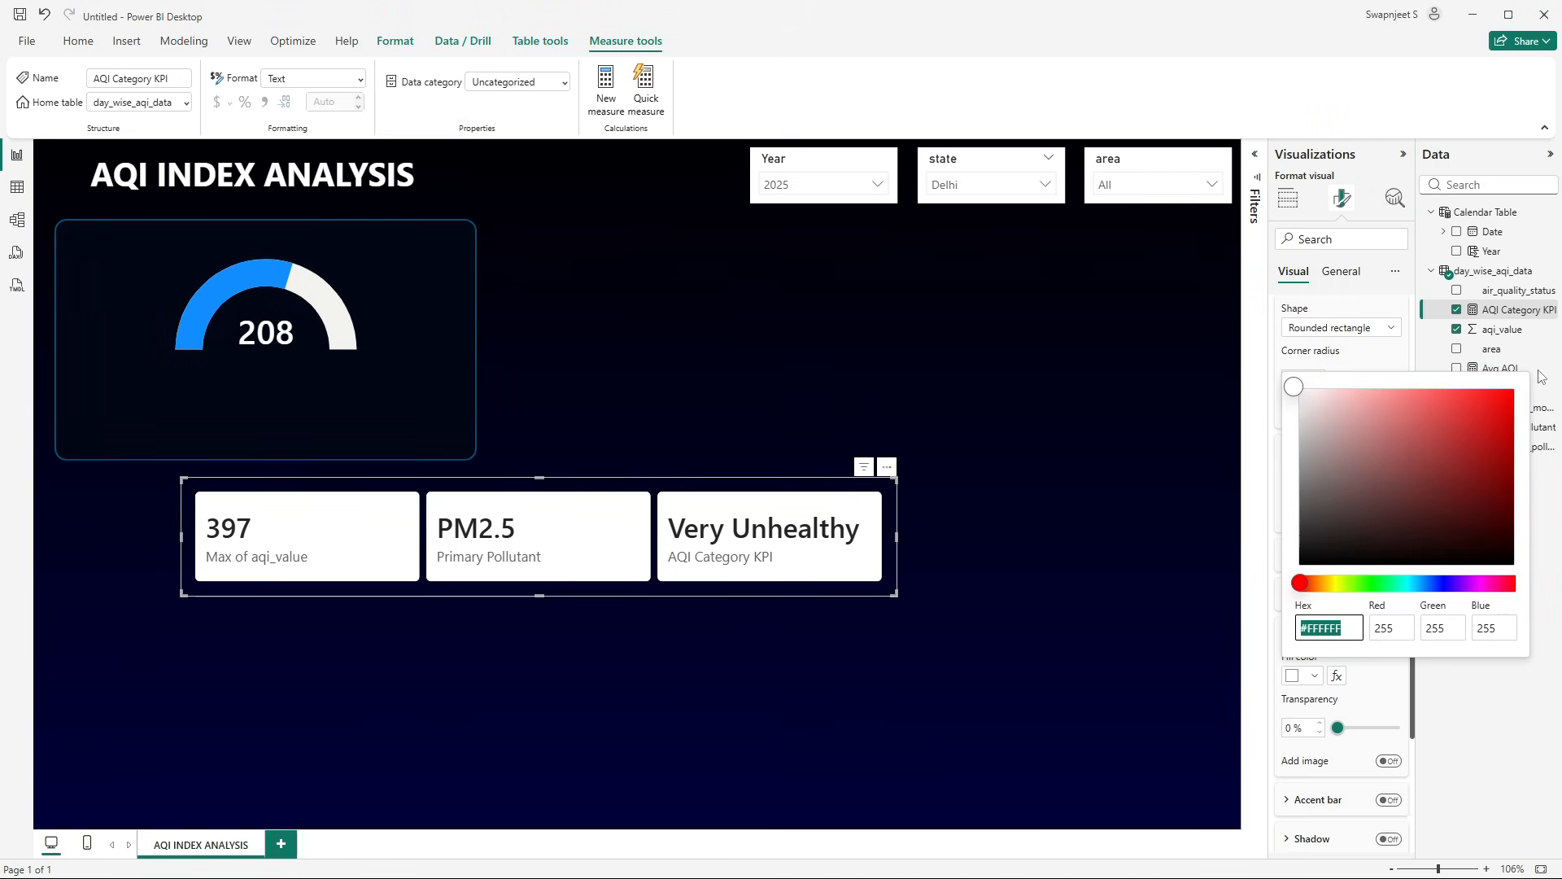
{"action": "type", "text": "#"}
{"action": "type", "text": "e000"}
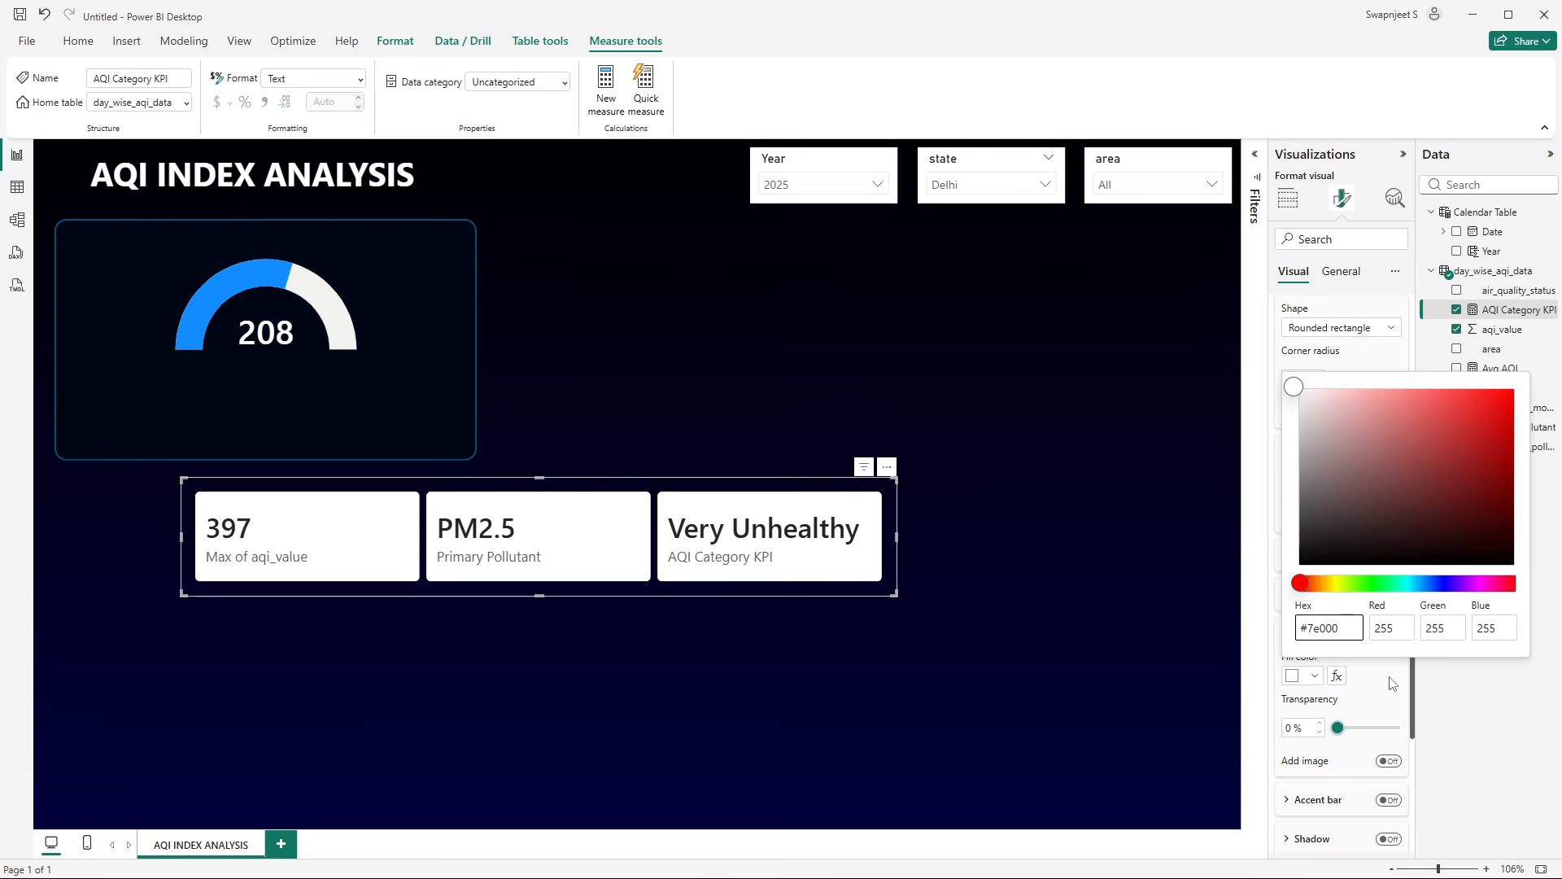
{"action": "left_click", "coordinate": [1393, 684]}
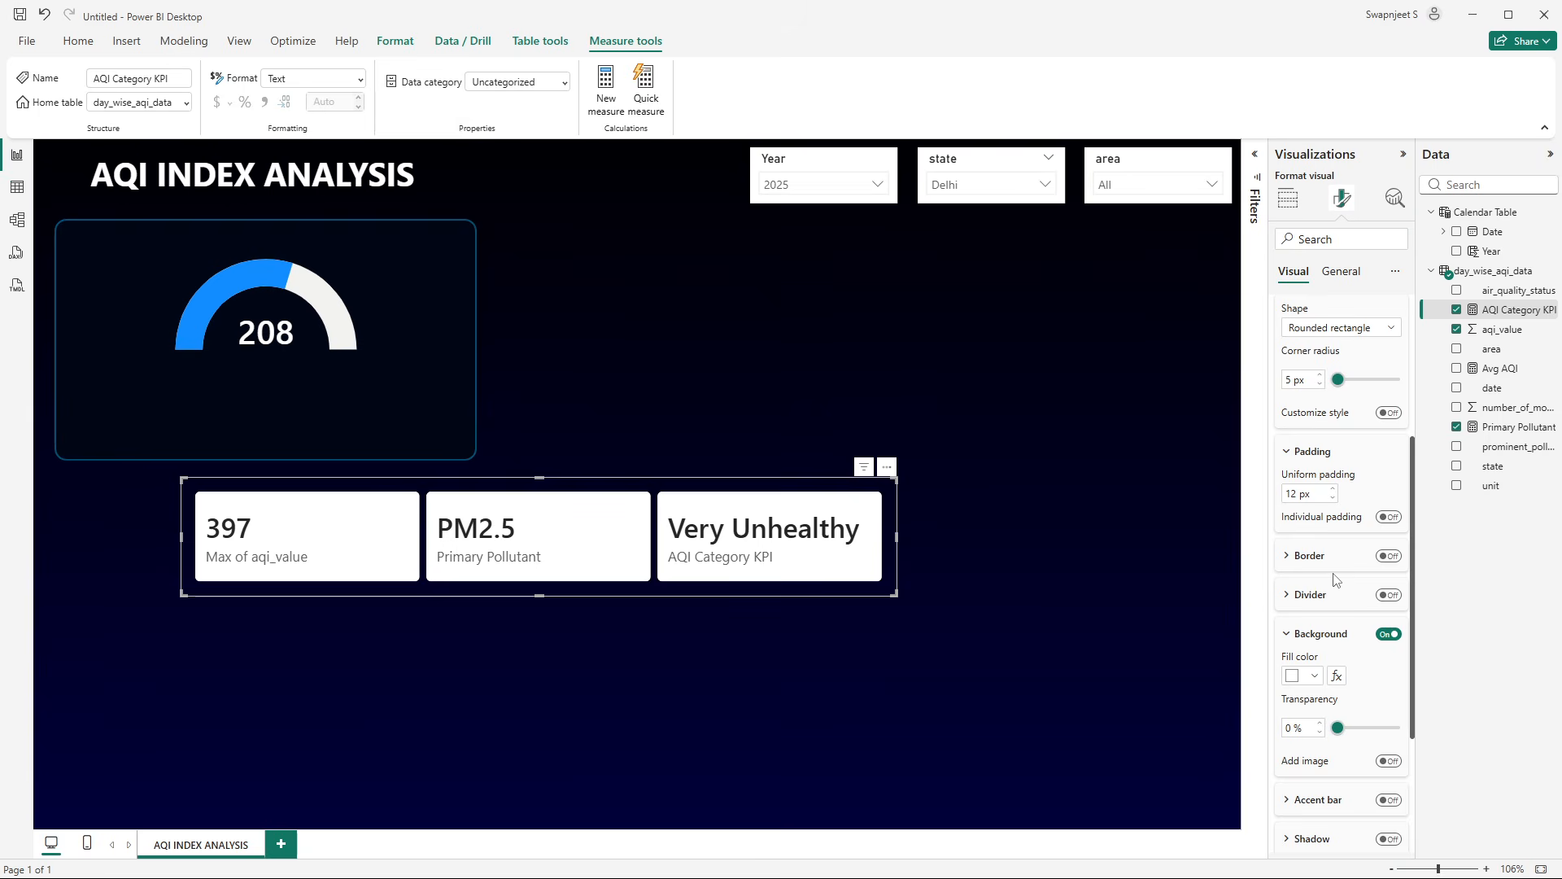
- Set the background fill color of the Max of aqi_value card to #7E0000
{"action": "left_click", "coordinate": [1314, 677]}
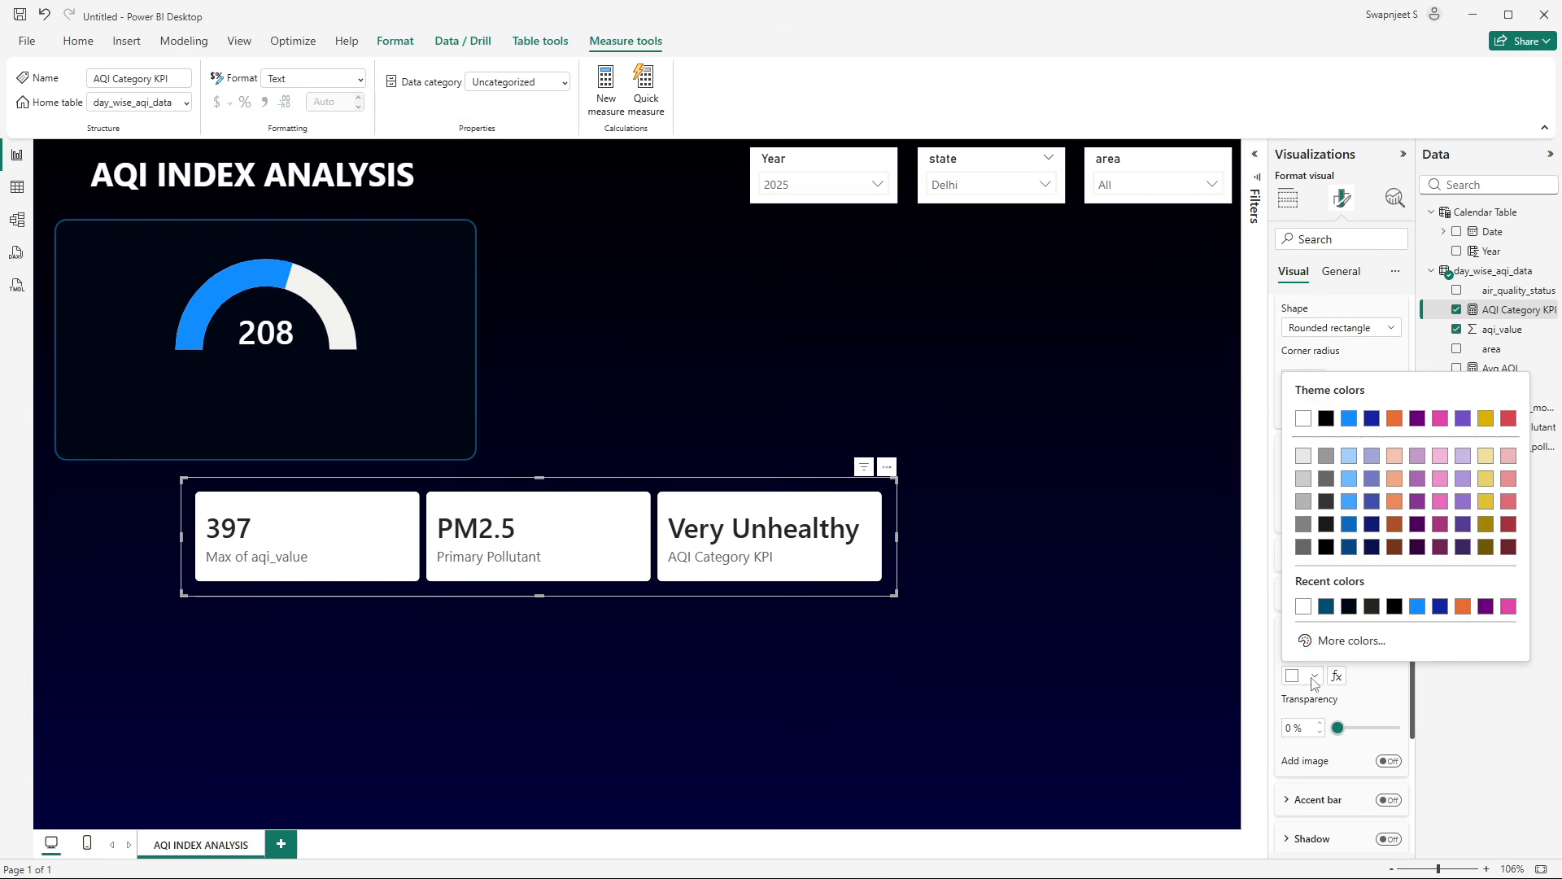
{"action": "left_click", "coordinate": [1341, 642]}
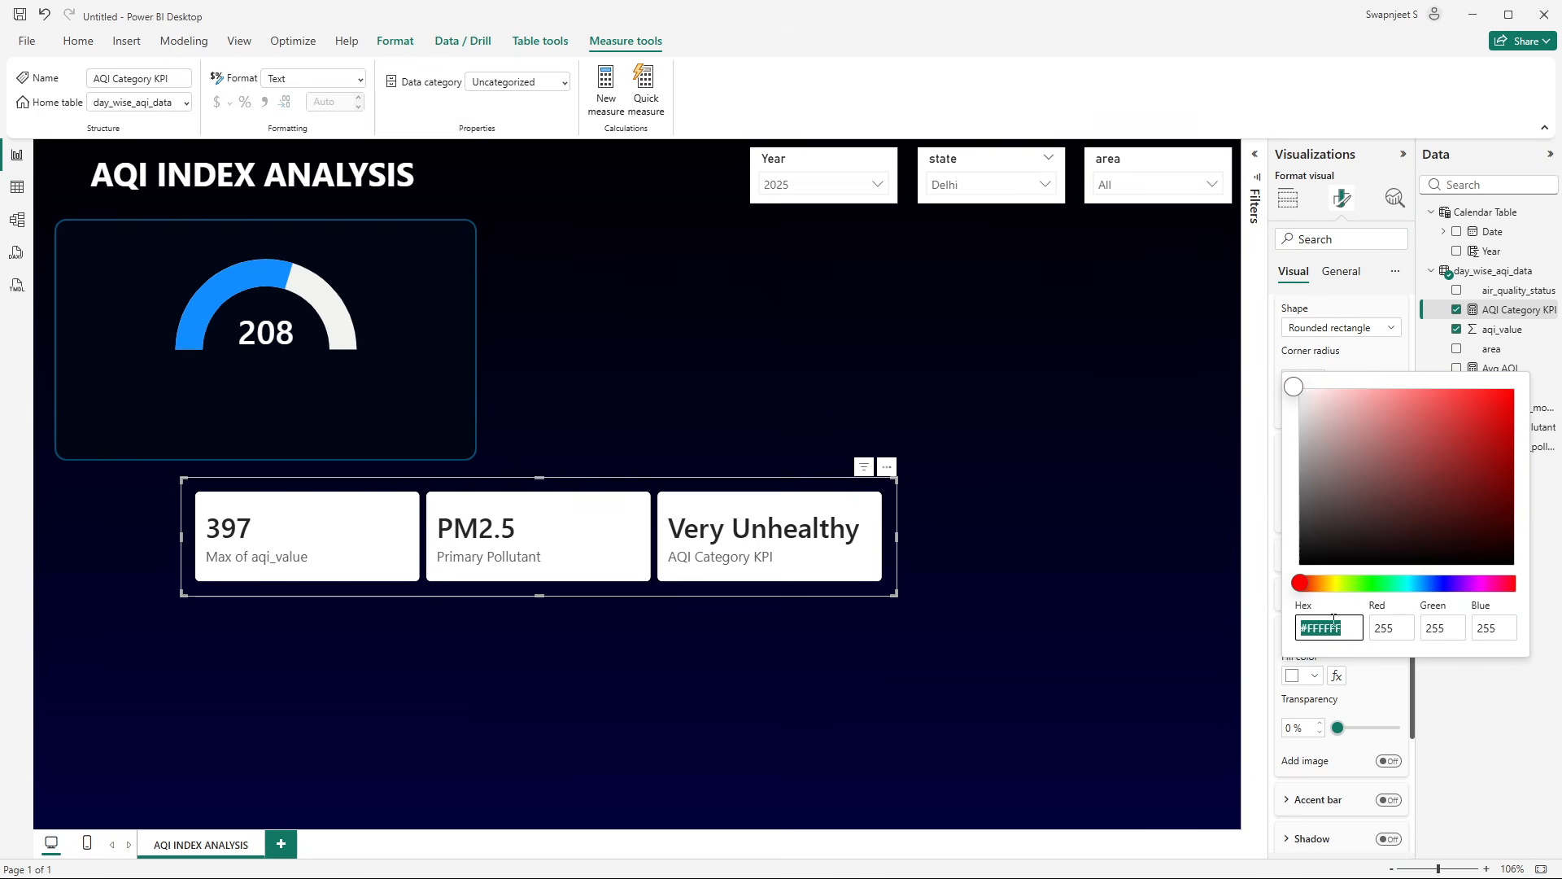
{"action": "type", "text": "#7e0000"}
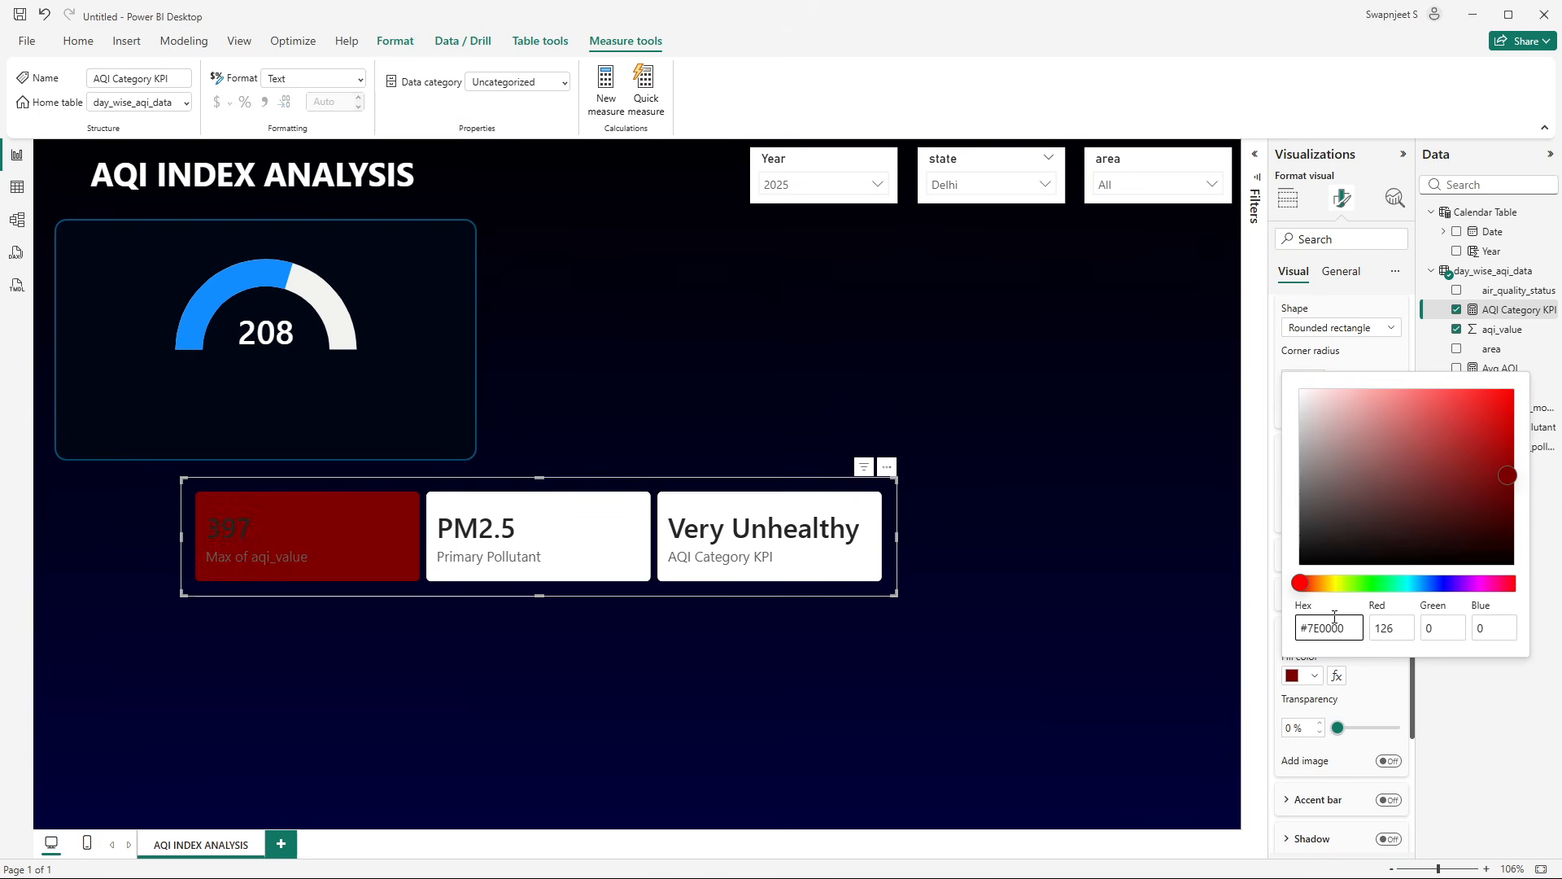
{"action": "left_click", "coordinate": [1388, 687]}
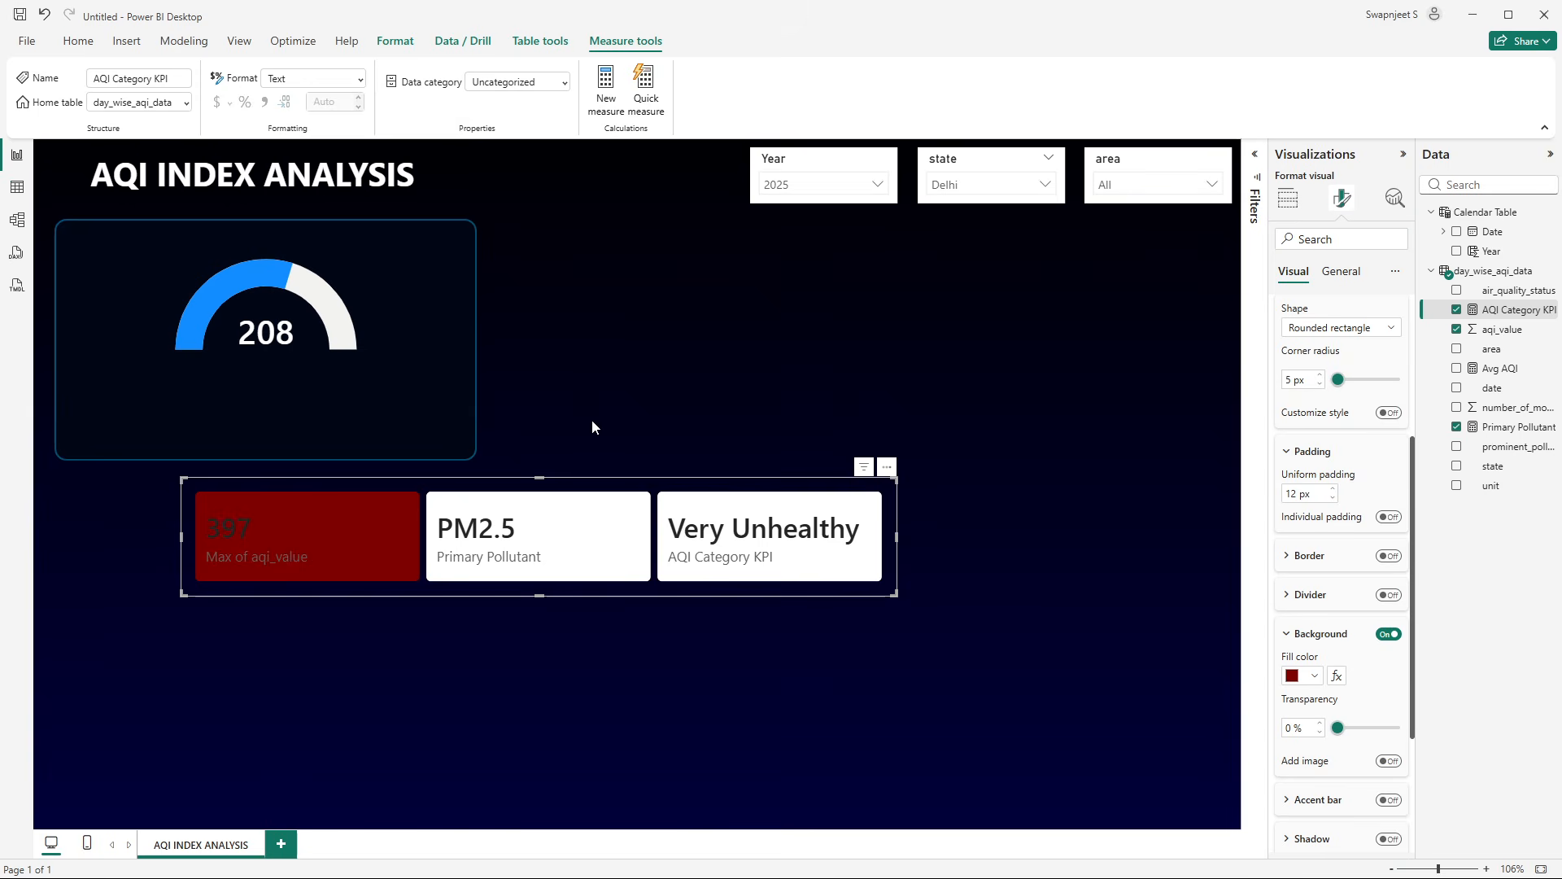
- Set the background fill color of the Primary Pollutant card to #C33415
{"action": "scroll", "coordinate": [1339, 456], "scroll_direction": "up", "scroll_amount": 3}
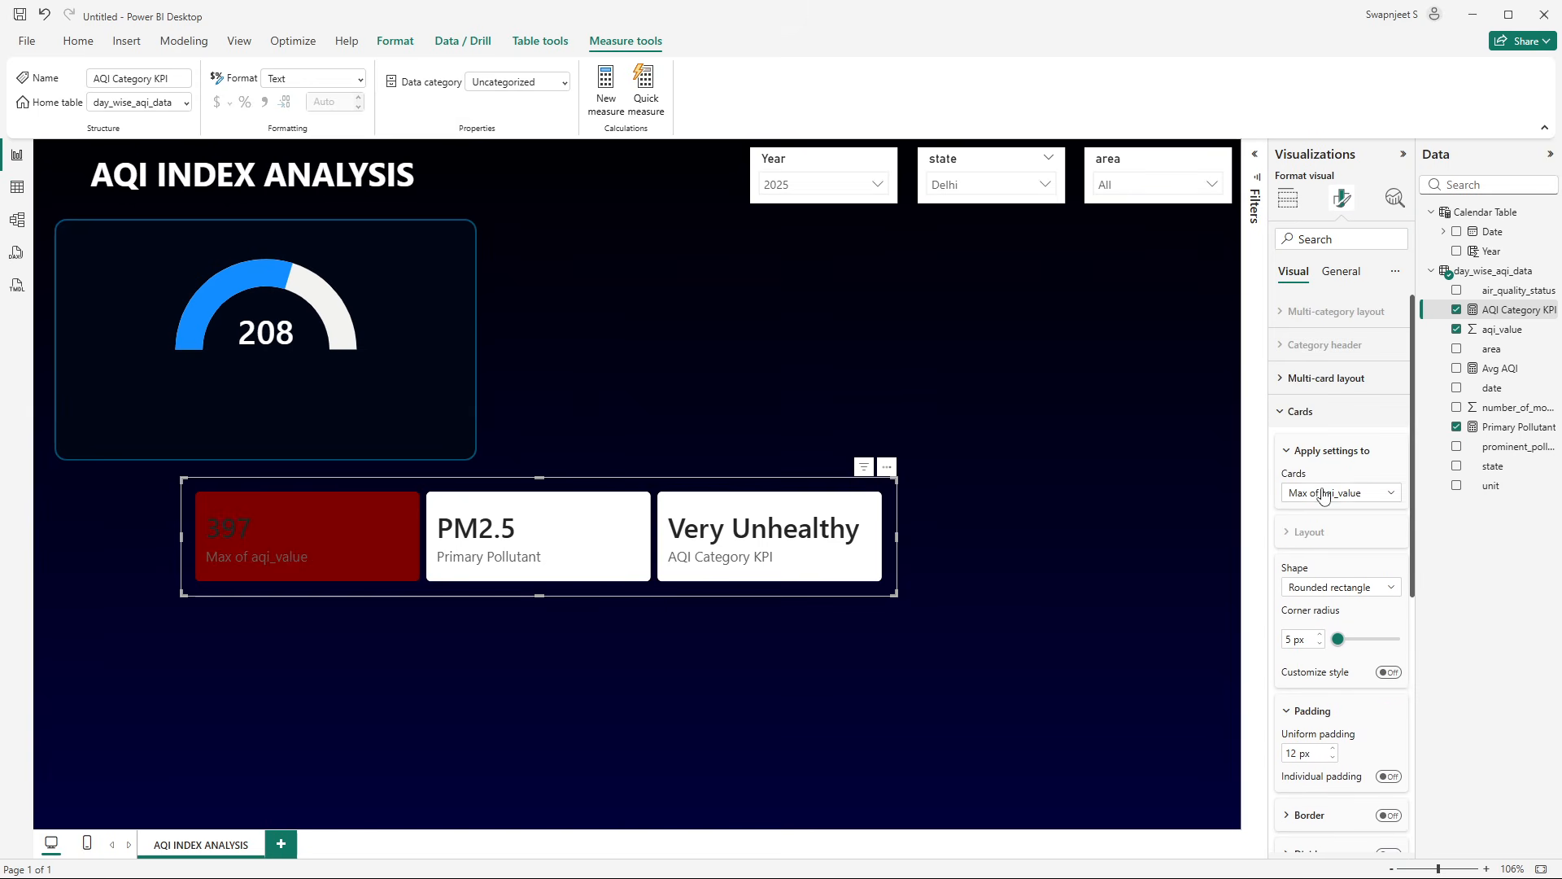
{"action": "left_click", "coordinate": [1323, 494]}
{"action": "left_click", "coordinate": [1325, 552]}
{"action": "scroll", "coordinate": [1325, 562], "scroll_direction": "down", "scroll_amount": 5}
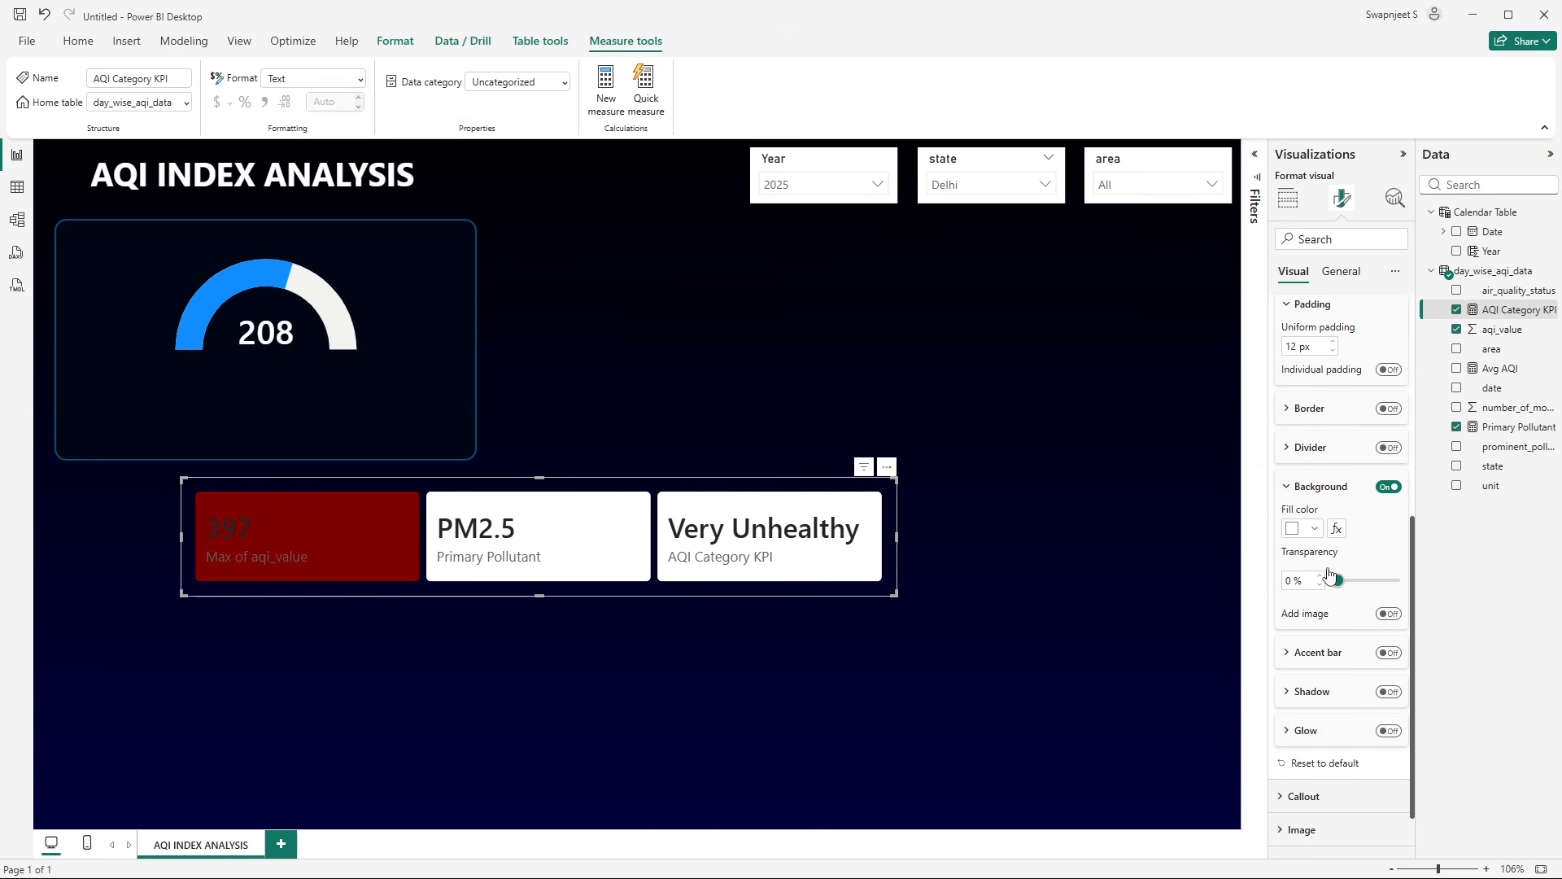
{"action": "left_click", "coordinate": [1307, 530]}
{"action": "left_click", "coordinate": [1350, 807]}
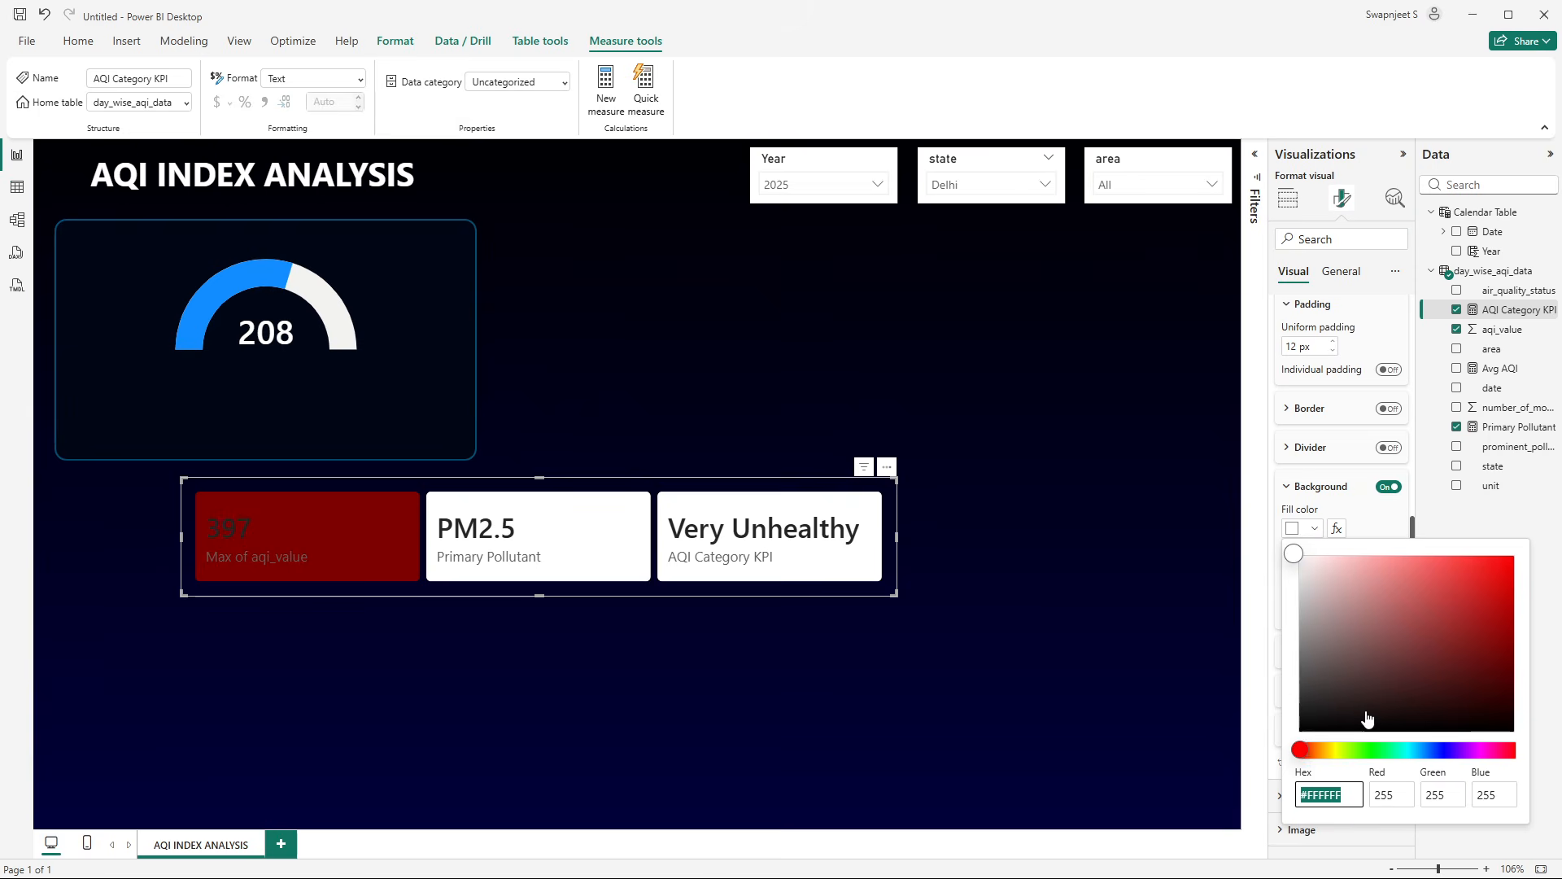
{"action": "type", "text": "#c33415"}
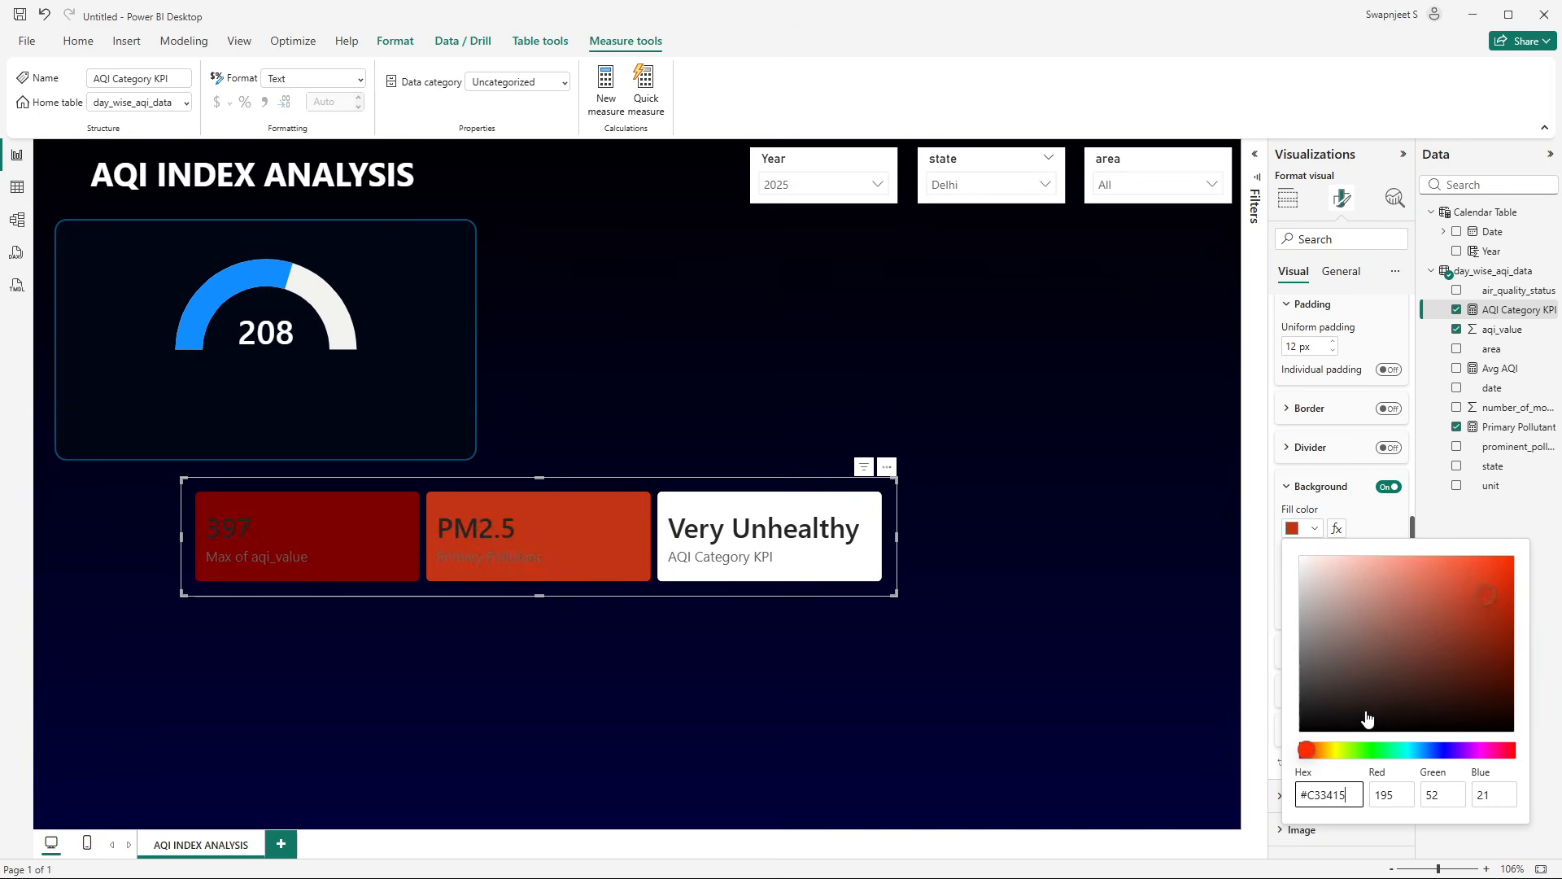
{"action": "left_click", "coordinate": [1361, 520]}
- Set the background fill color of the AQI Category KPI card to #CB5E00
{"action": "scroll", "coordinate": [1316, 366], "scroll_direction": "up", "scroll_amount": 3}
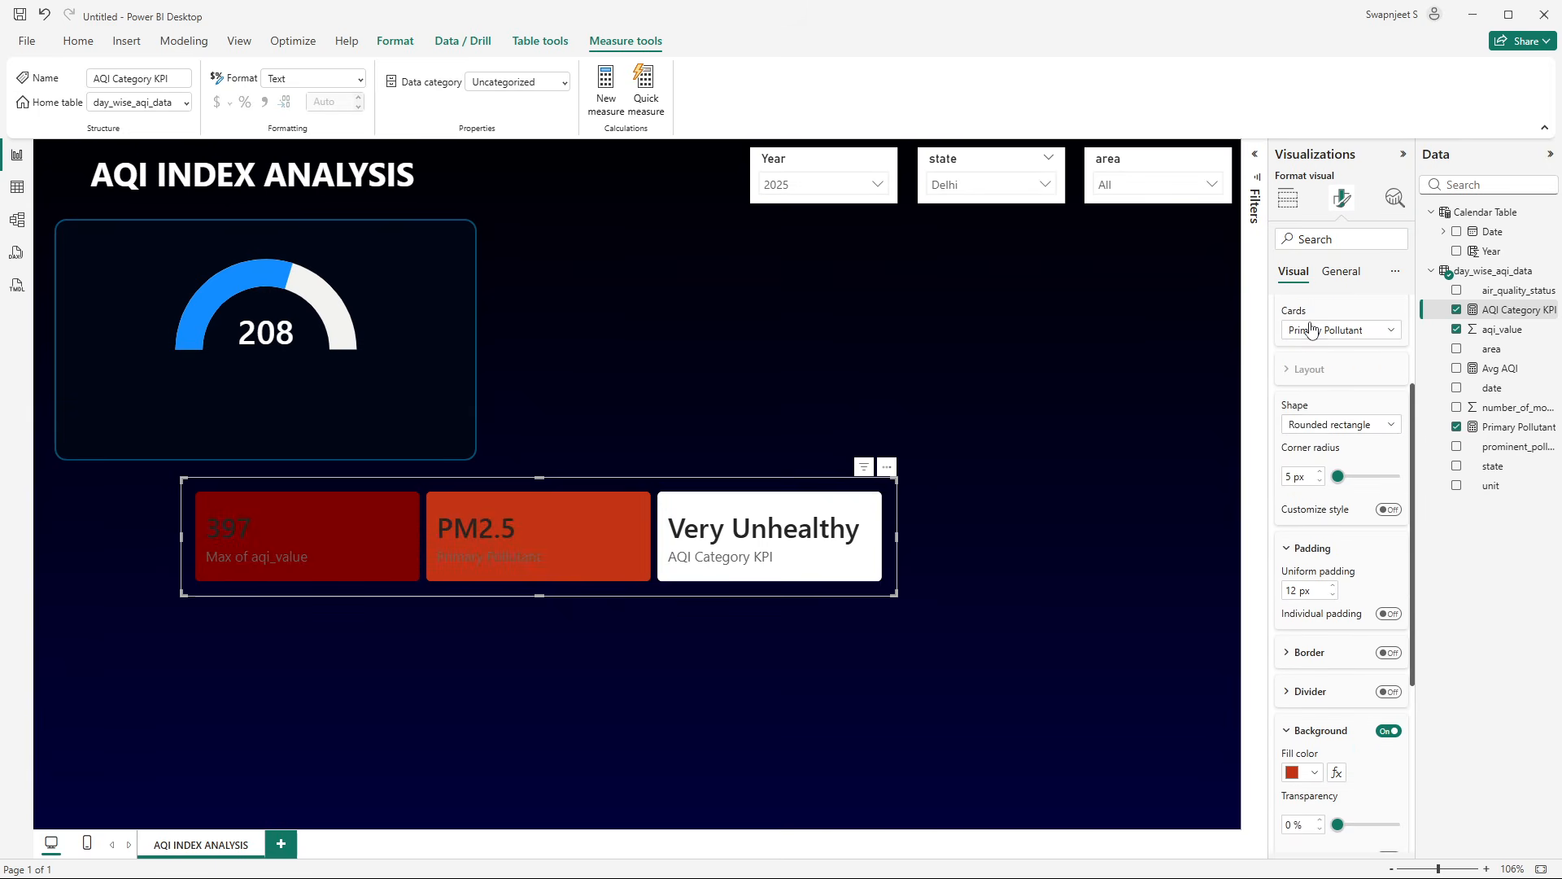
{"action": "left_click", "coordinate": [1311, 330]}
{"action": "left_click", "coordinate": [1317, 406]}
{"action": "scroll", "coordinate": [1343, 496], "scroll_direction": "down", "scroll_amount": 1}
{"action": "scroll", "coordinate": [1343, 496], "scroll_direction": "down", "scroll_amount": 2}
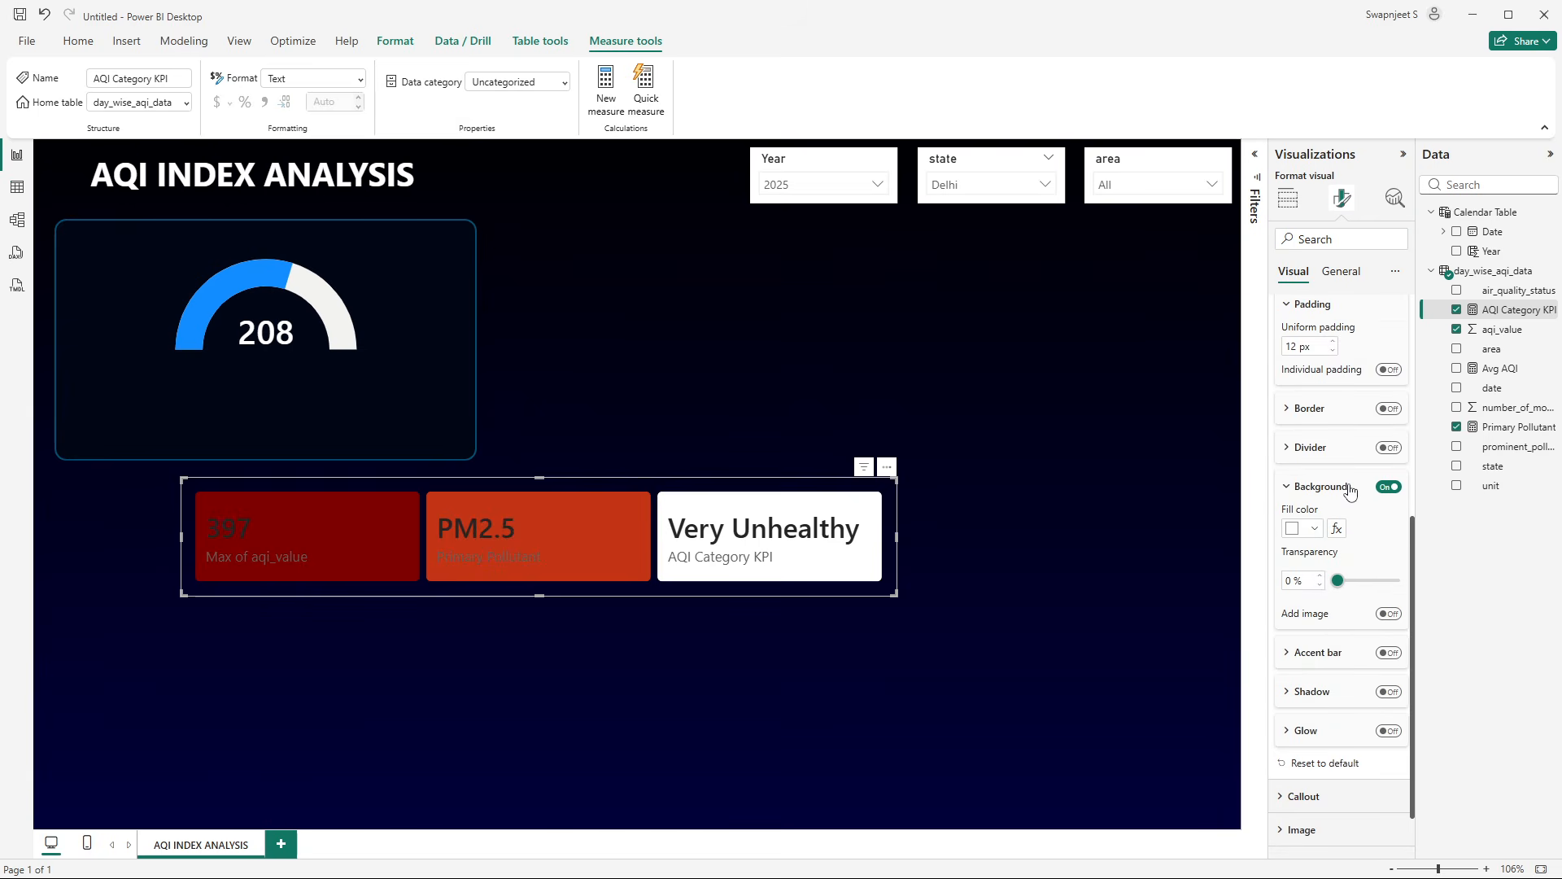
{"action": "left_click", "coordinate": [1309, 530]}
{"action": "left_click", "coordinate": [1337, 810]}
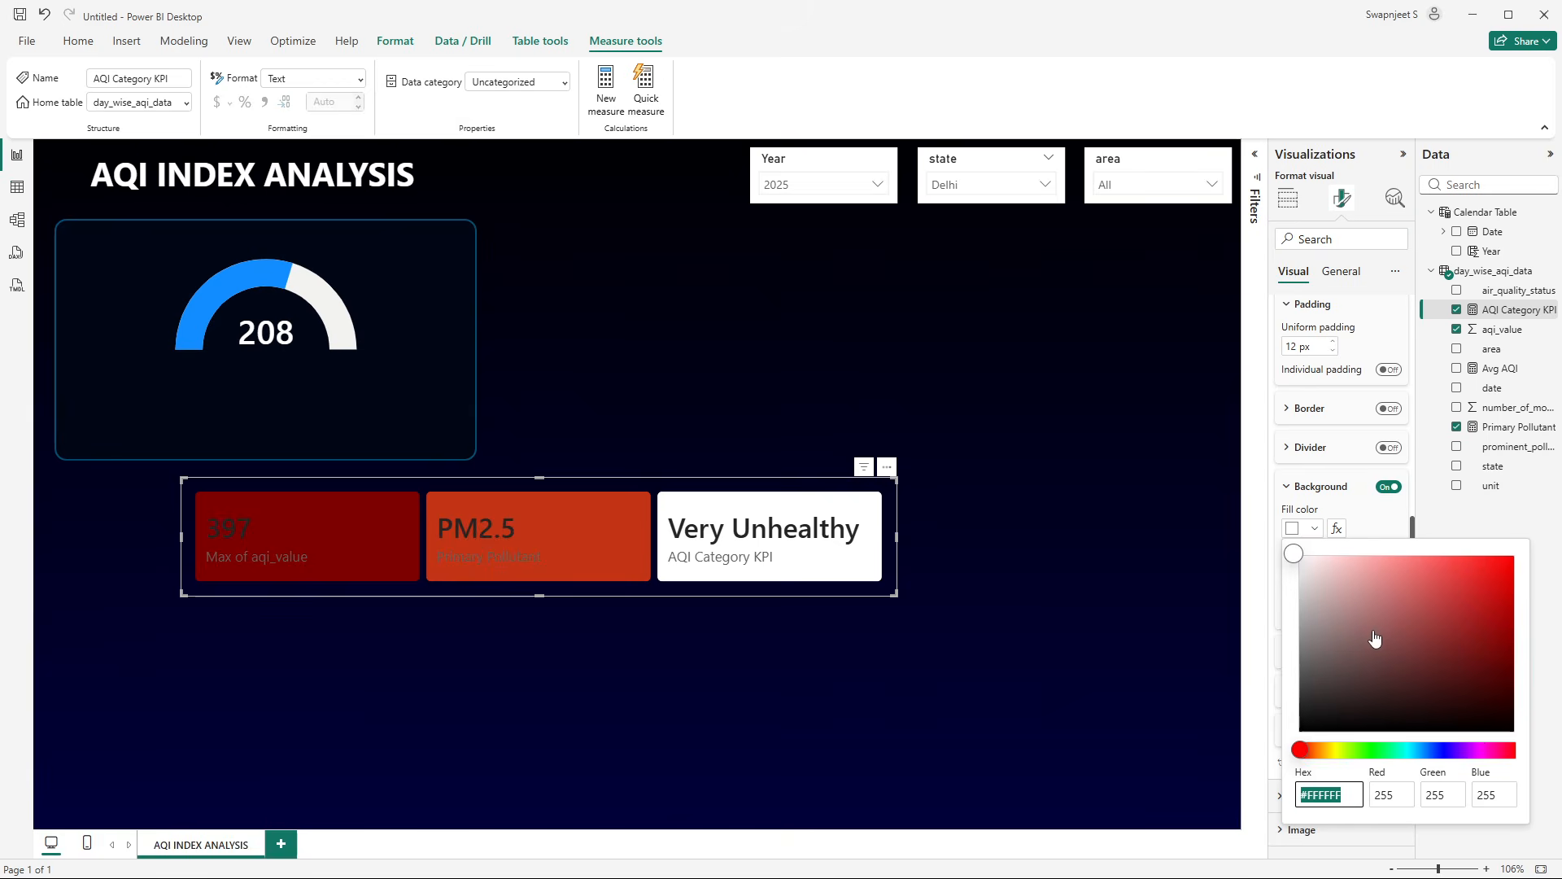
{"action": "type", "text": "#cb5e00"}
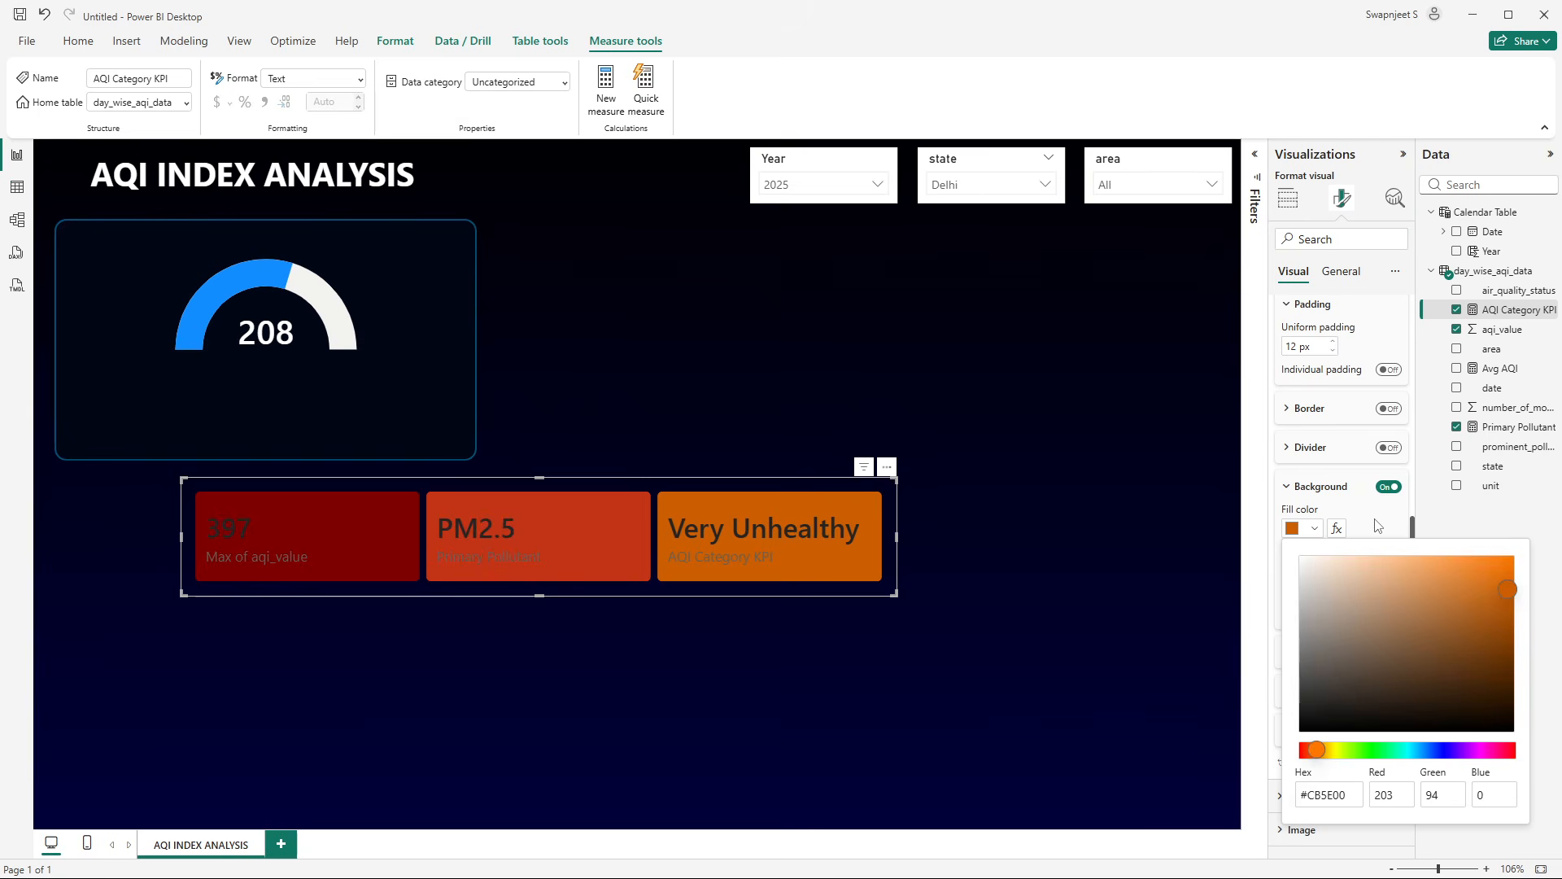
{"action": "left_click", "coordinate": [1379, 525]}
- Set the callout value font size of all cards to 13 and center the values horizontally
{"action": "scroll", "coordinate": [1379, 525], "scroll_direction": "up", "scroll_amount": 5}
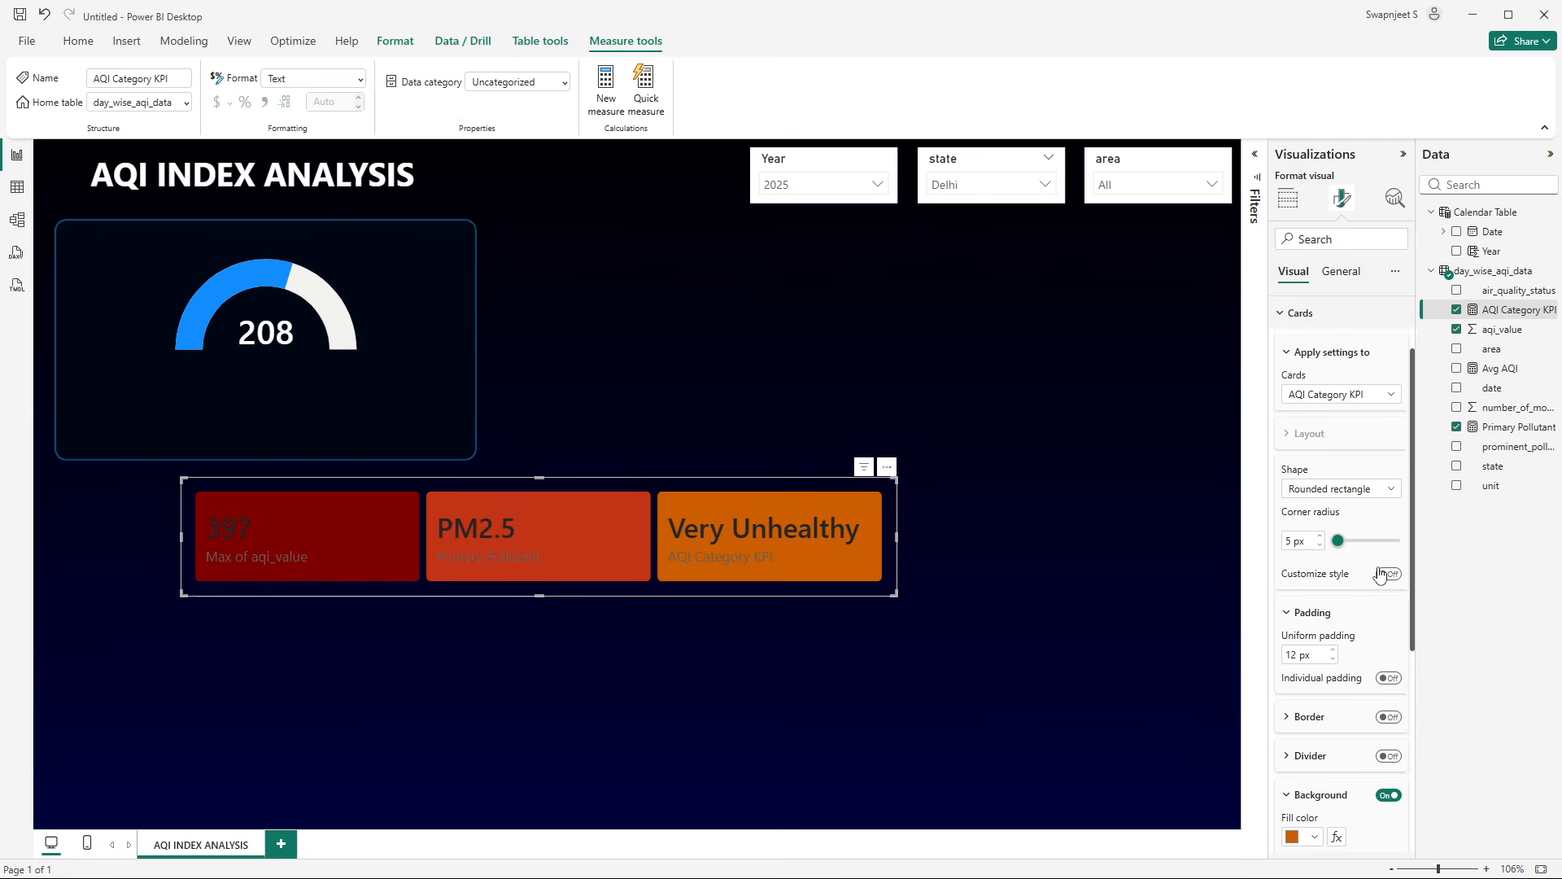
{"action": "scroll", "coordinate": [1351, 517], "scroll_direction": "down", "scroll_amount": 5}
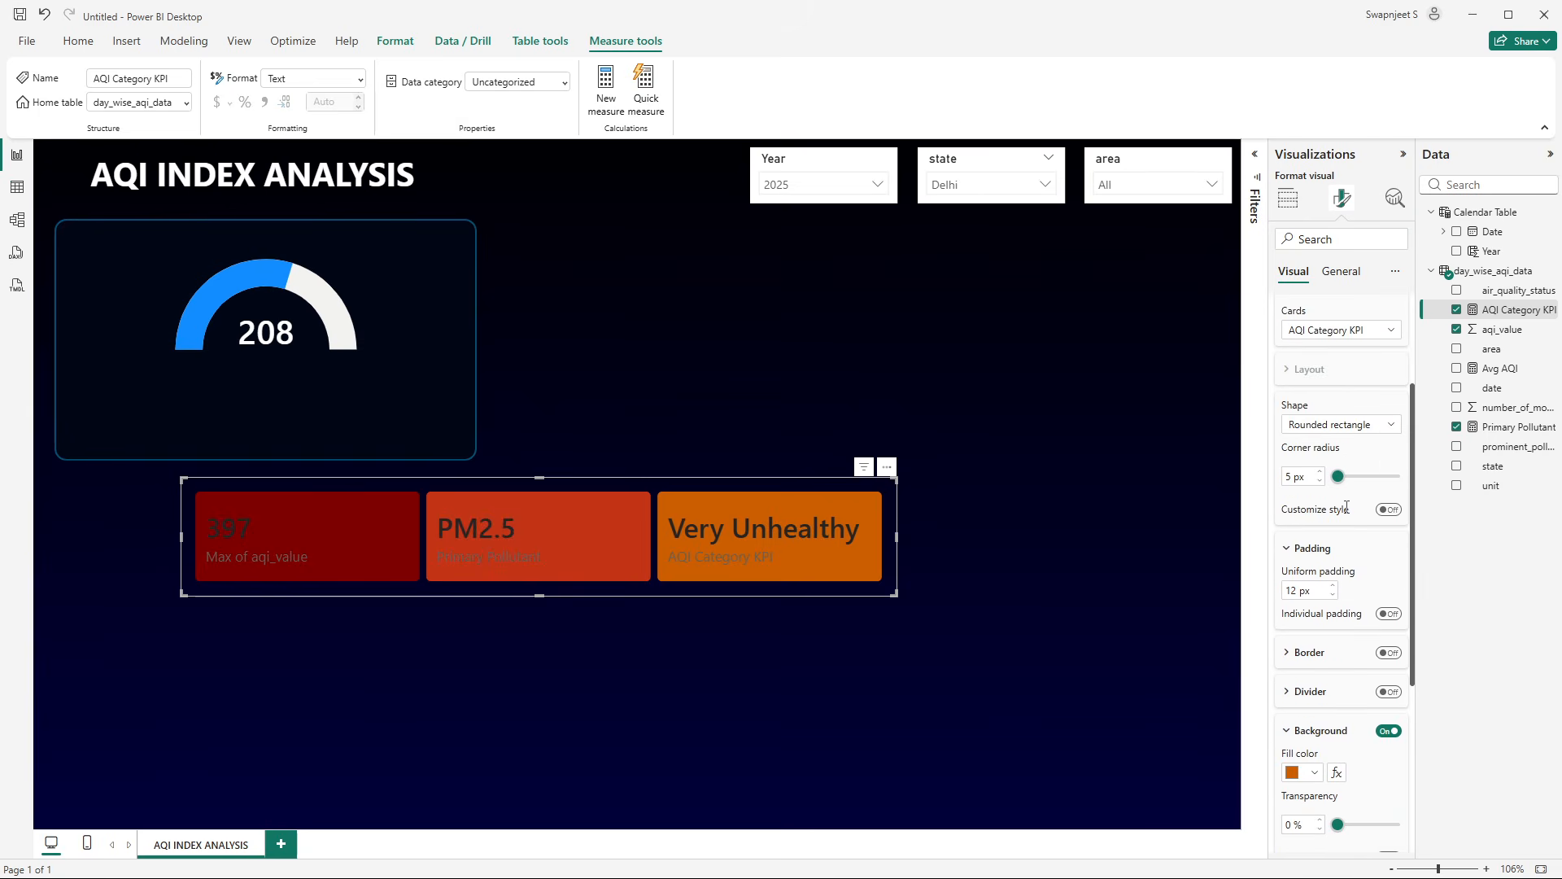
{"action": "scroll", "coordinate": [1351, 519], "scroll_direction": "down", "scroll_amount": 2}
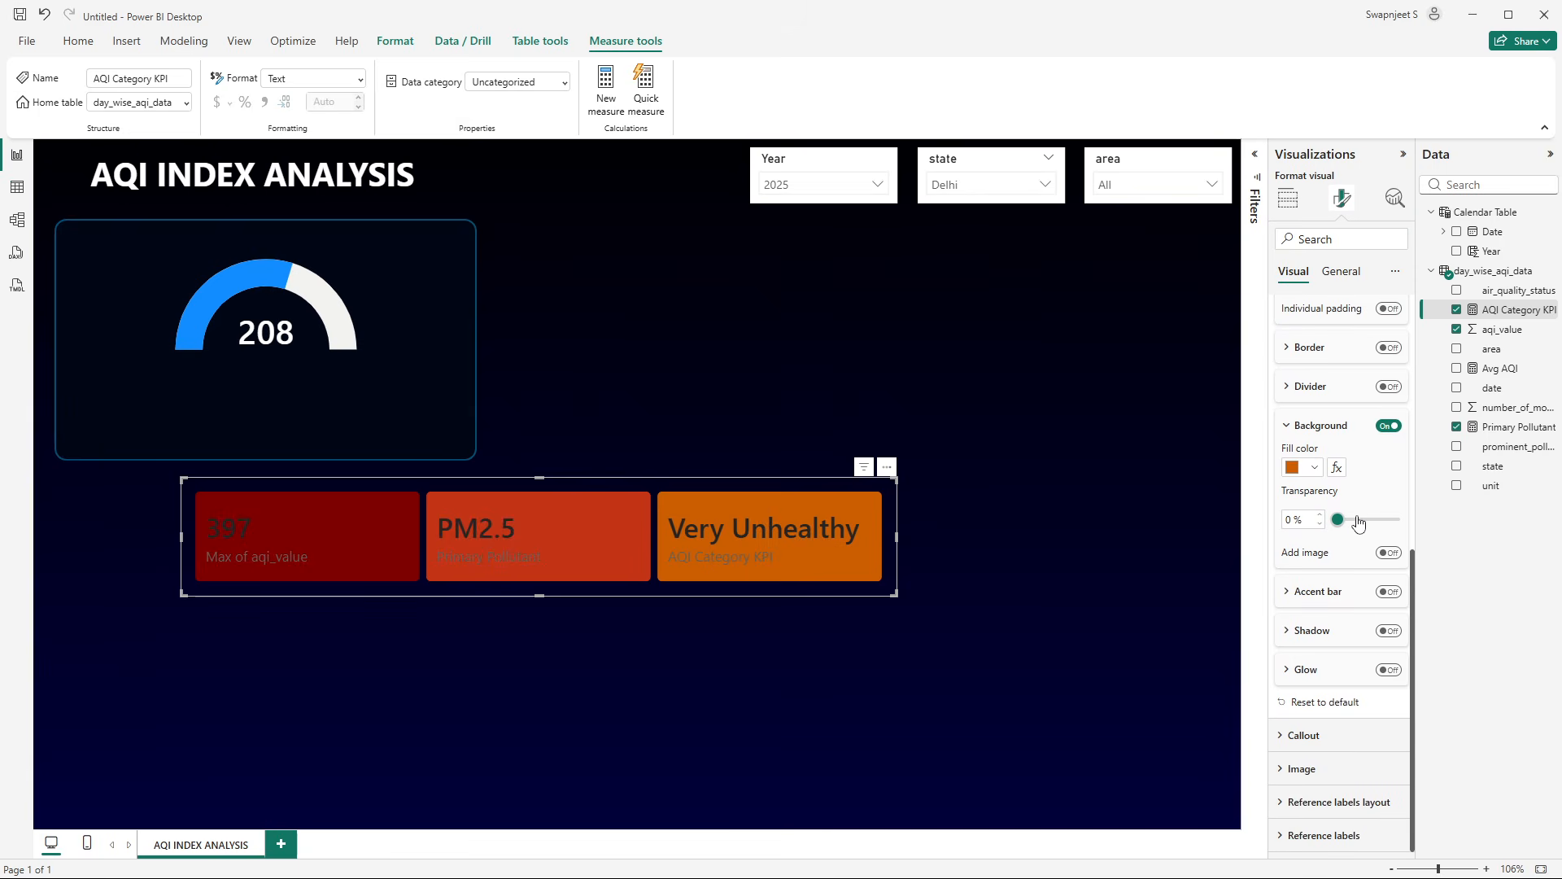
{"action": "left_click", "coordinate": [1306, 736]}
{"action": "scroll", "coordinate": [1373, 739], "scroll_direction": "down", "scroll_amount": 2}
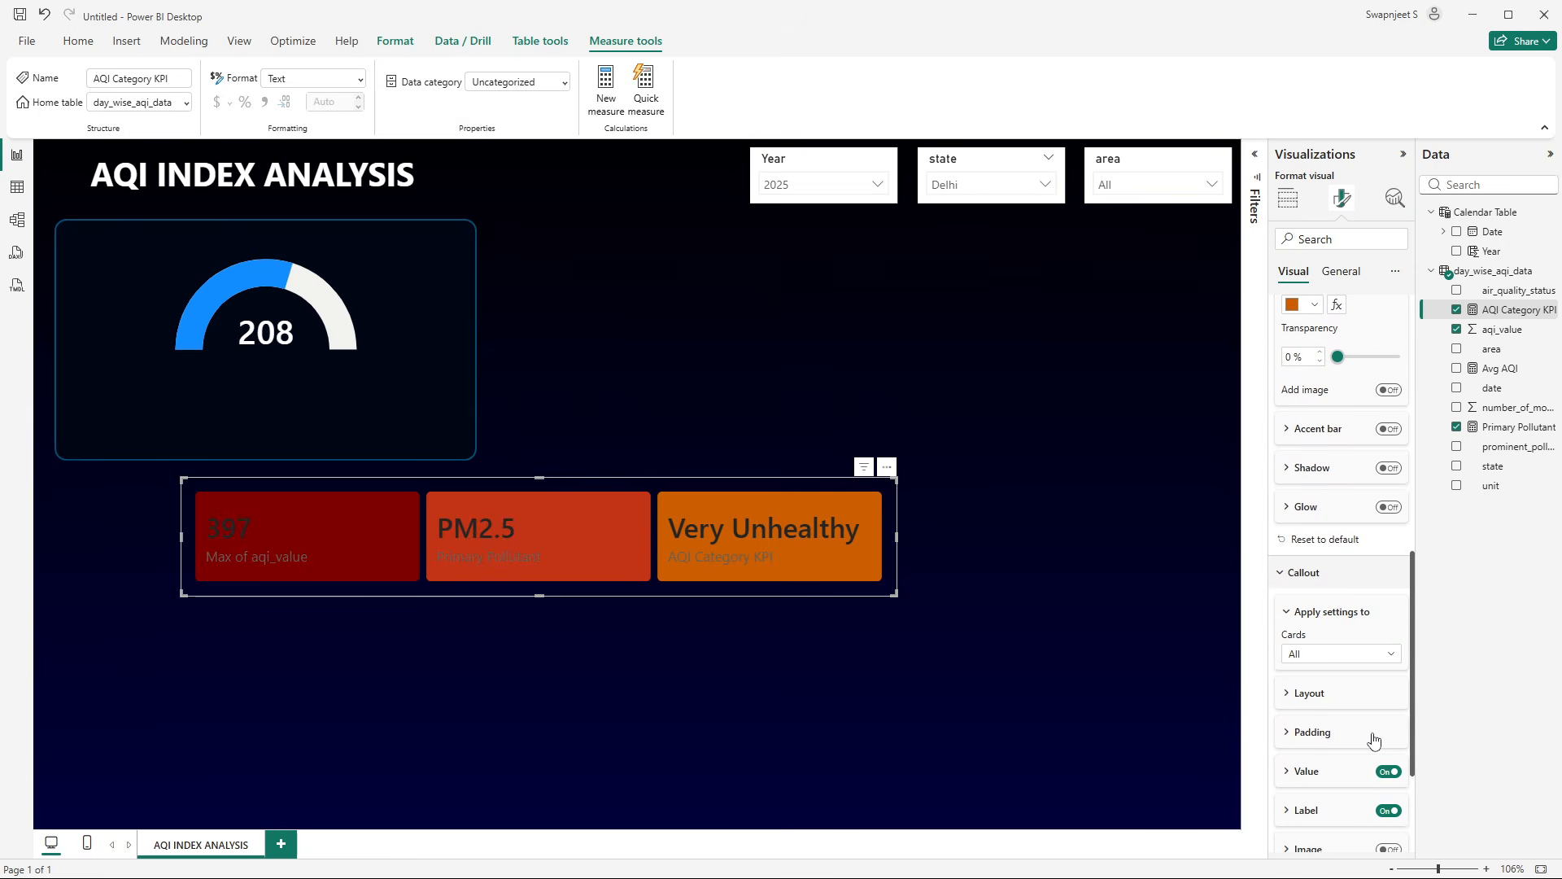
{"action": "scroll", "coordinate": [1373, 739], "scroll_direction": "down", "scroll_amount": 2}
{"action": "left_click", "coordinate": [1329, 586]}
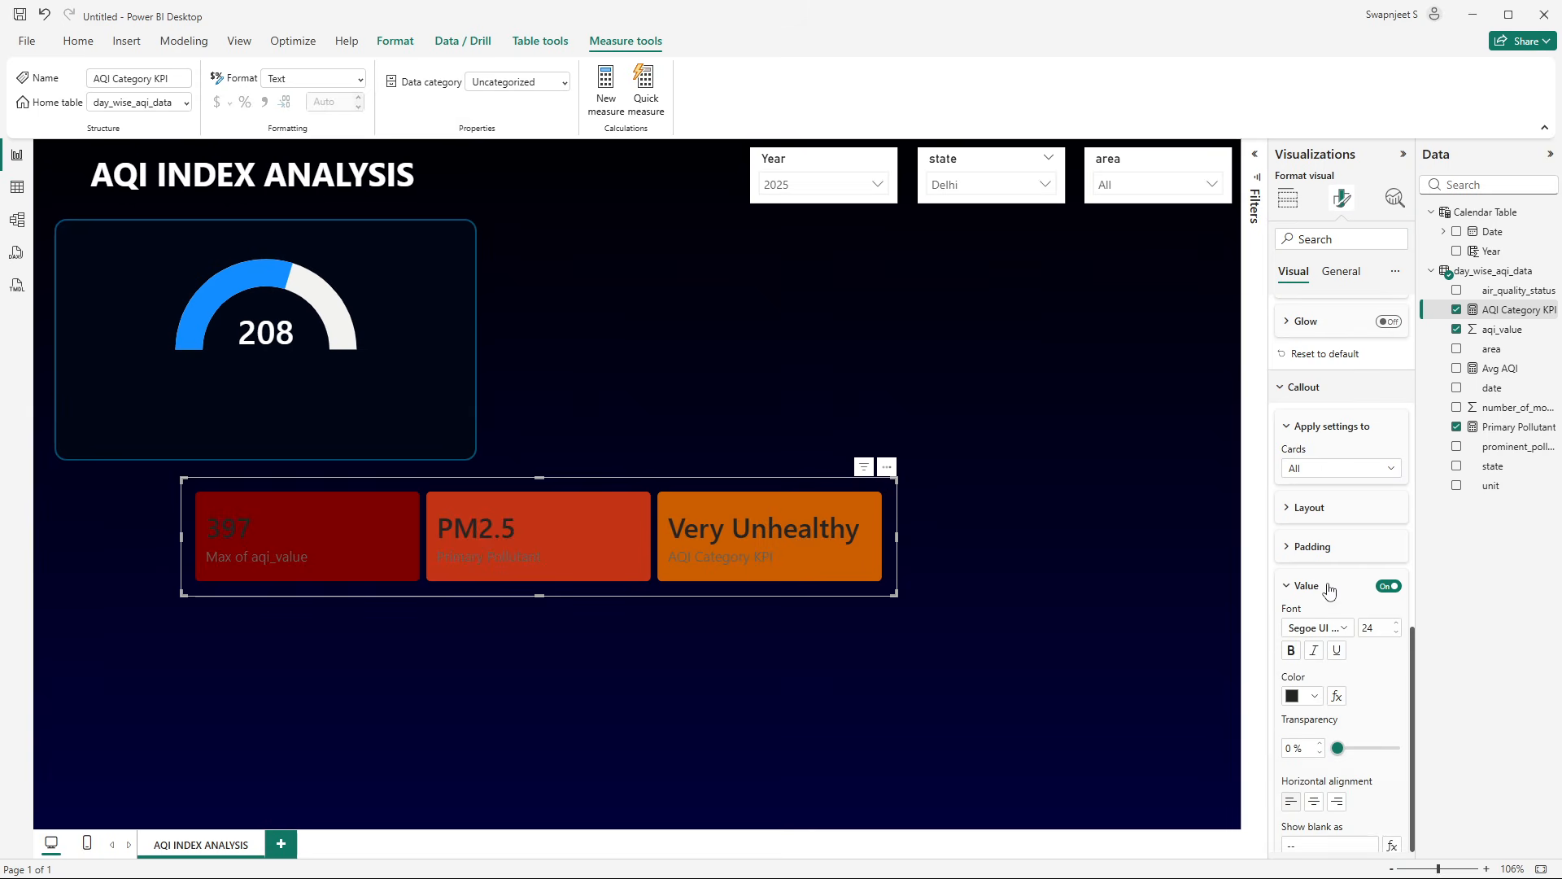
{"action": "scroll", "coordinate": [1329, 588], "scroll_direction": "down", "scroll_amount": 2}
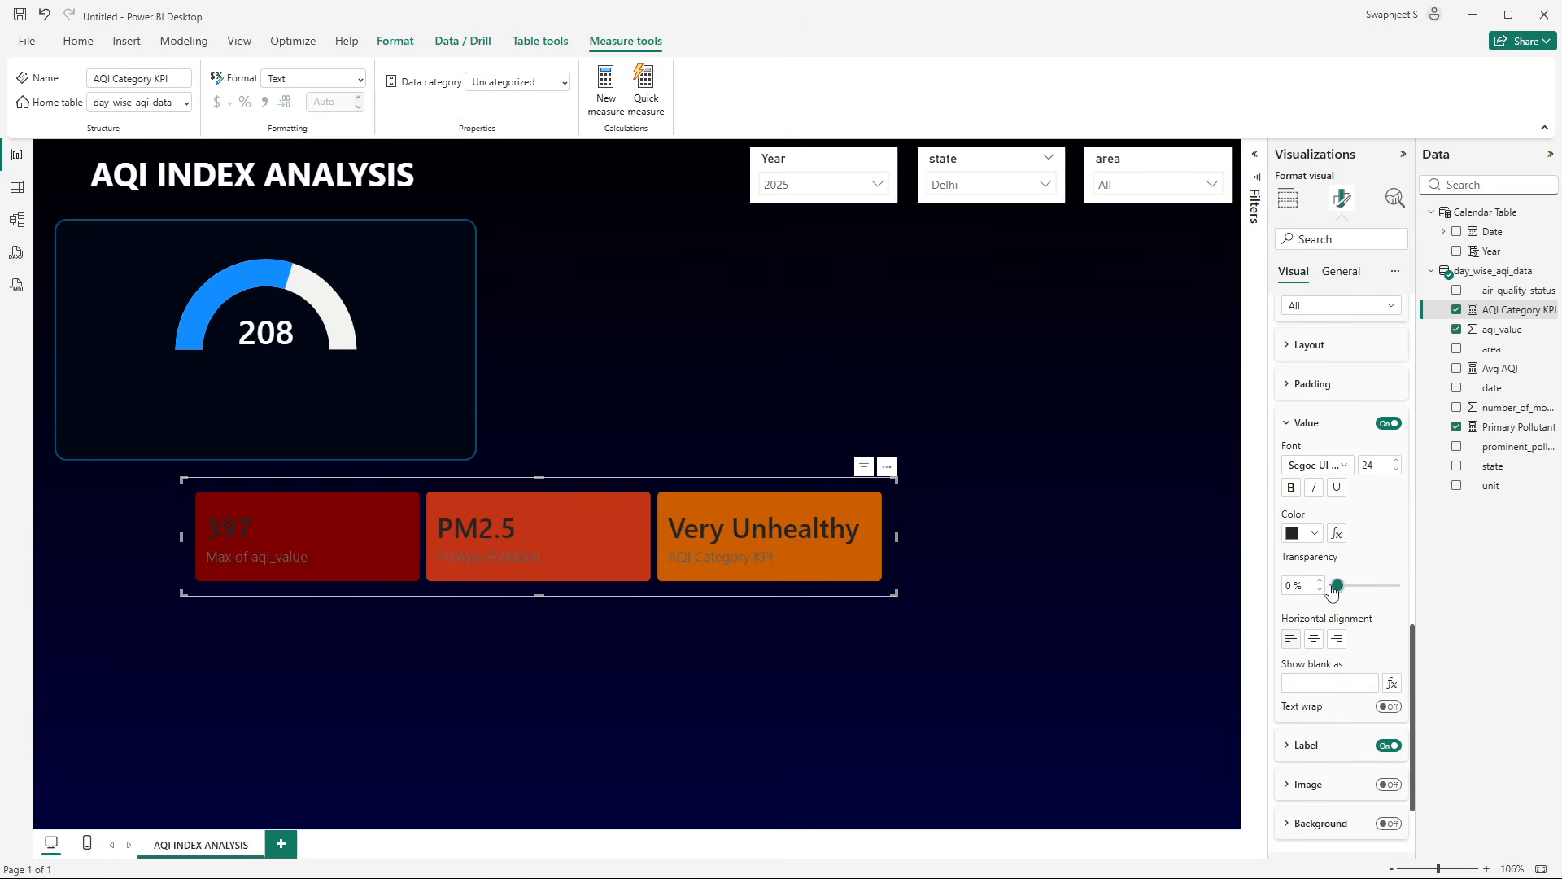
{"action": "scroll", "coordinate": [1333, 592], "scroll_direction": "down", "scroll_amount": 1}
{"action": "left_click", "coordinate": [1343, 385]}
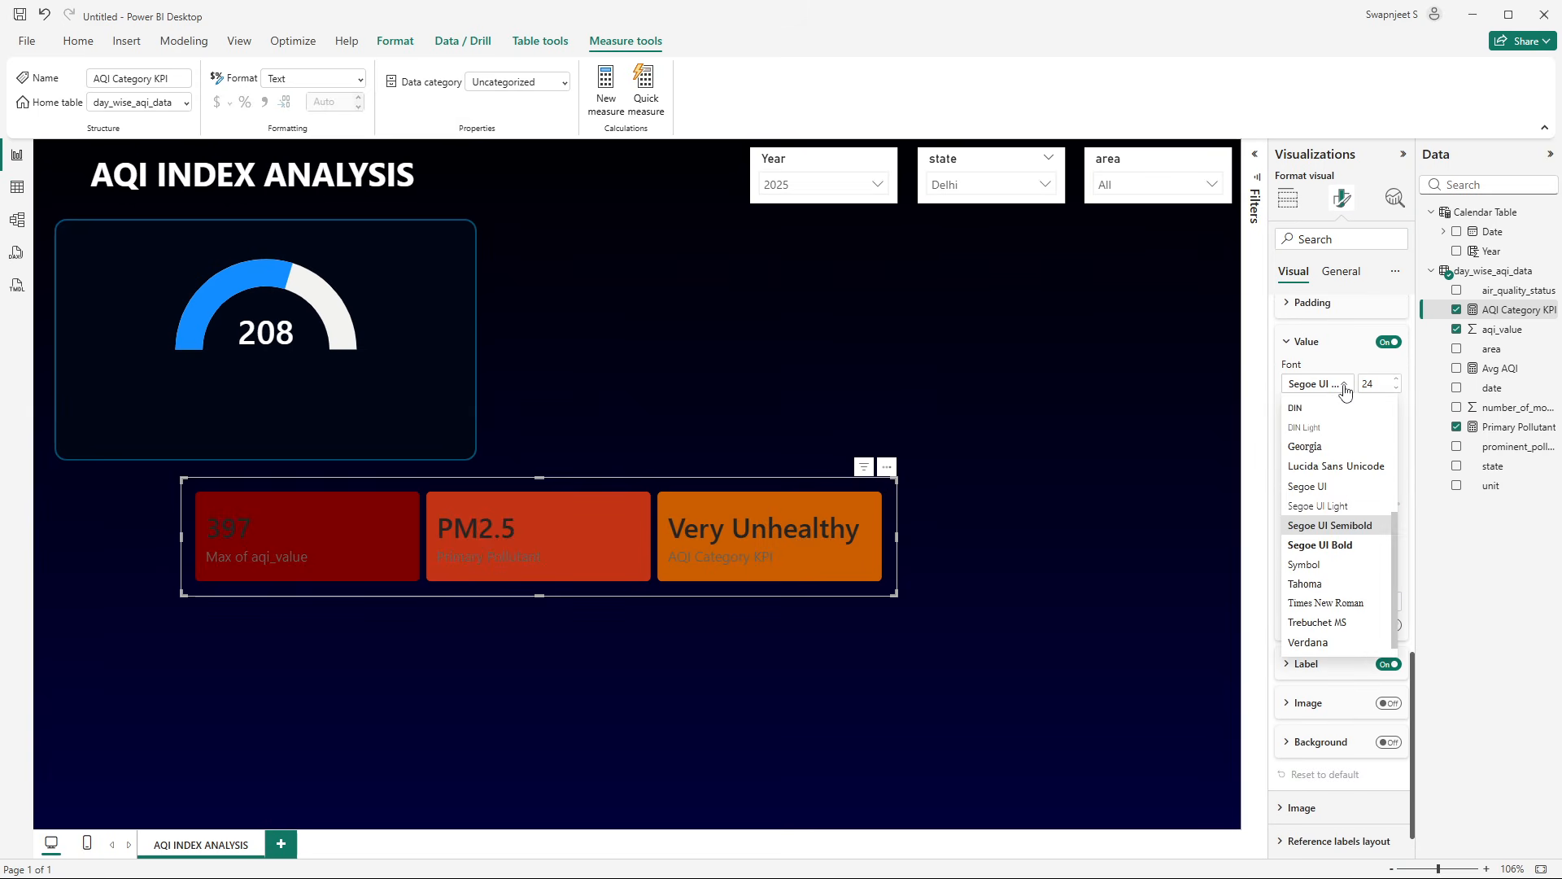
{"action": "left_click", "coordinate": [1345, 389]}
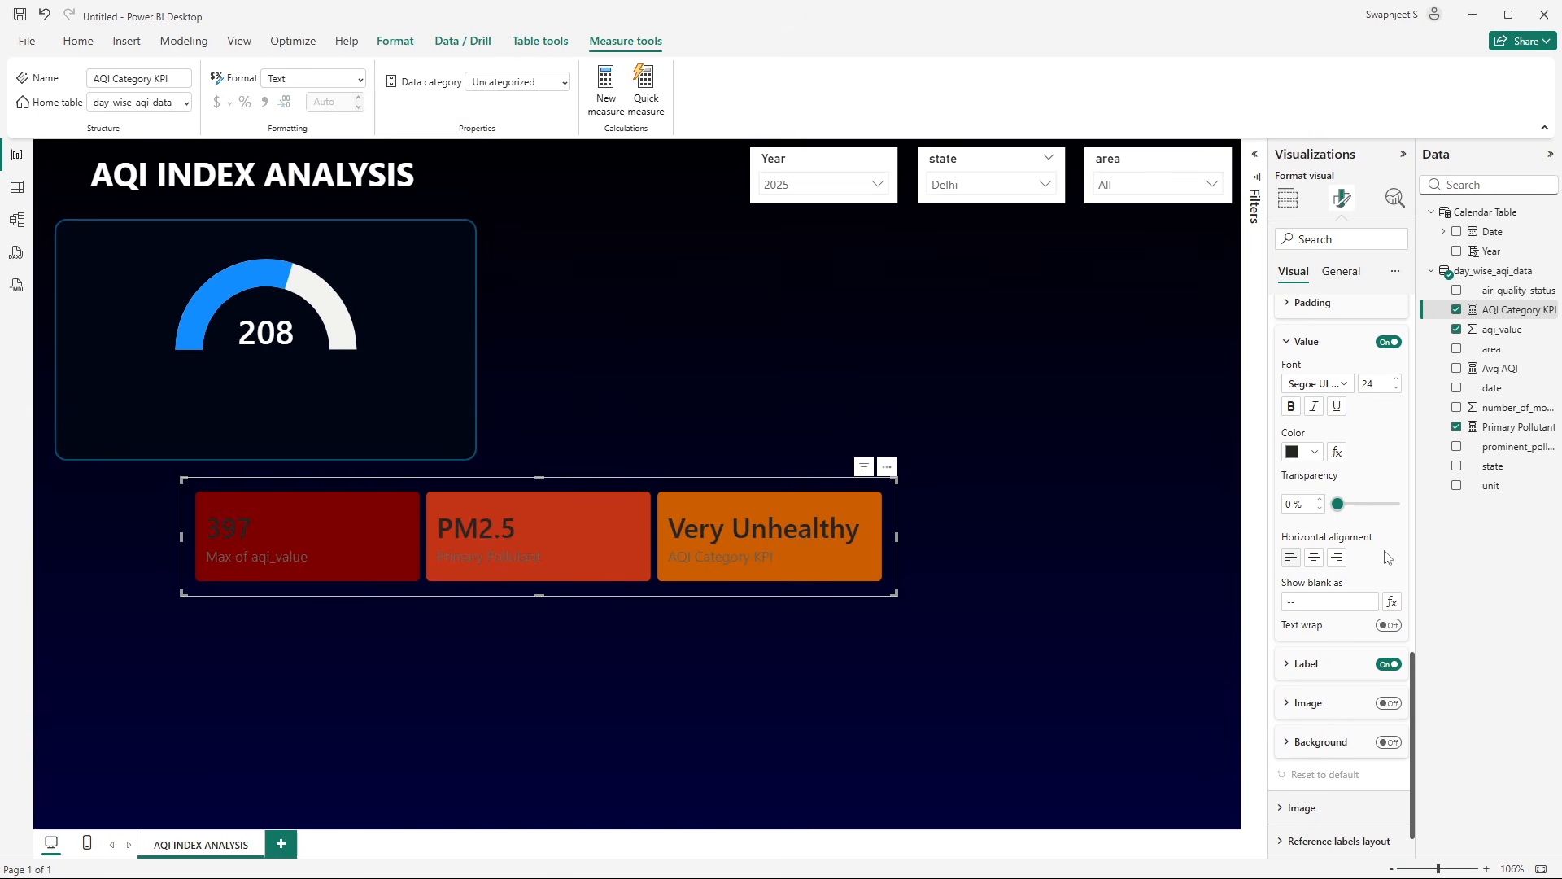
{"action": "double_click", "coordinate": [1375, 385]}
{"action": "type", "text": "13"}
{"action": "key", "text": "Return"}
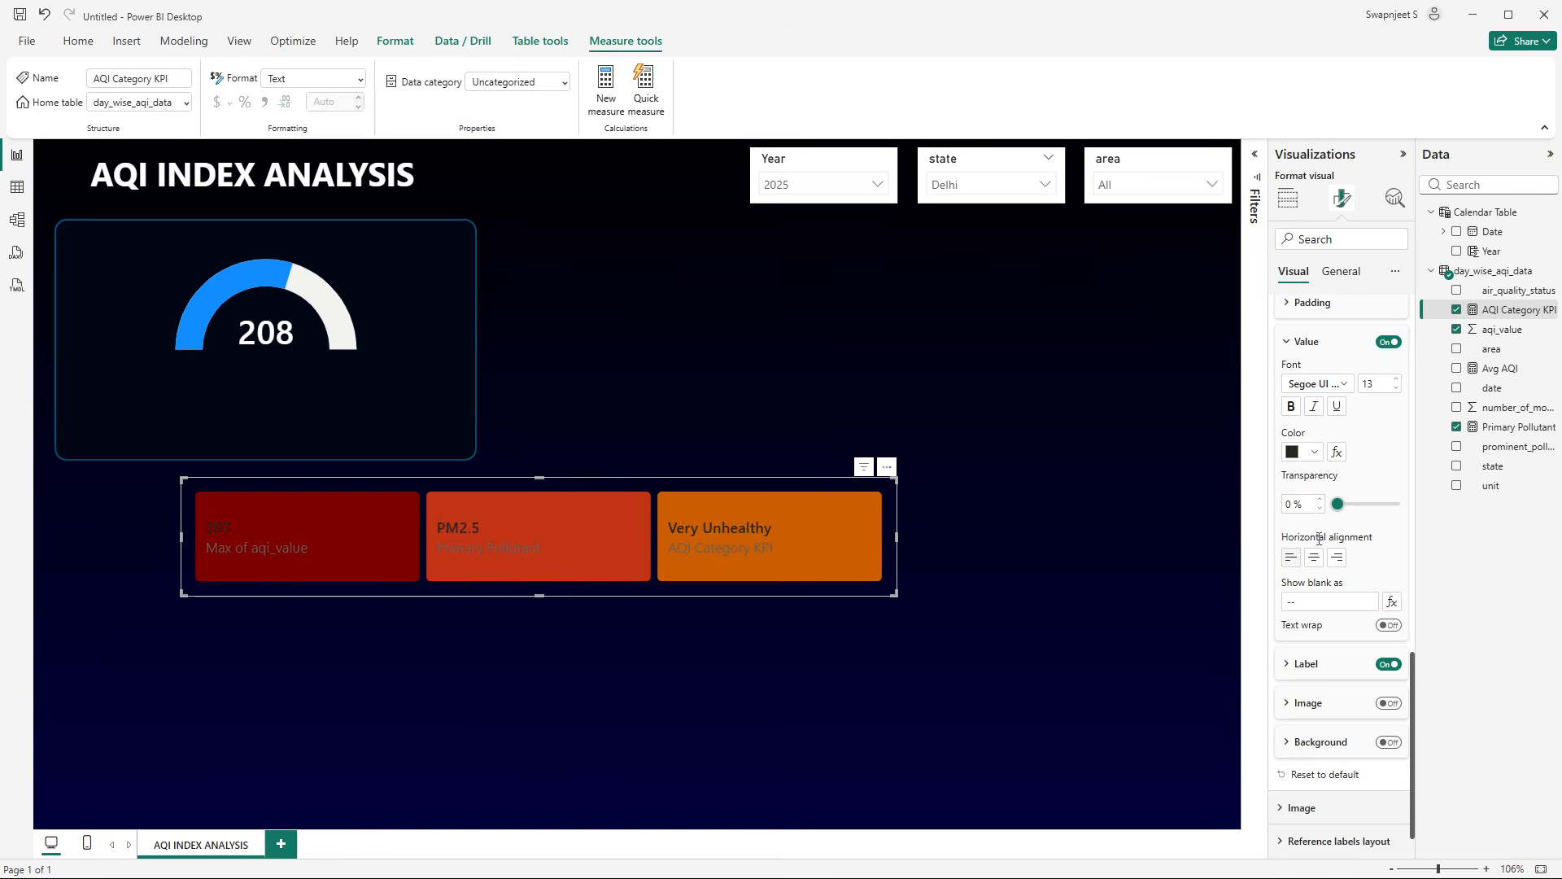
{"action": "left_click", "coordinate": [1314, 559]}
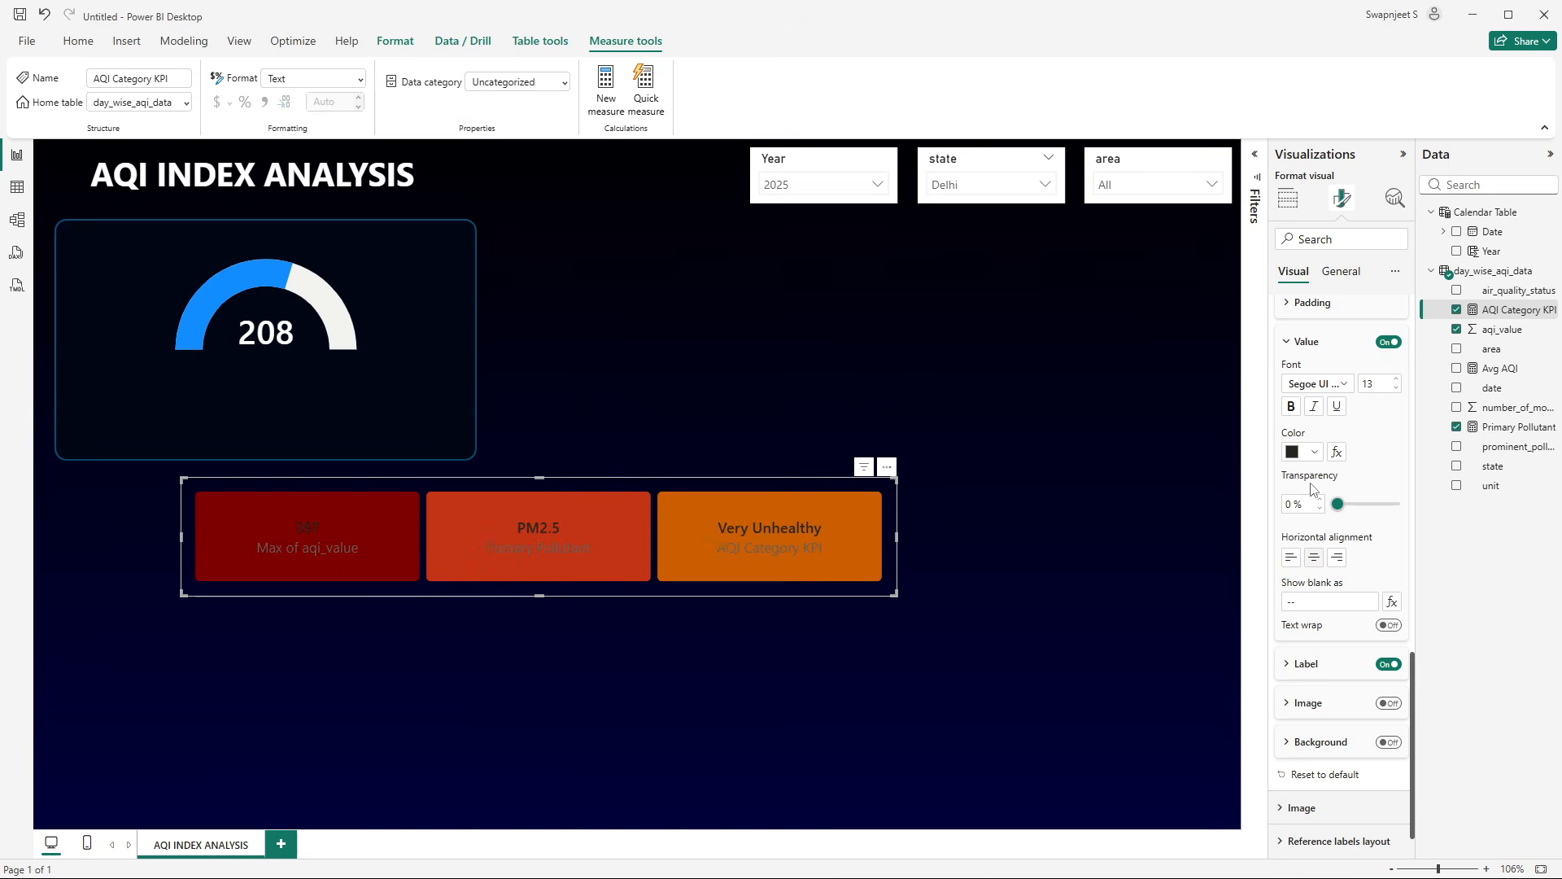
- Make the callout values of all cards white and set their font to Segoe UI Bold
{"action": "left_click", "coordinate": [1312, 454]}
{"action": "left_click", "coordinate": [1305, 510]}
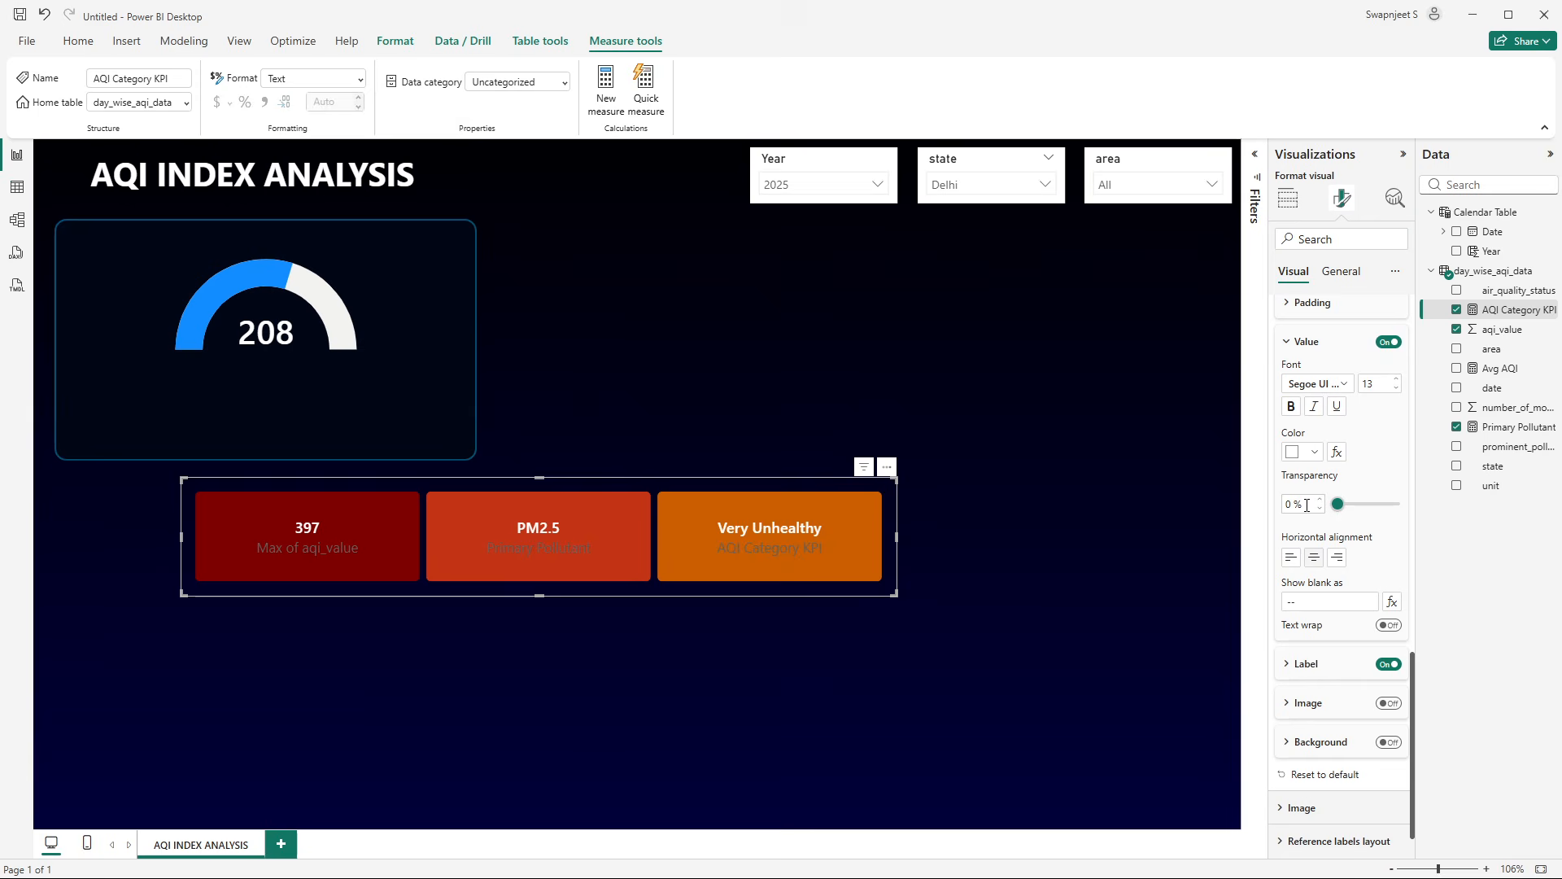
{"action": "left_click", "coordinate": [1341, 386]}
{"action": "left_click", "coordinate": [1340, 546]}
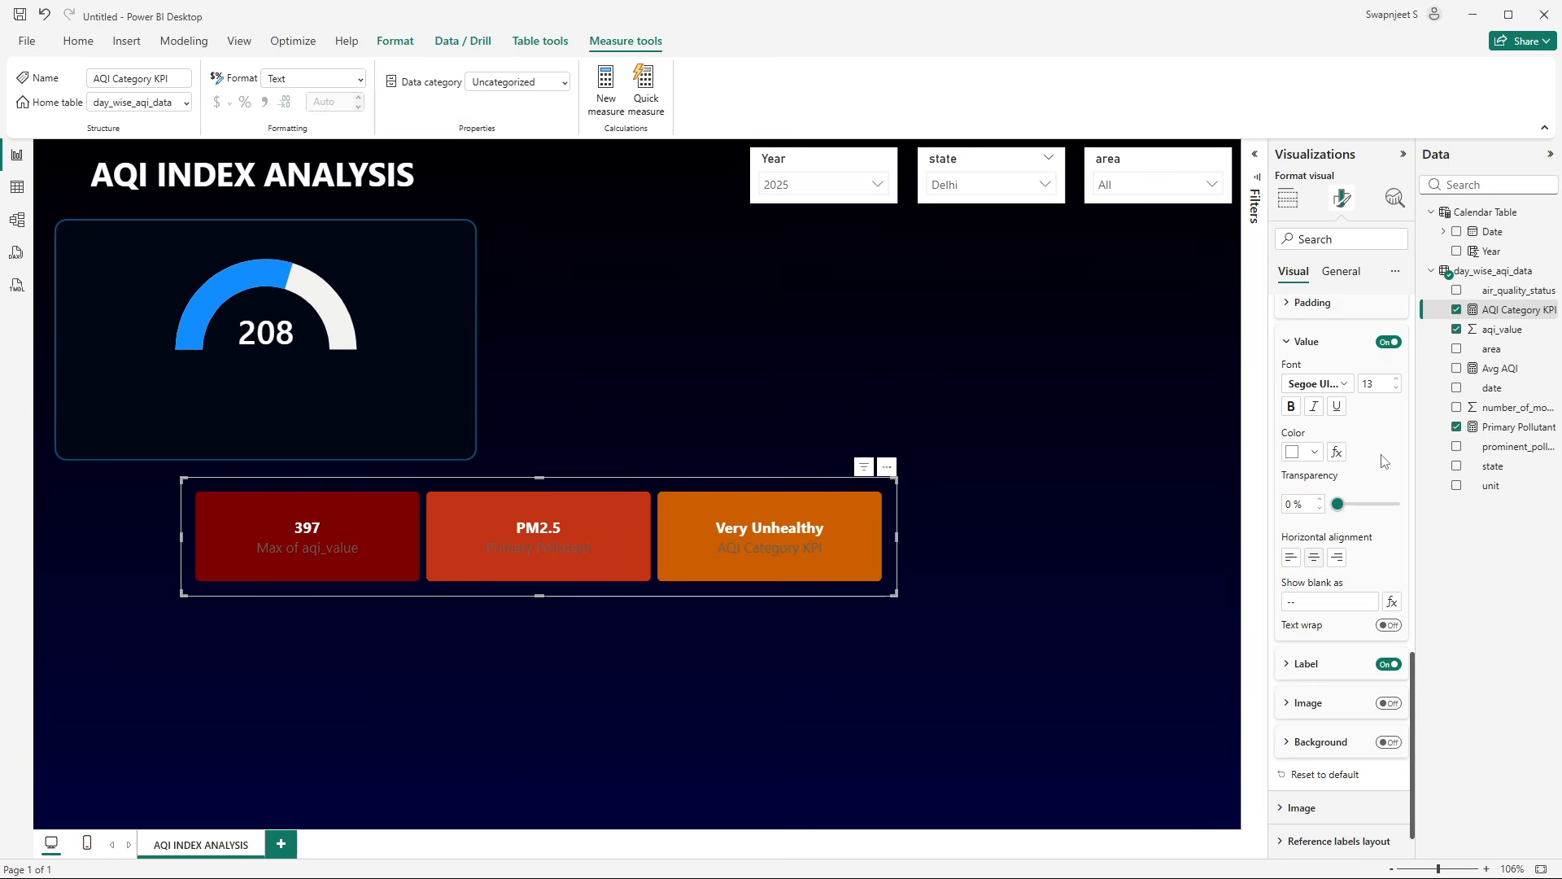
- Set the label font size of all cards to 10 and make the label text white
{"action": "scroll", "coordinate": [1383, 472], "scroll_direction": "down", "scroll_amount": 1}
{"action": "scroll", "coordinate": [1351, 627], "scroll_direction": "up", "scroll_amount": 6}
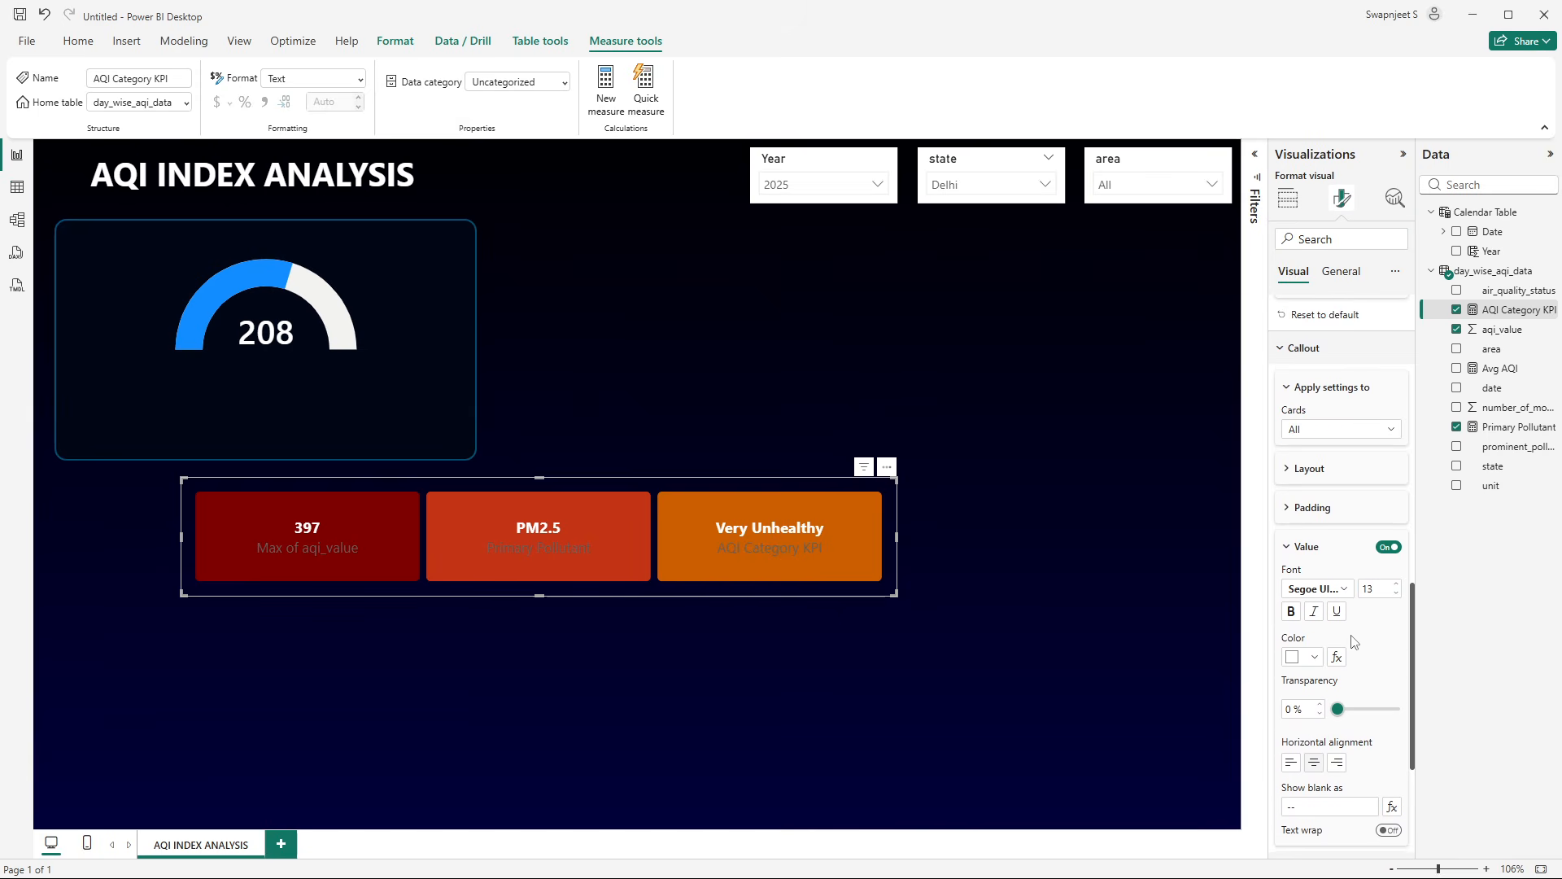
{"action": "left_click", "coordinate": [1320, 508]}
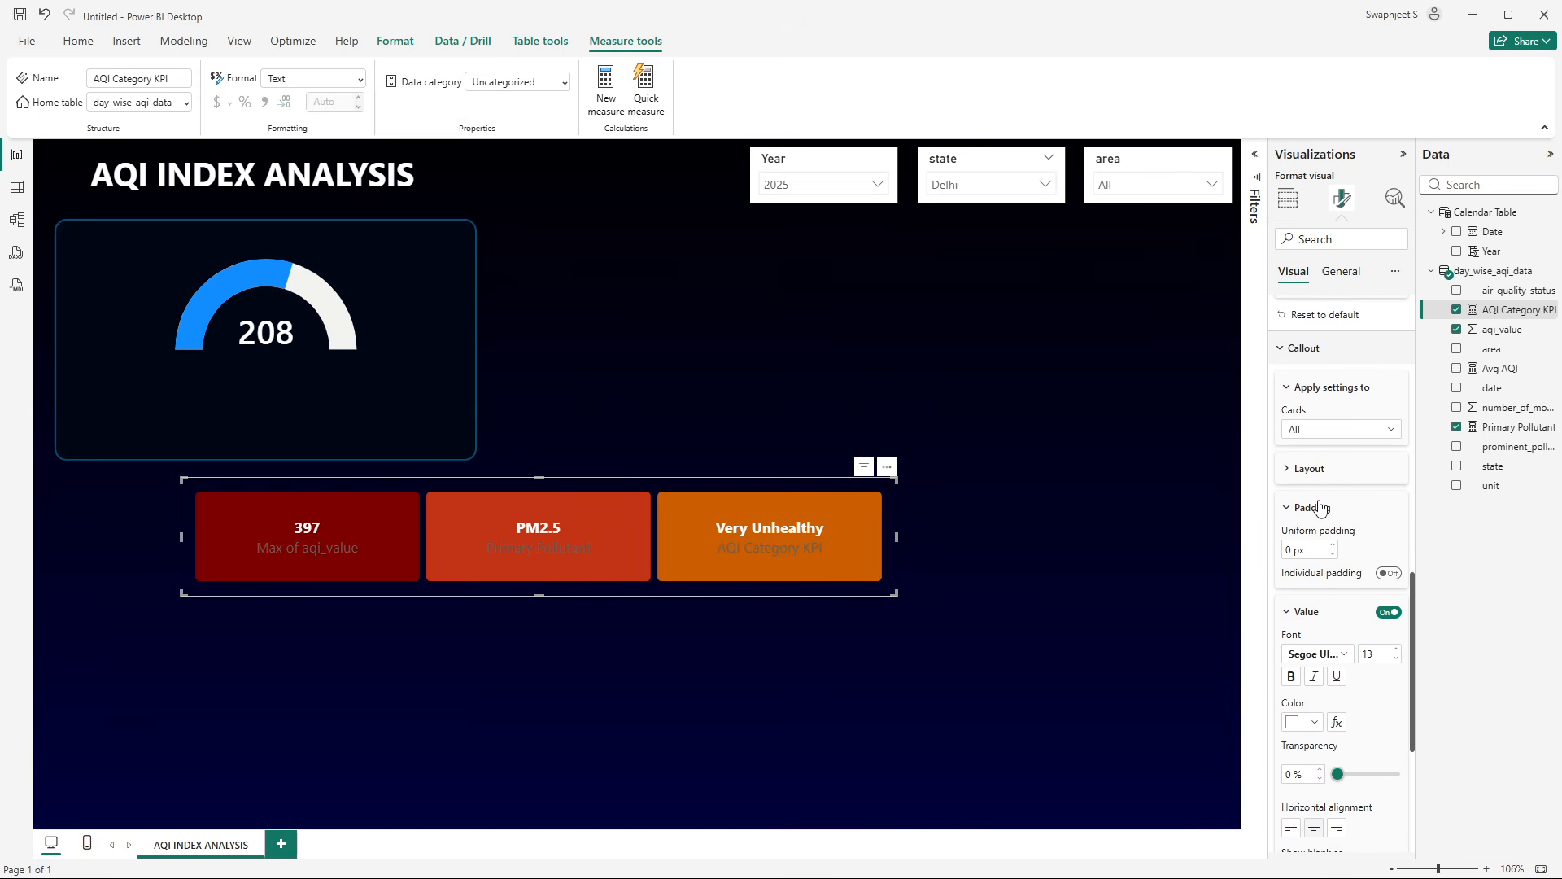
{"action": "left_click", "coordinate": [1320, 509]}
{"action": "left_click", "coordinate": [1307, 472]}
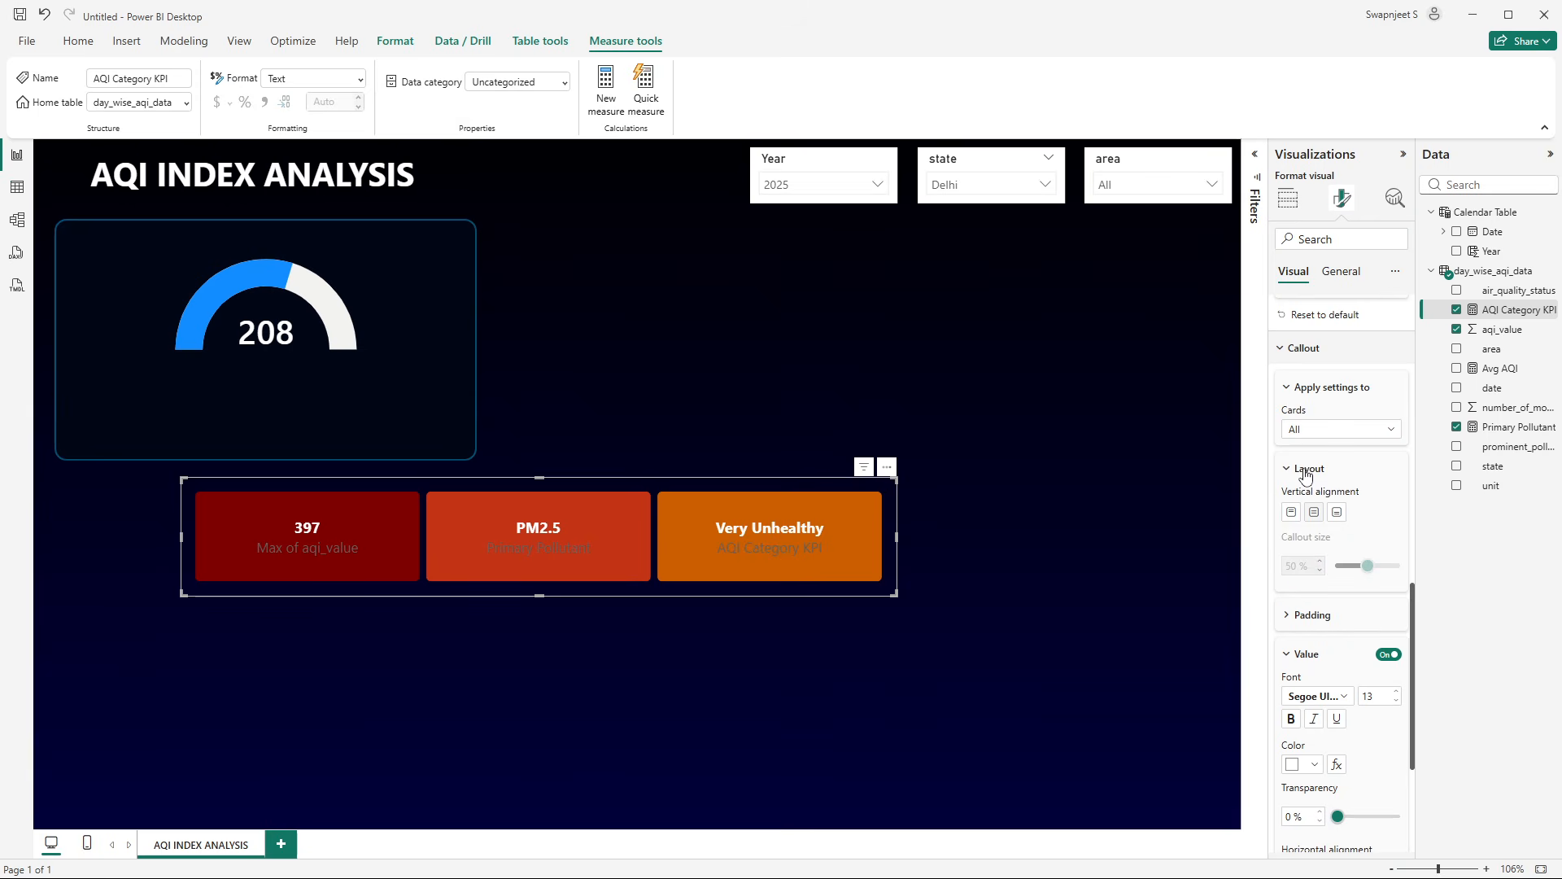
{"action": "left_click", "coordinate": [1306, 472]}
{"action": "scroll", "coordinate": [1327, 553], "scroll_direction": "down", "scroll_amount": 5}
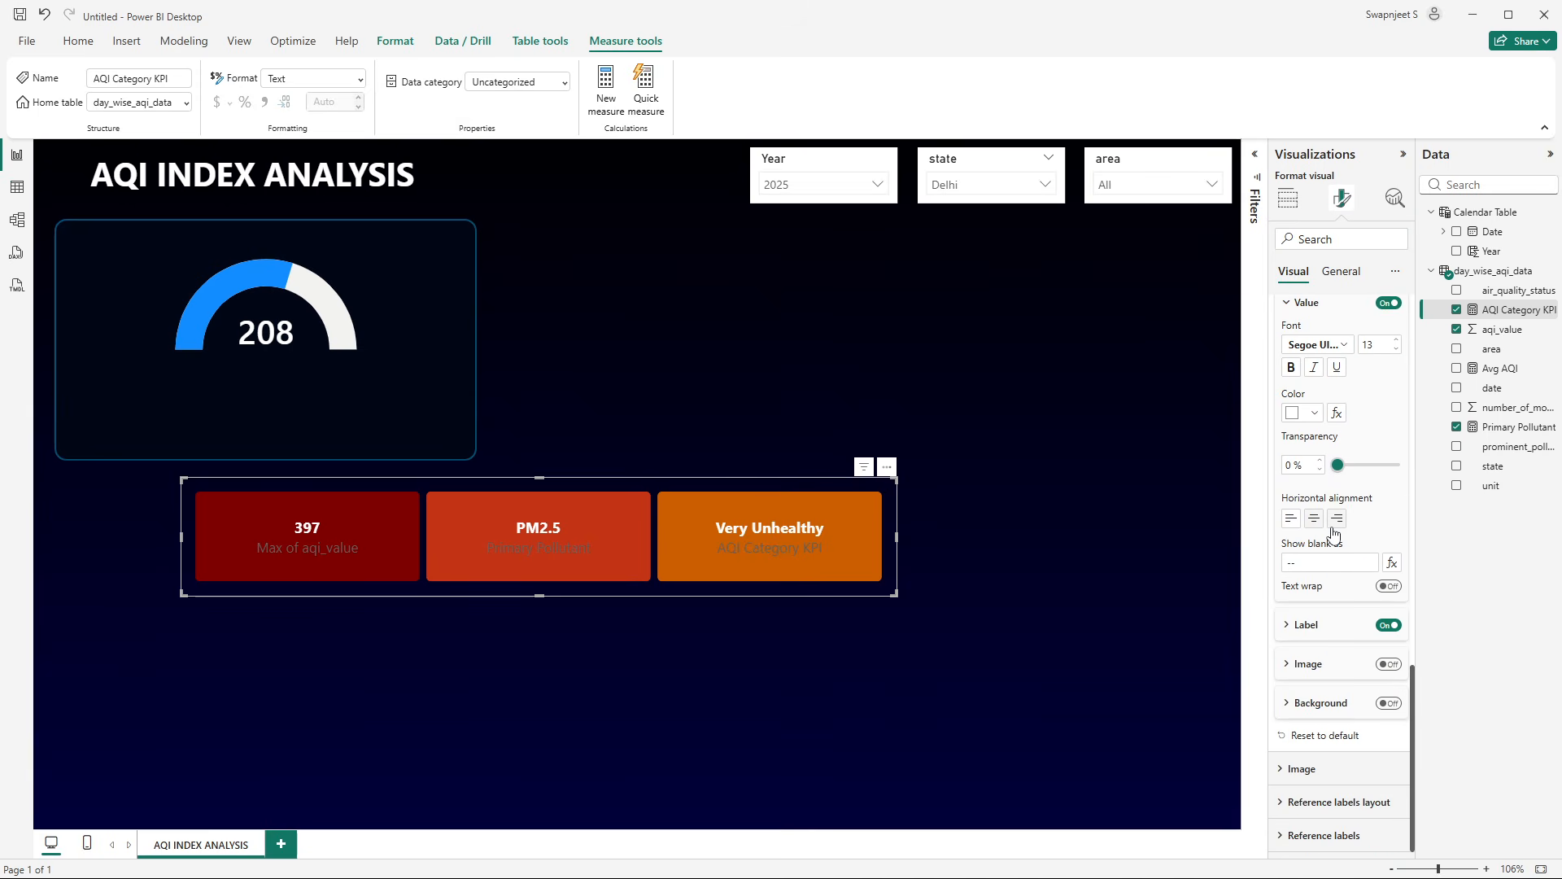
{"action": "left_click", "coordinate": [1316, 632]}
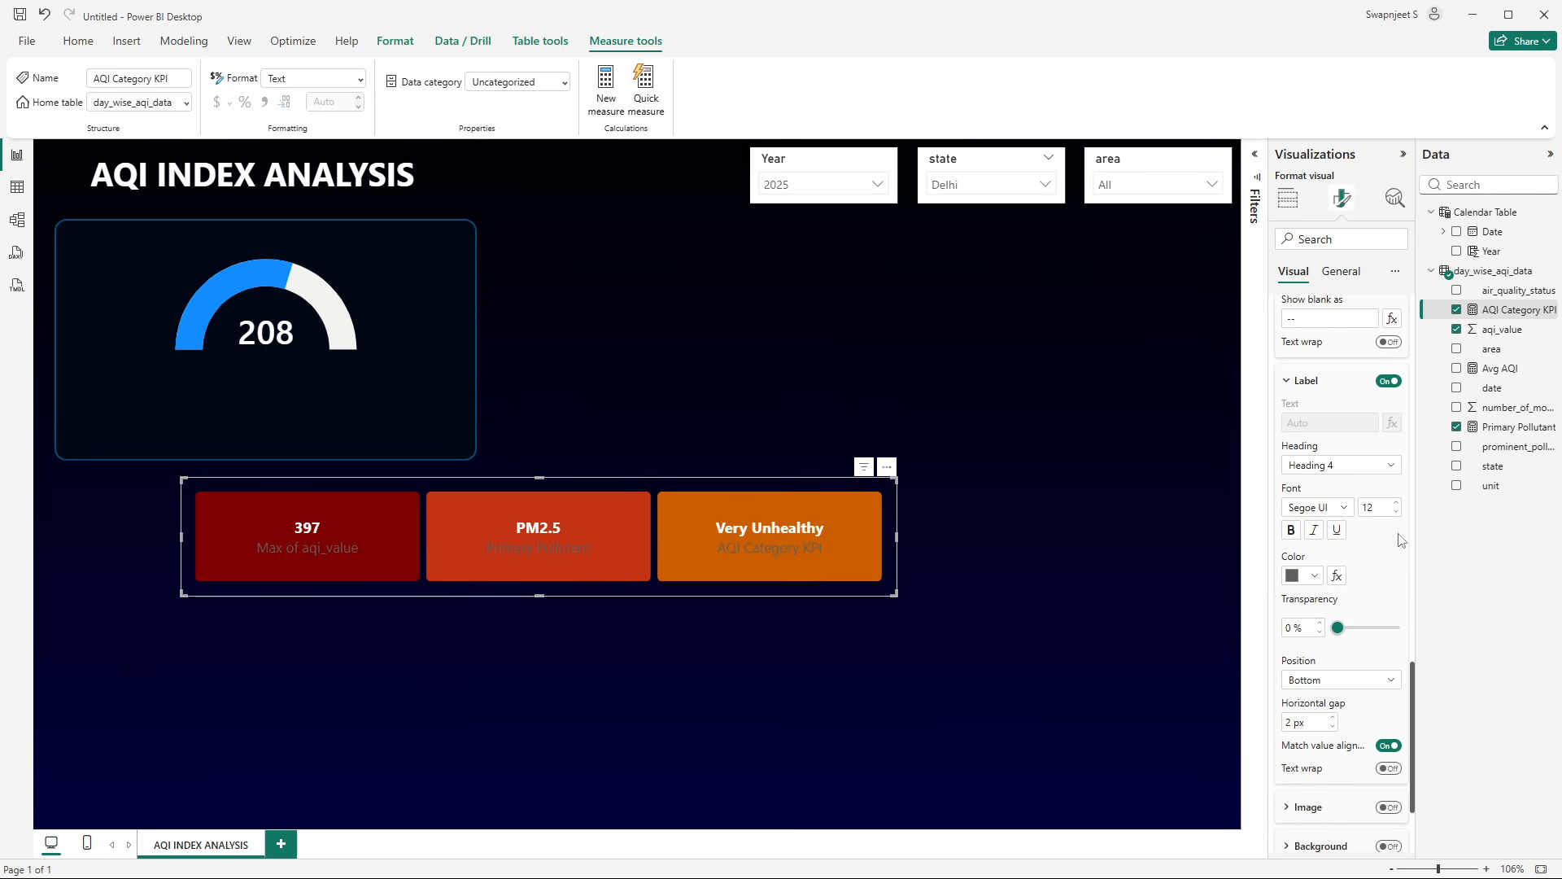
{"action": "left_click", "coordinate": [1314, 575]}
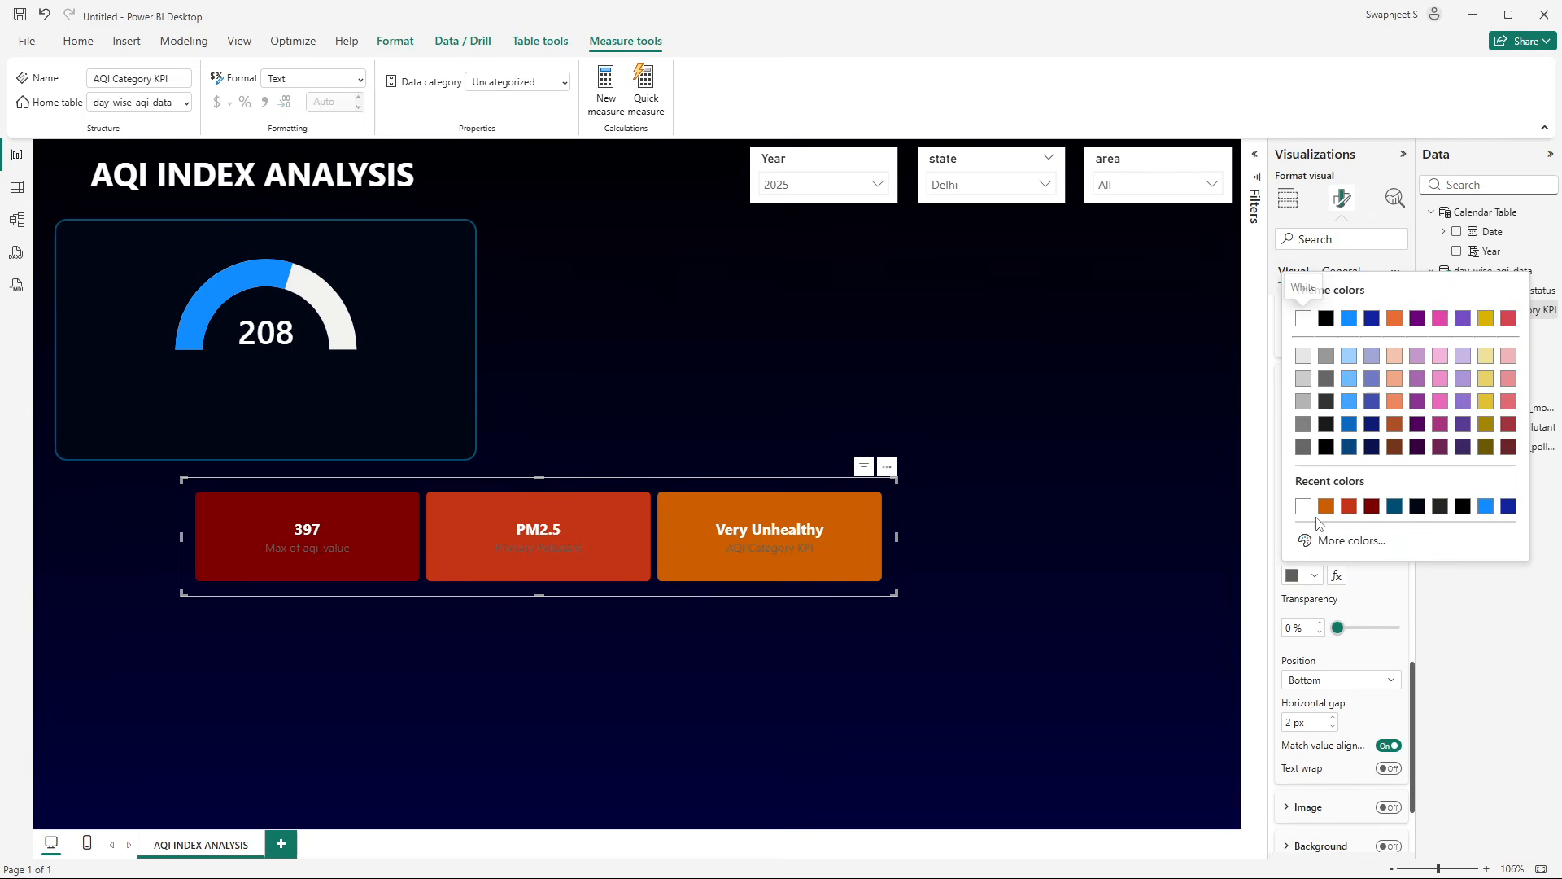
{"action": "left_click", "coordinate": [1299, 515]}
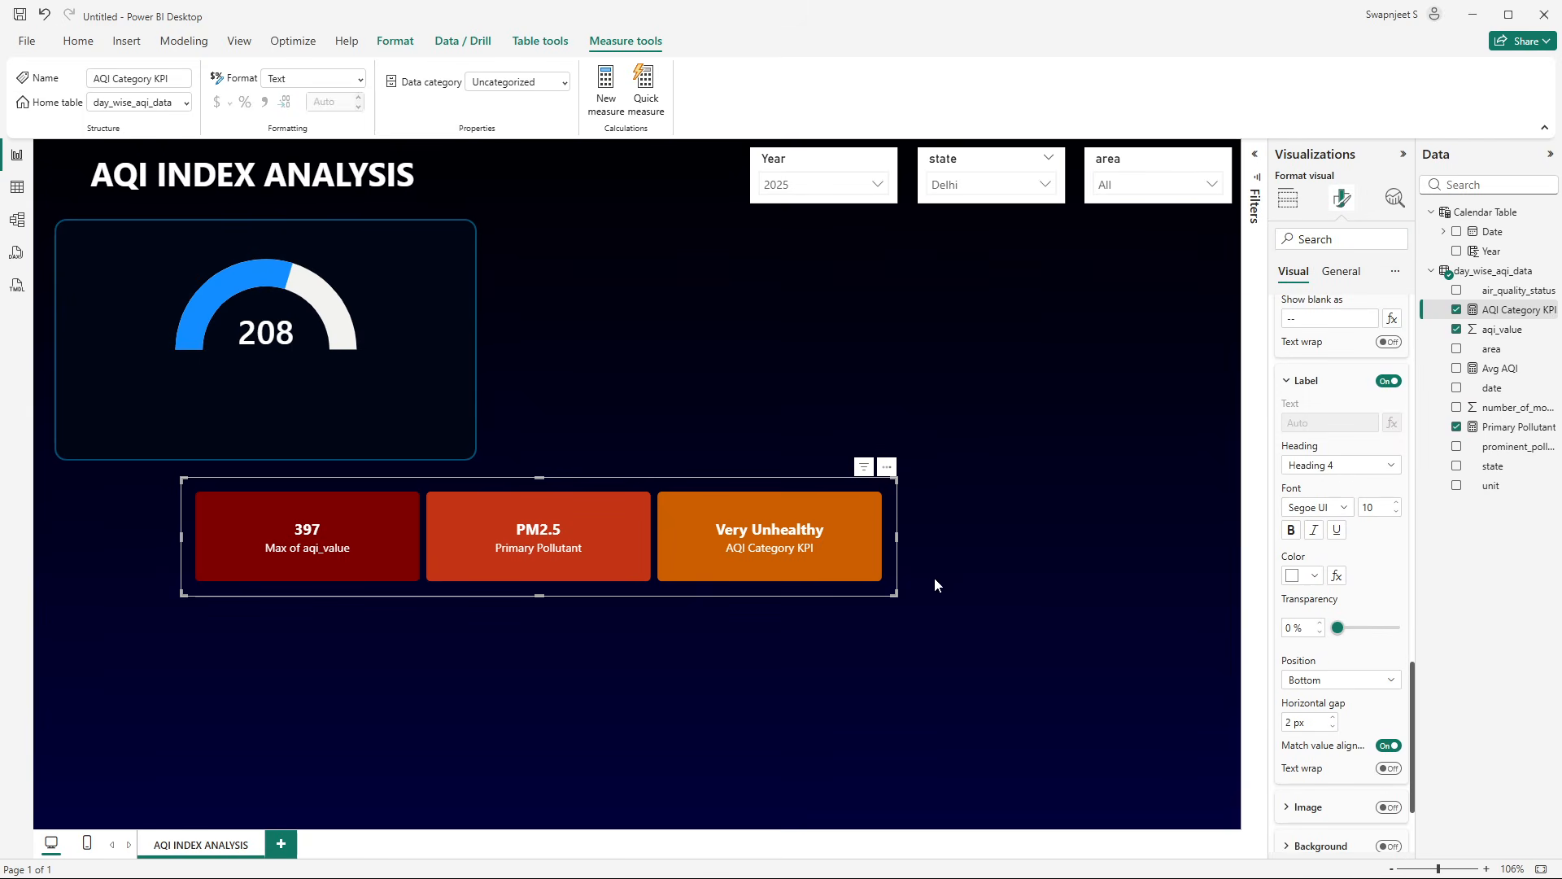
- Resize the card visual to a height of 75 and a width of 490
{"action": "left_click", "coordinate": [1341, 271]}
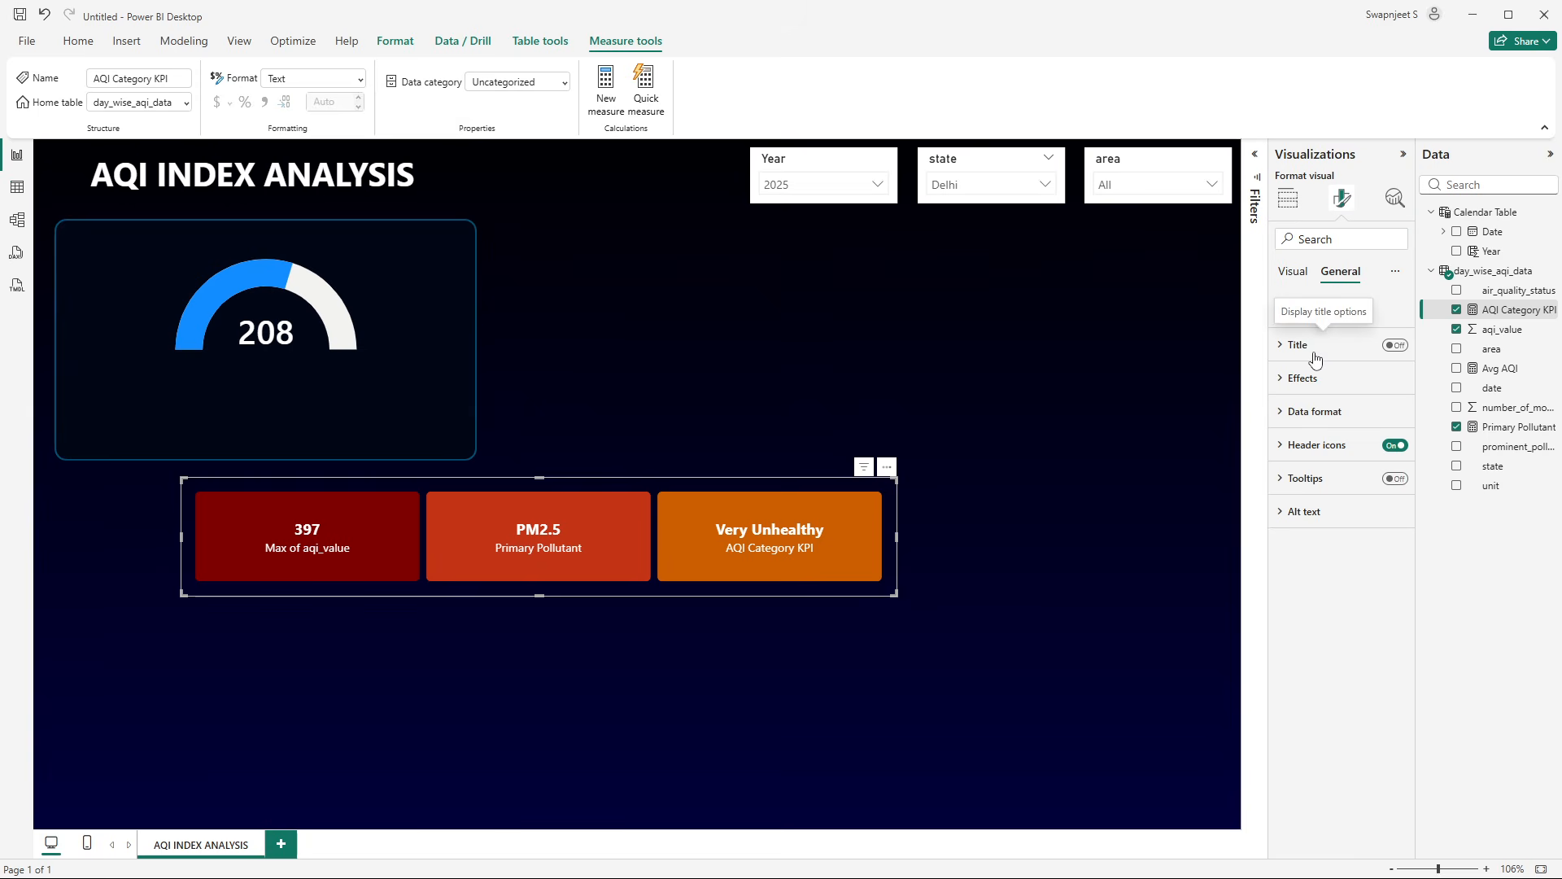
{"action": "left_click", "coordinate": [1388, 322]}
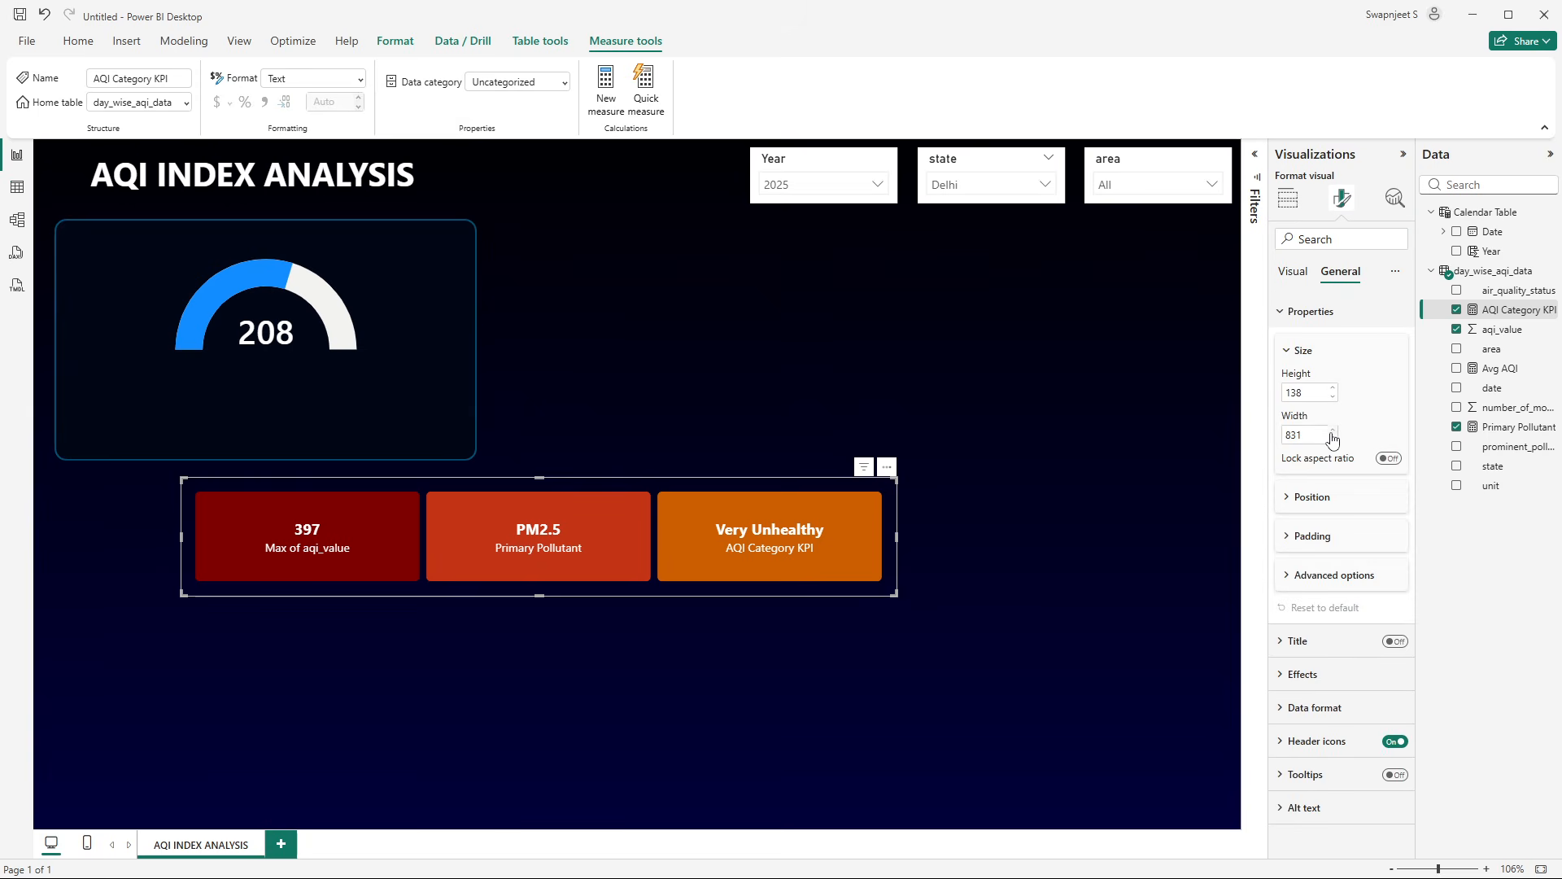
{"action": "double_click", "coordinate": [1307, 393]}
{"action": "type", "text": "75"}
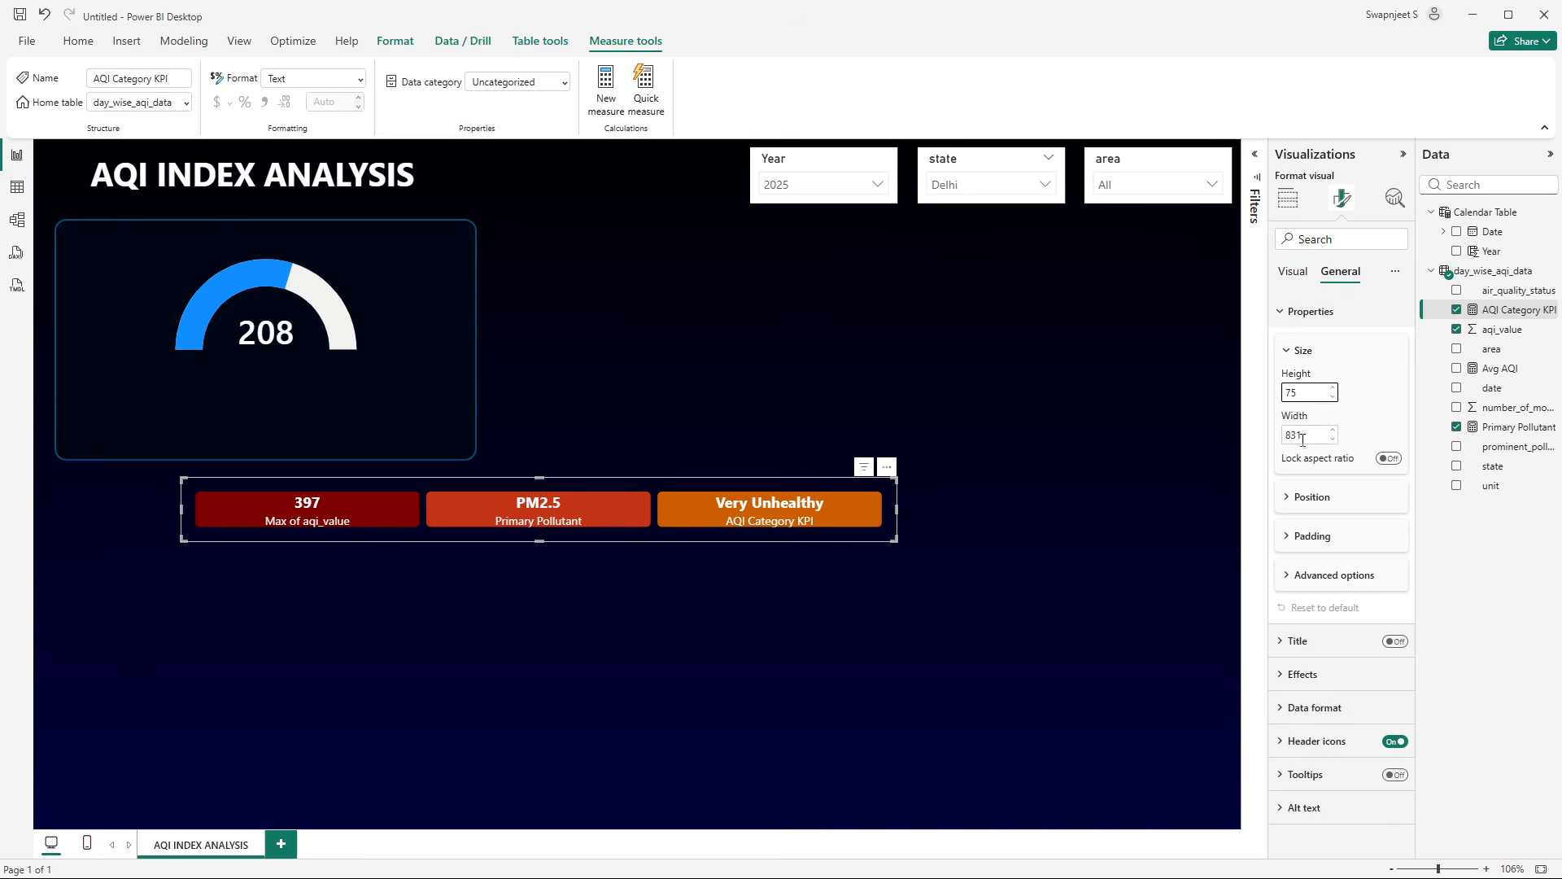
{"action": "double_click", "coordinate": [1310, 434]}
{"action": "type", "text": "490"}
{"action": "key", "text": "Return"}
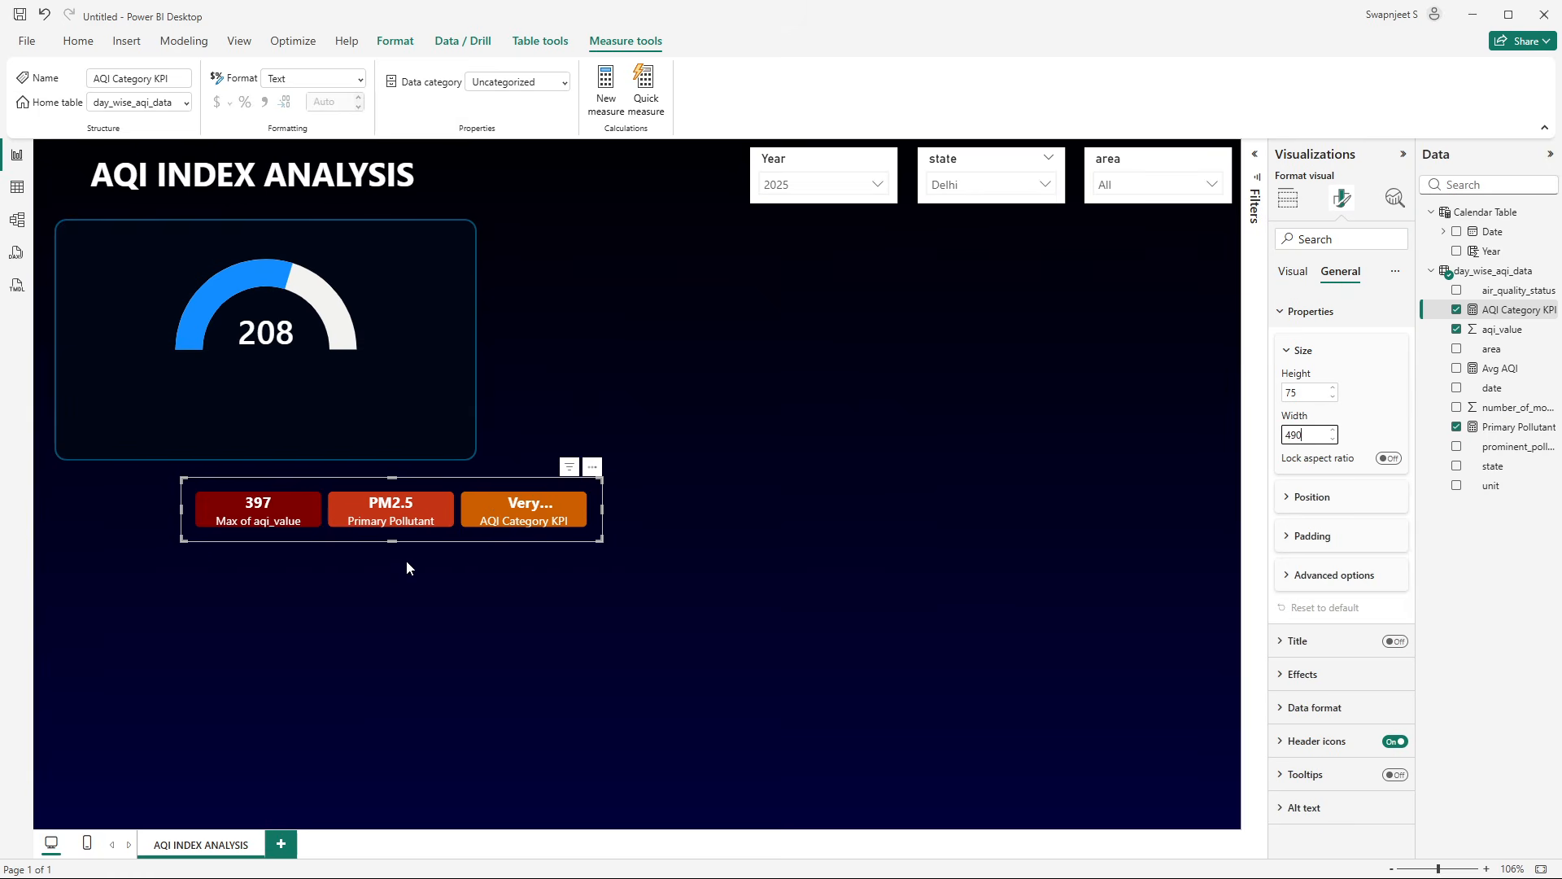
- Stretch the card visual to a height of about 99 and move it beneath the gauge inside the outlined panel
{"action": "left_click_drag", "start_coordinate": [392, 541], "coordinate": [398, 568]}
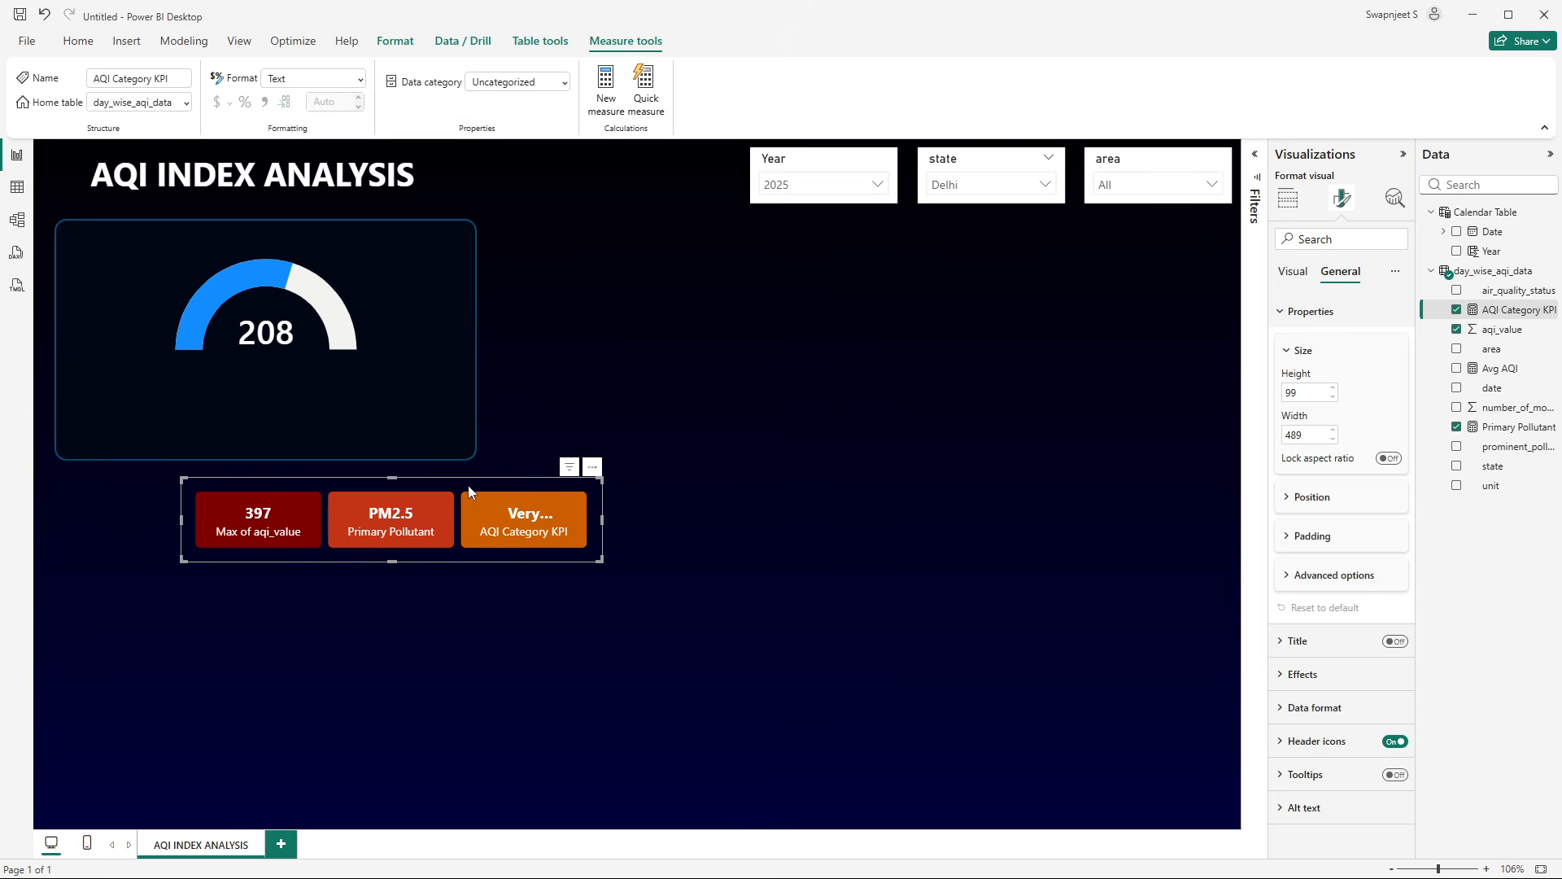
{"action": "left_click_drag", "start_coordinate": [467, 485], "coordinate": [344, 383]}
{"action": "left_click", "coordinate": [383, 540]}
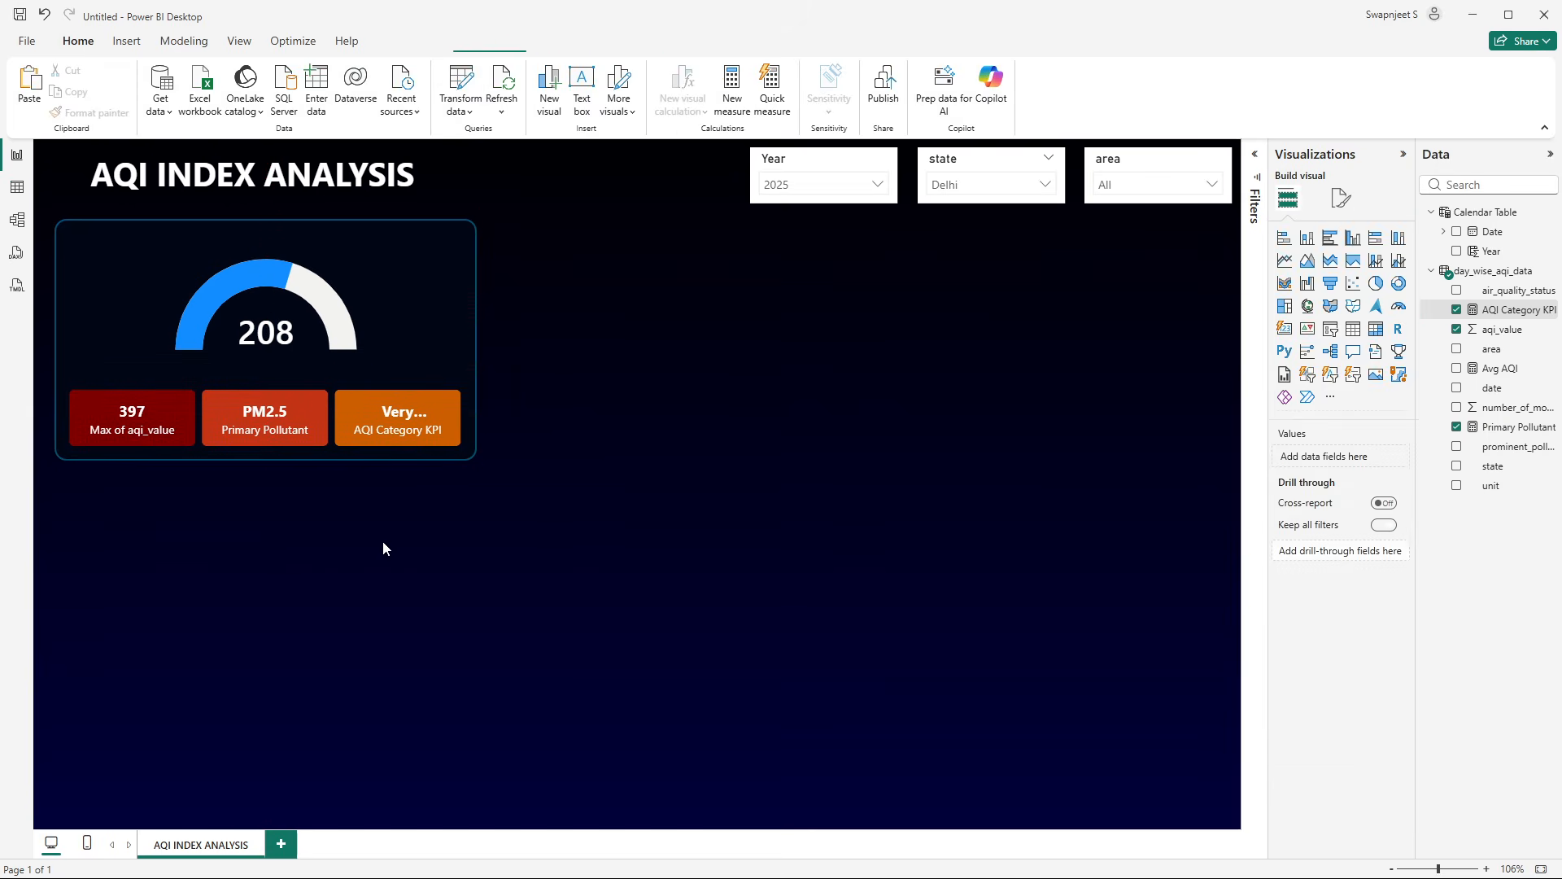
- Nudge the average AQI gauge slightly down toward the row of cards
{"action": "left_click", "coordinate": [273, 355]}
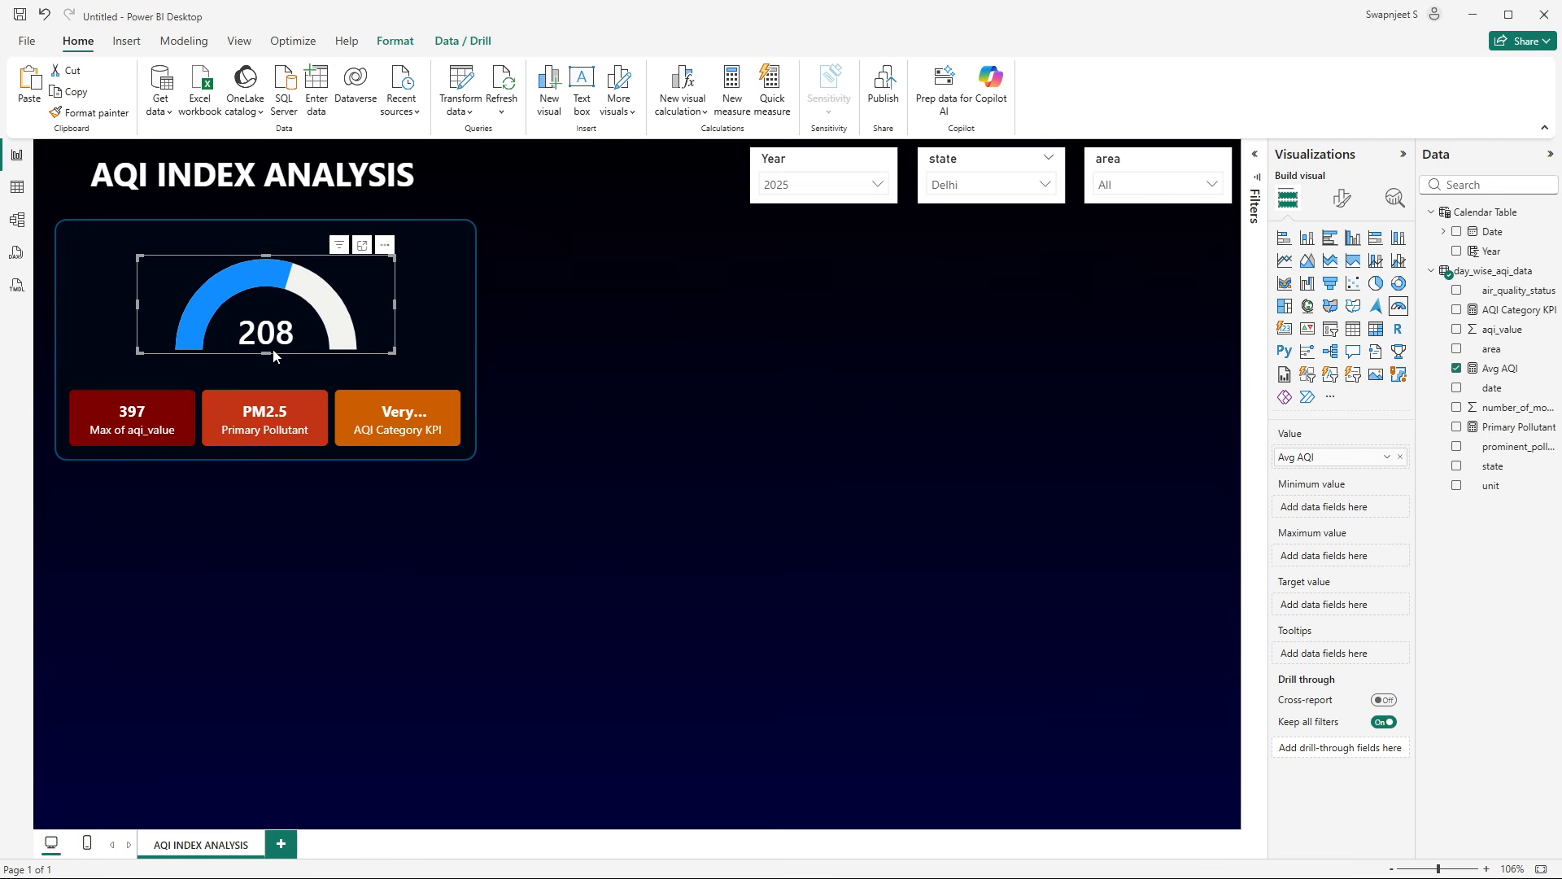
{"action": "key", "text": "Down"}
{"action": "key", "text": "Down"}
{"action": "key", "text": "Down"}
{"action": "key", "text": "Down"}
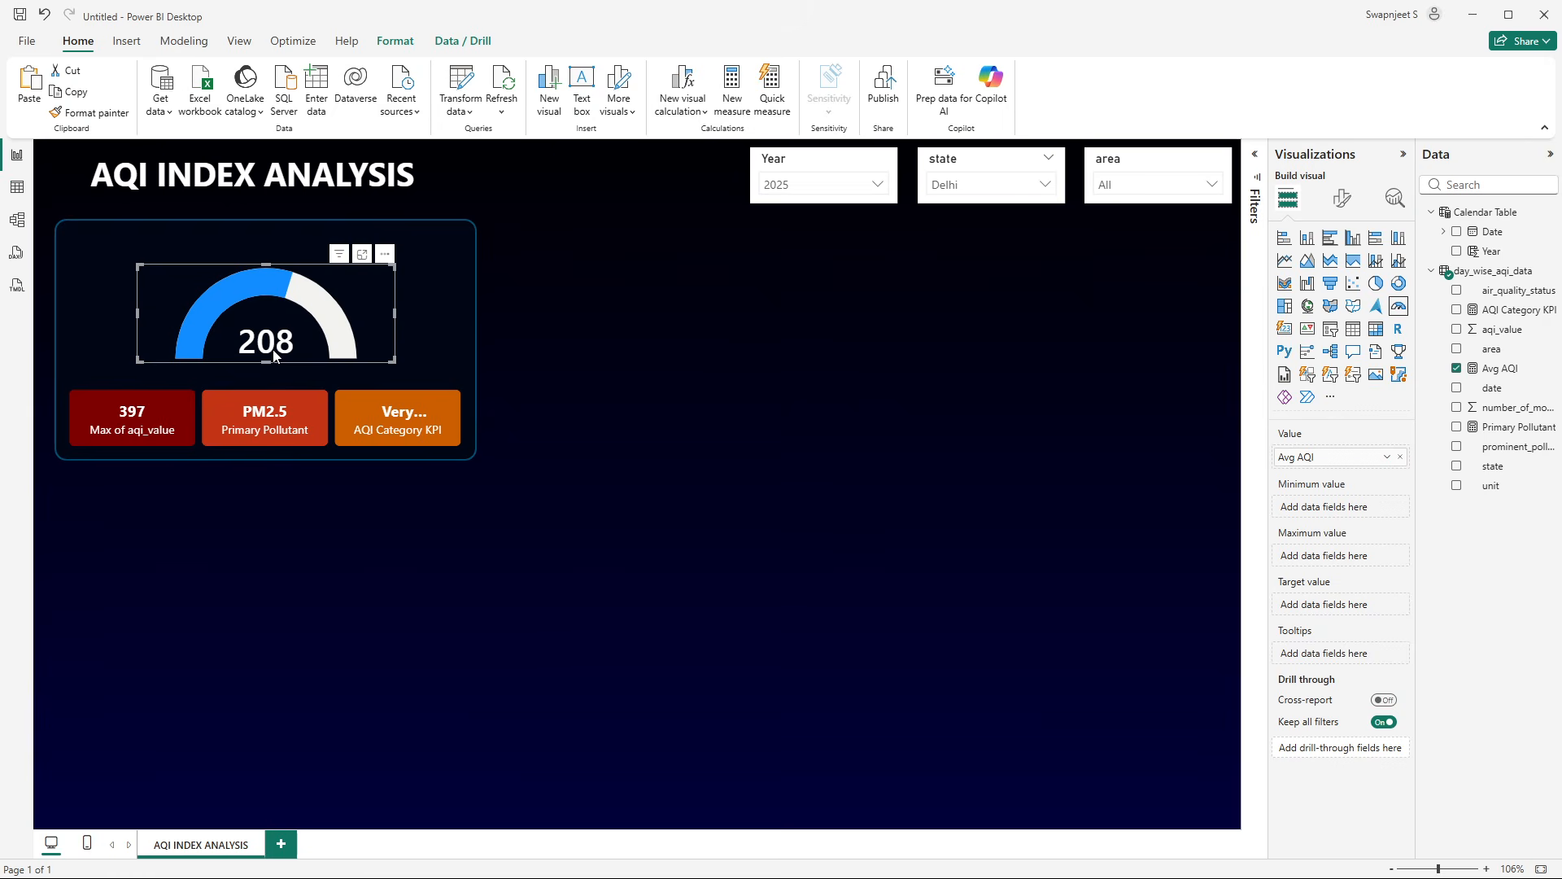
- Set the uniform padding in the card visual's multi-card layout to 0 px
{"action": "left_click", "coordinate": [327, 384]}
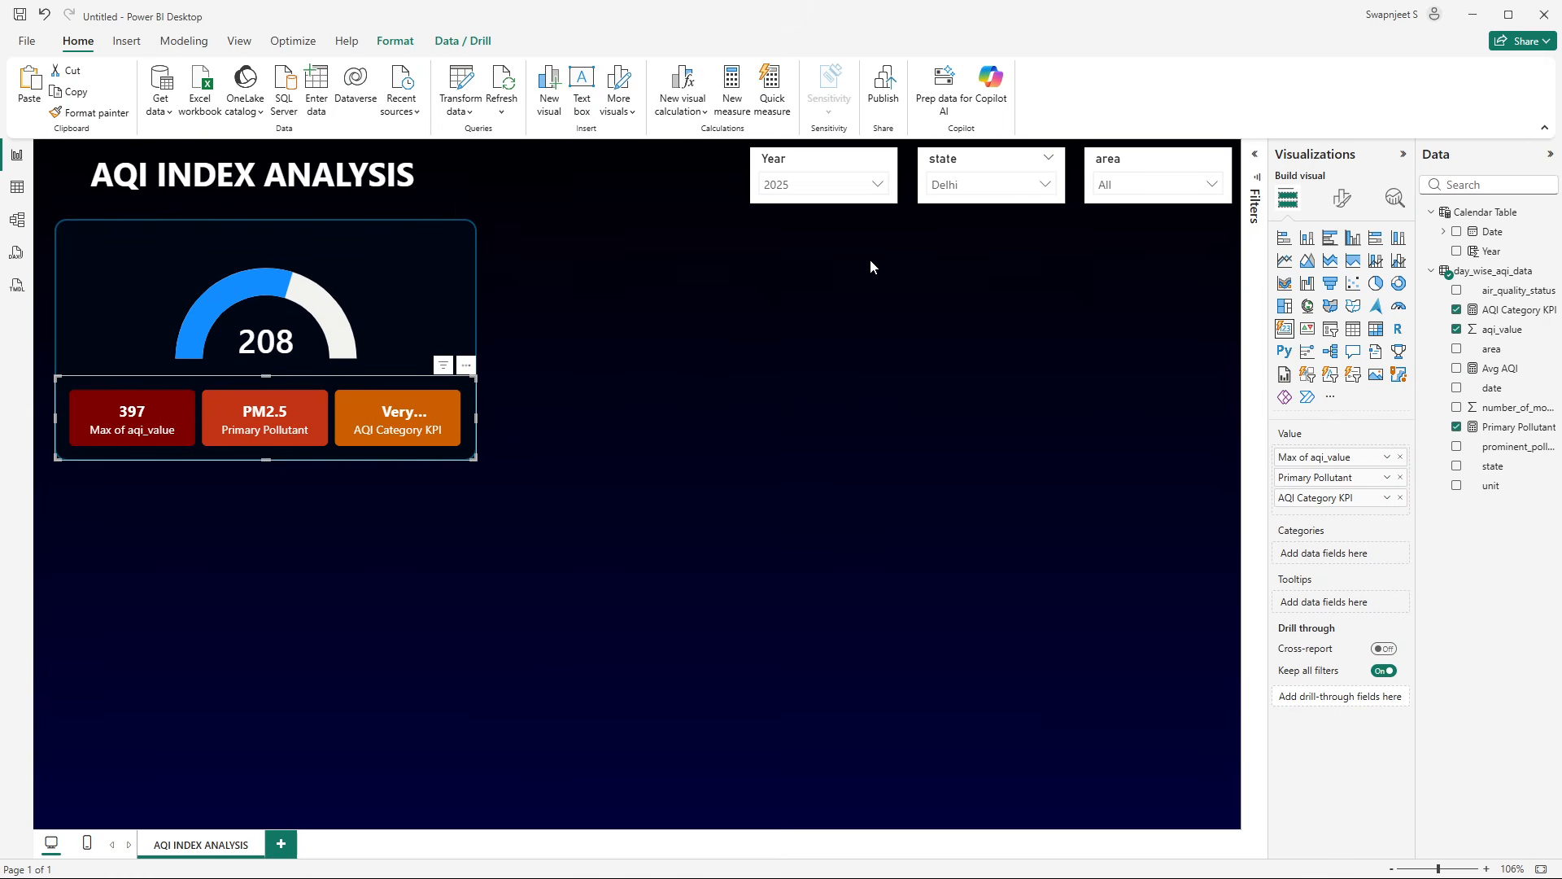
{"action": "left_click", "coordinate": [1343, 198]}
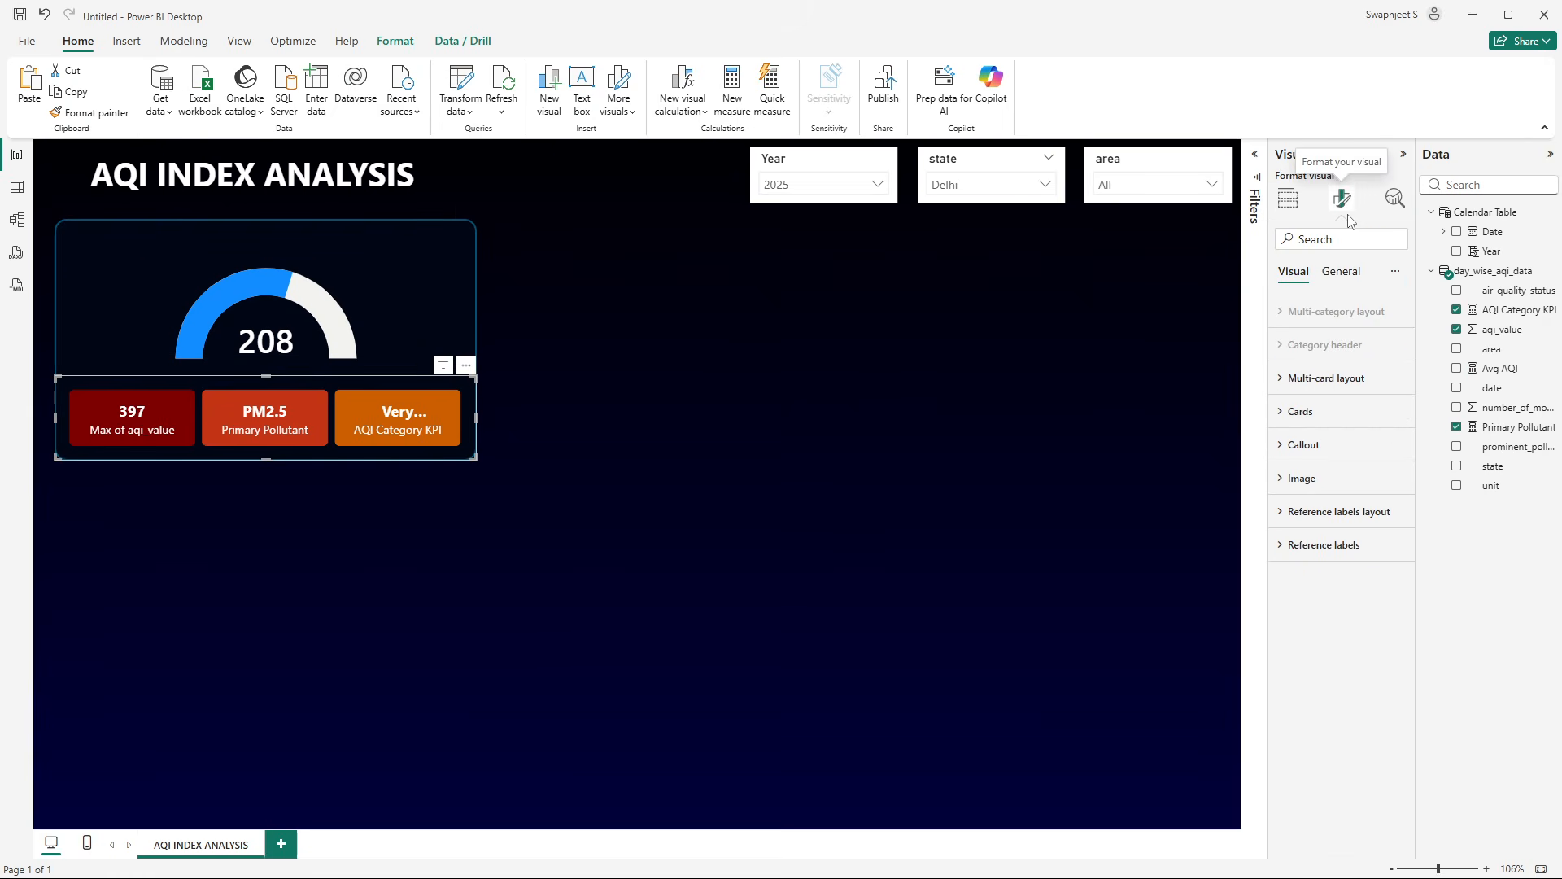
{"action": "left_click", "coordinate": [1341, 378]}
{"action": "scroll", "coordinate": [1350, 443], "scroll_direction": "down", "scroll_amount": 3}
{"action": "left_click", "coordinate": [1313, 480]}
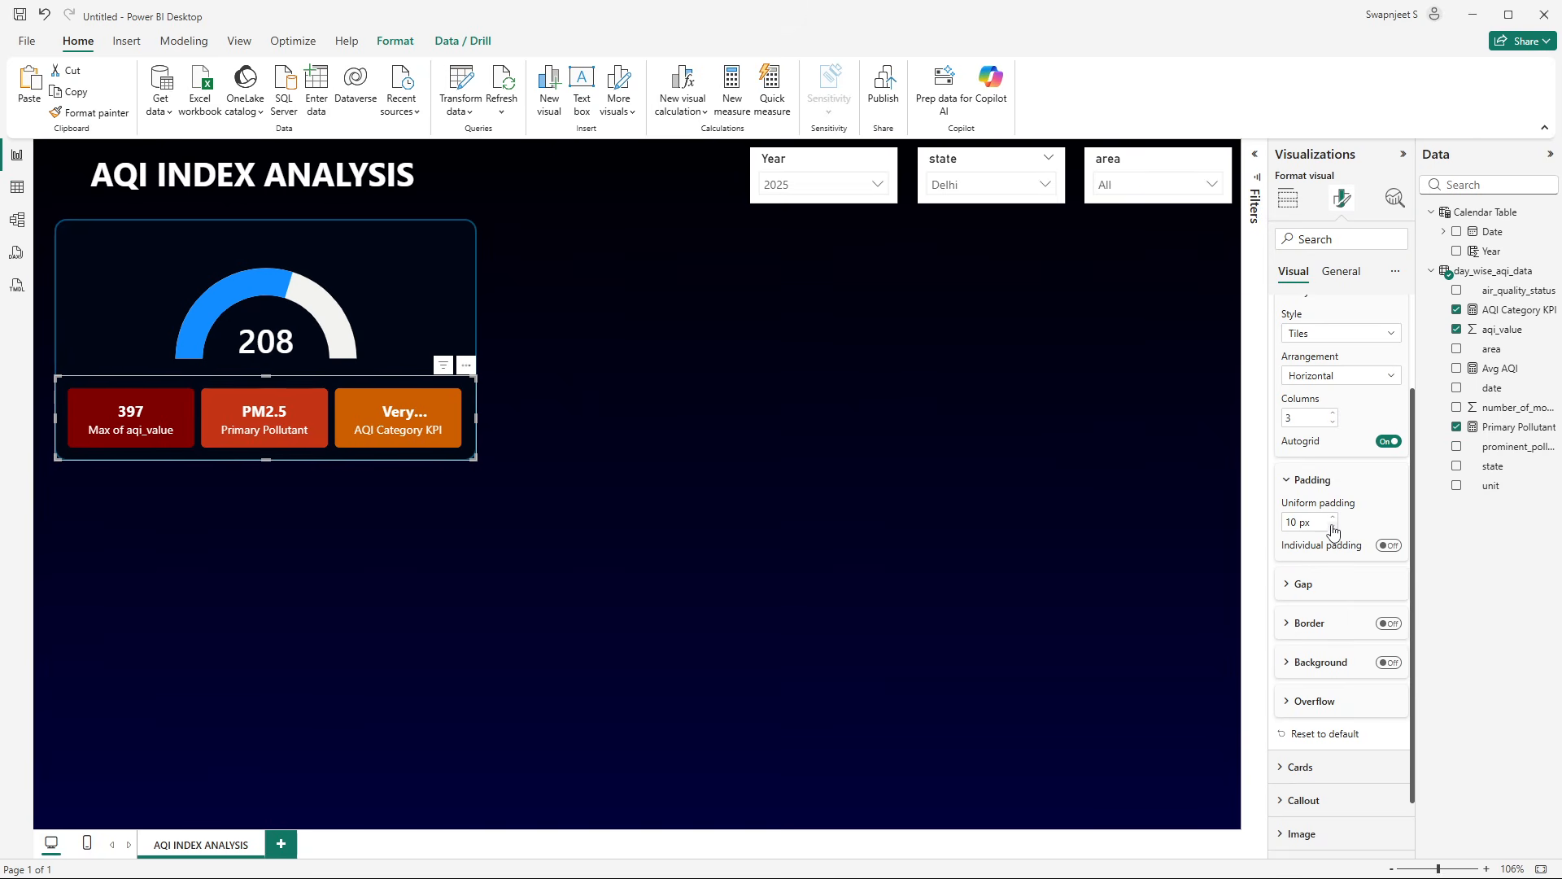
{"action": "left_click", "coordinate": [1333, 527]}
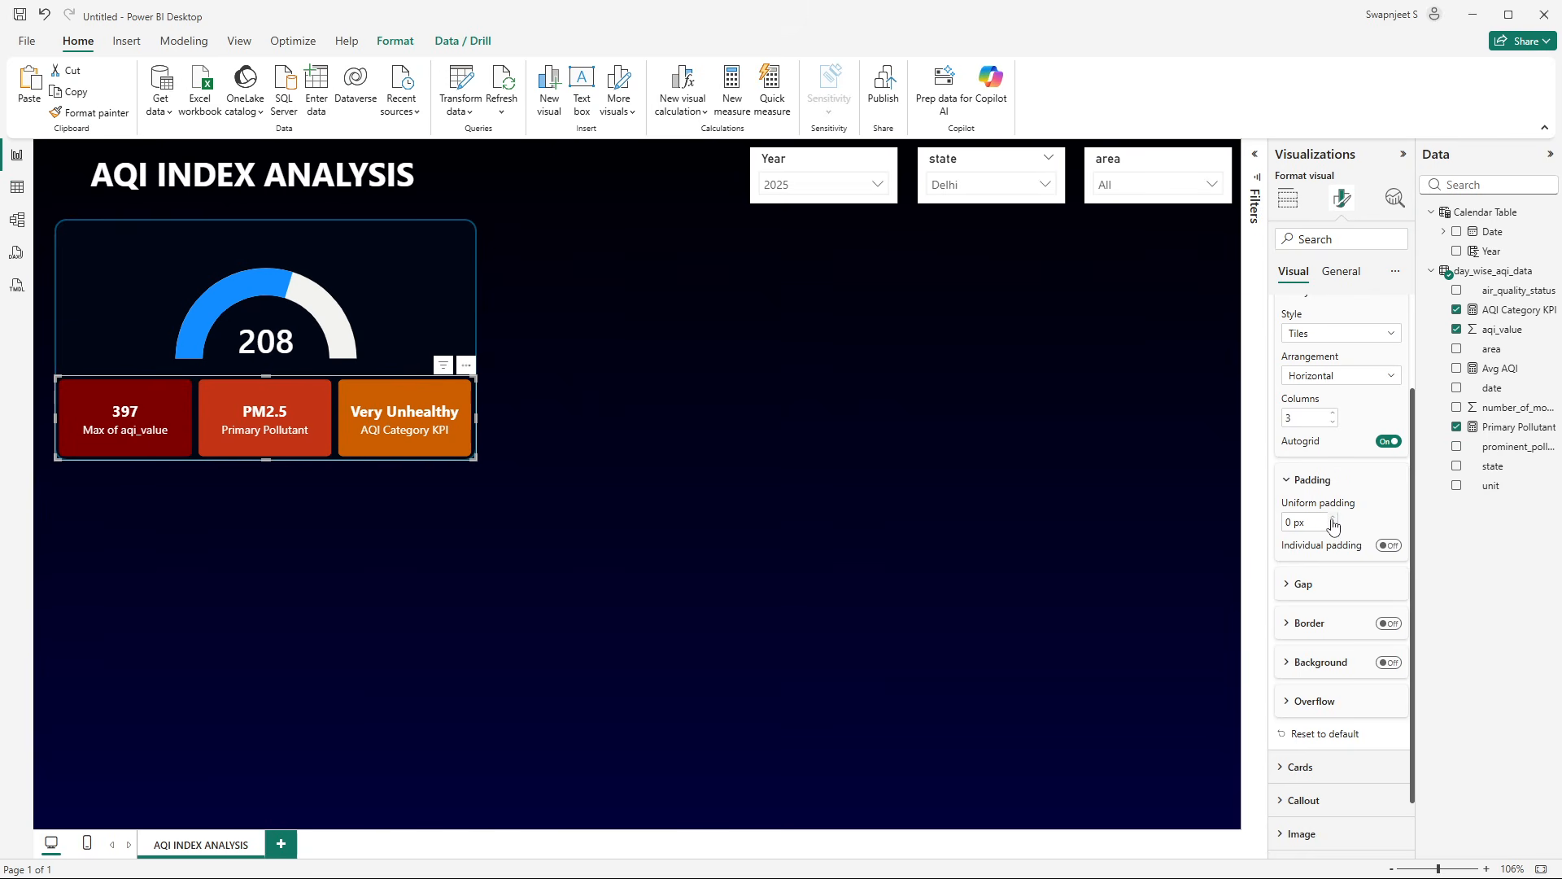
- Set the height of the three-card KPI visual below the gauge to 75
{"action": "left_click", "coordinate": [1341, 271]}
{"action": "left_click", "coordinate": [1329, 310]}
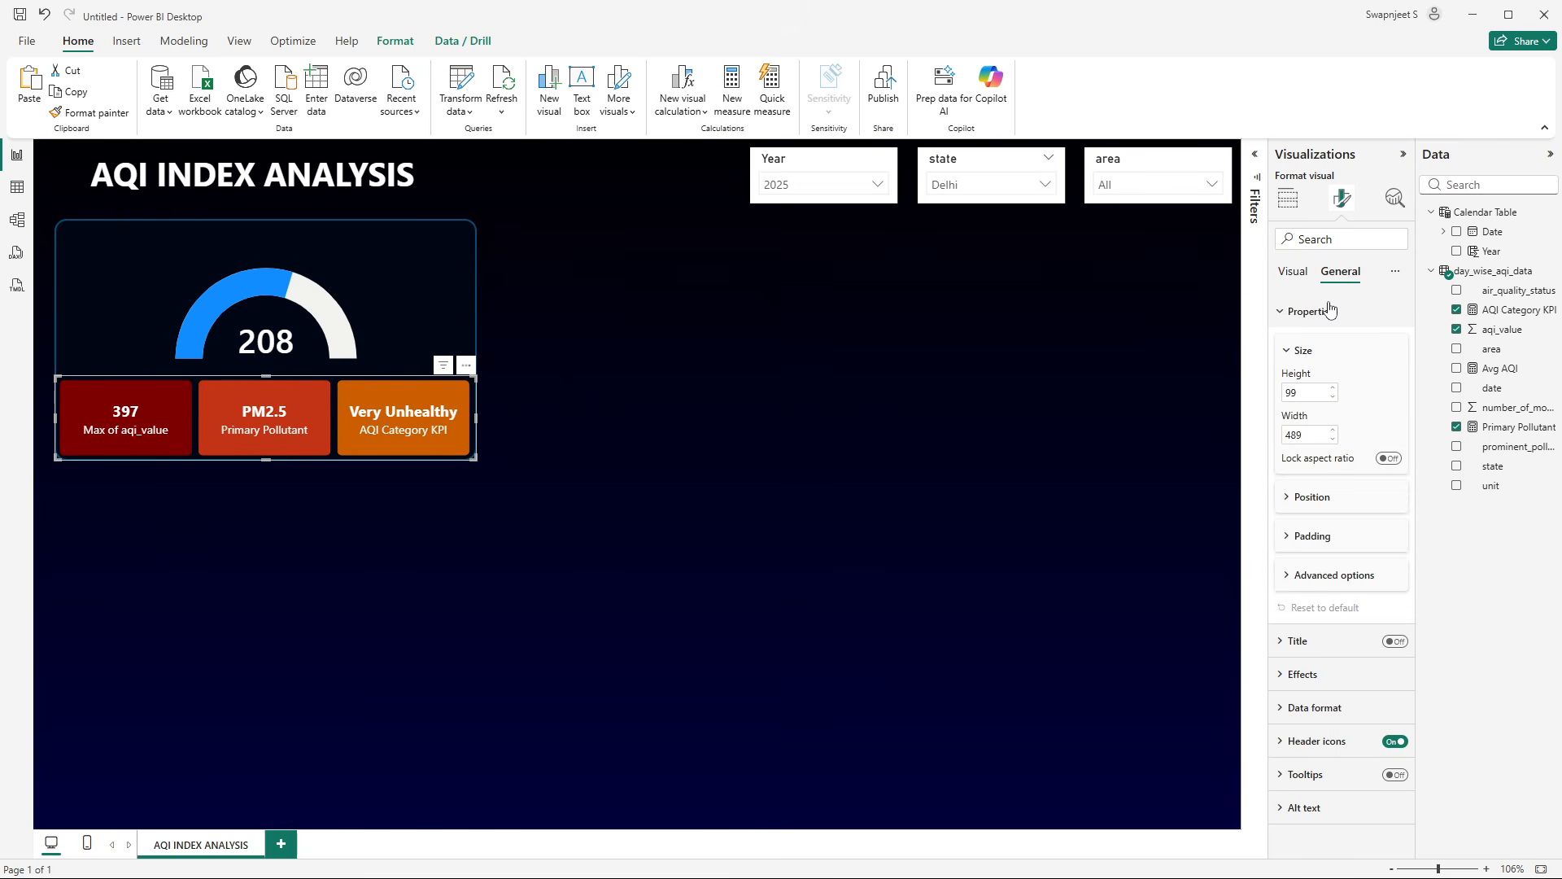
{"action": "left_click", "coordinate": [1308, 394]}
{"action": "type", "text": "75"}
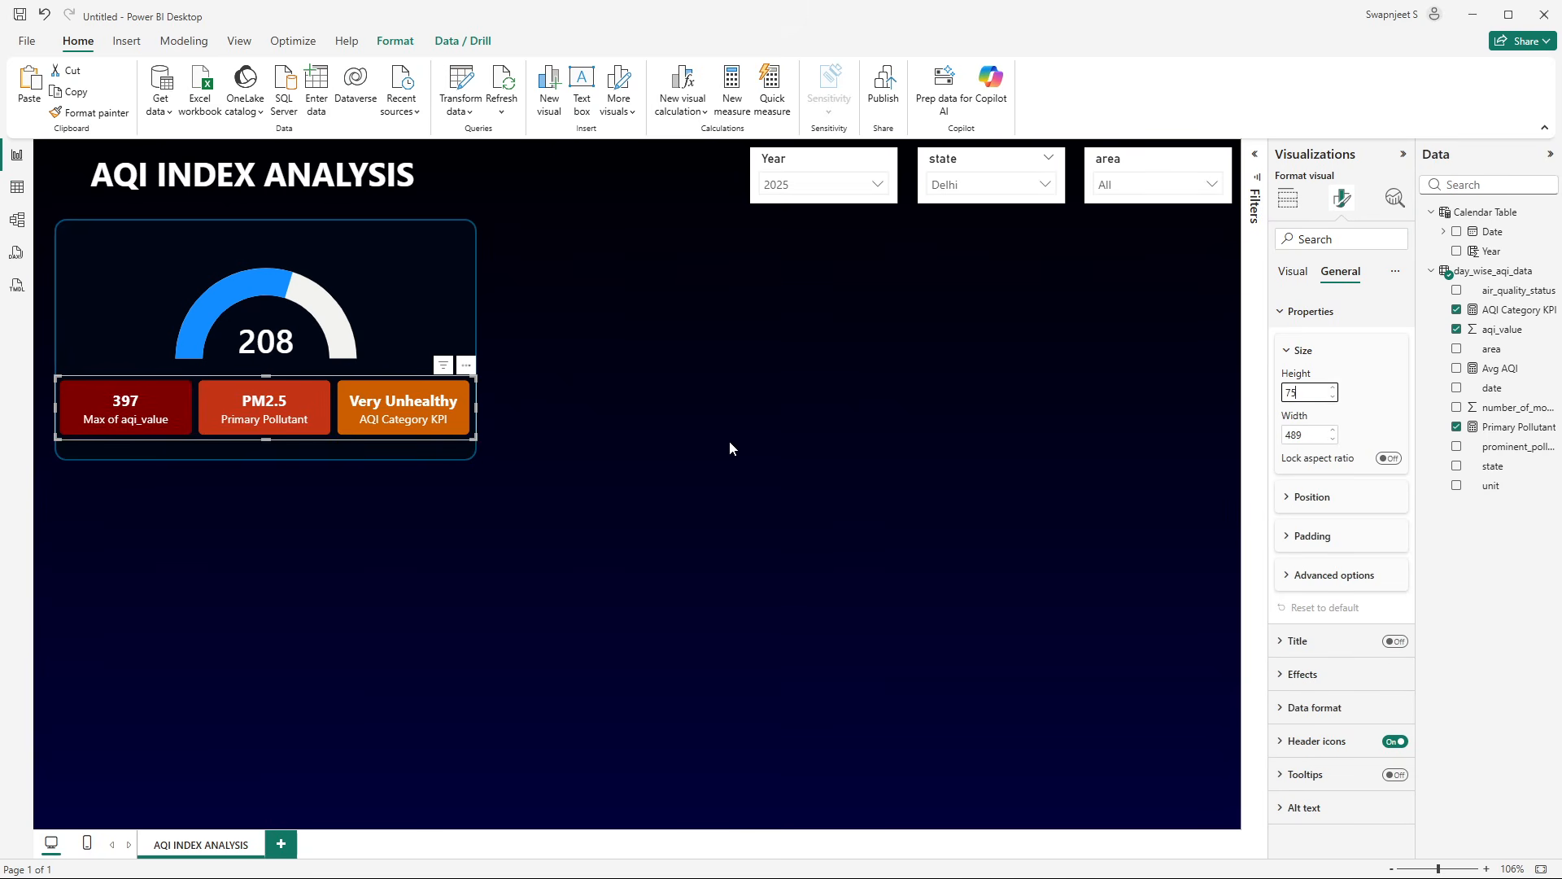
{"action": "left_click", "coordinate": [729, 441]}
- Nudge the KPI card row down until it sits near the lower edge of the rounded panel
{"action": "left_click", "coordinate": [473, 409]}
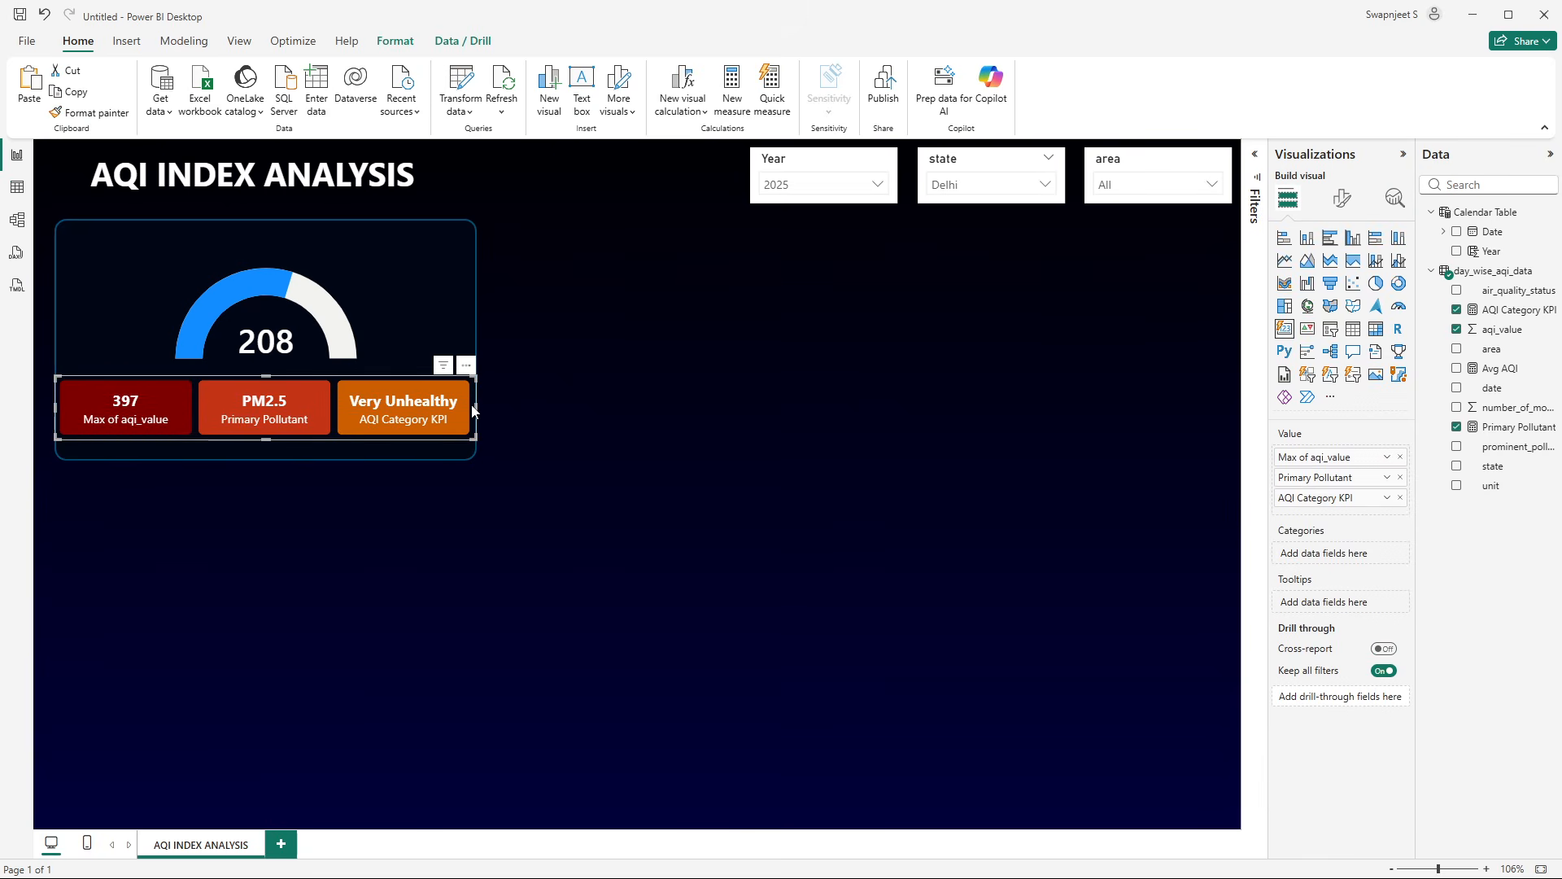
{"action": "key", "text": "Down"}
{"action": "key", "text": "Down"}
{"action": "key", "text": "Down"}
{"action": "key", "text": "Down"}
{"action": "key", "text": "Down"}
{"action": "key", "text": "Down"}
{"action": "key", "text": "Down"}
{"action": "key", "text": "Down"}
{"action": "key", "text": "Down"}
{"action": "key", "text": "Down"}
{"action": "key", "text": "Down"}
{"action": "key", "text": "Down"}
{"action": "key", "text": "Down"}
{"action": "key", "text": "Down"}
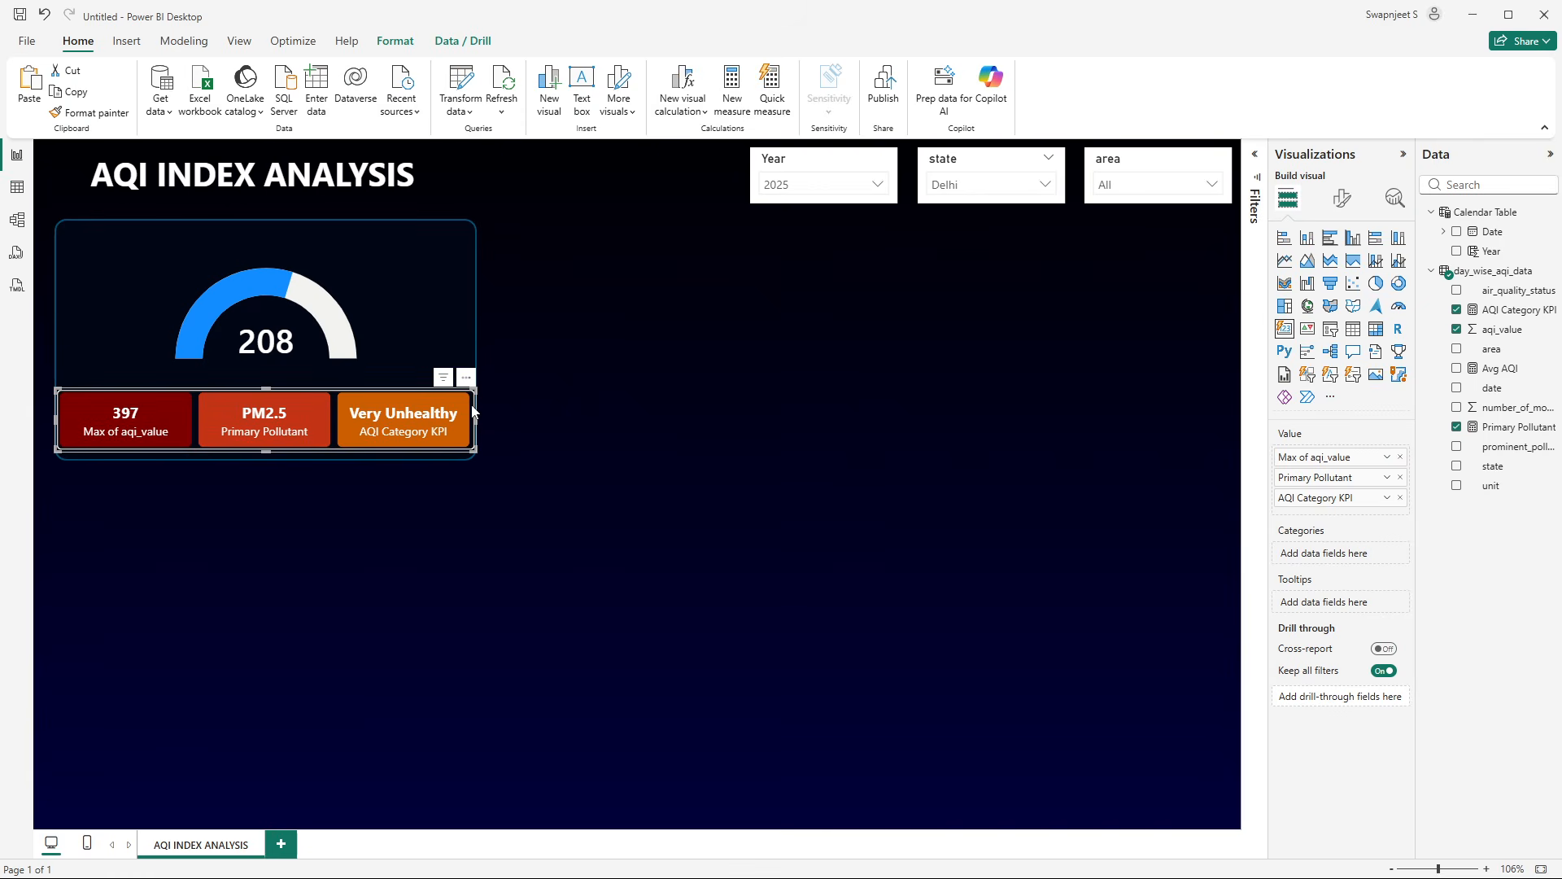
{"action": "left_click", "coordinate": [613, 335]}
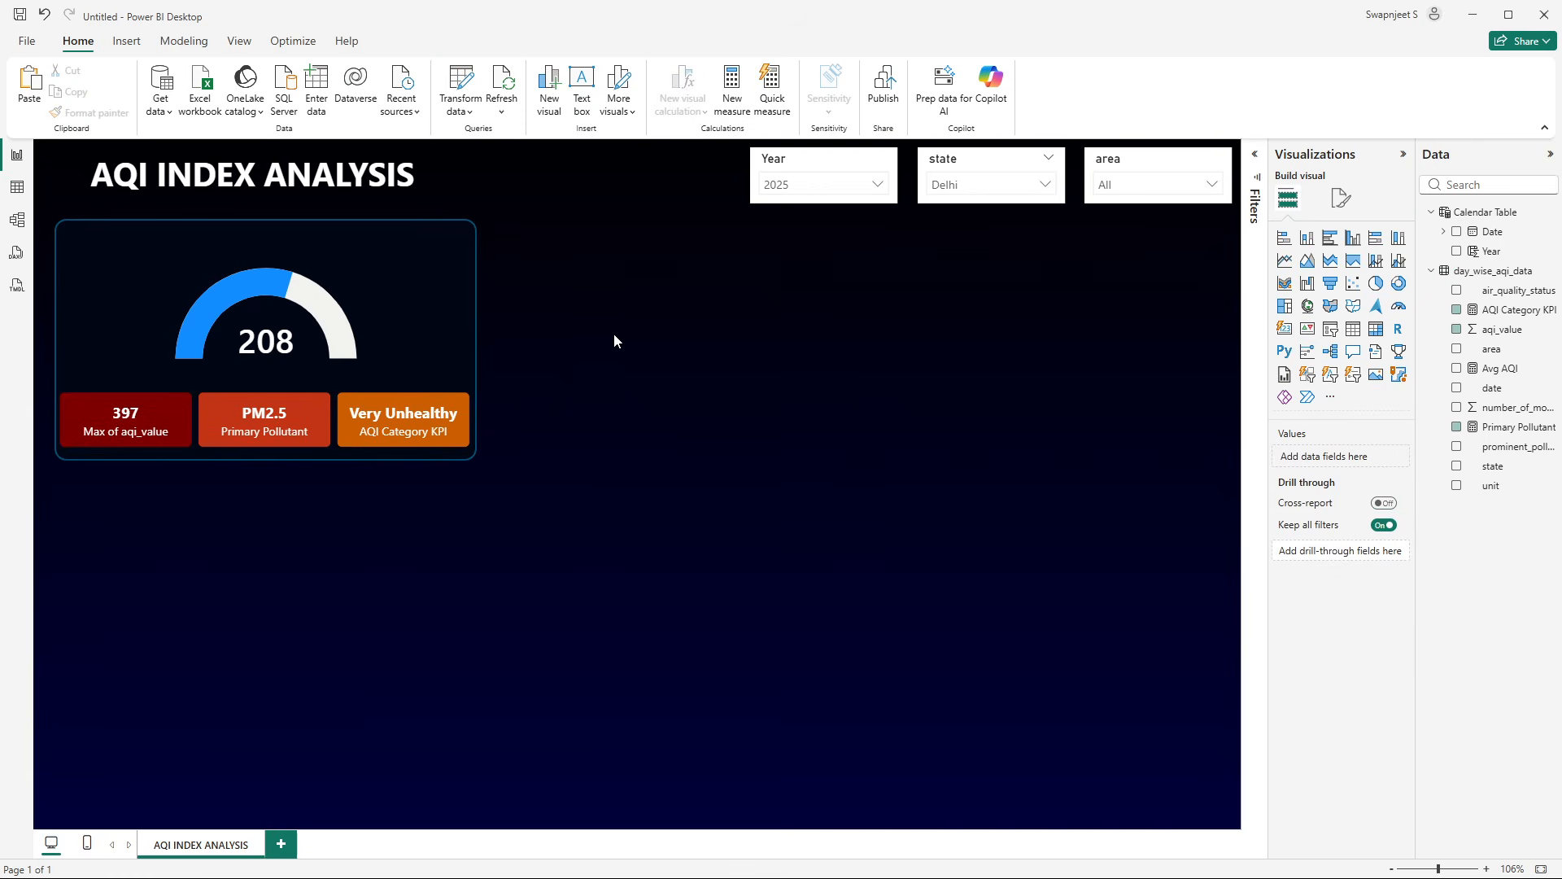
- Shift the gauge slightly down inside its panel and compare the layout with the AQI Index Analysis report
{"action": "left_click", "coordinate": [281, 367]}
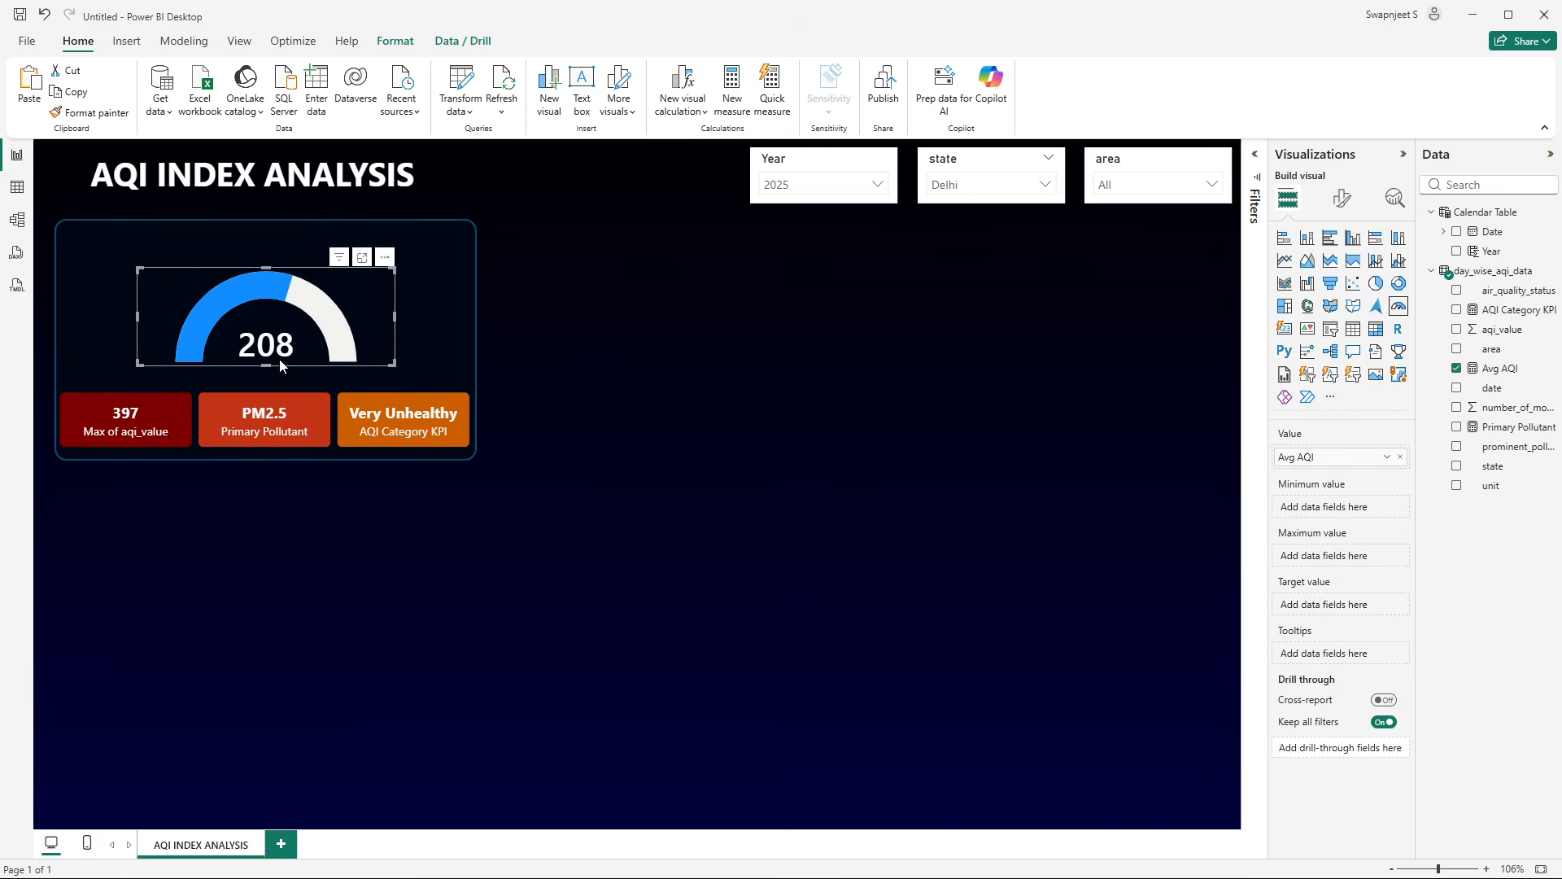
{"action": "left_click", "coordinate": [711, 346]}
{"action": "key", "text": "alt+Tab"}
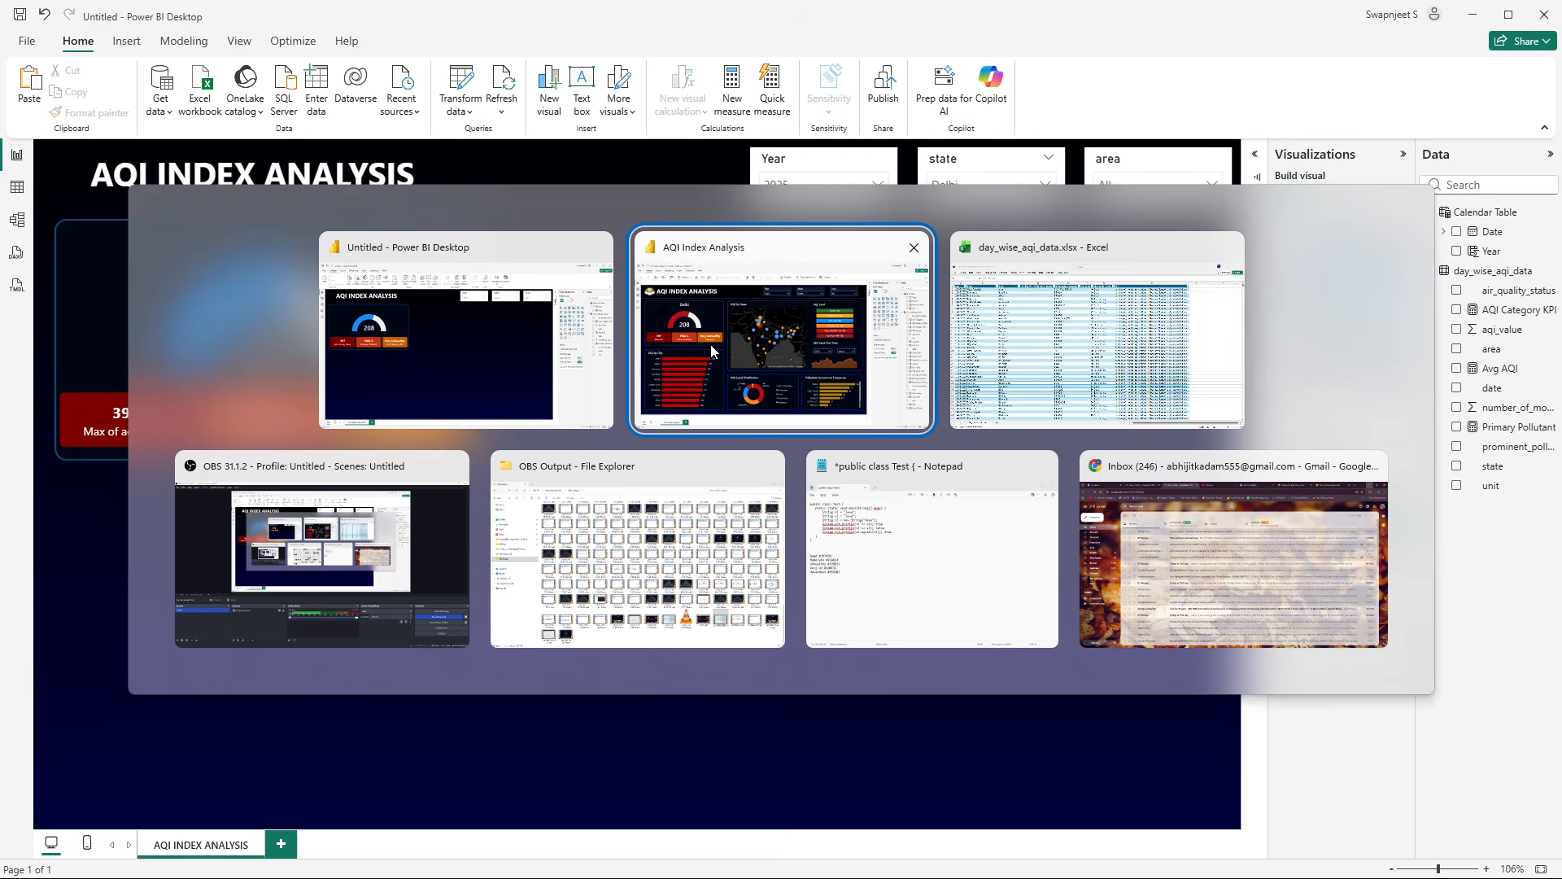
{"action": "key", "text": "alt+Tab"}
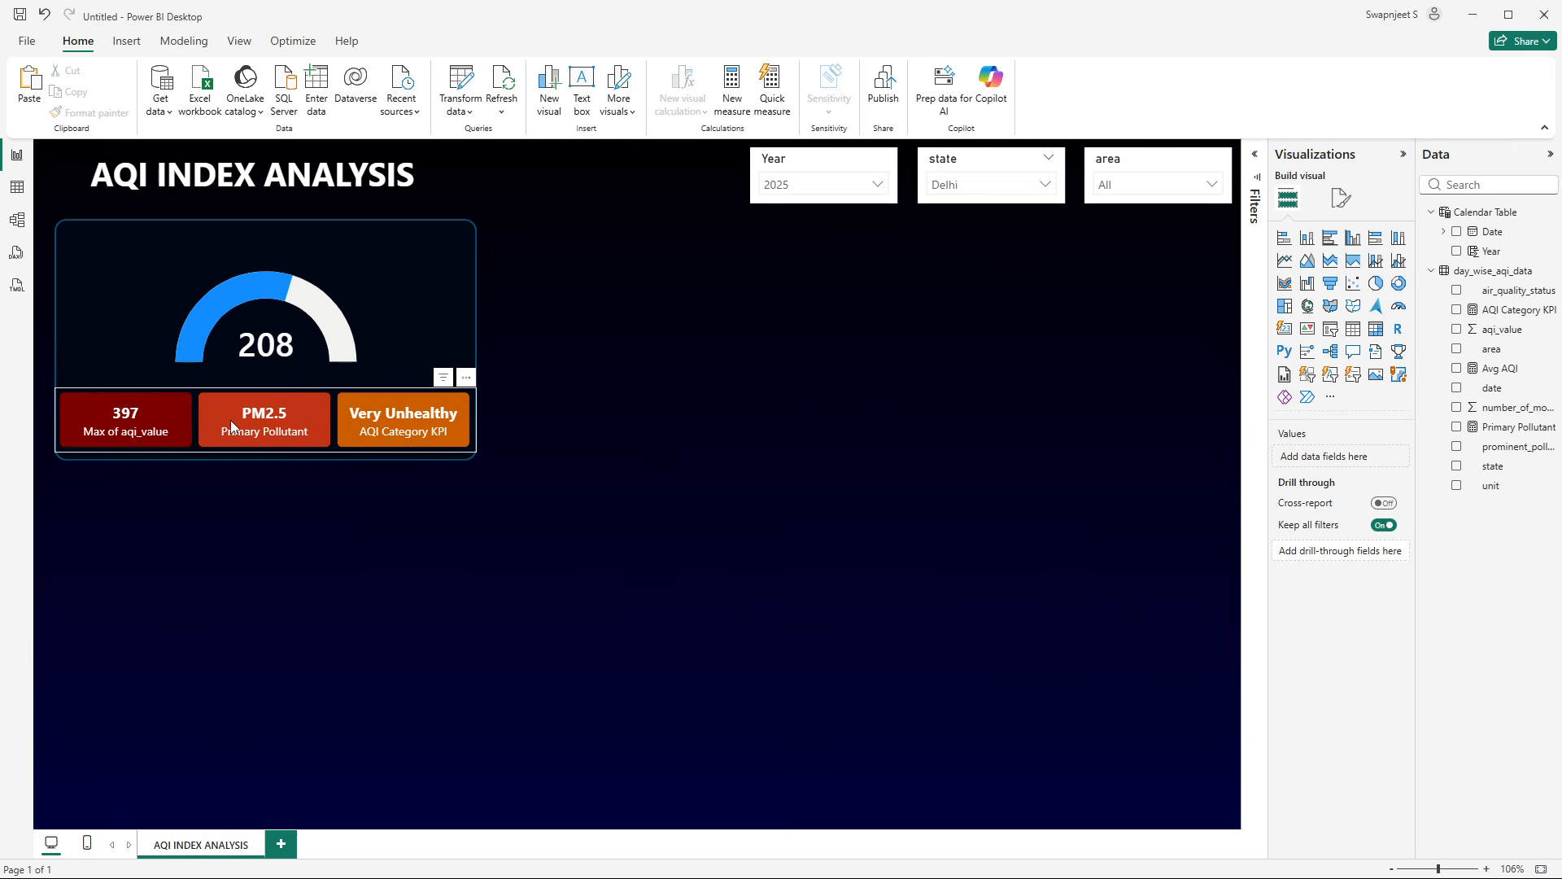
{"action": "key", "text": "alt+Tab"}
{"action": "key", "text": "alt+Tab"}
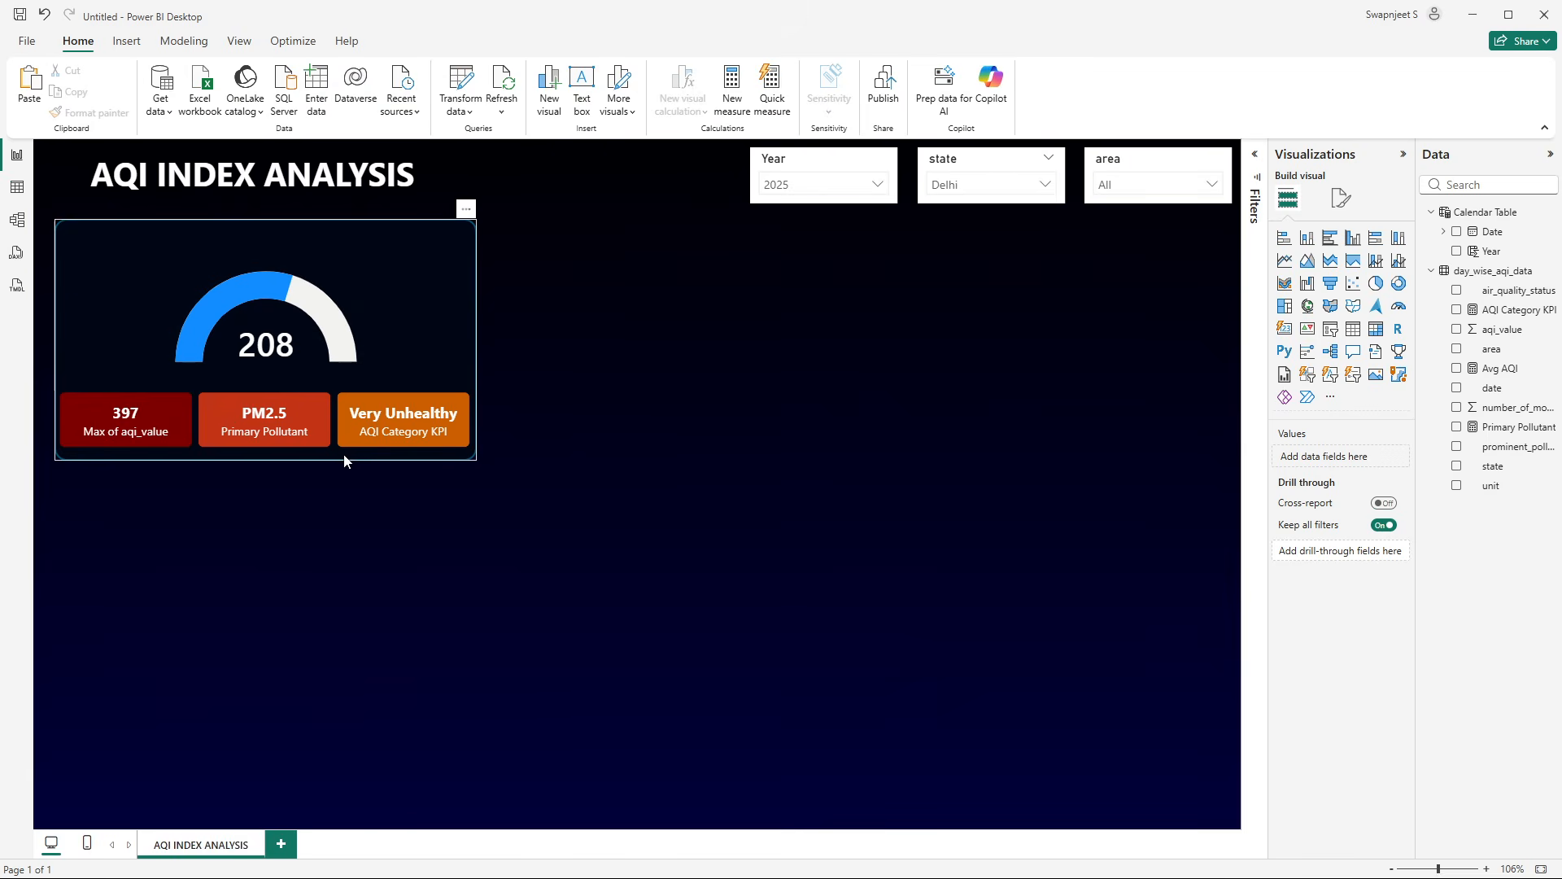
- Nudge the KPI card row slightly up to leave a gap above the panel's lower border
{"action": "left_click", "coordinate": [334, 452]}
{"action": "key", "text": "Up"}
{"action": "key", "text": "Up"}
{"action": "key", "text": "Up"}
{"action": "key", "text": "Up"}
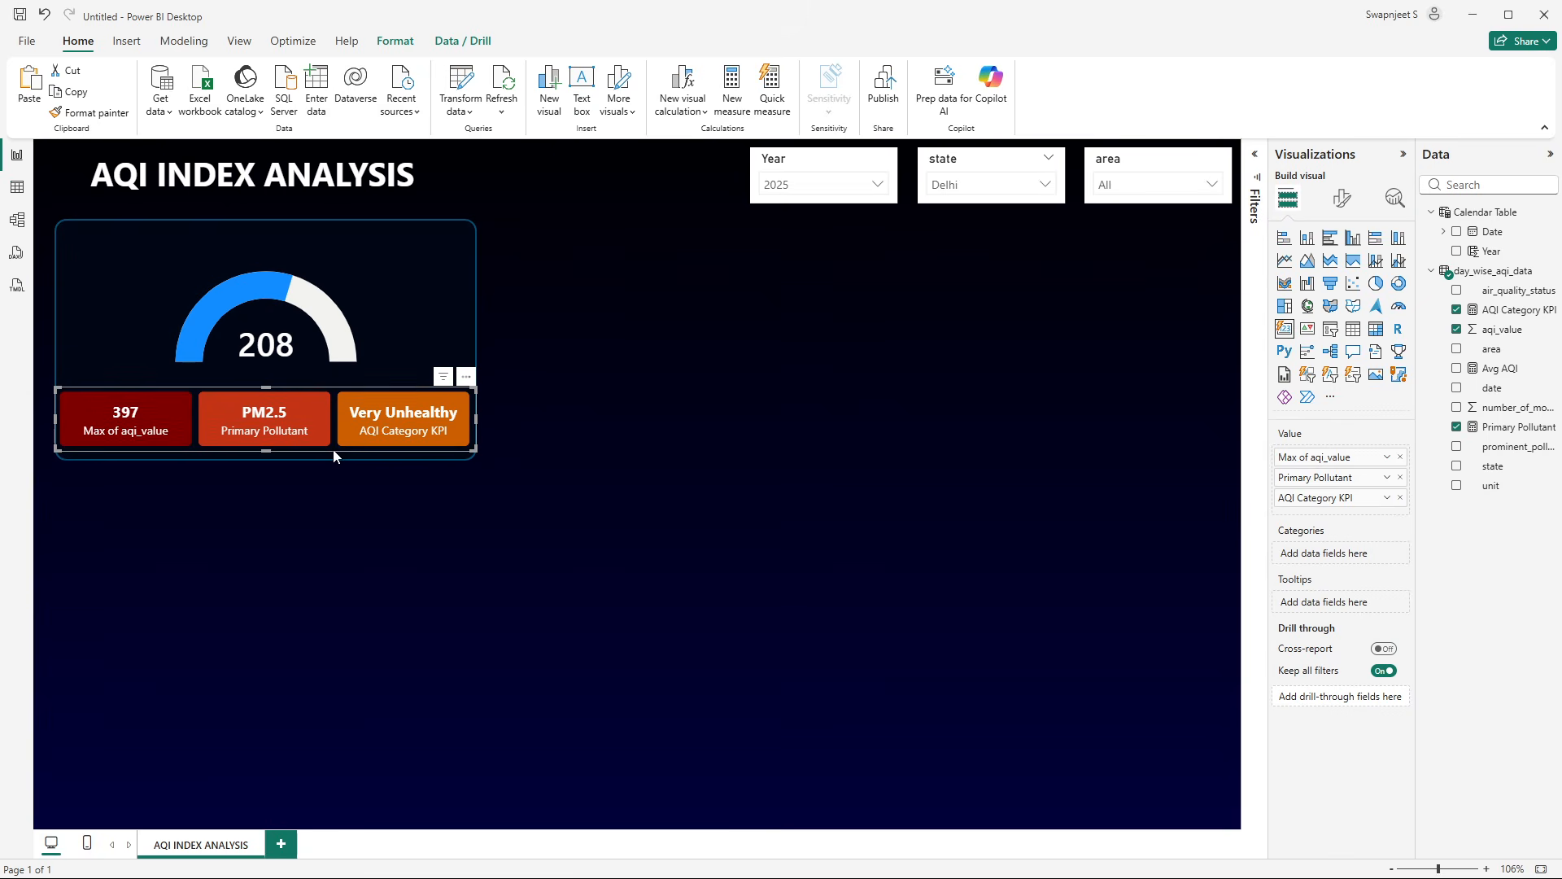
- Narrow the KPI card row slightly so it sits centred inside the panel with a small margin on each side
{"action": "left_click", "coordinate": [52, 418]}
{"action": "left_click", "coordinate": [57, 417]}
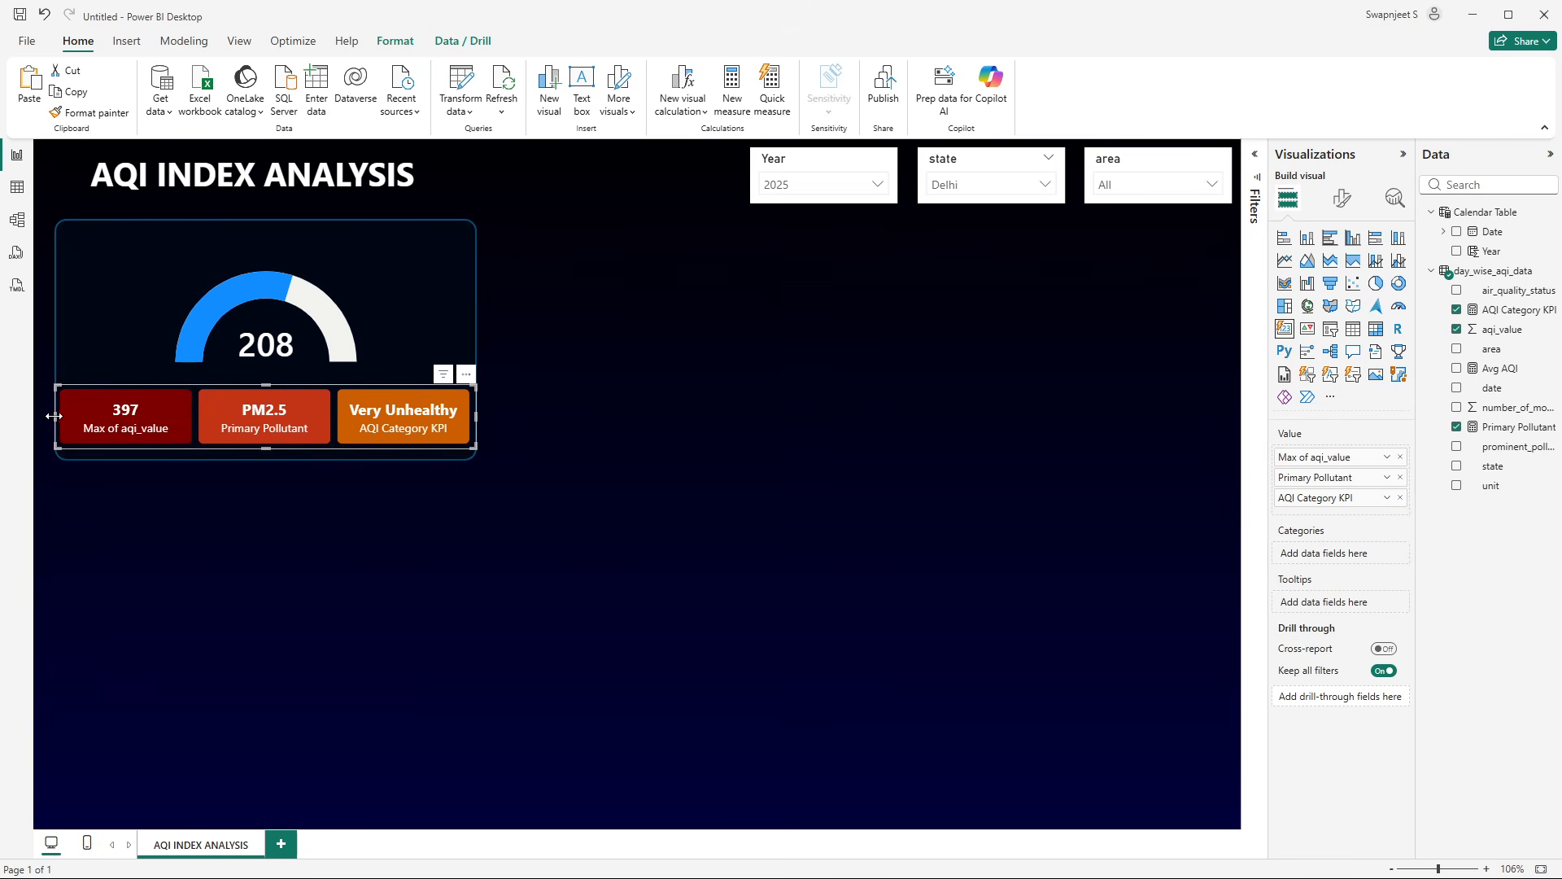
{"action": "left_click_drag", "start_coordinate": [57, 417], "coordinate": [63, 417]}
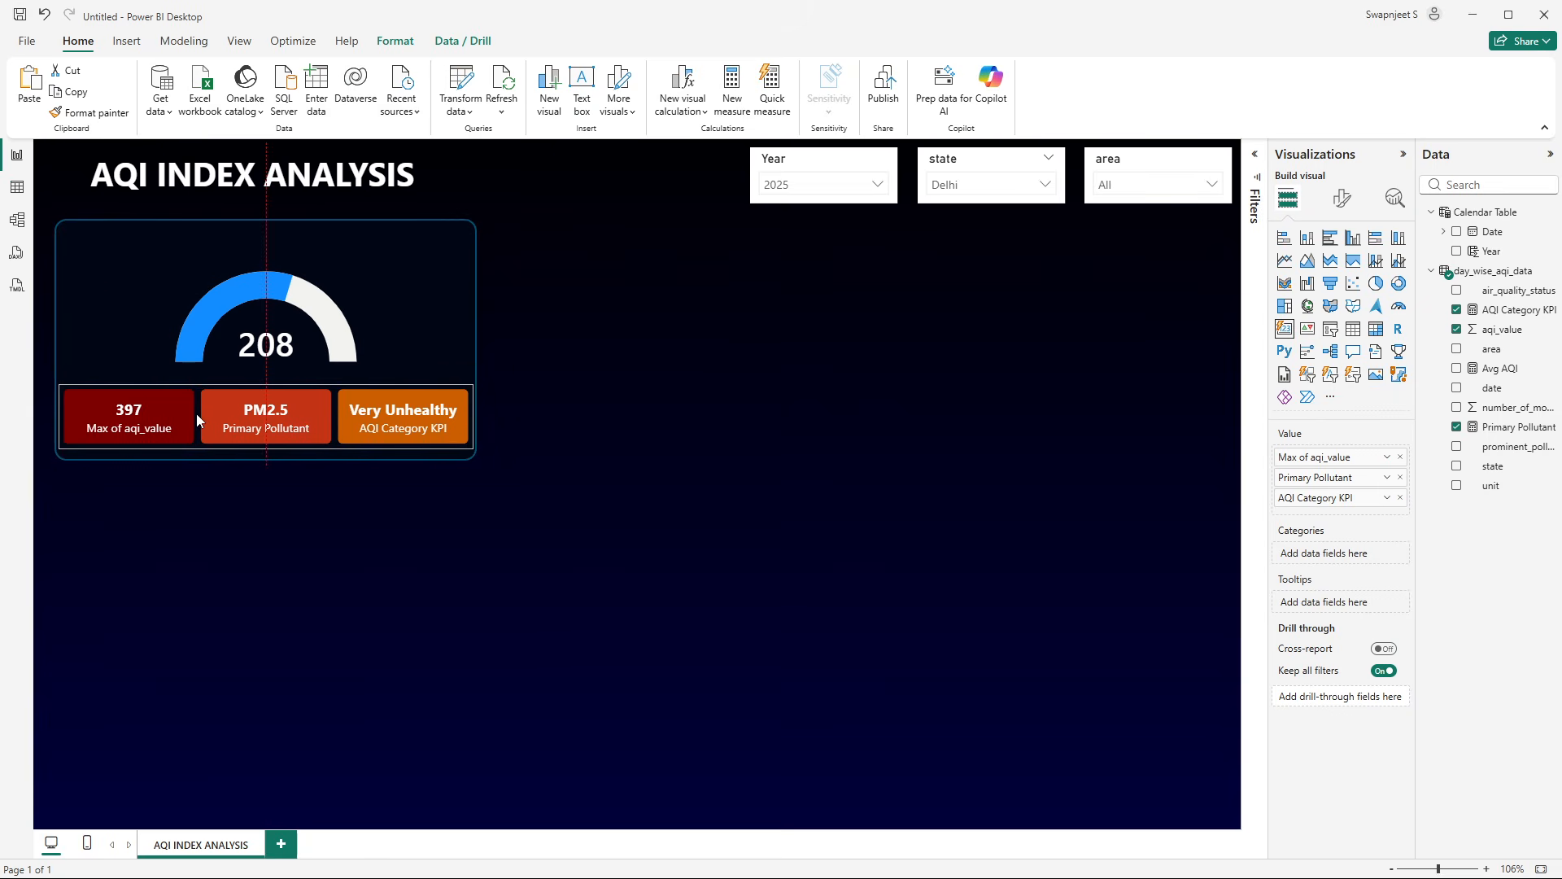
{"action": "left_click", "coordinate": [626, 413]}
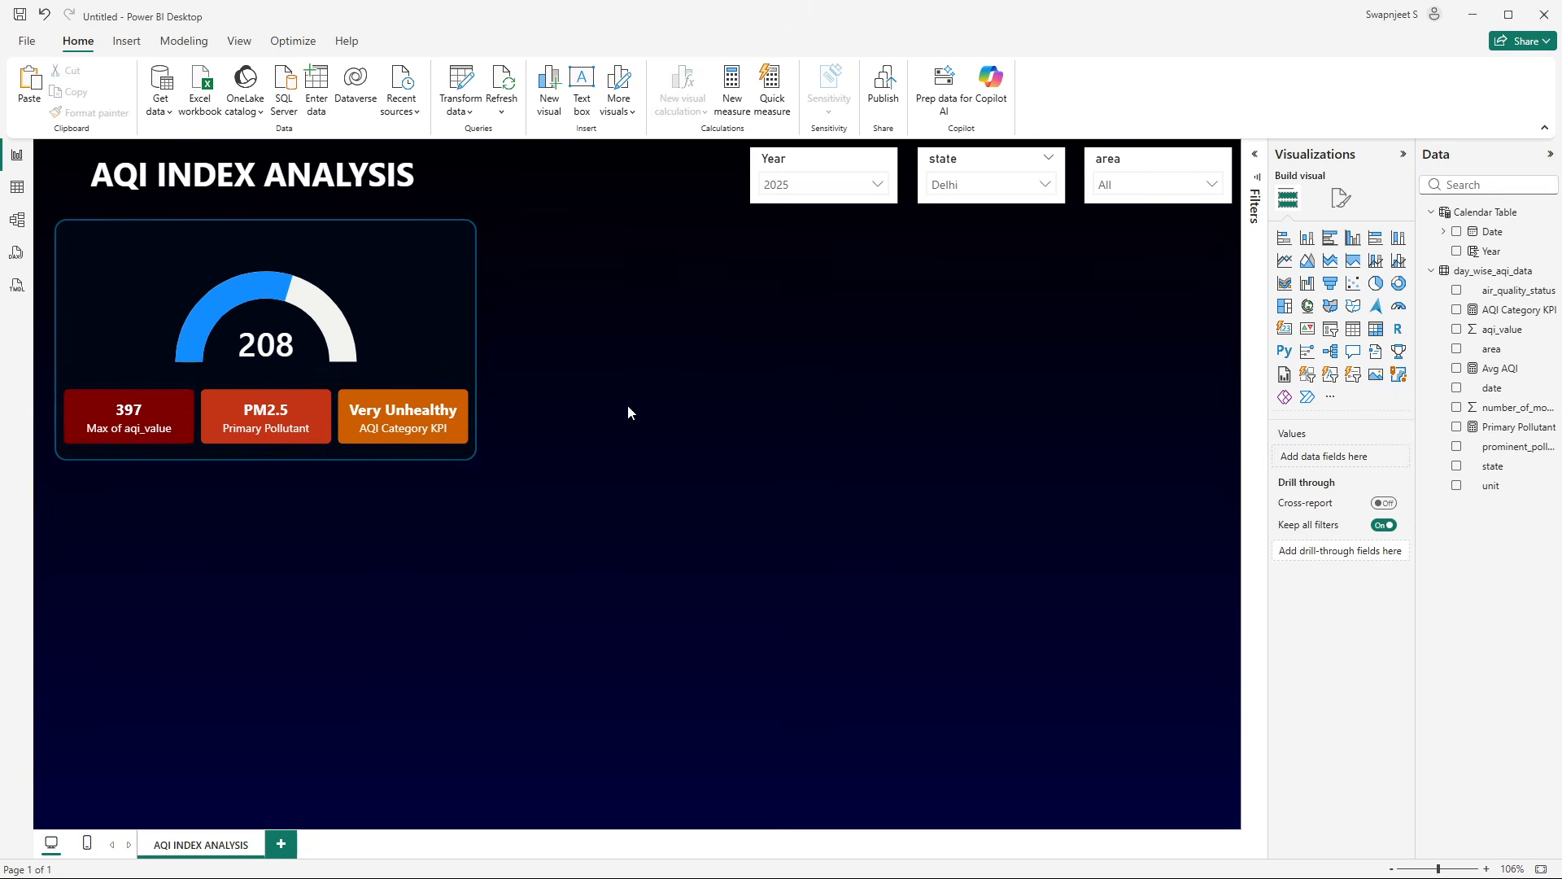
- Filter the report to the state Assam and check the gauge and KPI cards
{"action": "left_click", "coordinate": [292, 348]}
{"action": "left_click", "coordinate": [995, 181]}
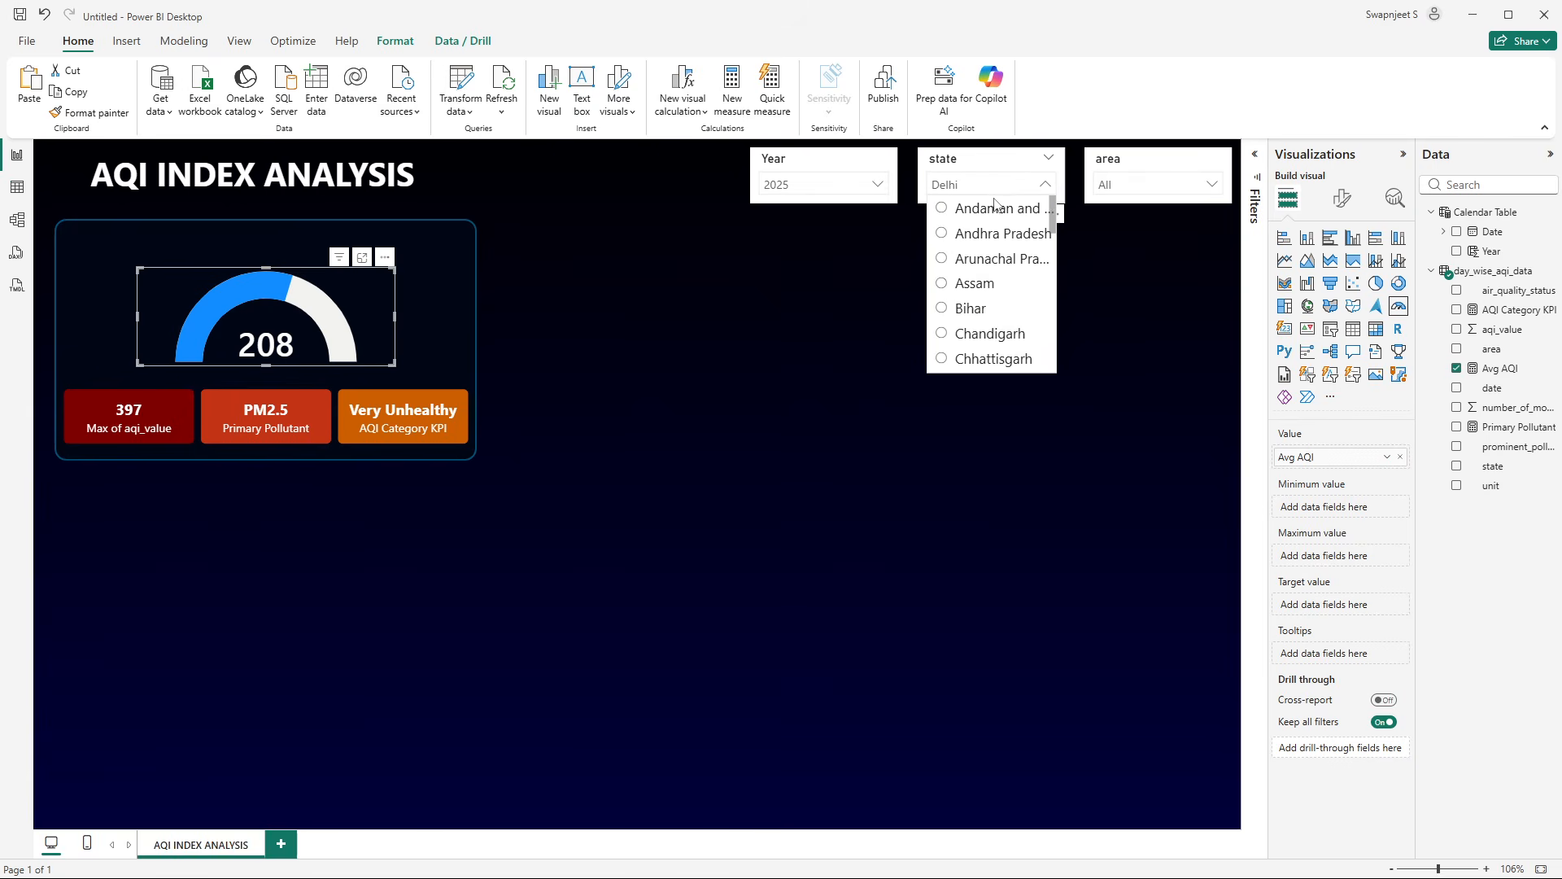
{"action": "left_click", "coordinate": [968, 291]}
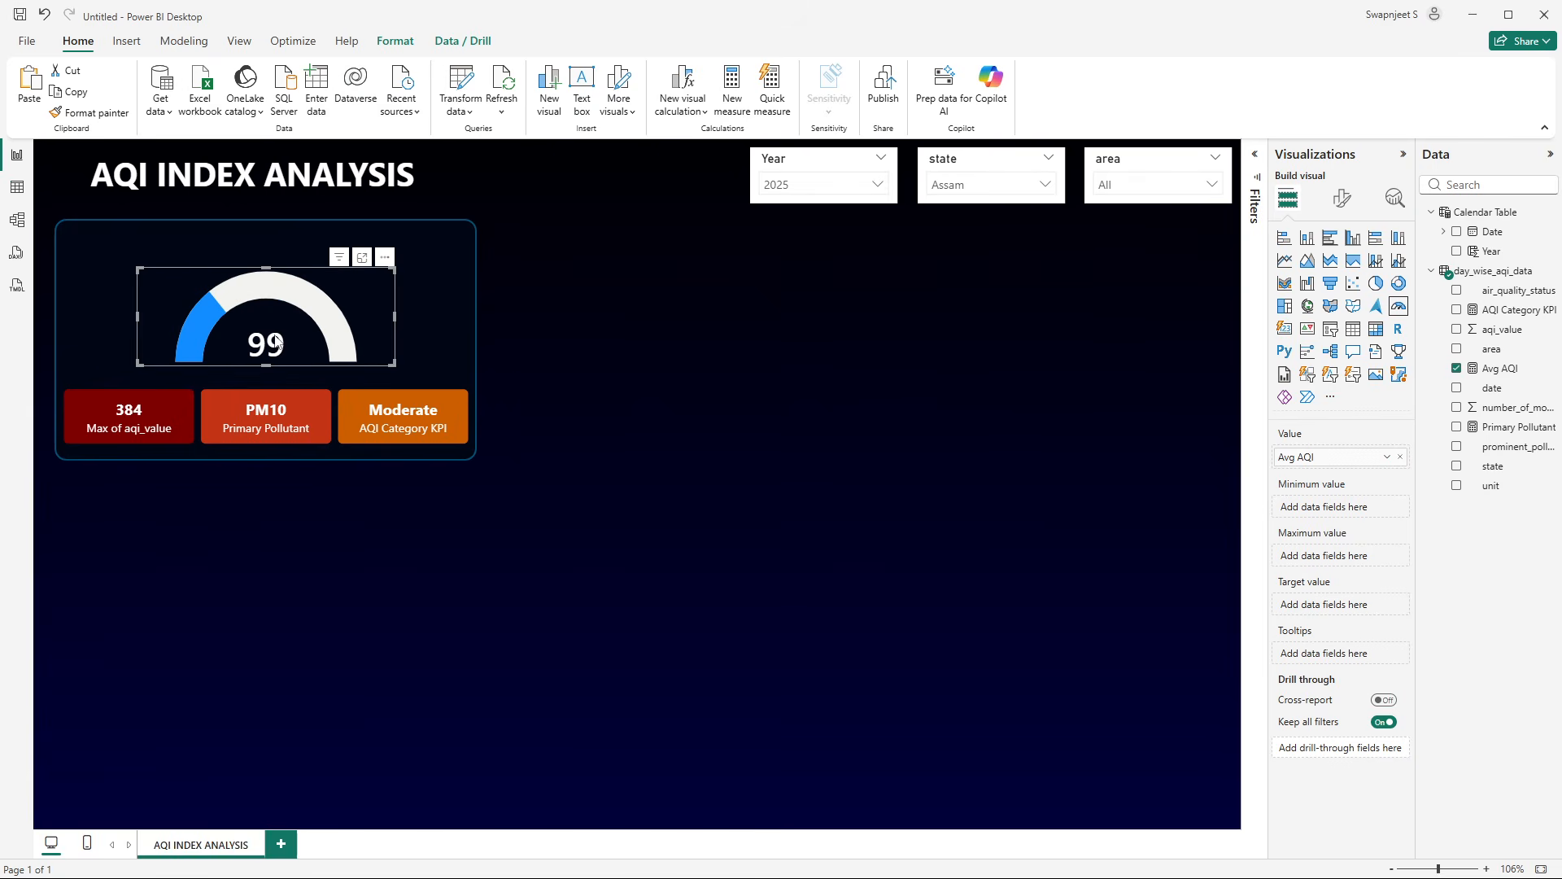
{"action": "left_click", "coordinate": [799, 326]}
{"action": "left_click", "coordinate": [289, 342]}
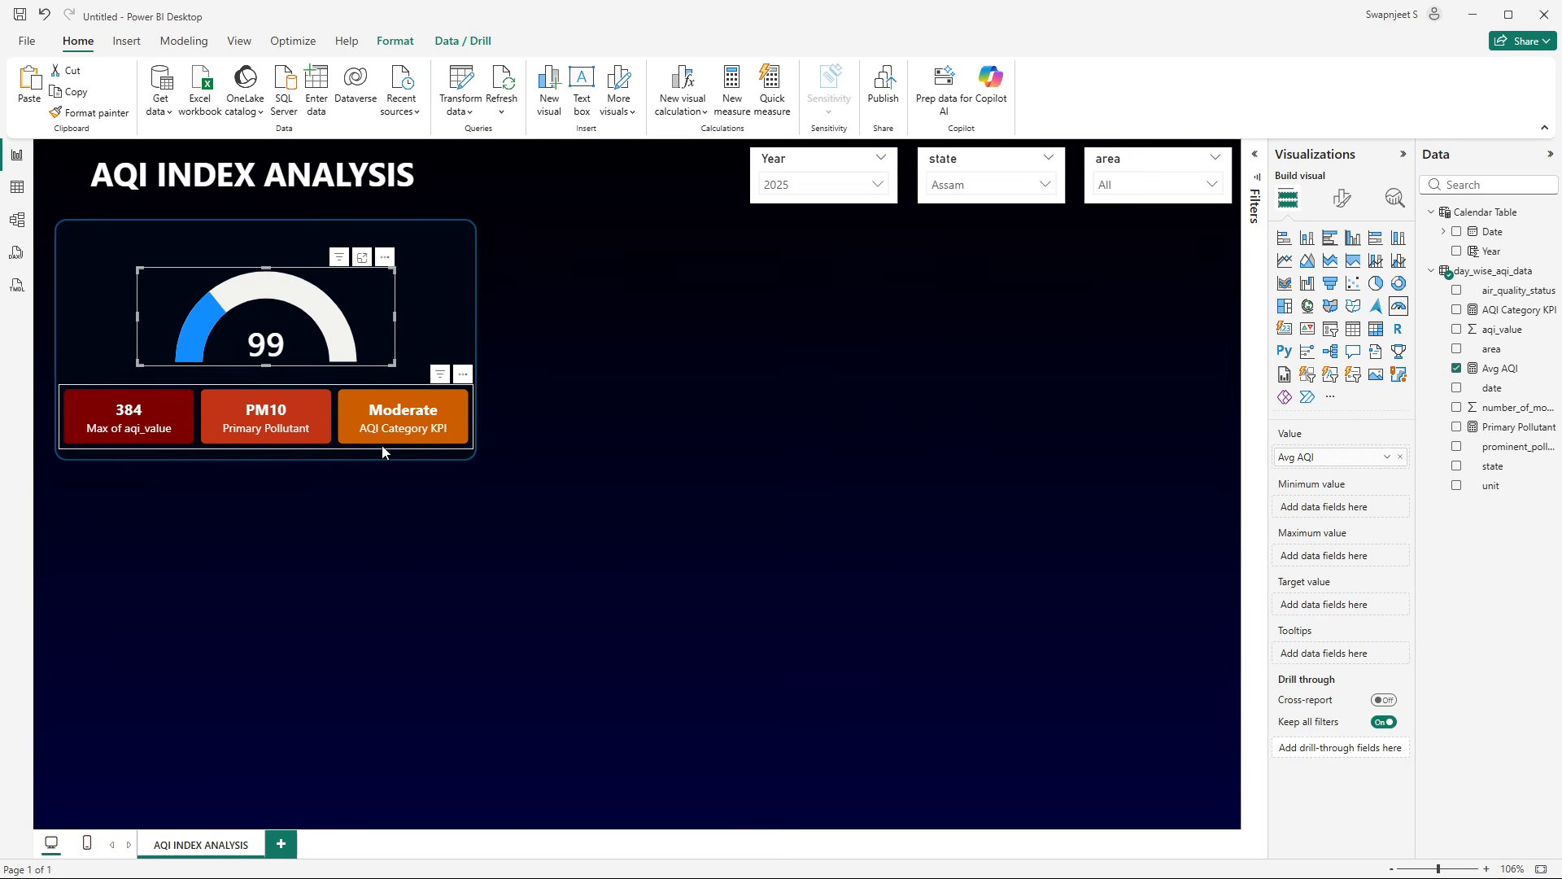
- Rename the card labels for the maximum AQI value and the category KPI to Max AQI and AQI Category
{"action": "left_click", "coordinate": [329, 387]}
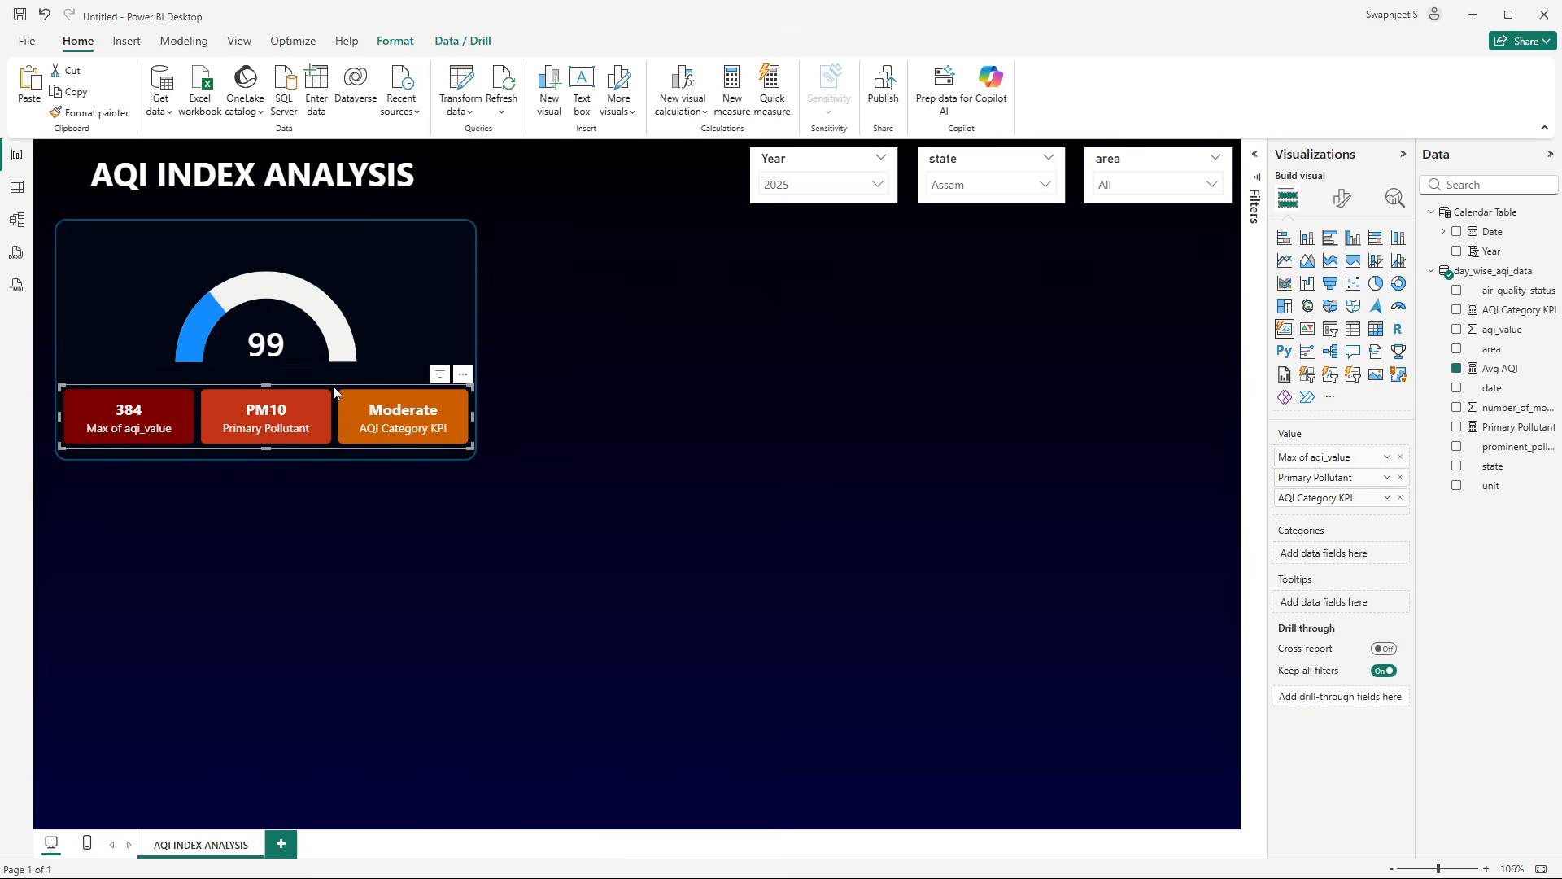
{"action": "key", "text": "ctrl+a"}
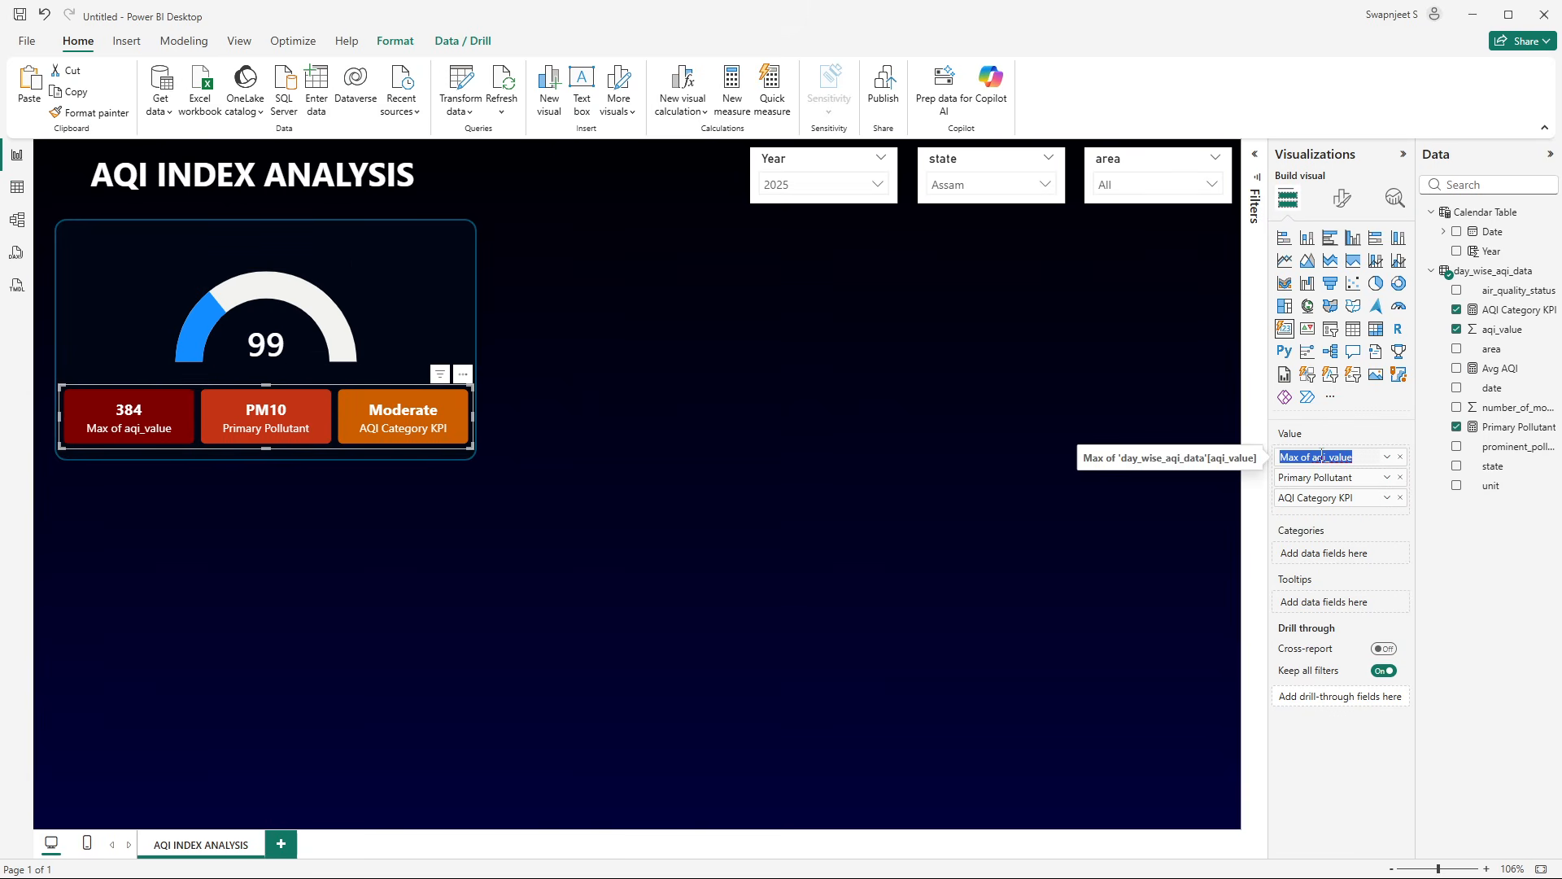
{"action": "type", "text": "Max AQI"}
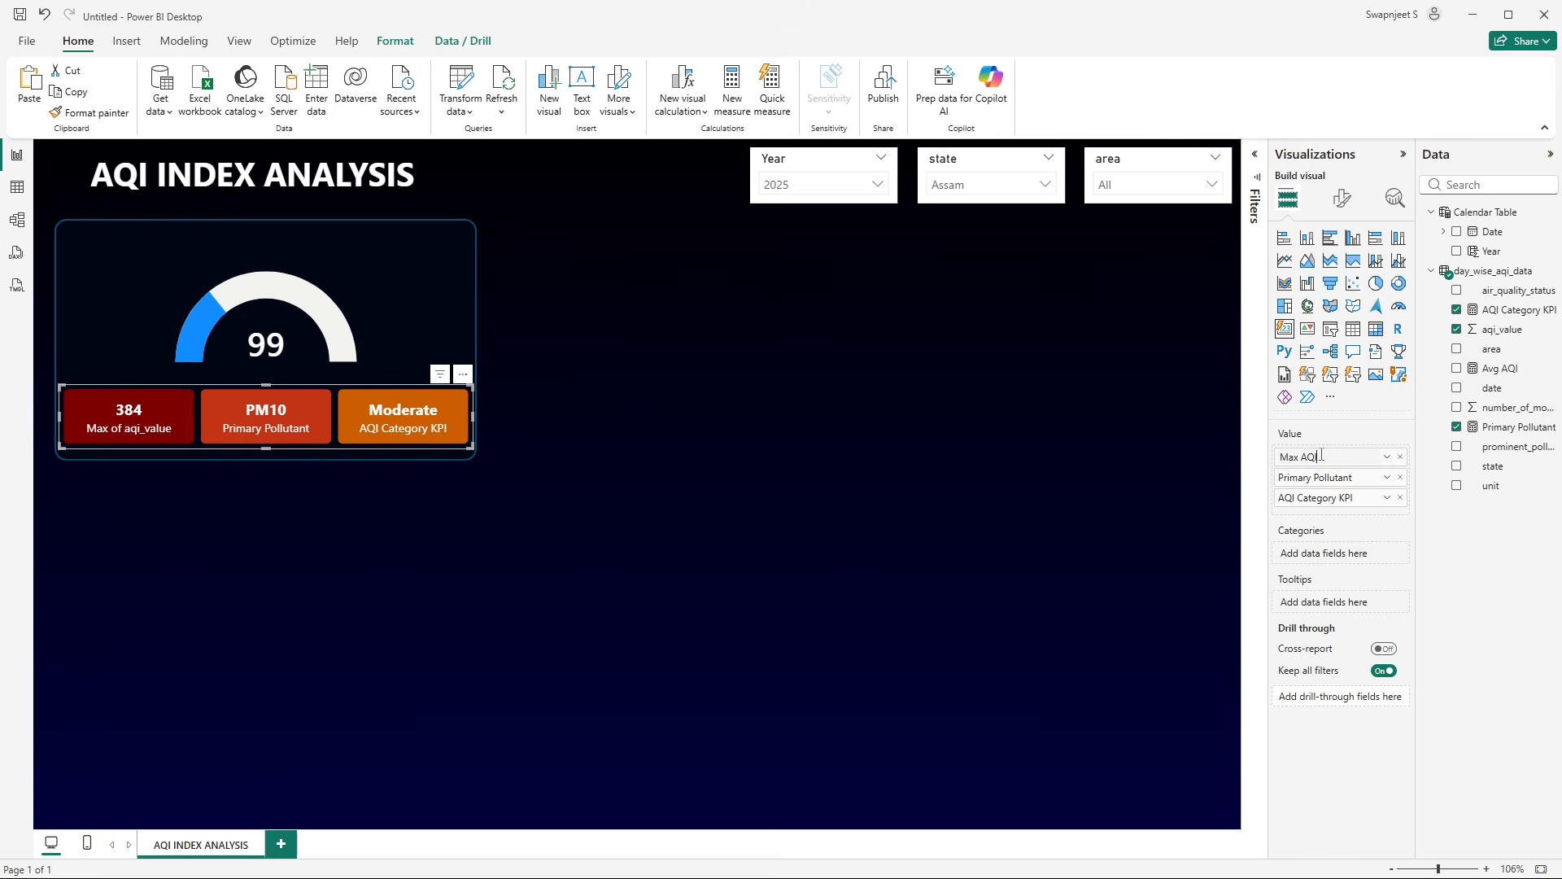
{"action": "key", "text": "Return"}
{"action": "double_click", "coordinate": [1332, 498]}
{"action": "left_click", "coordinate": [1339, 498]}
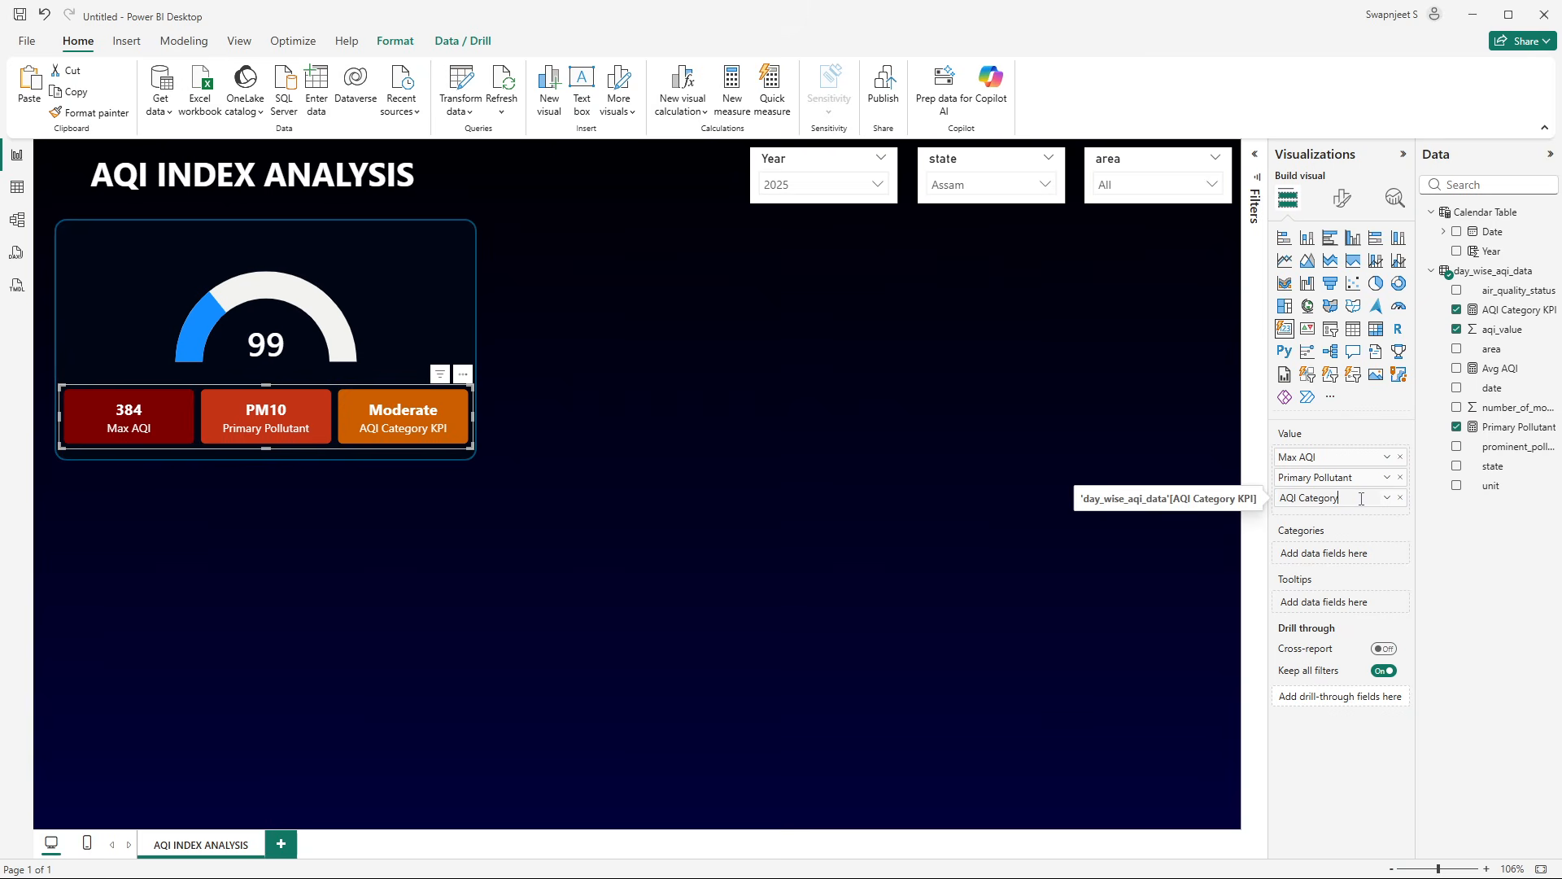
{"action": "key", "text": "Return"}
{"action": "left_click", "coordinate": [683, 443]}
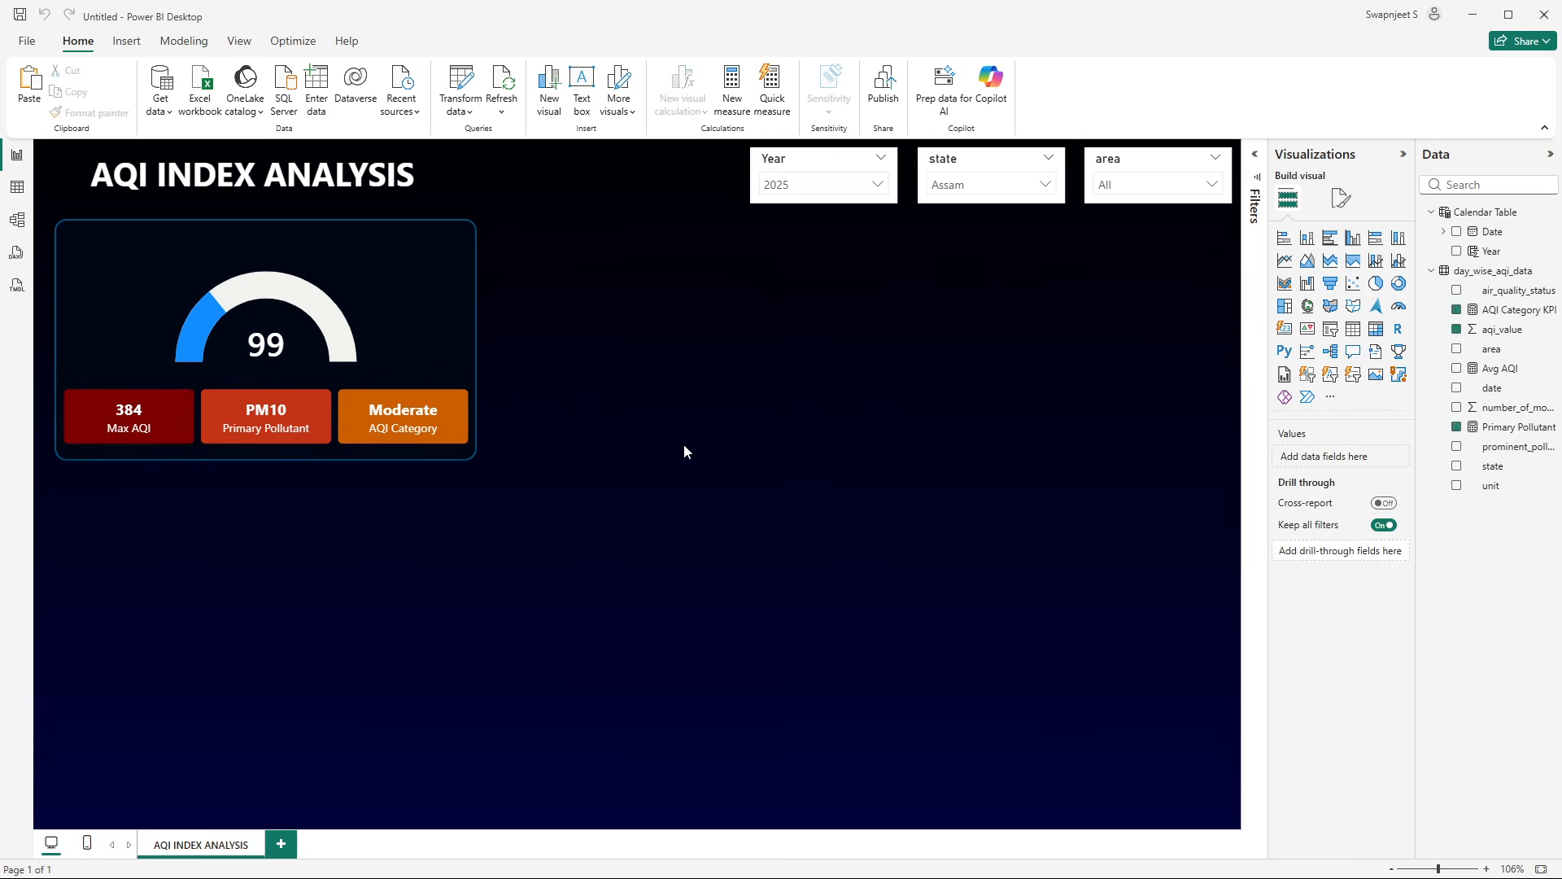
- Set the gauge's fill color to conditional formatting by Rules, based on the AQI Category KPI field
{"action": "left_click", "coordinate": [338, 445]}
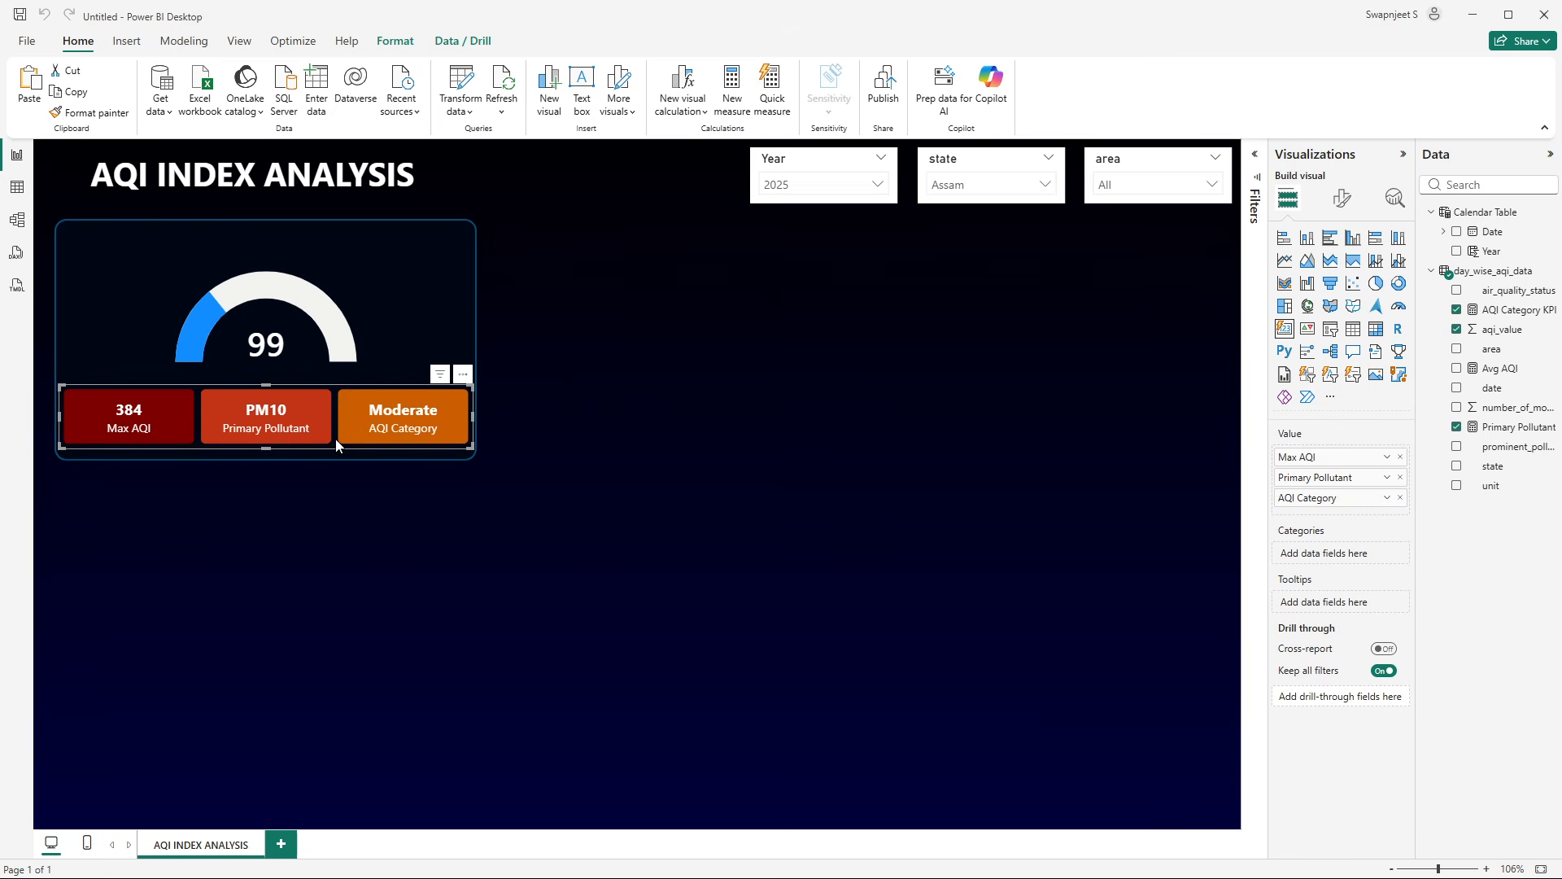
{"action": "left_click", "coordinate": [371, 321]}
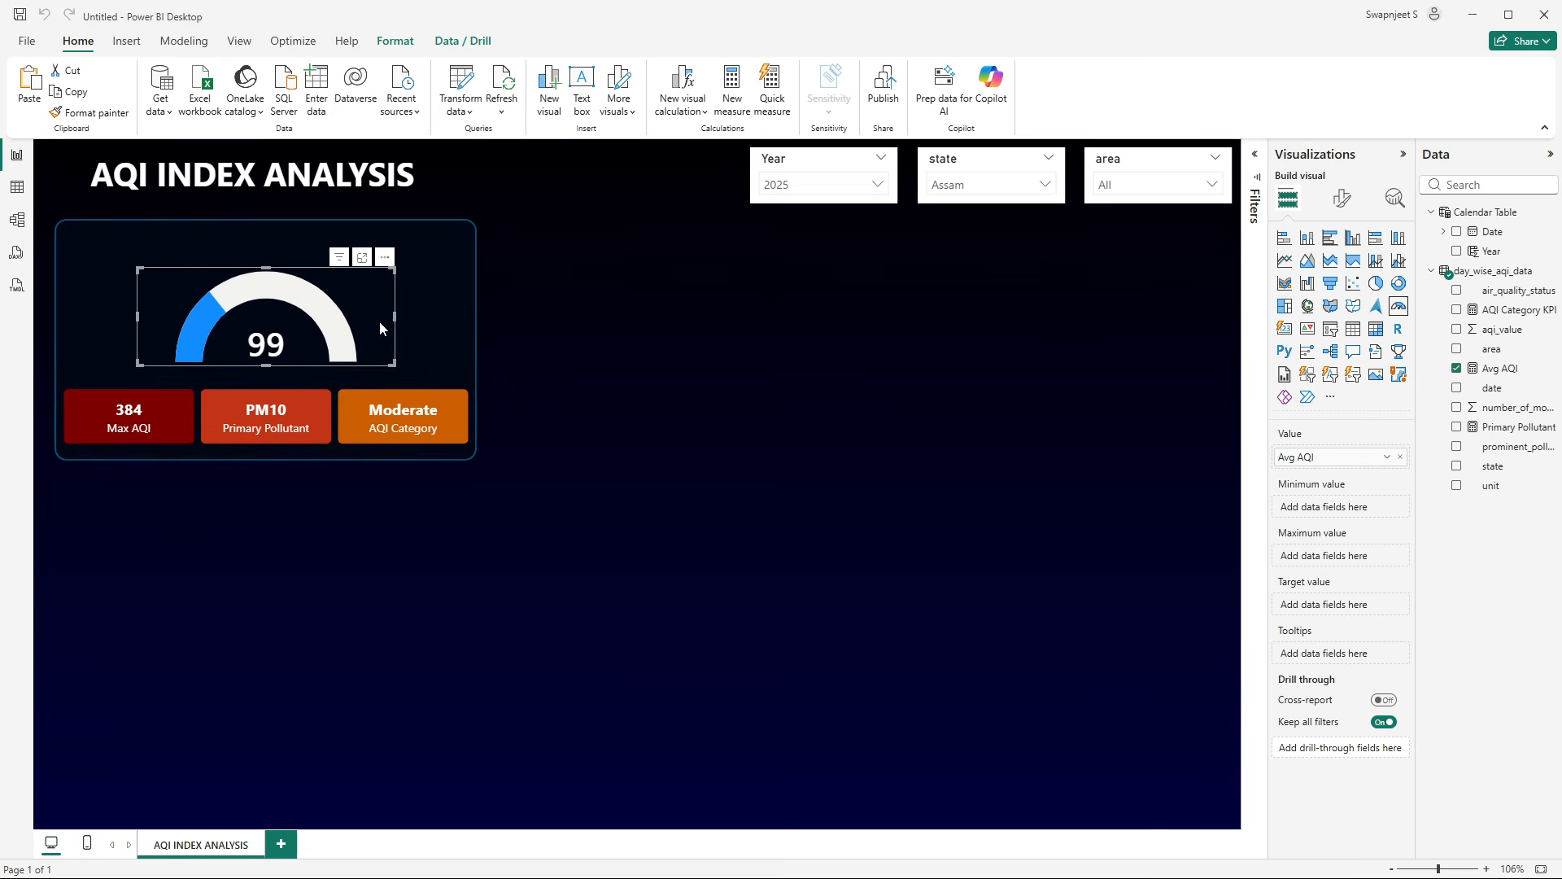
{"action": "left_click", "coordinate": [1341, 198]}
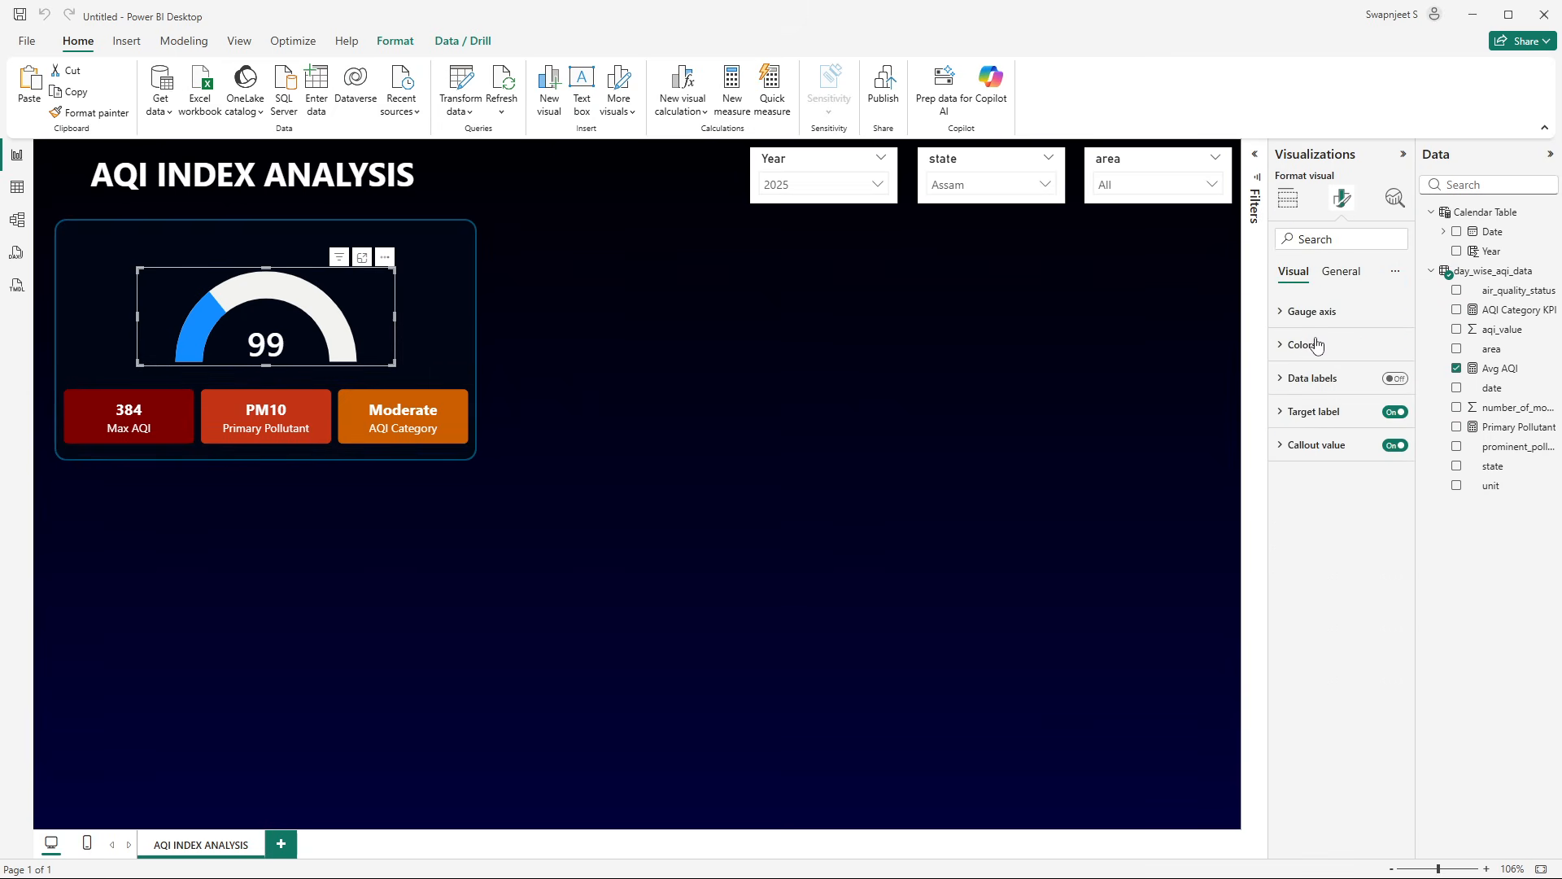
{"action": "left_click", "coordinate": [1317, 345]}
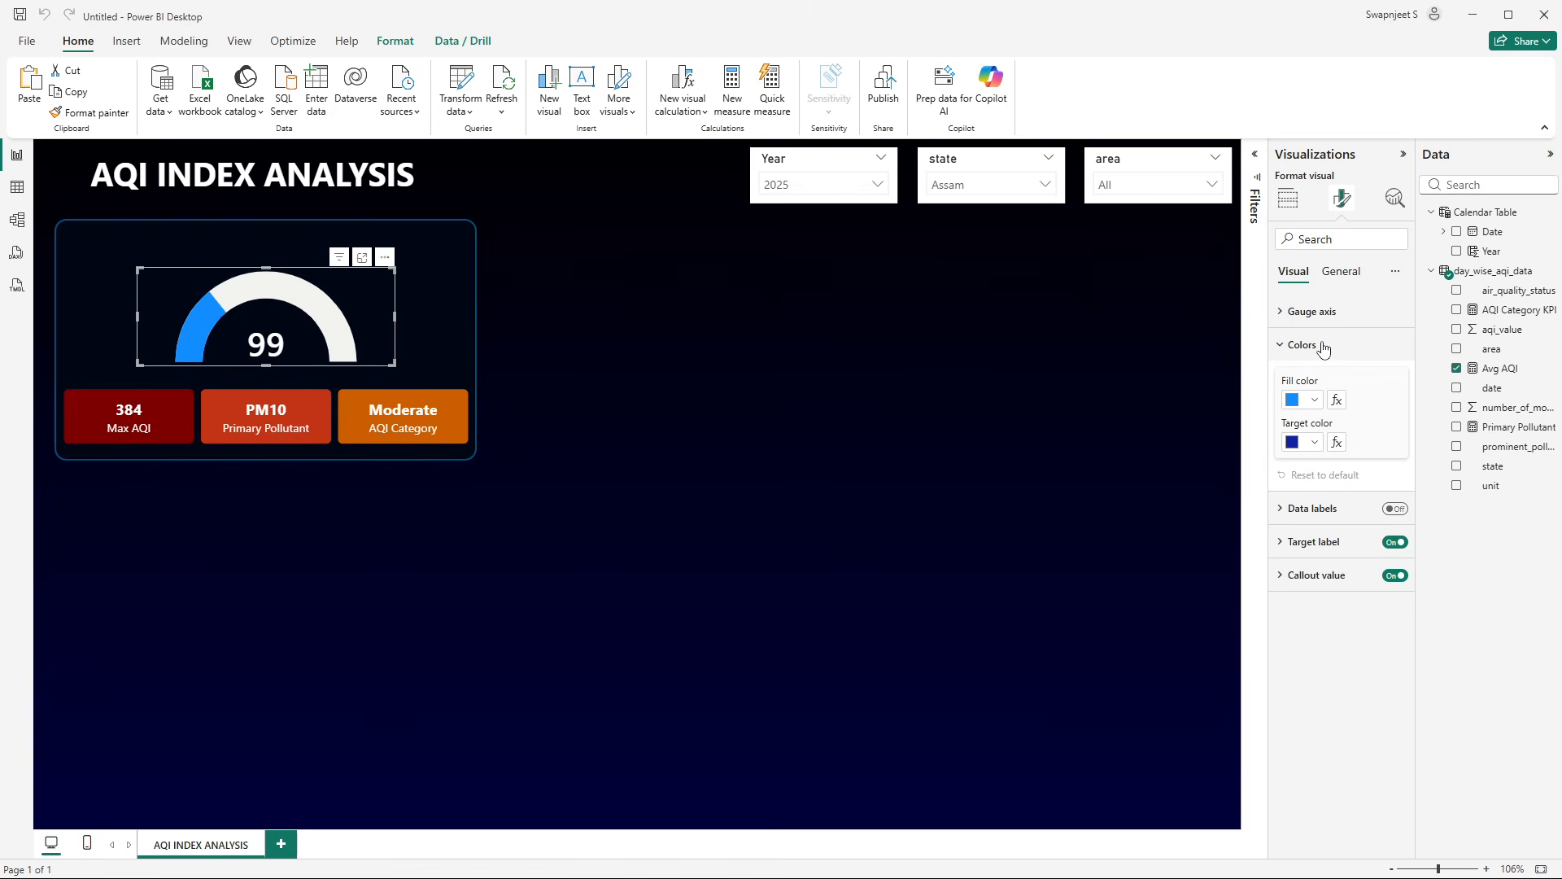
{"action": "left_click", "coordinate": [1337, 401]}
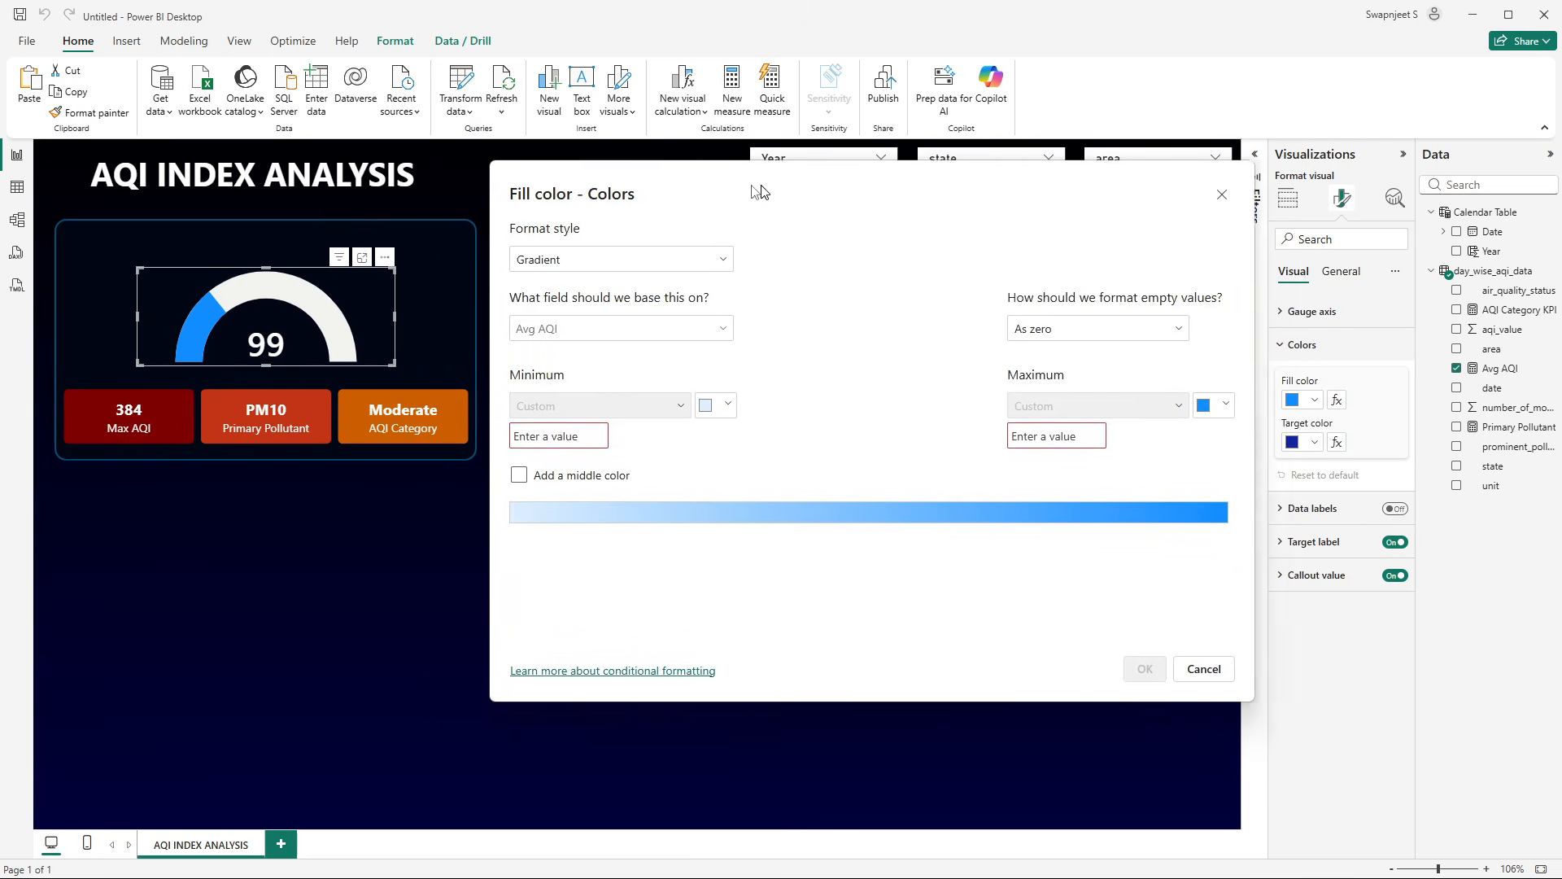
{"action": "left_click_drag", "start_coordinate": [761, 192], "coordinate": [721, 179]}
{"action": "left_click", "coordinate": [528, 251]}
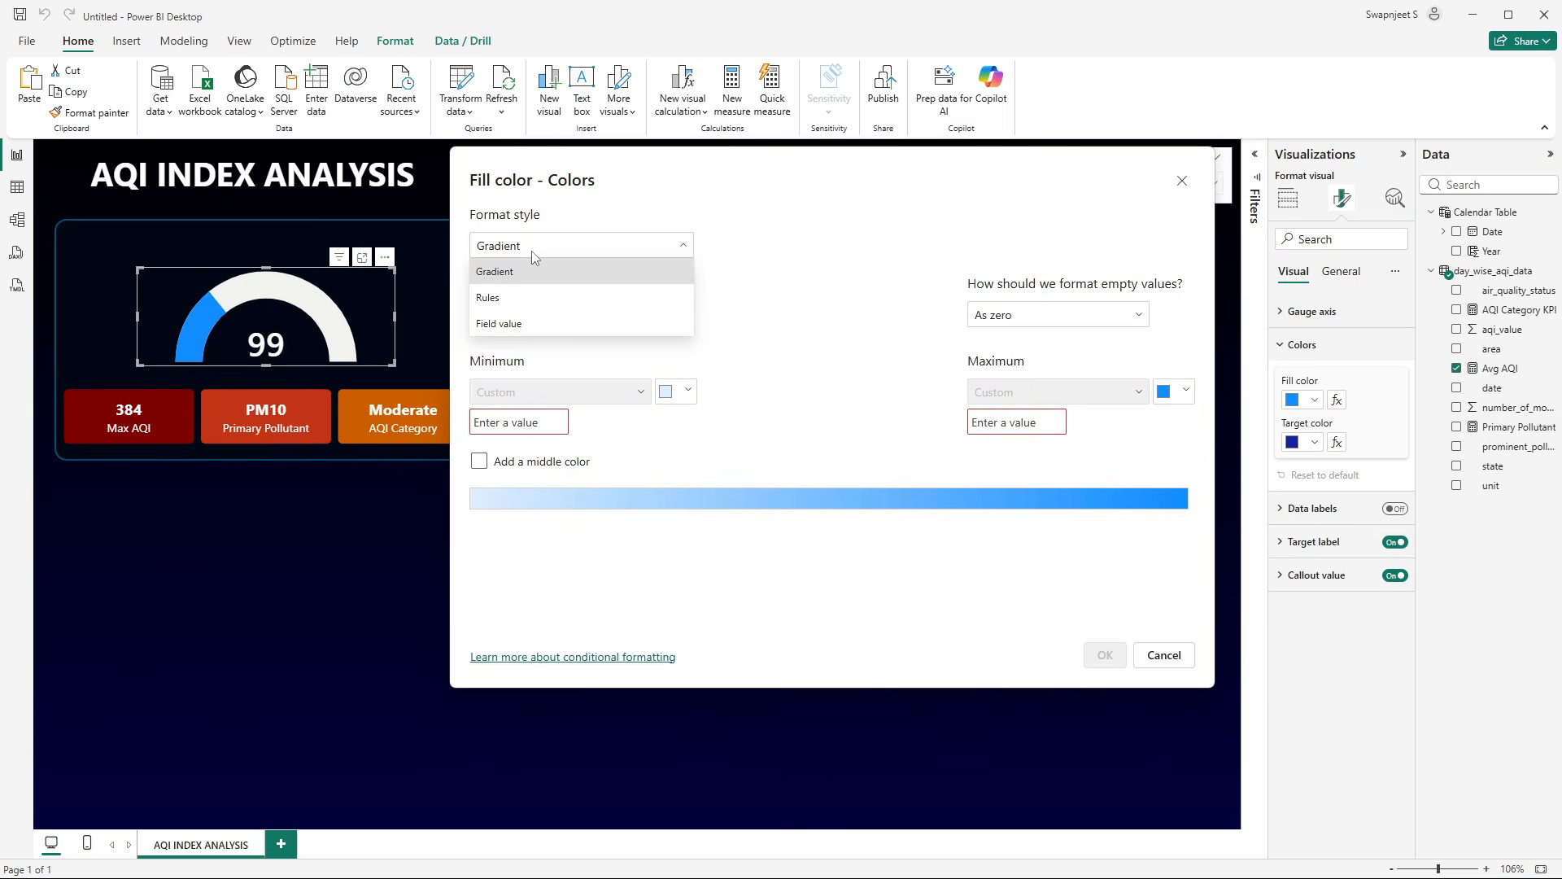
{"action": "left_click", "coordinate": [517, 299]}
{"action": "left_click", "coordinate": [528, 314]}
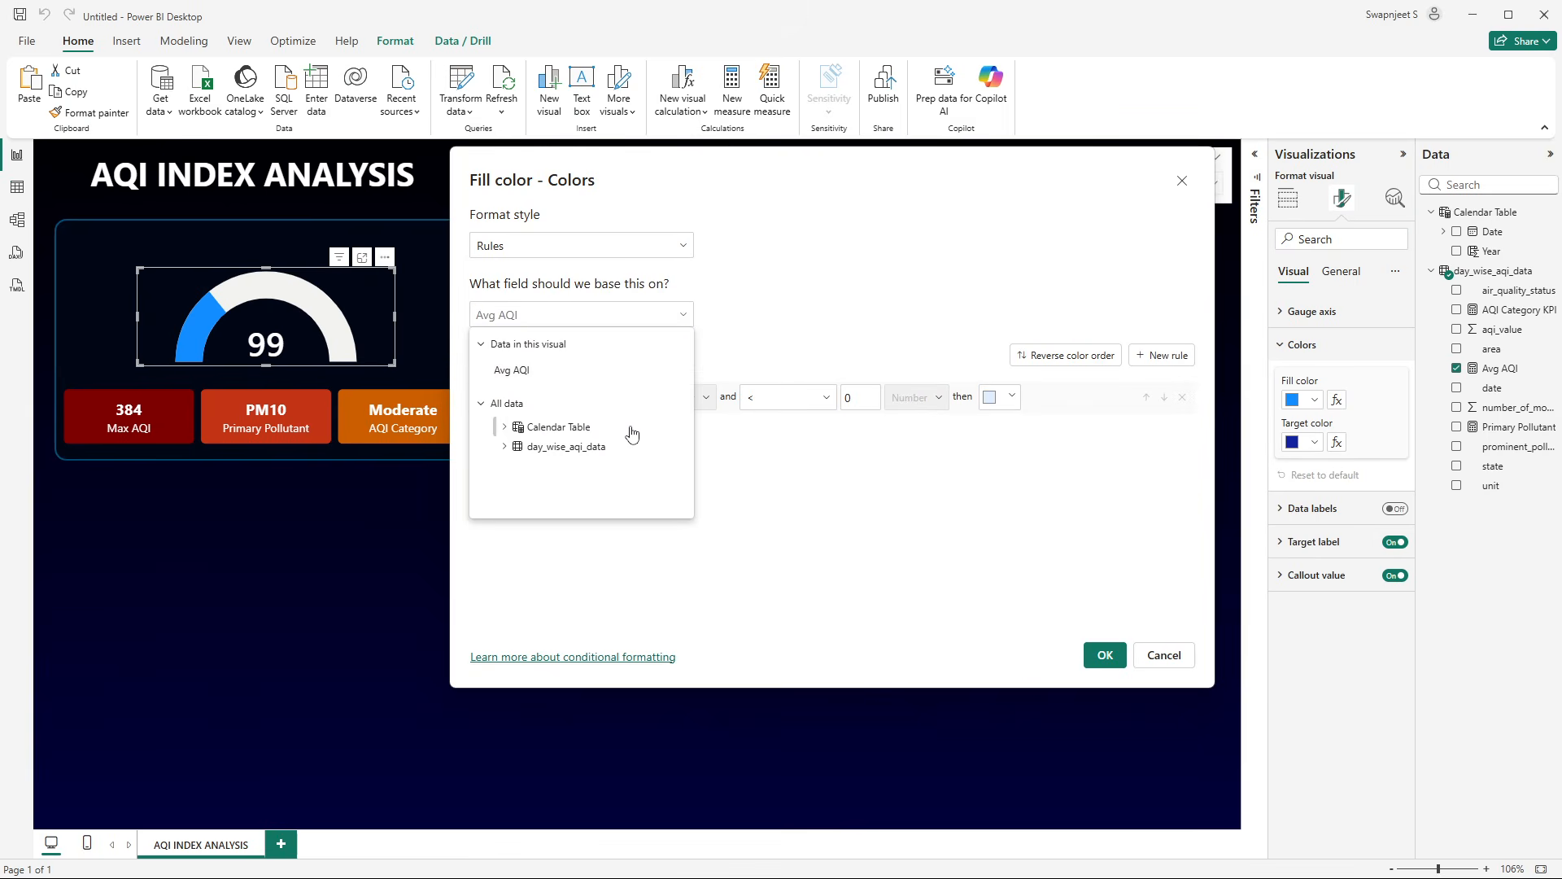
{"action": "left_click", "coordinate": [505, 447]}
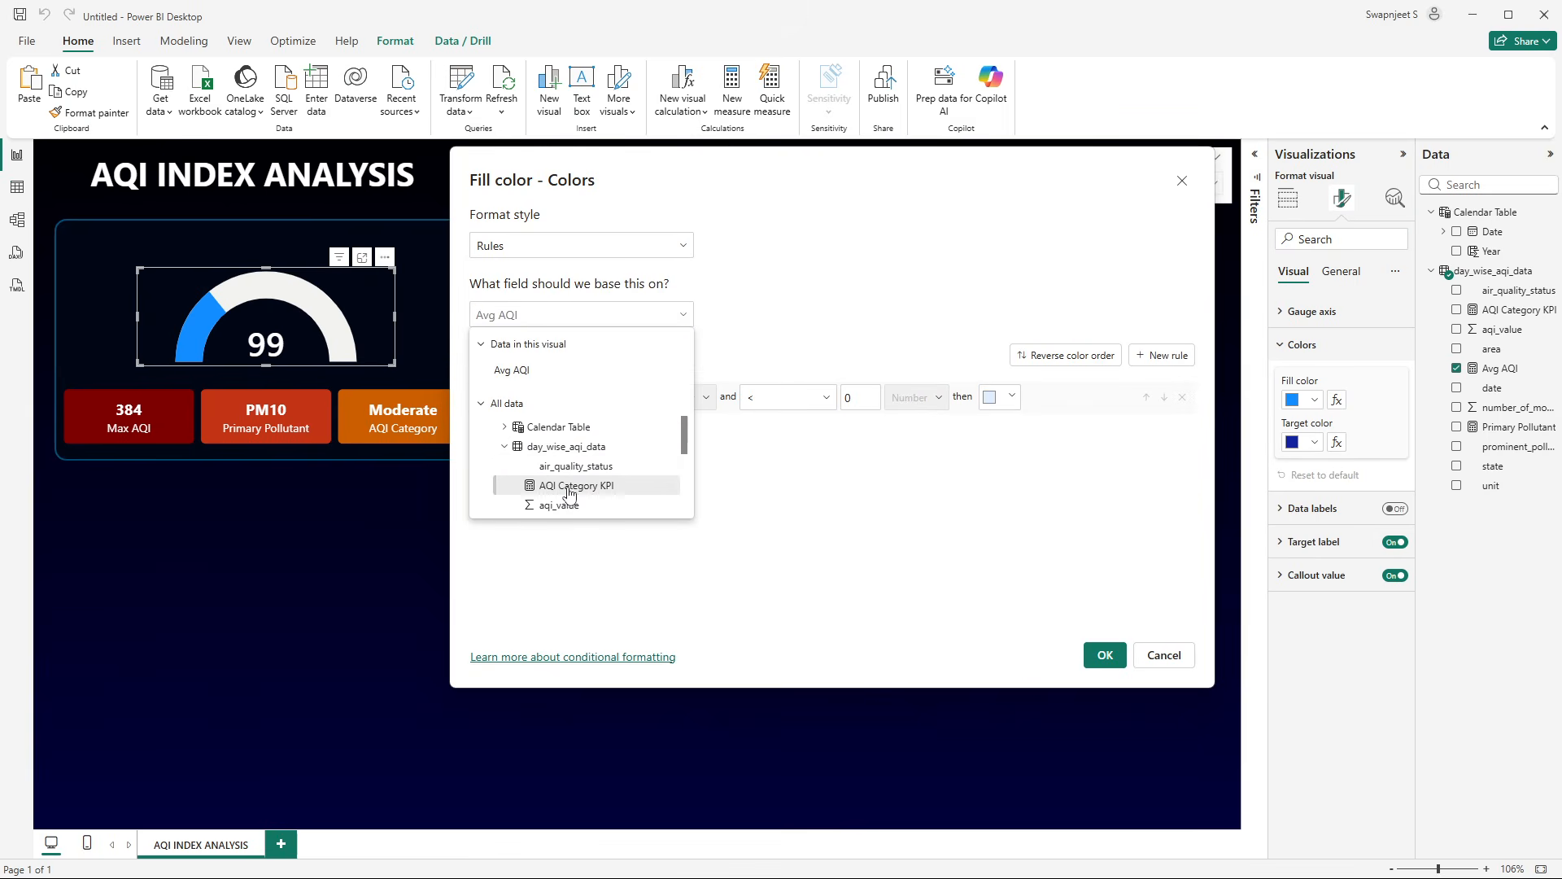
{"action": "left_click", "coordinate": [600, 486]}
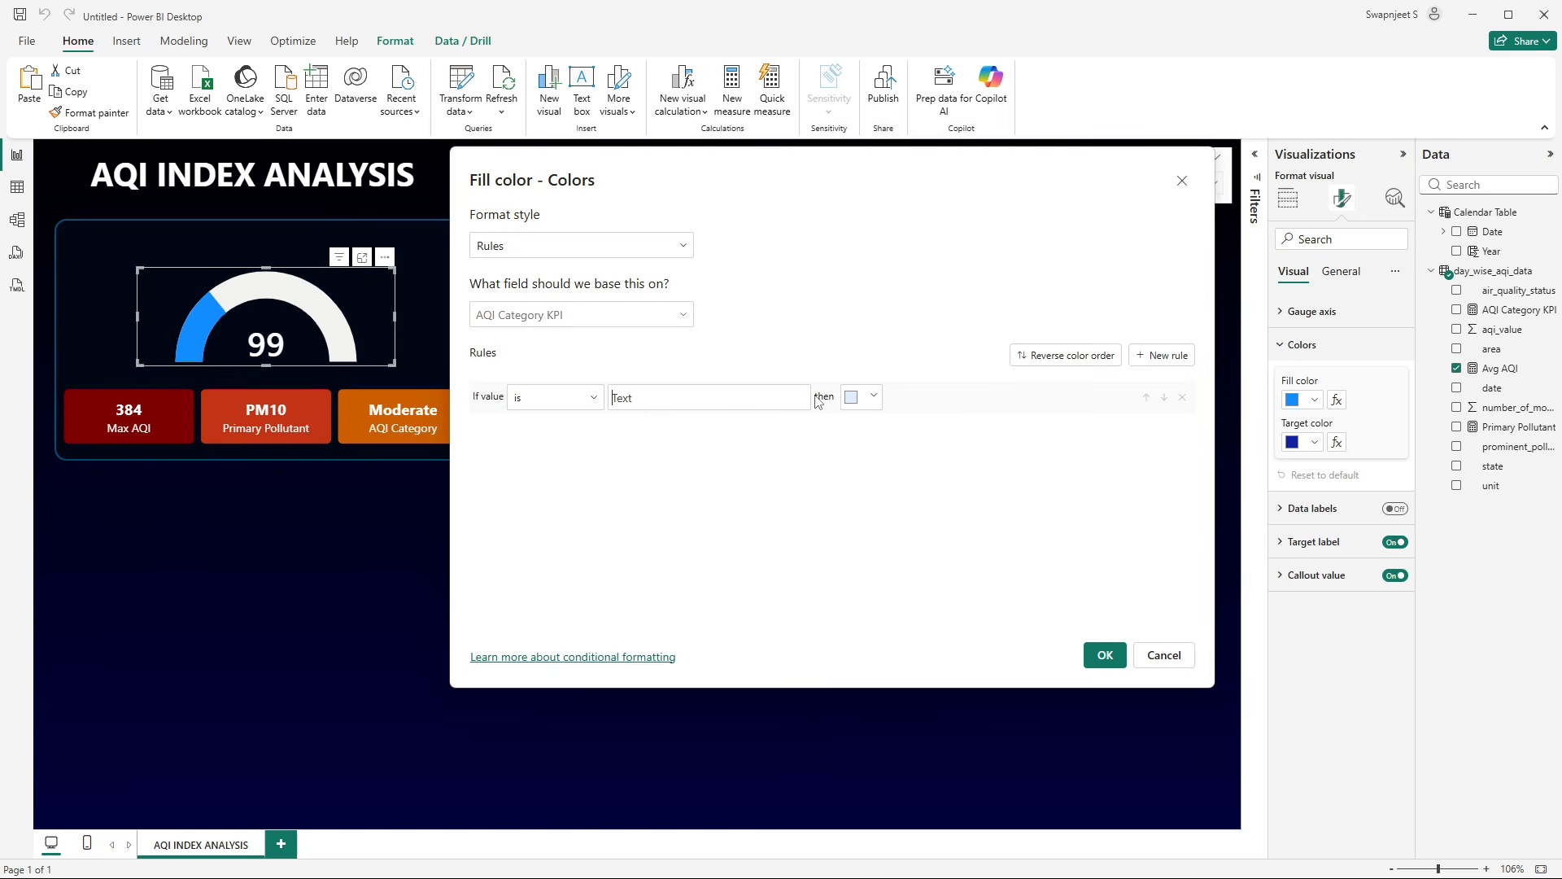
- Define the first rule so that the value Good gets the fill color #3D7030
{"action": "type", "text": "Good"}
{"action": "left_click", "coordinate": [854, 402]}
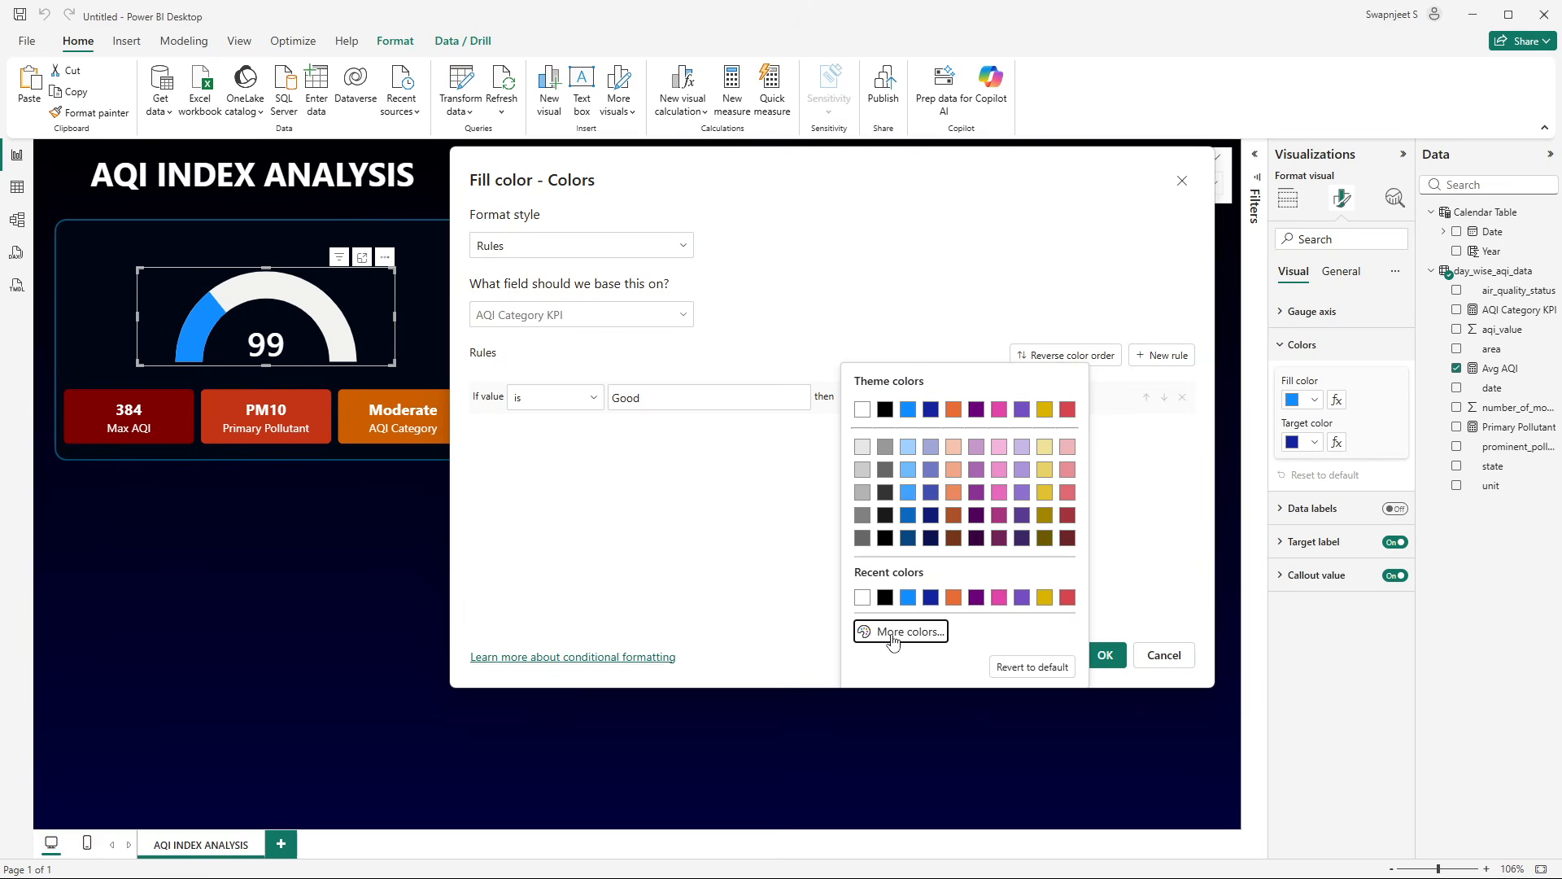
{"action": "left_click", "coordinate": [893, 638]}
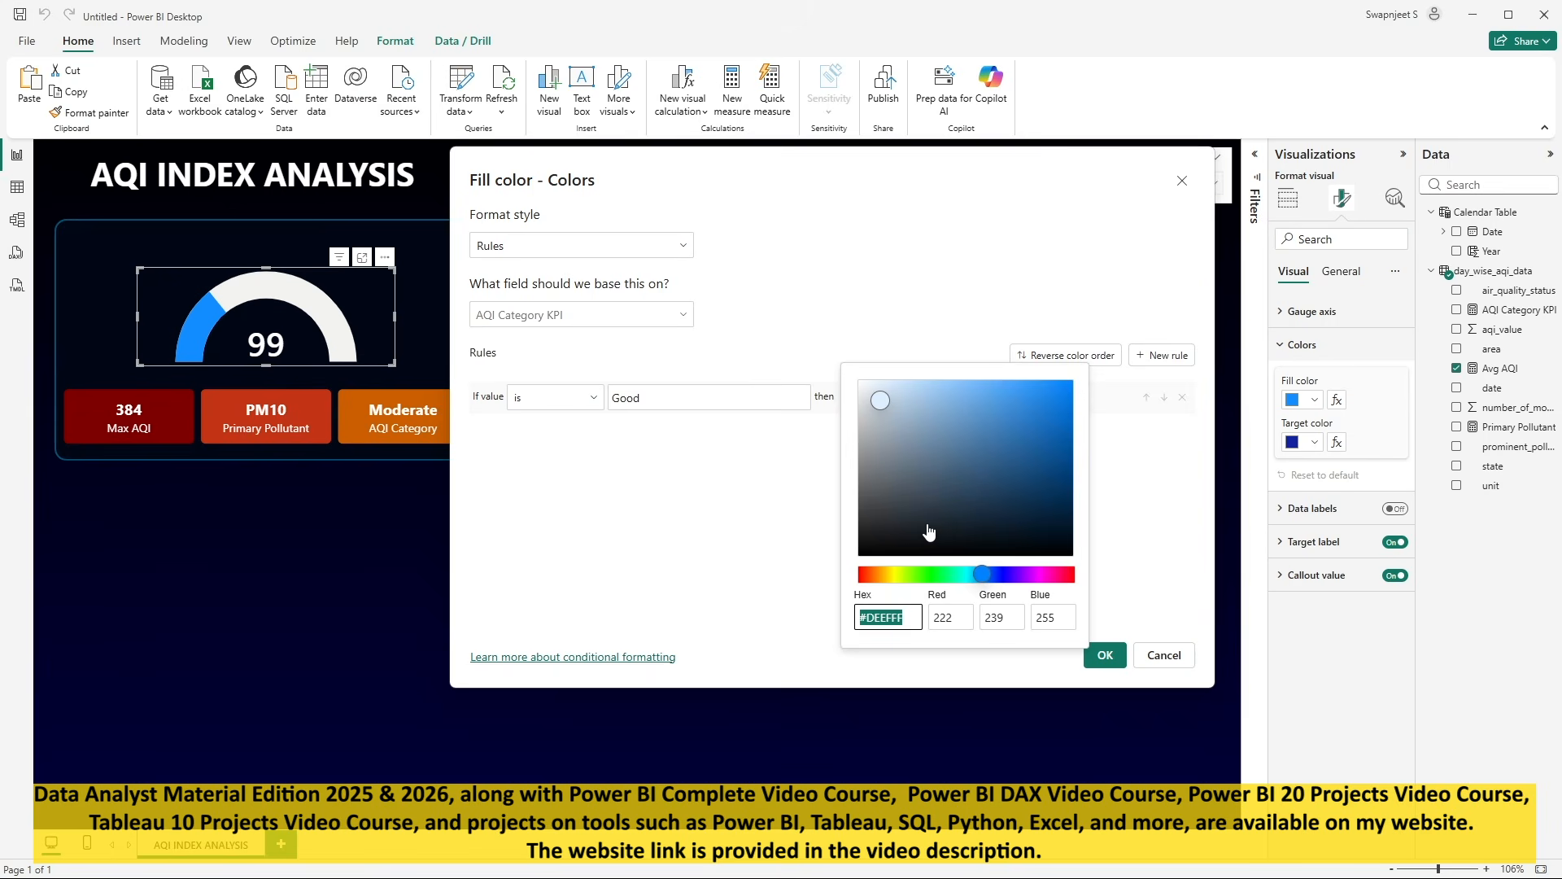
{"action": "type", "text": "#"}
{"action": "type", "text": "3d7030"}
{"action": "left_click", "coordinate": [765, 485]}
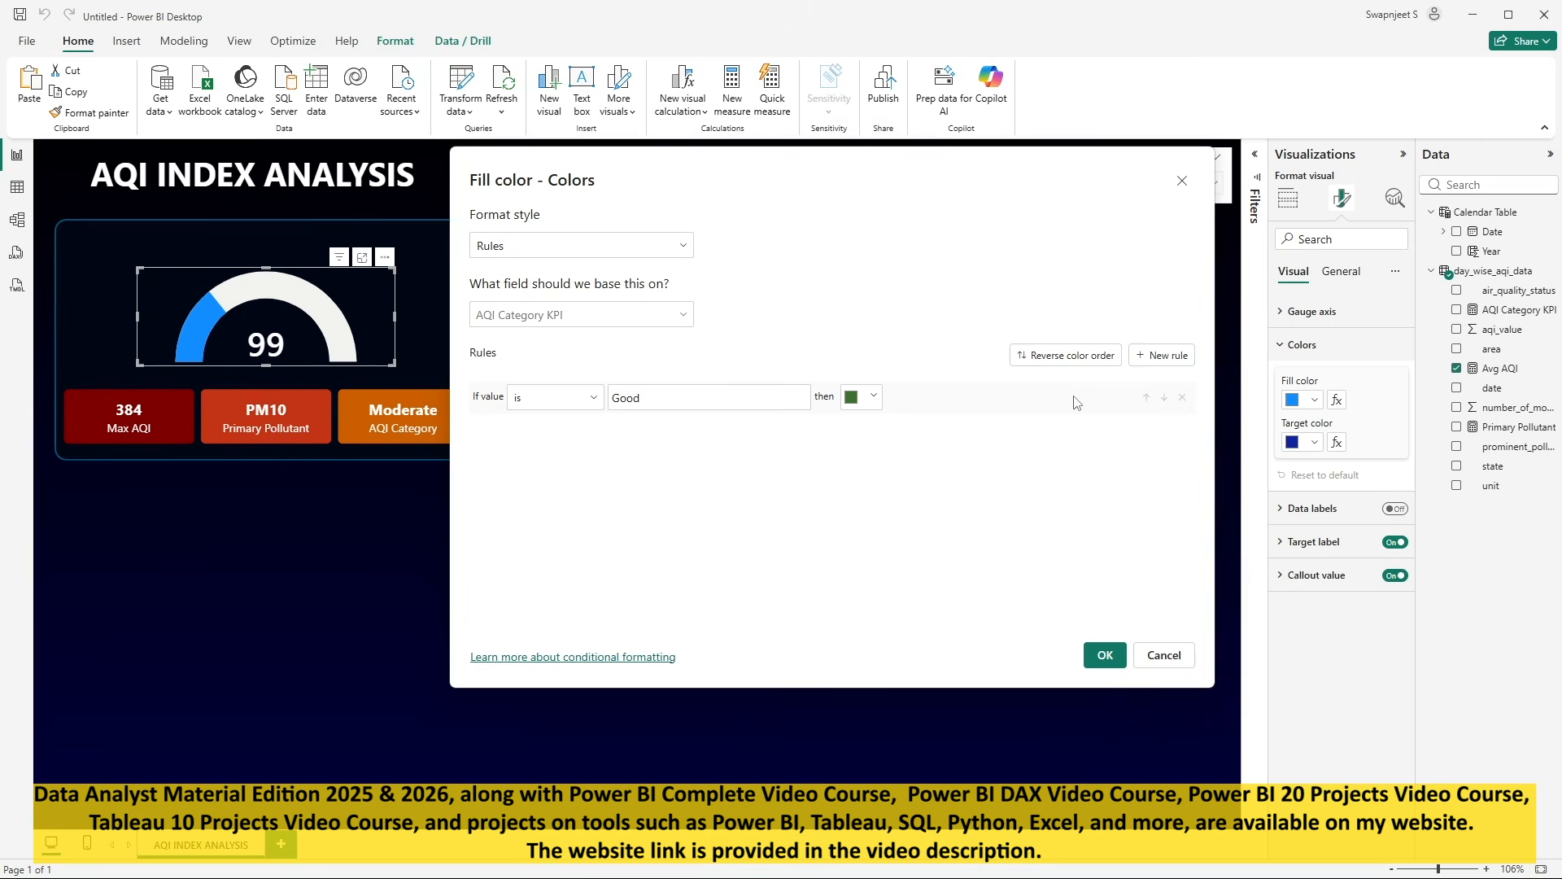
- Add a second rule so that the value Moderate gets the fill color #FDAB14
{"action": "left_click", "coordinate": [1162, 355]}
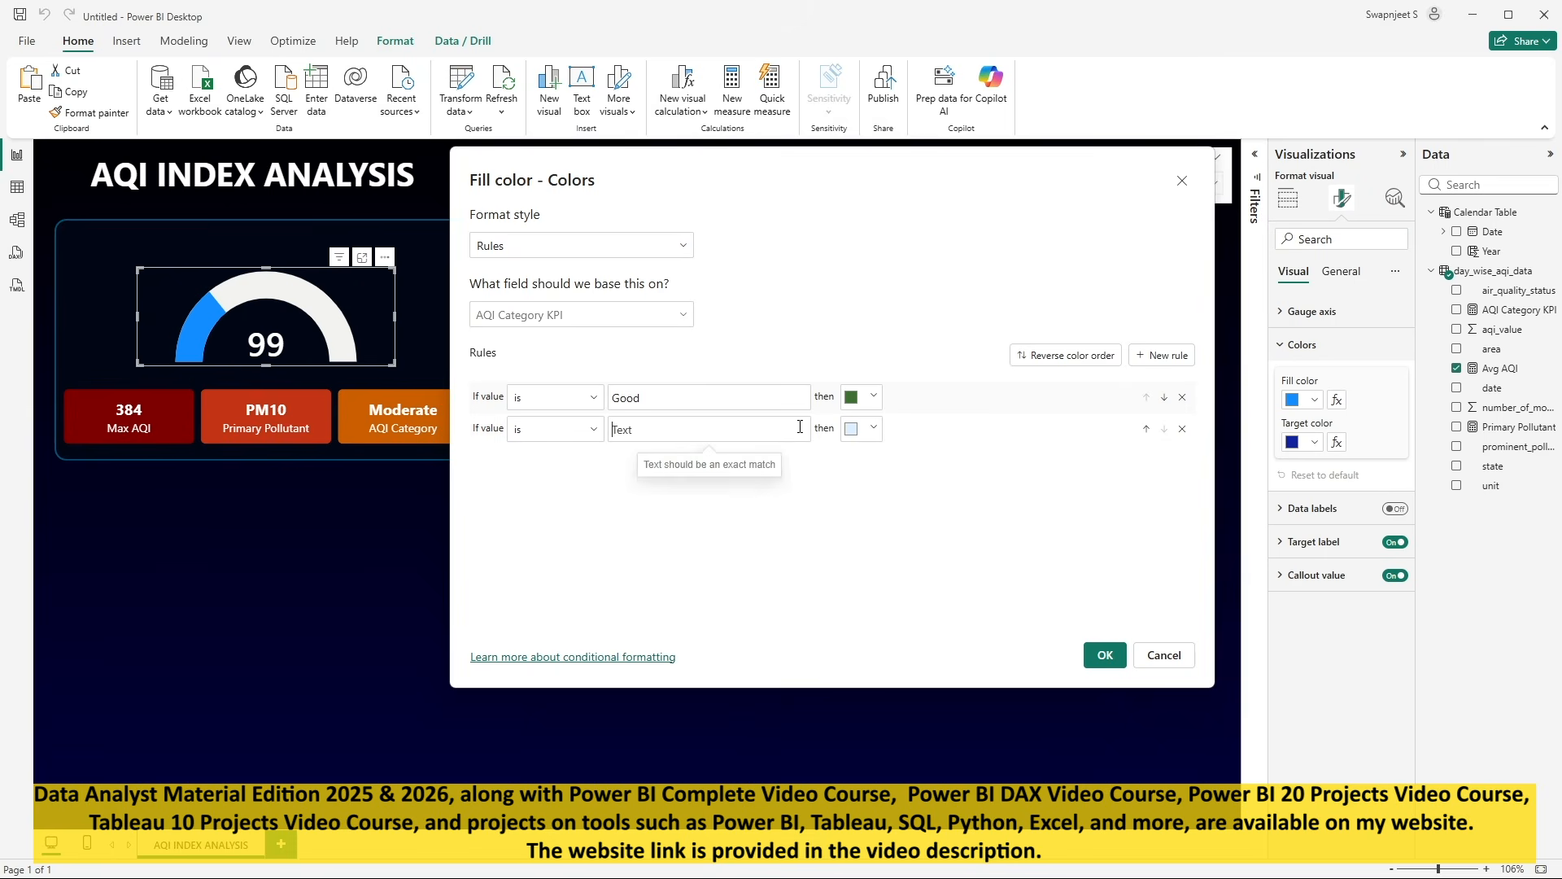
{"action": "type", "text": "Moderate"}
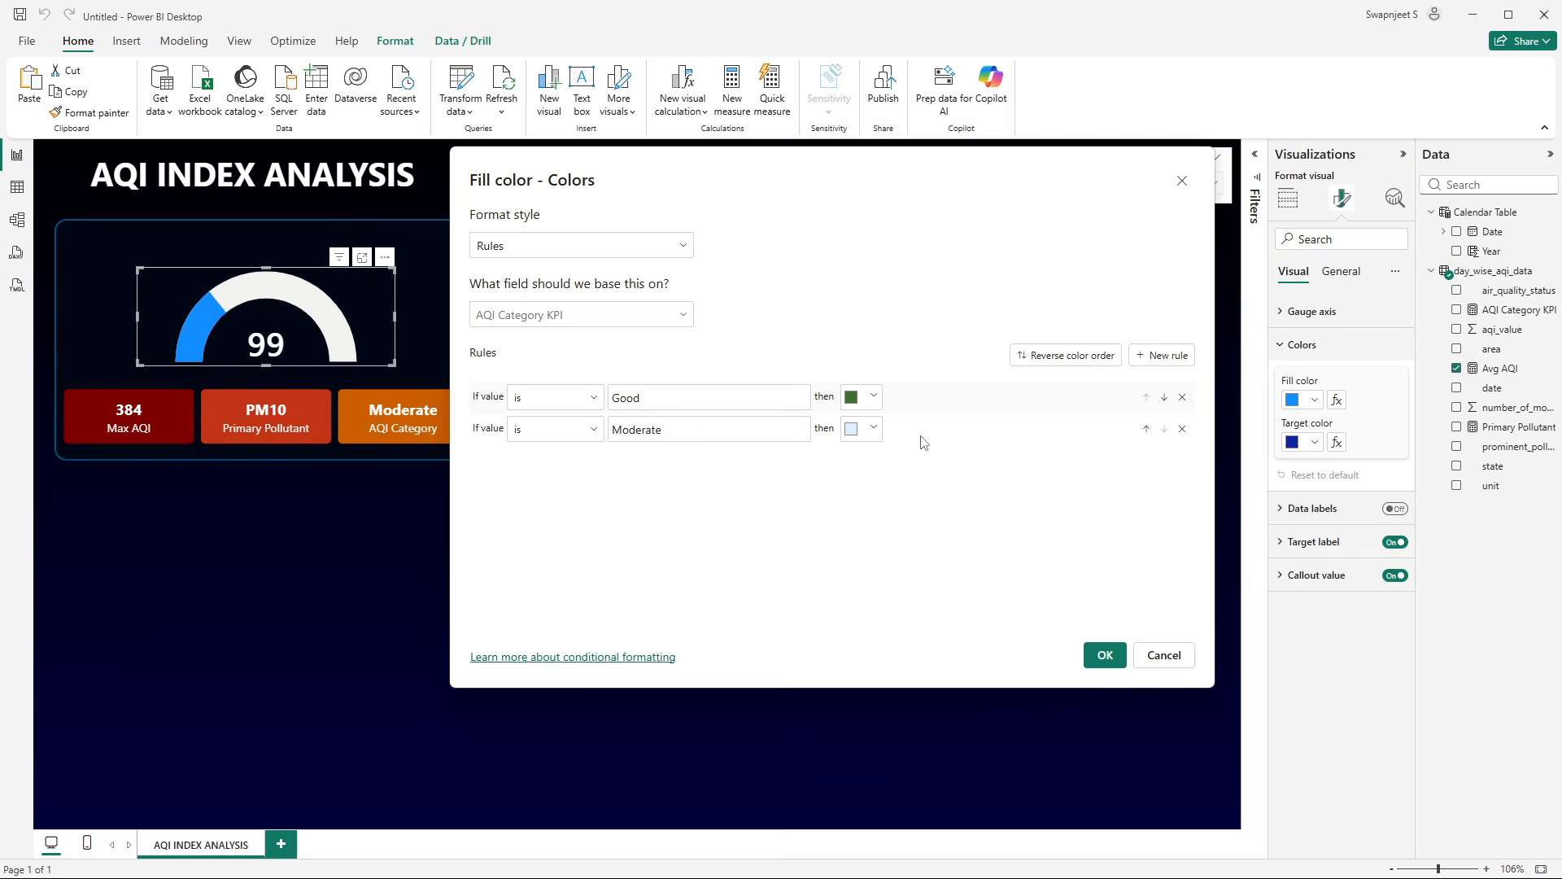
{"action": "left_click_drag", "start_coordinate": [668, 429], "coordinate": [602, 432]}
{"action": "left_click", "coordinate": [672, 430]}
{"action": "left_click", "coordinate": [879, 429]}
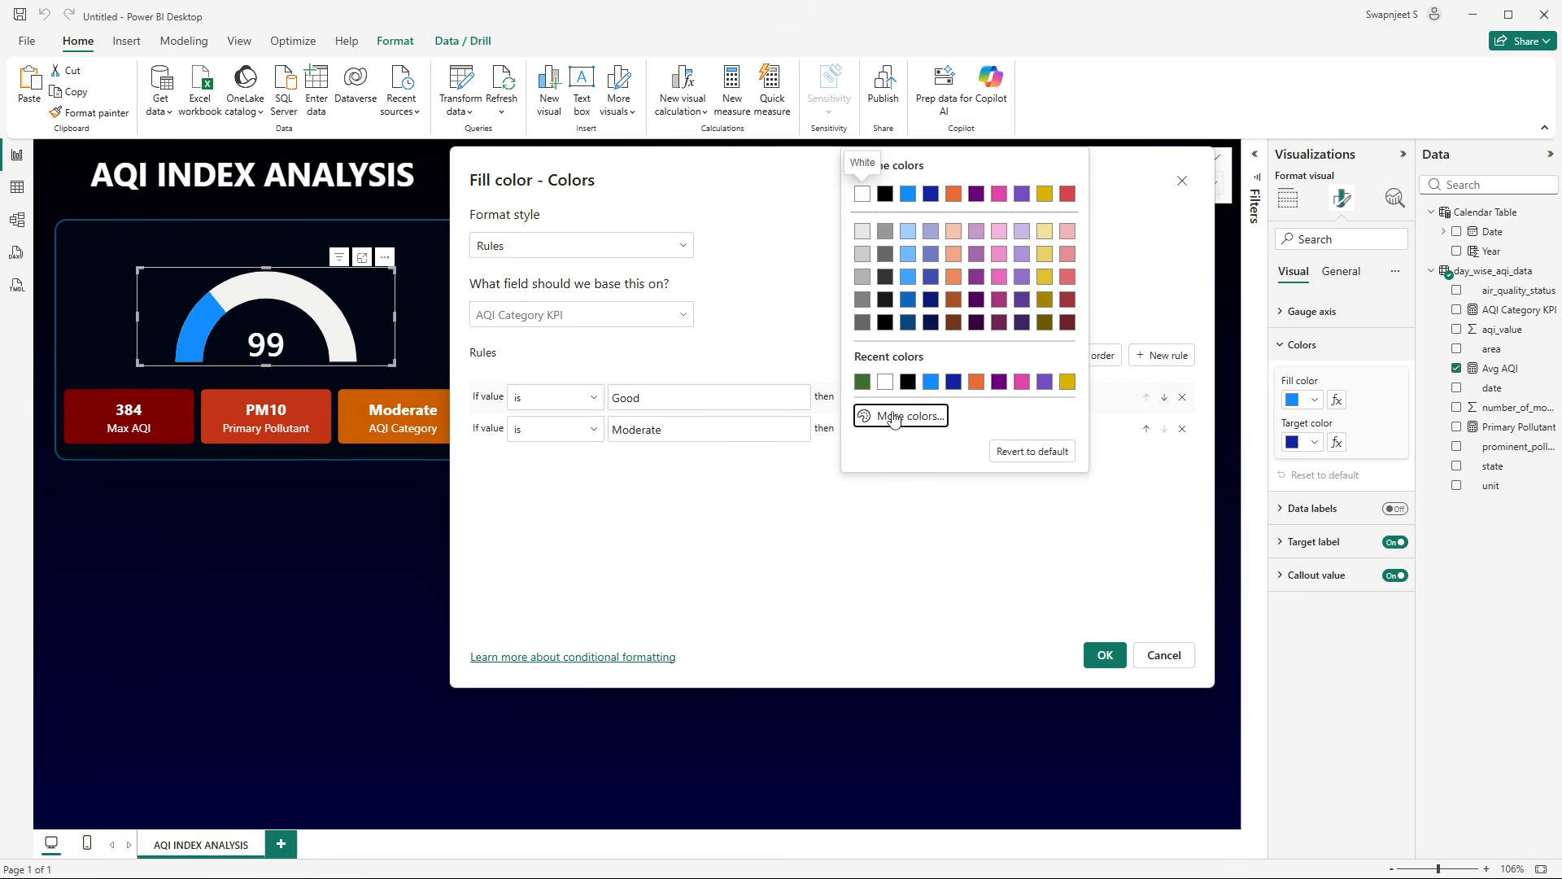
{"action": "left_click", "coordinate": [895, 415]}
{"action": "type", "text": "#fda"}
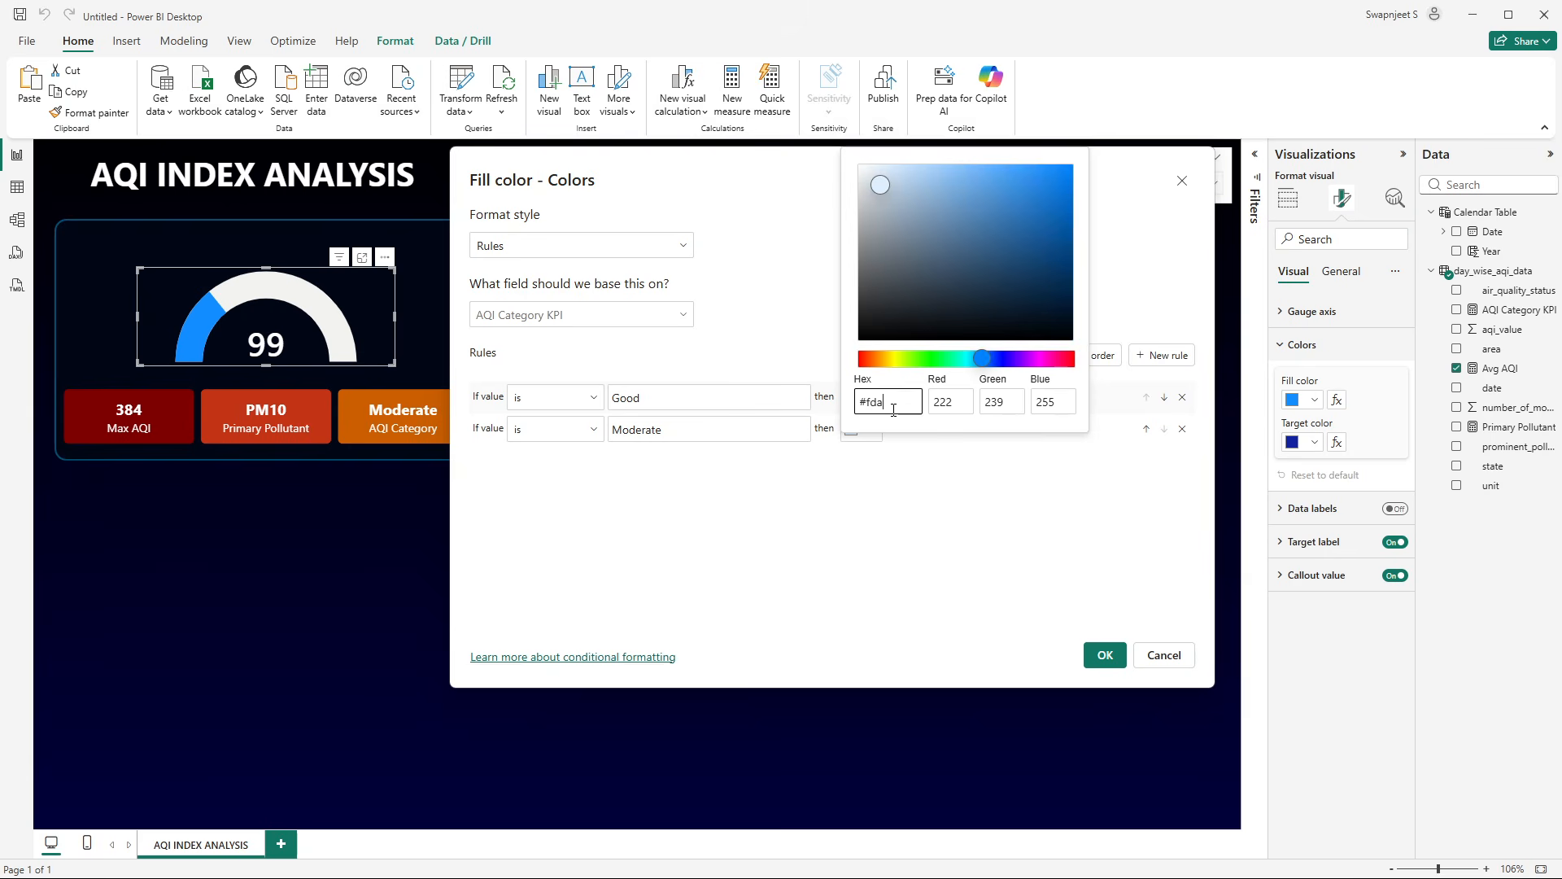
{"action": "type", "text": "b14"}
{"action": "left_click", "coordinate": [859, 509]}
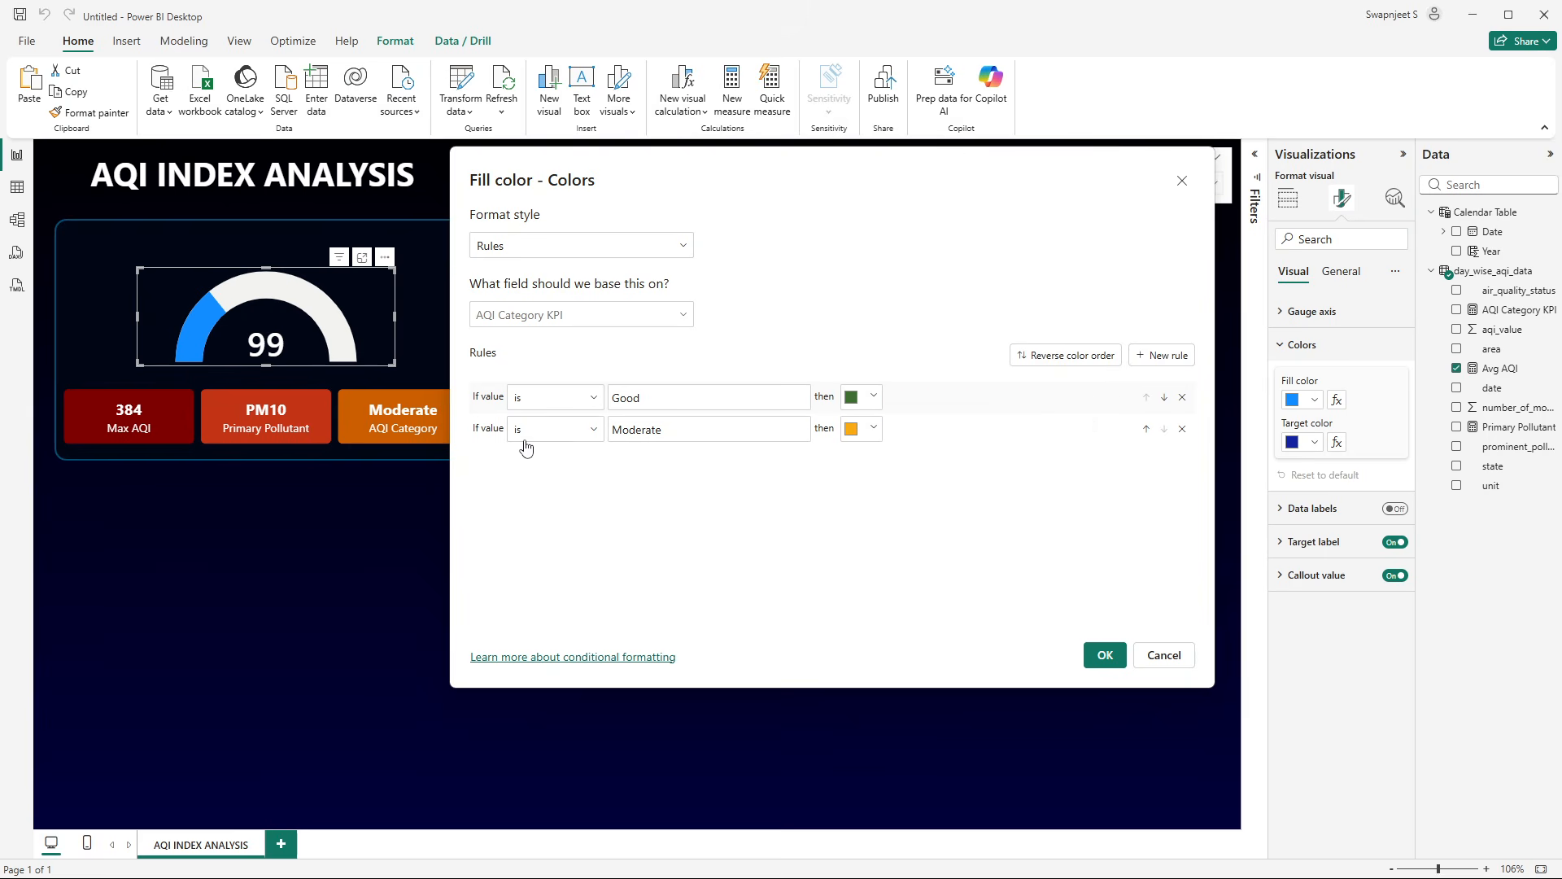
- Add a third rule so that the value Poor gets the fill color #F9891F
{"action": "left_click", "coordinate": [1162, 355]}
{"action": "left_click", "coordinate": [698, 459]}
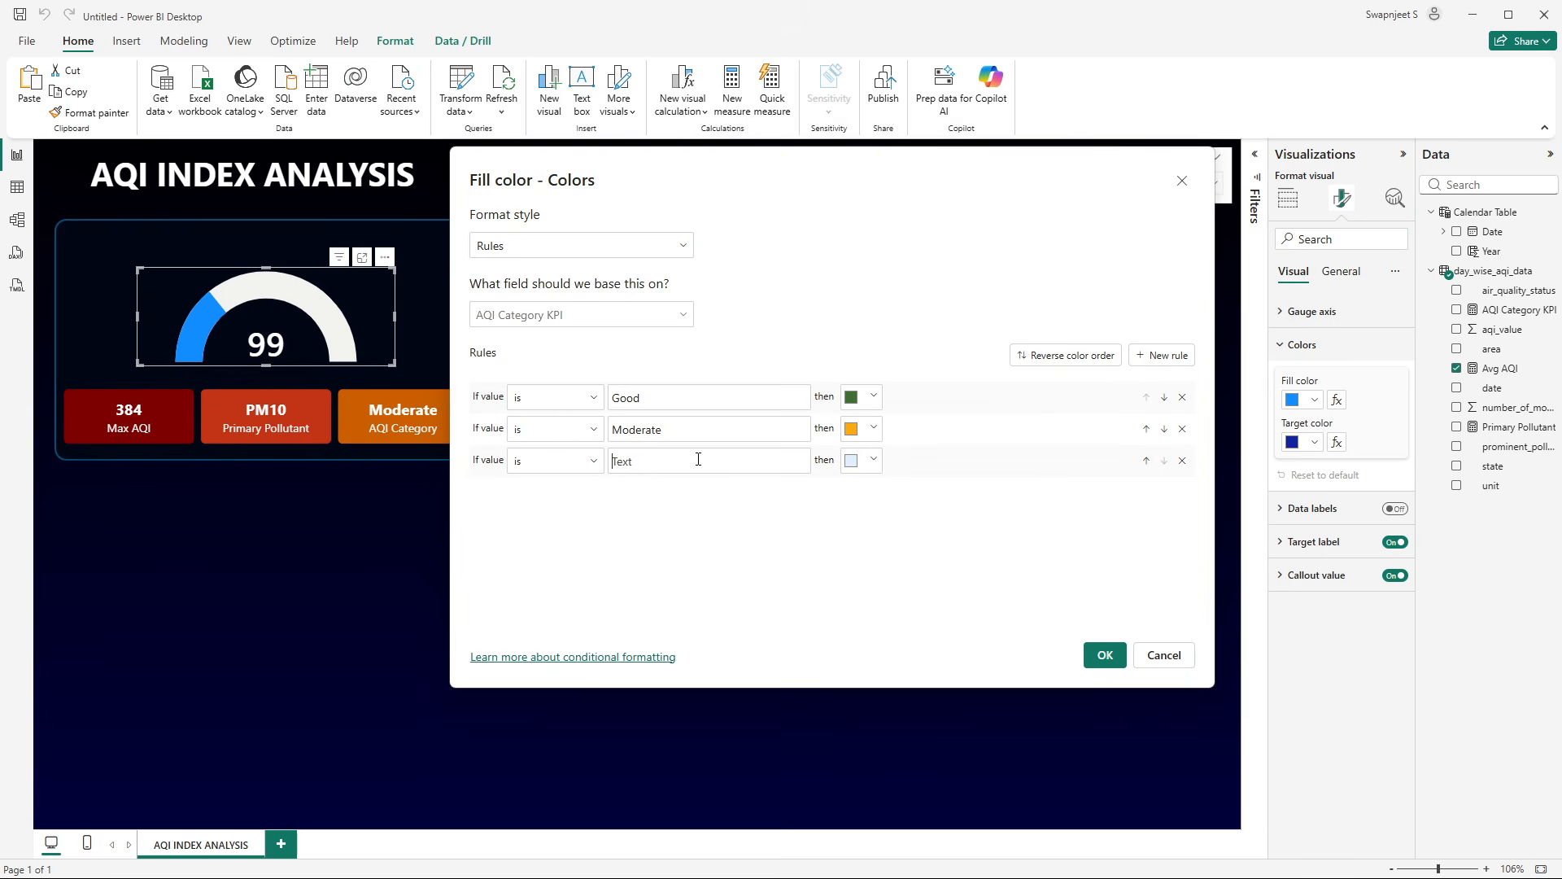
{"action": "type", "text": "Poo"}
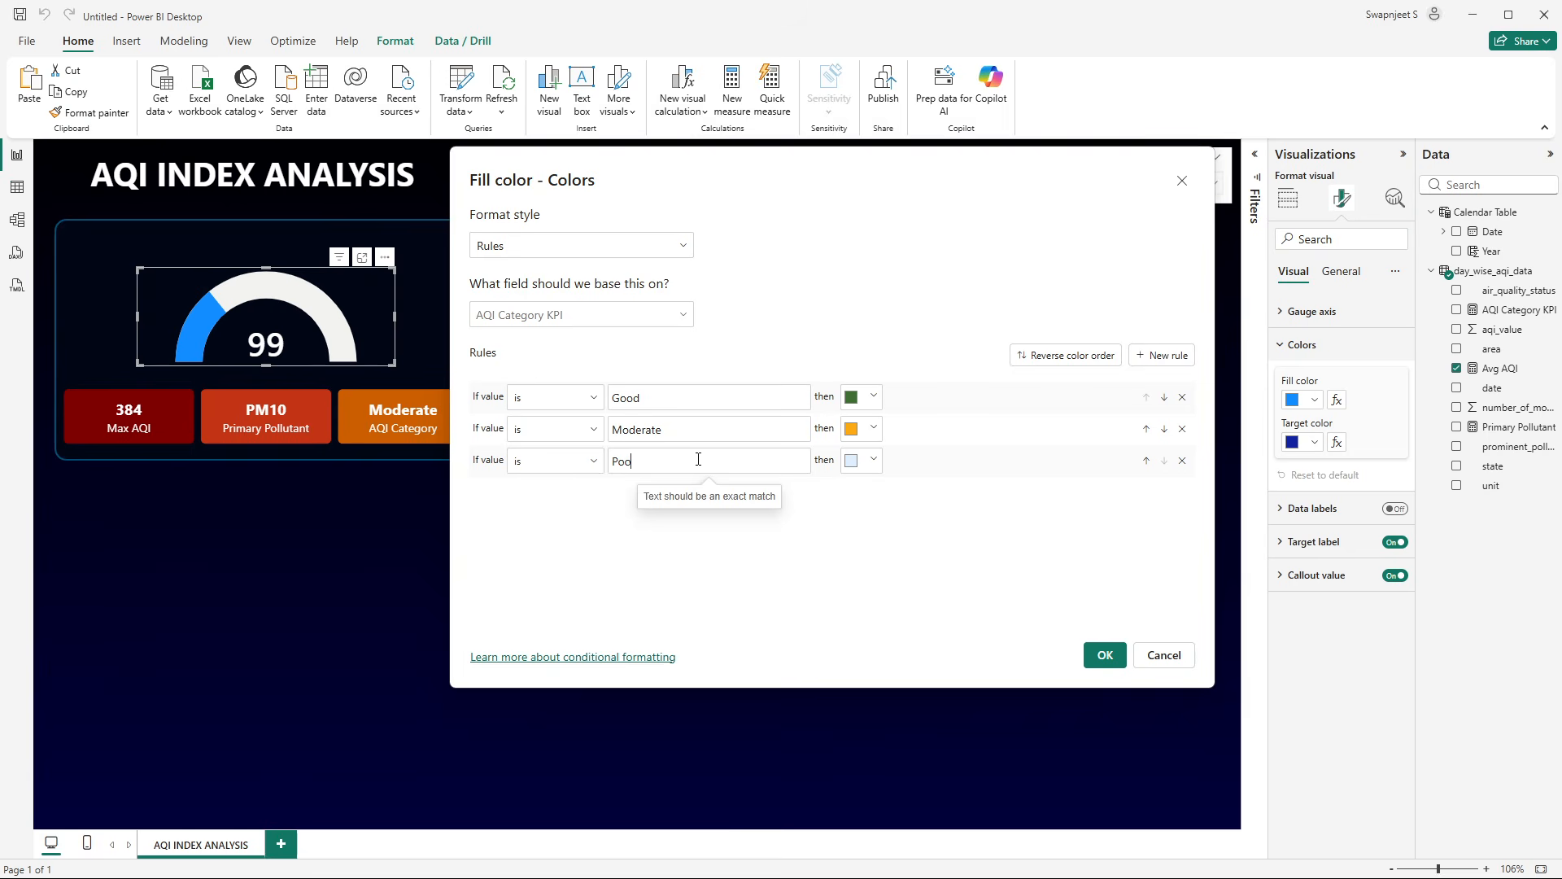
{"action": "type", "text": "r"}
{"action": "left_click", "coordinate": [873, 461]}
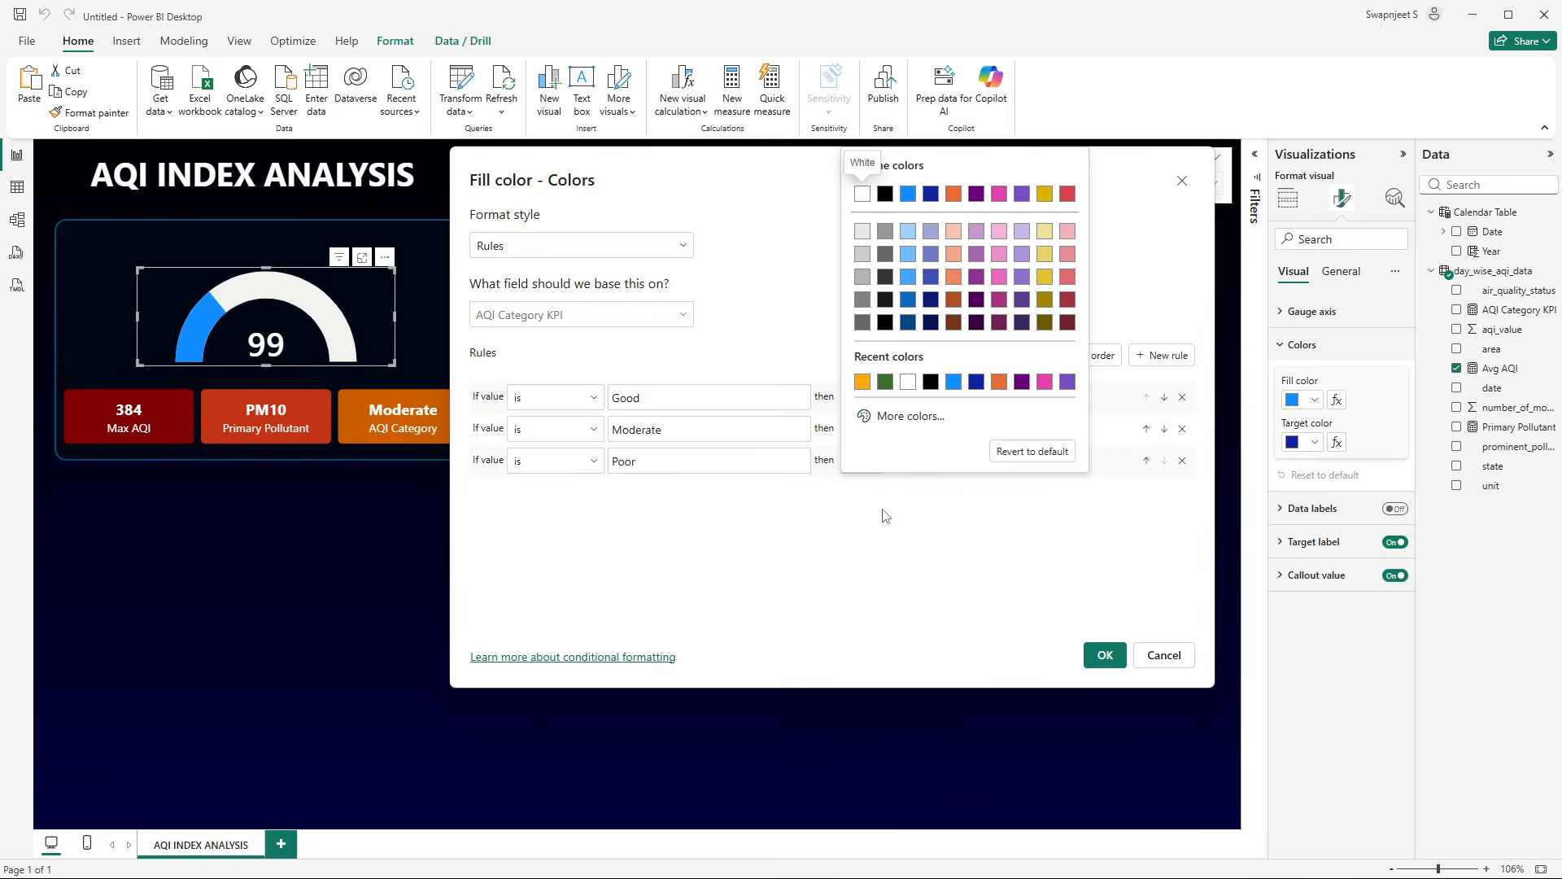
{"action": "left_click", "coordinate": [818, 492]}
{"action": "left_click", "coordinate": [848, 465]}
{"action": "left_click", "coordinate": [902, 429]}
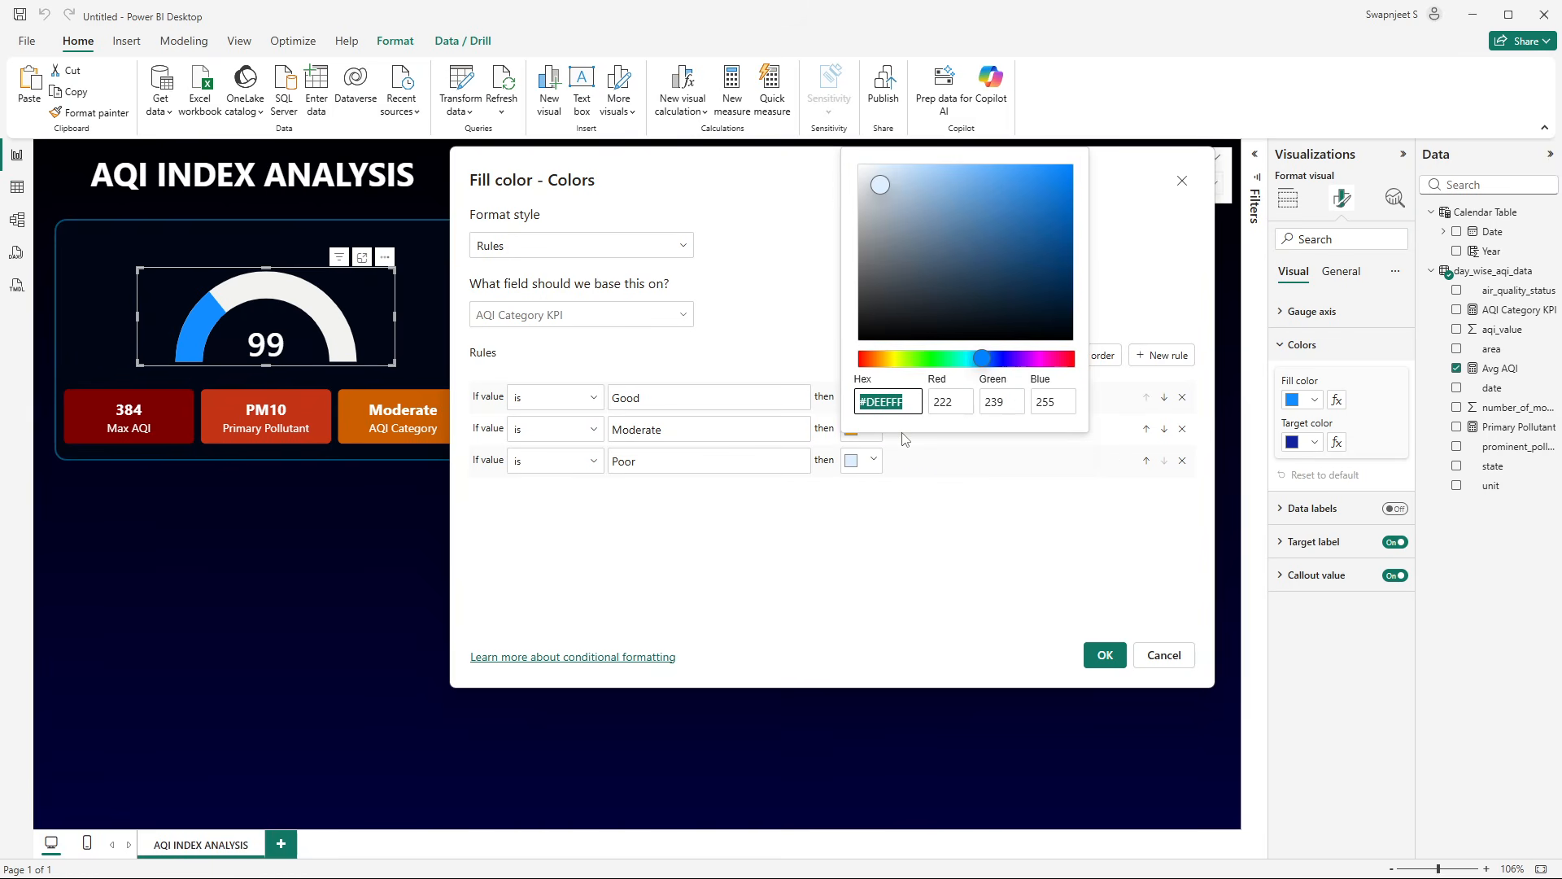
{"action": "type", "text": "#"}
{"action": "type", "text": "f9891f"}
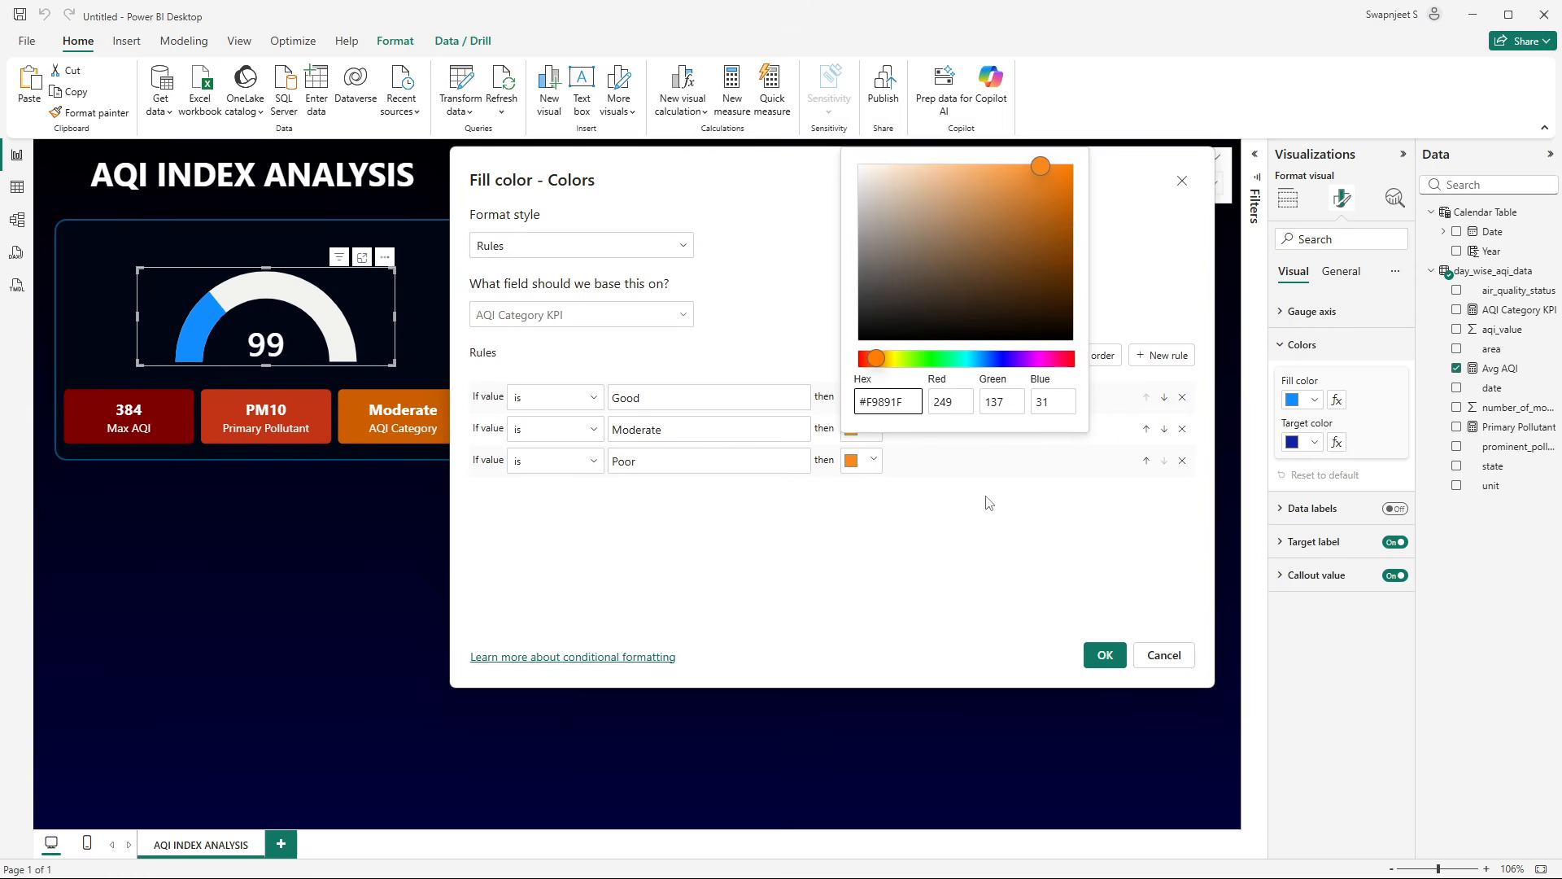
- Change the fill color of the Poor rule to a medium light blue theme shade
{"action": "left_click", "coordinate": [868, 469]}
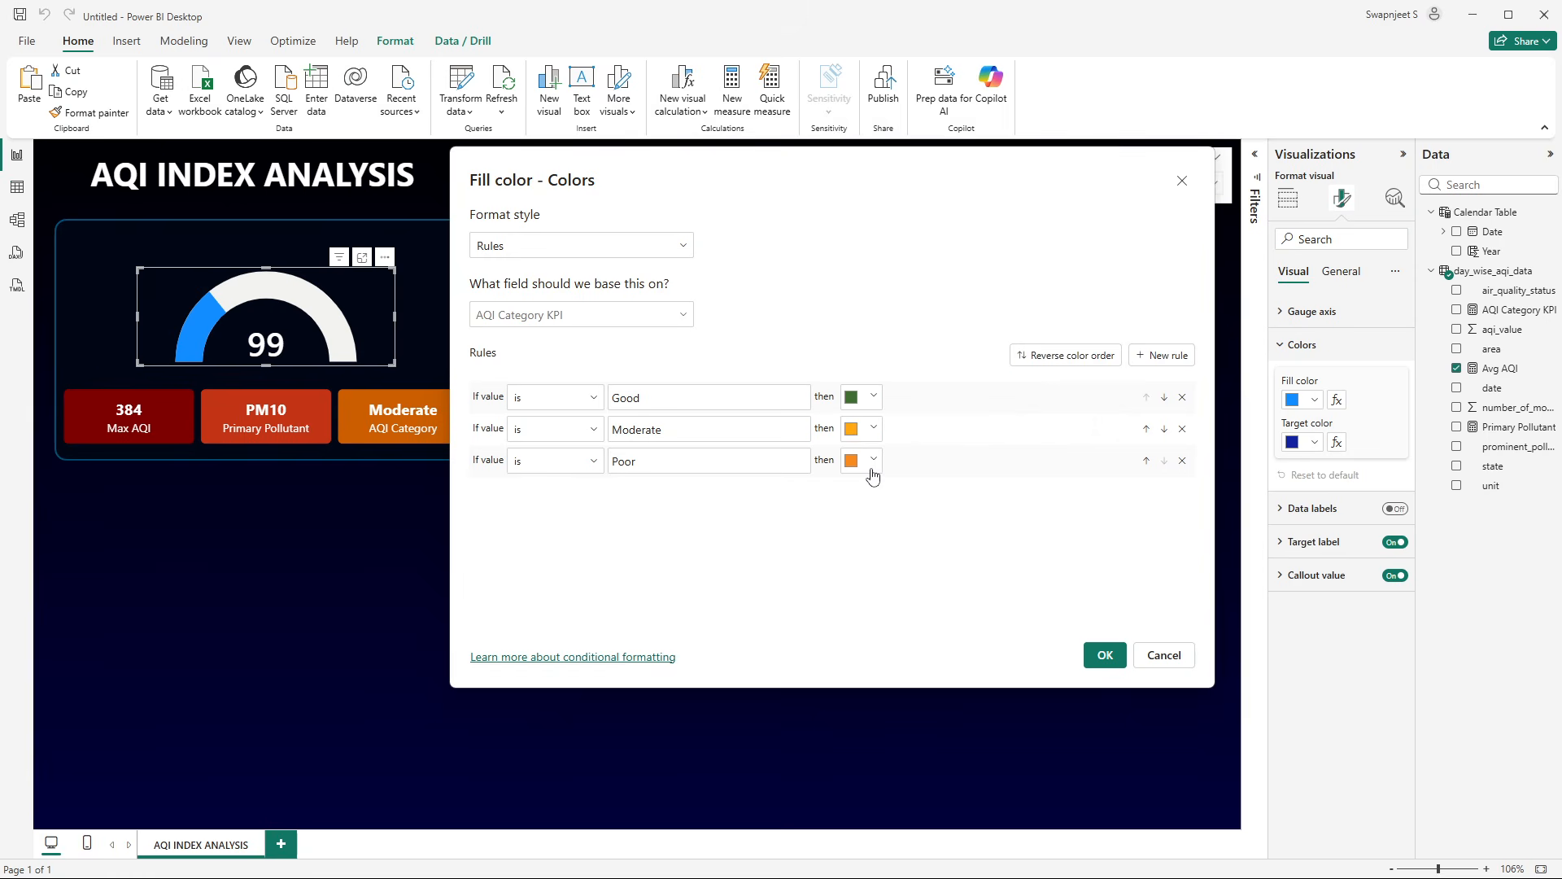
{"action": "left_click", "coordinate": [867, 469]}
{"action": "left_click", "coordinate": [907, 280]}
- Add a fourth rule so that the value Unhealthy gets the fill color #F54327
{"action": "left_click", "coordinate": [1162, 355]}
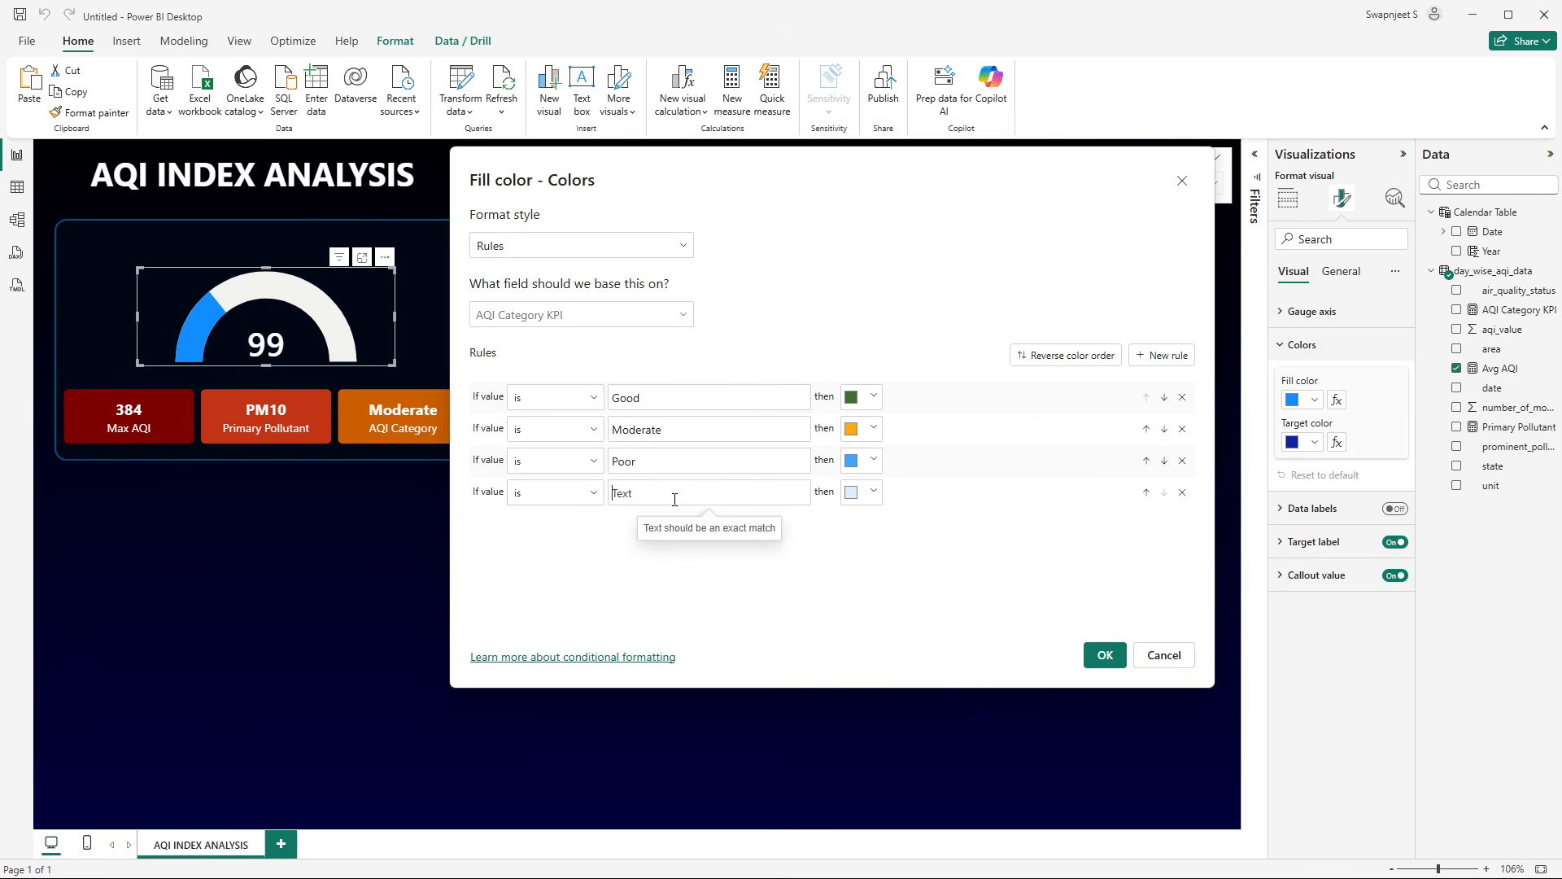
{"action": "type", "text": "Unhealthy"}
{"action": "left_click", "coordinate": [873, 492]}
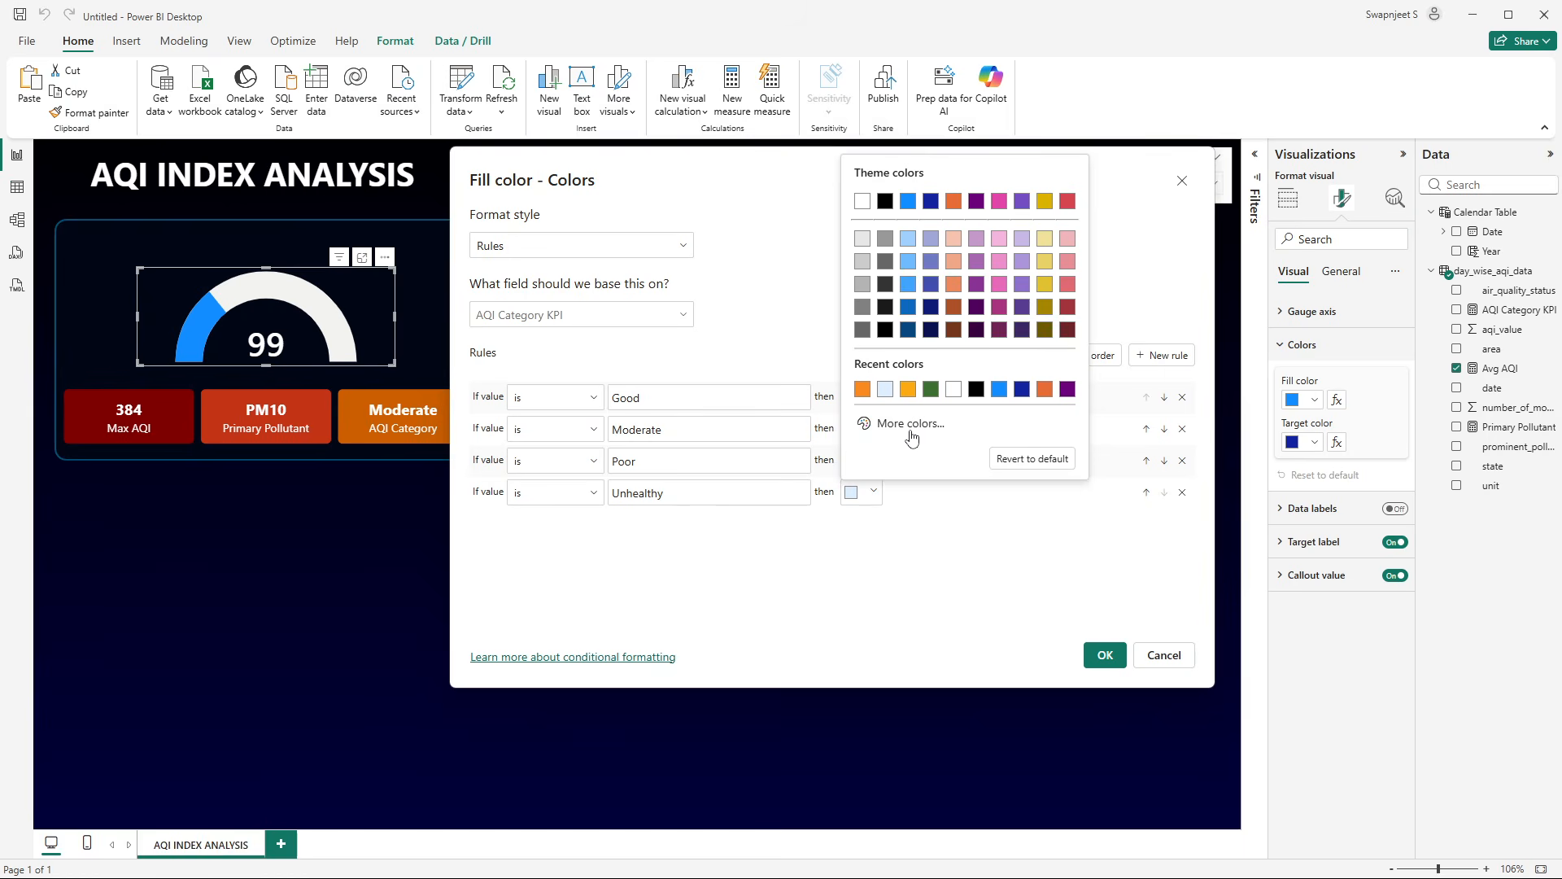
{"action": "left_click", "coordinate": [910, 426]}
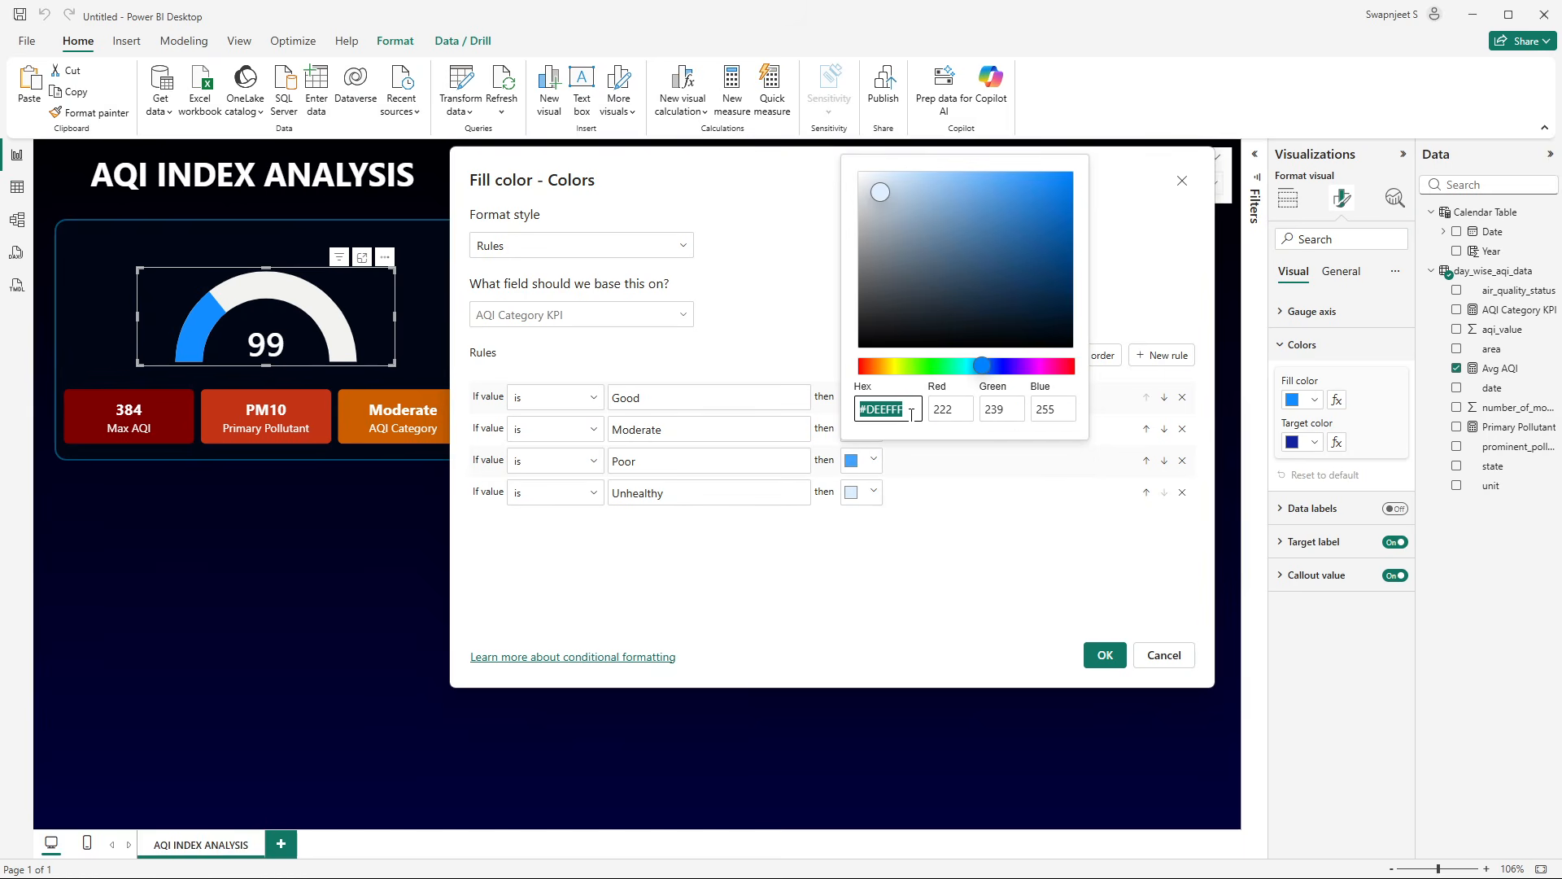
{"action": "type", "text": "#f54327"}
{"action": "left_click", "coordinate": [896, 556]}
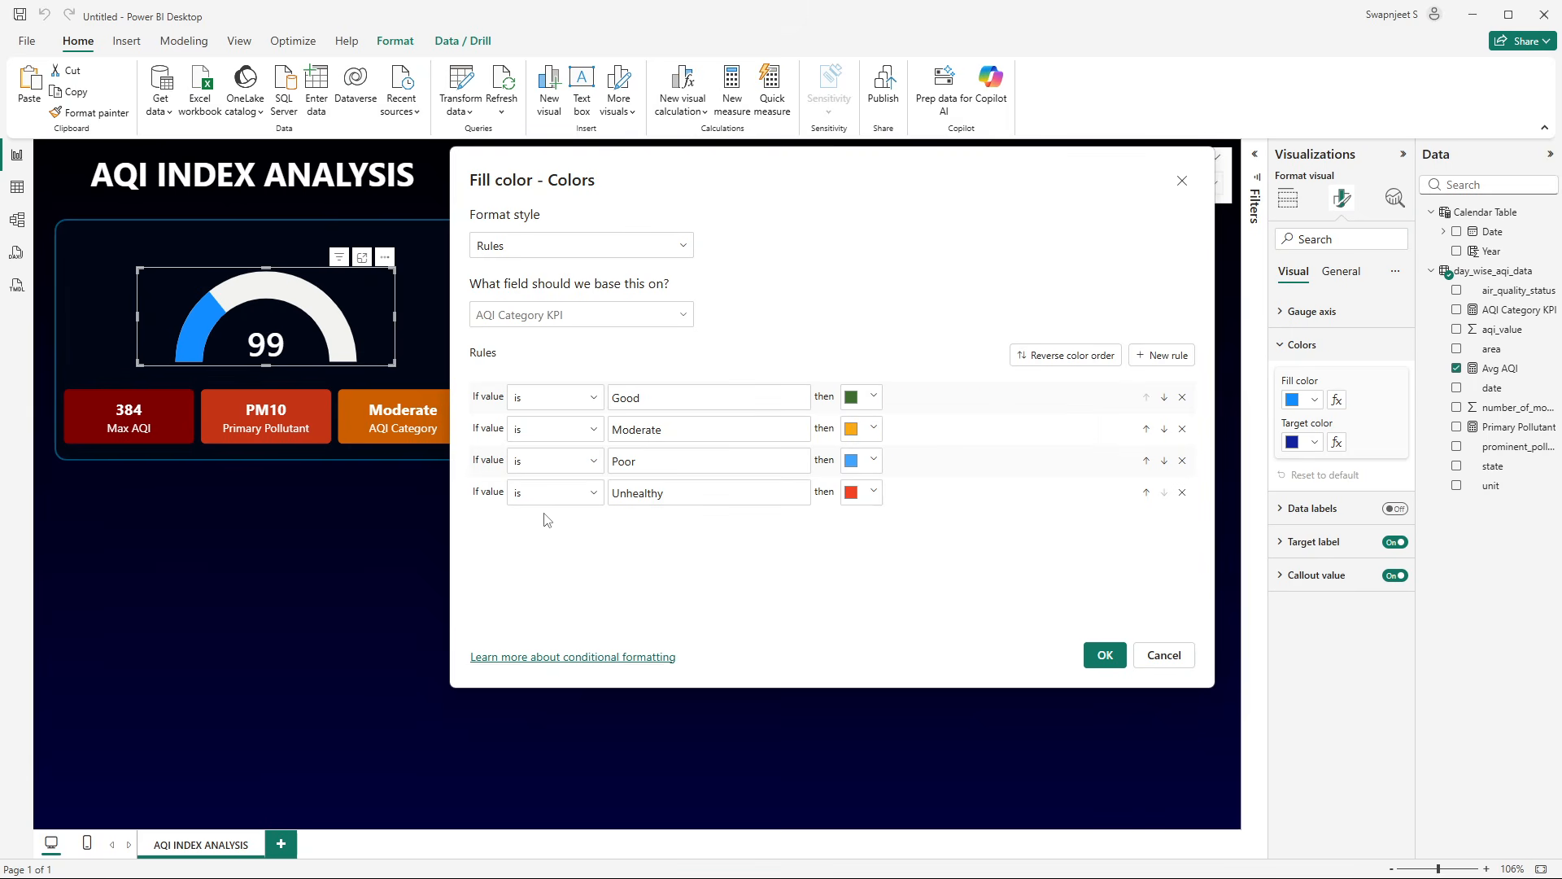
- Add a fifth rule so that the value Very Unhealthy gets the fill color #C00C17
{"action": "left_click", "coordinate": [1162, 355]}
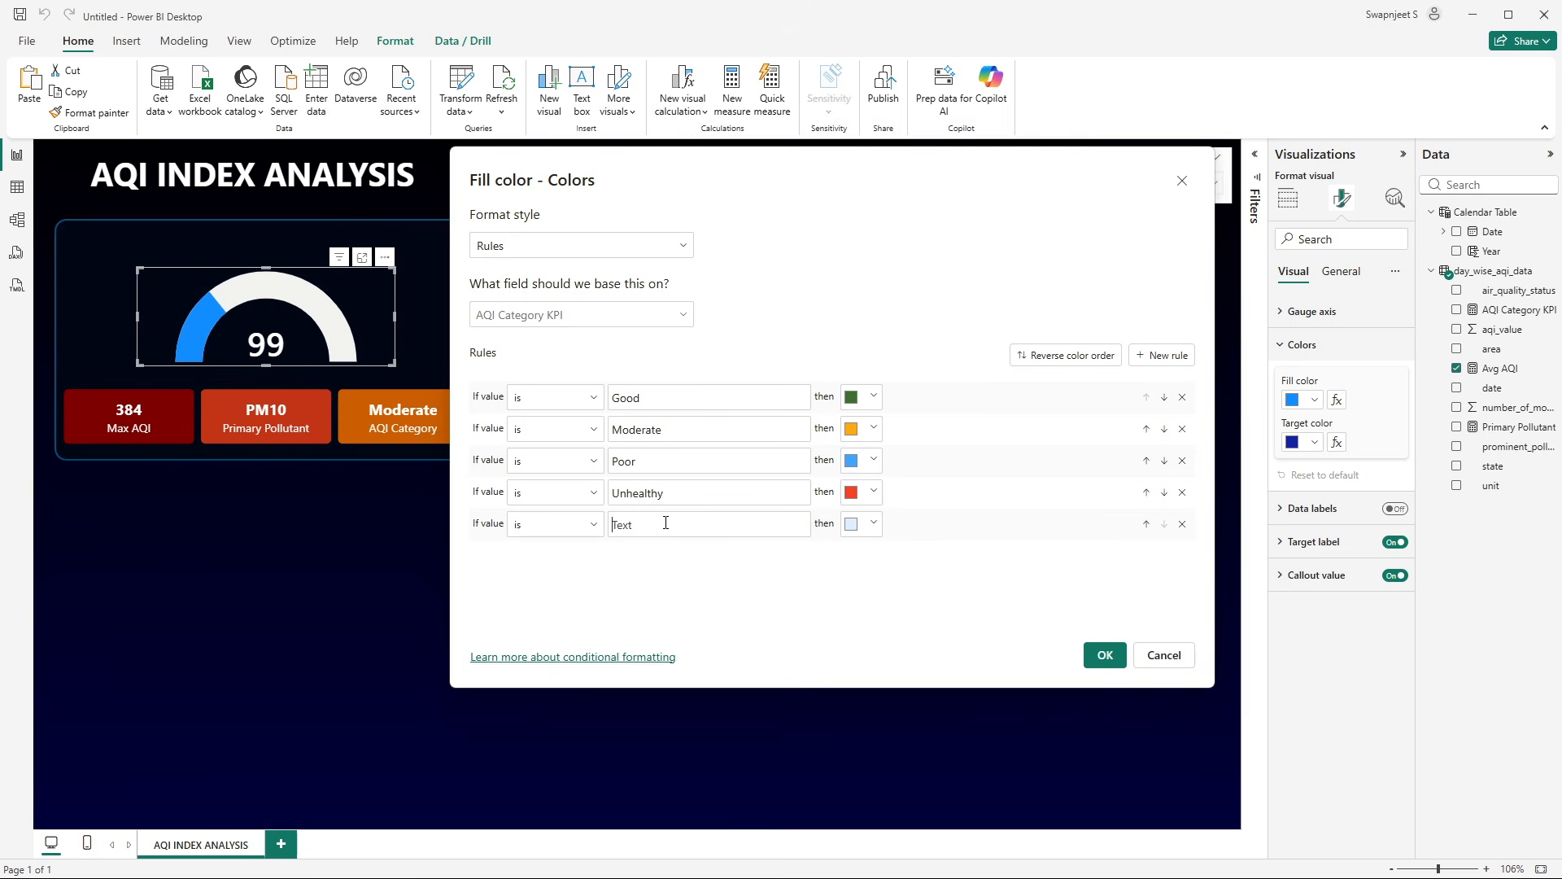
{"action": "type", "text": "Very "}
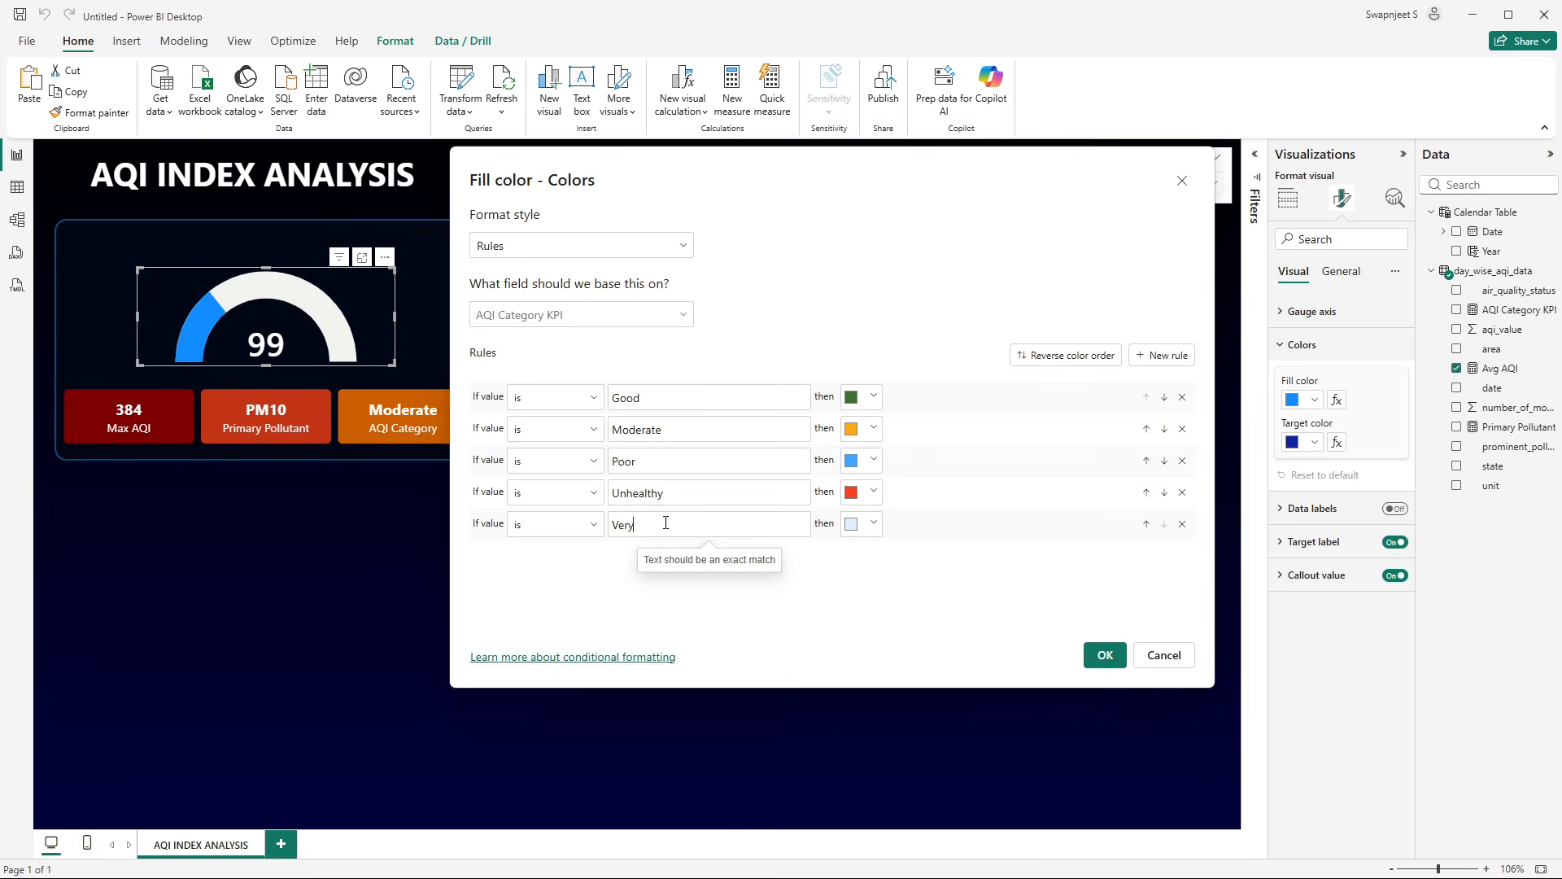
{"action": "type", "text": "Unhe"}
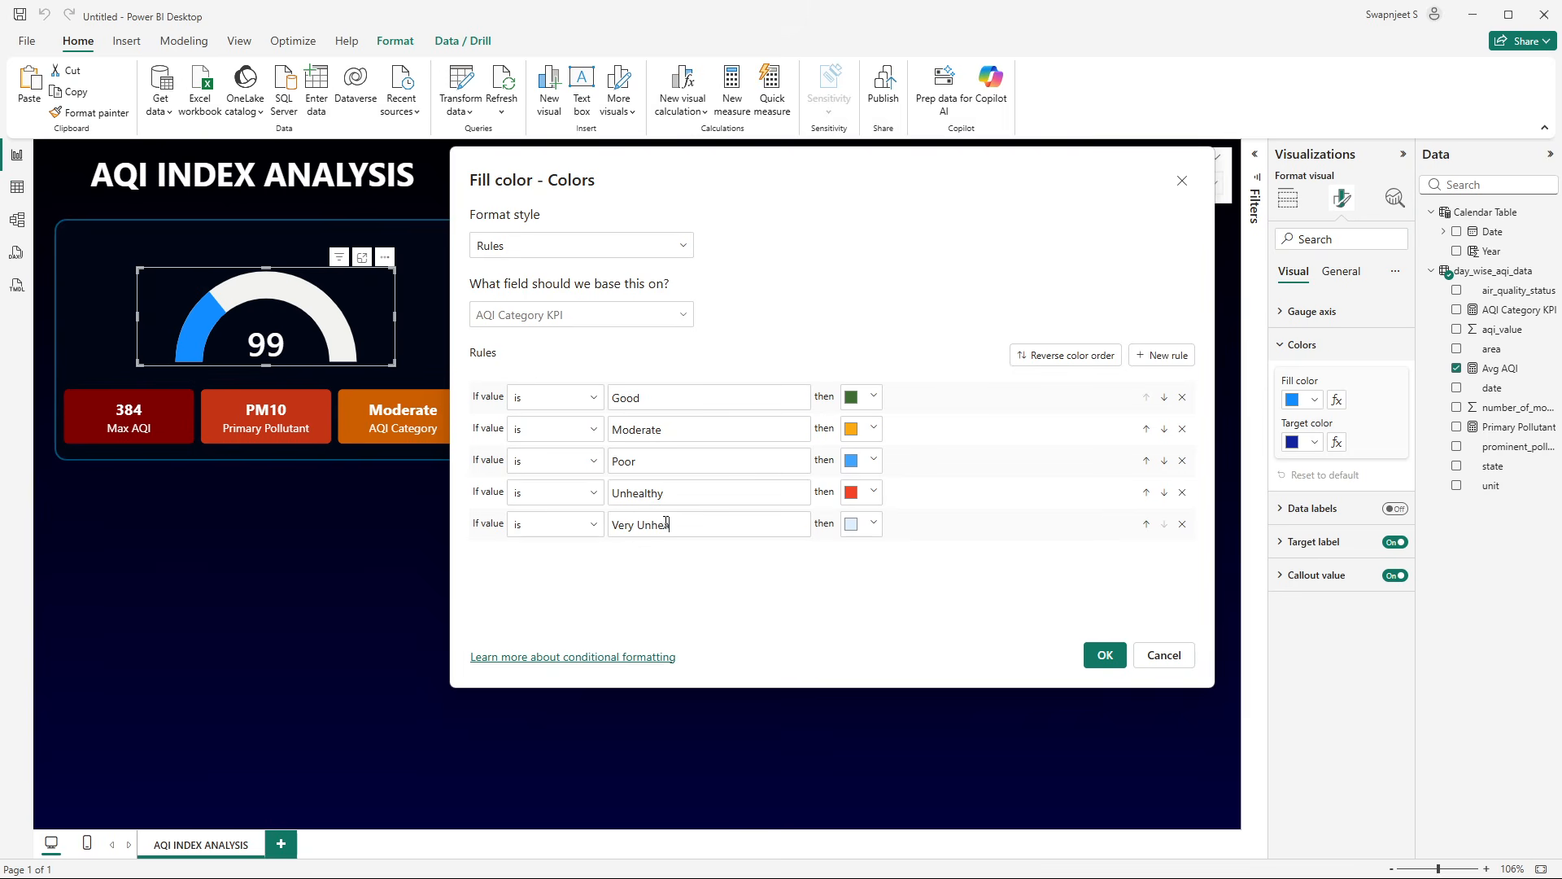
{"action": "type", "text": "althy"}
{"action": "left_click", "coordinate": [858, 523]}
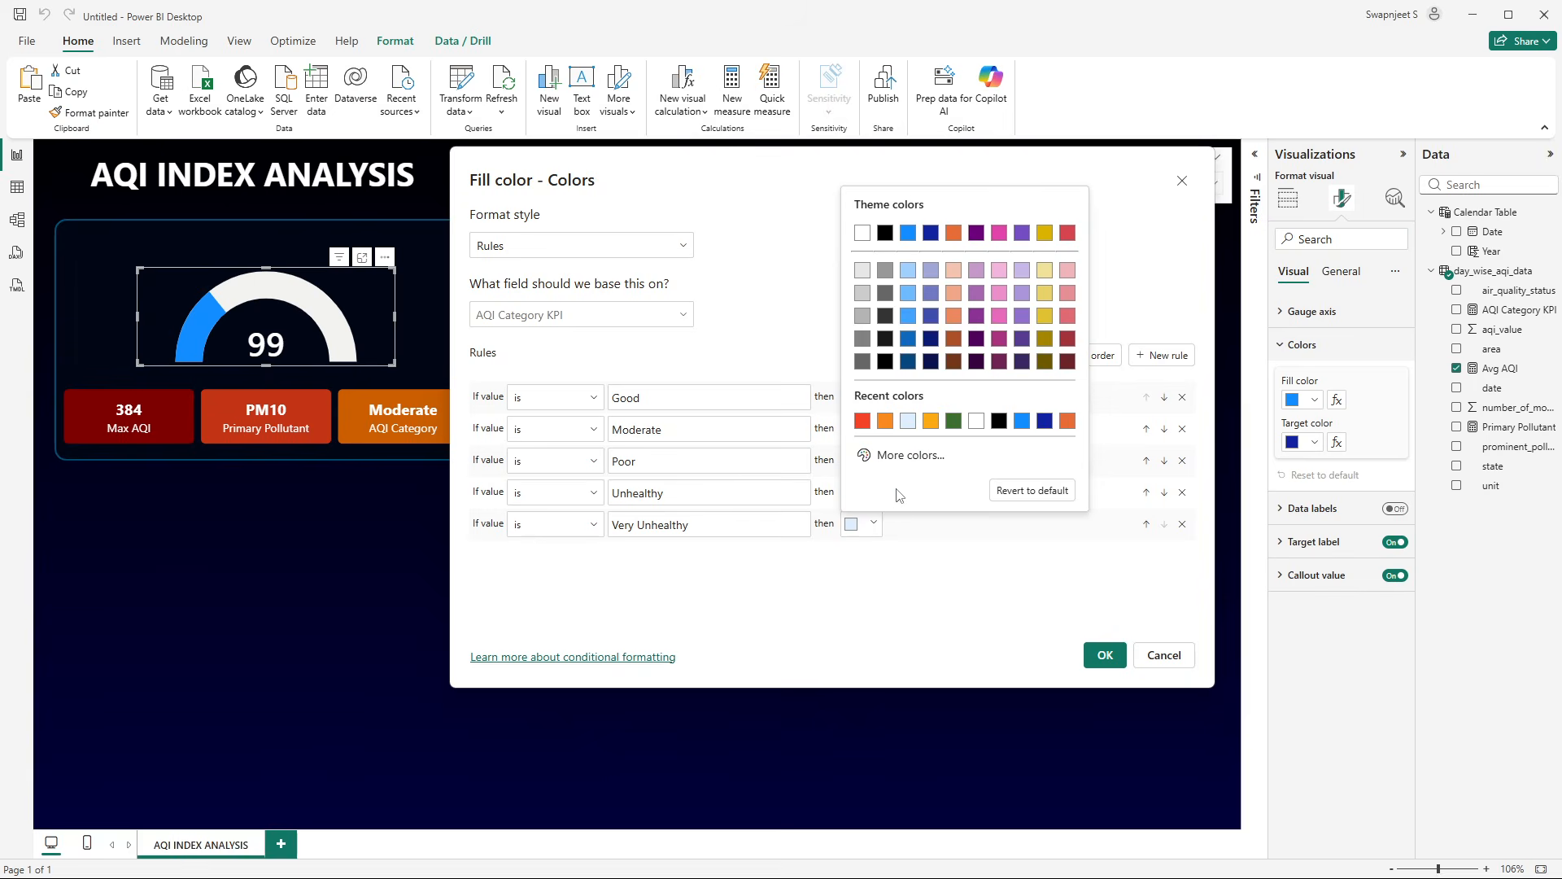
{"action": "left_click", "coordinate": [897, 494]}
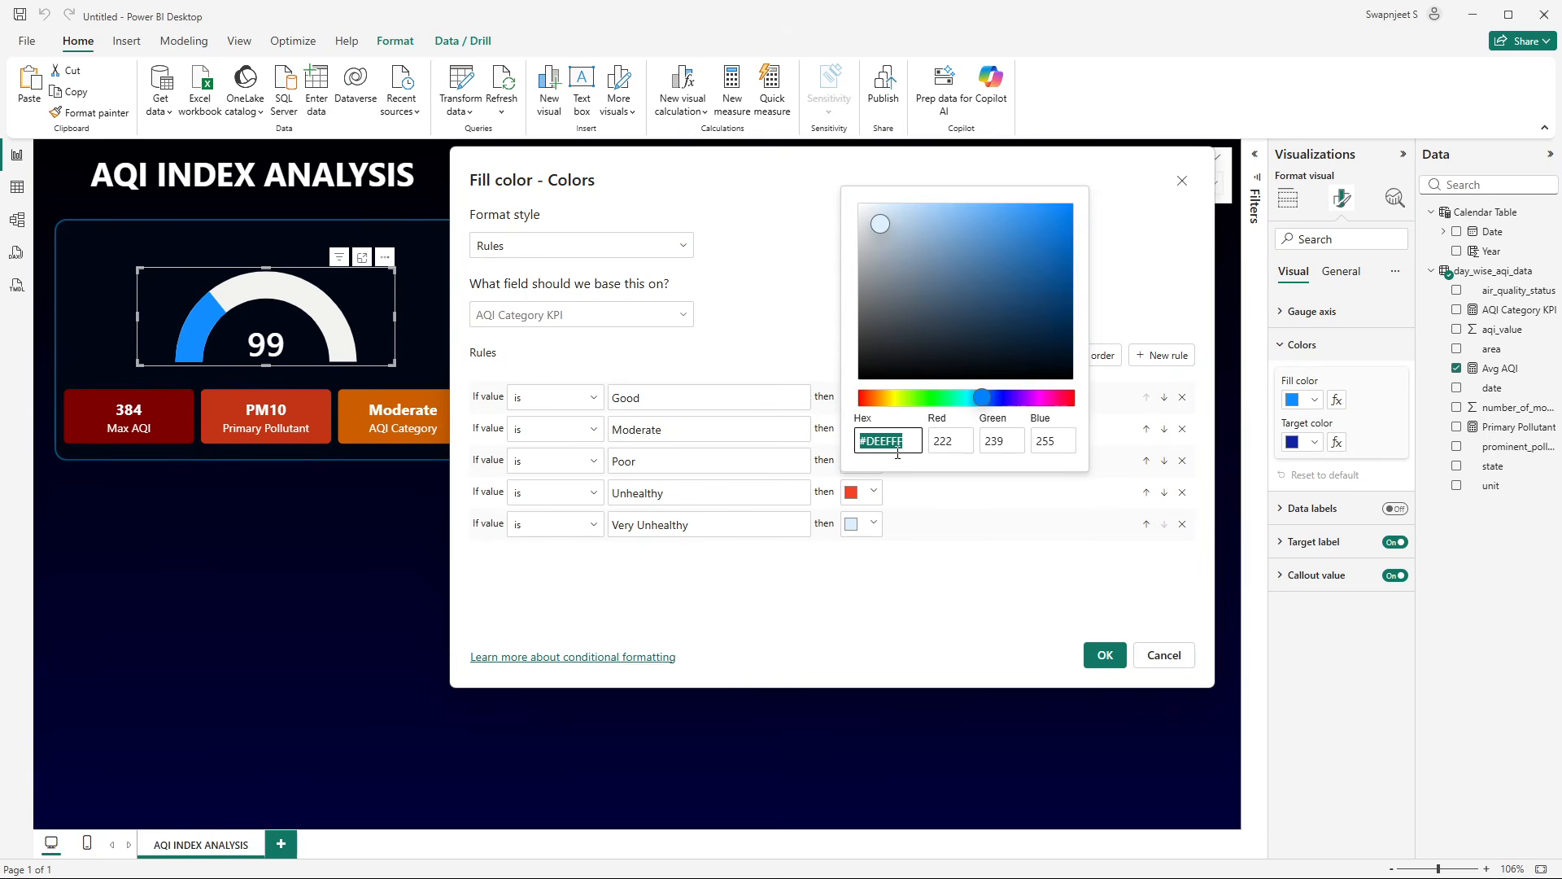
{"action": "type", "text": "#c00c17"}
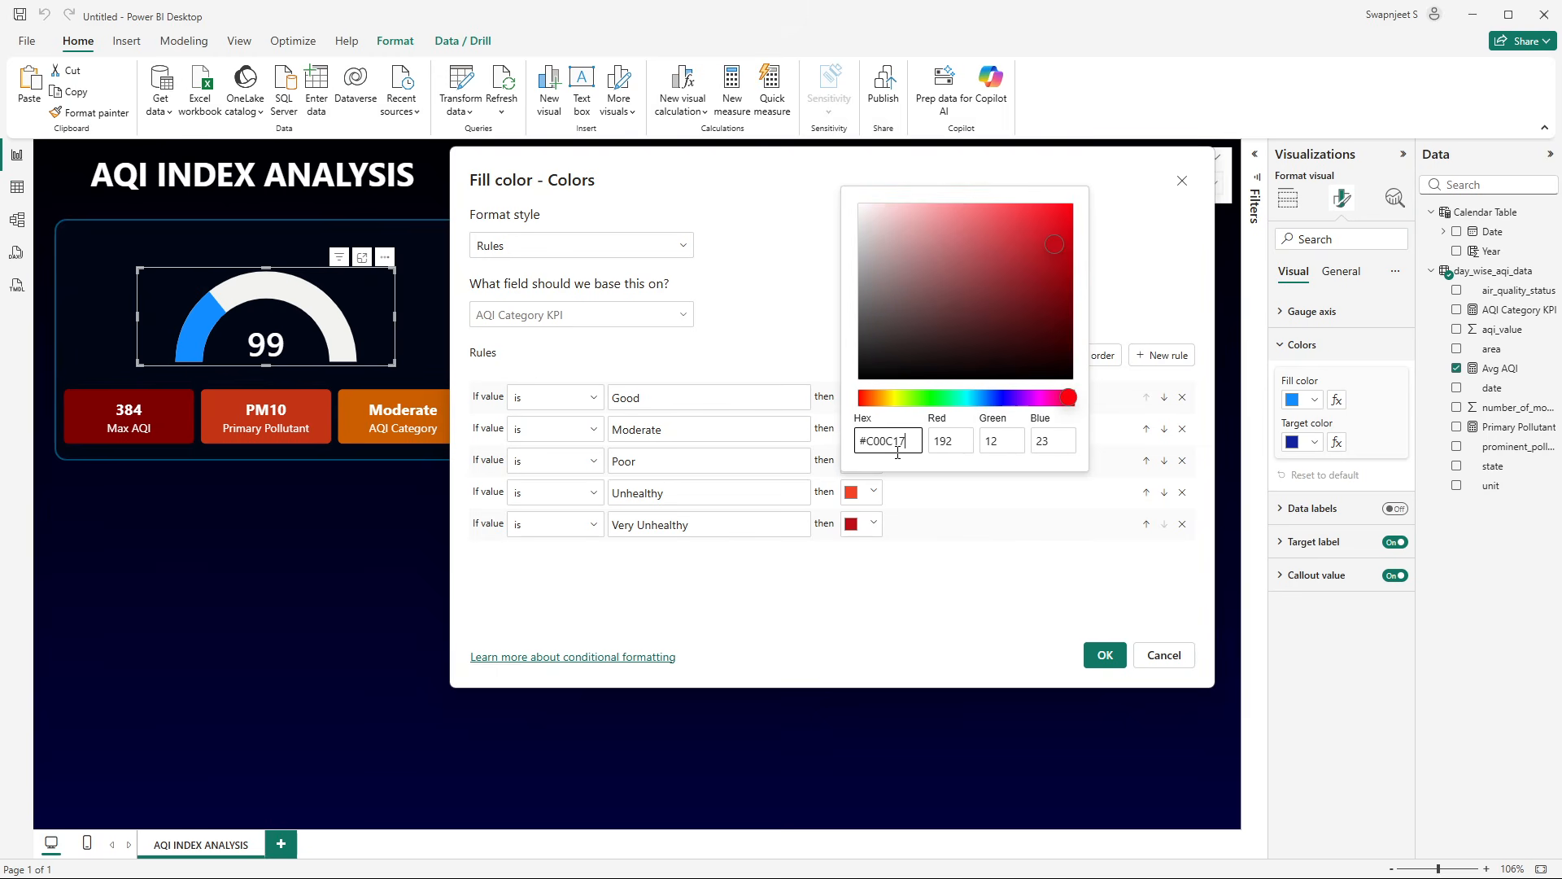
{"action": "left_click", "coordinate": [923, 552]}
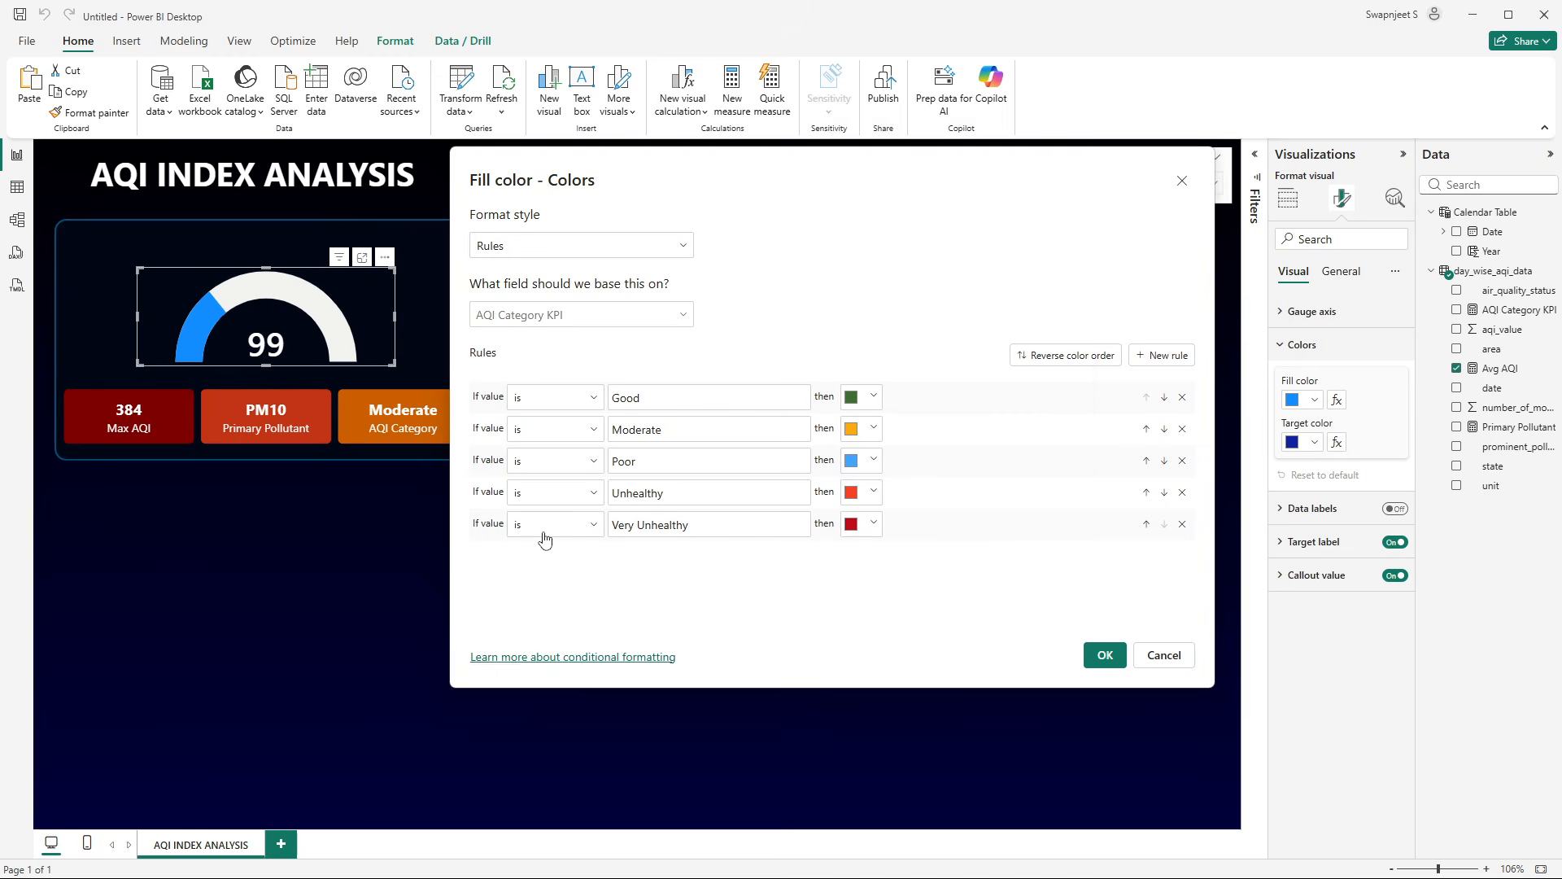
- Add a sixth rule so that the value Hazardous gets the fill color #951921, and apply the rules to the gauge
{"action": "left_click", "coordinate": [1162, 356]}
{"action": "left_click", "coordinate": [676, 556]}
{"action": "type", "text": "Hazardous"}
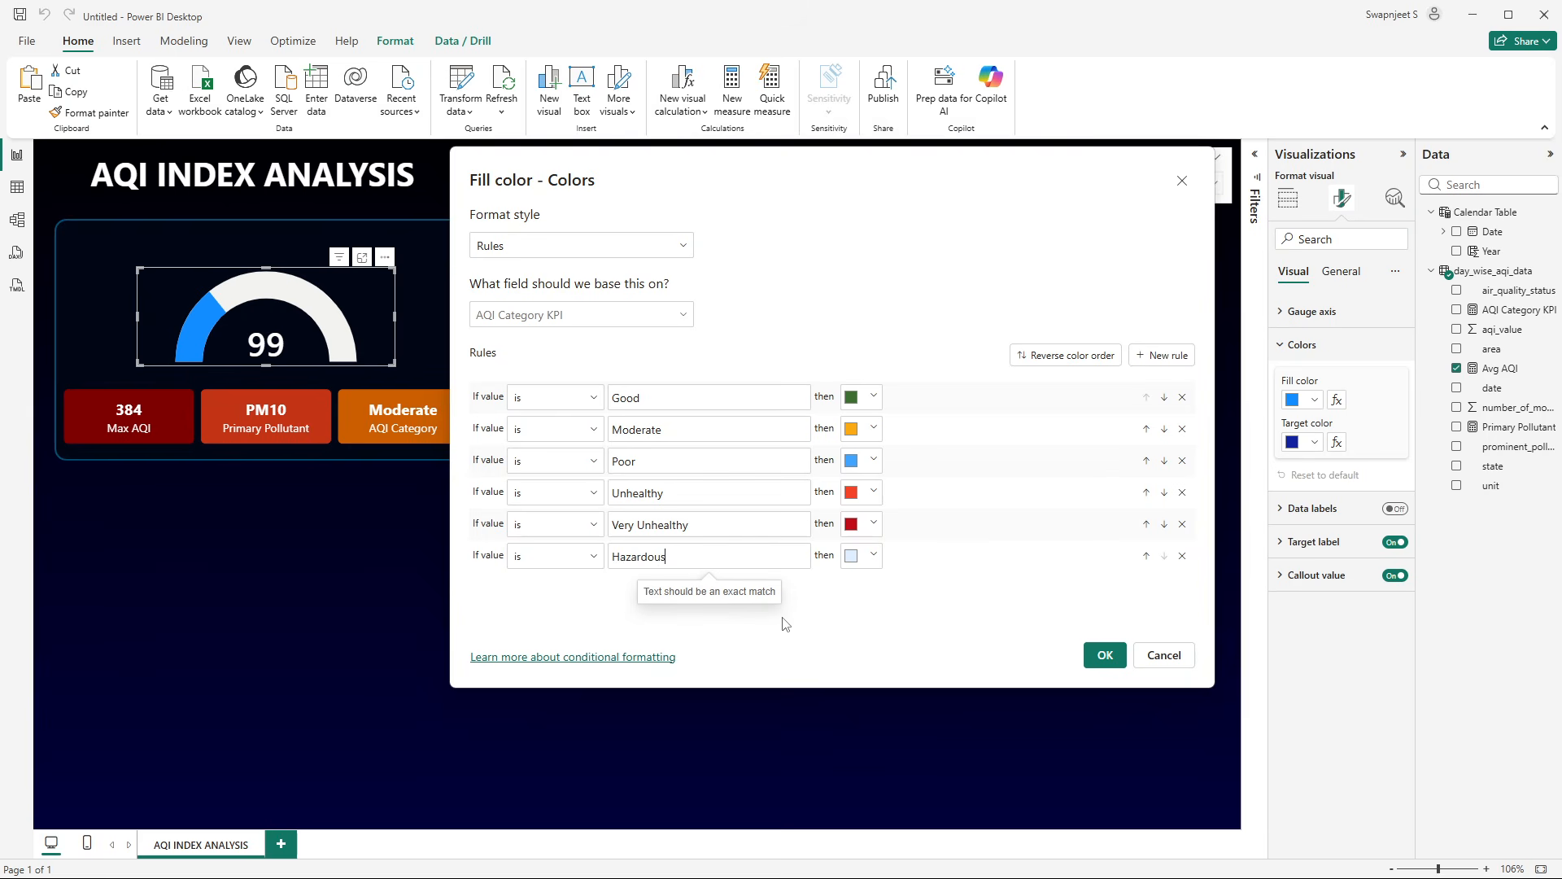
{"action": "left_click", "coordinate": [814, 621]}
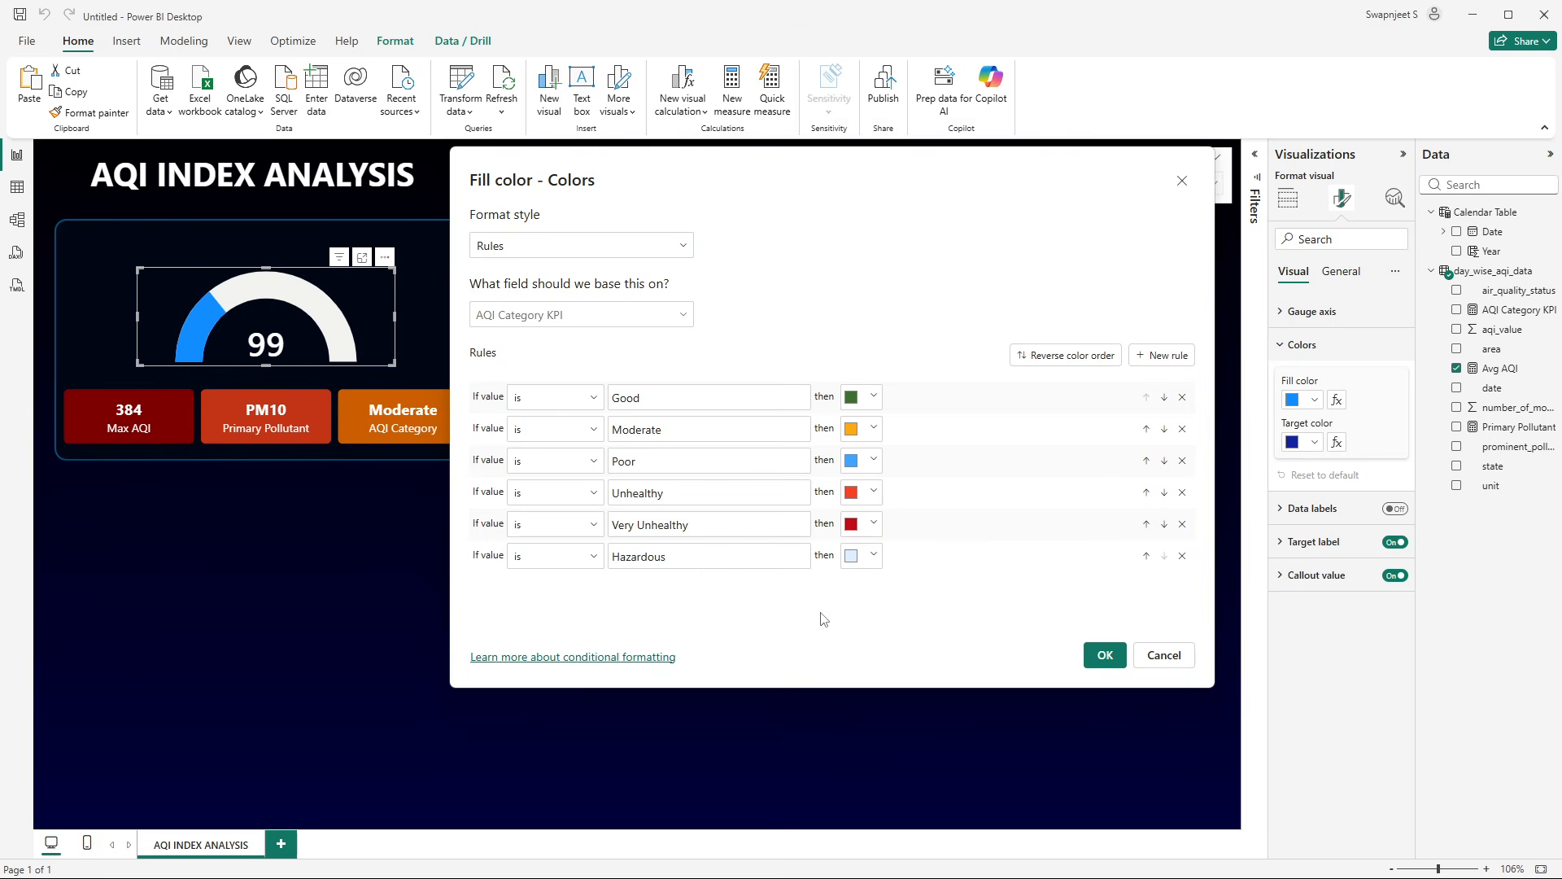
{"action": "left_click", "coordinate": [873, 555]}
{"action": "left_click", "coordinate": [906, 488]}
{"action": "type", "text": "#9519"}
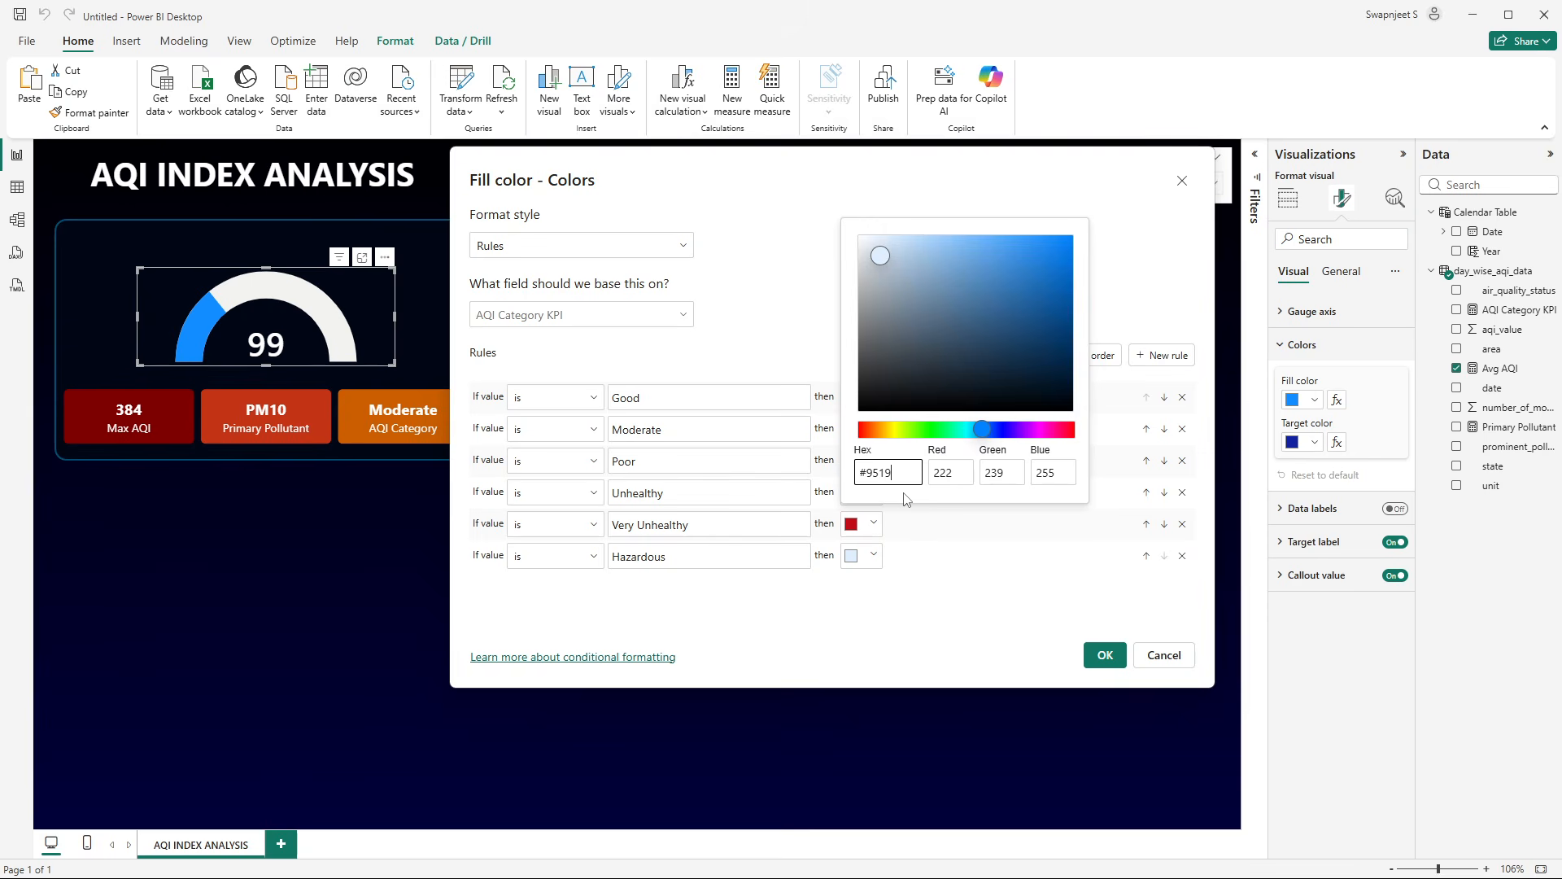
{"action": "type", "text": "21"}
{"action": "left_click", "coordinate": [980, 568]}
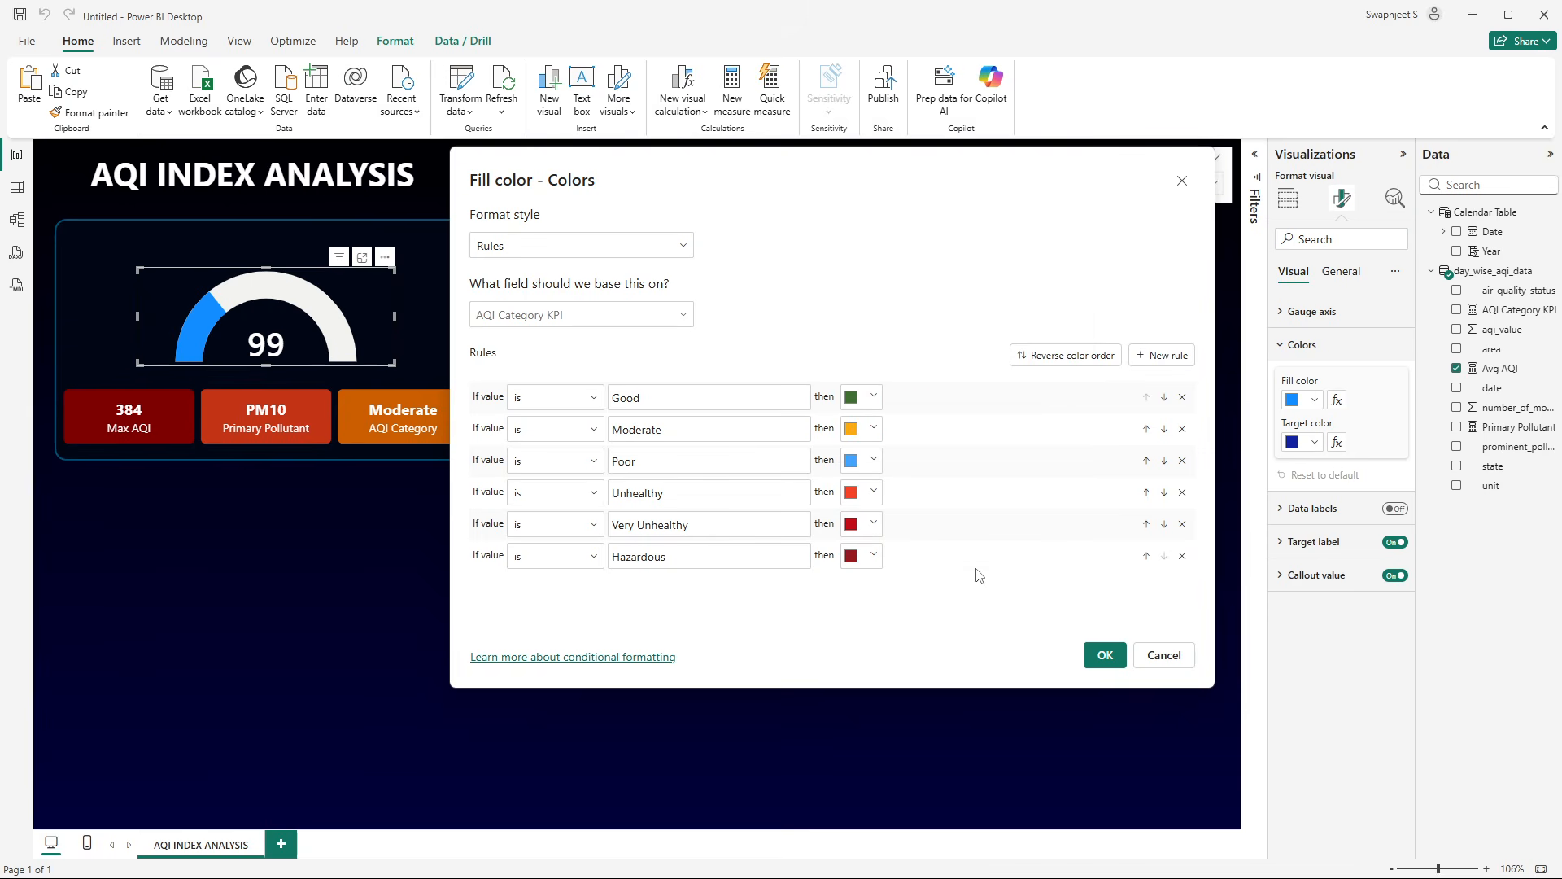
{"action": "left_click", "coordinate": [1104, 654]}
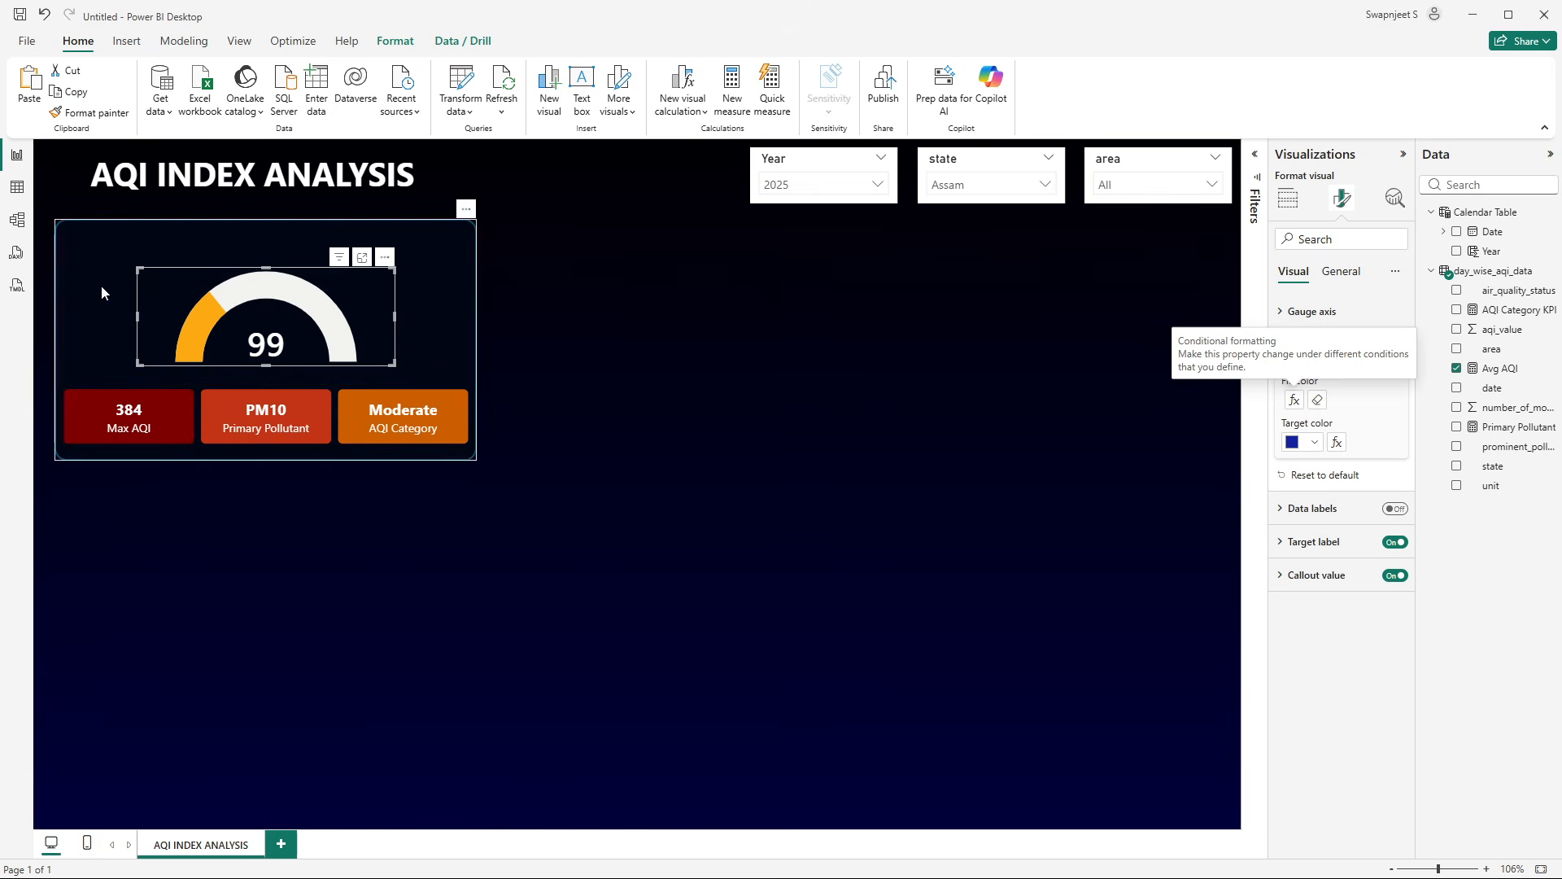
- Filter the report to the state Maharashtra and check the gauge color against the AQI category
{"action": "left_click", "coordinate": [1017, 184]}
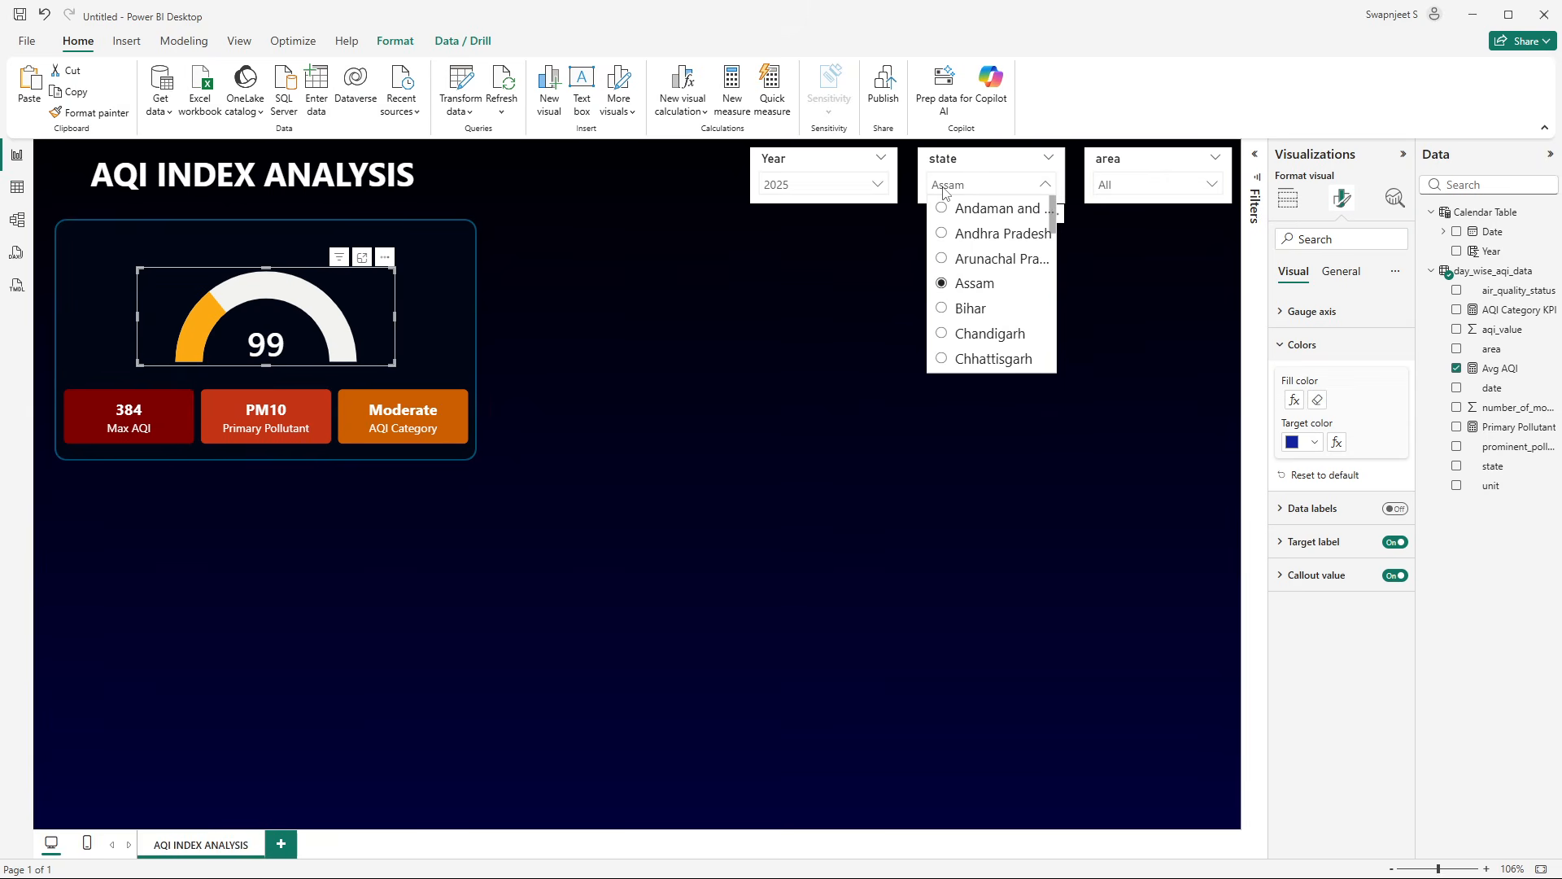
{"action": "scroll", "coordinate": [1003, 302], "scroll_direction": "down", "scroll_amount": 1}
{"action": "scroll", "coordinate": [1003, 302], "scroll_direction": "up", "scroll_amount": 1}
{"action": "scroll", "coordinate": [1003, 304], "scroll_direction": "down", "scroll_amount": 5}
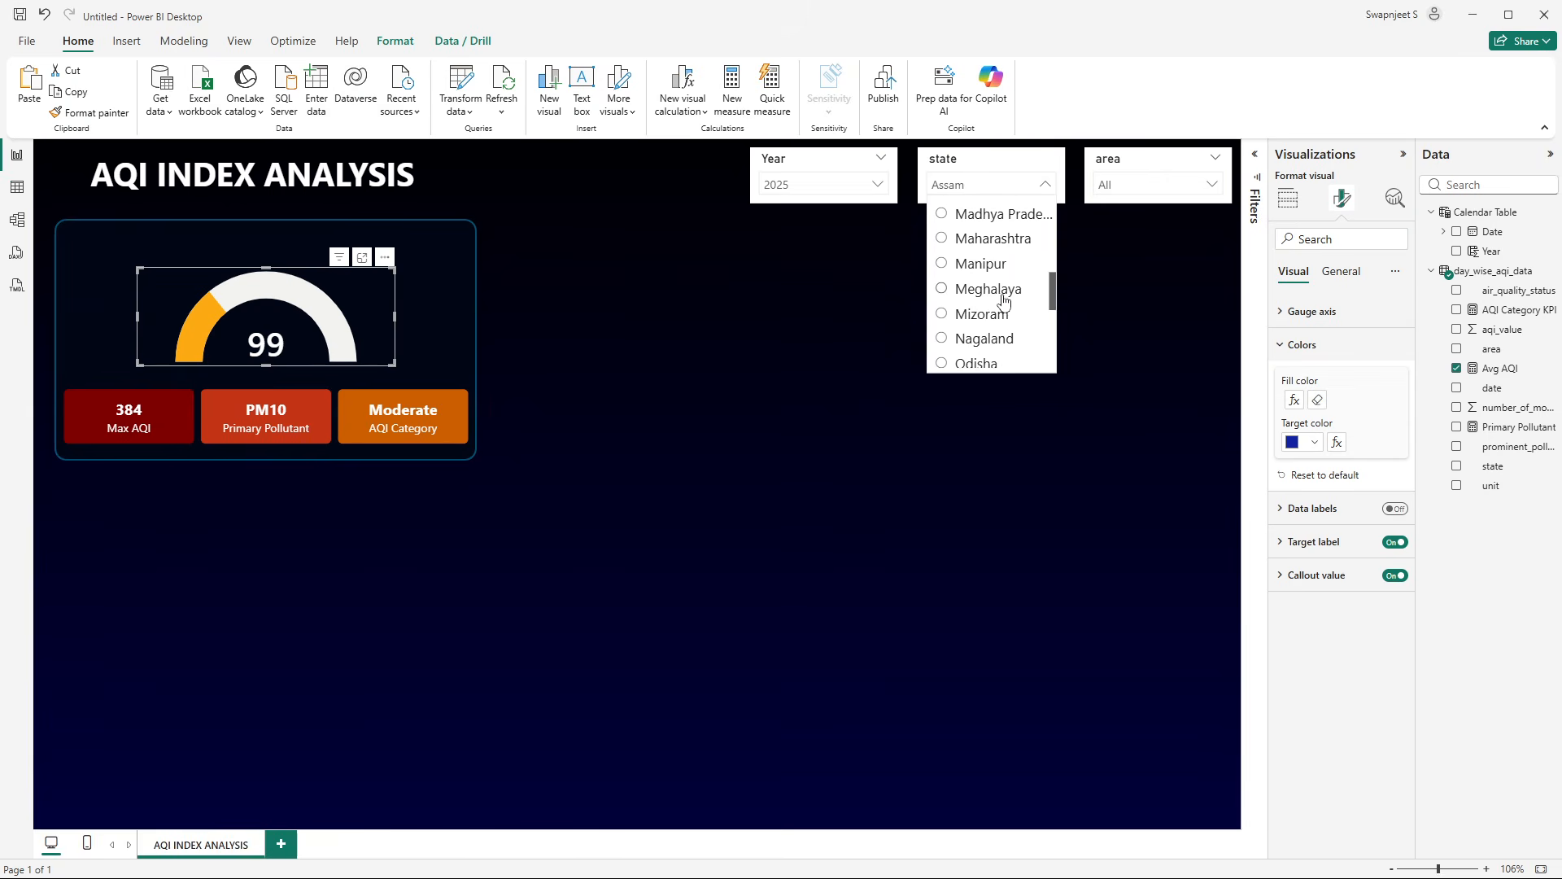
{"action": "left_click", "coordinate": [983, 244]}
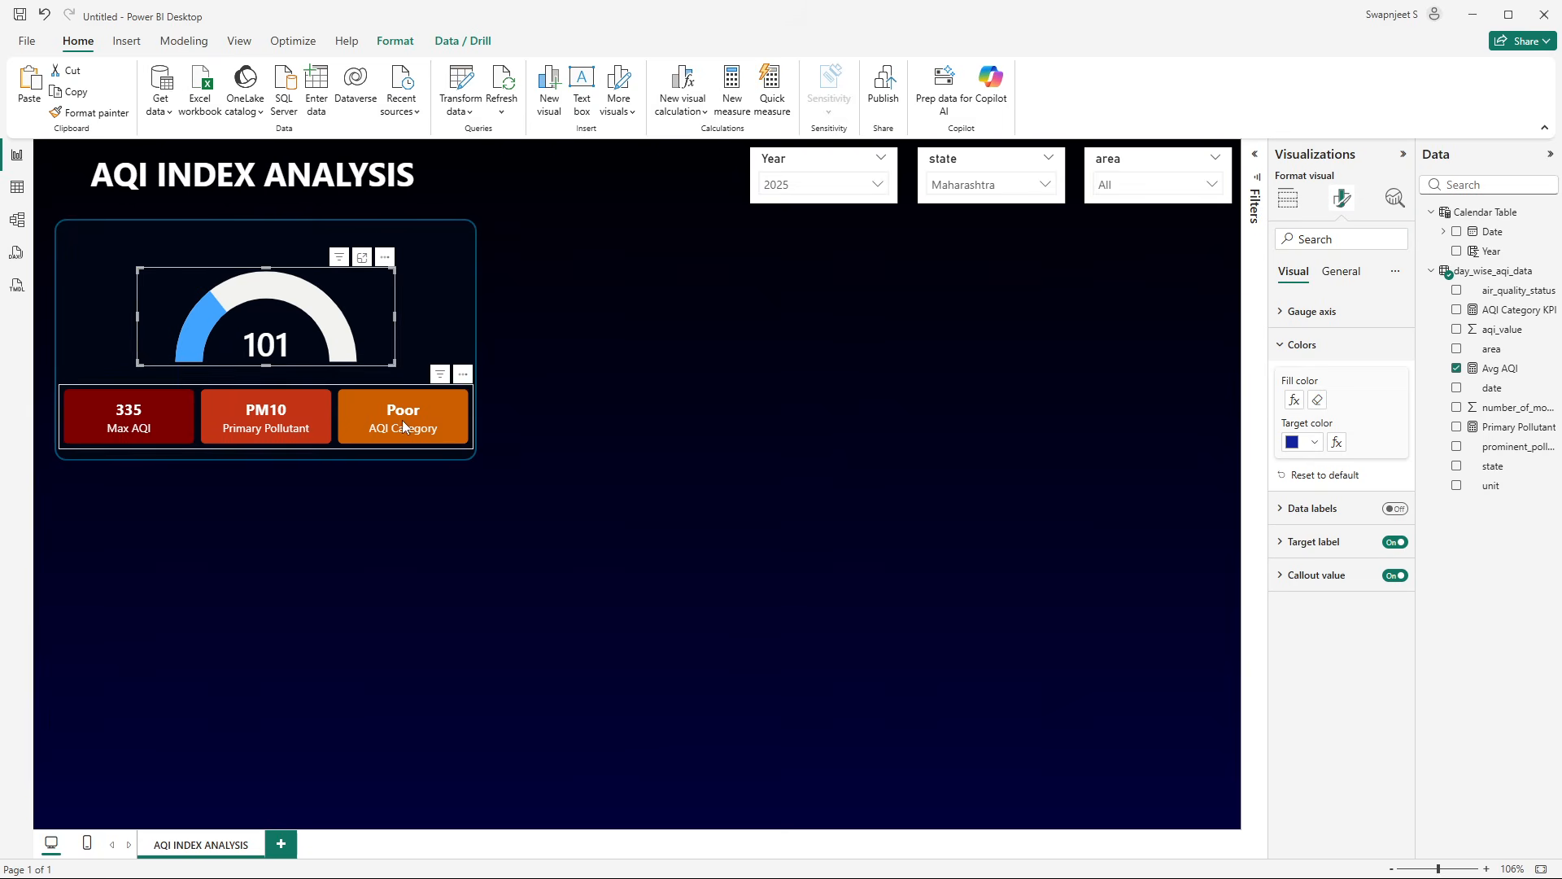
- Filter the report to the state Delhi and check the gauge color against the AQI category
{"action": "left_click", "coordinate": [1001, 185]}
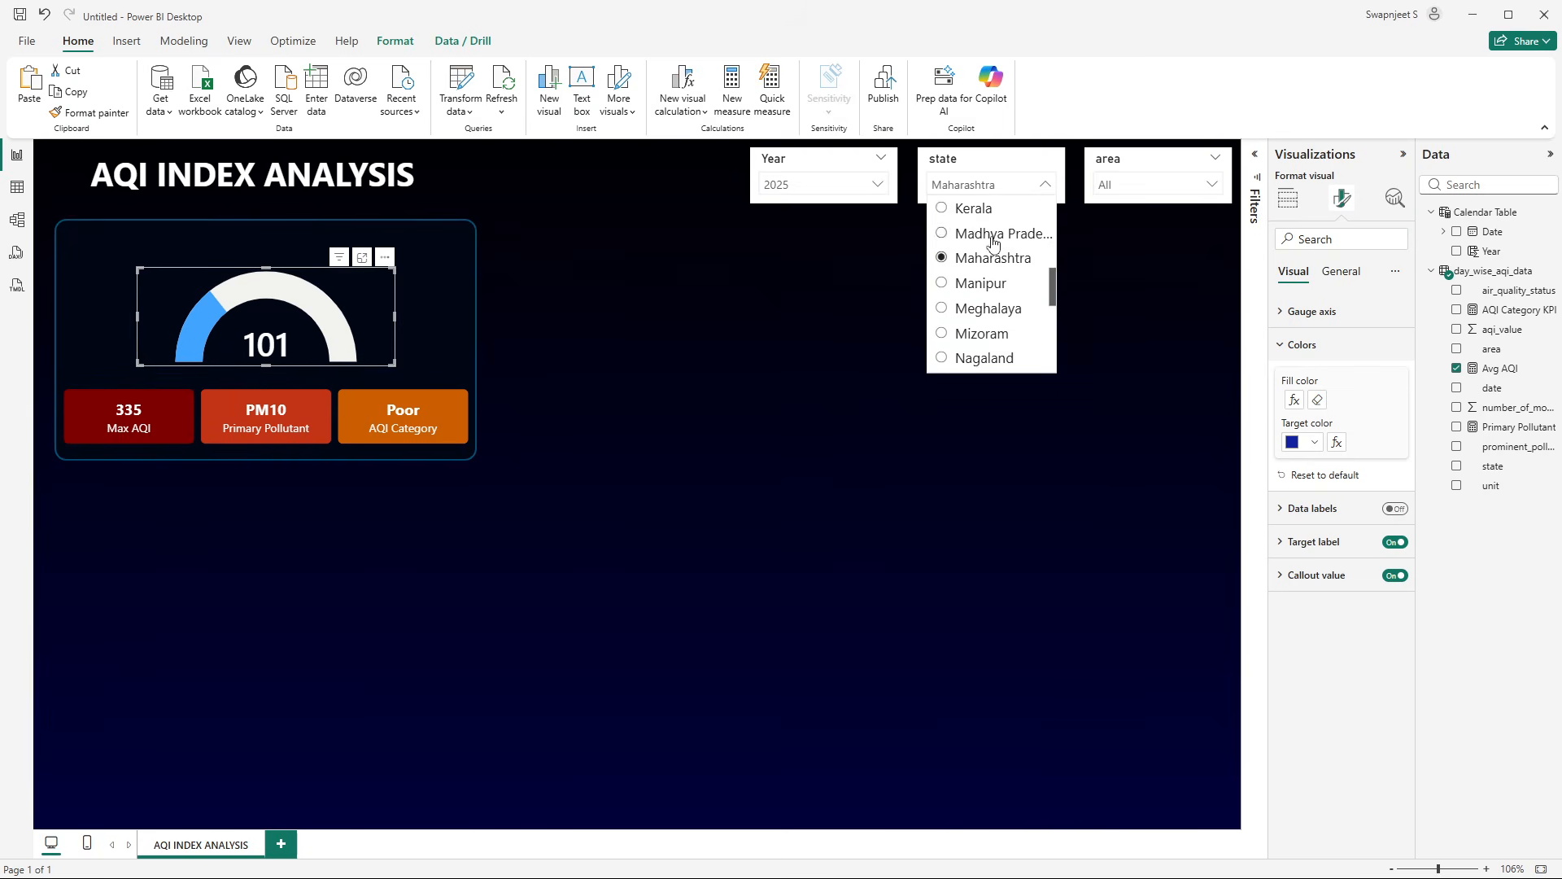
{"action": "scroll", "coordinate": [1003, 278], "scroll_direction": "up", "scroll_amount": 5}
{"action": "scroll", "coordinate": [1003, 278], "scroll_direction": "up", "scroll_amount": 2}
{"action": "scroll", "coordinate": [1000, 279], "scroll_direction": "down", "scroll_amount": 4}
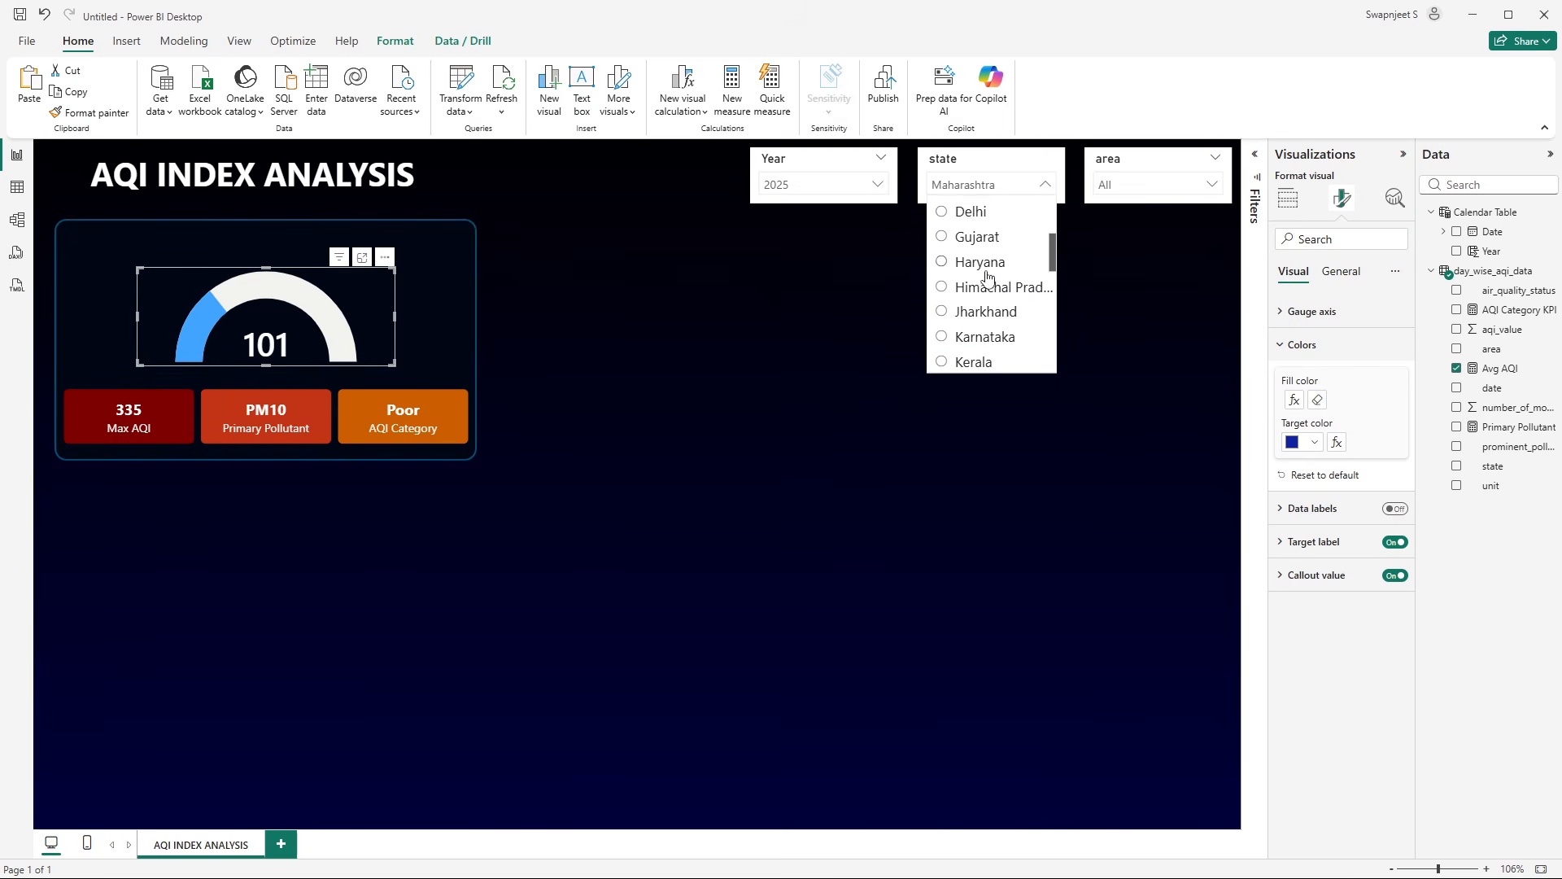
{"action": "left_click", "coordinate": [974, 213]}
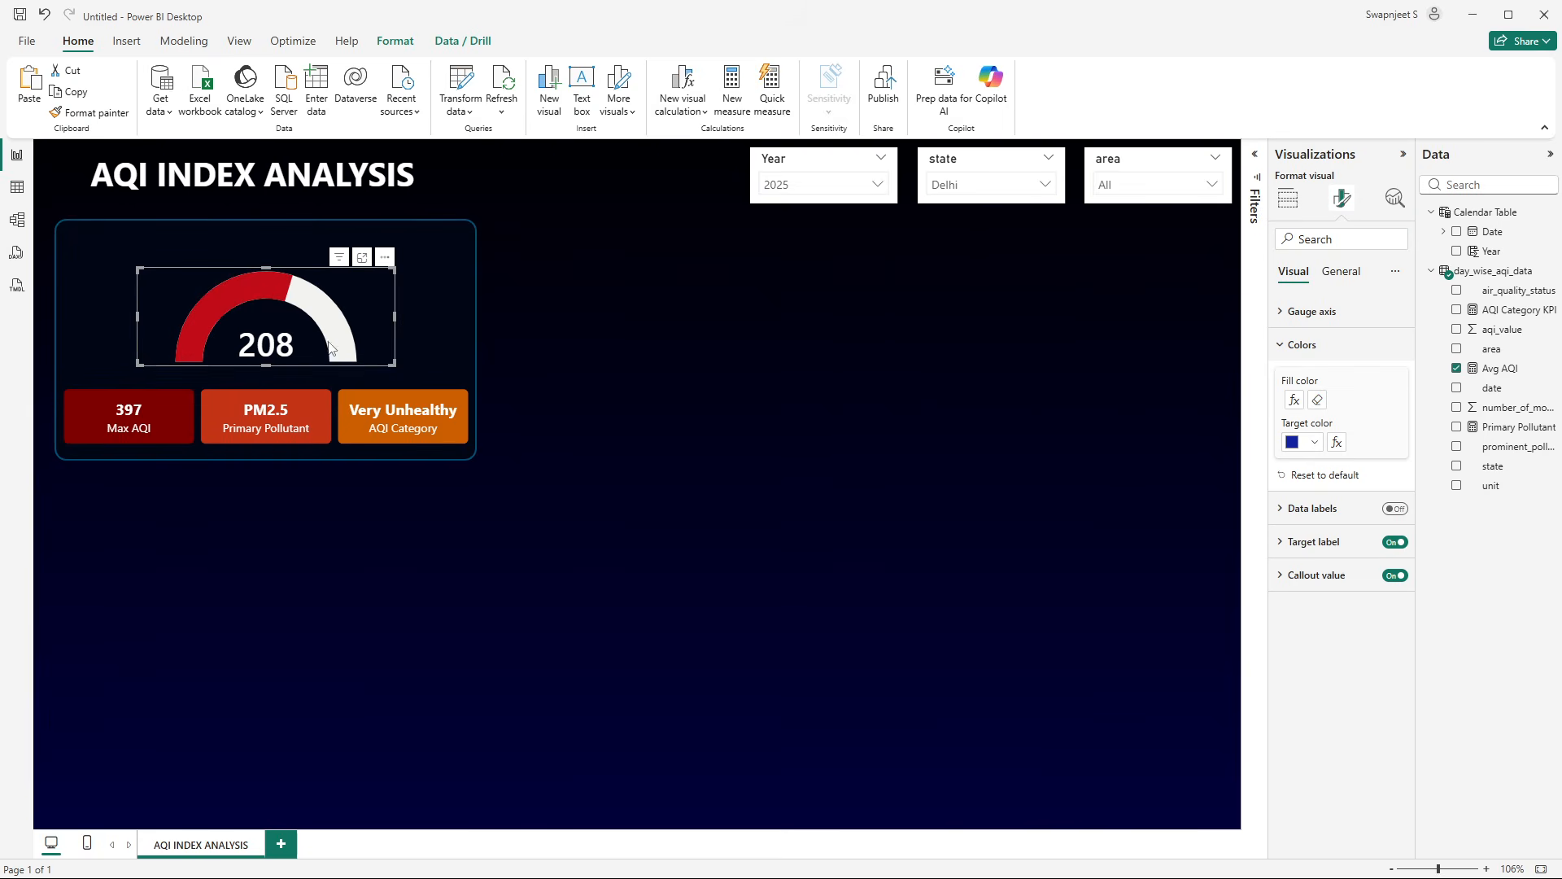
{"action": "left_click", "coordinate": [656, 335]}
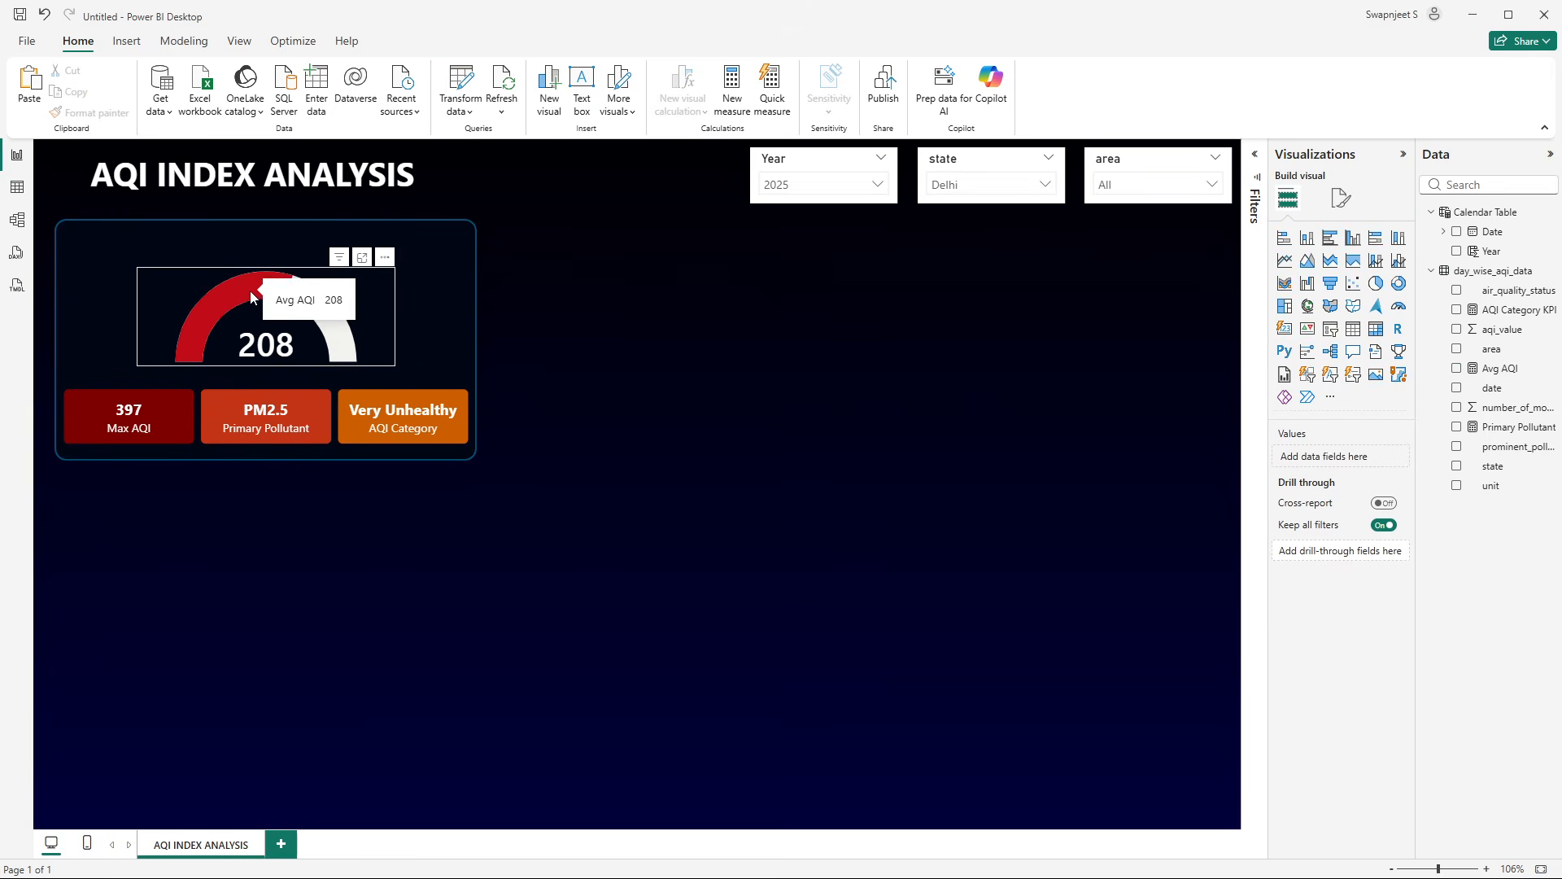
- Filter the report by the state Haryana, switch to Gujarat and return to Haryana, comparing the gauge color with the AQI category
{"action": "left_click", "coordinate": [976, 184]}
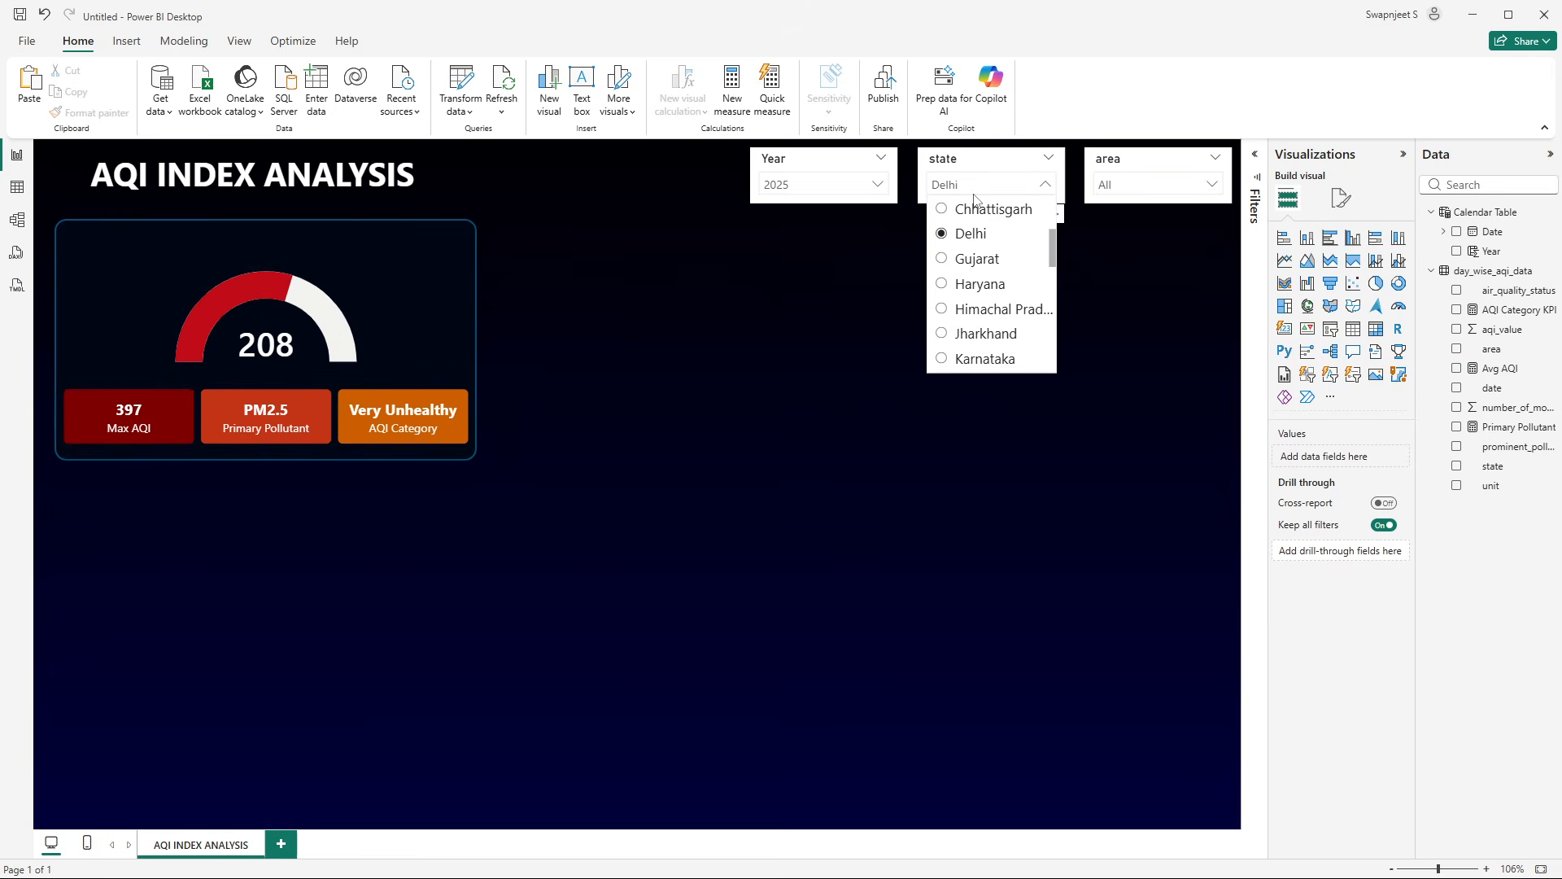
{"action": "left_click", "coordinate": [968, 285]}
{"action": "left_click", "coordinate": [976, 184]}
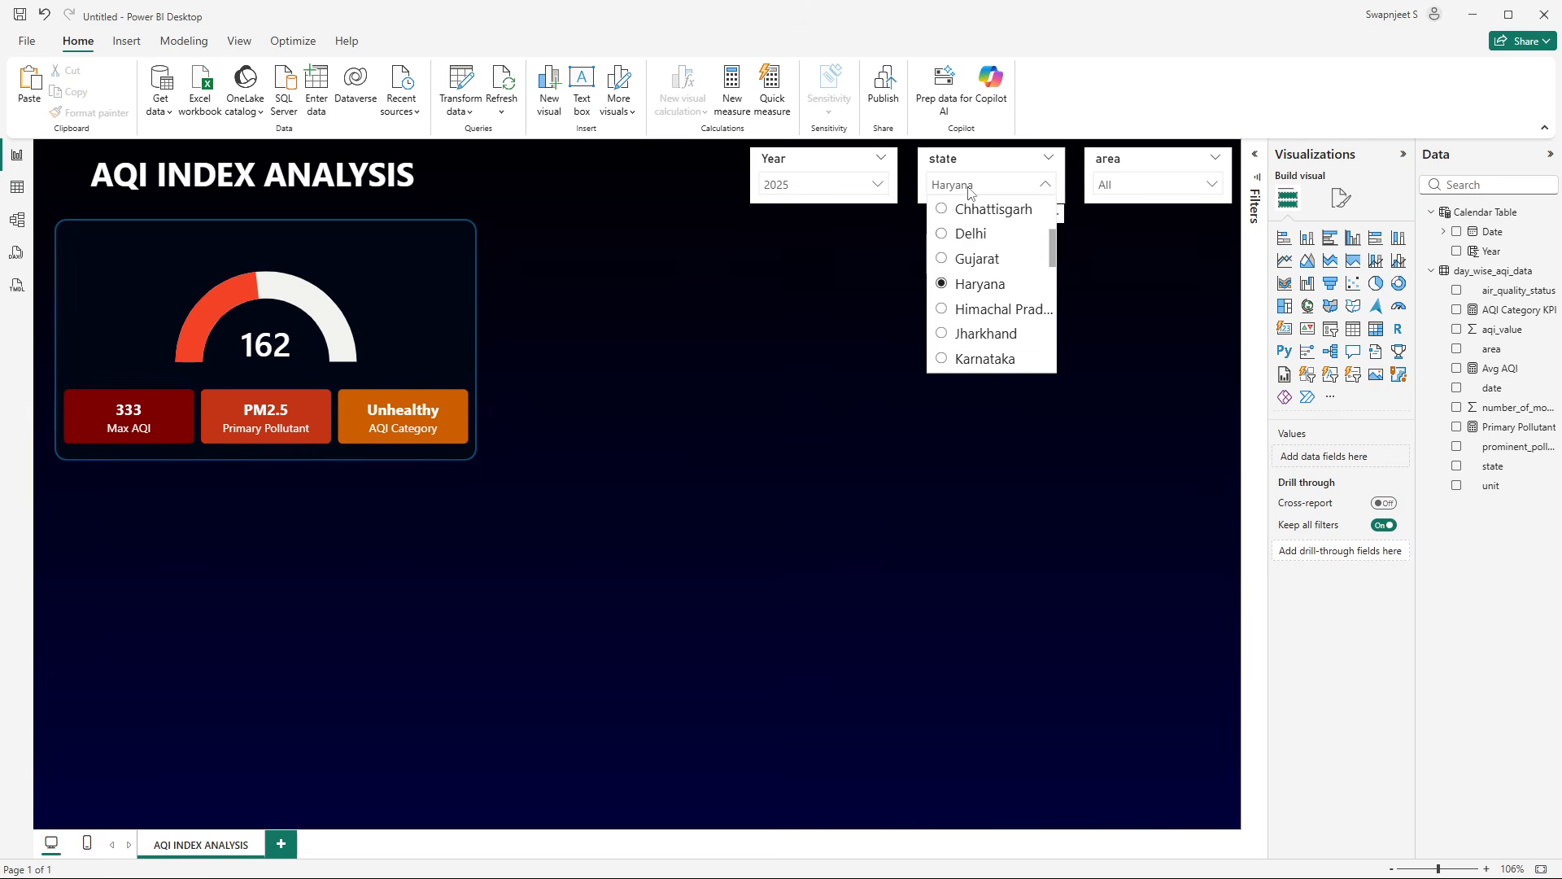
{"action": "left_click", "coordinate": [970, 257]}
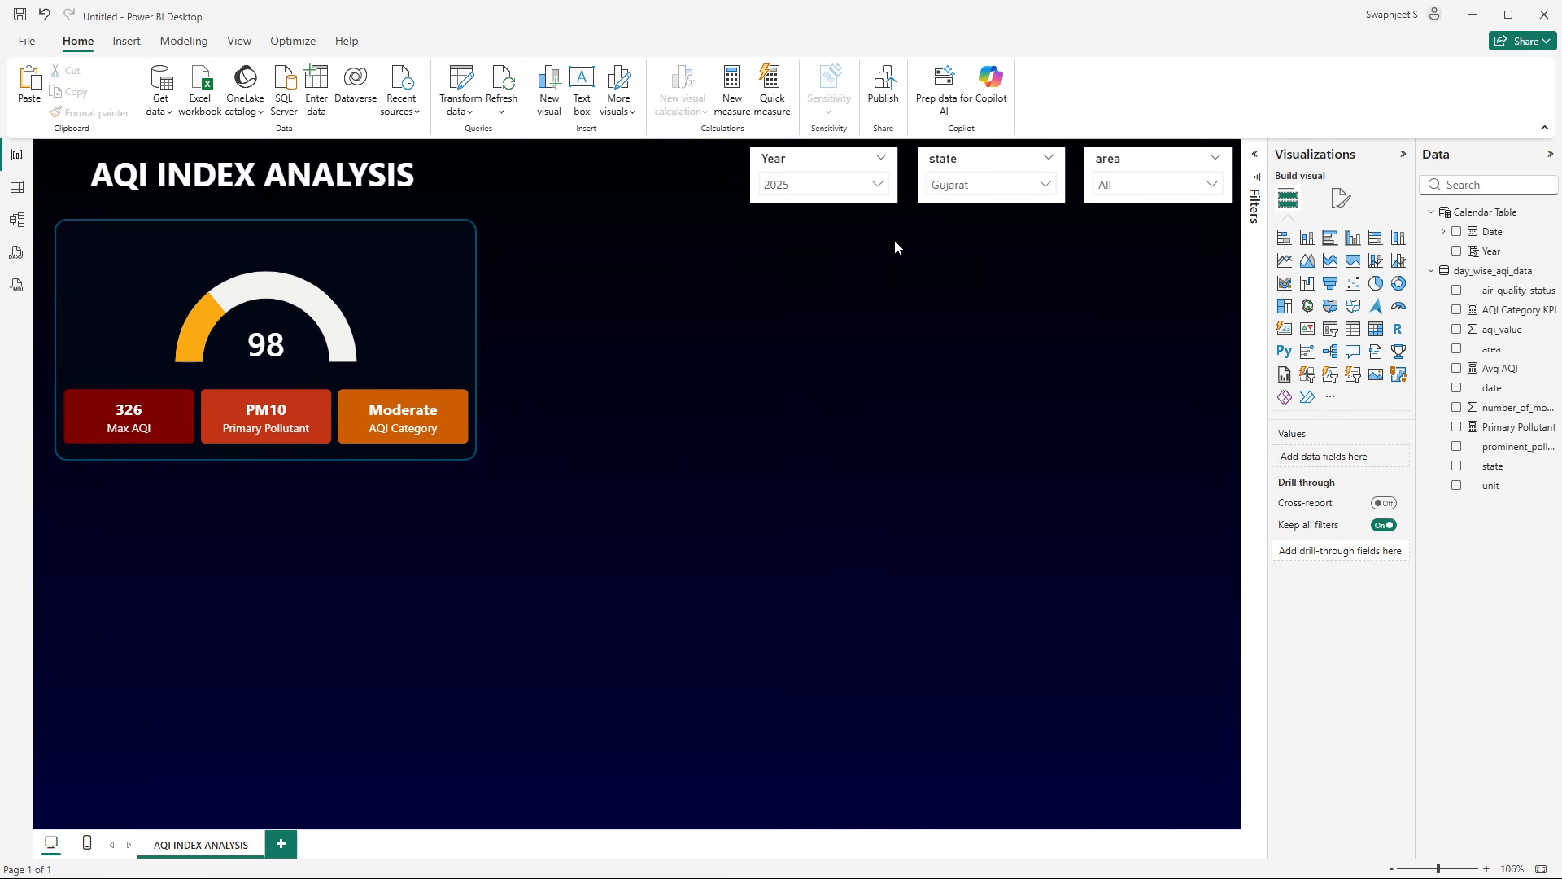
{"action": "left_click", "coordinate": [947, 187]}
{"action": "left_click", "coordinate": [950, 209]}
{"action": "left_click", "coordinate": [996, 194]}
{"action": "left_click", "coordinate": [975, 279]}
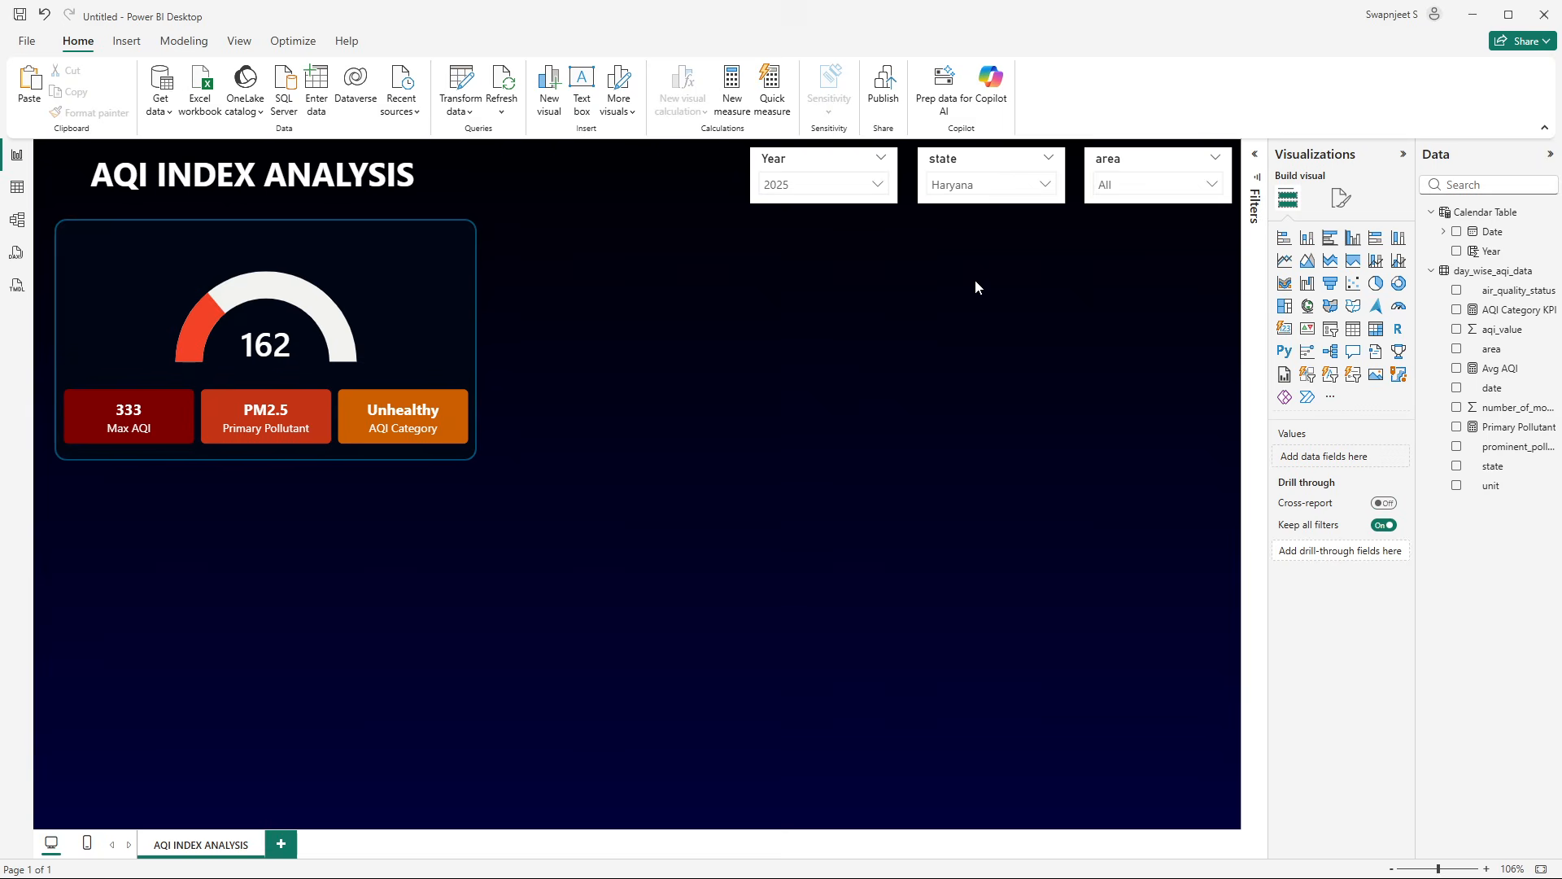
- Filter the report in turn by the states Madhya Pradesh, Punjab and Sikkim, checking the gauge color against the AQI category
{"action": "left_click", "coordinate": [979, 192]}
{"action": "scroll", "coordinate": [980, 275], "scroll_direction": "down", "scroll_amount": 3}
{"action": "scroll", "coordinate": [985, 244], "scroll_direction": "up", "scroll_amount": 1}
{"action": "left_click", "coordinate": [988, 237]}
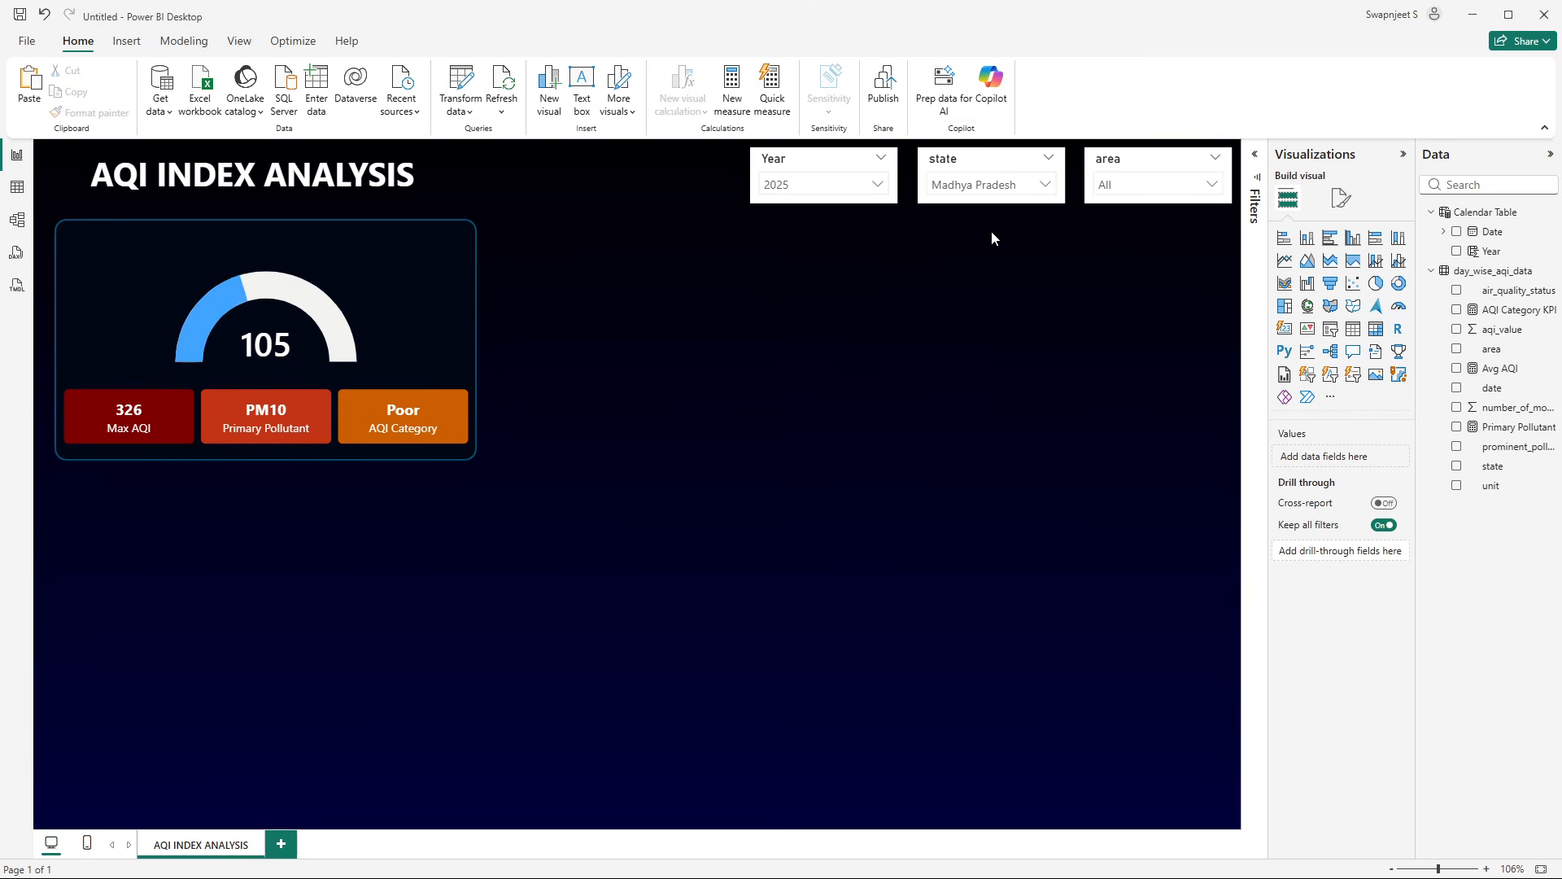
{"action": "left_click", "coordinate": [964, 189]}
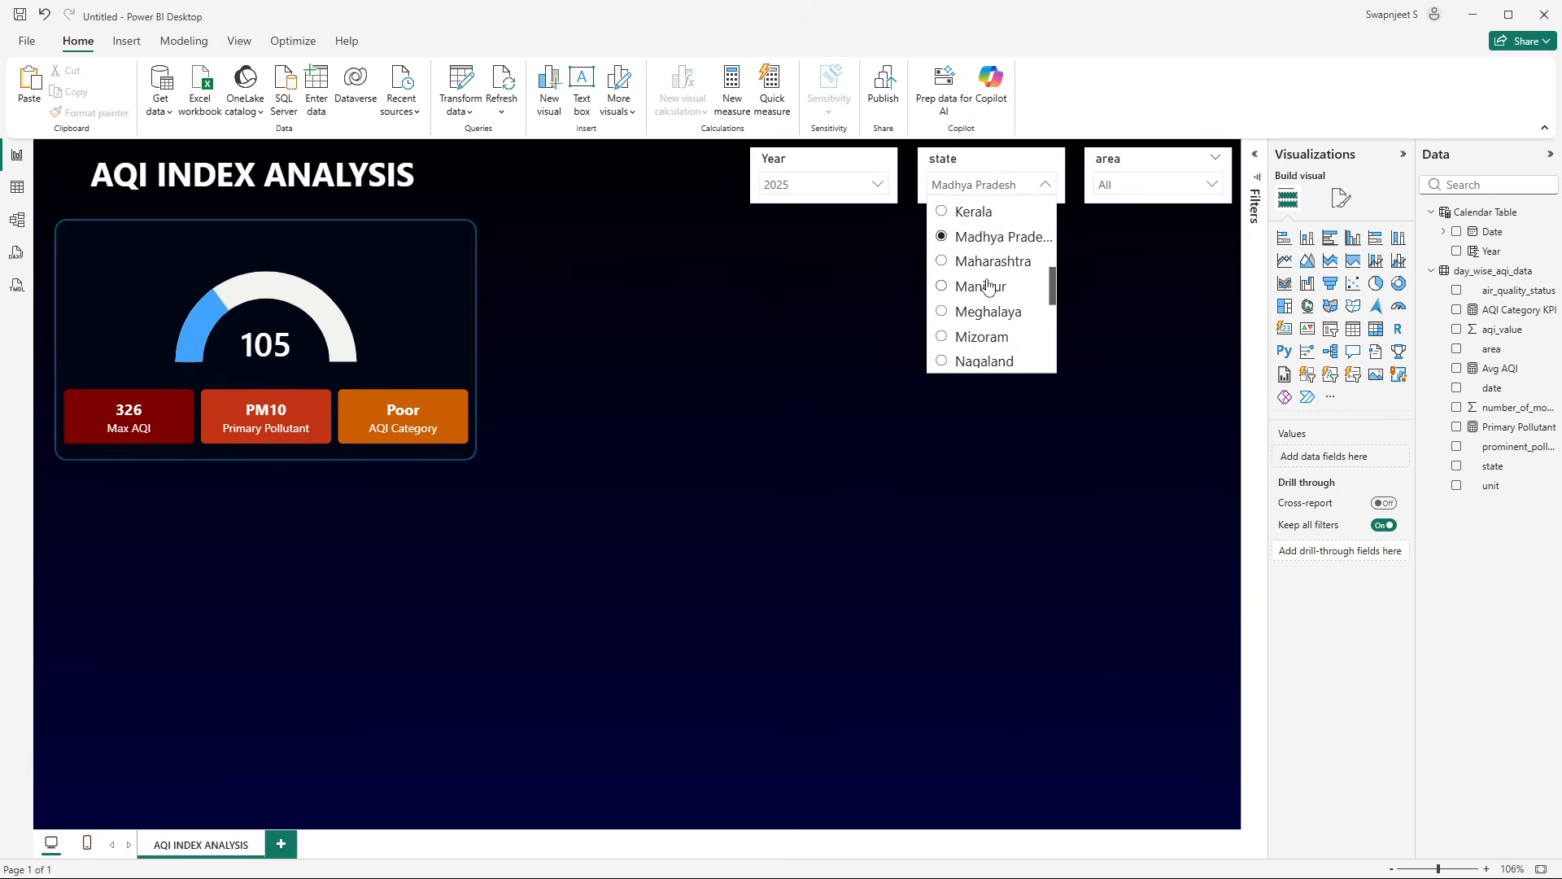
{"action": "scroll", "coordinate": [989, 291], "scroll_direction": "down", "scroll_amount": 2}
{"action": "left_click", "coordinate": [976, 287]}
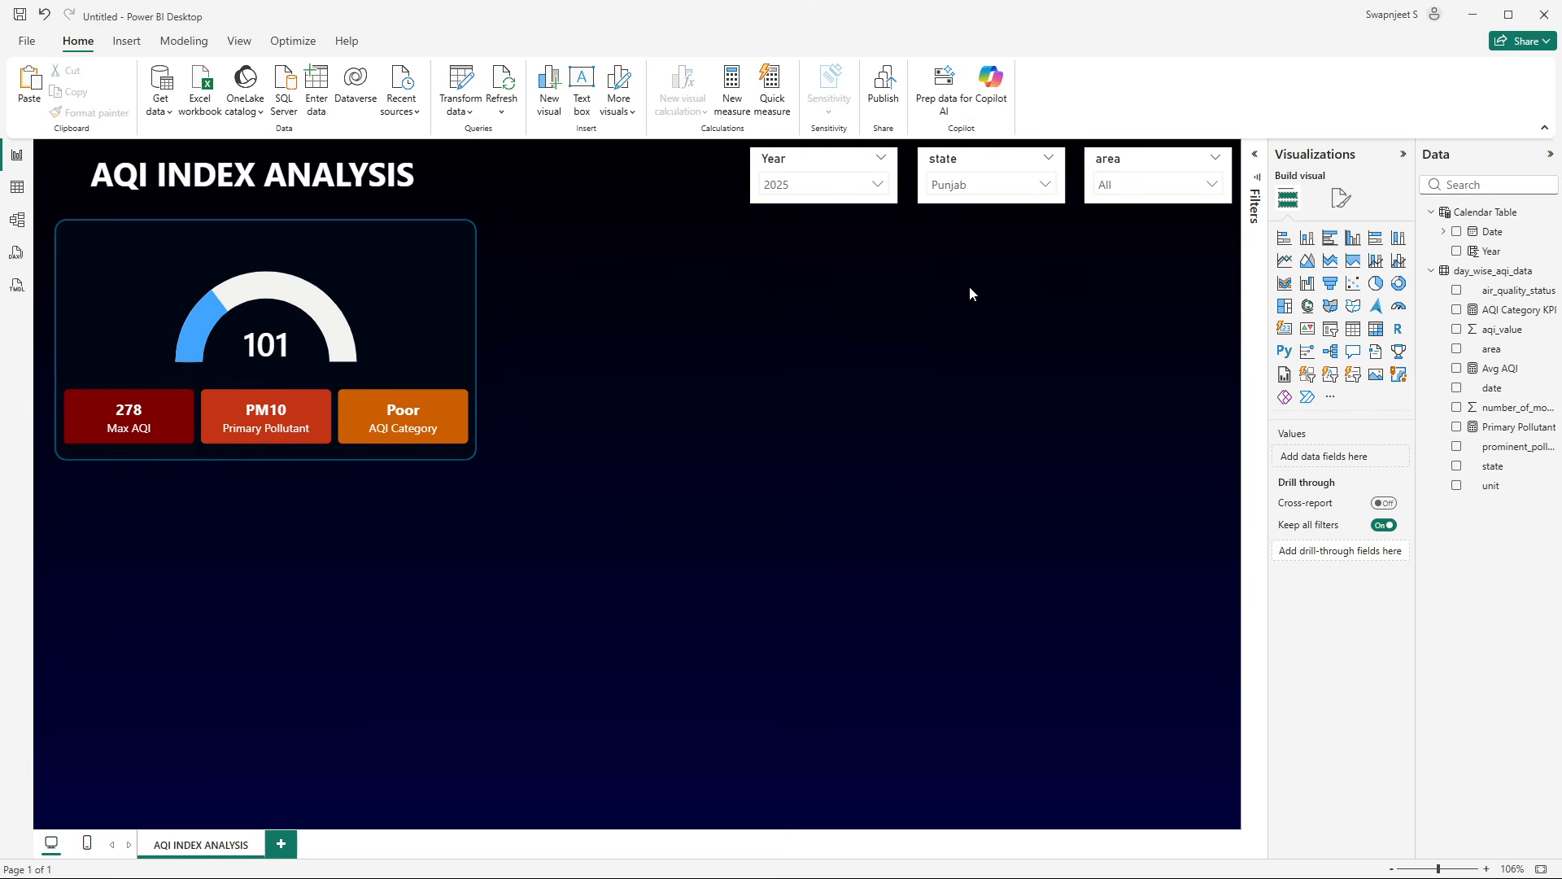
{"action": "left_click", "coordinate": [960, 189]}
{"action": "left_click", "coordinate": [974, 359]}
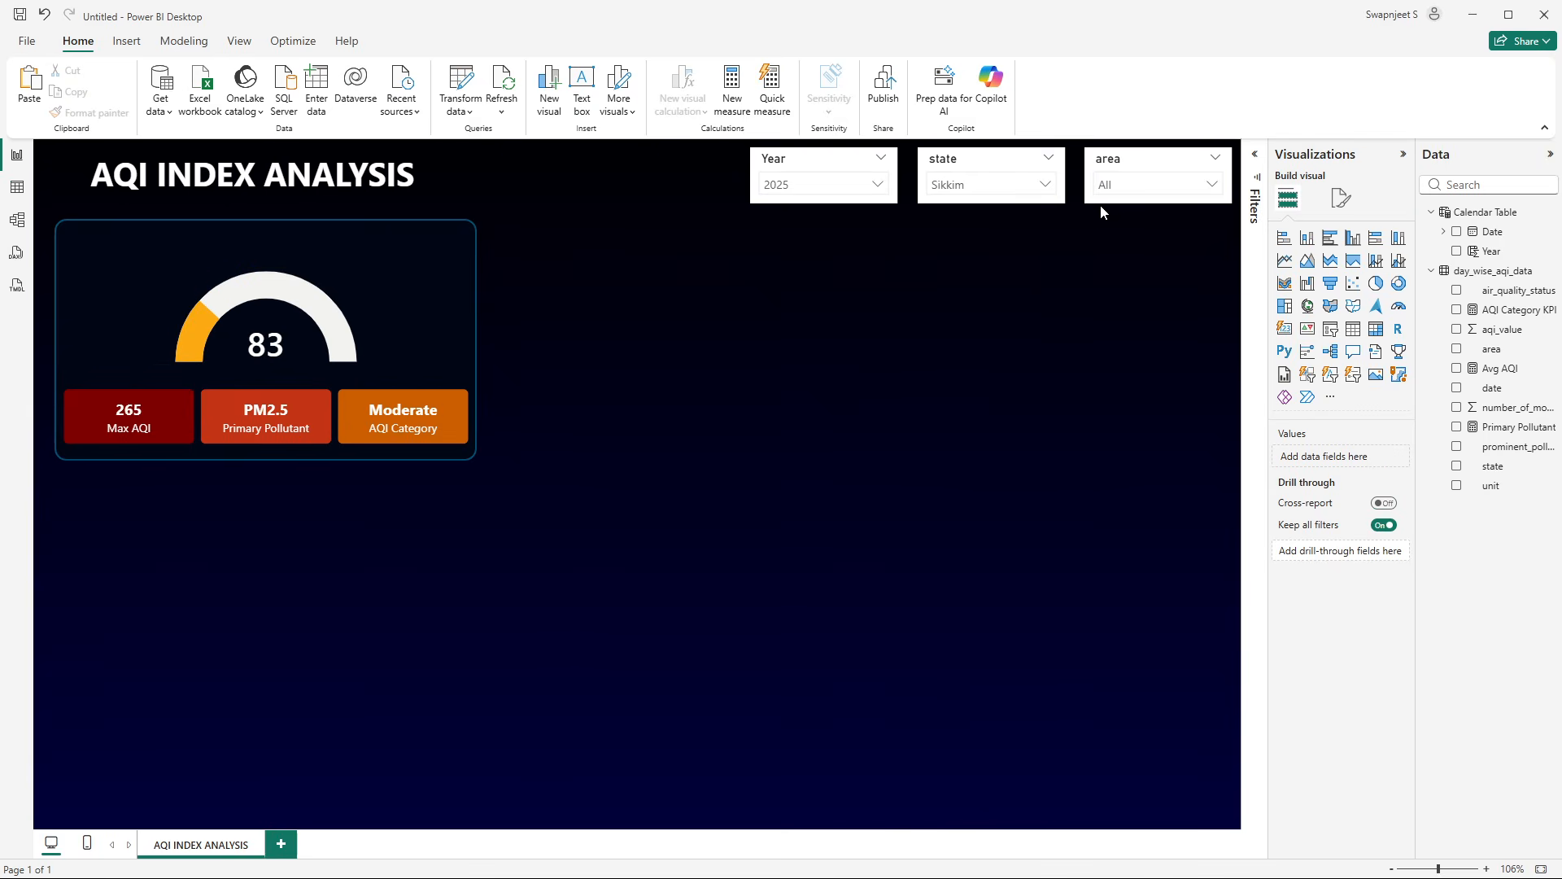
- Set the state filter back to Delhi
{"action": "left_click", "coordinate": [1051, 182]}
{"action": "scroll", "coordinate": [1005, 261], "scroll_direction": "up", "scroll_amount": 4}
{"action": "scroll", "coordinate": [1005, 259], "scroll_direction": "down", "scroll_amount": 3}
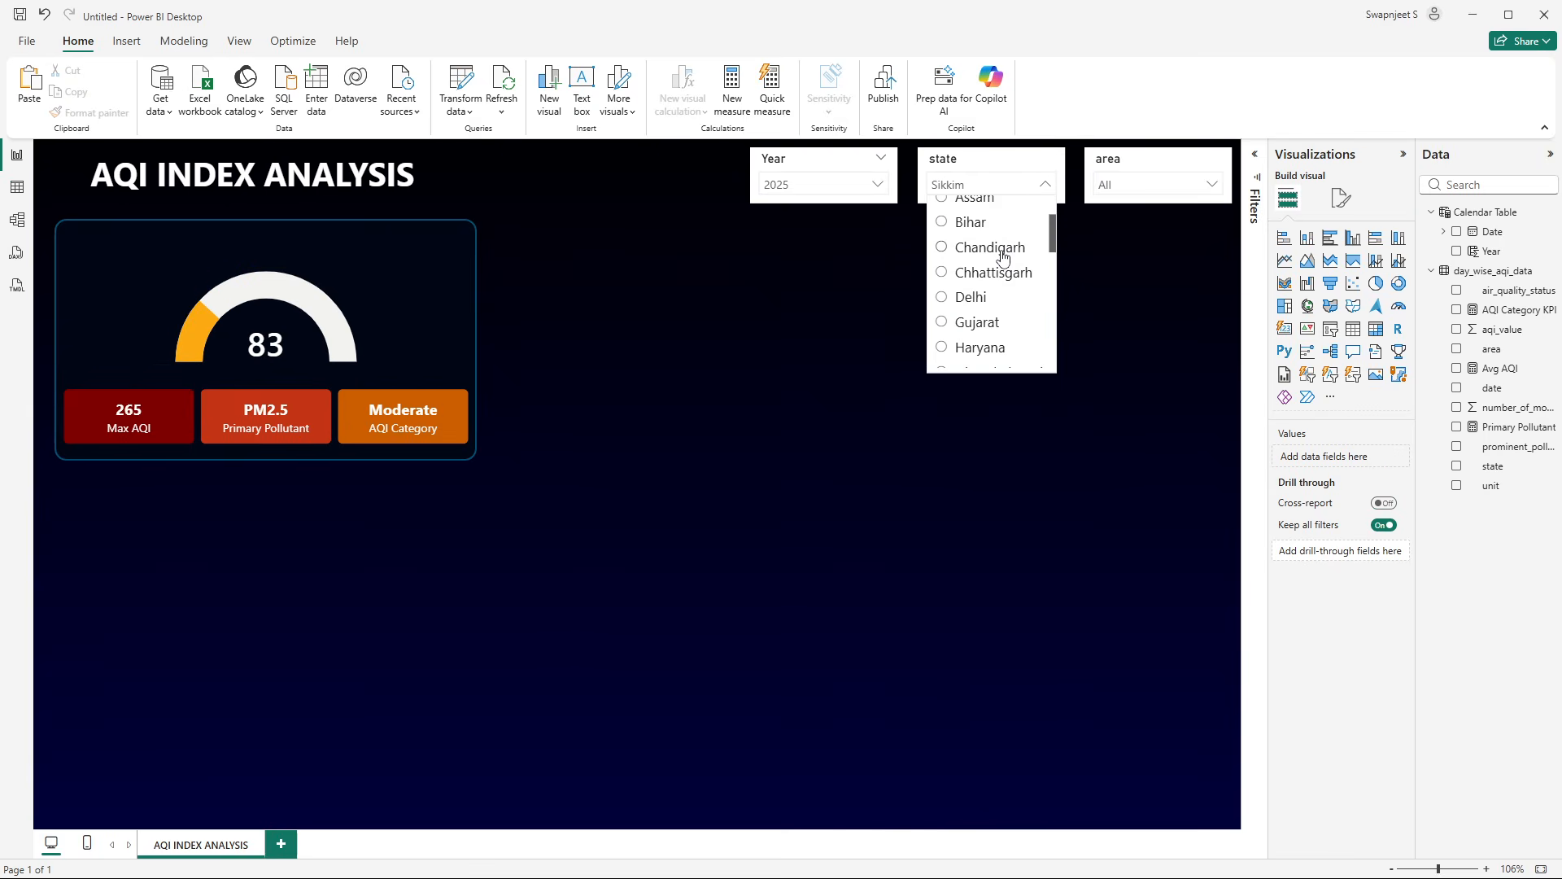
{"action": "scroll", "coordinate": [1005, 259], "scroll_direction": "up", "scroll_amount": 2}
{"action": "left_click", "coordinate": [966, 213]}
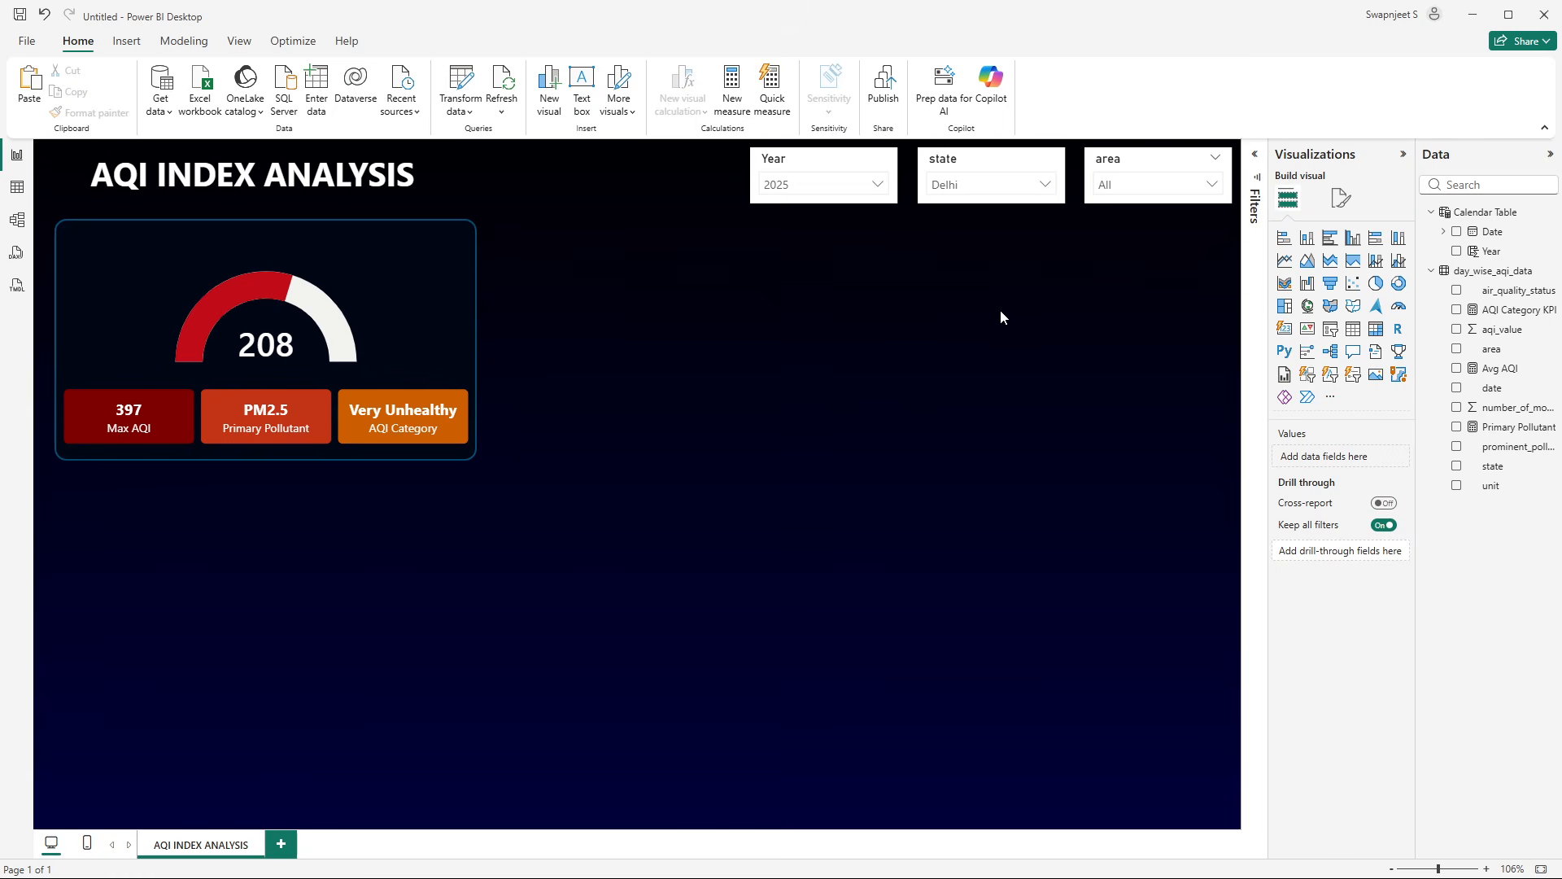
- Create a measure in day_wise_aqi_data with the formula KPI Title = SELECTEDVALUE(day_wise_aqi_data[state])
{"action": "right_click", "coordinate": [1504, 331]}
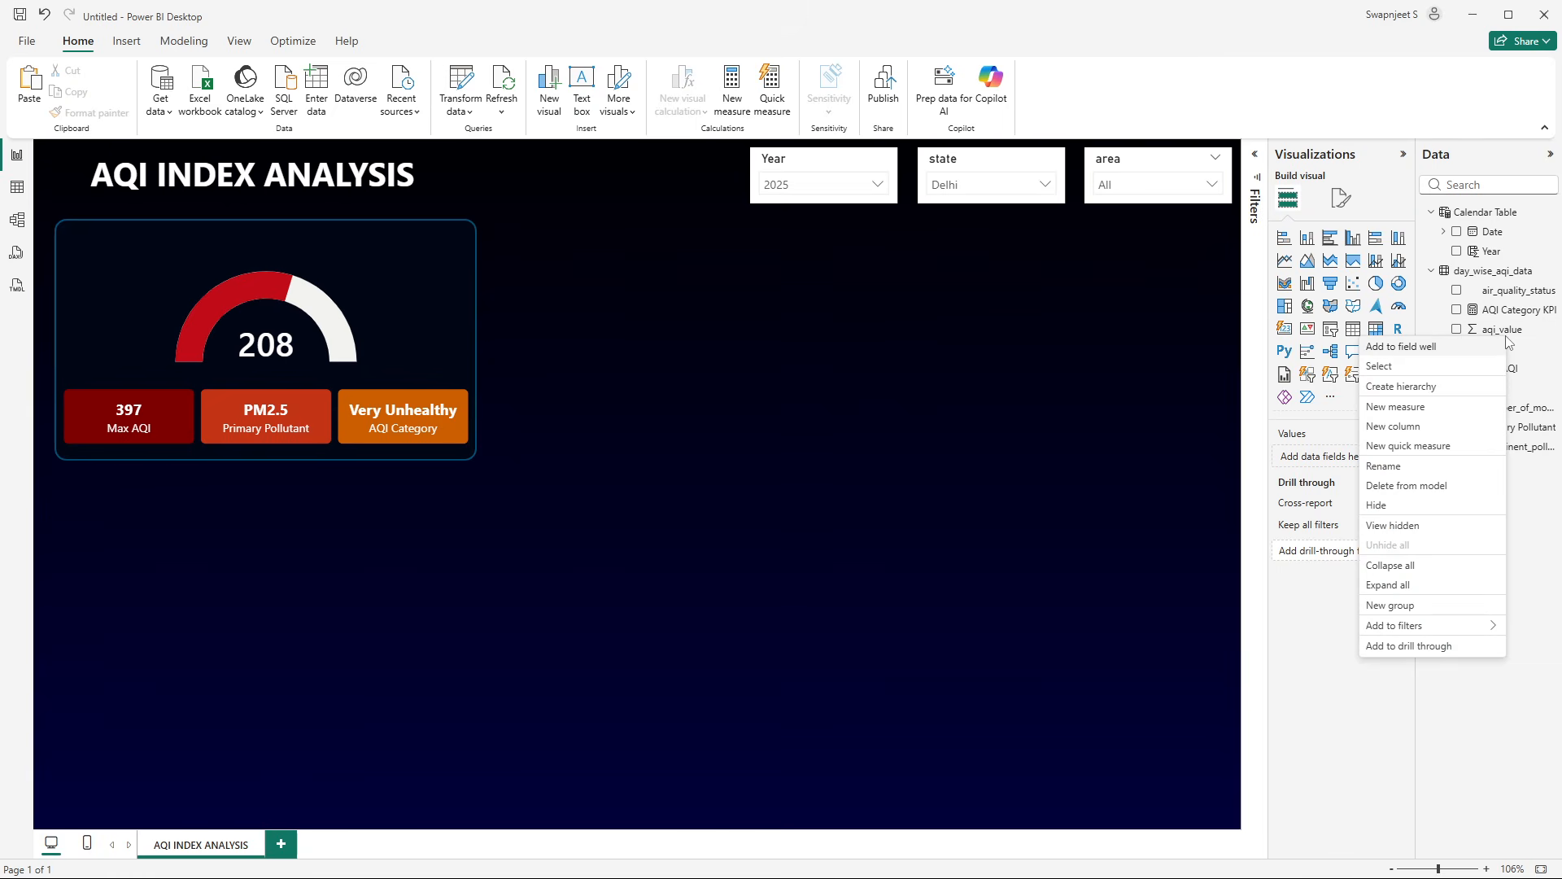
{"action": "left_click", "coordinate": [1426, 405]}
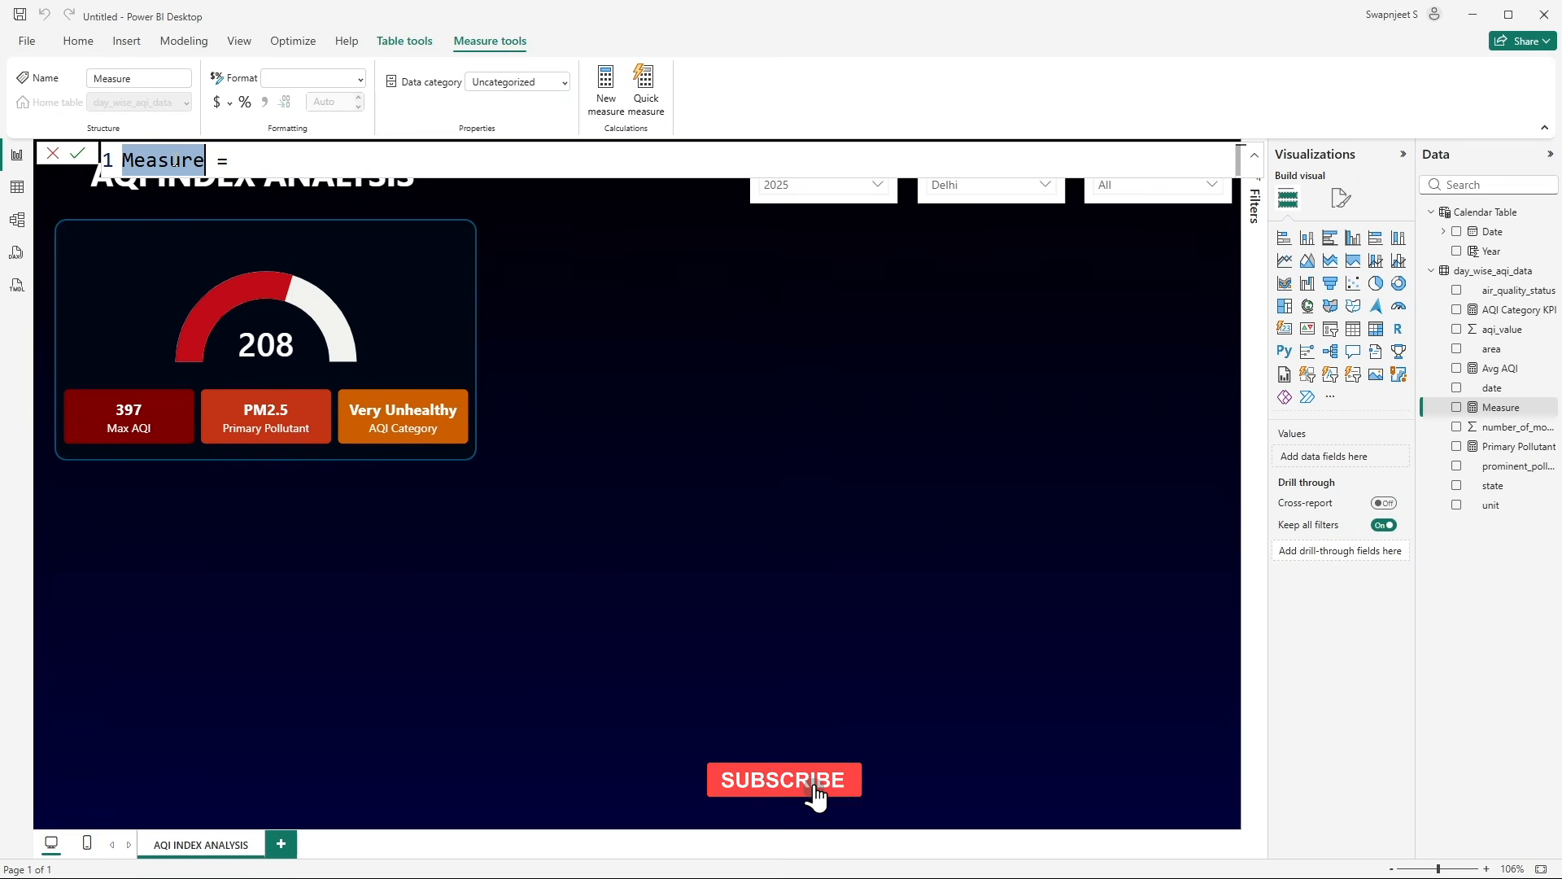
{"action": "type", "text": "KPI Ti"}
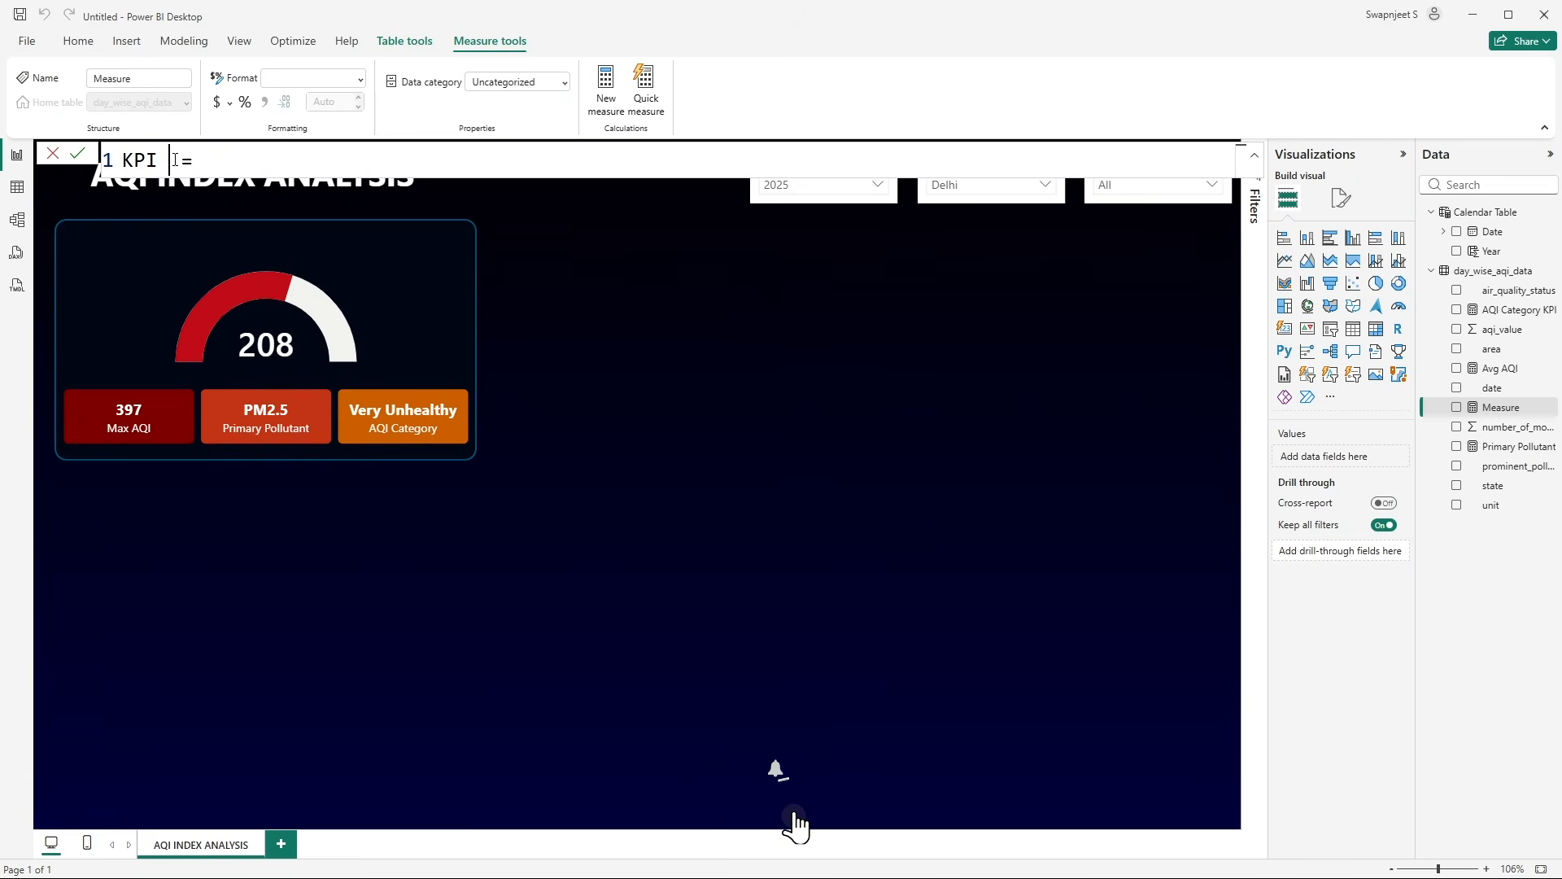
{"action": "type", "text": "tle = "}
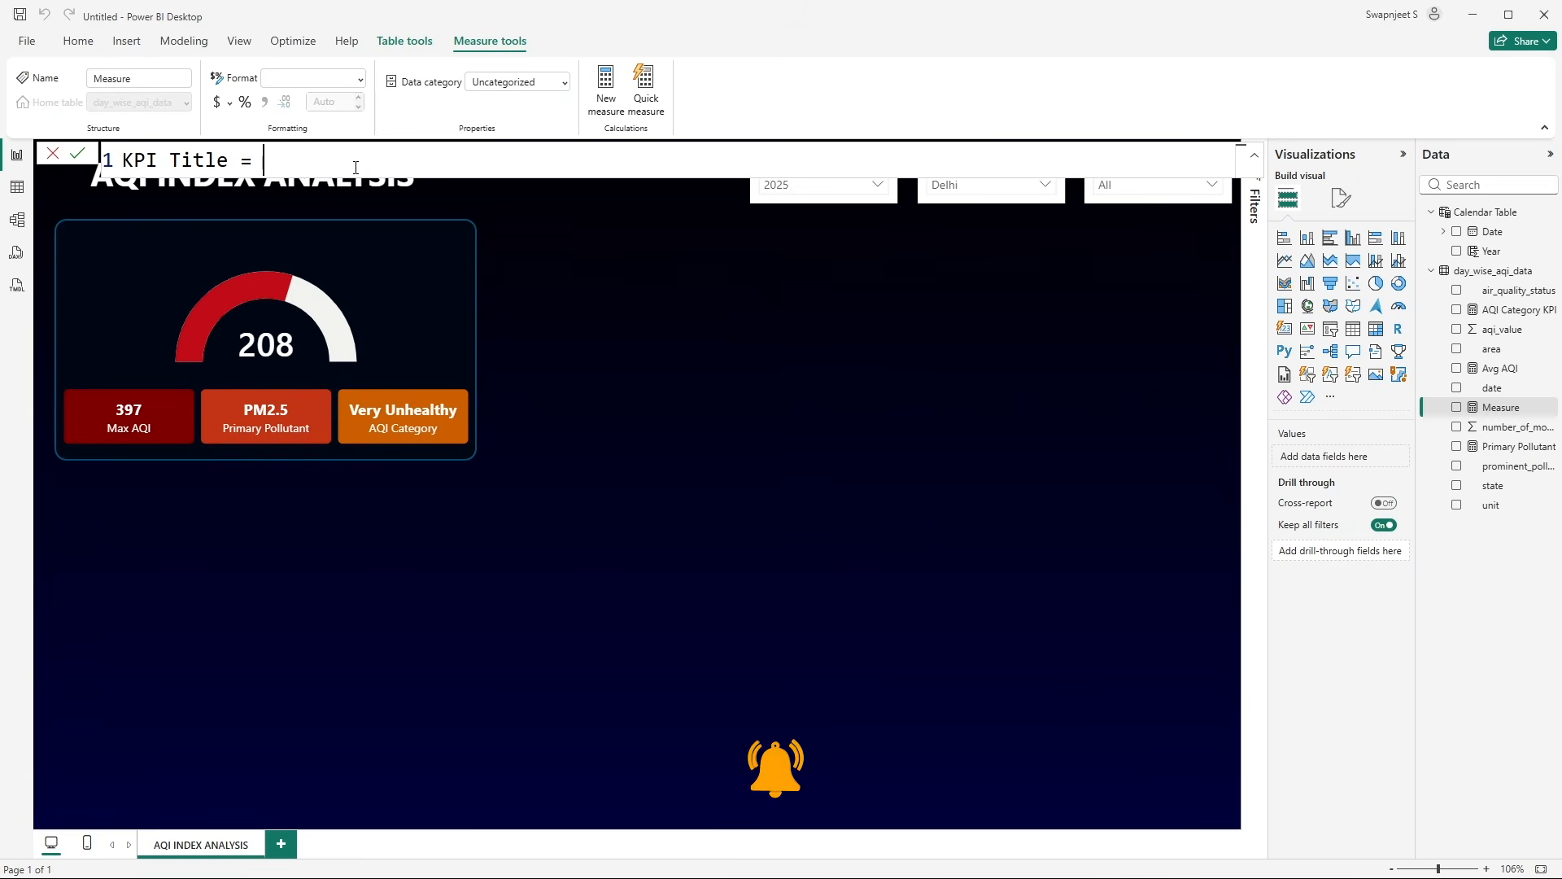
{"action": "type", "text": "se"}
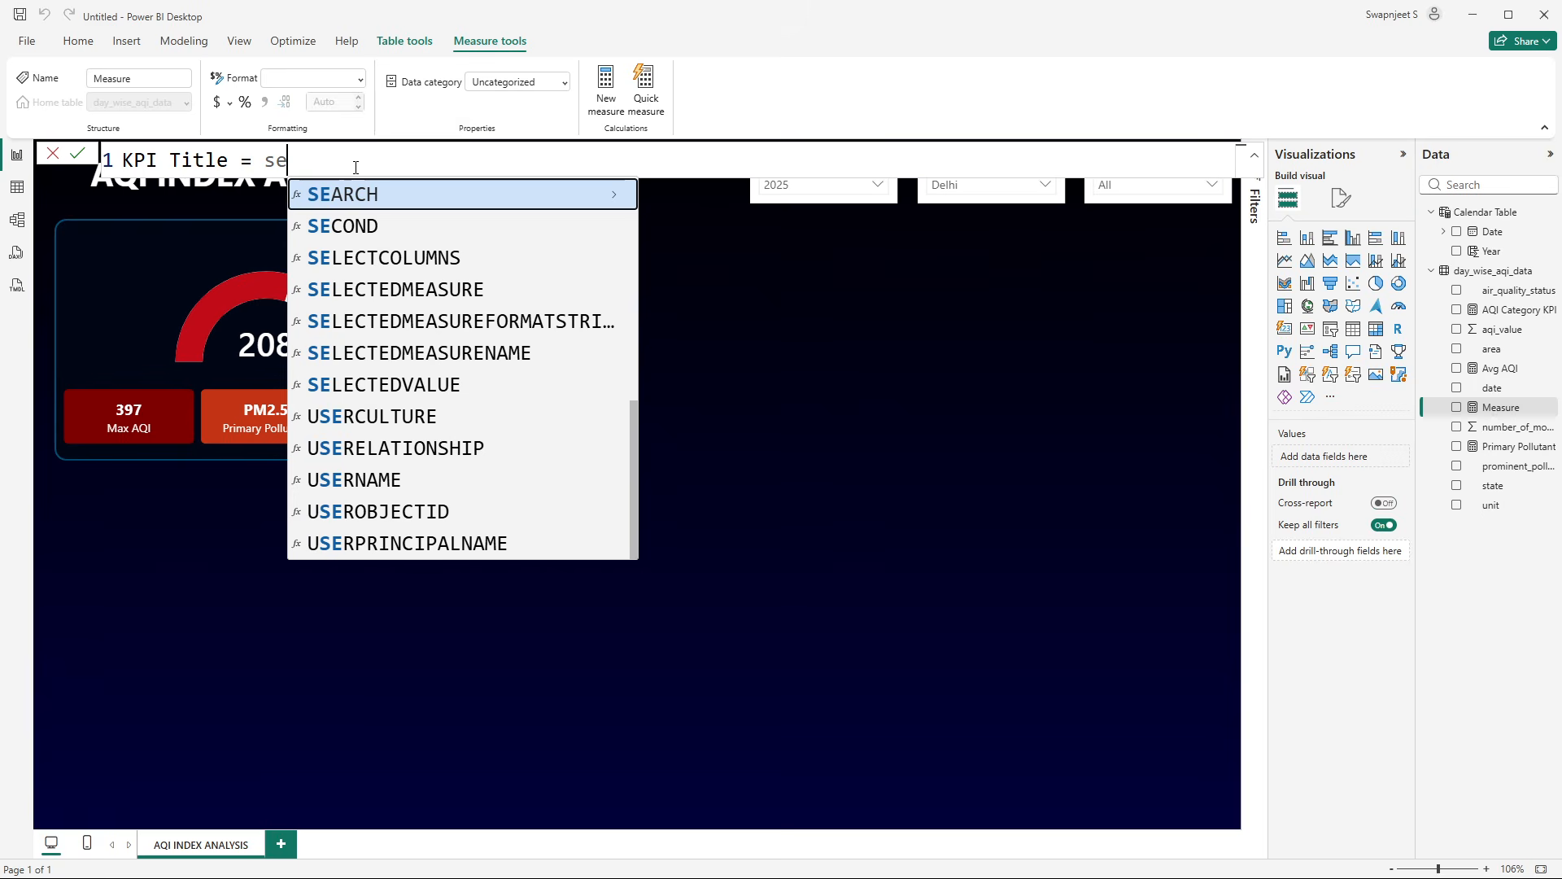
{"action": "type", "text": "lec"}
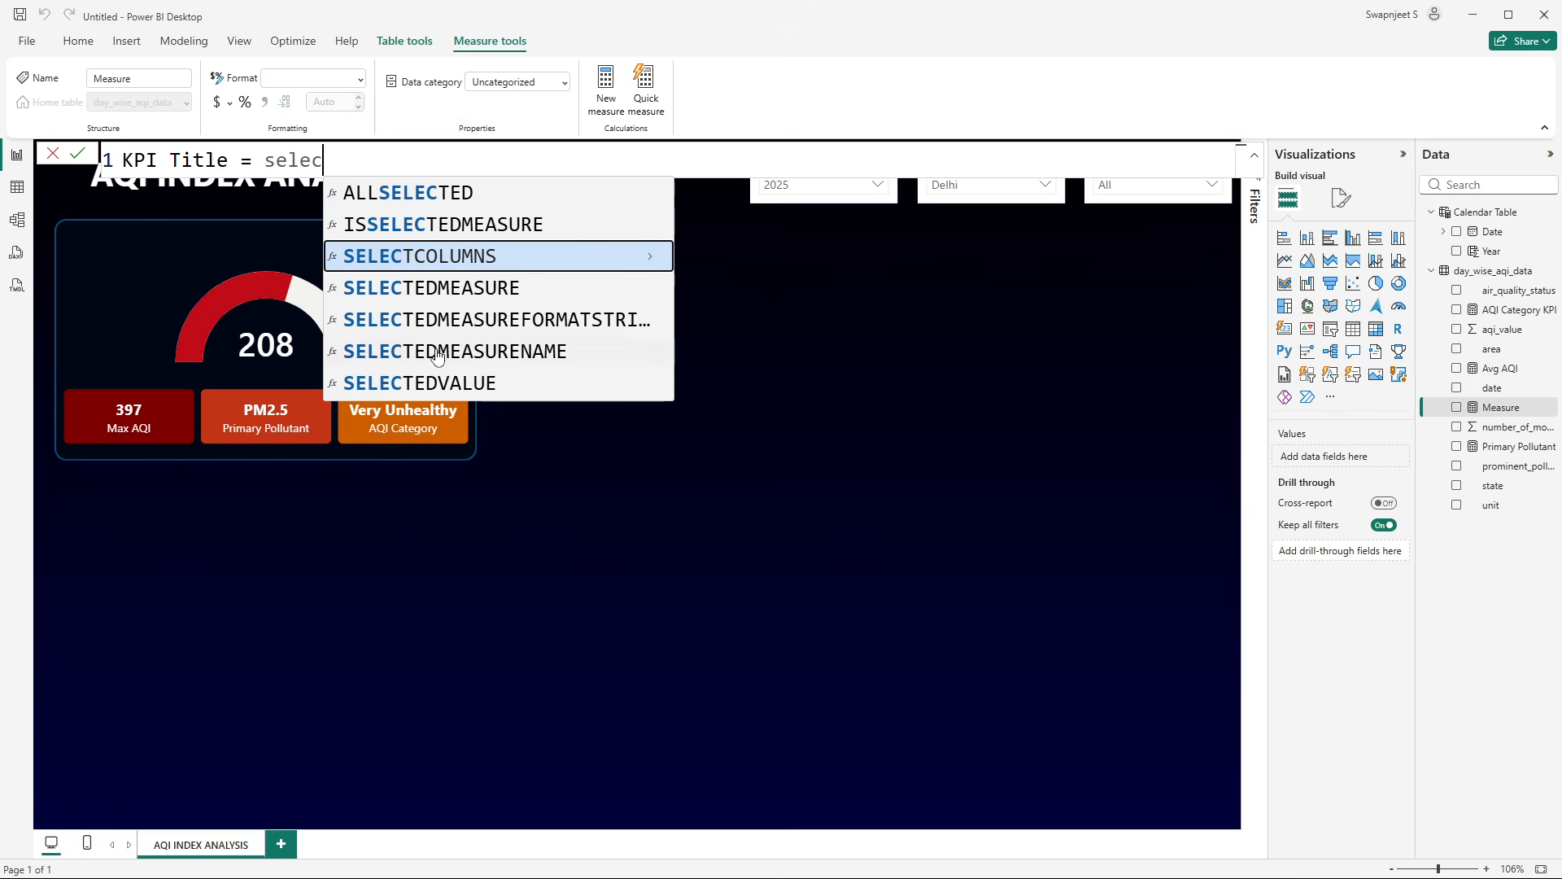
{"action": "left_click", "coordinate": [431, 382]}
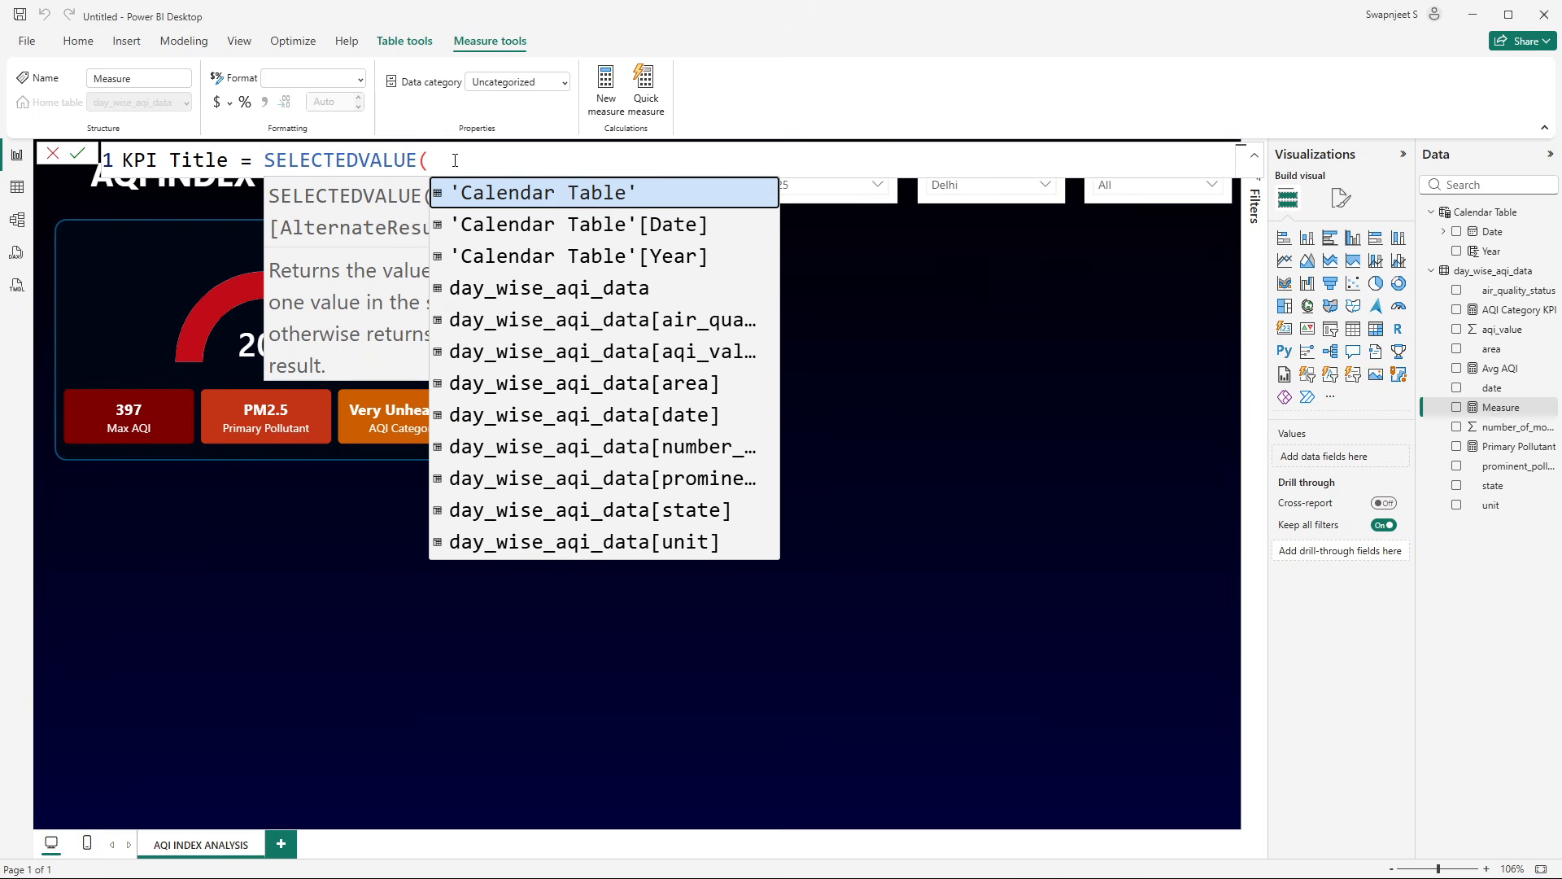
{"action": "type", "text": "sta"}
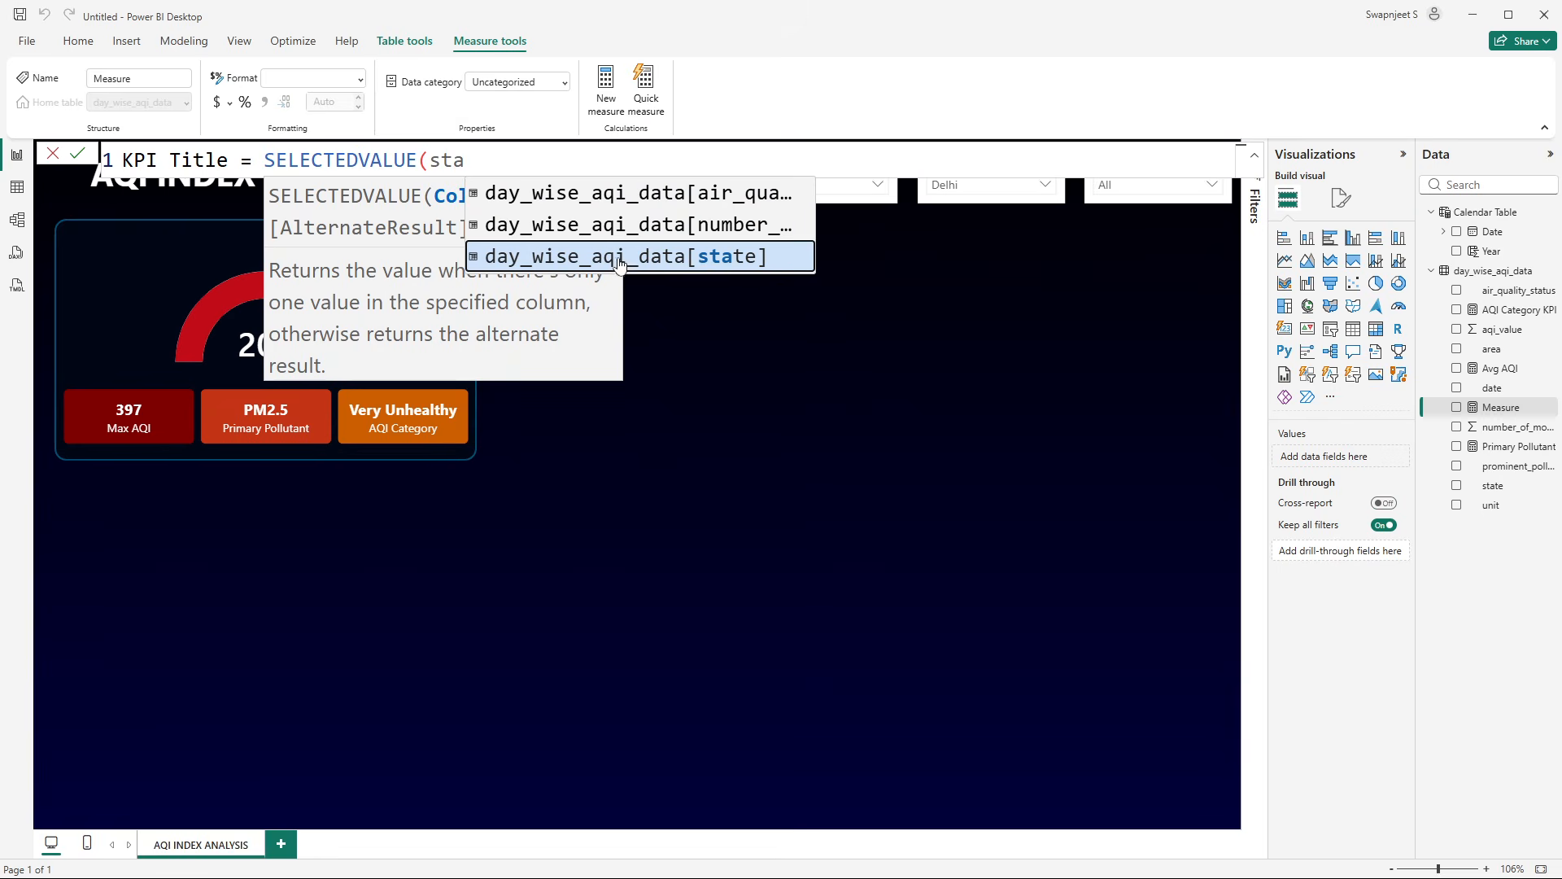
{"action": "left_click", "coordinate": [620, 263]}
{"action": "type", "text": ")"}
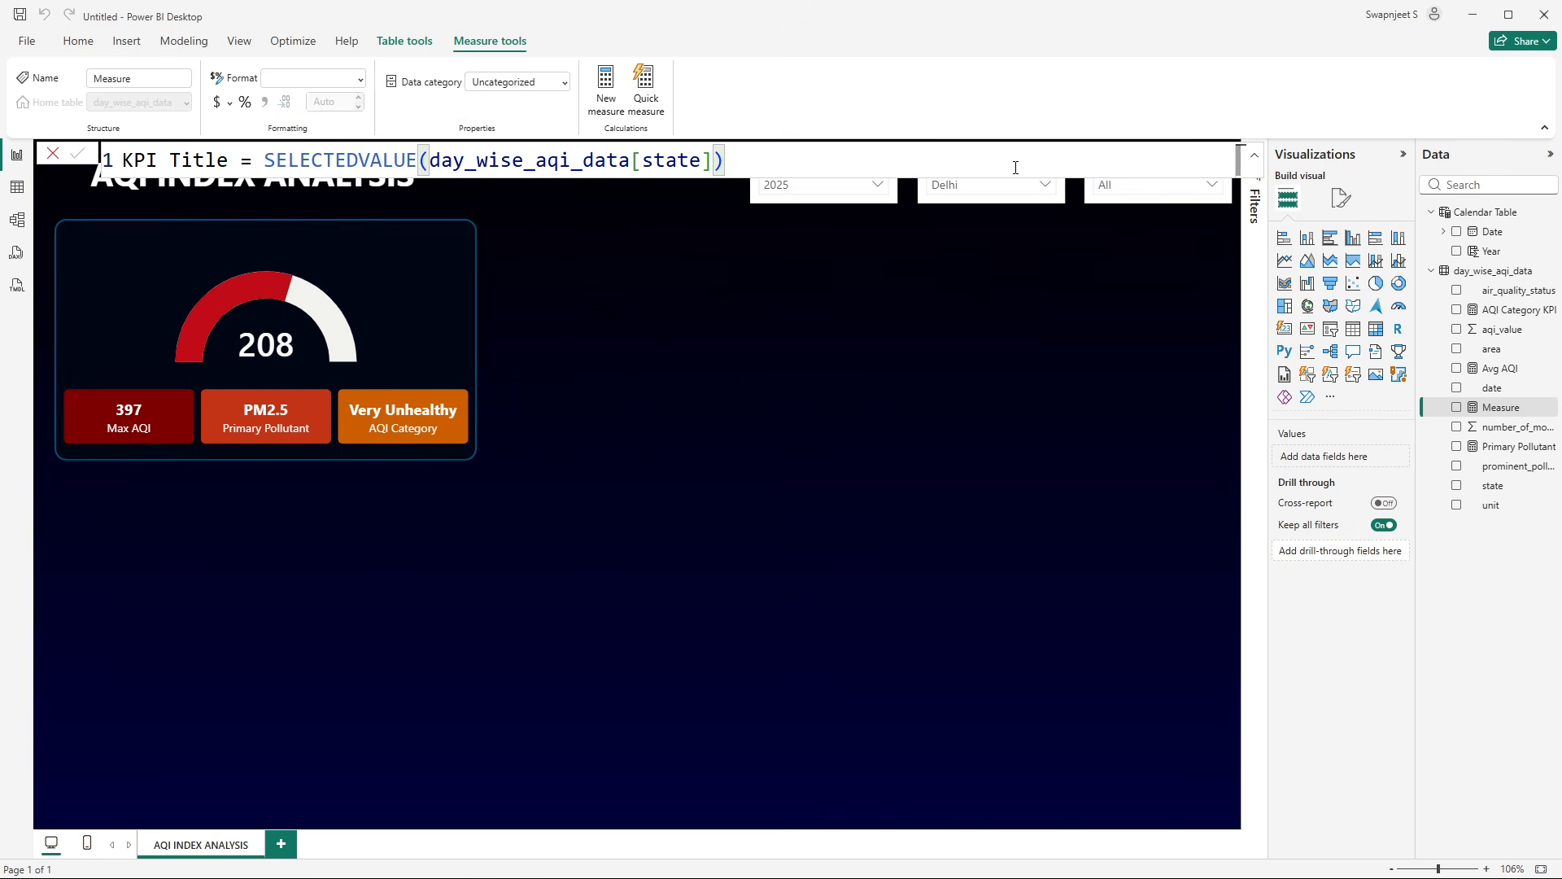
{"action": "key", "text": "Return"}
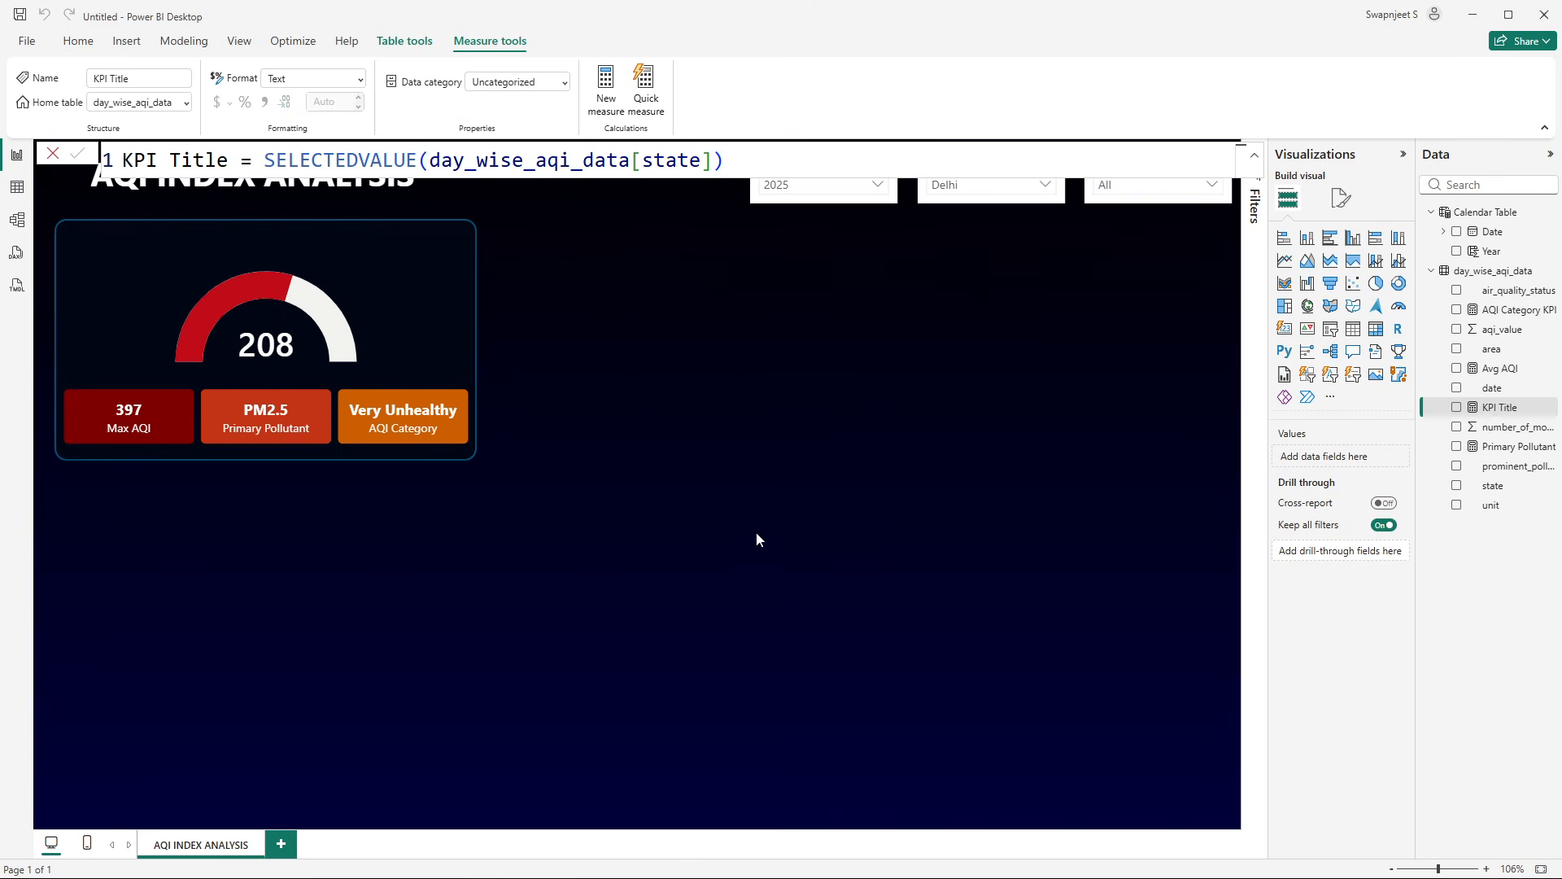
- Add a card visual showing the KPI Title measure and place it in the empty middle of the canvas
{"action": "left_click", "coordinate": [755, 539]}
{"action": "left_click", "coordinate": [1284, 328]}
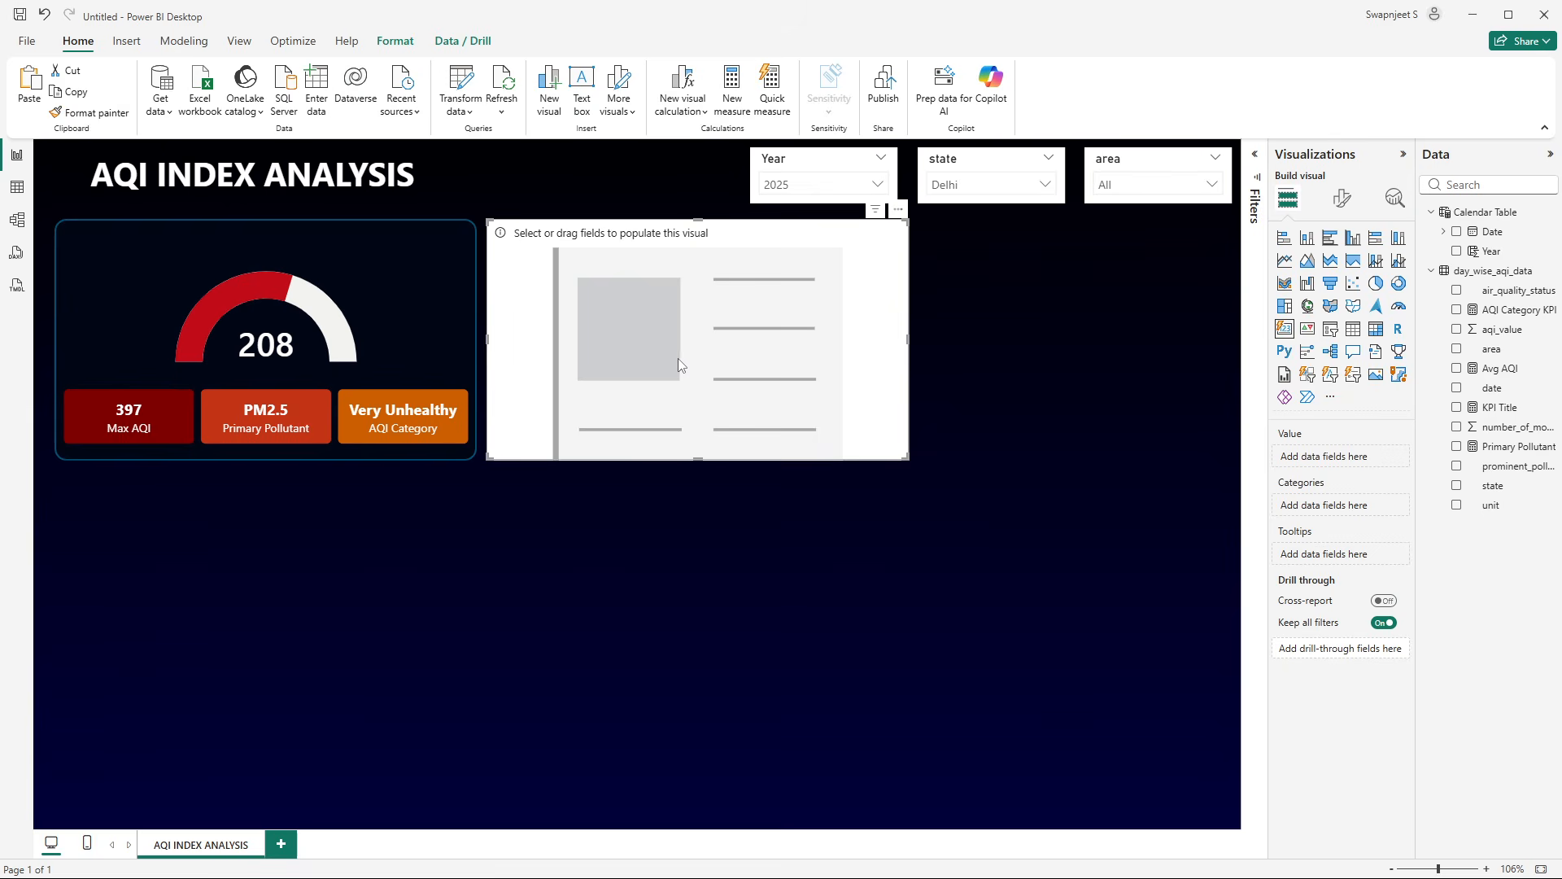
{"action": "left_click_drag", "start_coordinate": [680, 364], "coordinate": [817, 510]}
{"action": "left_click_drag", "start_coordinate": [1500, 407], "coordinate": [741, 458]}
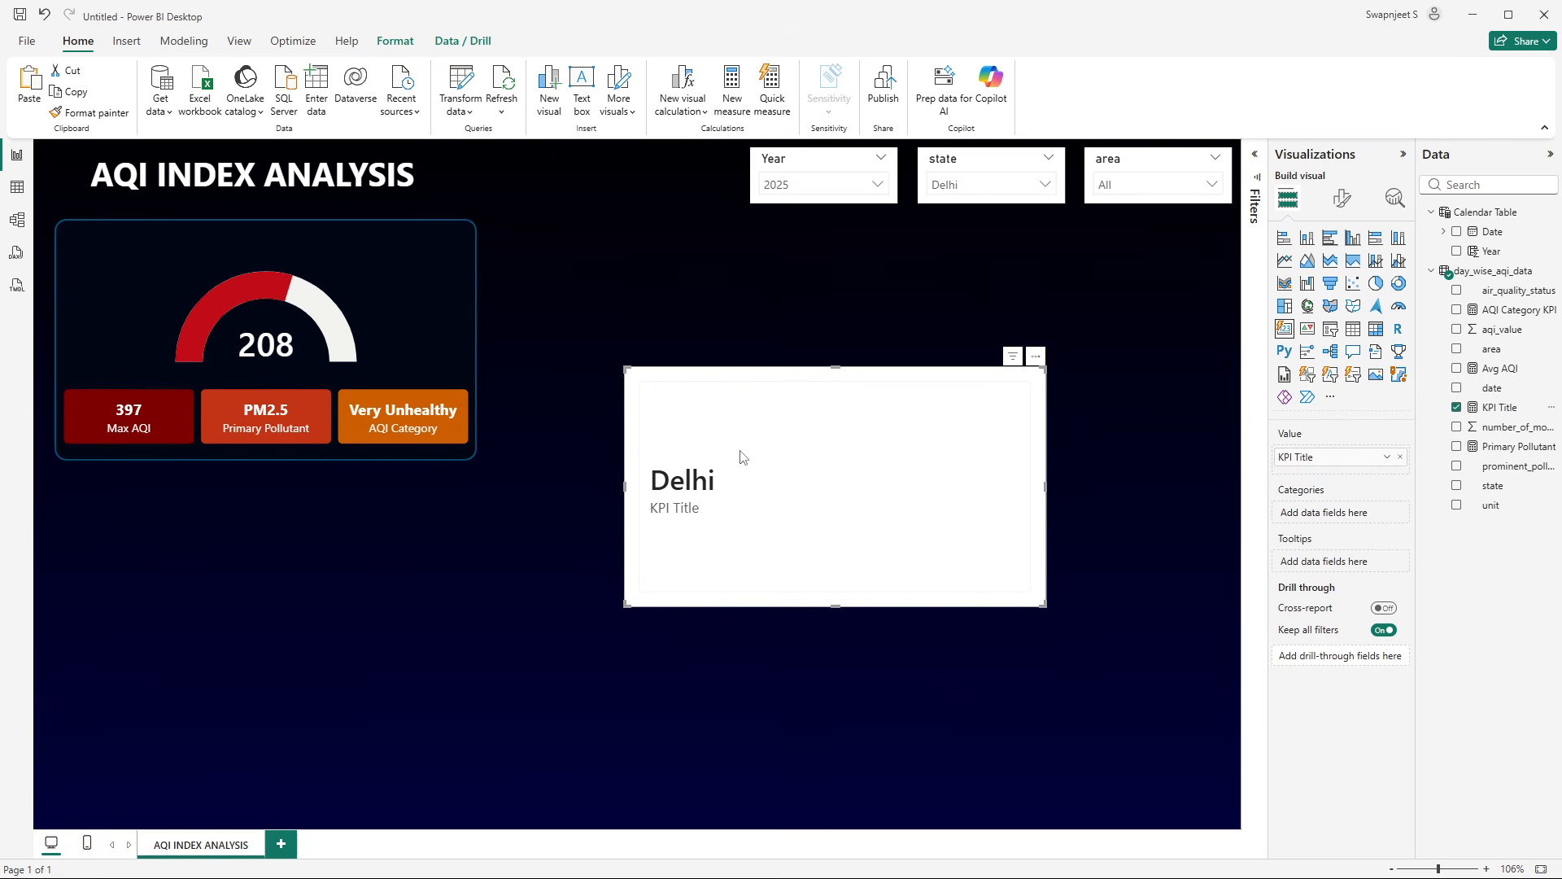
- Test the KPI Title card by filtering to Andhra Pradesh and Andaman and Nicobar, ending on the state Delhi
{"action": "left_click", "coordinate": [1001, 185]}
{"action": "left_click", "coordinate": [972, 237]}
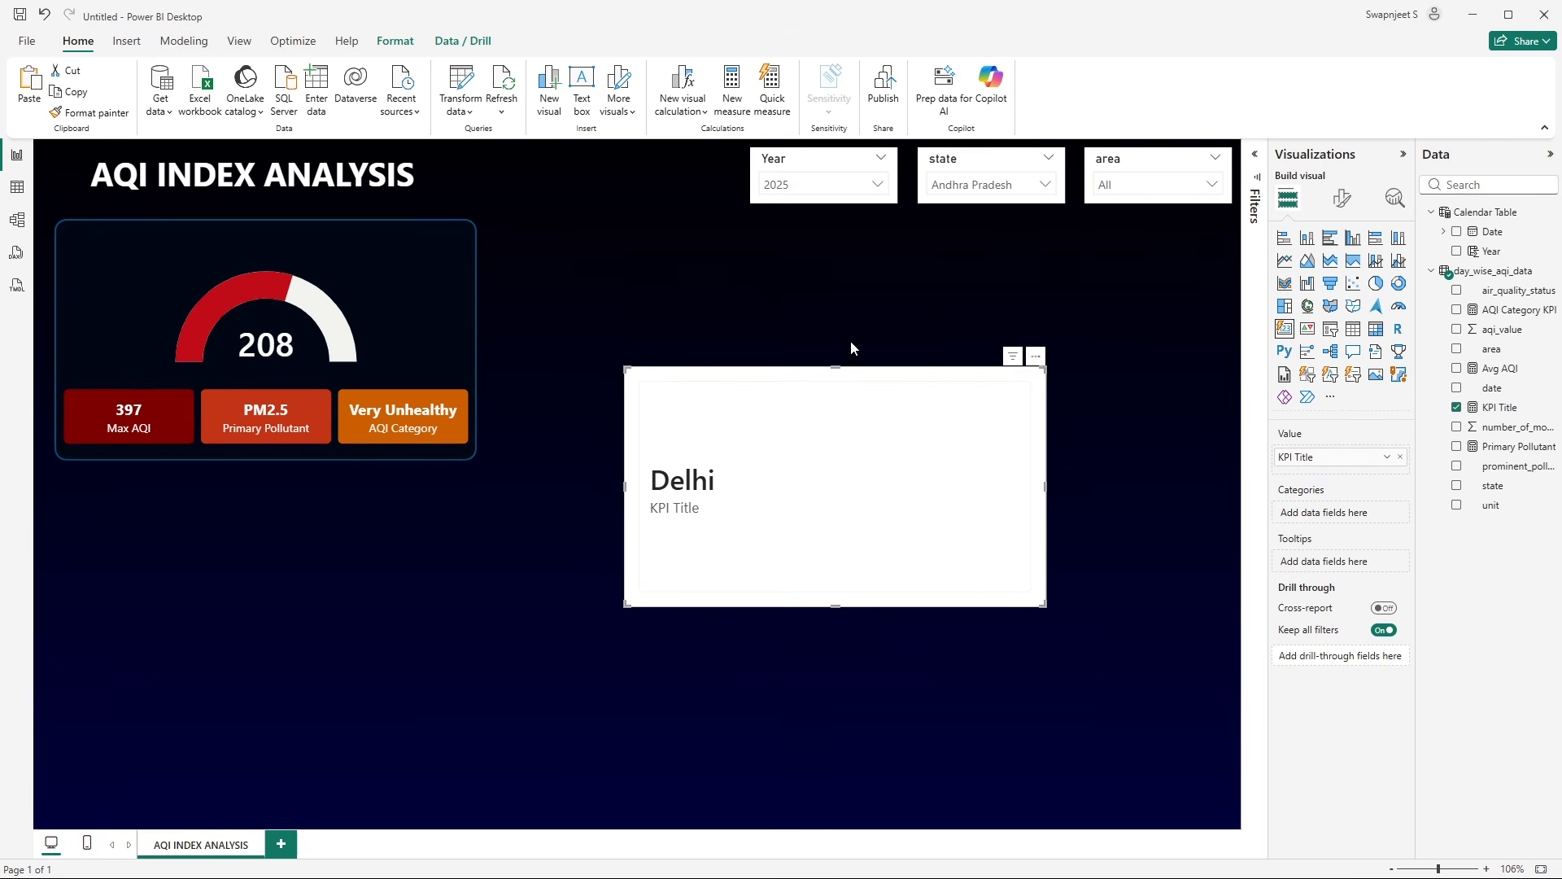
{"action": "left_click", "coordinate": [996, 185]}
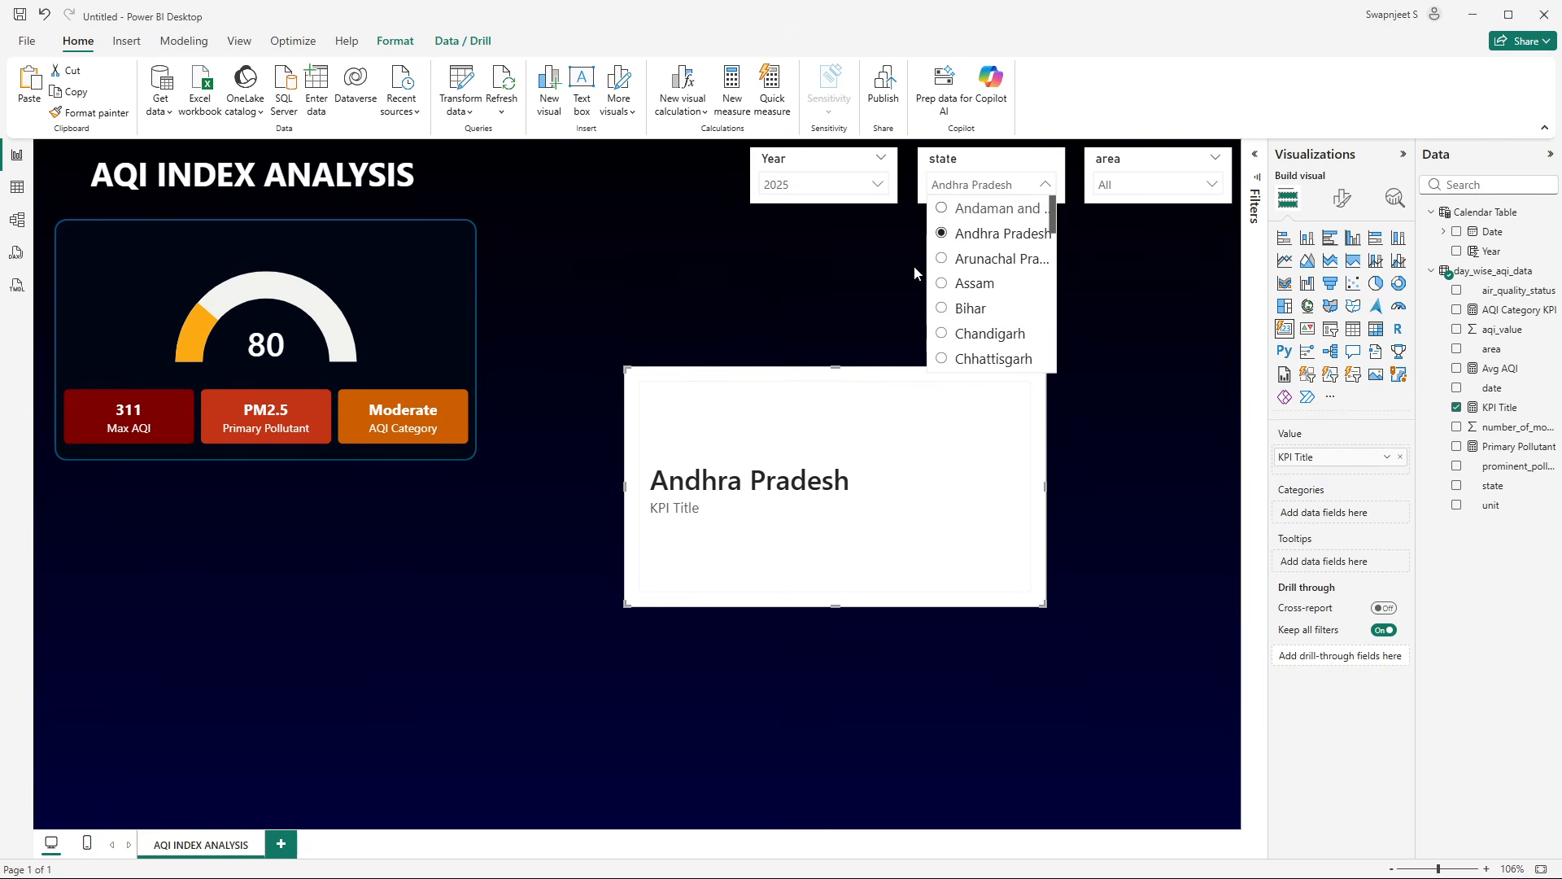
{"action": "left_click", "coordinate": [994, 208]}
{"action": "left_click", "coordinate": [991, 185]}
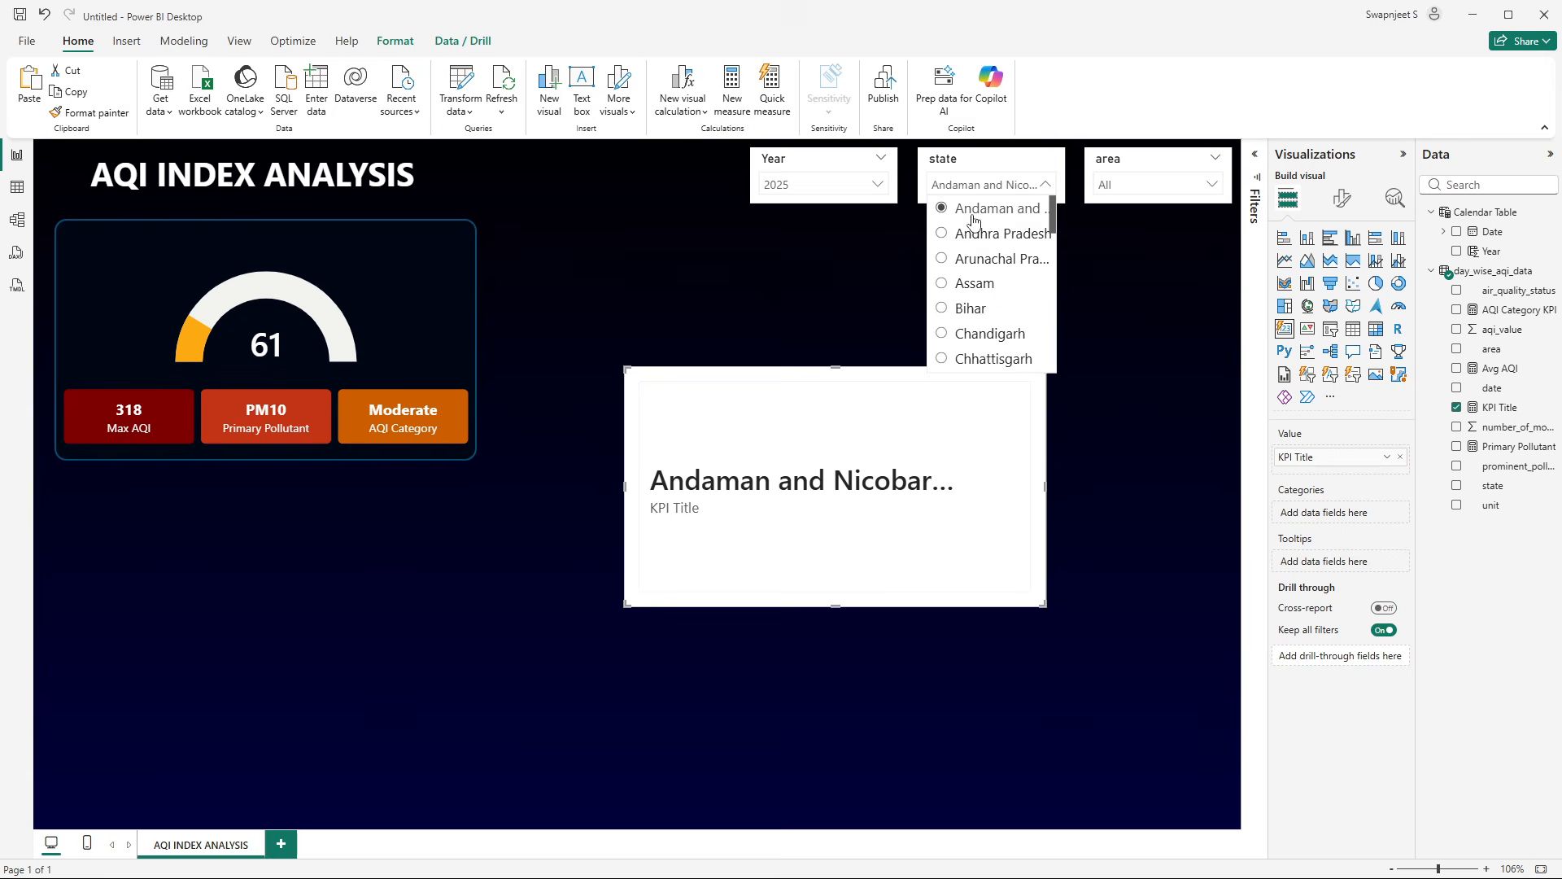
{"action": "scroll", "coordinate": [962, 315], "scroll_direction": "down", "scroll_amount": 2}
{"action": "left_click", "coordinate": [964, 298]}
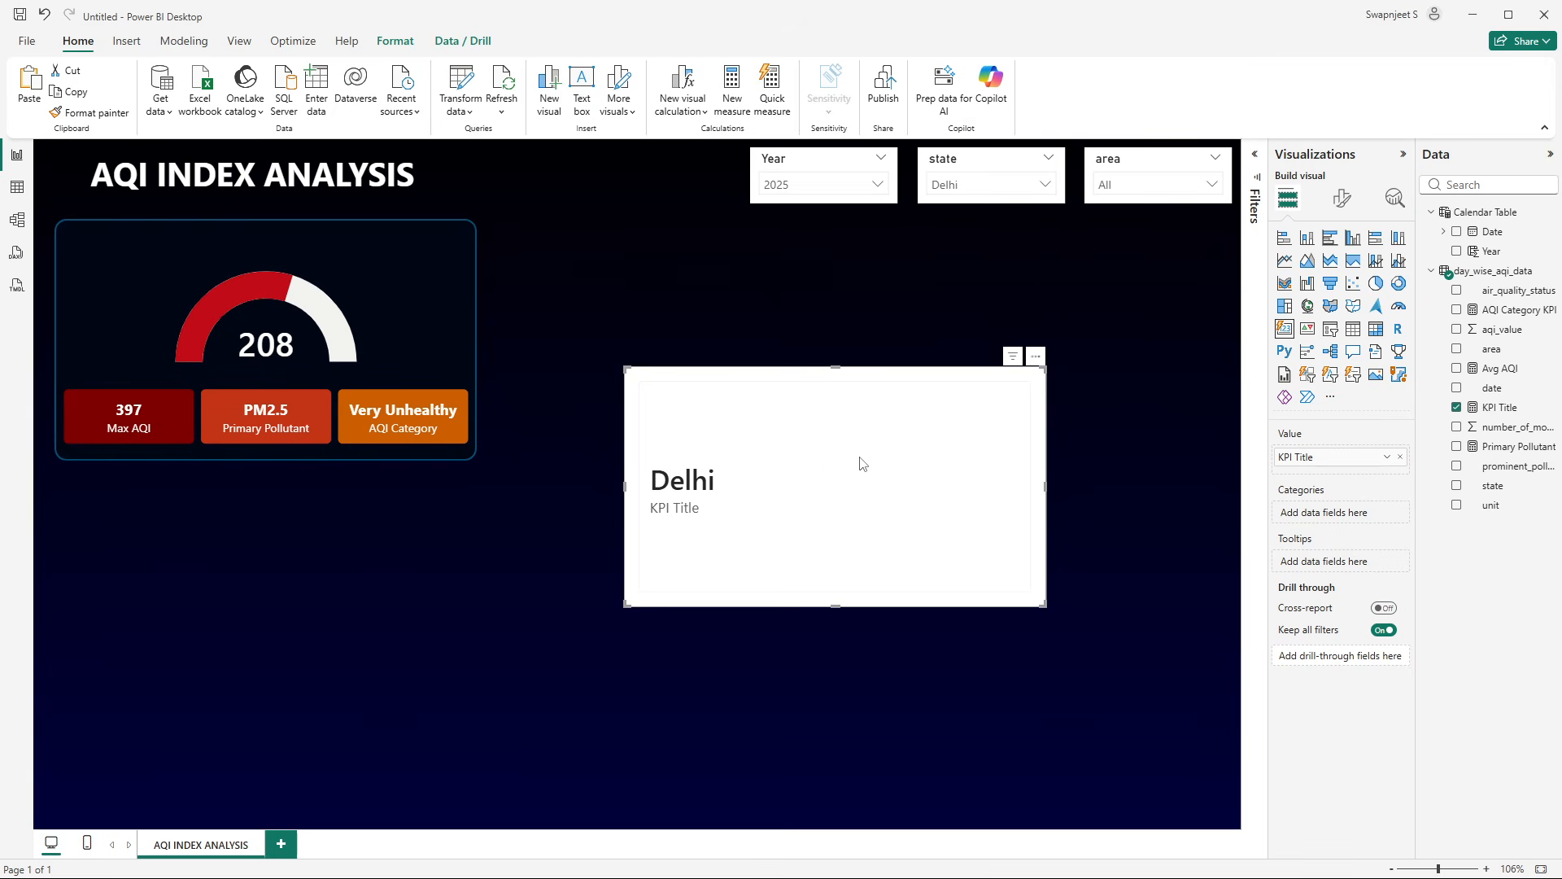
- Turn off the border, divider and background in the KPI Title card's card settings
{"action": "left_click", "coordinate": [1341, 198]}
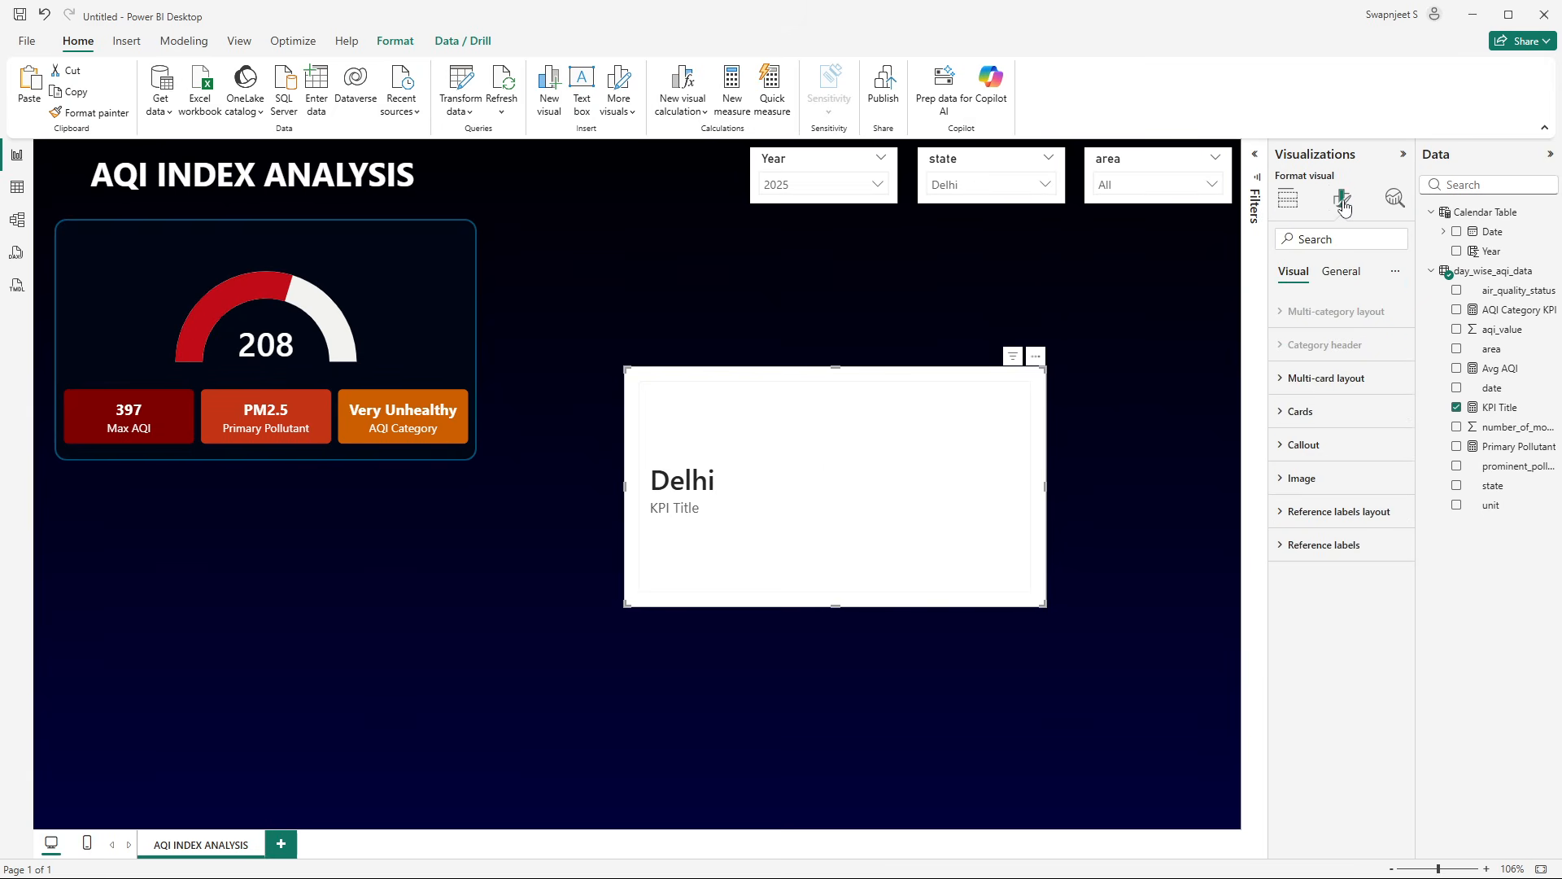
{"action": "left_click", "coordinate": [1348, 273]}
{"action": "left_click", "coordinate": [1316, 382]}
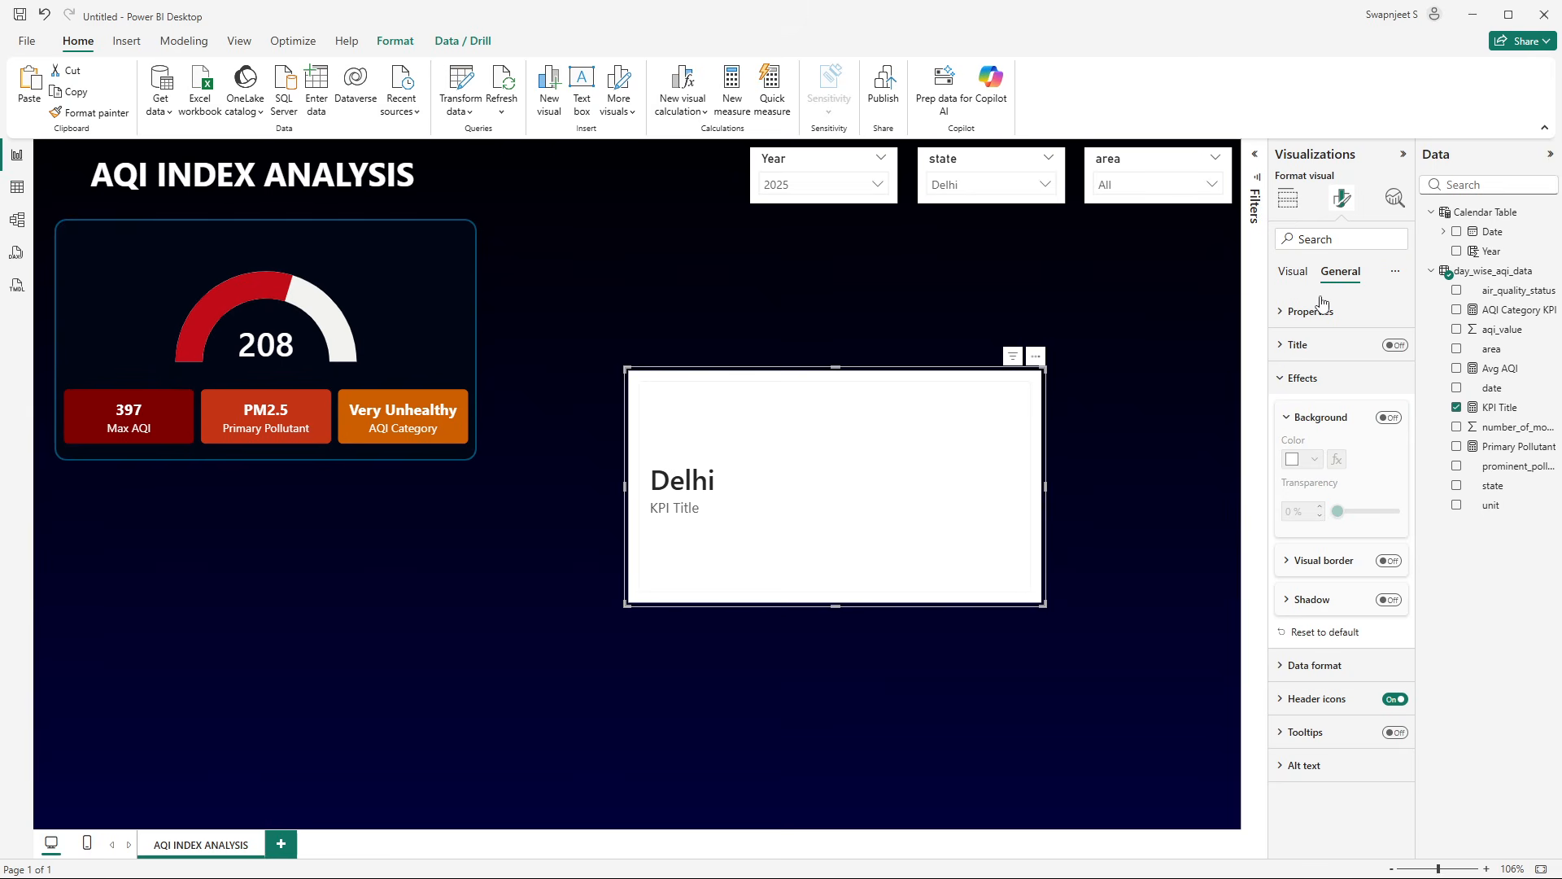
{"action": "left_click", "coordinate": [1295, 273]}
{"action": "left_click", "coordinate": [1317, 422]}
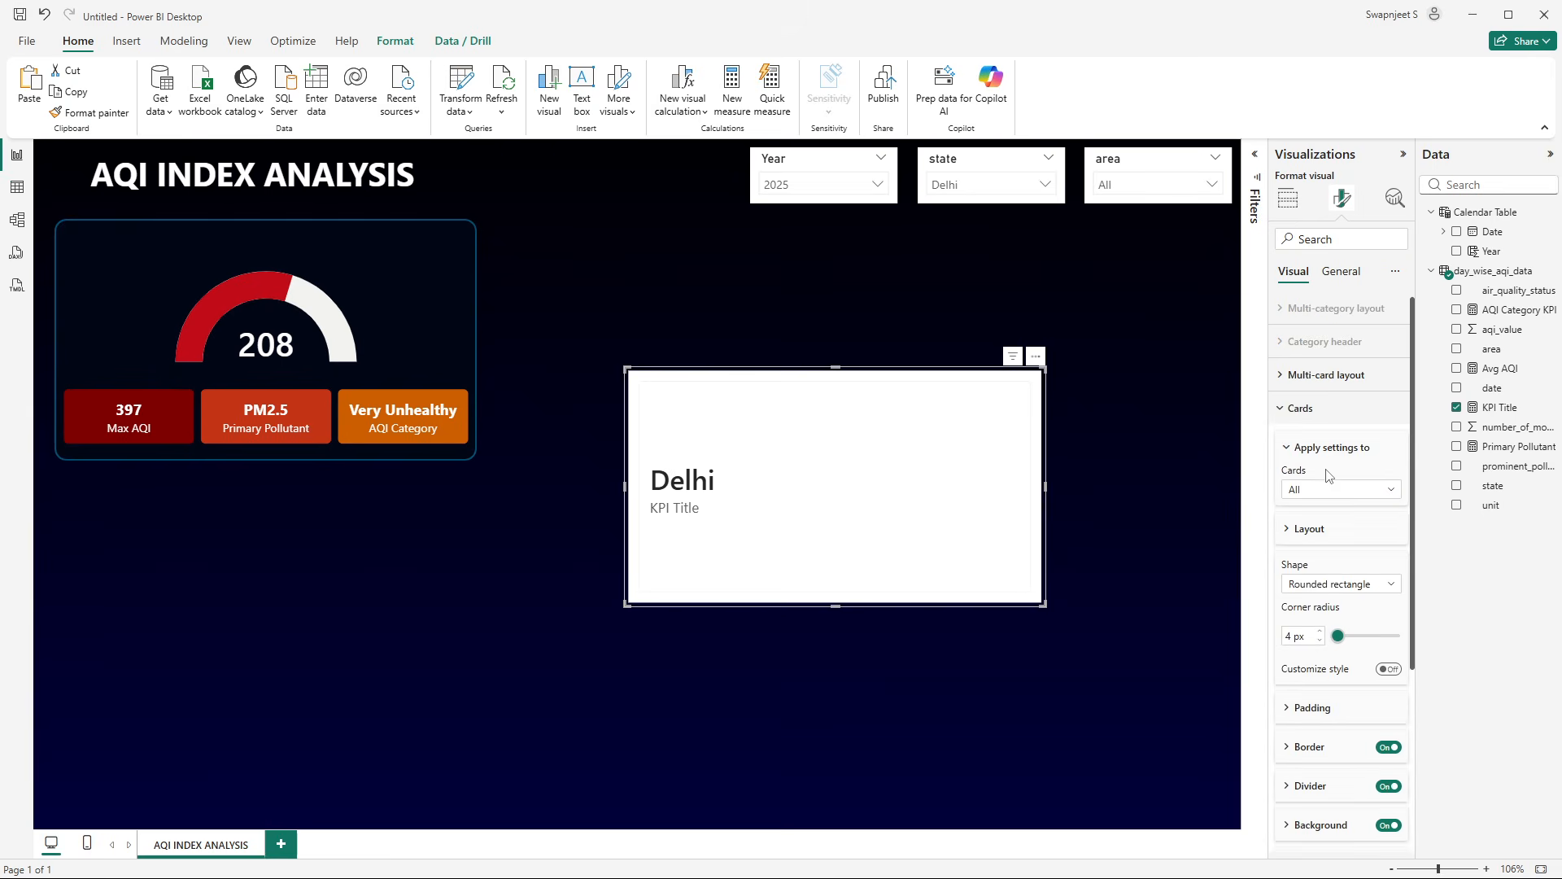
{"action": "scroll", "coordinate": [1351, 488], "scroll_direction": "down", "scroll_amount": 3}
{"action": "left_click", "coordinate": [1387, 508]}
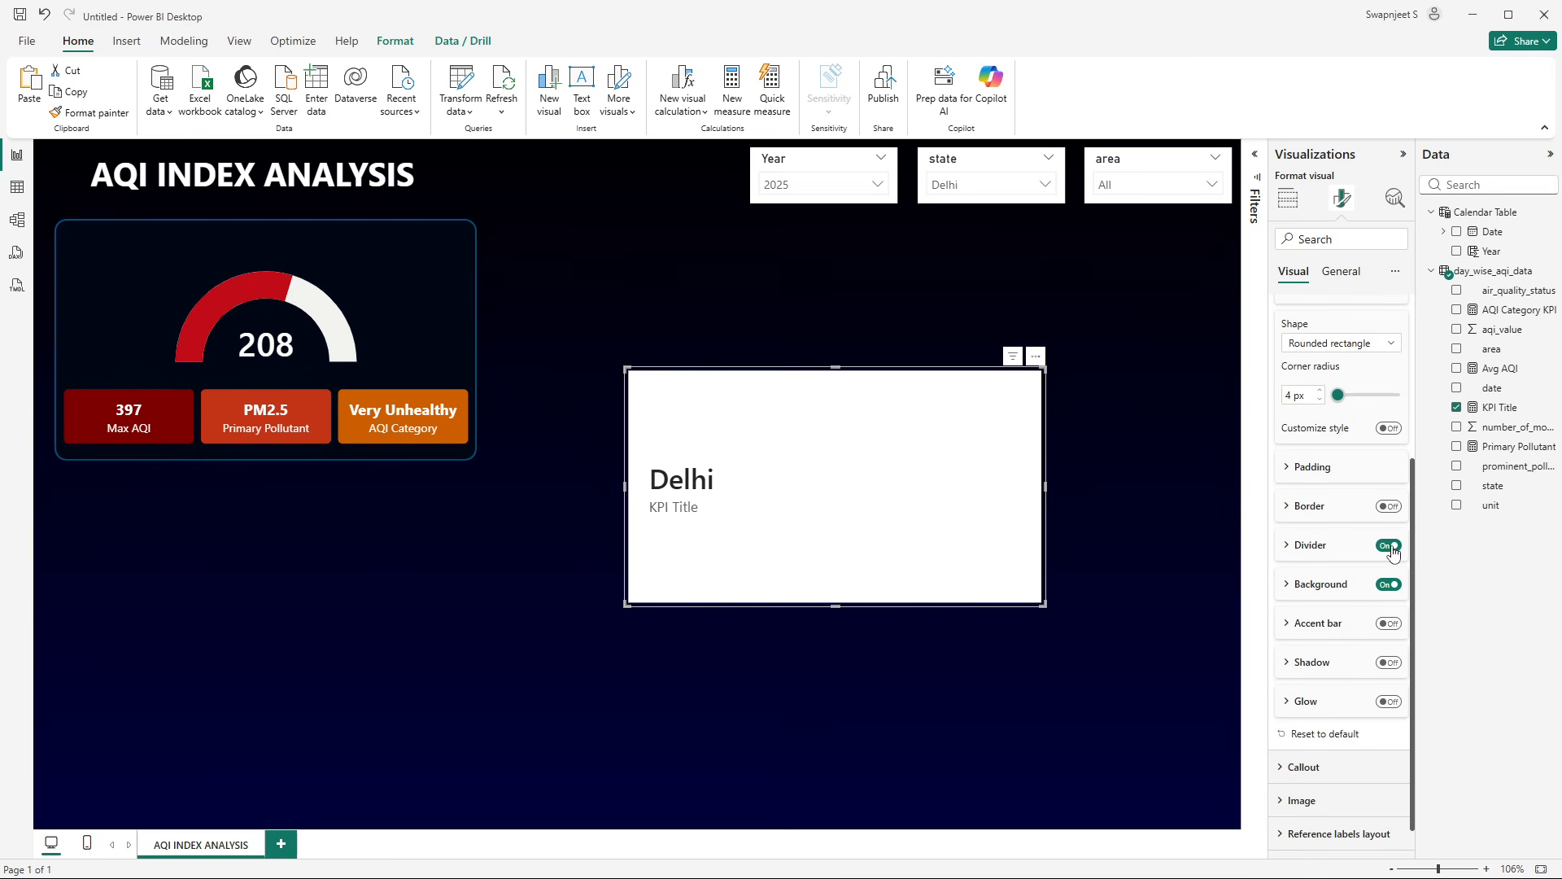
{"action": "left_click", "coordinate": [1392, 547]}
{"action": "left_click", "coordinate": [1389, 584]}
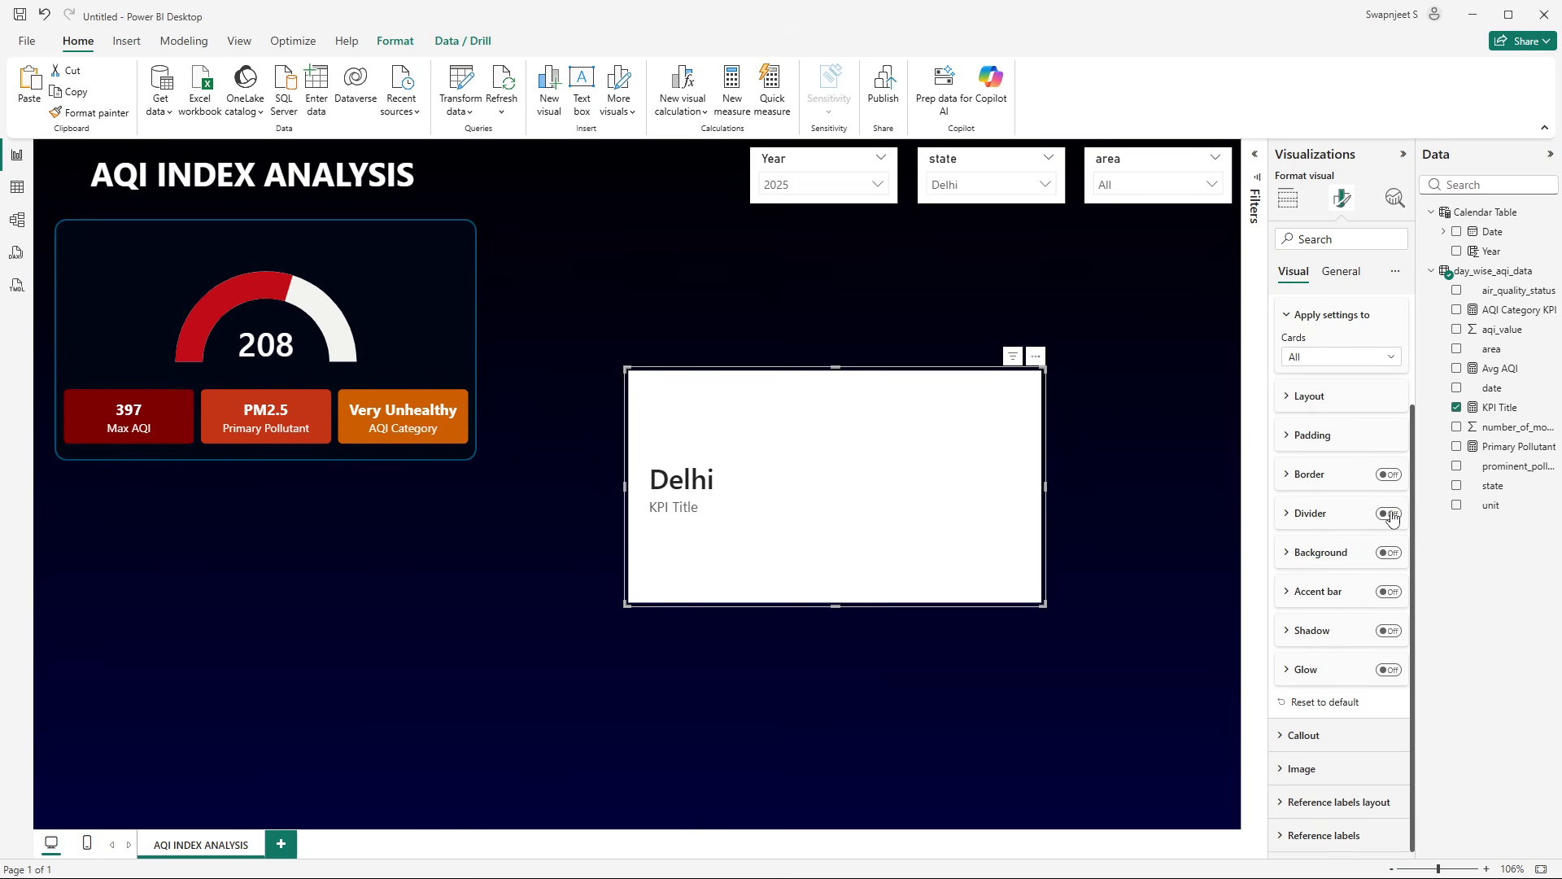
- Switch the target of the card settings from All to KPI Title and review the options for that card
{"action": "scroll", "coordinate": [1376, 543], "scroll_direction": "up", "scroll_amount": 2}
{"action": "scroll", "coordinate": [1376, 543], "scroll_direction": "down", "scroll_amount": 2}
{"action": "scroll", "coordinate": [1376, 543], "scroll_direction": "up", "scroll_amount": 2}
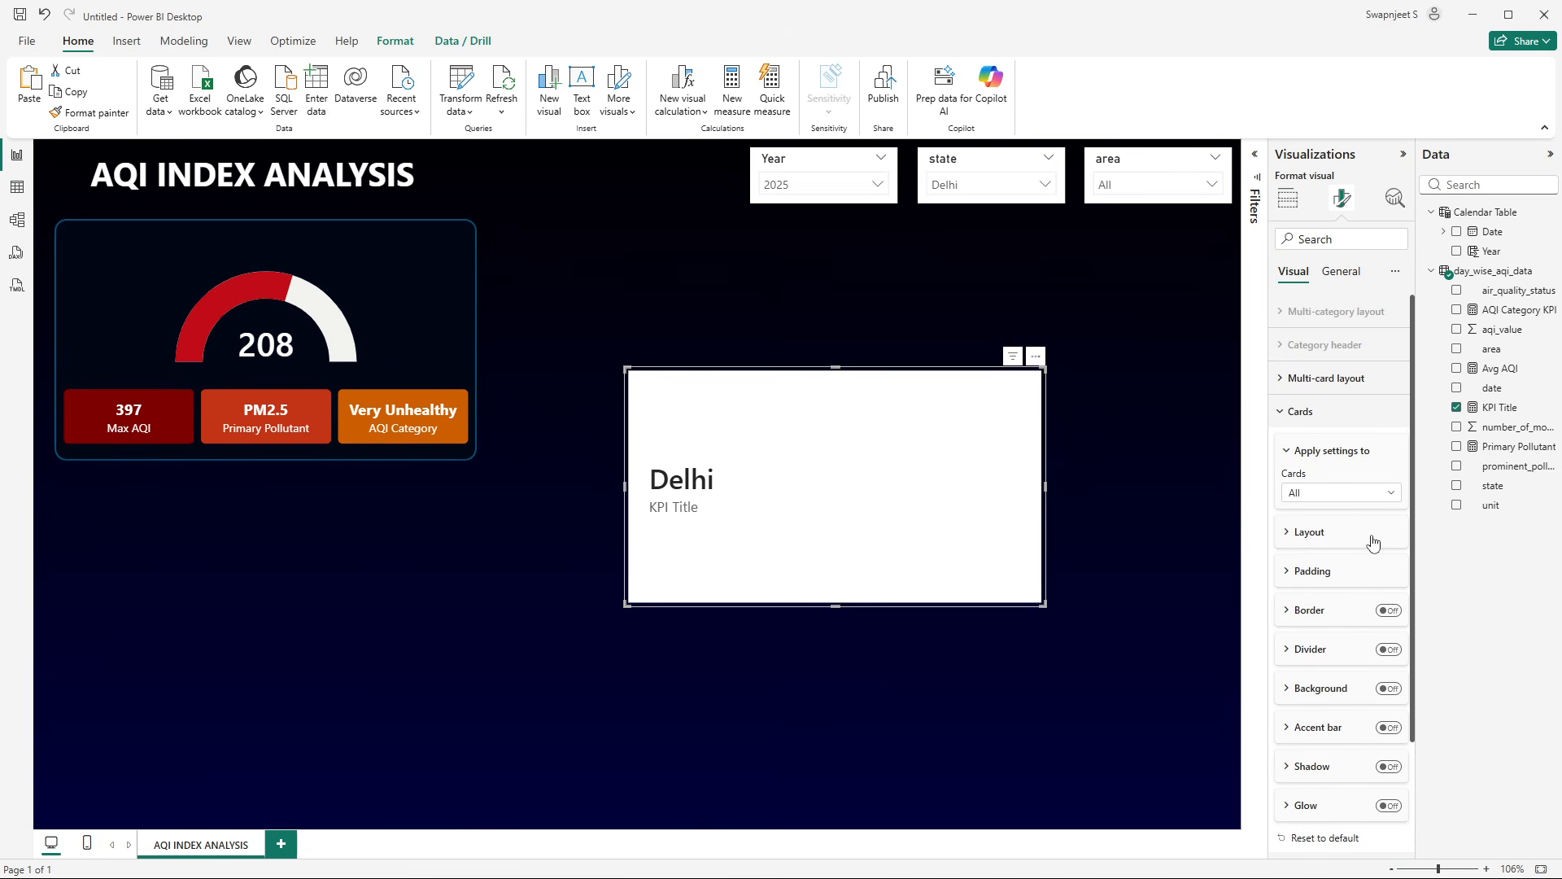
{"action": "scroll", "coordinate": [1311, 429], "scroll_direction": "down", "scroll_amount": 1}
{"action": "left_click", "coordinate": [1302, 413]}
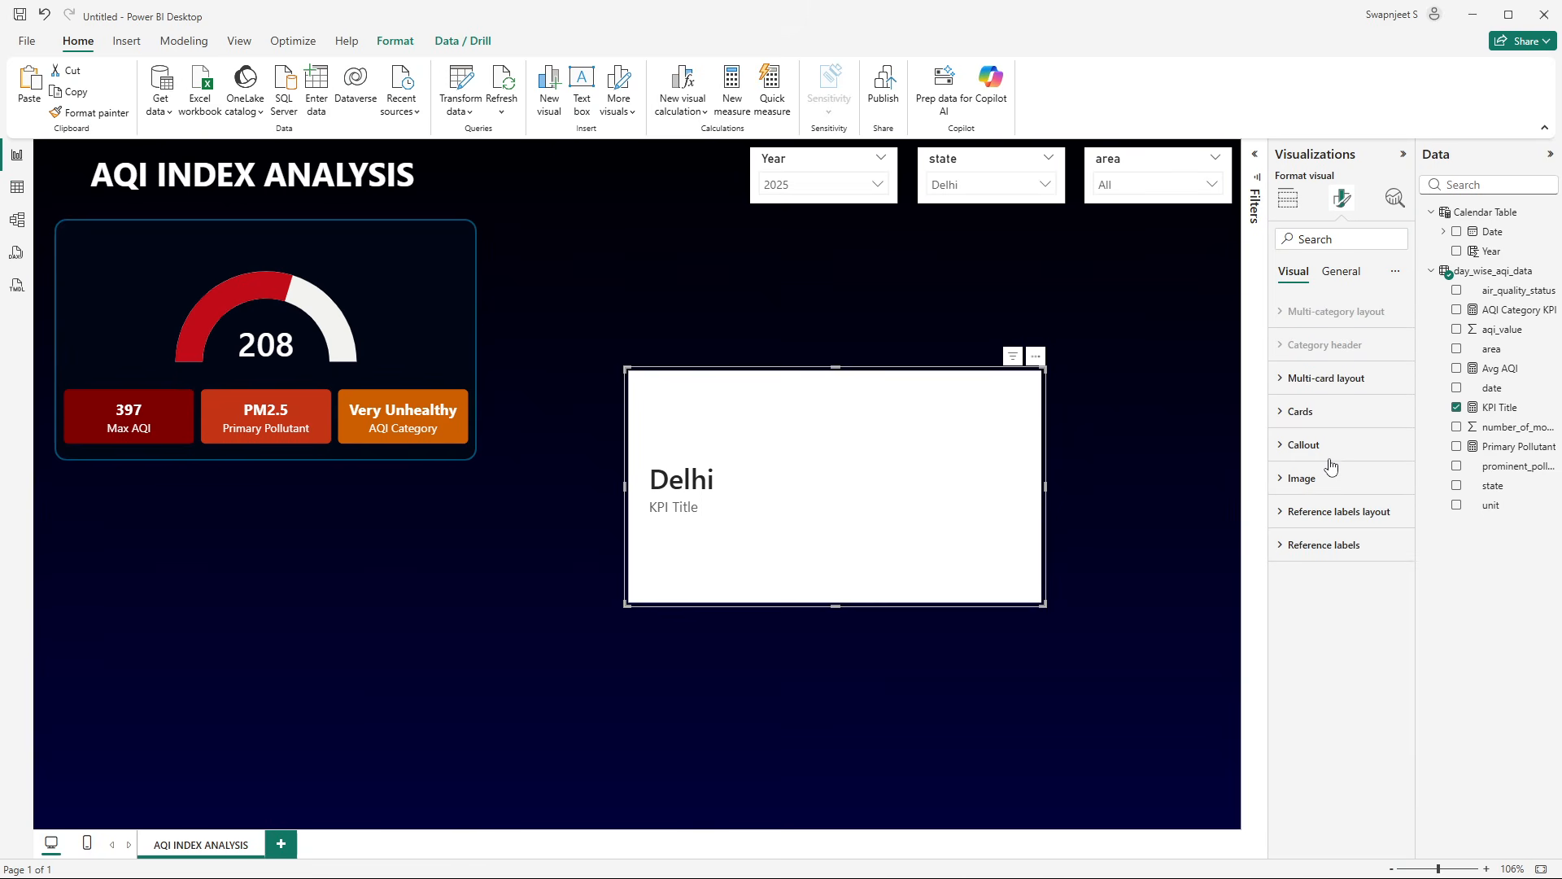
{"action": "left_click", "coordinate": [1302, 420]}
{"action": "scroll", "coordinate": [1303, 420], "scroll_direction": "down", "scroll_amount": 2}
{"action": "scroll", "coordinate": [1302, 420], "scroll_direction": "up", "scroll_amount": 2}
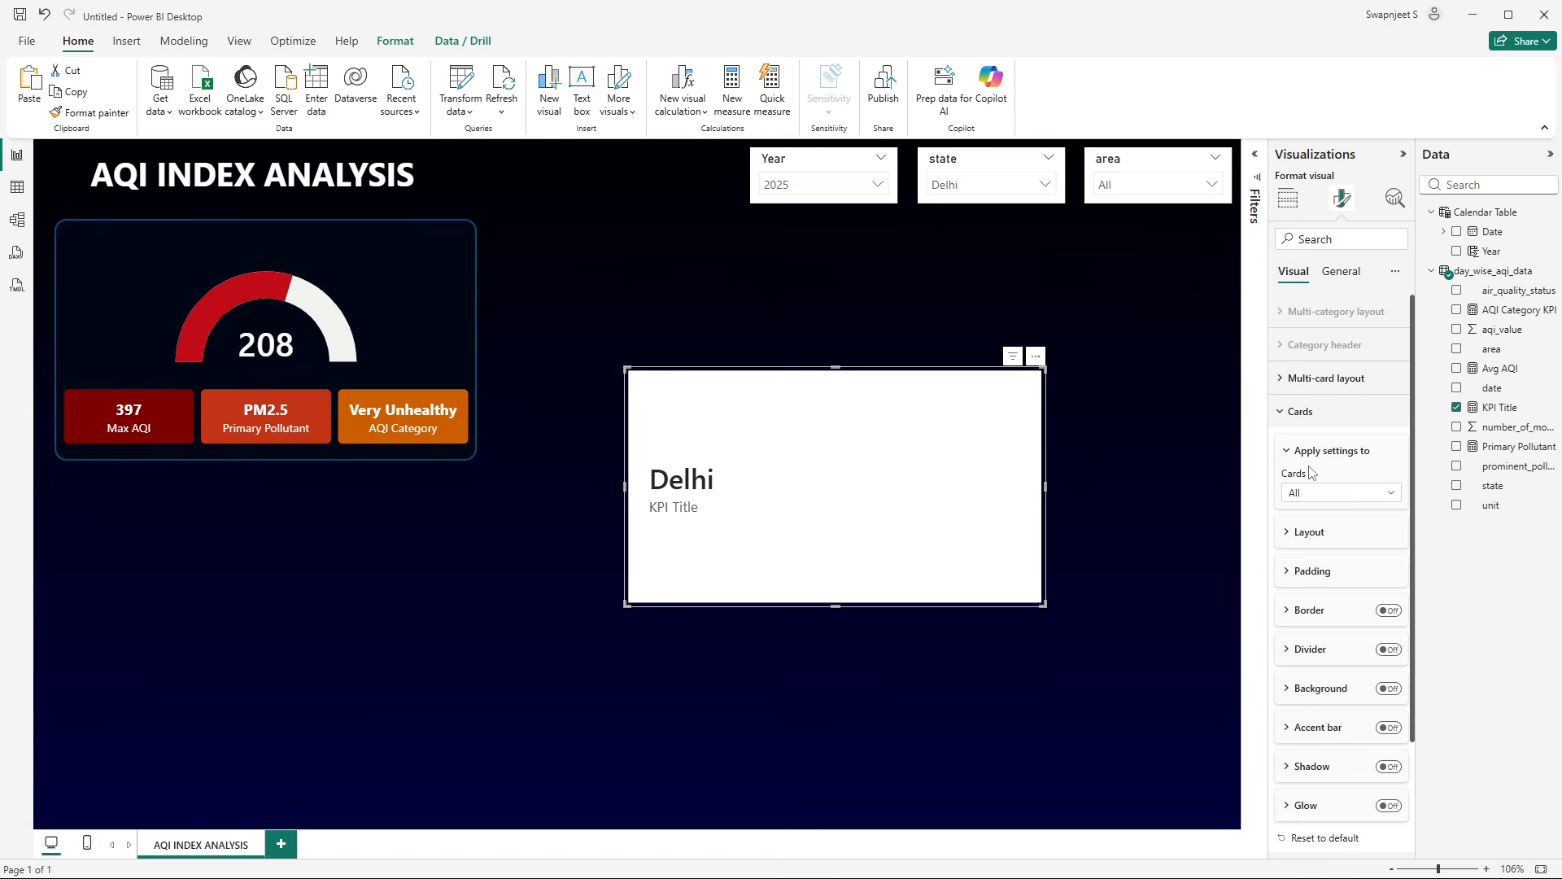
{"action": "left_click", "coordinate": [1308, 494]}
{"action": "left_click", "coordinate": [1312, 533]}
{"action": "scroll", "coordinate": [1351, 544], "scroll_direction": "down", "scroll_amount": 3}
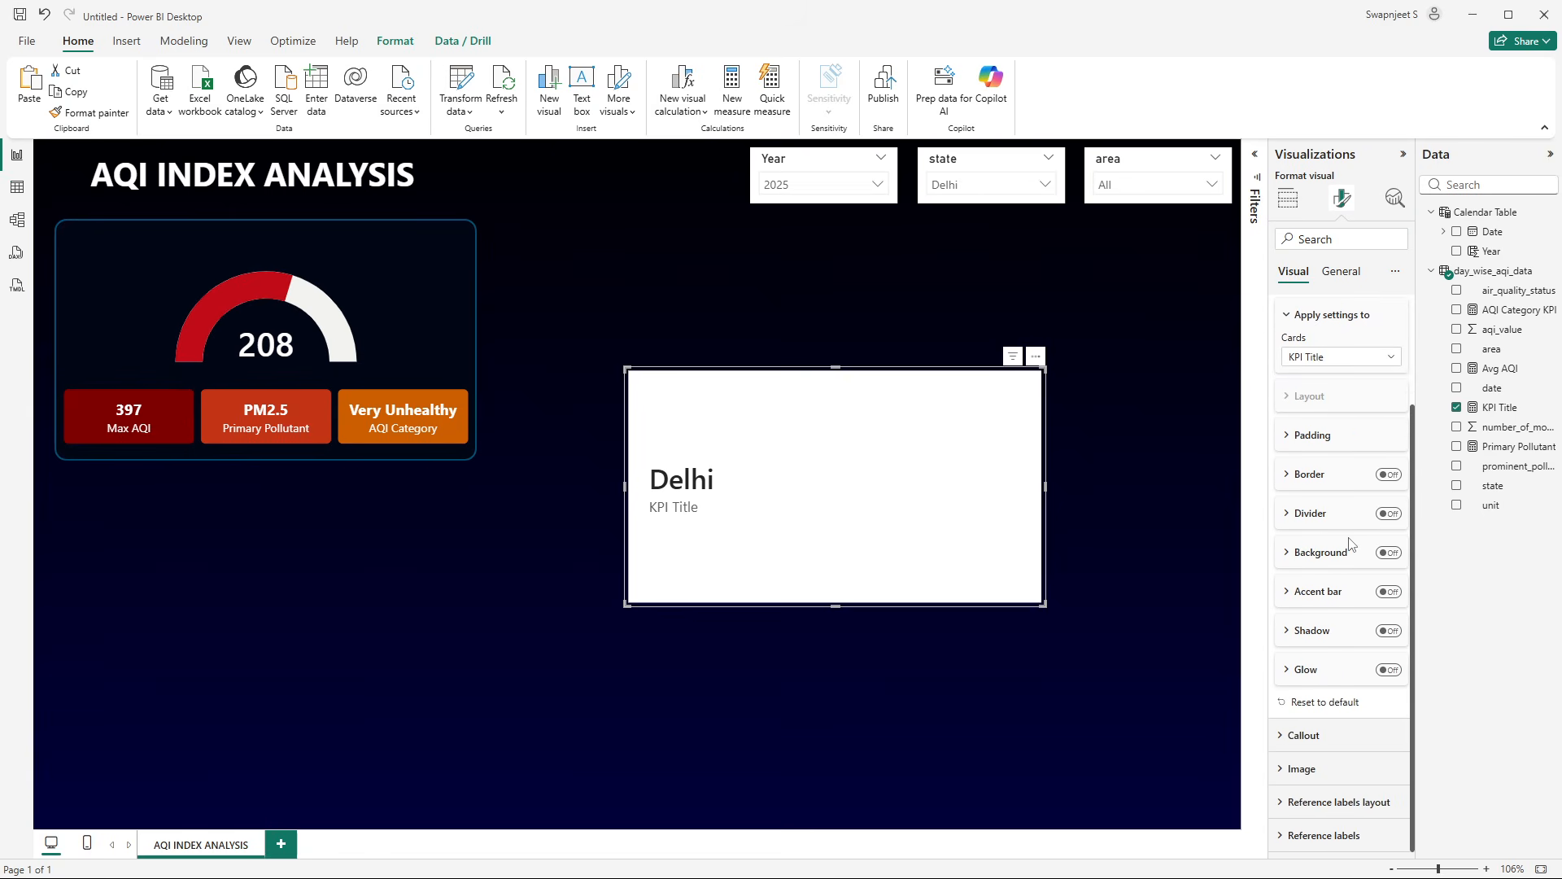
- Turn off the background in the KPI Title card's multi-card layout settings
{"action": "scroll", "coordinate": [1350, 543], "scroll_direction": "up", "scroll_amount": 1}
{"action": "scroll", "coordinate": [1350, 543], "scroll_direction": "down", "scroll_amount": 2}
{"action": "scroll", "coordinate": [1349, 543], "scroll_direction": "up", "scroll_amount": 3}
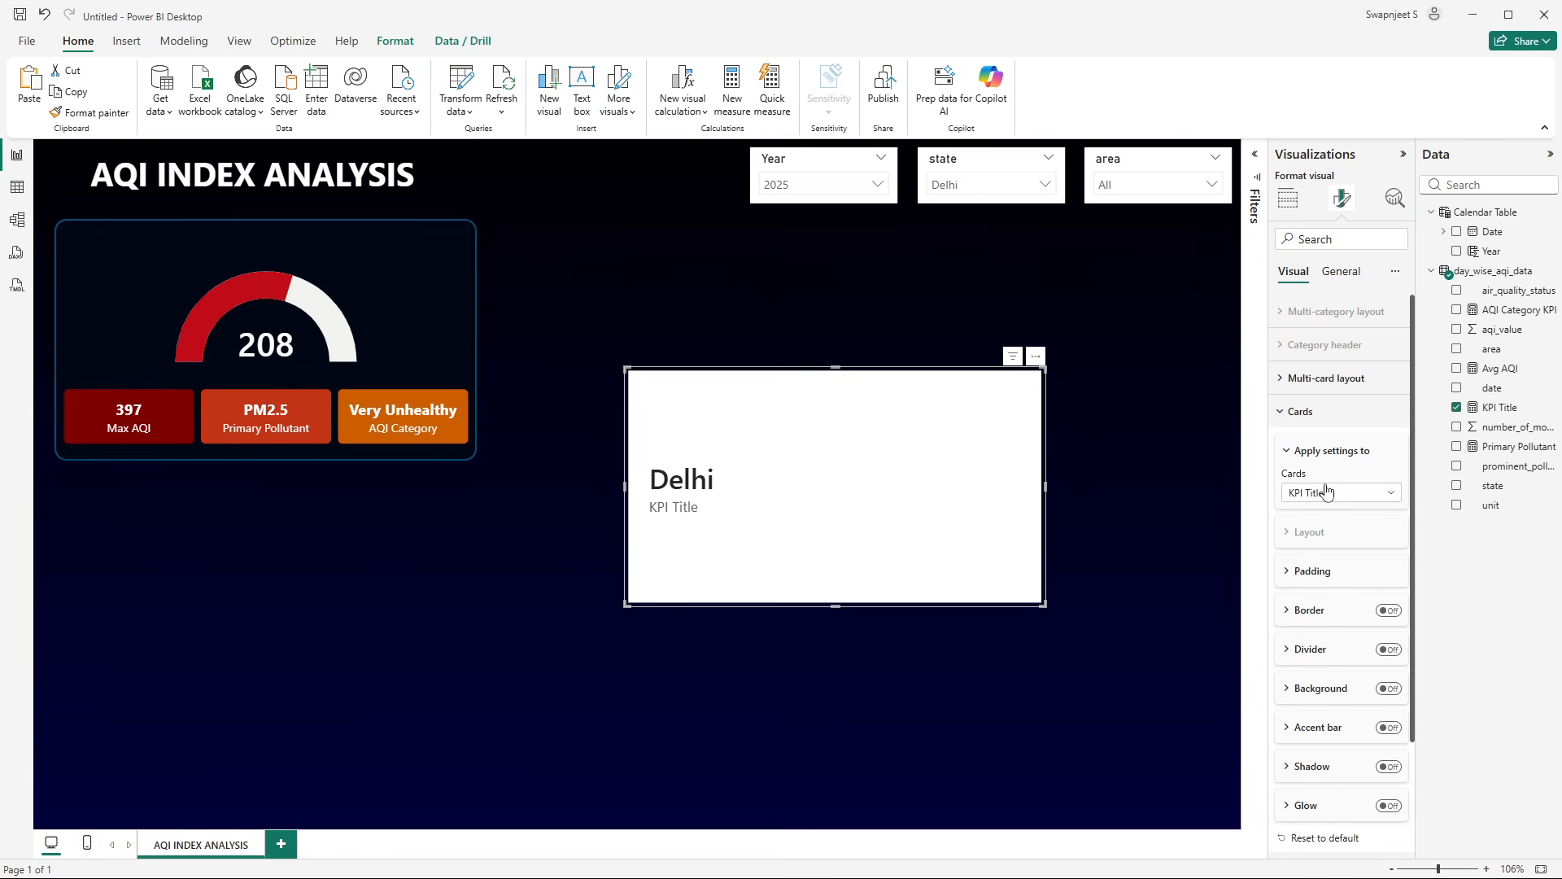
{"action": "left_click", "coordinate": [1294, 415]}
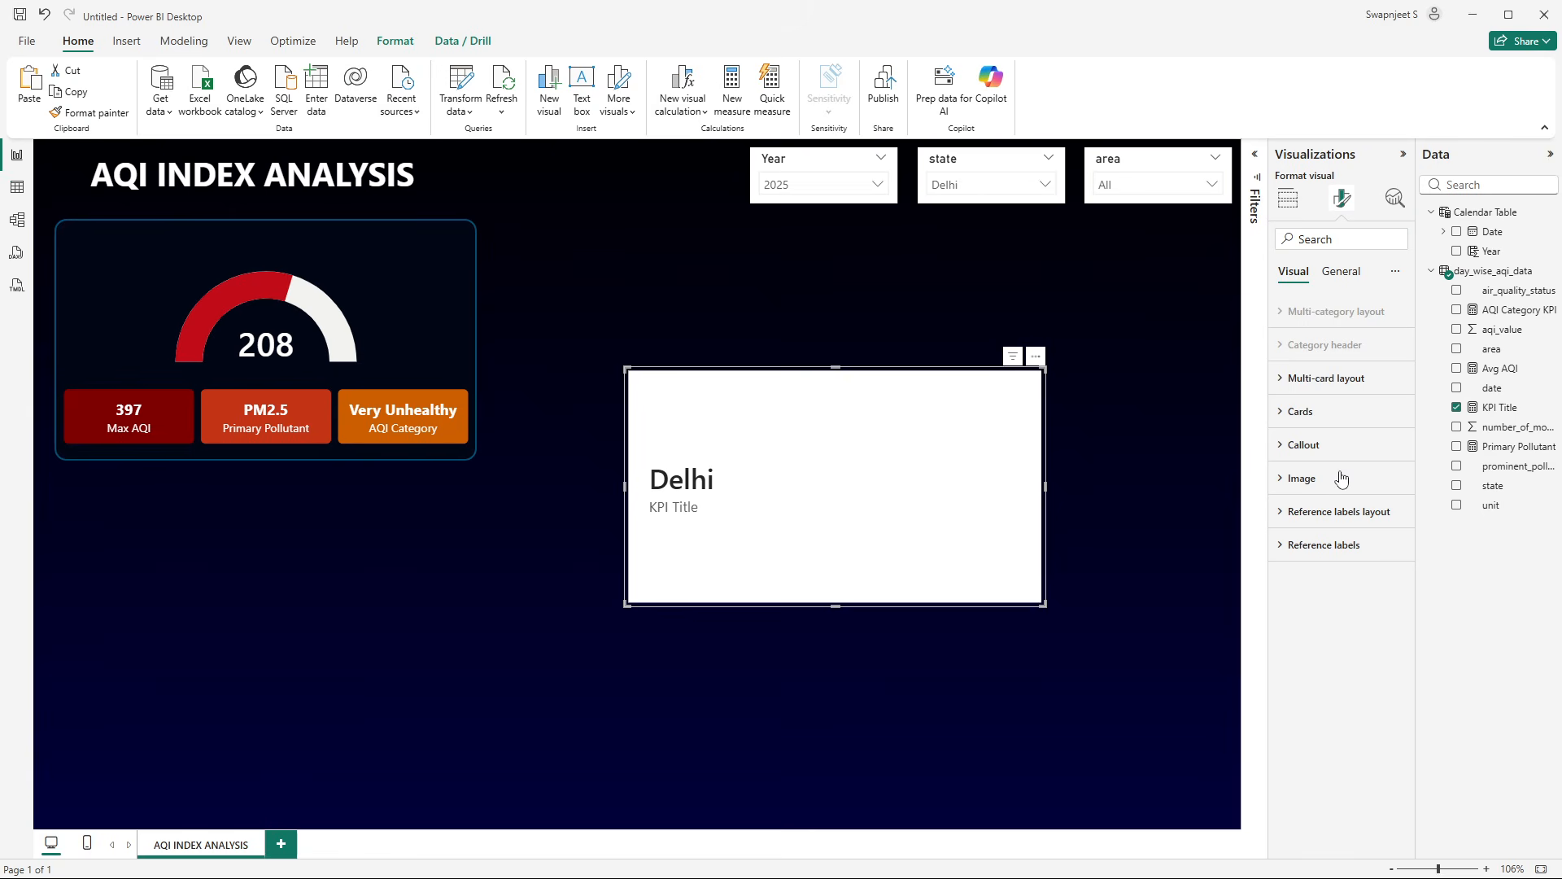
{"action": "left_click", "coordinate": [1303, 382]}
{"action": "scroll", "coordinate": [1344, 561], "scroll_direction": "down", "scroll_amount": 4}
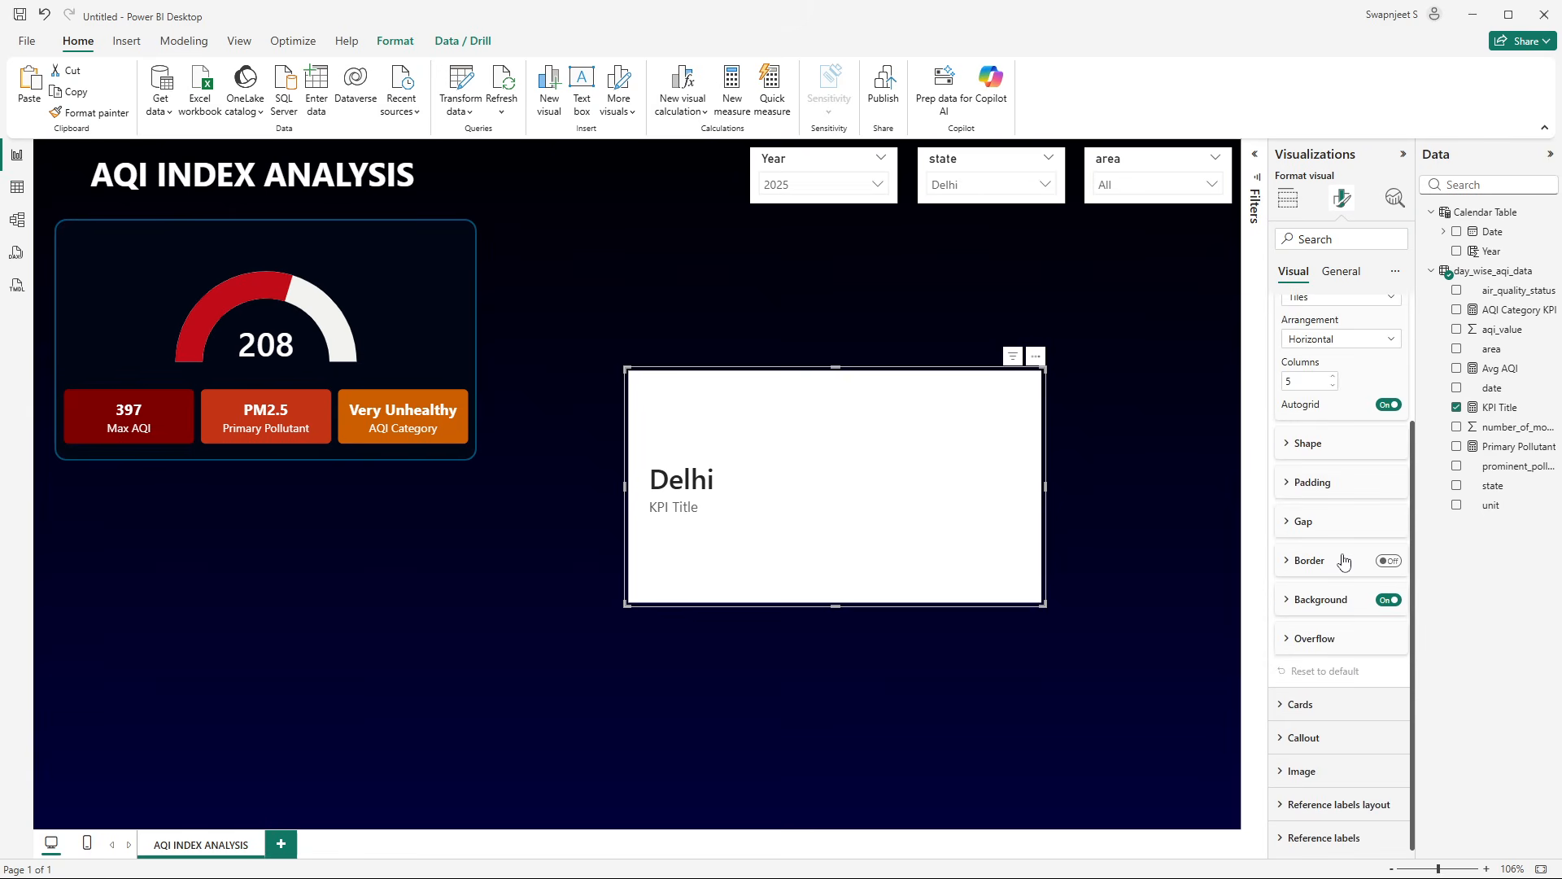
{"action": "left_click", "coordinate": [1388, 601]}
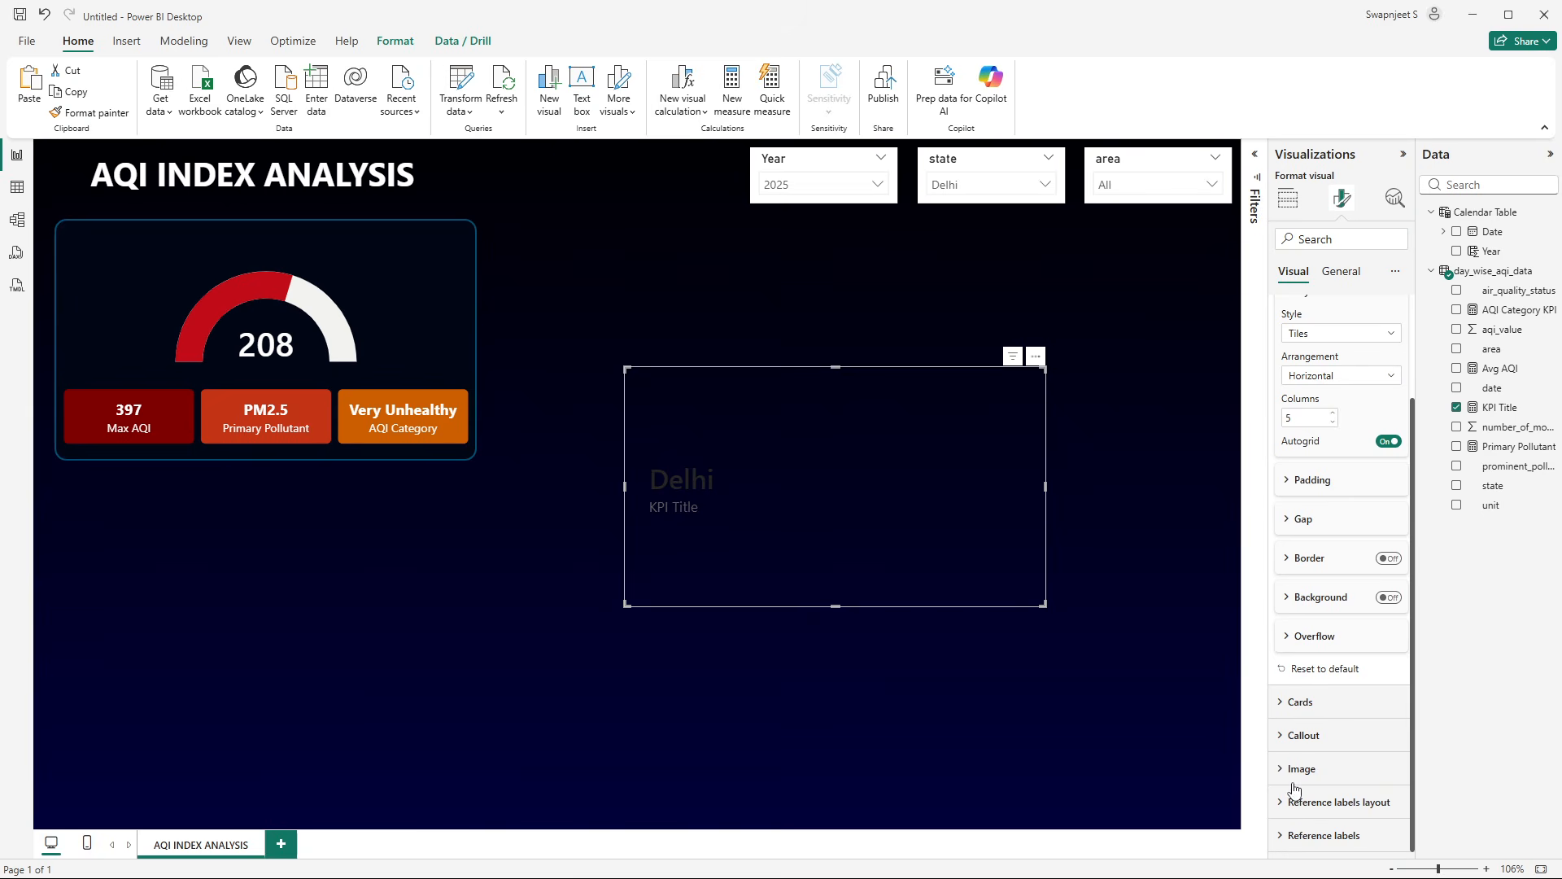
- Hide the KPI Title card's callout label and format its value as white, size 20, centred text
{"action": "left_click", "coordinate": [1299, 737]}
{"action": "left_click", "coordinate": [1389, 626]}
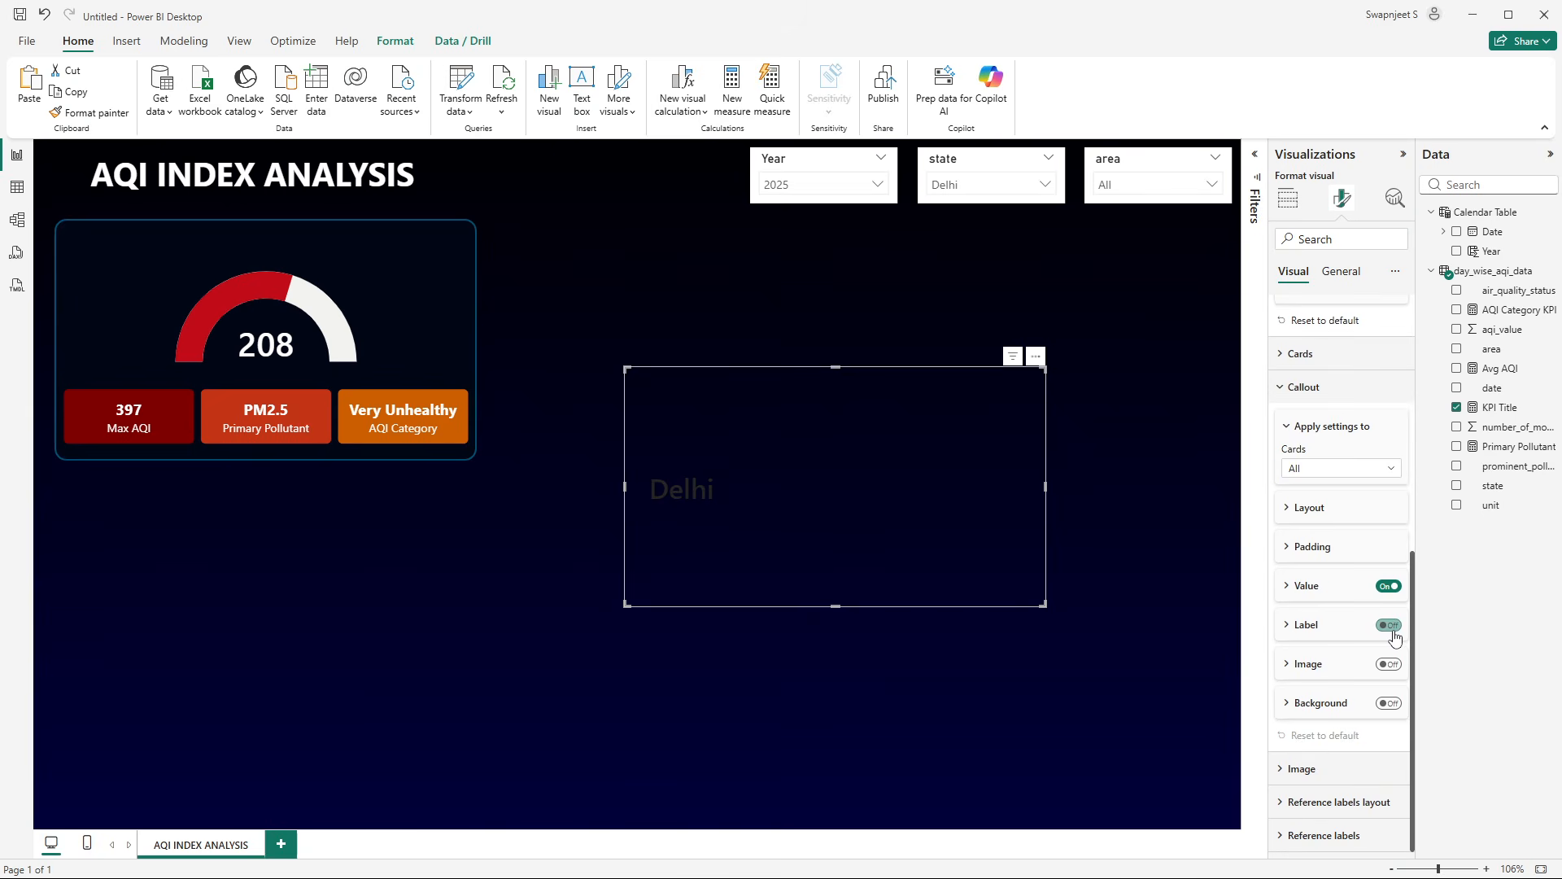
{"action": "left_click", "coordinate": [1347, 586]}
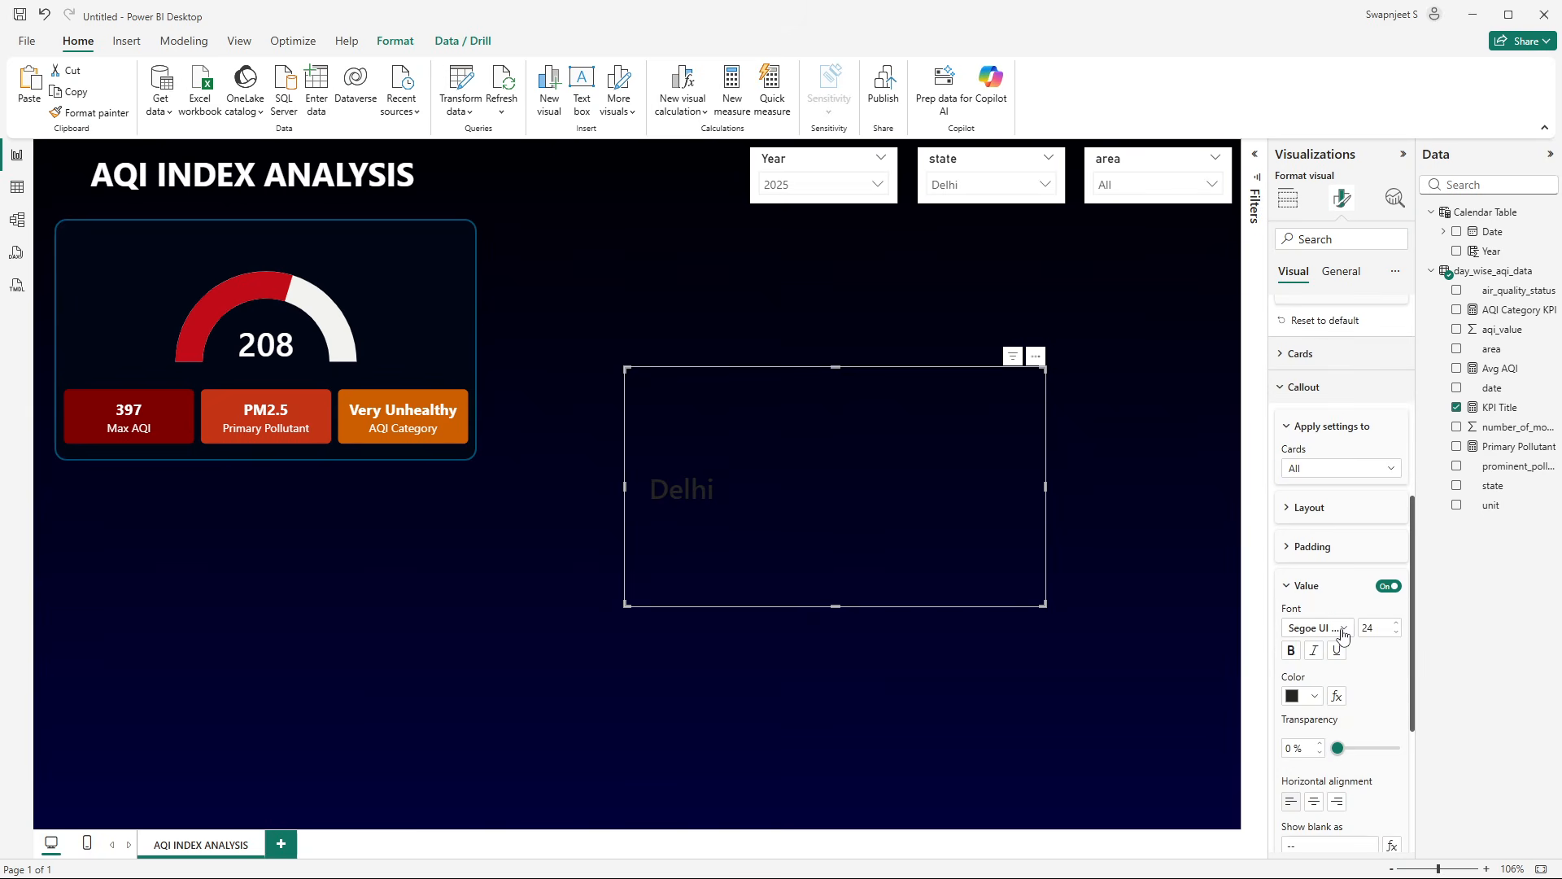
{"action": "left_click", "coordinate": [1343, 629]}
{"action": "left_click", "coordinate": [1344, 629]}
{"action": "left_click", "coordinate": [1312, 698]}
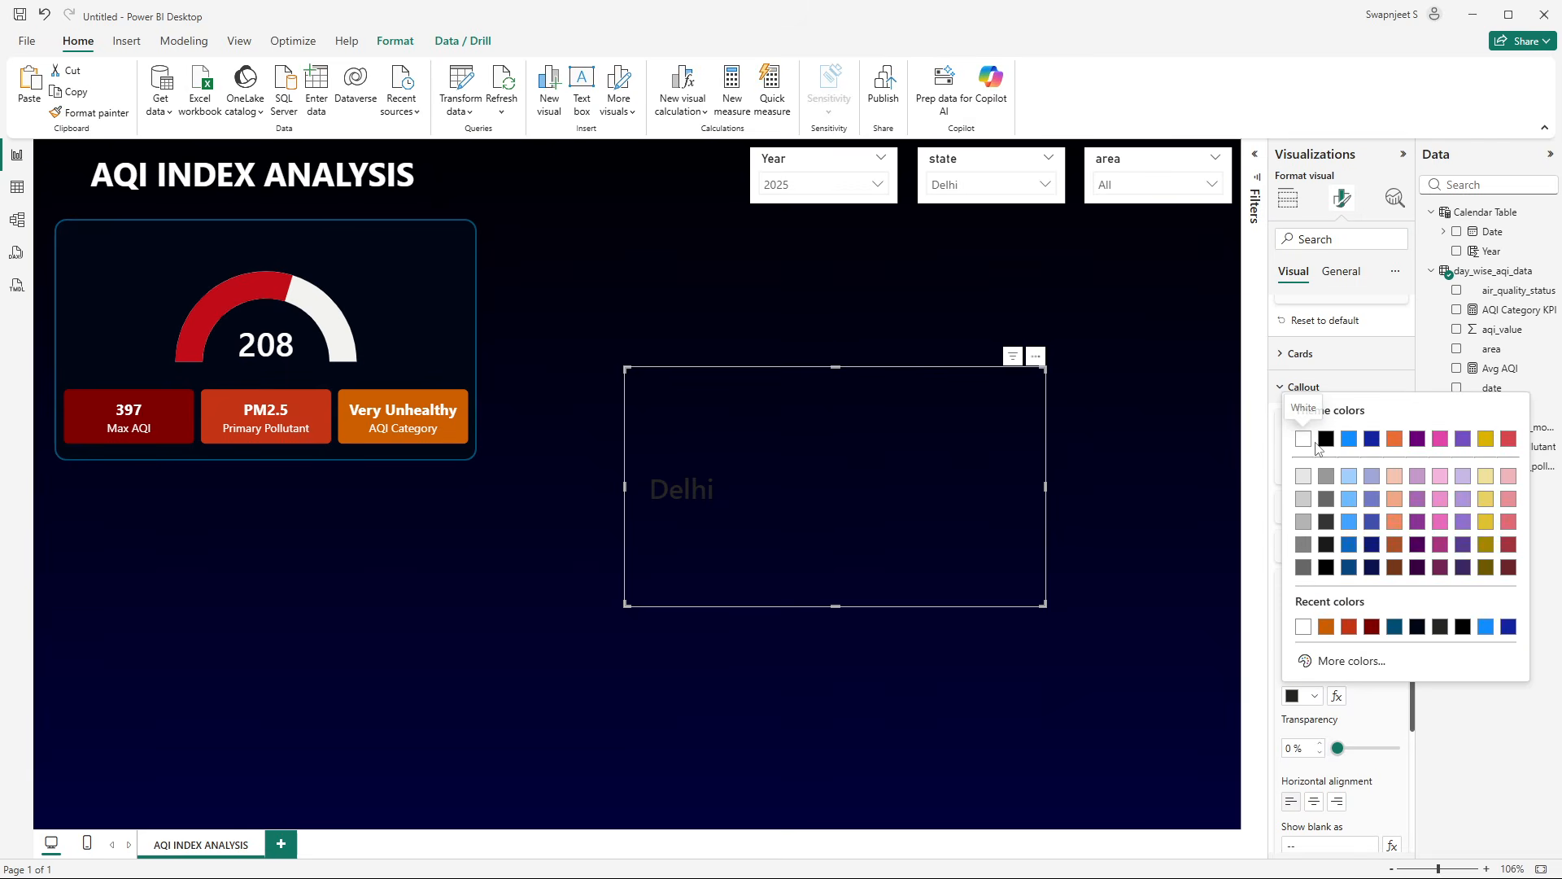
{"action": "left_click", "coordinate": [1302, 444]}
{"action": "left_click", "coordinate": [1316, 802]}
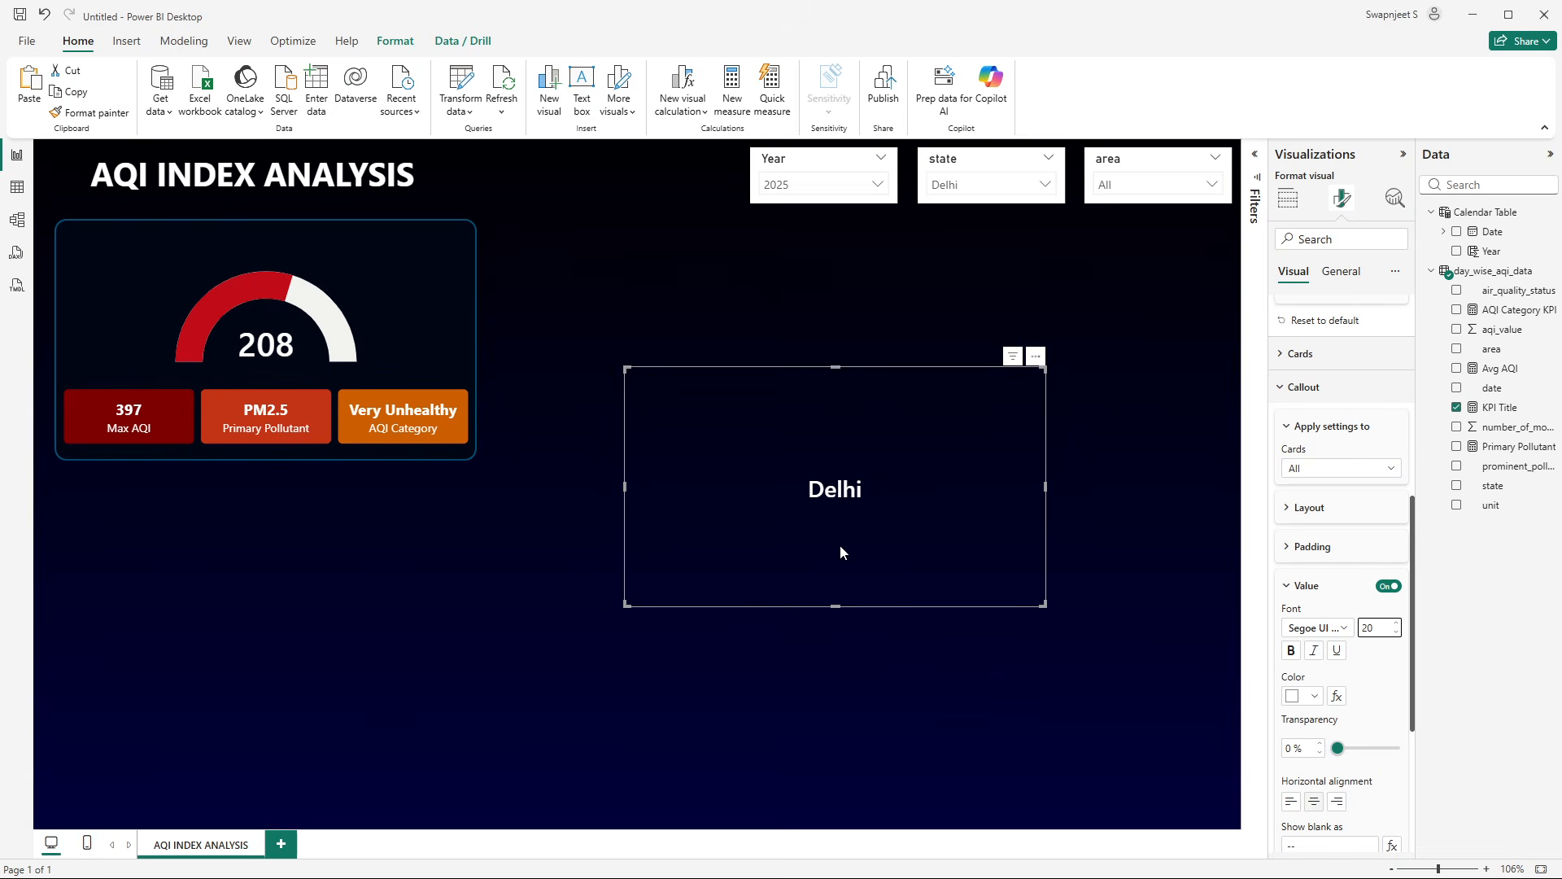
- Shrink the KPI Title card's height to a thin strip and set its multi-card uniform padding to 0 px
{"action": "left_click_drag", "start_coordinate": [820, 608], "coordinate": [849, 401]}
{"action": "scroll", "coordinate": [1308, 433], "scroll_direction": "up", "scroll_amount": 5}
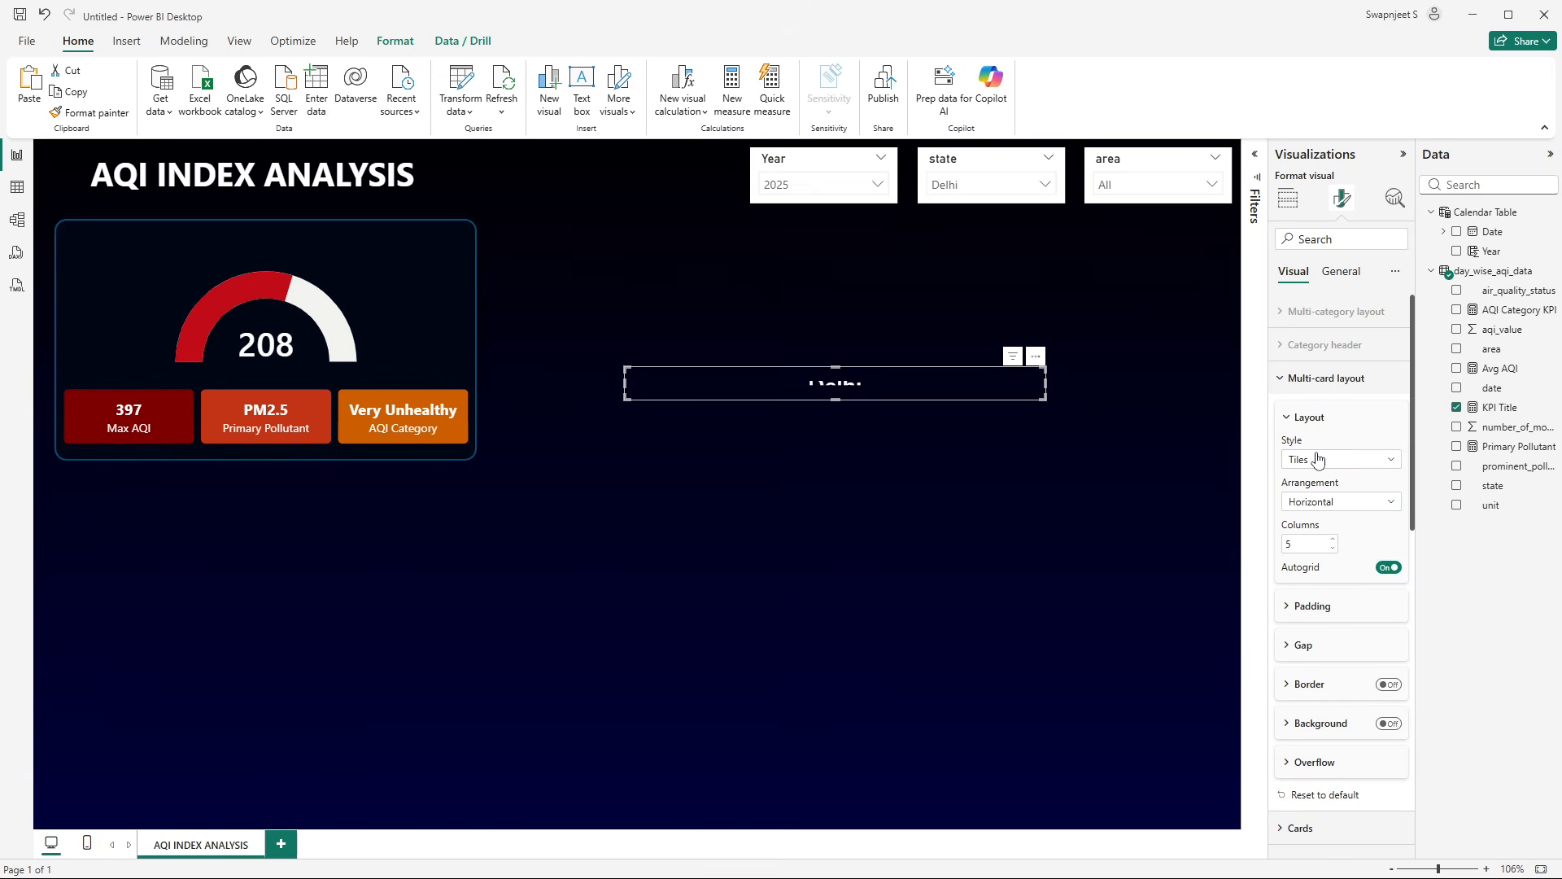
{"action": "left_click", "coordinate": [1312, 609]}
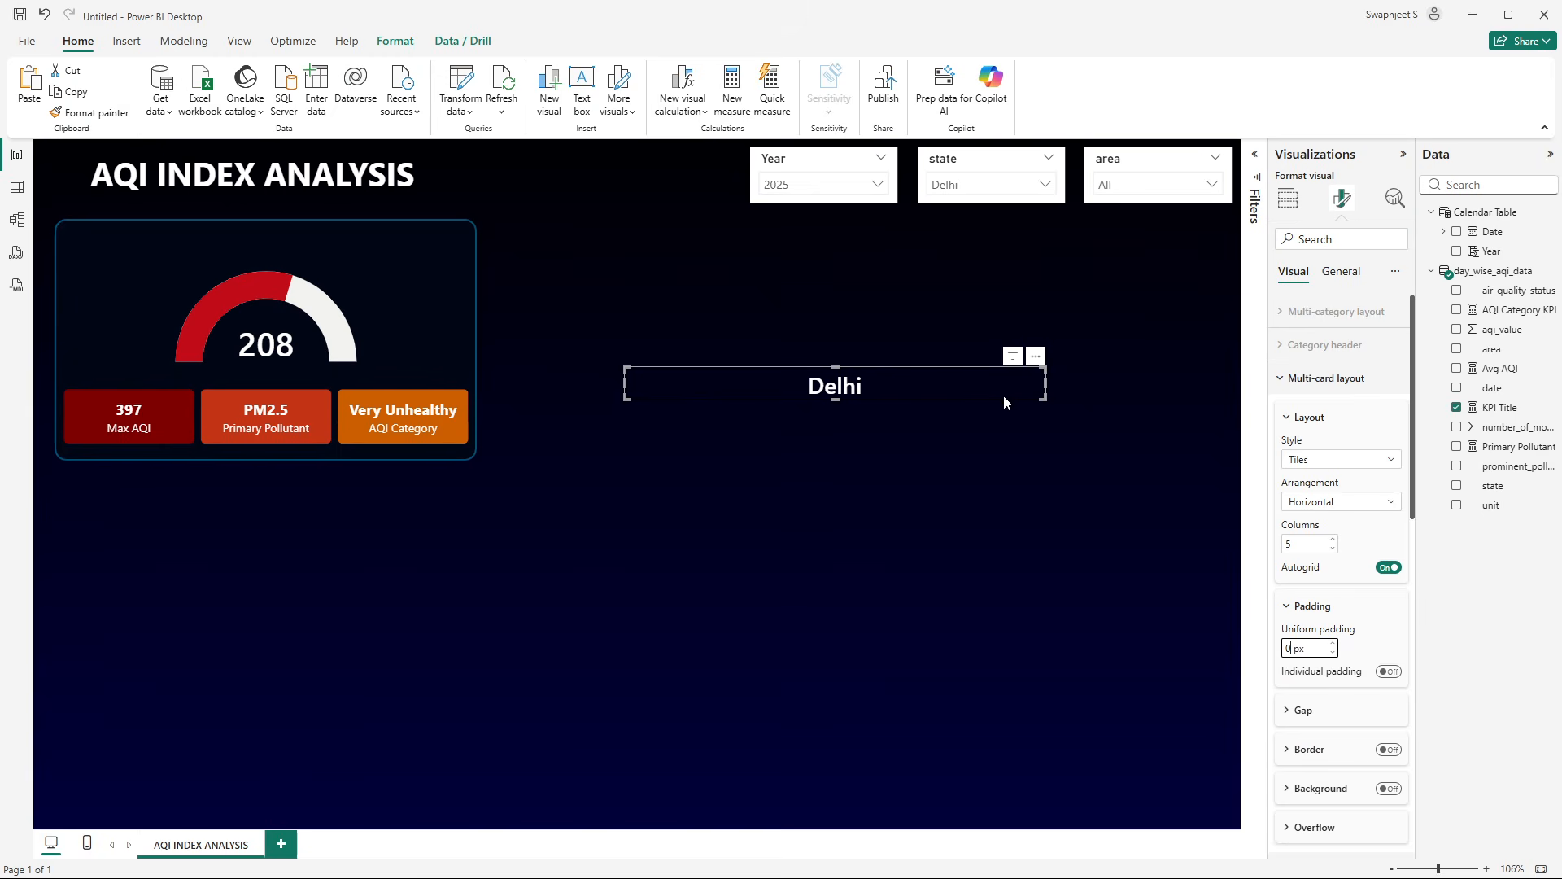
- Move the KPI Title card to the upper edge of the gauge panel, above the gauge
{"action": "left_click_drag", "start_coordinate": [994, 372], "coordinate": [389, 249]}
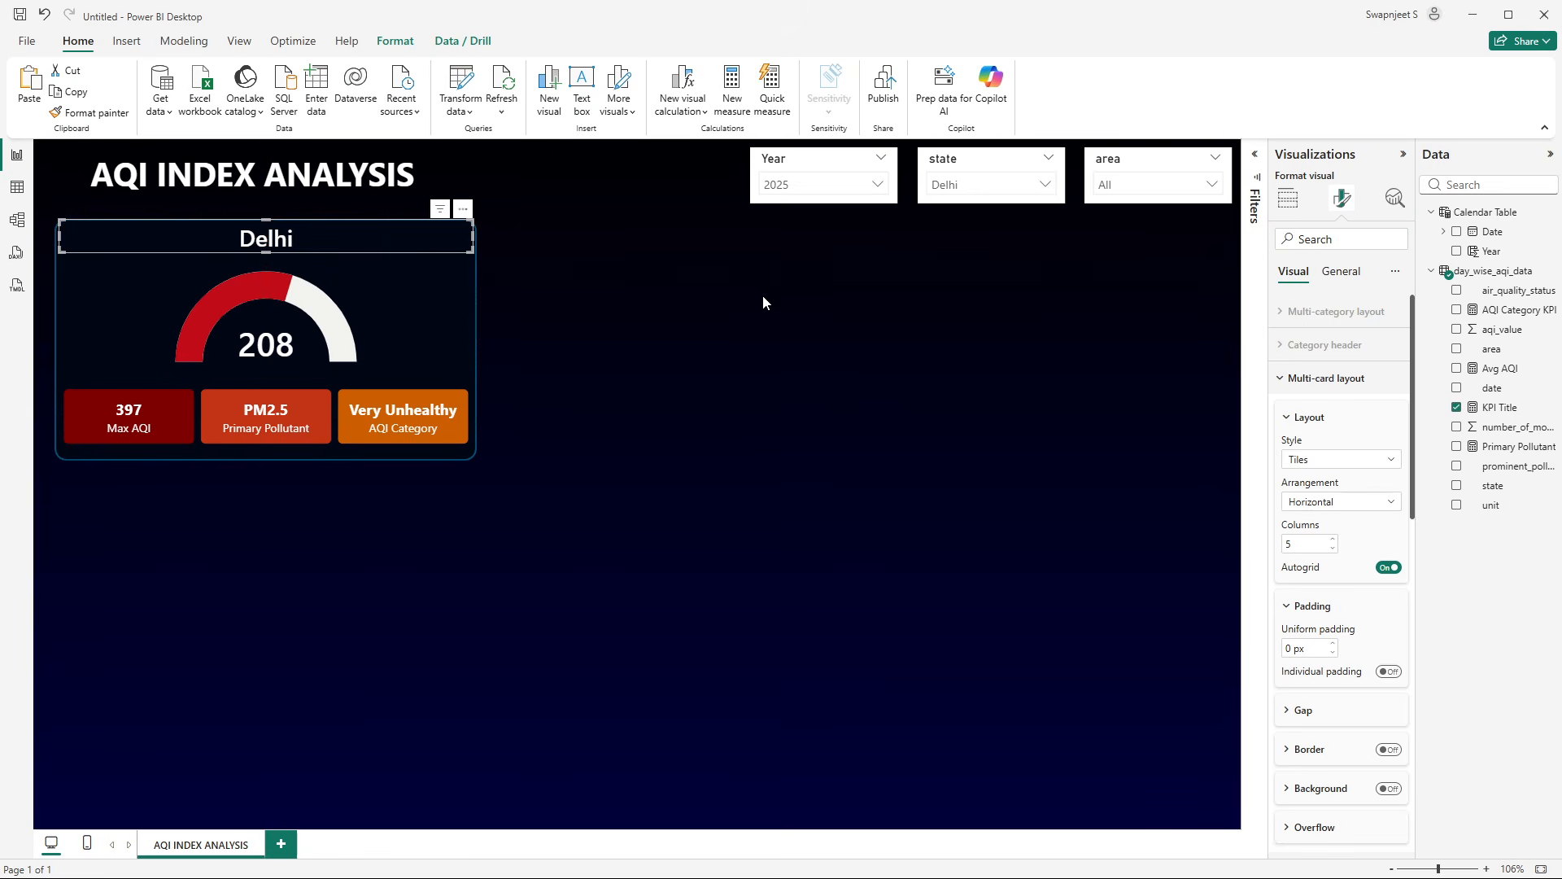
{"action": "left_click", "coordinate": [734, 314]}
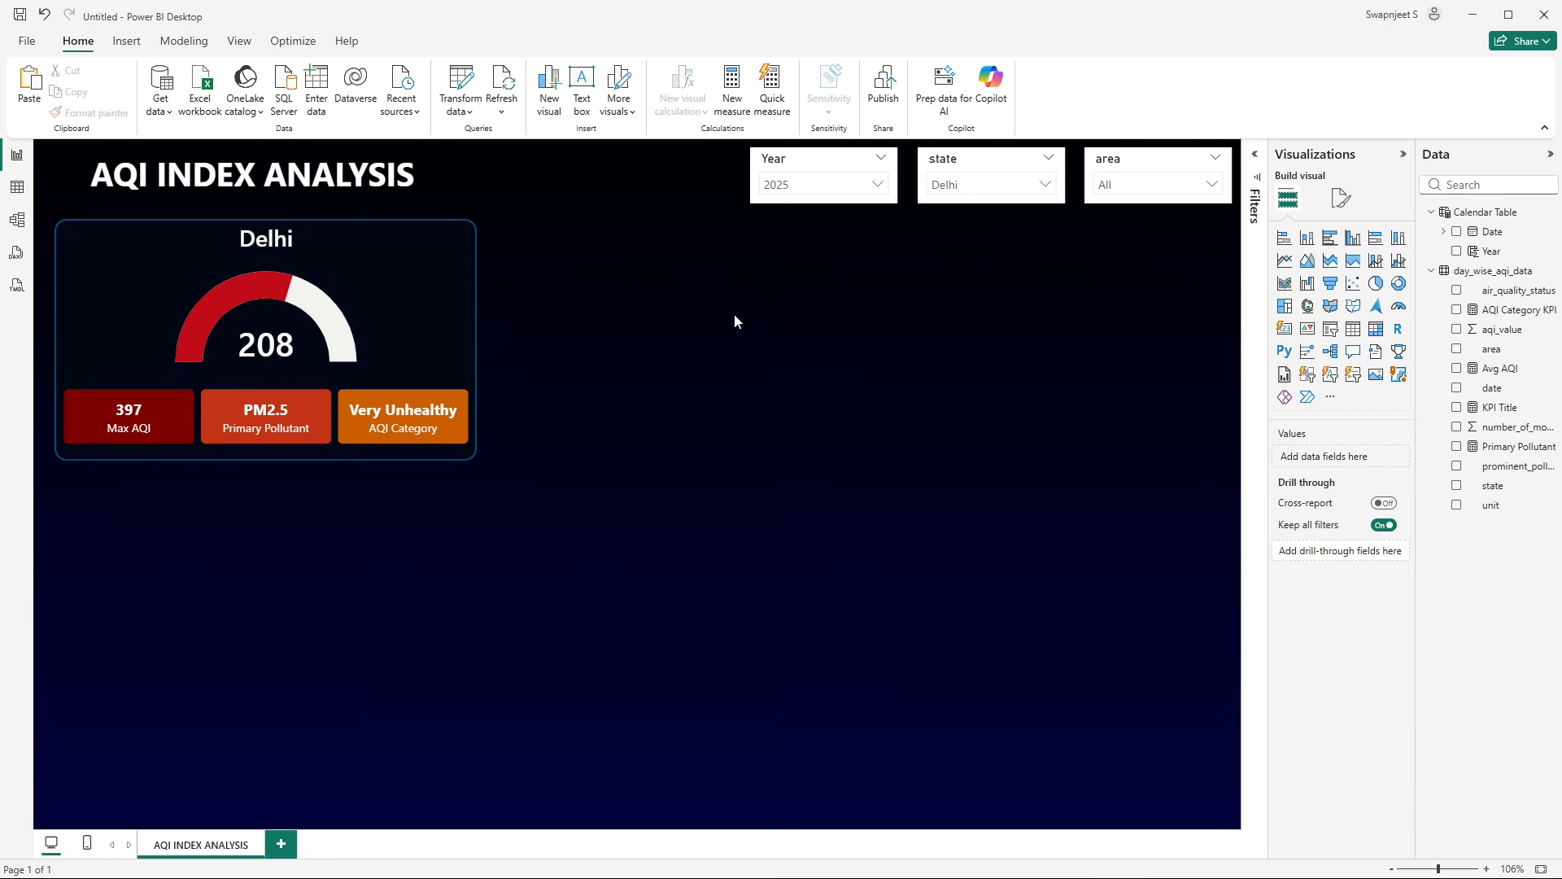
- Test the dynamic title by filtering the state to Bihar and Himachal Pradesh
{"action": "left_click", "coordinate": [1017, 189]}
{"action": "left_click", "coordinate": [970, 232]}
{"action": "left_click", "coordinate": [976, 185]}
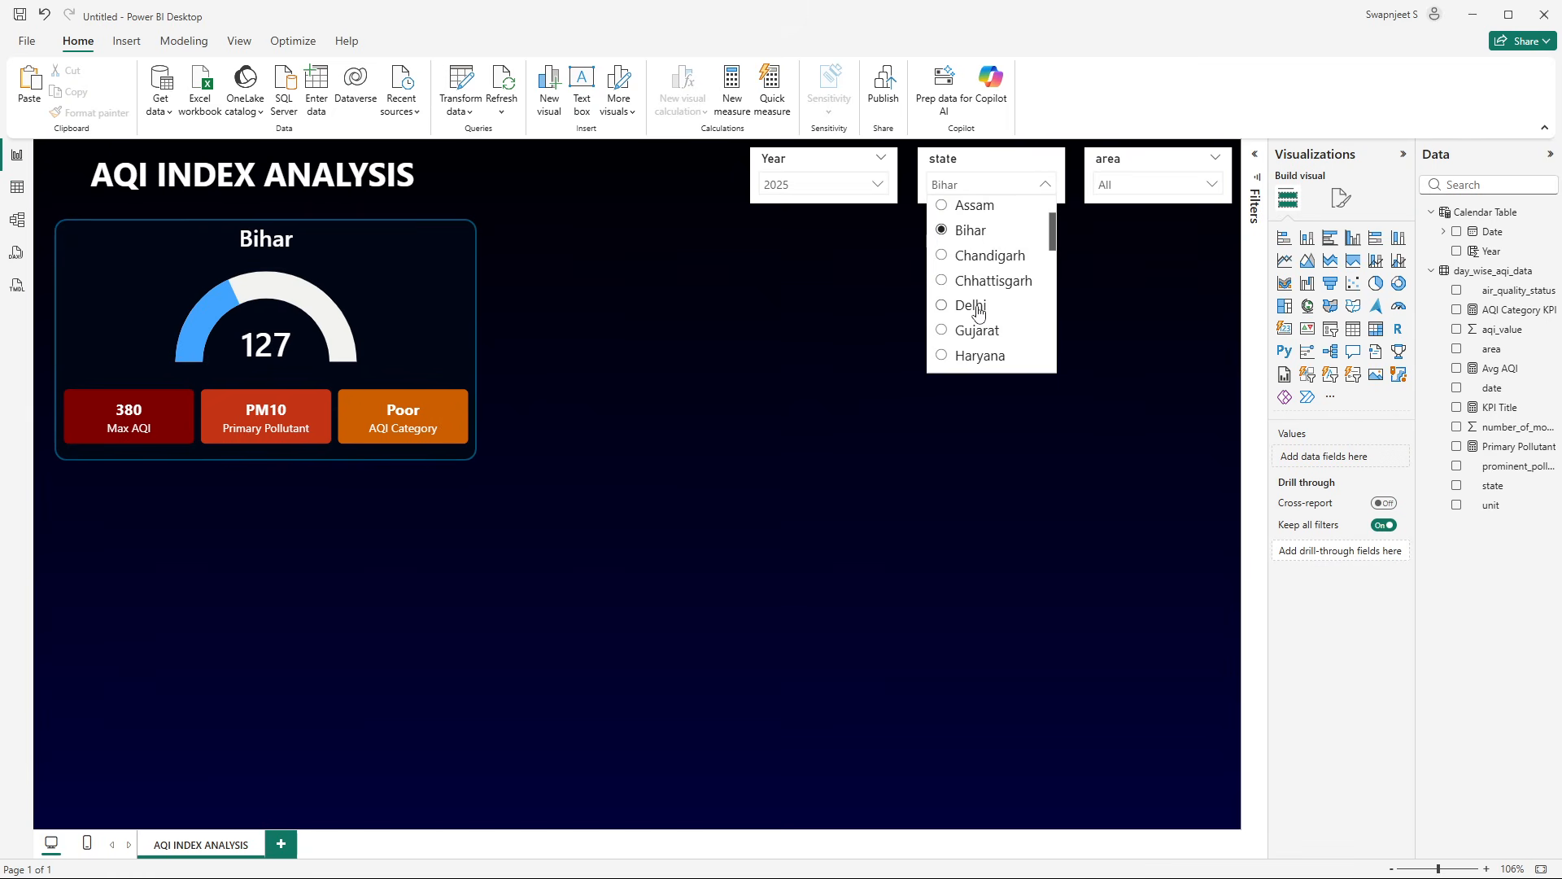
{"action": "scroll", "coordinate": [977, 312], "scroll_direction": "down", "scroll_amount": 1}
{"action": "left_click", "coordinate": [979, 306]}
- Nudge the KPI Title card slightly down, closer to the gauge
{"action": "left_click", "coordinate": [275, 246]}
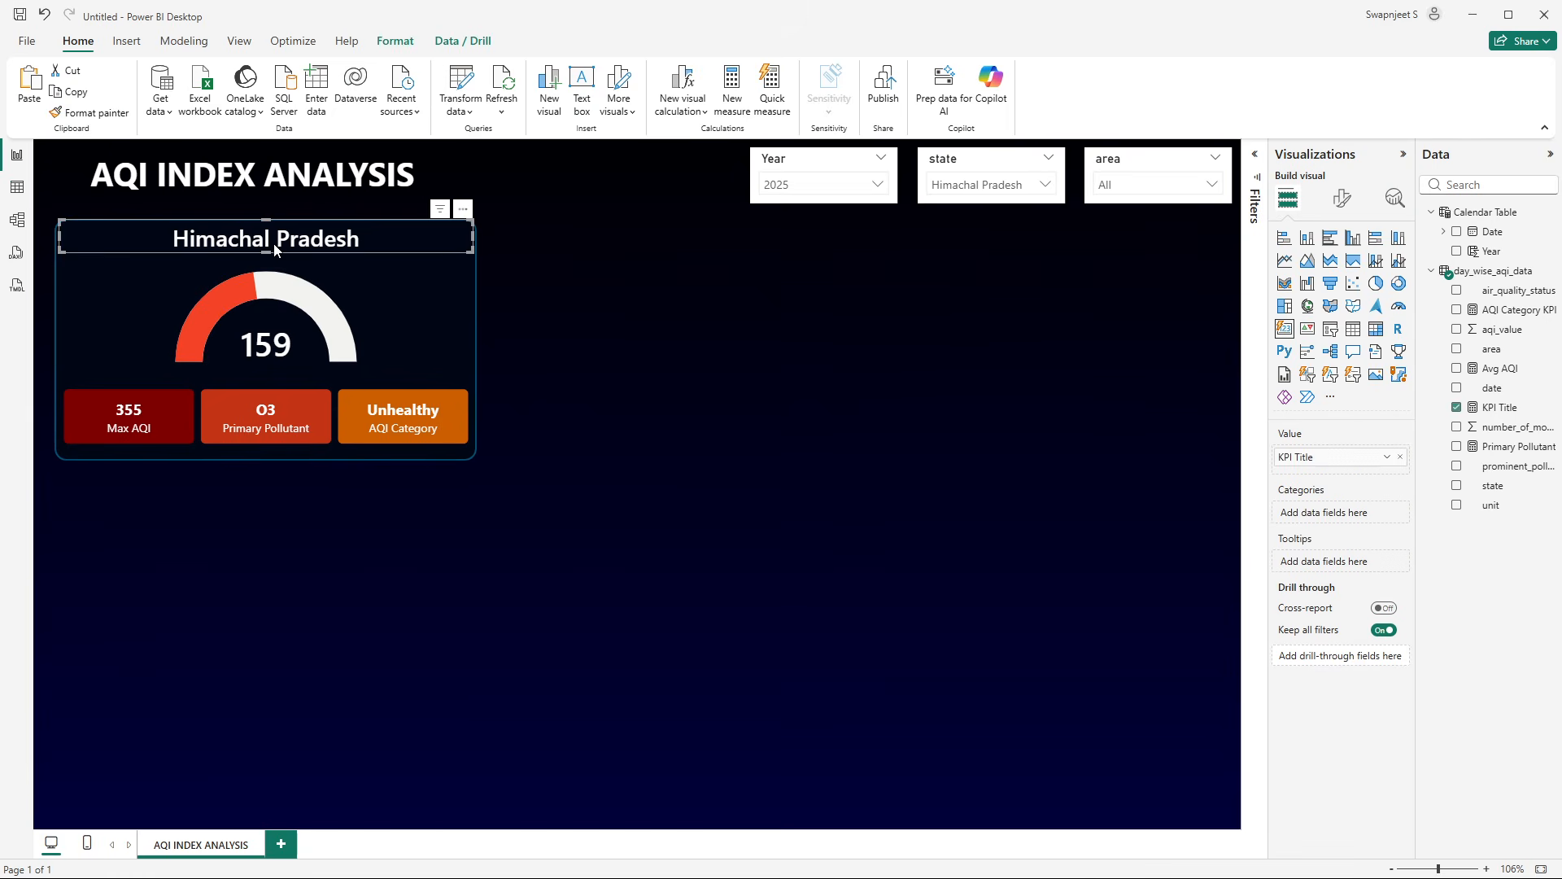
{"action": "left_click_drag", "start_coordinate": [279, 251], "coordinate": [278, 249]}
{"action": "left_click", "coordinate": [759, 287]}
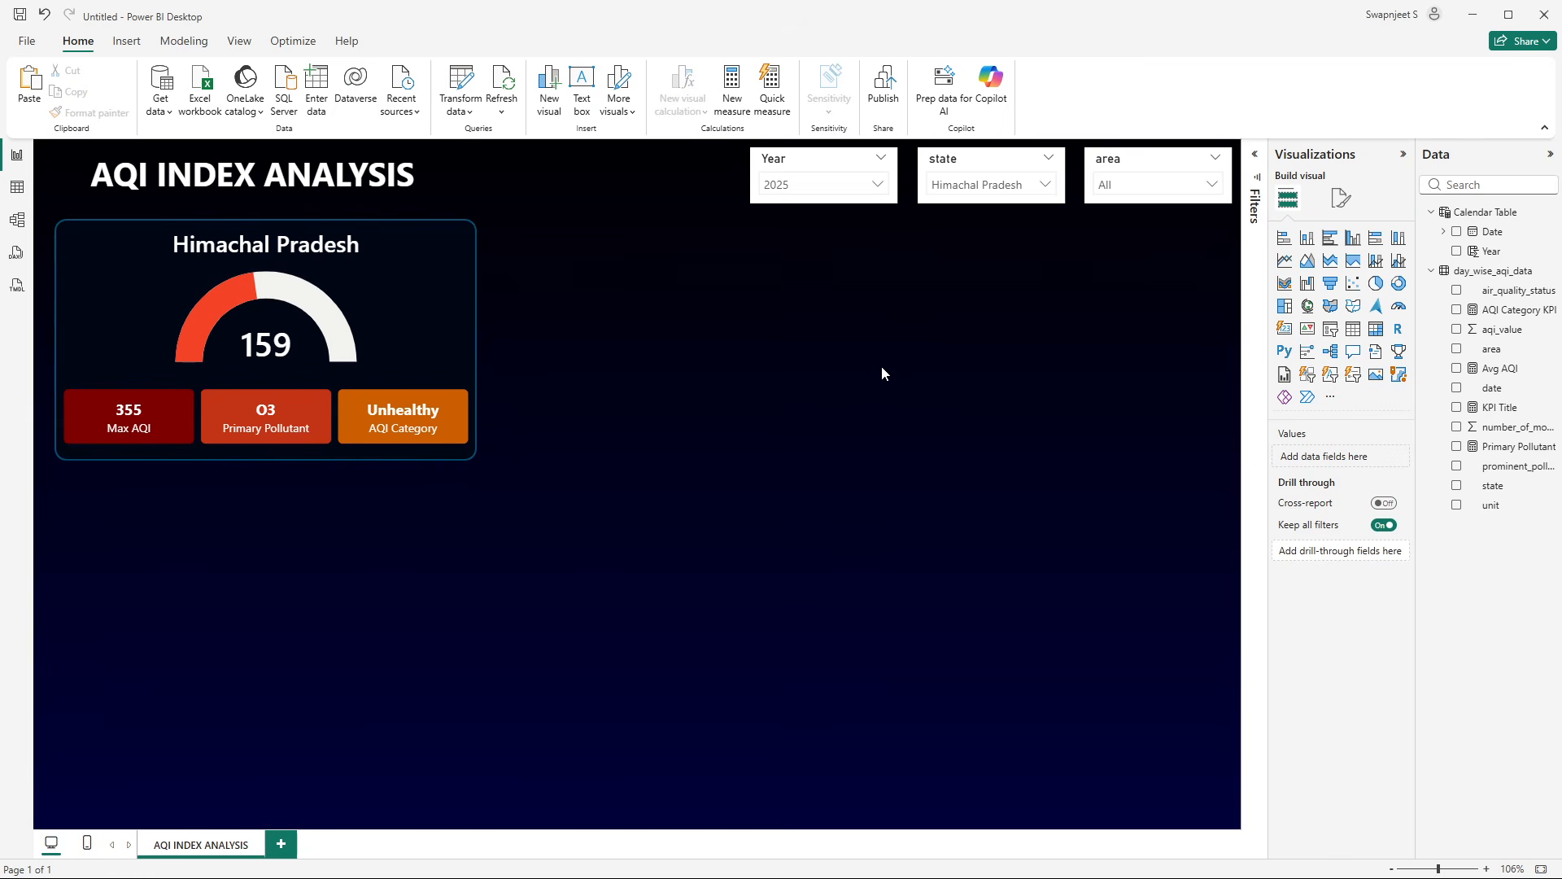
- Check the title, gauge and KPI cards for the states Delhi, Himachal Pradesh and Maharashtra
{"action": "left_click", "coordinate": [997, 184]}
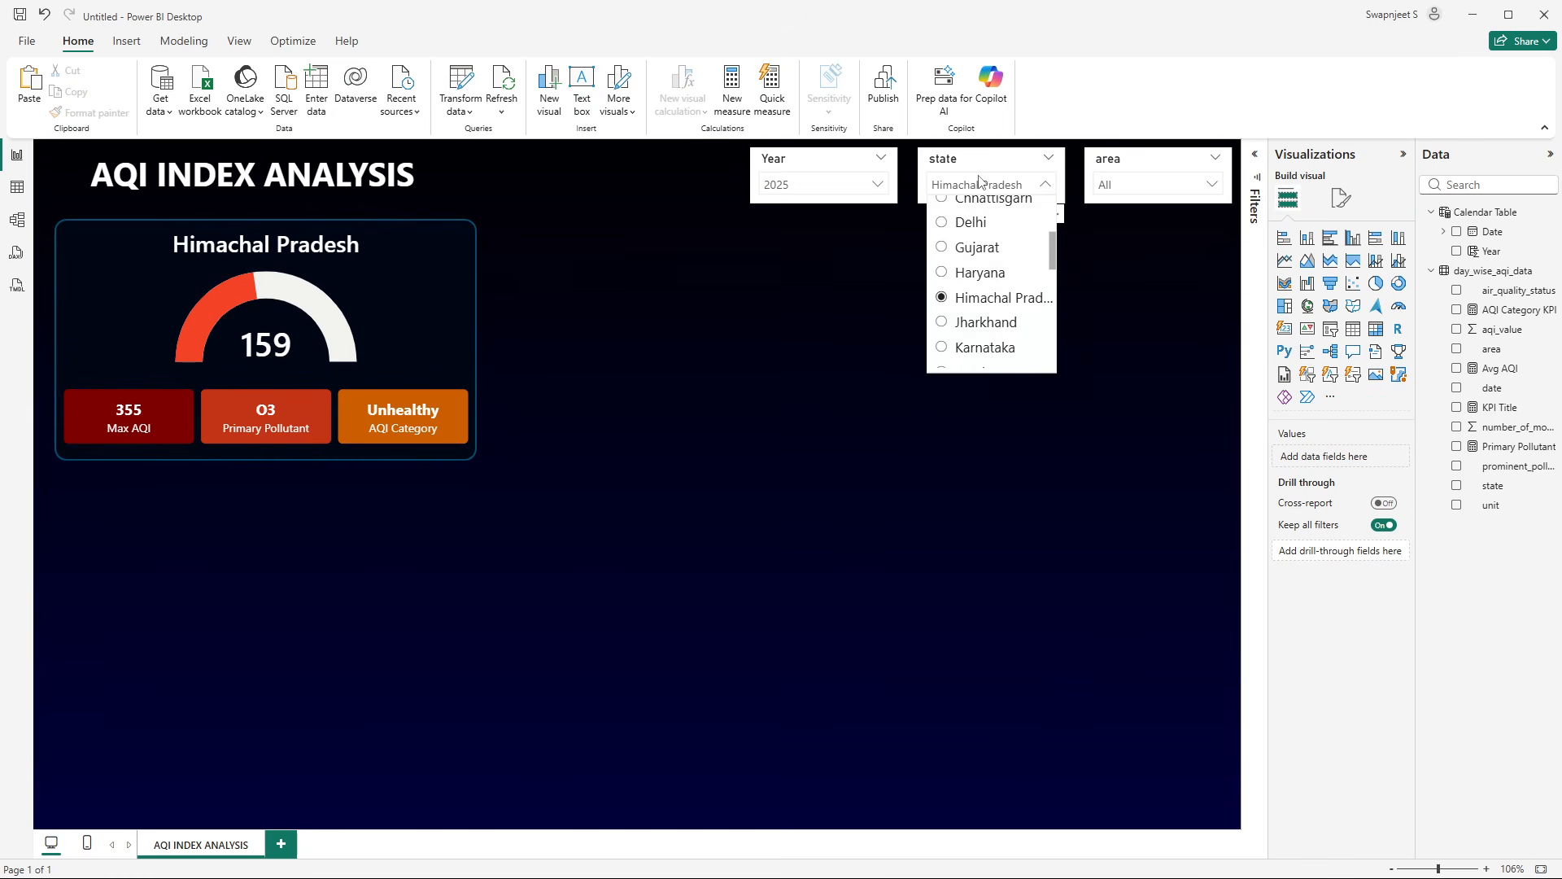
{"action": "left_click", "coordinate": [978, 237]}
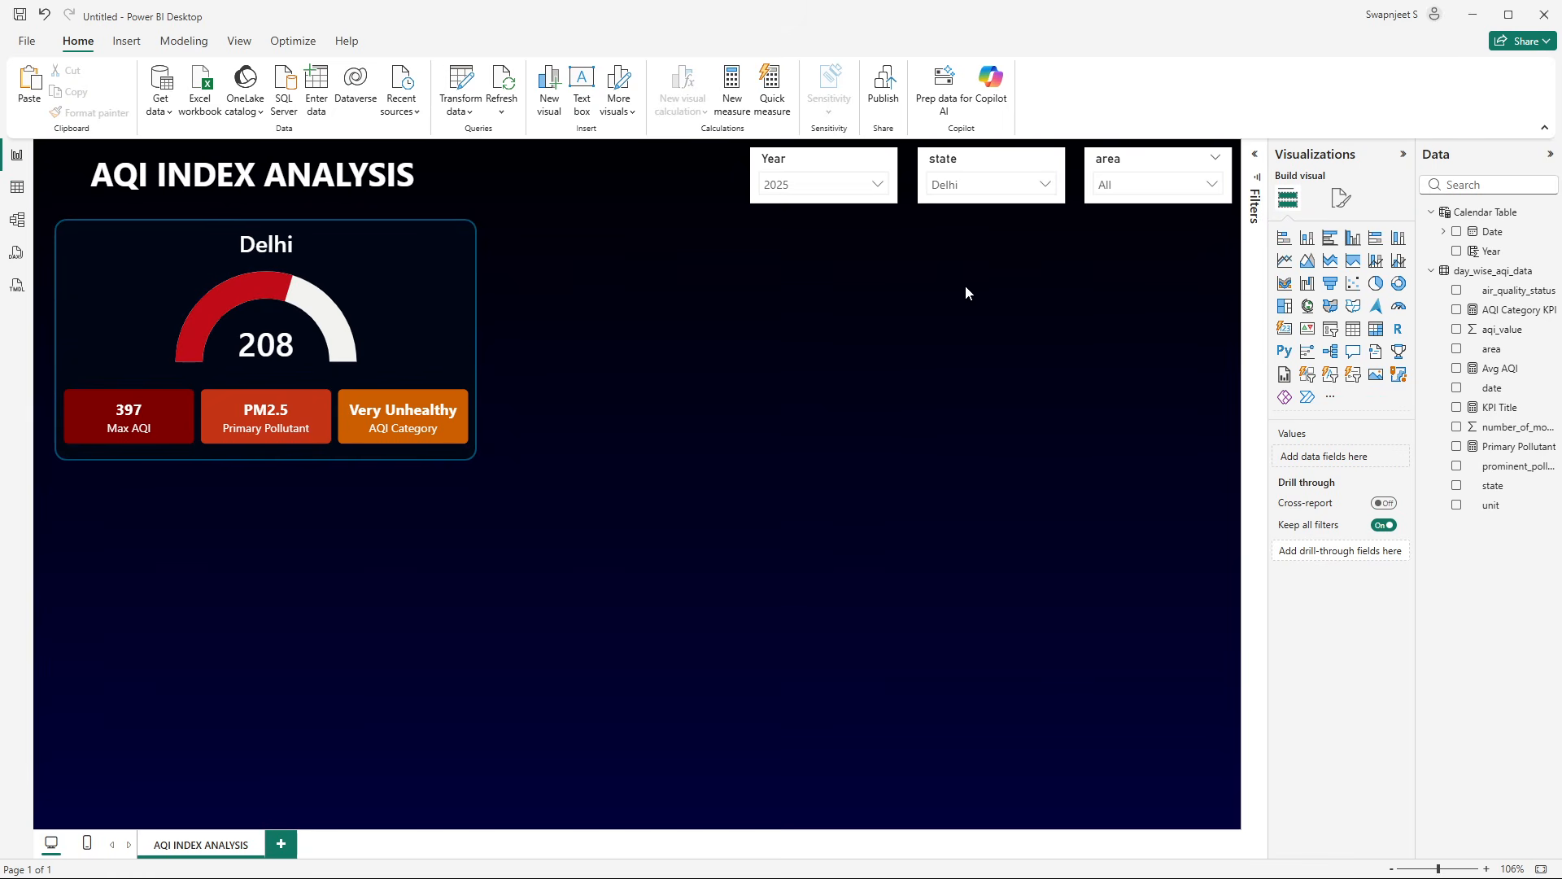
{"action": "left_click", "coordinate": [960, 186]}
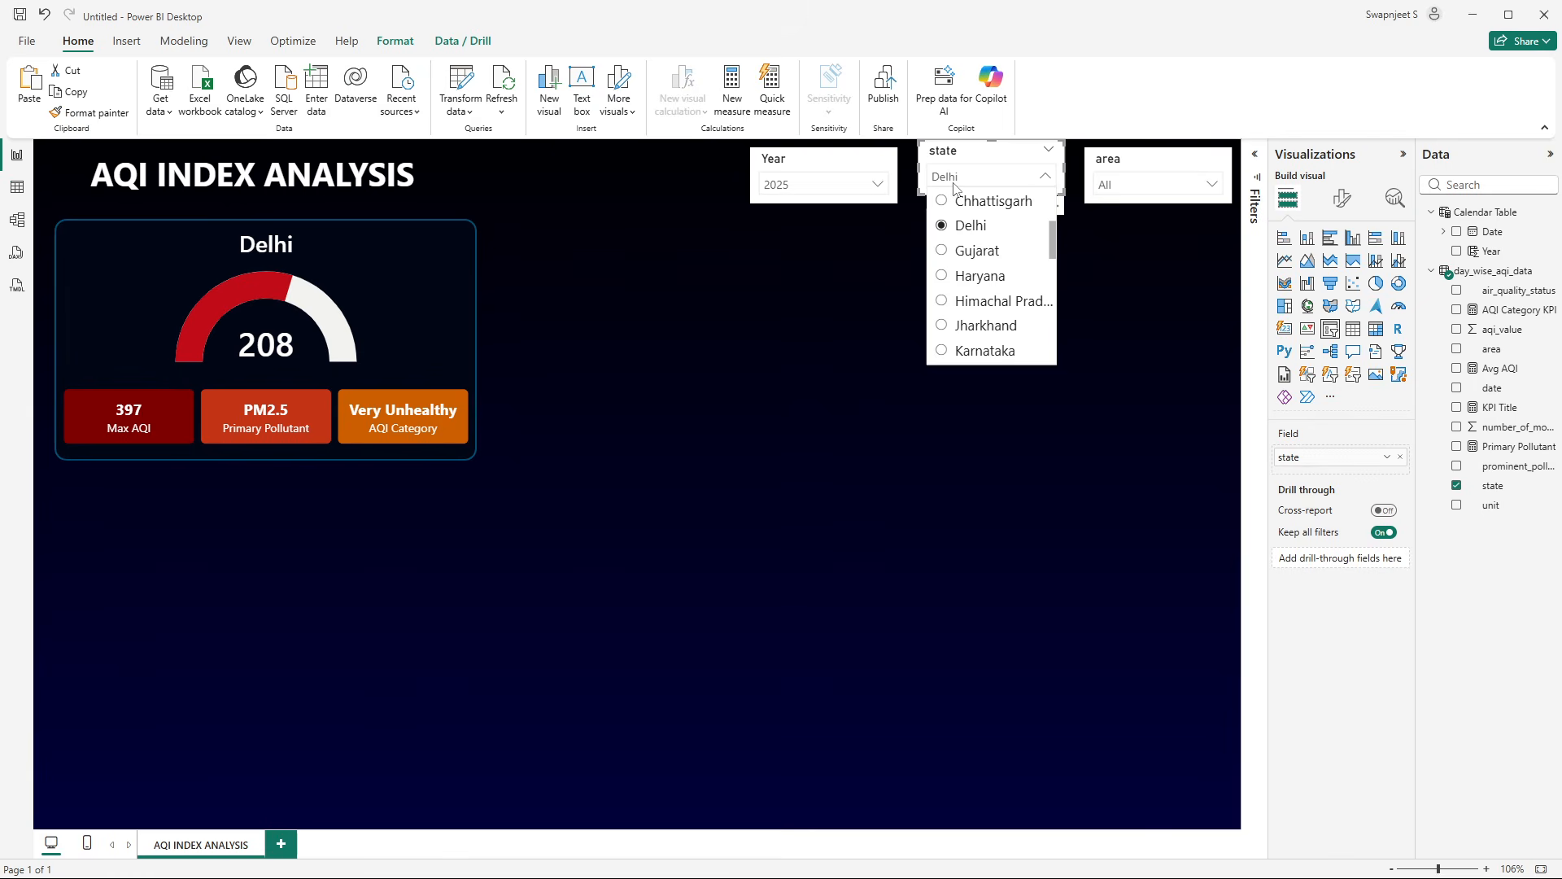
{"action": "left_click", "coordinate": [997, 301]}
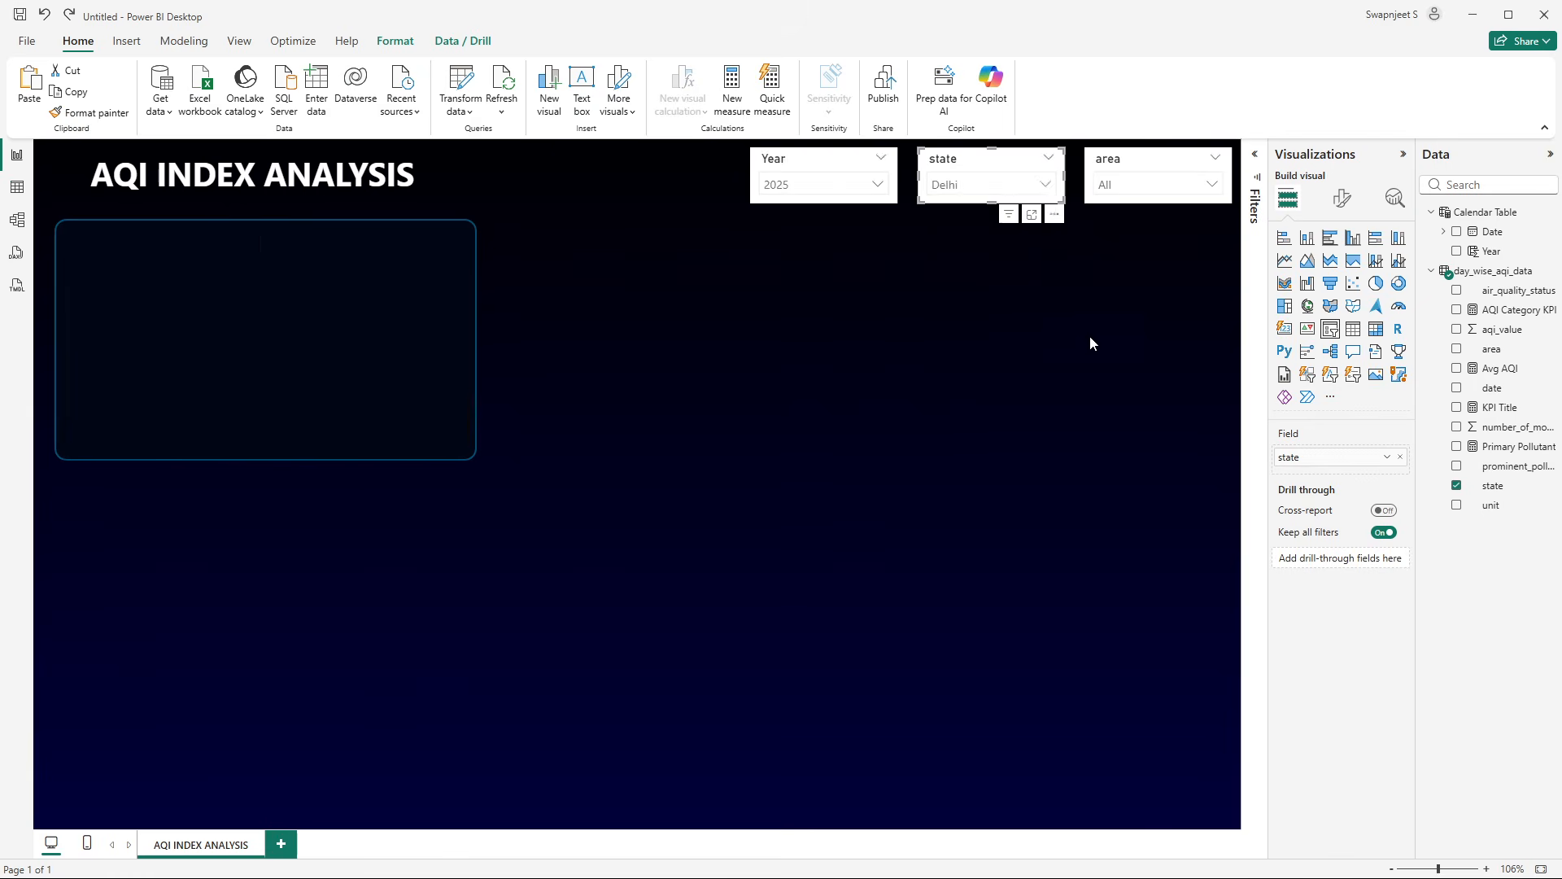
{"action": "left_click", "coordinate": [973, 189]}
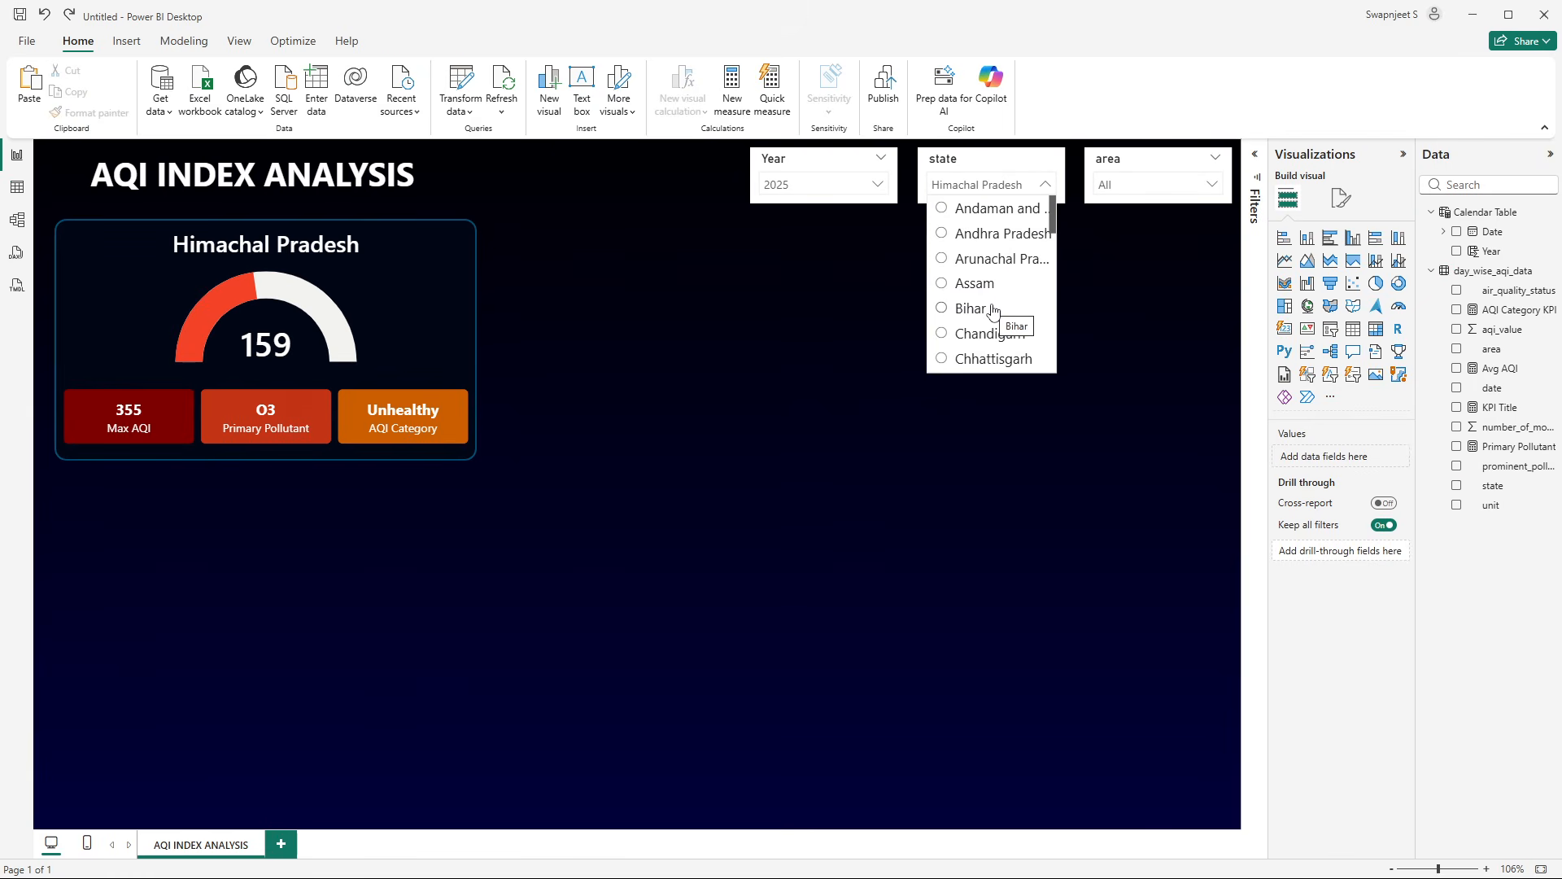
{"action": "scroll", "coordinate": [992, 310], "scroll_direction": "down", "scroll_amount": 3}
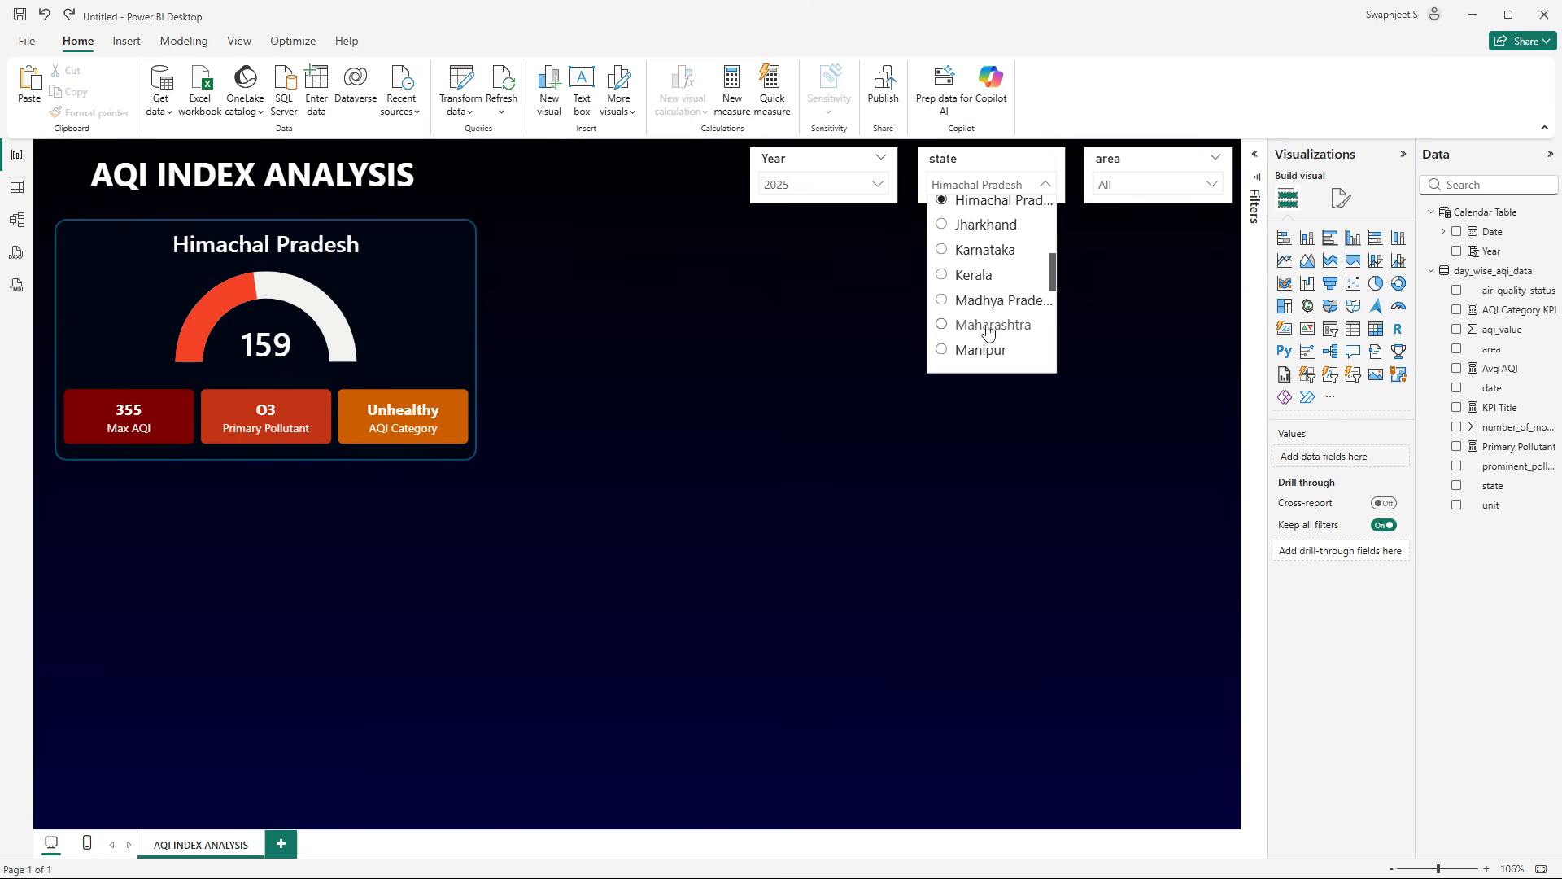
{"action": "left_click", "coordinate": [988, 326]}
- Filter the state to Karnataka and check the KPIs for the area Bengaluru, clearing that area selection at the end
{"action": "left_click", "coordinate": [1146, 185]}
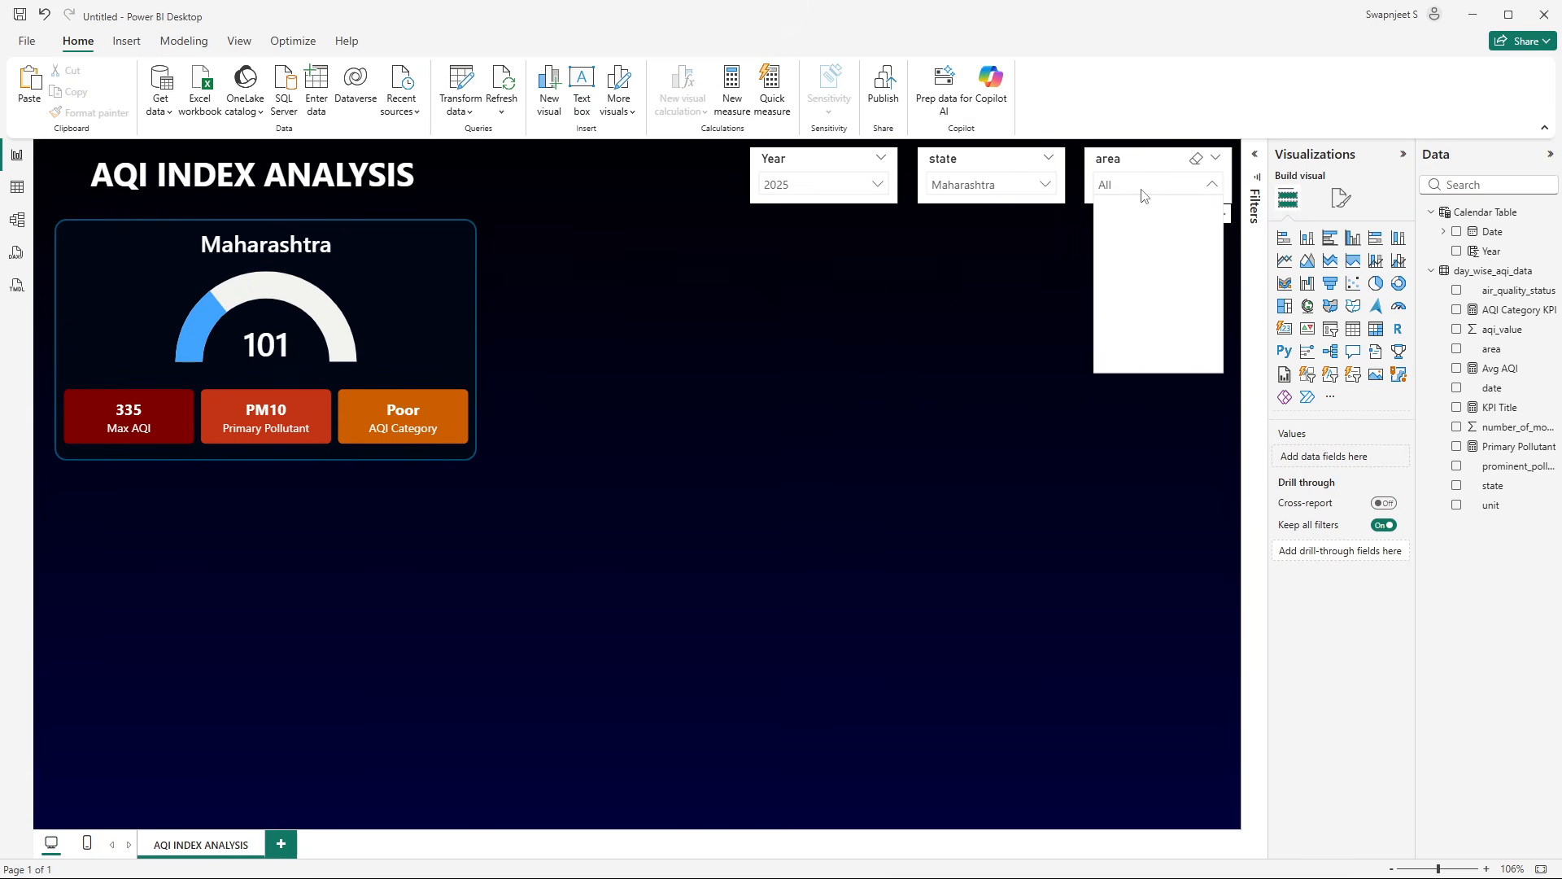
{"action": "left_click", "coordinate": [1021, 185]}
{"action": "scroll", "coordinate": [977, 277], "scroll_direction": "up", "scroll_amount": 3}
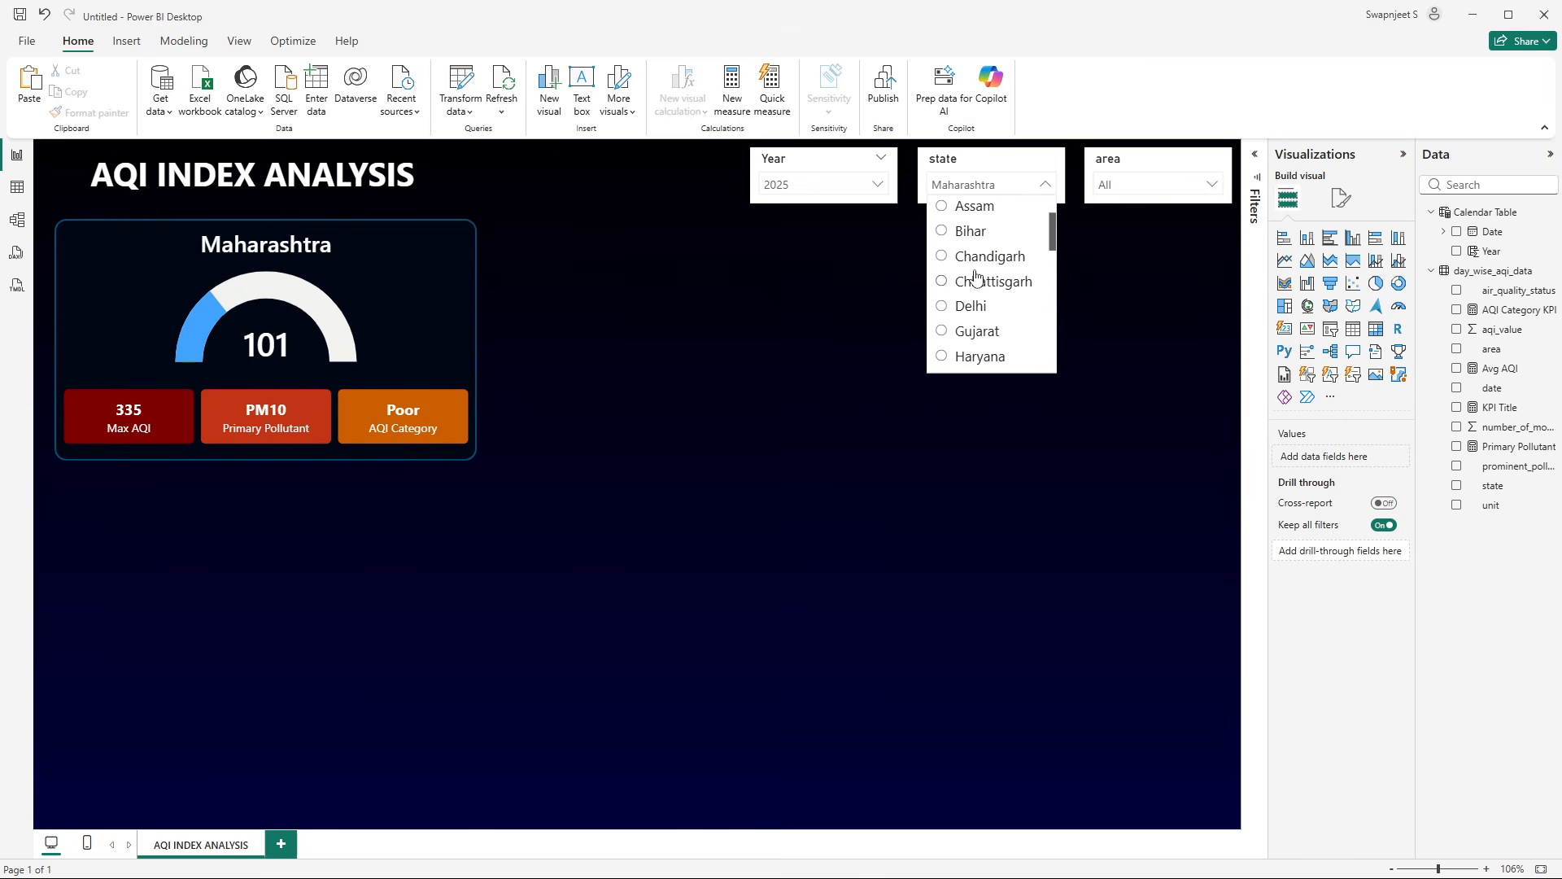
{"action": "scroll", "coordinate": [976, 276], "scroll_direction": "down", "scroll_amount": 2}
{"action": "left_click", "coordinate": [989, 345]}
{"action": "left_click", "coordinate": [1118, 195]}
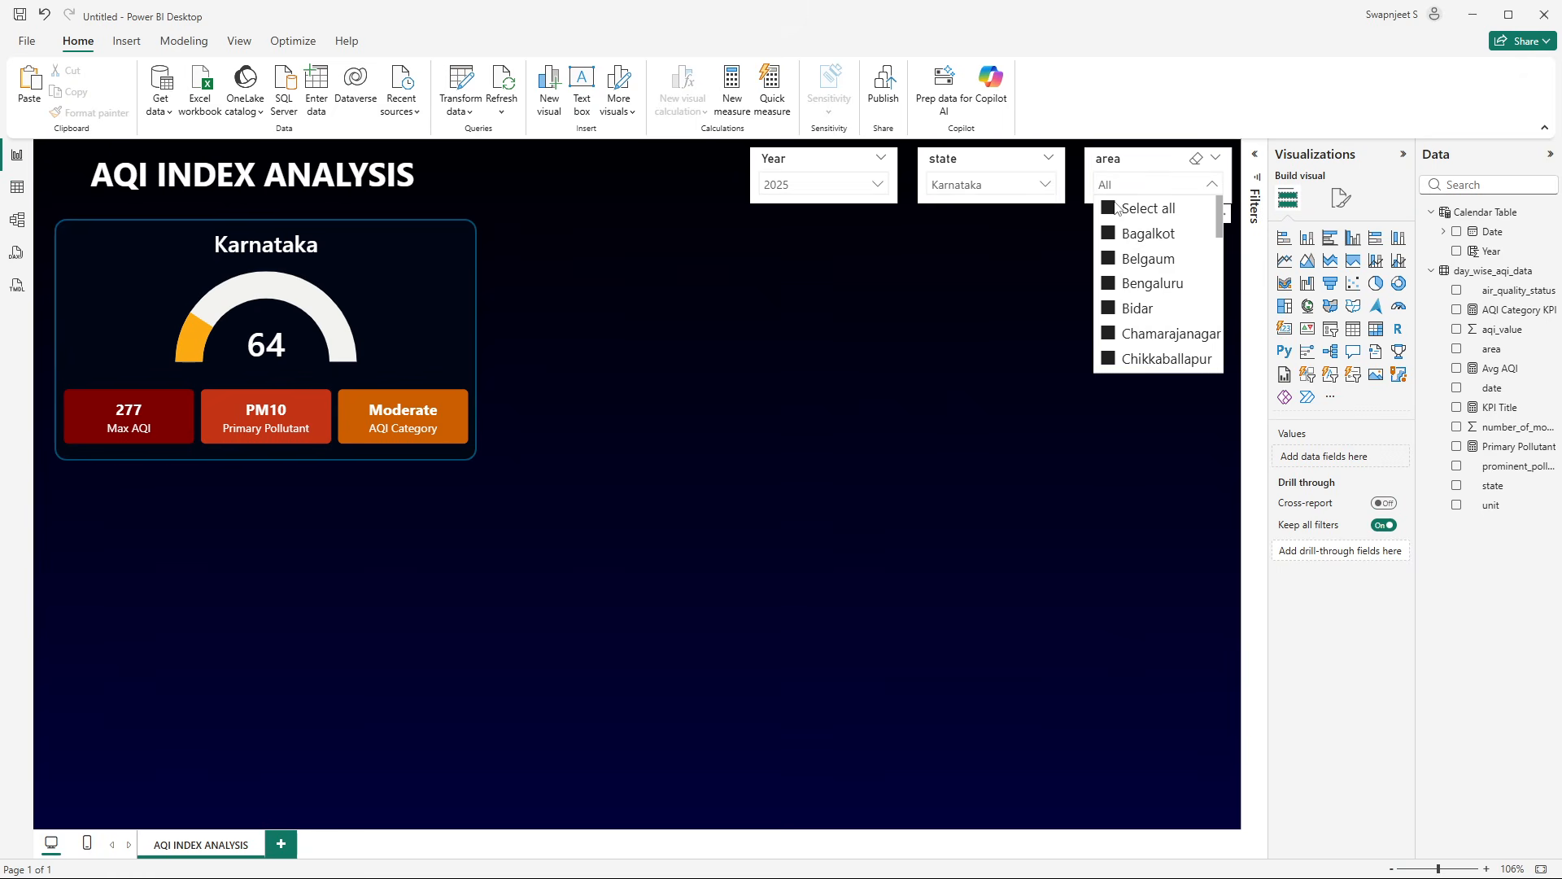
{"action": "left_click", "coordinate": [1108, 287]}
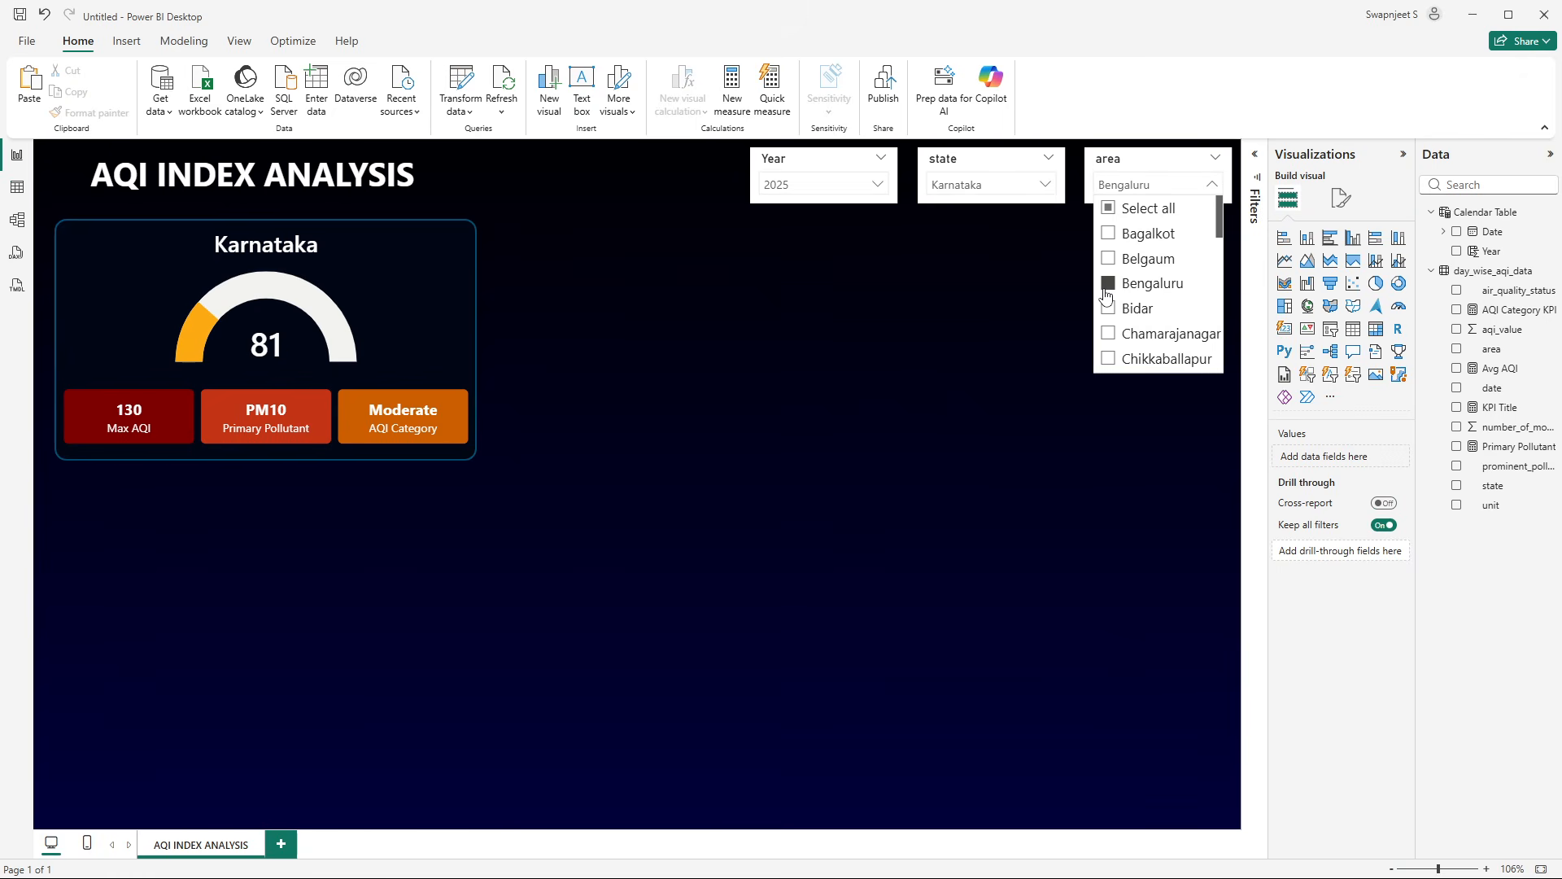
{"action": "left_click", "coordinate": [1107, 285]}
- Filter the state to Haryana and check the KPIs for Gurugram, Faridabad and Rohtak in turn, ending with no area selected
{"action": "left_click", "coordinate": [1018, 186]}
{"action": "scroll", "coordinate": [1013, 244], "scroll_direction": "down", "scroll_amount": 2}
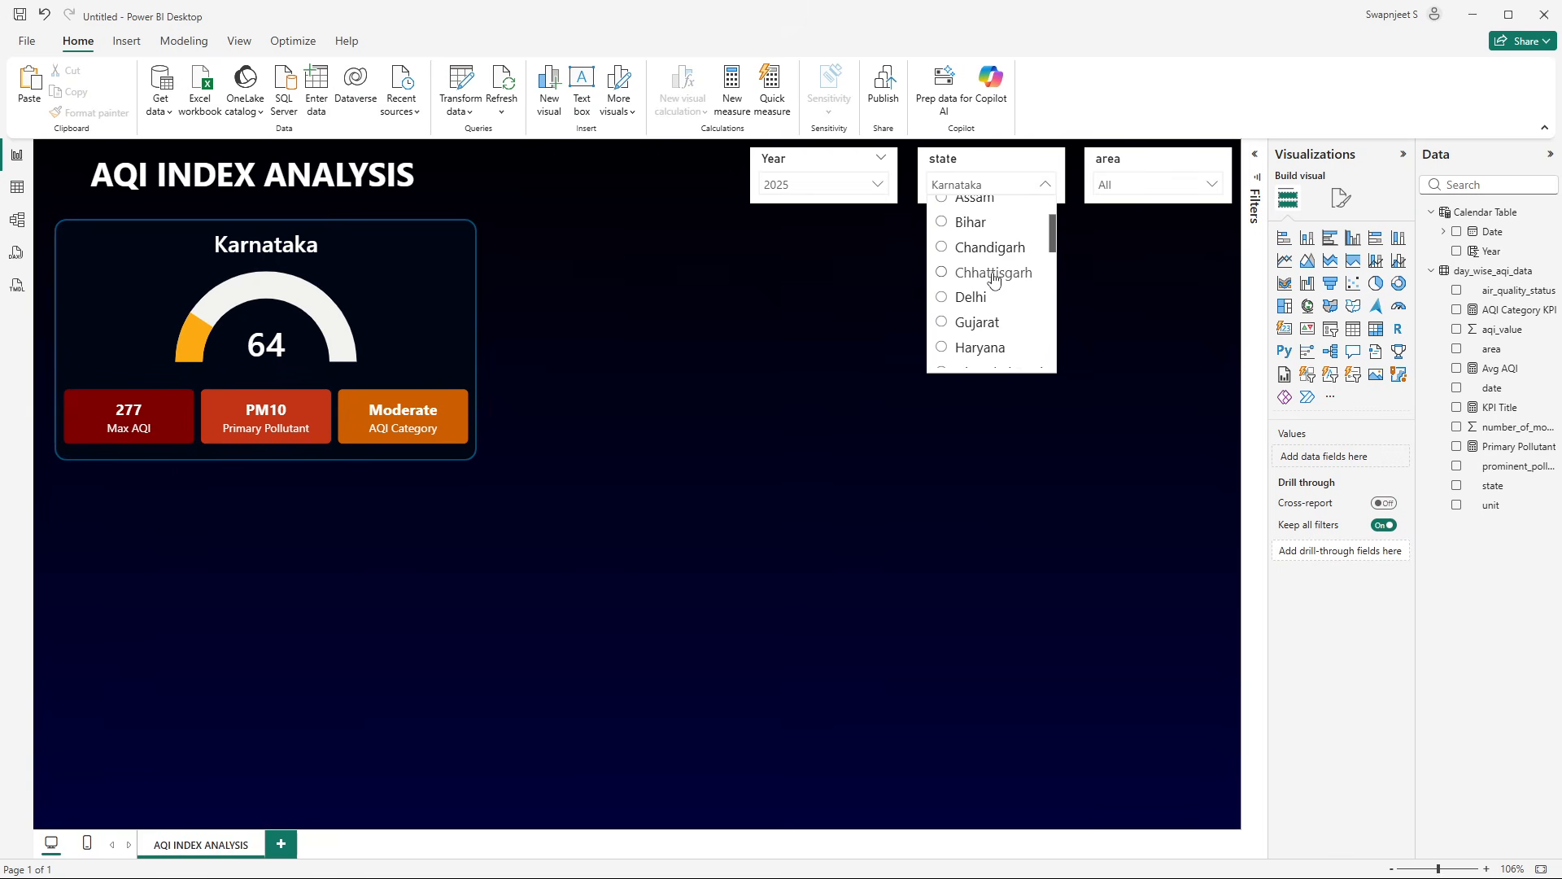
{"action": "scroll", "coordinate": [992, 280], "scroll_direction": "down", "scroll_amount": 2}
{"action": "left_click", "coordinate": [980, 265]}
{"action": "left_click", "coordinate": [1123, 186]}
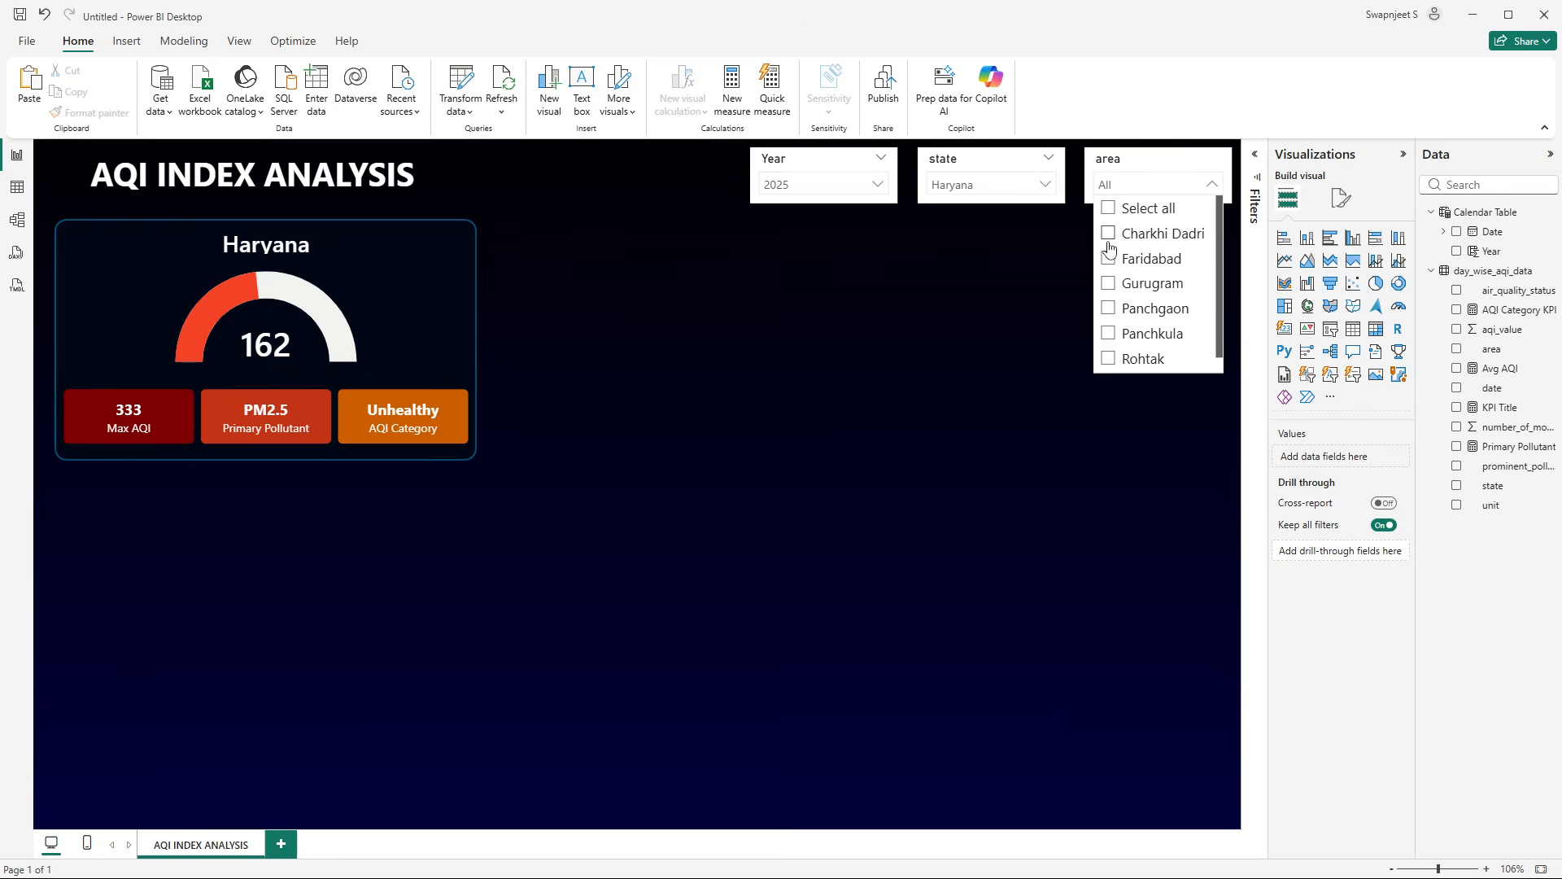
{"action": "left_click", "coordinate": [1107, 283]}
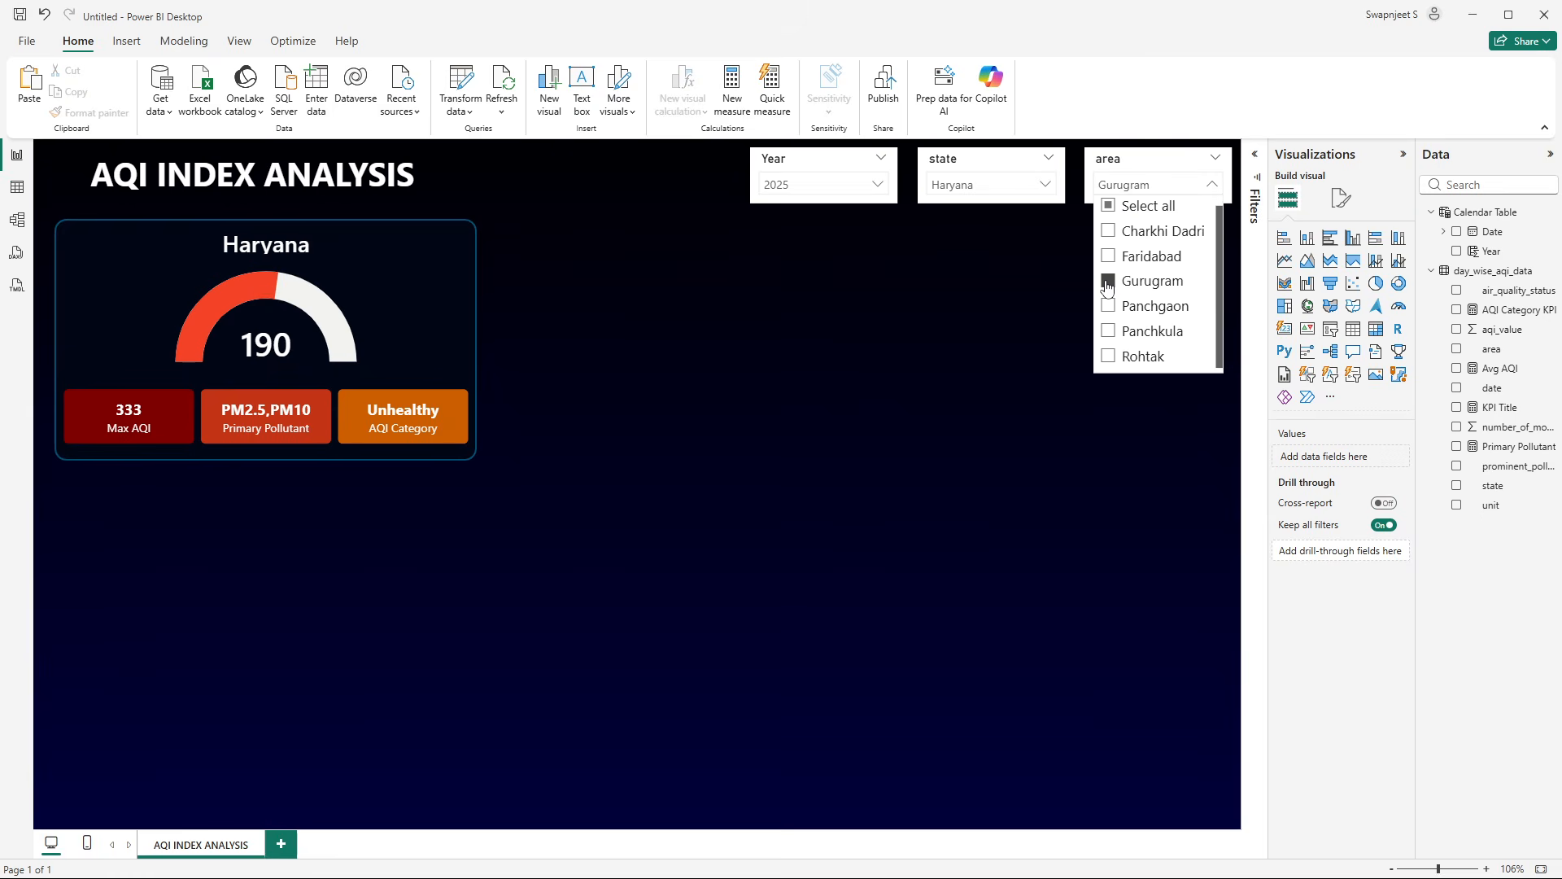
{"action": "left_click", "coordinate": [1107, 282]}
{"action": "left_click", "coordinate": [1108, 257]}
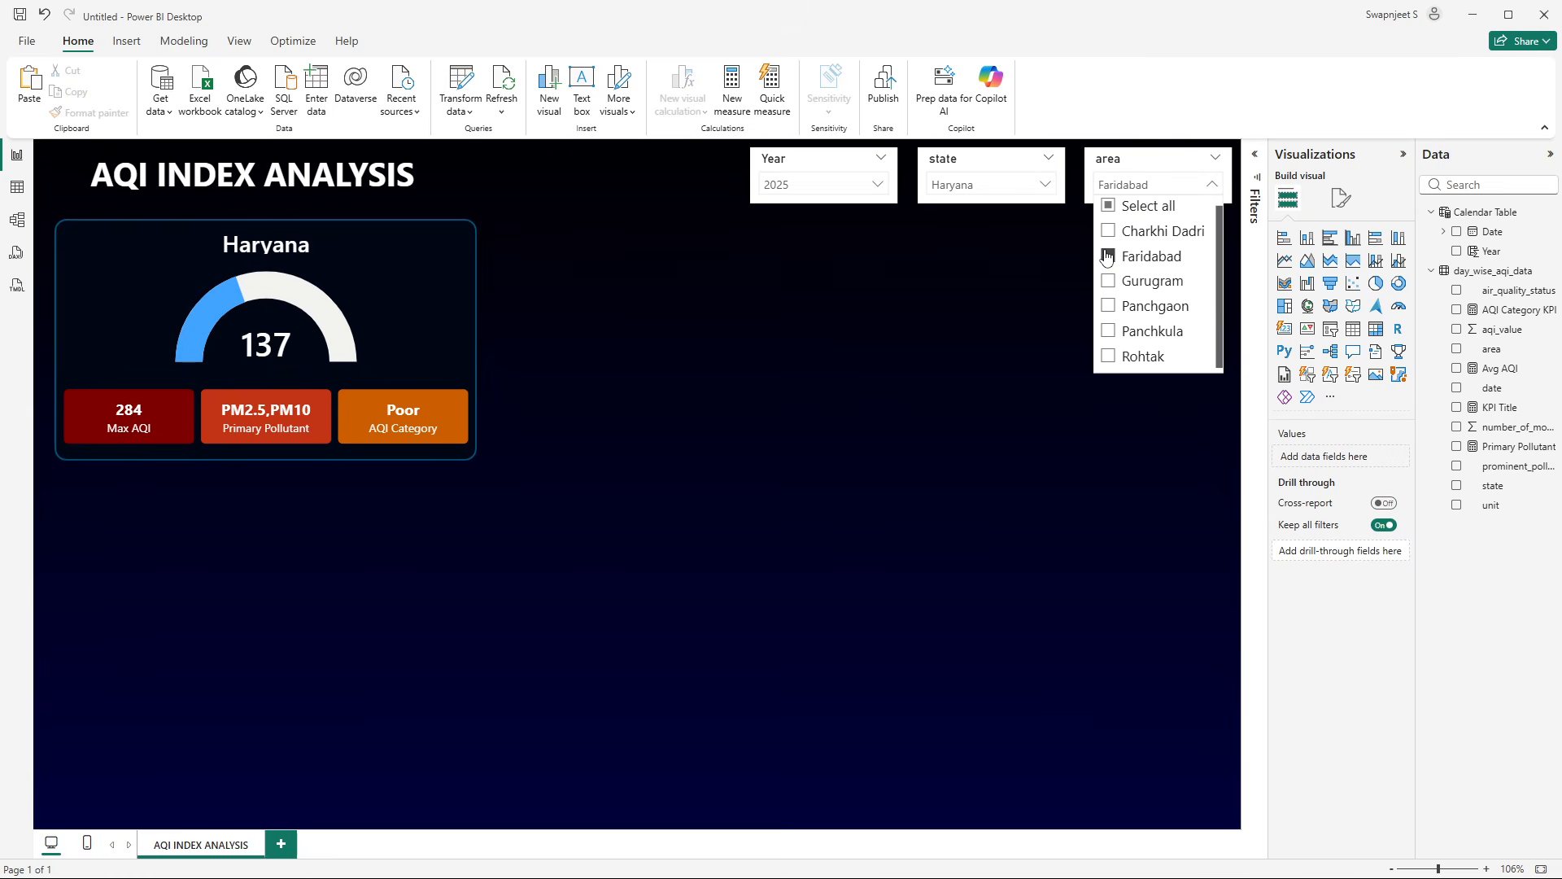
{"action": "left_click", "coordinate": [1108, 257]}
{"action": "left_click", "coordinate": [1108, 356]}
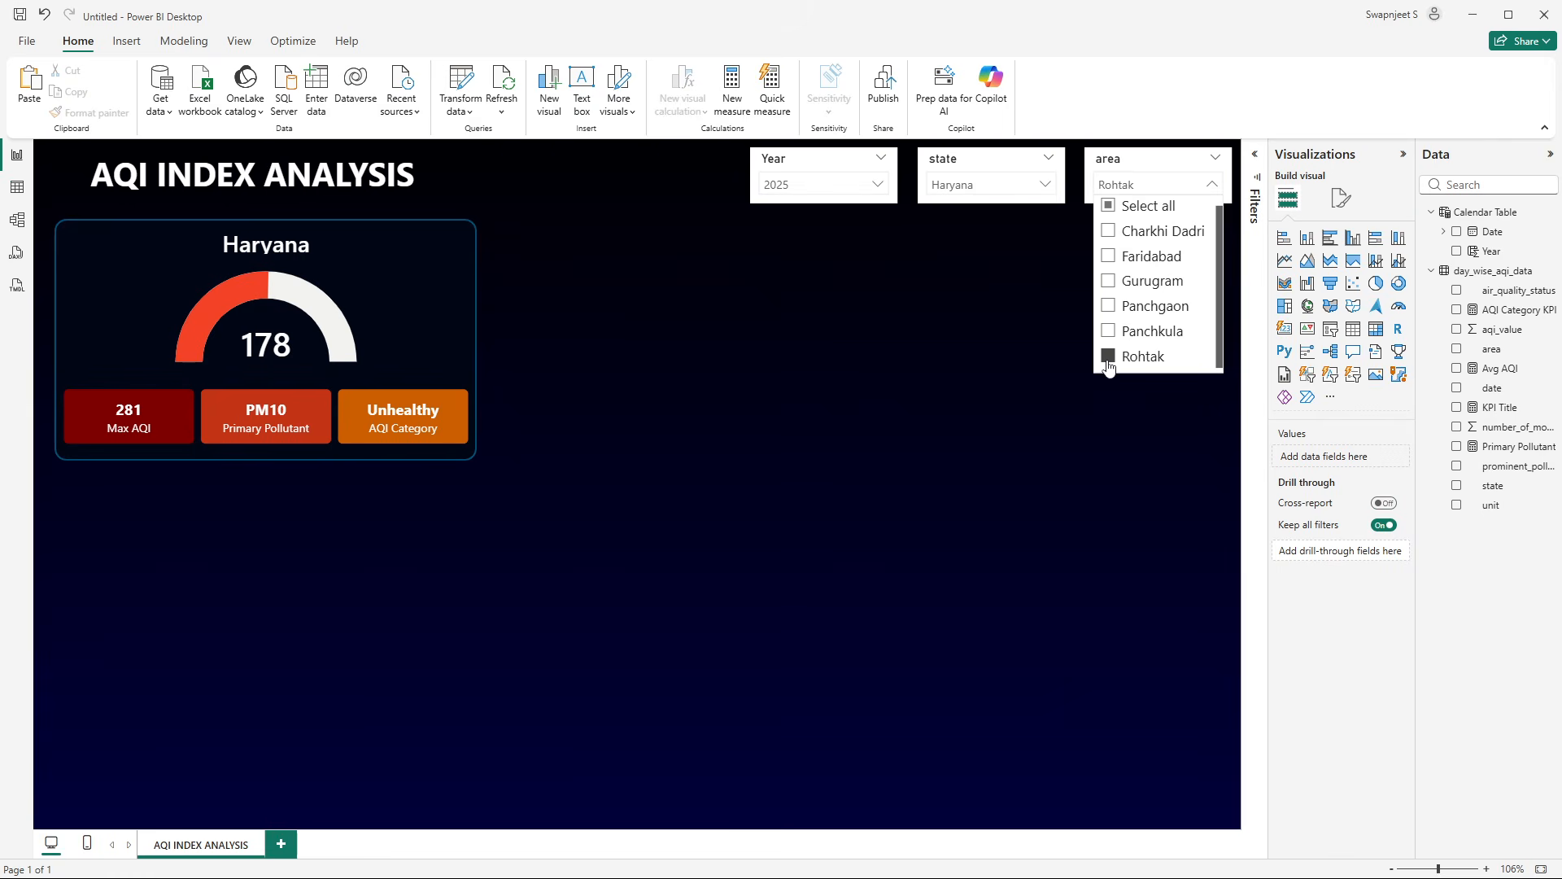
{"action": "left_click", "coordinate": [1108, 358]}
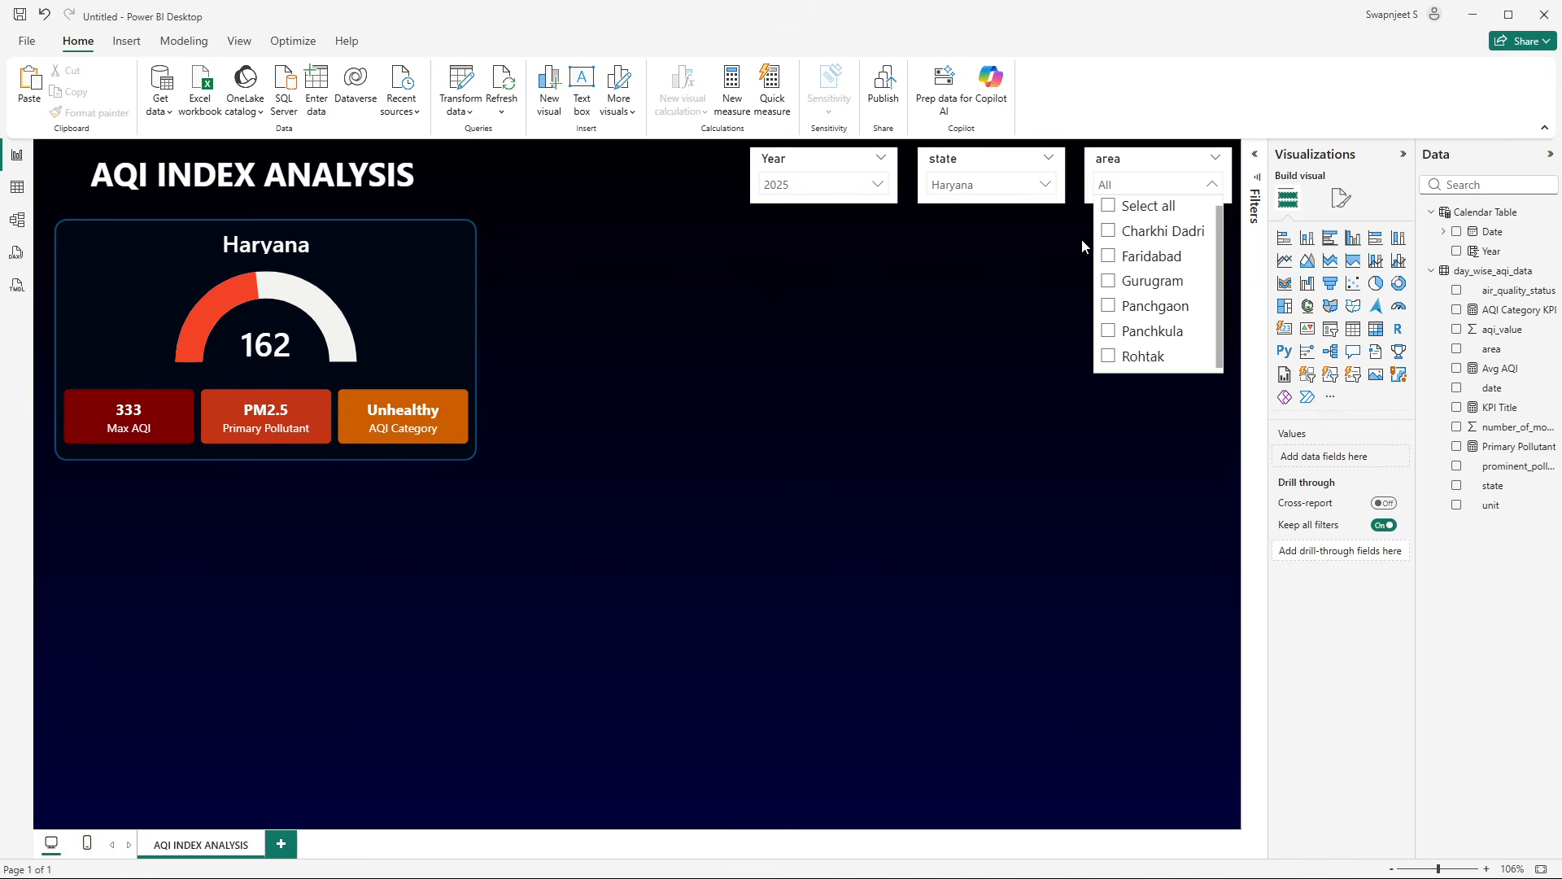
- Check Haryana's gauge and KPI cards for the years 2016, 2017 and 2020 in turn, ending with the year 2025 selected
{"action": "left_click", "coordinate": [981, 181]}
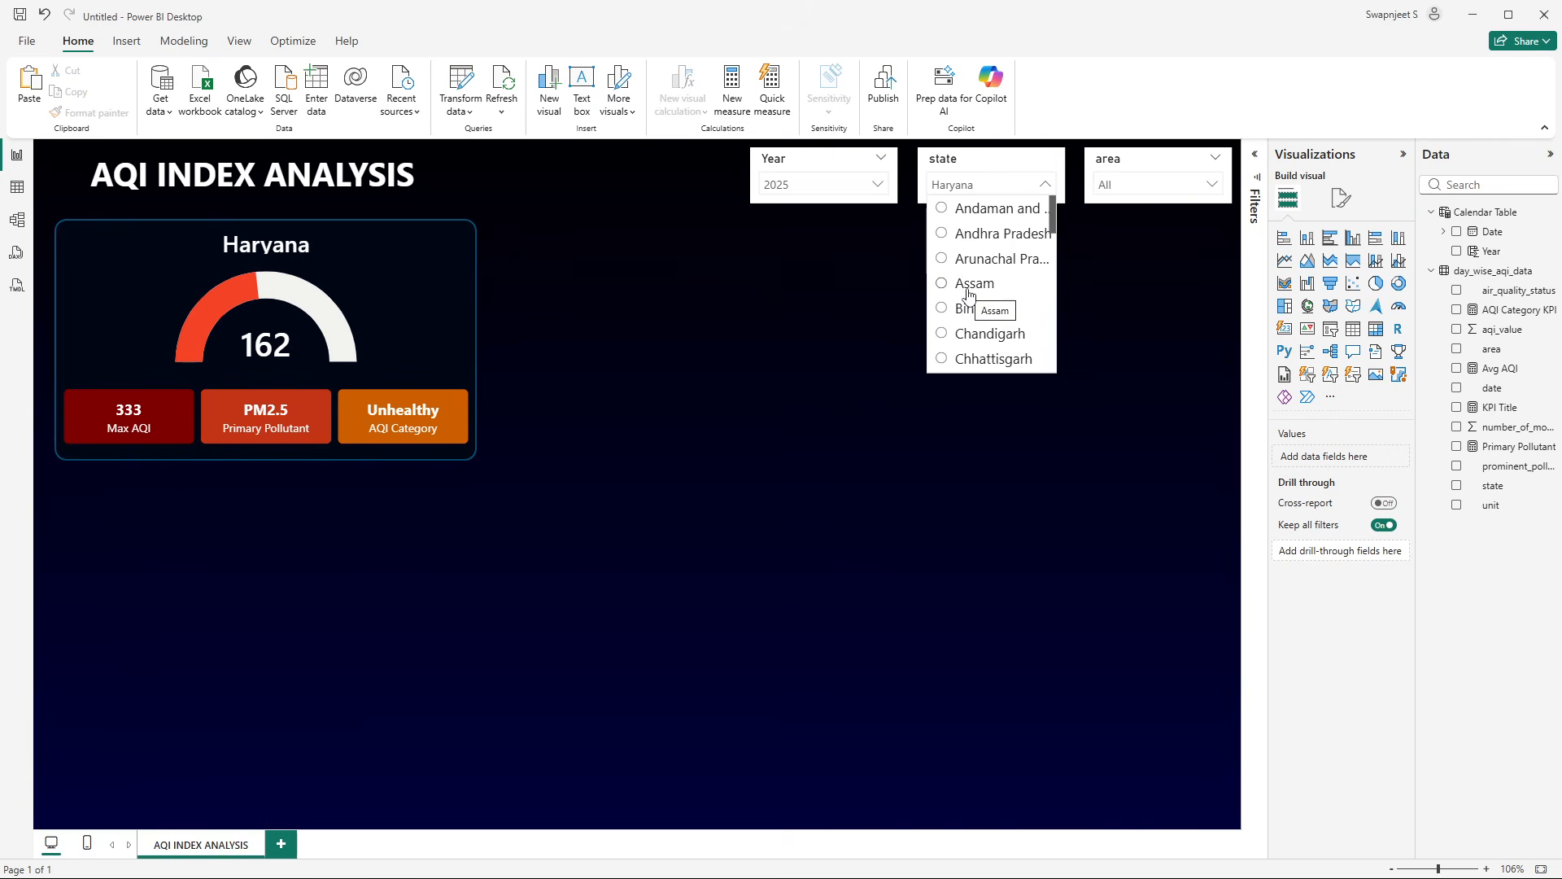
{"action": "left_click", "coordinate": [853, 187]}
{"action": "left_click", "coordinate": [806, 234]}
{"action": "left_click", "coordinate": [815, 188]}
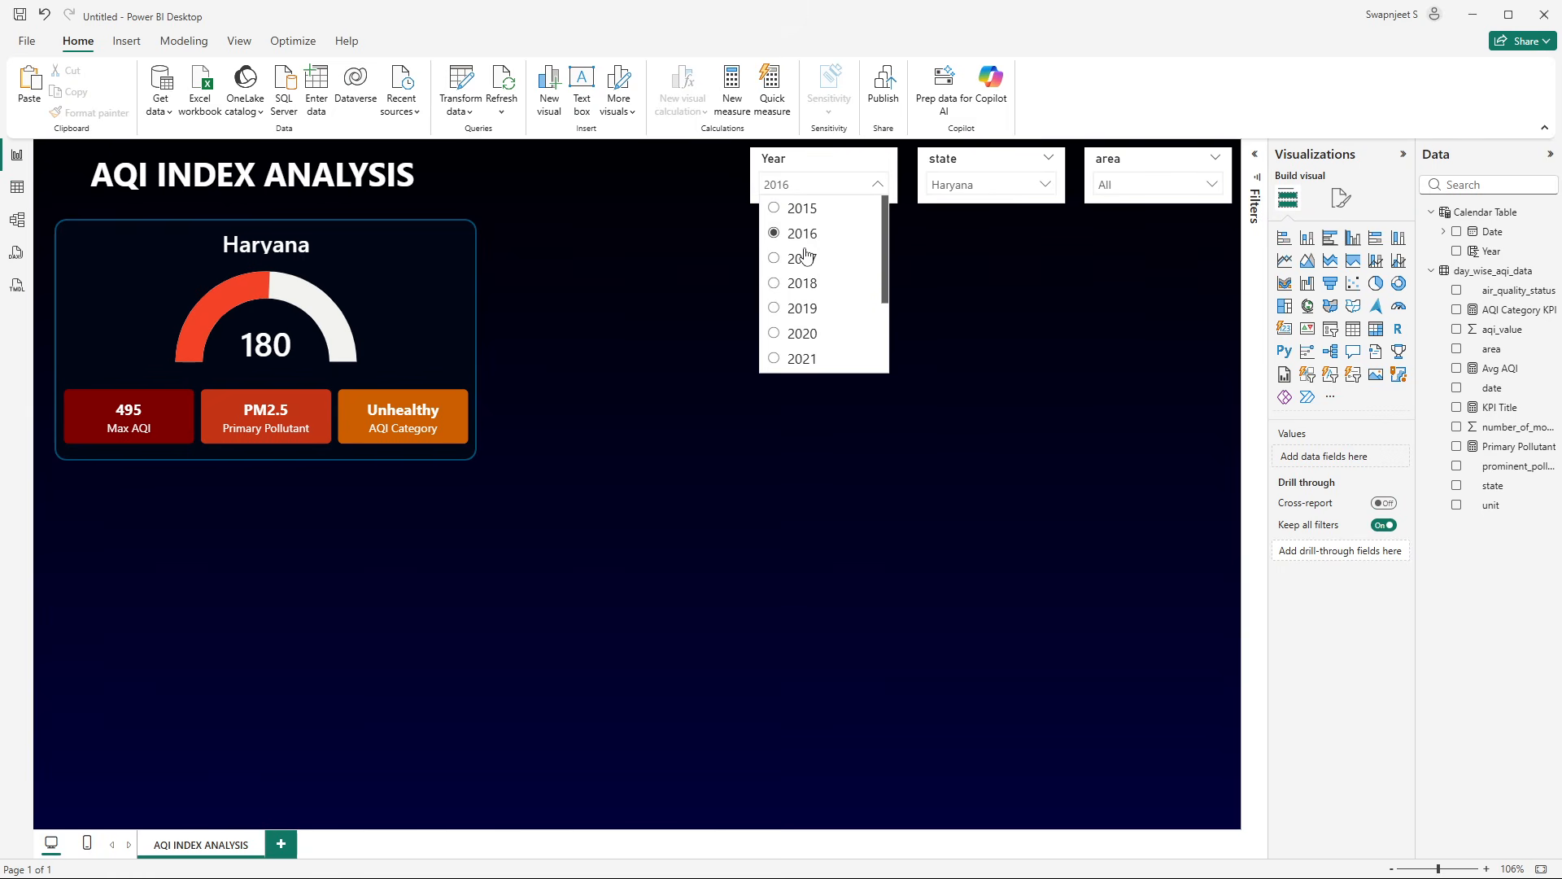
{"action": "left_click", "coordinate": [802, 258]}
{"action": "left_click", "coordinate": [813, 192]}
{"action": "left_click", "coordinate": [789, 327]}
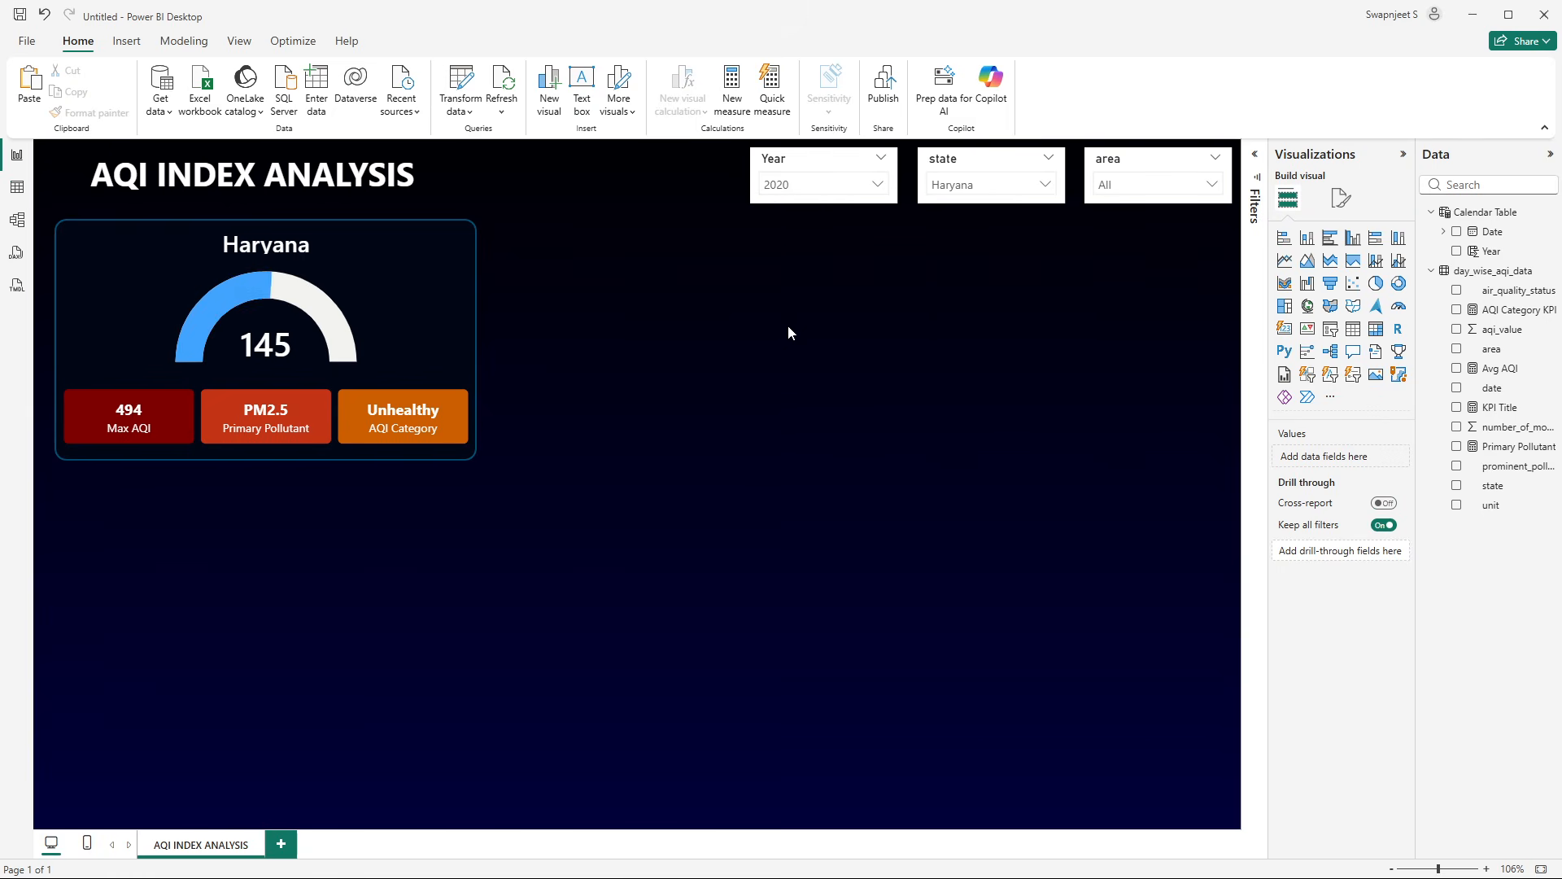
{"action": "left_click", "coordinate": [868, 193]}
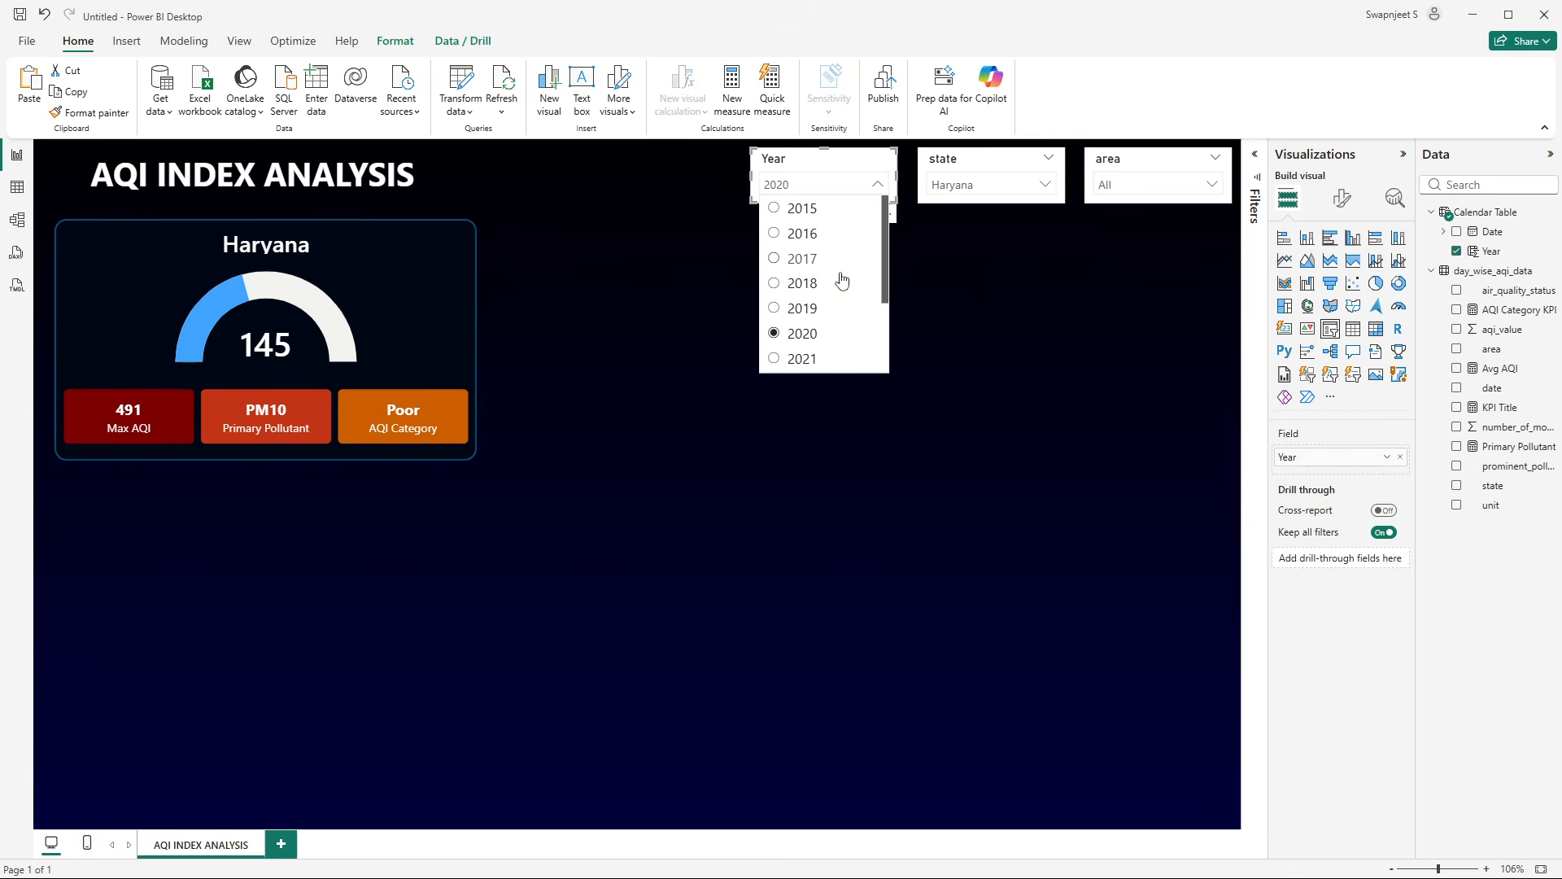
{"action": "scroll", "coordinate": [887, 281], "scroll_direction": "down", "scroll_amount": 3}
{"action": "left_click", "coordinate": [800, 358]}
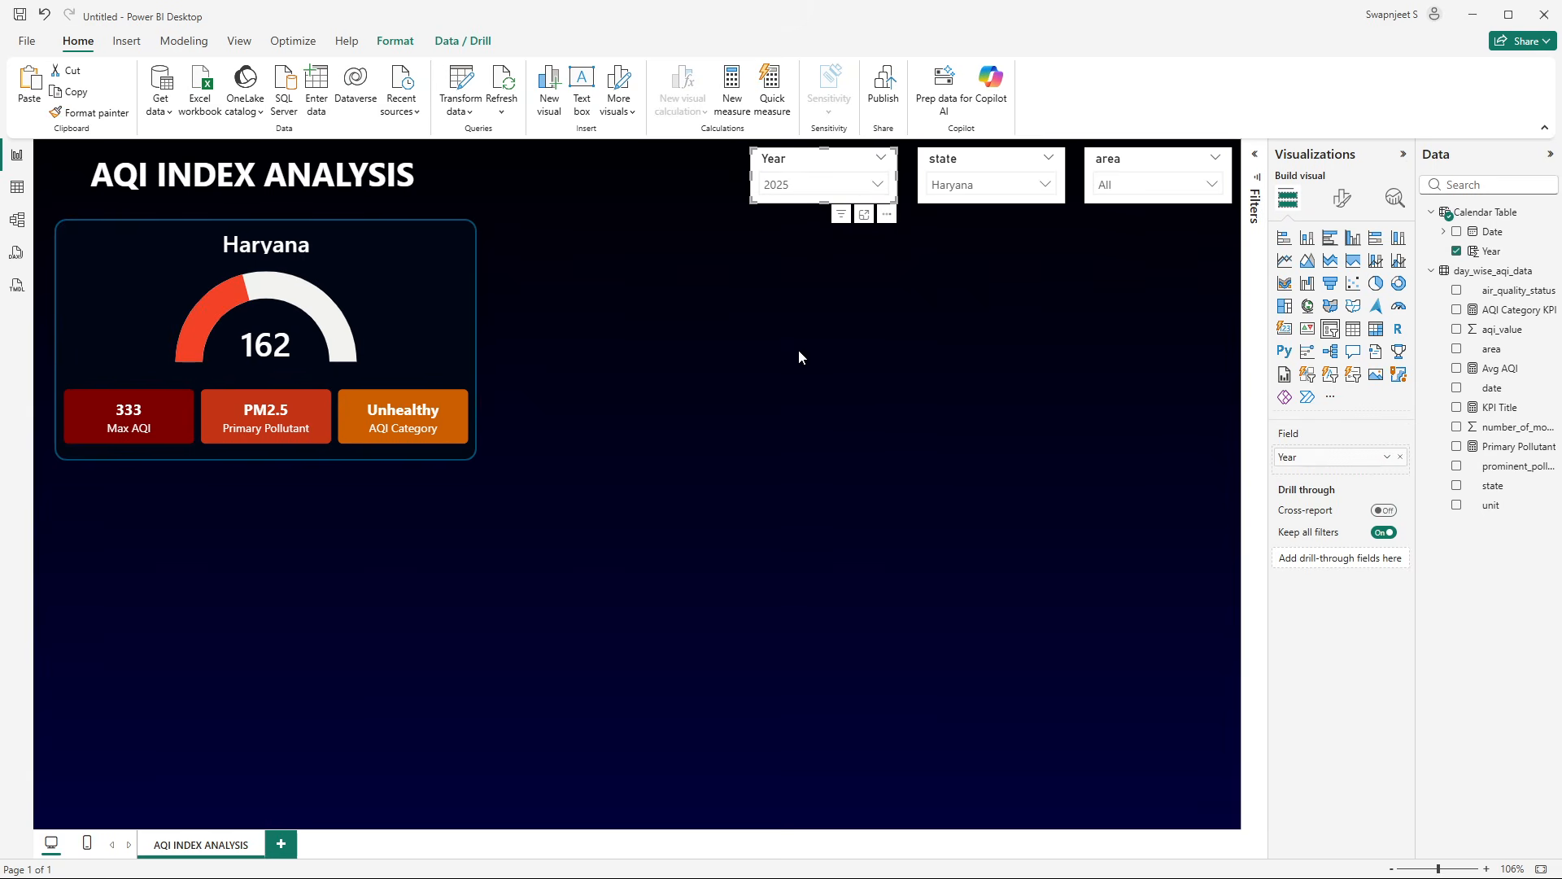
- Filter the dashboard's state to Delhi
{"action": "left_click", "coordinate": [1007, 186]}
{"action": "scroll", "coordinate": [982, 301], "scroll_direction": "down", "scroll_amount": 5}
{"action": "scroll", "coordinate": [982, 302], "scroll_direction": "up", "scroll_amount": 3}
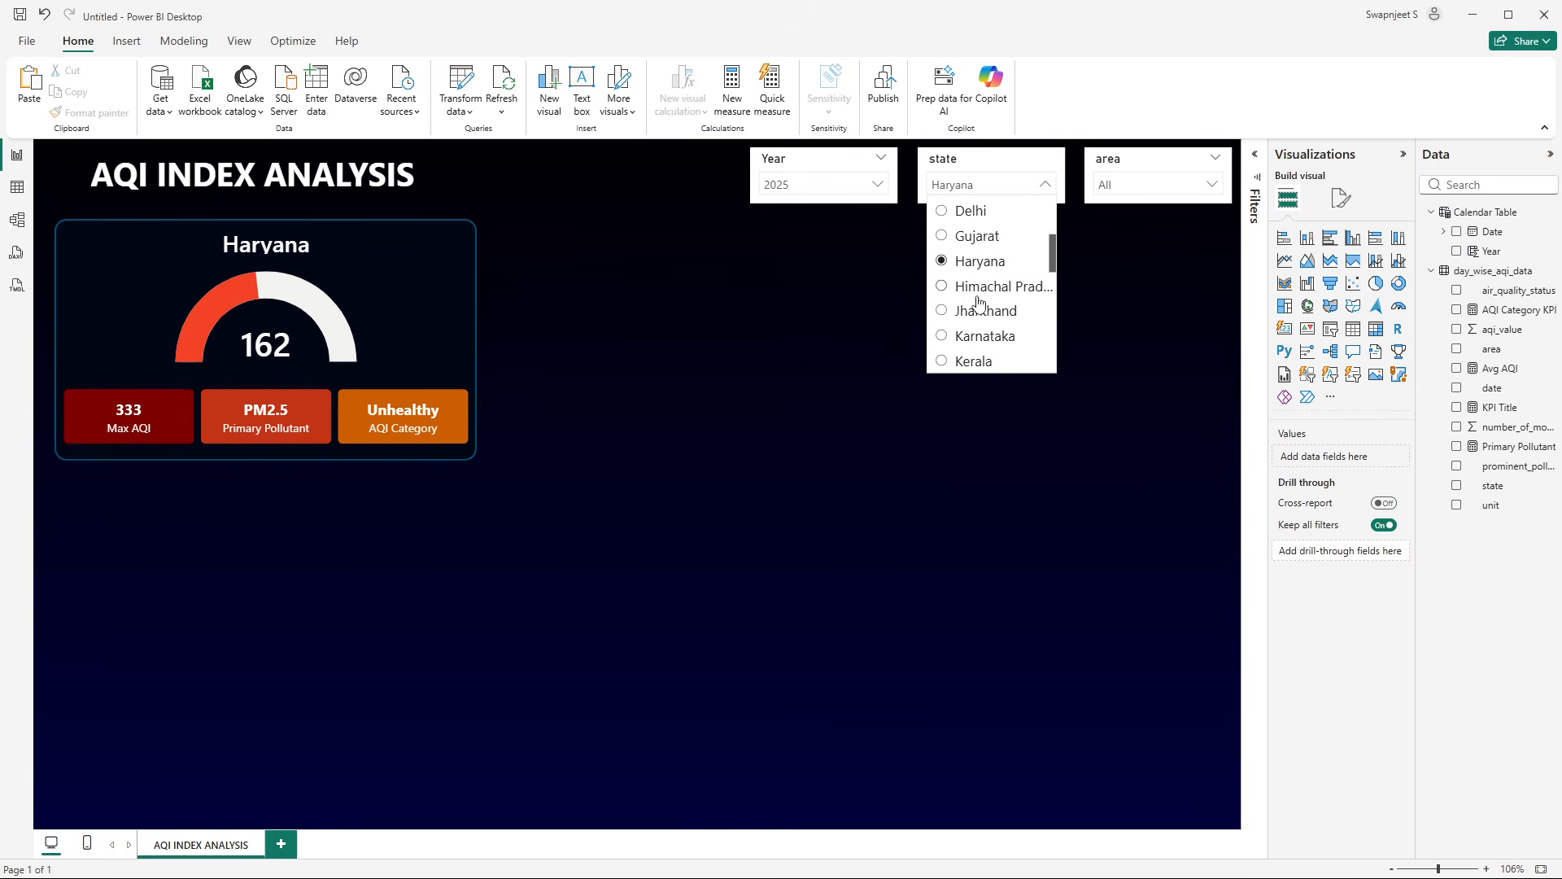
{"action": "left_click", "coordinate": [972, 210]}
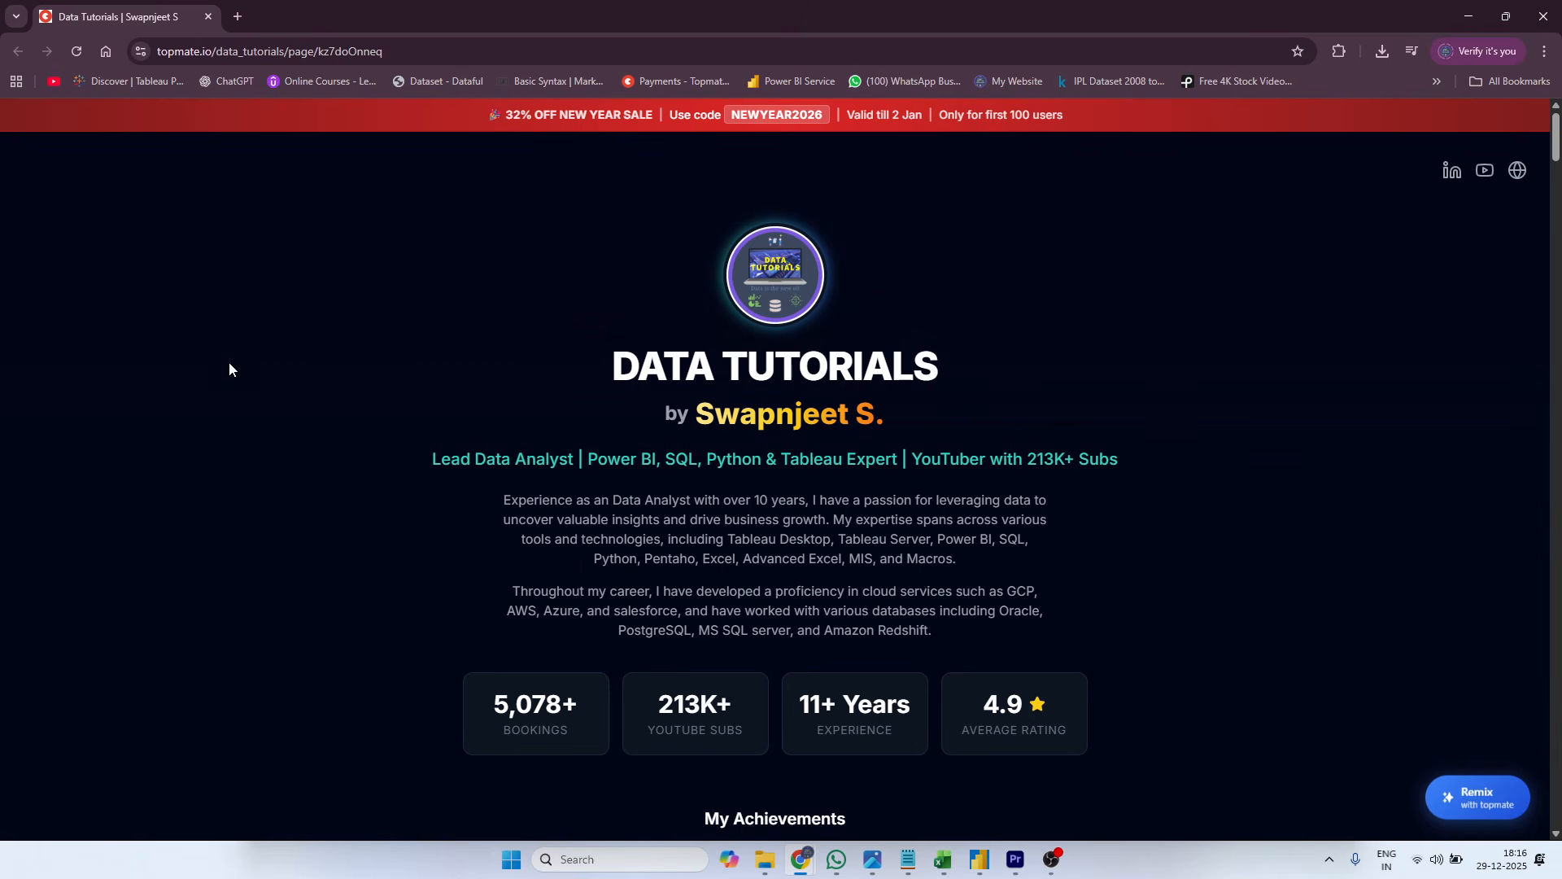
- Look through the Power BI, DAX and Tableau video courses offered on the Data Tutorials Topmate page in Chrome
{"action": "scroll", "coordinate": [229, 368], "scroll_direction": "down", "scroll_amount": 10}
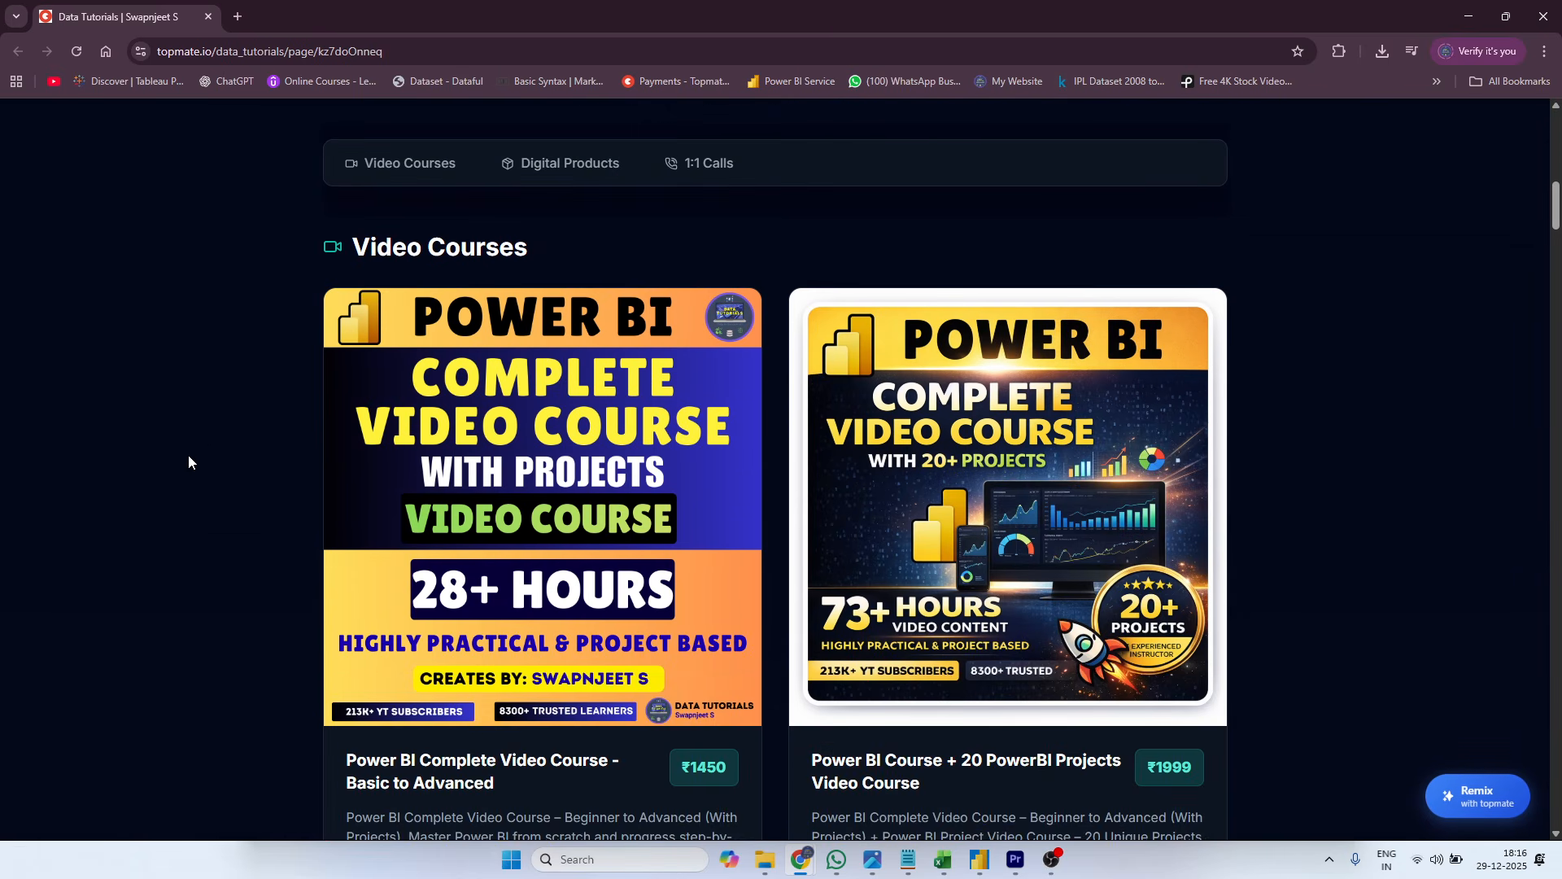
{"action": "scroll", "coordinate": [168, 403], "scroll_direction": "down", "scroll_amount": 1}
{"action": "scroll", "coordinate": [125, 432], "scroll_direction": "up", "scroll_amount": 1}
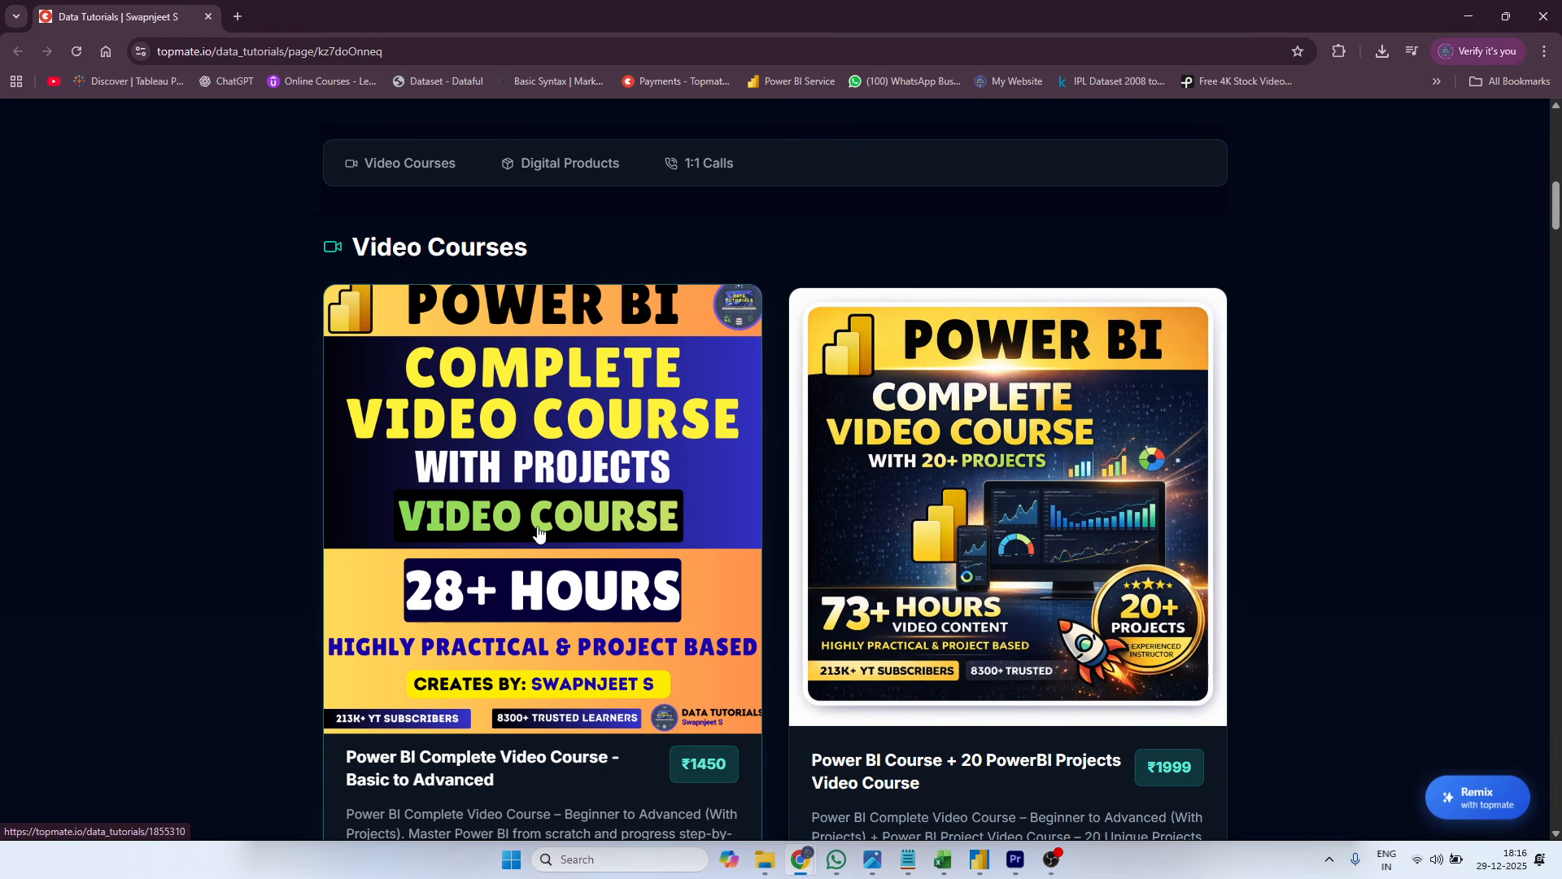
{"action": "scroll", "coordinate": [178, 573], "scroll_direction": "down", "scroll_amount": 1}
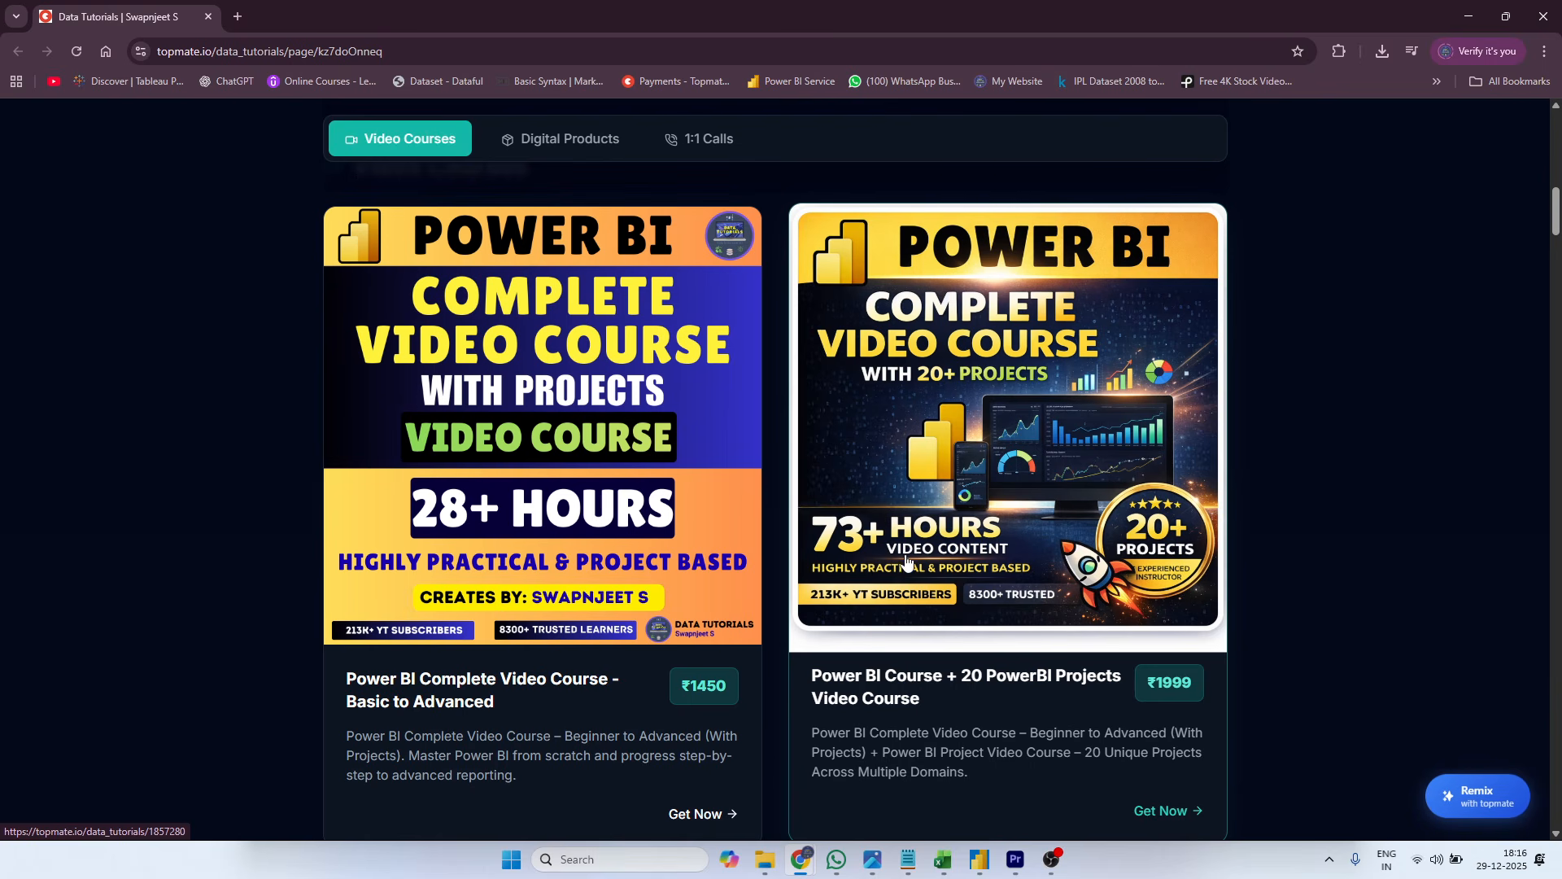
{"action": "scroll", "coordinate": [116, 670], "scroll_direction": "down", "scroll_amount": 7}
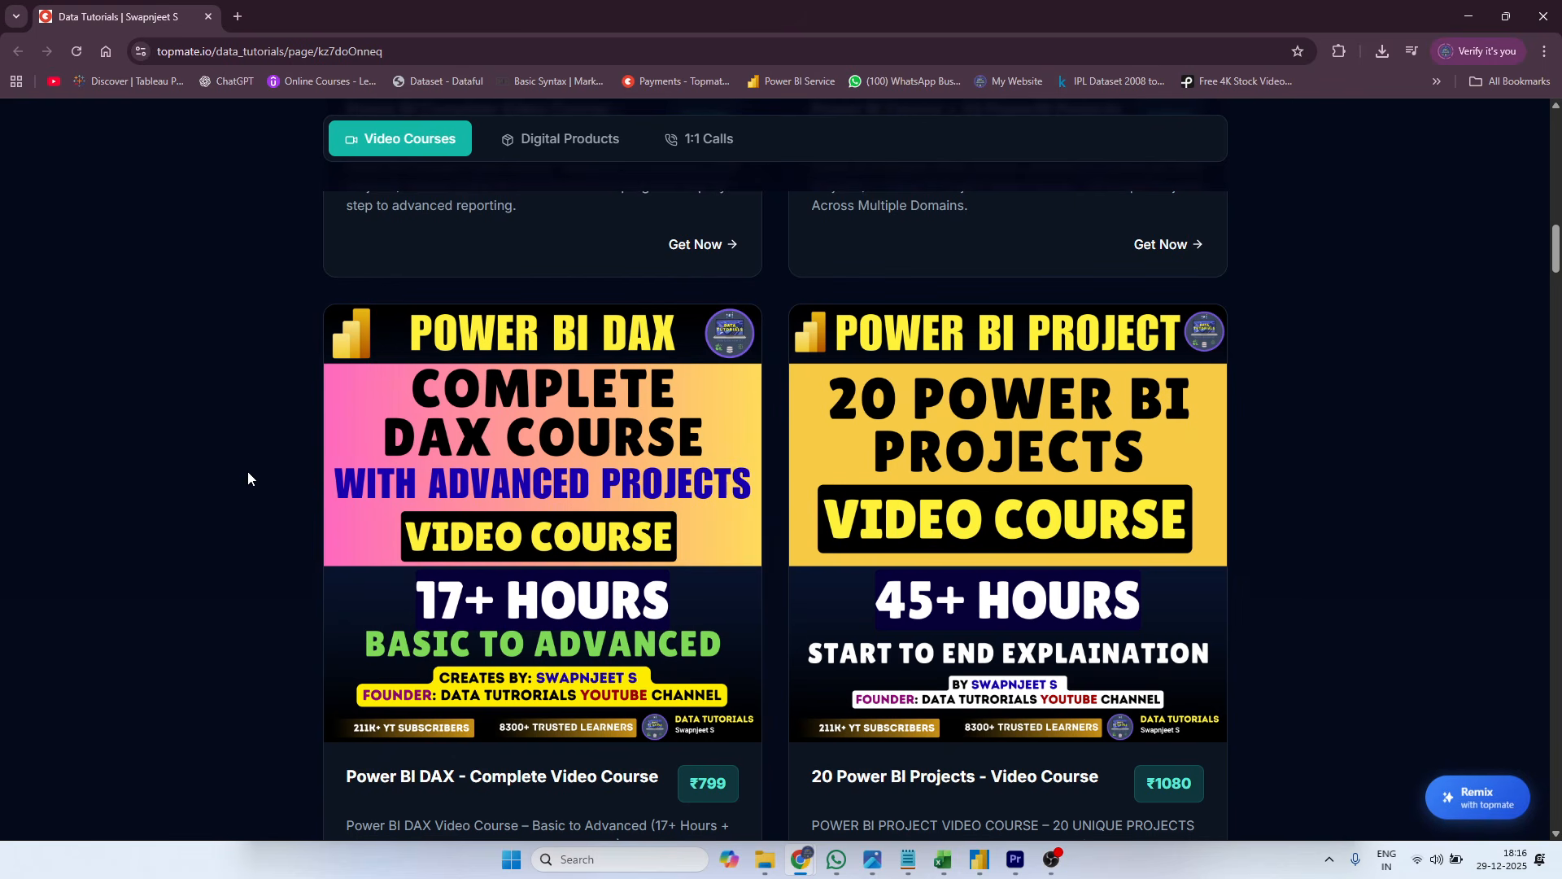
{"action": "scroll", "coordinate": [494, 627], "scroll_direction": "down", "scroll_amount": 1}
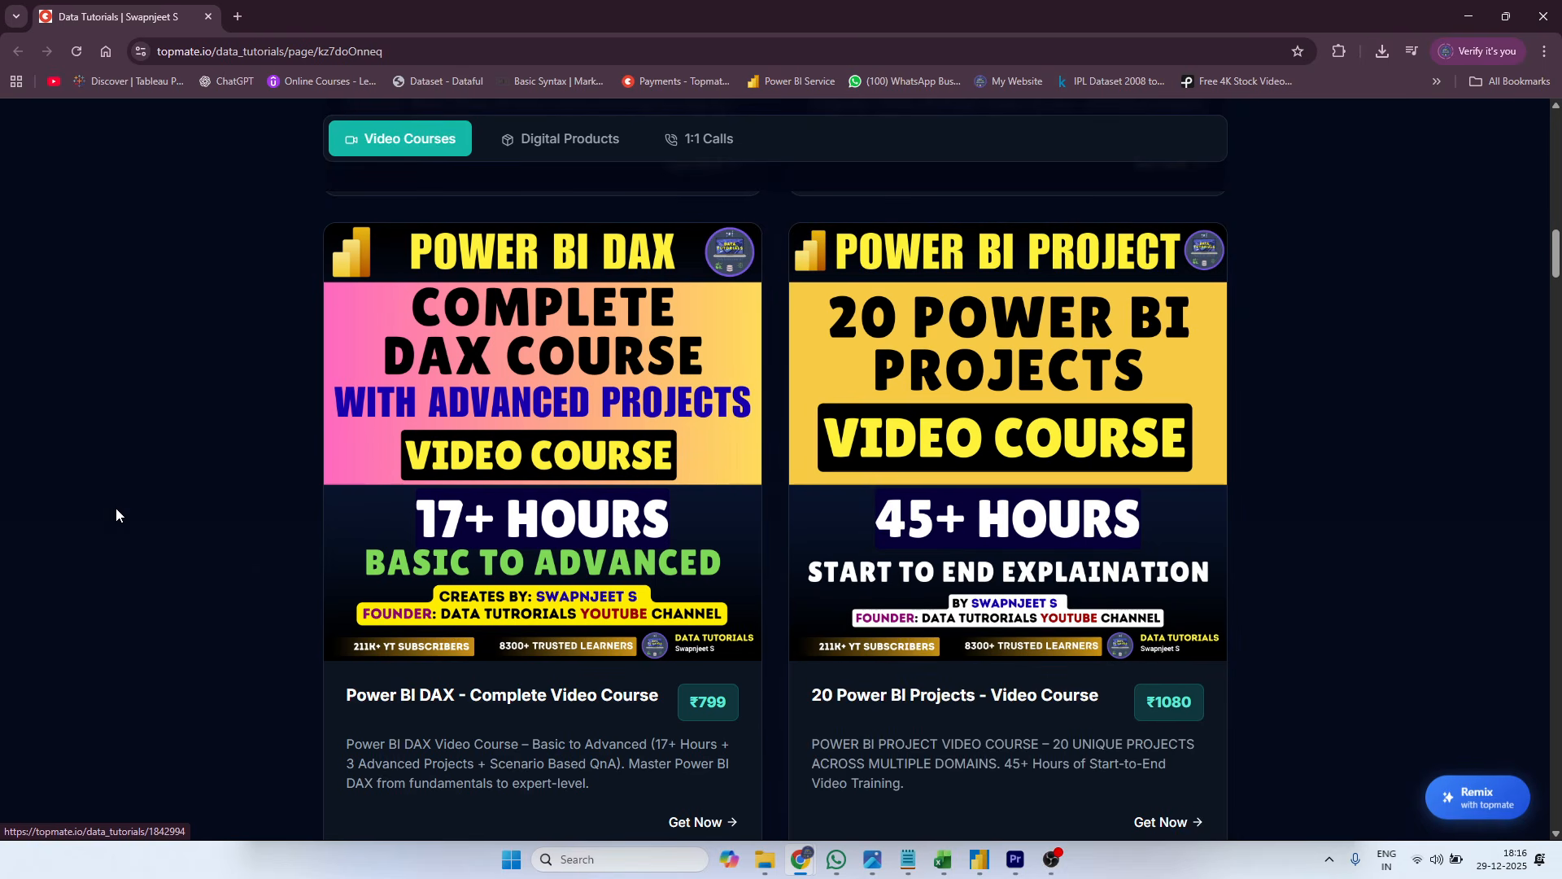
{"action": "scroll", "coordinate": [121, 506], "scroll_direction": "down", "scroll_amount": 6}
{"action": "scroll", "coordinate": [567, 487], "scroll_direction": "down", "scroll_amount": 2}
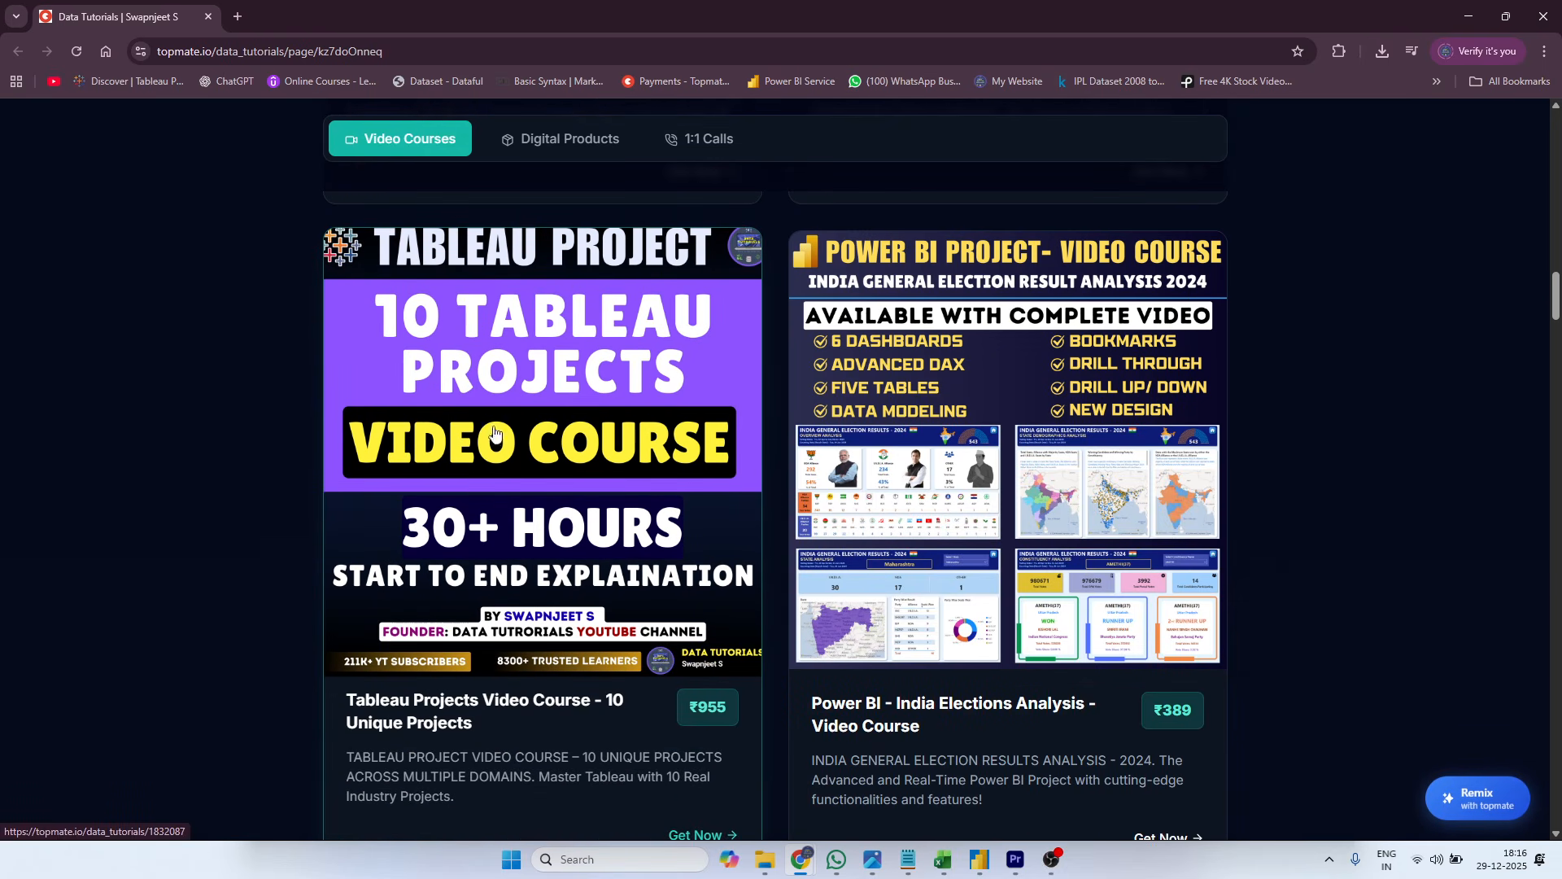
{"action": "scroll", "coordinate": [218, 578], "scroll_direction": "up", "scroll_amount": 10}
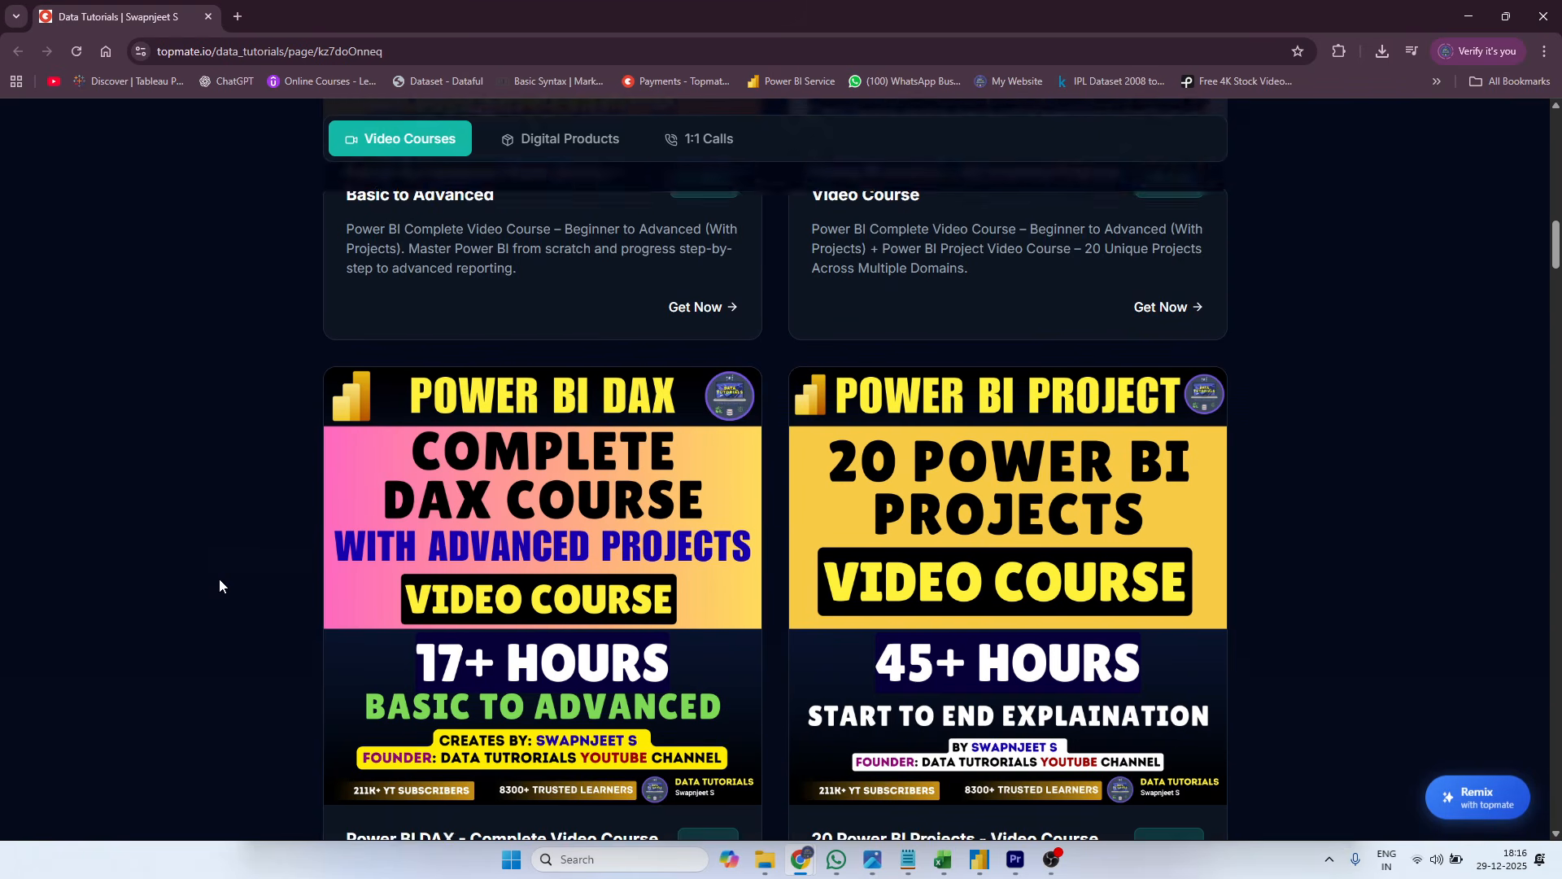
{"action": "scroll", "coordinate": [203, 532], "scroll_direction": "up", "scroll_amount": 3}
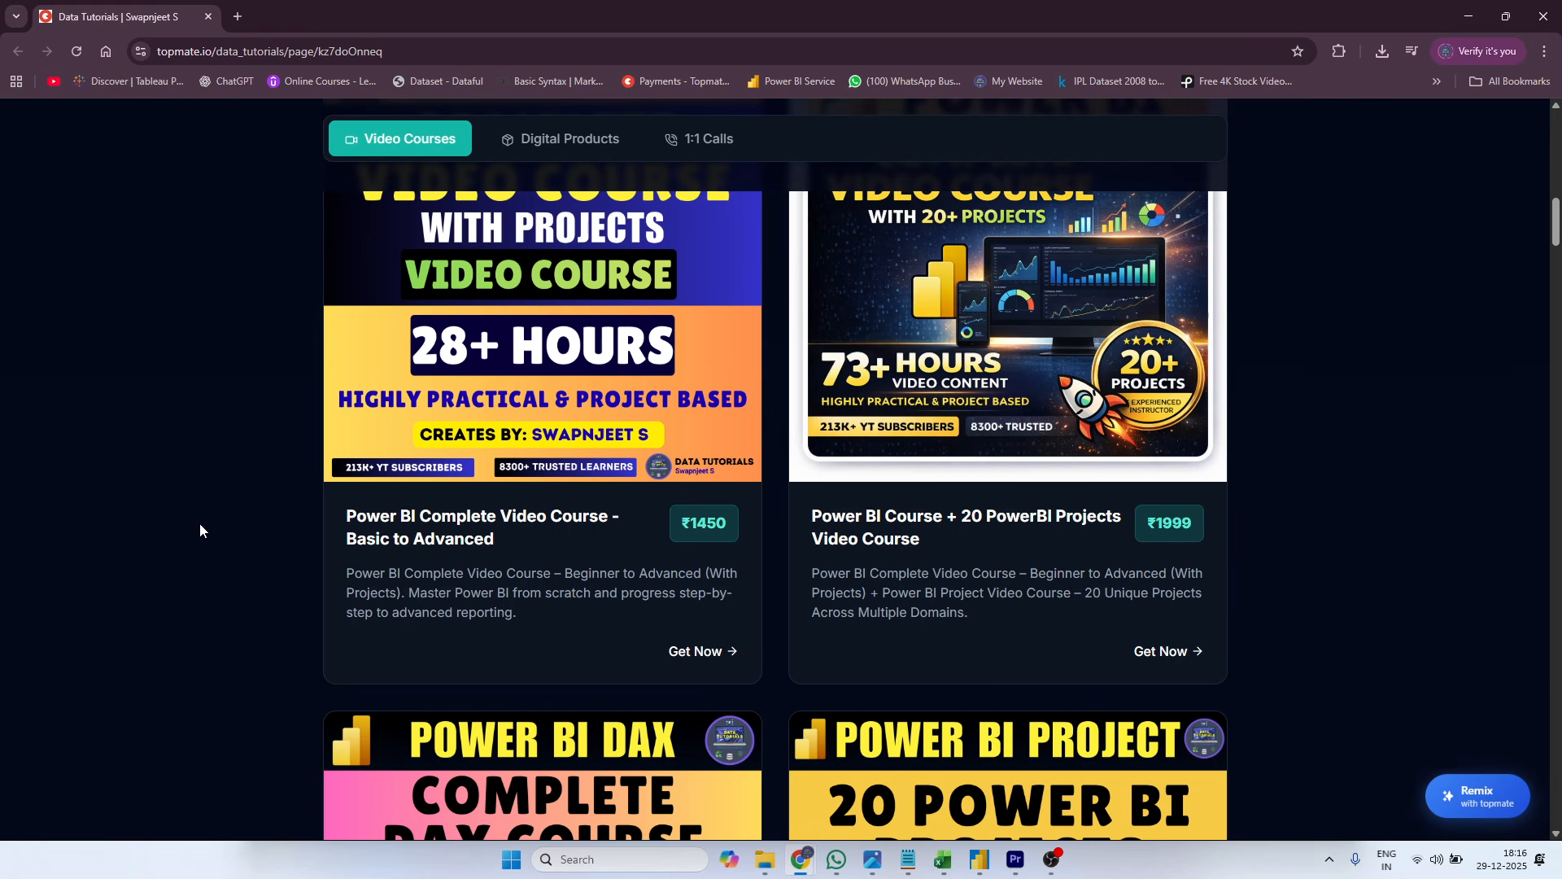
- Open the Power BI Complete Video Course - Basic to Advanced page and read its module list
{"action": "left_click", "coordinate": [461, 407]}
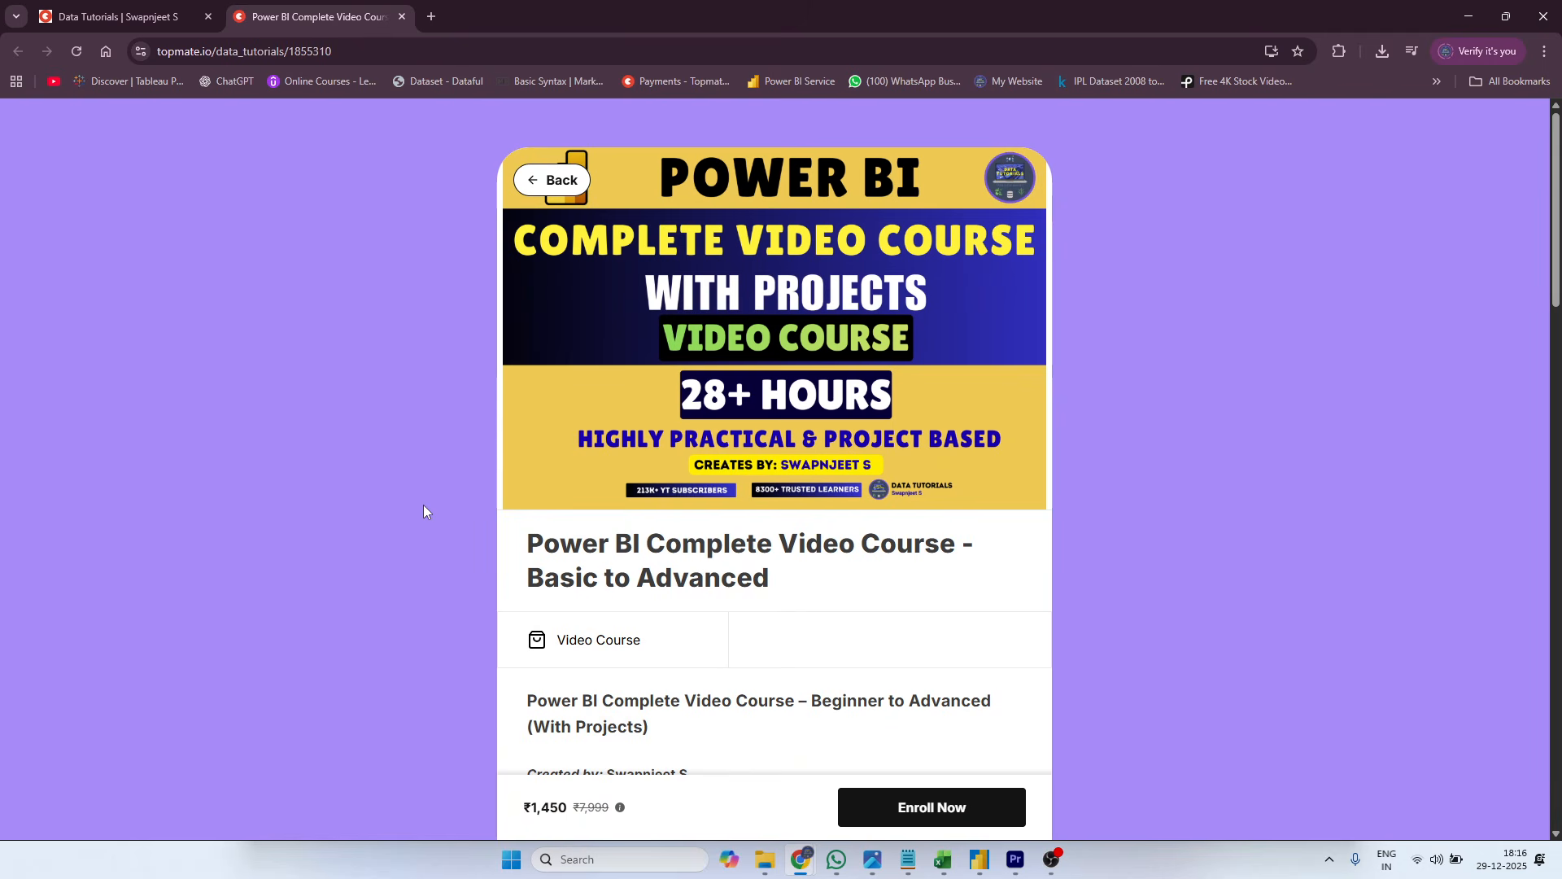
{"action": "scroll", "coordinate": [421, 504], "scroll_direction": "down", "scroll_amount": 12}
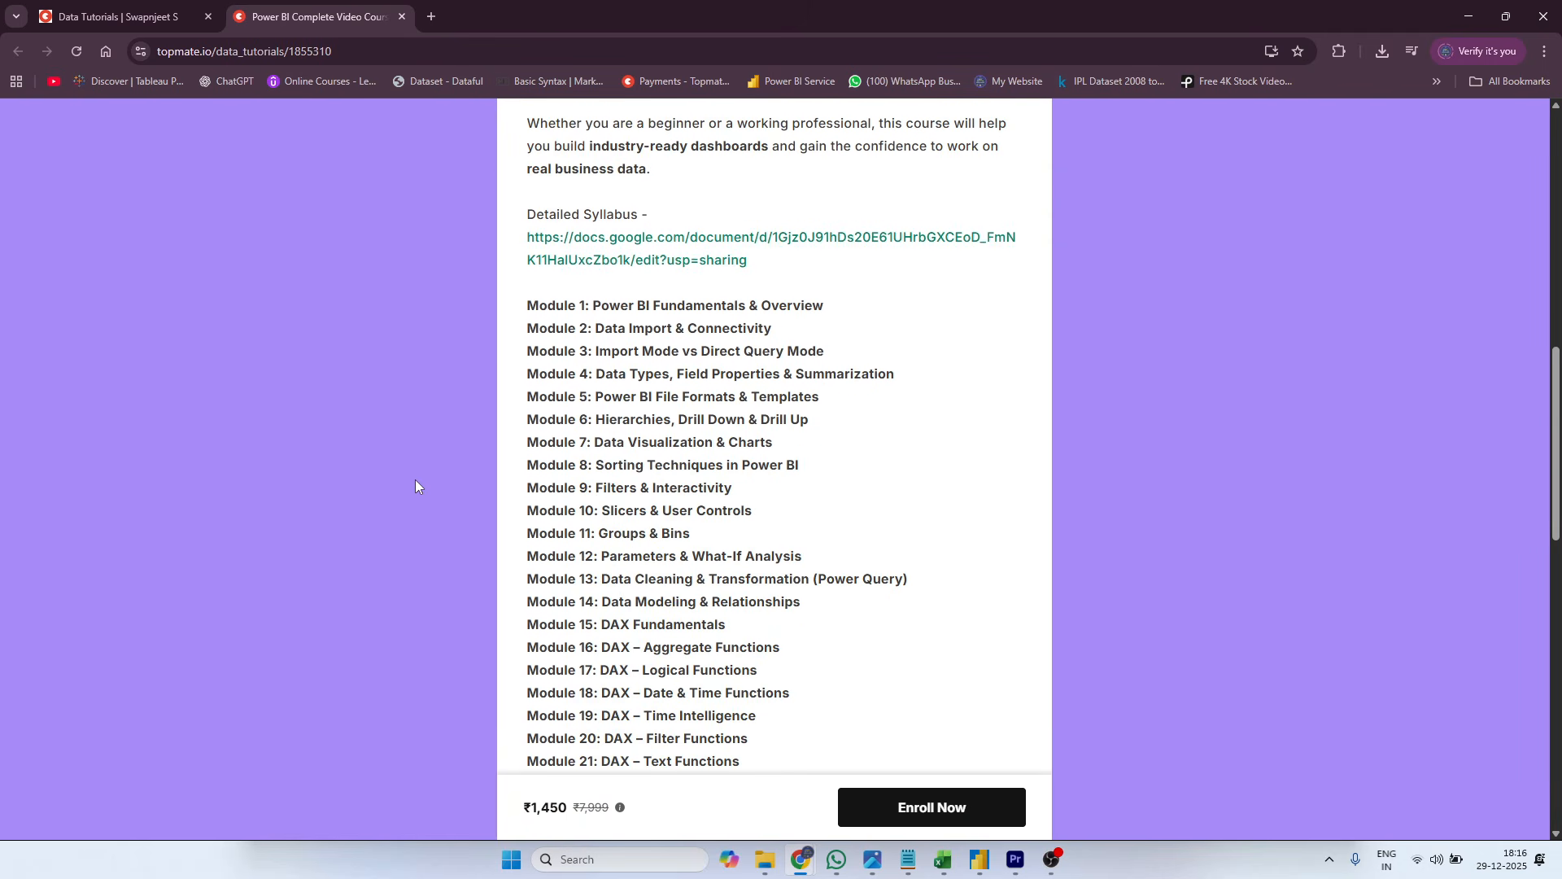
{"action": "scroll", "coordinate": [415, 481], "scroll_direction": "down", "scroll_amount": 2}
{"action": "scroll", "coordinate": [415, 480], "scroll_direction": "up", "scroll_amount": 8}
{"action": "scroll", "coordinate": [415, 481], "scroll_direction": "down", "scroll_amount": 7}
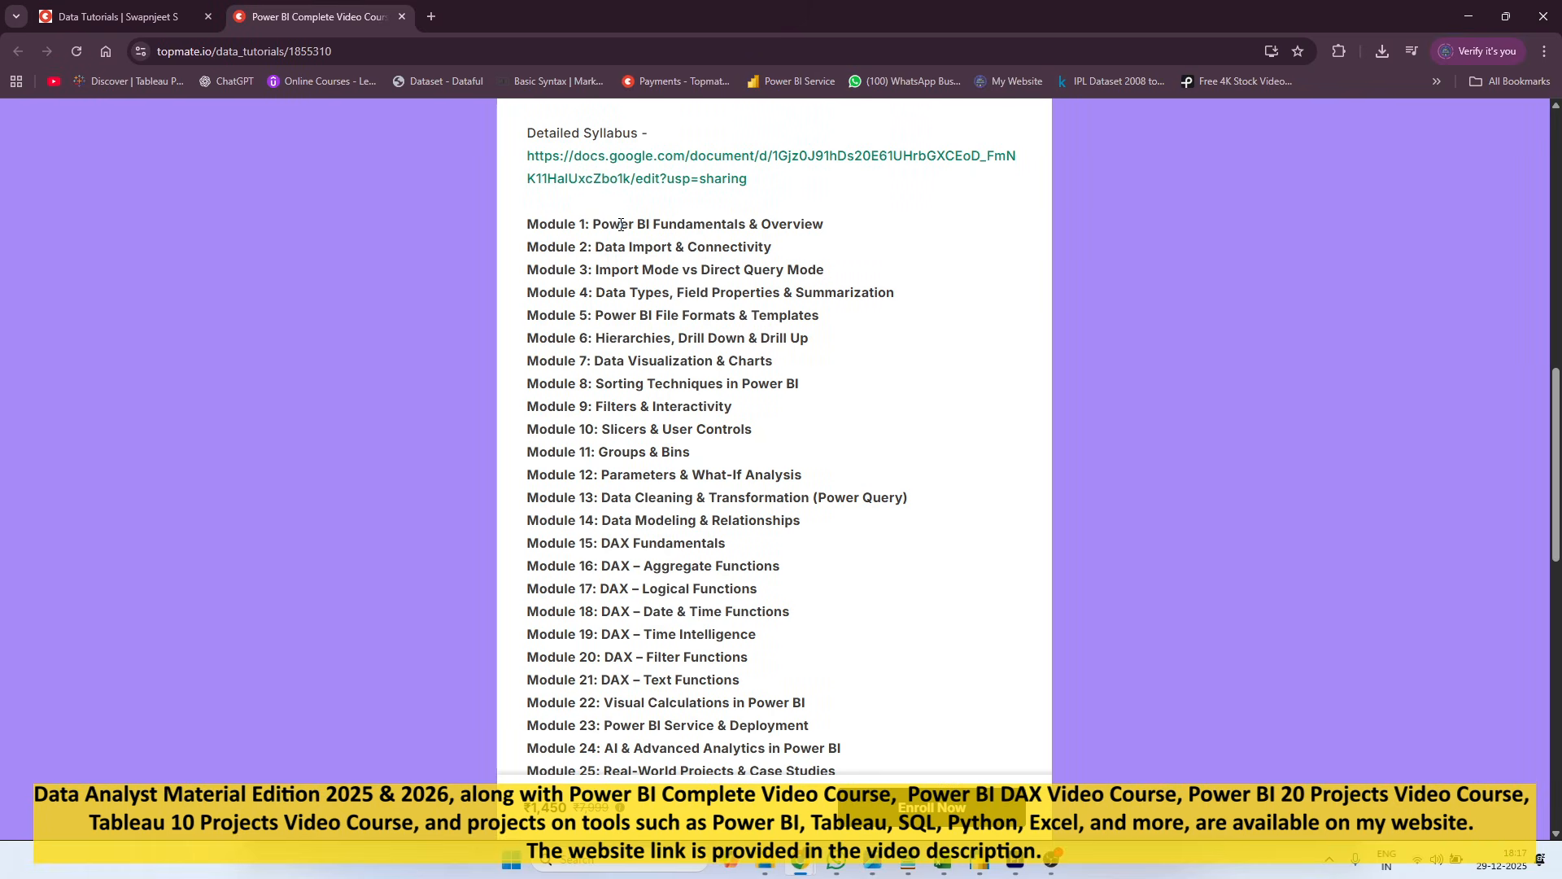
{"action": "scroll", "coordinate": [810, 535], "scroll_direction": "down", "scroll_amount": 1}
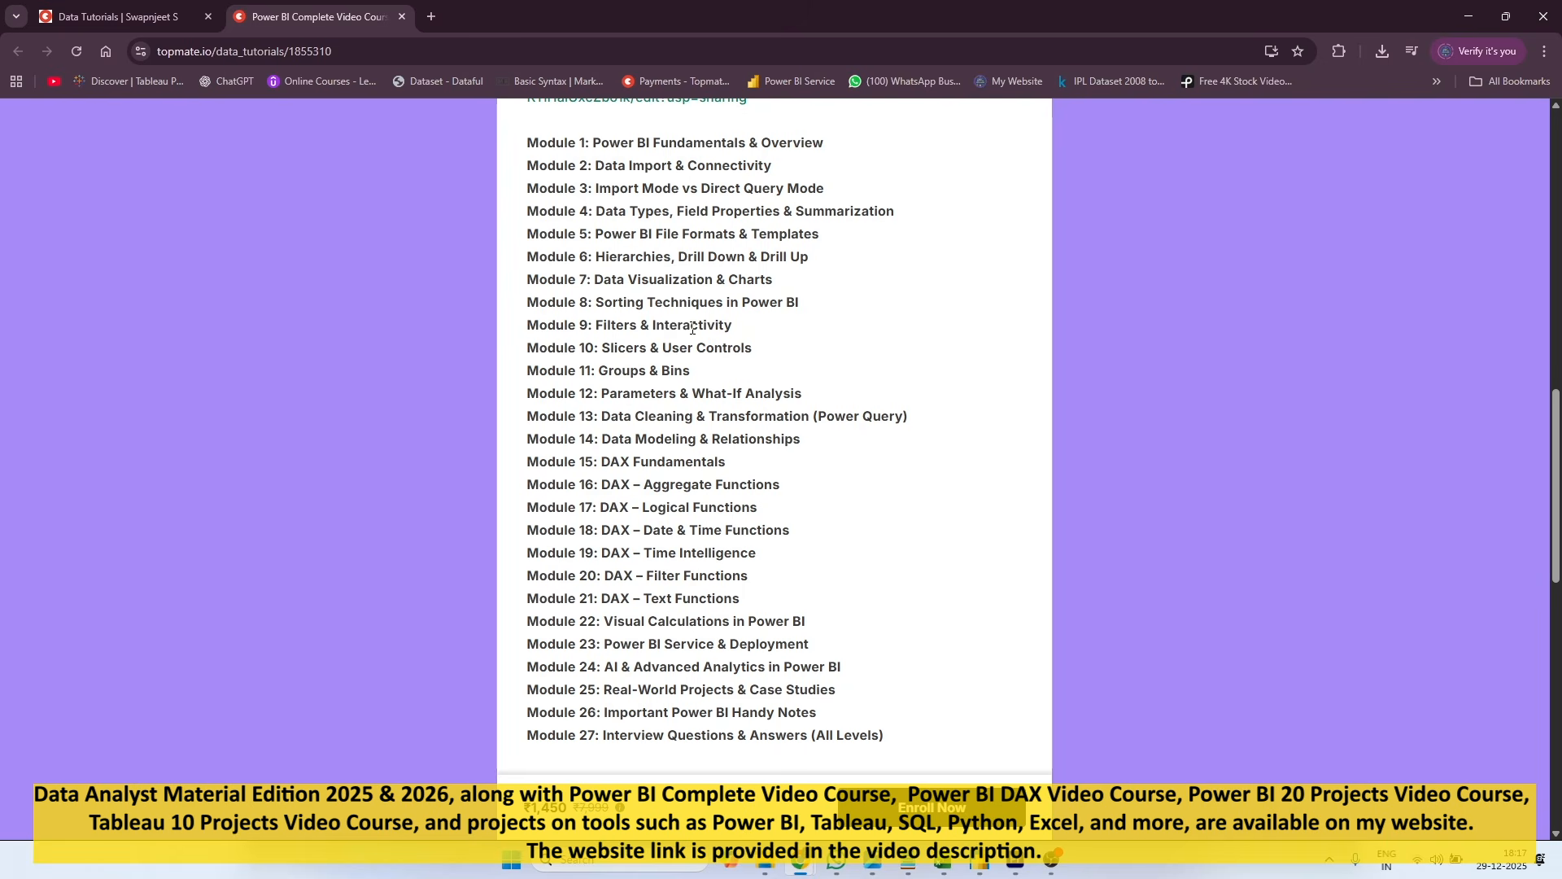
- Highlight the syllabus lines for modules 13 and 14, followed by modules 23 through 27 one at a time
{"action": "left_click_drag", "start_coordinate": [742, 600], "coordinate": [799, 445]}
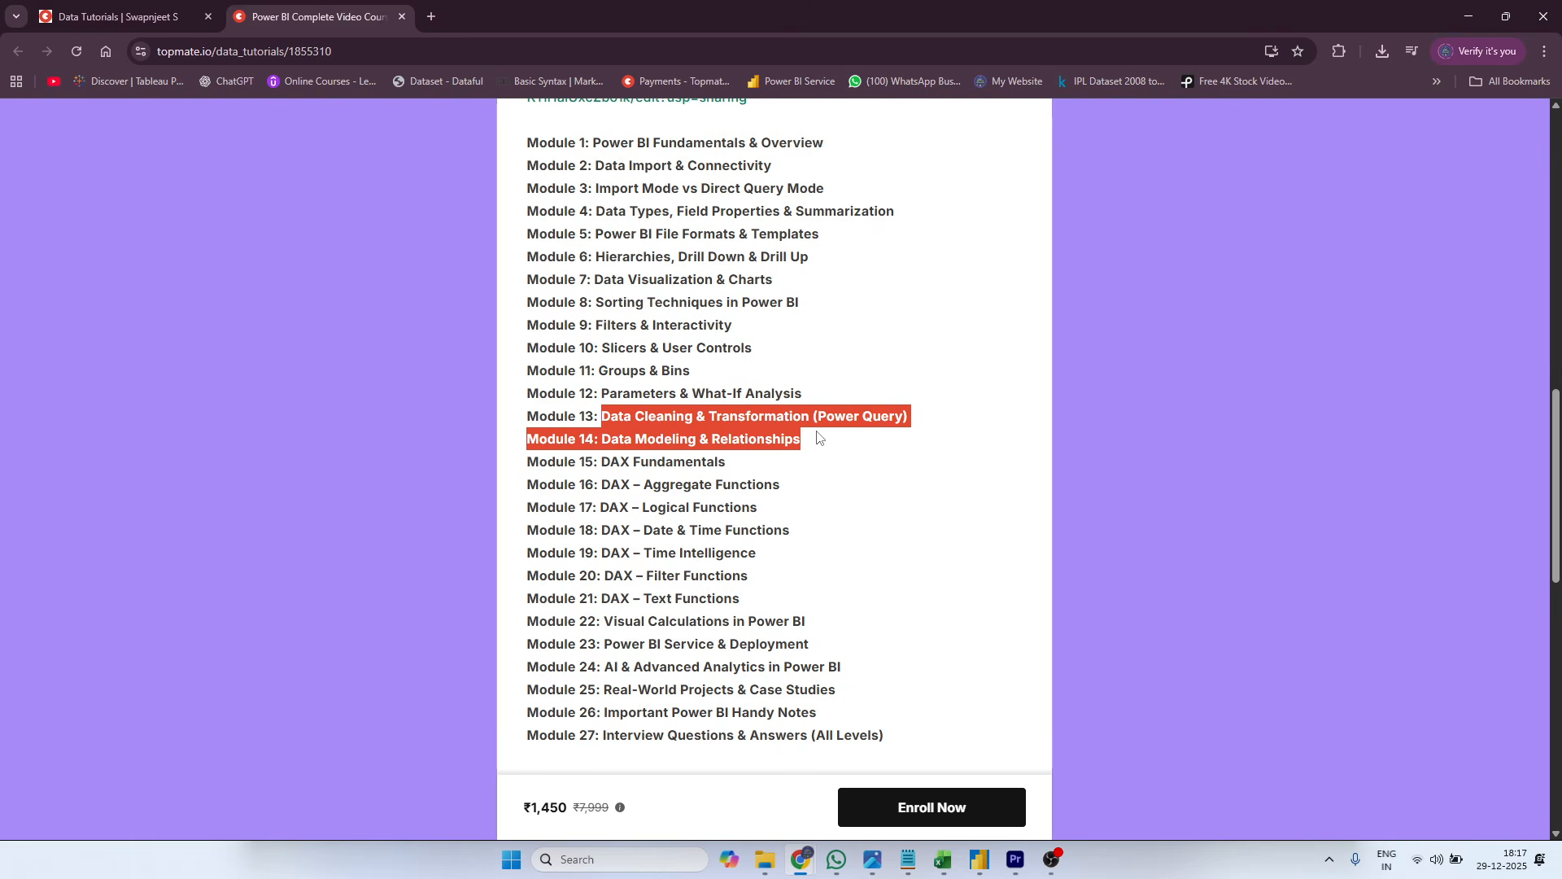
{"action": "left_click", "coordinate": [697, 647]}
{"action": "triple_click", "coordinate": [629, 648]}
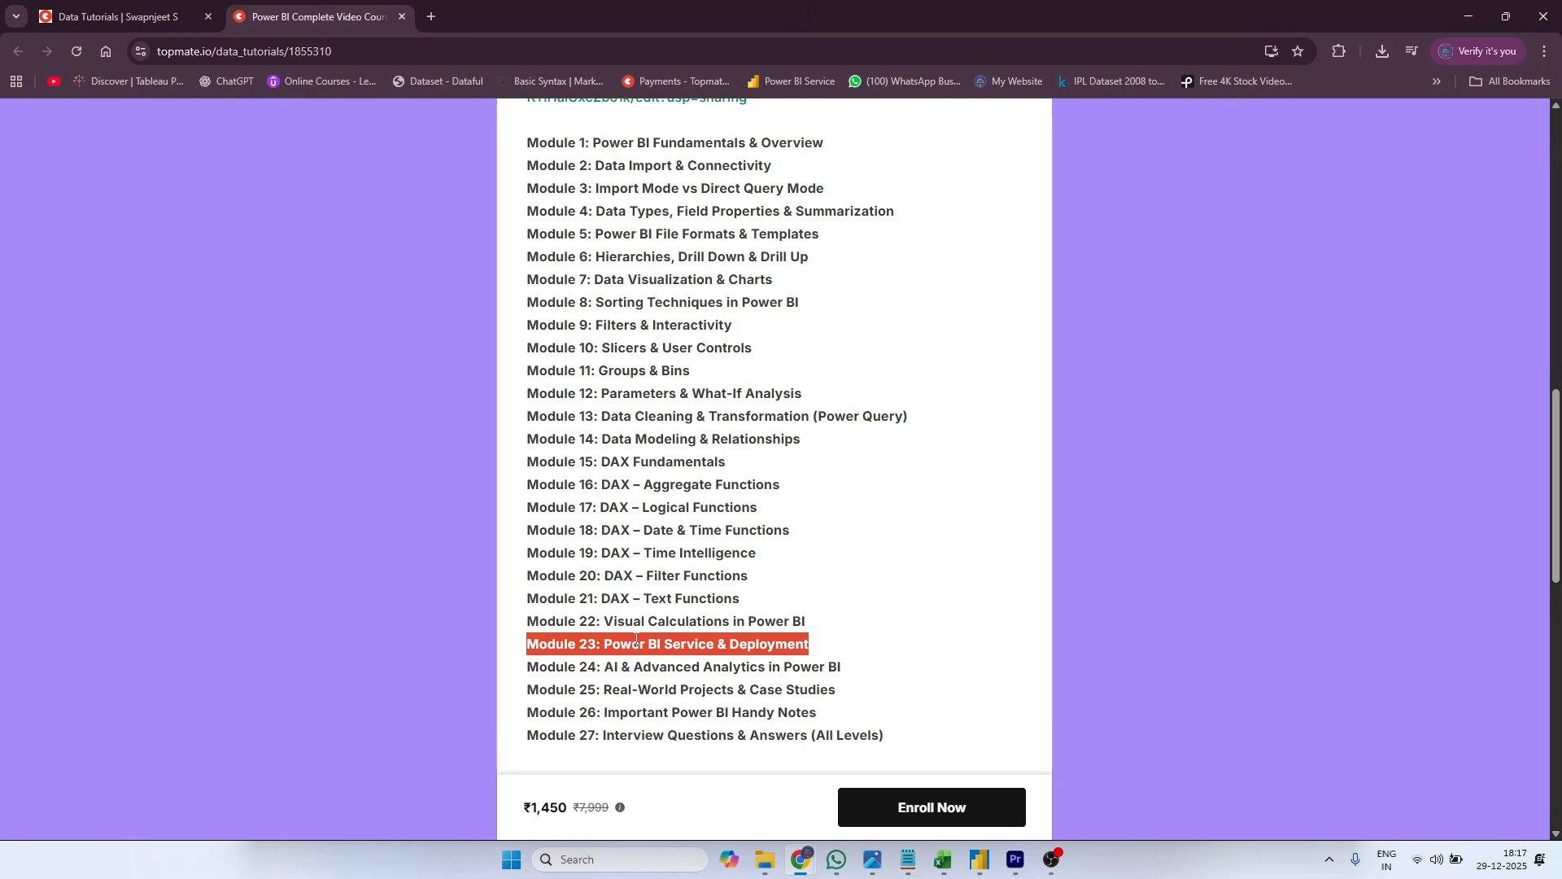
{"action": "triple_click", "coordinate": [638, 668]}
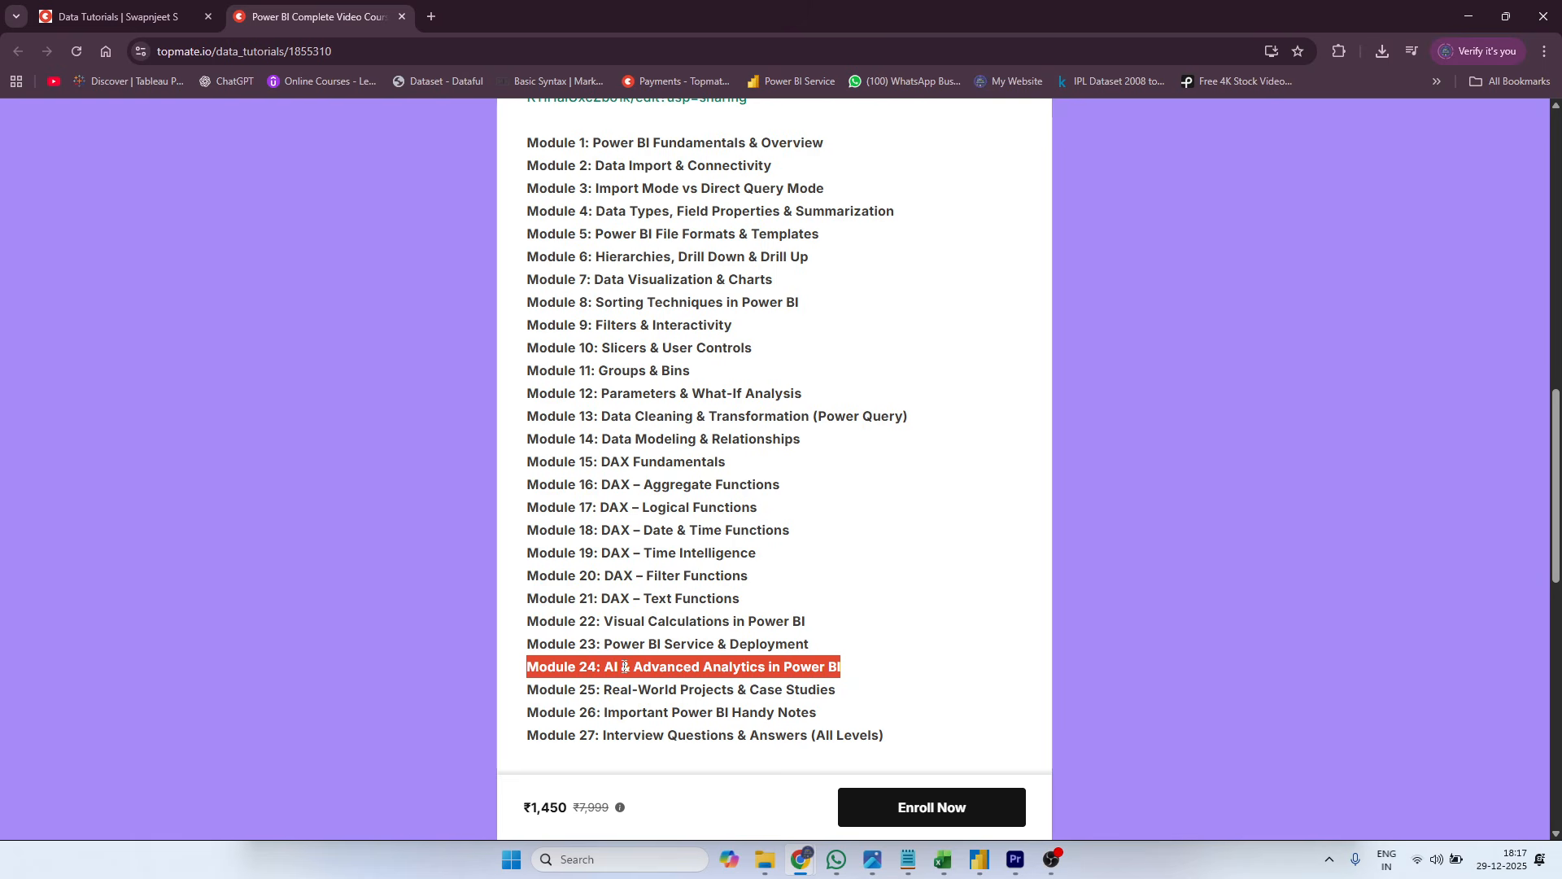
{"action": "left_click", "coordinate": [684, 670]}
{"action": "triple_click", "coordinate": [674, 690]}
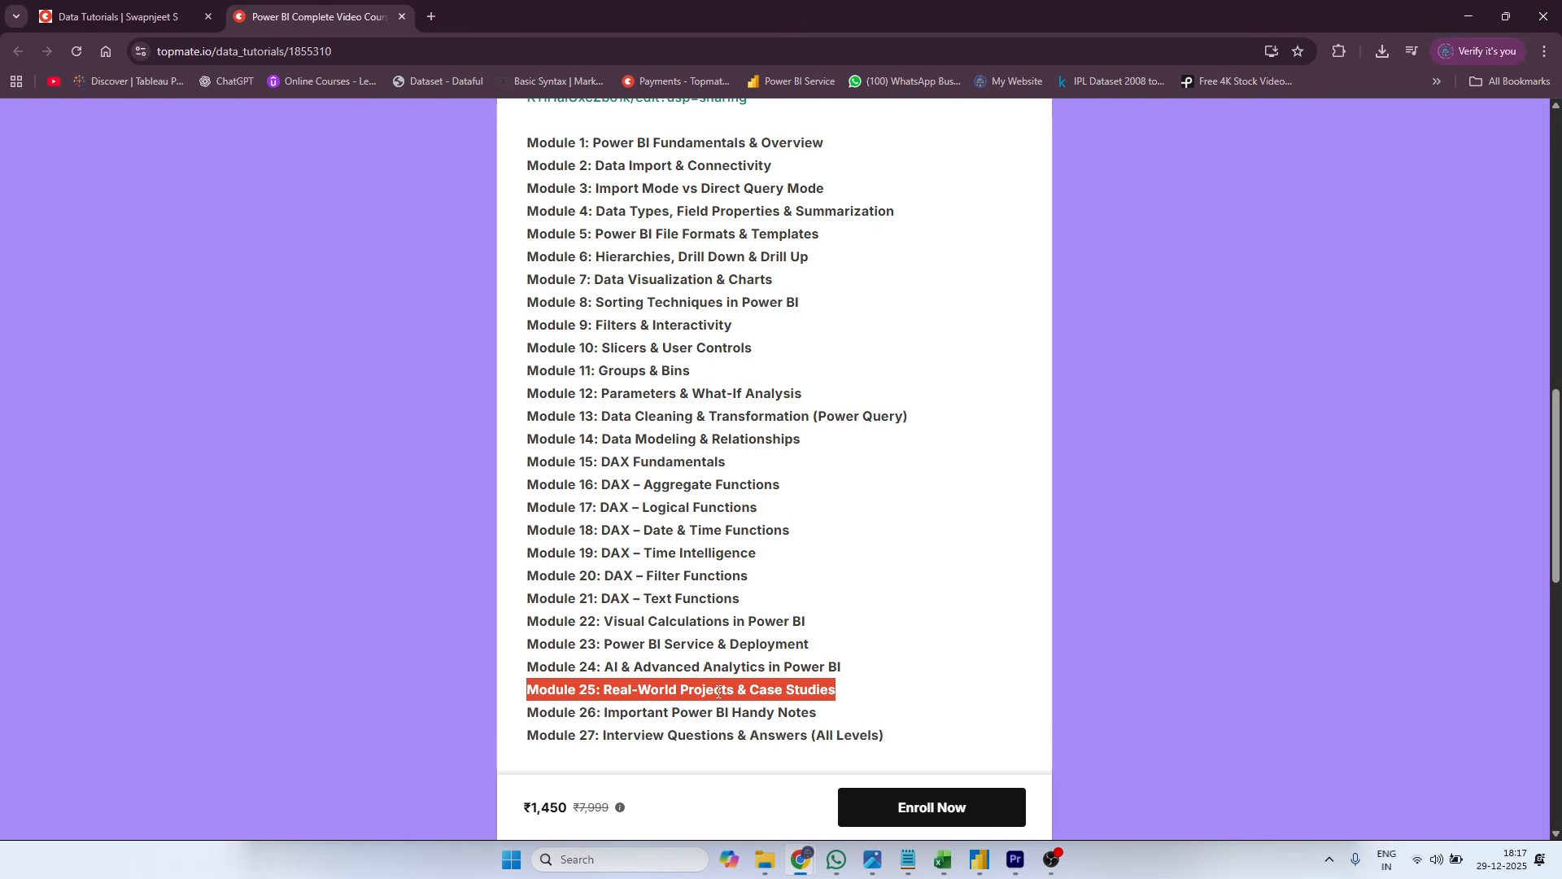
{"action": "left_click", "coordinate": [702, 707]}
{"action": "triple_click", "coordinate": [689, 709]}
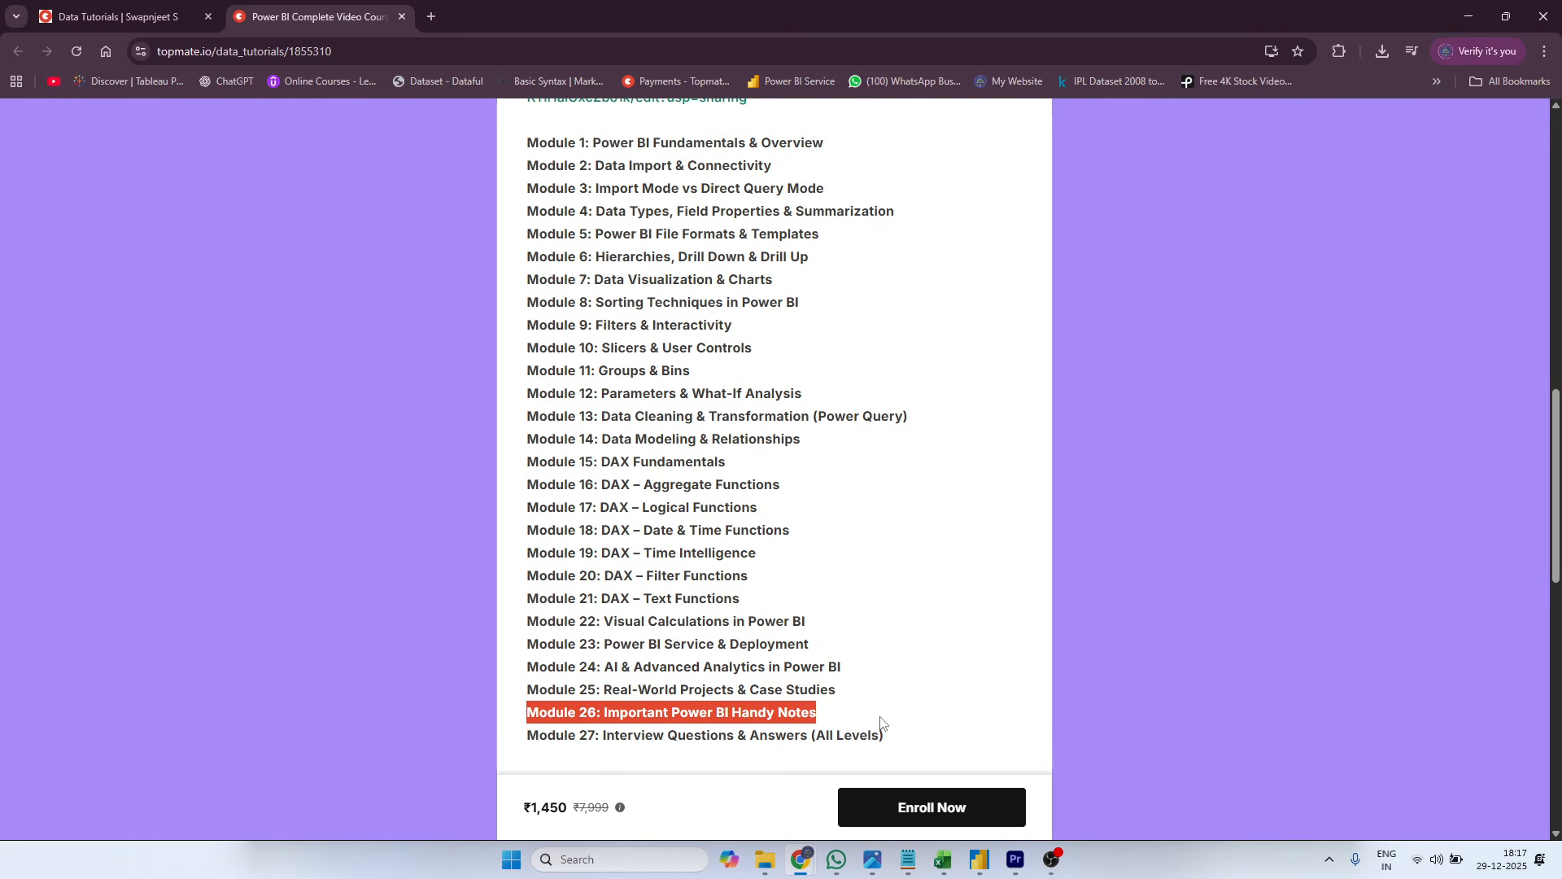
{"action": "triple_click", "coordinate": [680, 740]}
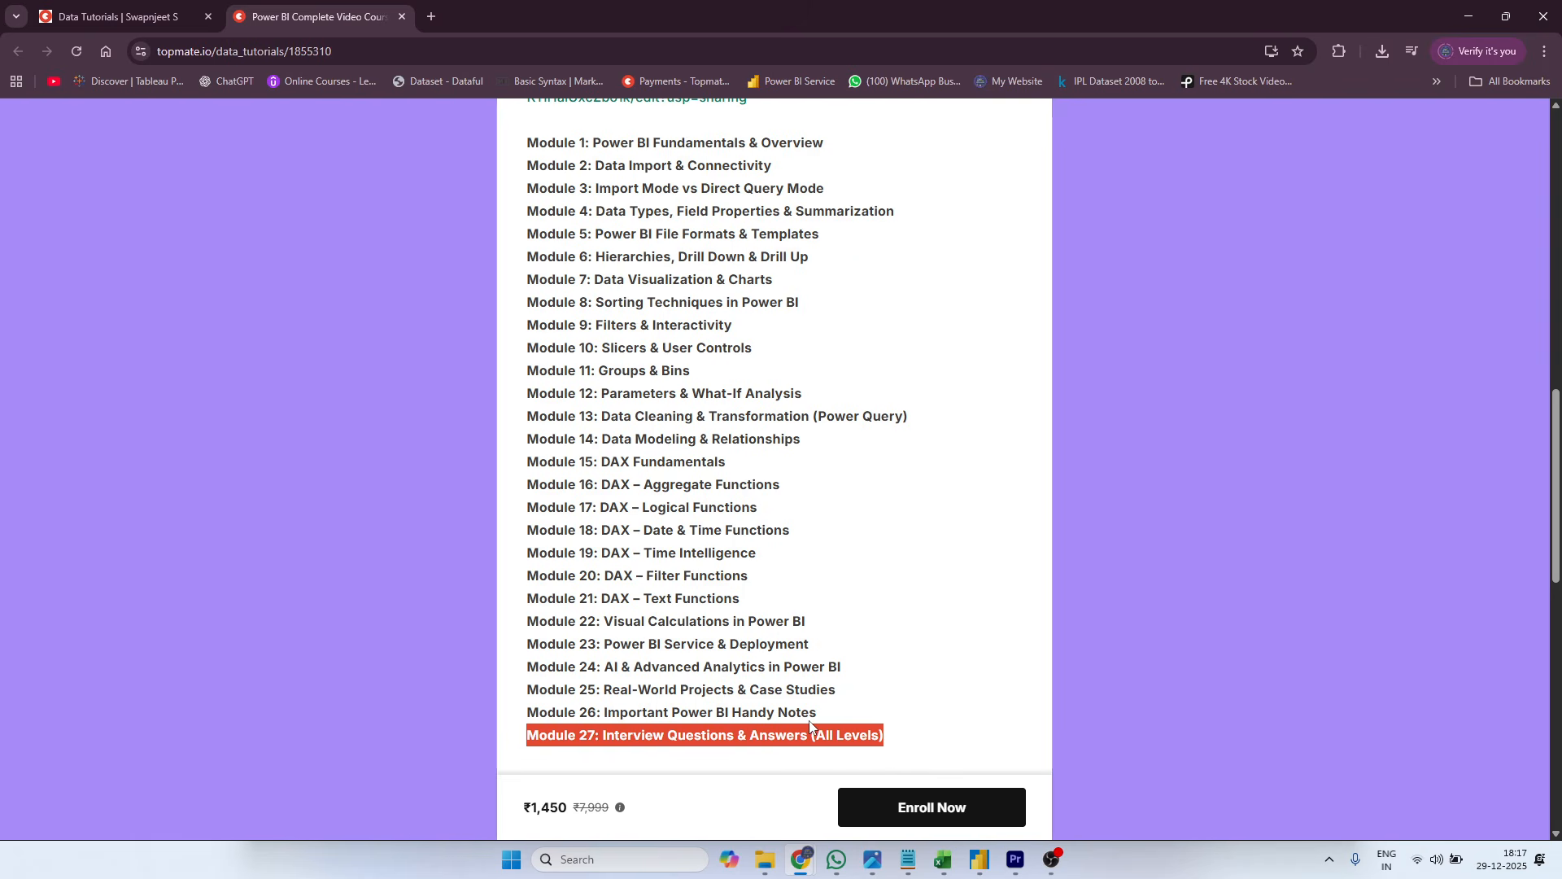
- Clear the text highlight and read the course page's remaining sections, including What You Will Learn and Who This Course Is For
{"action": "scroll", "coordinate": [818, 705], "scroll_direction": "down", "scroll_amount": 3}
{"action": "scroll", "coordinate": [773, 683], "scroll_direction": "up", "scroll_amount": 5}
{"action": "scroll", "coordinate": [692, 659], "scroll_direction": "down", "scroll_amount": 8}
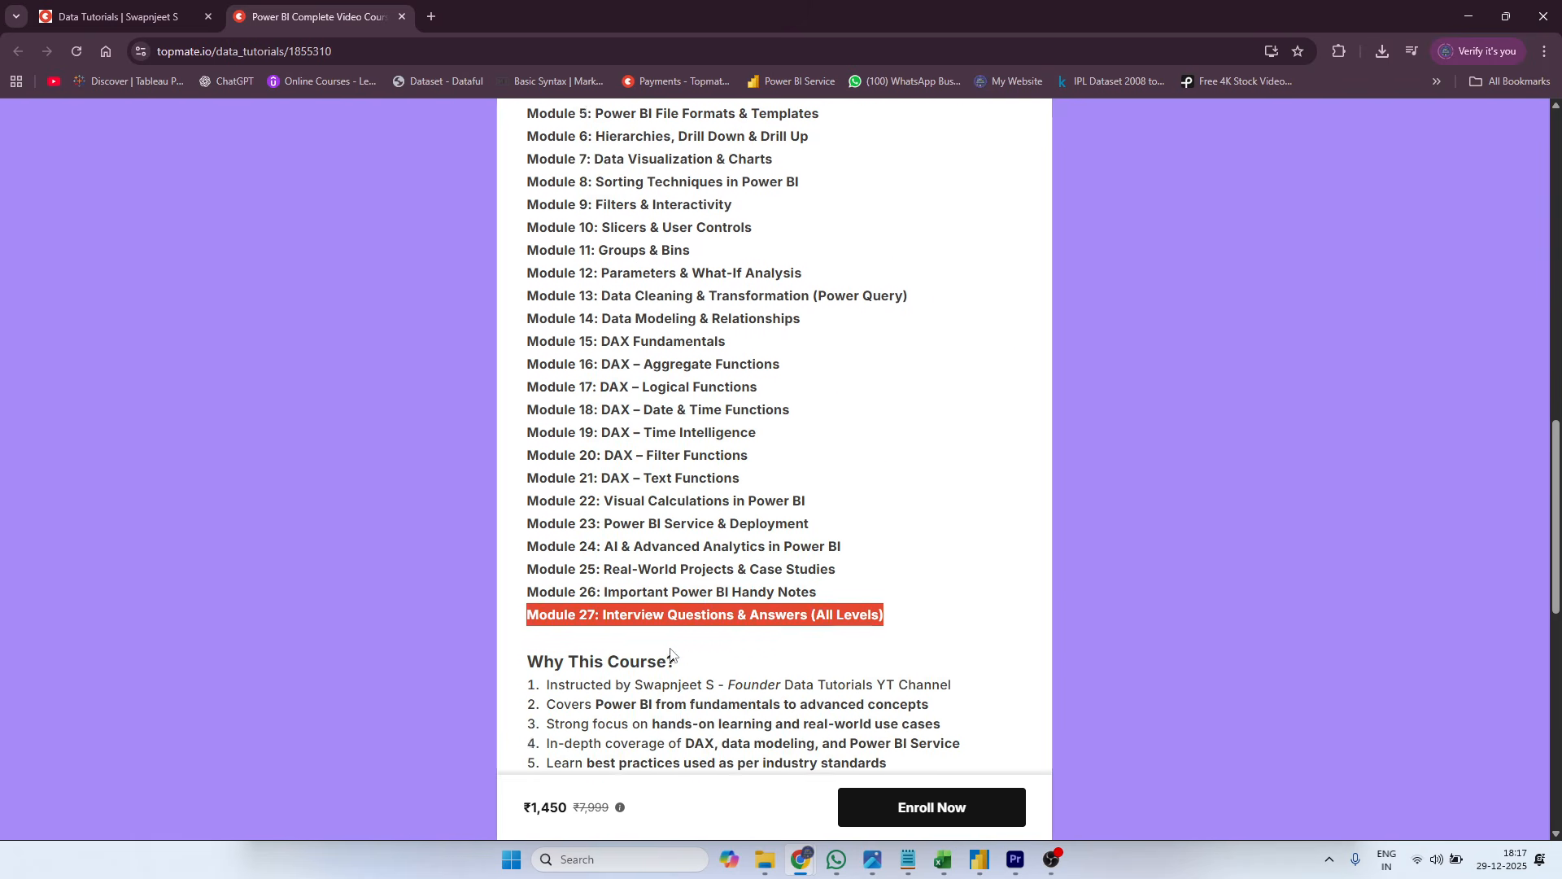
{"action": "left_click", "coordinate": [671, 654]}
{"action": "scroll", "coordinate": [656, 552], "scroll_direction": "down", "scroll_amount": 5}
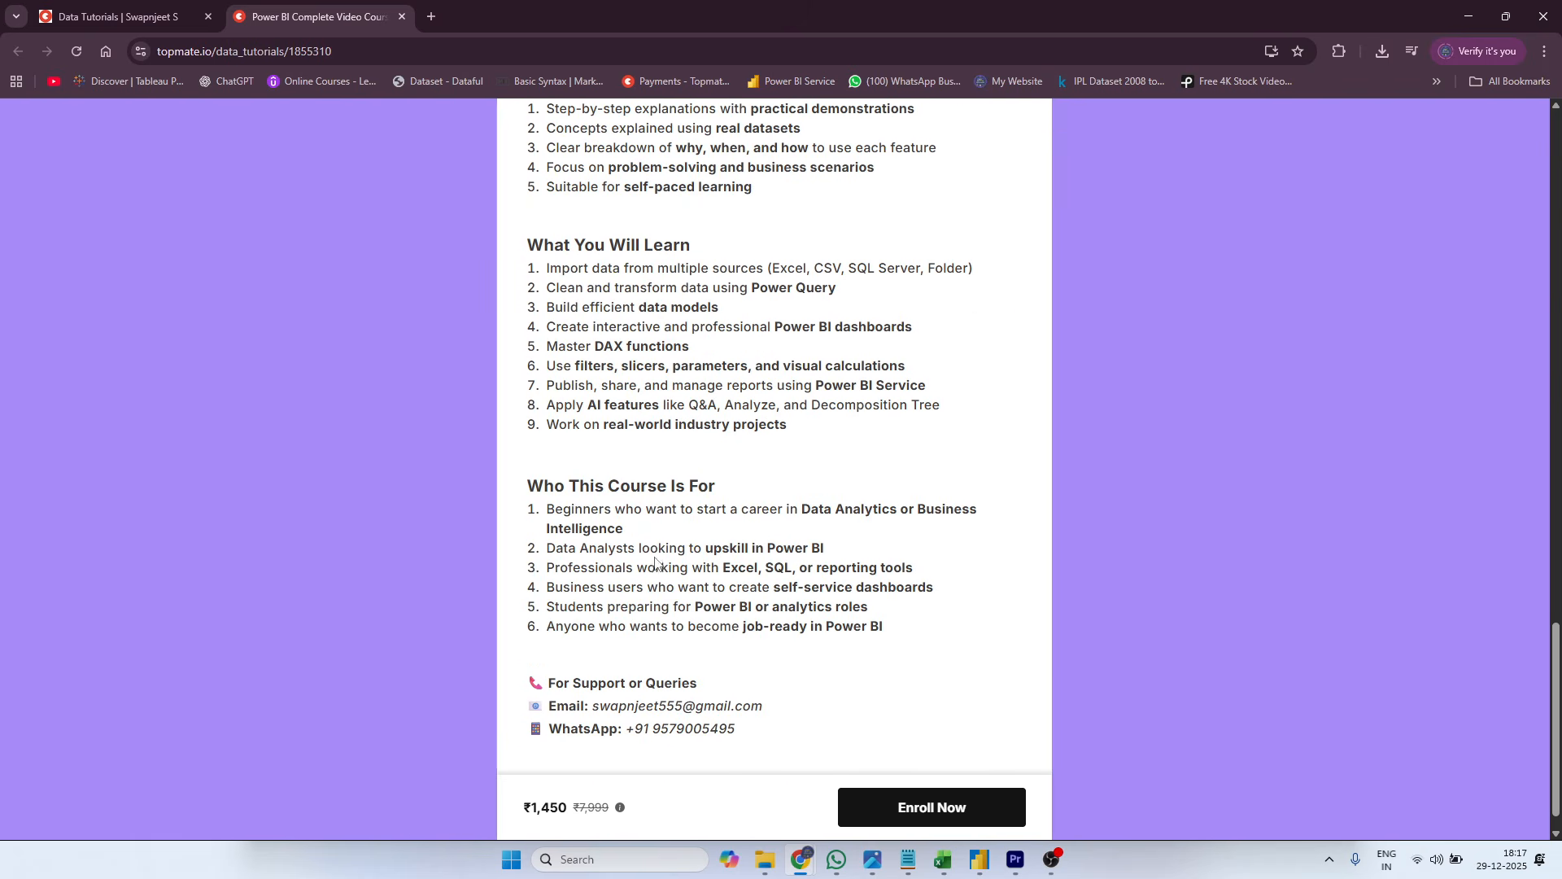
{"action": "scroll", "coordinate": [656, 562], "scroll_direction": "up", "scroll_amount": 15}
- From the course listing, open the Power BI Course + 20 PowerBI Projects page and examine its modules and included projects
{"action": "key", "text": "ctrl+shift+Tab"}
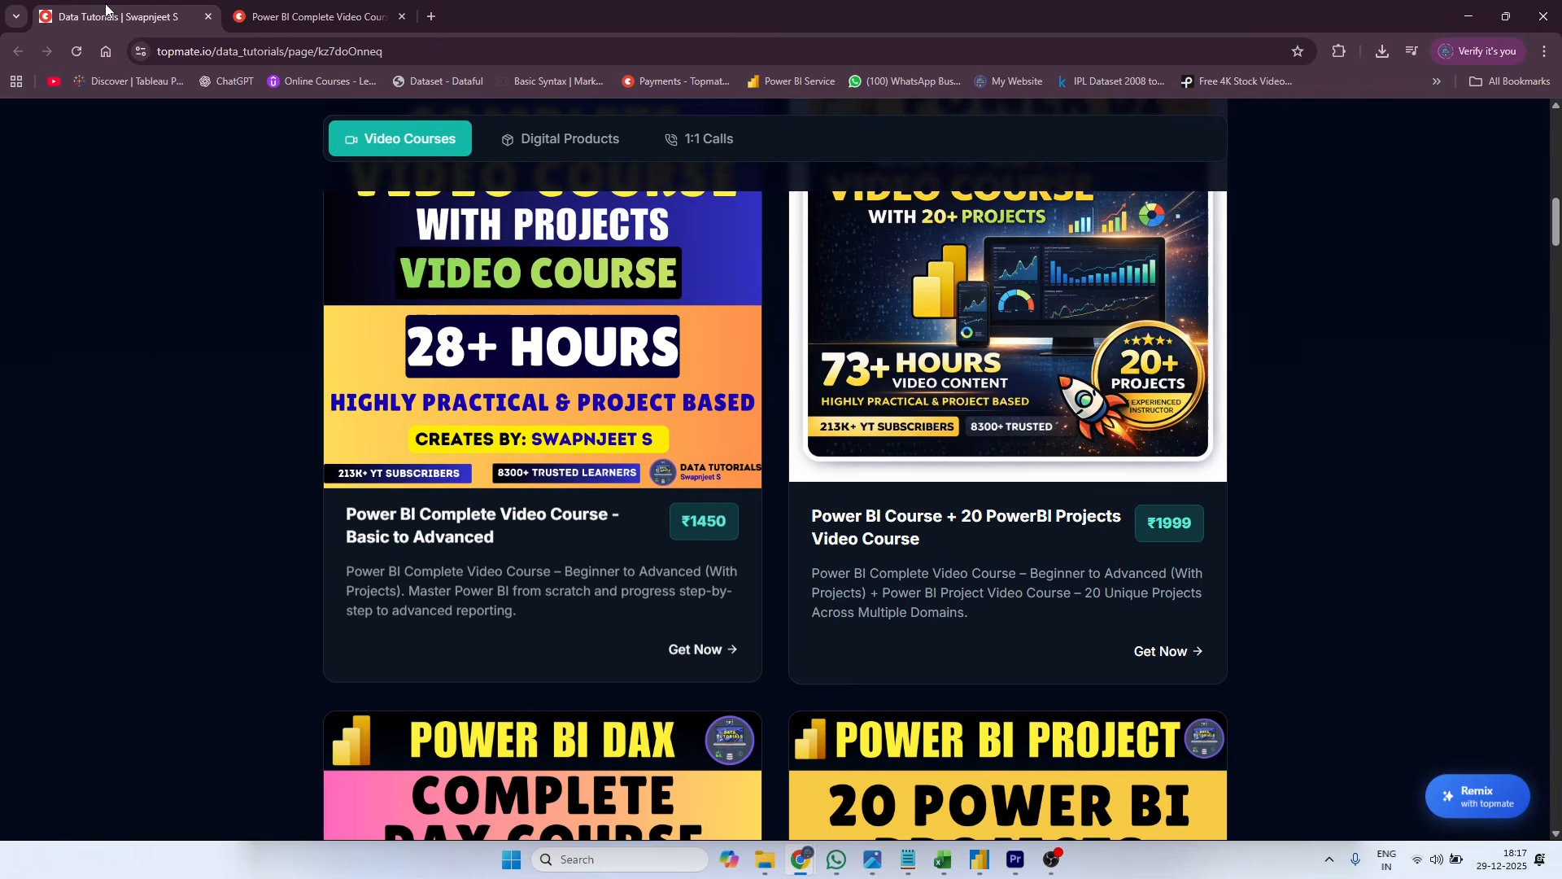
{"action": "left_click", "coordinate": [879, 403]}
{"action": "scroll", "coordinate": [456, 688], "scroll_direction": "down", "scroll_amount": 6}
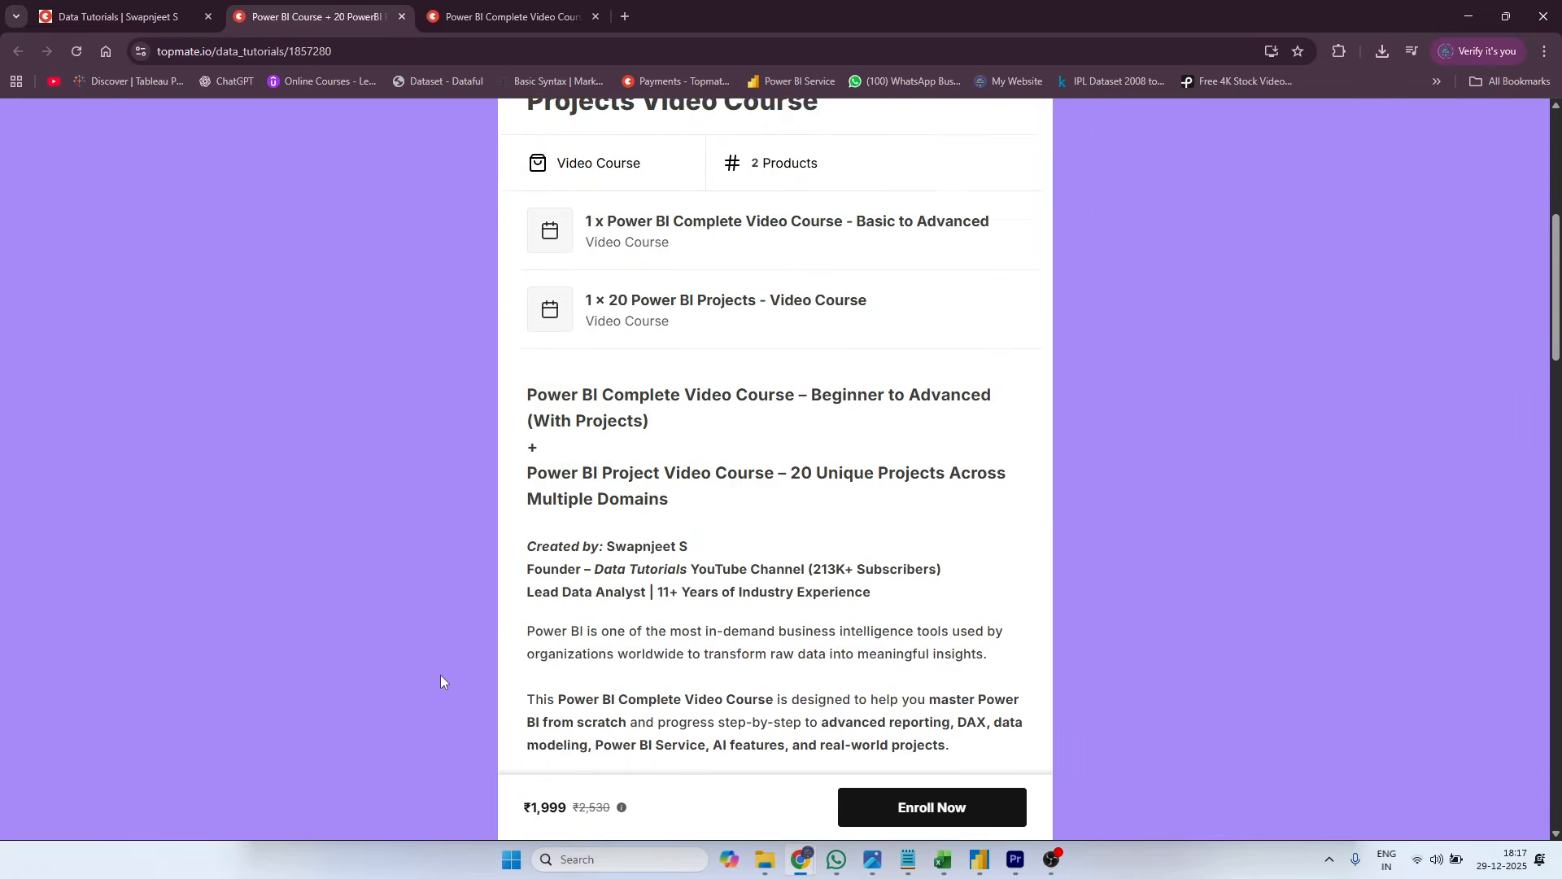
{"action": "scroll", "coordinate": [444, 676], "scroll_direction": "down", "scroll_amount": 12}
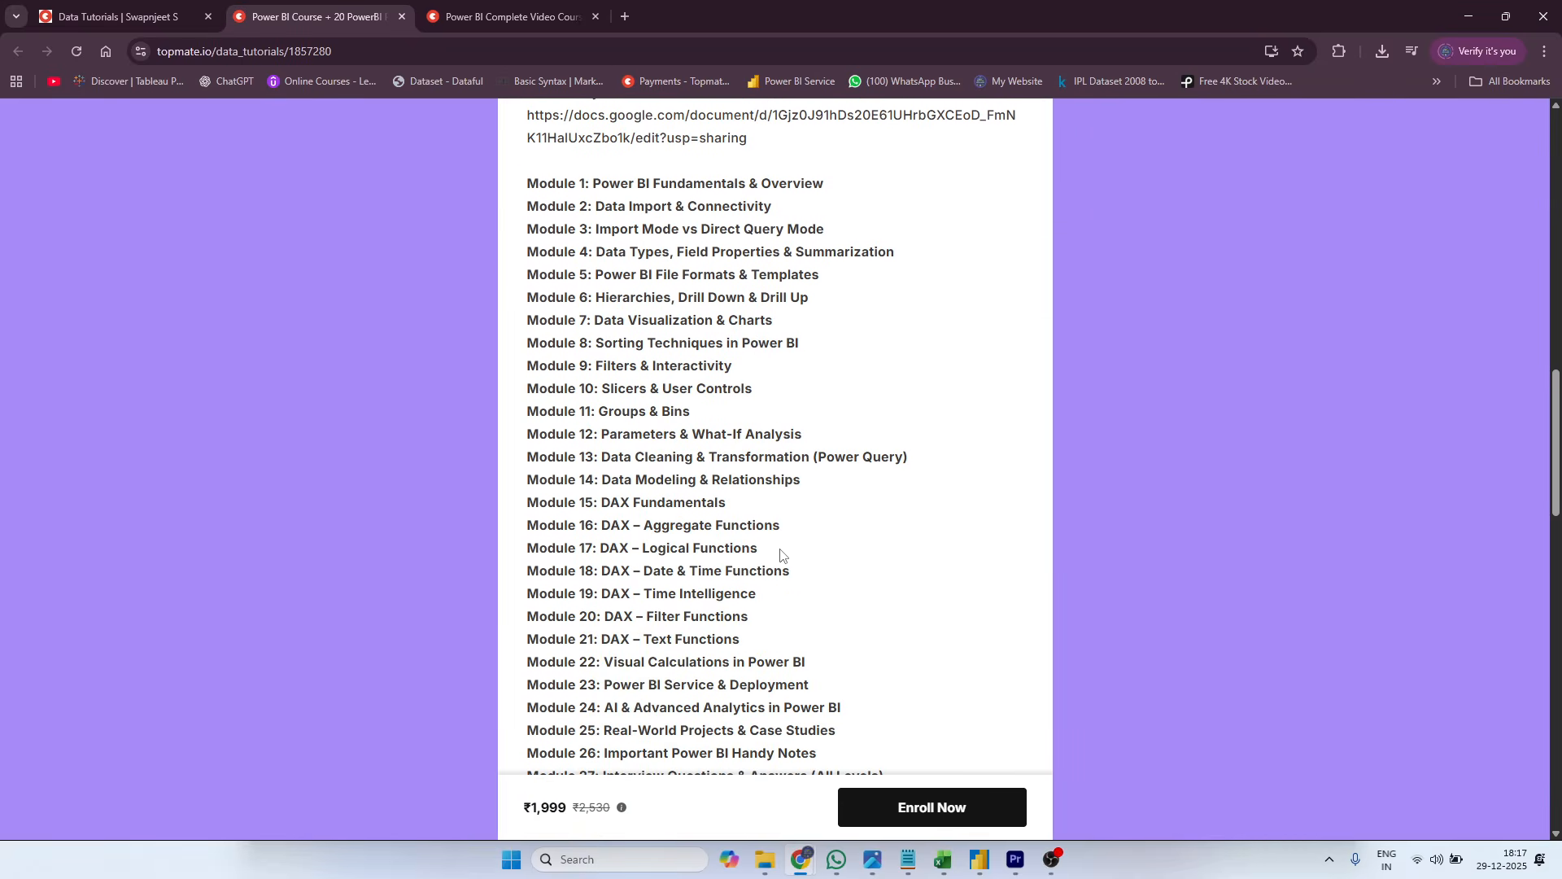
{"action": "scroll", "coordinate": [780, 554], "scroll_direction": "down", "scroll_amount": 9}
{"action": "scroll", "coordinate": [570, 249], "scroll_direction": "up", "scroll_amount": 1}
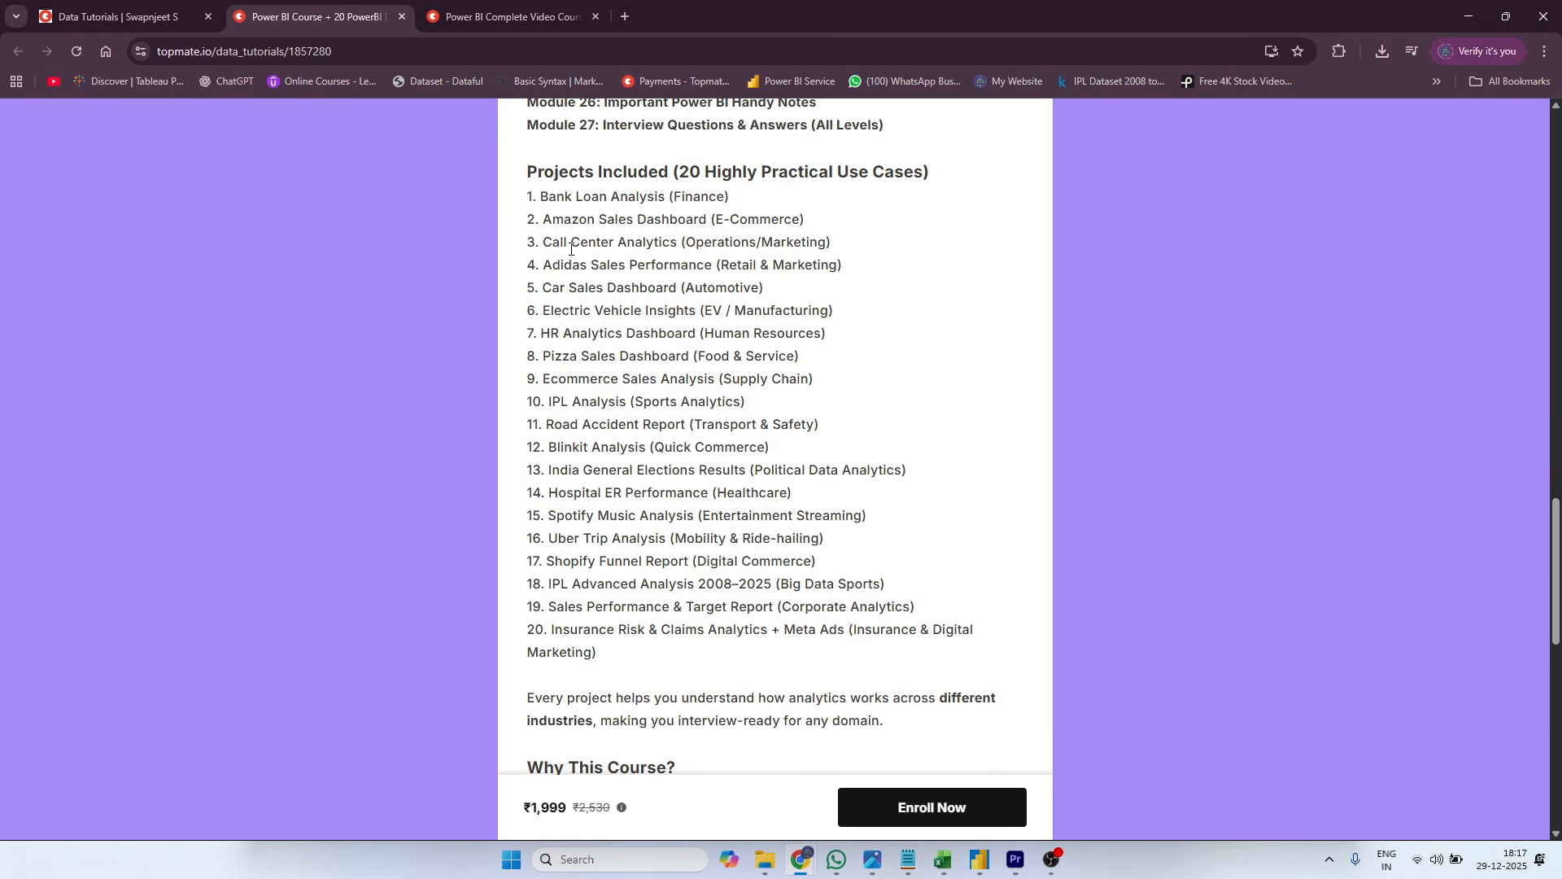
- In the Power BI Complete Video Course player, expand the lessons under Power BI Introduction and Import & Direct Query Mode
{"action": "left_click", "coordinate": [134, 23]}
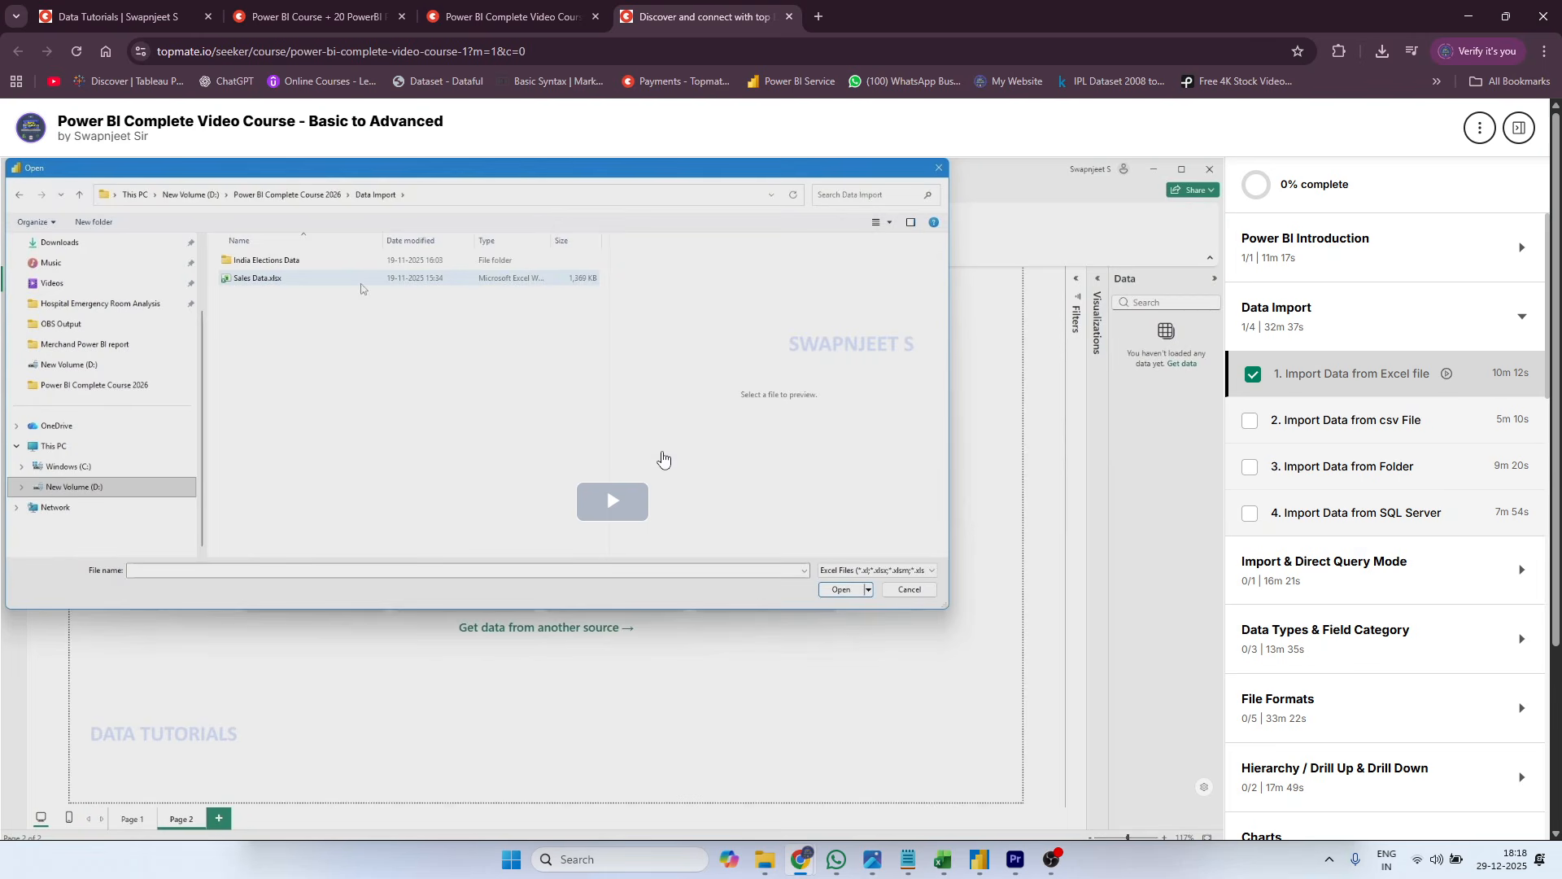
{"action": "scroll", "coordinate": [1015, 619], "scroll_direction": "down", "scroll_amount": 3}
{"action": "scroll", "coordinate": [1015, 619], "scroll_direction": "up", "scroll_amount": 3}
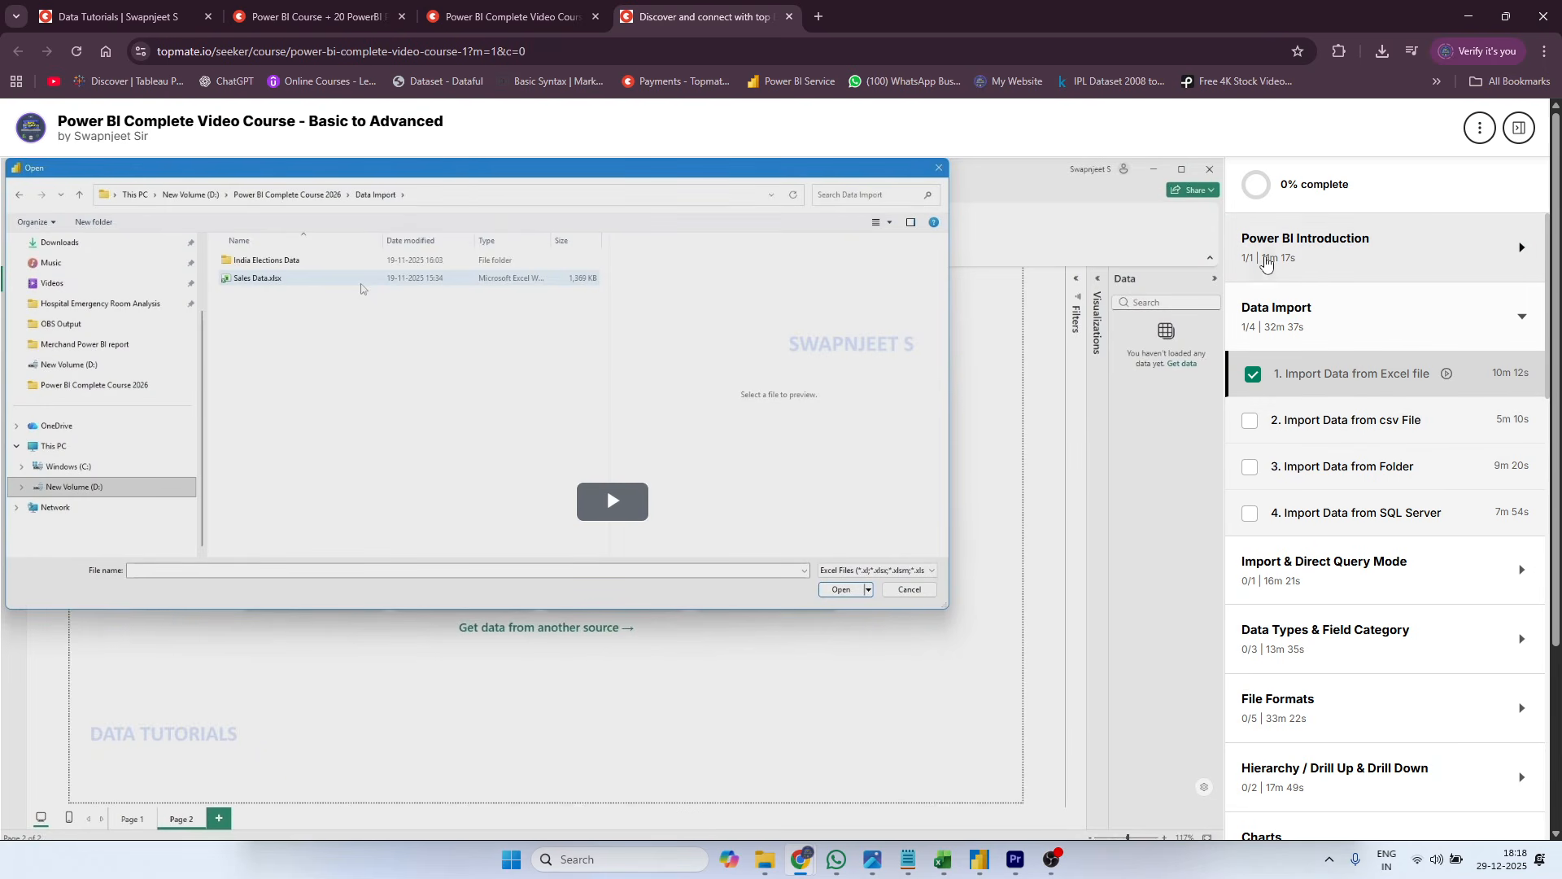
{"action": "left_click", "coordinate": [1319, 257]}
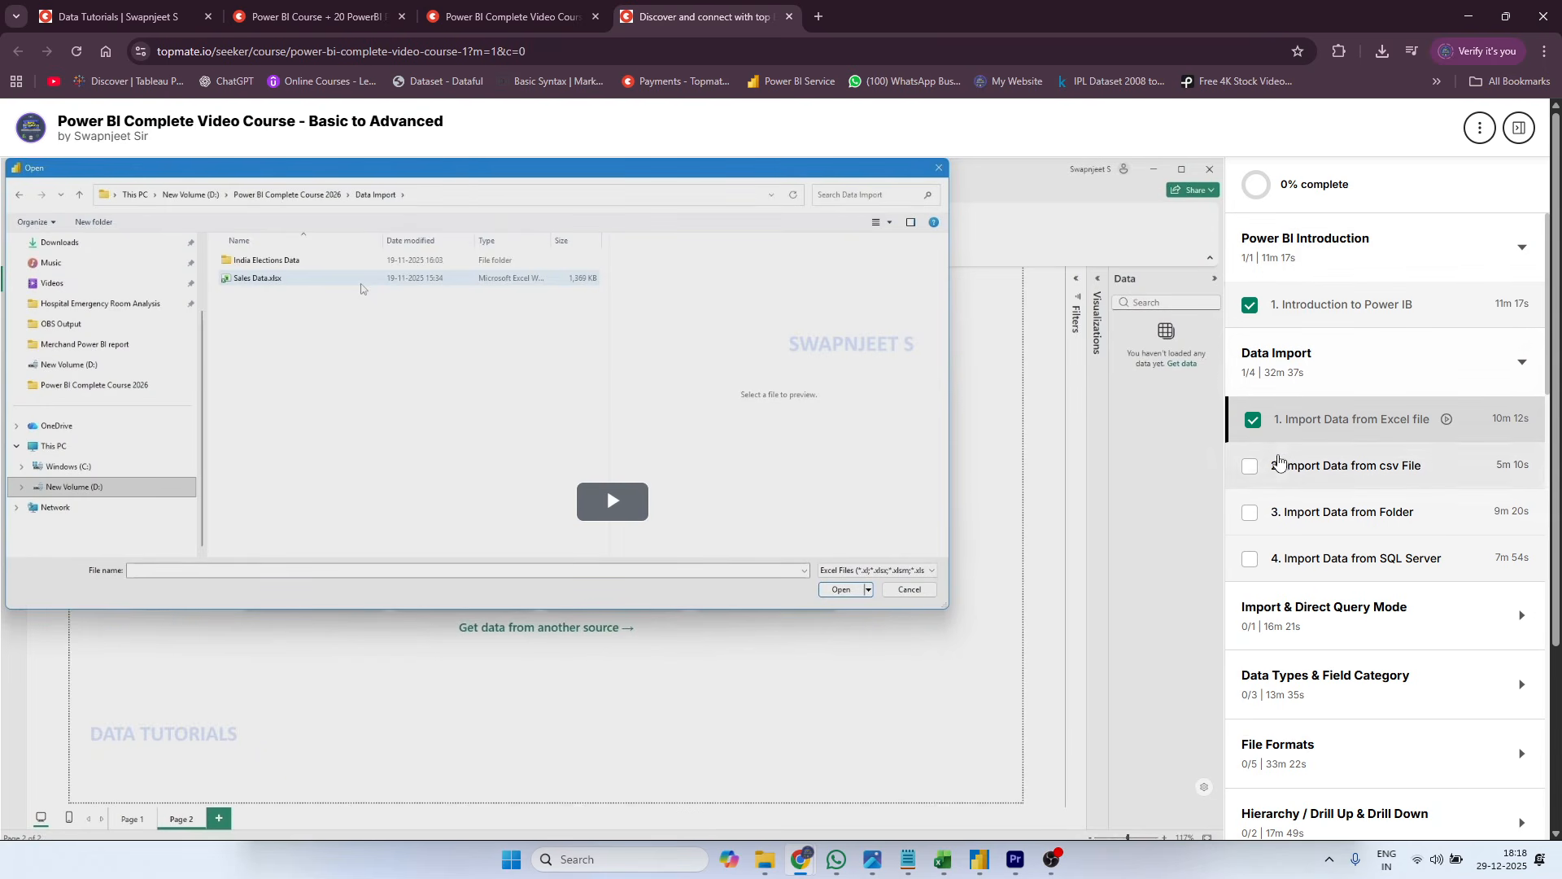
{"action": "scroll", "coordinate": [1417, 510], "scroll_direction": "down", "scroll_amount": 2}
{"action": "left_click", "coordinate": [1283, 456]}
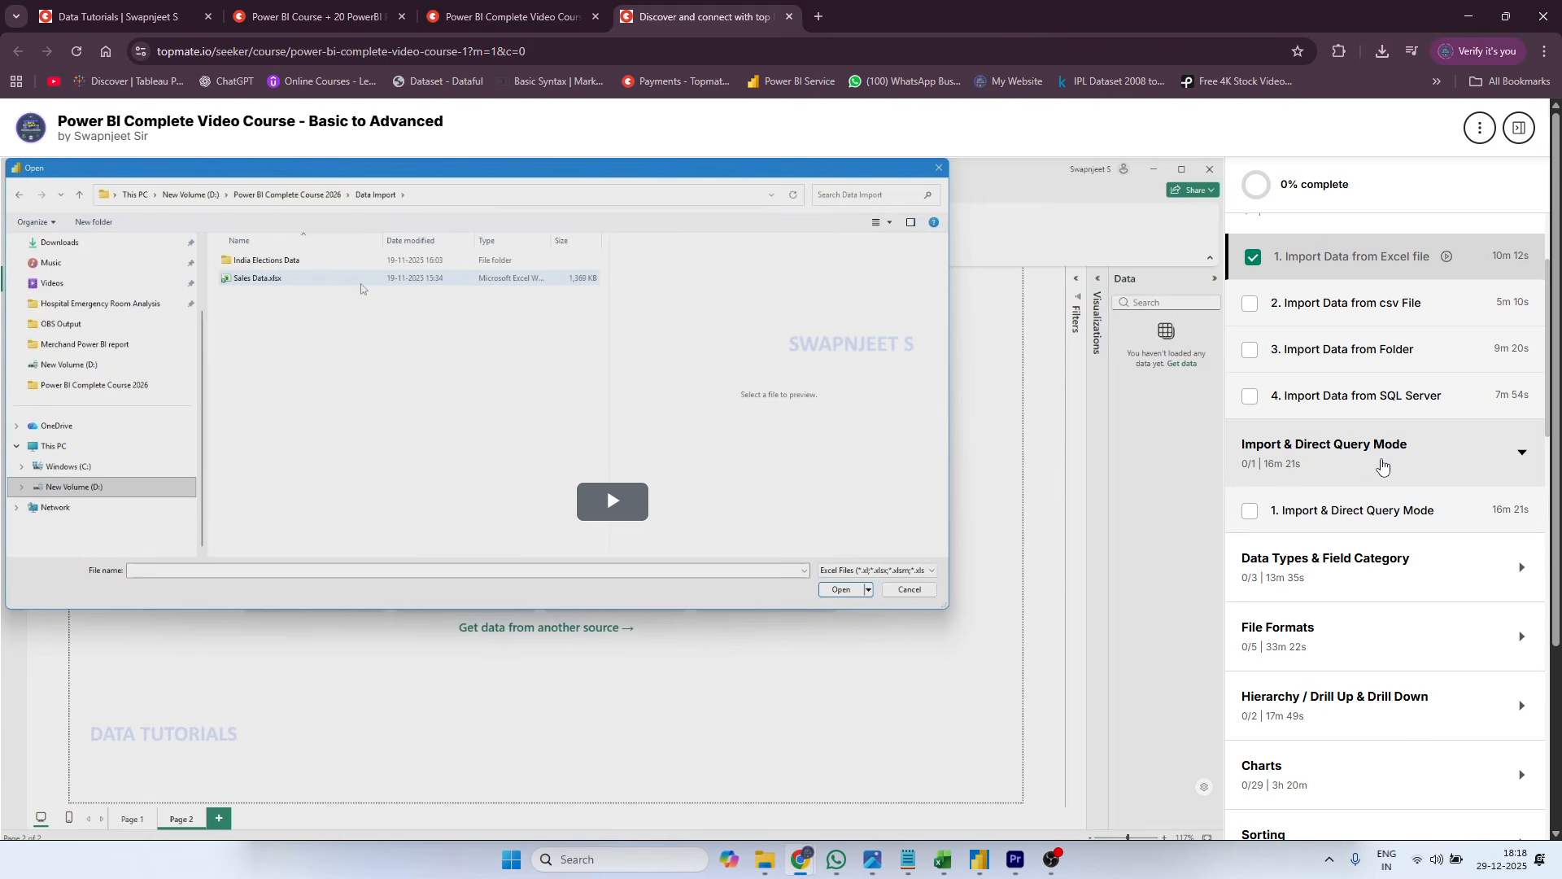
- Expand the Data Types & Field Category and File Formats sections of the course curriculum and review their lessons
{"action": "scroll", "coordinate": [1353, 348], "scroll_direction": "down", "scroll_amount": 1}
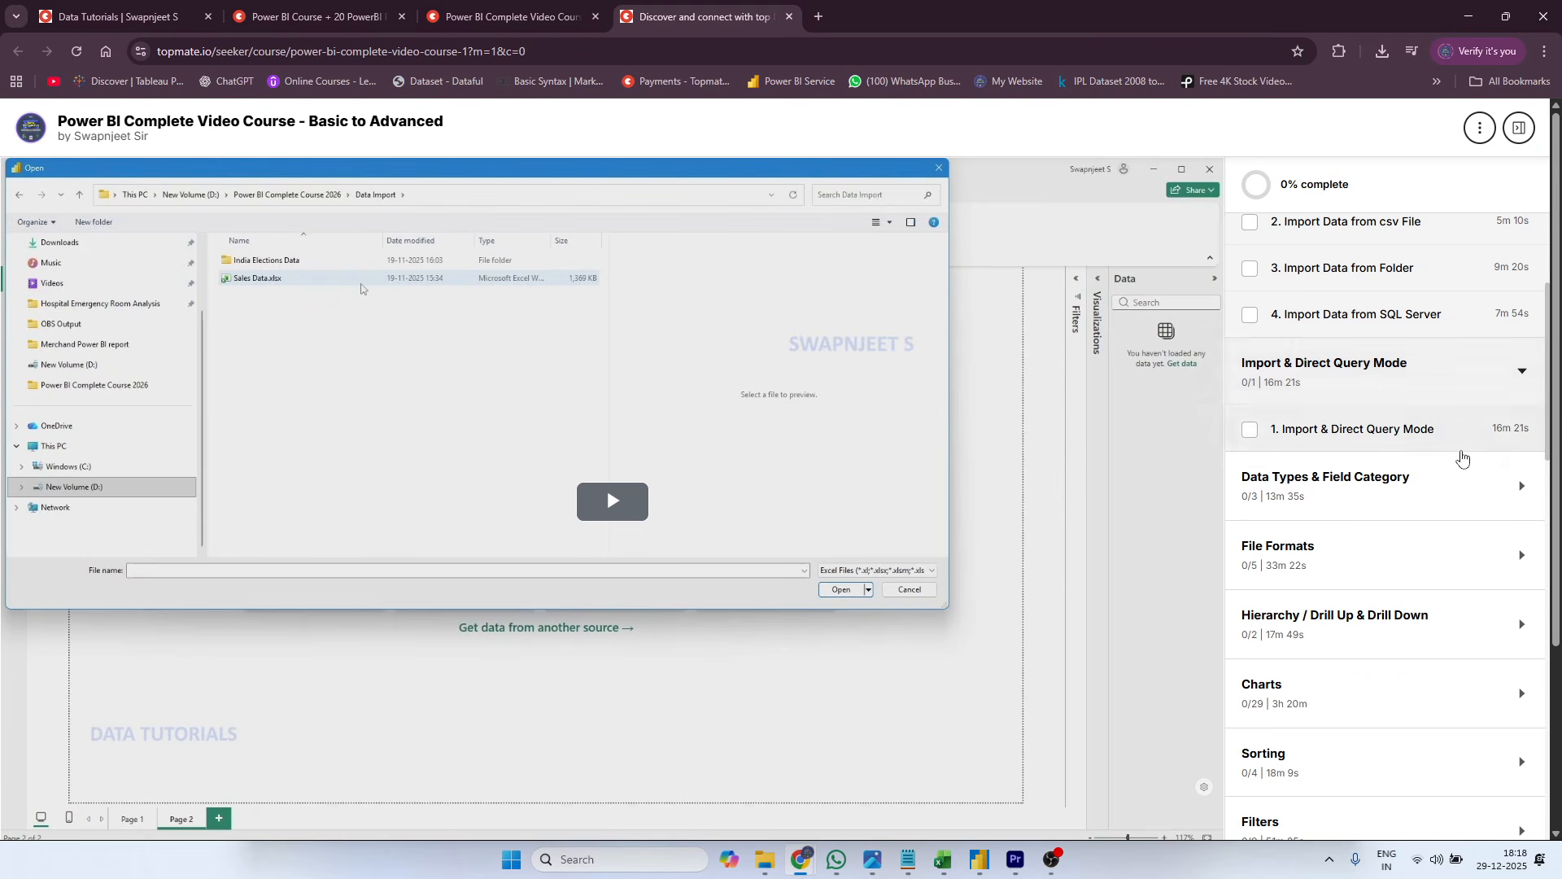
{"action": "scroll", "coordinate": [1261, 383], "scroll_direction": "down", "scroll_amount": 1}
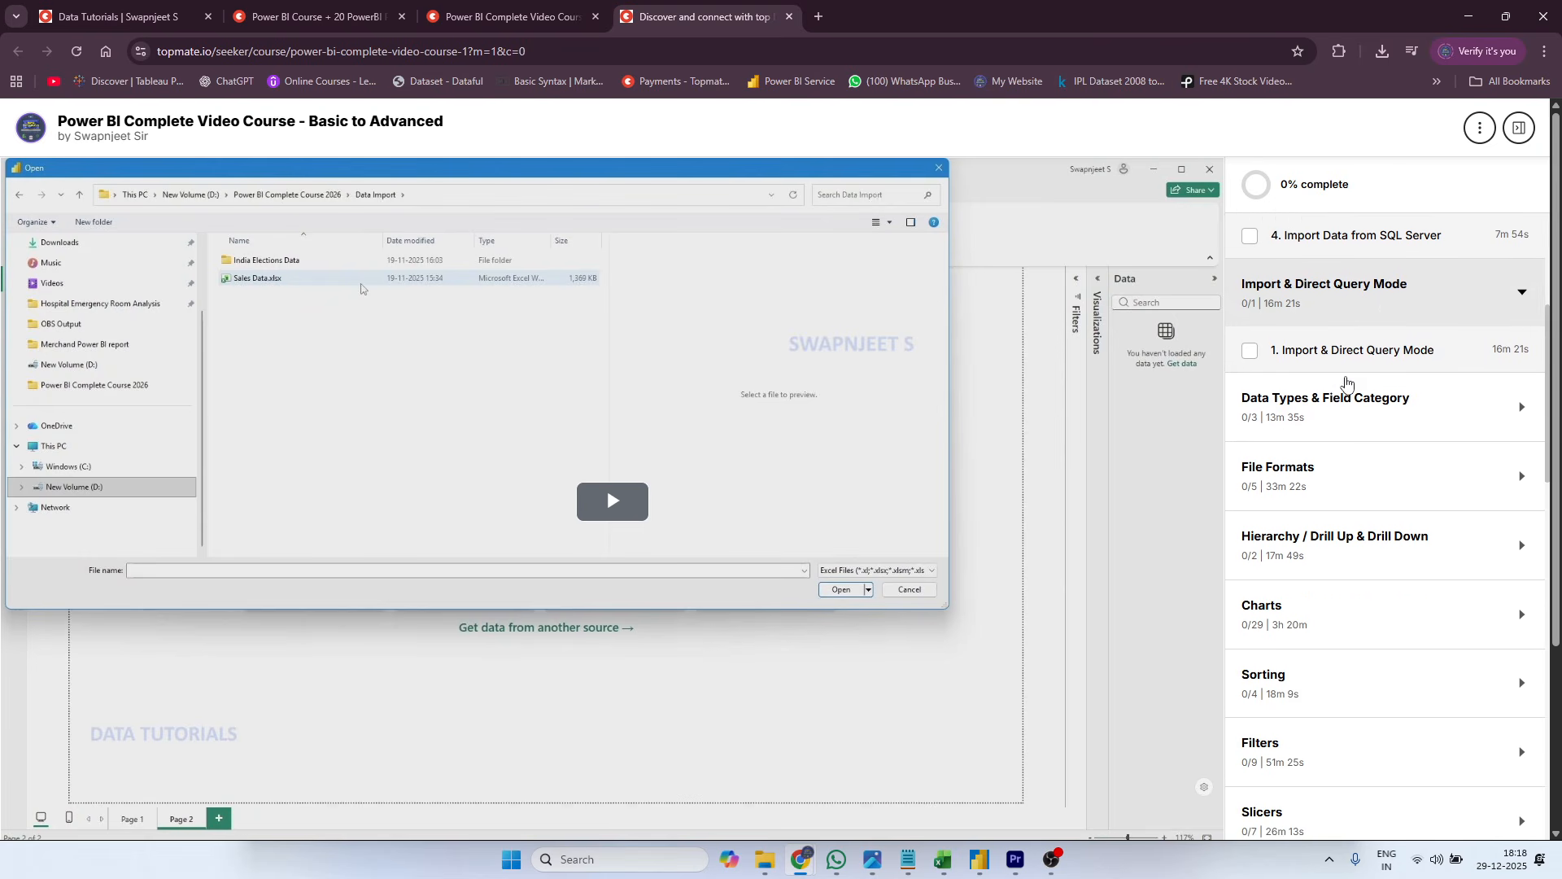
{"action": "left_click", "coordinate": [1240, 430]}
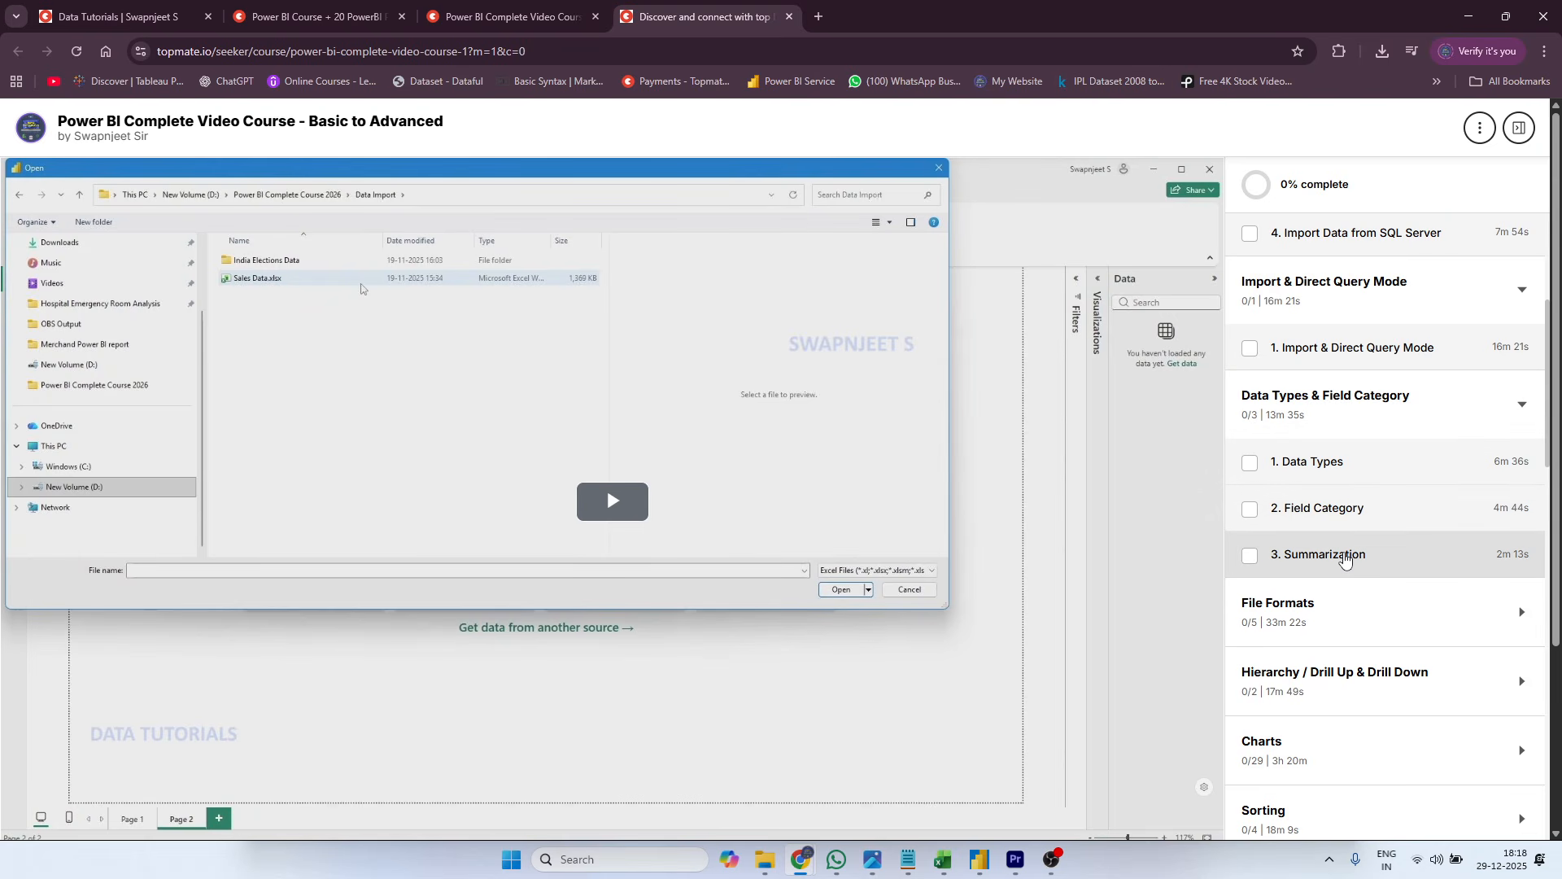
{"action": "scroll", "coordinate": [1345, 559], "scroll_direction": "down", "scroll_amount": 2}
{"action": "left_click", "coordinate": [1341, 471]}
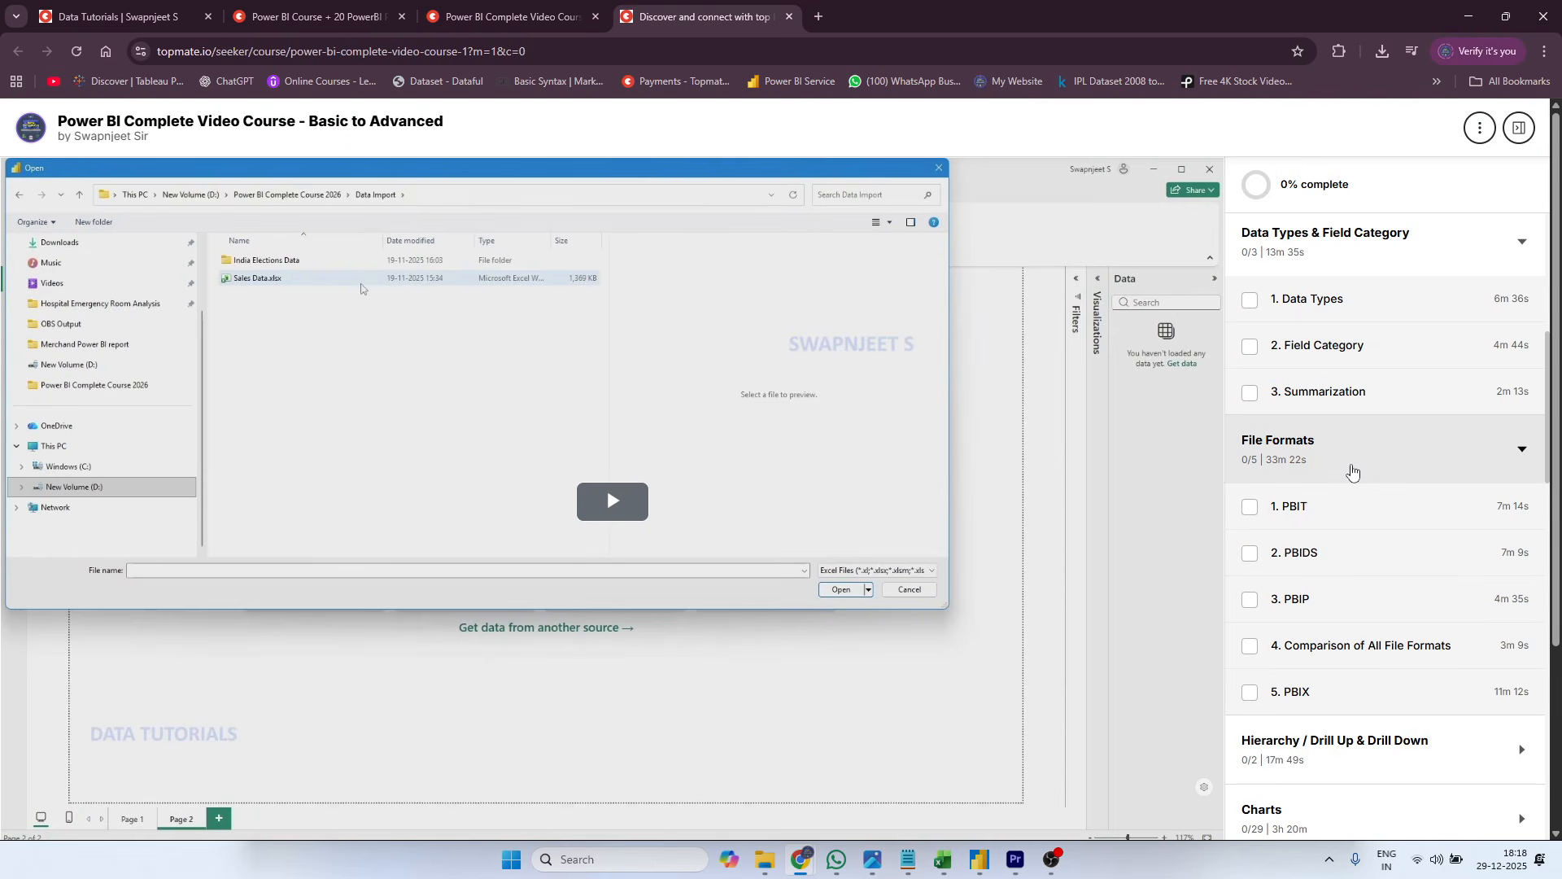
{"action": "scroll", "coordinate": [1351, 521], "scroll_direction": "down", "scroll_amount": 2}
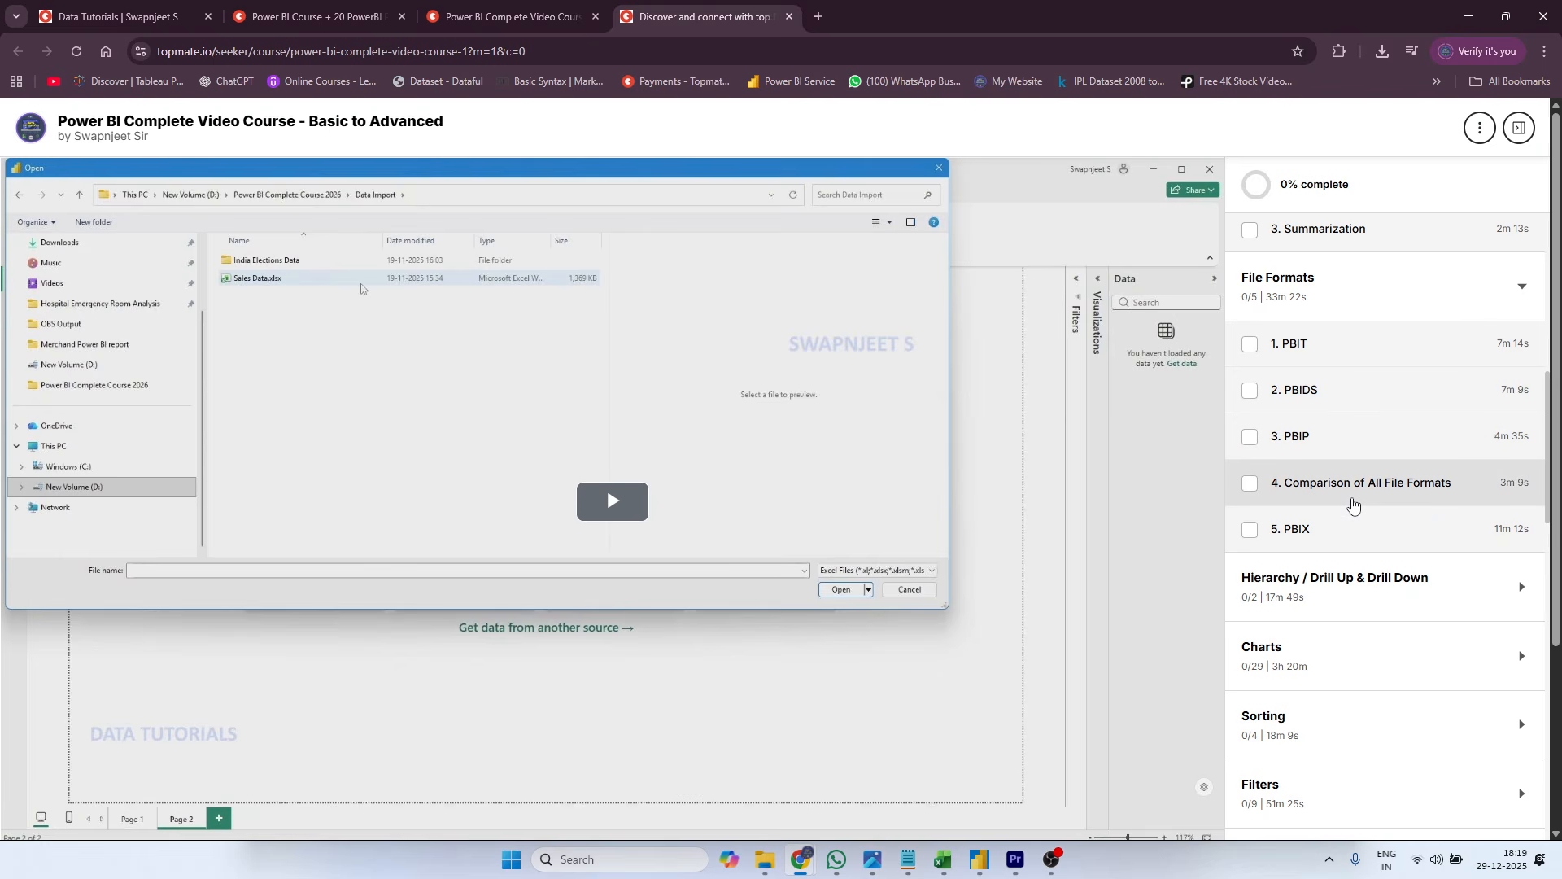
- Expand the Hierarchy / Drill Up & Drill Down and Charts sections and review the lessons through Advanced Custom Bar Chart
{"action": "scroll", "coordinate": [1327, 549], "scroll_direction": "down", "scroll_amount": 3}
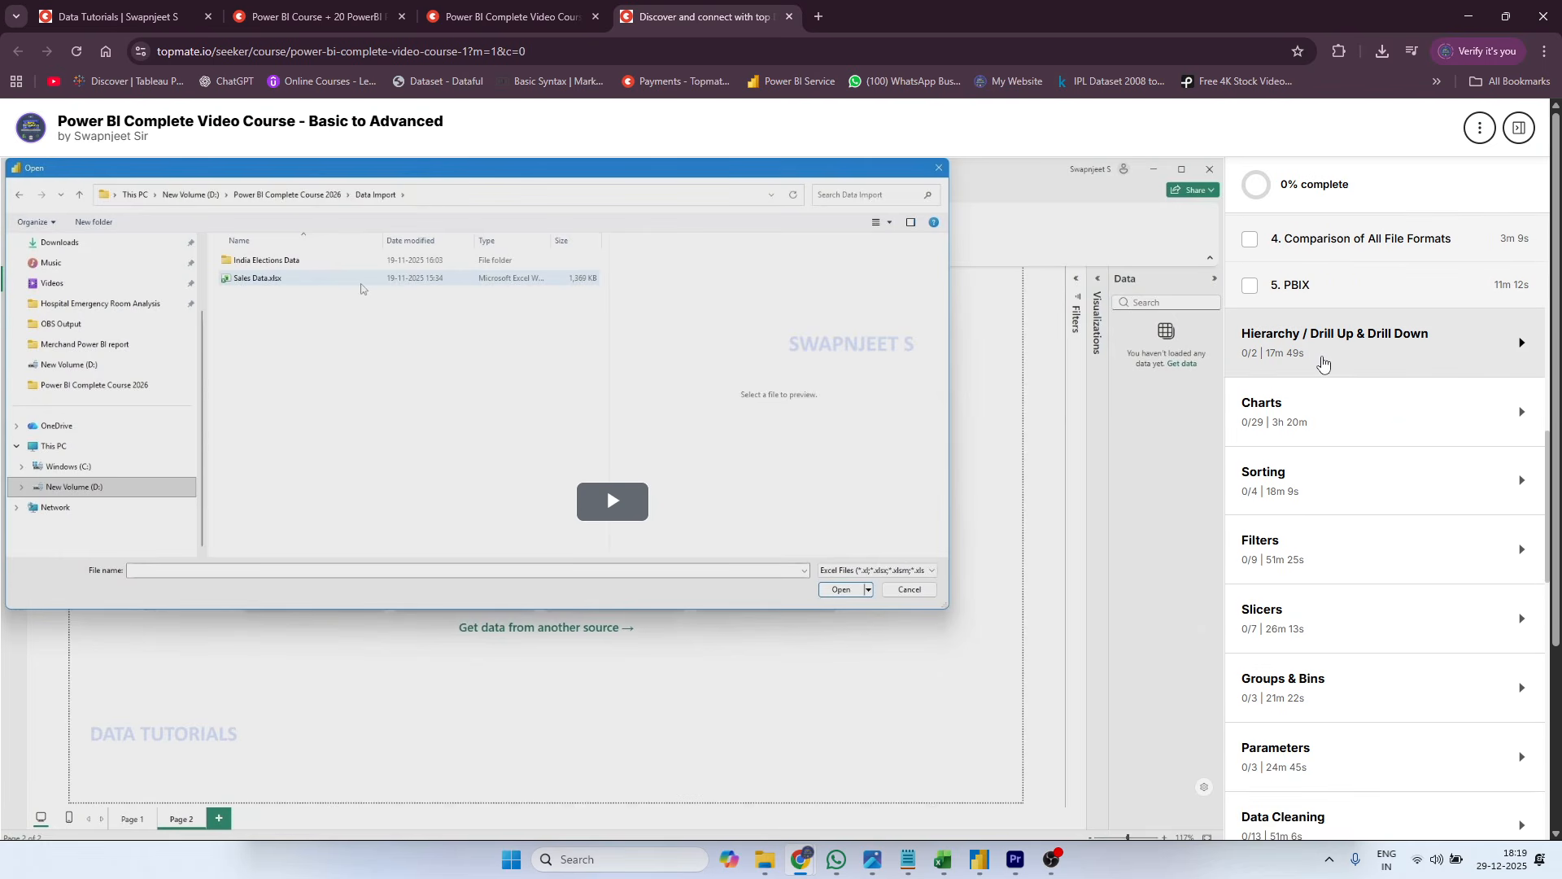
{"action": "left_click", "coordinate": [1320, 357]}
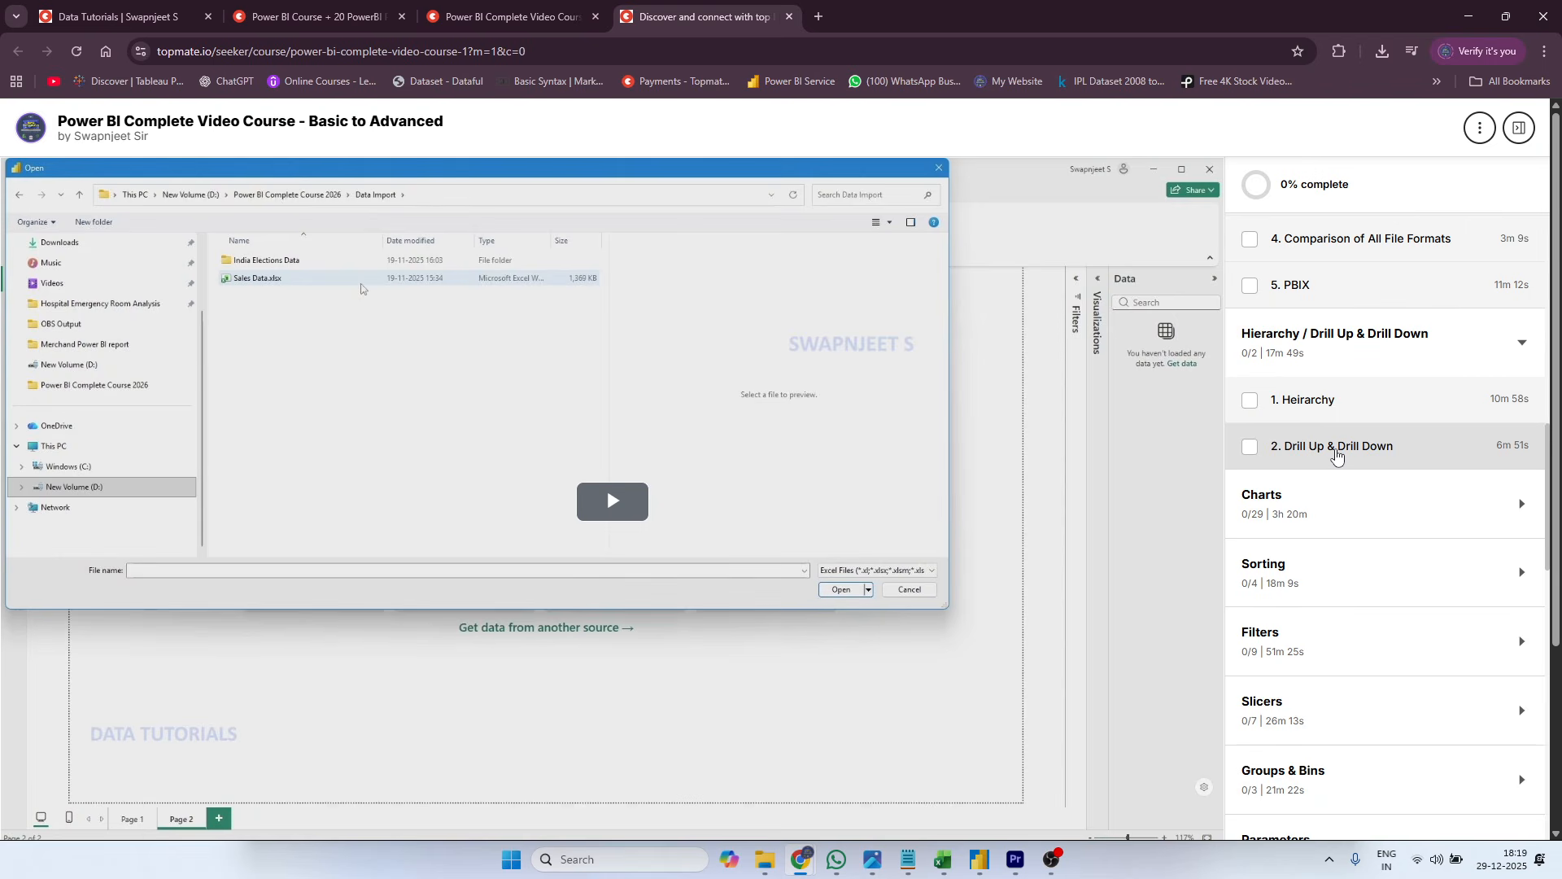
{"action": "left_click", "coordinate": [1313, 494]}
{"action": "scroll", "coordinate": [1394, 474], "scroll_direction": "down", "scroll_amount": 4}
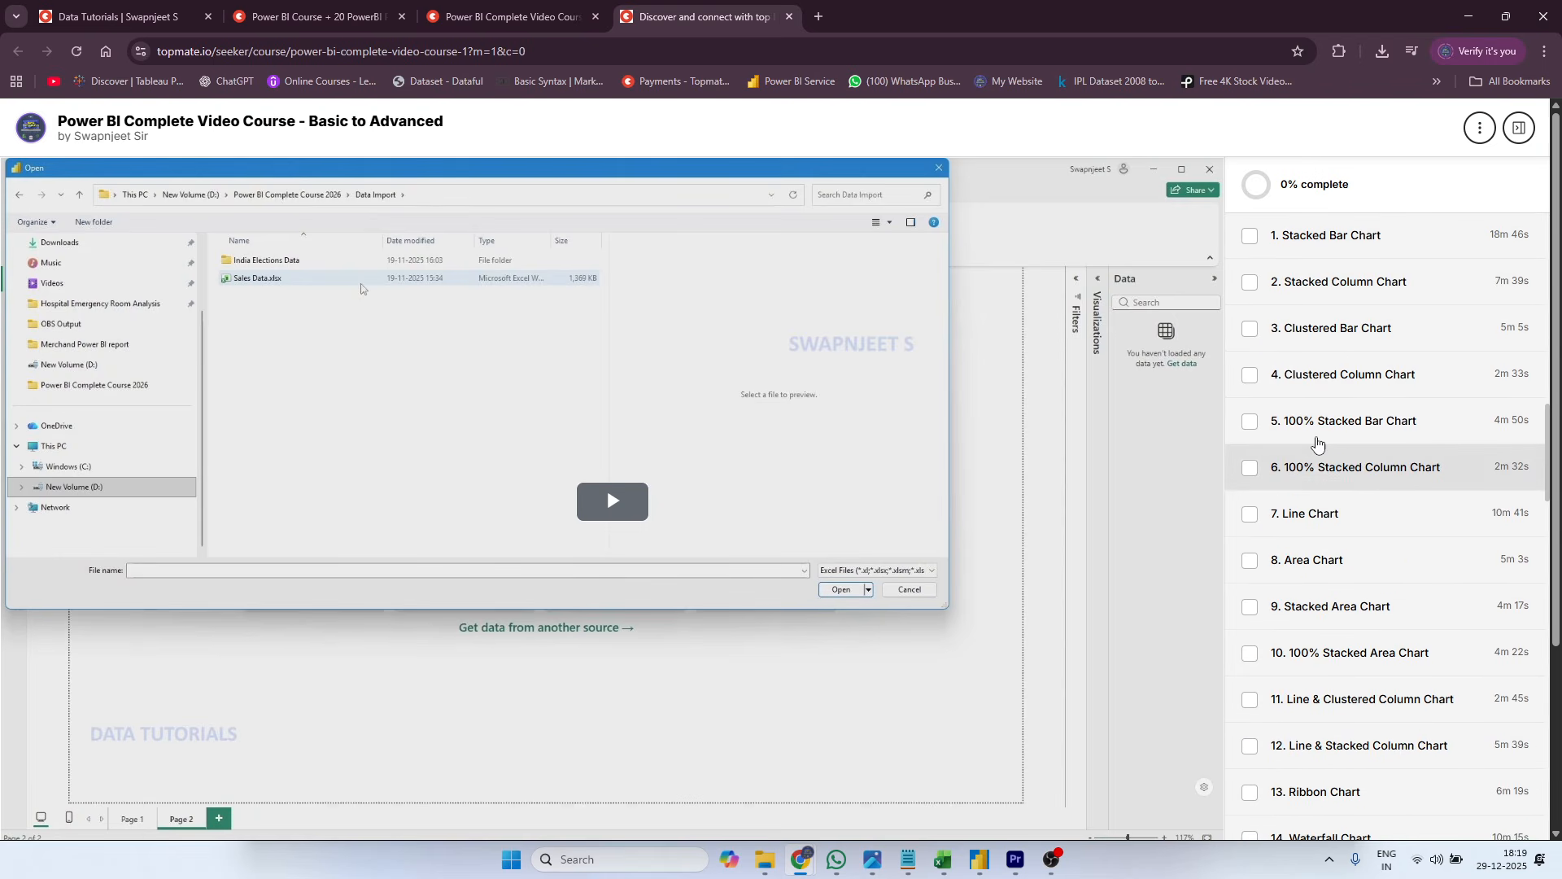
{"action": "scroll", "coordinate": [1394, 475], "scroll_direction": "down", "scroll_amount": 8}
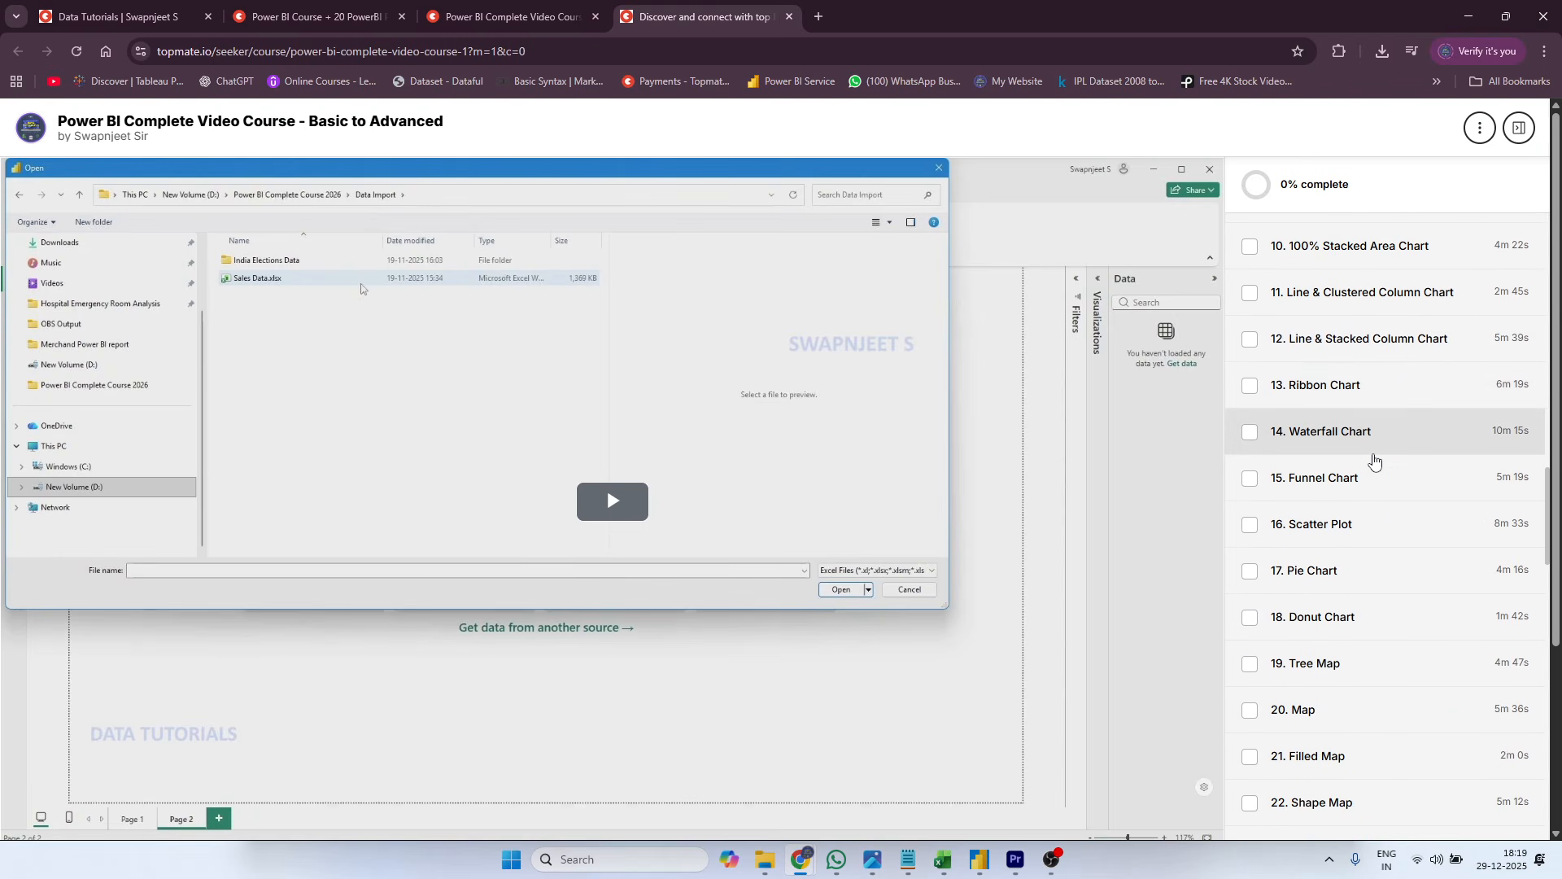
{"action": "scroll", "coordinate": [1374, 463], "scroll_direction": "down", "scroll_amount": 4}
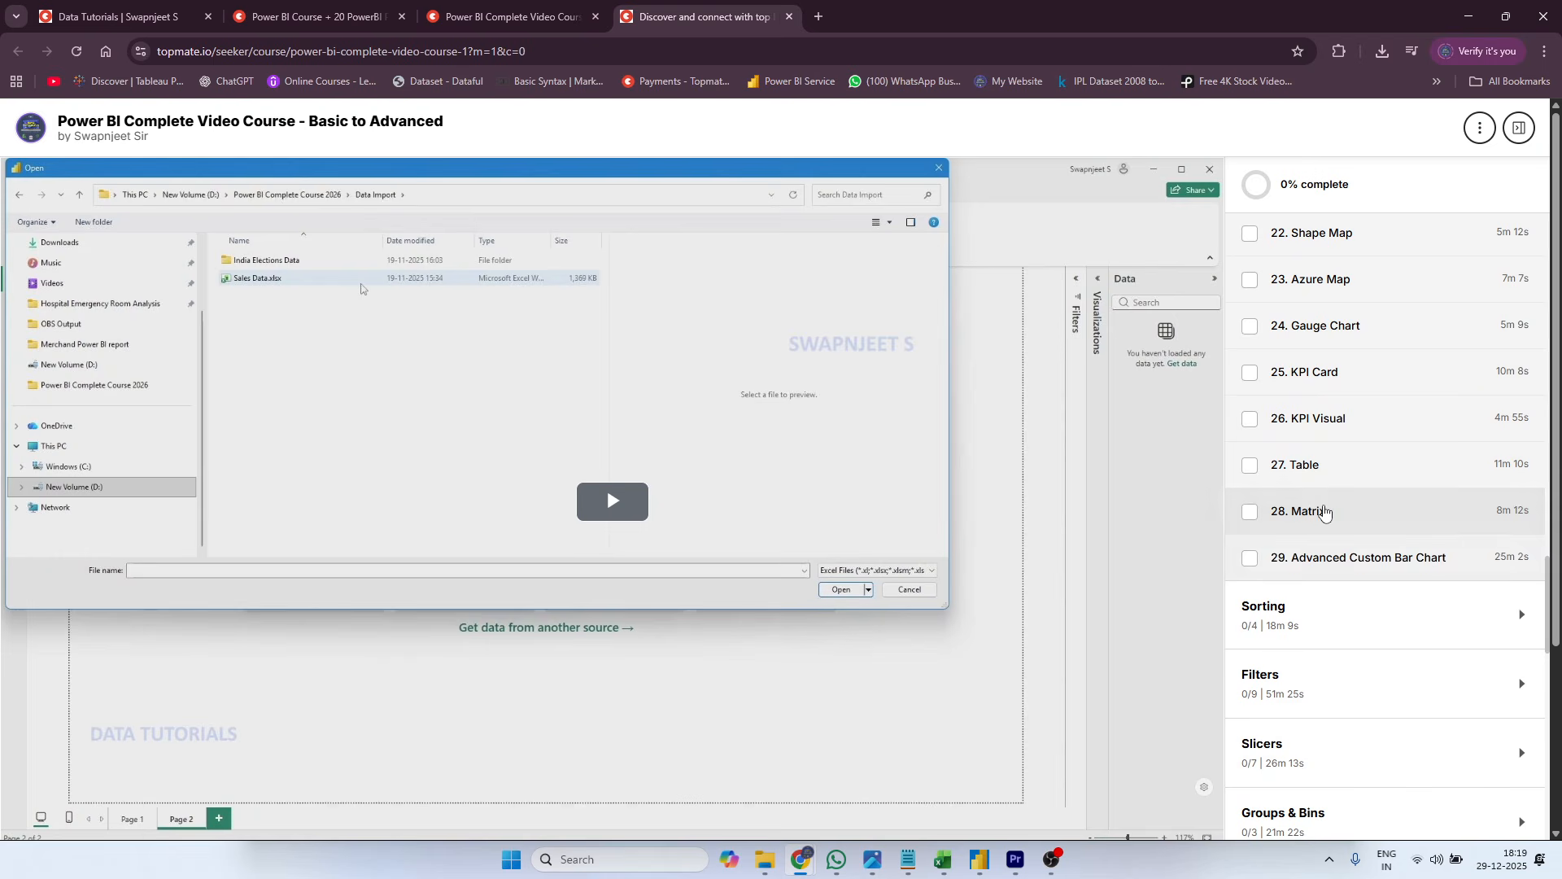
{"action": "scroll", "coordinate": [1383, 472], "scroll_direction": "down", "scroll_amount": 3}
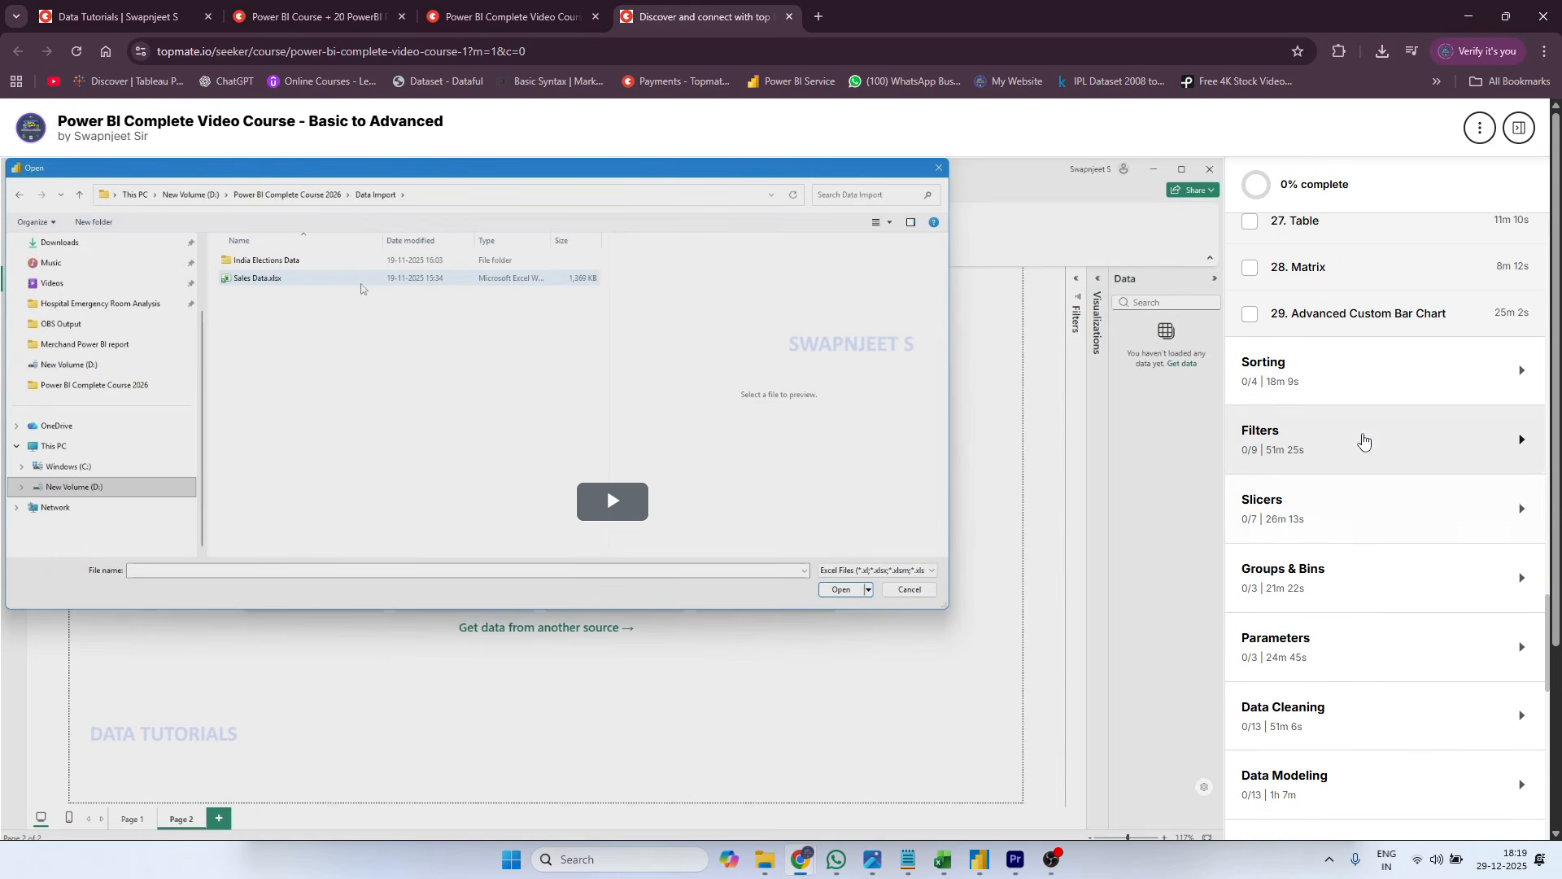
- Expand the Sorting and Filters sections and review their lesson lists
{"action": "left_click", "coordinate": [1326, 390]}
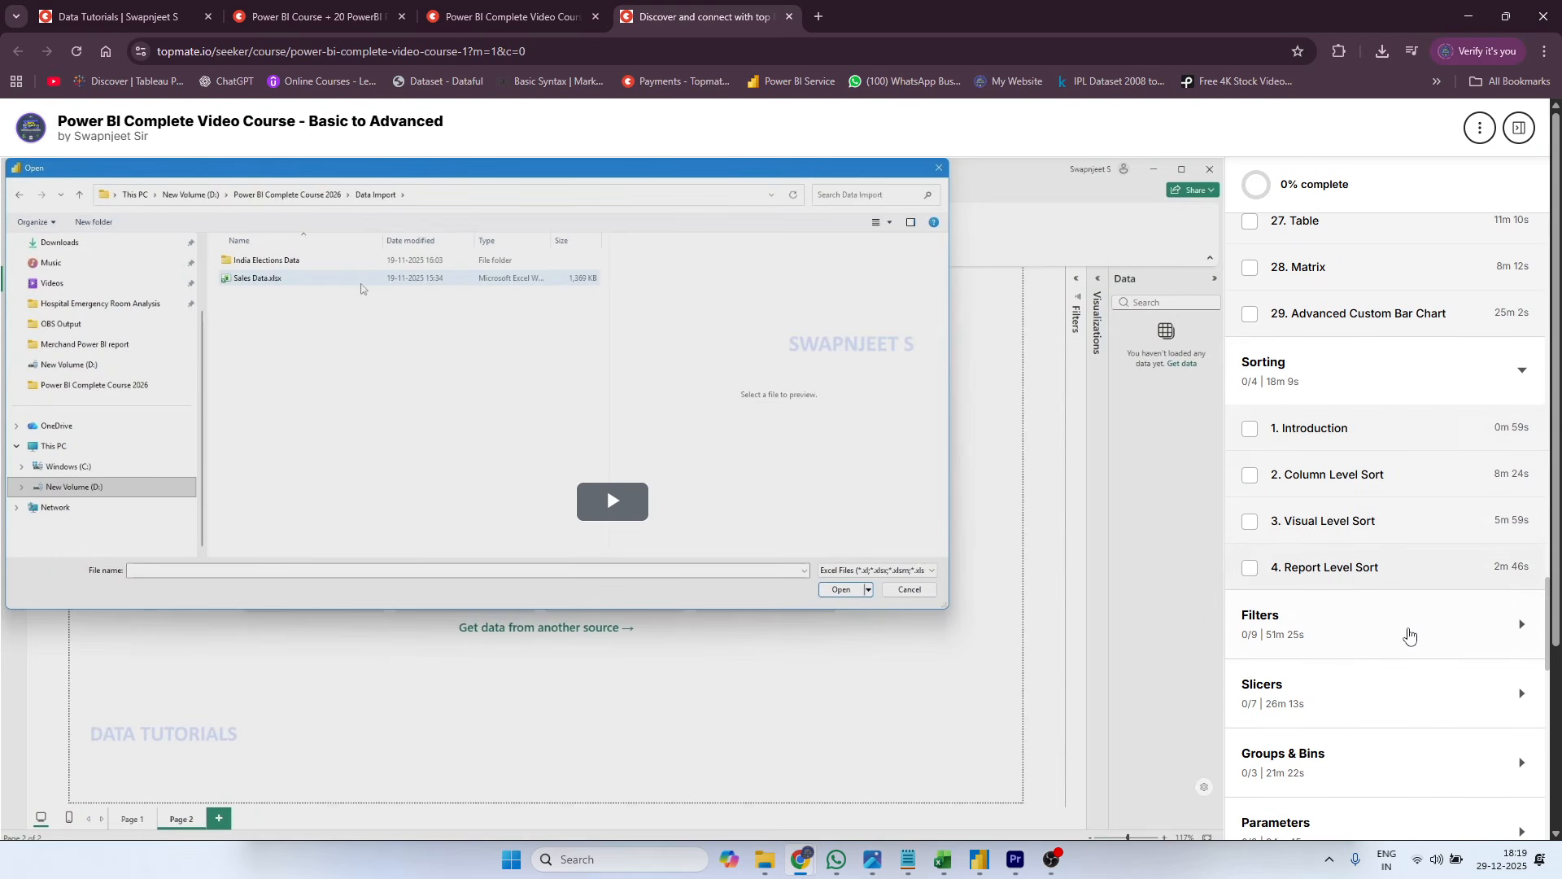
{"action": "scroll", "coordinate": [1353, 606], "scroll_direction": "down", "scroll_amount": 3}
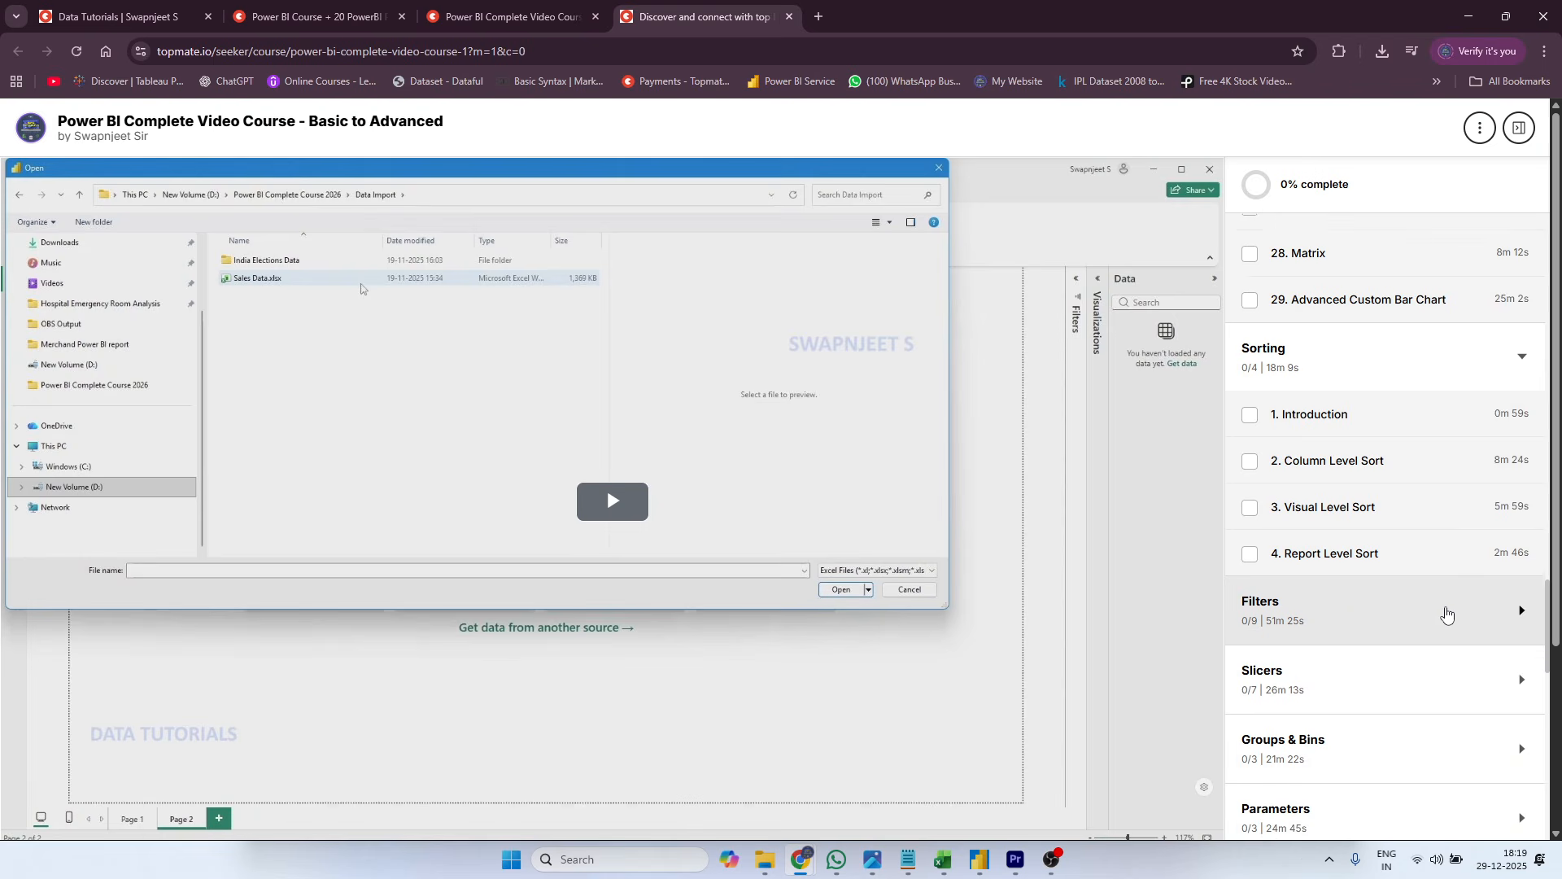
{"action": "left_click", "coordinate": [1357, 411]}
{"action": "scroll", "coordinate": [1318, 535], "scroll_direction": "down", "scroll_amount": 2}
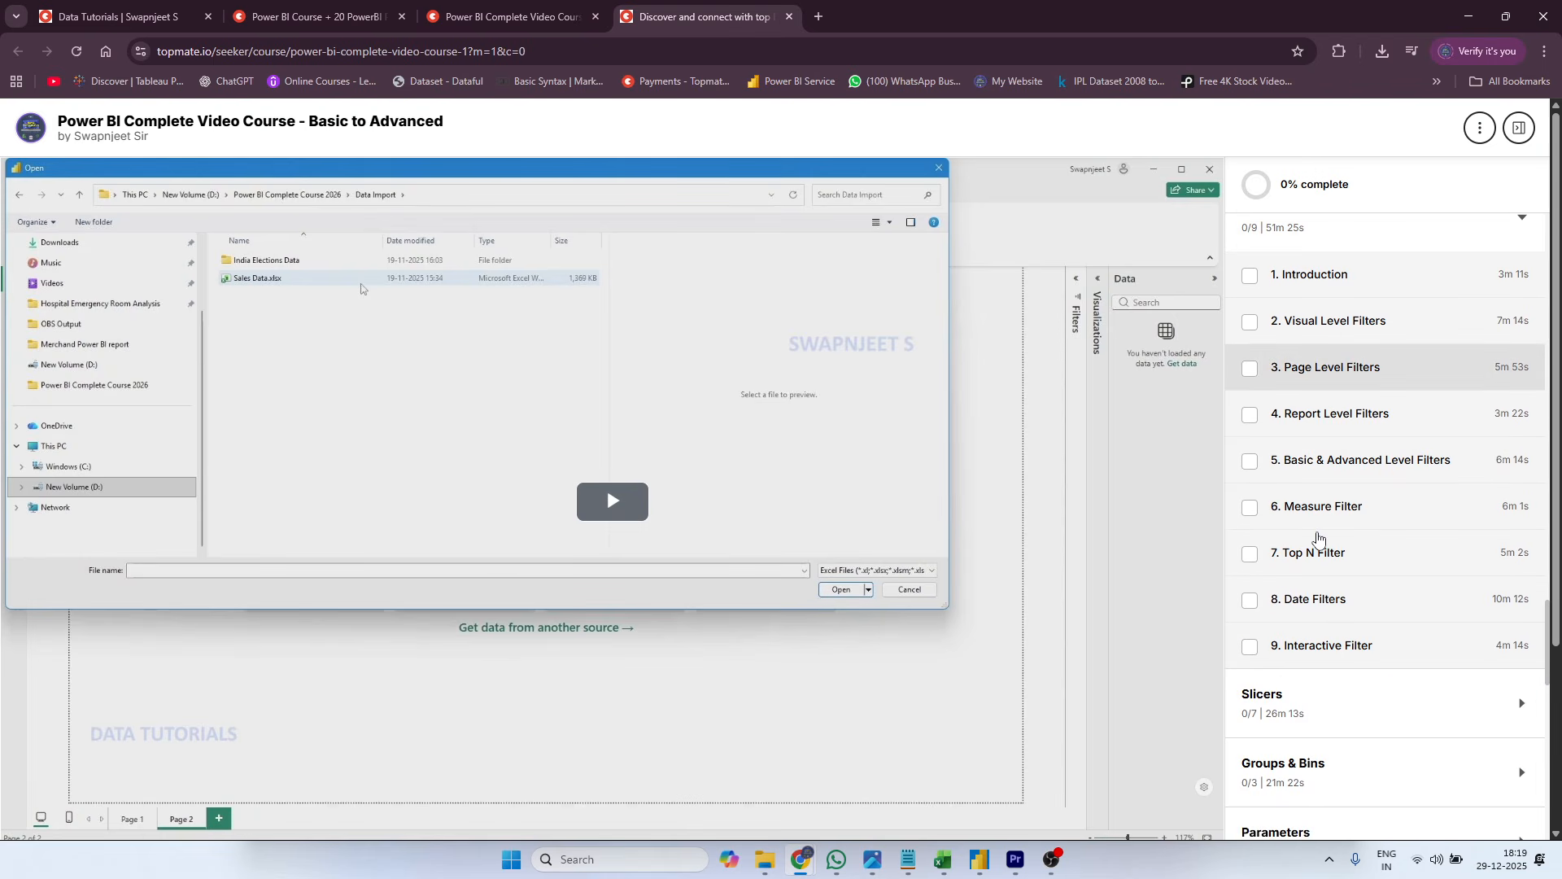
{"action": "scroll", "coordinate": [1320, 521], "scroll_direction": "up", "scroll_amount": 1}
{"action": "scroll", "coordinate": [1350, 552], "scroll_direction": "down", "scroll_amount": 4}
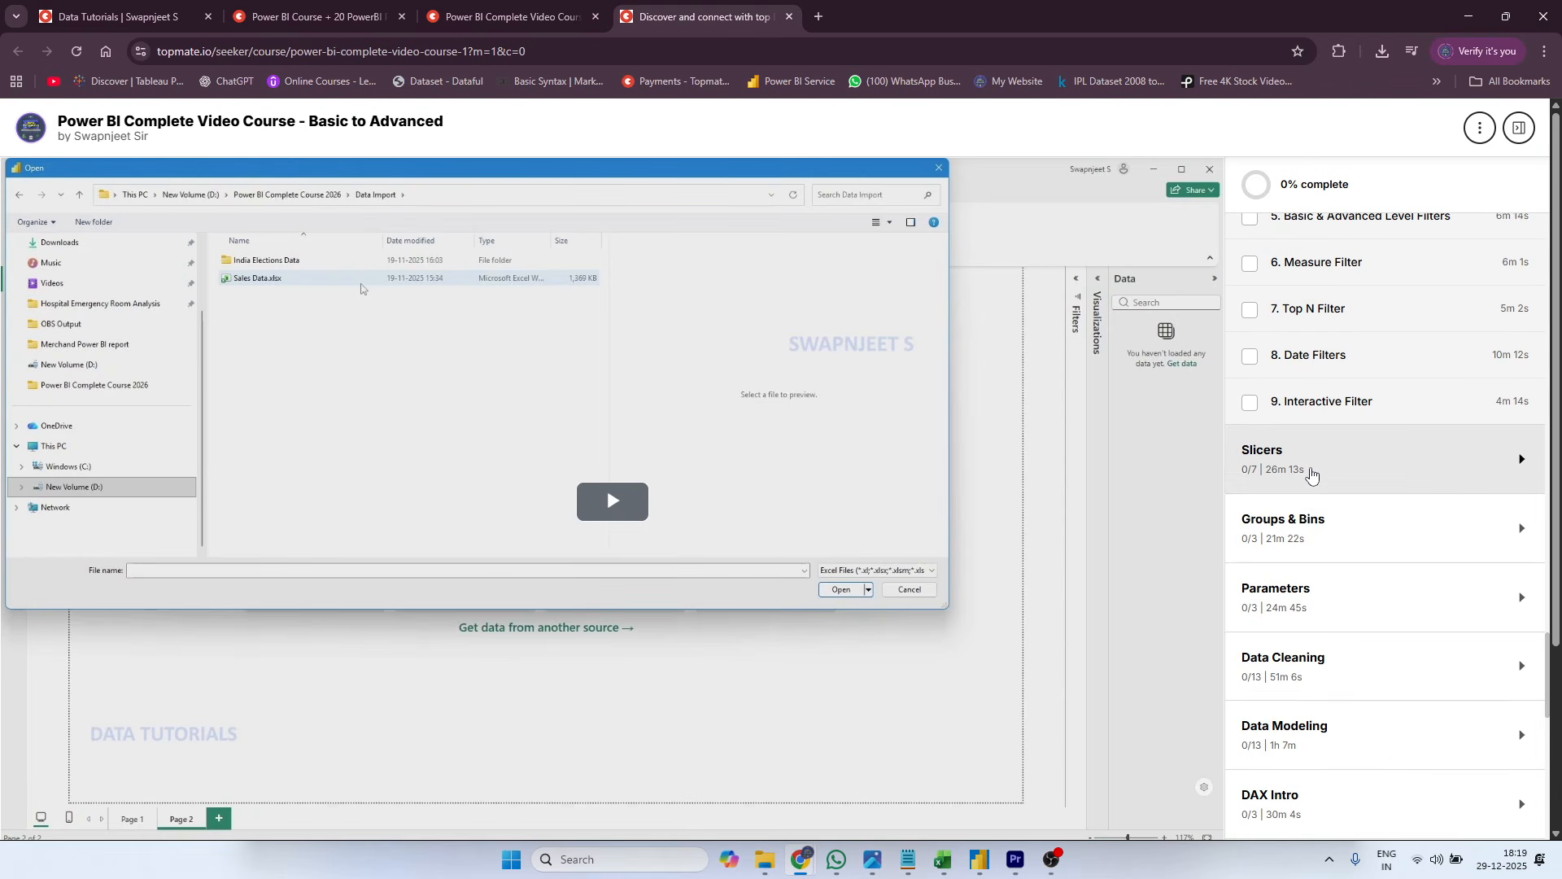
- Expand the Slicers and Groups & Bins sections and review the lessons in each
{"action": "left_click", "coordinate": [1311, 474]}
{"action": "scroll", "coordinate": [1388, 537], "scroll_direction": "down", "scroll_amount": 2}
{"action": "scroll", "coordinate": [1366, 500], "scroll_direction": "down", "scroll_amount": 4}
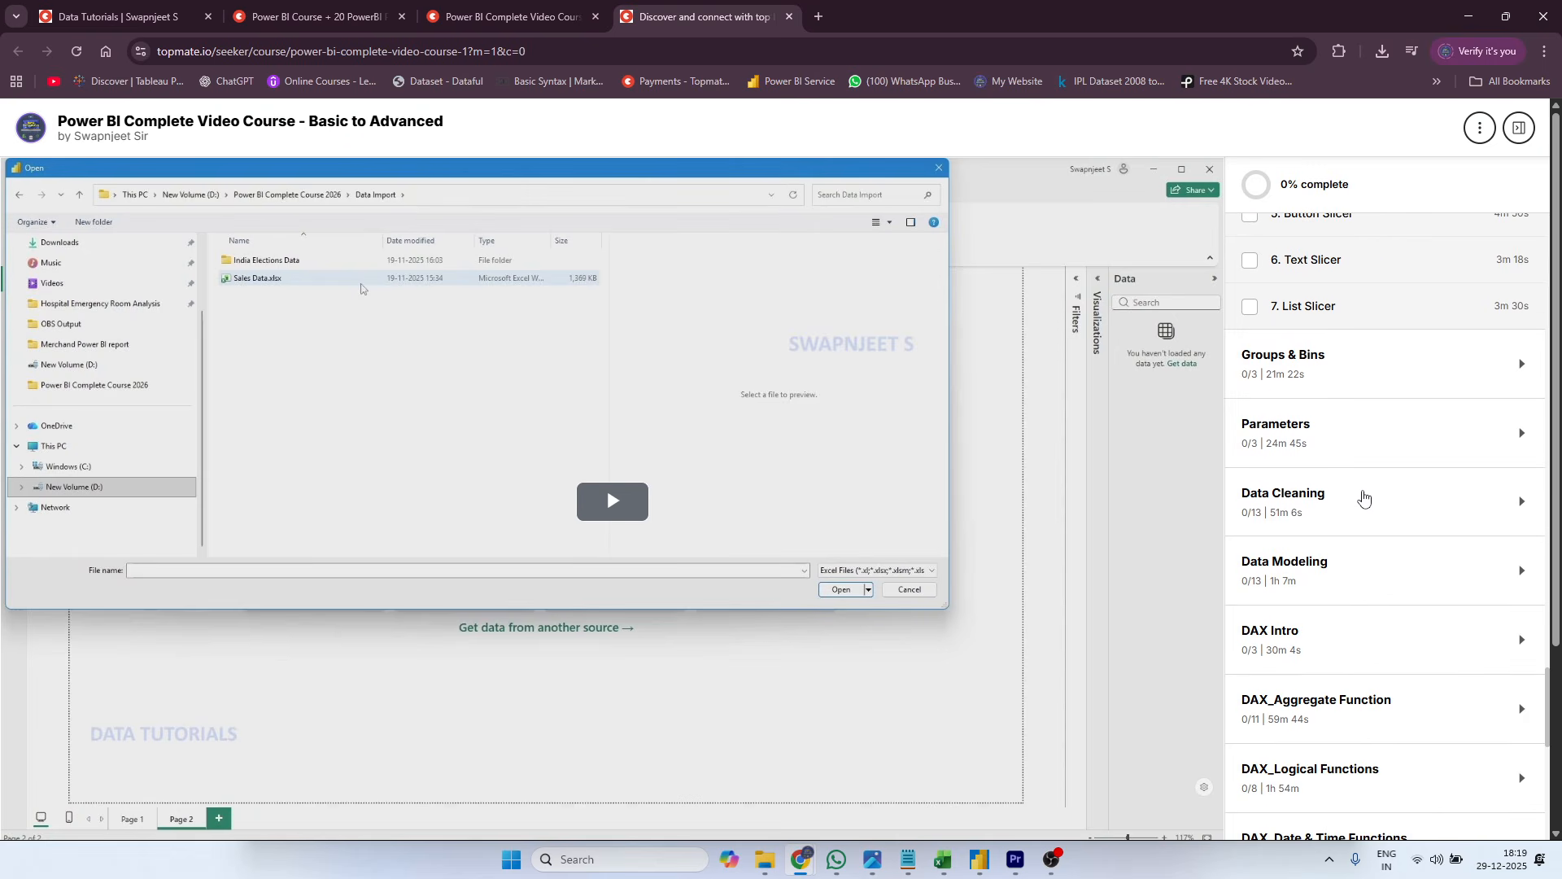
{"action": "left_click", "coordinate": [1325, 380]}
{"action": "scroll", "coordinate": [1394, 509], "scroll_direction": "down", "scroll_amount": 2}
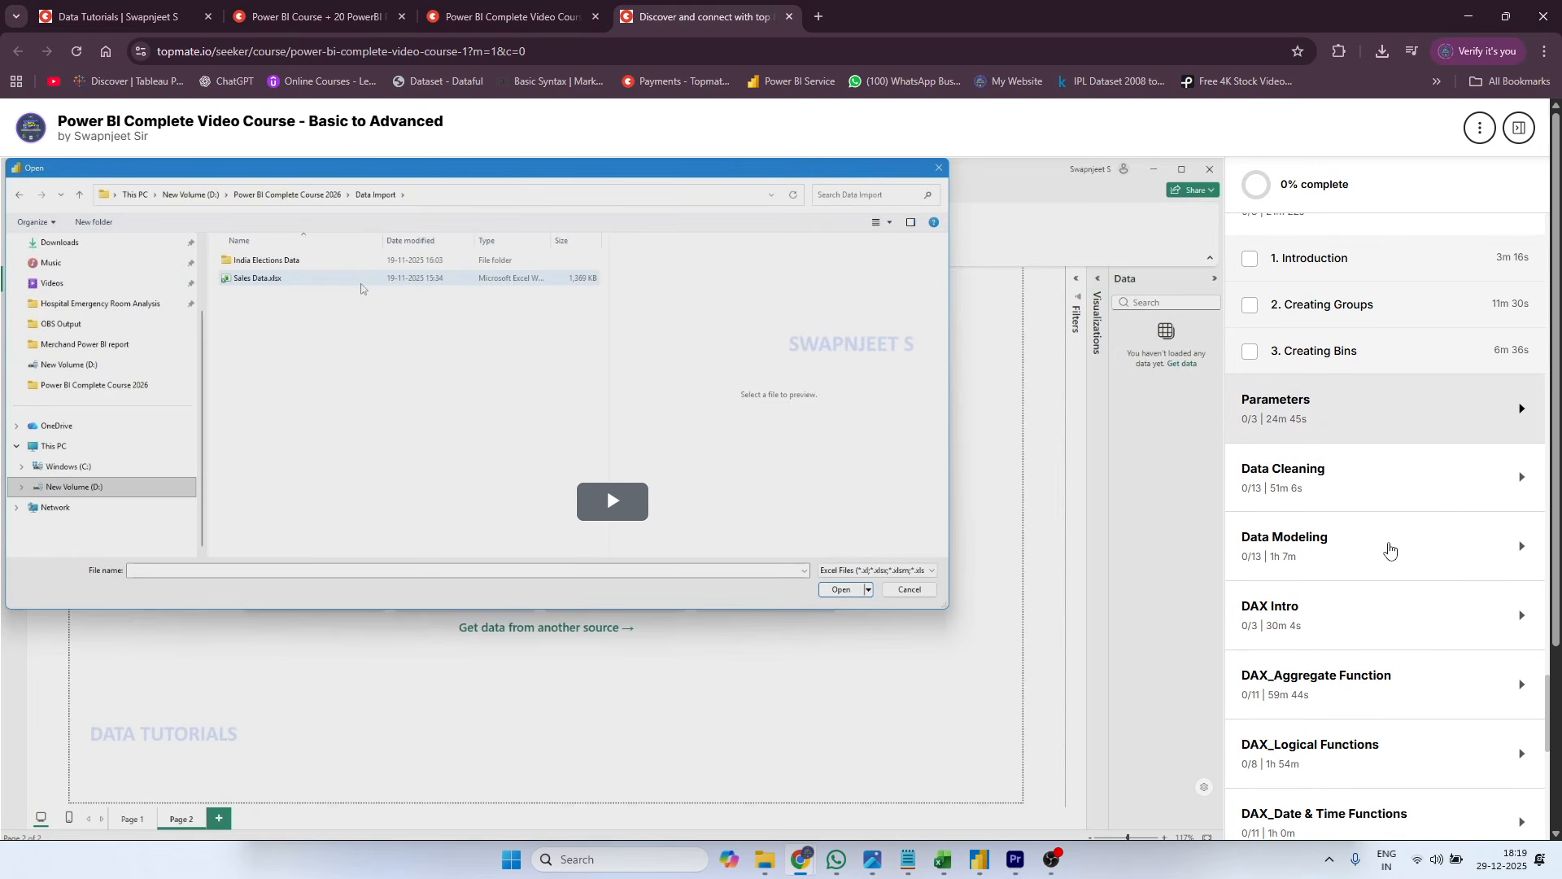
- Expand the Parameters and Data Cleaning sections and review the lessons through Formatting Options
{"action": "left_click", "coordinate": [1432, 411]}
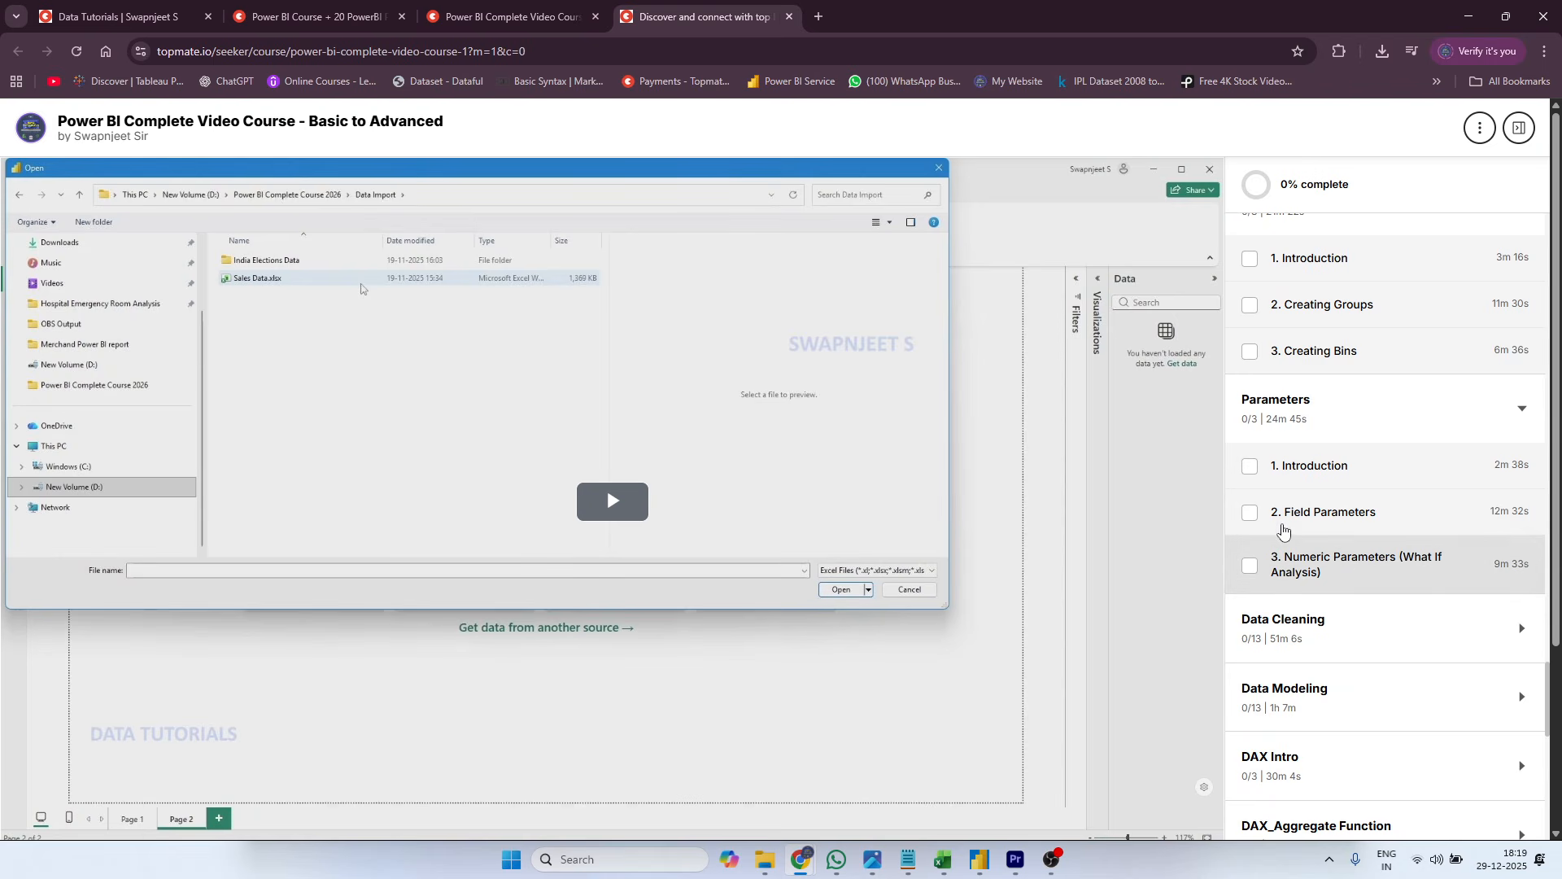
{"action": "scroll", "coordinate": [1314, 603], "scroll_direction": "down", "scroll_amount": 5}
{"action": "scroll", "coordinate": [1292, 316], "scroll_direction": "up", "scroll_amount": 2}
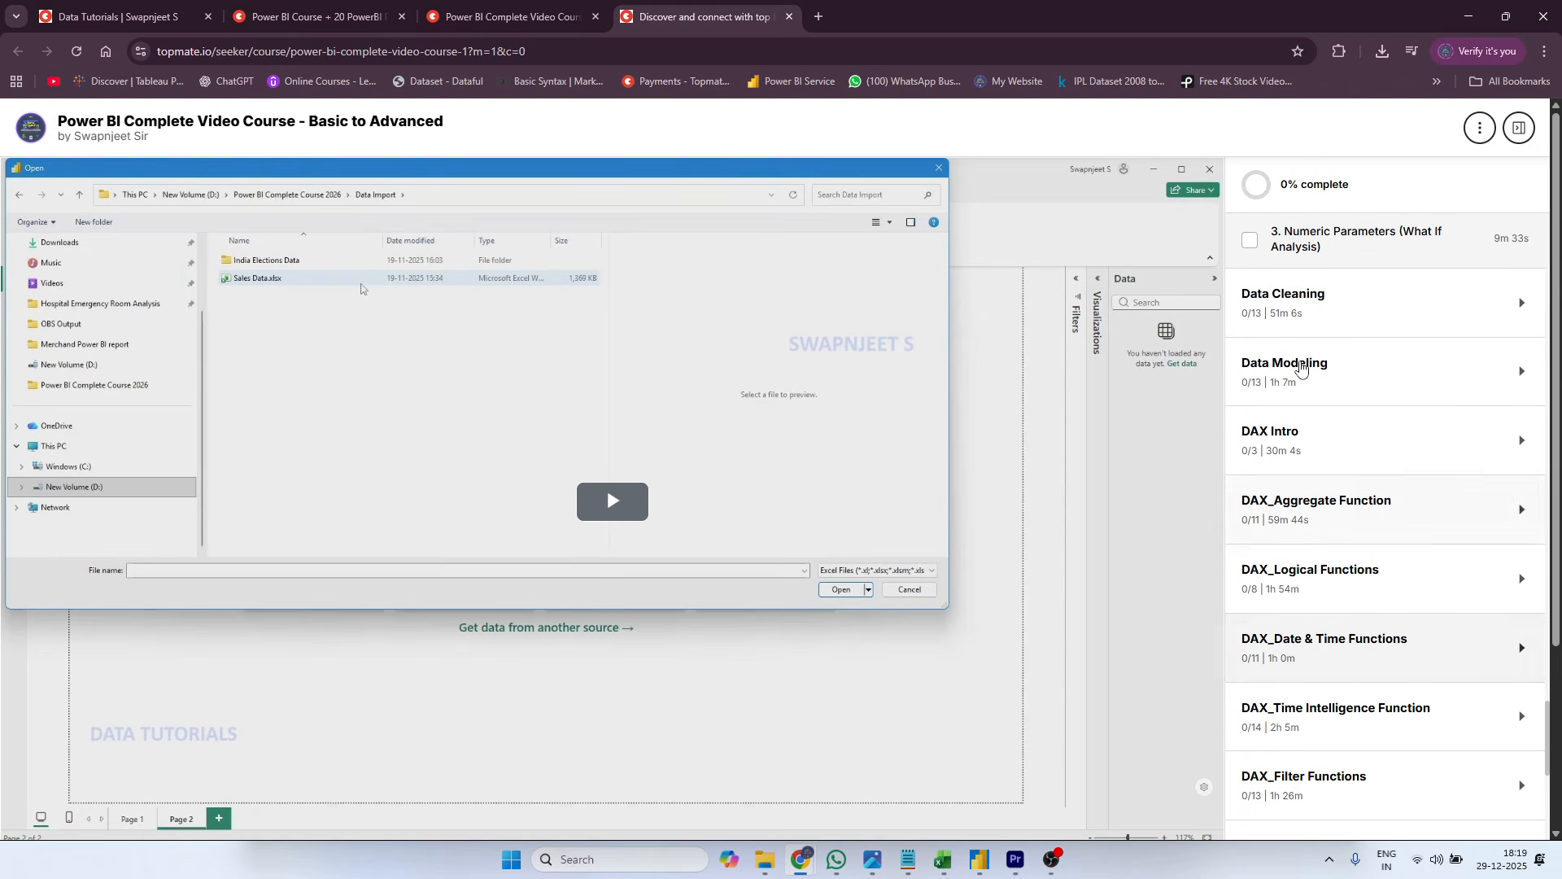
{"action": "left_click", "coordinate": [1292, 316]}
{"action": "scroll", "coordinate": [1310, 412], "scroll_direction": "down", "scroll_amount": 1}
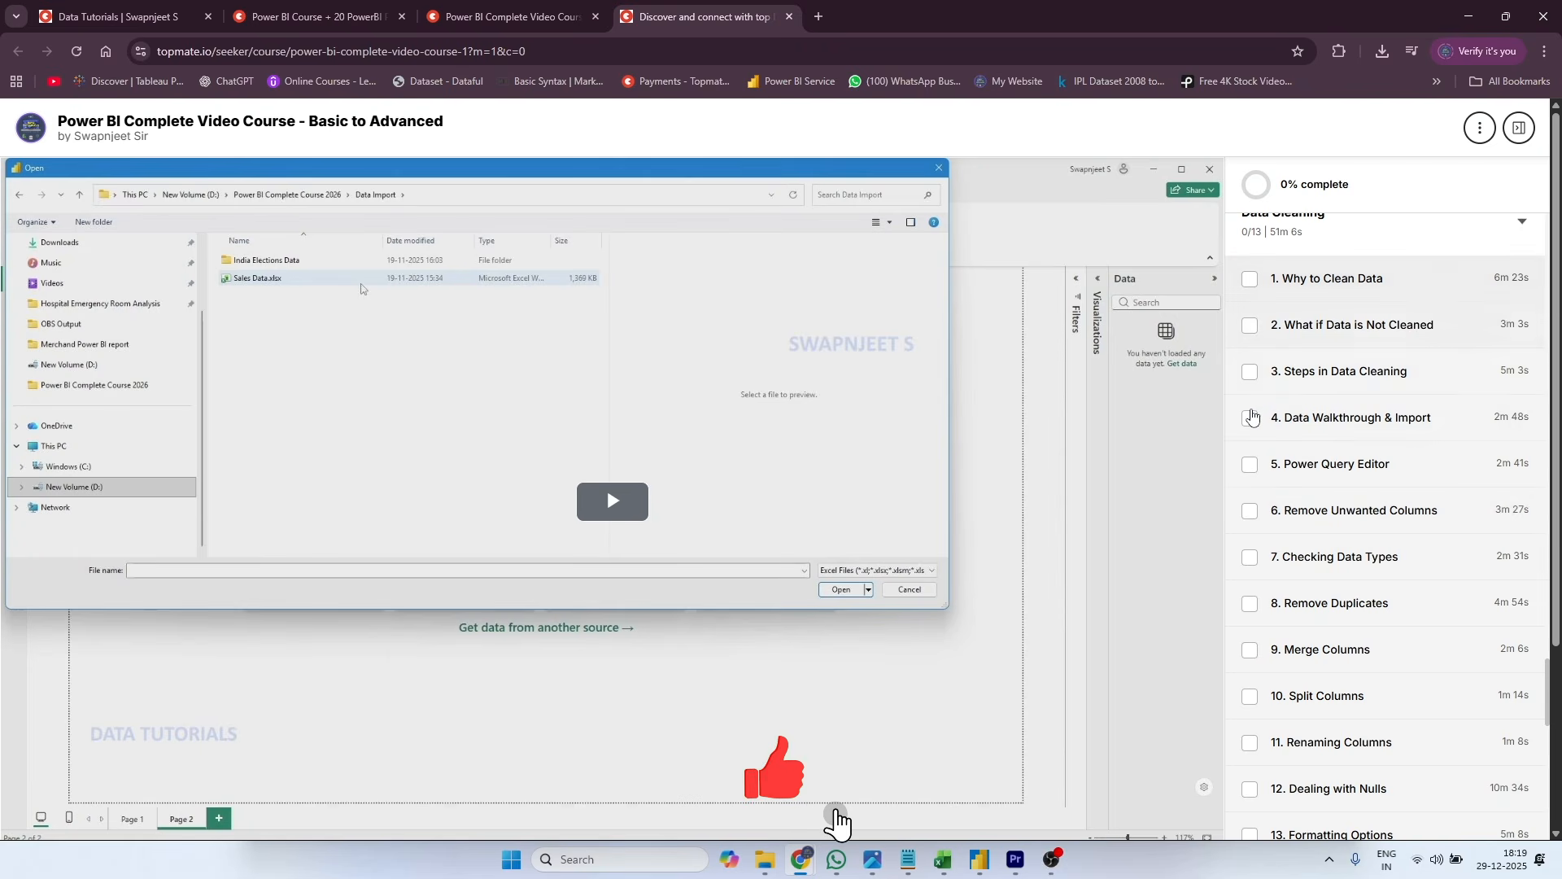
{"action": "scroll", "coordinate": [1384, 656], "scroll_direction": "down", "scroll_amount": 7}
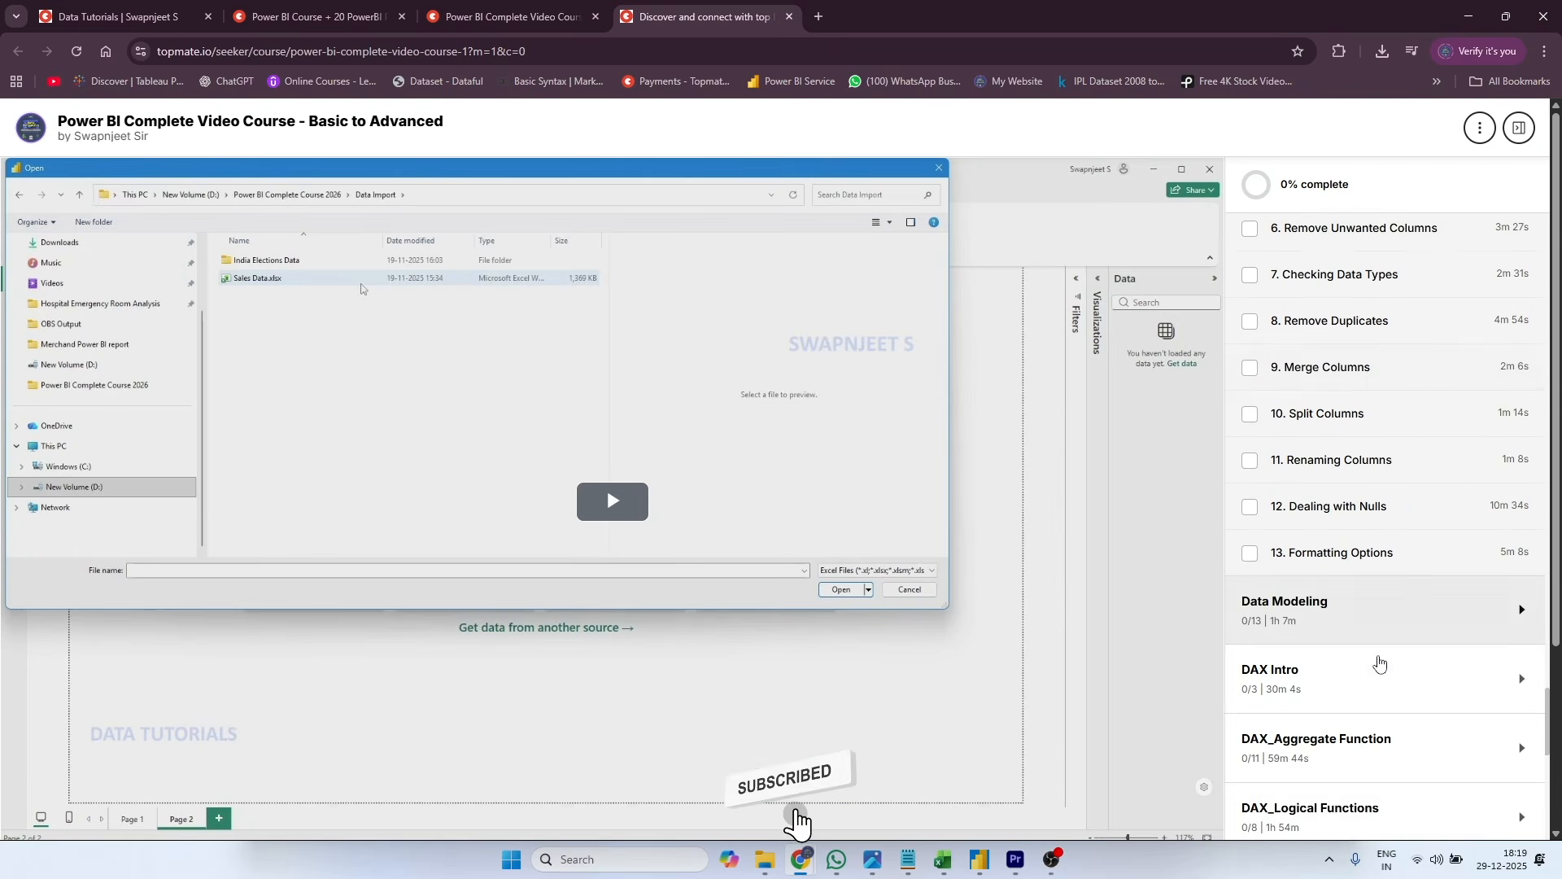
- Expand the Data Modeling and DAX_Aggregate Function sections and review their lessons
{"action": "left_click", "coordinate": [1310, 319]}
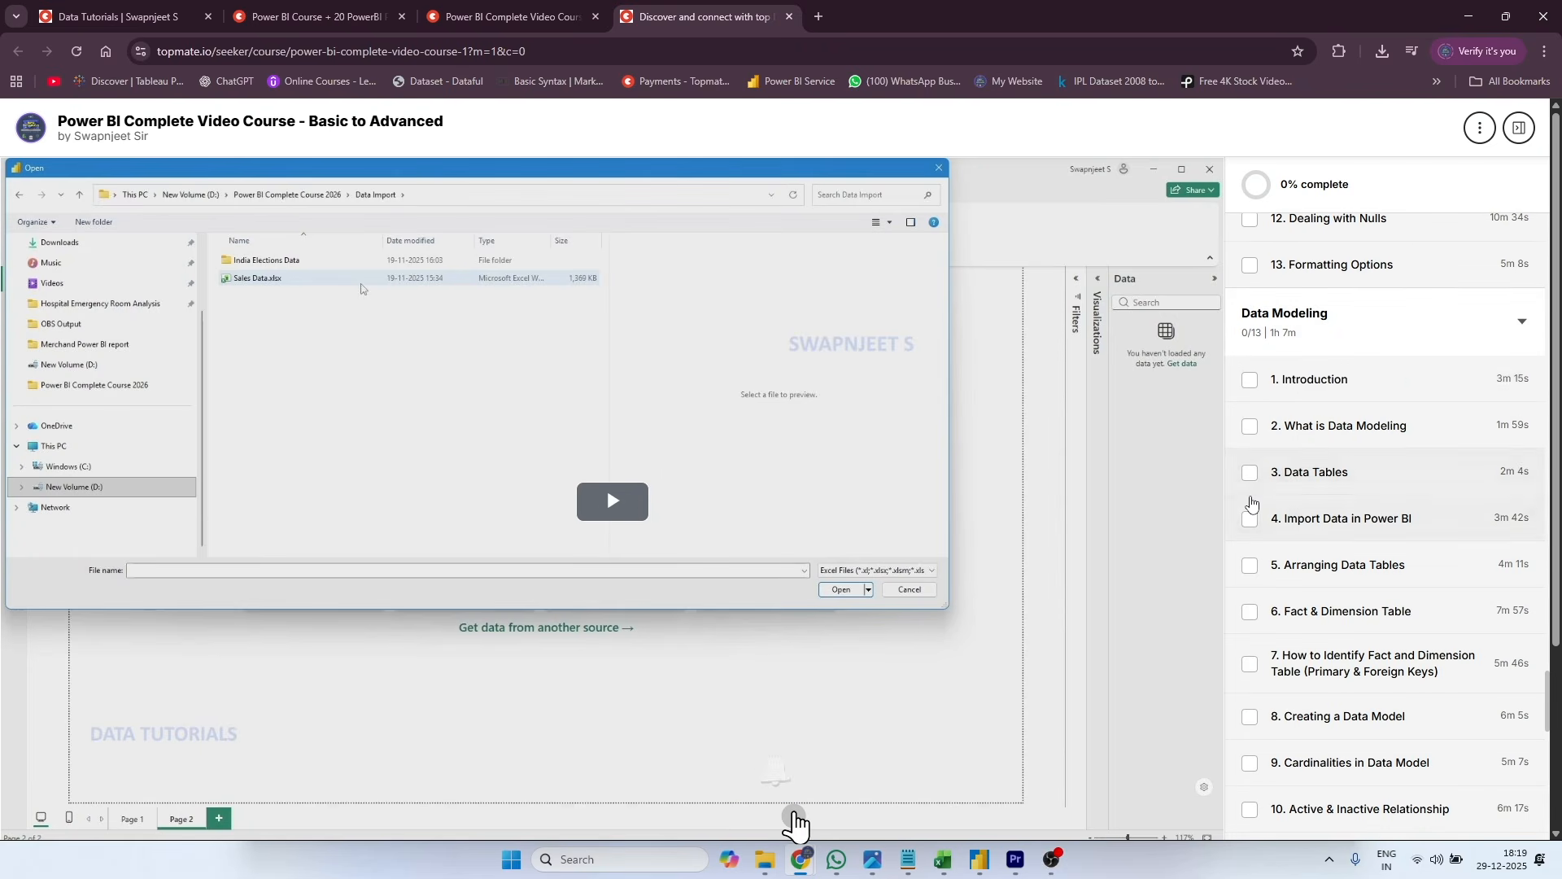
{"action": "scroll", "coordinate": [1312, 279], "scroll_direction": "down", "scroll_amount": 2}
{"action": "scroll", "coordinate": [1335, 549], "scroll_direction": "down", "scroll_amount": 2}
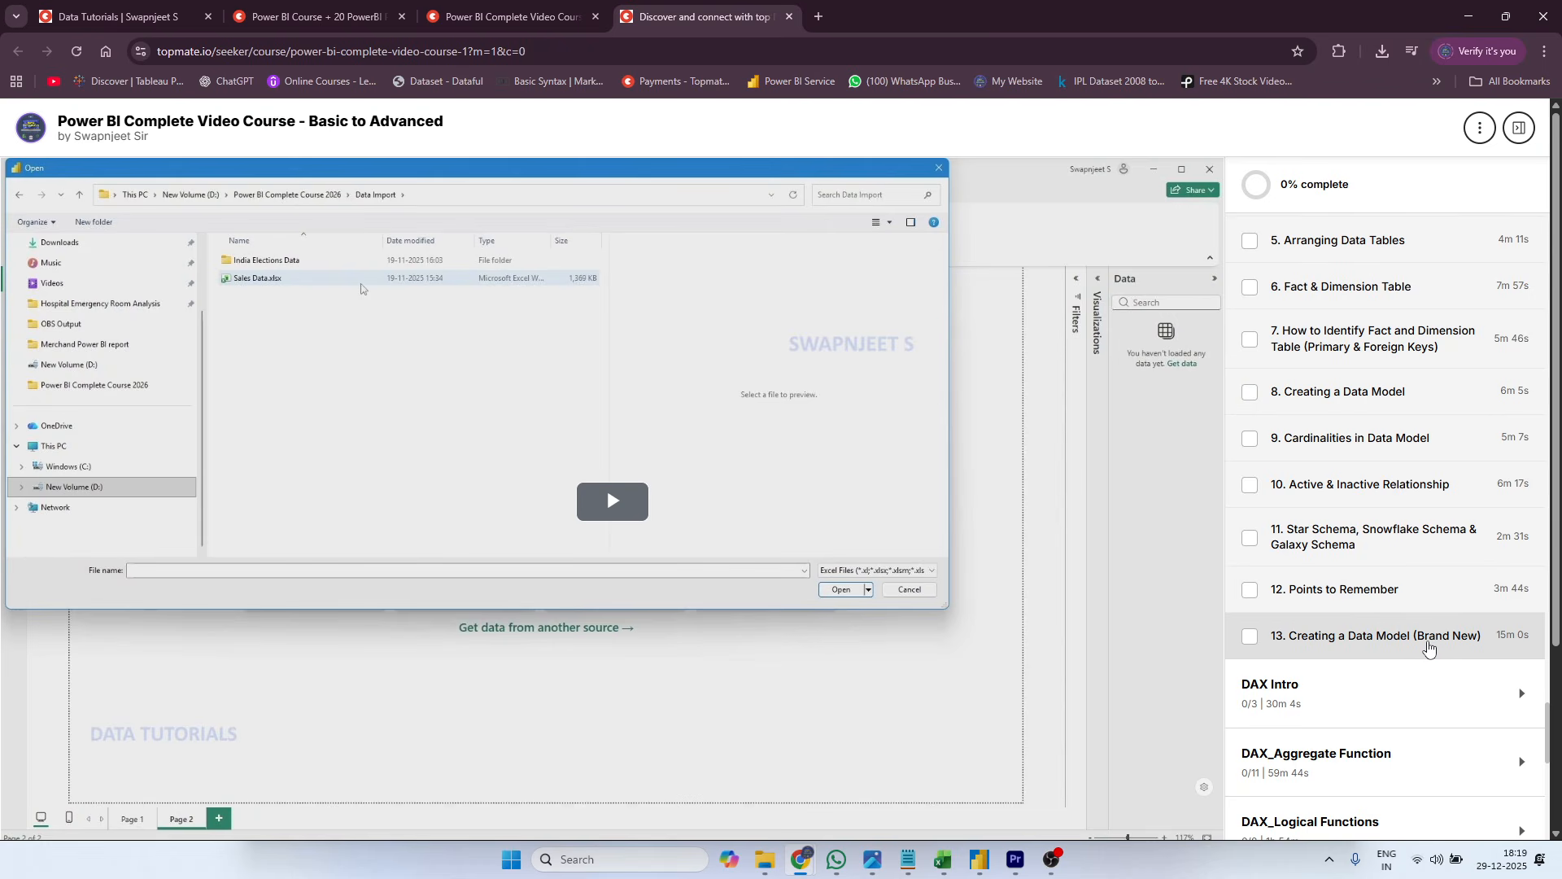
{"action": "scroll", "coordinate": [1425, 648], "scroll_direction": "down", "scroll_amount": 5}
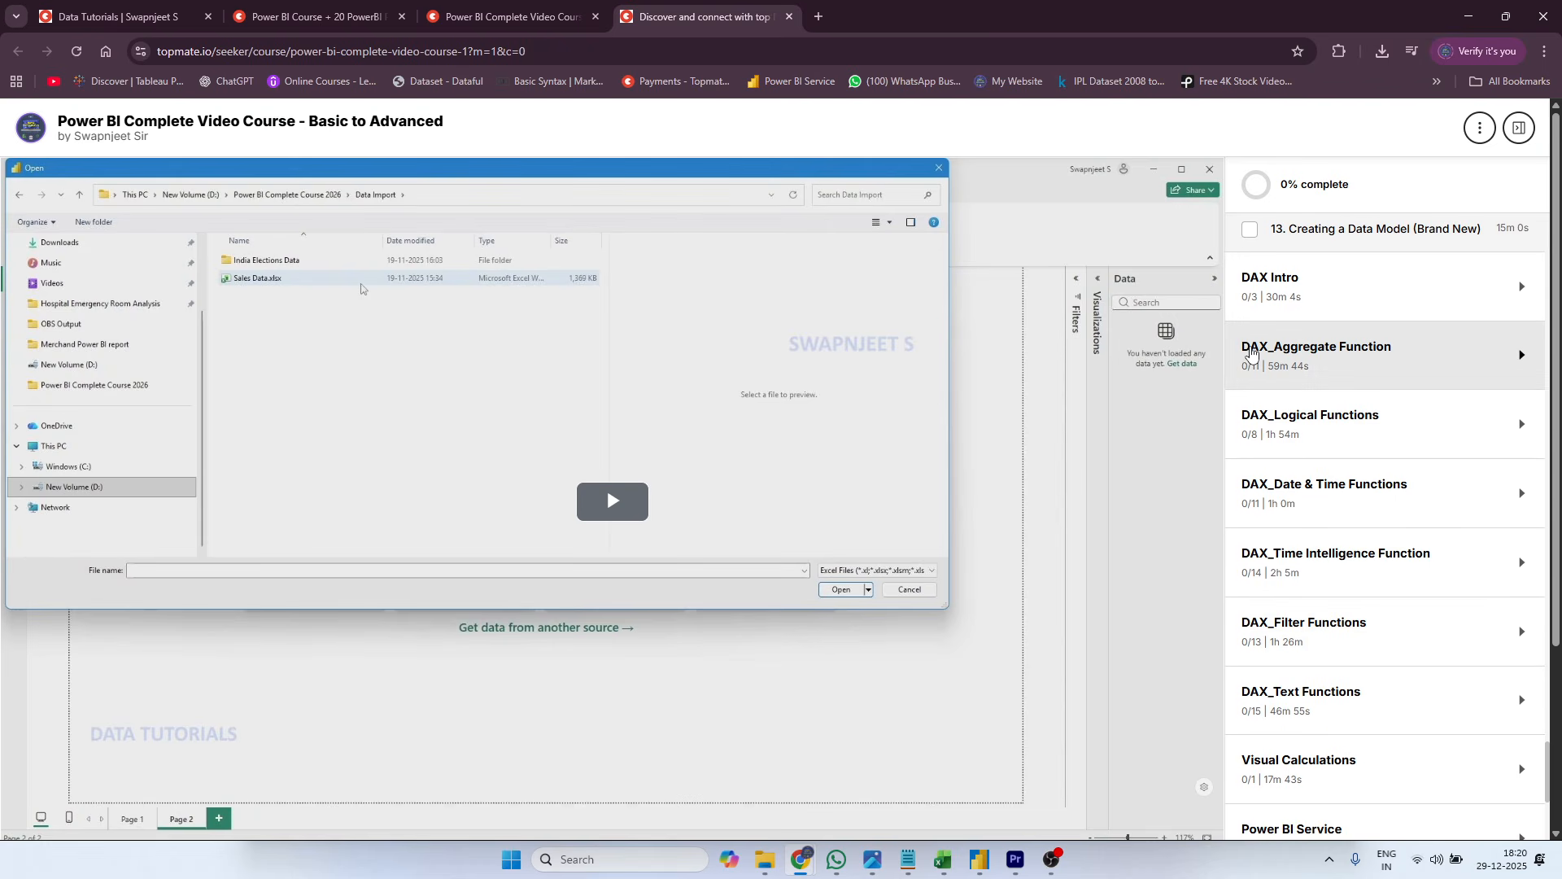
{"action": "left_click", "coordinate": [1348, 355]}
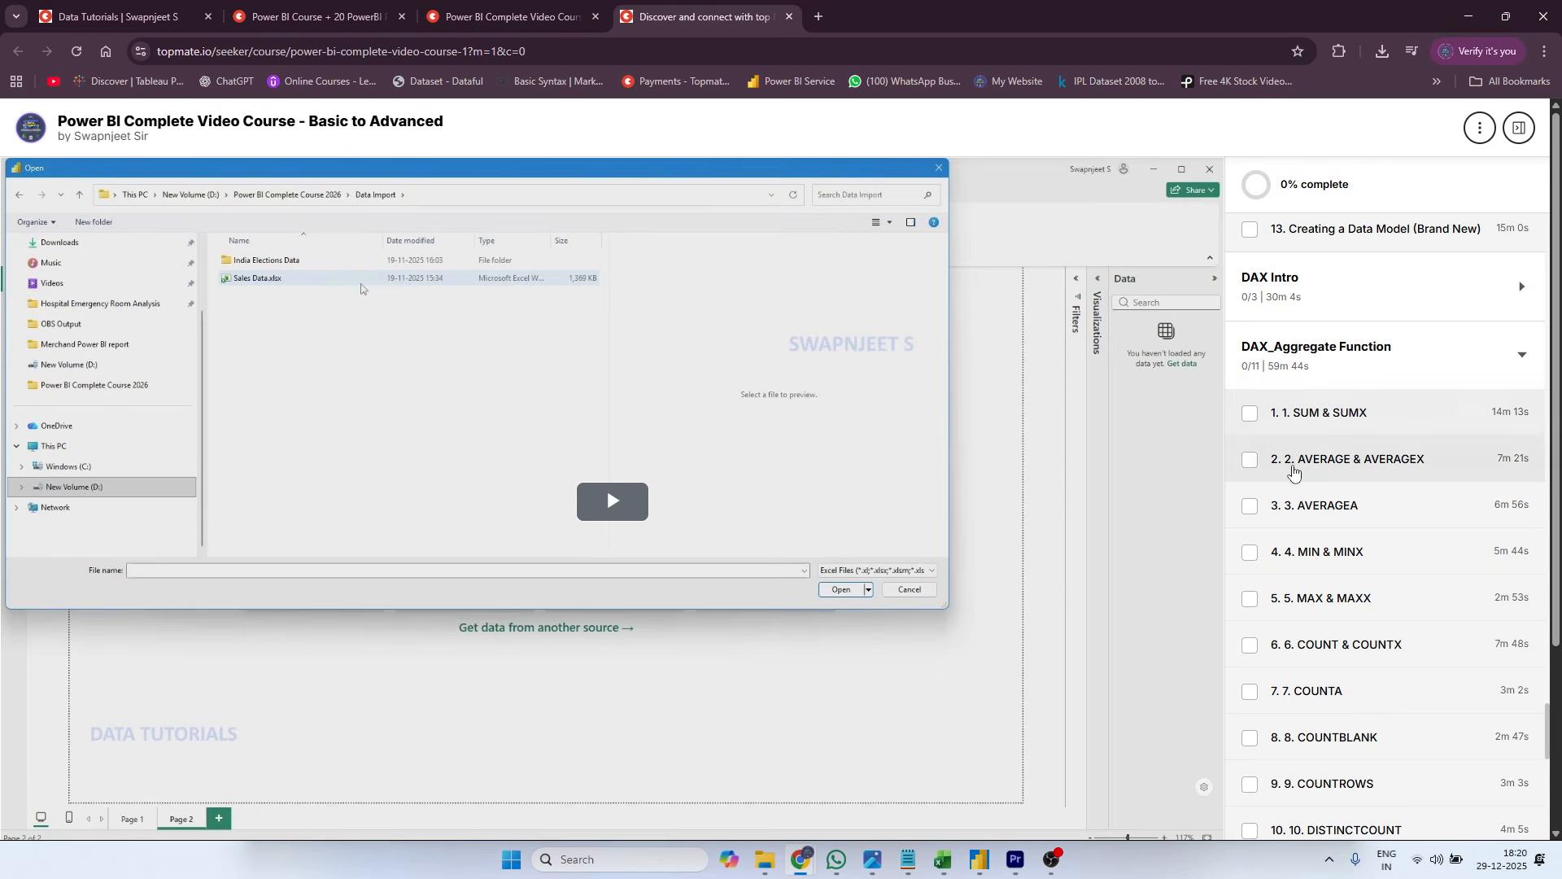
{"action": "scroll", "coordinate": [1318, 407], "scroll_direction": "down", "scroll_amount": 8}
- Expand the DAX_Logical Functions and DAX_Date & Time Functions sections and review the functions covered
{"action": "left_click", "coordinate": [1310, 310]}
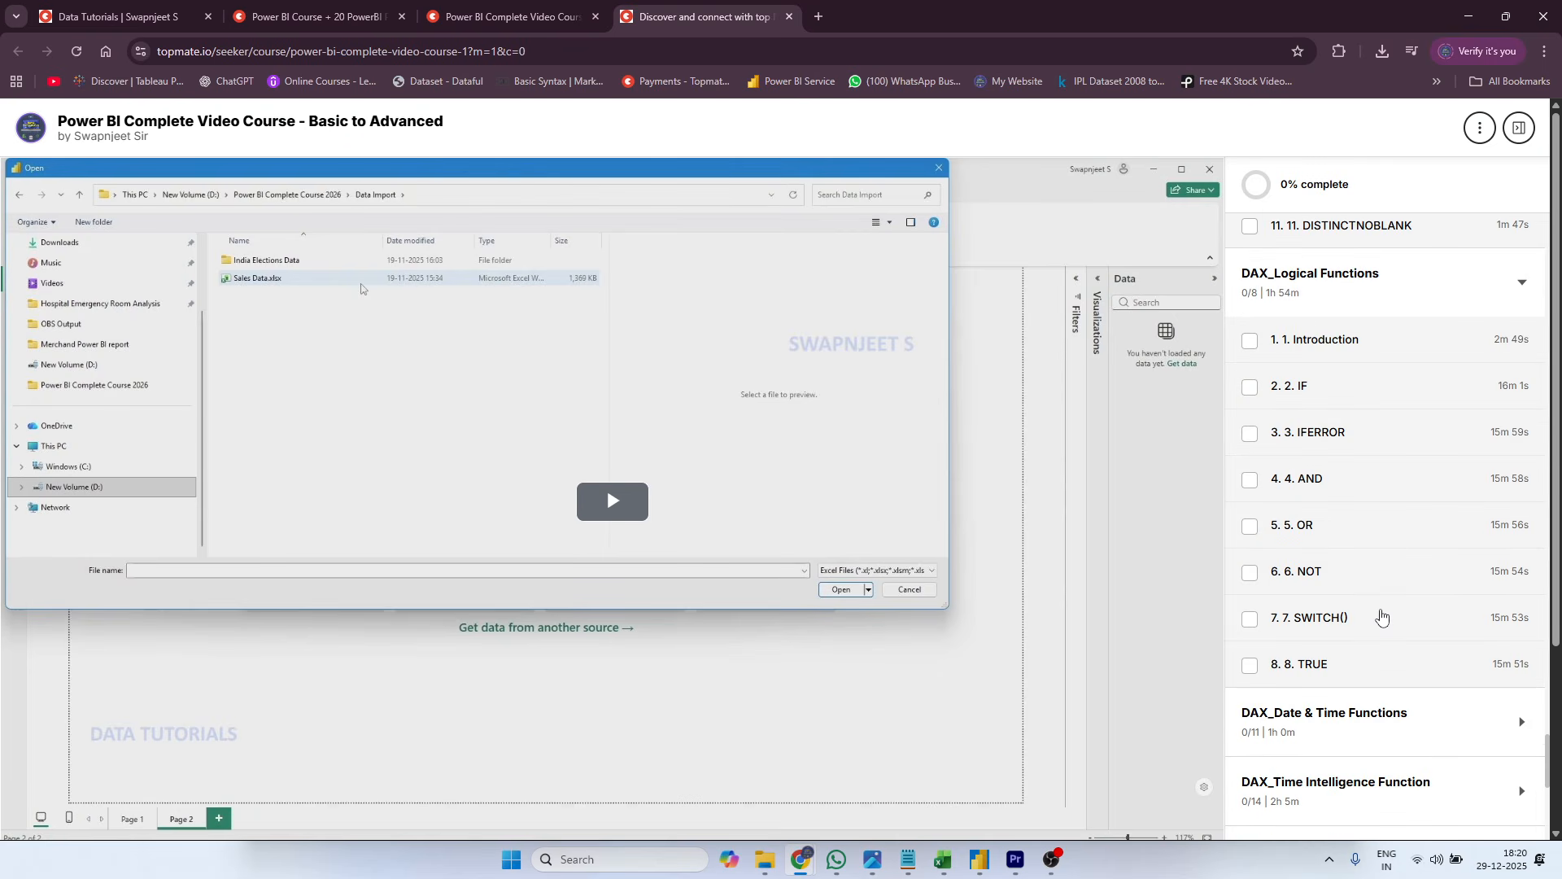
{"action": "scroll", "coordinate": [1387, 529], "scroll_direction": "down", "scroll_amount": 5}
{"action": "left_click", "coordinate": [1333, 332]}
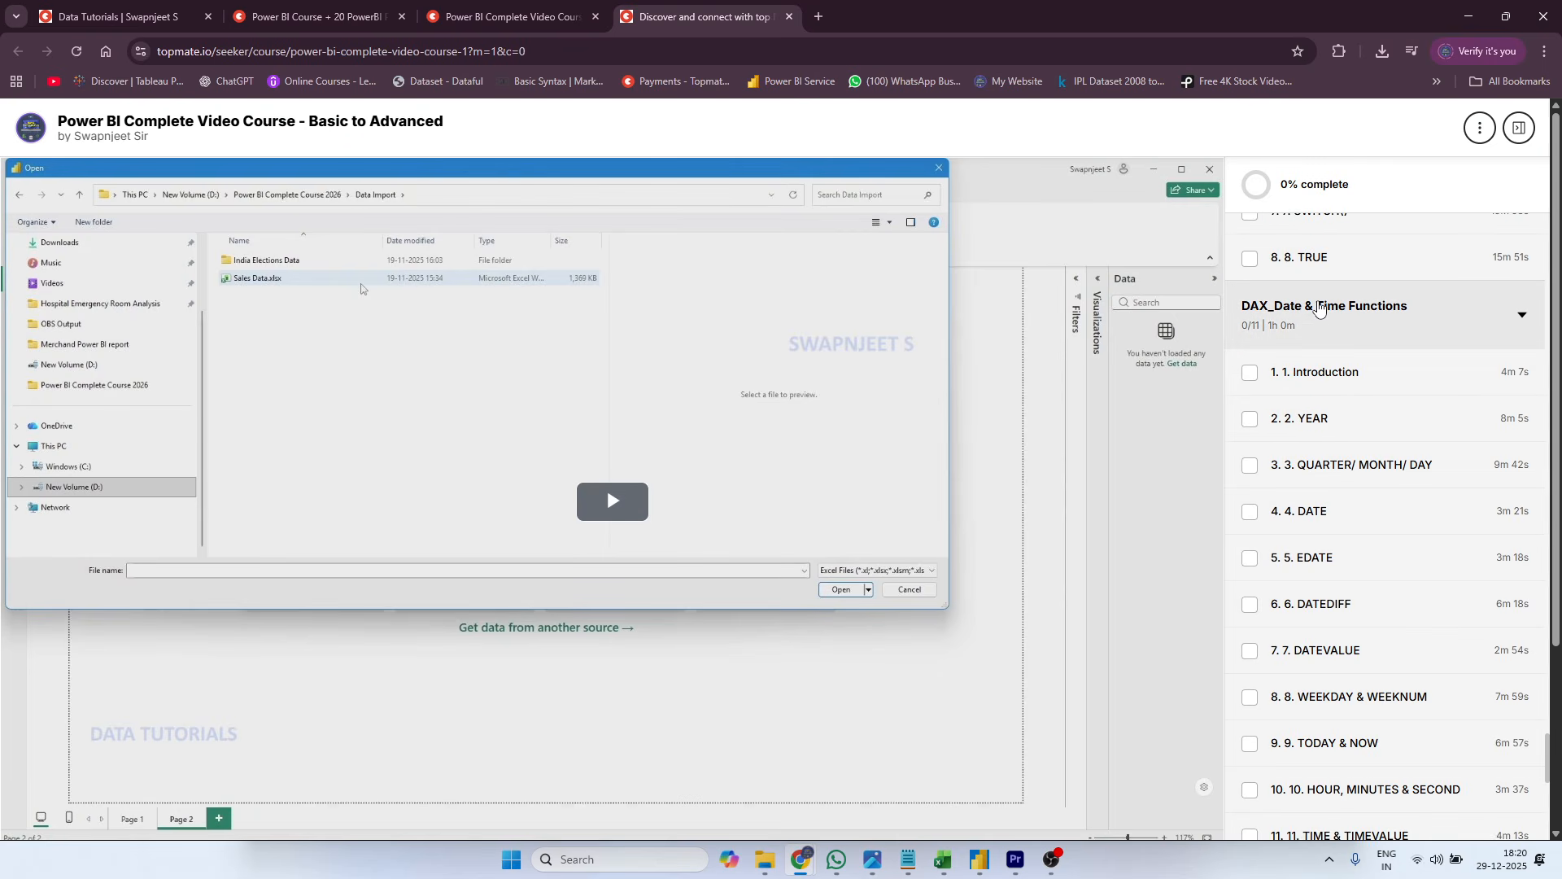
{"action": "scroll", "coordinate": [1324, 634], "scroll_direction": "down", "scroll_amount": 7}
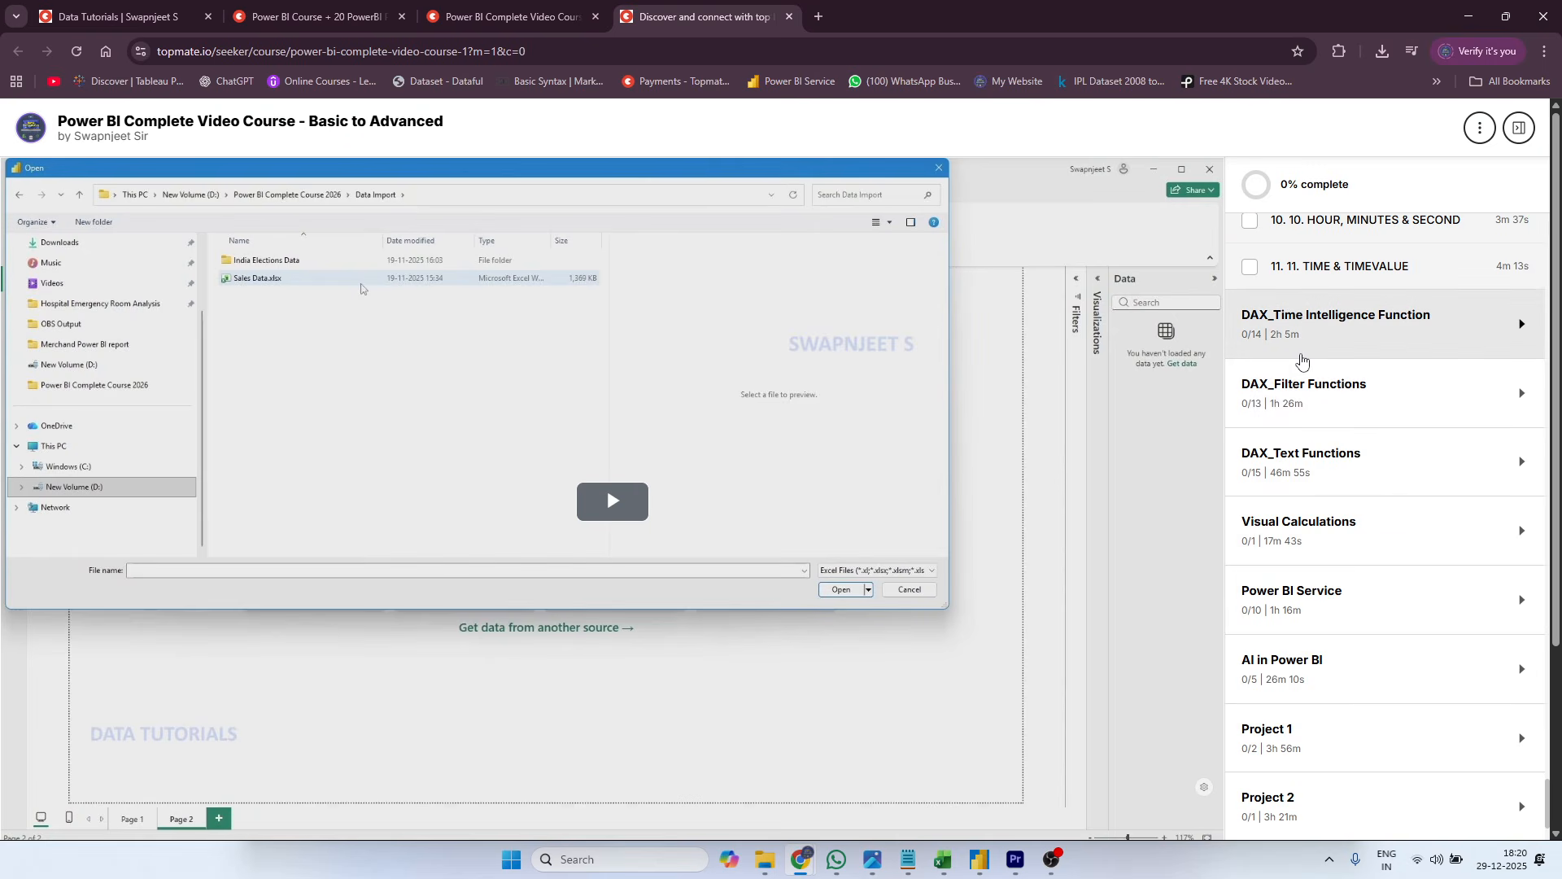
- Expand the DAX_Time Intelligence Function and DAX_Filter Functions sections and review the lessons in both
{"action": "left_click", "coordinate": [1302, 350]}
{"action": "scroll", "coordinate": [1337, 432], "scroll_direction": "down", "scroll_amount": 4}
{"action": "scroll", "coordinate": [1337, 432], "scroll_direction": "down", "scroll_amount": 7}
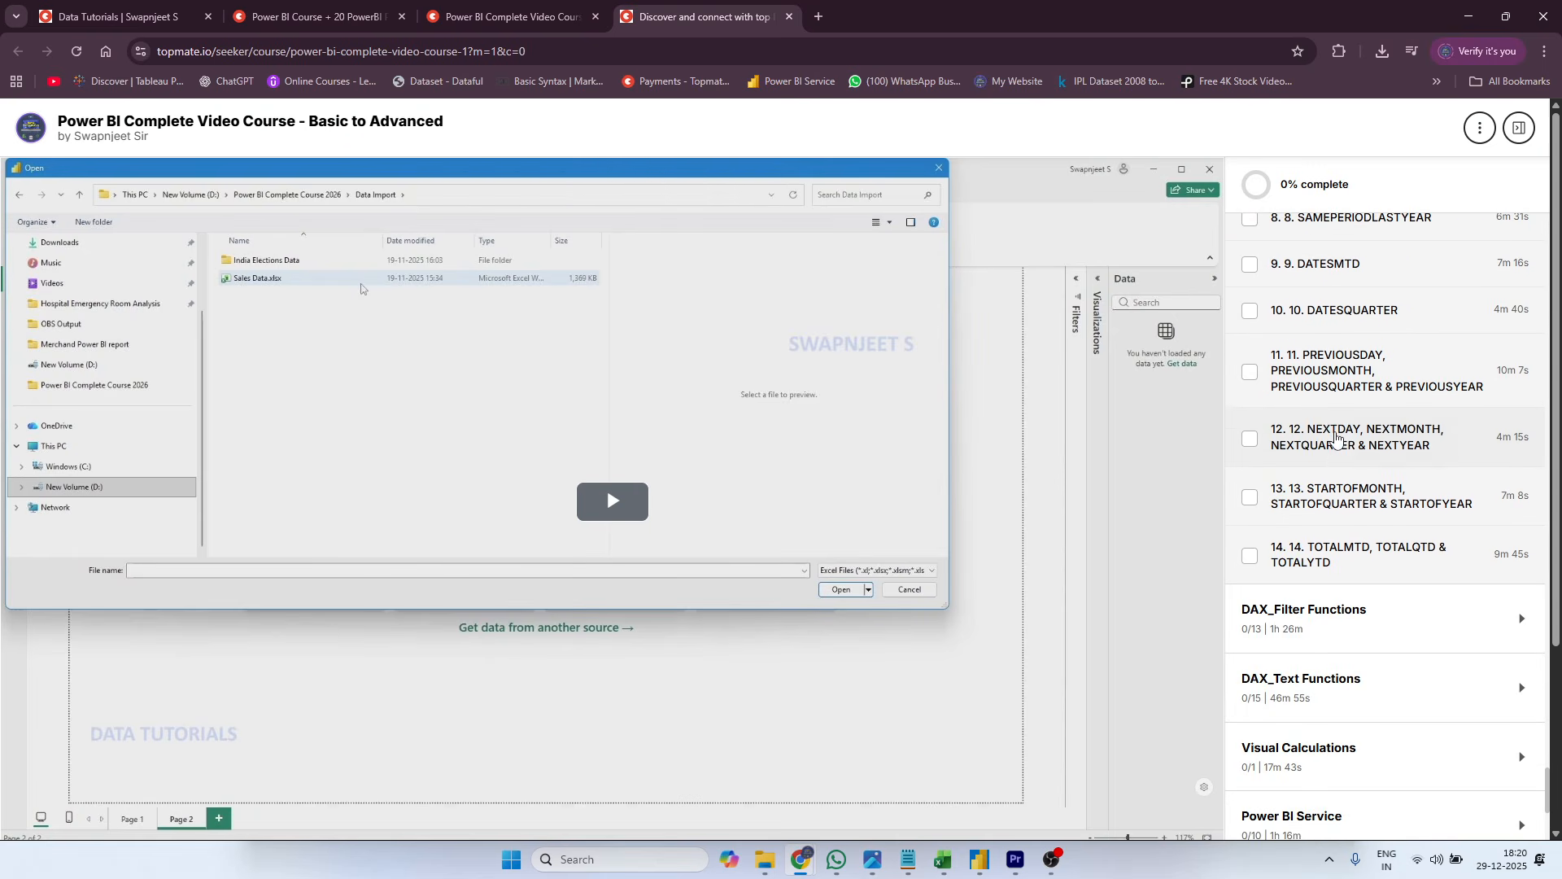
{"action": "left_click", "coordinate": [1340, 317]}
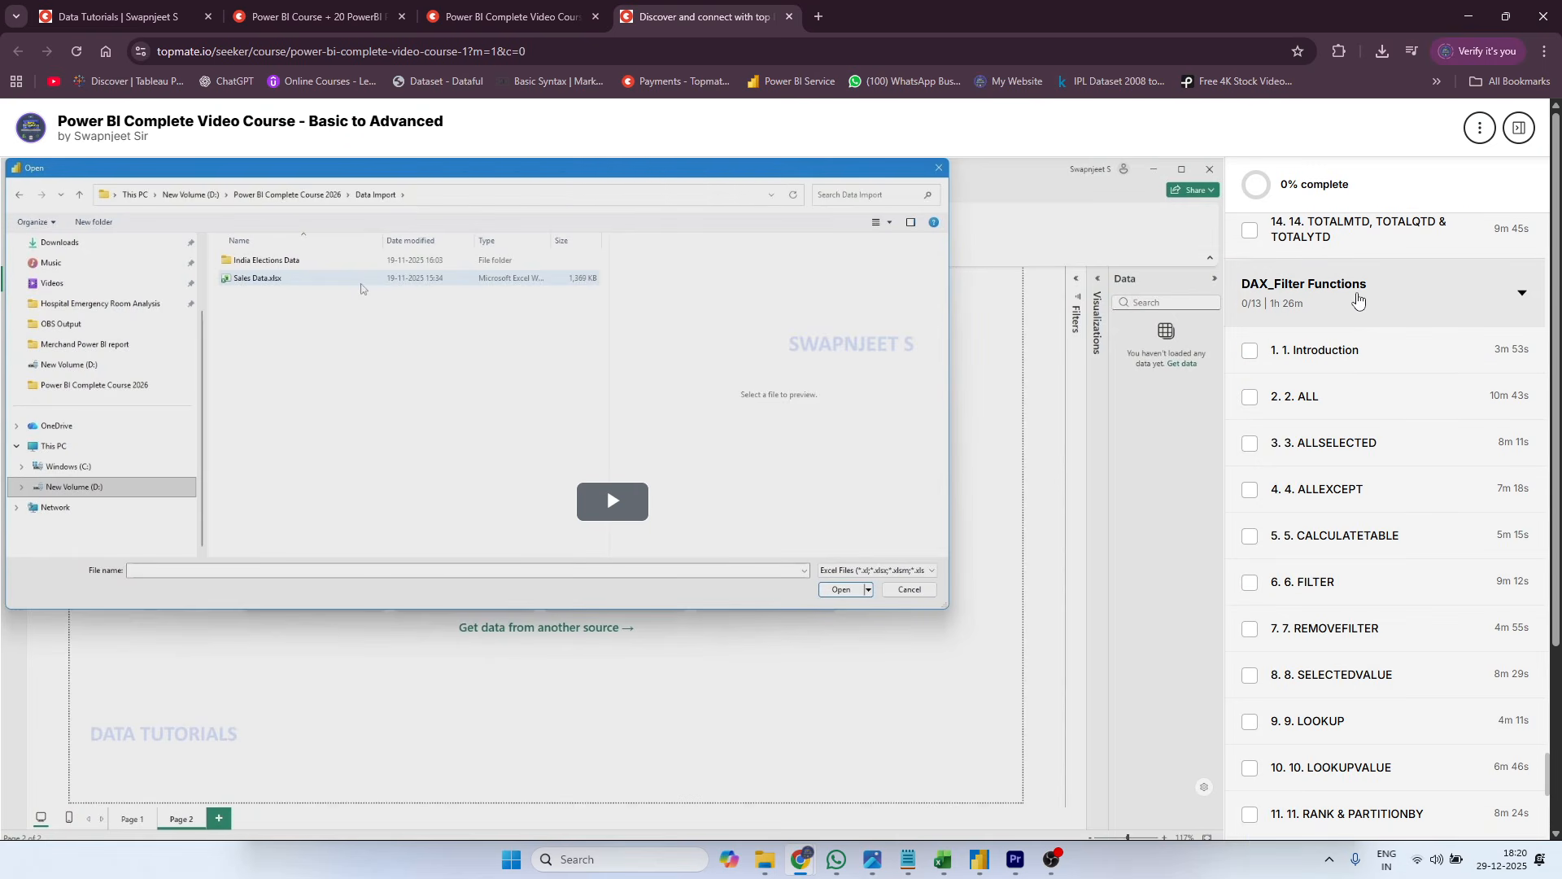
{"action": "scroll", "coordinate": [1475, 484], "scroll_direction": "down", "scroll_amount": 6}
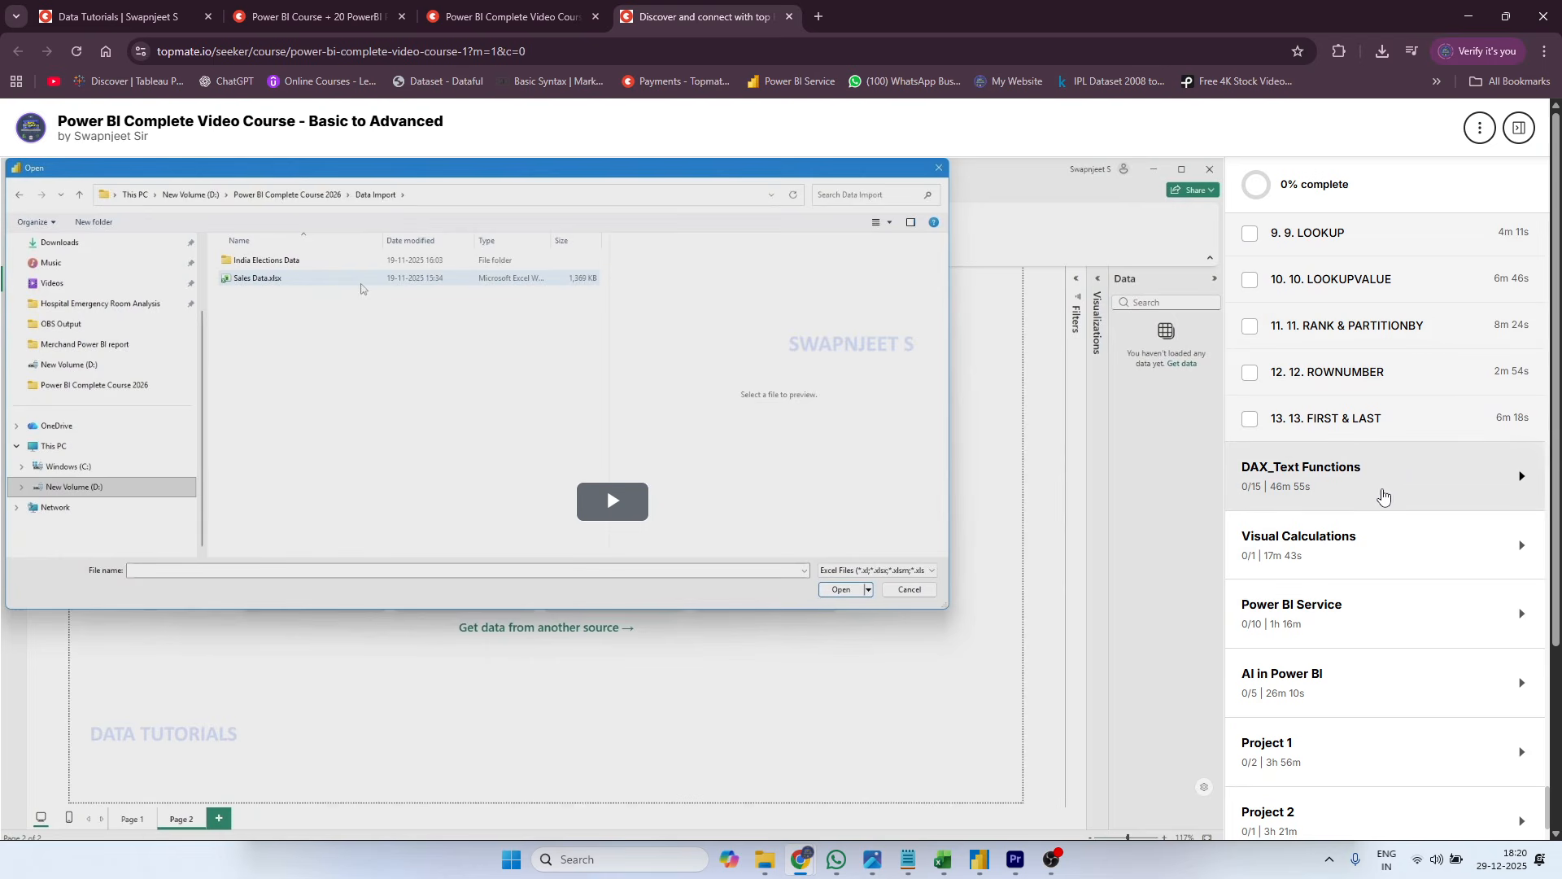
- Expand the DAX_Text Functions and Visual Calculations sections and review their lessons
{"action": "left_click", "coordinate": [1384, 495]}
{"action": "scroll", "coordinate": [1406, 601], "scroll_direction": "down", "scroll_amount": 10}
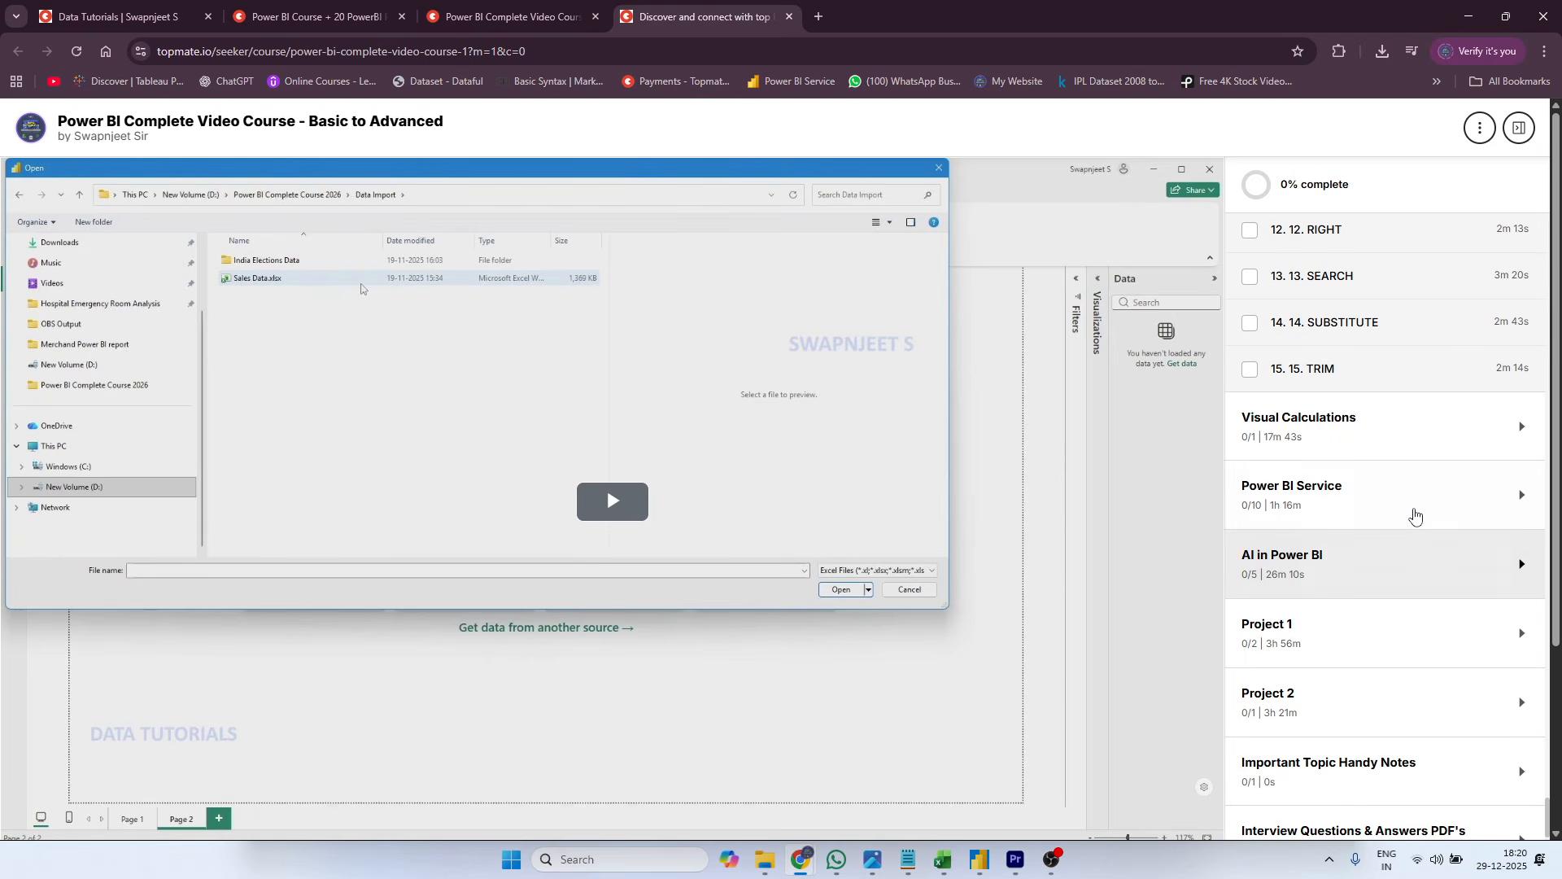
{"action": "left_click", "coordinate": [1368, 453]}
{"action": "scroll", "coordinate": [1374, 463], "scroll_direction": "down", "scroll_amount": 1}
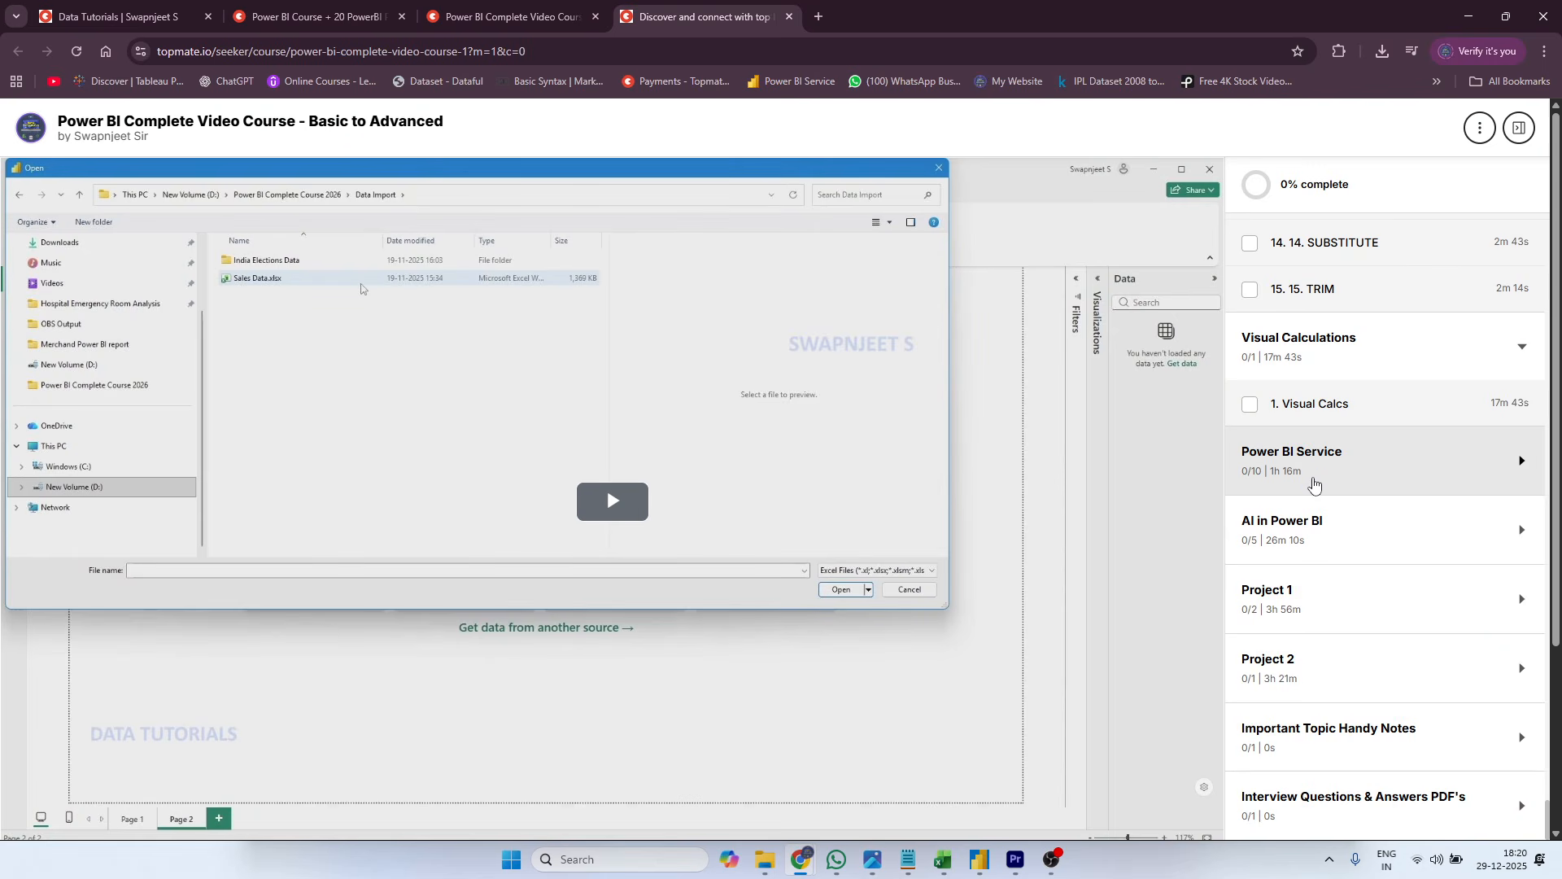
- Expand the Power BI Service section and review its lessons from the introduction through Publish to Web
{"action": "left_click", "coordinate": [1314, 485]}
{"action": "scroll", "coordinate": [1313, 484], "scroll_direction": "down", "scroll_amount": 2}
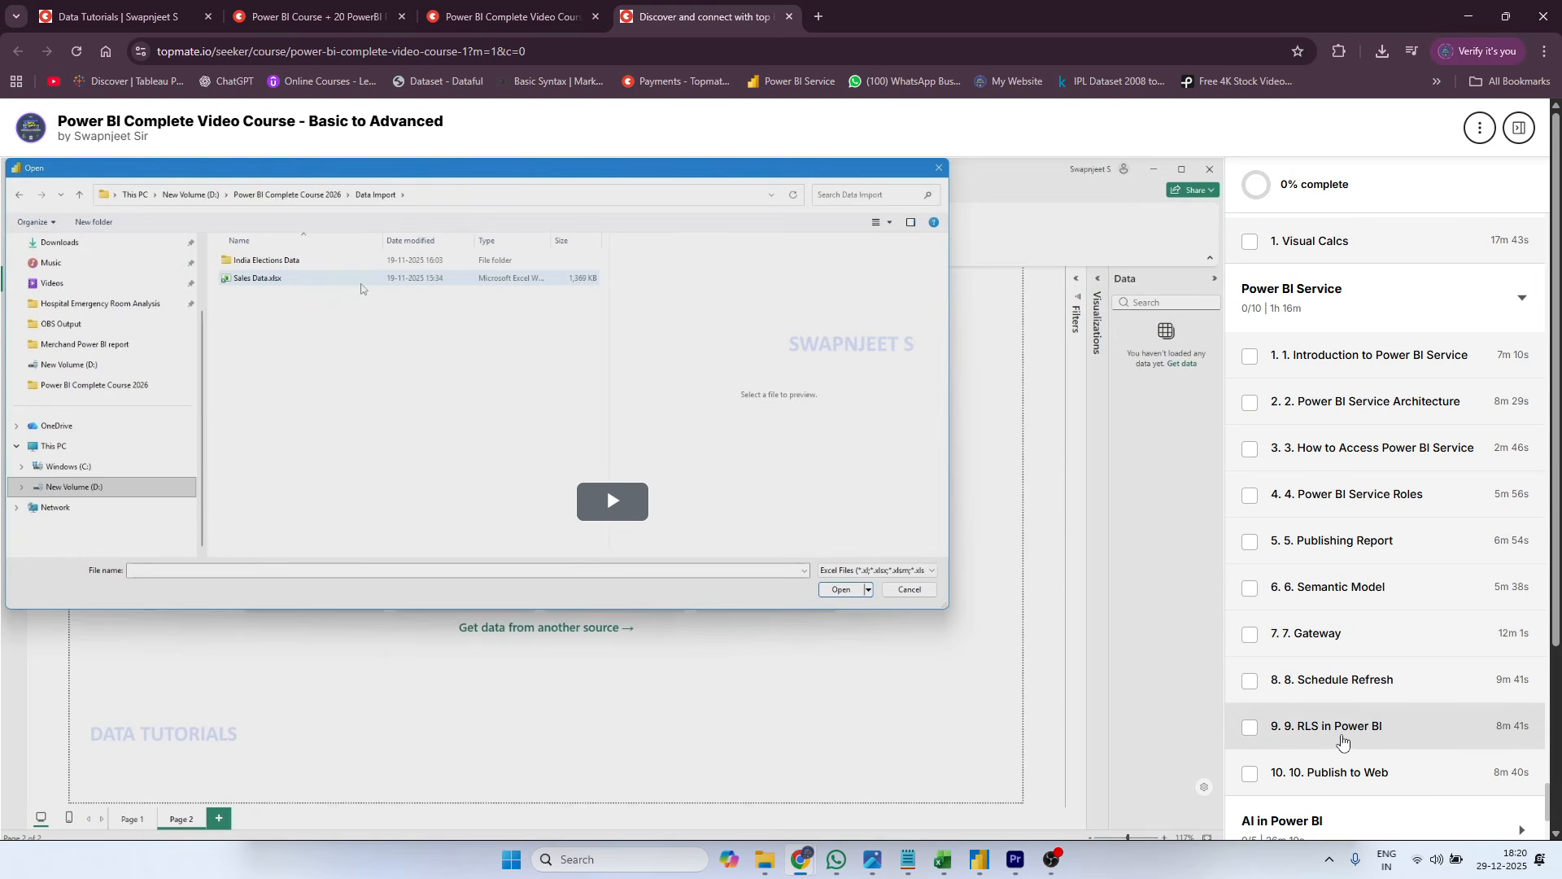
{"action": "scroll", "coordinate": [1342, 741], "scroll_direction": "down", "scroll_amount": 4}
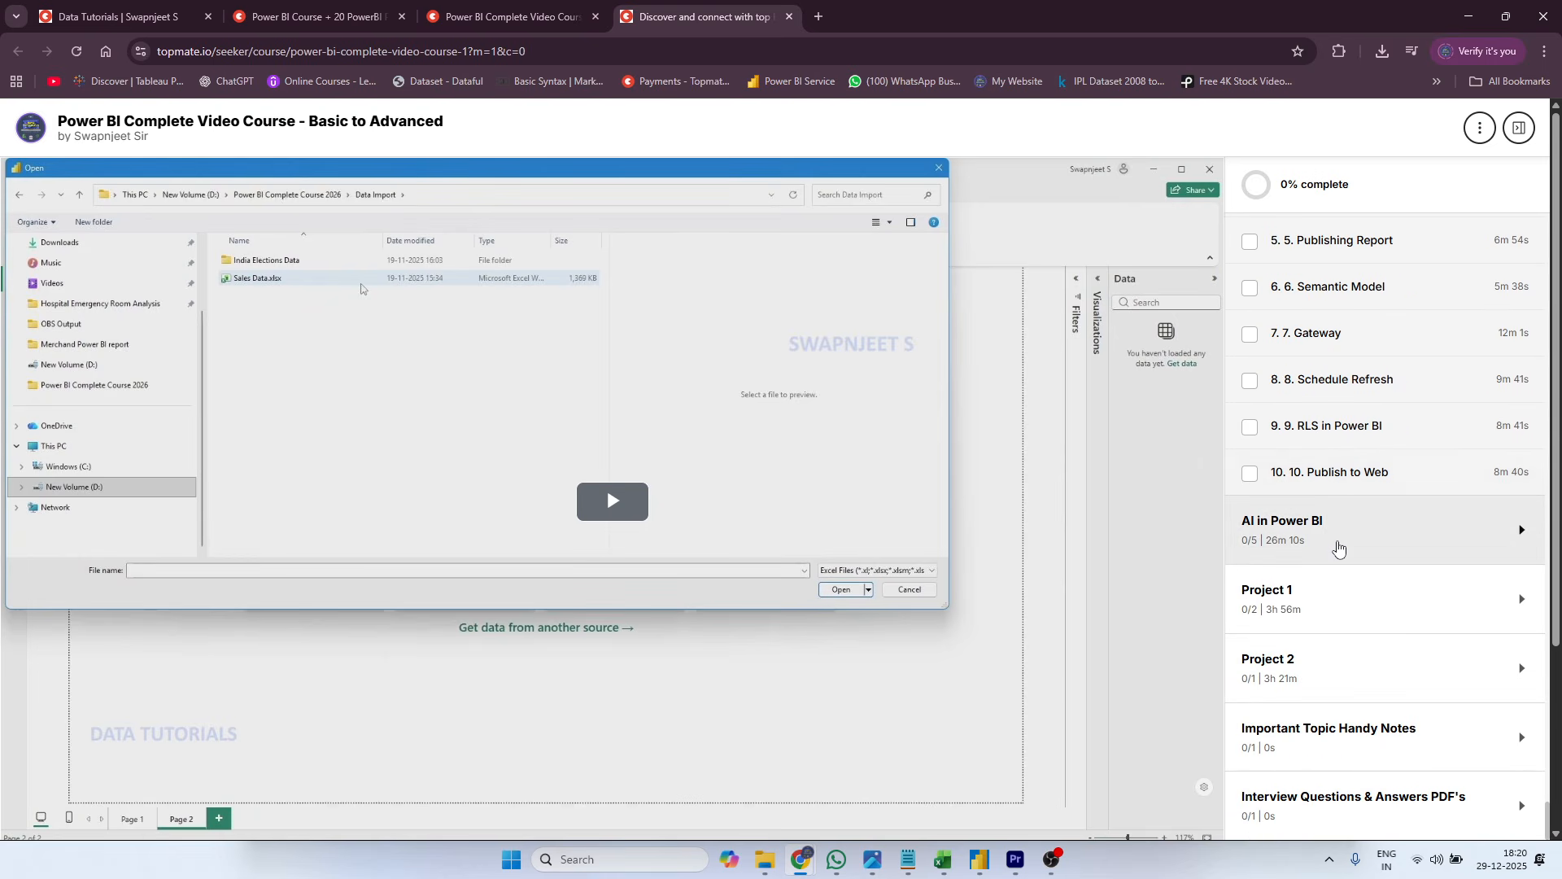
- Expand the AI in Power BI, Project 1 and Project 2 sections and review their lessons
{"action": "left_click", "coordinate": [1336, 547]}
{"action": "scroll", "coordinate": [1336, 548], "scroll_direction": "down", "scroll_amount": 3}
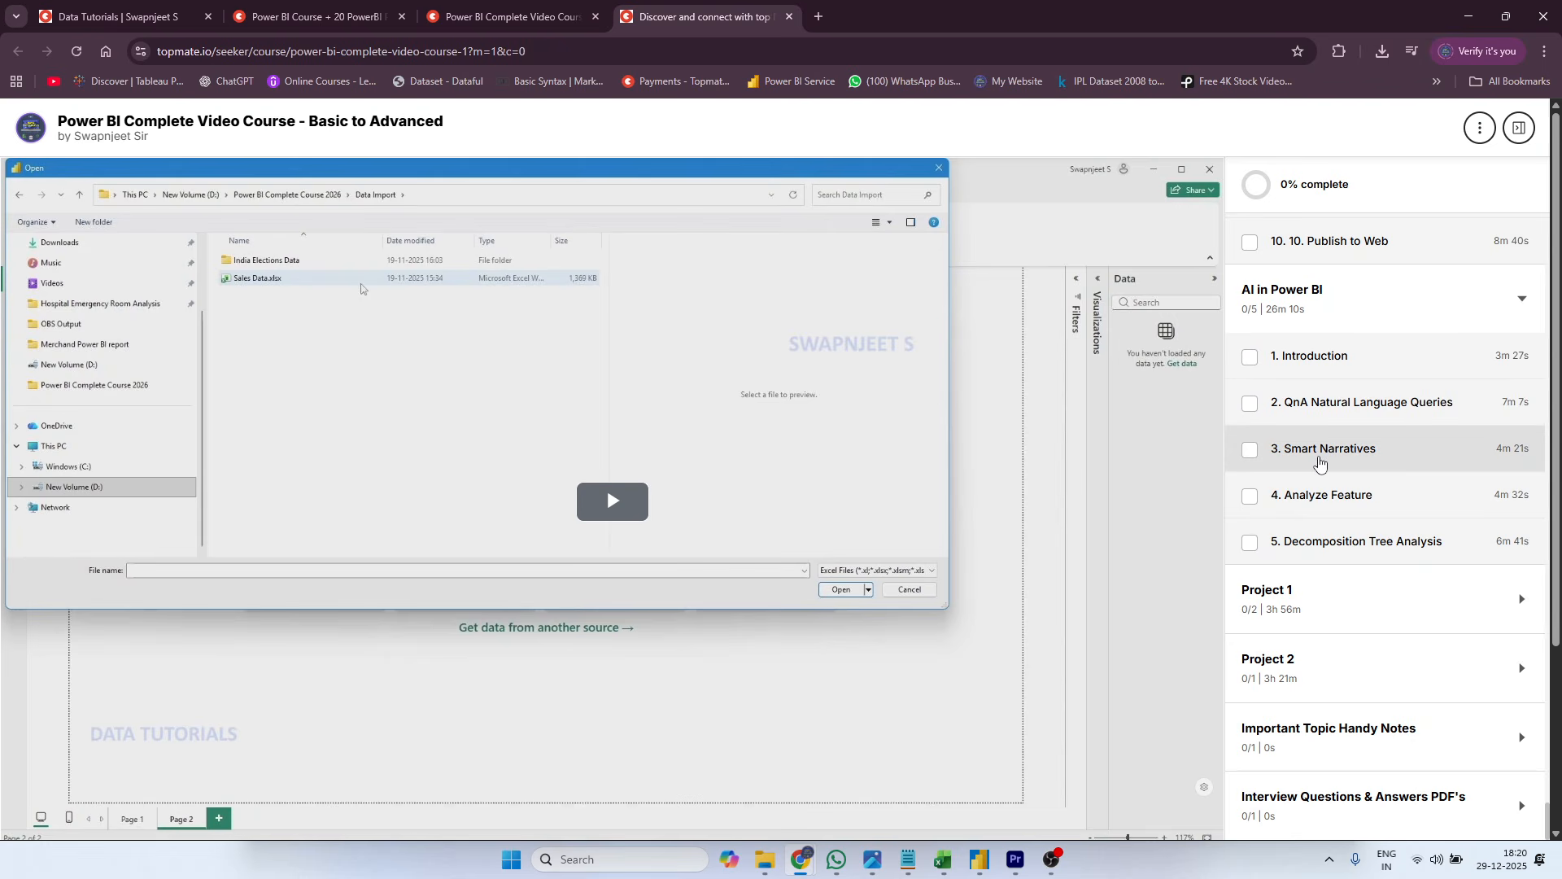
{"action": "scroll", "coordinate": [1337, 599], "scroll_direction": "down", "scroll_amount": 3}
{"action": "left_click", "coordinate": [1326, 599]}
{"action": "scroll", "coordinate": [1350, 603], "scroll_direction": "down", "scroll_amount": 1}
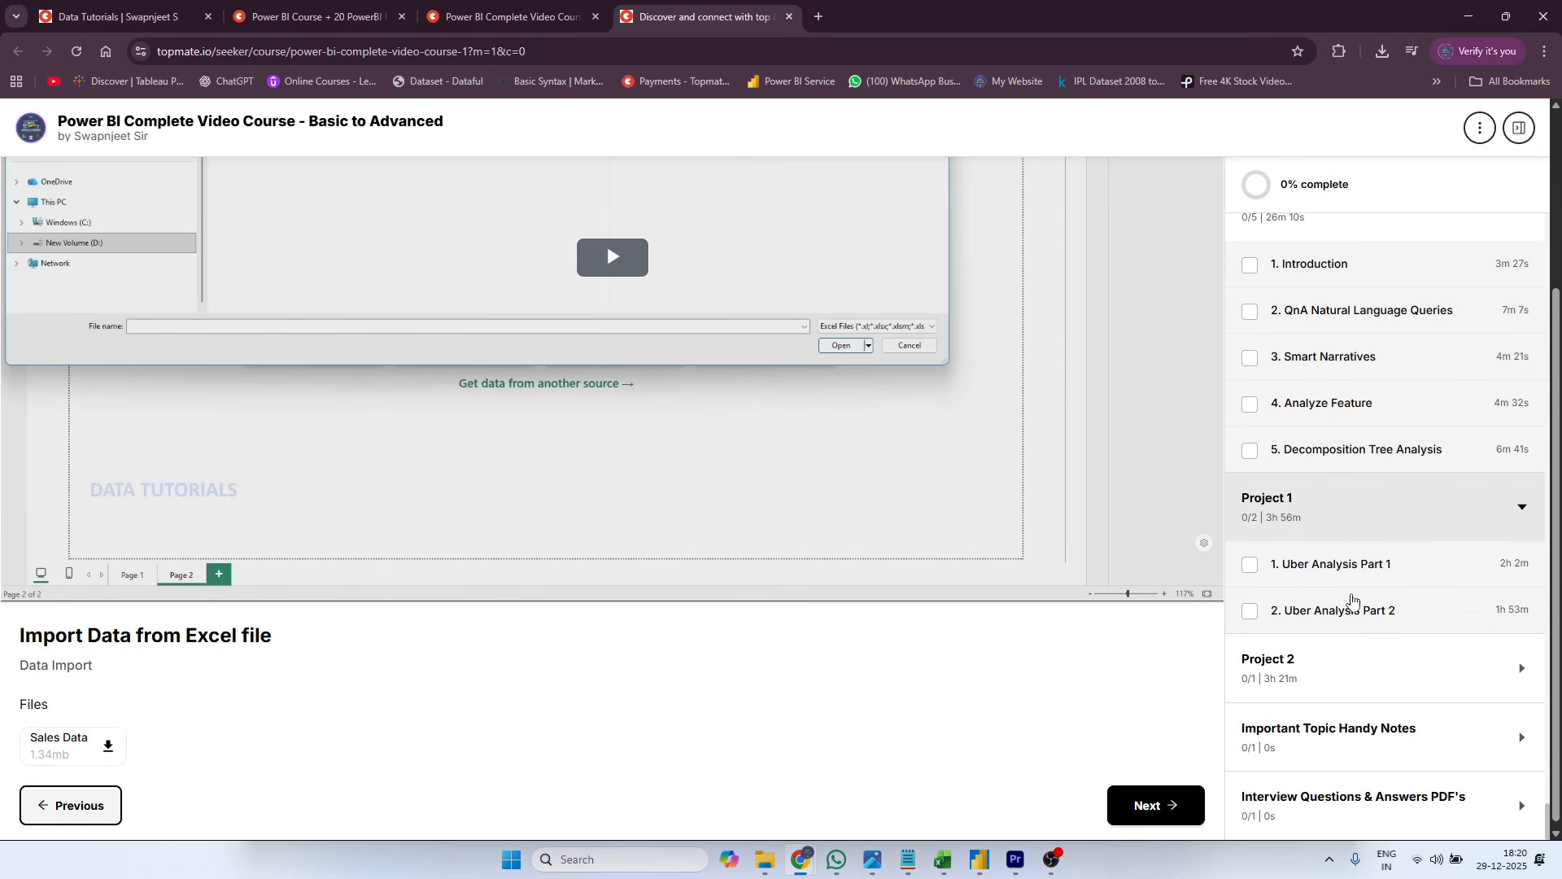
{"action": "left_click", "coordinate": [1340, 696]}
{"action": "scroll", "coordinate": [1269, 569], "scroll_direction": "down", "scroll_amount": 2}
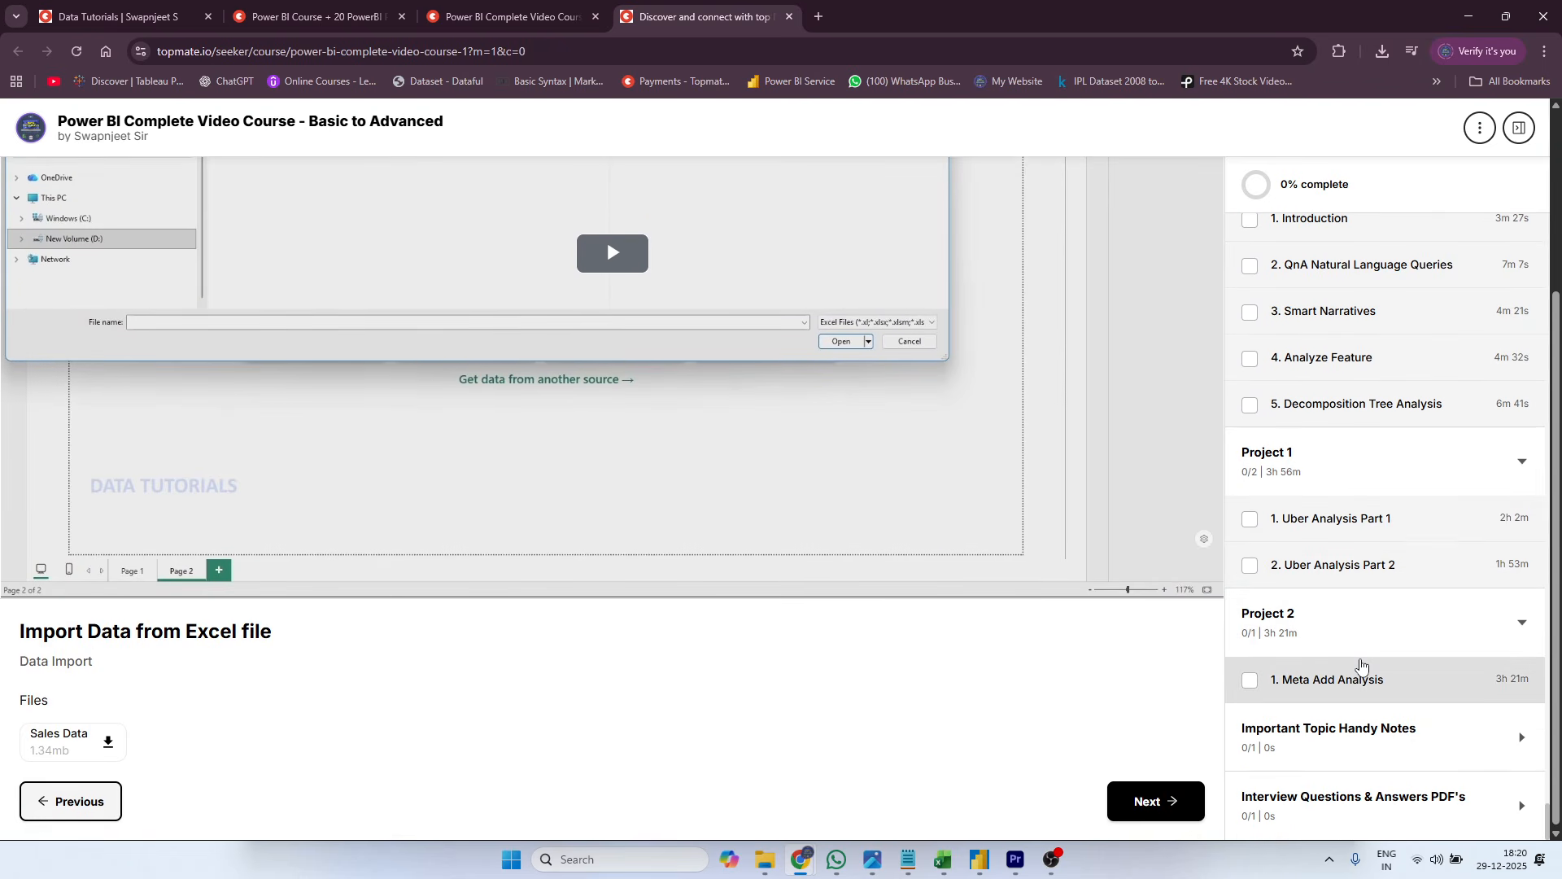
- Expand the Important Topic Handy Notes and Interview Questions & Answers PDF's sections, and open the Interview QnA lesson to view its files
{"action": "left_click", "coordinate": [1381, 733]}
{"action": "scroll", "coordinate": [1370, 715], "scroll_direction": "down", "scroll_amount": 1}
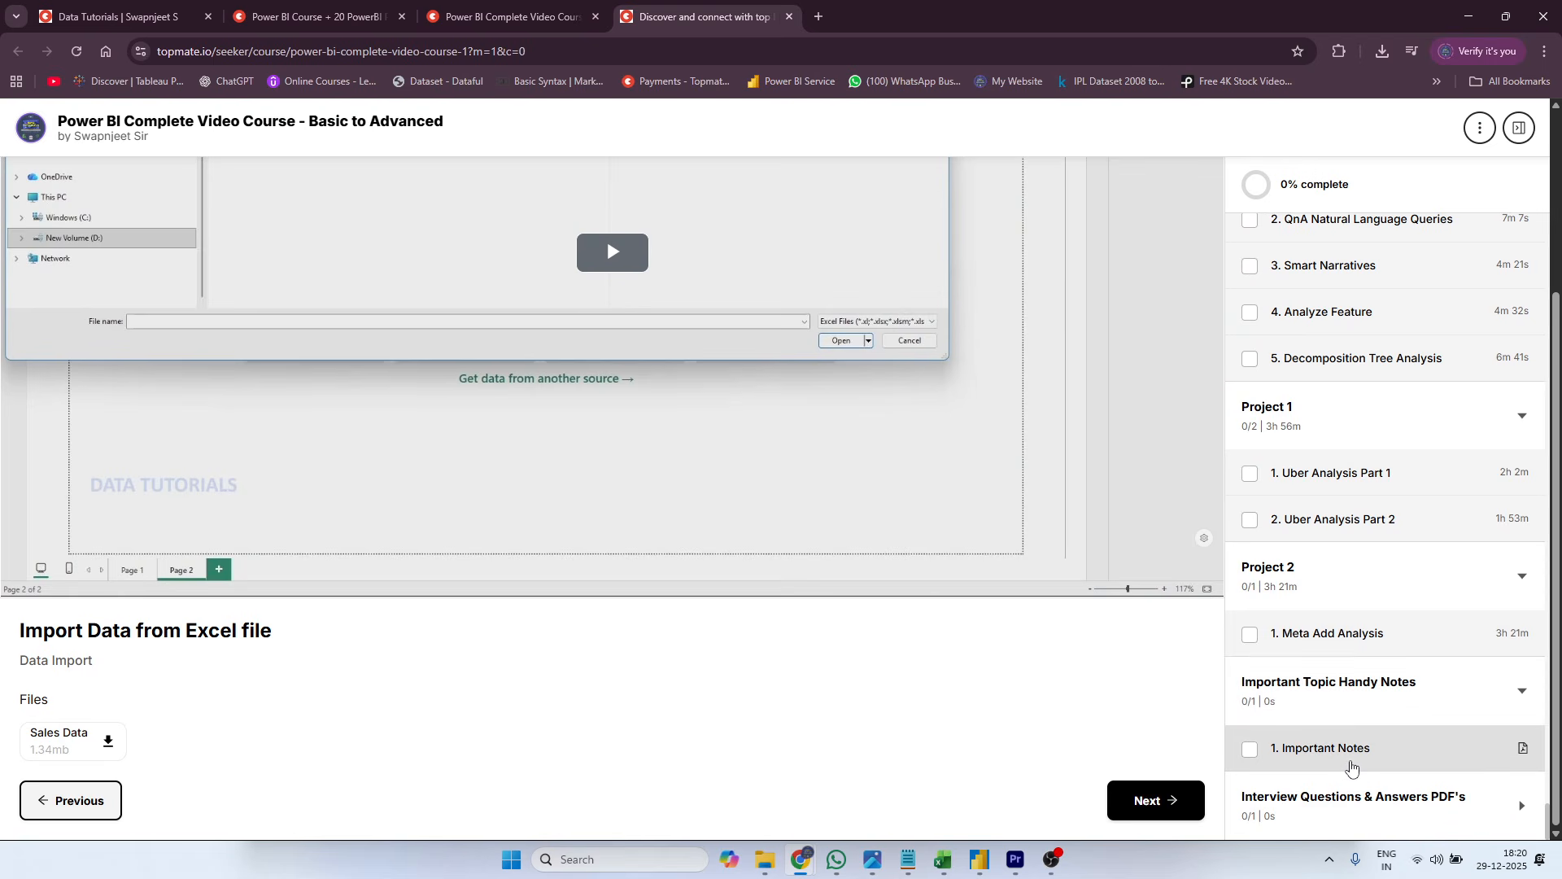
{"action": "left_click", "coordinate": [1363, 794]}
{"action": "scroll", "coordinate": [1360, 790], "scroll_direction": "down", "scroll_amount": 1}
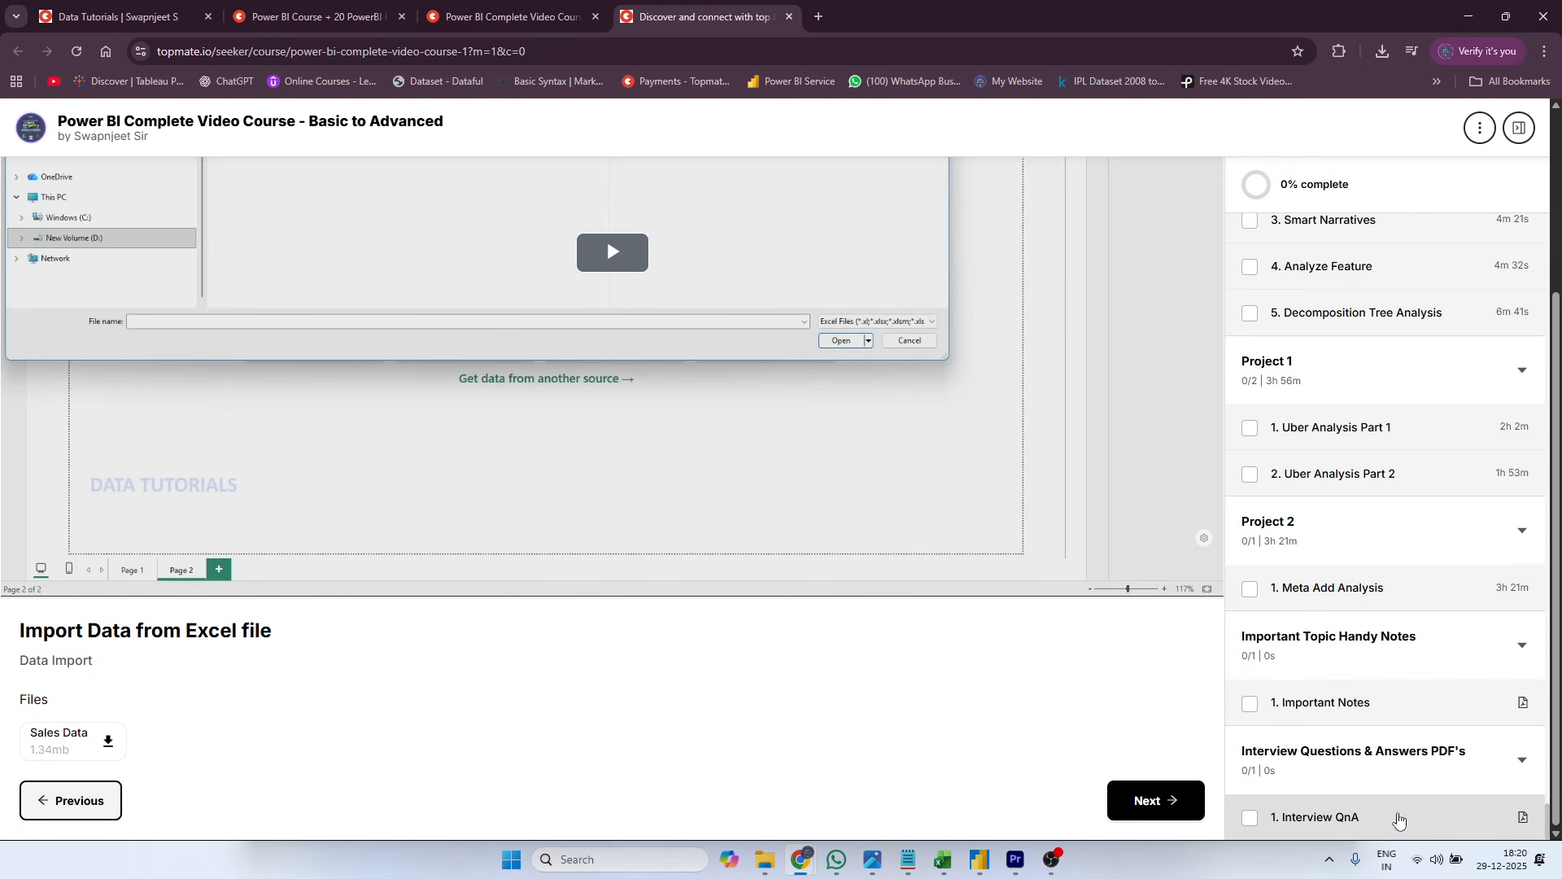
{"action": "left_click", "coordinate": [1377, 807]}
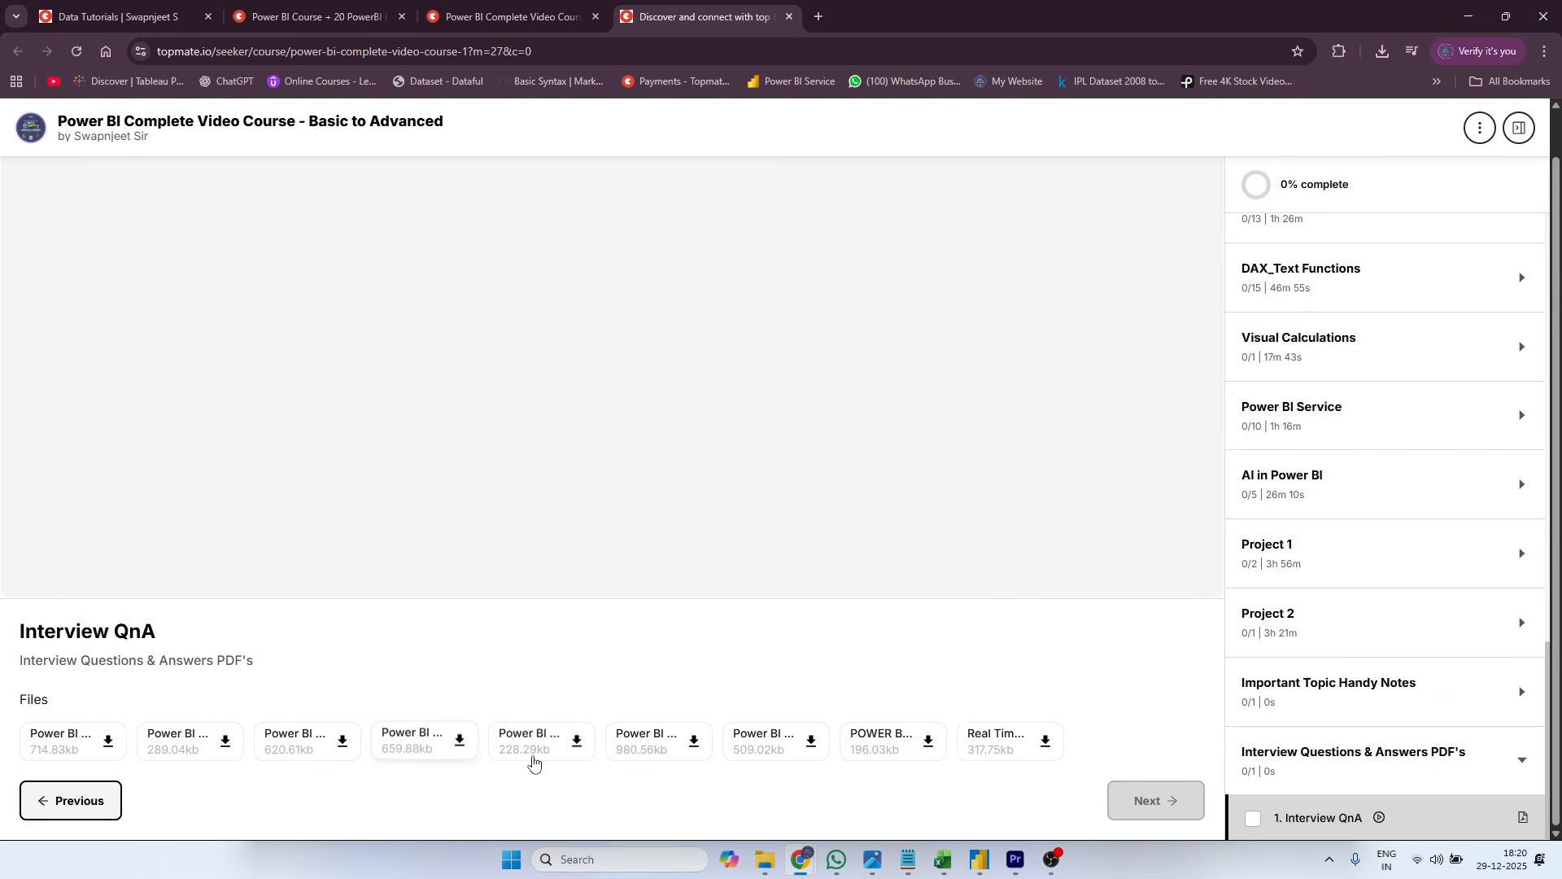
- Open the Import Data from Excel file lesson in the Data Import section and review its video and attached Sales Data file
{"action": "scroll", "coordinate": [1351, 720], "scroll_direction": "up", "scroll_amount": 15}
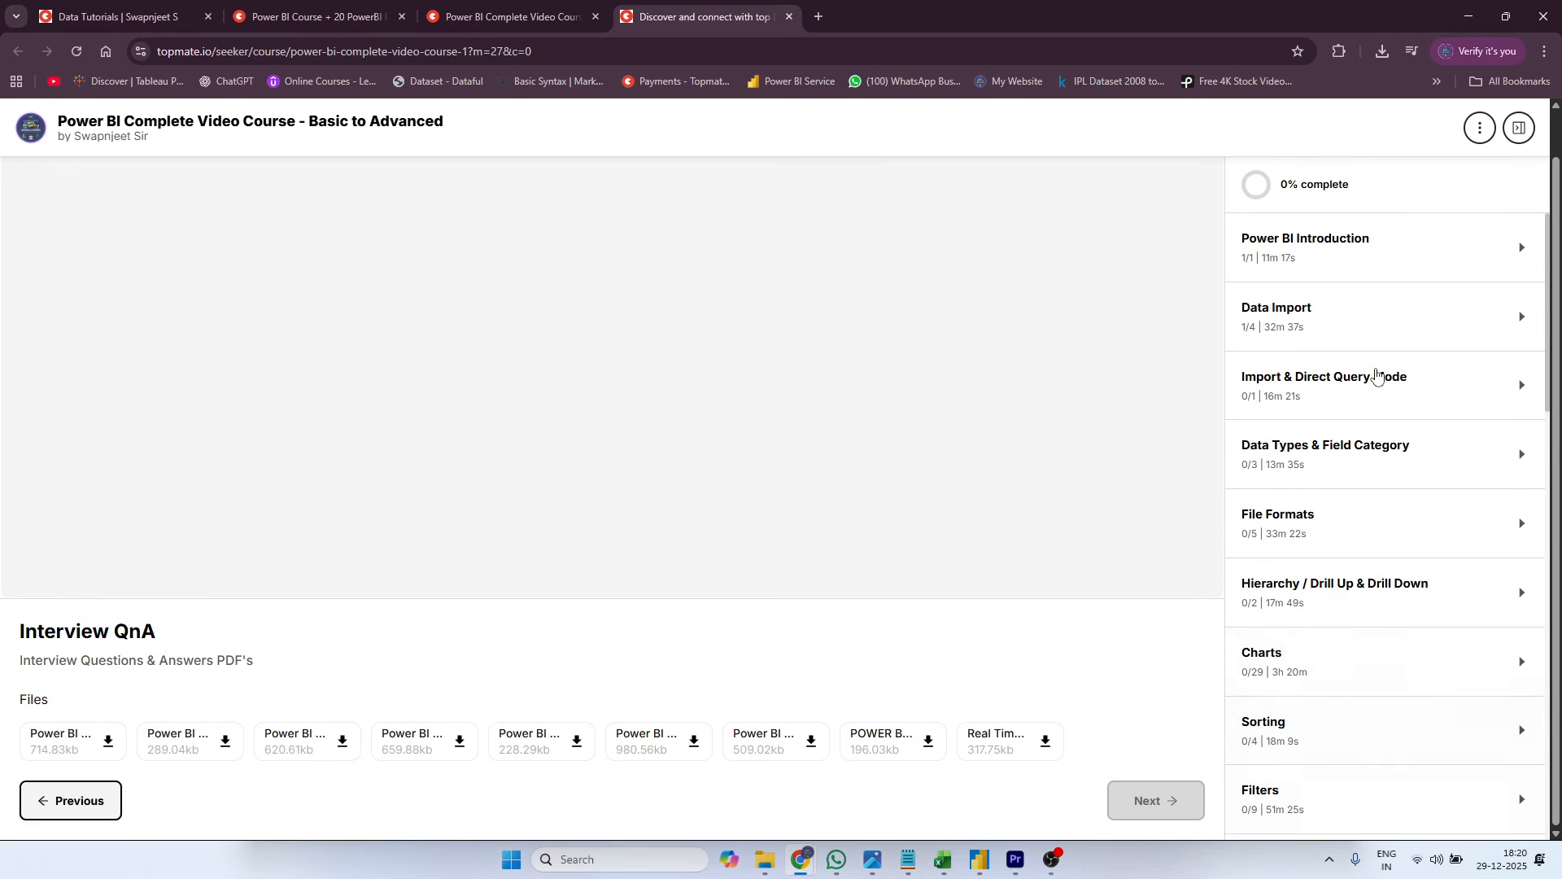
{"action": "left_click", "coordinate": [1358, 308]}
{"action": "left_click", "coordinate": [1372, 387]}
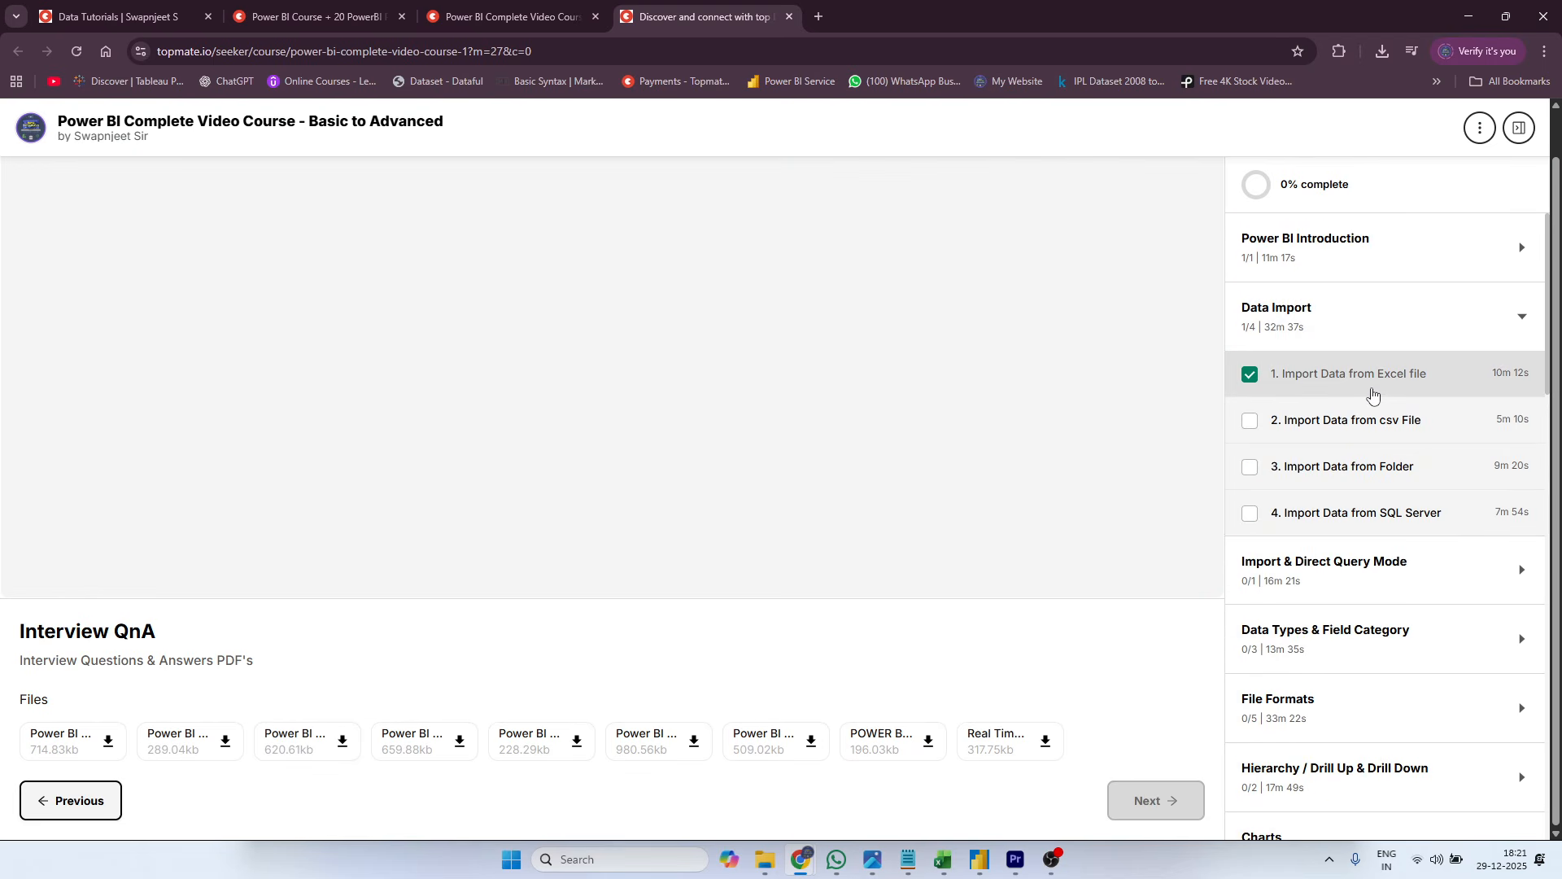
{"action": "scroll", "coordinate": [629, 543], "scroll_direction": "down", "scroll_amount": 2}
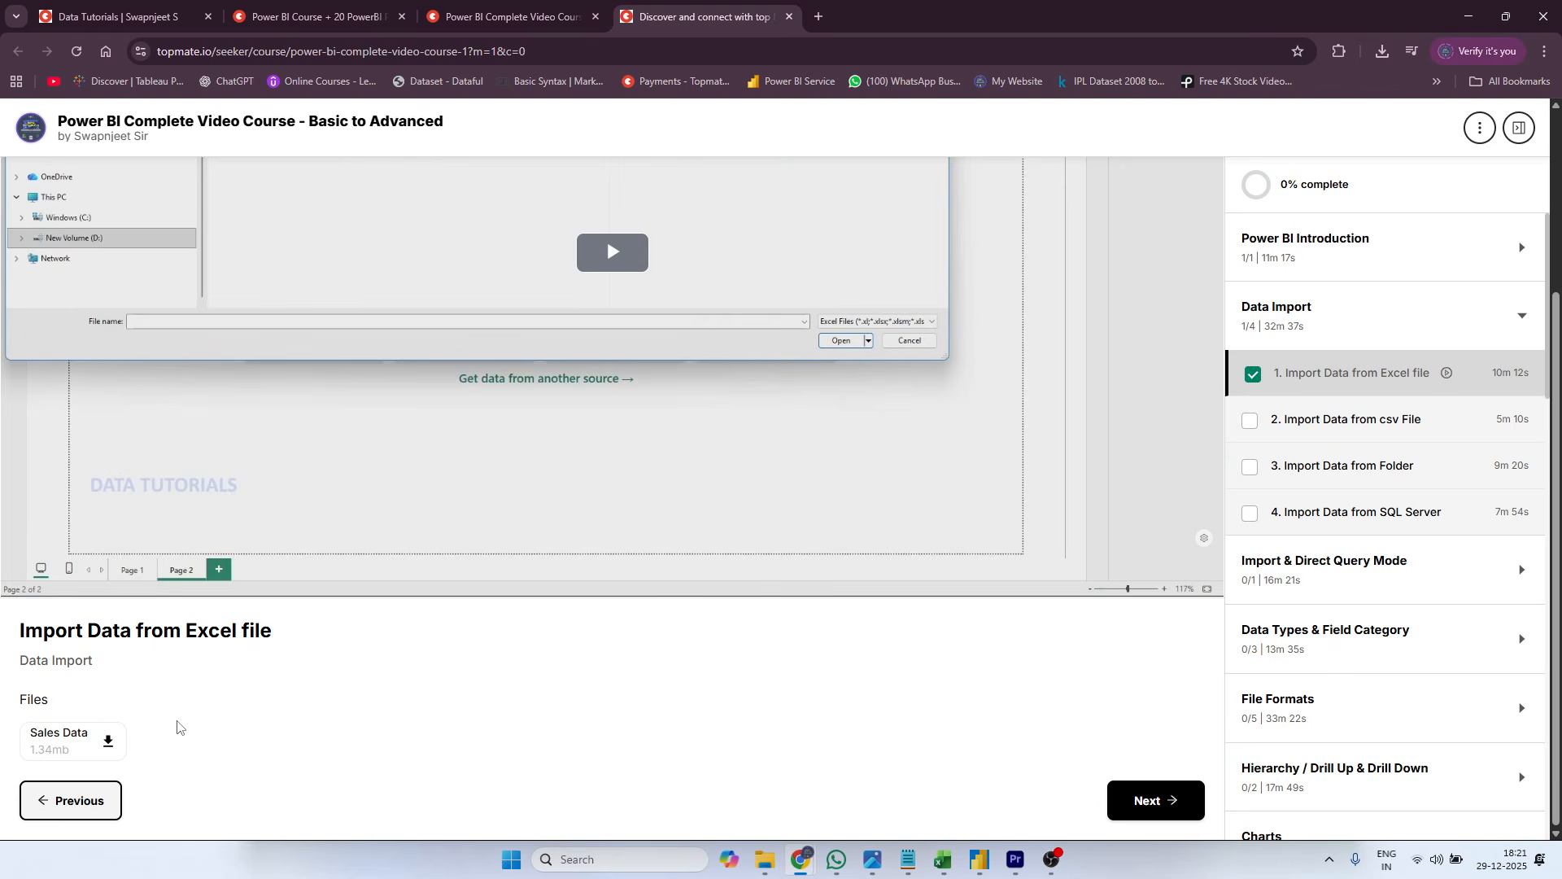
{"action": "scroll", "coordinate": [407, 285], "scroll_direction": "up", "scroll_amount": 3}
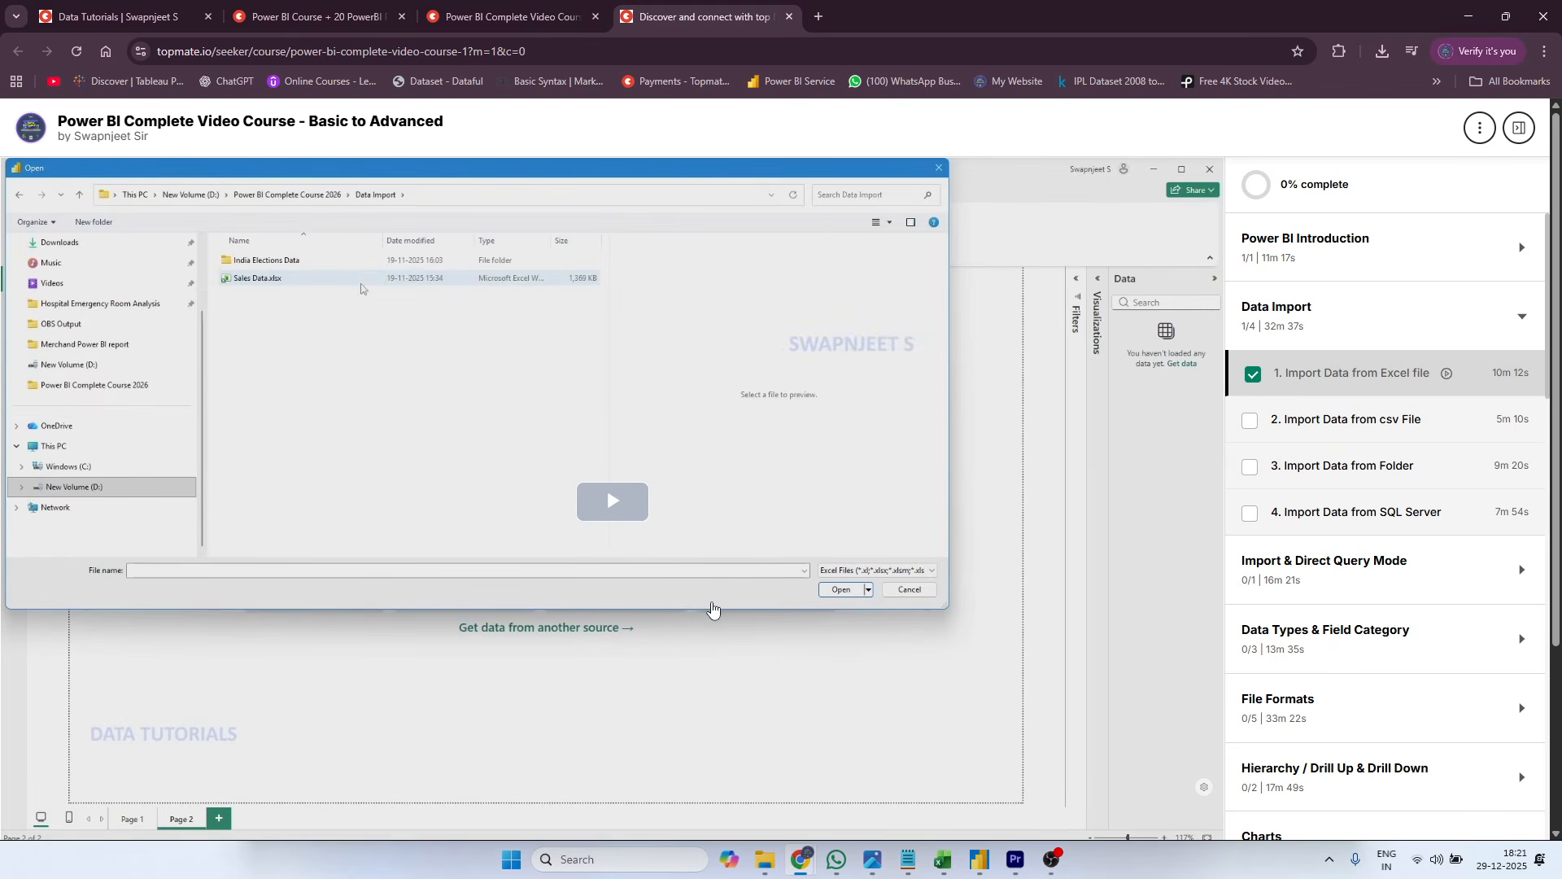
{"action": "scroll", "coordinate": [915, 485], "scroll_direction": "down", "scroll_amount": 3}
{"action": "scroll", "coordinate": [915, 486], "scroll_direction": "up", "scroll_amount": 3}
{"action": "scroll", "coordinate": [915, 486], "scroll_direction": "down", "scroll_amount": 3}
{"action": "scroll", "coordinate": [915, 486], "scroll_direction": "up", "scroll_amount": 3}
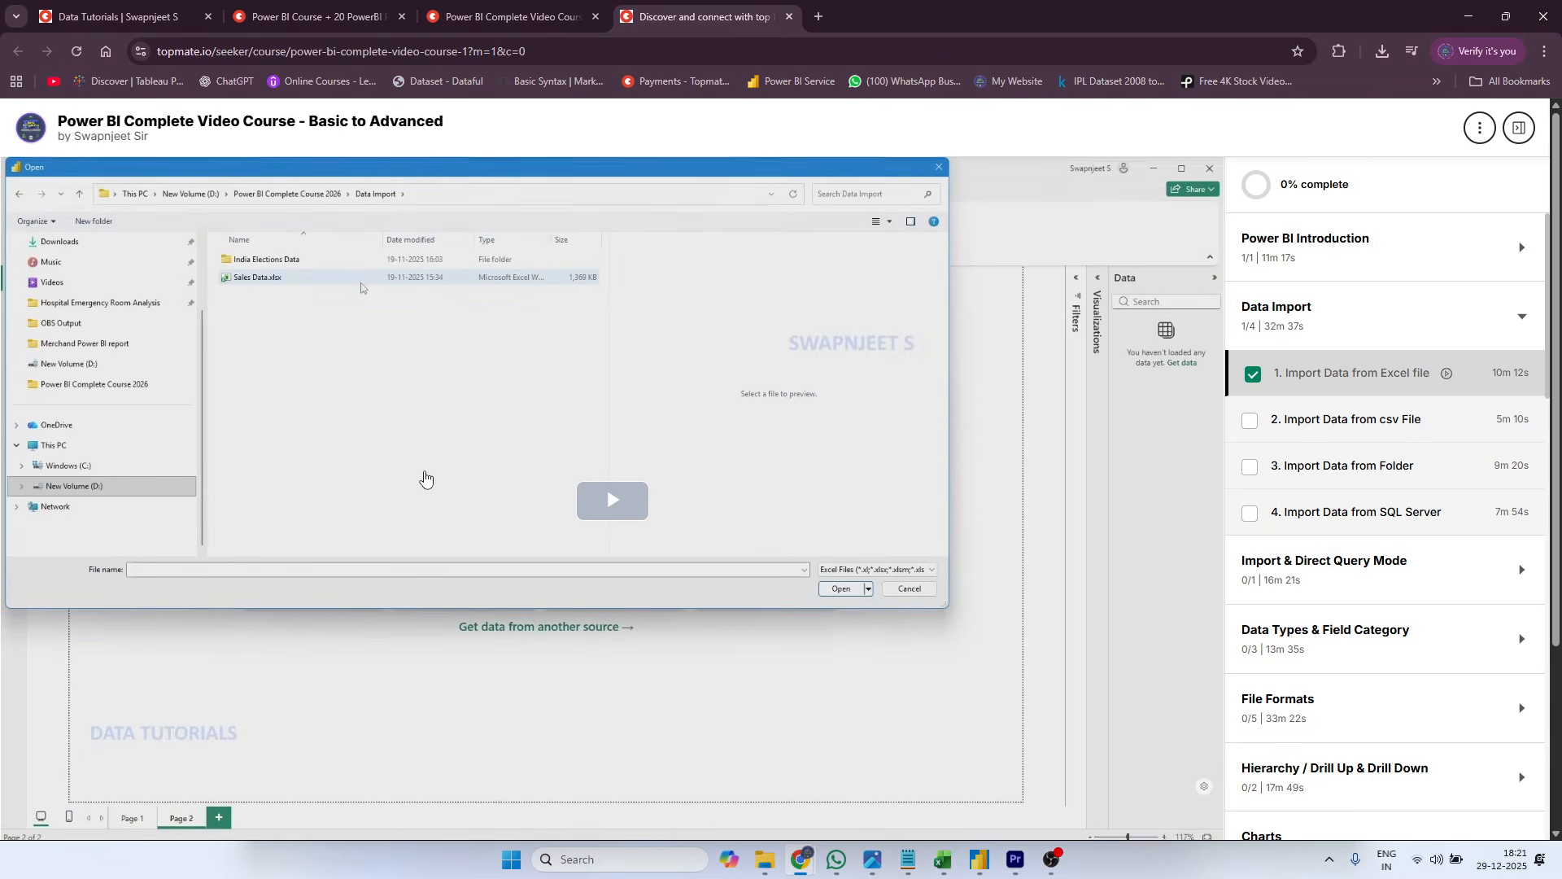
{"action": "scroll", "coordinate": [424, 480], "scroll_direction": "down", "scroll_amount": 3}
{"action": "scroll", "coordinate": [425, 481], "scroll_direction": "up", "scroll_amount": 3}
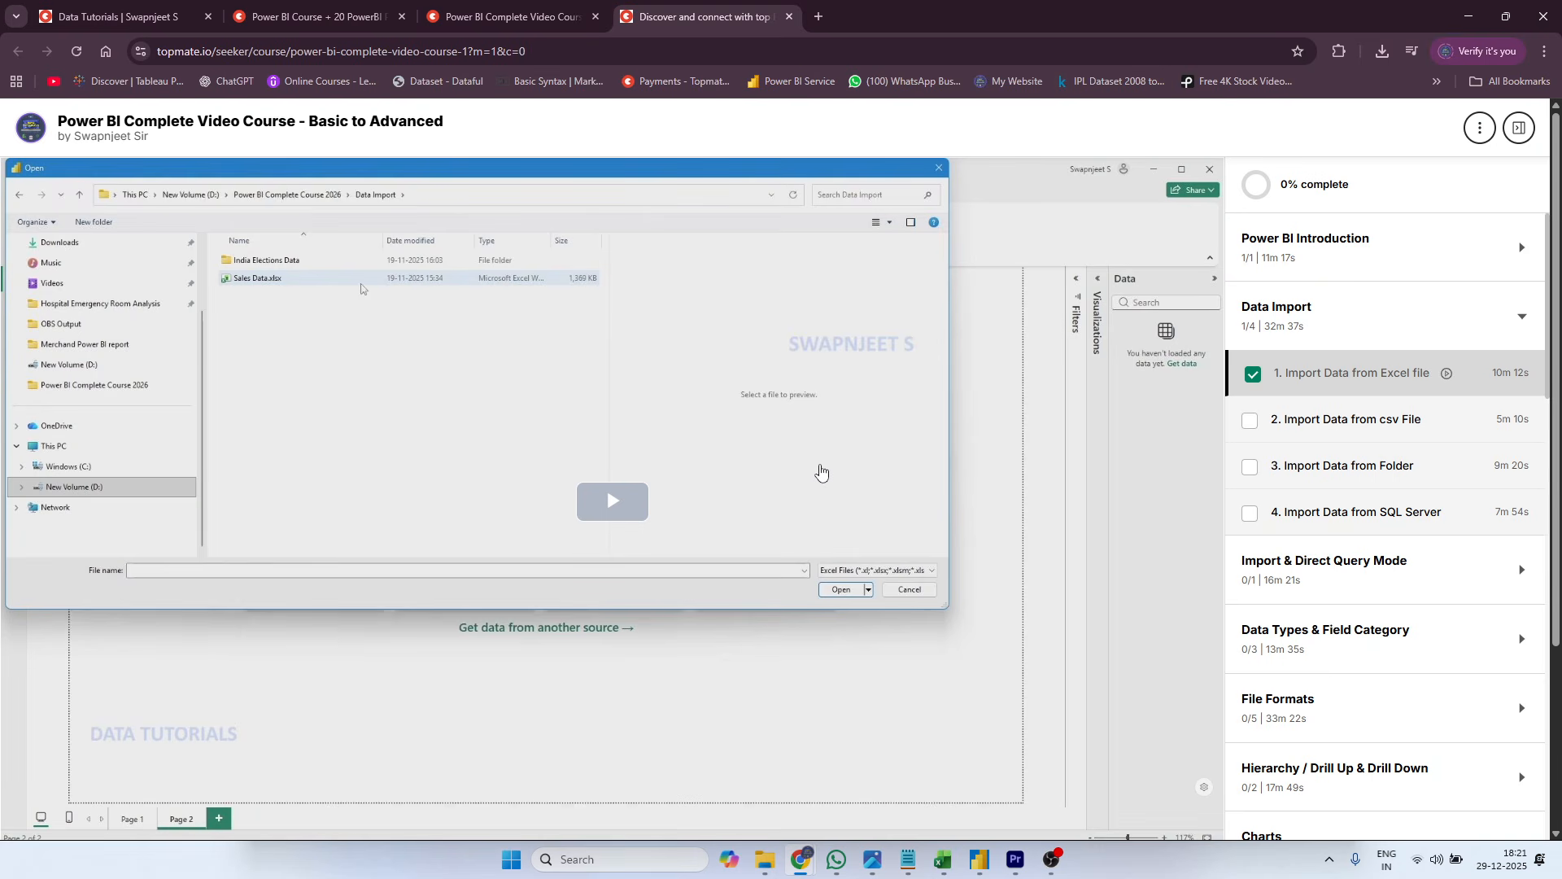
- Return to the Data Tutorials storefront and look over the listed Power BI and Tableau video courses
{"action": "left_click", "coordinate": [537, 24]}
{"action": "left_click", "coordinate": [318, 16]}
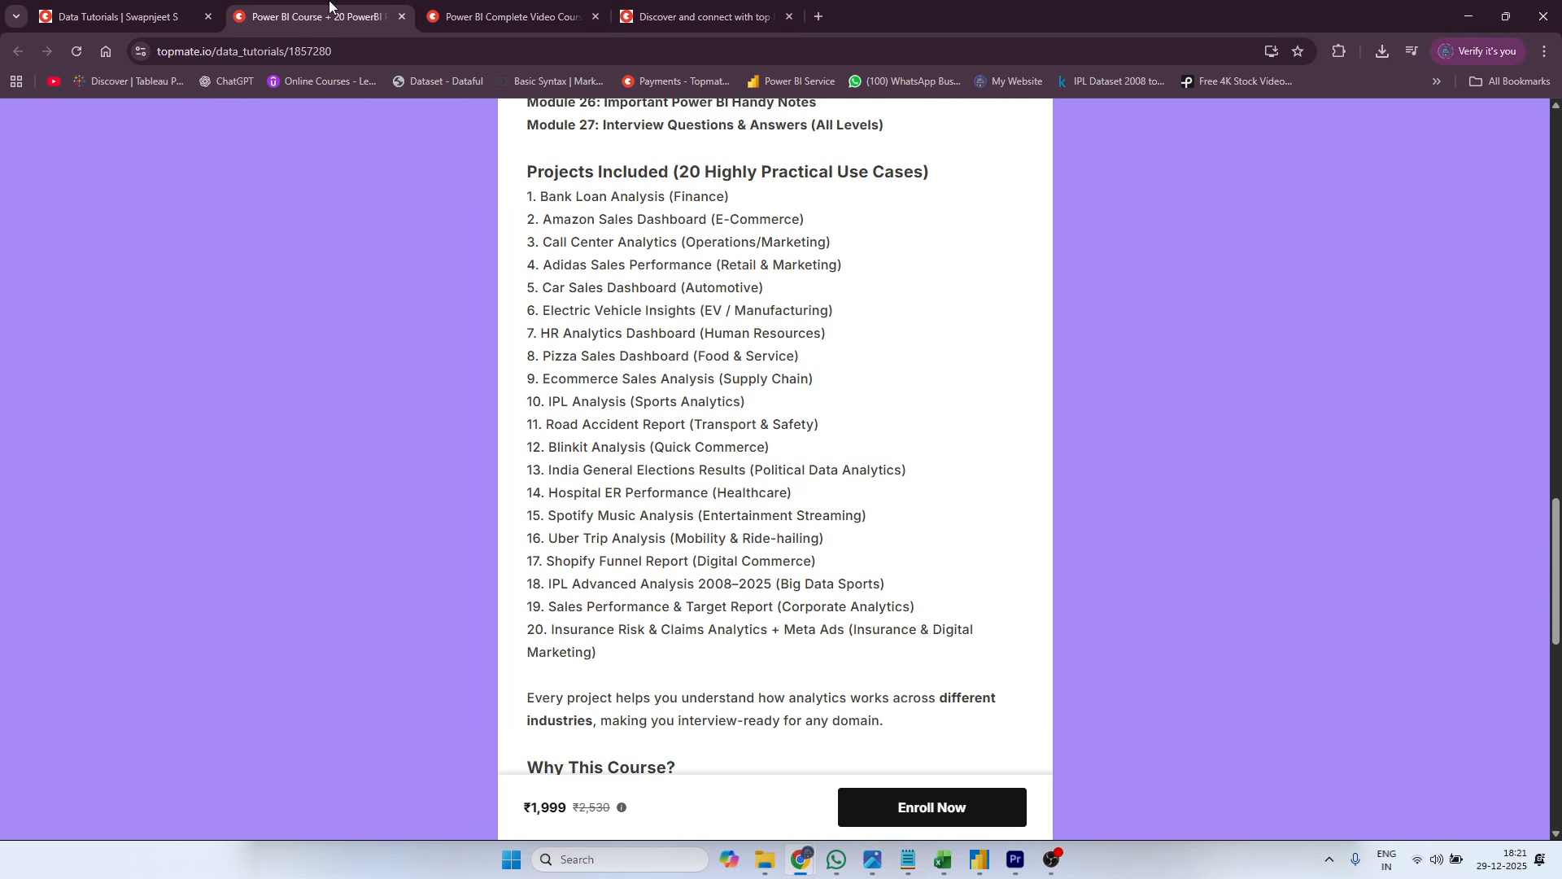
{"action": "left_click", "coordinate": [122, 16]}
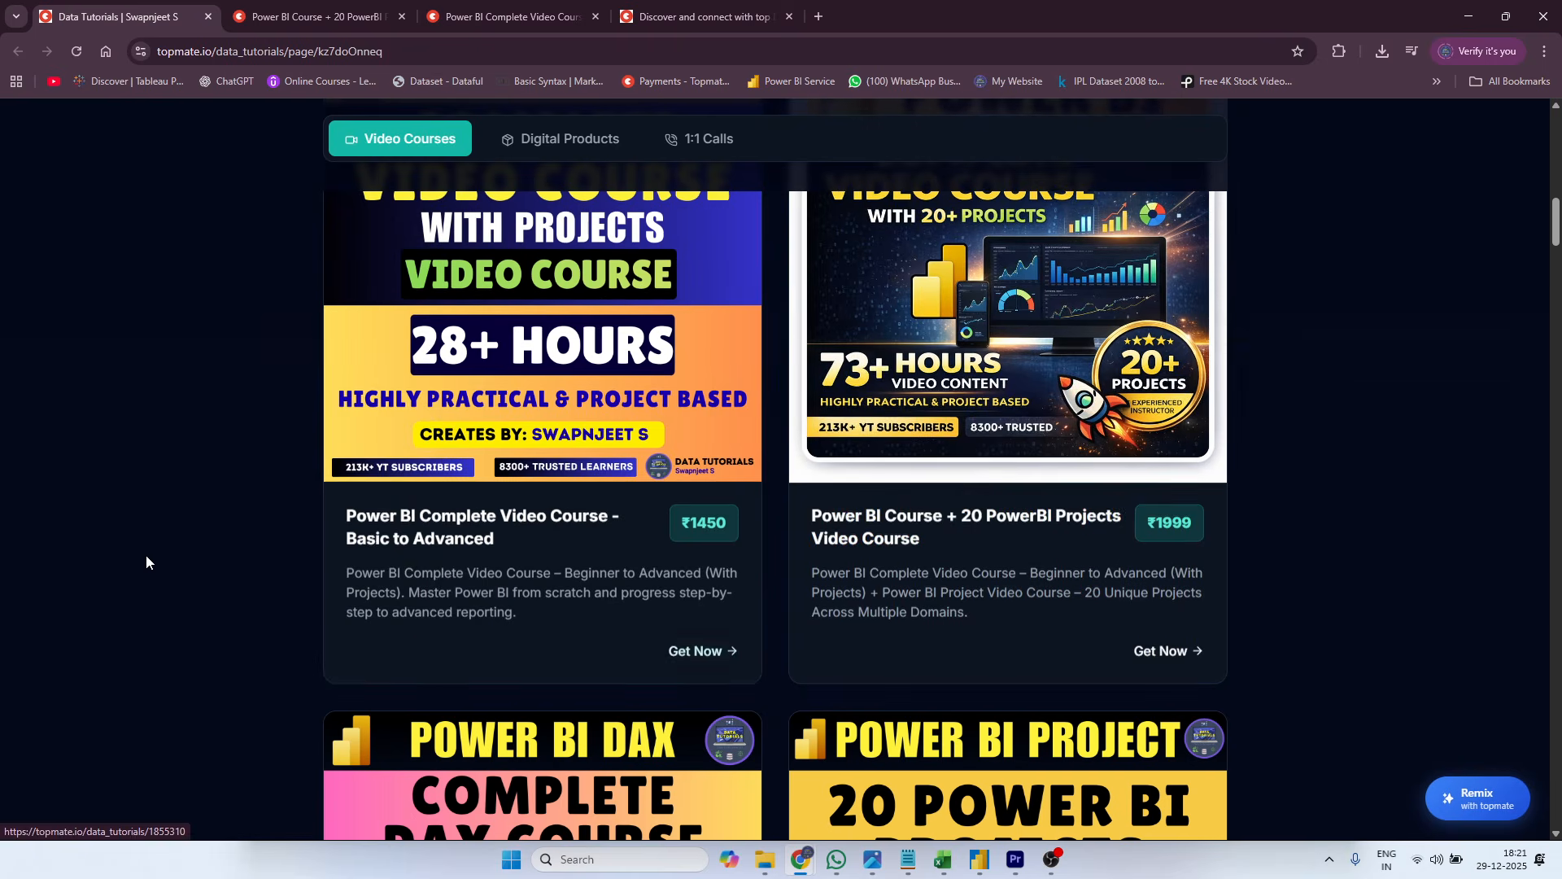
{"action": "scroll", "coordinate": [172, 594], "scroll_direction": "down", "scroll_amount": 11}
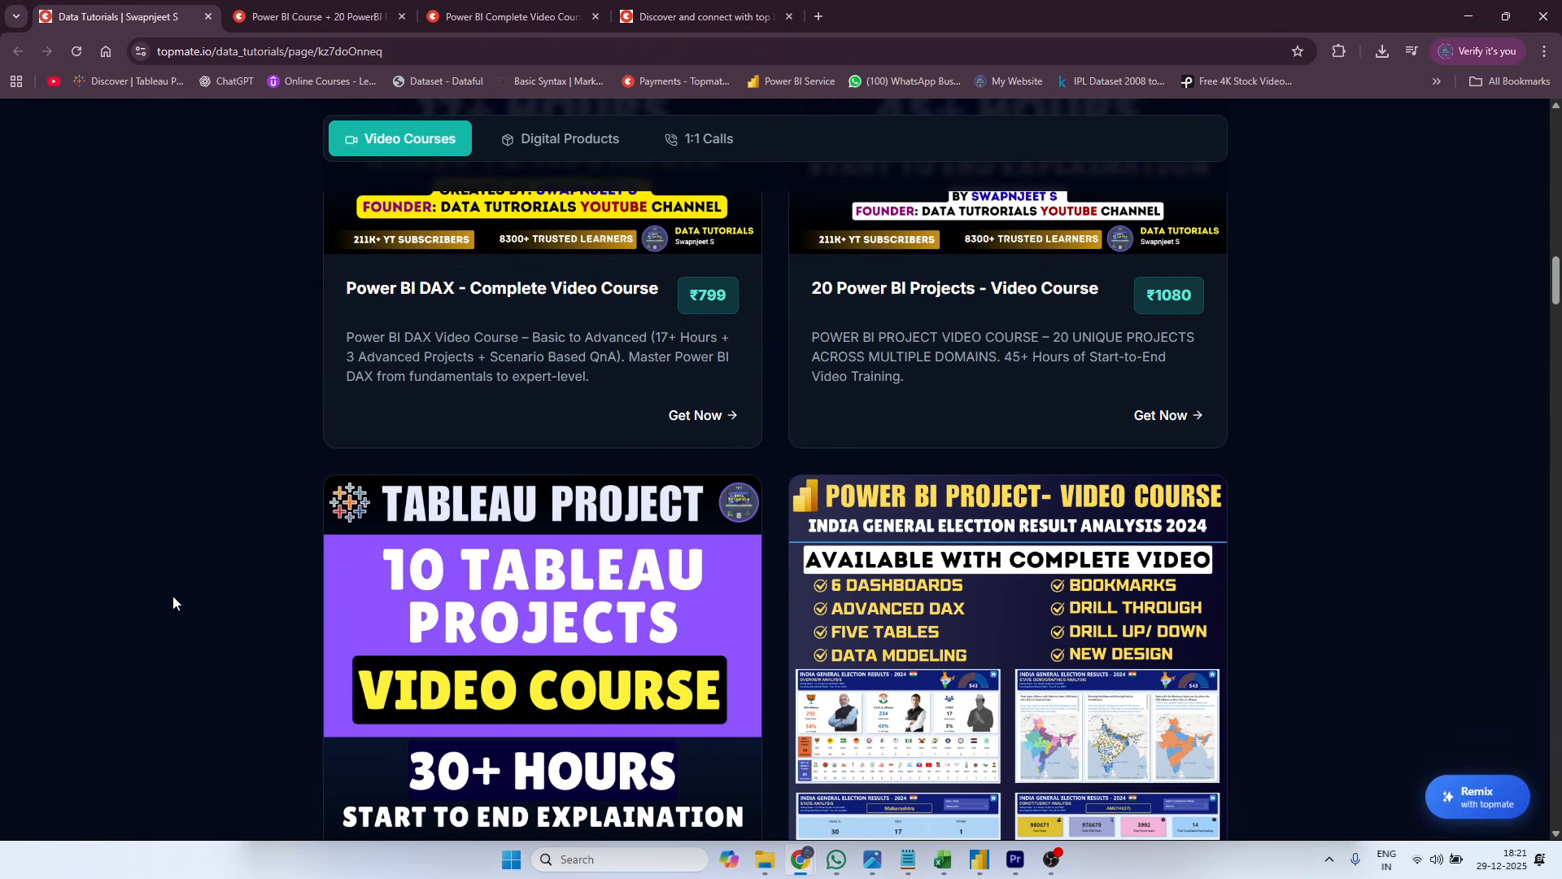
{"action": "scroll", "coordinate": [172, 596], "scroll_direction": "up", "scroll_amount": 10}
- Open the detailed syllabus document linked in the Power BI Complete Video Course description
{"action": "left_click", "coordinate": [508, 16]}
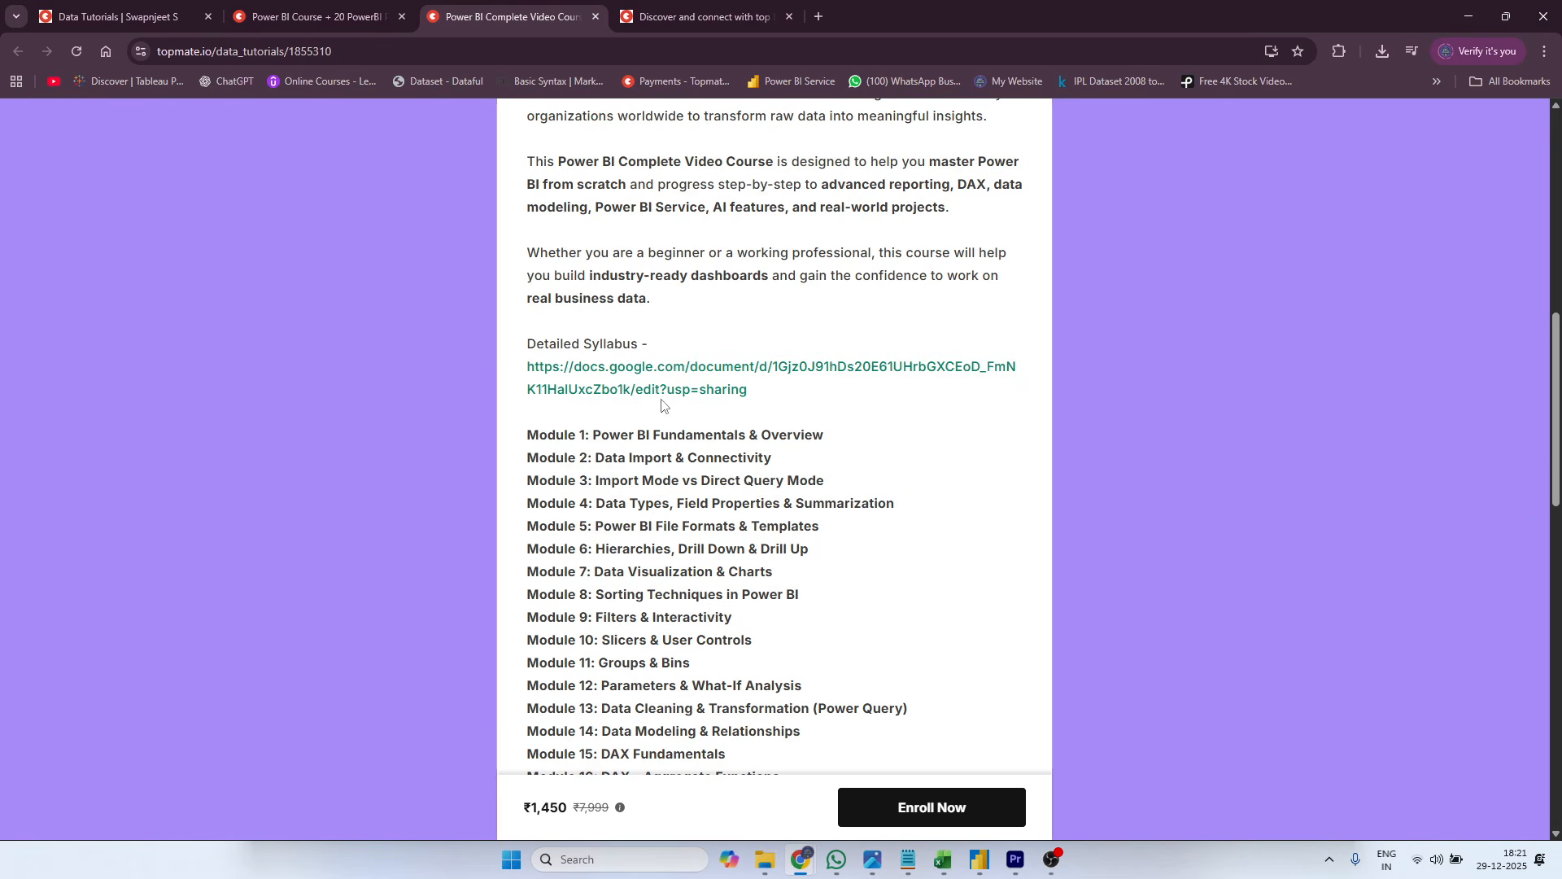
{"action": "scroll", "coordinate": [662, 411], "scroll_direction": "down", "scroll_amount": 4}
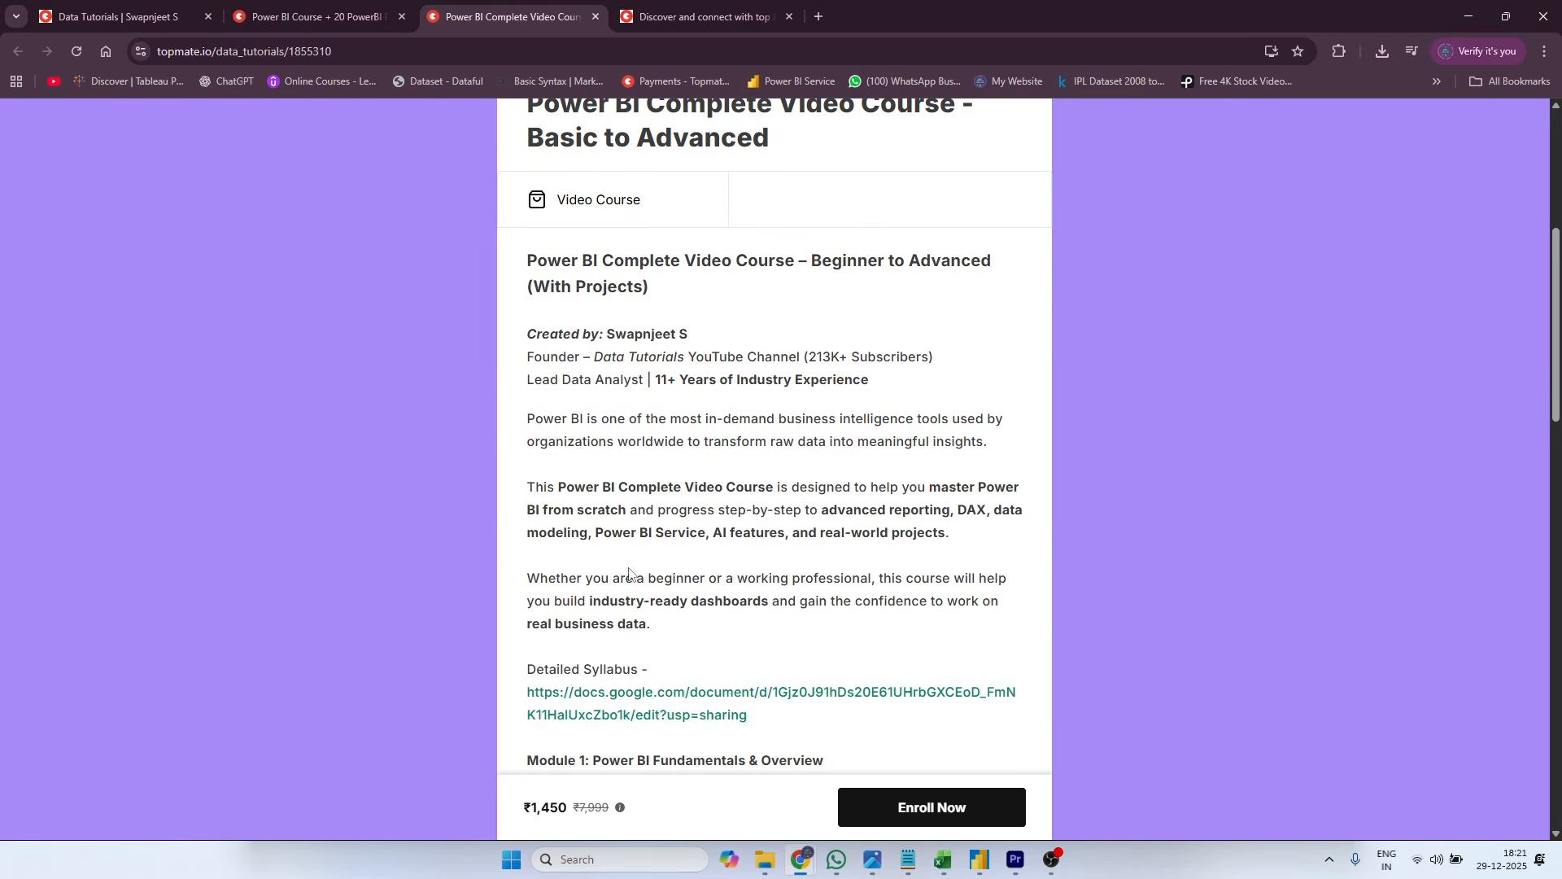
{"action": "left_click", "coordinate": [583, 703]}
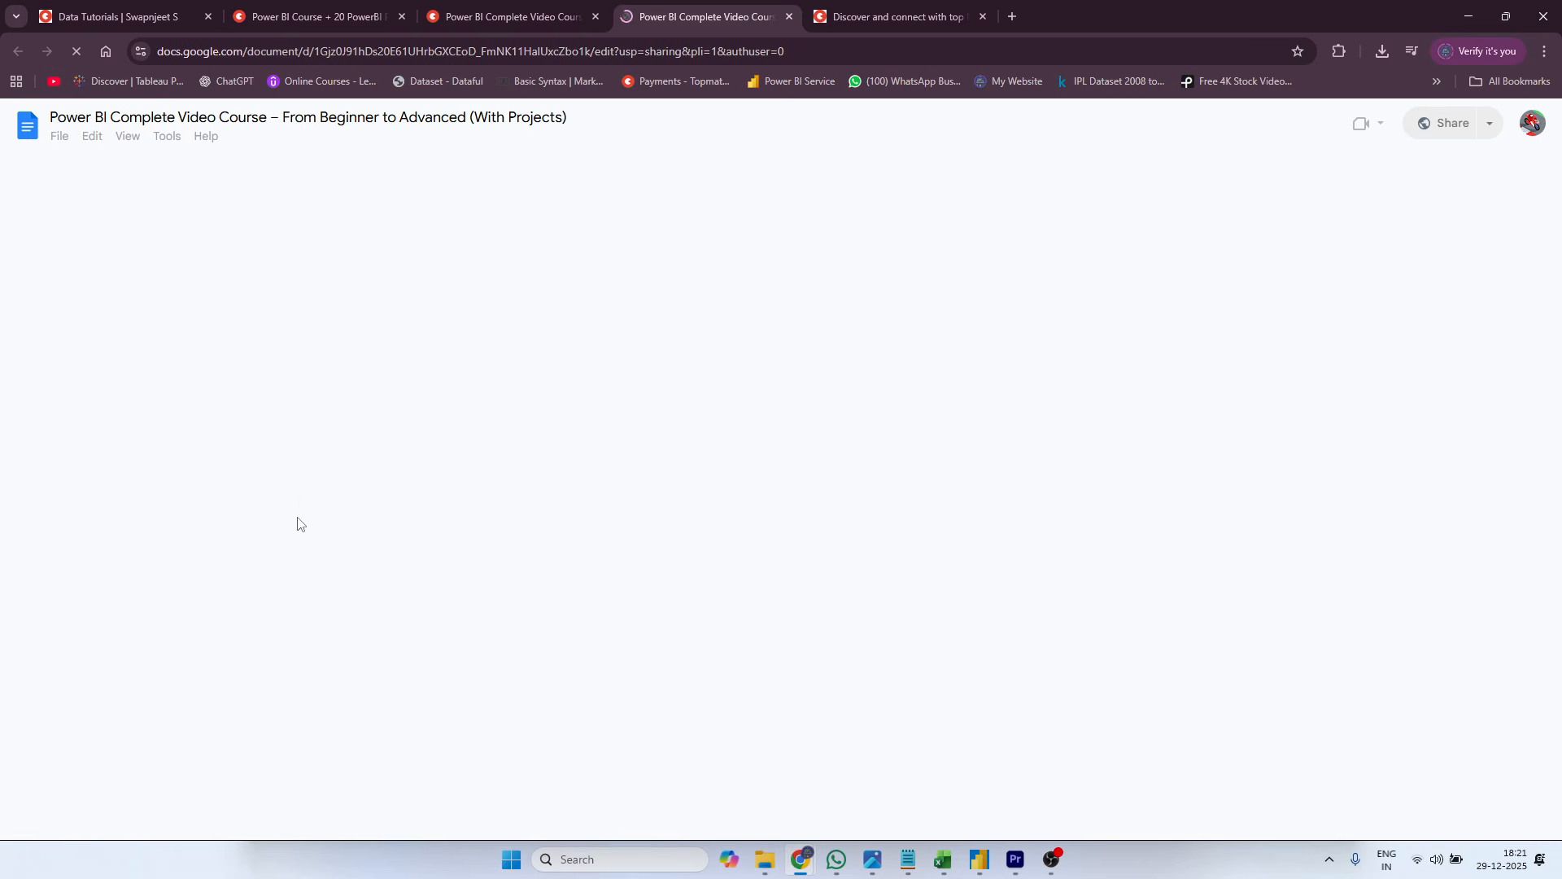
- Review the course syllabus from Module 1 through the closing course information and return to its beginning
{"action": "scroll", "coordinate": [679, 540], "scroll_direction": "down", "scroll_amount": 10}
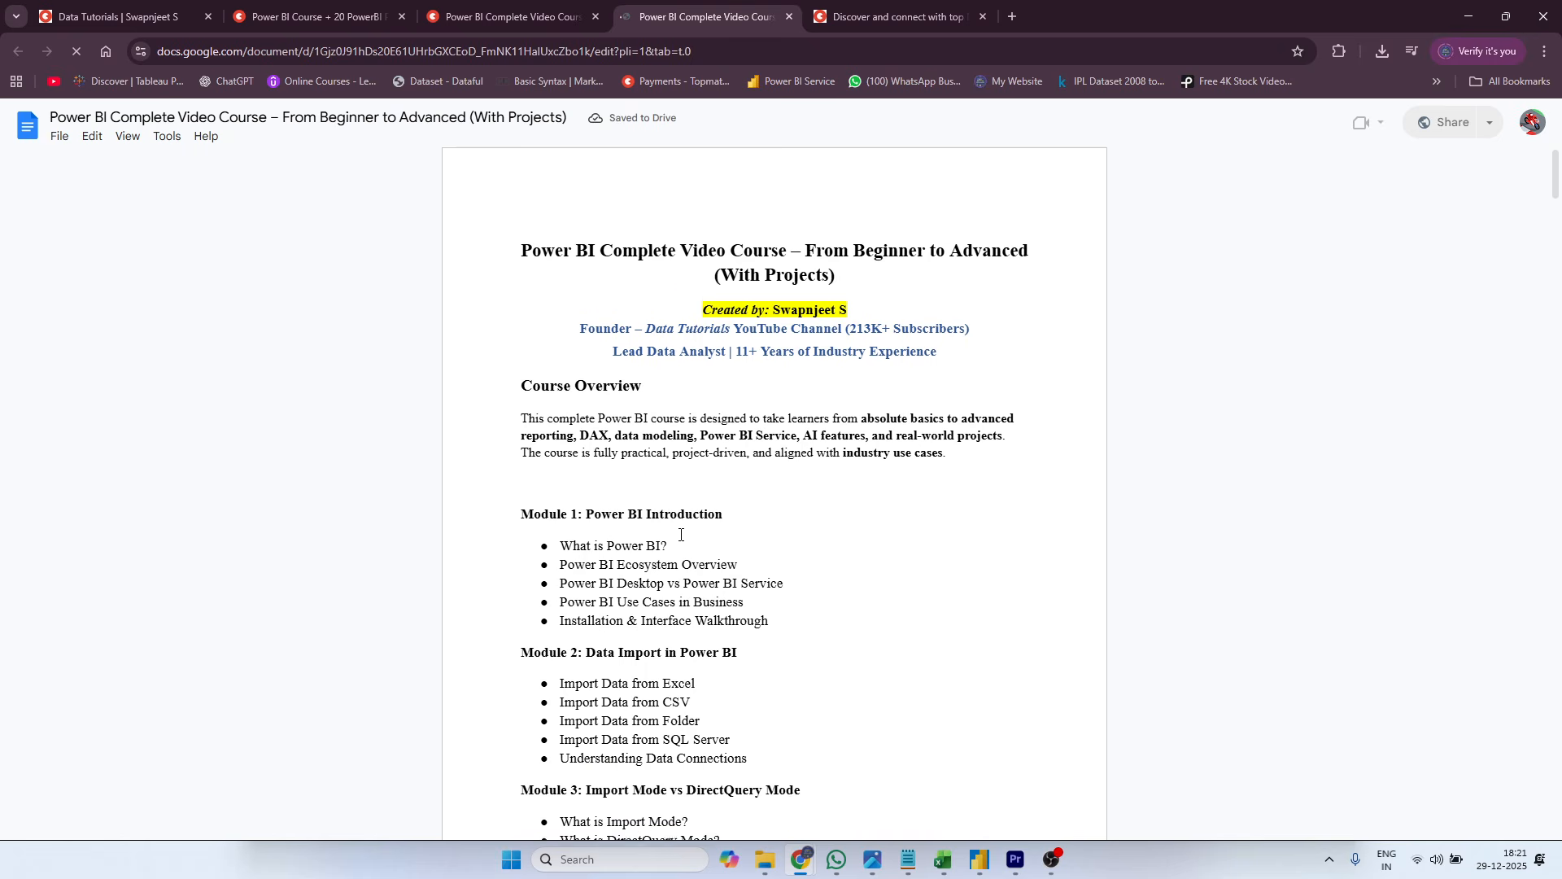
{"action": "scroll", "coordinate": [678, 540], "scroll_direction": "down", "scroll_amount": 20}
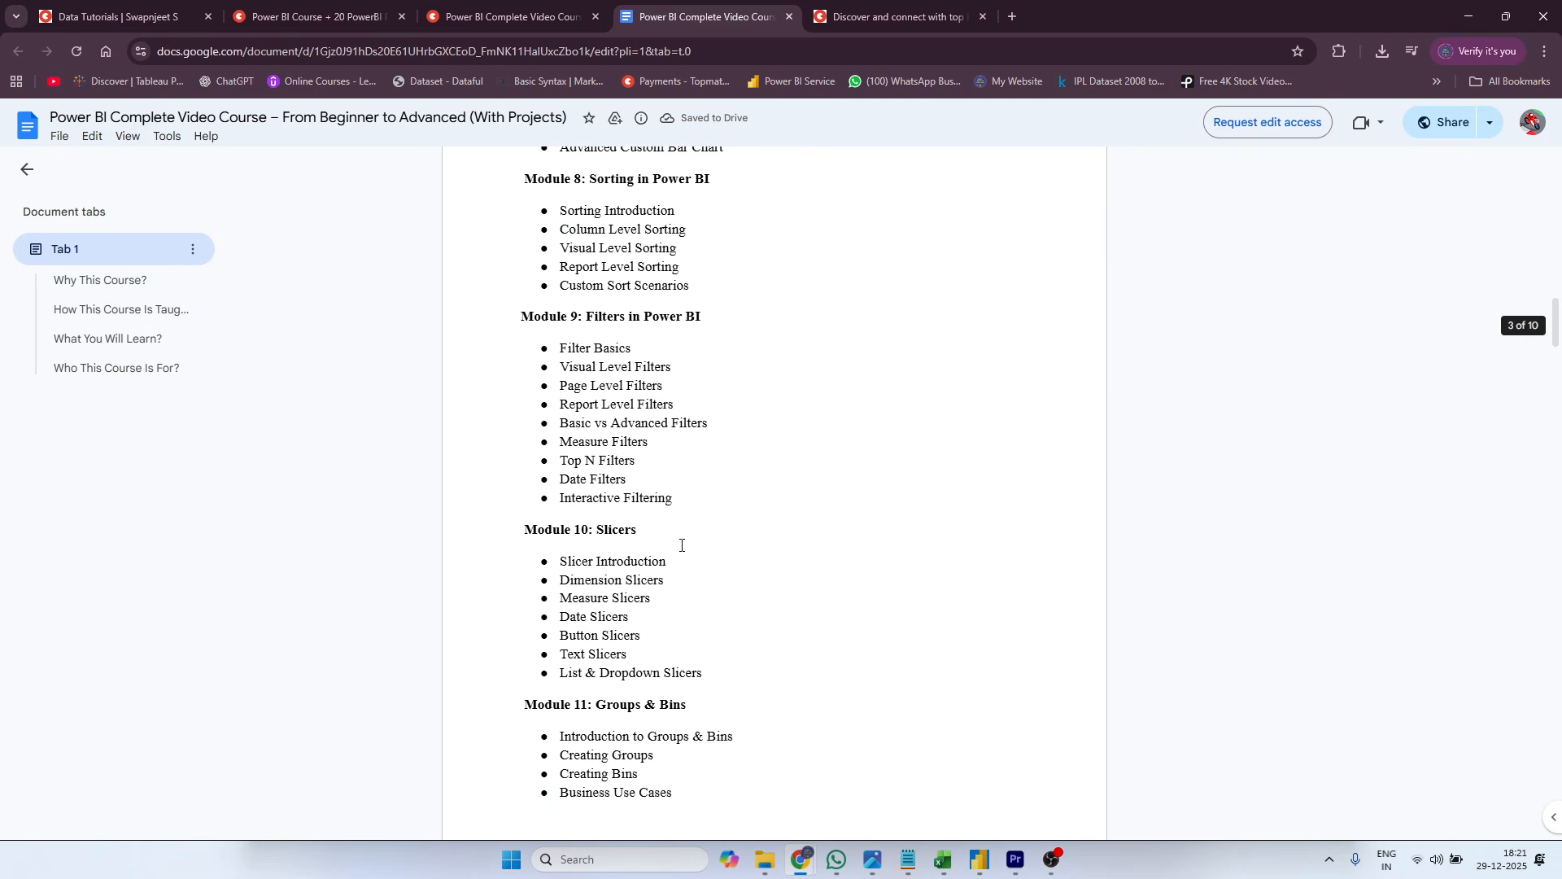
{"action": "scroll", "coordinate": [682, 545], "scroll_direction": "down", "scroll_amount": 10}
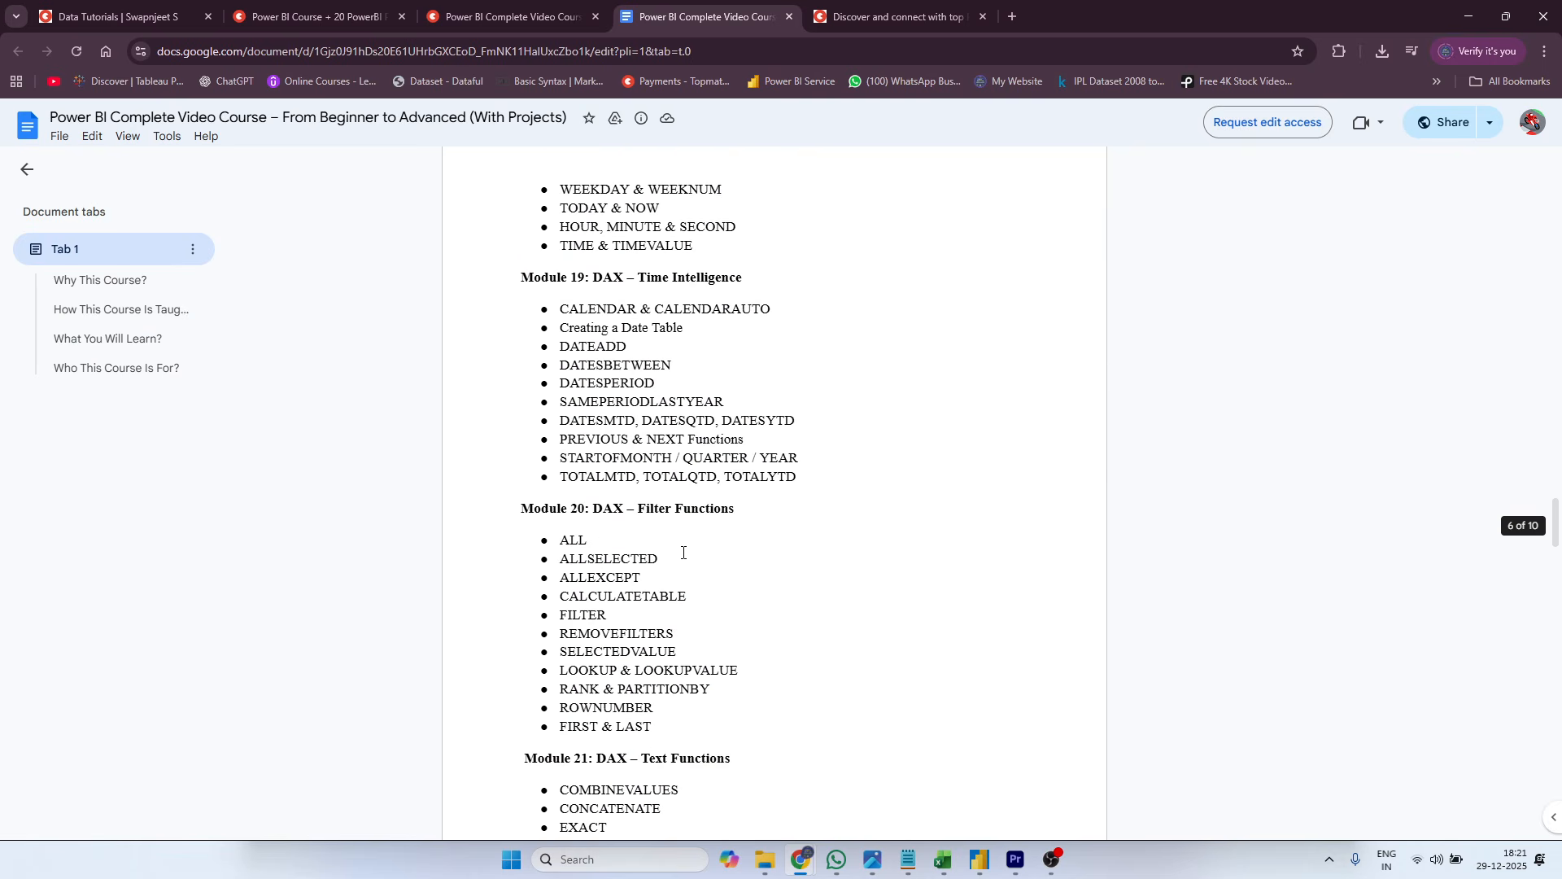
{"action": "scroll", "coordinate": [683, 553], "scroll_direction": "down", "scroll_amount": 20}
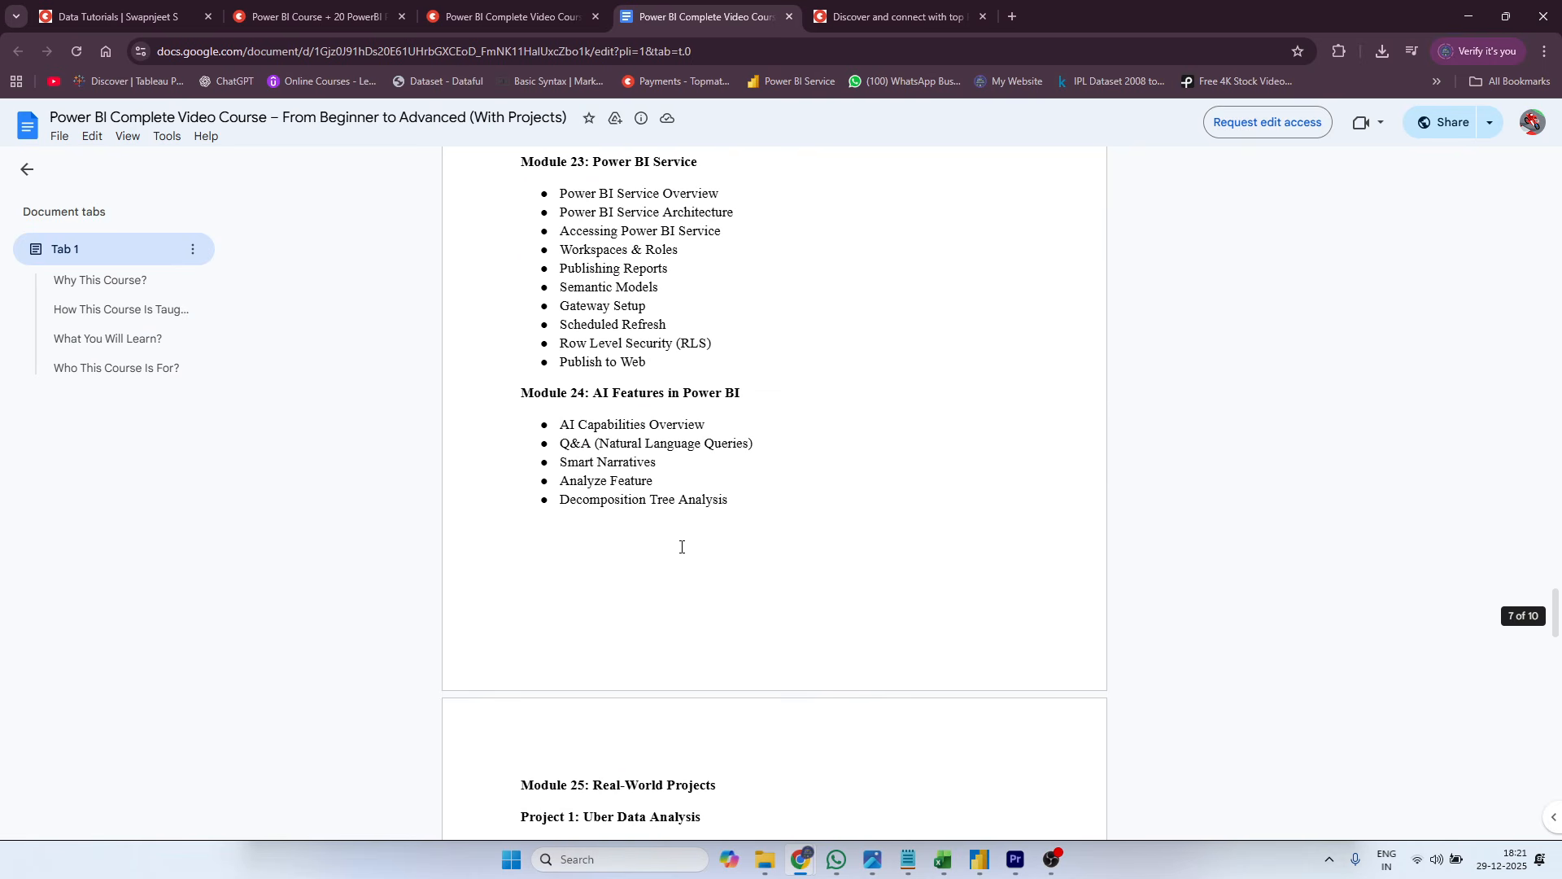
{"action": "scroll", "coordinate": [683, 570], "scroll_direction": "down", "scroll_amount": 20}
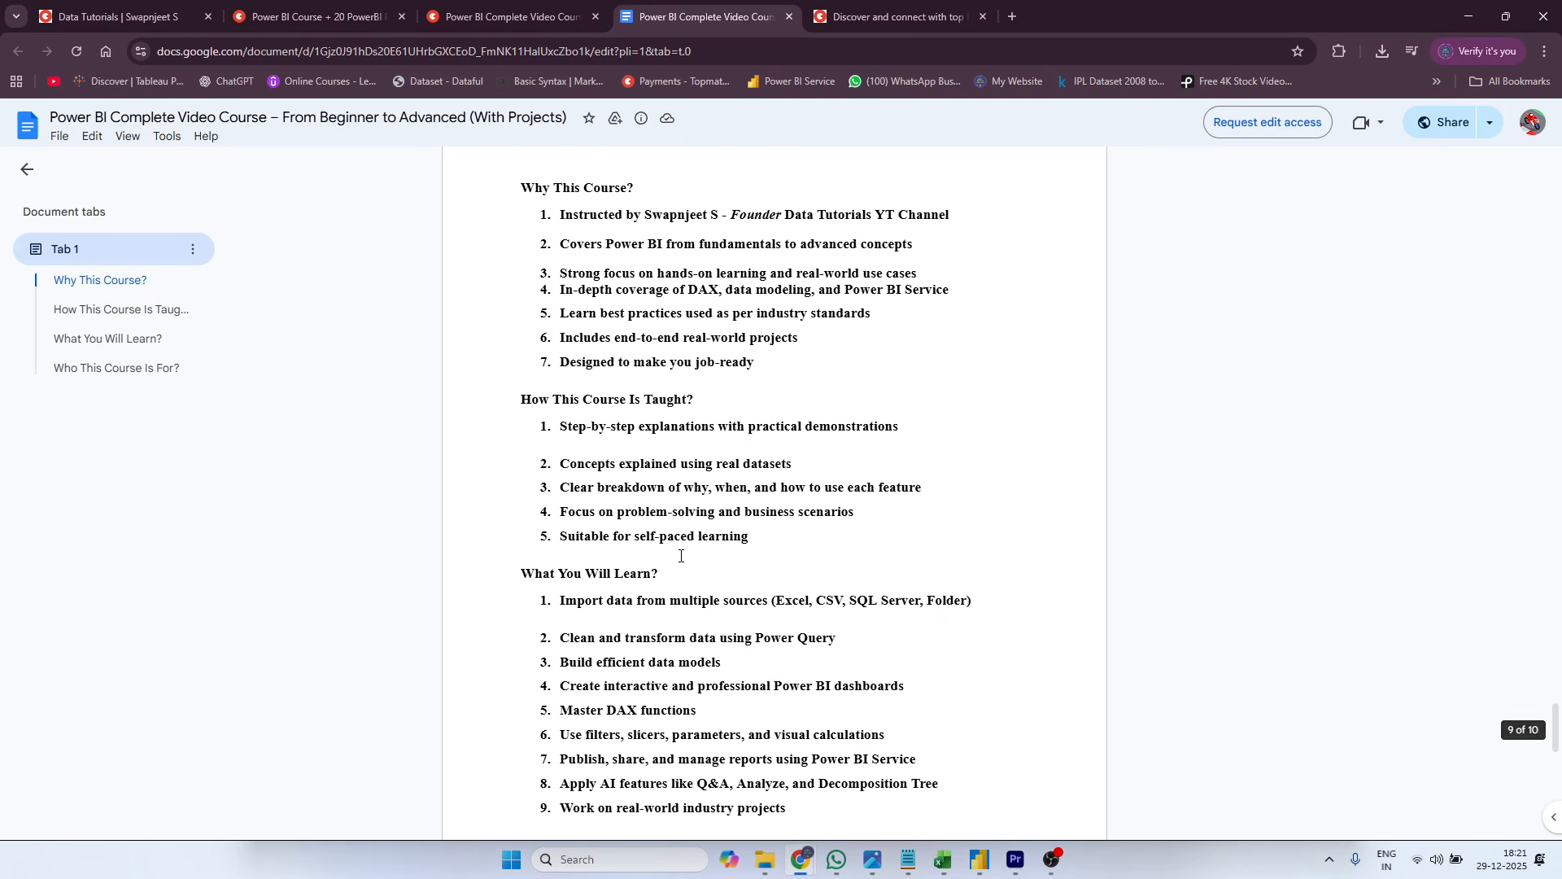
{"action": "scroll", "coordinate": [686, 609], "scroll_direction": "down", "scroll_amount": 8}
{"action": "scroll", "coordinate": [687, 608], "scroll_direction": "up", "scroll_amount": 10}
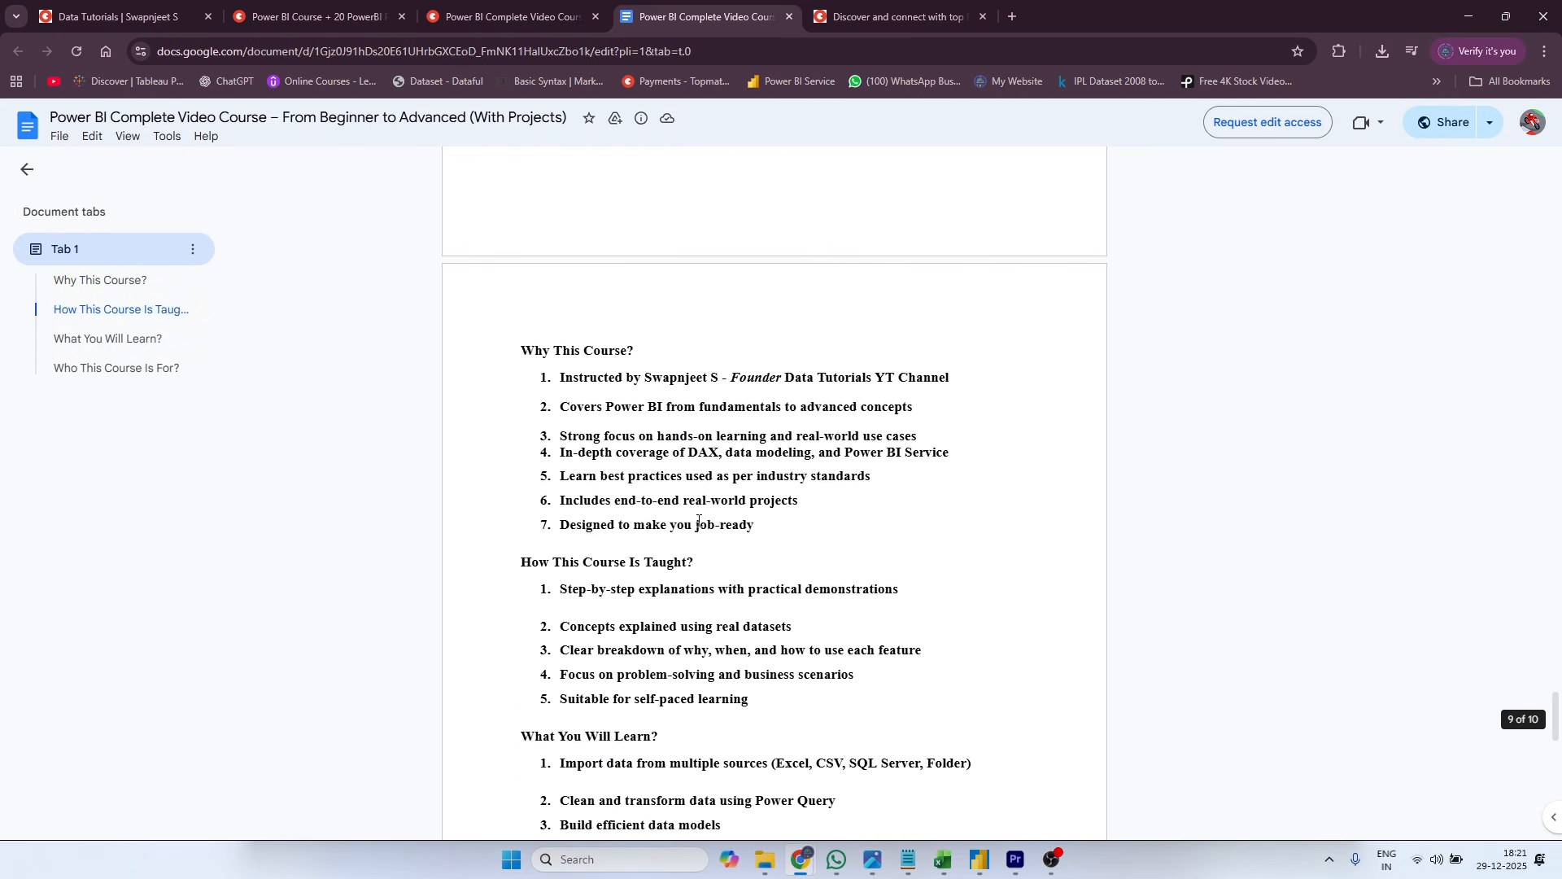
{"action": "scroll", "coordinate": [729, 594], "scroll_direction": "up", "scroll_amount": 20}
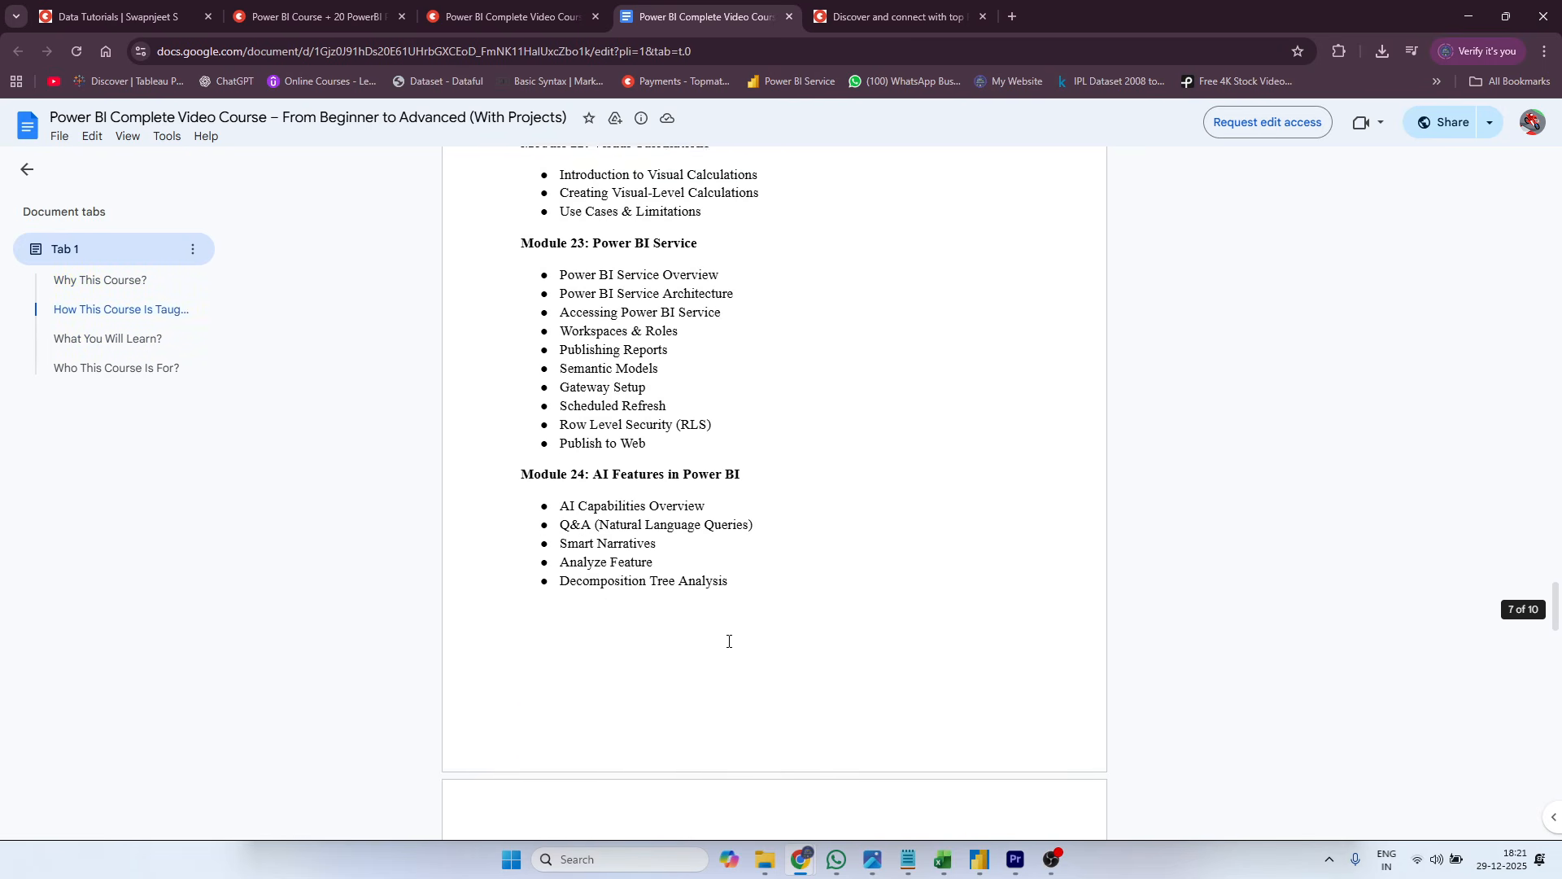
{"action": "scroll", "coordinate": [713, 610], "scroll_direction": "up", "scroll_amount": 20}
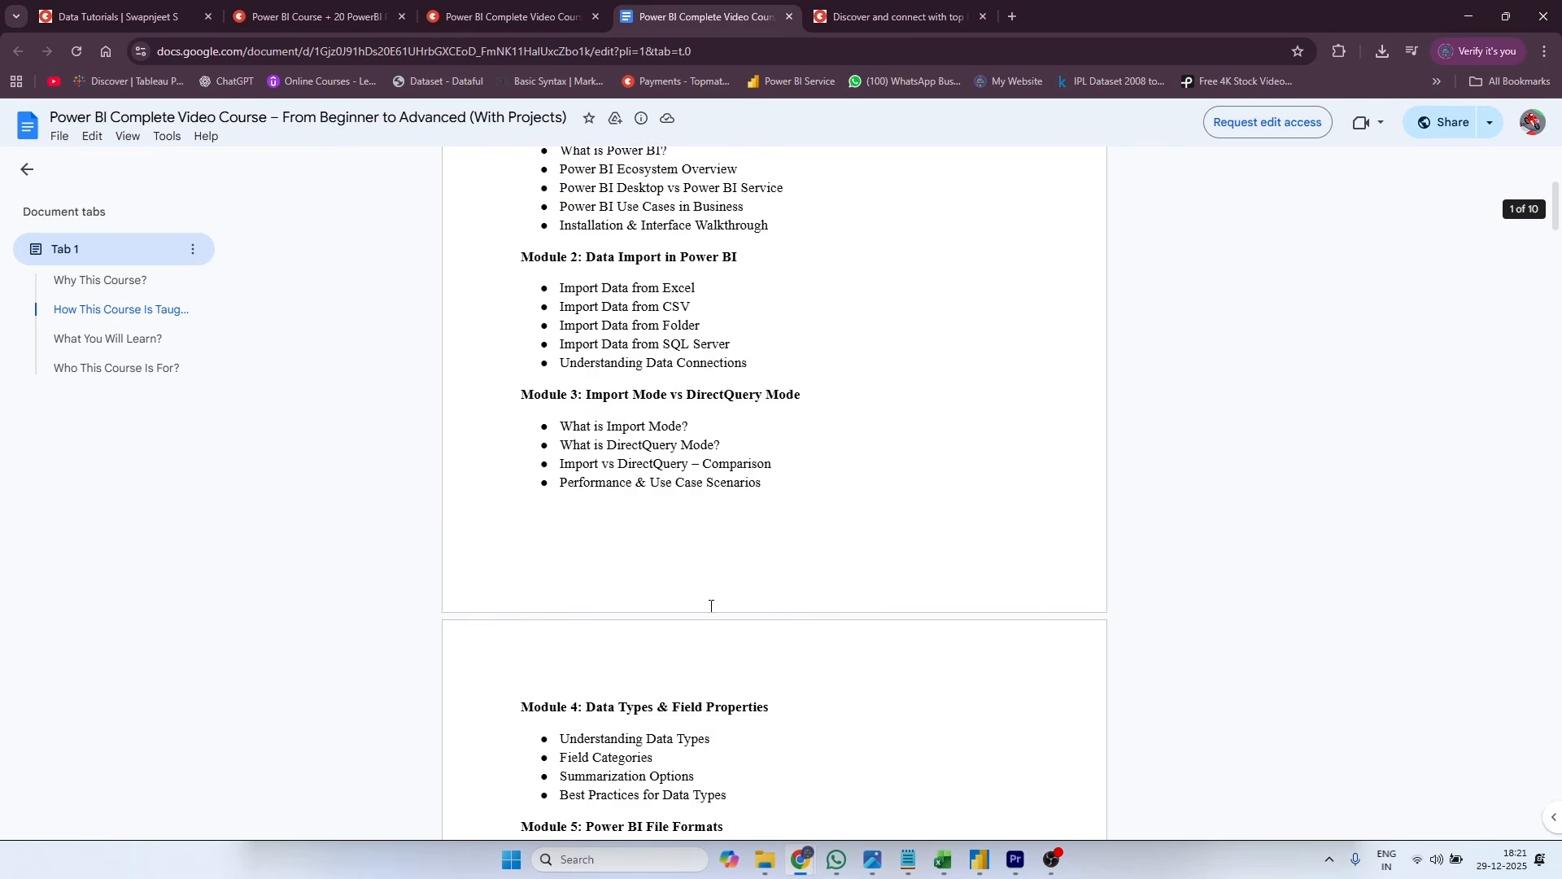
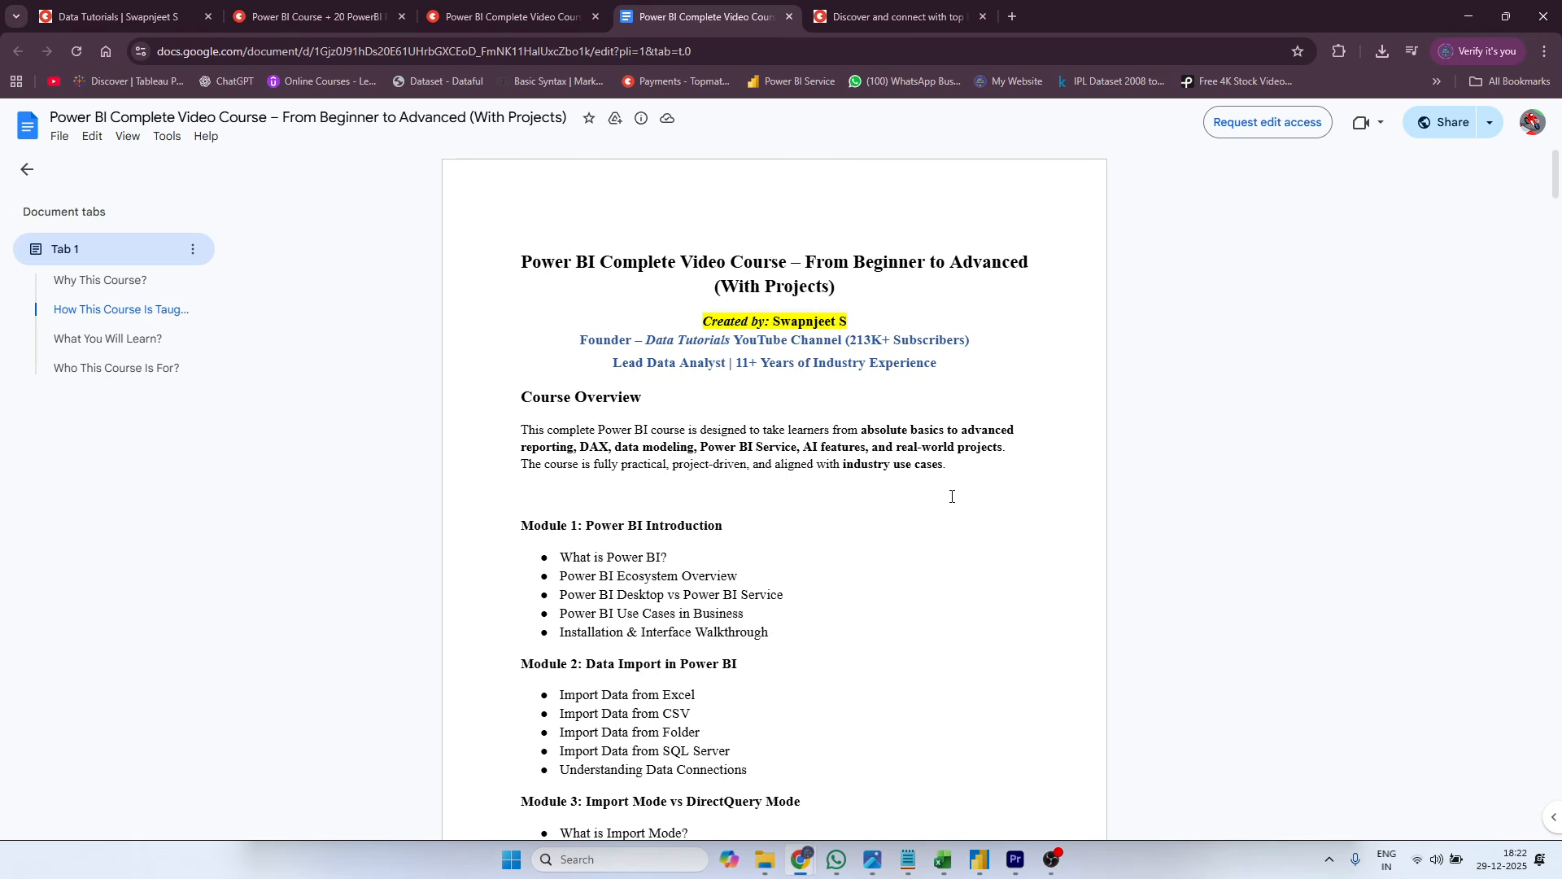
{"action": "scroll", "coordinate": [951, 495], "scroll_direction": "down", "scroll_amount": 4}
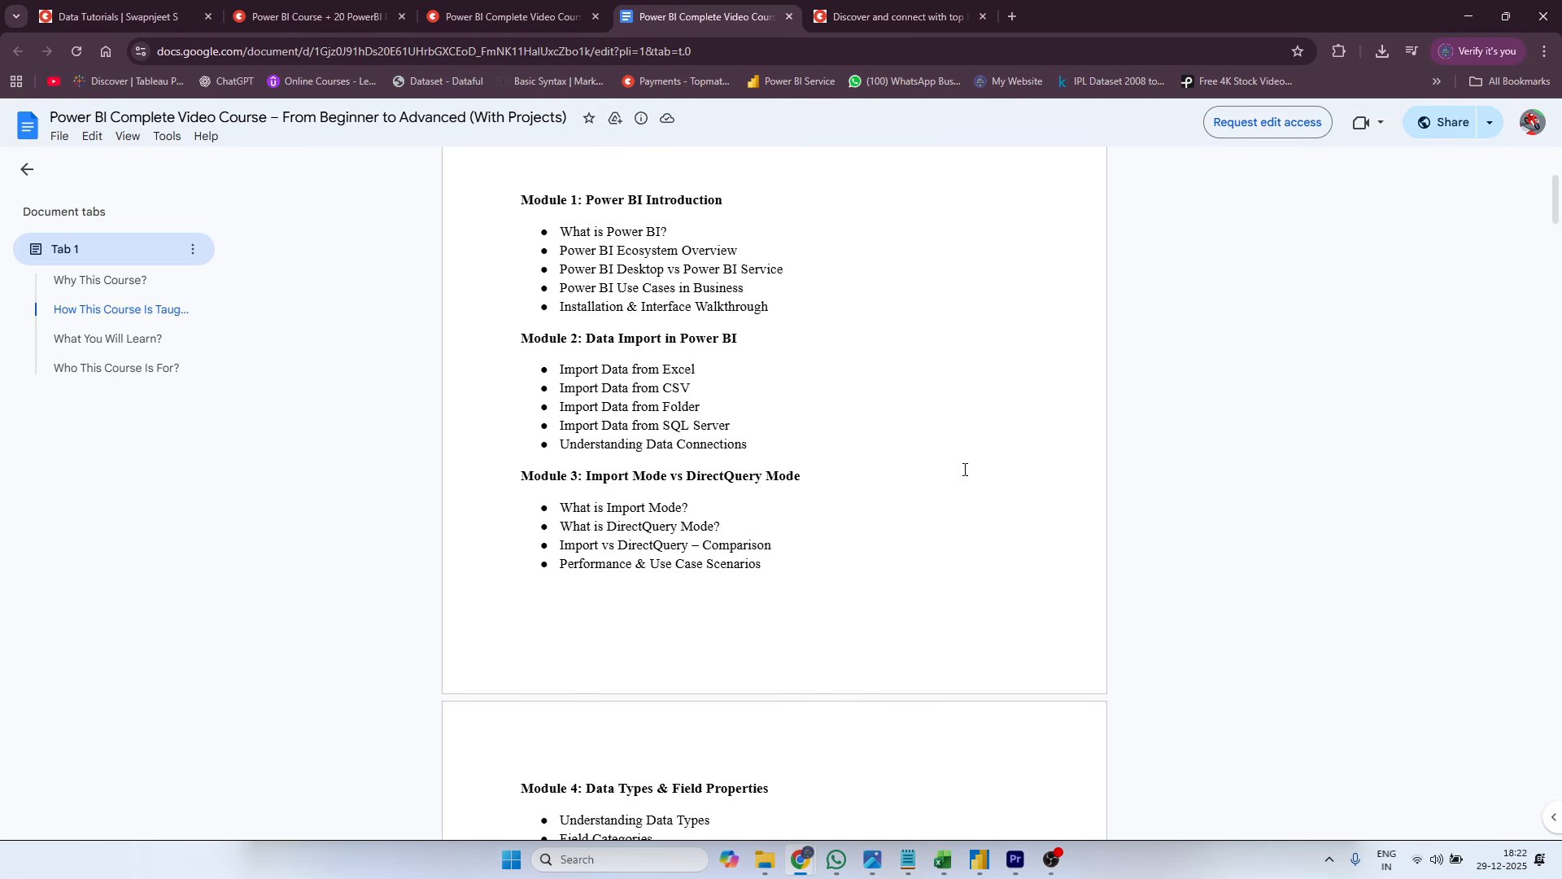
{"action": "scroll", "coordinate": [965, 470], "scroll_direction": "up", "scroll_amount": 4}
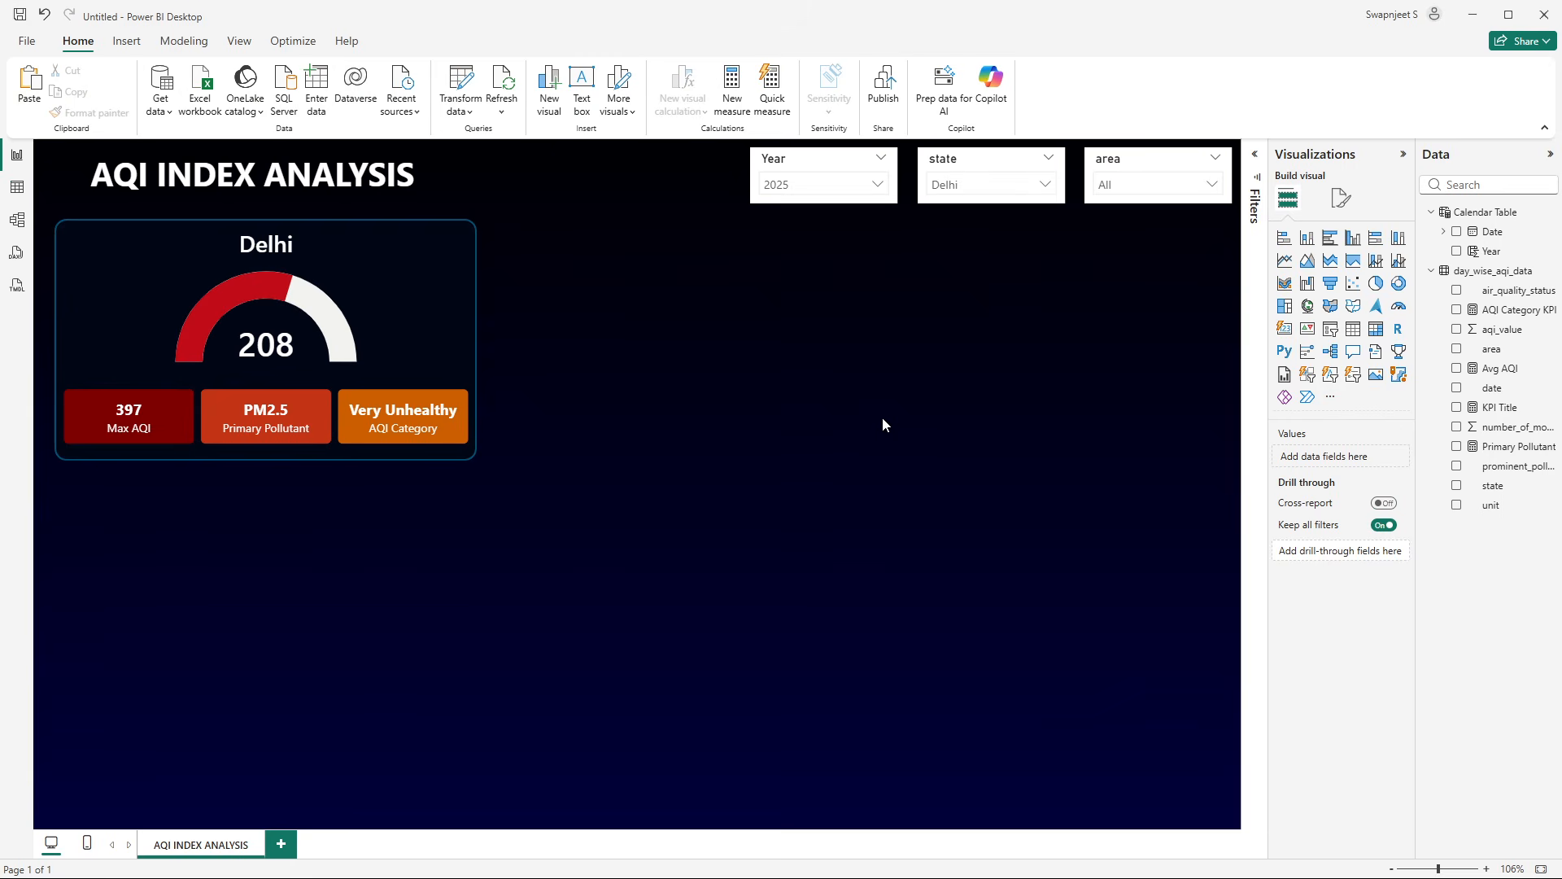
- In Power BI Desktop, check the finished AQI report, then duplicate the Delhi gauge's background panel beside it and widen the copy toward the page's far edge
{"action": "key", "text": "alt+Tab"}
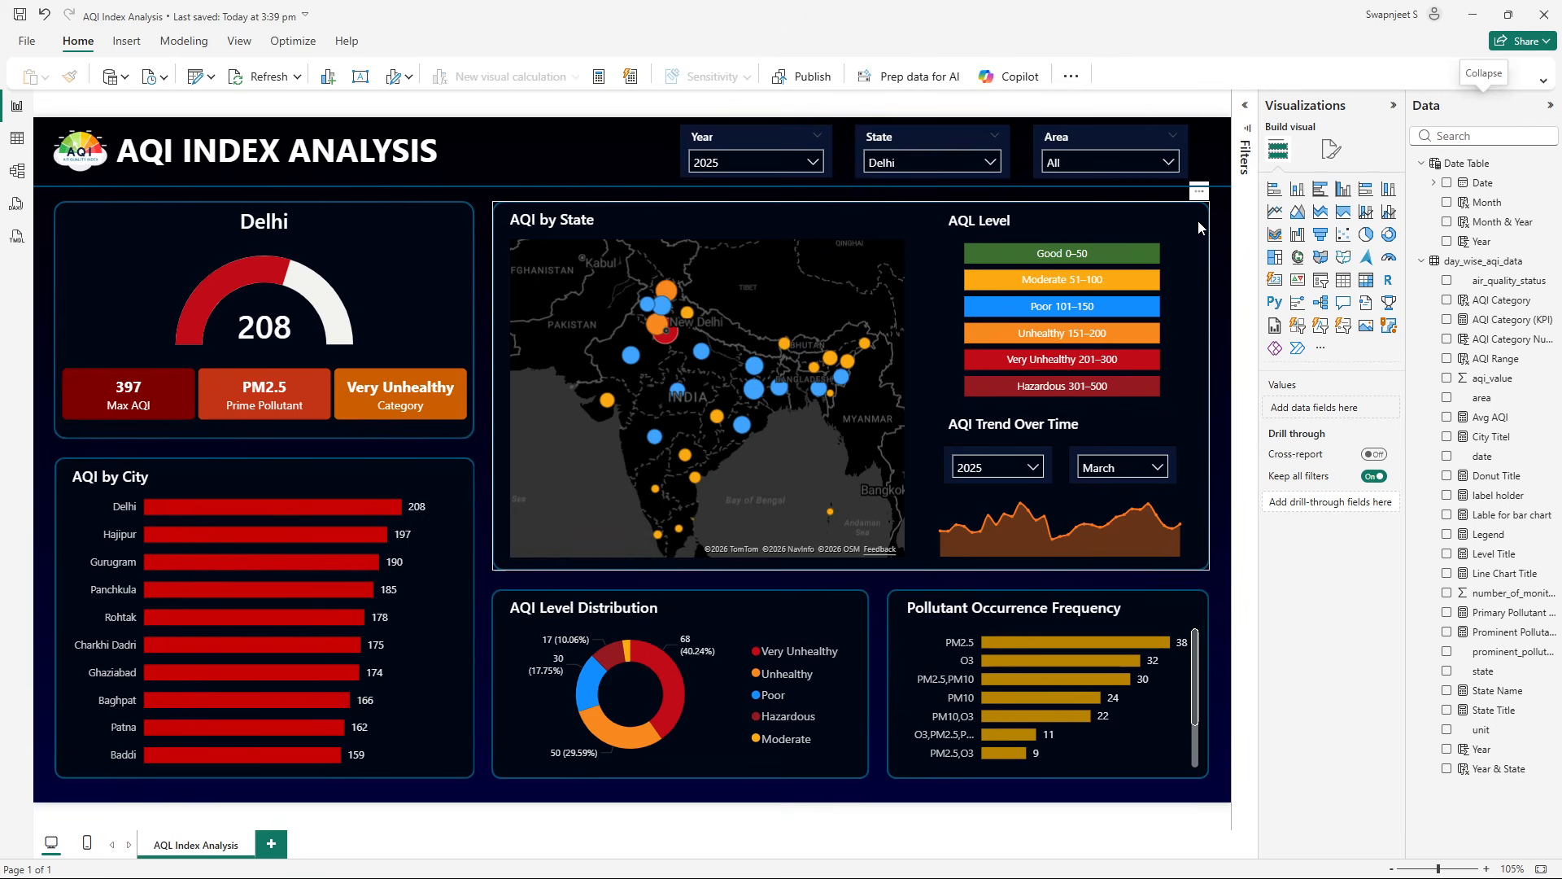
{"action": "key", "text": "alt+Tab"}
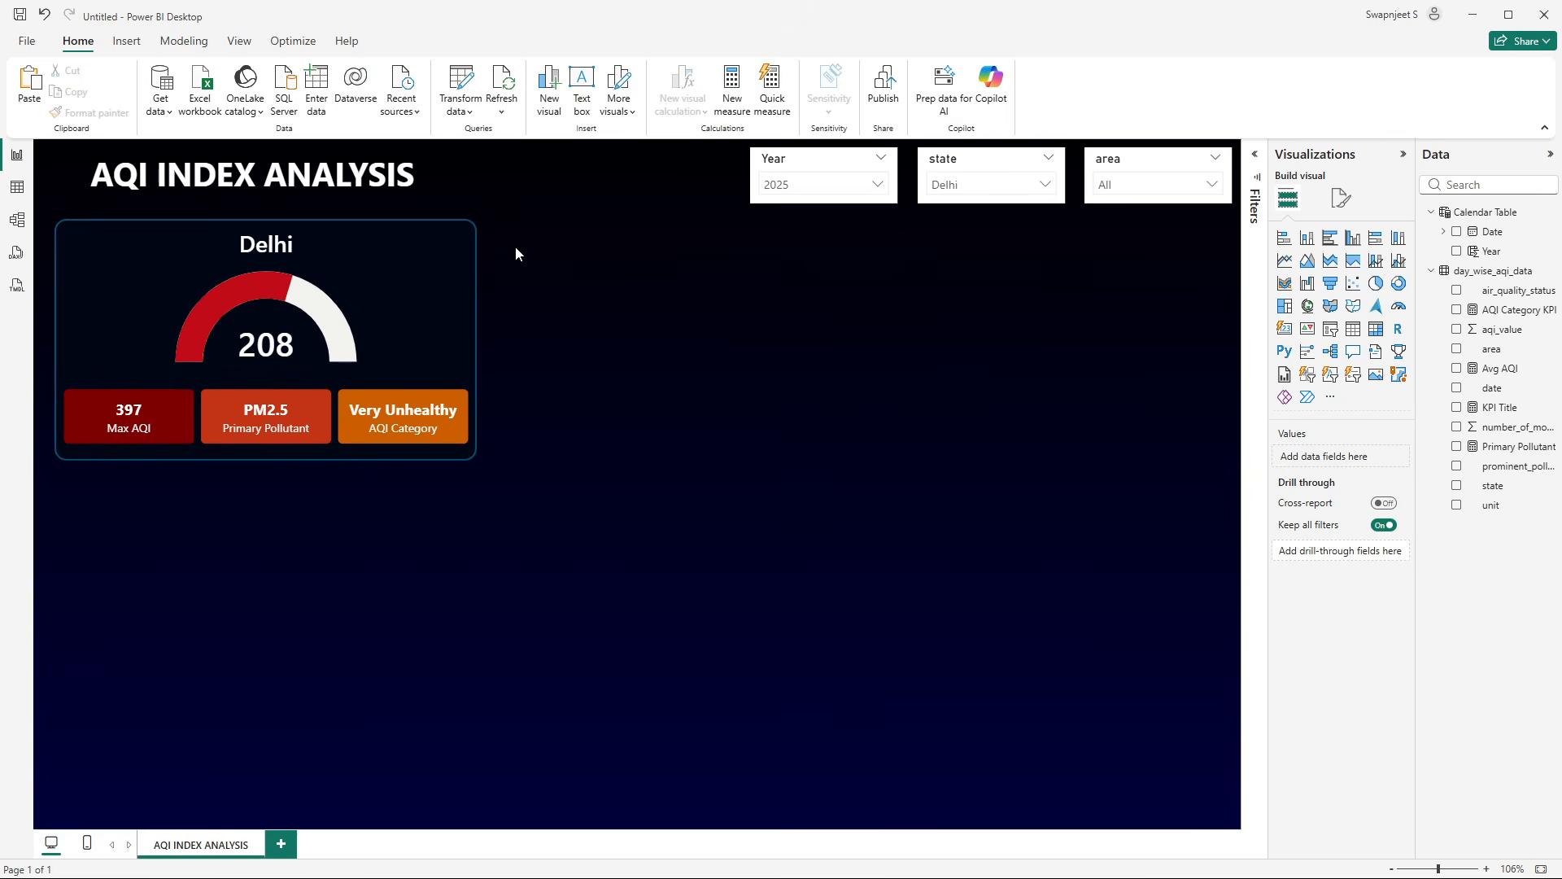
{"action": "left_click", "coordinate": [475, 289]}
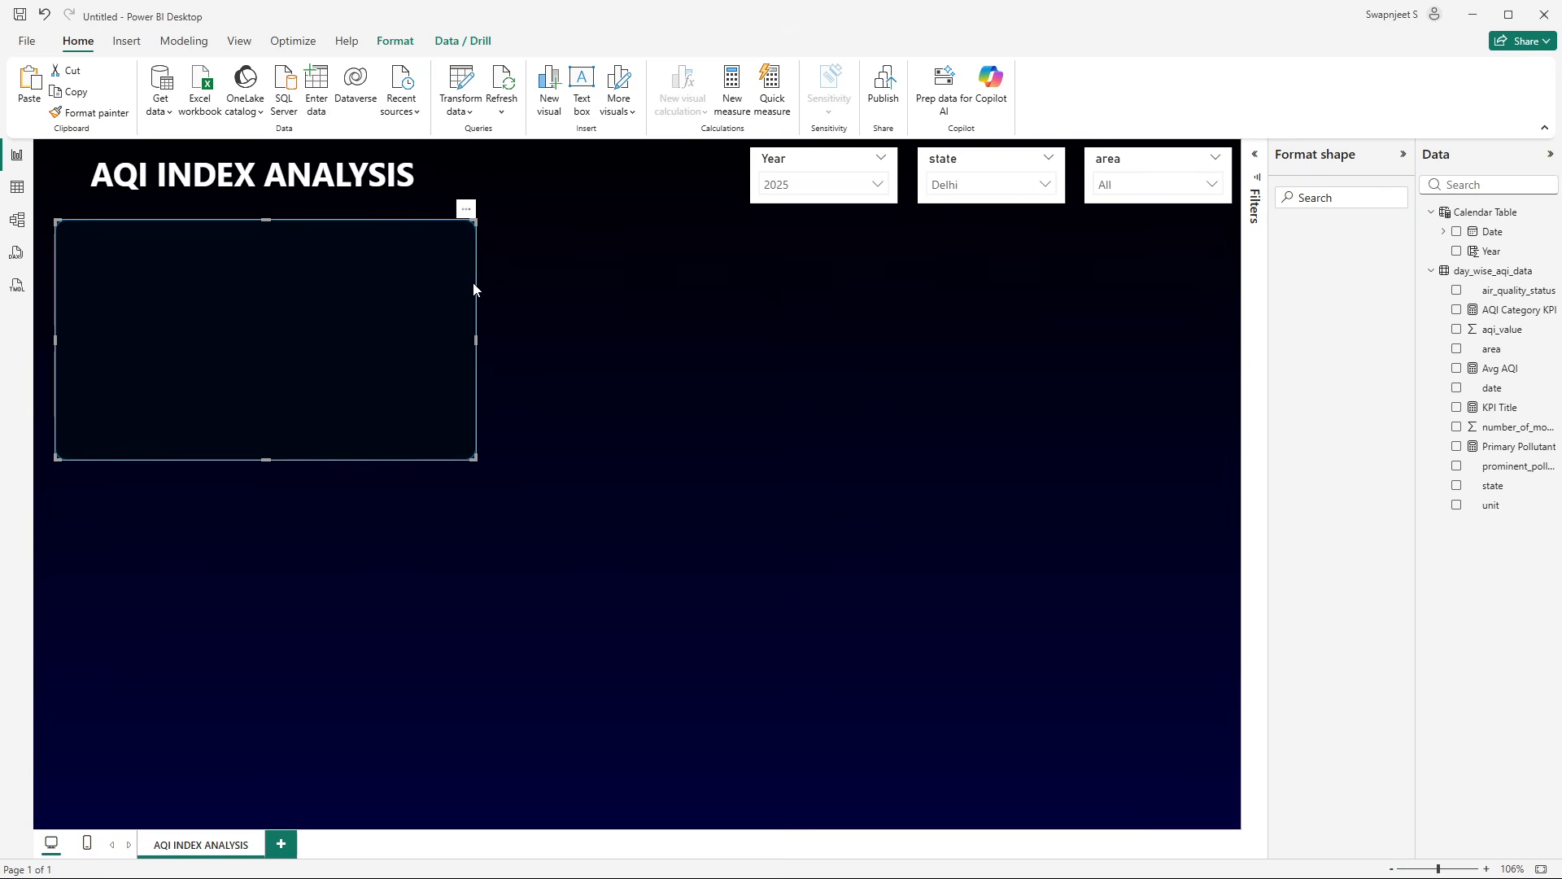
{"action": "left_click_drag", "start_coordinate": [474, 290], "coordinate": [905, 290]}
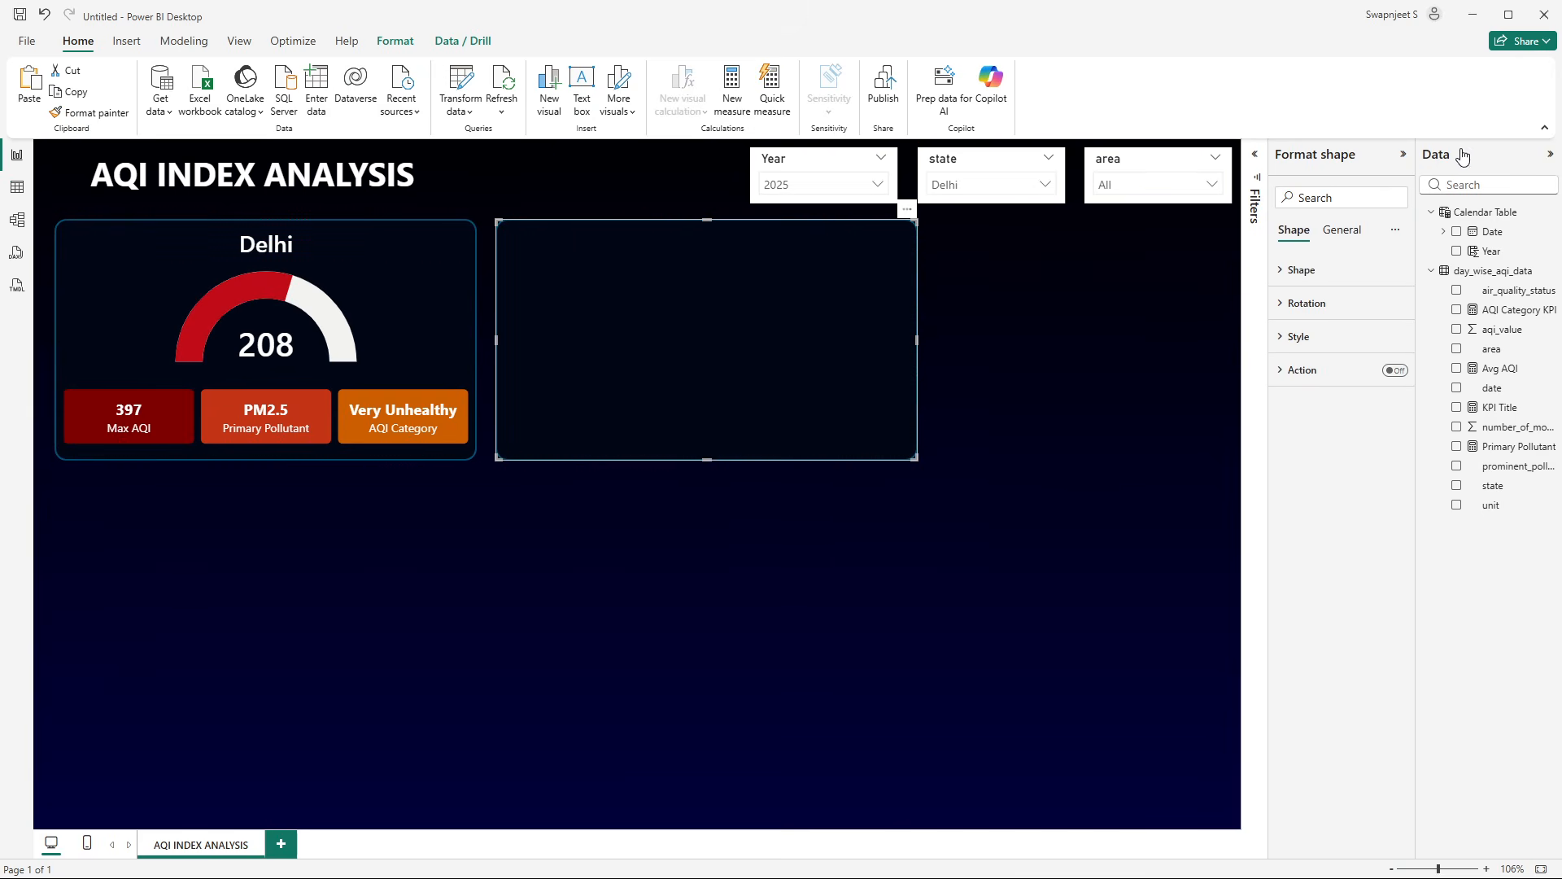
{"action": "left_click_drag", "start_coordinate": [914, 350], "coordinate": [1218, 374]}
{"action": "left_click", "coordinate": [903, 605]}
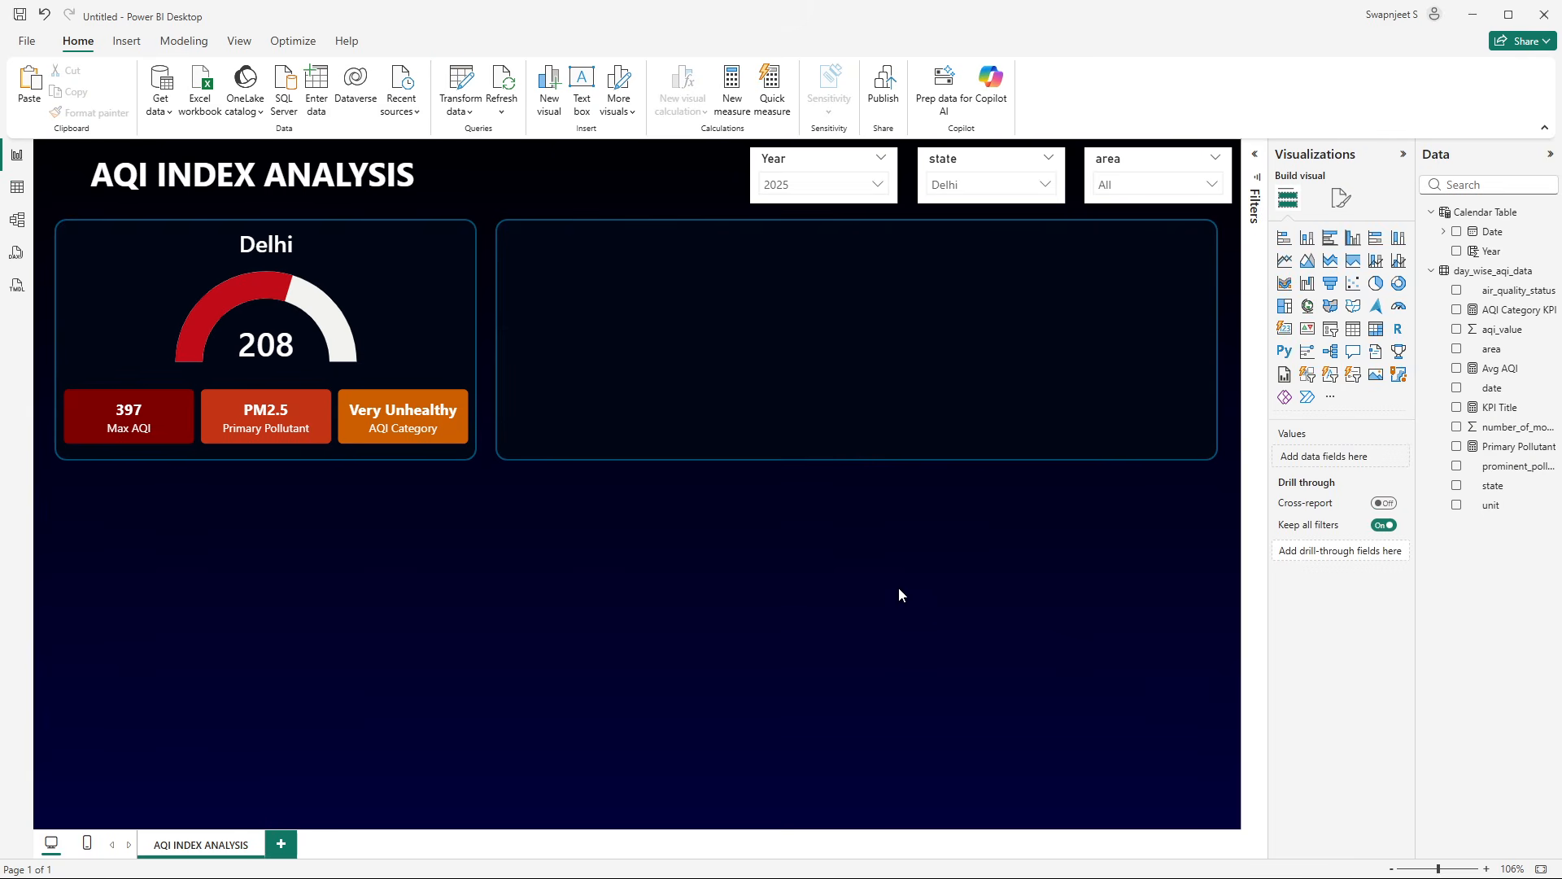
- Check the map panel's size settings in the finished AQI report, and set the wide duplicated panel's height to 430
{"action": "left_click", "coordinate": [1165, 343]}
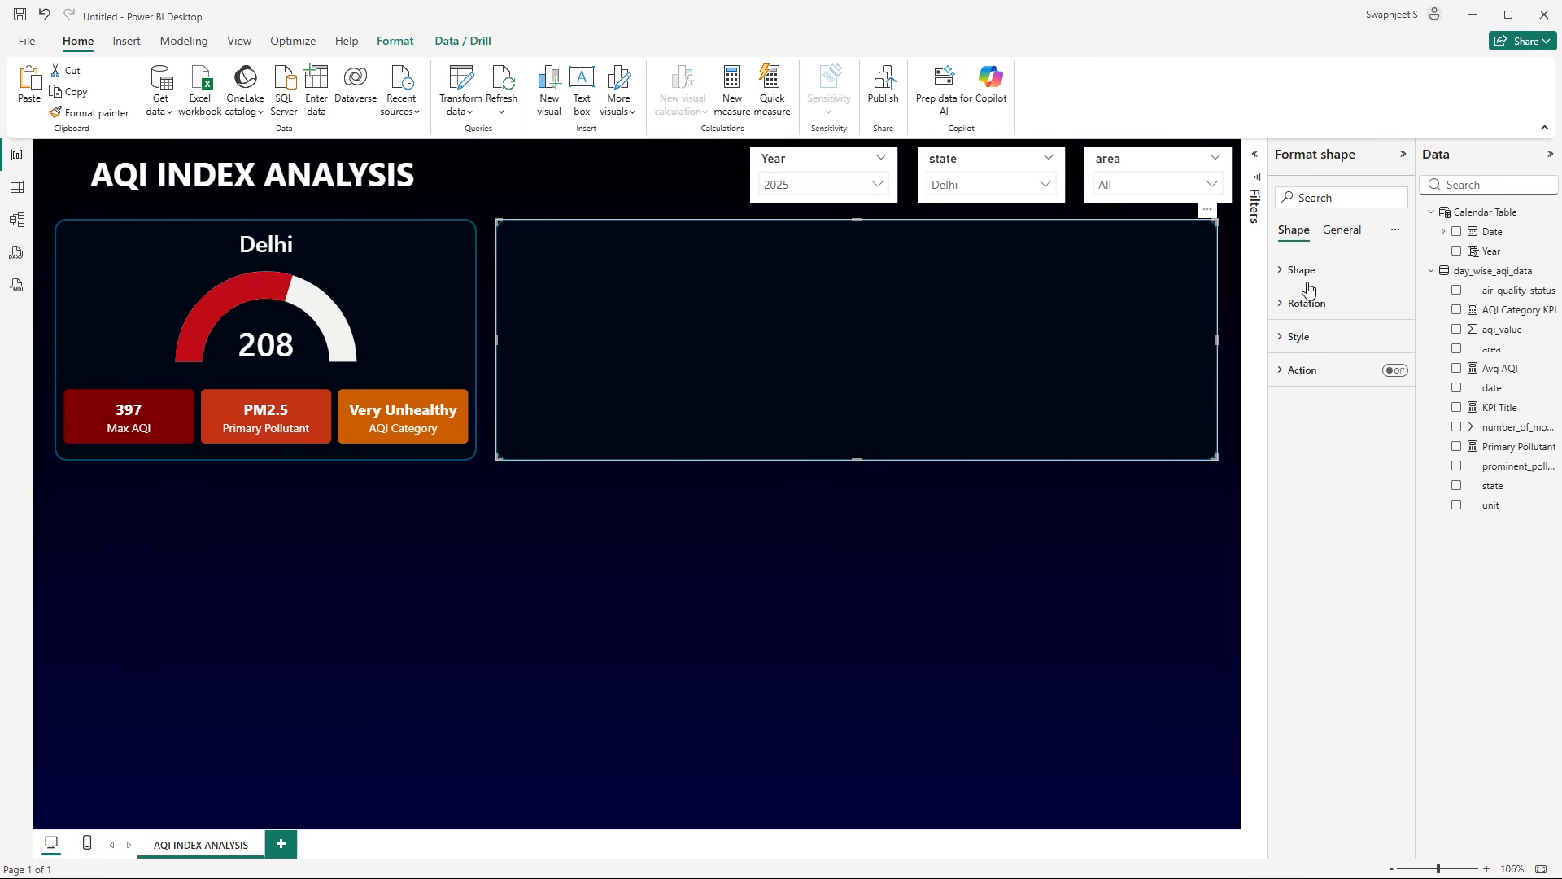
{"action": "left_click", "coordinate": [1342, 231]}
{"action": "left_click", "coordinate": [1322, 273]}
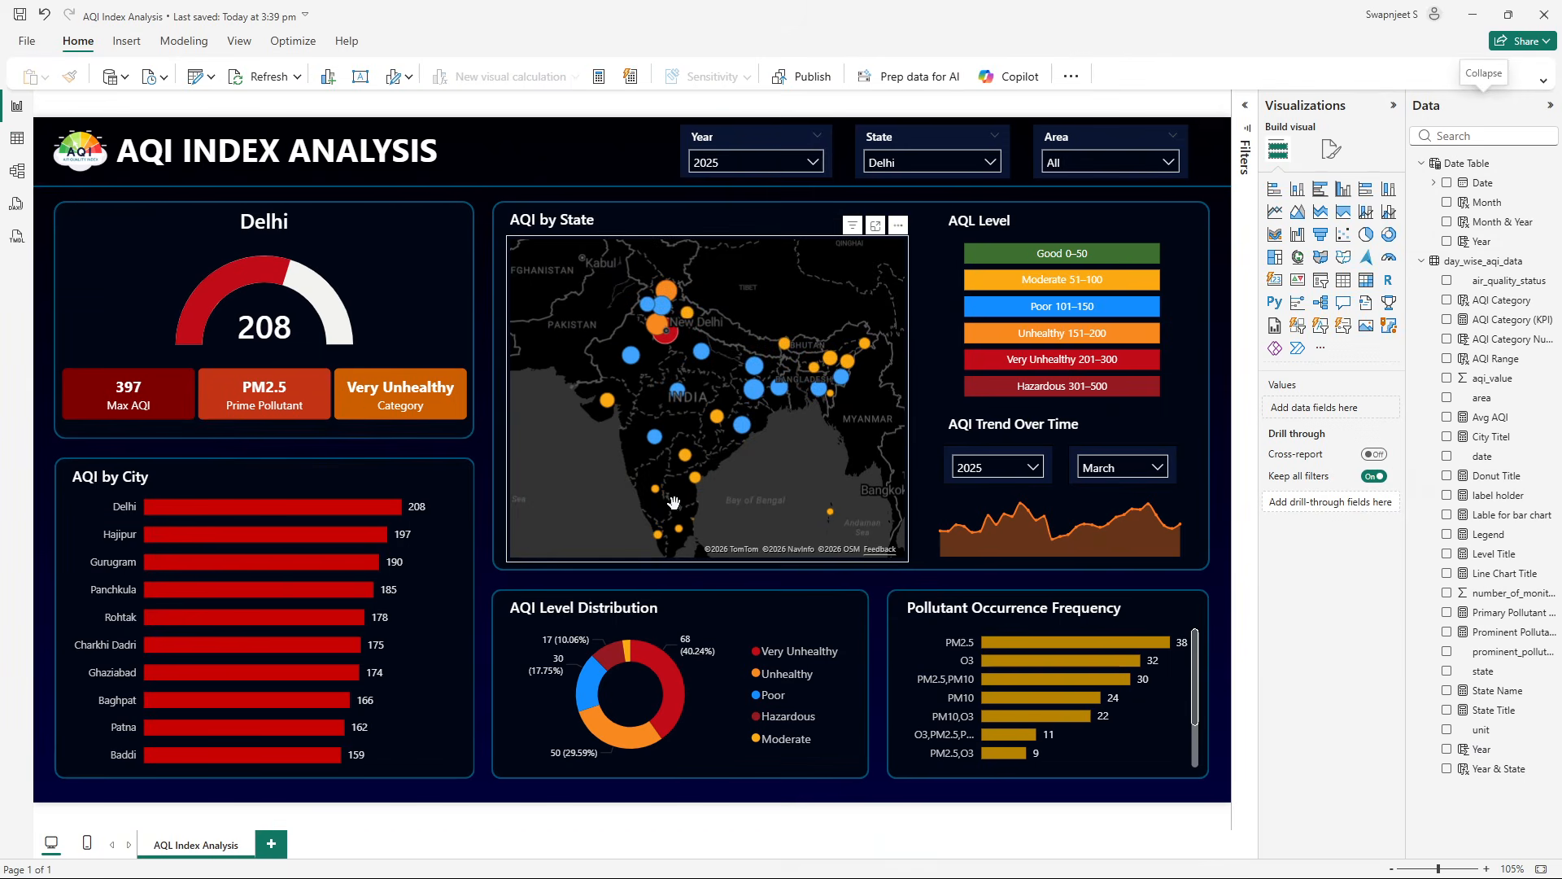
{"action": "left_click", "coordinate": [1332, 151]}
{"action": "left_click", "coordinate": [1322, 263]}
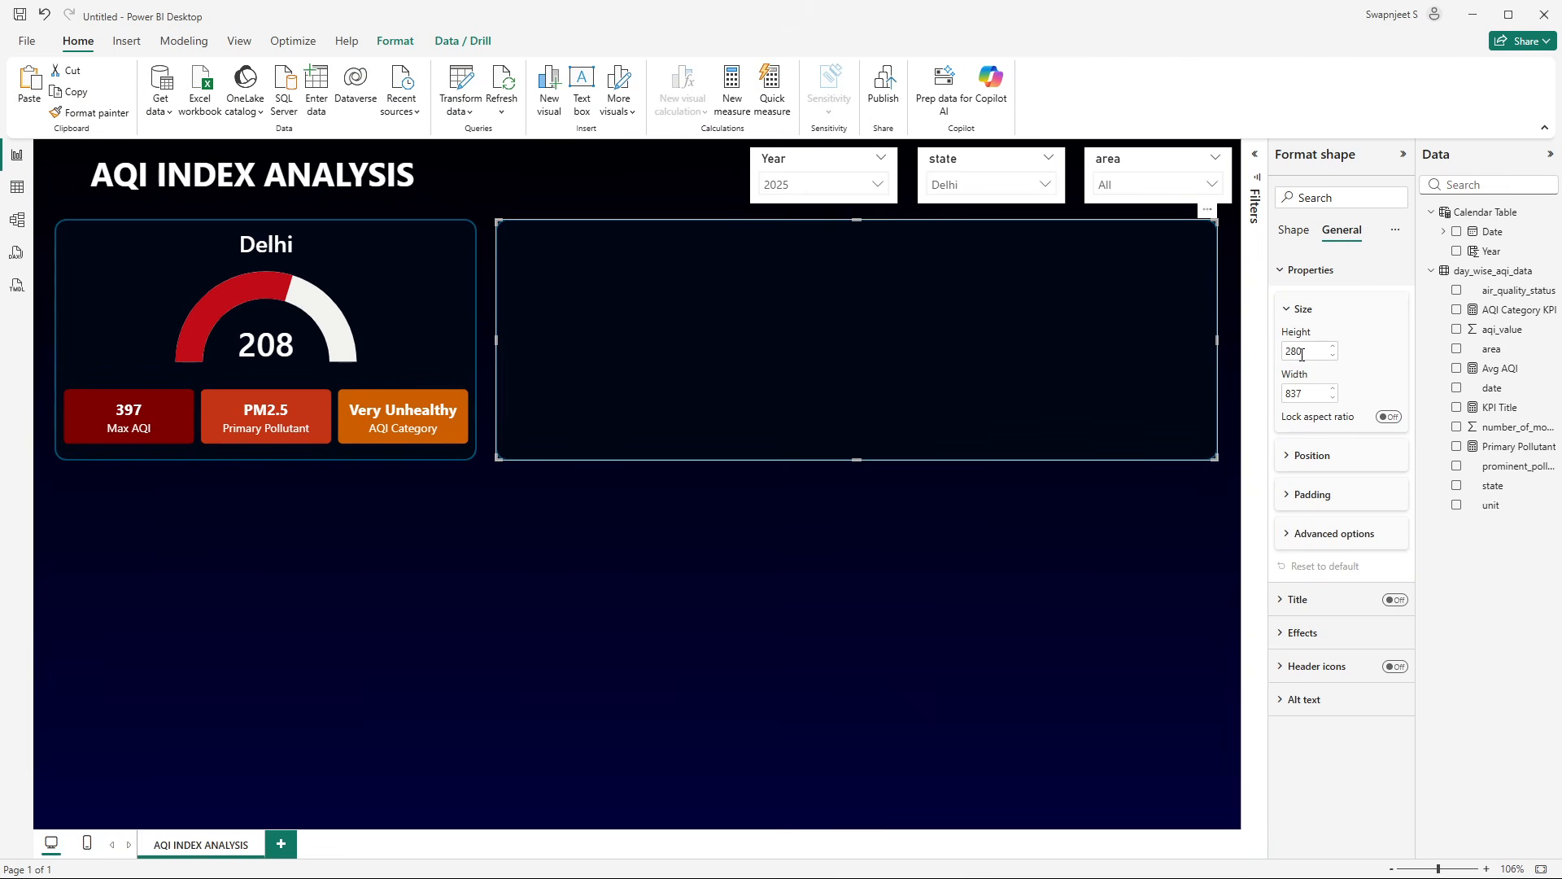
{"action": "double_click", "coordinate": [1305, 352]}
{"action": "type", "text": "430"}
{"action": "key", "text": "Return"}
{"action": "left_click", "coordinate": [667, 751]}
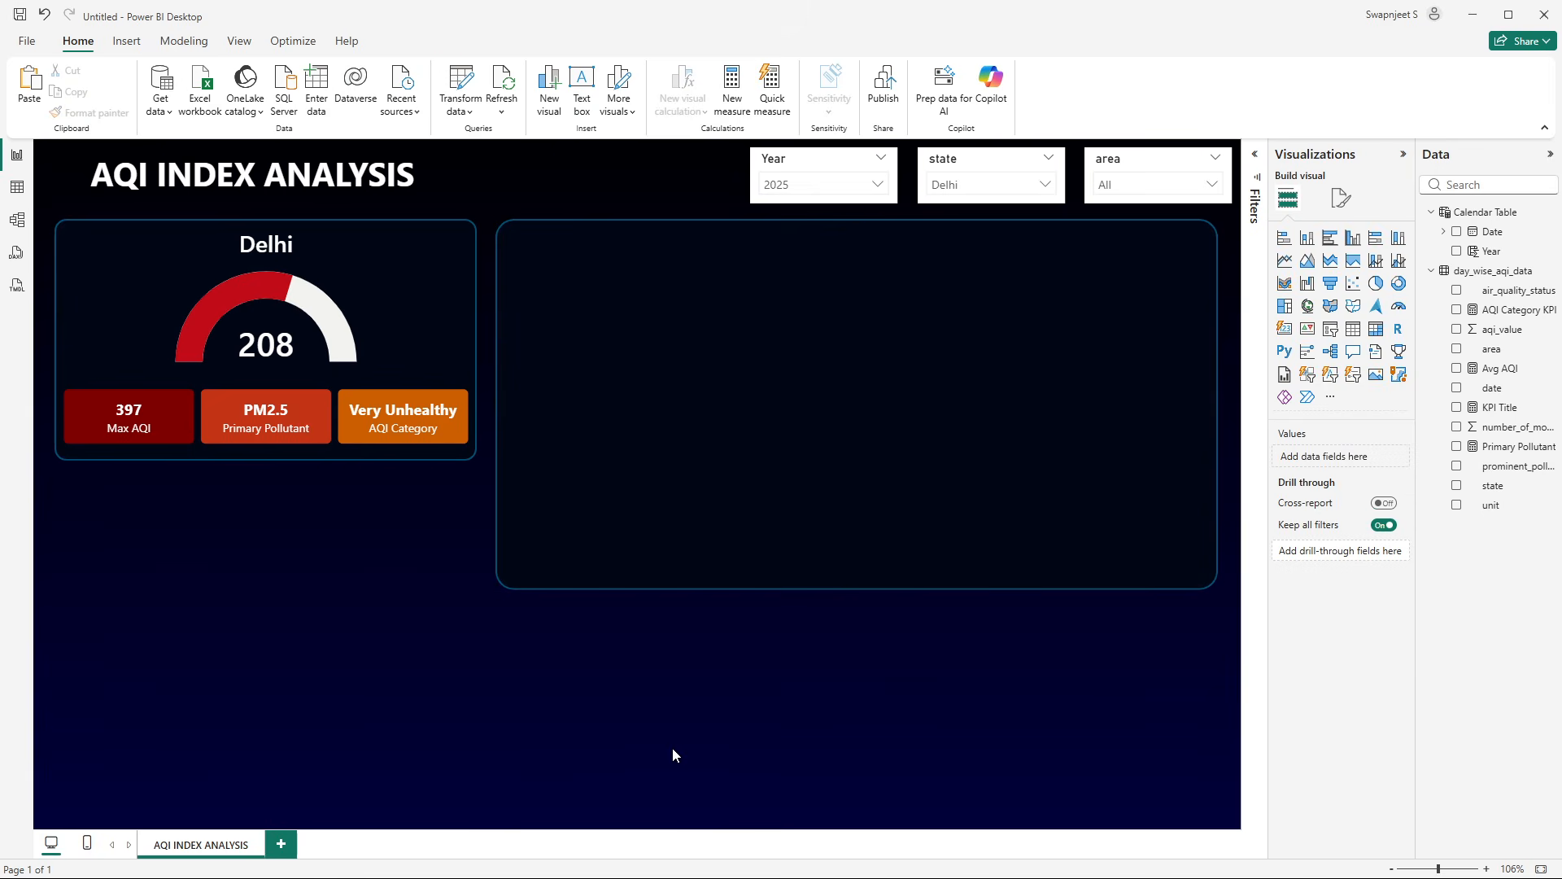
- Set the wide panel's rounded-rectangle corner radius to 2%
{"action": "left_click", "coordinate": [624, 590]}
{"action": "left_click", "coordinate": [1313, 271]}
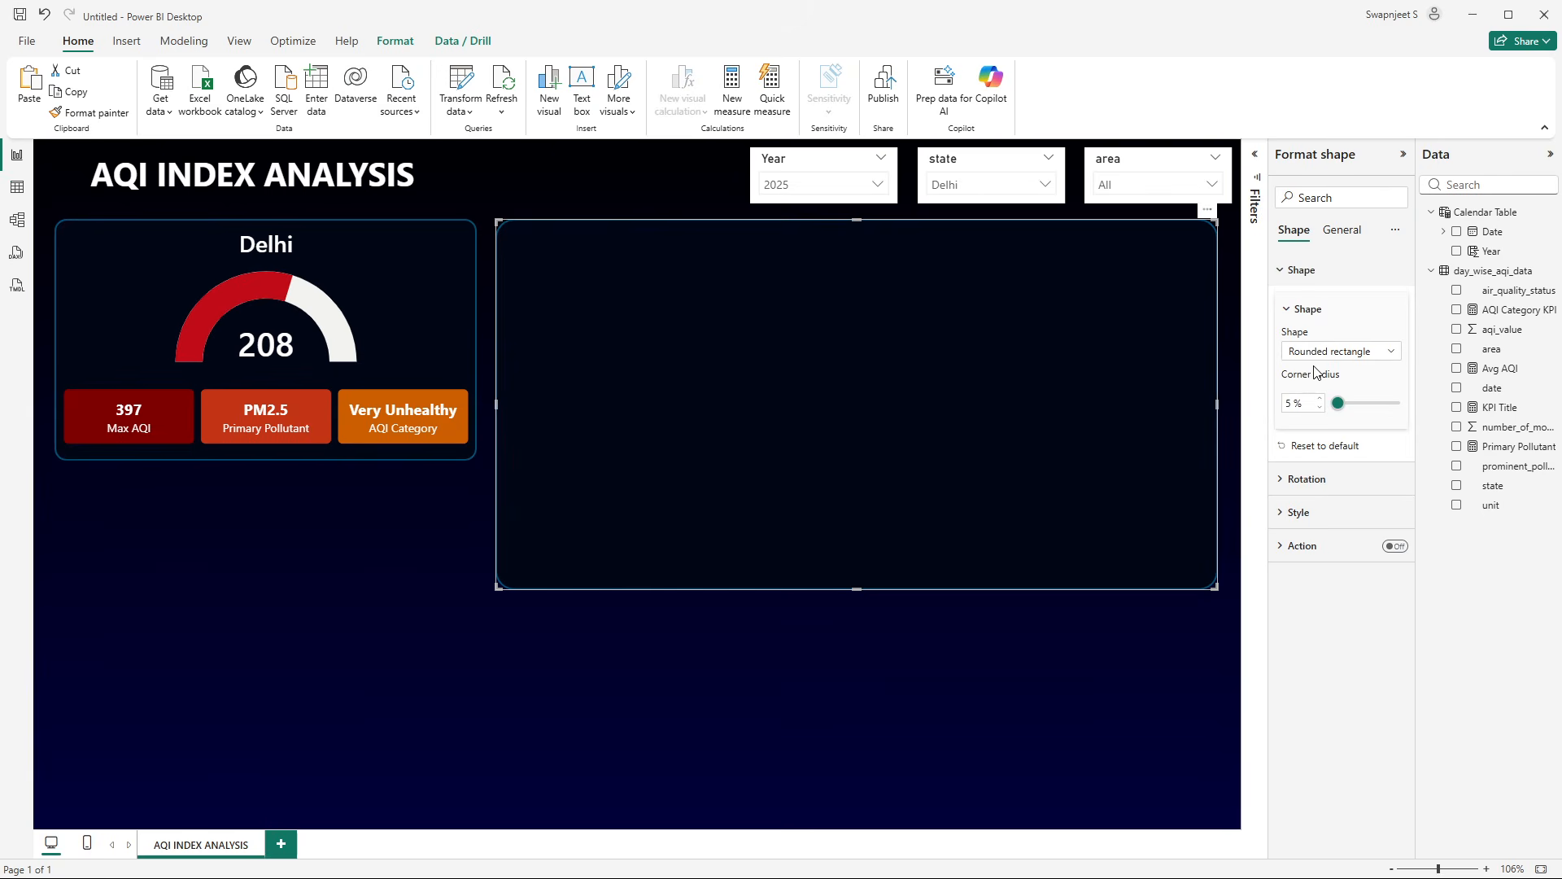
{"action": "left_click", "coordinate": [1127, 628]}
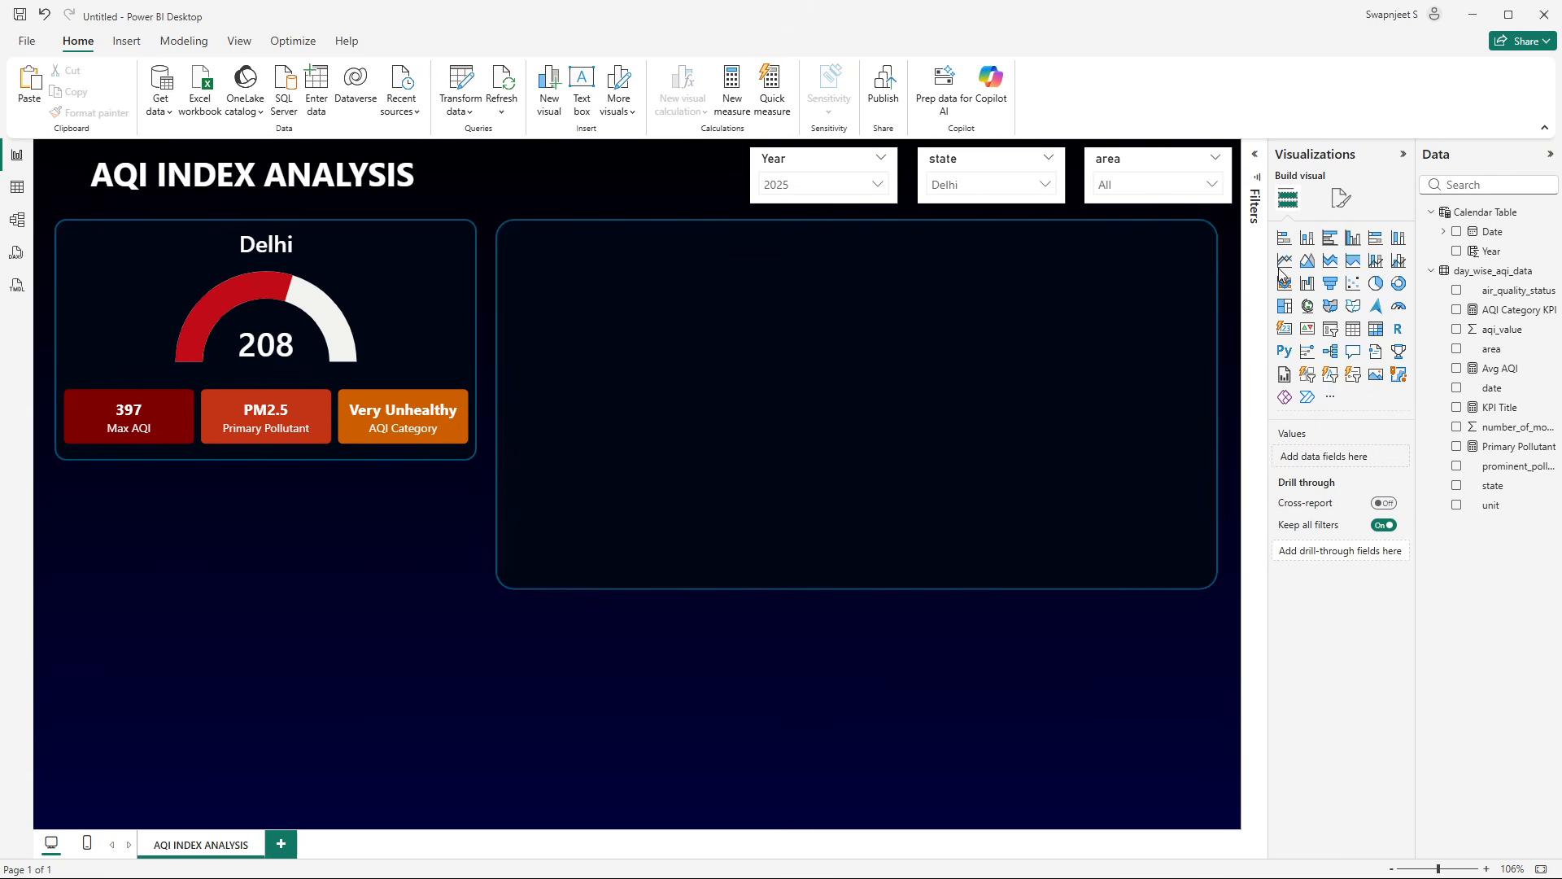
{"action": "left_click", "coordinate": [1201, 226]}
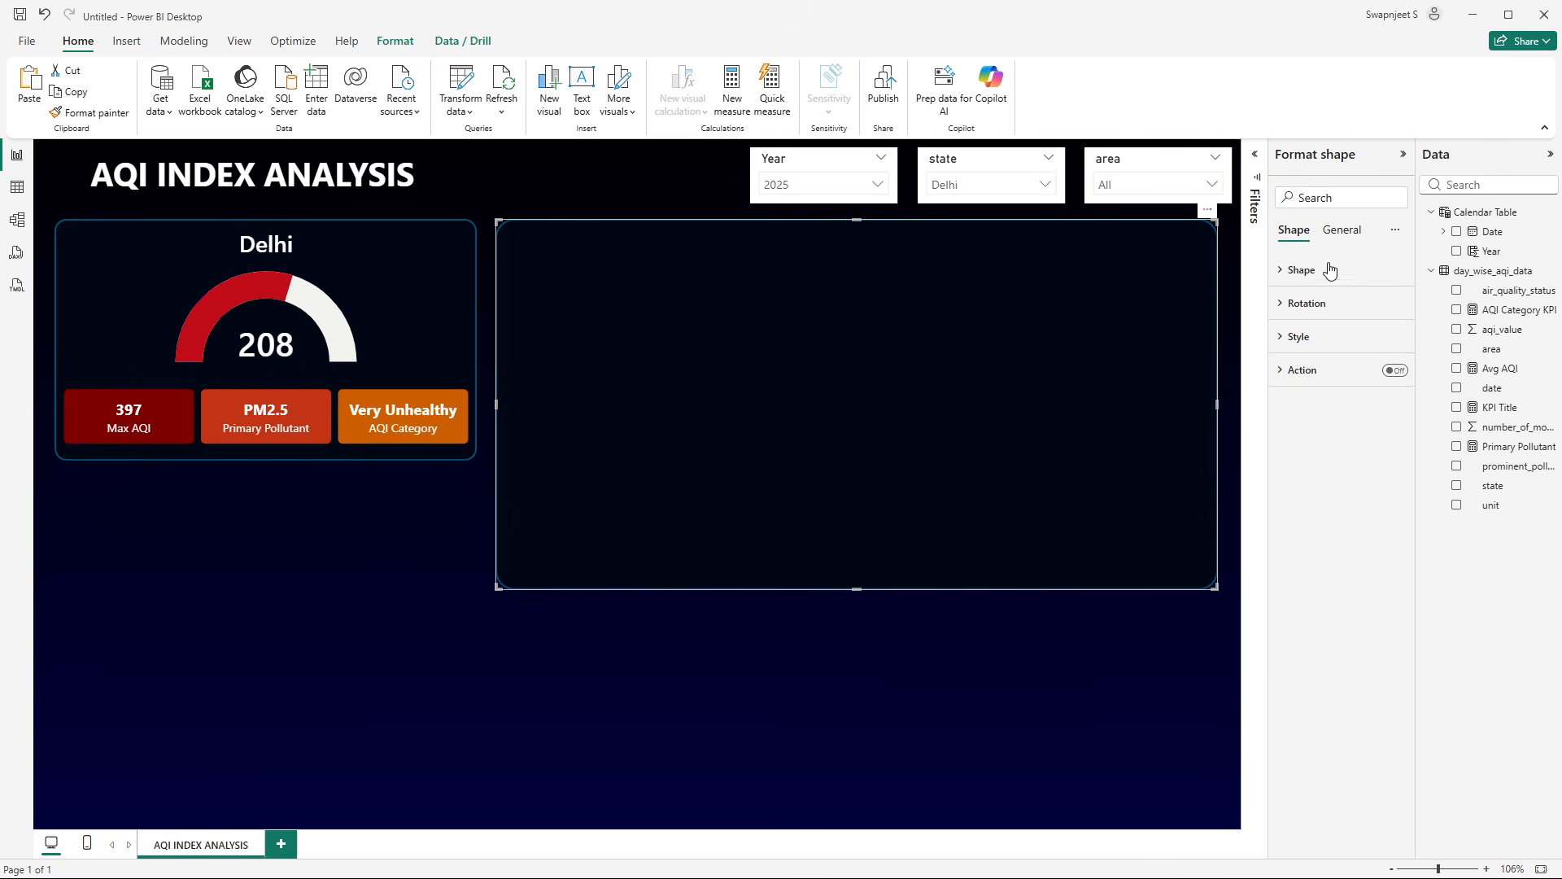
{"action": "left_click", "coordinate": [1304, 280]}
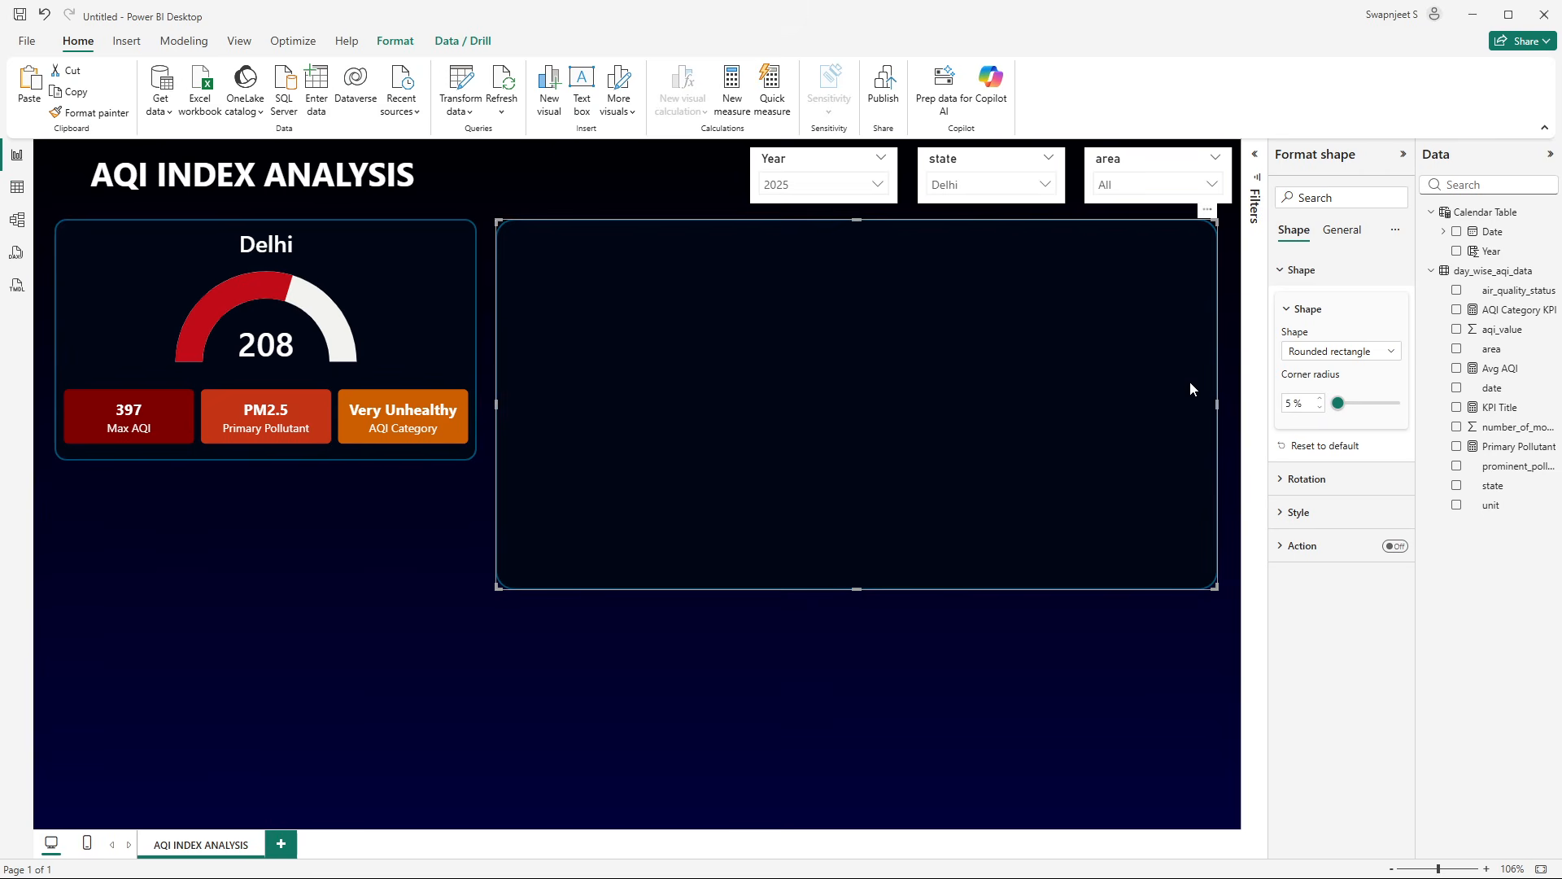
{"action": "left_click", "coordinate": [1319, 409]}
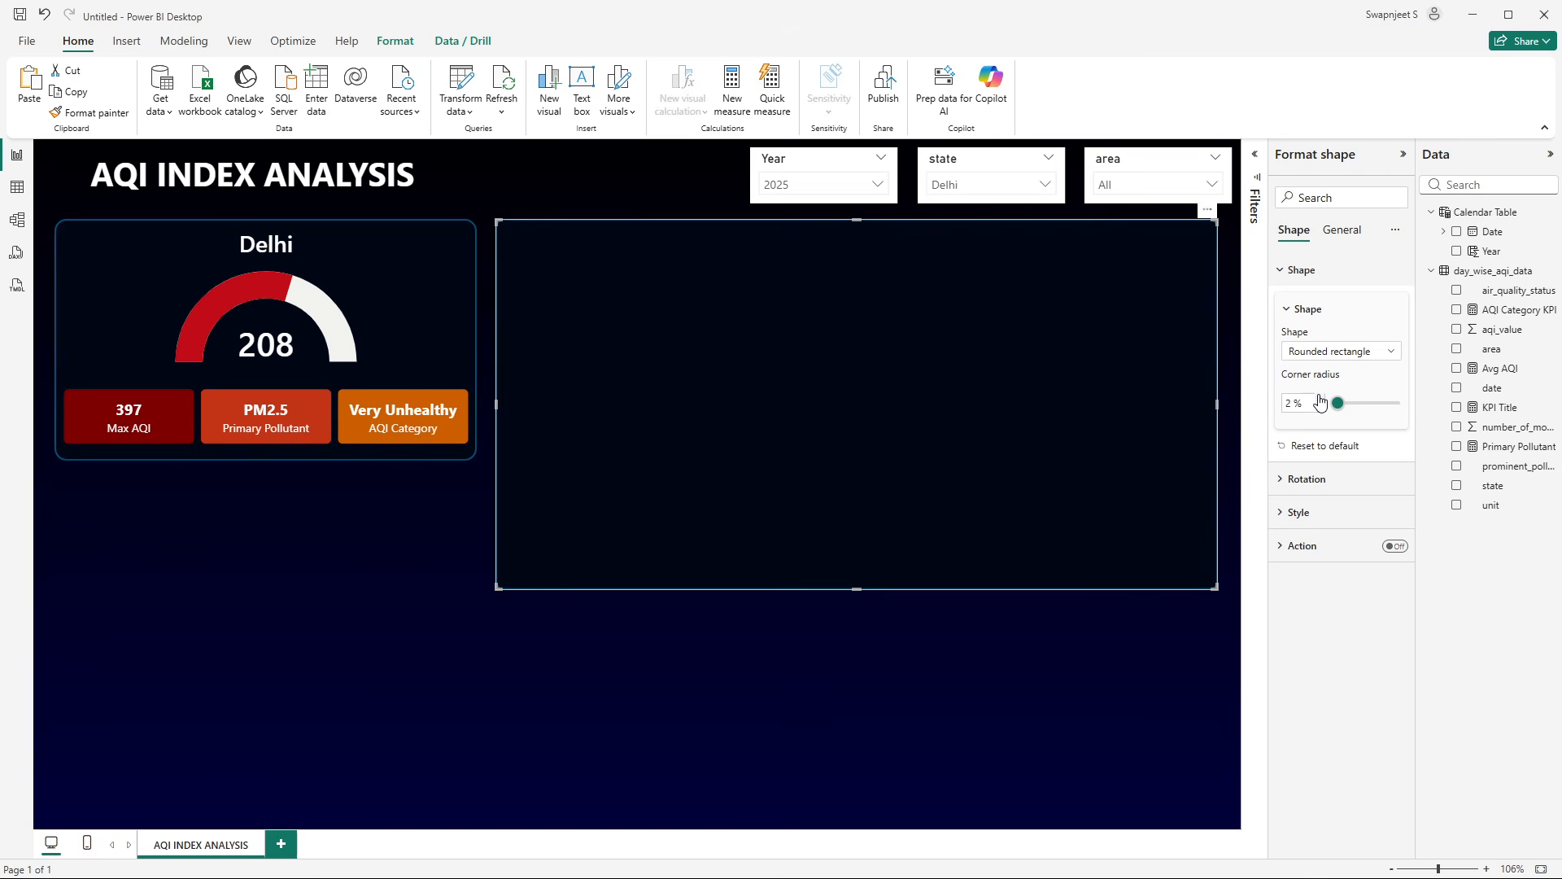
{"action": "left_click", "coordinate": [1013, 639]}
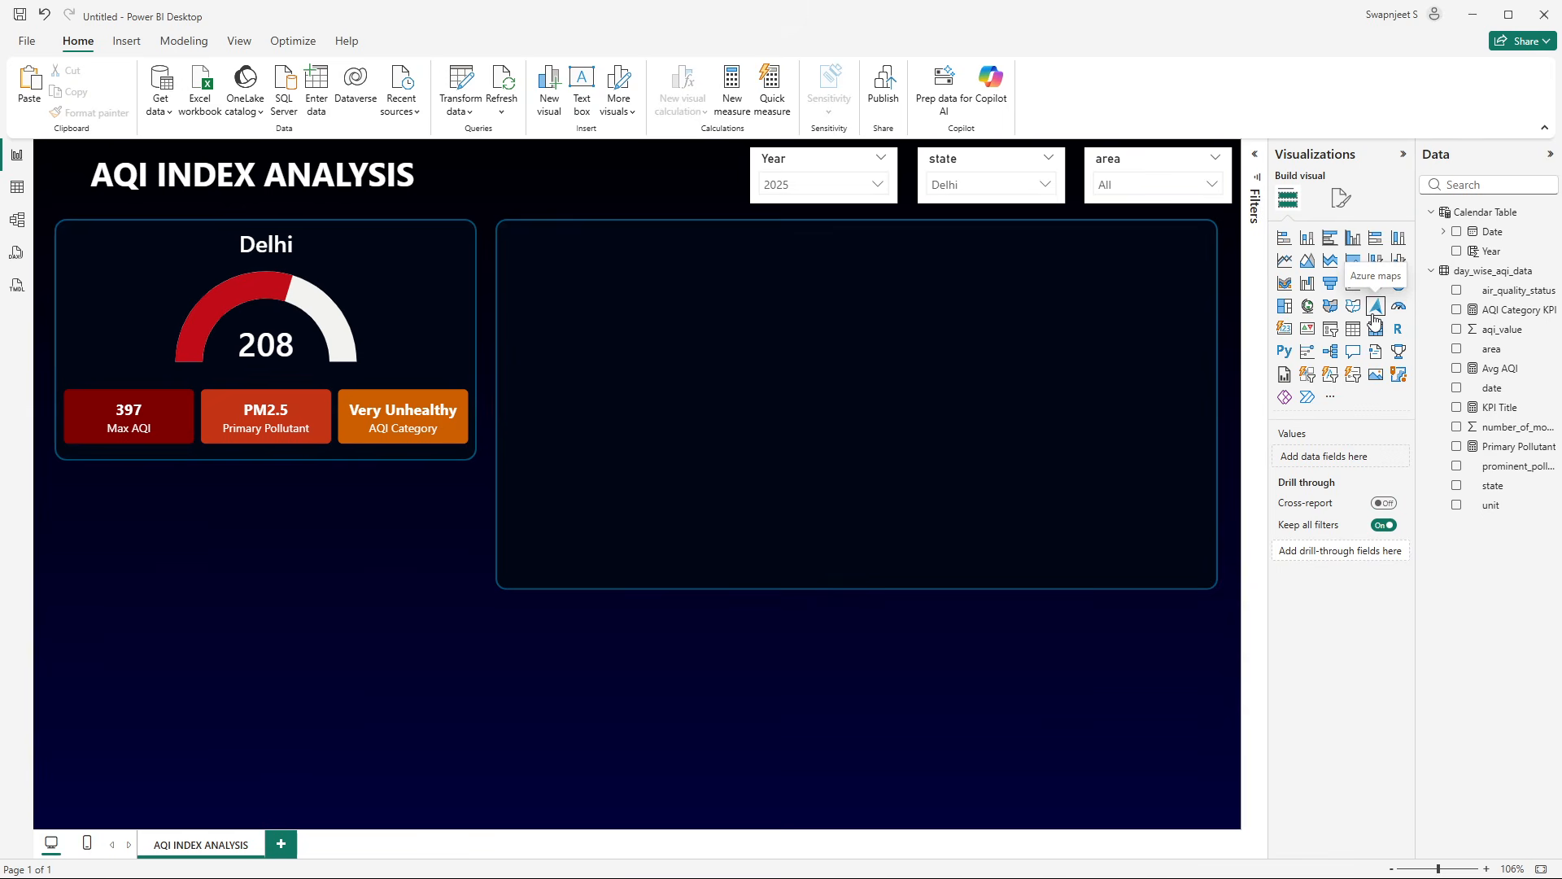
- Add an Azure map, place it over the wide panel, and use the state field as its location
{"action": "left_click", "coordinate": [1377, 313]}
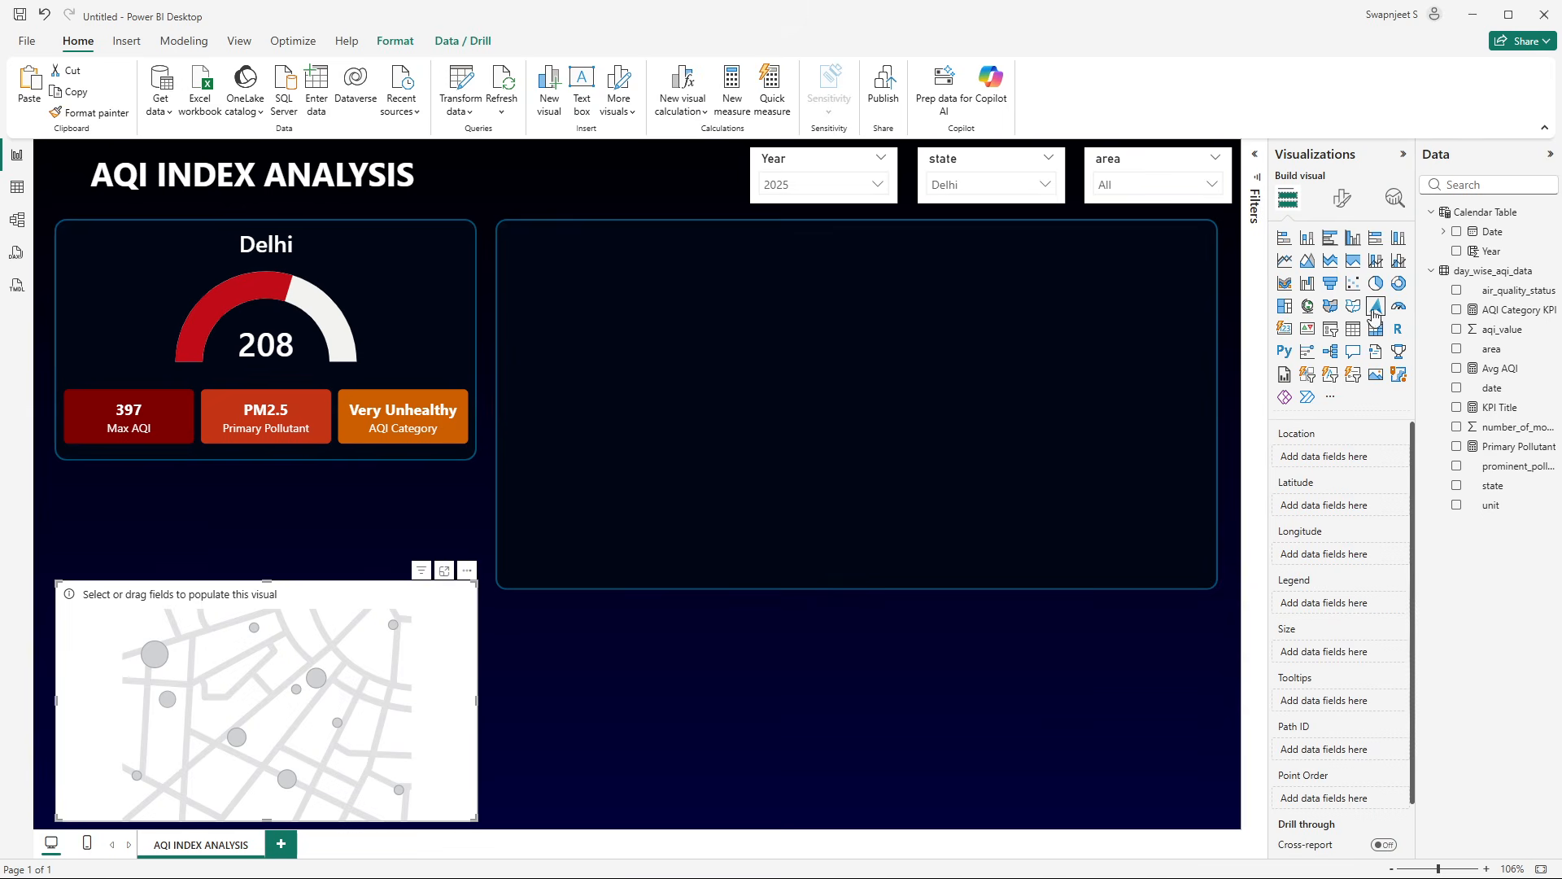
{"action": "left_click_drag", "start_coordinate": [261, 668], "coordinate": [779, 410]}
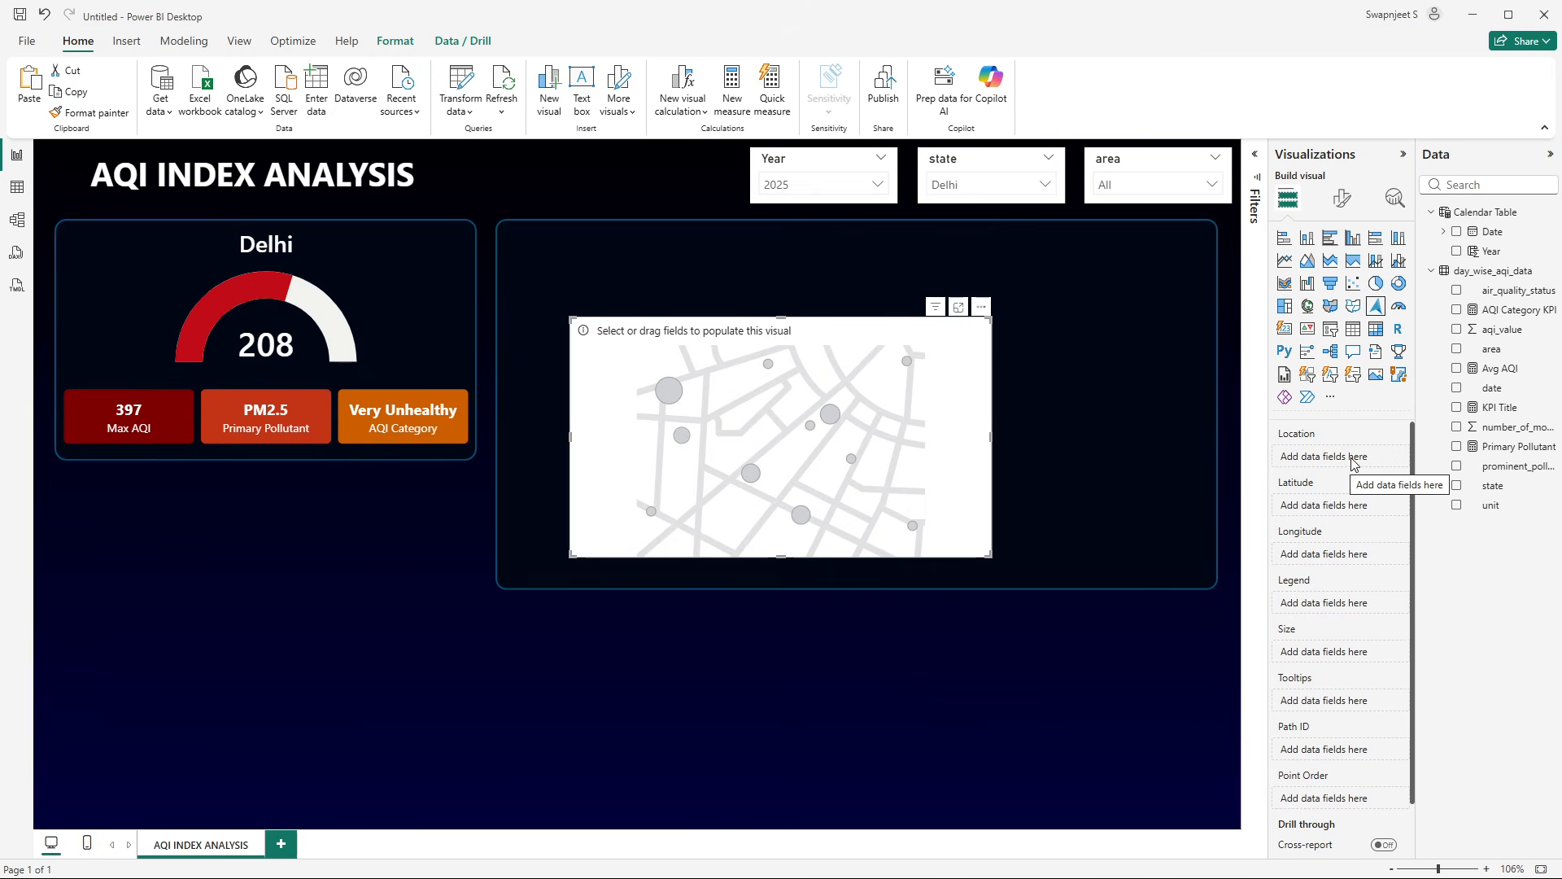
{"action": "left_click_drag", "start_coordinate": [1493, 485], "coordinate": [1357, 458]}
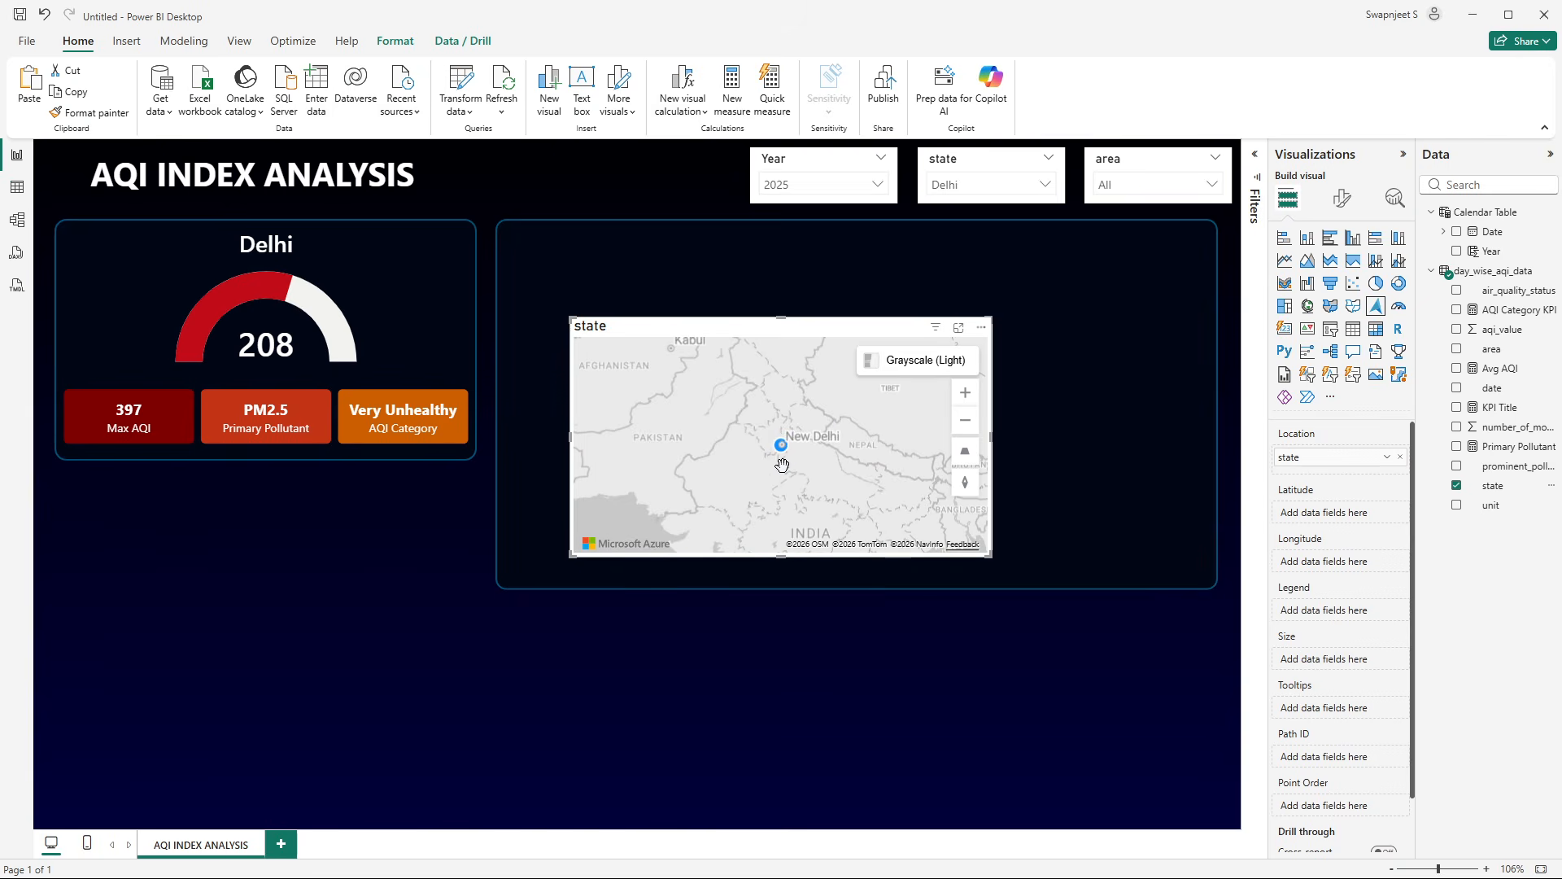
- Examine the plotted location on the map at different zoom levels and check the selection in the state slicer
{"action": "scroll", "coordinate": [782, 464], "scroll_direction": "up", "scroll_amount": 5}
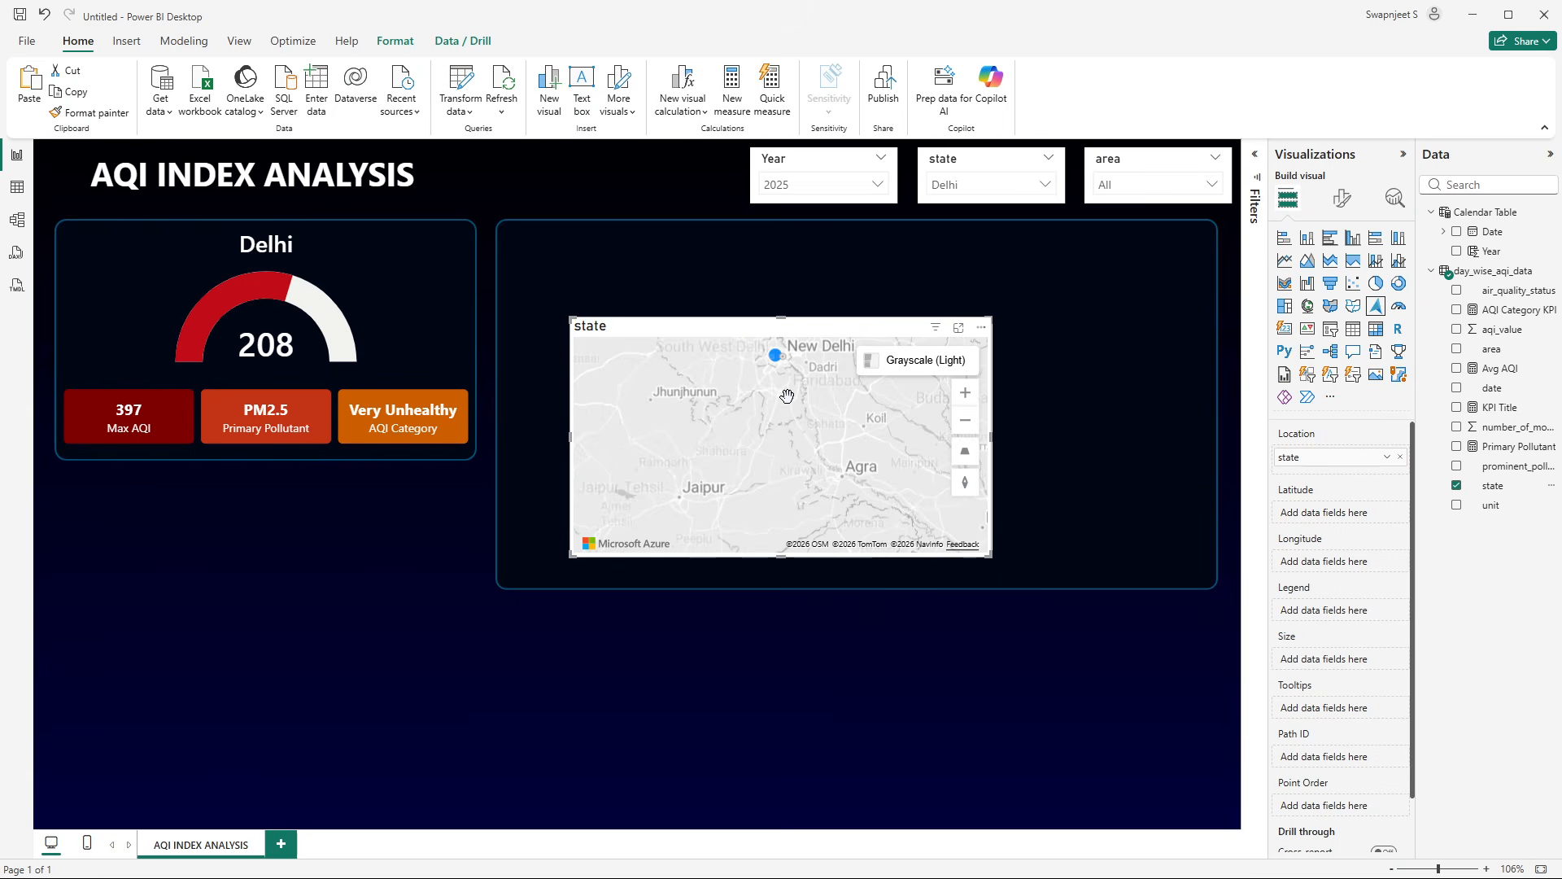
{"action": "scroll", "coordinate": [787, 393], "scroll_direction": "up", "scroll_amount": 2}
{"action": "scroll", "coordinate": [789, 385], "scroll_direction": "down", "scroll_amount": 3}
{"action": "left_click_drag", "start_coordinate": [788, 384], "coordinate": [785, 449]}
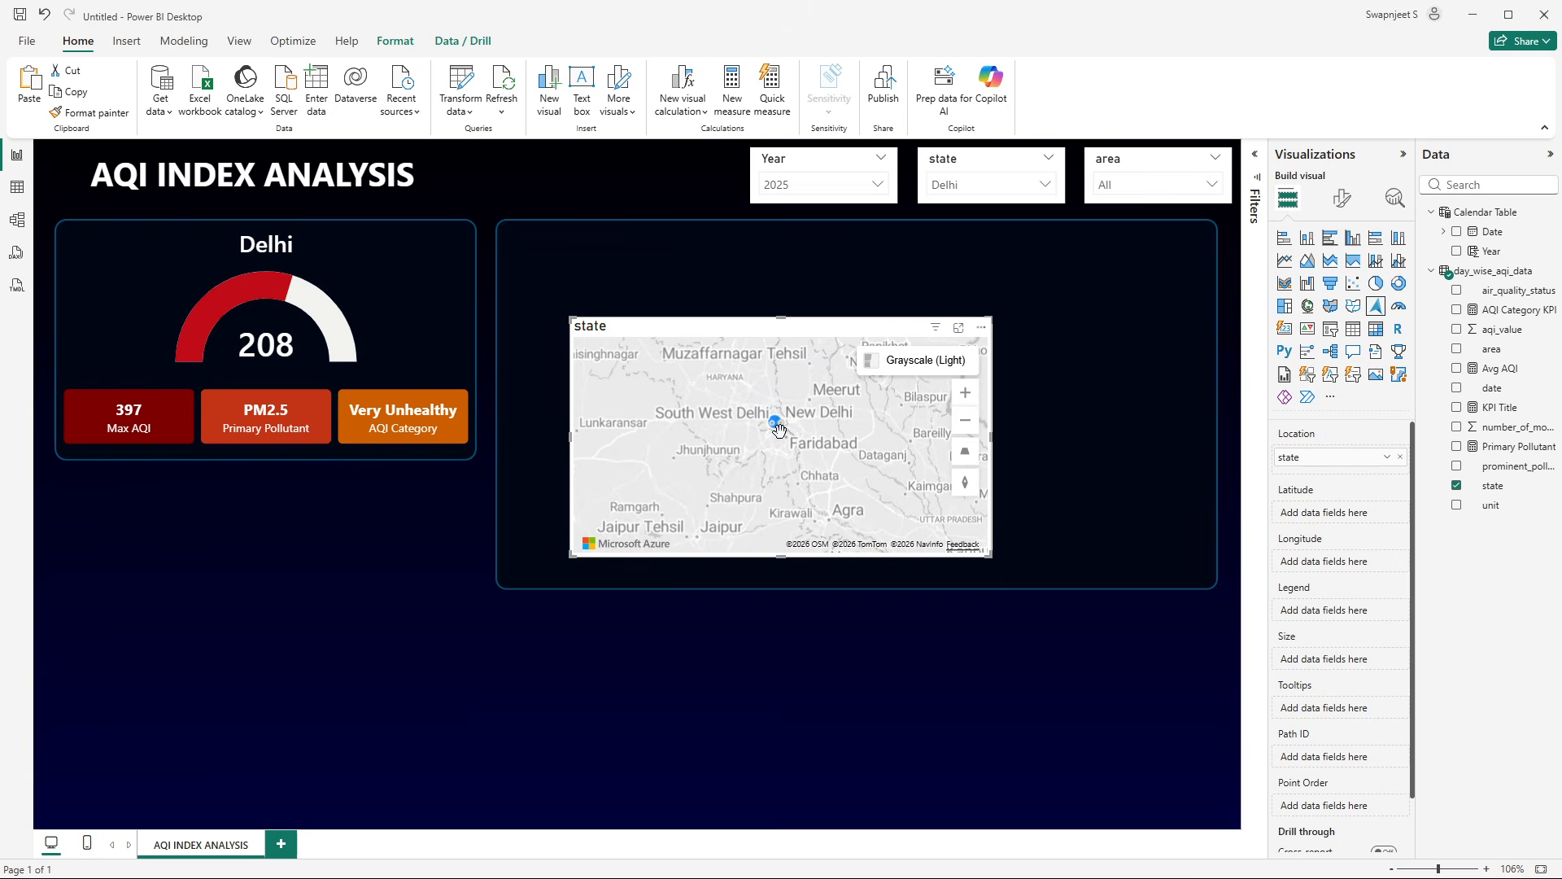
{"action": "scroll", "coordinate": [778, 430], "scroll_direction": "down", "scroll_amount": 3}
{"action": "scroll", "coordinate": [773, 439], "scroll_direction": "up", "scroll_amount": 4}
{"action": "scroll", "coordinate": [767, 444], "scroll_direction": "down", "scroll_amount": 1}
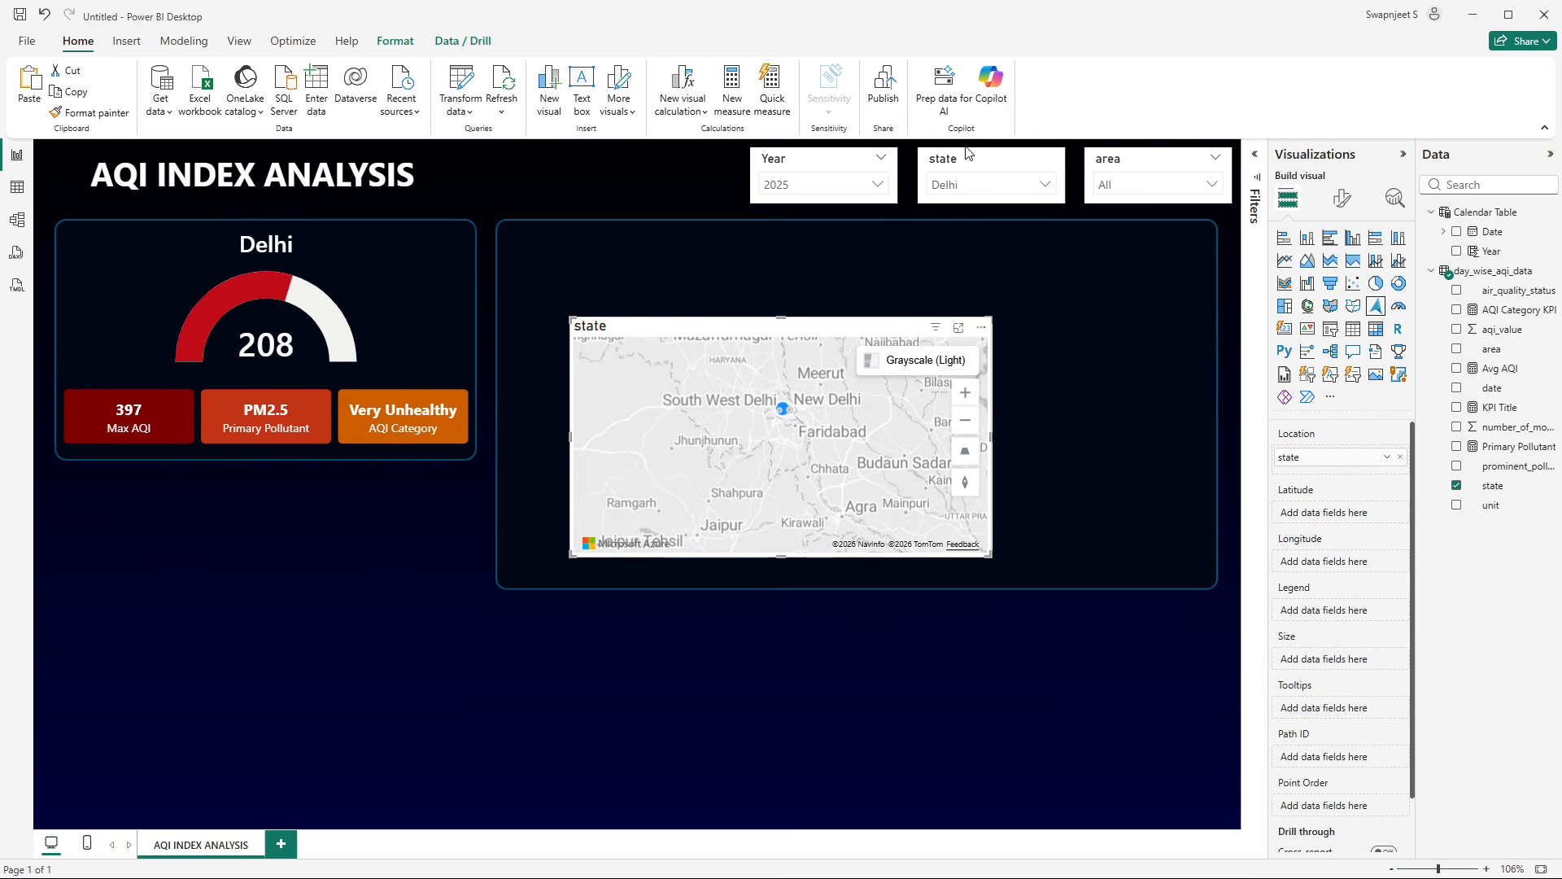
{"action": "left_click", "coordinate": [944, 185]}
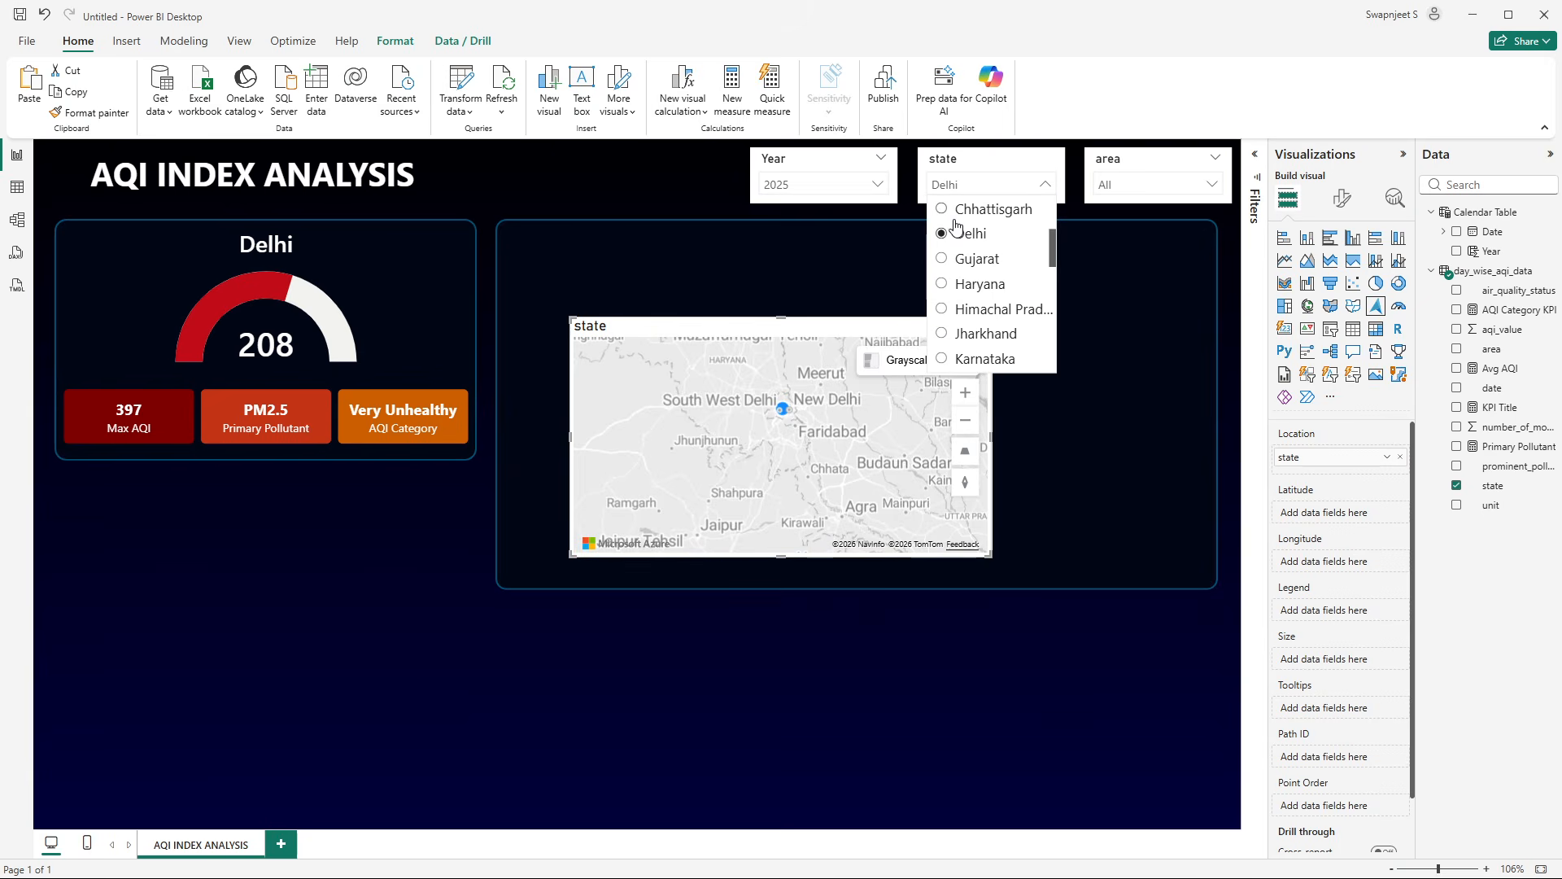
{"action": "left_click", "coordinate": [955, 189]}
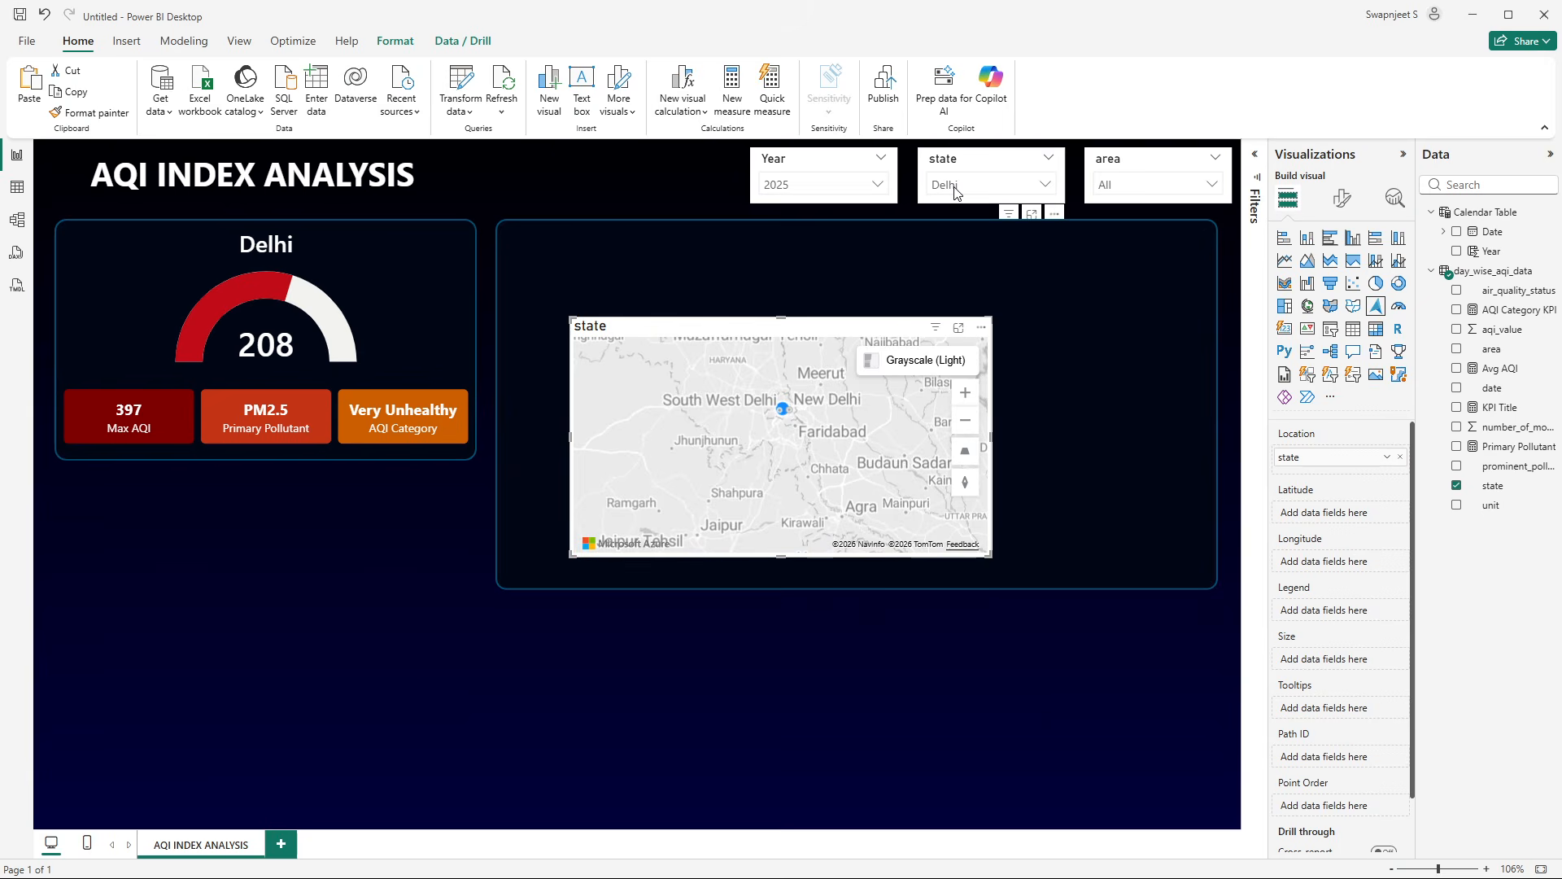
{"action": "left_click", "coordinate": [701, 183]}
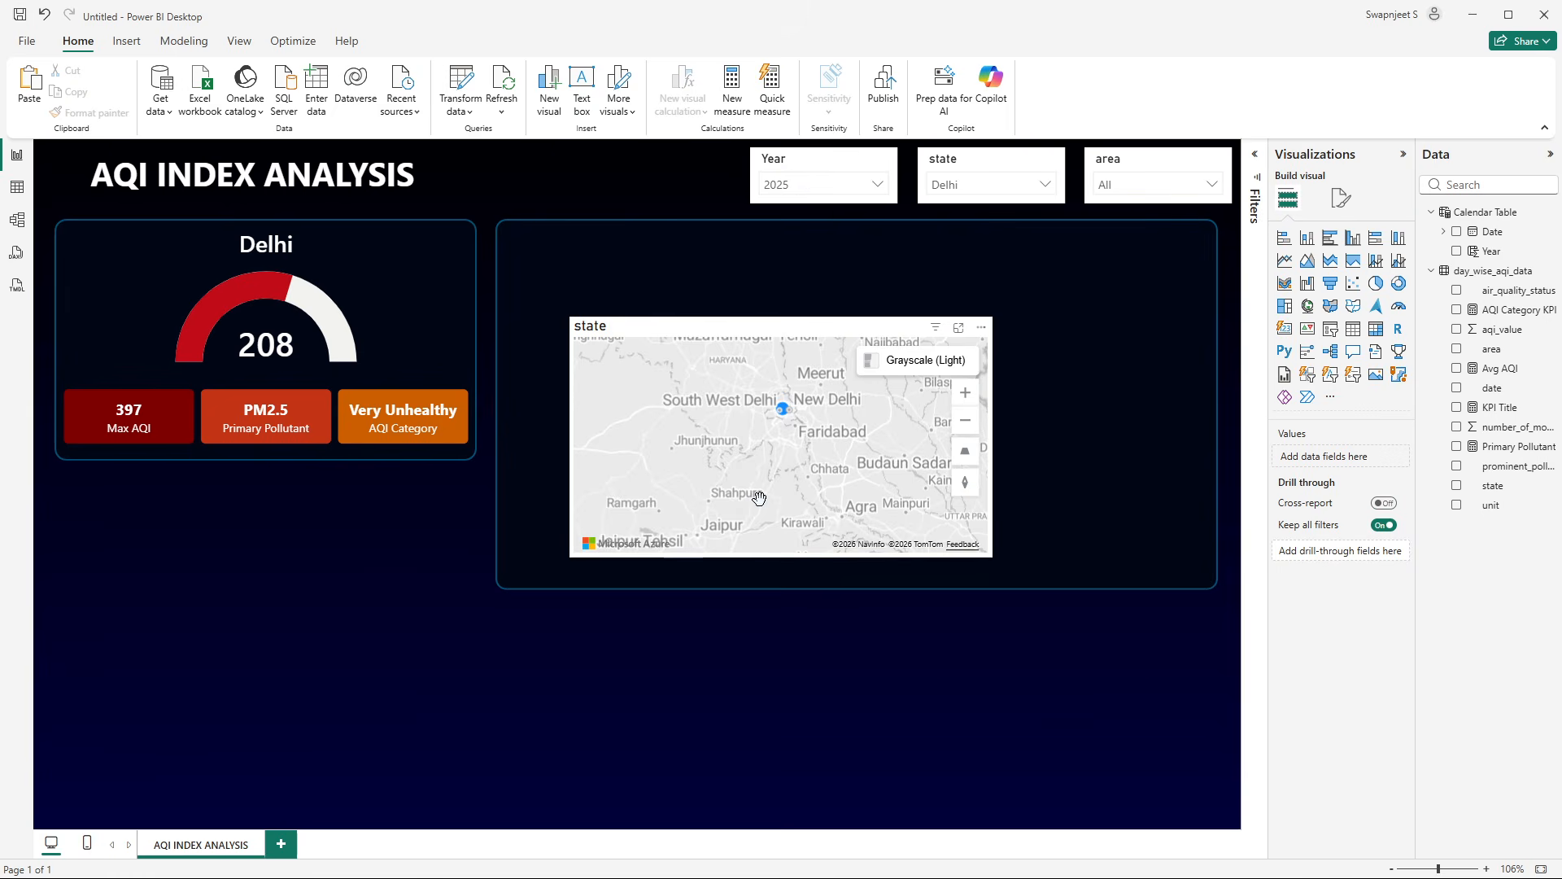
- Edit the state slicer's interactions so that it does not filter the map, and leave interaction editing
{"action": "left_click", "coordinate": [959, 166]}
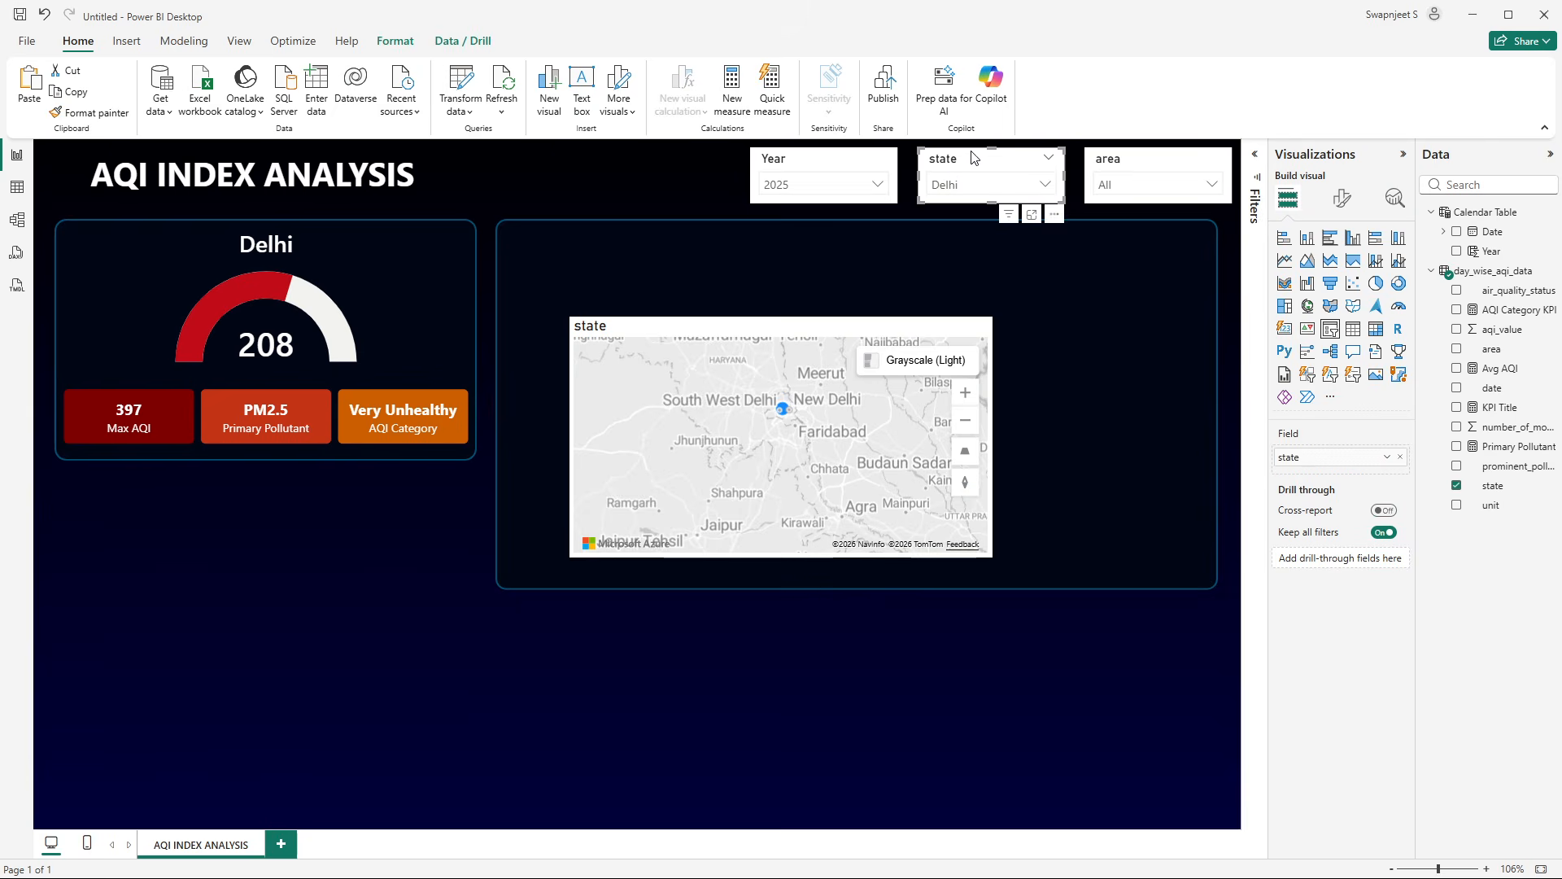
{"action": "left_click", "coordinate": [408, 44]}
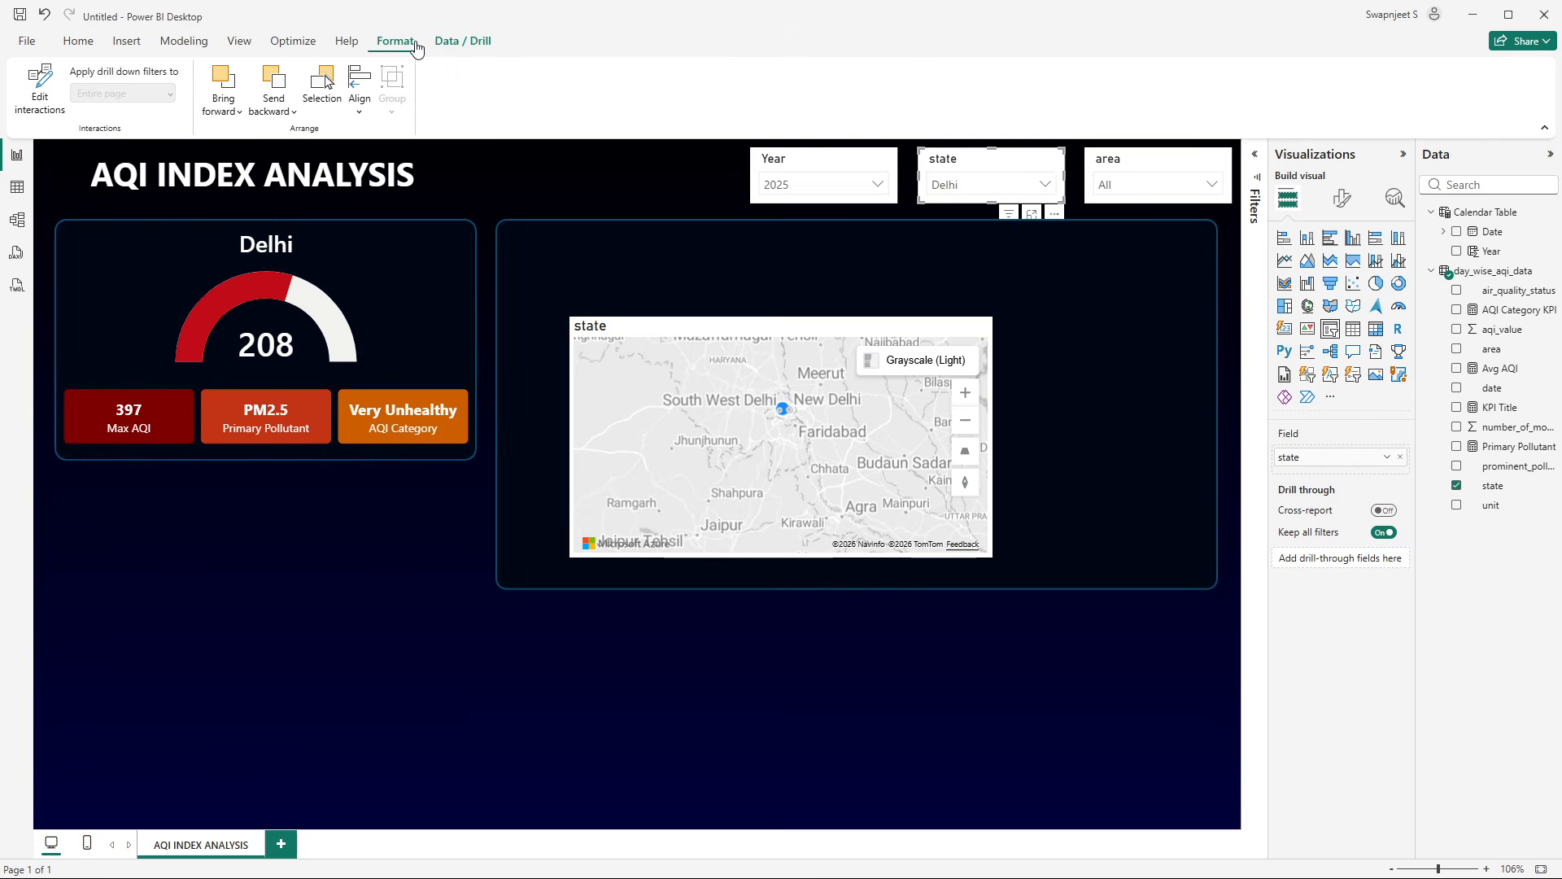
{"action": "left_click", "coordinate": [33, 89]}
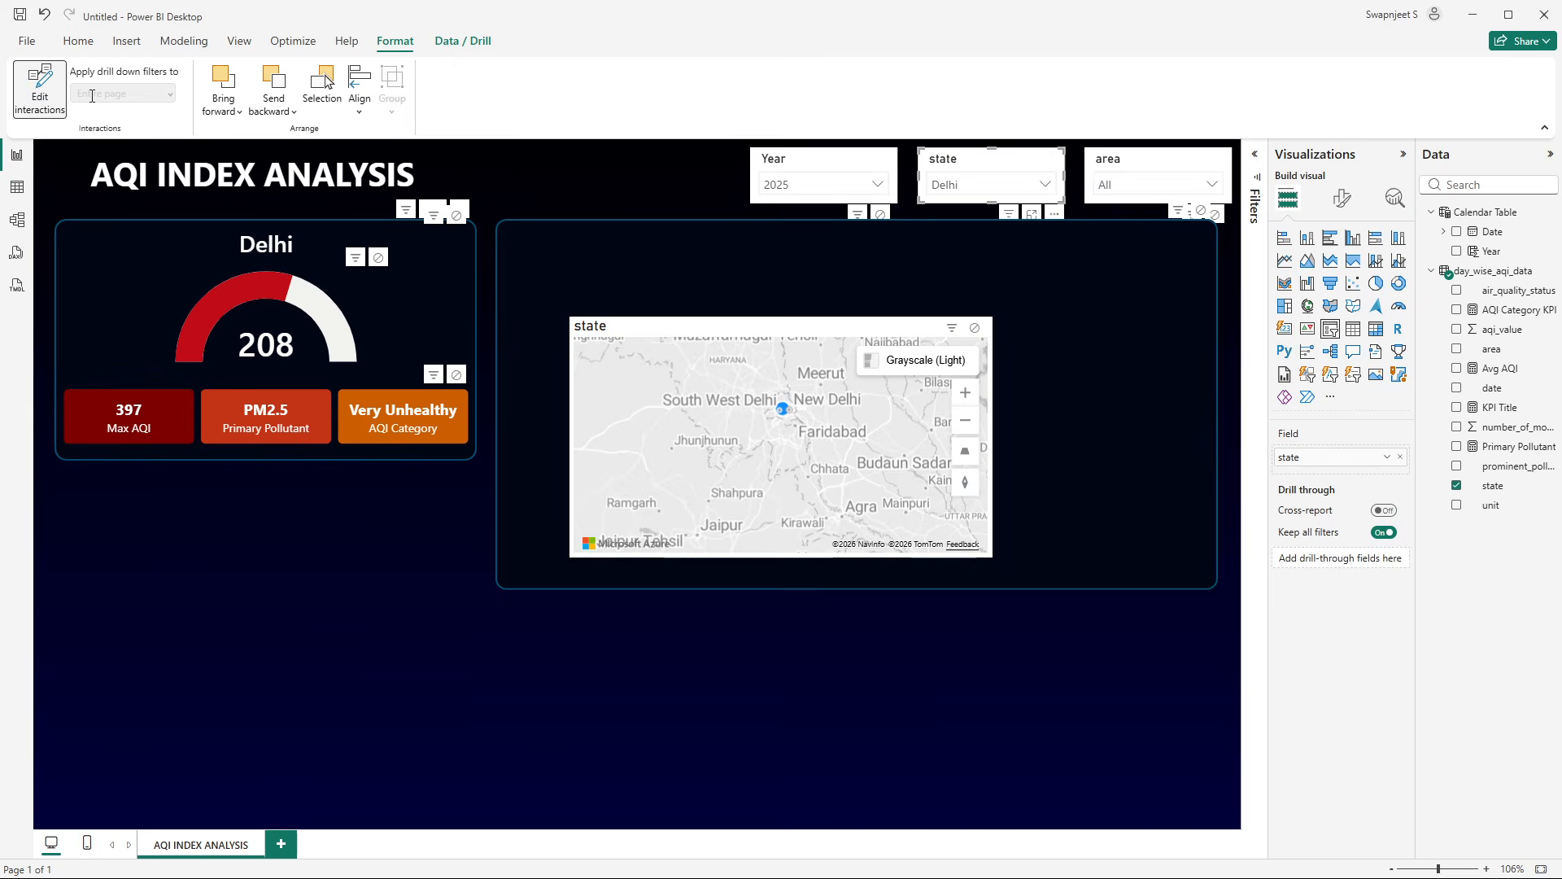
{"action": "left_click", "coordinate": [974, 329]}
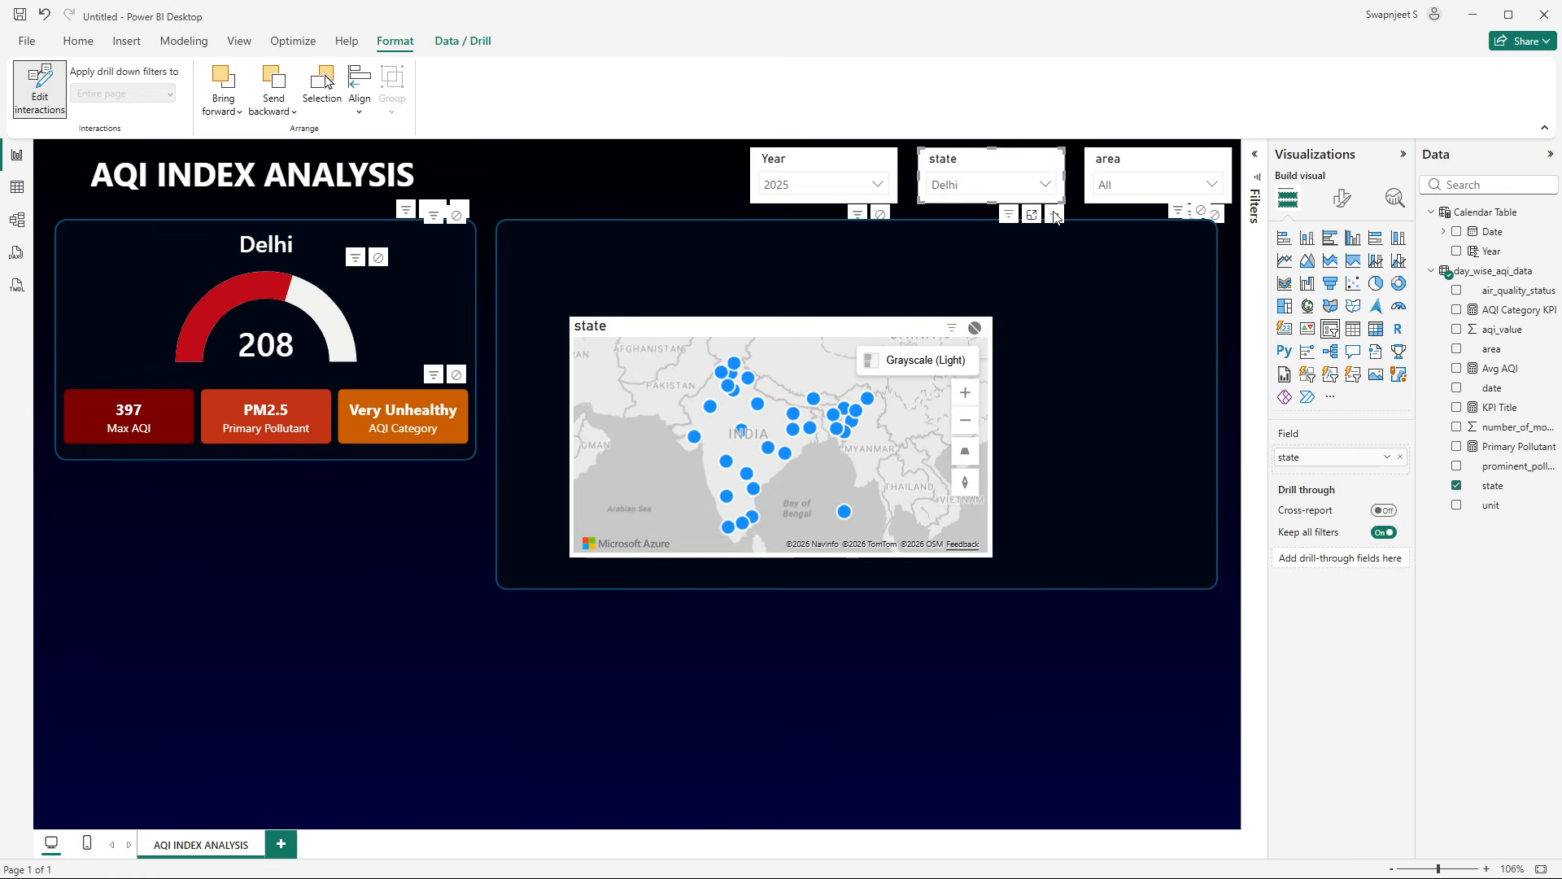
{"action": "left_click", "coordinate": [1197, 159]}
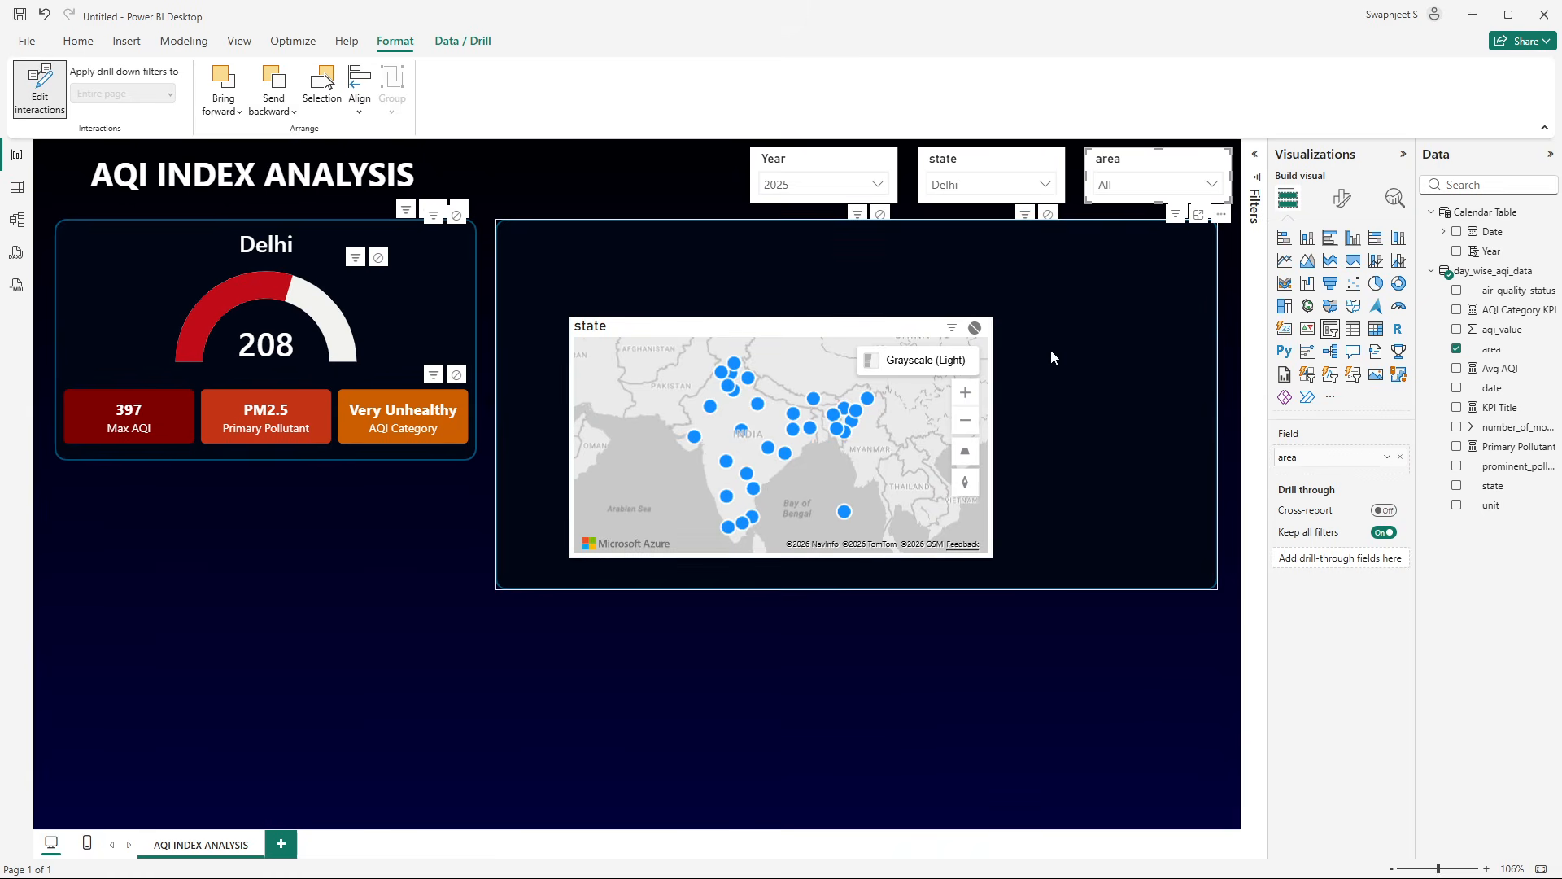
{"action": "left_click", "coordinate": [27, 97]}
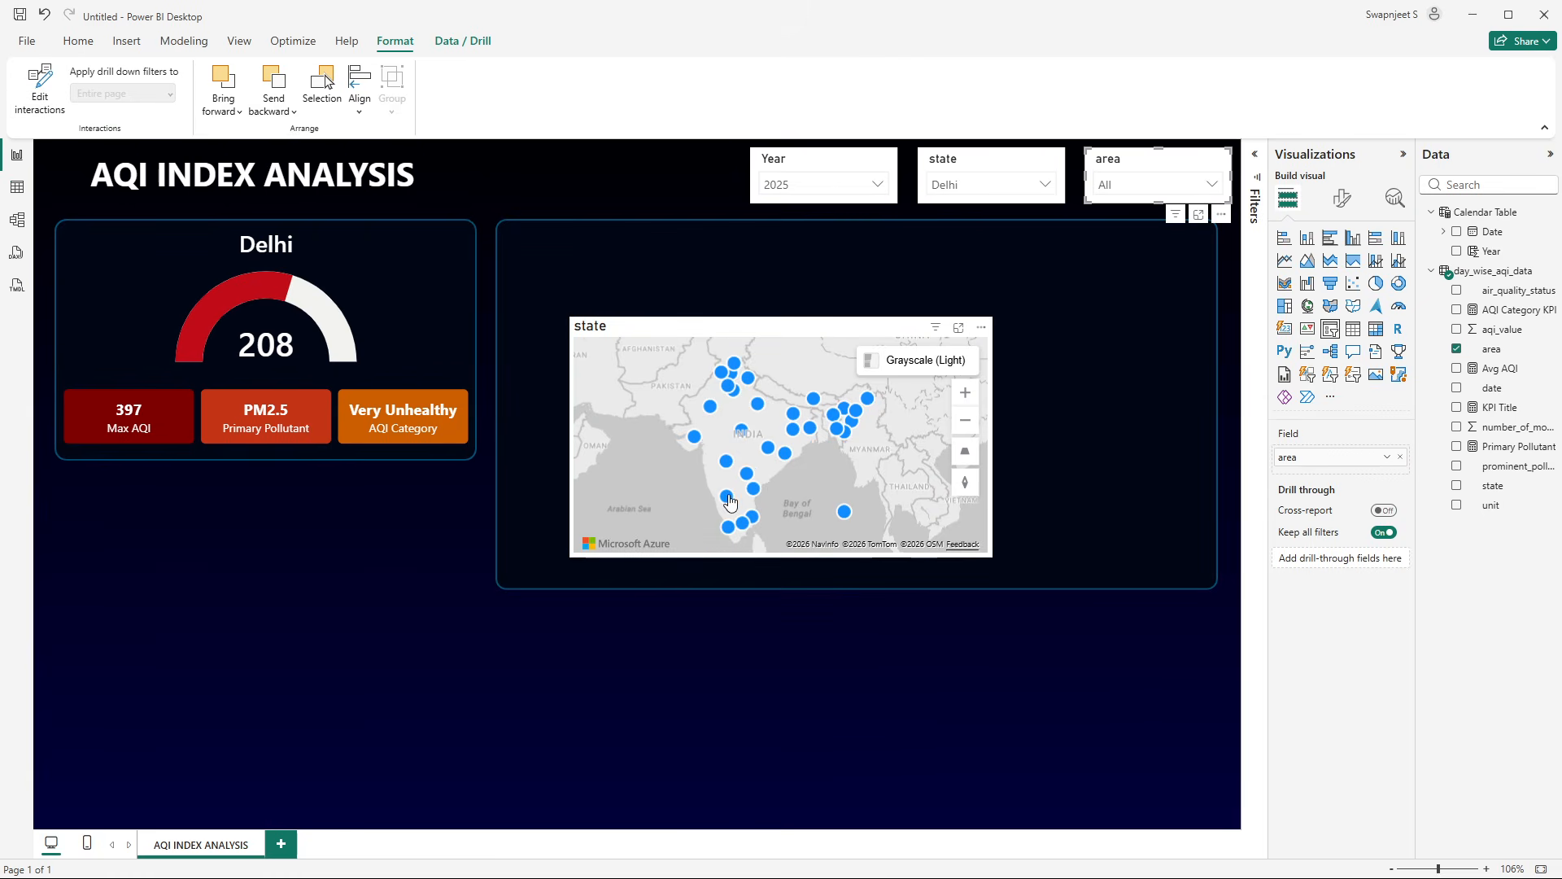
- Turn off the map visual's title and background
{"action": "left_click", "coordinate": [848, 329]}
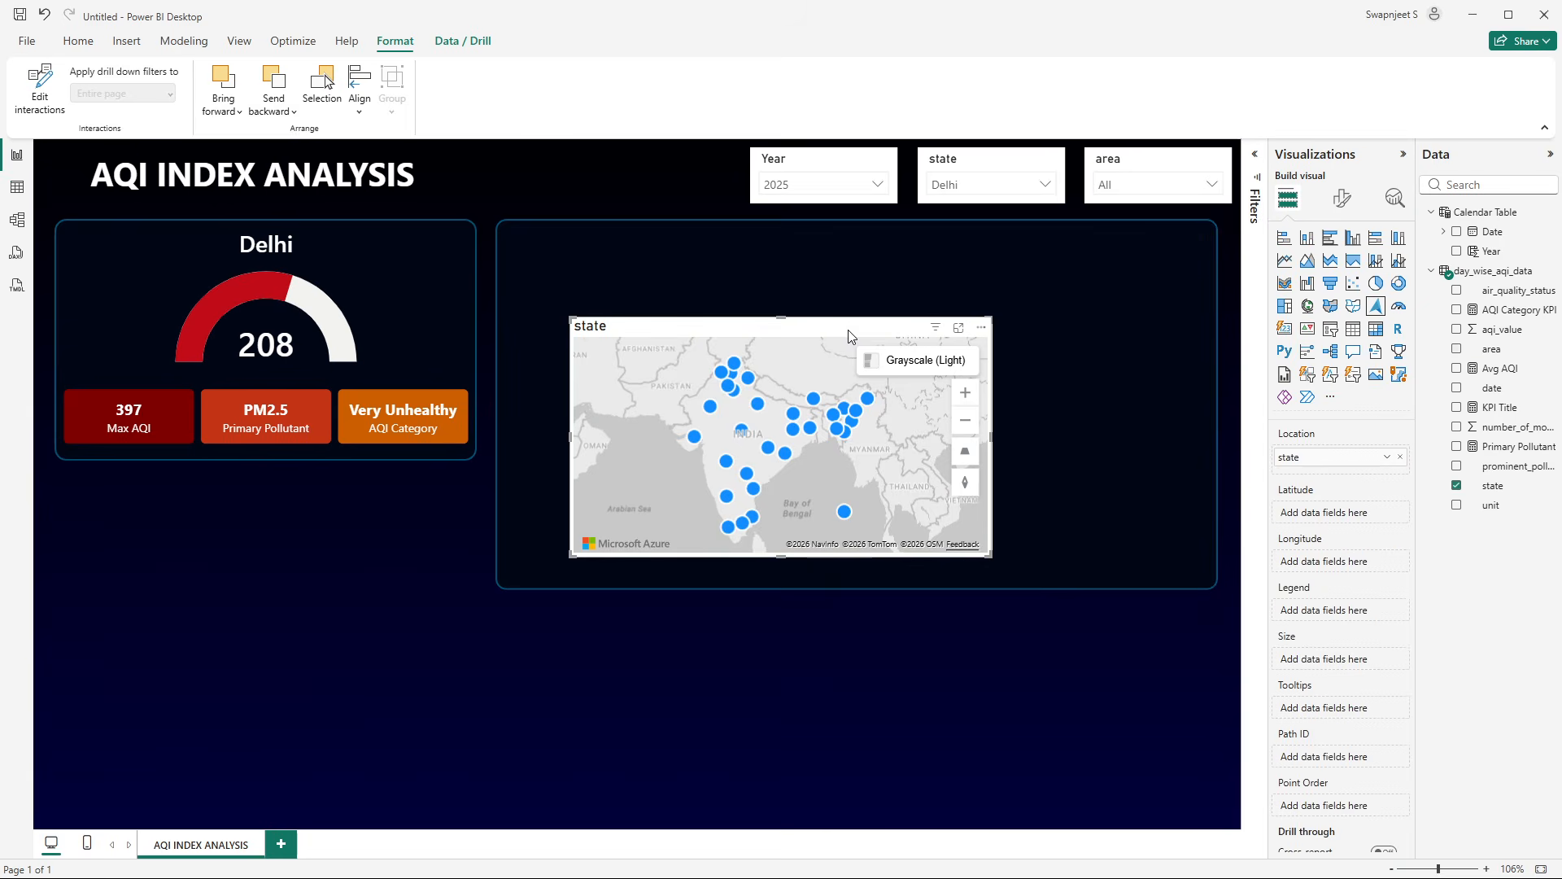
{"action": "left_click", "coordinate": [1342, 199]}
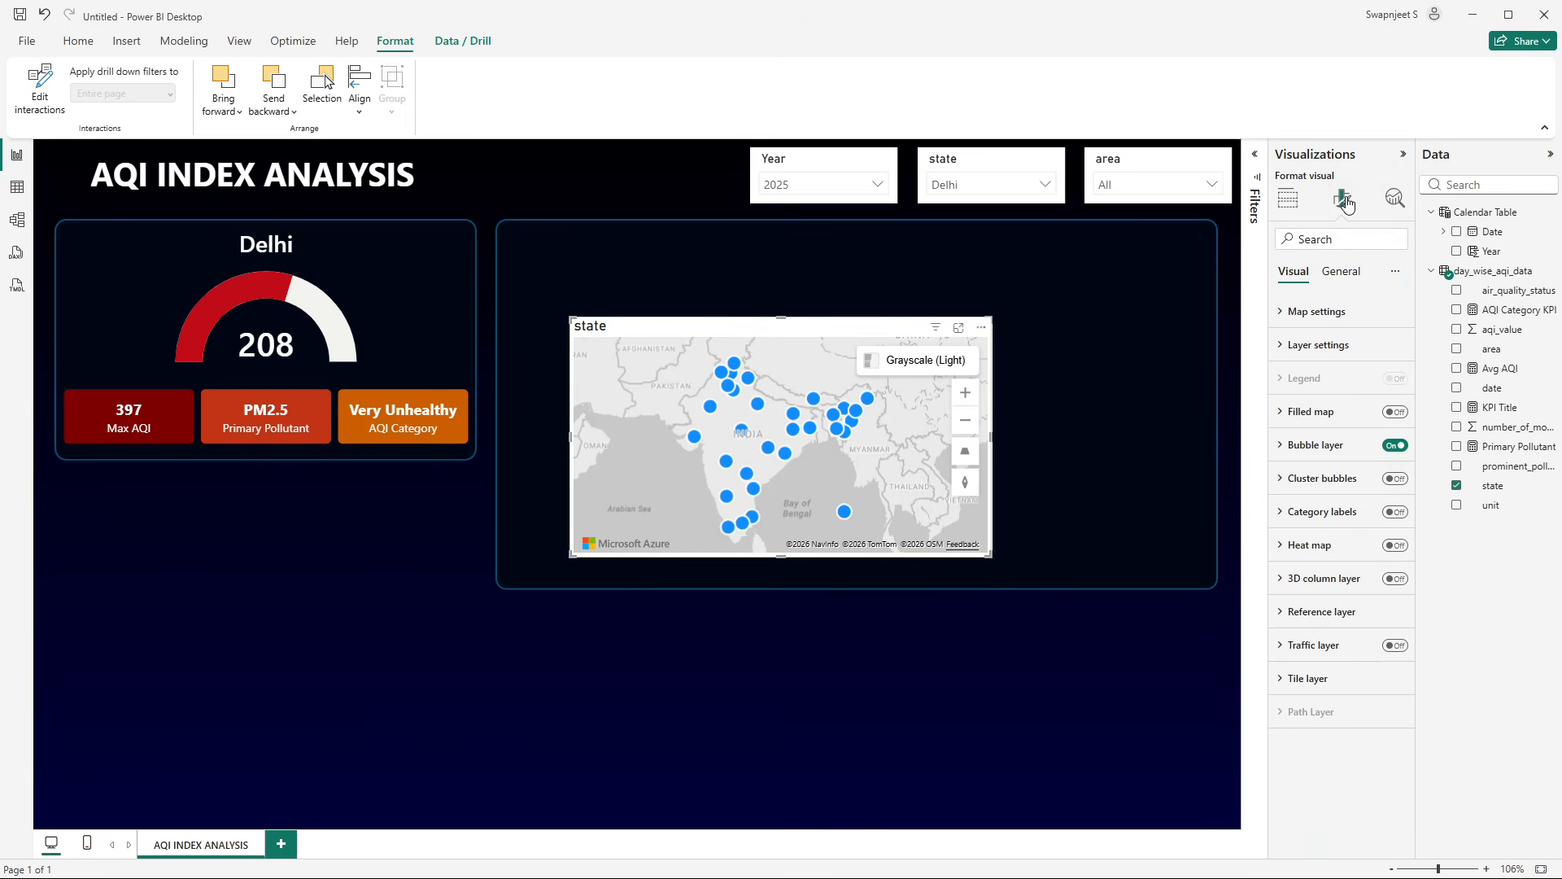
{"action": "left_click", "coordinate": [1341, 272]}
{"action": "left_click", "coordinate": [1397, 345]}
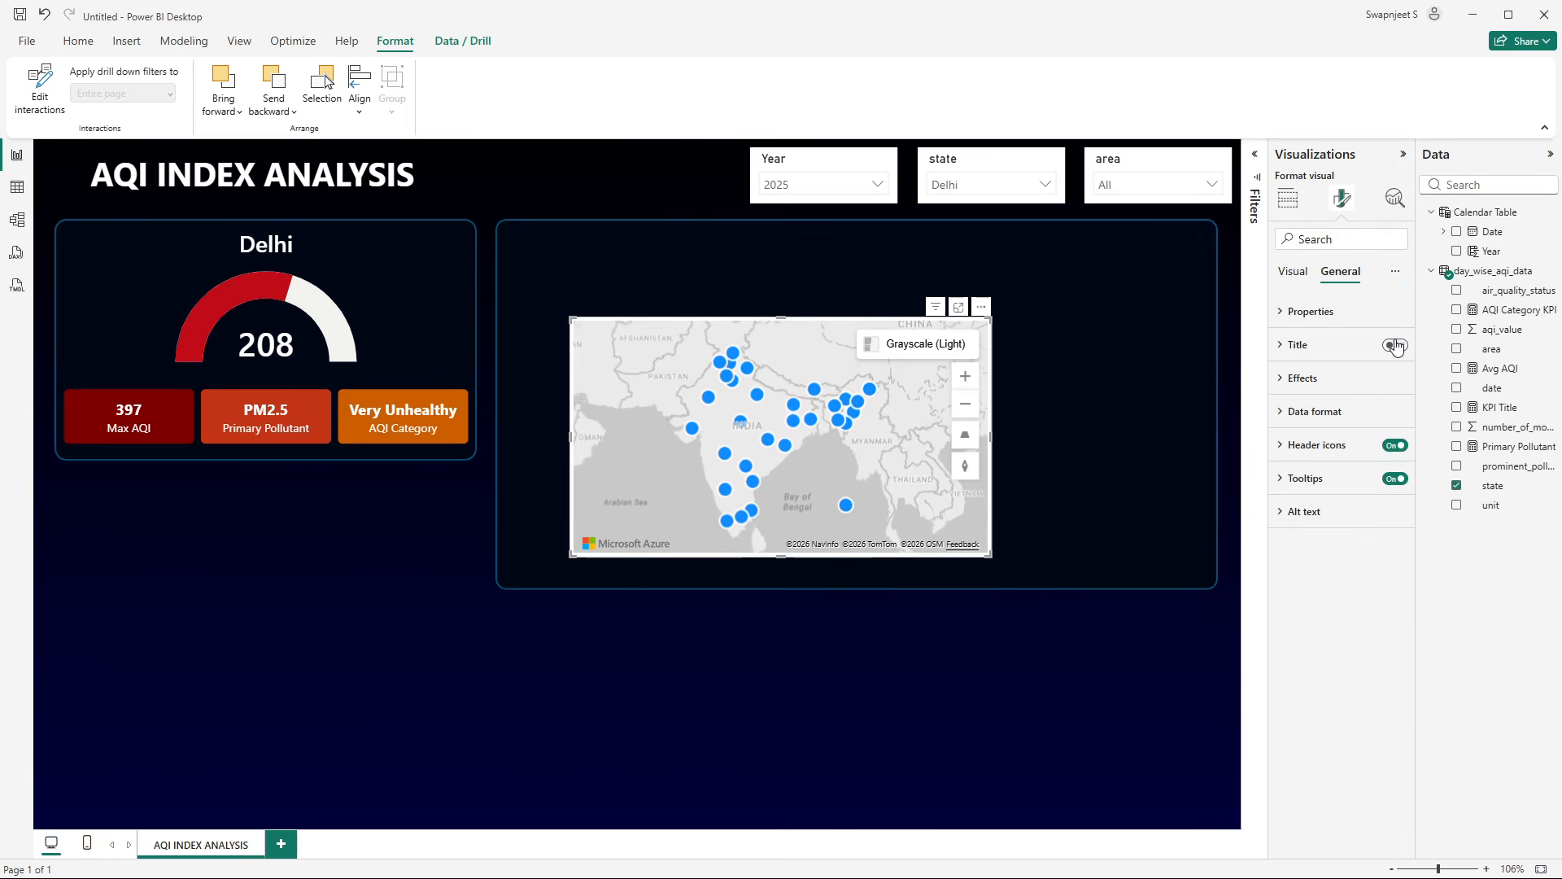
{"action": "left_click", "coordinate": [1325, 379]}
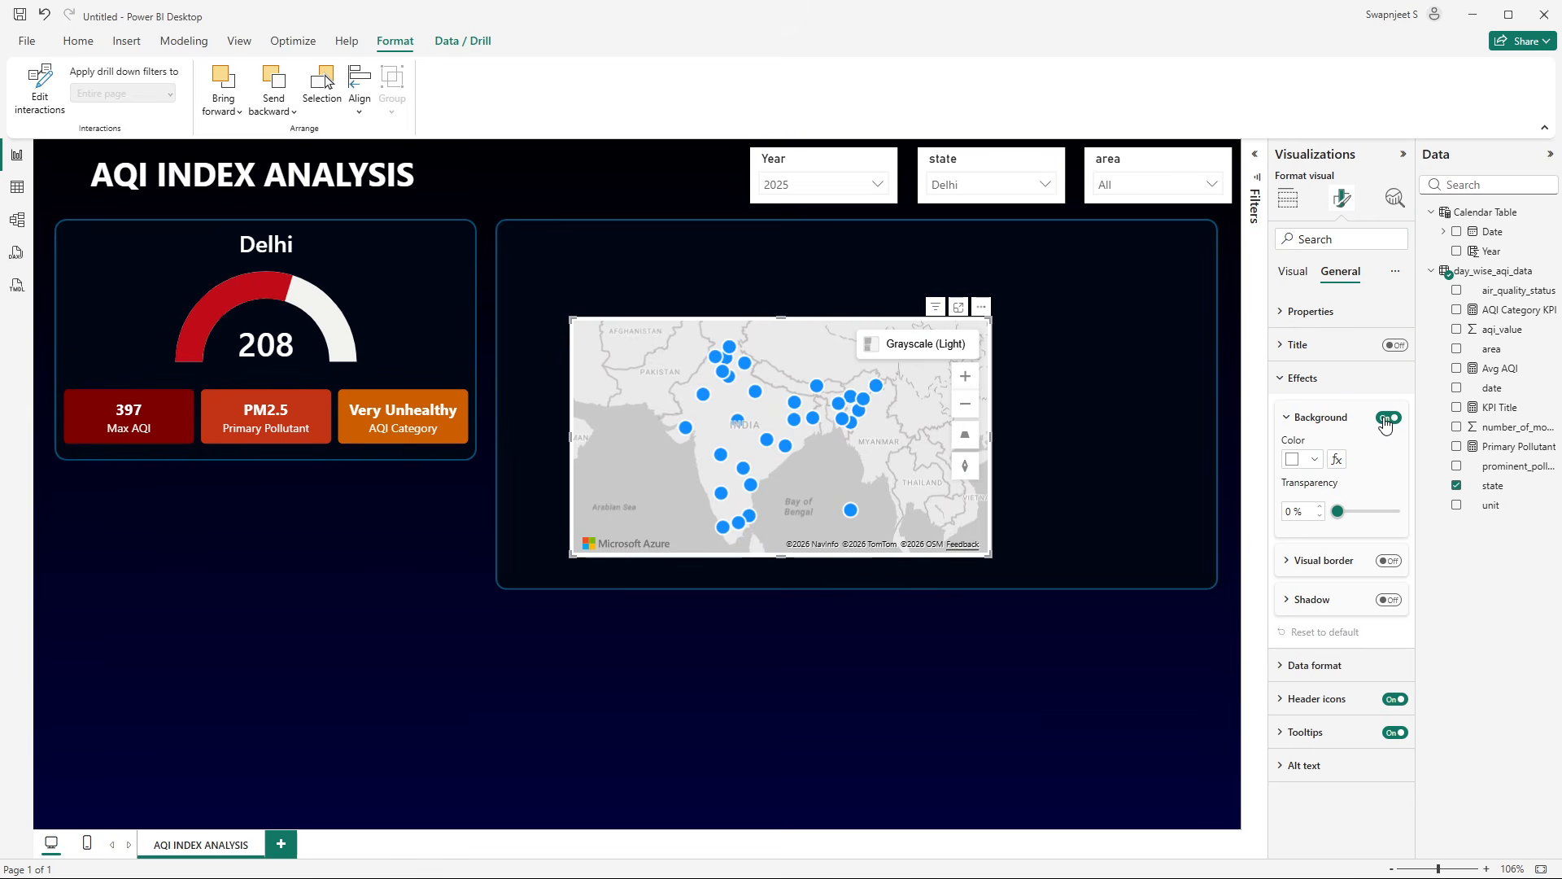
{"action": "left_click", "coordinate": [1387, 418]}
- Assign the Avg AQI measure to the map's bubble size
{"action": "left_click", "coordinate": [1293, 272]}
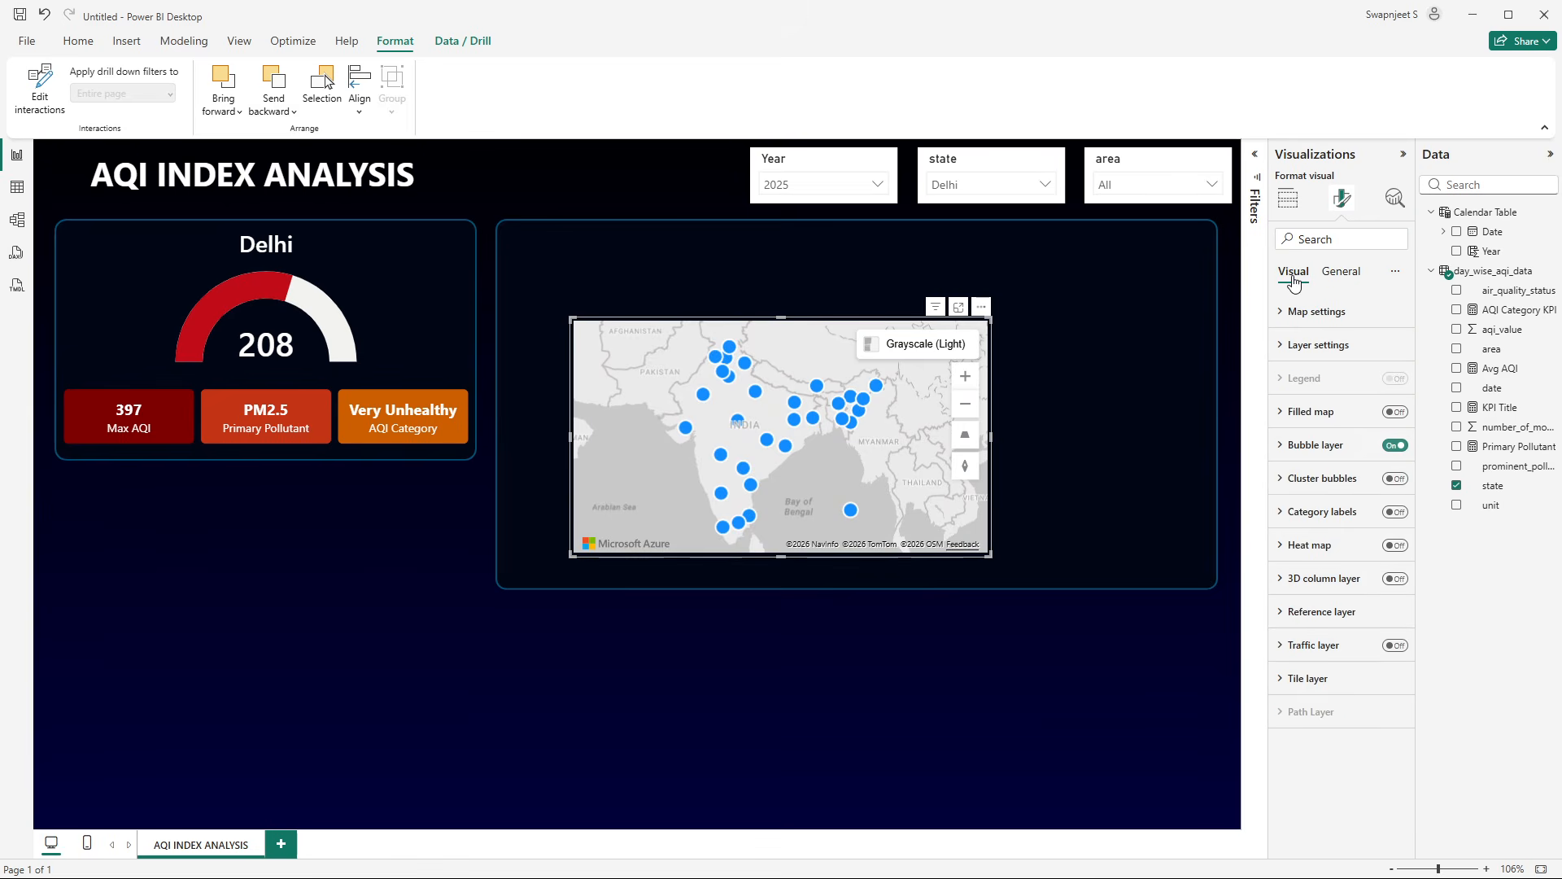
{"action": "left_click", "coordinate": [1286, 200]}
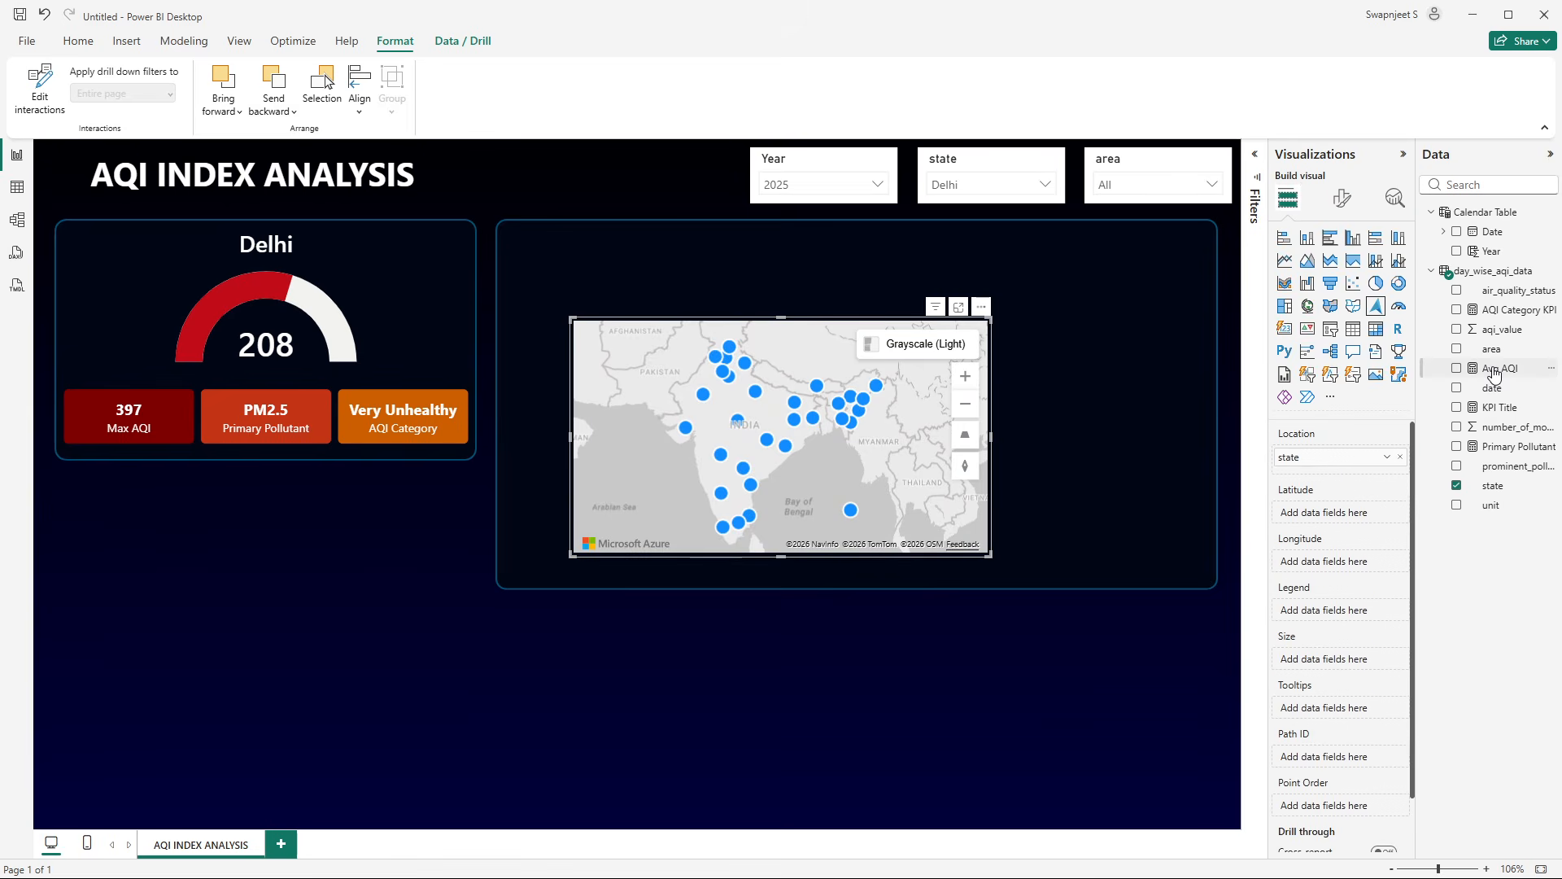
{"action": "left_click_drag", "start_coordinate": [1494, 369], "coordinate": [1355, 659]}
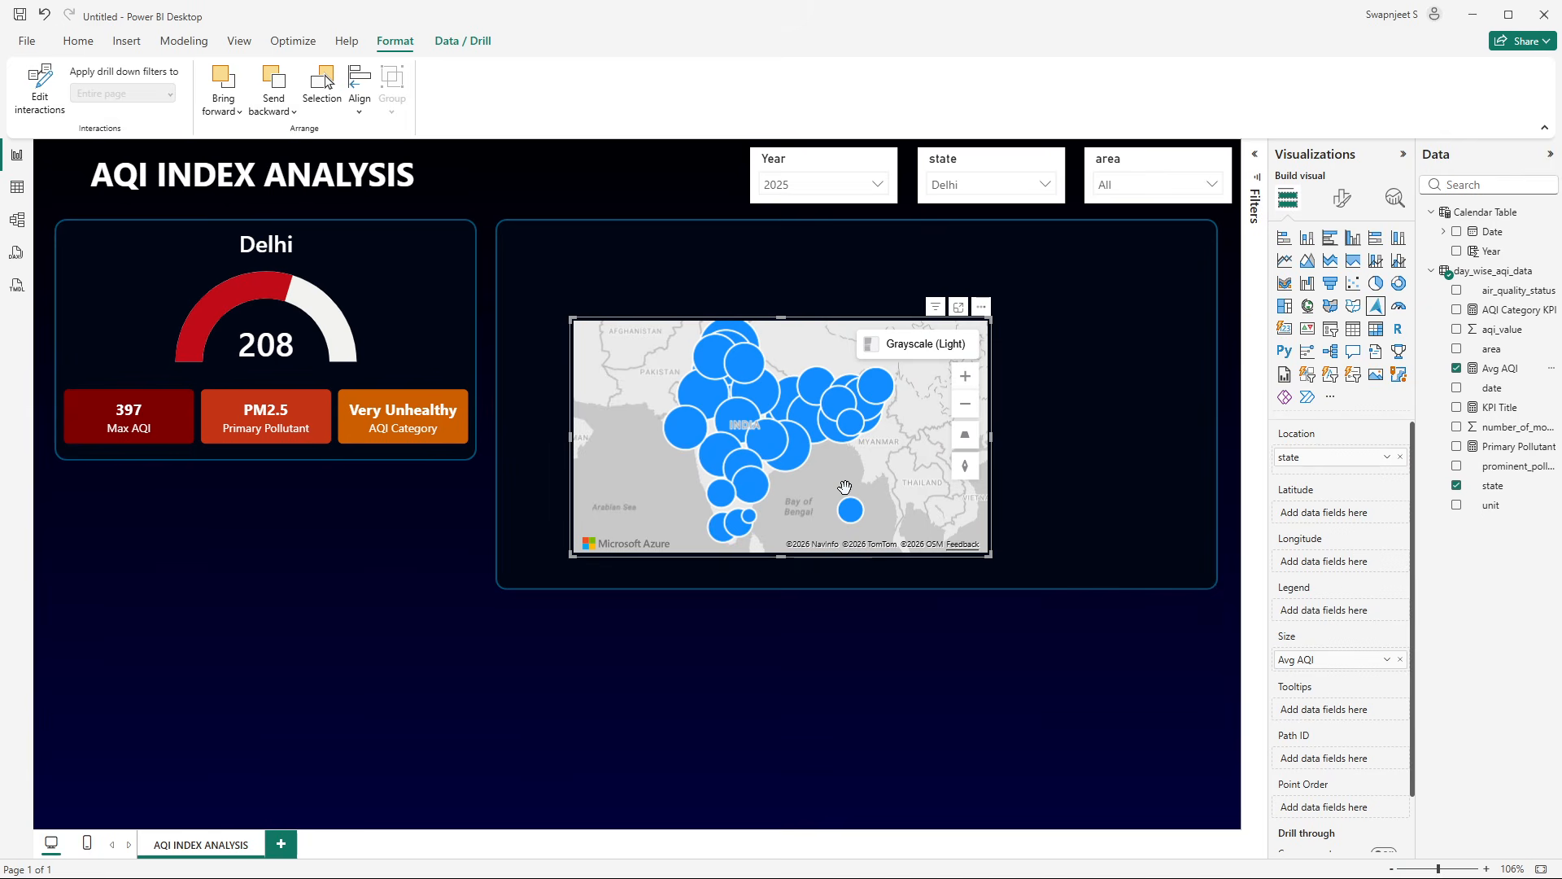
- Set the map's bubble size range to a minimum of 1 px and a maximum of 15 px
{"action": "left_click", "coordinate": [1343, 199]}
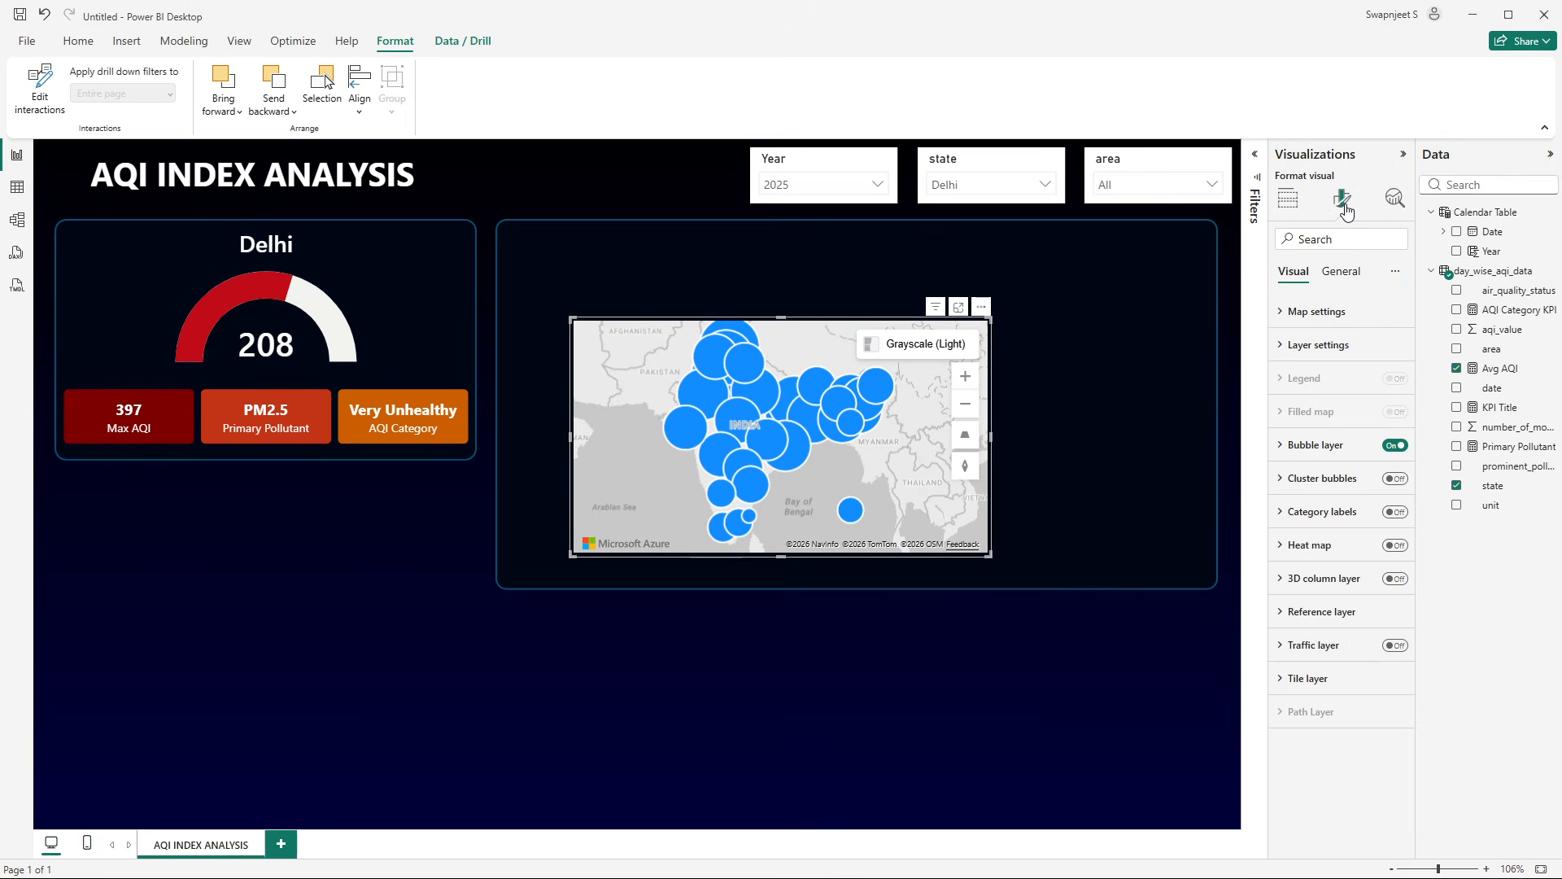
{"action": "left_click", "coordinate": [1326, 446]}
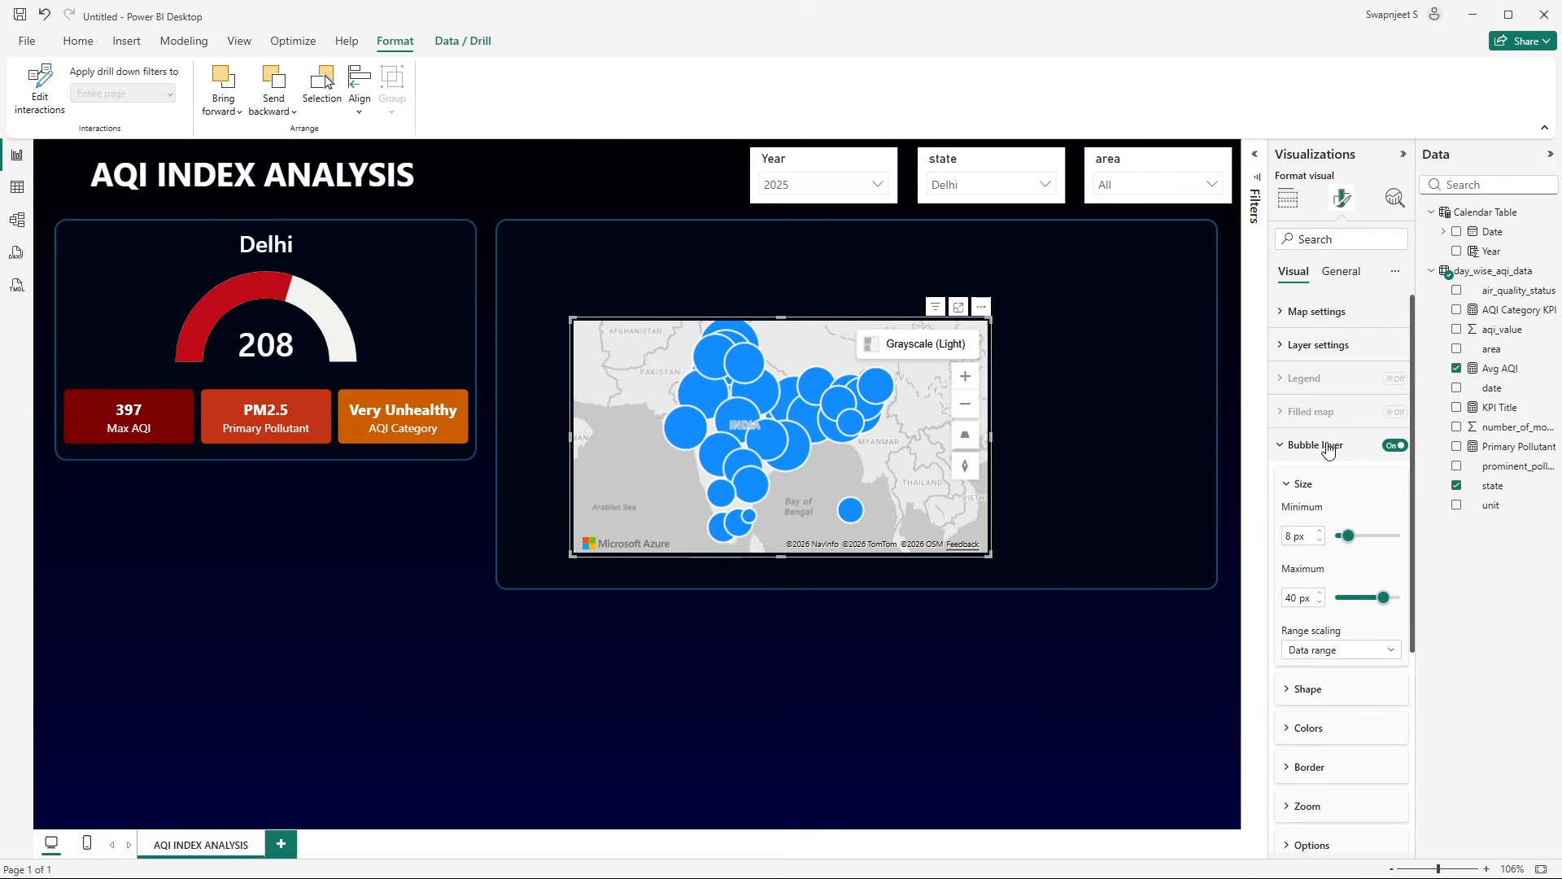
{"action": "double_click", "coordinate": [1290, 535]}
{"action": "type", "text": "1"}
{"action": "double_click", "coordinate": [1291, 598]}
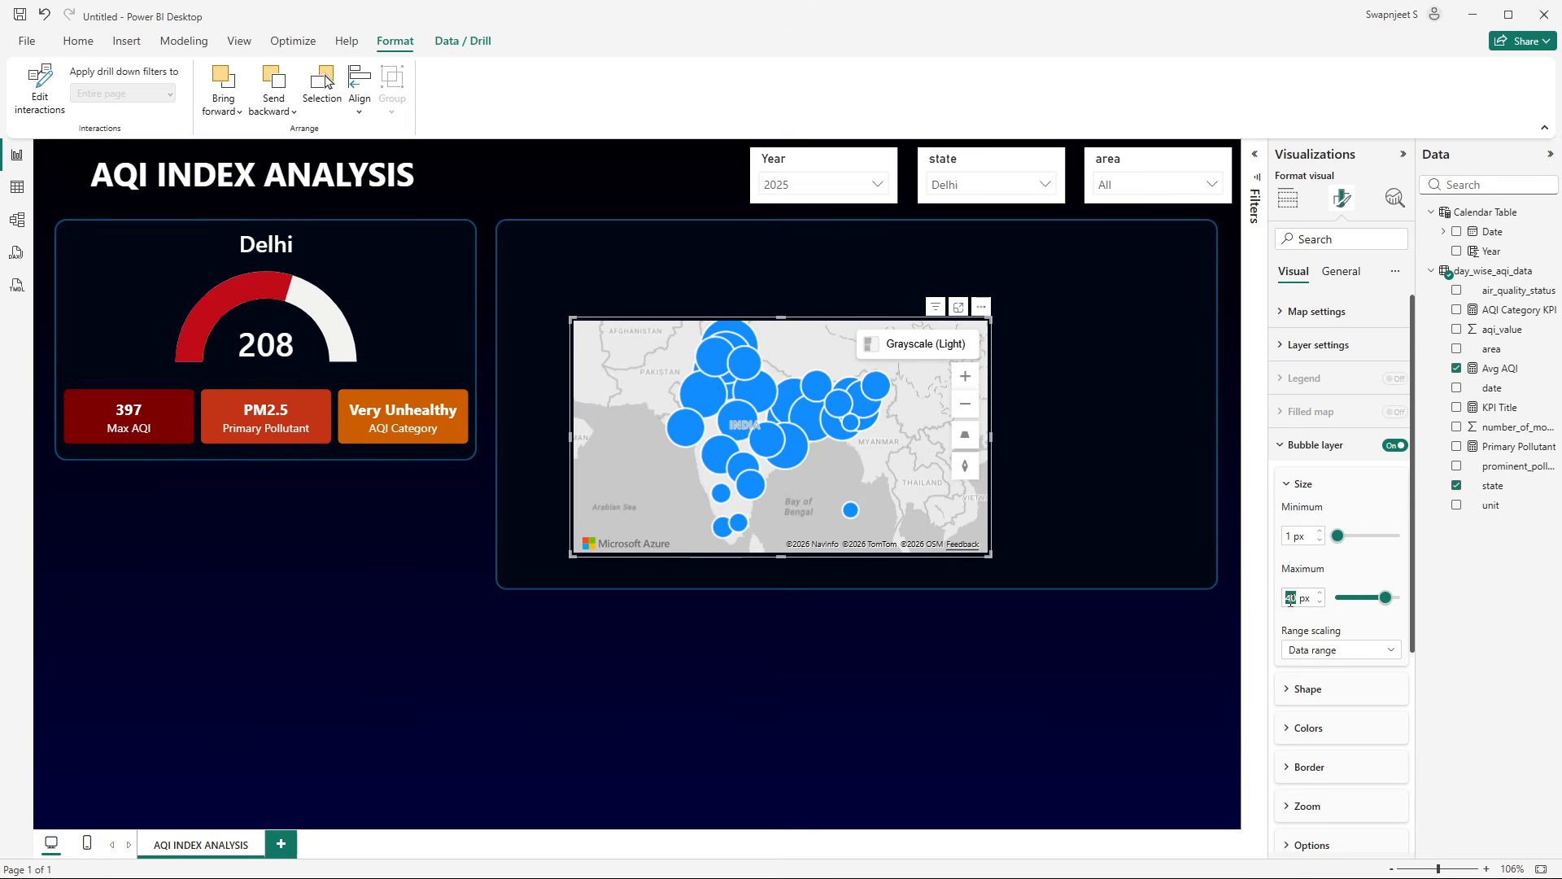
{"action": "type", "text": "15"}
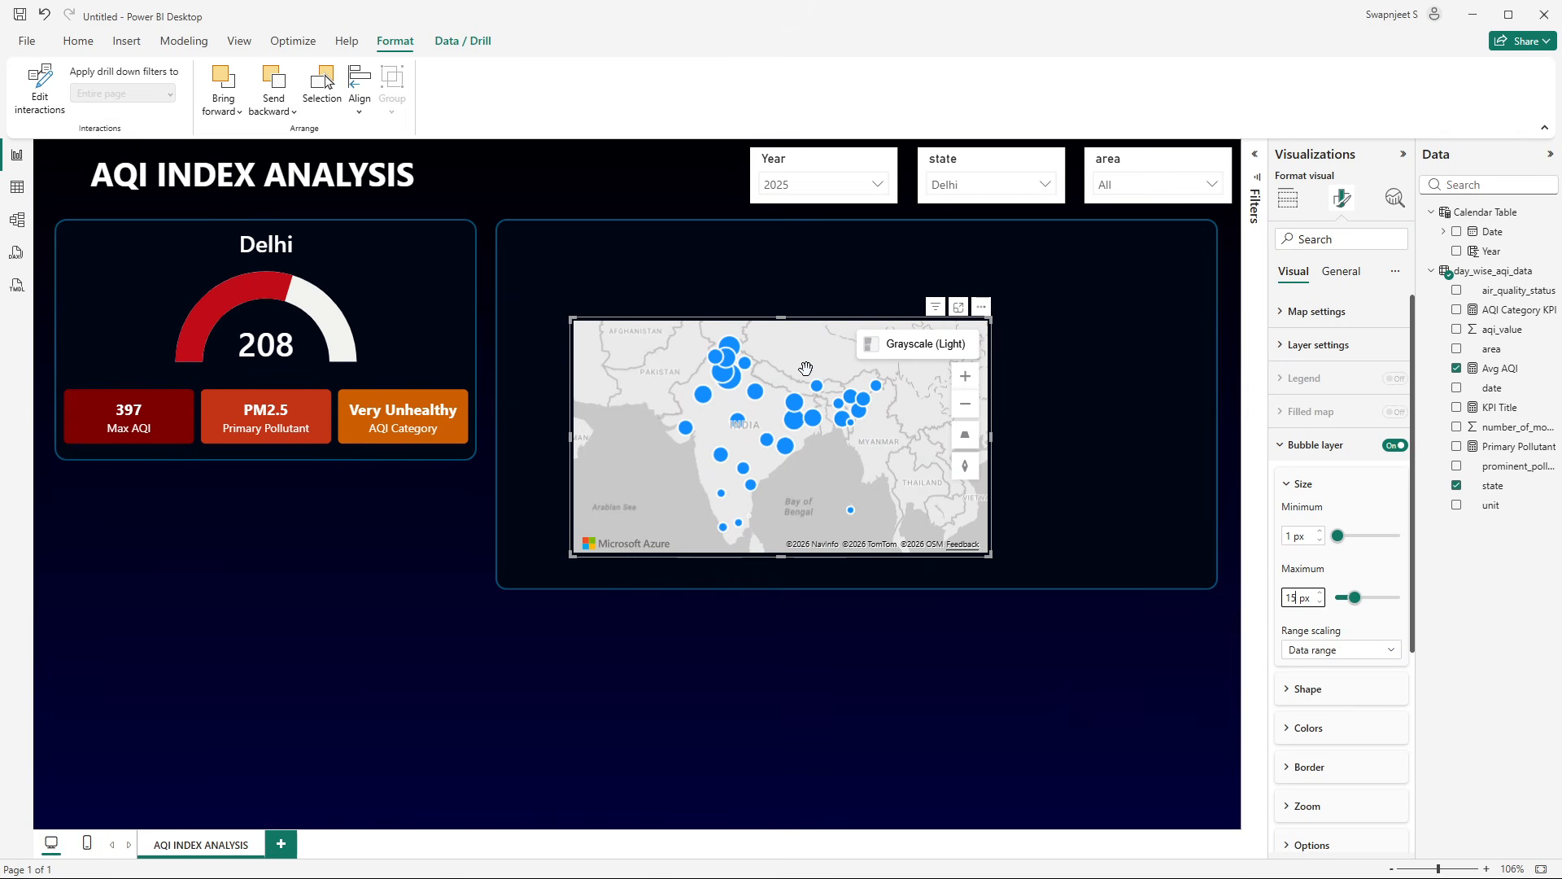
- Resize the map to a height of 380 and width of 470, and move it into the left part of the wide background panel
{"action": "left_click", "coordinate": [1342, 277]}
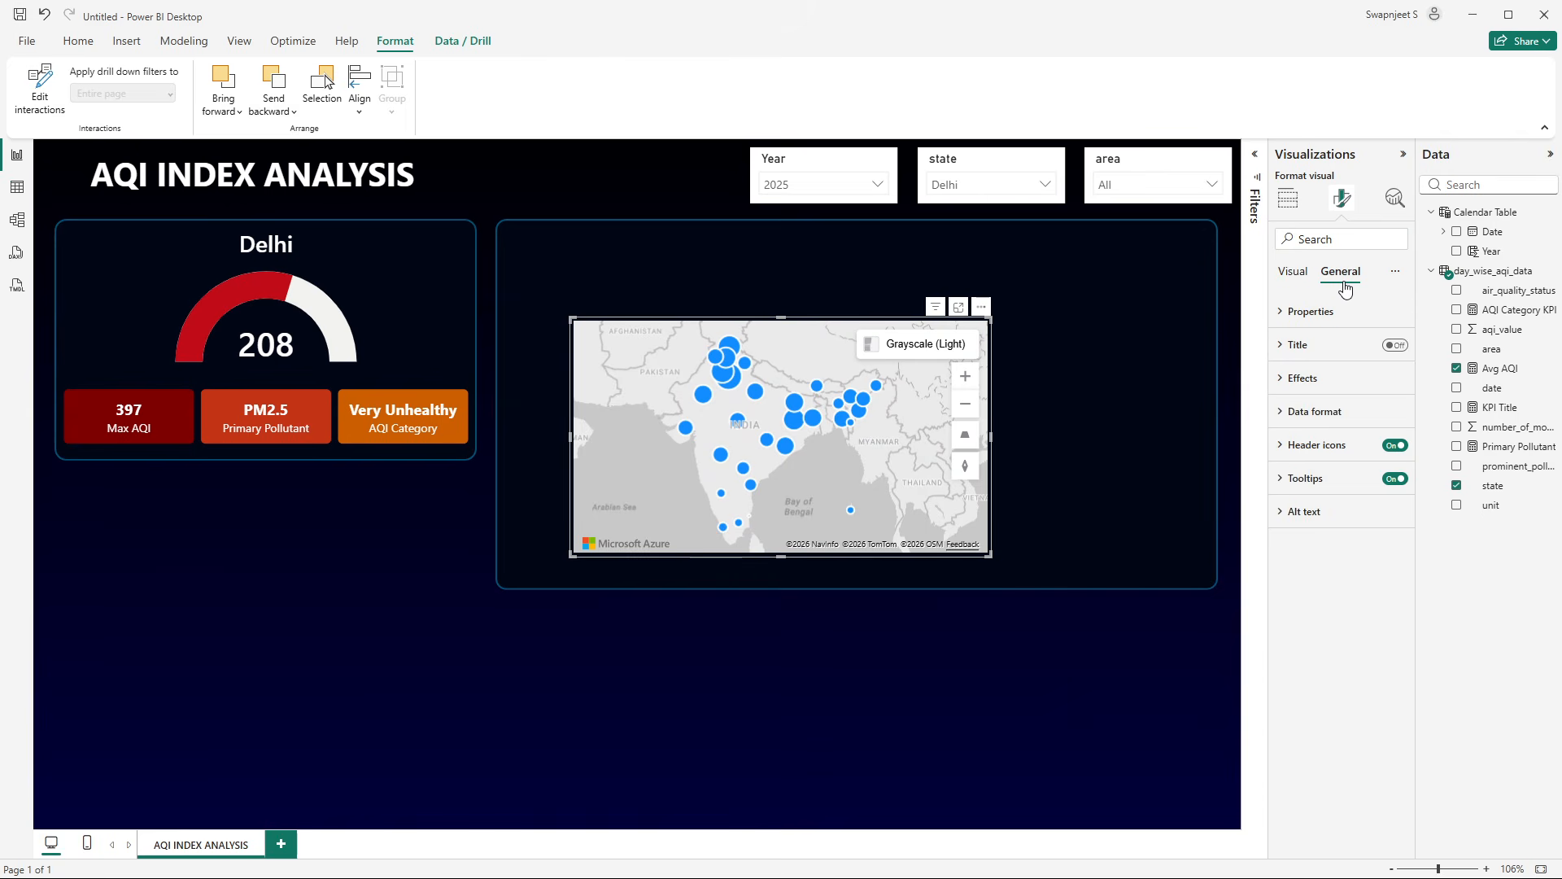
{"action": "left_click", "coordinate": [1337, 316]}
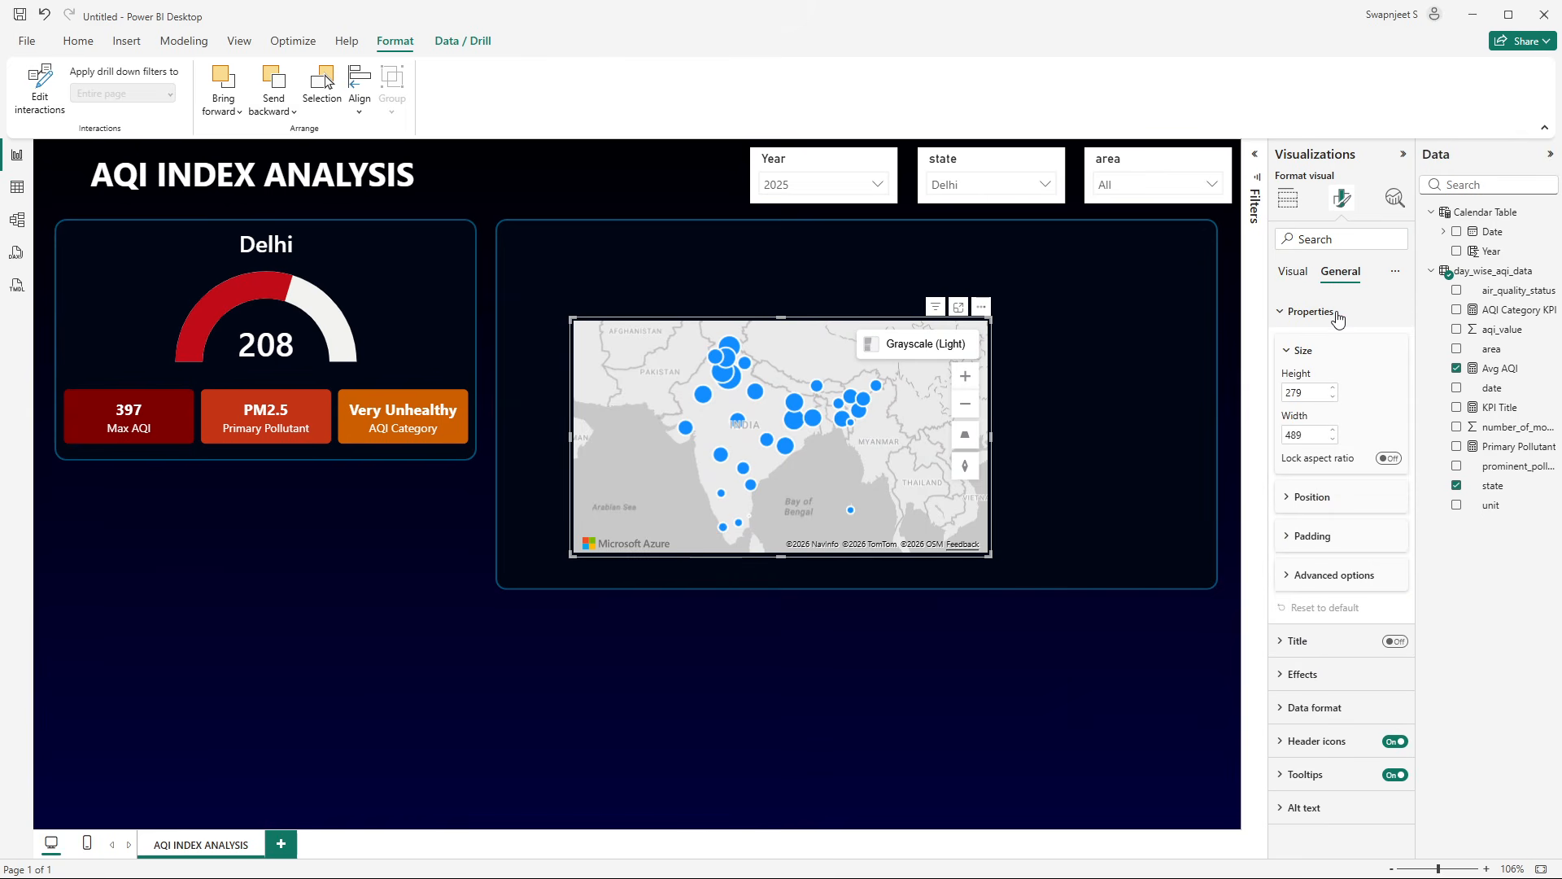
{"action": "left_click", "coordinate": [1304, 395]}
{"action": "type", "text": "380"}
{"action": "left_click", "coordinate": [1310, 437]}
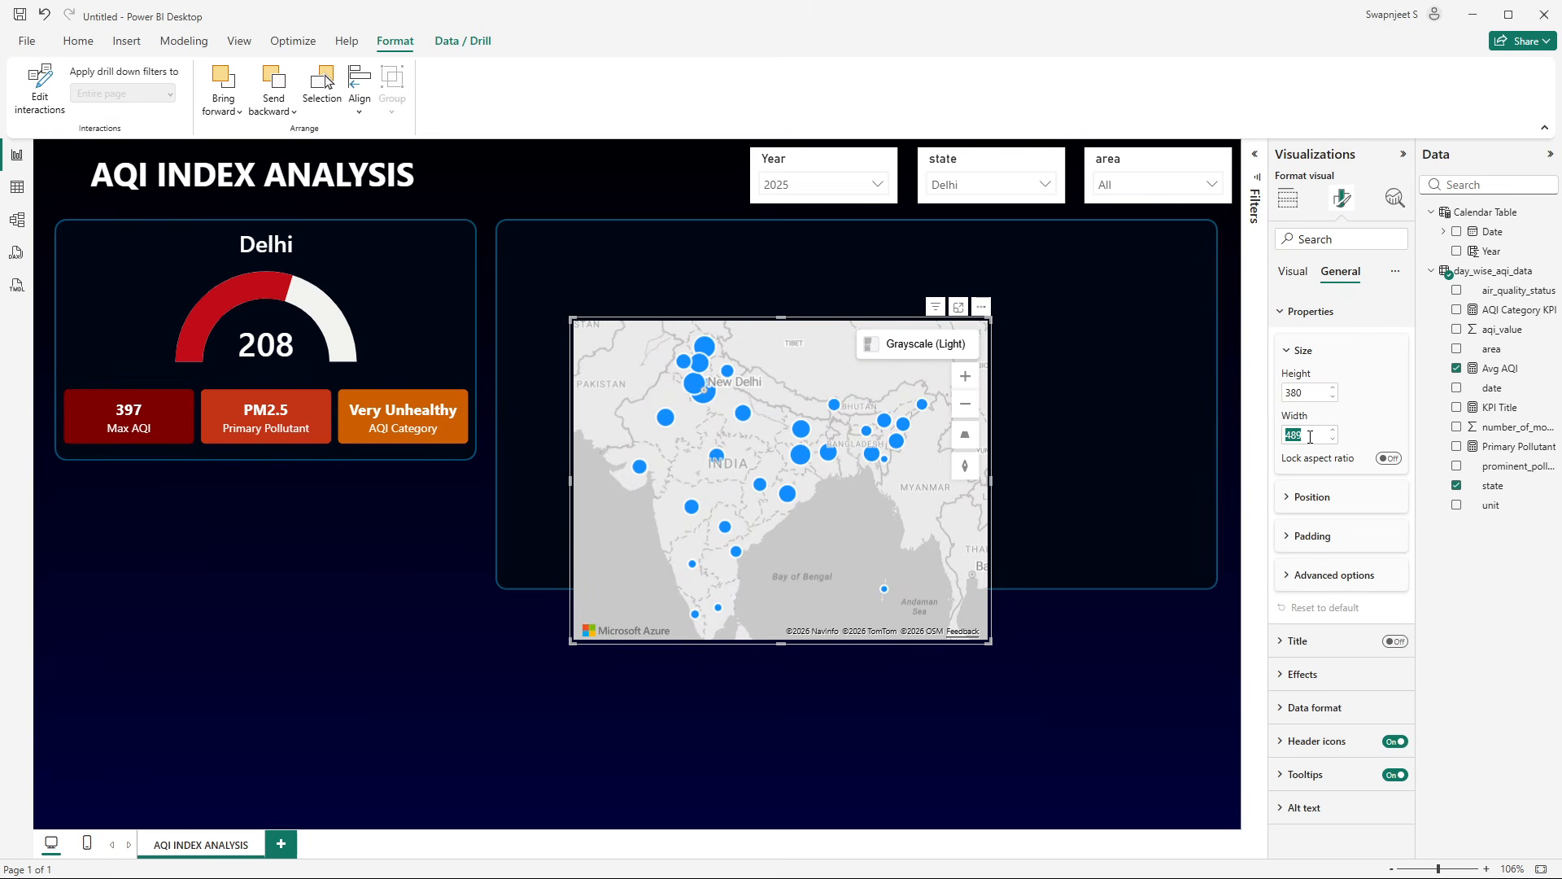
{"action": "type", "text": "470"}
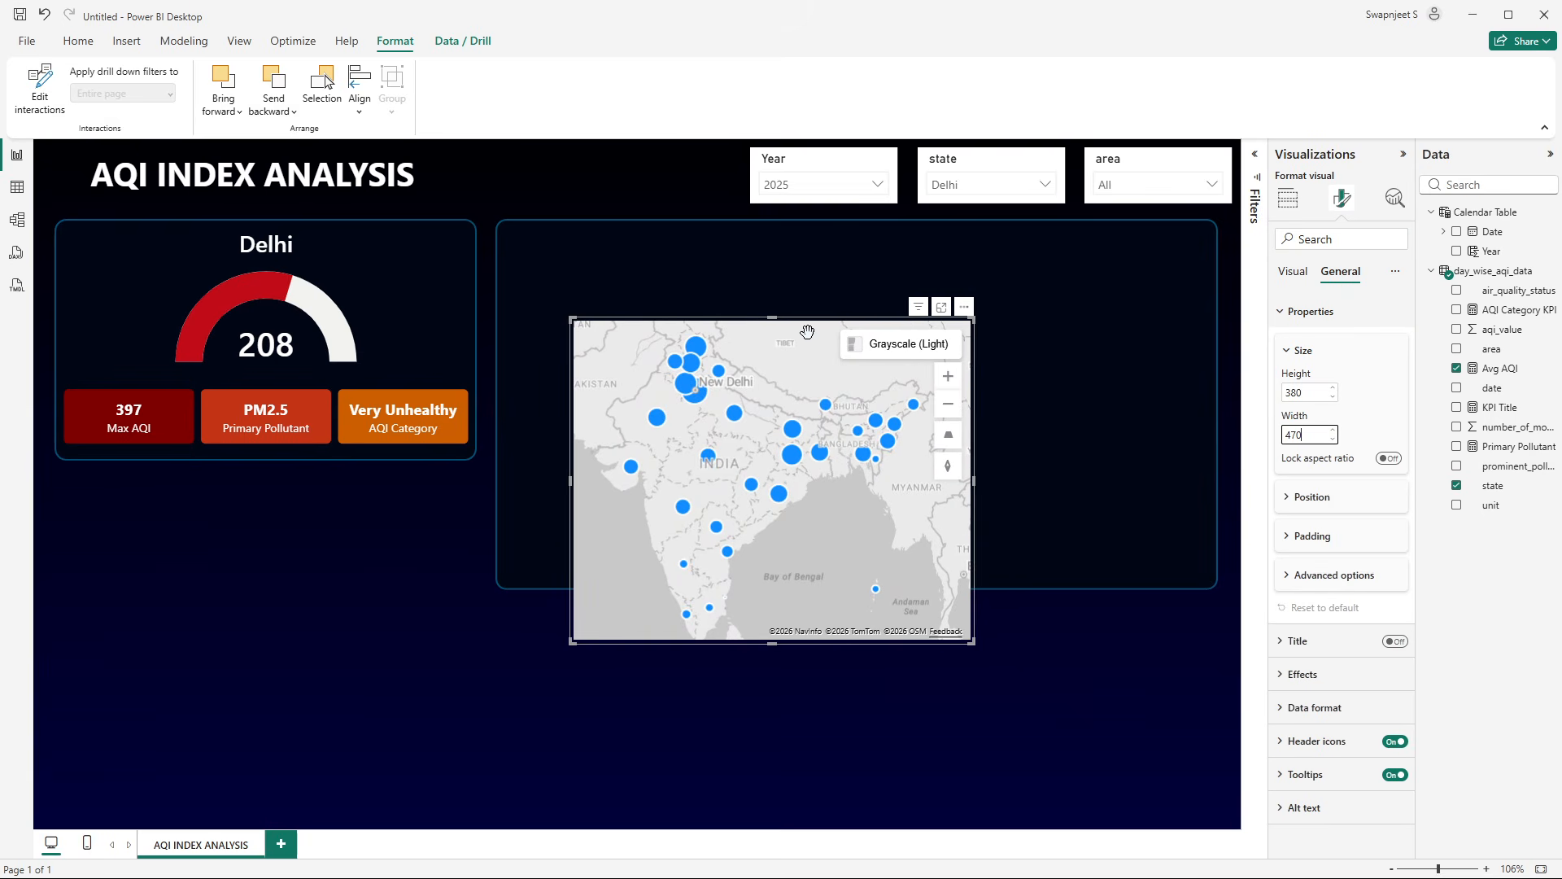
{"action": "left_click_drag", "start_coordinate": [808, 332], "coordinate": [726, 255]}
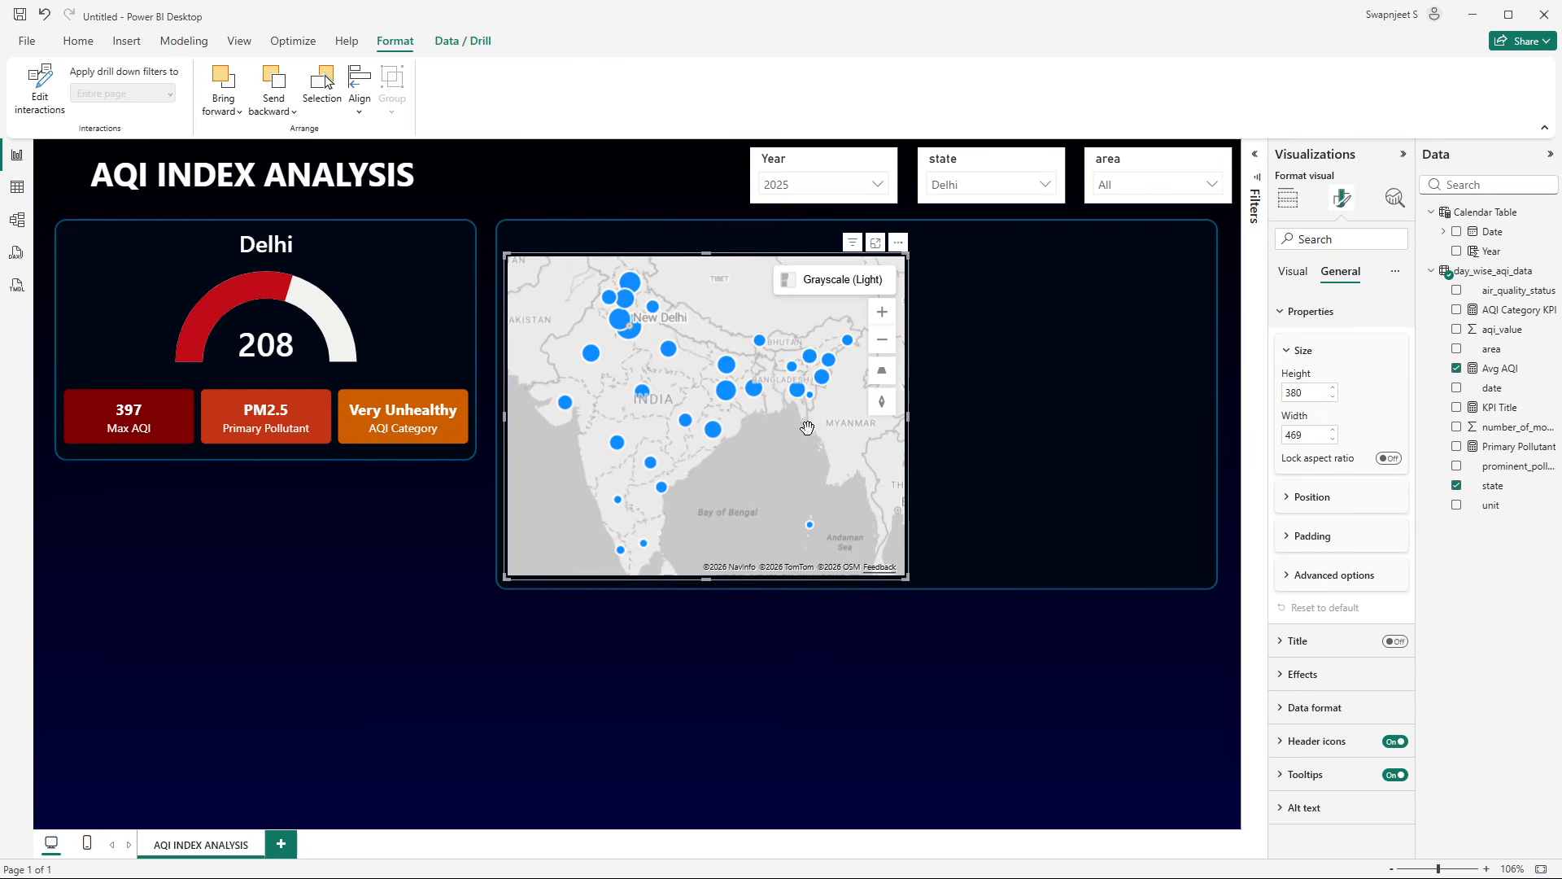
- Set the map's default style to Grayscale (Dark)
{"action": "left_click", "coordinate": [1295, 275]}
{"action": "left_click", "coordinate": [1305, 310]}
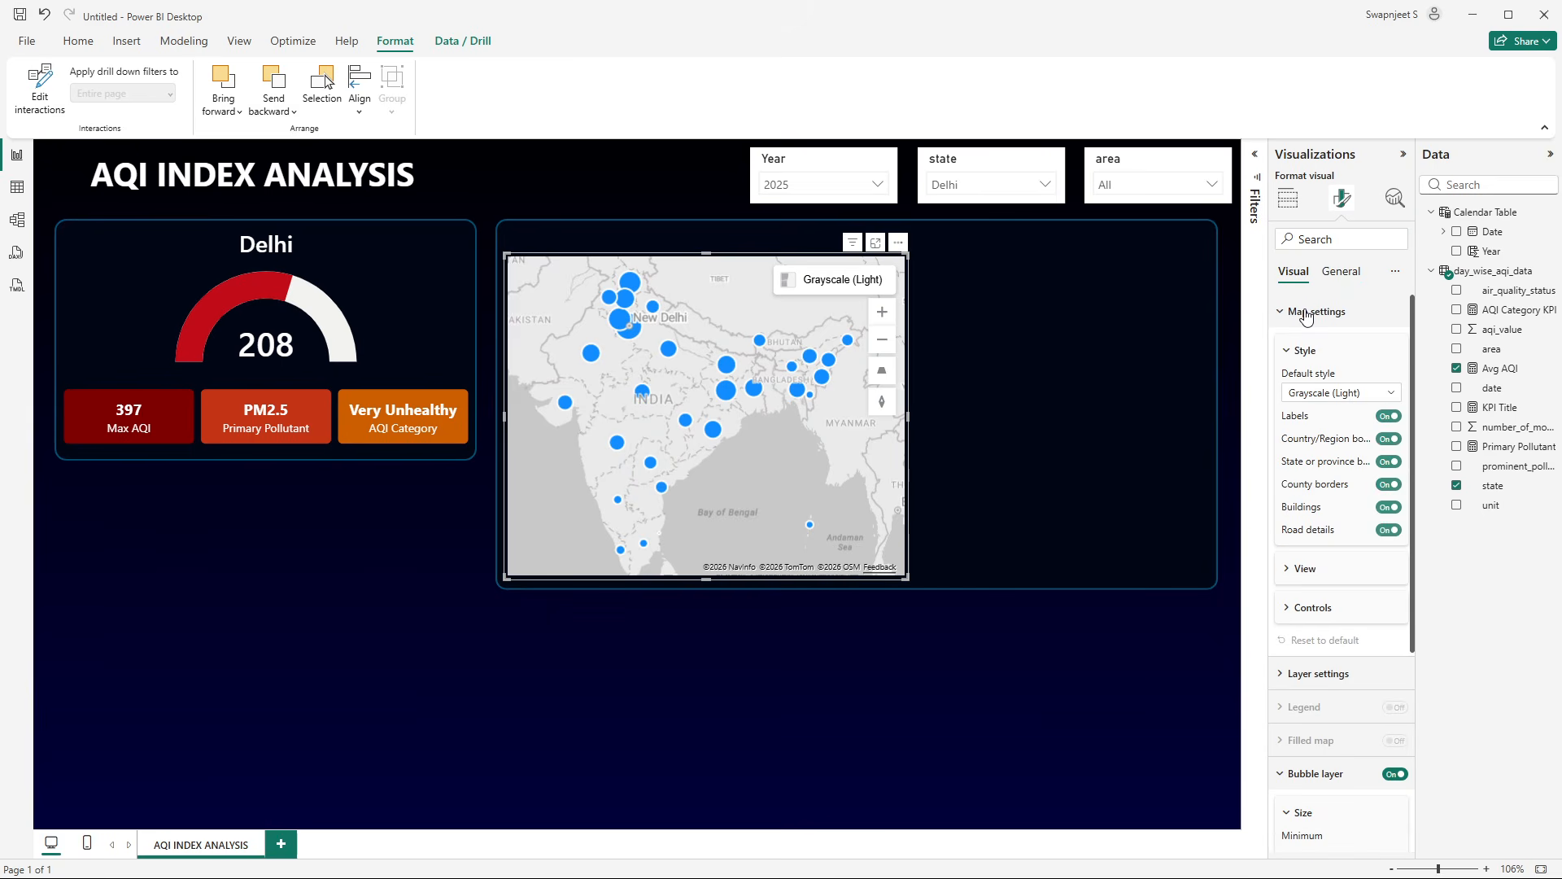
{"action": "left_click", "coordinate": [1326, 393]}
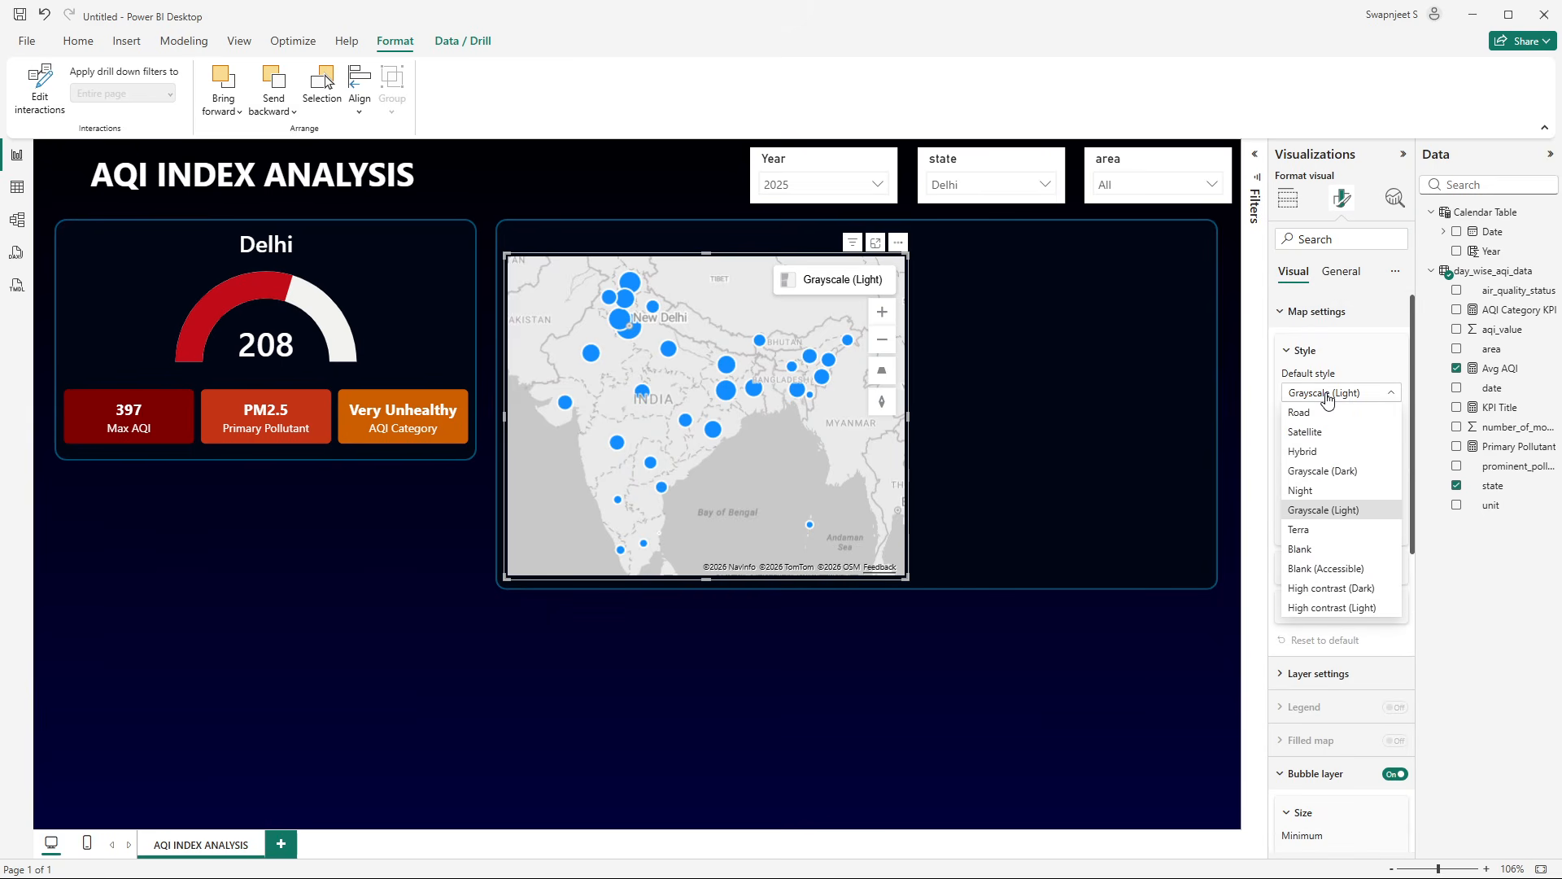
{"action": "left_click", "coordinate": [1329, 472]}
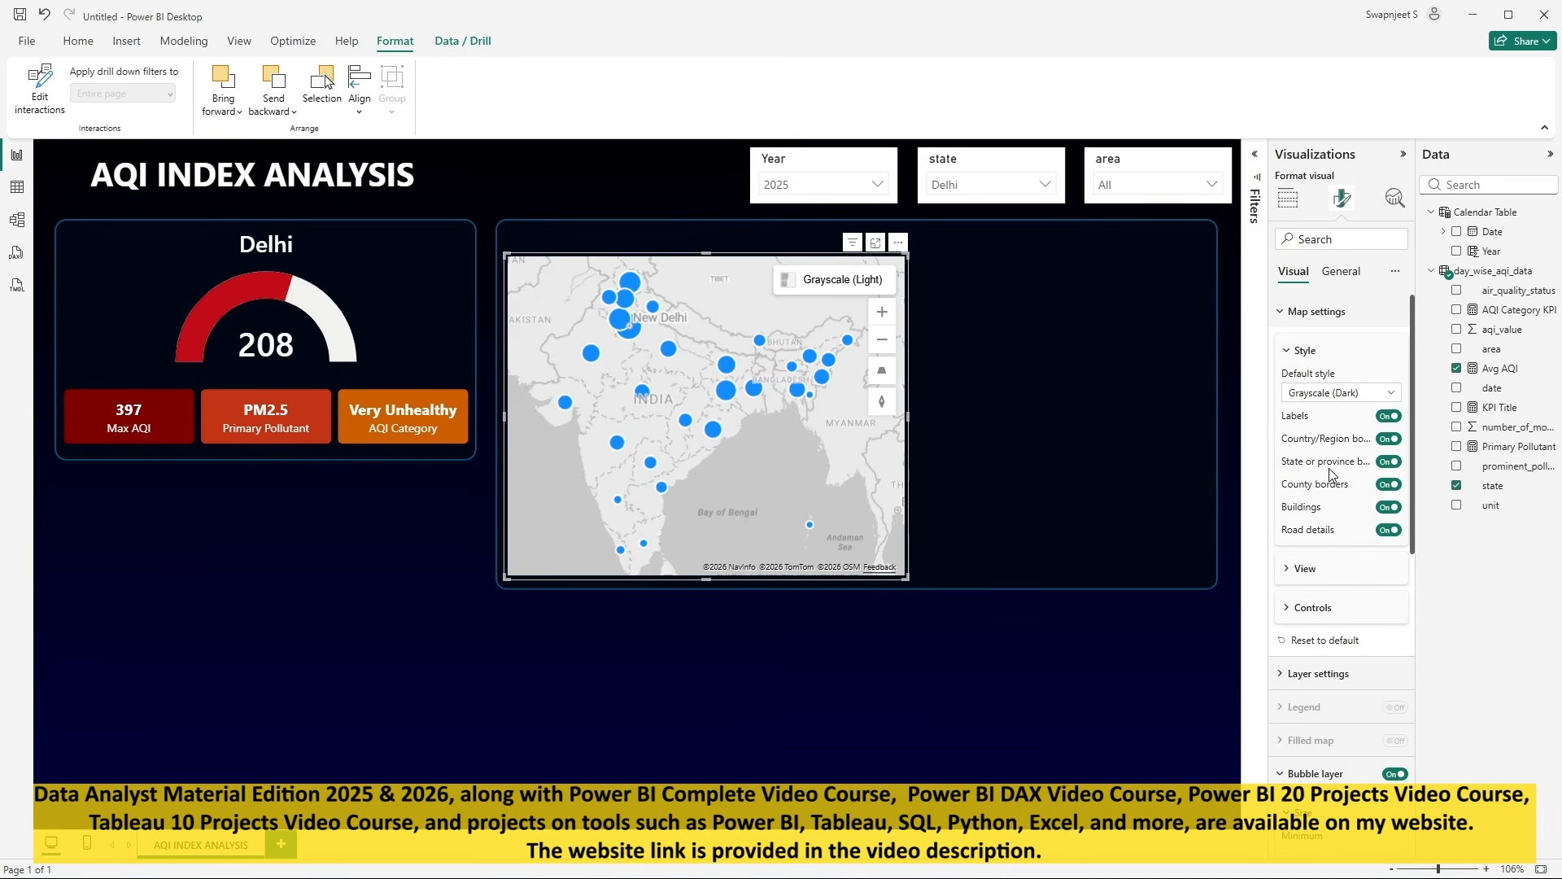
- Try the Night style on the map and switch back to Grayscale (Dark)
{"action": "left_click", "coordinate": [1395, 396]}
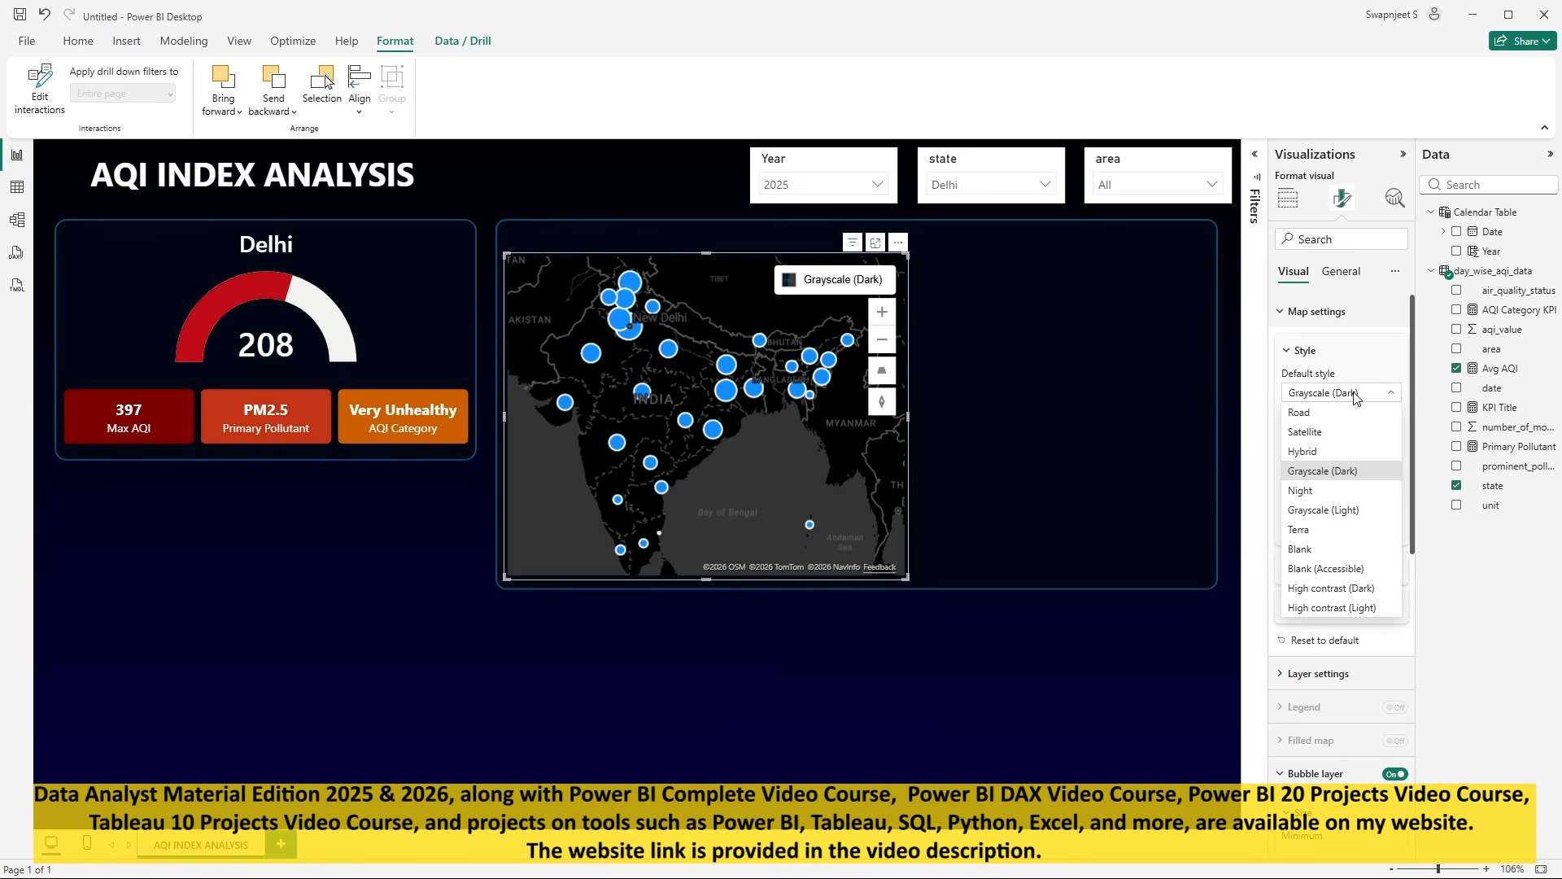
{"action": "left_click", "coordinate": [1302, 490]}
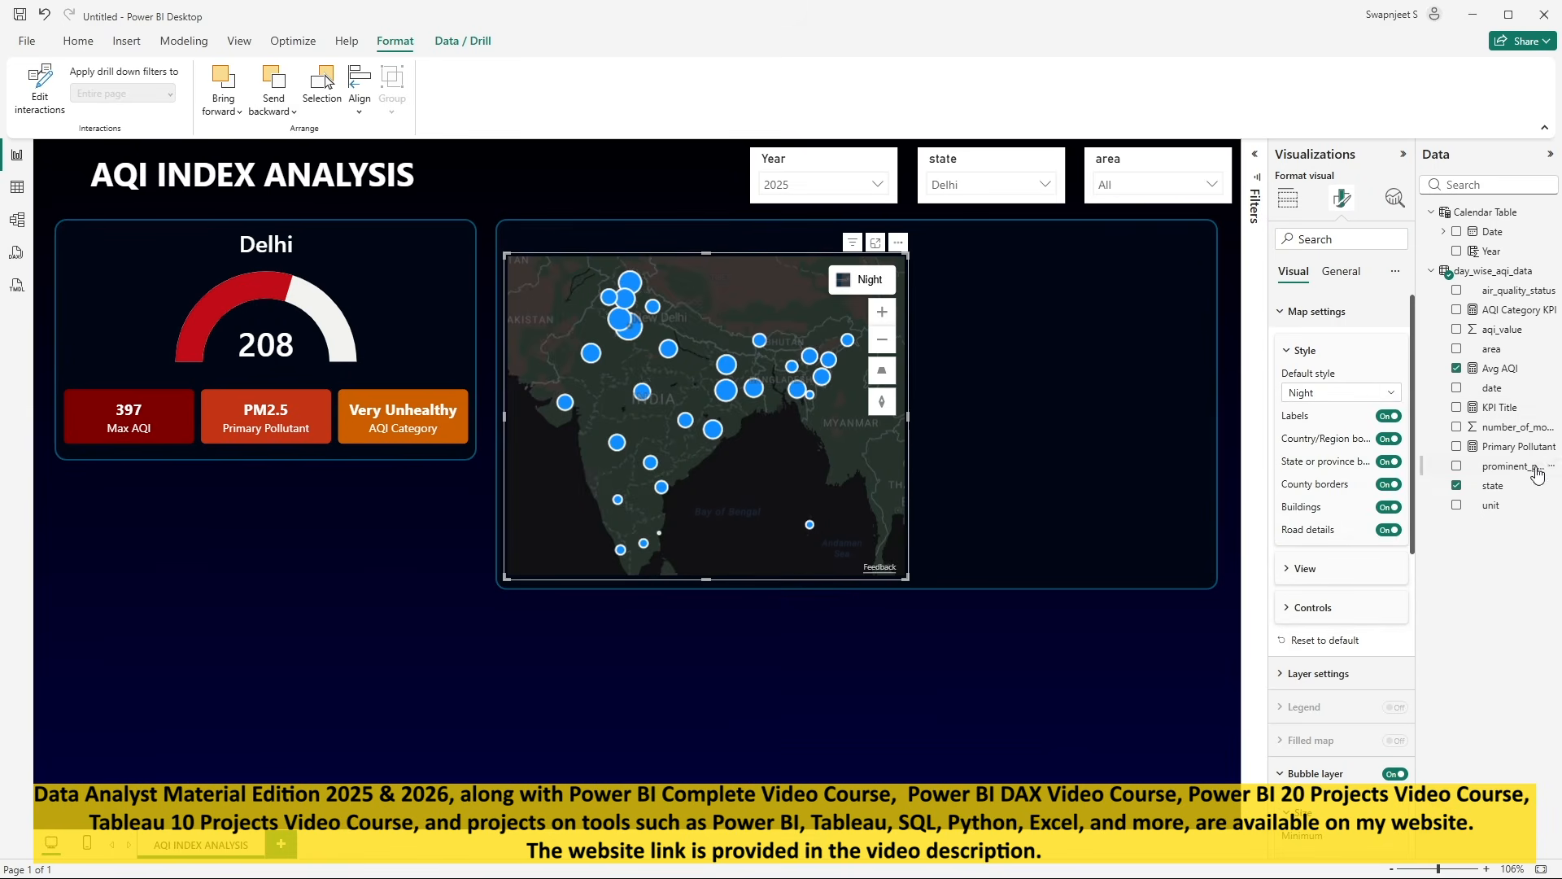
{"action": "left_click", "coordinate": [1308, 397]}
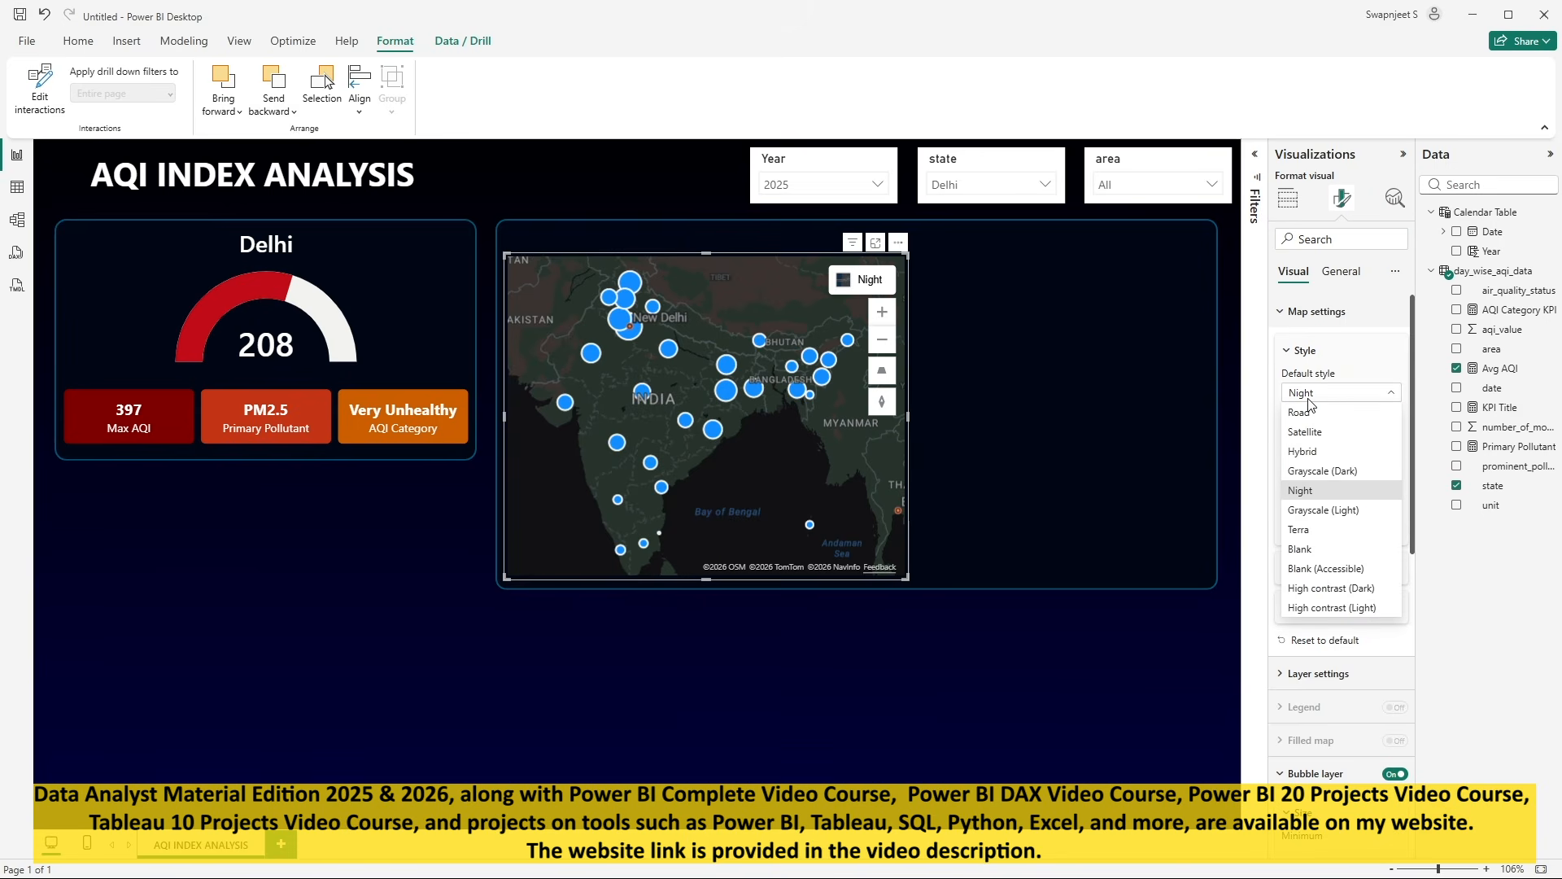
{"action": "left_click", "coordinate": [1322, 470]}
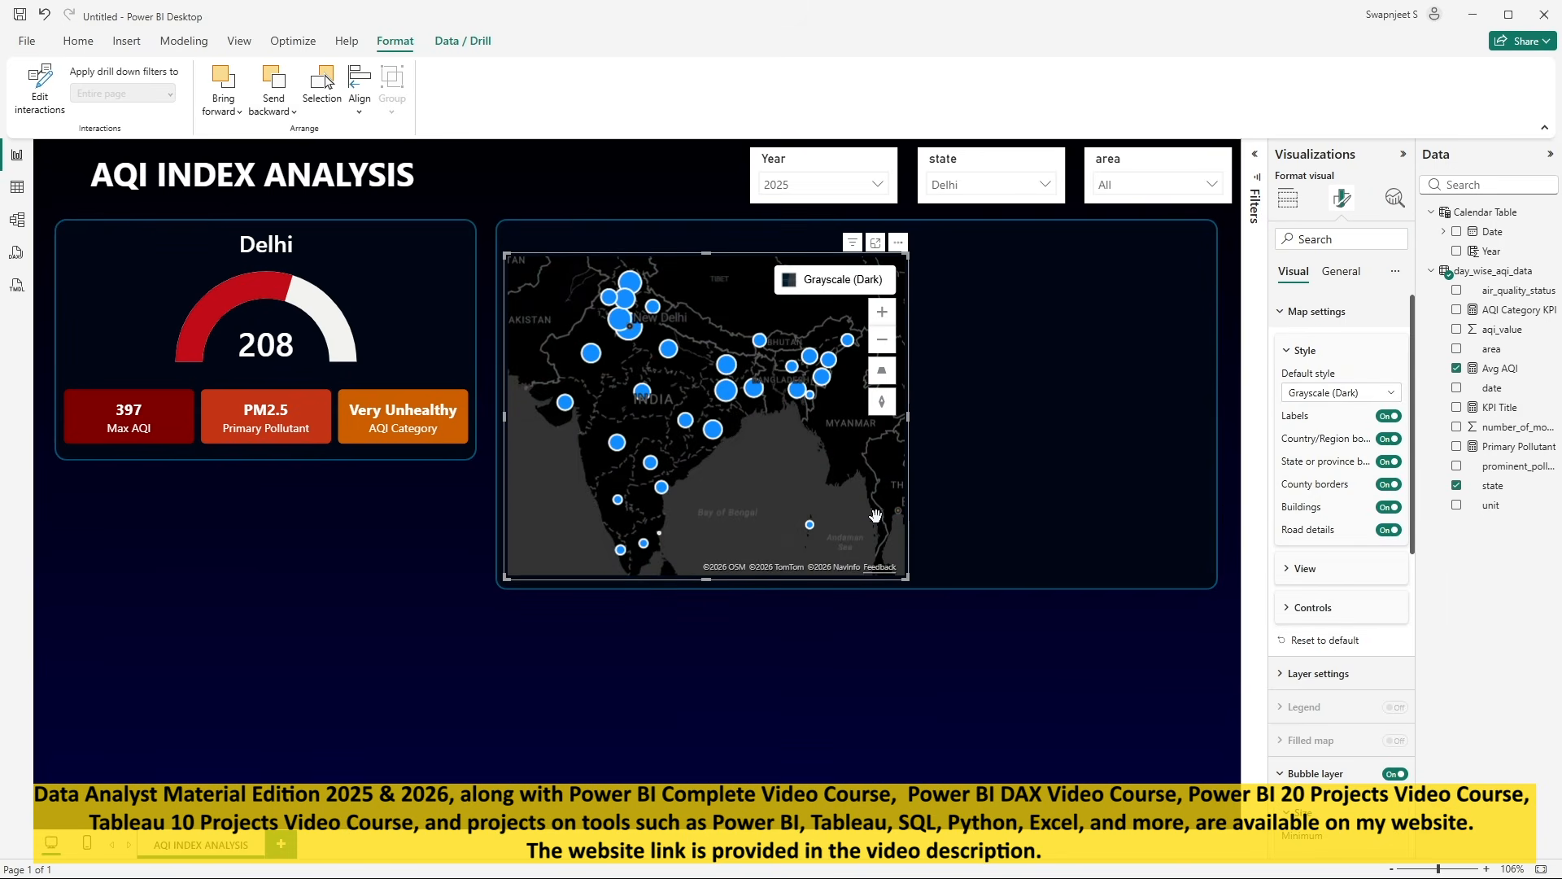
{"action": "left_click", "coordinate": [1318, 313]}
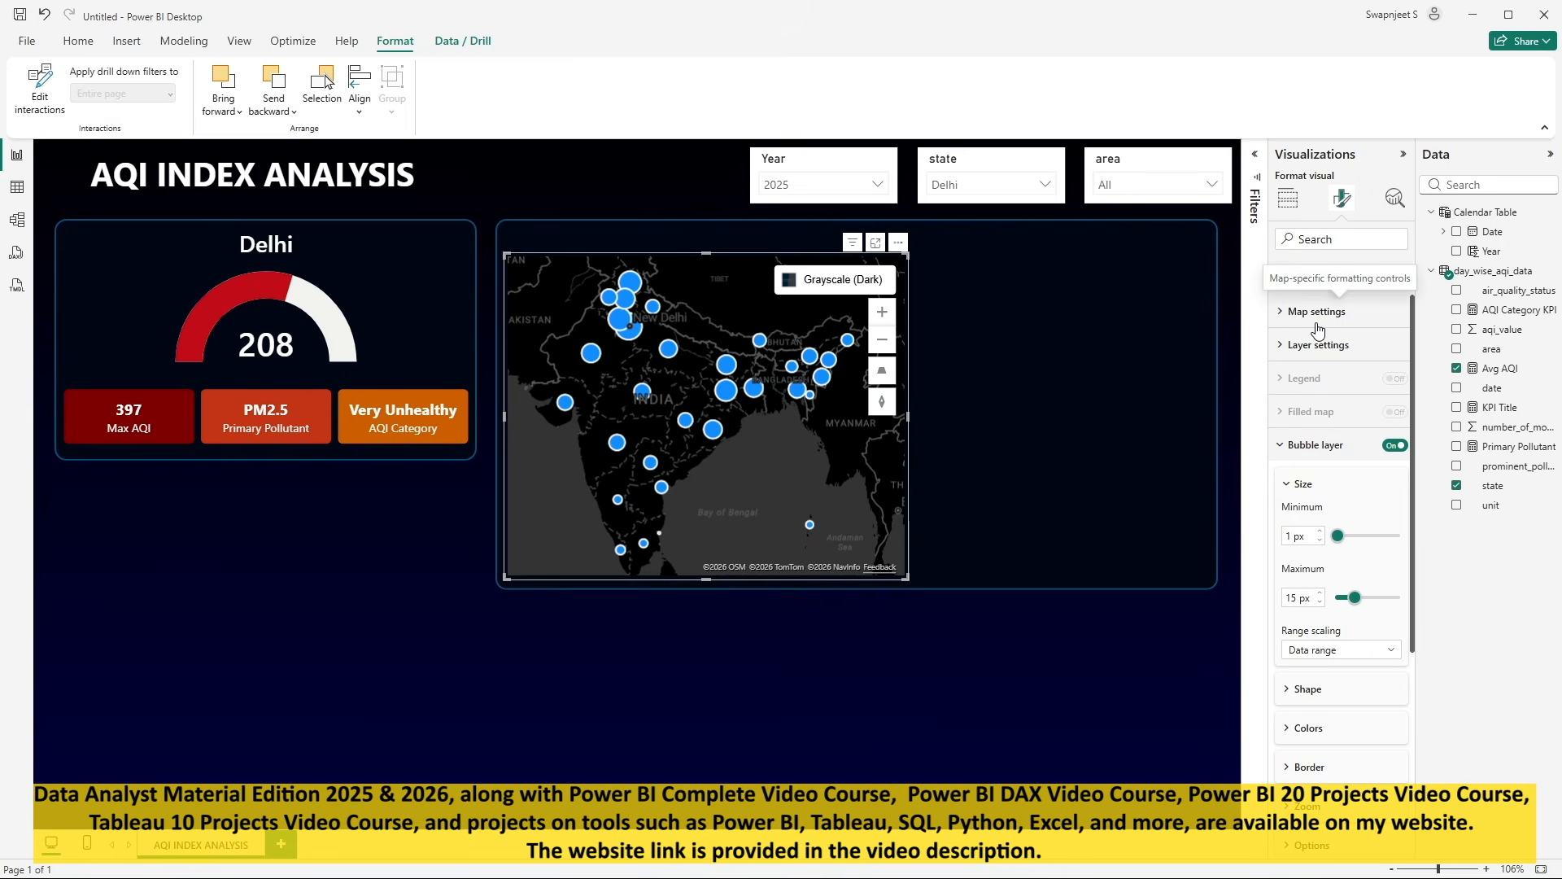
- Examine the color and border options of the map's bubble layer
{"action": "scroll", "coordinate": [1335, 600], "scroll_direction": "down", "scroll_amount": 5}
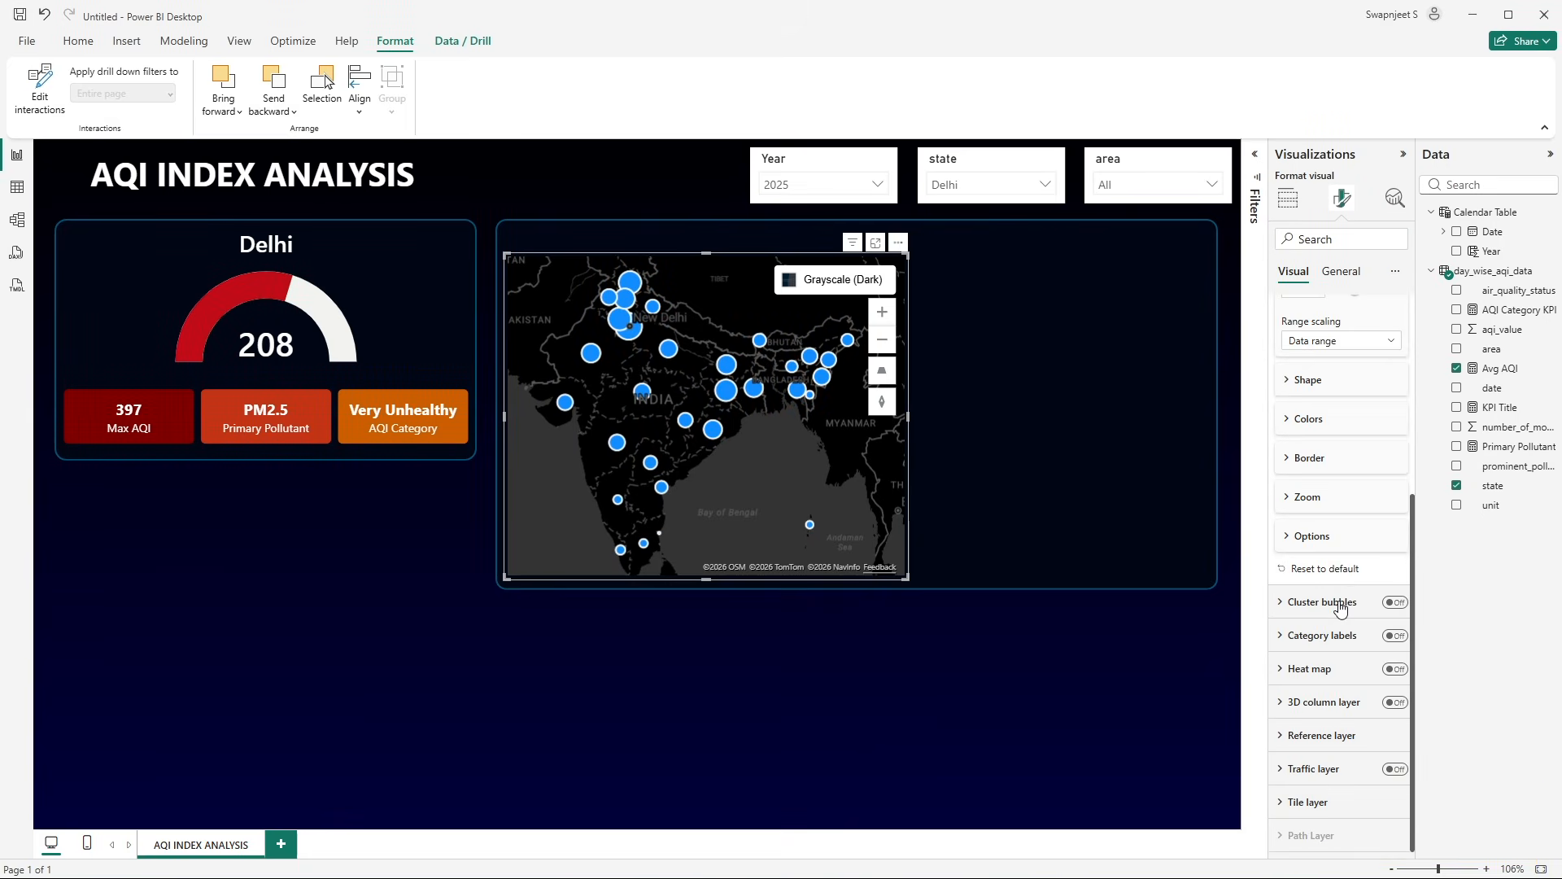
{"action": "left_click", "coordinate": [1309, 420]}
{"action": "left_click", "coordinate": [1318, 524]}
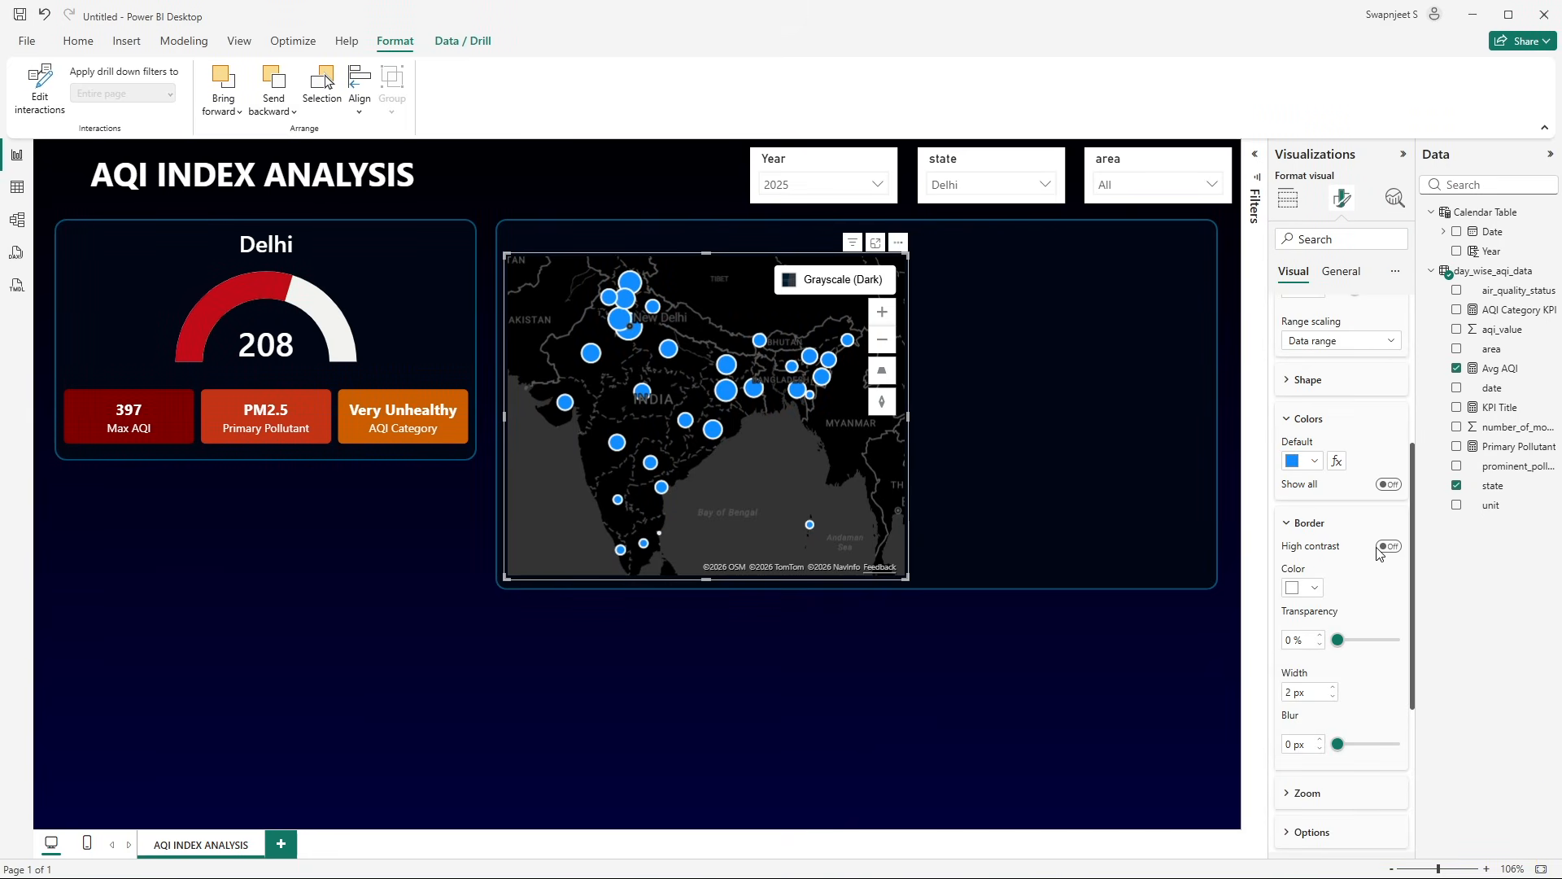
{"action": "scroll", "coordinate": [1343, 647], "scroll_direction": "down", "scroll_amount": 2}
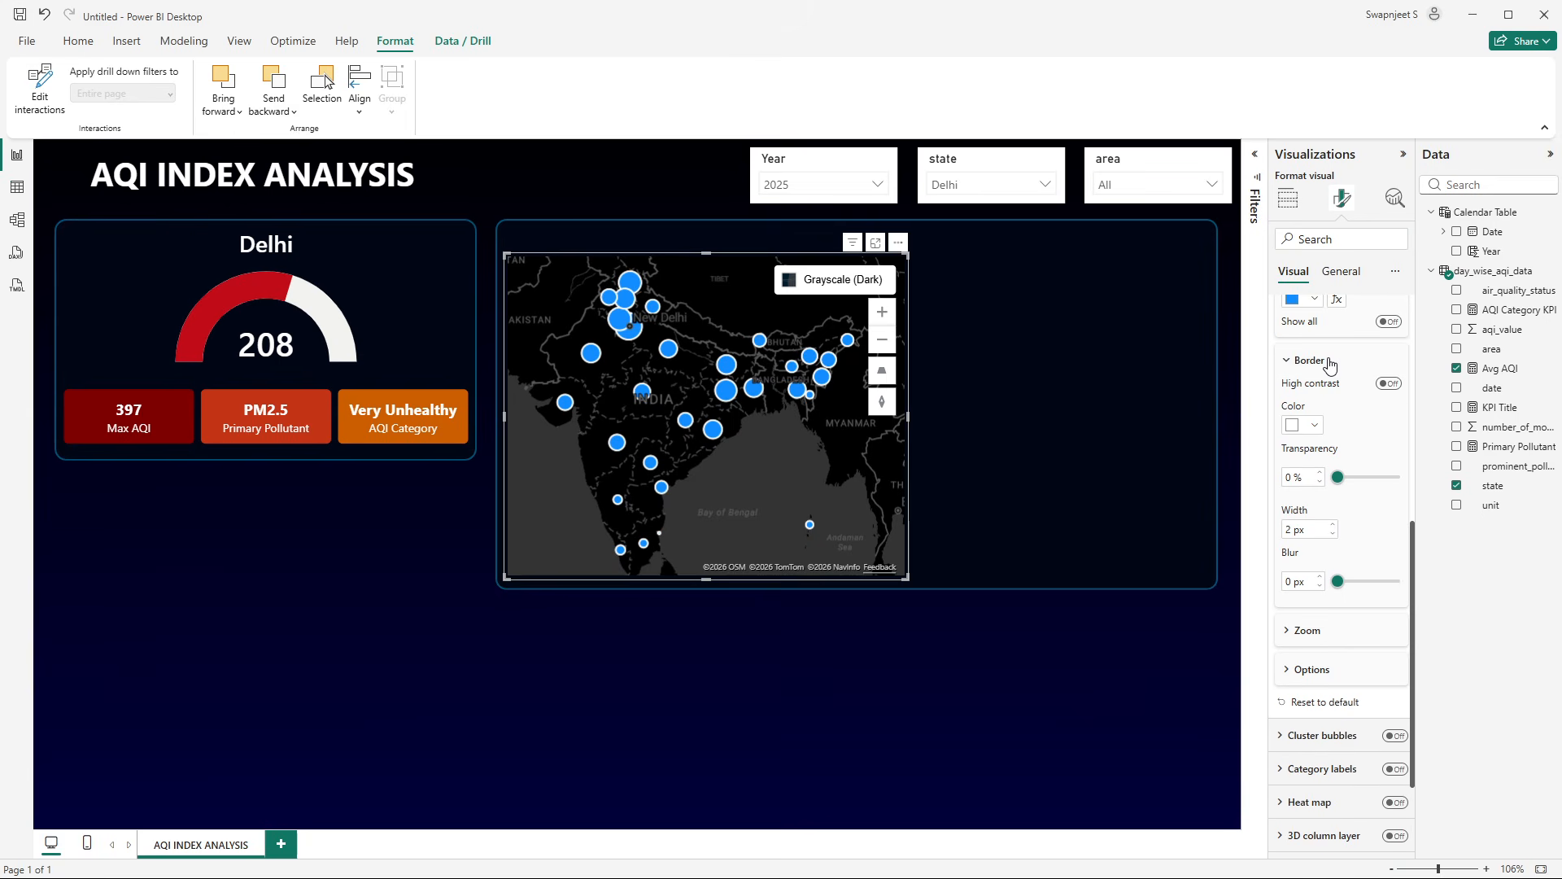
{"action": "scroll", "coordinate": [1324, 563], "scroll_direction": "down", "scroll_amount": 2}
{"action": "scroll", "coordinate": [1324, 561], "scroll_direction": "up", "scroll_amount": 5}
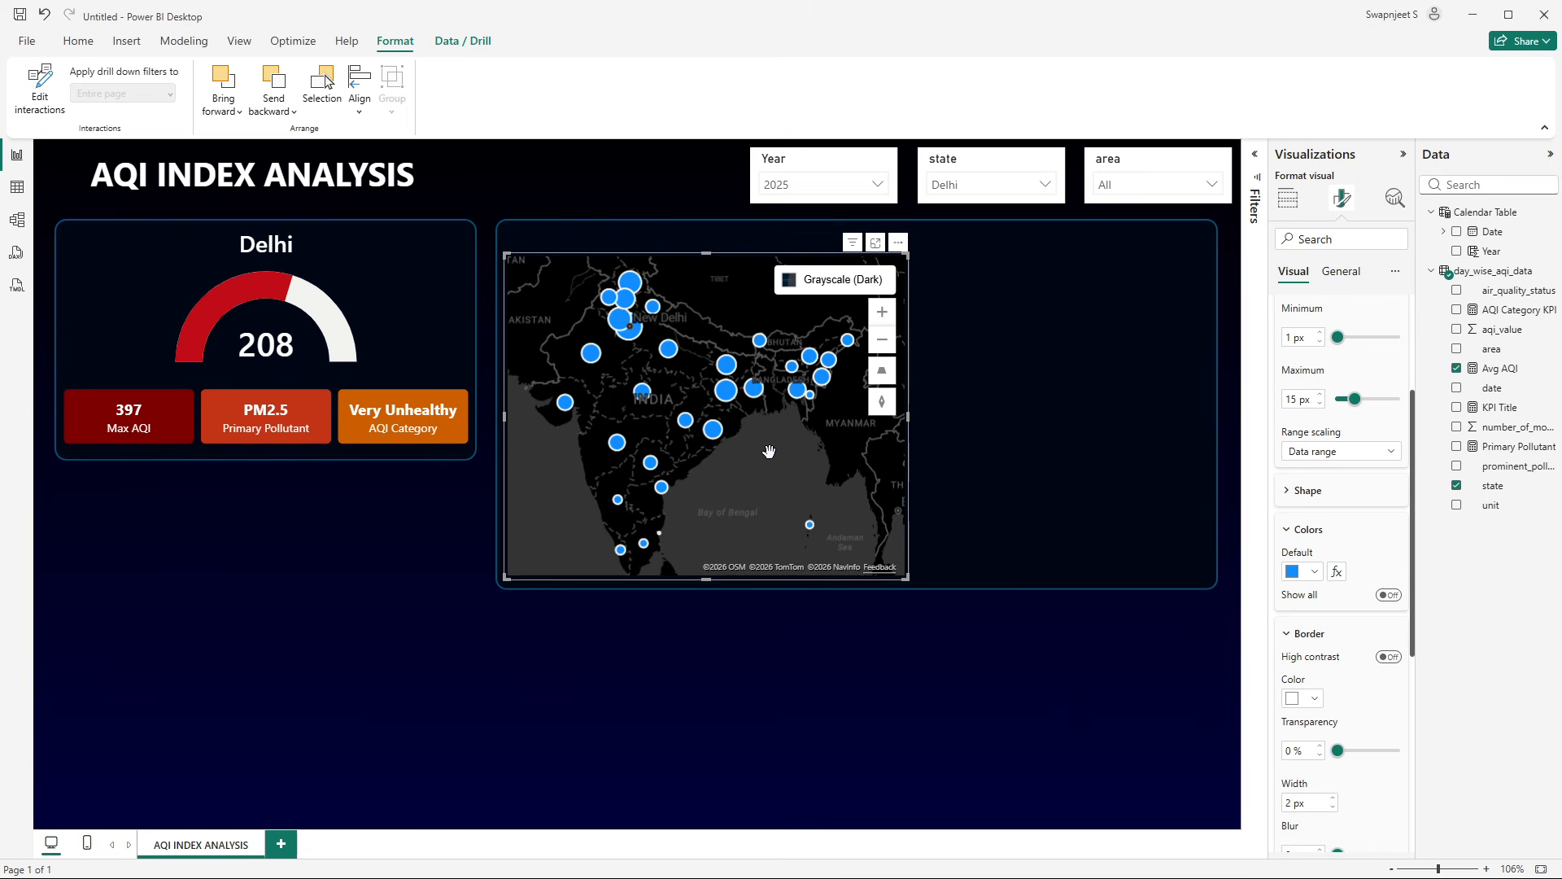
- Copy the formatting of the AQI gauge onto the map with Format painter
{"action": "left_click", "coordinate": [377, 271]}
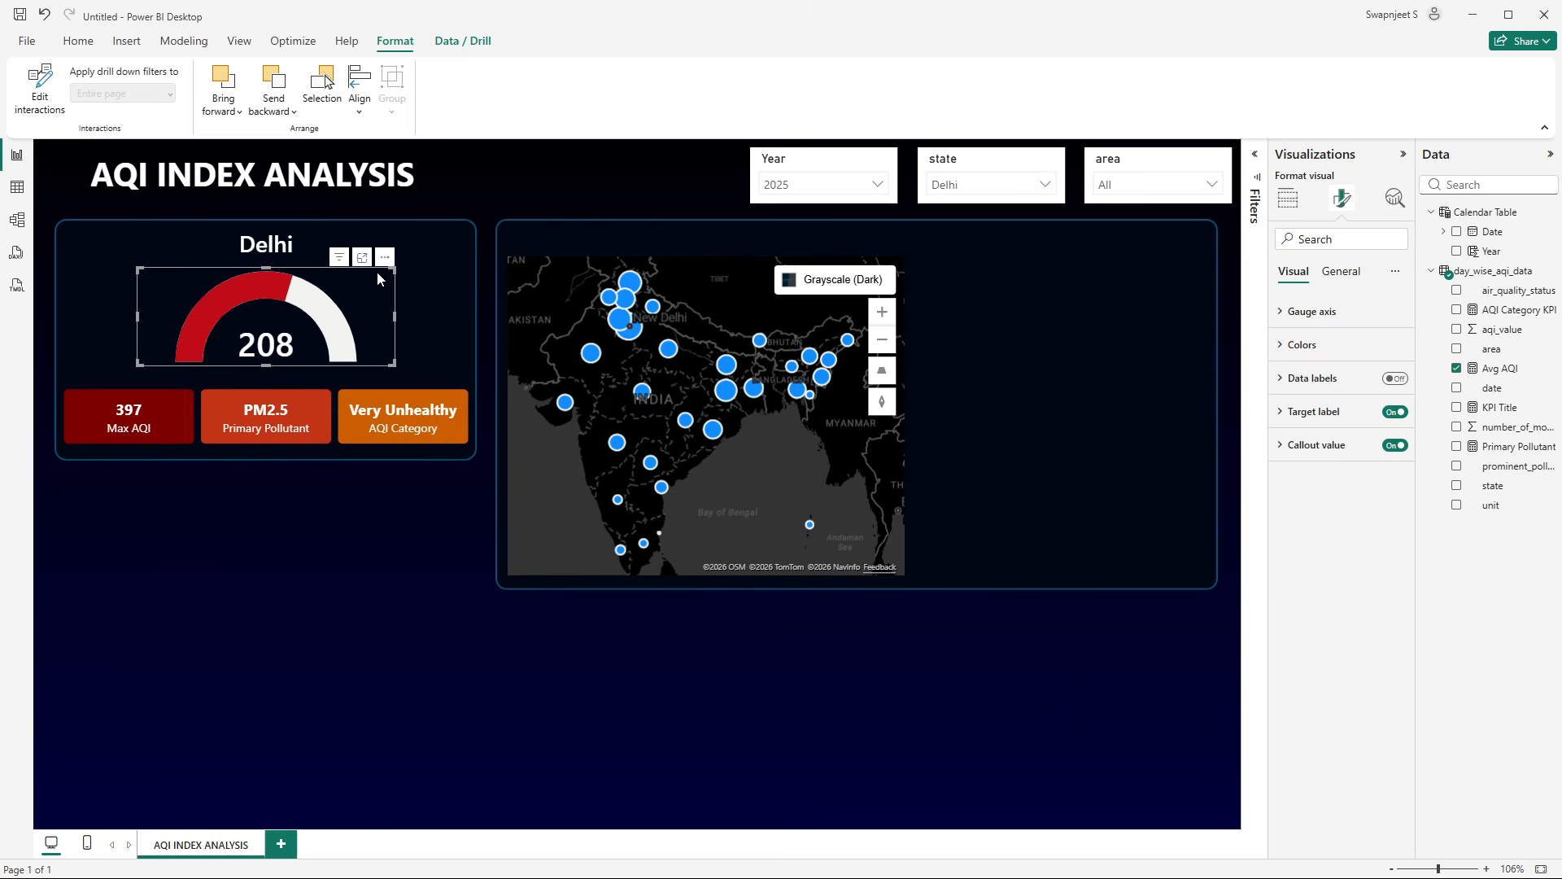
{"action": "left_click", "coordinate": [30, 42]}
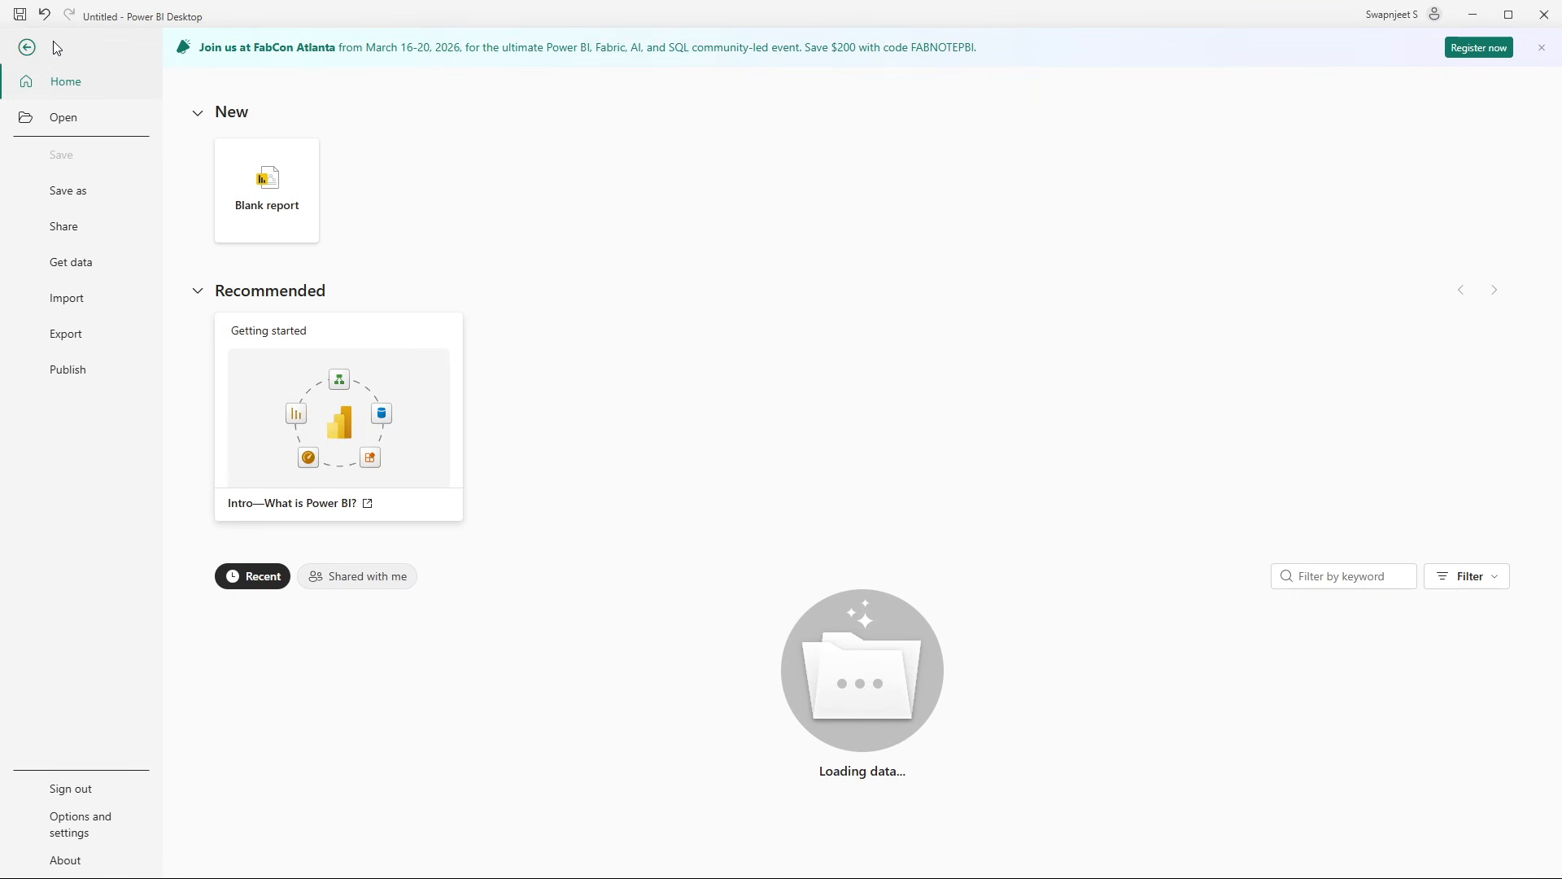
{"action": "key", "text": "Escape"}
{"action": "left_click", "coordinate": [41, 52]}
{"action": "key", "text": "Escape"}
{"action": "left_click", "coordinate": [75, 49]}
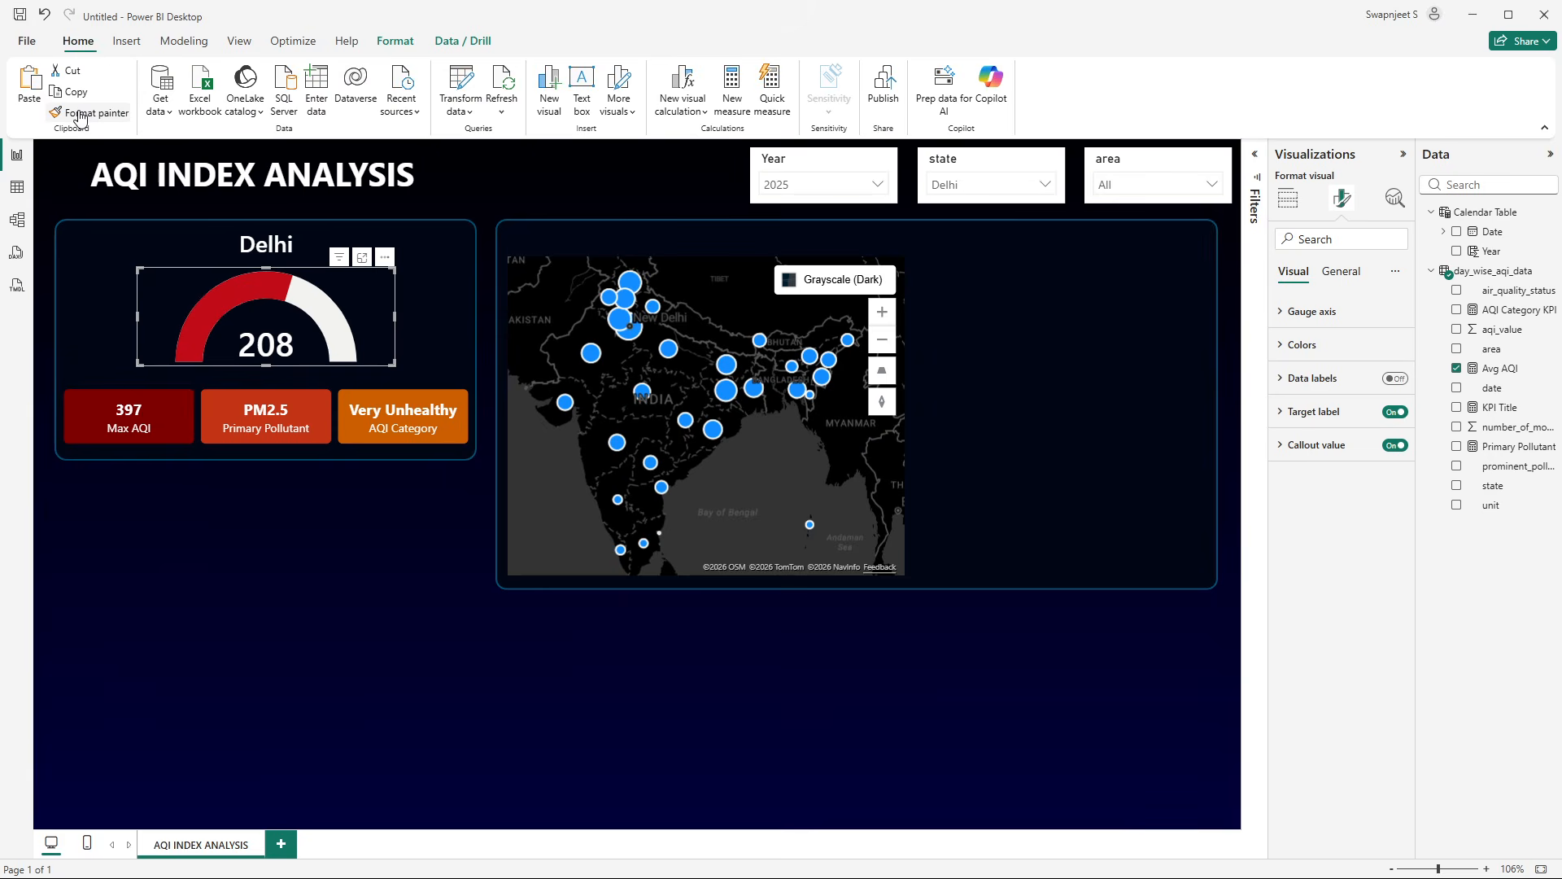
{"action": "left_click", "coordinate": [80, 113]}
{"action": "left_click", "coordinate": [899, 422]}
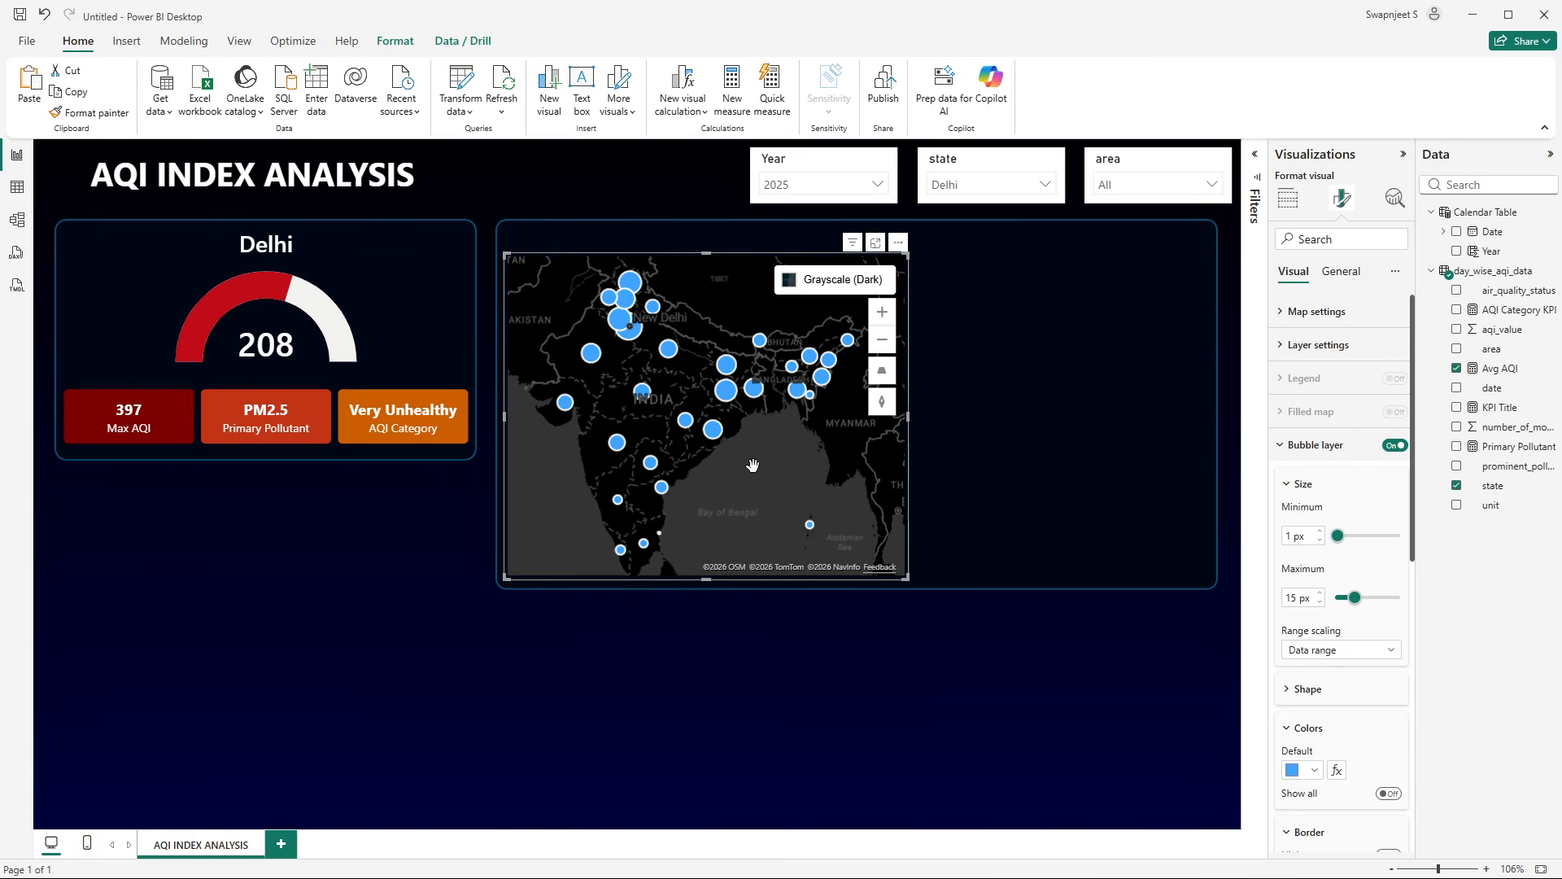
- Open conditional formatting for the map's default bubble color and base its rules on AQI Category KPI from day_wise_aqi_data
{"action": "scroll", "coordinate": [1346, 652], "scroll_direction": "down", "scroll_amount": 3}
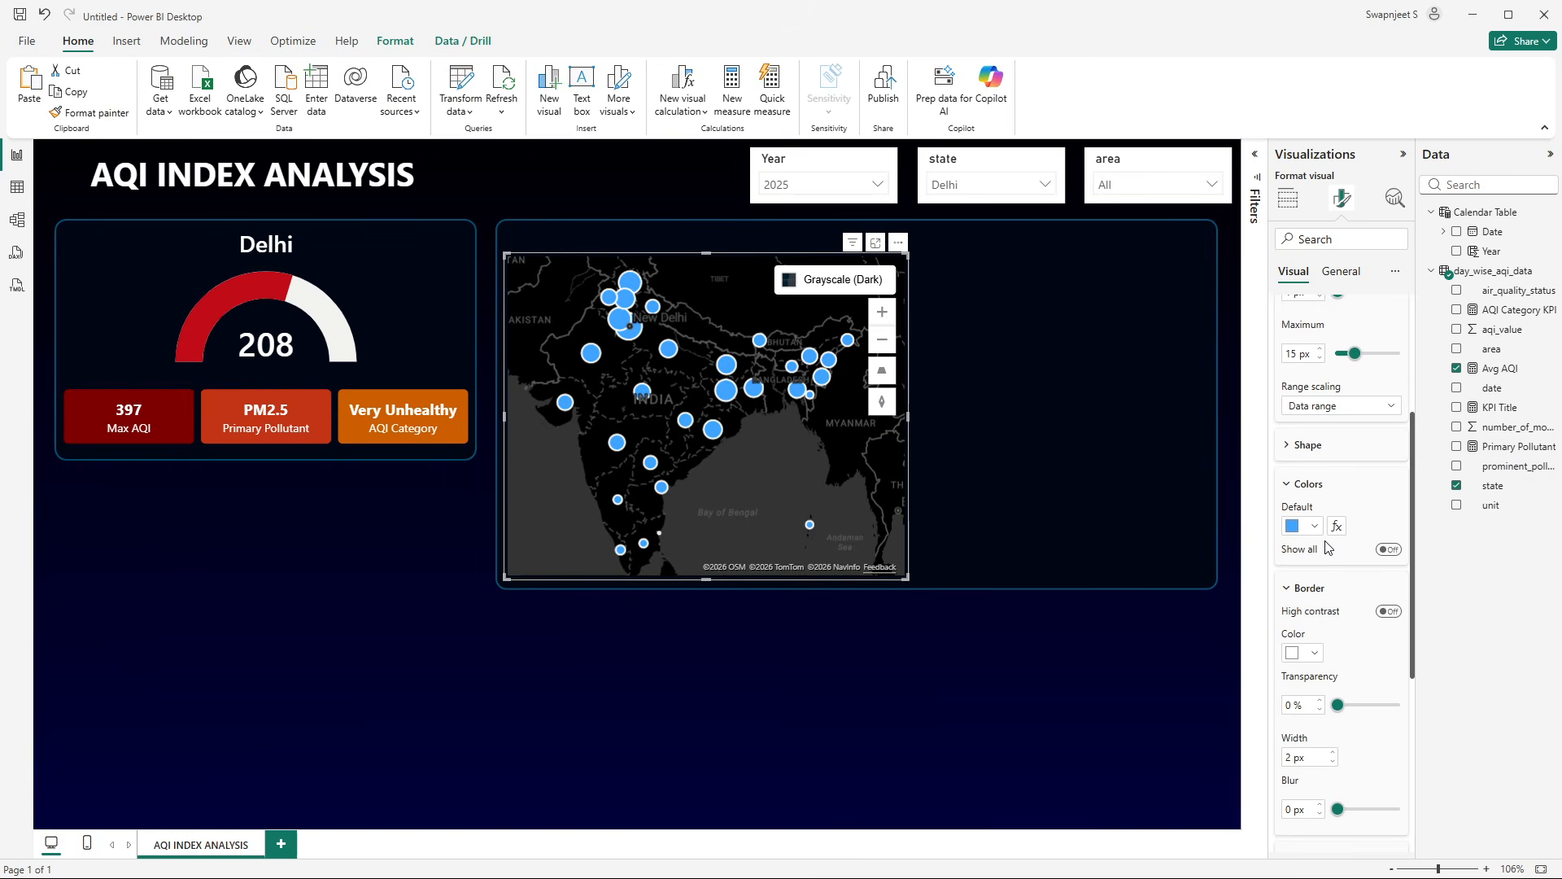
{"action": "scroll", "coordinate": [1315, 534], "scroll_direction": "up", "scroll_amount": 3}
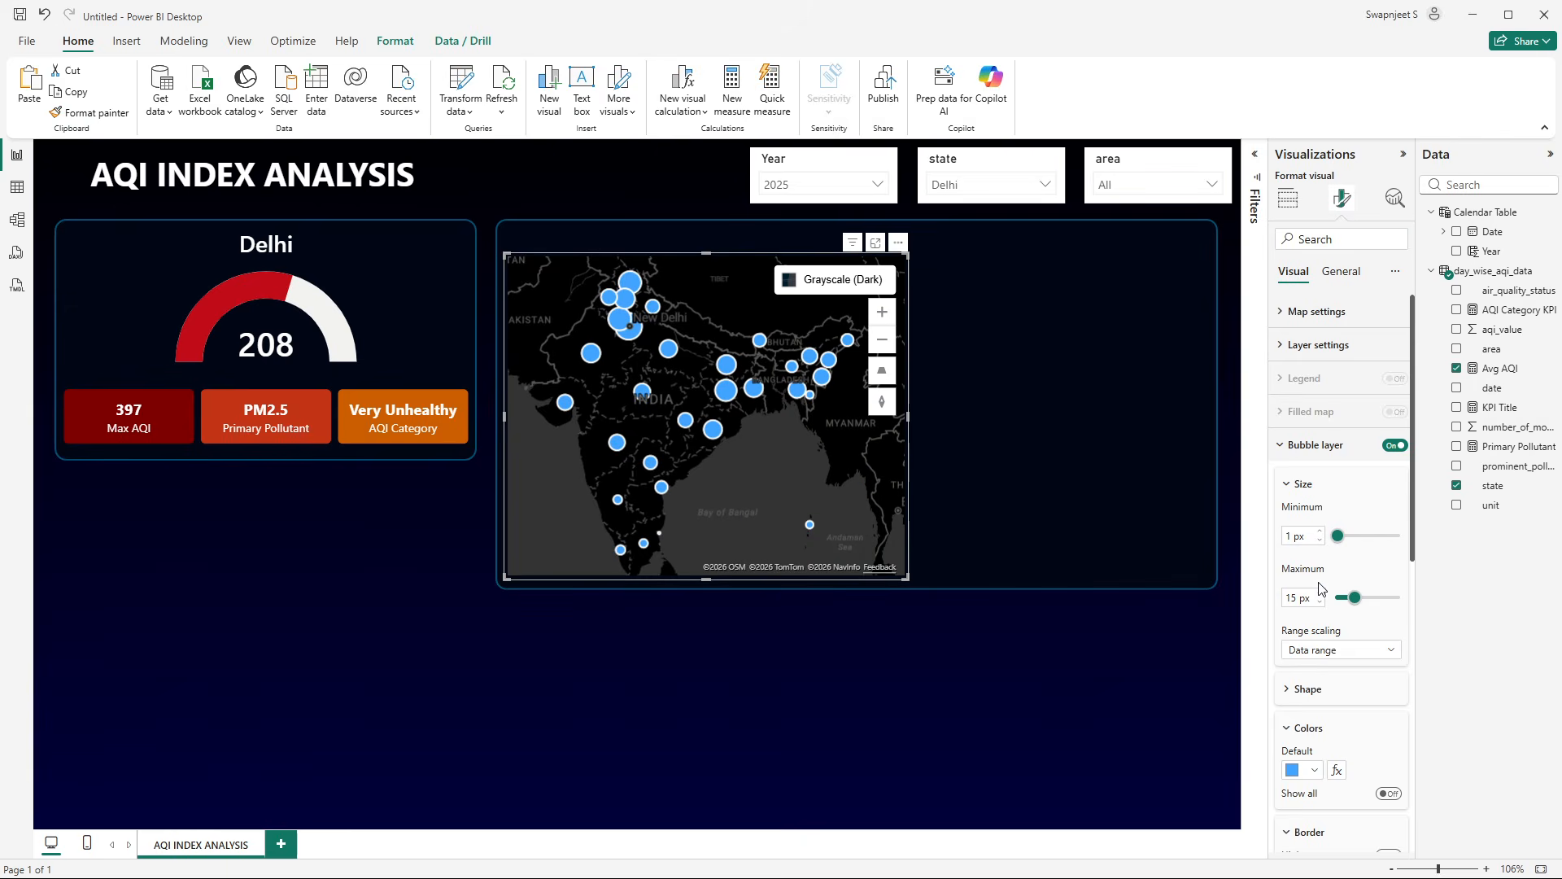
{"action": "scroll", "coordinate": [1323, 589], "scroll_direction": "down", "scroll_amount": 2}
{"action": "left_click", "coordinate": [1335, 608]}
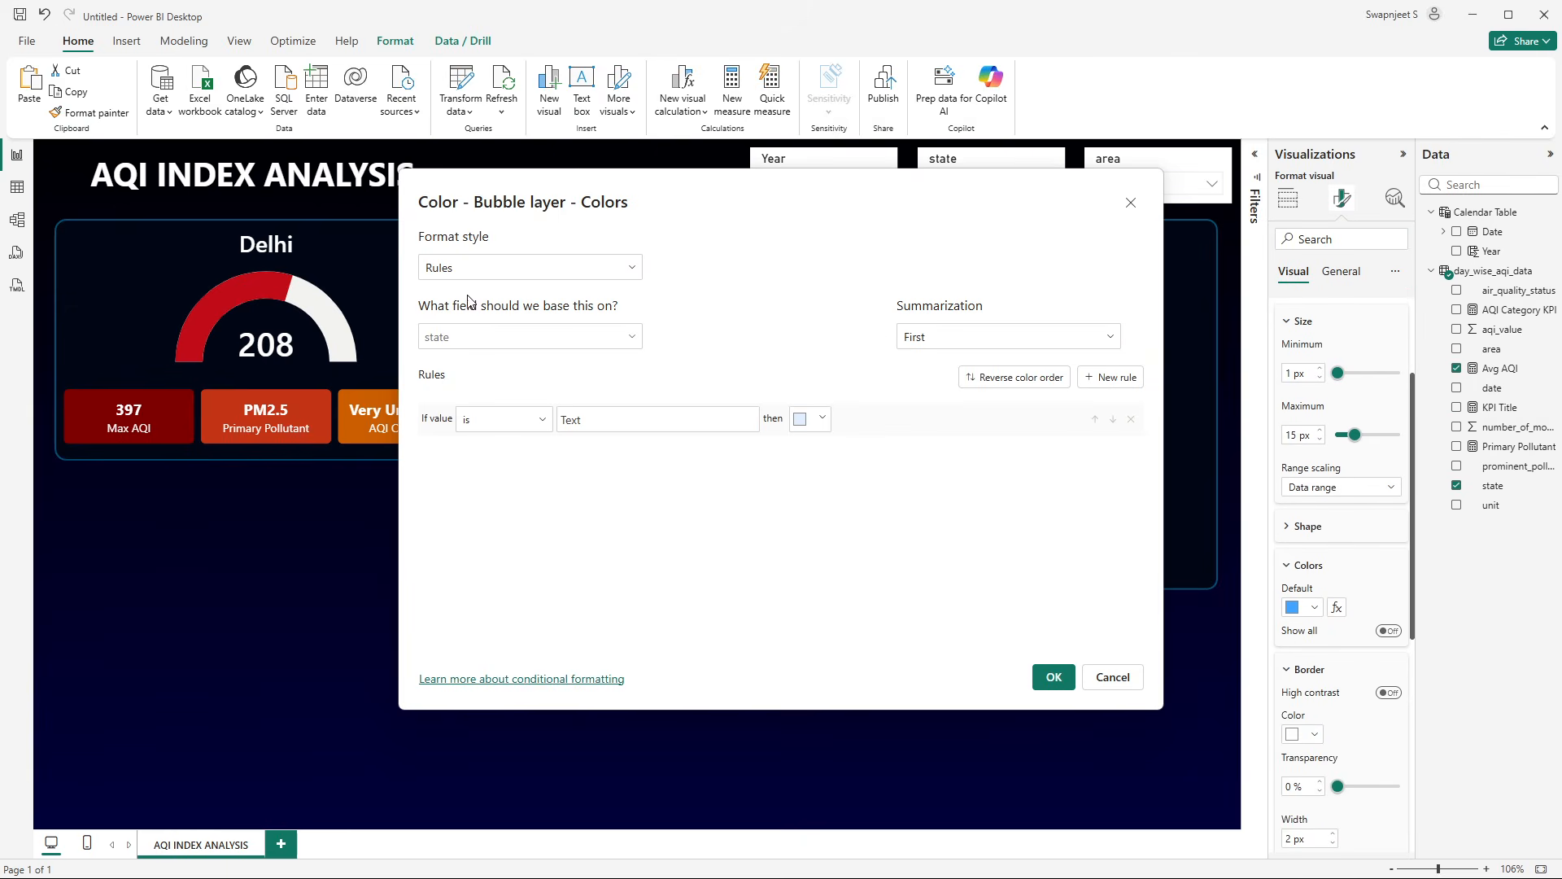
{"action": "left_click", "coordinate": [460, 342]}
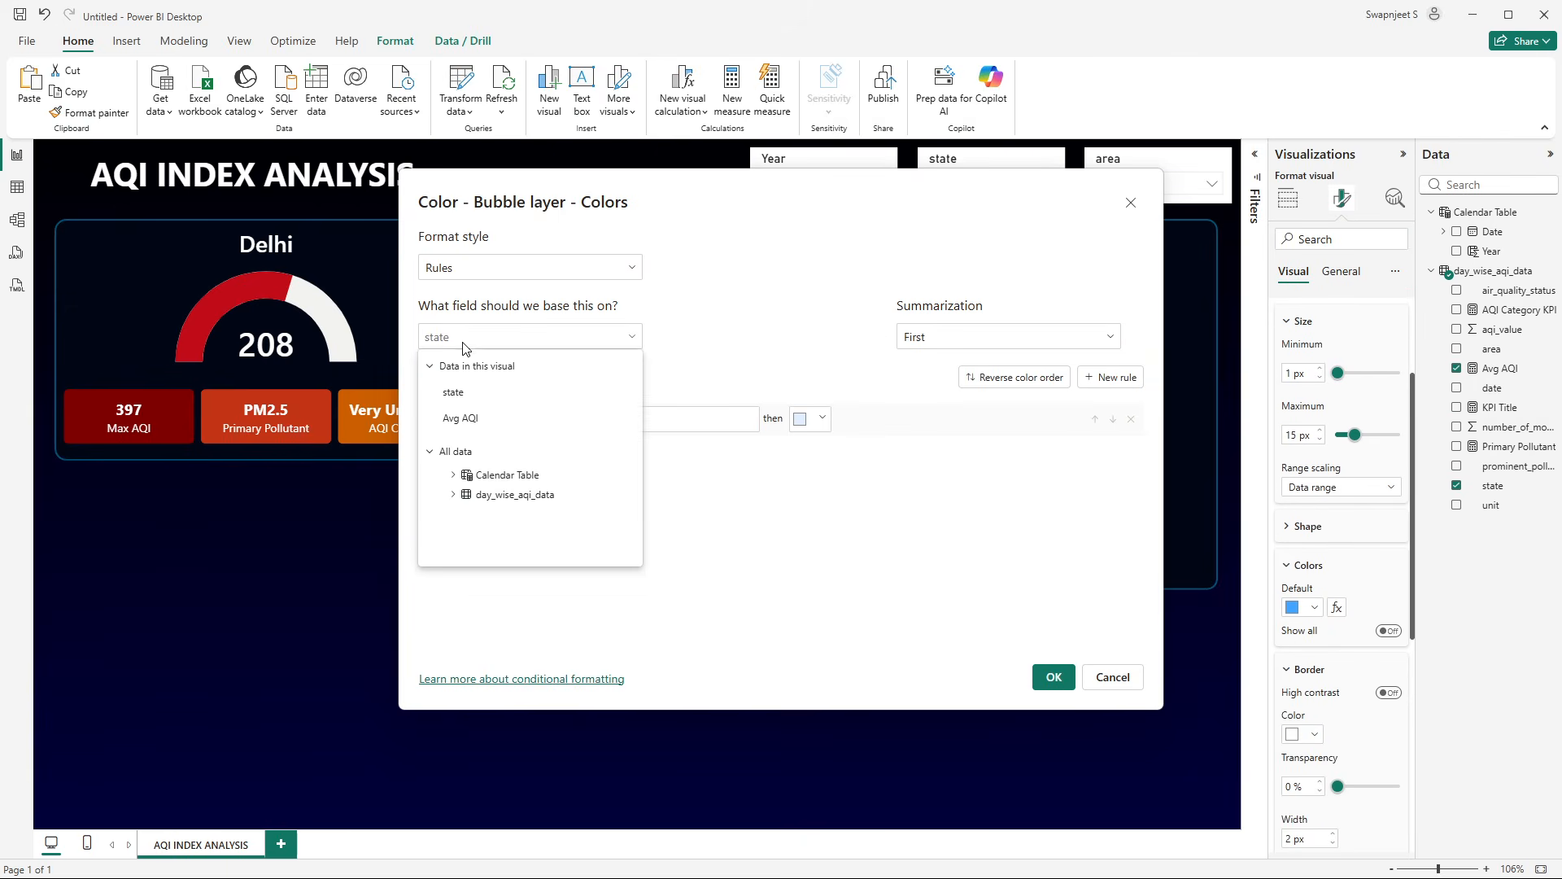
{"action": "left_click", "coordinate": [453, 495]}
{"action": "left_click", "coordinate": [513, 532]}
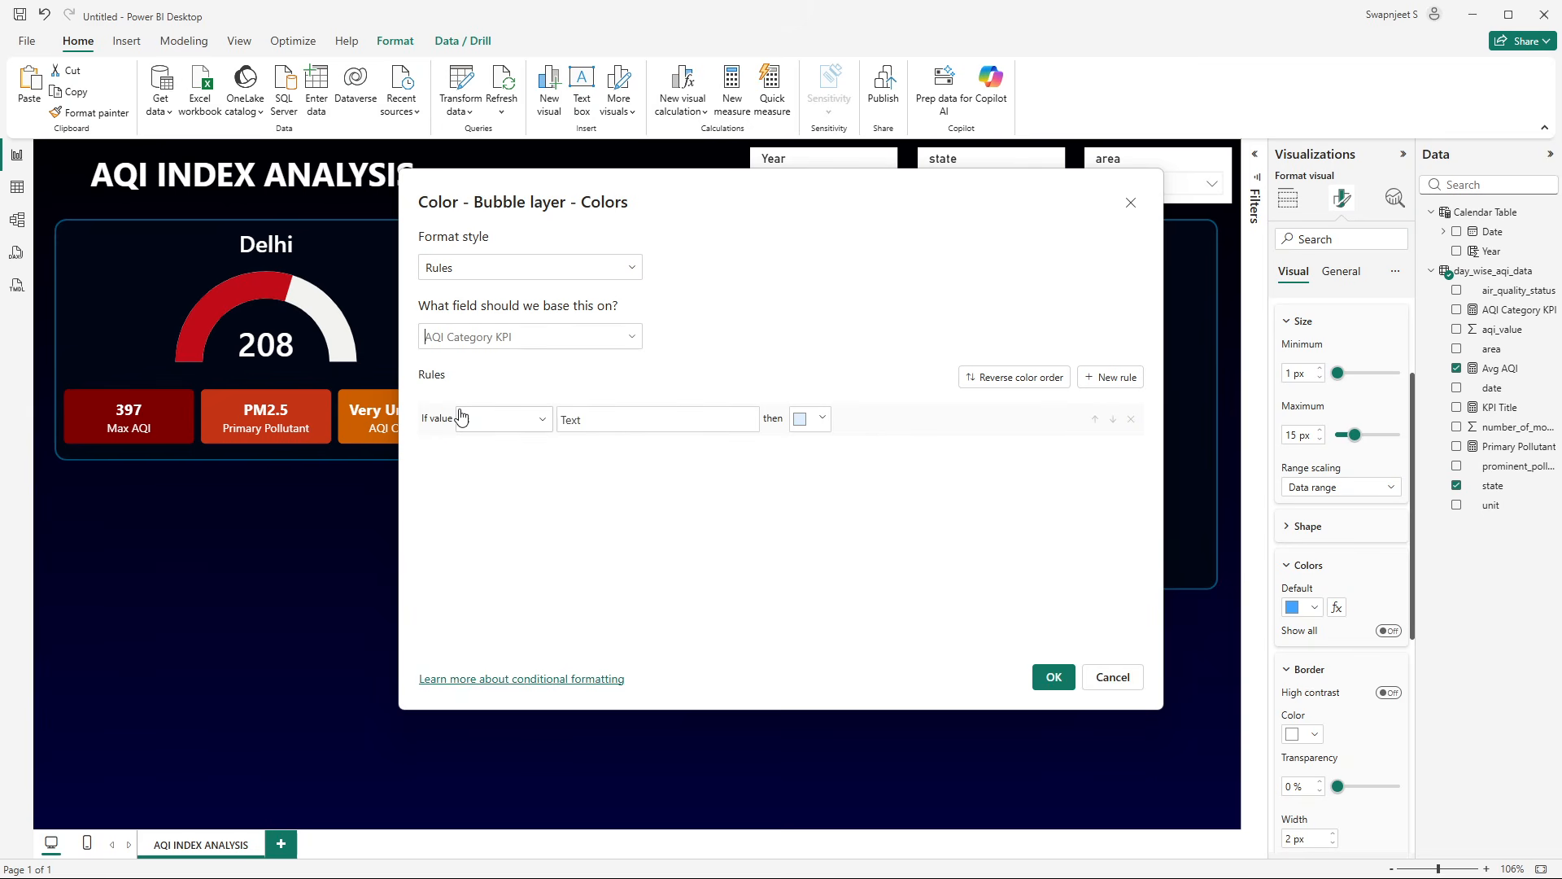
- Add bubble color rules for the exact text values Good, Moderate, Poor, Unhealthy, Very Unhealthy and Hazardour
{"action": "left_click", "coordinate": [598, 420]}
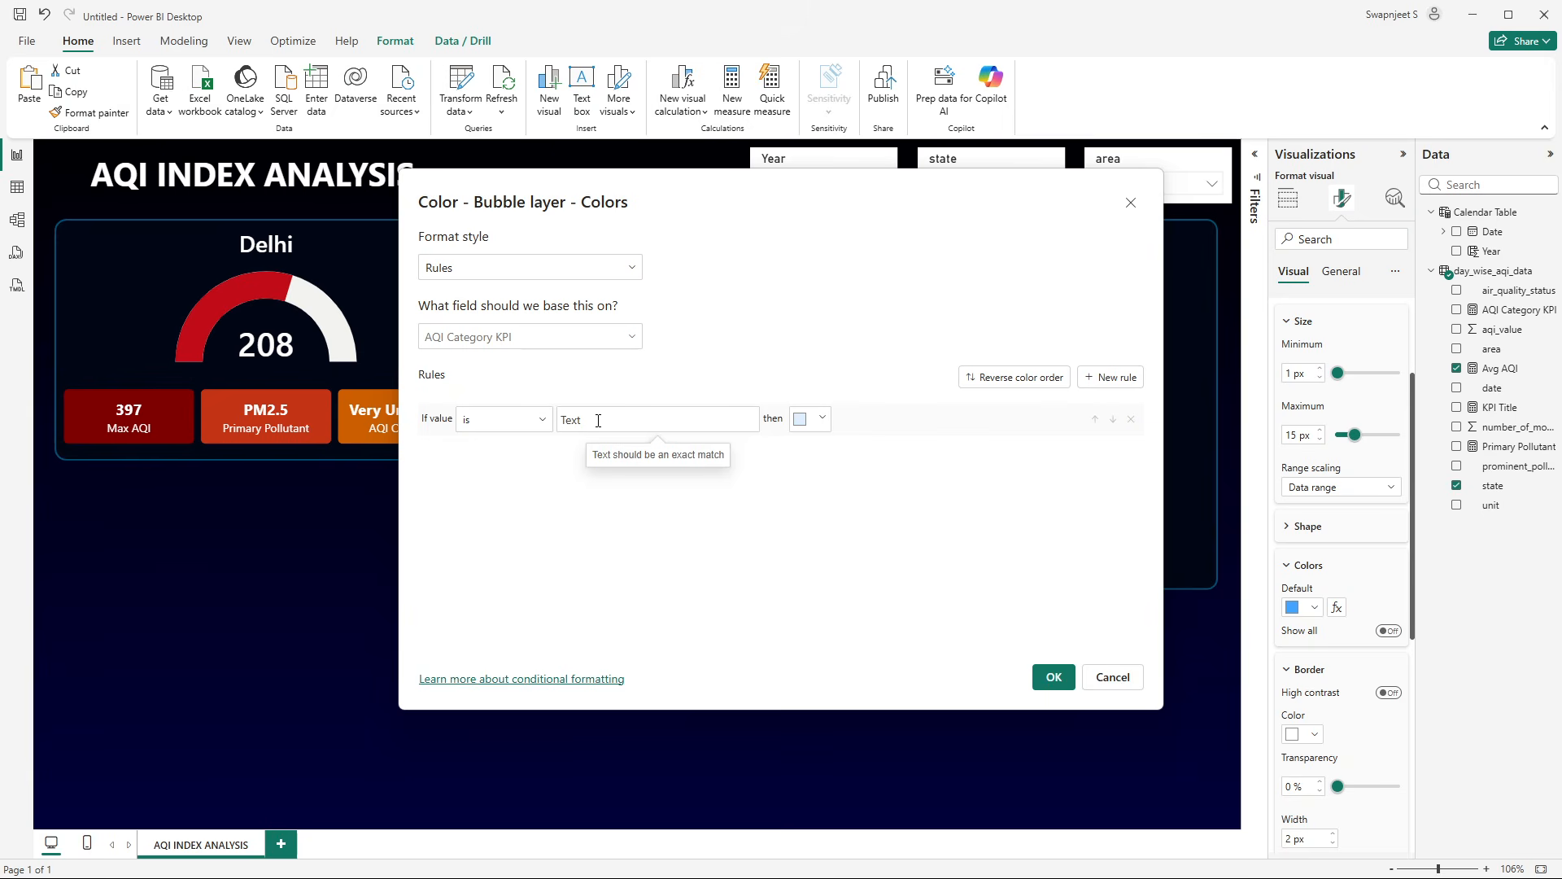
{"action": "left_click", "coordinate": [1389, 399]}
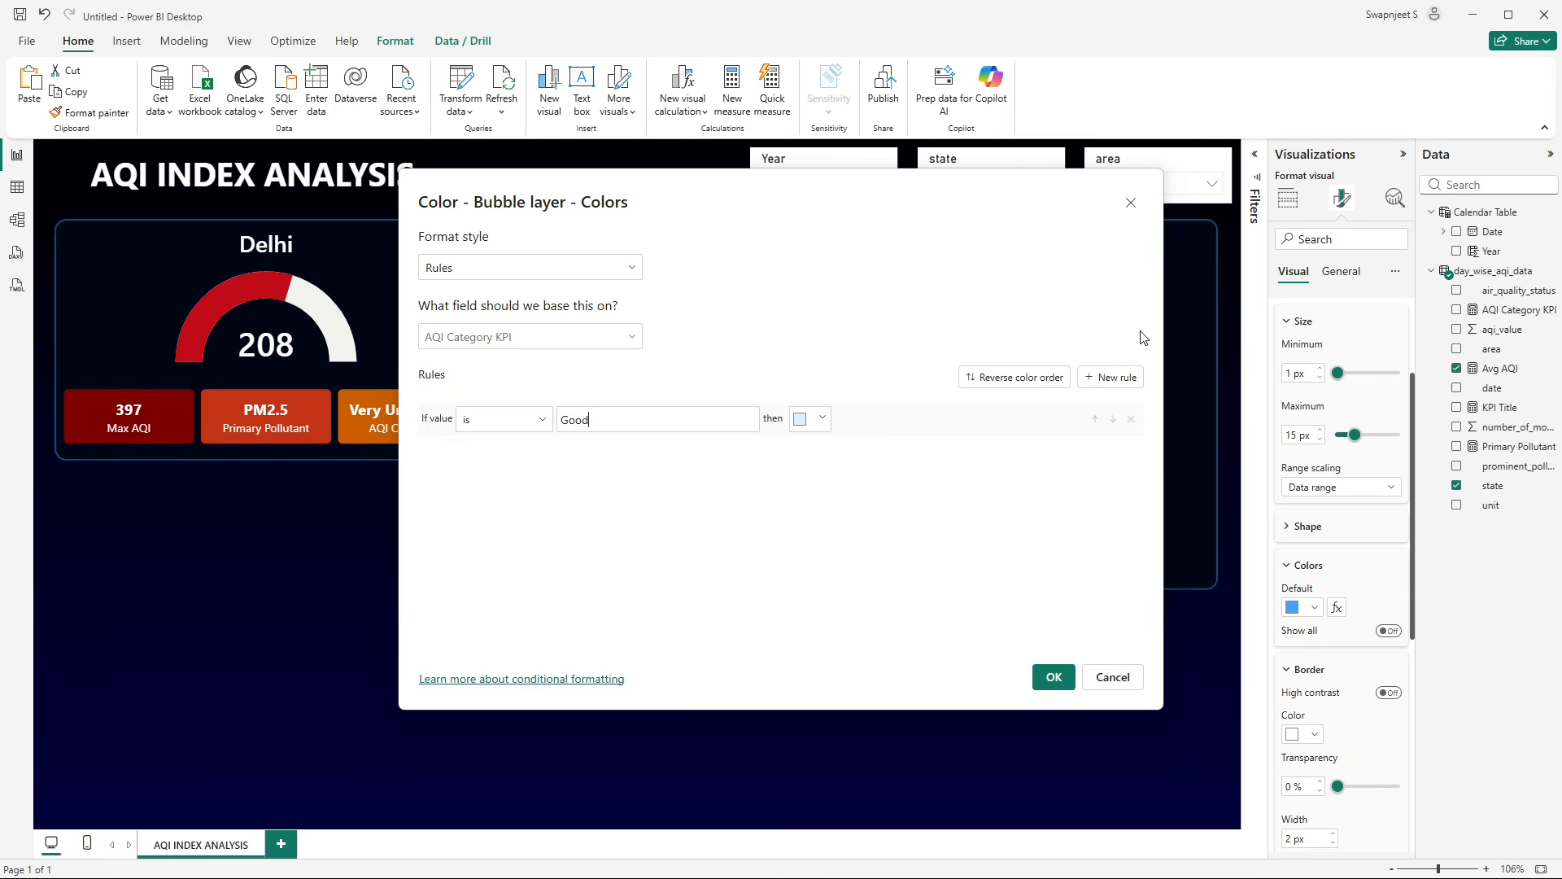
{"action": "left_click", "coordinate": [1113, 377]}
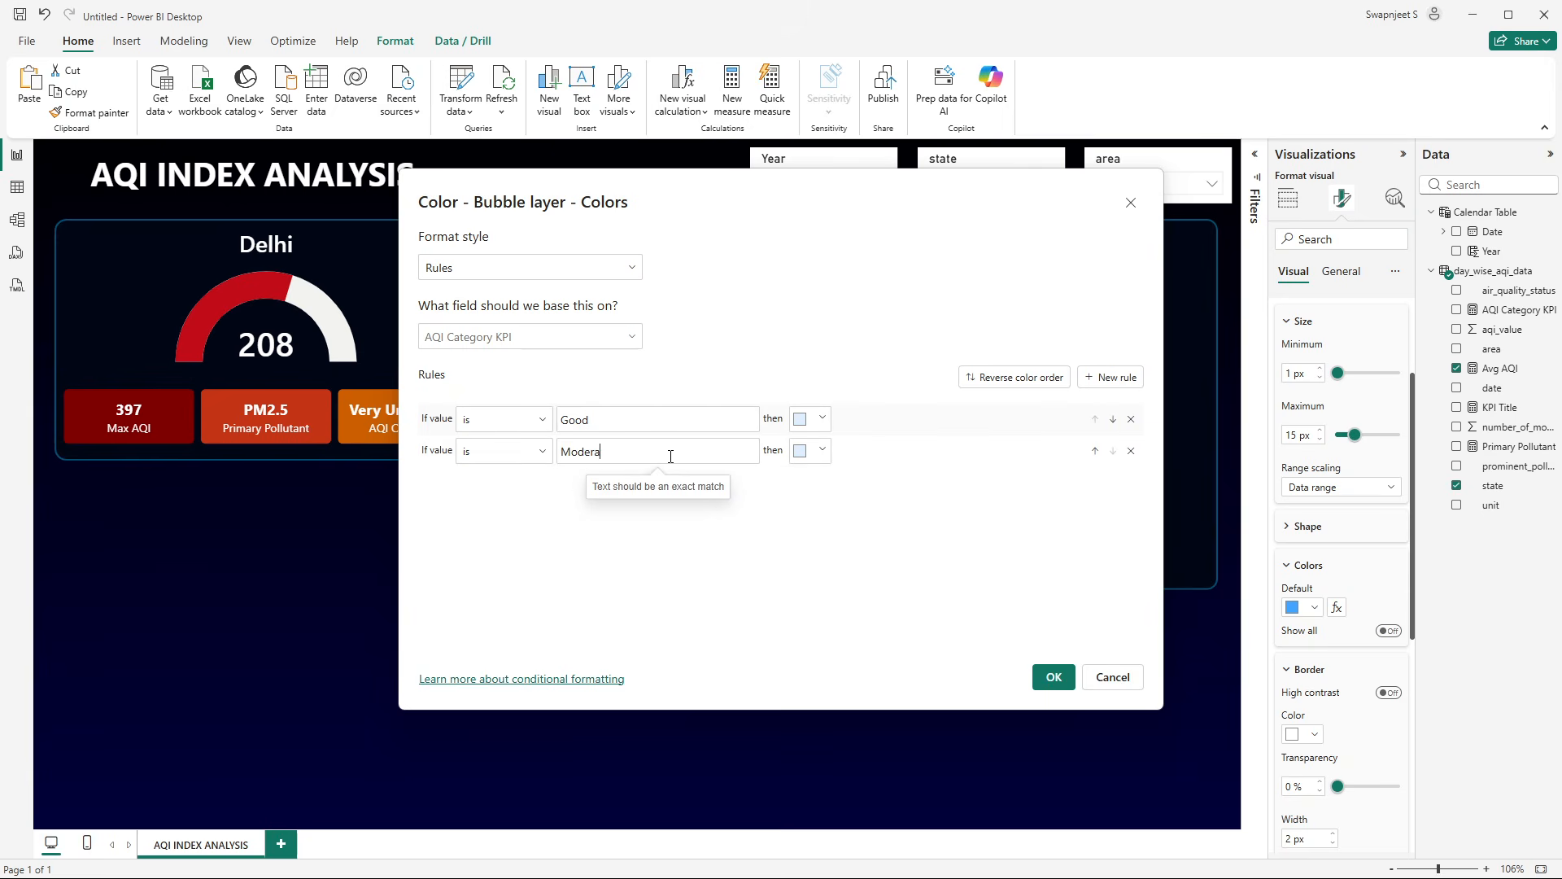
{"action": "left_click", "coordinate": [1113, 377]}
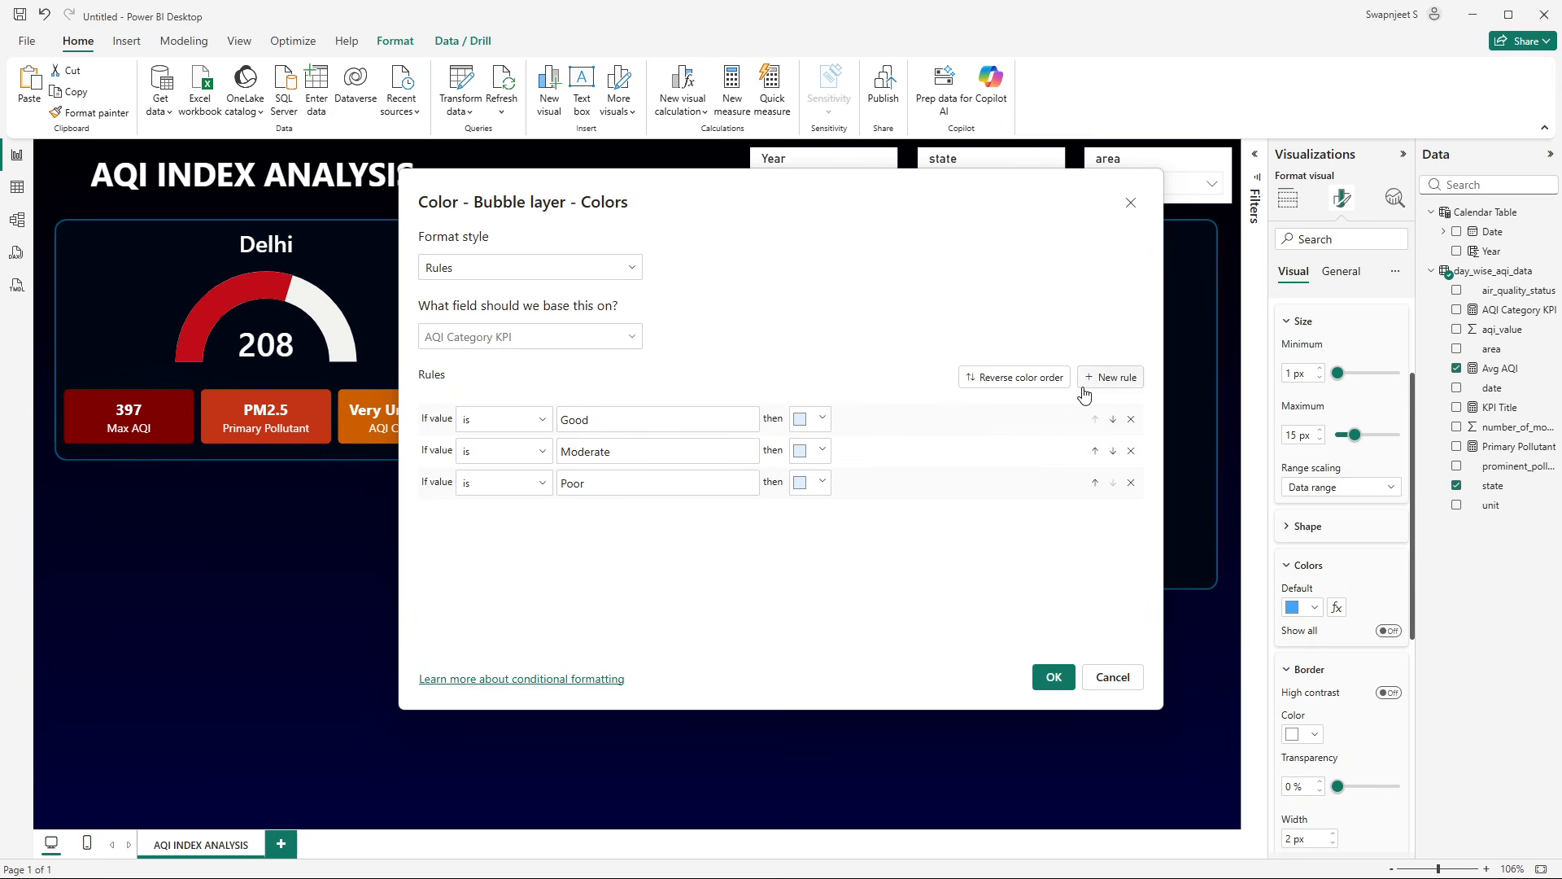
{"action": "left_click", "coordinate": [1107, 377]}
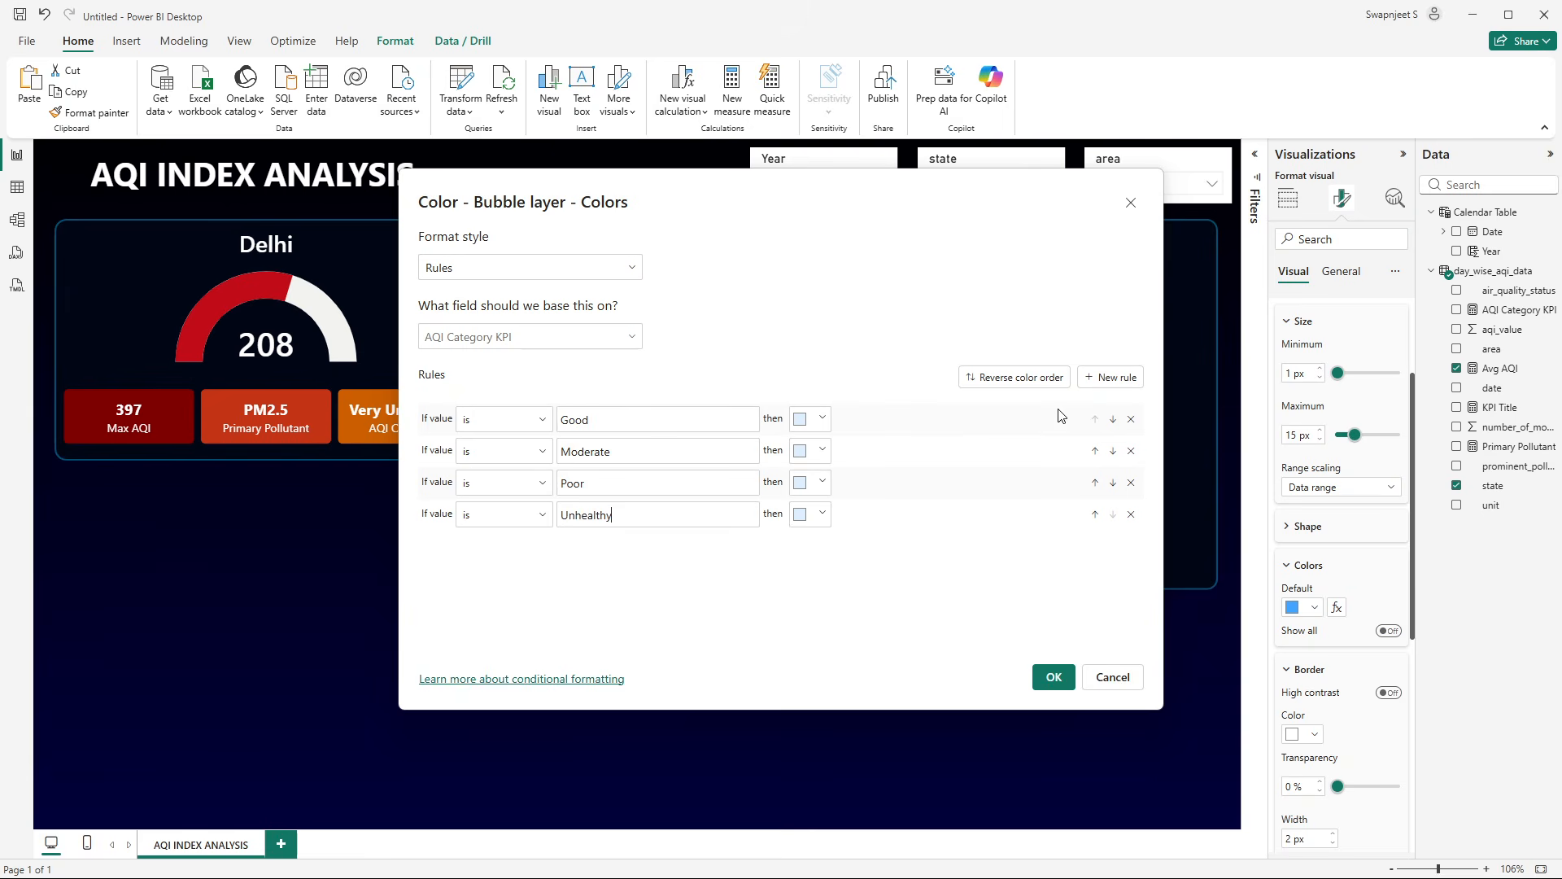
{"action": "left_click", "coordinate": [1108, 378]}
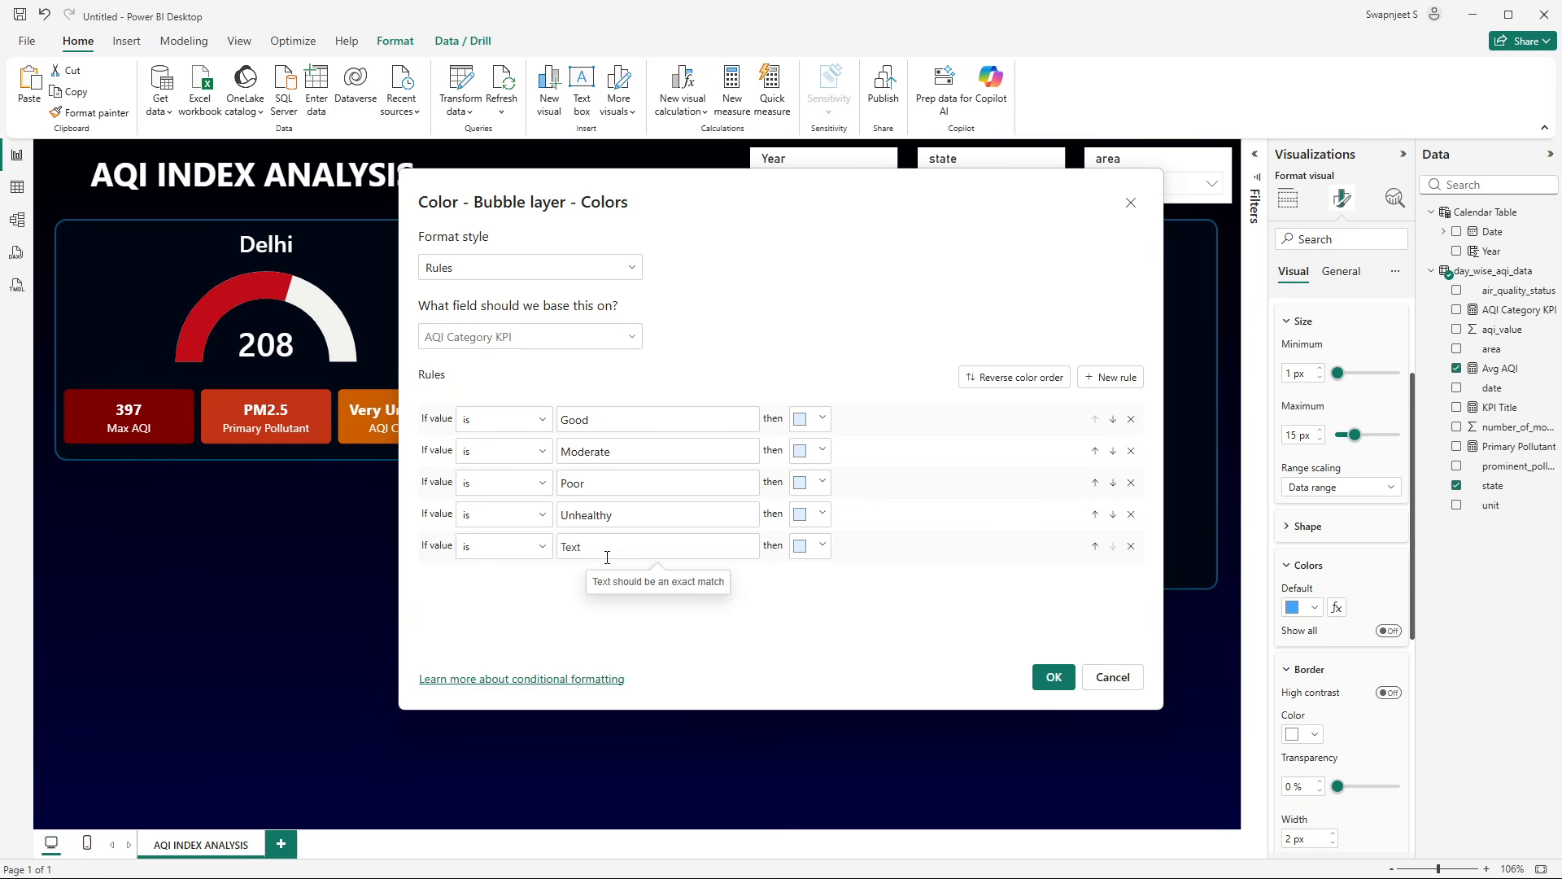
{"action": "type", "text": "Very Unhealthy"}
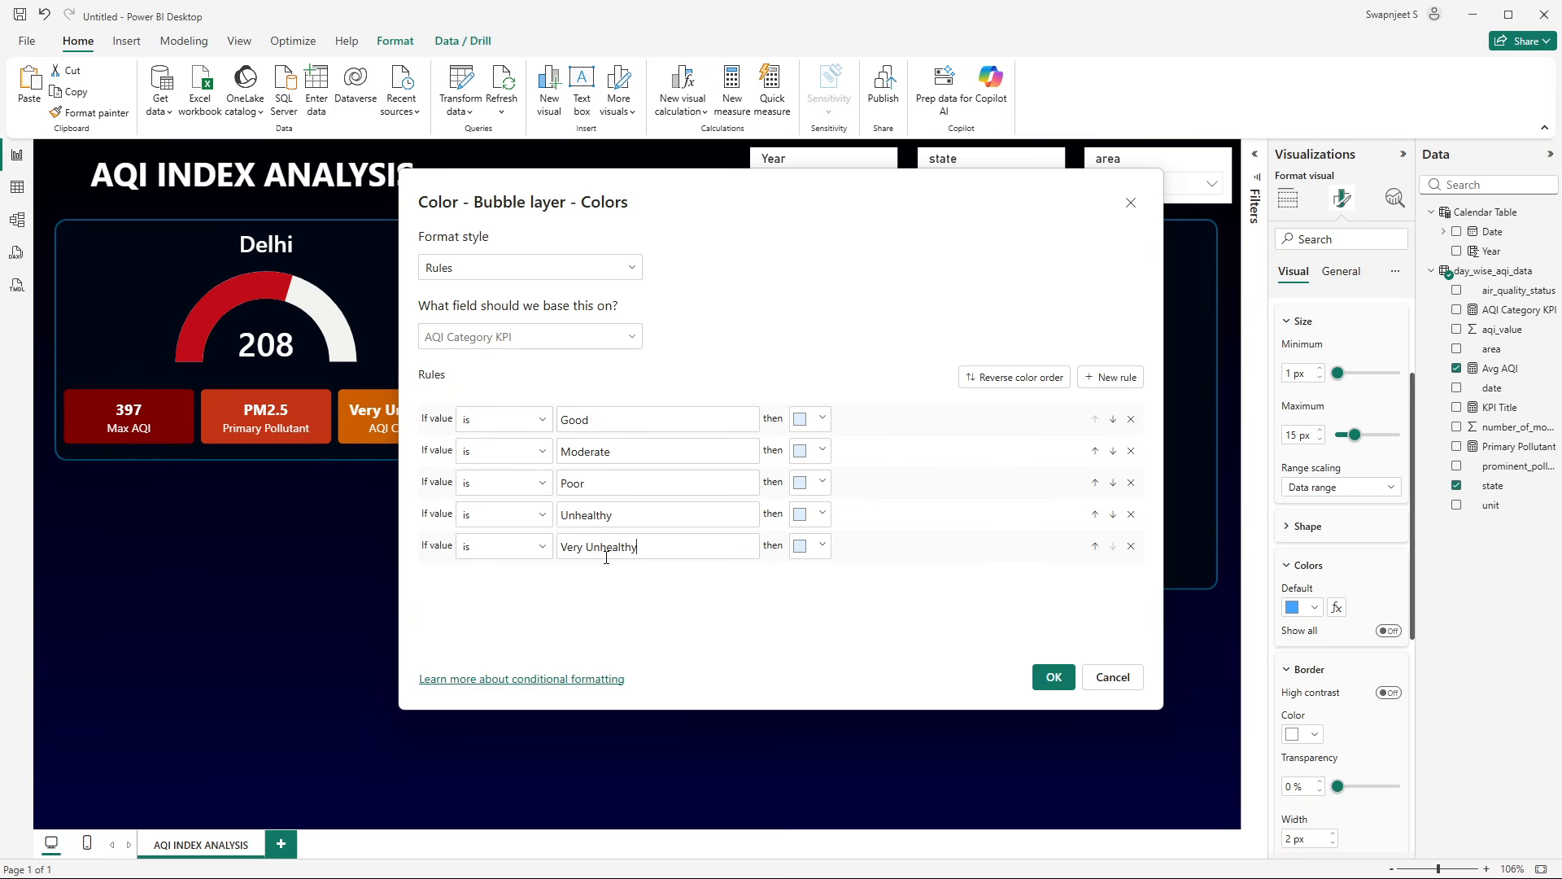
{"action": "left_click", "coordinate": [1094, 379]}
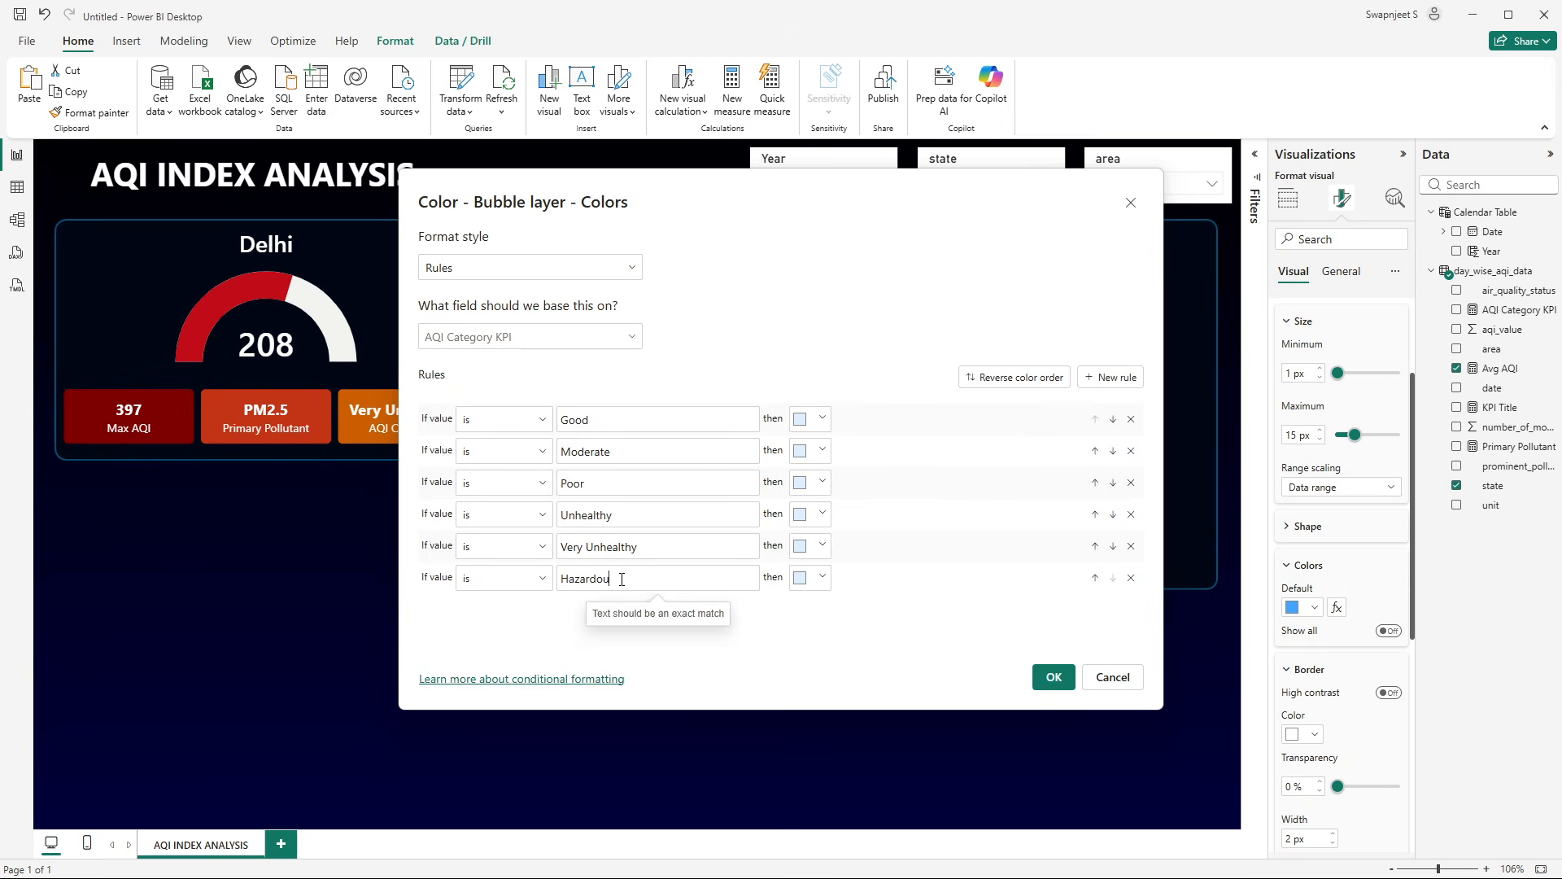
- Switch to Notepad and delete the Java code above the list of AQI color codes
{"action": "left_click", "coordinate": [891, 859]}
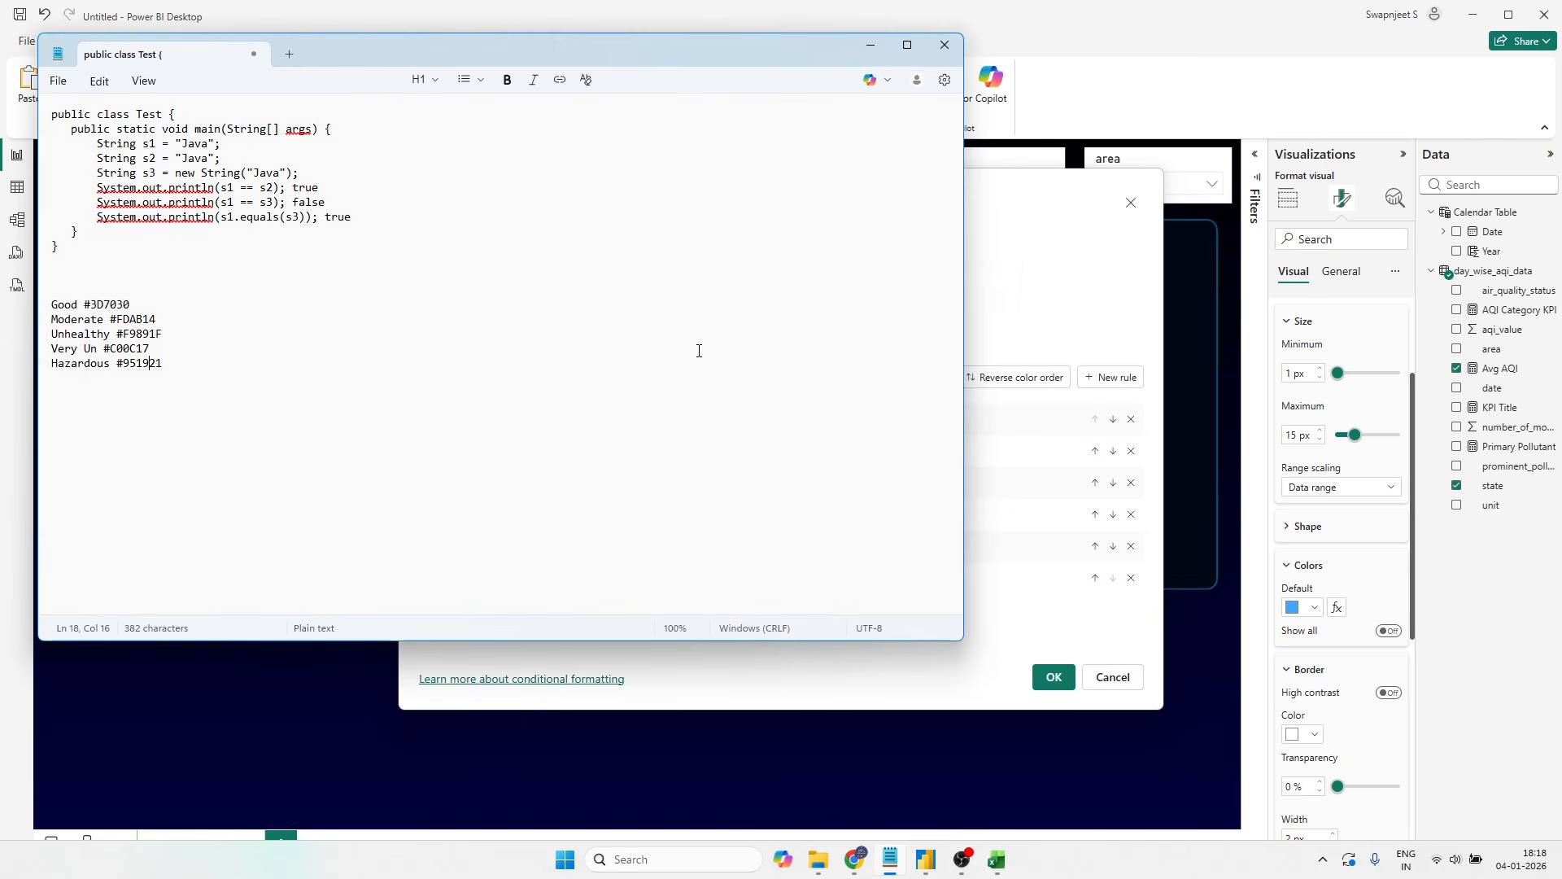
{"action": "left_click_drag", "start_coordinate": [81, 246], "coordinate": [33, 96]}
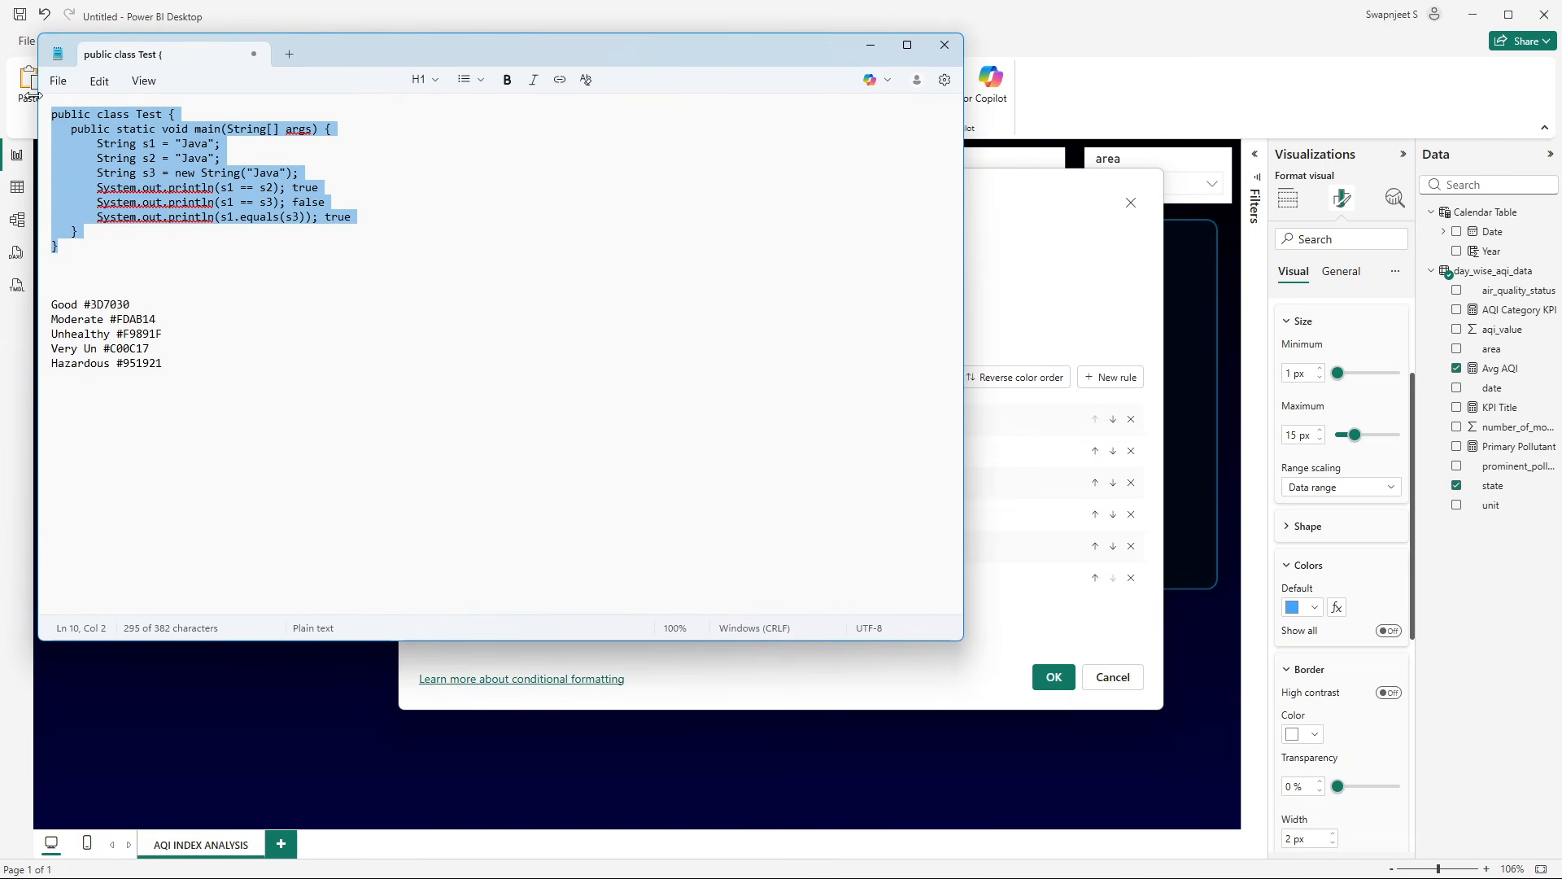
{"action": "key", "text": "Delete"}
- Copy the Good hex code from Notepad and set the Good rule's color in Power BI to #3D7030
{"action": "double_click", "coordinate": [112, 173]}
{"action": "key", "text": "ctrl+c"}
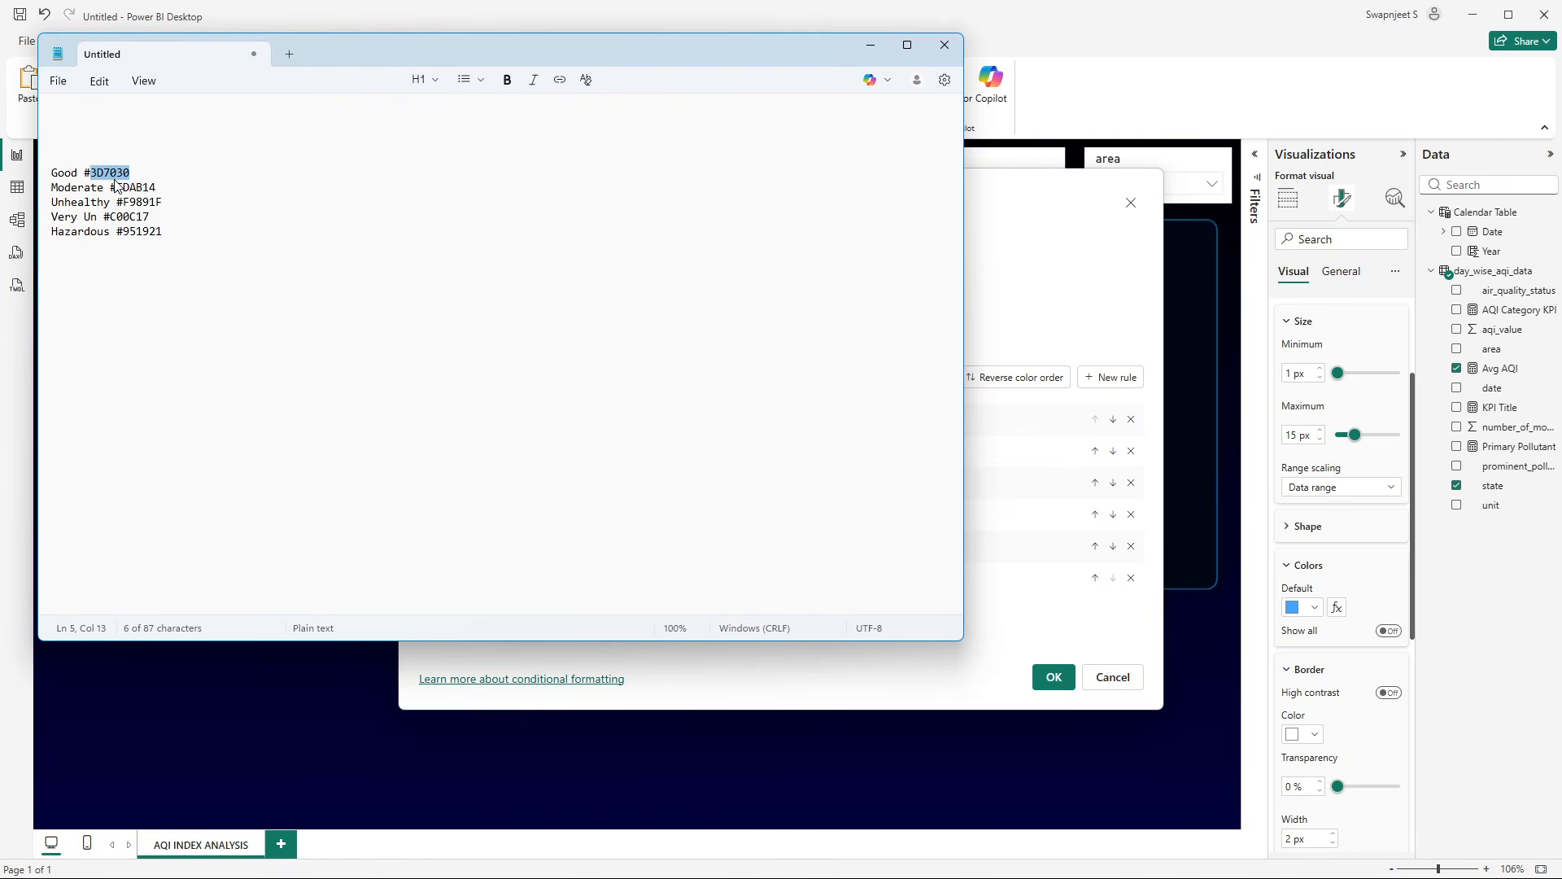
{"action": "key", "text": "alt+Tab"}
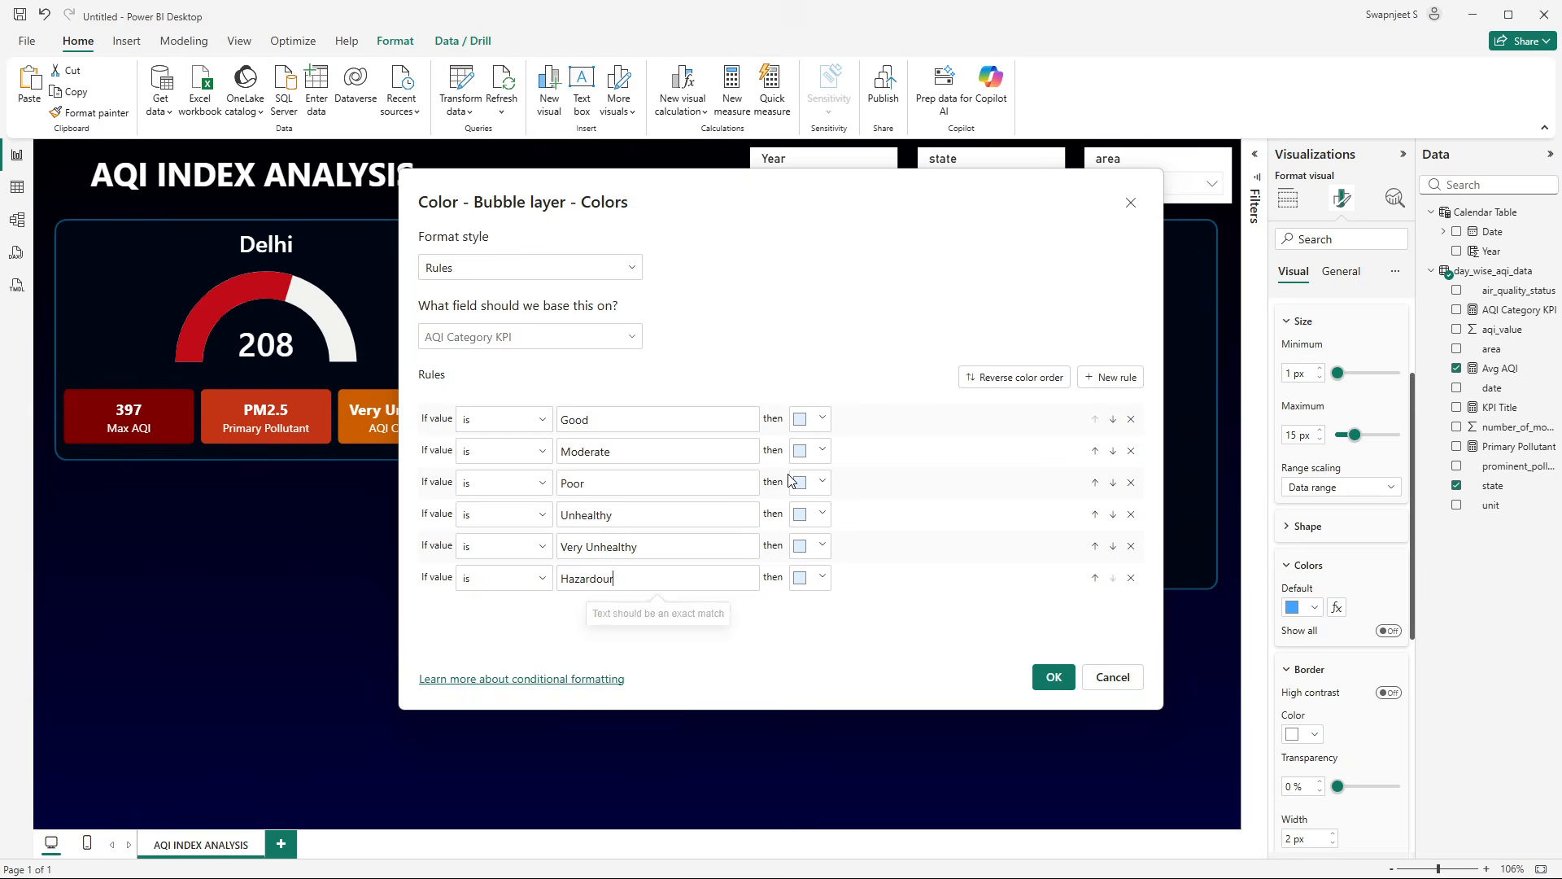
{"action": "left_click", "coordinate": [816, 420]}
{"action": "left_click", "coordinate": [869, 664]}
{"action": "key", "text": "ctrl+v"}
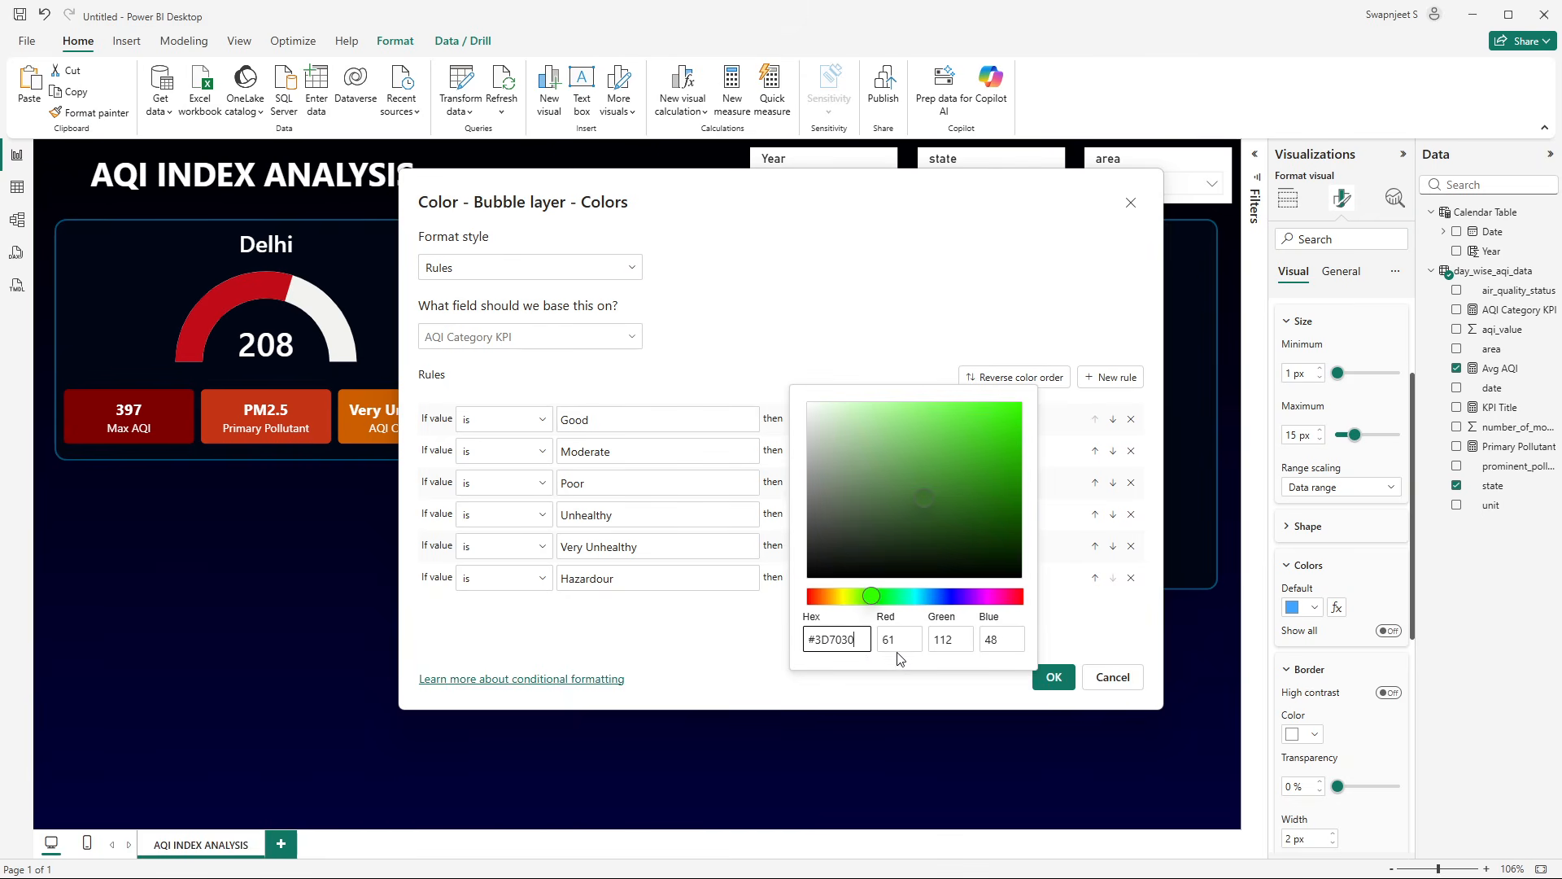
{"action": "left_click", "coordinate": [1054, 677]}
- Copy the Moderate hex code from Notepad and set the Moderate rule's color in Power BI to #FDAB14
{"action": "key", "text": "alt+Tab"}
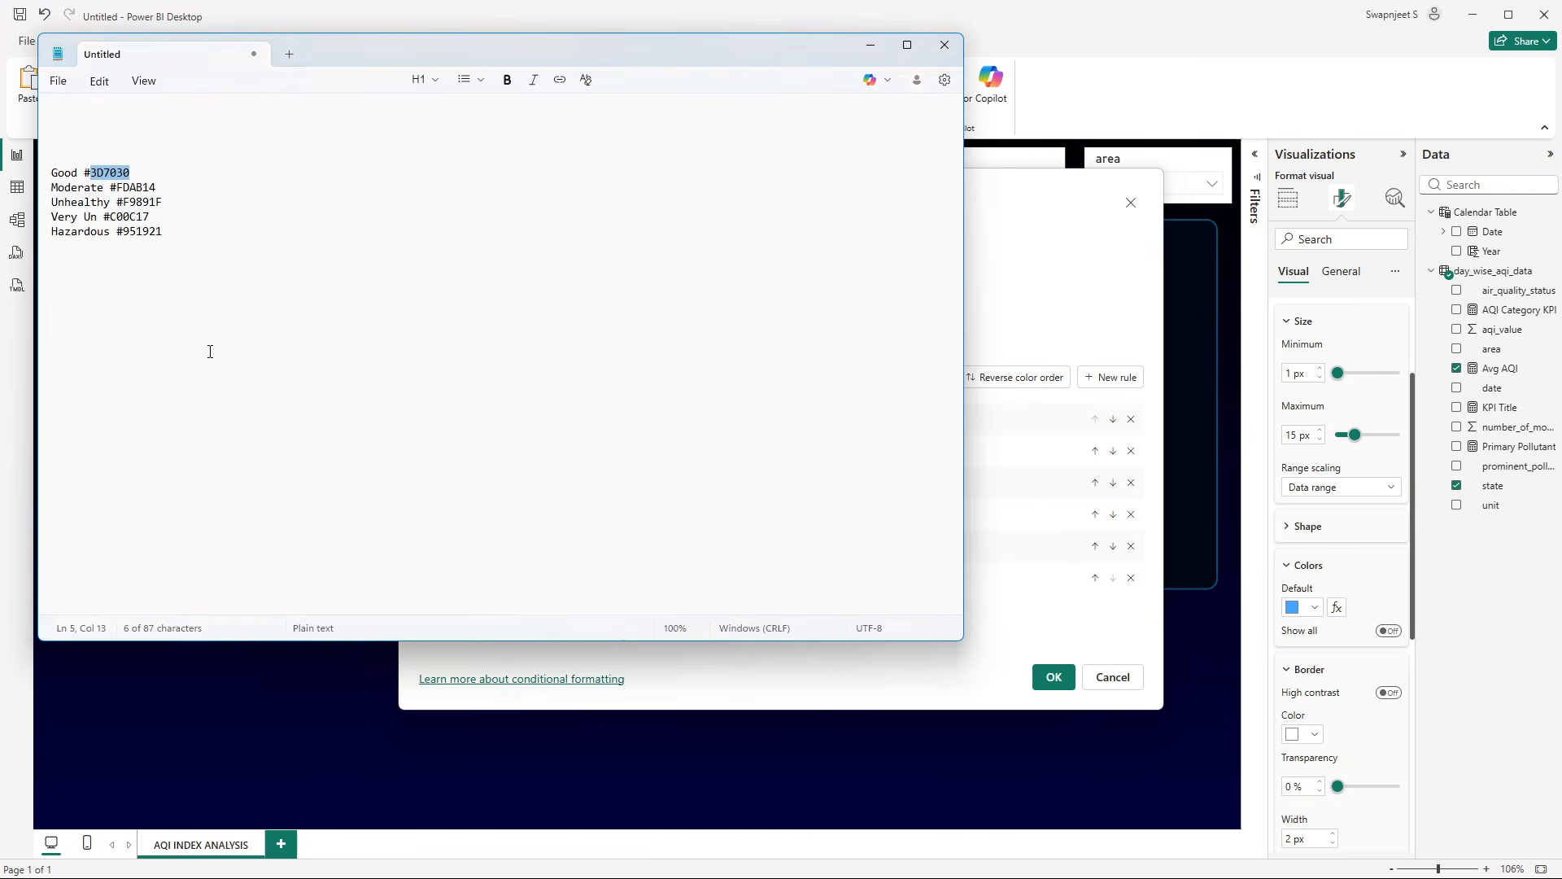
{"action": "double_click", "coordinate": [140, 188]}
{"action": "key", "text": "alt+Tab"}
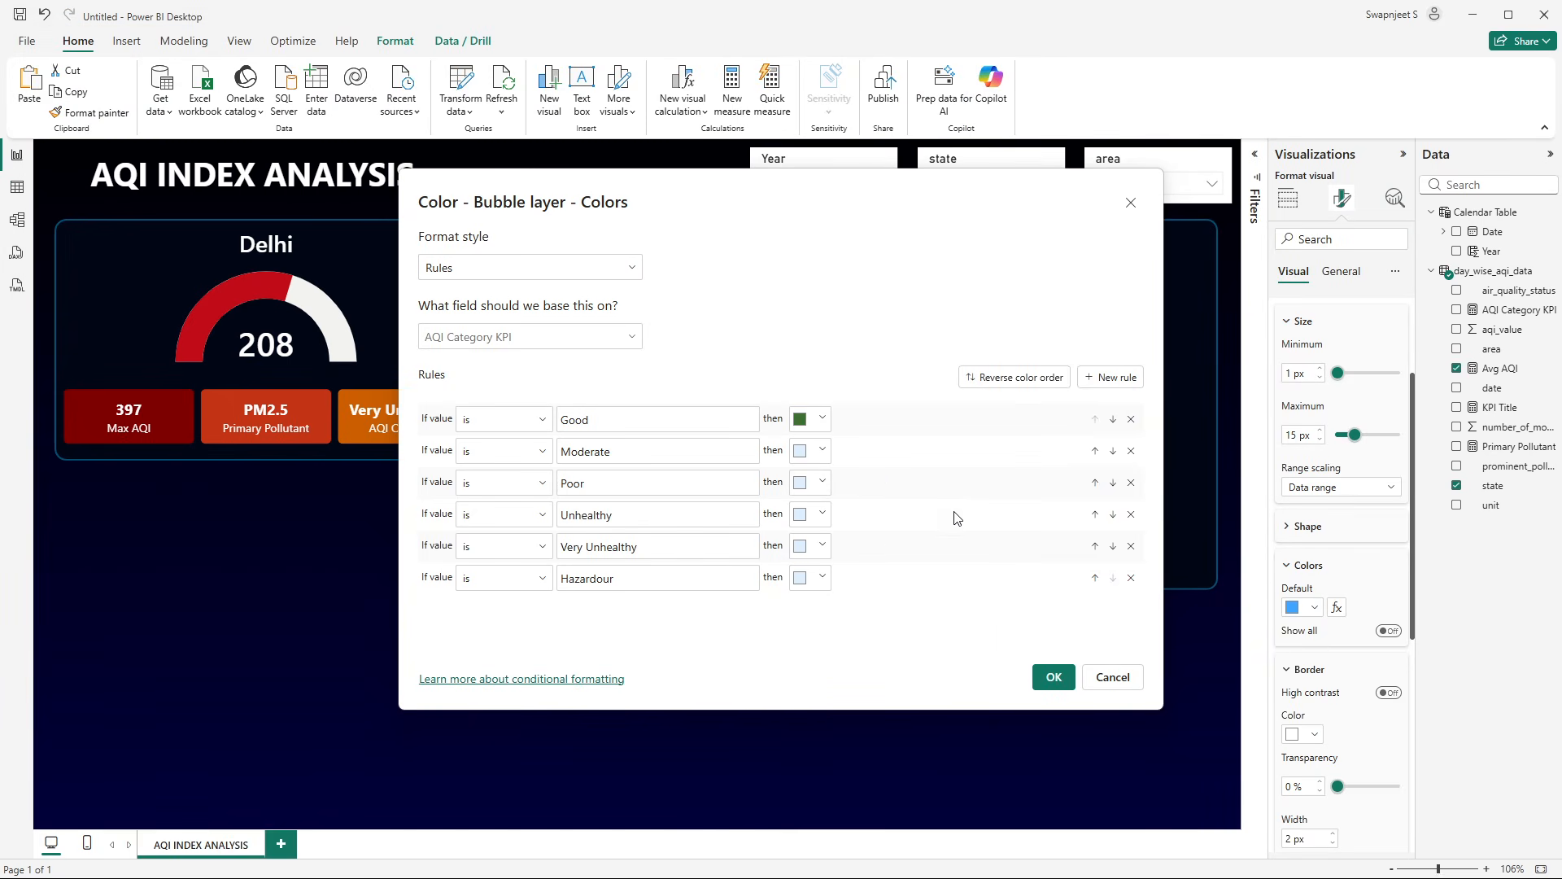
{"action": "left_click", "coordinate": [819, 452]}
{"action": "left_click", "coordinate": [860, 440]}
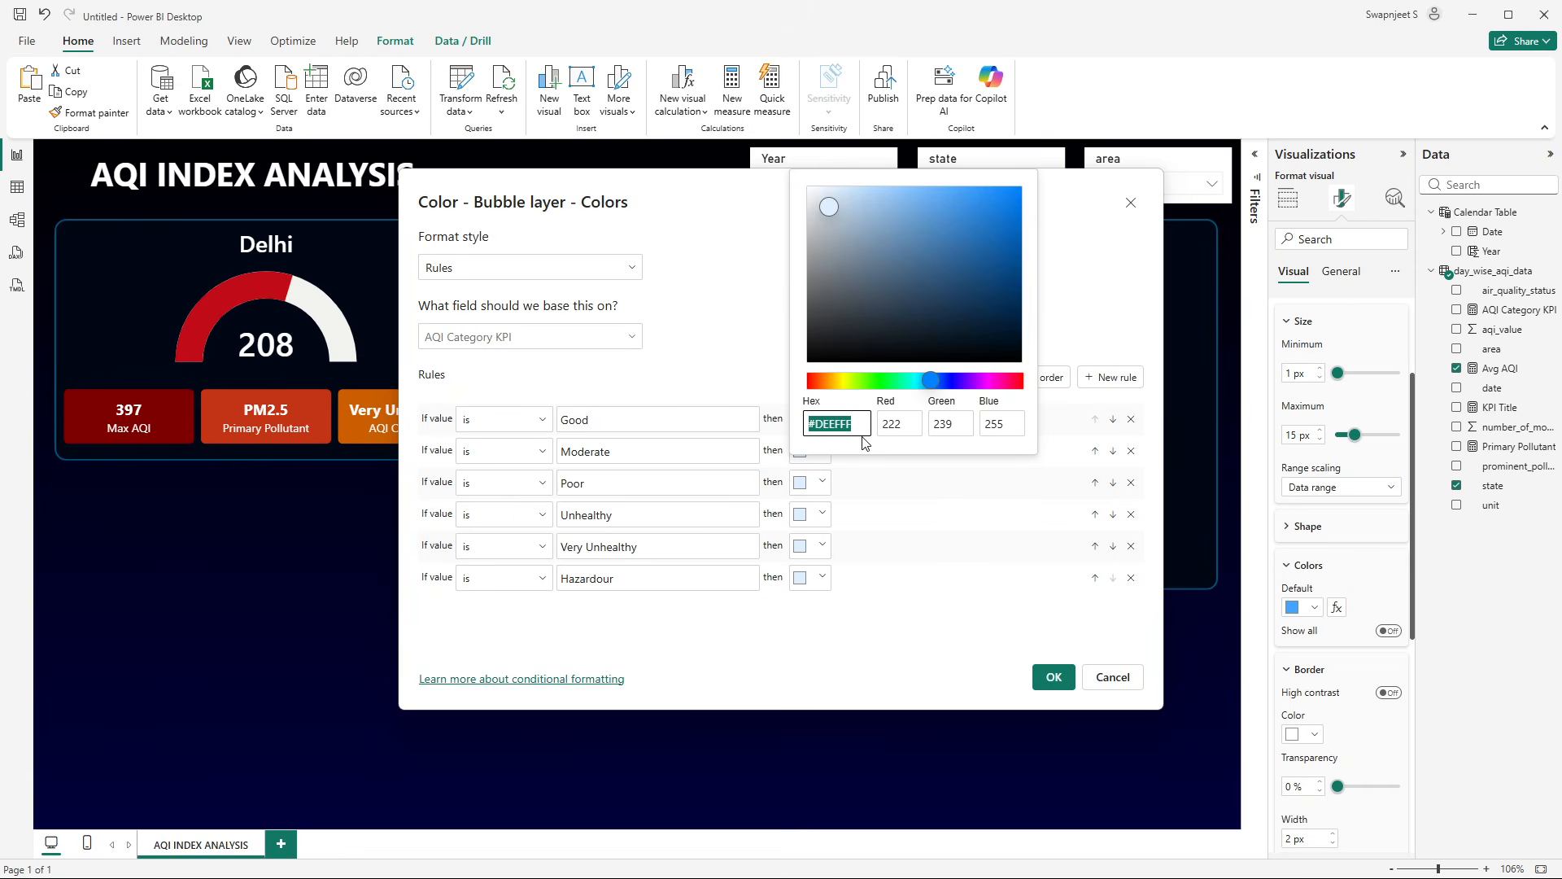
{"action": "type", "text": "FDAB14"}
- Set the Unhealthy rule's color to #F9891F from the Notepad list and give the Poor rule a blue theme color
{"action": "key", "text": "alt+Tab"}
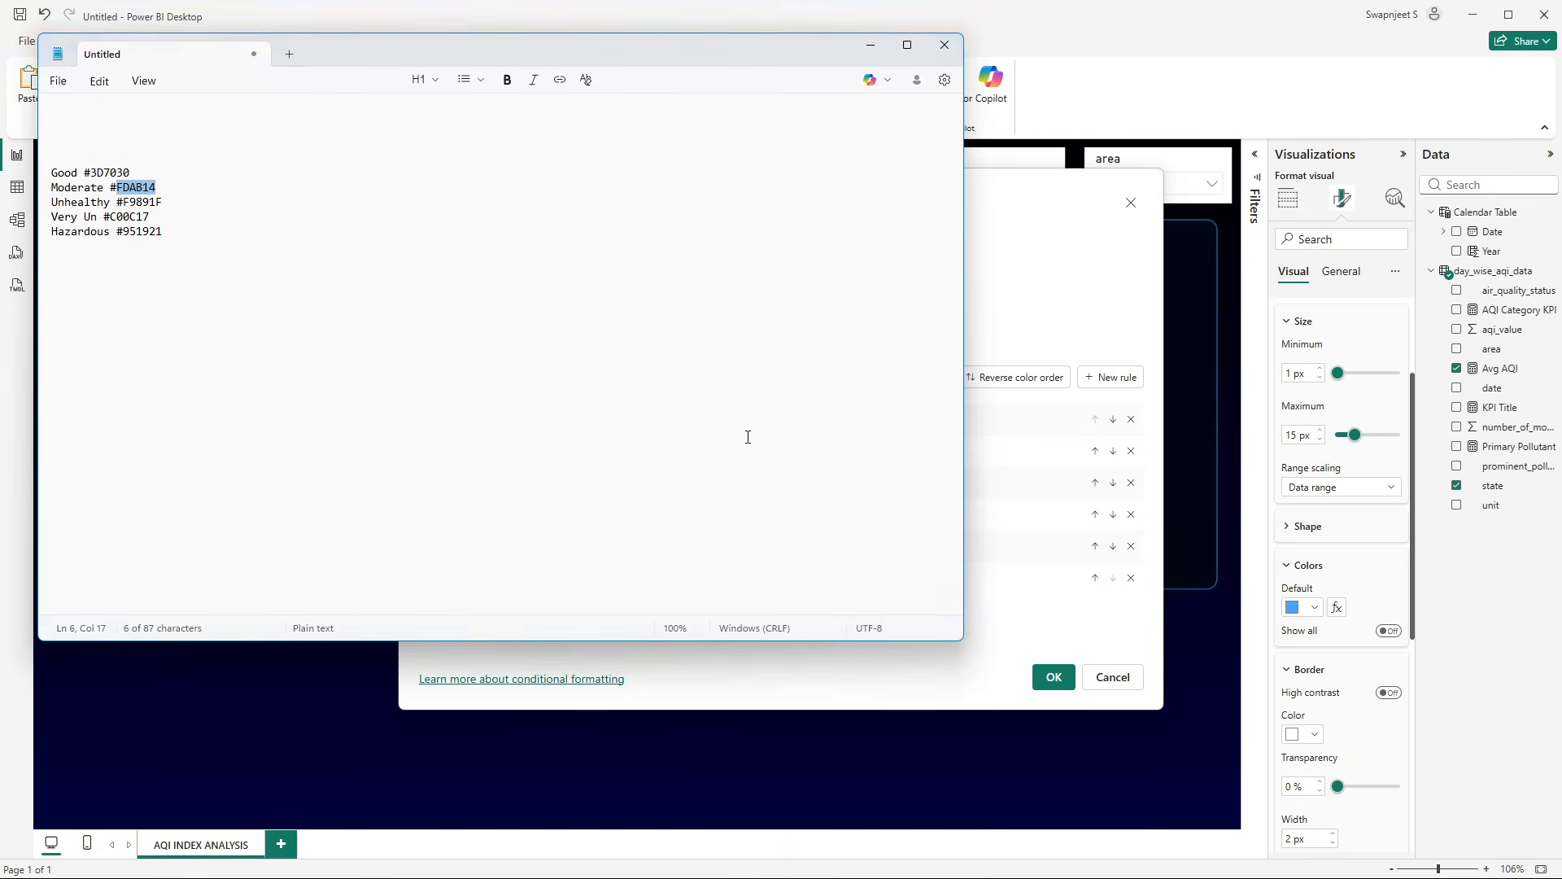
{"action": "double_click", "coordinate": [132, 202]}
{"action": "key", "text": "ctrl+c"}
{"action": "key", "text": "alt+Tab"}
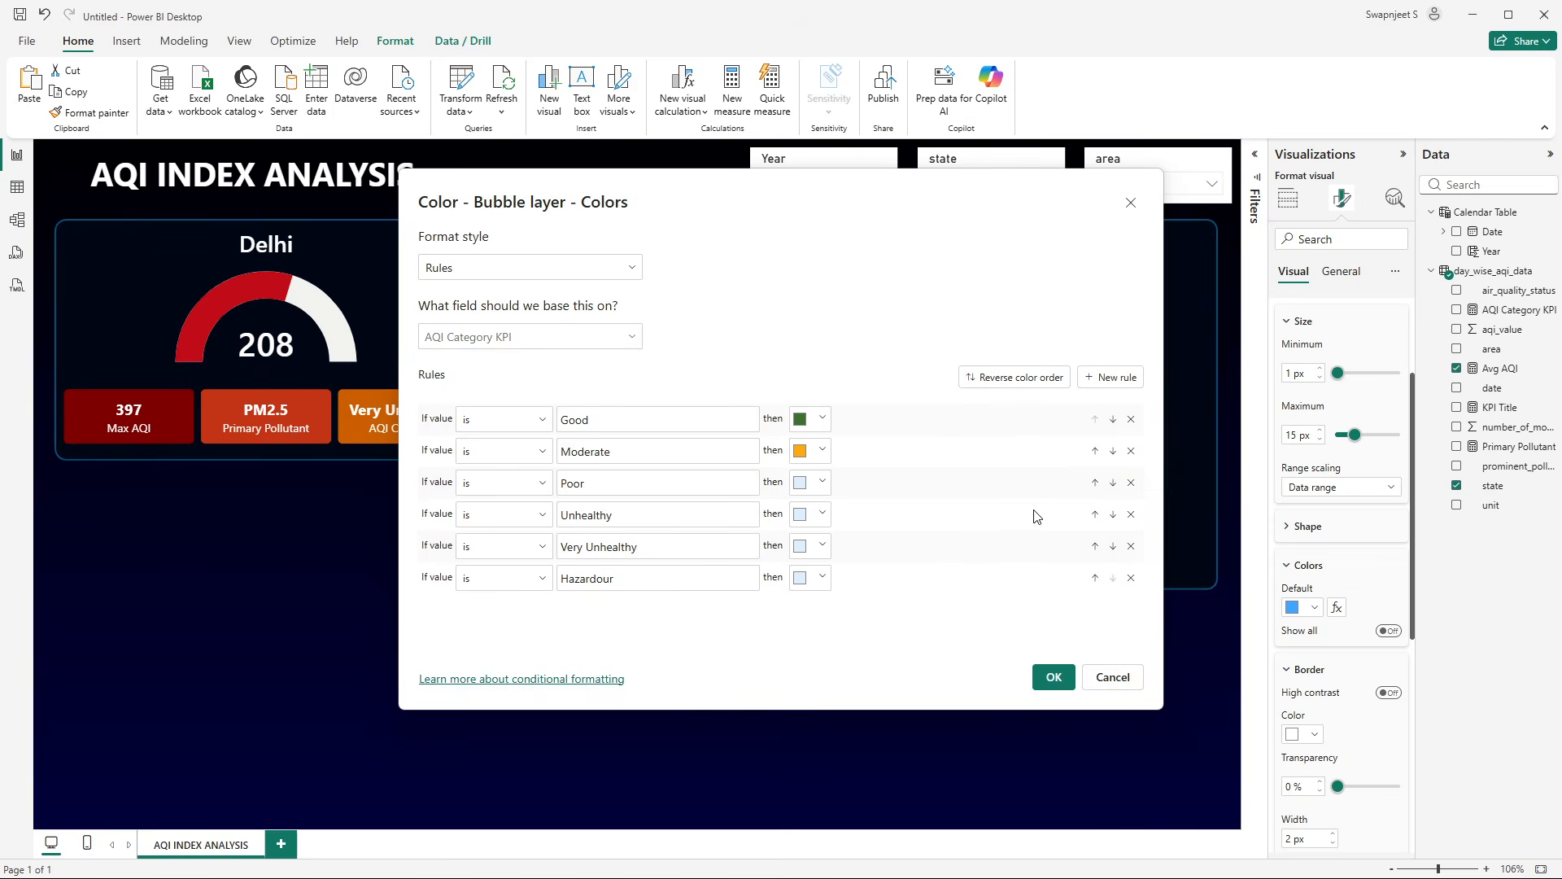
{"action": "left_click", "coordinate": [799, 514]}
{"action": "left_click", "coordinate": [858, 445]}
{"action": "key", "text": "ctrl+v"}
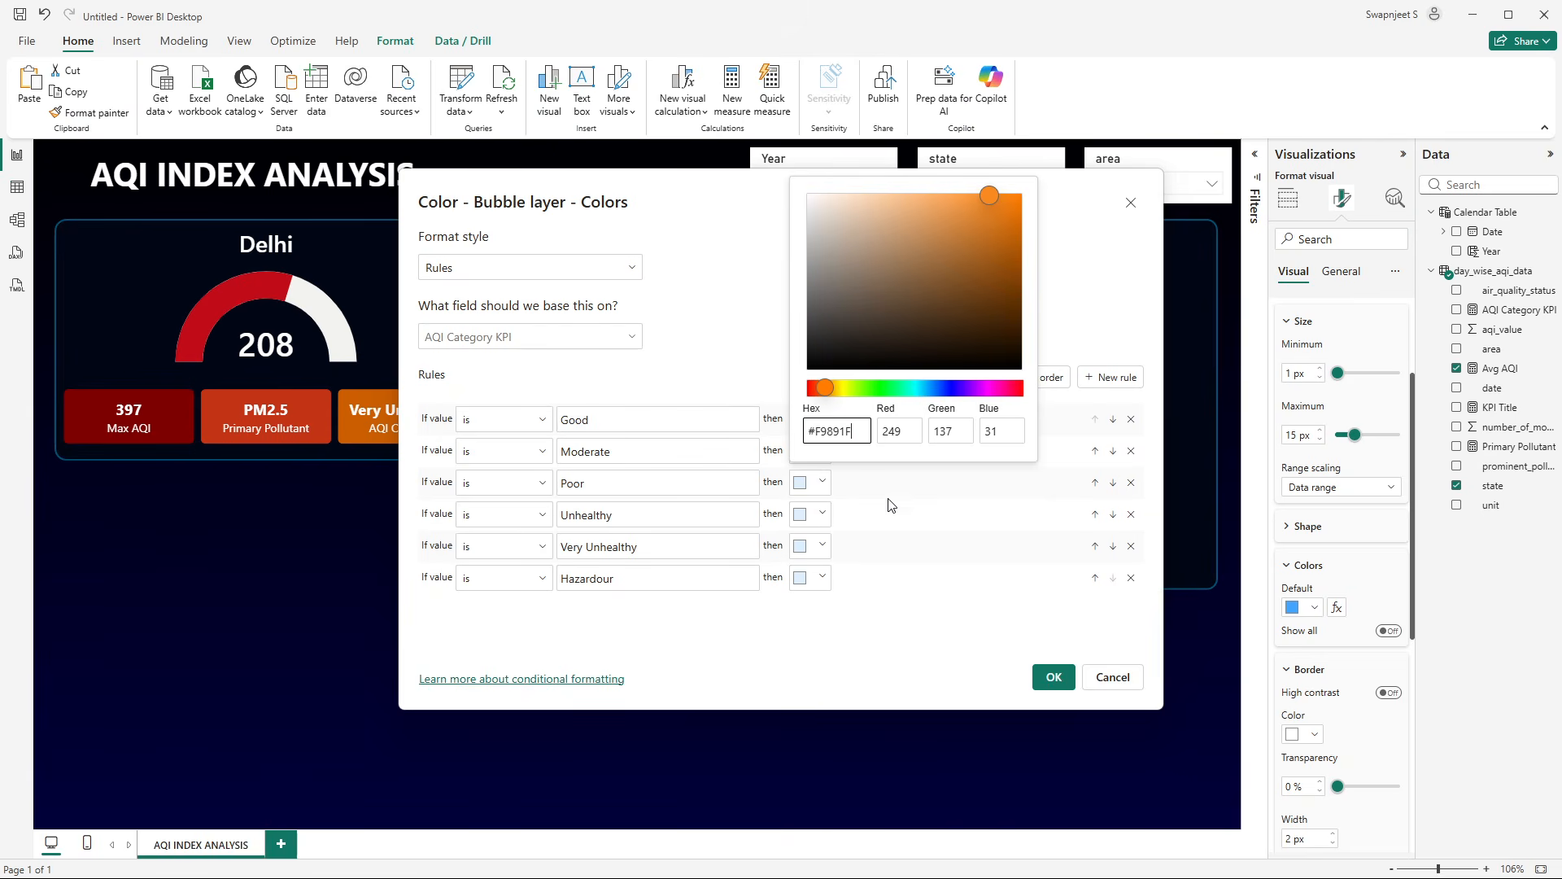
{"action": "left_click", "coordinate": [889, 505]}
{"action": "left_click", "coordinate": [823, 482]}
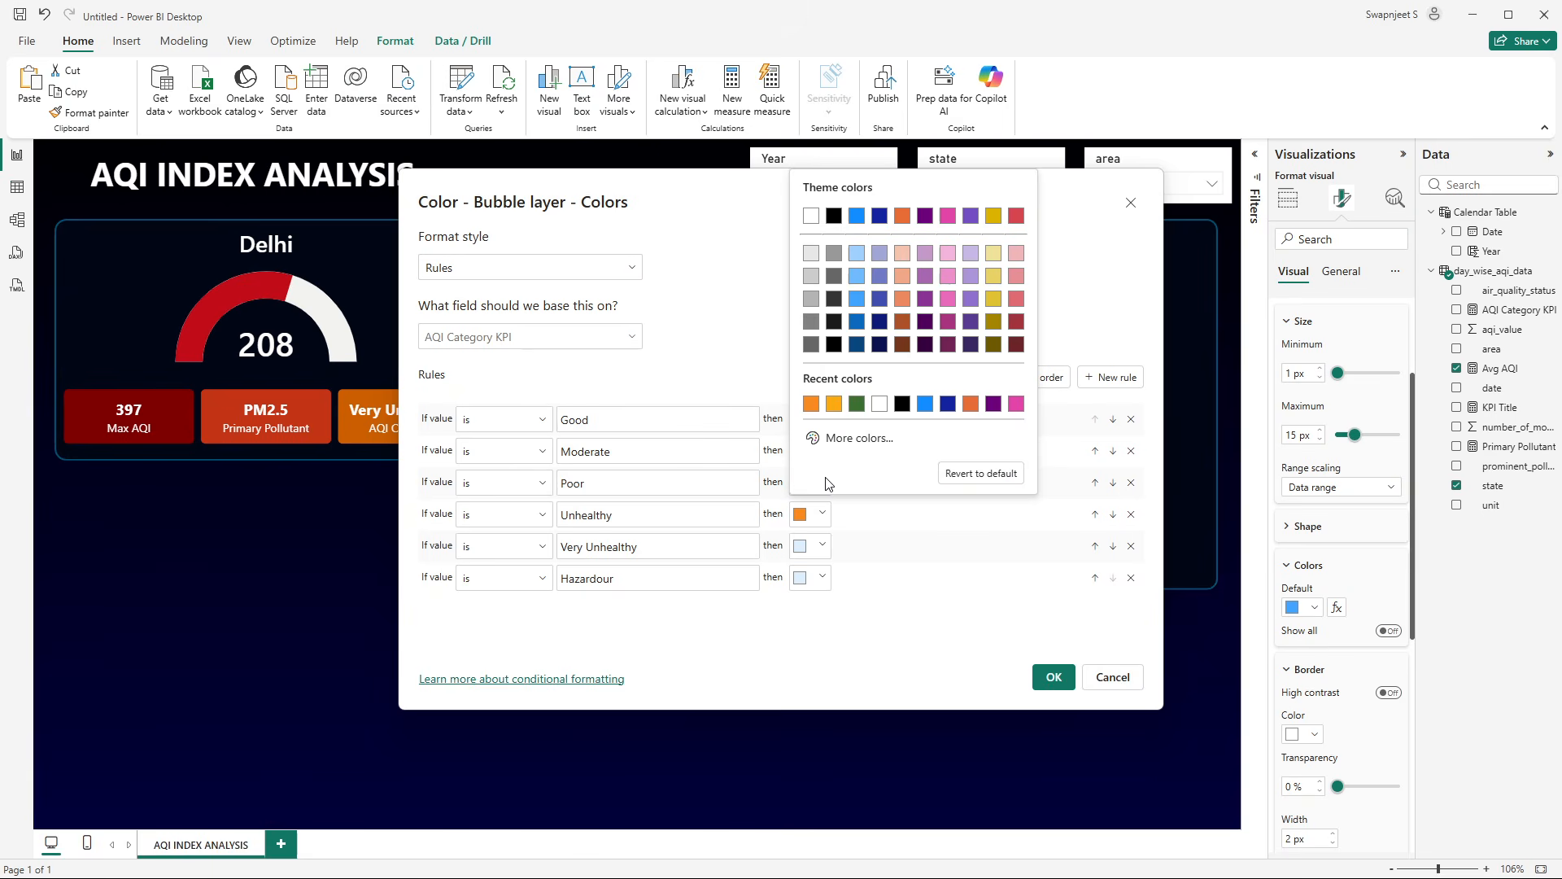
{"action": "left_click", "coordinate": [858, 298]}
- Copy the Very Un hex code from Notepad and set the Very Unhealthy rule's color in Power BI to #C00C17
{"action": "key", "text": "alt+Tab"}
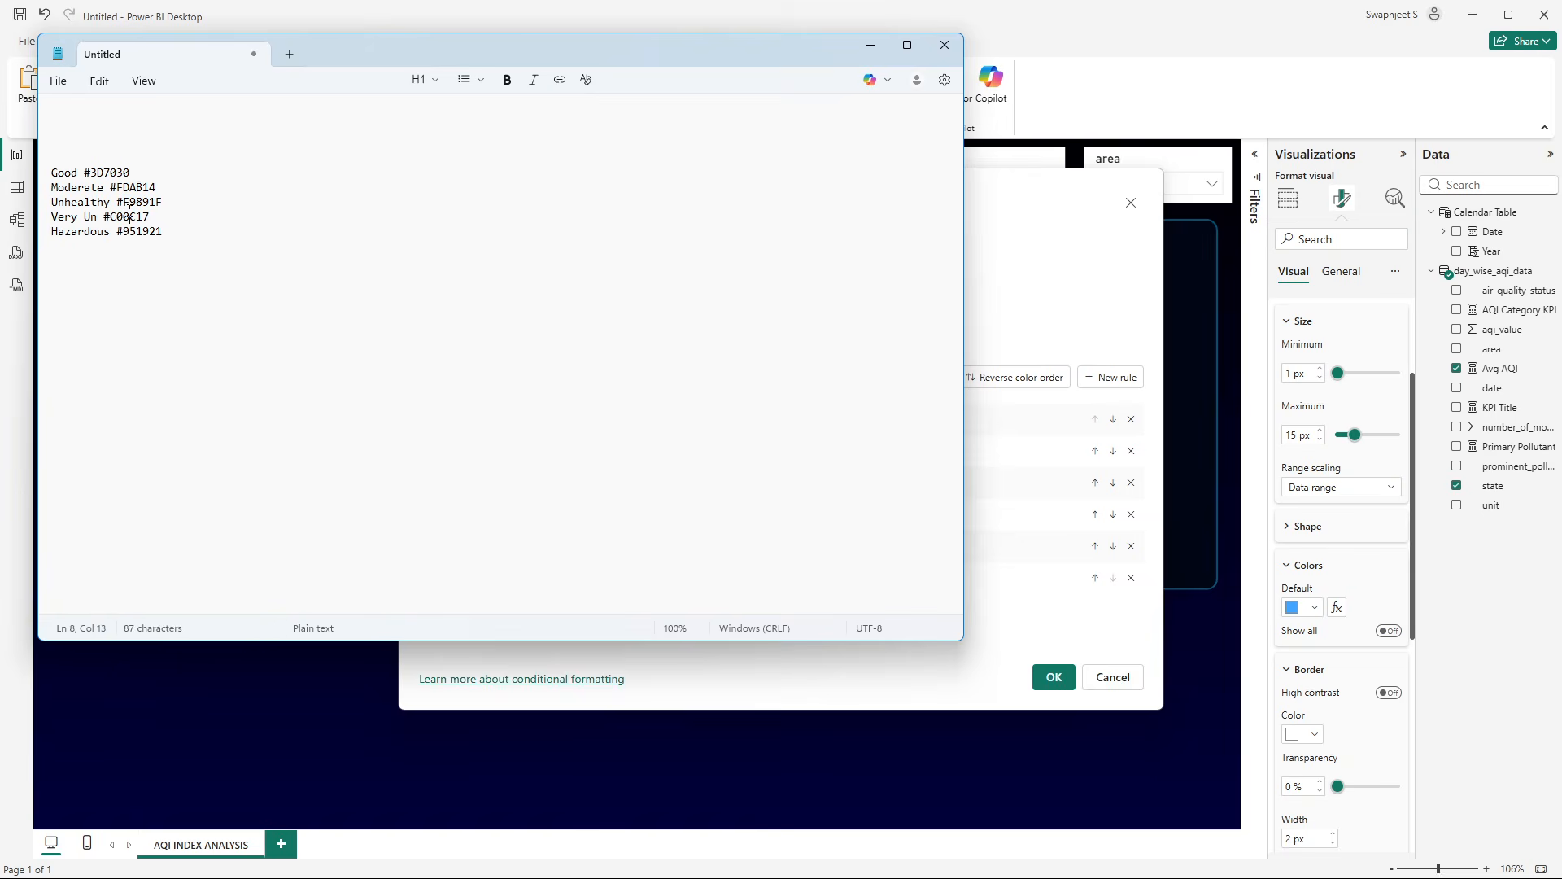
{"action": "double_click", "coordinate": [130, 216]}
{"action": "key", "text": "alt+Tab"}
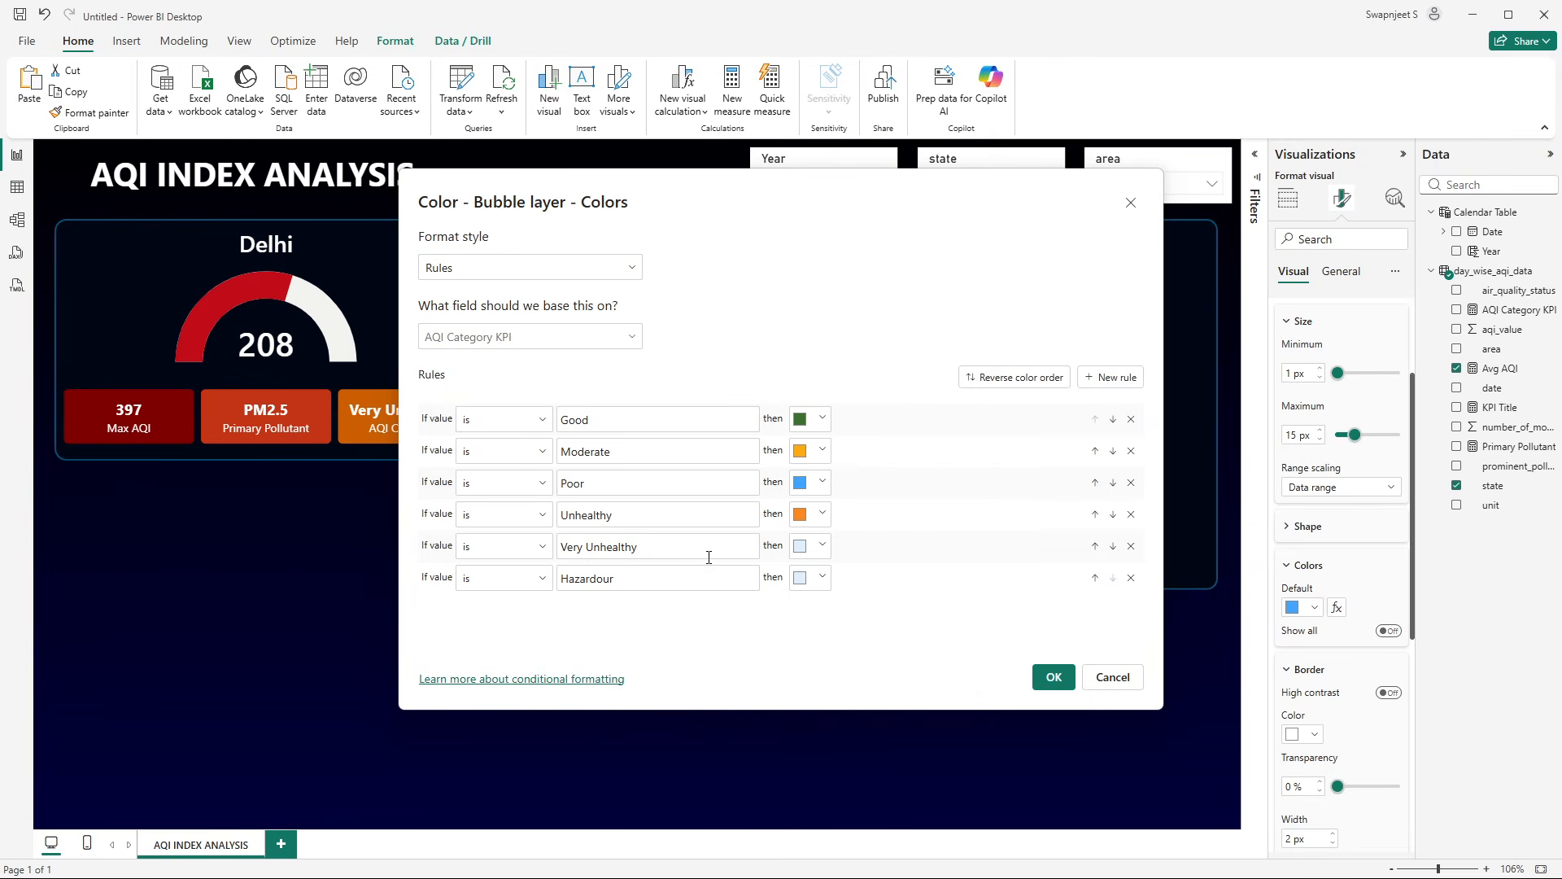
{"action": "left_click", "coordinate": [821, 546]}
{"action": "left_click", "coordinate": [848, 485]}
{"action": "key", "text": "ctrl+v"}
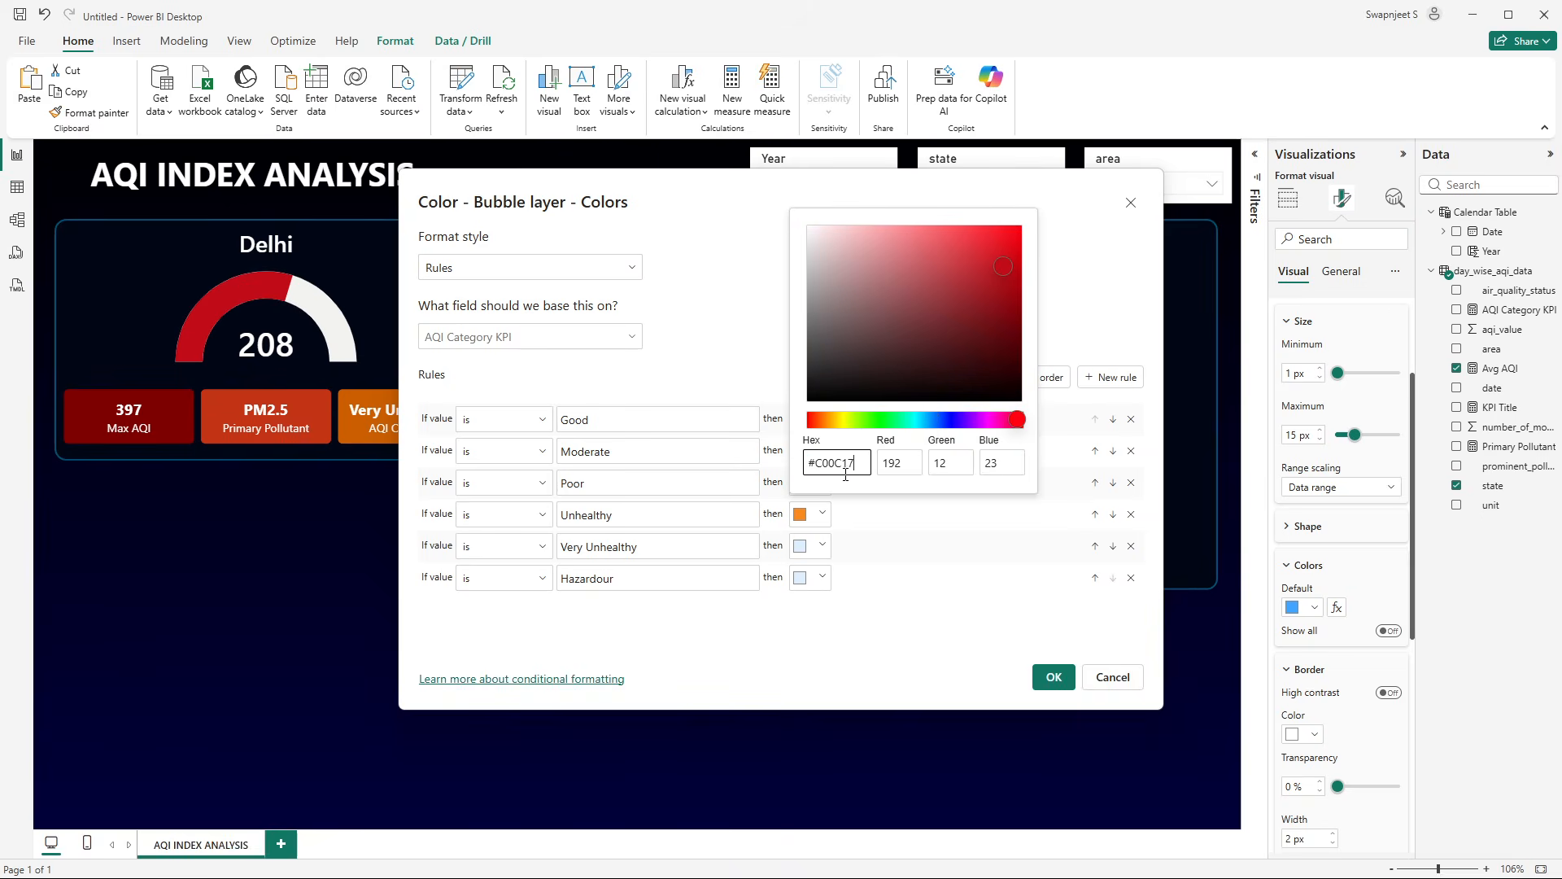
{"action": "left_click", "coordinate": [1047, 673]}
- Set the Hazardour rule's color to #951921 from the Notepad list and apply the rules to the map bubbles
{"action": "key", "text": "alt+Tab"}
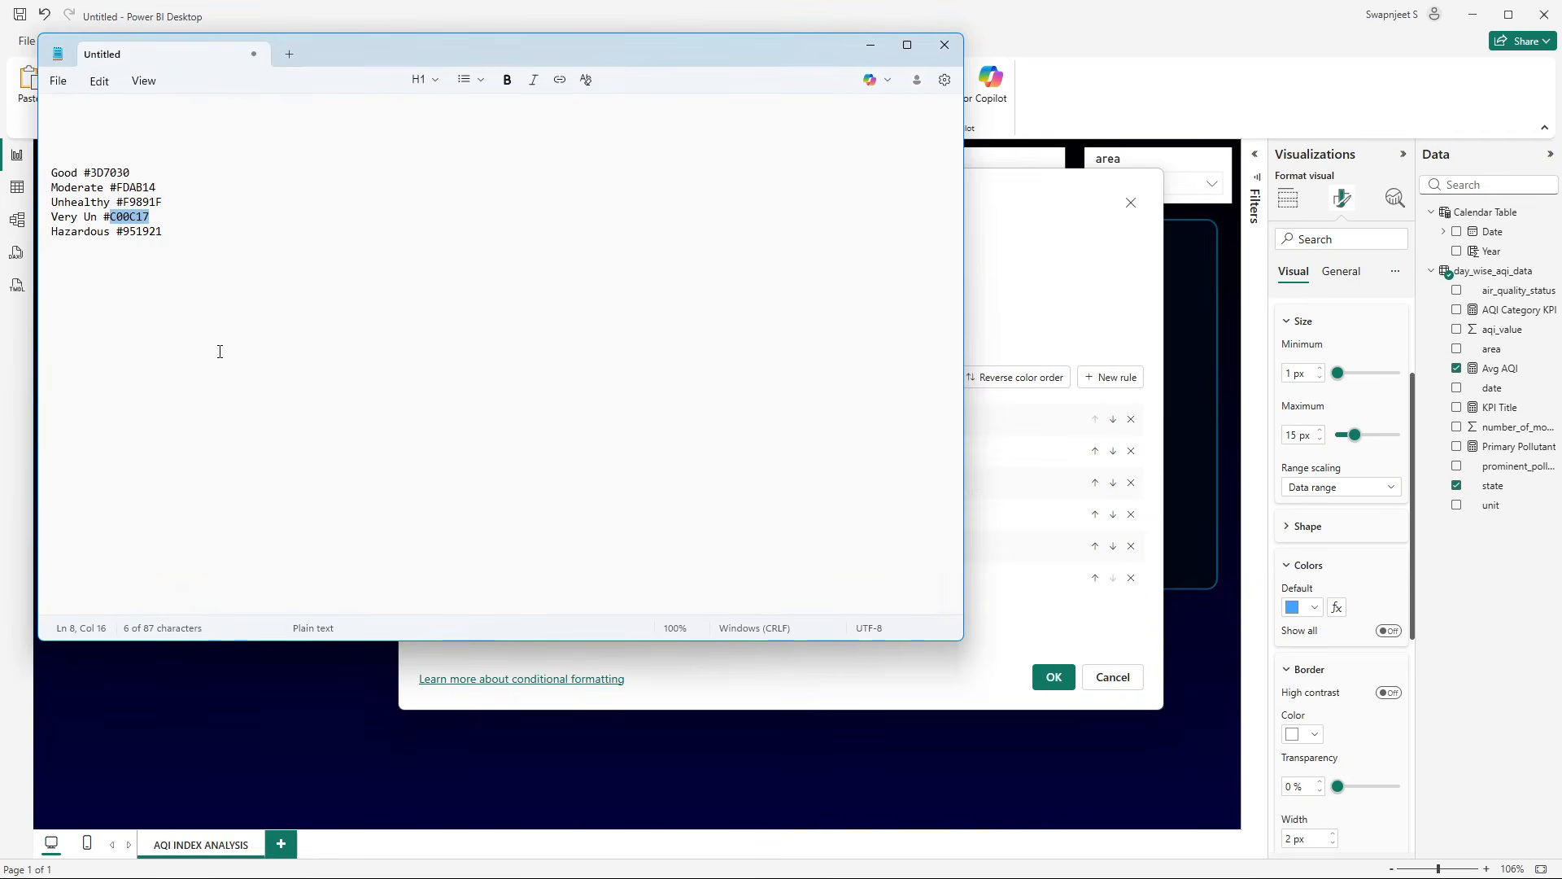
{"action": "double_click", "coordinate": [145, 232]}
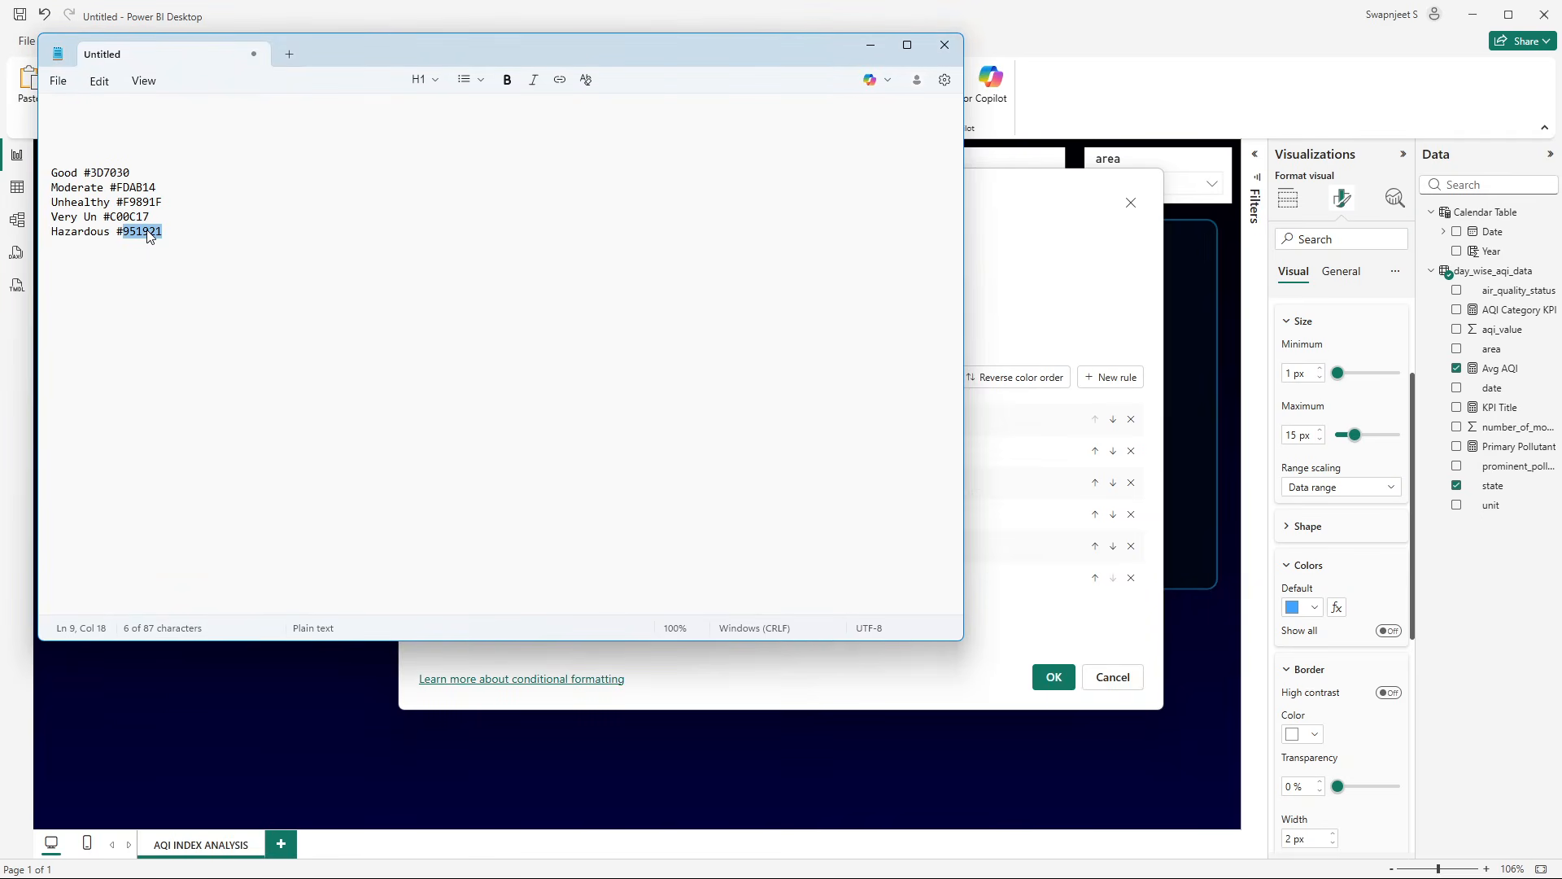
{"action": "key", "text": "alt+Tab"}
{"action": "left_click", "coordinate": [818, 577]}
{"action": "left_click", "coordinate": [843, 521]}
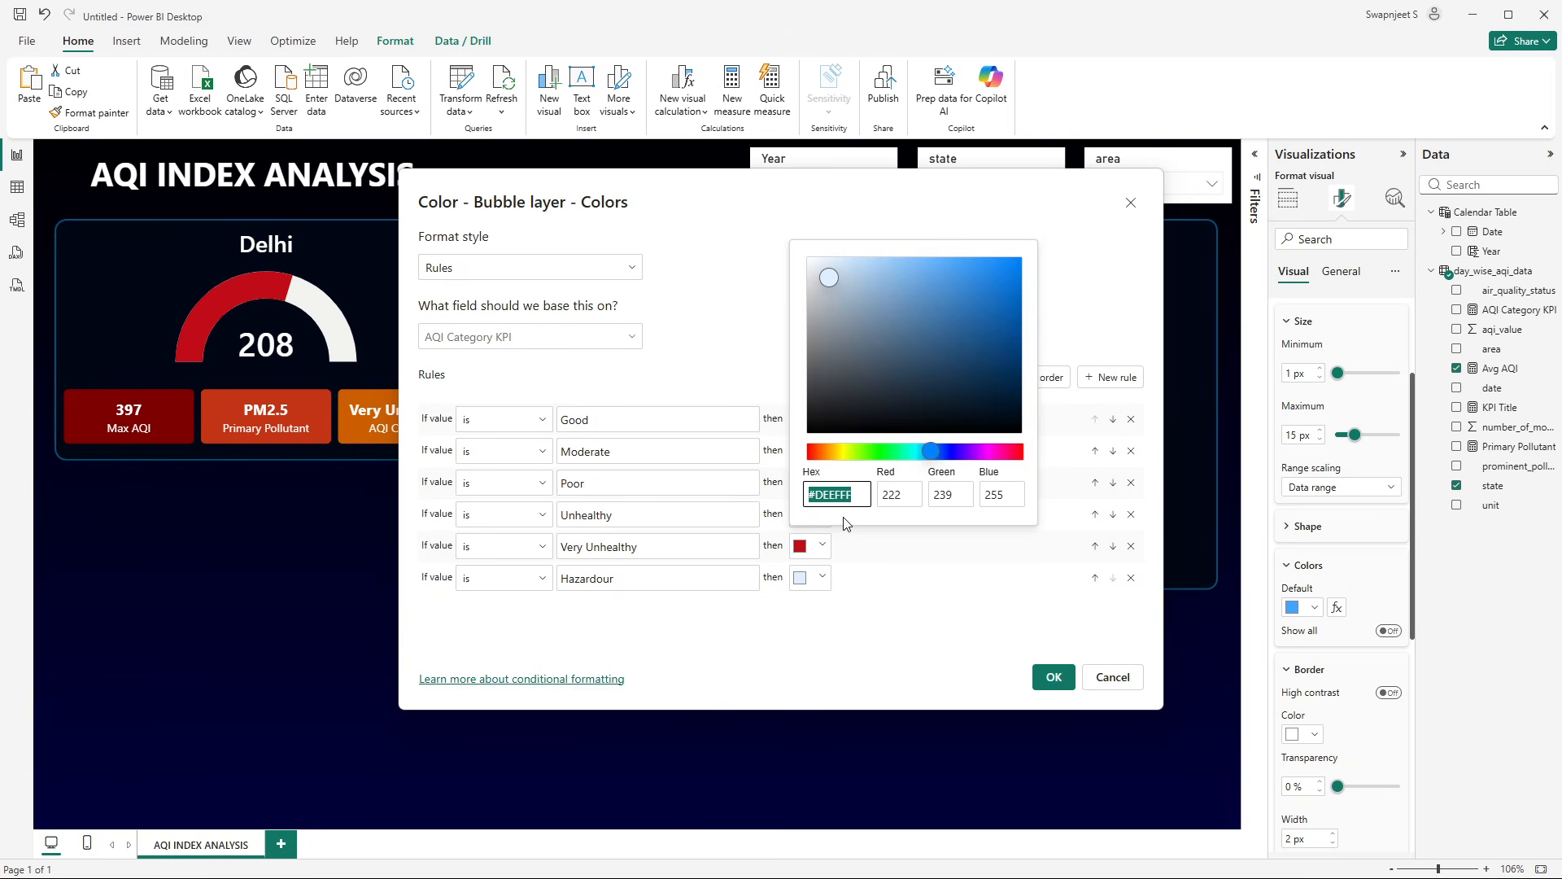
{"action": "key", "text": "ctrl+v"}
{"action": "left_click", "coordinate": [1037, 663]}
{"action": "left_click", "coordinate": [1046, 672]}
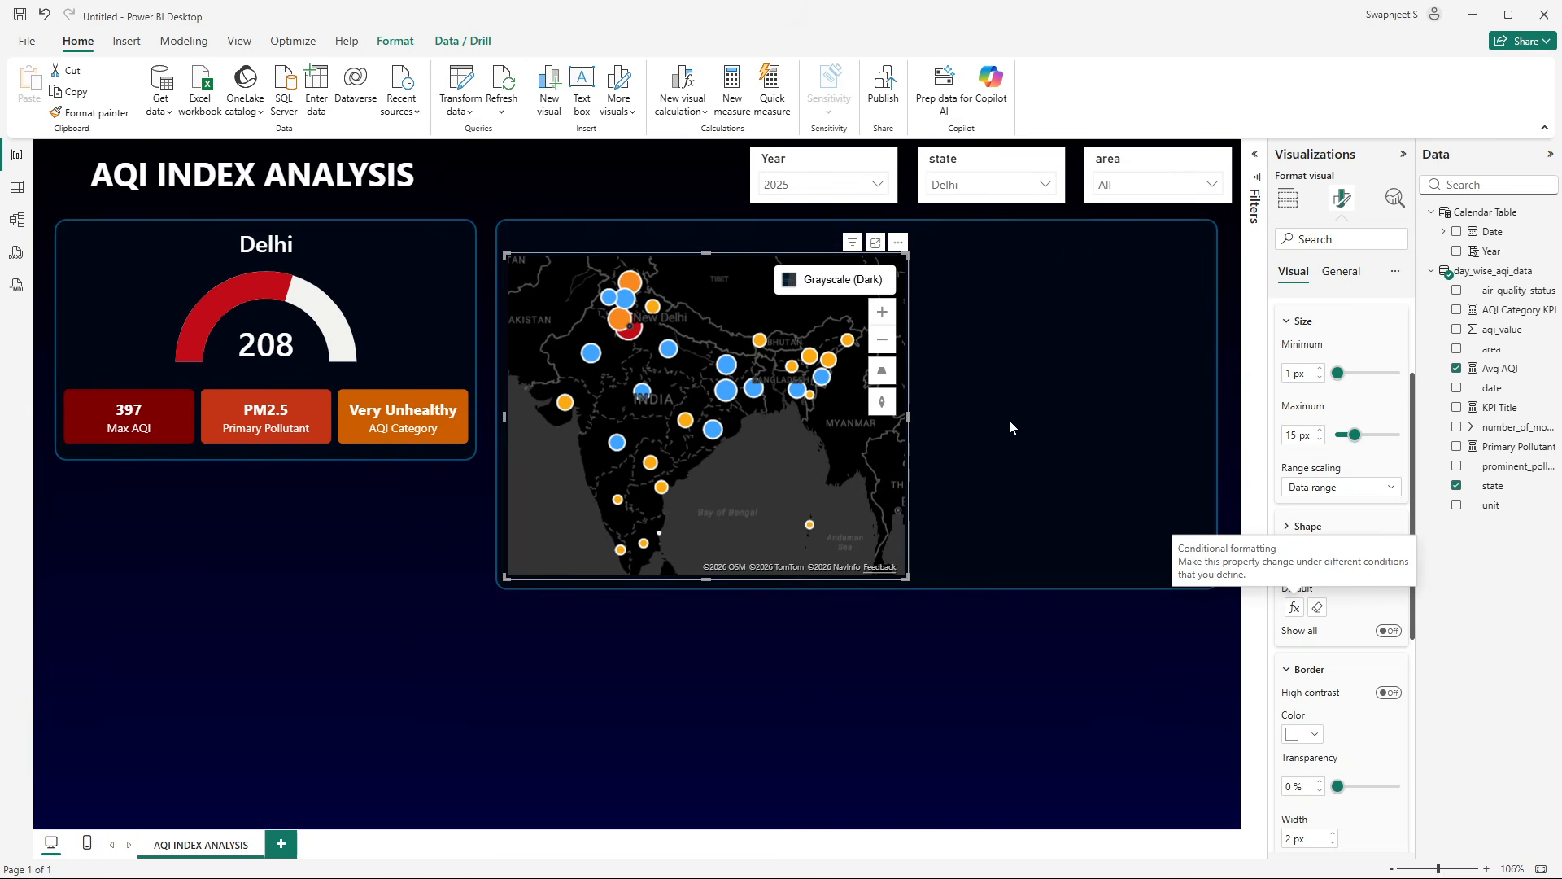
- Try a maximum bubble size of 39 px on the map and set it back to 15 px
{"action": "left_click", "coordinate": [1384, 435]}
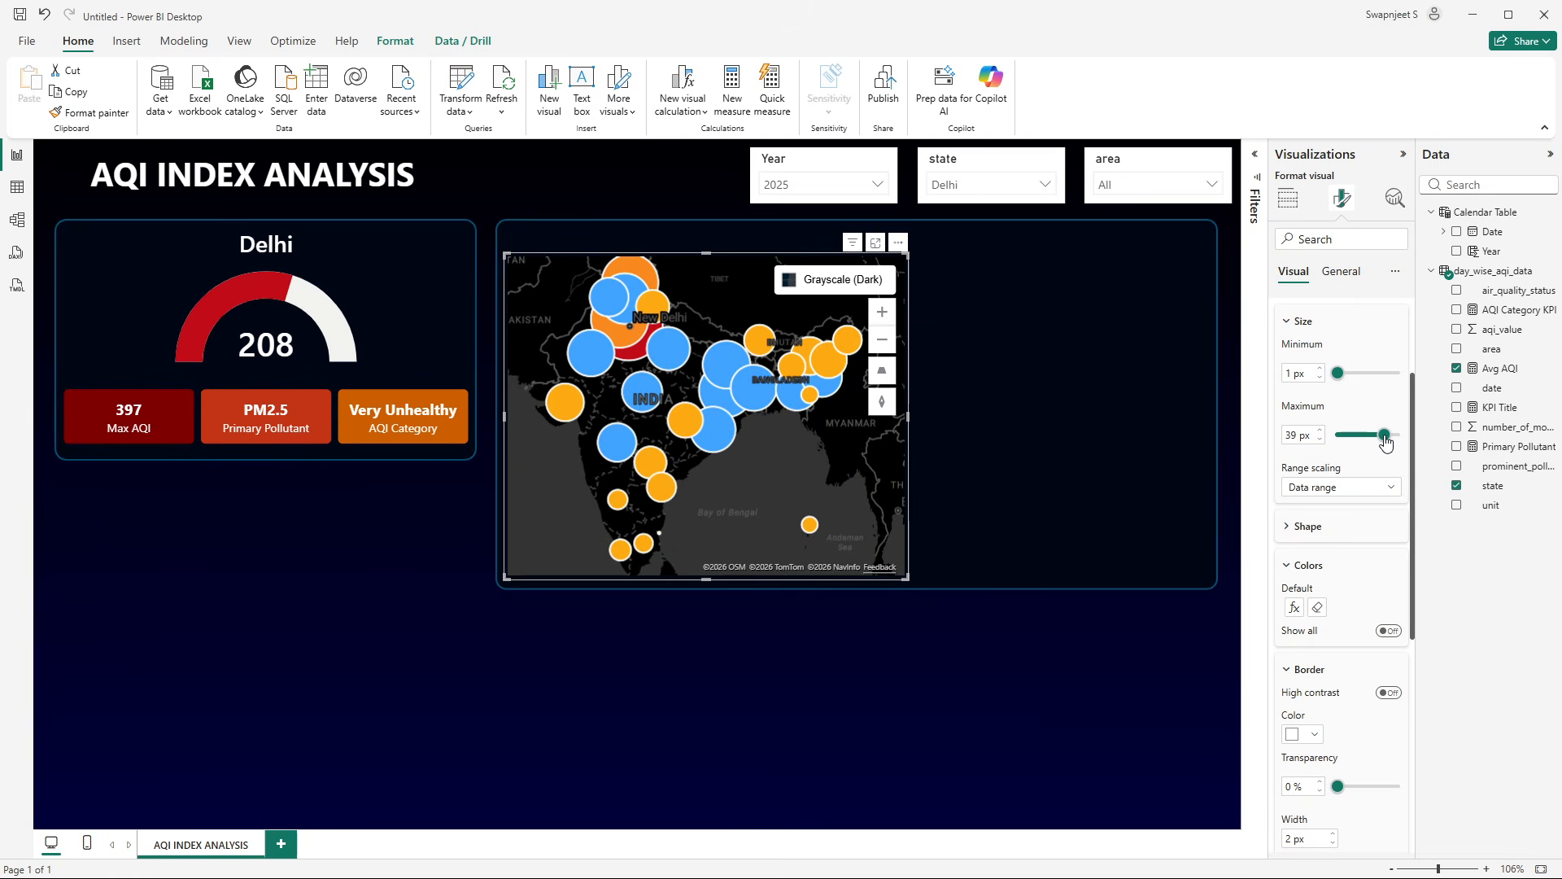
{"action": "double_click", "coordinate": [1292, 437]}
{"action": "type", "text": "15"}
{"action": "key", "text": "Return"}
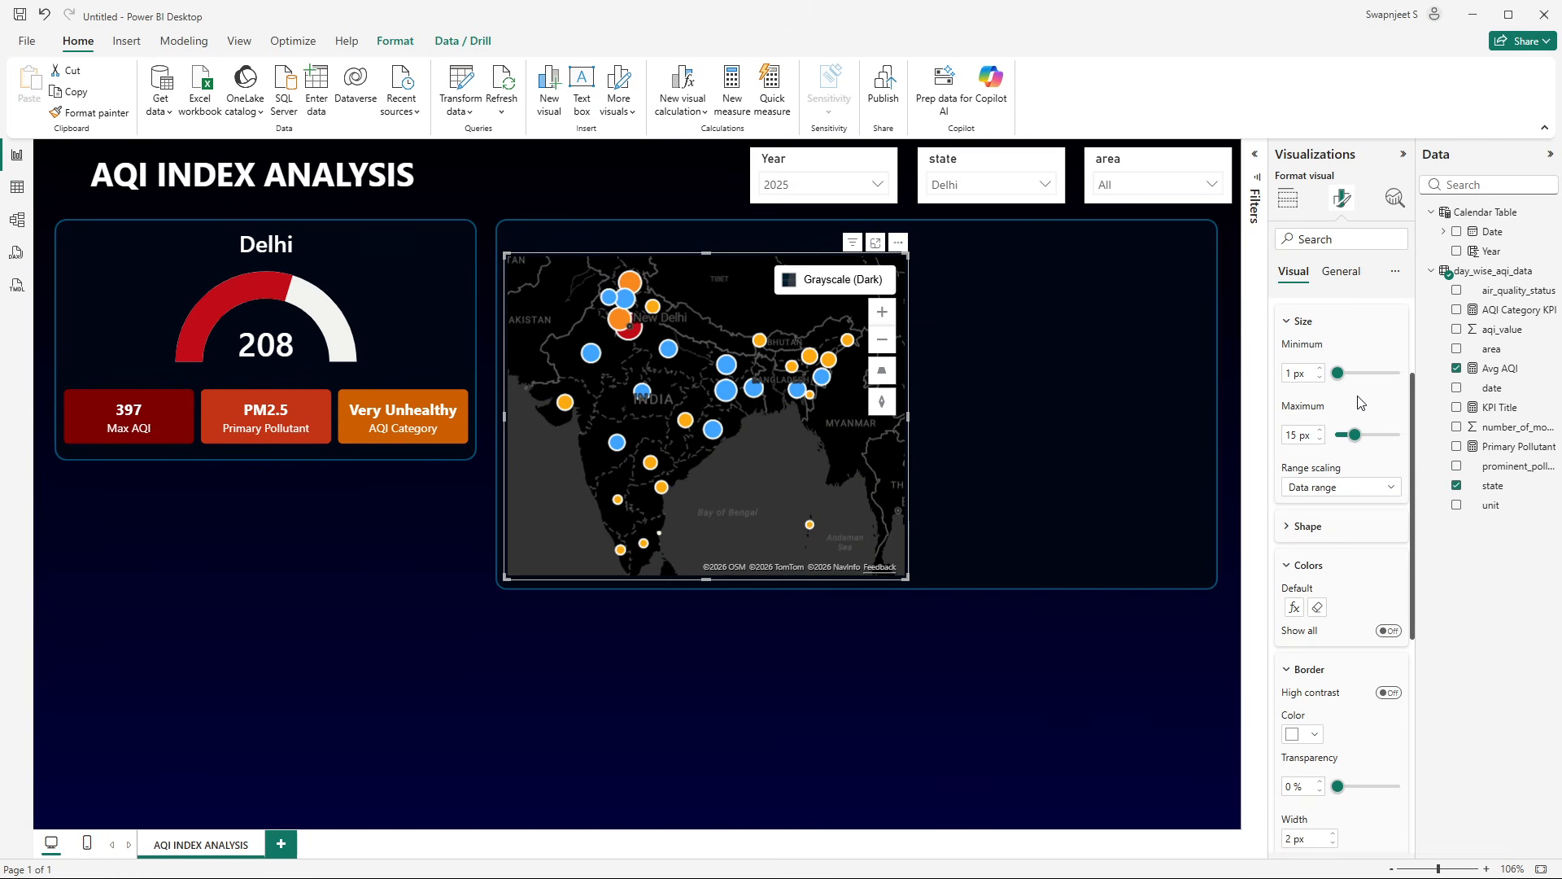
- Turn on high contrast for the bubble border and lower the bubble layer's maximum zoom to 0
{"action": "scroll", "coordinate": [1359, 558], "scroll_direction": "down", "scroll_amount": 3}
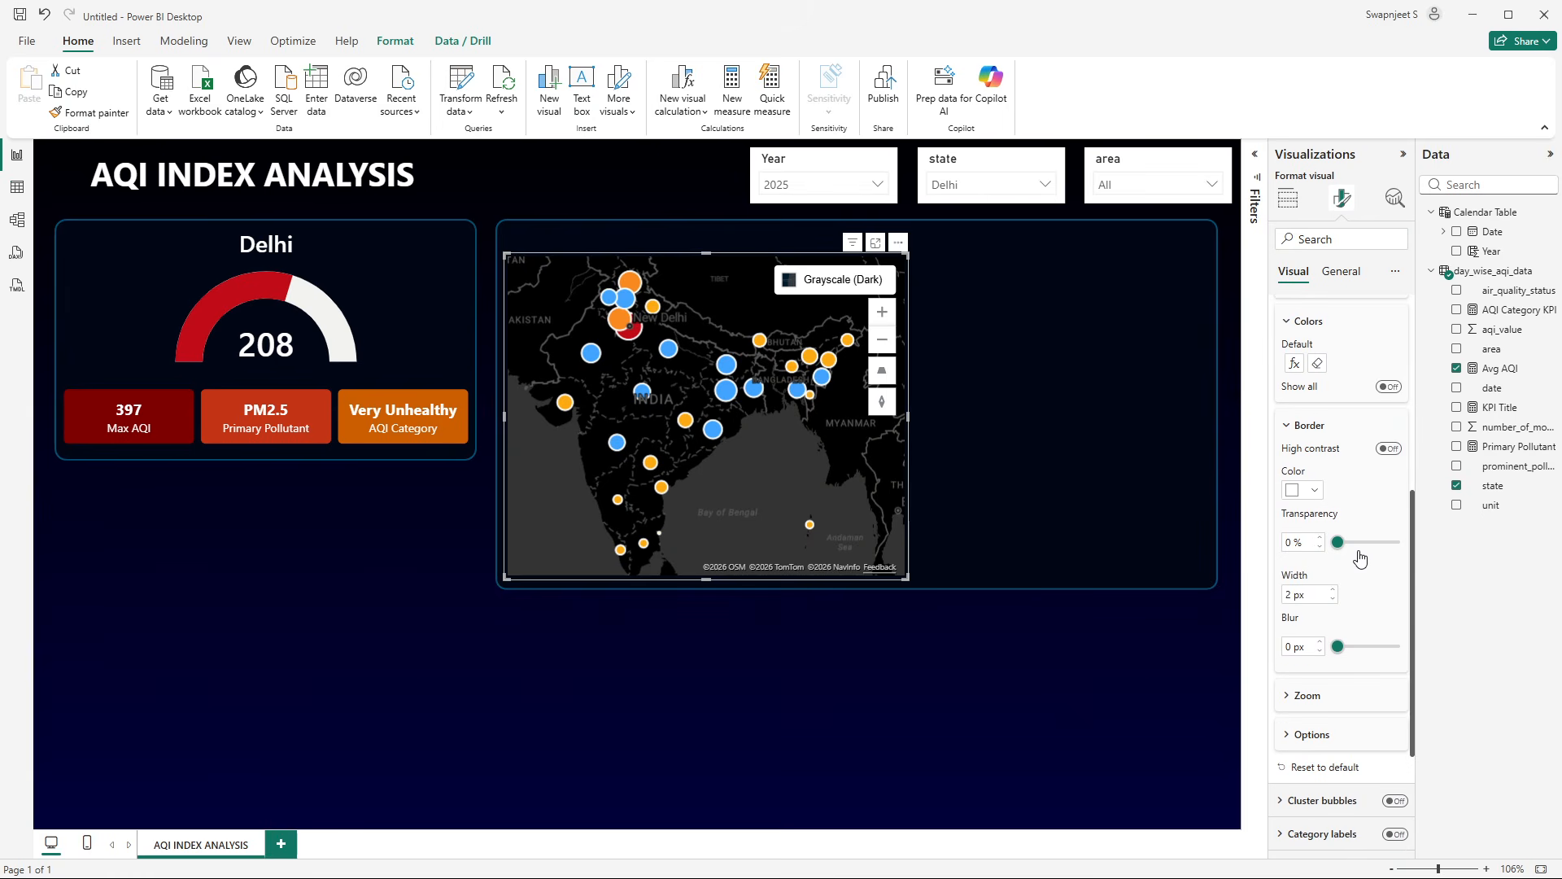
{"action": "left_click", "coordinate": [1389, 448]}
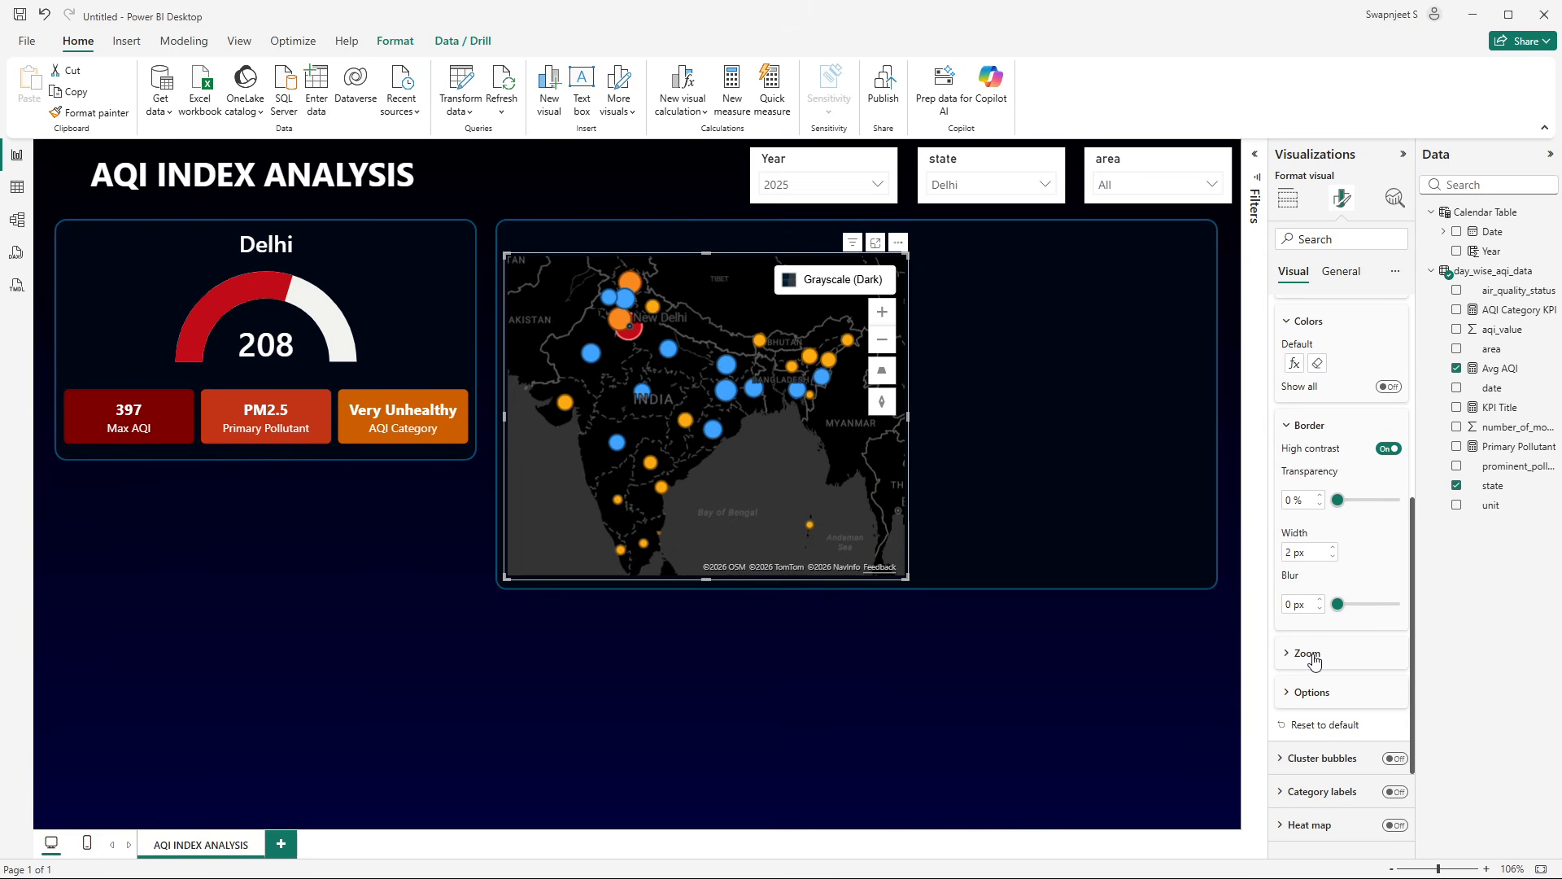
{"action": "scroll", "coordinate": [1313, 659], "scroll_direction": "down", "scroll_amount": 1}
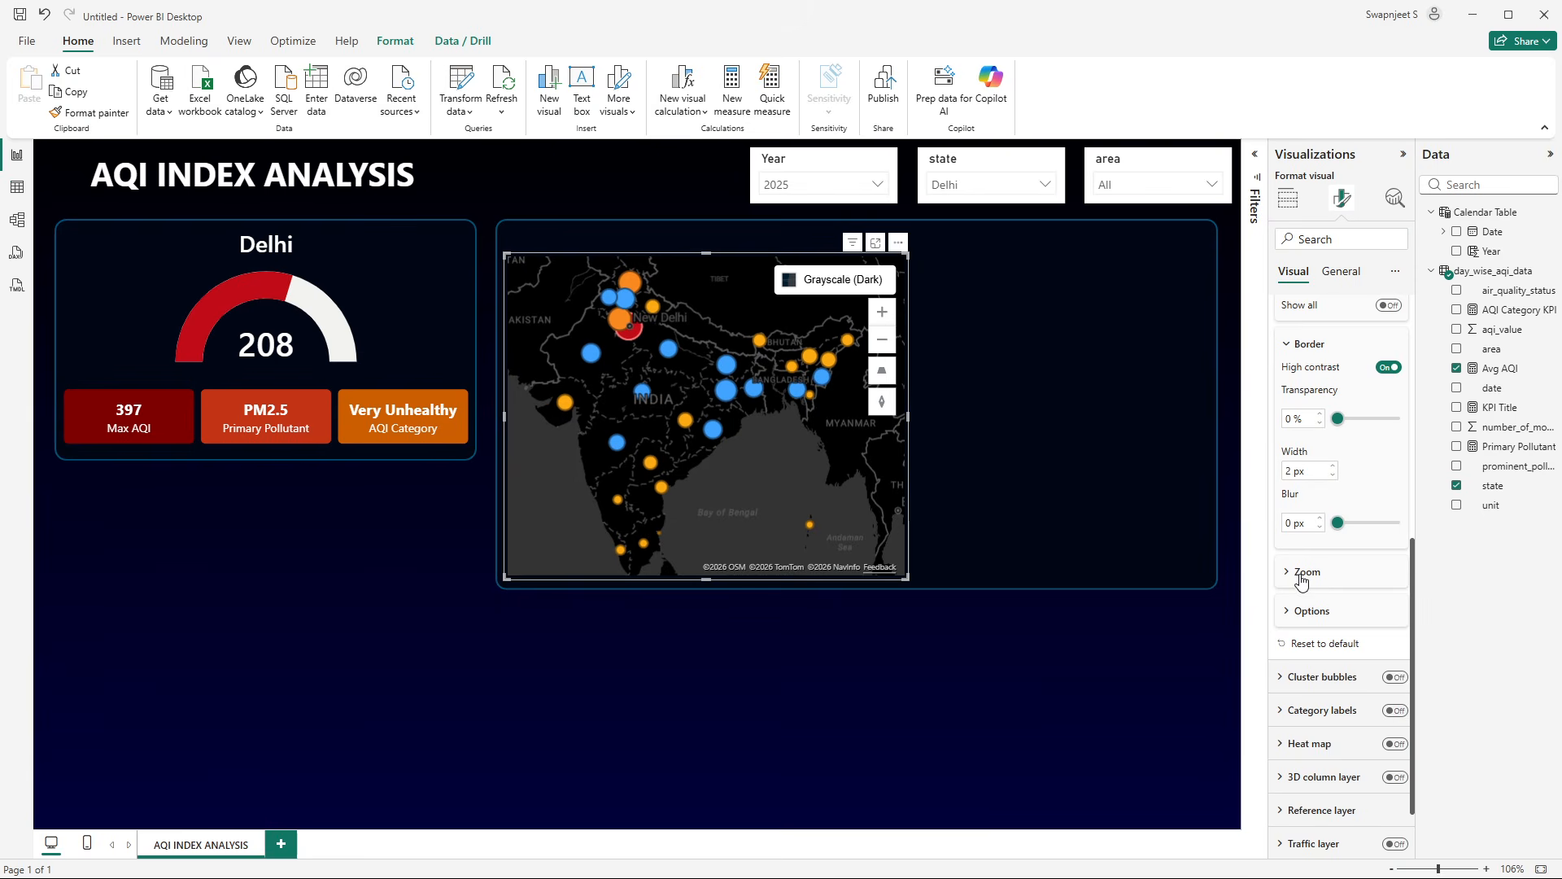
{"action": "left_click", "coordinate": [1305, 613]}
{"action": "left_click", "coordinate": [1305, 572]}
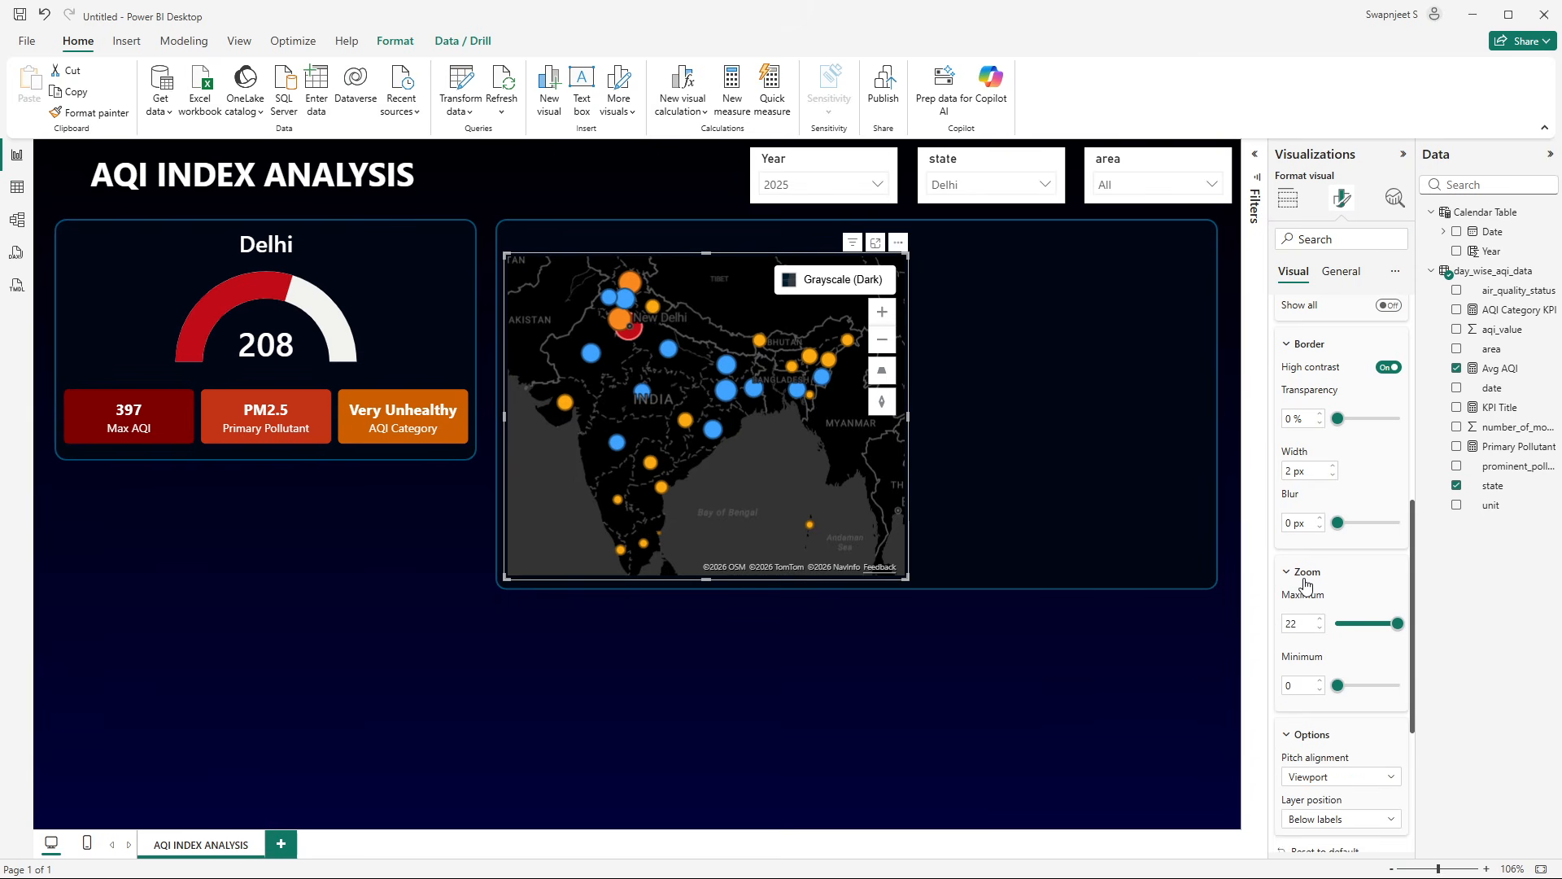
{"action": "left_click_drag", "start_coordinate": [1393, 623], "coordinate": [1330, 621]}
- Set the border width of the map bubbles to 1 px
{"action": "left_click", "coordinate": [1332, 476]}
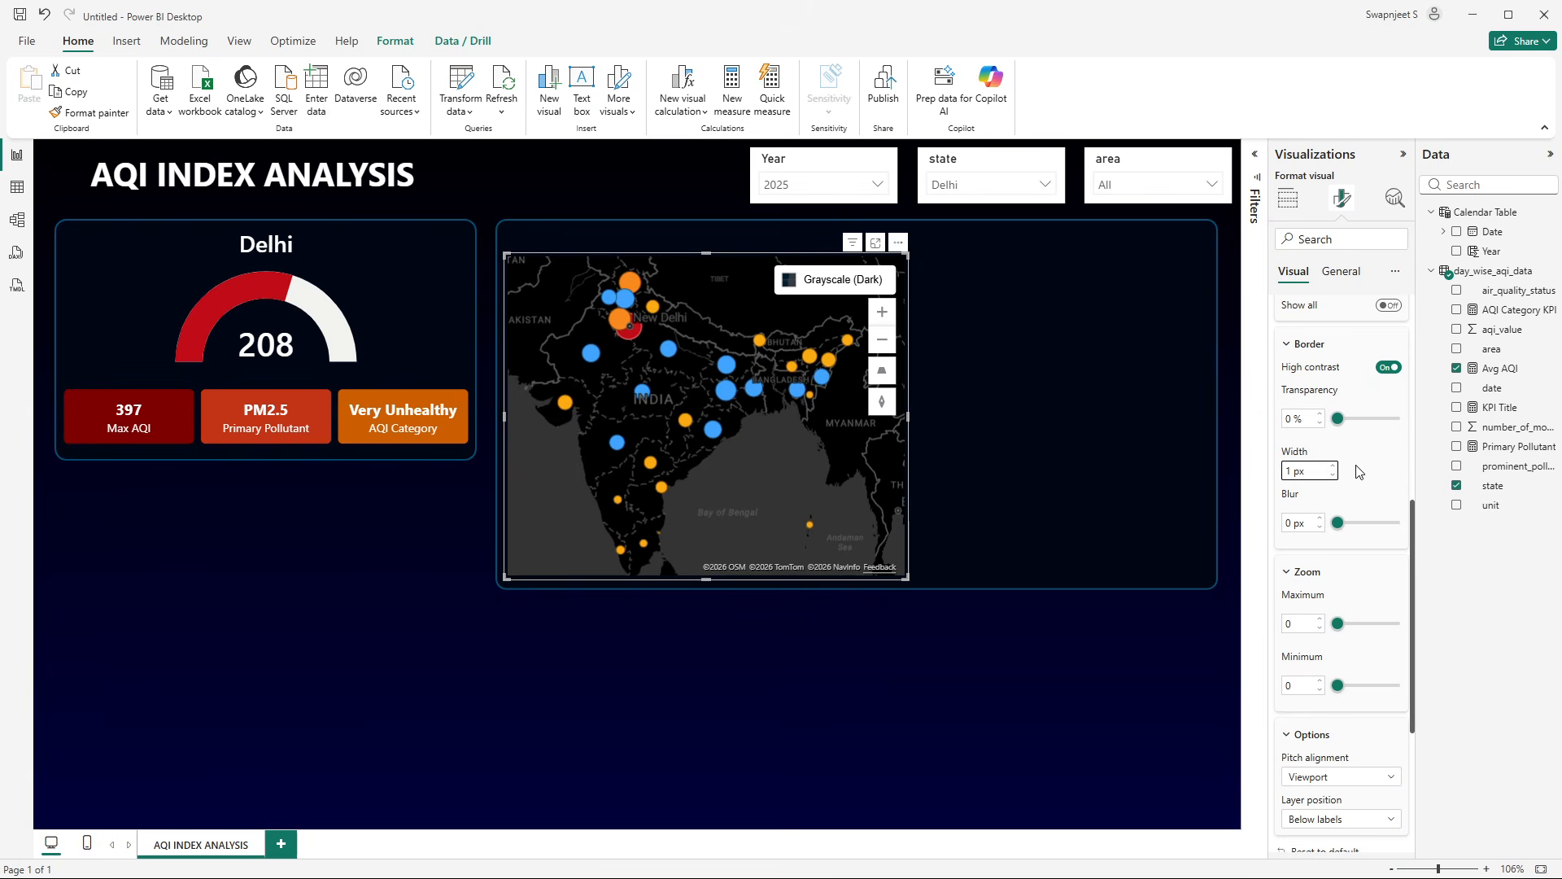
{"action": "scroll", "coordinate": [1364, 458], "scroll_direction": "up", "scroll_amount": 2}
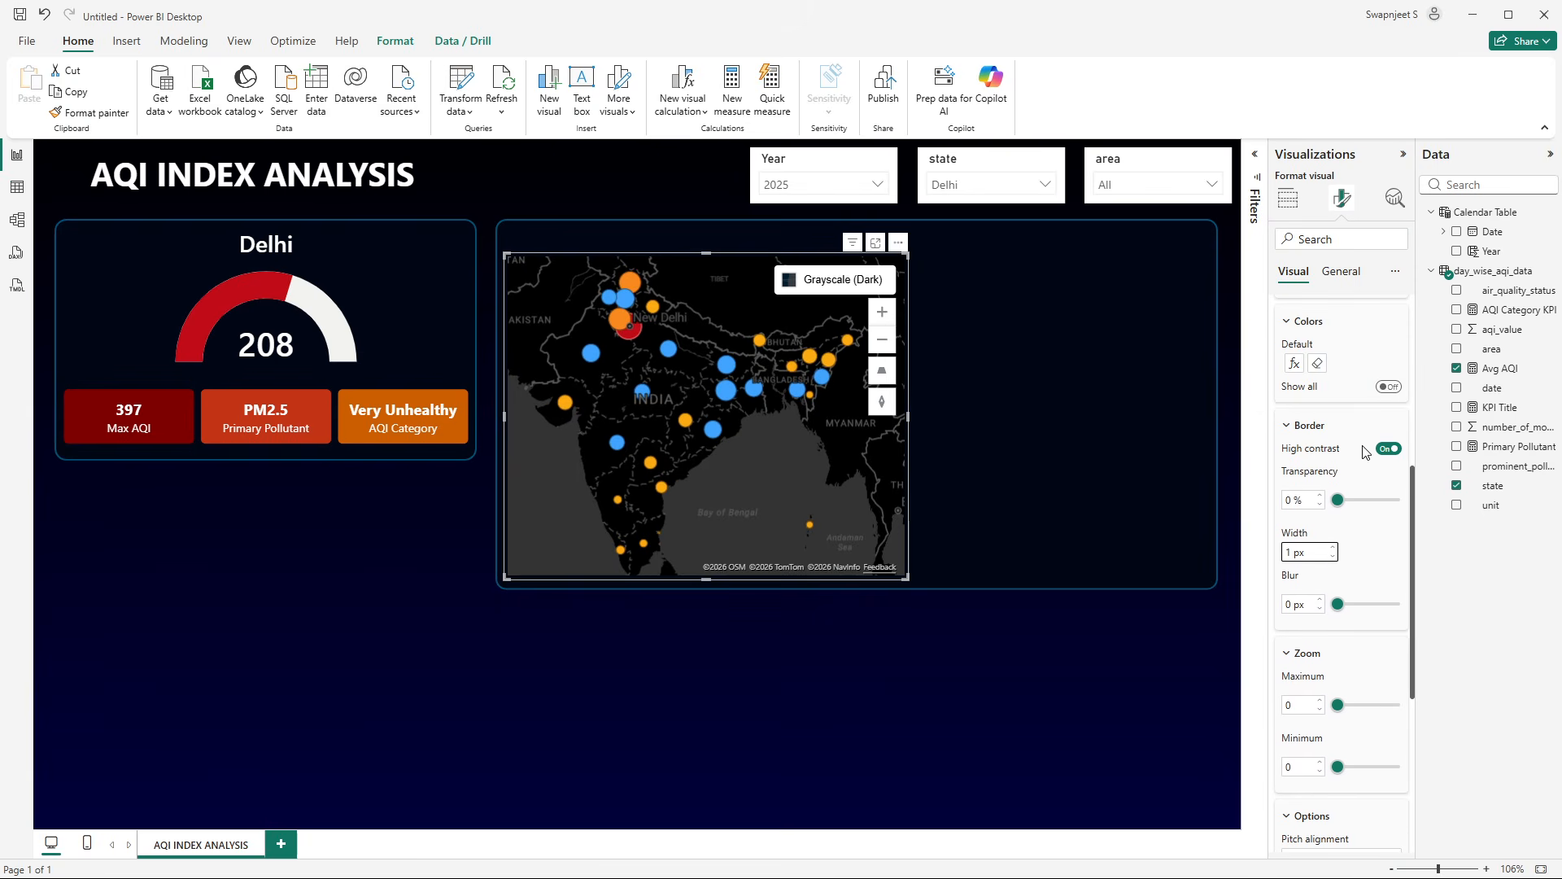
- Turn off high contrast for the bubble border, set its color to black and its width to 0 px
{"action": "left_click", "coordinate": [1380, 453]}
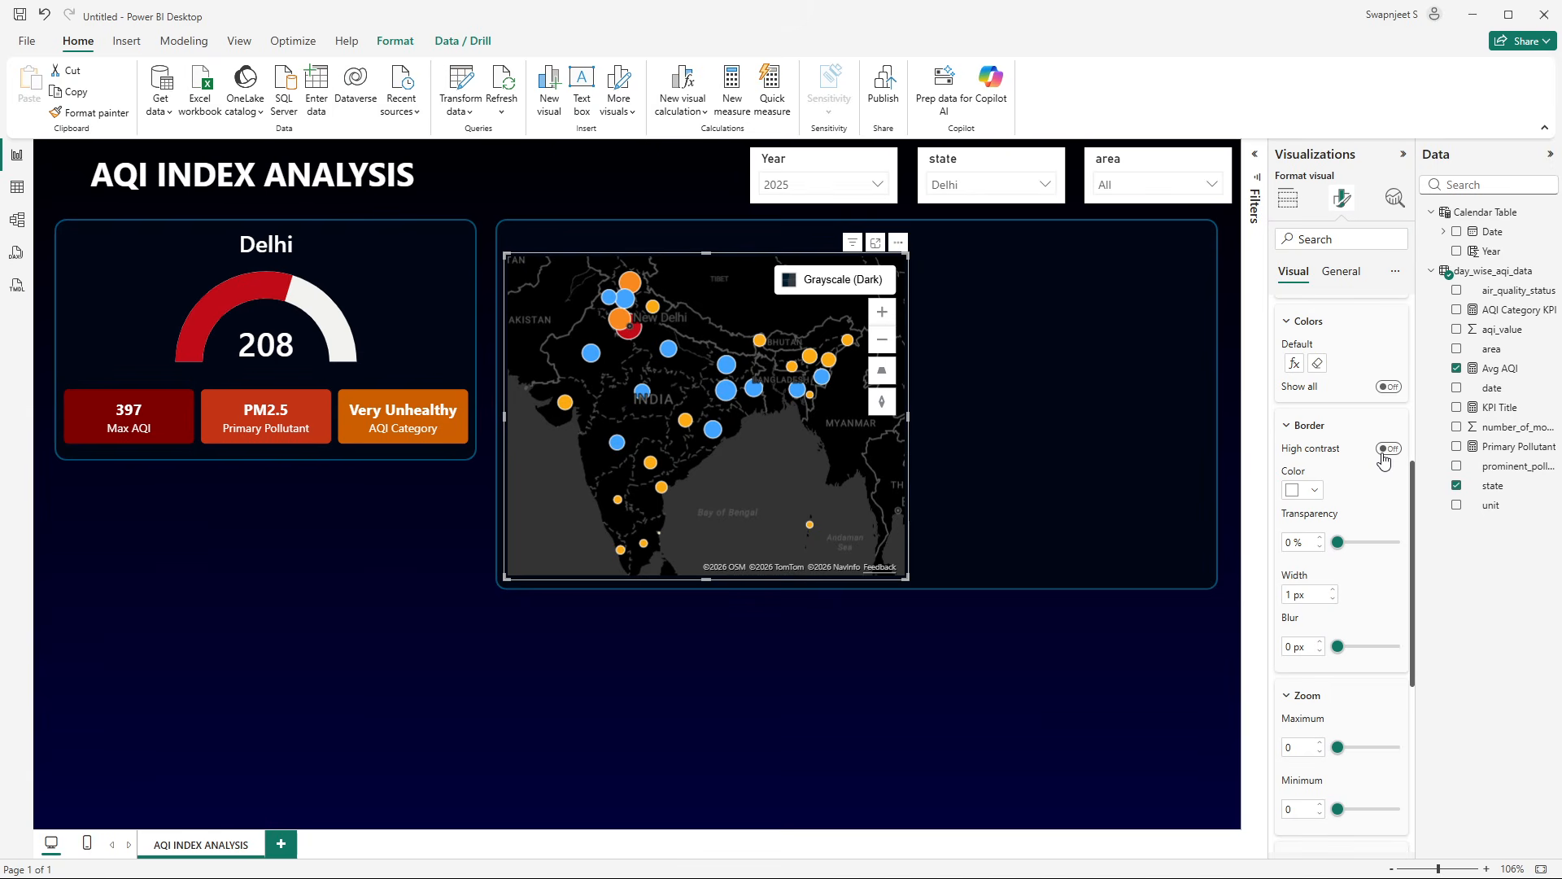
{"action": "left_click", "coordinate": [1310, 489]}
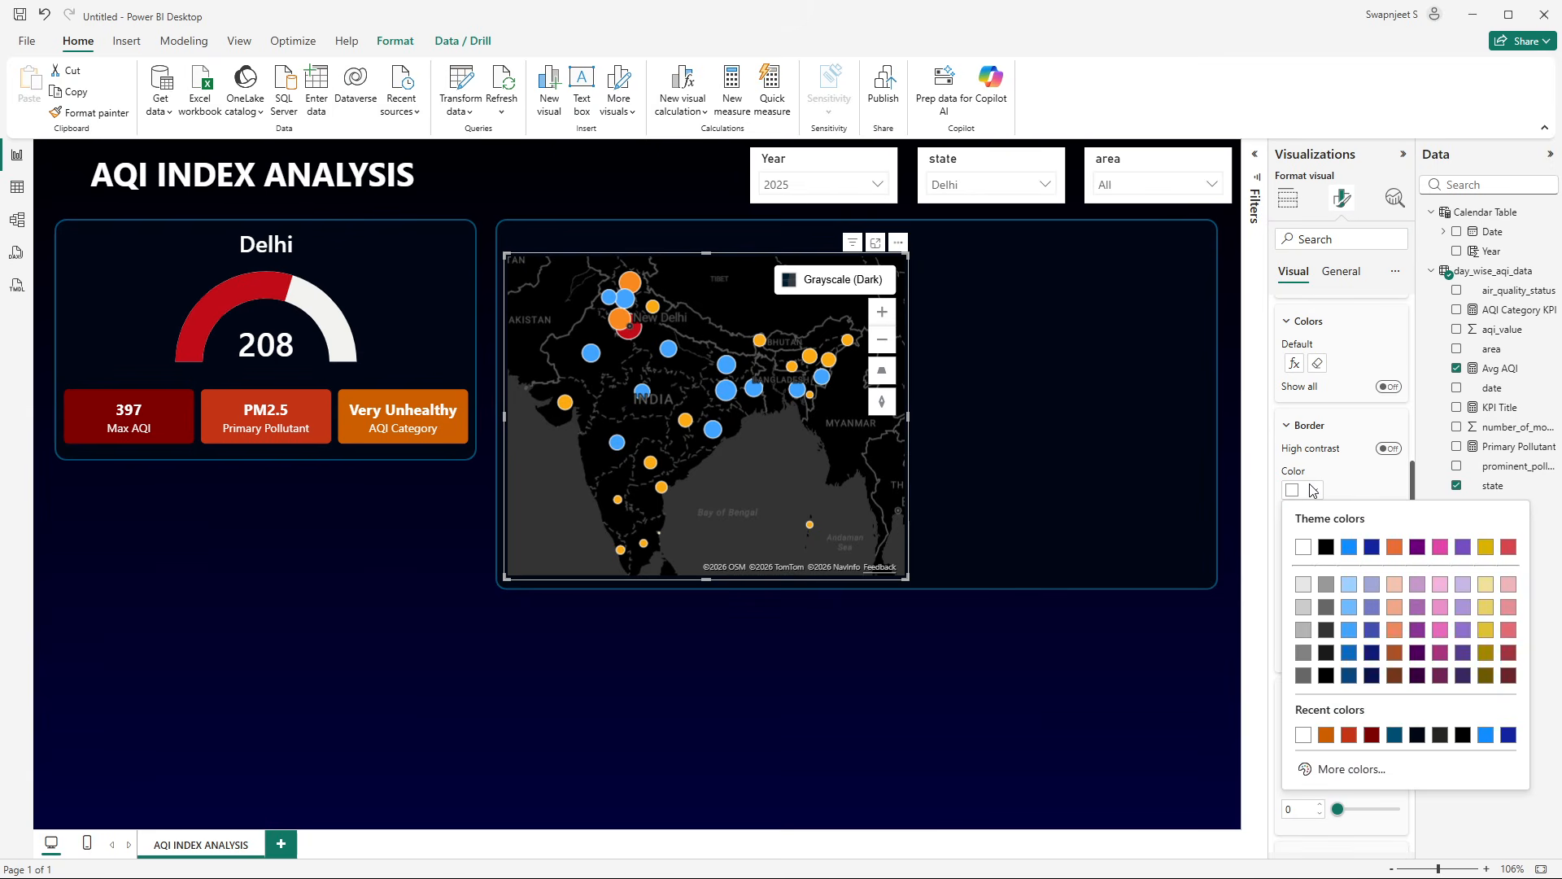
{"action": "left_click", "coordinate": [1322, 555]}
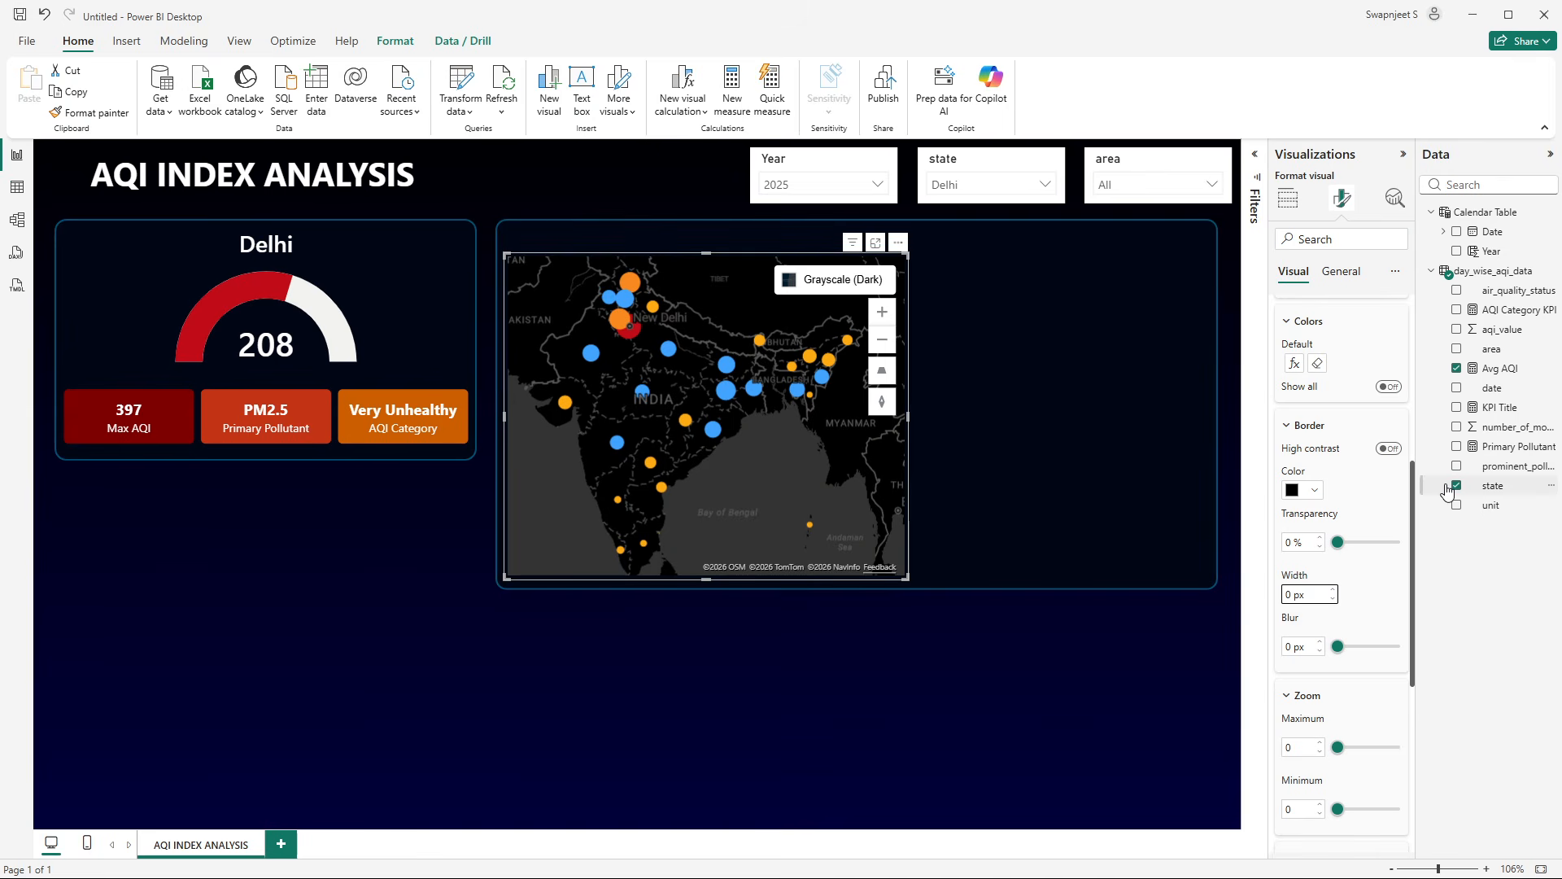
- Expand the map settings to show the view and controls options of the Azure map
{"action": "scroll", "coordinate": [1351, 537], "scroll_direction": "down", "scroll_amount": 5}
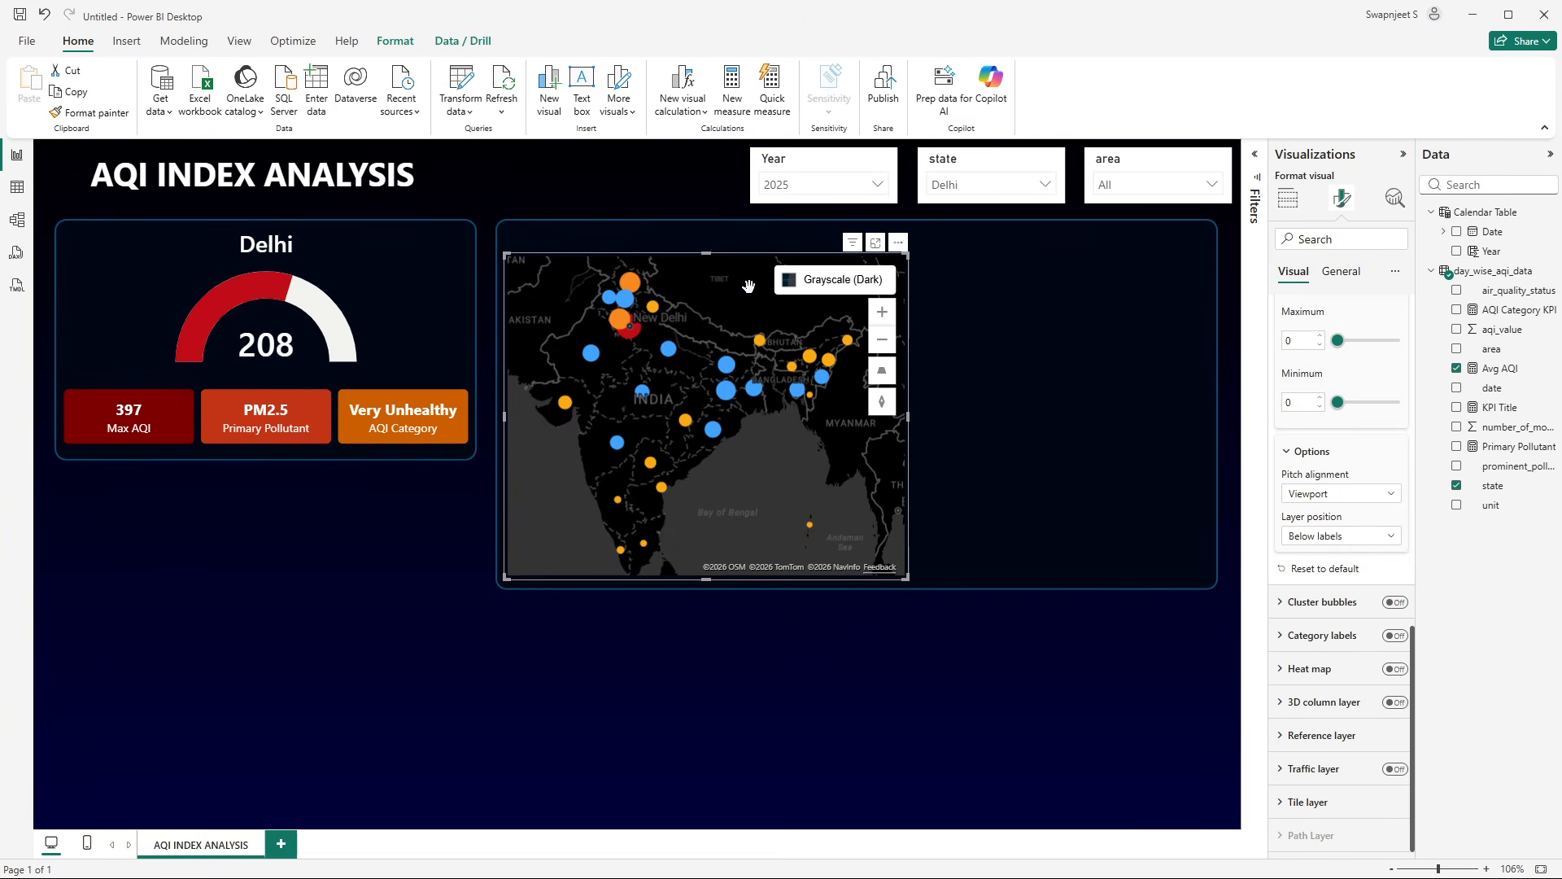
{"action": "left_click", "coordinate": [1341, 273]}
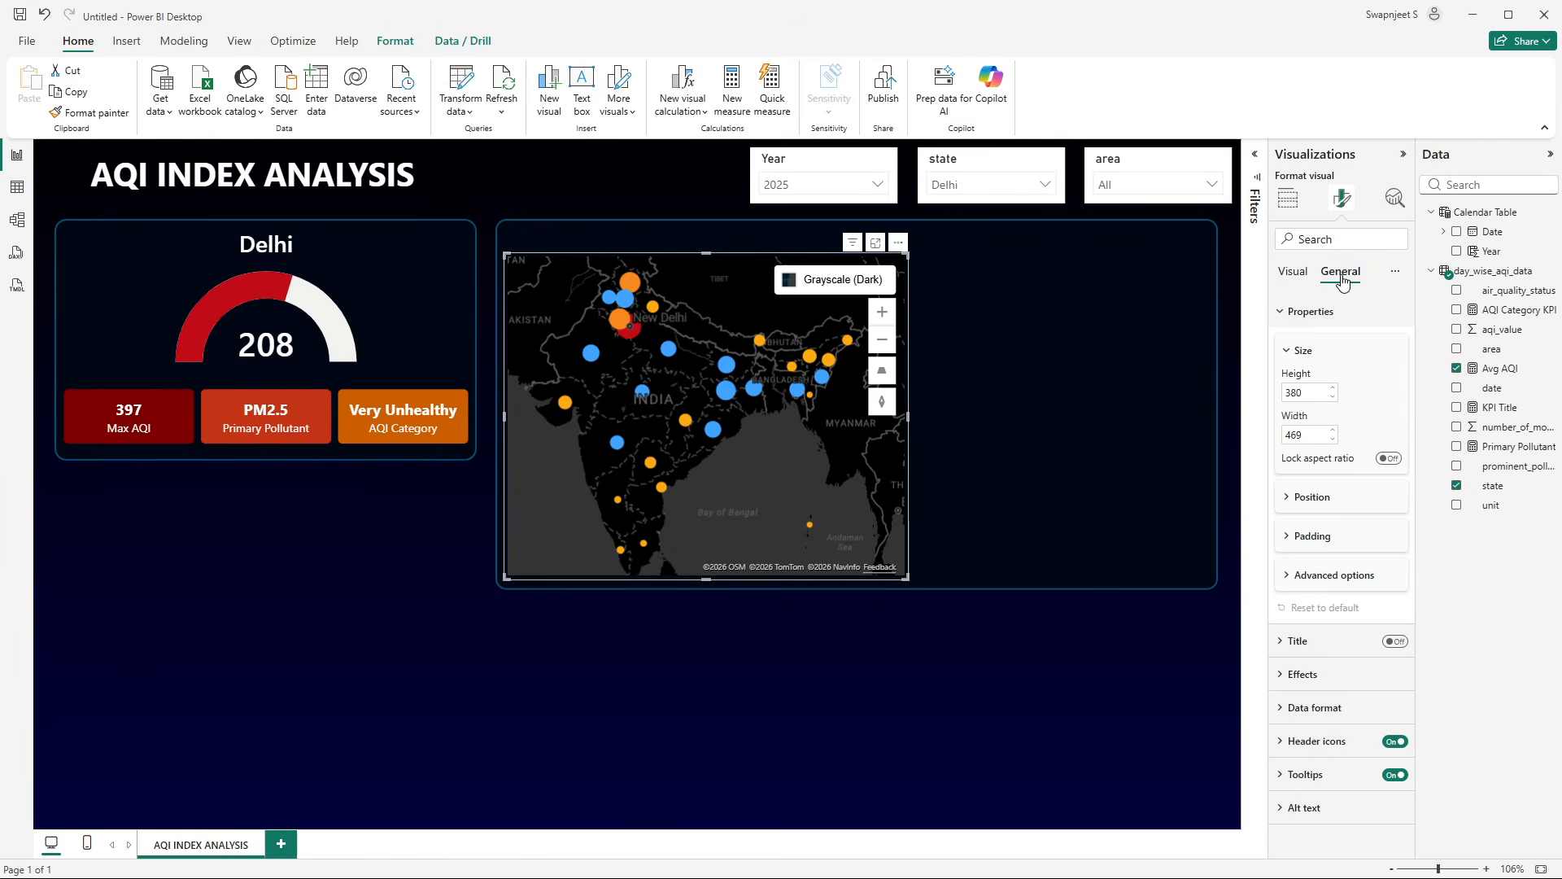
{"action": "left_click", "coordinate": [1294, 273]}
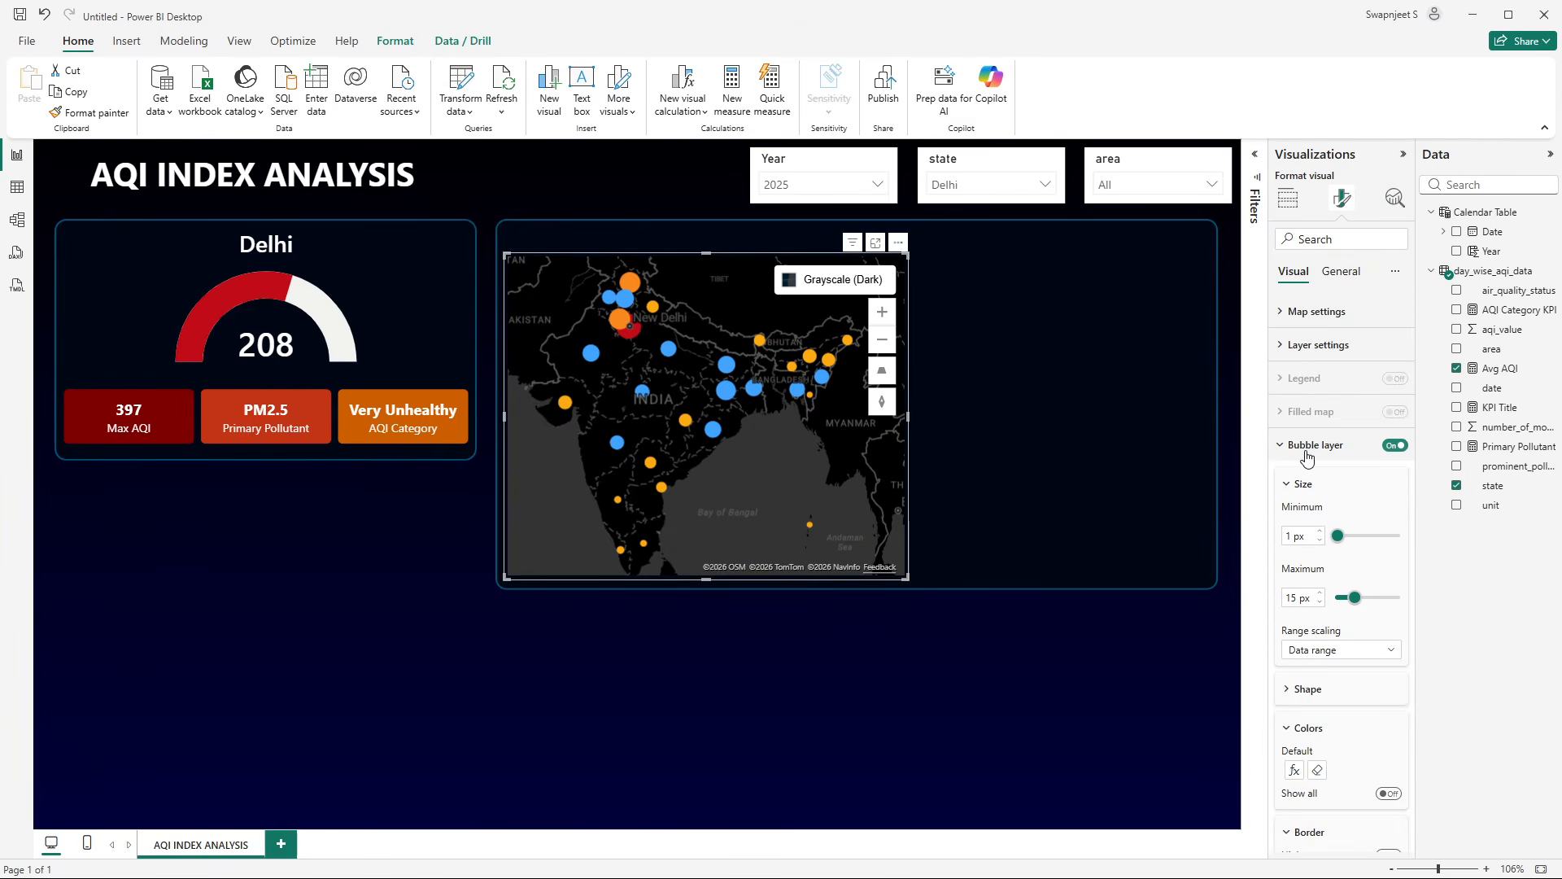
{"action": "left_click", "coordinate": [1290, 316]}
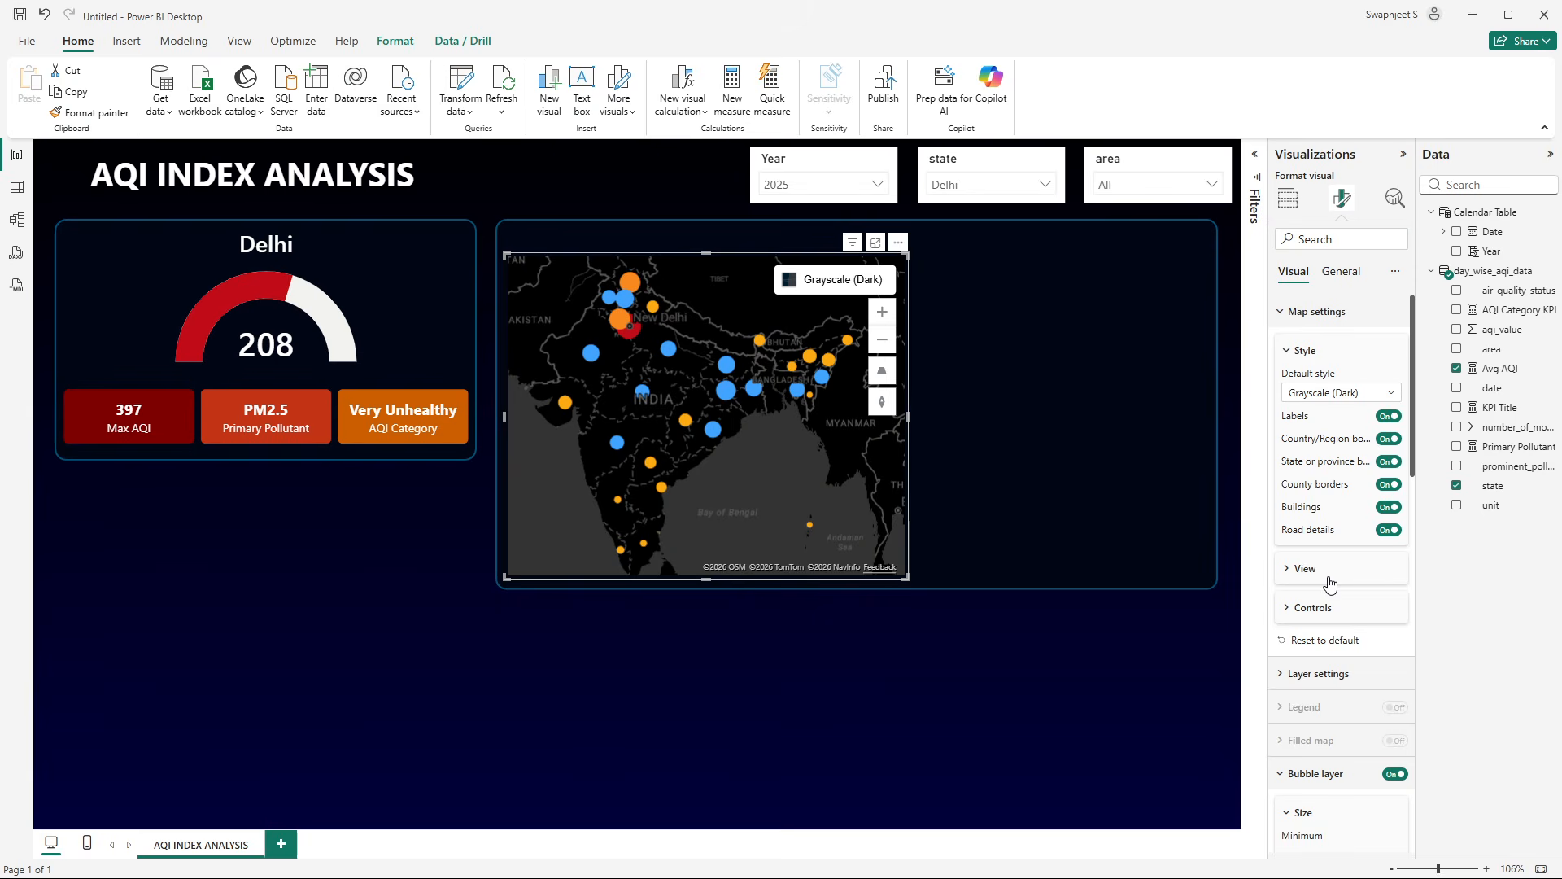
{"action": "left_click", "coordinate": [1313, 607]}
{"action": "scroll", "coordinate": [1326, 608], "scroll_direction": "down", "scroll_amount": 2}
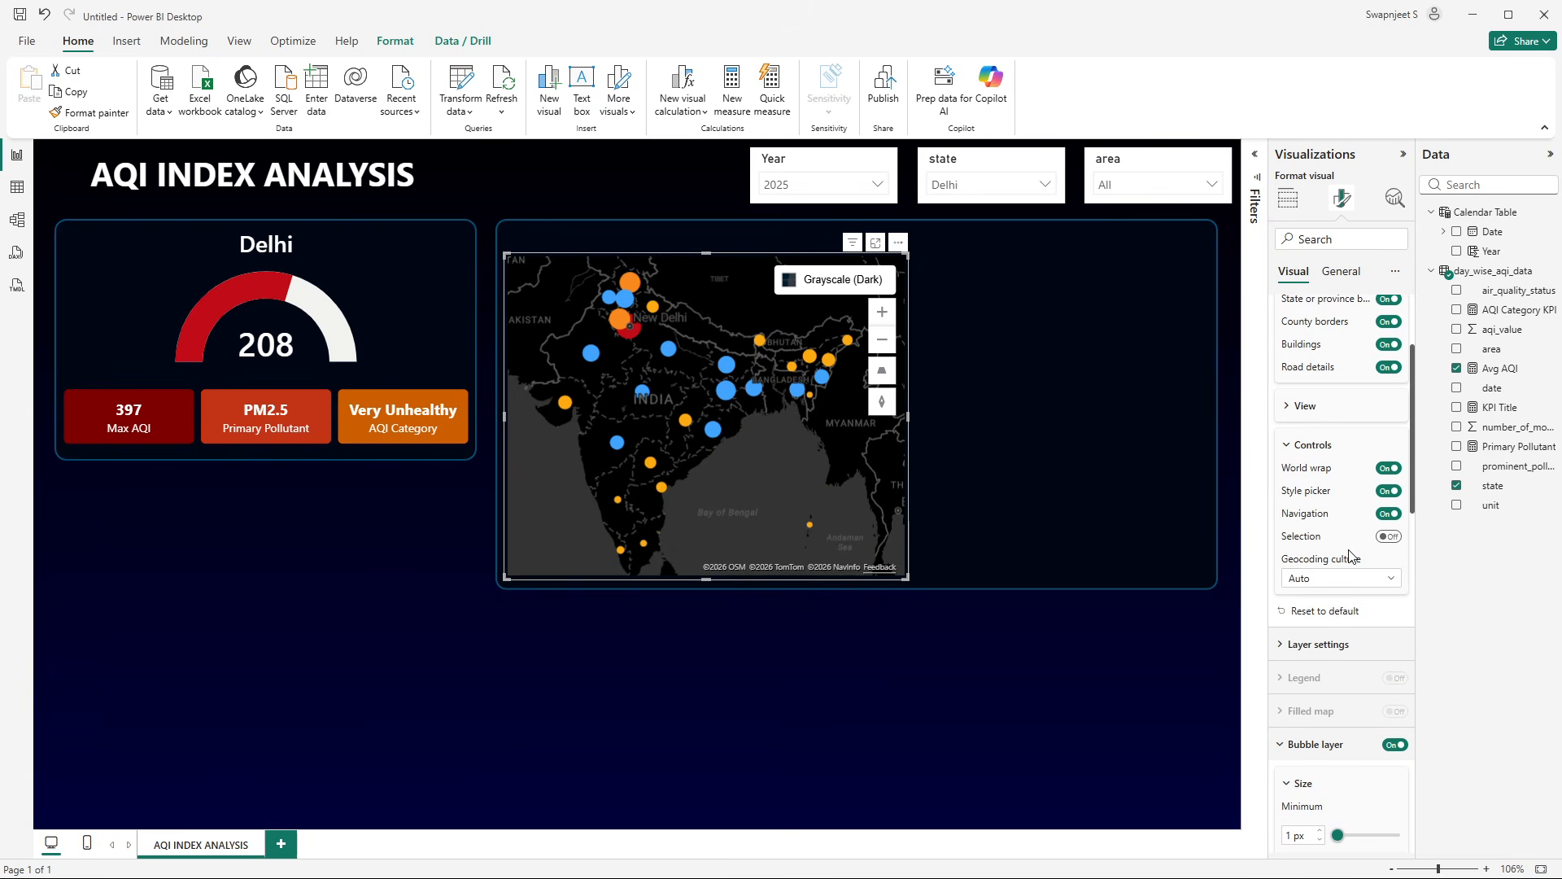
{"action": "left_click", "coordinate": [1316, 410]}
- Try switching auto zoom, reference layer inclusion and labels off on the map, and switch them back on
{"action": "left_click", "coordinate": [1392, 431]}
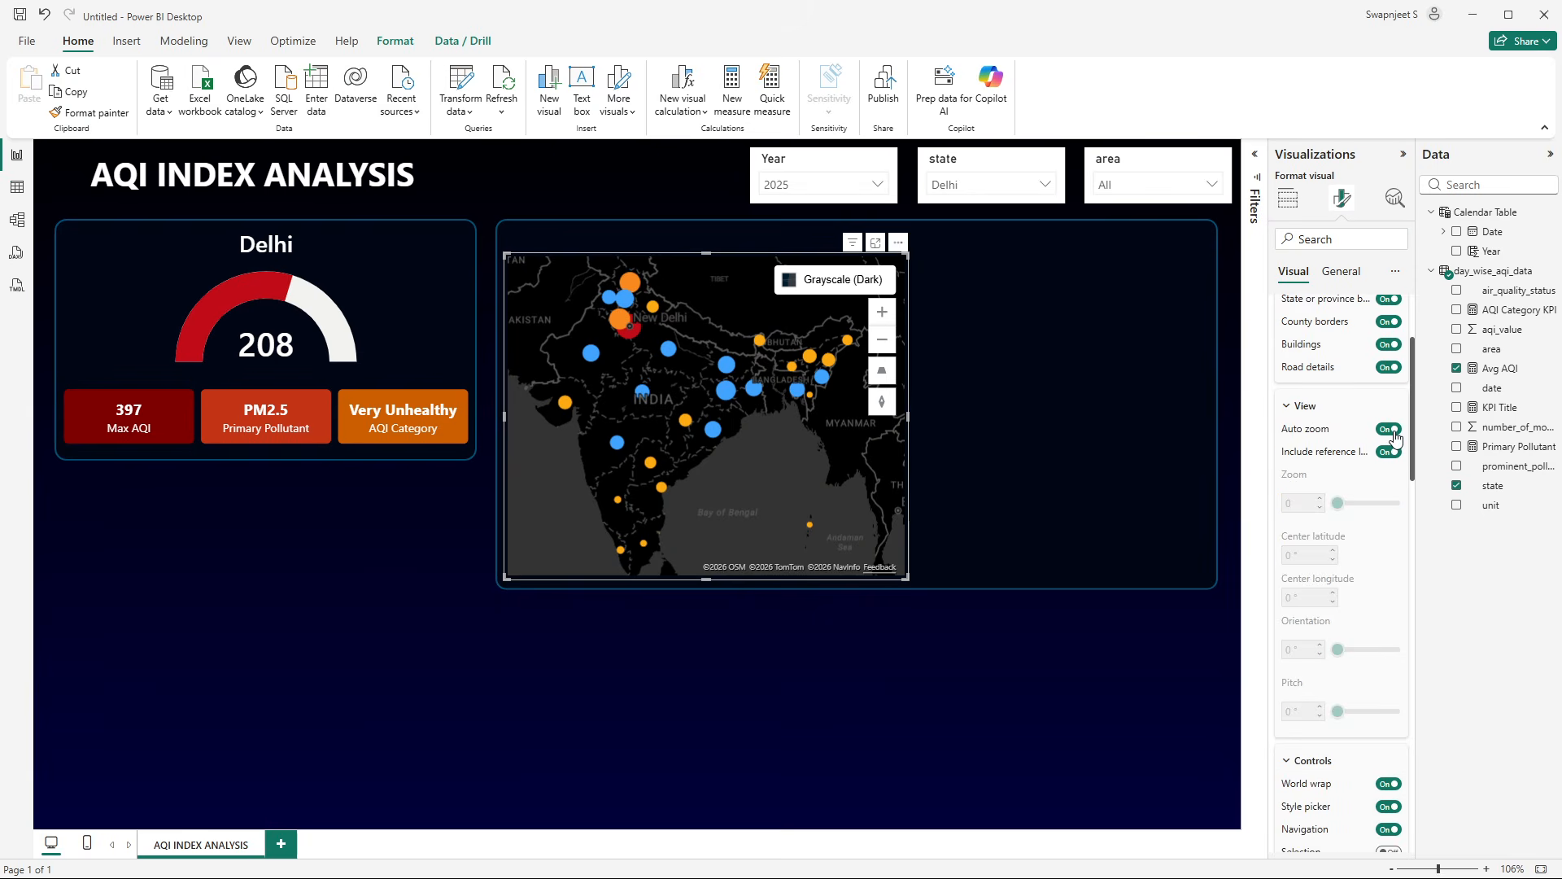
{"action": "left_click", "coordinate": [1392, 431]}
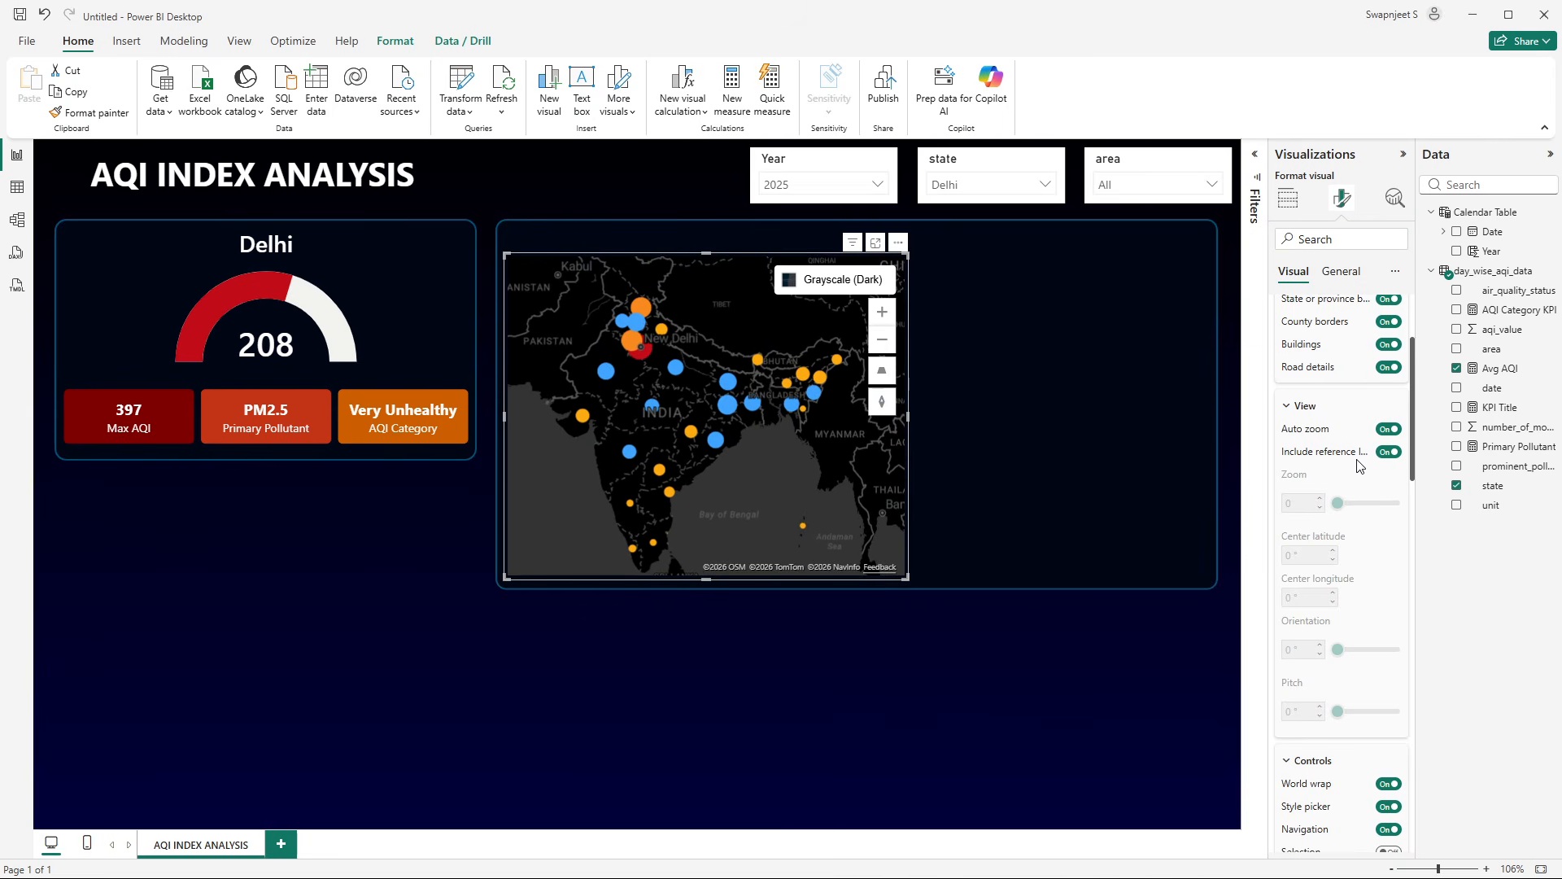
{"action": "left_click", "coordinate": [1387, 452]}
{"action": "left_click", "coordinate": [1388, 453]}
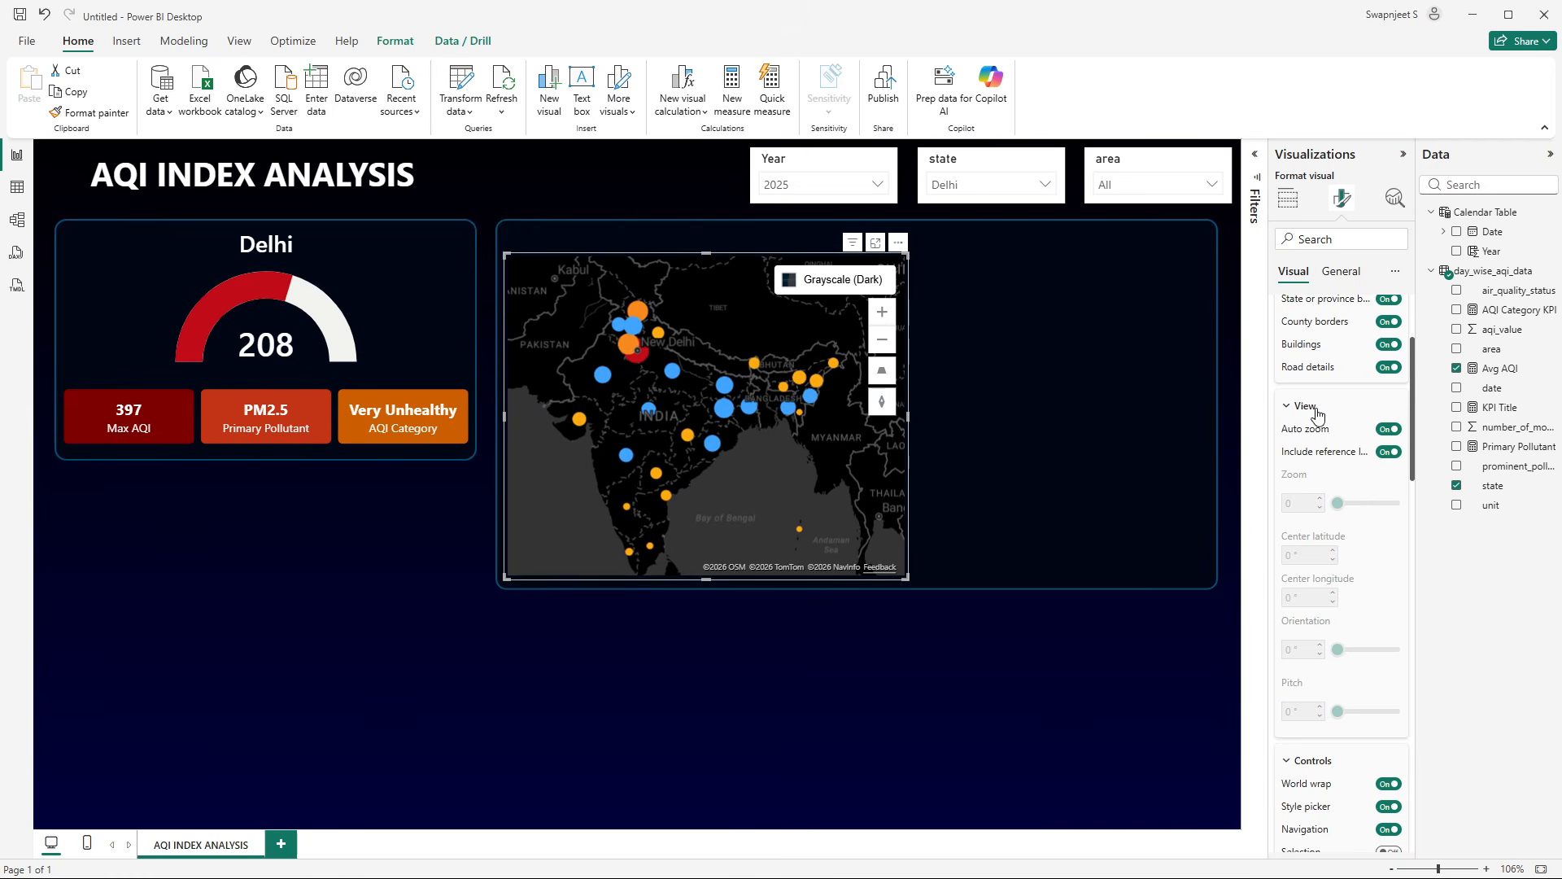
{"action": "scroll", "coordinate": [1344, 378], "scroll_direction": "up", "scroll_amount": 1}
{"action": "scroll", "coordinate": [1345, 381], "scroll_direction": "up", "scroll_amount": 1}
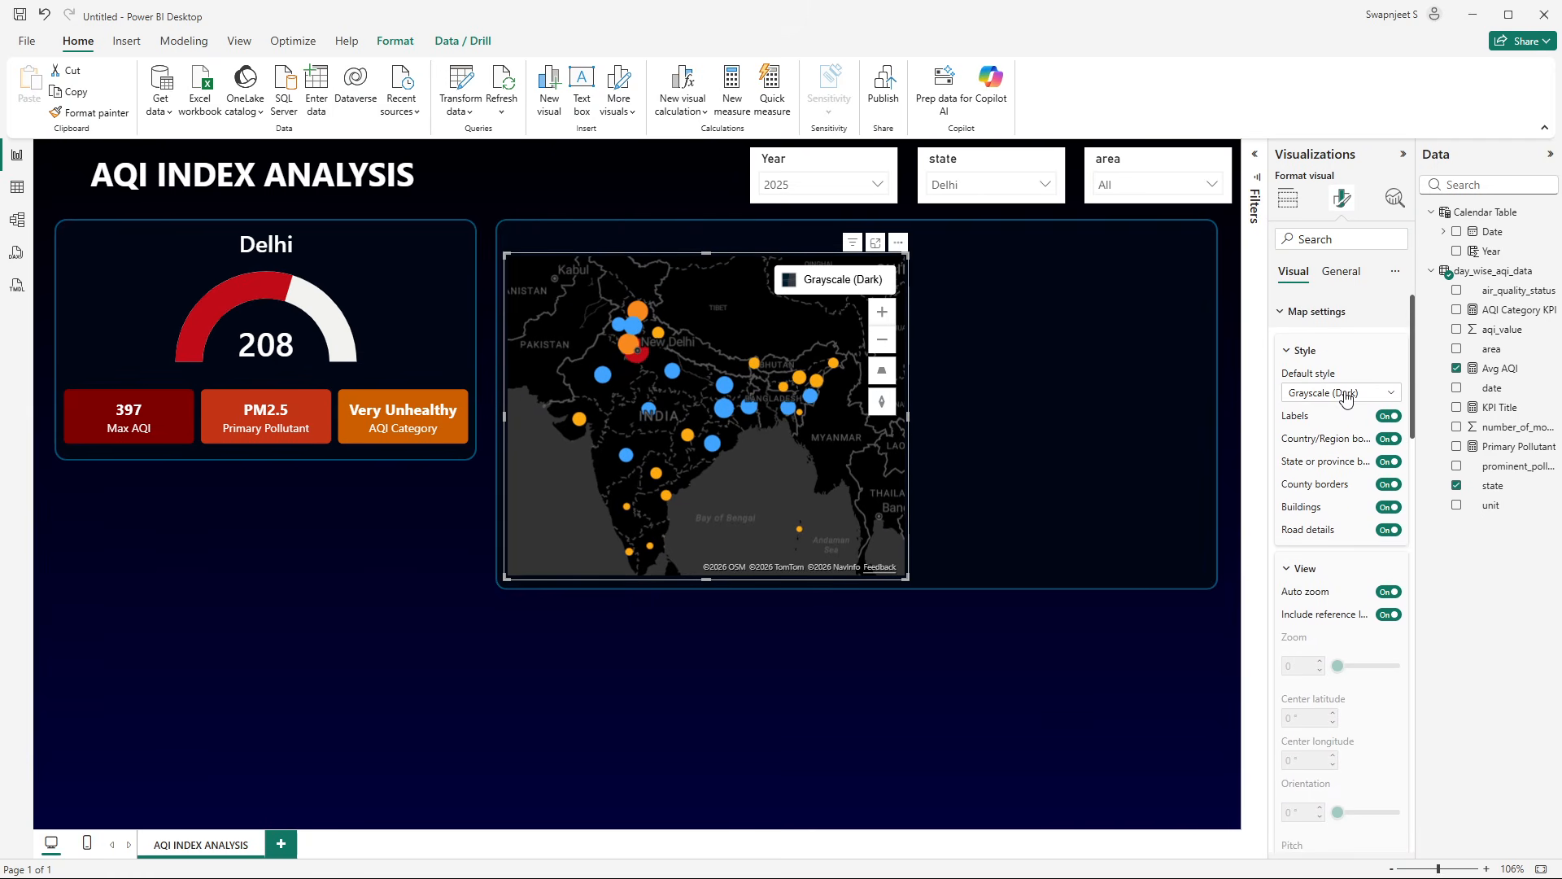
{"action": "left_click", "coordinate": [1392, 417]}
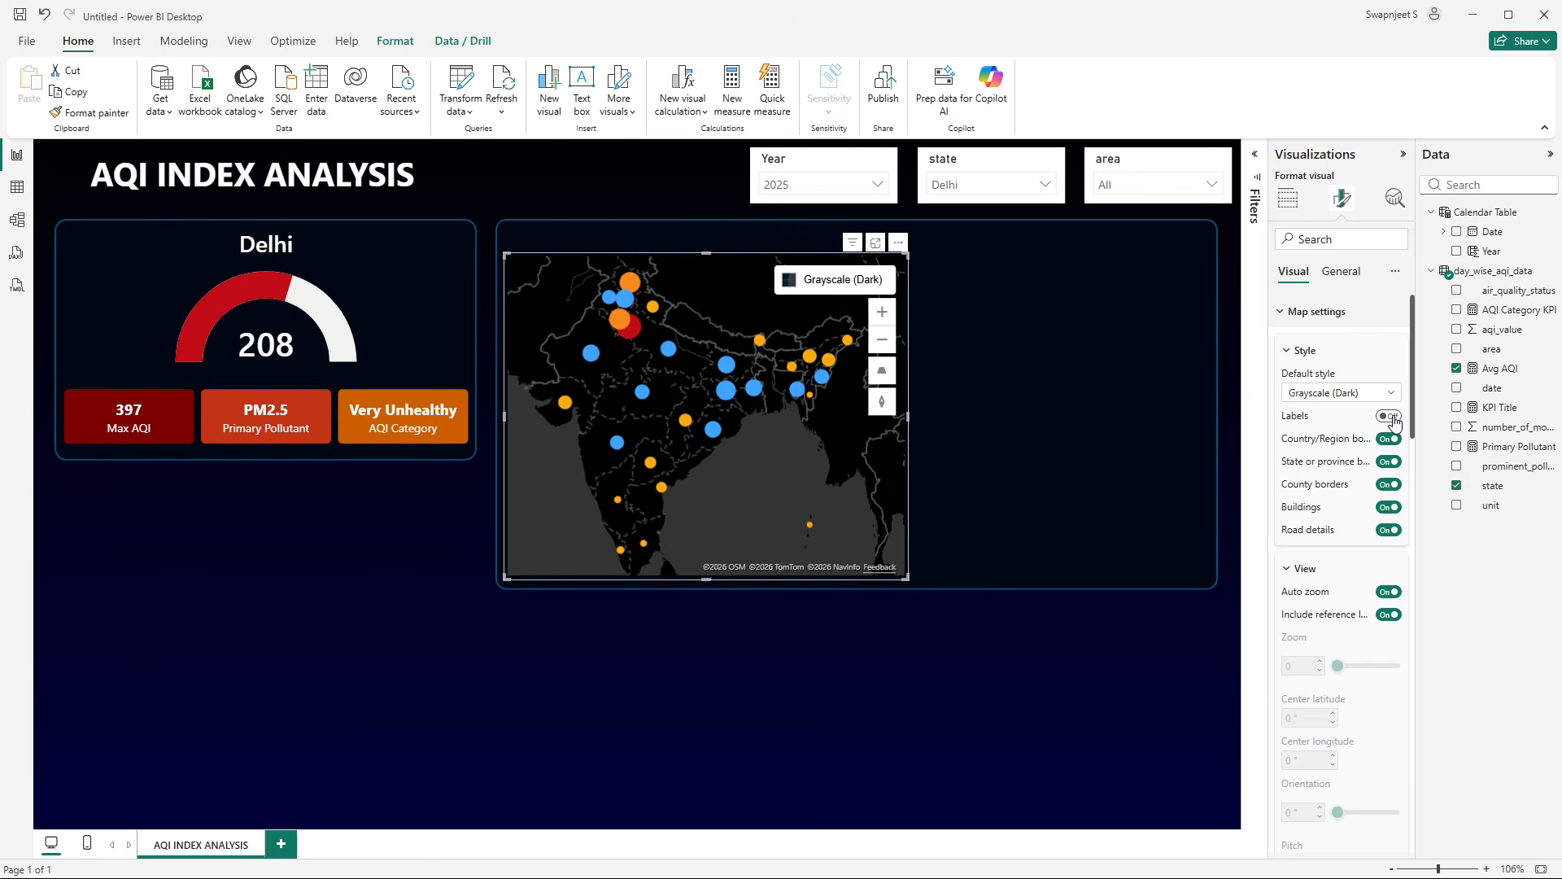
{"action": "left_click", "coordinate": [1392, 416]}
- Turn off the navigation, world wrap and style picker controls of the map
{"action": "scroll", "coordinate": [1354, 525], "scroll_direction": "down", "scroll_amount": 4}
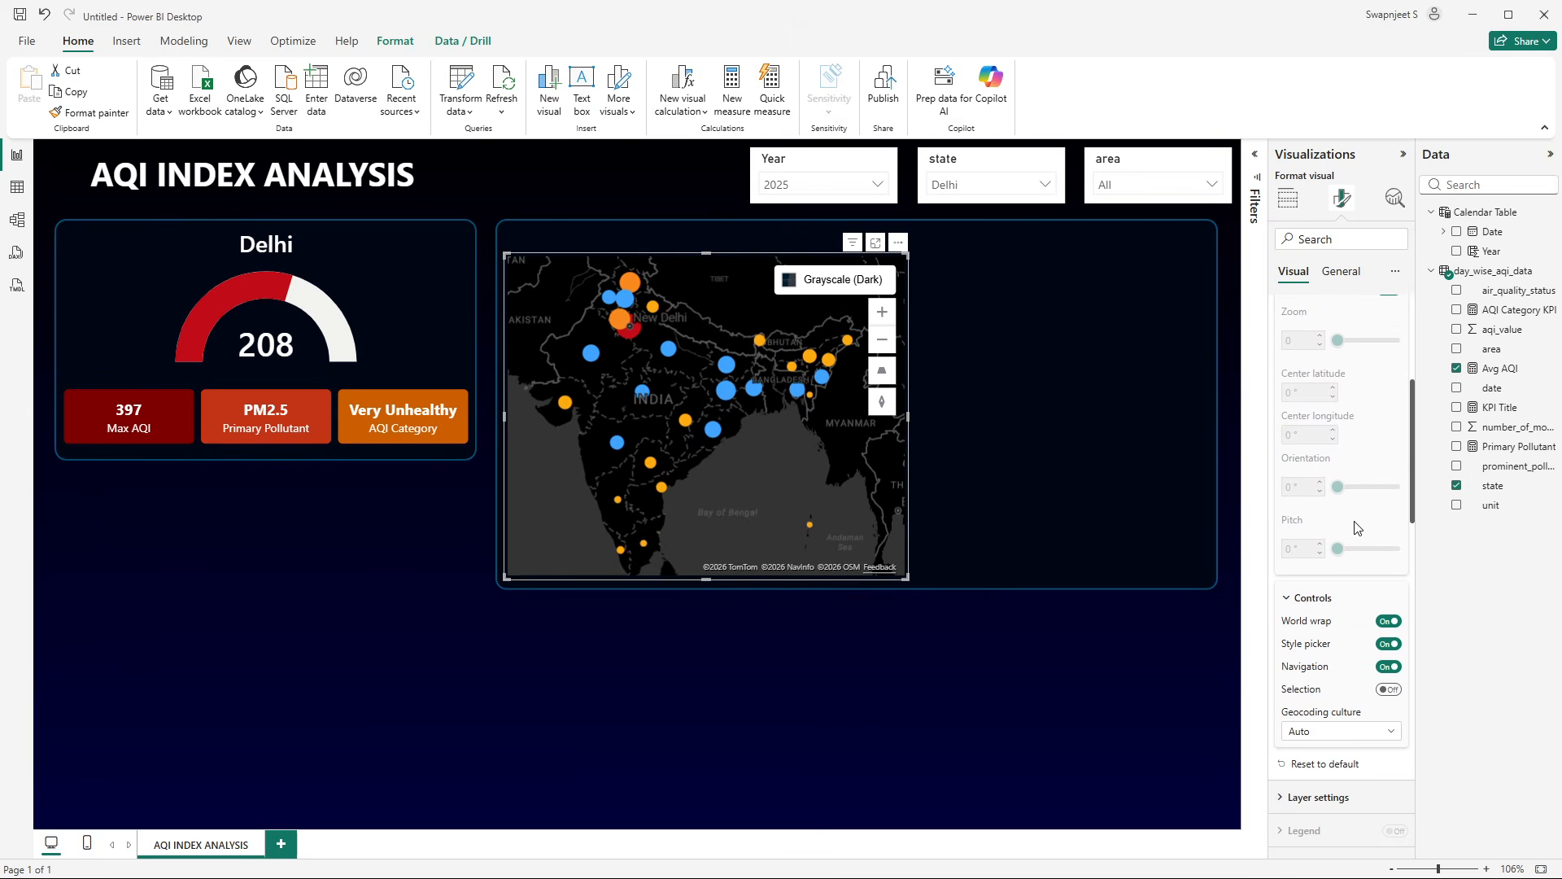
{"action": "scroll", "coordinate": [1356, 527], "scroll_direction": "down", "scroll_amount": 3}
{"action": "left_click", "coordinate": [1390, 424]}
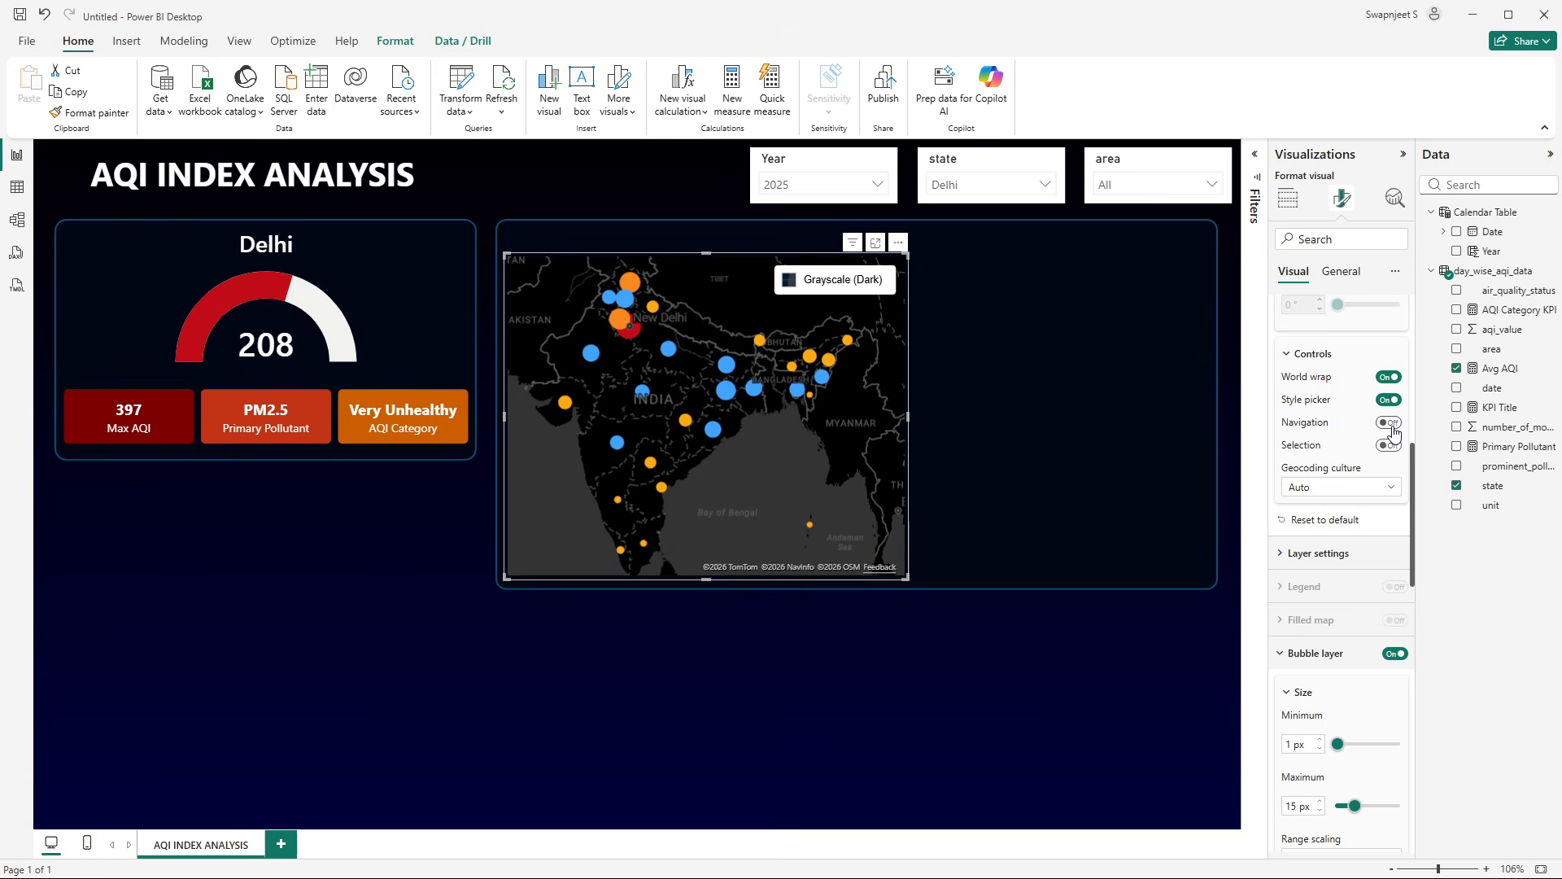
{"action": "left_click", "coordinate": [1389, 376]}
{"action": "left_click", "coordinate": [1390, 400]}
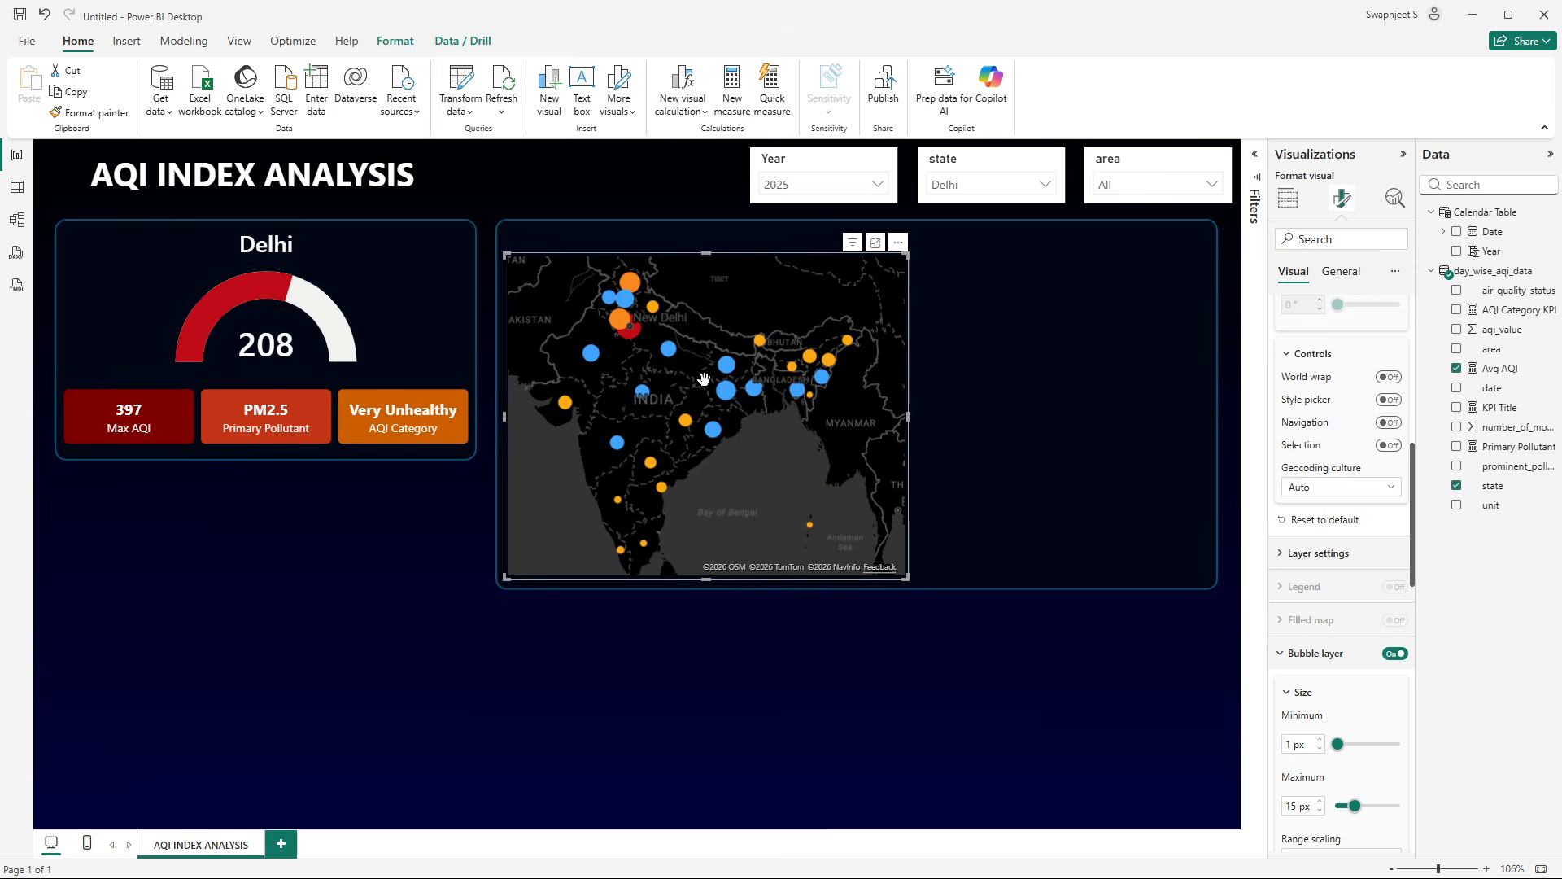
- Turn off auto zoom for the map, and zoom and pan it so that India fills the visual
{"action": "scroll", "coordinate": [749, 464], "scroll_direction": "down", "scroll_amount": 2}
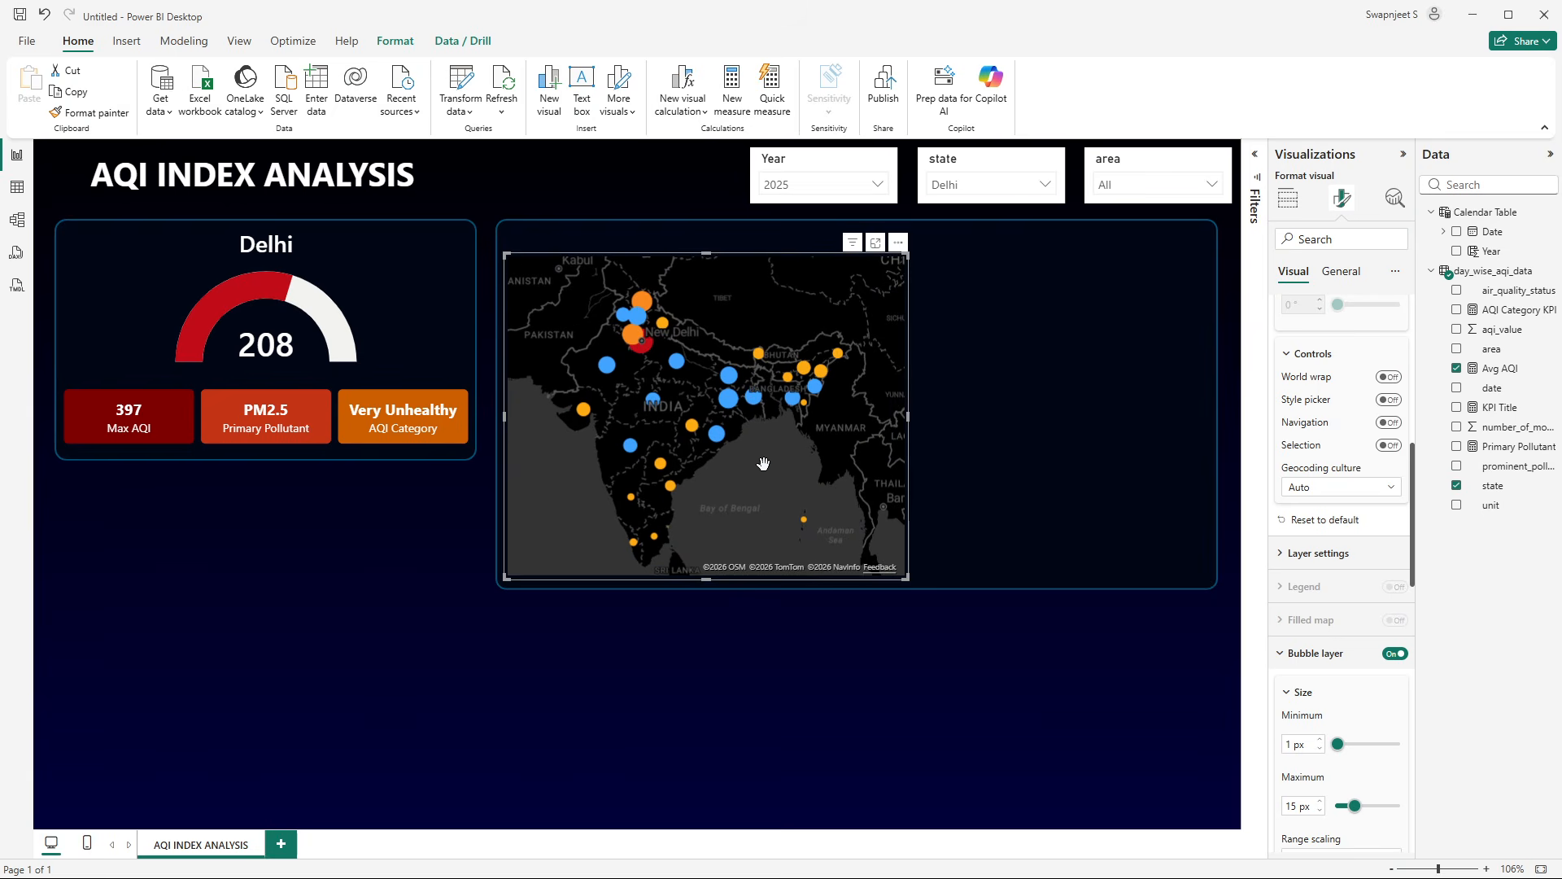
{"action": "scroll", "coordinate": [1347, 432], "scroll_direction": "up", "scroll_amount": 6}
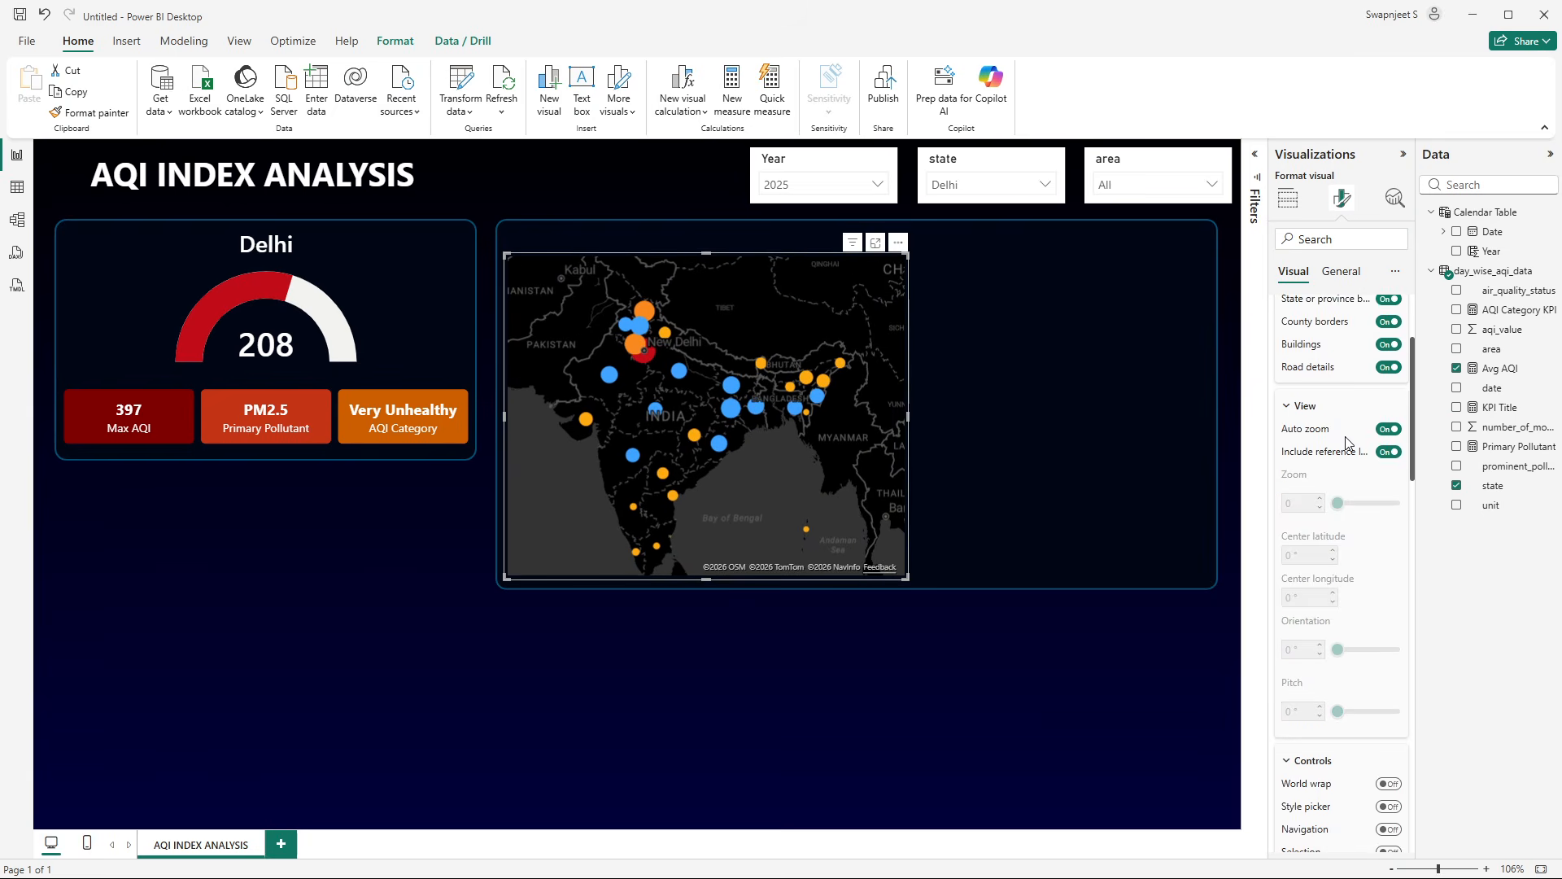
{"action": "left_click", "coordinate": [1389, 592]}
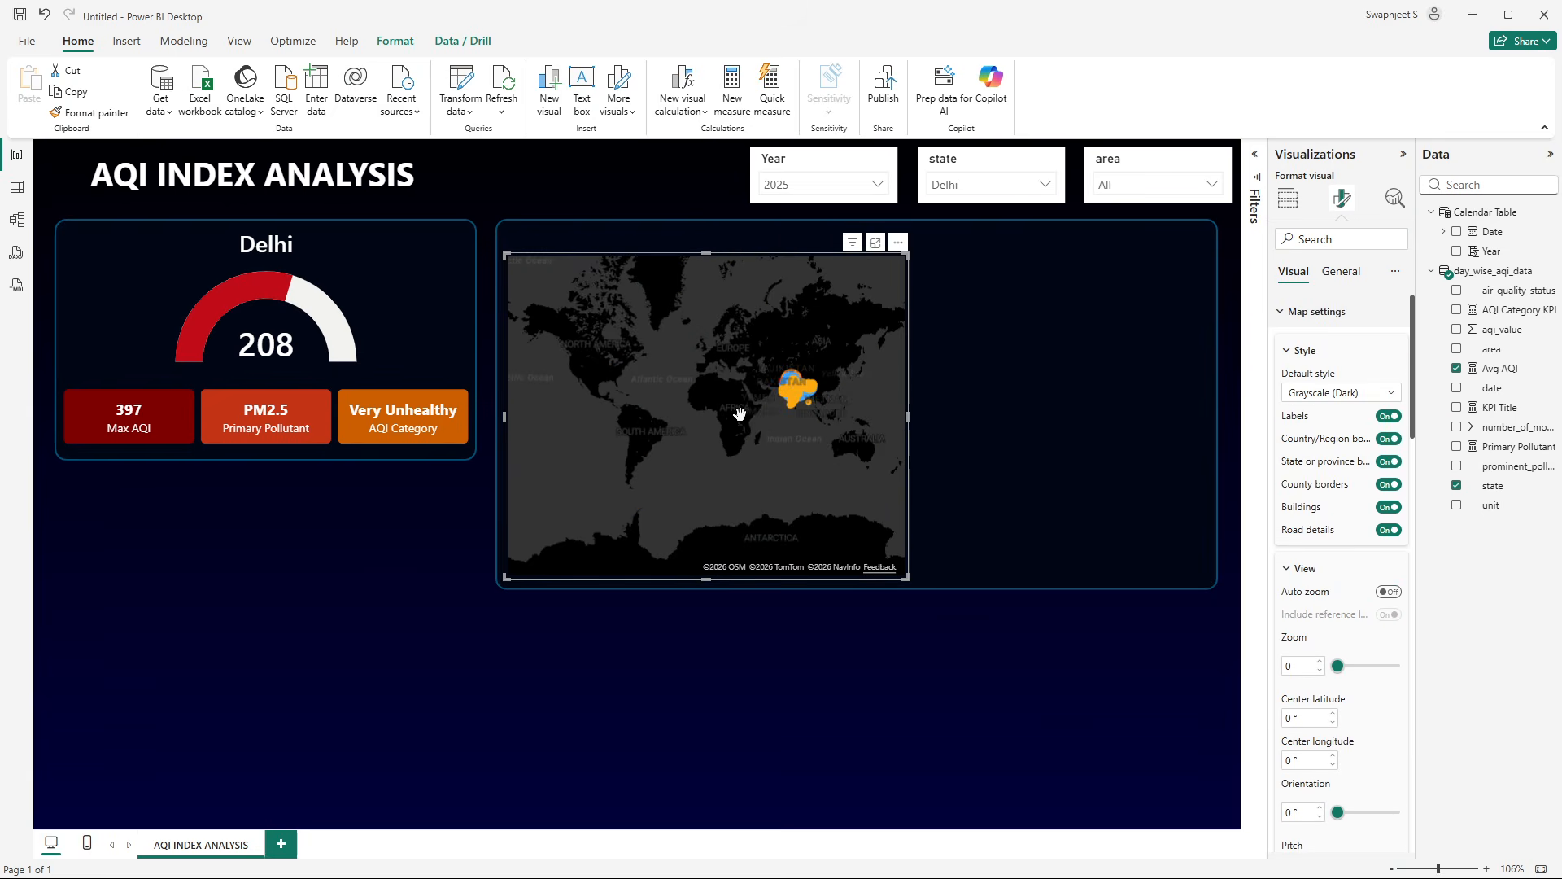
{"action": "scroll", "coordinate": [773, 383], "scroll_direction": "up", "scroll_amount": 5}
{"action": "left_click_drag", "start_coordinate": [756, 364], "coordinate": [759, 461]}
{"action": "scroll", "coordinate": [764, 424], "scroll_direction": "up", "scroll_amount": 2}
{"action": "scroll", "coordinate": [766, 457], "scroll_direction": "down", "scroll_amount": 1}
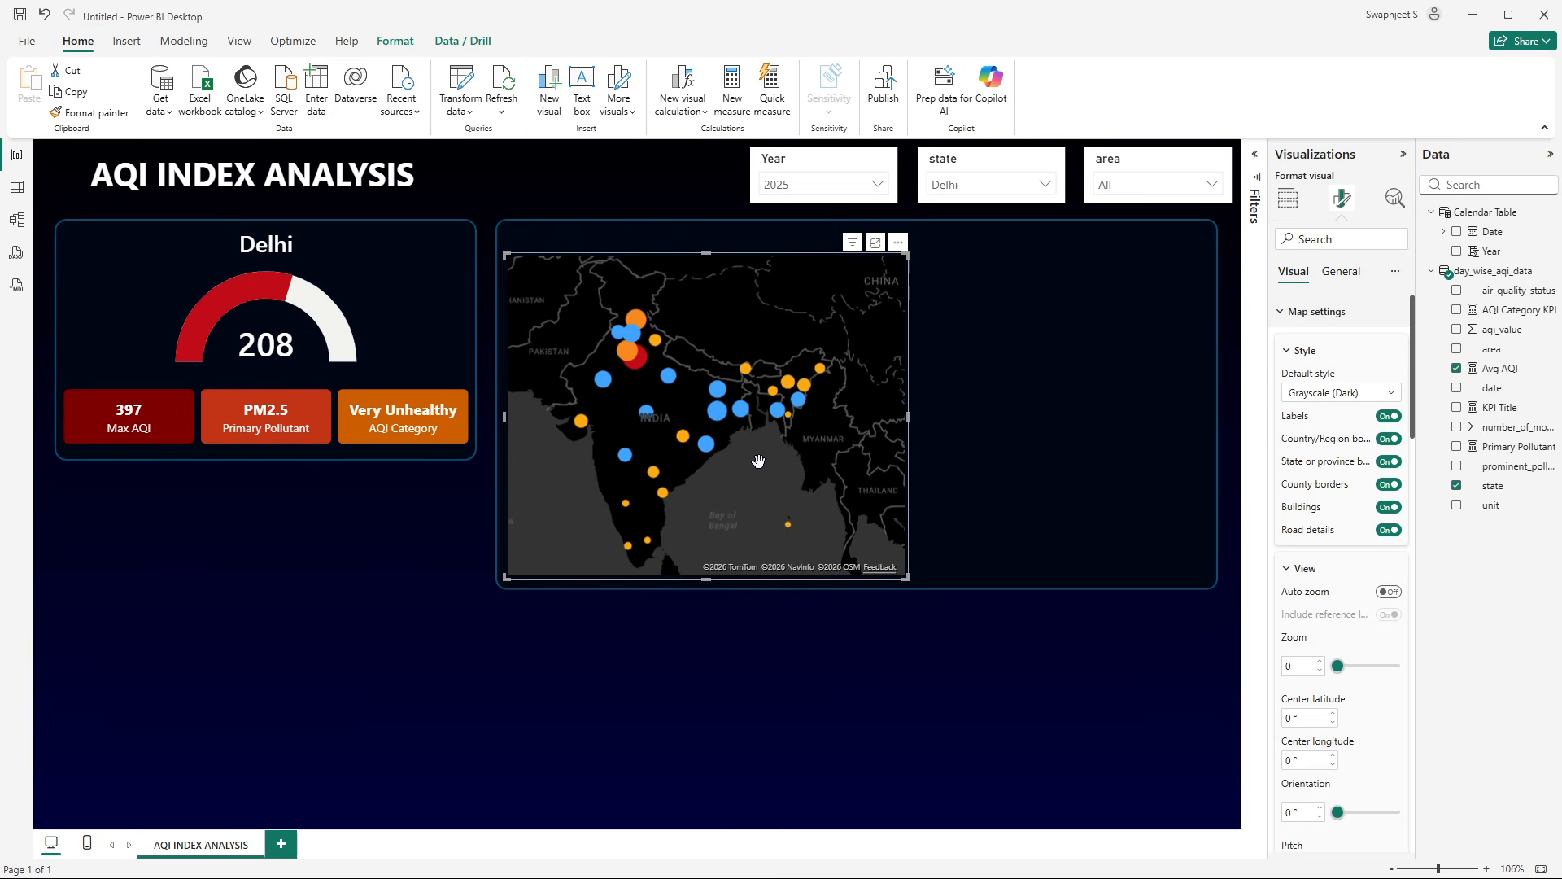
{"action": "scroll", "coordinate": [758, 461], "scroll_direction": "up", "scroll_amount": 3}
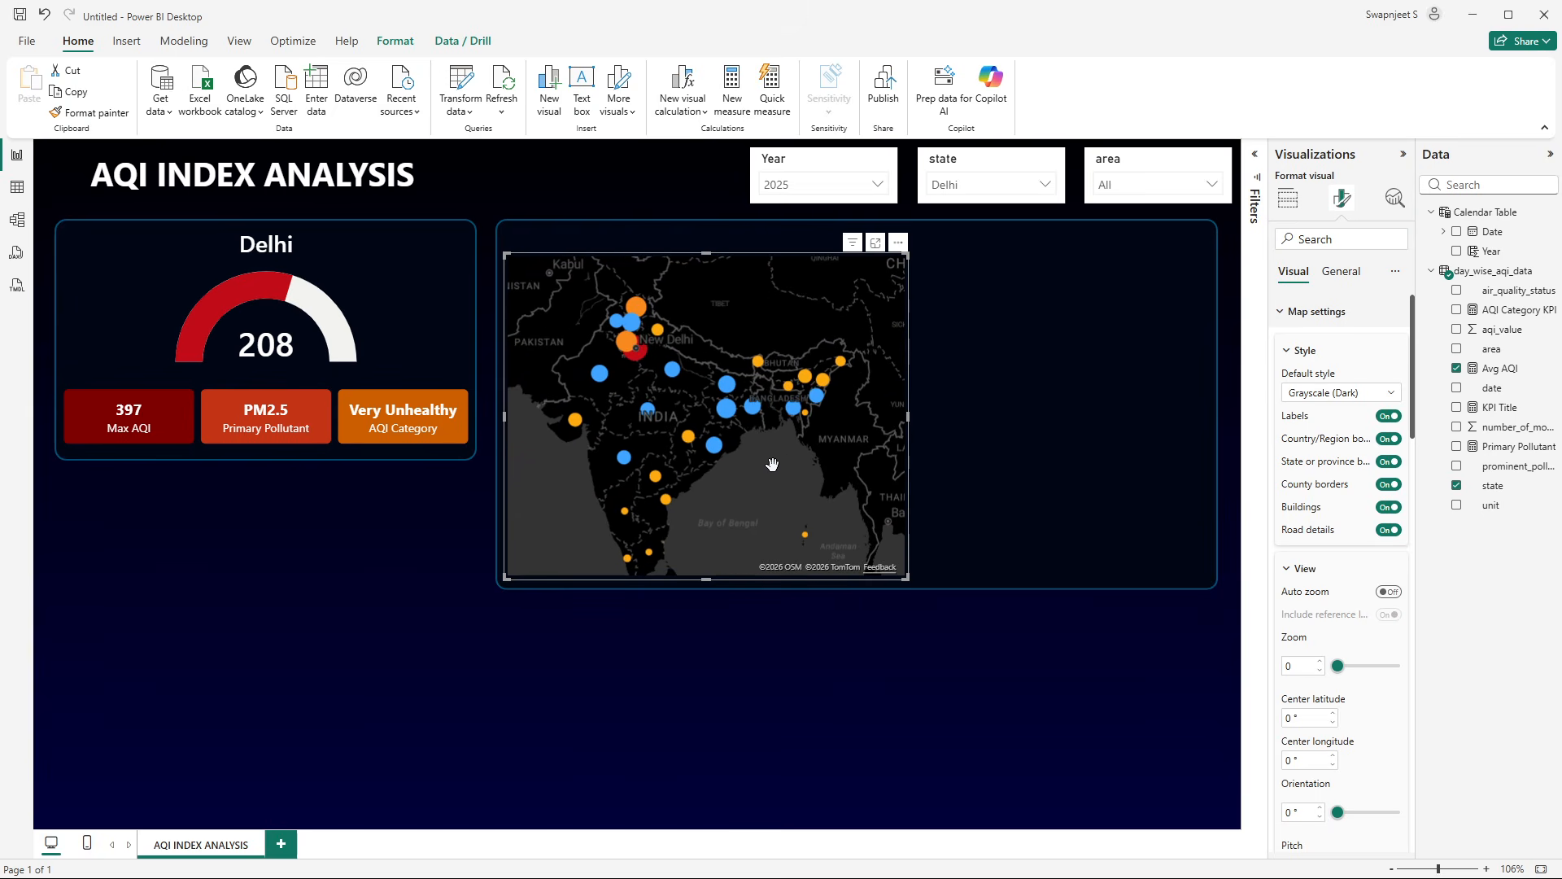
- Add the AQI Category KPI measure to the state map's tooltips and check the tooltips on several state bubbles
{"action": "left_click", "coordinate": [870, 744]}
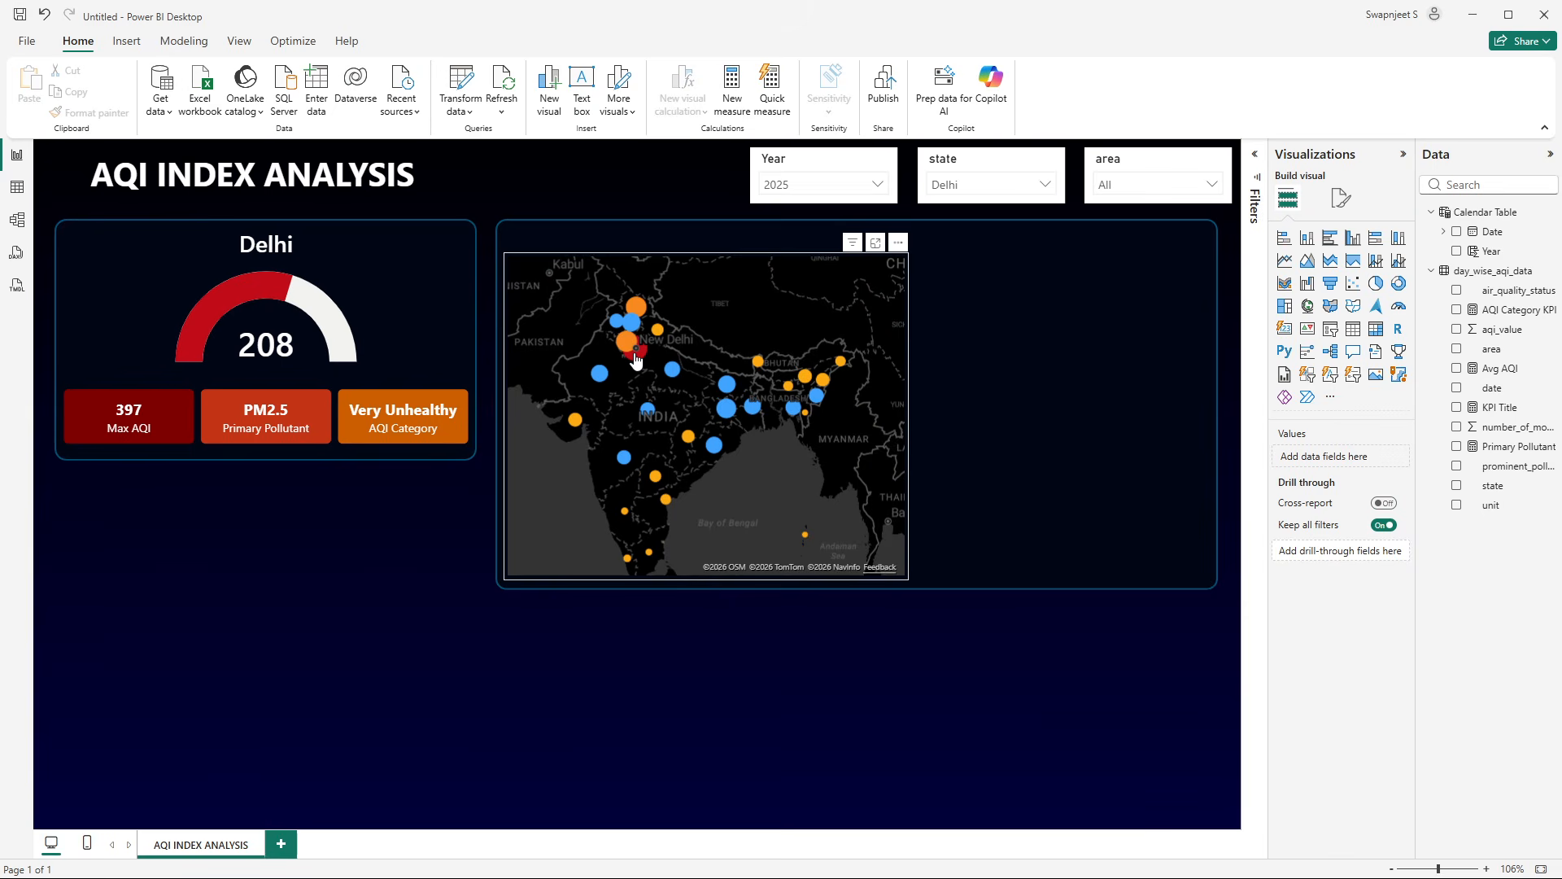
{"action": "mouse_move", "coordinate": [636, 359]}
{"action": "mouse_move", "coordinate": [632, 466]}
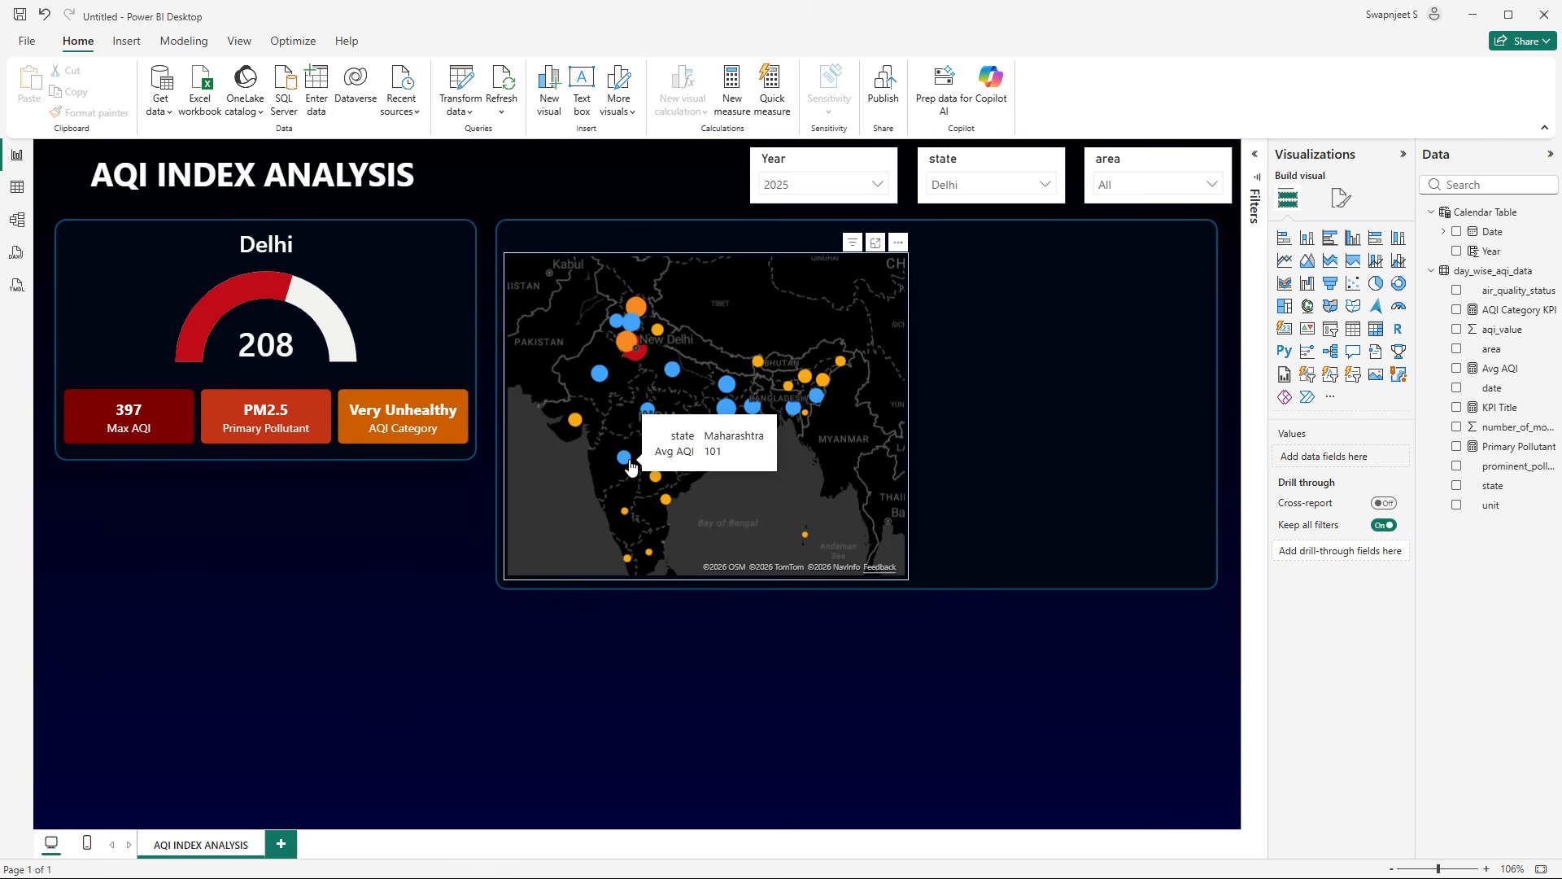
{"action": "left_click", "coordinate": [889, 281]}
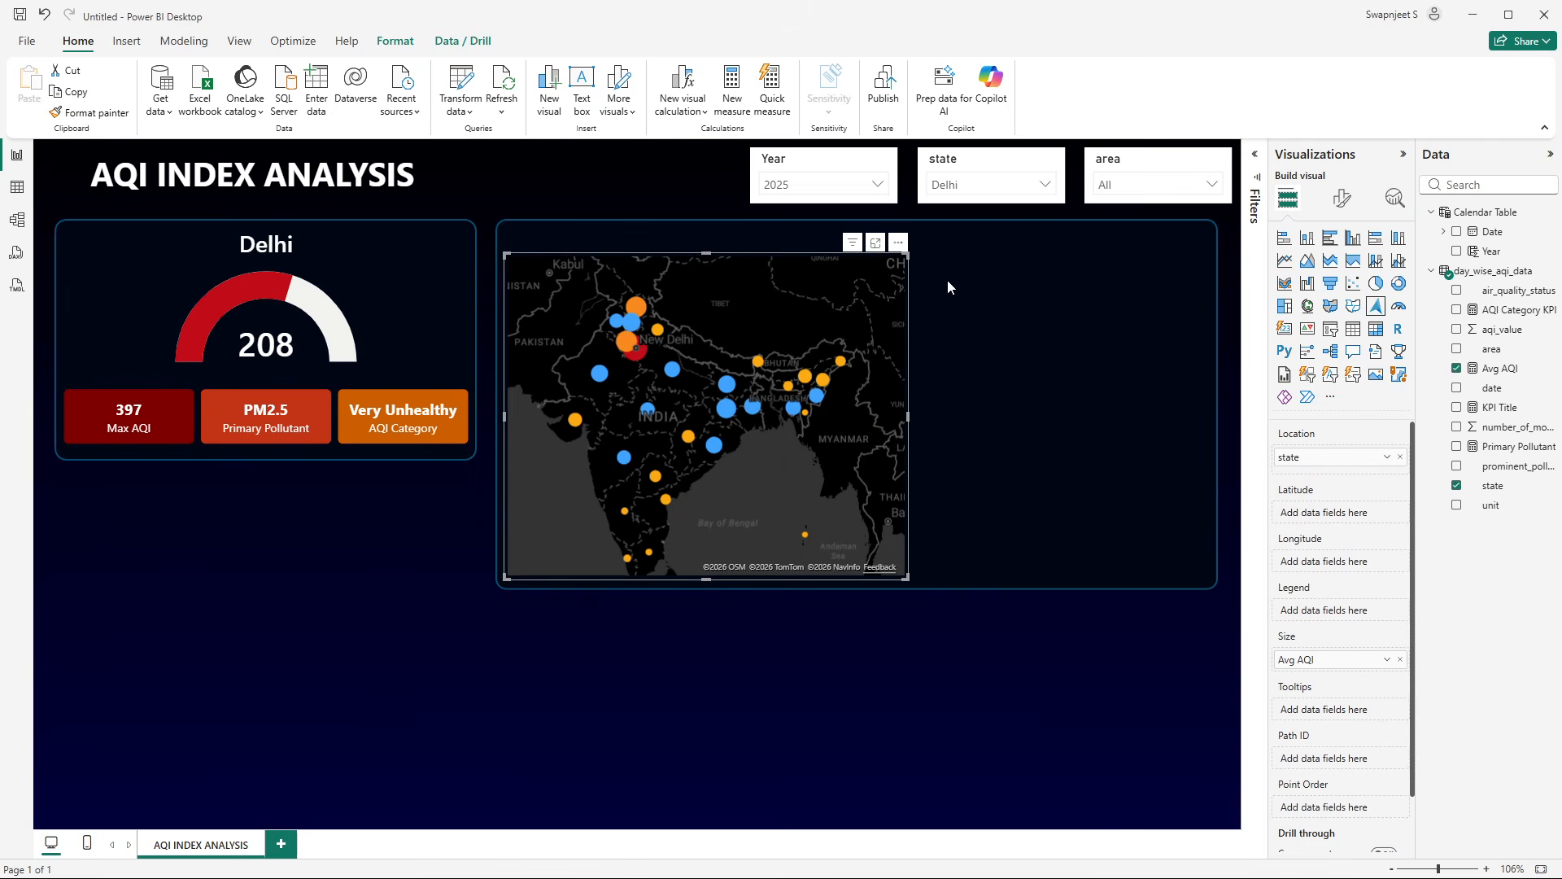
{"action": "scroll", "coordinate": [1351, 611], "scroll_direction": "down", "scroll_amount": 1}
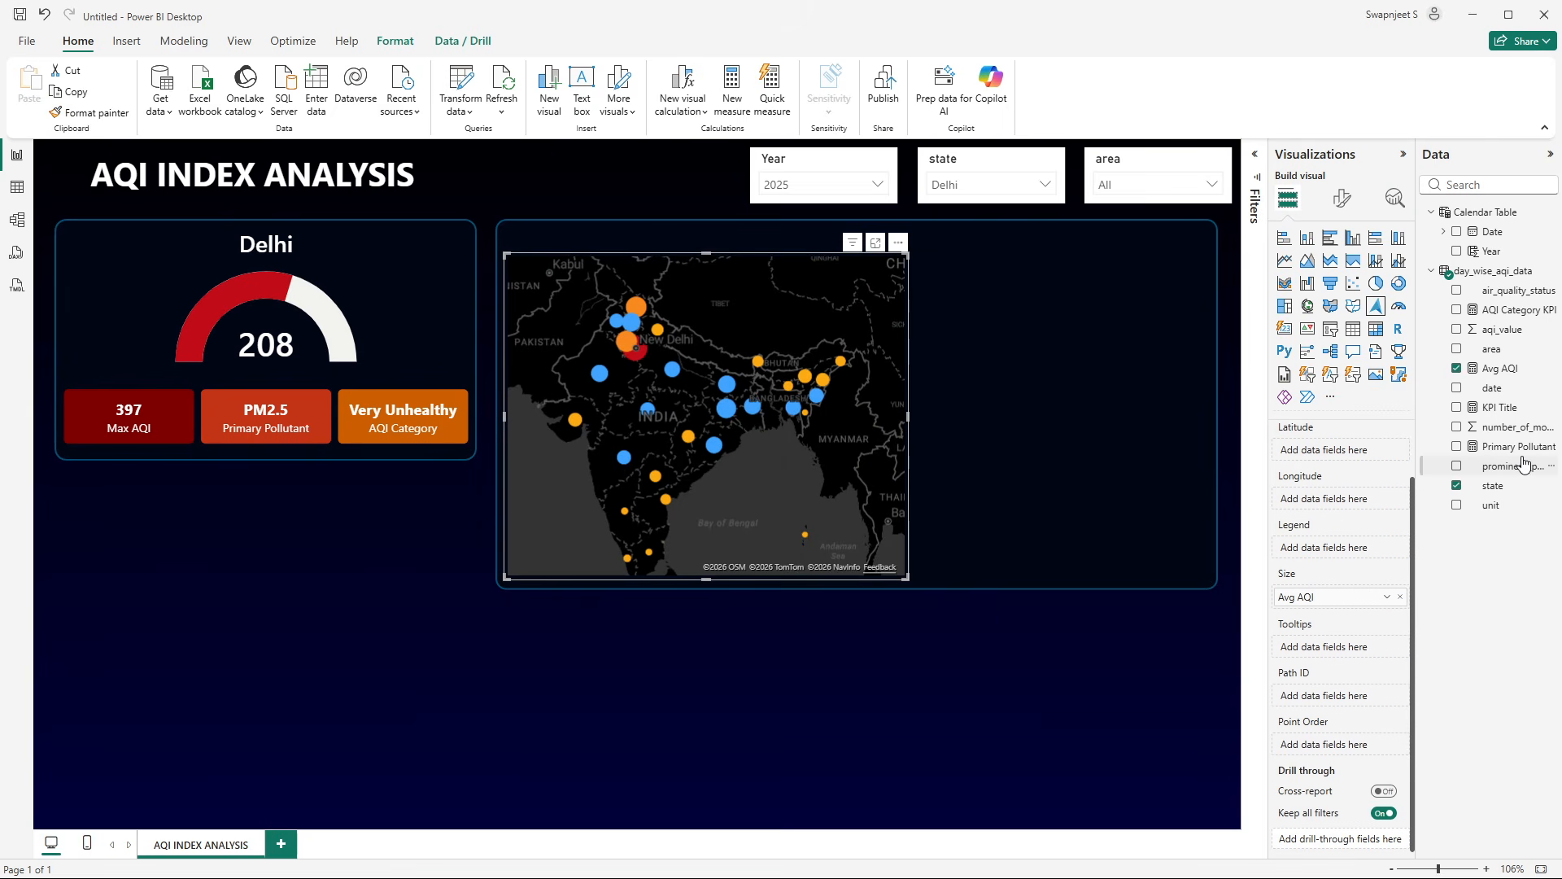
{"action": "left_click_drag", "start_coordinate": [1518, 309], "coordinate": [1375, 647]}
{"action": "mouse_move", "coordinate": [624, 466]}
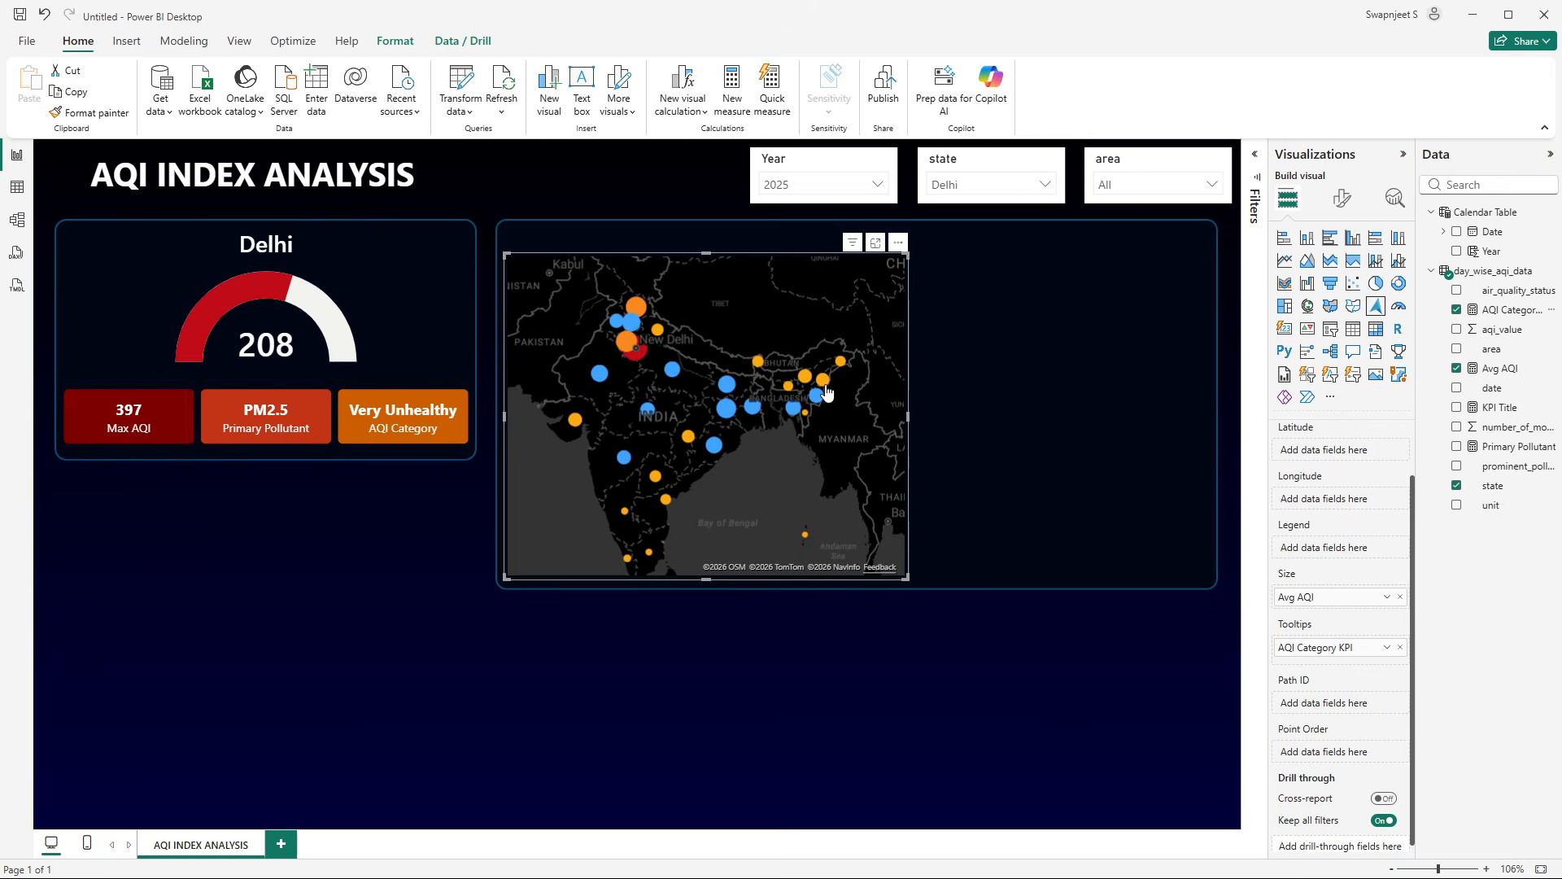
{"action": "mouse_move", "coordinate": [824, 389]}
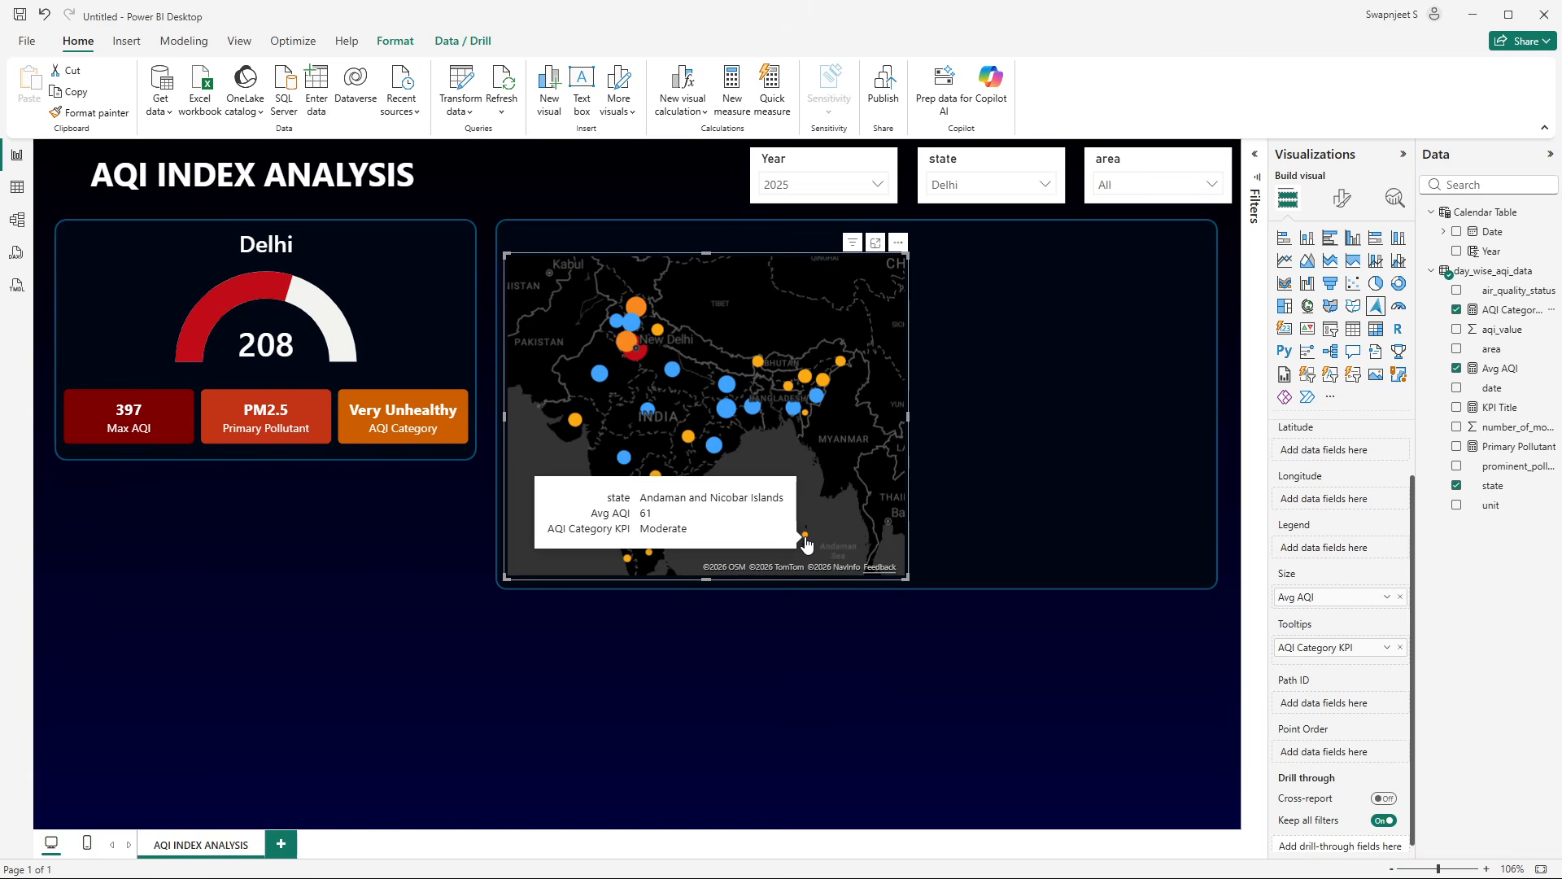
{"action": "left_click", "coordinate": [707, 655]}
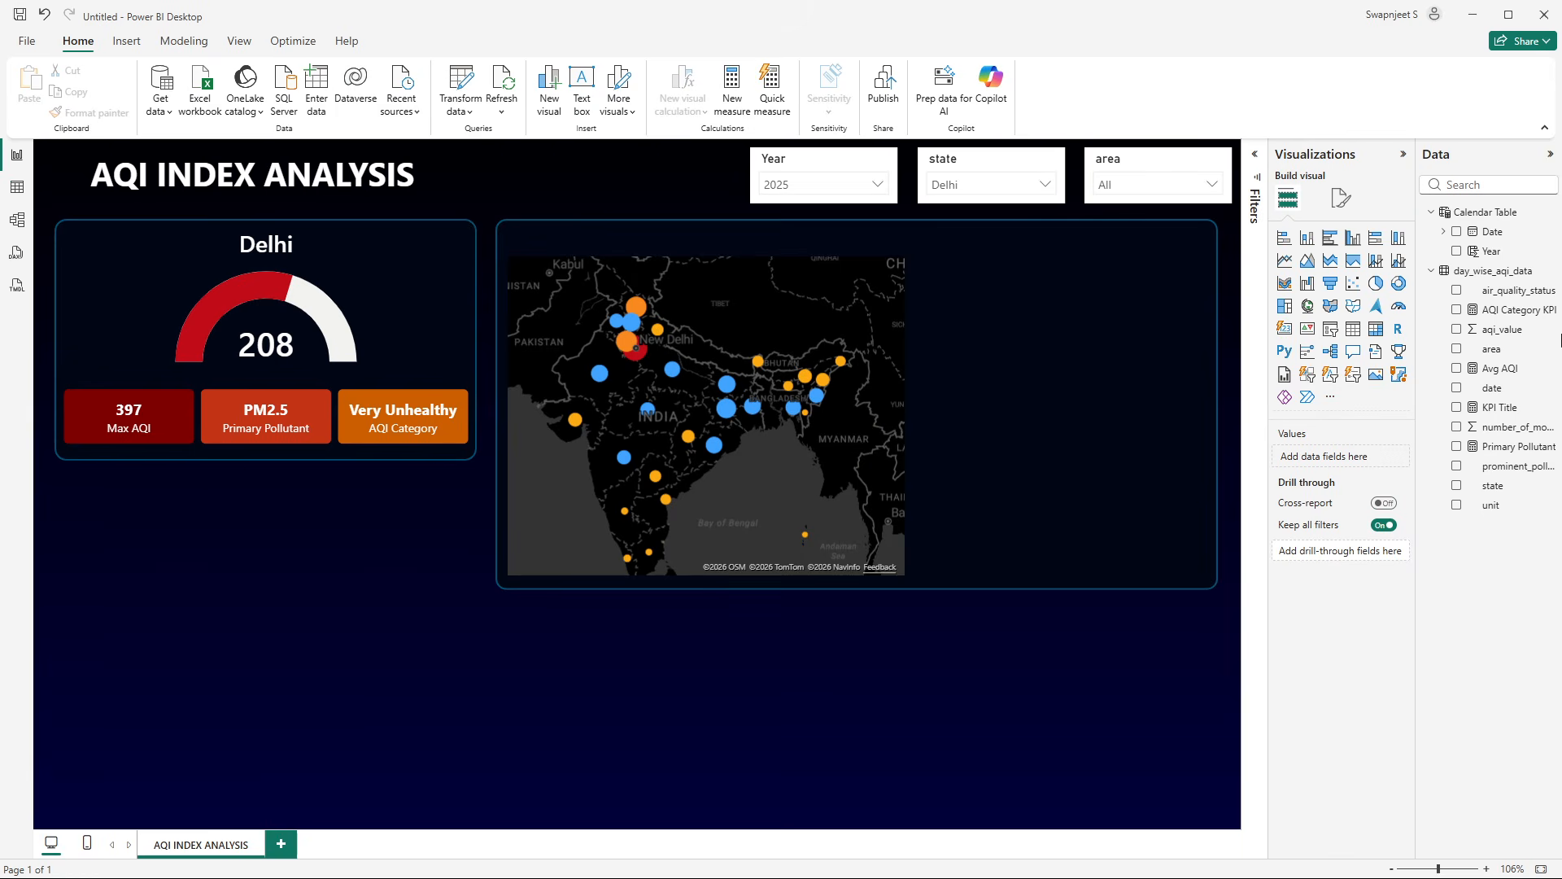
- Create a new measure in the day_wise_aqi_data table and name it State Map Title
{"action": "right_click", "coordinate": [1510, 364]}
{"action": "left_click", "coordinate": [1429, 414]}
{"action": "double_click", "coordinate": [163, 164]}
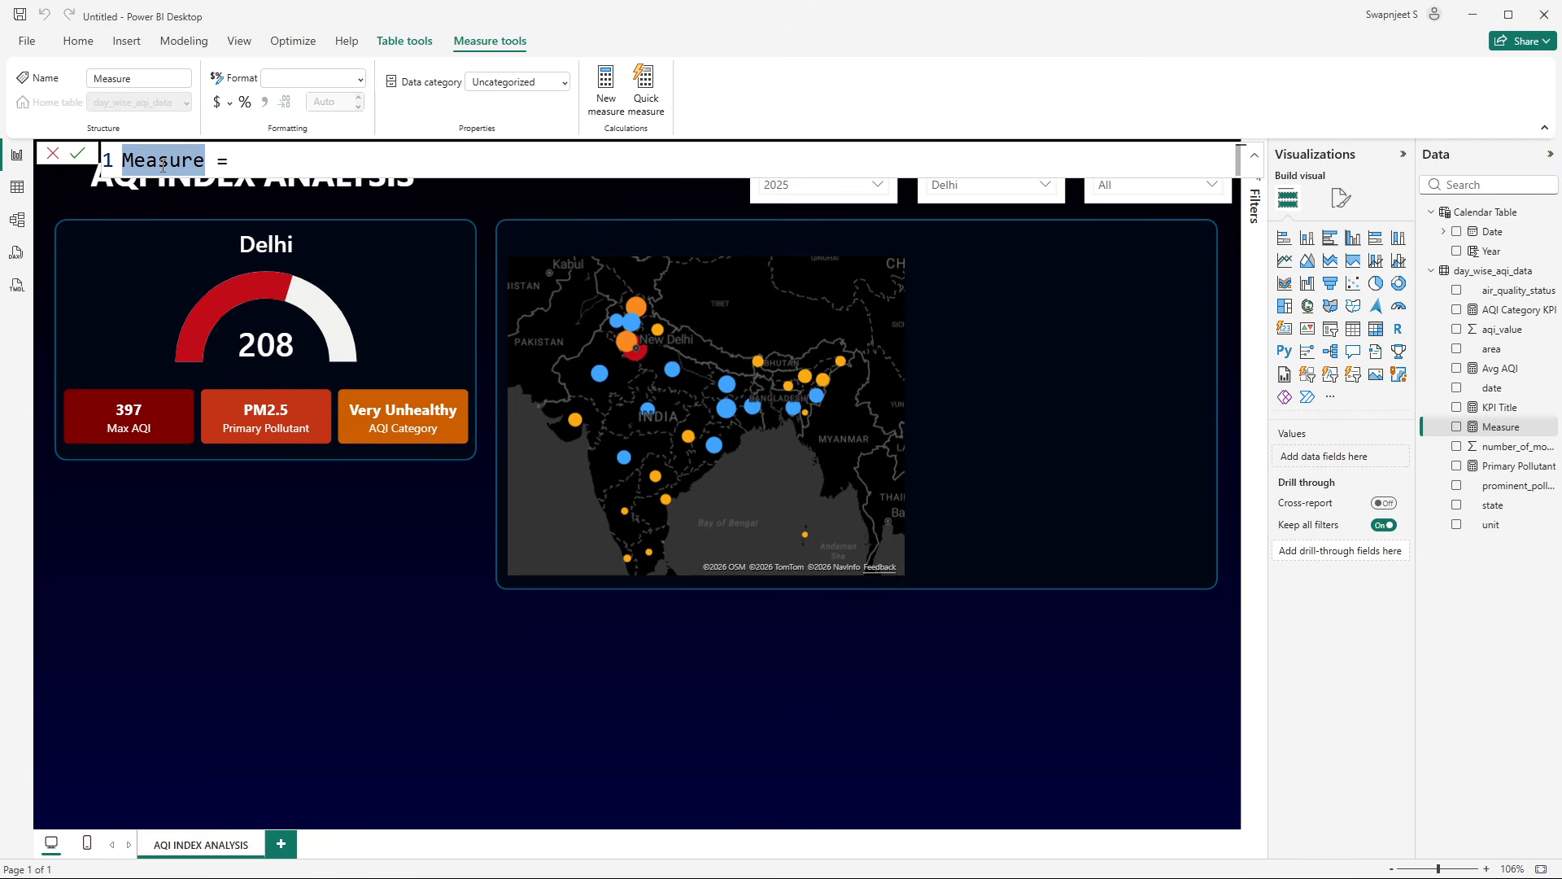
{"action": "type", "text": "State "}
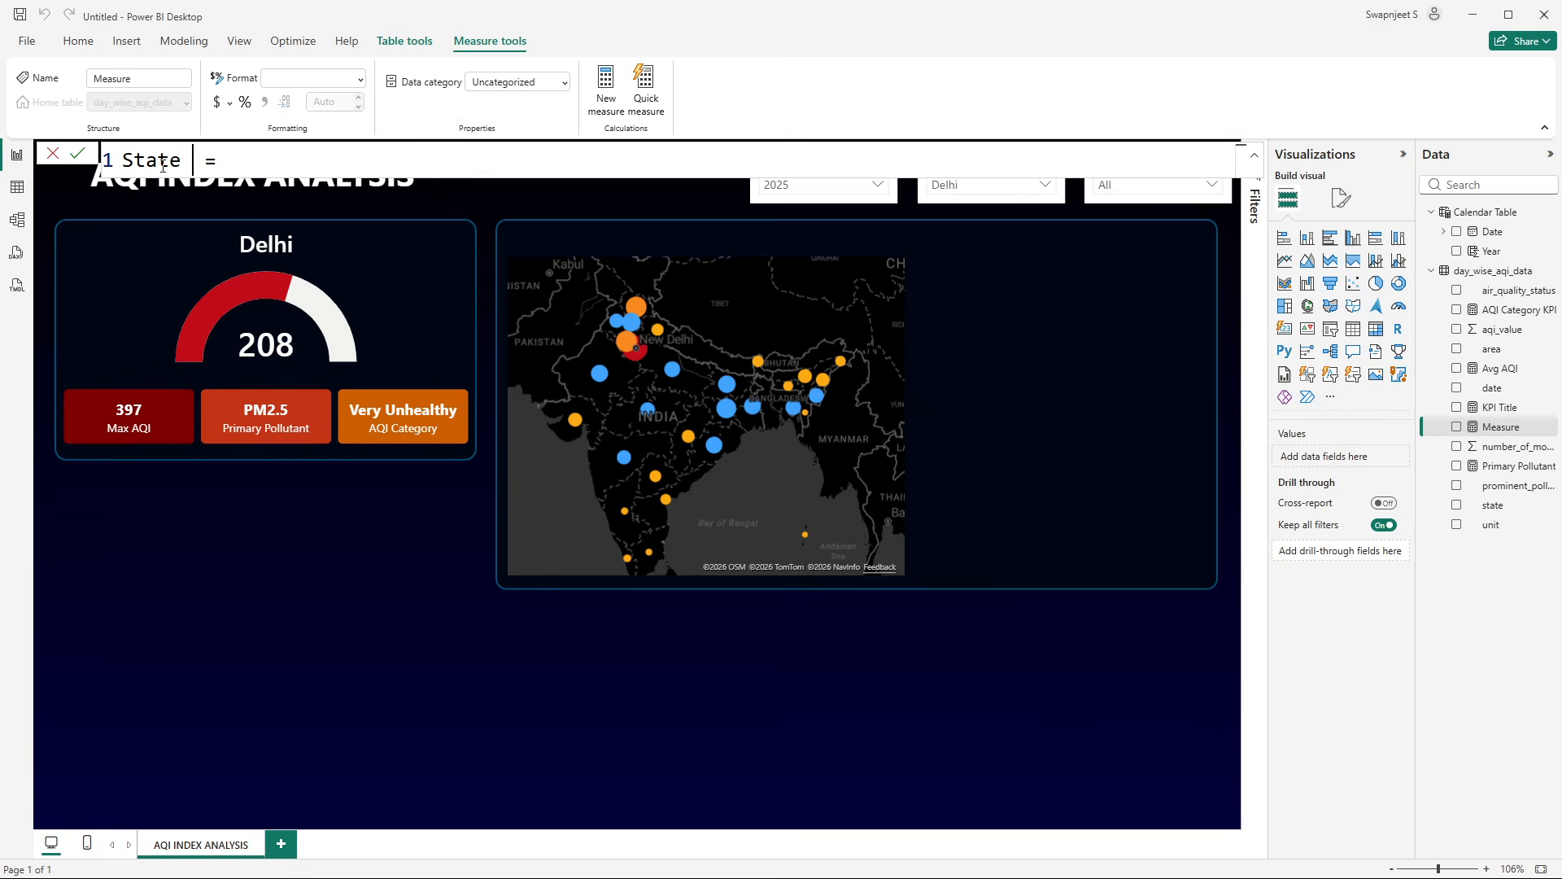
{"action": "type", "text": "Mapo"}
{"action": "key", "text": "BackSpace"}
{"action": "key", "text": "BackSpace"}
{"action": "key", "text": "BackSpace"}
{"action": "key", "text": "BackSpace"}
{"action": "type", "text": "Map"}
{"action": "double_click", "coordinate": [224, 159]}
{"action": "left_click", "coordinate": [224, 155]}
{"action": "type", "text": "Ttile"}
{"action": "double_click", "coordinate": [271, 158]}
{"action": "type", "text": "Title"}
- Define the State Map Title measure as the text "AQI by State" and commit the formula
{"action": "left_click", "coordinate": [355, 162]}
{"action": "type", "text": "\"AQI "}
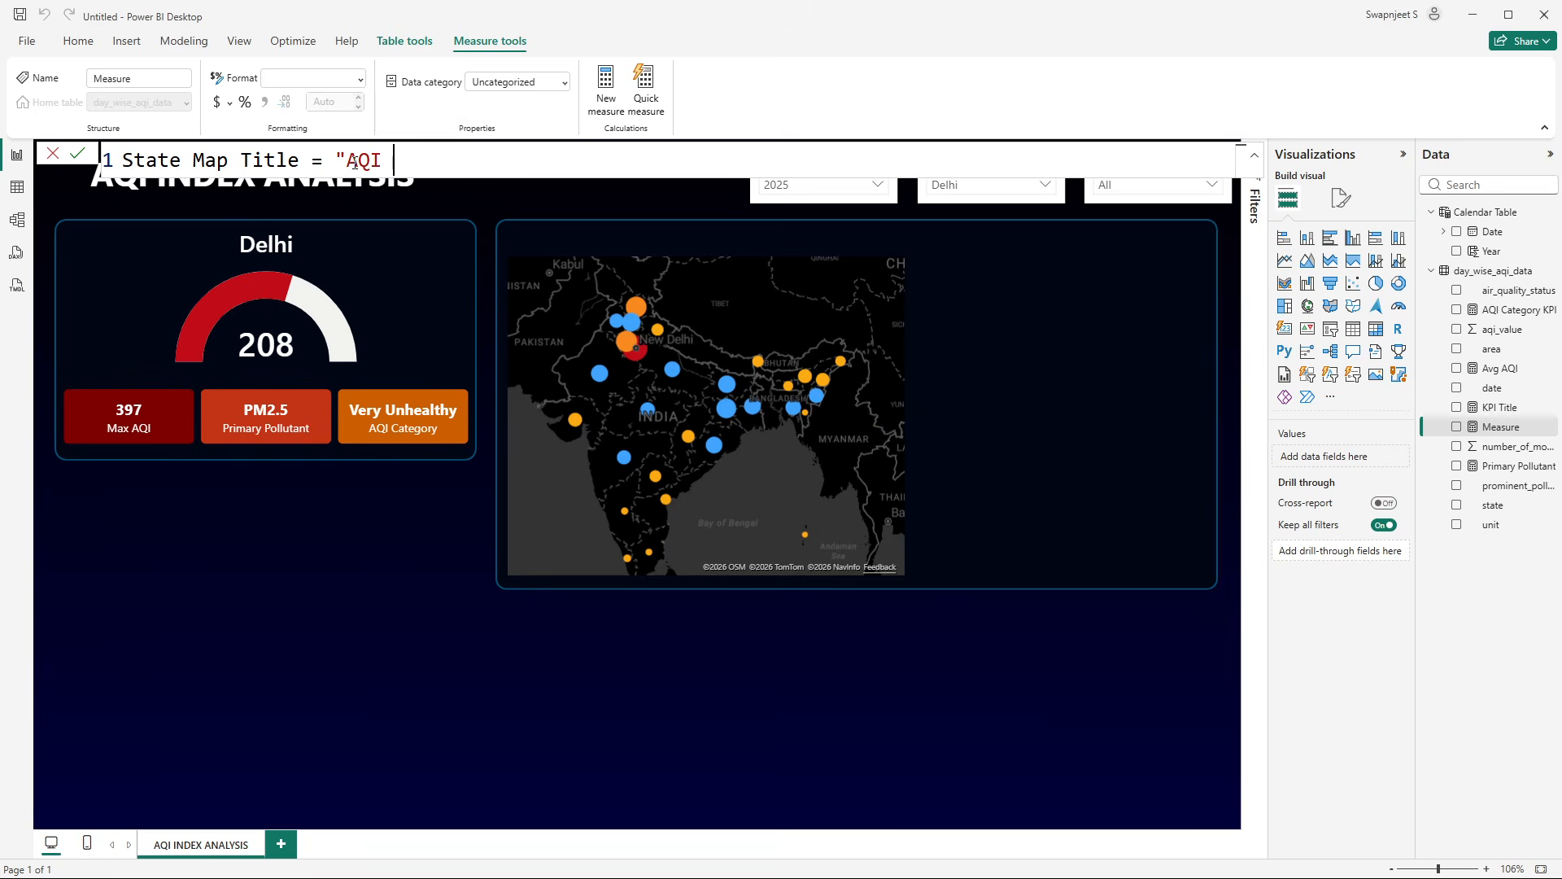
{"action": "type", "text": "by State\""}
{"action": "key", "text": "Return"}
{"action": "left_click", "coordinate": [53, 154]}
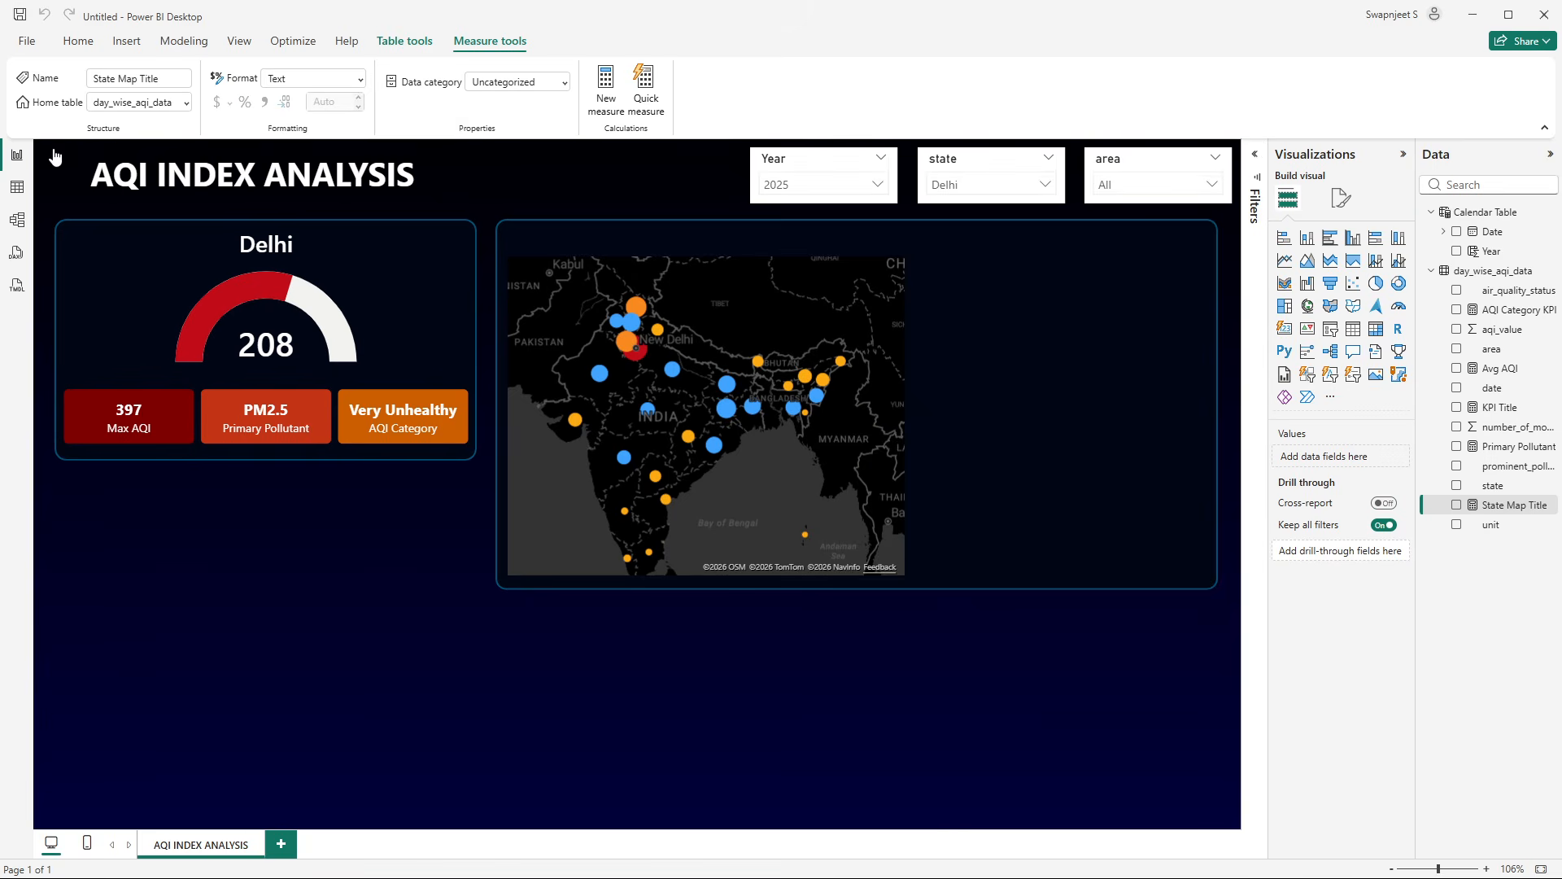
- Duplicate the Delhi title card onto the map panel and replace its KPI Title value with State Map Title
{"action": "left_click", "coordinate": [272, 259]}
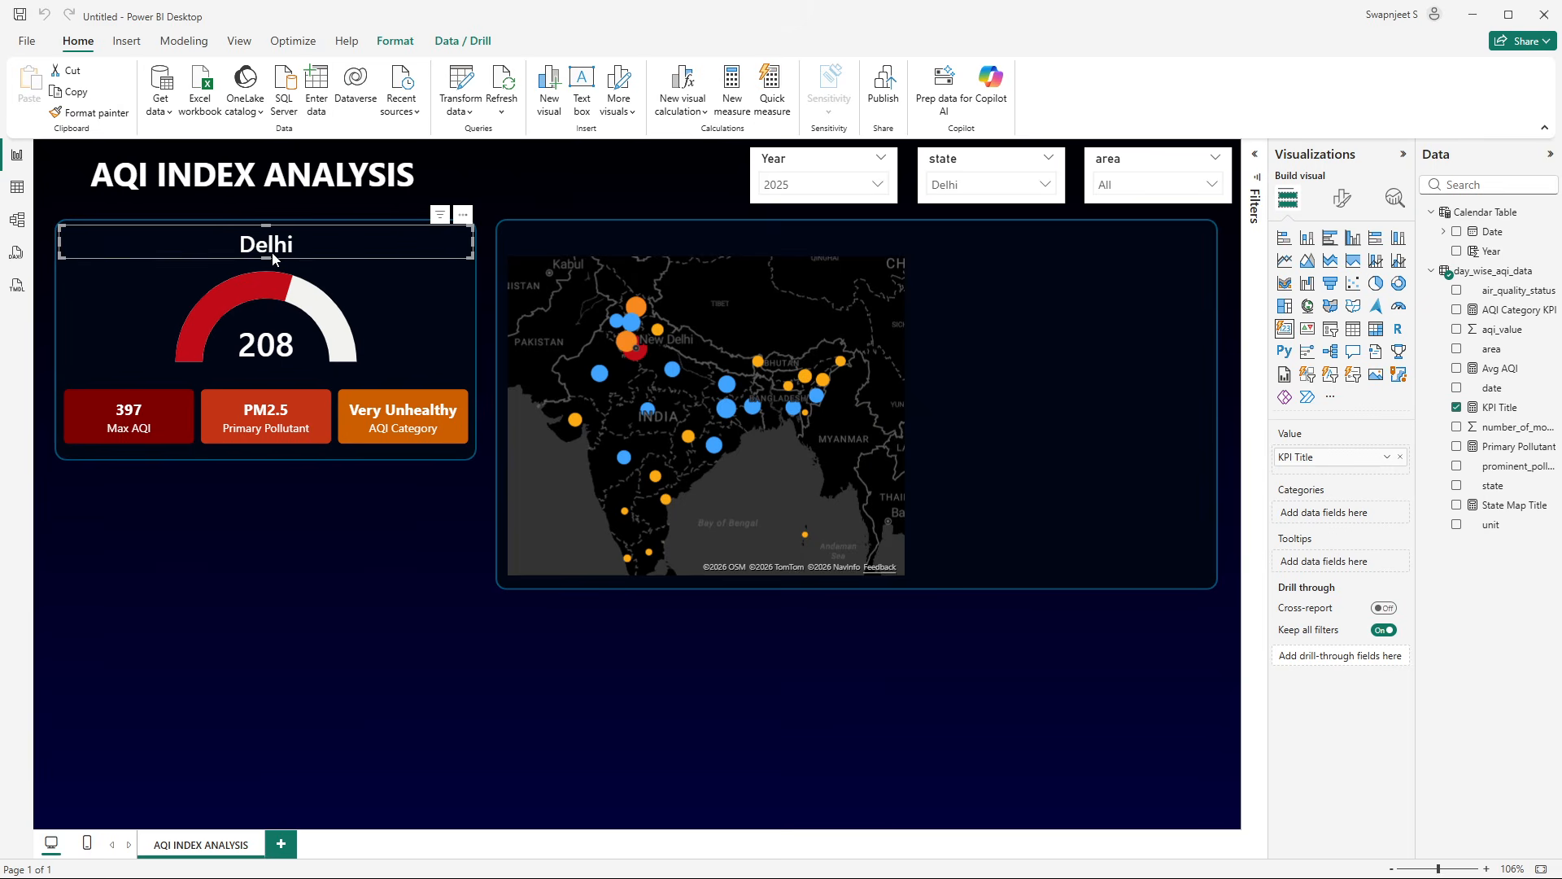
{"action": "key", "text": "ctrl+c"}
{"action": "key", "text": "ctrl+v"}
{"action": "left_click_drag", "start_coordinate": [336, 255], "coordinate": [1090, 367]}
{"action": "left_click", "coordinate": [1457, 407]}
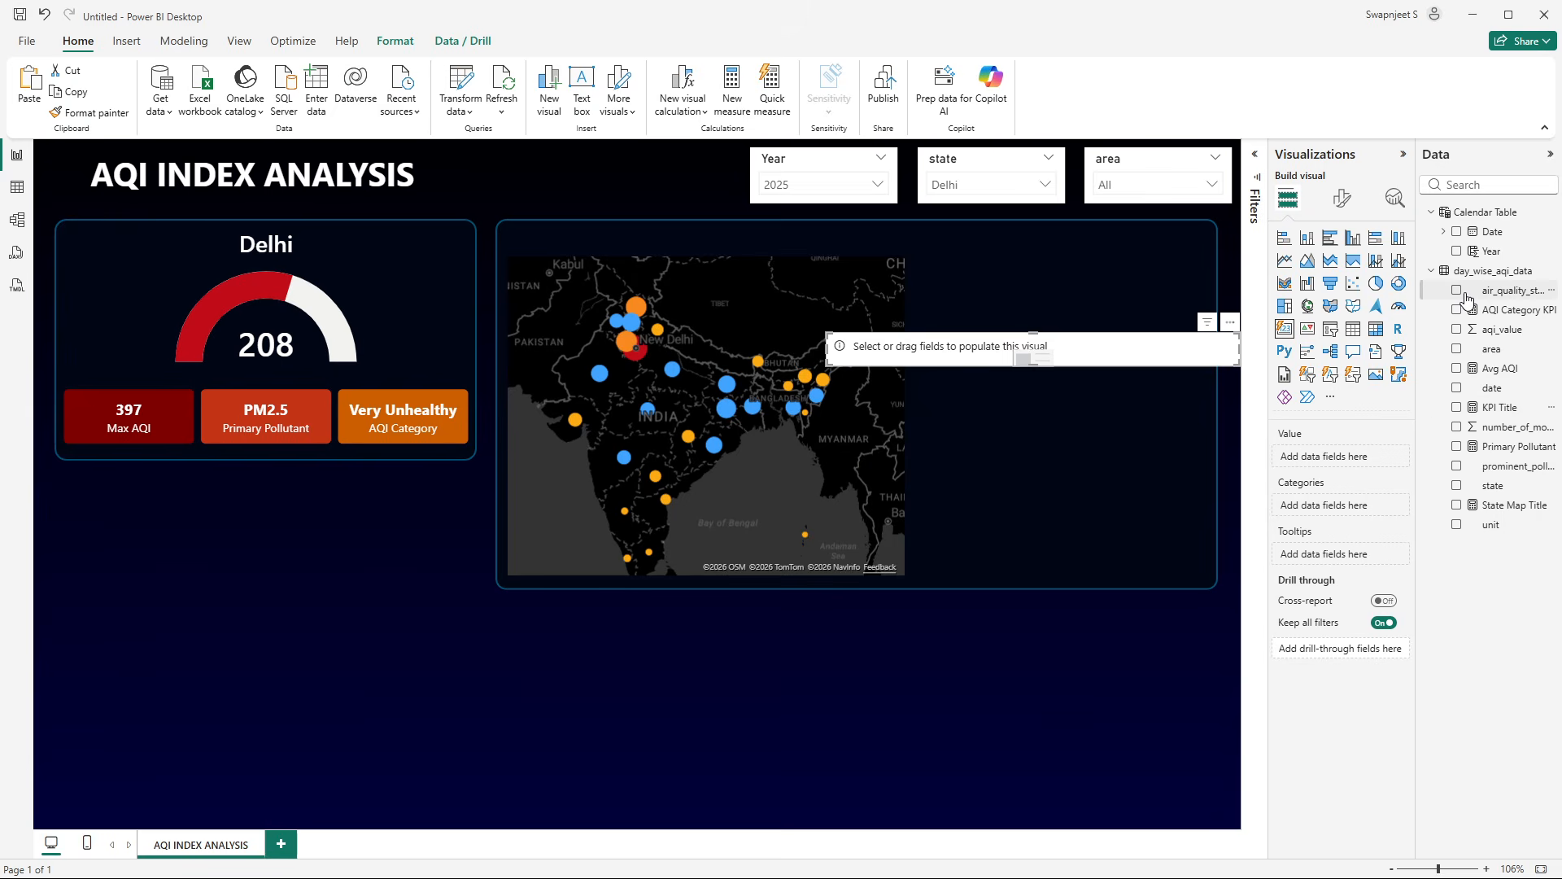
{"action": "left_click", "coordinate": [1457, 506]}
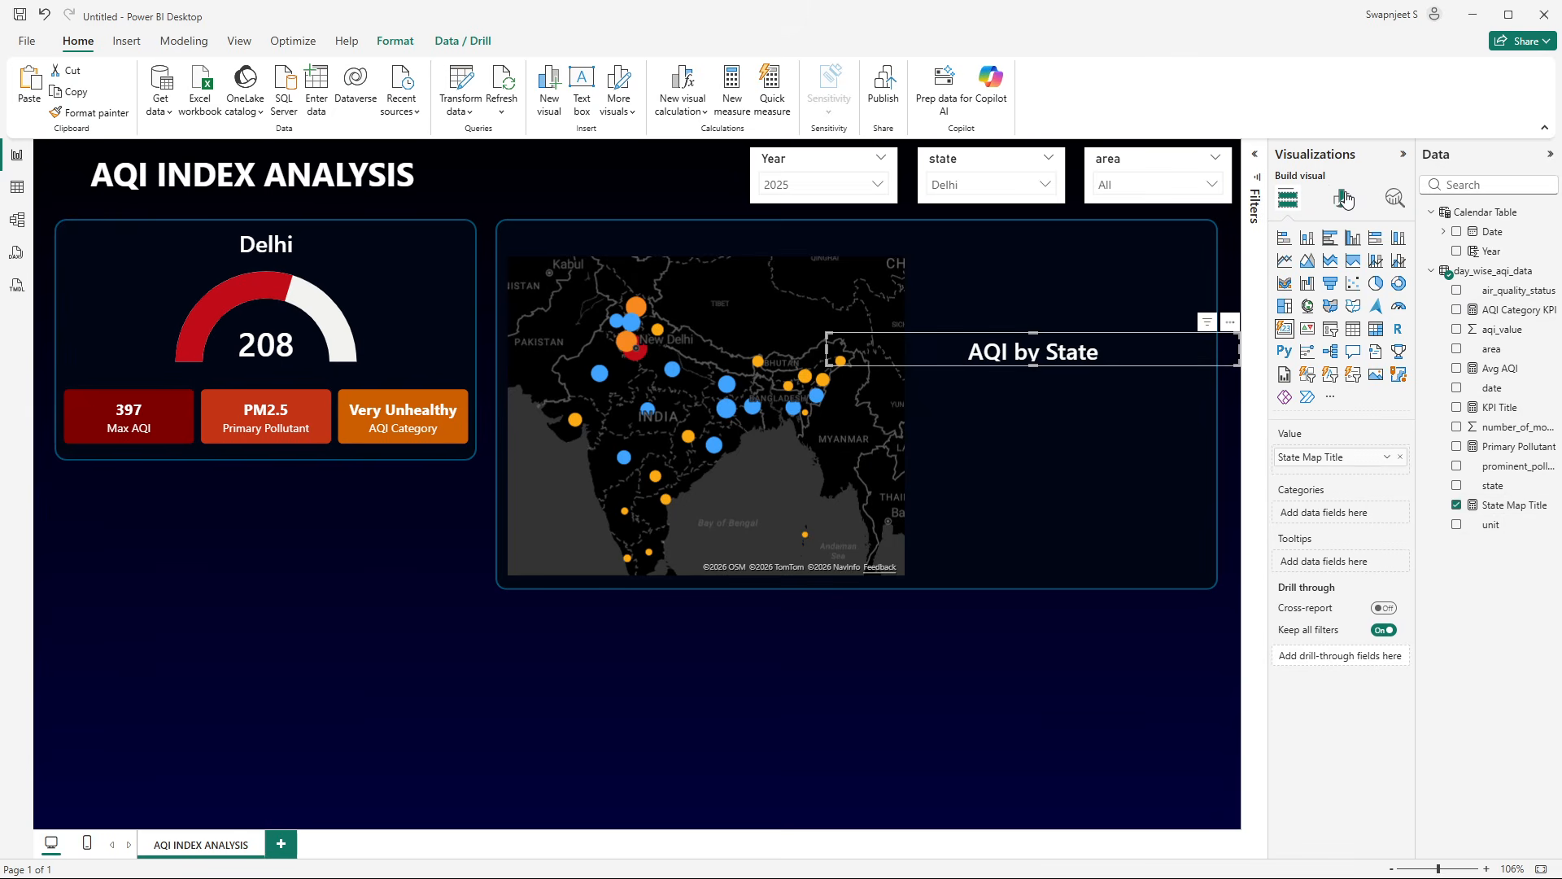
- Left-align the AQI by State card's value at font size 13 and narrow the card to about half its width
{"action": "left_click", "coordinate": [1344, 199]}
{"action": "left_click", "coordinate": [1312, 446]}
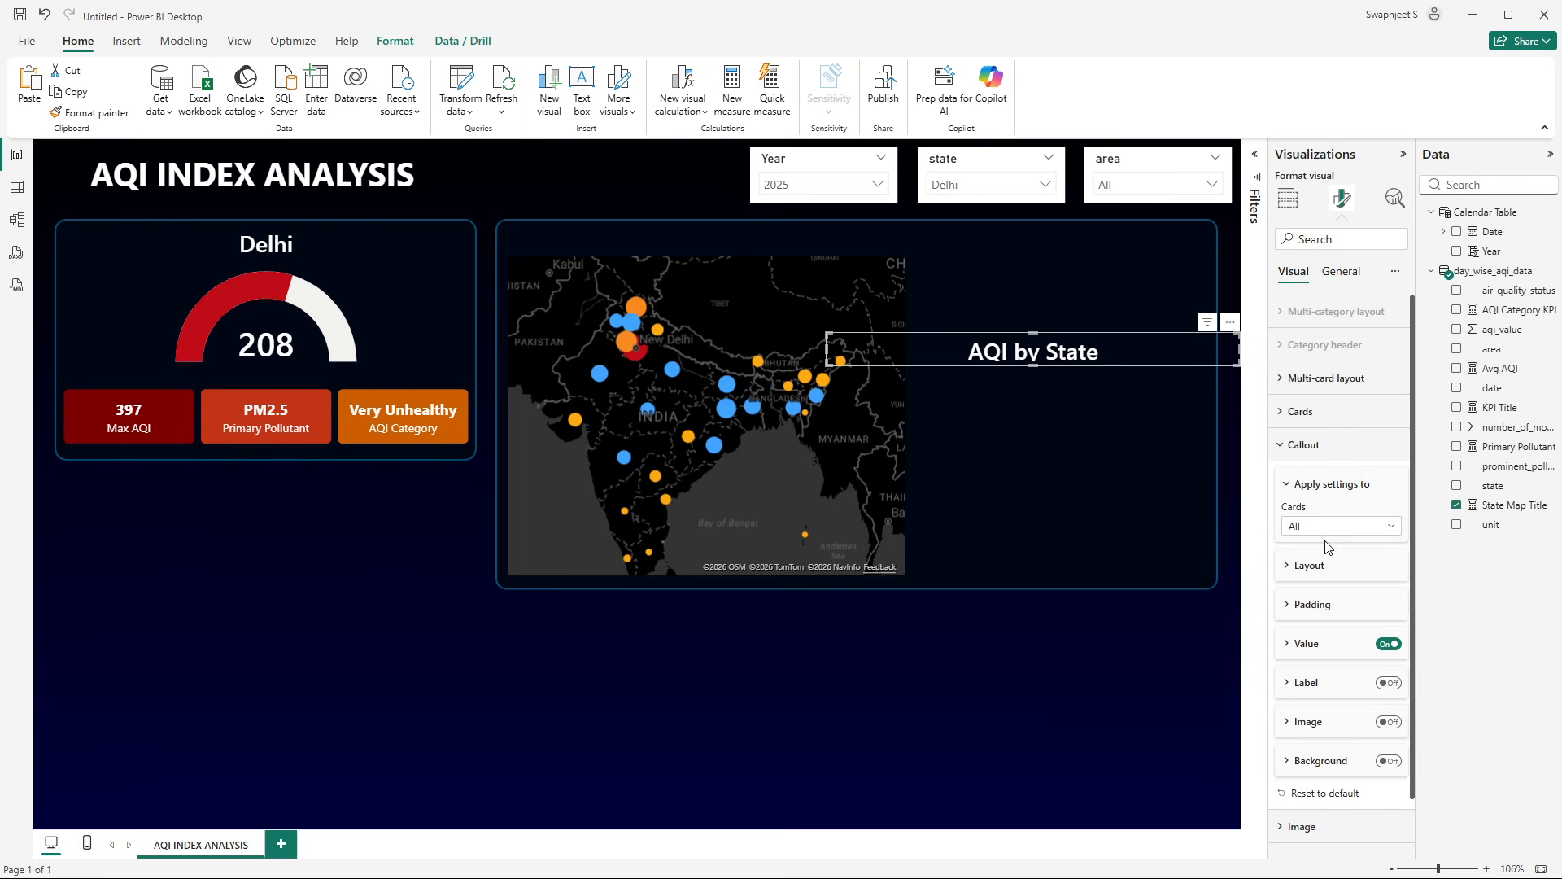
{"action": "left_click", "coordinate": [1307, 644]}
{"action": "scroll", "coordinate": [1315, 648], "scroll_direction": "down", "scroll_amount": 2}
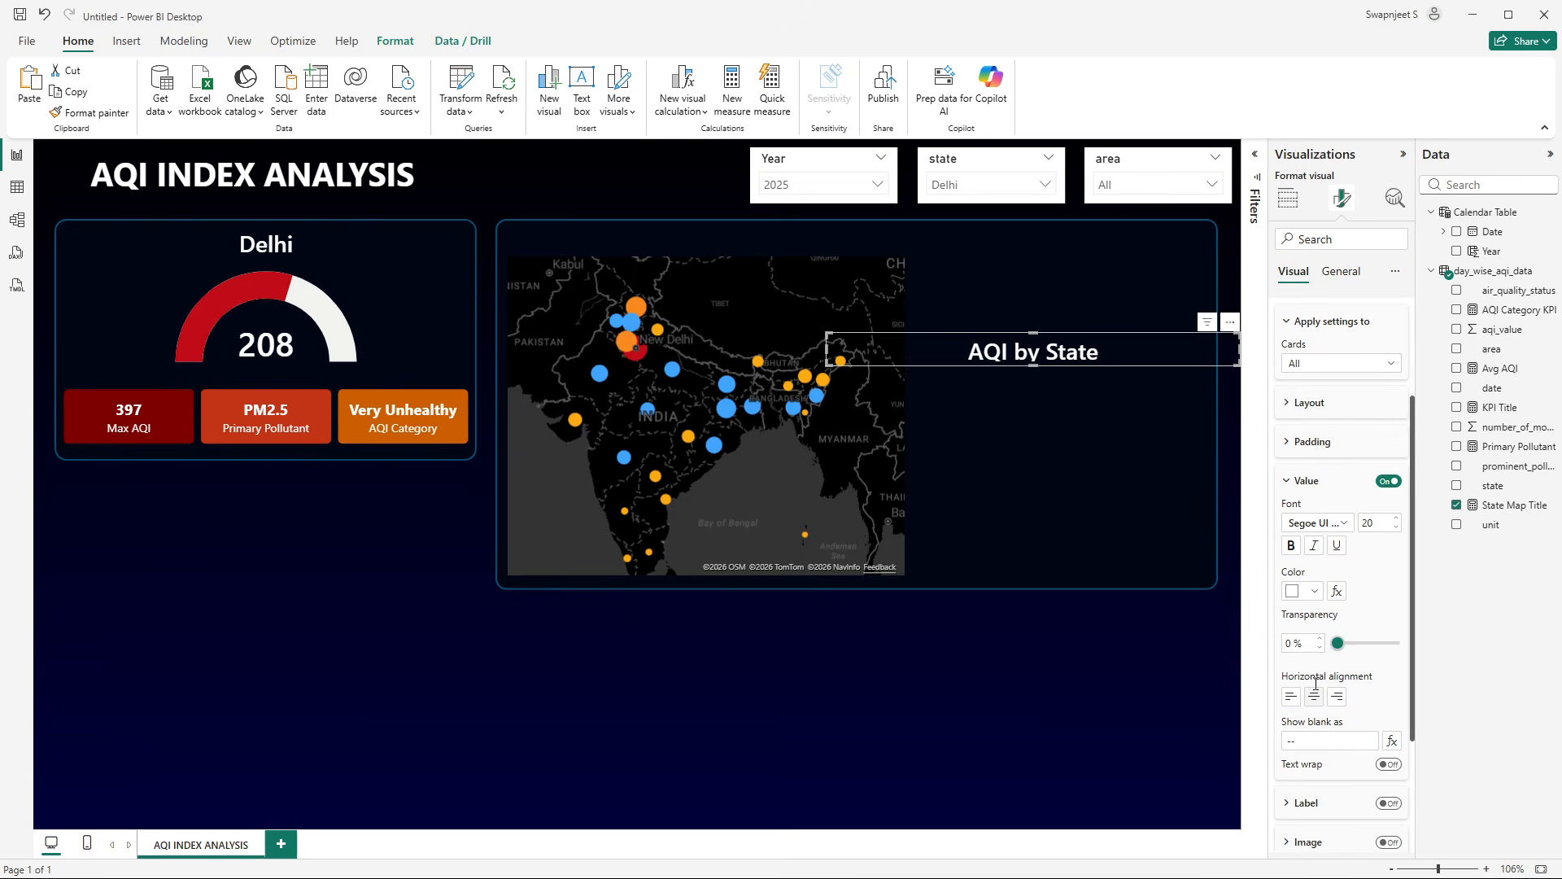
{"action": "left_click", "coordinate": [1291, 697]}
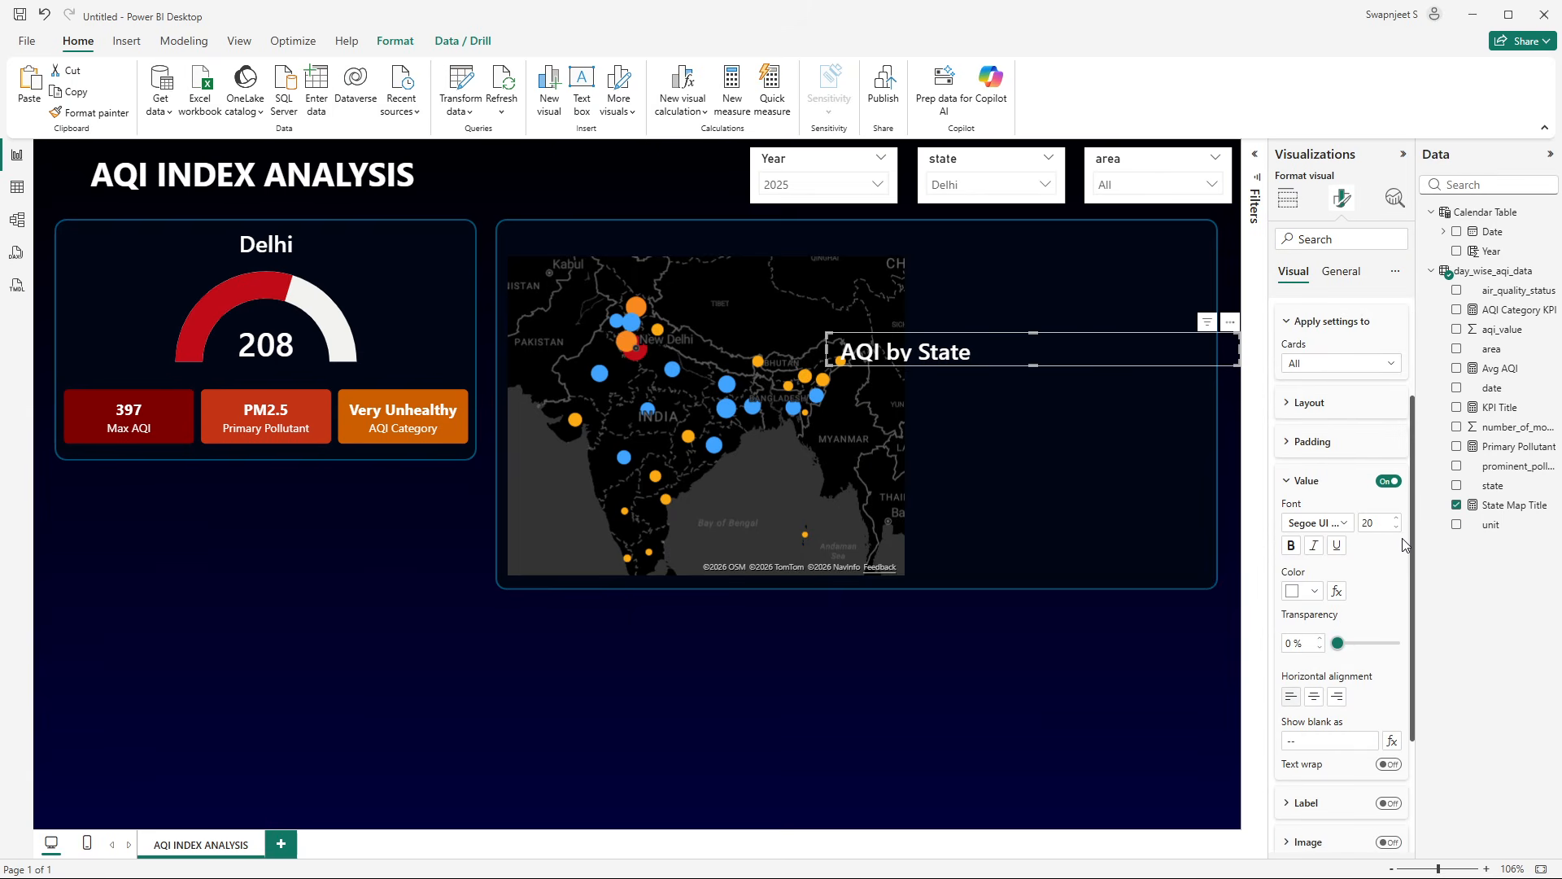
{"action": "left_click", "coordinate": [1376, 525]}
{"action": "type", "text": "12"}
{"action": "left_click", "coordinate": [1397, 518]}
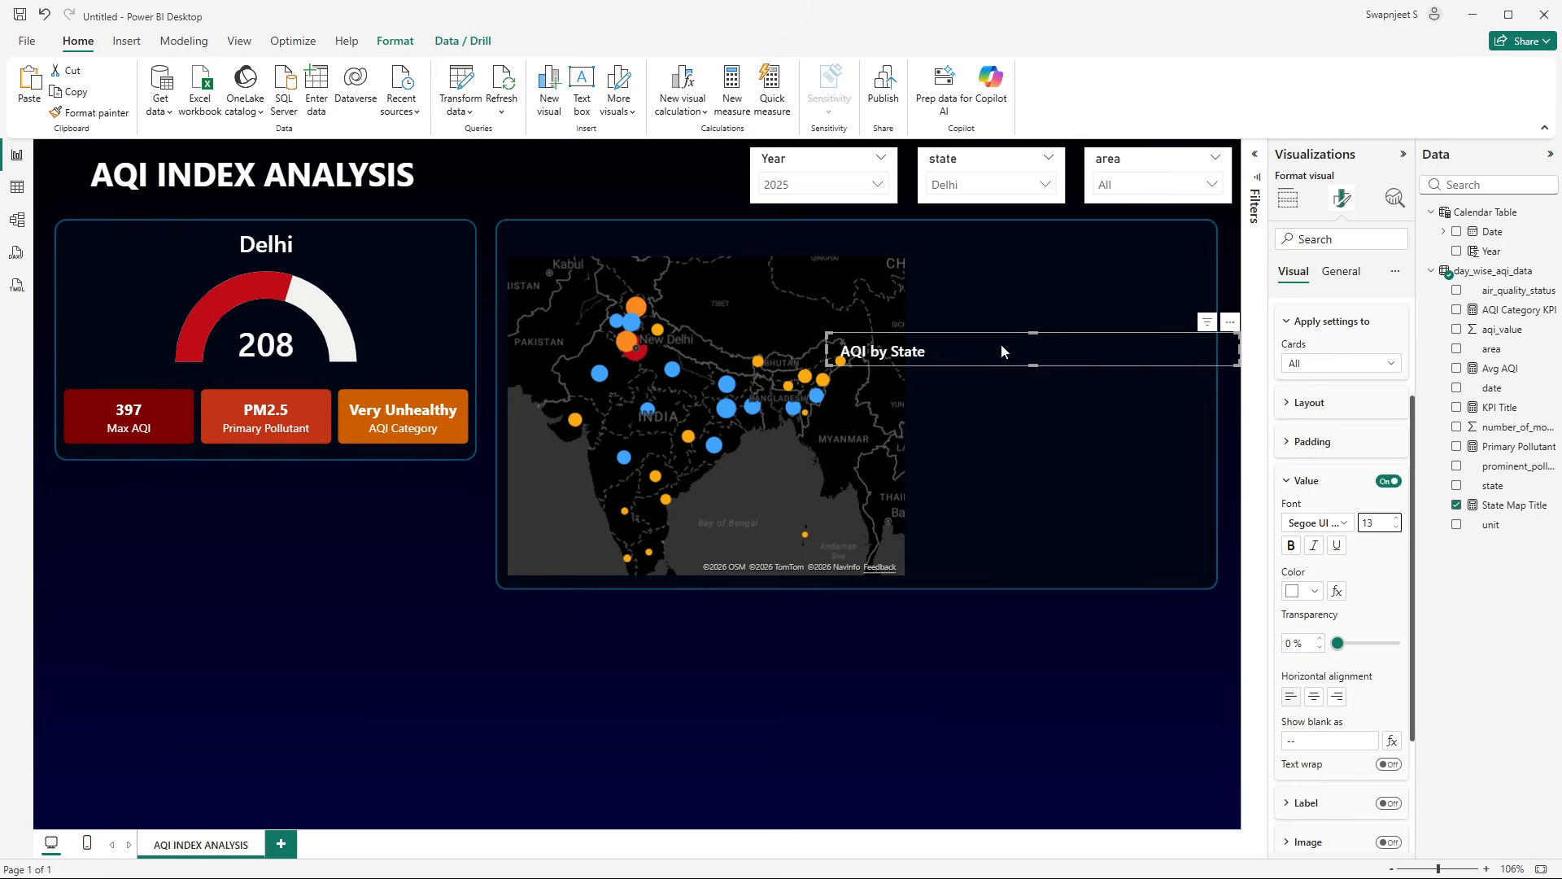
{"action": "left_click_drag", "start_coordinate": [1240, 349], "coordinate": [1037, 349]}
{"action": "left_click_drag", "start_coordinate": [945, 329], "coordinate": [637, 215]}
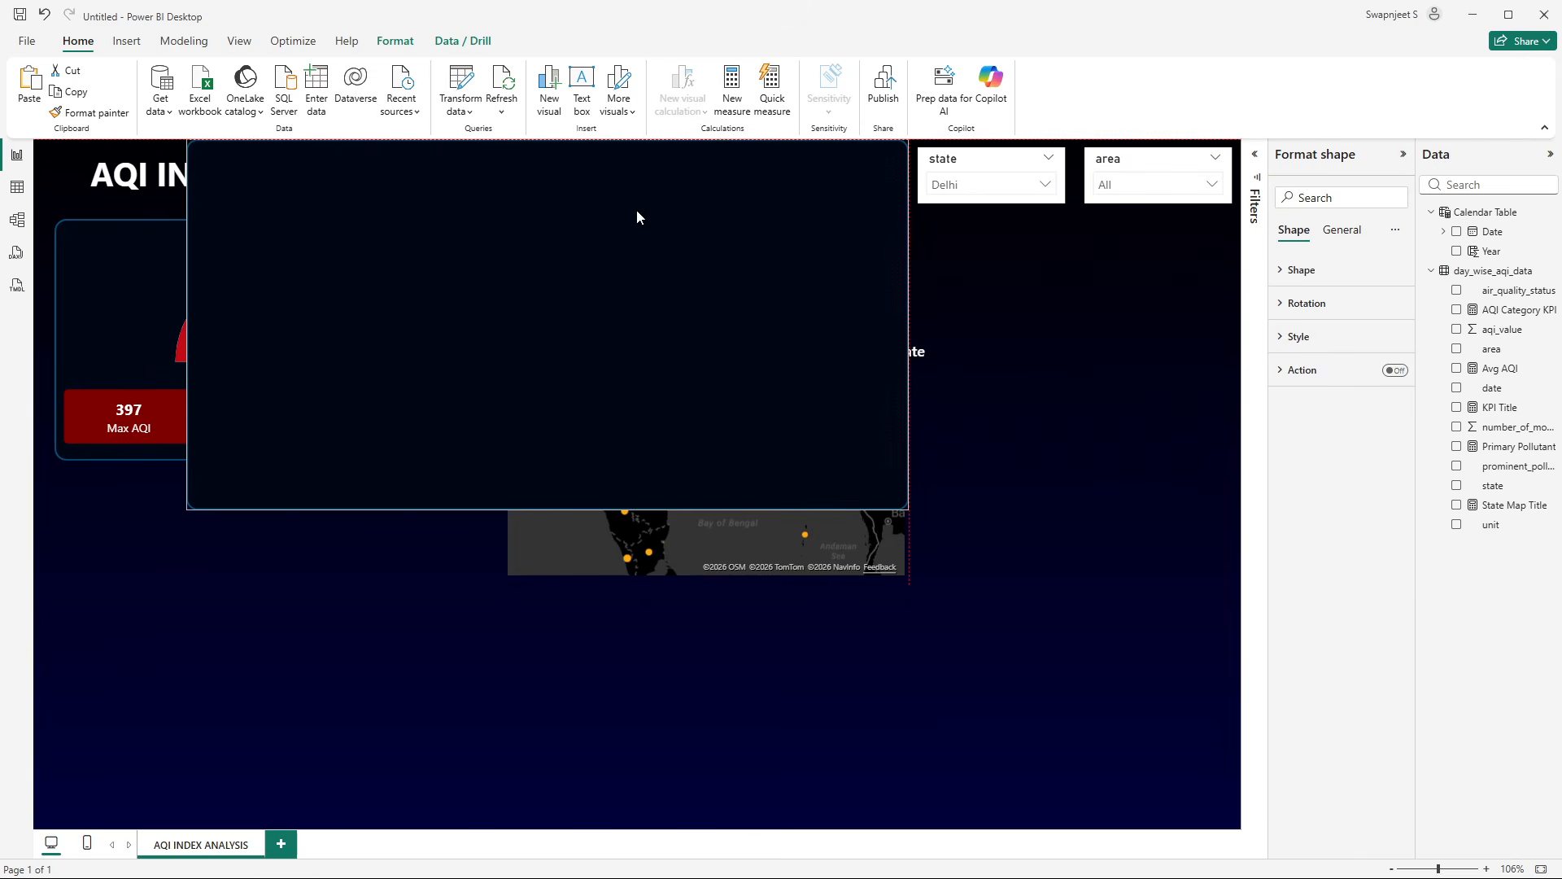
{"action": "key", "text": "ctrl+z"}
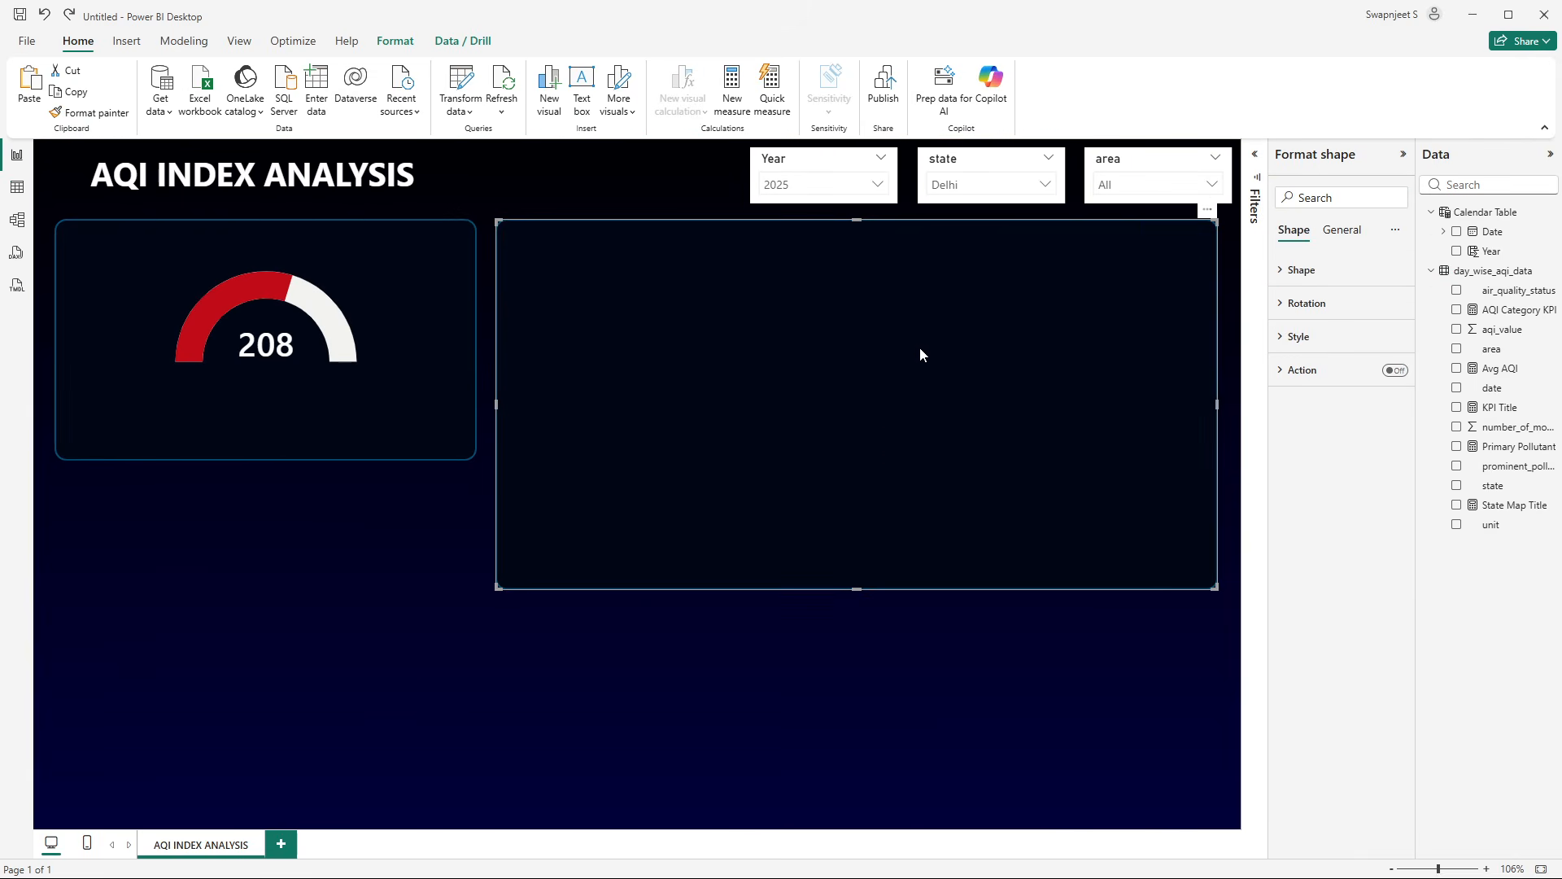
{"action": "left_click", "coordinate": [714, 724]}
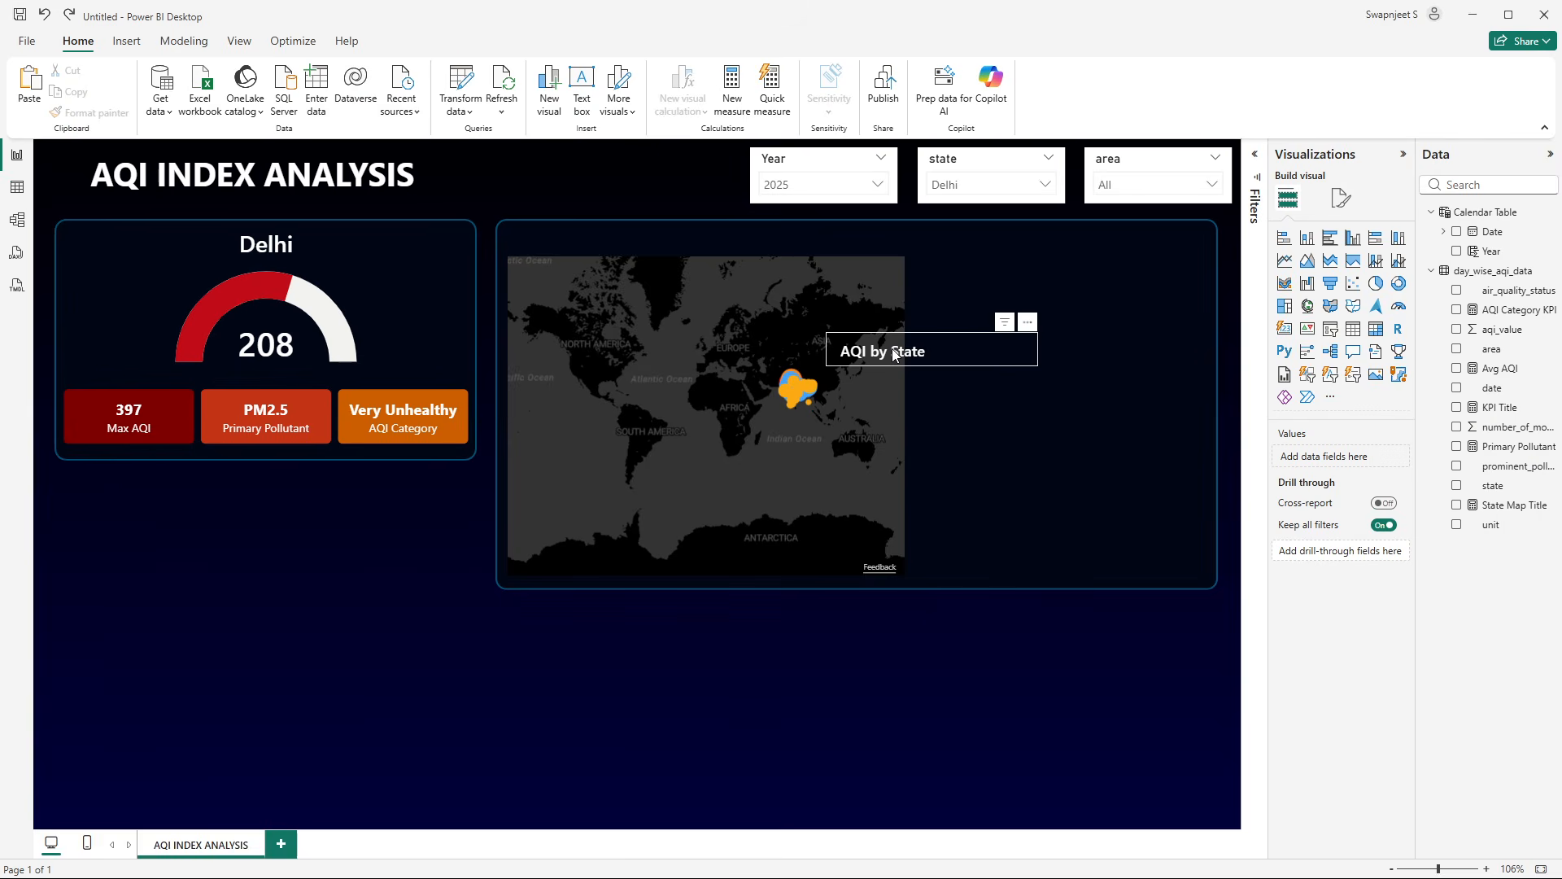
- Move the AQI by State title card directly above the map, aligned with the map's left edge
{"action": "left_click", "coordinate": [932, 349]}
{"action": "left_click_drag", "start_coordinate": [932, 350], "coordinate": [607, 235]}
{"action": "left_click", "coordinate": [667, 743]}
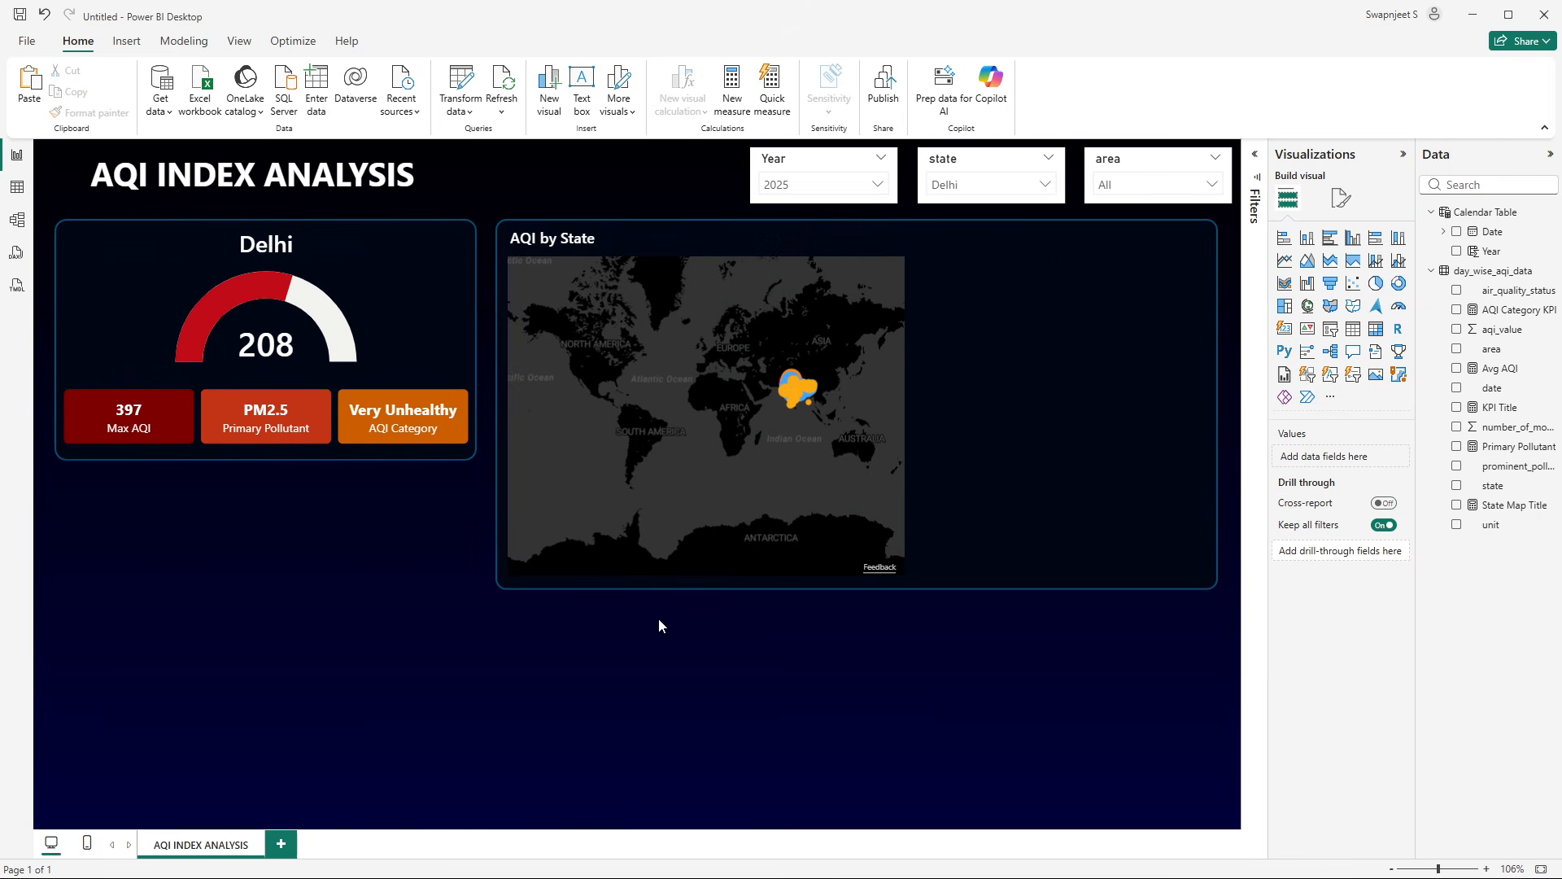
- Zoom and recentre the state map so that India fills the visual
{"action": "left_click", "coordinate": [641, 396]}
{"action": "left_click_drag", "start_coordinate": [866, 419], "coordinate": [760, 481]}
{"action": "scroll", "coordinate": [758, 472], "scroll_direction": "up", "scroll_amount": 5}
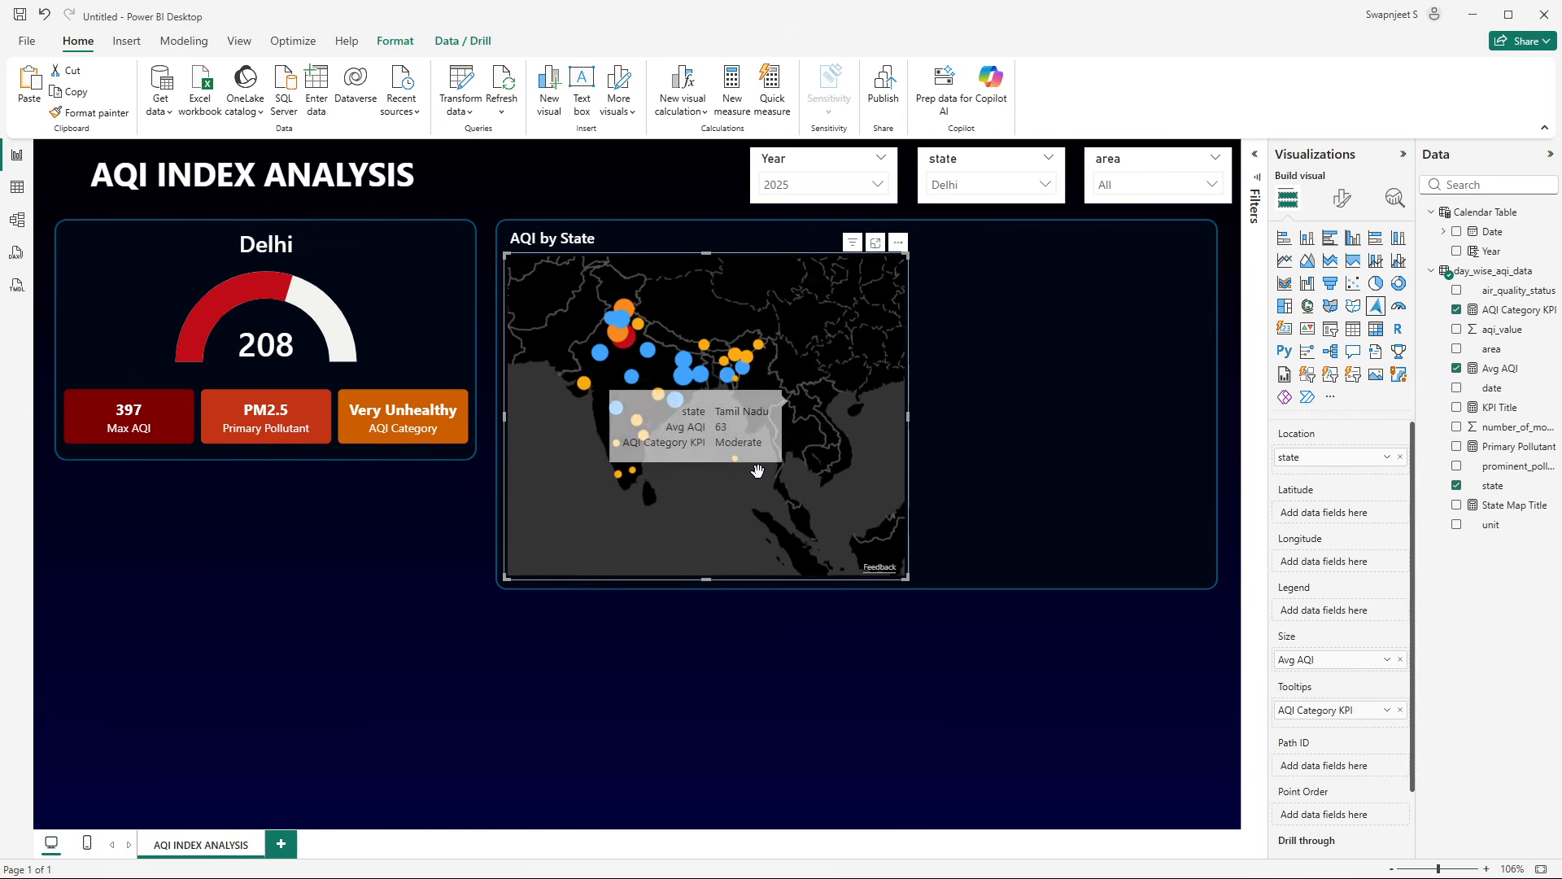
{"action": "left_click_drag", "start_coordinate": [726, 414], "coordinate": [767, 464]}
{"action": "scroll", "coordinate": [759, 450], "scroll_direction": "up", "scroll_amount": 2}
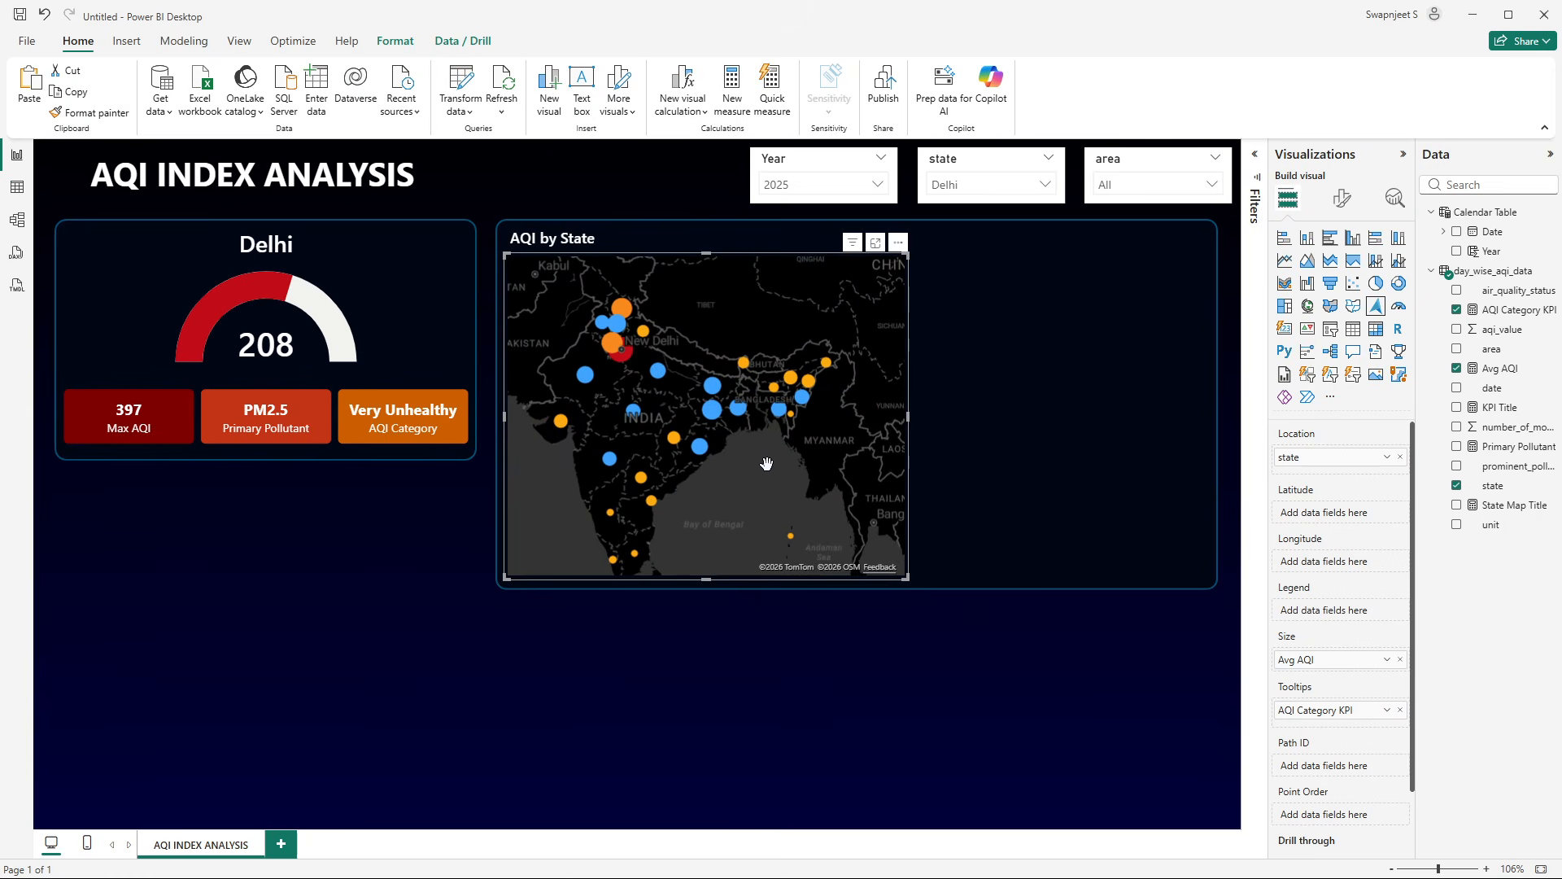
{"action": "left_click", "coordinate": [792, 743]}
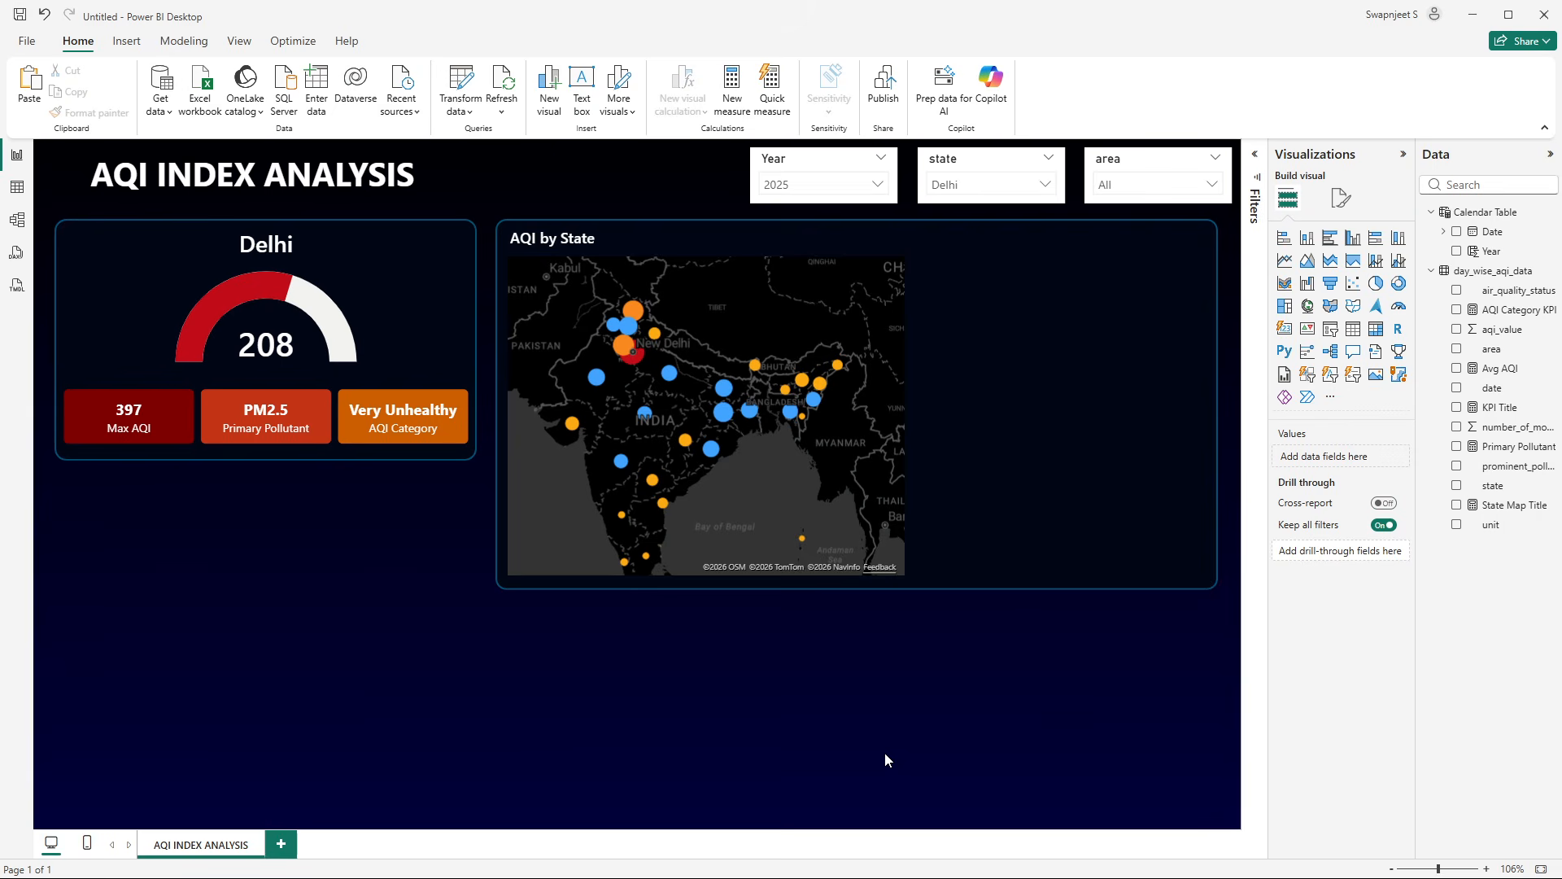
- Test the Year slicer with 2020, 2023 and 2024 to check the map and KPI cards, and return it to 2025
{"action": "left_click", "coordinate": [877, 184]}
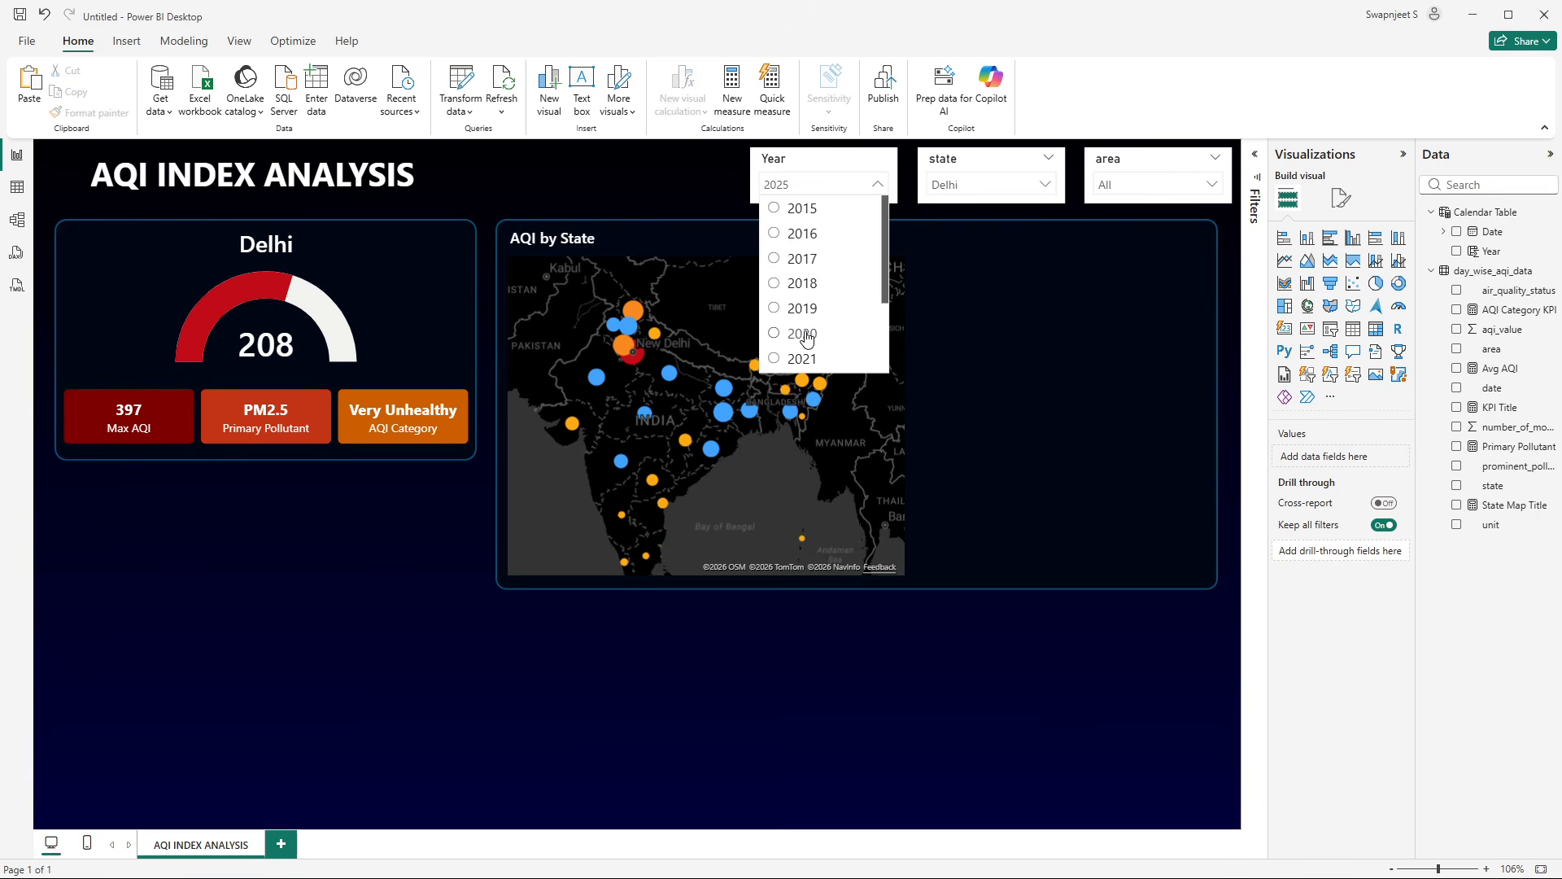
{"action": "left_click", "coordinate": [804, 330]}
{"action": "left_click", "coordinate": [801, 185]}
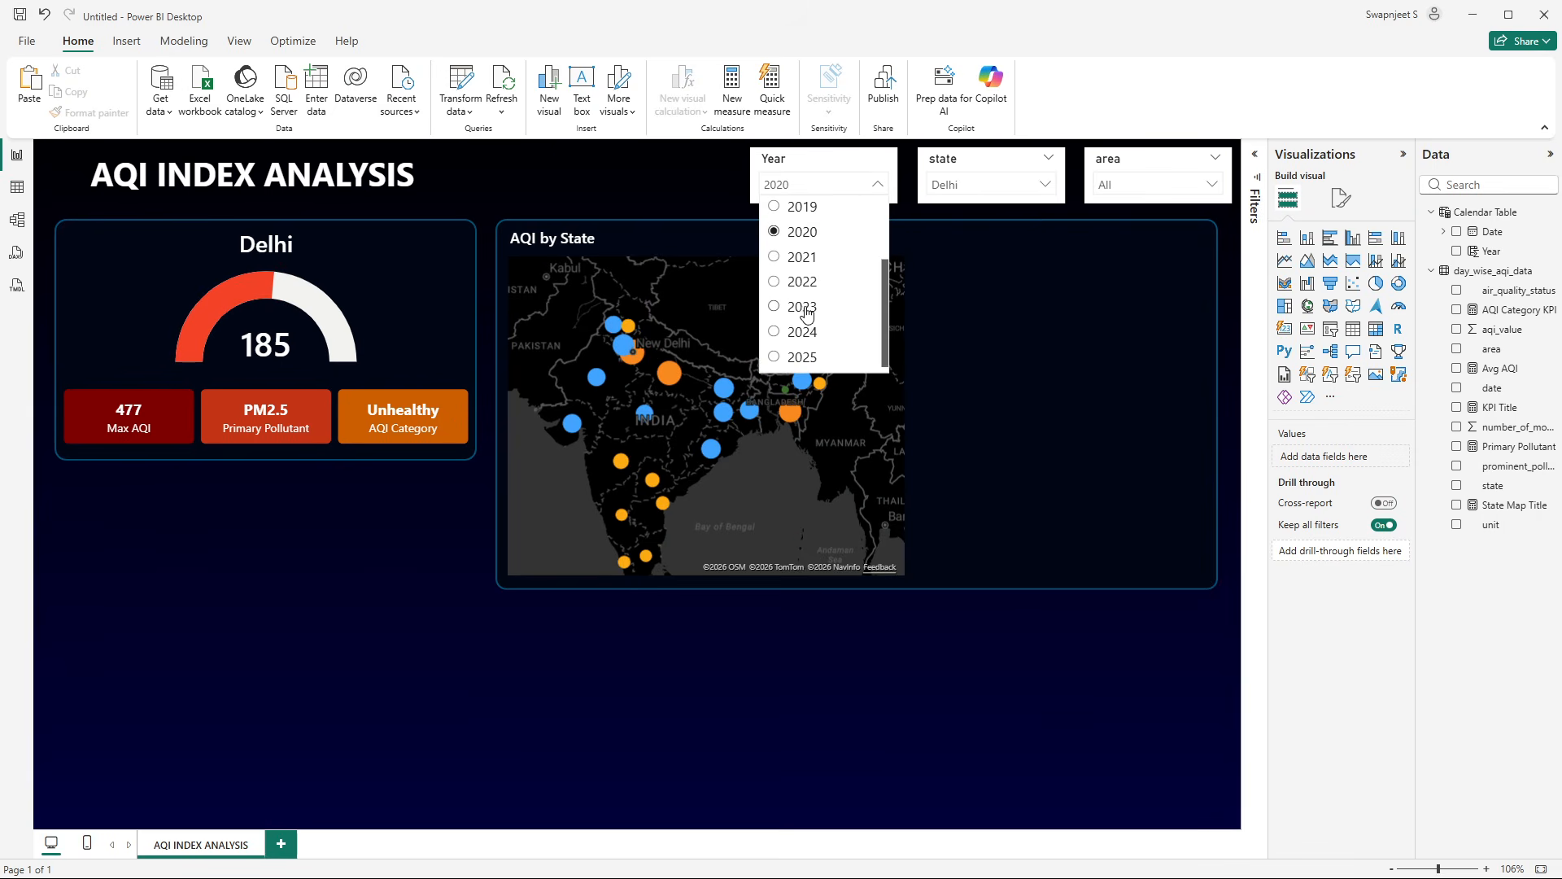
{"action": "left_click", "coordinate": [804, 315]}
{"action": "left_click", "coordinate": [808, 189]}
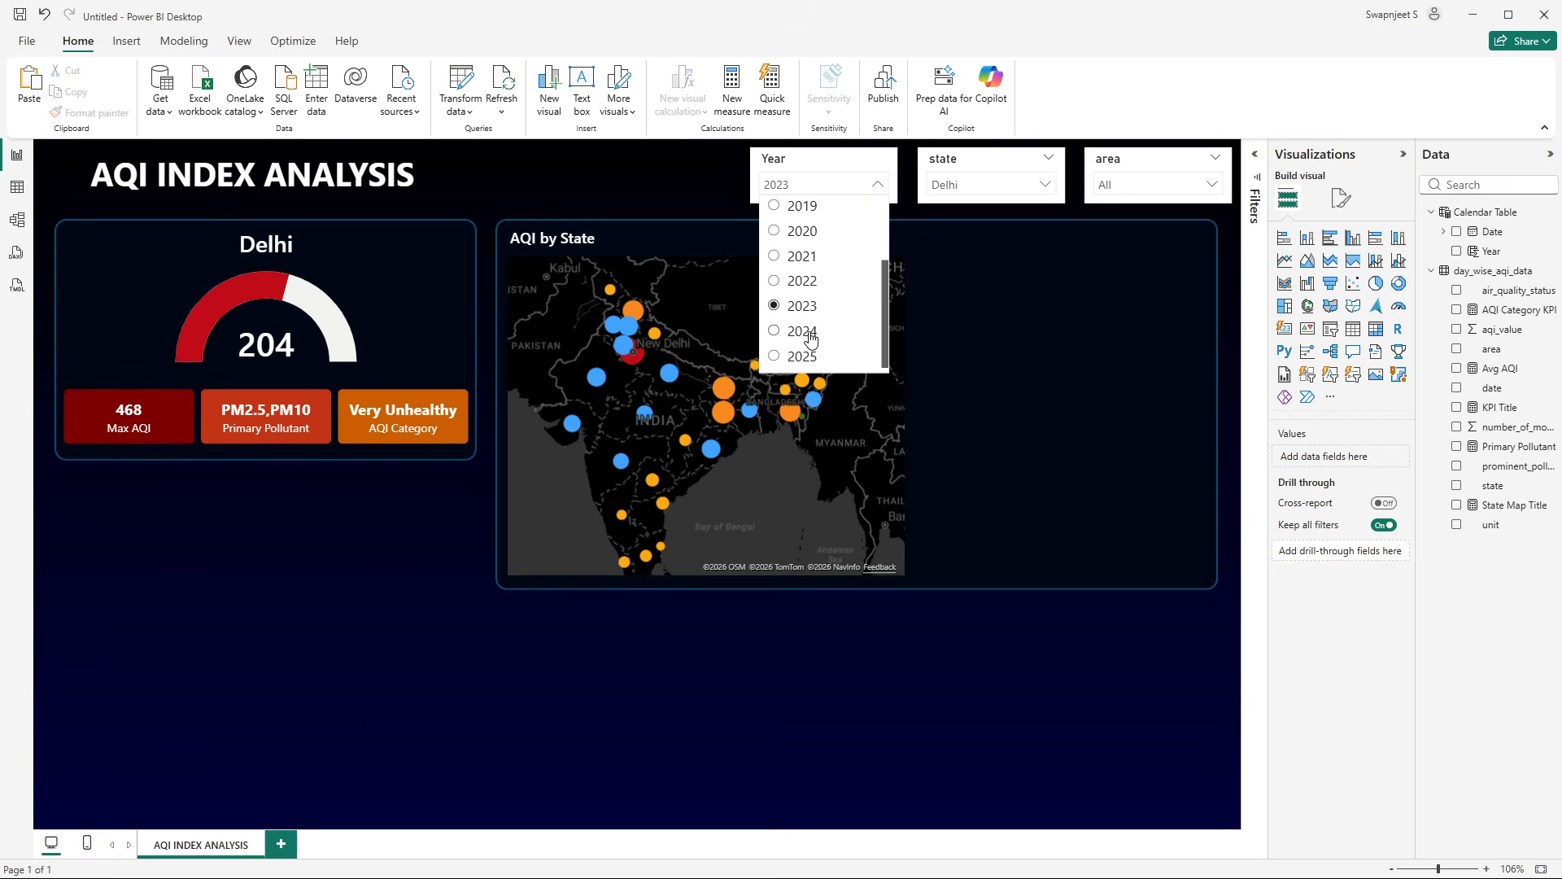
{"action": "left_click", "coordinate": [804, 330]}
{"action": "left_click", "coordinate": [790, 186]}
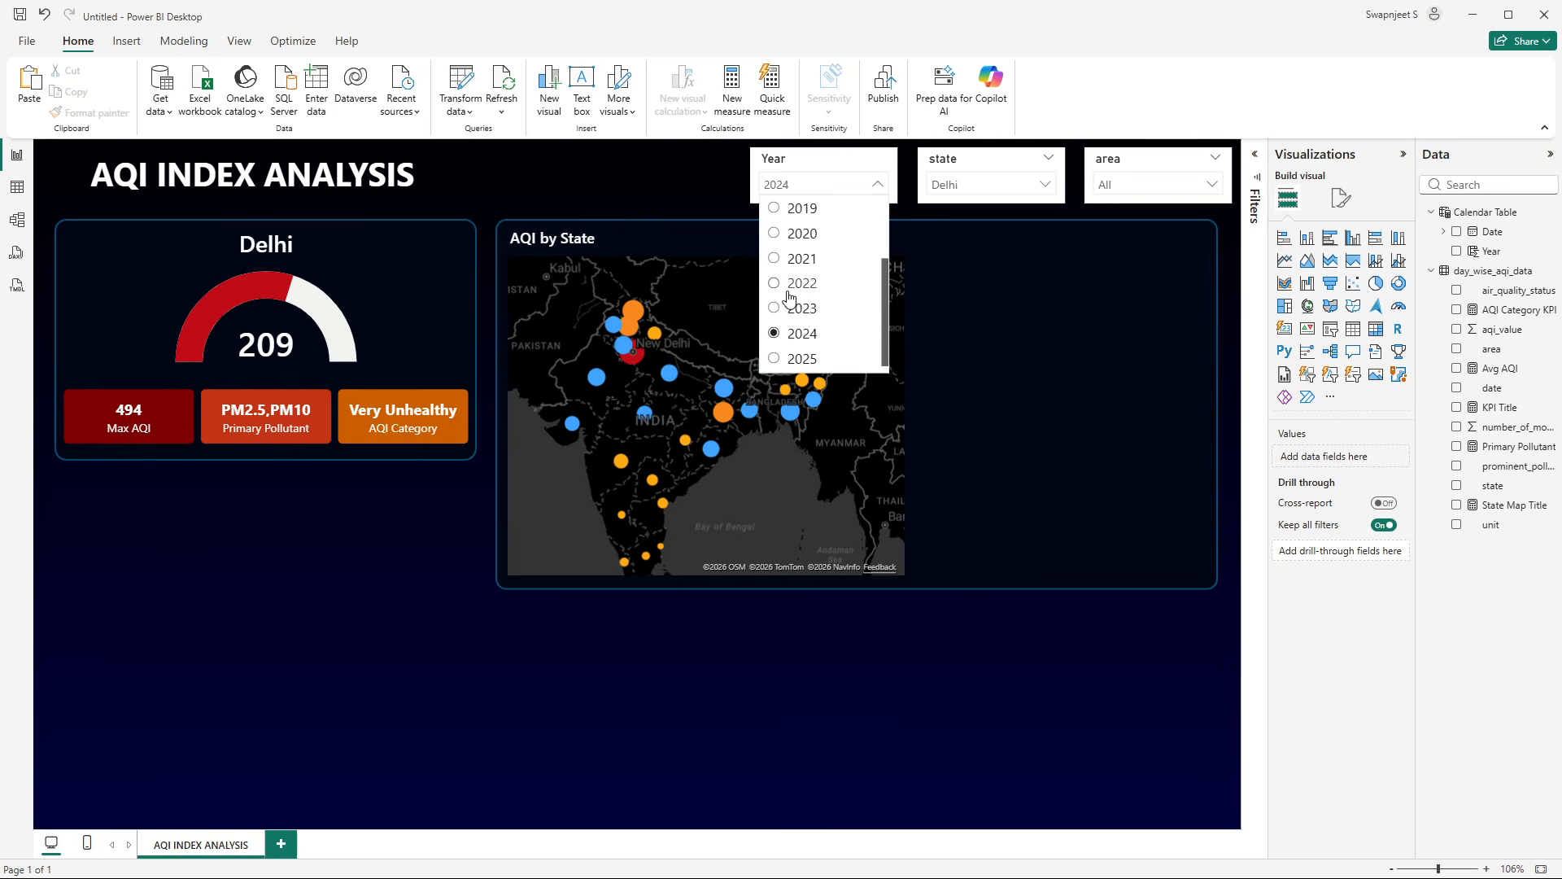
{"action": "left_click", "coordinate": [801, 358]}
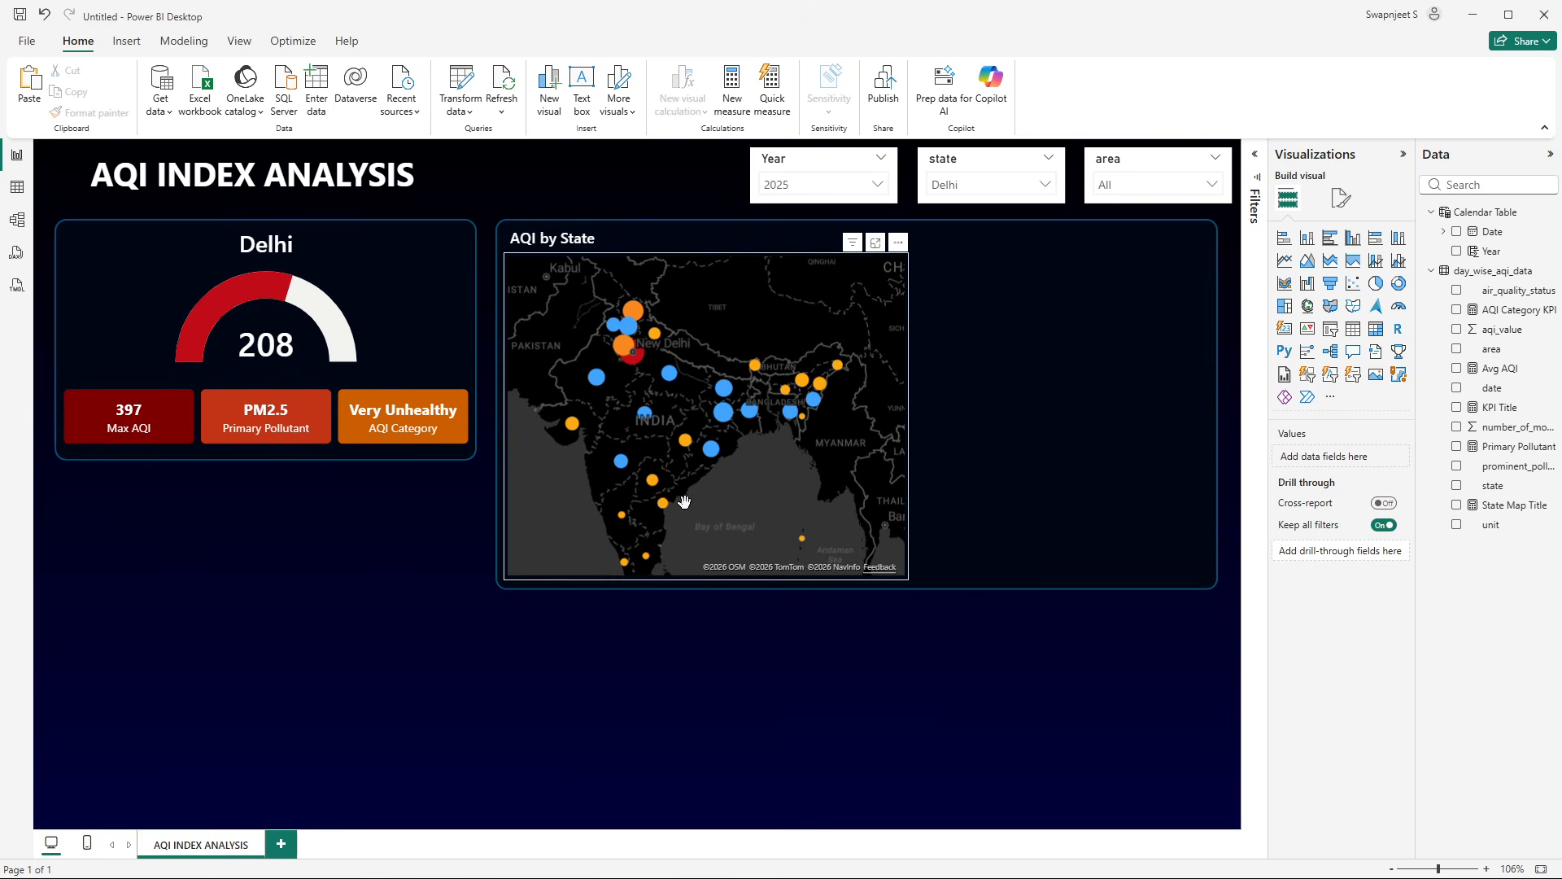
{"action": "left_click", "coordinate": [987, 165]}
{"action": "left_click", "coordinate": [666, 667]}
{"action": "left_click", "coordinate": [961, 183]}
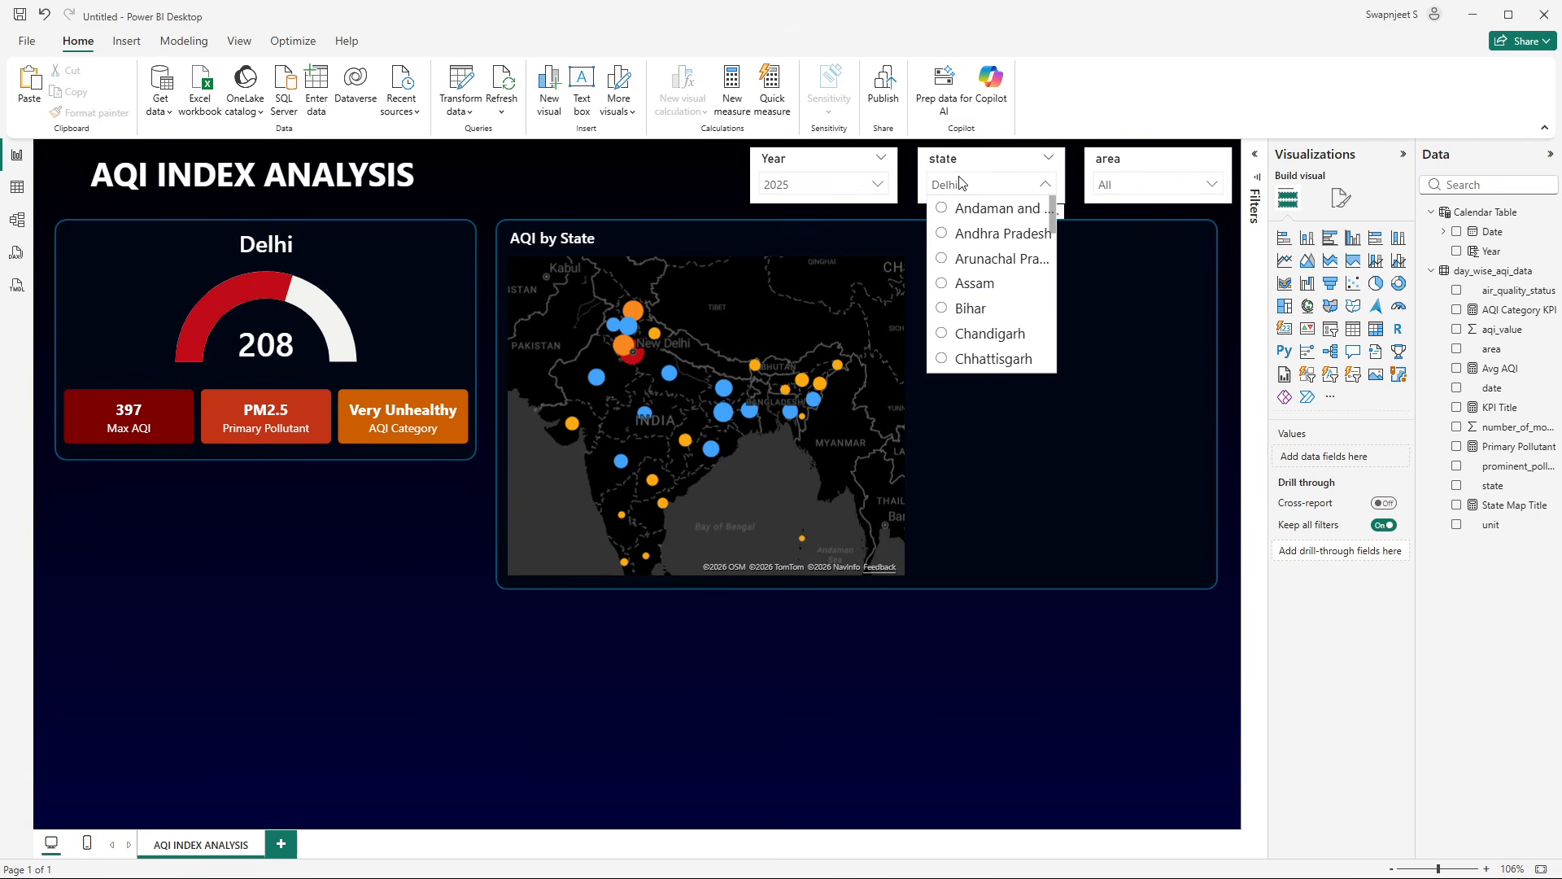
{"action": "left_click", "coordinate": [961, 183]}
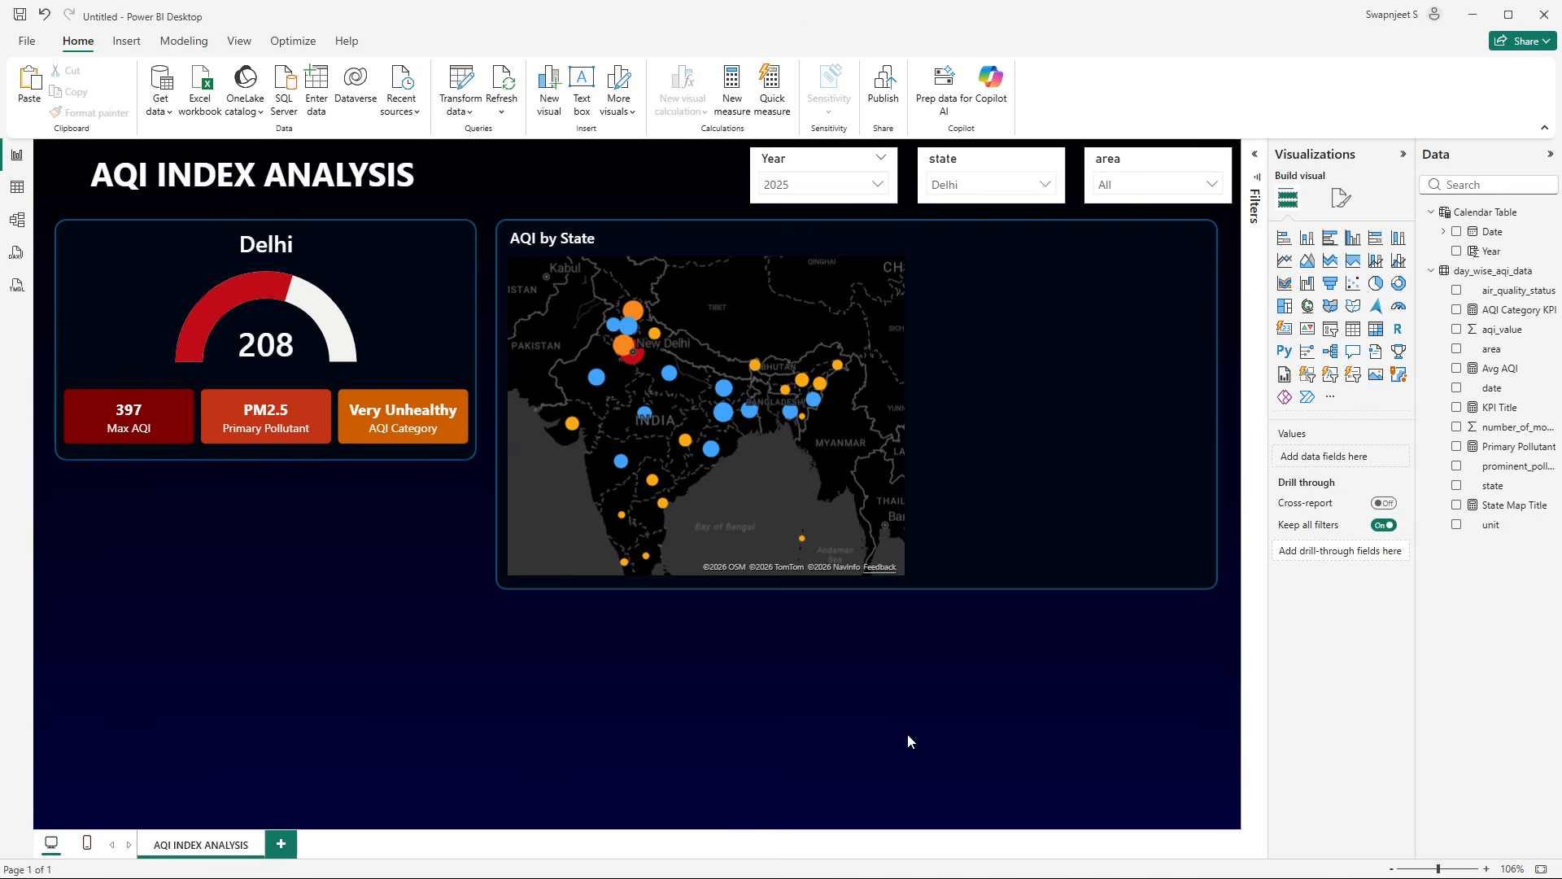
- Examine the AQL Level legend in the finished AQI Index Analysis report, return to the working report and open the AQI Category KPI formula
{"action": "key", "text": "alt+Tab"}
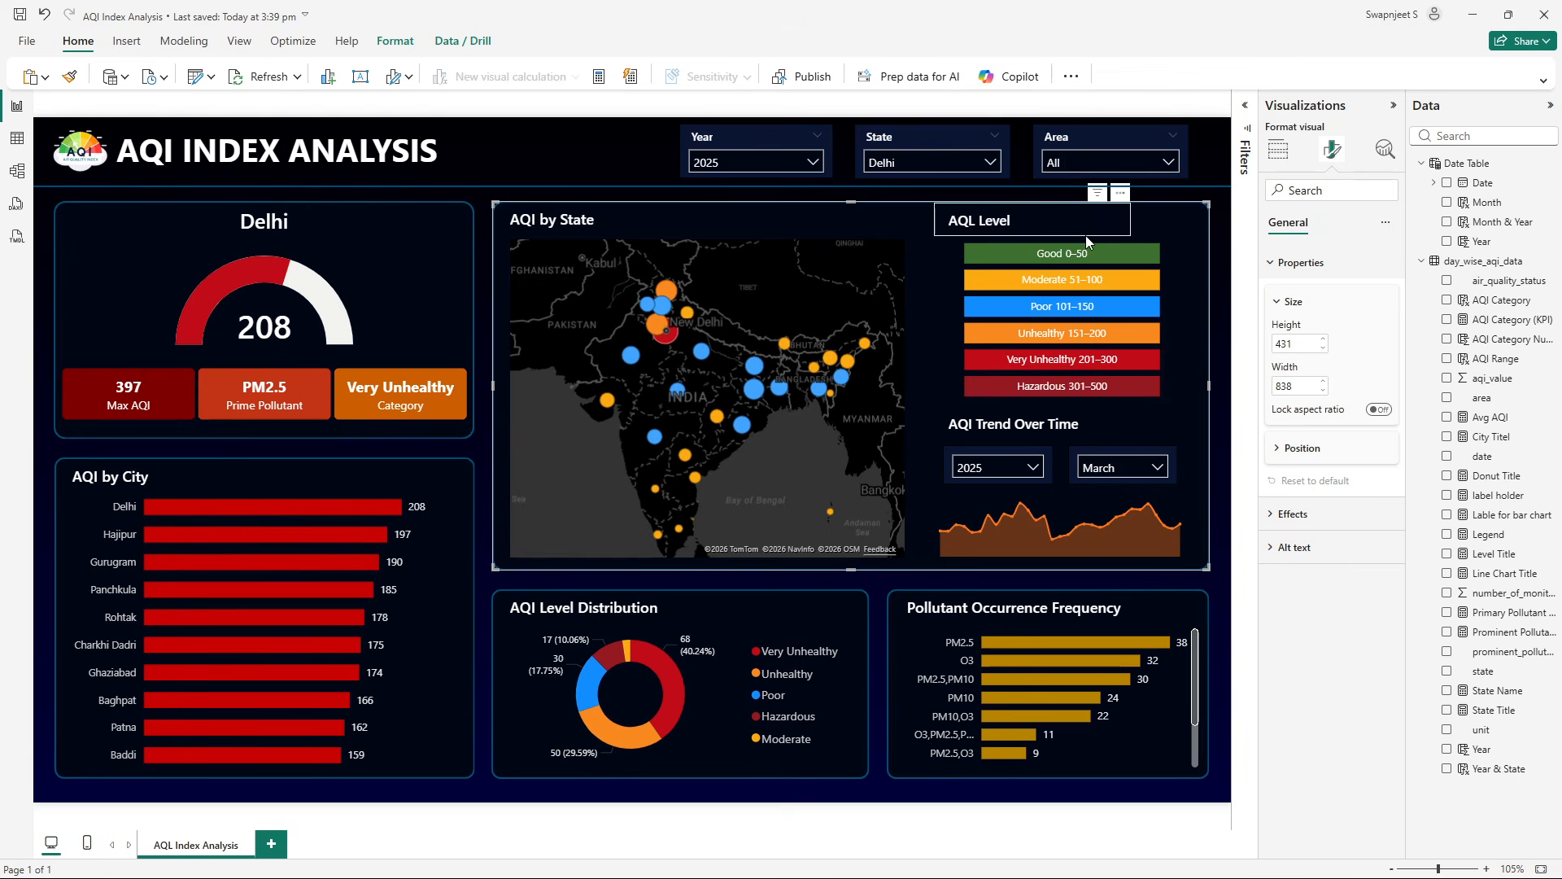
{"action": "key", "text": "alt+Tab"}
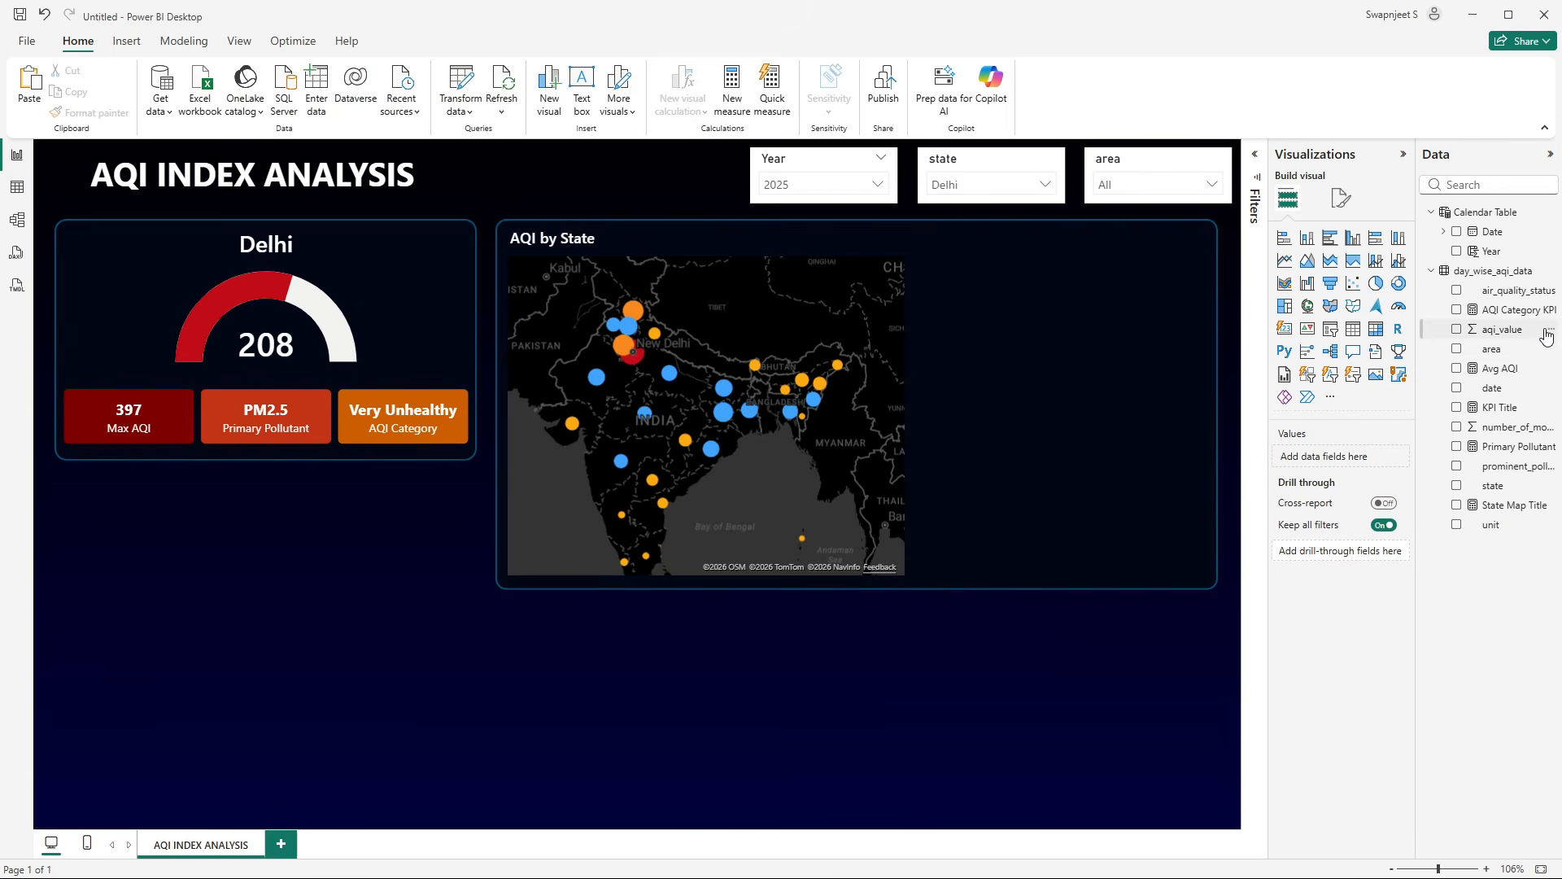
{"action": "left_click", "coordinate": [1513, 310]}
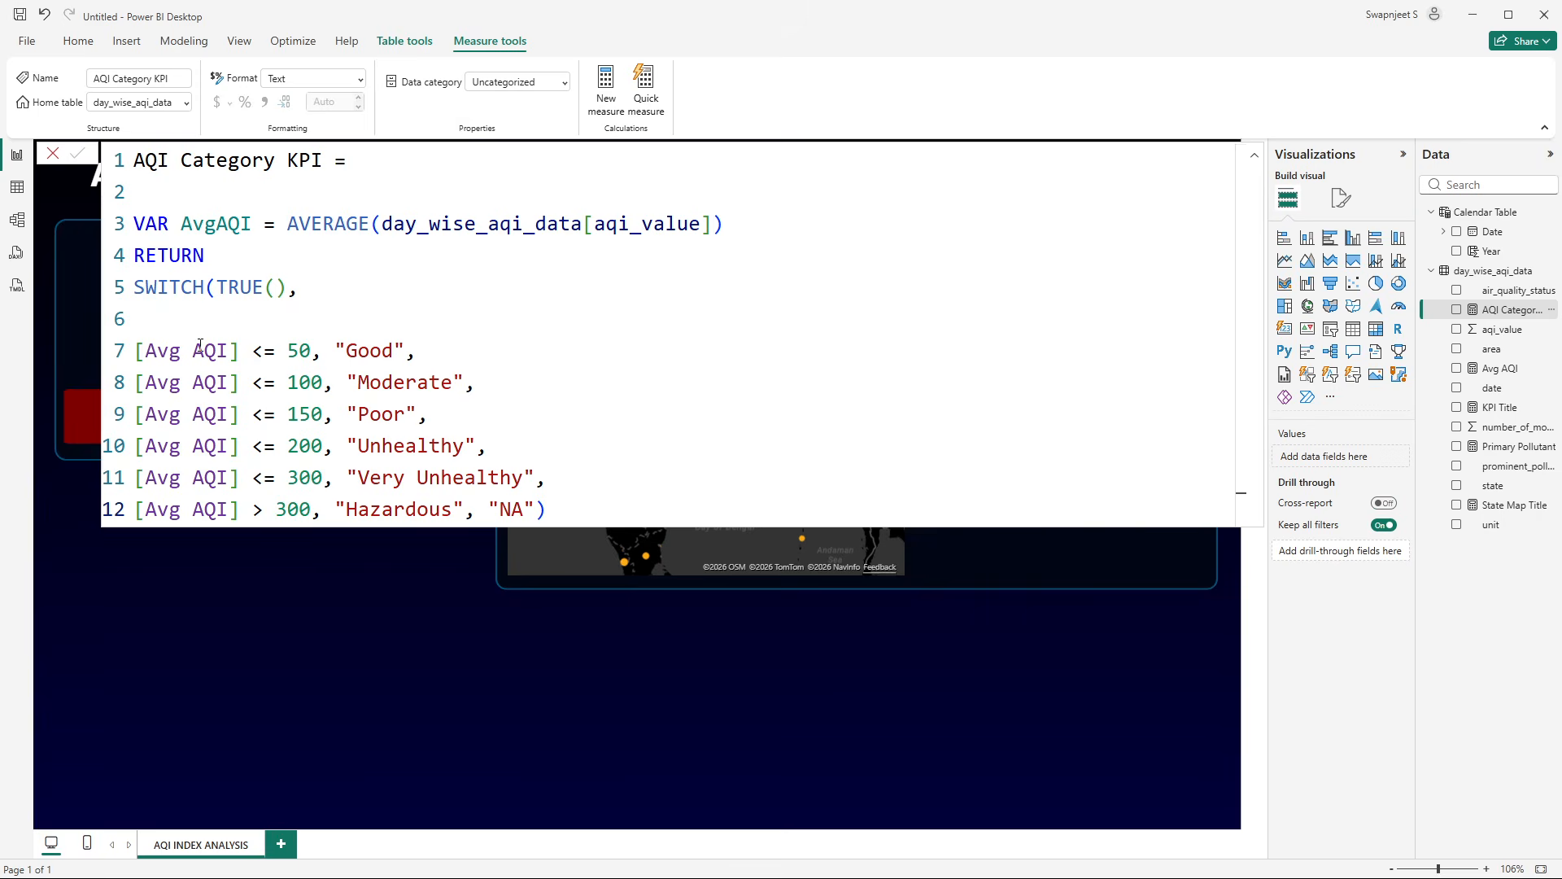
{"action": "left_click", "coordinate": [53, 153]}
{"action": "left_click", "coordinate": [18, 187]}
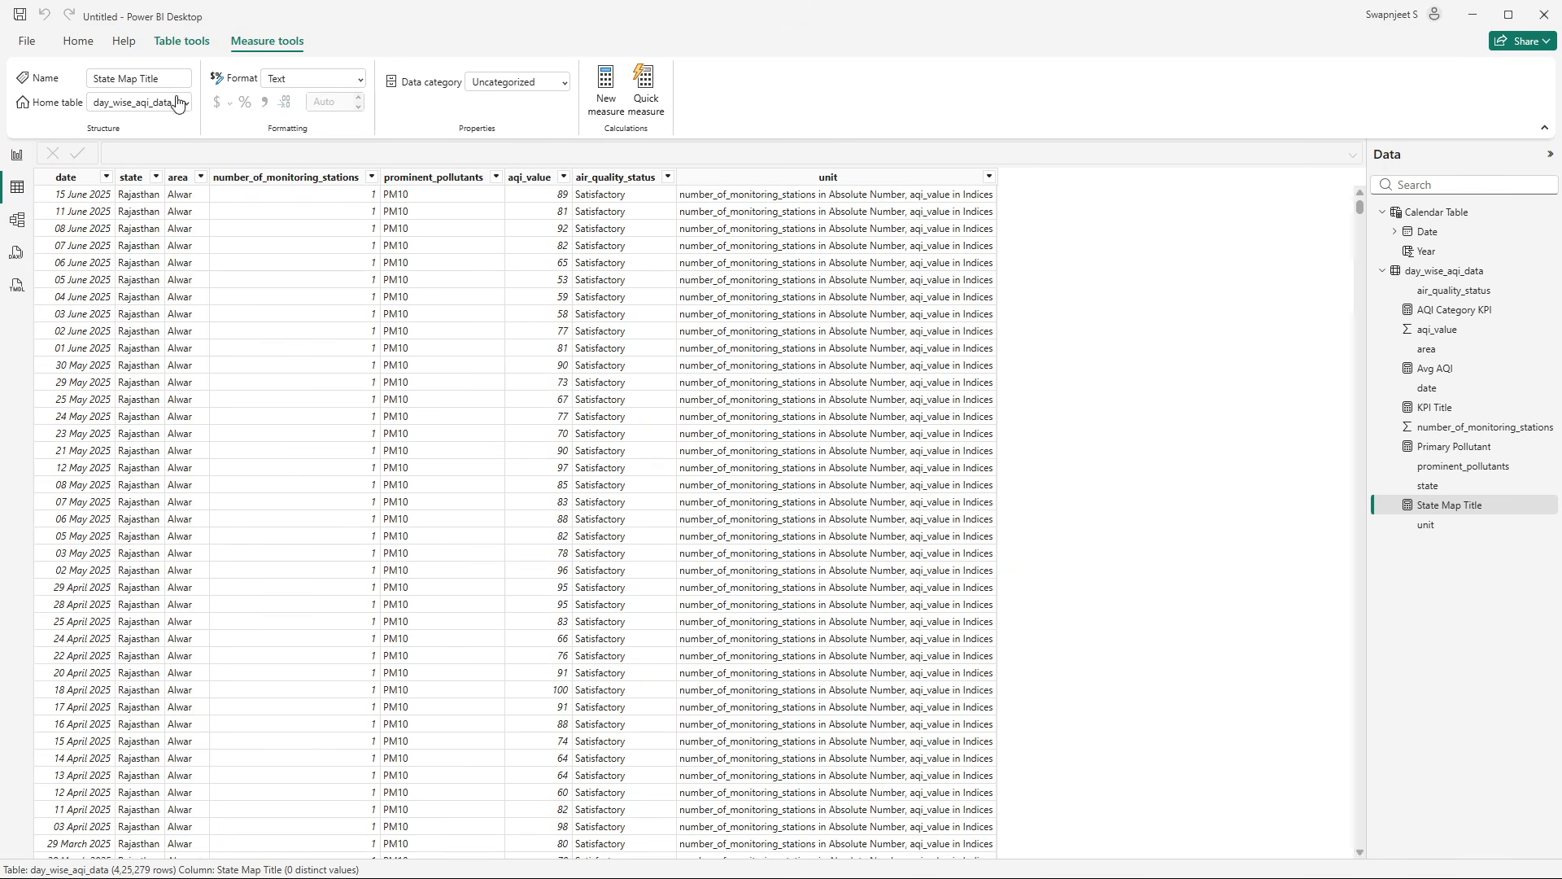
{"action": "left_click", "coordinate": [17, 156]}
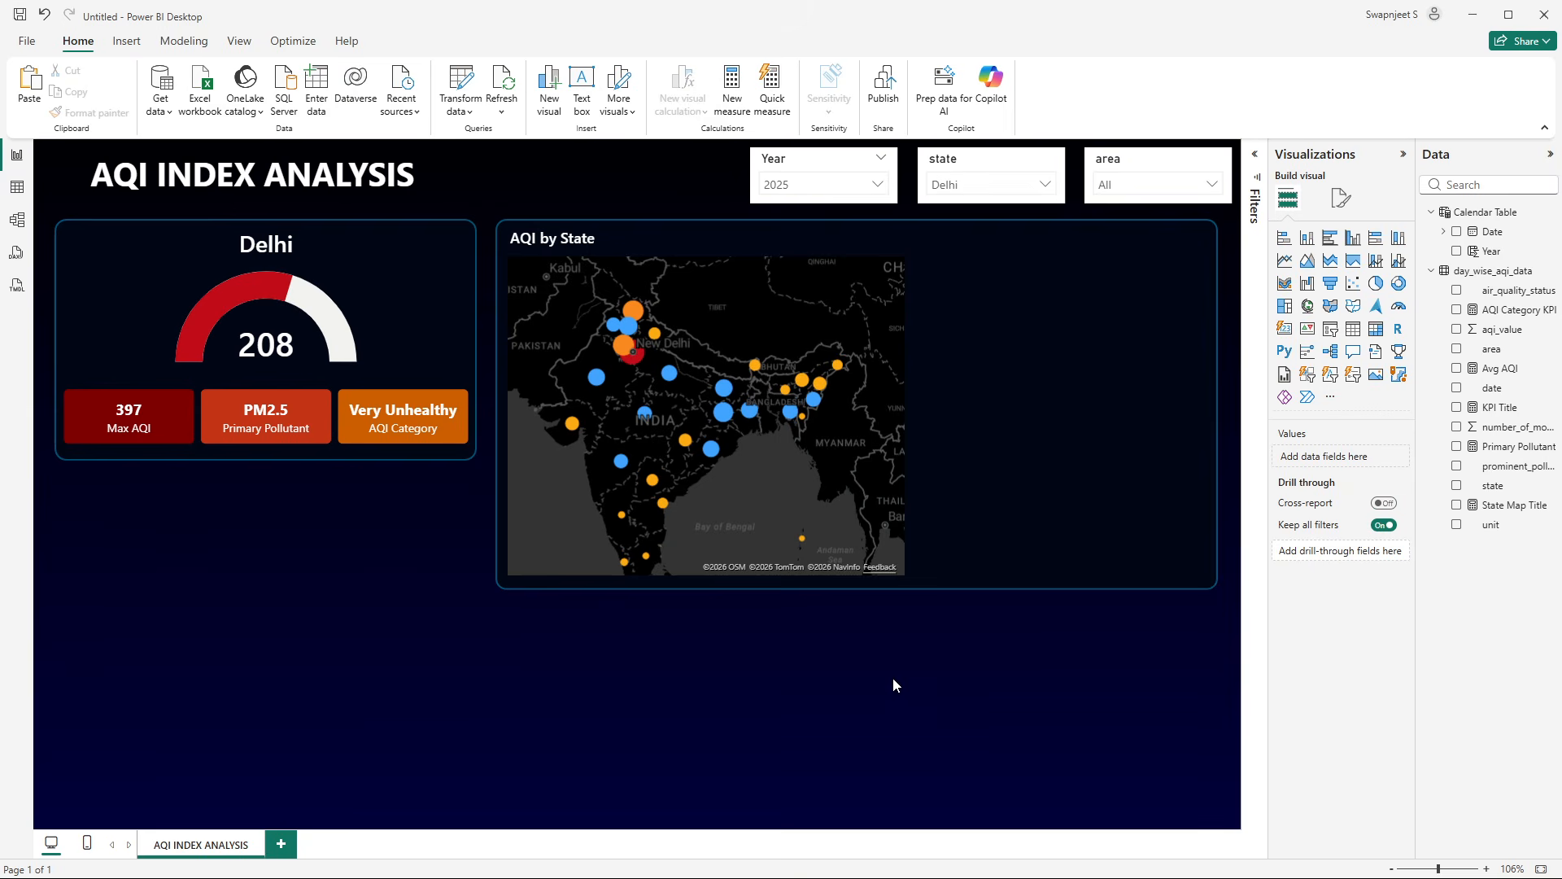
{"action": "right_click", "coordinate": [1519, 394]}
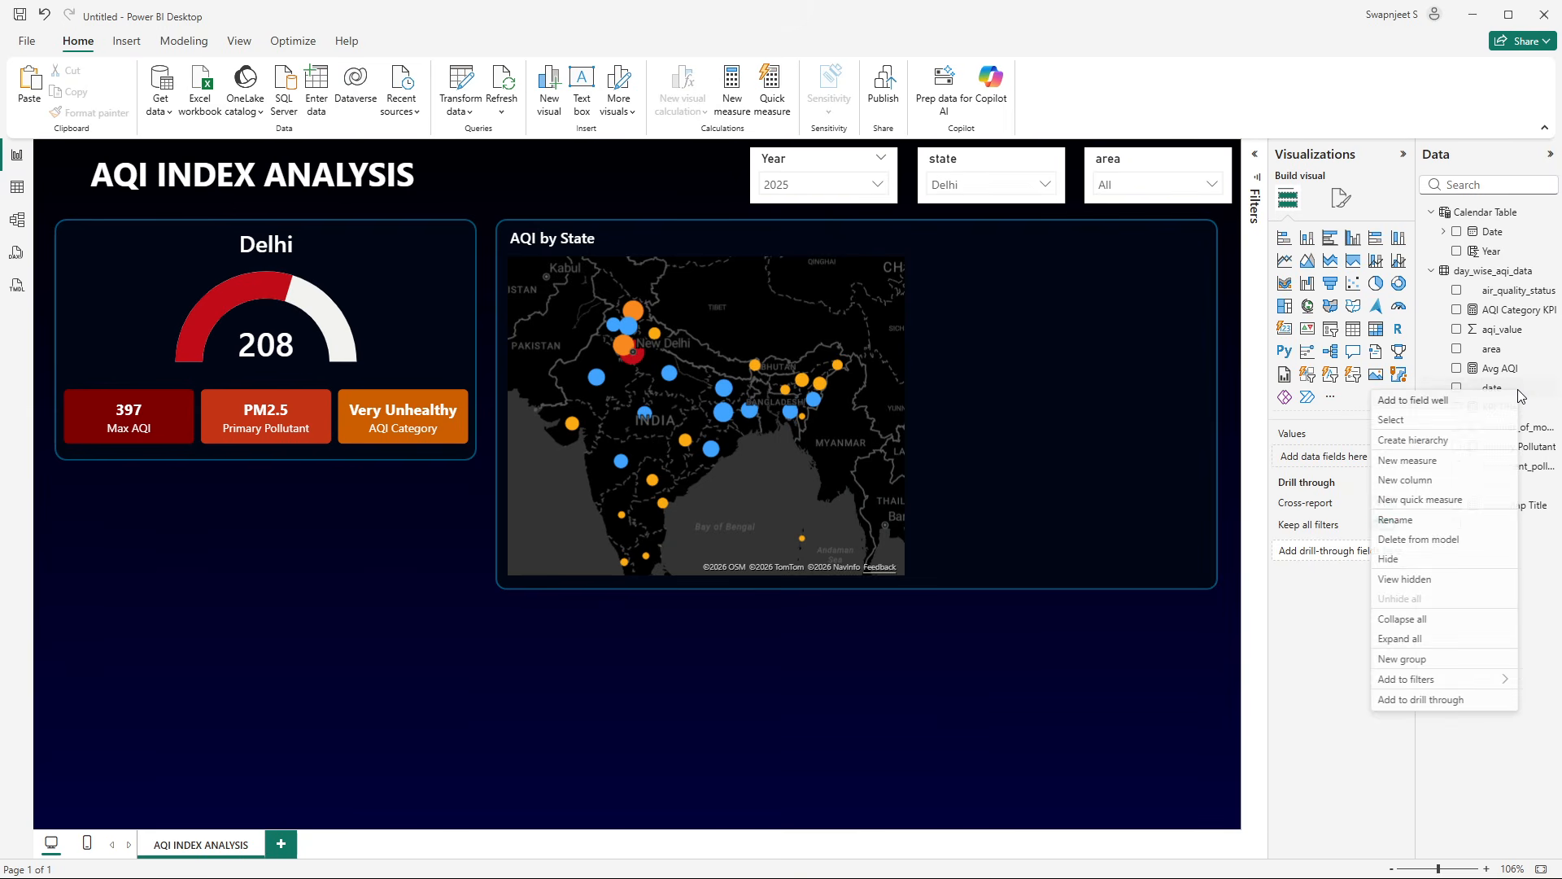
- Copy the complete AQI Category KPI measure formula and close it without changes
{"action": "left_click", "coordinate": [1504, 313]}
{"action": "left_click", "coordinate": [547, 505]}
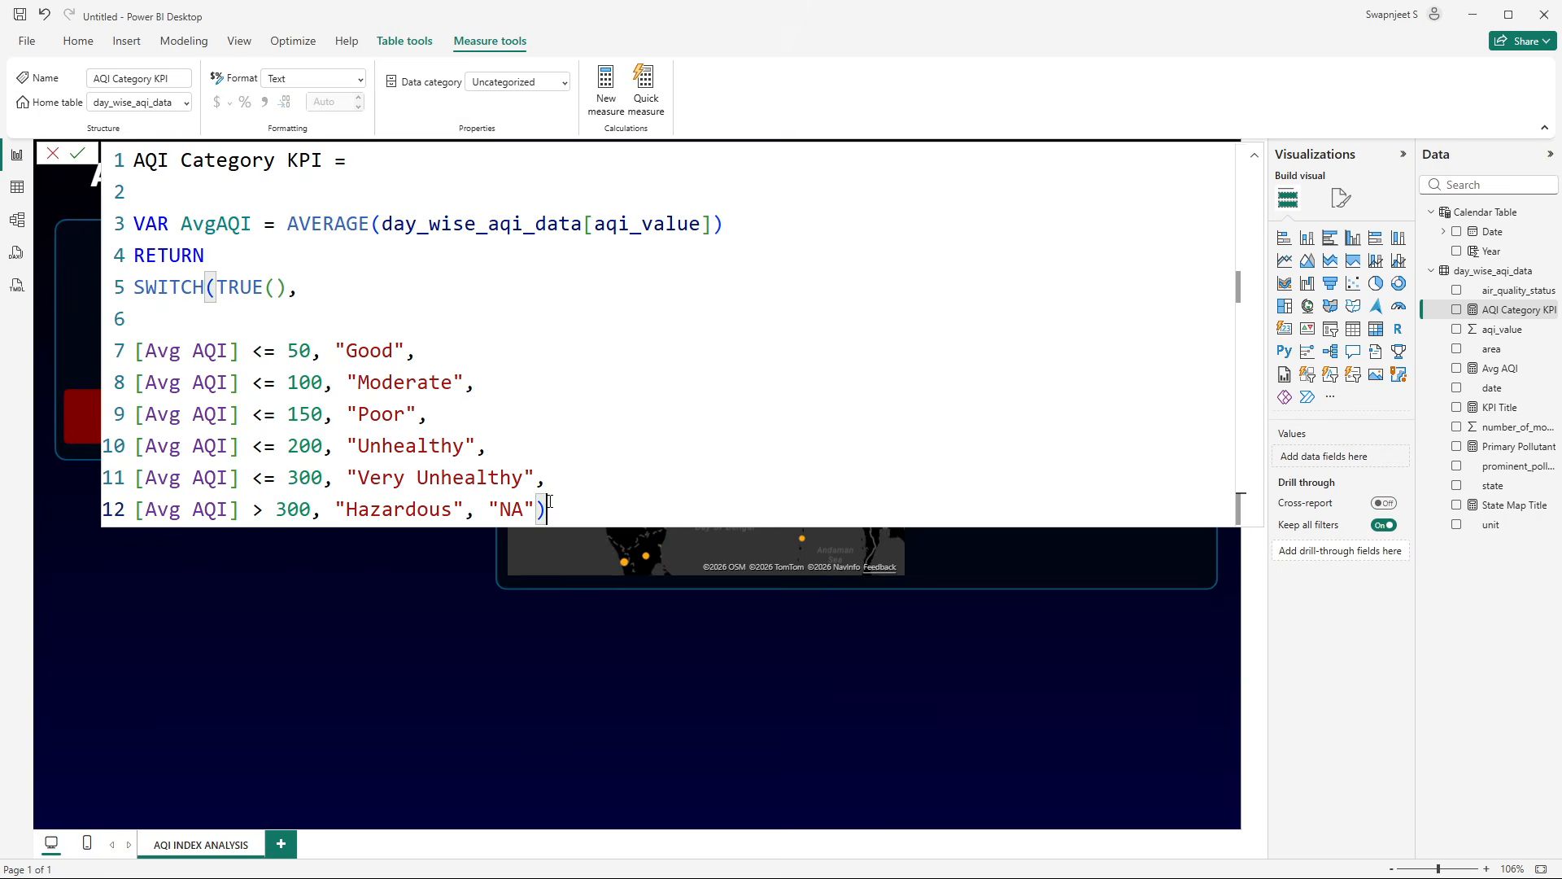
{"action": "left_click_drag", "start_coordinate": [549, 502], "coordinate": [130, 163]}
{"action": "key", "text": "ctrl+c"}
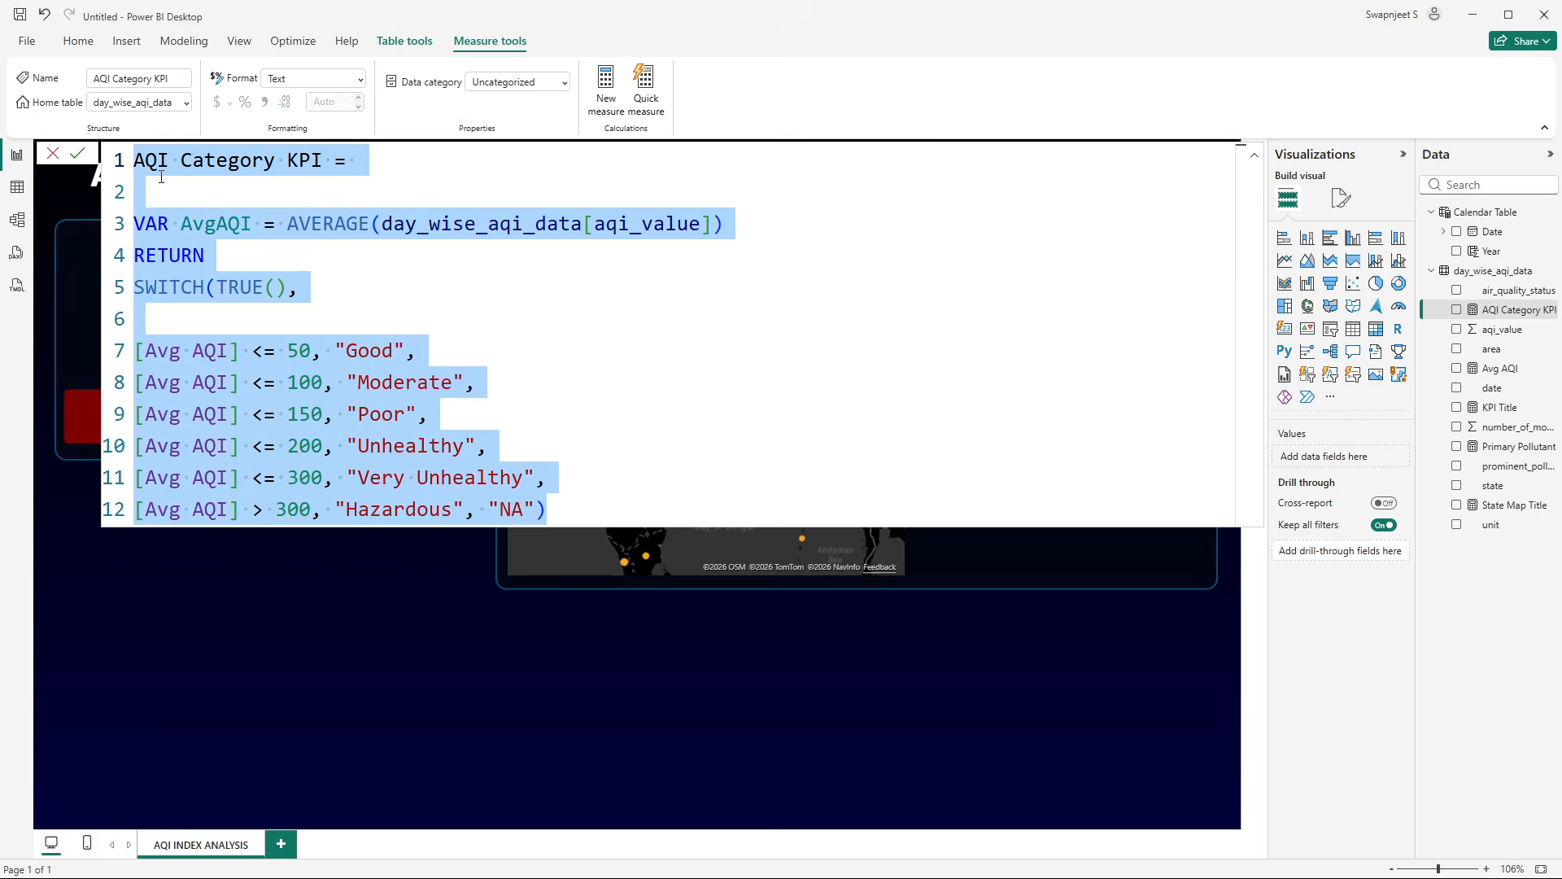
{"action": "left_click", "coordinate": [57, 151]}
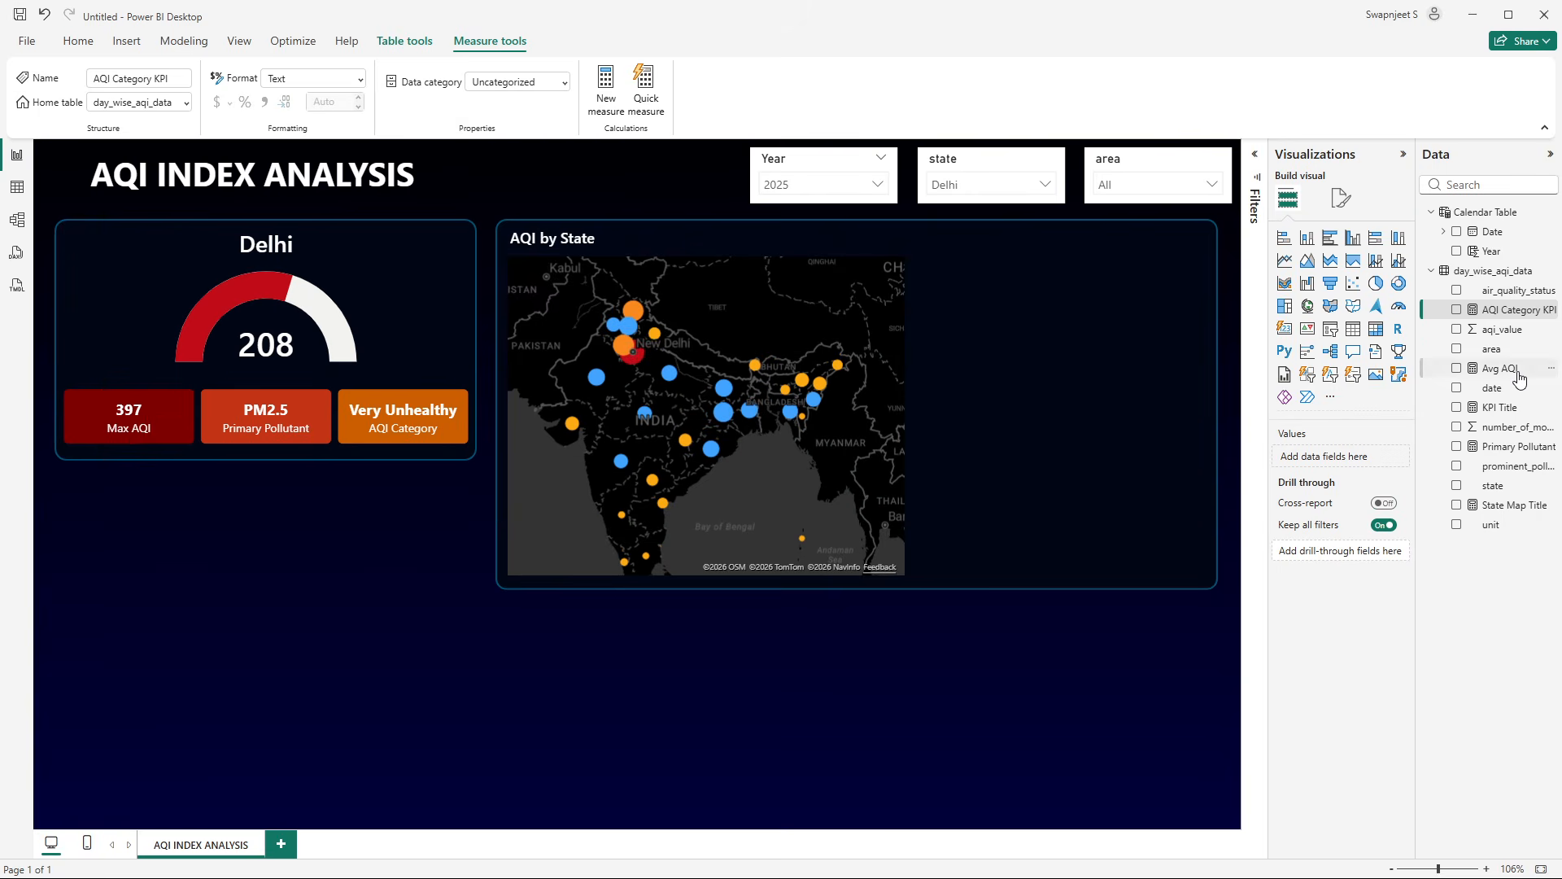
- Create a calculated column in day_wise_aqi_data and paste the copied AQI Category KPI formula as its definition
{"action": "right_click", "coordinate": [1495, 312]}
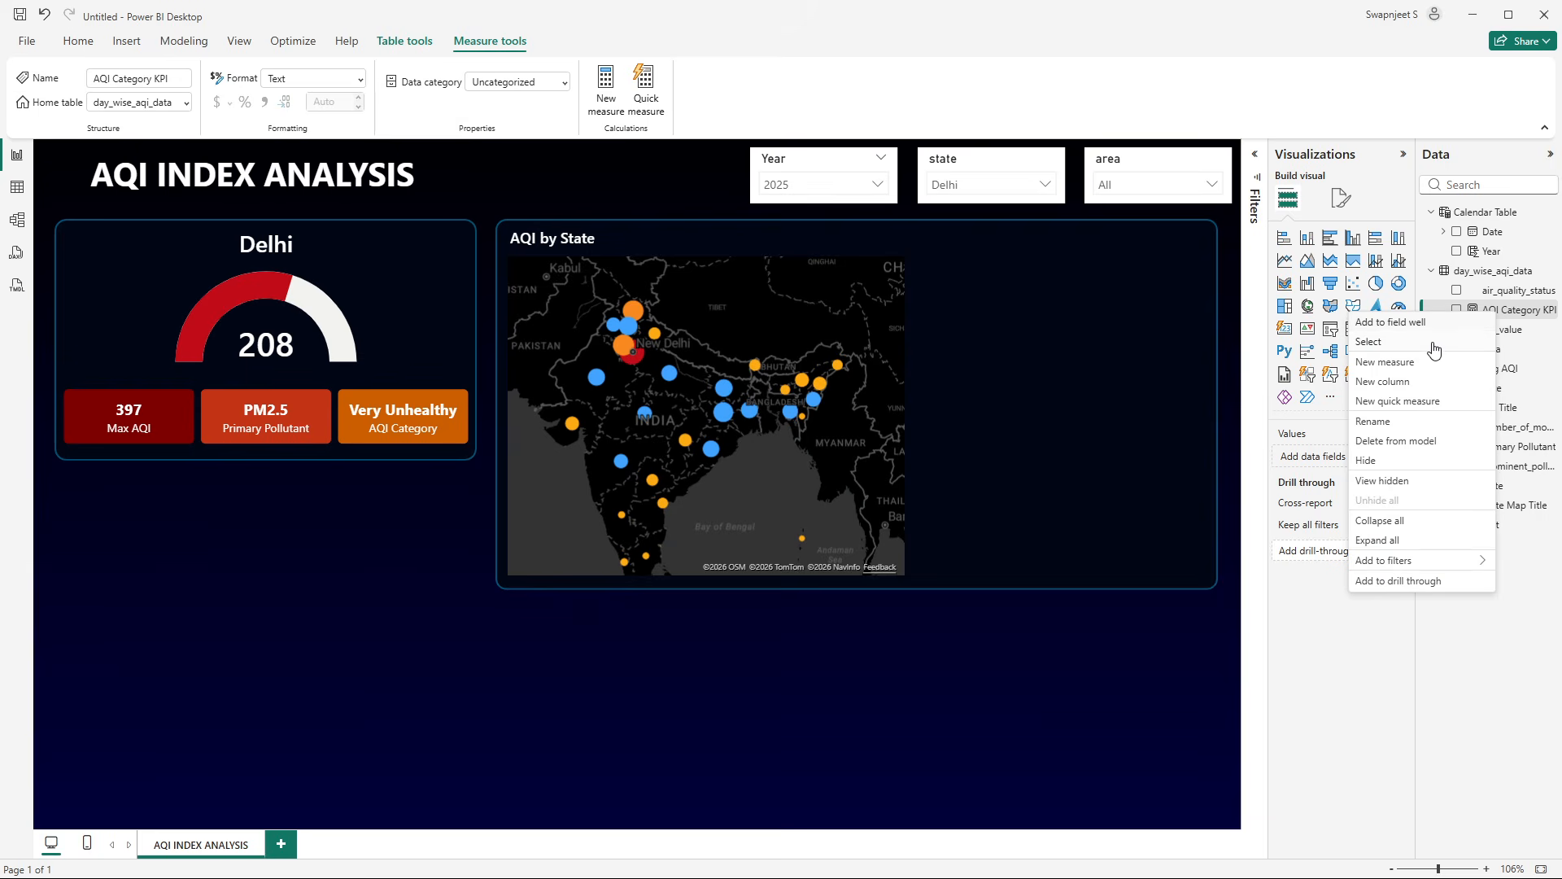
{"action": "left_click", "coordinate": [1406, 382]}
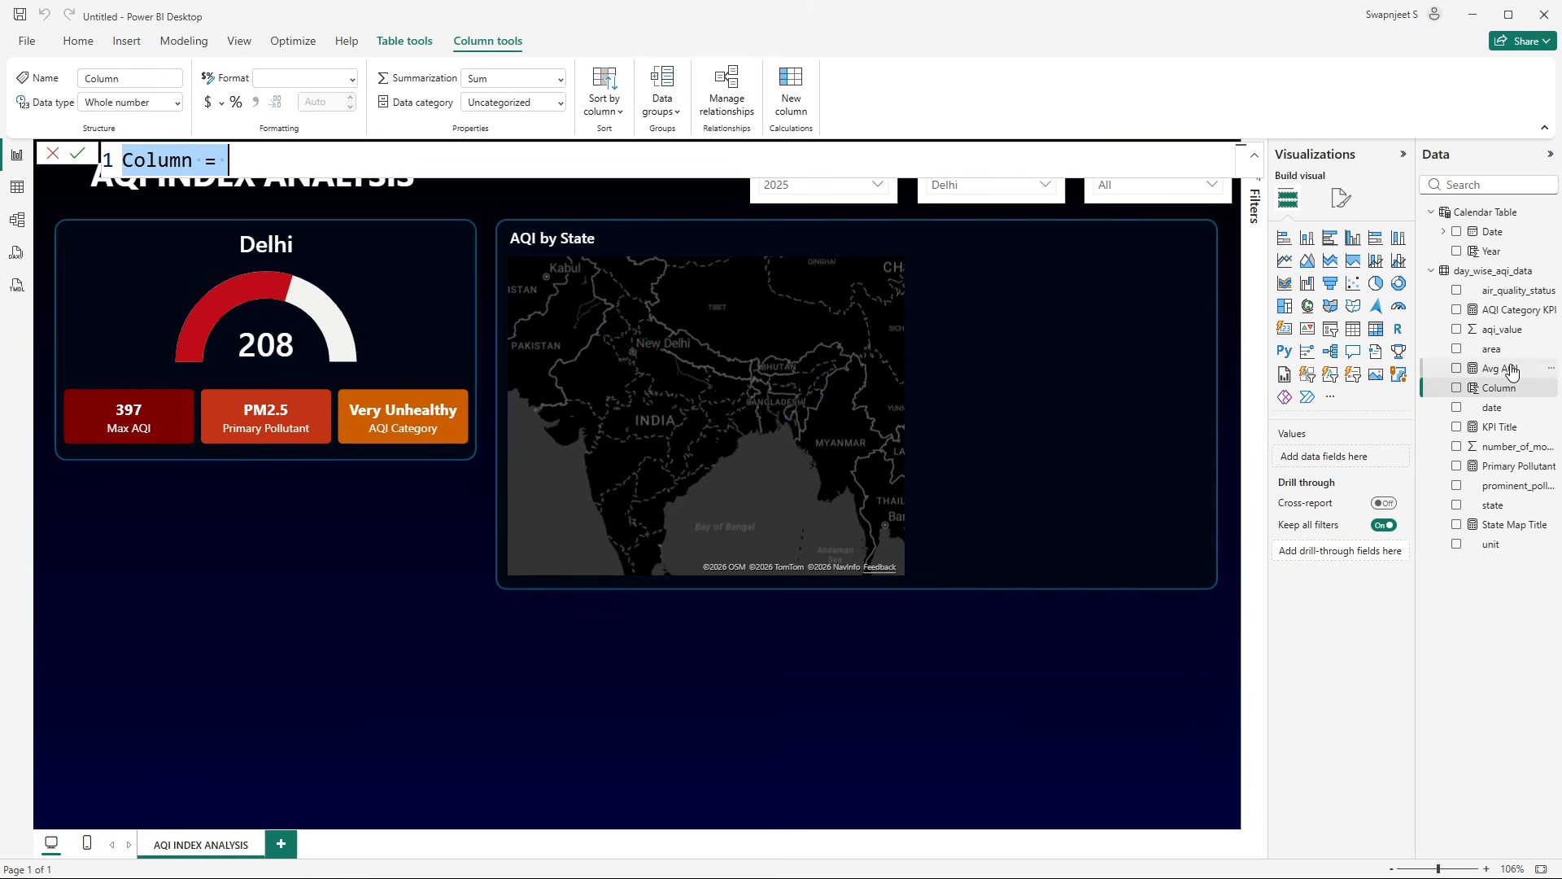
{"action": "key", "text": "ctrl+v"}
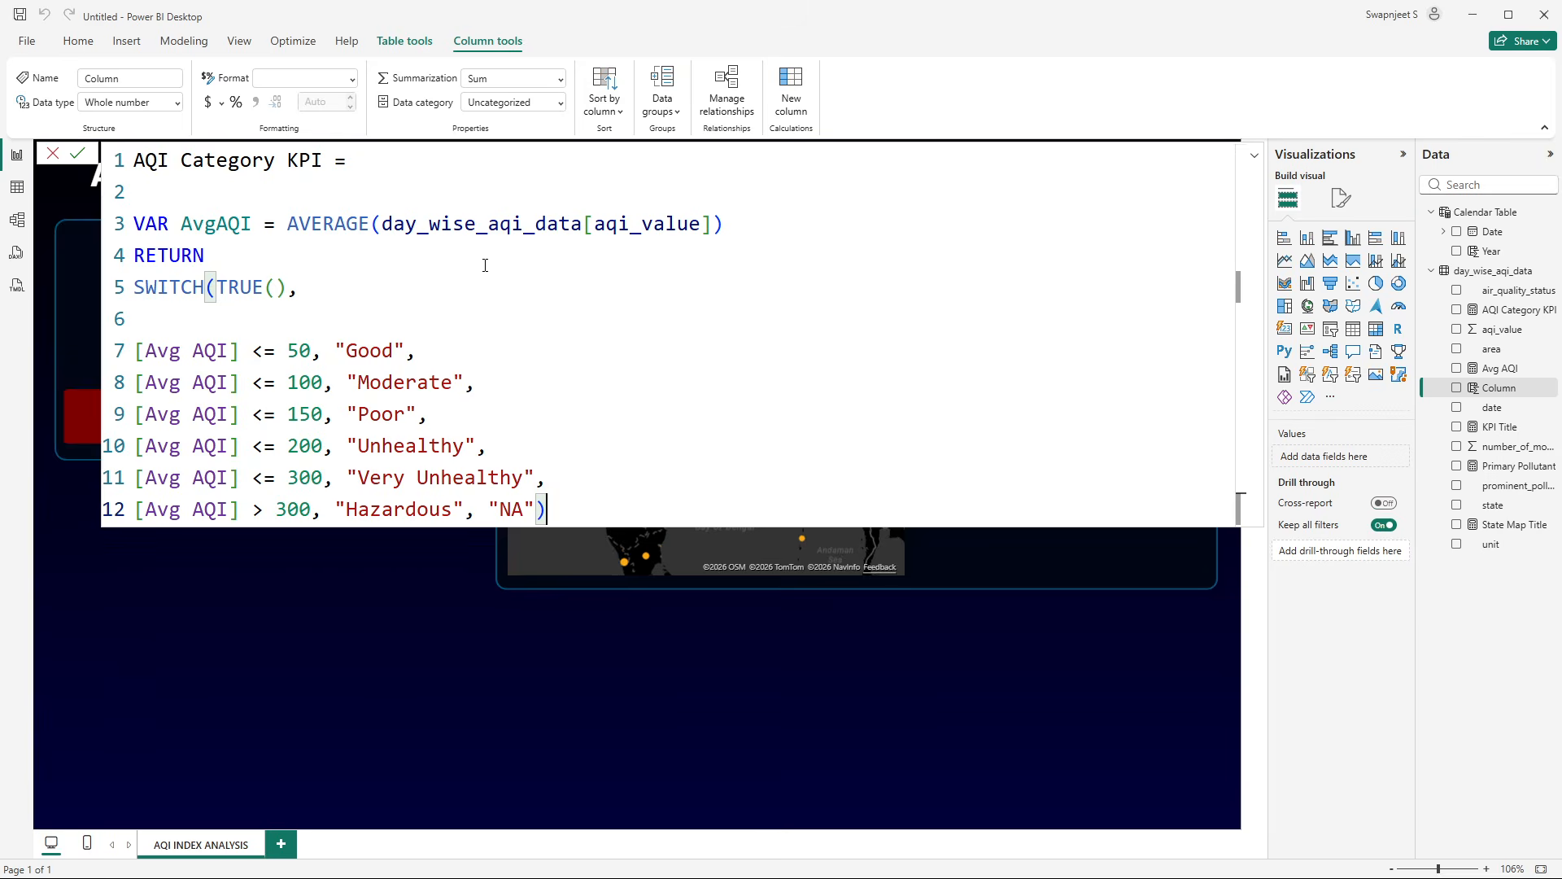
- Remove the AvgAQI variable, the RETURN line and the blank lines from the pasted formula, and rename the column AQI Category
{"action": "left_click", "coordinate": [182, 332]}
{"action": "key", "text": "BackSpace"}
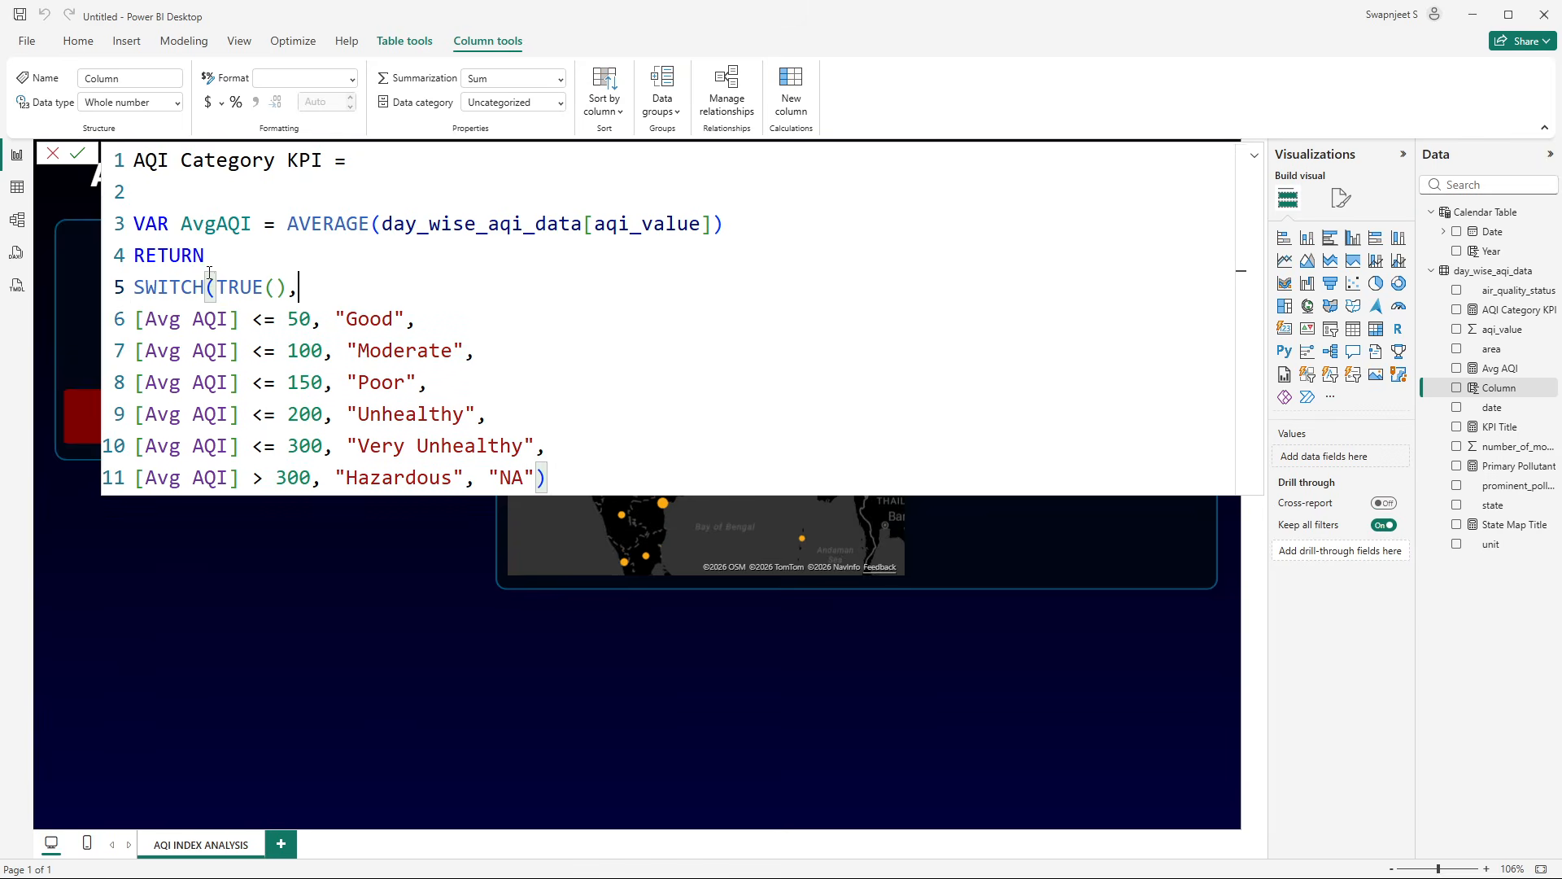
{"action": "left_click_drag", "start_coordinate": [218, 263], "coordinate": [139, 232]}
{"action": "key", "text": "BackSpace"}
{"action": "key", "text": "BackSpace"}
{"action": "key", "text": "BackSpace"}
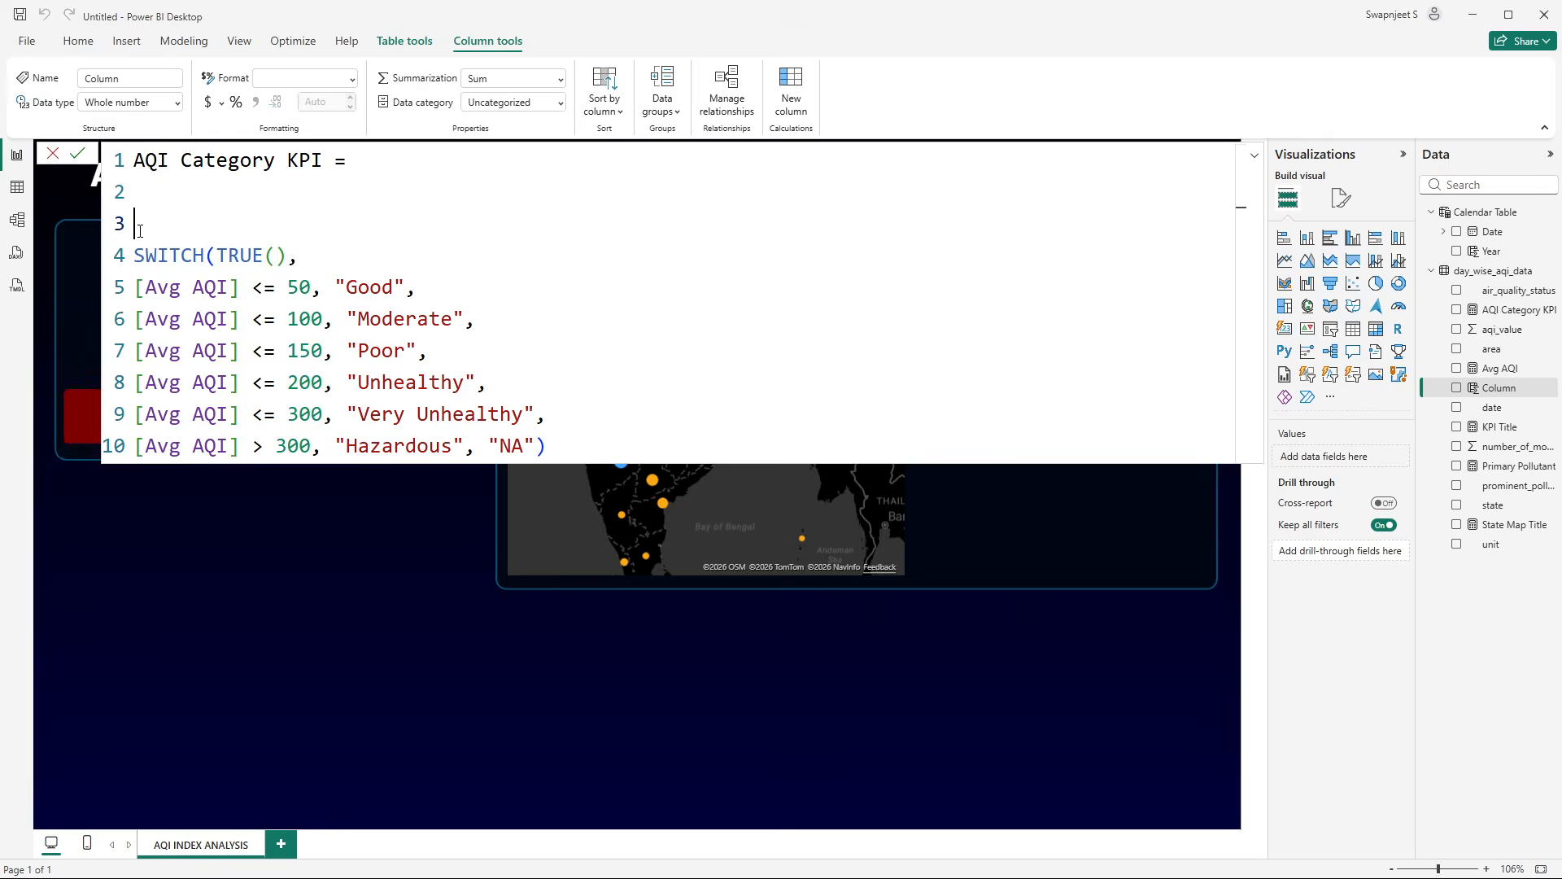
{"action": "double_click", "coordinate": [299, 167]}
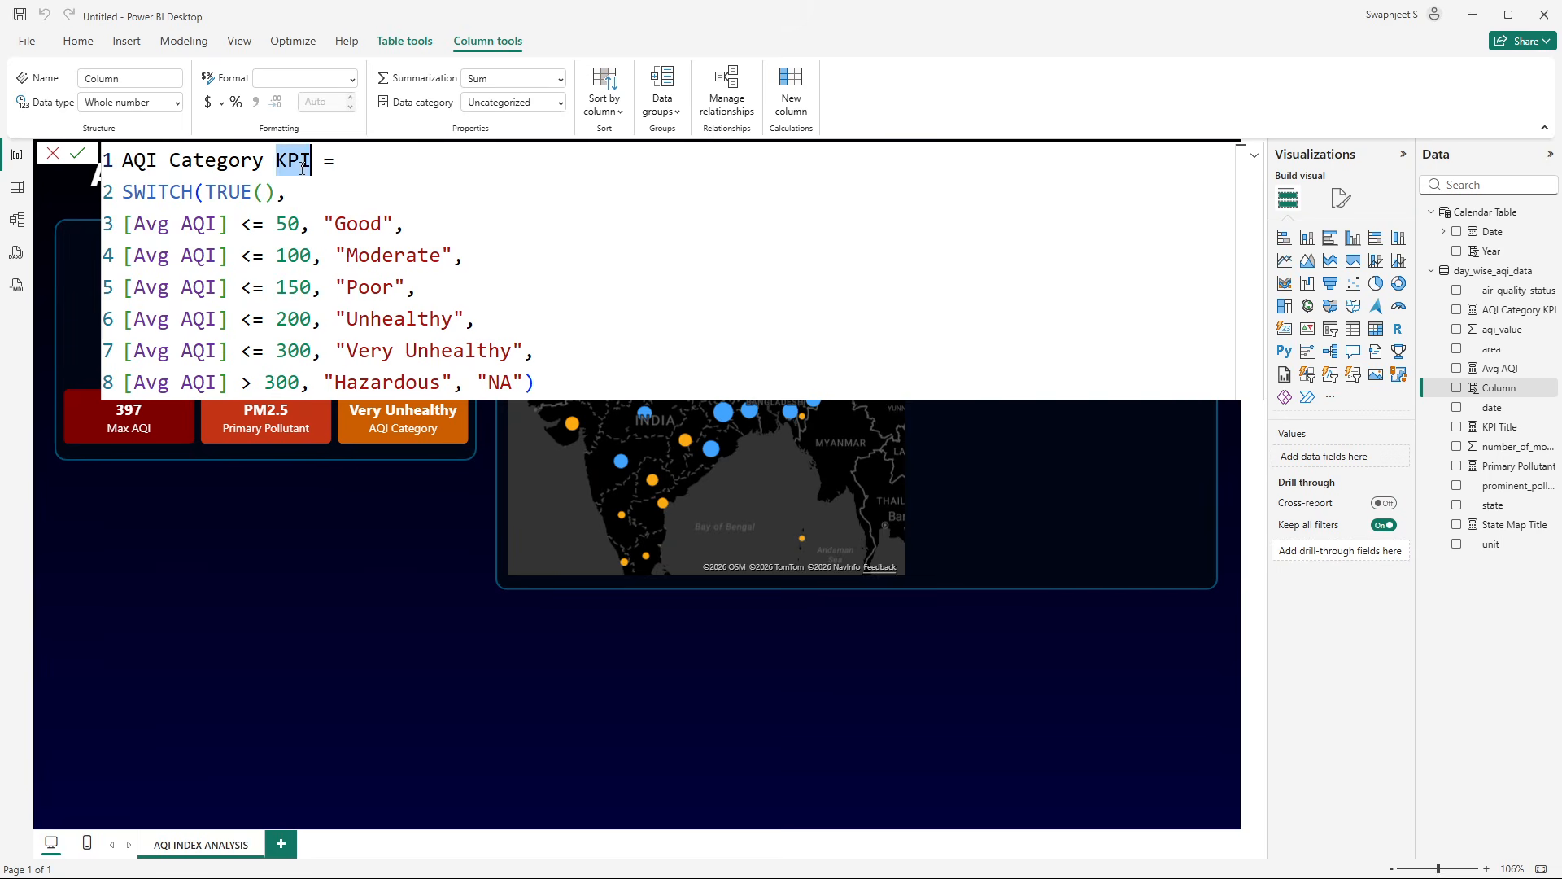
{"action": "key", "text": "BackSpace"}
{"action": "key", "text": "BackSpace"}
- Replace [Avg AQI] with day_wise_aqi_data[aqi_value] in the Good and Moderate conditions
{"action": "left_click_drag", "start_coordinate": [229, 229], "coordinate": [124, 228]}
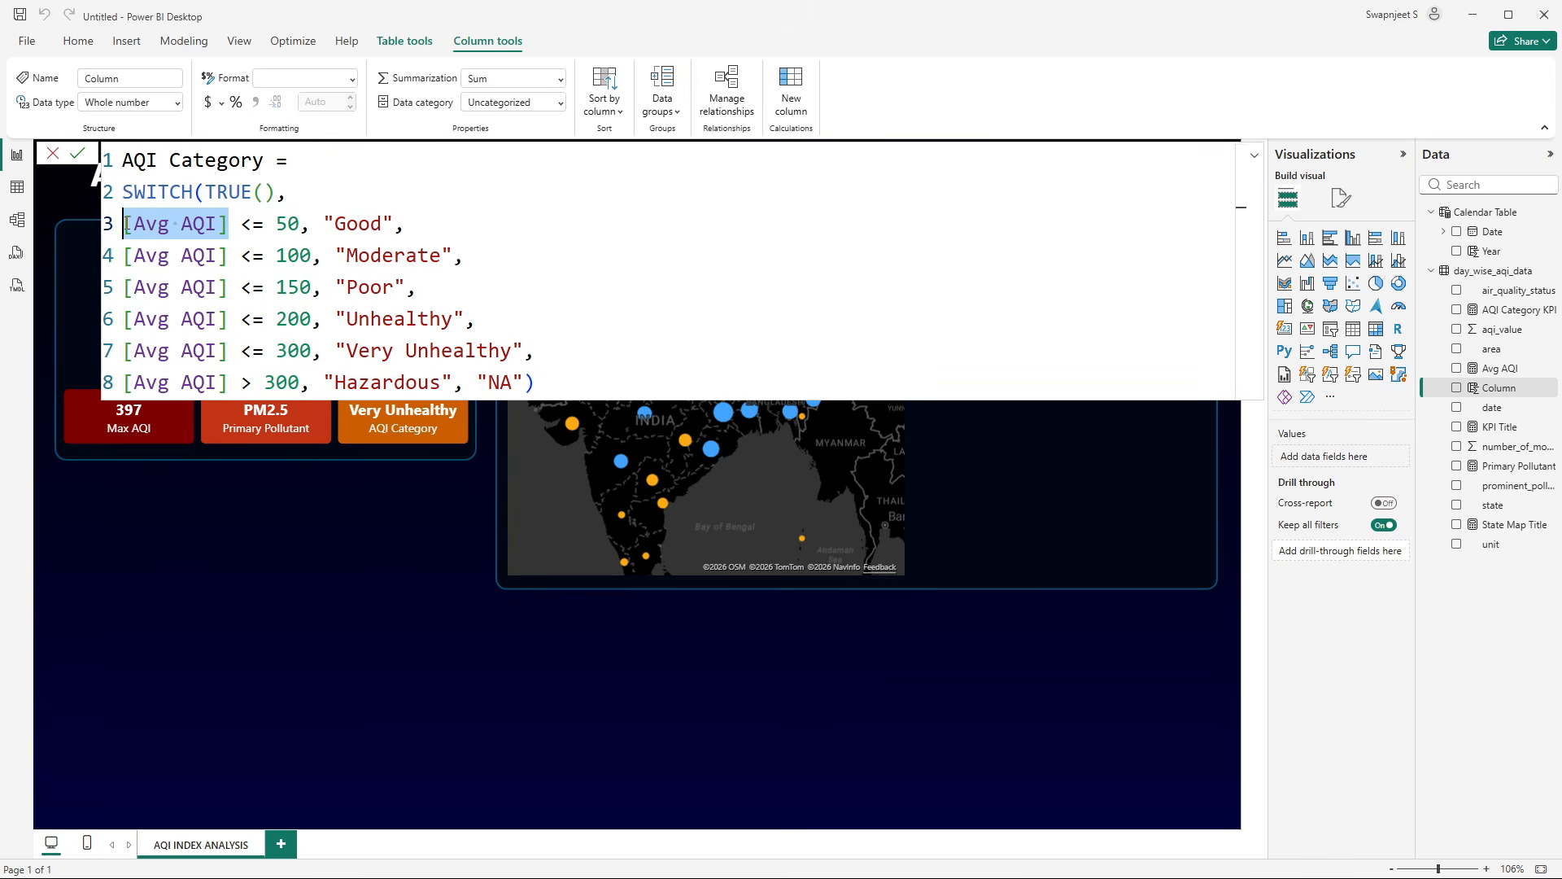
{"action": "type", "text": "aqi"}
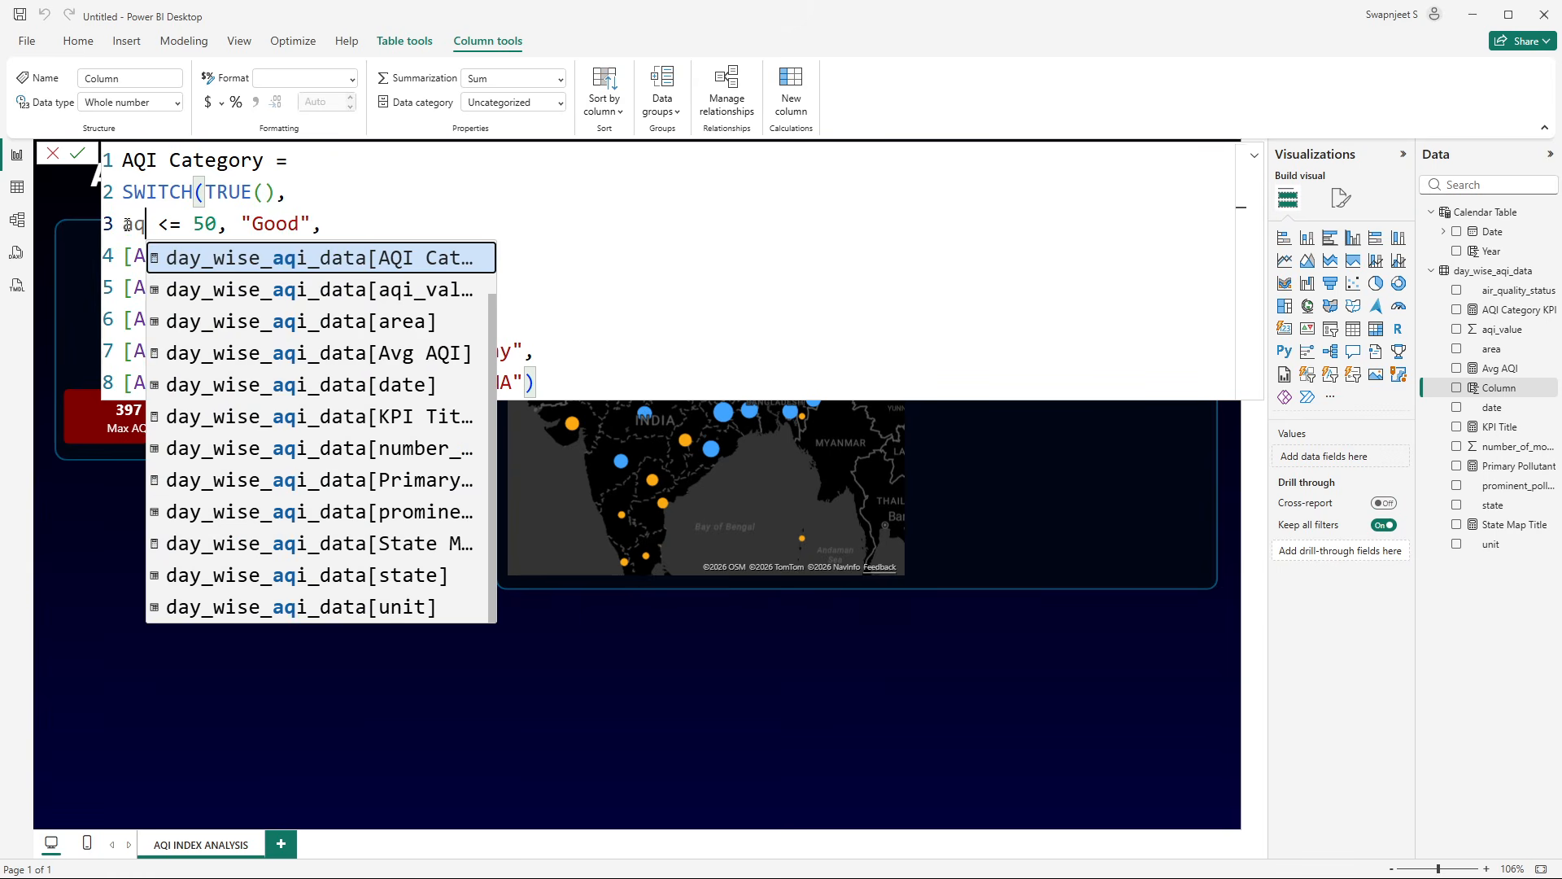
{"action": "left_click", "coordinate": [440, 295]}
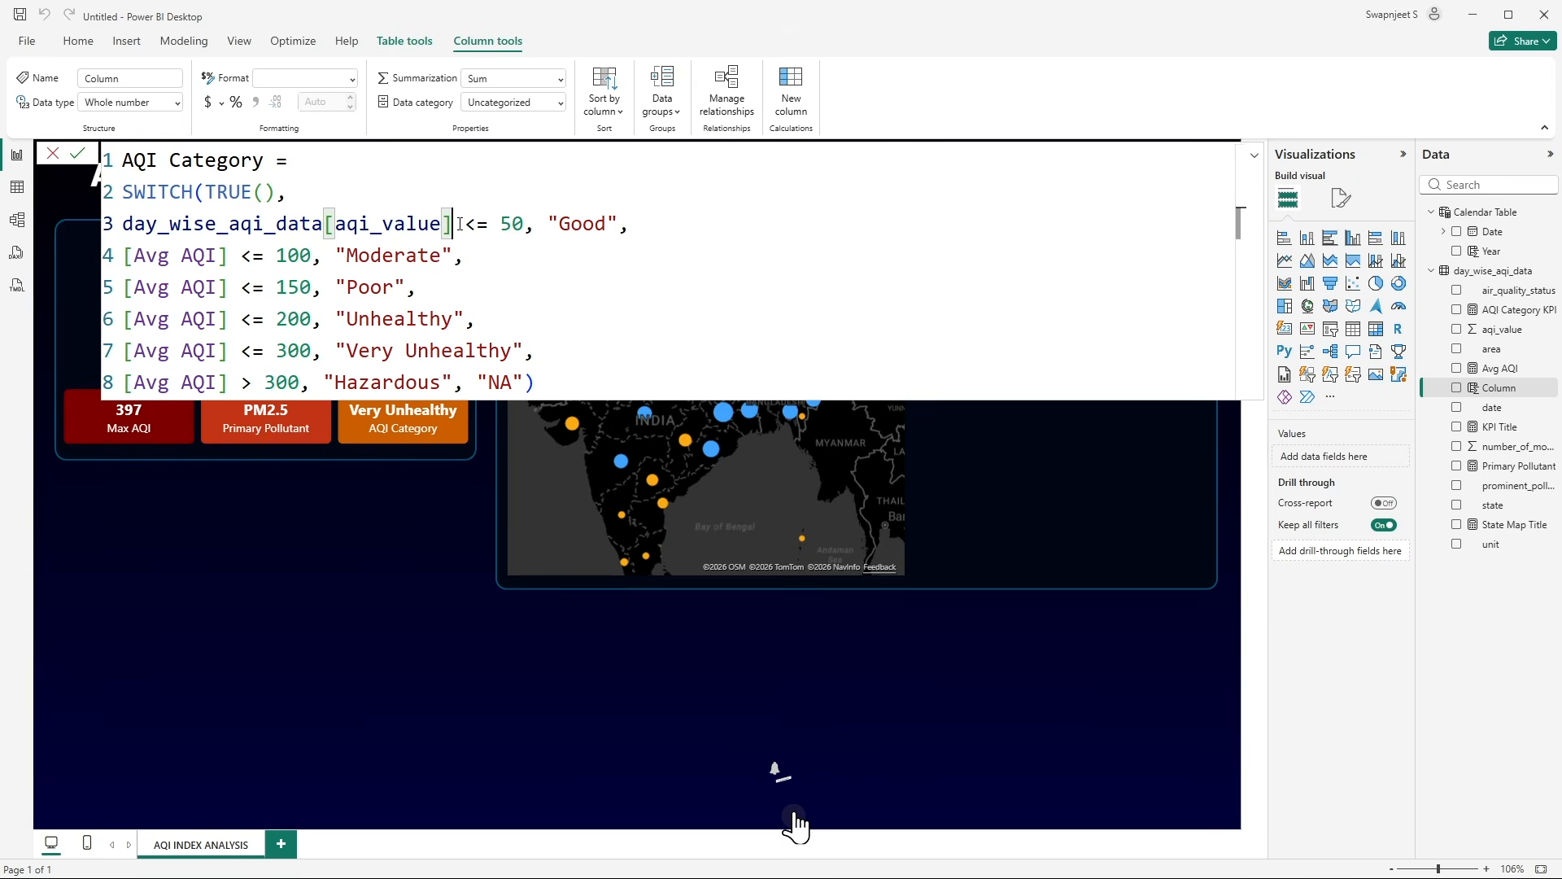
{"action": "left_click_drag", "start_coordinate": [455, 223], "coordinate": [206, 224]}
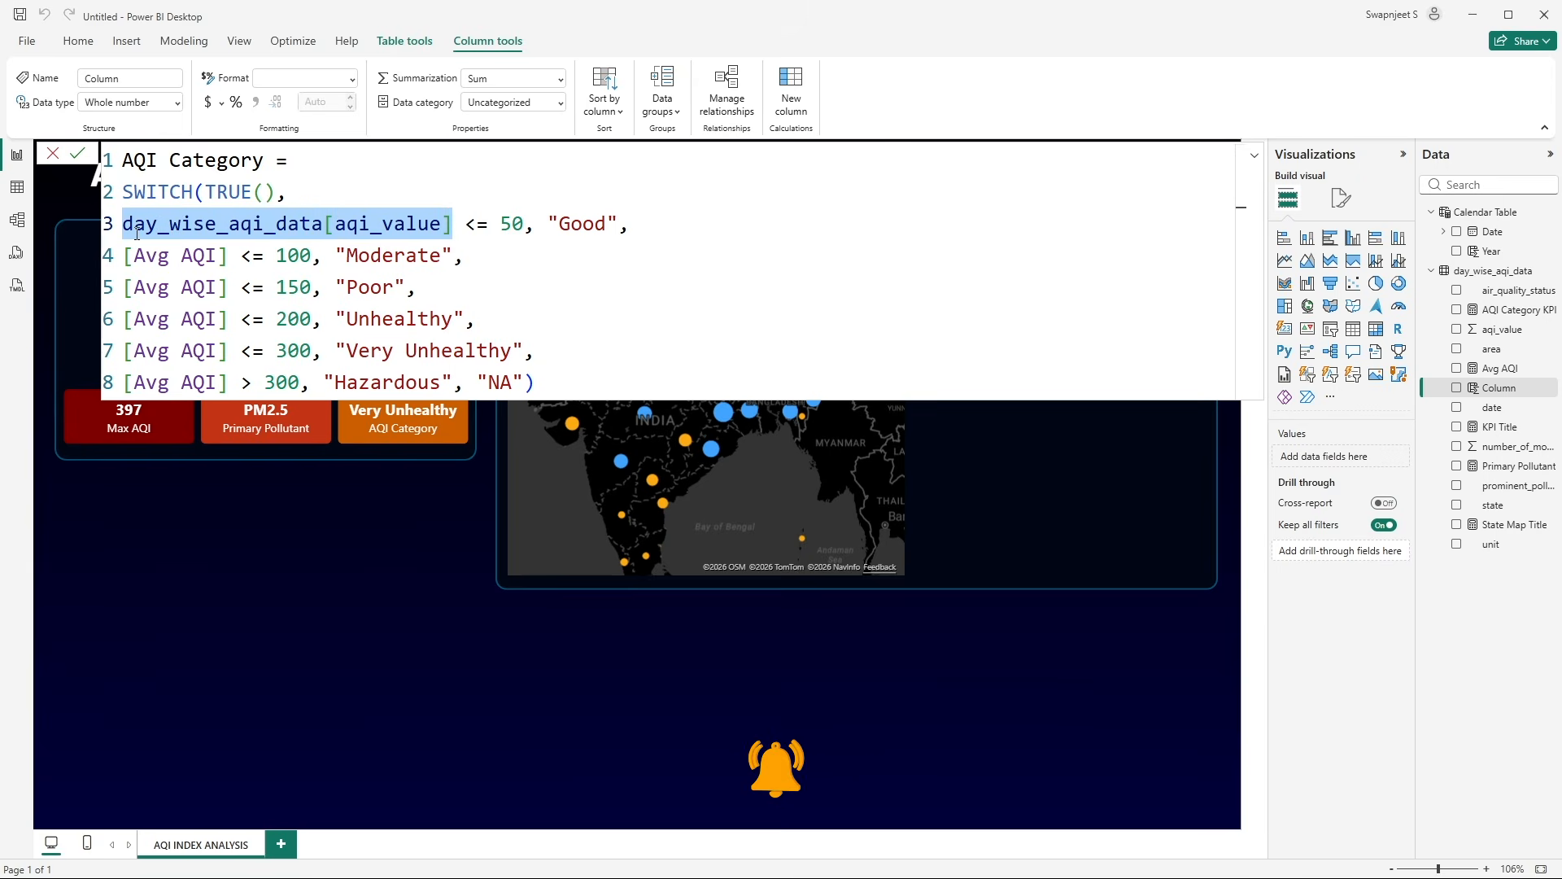
{"action": "mouse_move", "coordinate": [124, 256]}
{"action": "left_mouse_down"}
{"action": "mouse_move", "coordinate": [235, 257]}
{"action": "mouse_move", "coordinate": [110, 264]}
{"action": "left_mouse_up"}
{"action": "type", "text": "day_wise_aqi_data[aqi_value]"}
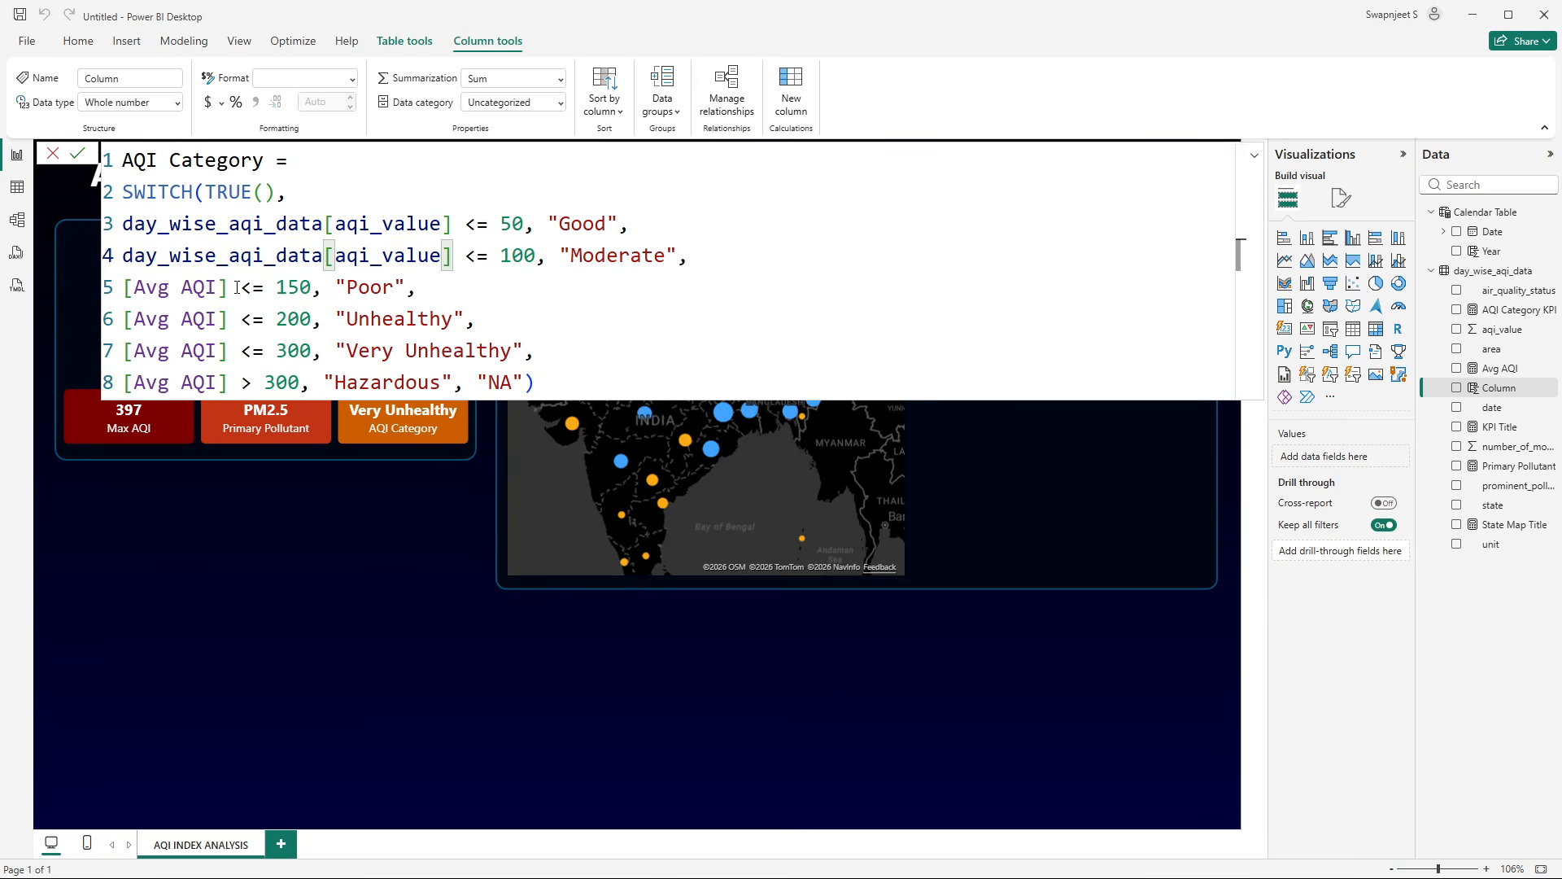
- Replace [Avg AQI] with day_wise_aqi_data[aqi_value] in the Poor, Unhealthy, Very Unhealthy and Hazardous conditions, and commit the column formula
{"action": "left_click_drag", "start_coordinate": [237, 287], "coordinate": [122, 287]}
{"action": "type", "text": "day_wise_aqi_data[aqi_value]"}
{"action": "left_click_drag", "start_coordinate": [231, 319], "coordinate": [122, 319]}
{"action": "type", "text": "day_wise_aqi_data[aqi_value]"}
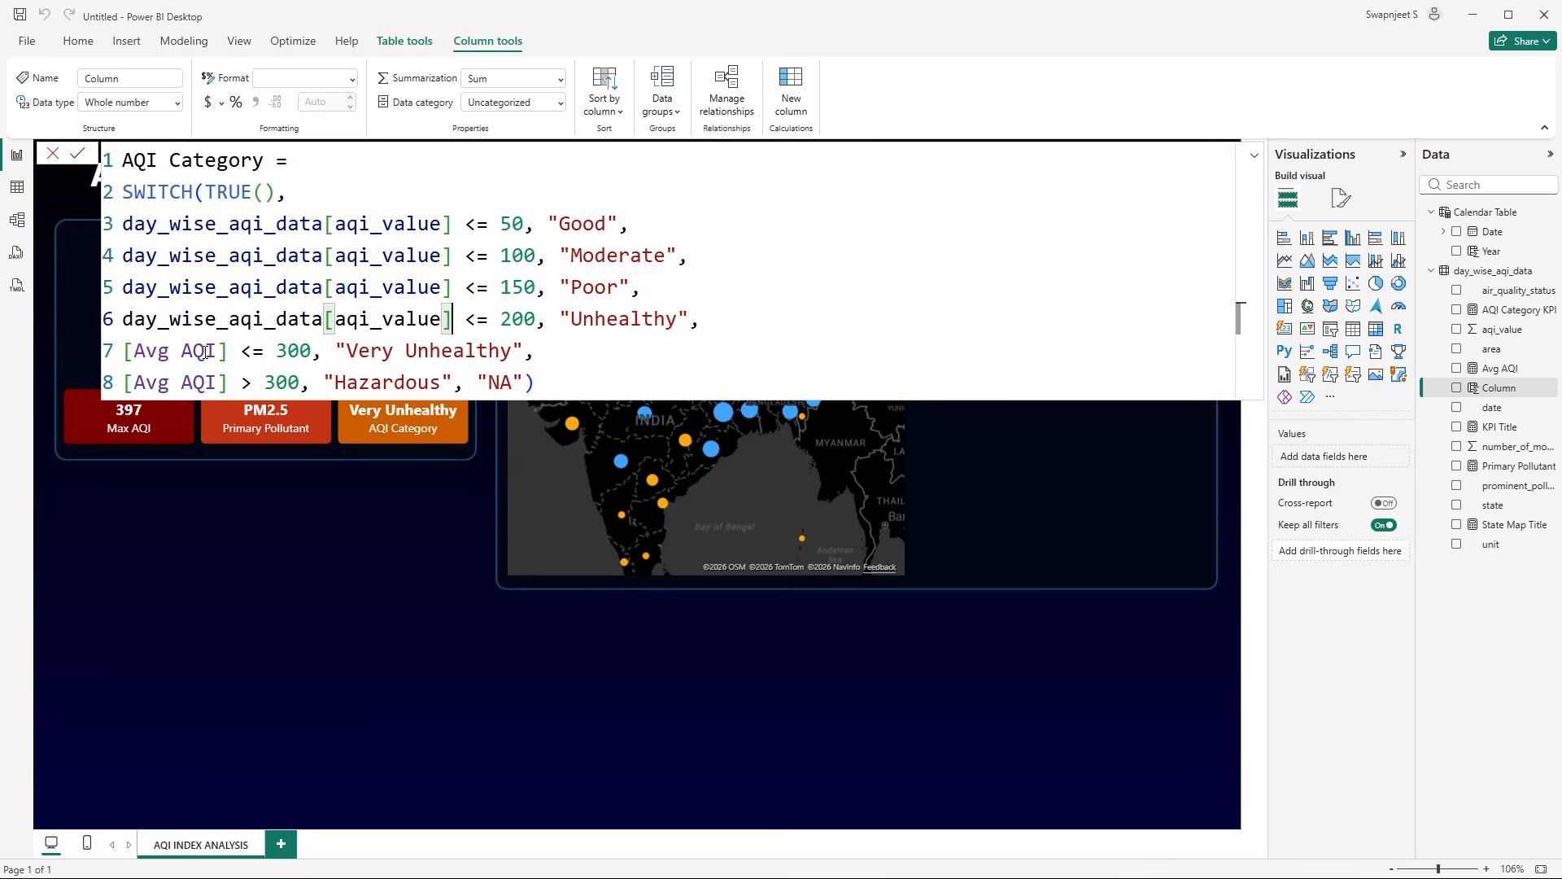
{"action": "left_click_drag", "start_coordinate": [231, 350], "coordinate": [119, 350]}
{"action": "type", "text": "day_wise_aqi_data[aqi_value]"}
{"action": "left_click_drag", "start_coordinate": [232, 382], "coordinate": [122, 383]}
{"action": "type", "text": "day_wise_aqi_data[aqi_value]"}
{"action": "left_click", "coordinate": [886, 277]}
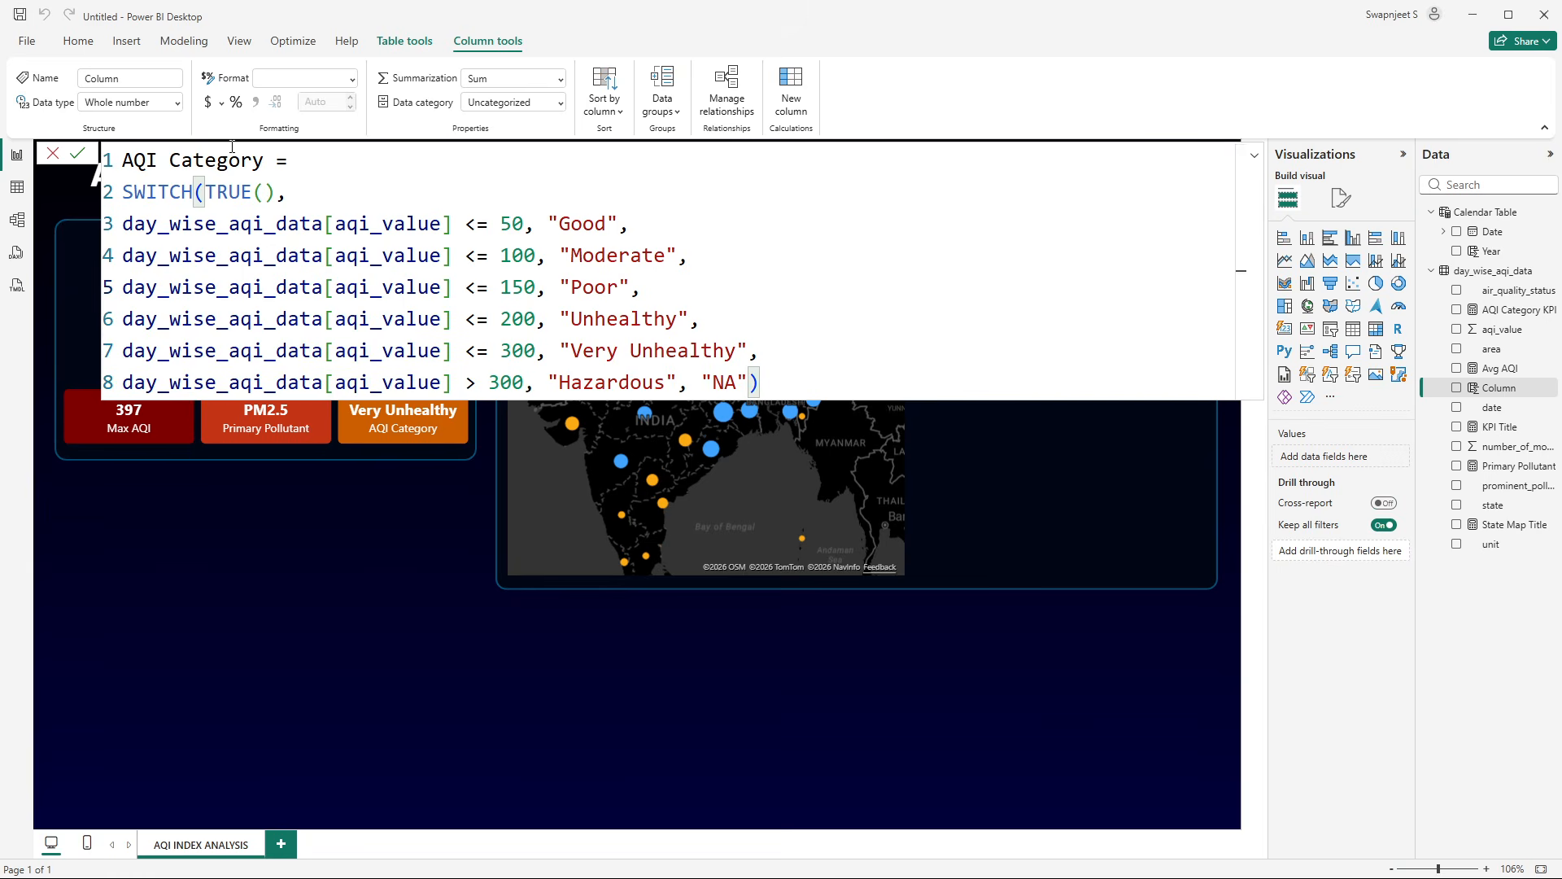
{"action": "left_click", "coordinate": [78, 153]}
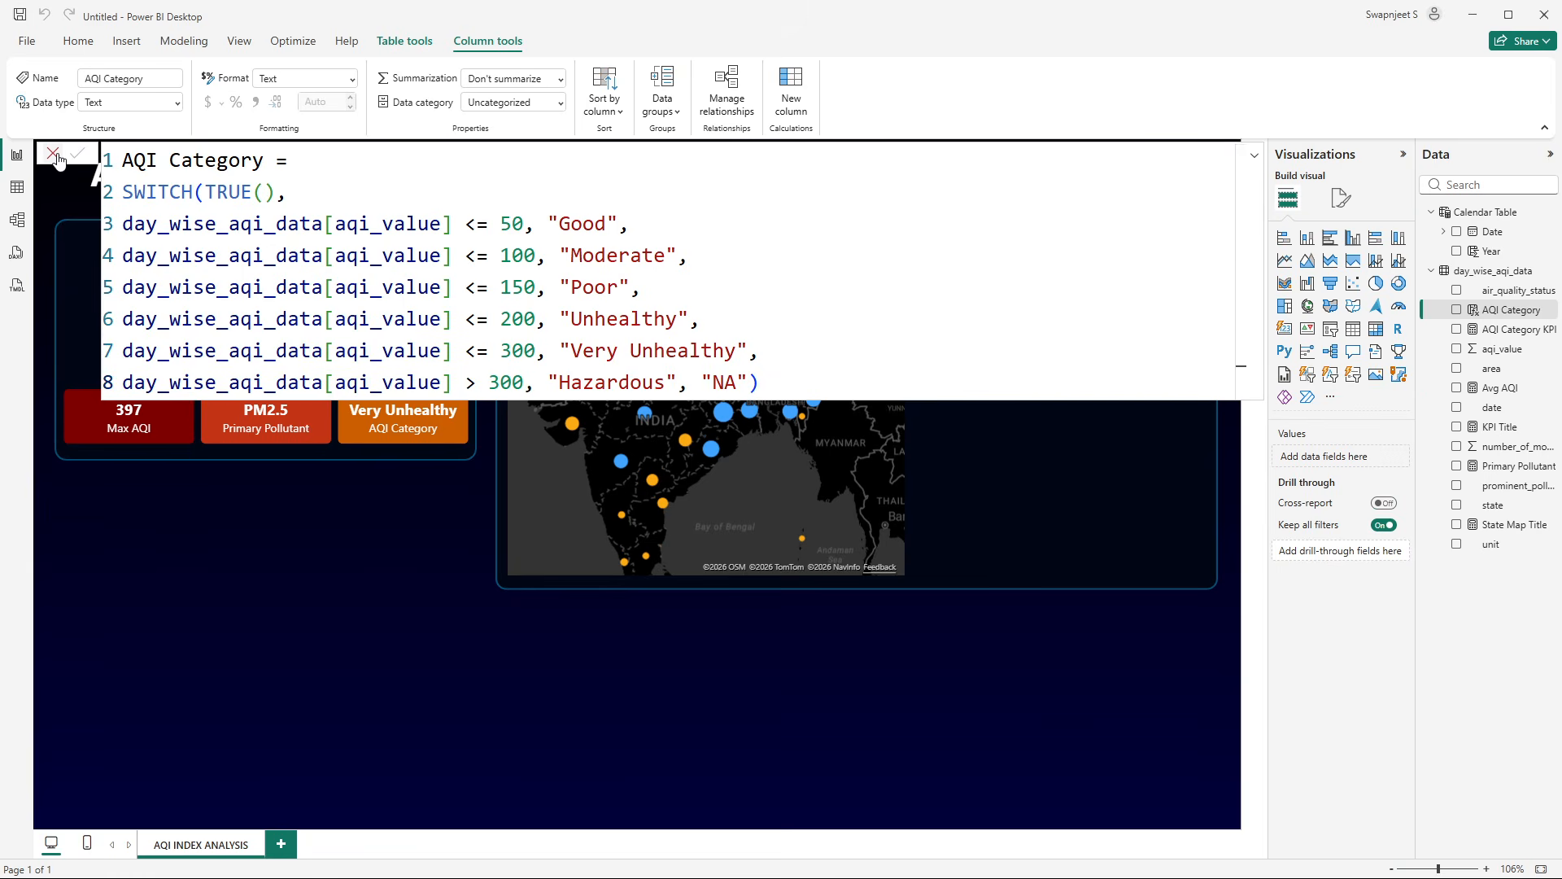
- Check the AQI Category column's values in the day_wise_aqi_data table and return to the report page
{"action": "left_click", "coordinate": [17, 187]}
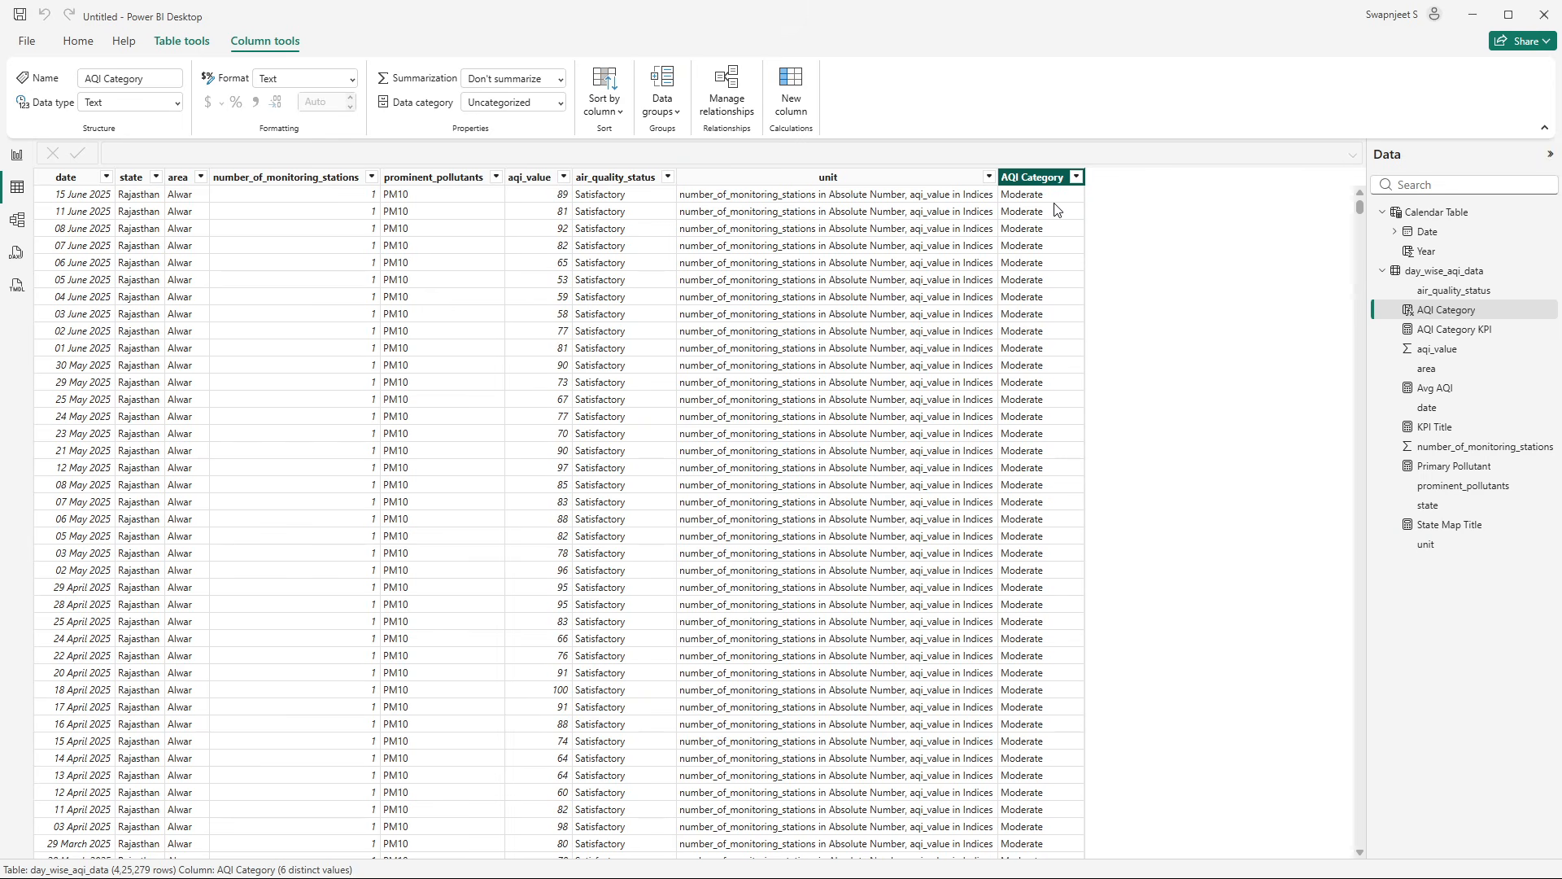
{"action": "scroll", "coordinate": [1030, 296], "scroll_direction": "down", "scroll_amount": 20}
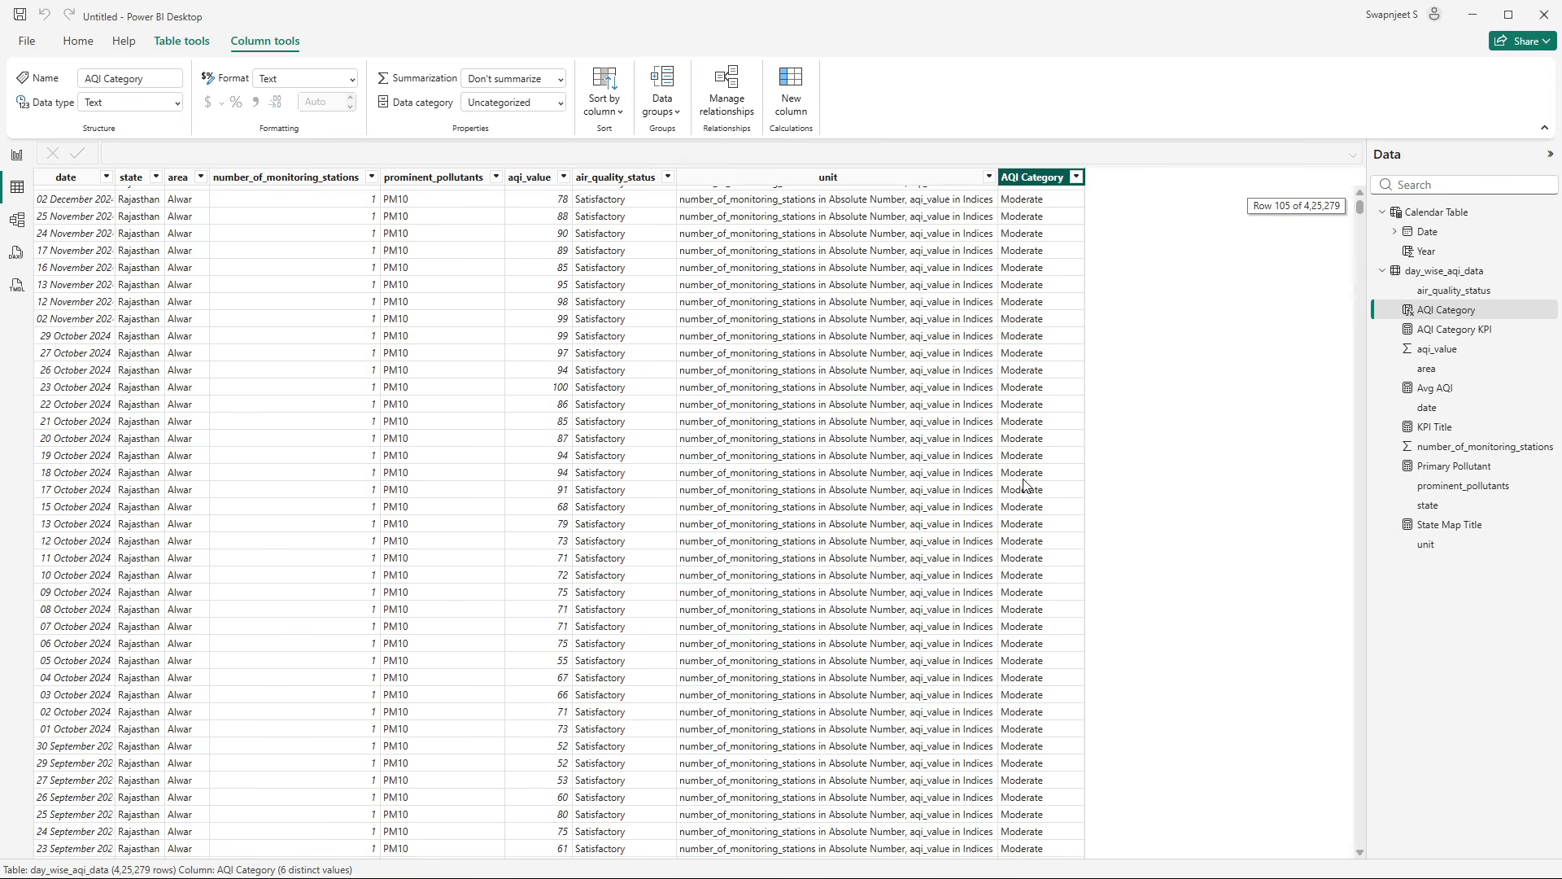
{"action": "scroll", "coordinate": [1025, 485], "scroll_direction": "down", "scroll_amount": 20}
{"action": "scroll", "coordinate": [1025, 557], "scroll_direction": "up", "scroll_amount": 20}
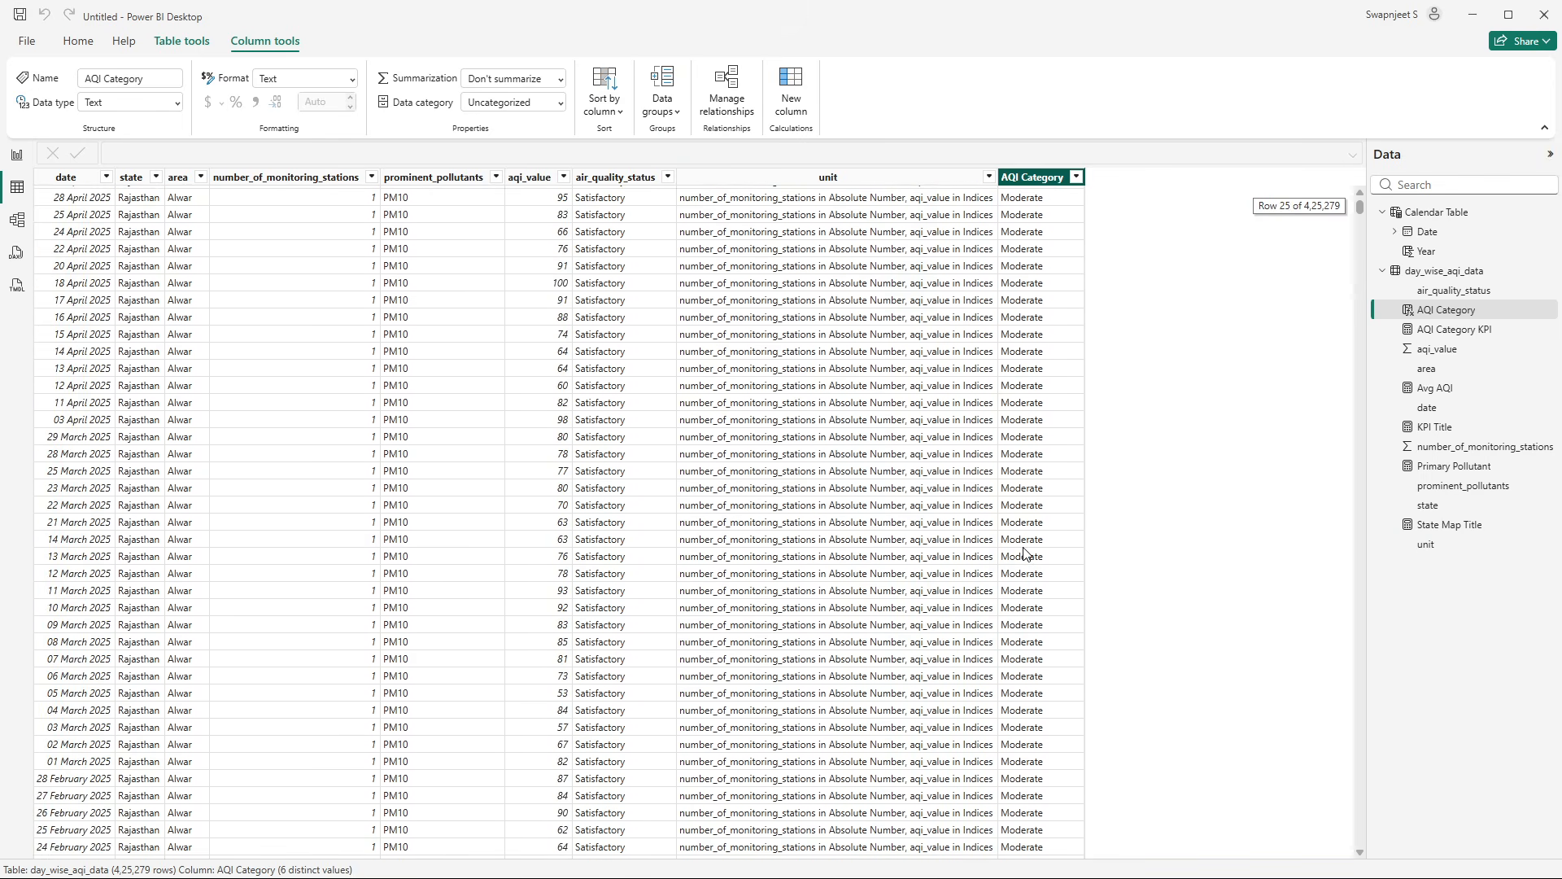
{"action": "left_click", "coordinate": [17, 154]}
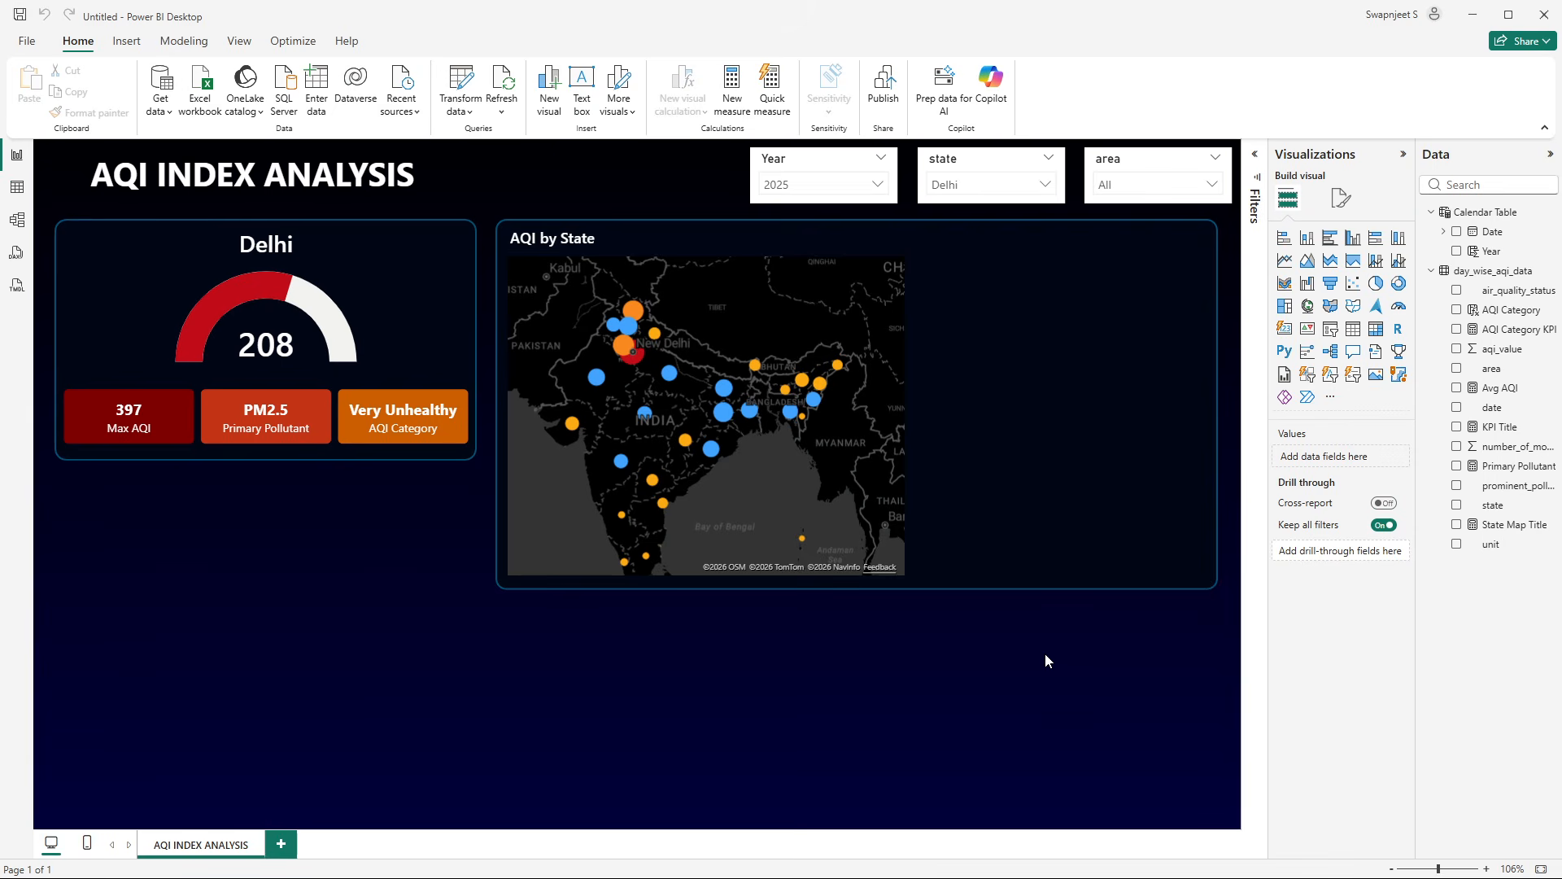
- Create a measure named Label with the constant value 1 in day_wise_aqi_data and close its formula
{"action": "right_click", "coordinate": [1501, 425]}
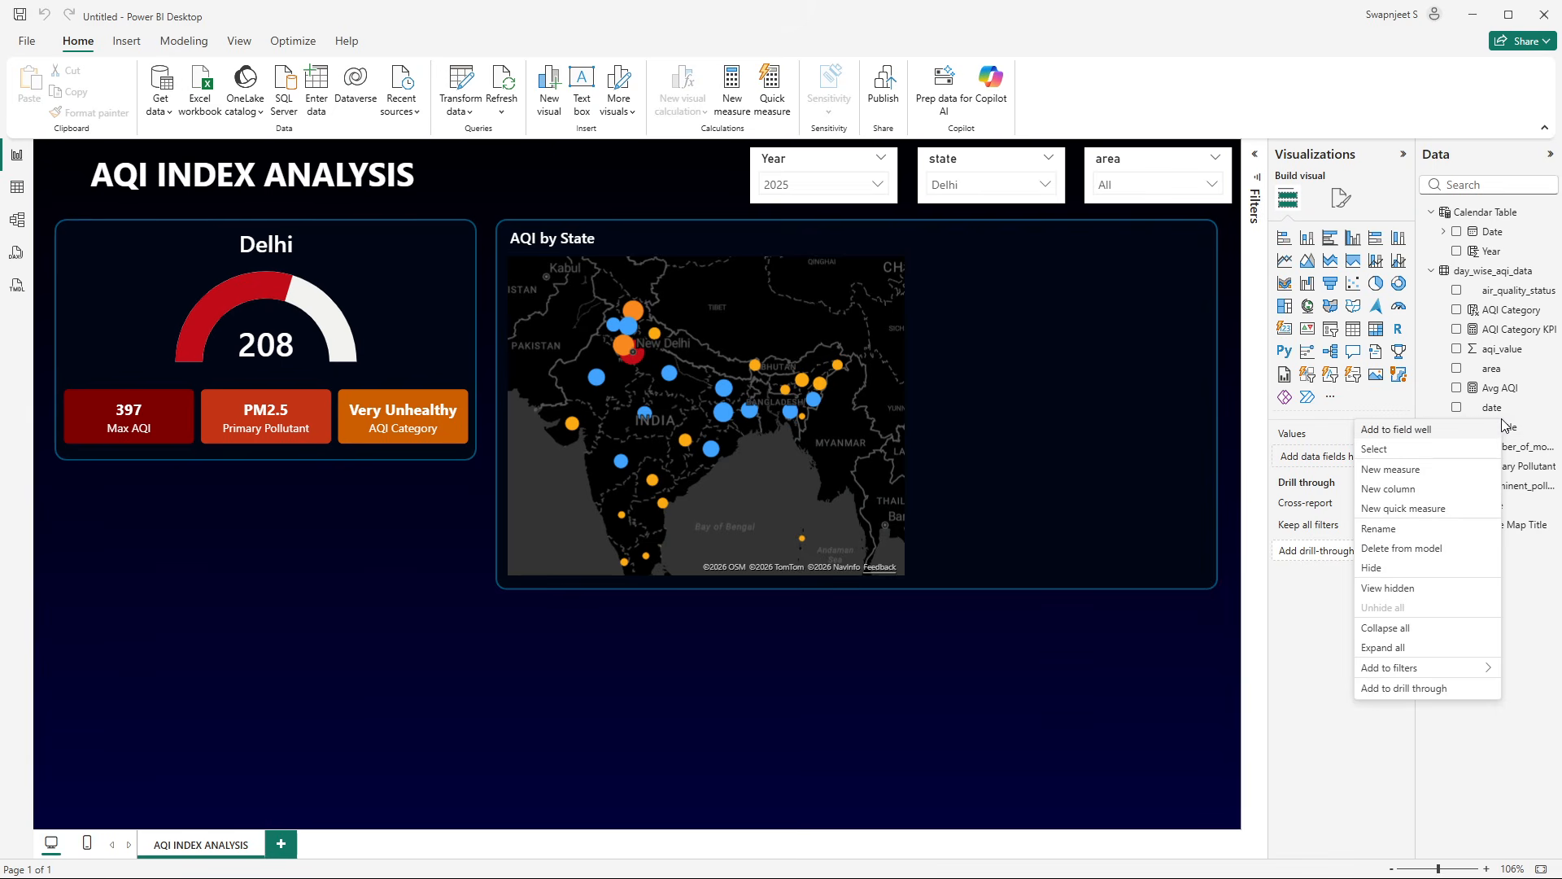
{"action": "left_click", "coordinate": [1420, 472]}
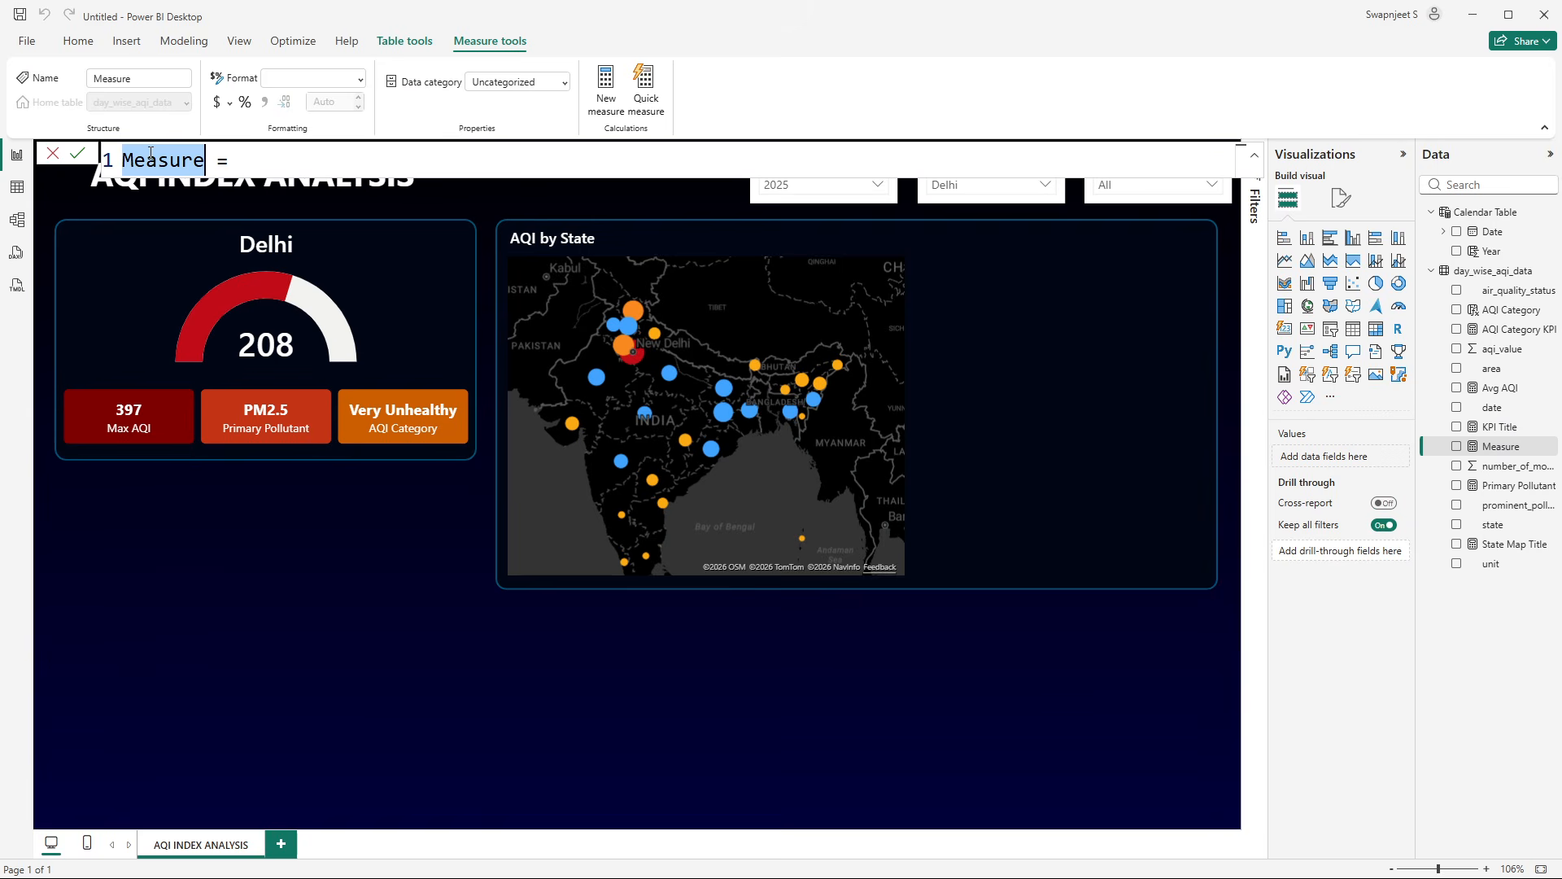
{"action": "type", "text": "Label = "}
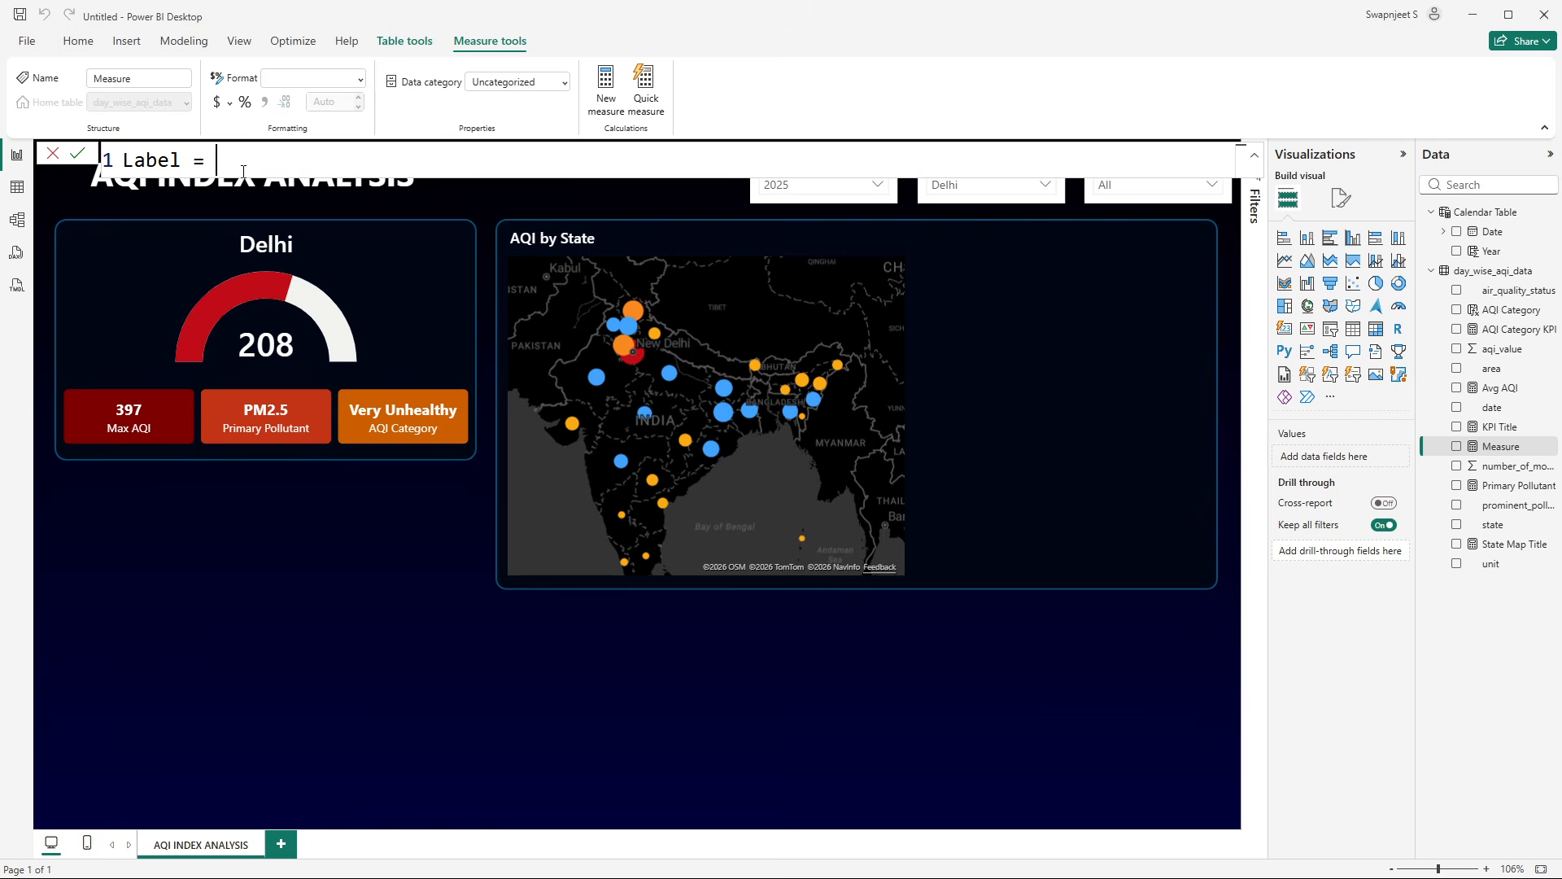
{"action": "type", "text": "1"}
{"action": "left_click", "coordinate": [77, 153]}
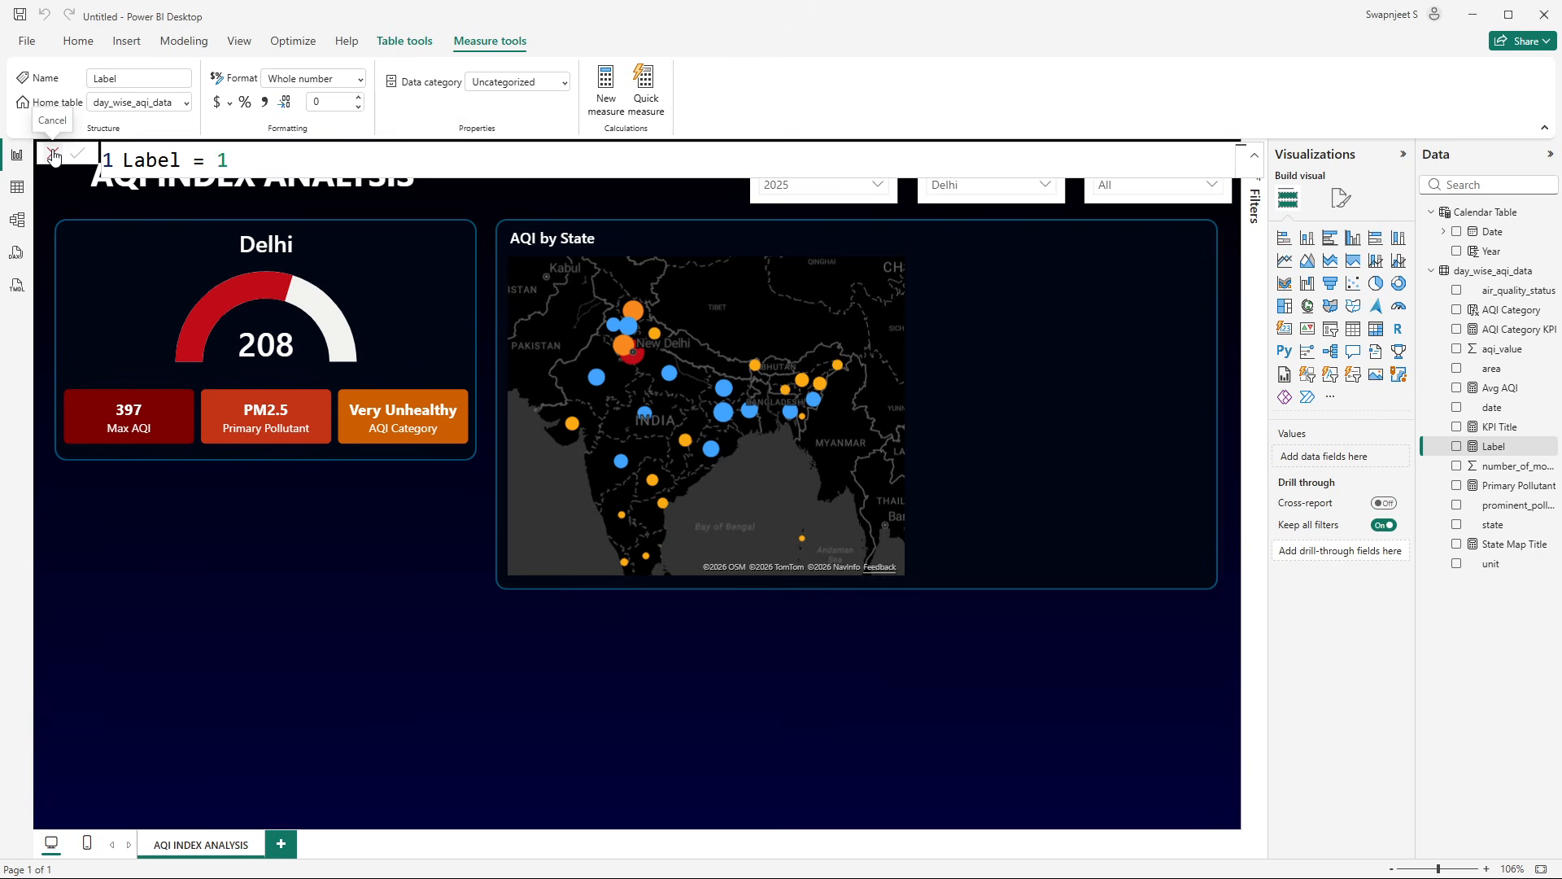
{"action": "left_click", "coordinate": [54, 155]}
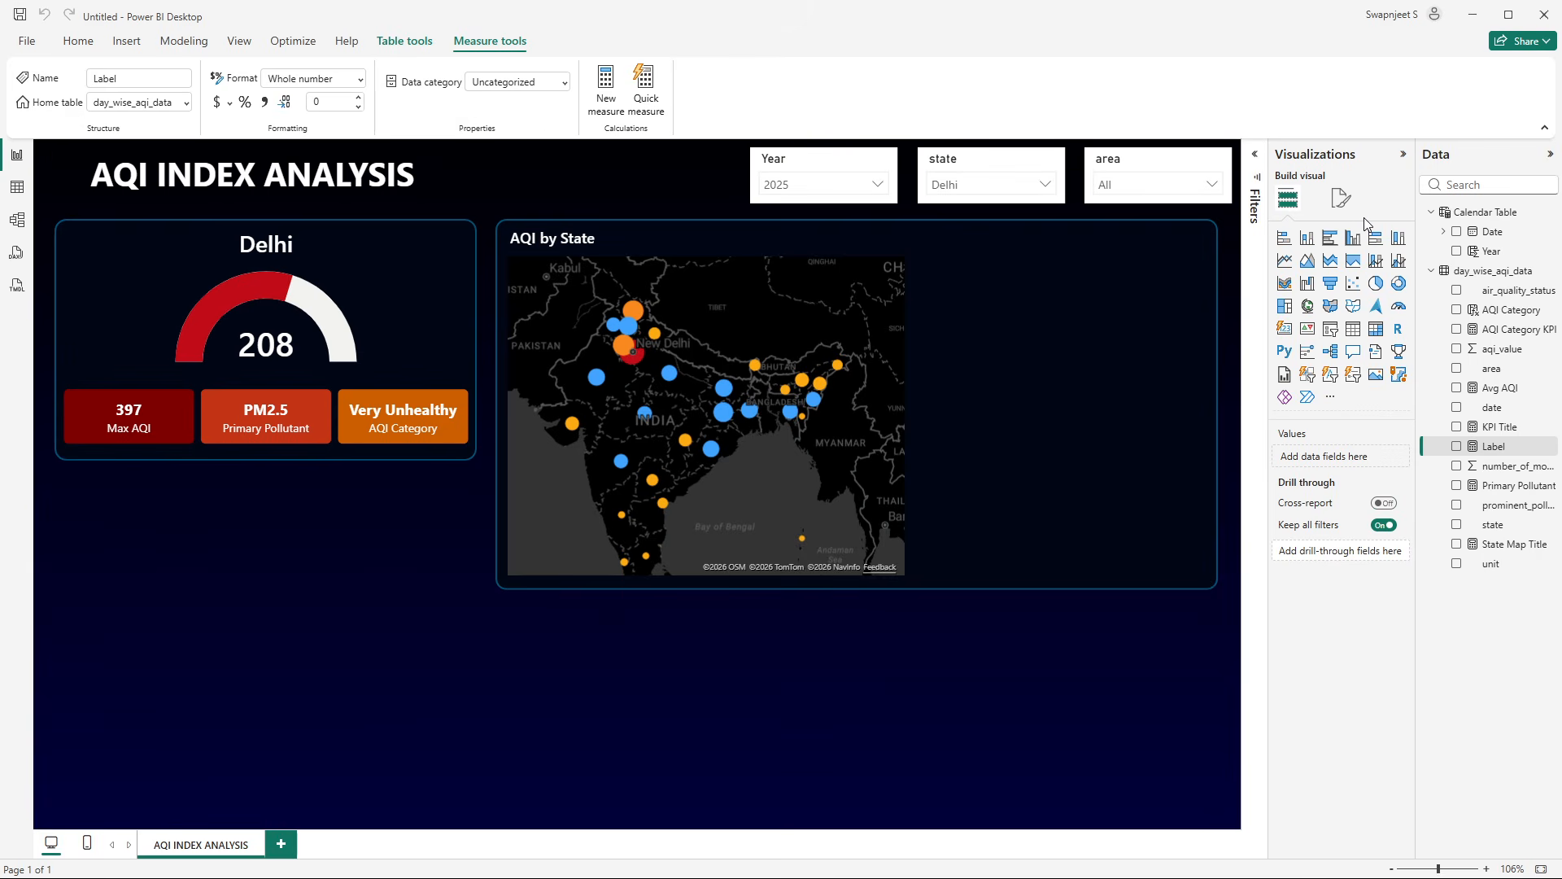
- Add a stacked bar chart over the map's lower-right area with AQI Category on the Y-axis and Label on the X-axis
{"action": "left_click", "coordinate": [1332, 244]}
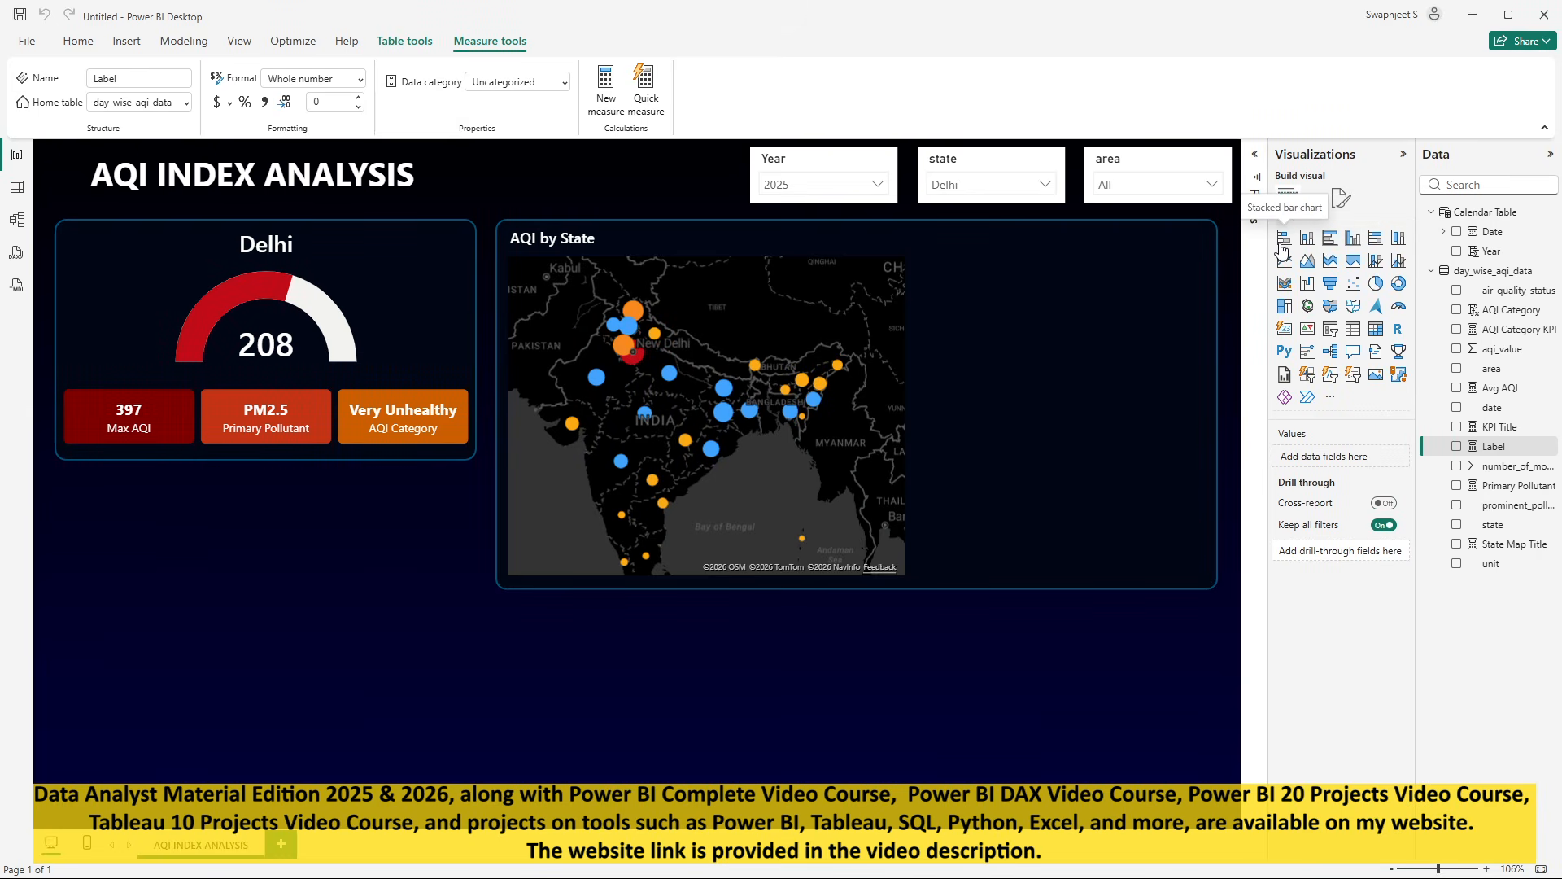
{"action": "left_click_drag", "start_coordinate": [437, 617], "coordinate": [1045, 456]}
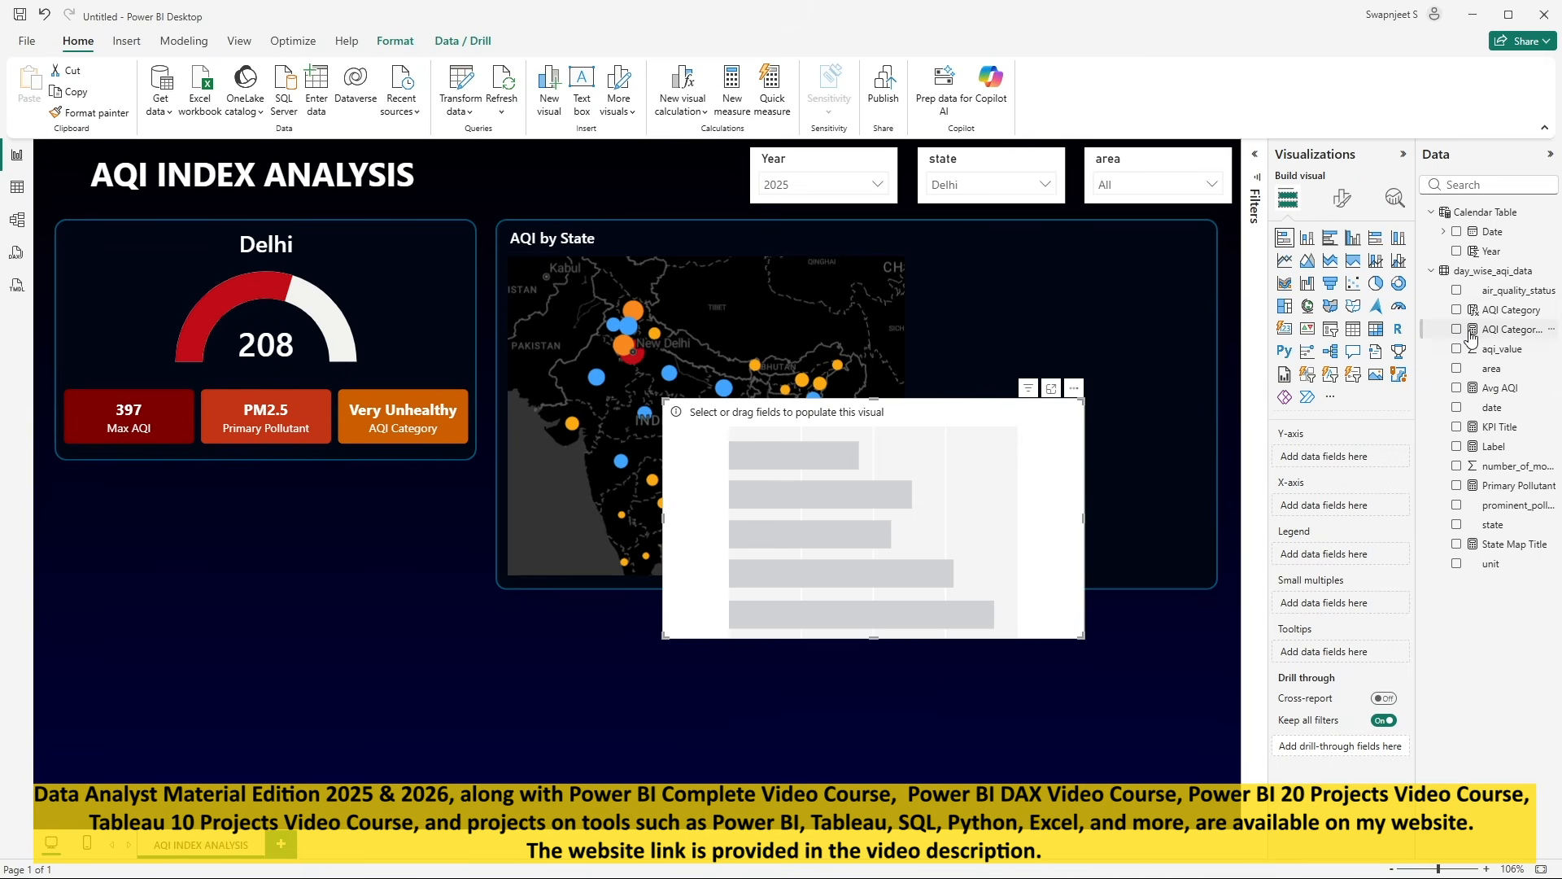
{"action": "left_click", "coordinate": [1458, 312]}
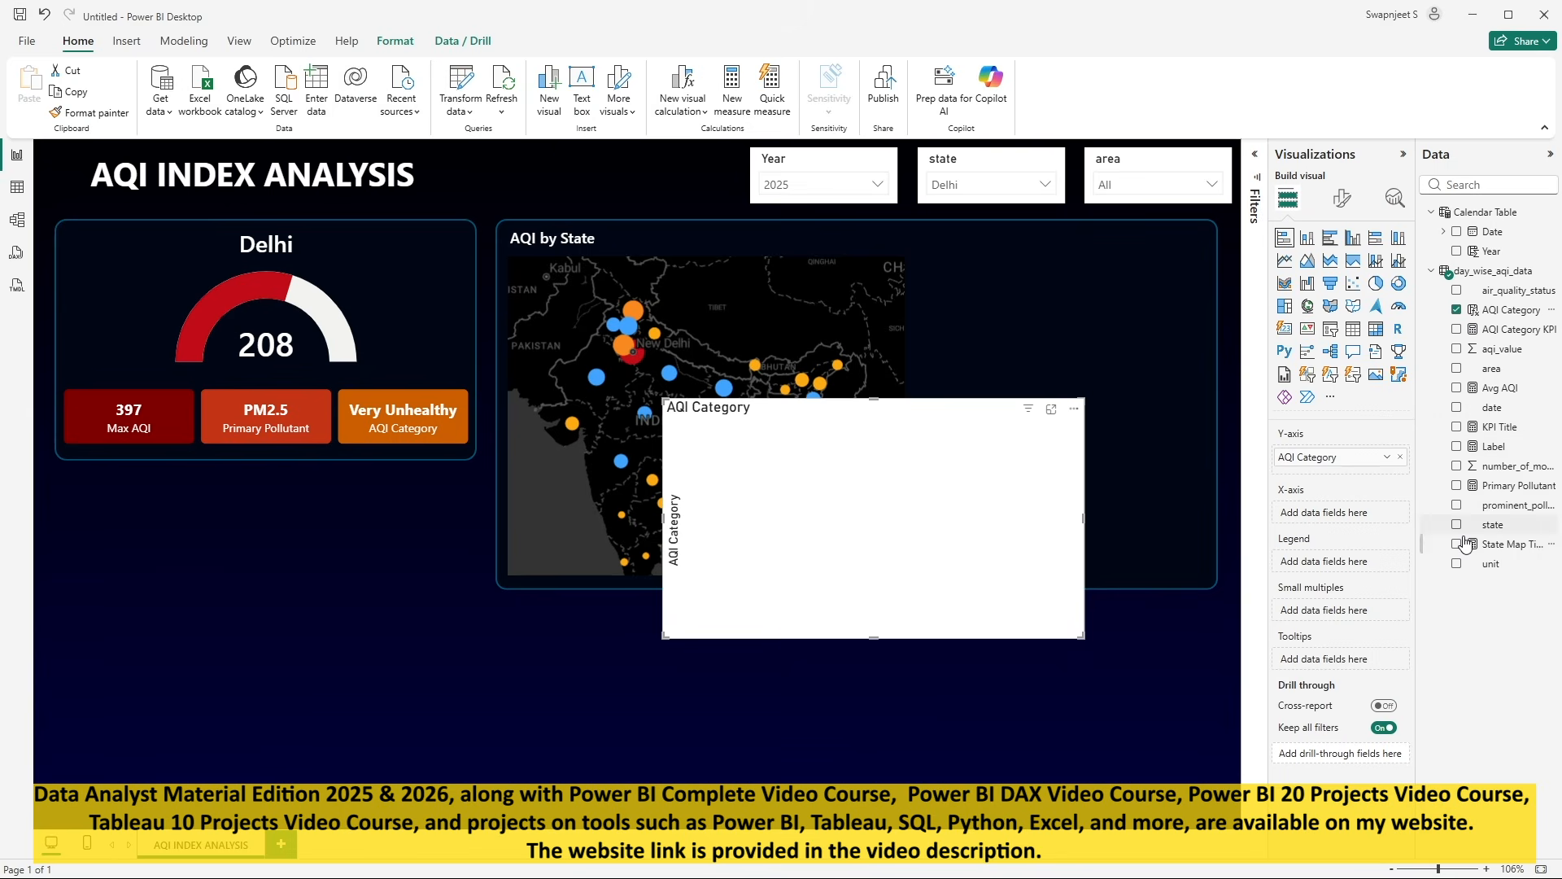
{"action": "left_click", "coordinate": [1458, 447]}
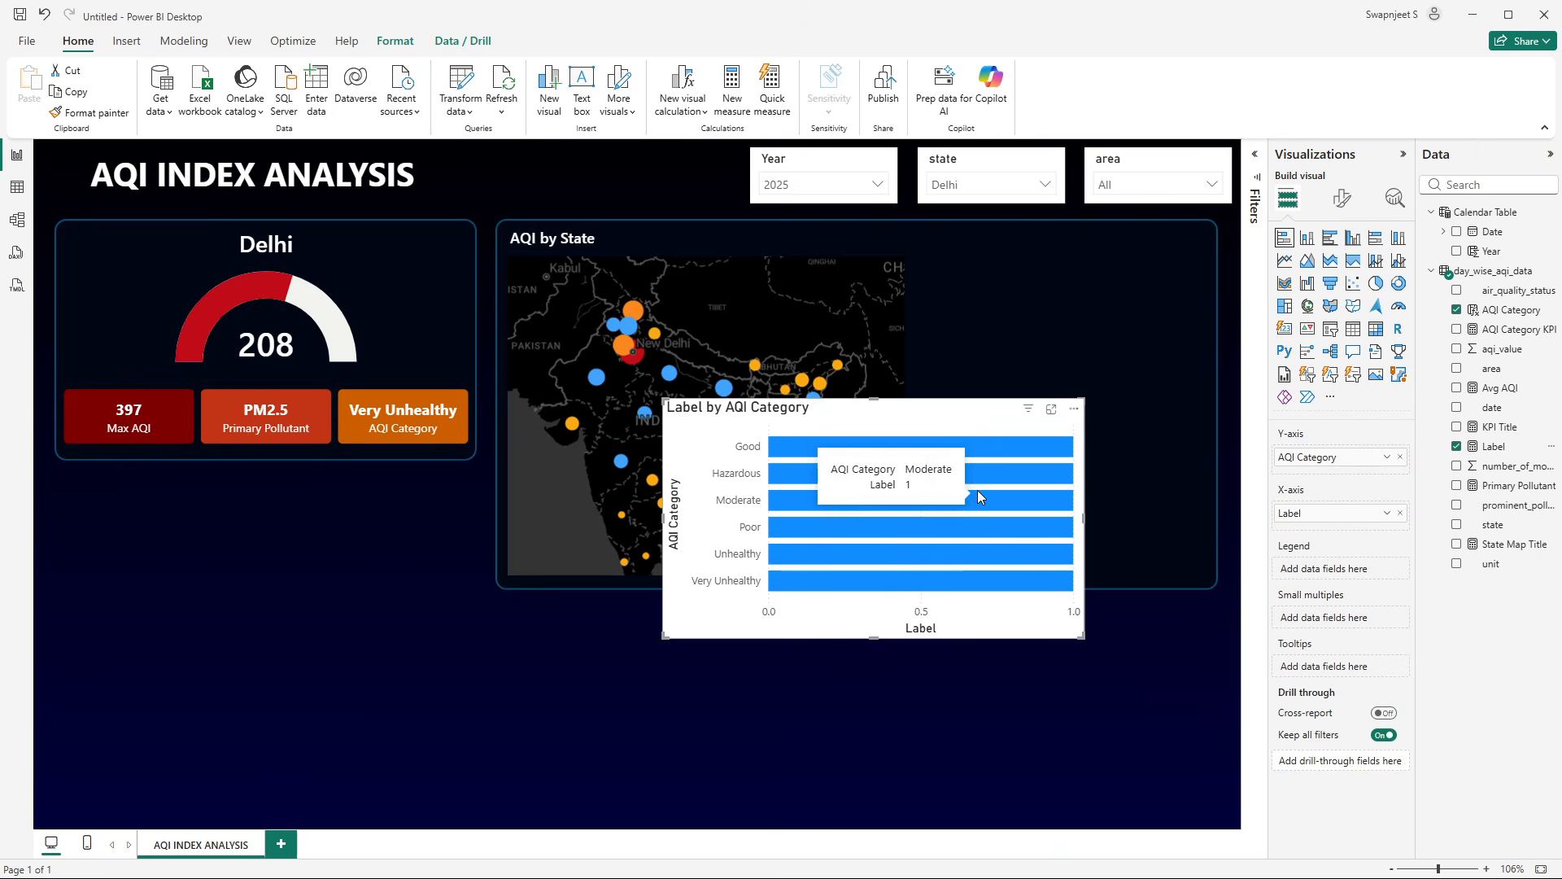
- Turn off the title of the Label by AQI Category bar chart
{"action": "left_click", "coordinate": [1347, 200]}
{"action": "left_click", "coordinate": [1339, 273]}
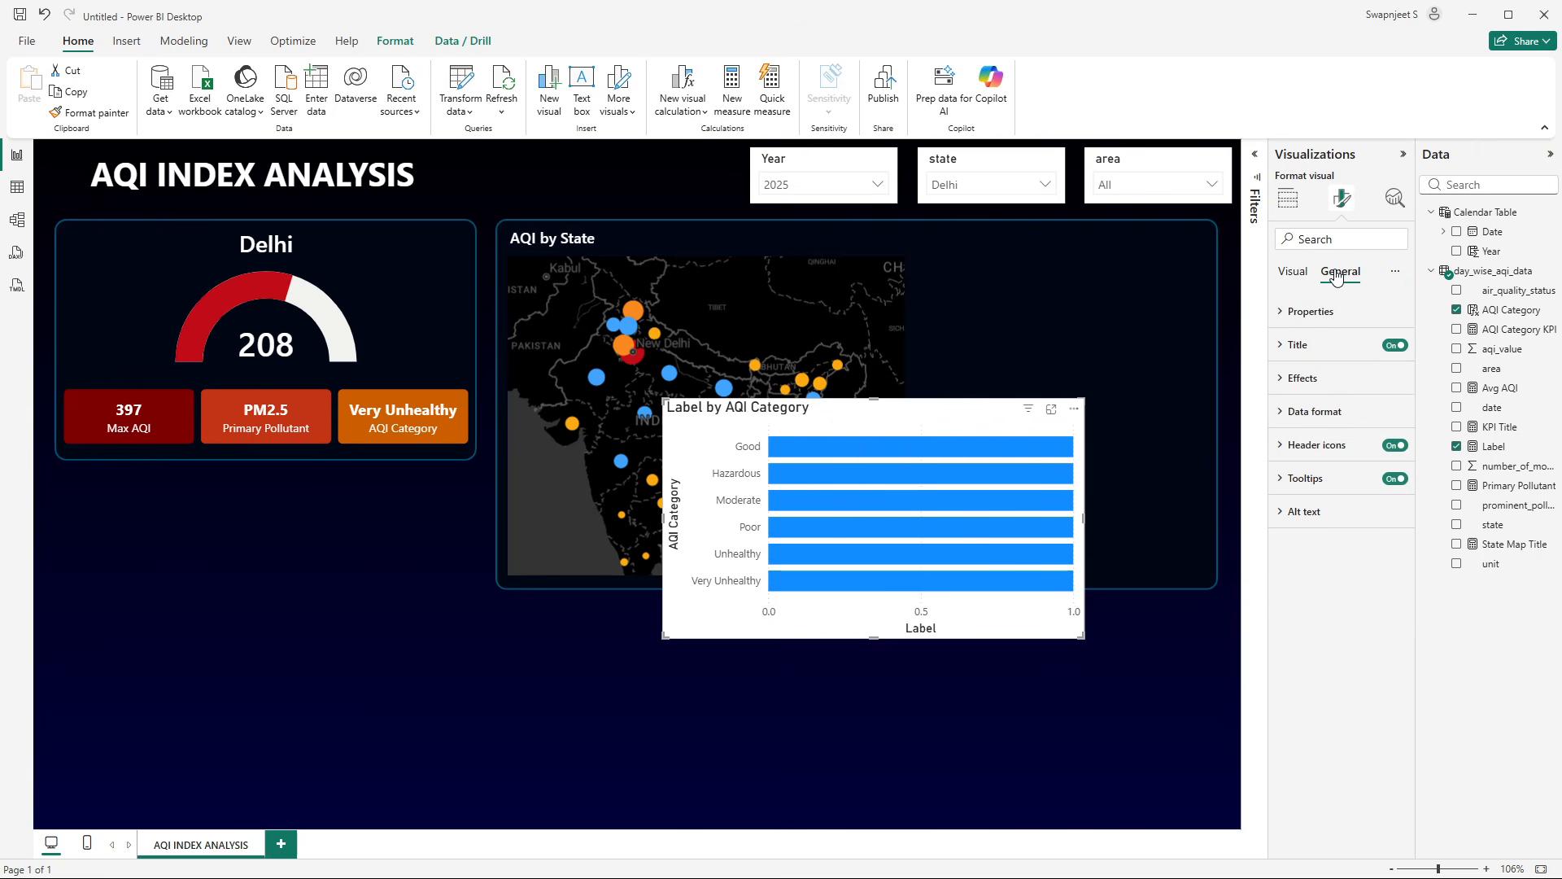
{"action": "left_click", "coordinate": [1394, 345]}
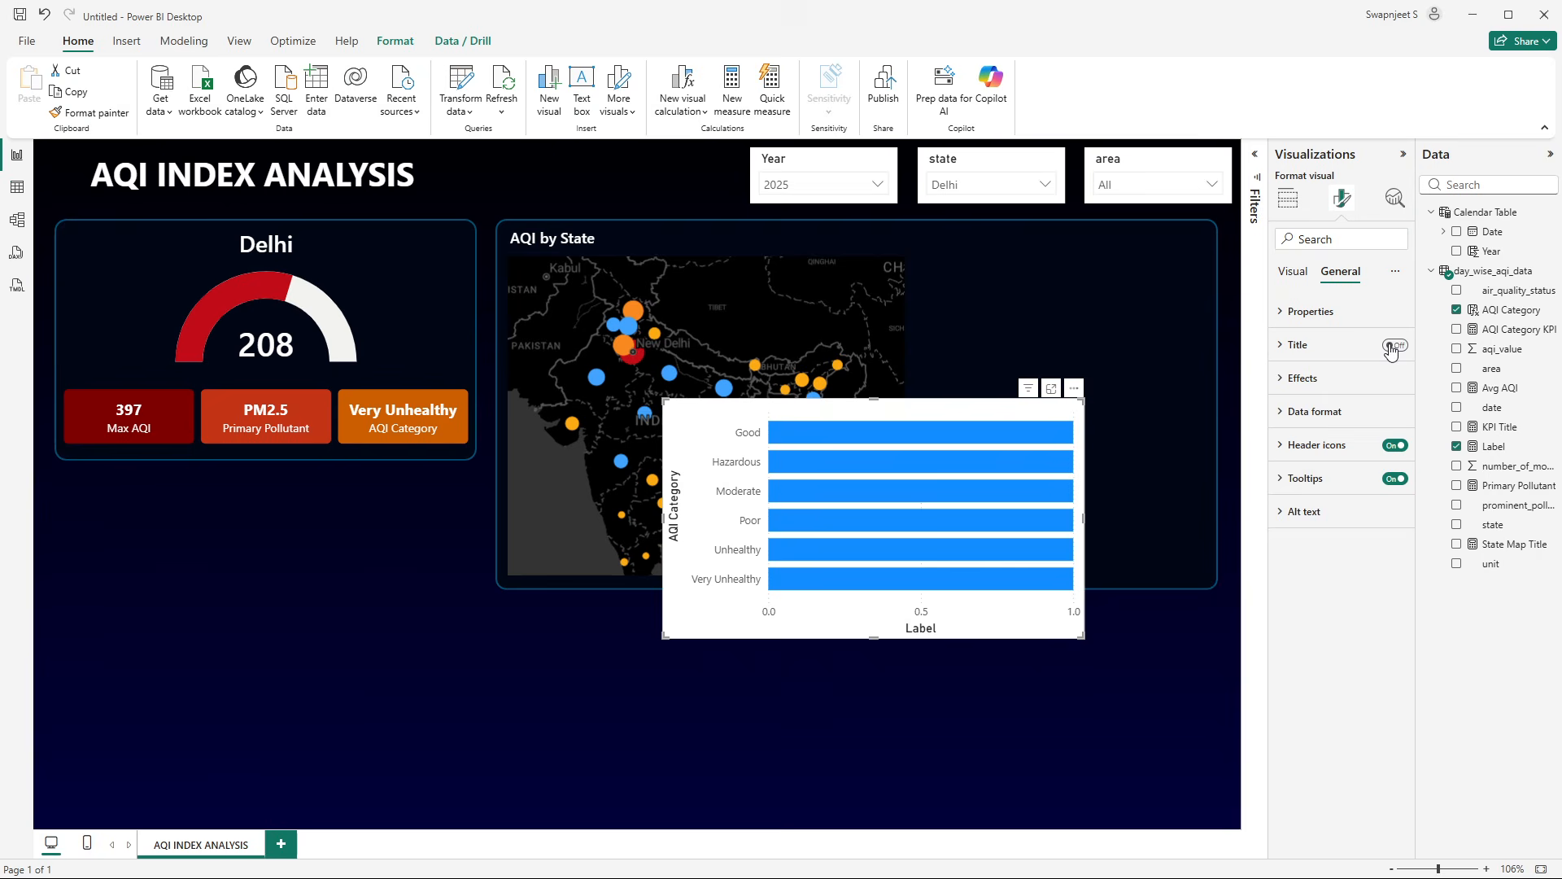
- Turn off the background of the AQI Category bar chart
{"action": "left_click", "coordinate": [1347, 379]}
{"action": "left_click", "coordinate": [1389, 419]}
{"action": "left_click", "coordinate": [1312, 381]}
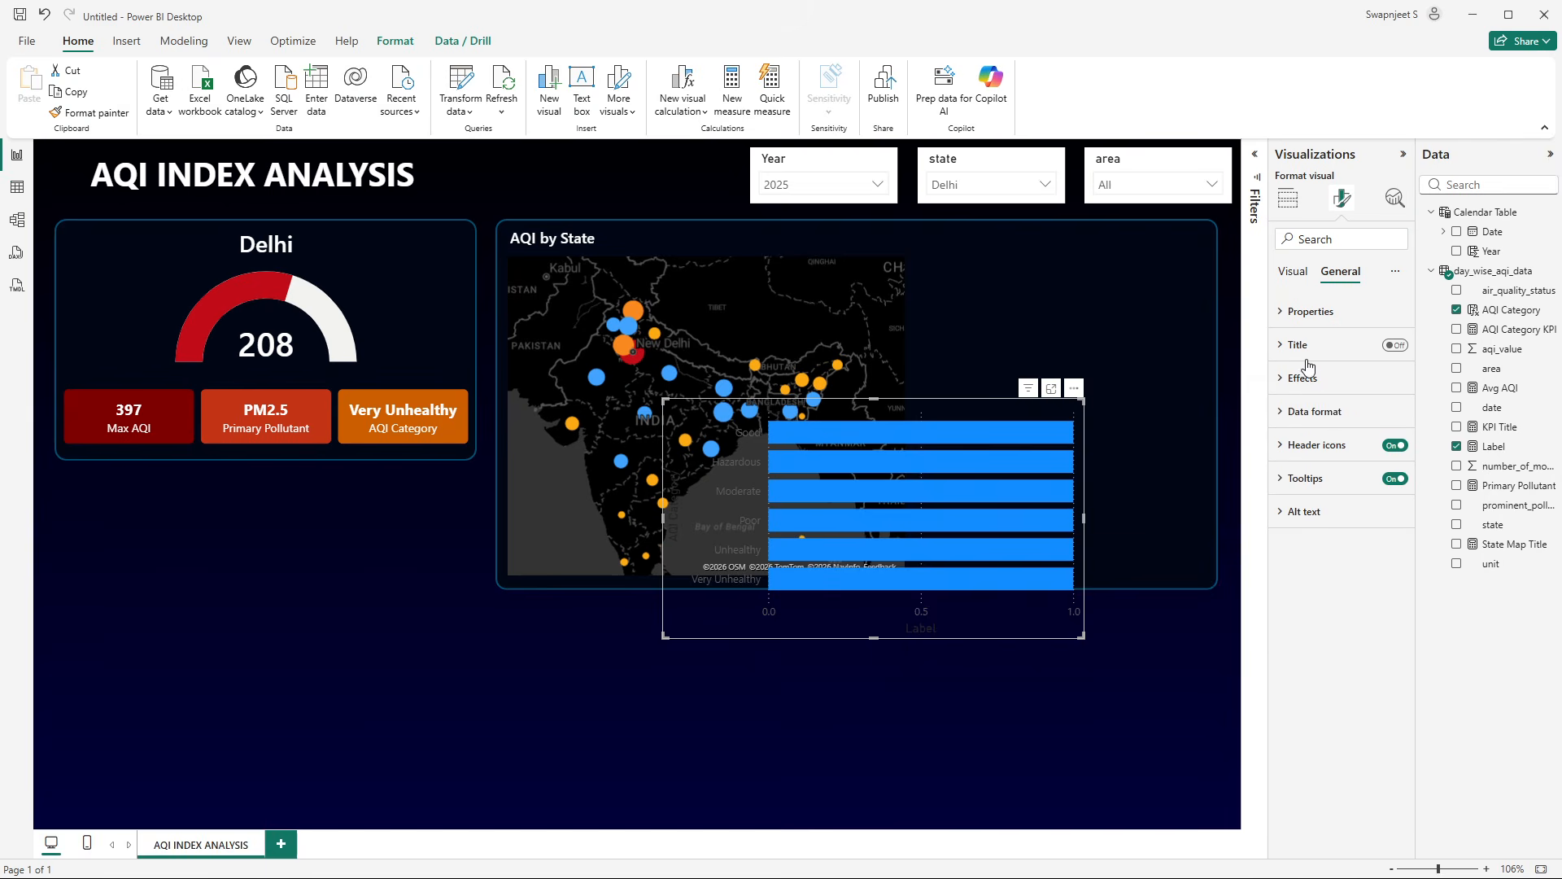
- Turn off the Y-axis values and Y-axis title of the AQI Category bar chart
{"action": "left_click", "coordinate": [1294, 273]}
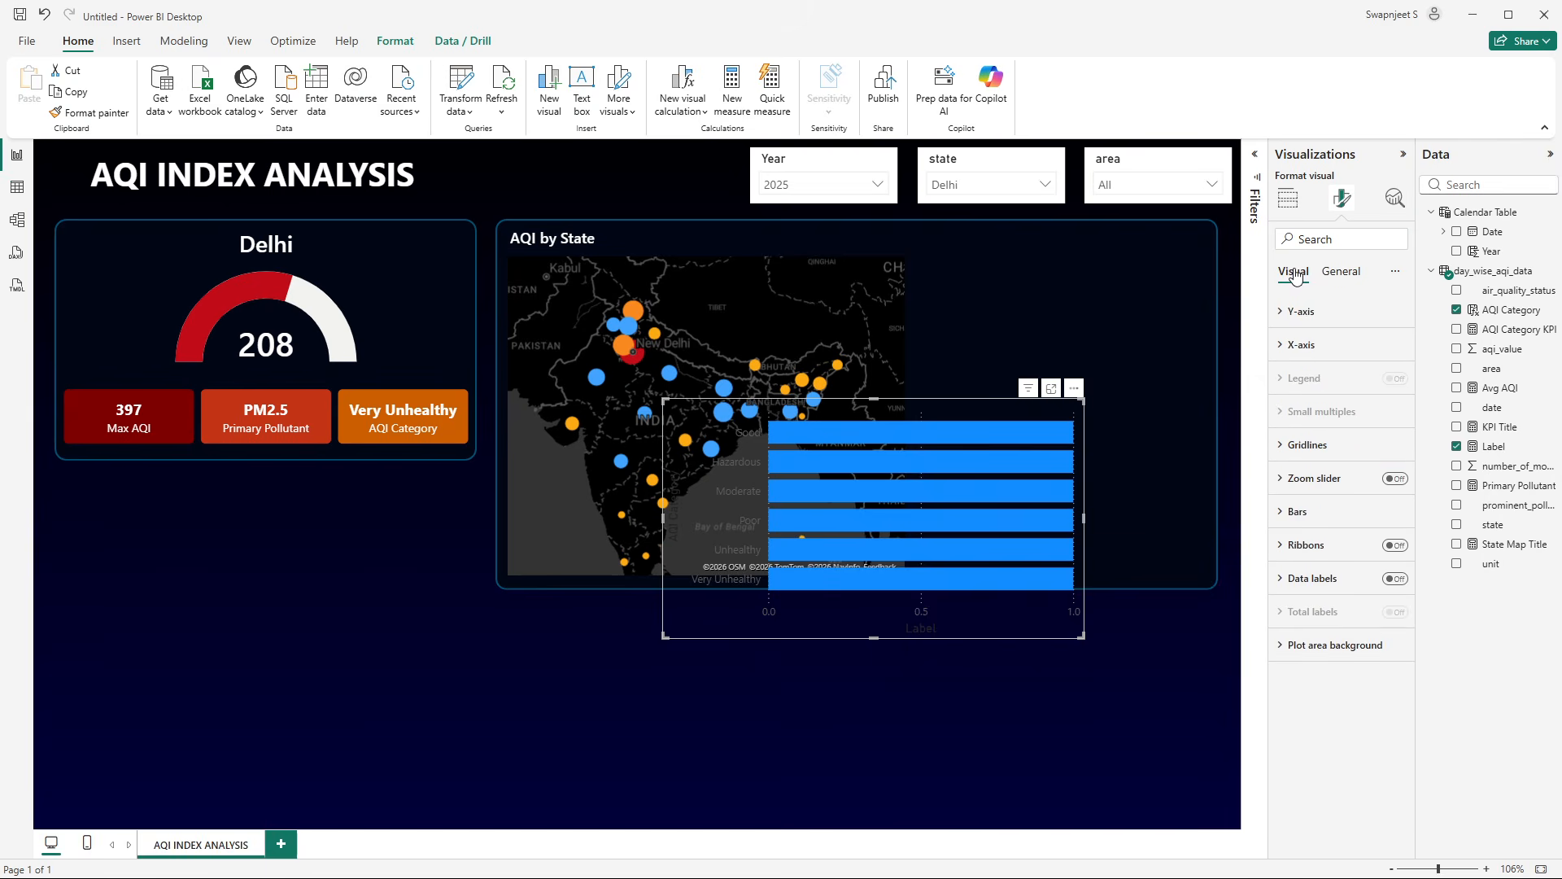
{"action": "left_click", "coordinate": [1305, 314]}
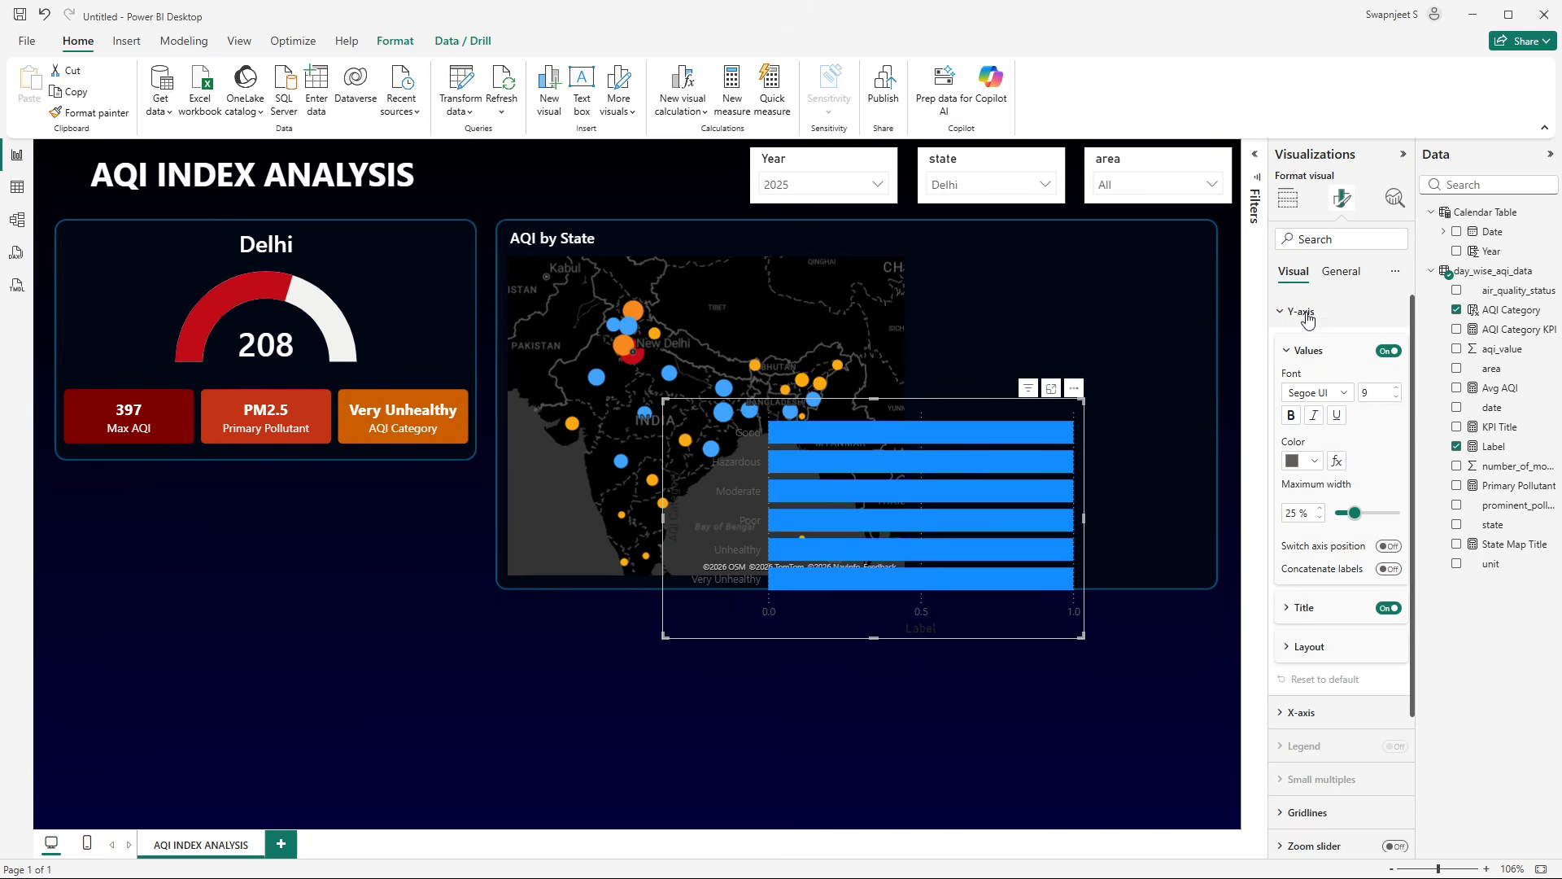
{"action": "left_click", "coordinate": [1389, 352]}
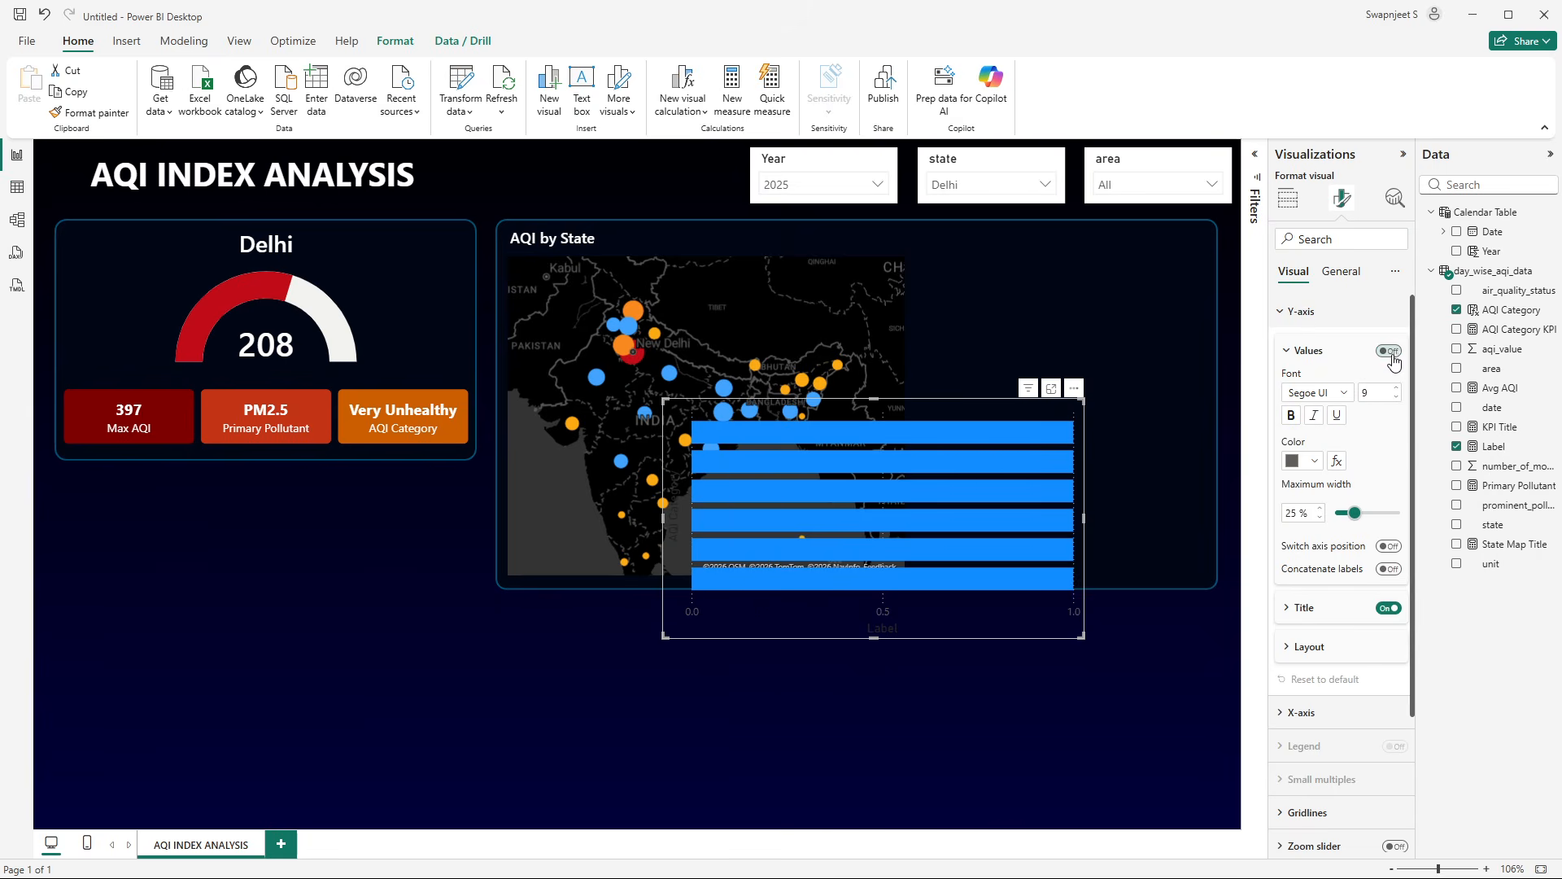
{"action": "left_click", "coordinate": [1389, 609]}
{"action": "left_click", "coordinate": [1300, 312]}
- Turn off the X-axis values and X-axis title of the AQI Category bar chart
{"action": "left_click", "coordinate": [1302, 345]}
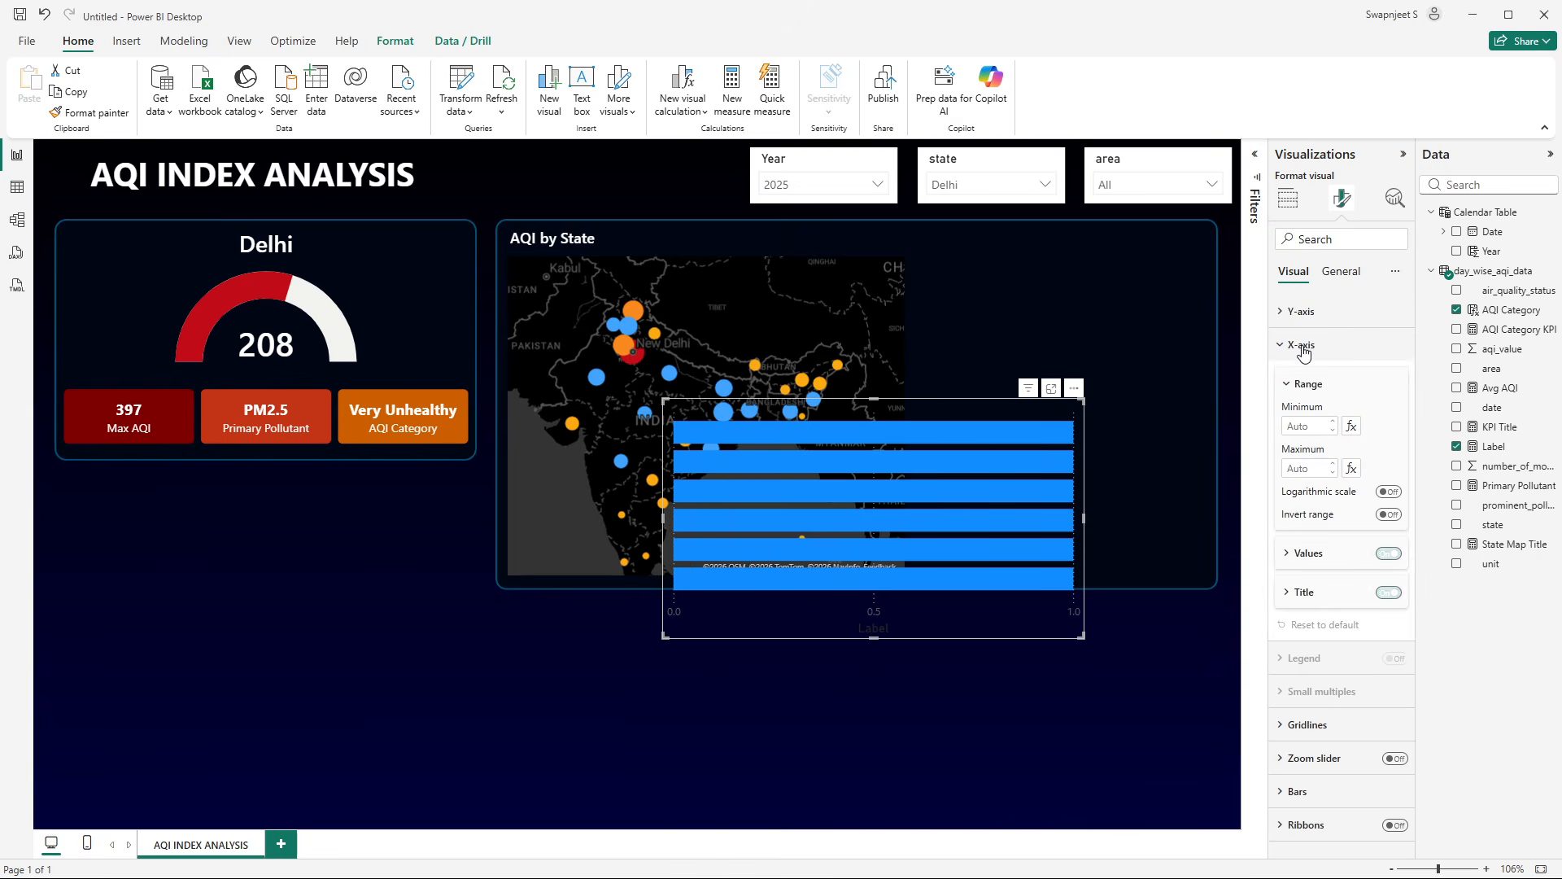
{"action": "left_click", "coordinate": [1389, 553]}
{"action": "left_click", "coordinate": [1389, 592]}
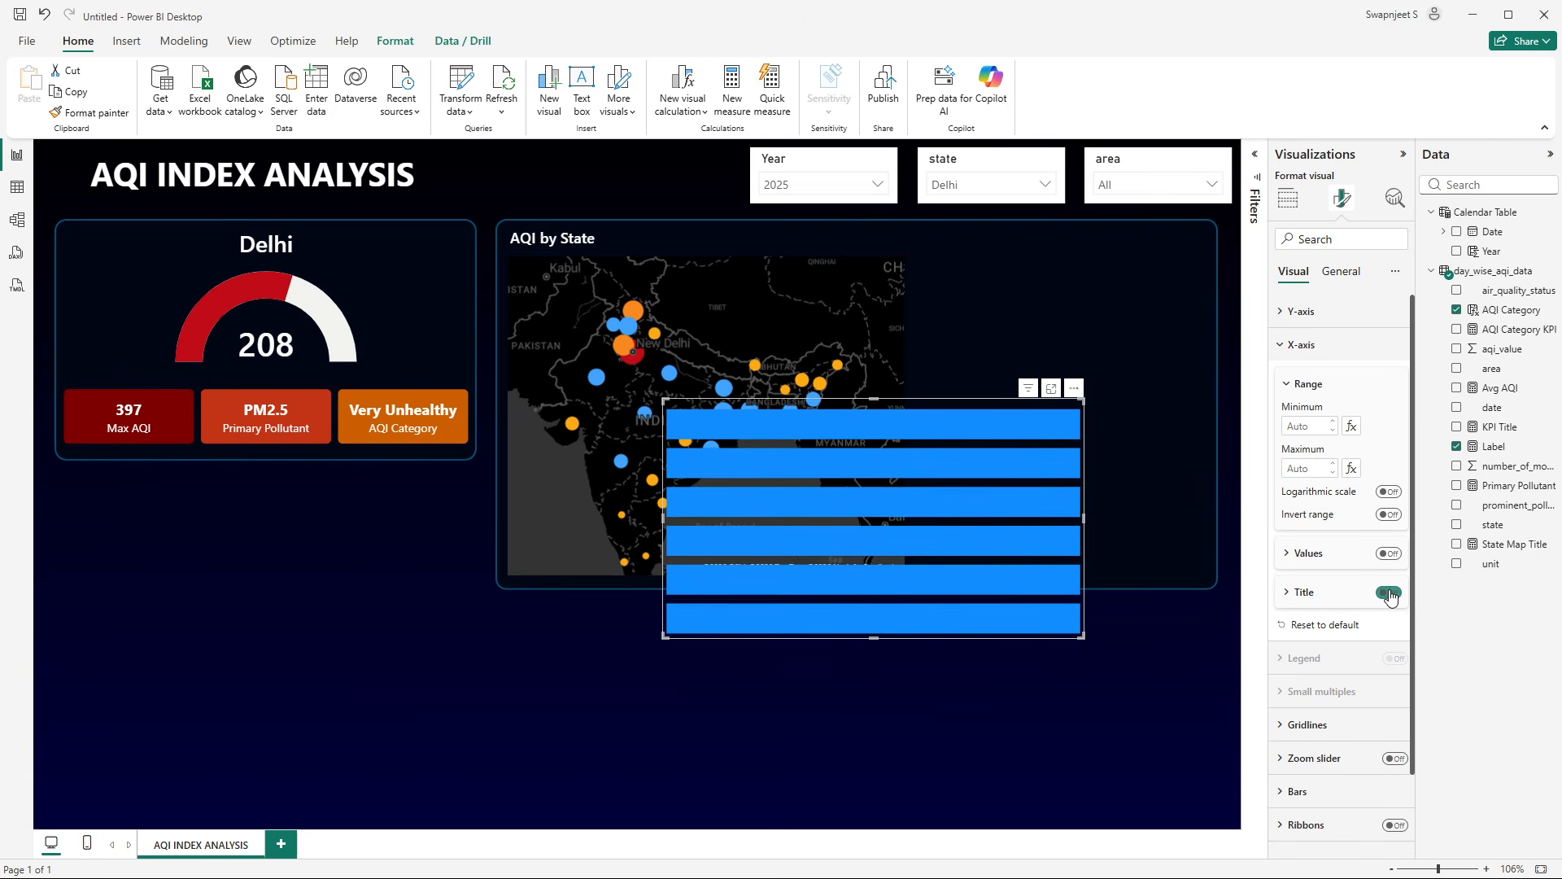
{"action": "left_click", "coordinate": [1305, 357]}
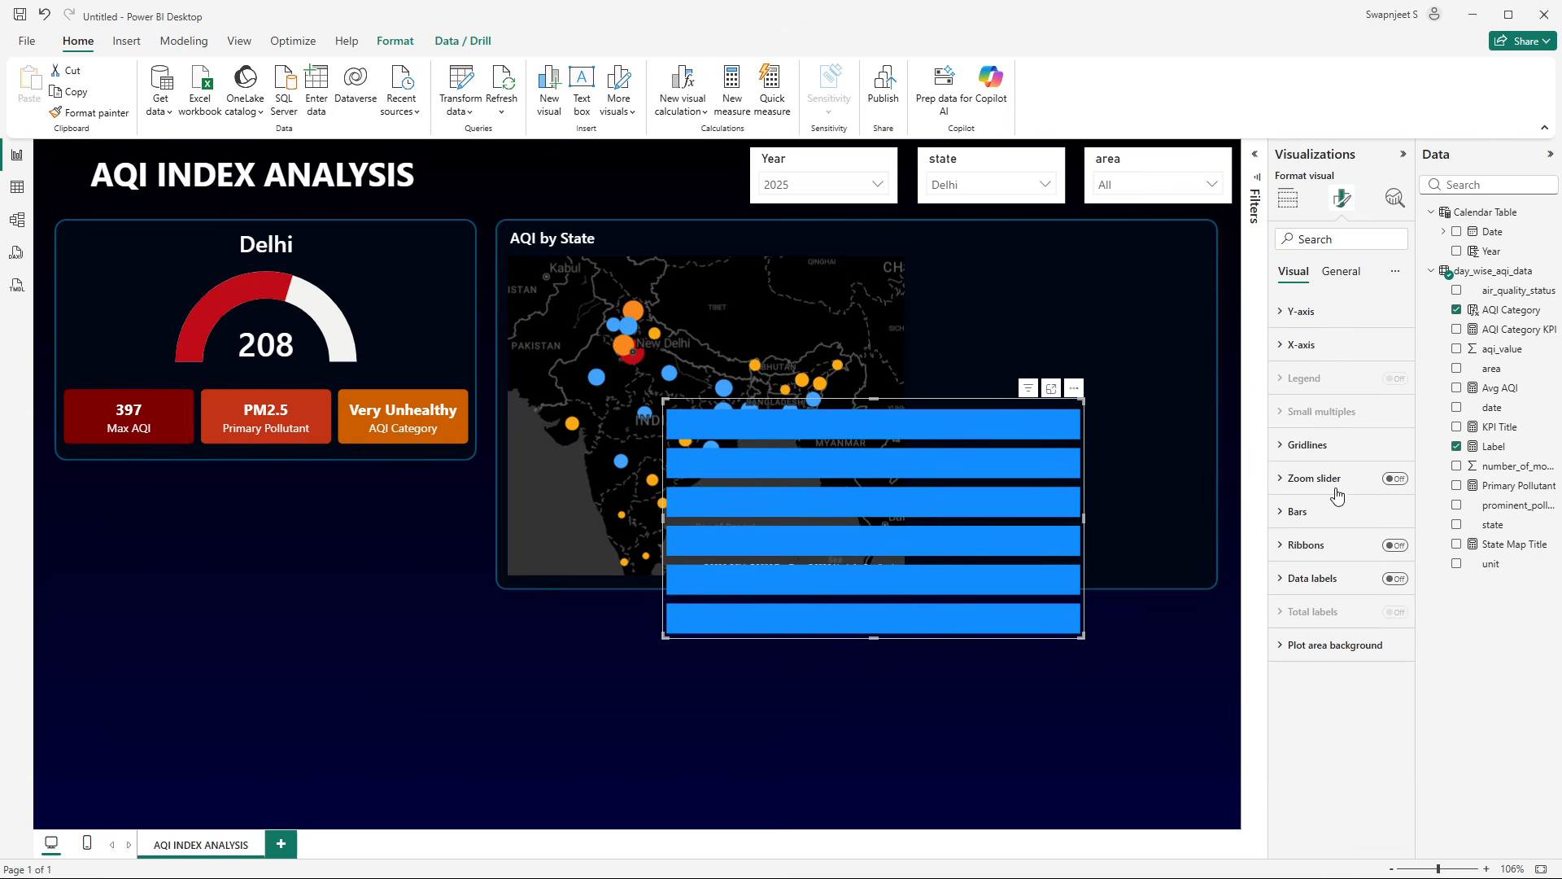
- Turn on the bar chart's data labels and switch off their Value part
{"action": "left_click", "coordinate": [1397, 580]}
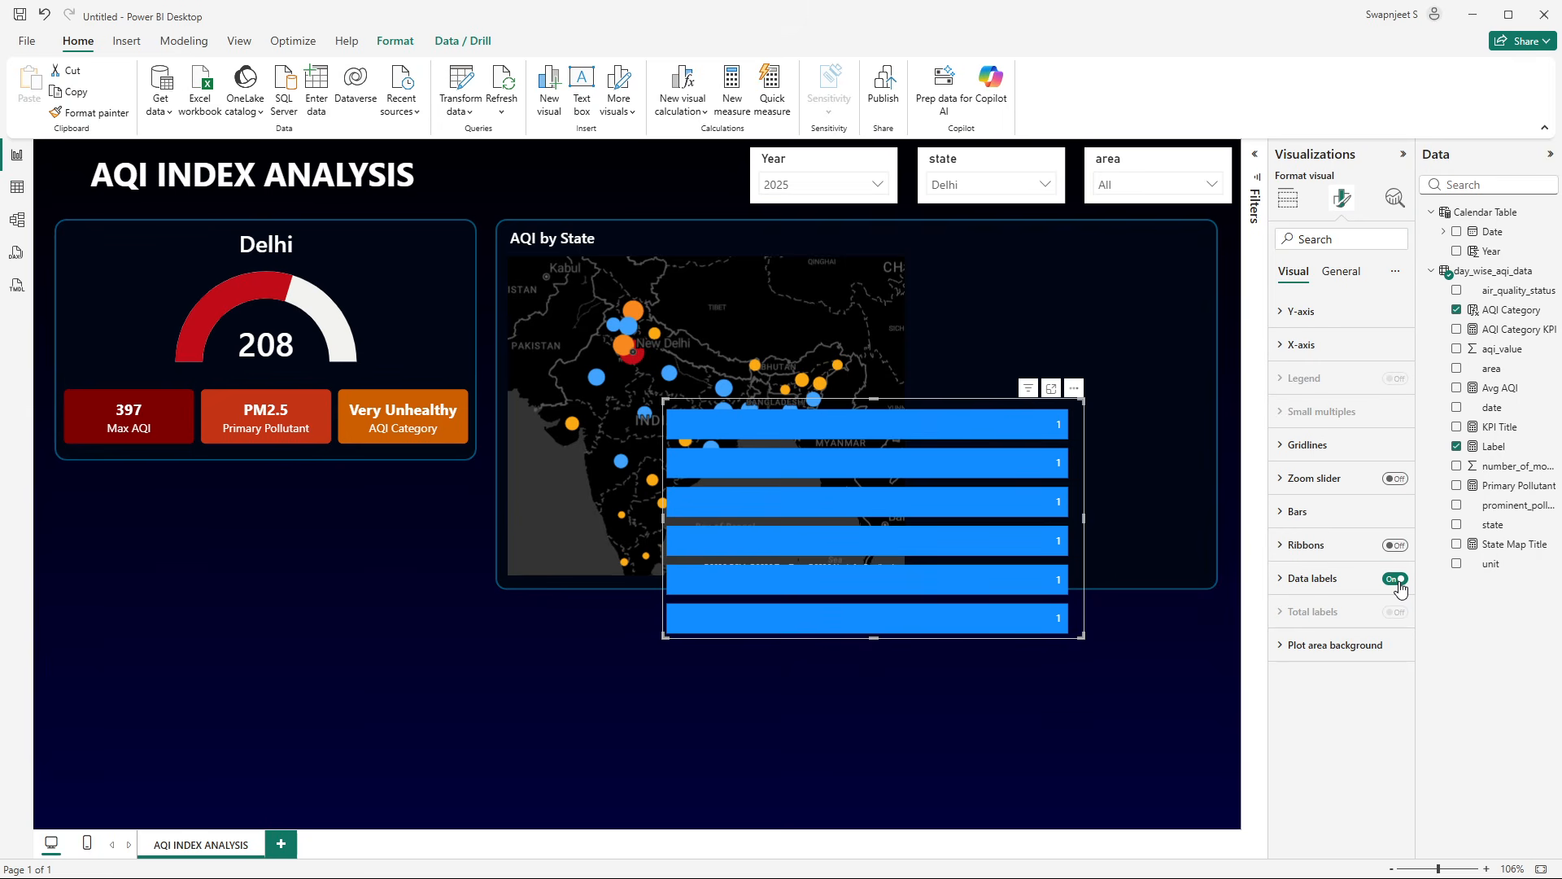
{"action": "left_click", "coordinate": [1334, 579]}
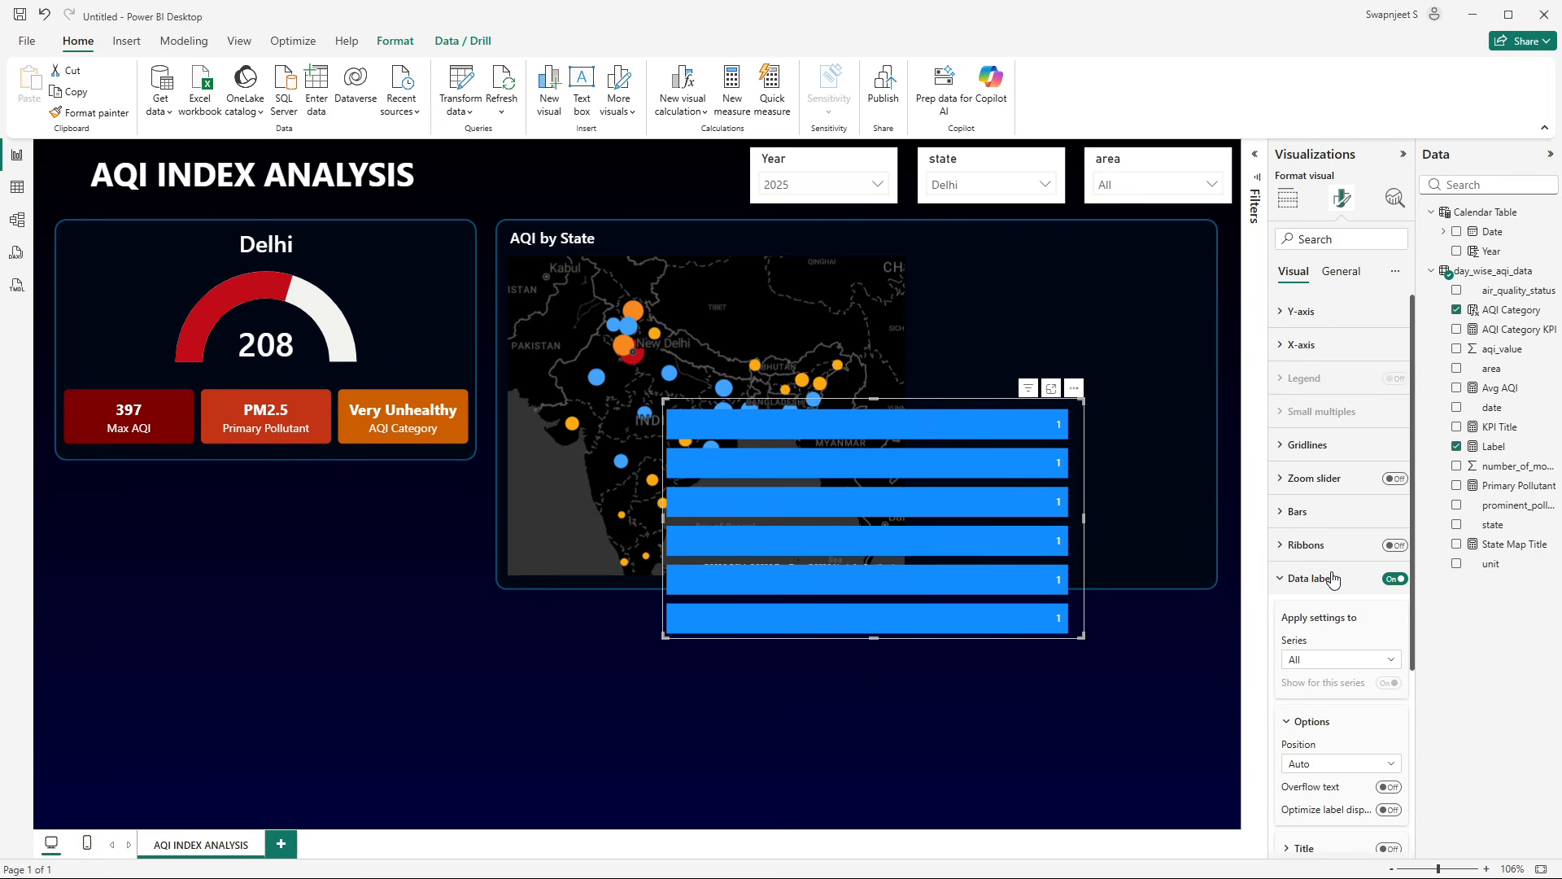
{"action": "scroll", "coordinate": [1343, 578], "scroll_direction": "down", "scroll_amount": 2}
{"action": "scroll", "coordinate": [1342, 579], "scroll_direction": "down", "scroll_amount": 1}
{"action": "left_click", "coordinate": [1390, 644]}
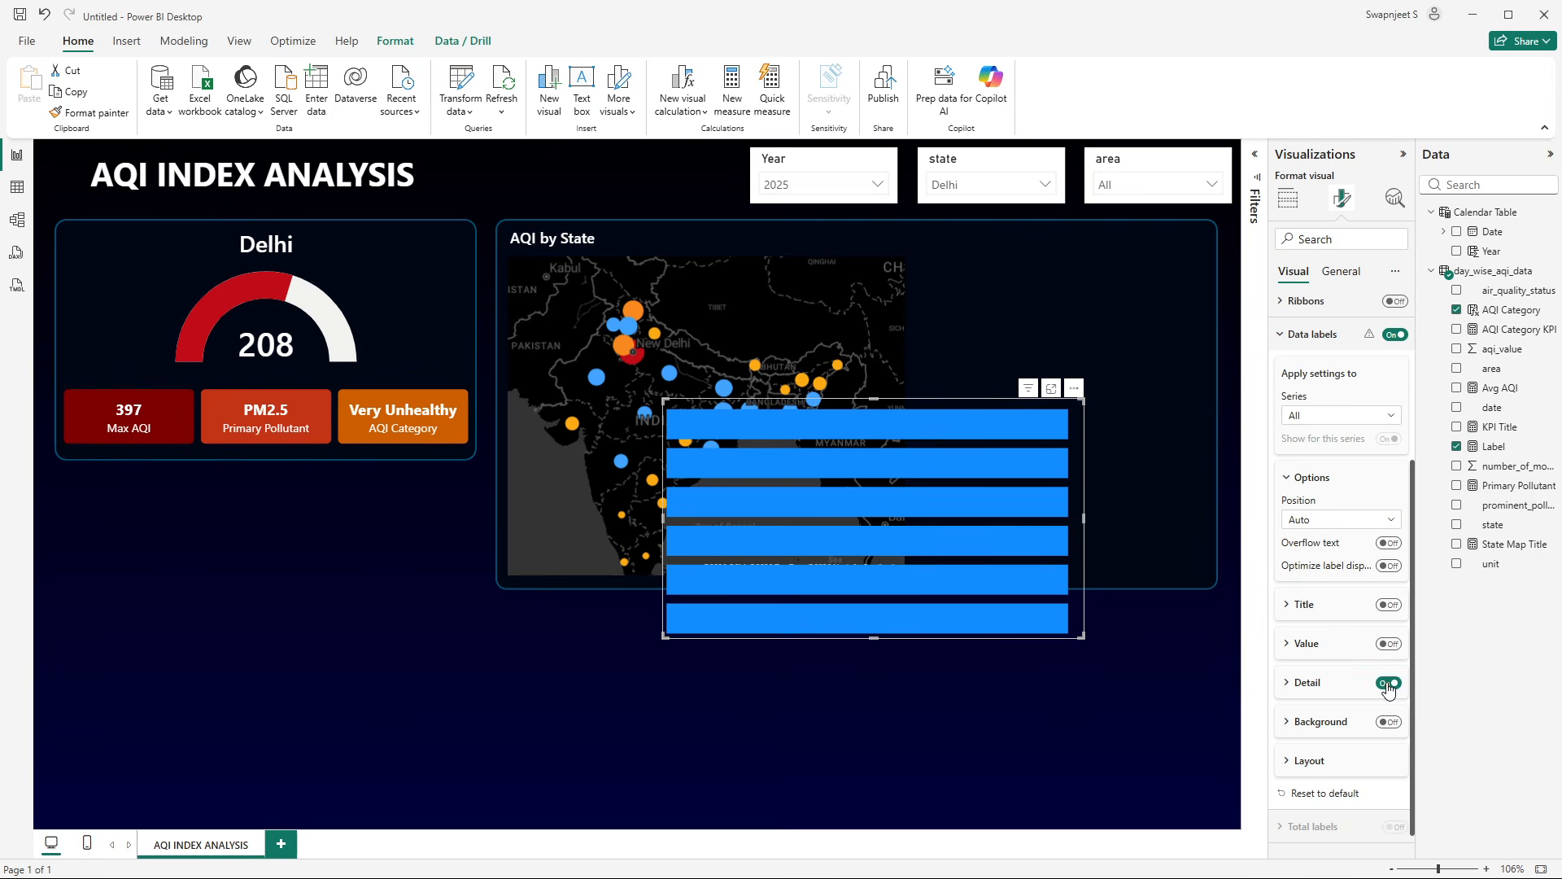
{"action": "left_click", "coordinate": [1389, 682]}
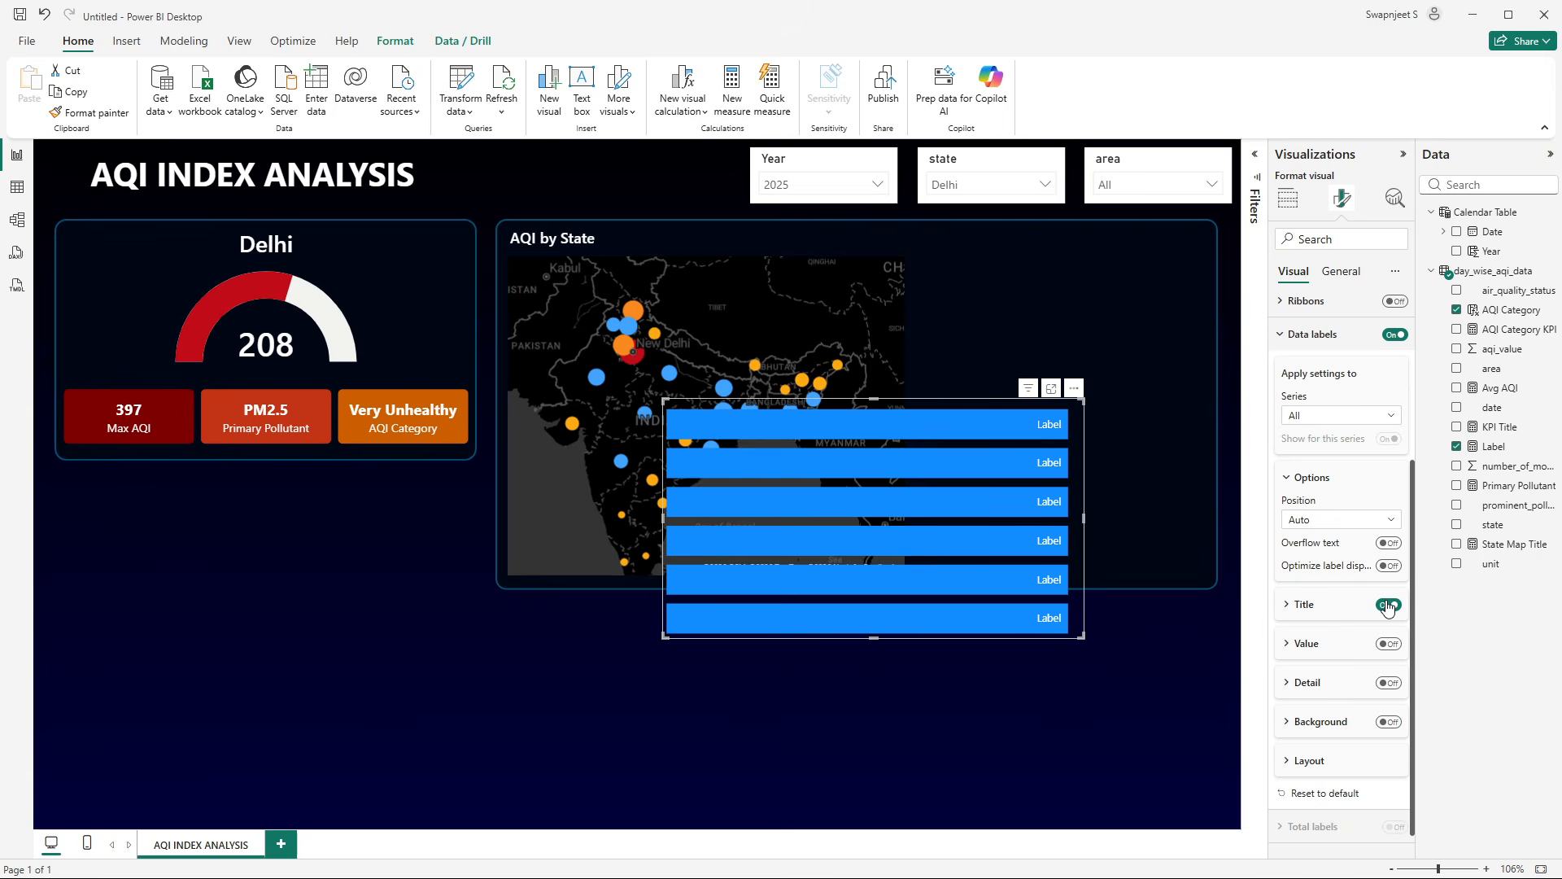
{"action": "left_click", "coordinate": [1389, 683]}
{"action": "scroll", "coordinate": [1389, 683], "scroll_direction": "down", "scroll_amount": 3}
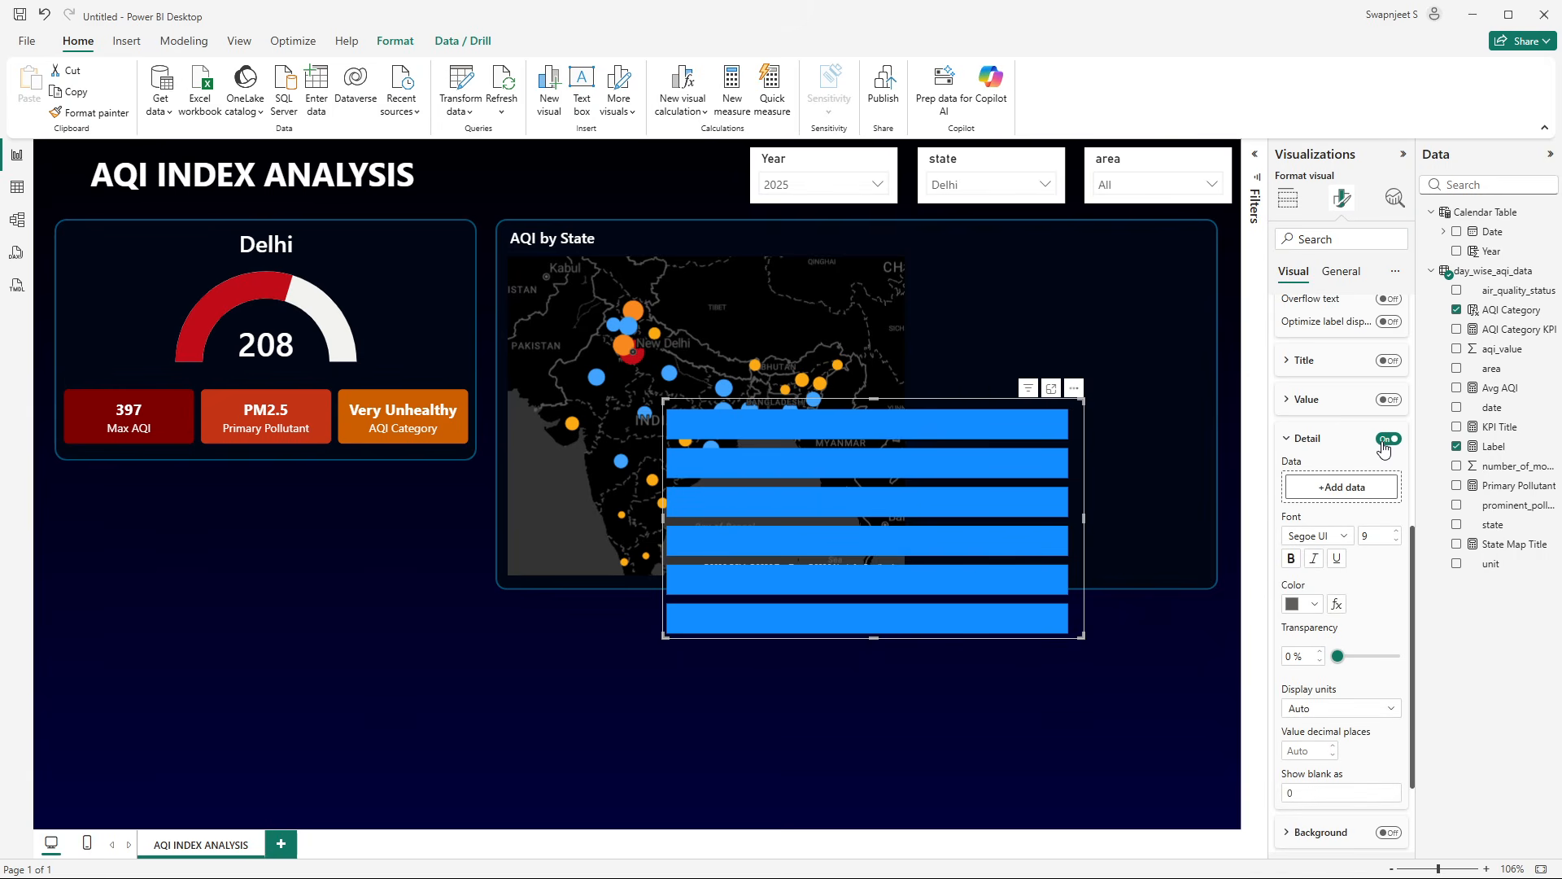
{"action": "left_click", "coordinate": [1387, 439]}
{"action": "scroll", "coordinate": [1335, 553], "scroll_direction": "up", "scroll_amount": 2}
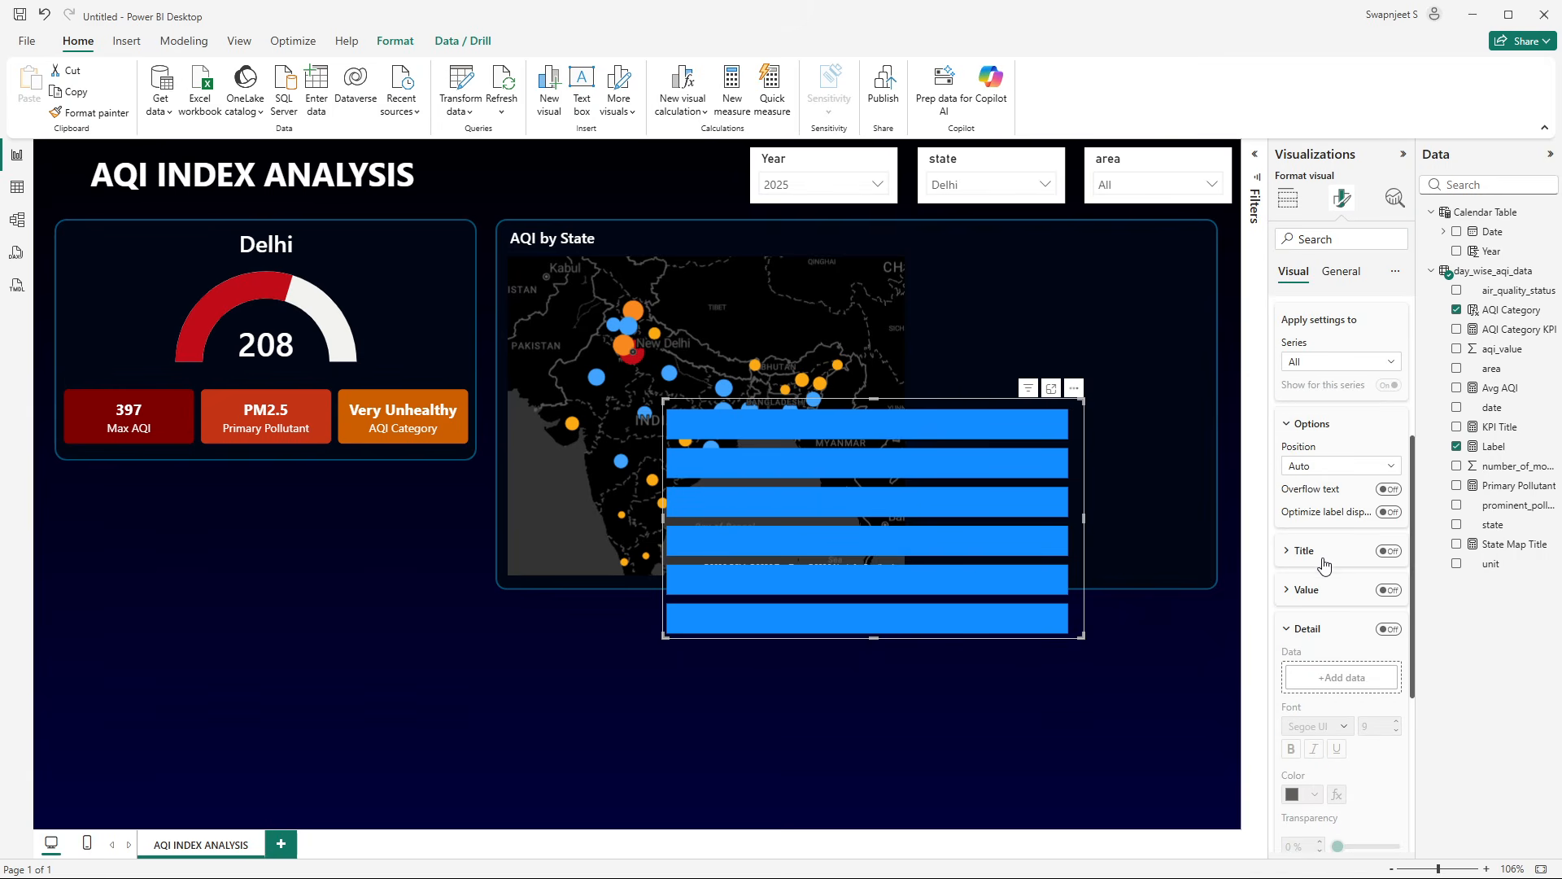
{"action": "left_click", "coordinate": [1317, 598]}
{"action": "scroll", "coordinate": [1318, 600], "scroll_direction": "down", "scroll_amount": 2}
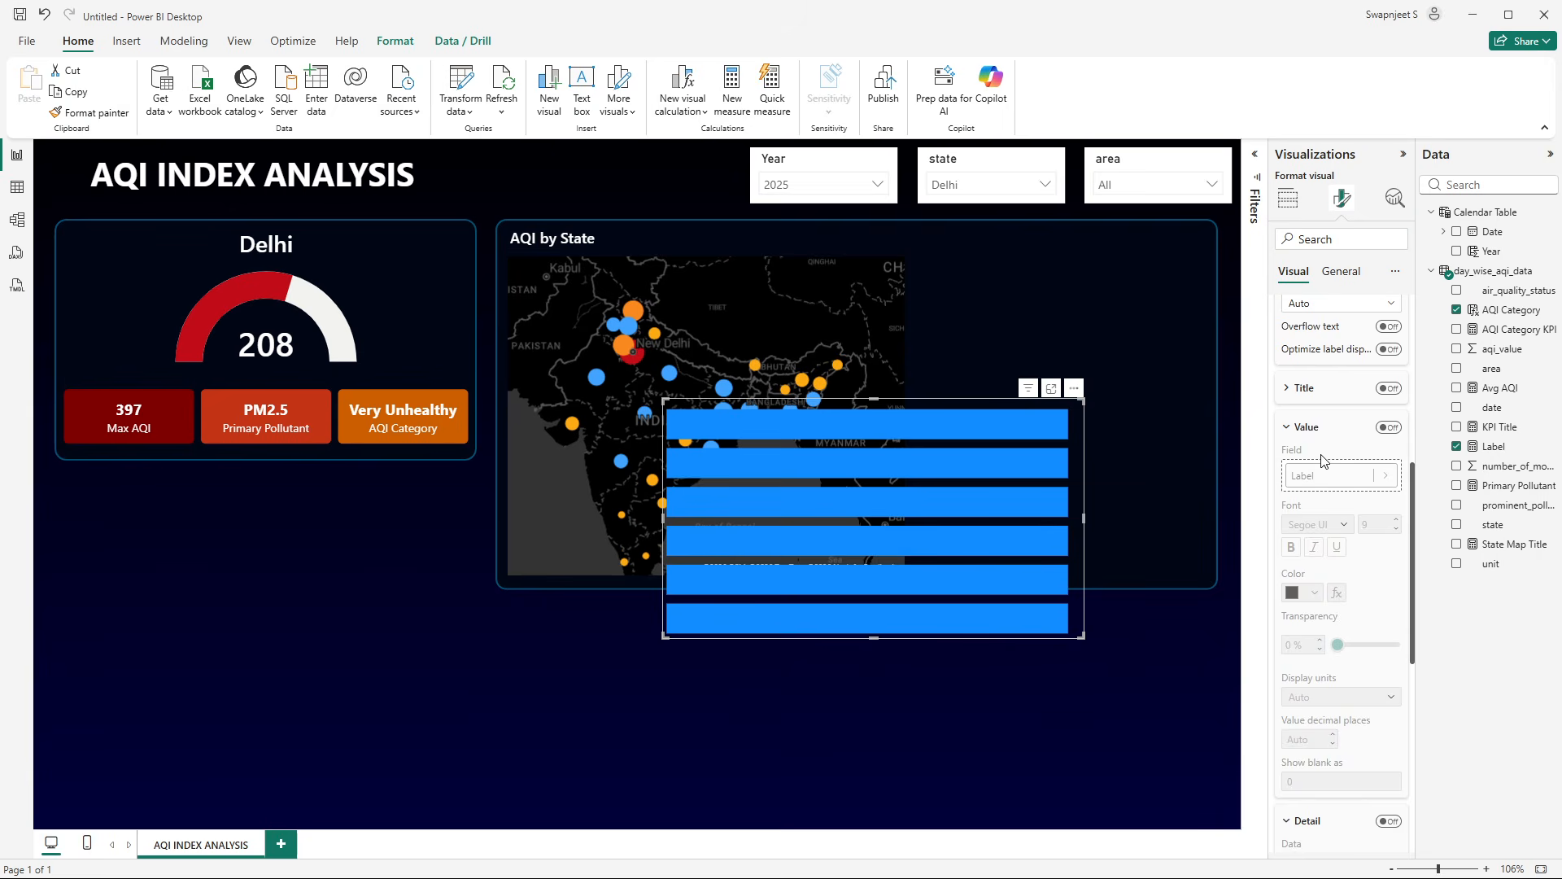
{"action": "left_click", "coordinate": [1385, 428]}
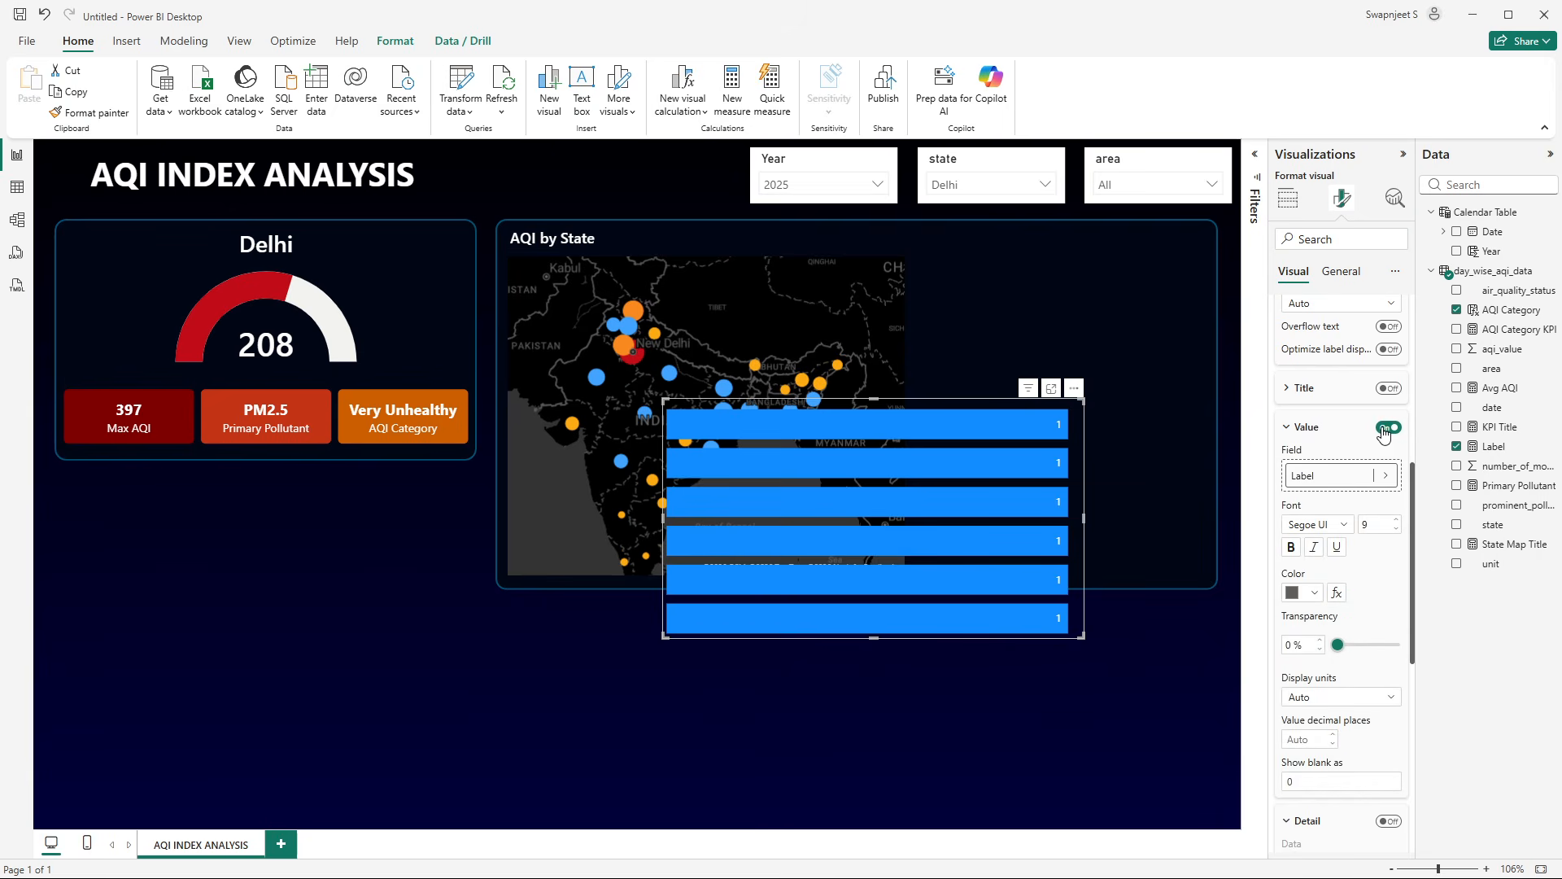
{"action": "left_click", "coordinate": [1324, 432]}
{"action": "left_click", "coordinate": [1388, 427]}
{"action": "scroll", "coordinate": [1322, 482], "scroll_direction": "up", "scroll_amount": 2}
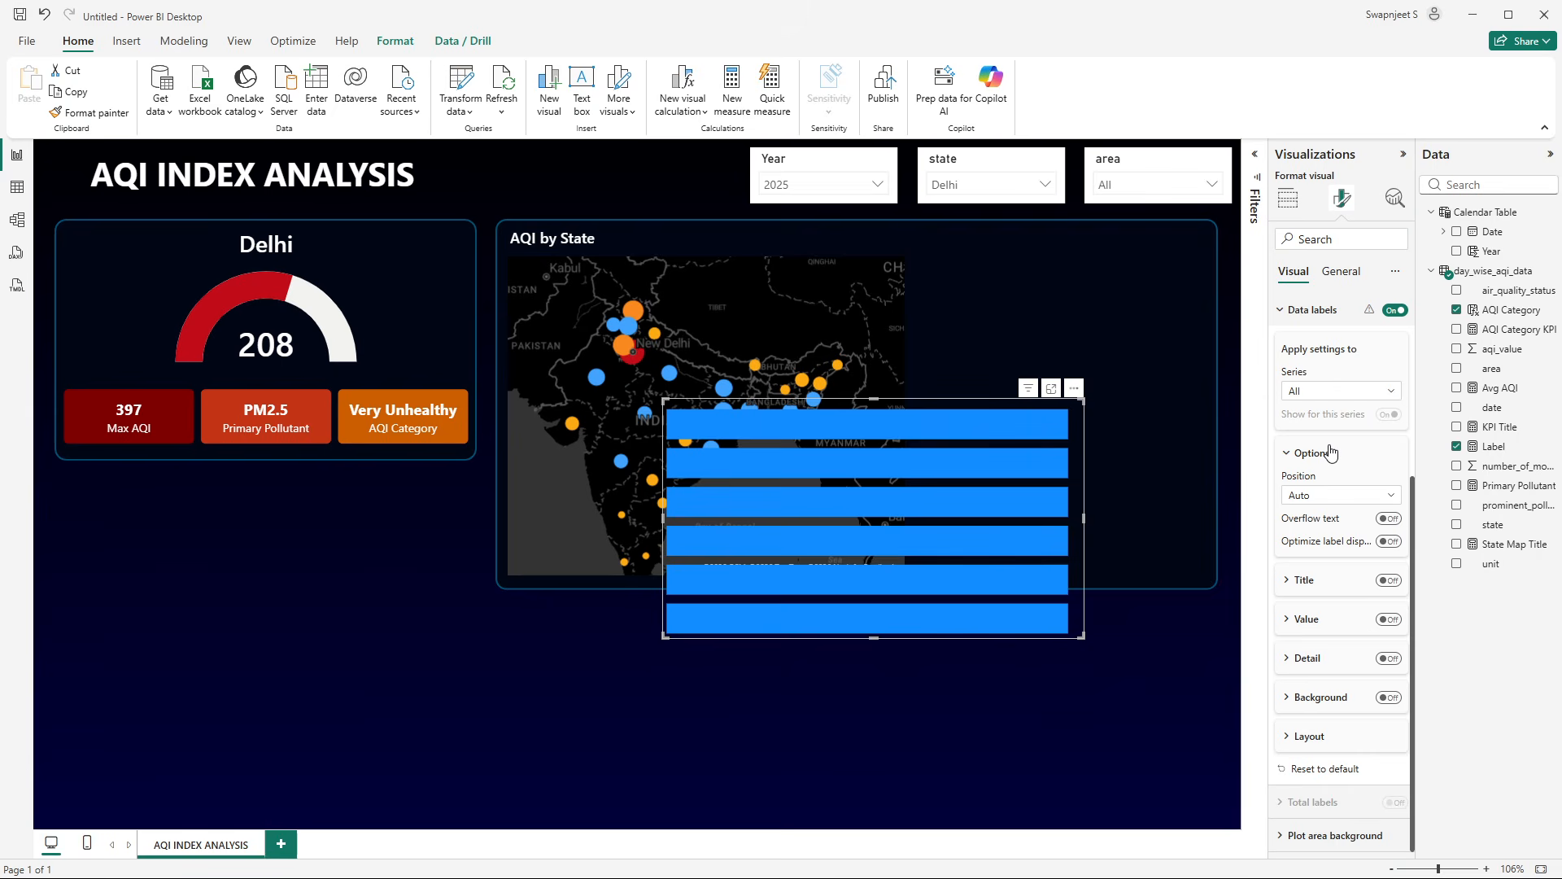
- Turn on the data labels' Detail part and use AQI Category from day_wise_aqi_data as its data
{"action": "left_click", "coordinate": [1308, 658]}
{"action": "scroll", "coordinate": [1335, 586], "scroll_direction": "down", "scroll_amount": 4}
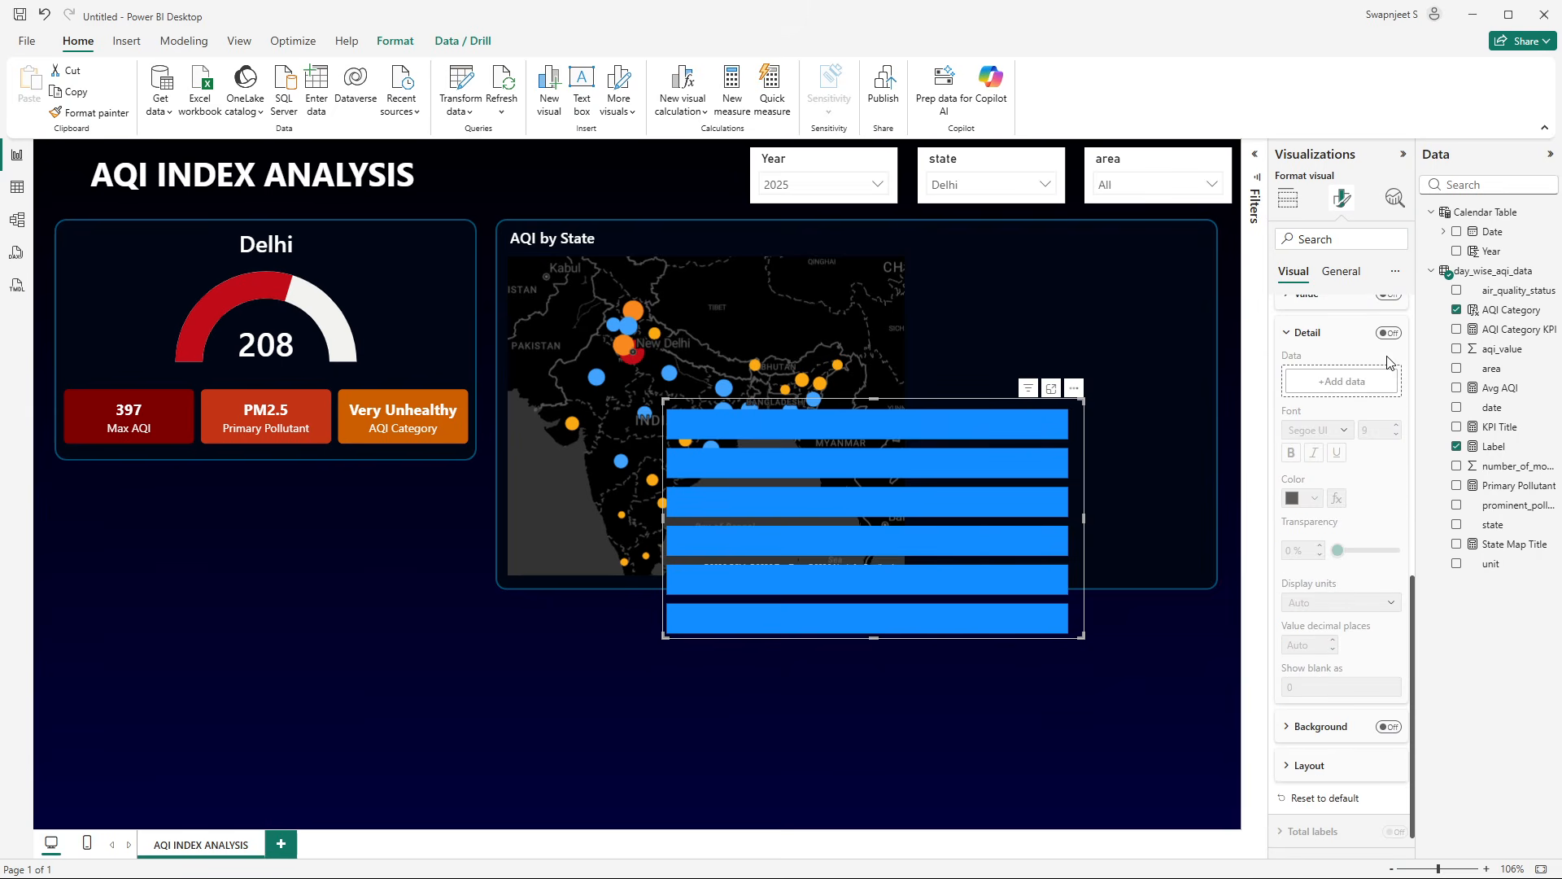
{"action": "left_click", "coordinate": [1388, 333]}
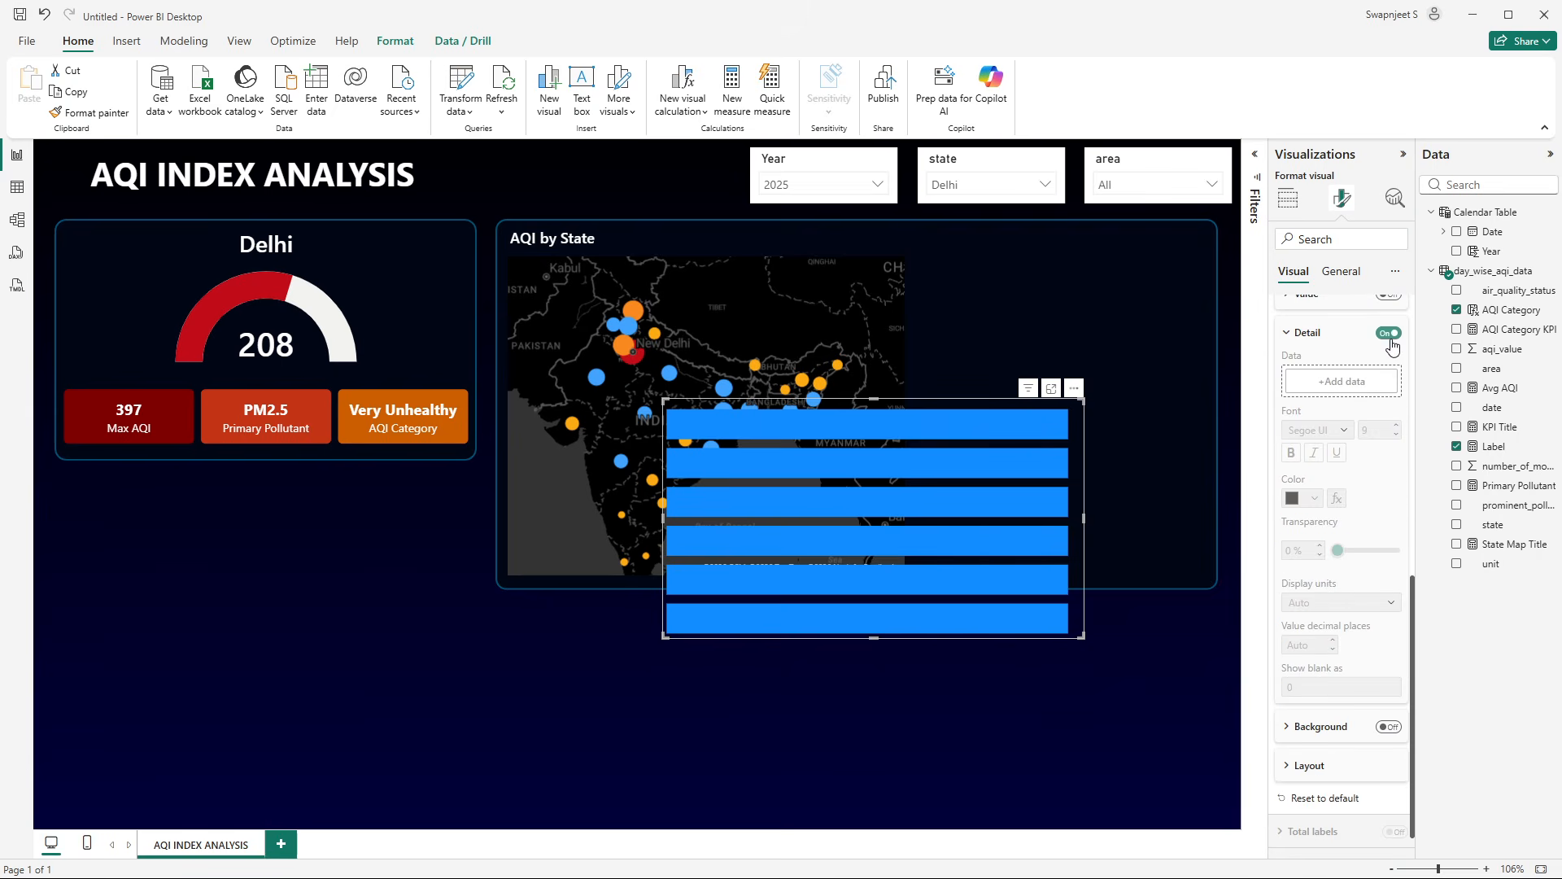
{"action": "left_click", "coordinate": [1330, 383]}
{"action": "left_click", "coordinate": [1111, 271]}
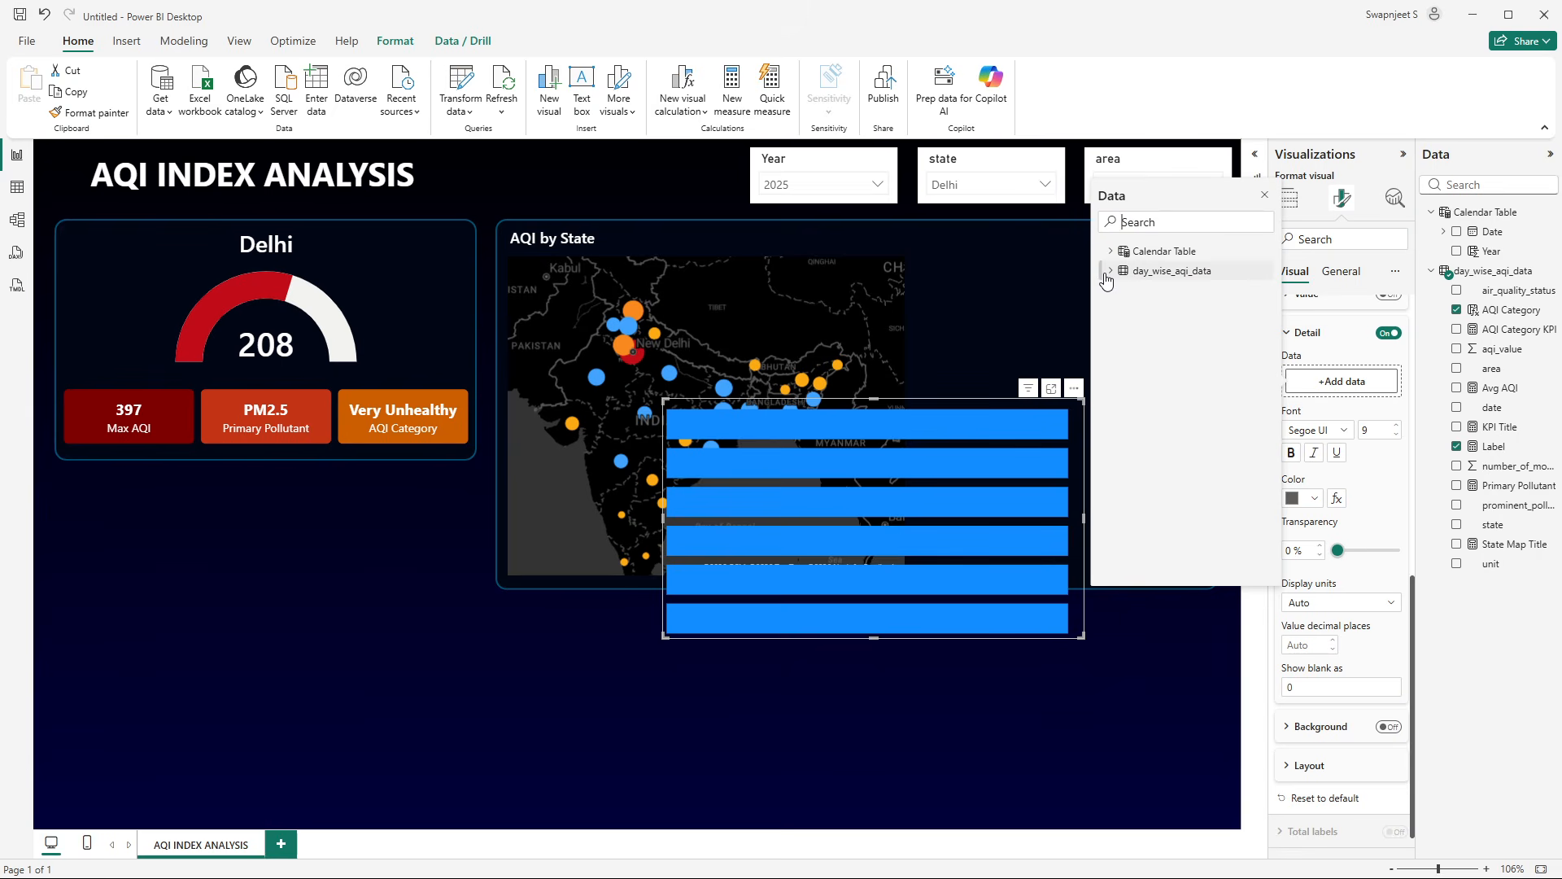
{"action": "left_click", "coordinate": [1172, 310]}
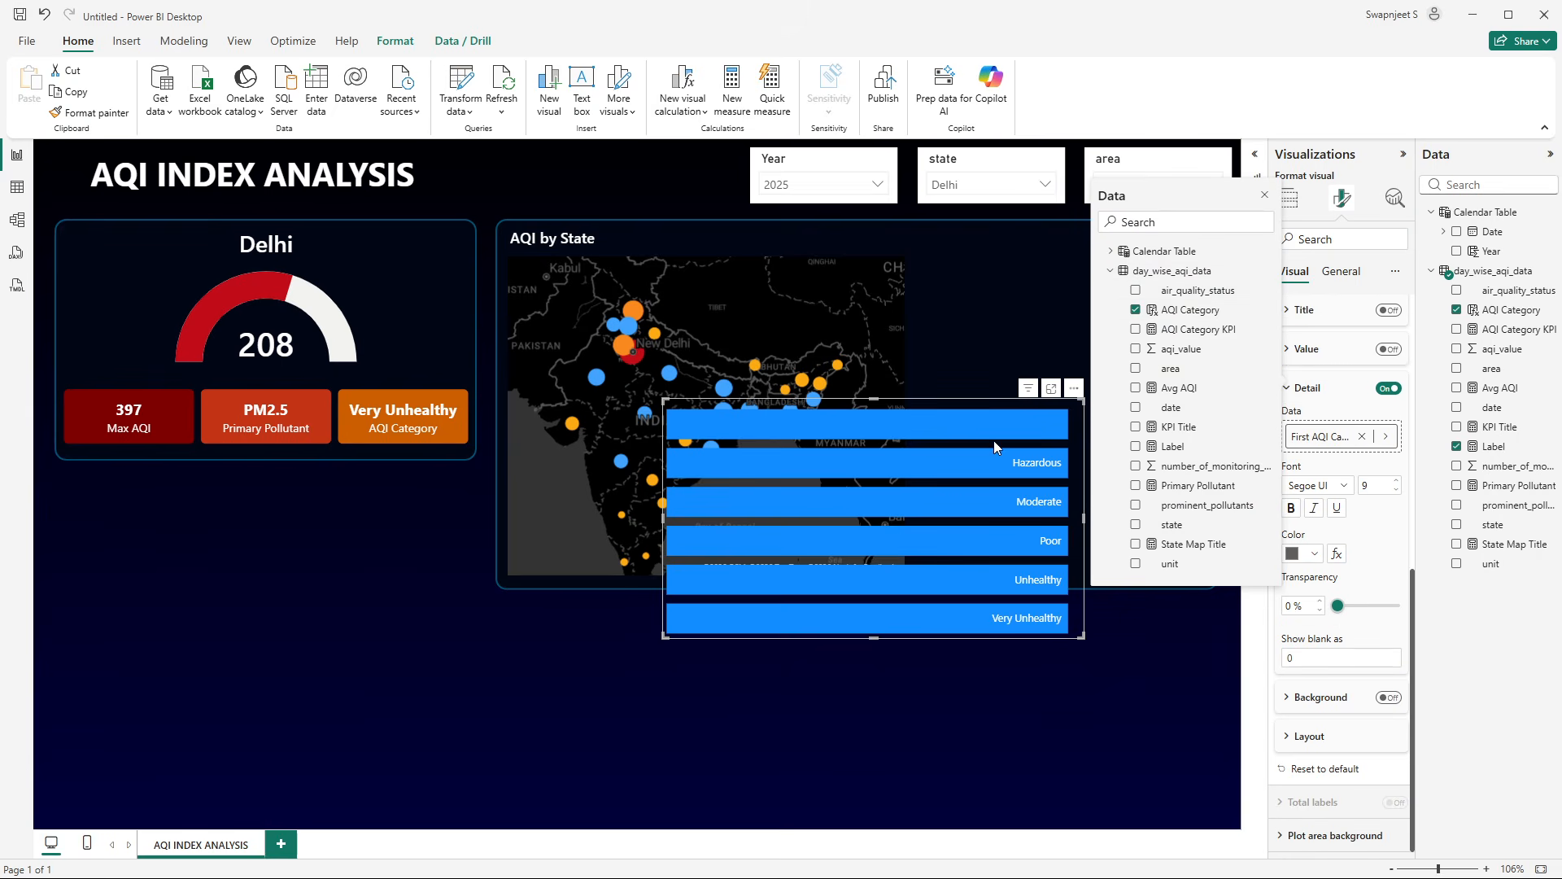
{"action": "left_click", "coordinate": [1367, 544]}
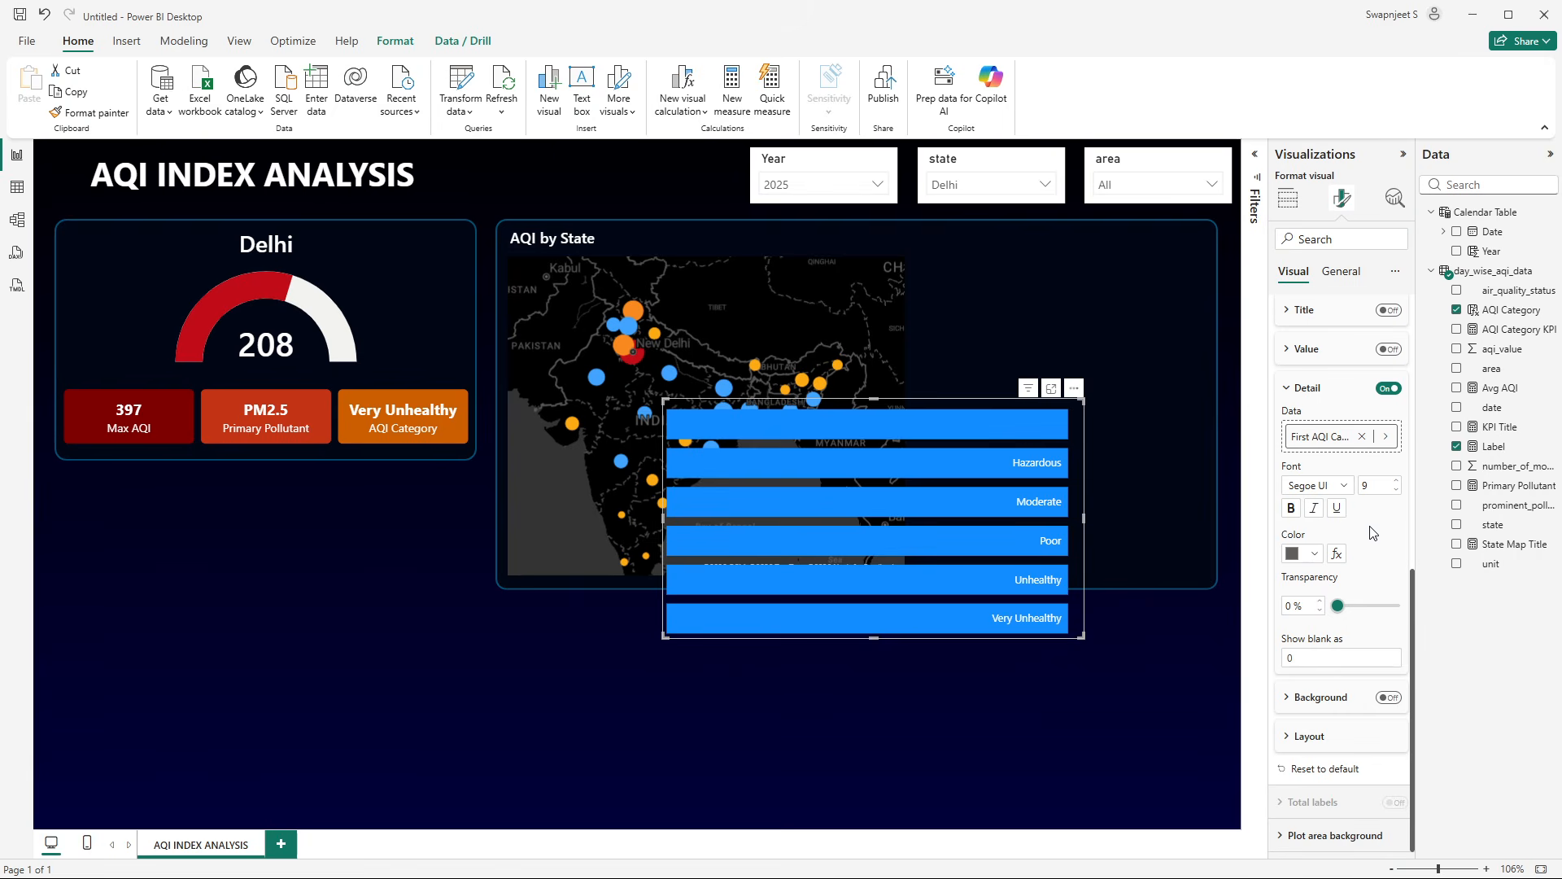
- Set the bar chart's data label position to Inside center and deselect the chart
{"action": "scroll", "coordinate": [1361, 570], "scroll_direction": "up", "scroll_amount": 1}
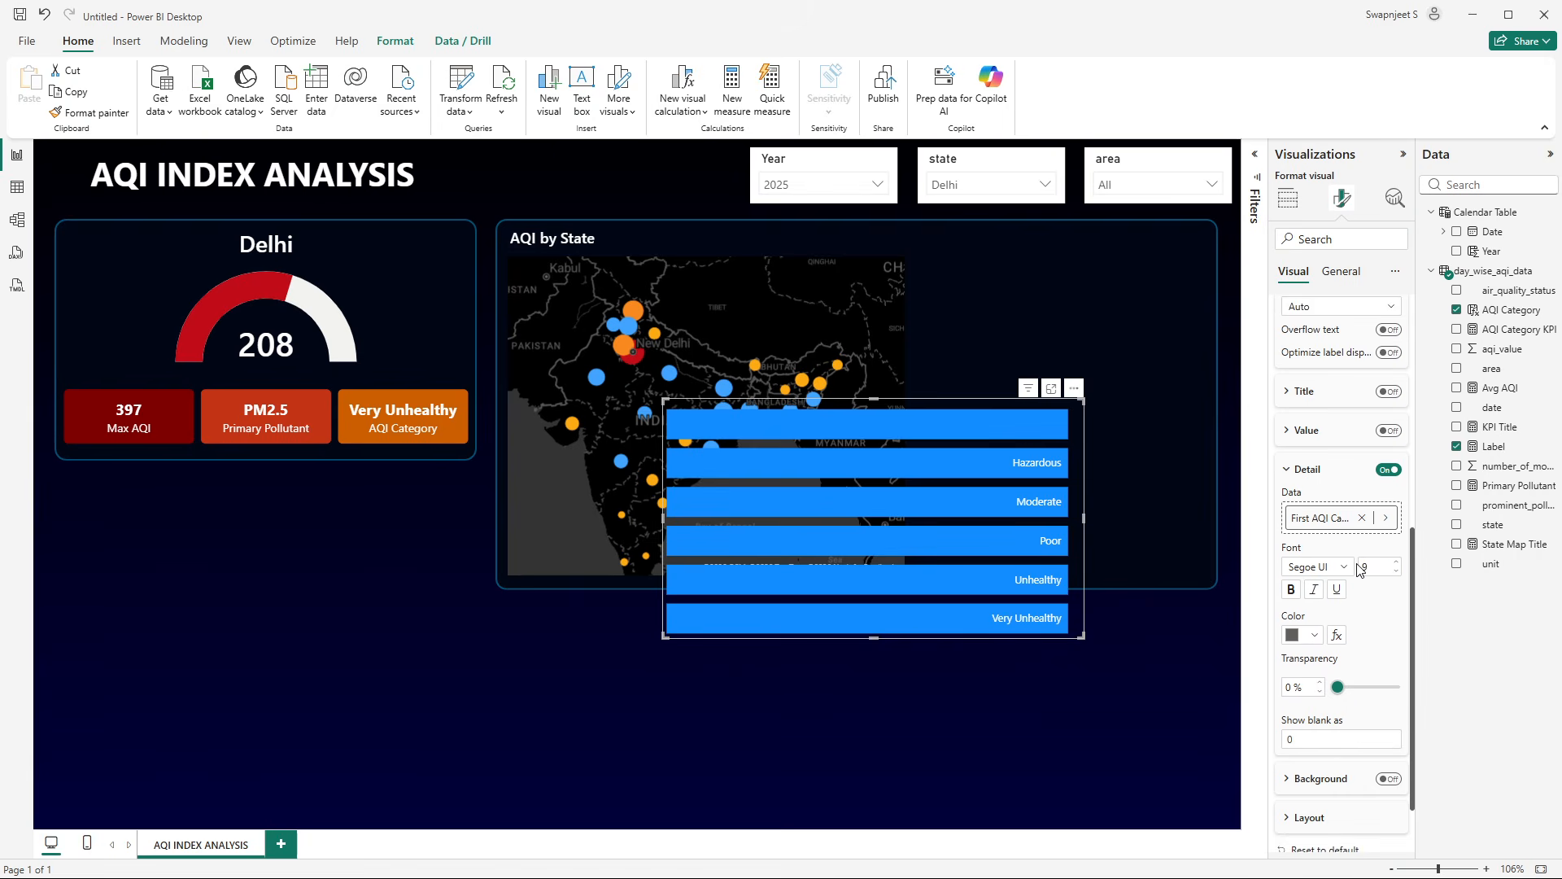
{"action": "scroll", "coordinate": [1359, 570], "scroll_direction": "up", "scroll_amount": 5}
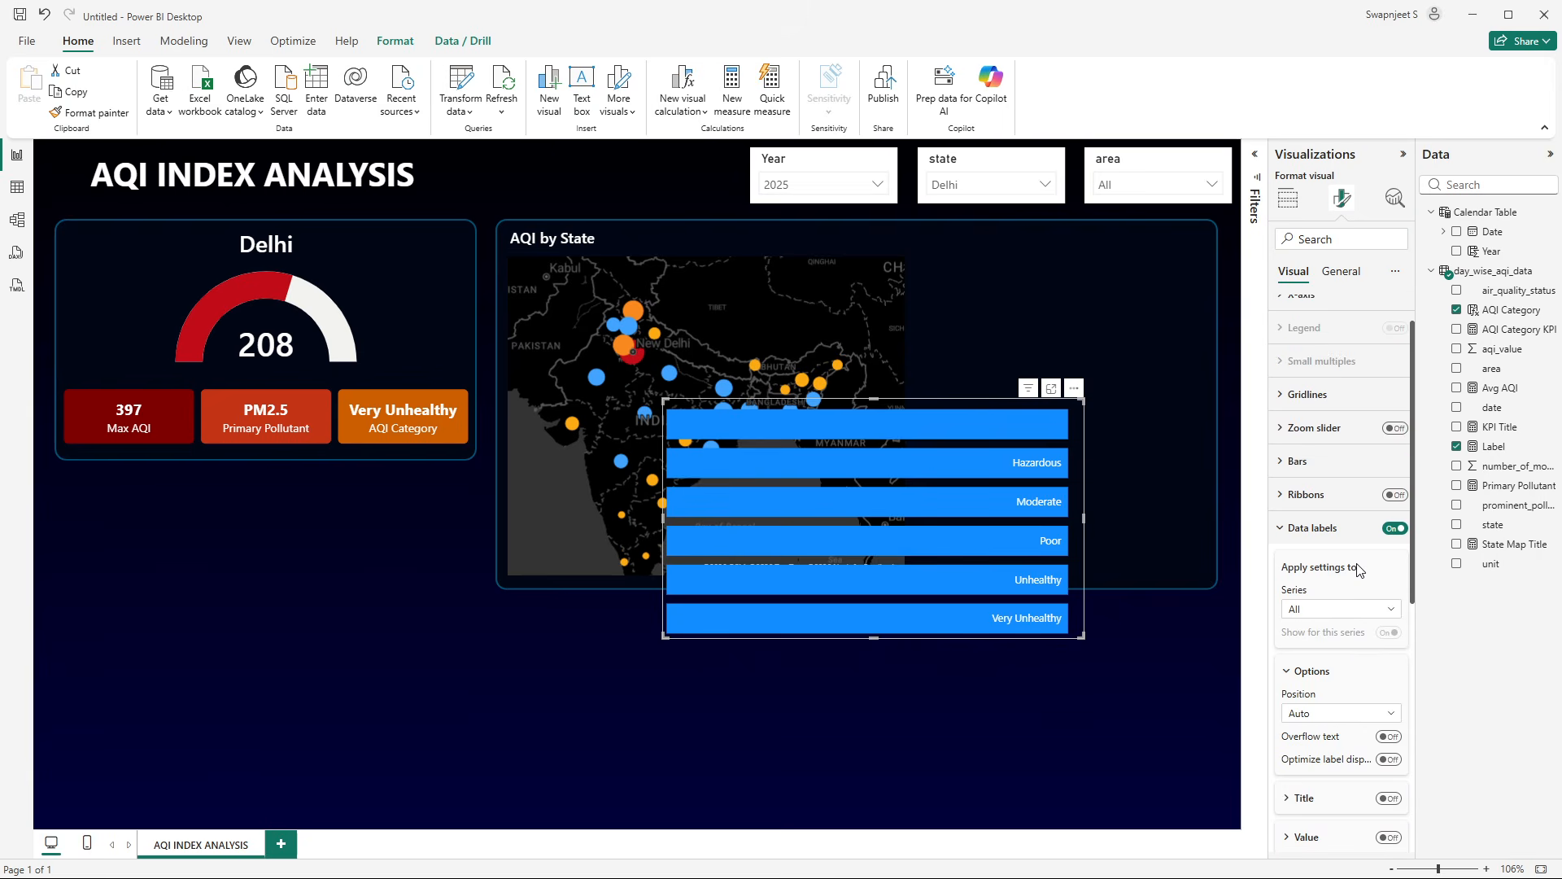
{"action": "scroll", "coordinate": [1339, 531], "scroll_direction": "down", "scroll_amount": 6}
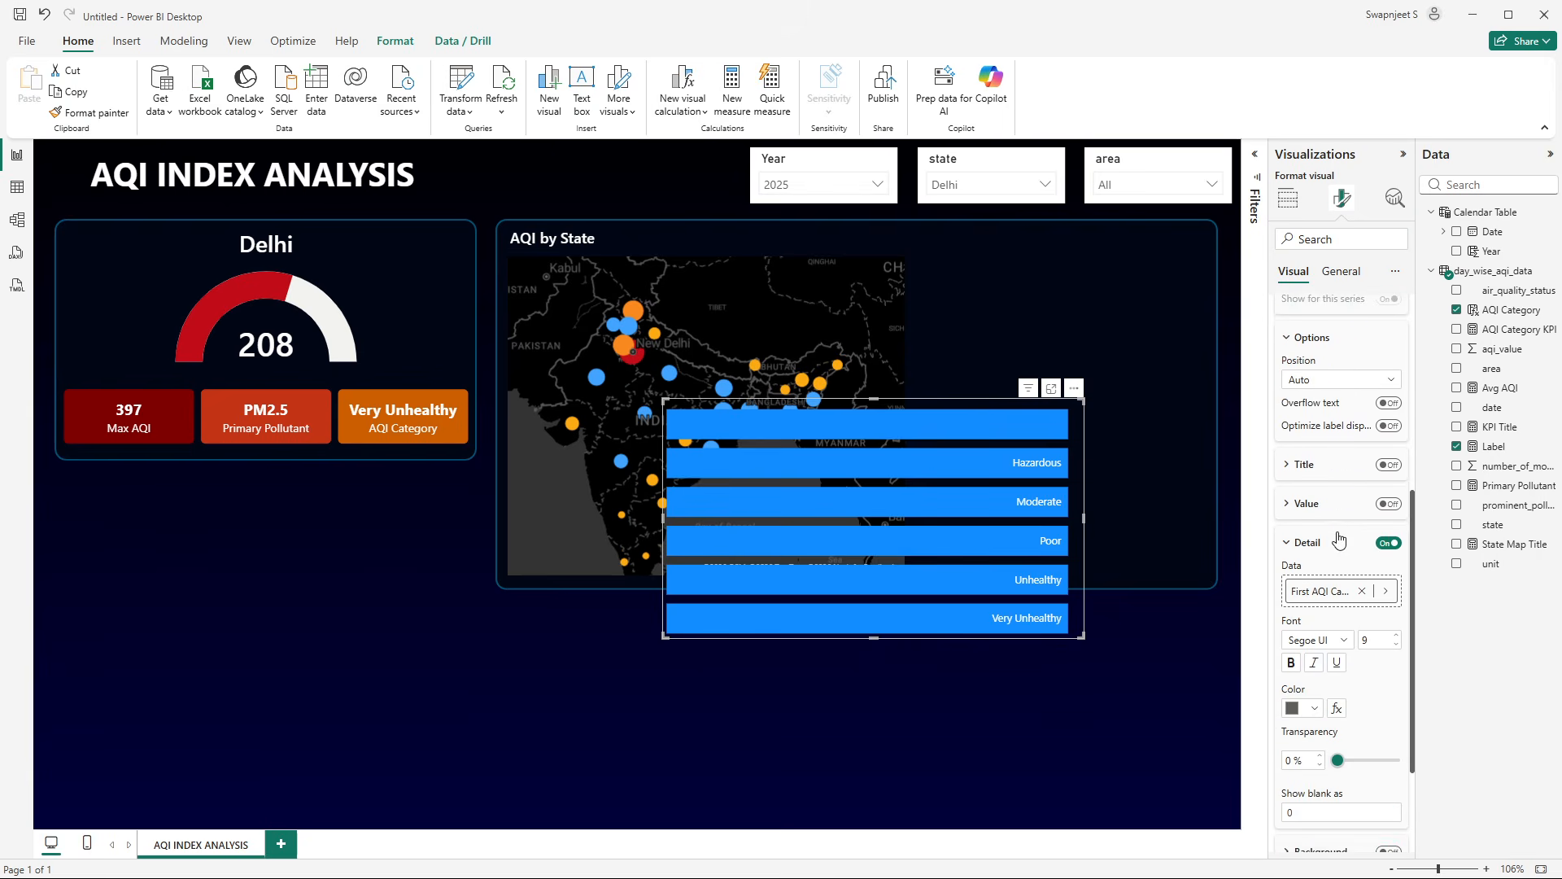
{"action": "left_click", "coordinate": [1316, 738]}
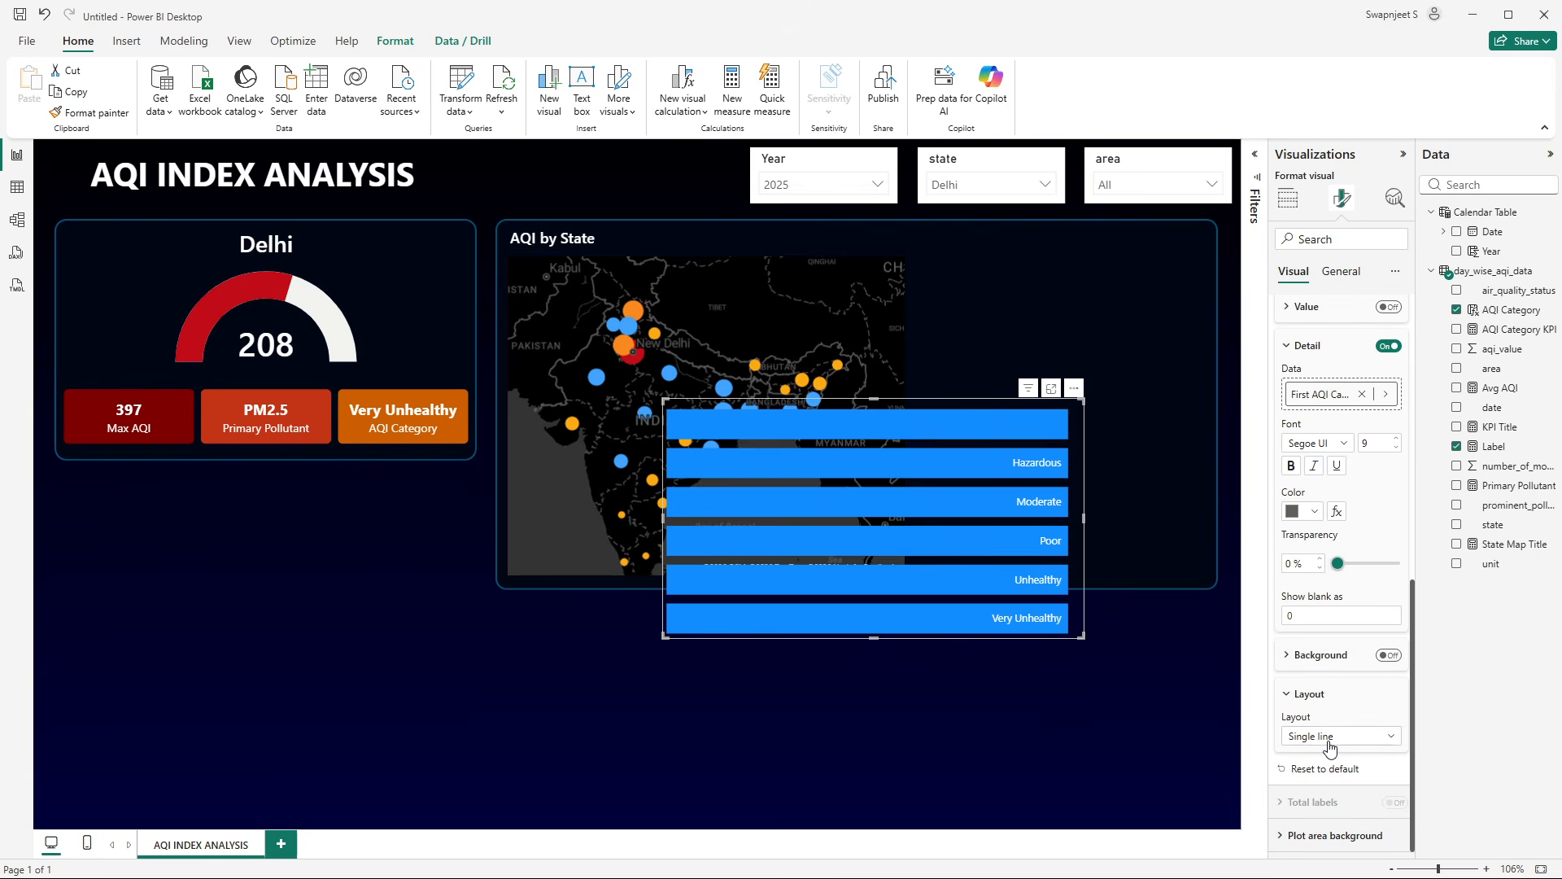
{"action": "scroll", "coordinate": [1320, 662], "scroll_direction": "up", "scroll_amount": 3}
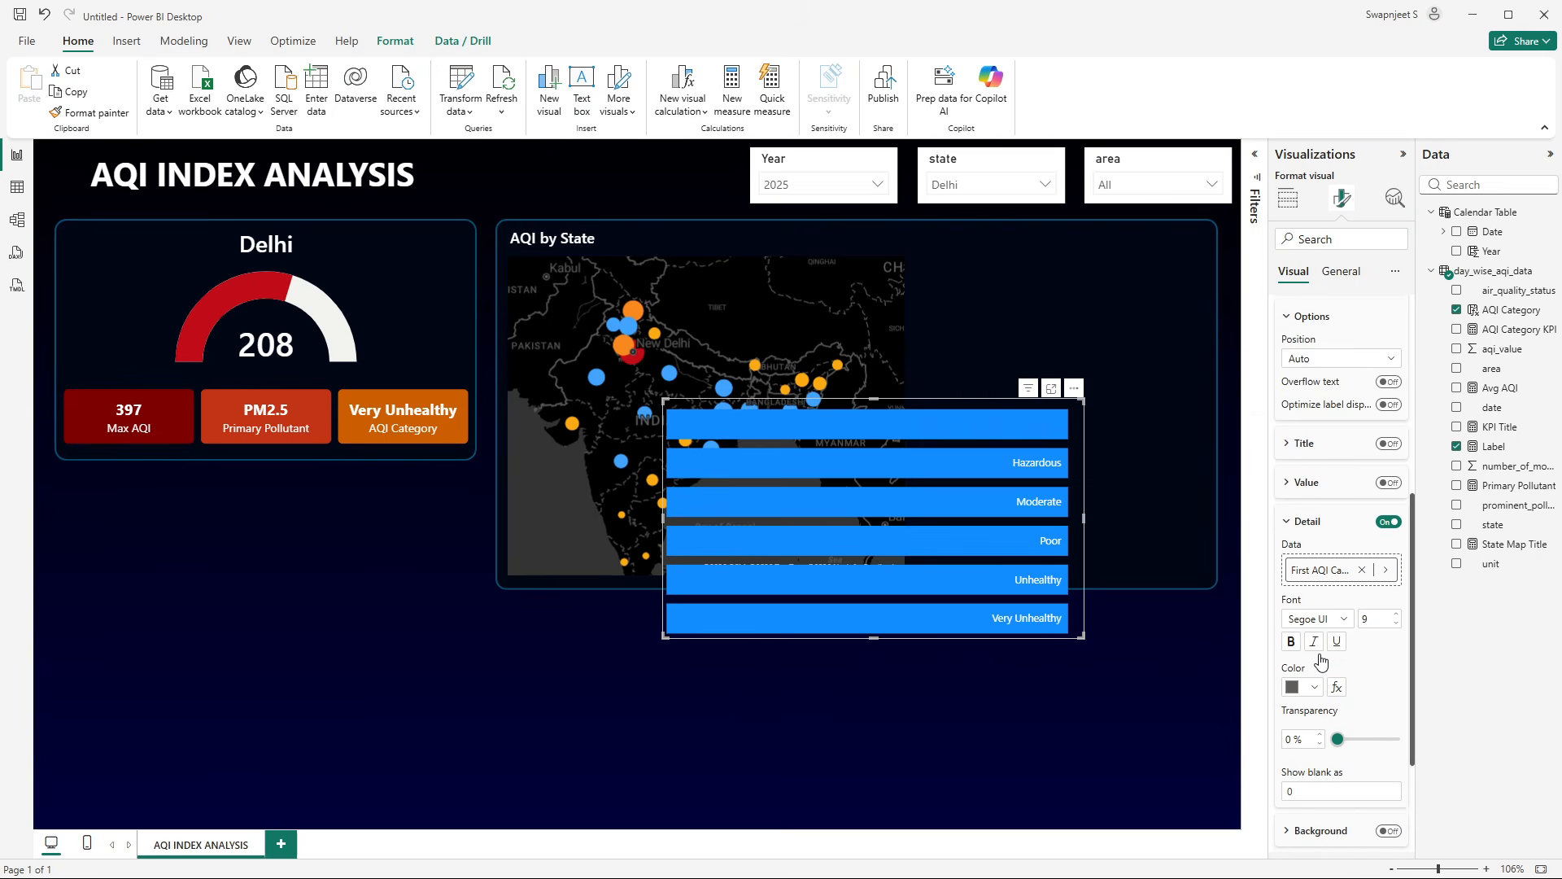
{"action": "left_click", "coordinate": [1326, 551]}
{"action": "scroll", "coordinate": [1329, 584], "scroll_direction": "up", "scroll_amount": 5}
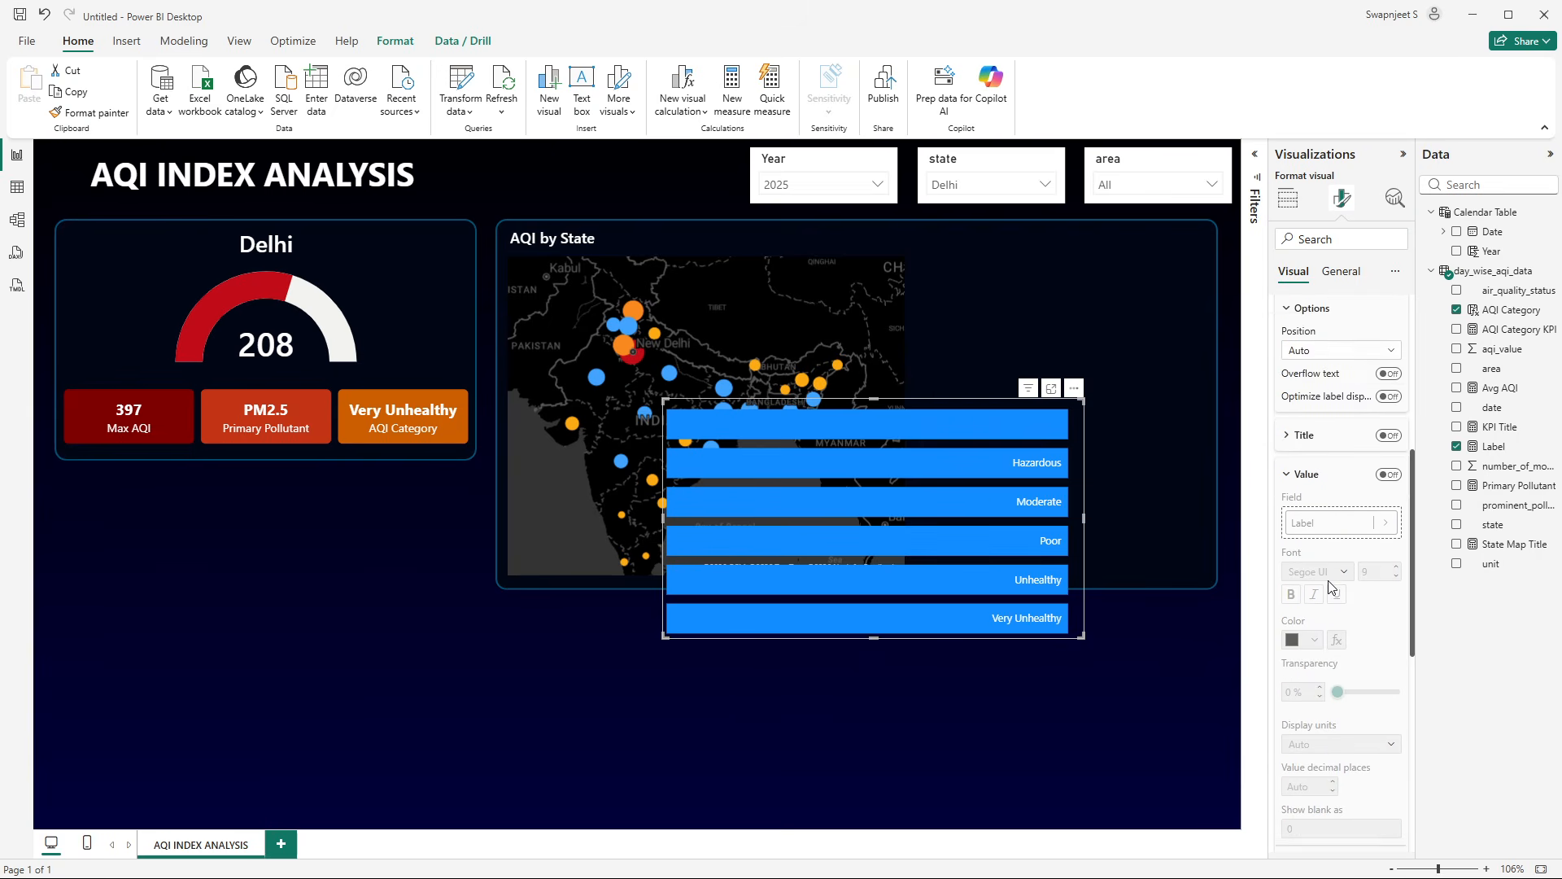
{"action": "scroll", "coordinate": [1326, 571], "scroll_direction": "down", "scroll_amount": 1}
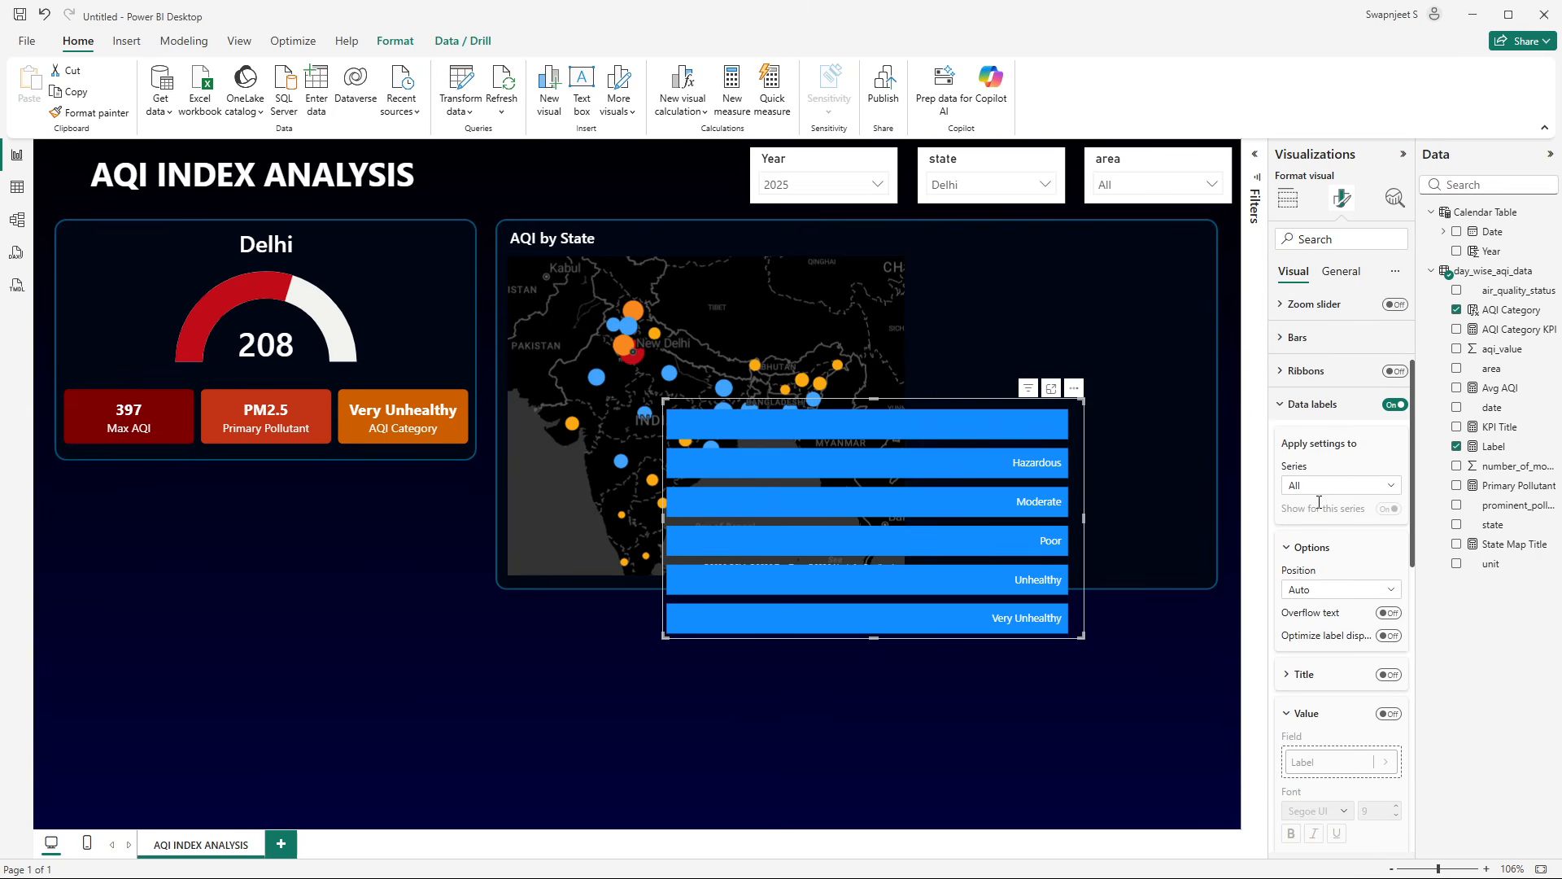
{"action": "scroll", "coordinate": [1310, 486], "scroll_direction": "down", "scroll_amount": 1}
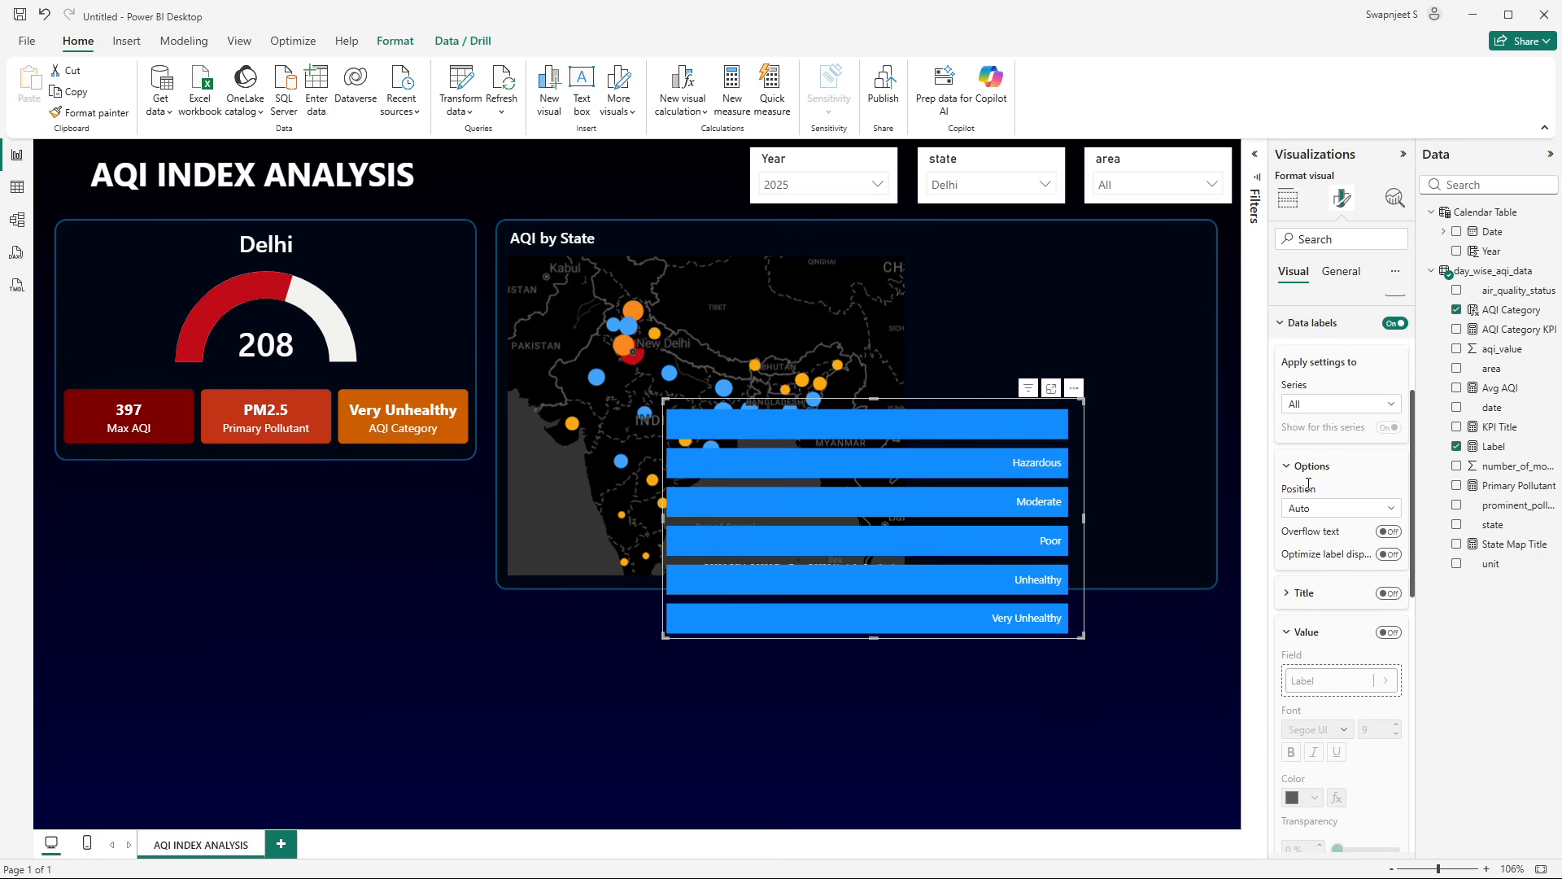
{"action": "left_click", "coordinate": [1312, 511]}
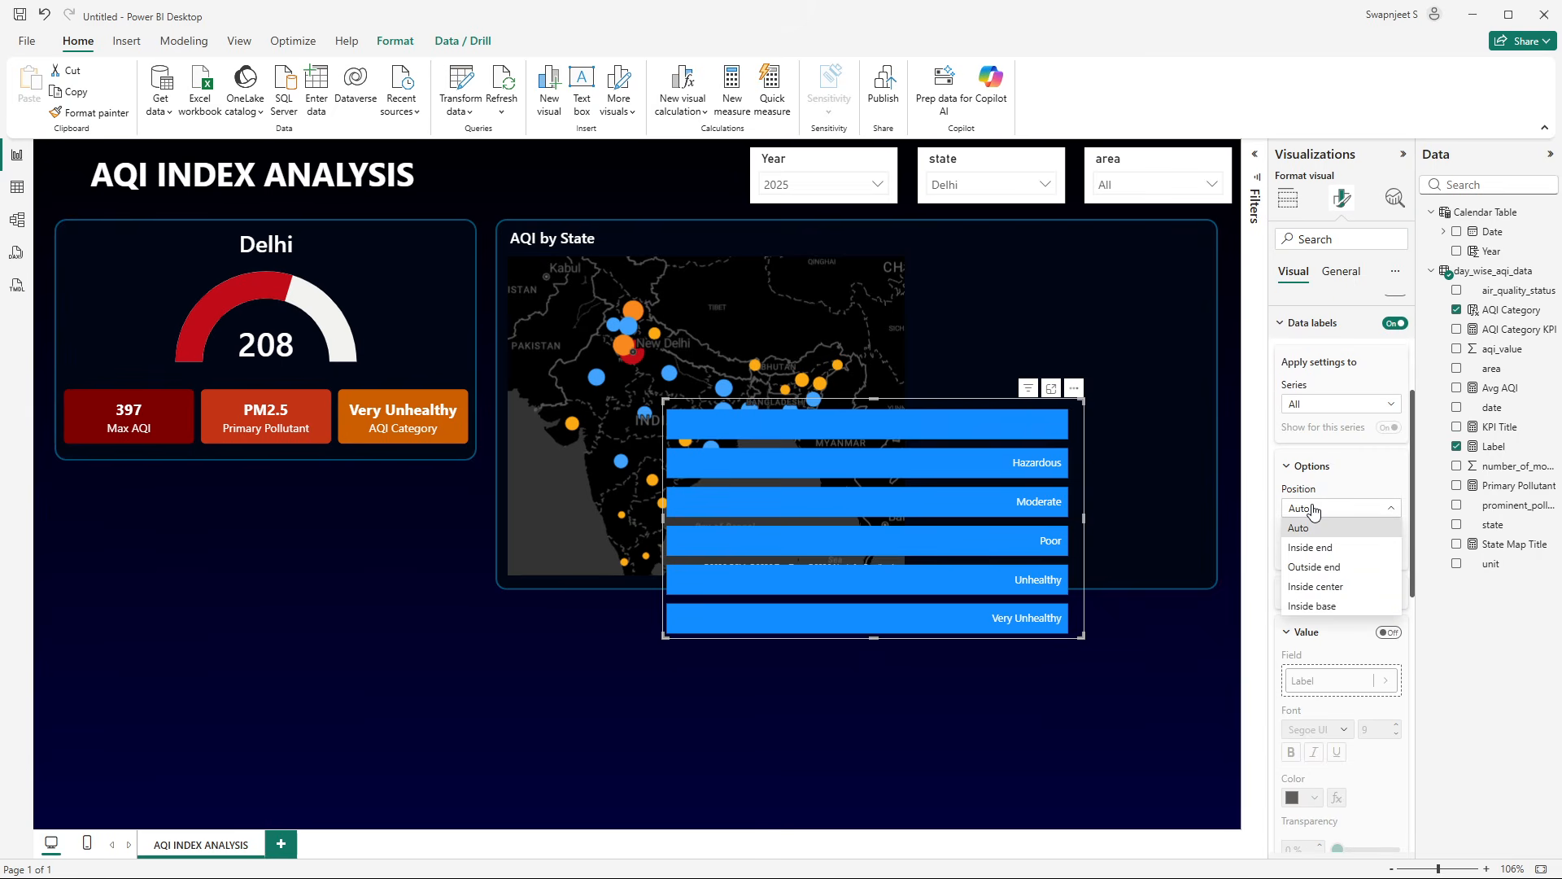
{"action": "left_click", "coordinate": [1316, 586]}
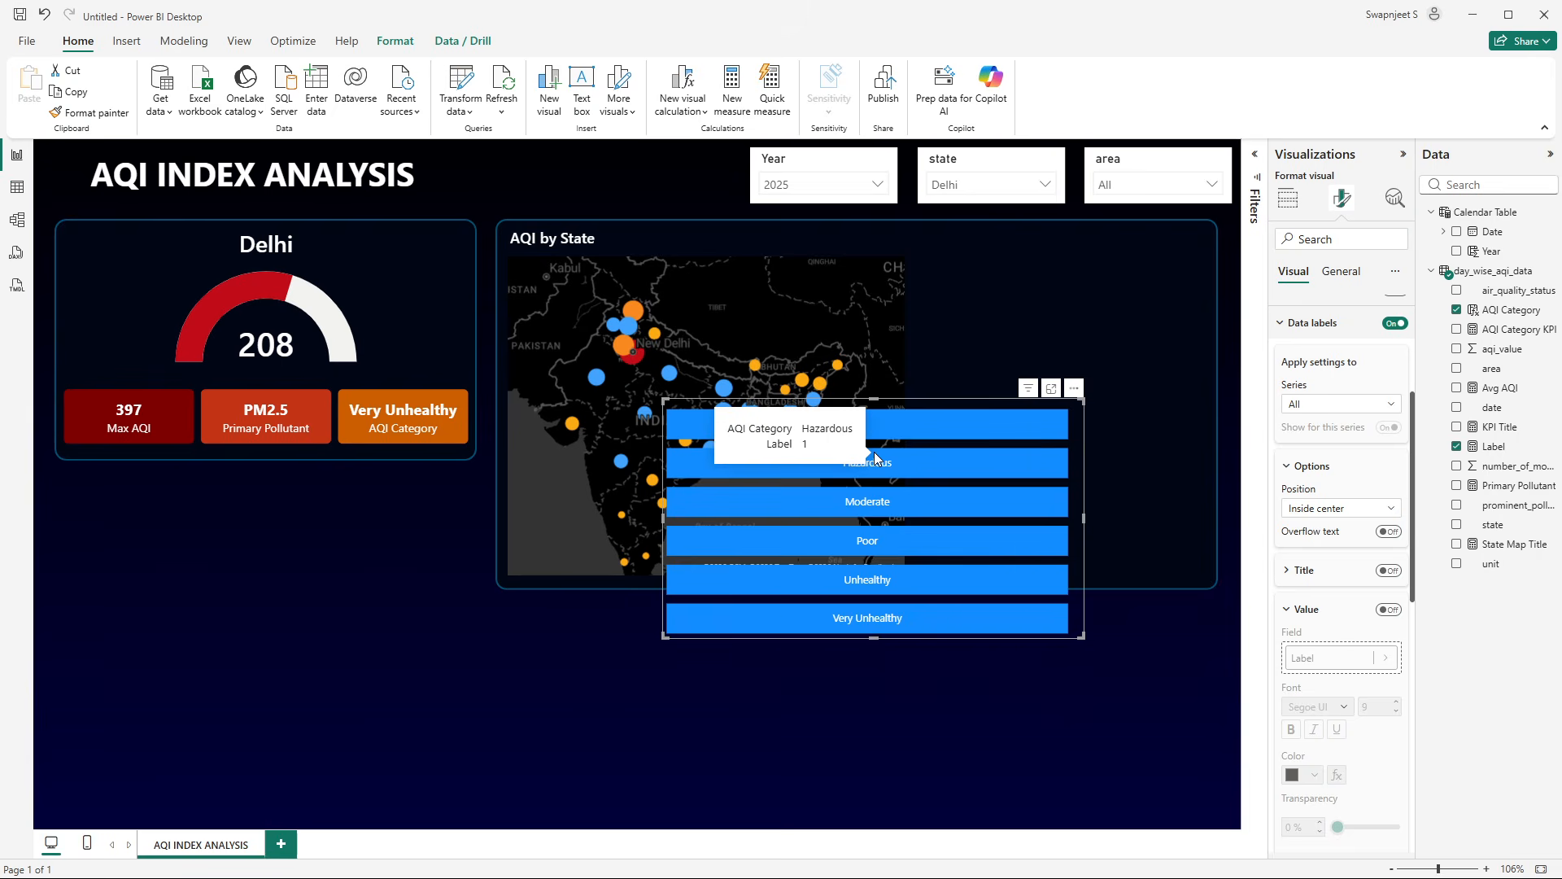
{"action": "left_click", "coordinate": [1126, 715]}
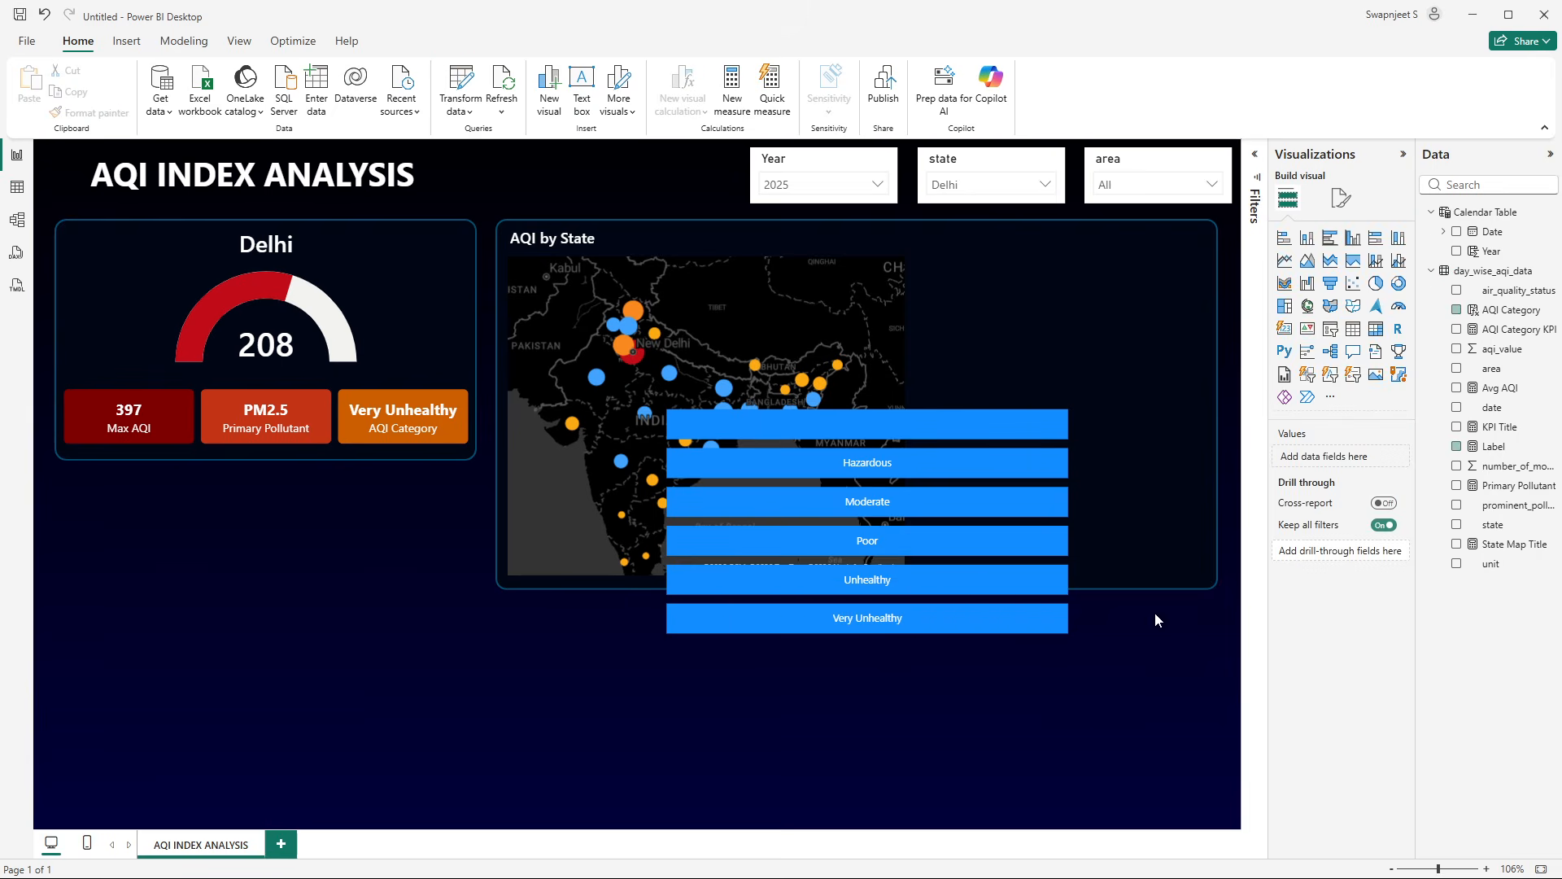
{"action": "left_click", "coordinate": [869, 424]}
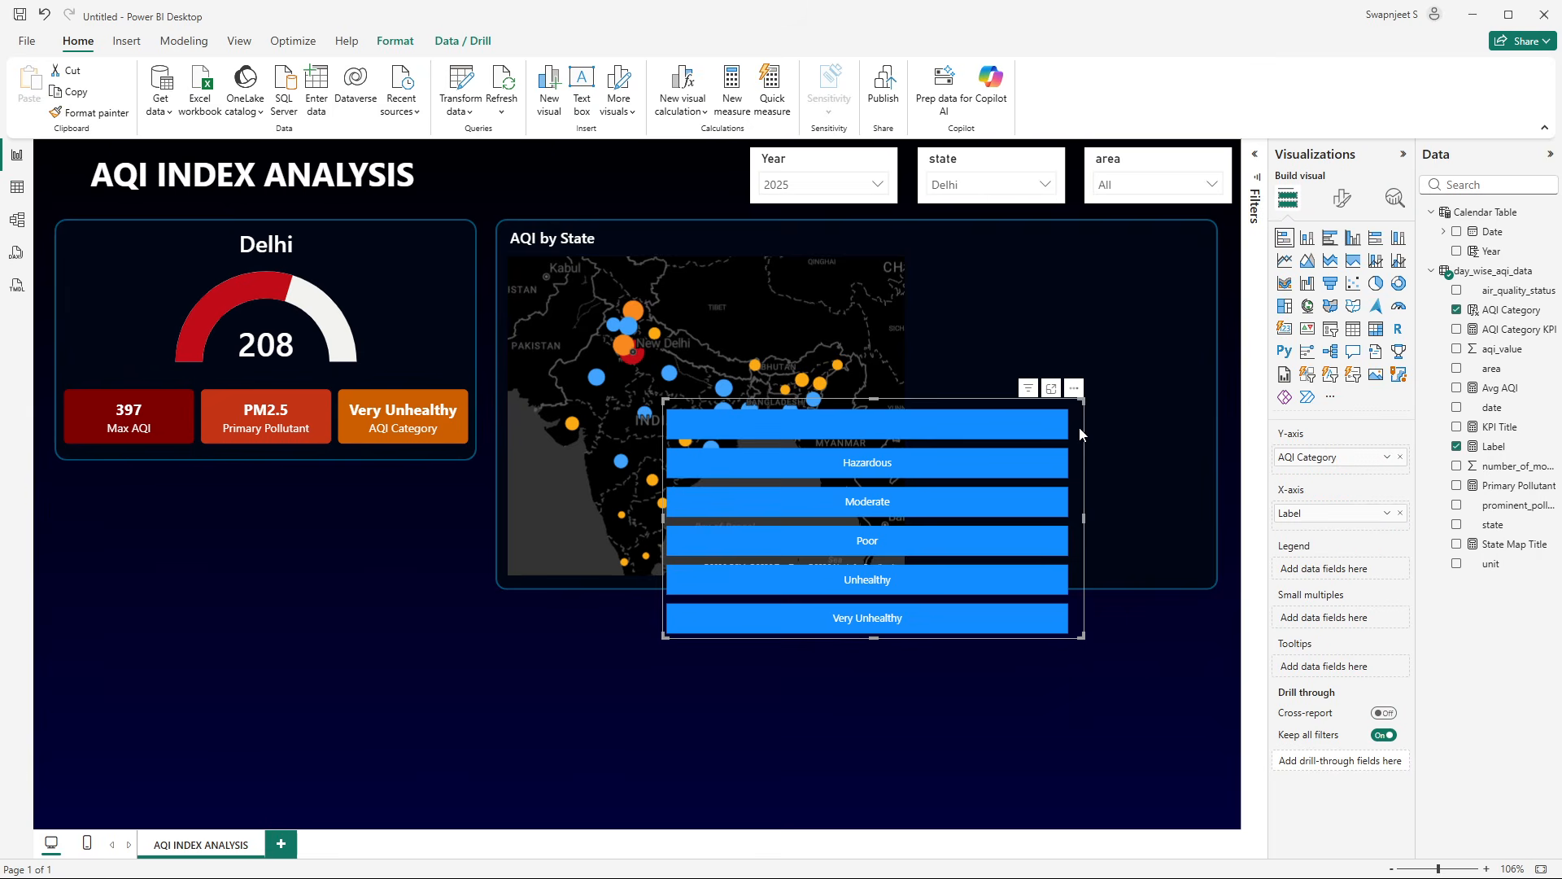
{"action": "left_click", "coordinate": [1007, 721]}
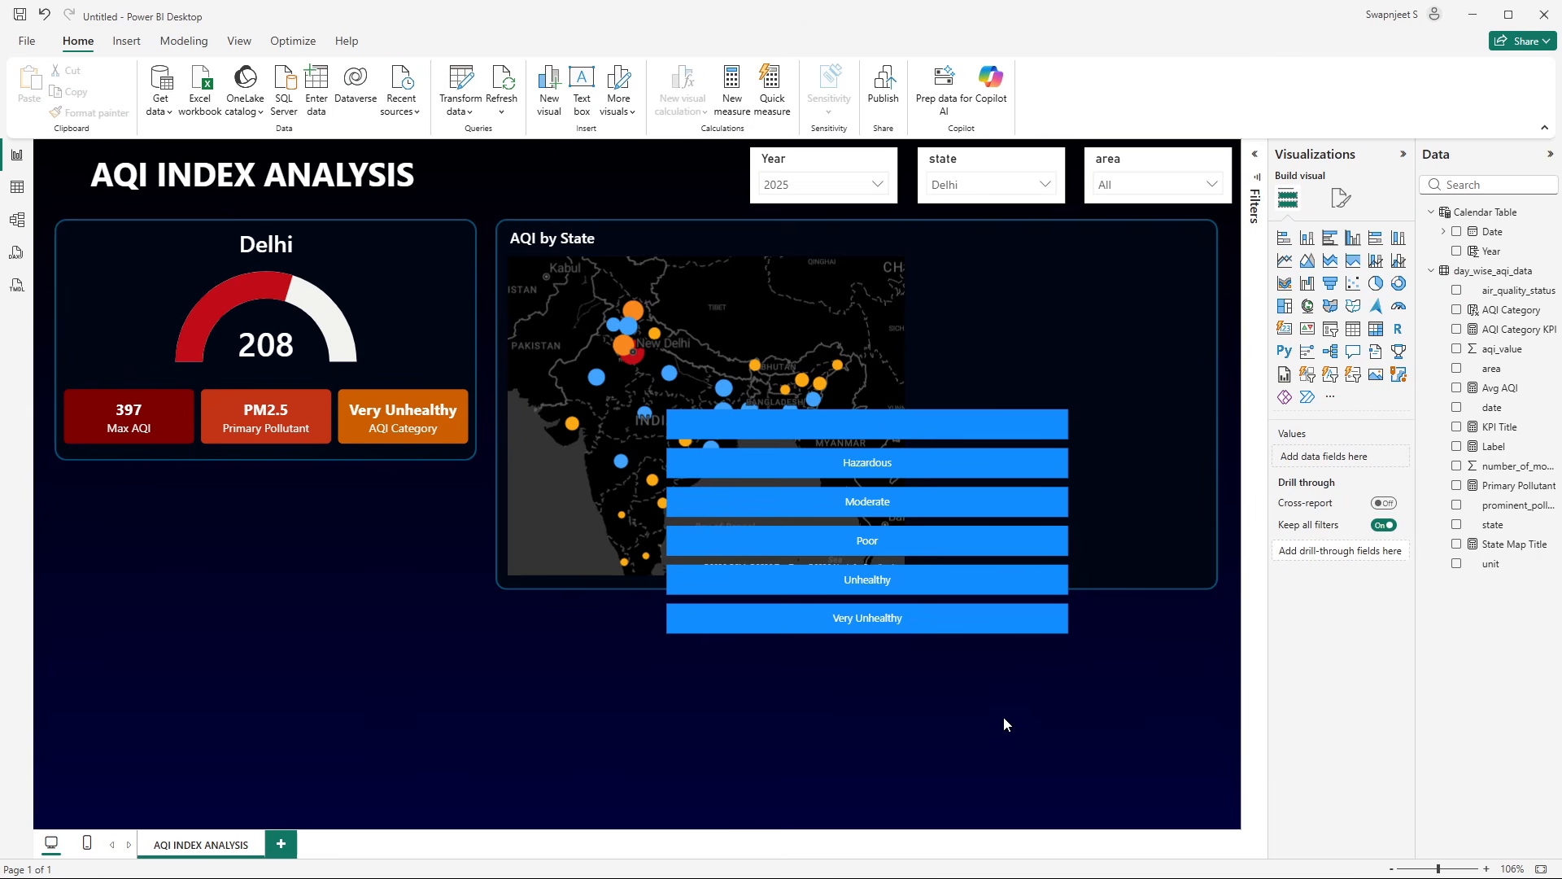
{"action": "left_click", "coordinate": [821, 154]}
{"action": "left_click", "coordinate": [954, 162]}
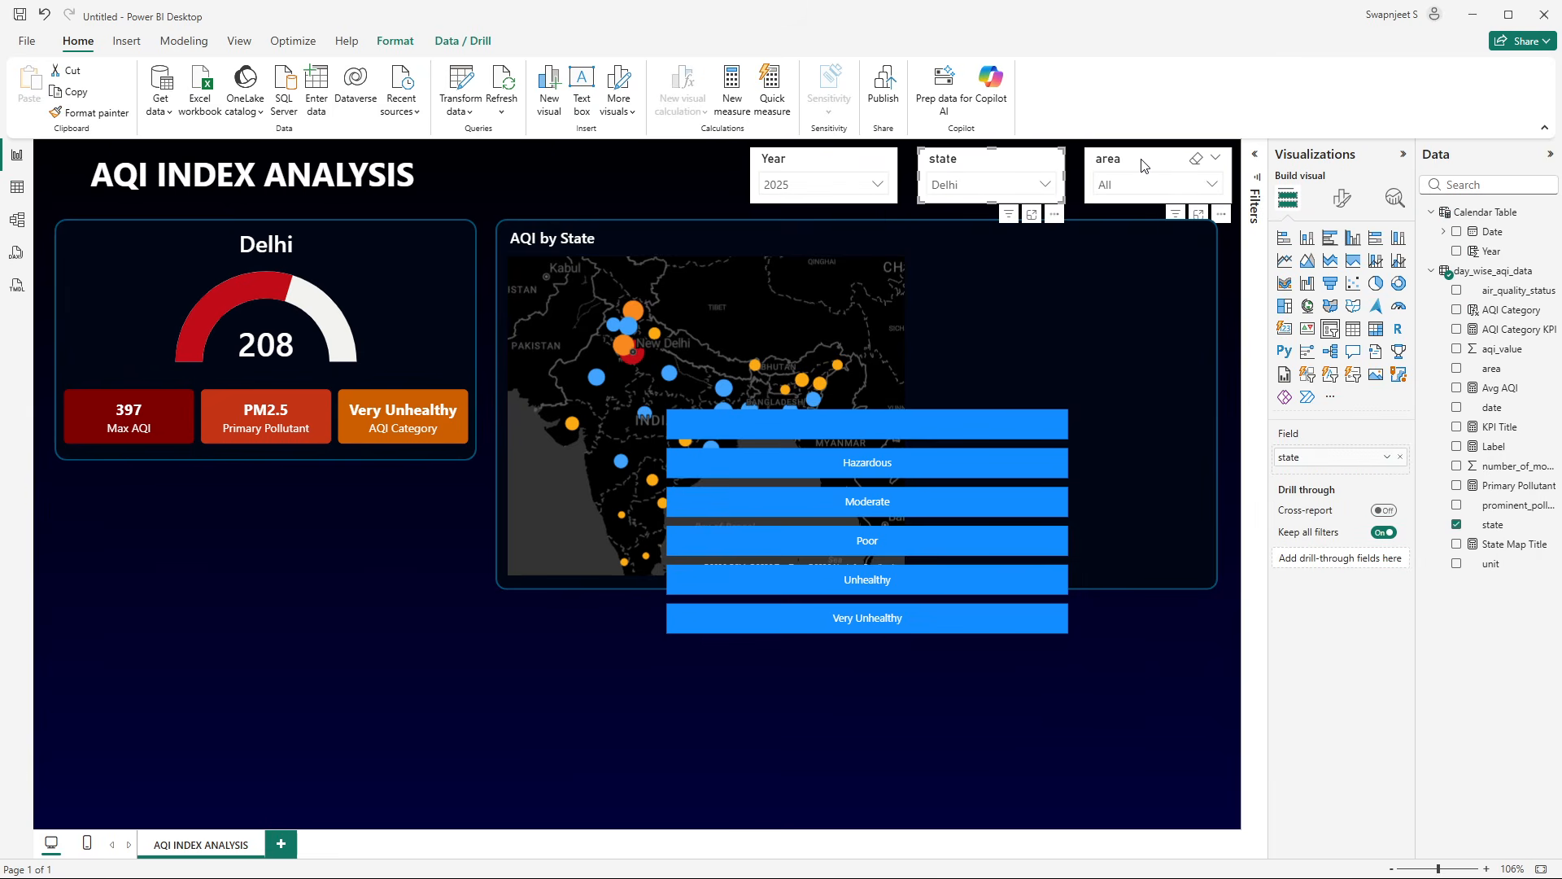
{"action": "left_click", "coordinate": [1140, 159]}
{"action": "left_click", "coordinate": [922, 681]}
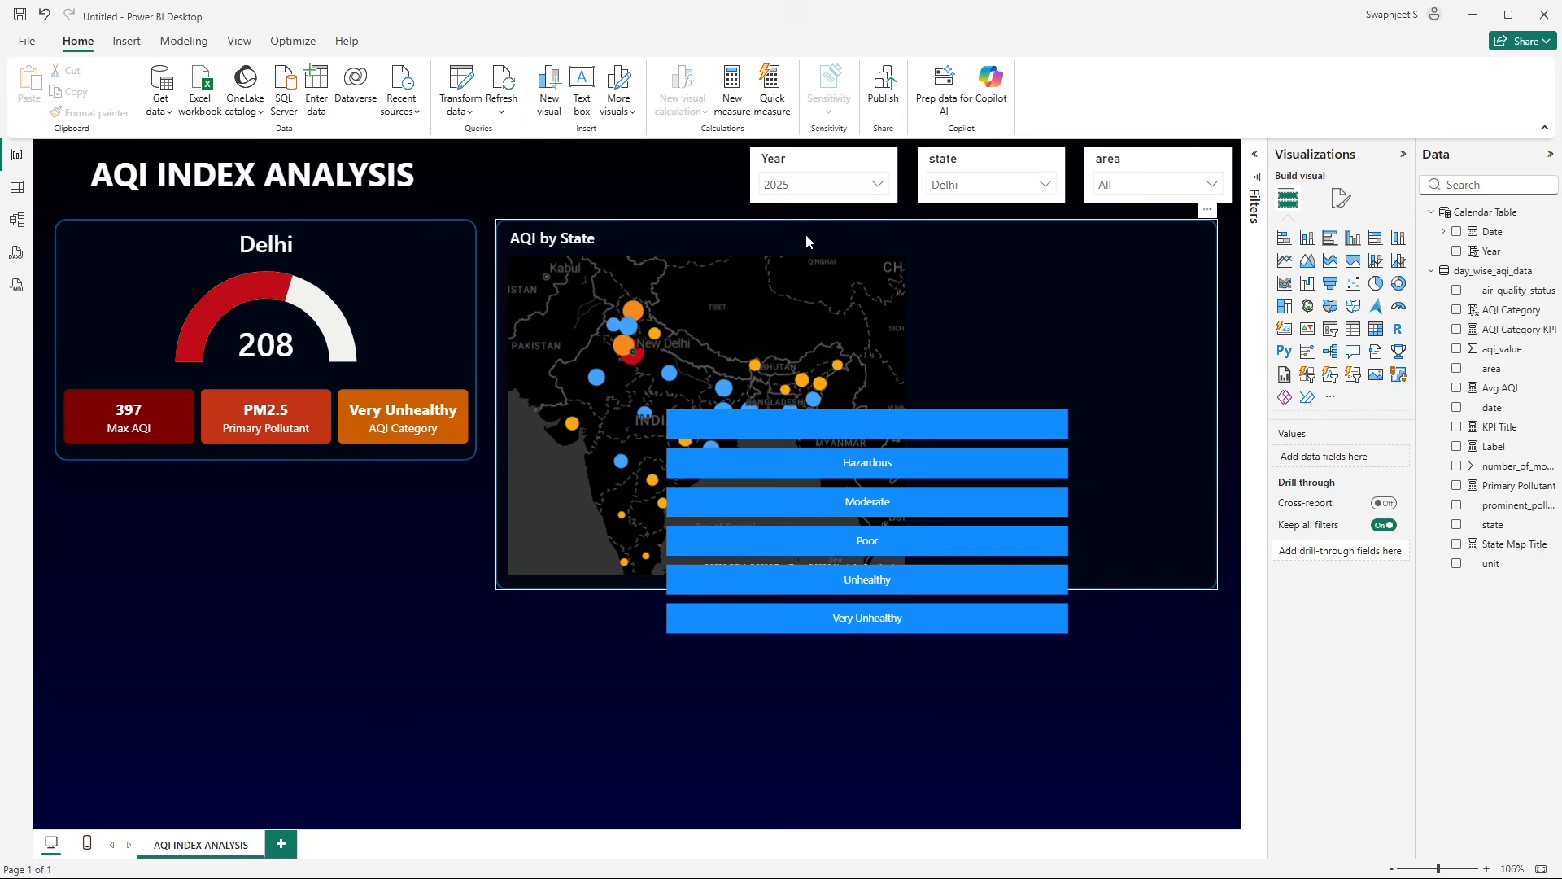
- Turn on Edit interactions for the Year slicer and set its interaction with the AQI Category bar chart to None
{"action": "left_click", "coordinate": [811, 170]}
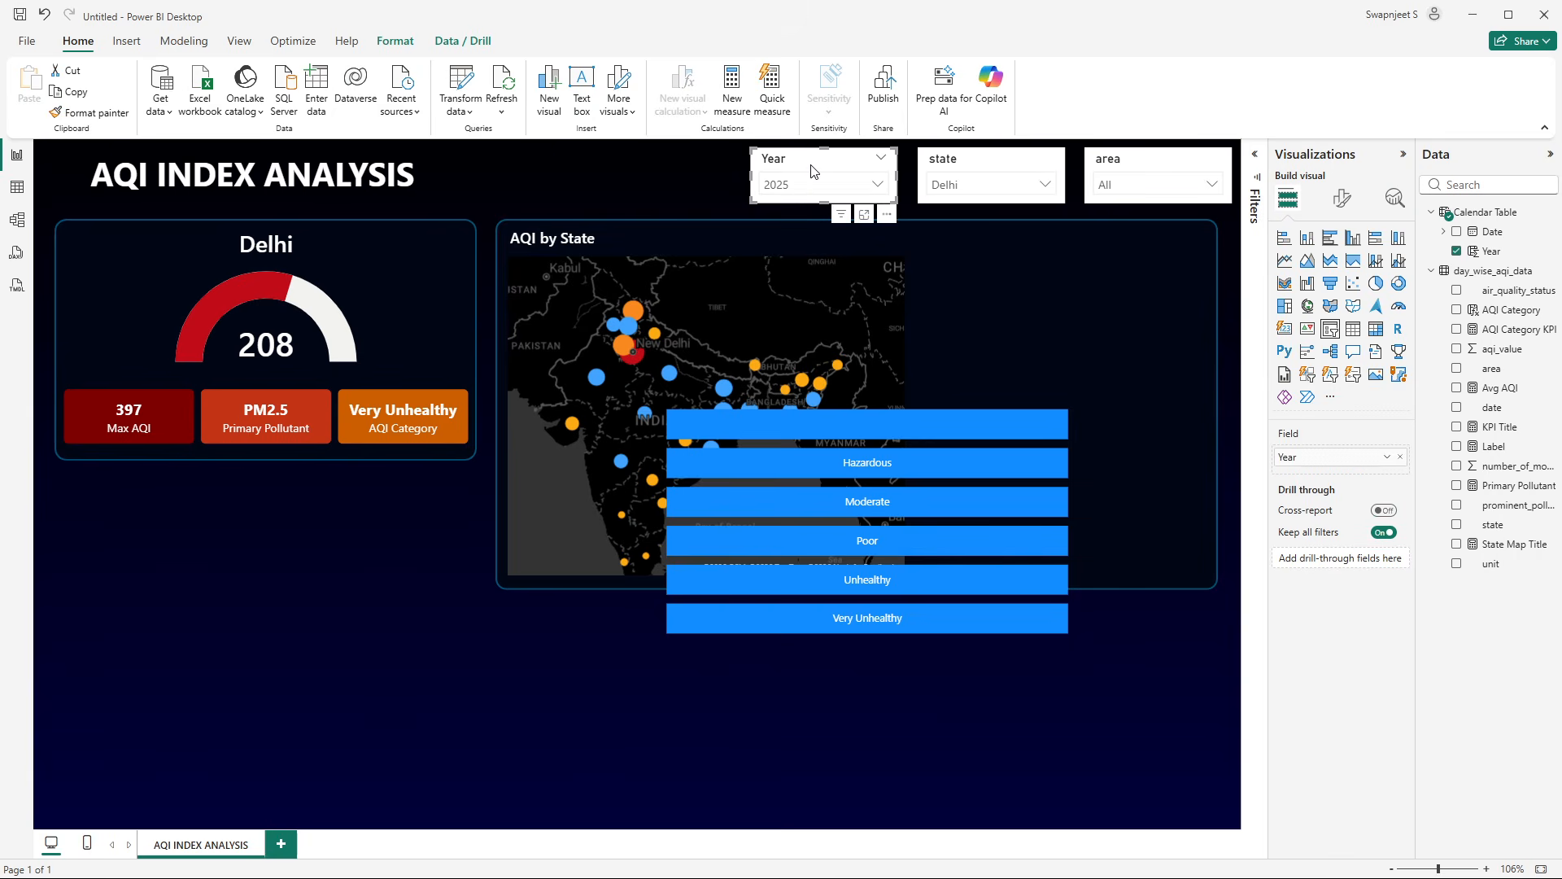
{"action": "left_click", "coordinate": [380, 45]}
{"action": "left_click", "coordinate": [39, 90]}
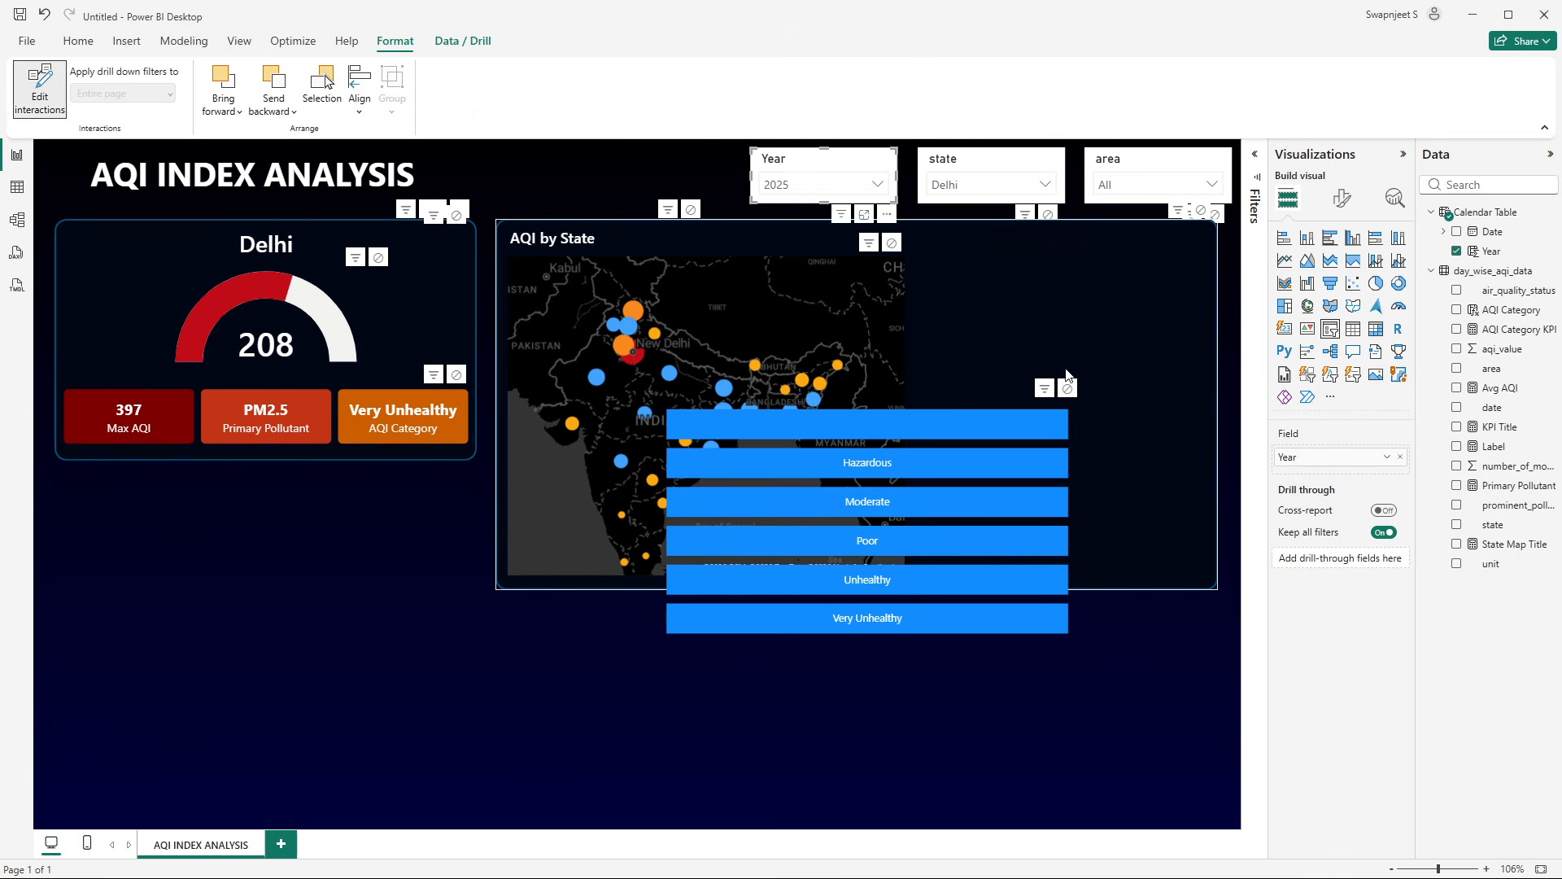
{"action": "left_click", "coordinate": [1070, 390]}
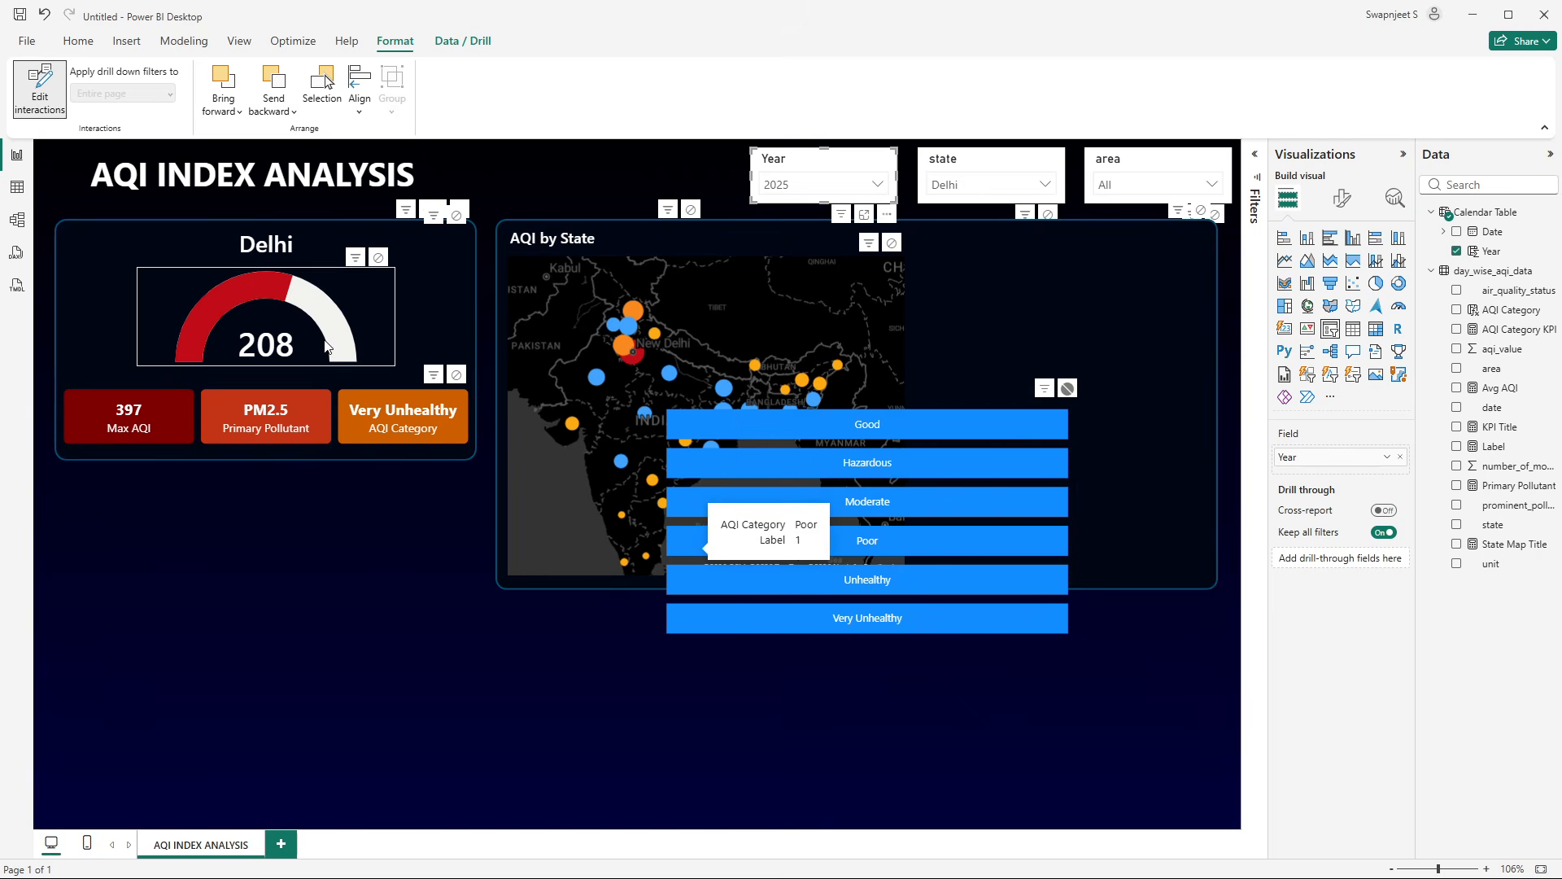
- Move the AQI Category bar chart down so it overlaps the lower edge of the map panel
{"action": "left_click_drag", "start_coordinate": [765, 403], "coordinate": [740, 517]}
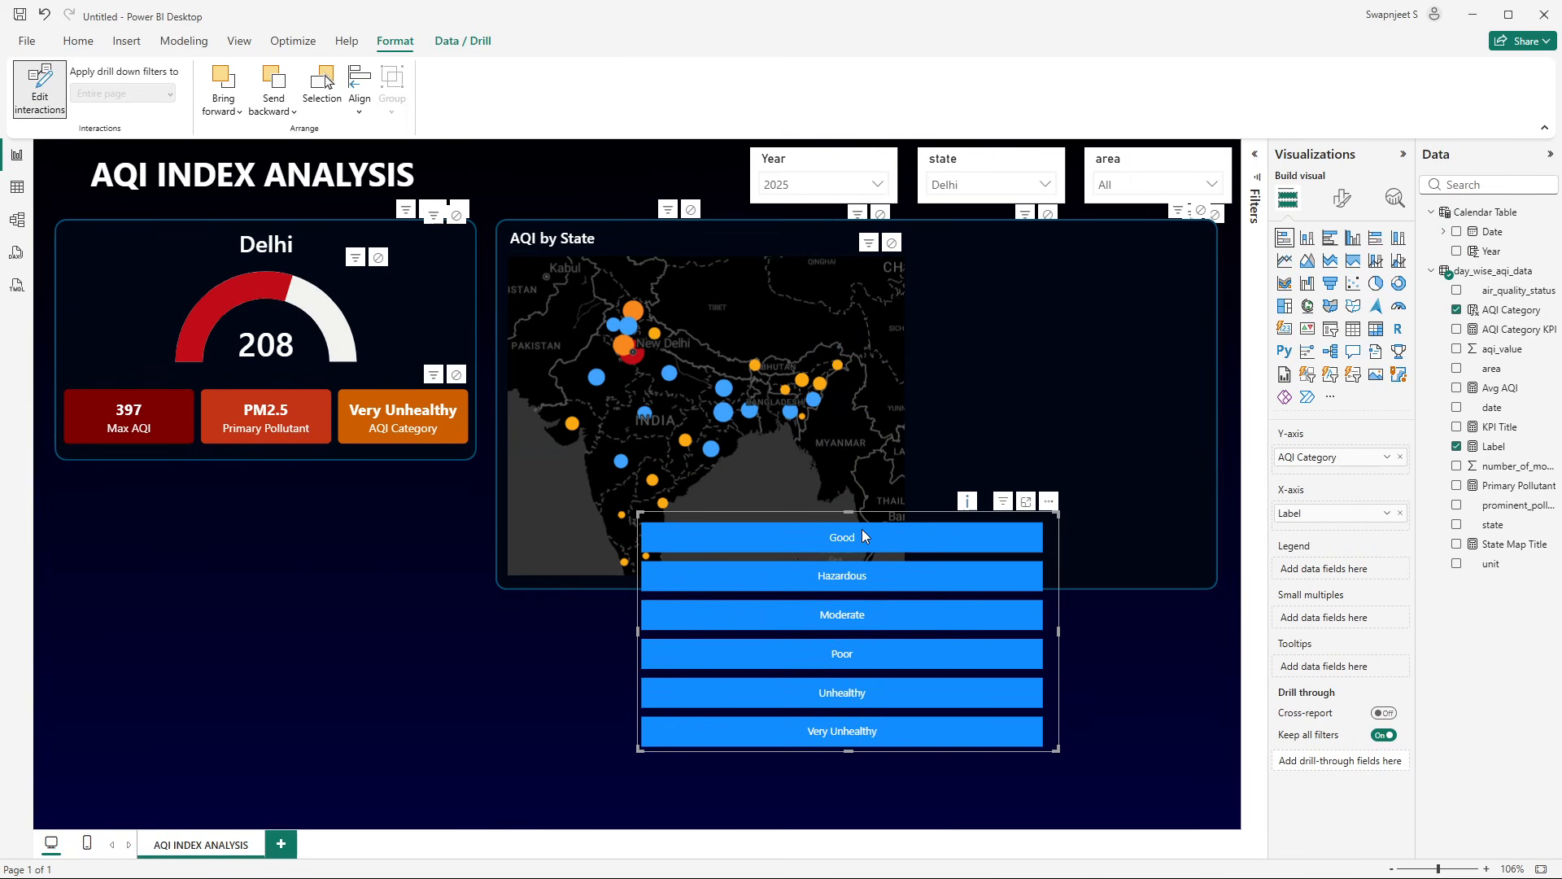
{"action": "left_click_drag", "start_coordinate": [857, 521], "coordinate": [813, 548]}
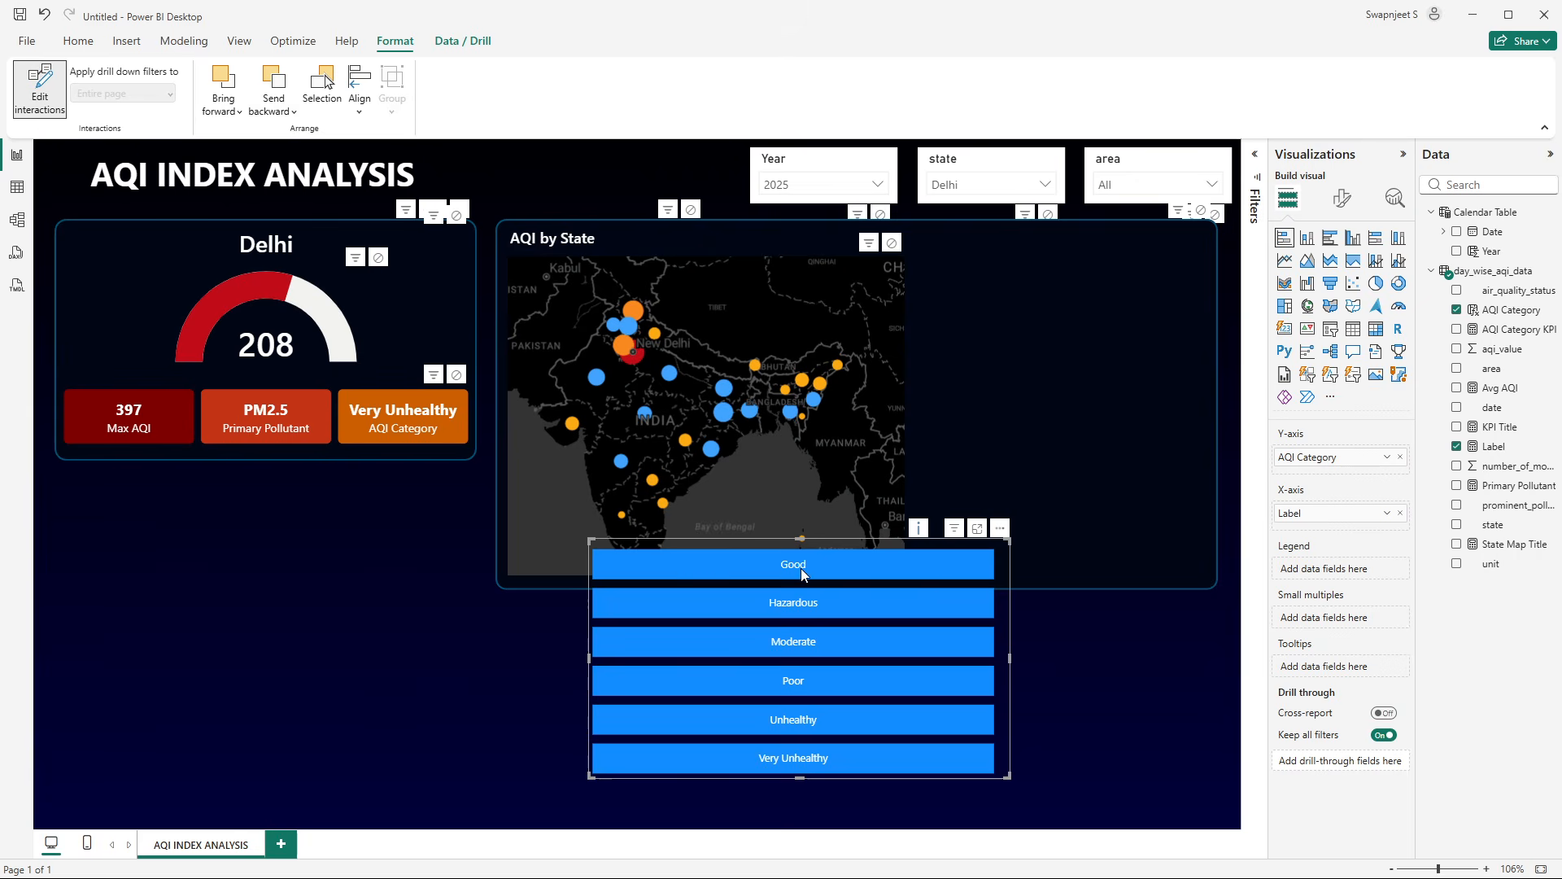
{"action": "mouse_move", "coordinate": [841, 600]}
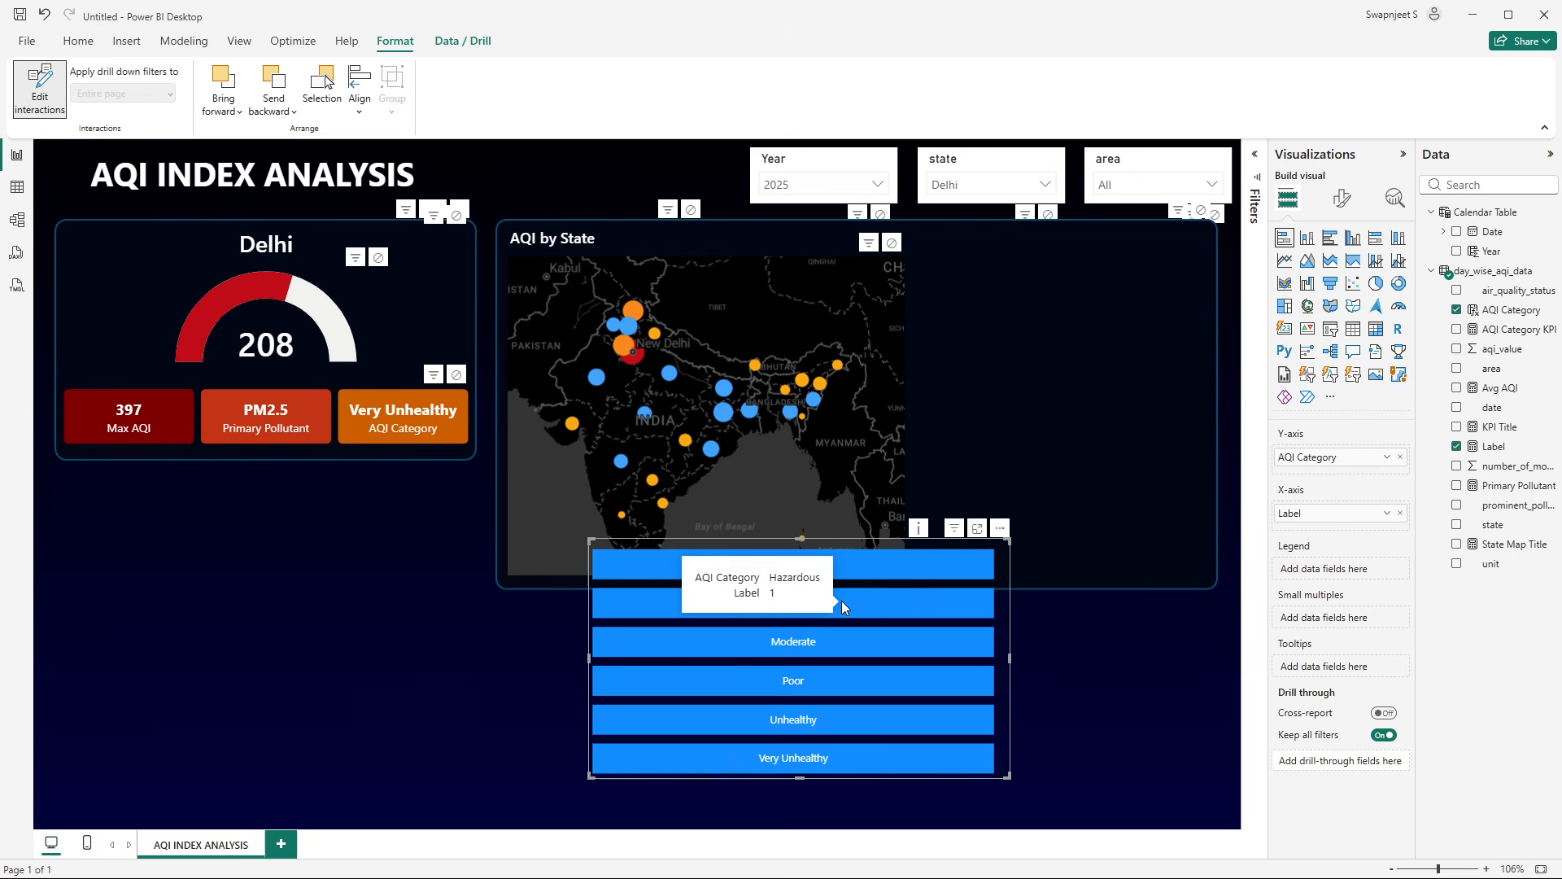
{"action": "mouse_move", "coordinate": [849, 695]}
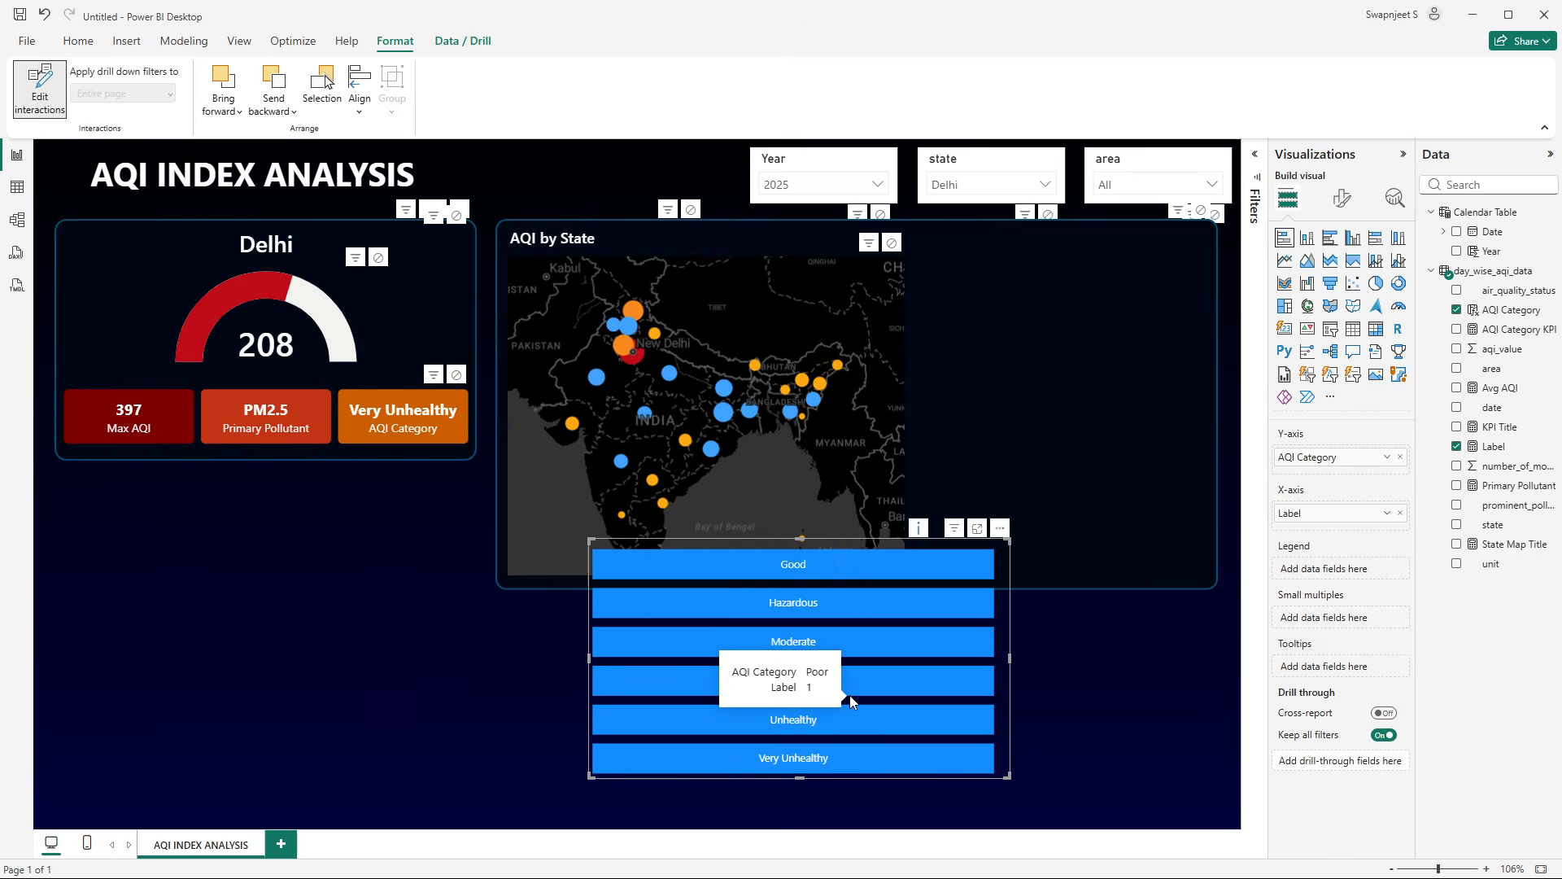
{"action": "mouse_move", "coordinate": [926, 576]}
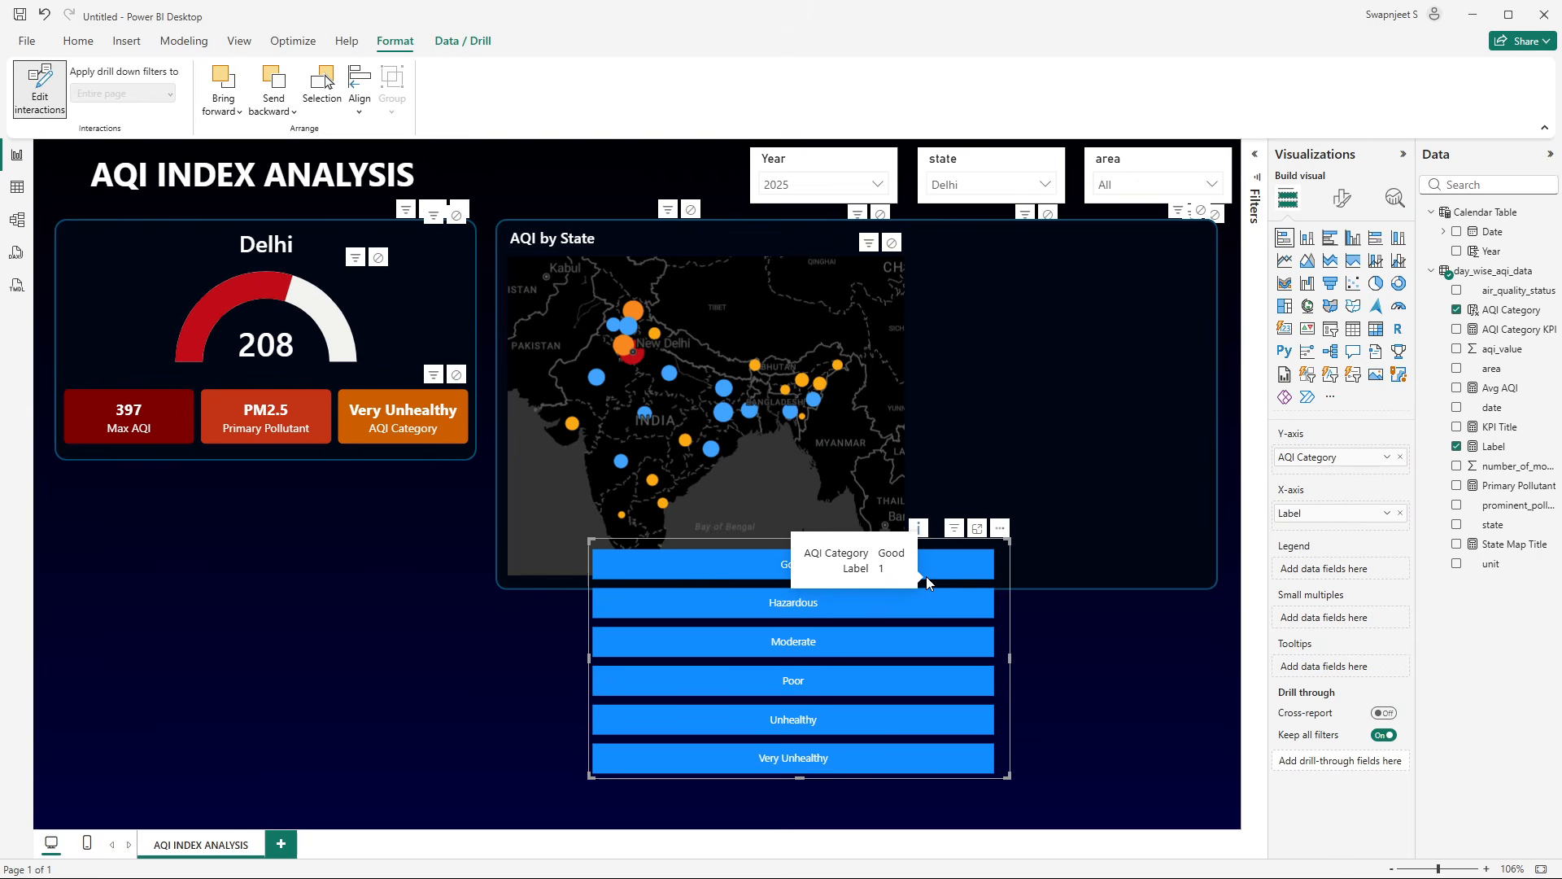
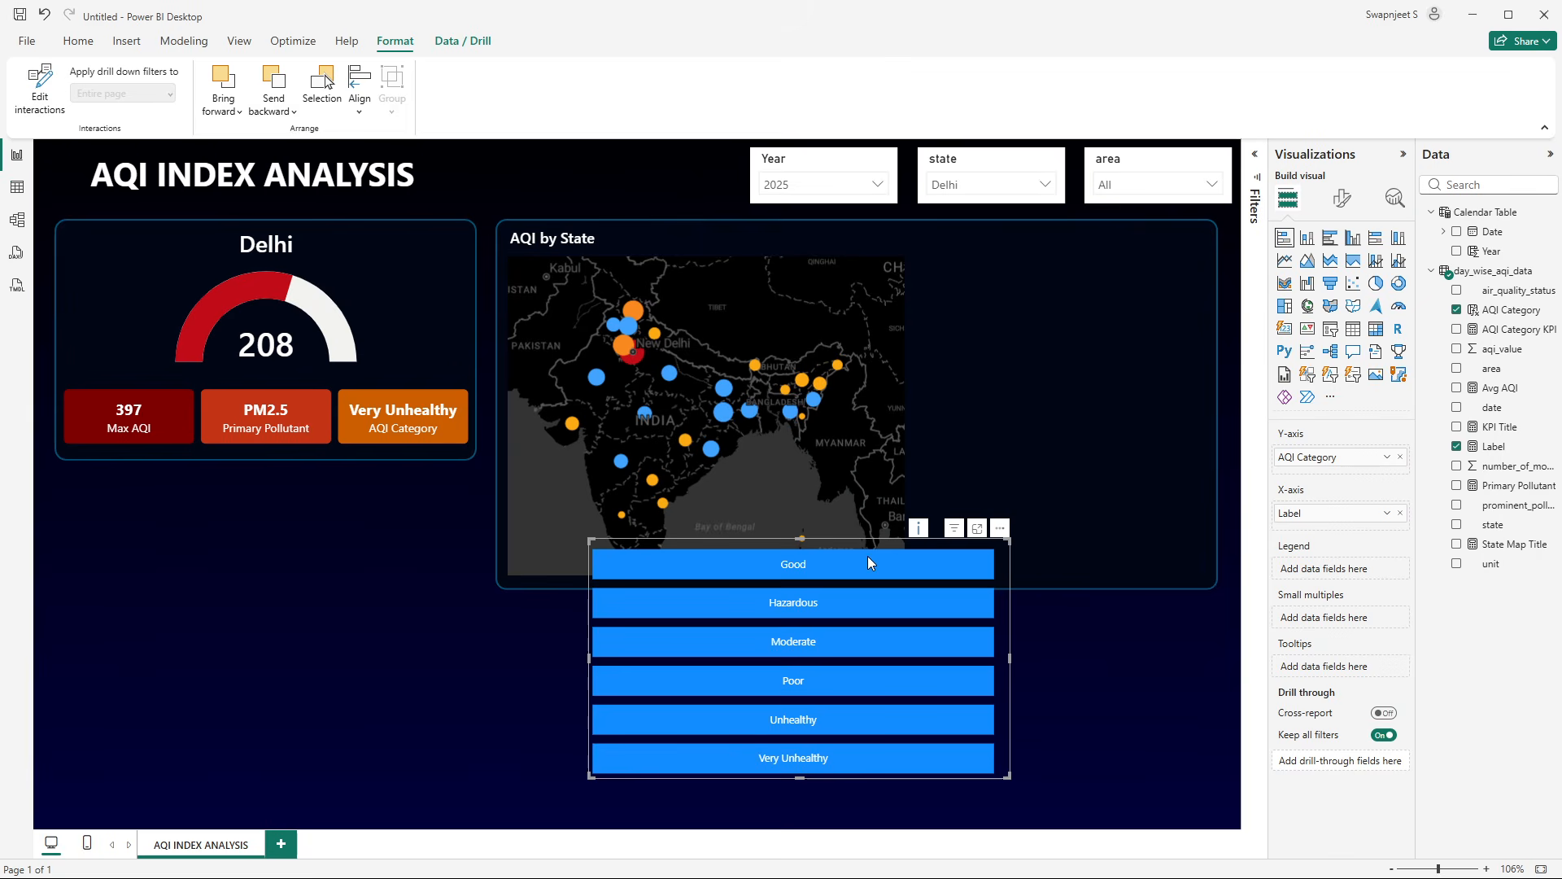
- Move the AQI Category bar chart into the empty area beside the map and shrink its width and height to fit there
{"action": "left_click_drag", "start_coordinate": [869, 540], "coordinate": [1035, 247]}
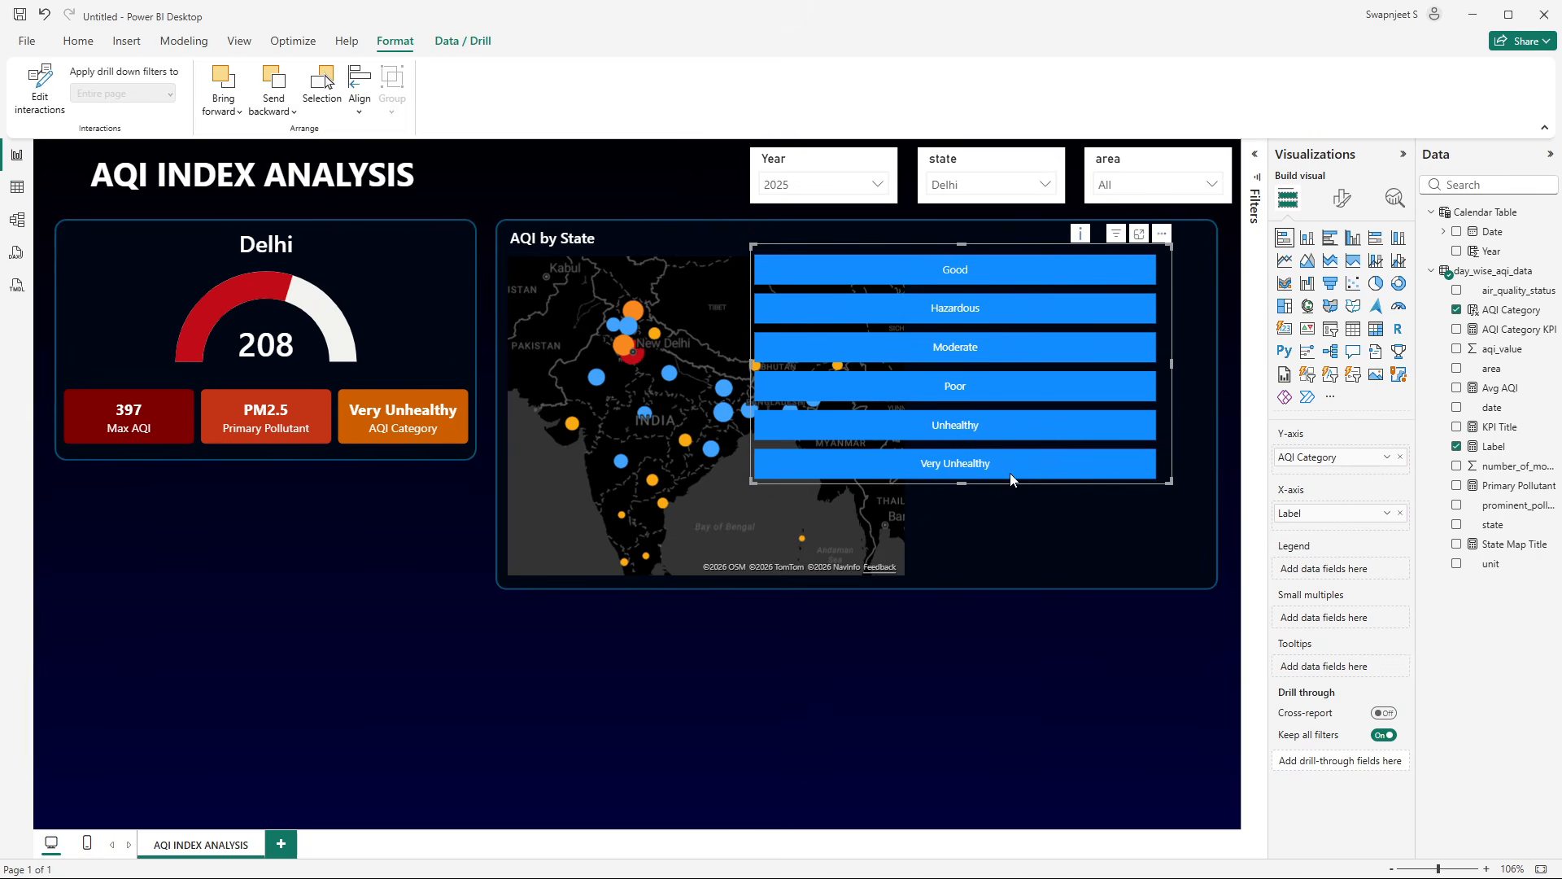
{"action": "left_click_drag", "start_coordinate": [960, 485], "coordinate": [961, 448]}
{"action": "left_click", "coordinate": [612, 446]}
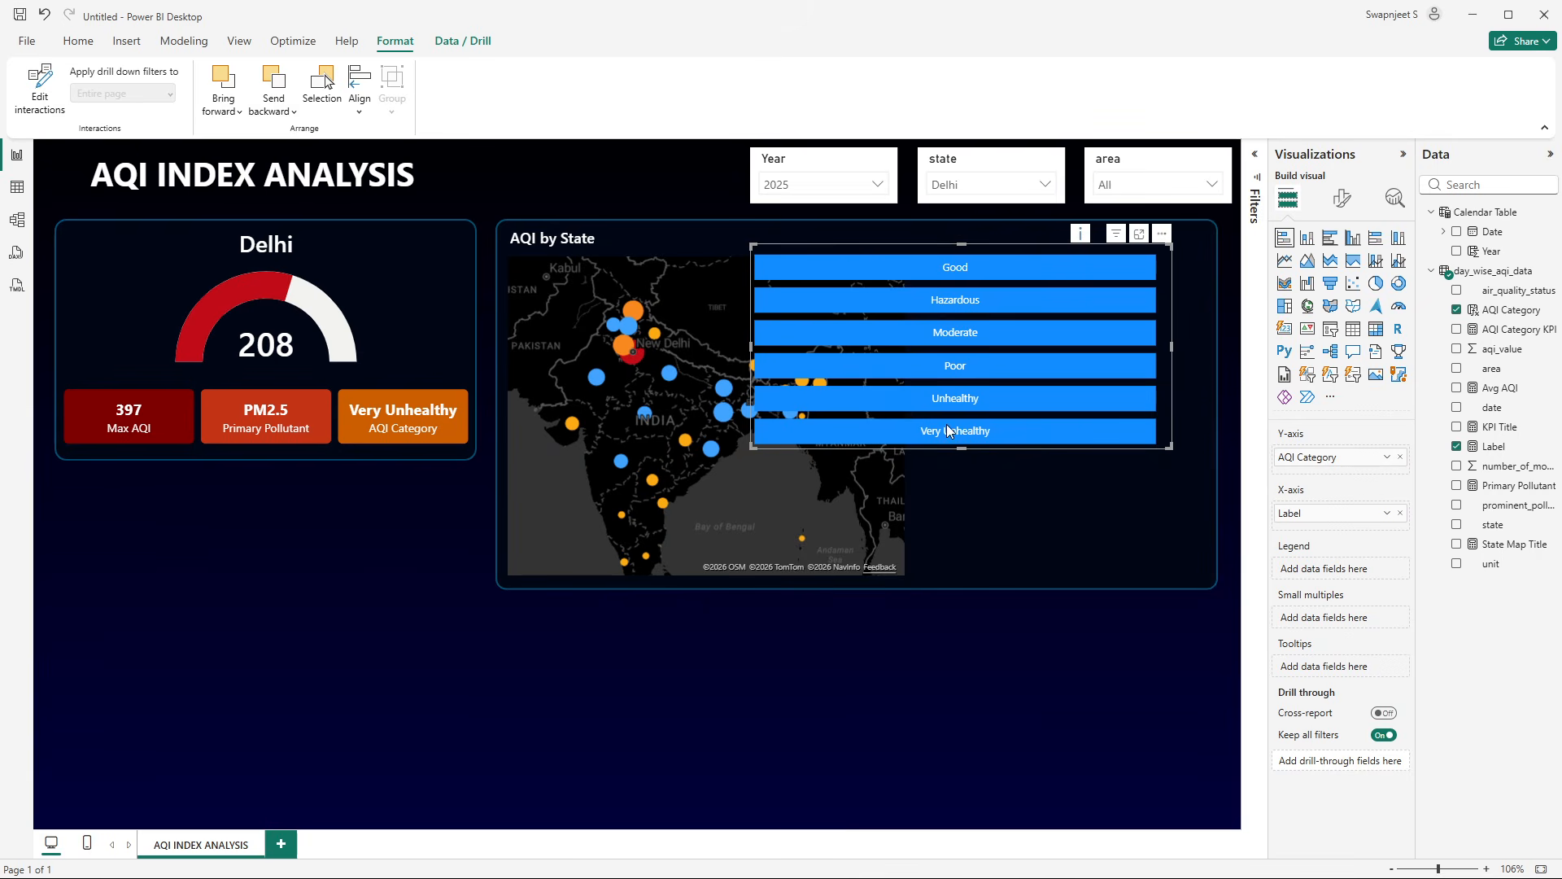
{"action": "left_click_drag", "start_coordinate": [753, 351], "coordinate": [949, 344]}
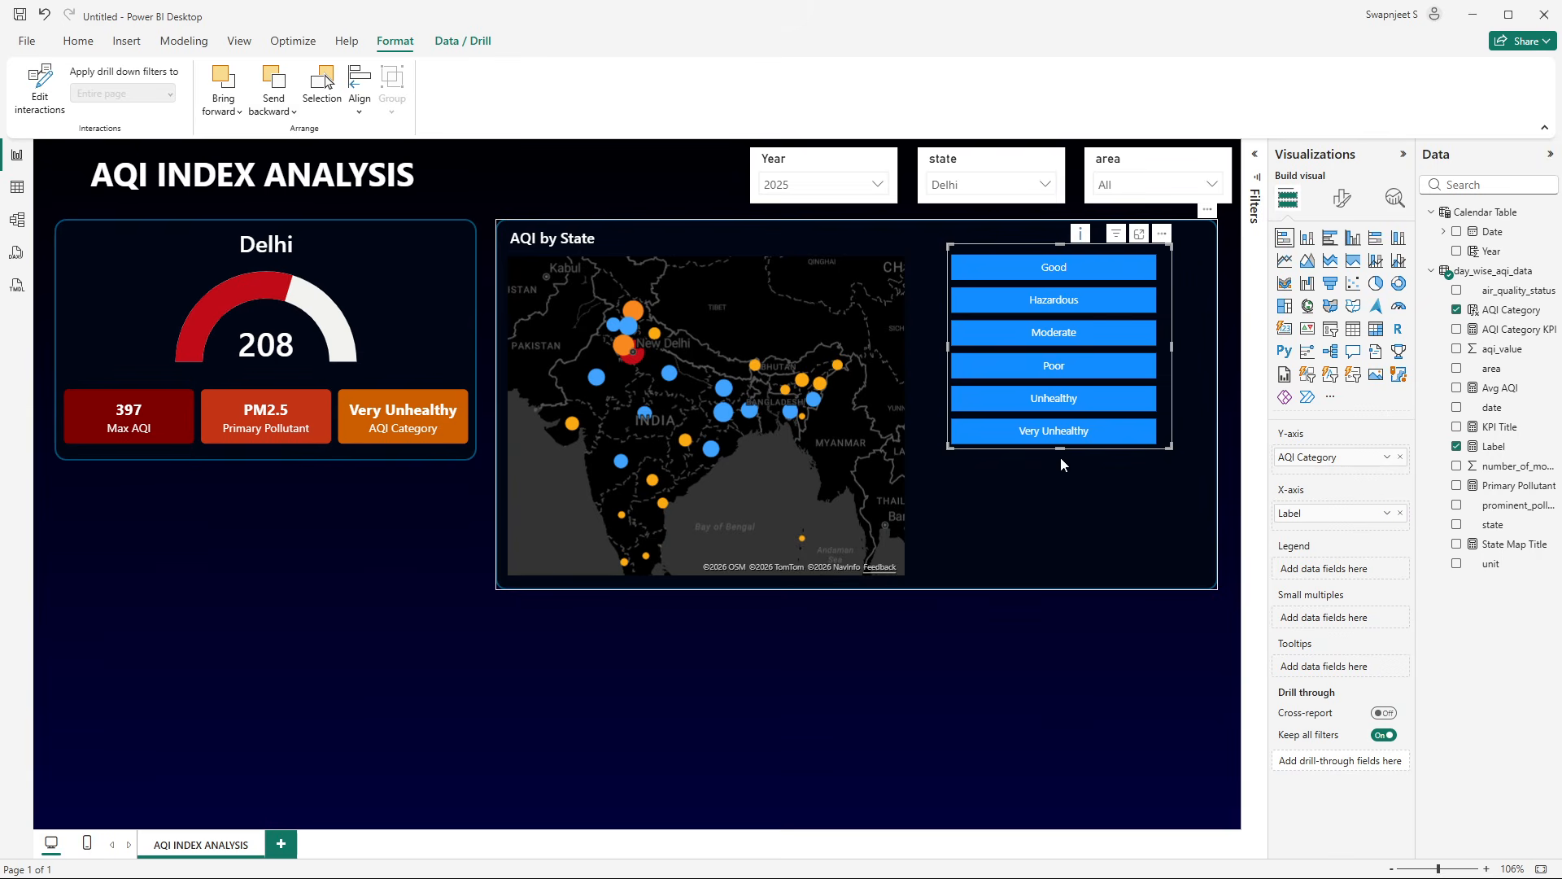
{"action": "left_click_drag", "start_coordinate": [1058, 446], "coordinate": [1057, 425]}
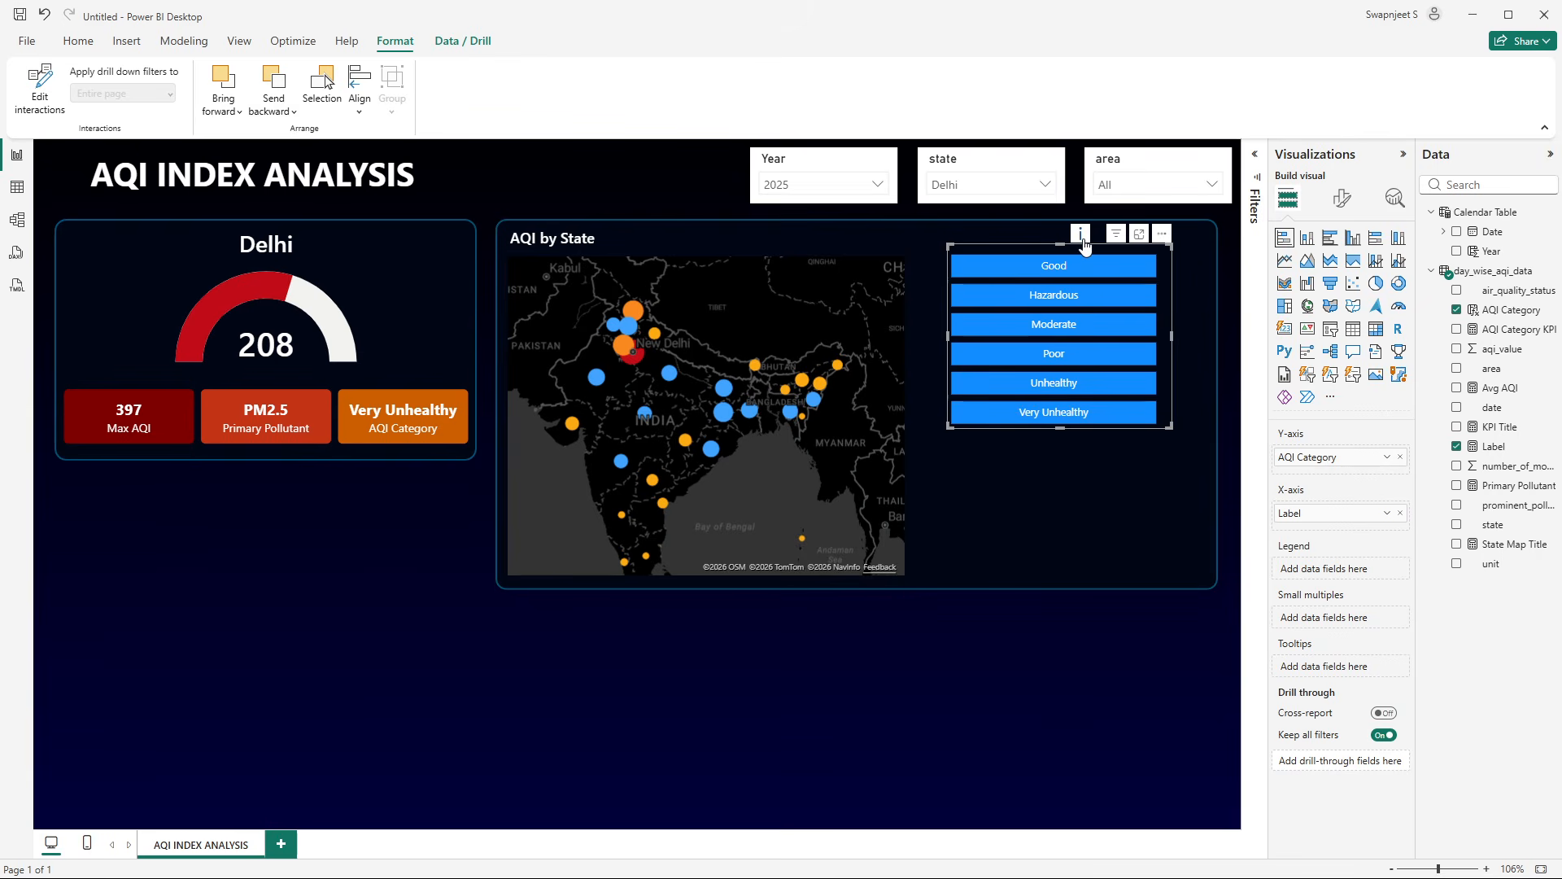
{"action": "left_click_drag", "start_coordinate": [1075, 247], "coordinate": [1097, 249]}
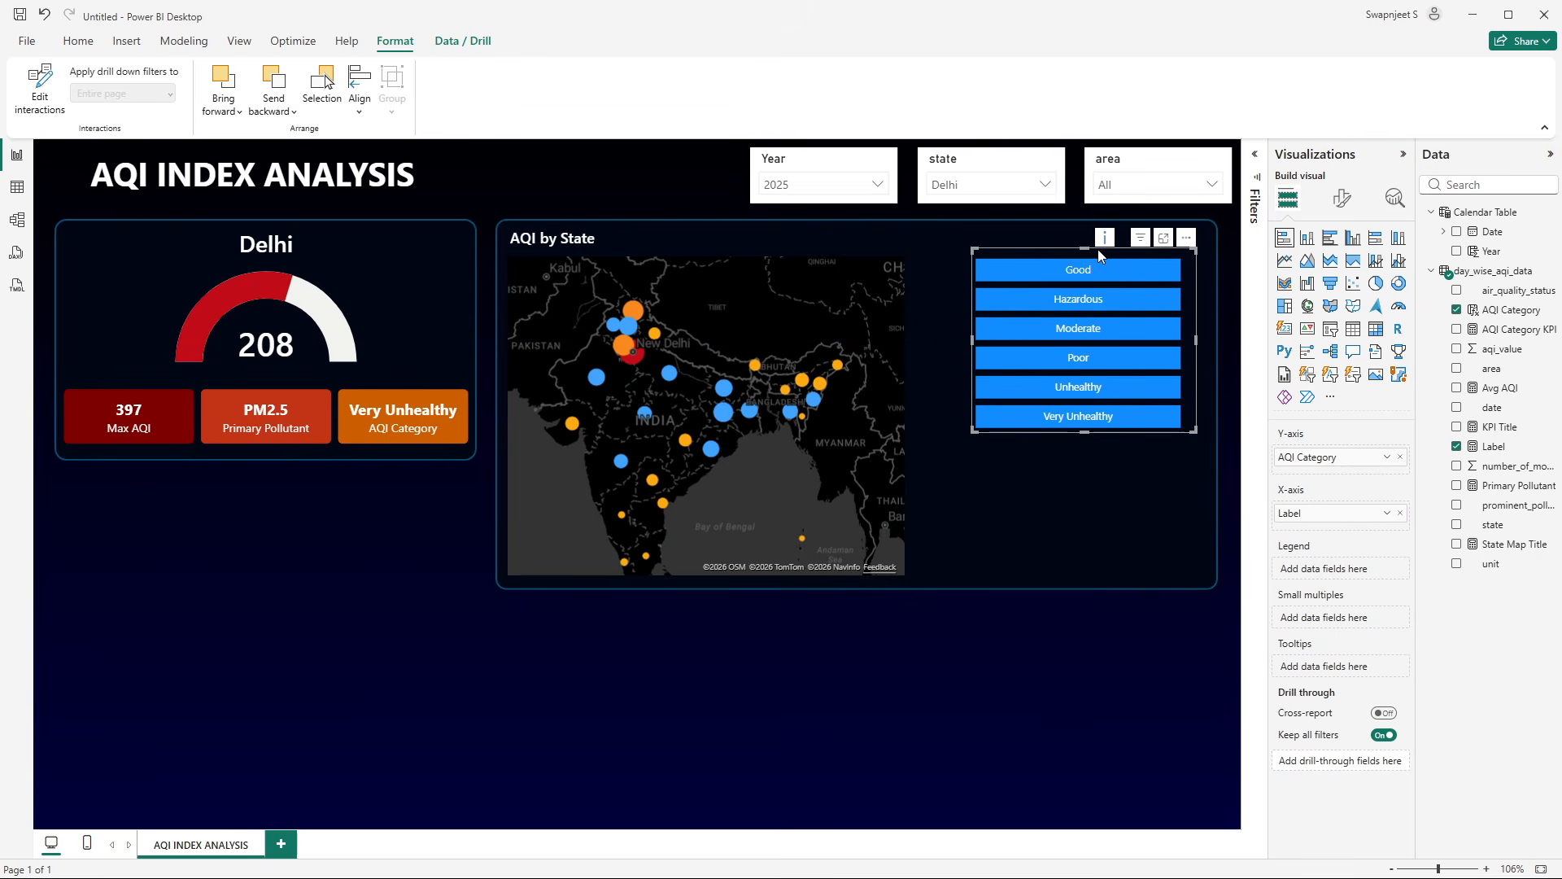
{"action": "left_click_drag", "start_coordinate": [1084, 434], "coordinate": [1085, 412]}
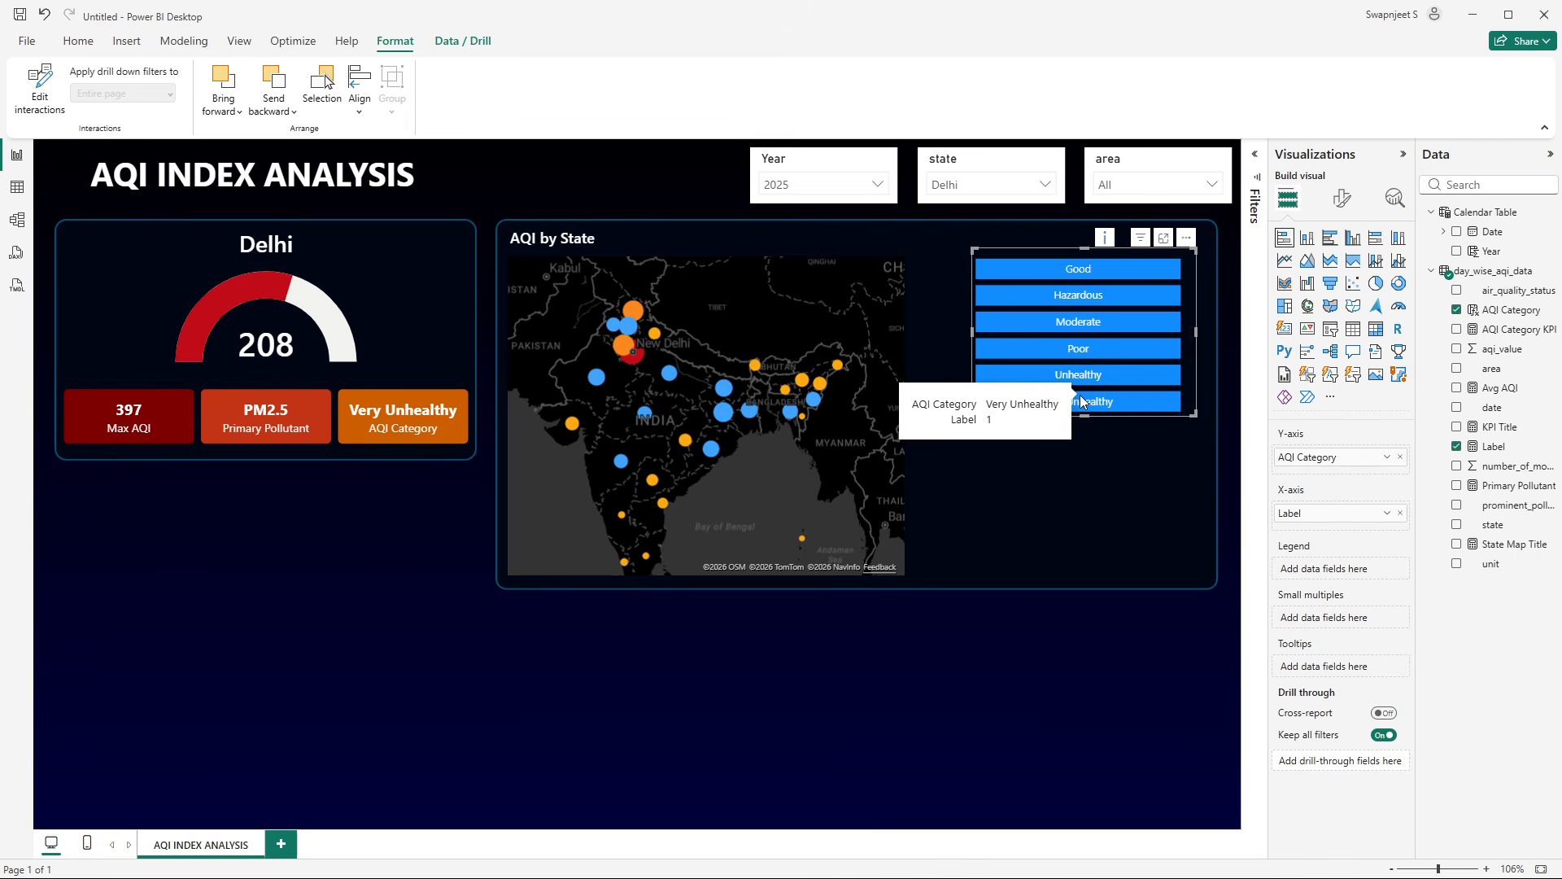
- Set the AQI Category bar chart's height to 200 and width to 240
{"action": "left_click", "coordinate": [1342, 198]}
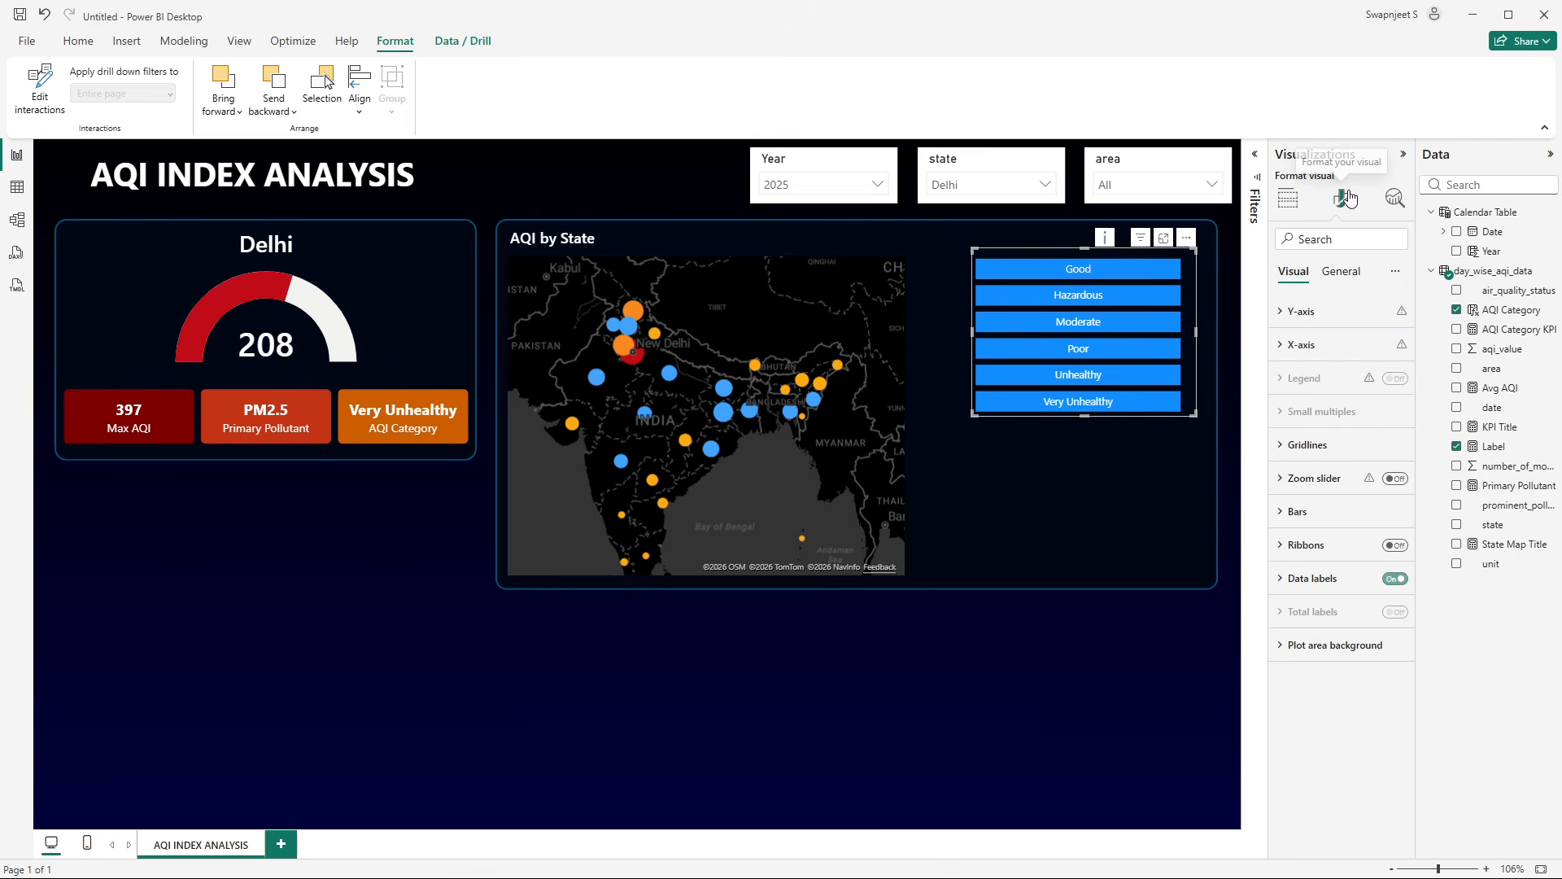
{"action": "left_click", "coordinate": [1341, 271]}
{"action": "left_click", "coordinate": [1331, 309]}
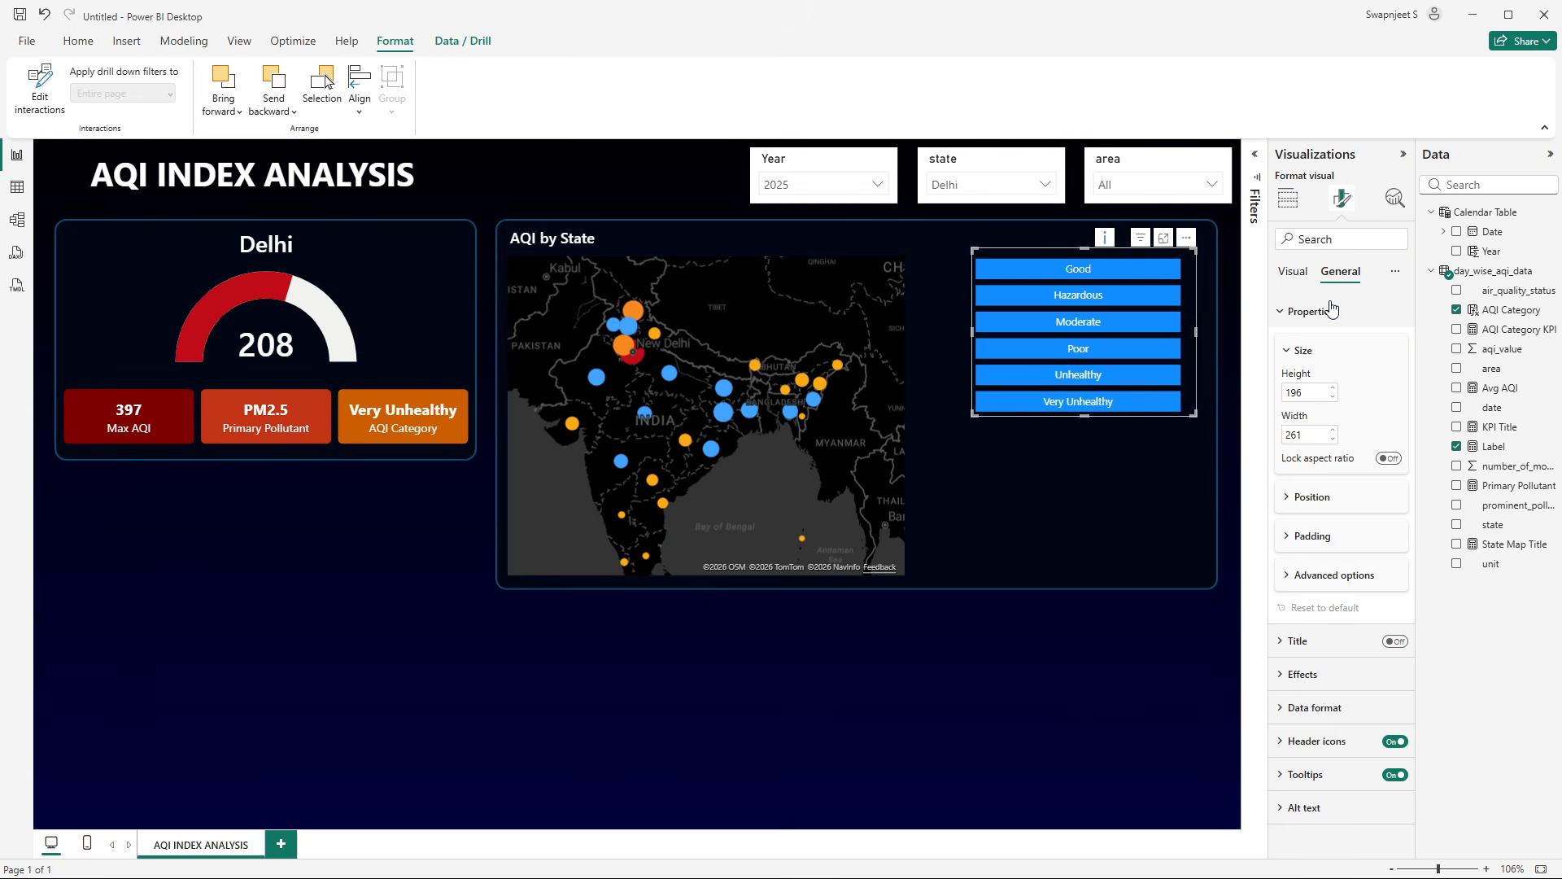
{"action": "double_click", "coordinate": [1311, 394]}
{"action": "type", "text": "200"}
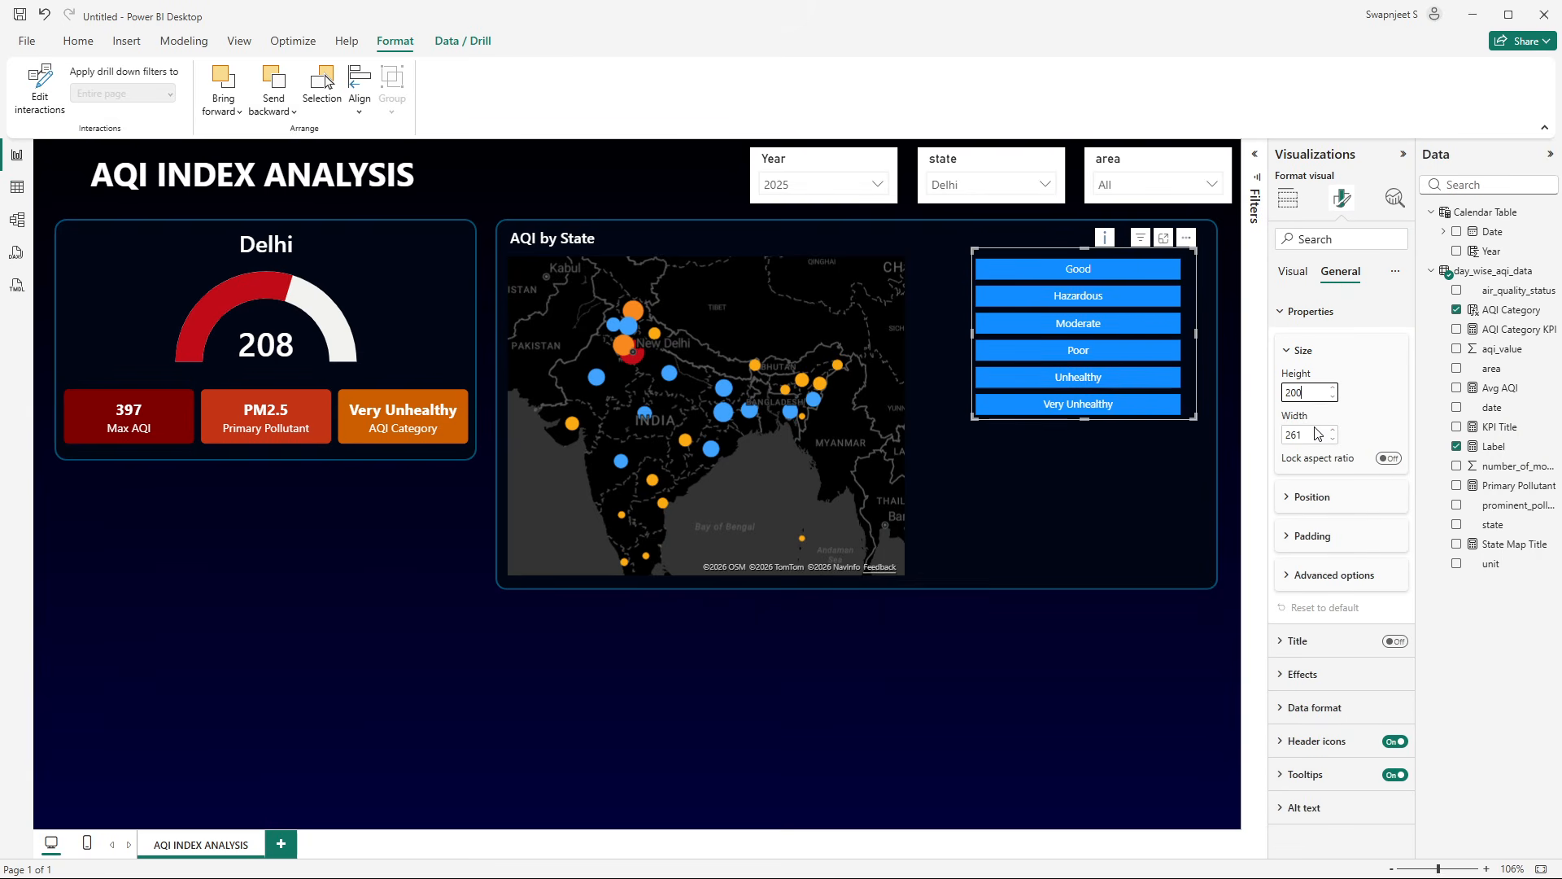
{"action": "double_click", "coordinate": [1296, 433]}
{"action": "type", "text": "240"}
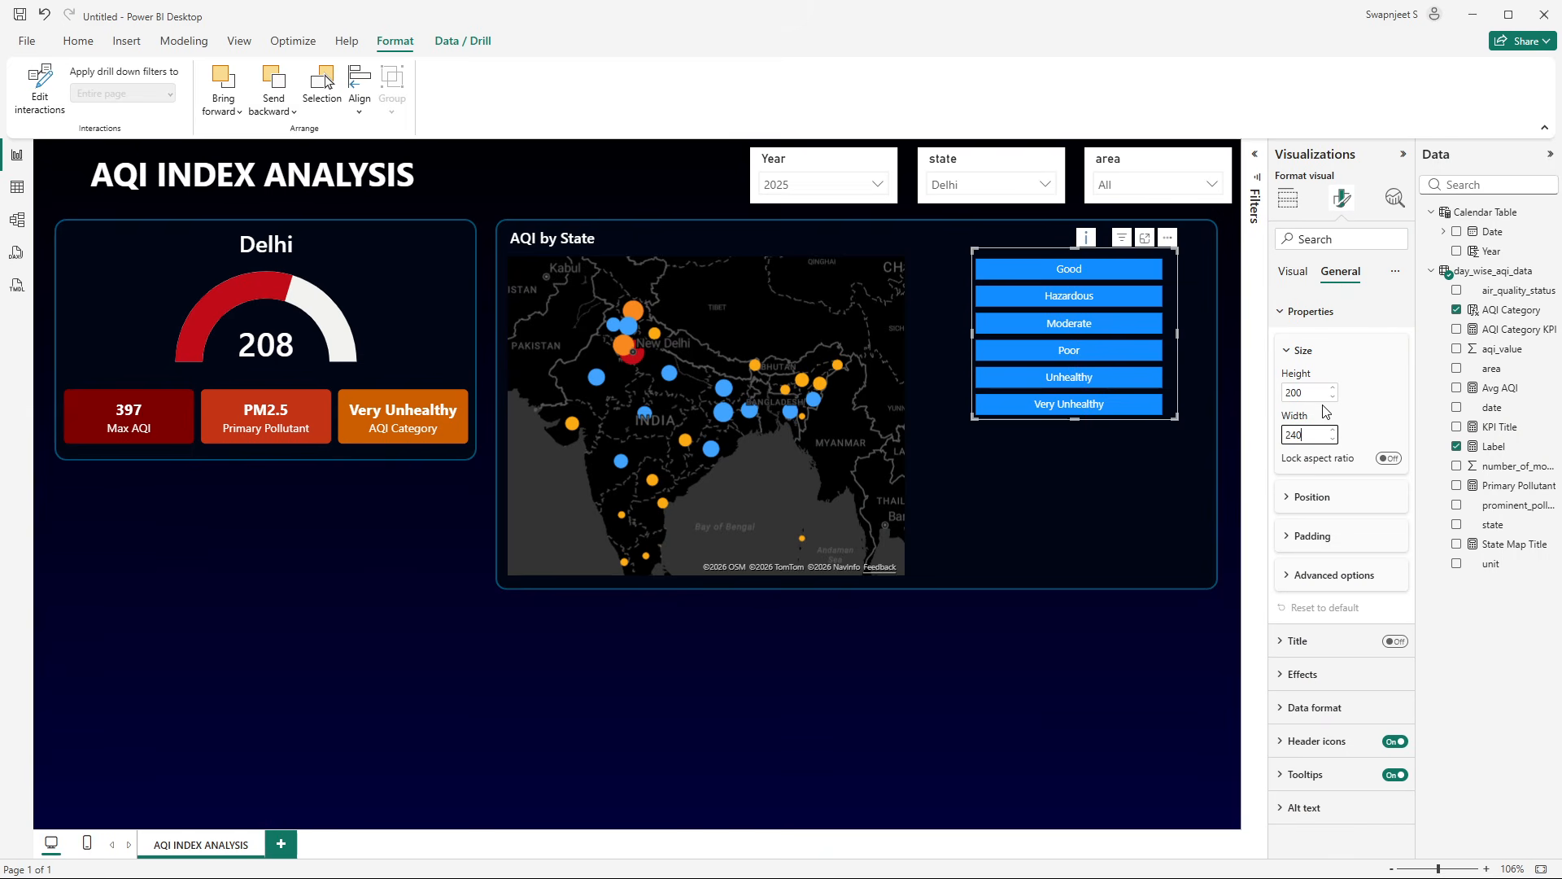
- Set the bar chart's X-axis range maximum to 1, shift the chart slightly toward the map and deselect it
{"action": "left_click", "coordinate": [1296, 279]}
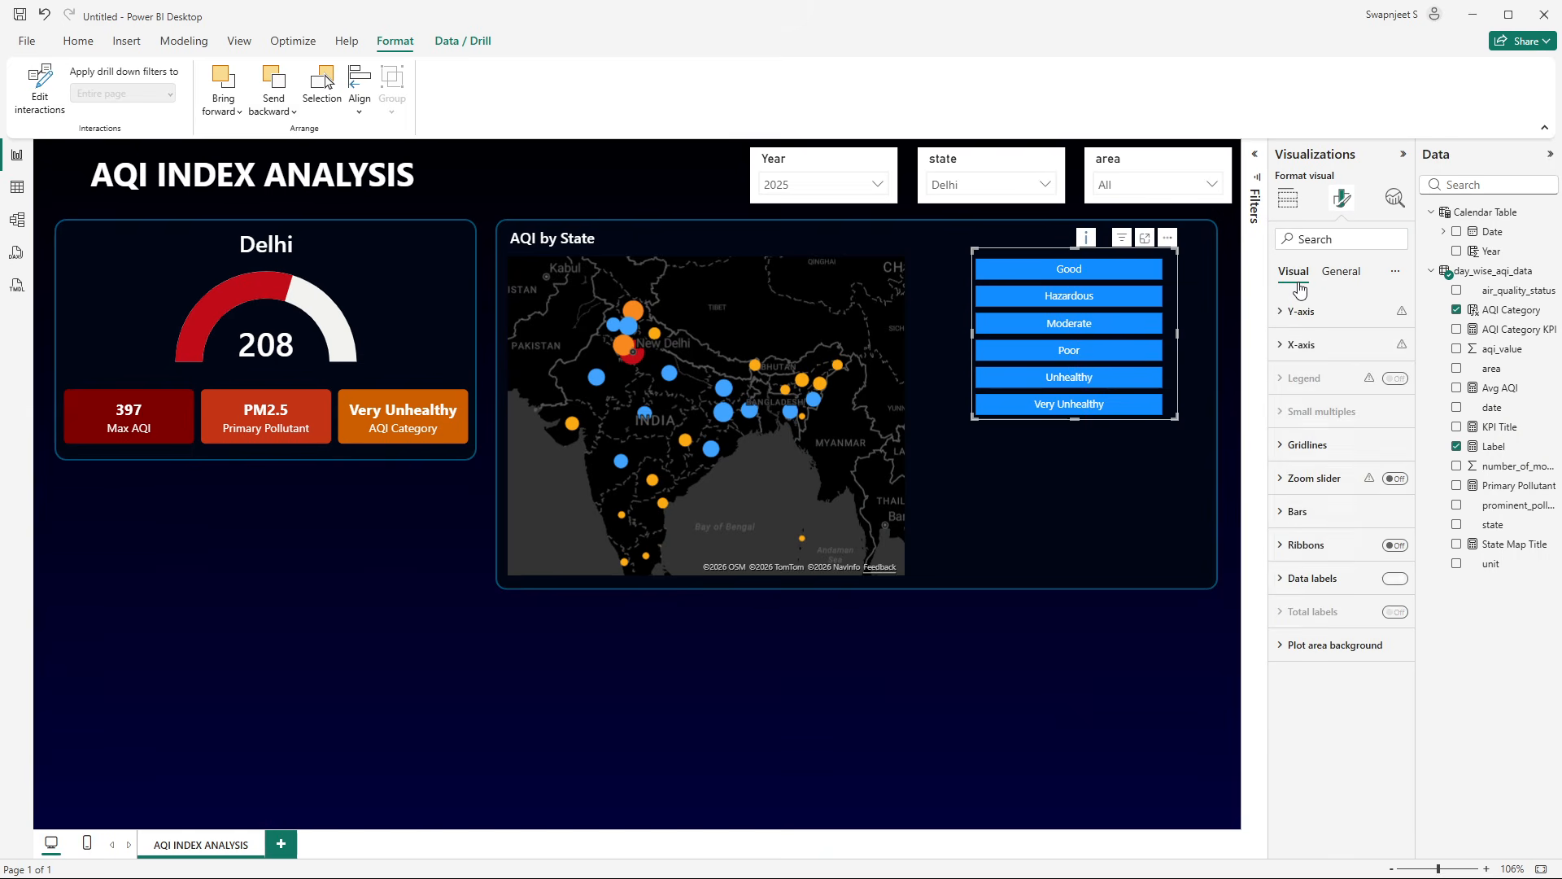
{"action": "left_click", "coordinate": [1303, 345]}
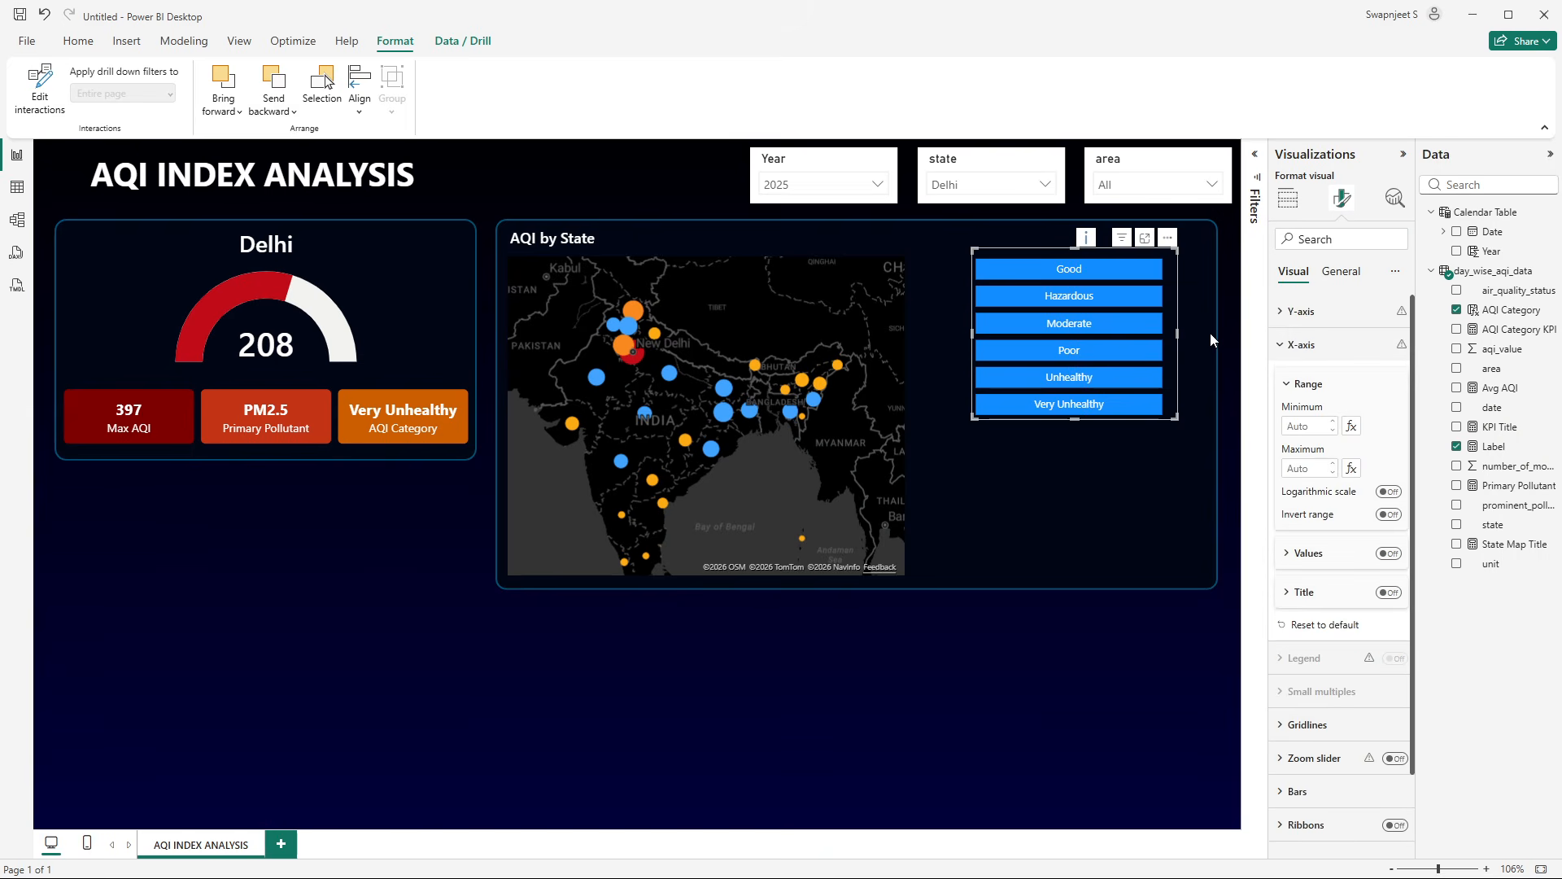
{"action": "left_click", "coordinate": [1303, 471]}
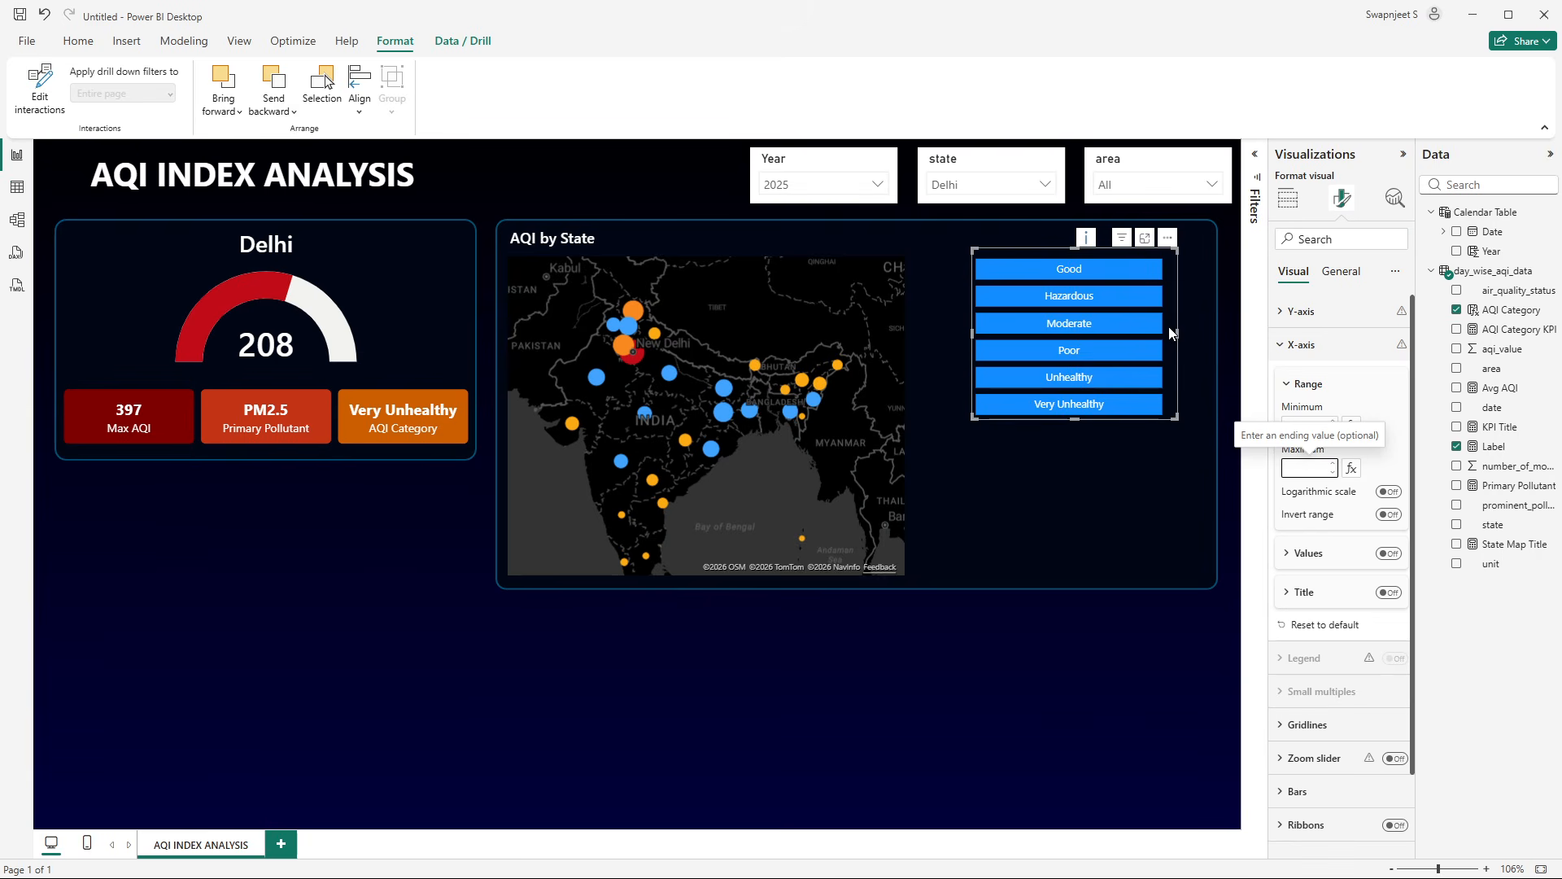
{"action": "type", "text": "1"}
{"action": "left_click", "coordinate": [1375, 371]}
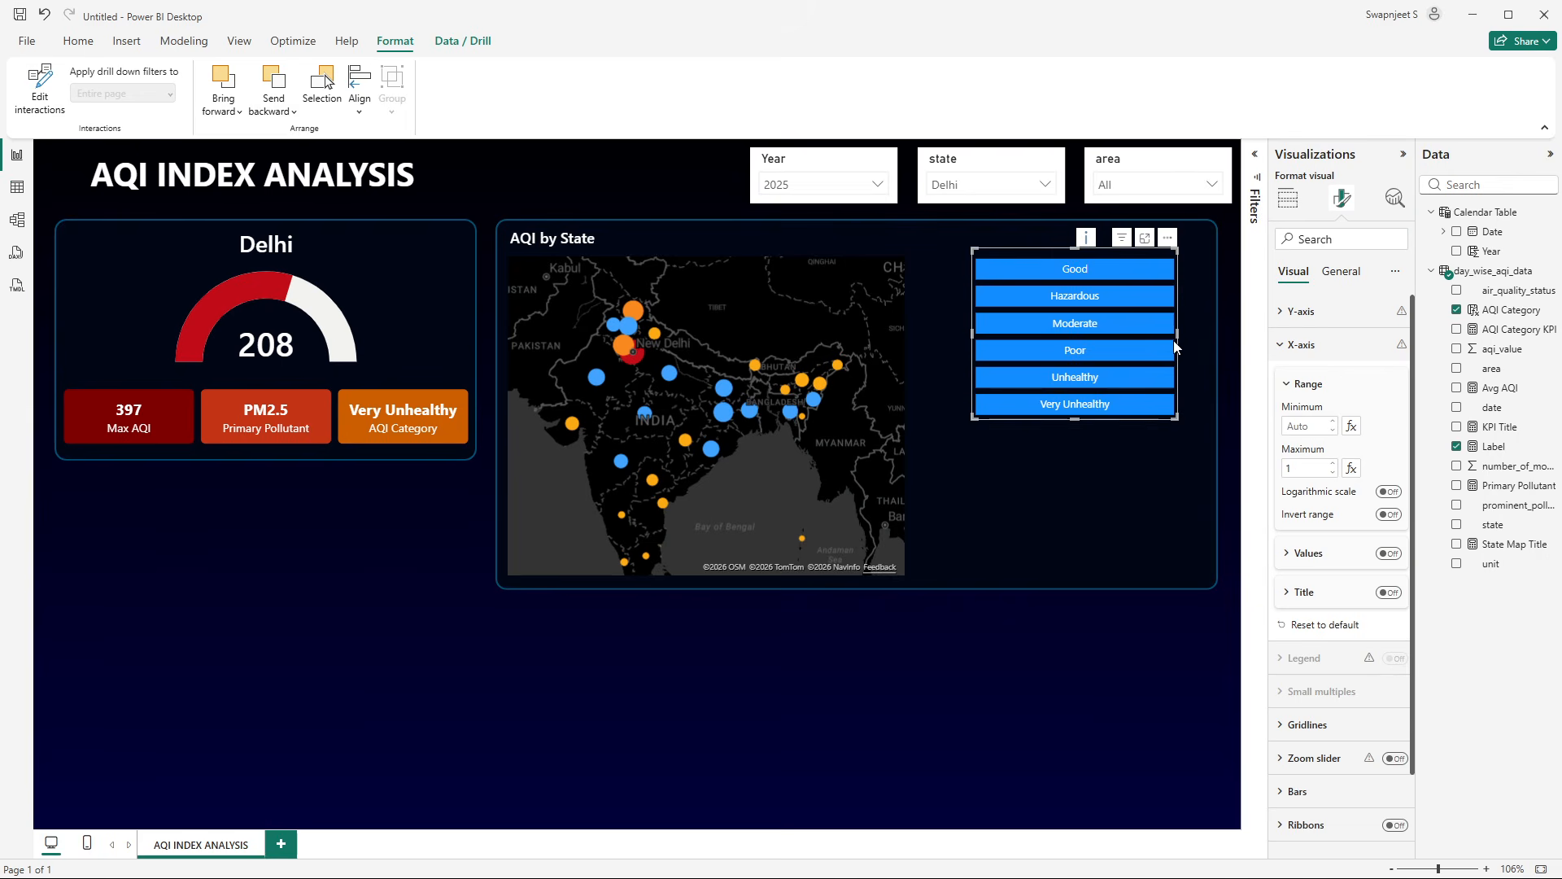
{"action": "mouse_move", "coordinate": [1174, 343]}
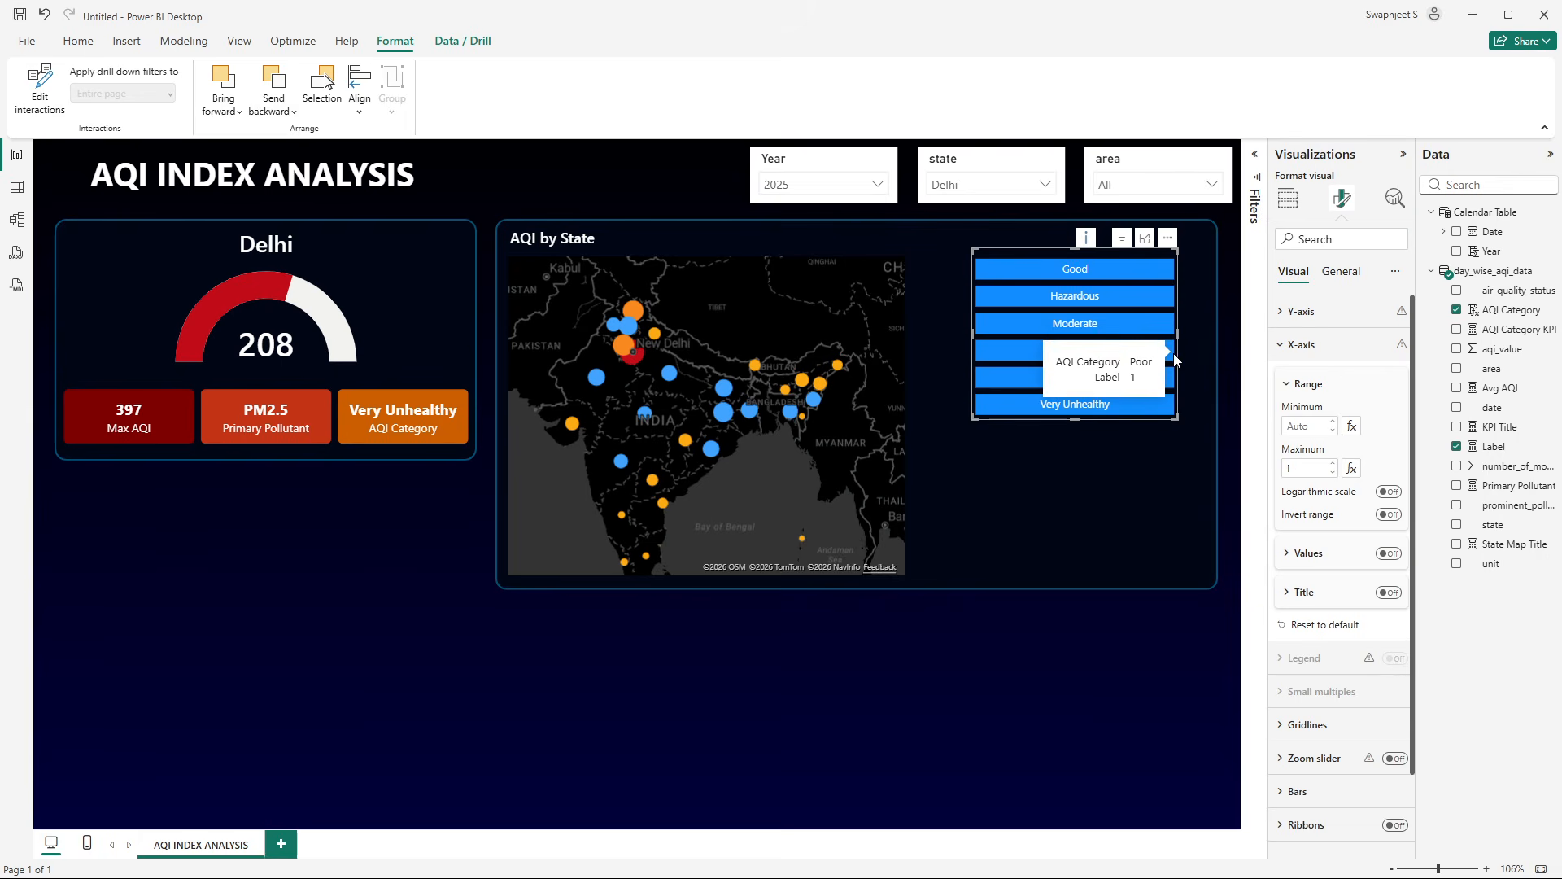
{"action": "mouse_move", "coordinate": [1095, 254]}
{"action": "left_mouse_down"}
{"action": "mouse_move", "coordinate": [1110, 253]}
{"action": "mouse_move", "coordinate": [1091, 259]}
{"action": "left_mouse_up"}
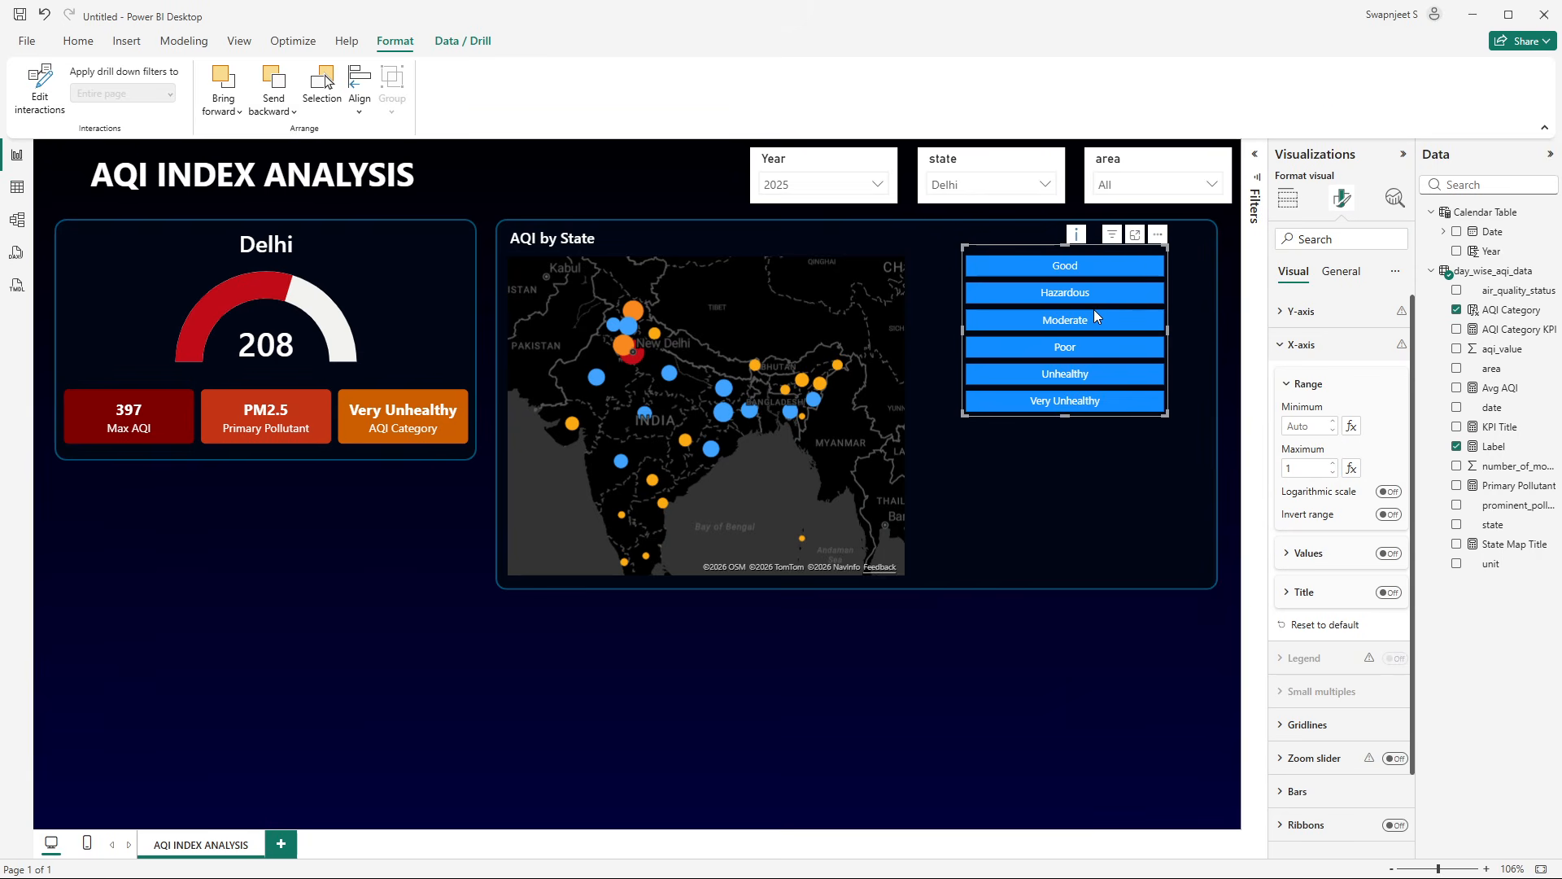
{"action": "left_click", "coordinate": [1227, 345]}
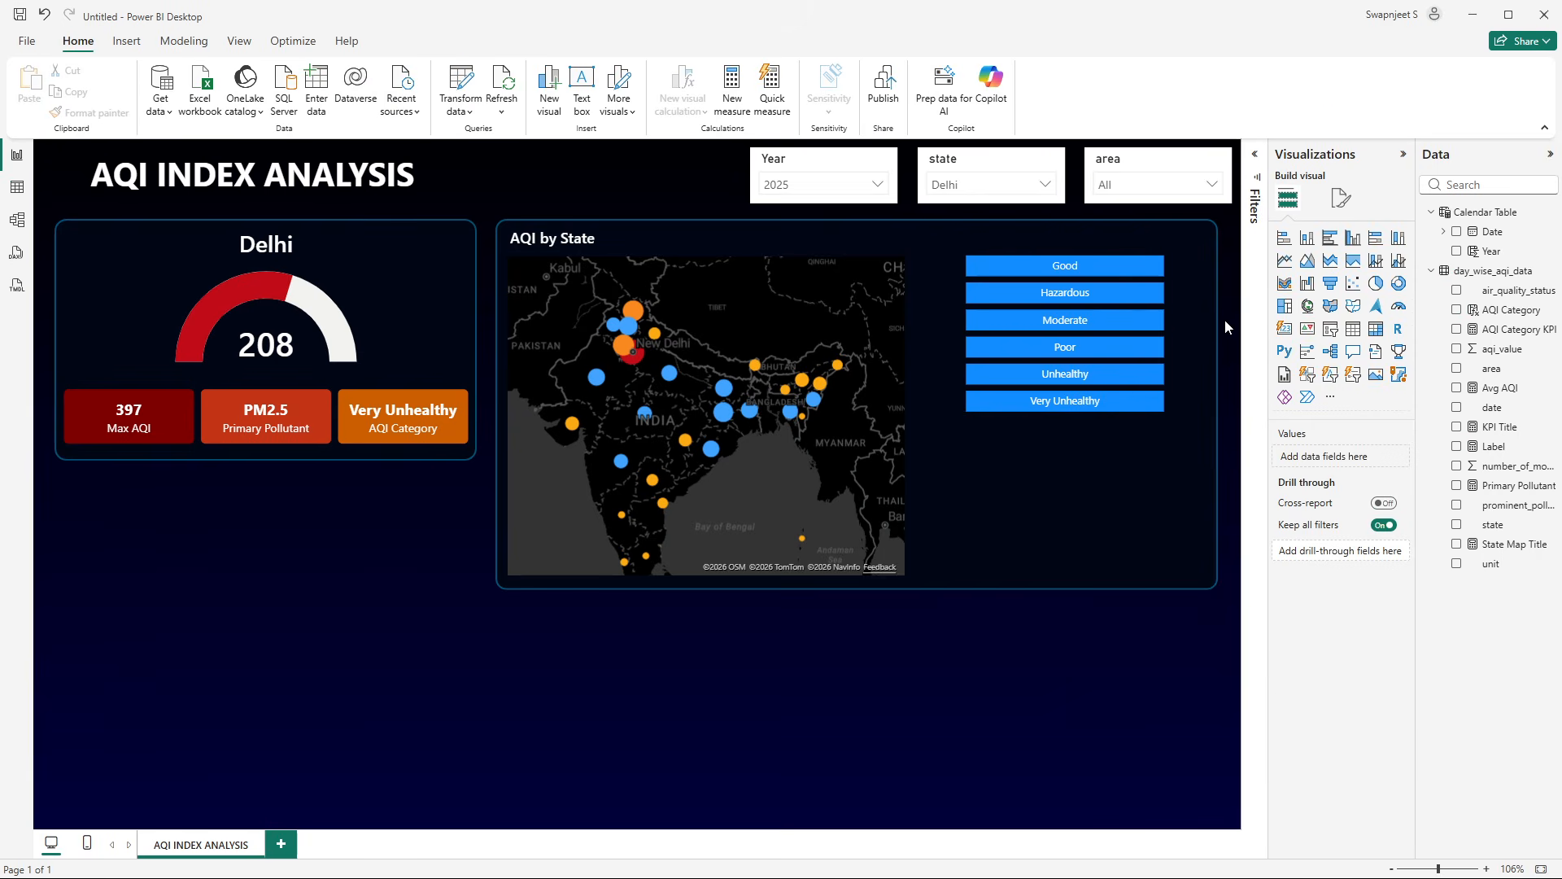
- Try to copy the map's formatting onto the AQI Category bar chart with Format painter
{"action": "left_click", "coordinate": [752, 284]}
{"action": "left_click", "coordinate": [90, 112]}
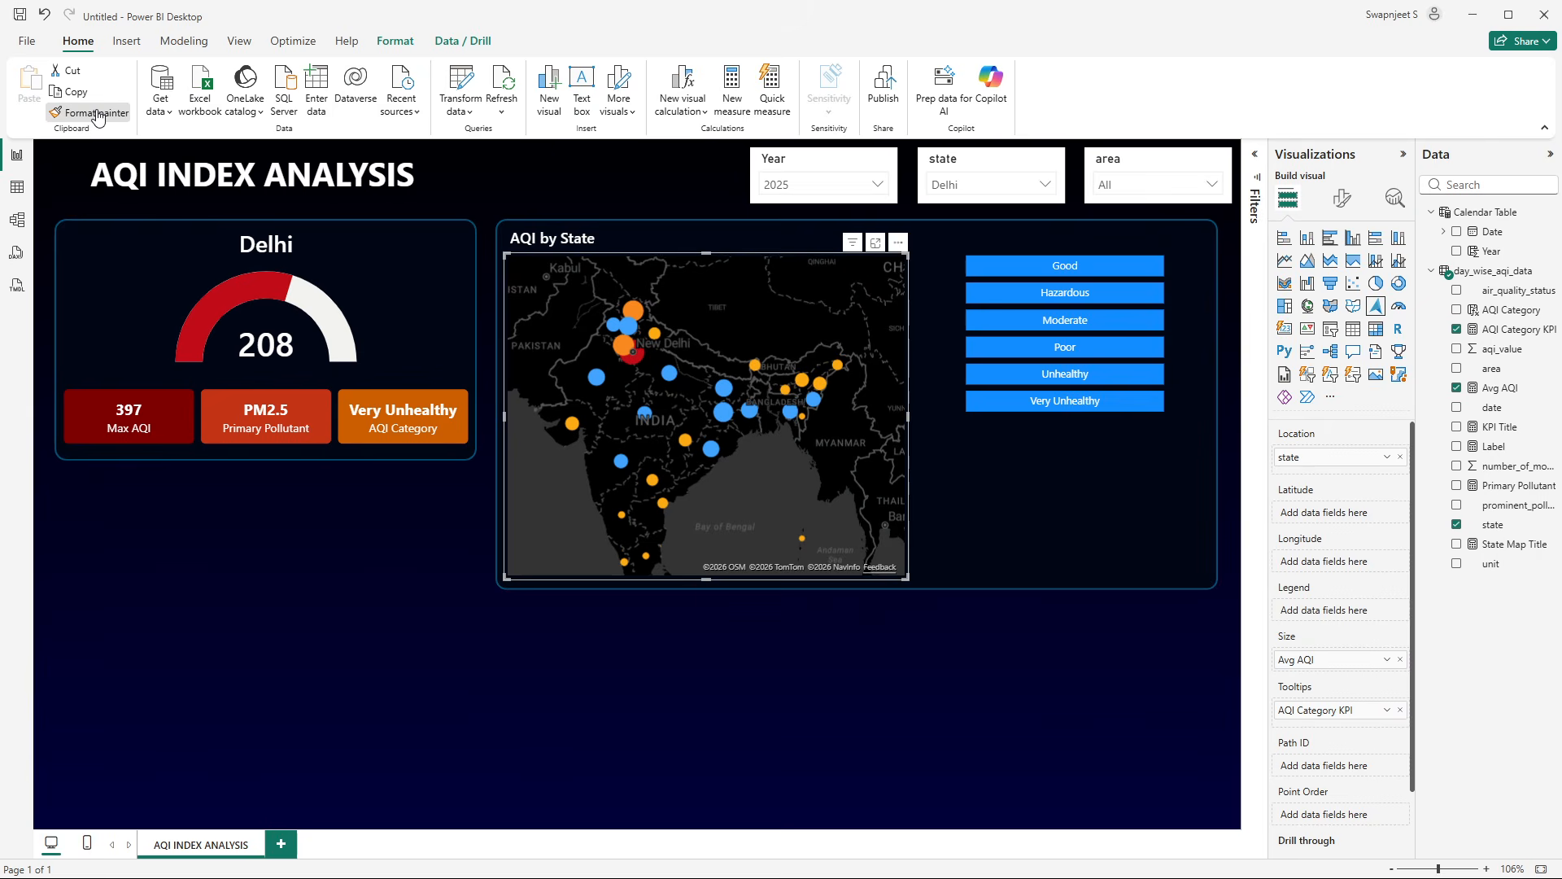
{"action": "left_click", "coordinate": [1131, 302]}
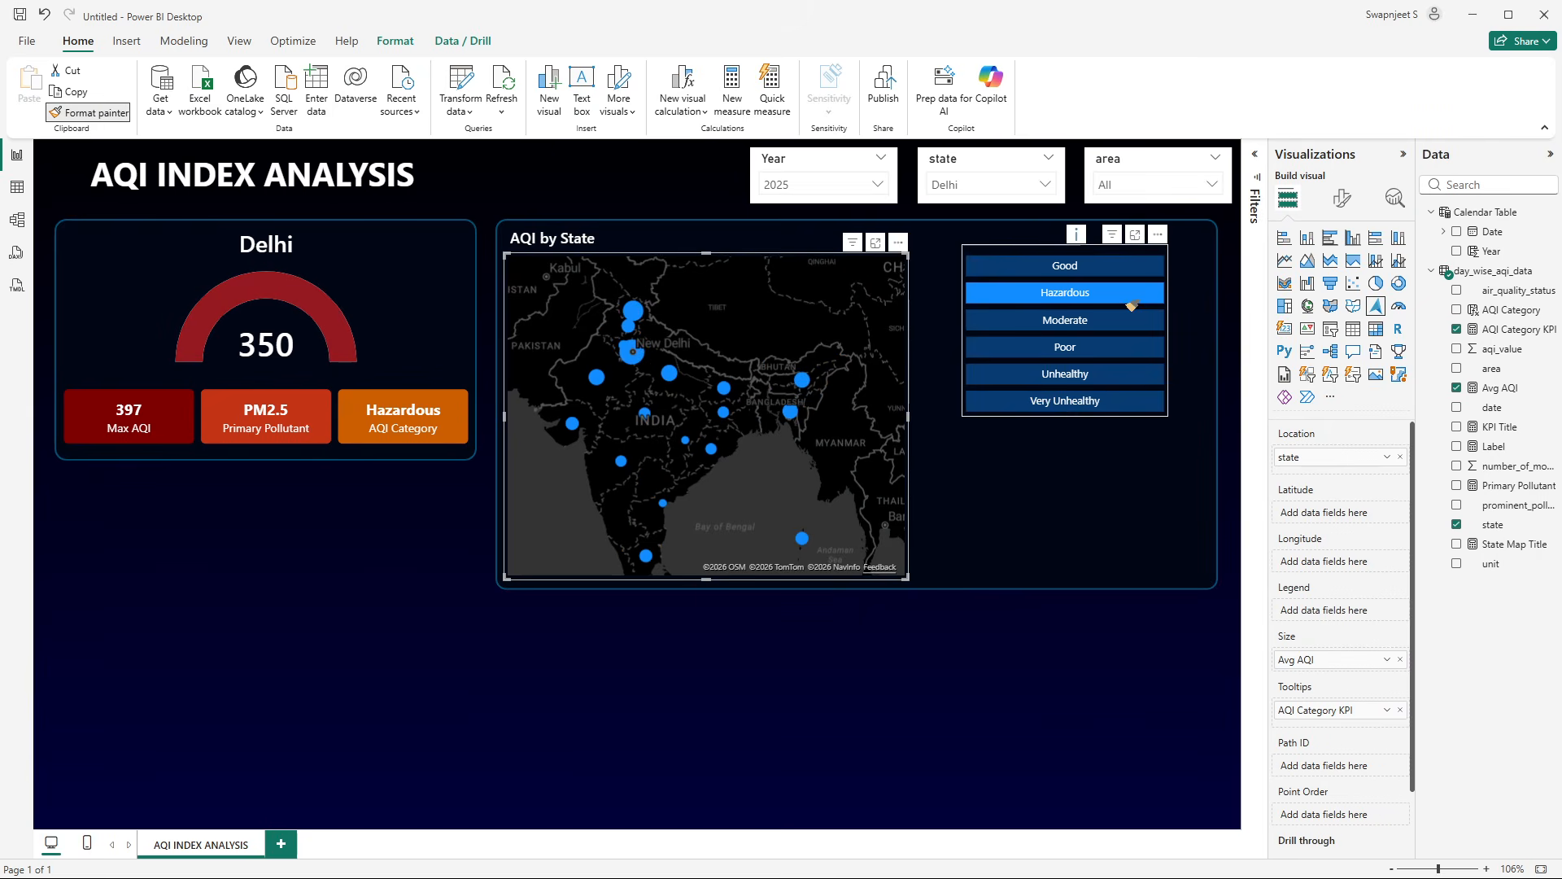
{"action": "left_click", "coordinate": [1132, 303]}
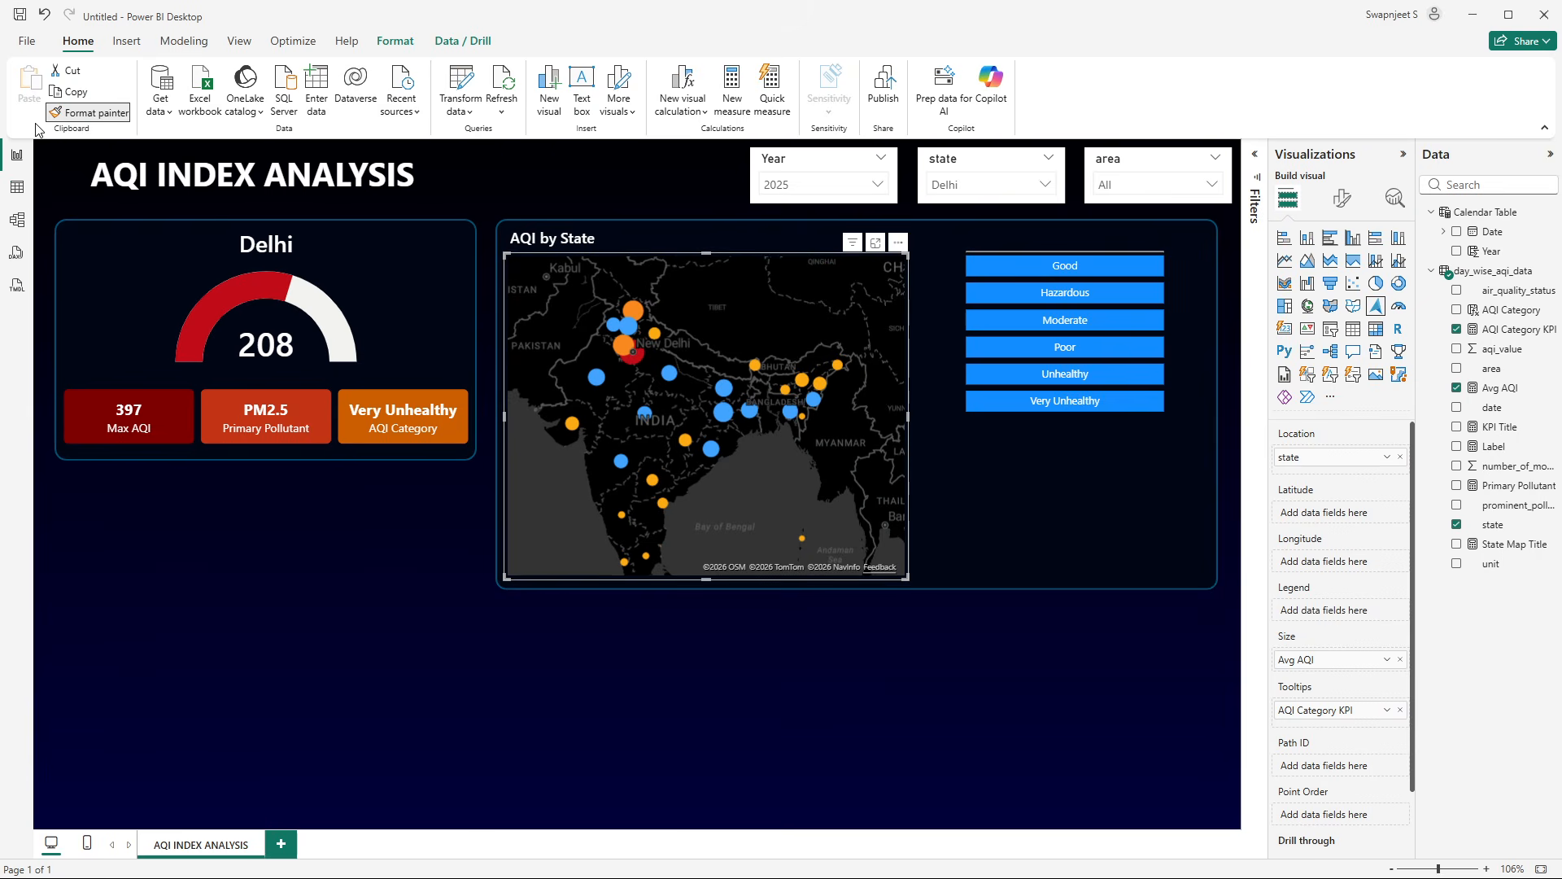
{"action": "left_click", "coordinate": [89, 113]}
- Open conditional formatting for the bar color of the AQI Category bar chart
{"action": "left_click", "coordinate": [1159, 249]}
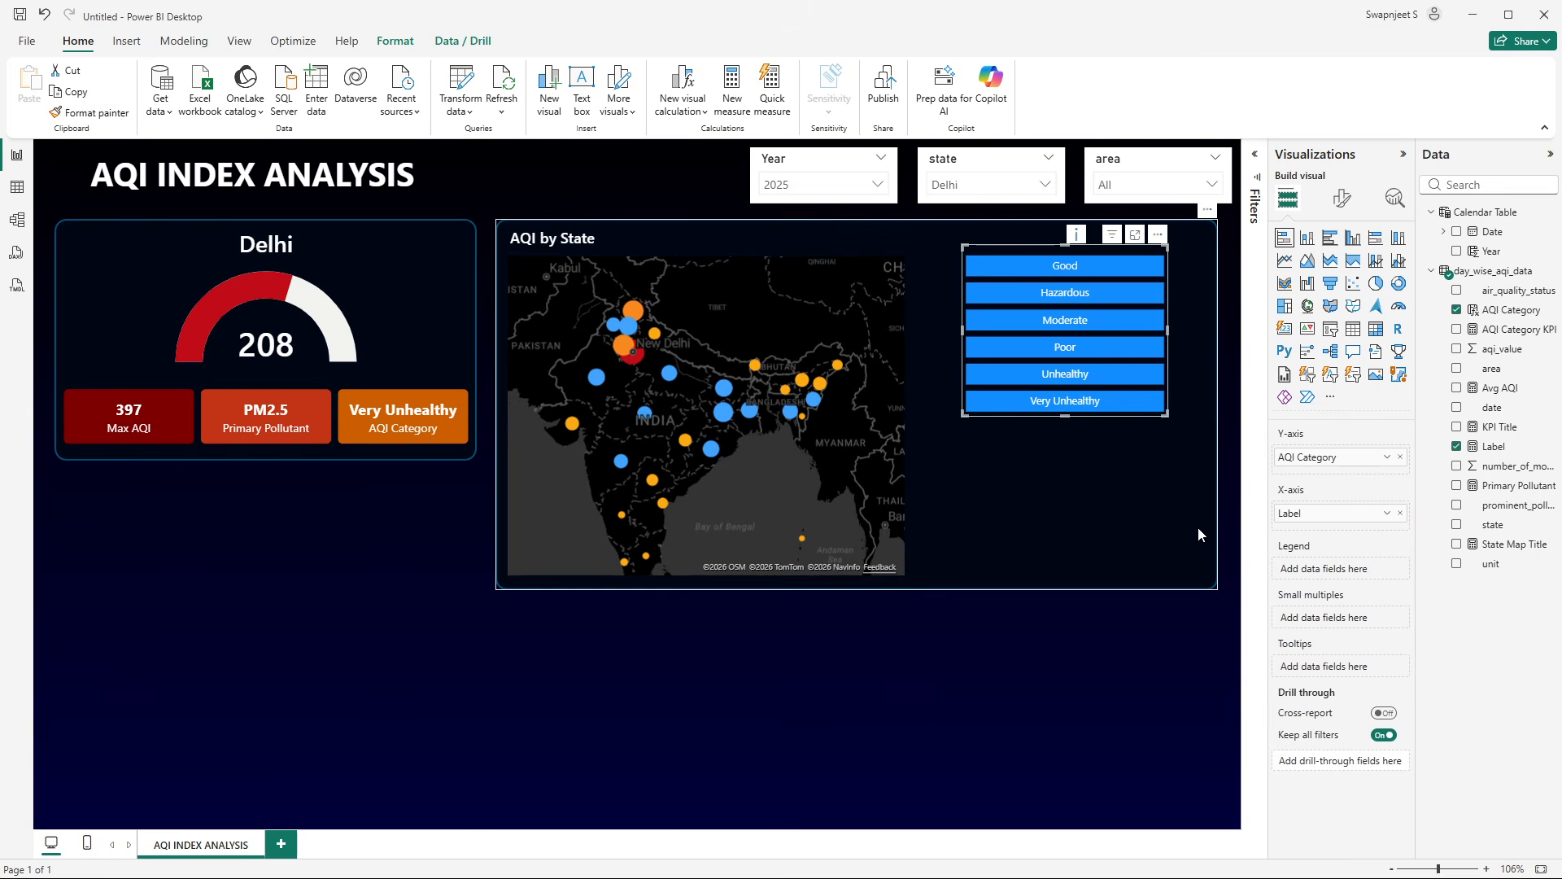
{"action": "left_click", "coordinate": [1341, 200]}
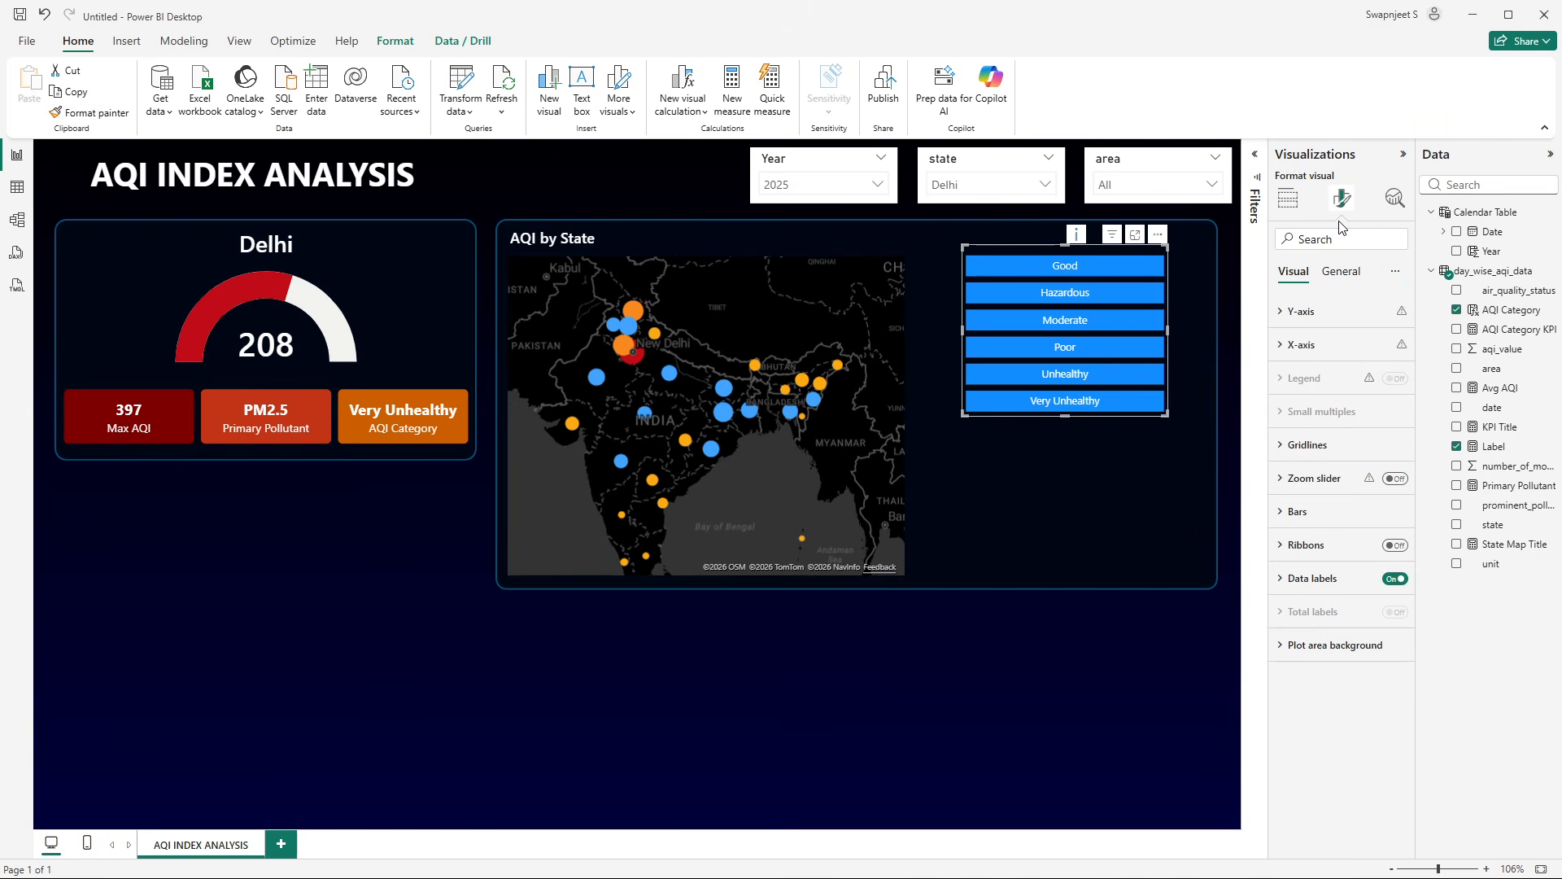
{"action": "left_click", "coordinate": [1321, 513]}
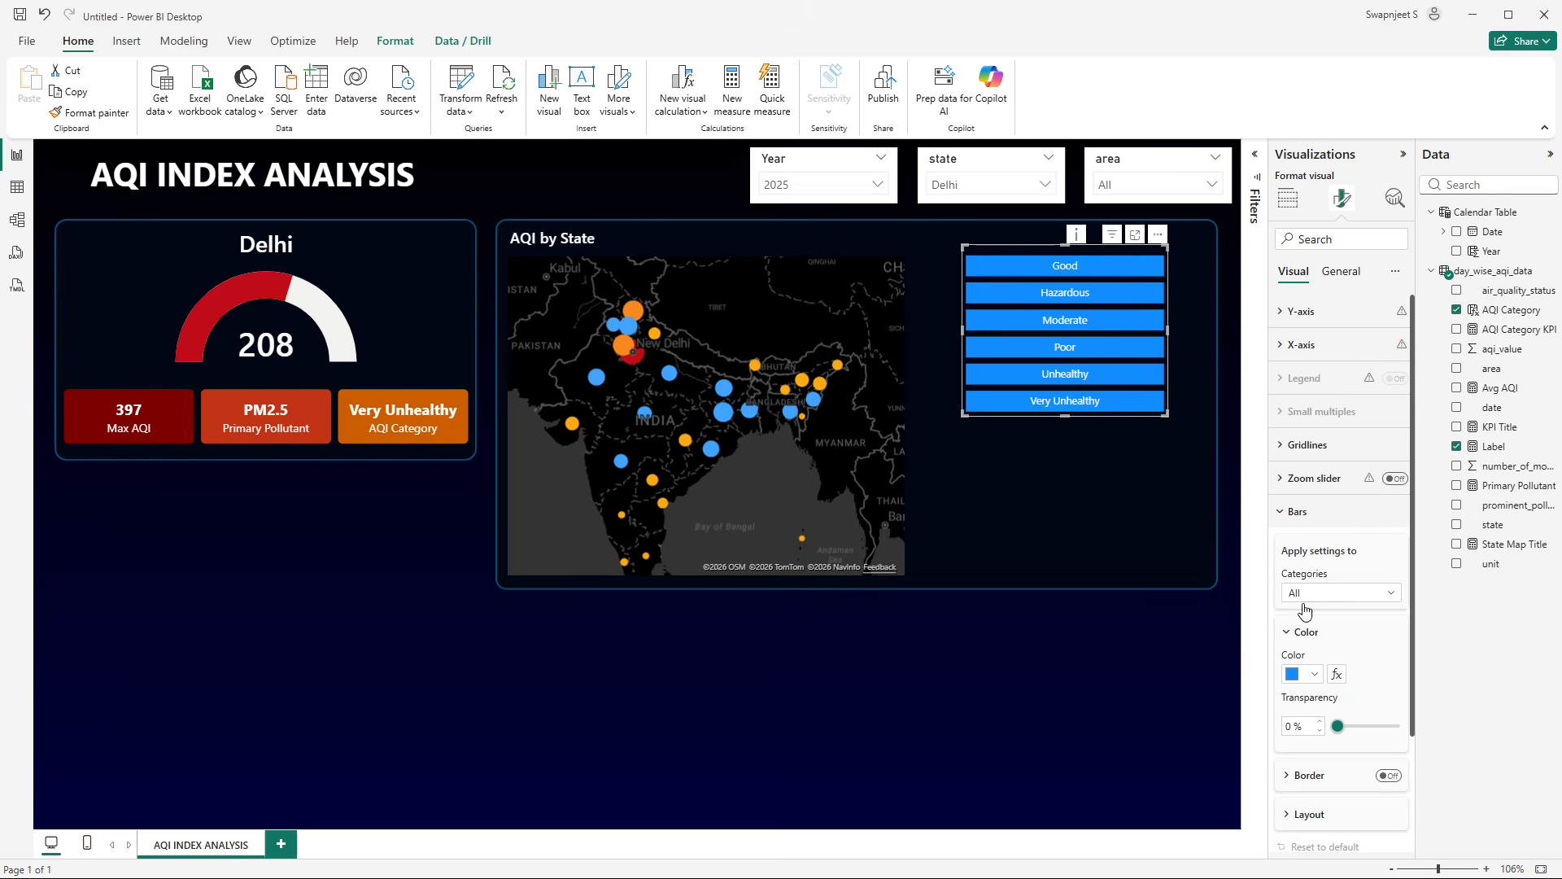
{"action": "scroll", "coordinate": [1310, 614], "scroll_direction": "down", "scroll_amount": 2}
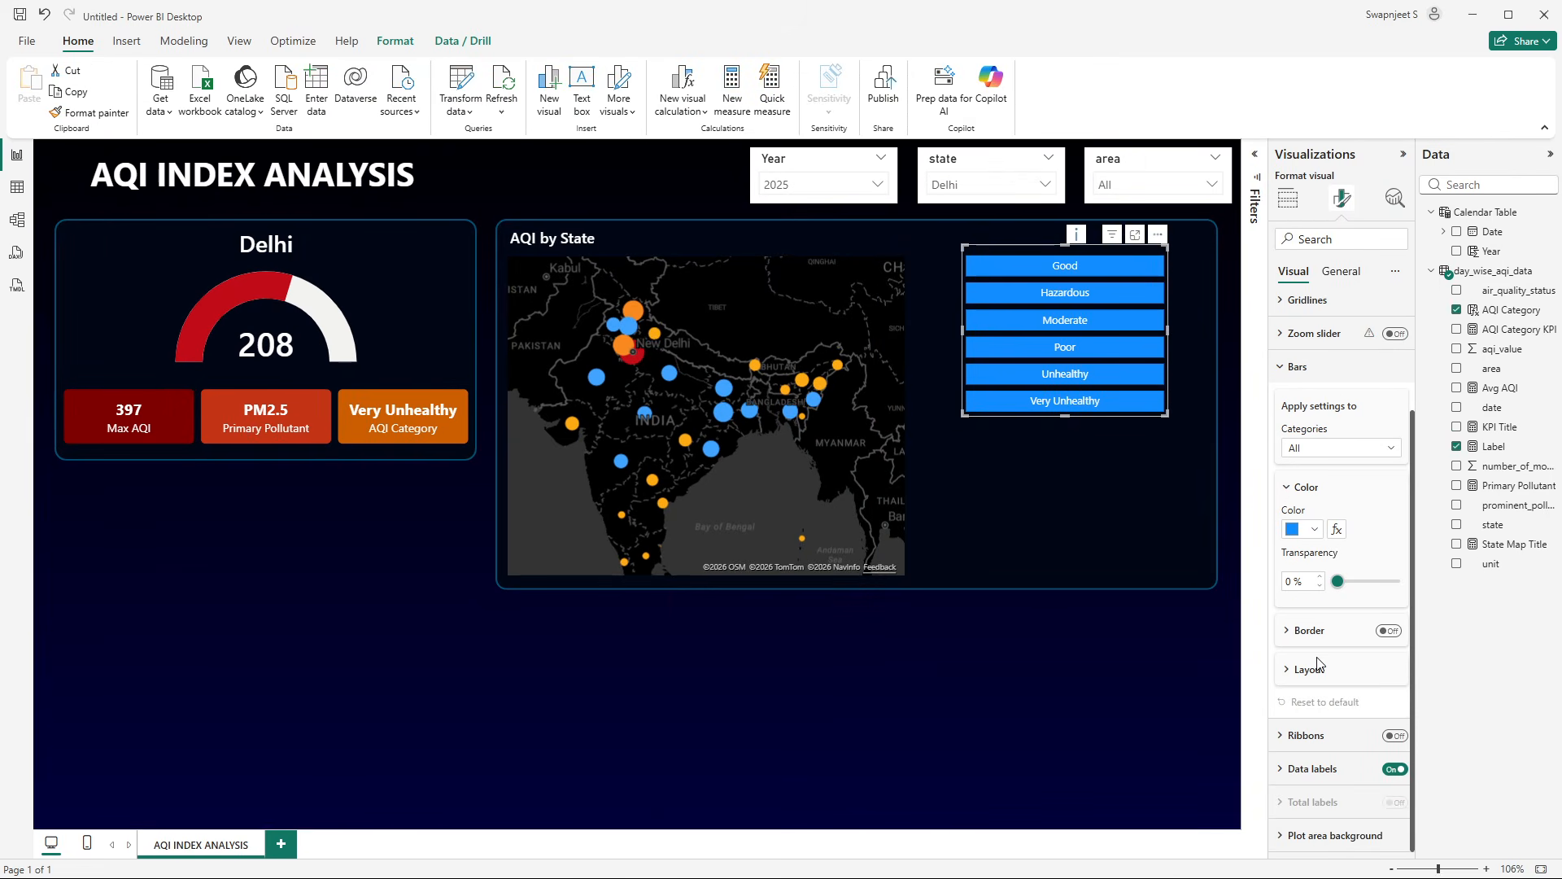
{"action": "left_click", "coordinate": [1317, 669]}
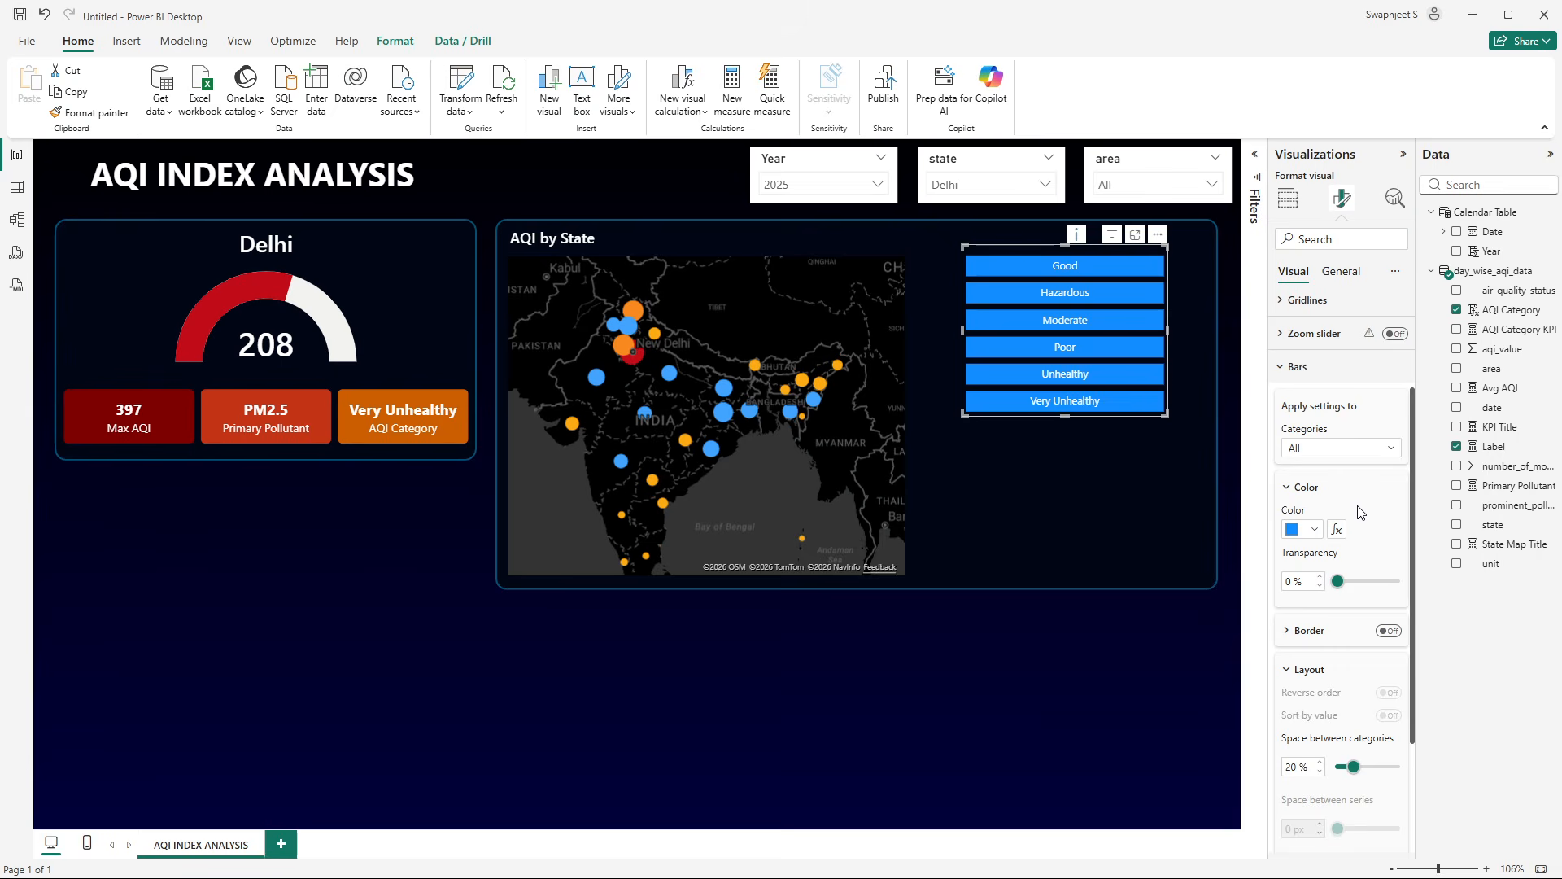
{"action": "left_click", "coordinate": [1314, 530]}
{"action": "left_click", "coordinate": [1325, 523]}
{"action": "left_click", "coordinate": [1336, 529]}
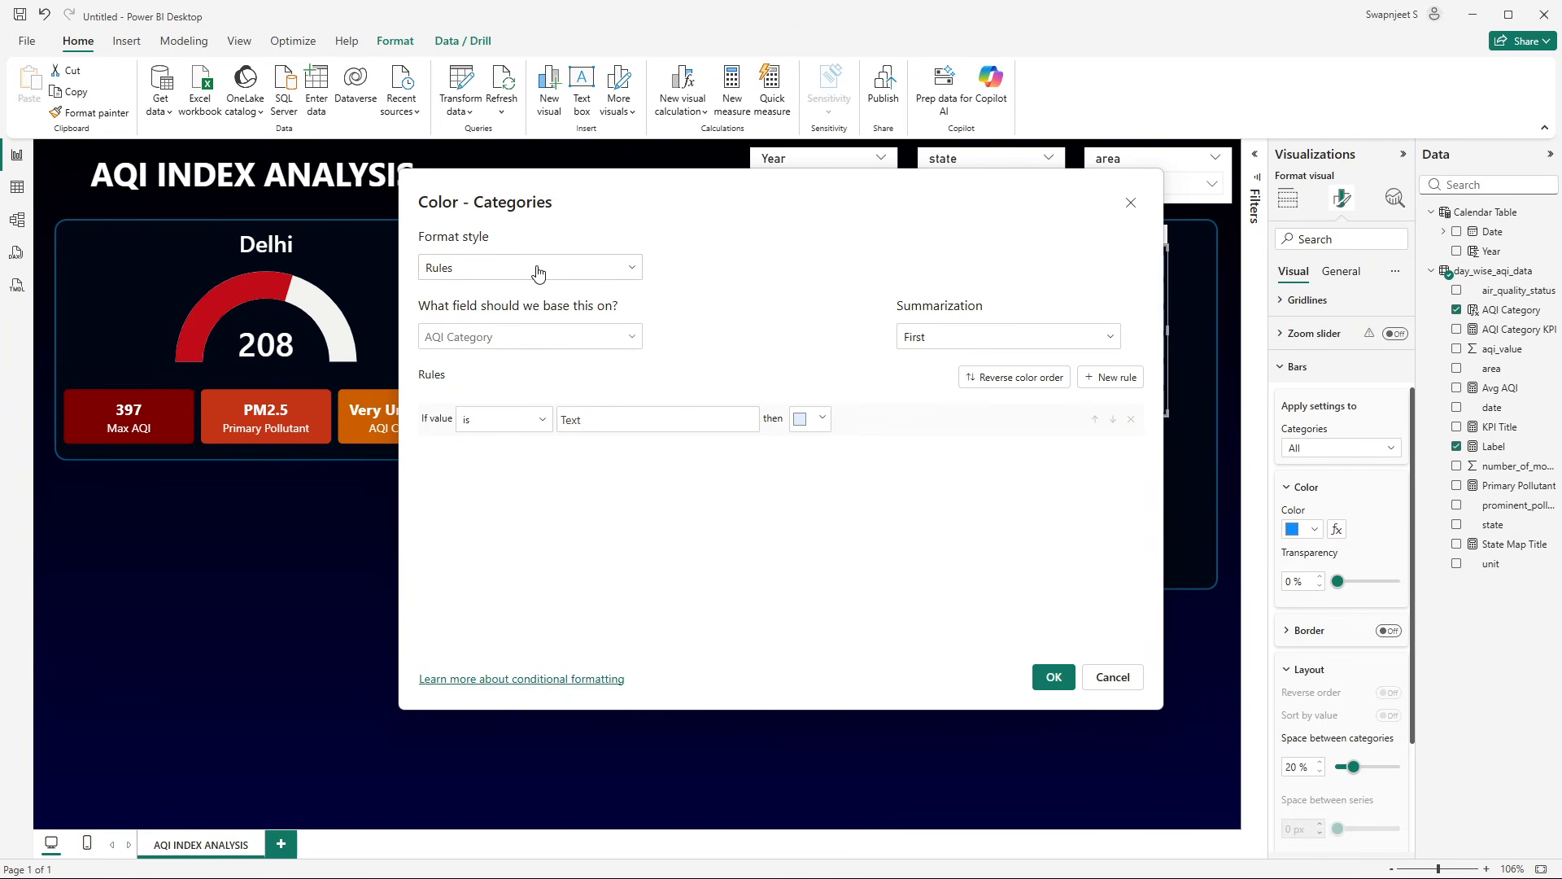
- Base the rules-style bar color formatting on the AQI Category field
{"action": "left_click", "coordinate": [495, 339]}
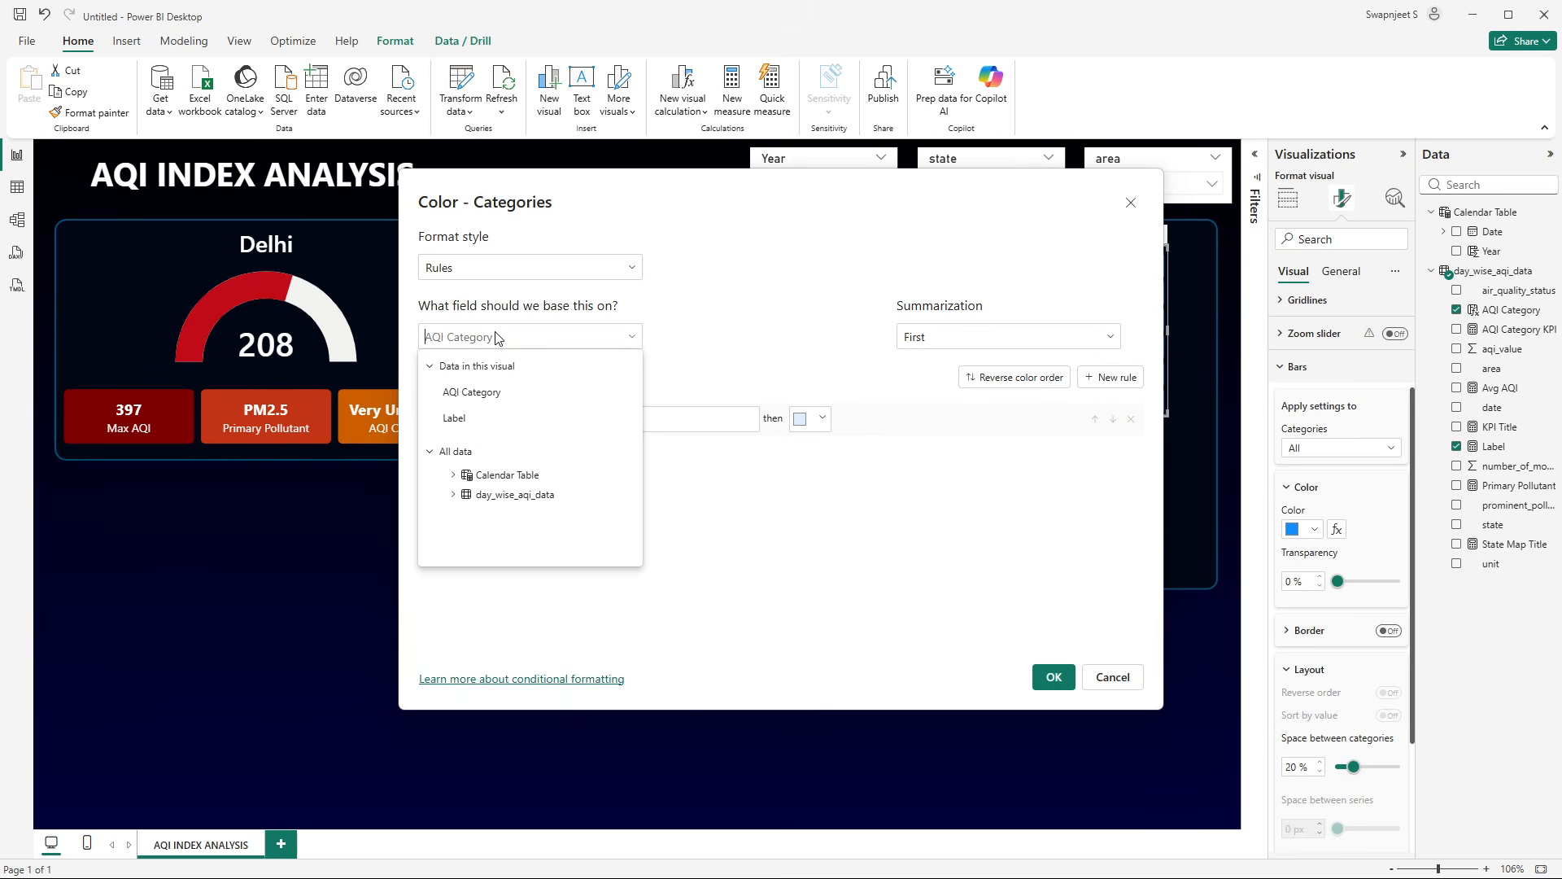
{"action": "left_click", "coordinate": [470, 394]}
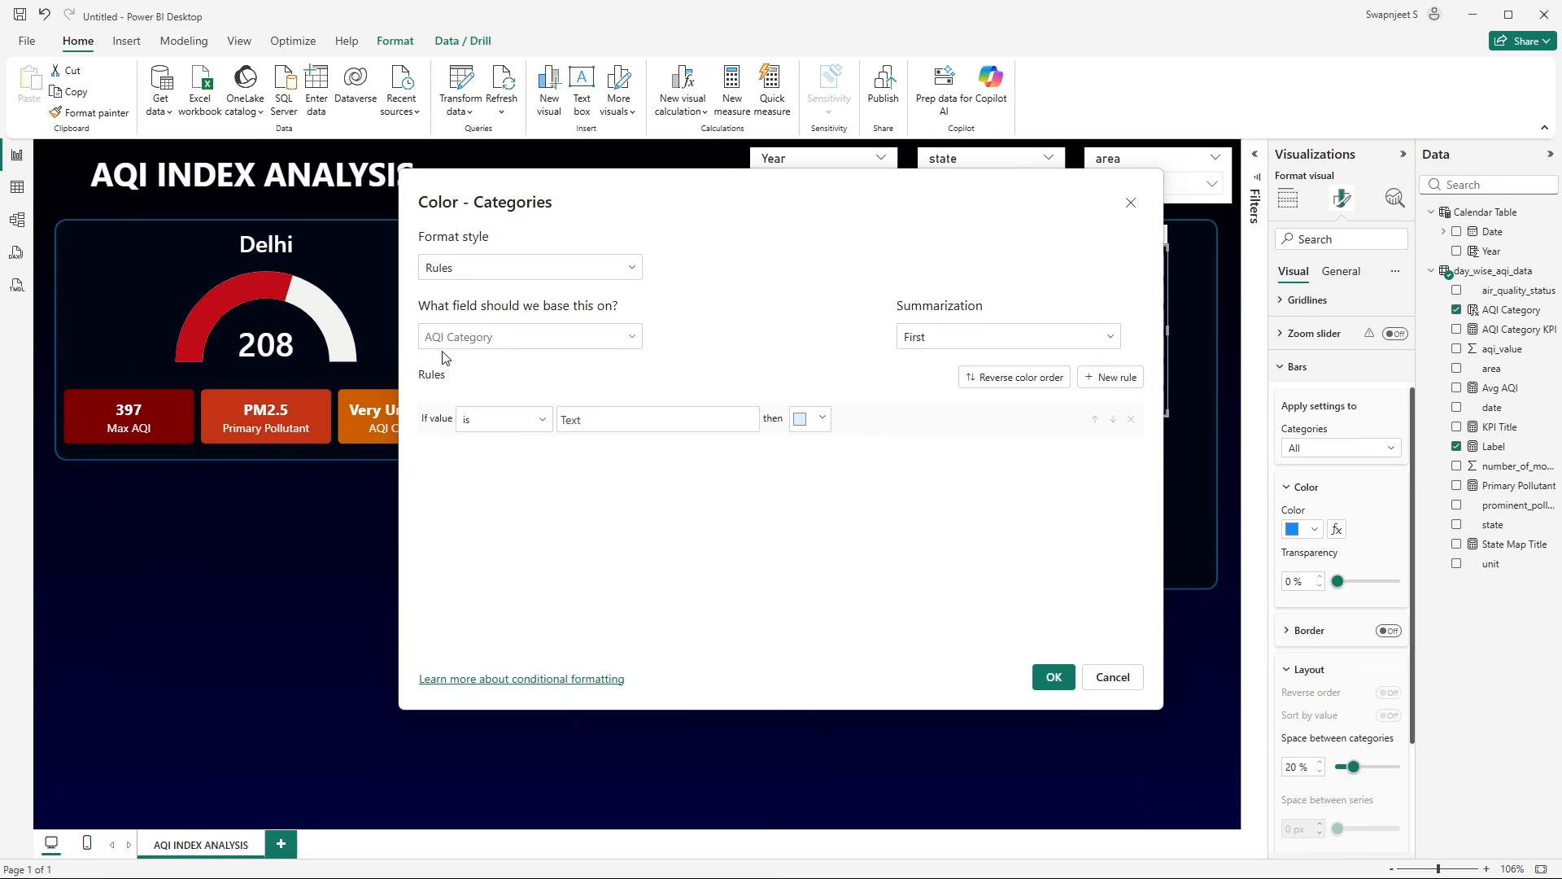
{"action": "left_click", "coordinate": [638, 340]}
{"action": "left_click", "coordinate": [508, 499]}
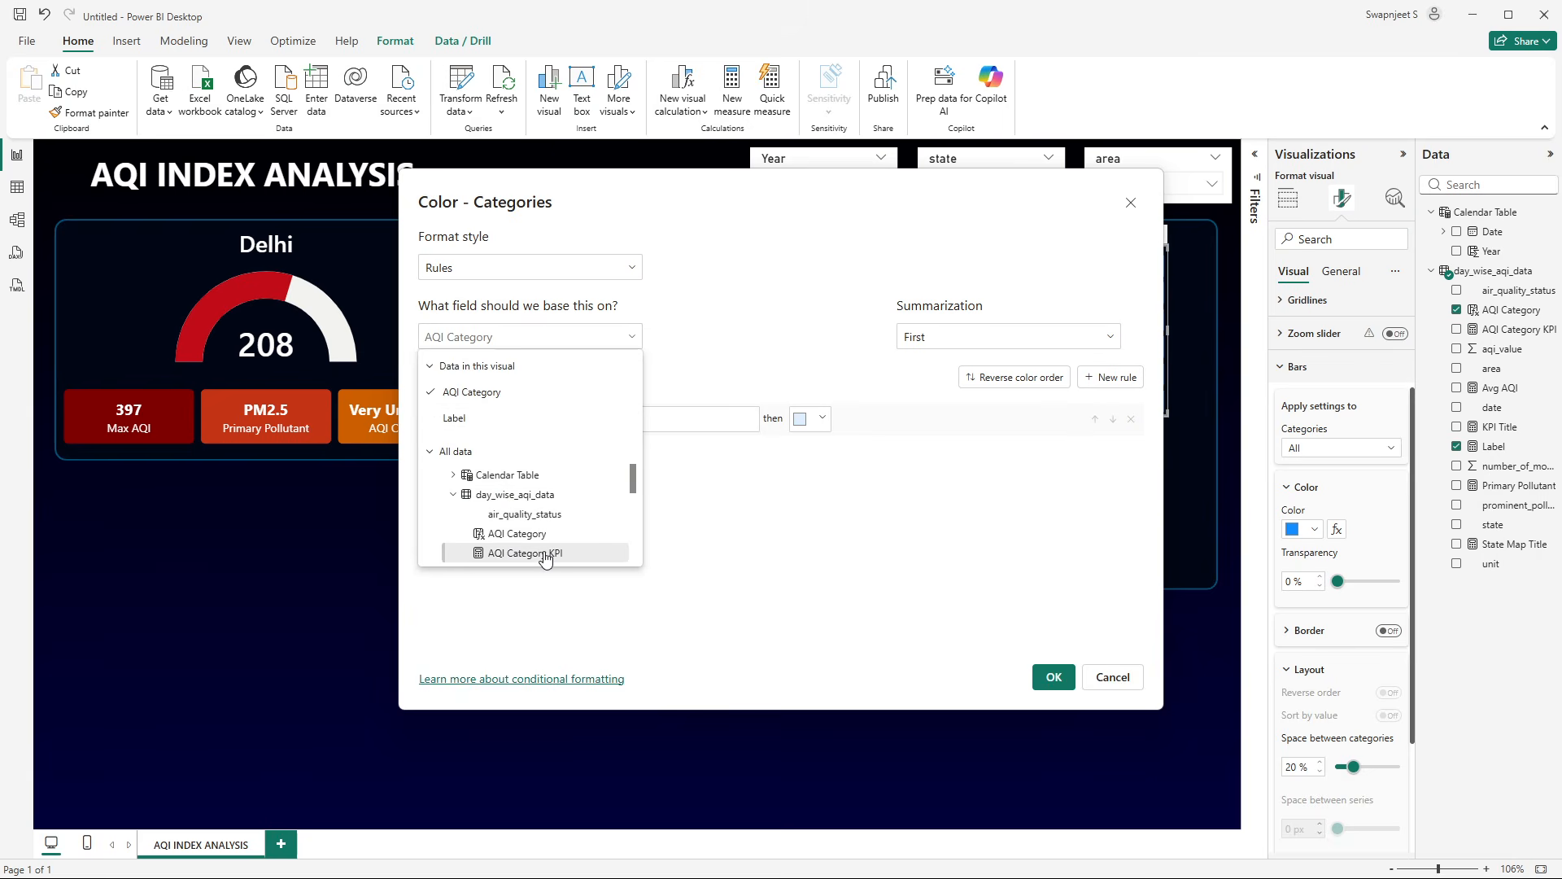
{"action": "left_click", "coordinate": [492, 394]}
{"action": "left_click", "coordinate": [480, 337]}
{"action": "left_click", "coordinate": [472, 394]}
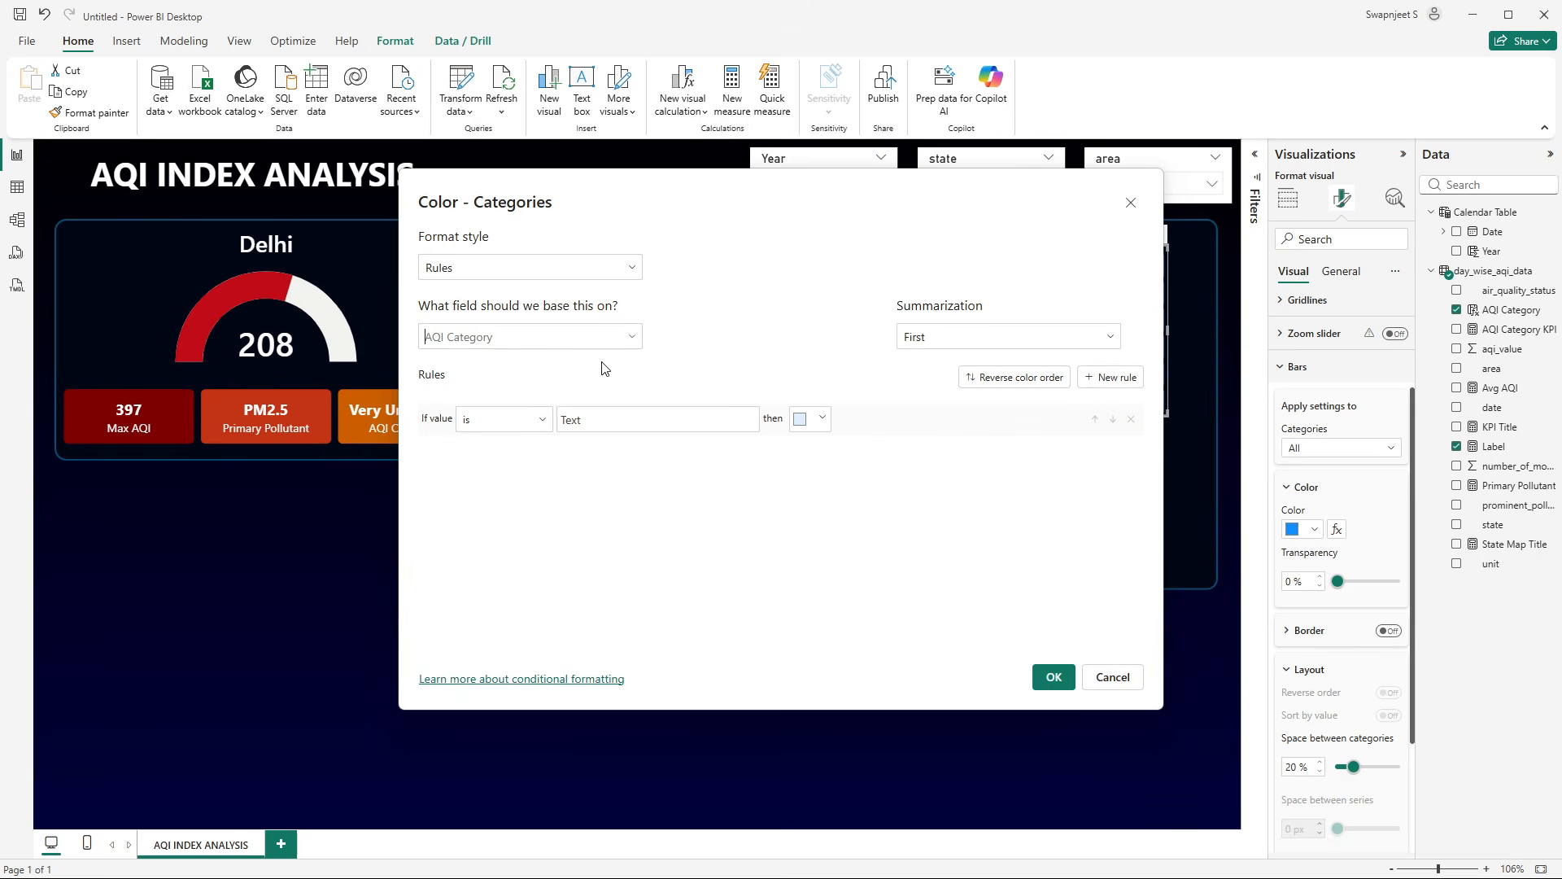
- Create the first three color rules, matching the exact category texts Good, Moderate and Poor
{"action": "left_click", "coordinate": [586, 421]}
{"action": "type", "text": "Good"}
{"action": "left_click", "coordinate": [1108, 378]}
{"action": "left_click", "coordinate": [605, 460]}
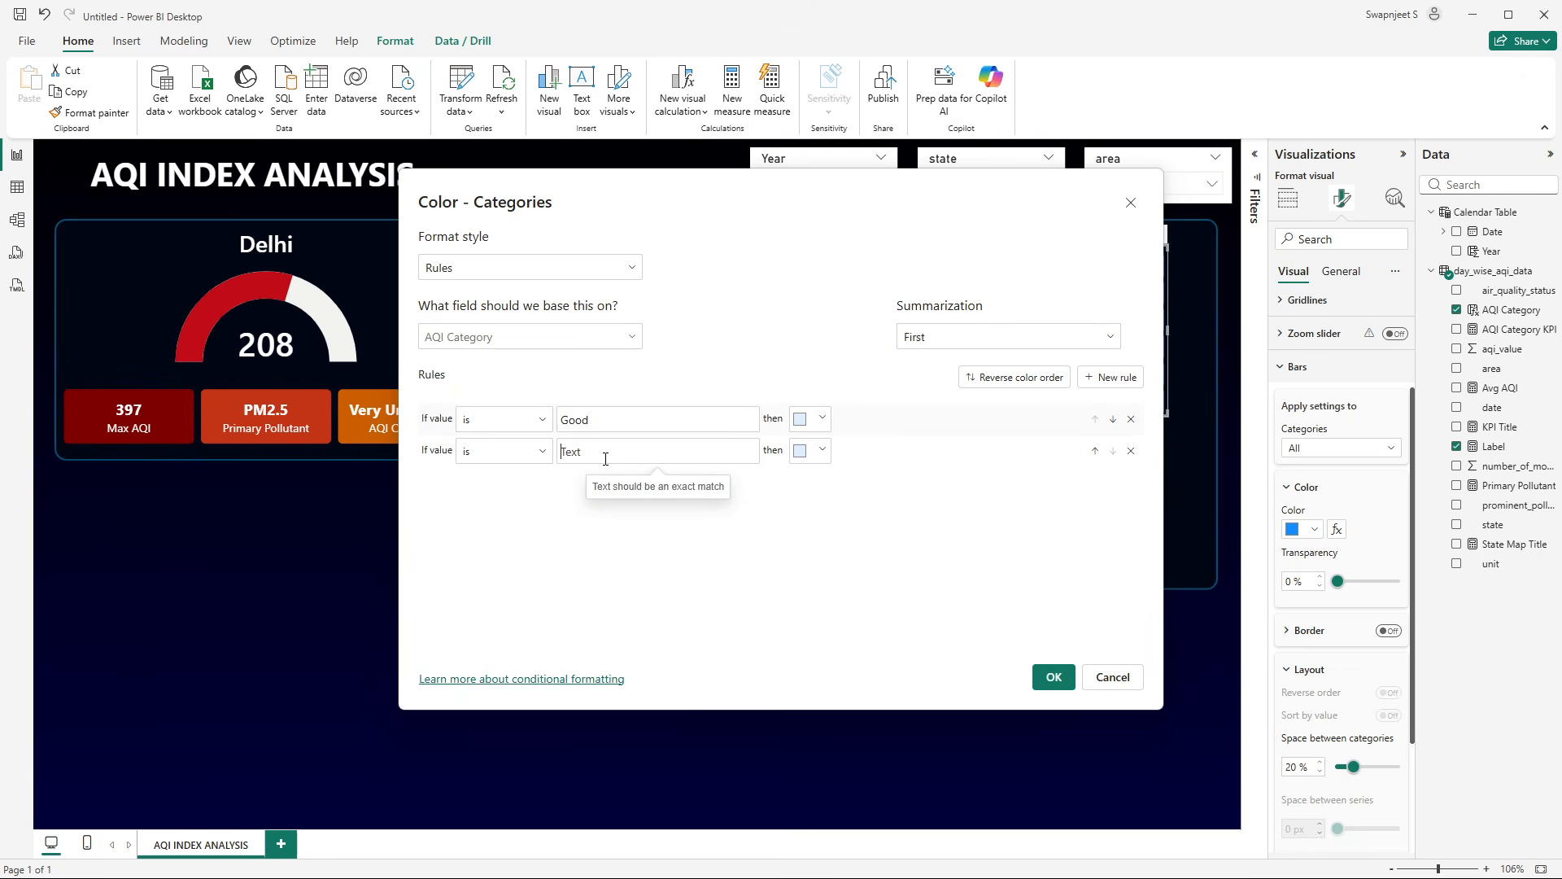
{"action": "type", "text": "Moderate"}
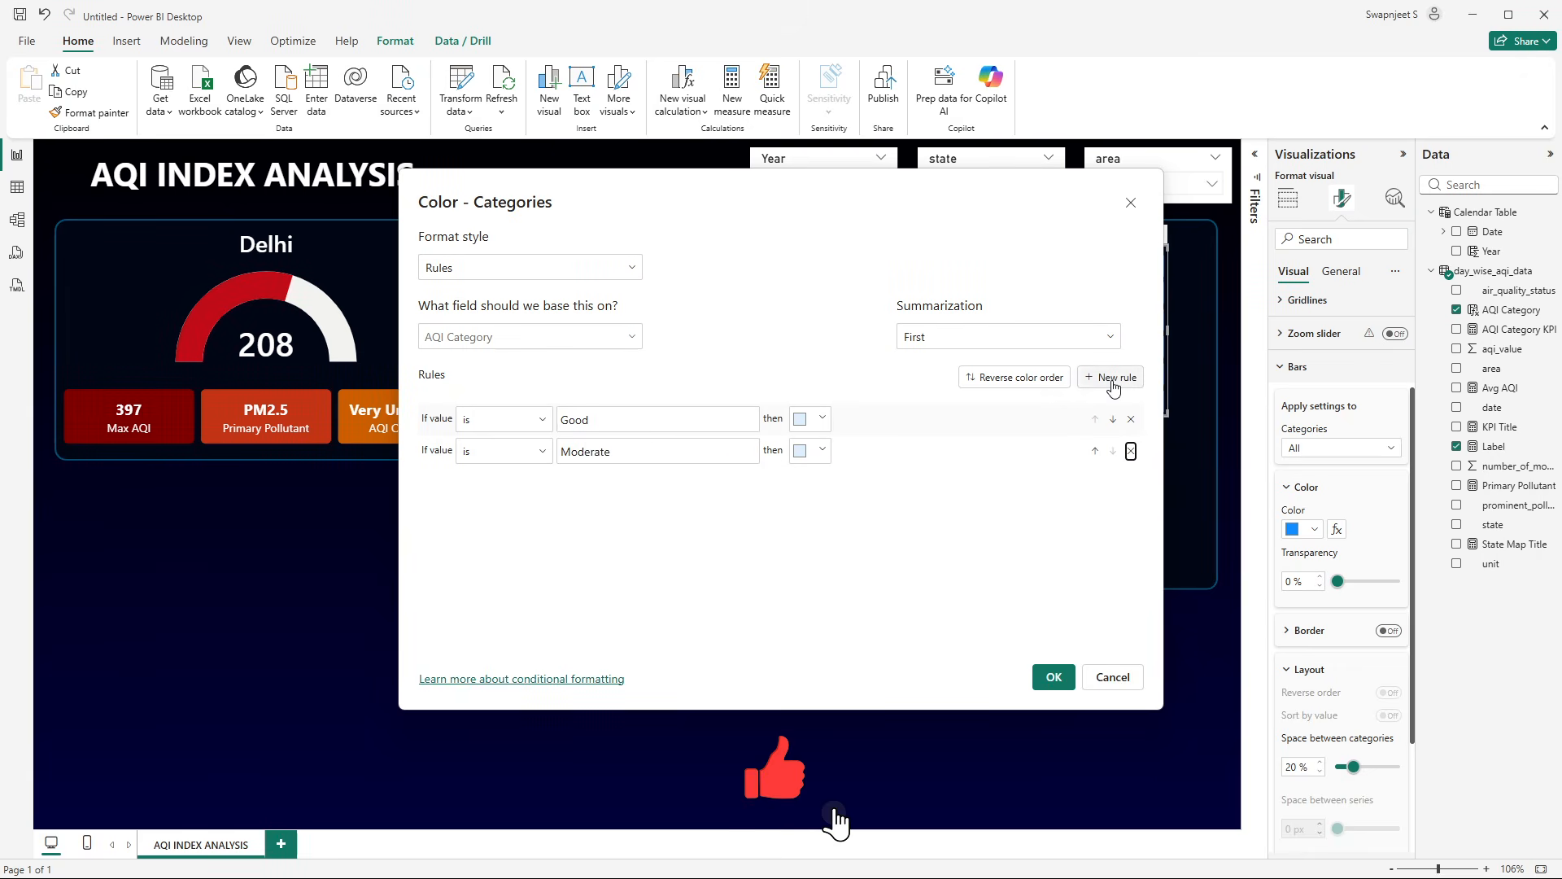
{"action": "left_click", "coordinate": [1109, 377]}
{"action": "left_click", "coordinate": [684, 486]}
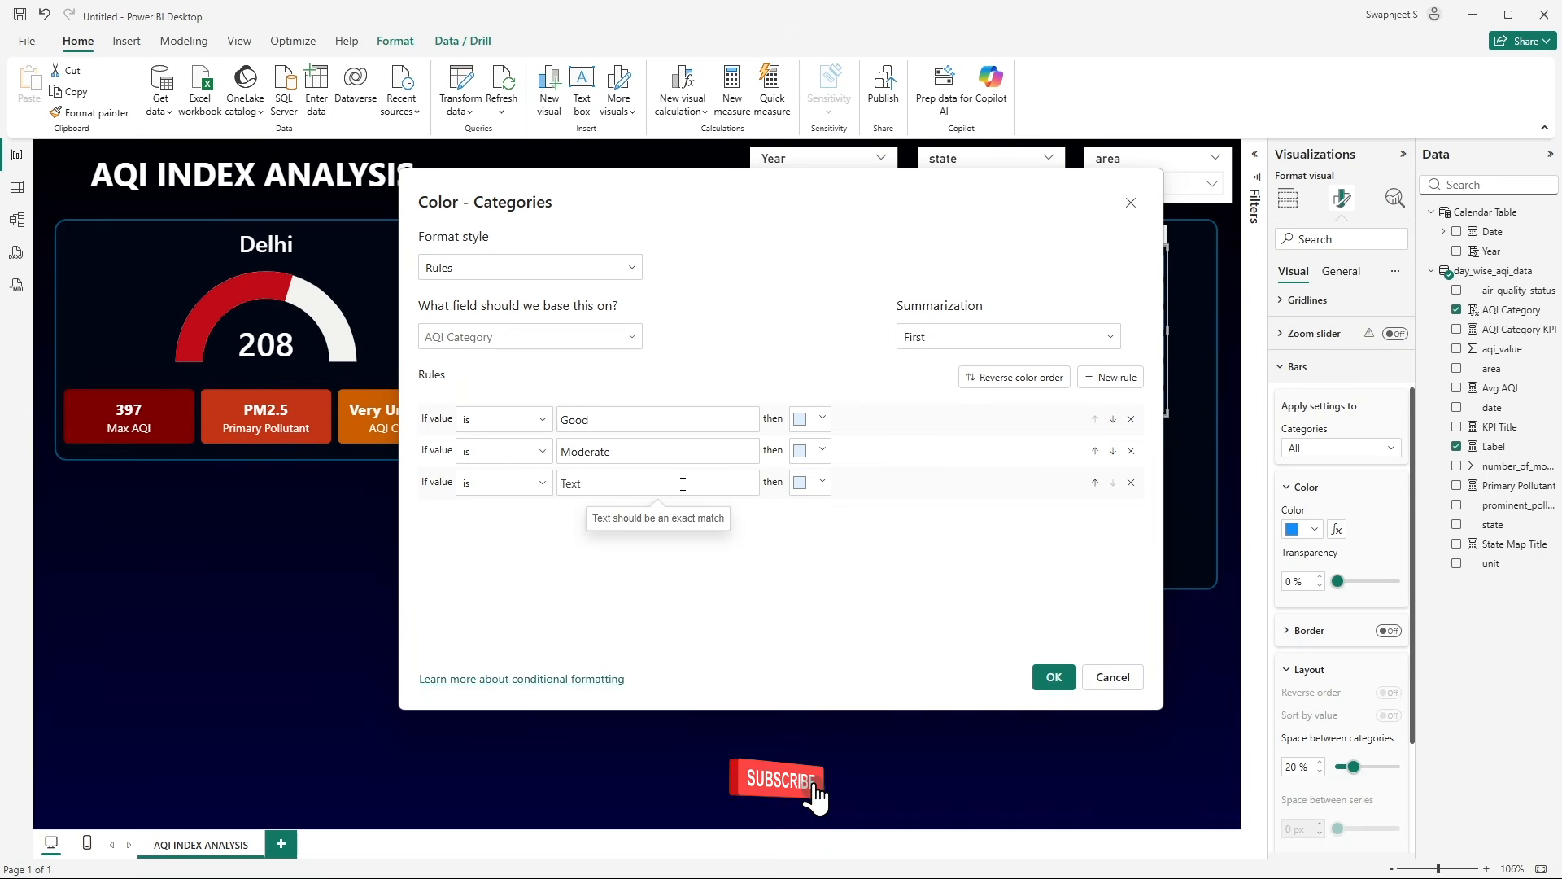
{"action": "type", "text": "Poor"}
- Add three more color rules for the categories Unhealthy, Very Unhealthy and Hazardous
{"action": "left_click", "coordinate": [1108, 378]}
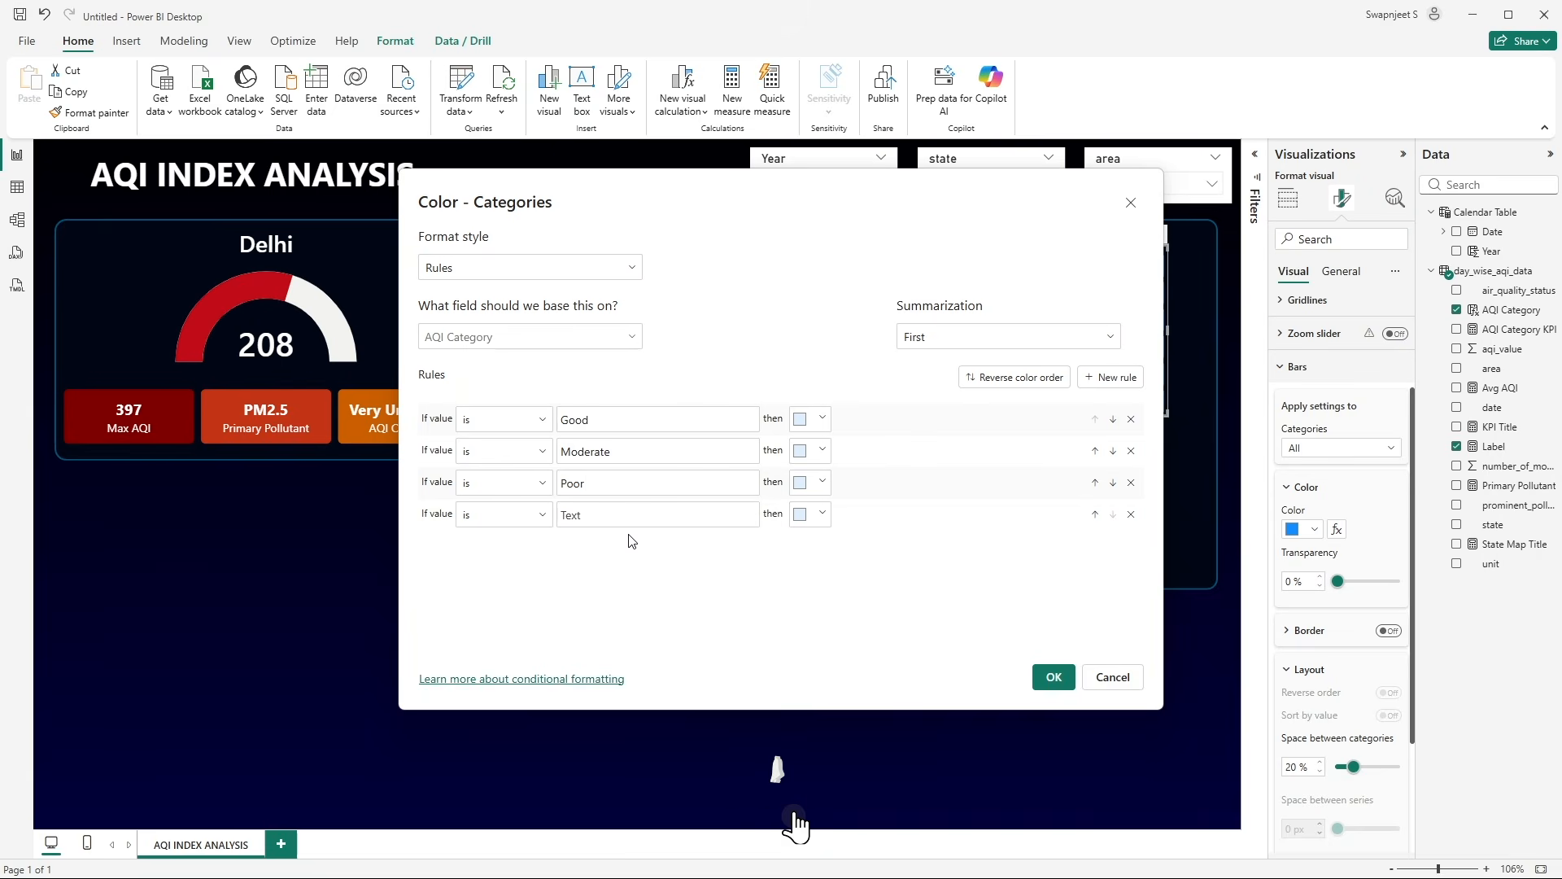
{"action": "type", "text": "U"}
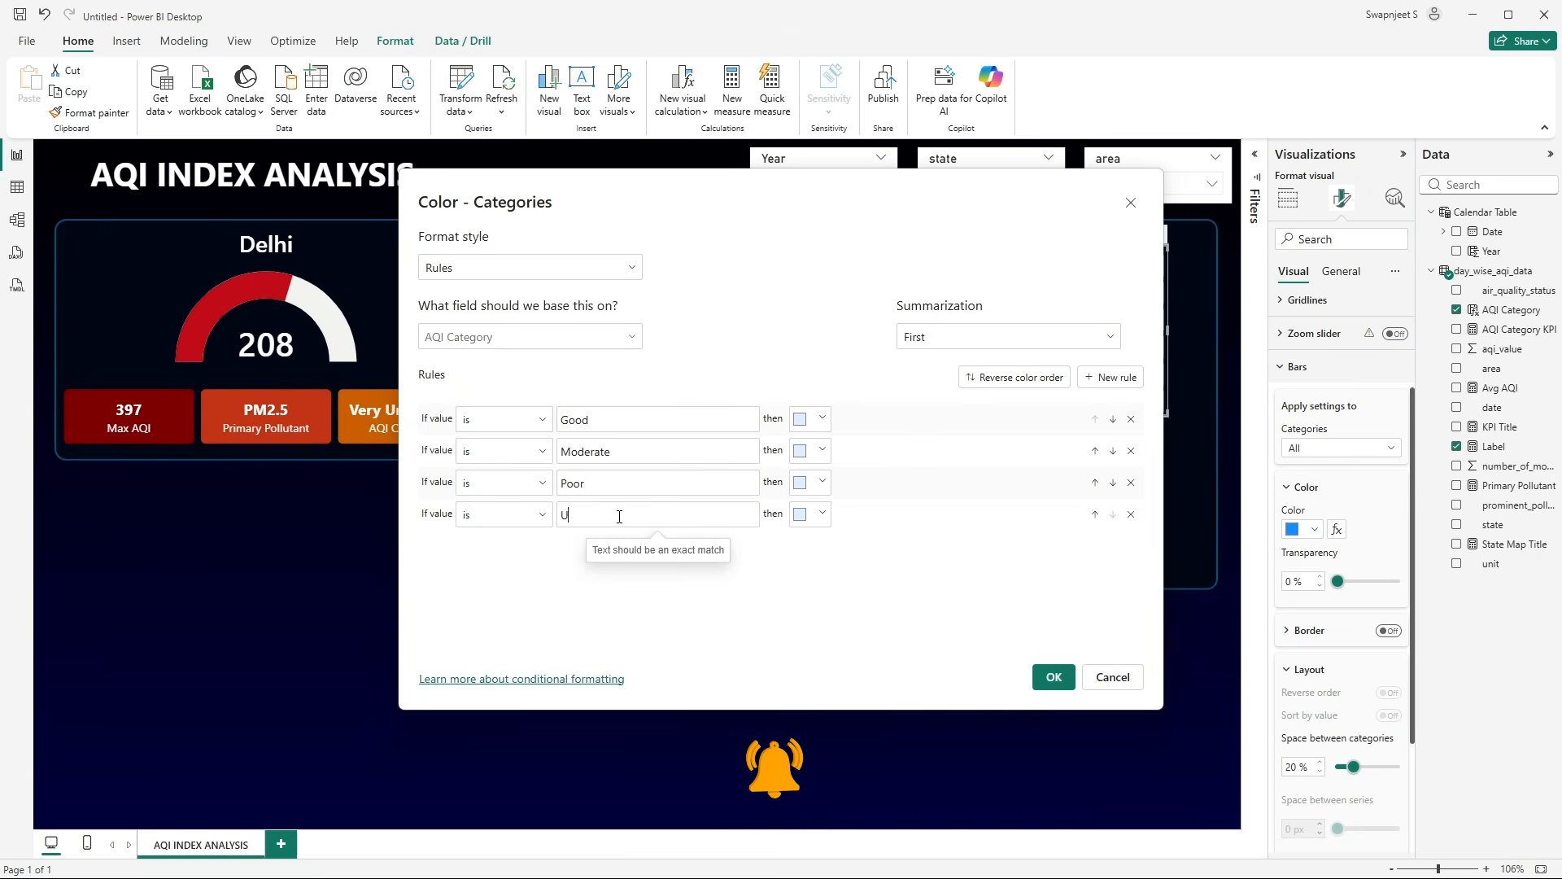
{"action": "type", "text": "nheal"}
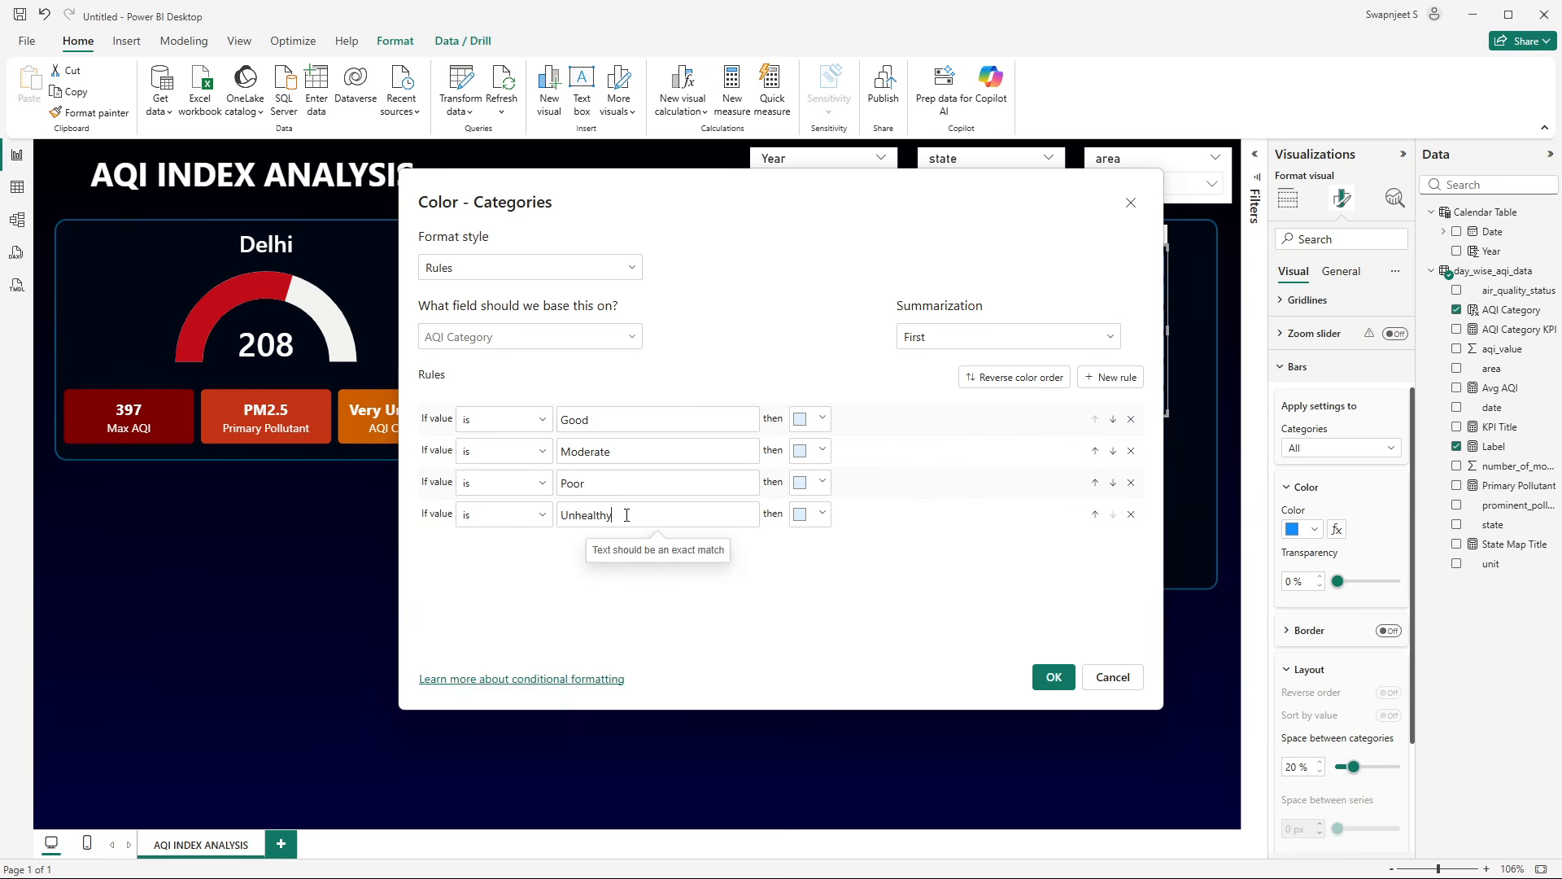
{"action": "type", "text": "thy"}
{"action": "left_click", "coordinate": [1108, 377]}
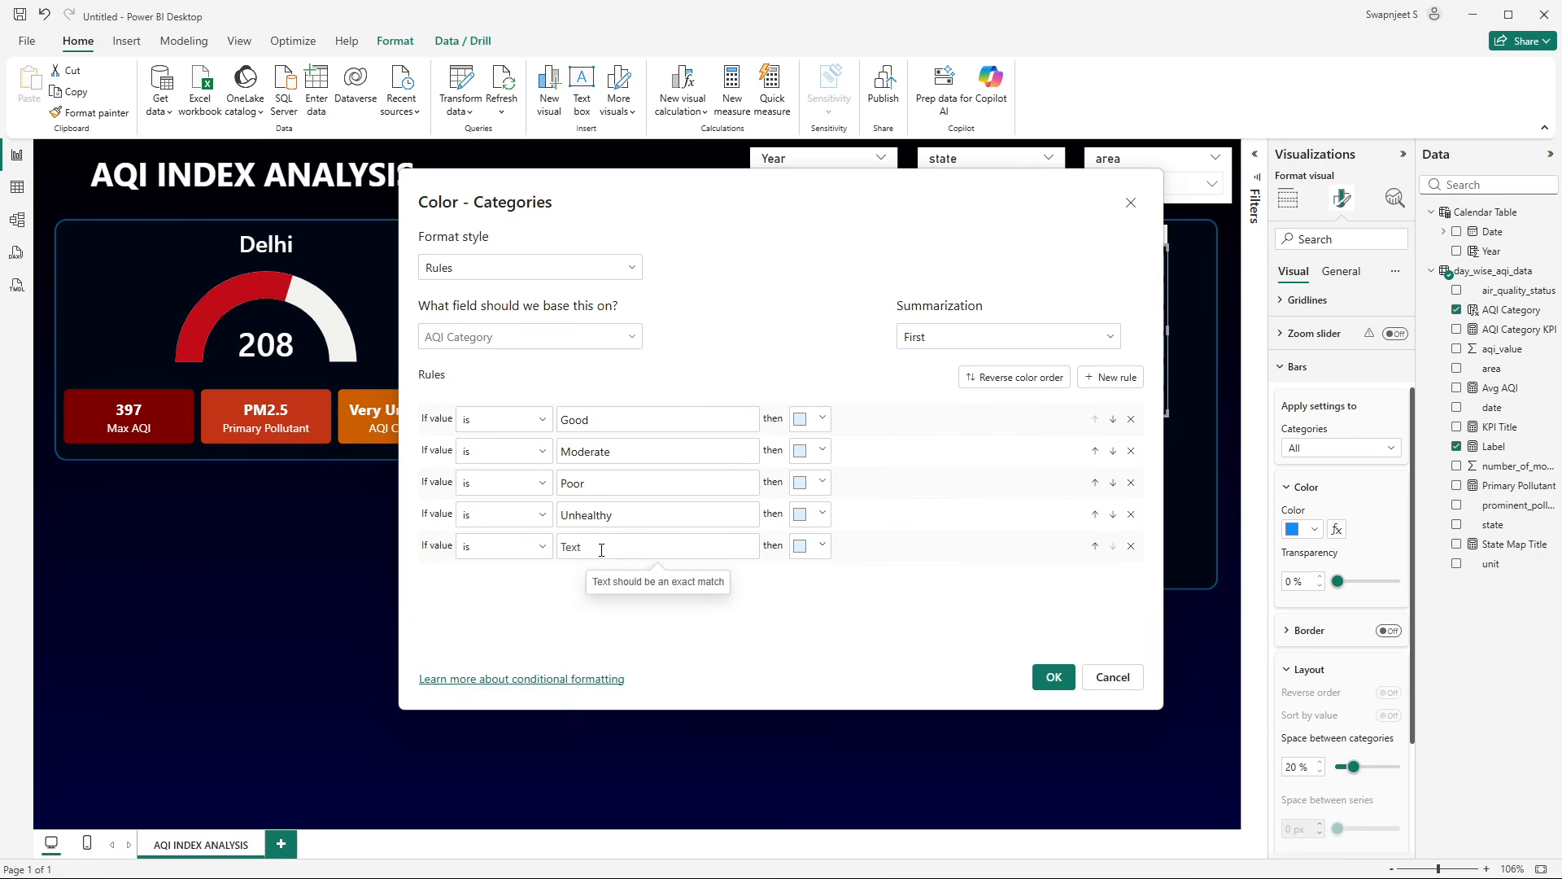
{"action": "type", "text": "Very Unhealthy"}
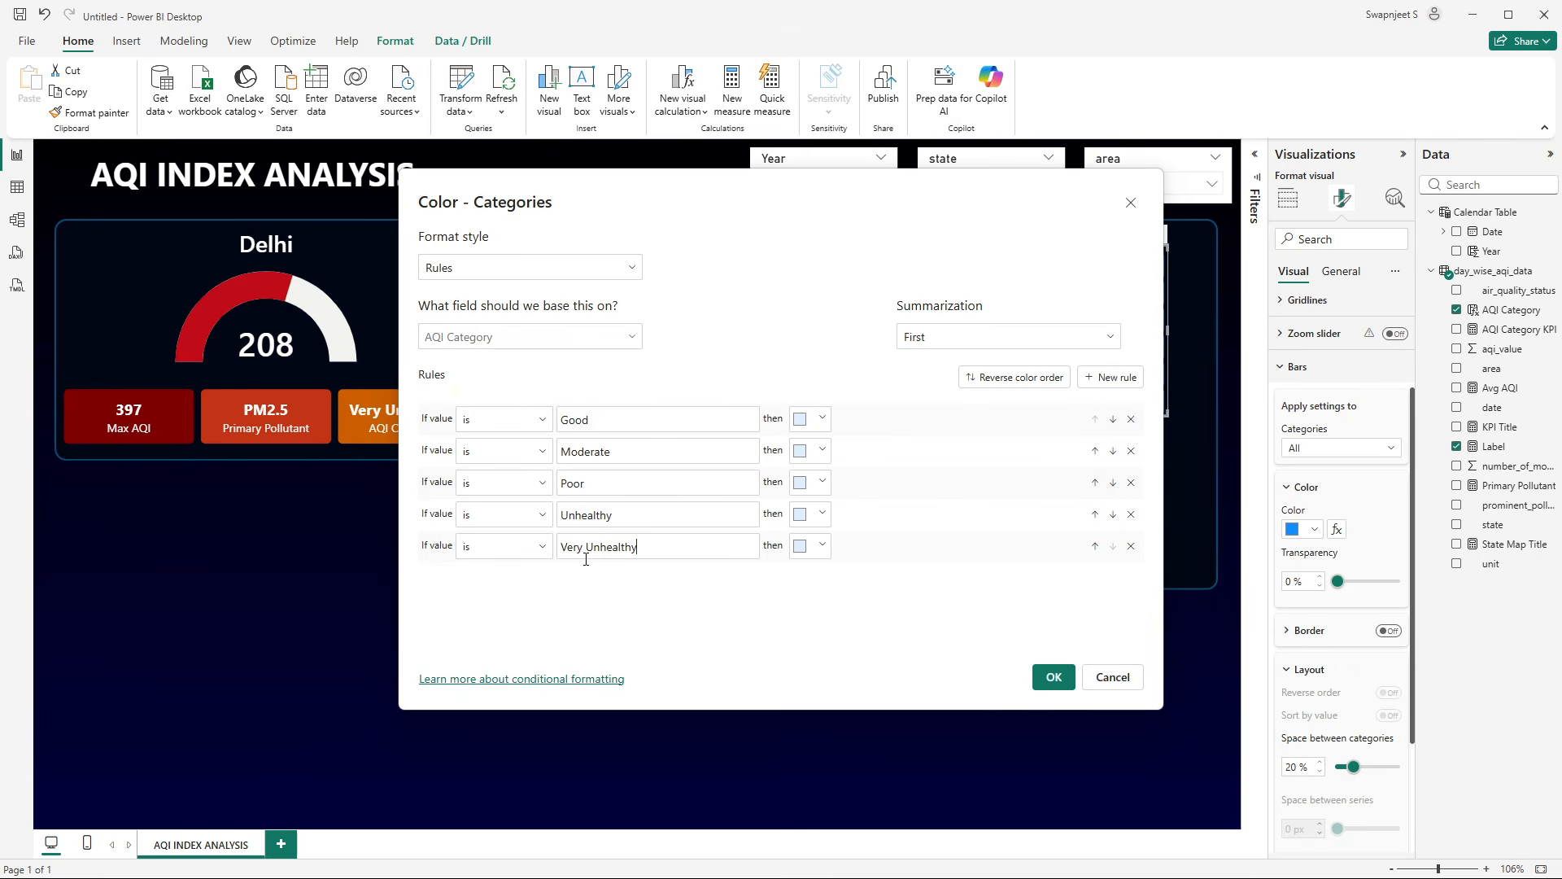
{"action": "left_click", "coordinate": [1110, 377]}
{"action": "type", "text": "Hazardous"}
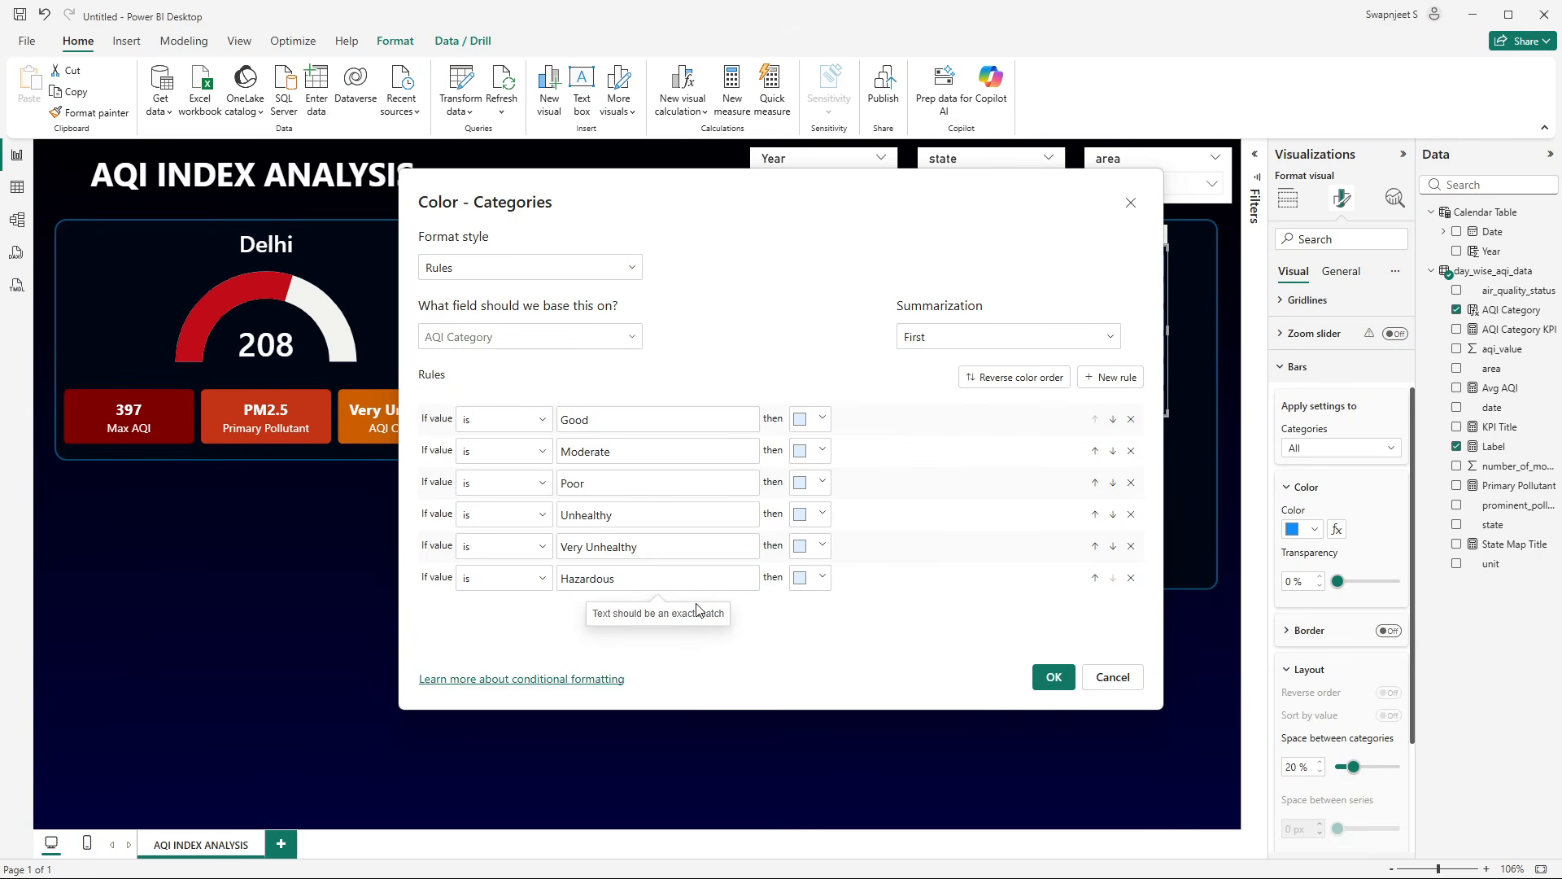
- Set the Good rule's color to #3D7030, copying the hex code from the color list in Notepad
{"action": "left_click", "coordinate": [811, 418]}
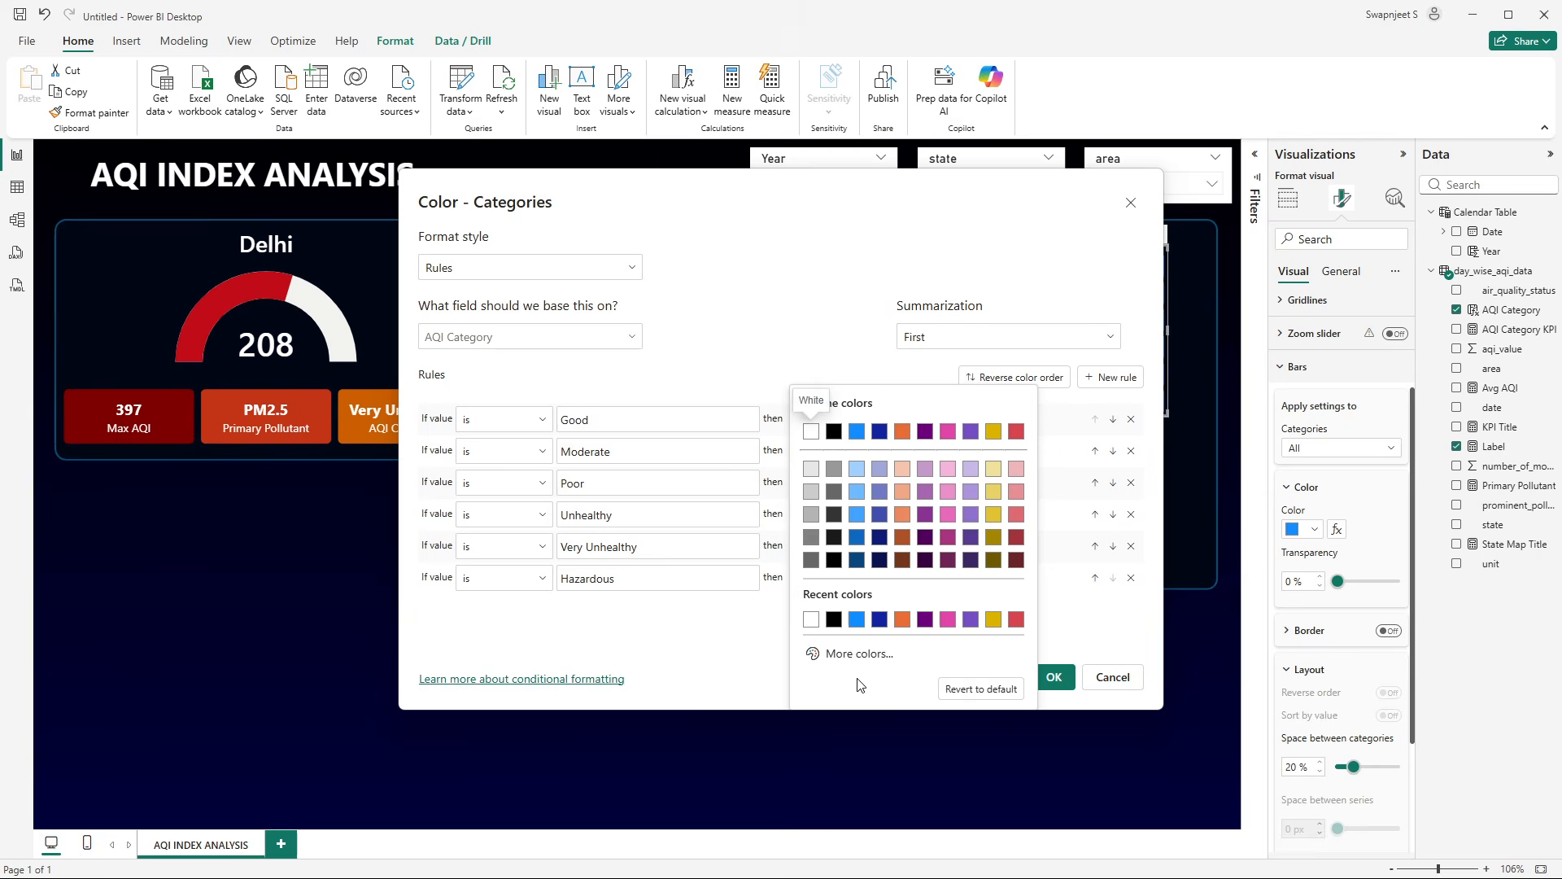
{"action": "left_click", "coordinate": [856, 656]}
{"action": "key", "text": "alt+Tab"}
{"action": "key", "text": "Tab"}
{"action": "key", "text": "Tab"}
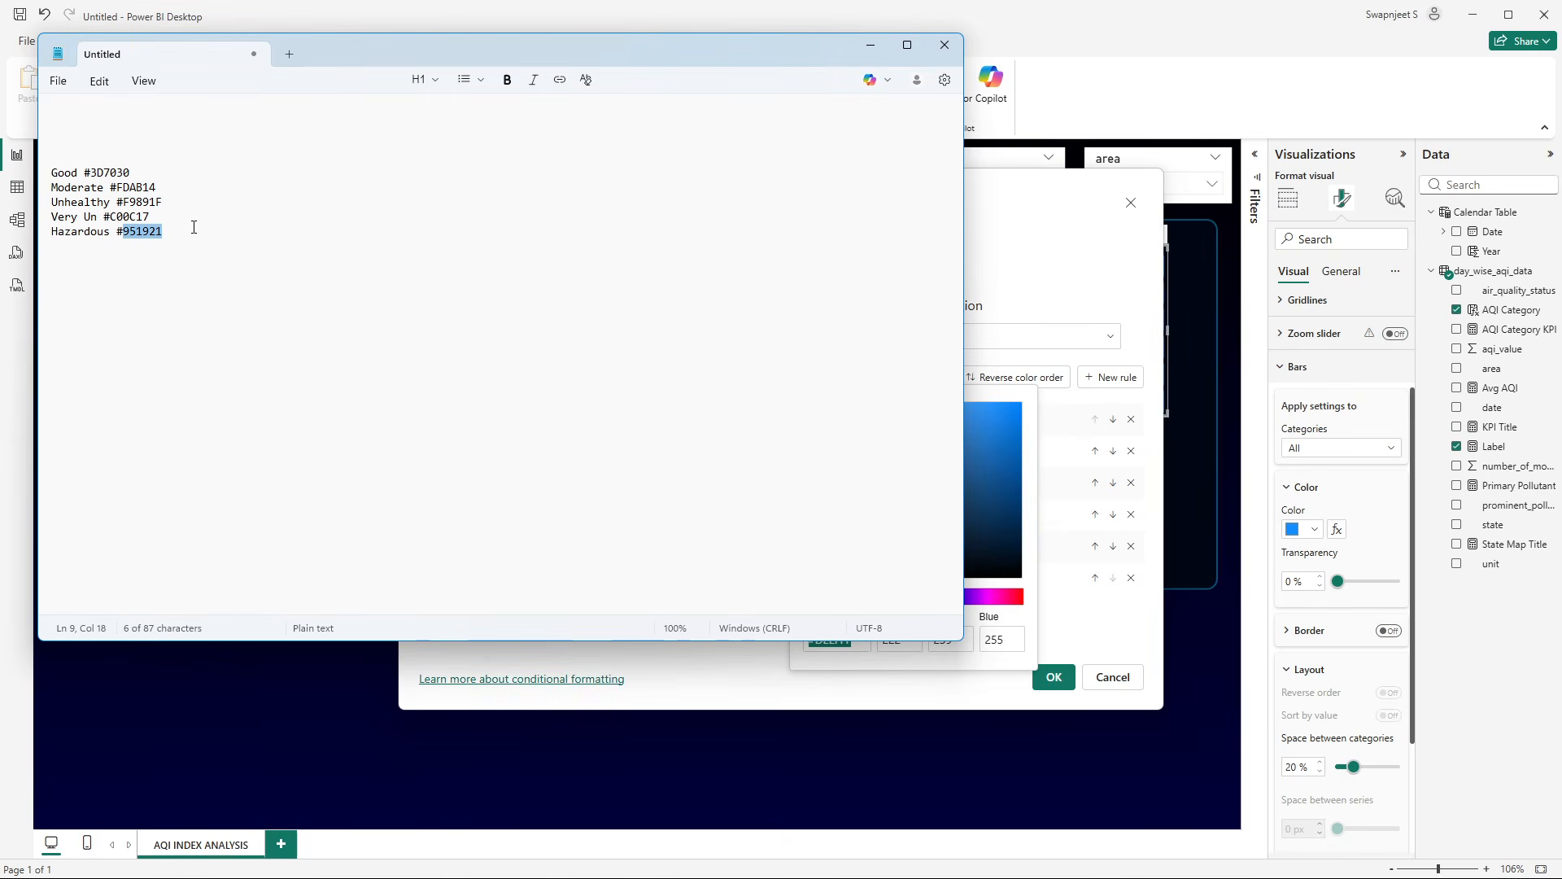
{"action": "double_click", "coordinate": [109, 172]}
{"action": "key", "text": "ctrl+c"}
{"action": "key", "text": "alt+Tab"}
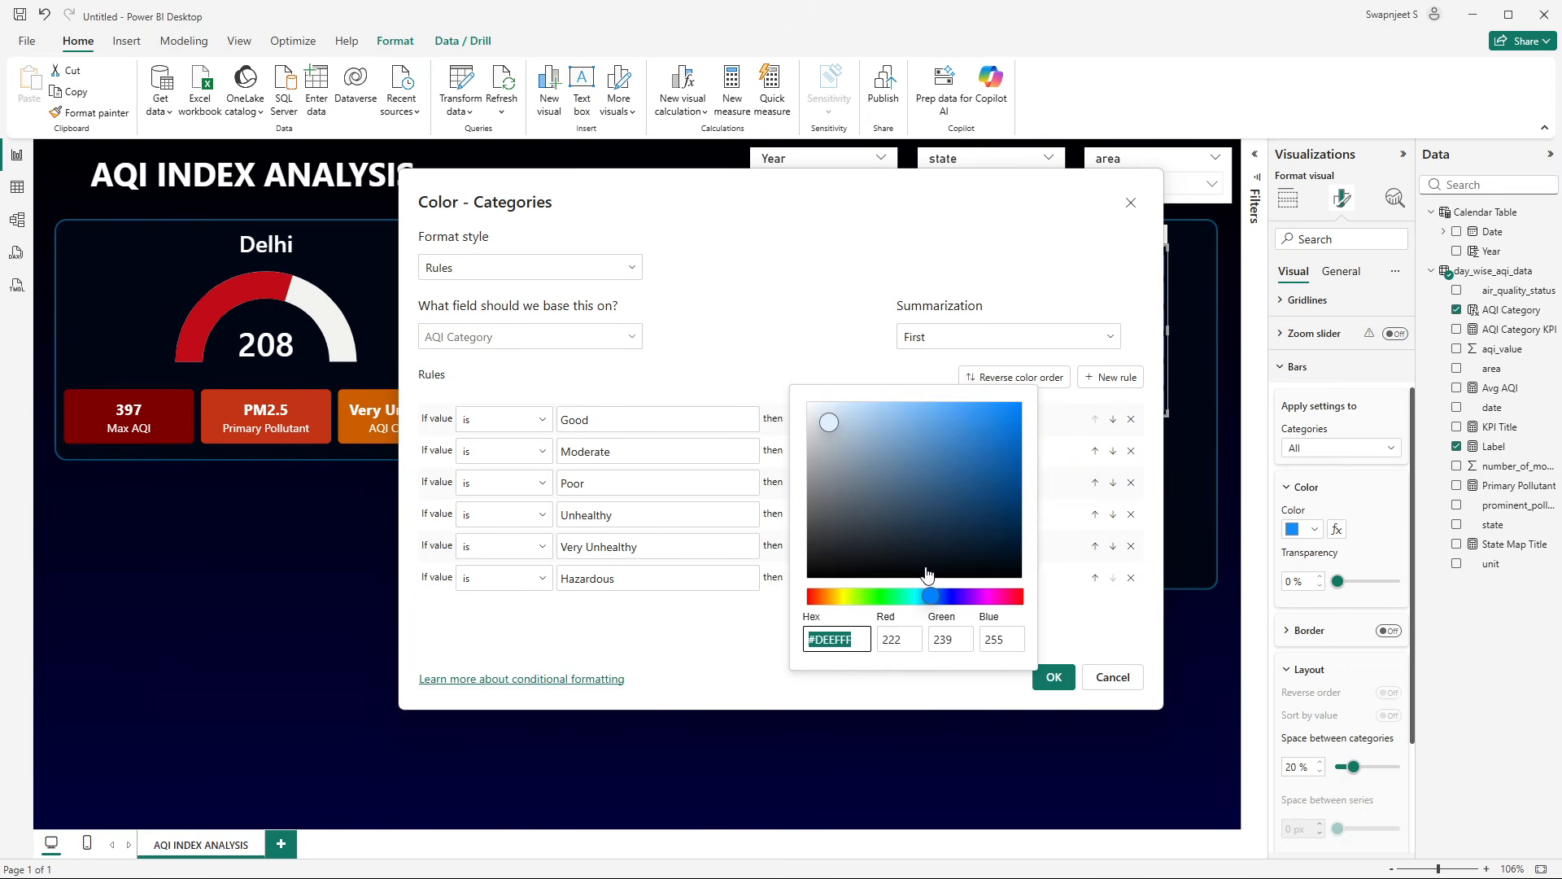
{"action": "key", "text": "ctrl+v"}
{"action": "left_click", "coordinate": [1052, 677]}
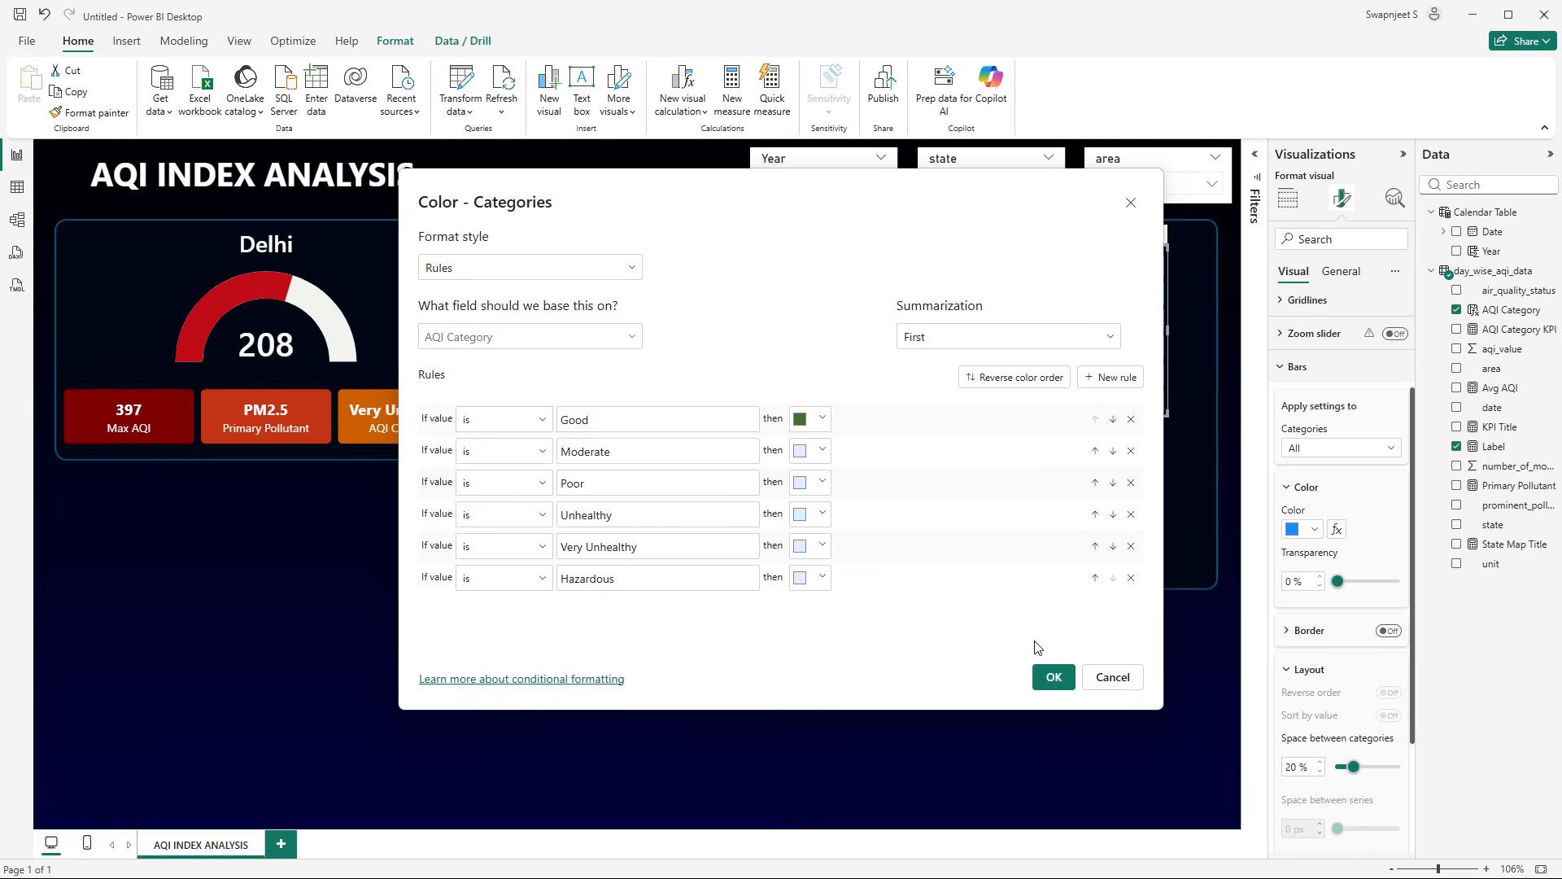
- Set the Moderate rule's color to #FDAB14, copied from the Notepad color list
{"action": "left_click", "coordinate": [813, 456]}
{"action": "left_click", "coordinate": [849, 530]}
{"action": "key", "text": "alt+Tab"}
{"action": "left_click", "coordinate": [137, 188]}
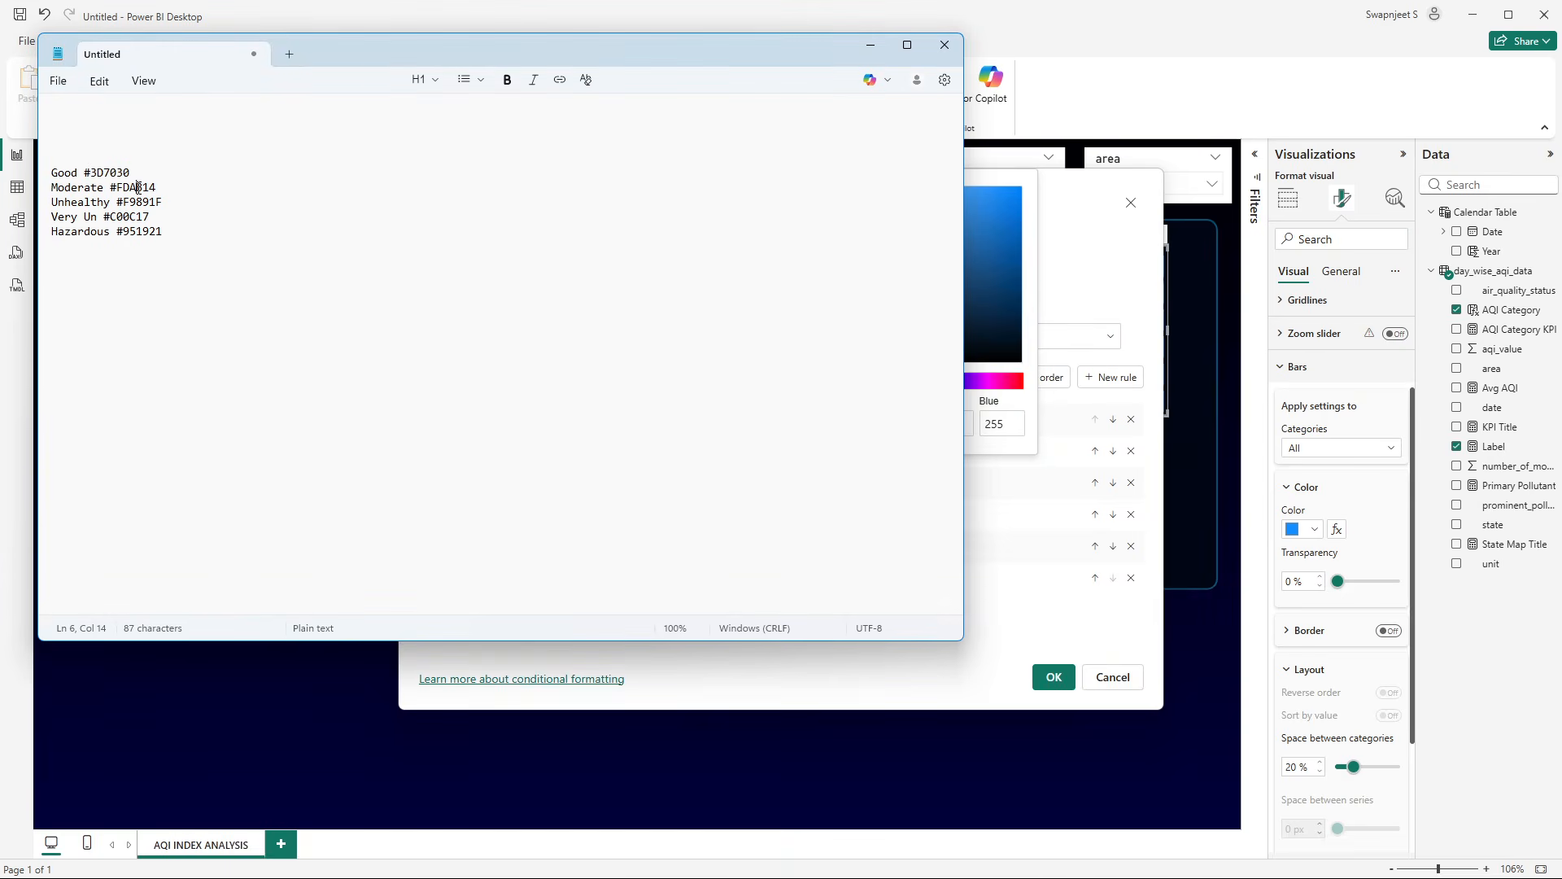
{"action": "double_click", "coordinate": [138, 188]}
{"action": "key", "text": "ctrl+c"}
{"action": "key", "text": "alt+Tab"}
{"action": "key", "text": "ctrl+v"}
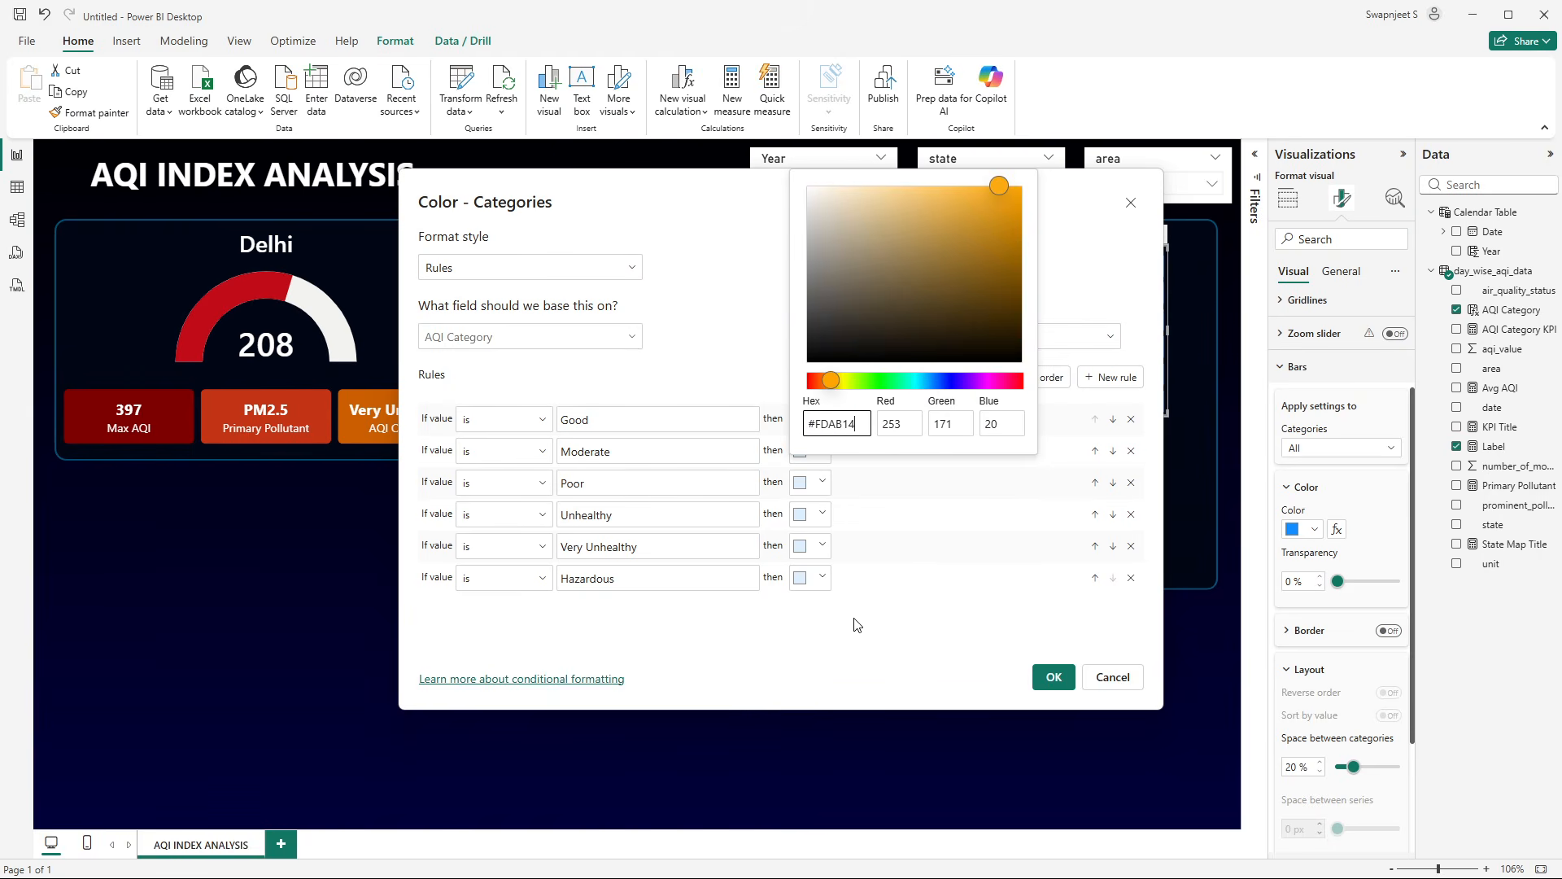
{"action": "left_click", "coordinate": [904, 574]}
- Give the Poor rule a medium blue theme color and the Unhealthy rule #F9891F copied from the Notepad list
{"action": "left_click", "coordinate": [811, 482]}
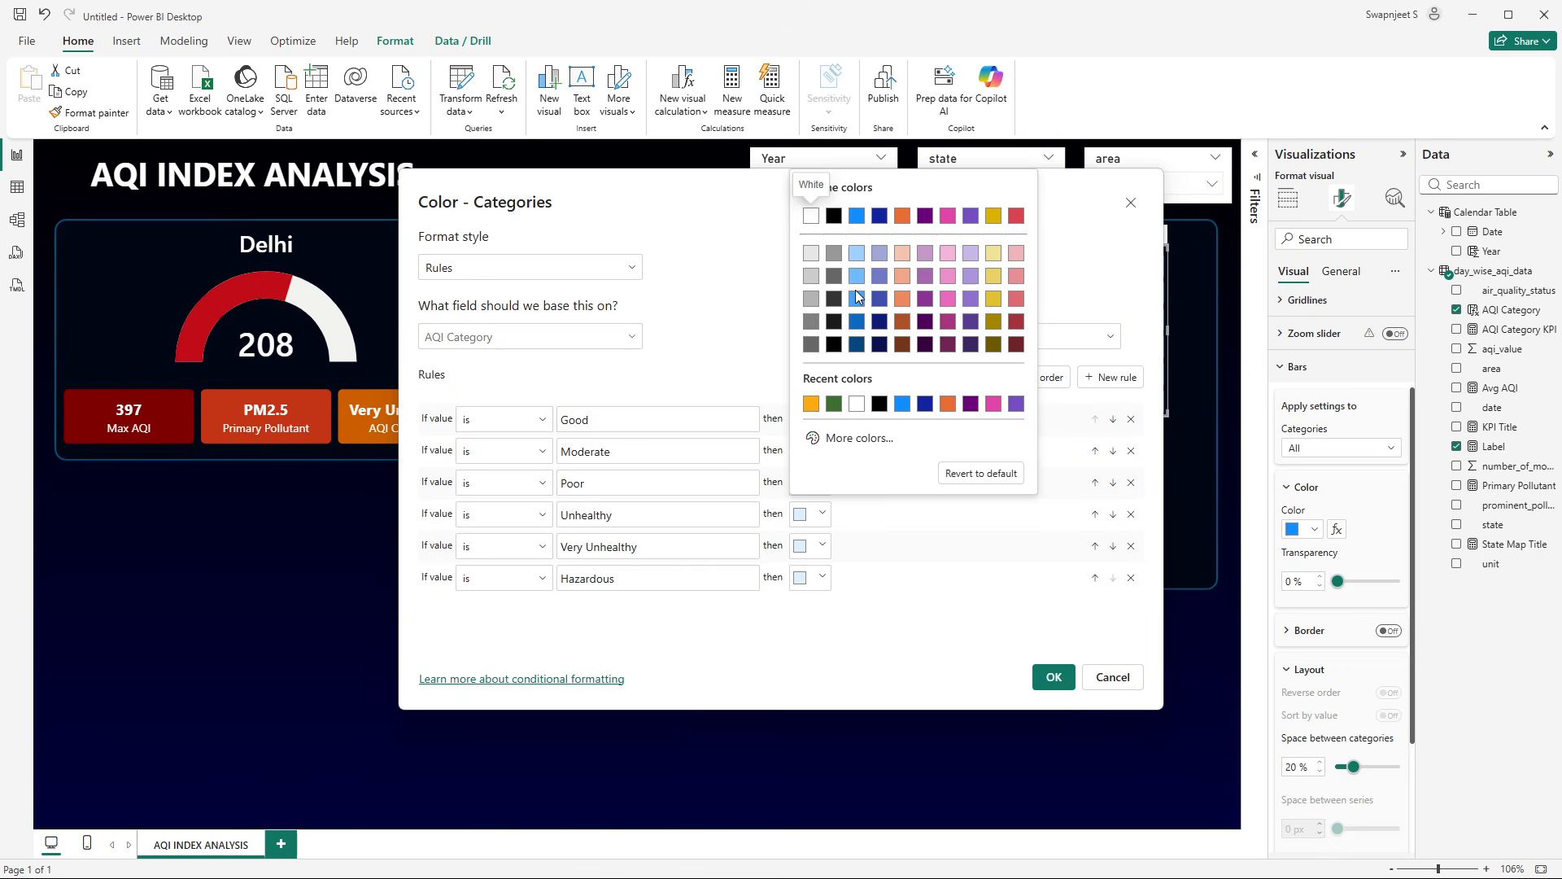
{"action": "left_click", "coordinate": [856, 293]}
{"action": "key", "text": "alt+Tab"}
{"action": "left_click", "coordinate": [139, 202]}
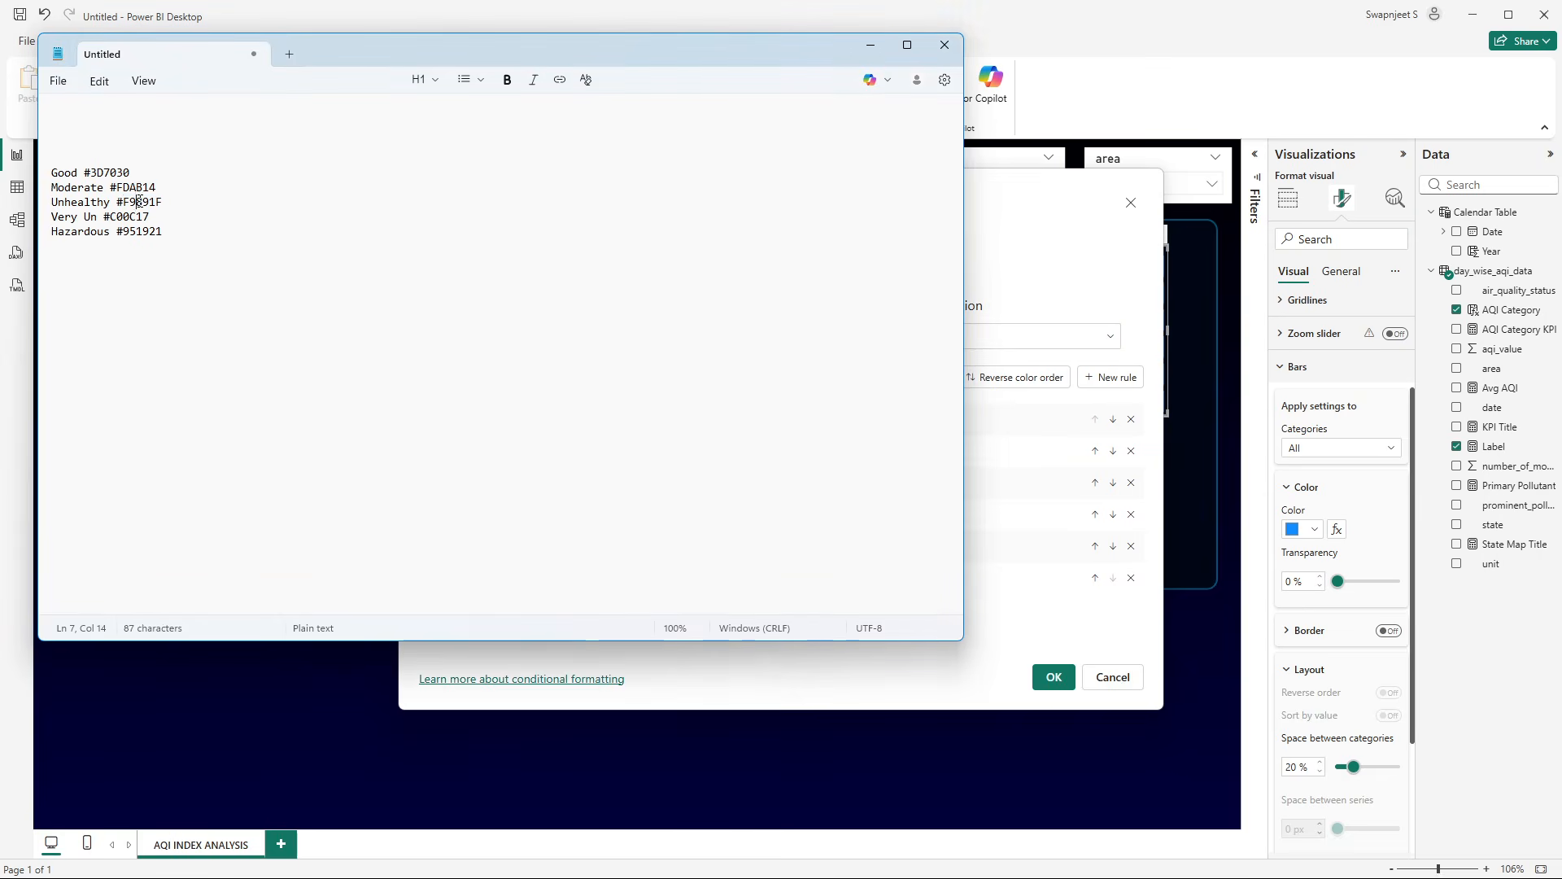
{"action": "double_click", "coordinate": [139, 202]}
{"action": "key", "text": "ctrl+c"}
{"action": "key", "text": "alt+Tab"}
{"action": "left_click", "coordinate": [806, 515]}
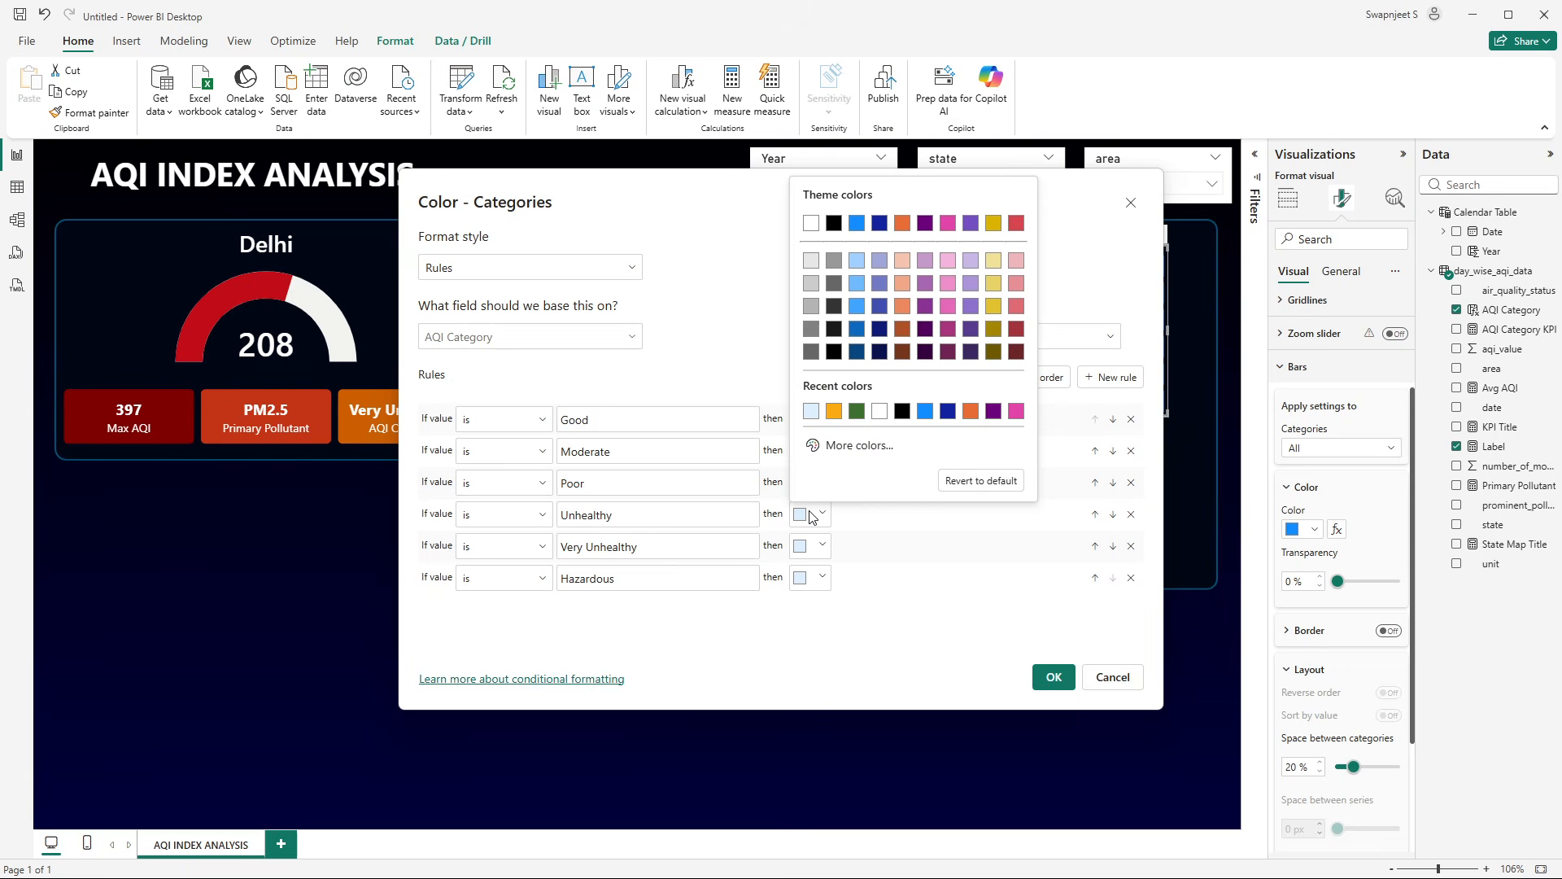
{"action": "left_click", "coordinate": [831, 449]}
{"action": "key", "text": "ctrl+v"}
{"action": "left_click", "coordinate": [977, 565]}
- Set the Very Unhealthy rule's color to #C00C17, copied from the Notepad color list
{"action": "key", "text": "alt+Tab"}
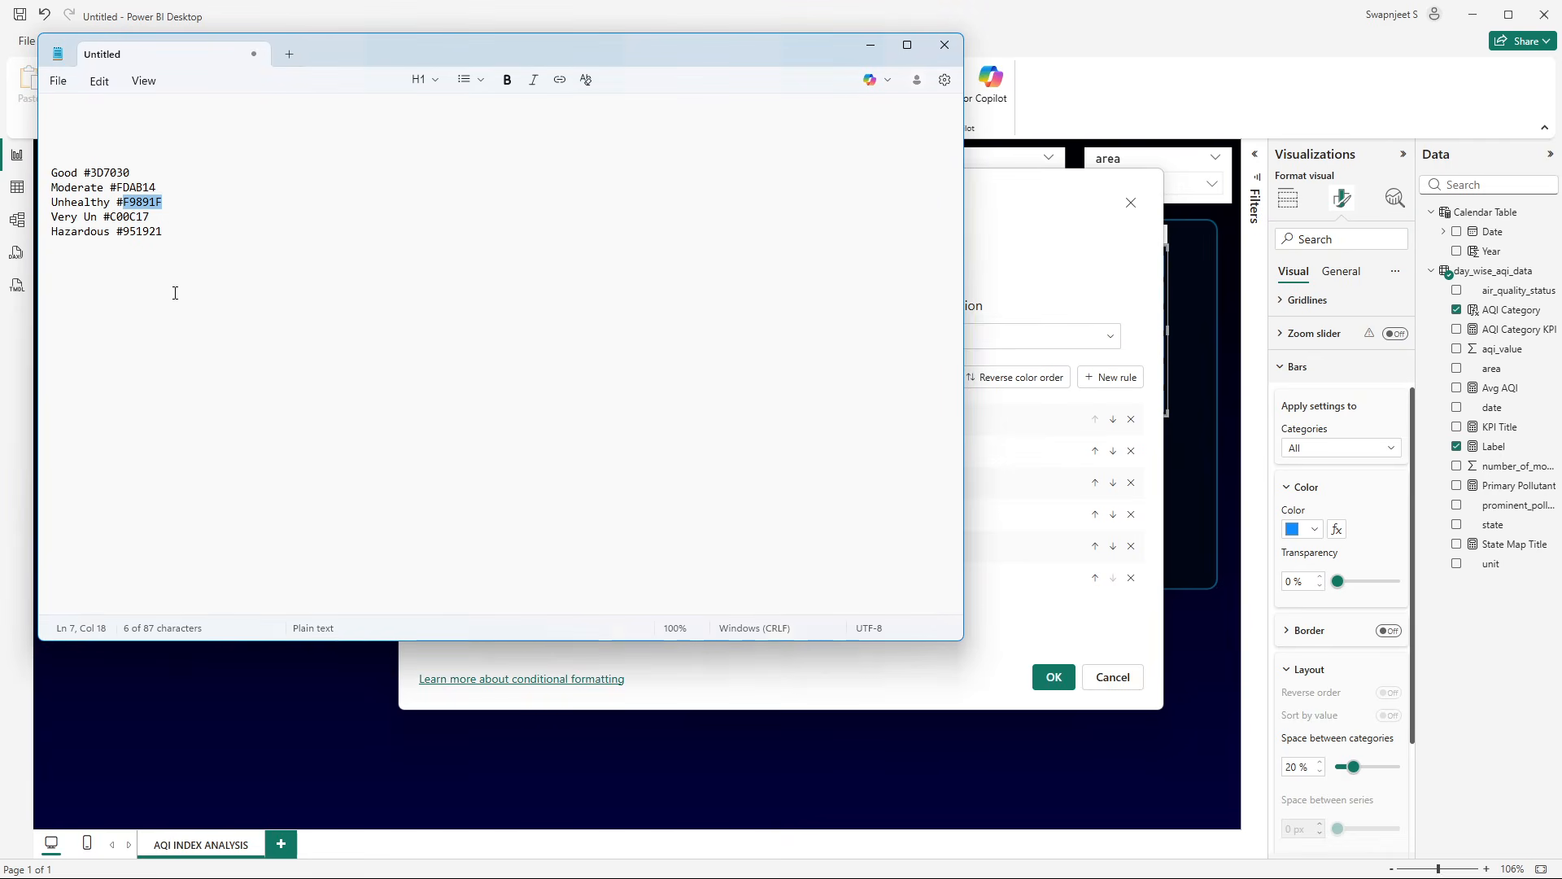
{"action": "left_click", "coordinate": [139, 218]}
{"action": "double_click", "coordinate": [139, 219]}
{"action": "key", "text": "ctrl+c"}
{"action": "key", "text": "alt+Tab"}
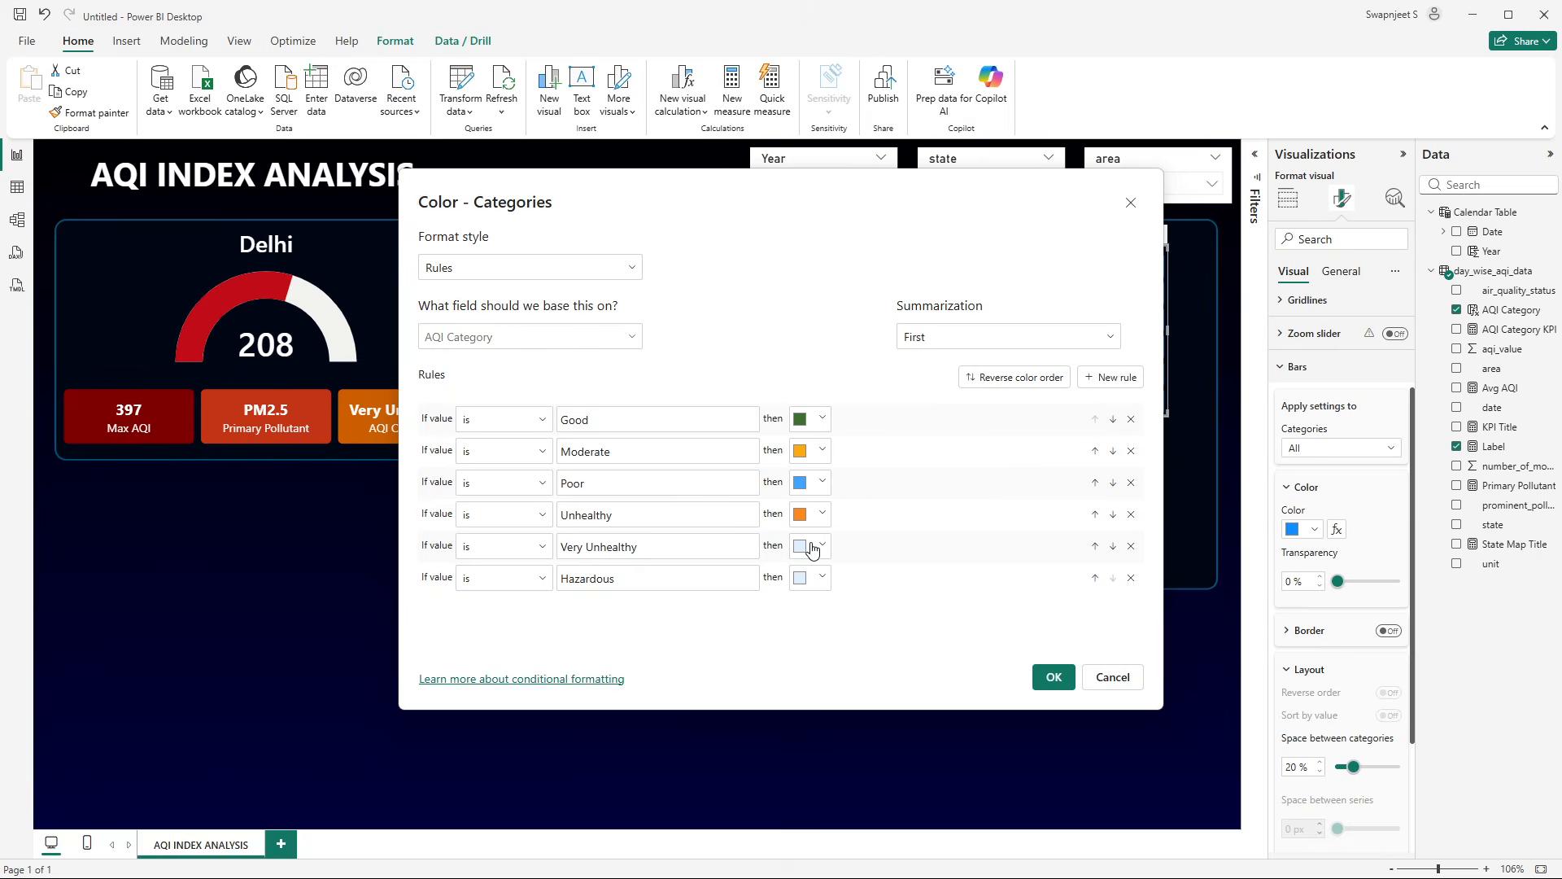
{"action": "left_click", "coordinate": [805, 546]}
{"action": "left_click", "coordinate": [835, 479]}
{"action": "key", "text": "ctrl+v"}
{"action": "left_click", "coordinate": [960, 562]}
- Set the Hazardous rule's color to #951921 from the Notepad list, apply the color rules and deselect the chart
{"action": "key", "text": "alt+Tab"}
{"action": "double_click", "coordinate": [139, 232]}
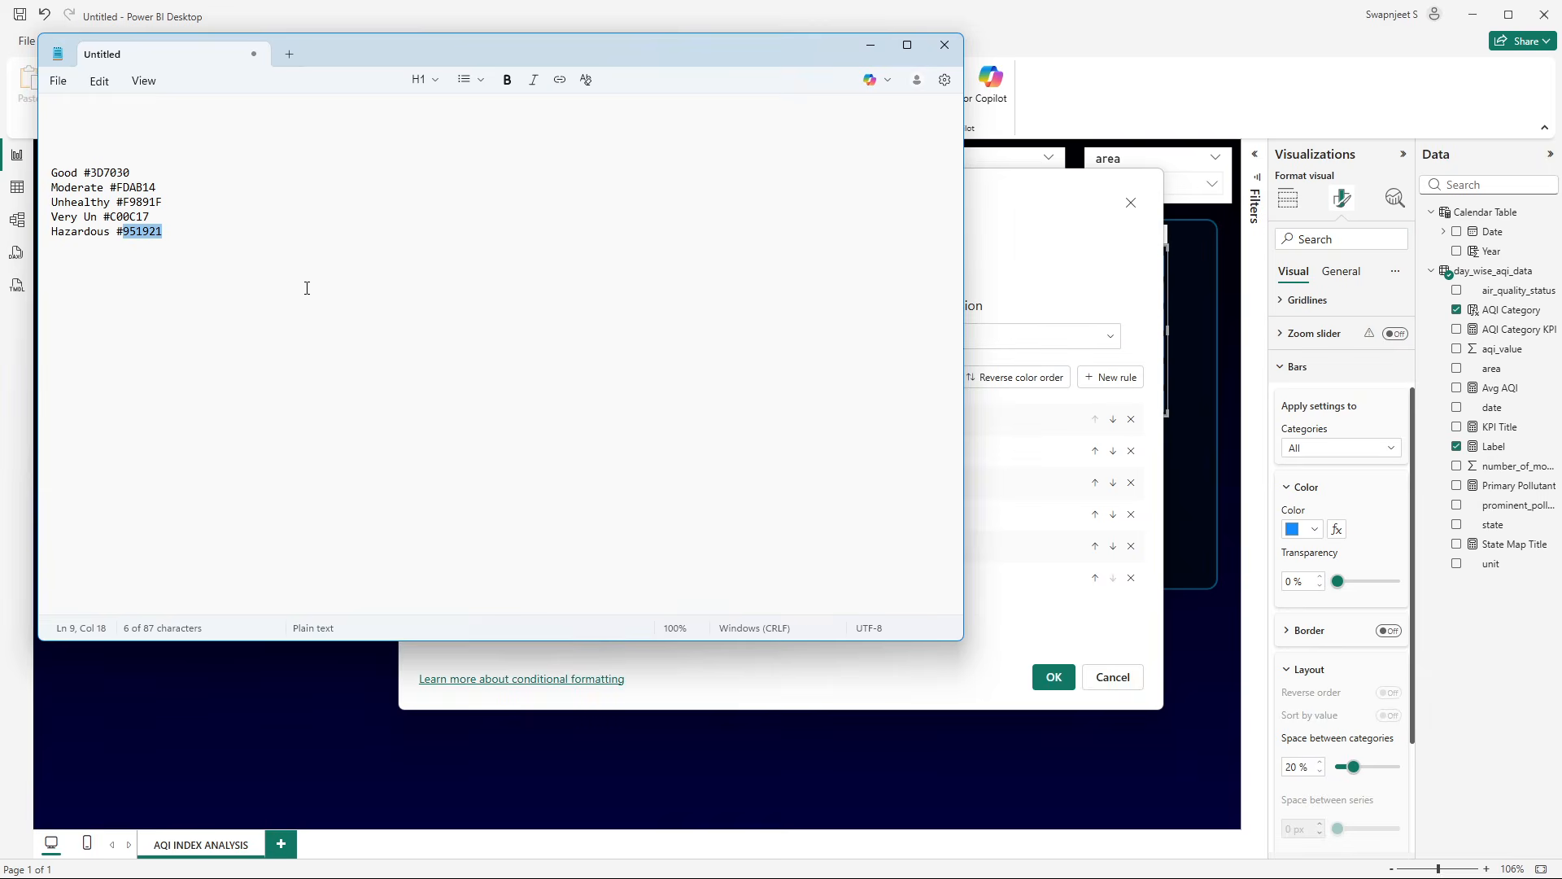
{"action": "key", "text": "ctrl+c"}
{"action": "key", "text": "alt+Tab"}
{"action": "left_click", "coordinate": [828, 508]}
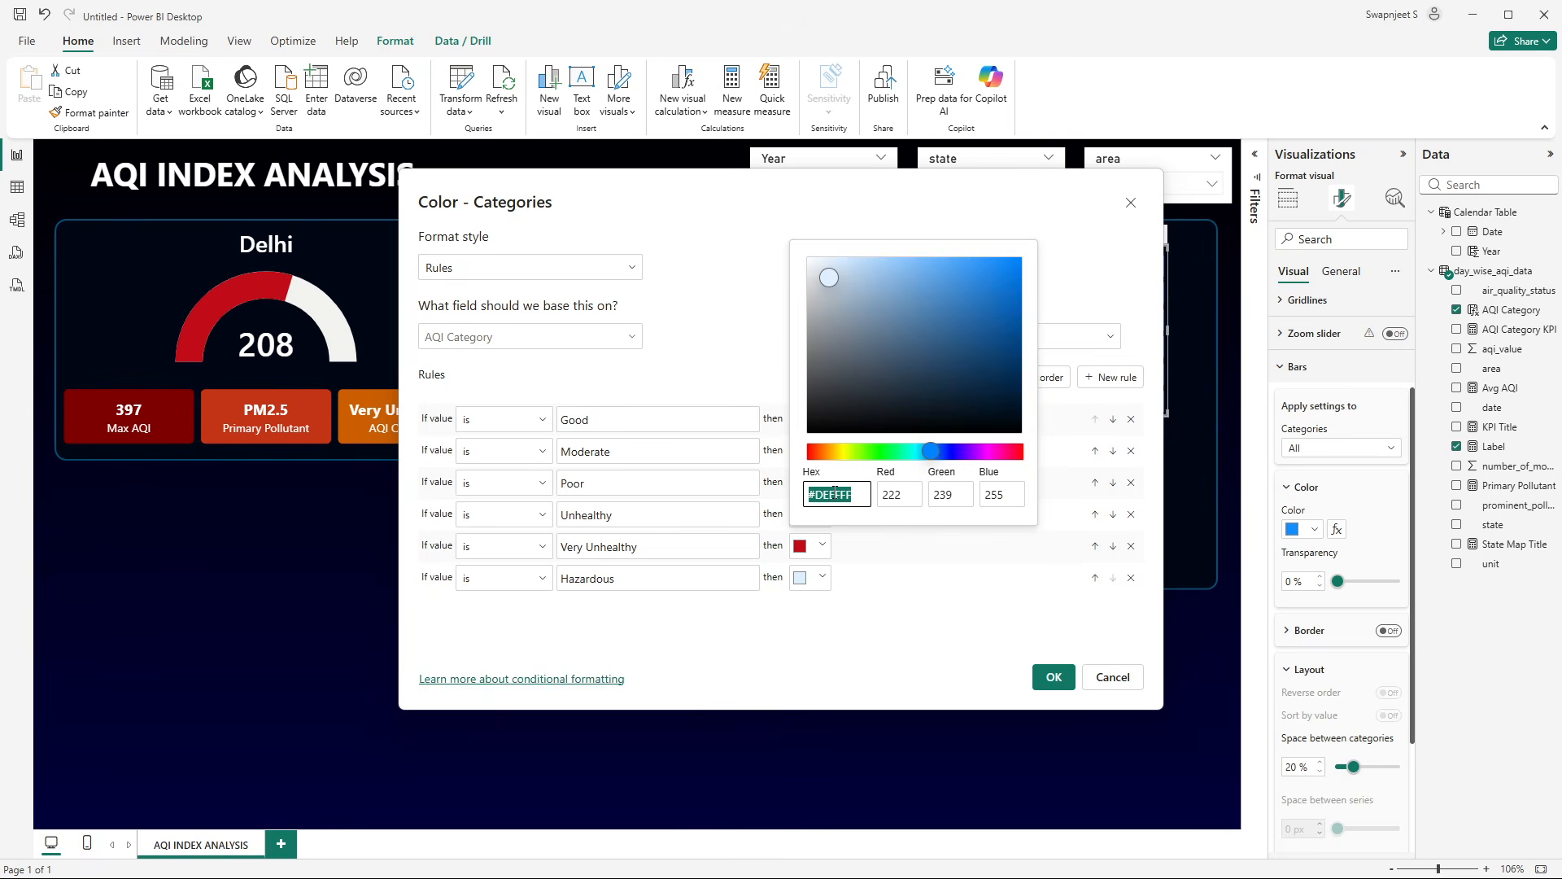
{"action": "key", "text": "ctrl+v"}
{"action": "left_click", "coordinate": [950, 566]}
{"action": "left_click", "coordinate": [1043, 672]}
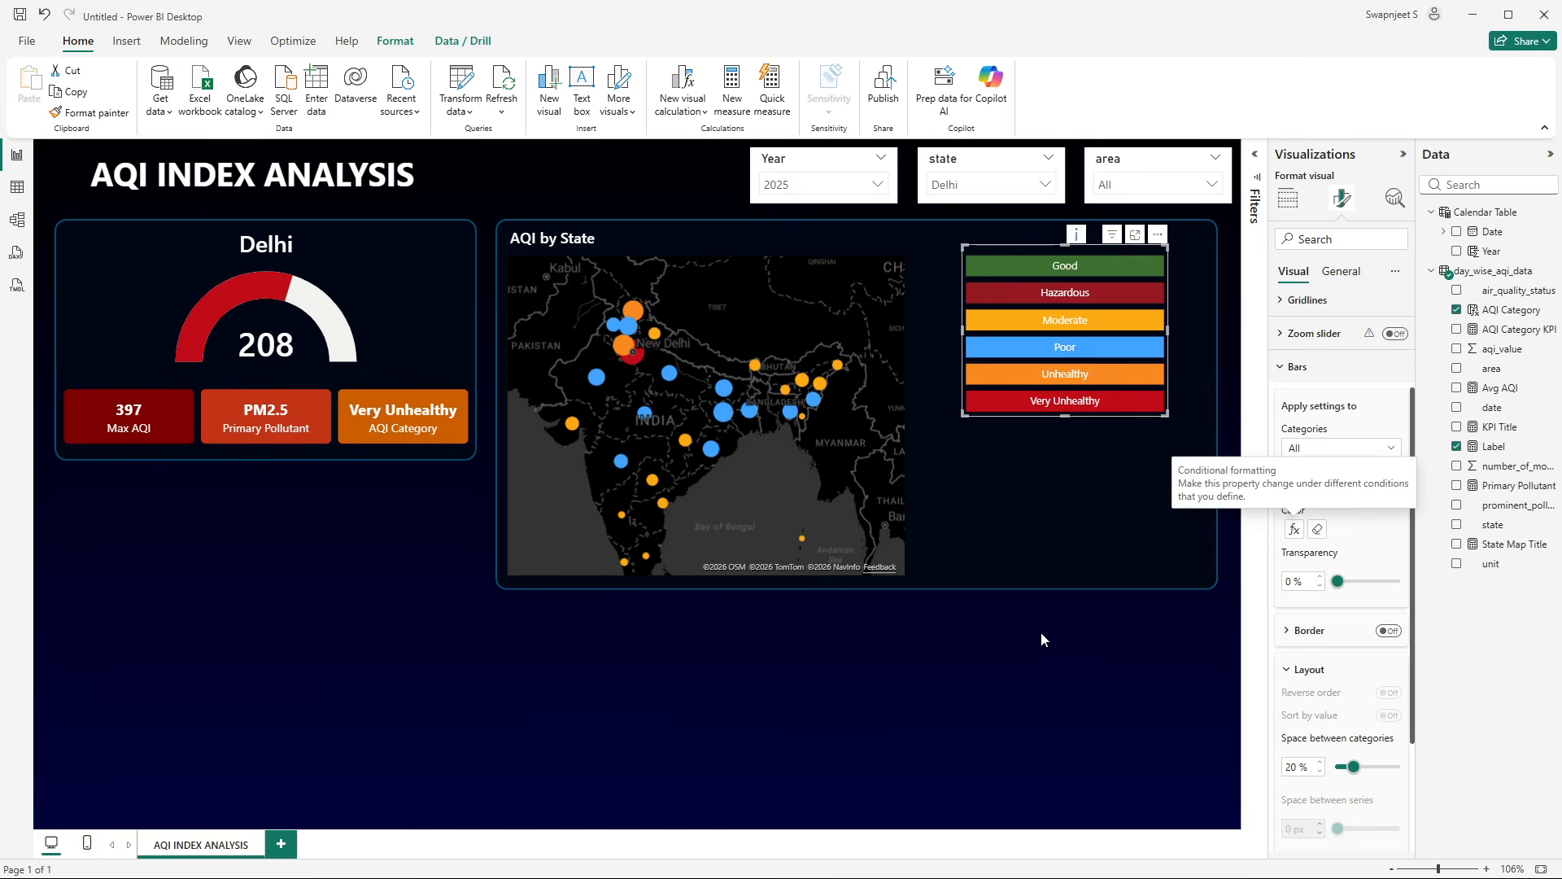
{"action": "left_click", "coordinate": [1096, 619]}
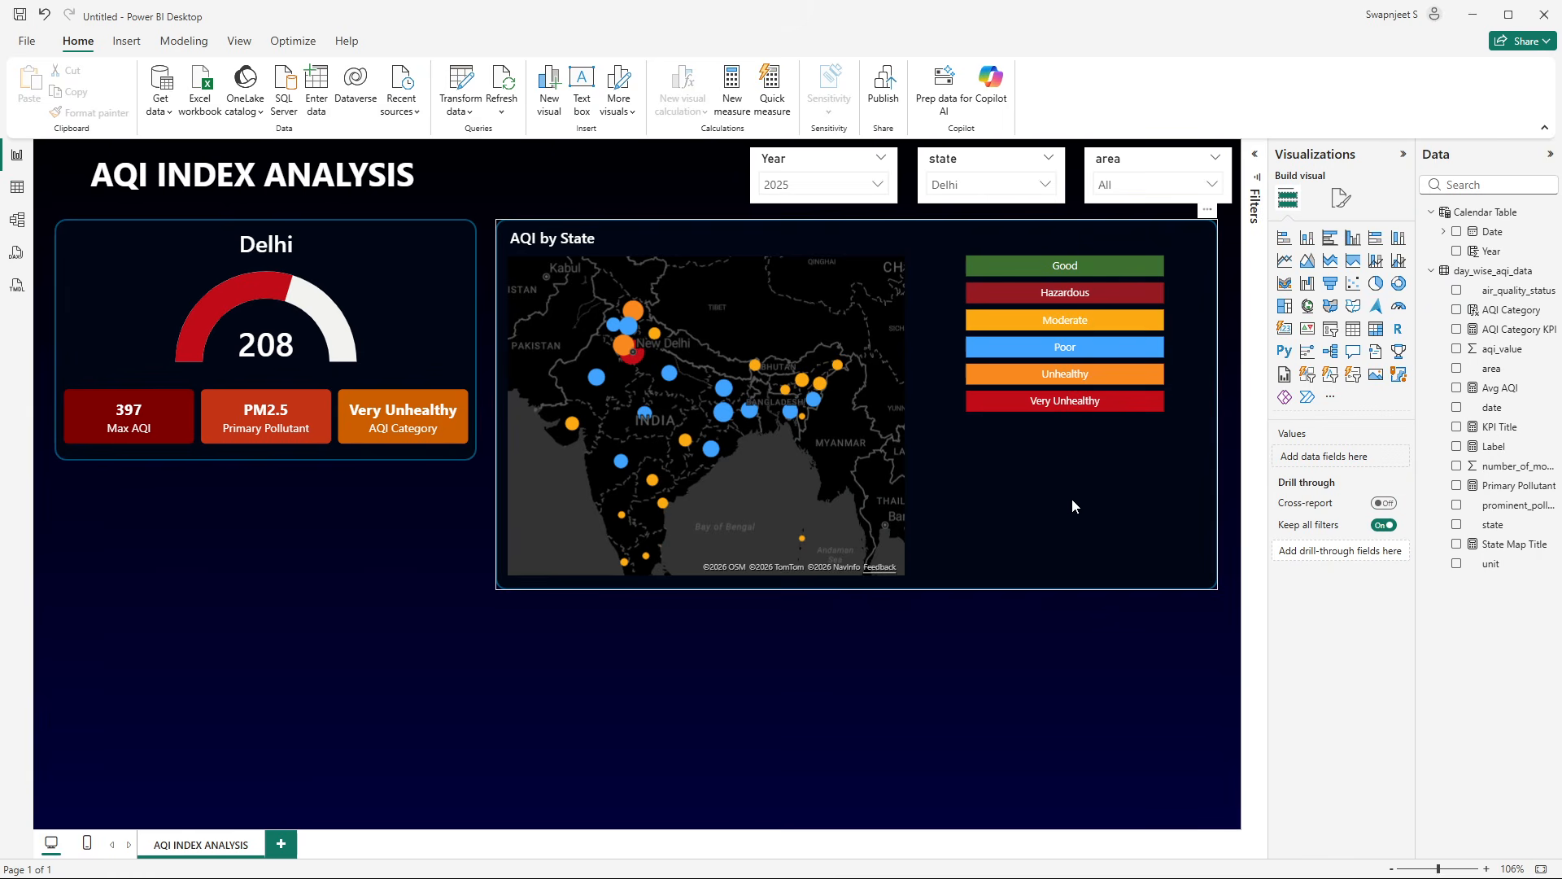
- Compare the legend with the finished AQI Index Analysis report and copy the AQI Category column's full DAX formula from that report
{"action": "key", "text": "alt+Tab"}
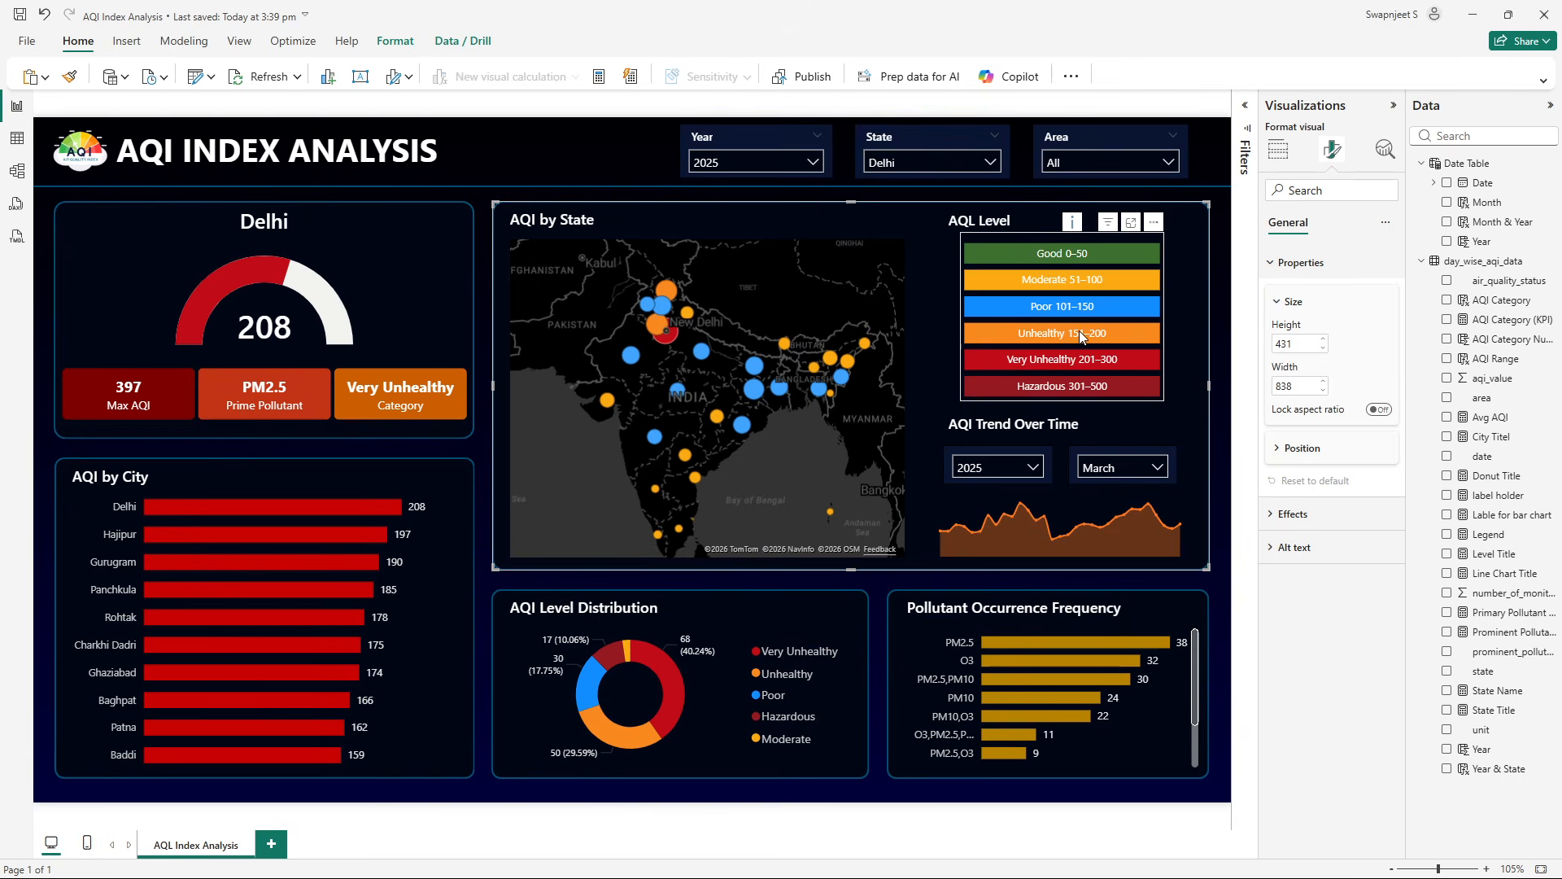
{"action": "key", "text": "alt+Tab"}
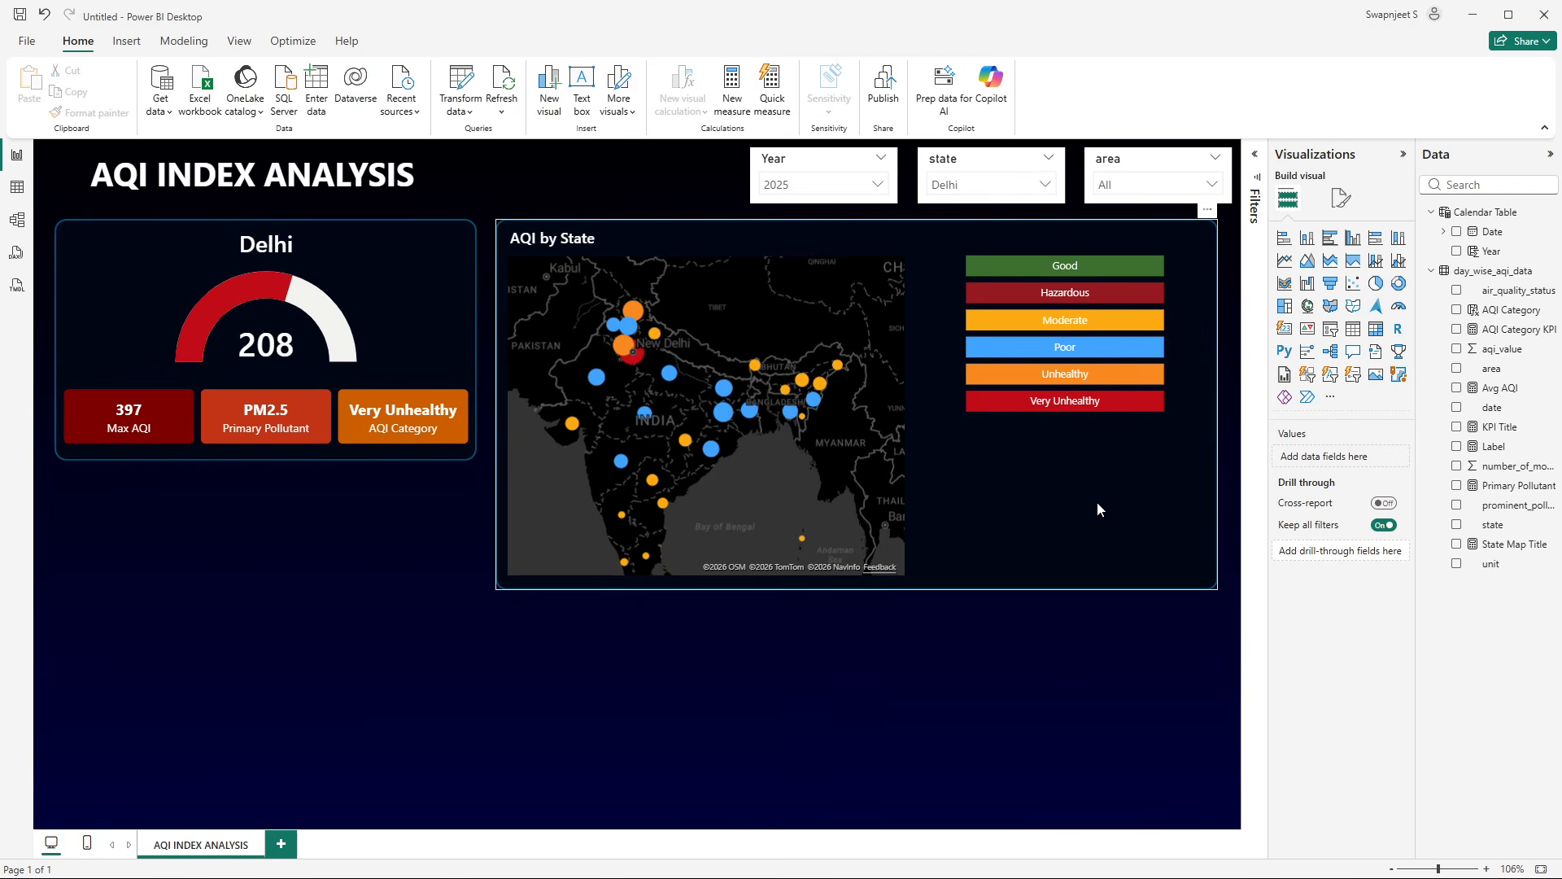
{"action": "left_click", "coordinate": [17, 186]}
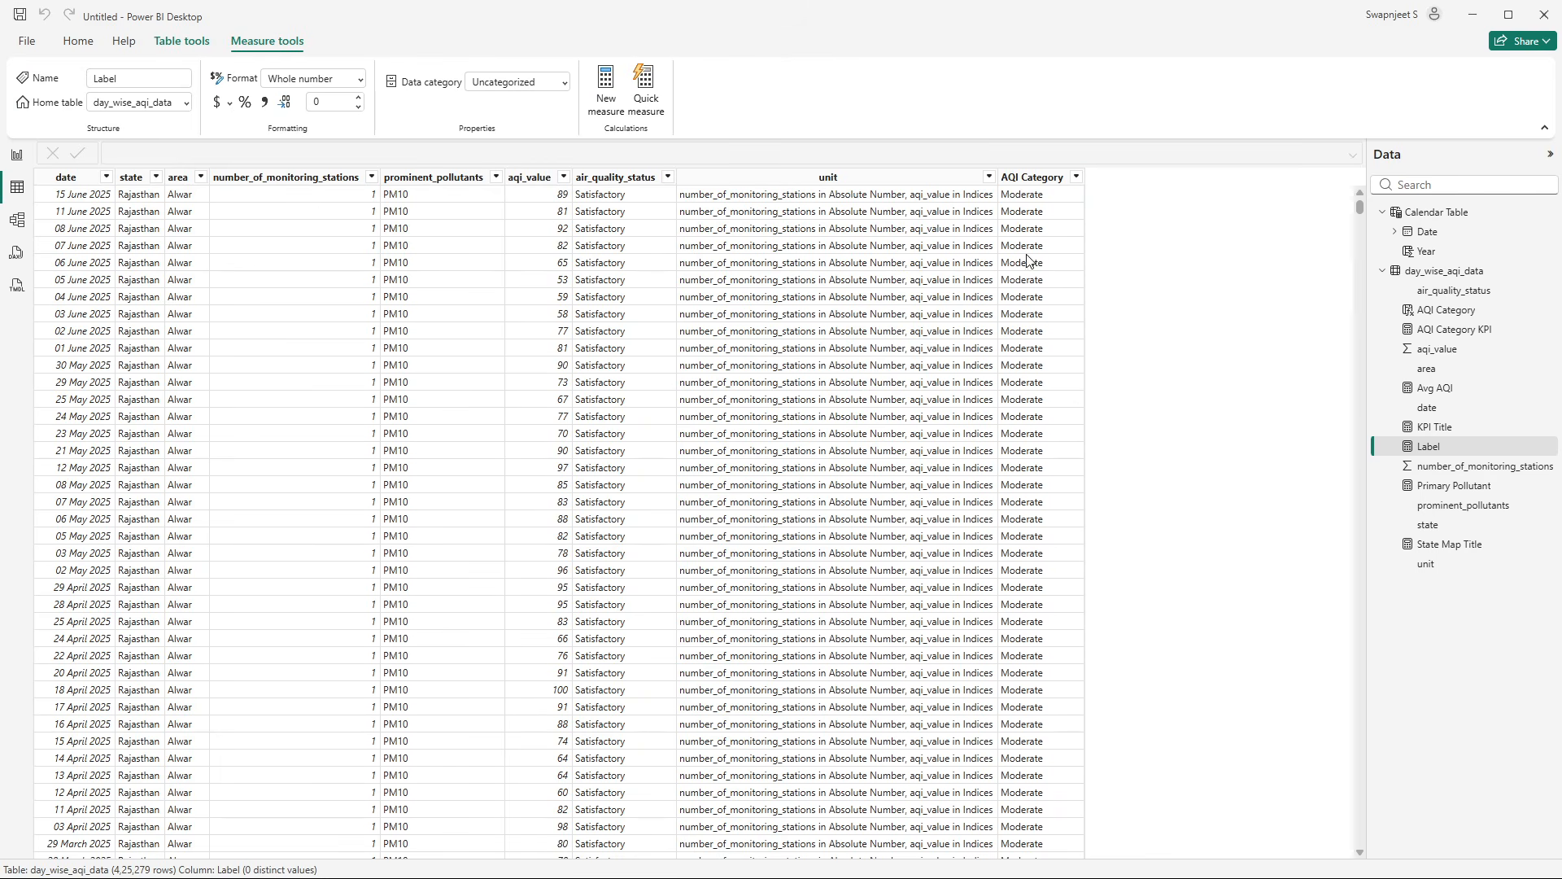
{"action": "left_click", "coordinate": [18, 155]}
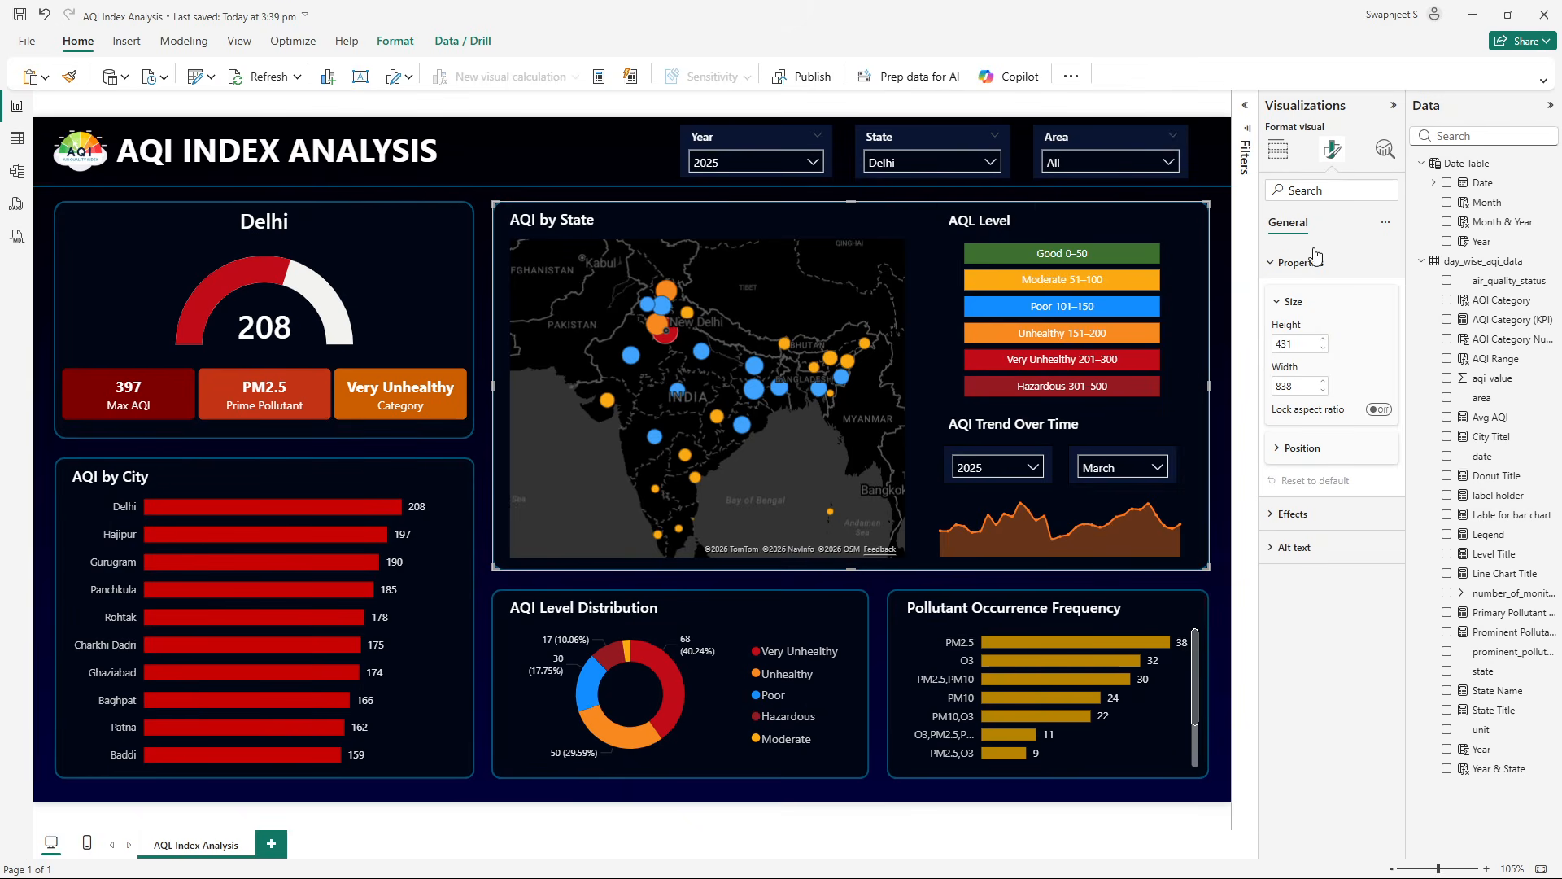
{"action": "left_click", "coordinate": [1223, 264]}
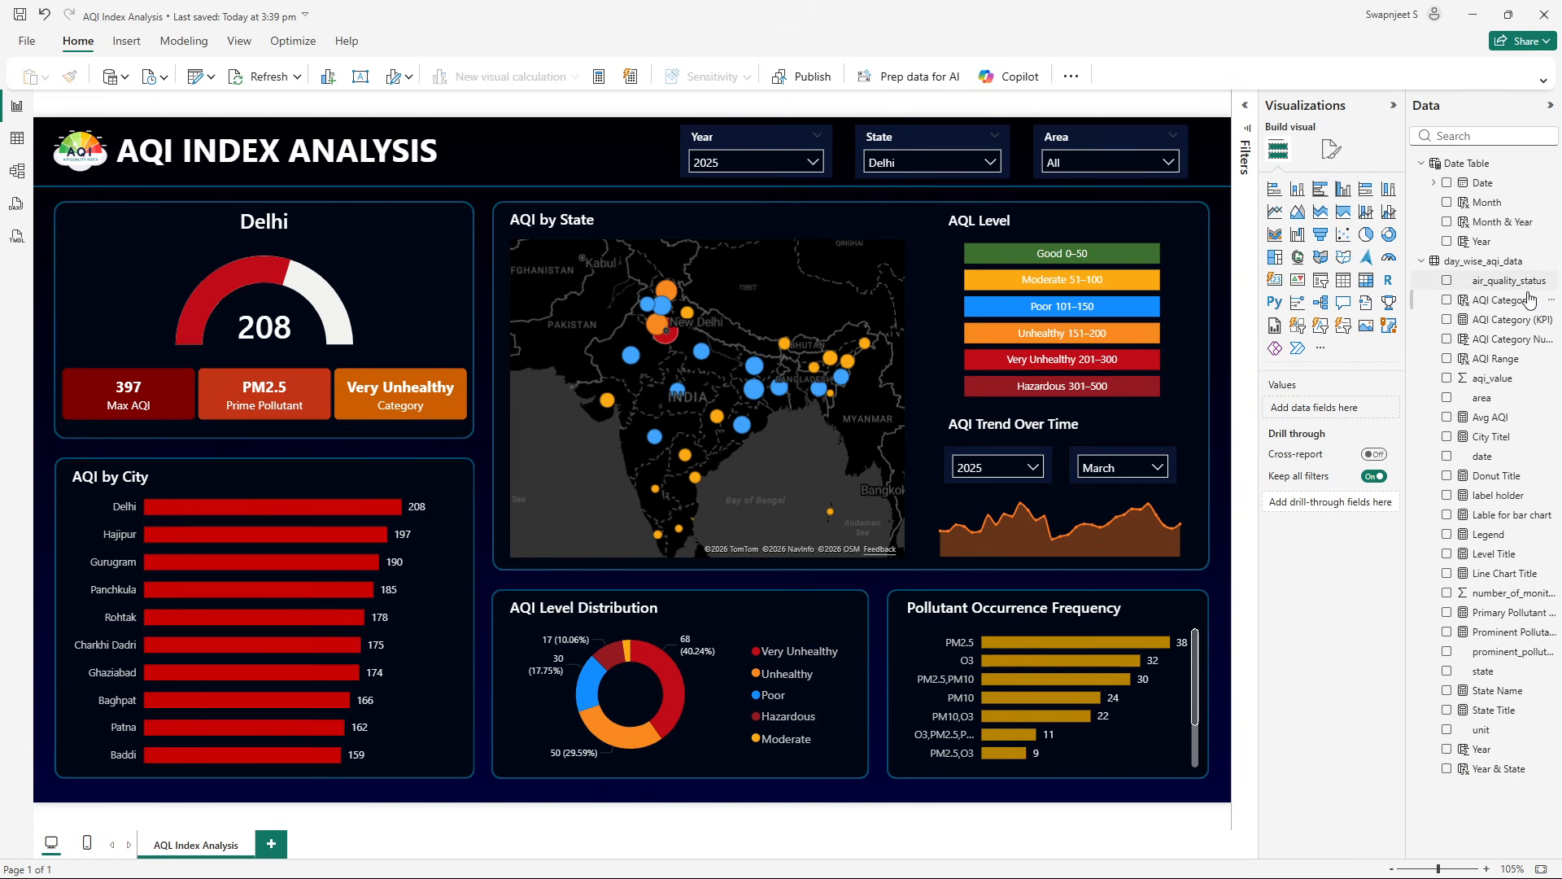
{"action": "left_click", "coordinate": [1501, 300]}
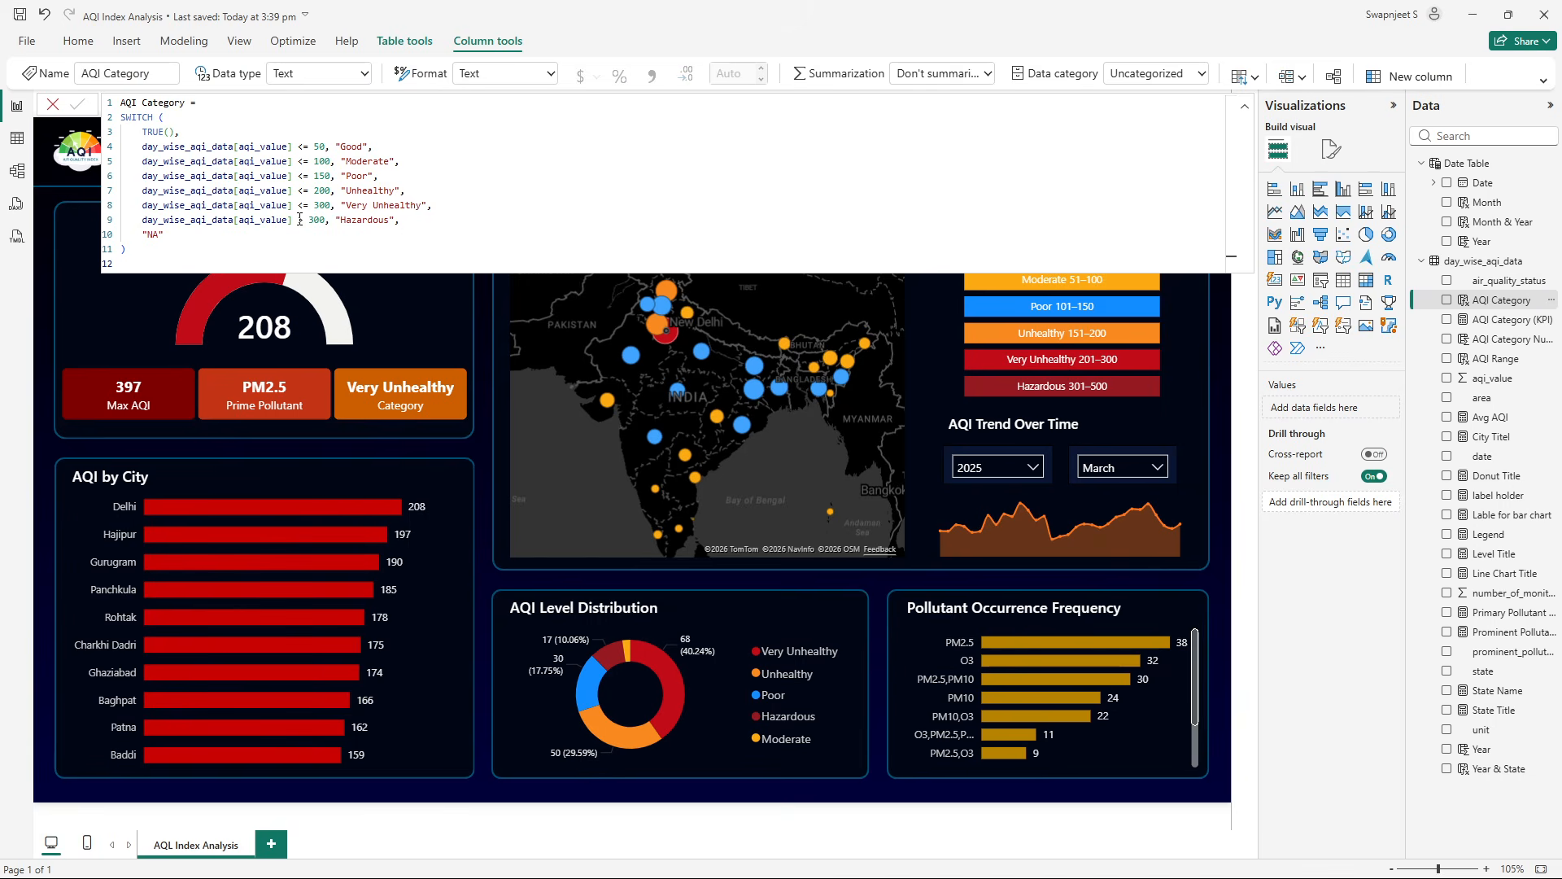
{"action": "left_click_drag", "start_coordinate": [134, 254], "coordinate": [112, 102]}
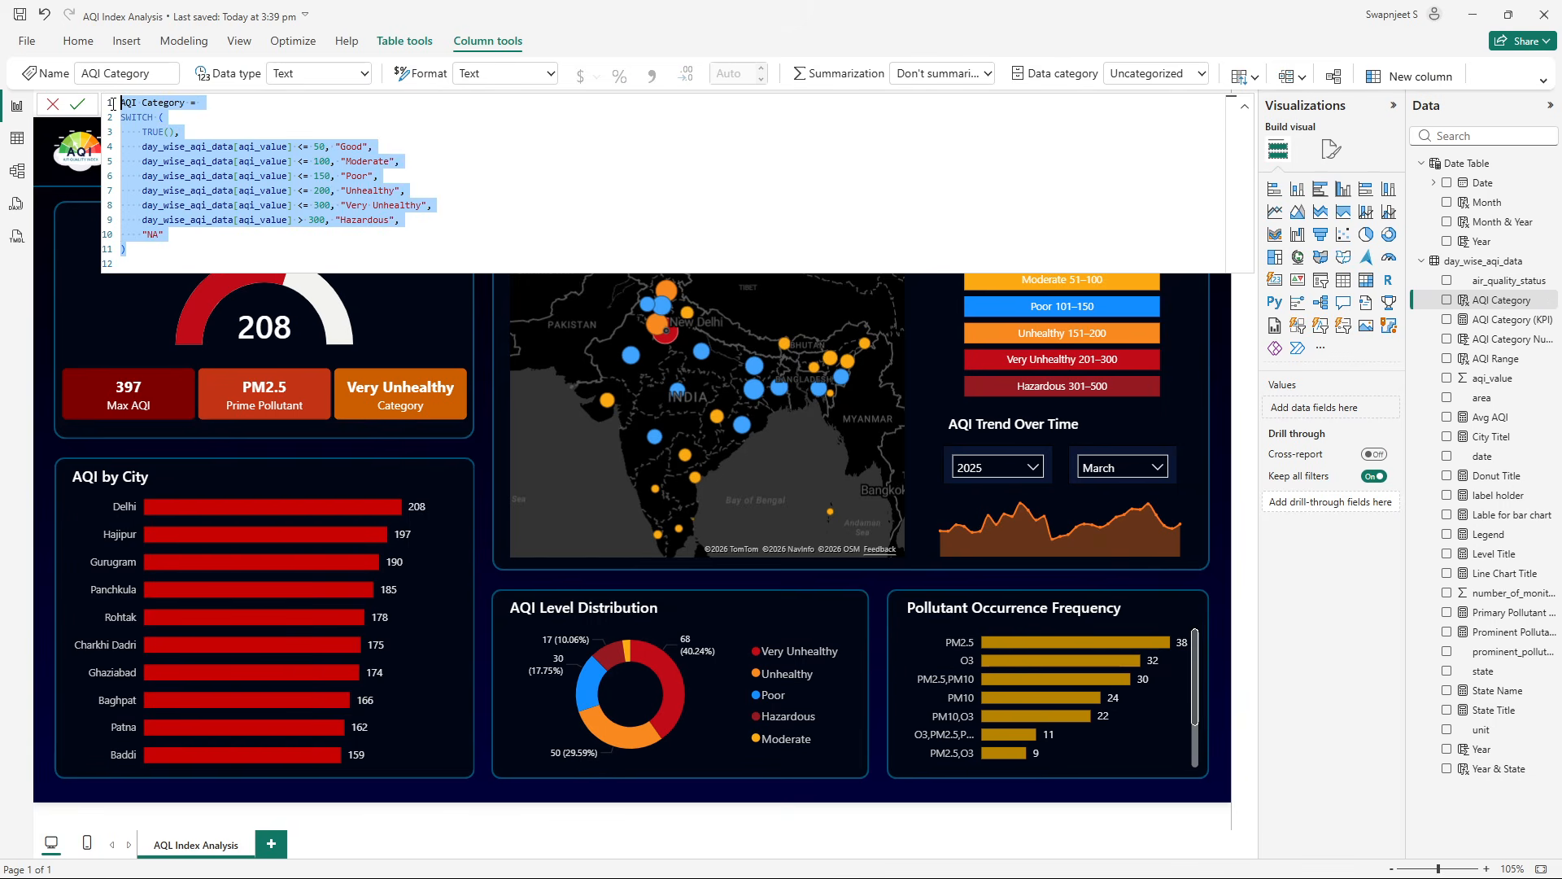
- Create a new column in day_wise_aqi_data from the copied SWITCH formula and name it AQI Level
{"action": "right_click", "coordinate": [1451, 407]}
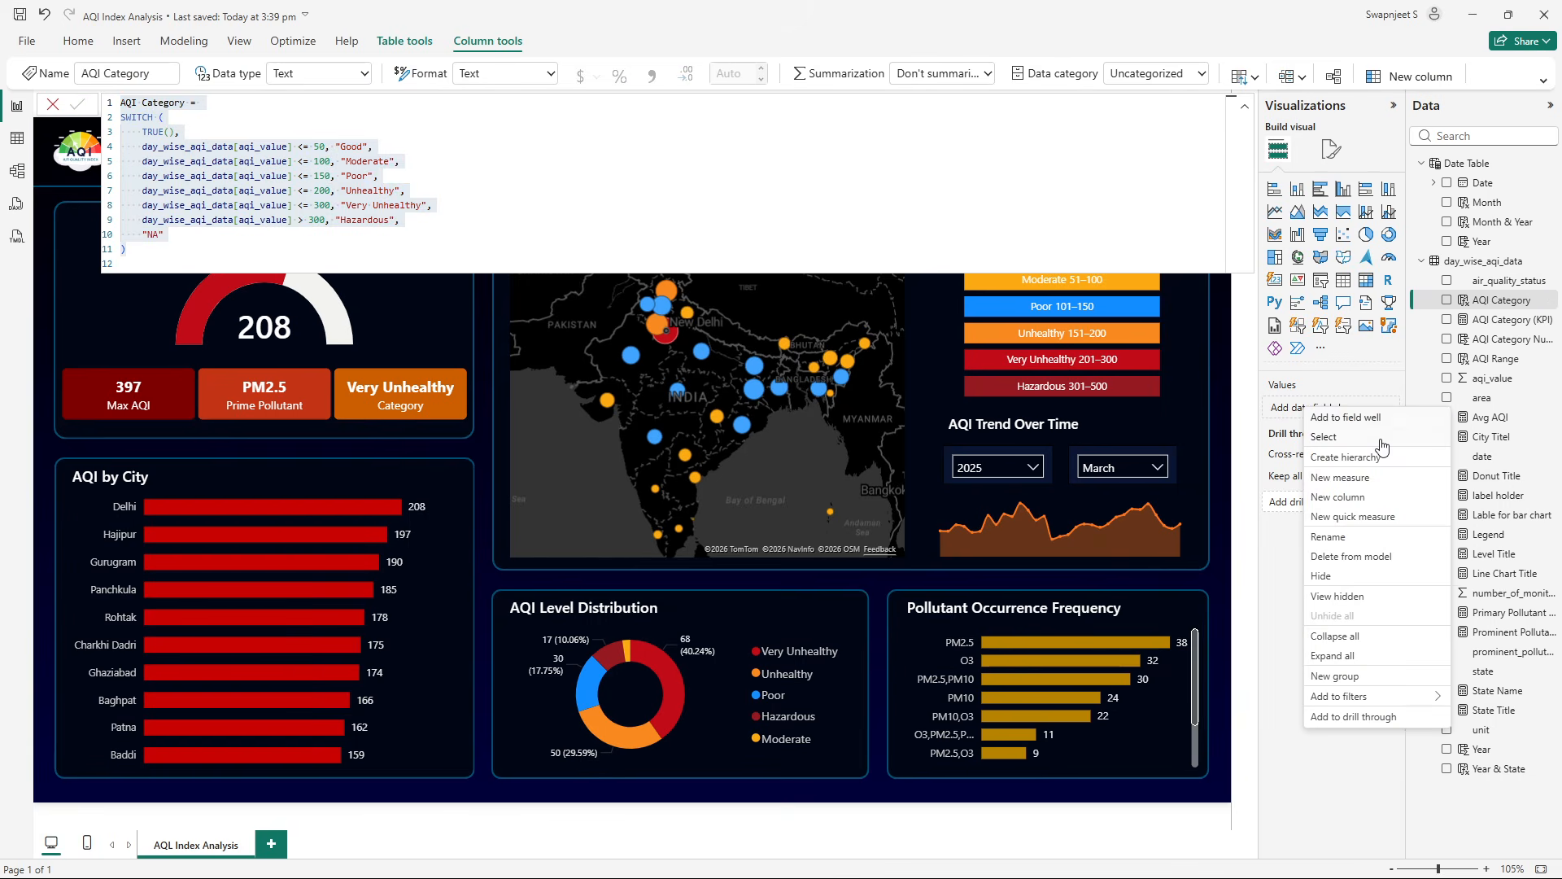
{"action": "left_click", "coordinate": [1361, 495]}
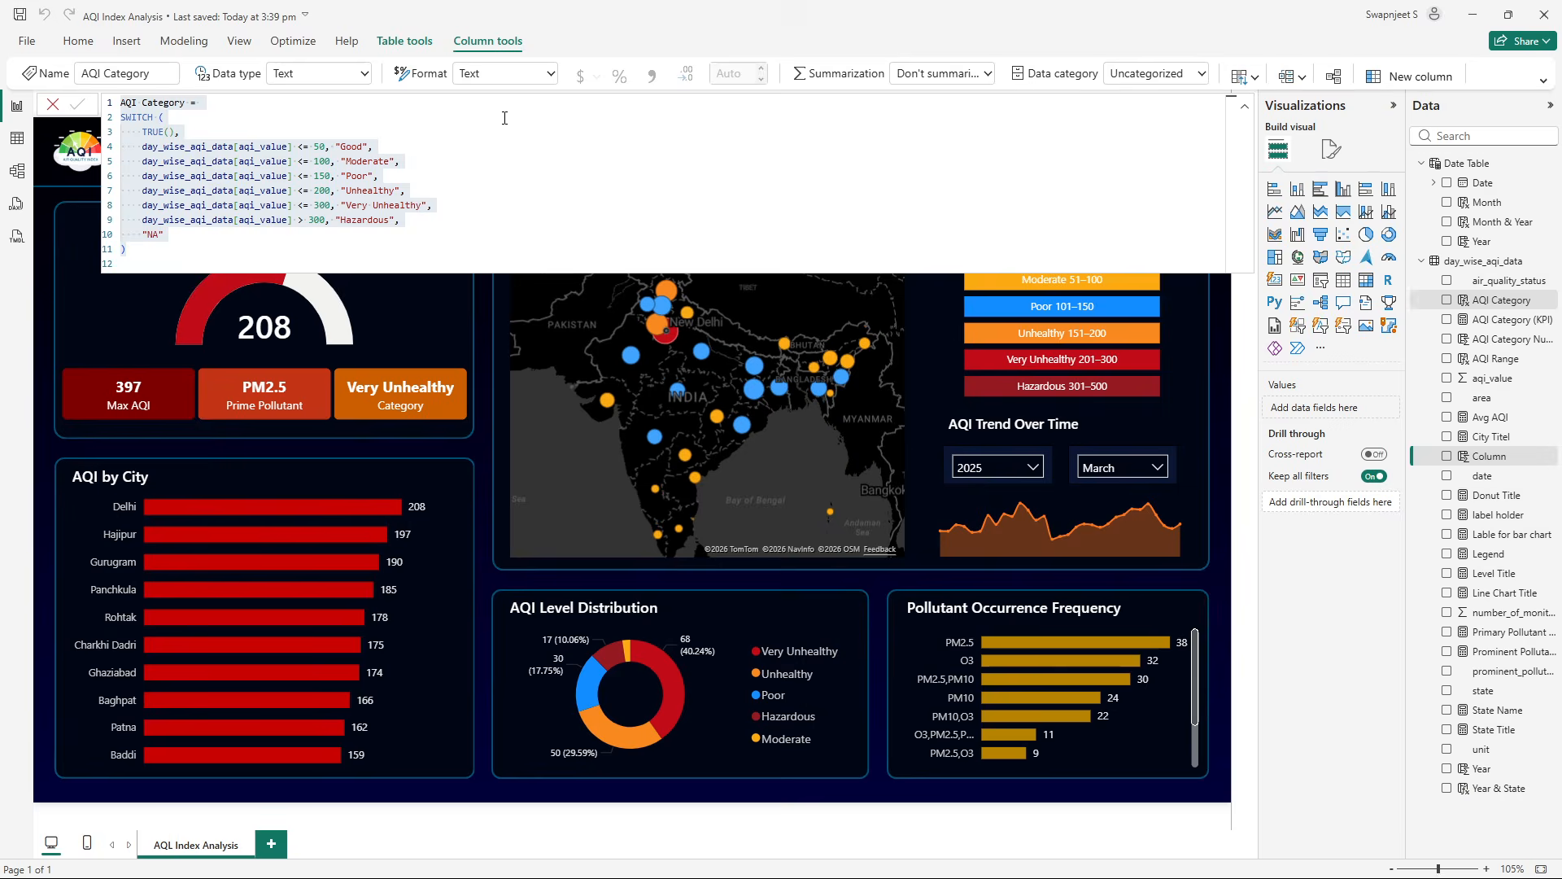
{"action": "key", "text": "ctrl+v"}
{"action": "scroll", "coordinate": [162, 139], "scroll_direction": "up", "scroll_amount": 3, "text": "ctrl"}
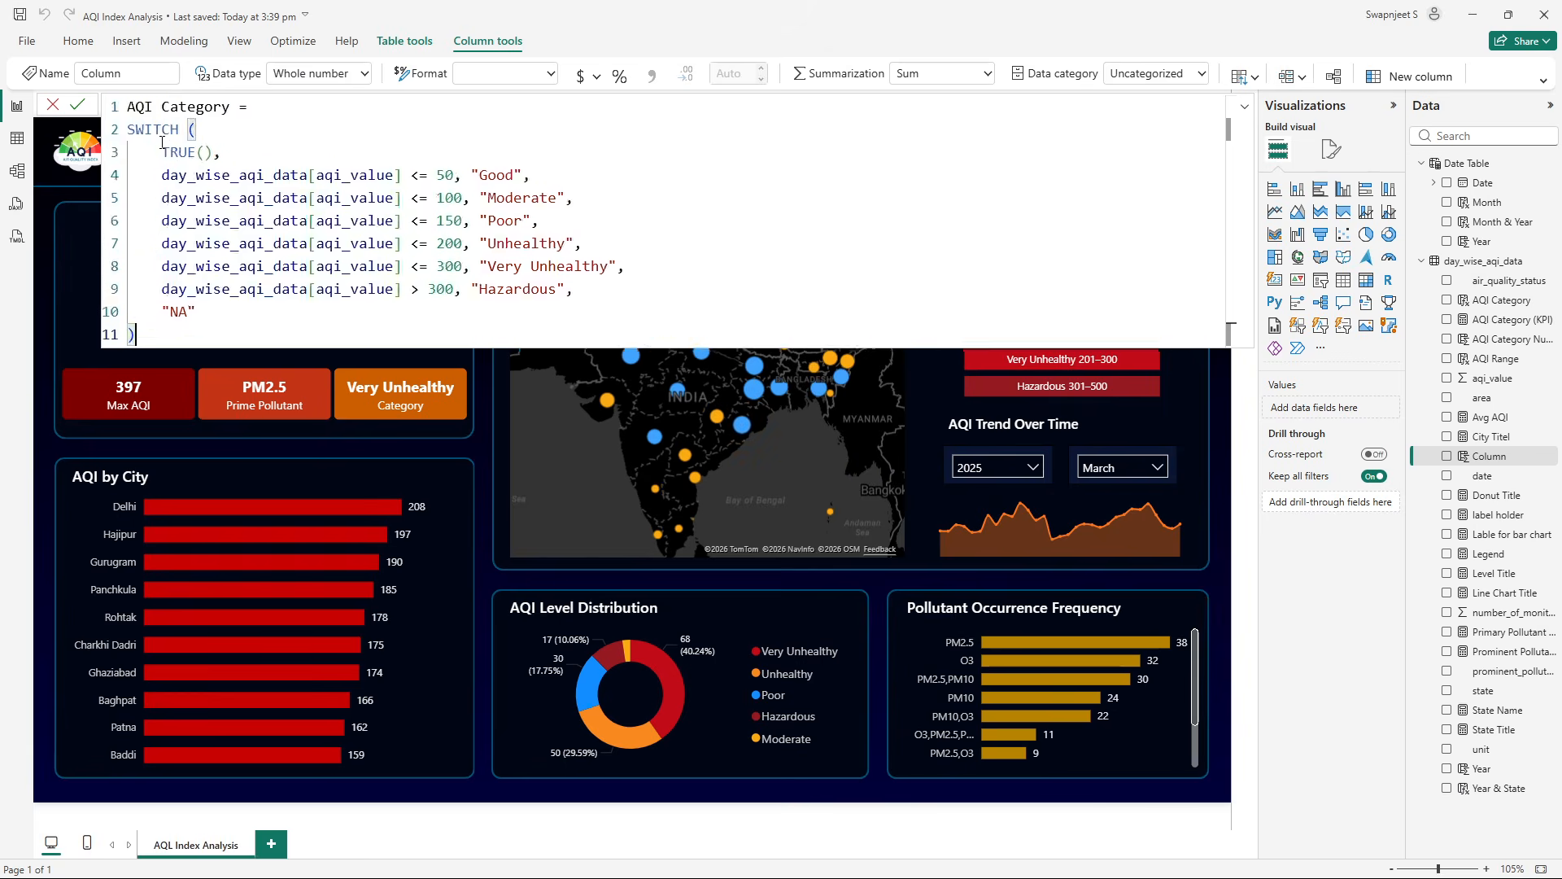
{"action": "double_click", "coordinate": [205, 110]}
{"action": "type", "text": "Level"}
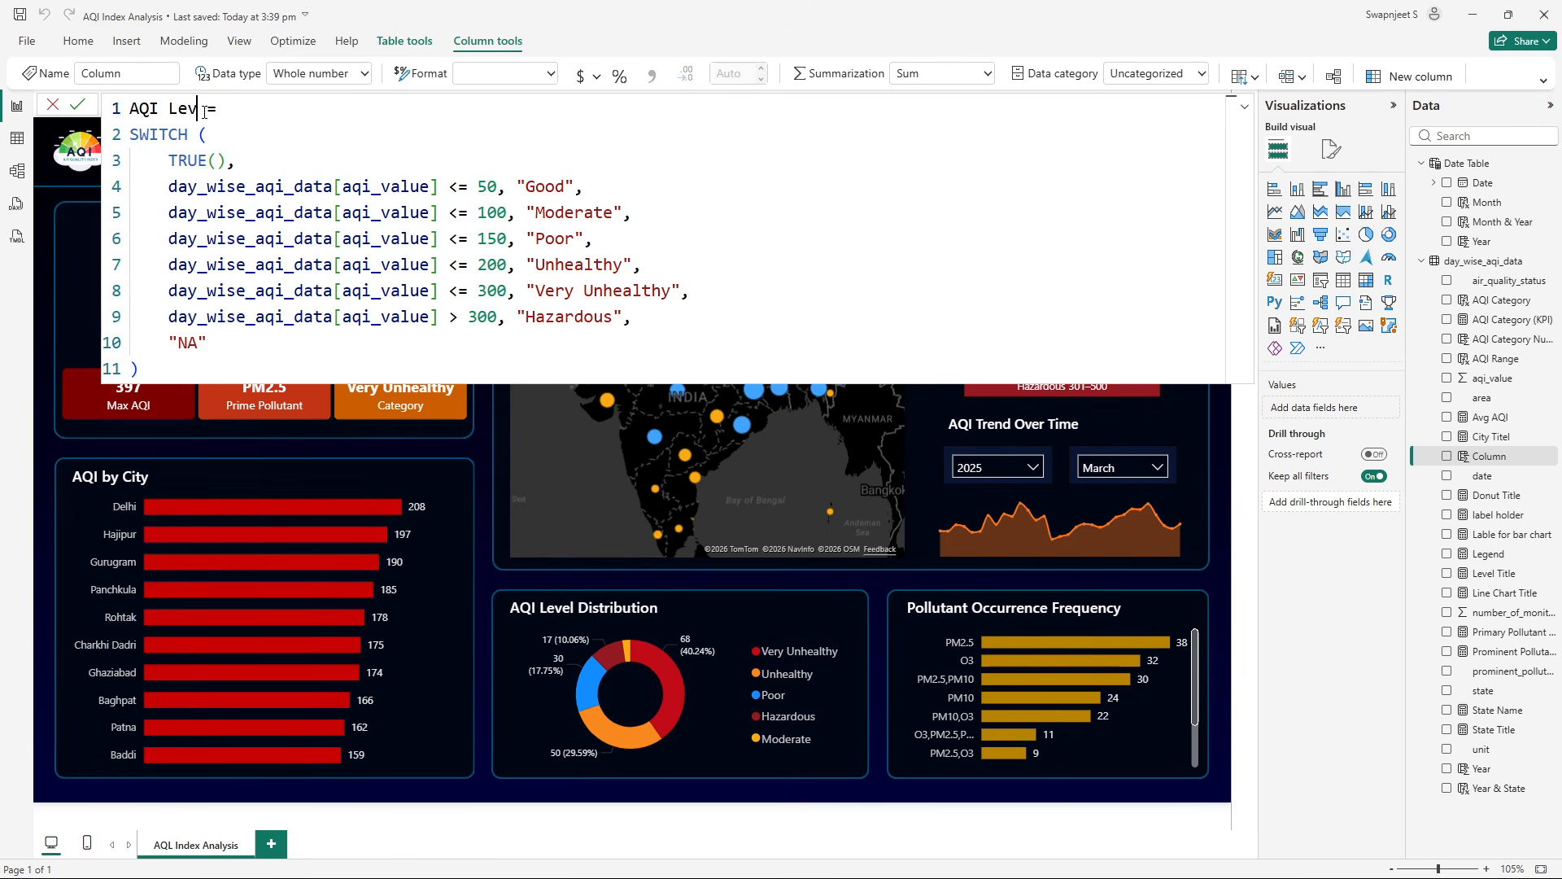
- In the AQI Level formula, replace the labels Good, Moderate and Poor with "50-100", "101-150" and "151-200"
{"action": "double_click", "coordinate": [545, 186]}
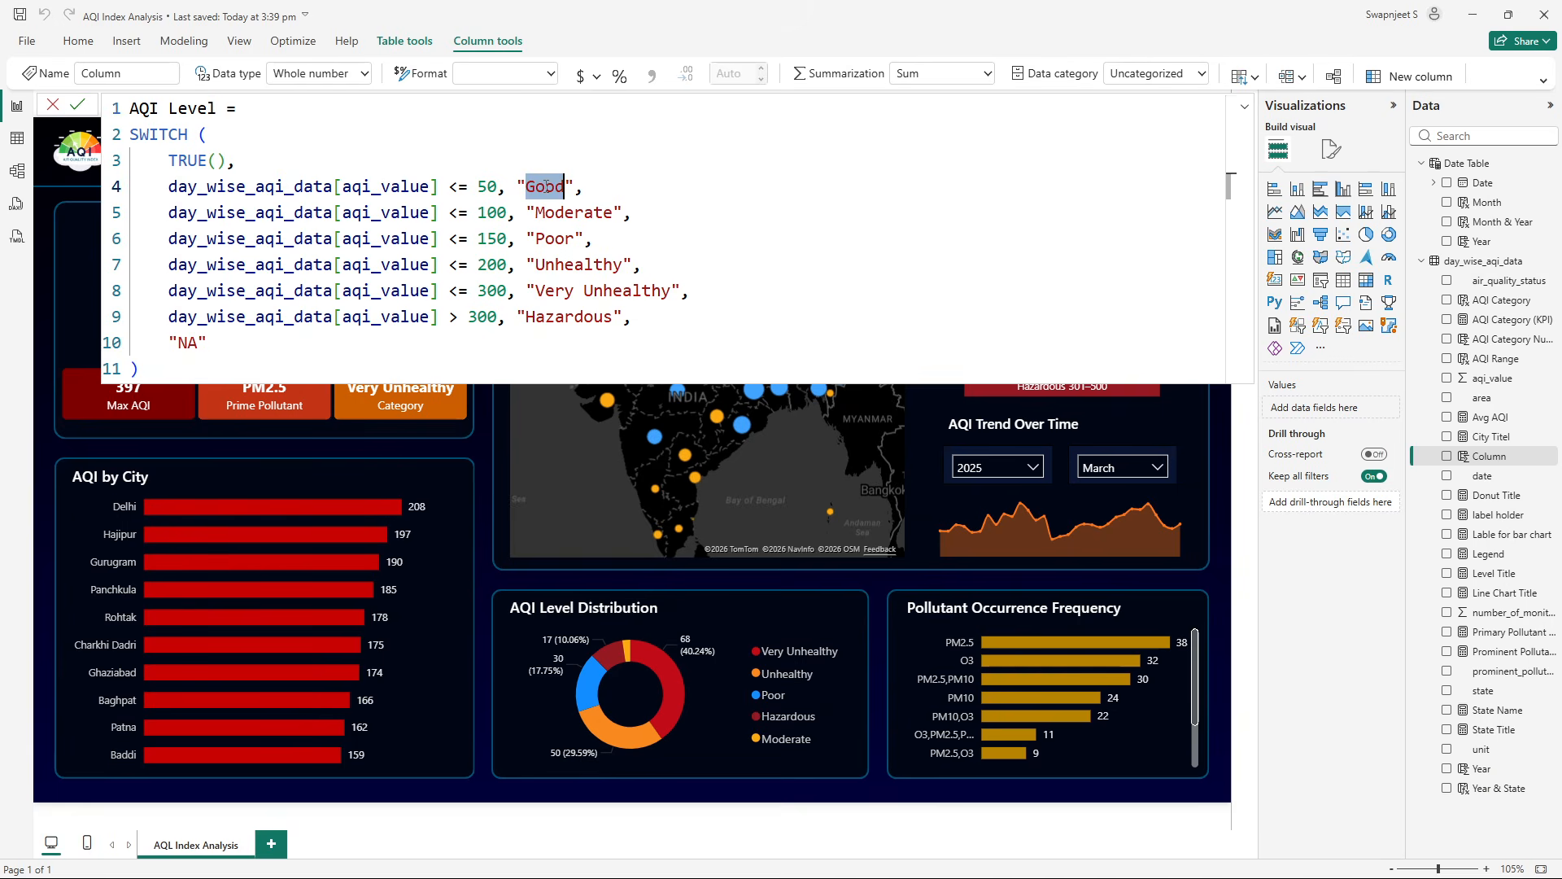
{"action": "type", "text": "50-100"}
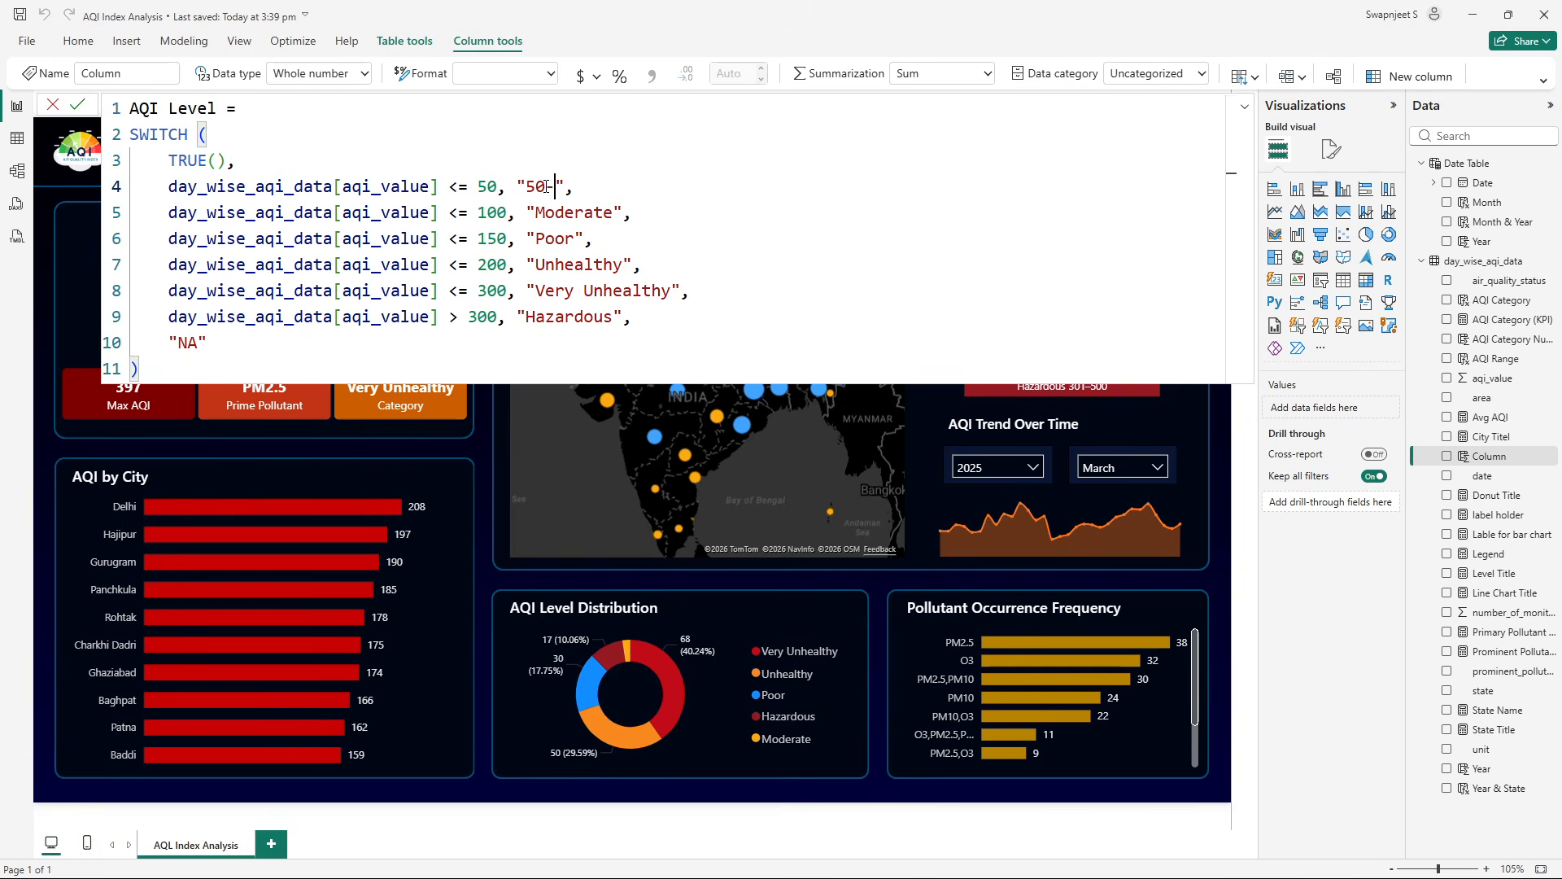
{"action": "double_click", "coordinate": [569, 214]}
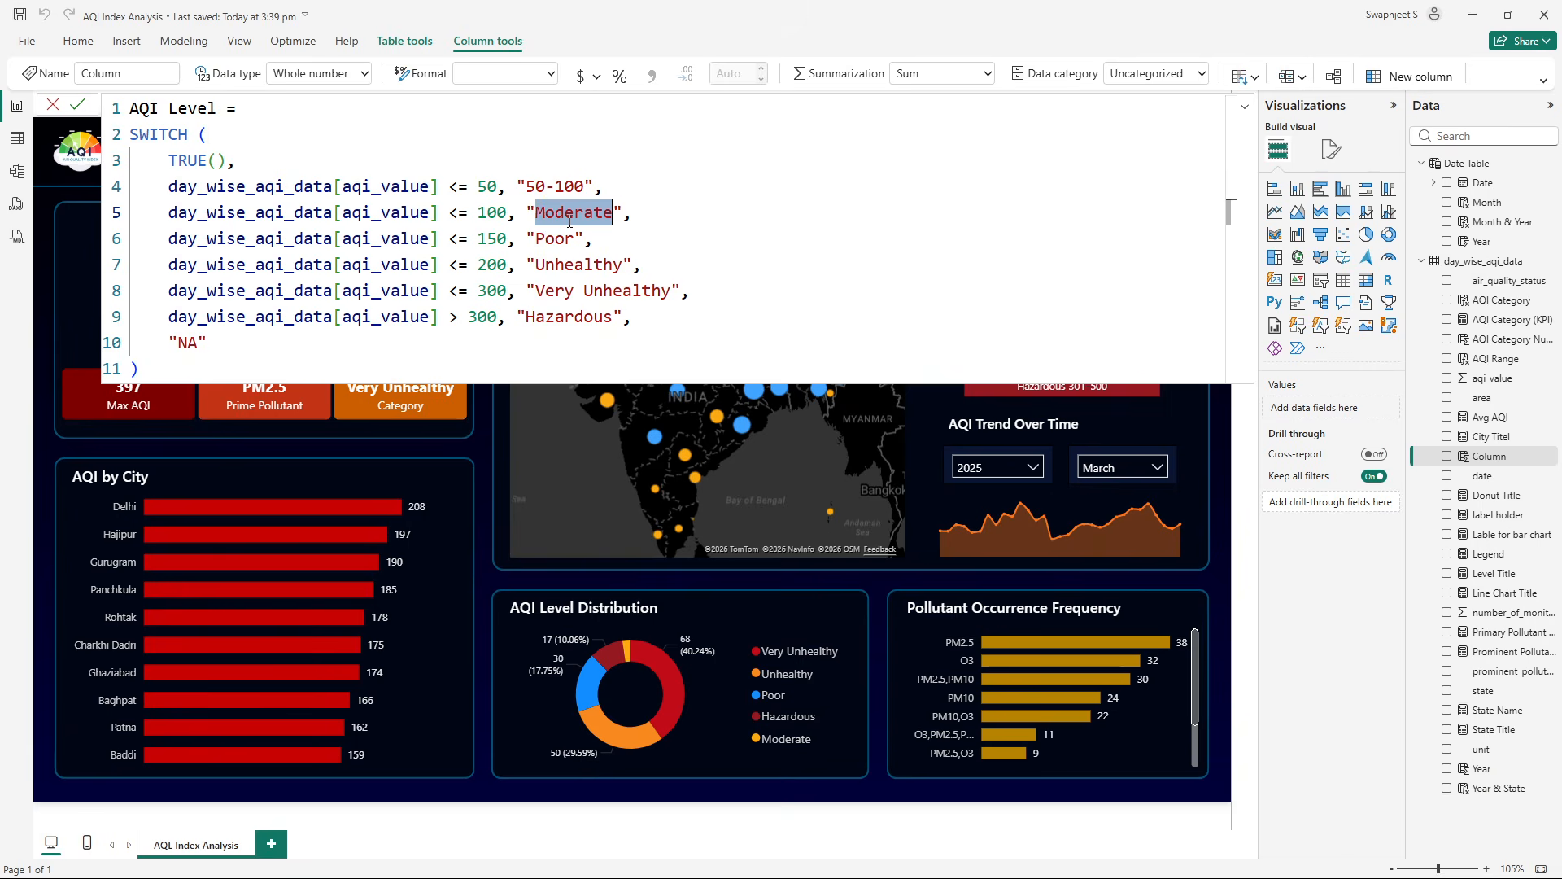
{"action": "type", "text": "101-"}
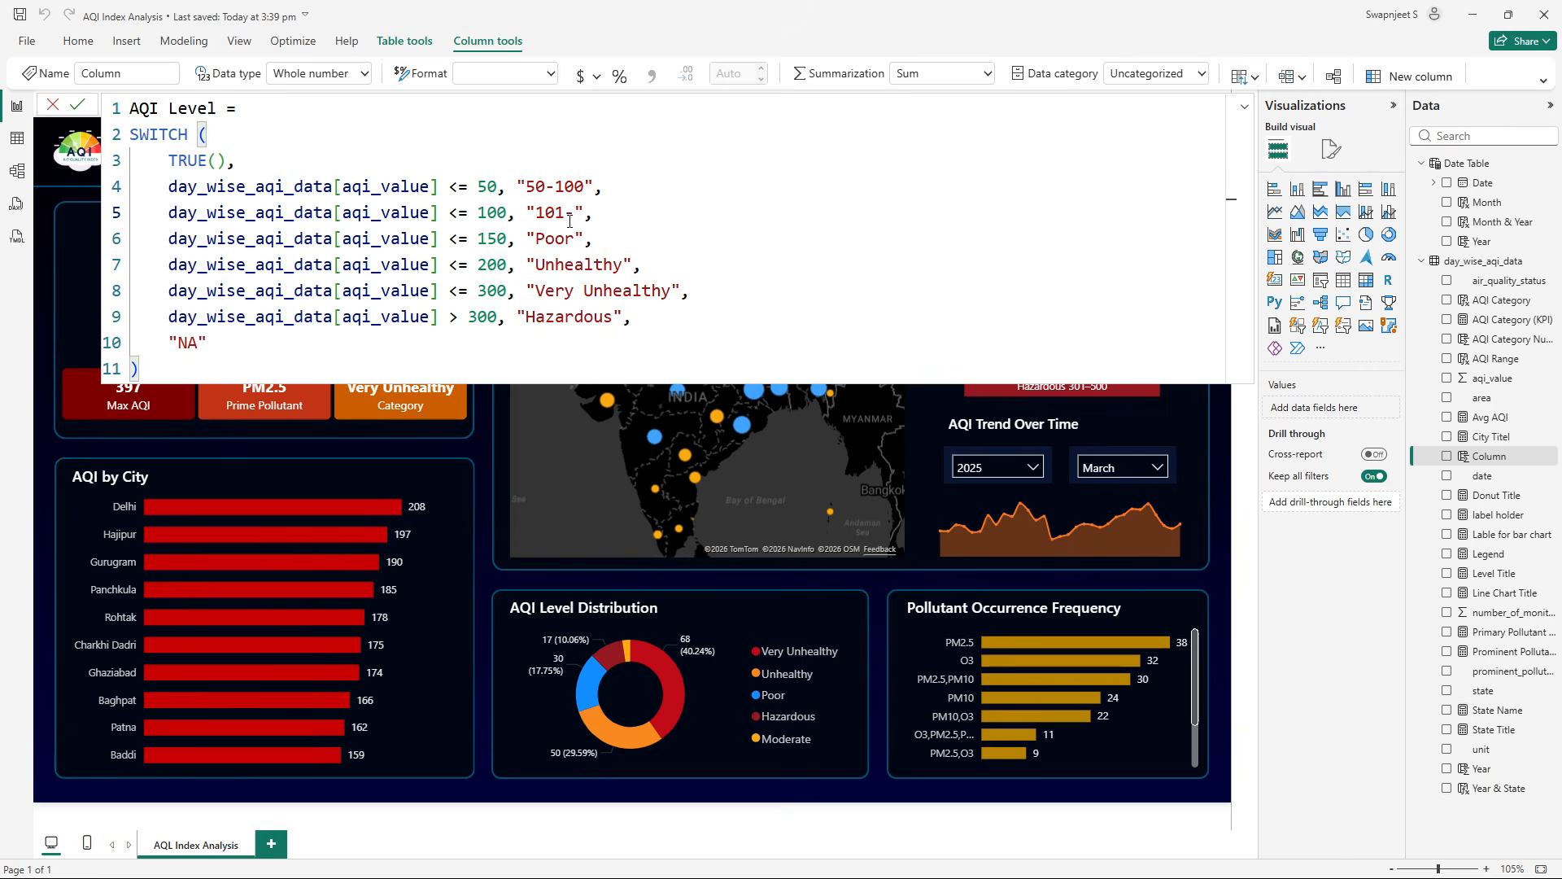
{"action": "type", "text": "150"}
{"action": "double_click", "coordinate": [556, 237]}
{"action": "type", "text": "151-200"}
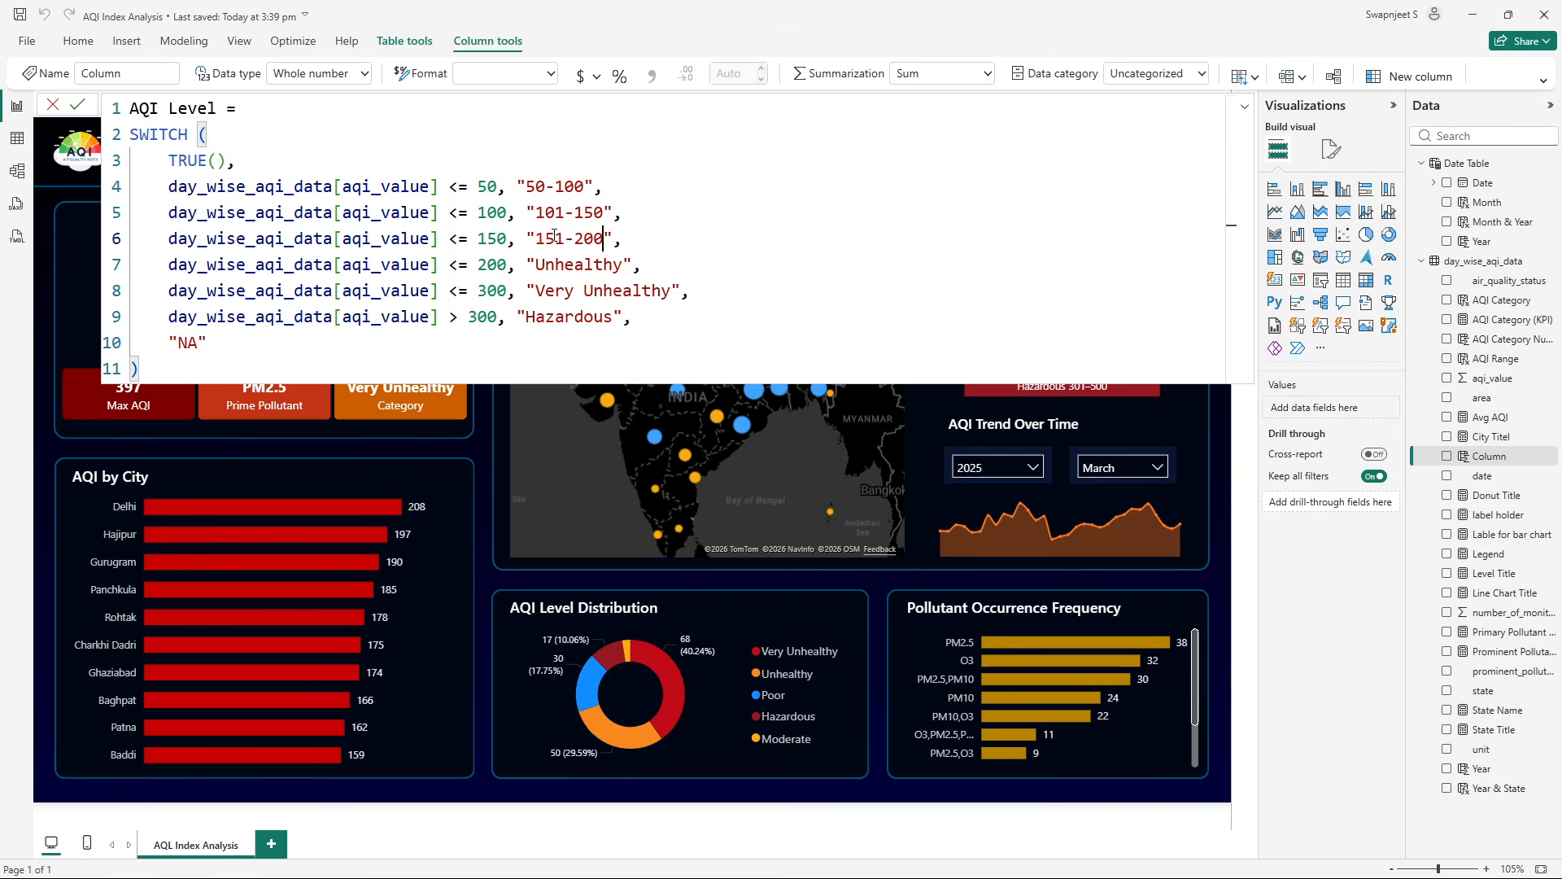
- Replace the Unhealthy label with "210-250" and the Very Unhealthy label with "251-300" in the AQI Level formula
{"action": "double_click", "coordinate": [578, 265]}
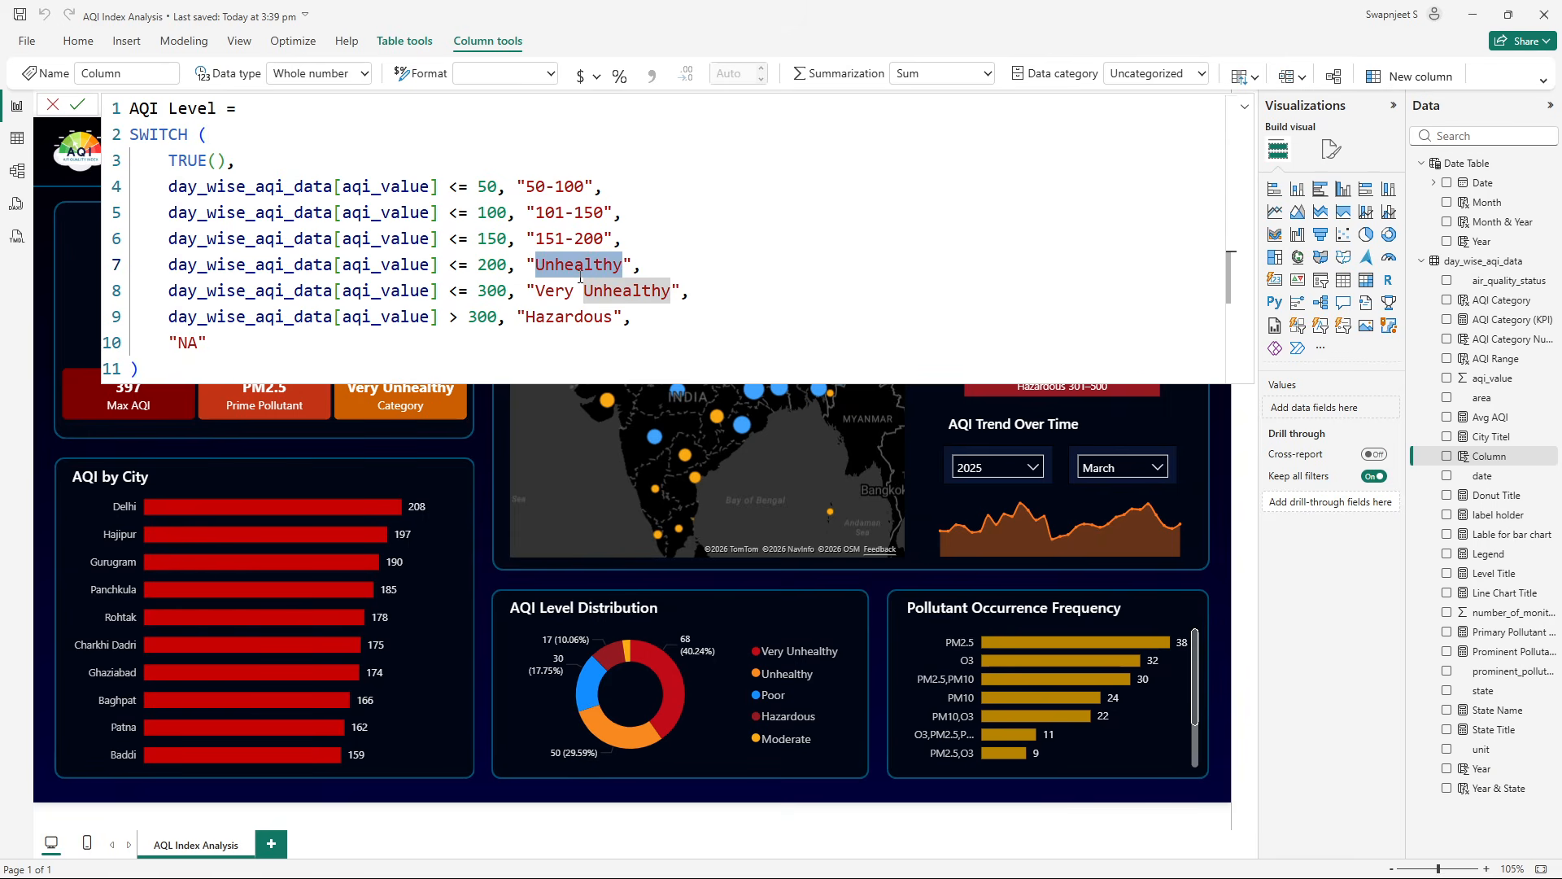
{"action": "type", "text": "210-250"}
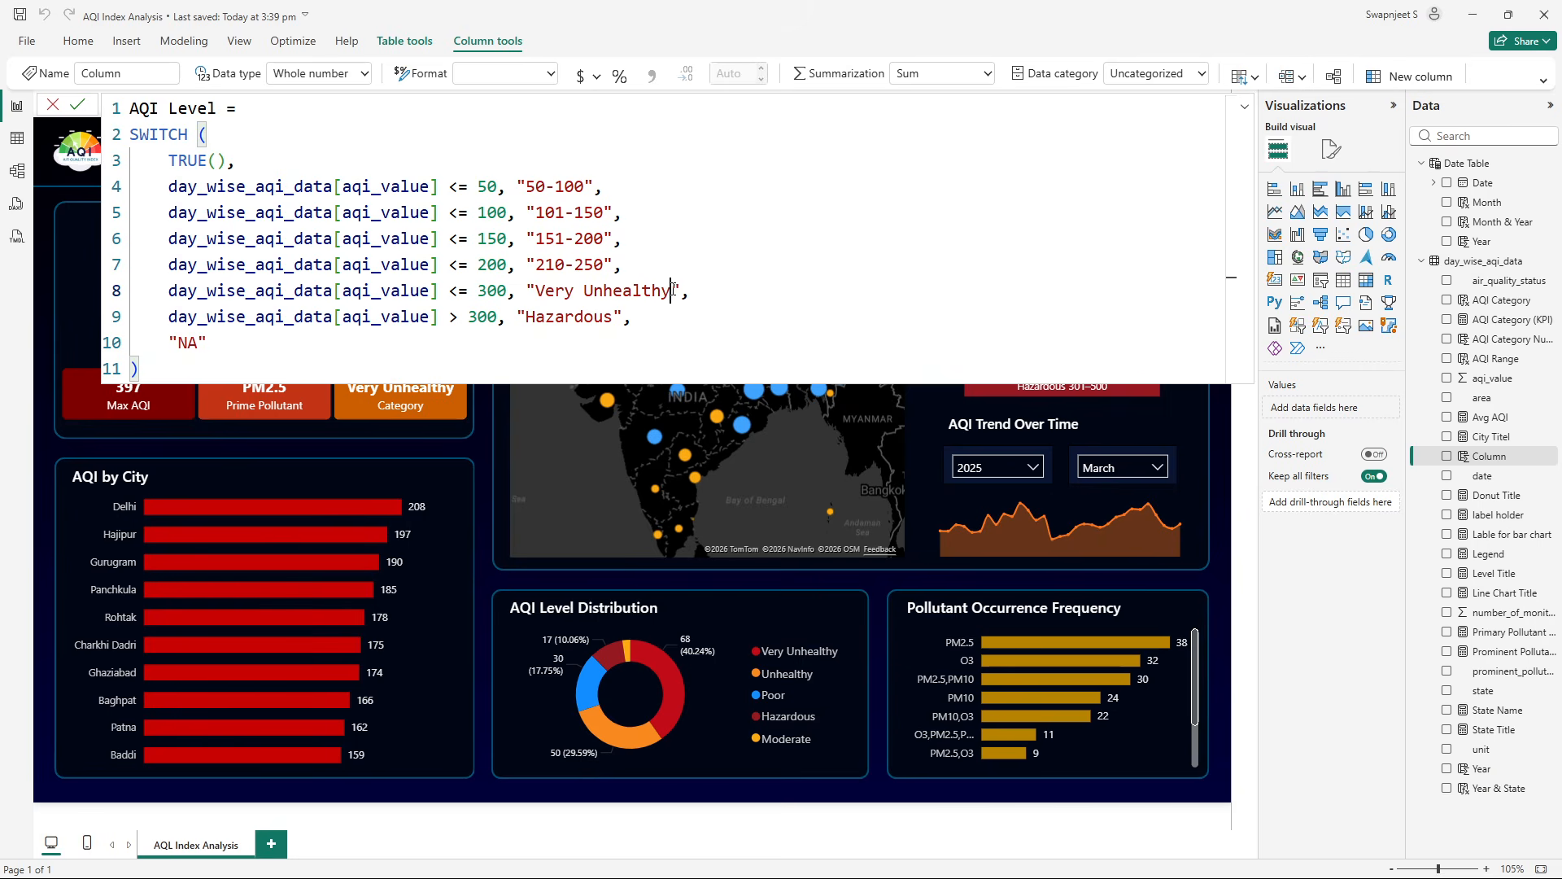
{"action": "left_click_drag", "start_coordinate": [674, 290], "coordinate": [537, 290]}
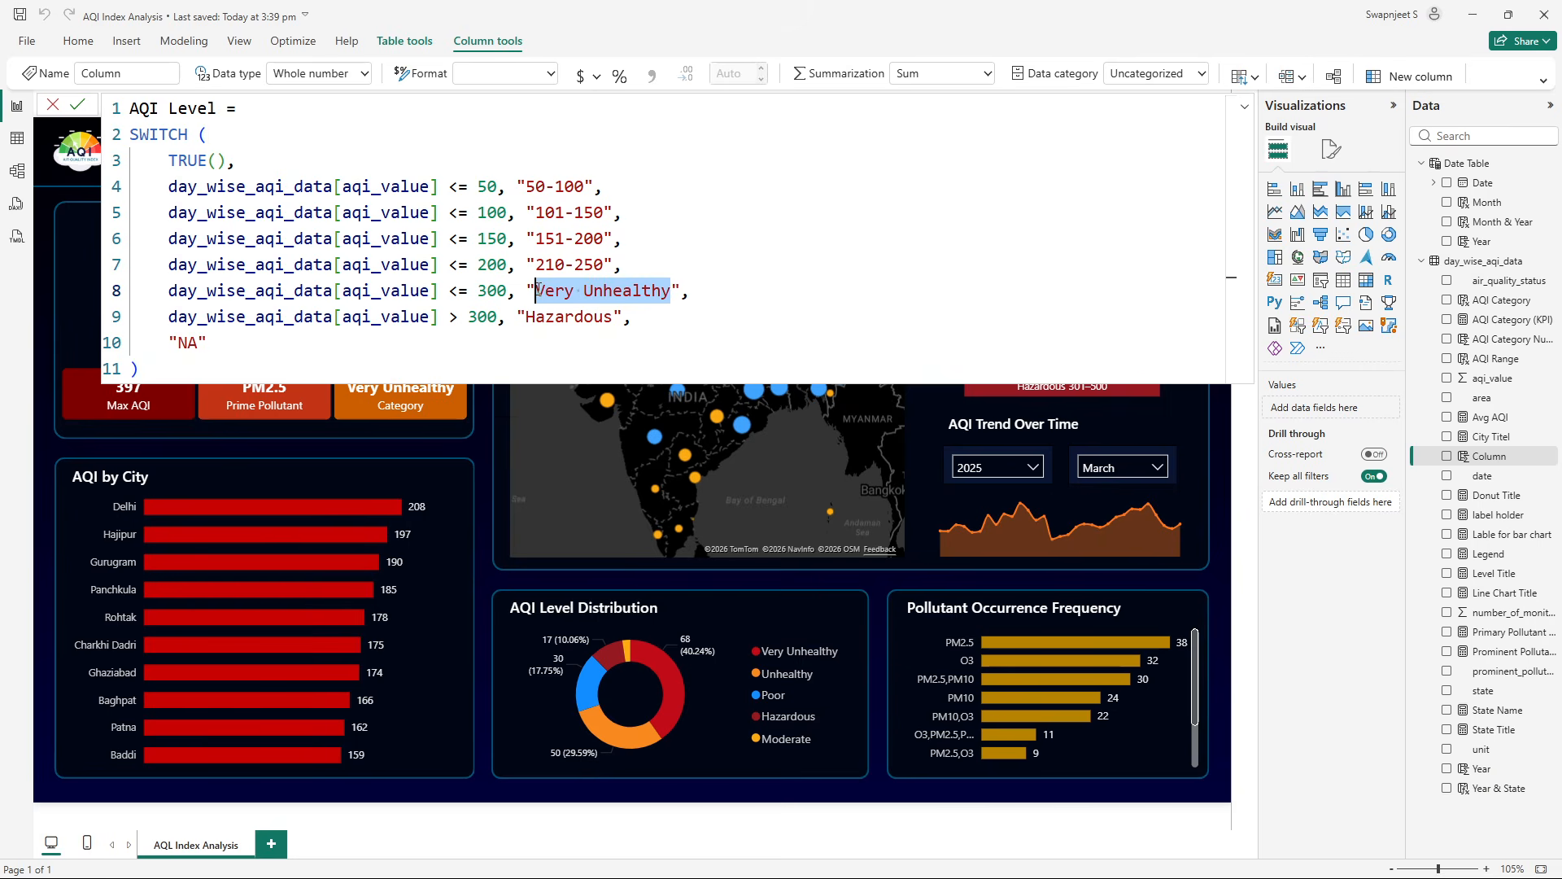
{"action": "type", "text": "251-300"}
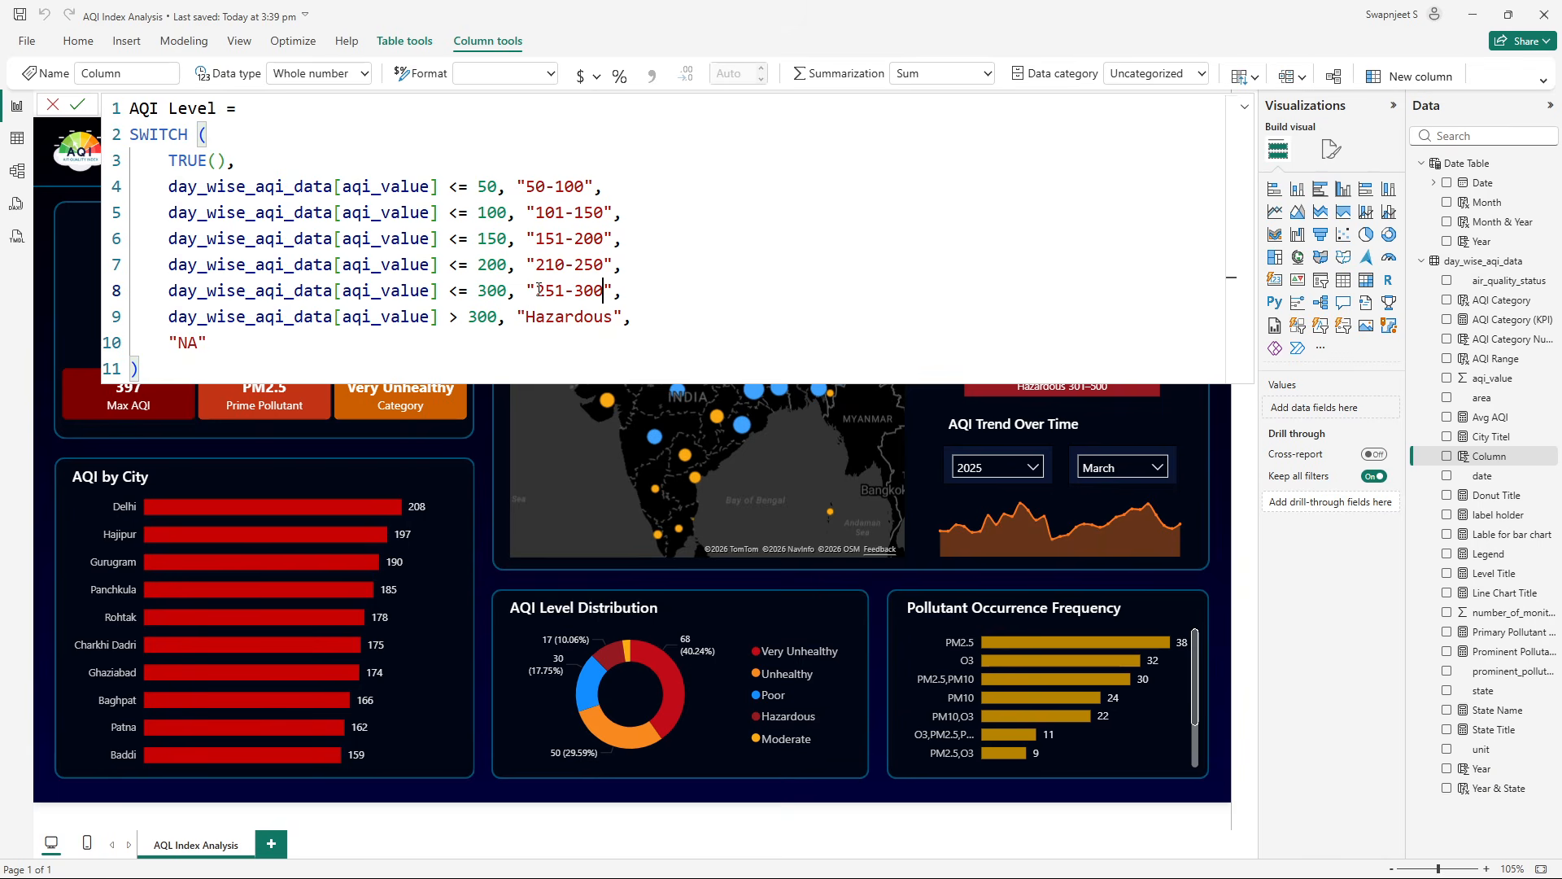
- Replace the Hazardous label with "301" and commit the AQI Level column
{"action": "double_click", "coordinate": [578, 316]}
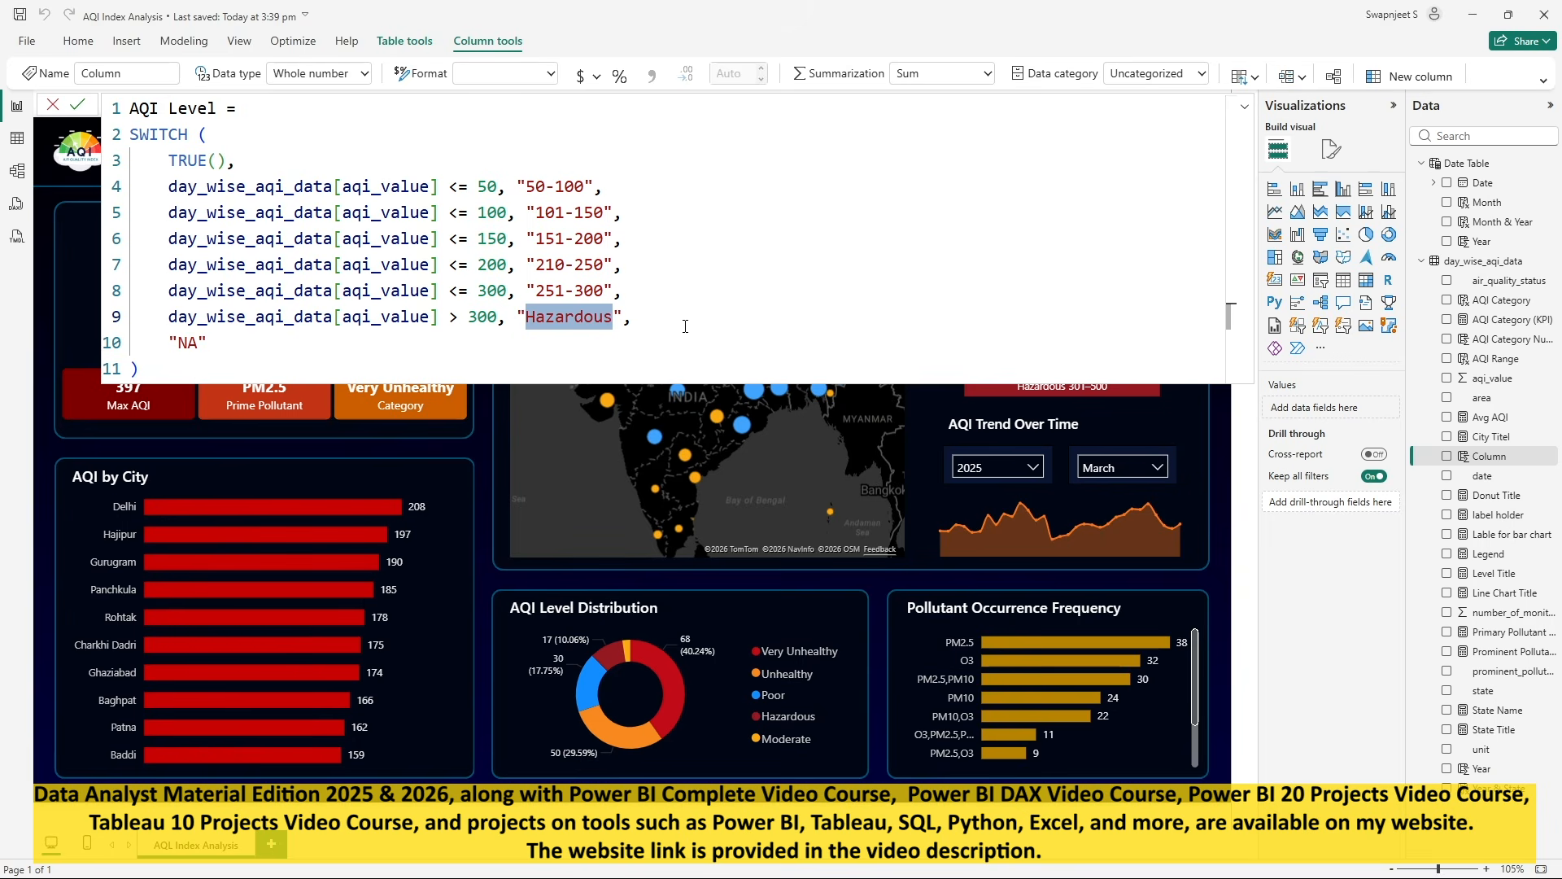
{"action": "type", "text": "300"}
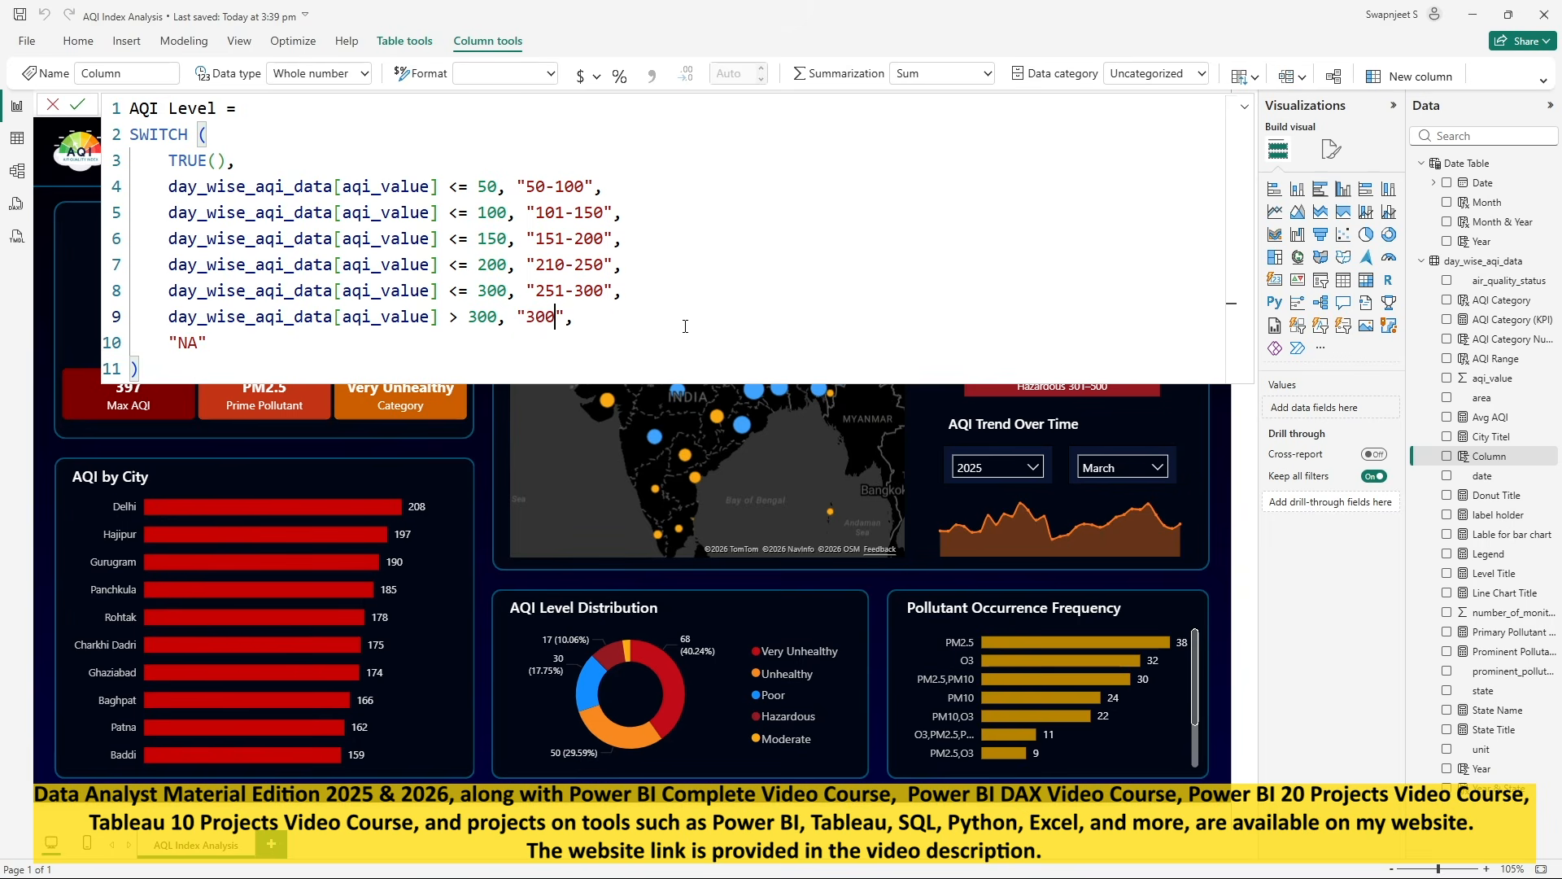
{"action": "key", "text": "BackSpace"}
{"action": "type", "text": "1"}
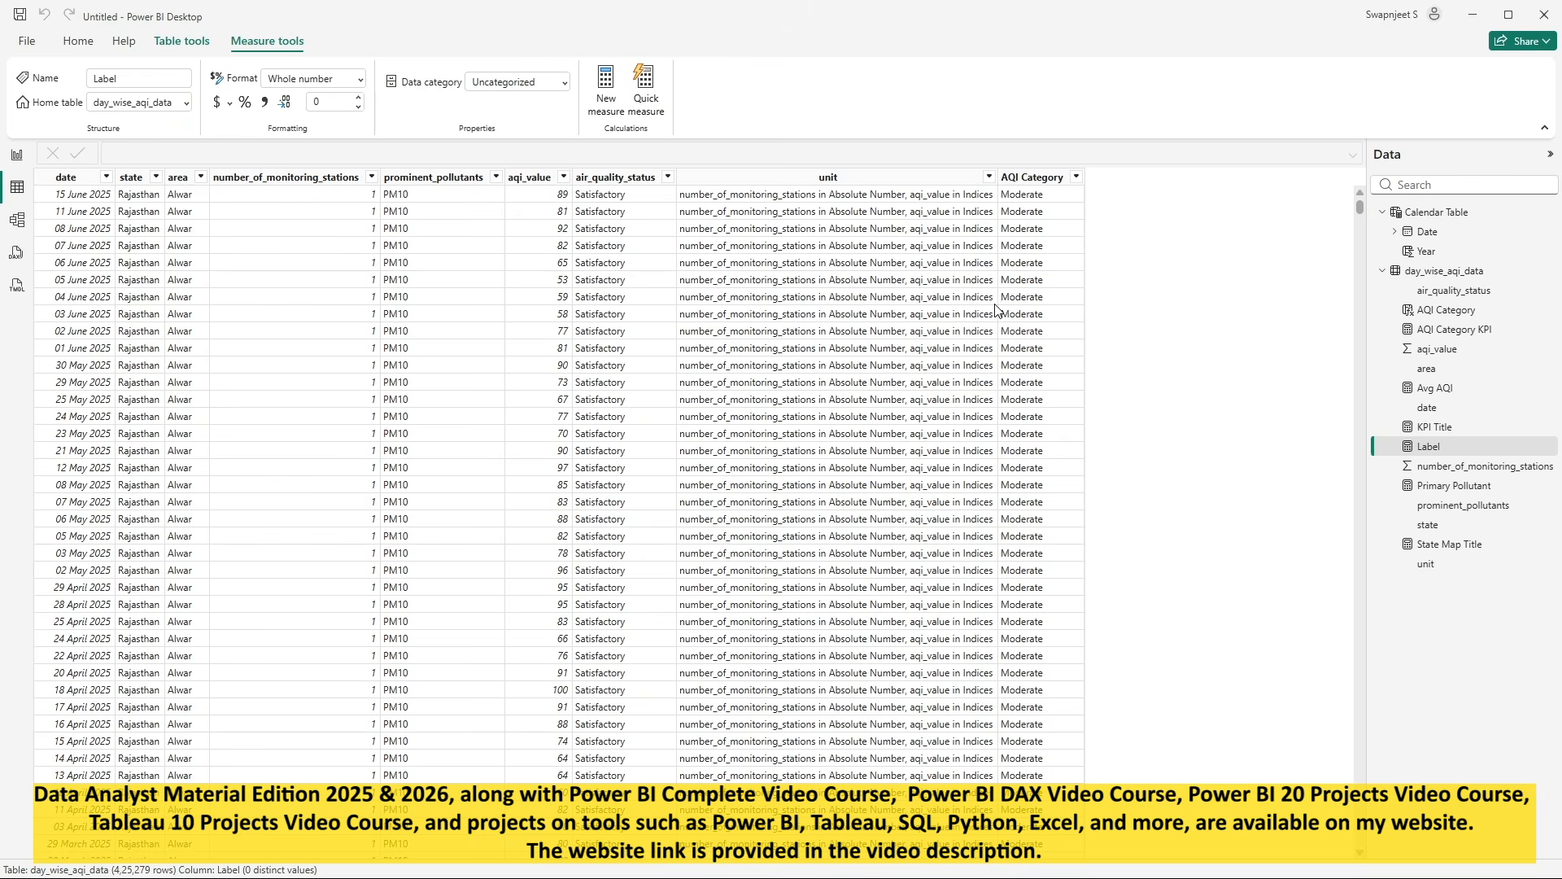
{"action": "left_click", "coordinate": [17, 155]}
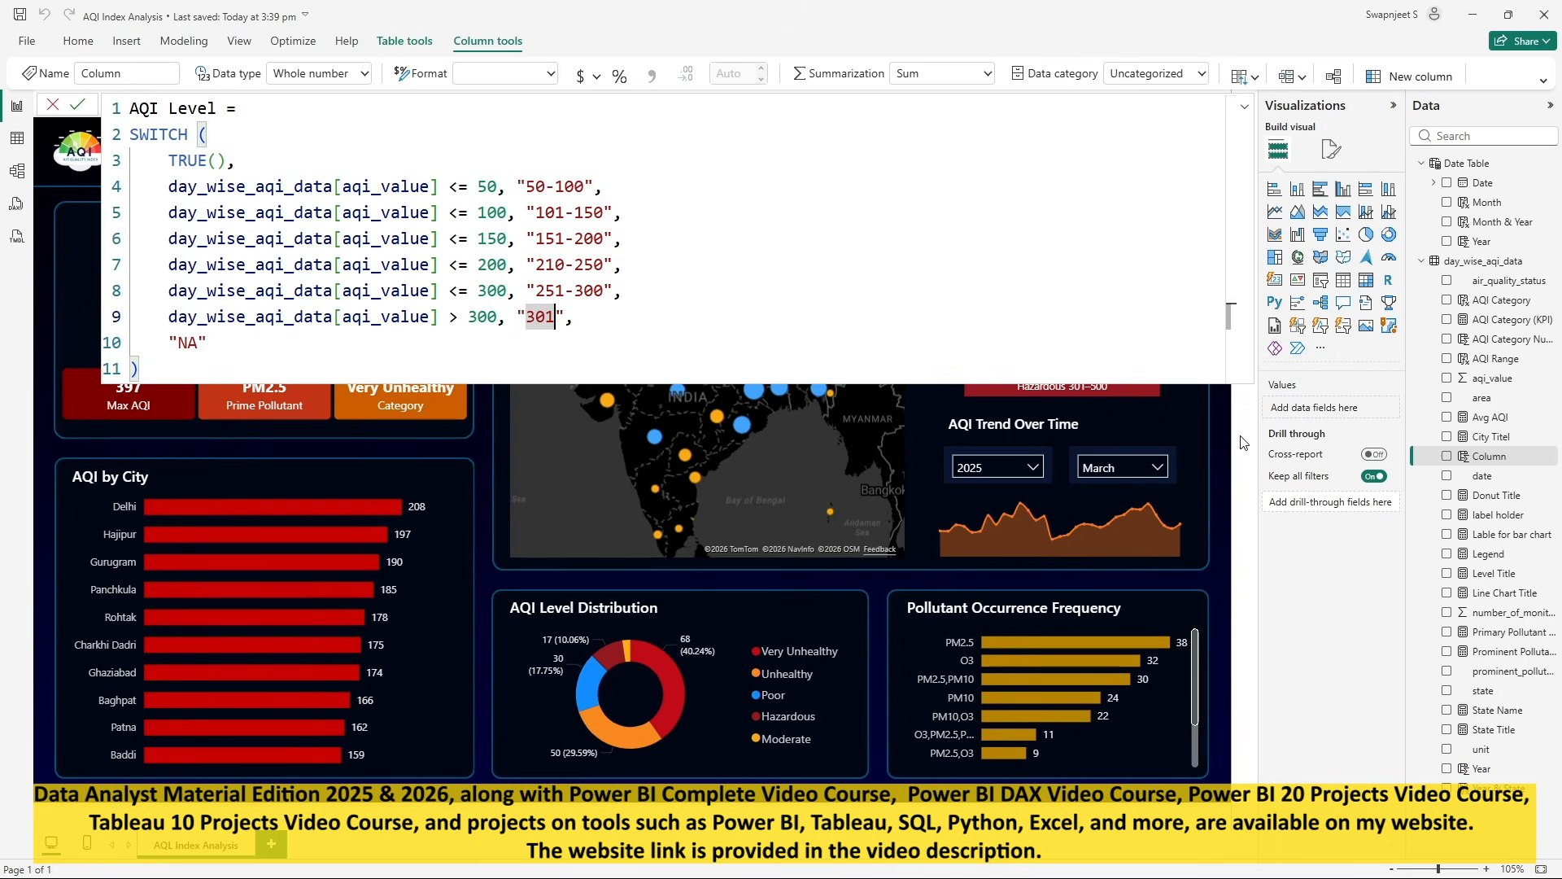
{"action": "key", "text": "Return"}
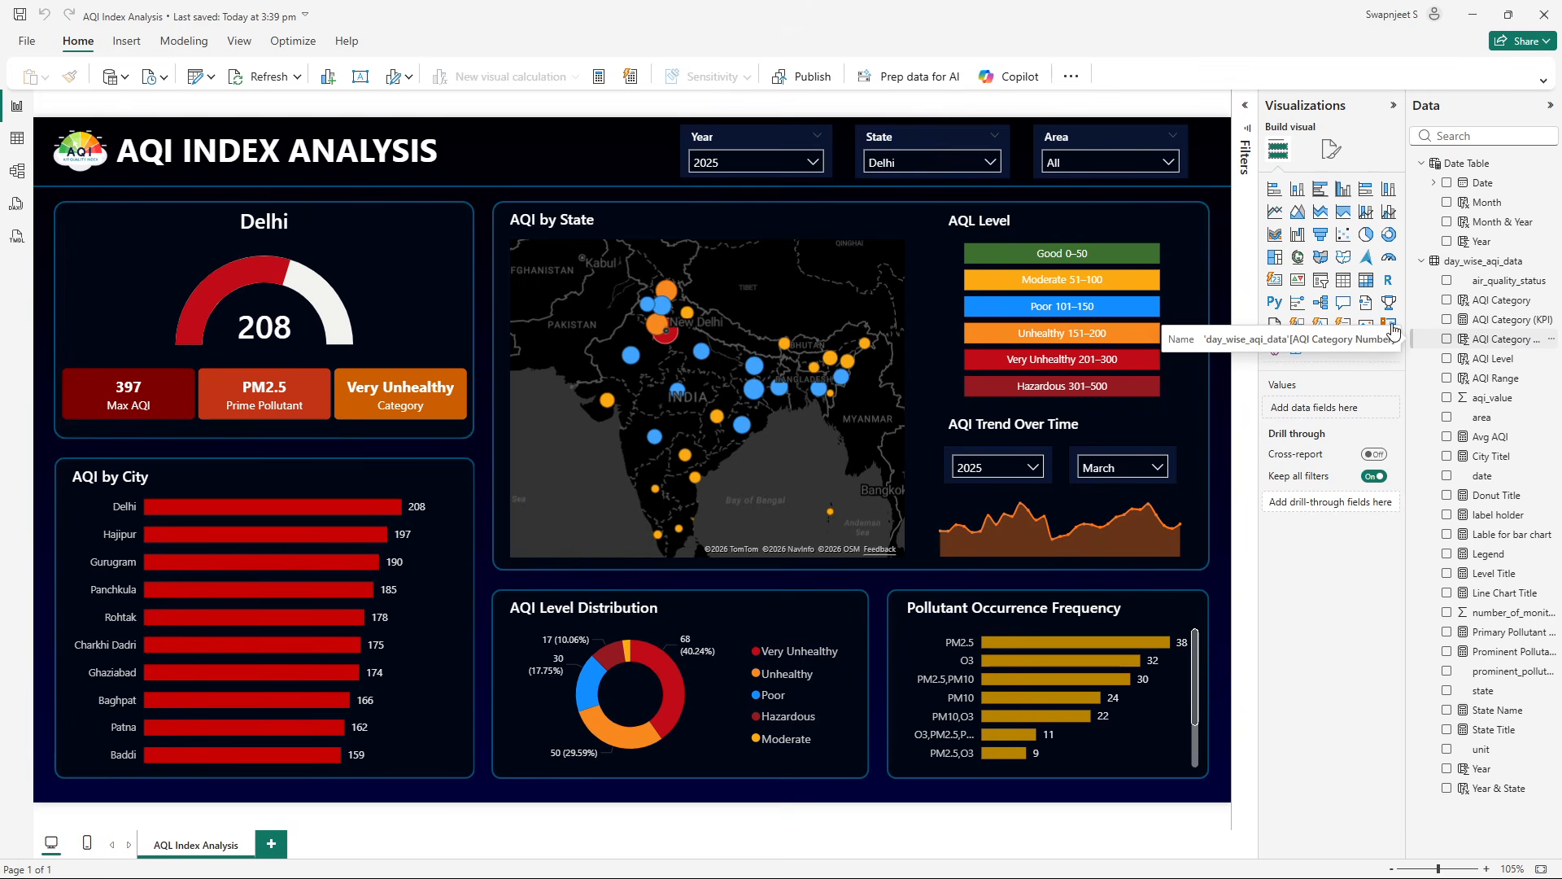
- Check the reference AQL Level chart's fields and copy the complete AQI Level column formula
{"action": "left_click", "coordinate": [1159, 269]}
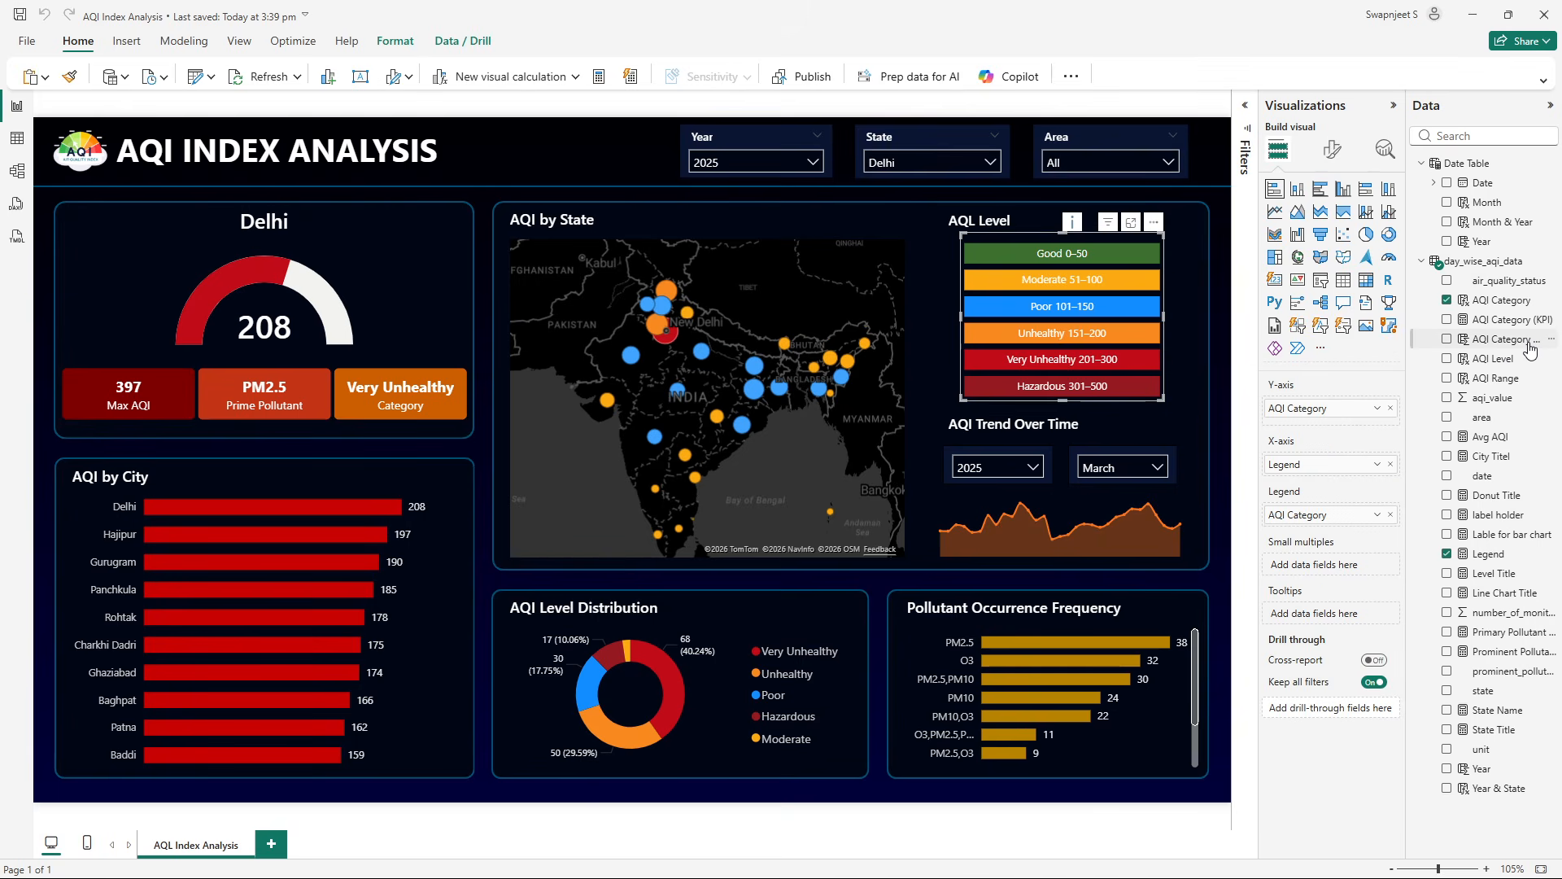
{"action": "left_click", "coordinate": [1504, 339]}
{"action": "left_click", "coordinate": [1517, 319]}
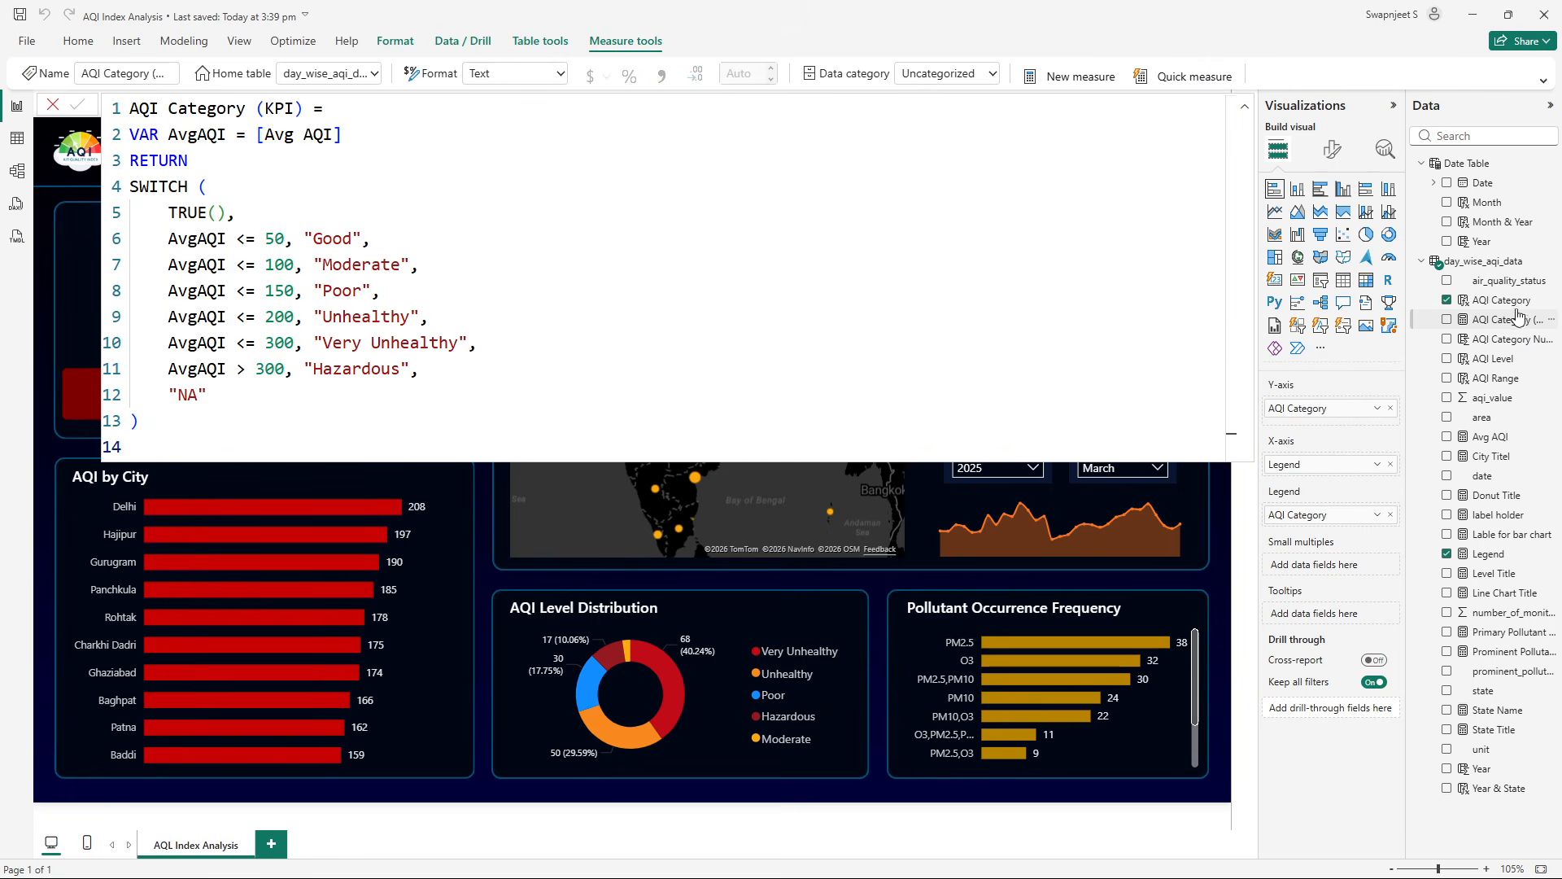
{"action": "left_click", "coordinate": [1494, 358]}
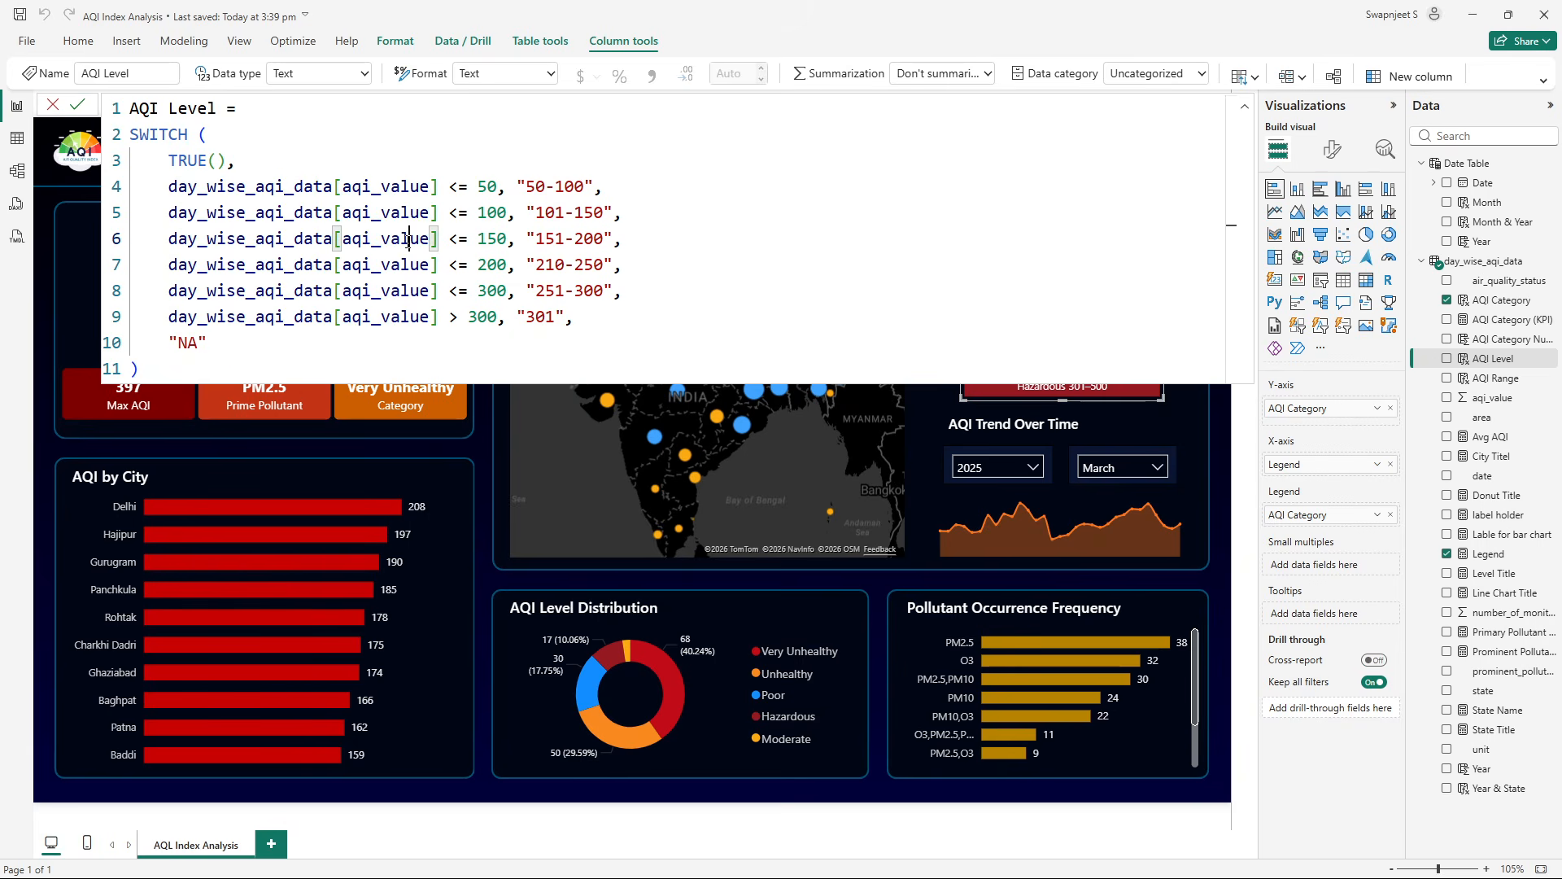
{"action": "key", "text": "ctrl+a"}
{"action": "key", "text": "ctrl+c"}
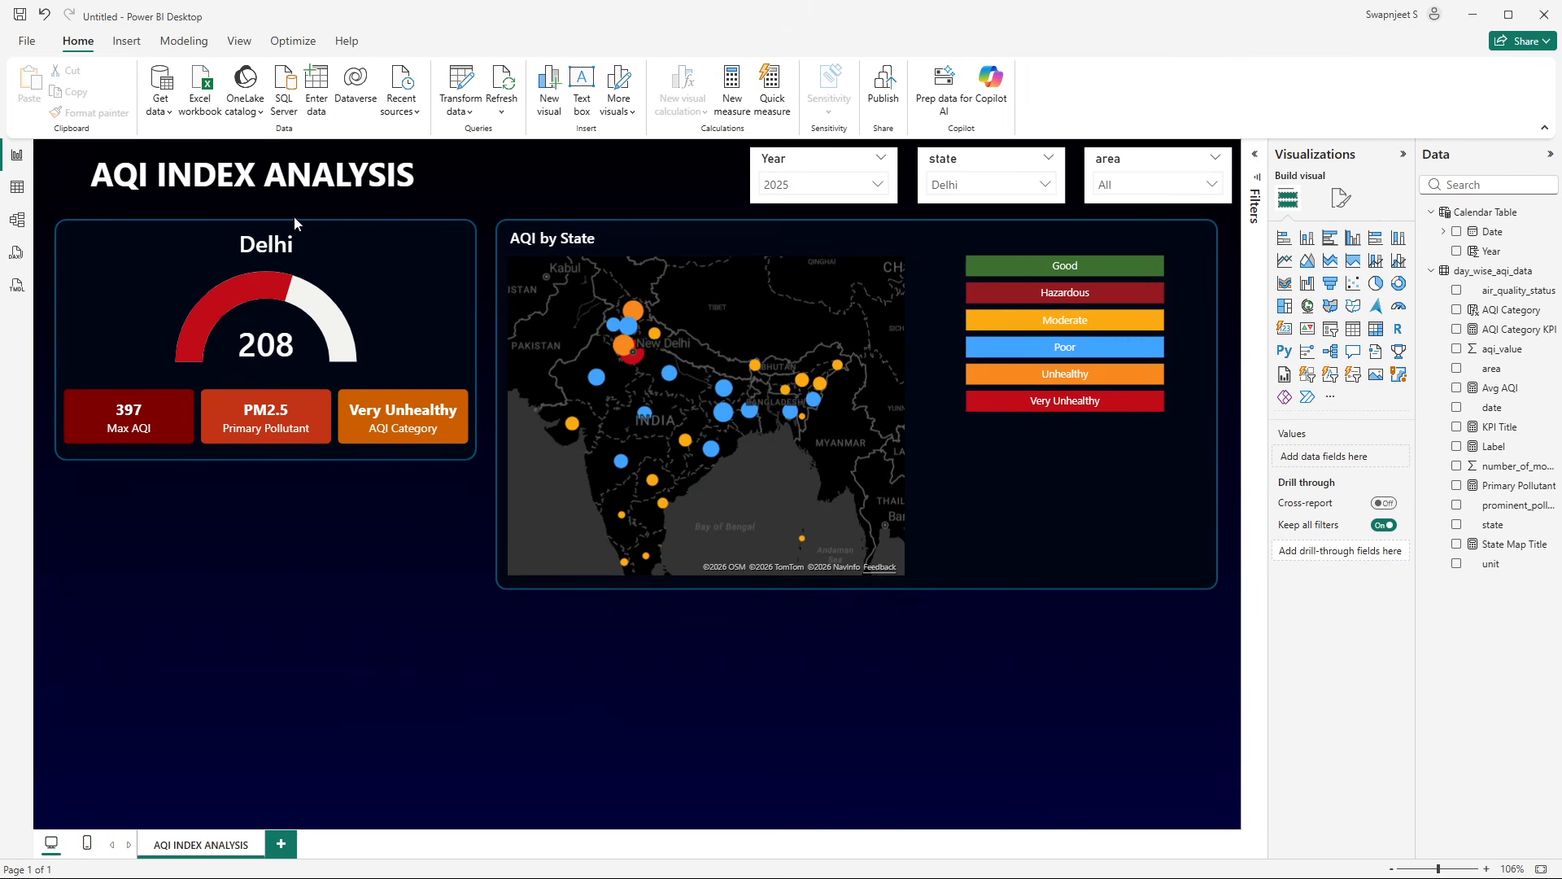
- Add the copied AQI Level formula as a new column in the untitled report's day_wise_aqi_data table and select the category bar chart
{"action": "left_click", "coordinate": [1505, 316]}
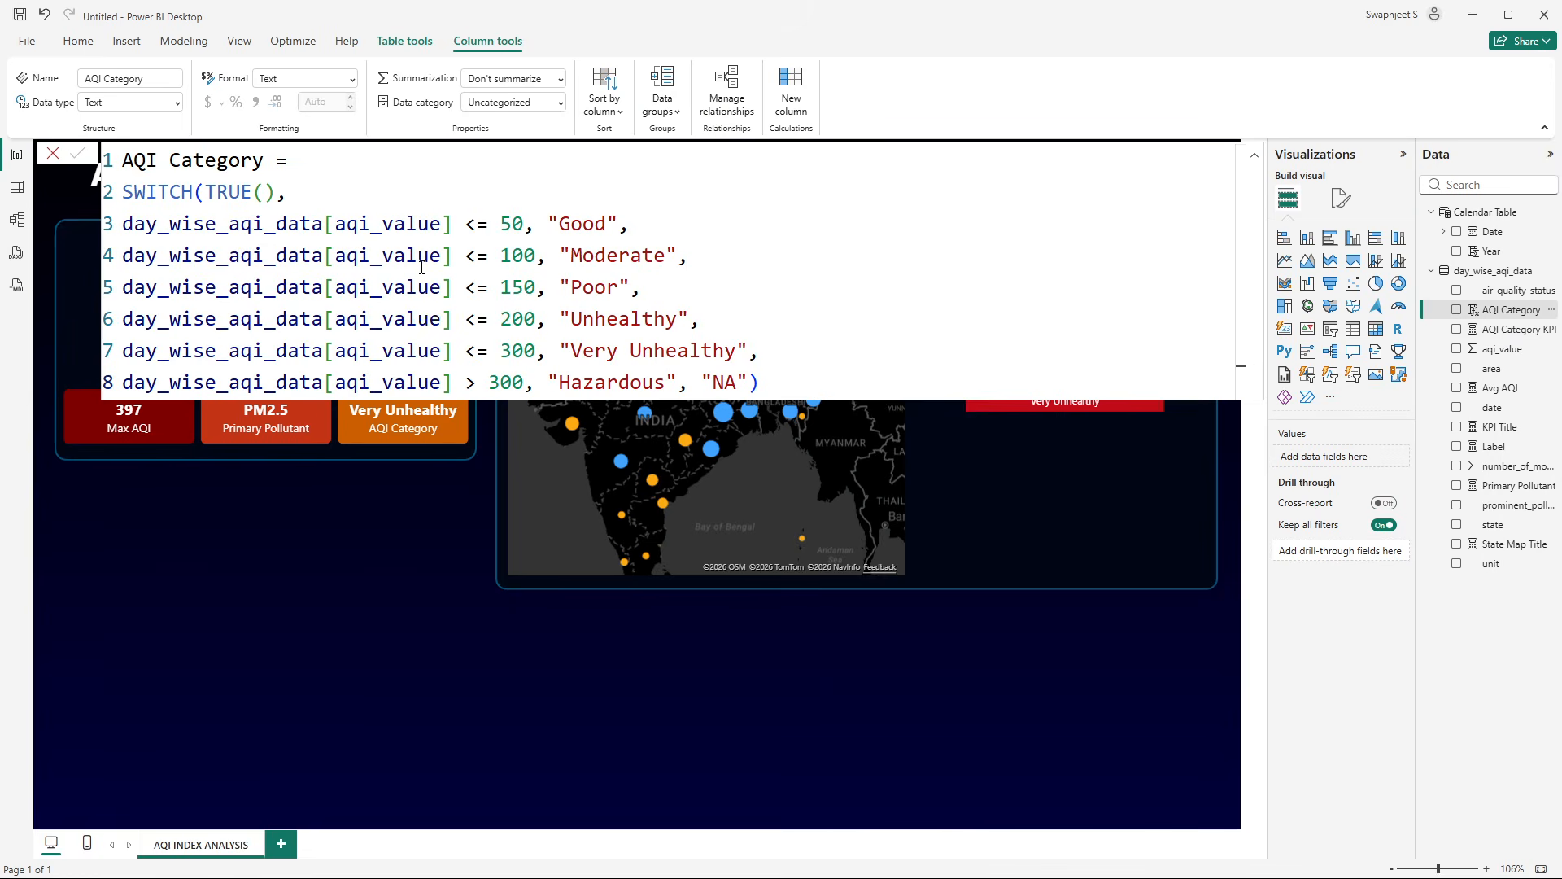
{"action": "right_click", "coordinate": [1523, 375]}
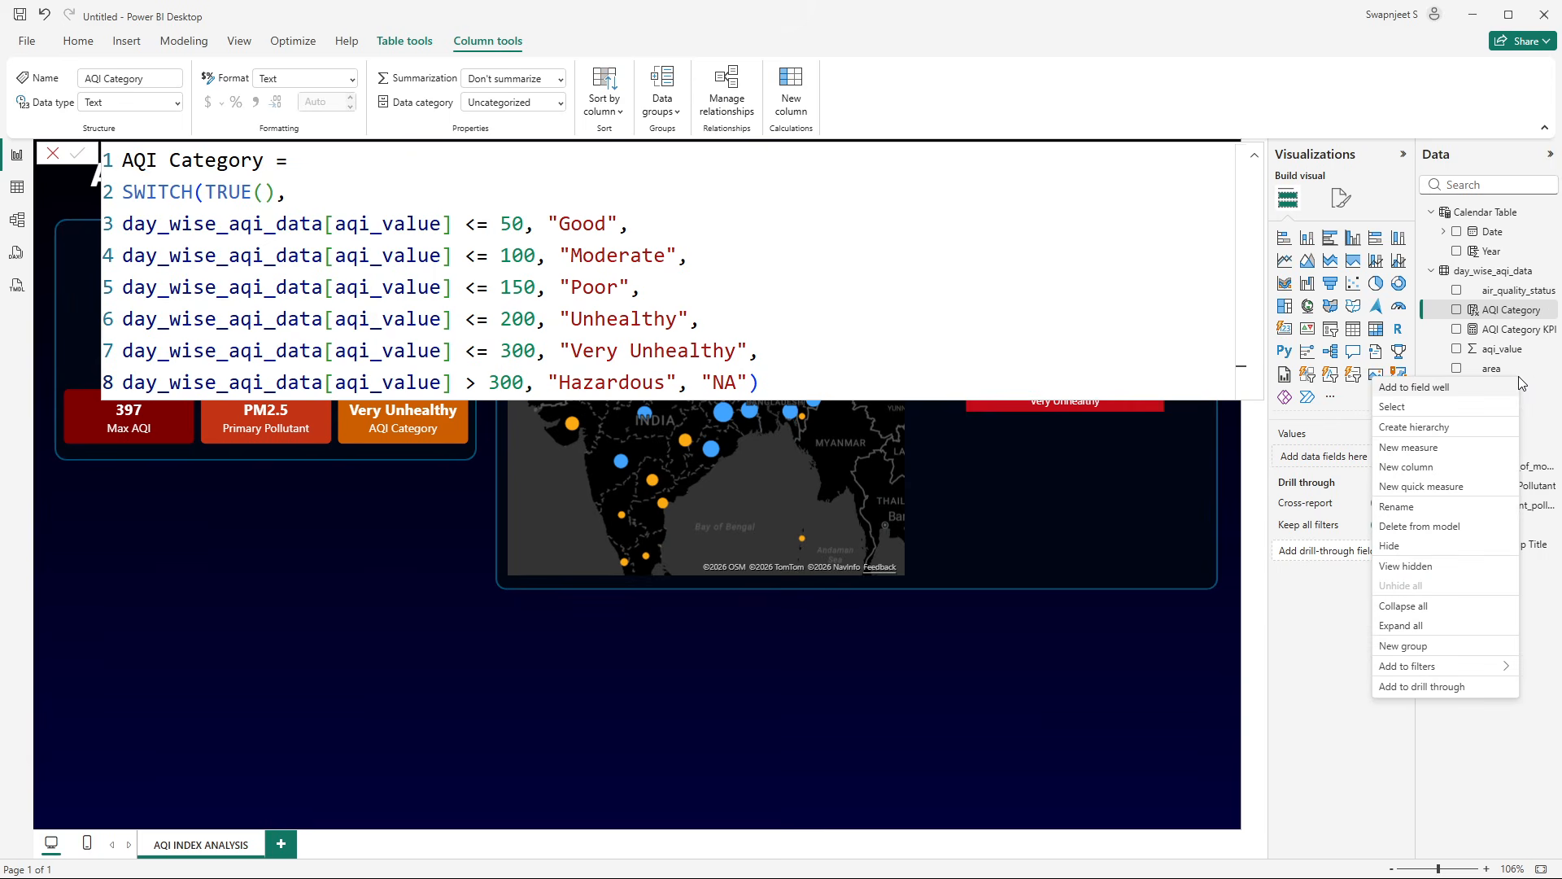
{"action": "left_click", "coordinate": [1408, 466]}
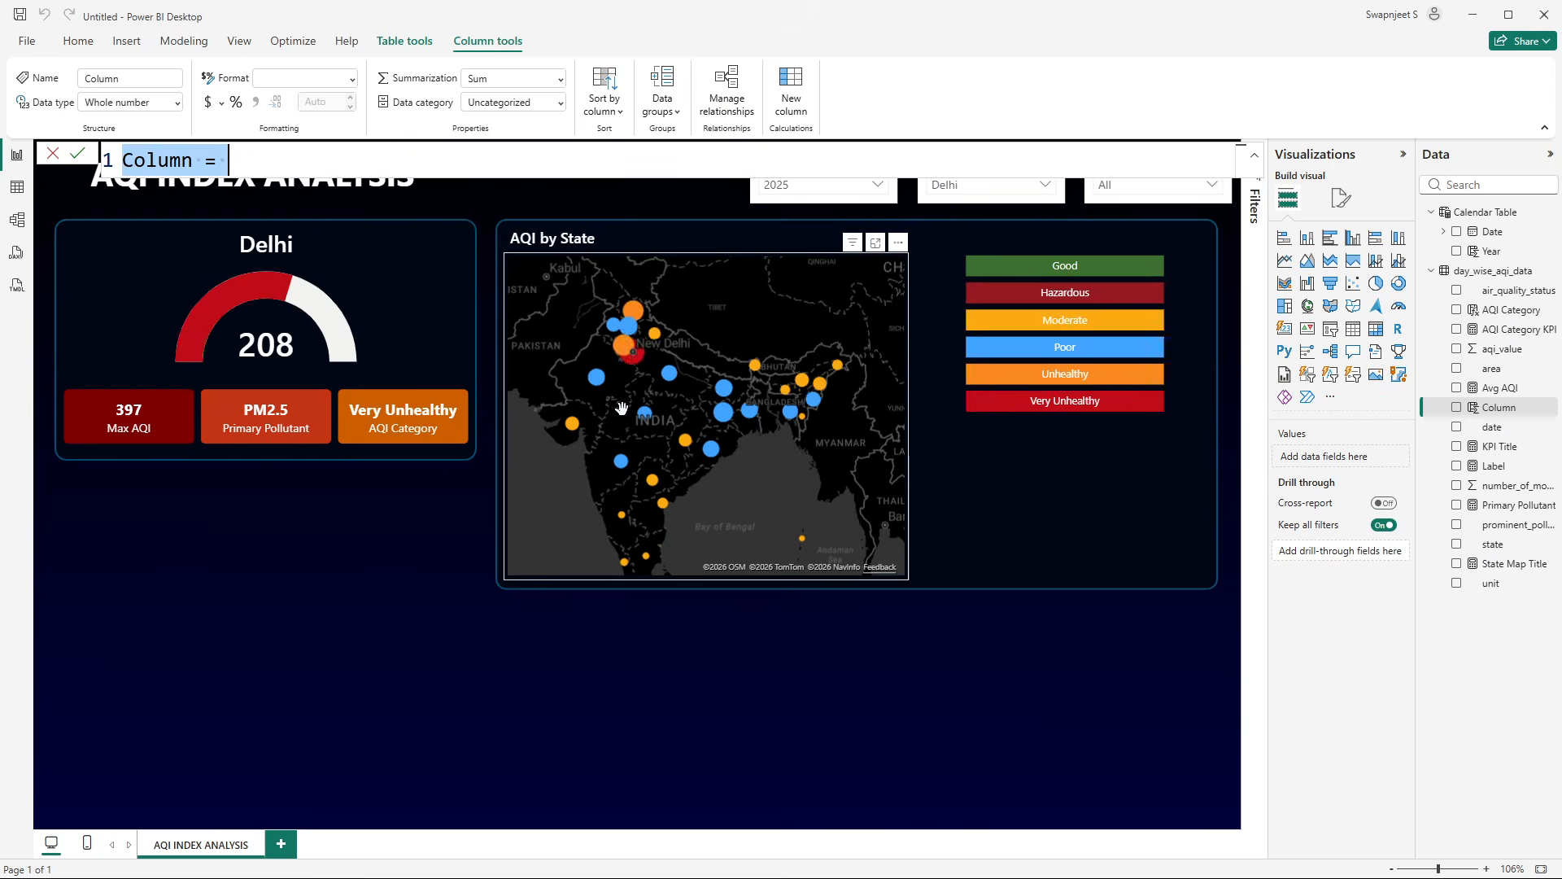
{"action": "key", "text": "ctrl+a"}
{"action": "key", "text": "ctrl+v"}
{"action": "left_click", "coordinate": [814, 262]}
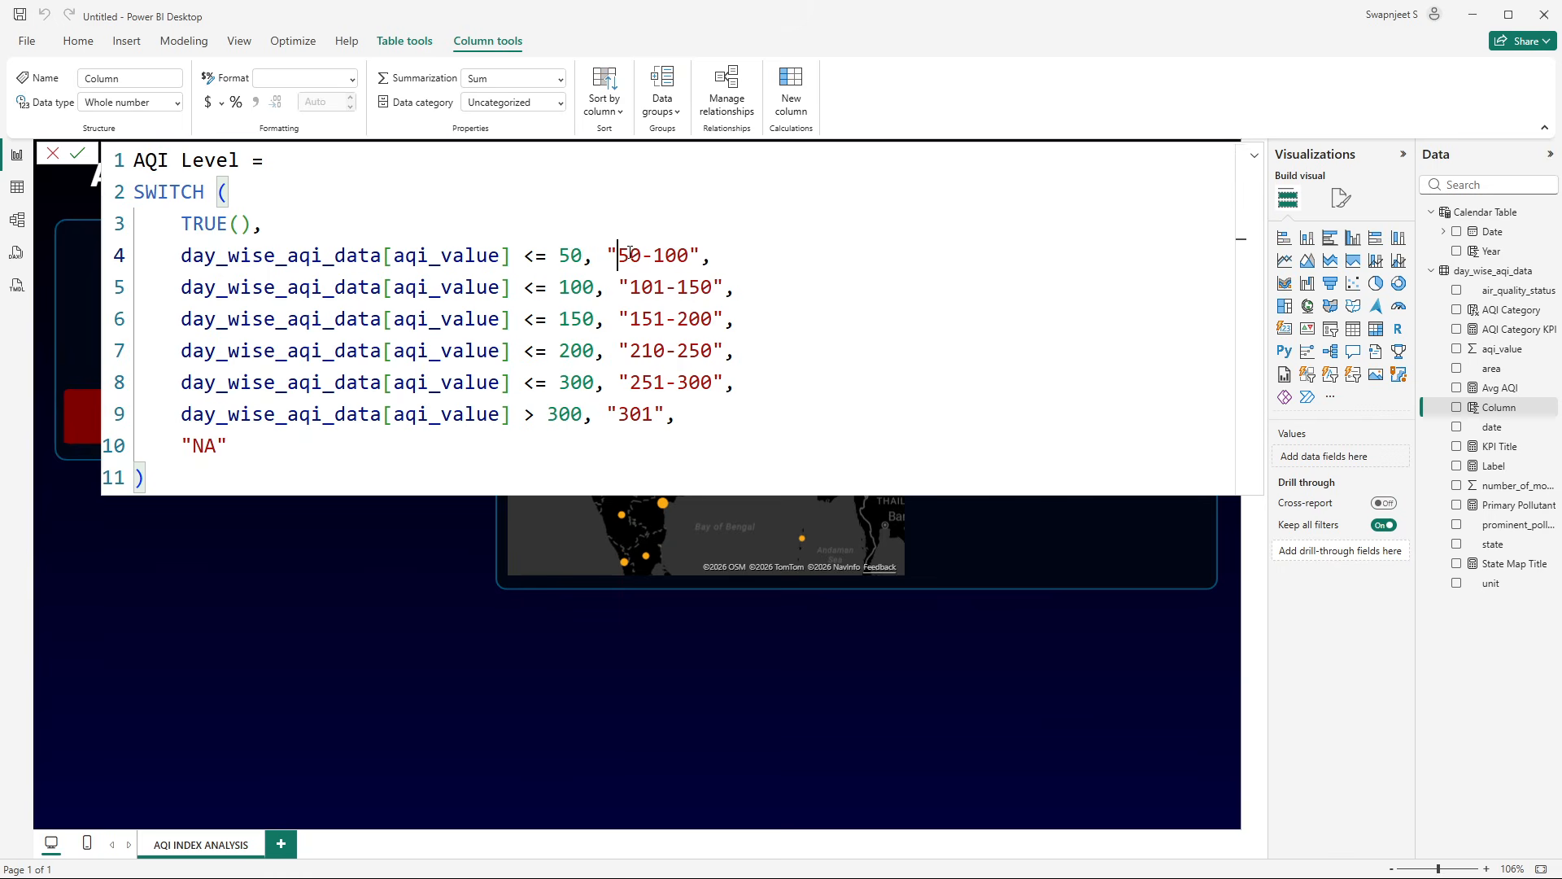
{"action": "left_click_drag", "start_coordinate": [630, 253], "coordinate": [702, 289]}
{"action": "left_click_drag", "start_coordinate": [608, 414], "coordinate": [666, 416]}
{"action": "left_click", "coordinate": [836, 438]}
{"action": "left_click", "coordinate": [86, 158]}
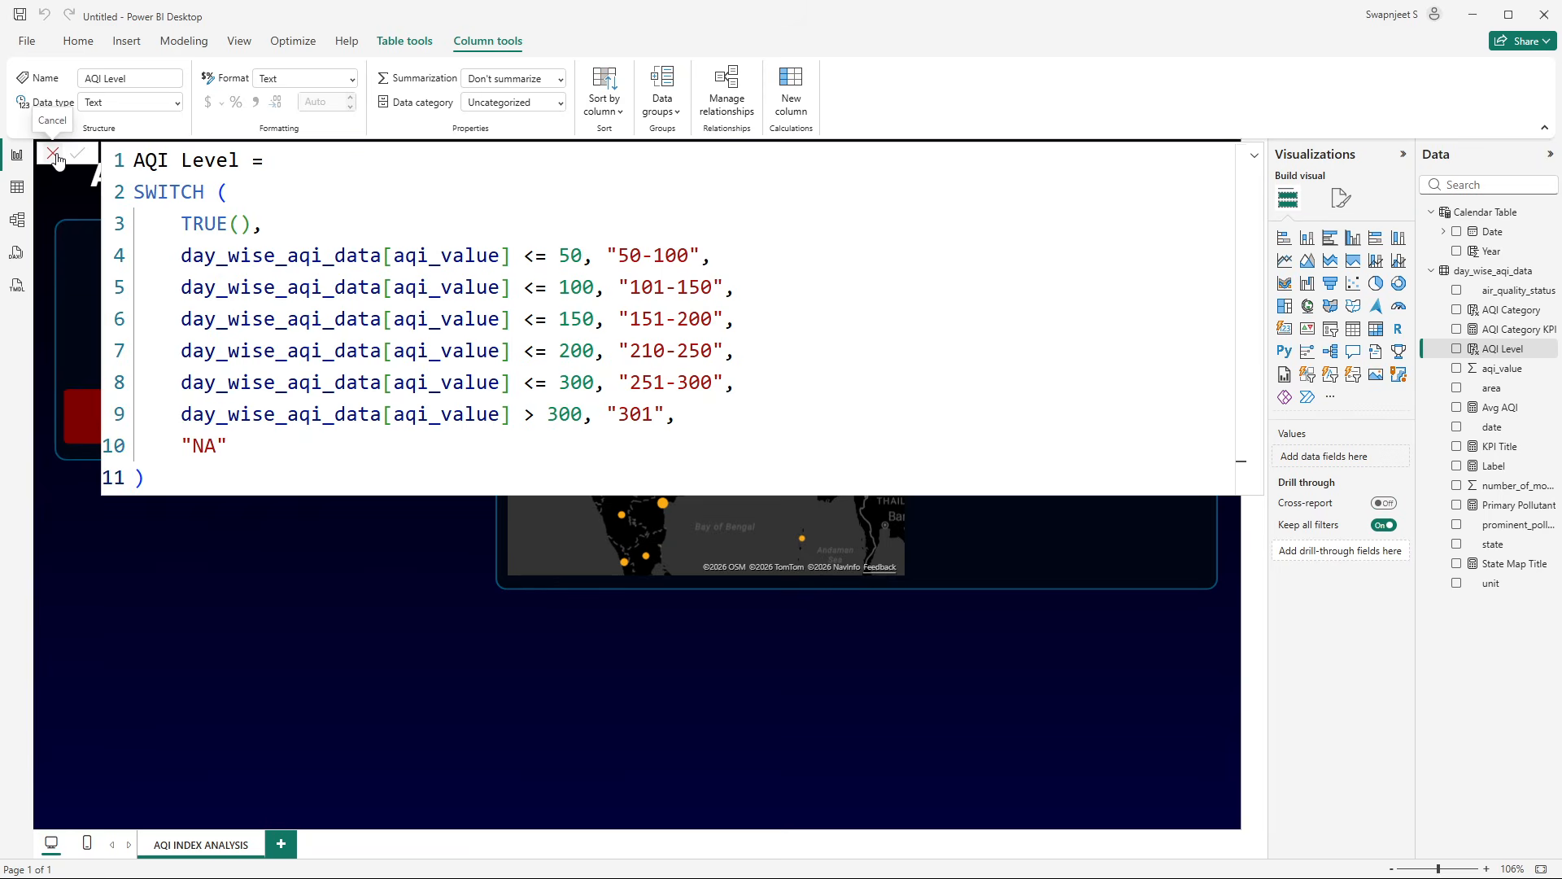
{"action": "left_click", "coordinate": [1001, 415]}
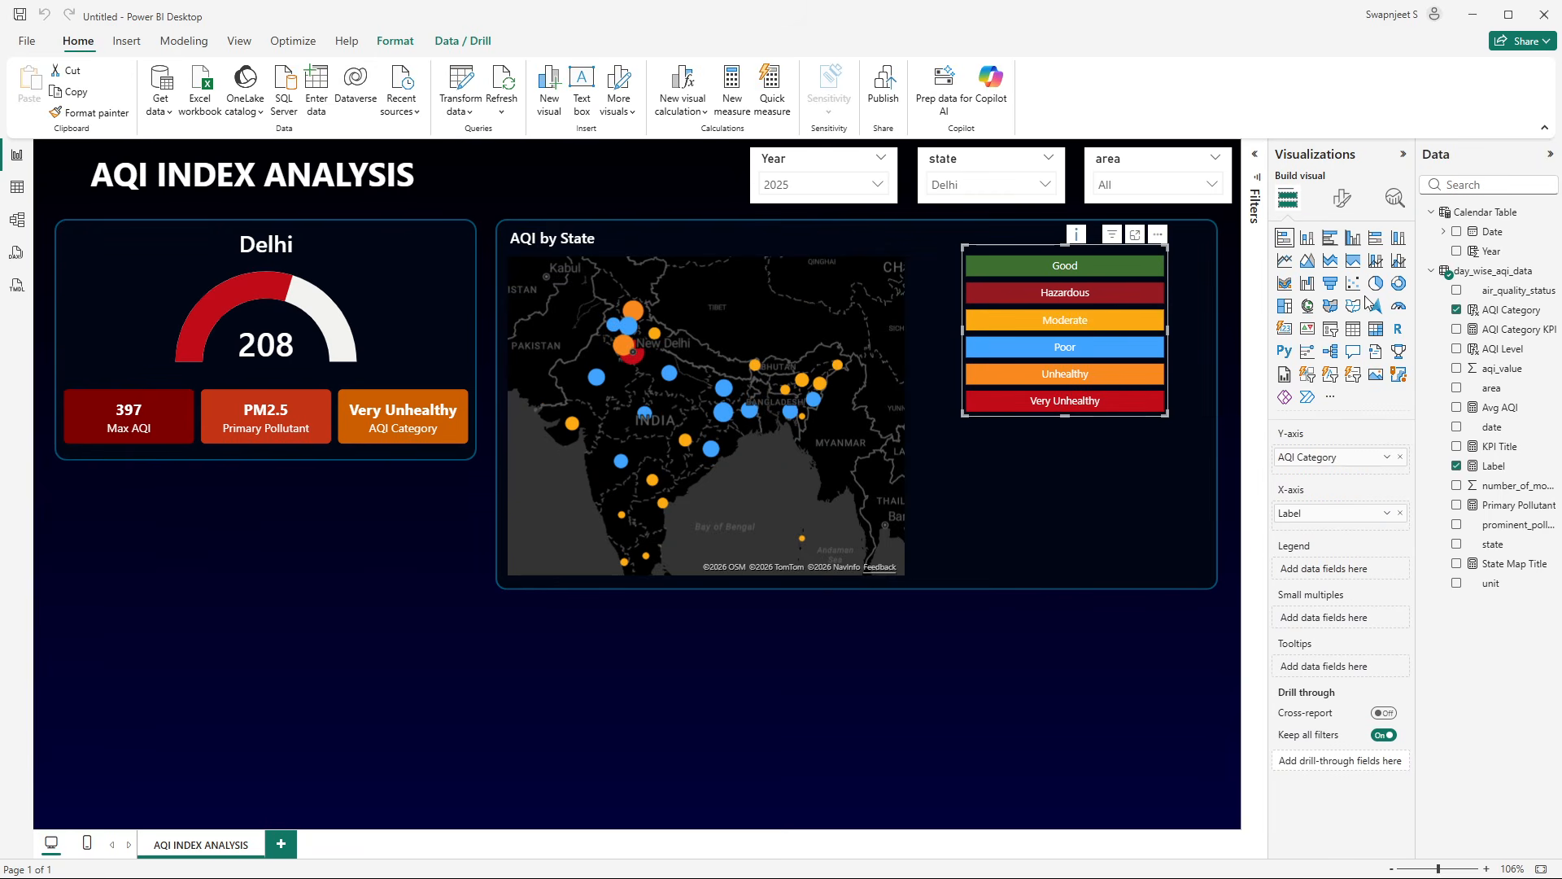
- Turn on the Value part of the category bar chart's data labels alongside the existing Detail
{"action": "left_click", "coordinate": [1342, 199]}
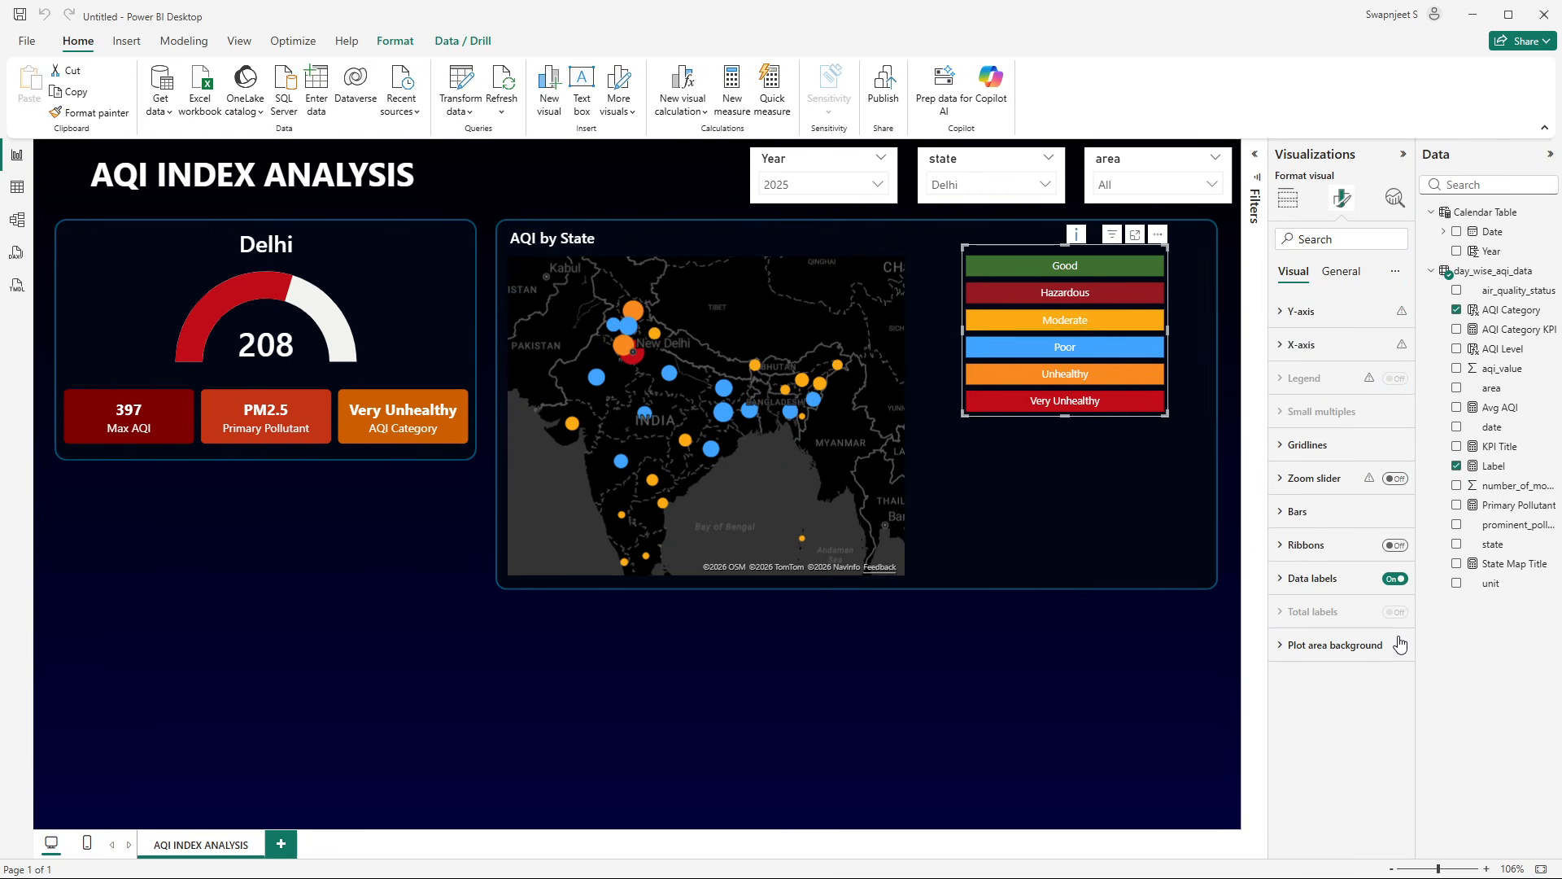
{"action": "left_click", "coordinate": [1332, 581]}
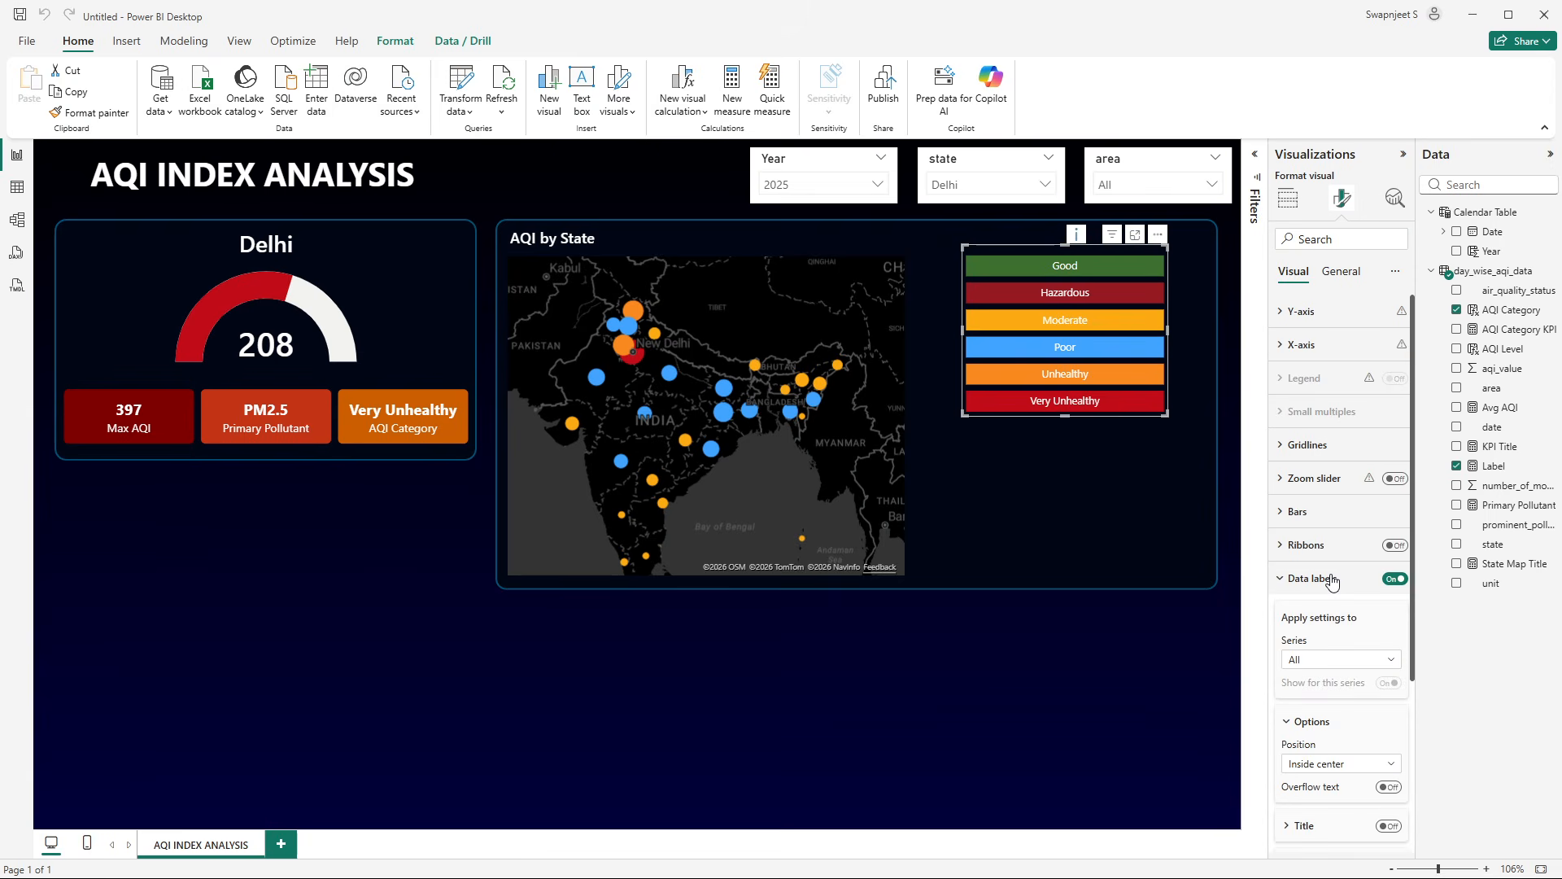
{"action": "scroll", "coordinate": [1324, 570], "scroll_direction": "down", "scroll_amount": 3}
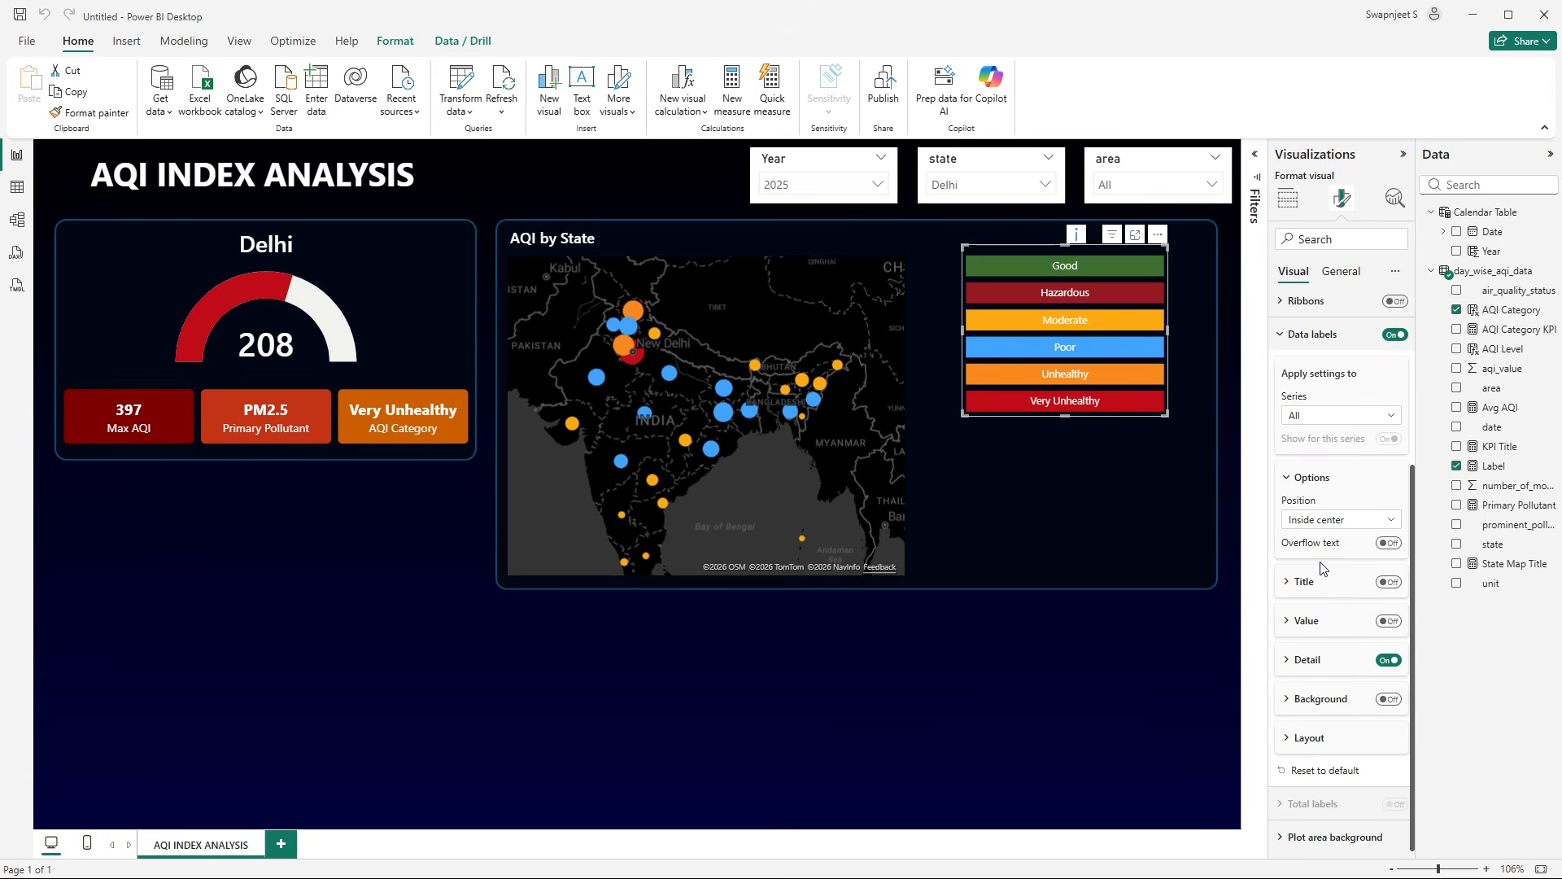
{"action": "left_click", "coordinate": [1318, 659]}
{"action": "scroll", "coordinate": [1375, 643], "scroll_direction": "down", "scroll_amount": 1}
{"action": "left_click", "coordinate": [1387, 626]}
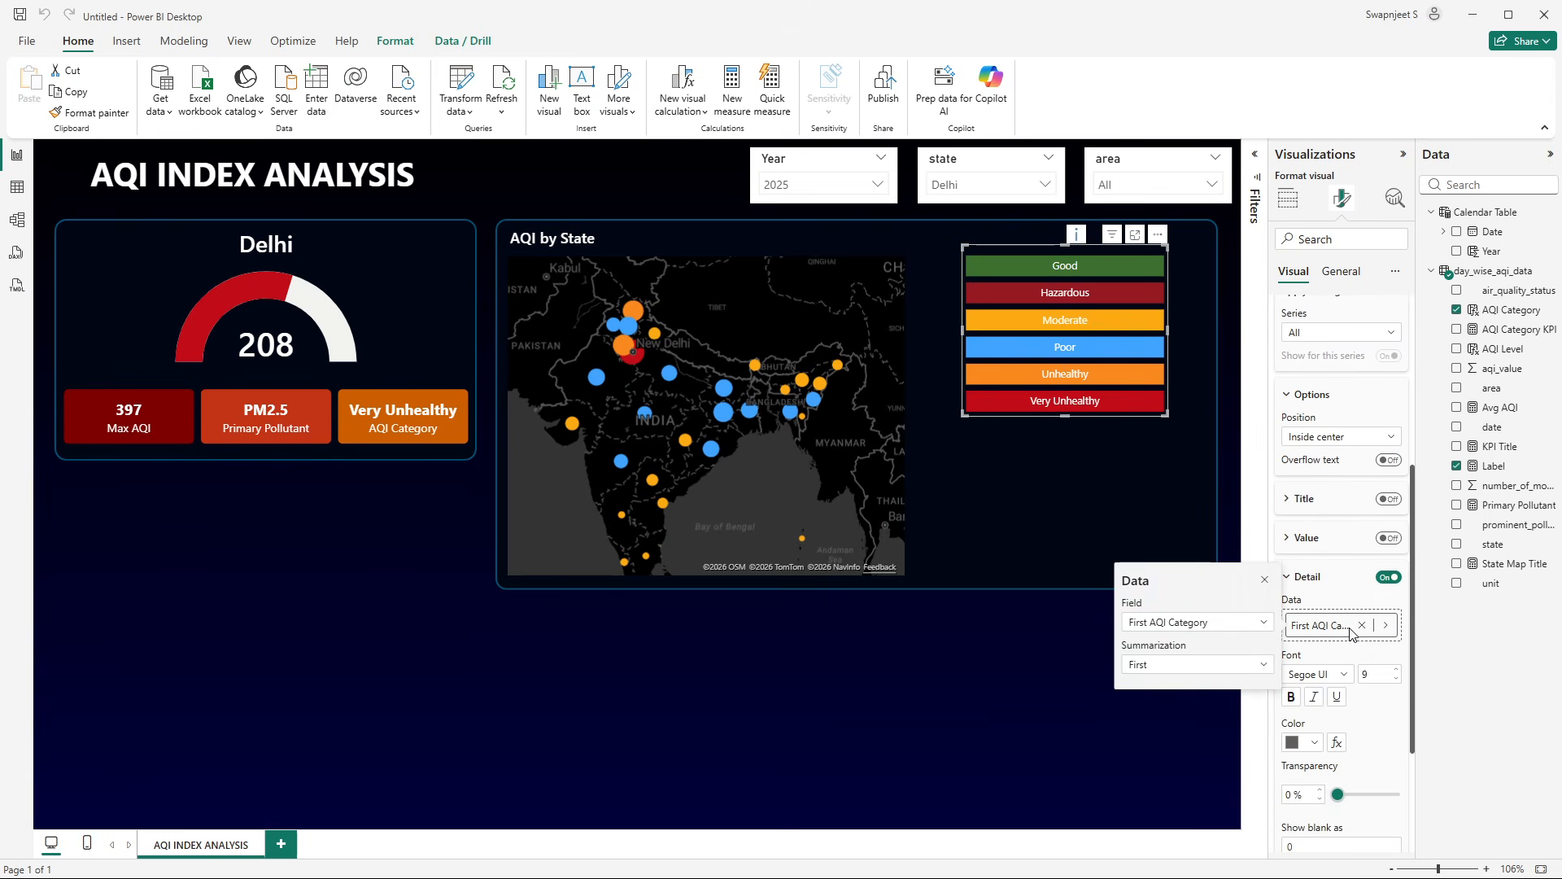
{"action": "left_click", "coordinate": [1318, 541]}
{"action": "left_click", "coordinate": [1384, 548]}
{"action": "left_click", "coordinate": [1335, 539]}
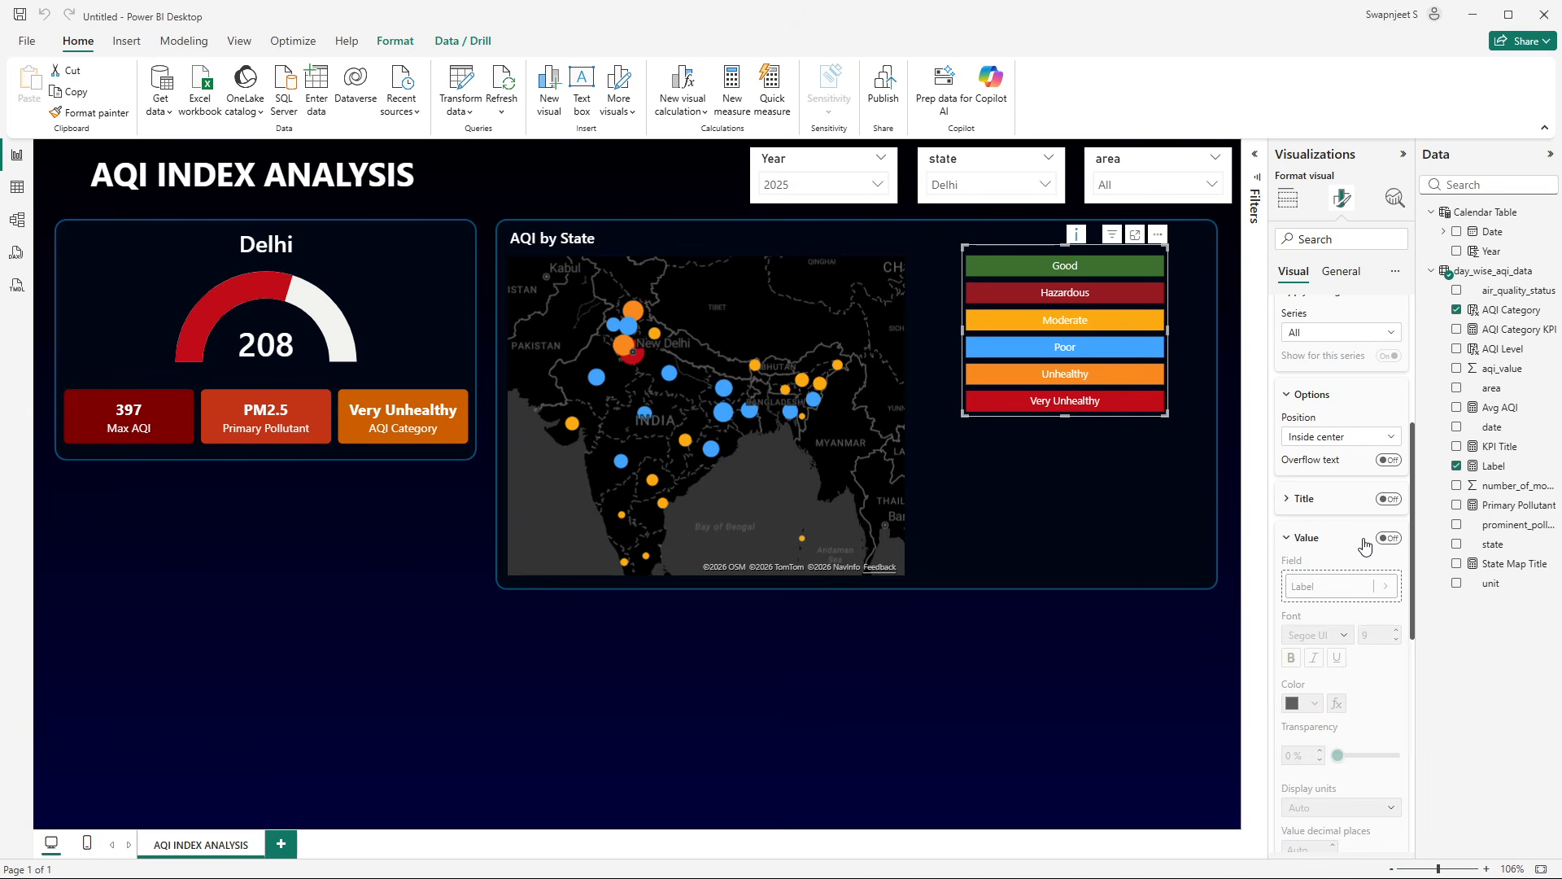
{"action": "left_click", "coordinate": [1388, 538]}
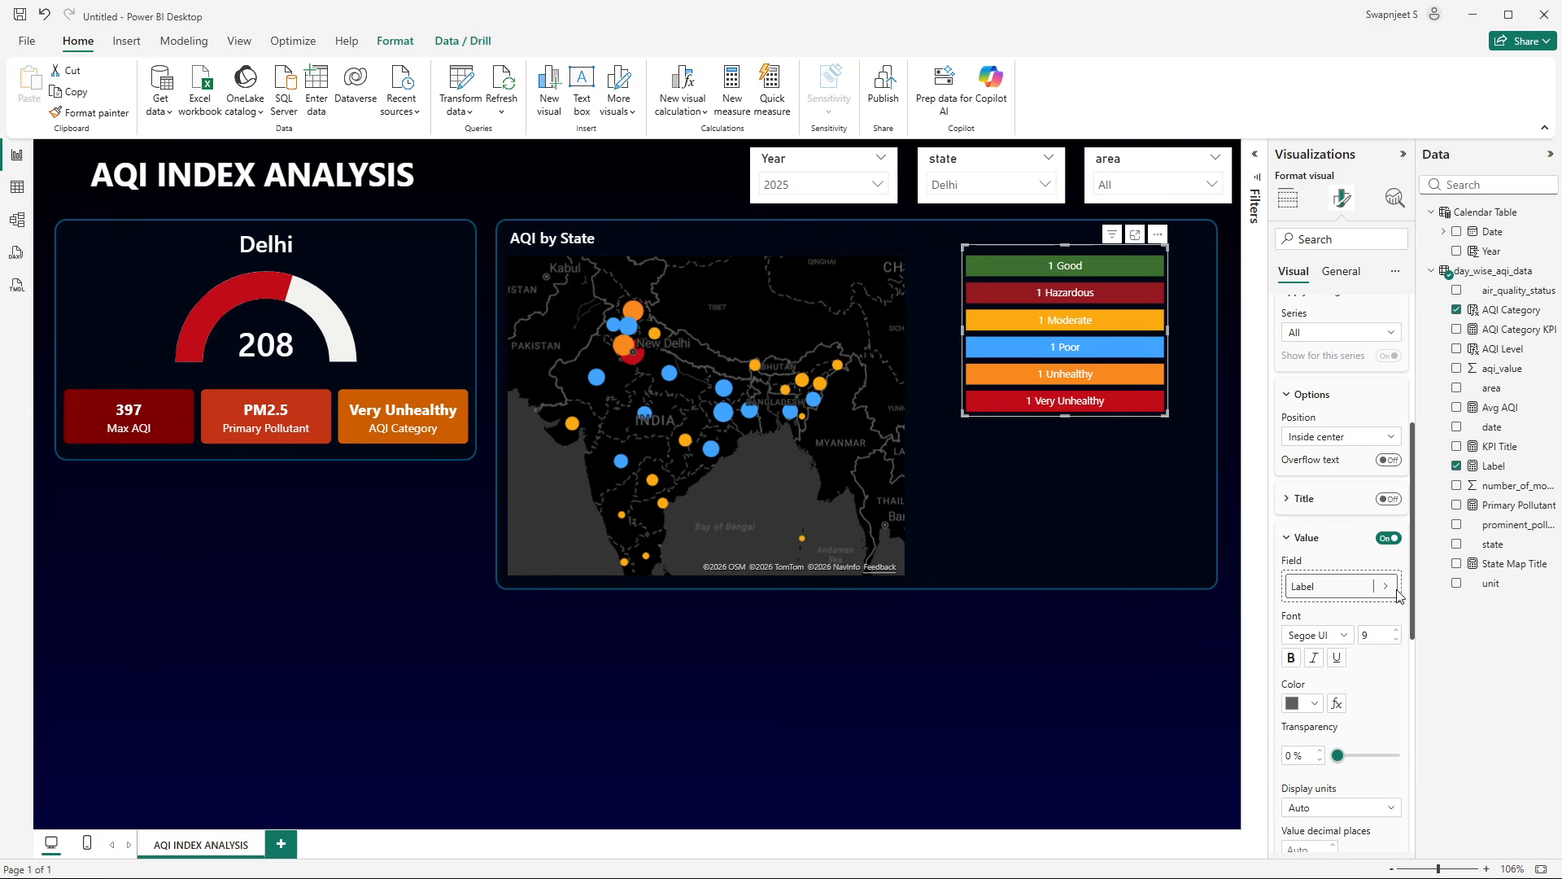
- Try AQI Level as the data labels' value field and remove it again
{"action": "left_click", "coordinate": [1386, 587]}
{"action": "scroll", "coordinate": [1204, 406], "scroll_direction": "down", "scroll_amount": 3}
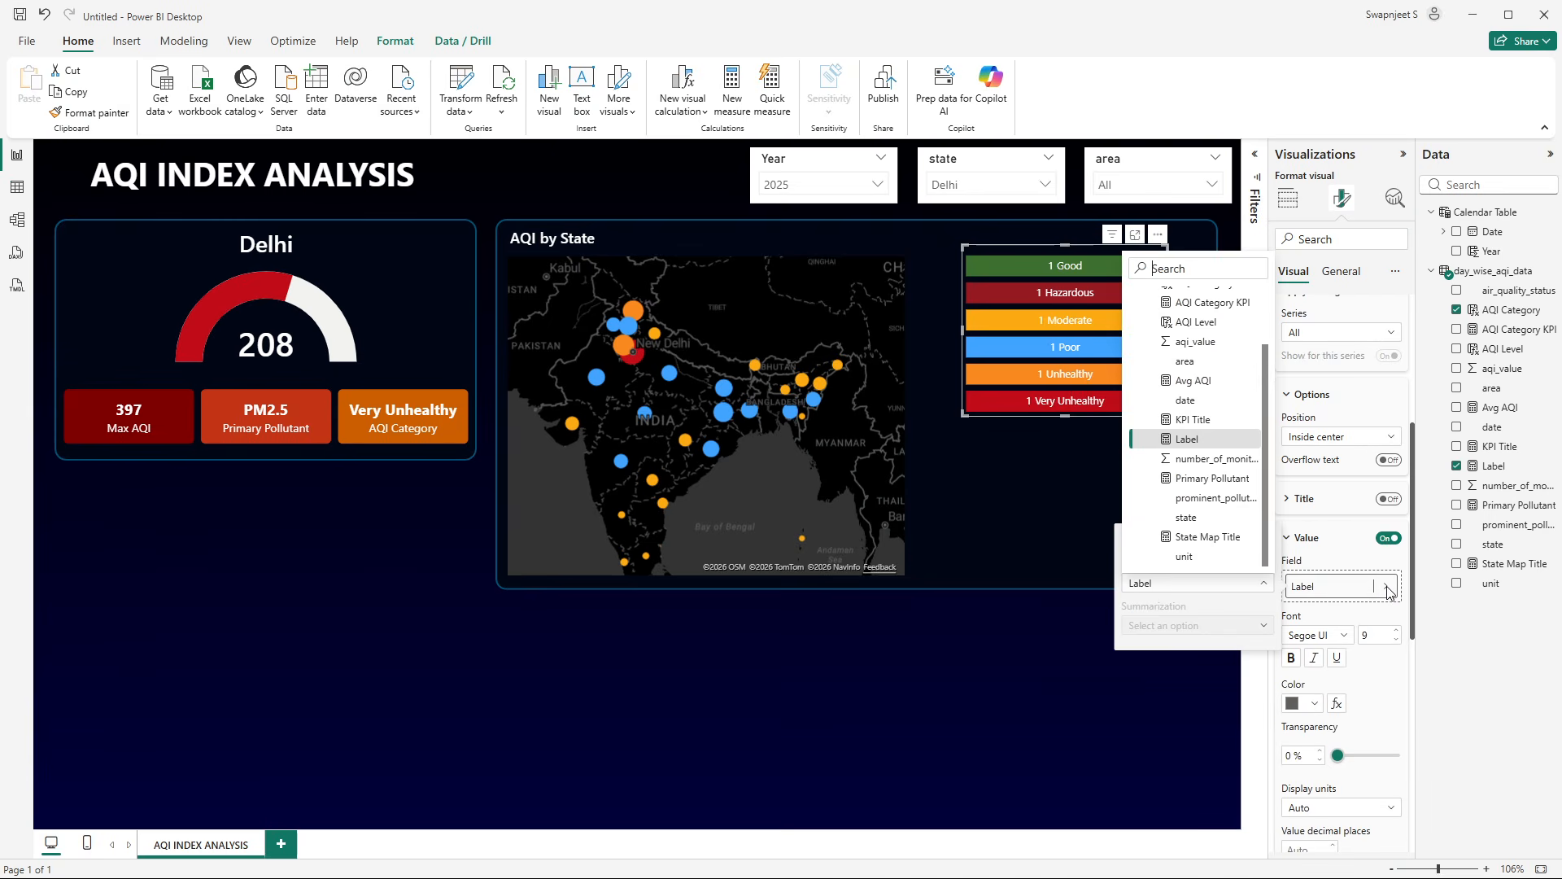
{"action": "left_click", "coordinate": [1196, 323]}
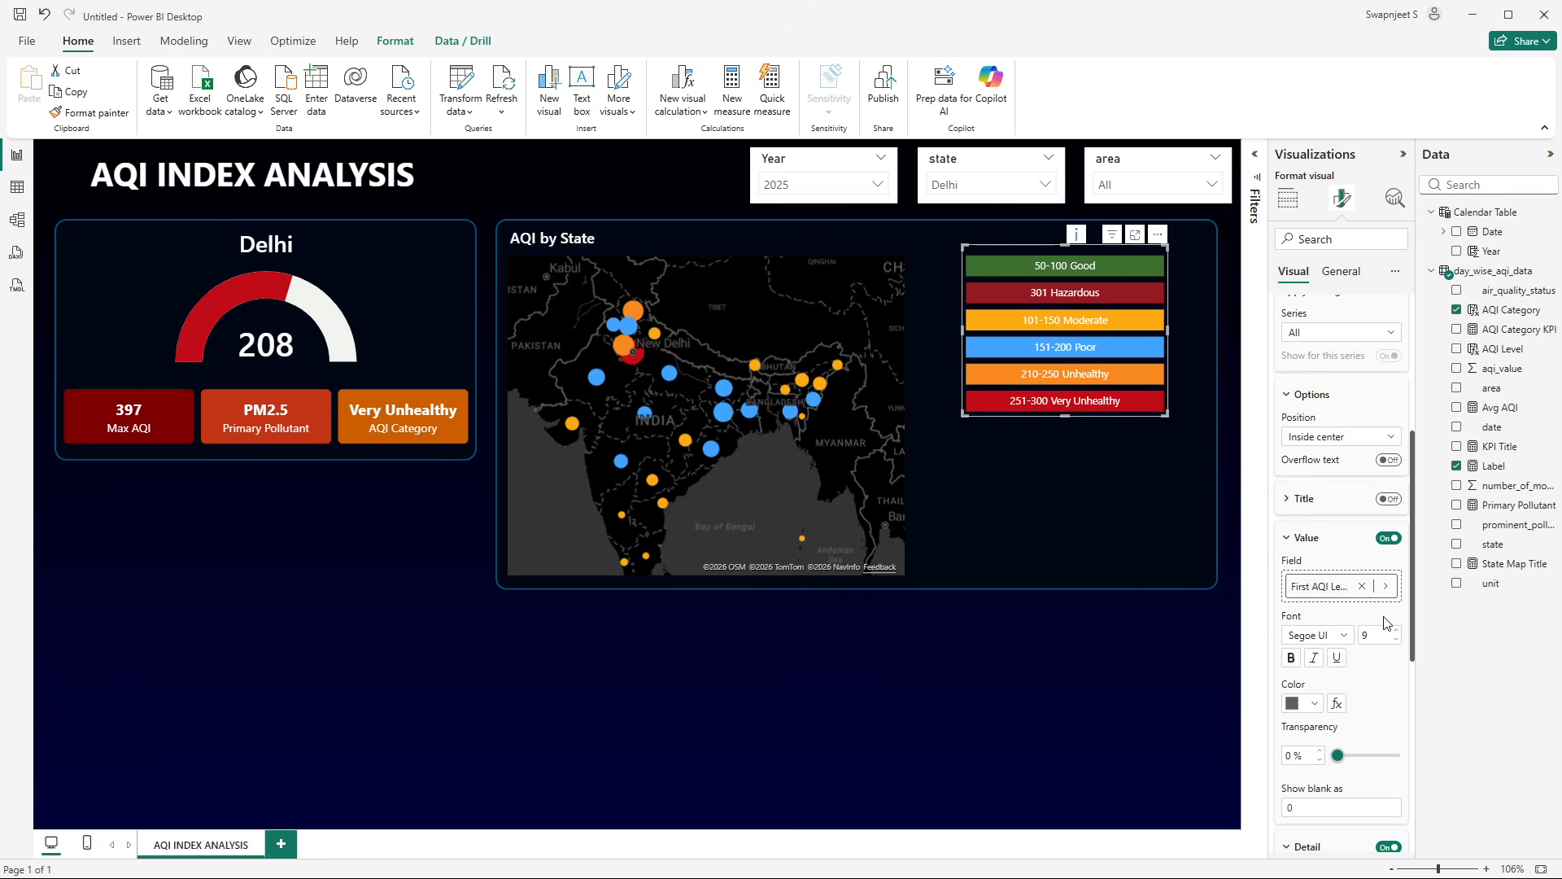
{"action": "left_click", "coordinate": [1361, 585]}
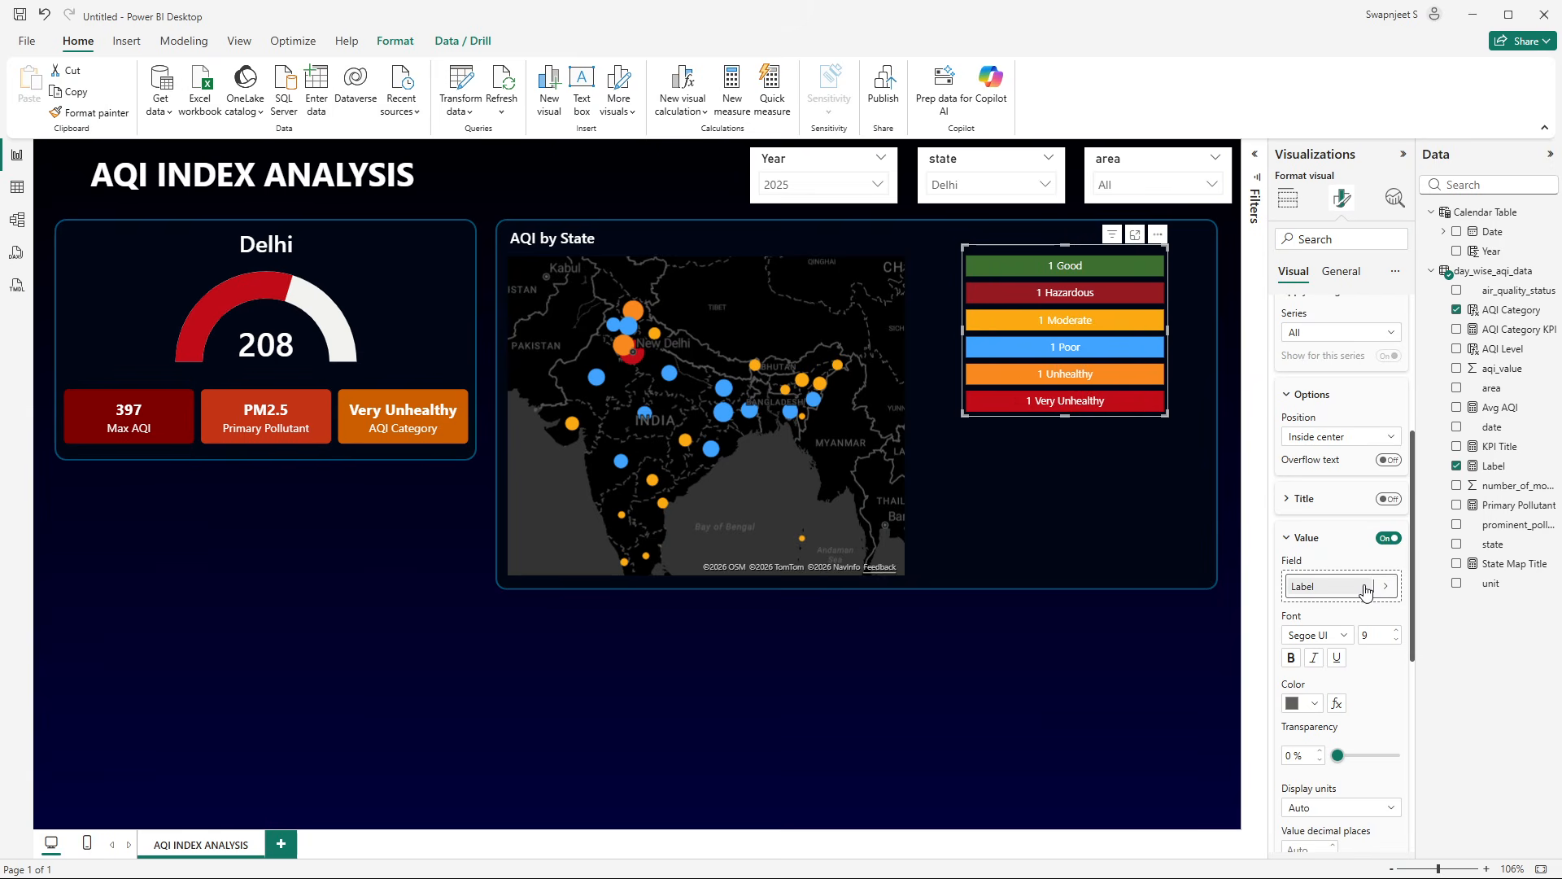
- Set the value field of the bar chart's data labels to AQI Category
{"action": "left_click", "coordinate": [1385, 588]}
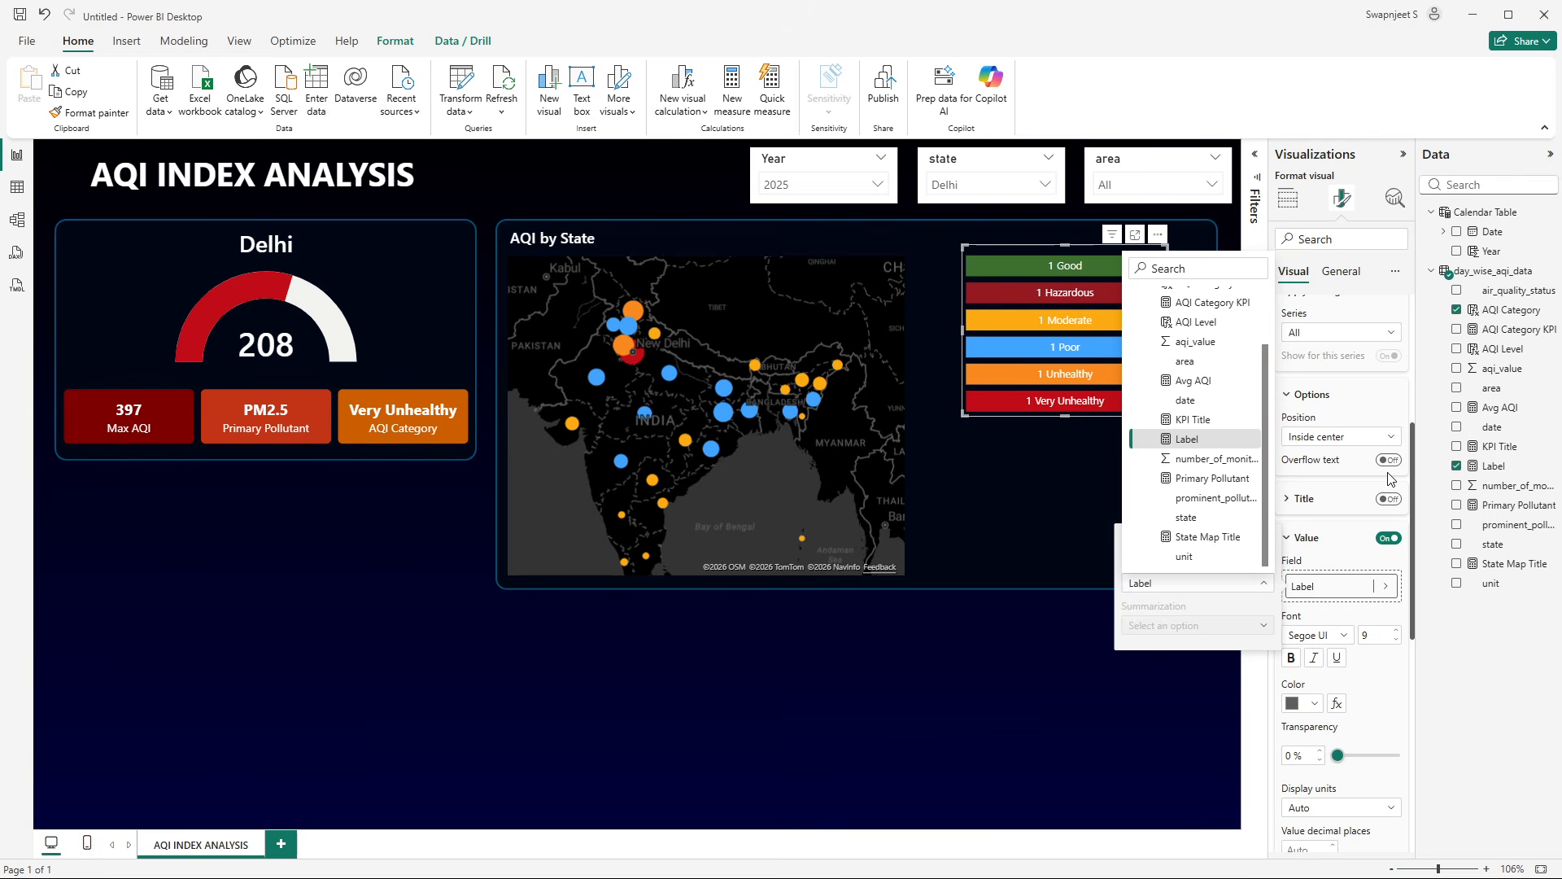
{"action": "scroll", "coordinate": [1265, 355], "scroll_direction": "up", "scroll_amount": 2}
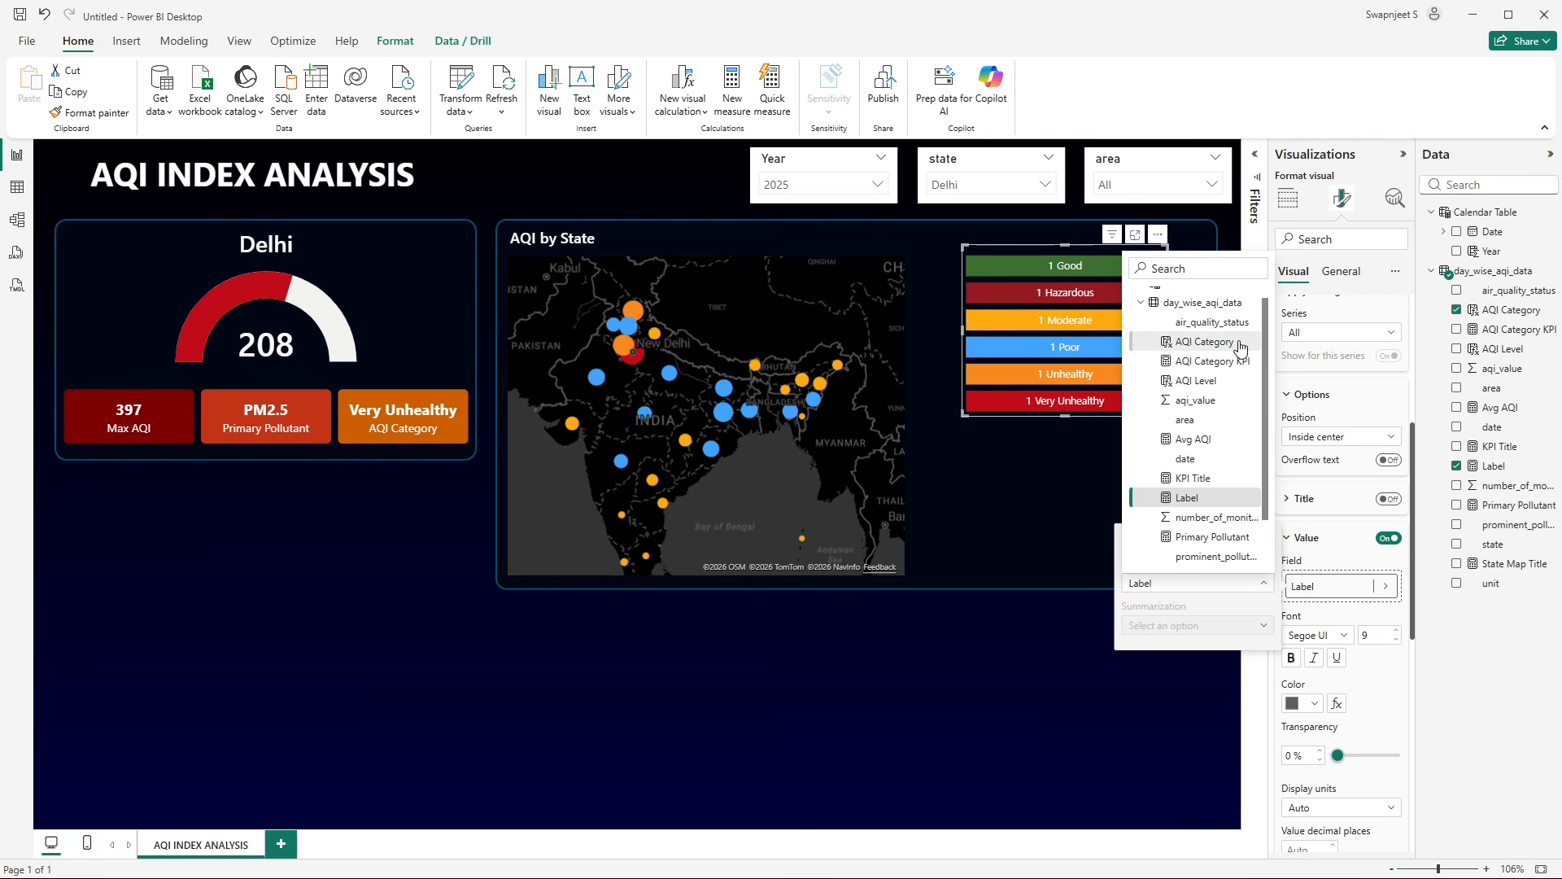
{"action": "left_click", "coordinate": [1175, 343]}
- Replace the data labels' detail field with AQI Level from the day_wise_aqi_data table and deselect the chart
{"action": "scroll", "coordinate": [1322, 562], "scroll_direction": "down", "scroll_amount": 5}
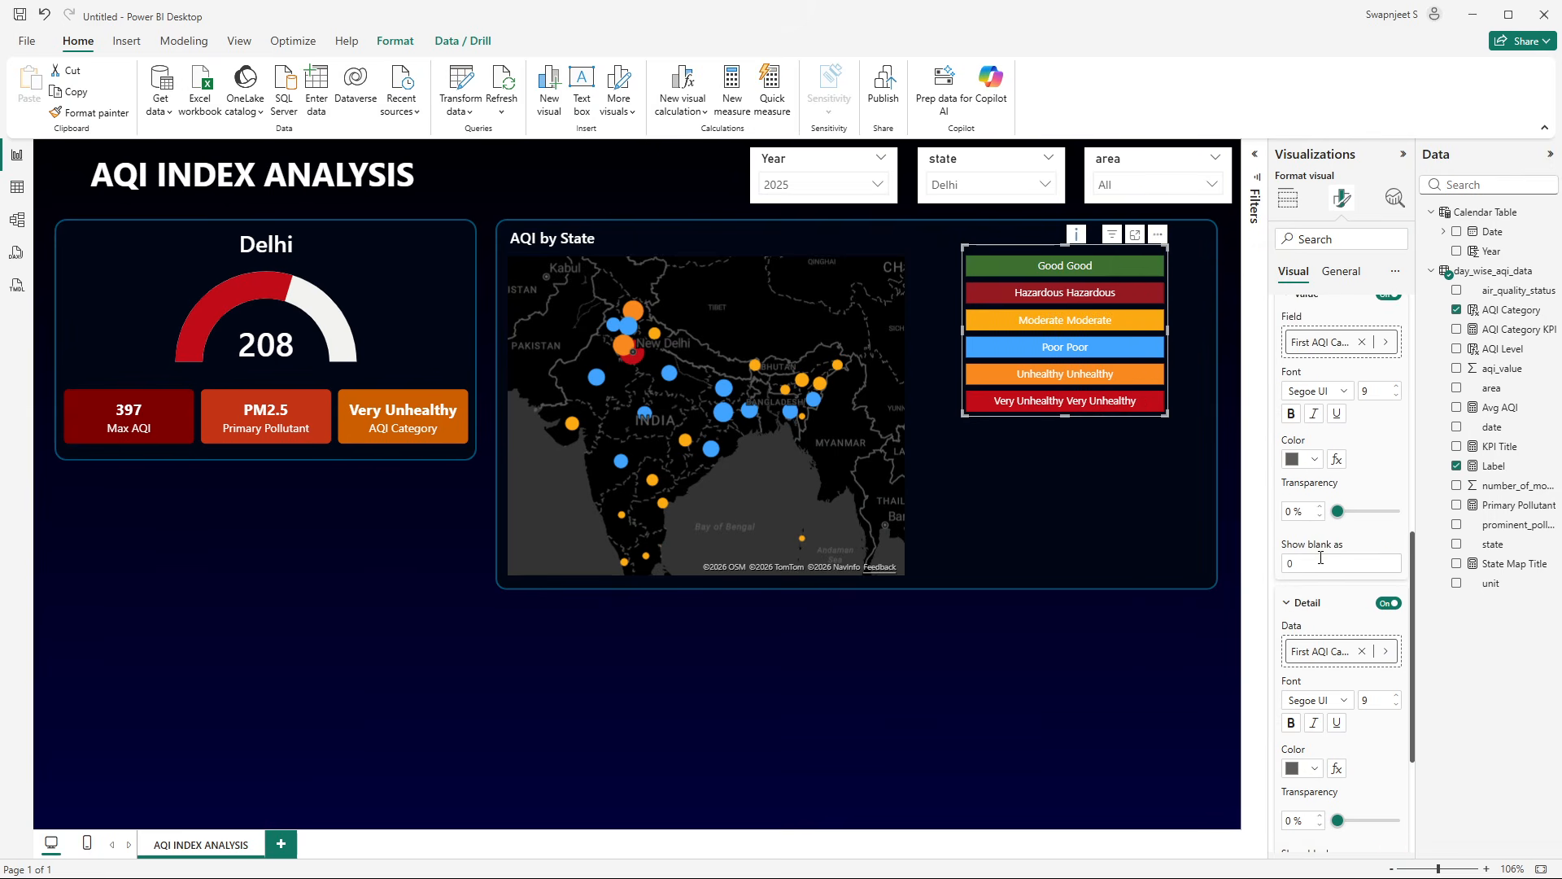
{"action": "left_click", "coordinate": [1361, 437]}
{"action": "left_click", "coordinate": [1367, 440]}
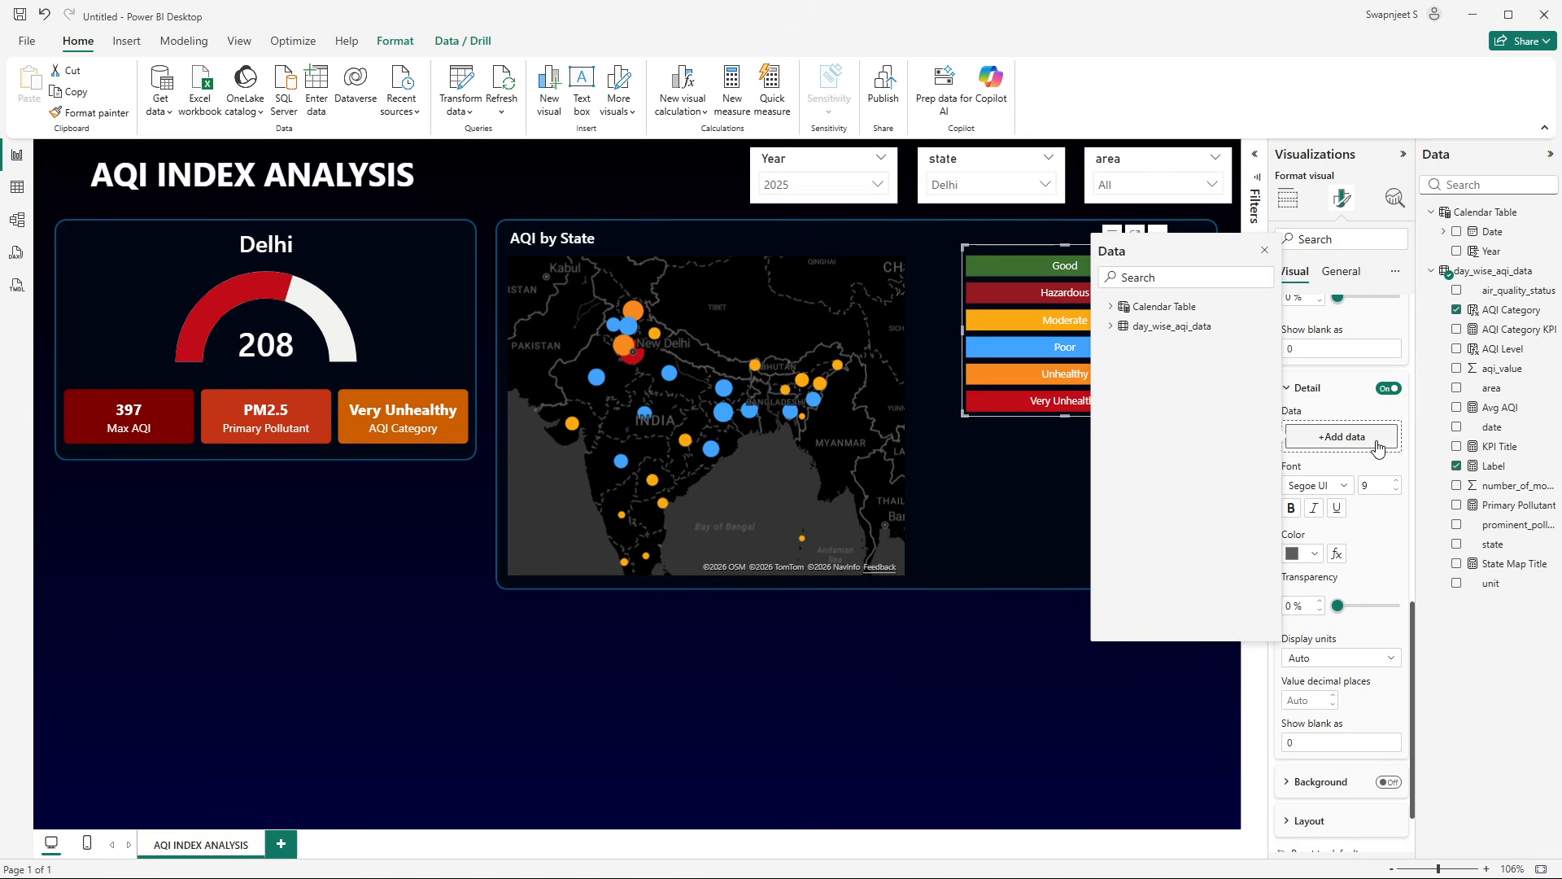
{"action": "left_click", "coordinate": [1111, 326]}
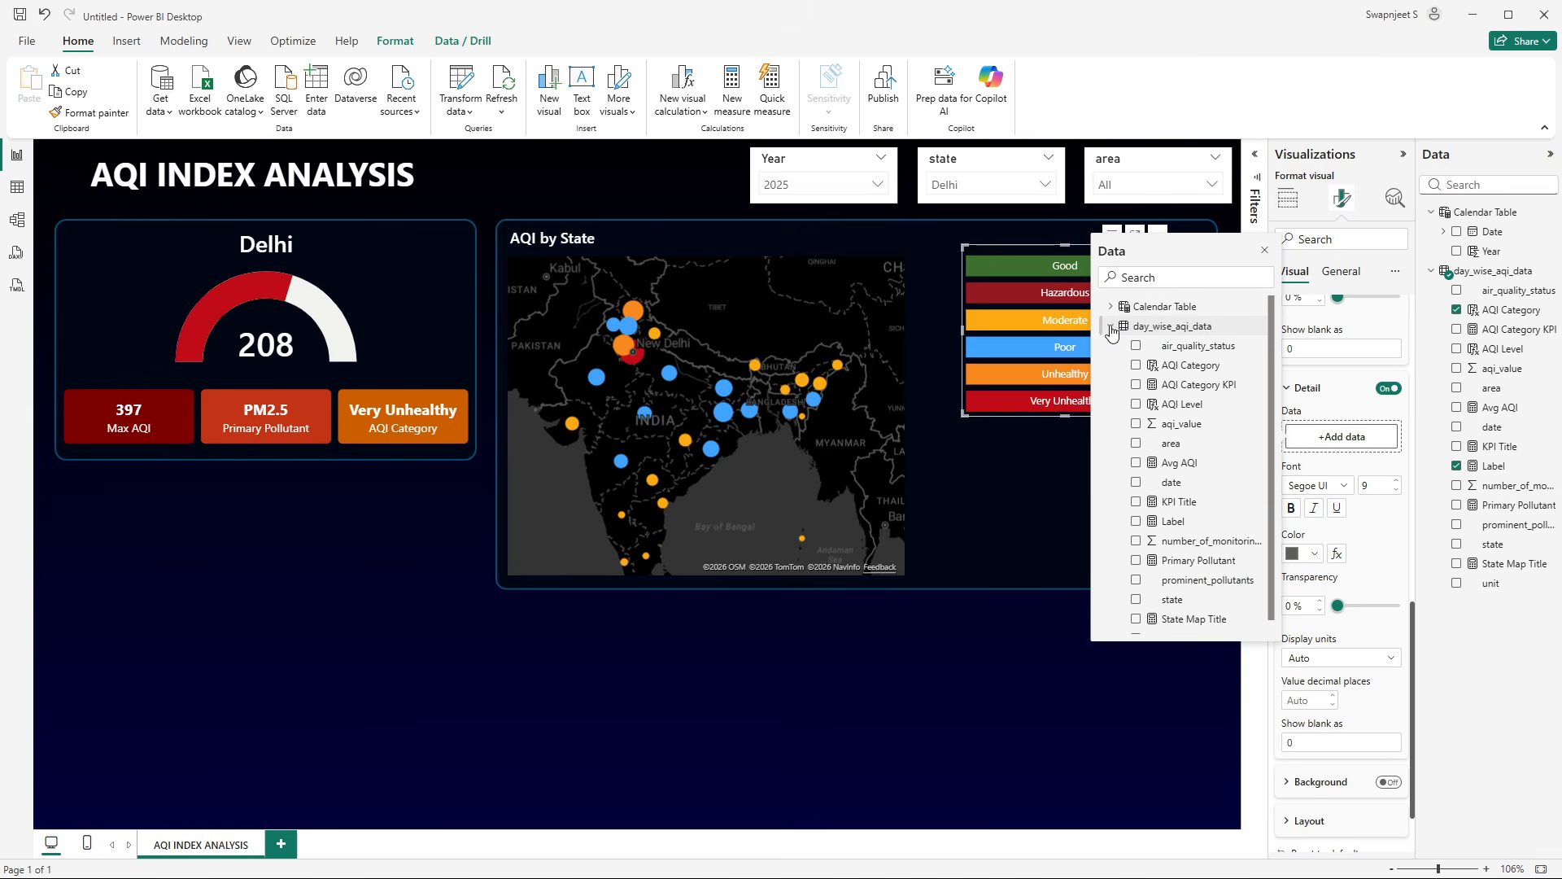
{"action": "left_click", "coordinate": [1190, 411]}
{"action": "left_click", "coordinate": [1051, 678]}
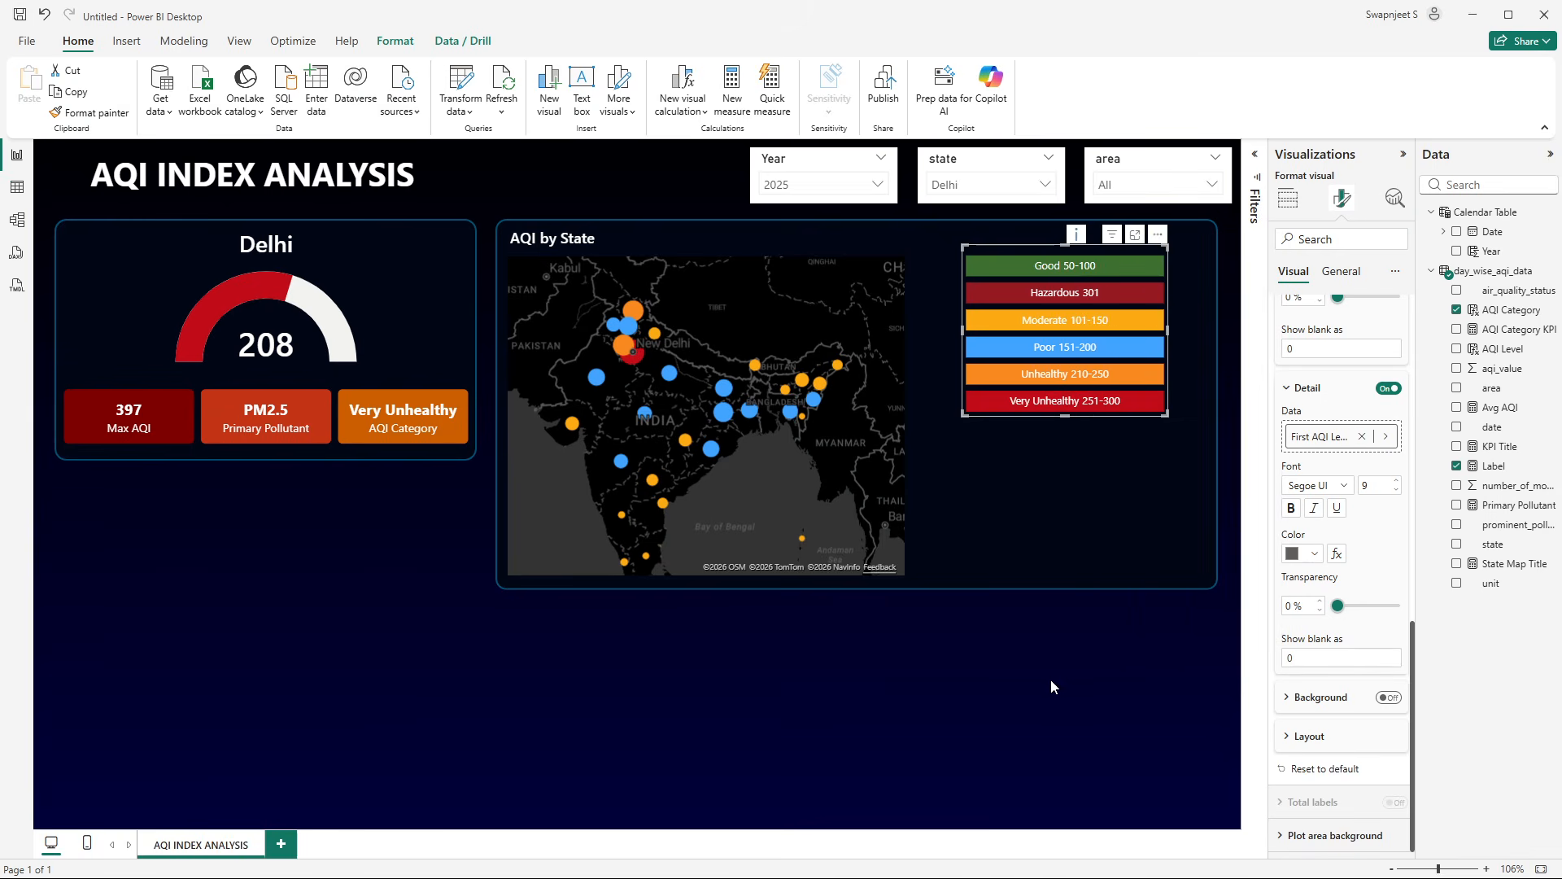
{"action": "left_click", "coordinate": [1052, 680]}
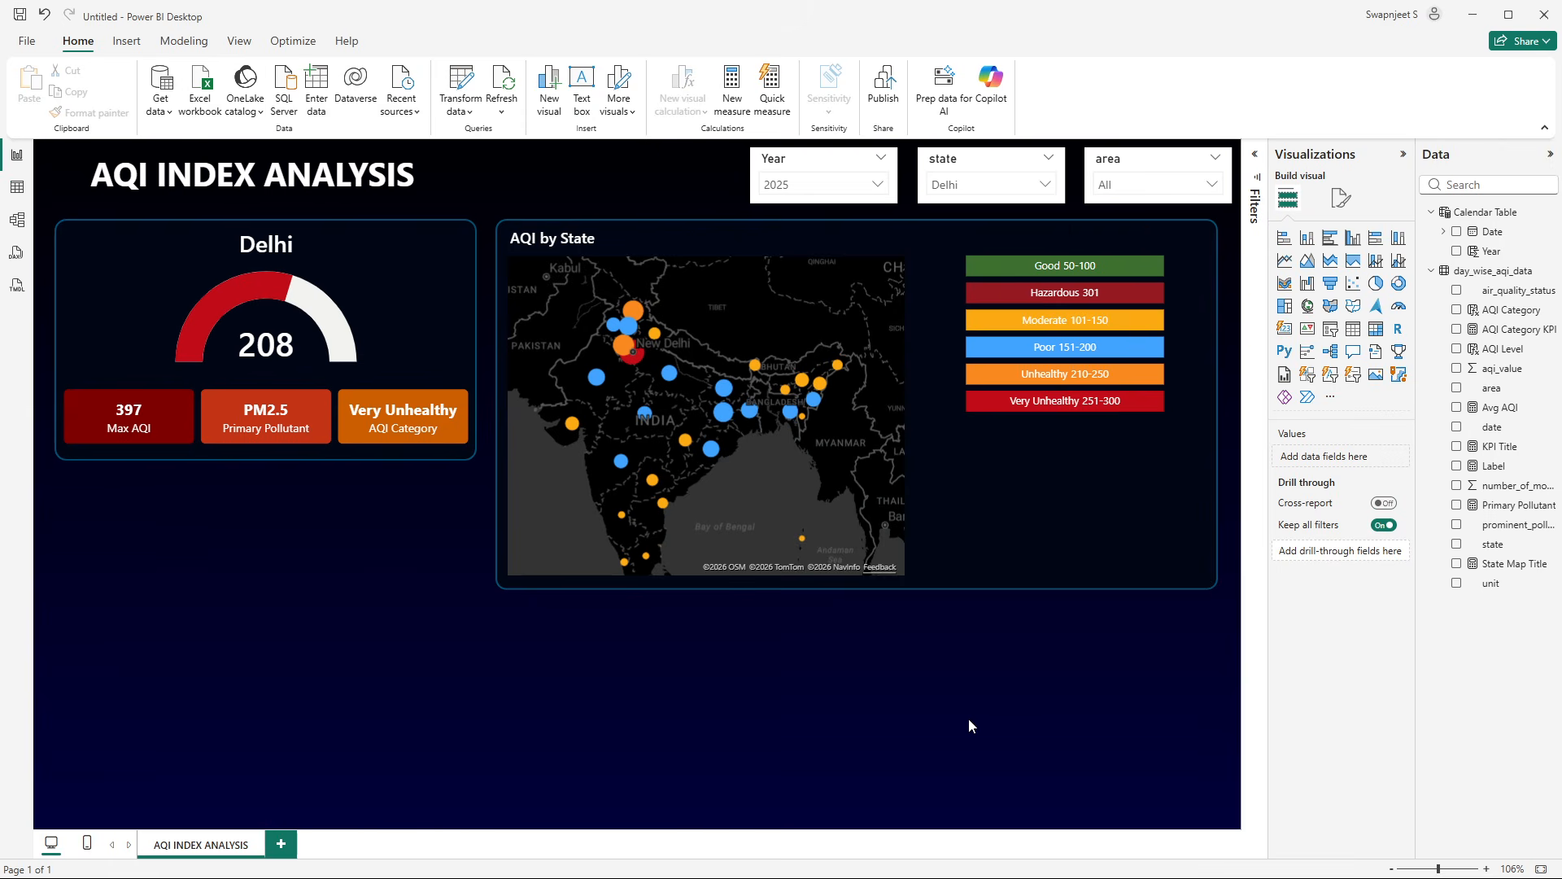
- Open the AQI Level column's formula and copy all of it
{"action": "left_click", "coordinate": [1505, 348]}
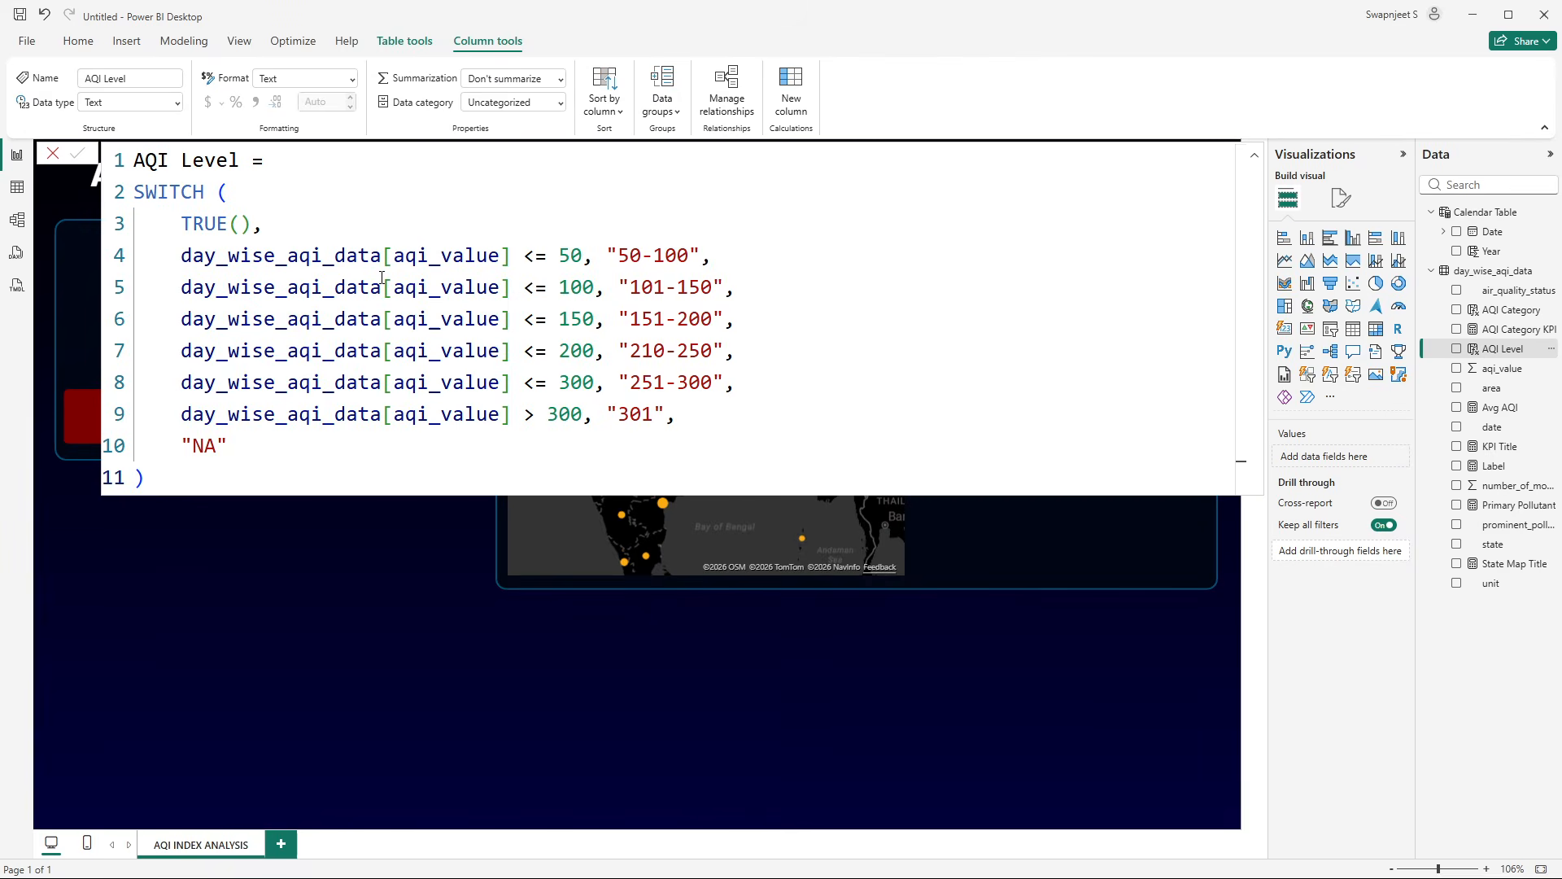
{"action": "left_click", "coordinate": [384, 286]}
{"action": "key", "text": "ctrl+a"}
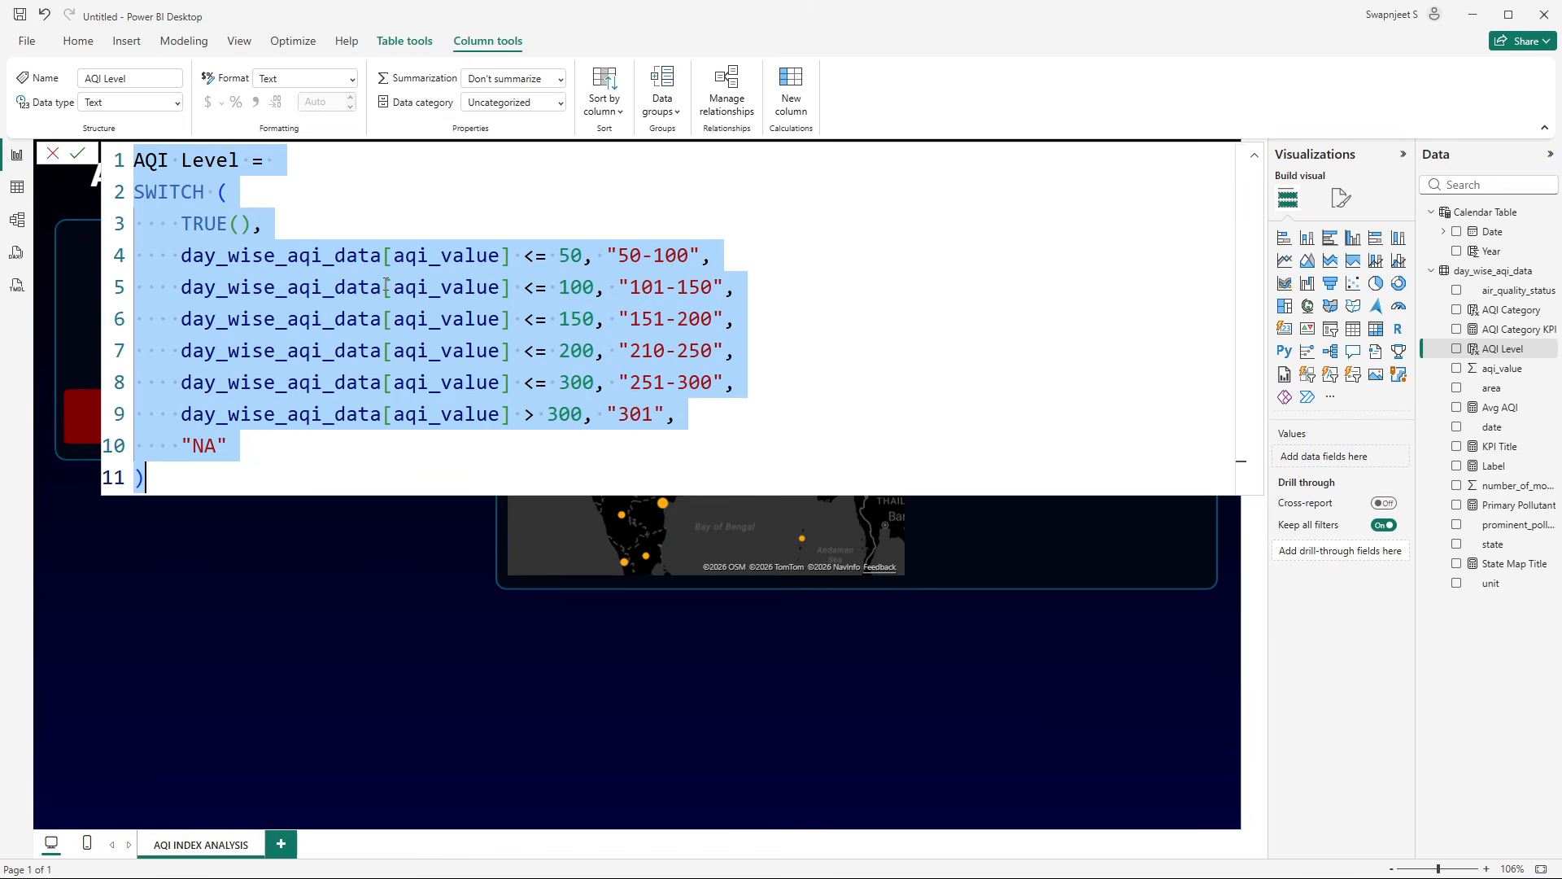
{"action": "right_click", "coordinate": [1485, 350]}
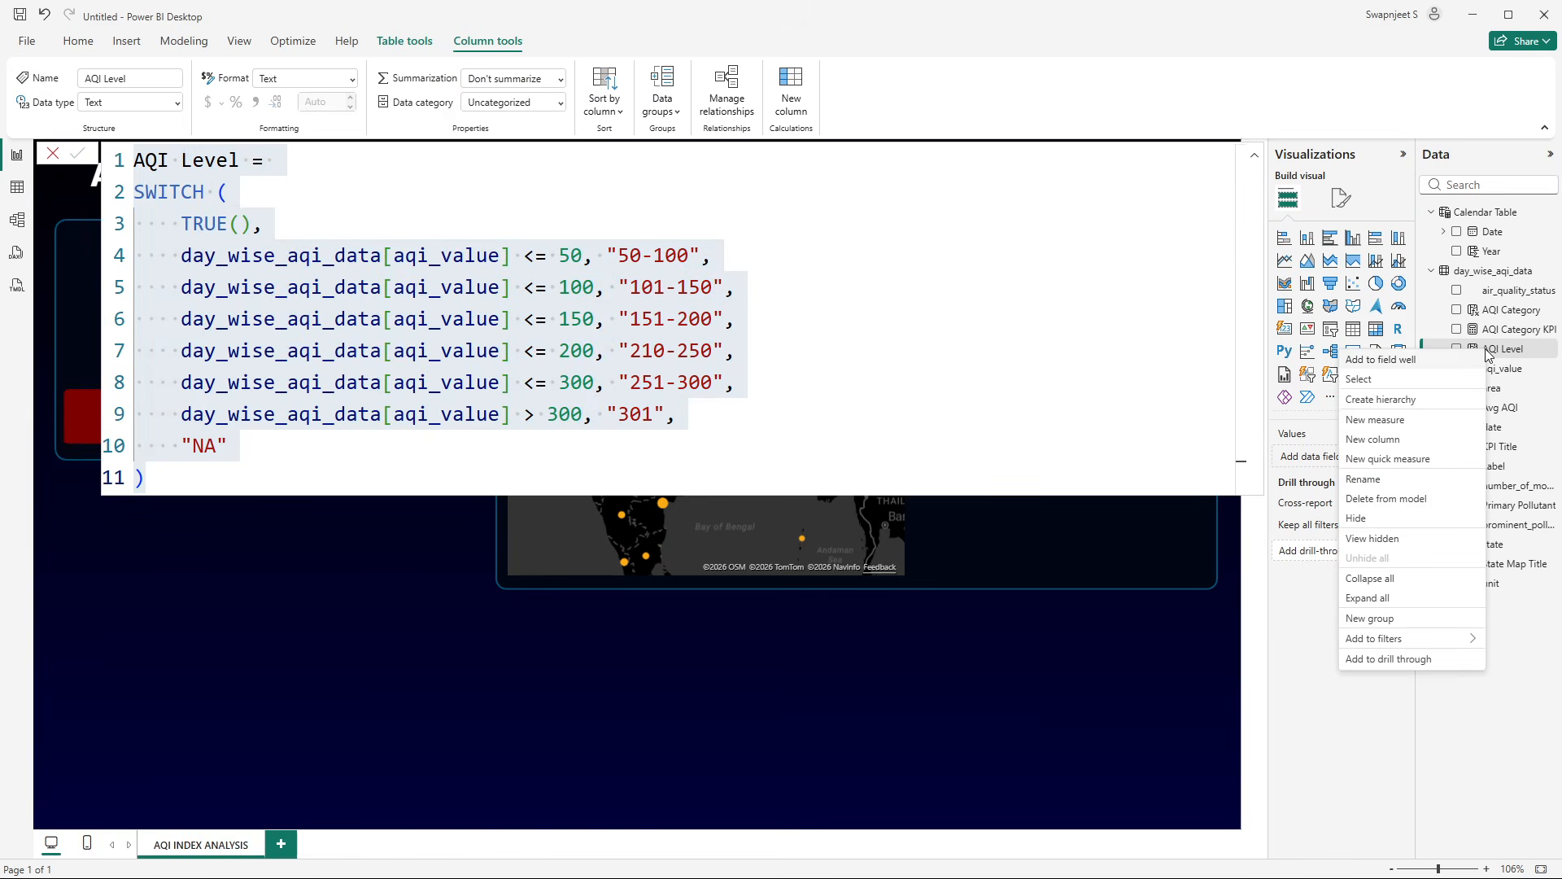
{"action": "left_click", "coordinate": [1416, 420]}
{"action": "left_click", "coordinate": [54, 154]}
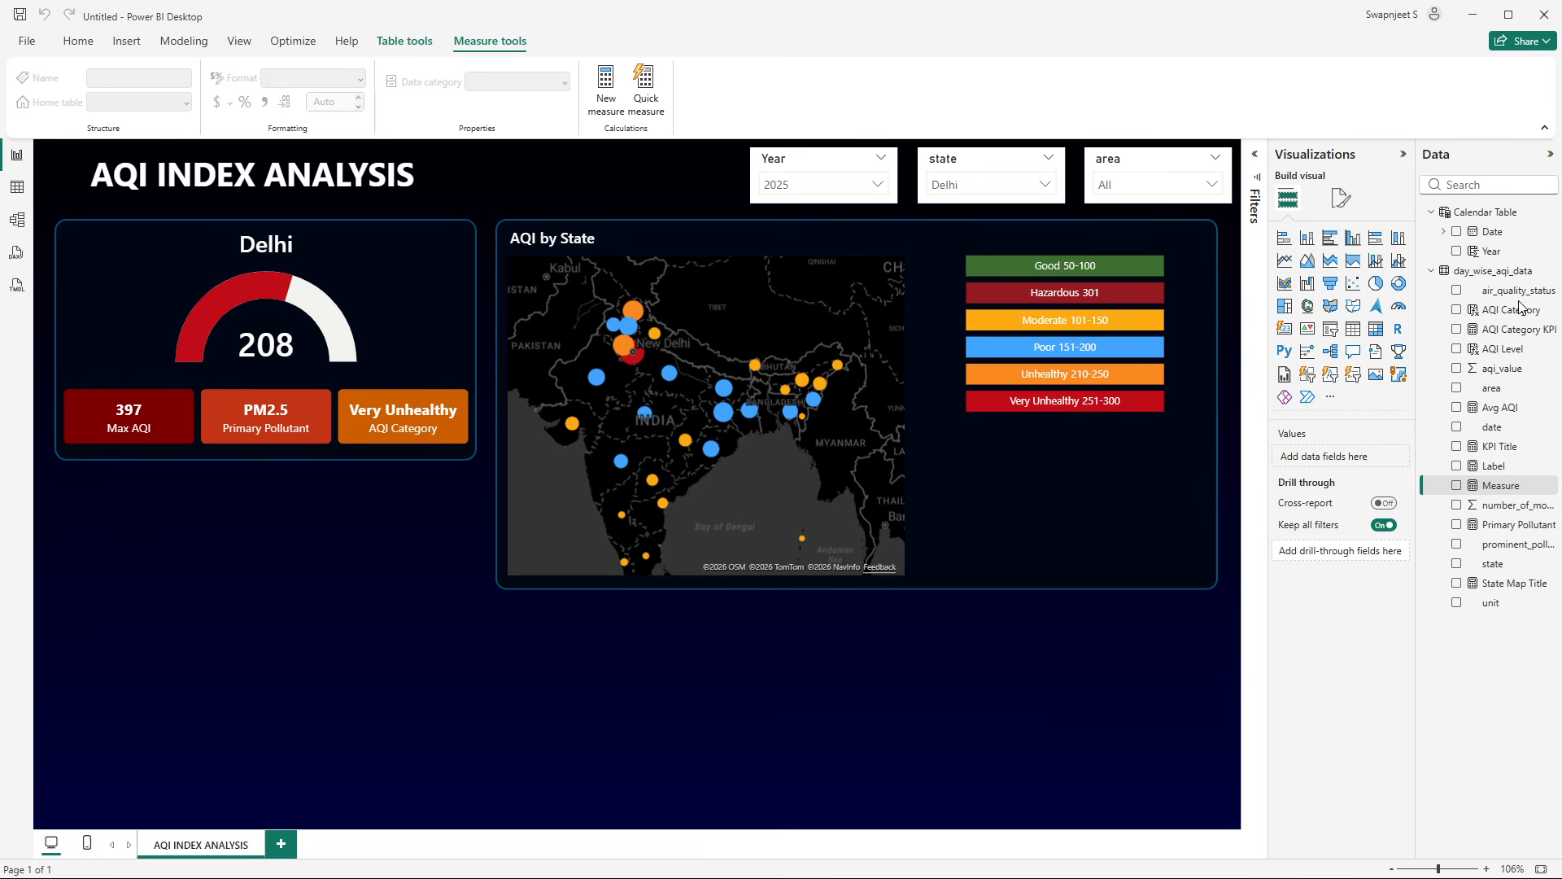
- Add a new calculated column to day_wise_aqi_data and paste the copied AQI Level formula into it
{"action": "right_click", "coordinate": [1494, 315]}
{"action": "left_click", "coordinate": [1380, 411]}
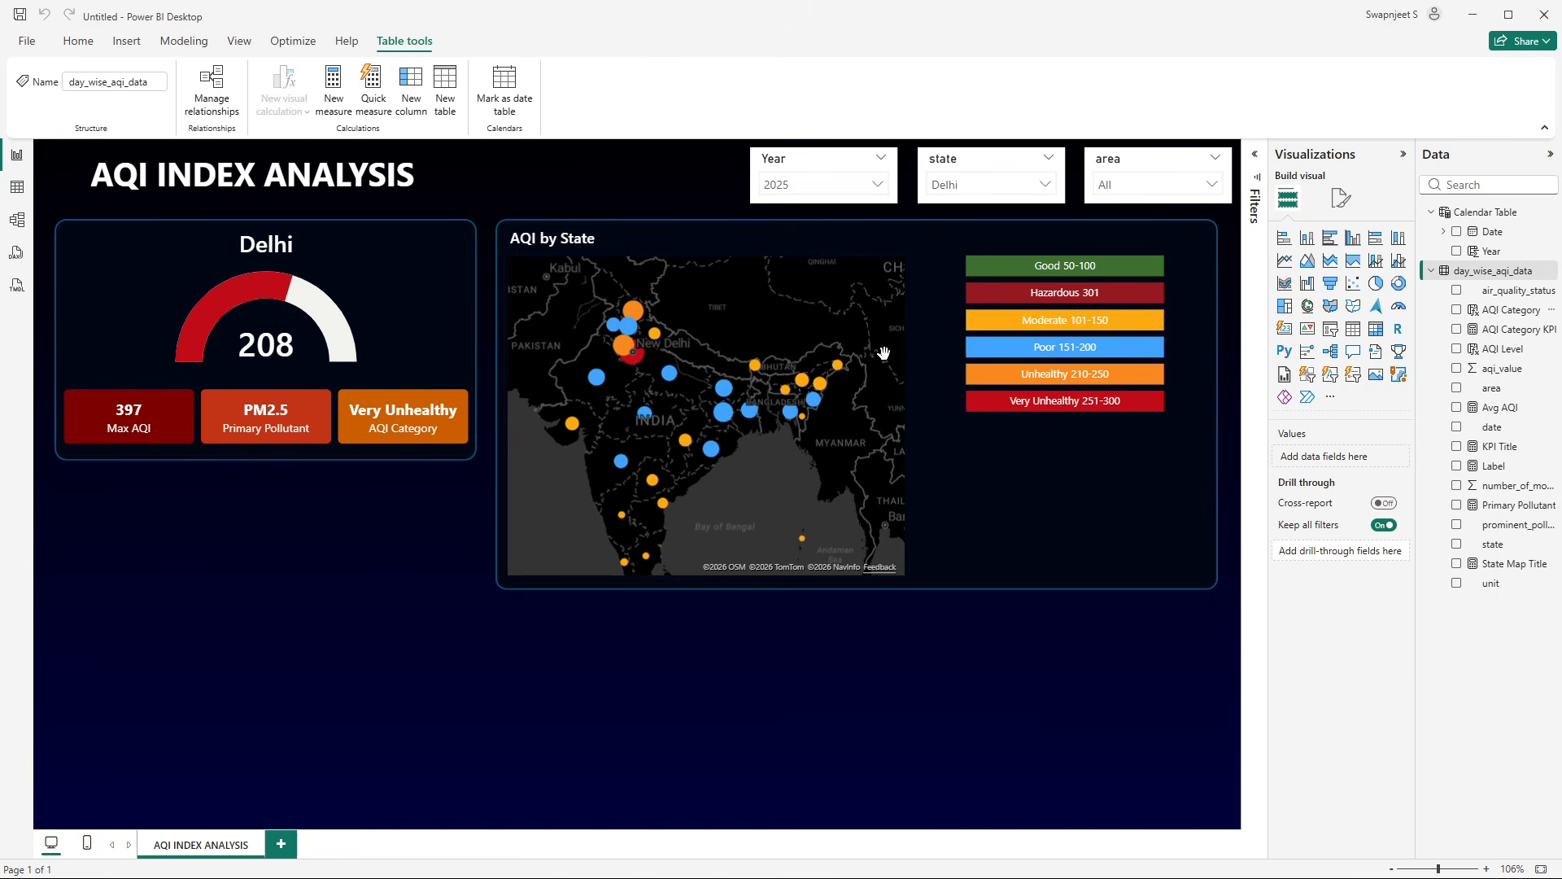
{"action": "key", "text": "ctrl+v"}
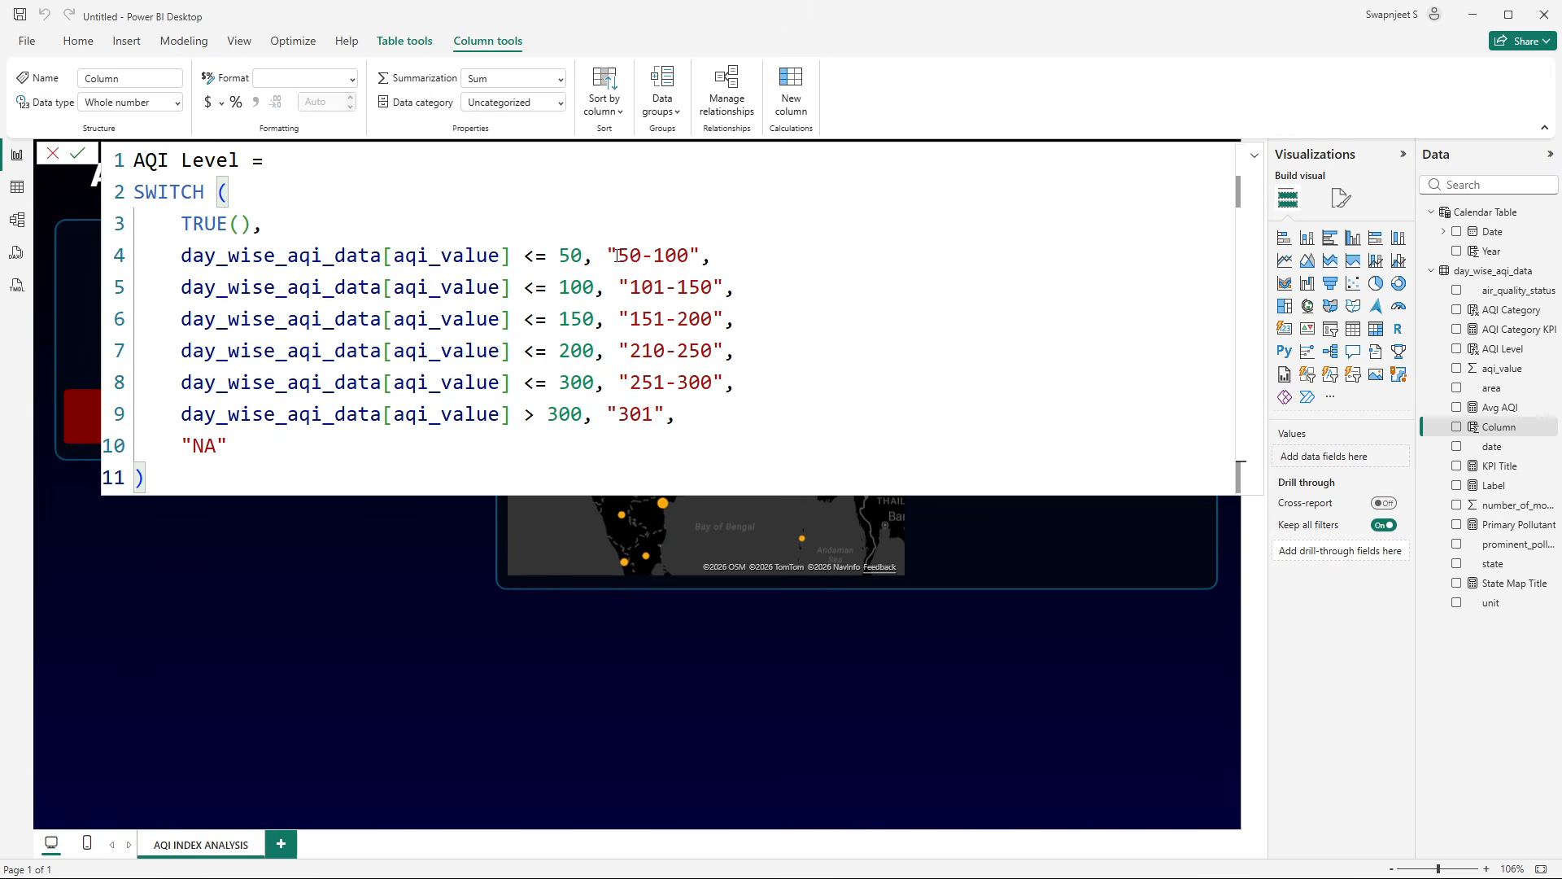
- Replace the range texts for the <= 50, <= 100 and <= 150 conditions with 1, 2 and 3
{"action": "left_click_drag", "start_coordinate": [607, 256], "coordinate": [701, 256]}
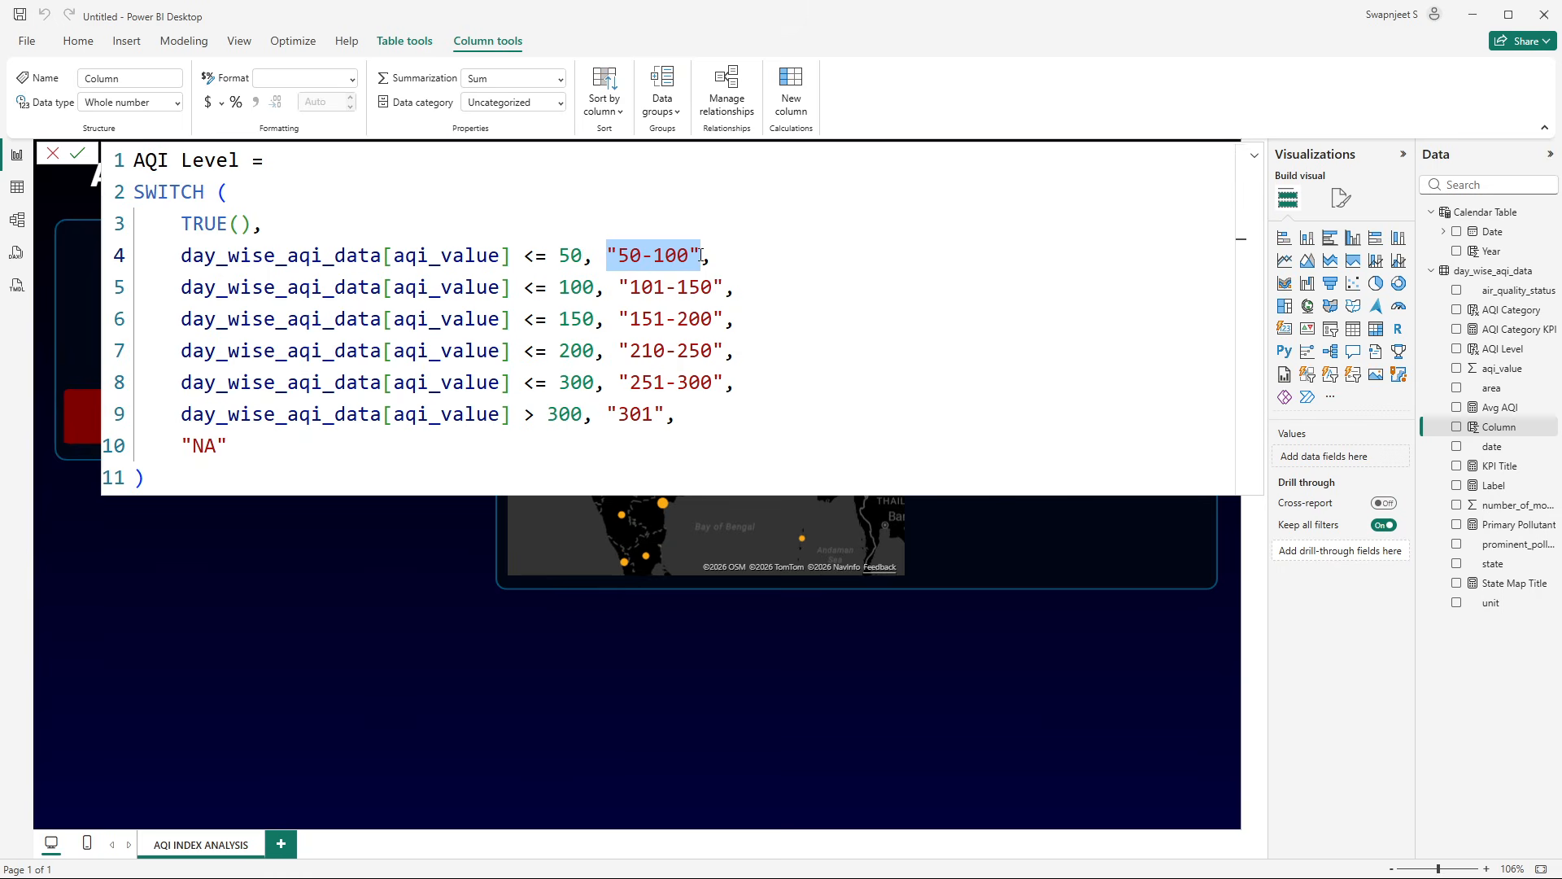
{"action": "type", "text": "1"}
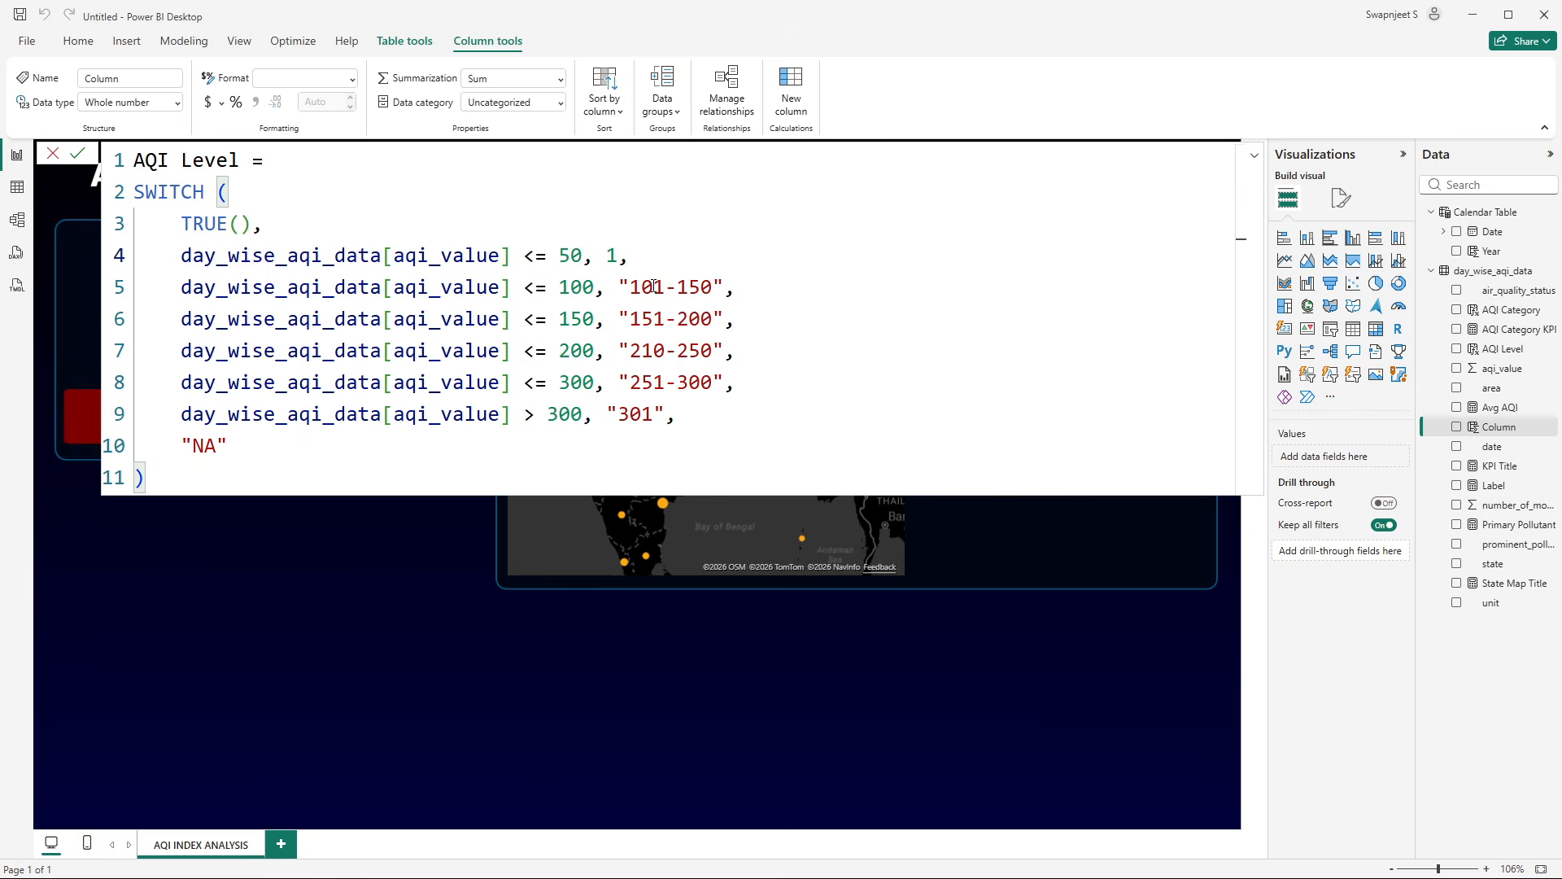
{"action": "left_click_drag", "start_coordinate": [619, 288], "coordinate": [724, 287]}
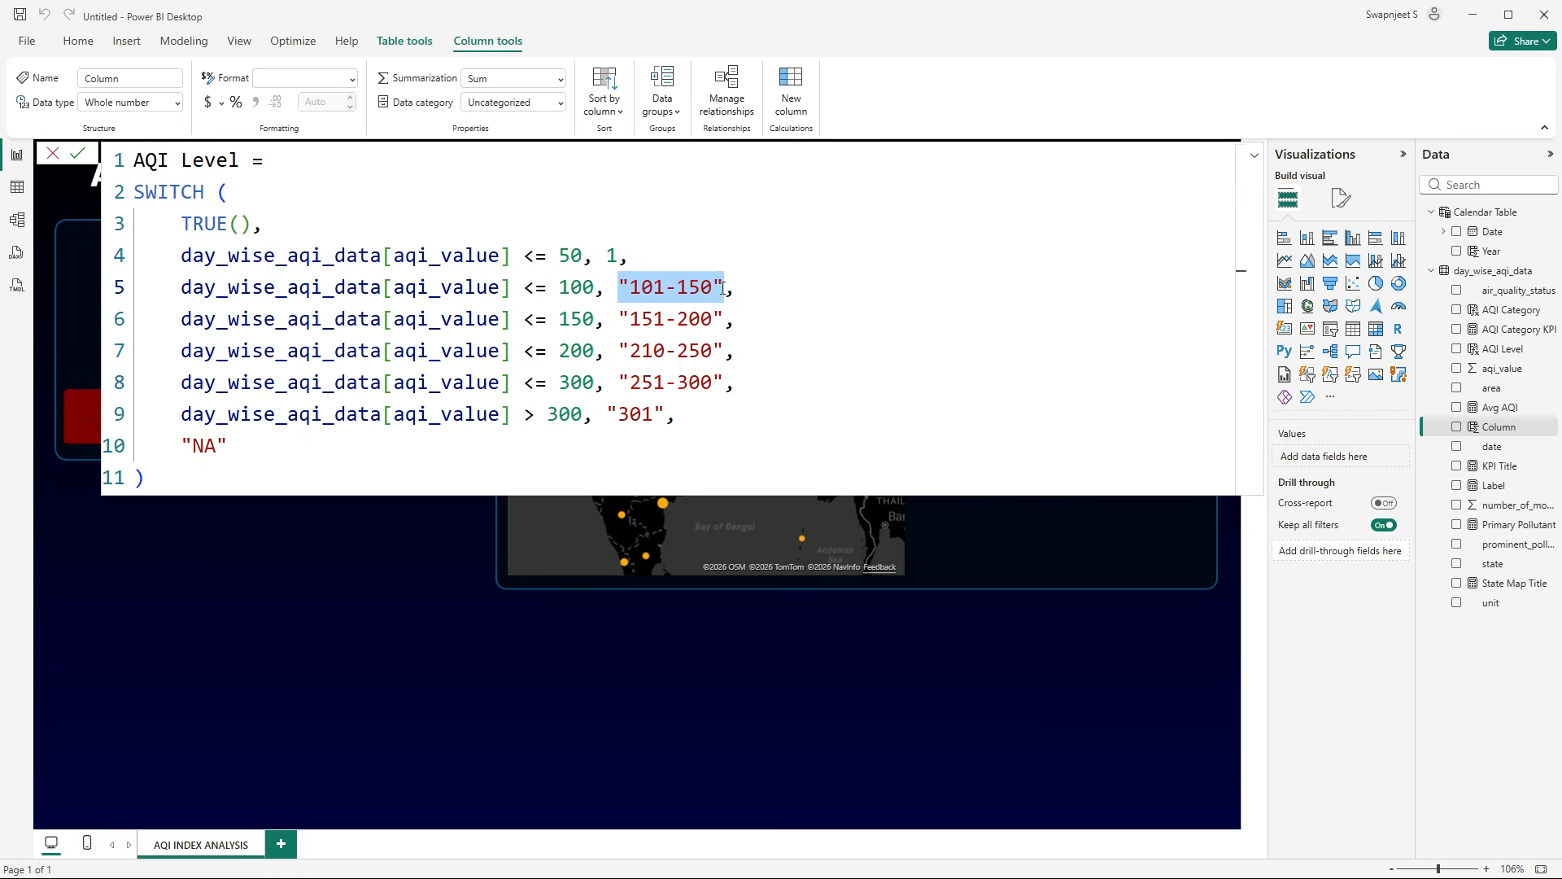
{"action": "type", "text": "2"}
{"action": "left_click_drag", "start_coordinate": [619, 319], "coordinate": [722, 319]}
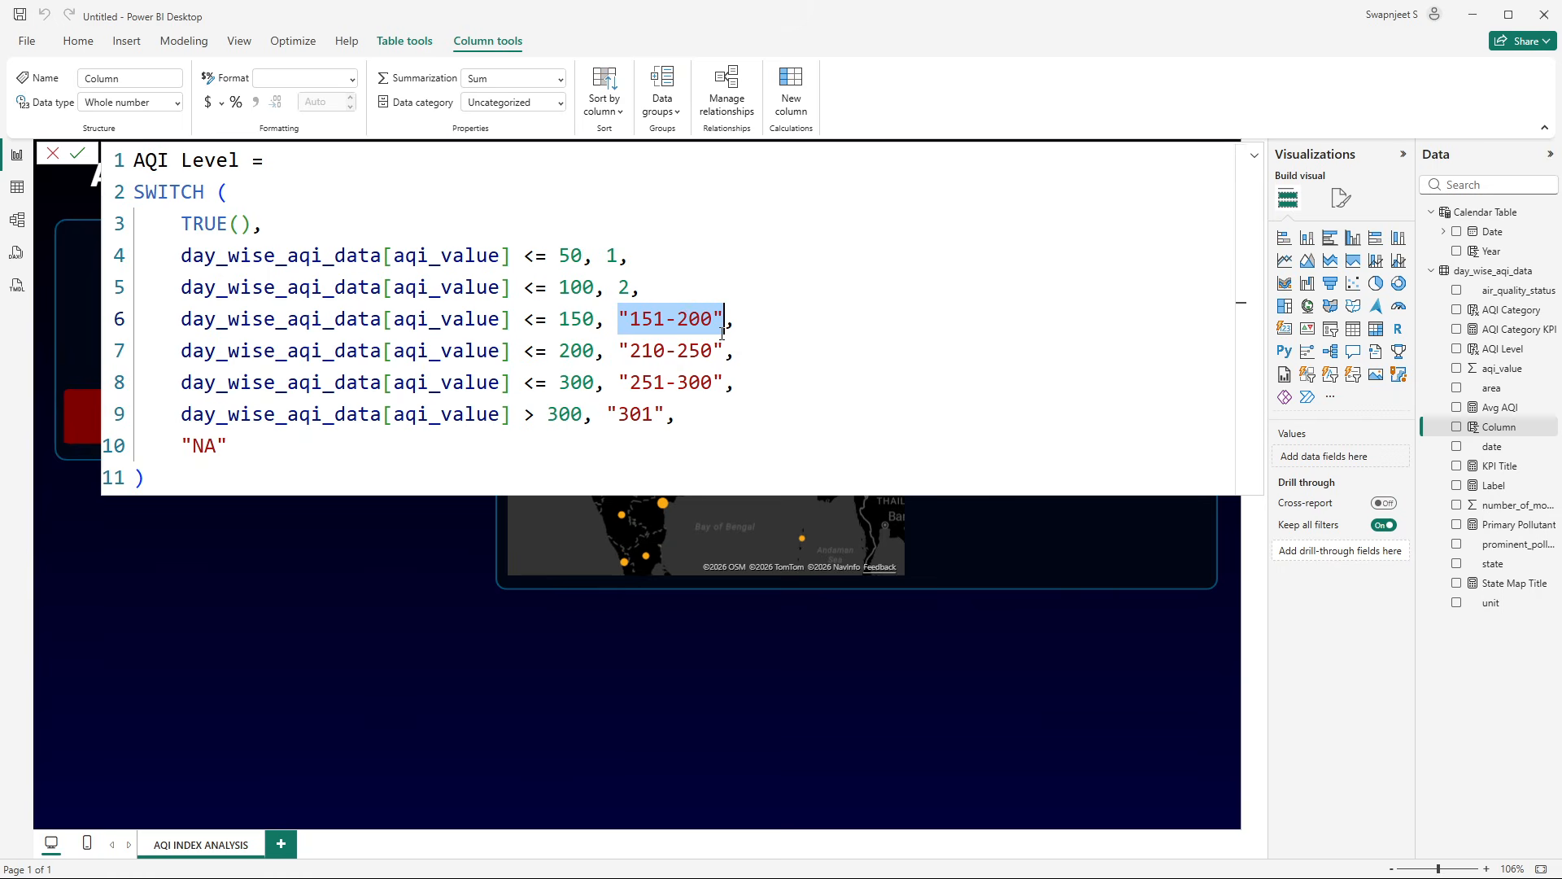
{"action": "type", "text": "3"}
- Replace the <= 200 and <= 300 results with 4 and 5, and the > 300 and "NA" lines with a default of 6
{"action": "left_click_drag", "start_coordinate": [619, 351], "coordinate": [723, 350]}
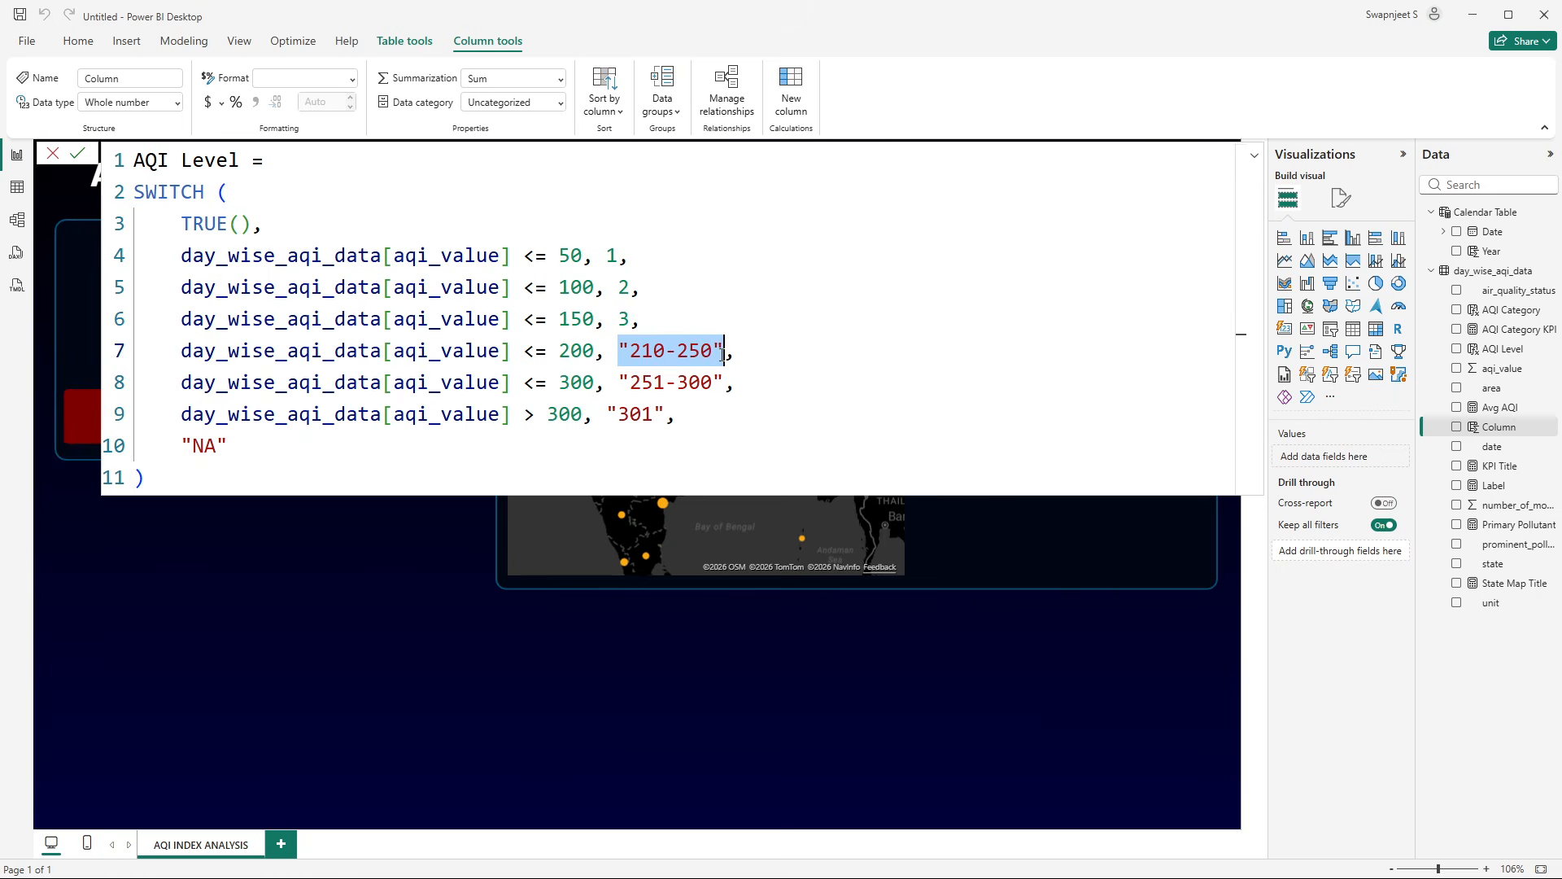
{"action": "type", "text": "4"}
{"action": "left_click_drag", "start_coordinate": [714, 384], "coordinate": [722, 384]}
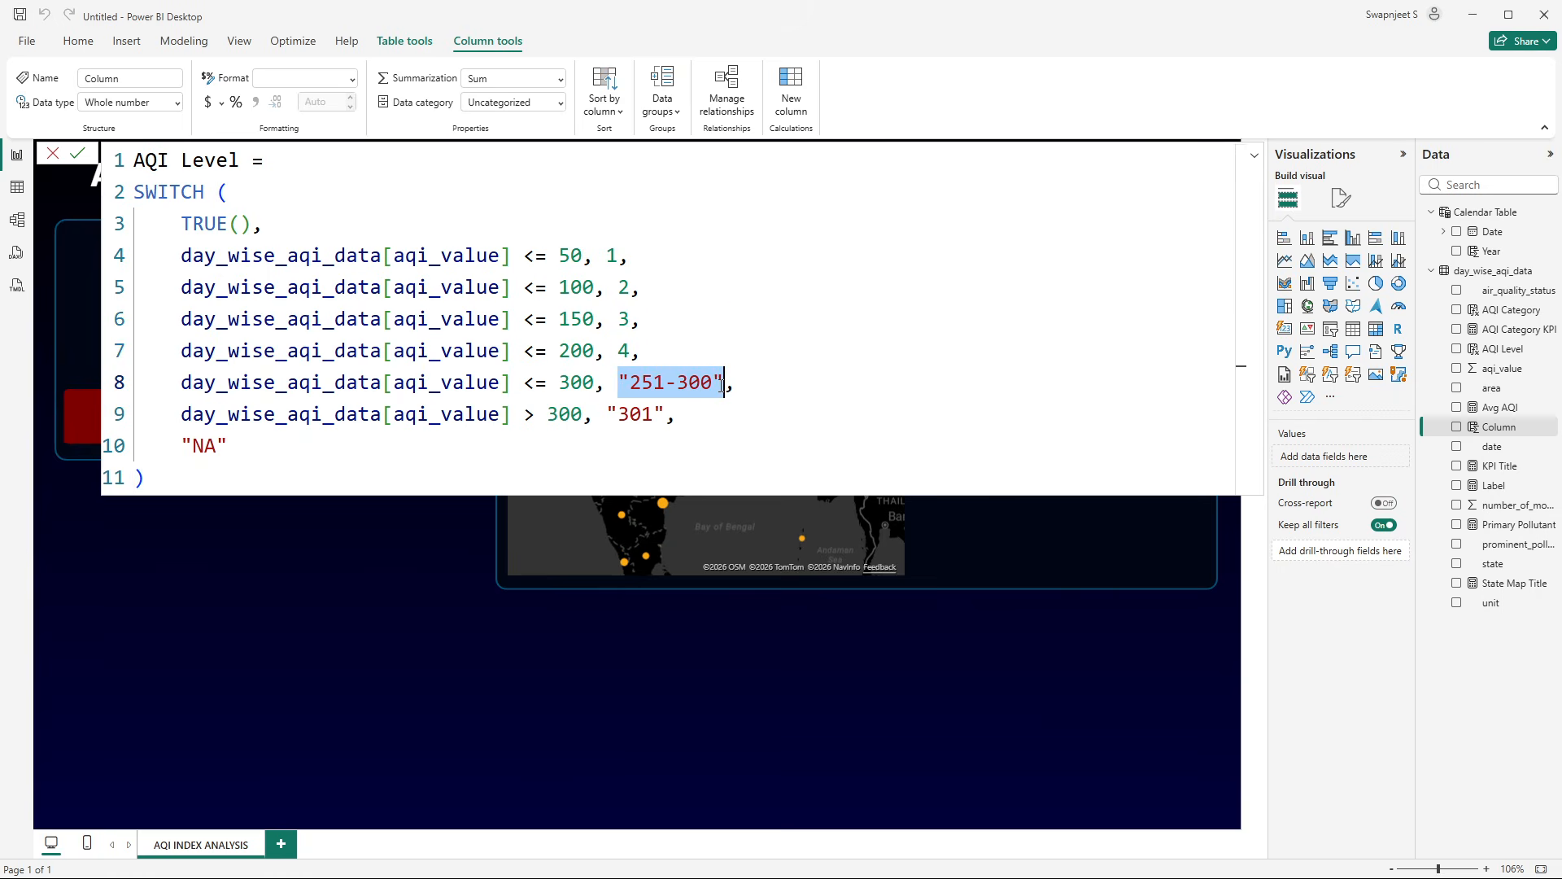
{"action": "type", "text": "5"}
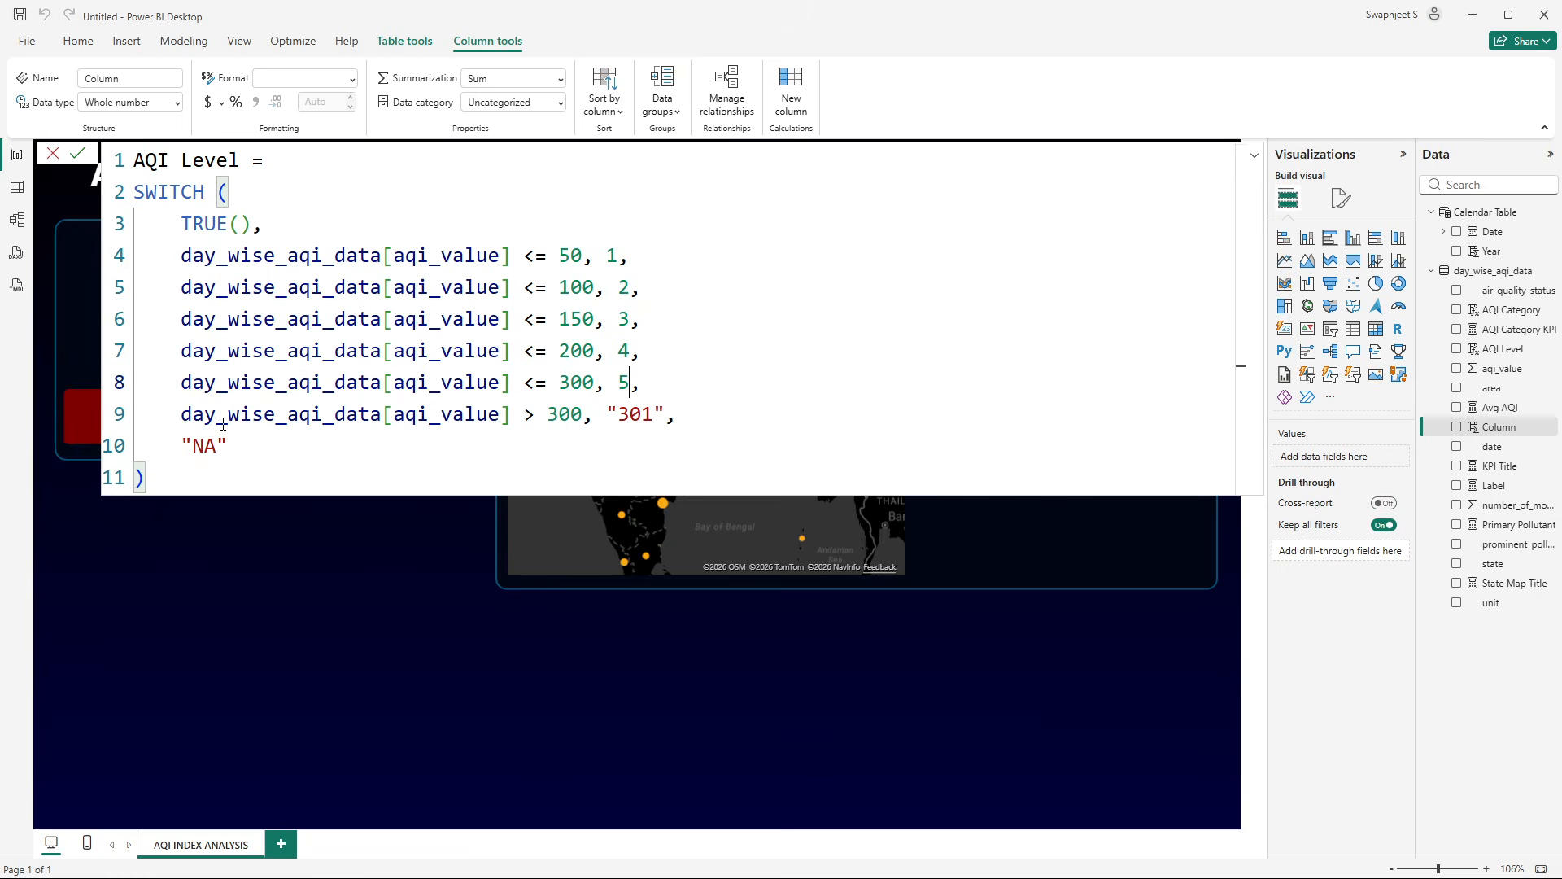
{"action": "left_click_drag", "start_coordinate": [182, 414], "coordinate": [238, 437]}
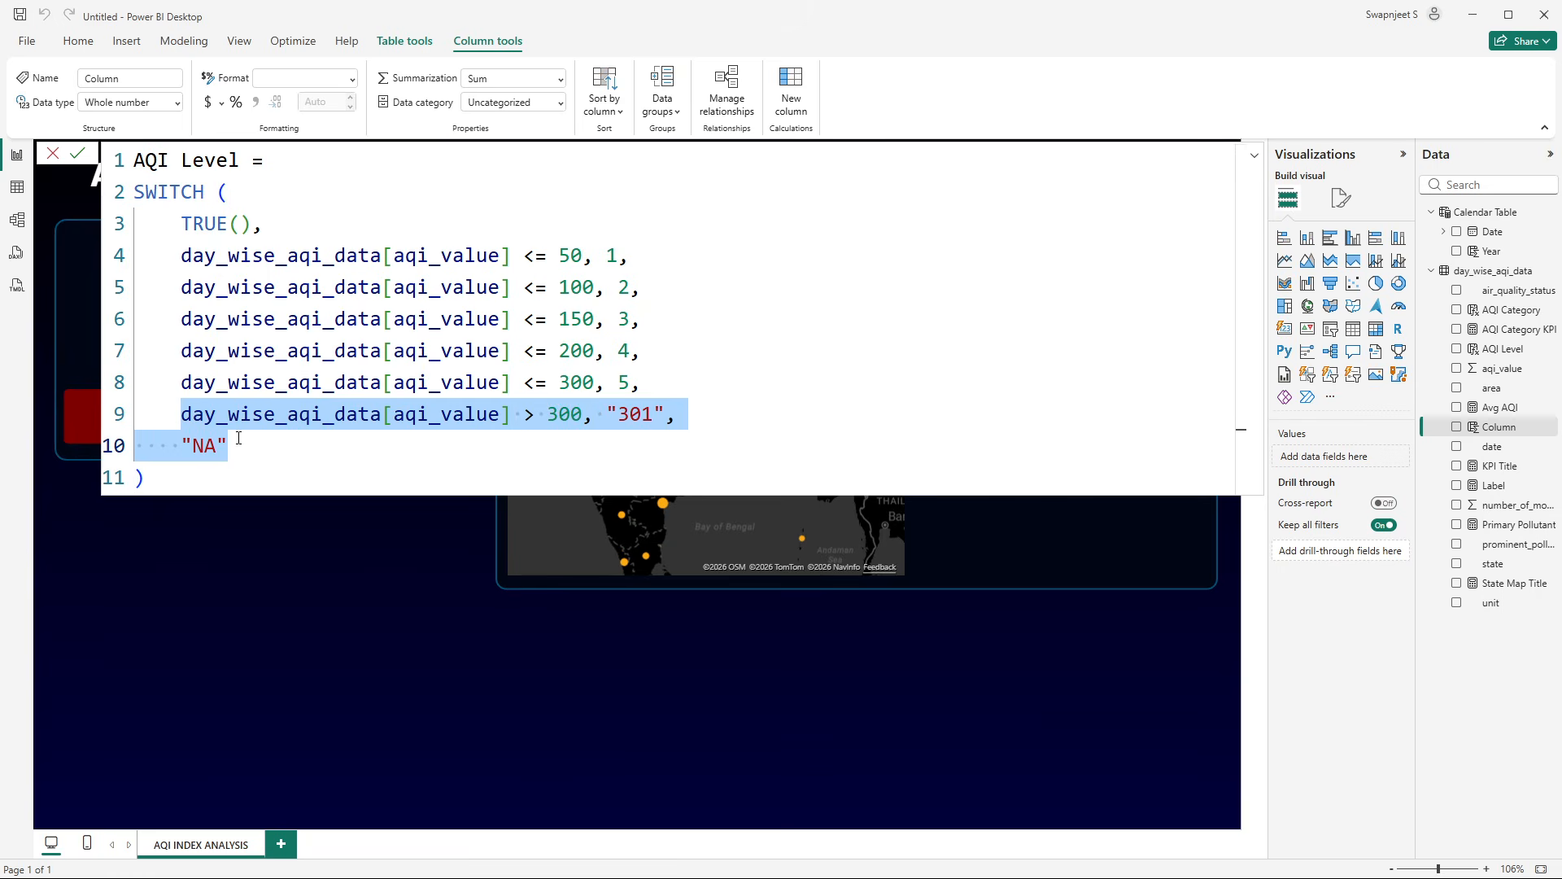
{"action": "key", "text": "BackSpace"}
{"action": "type", "text": "6"}
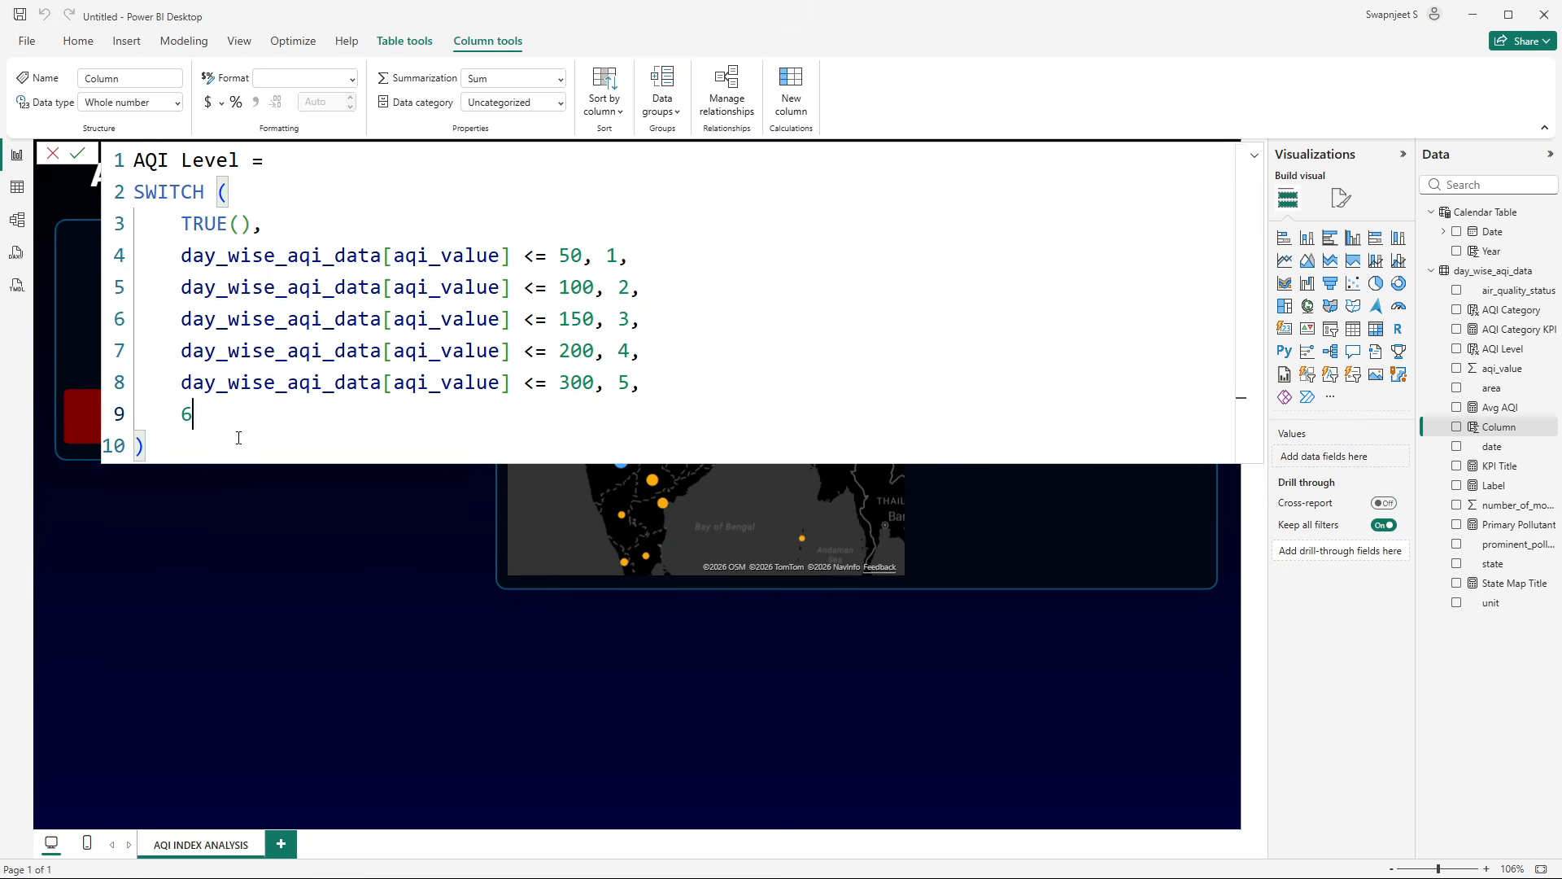
- Rename the new column in its formula to AQI Cat Number and commit the formula
{"action": "left_click", "coordinate": [712, 386]}
{"action": "left_click", "coordinate": [75, 156]}
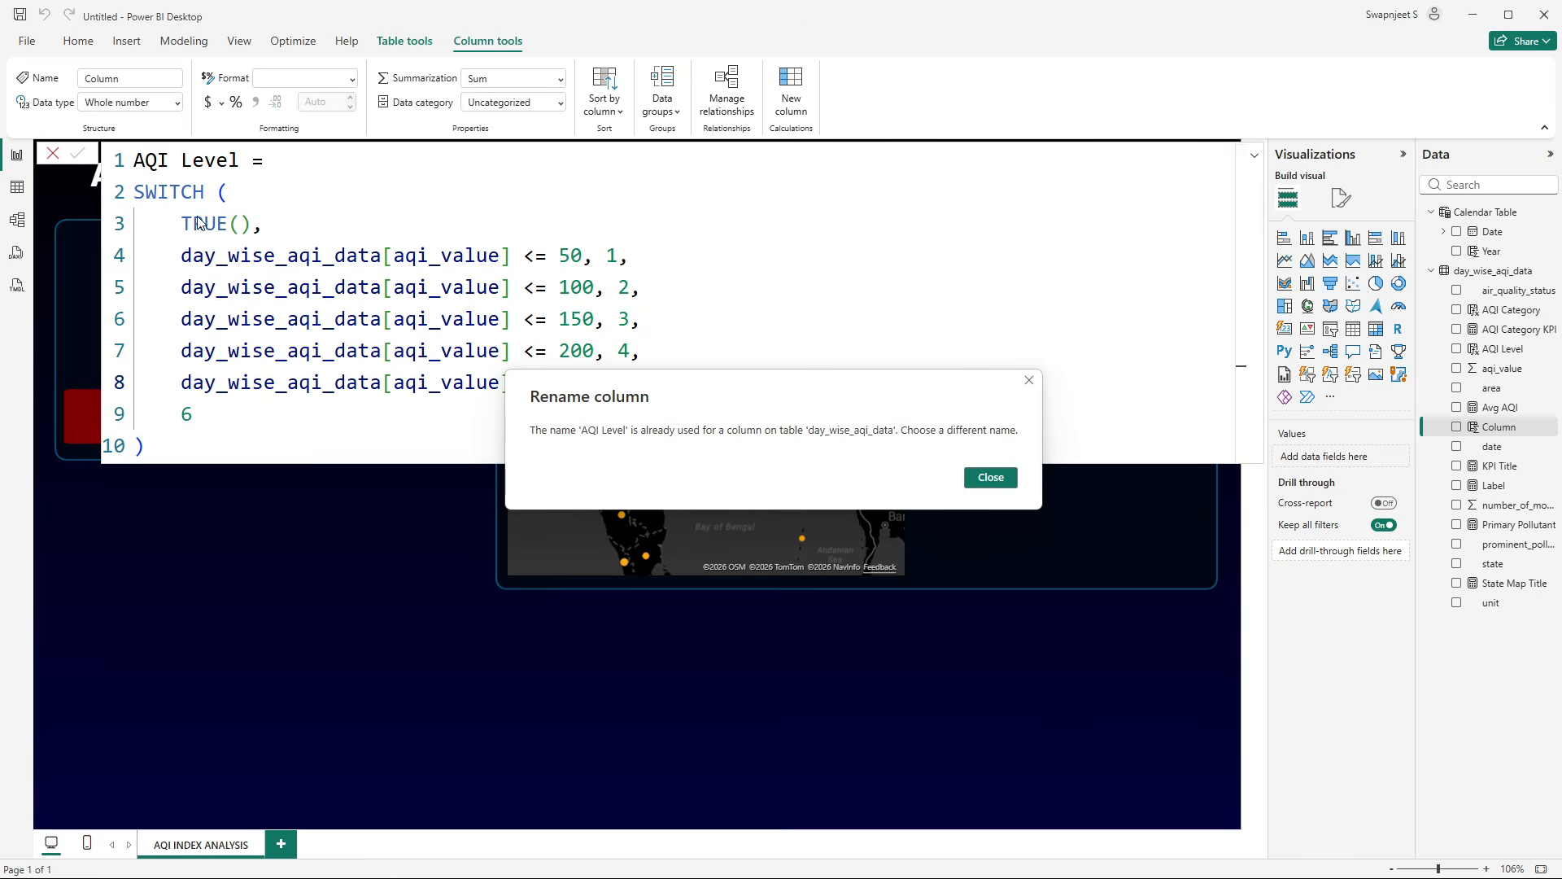
{"action": "left_click", "coordinate": [968, 482]}
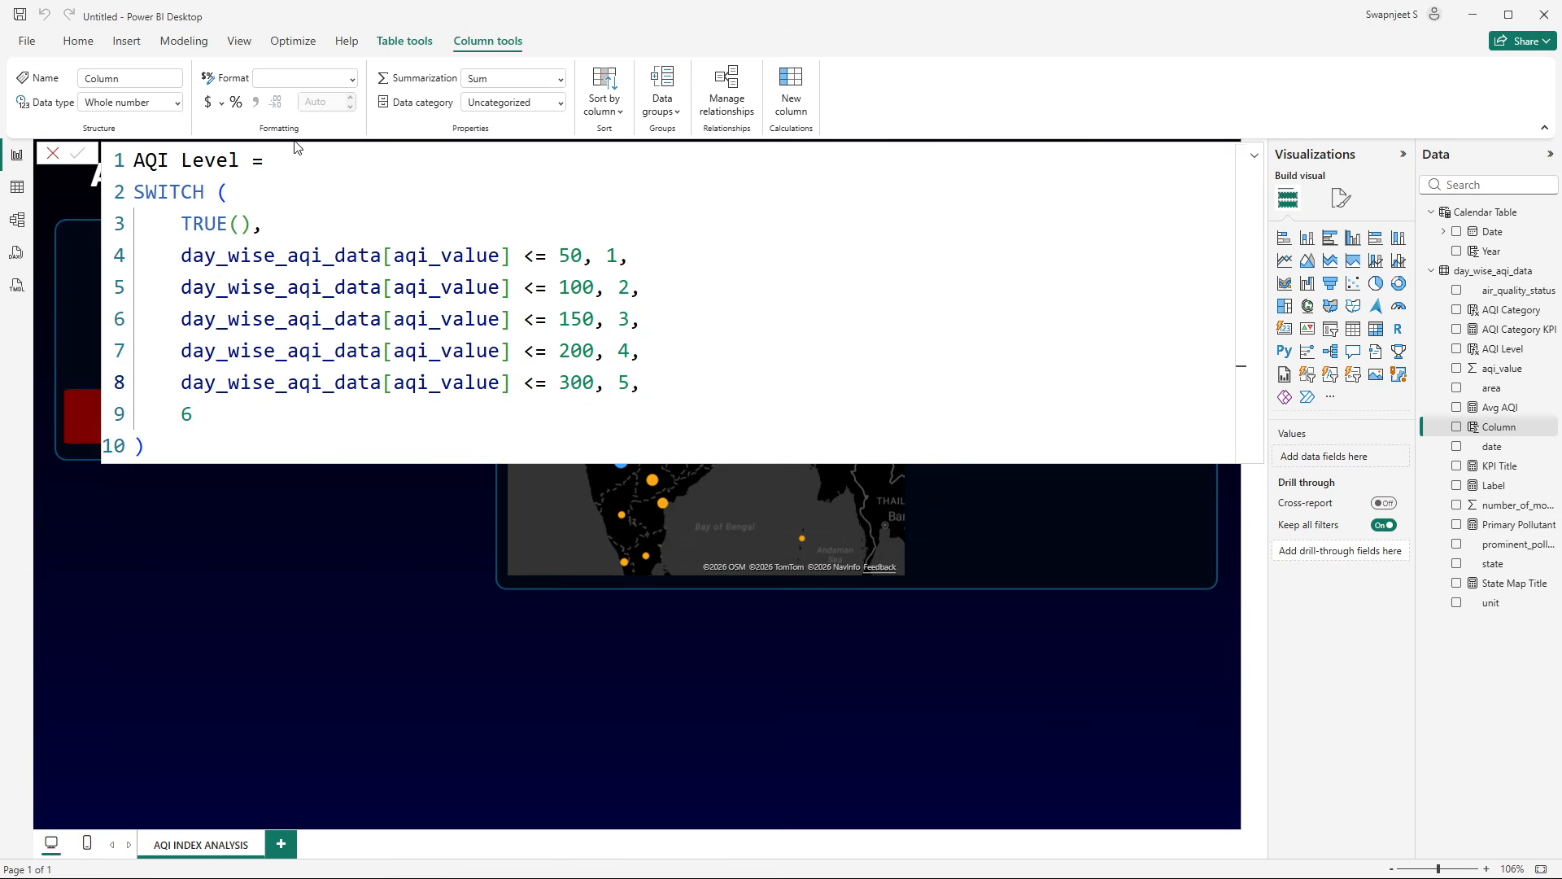
{"action": "double_click", "coordinate": [205, 160]}
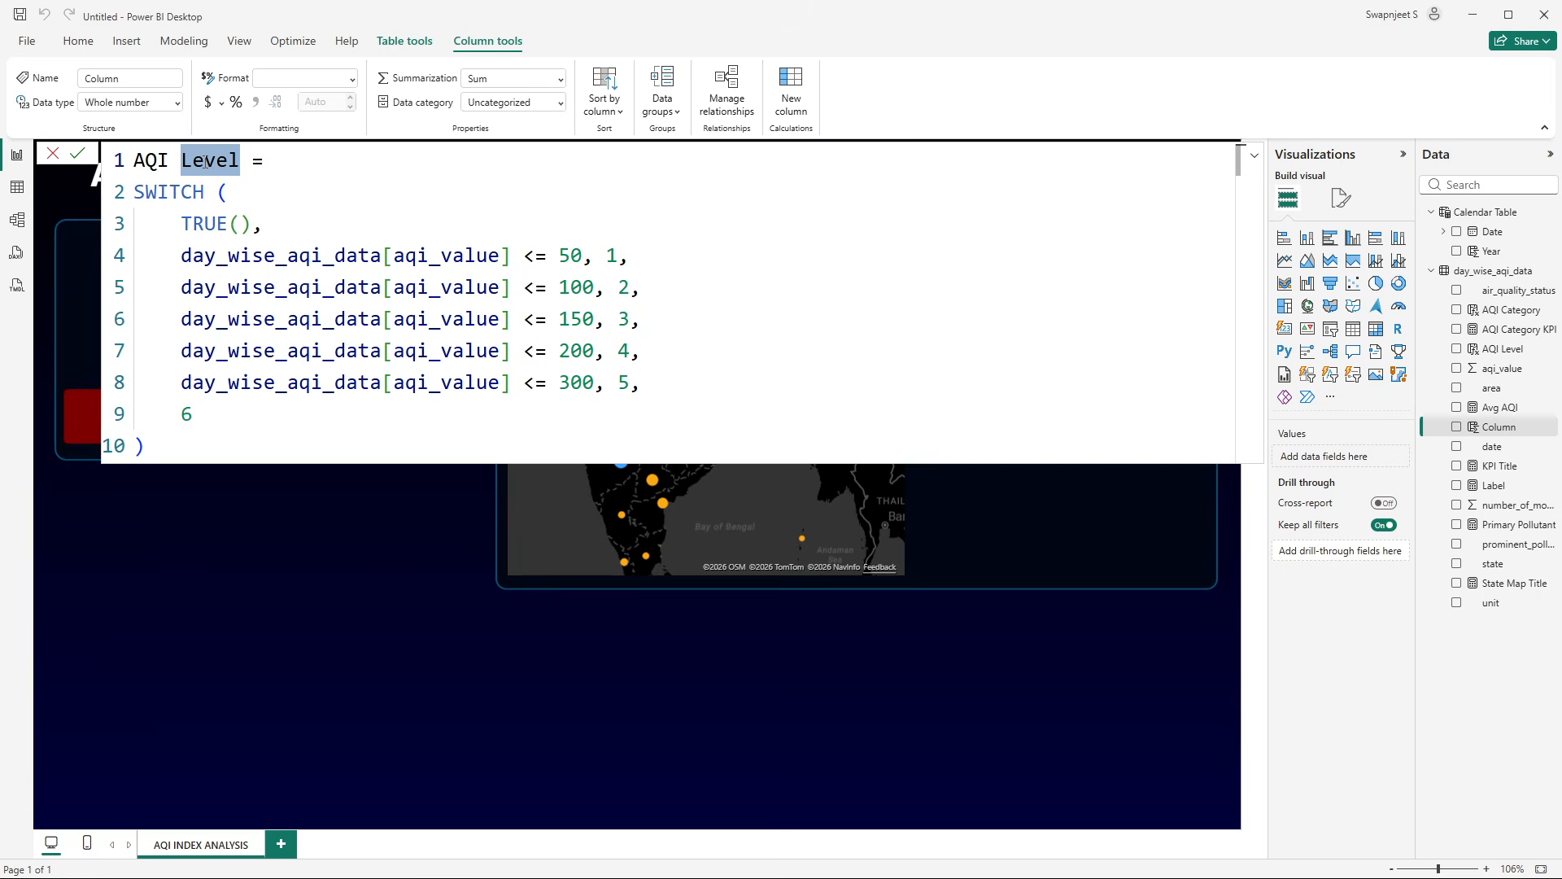
{"action": "type", "text": "Cat Numb"}
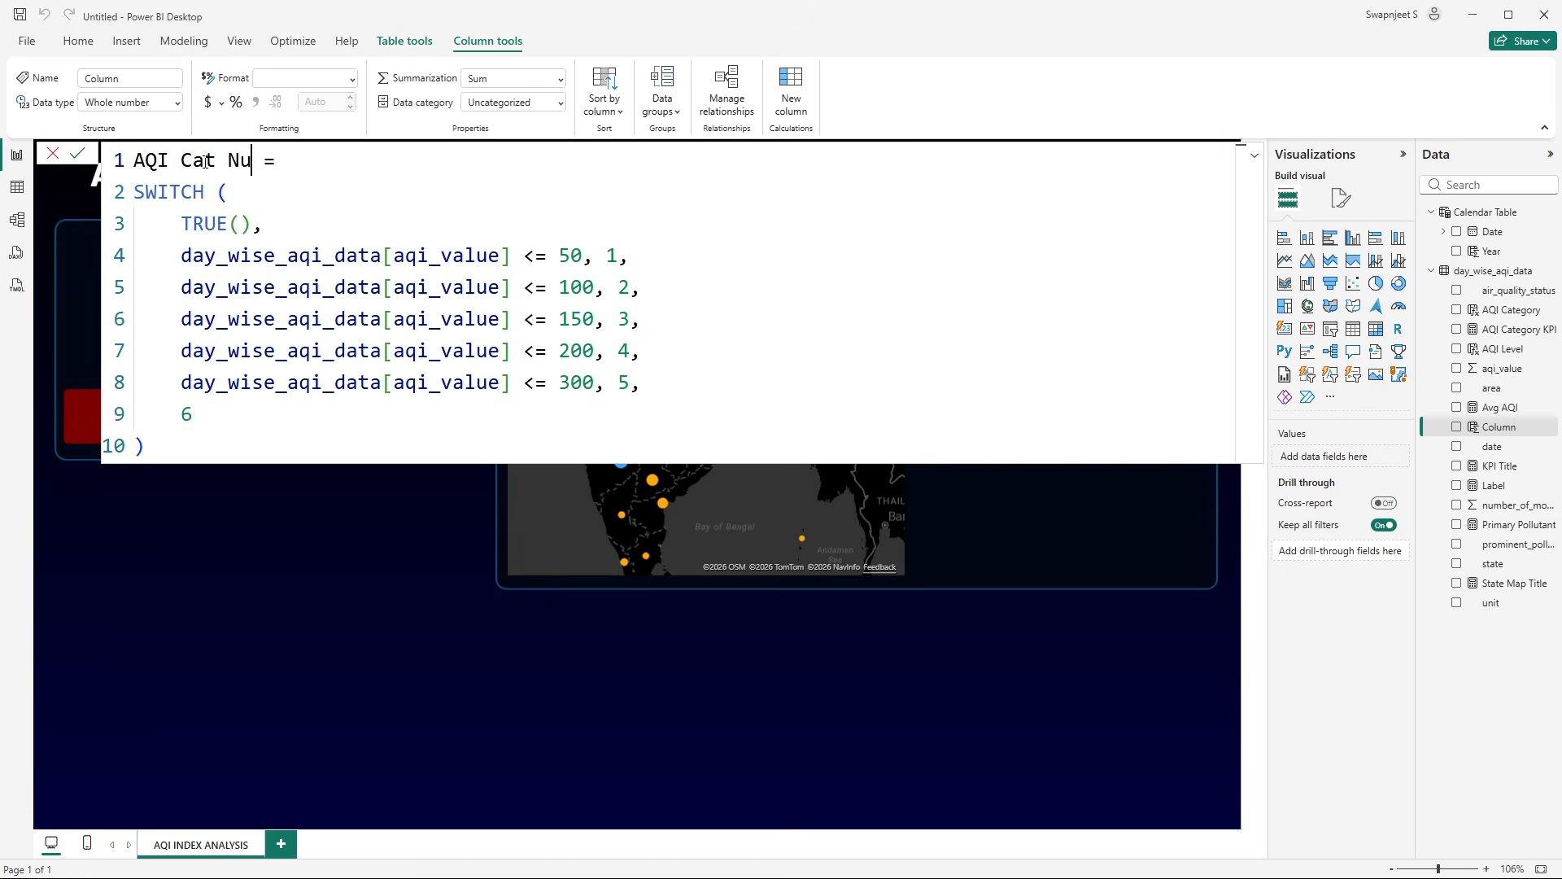
{"action": "type", "text": "er"}
{"action": "left_click", "coordinate": [77, 153]}
- Examine the AQI Cat Number values in the table's data rows and its list of distinct values
{"action": "left_click", "coordinate": [29, 187]}
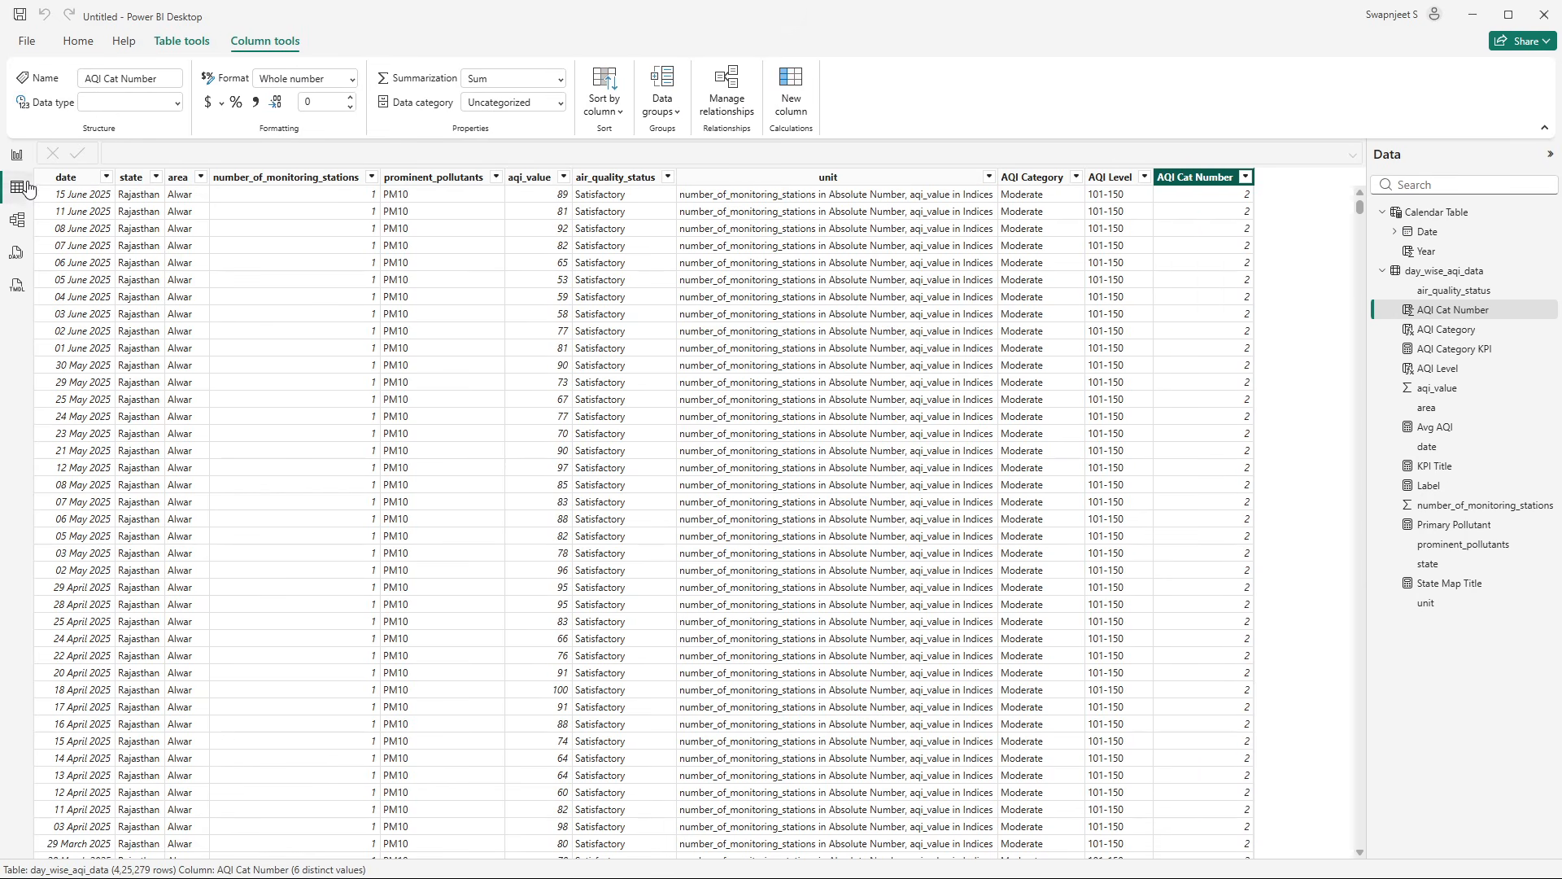
{"action": "scroll", "coordinate": [1227, 403], "scroll_direction": "down", "scroll_amount": 10}
{"action": "scroll", "coordinate": [1228, 404], "scroll_direction": "down", "scroll_amount": 6}
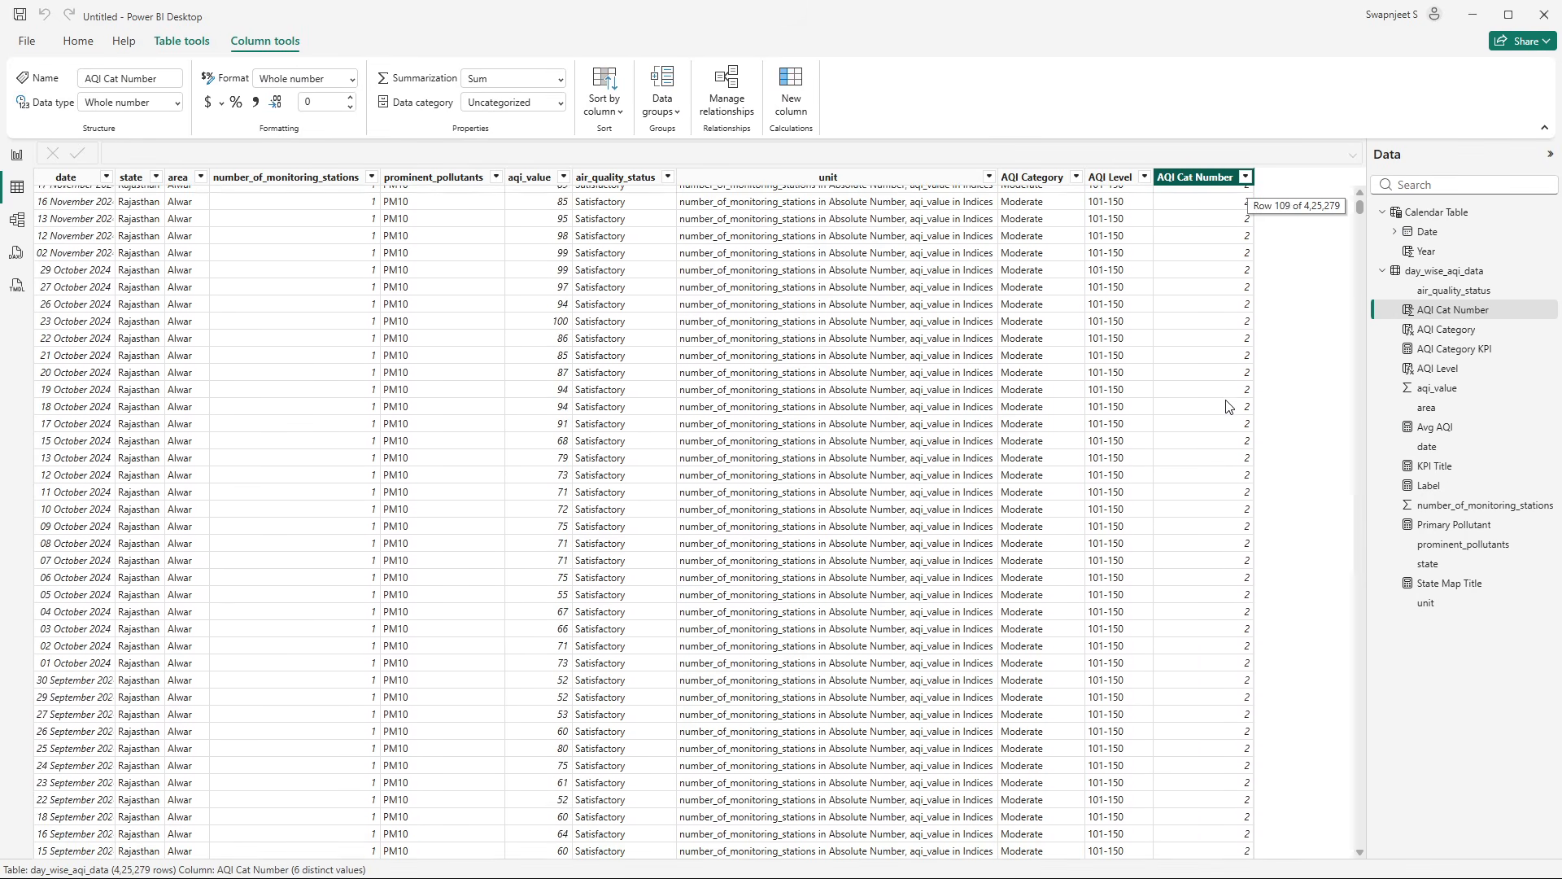
{"action": "left_click", "coordinate": [1246, 176]}
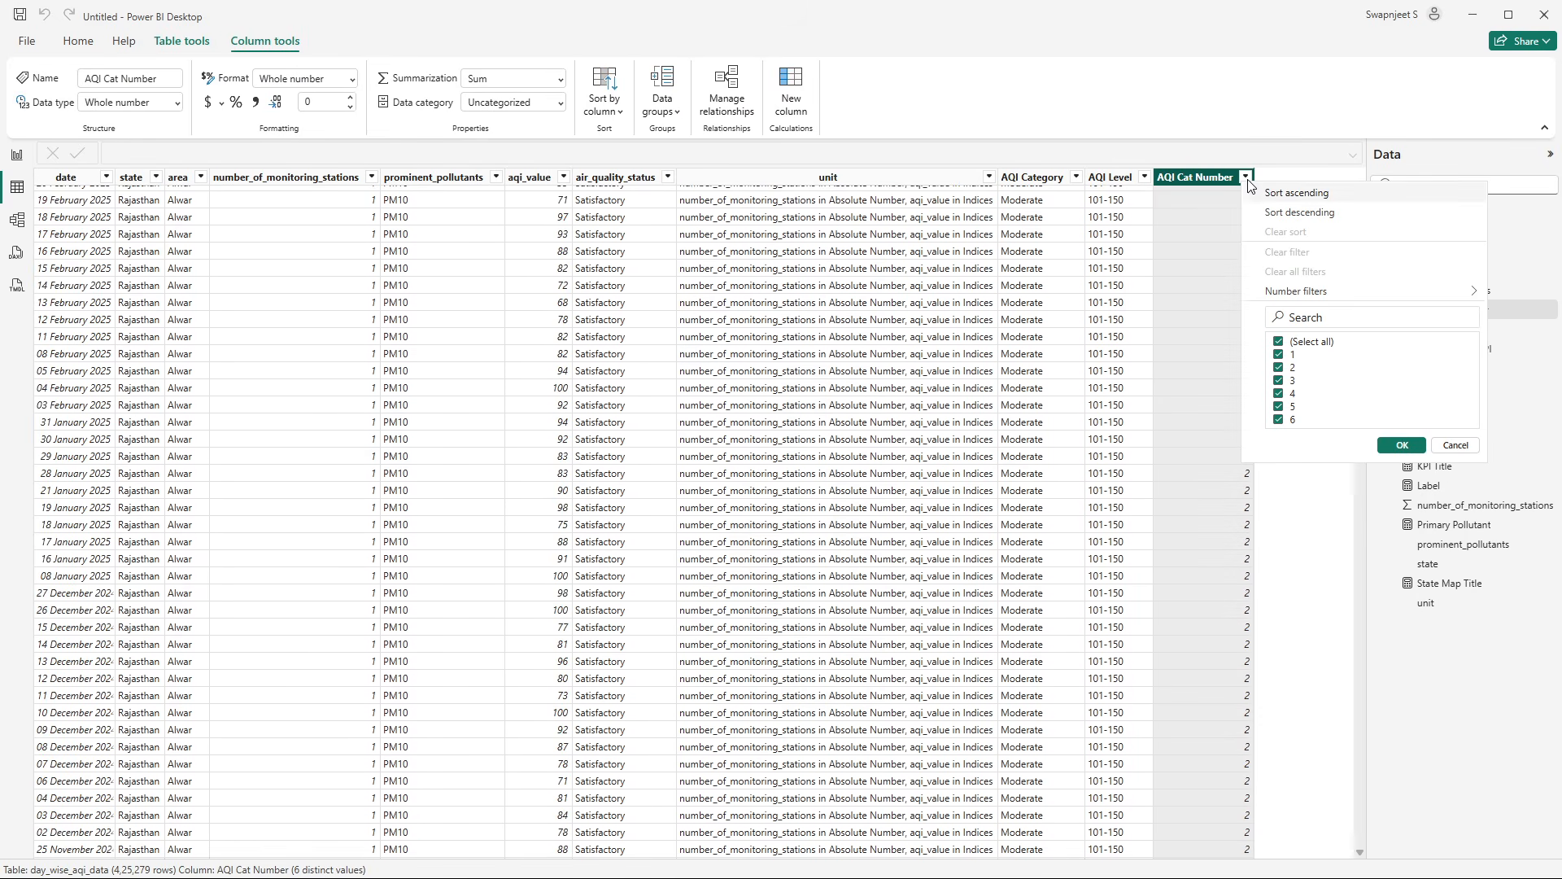
{"action": "left_click", "coordinate": [1182, 316]}
{"action": "scroll", "coordinate": [1201, 244], "scroll_direction": "up", "scroll_amount": 20}
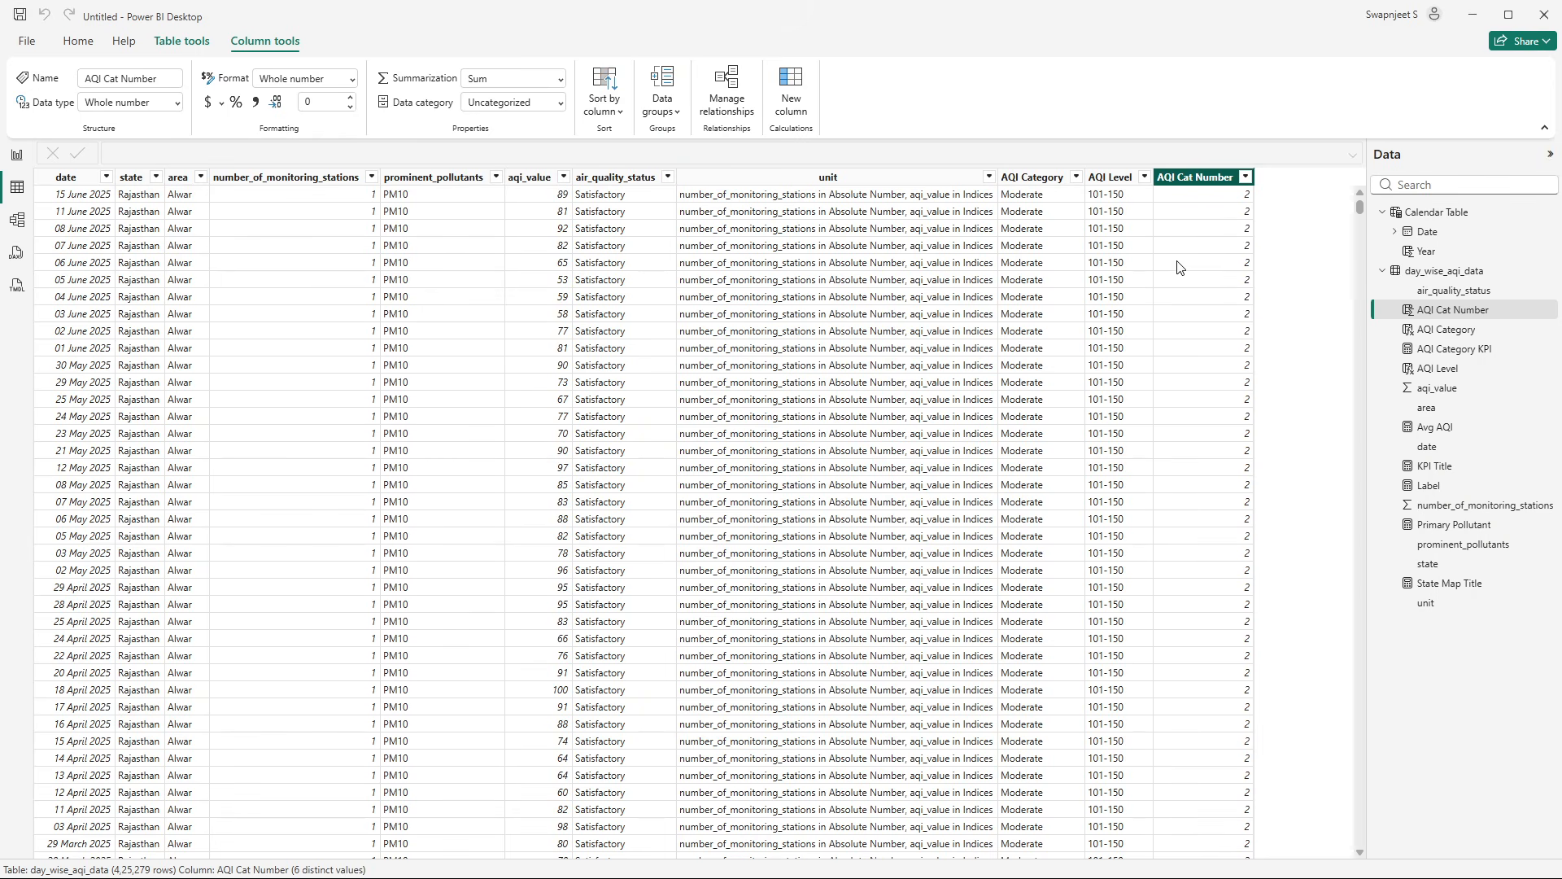
- Compare the AQI Category, AQI Level and AQI Cat Number formulas and values across the table rows
{"action": "left_click", "coordinate": [1044, 202]}
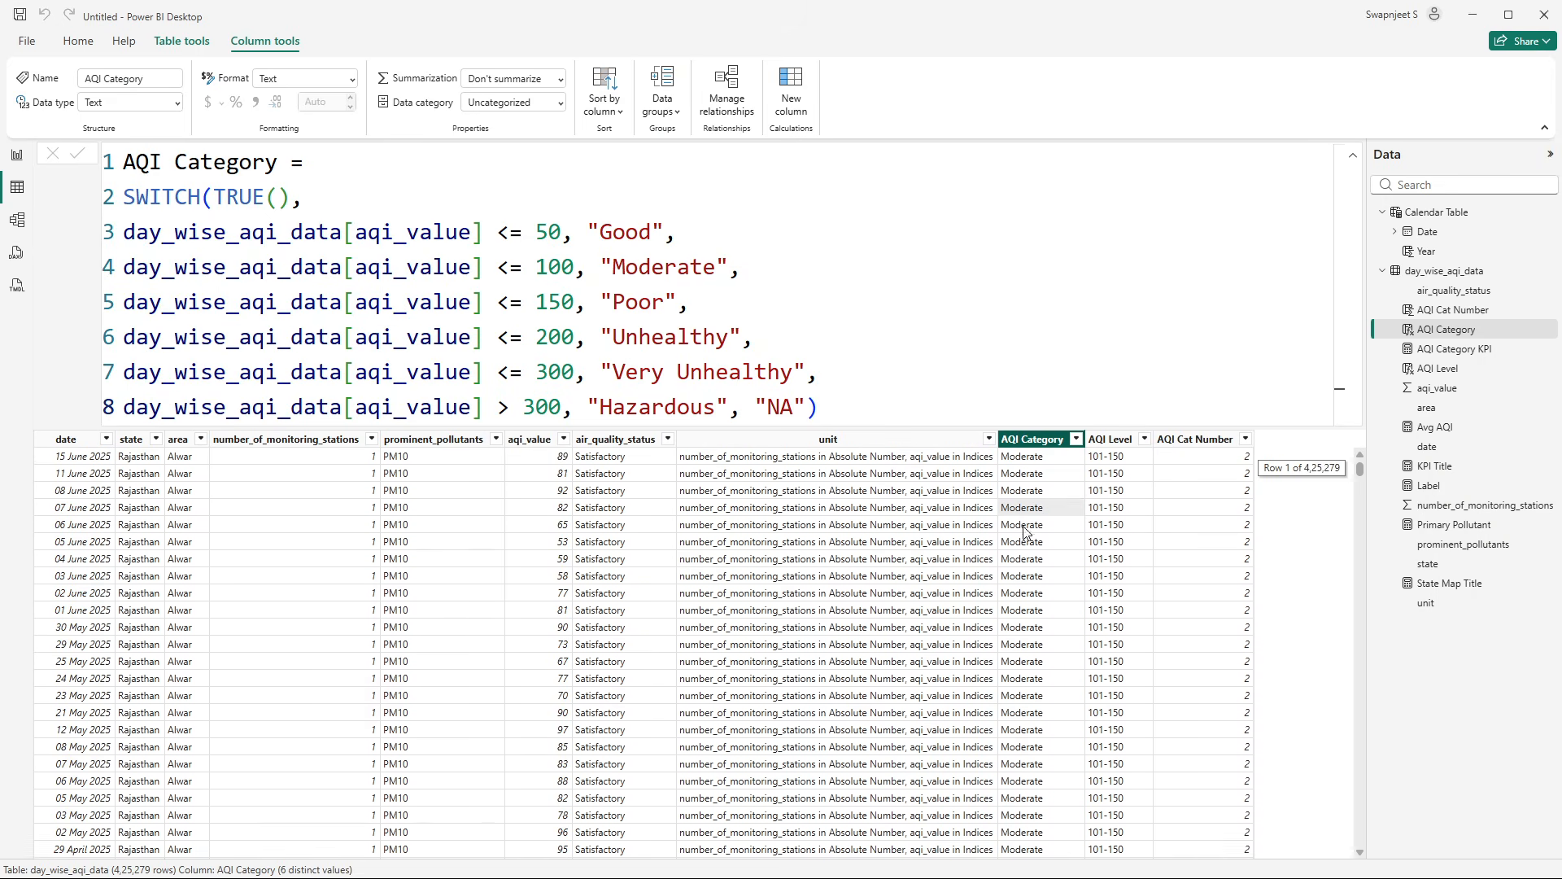
{"action": "left_click", "coordinate": [1119, 493]}
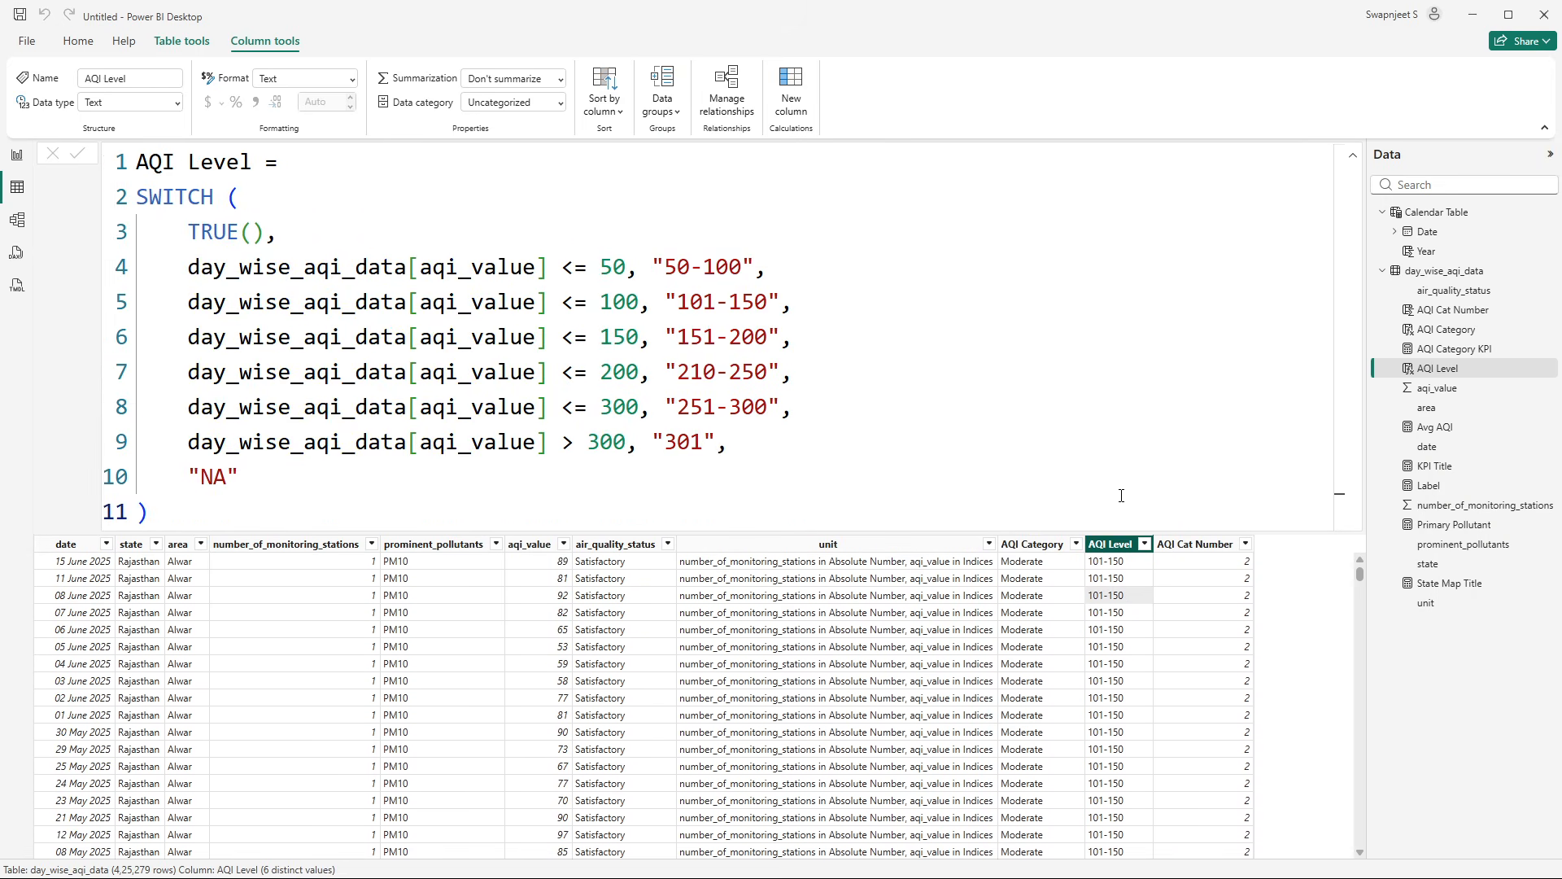
{"action": "left_click", "coordinate": [1234, 567]}
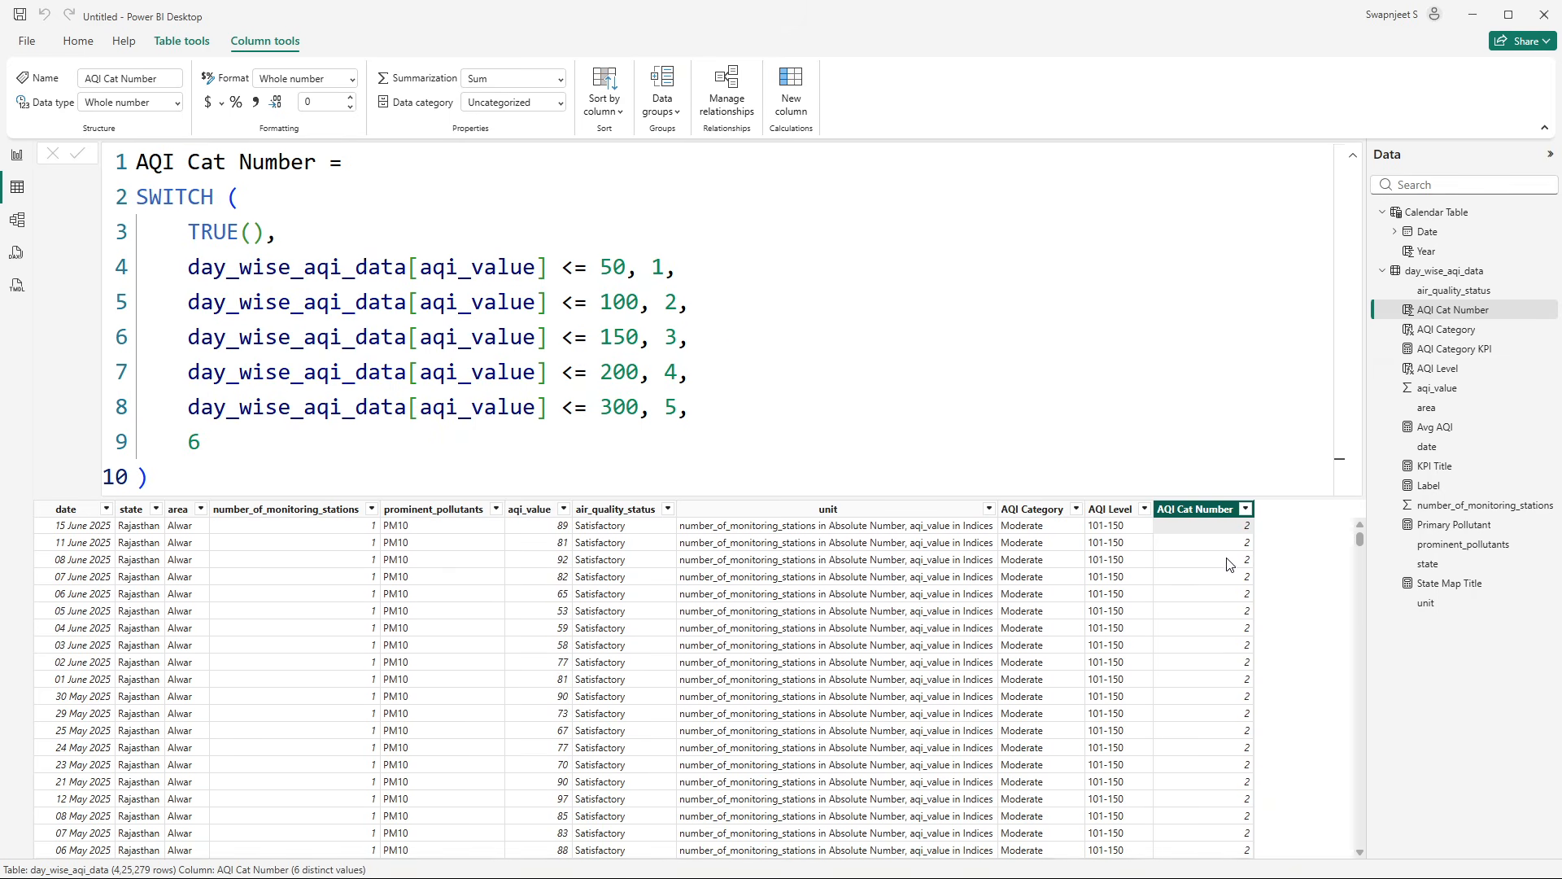
{"action": "scroll", "coordinate": [1319, 529], "scroll_direction": "down", "scroll_amount": 15}
{"action": "left_click_drag", "start_coordinate": [1360, 538], "coordinate": [1362, 703]}
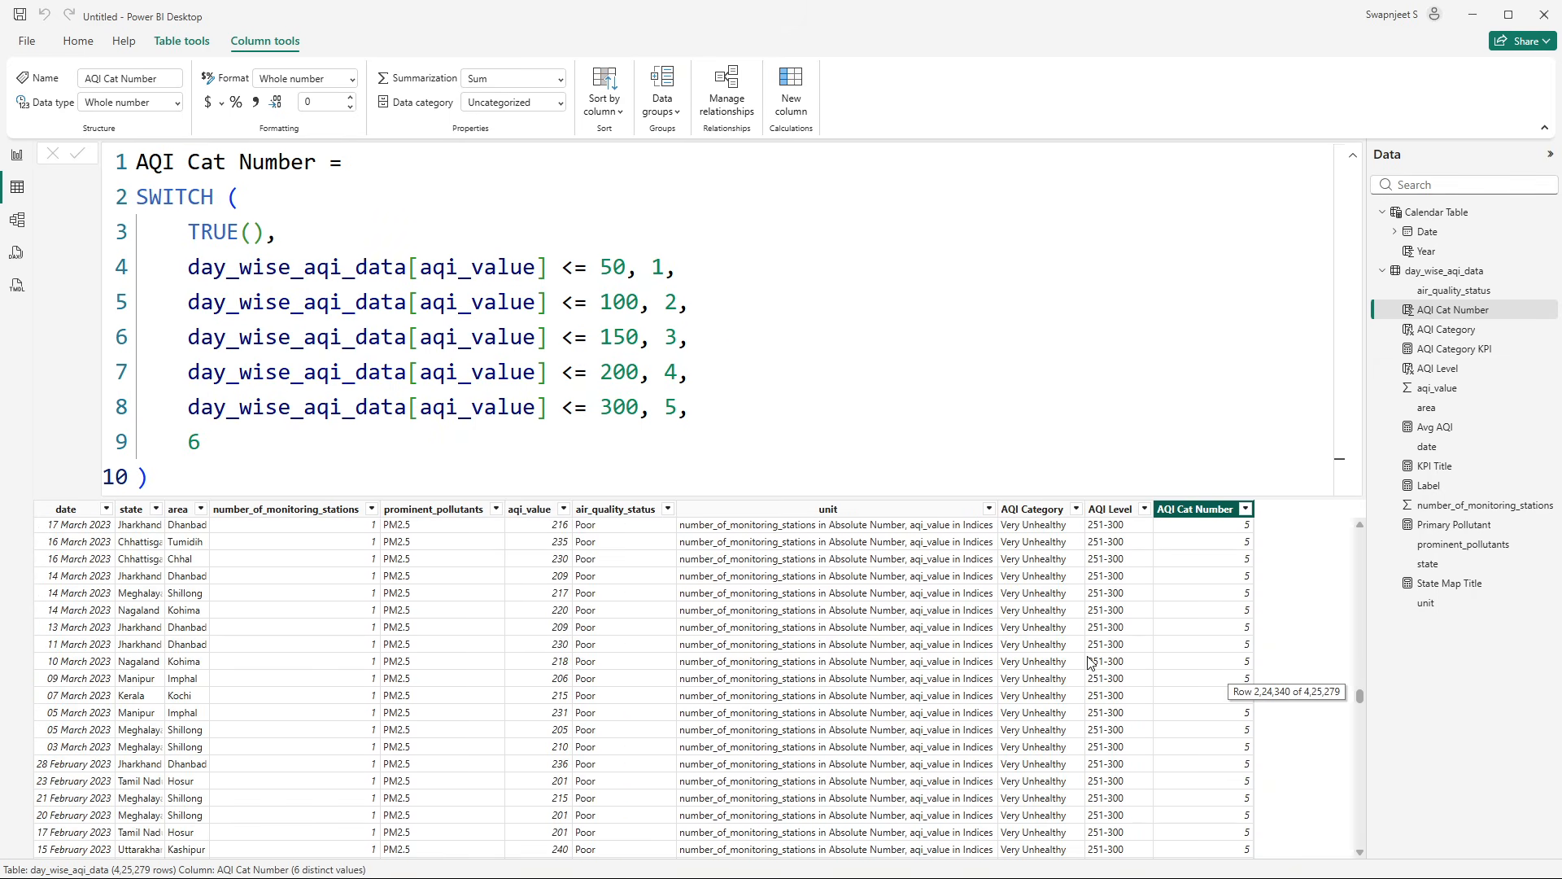
{"action": "left_click", "coordinate": [1035, 645]}
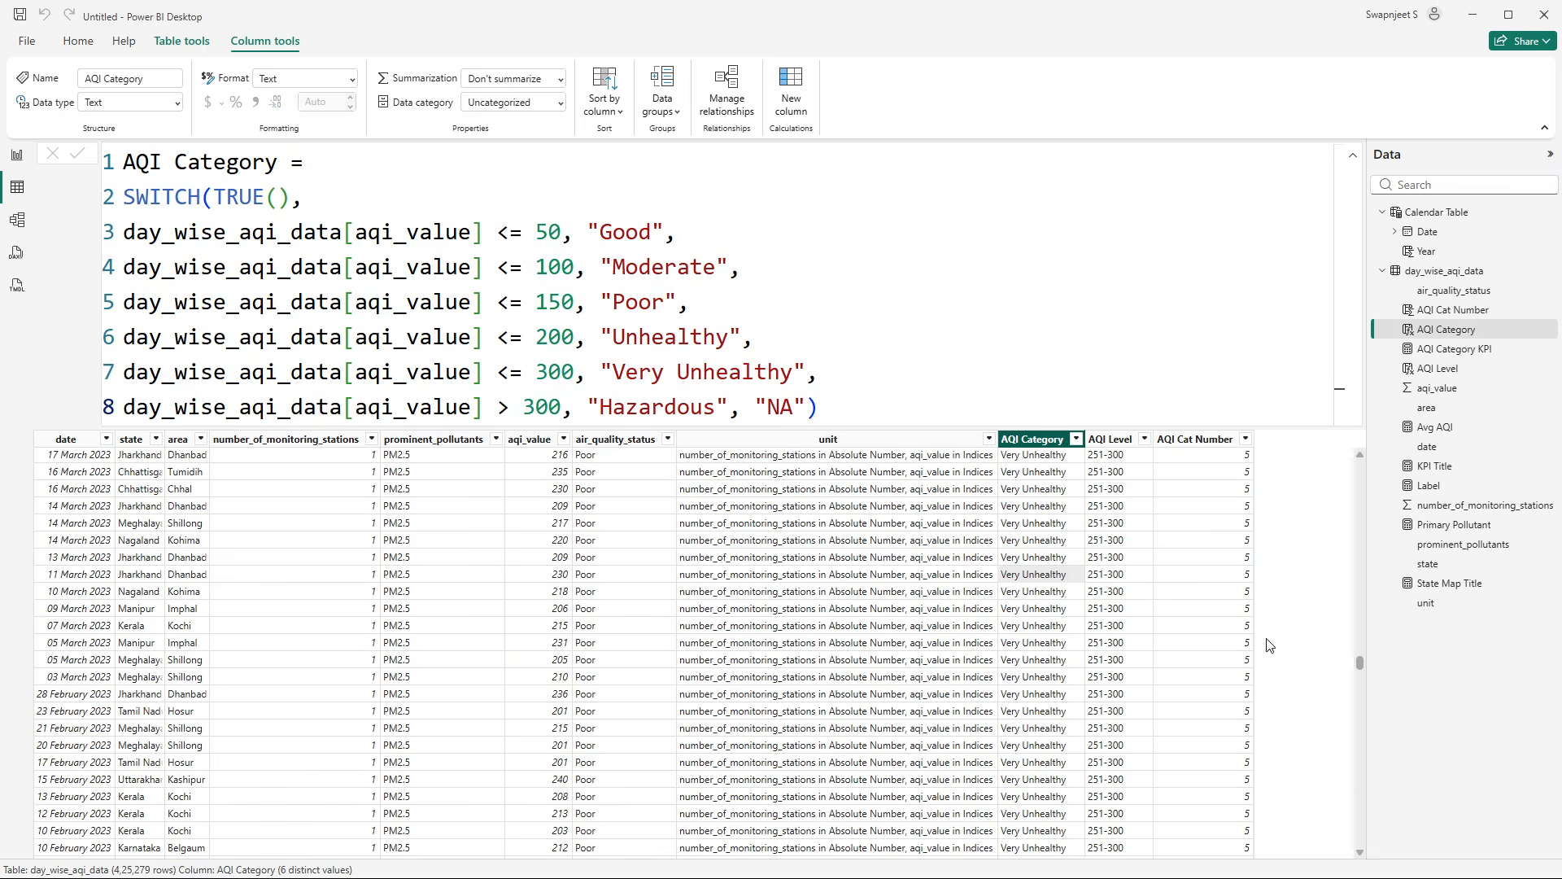
{"action": "left_click", "coordinate": [1240, 583]}
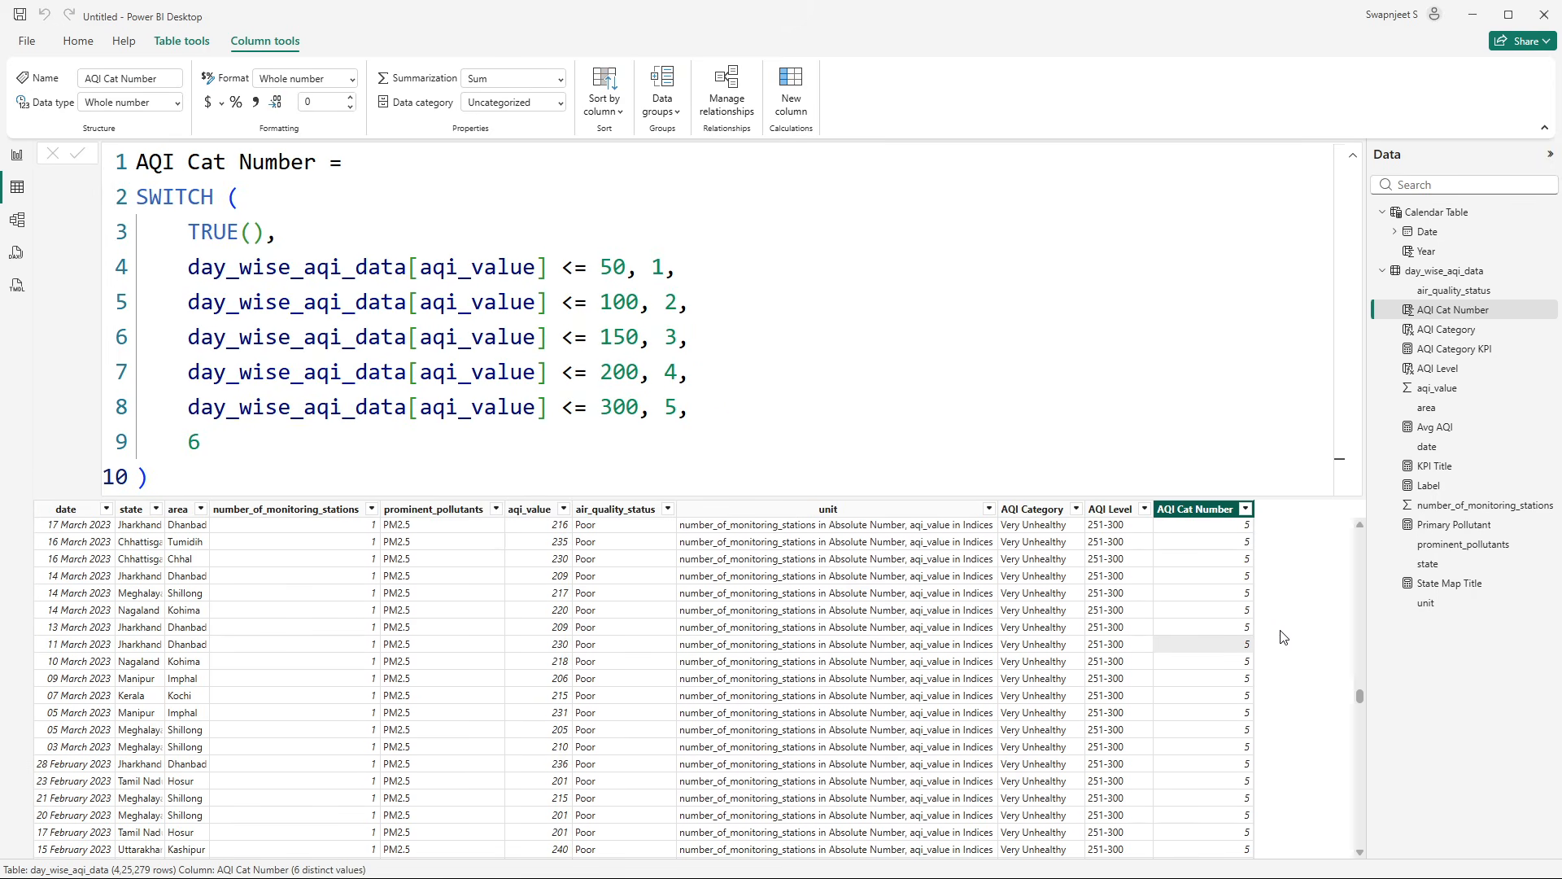
- Return to the report and sort the bar chart's AQI Category column by AQI Cat Number
{"action": "left_click", "coordinate": [17, 155]}
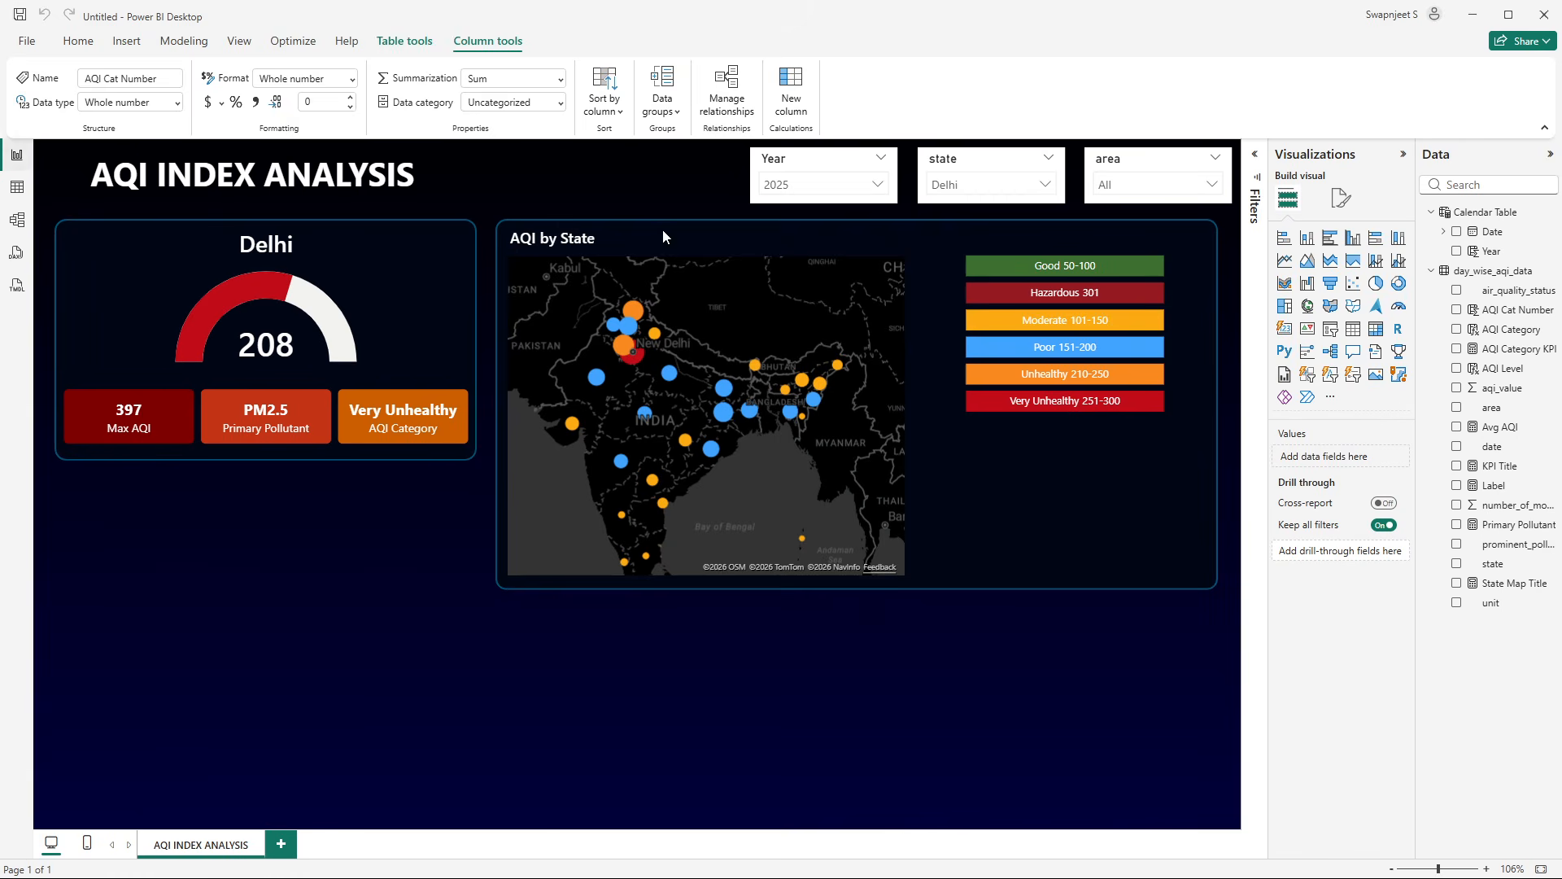
{"action": "left_click", "coordinate": [1147, 381]}
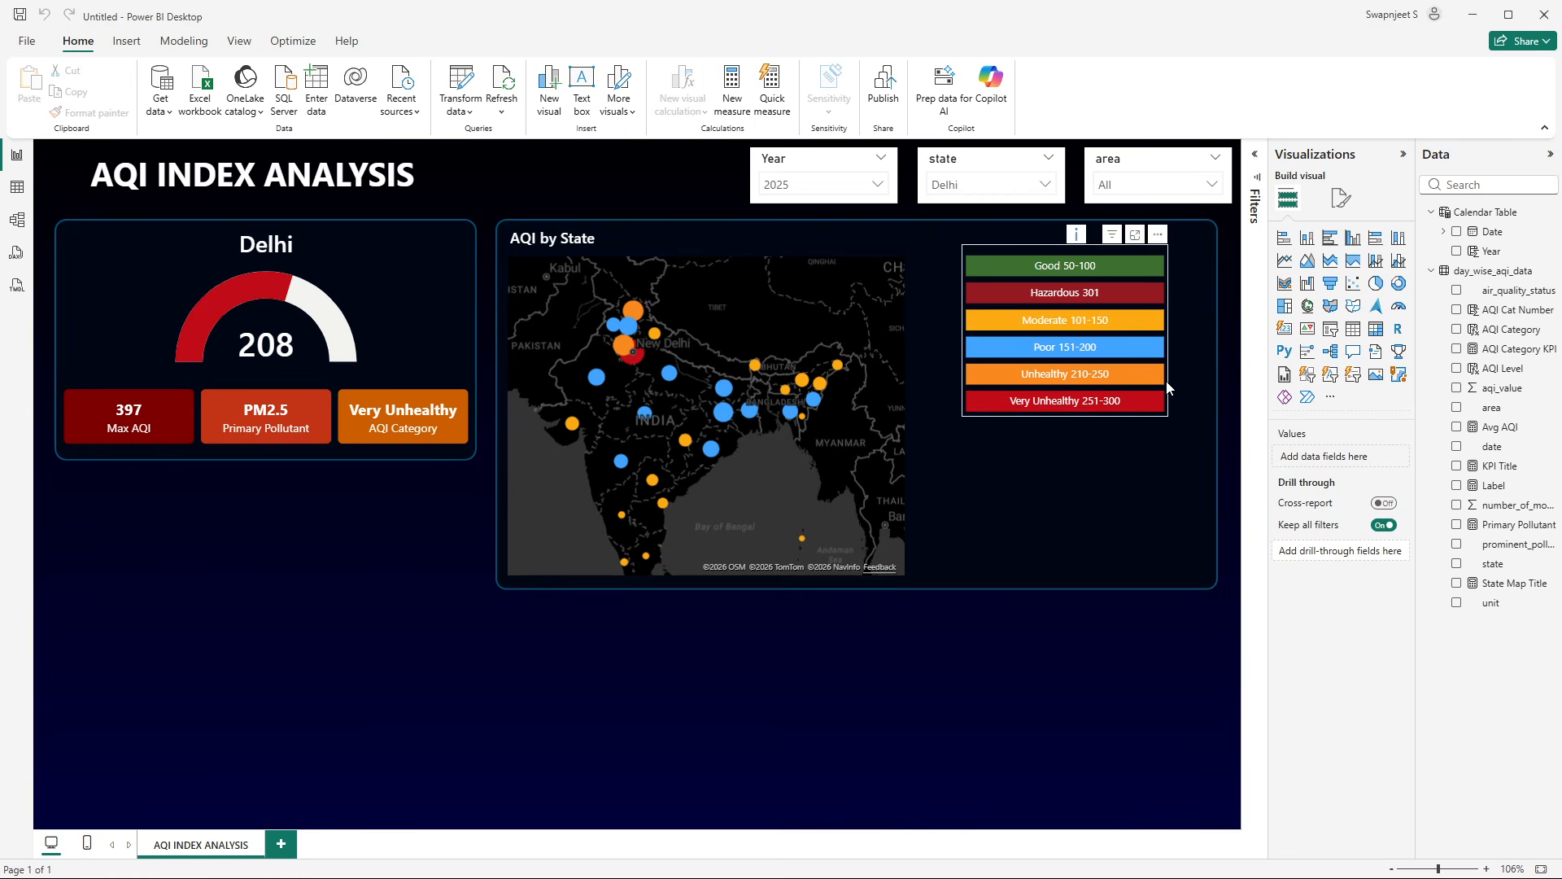
{"action": "left_click", "coordinate": [1511, 329]}
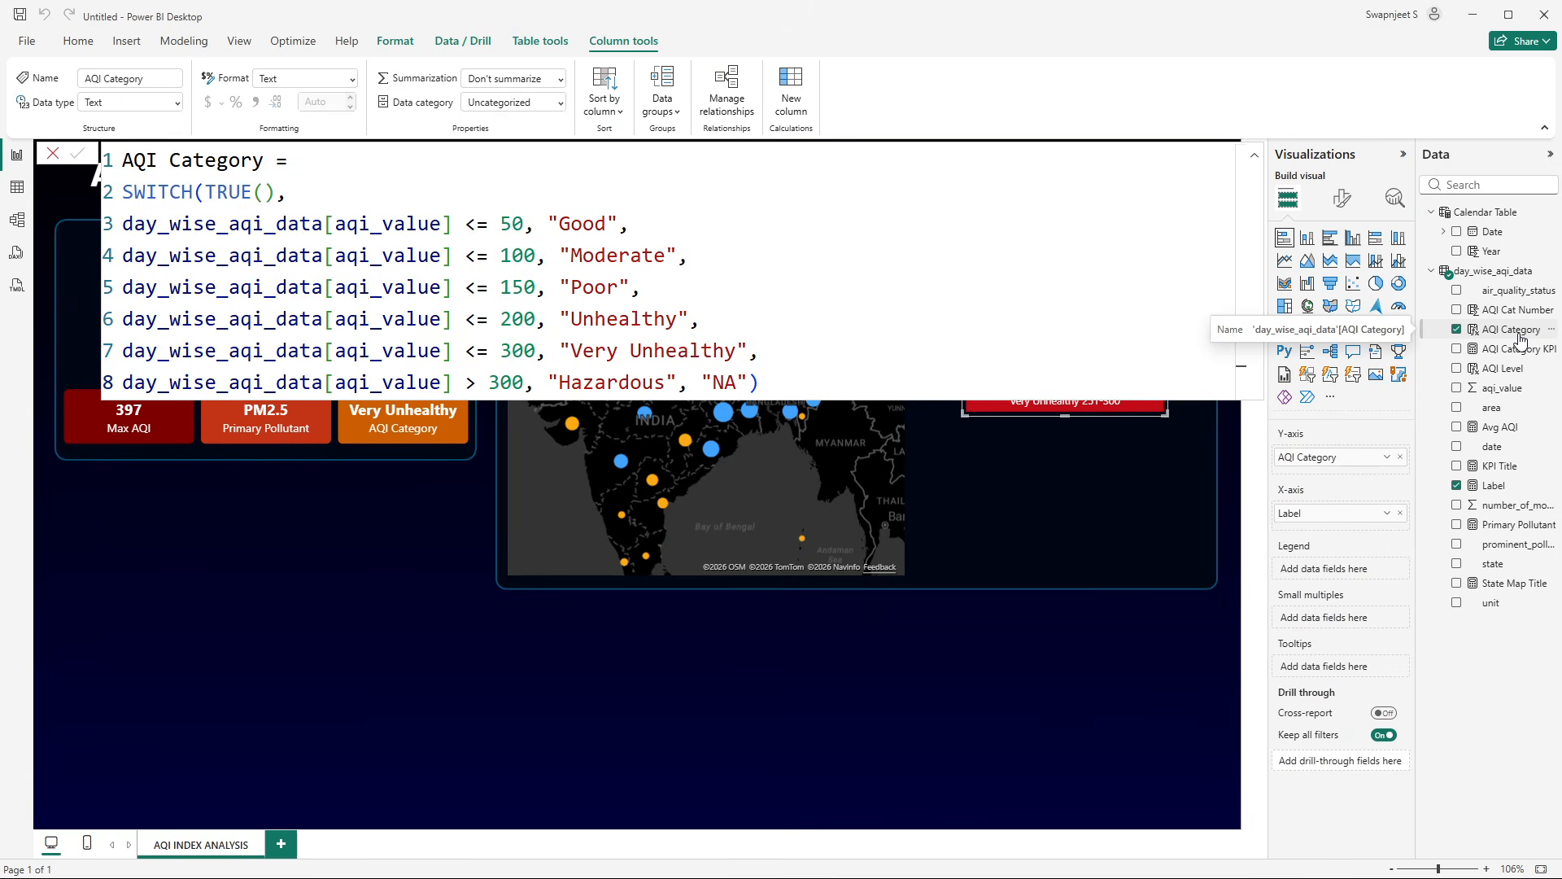
{"action": "left_click", "coordinate": [622, 112]}
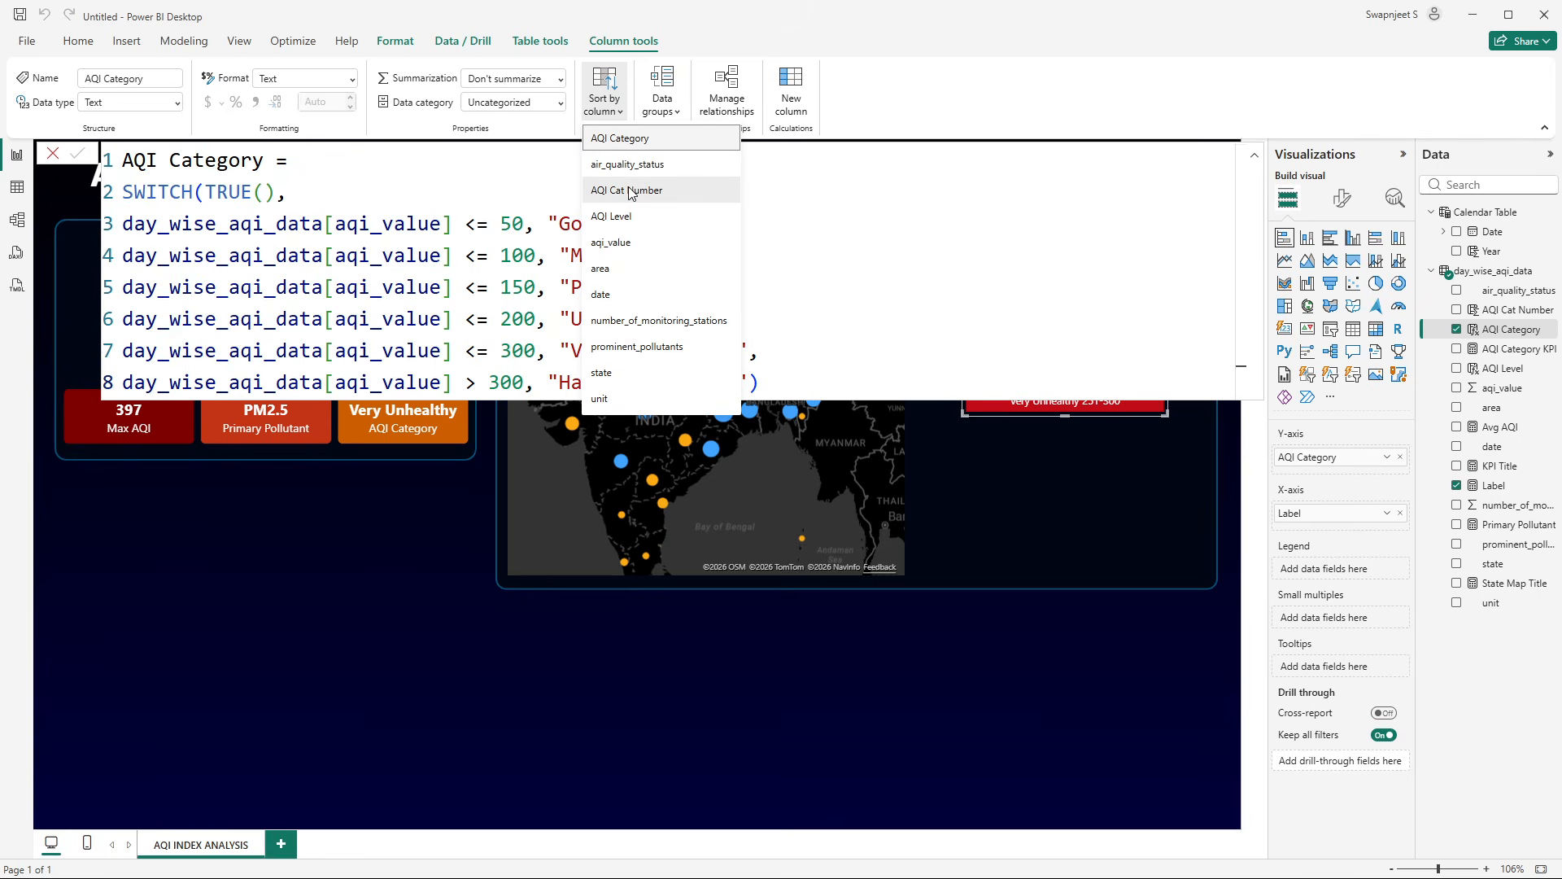
{"action": "left_click", "coordinate": [626, 189]}
{"action": "left_click", "coordinate": [1138, 630]}
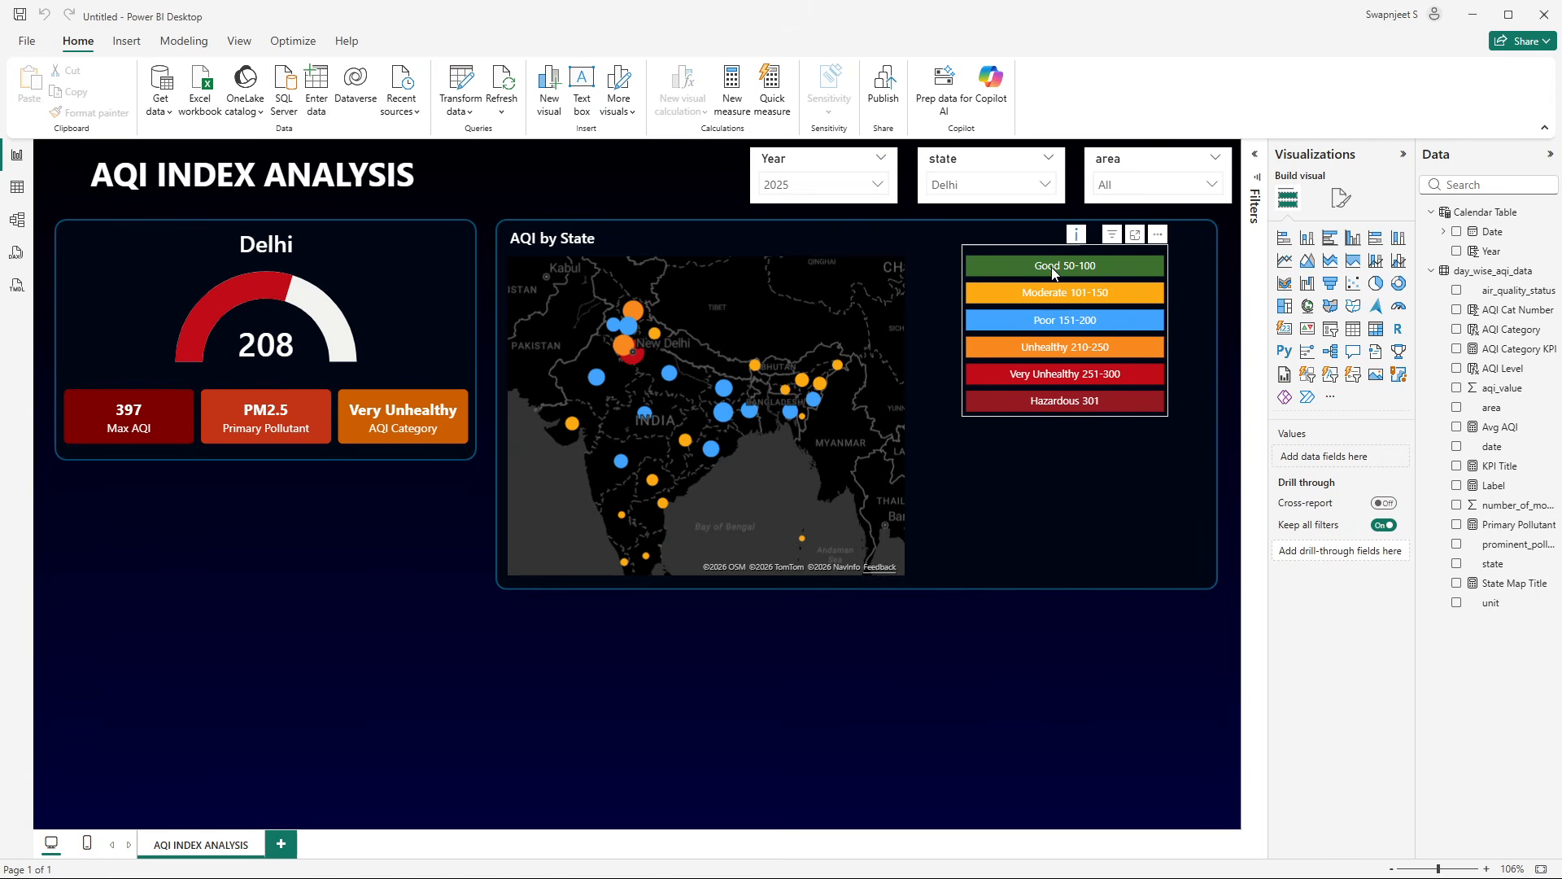
- Review the reordered category bars and the AQI Cat Number formula without editing it
{"action": "mouse_move", "coordinate": [1079, 266]}
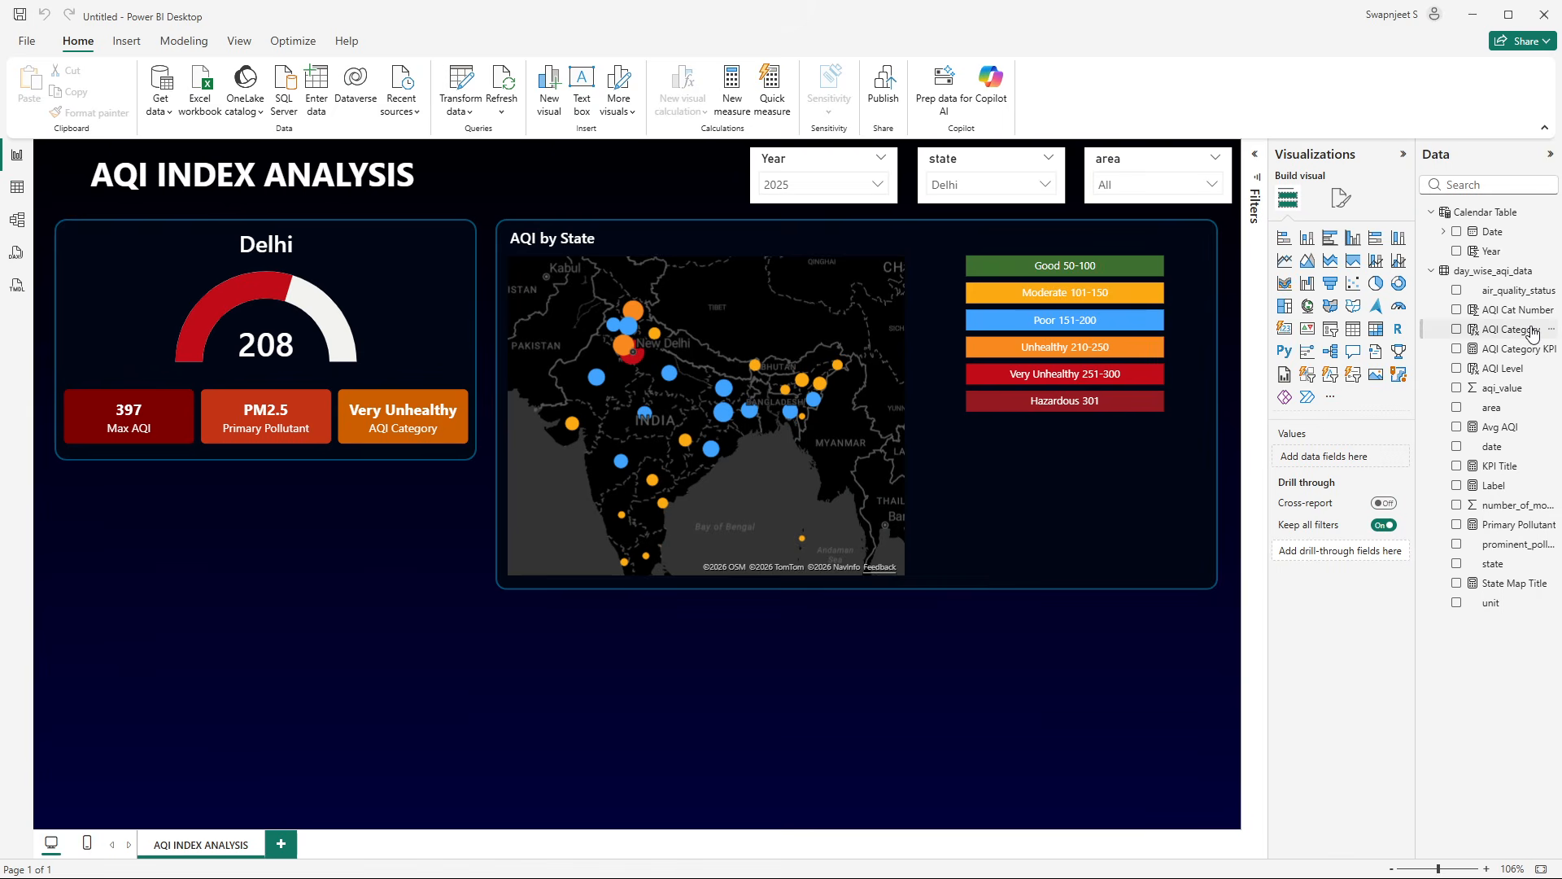
{"action": "left_click", "coordinate": [1509, 310]}
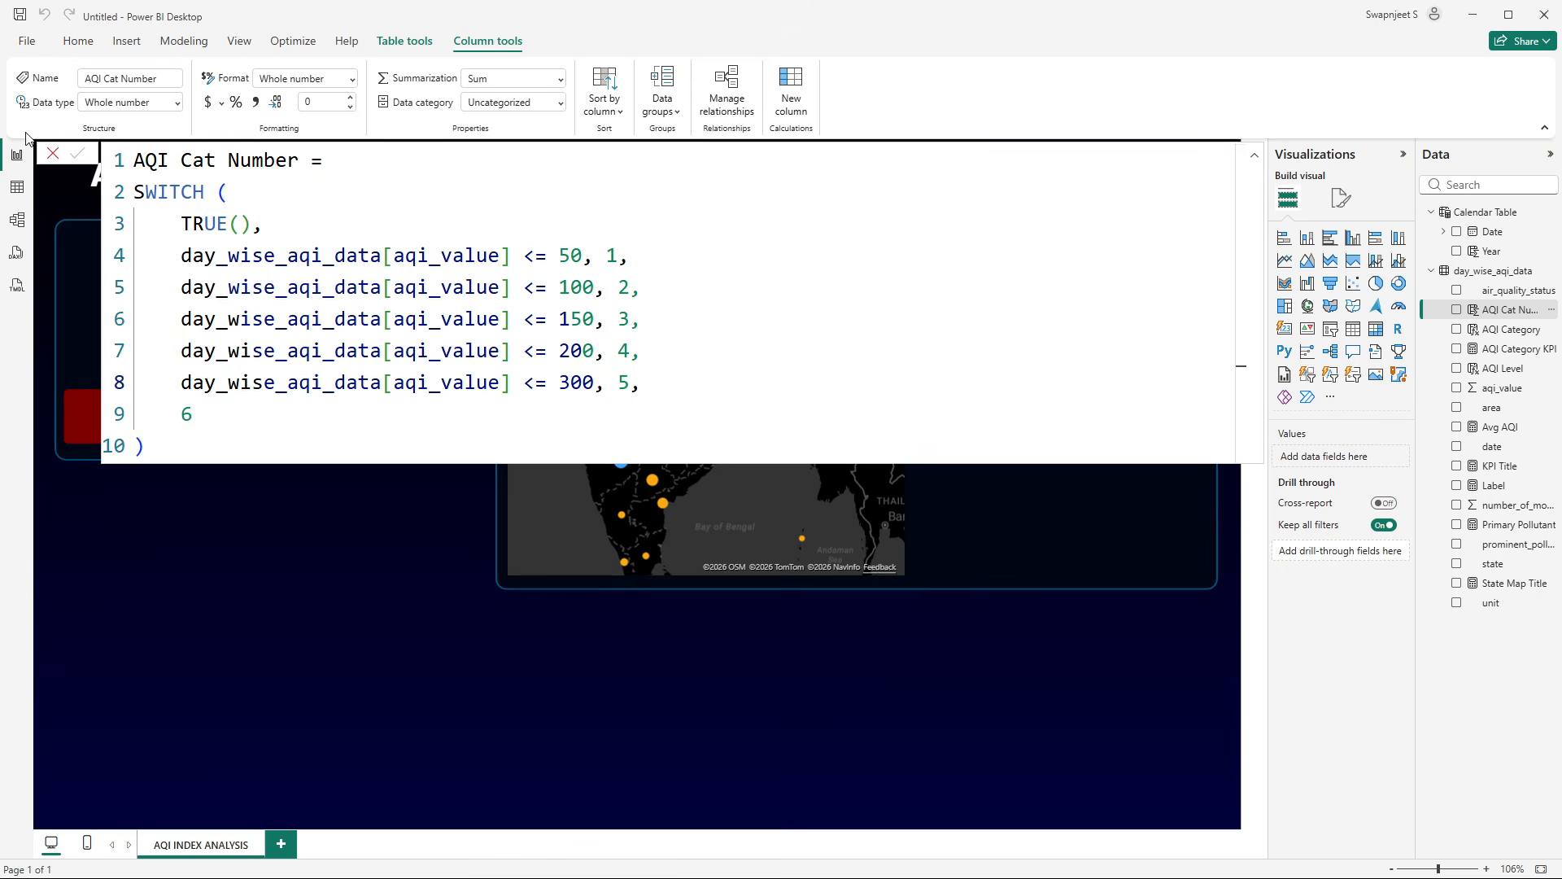
{"action": "left_click", "coordinate": [52, 154]}
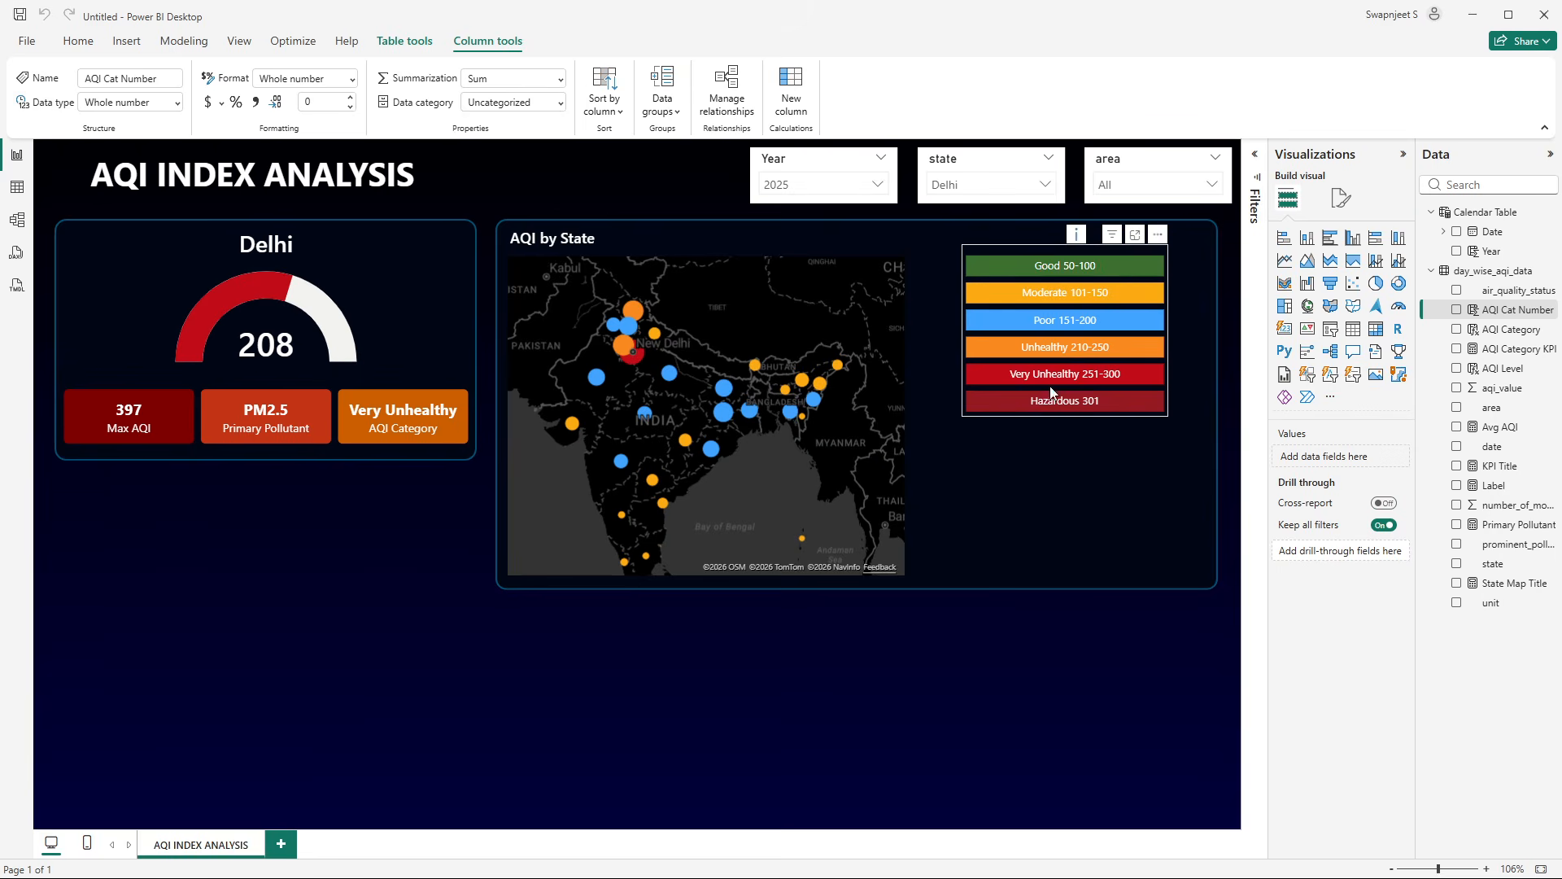
{"action": "left_click", "coordinate": [1046, 757]}
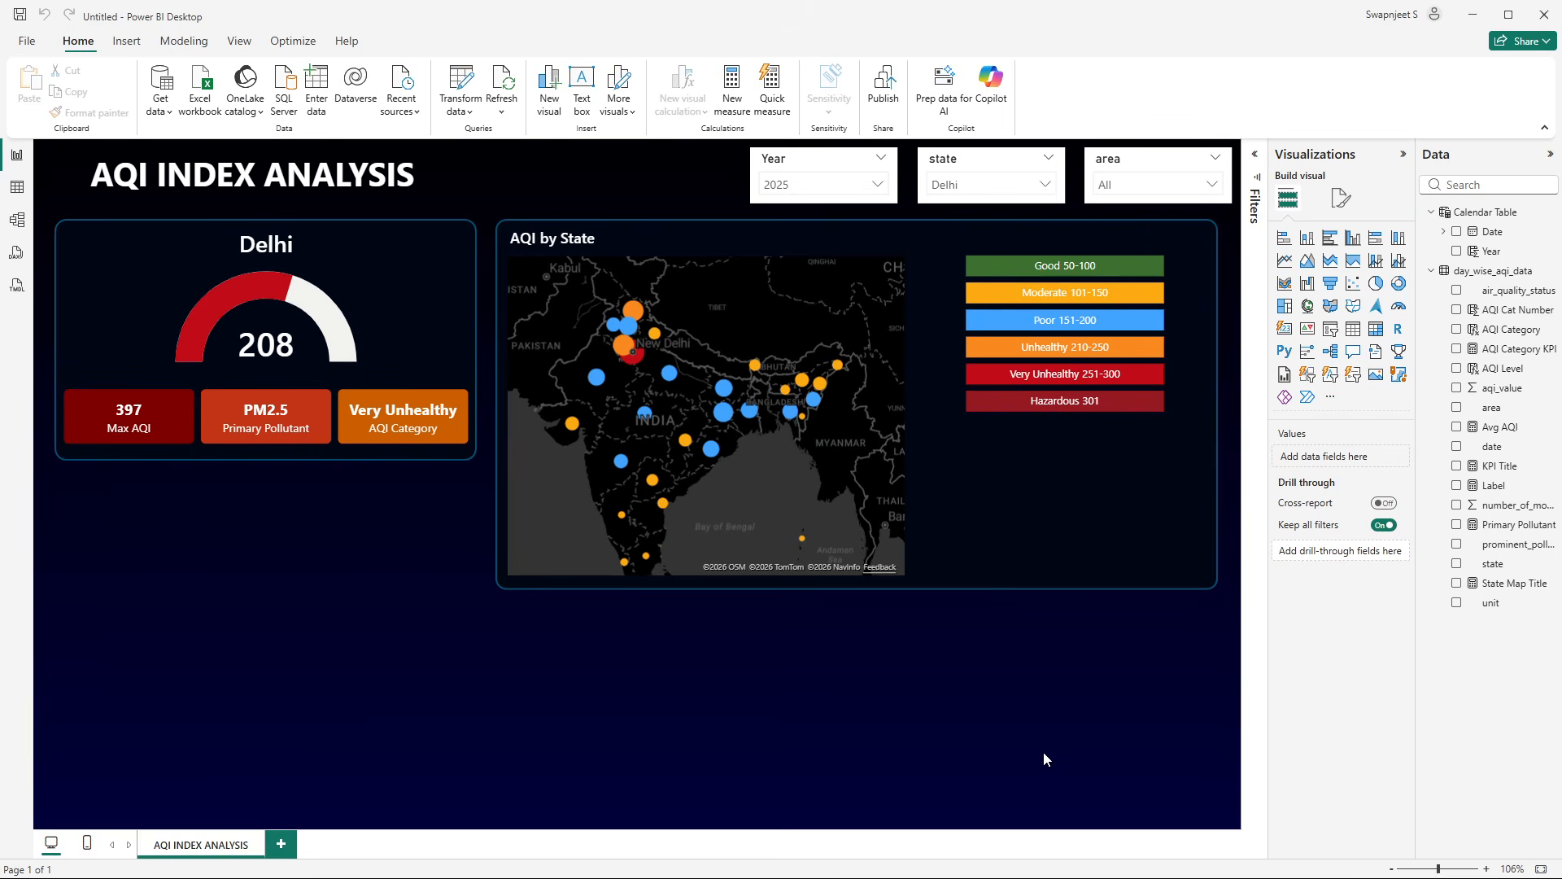
- Change the "301" result in the AQI Level column's formula to "> 301" and commit it
{"action": "left_click", "coordinate": [1081, 412]}
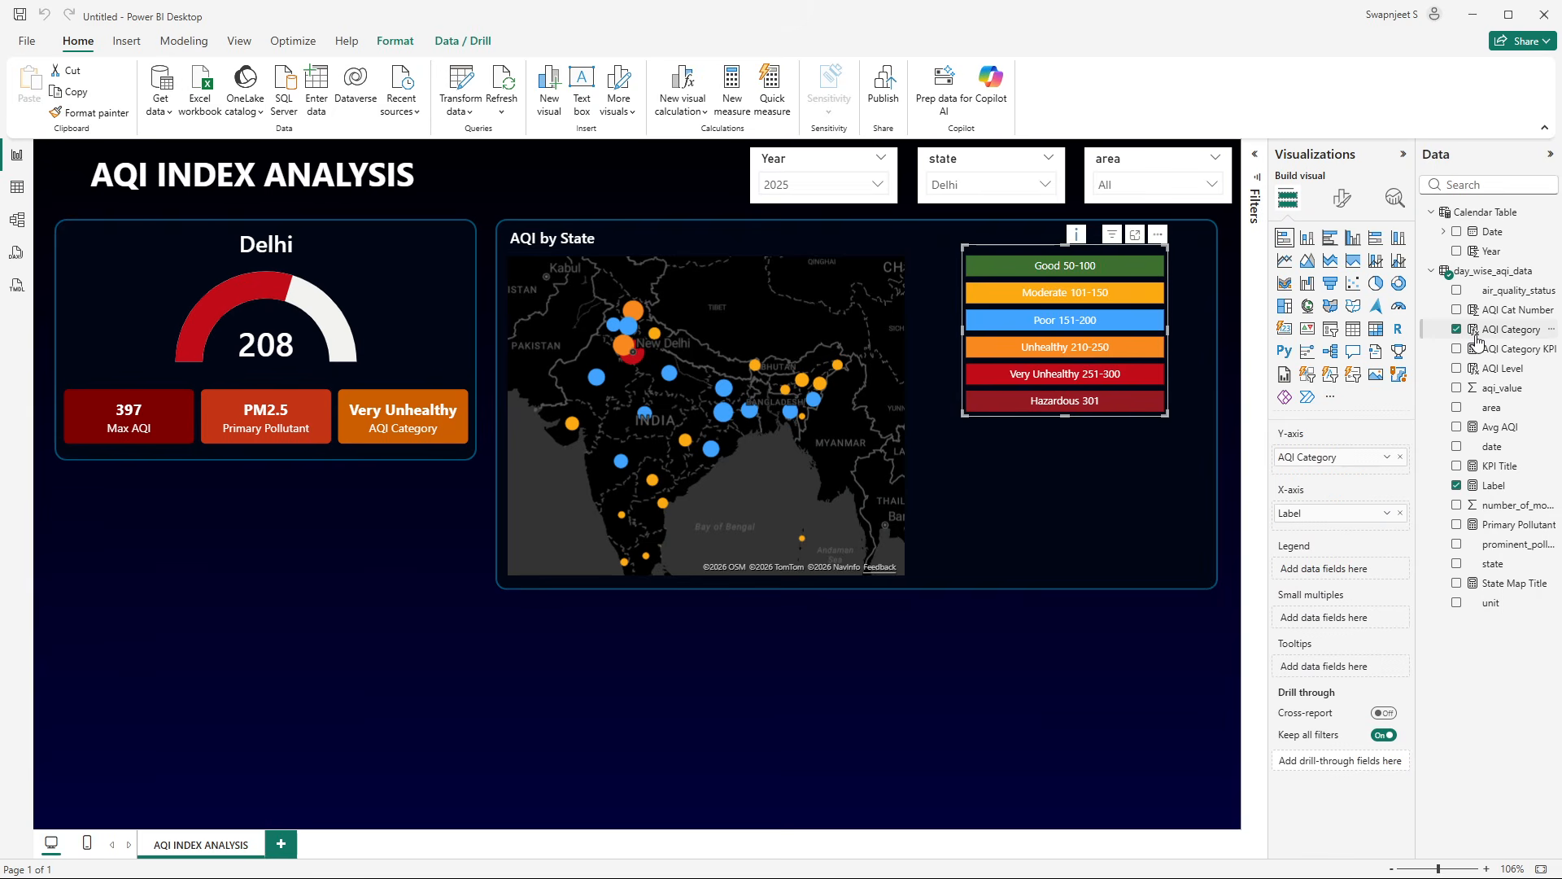
{"action": "left_click", "coordinate": [1518, 352]}
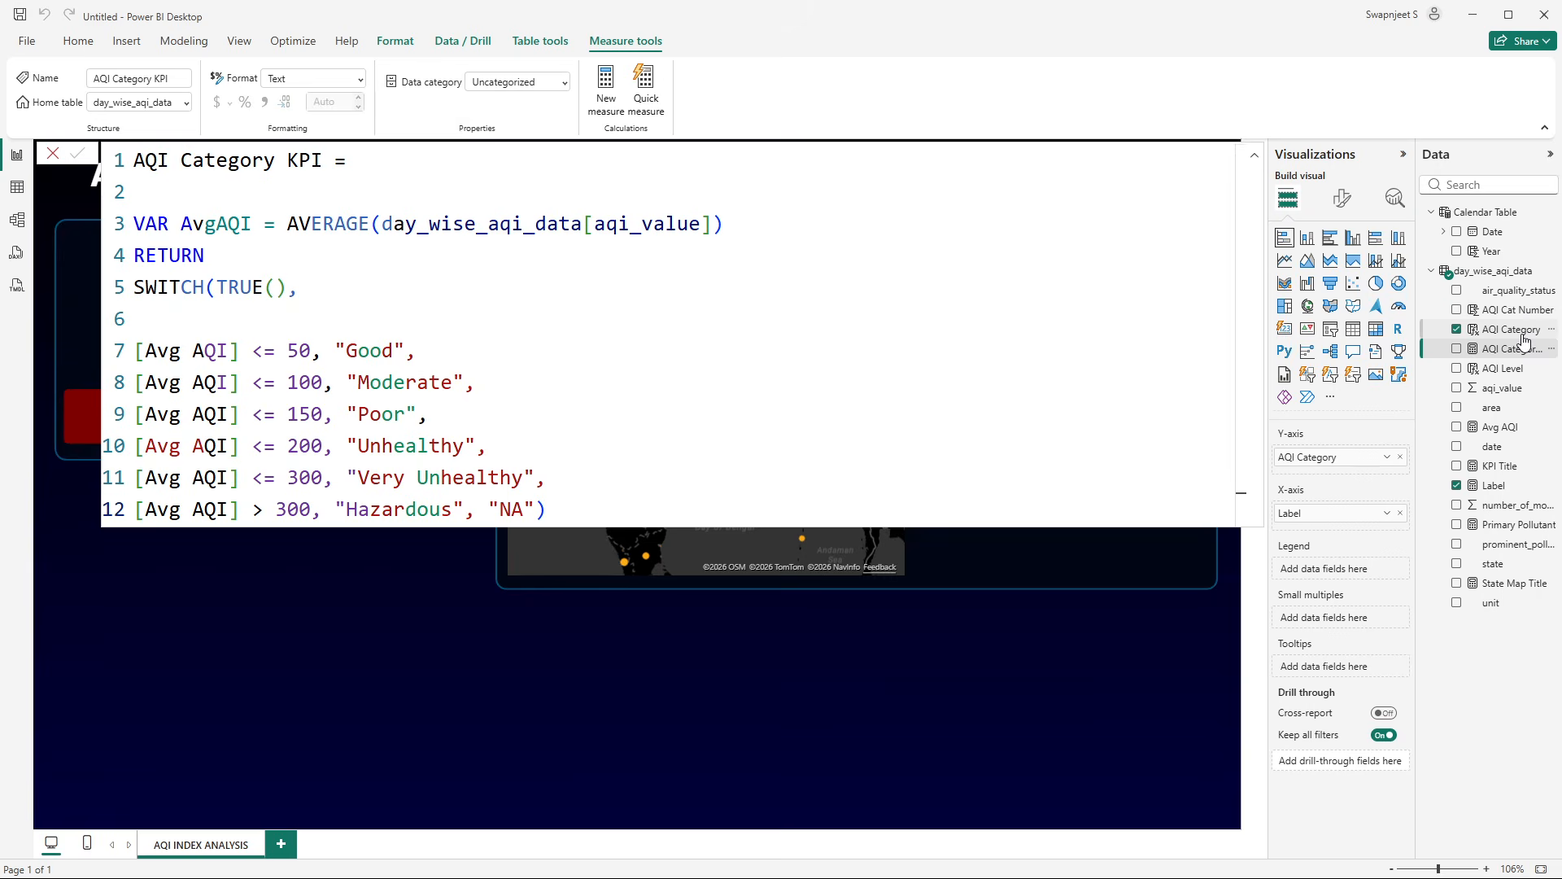
{"action": "left_click", "coordinate": [1502, 368]}
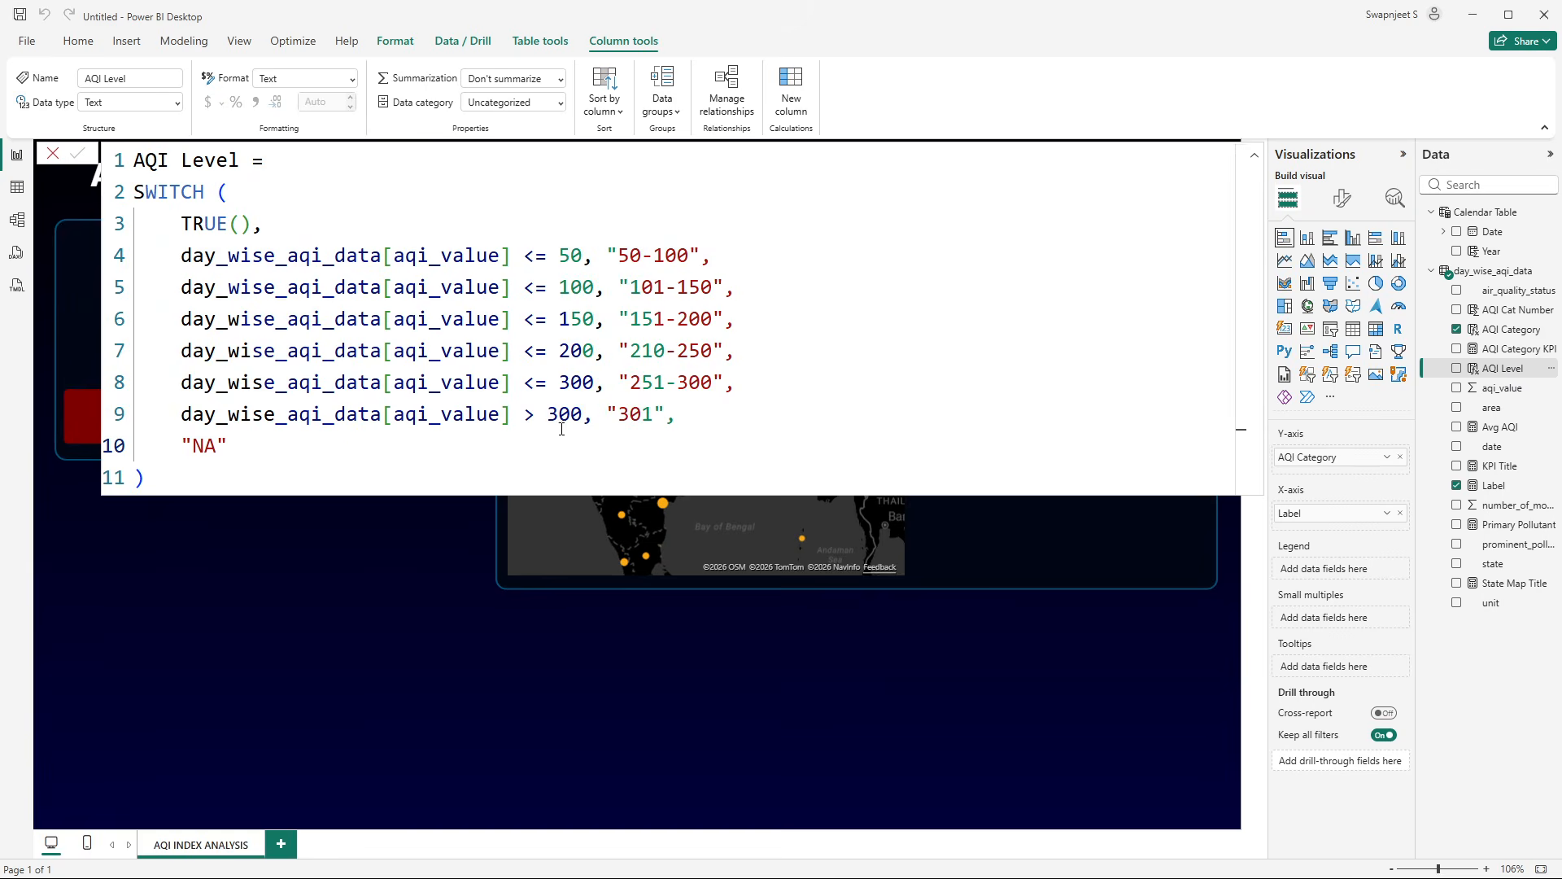
{"action": "double_click", "coordinate": [629, 413]}
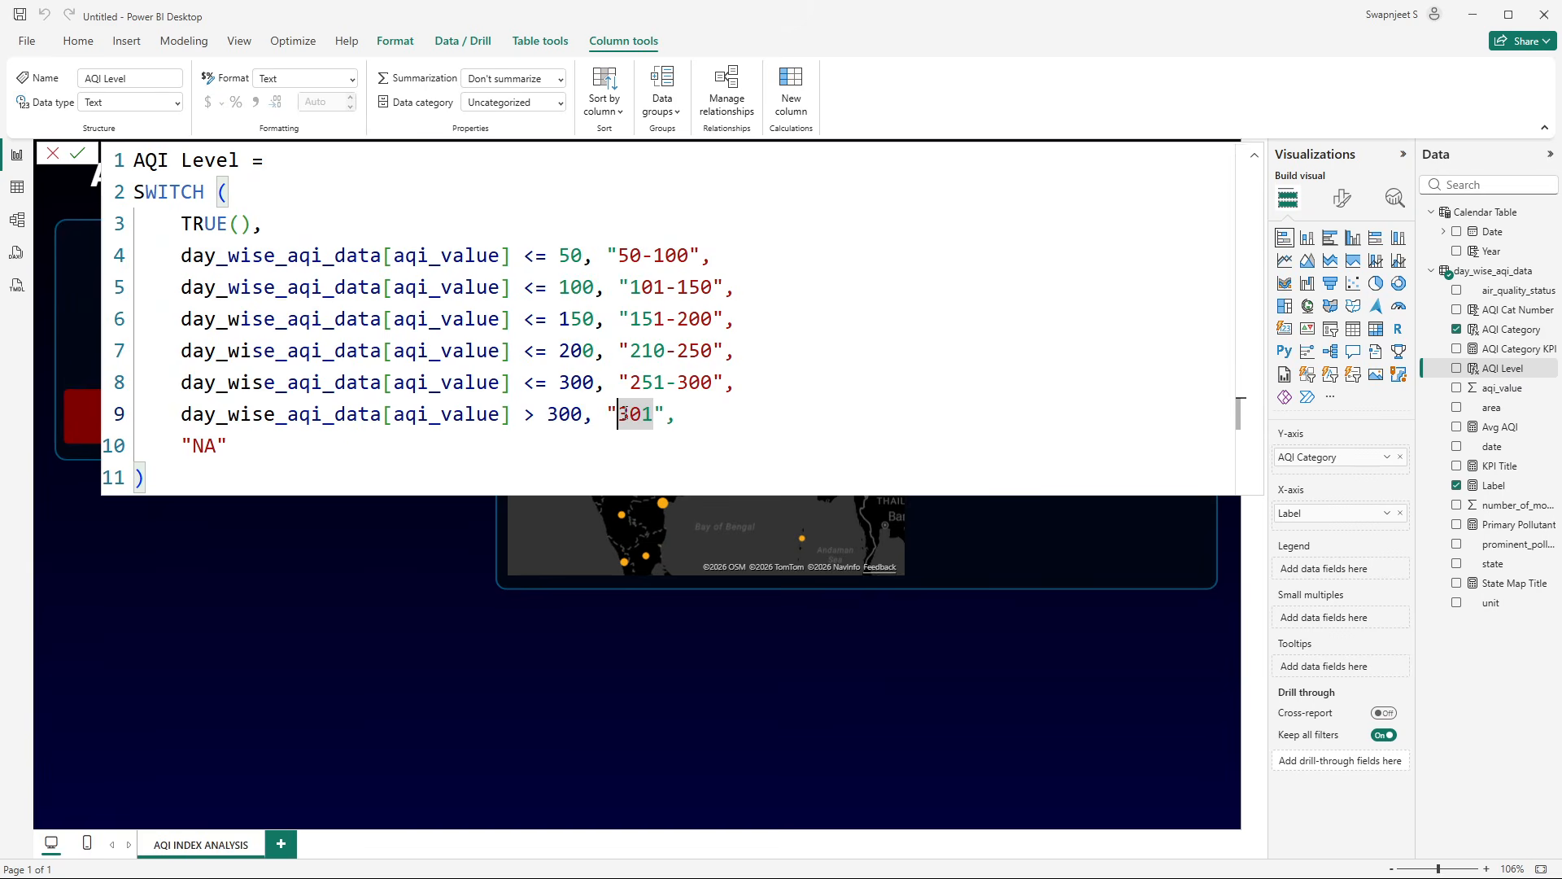
{"action": "left_click", "coordinate": [624, 414]}
{"action": "type", "text": ">"}
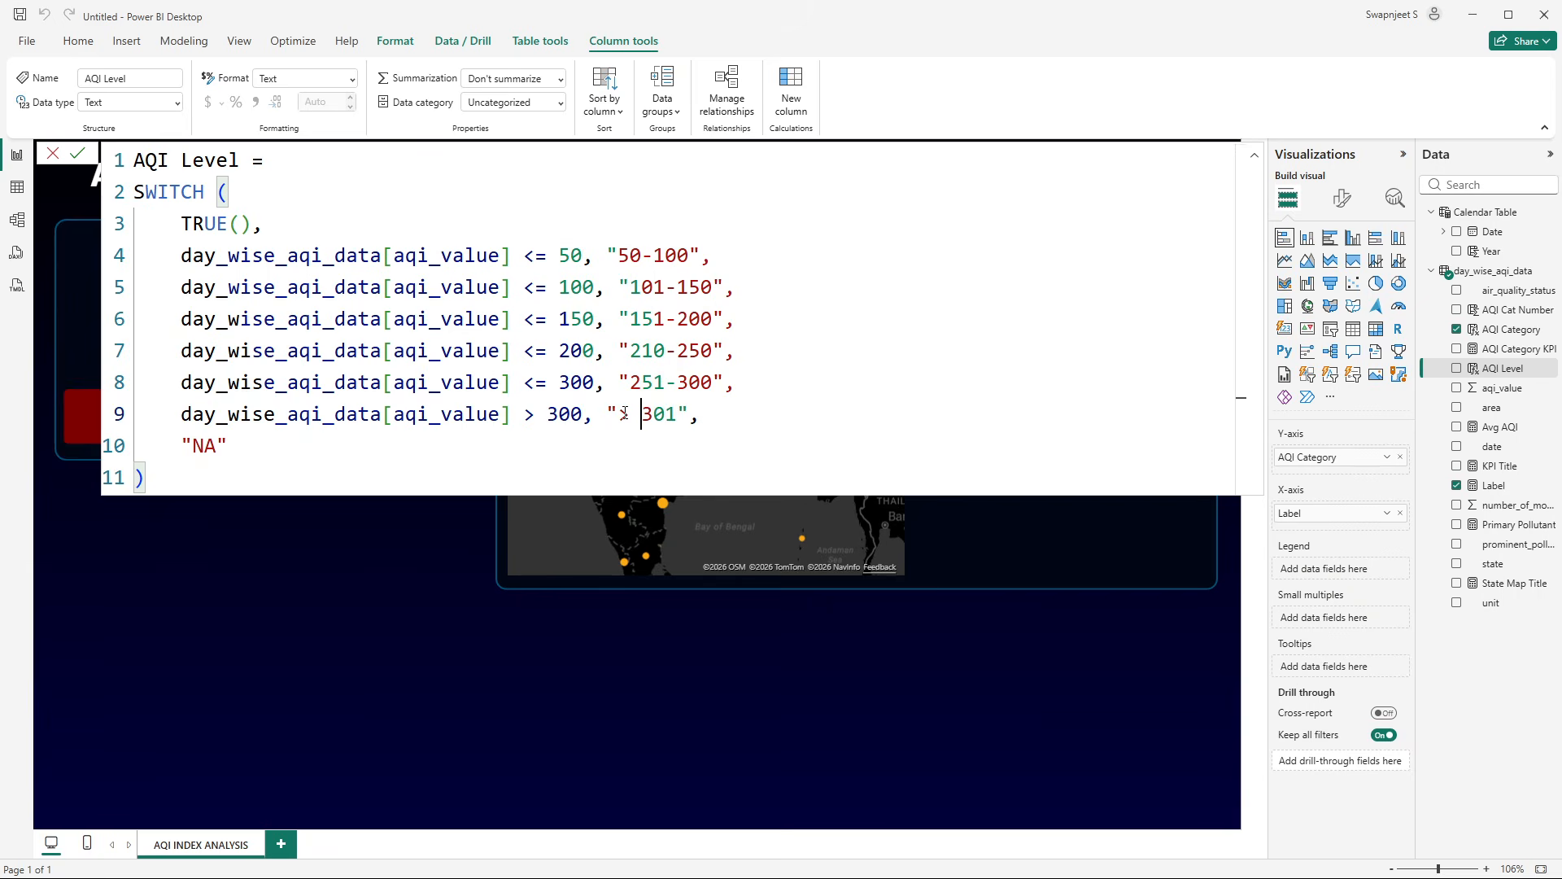
{"action": "left_click", "coordinate": [77, 153]}
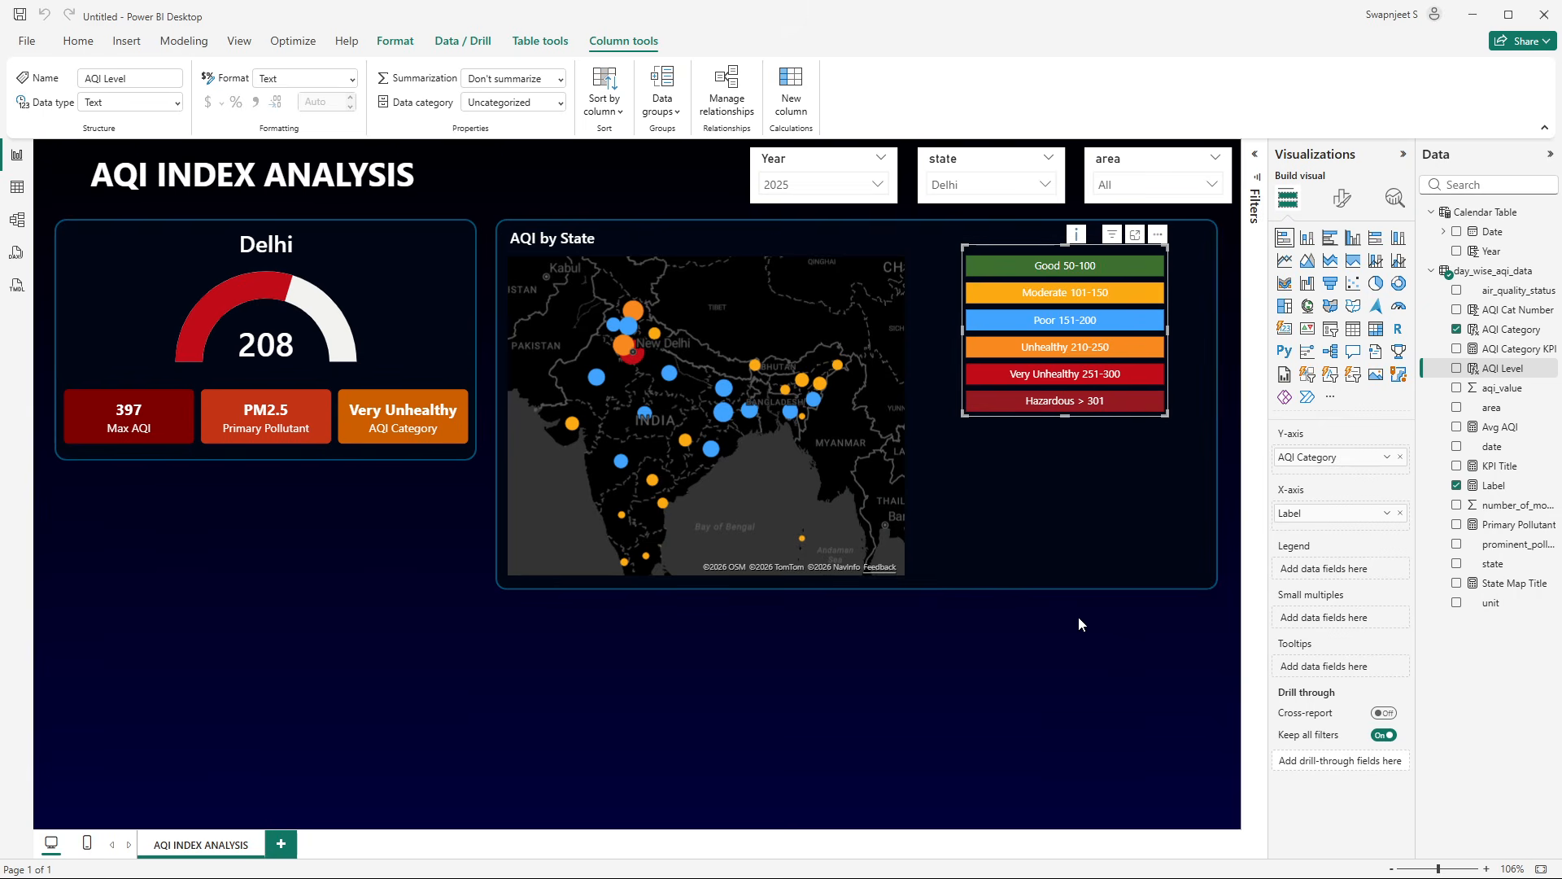
{"action": "left_click", "coordinate": [1063, 643]}
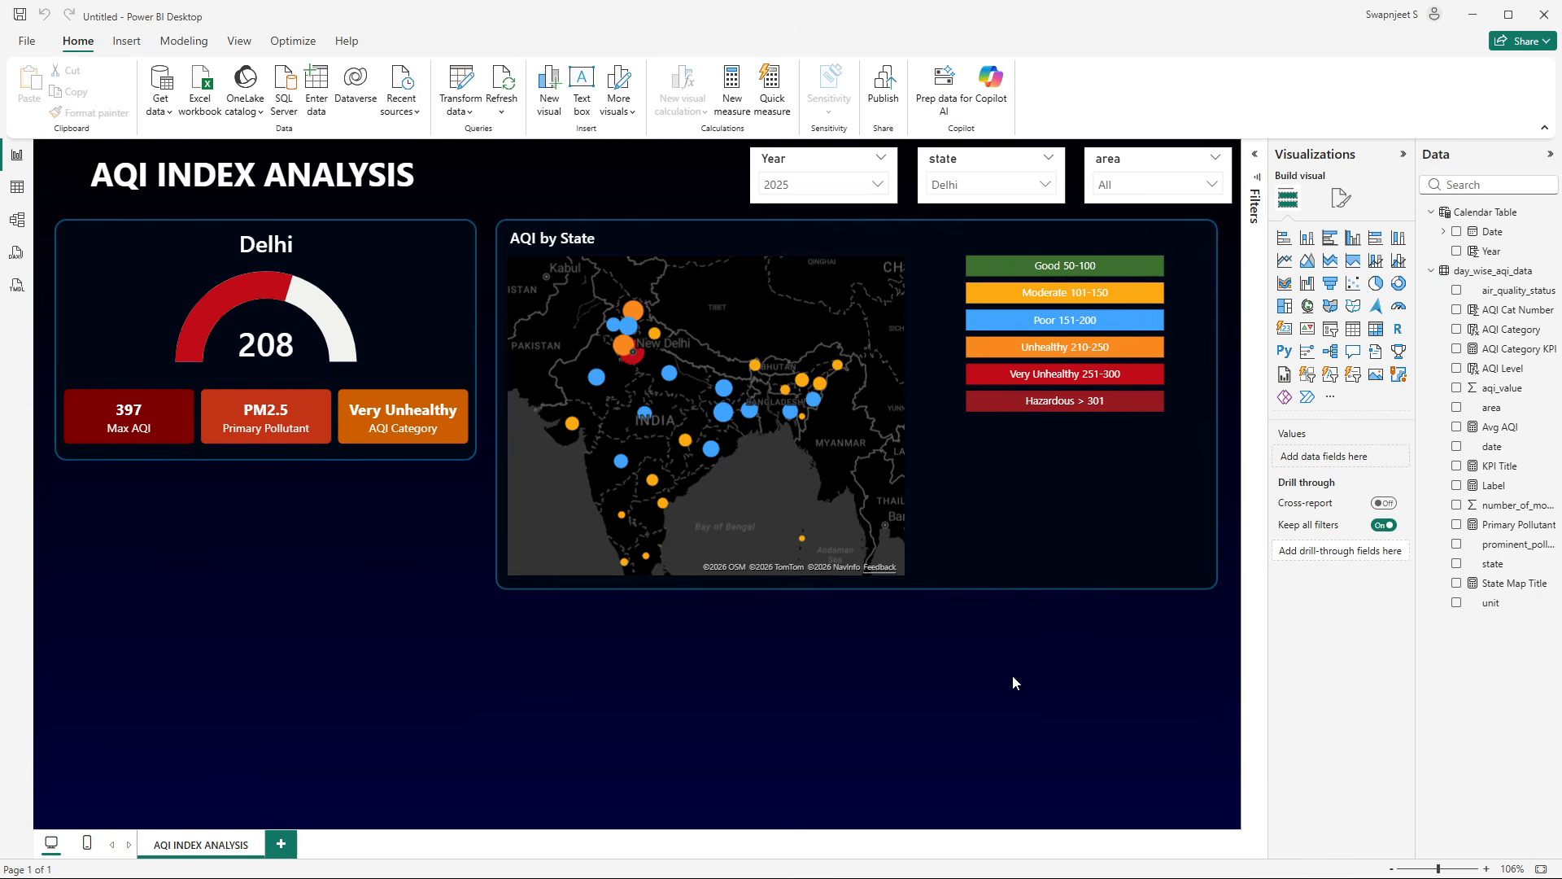
- Duplicate the AQI by State title card and place the copy directly above the category bars
{"action": "left_click", "coordinate": [551, 247]}
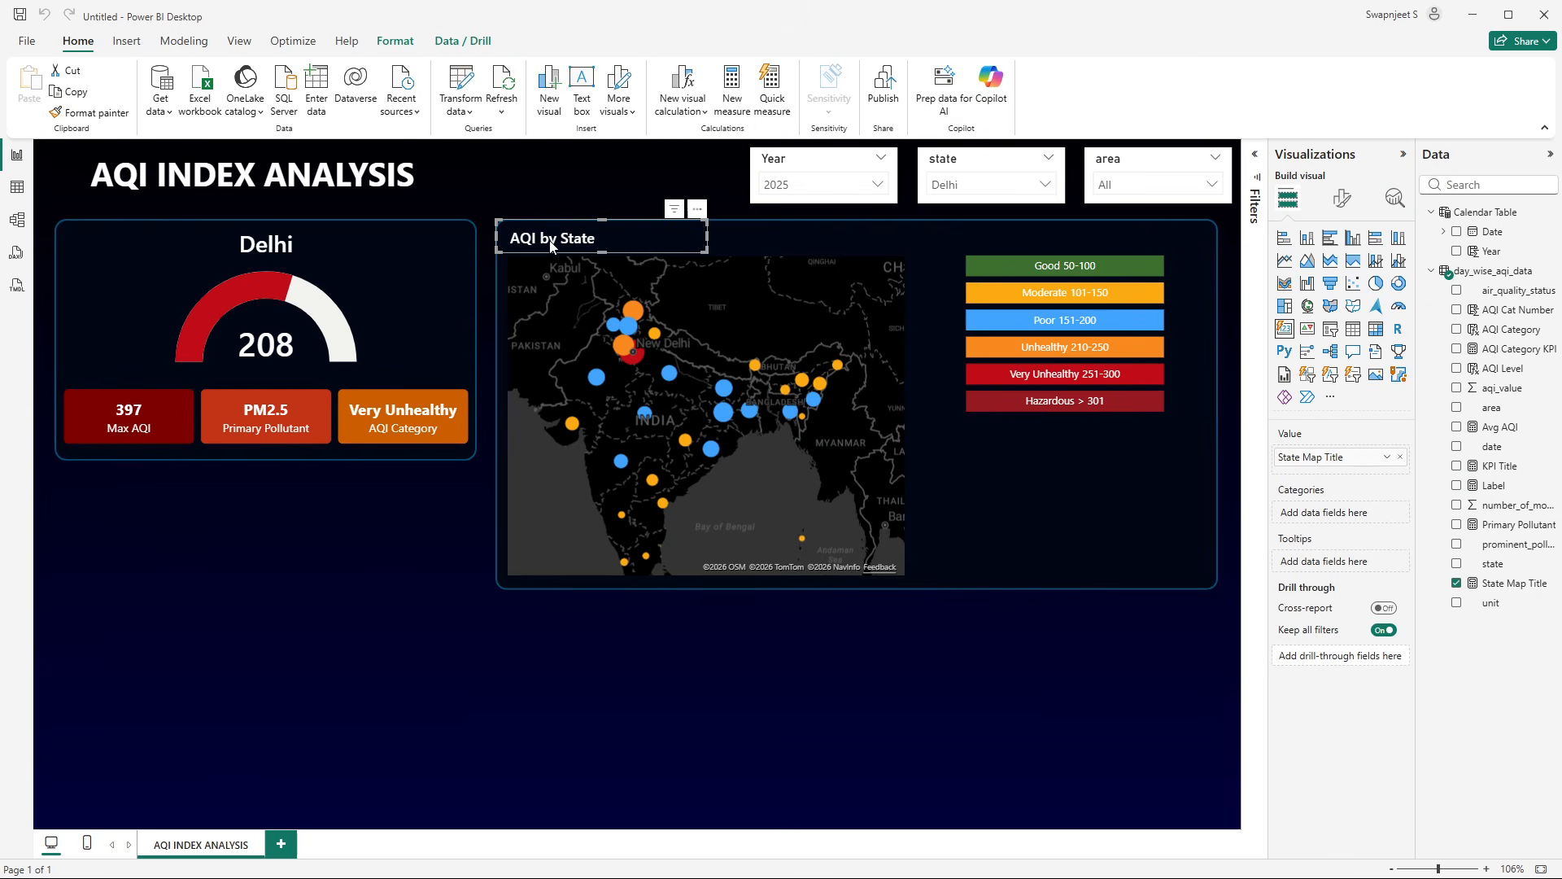
{"action": "key", "text": "ctrl+c"}
{"action": "key", "text": "ctrl+v"}
{"action": "left_click_drag", "start_coordinate": [551, 246], "coordinate": [1002, 237]}
- Create a measure named AQI Level Title in day_wise_aqi_data that returns the text "AQI Levels" and commit it
{"action": "right_click", "coordinate": [1469, 506]}
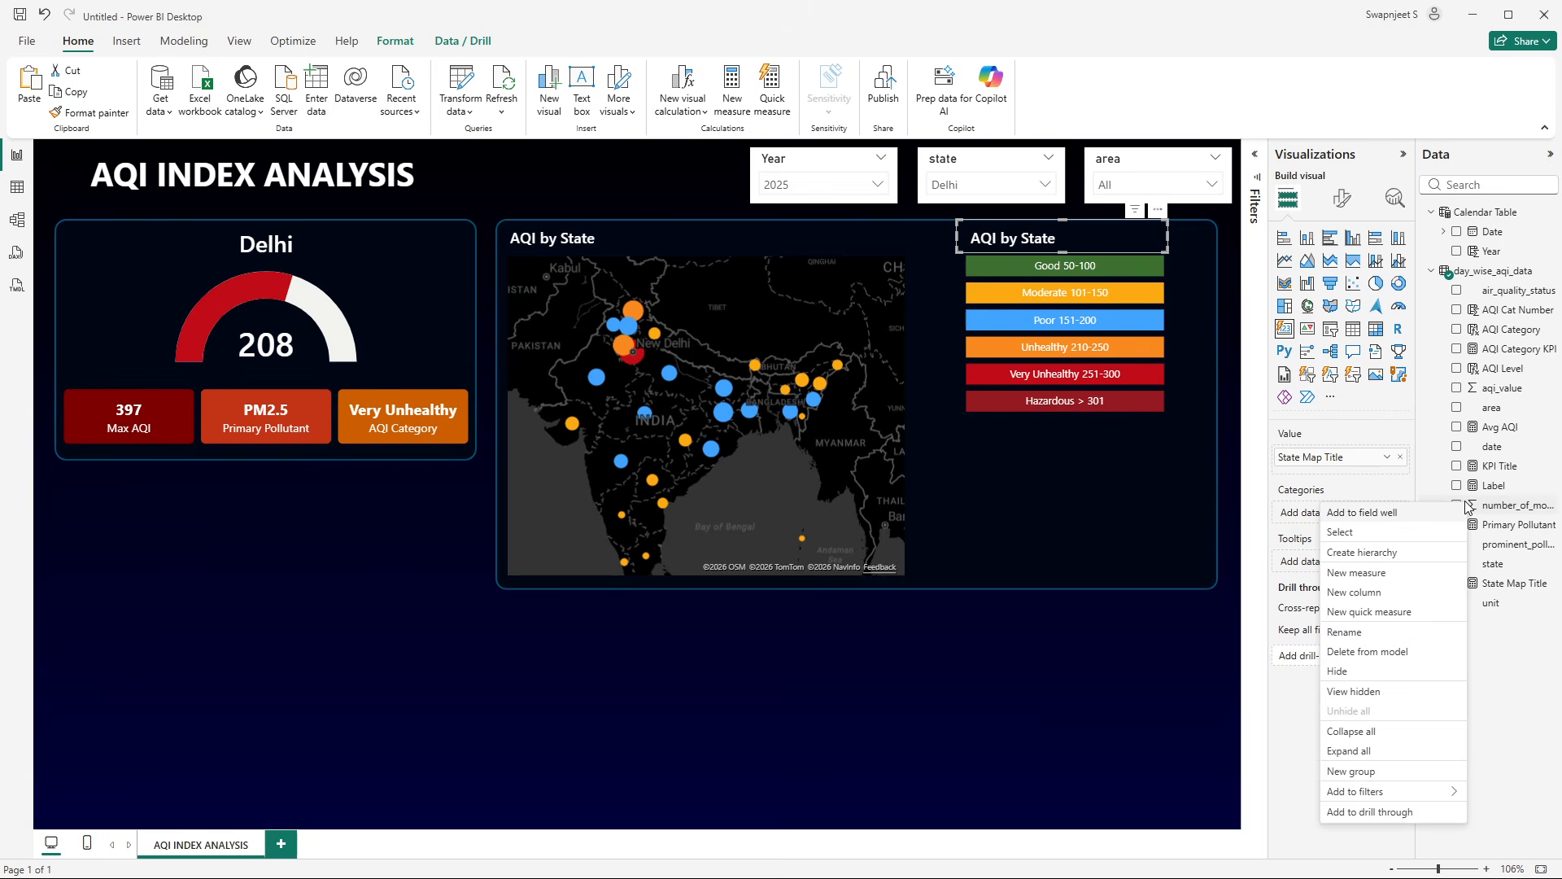
{"action": "left_click", "coordinate": [1380, 572]}
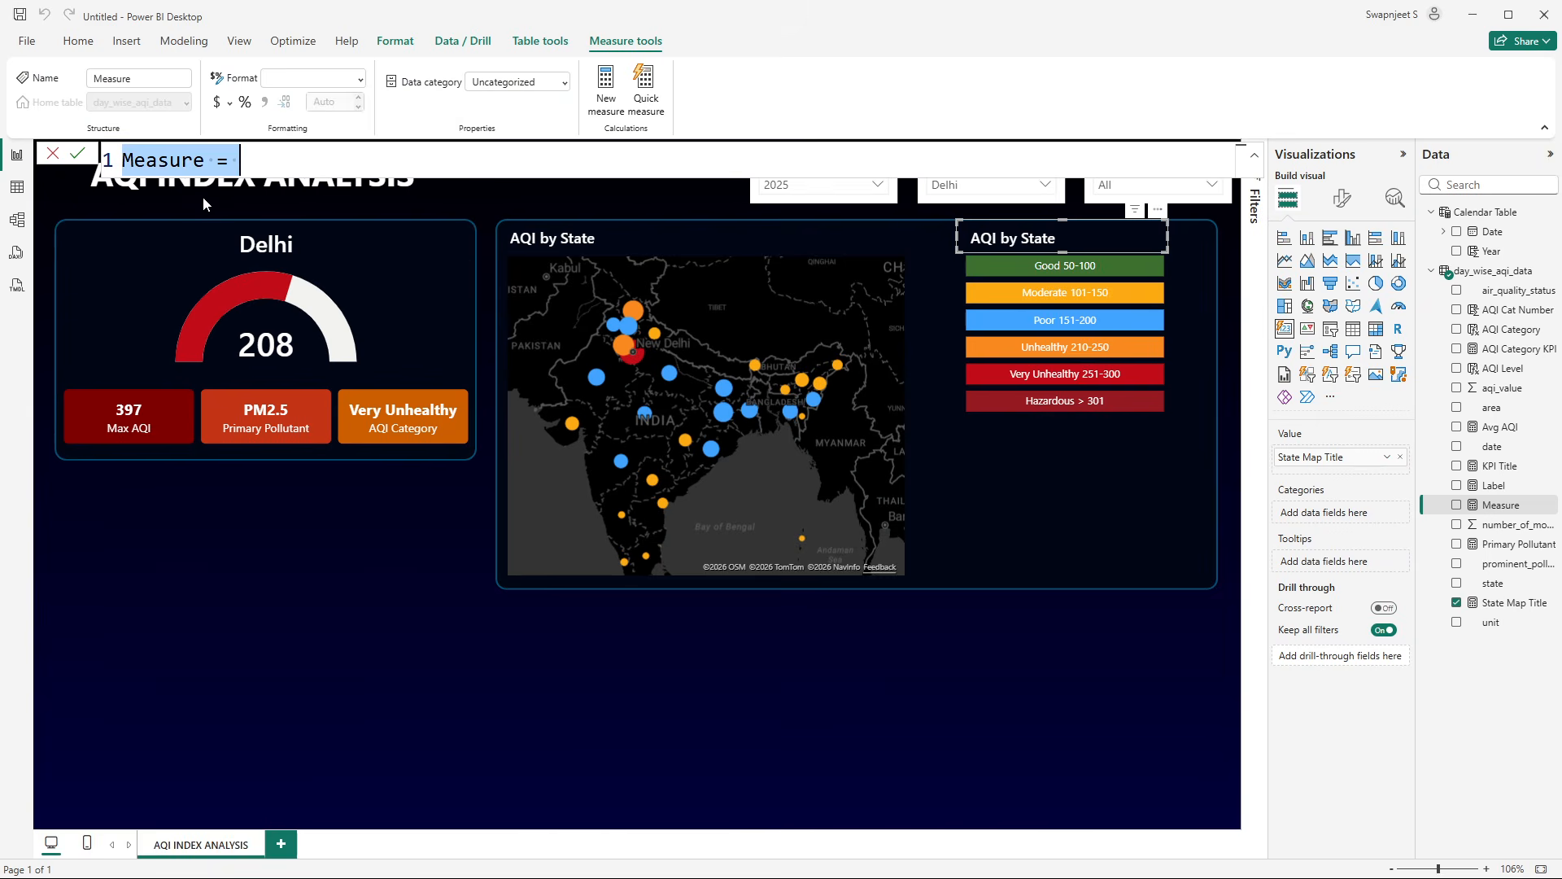
{"action": "double_click", "coordinate": [164, 167]}
{"action": "type", "text": "AQI Level "}
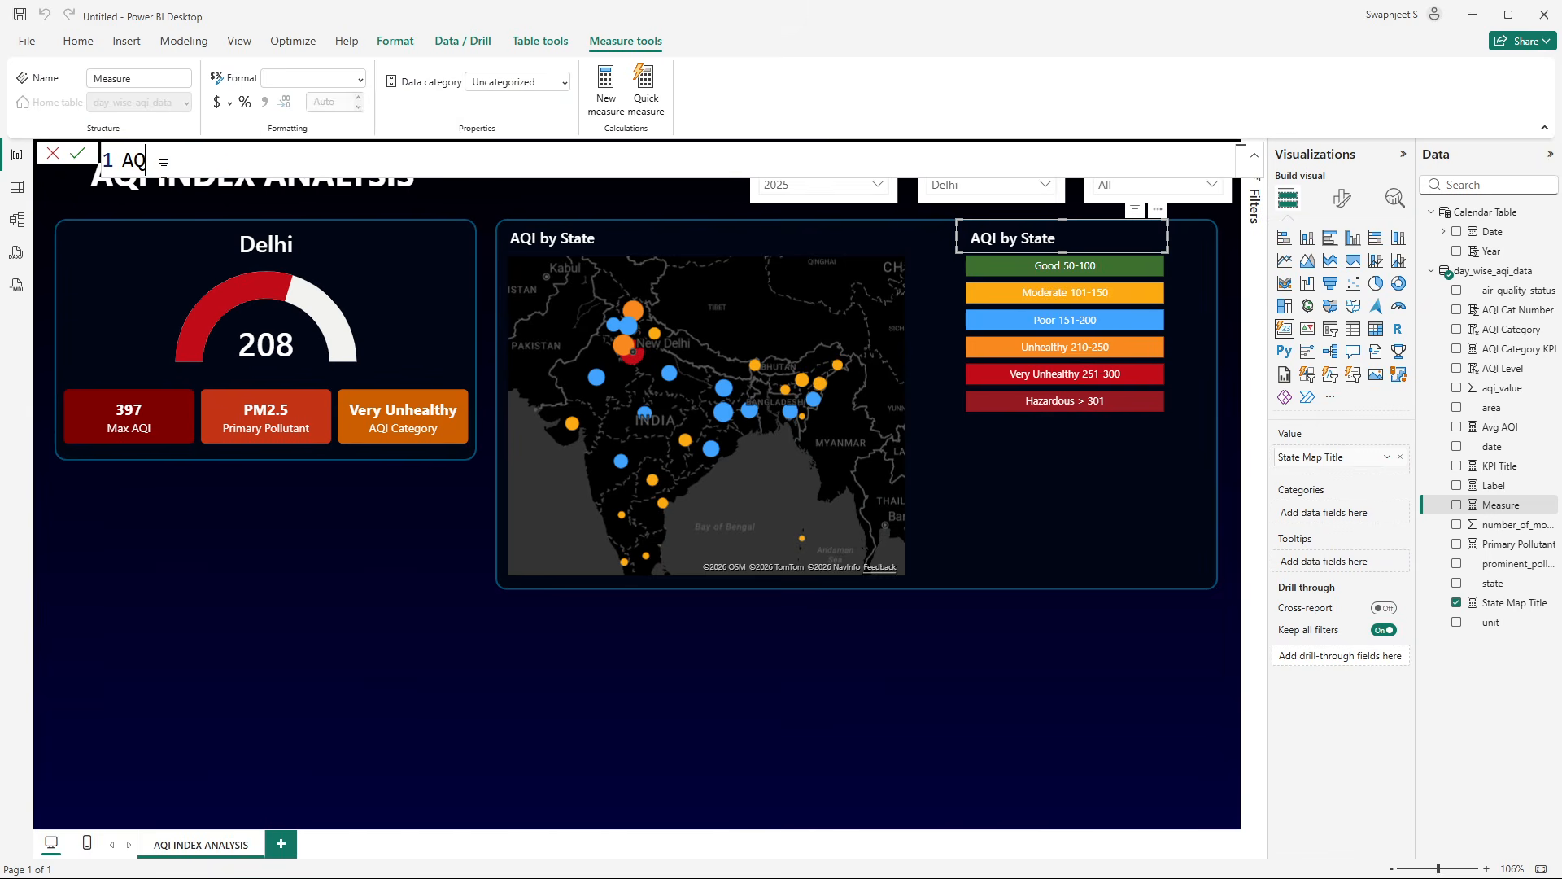
{"action": "type", "text": "Title"}
{"action": "left_click", "coordinate": [363, 164]}
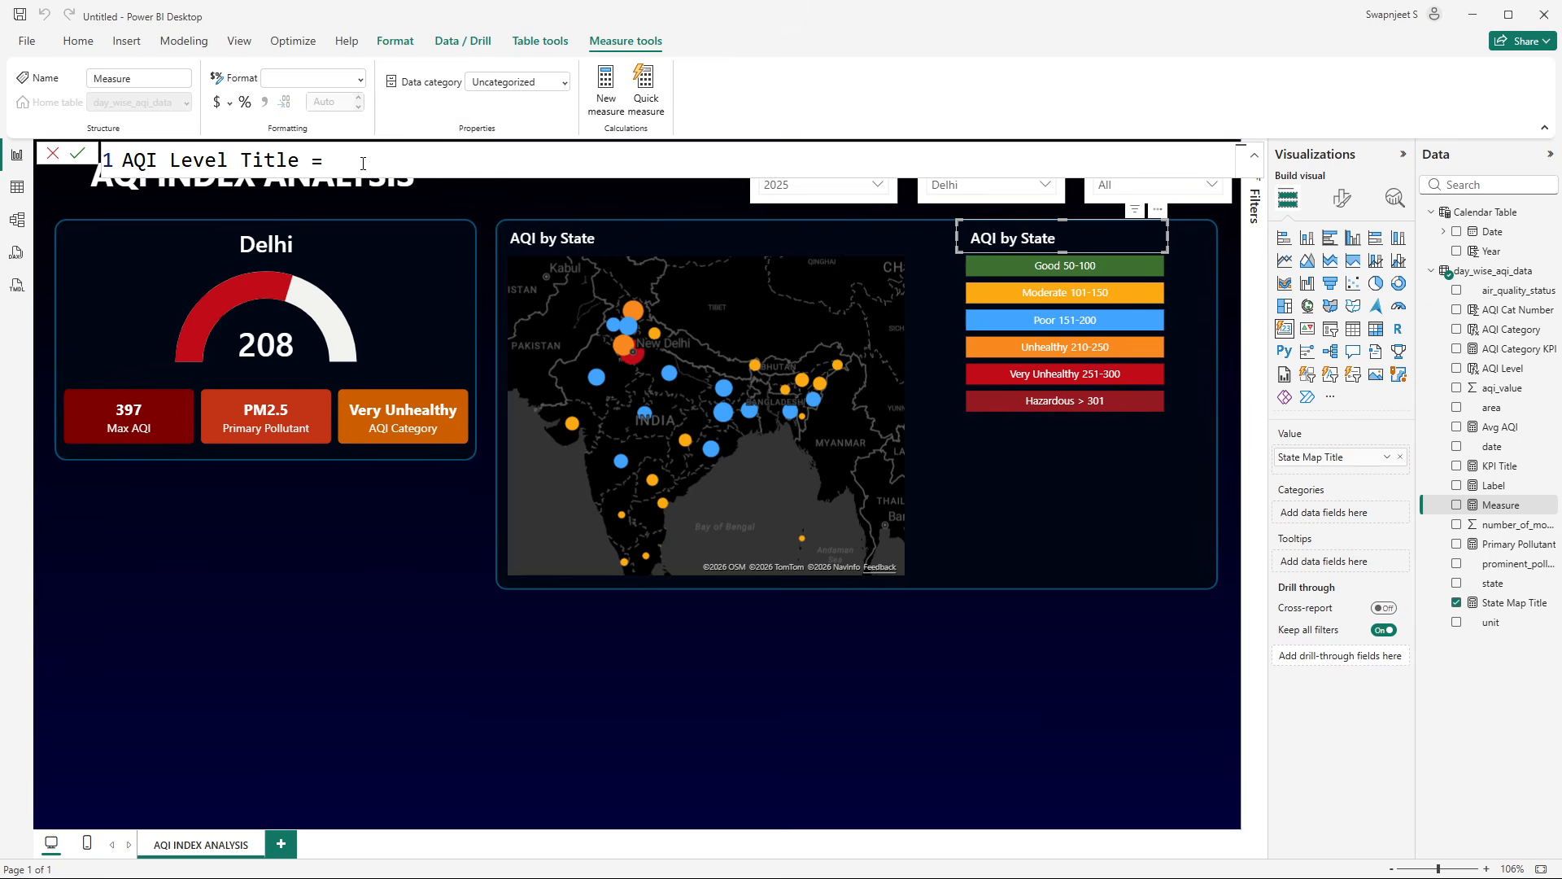
{"action": "type", "text": "\"AQI Levels"}
{"action": "left_click", "coordinate": [78, 153]}
{"action": "left_click", "coordinate": [49, 158]}
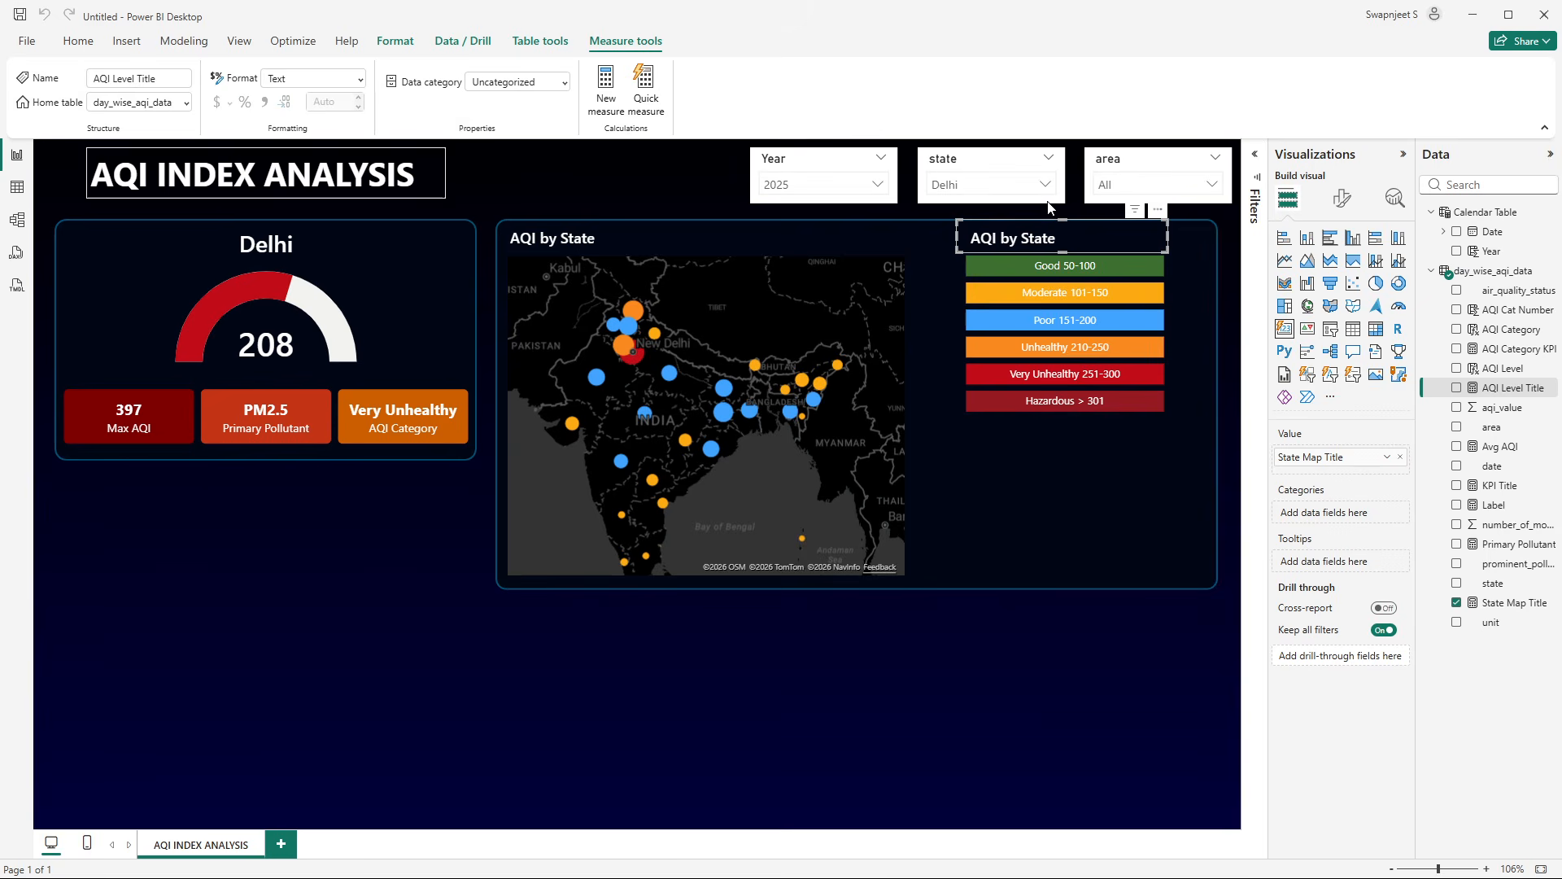
- Replace State Map Title with AQI Level Title as the value of the copied title card above the category bars
{"action": "left_click", "coordinate": [1400, 457]}
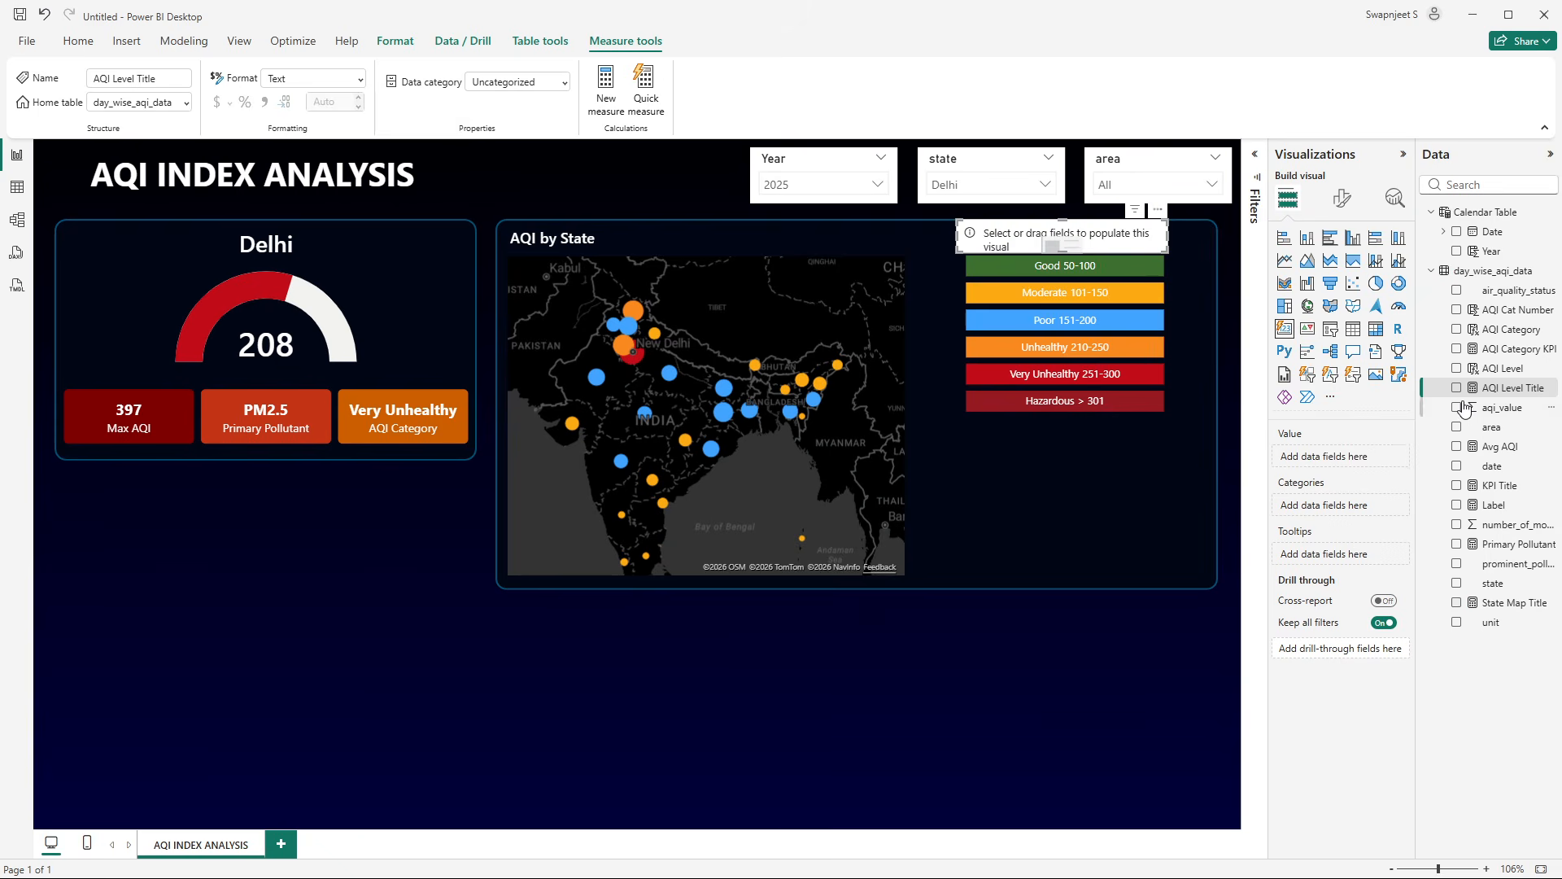
{"action": "left_click", "coordinate": [1457, 369]}
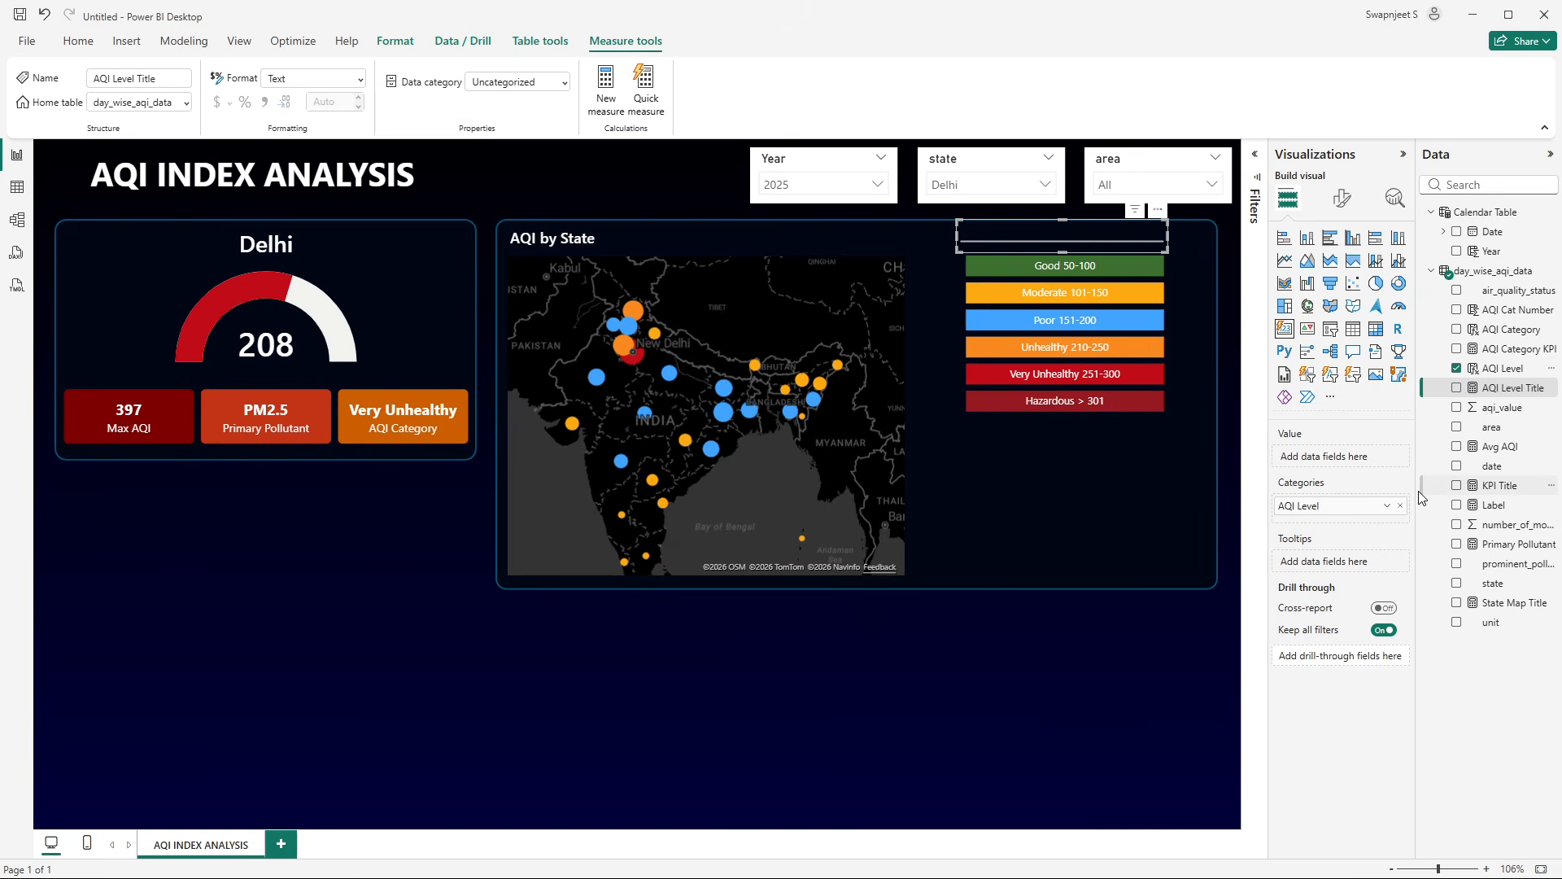
{"action": "left_click_drag", "start_coordinate": [1357, 499], "coordinate": [1354, 470]}
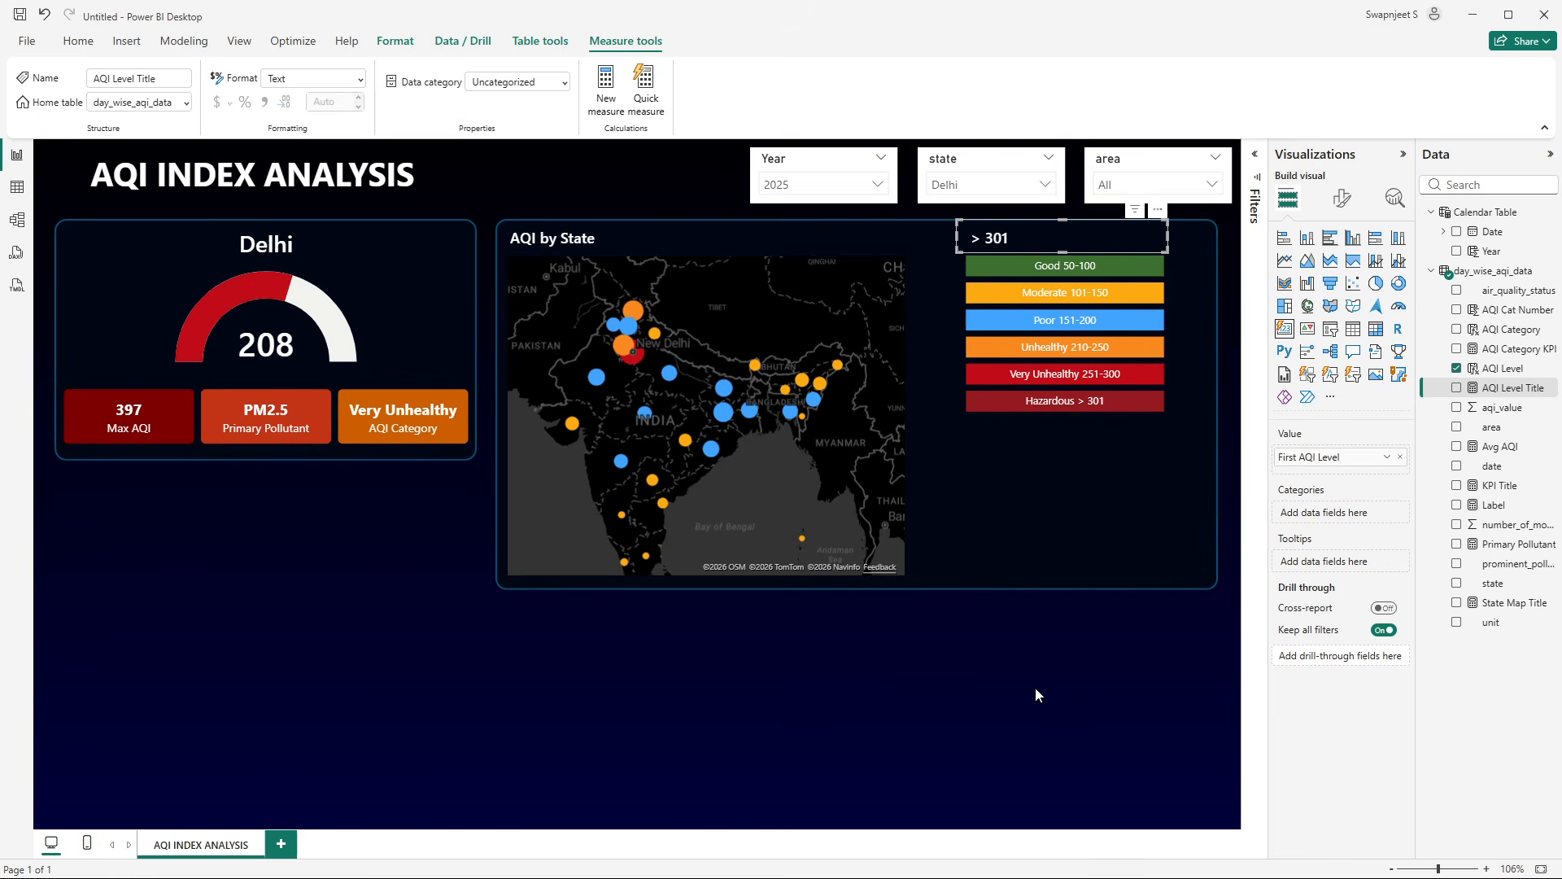
{"action": "left_click", "coordinate": [1456, 371]}
{"action": "left_click", "coordinate": [1026, 742]}
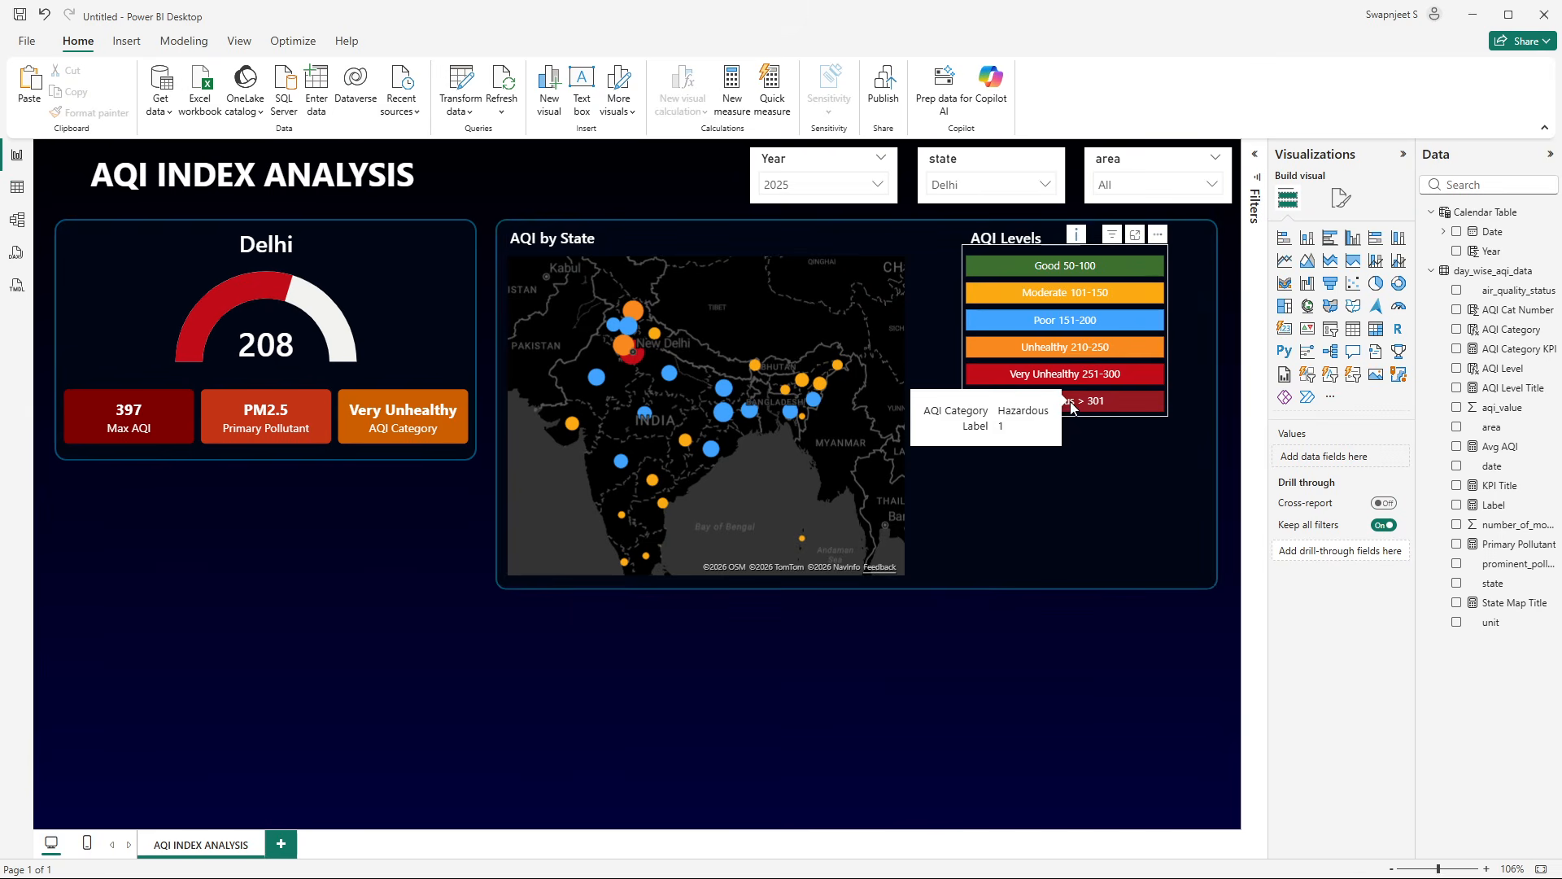
{"action": "mouse_move", "coordinate": [656, 344]}
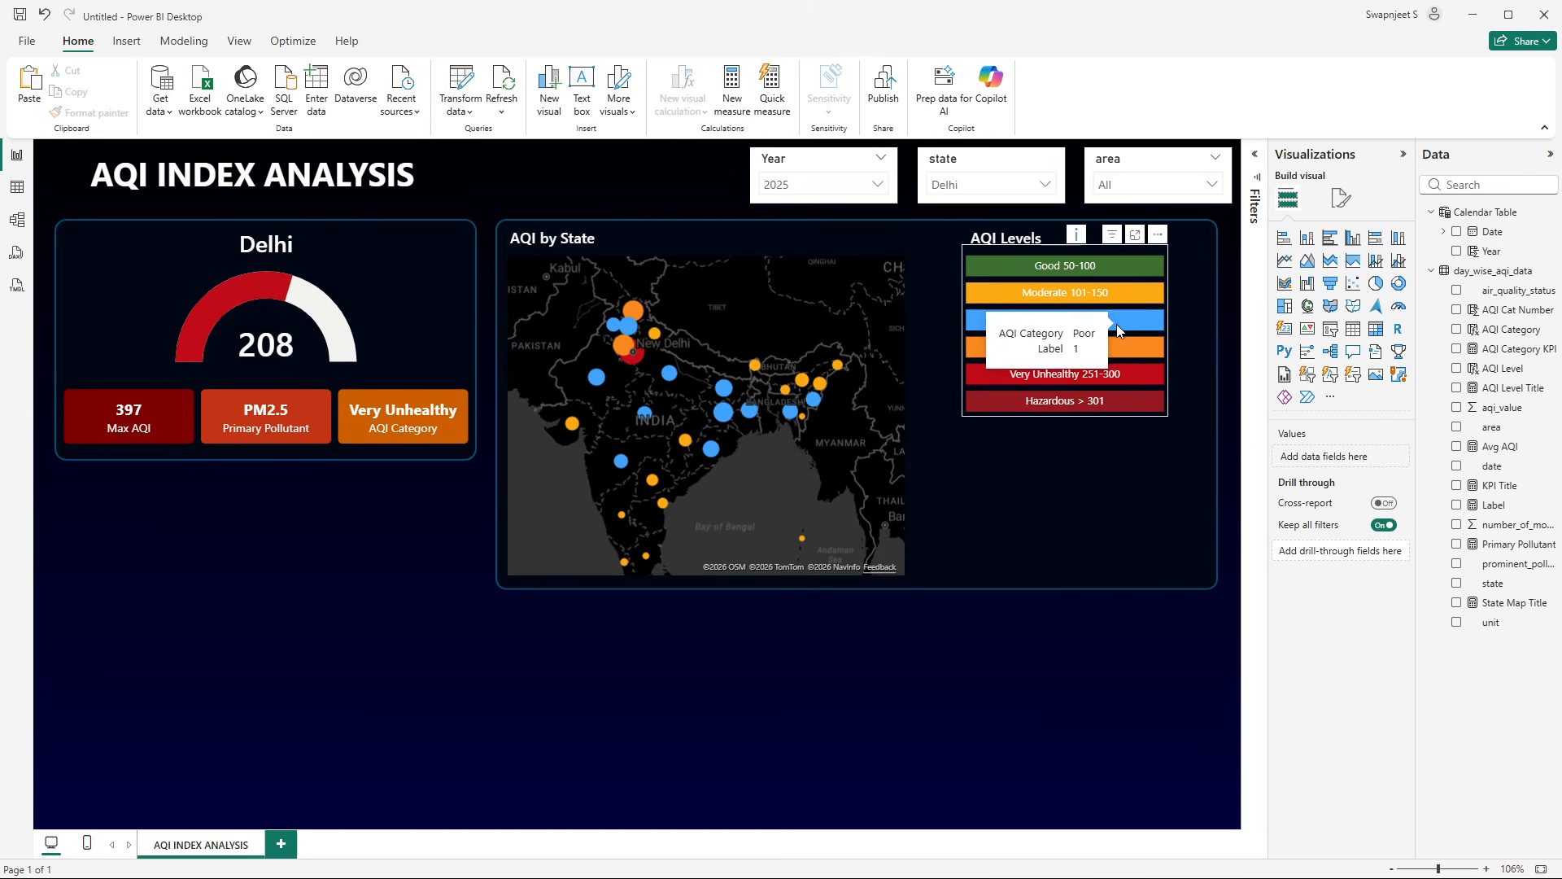
{"action": "mouse_move", "coordinate": [1038, 271]}
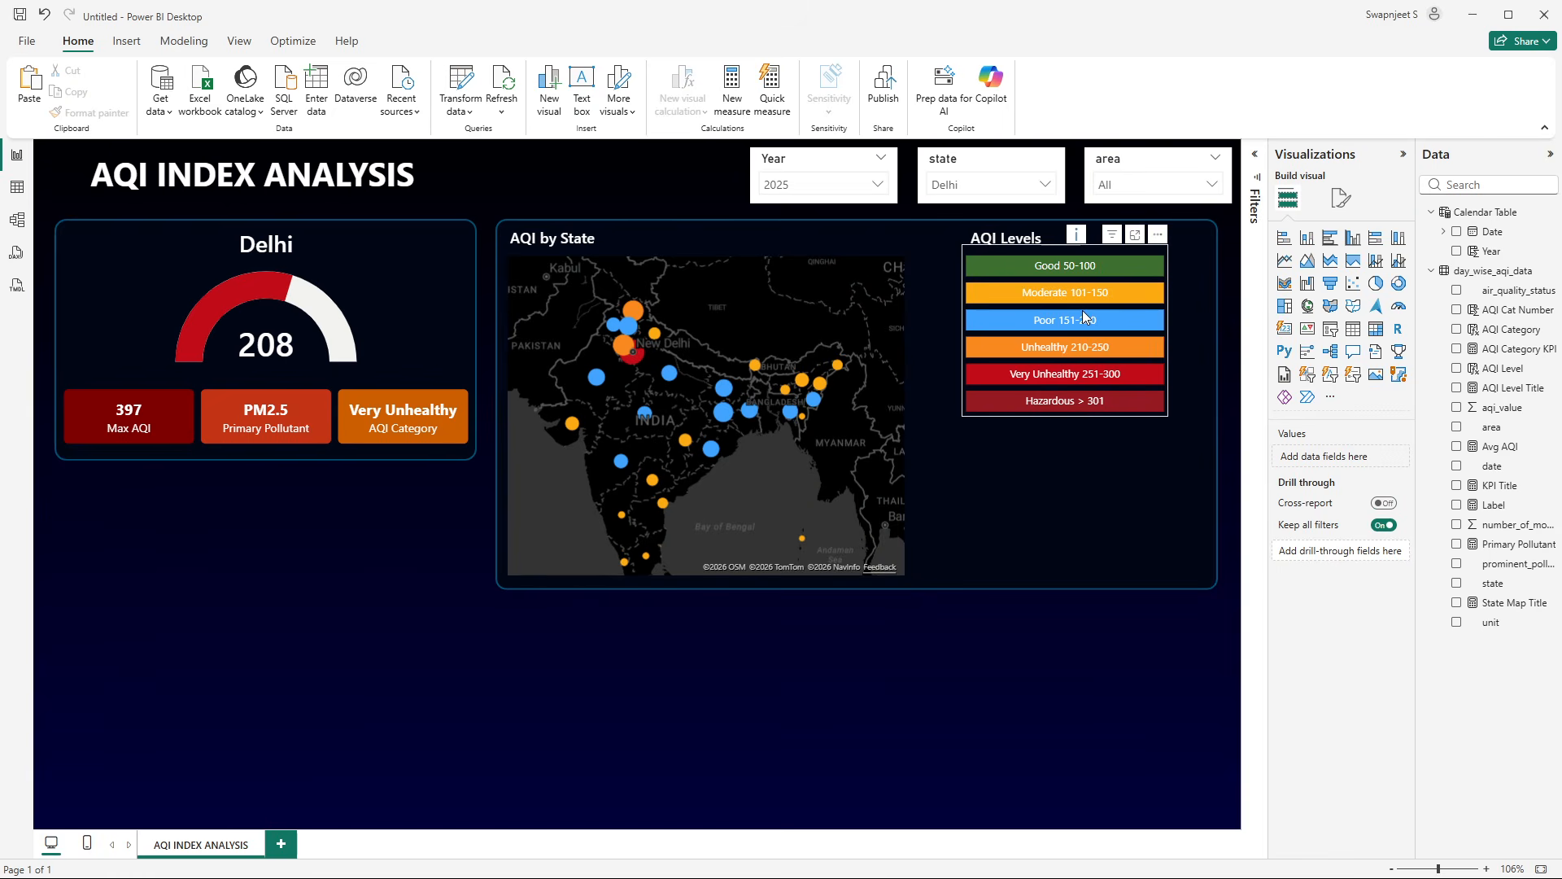
{"action": "mouse_move", "coordinate": [1082, 310]}
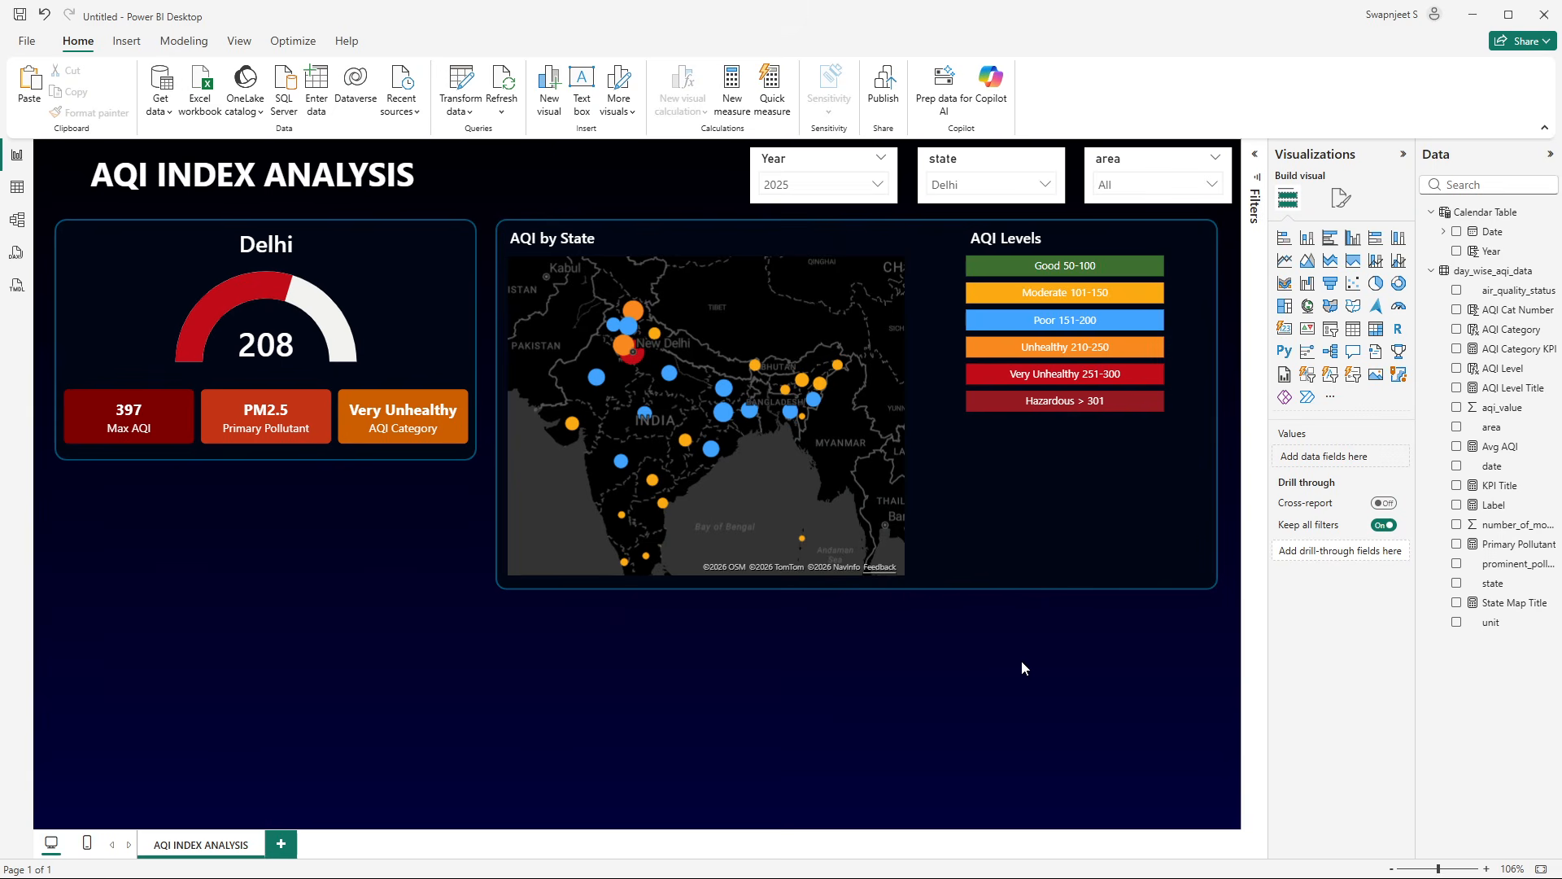
- Add an area chart about 424 wide by 191 high and place it over the map panel's lower edge
{"action": "left_click", "coordinate": [1308, 261]}
{"action": "left_click_drag", "start_coordinate": [384, 692], "coordinate": [890, 637]}
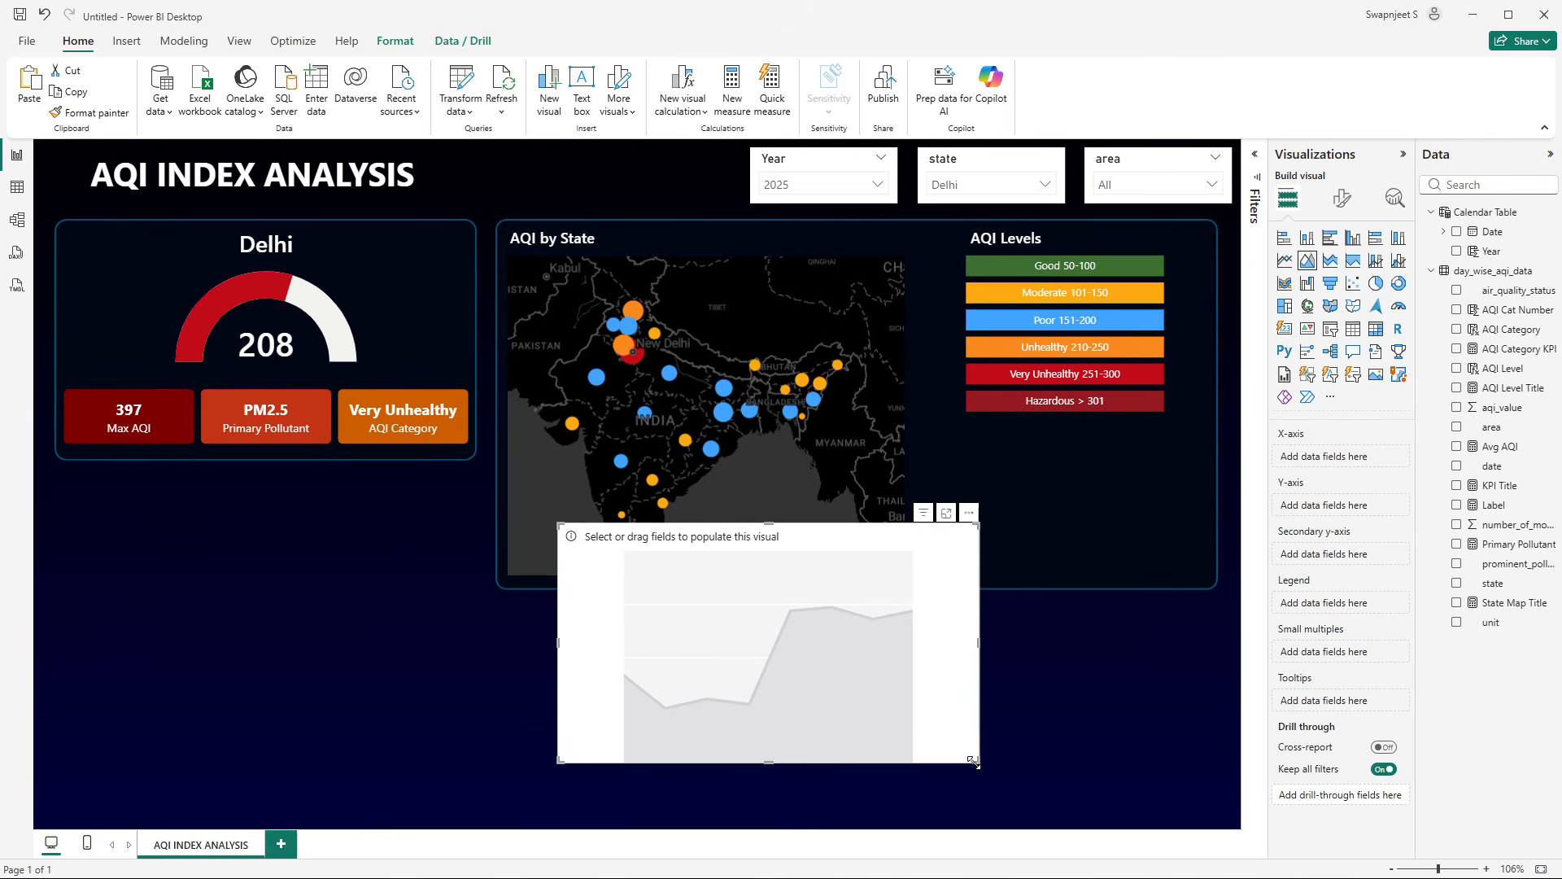
{"action": "left_click_drag", "start_coordinate": [974, 769], "coordinate": [923, 688]}
{"action": "left_click_drag", "start_coordinate": [857, 638], "coordinate": [948, 681]}
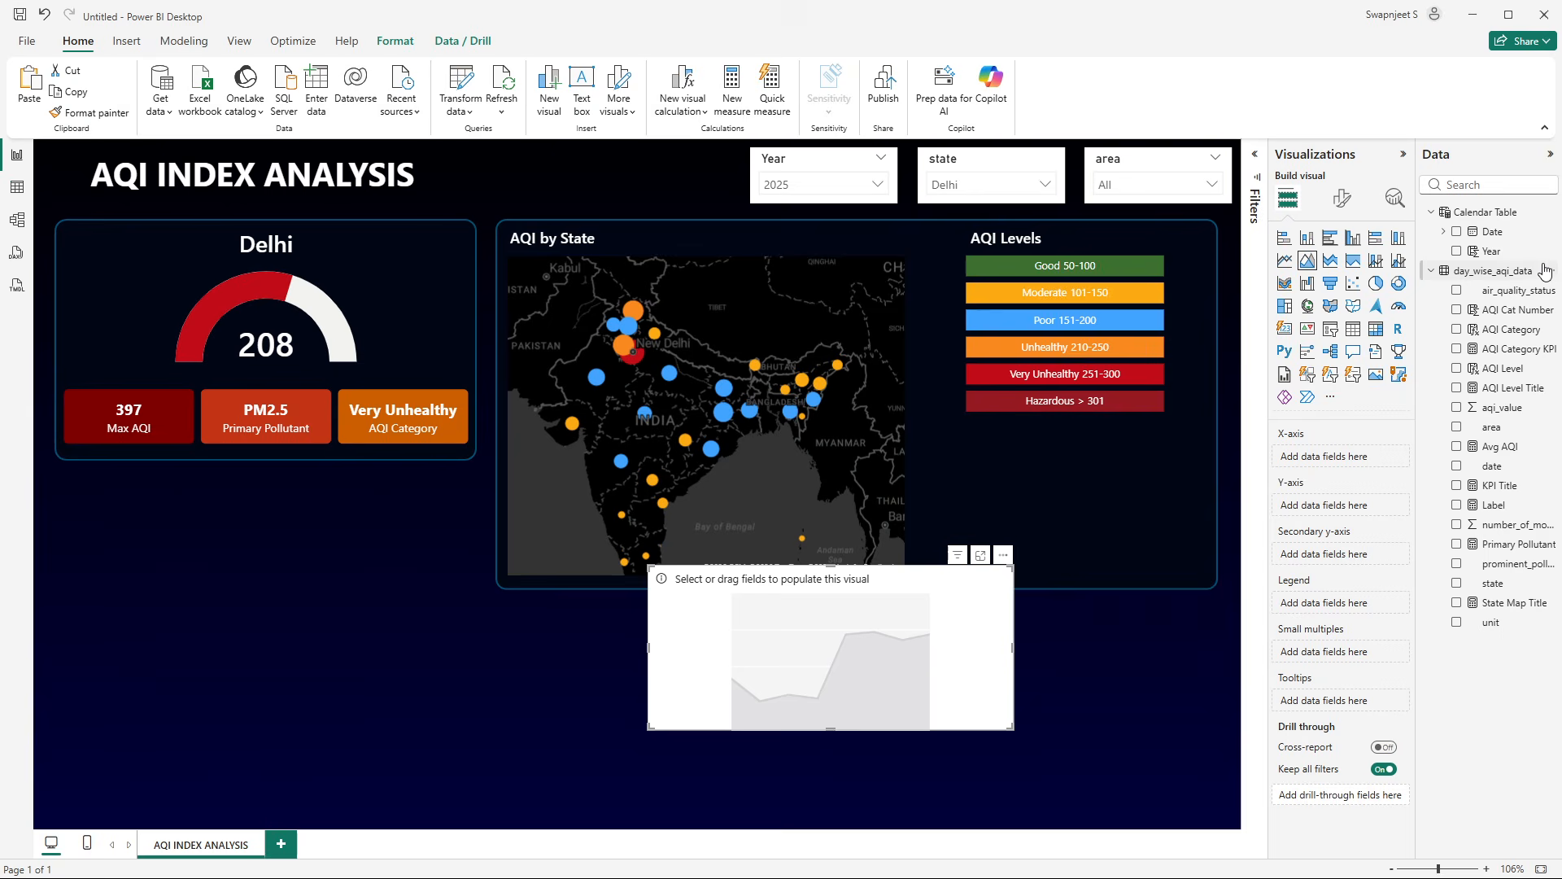
- Plot Avg AQI on the area chart's Y-axis against the Calendar Table's Day level on the X-axis
{"action": "left_click", "coordinate": [1444, 231]}
{"action": "left_click", "coordinate": [1457, 250]}
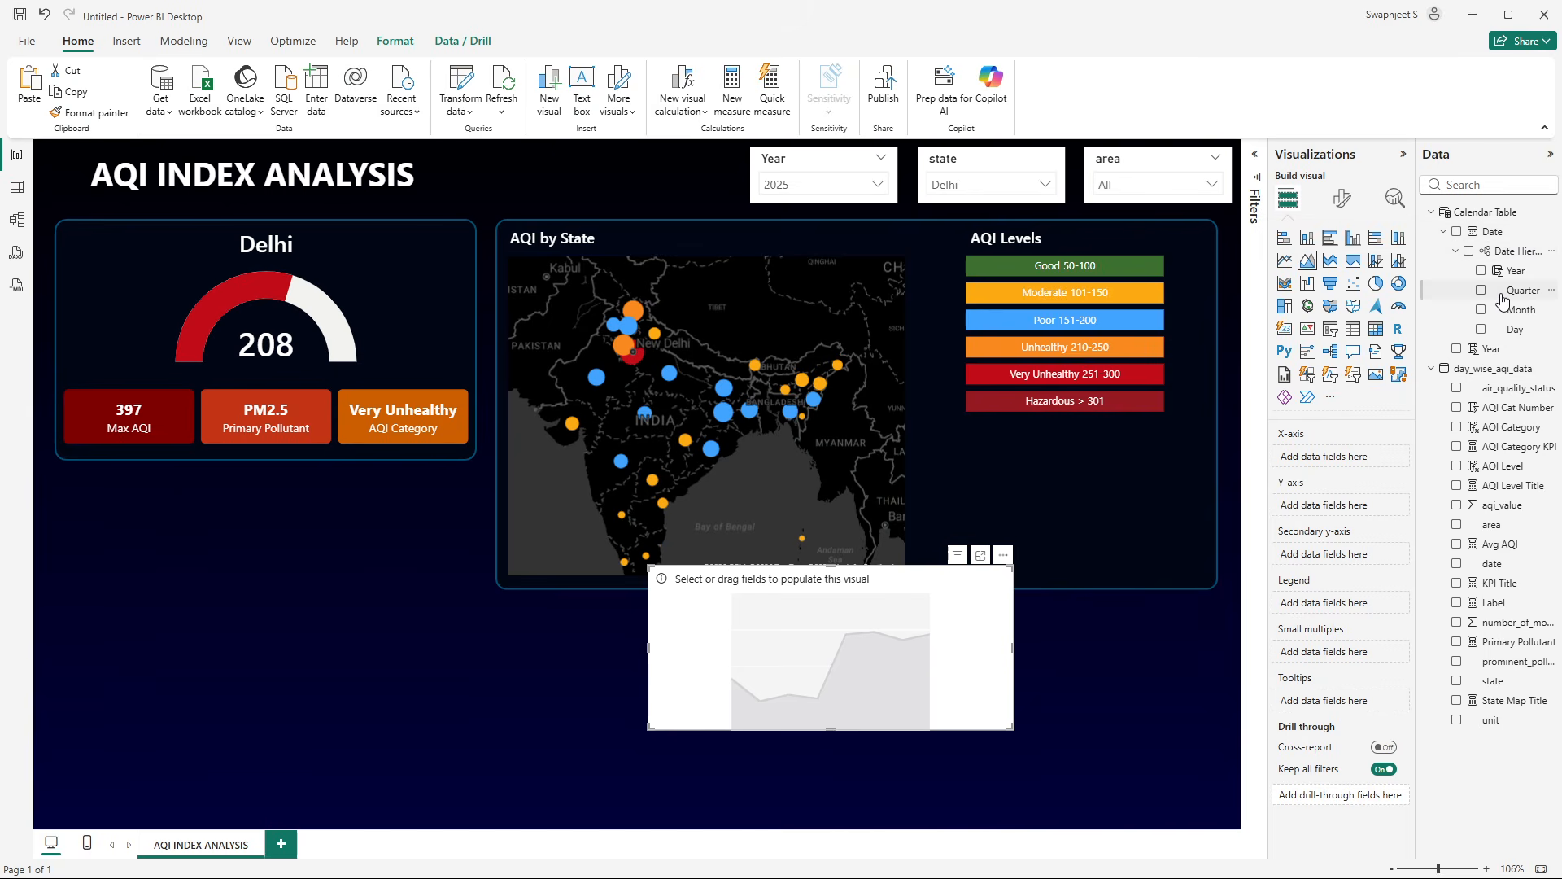
{"action": "left_click_drag", "start_coordinate": [1520, 335], "coordinate": [1346, 460]}
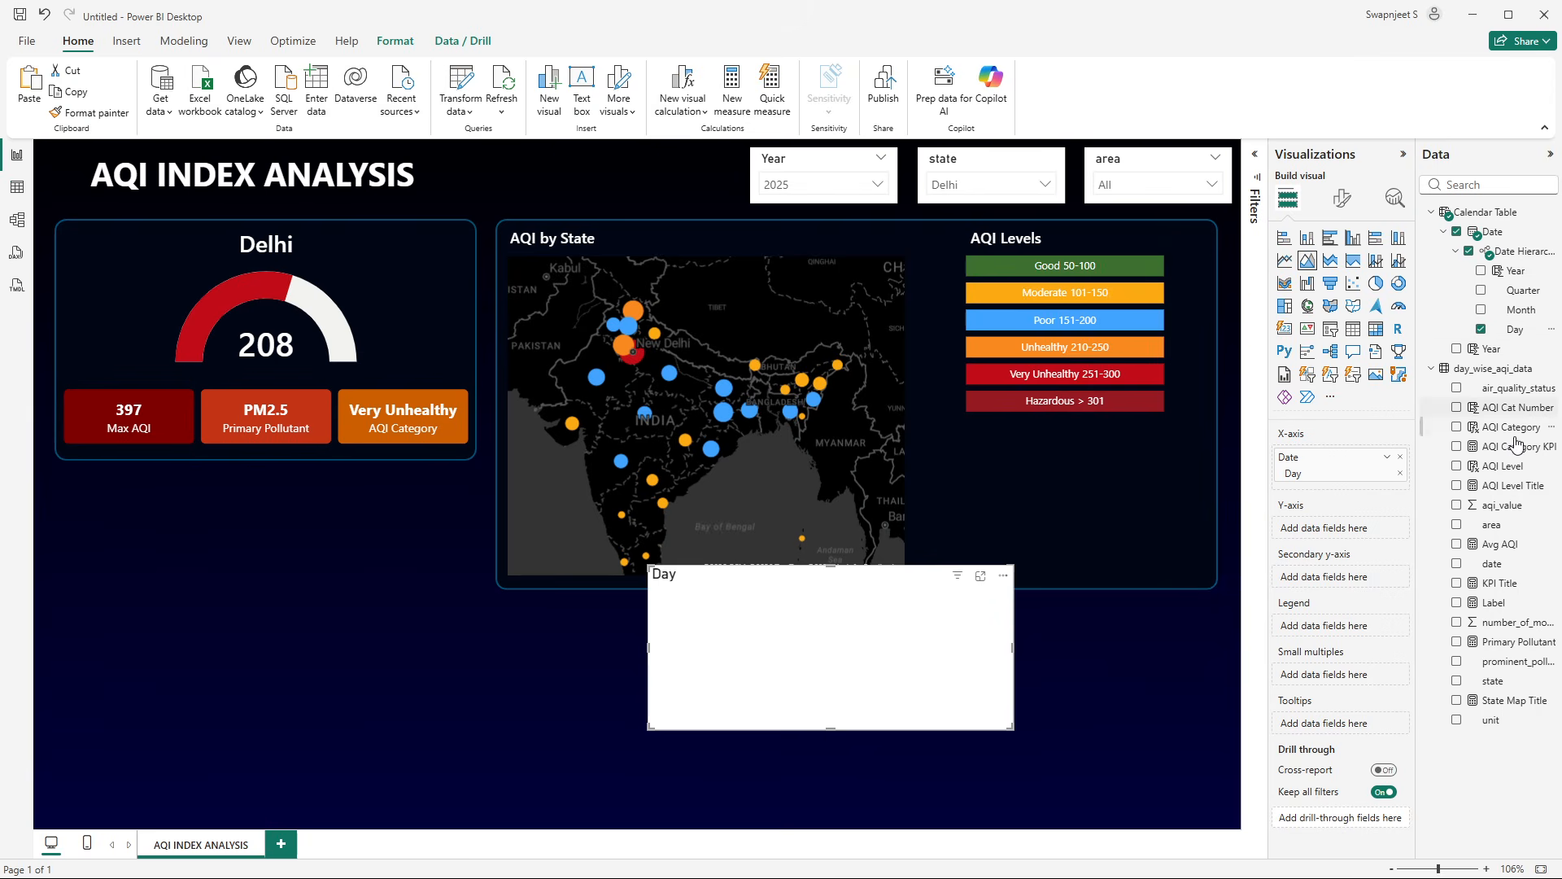
{"action": "left_click_drag", "start_coordinate": [1506, 545], "coordinate": [1392, 534]}
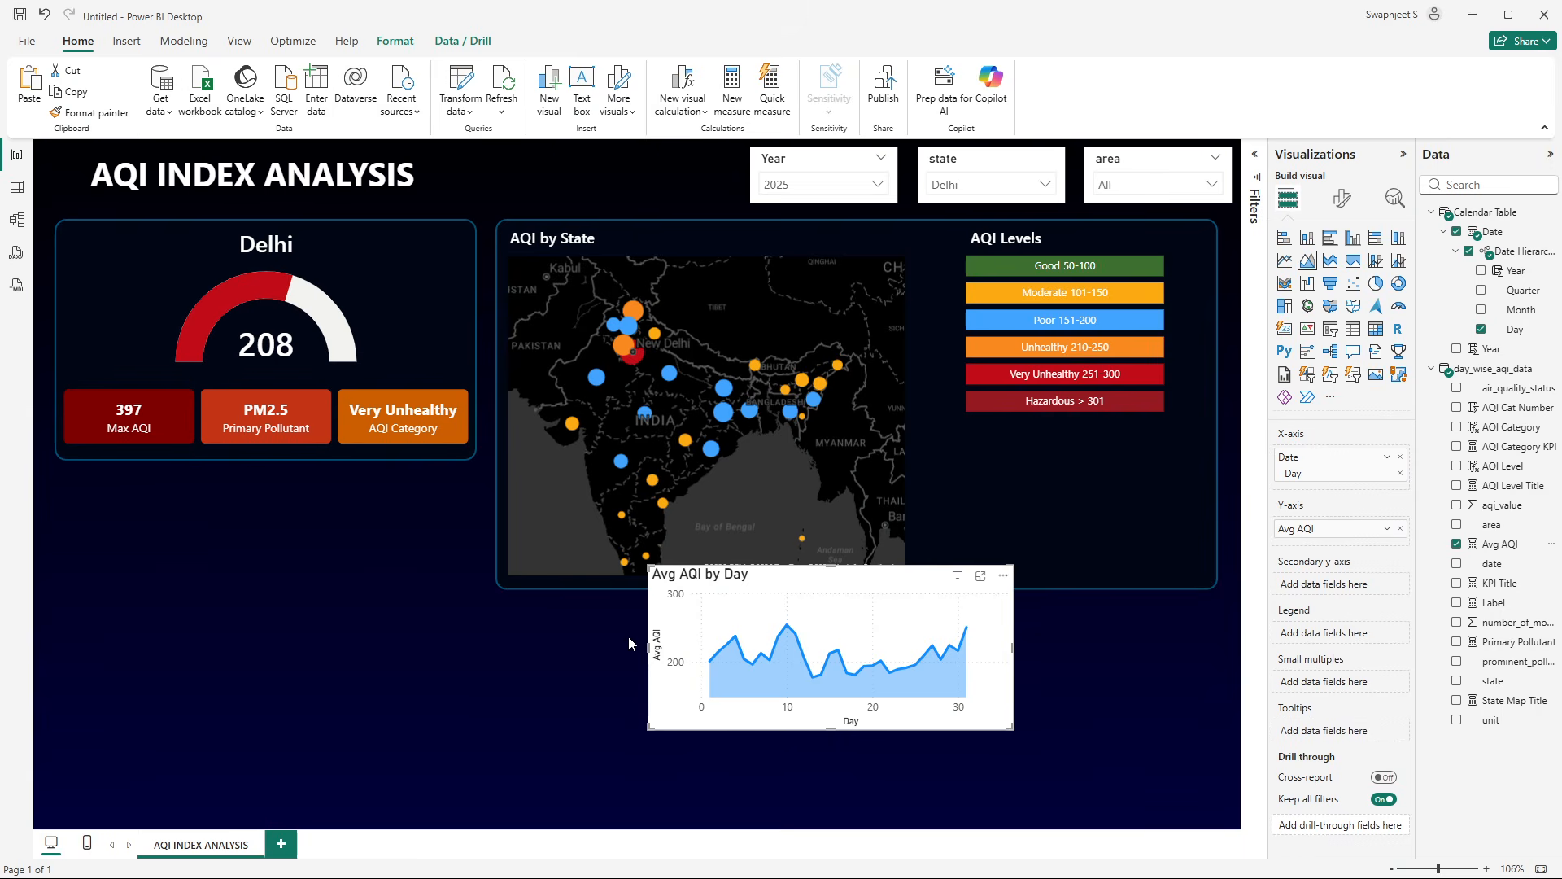
{"action": "mouse_move", "coordinate": [738, 668]}
- Turn off the values and title of the area chart's X-axis
{"action": "left_click", "coordinate": [1343, 198]}
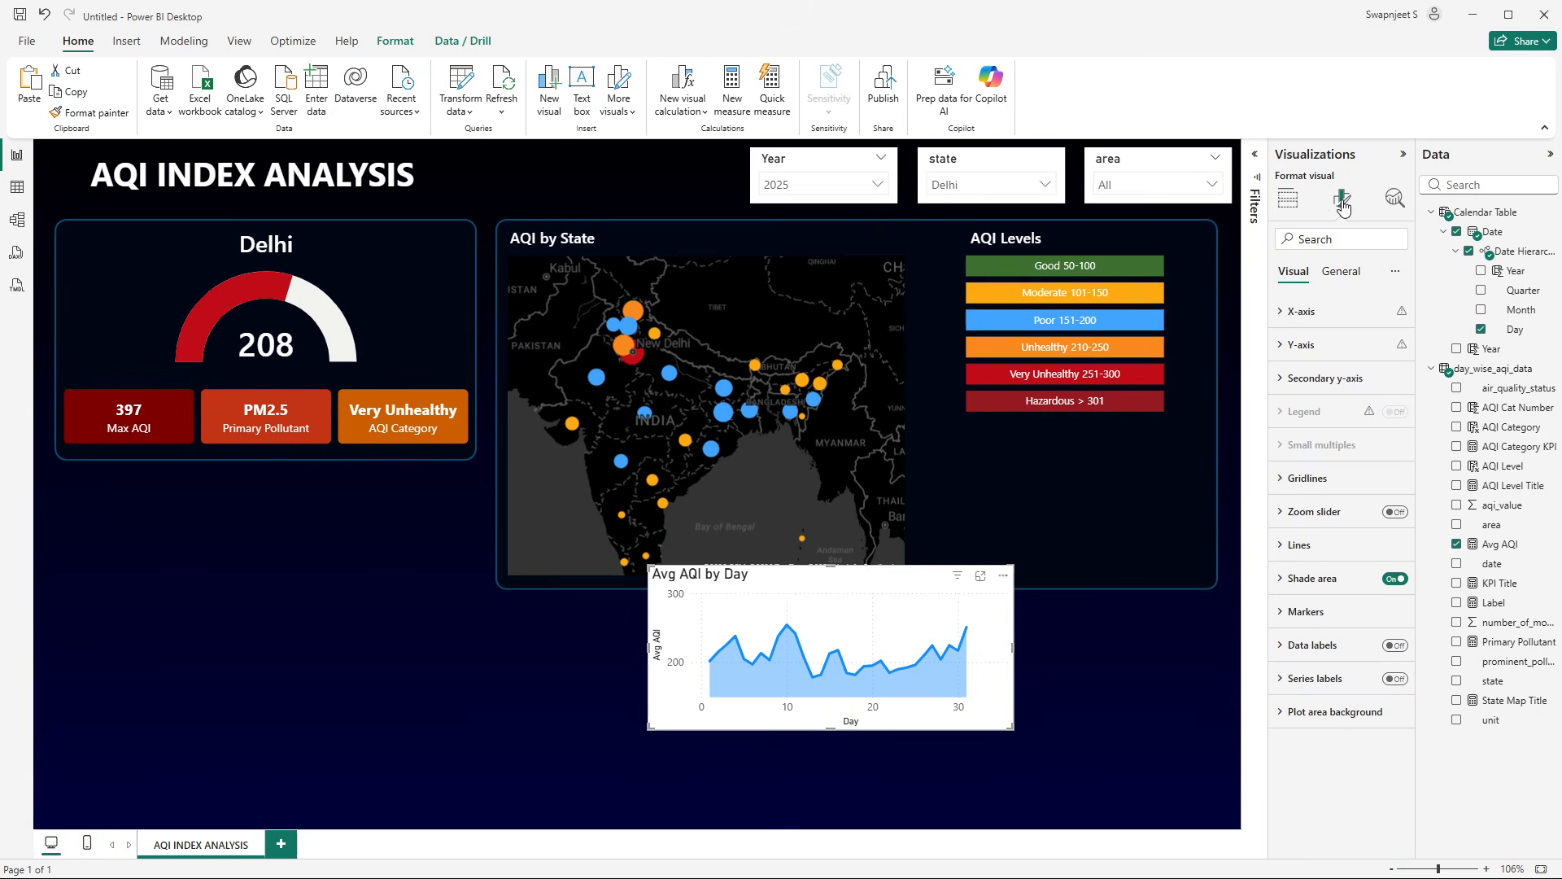
{"action": "left_click", "coordinate": [1319, 310]}
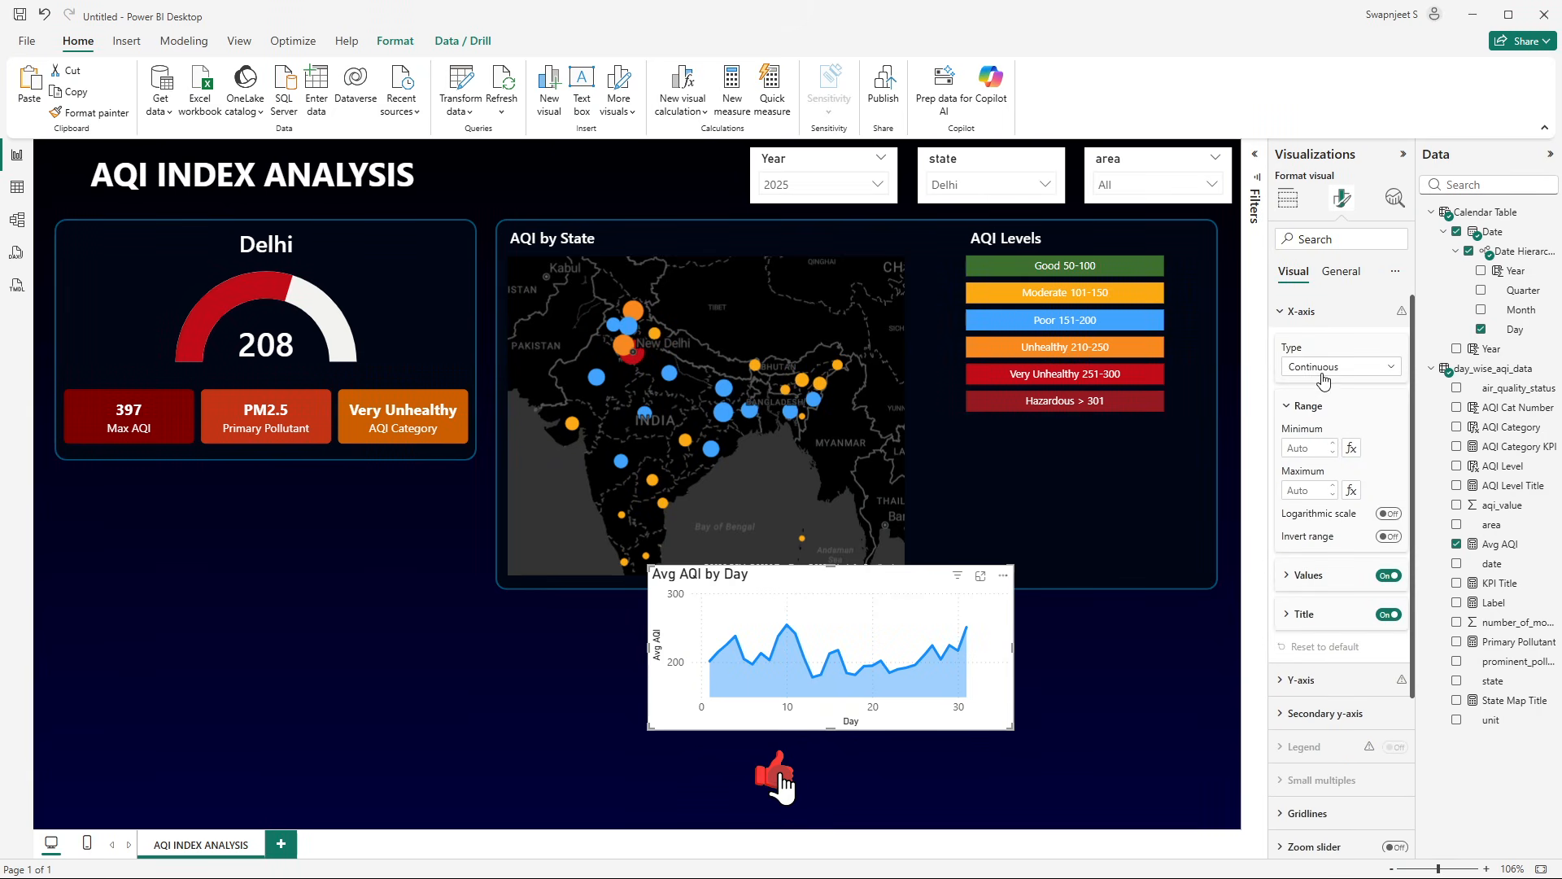
{"action": "left_click", "coordinate": [1389, 576]}
{"action": "left_click", "coordinate": [1389, 614]}
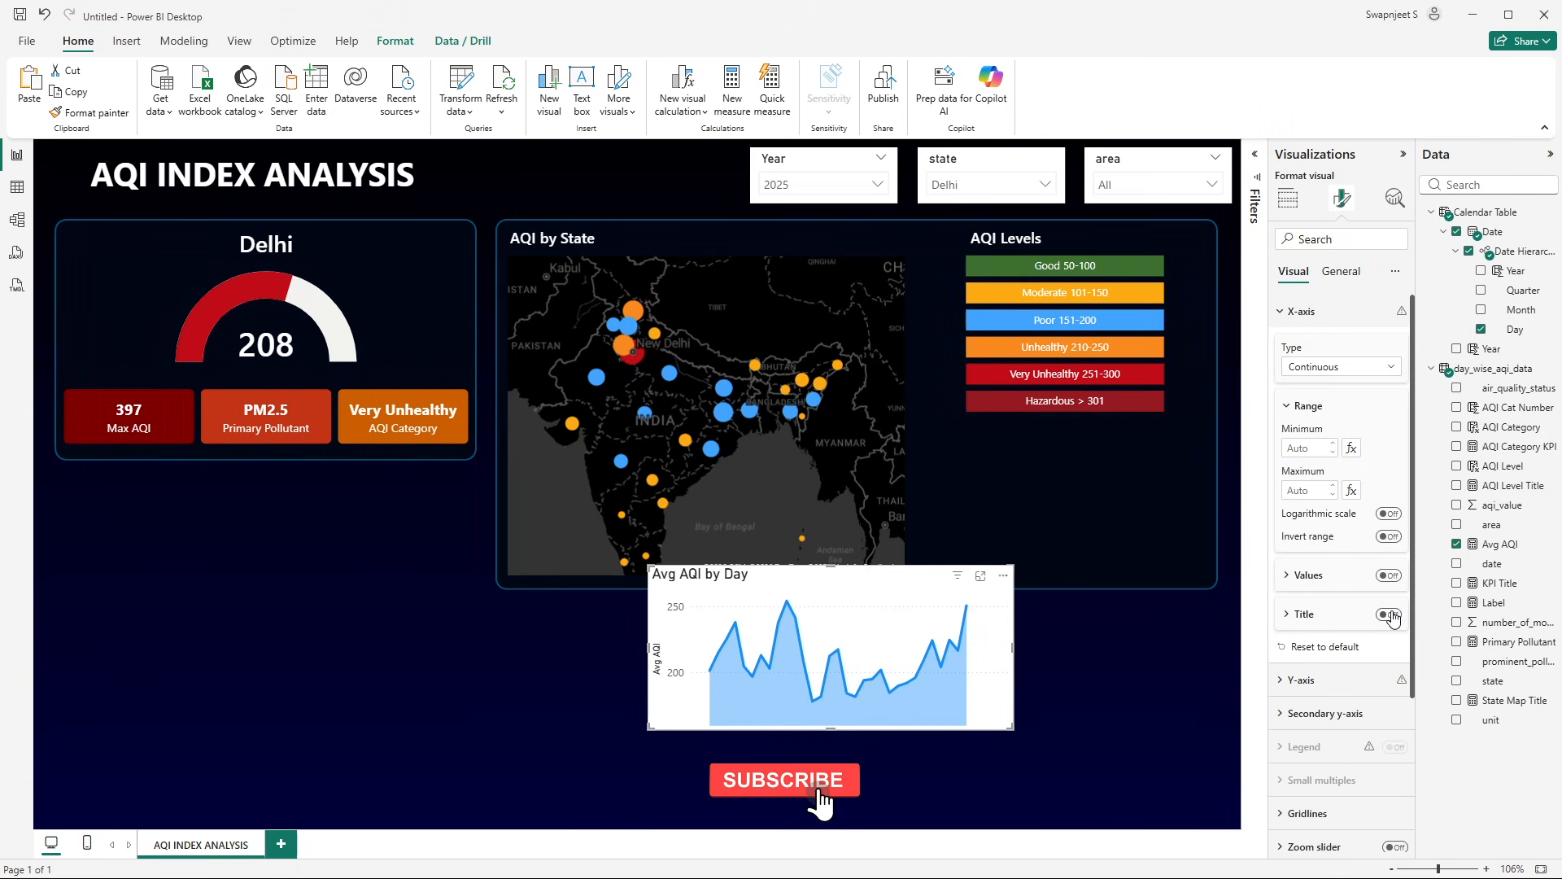
- Set the area chart's X-axis range to a minimum of 1 and a maximum of 31
{"action": "left_click", "coordinate": [1315, 491]}
{"action": "type", "text": "3"}
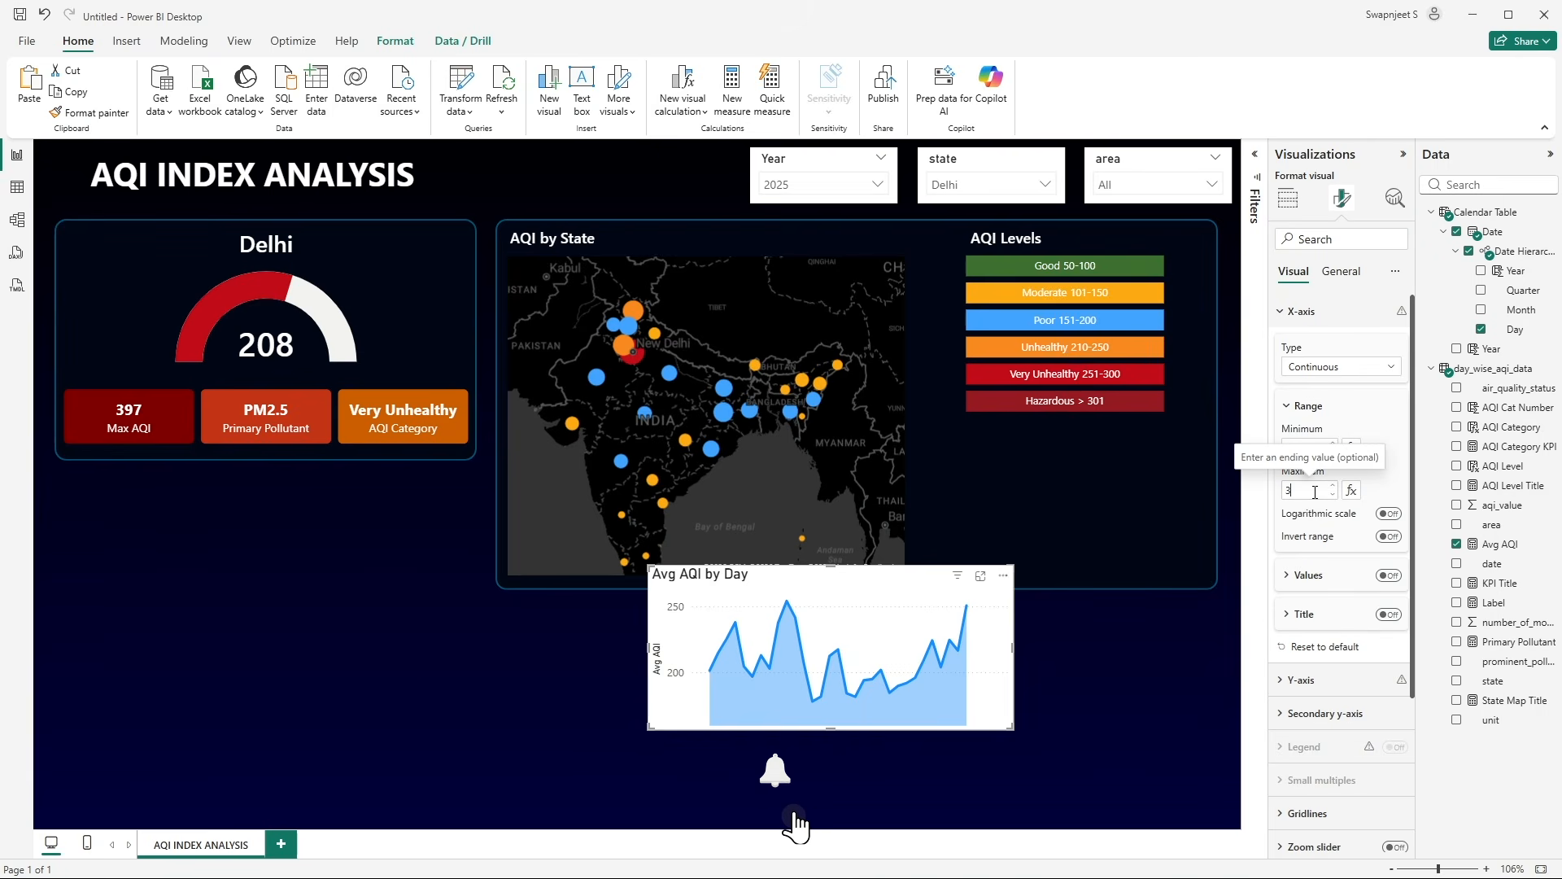
{"action": "type", "text": "1"}
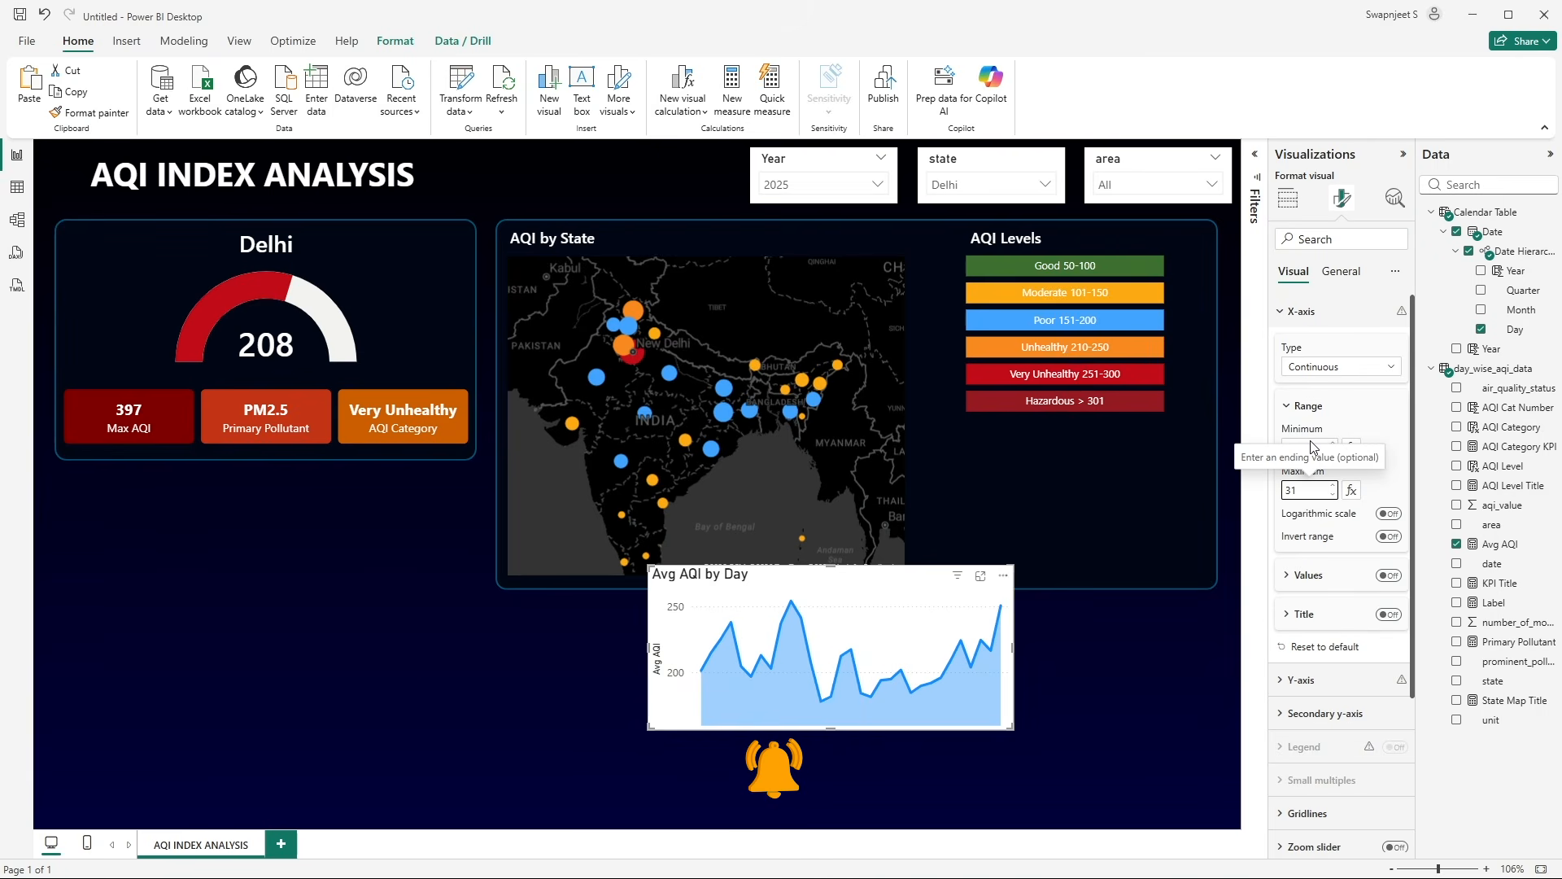
{"action": "left_click", "coordinate": [1308, 431]}
{"action": "left_click", "coordinate": [1300, 445]}
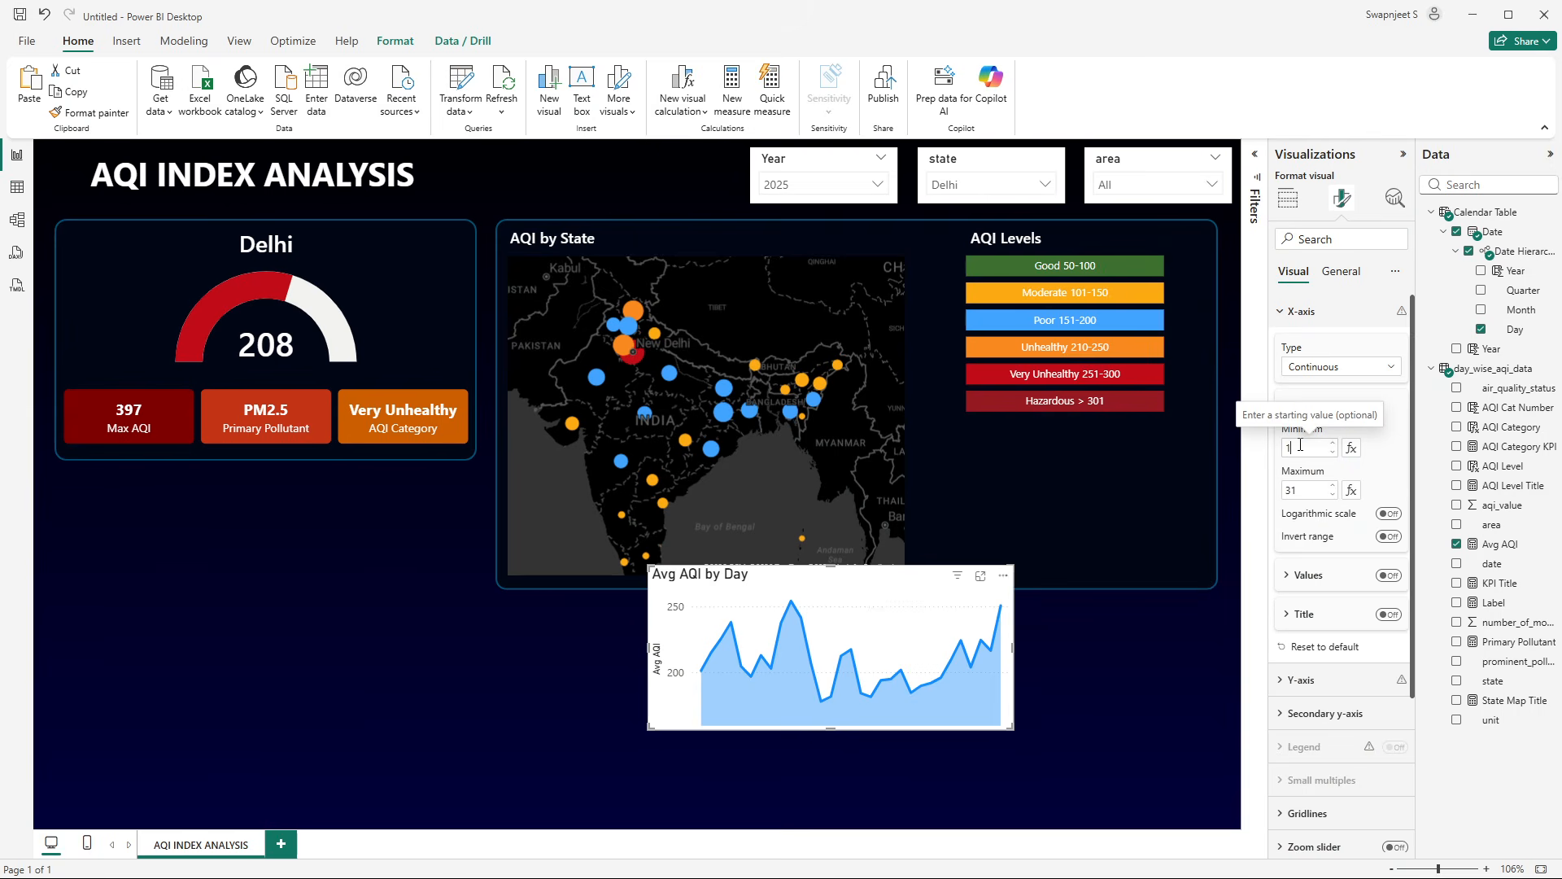
{"action": "left_click", "coordinate": [1381, 467]}
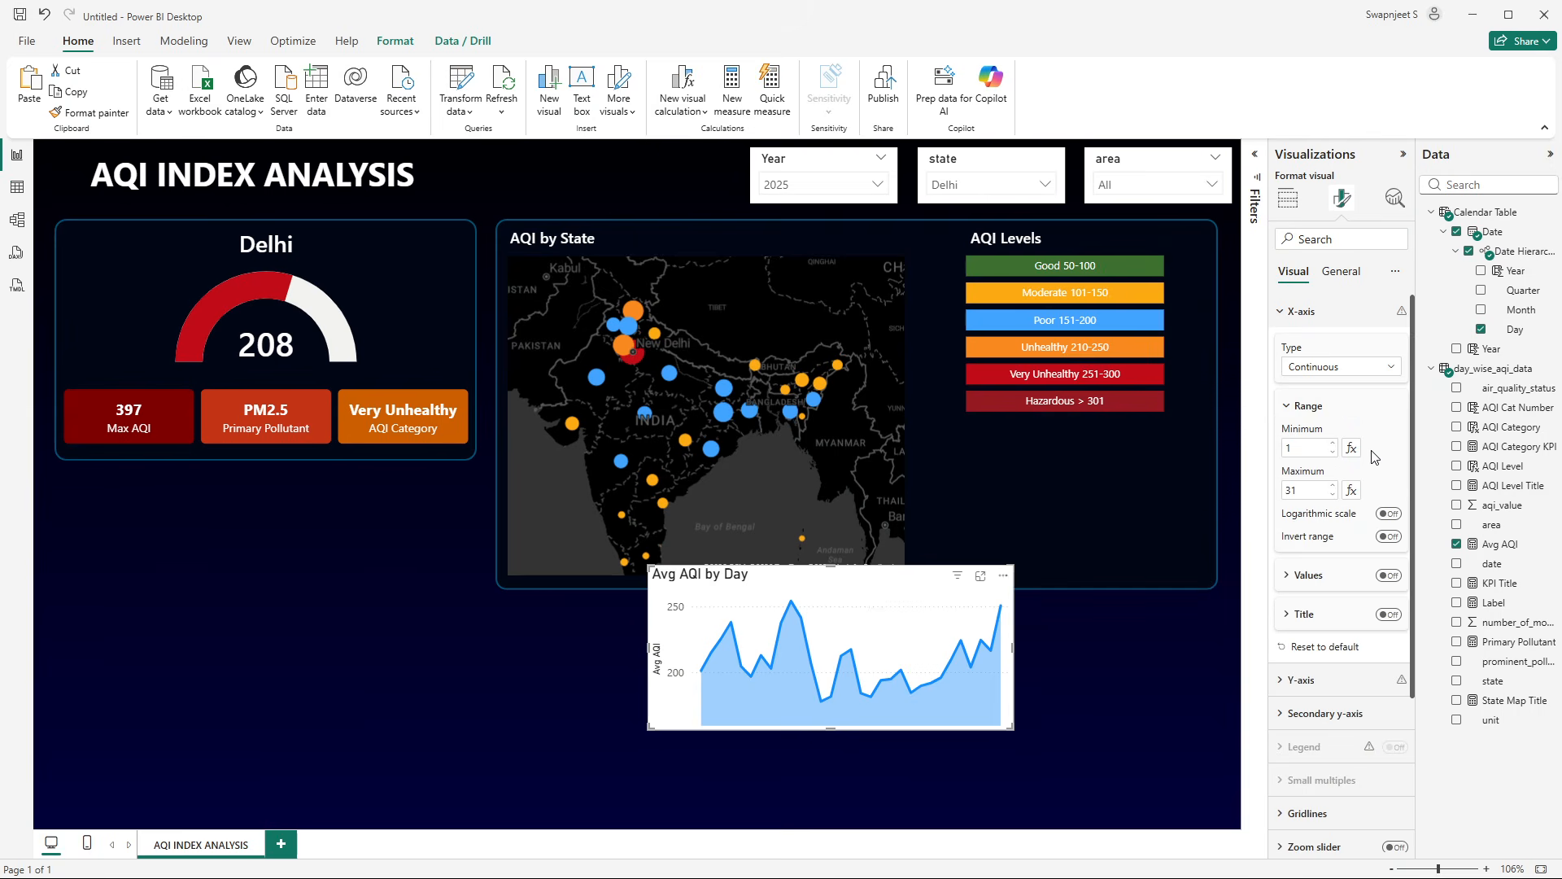
{"action": "left_click", "coordinate": [1319, 318]}
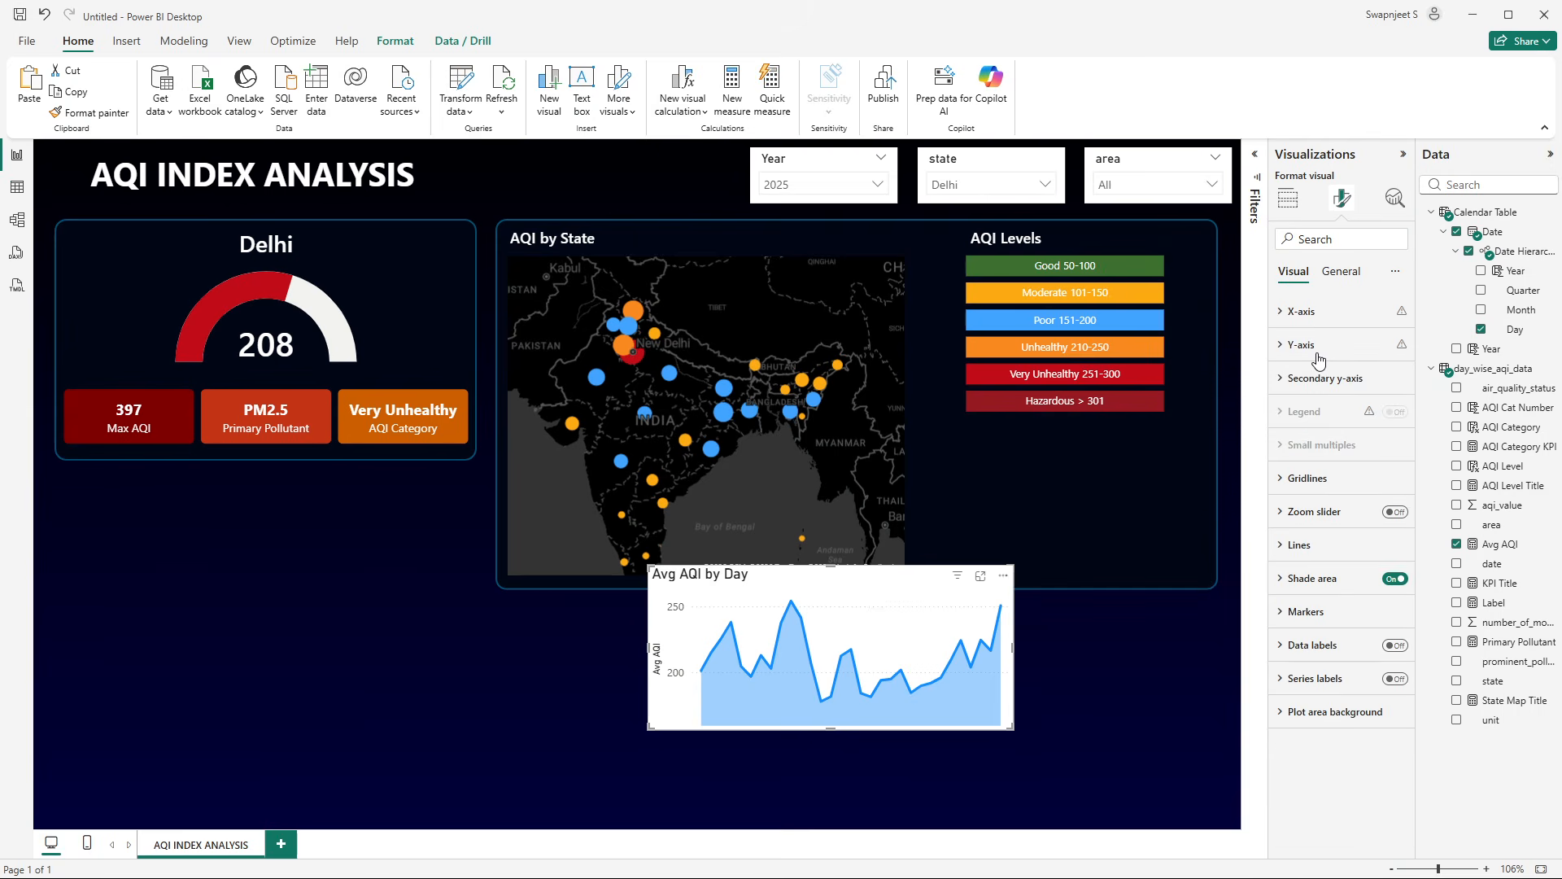
- Turn off the values and title of the area chart's Y-axis
{"action": "left_click", "coordinate": [1313, 347]}
{"action": "left_click", "coordinate": [1389, 554]}
{"action": "left_click", "coordinate": [1389, 592]}
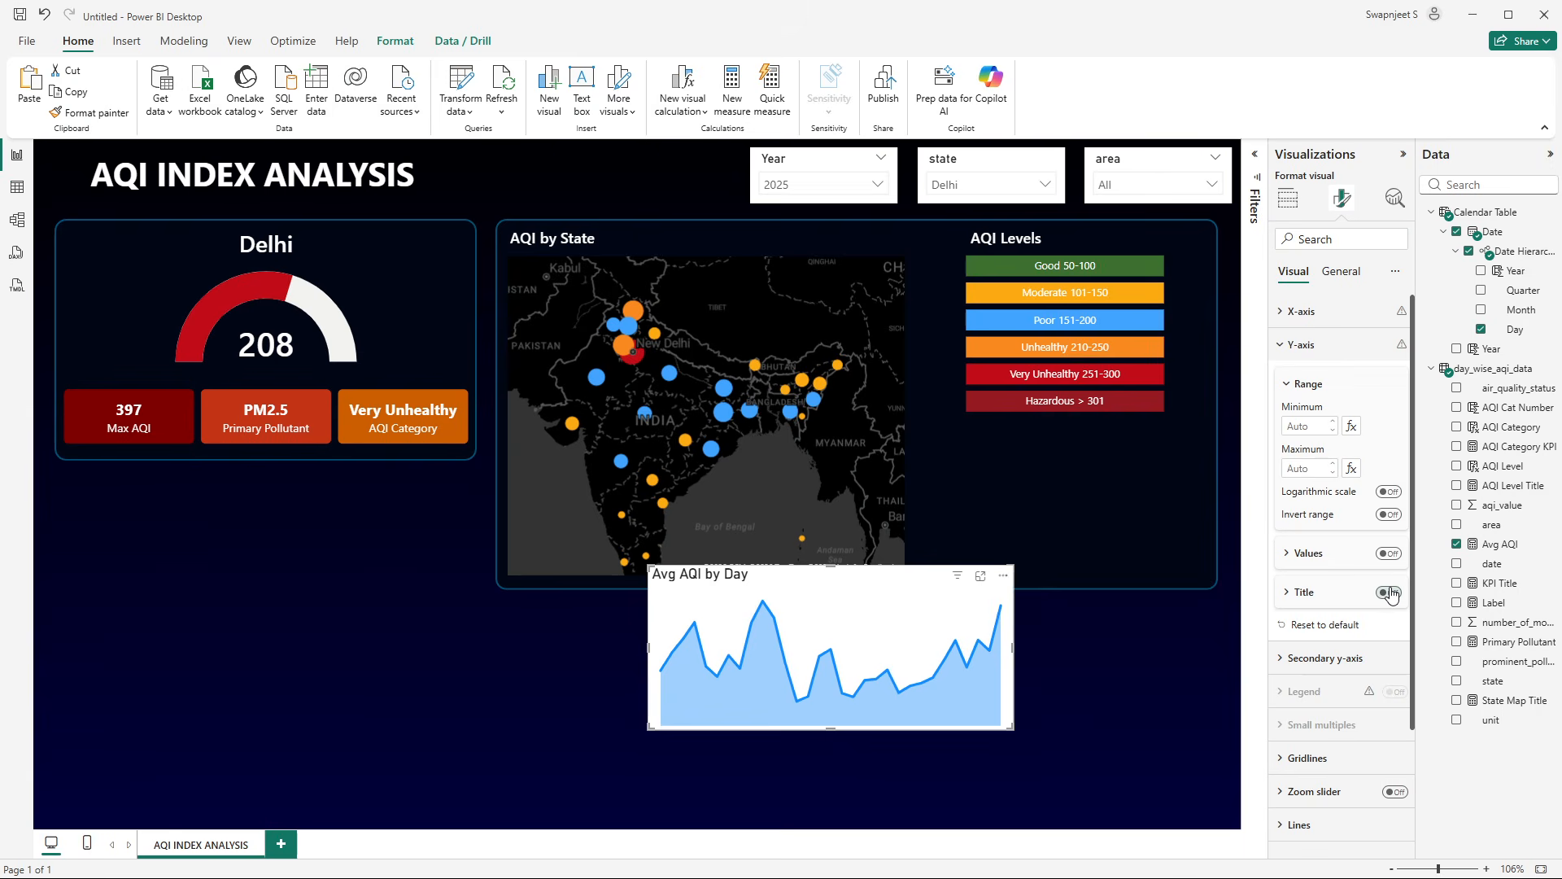
- Turn off the area chart's title and background
{"action": "left_click", "coordinate": [1341, 271]}
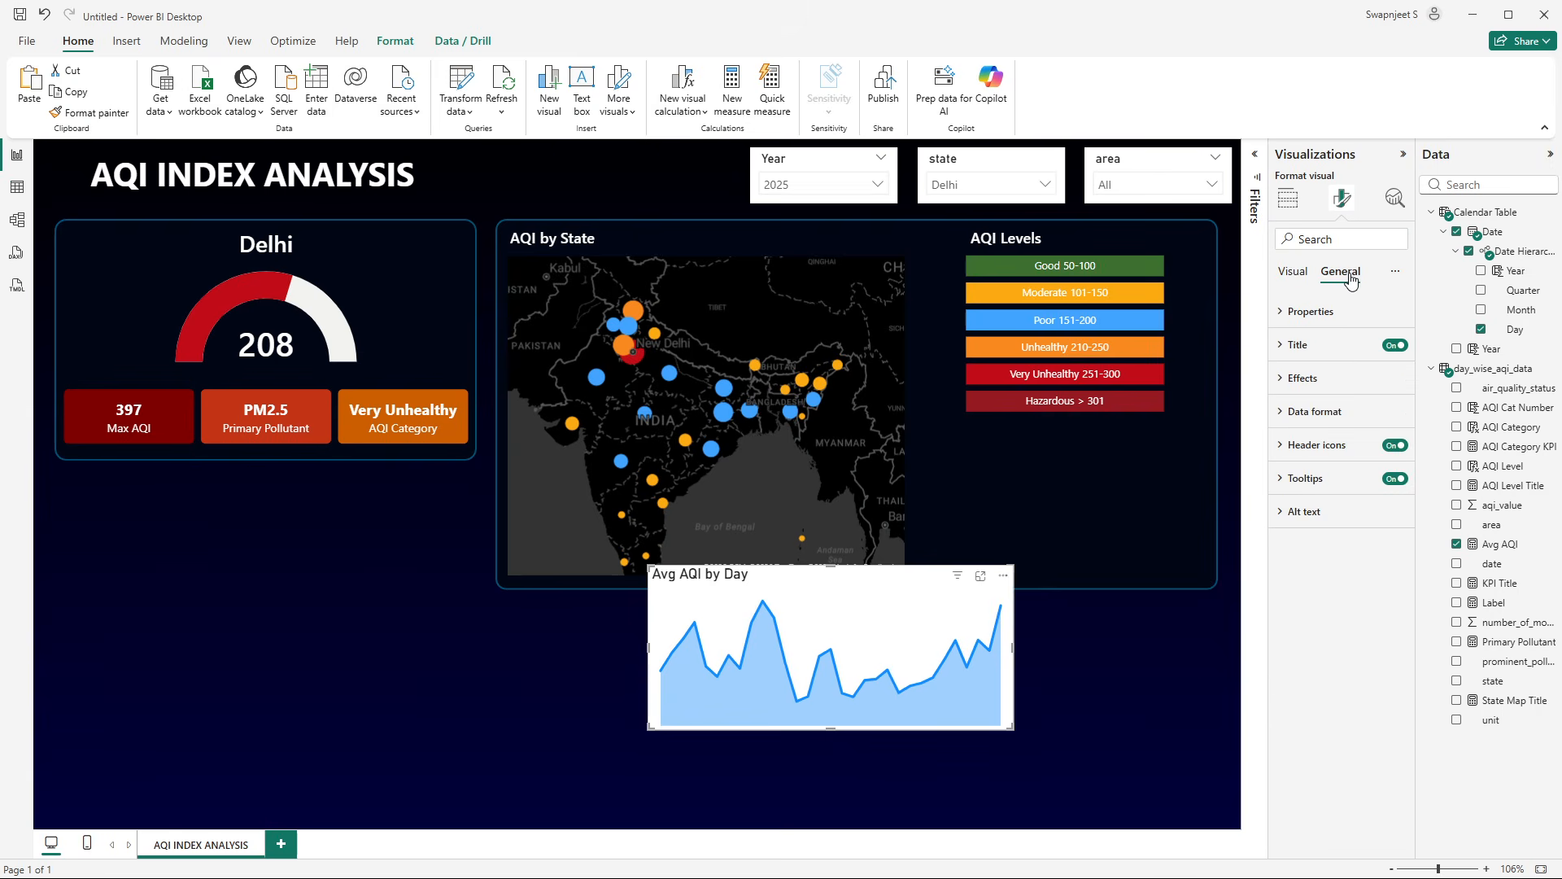
{"action": "left_click", "coordinate": [1392, 347]}
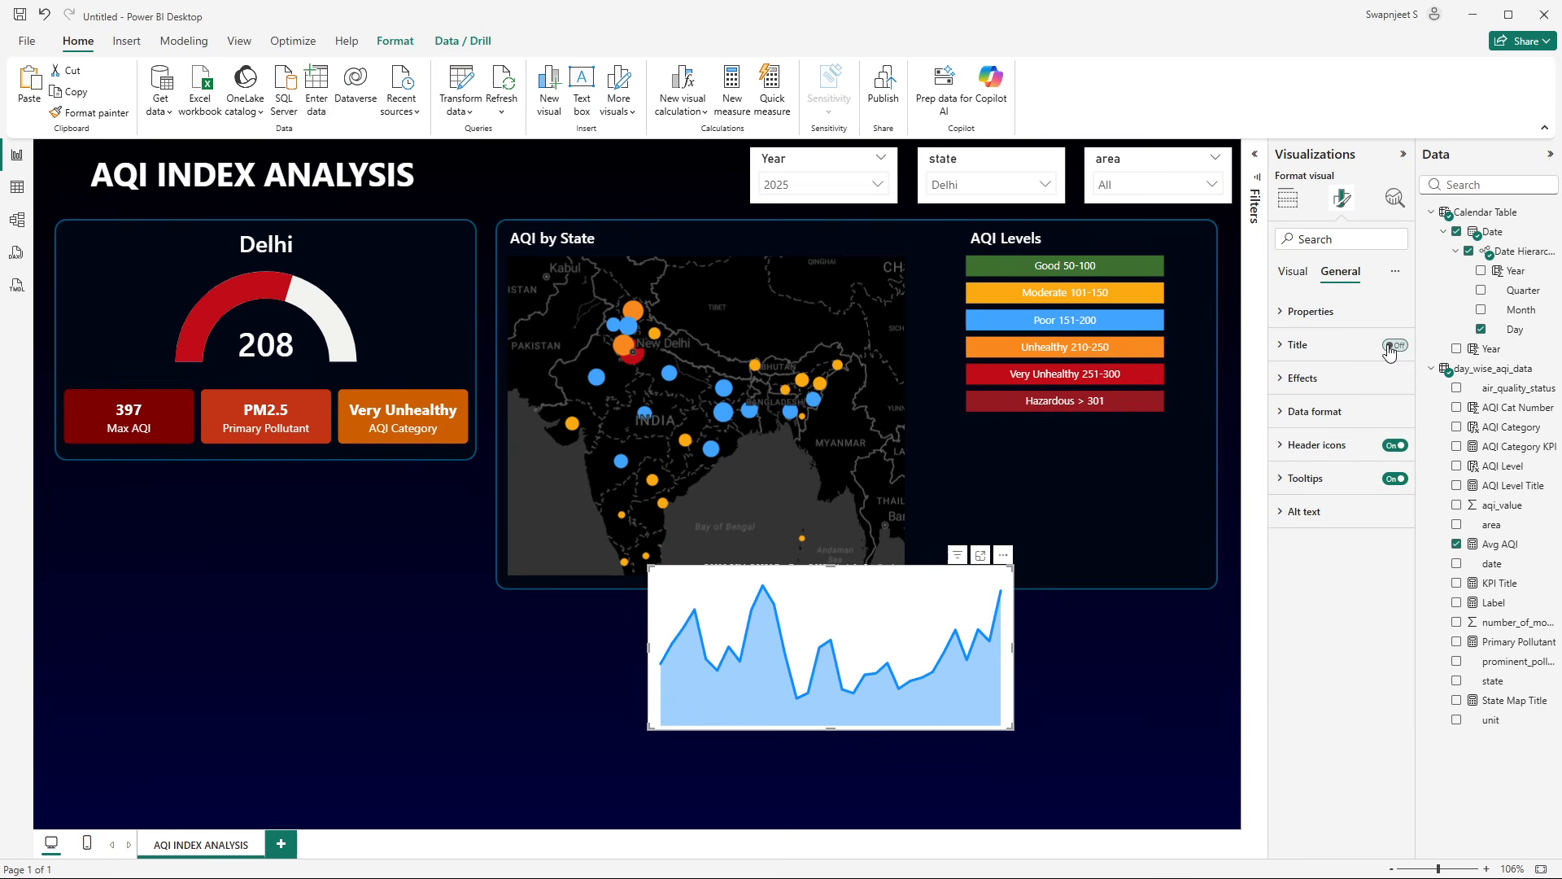
{"action": "left_click", "coordinate": [1335, 379]}
{"action": "left_click", "coordinate": [1389, 418]}
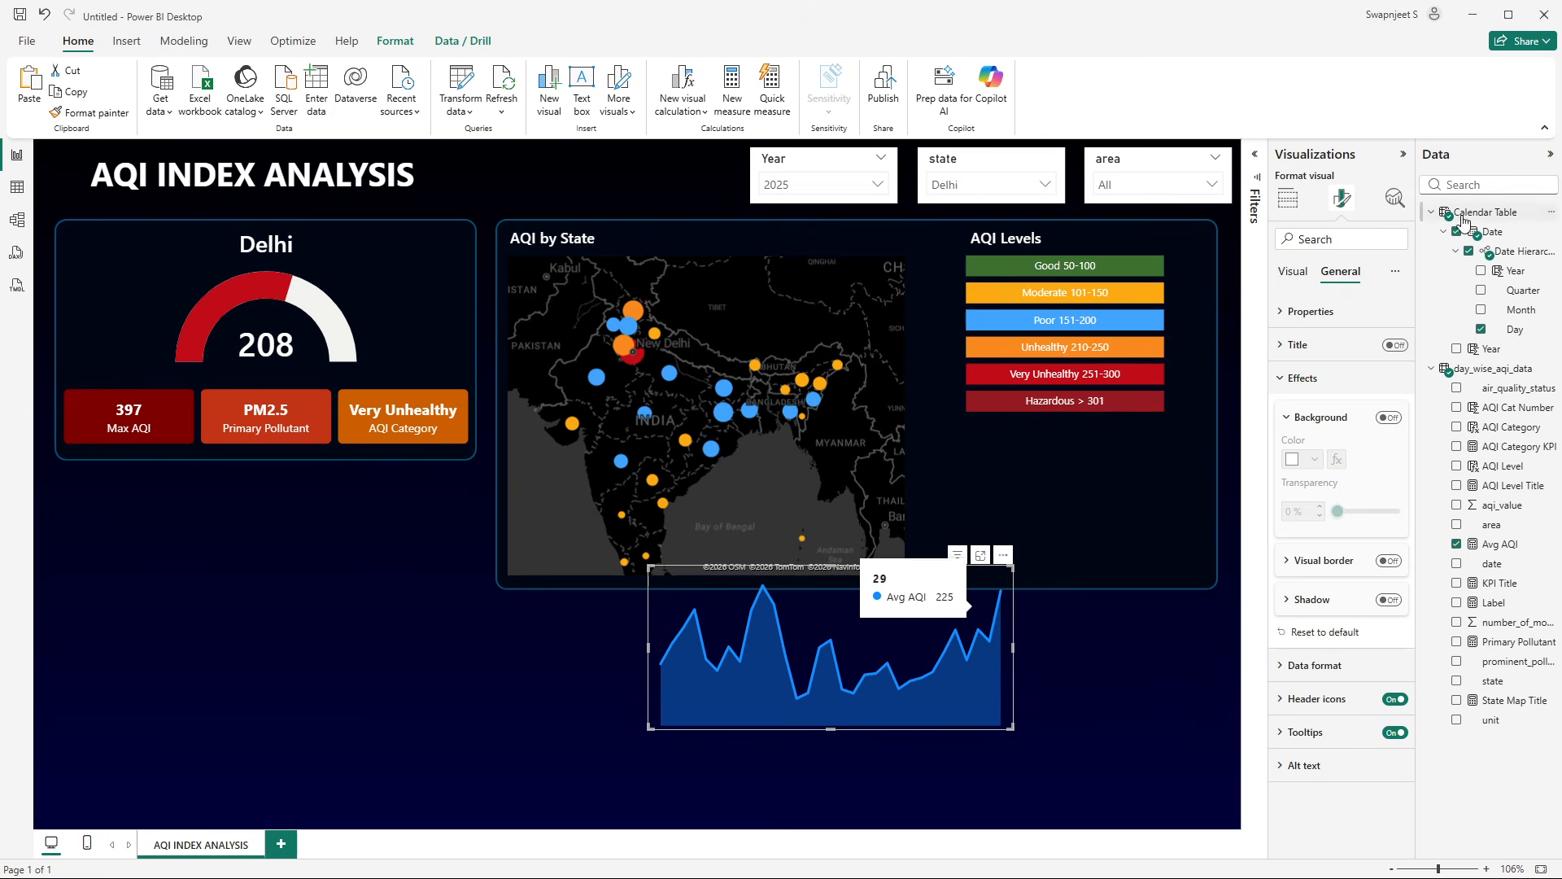
- Resize the area chart to 90 high by 320 wide and move it beside the map, below the category bars
{"action": "left_click", "coordinate": [1311, 312]}
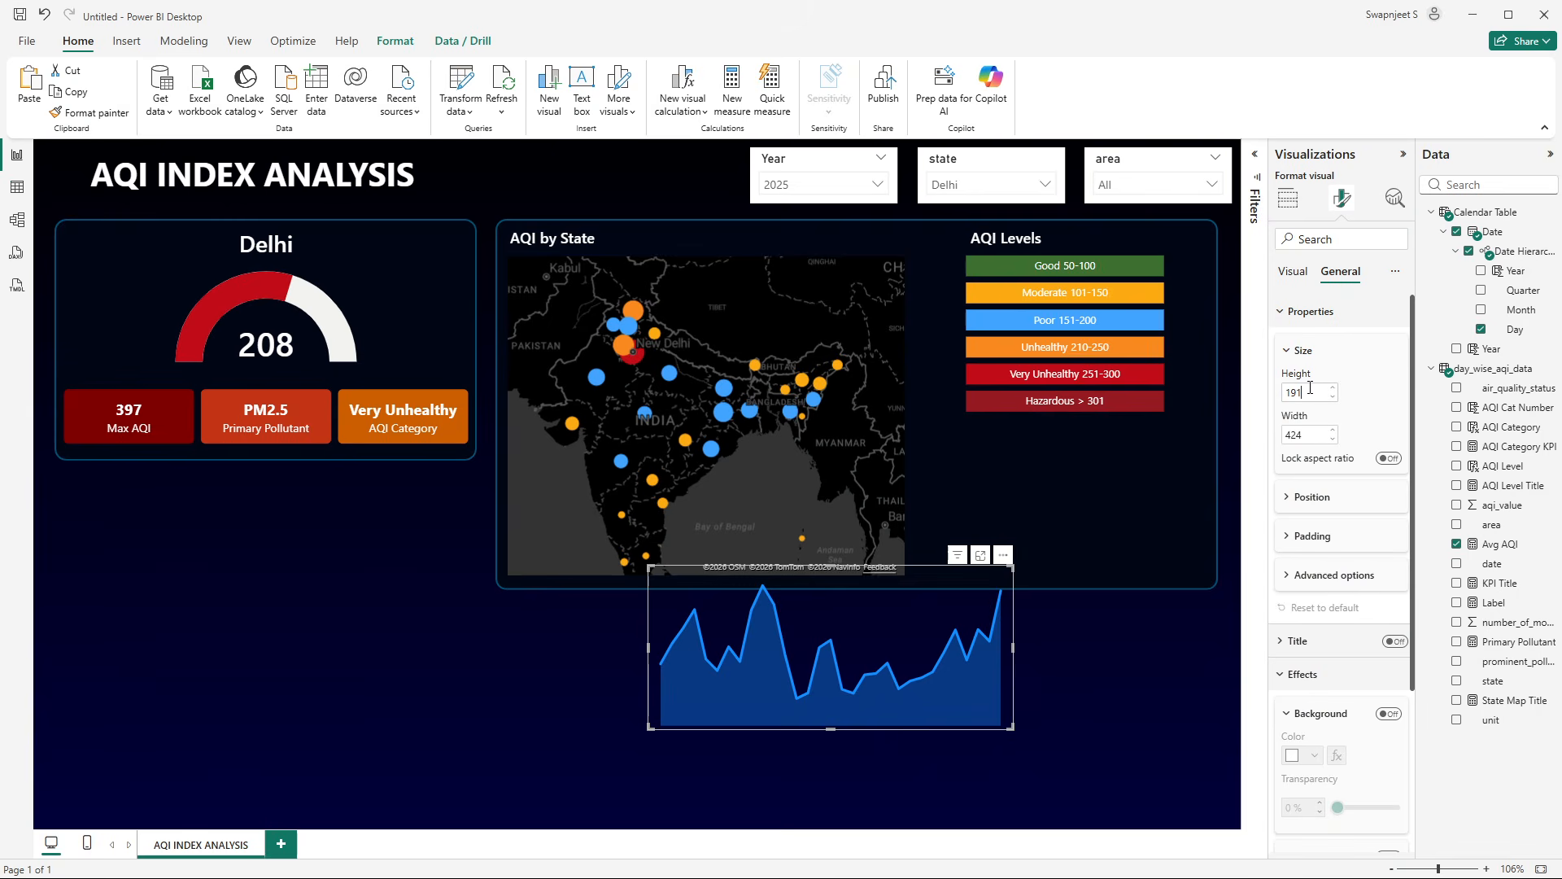
{"action": "key", "text": "BackSpace"}
{"action": "key", "text": "BackSpace"}
{"action": "key", "text": "BackSpace"}
{"action": "type", "text": "90"}
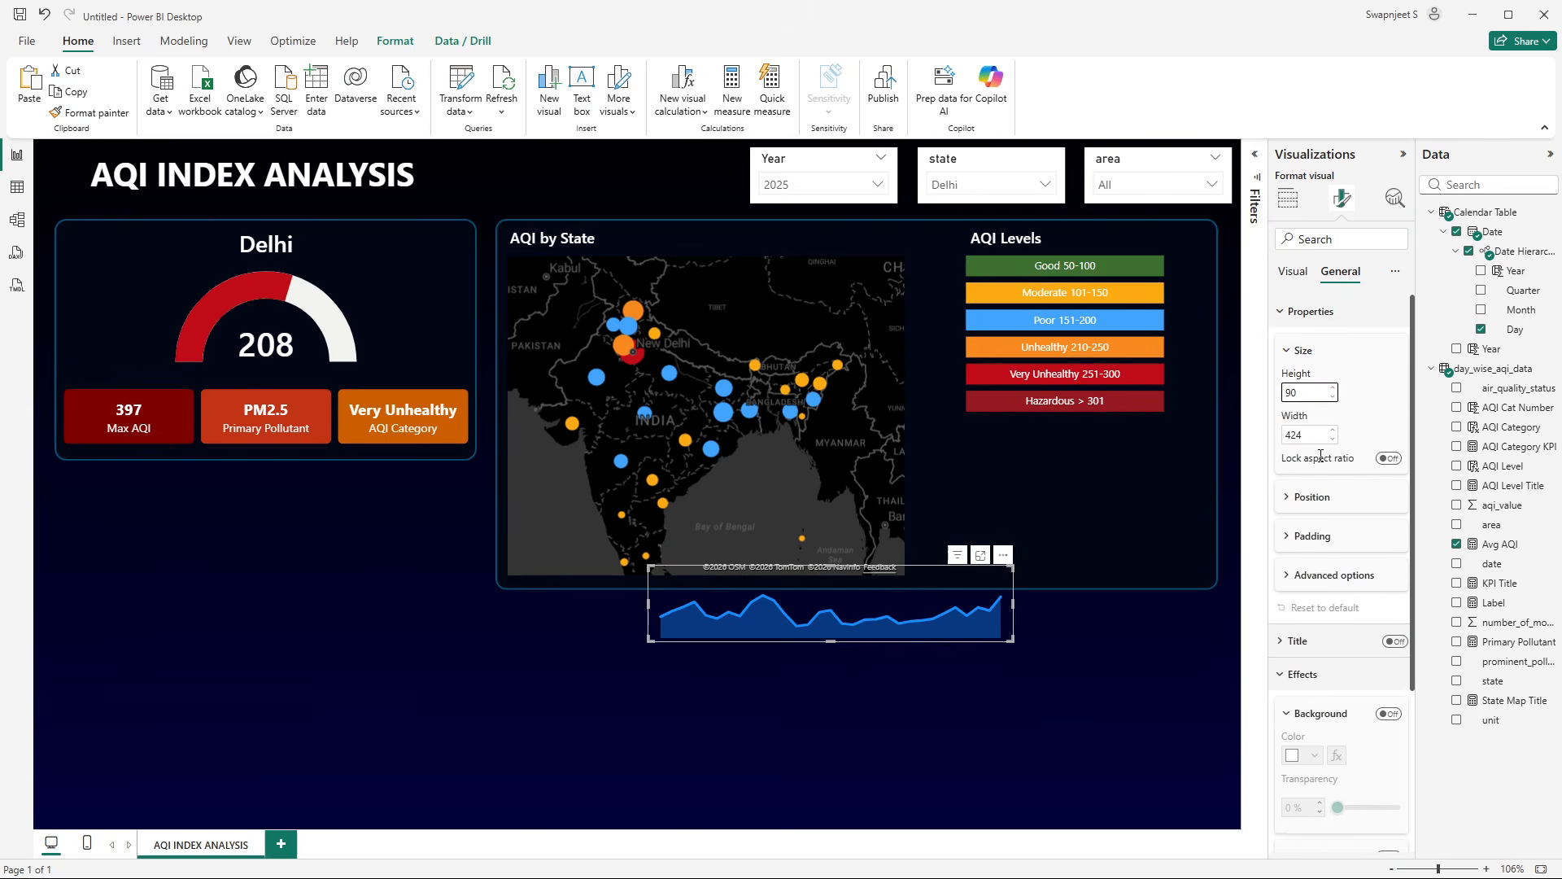
{"action": "double_click", "coordinate": [1304, 434]}
{"action": "type", "text": "320"}
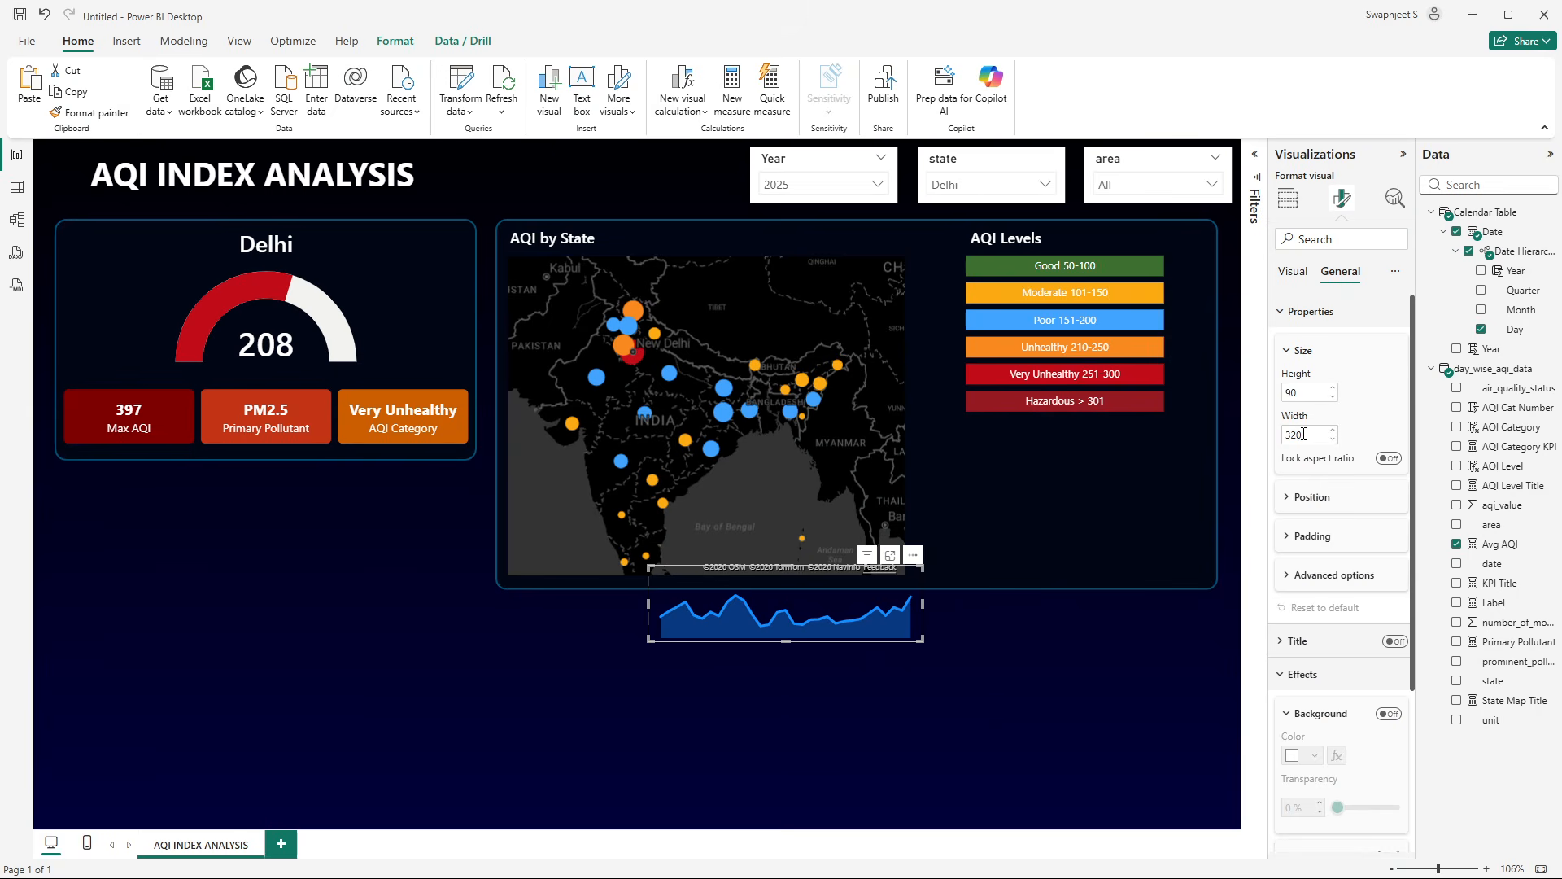
{"action": "left_click_drag", "start_coordinate": [847, 570], "coordinate": [1110, 510]}
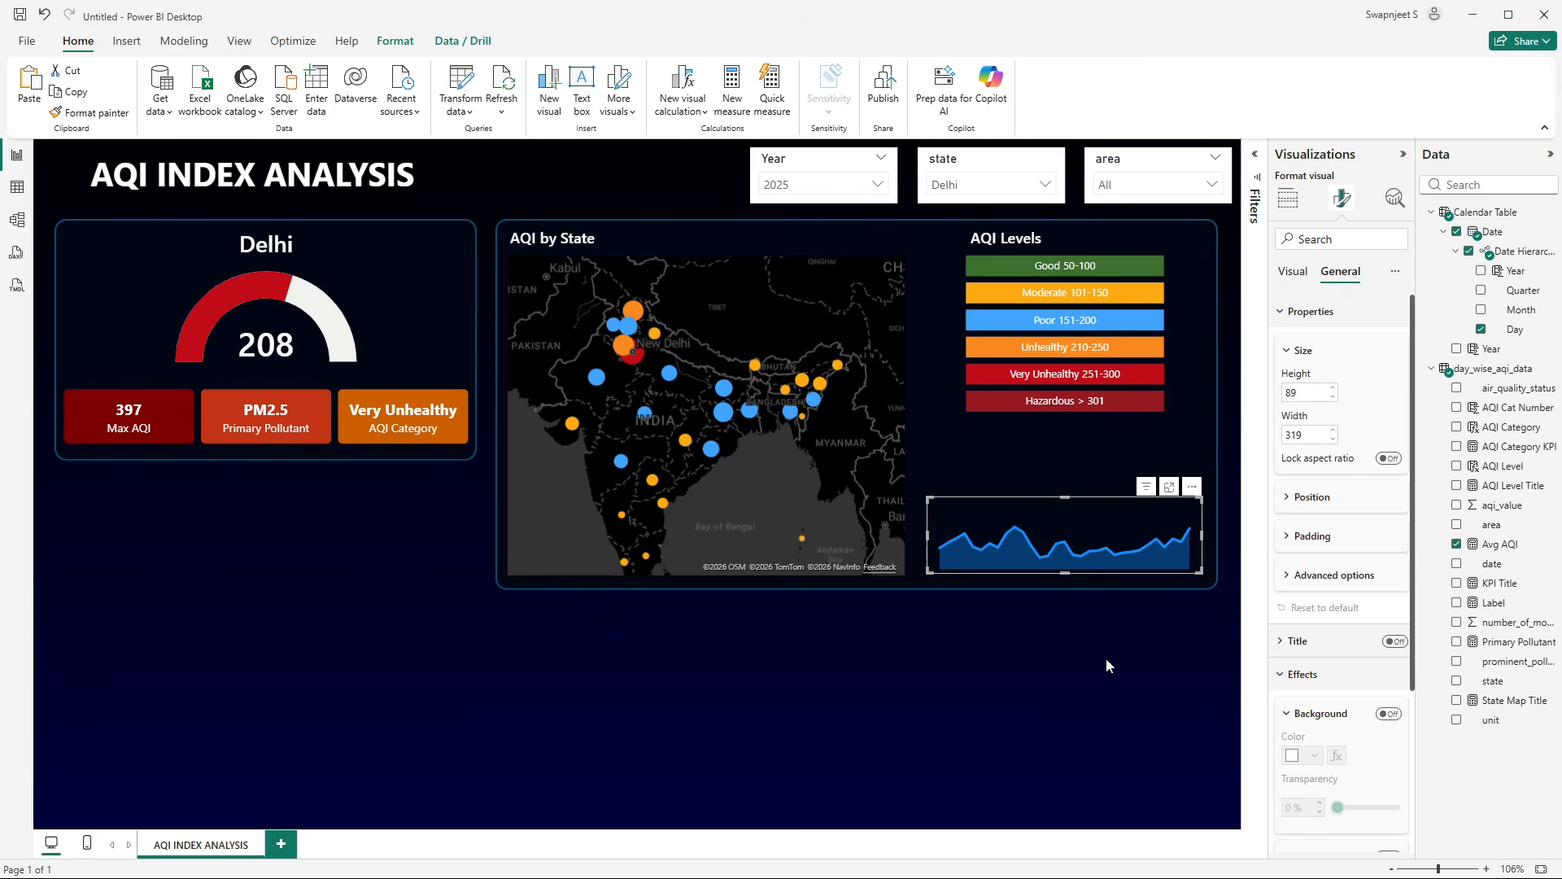
- Set the line colour of the daily Avg AQI area chart to #FE771D
{"action": "left_click", "coordinate": [1288, 199]}
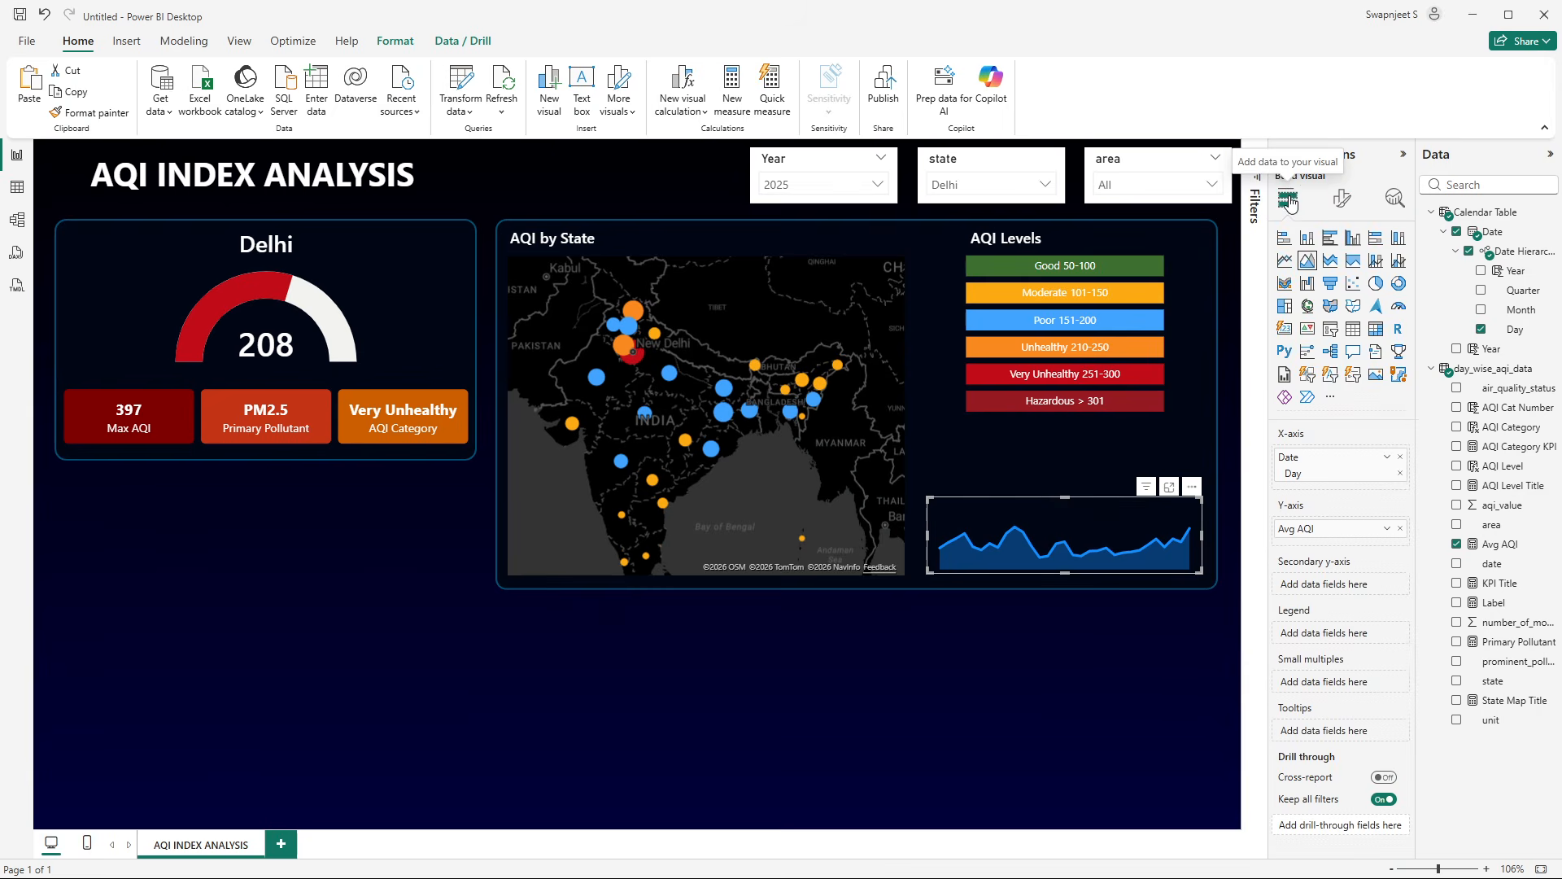
{"action": "left_click", "coordinate": [1343, 199]}
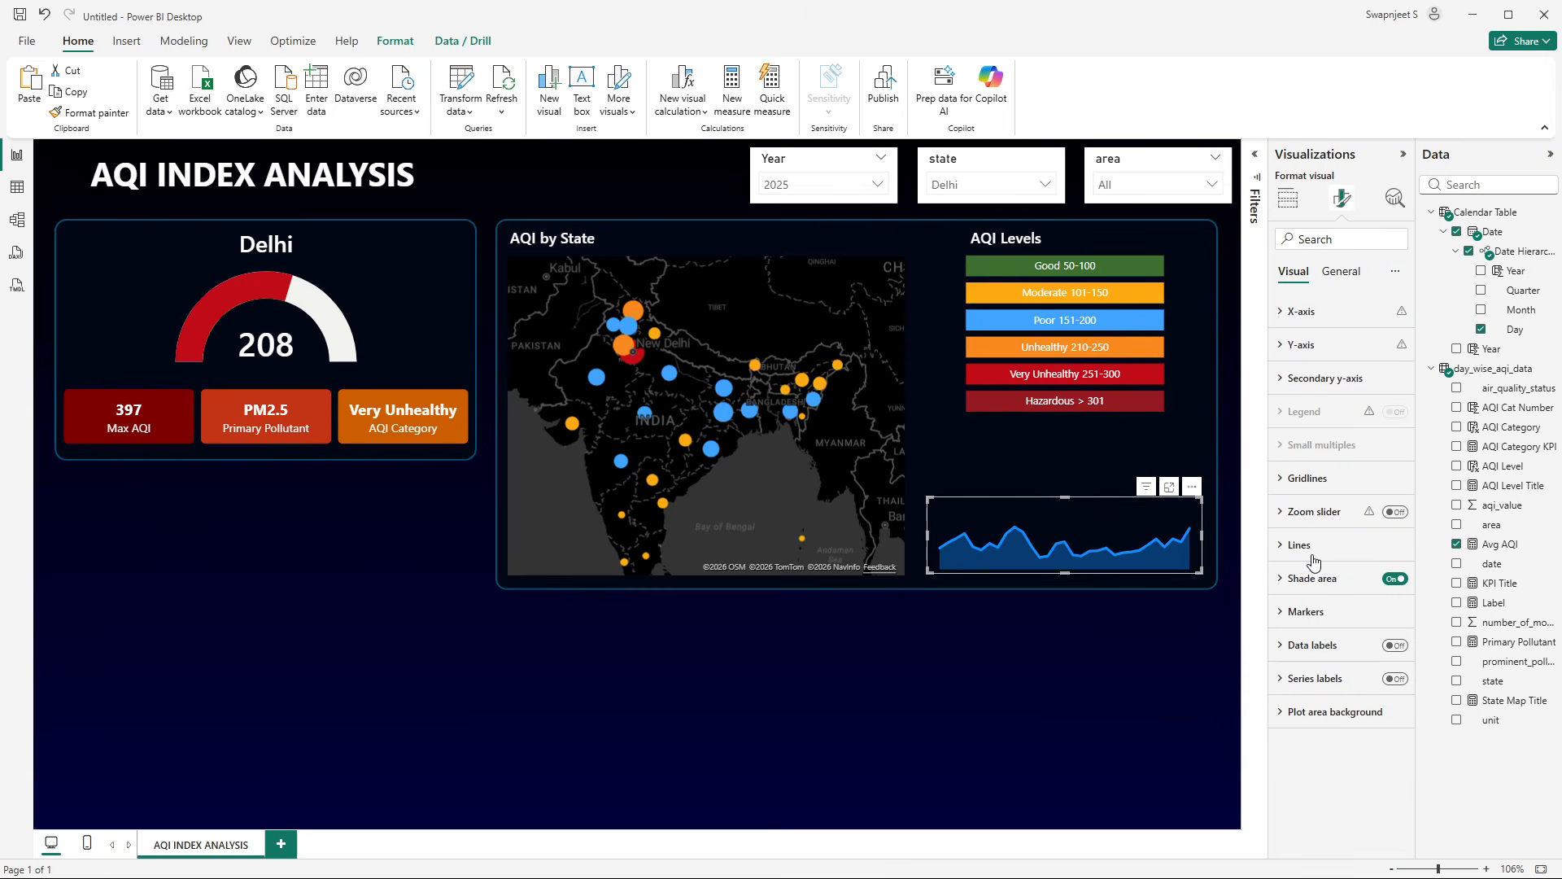
{"action": "left_click", "coordinate": [1314, 546]}
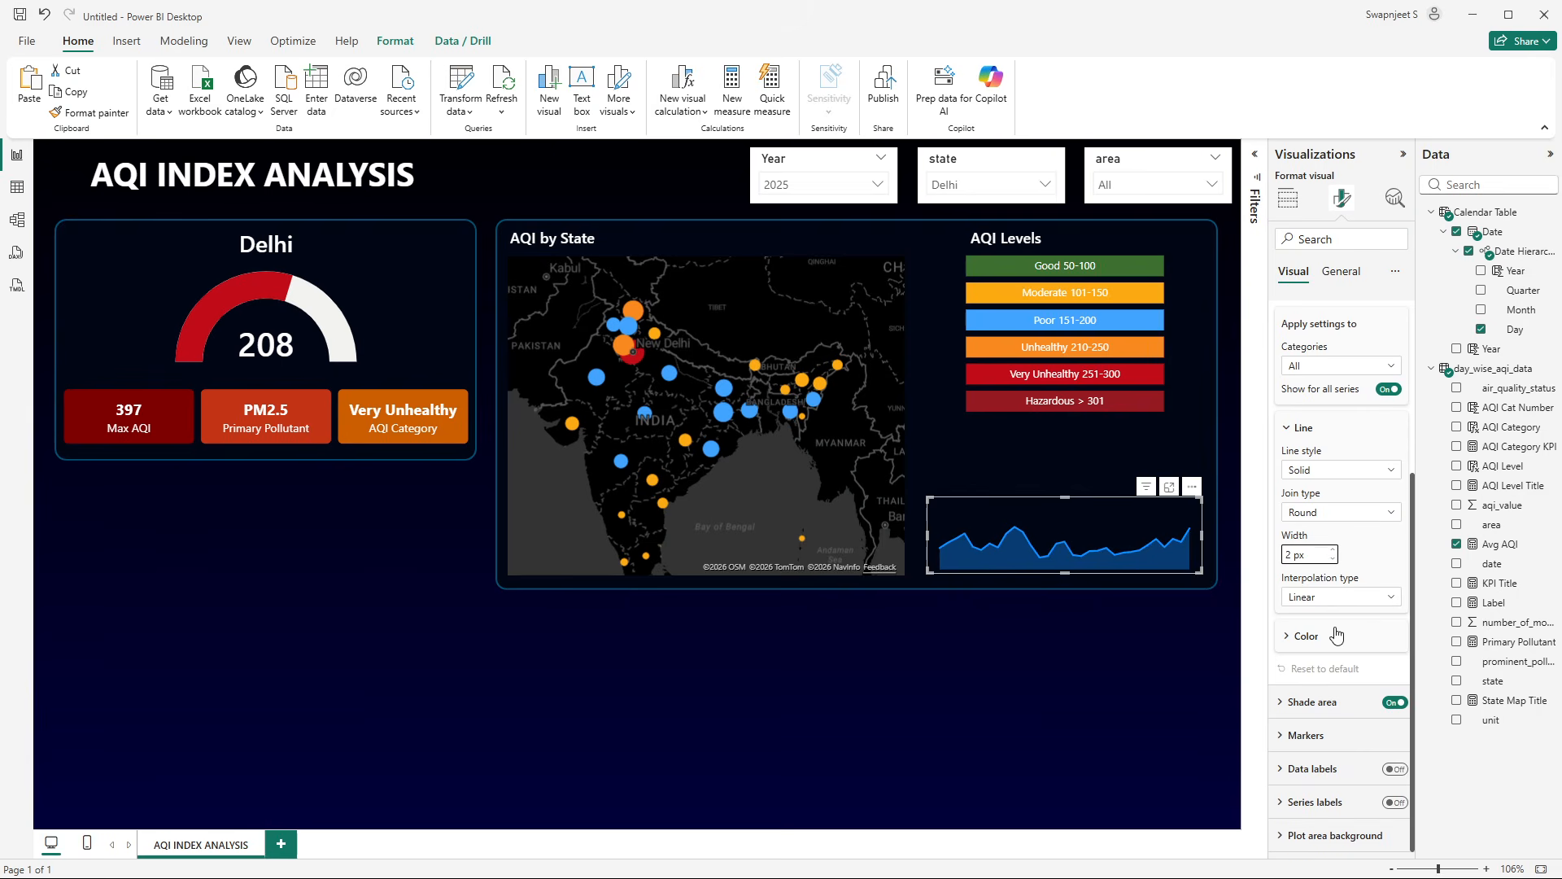
{"action": "left_click", "coordinate": [1307, 636]}
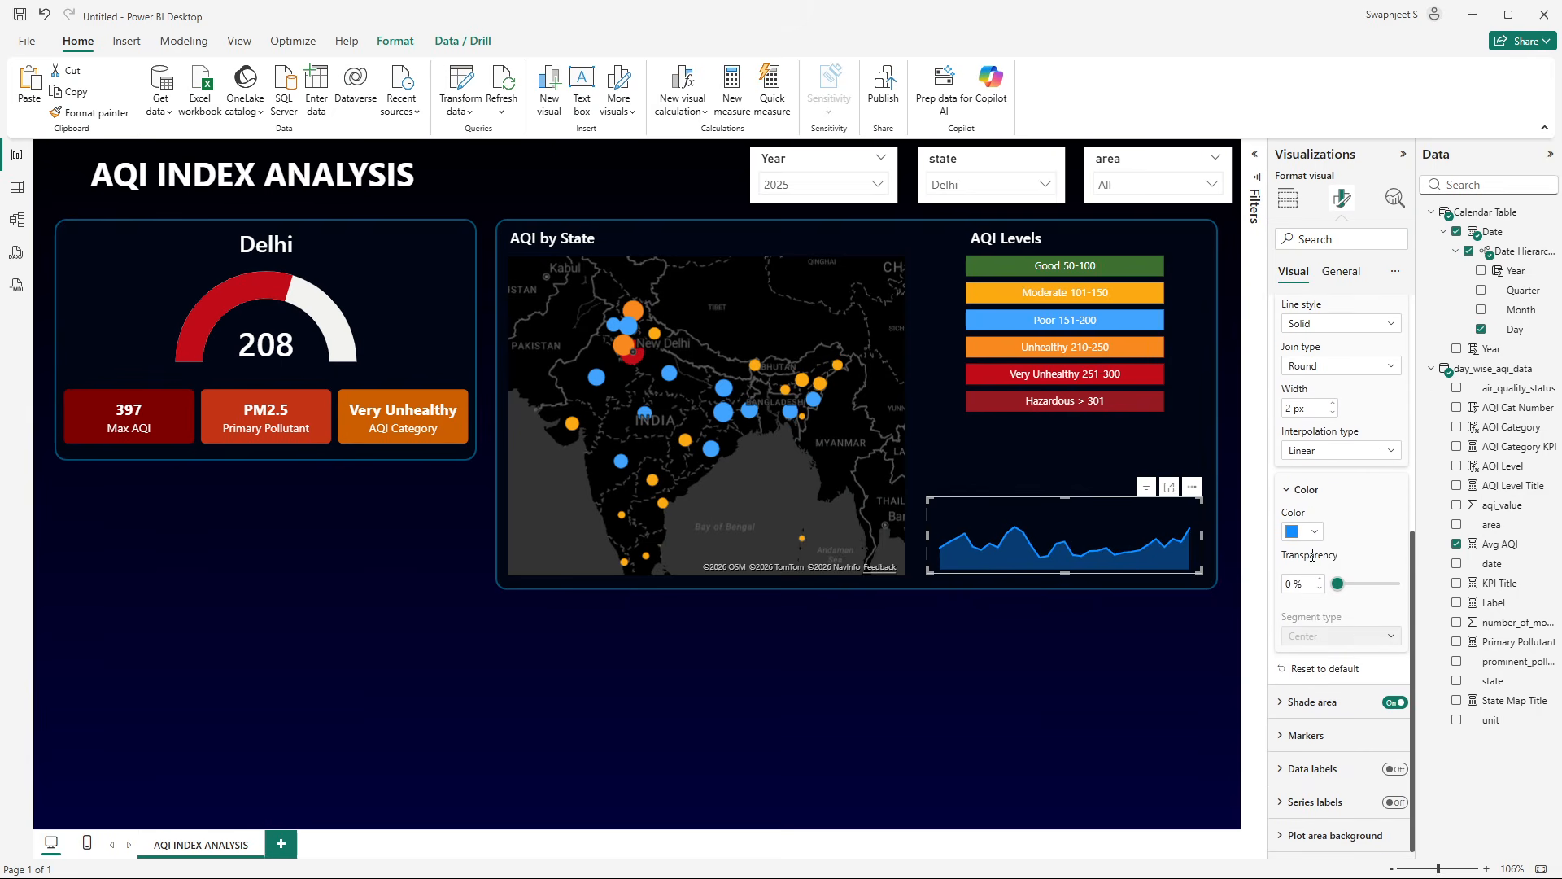
{"action": "left_click", "coordinate": [1305, 538]}
{"action": "left_click", "coordinate": [1339, 814]}
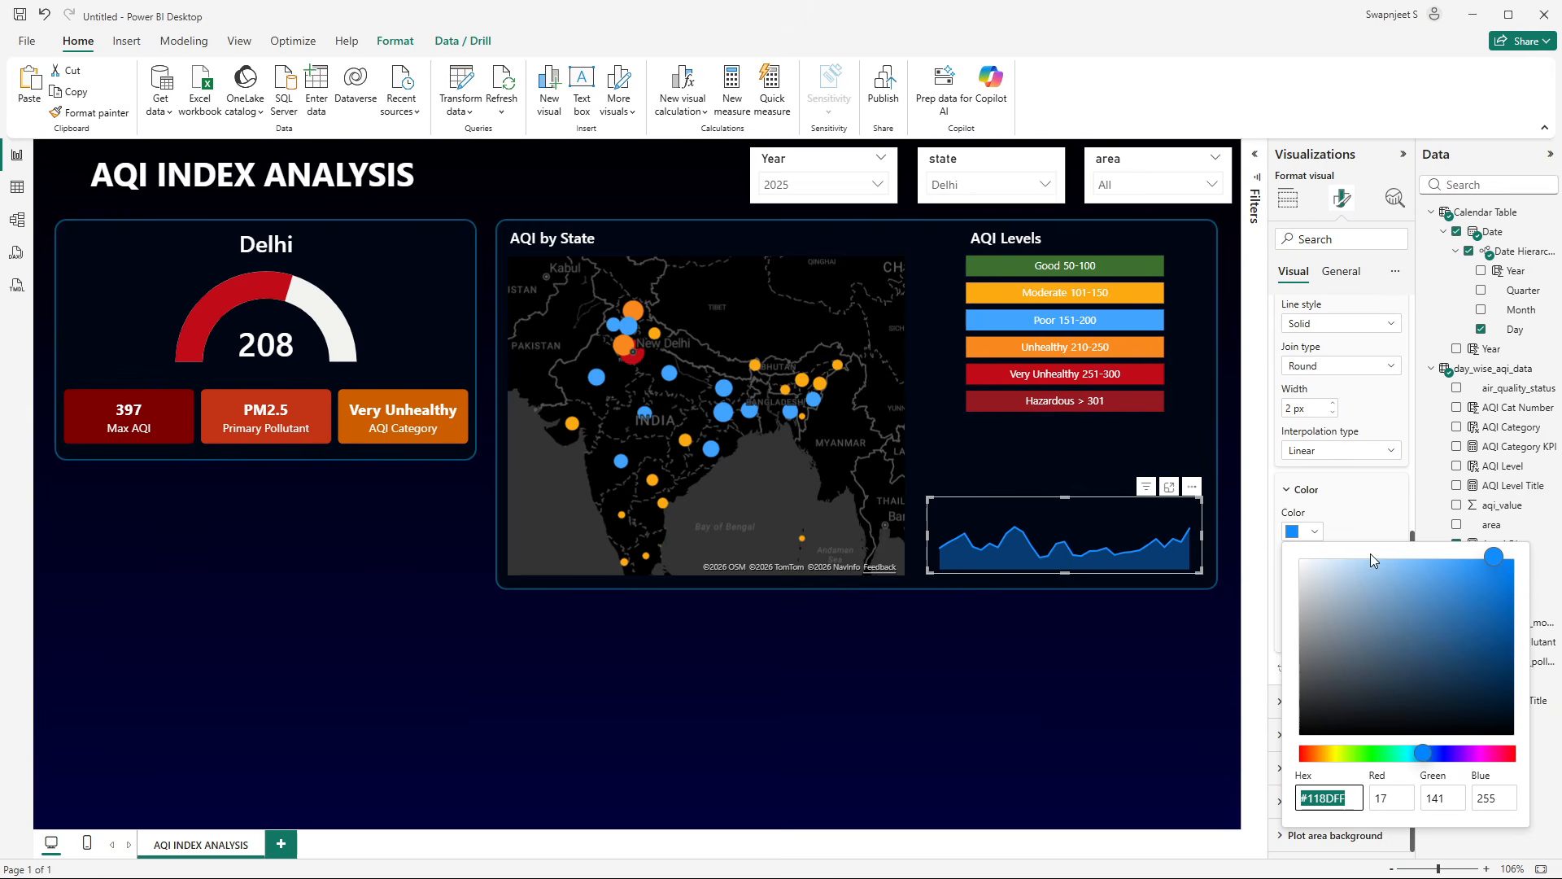
{"action": "type", "text": "#fe771d"}
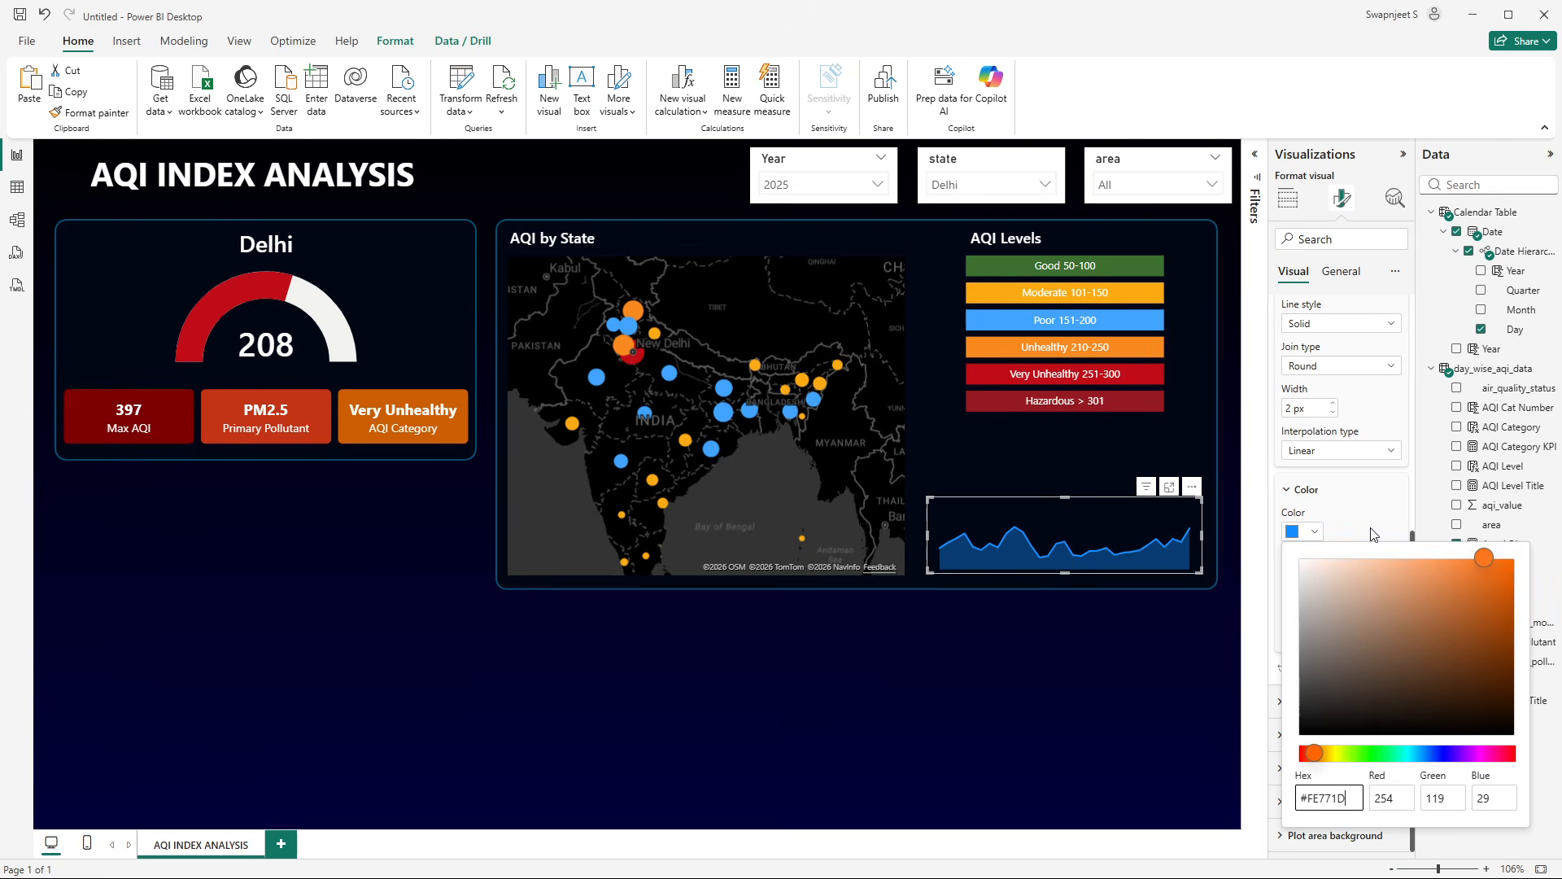
{"action": "left_click", "coordinate": [1335, 506]}
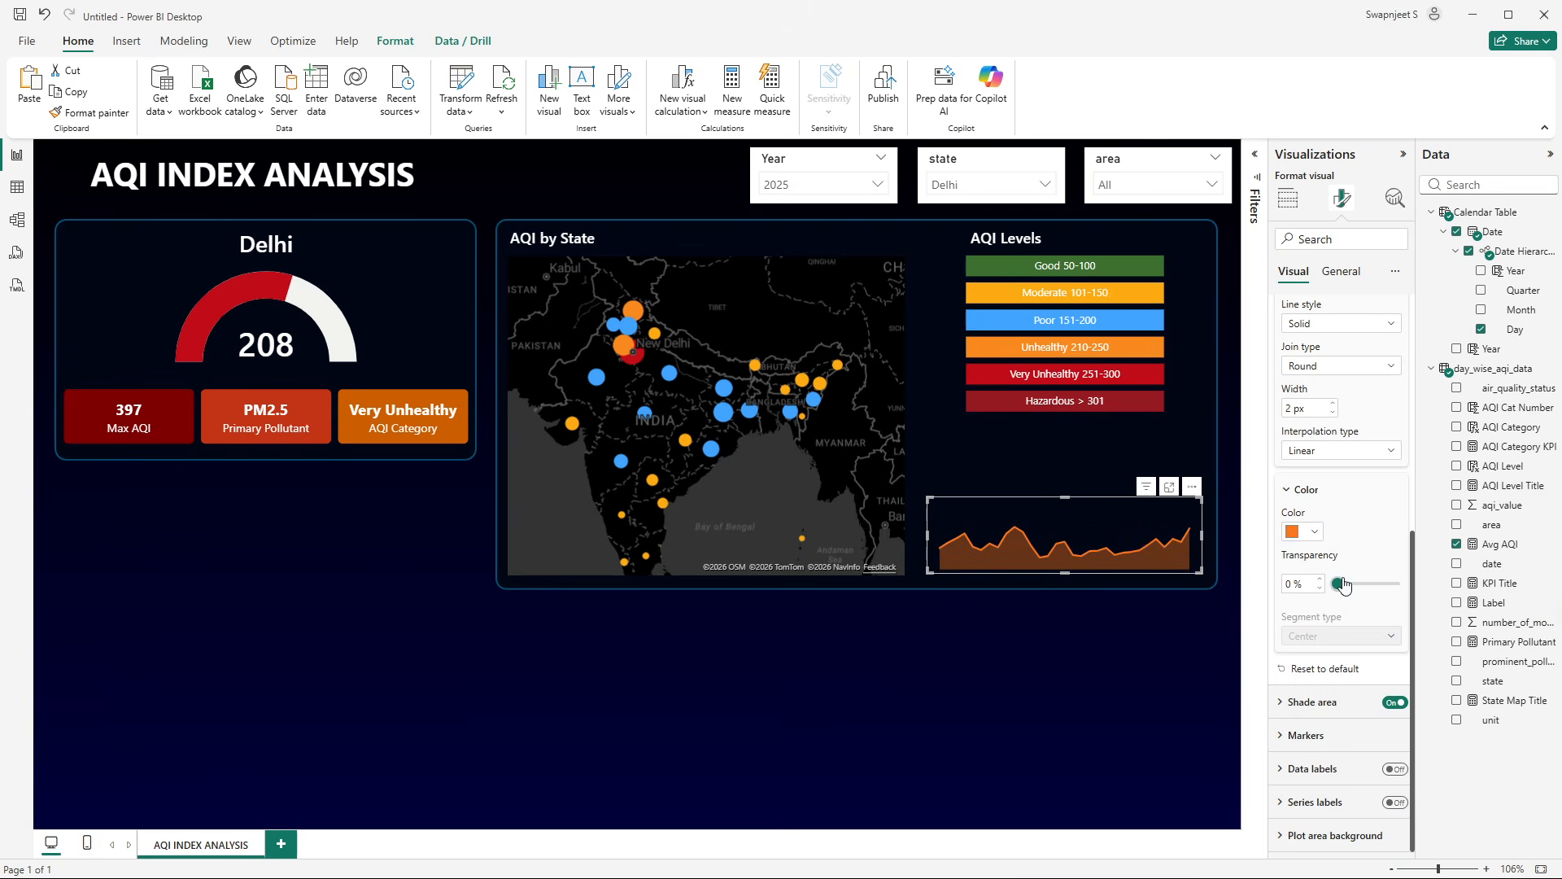
- Show markers for all categories on the area chart and set their size to 2 px
{"action": "left_click", "coordinate": [1310, 736]}
{"action": "scroll", "coordinate": [1391, 769], "scroll_direction": "down", "scroll_amount": 3}
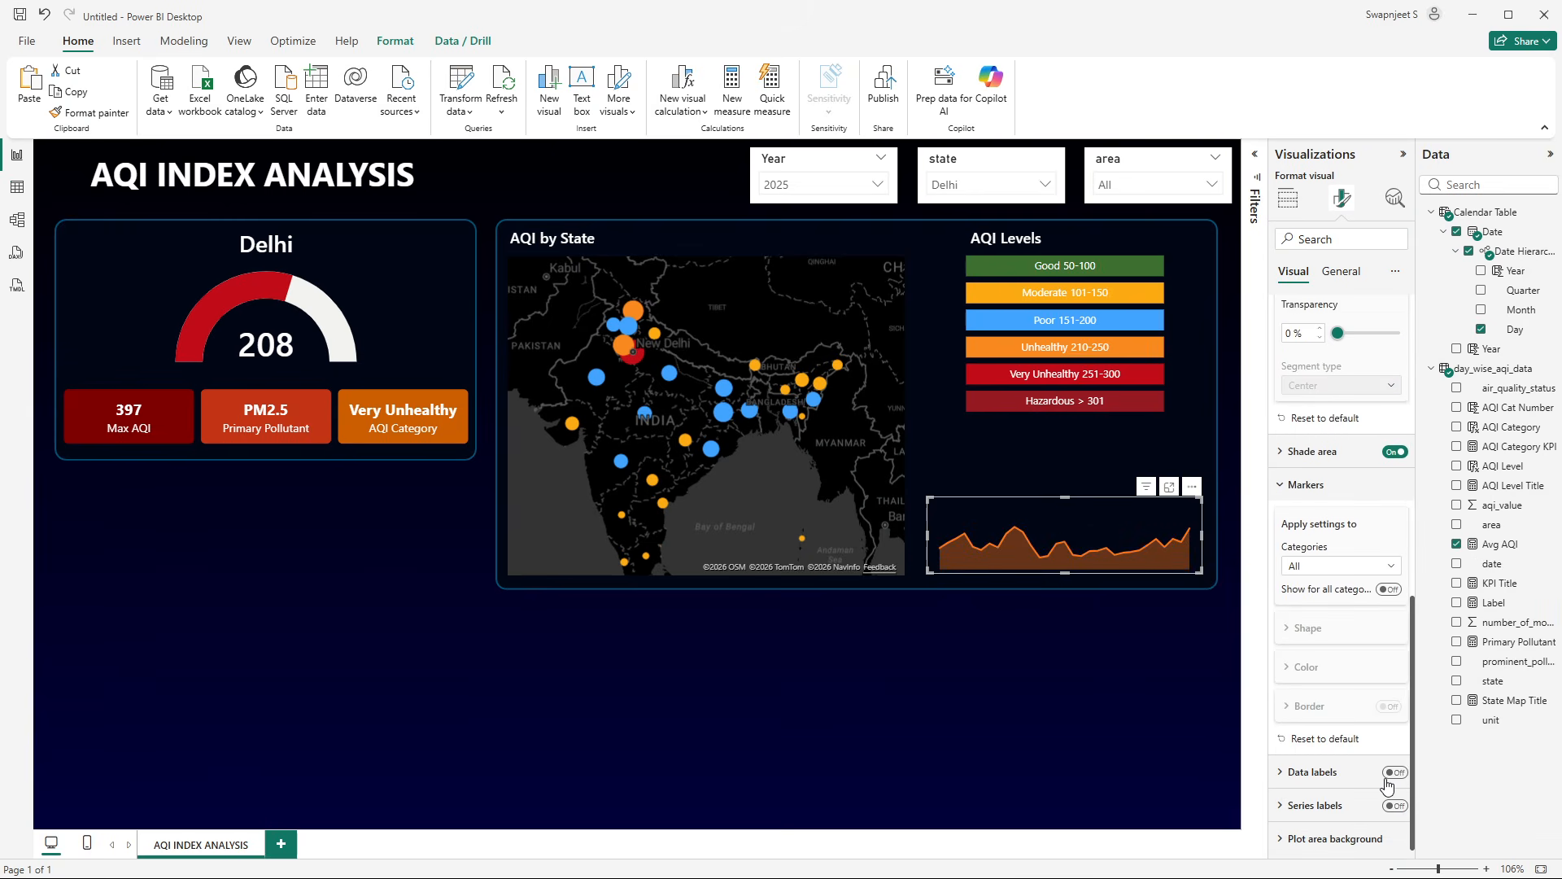
{"action": "left_click", "coordinate": [1390, 587]}
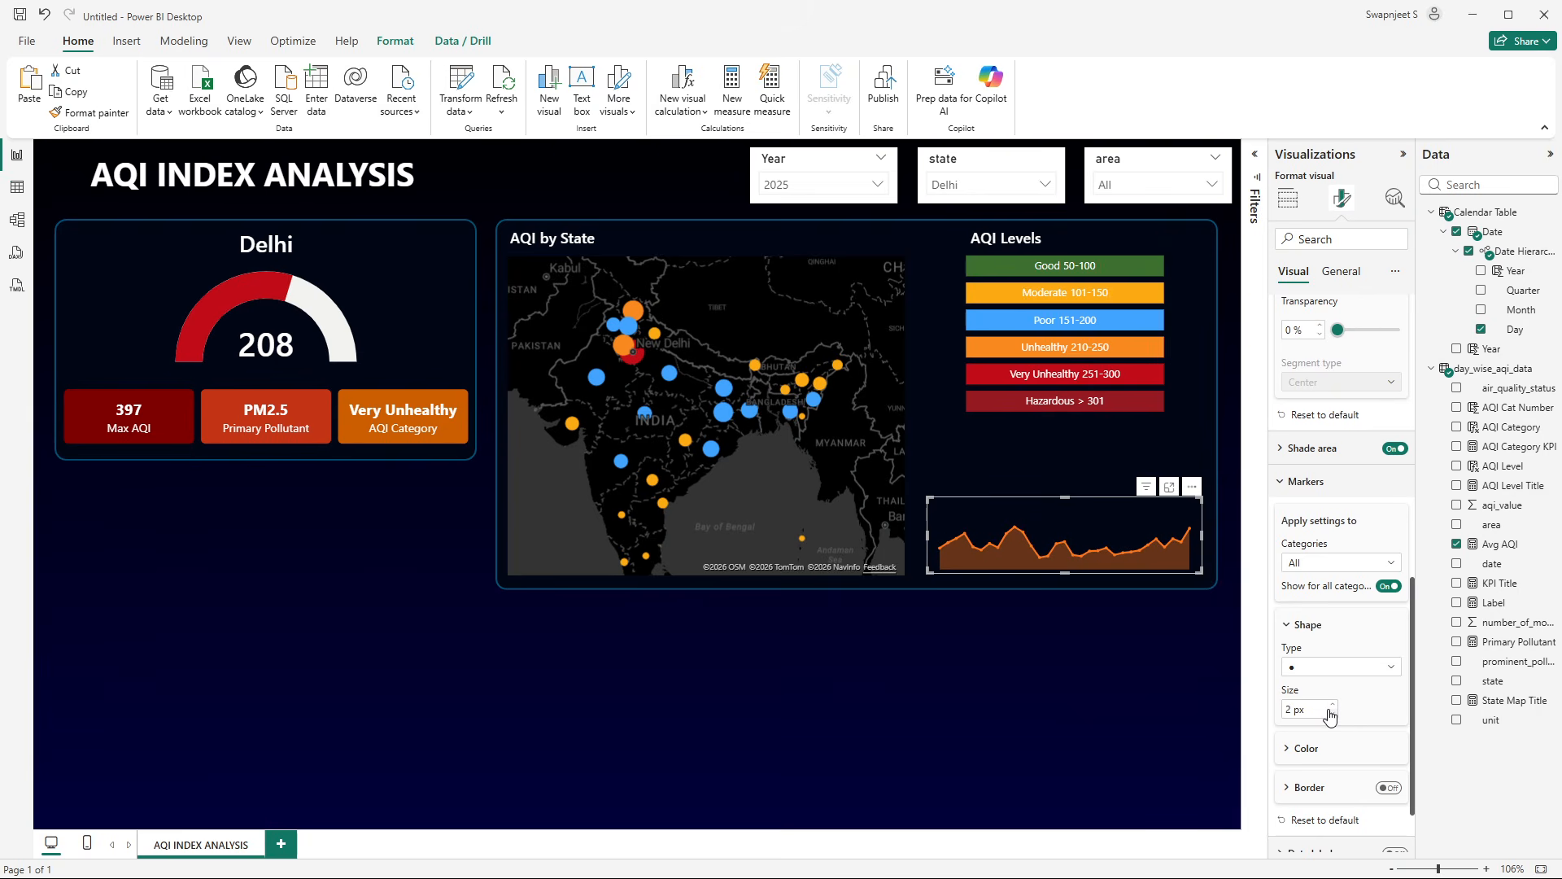
{"action": "left_click", "coordinate": [1332, 716]}
{"action": "left_click", "coordinate": [1195, 666]}
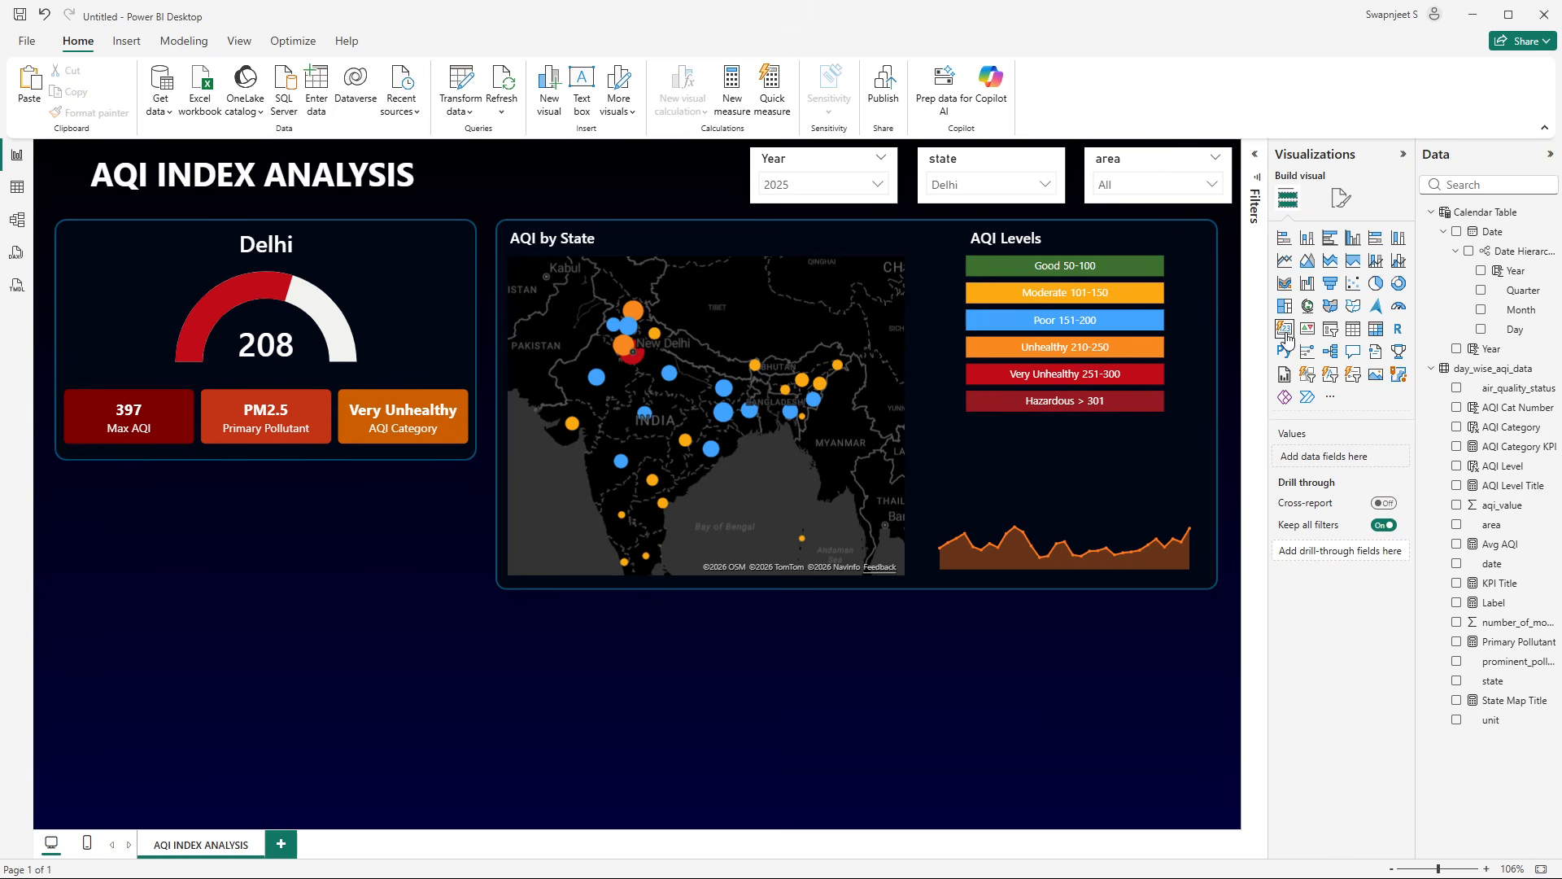
- Add a slicer to the report page with Year from the Calendar Table's Date Hierarchy as its field
{"action": "left_click", "coordinate": [1332, 335]}
{"action": "left_click_drag", "start_coordinate": [385, 677], "coordinate": [1001, 508]}
{"action": "left_click_drag", "start_coordinate": [1515, 270], "coordinate": [838, 521]}
- Set the new Year slicer's style to Dropdown and turn on single select
{"action": "left_click", "coordinate": [1342, 198]}
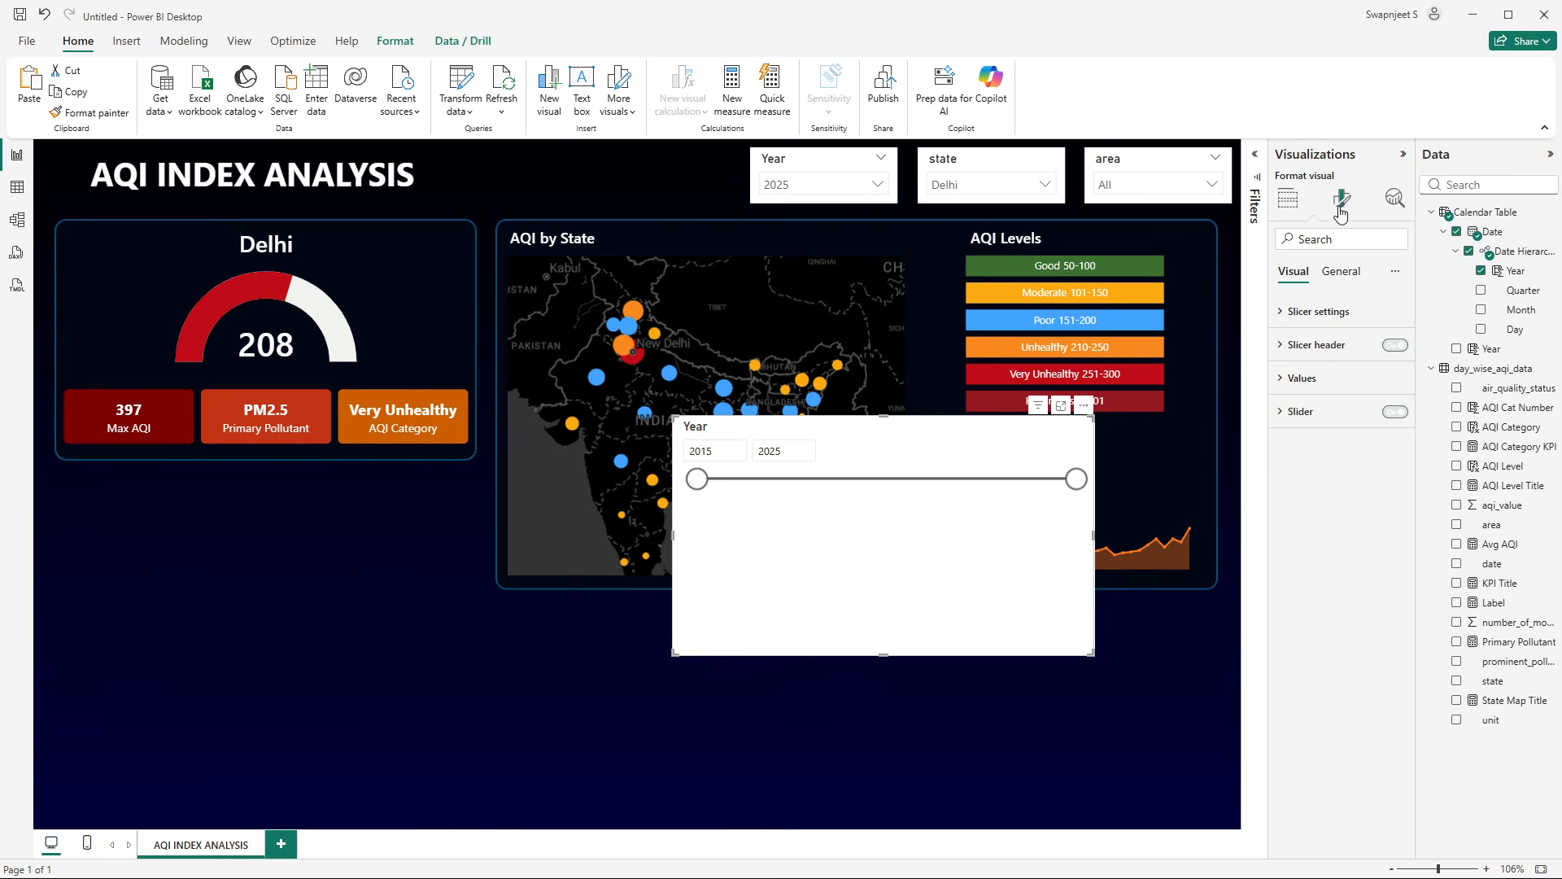
{"action": "left_click", "coordinate": [1319, 314]}
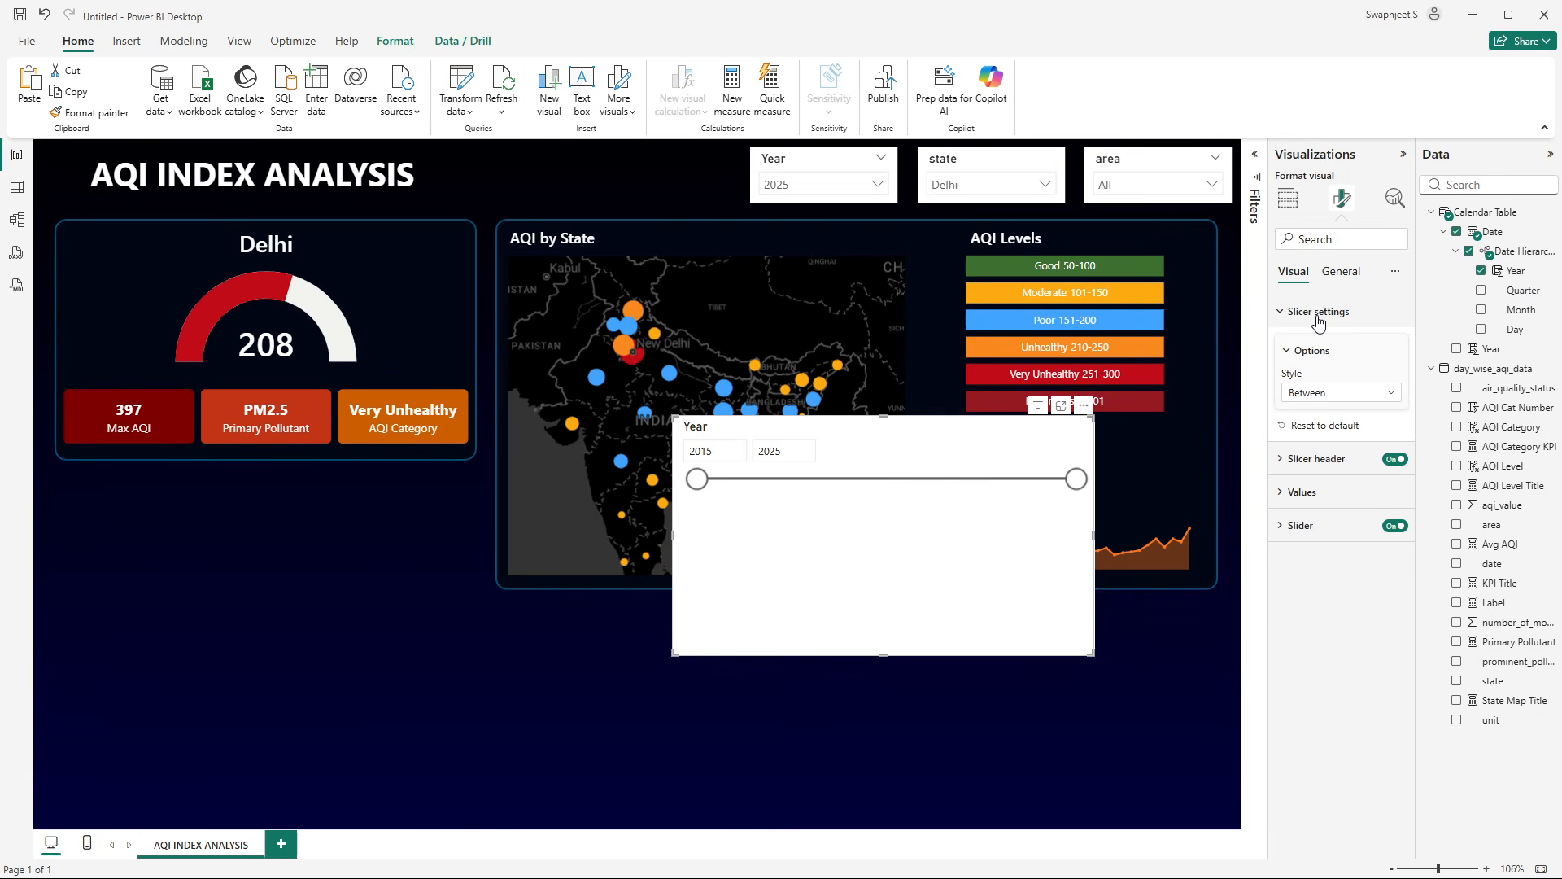
{"action": "left_click", "coordinate": [1307, 394]}
{"action": "left_click", "coordinate": [1311, 447]}
{"action": "left_click", "coordinate": [1313, 433]}
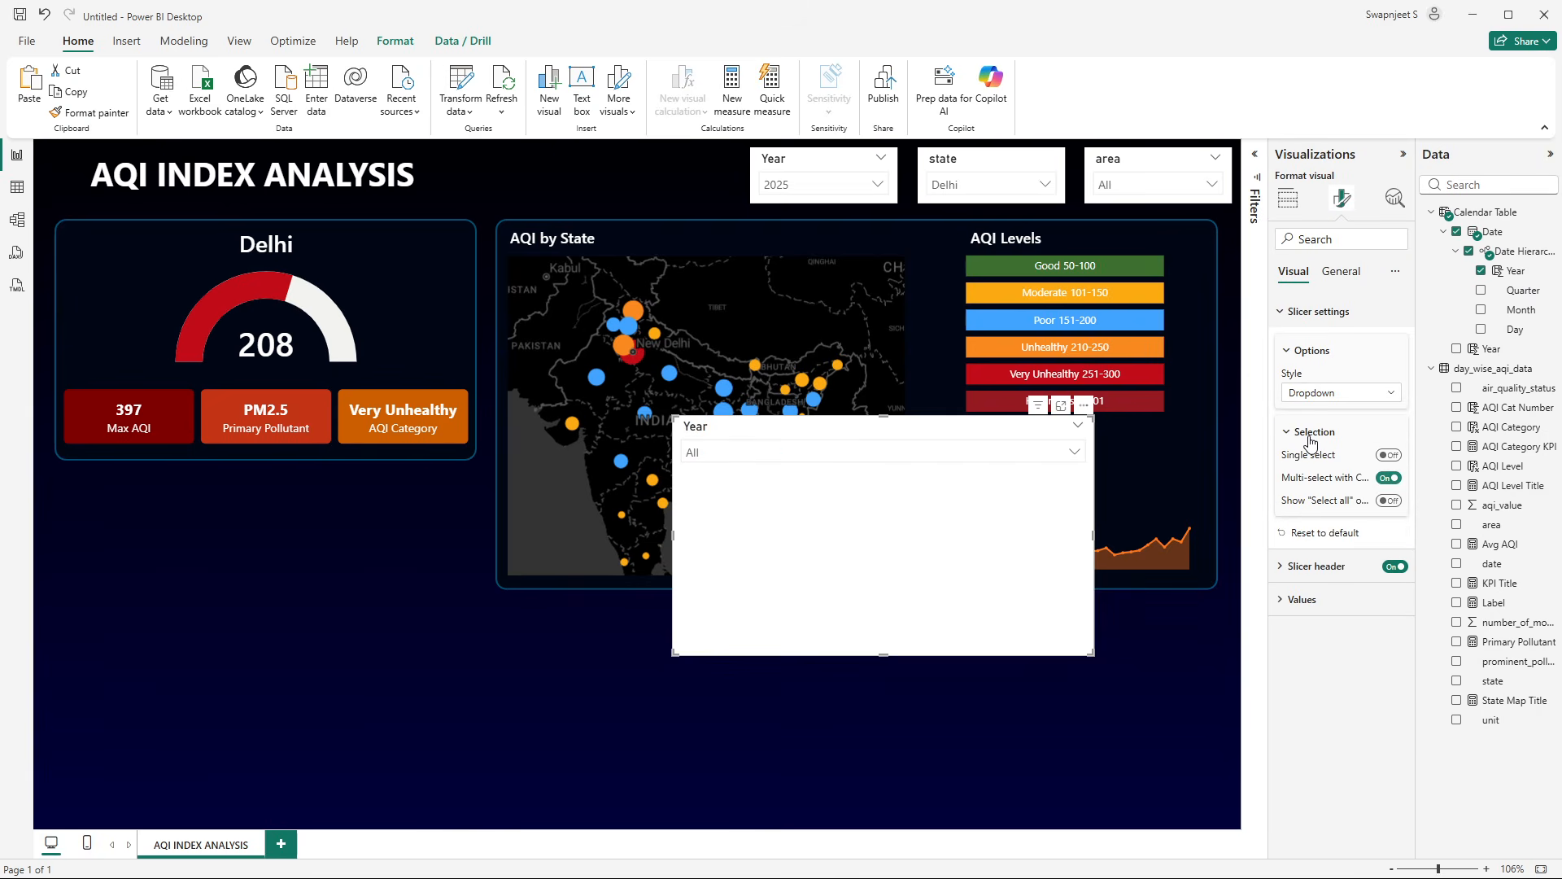
{"action": "left_click", "coordinate": [1392, 458]}
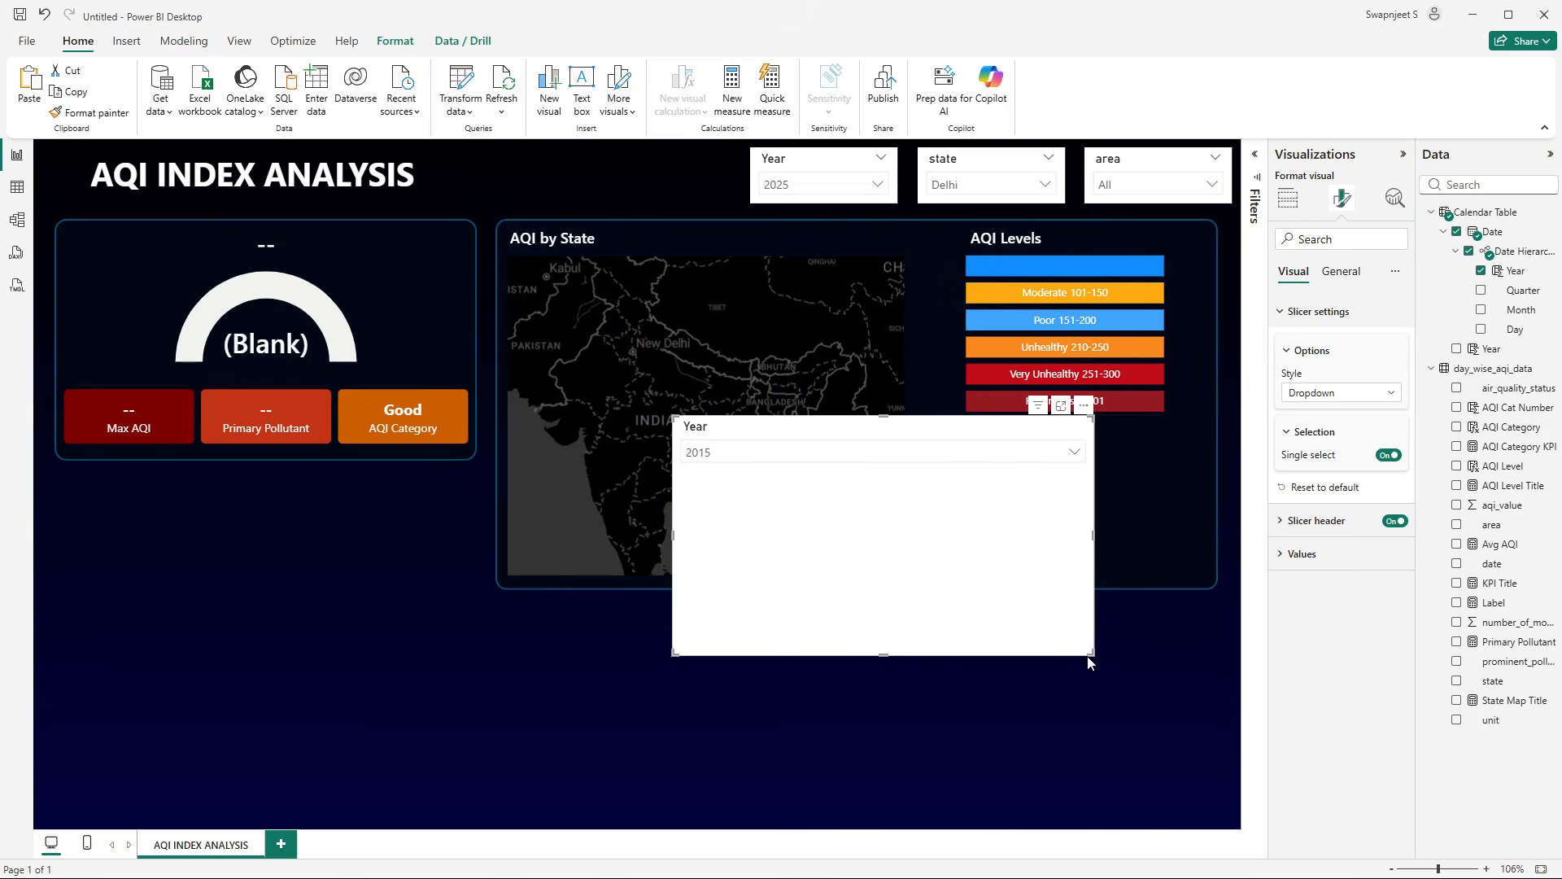
- Shrink the new Year slicer to a compact box and move it below the area chart
{"action": "left_click_drag", "start_coordinate": [1093, 654], "coordinate": [803, 475]}
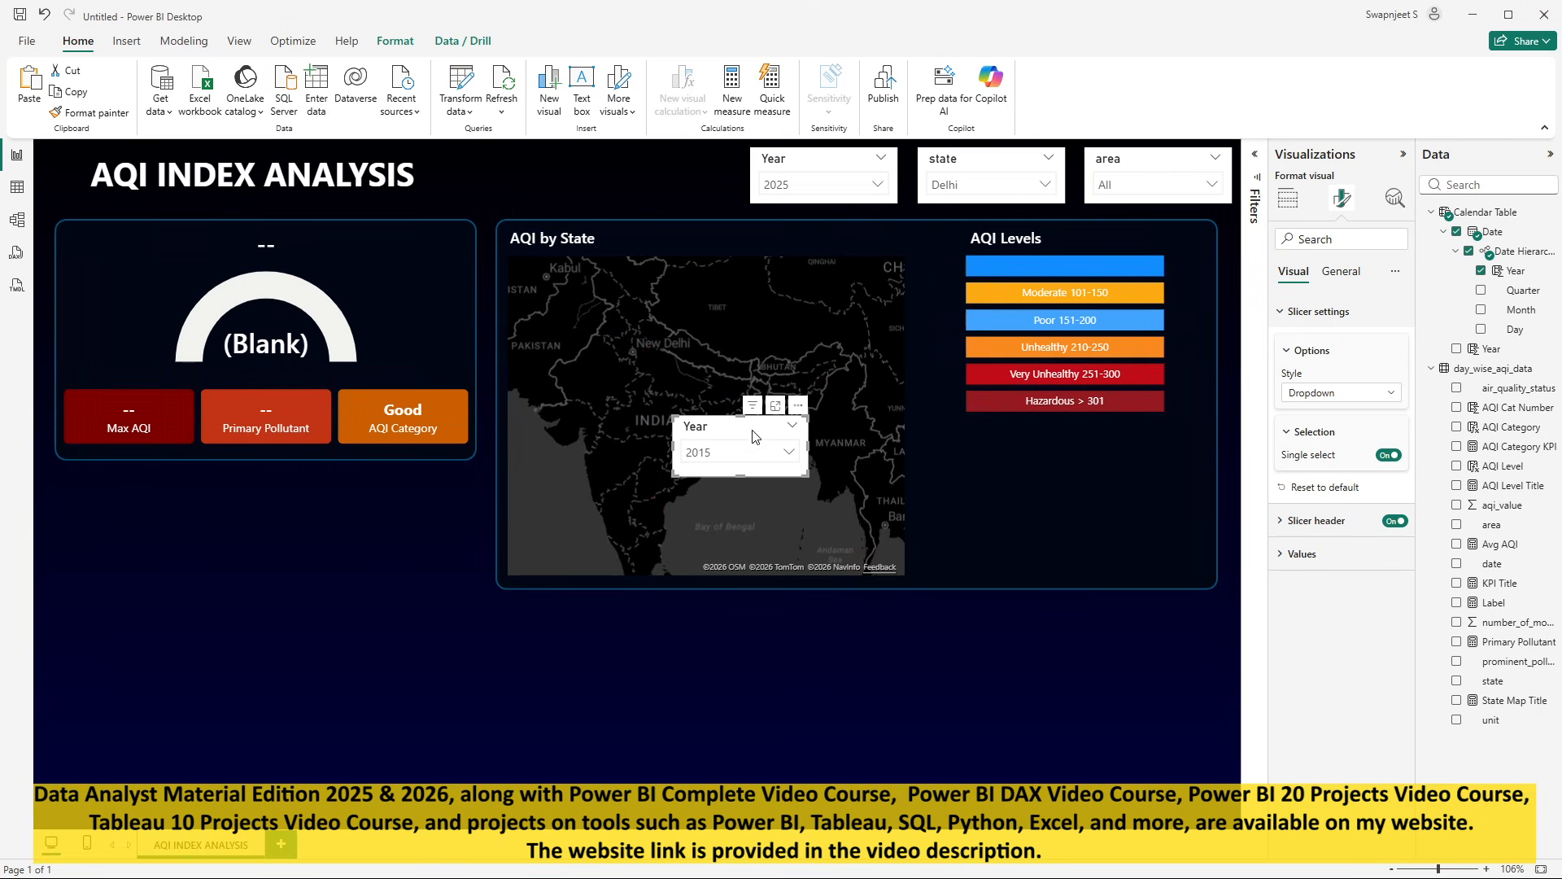
{"action": "left_click_drag", "start_coordinate": [752, 430], "coordinate": [1003, 661]}
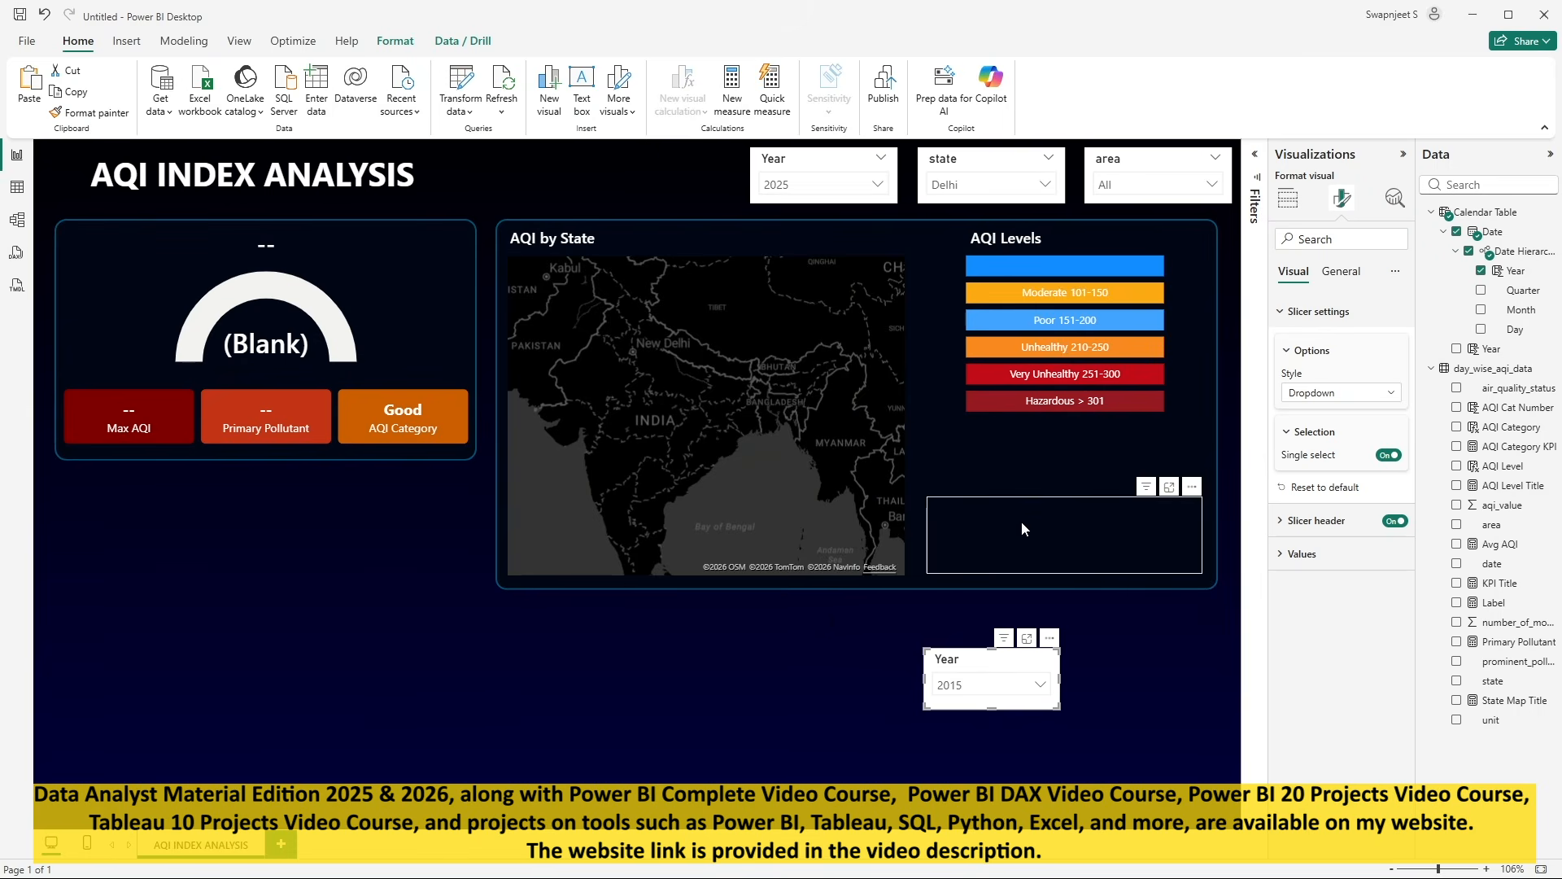
{"action": "left_click", "coordinate": [1022, 527]}
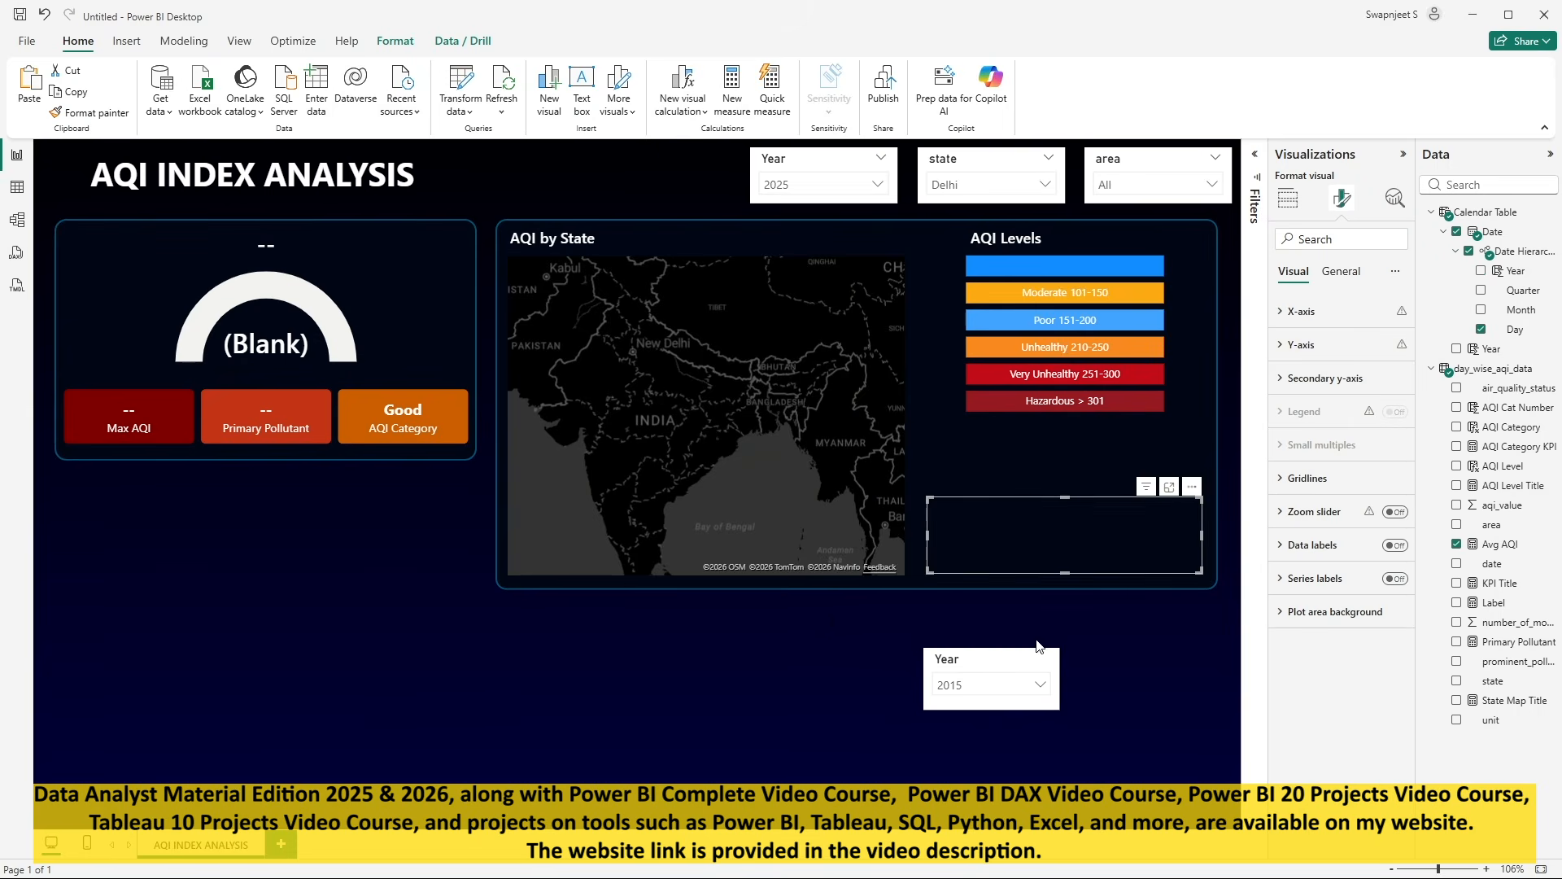
- Choose 2025 in the new Year slicer
{"action": "left_click", "coordinate": [1040, 685]}
{"action": "scroll", "coordinate": [1001, 650], "scroll_direction": "down", "scroll_amount": 3}
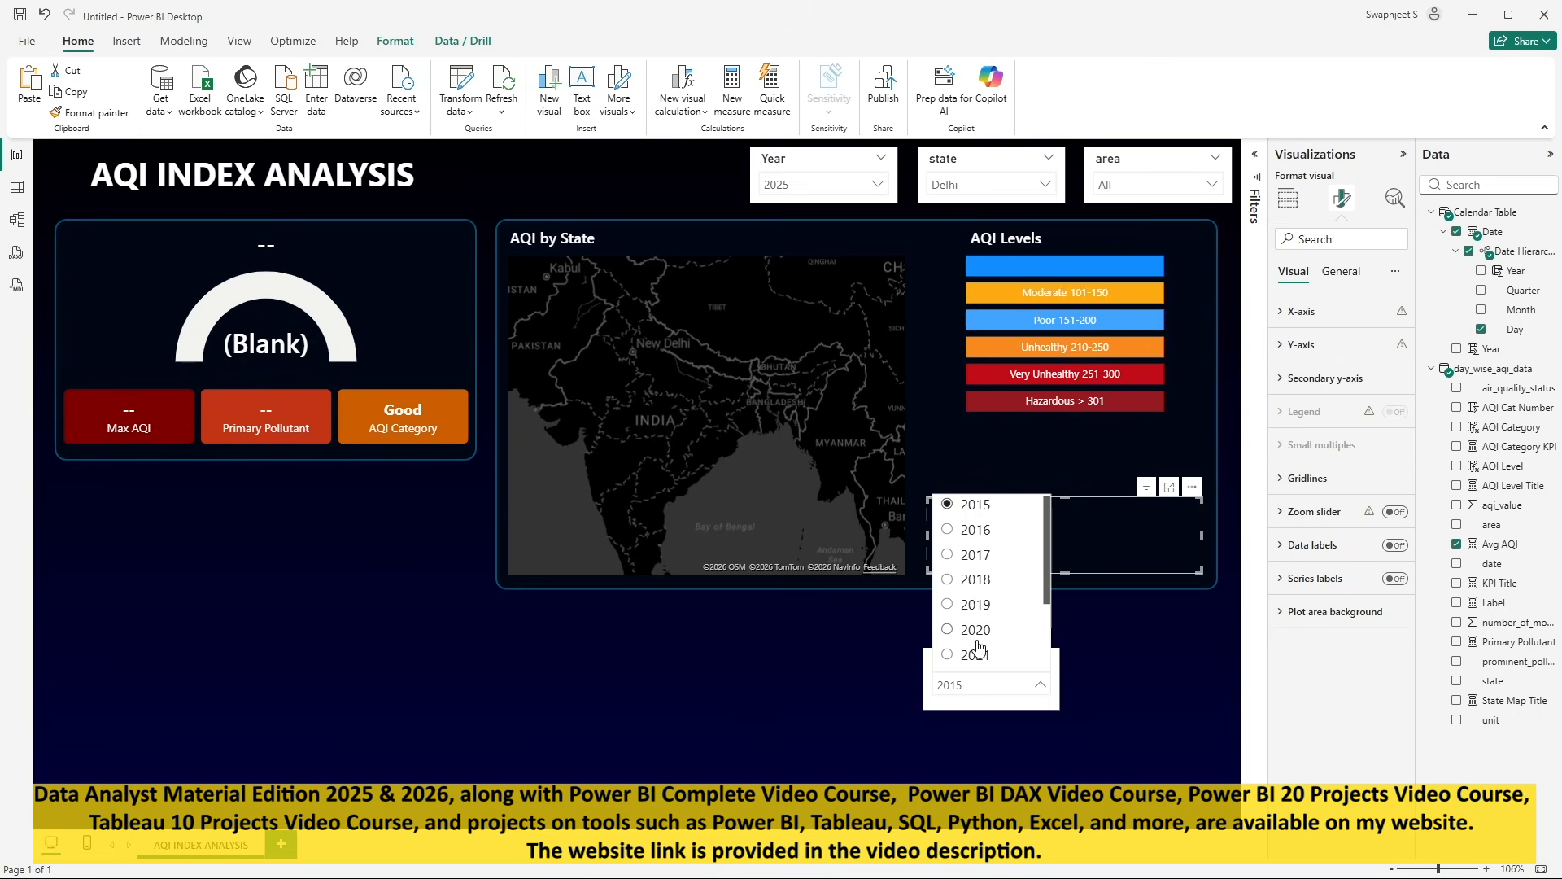
{"action": "left_click", "coordinate": [981, 657]}
{"action": "left_click", "coordinate": [814, 693]}
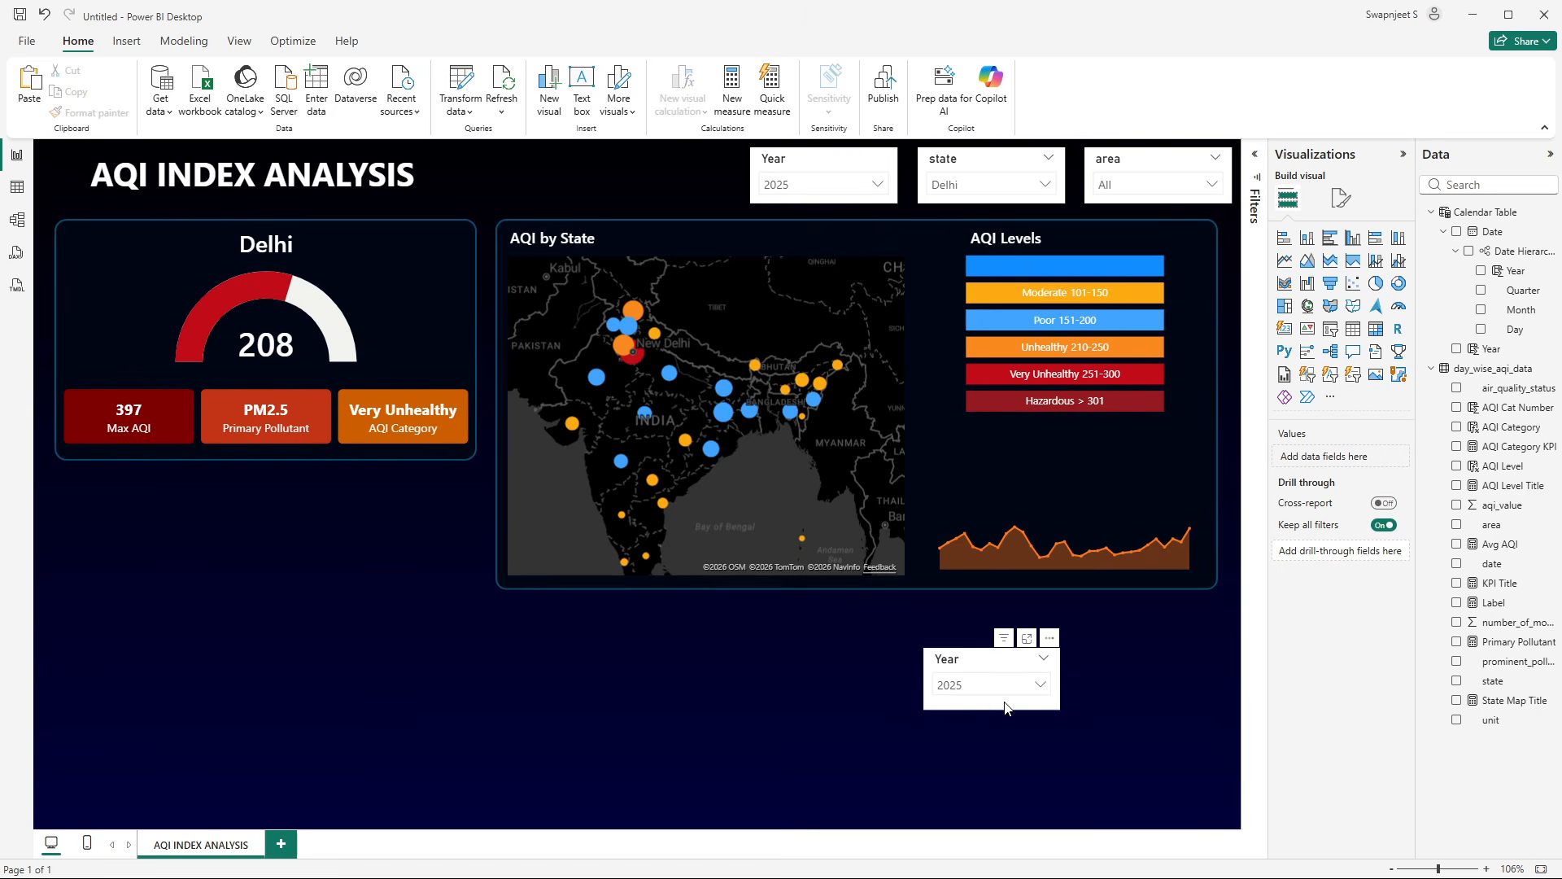
- Move the new Year slicer into the map panel, between the AQI Levels bars and the area chart
{"action": "mouse_move", "coordinate": [1048, 529]}
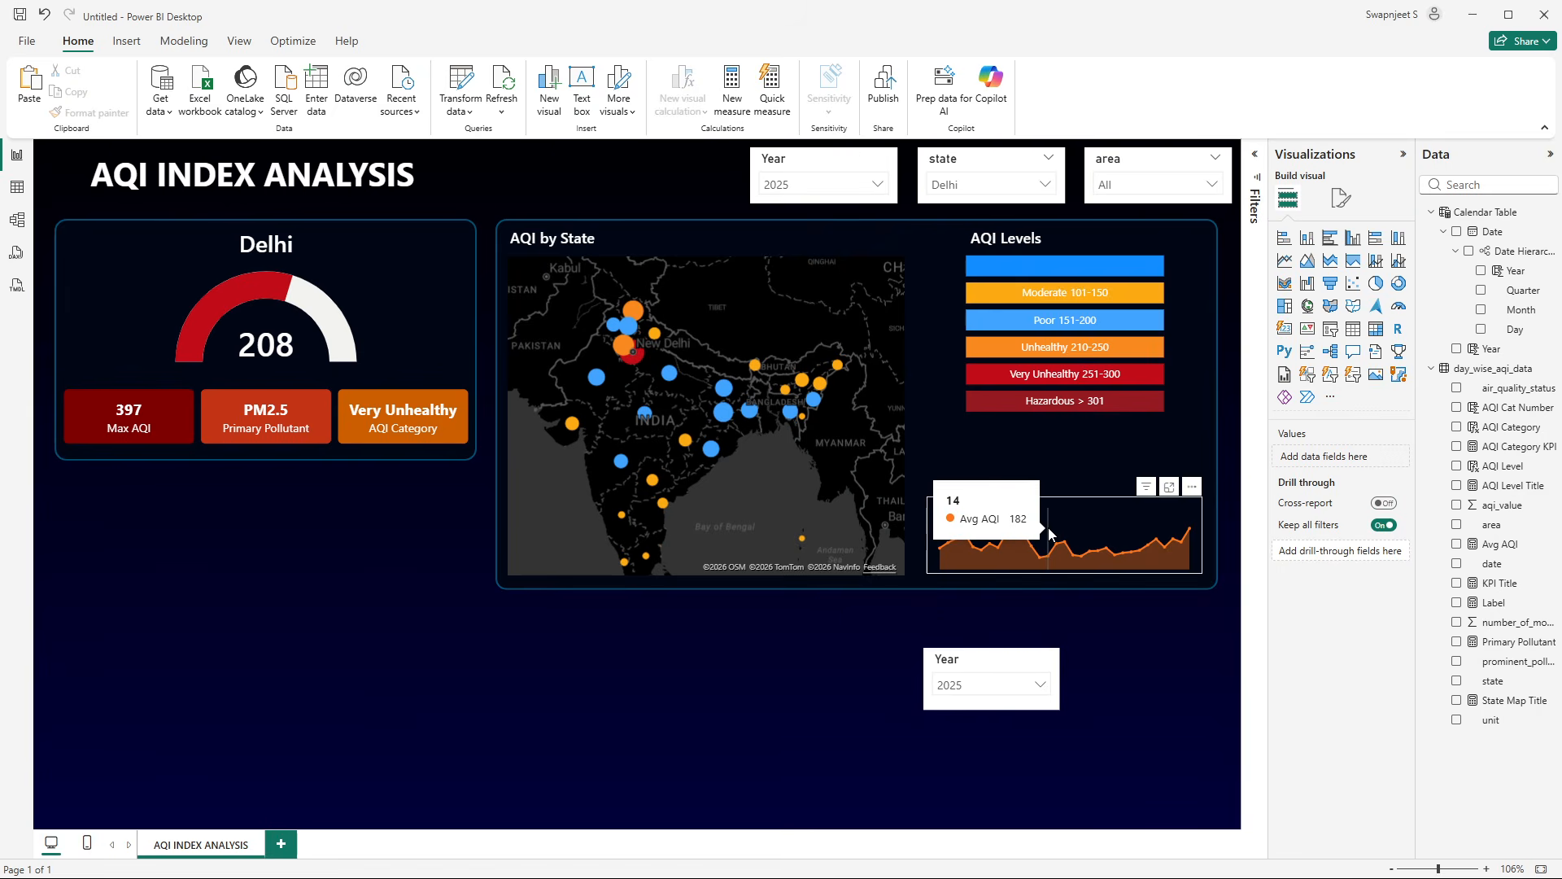
{"action": "left_click", "coordinate": [980, 685]}
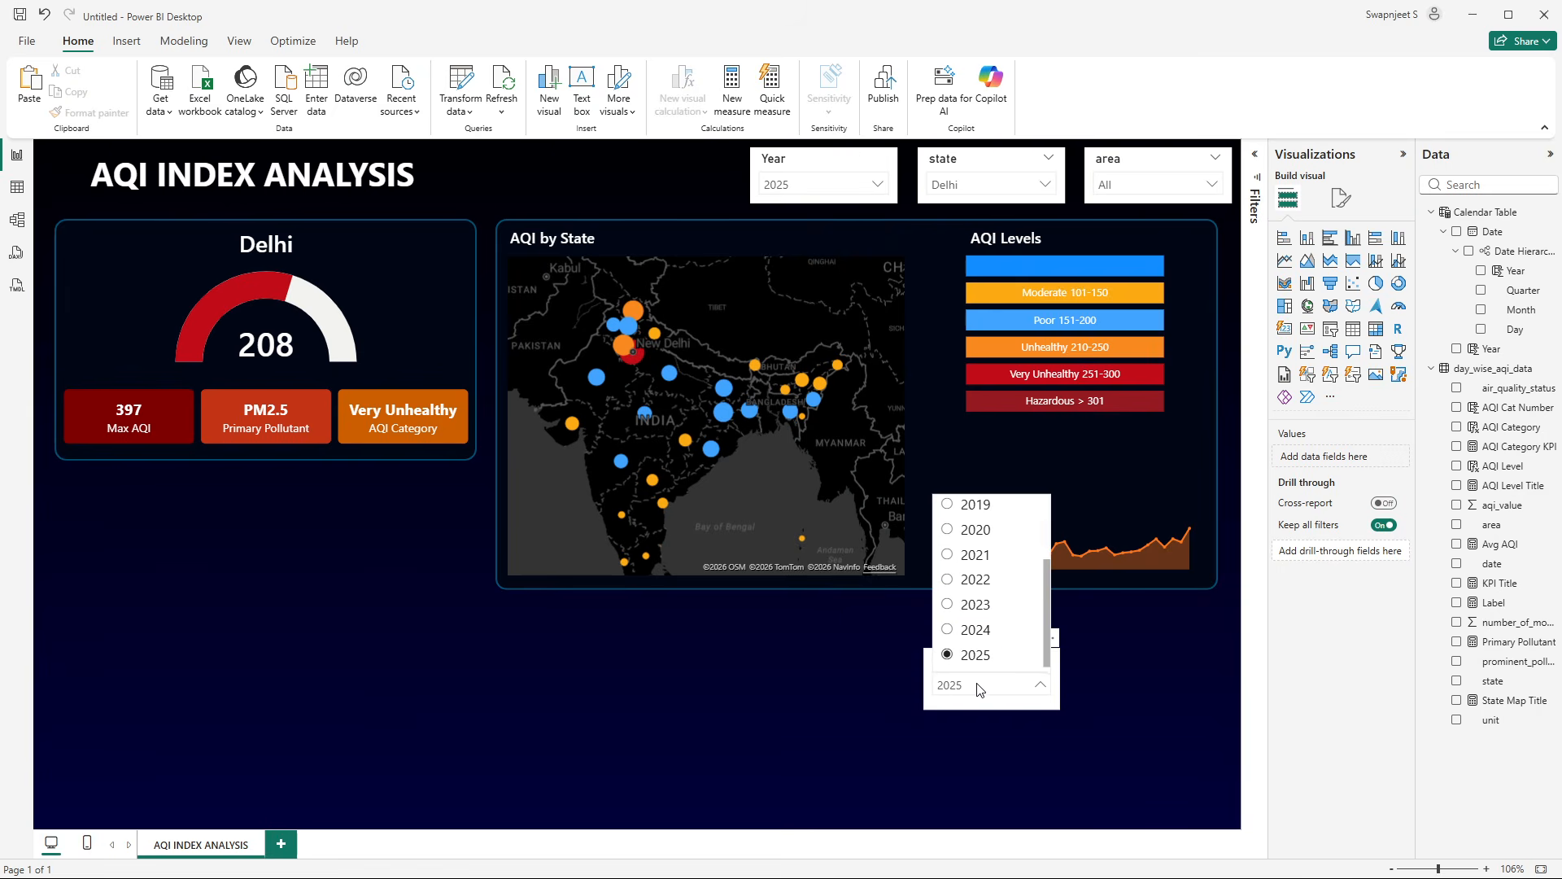
{"action": "left_click", "coordinate": [980, 686]}
{"action": "left_click_drag", "start_coordinate": [989, 663], "coordinate": [1013, 484]}
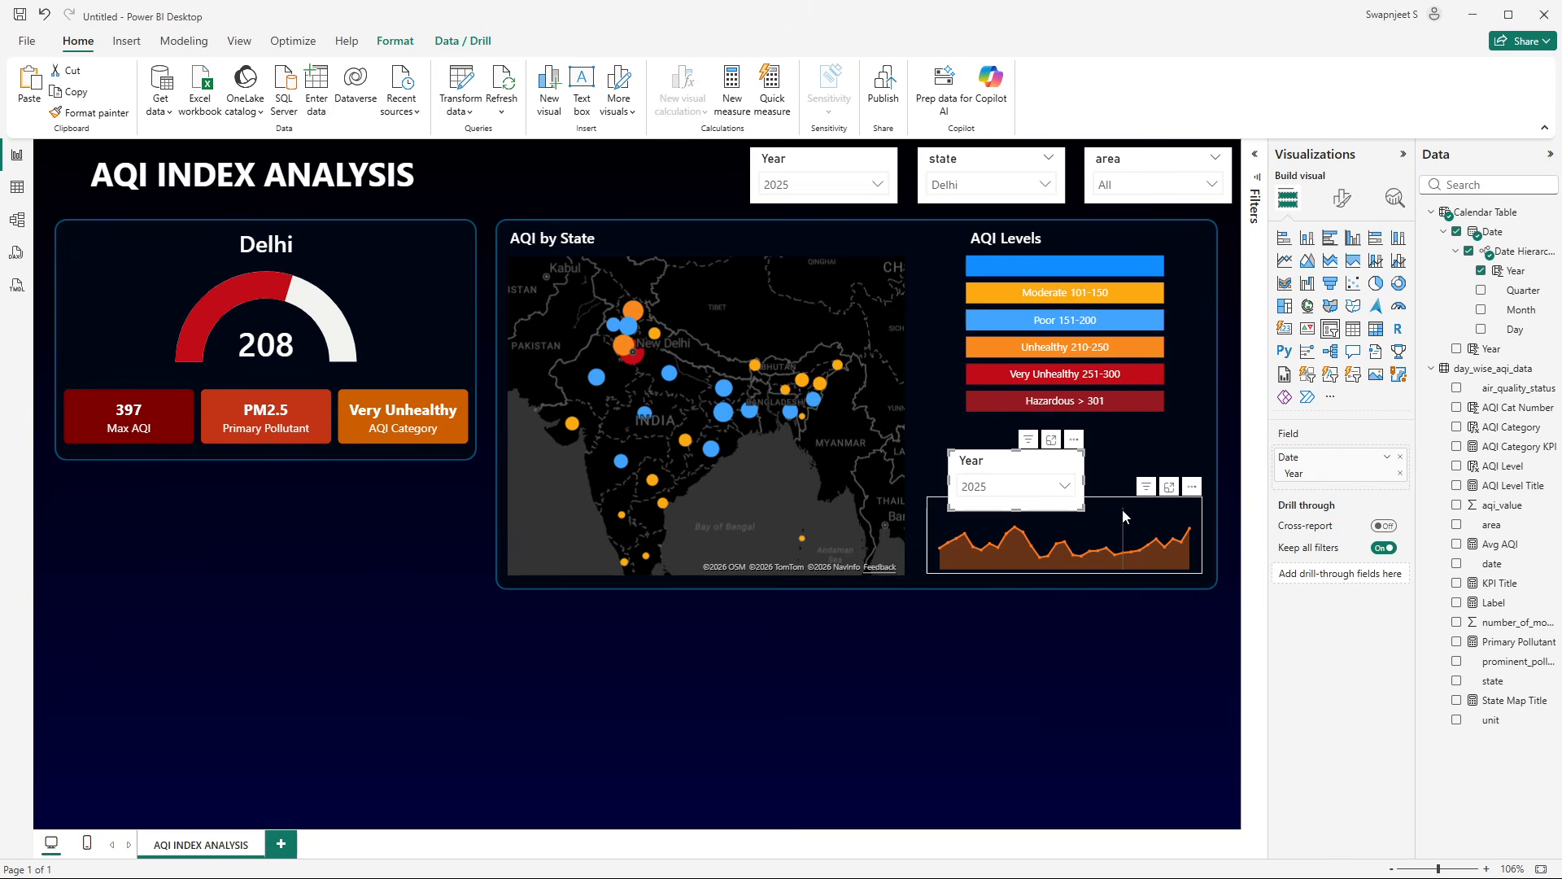
{"action": "left_click", "coordinate": [994, 682]}
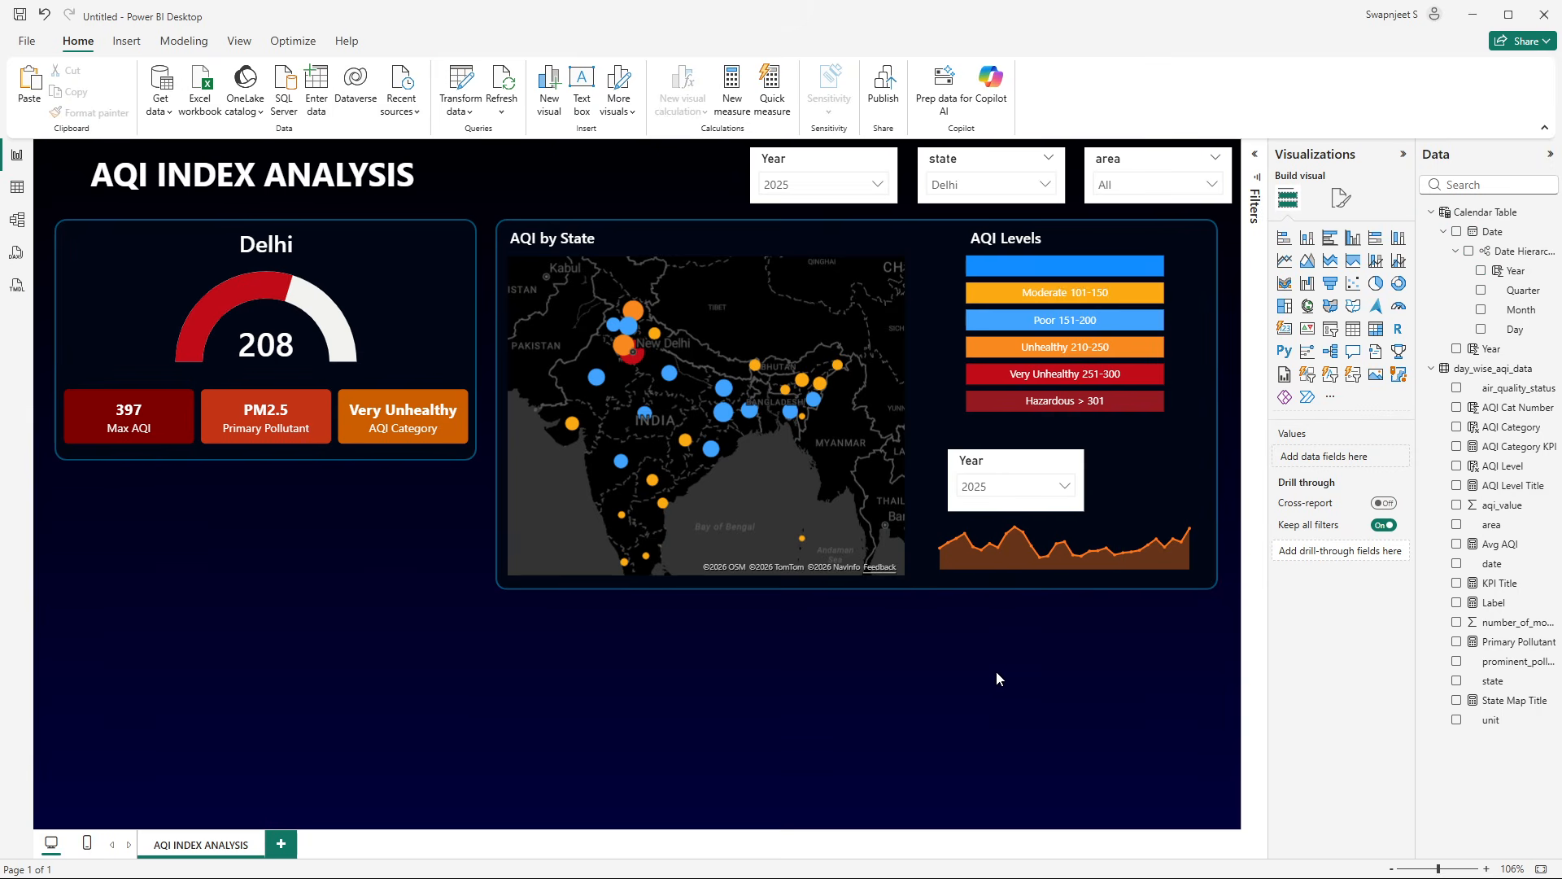
- Turn on Edit interactions for the new Year slicer and stop it from filtering the gauge, the Delhi title and the KPI cards
{"action": "left_click", "coordinate": [1014, 469]}
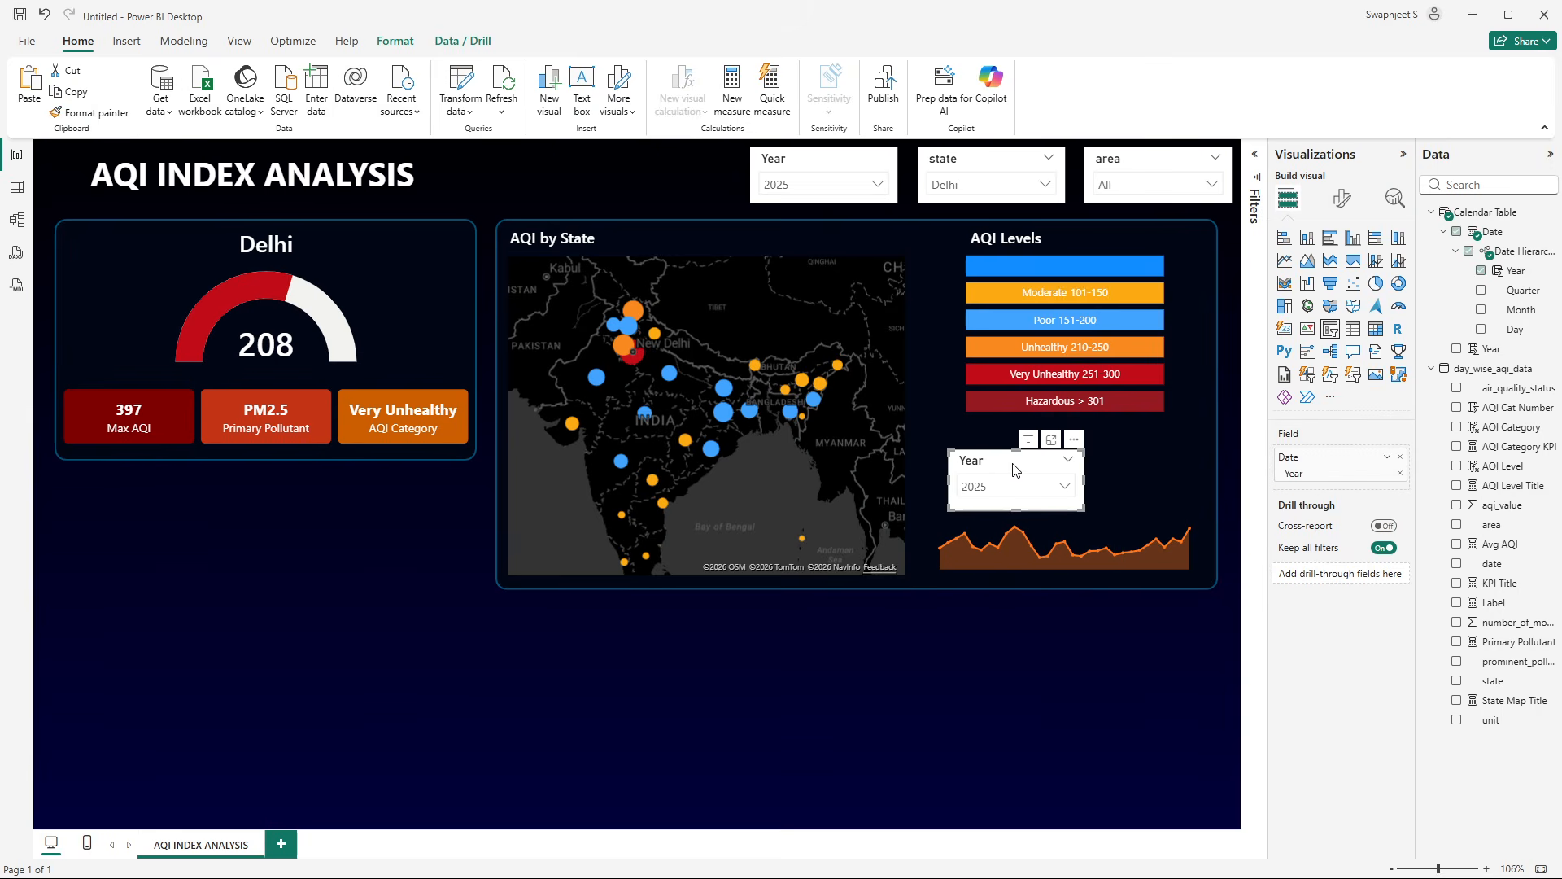
{"action": "left_click", "coordinate": [405, 45]}
{"action": "left_click", "coordinate": [27, 94]}
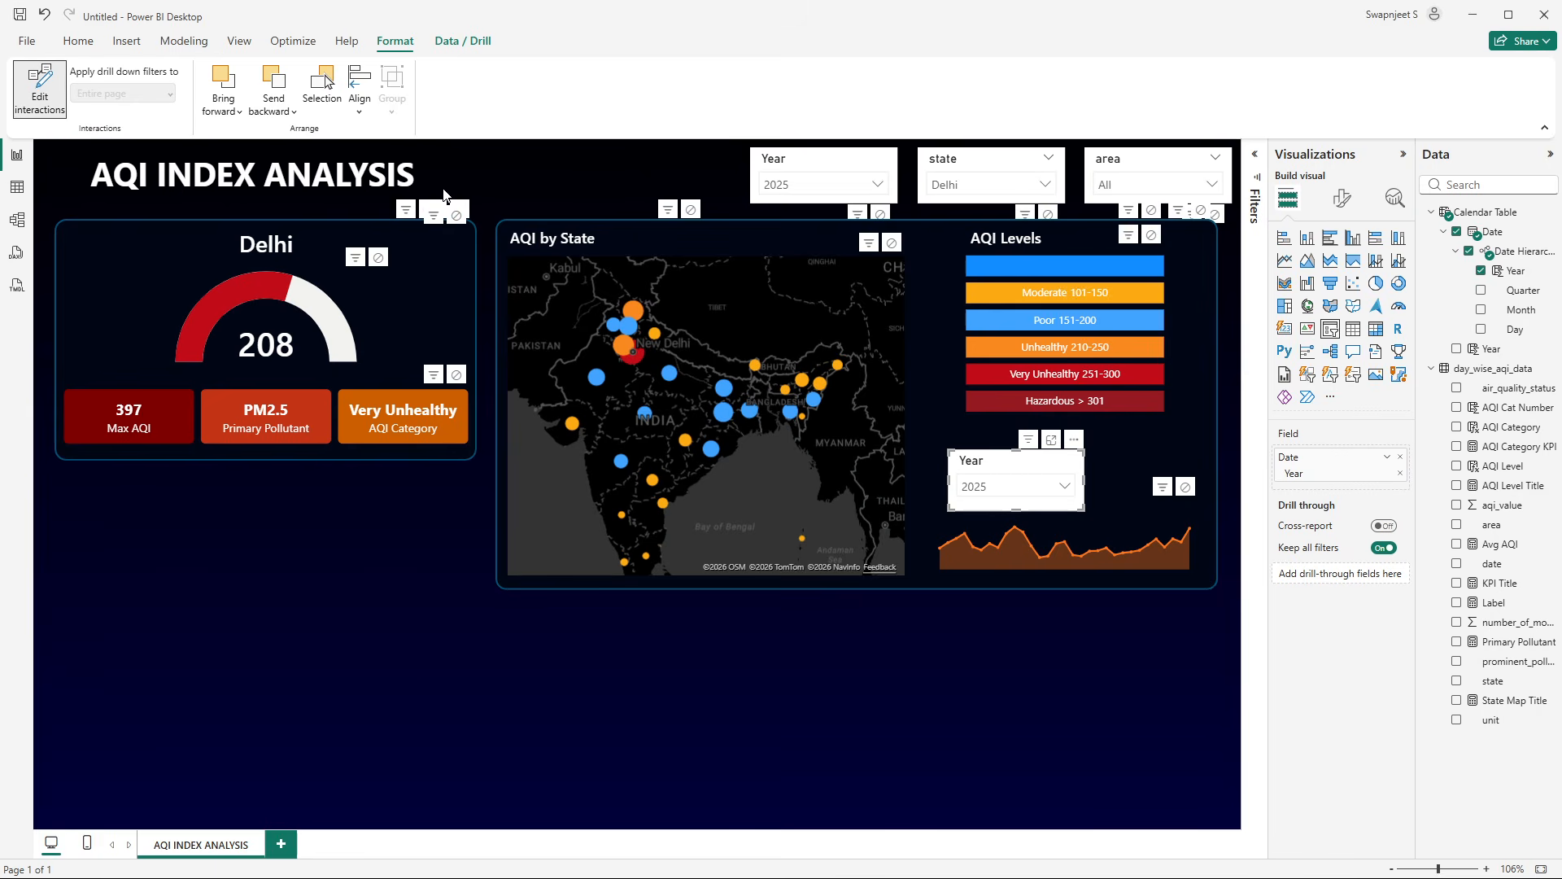
{"action": "left_click", "coordinate": [378, 258]}
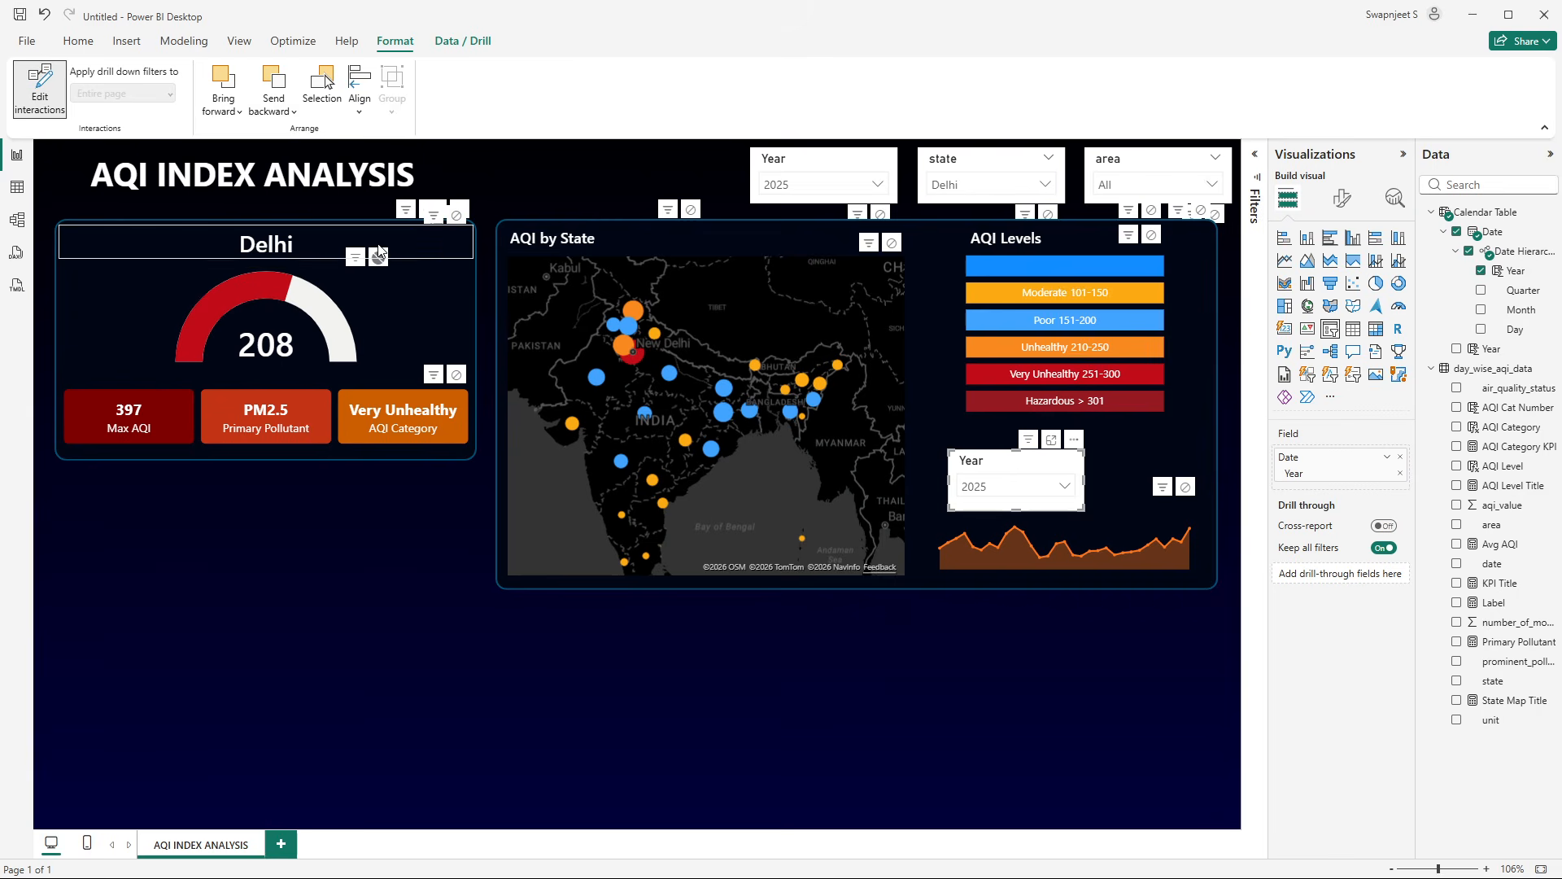
{"action": "left_click", "coordinate": [457, 216]}
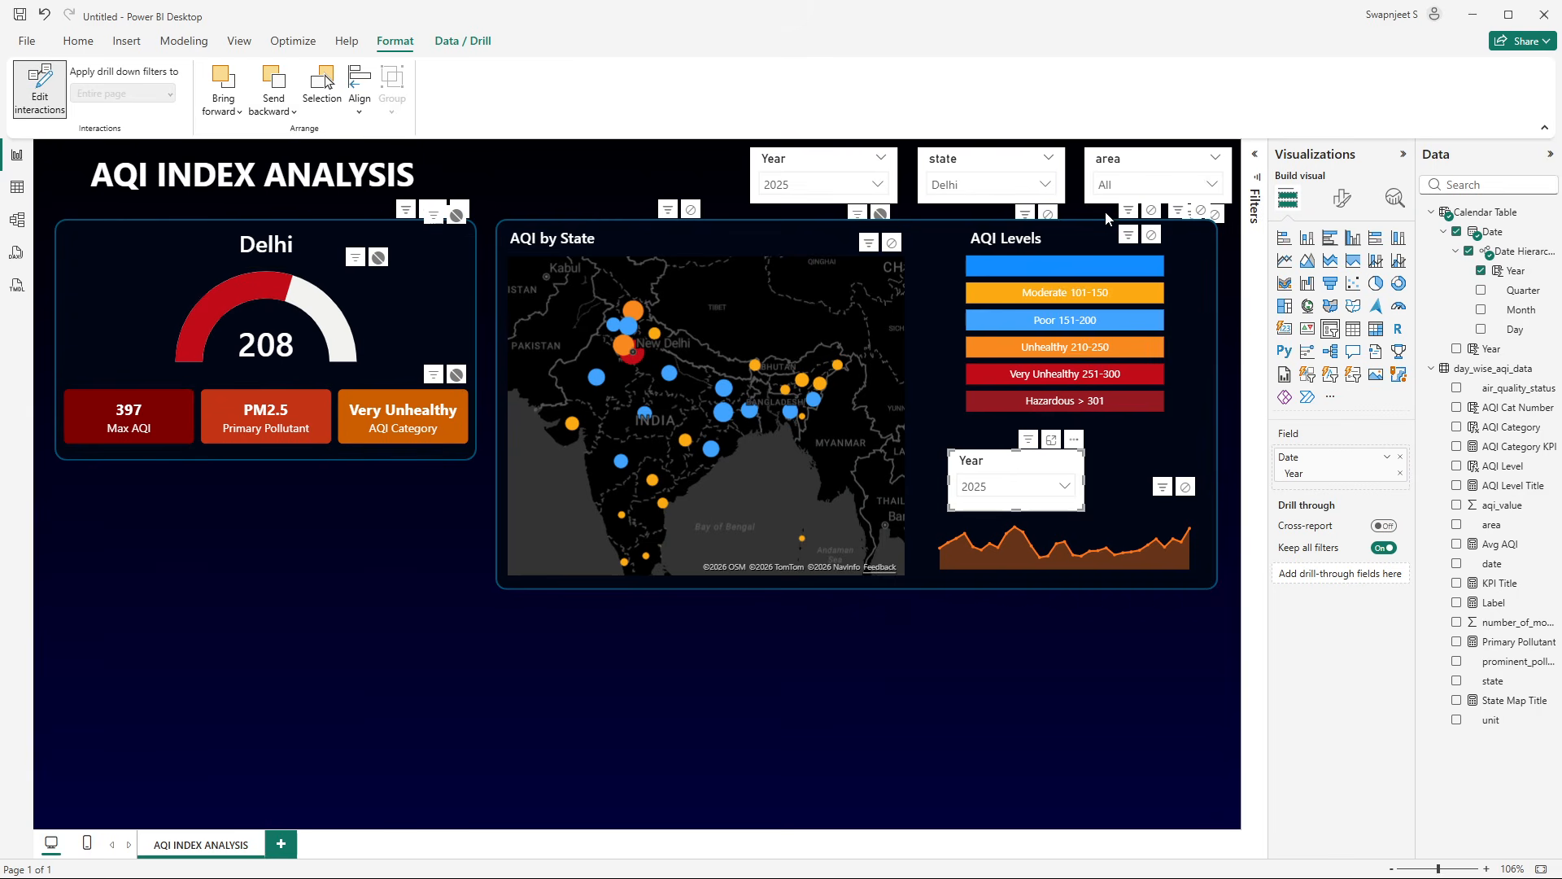
- Stop the new Year slicer from filtering the state slicer and the AQI Levels heading
{"action": "left_click", "coordinate": [1049, 215]}
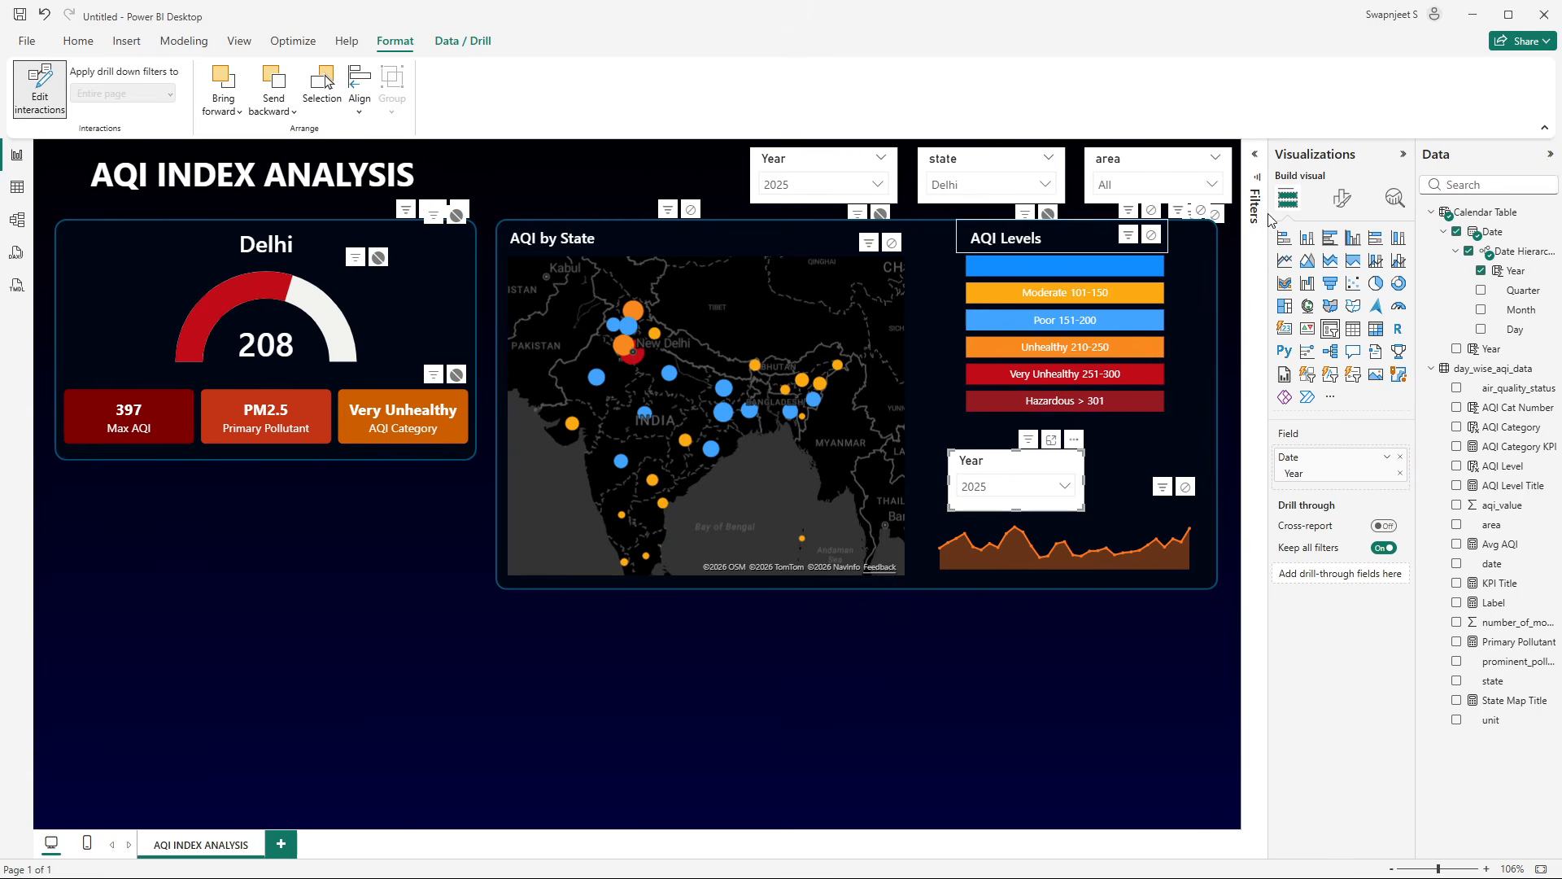
{"action": "left_click", "coordinate": [1201, 211]}
{"action": "left_click", "coordinate": [1152, 210]}
{"action": "left_click", "coordinate": [1154, 235]}
{"action": "left_click", "coordinate": [1179, 270]}
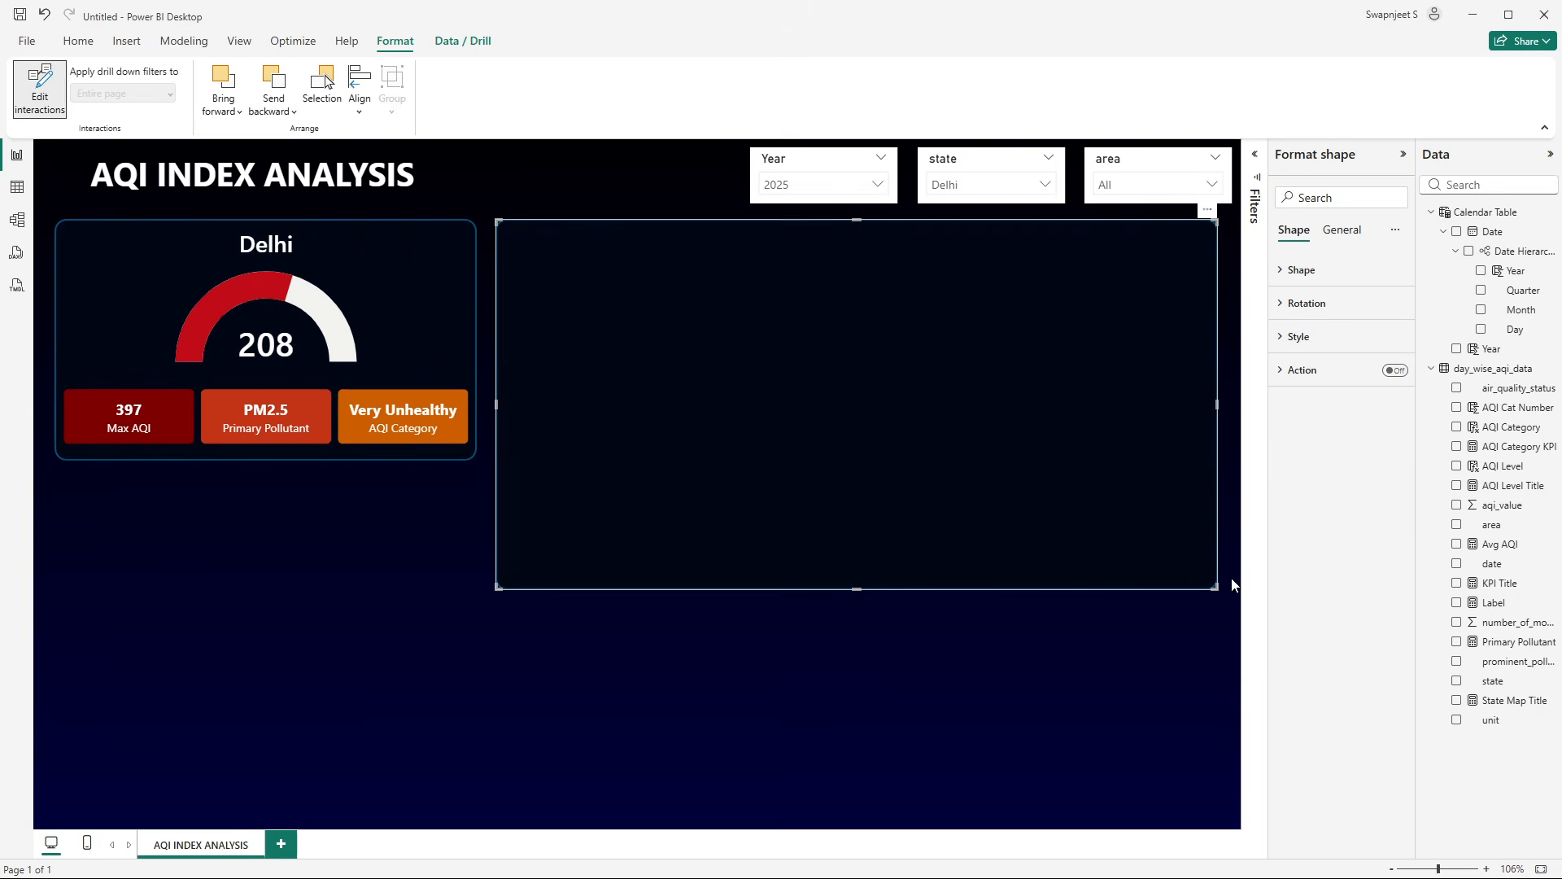
{"action": "left_click", "coordinate": [1234, 540]}
- Lower the AQI Levels bars slightly to free their interaction controls and stop the new Year slicer from filtering the bars and the map
{"action": "left_click", "coordinate": [1042, 457]}
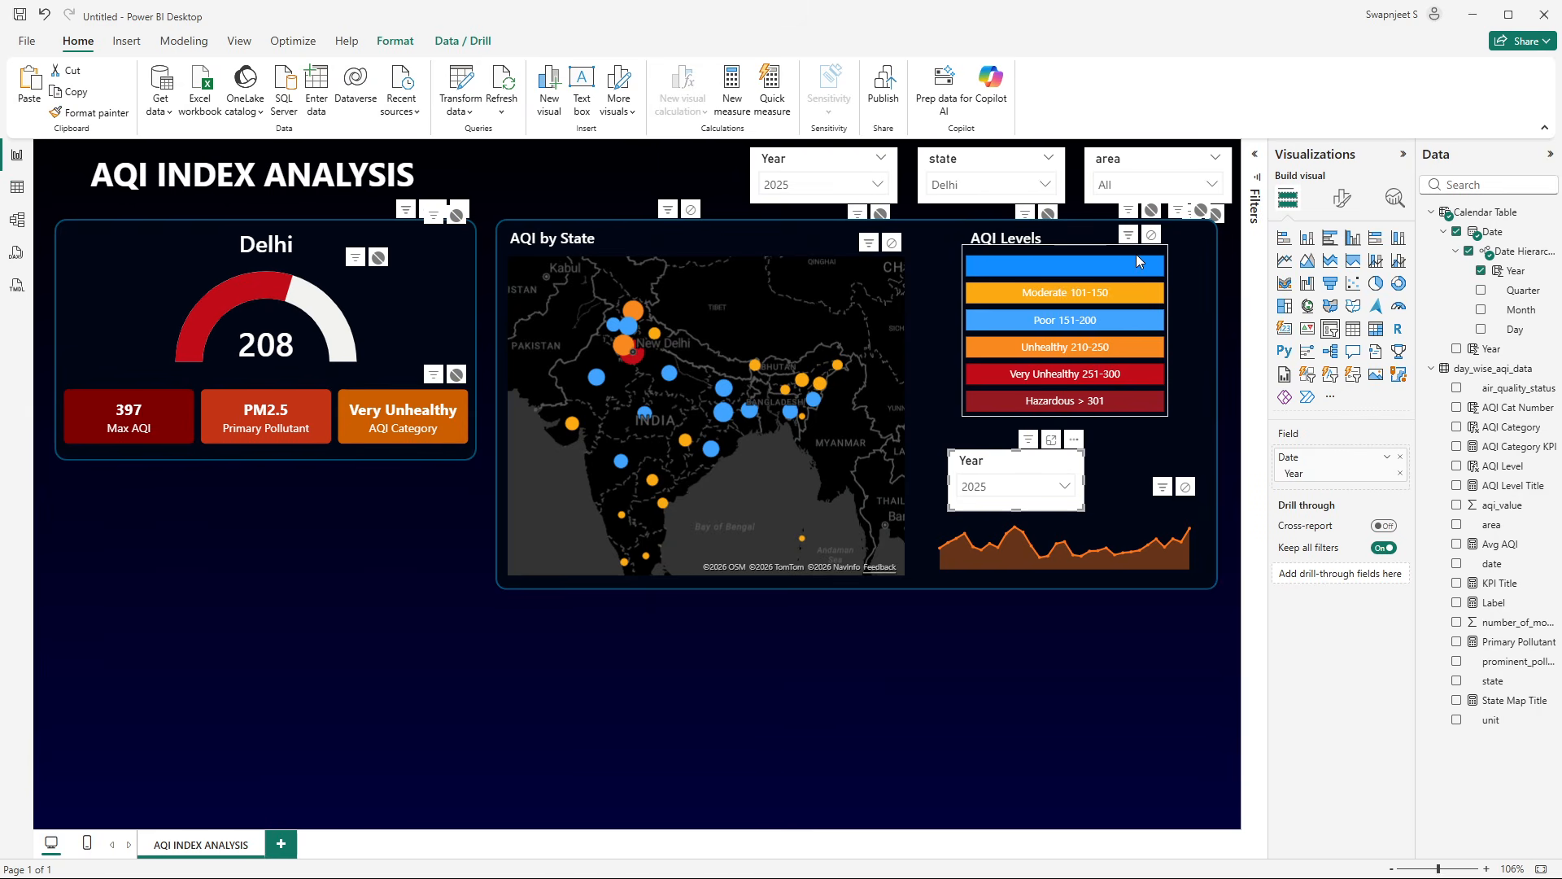
{"action": "left_click", "coordinate": [1136, 254]}
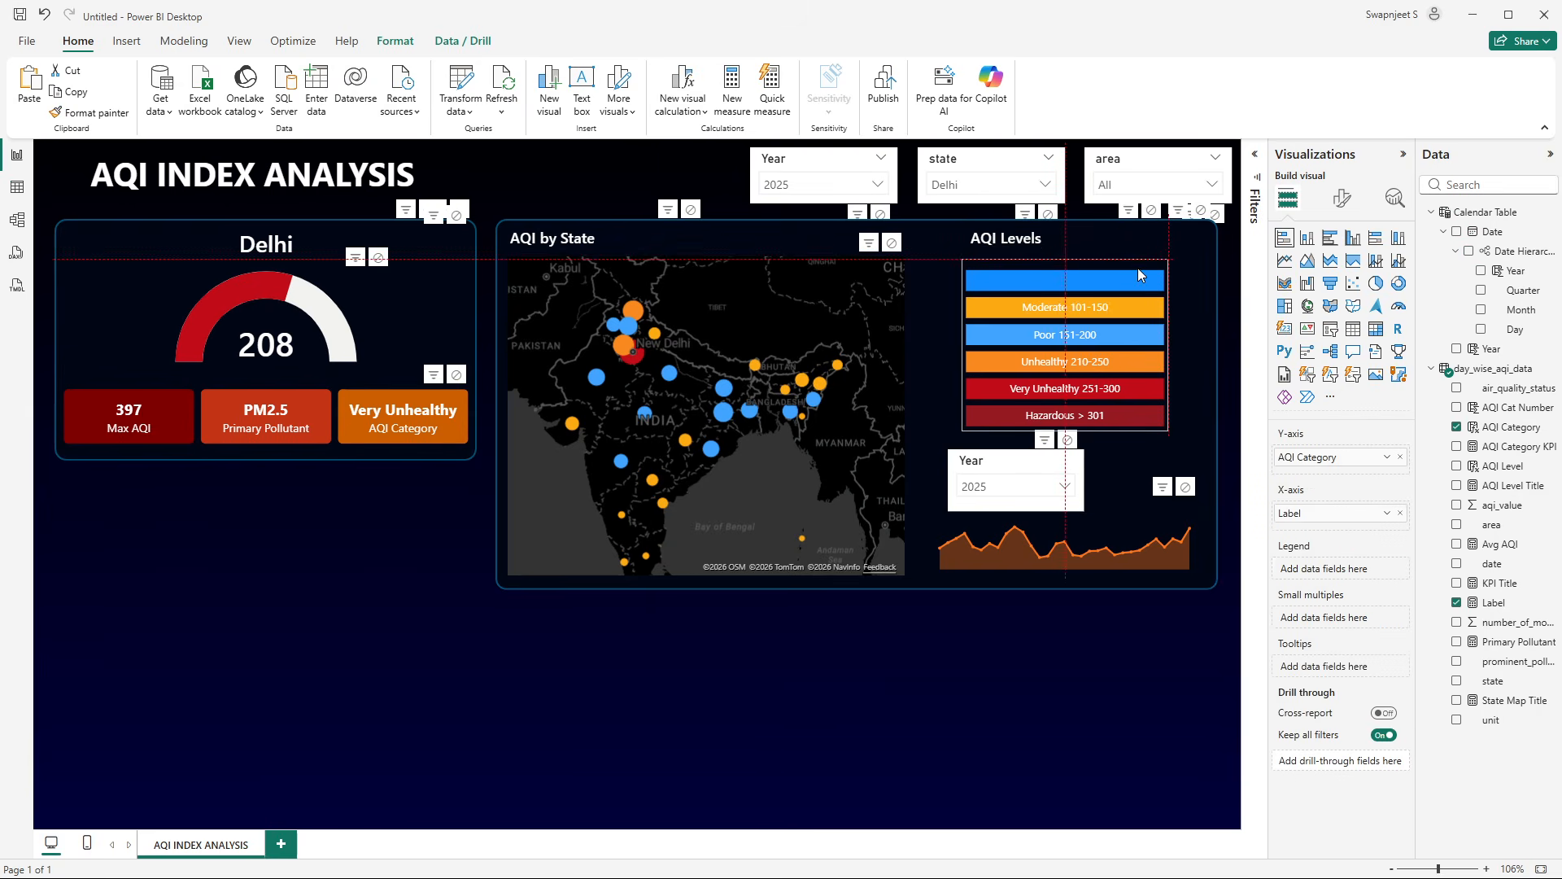
{"action": "left_click", "coordinate": [1079, 467]}
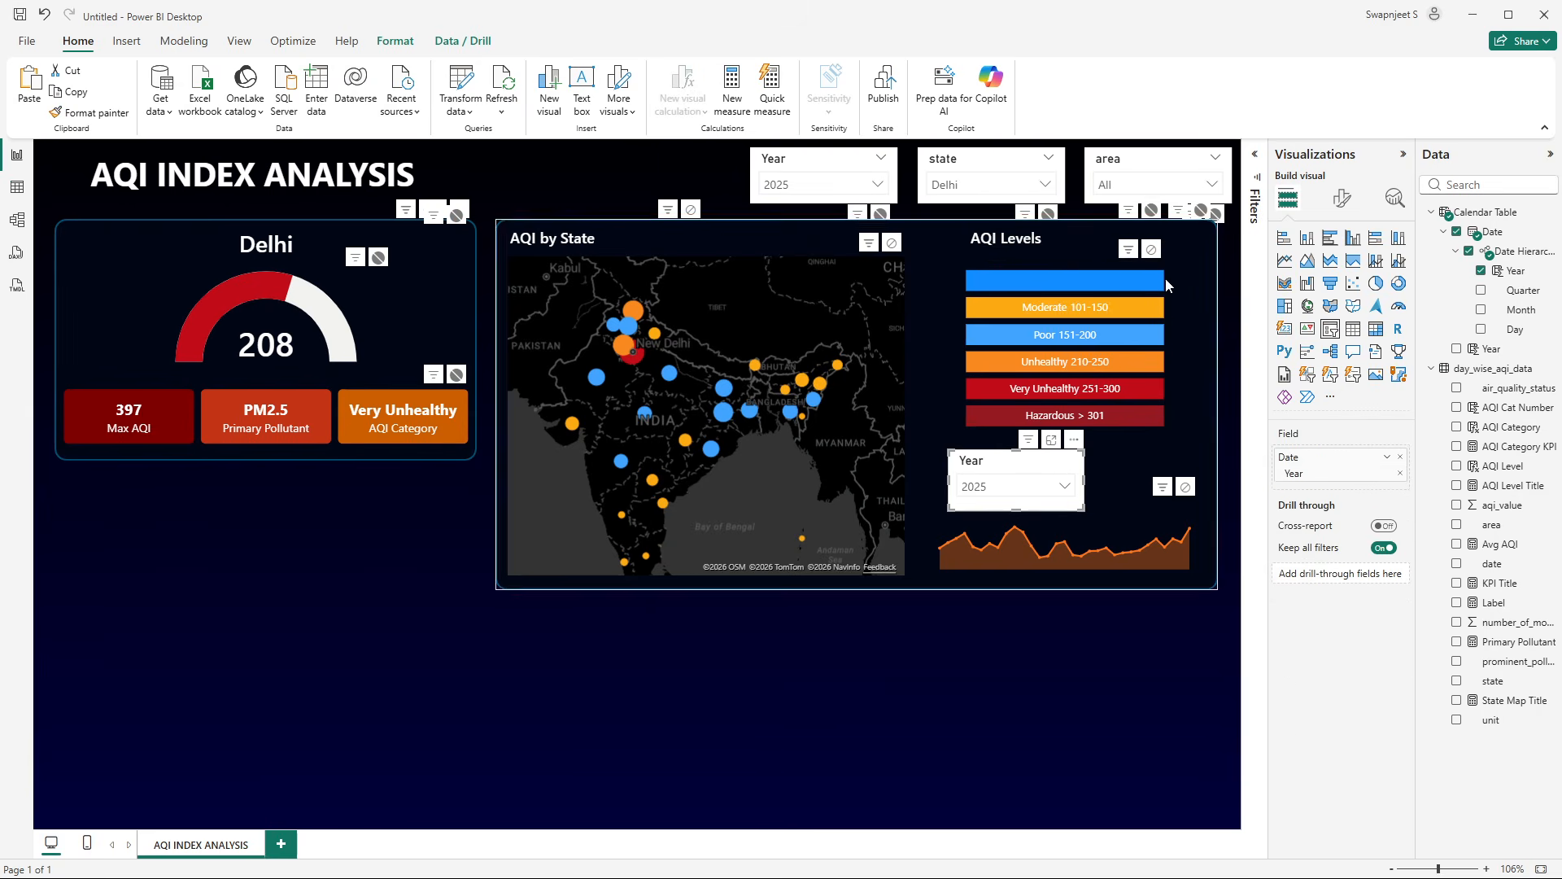
{"action": "left_click", "coordinate": [1114, 257]}
{"action": "left_click_drag", "start_coordinate": [1115, 255], "coordinate": [1113, 254]}
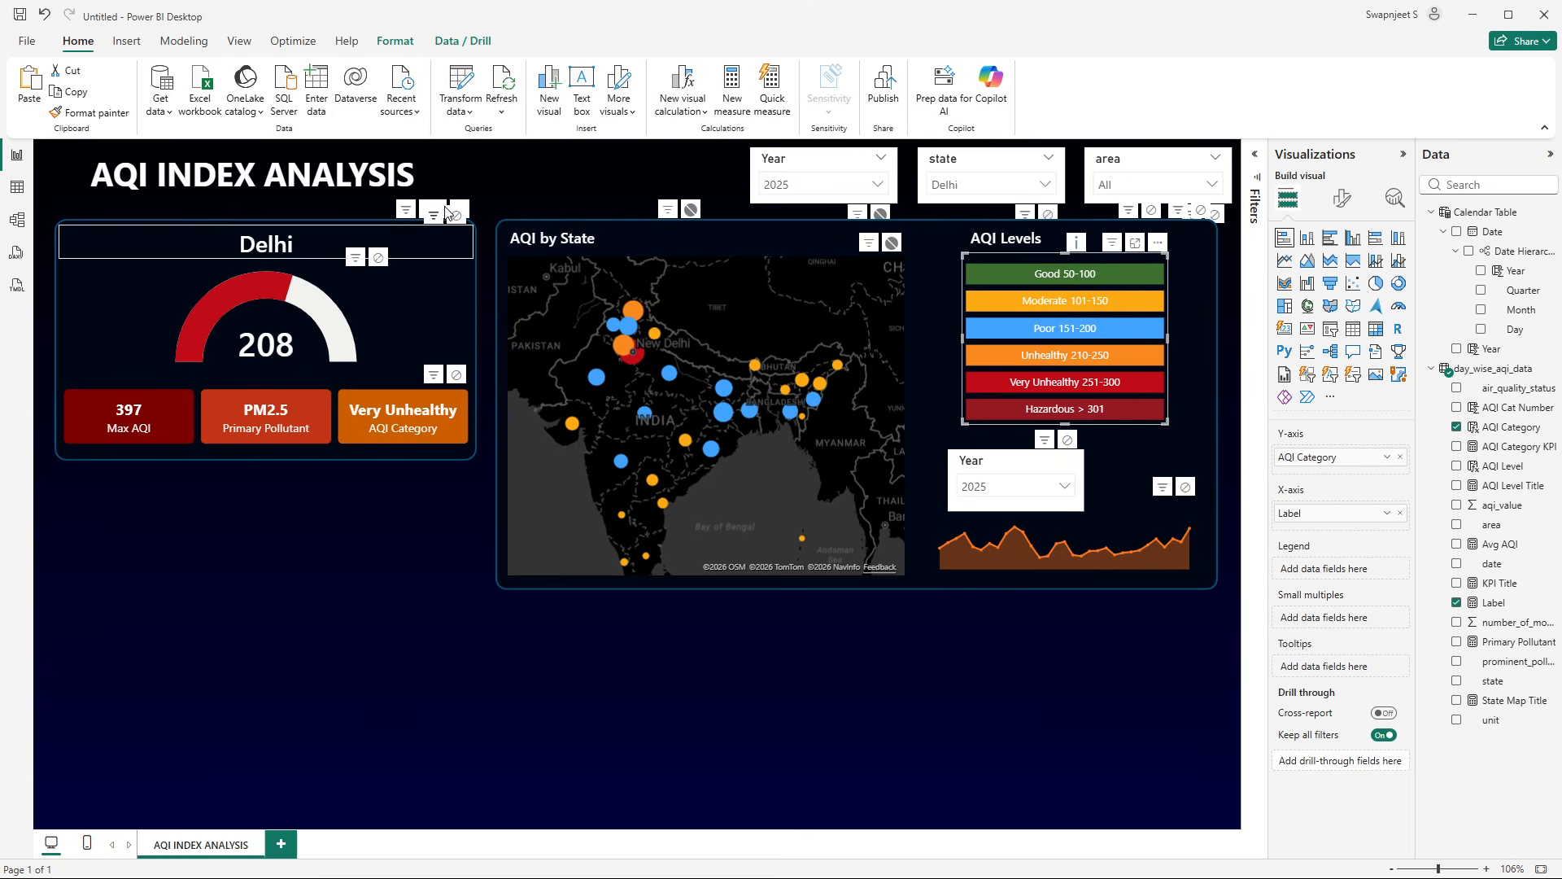
{"action": "left_click", "coordinate": [999, 461]}
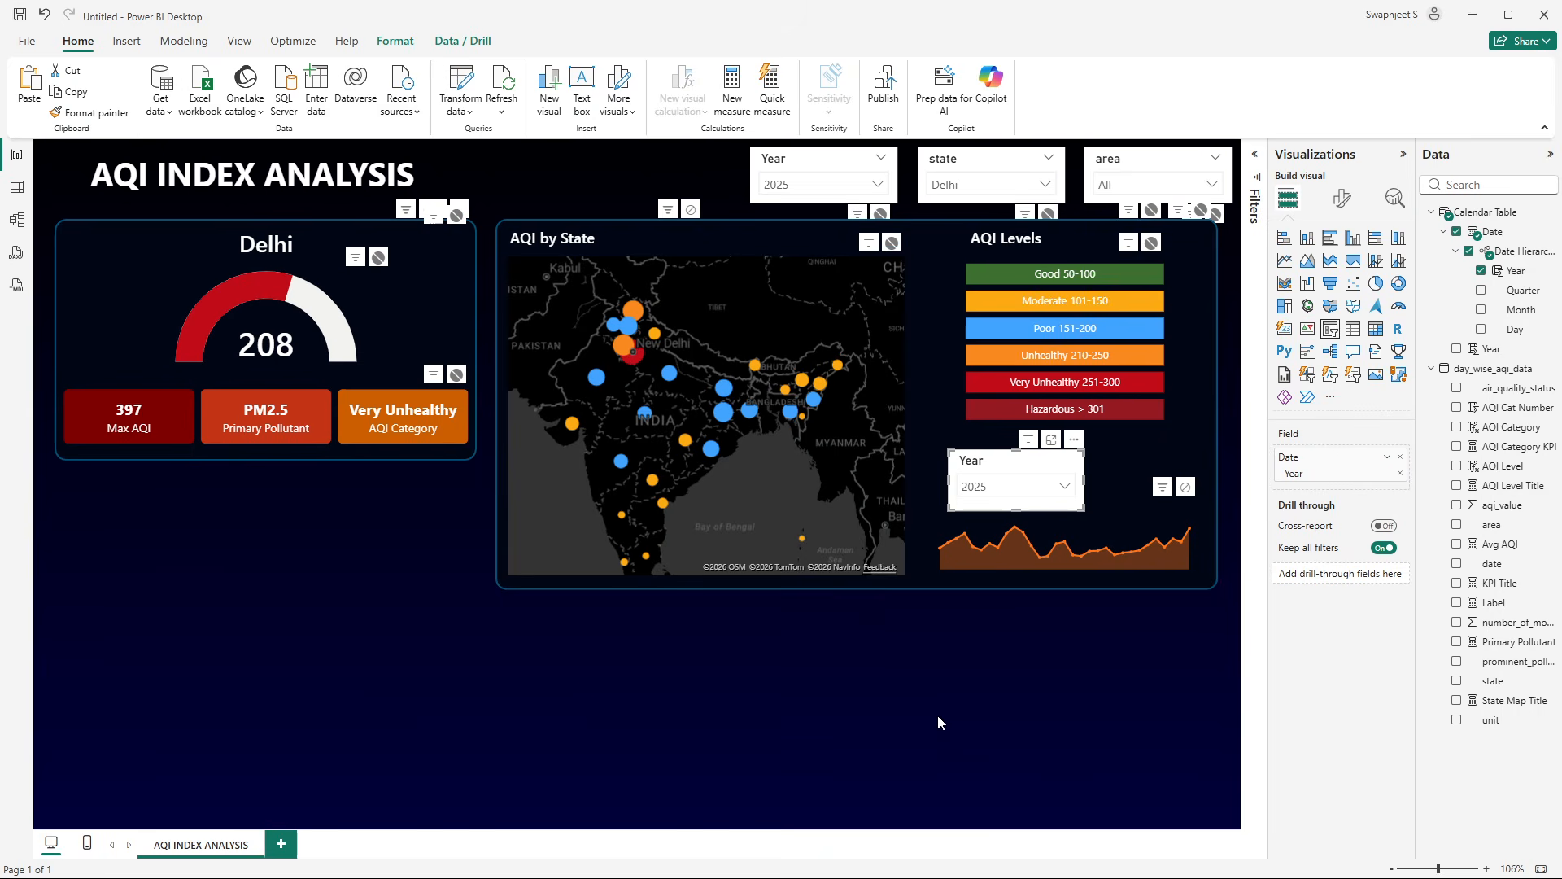
{"action": "left_click", "coordinate": [896, 721]}
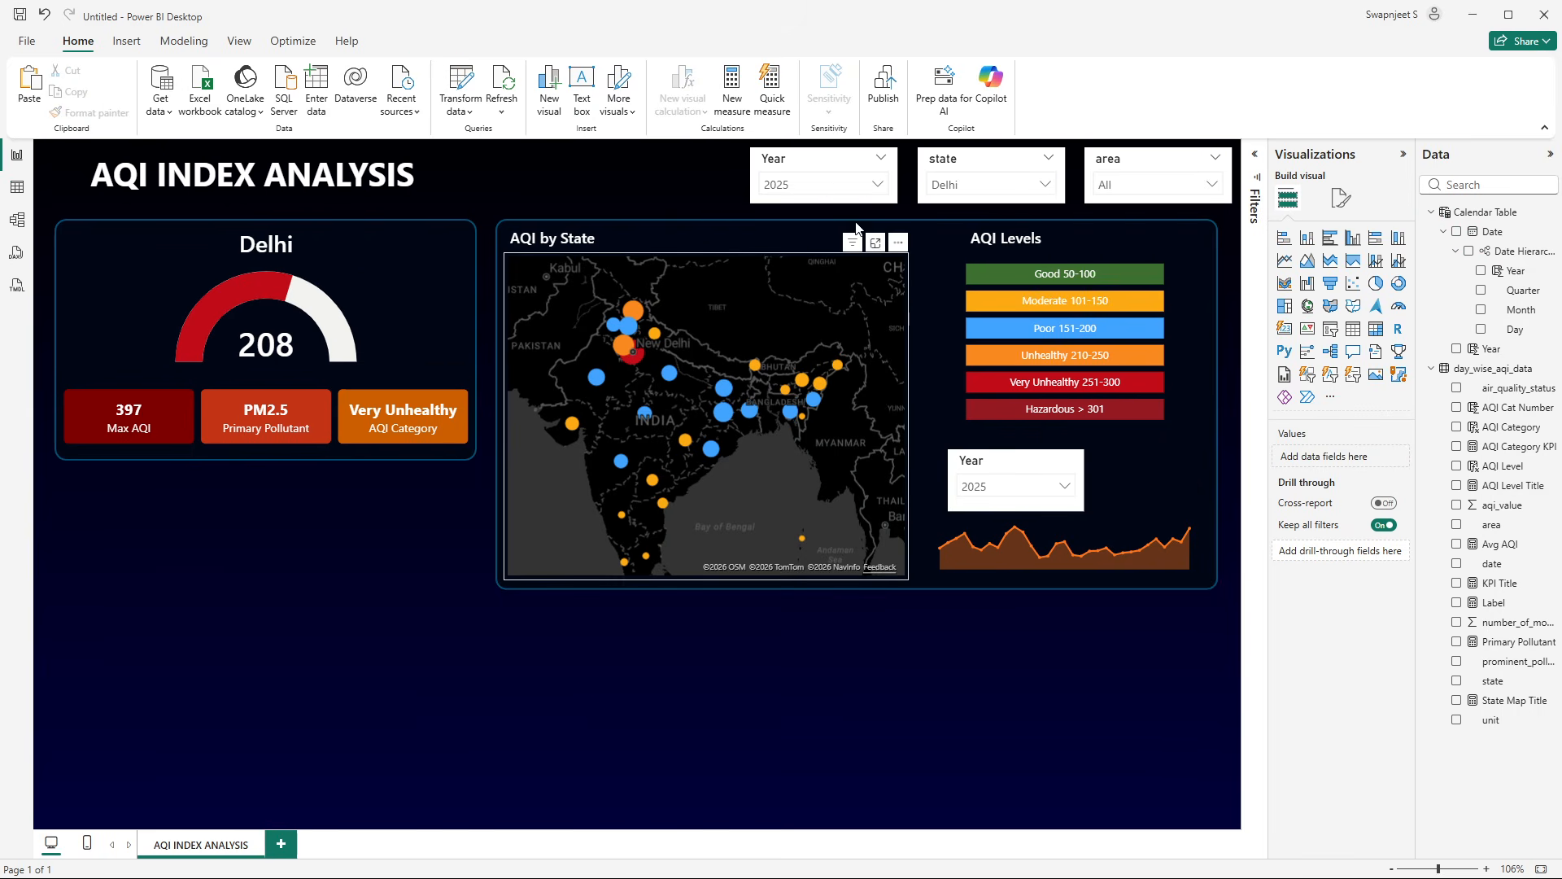
- Stop the Year slicer in the report header from filtering the new Year slicer above the area chart
{"action": "left_click", "coordinate": [804, 165]}
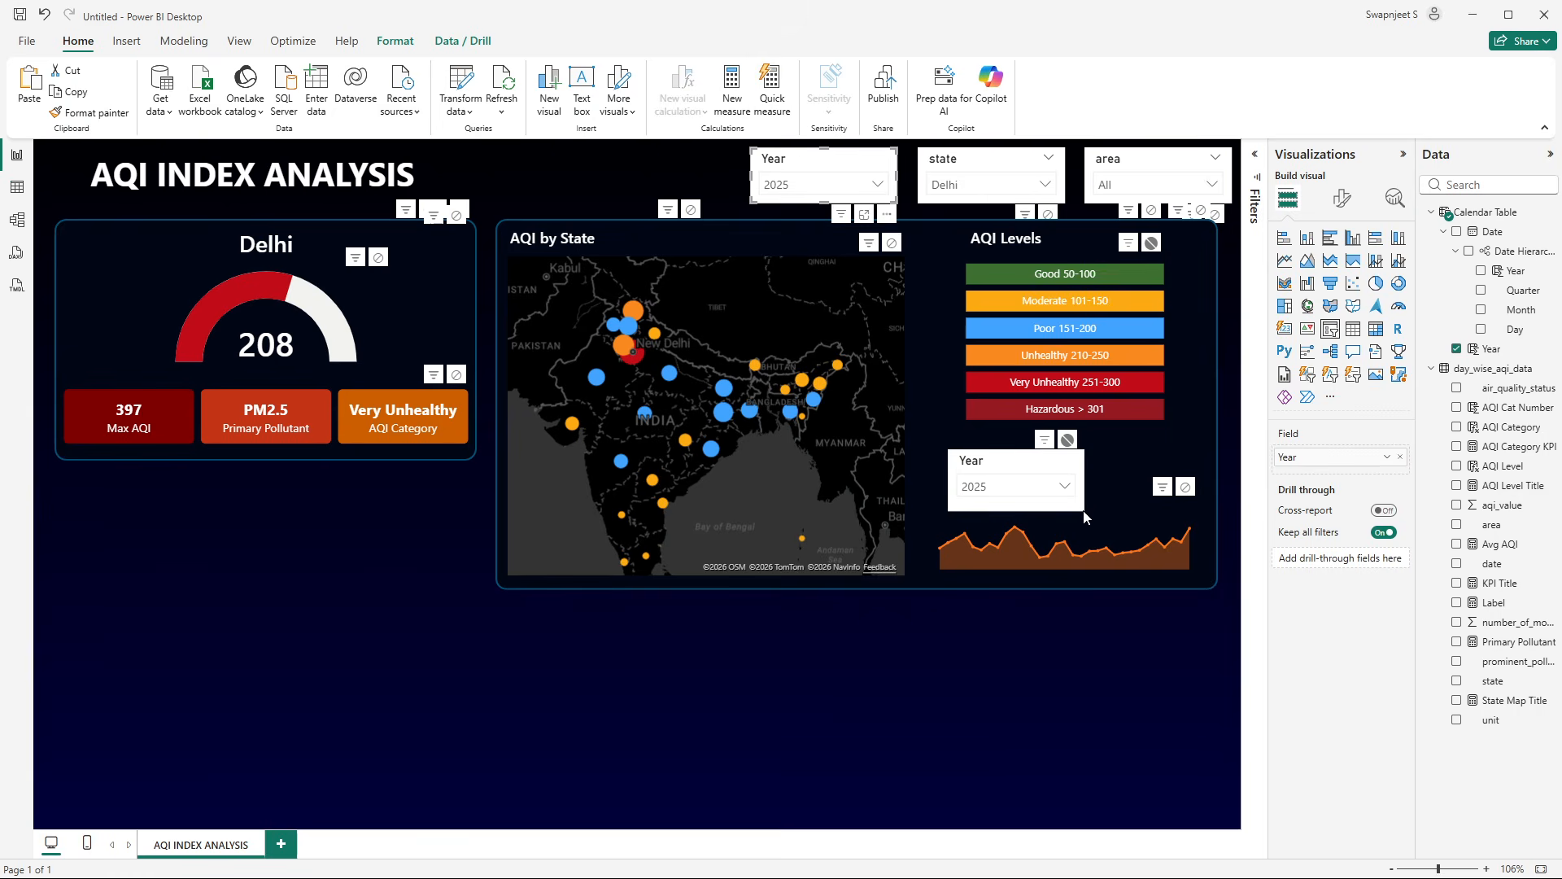
{"action": "left_click", "coordinate": [1058, 701]}
- Test the new Year slicer on the area chart with 2019 and 2015, and return it to 2025
{"action": "left_click", "coordinate": [1011, 486]}
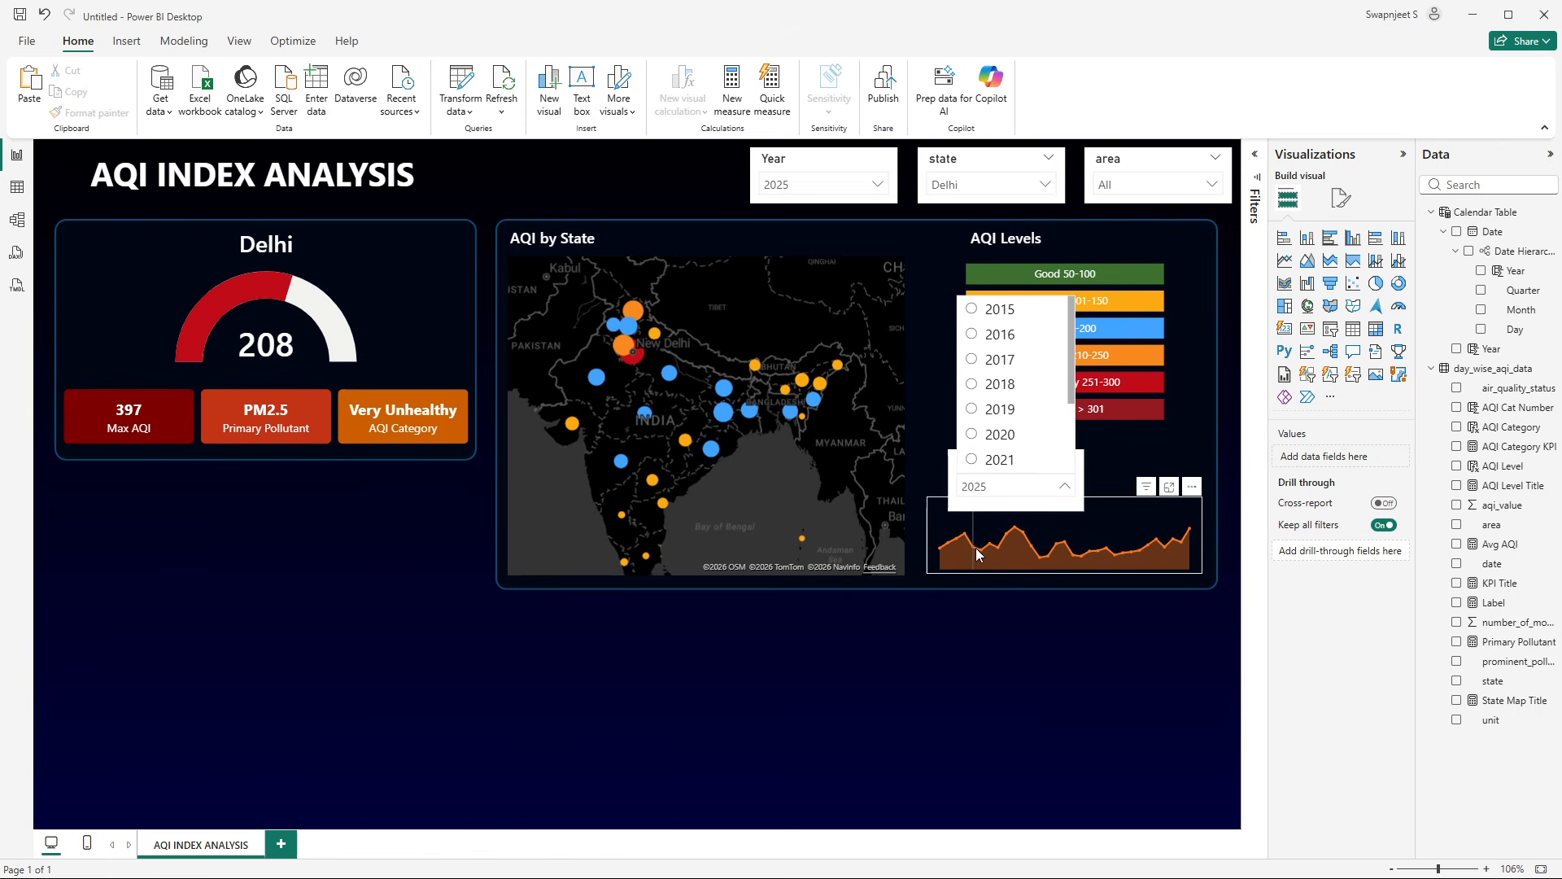
{"action": "left_click", "coordinate": [1009, 486]}
{"action": "left_click", "coordinate": [999, 413]}
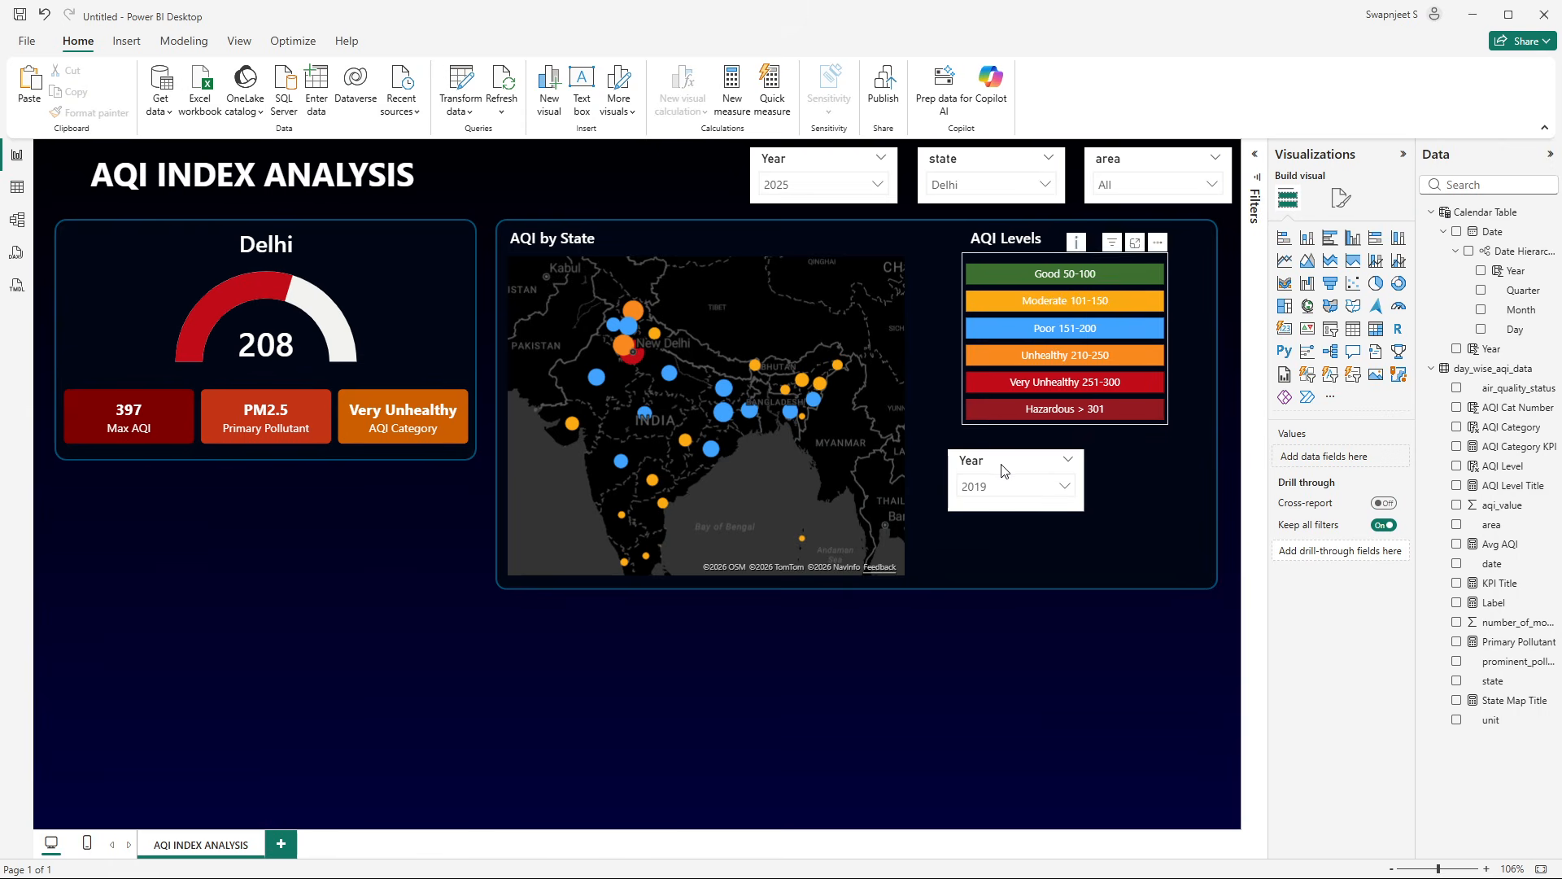
{"action": "left_click", "coordinate": [1002, 497]}
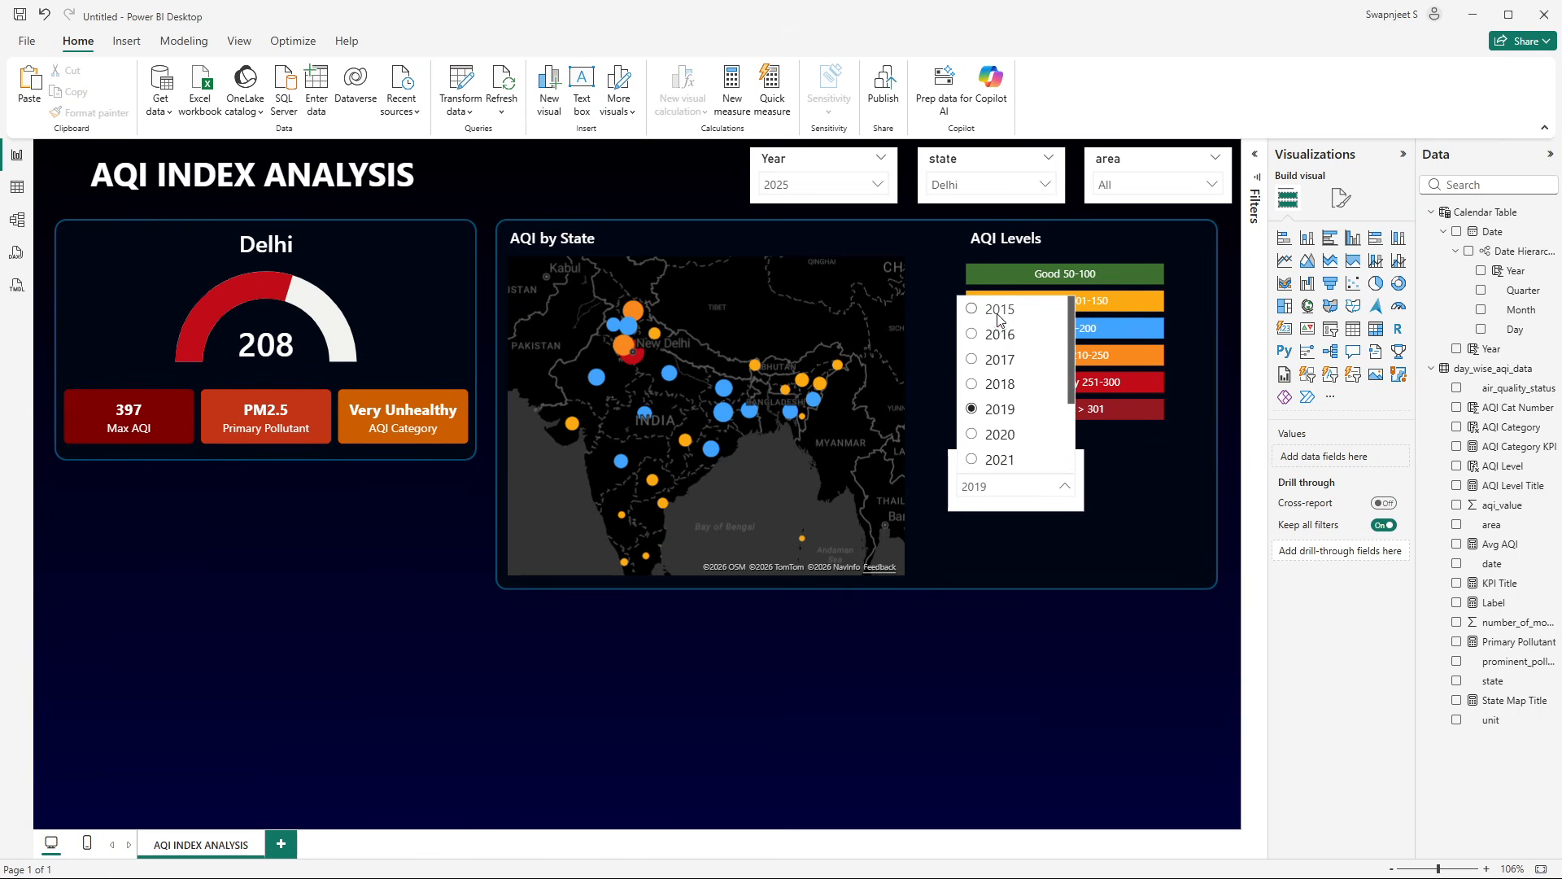
{"action": "left_click", "coordinate": [1002, 308]}
{"action": "left_click", "coordinate": [1004, 480]}
{"action": "scroll", "coordinate": [1001, 431], "scroll_direction": "down", "scroll_amount": 2}
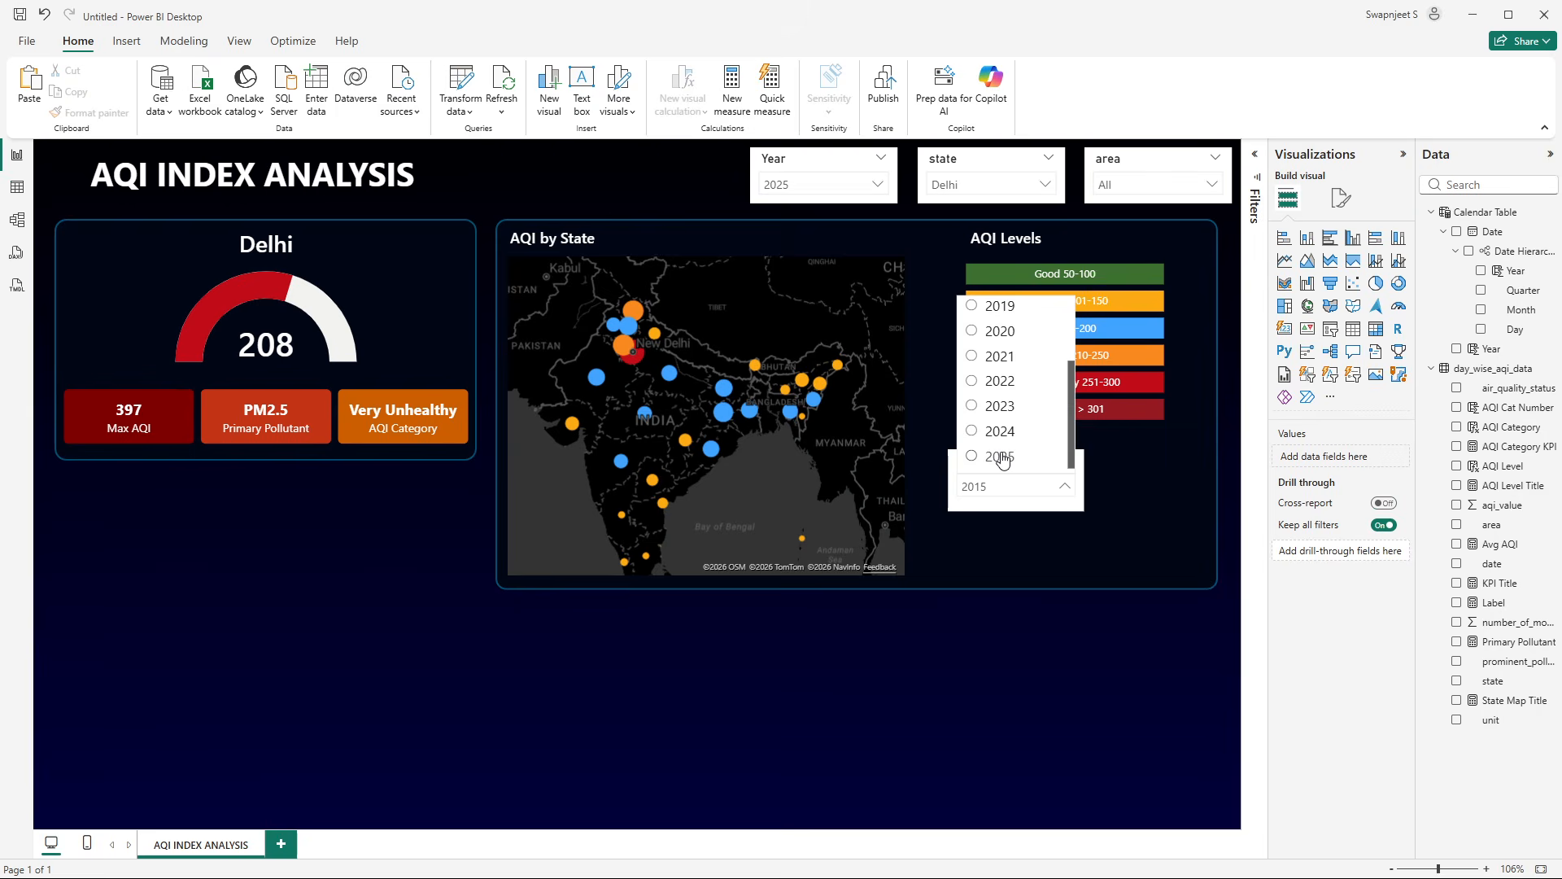
{"action": "left_click", "coordinate": [1002, 445]}
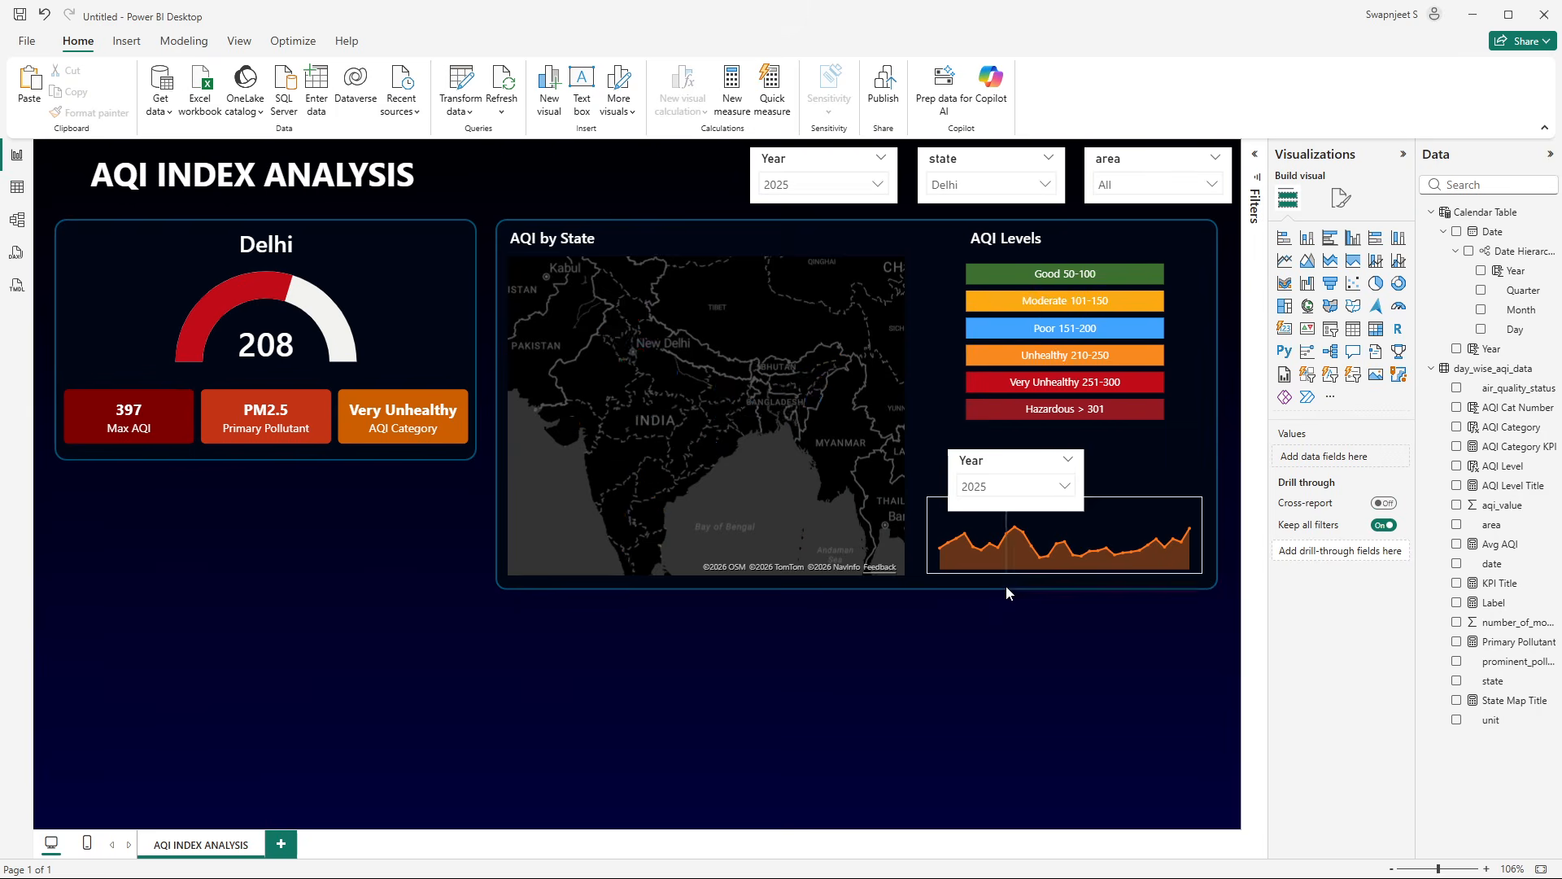
- Stop the Year slicer in the report header from filtering the daily Avg AQI area chart
{"action": "left_click", "coordinate": [834, 167]}
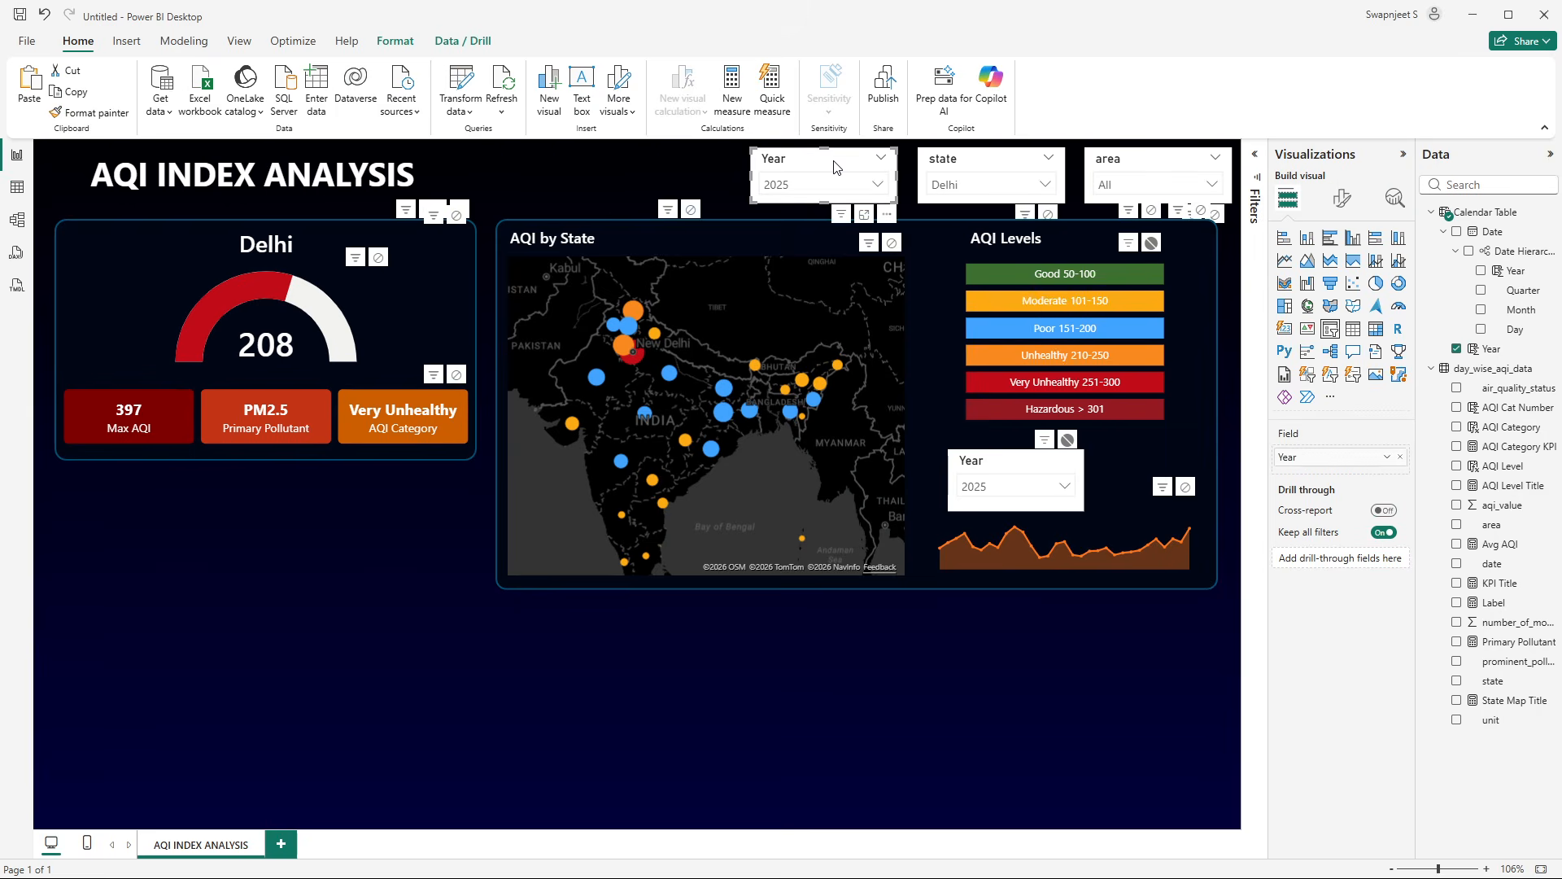
{"action": "left_click", "coordinate": [999, 472]}
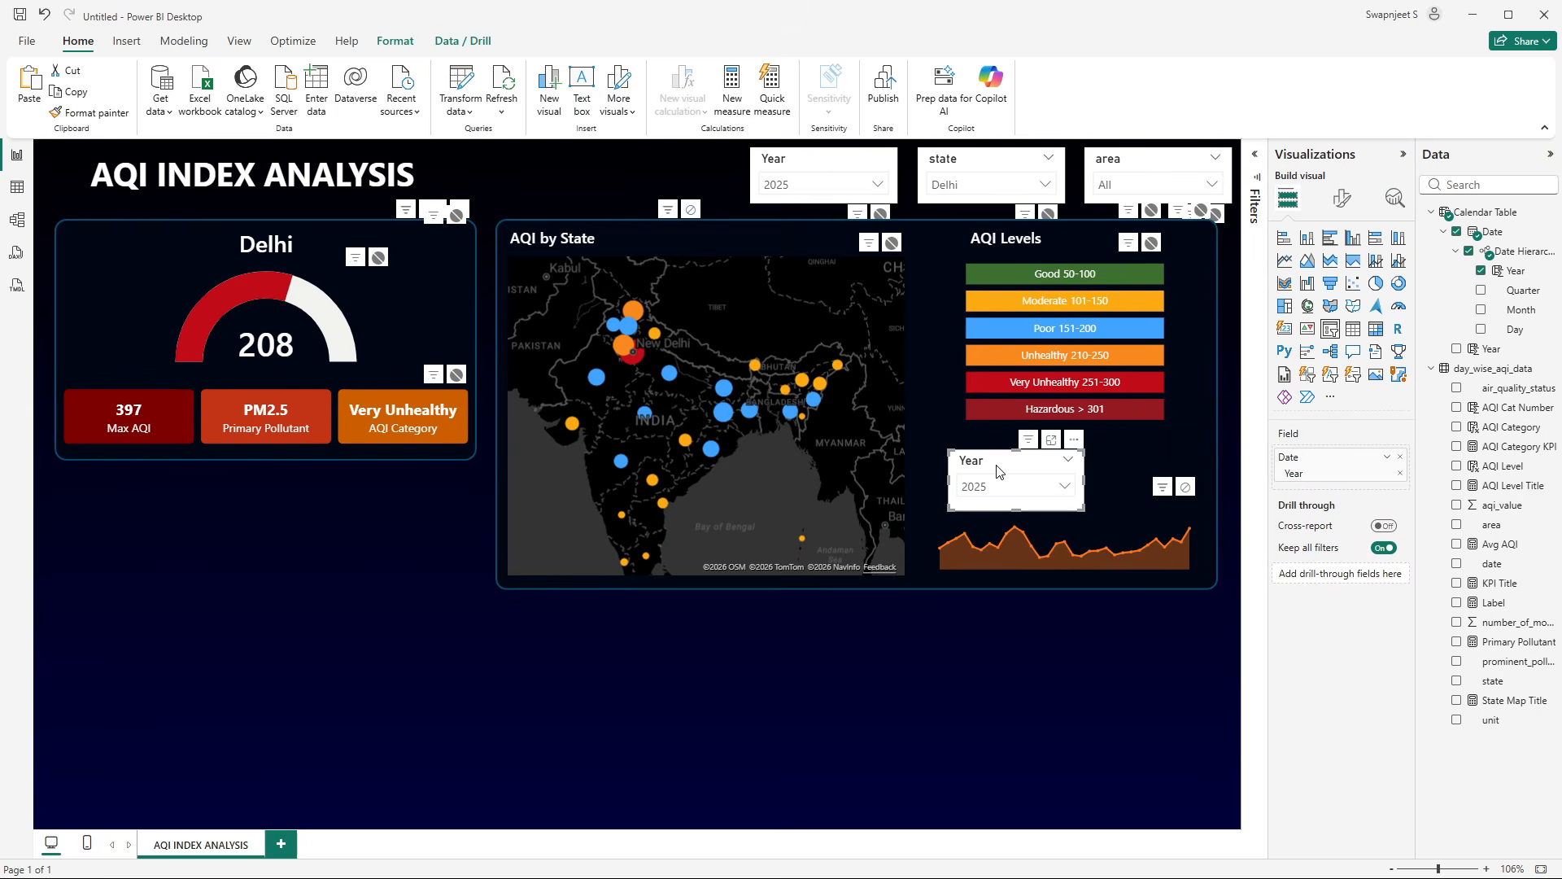
{"action": "left_click", "coordinate": [831, 166]}
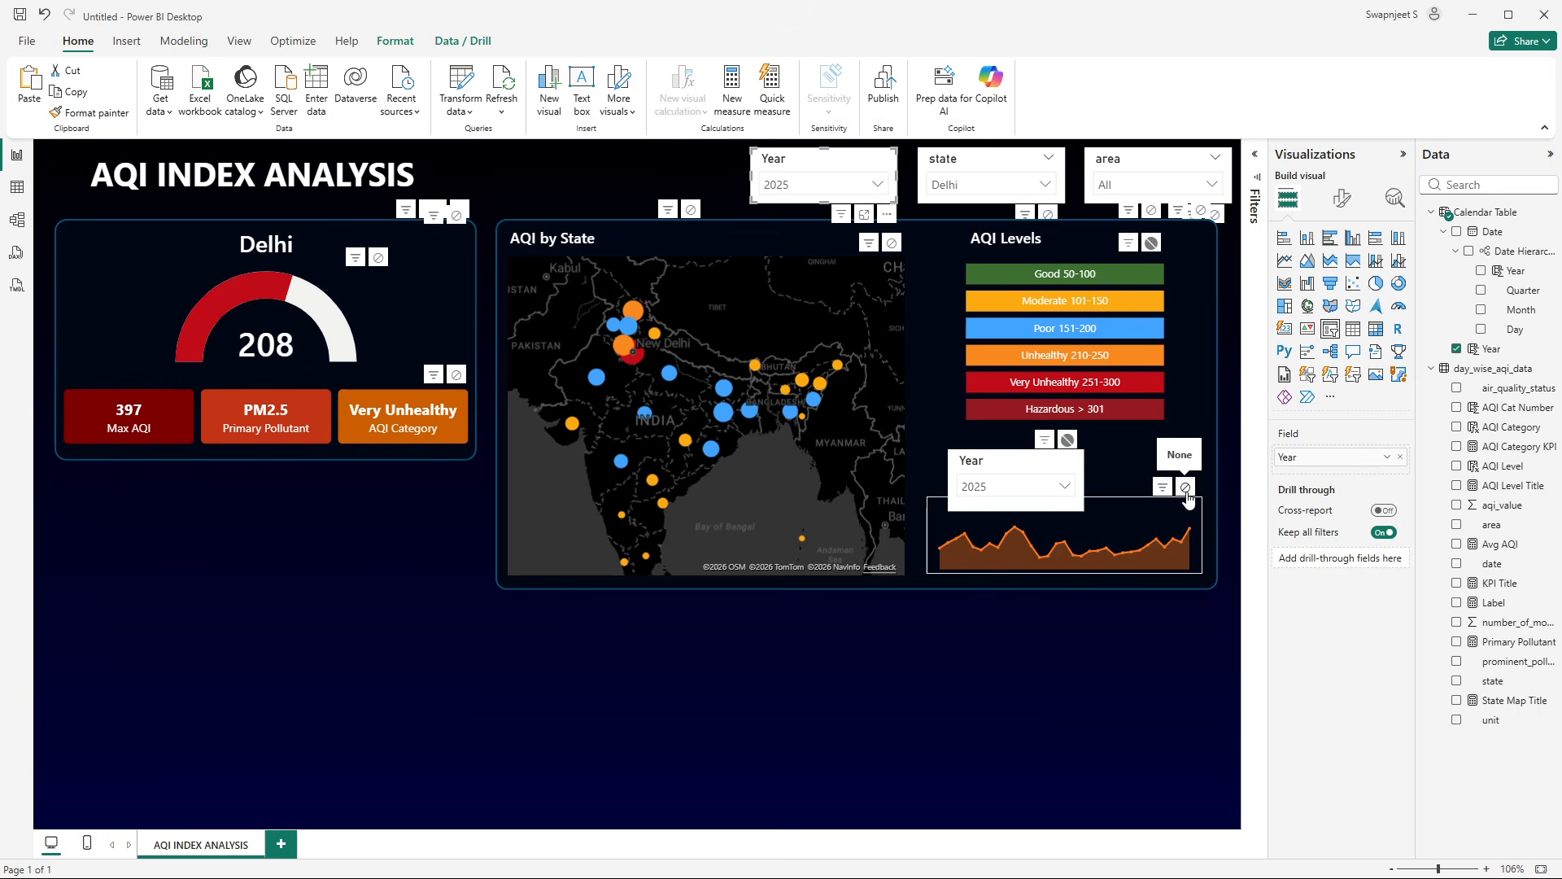
- Check the area chart's response by choosing 2022 in the new Year slicer and returning it to 2025
{"action": "left_click", "coordinate": [987, 486]}
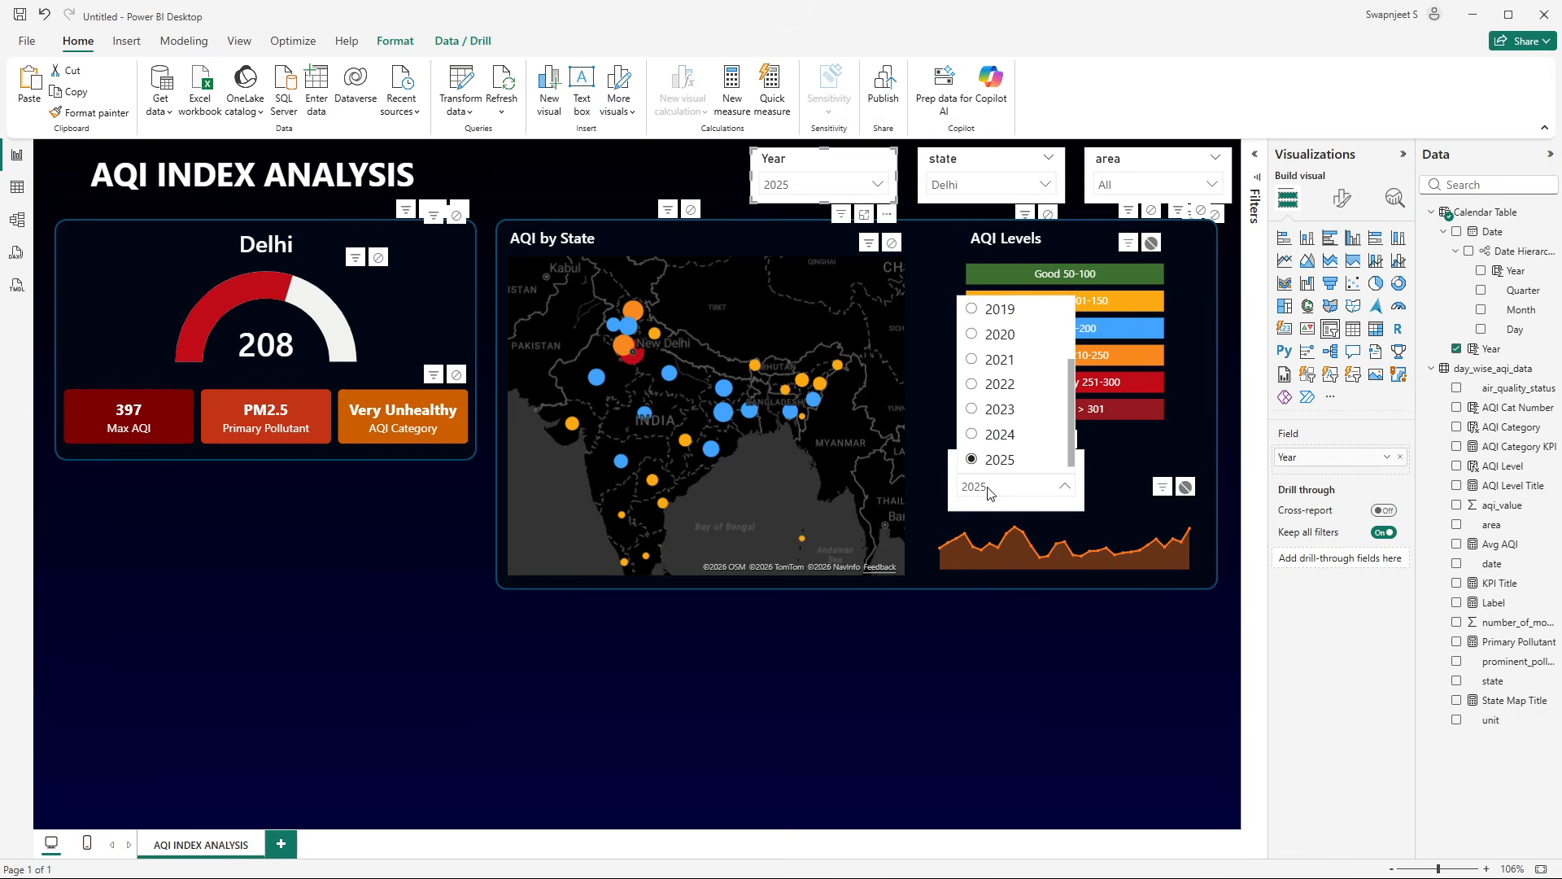
{"action": "left_click", "coordinate": [996, 385]}
{"action": "left_click", "coordinate": [1002, 488]}
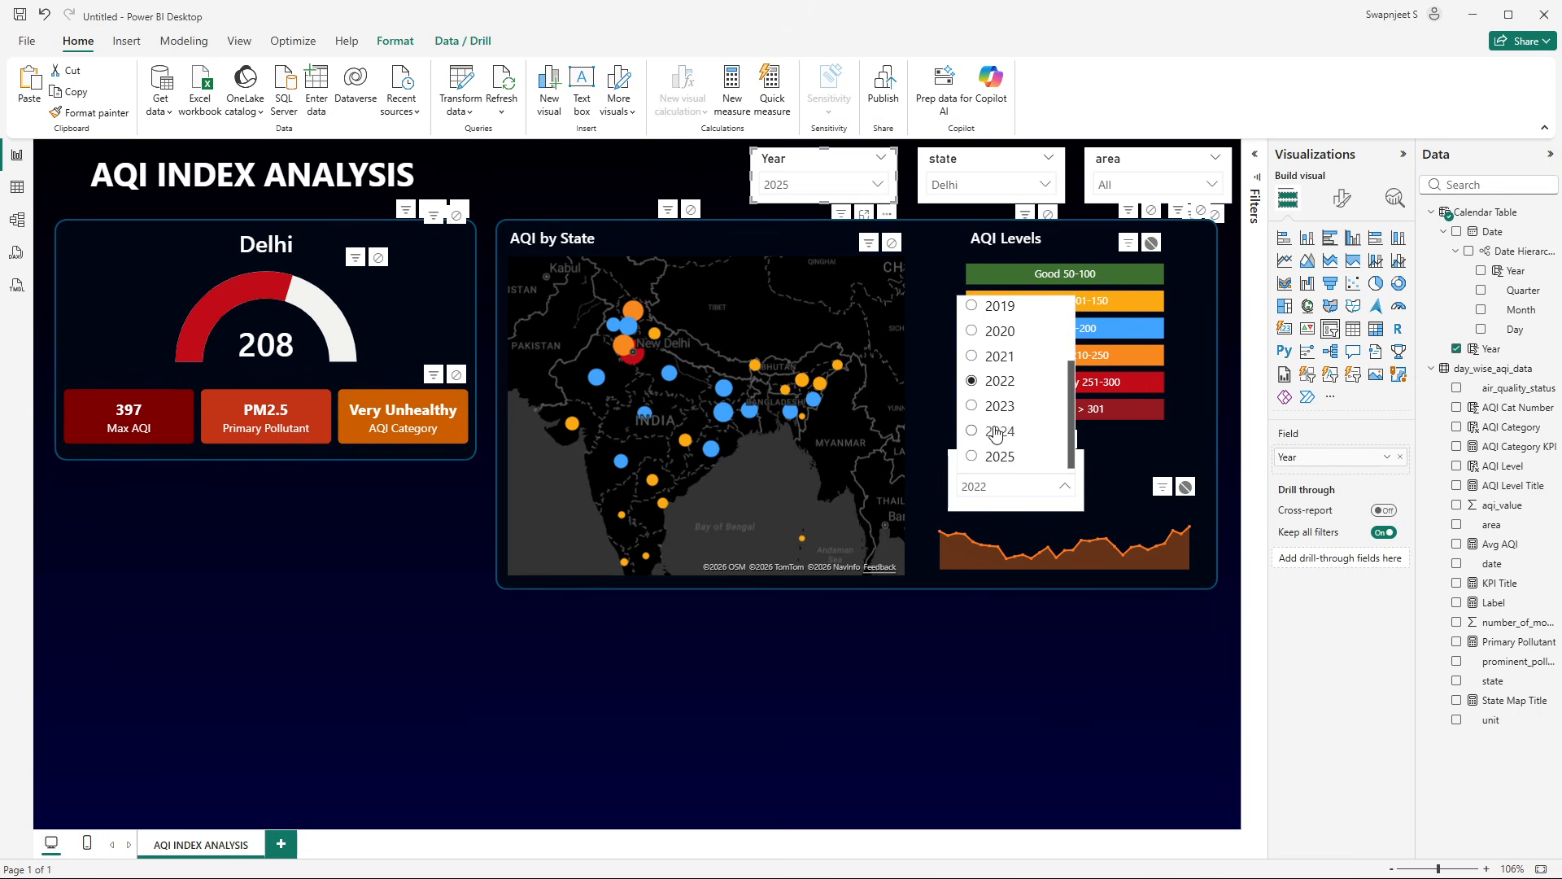
{"action": "left_click", "coordinate": [1001, 460]}
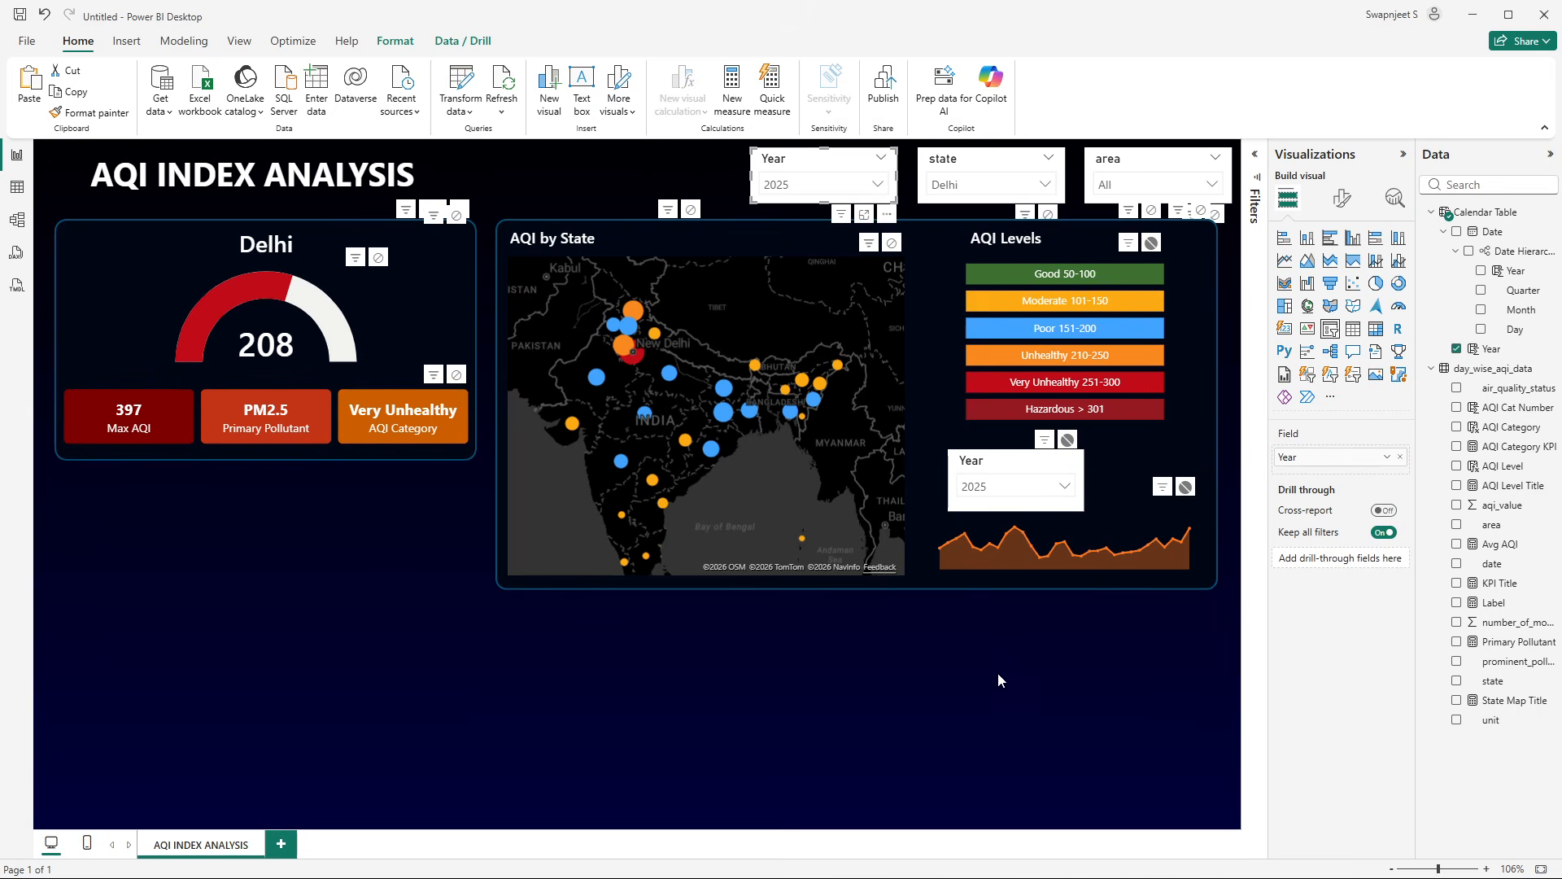
- Duplicate the new Year slicer and place the copy directly beside it above the area chart
{"action": "left_click", "coordinate": [1024, 469]}
{"action": "key", "text": "ctrl+c"}
{"action": "key", "text": "ctrl+v"}
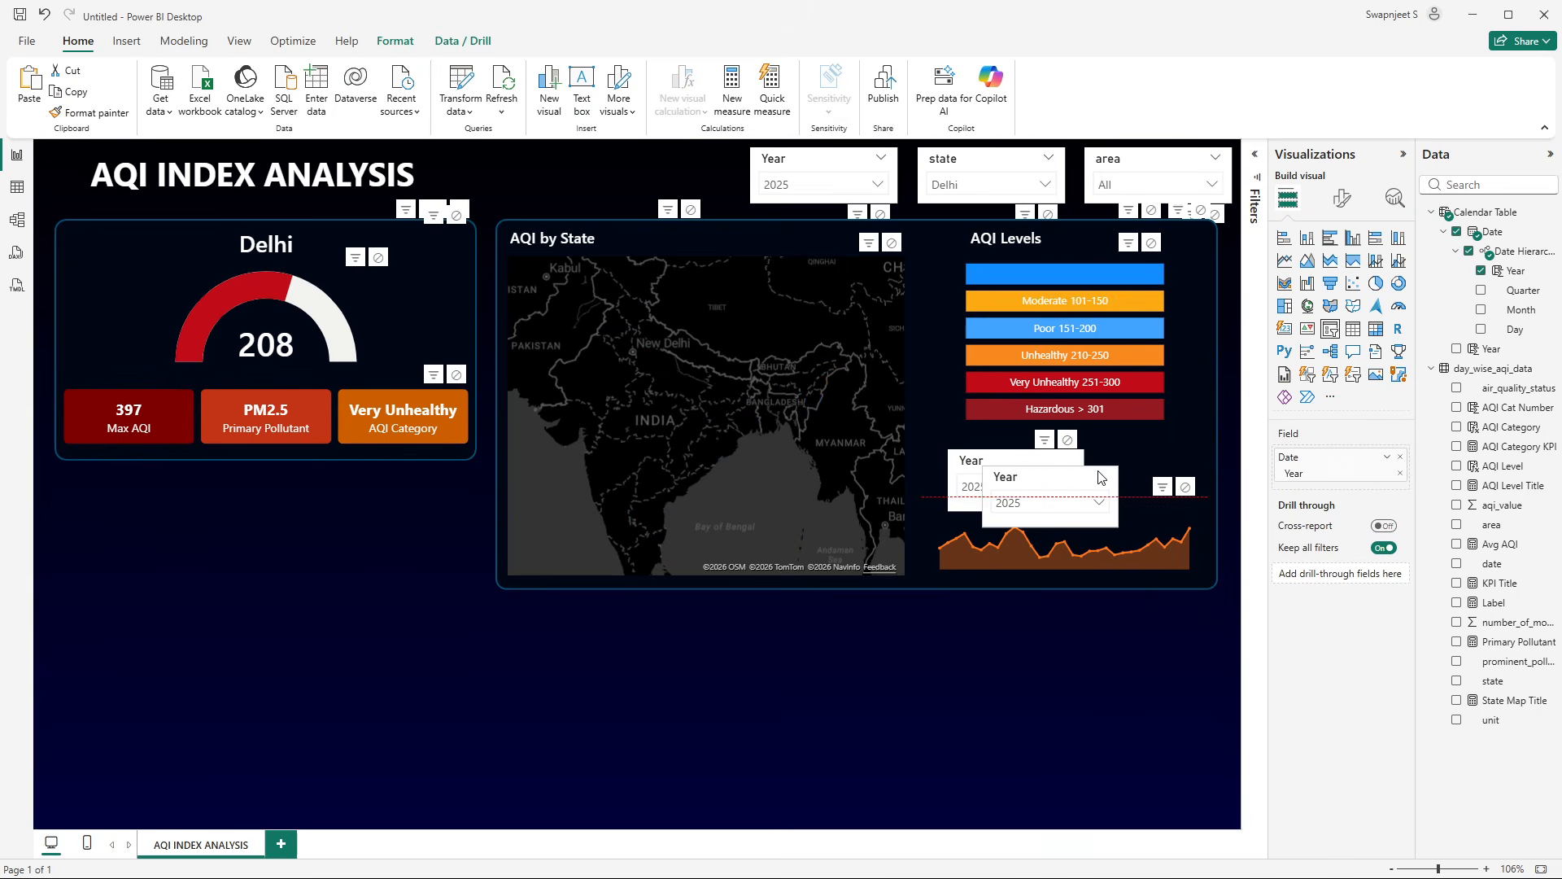
{"action": "left_click_drag", "start_coordinate": [1023, 469], "coordinate": [1153, 458]}
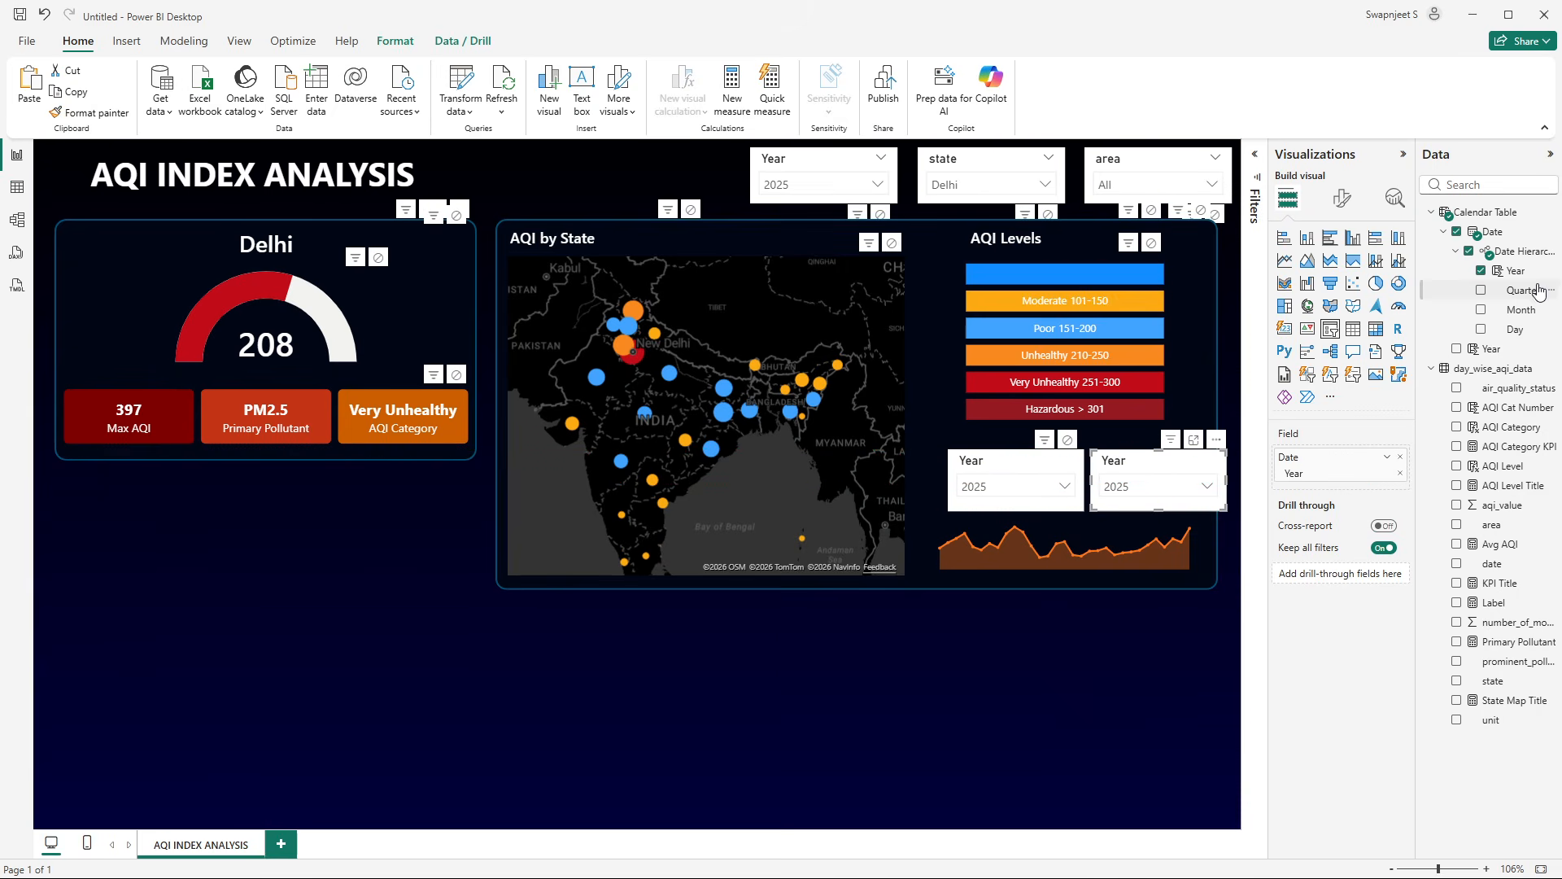
{"action": "left_click", "coordinate": [1062, 642]}
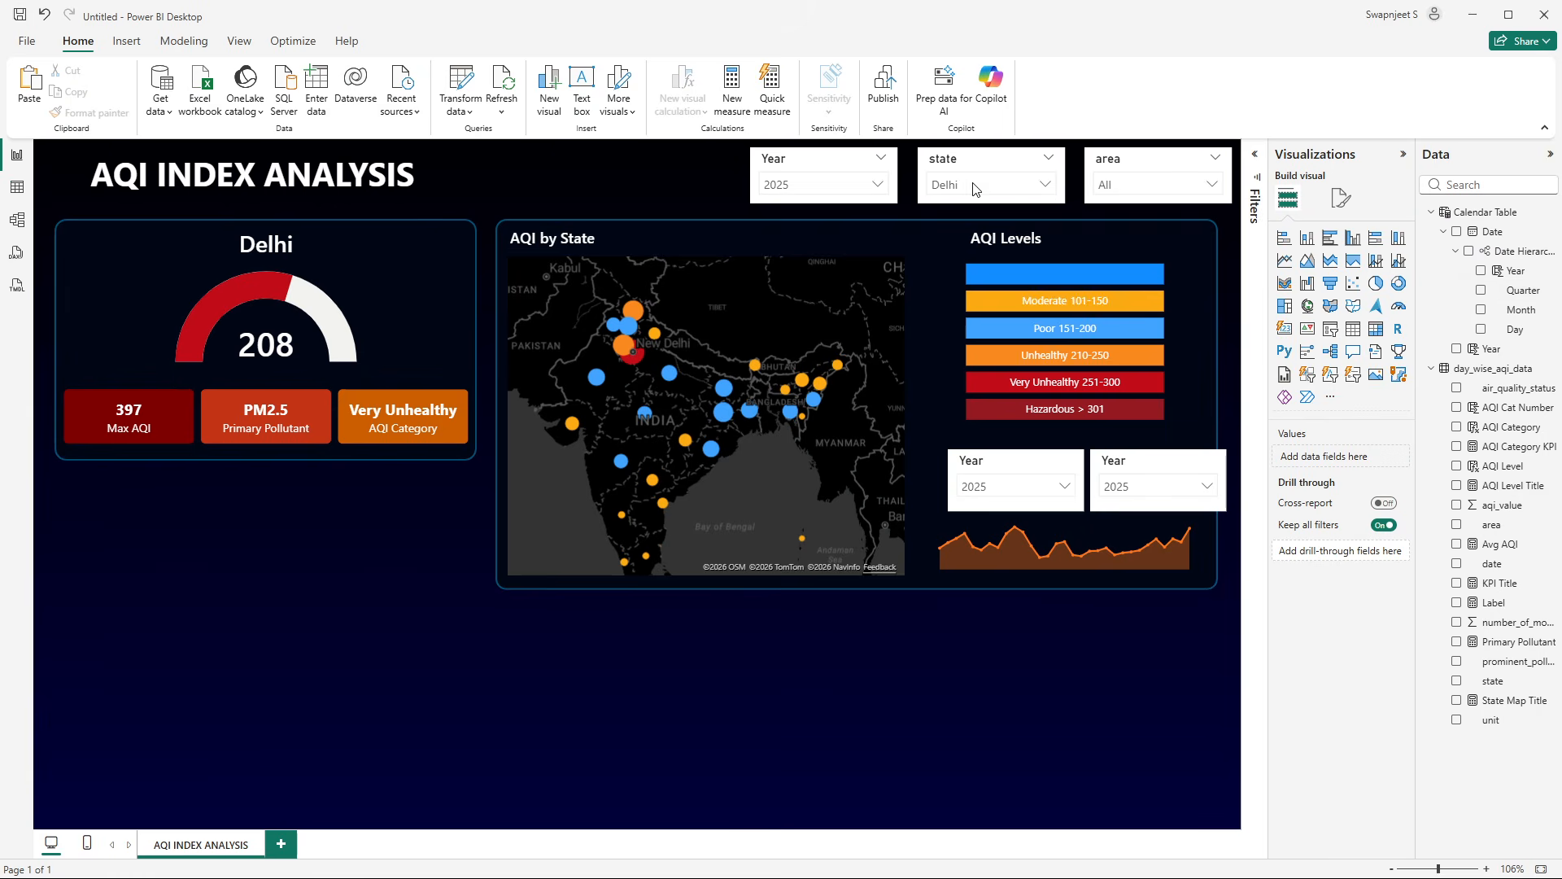
- Switch to the table view of the Calendar Table and start a new calculated column named Month
{"action": "left_click", "coordinate": [20, 194]}
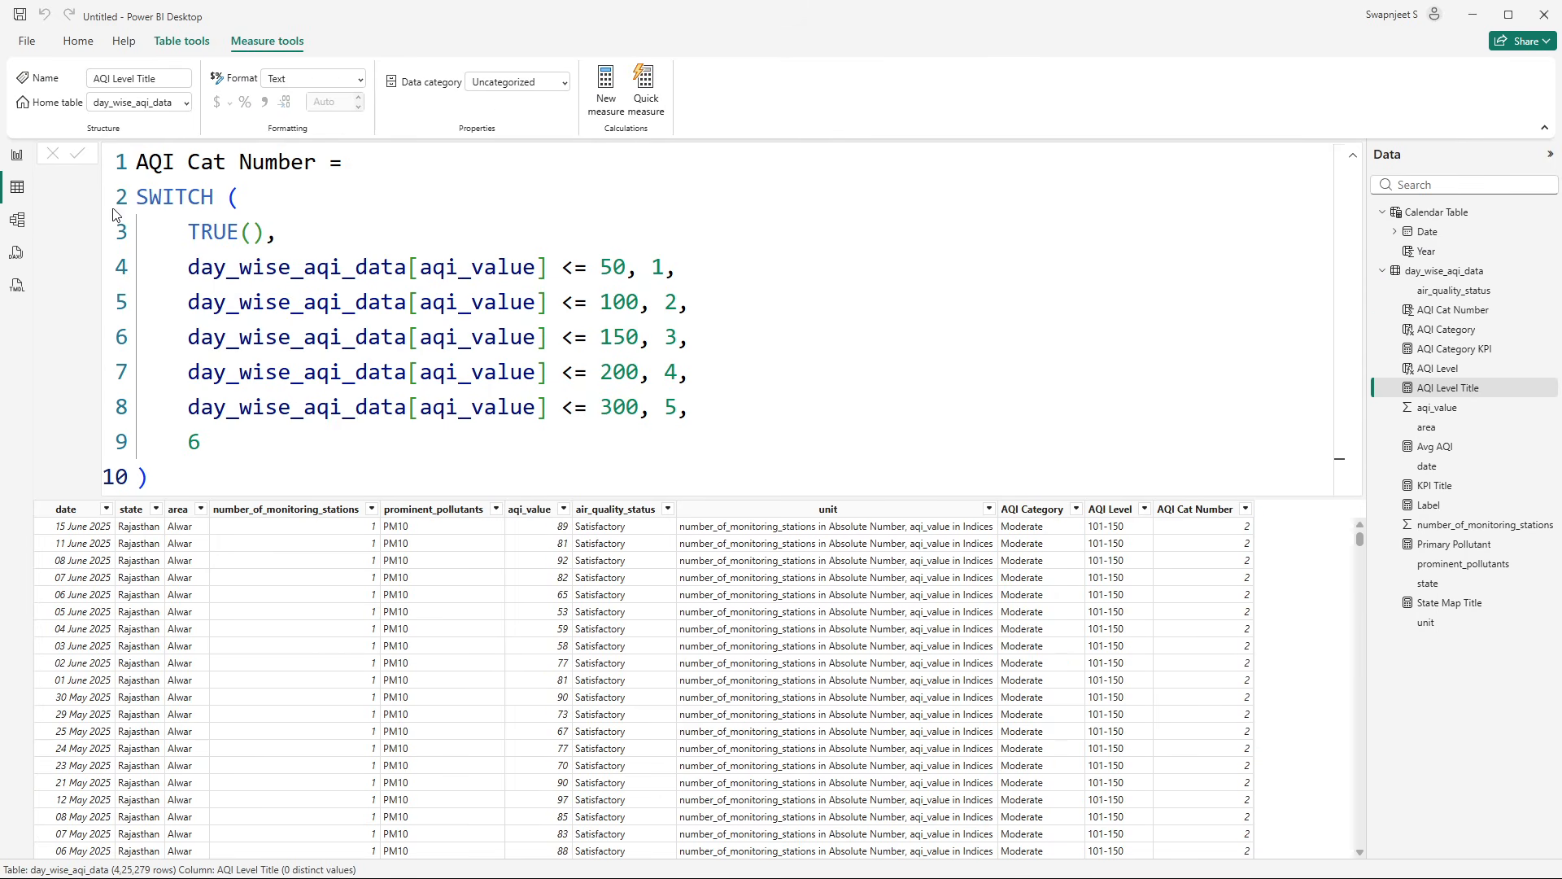
{"action": "scroll", "coordinate": [417, 275], "scroll_direction": "down", "scroll_amount": 2, "text": "ctrl"}
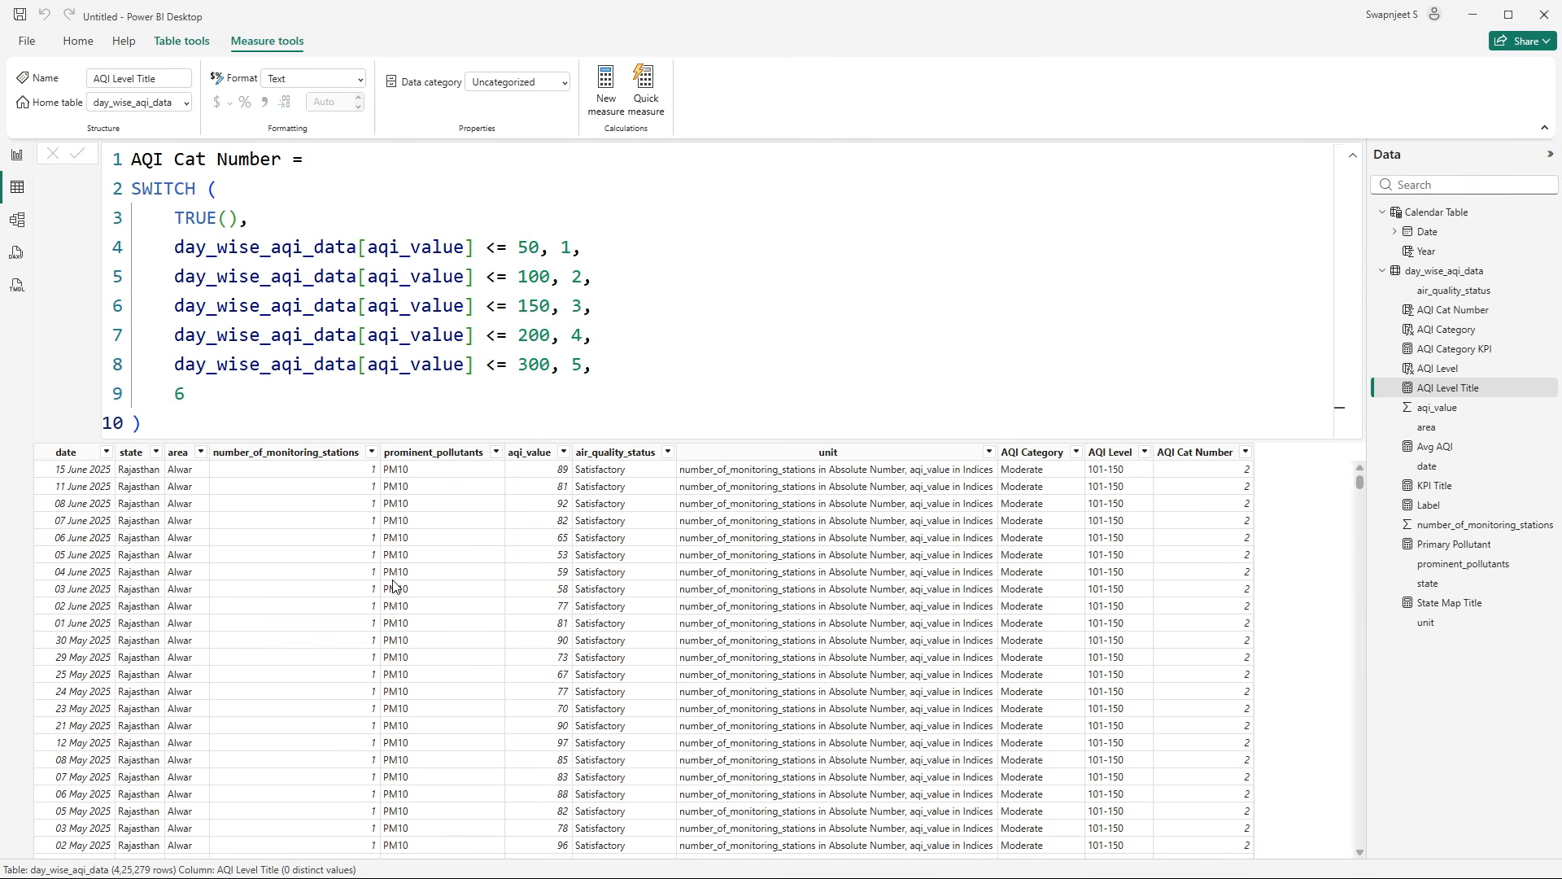
{"action": "left_click", "coordinate": [1432, 213]}
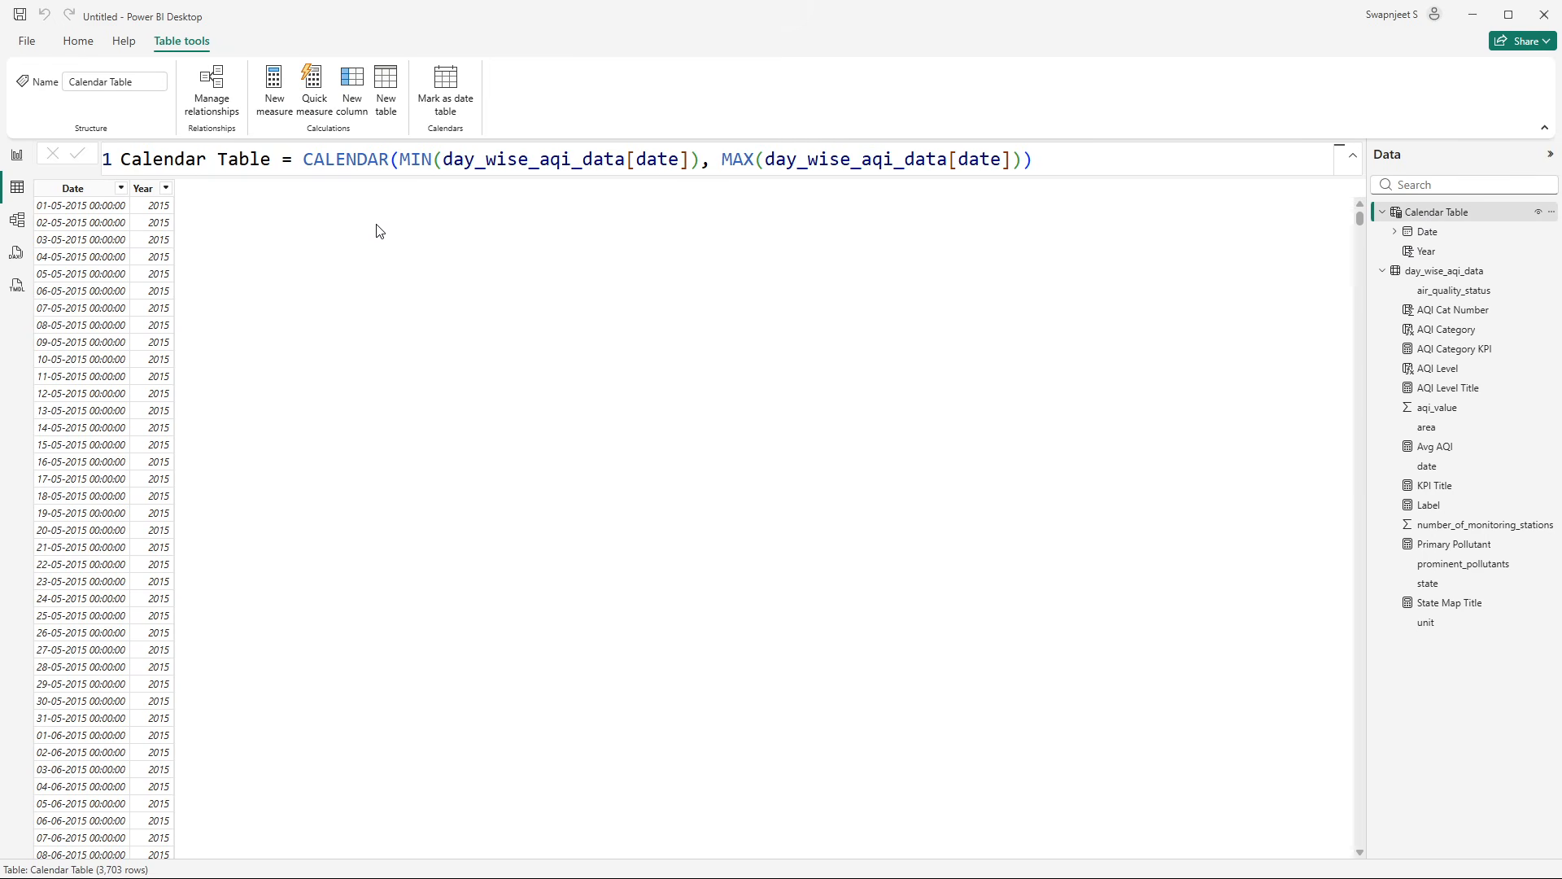
{"action": "right_click", "coordinate": [76, 251]}
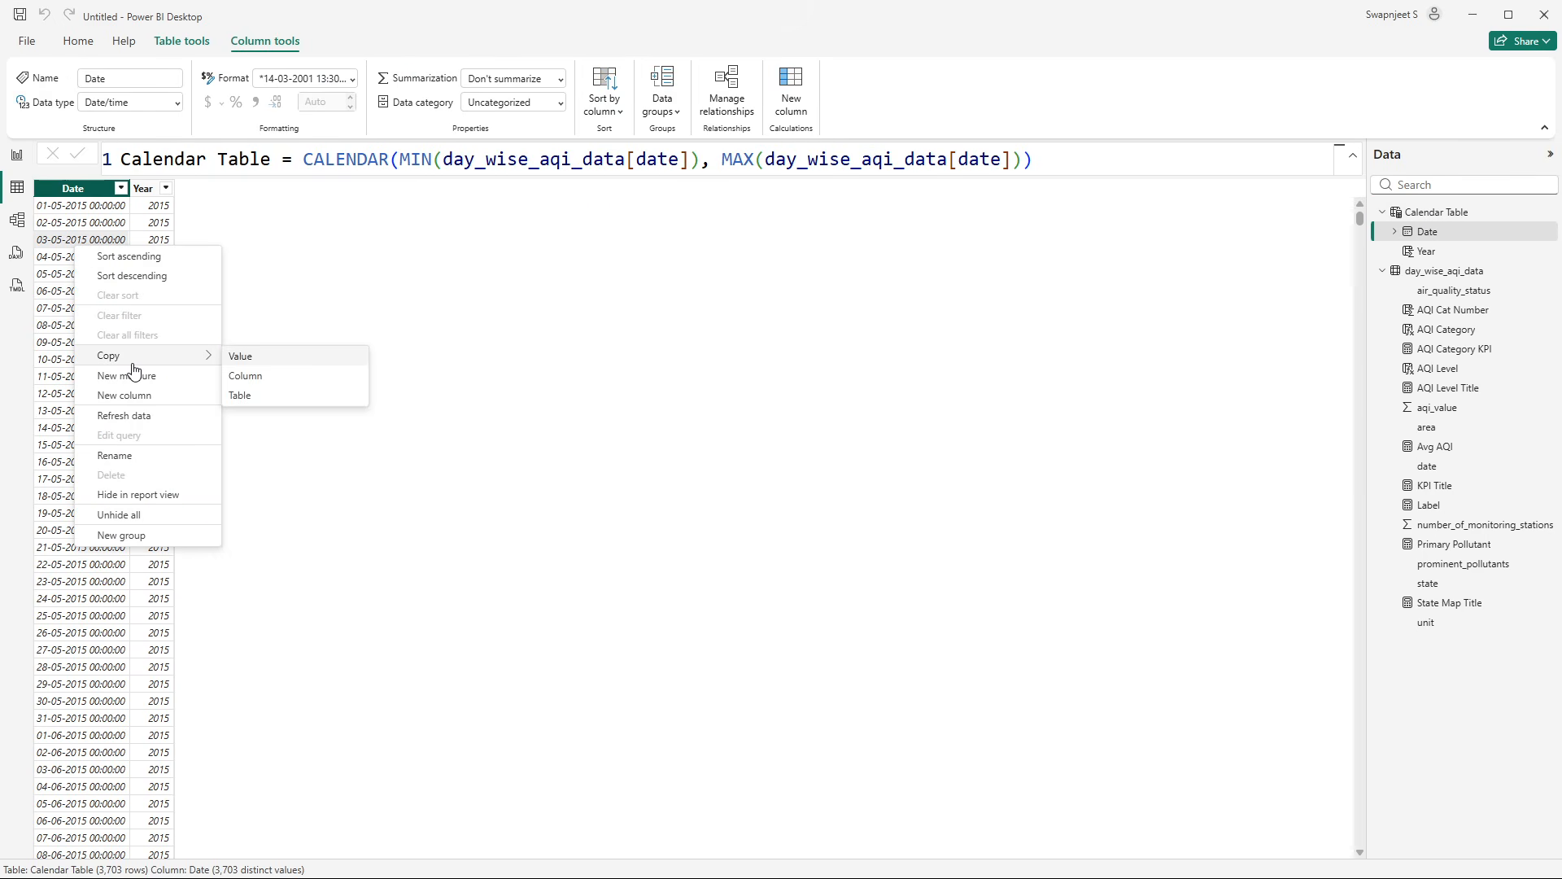
{"action": "left_click", "coordinate": [147, 397]}
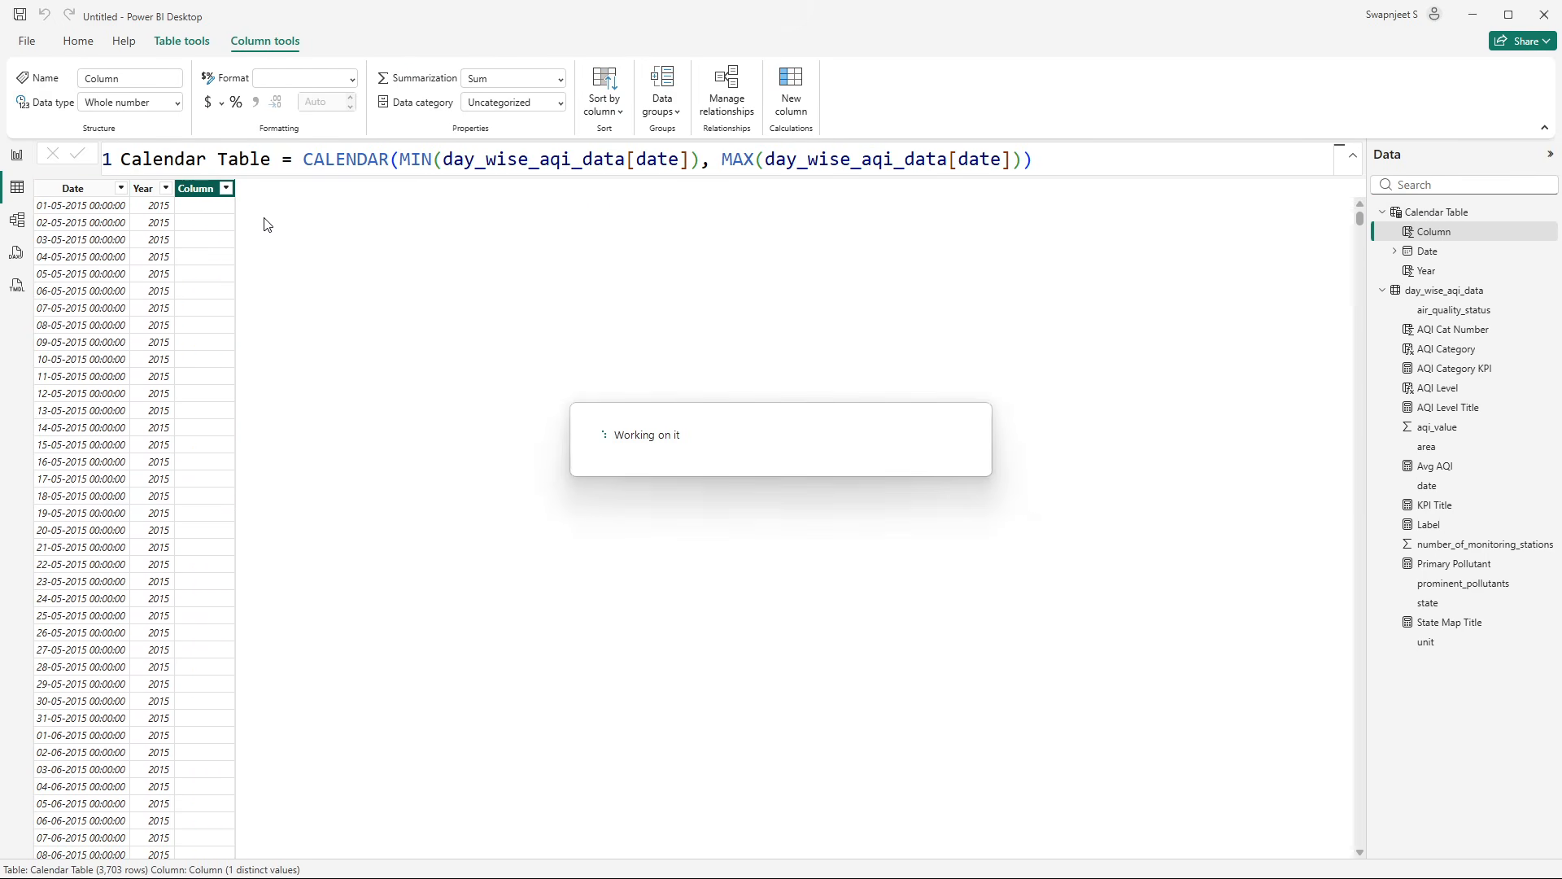
{"action": "double_click", "coordinate": [156, 161]}
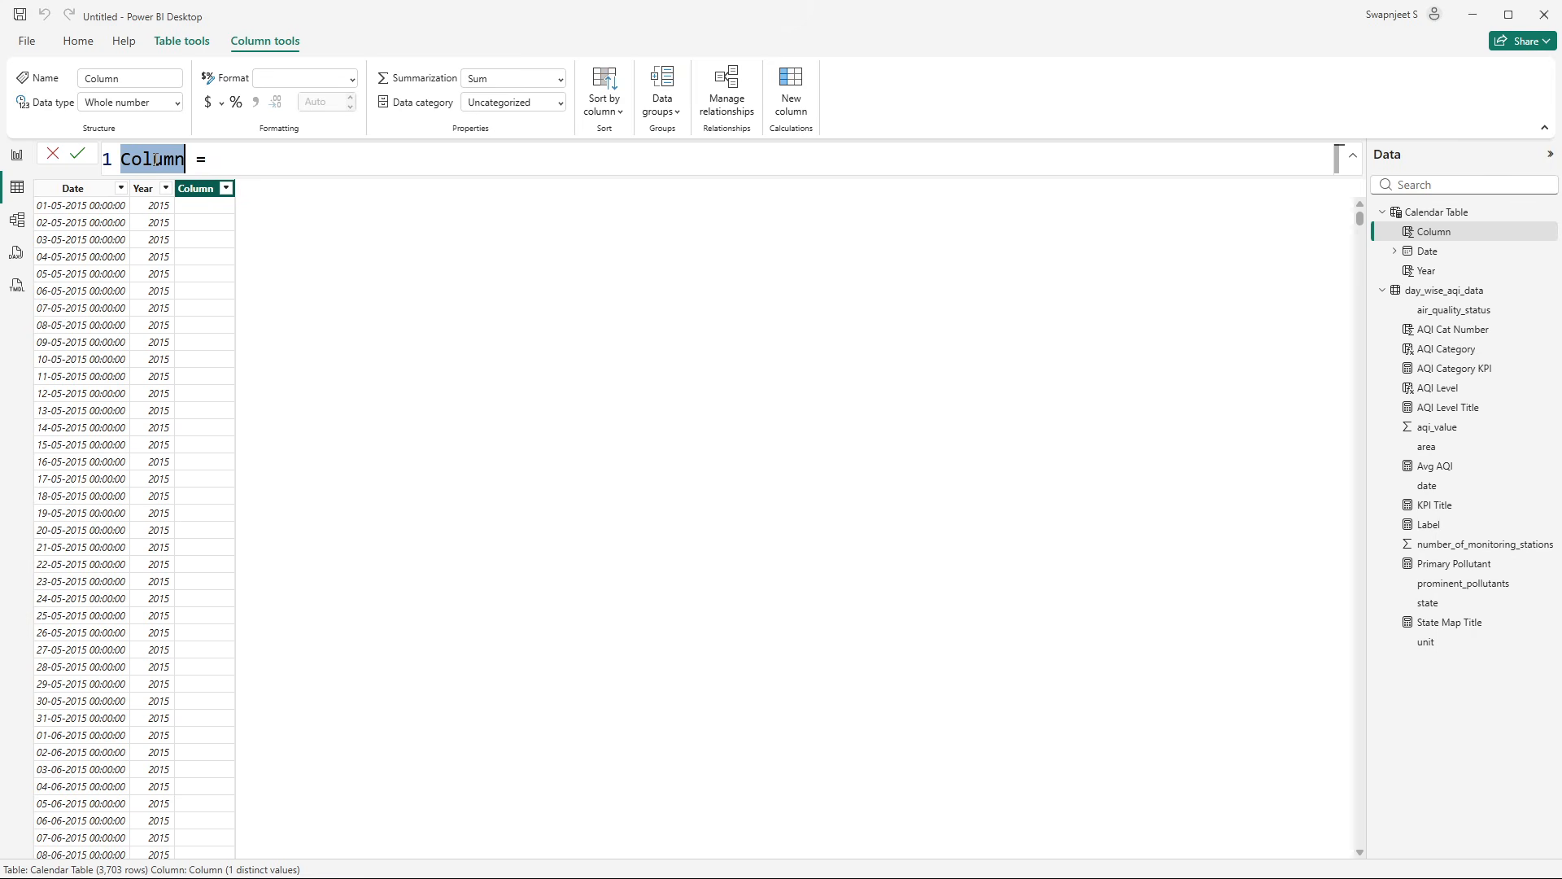
{"action": "type", "text": "Month"}
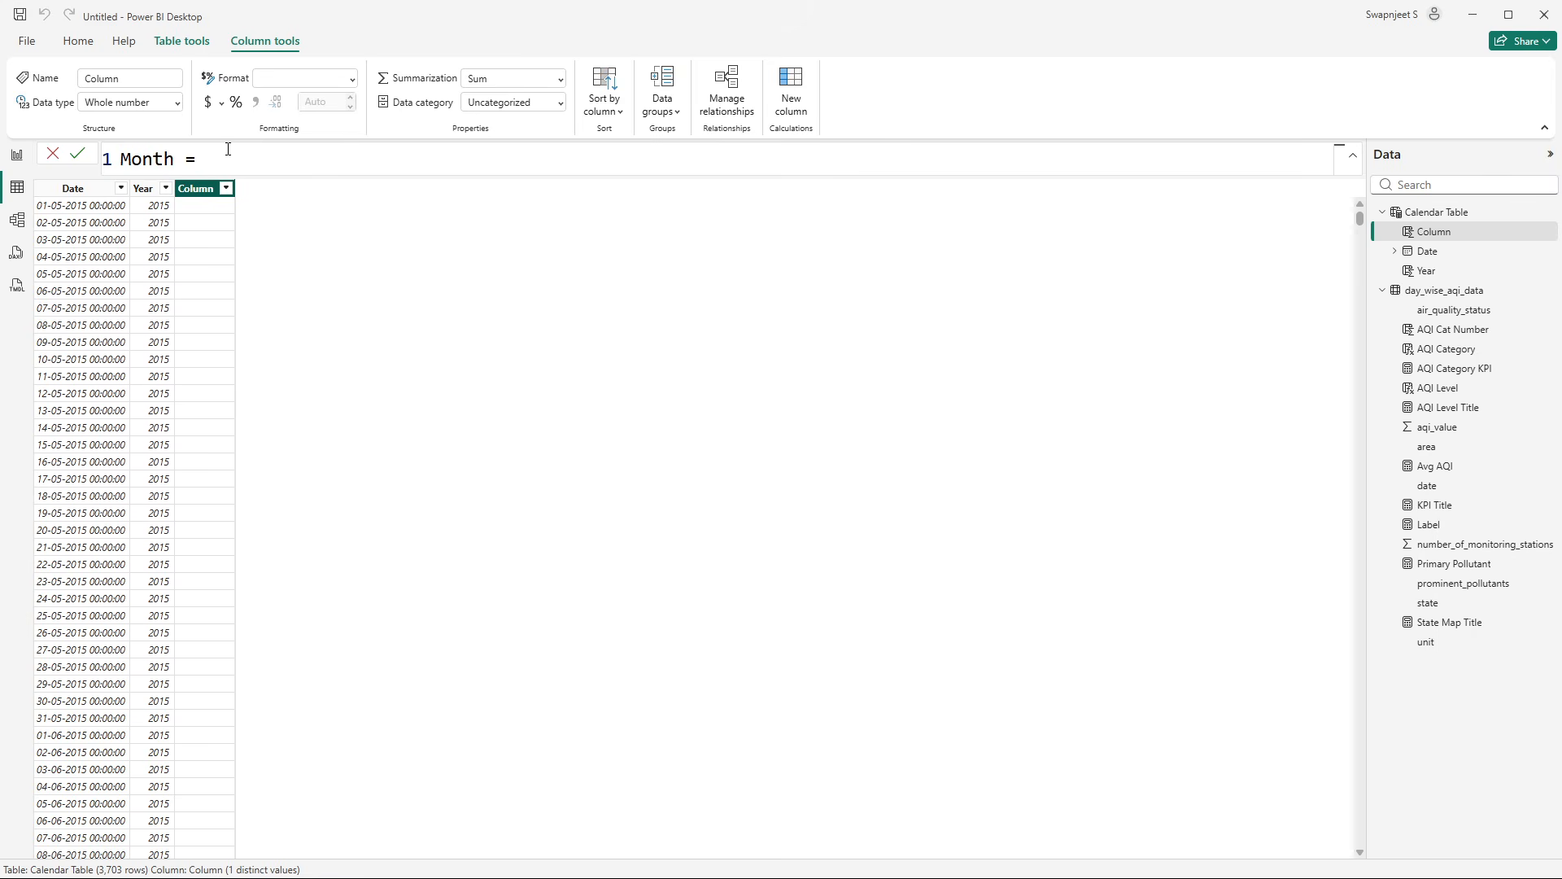
- Define the new Calendar Table column as Month = FORMAT('Calendar Table'[Date], "mmm") and check its values
{"action": "type", "text": "from"}
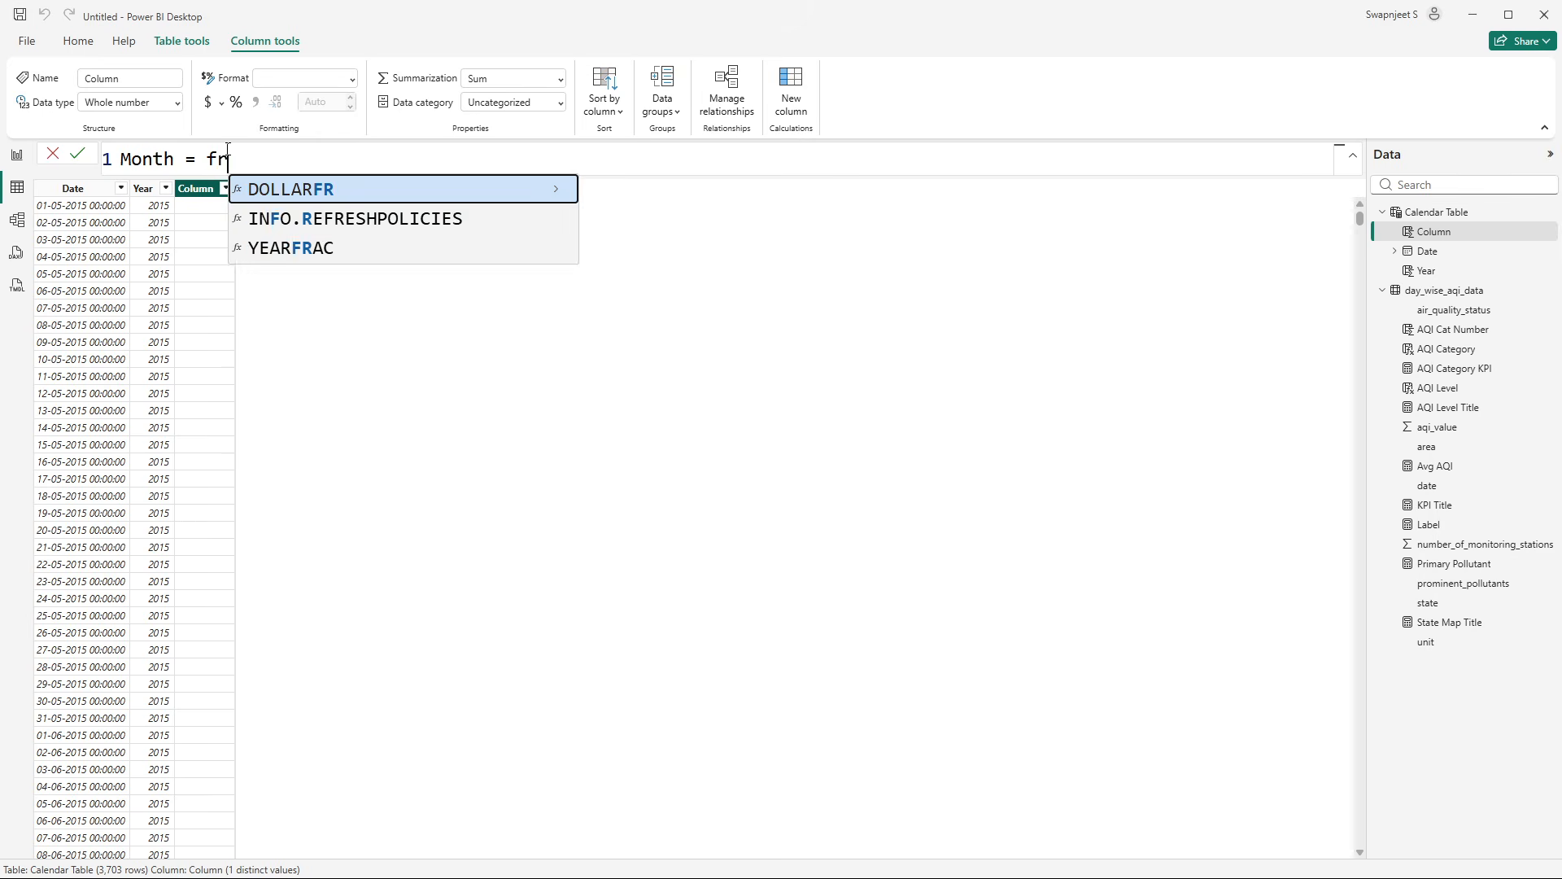
{"action": "key", "text": "BackSpace"}
{"action": "key", "text": "BackSpace"}
{"action": "key", "text": "BackSpace"}
{"action": "type", "text": "or"}
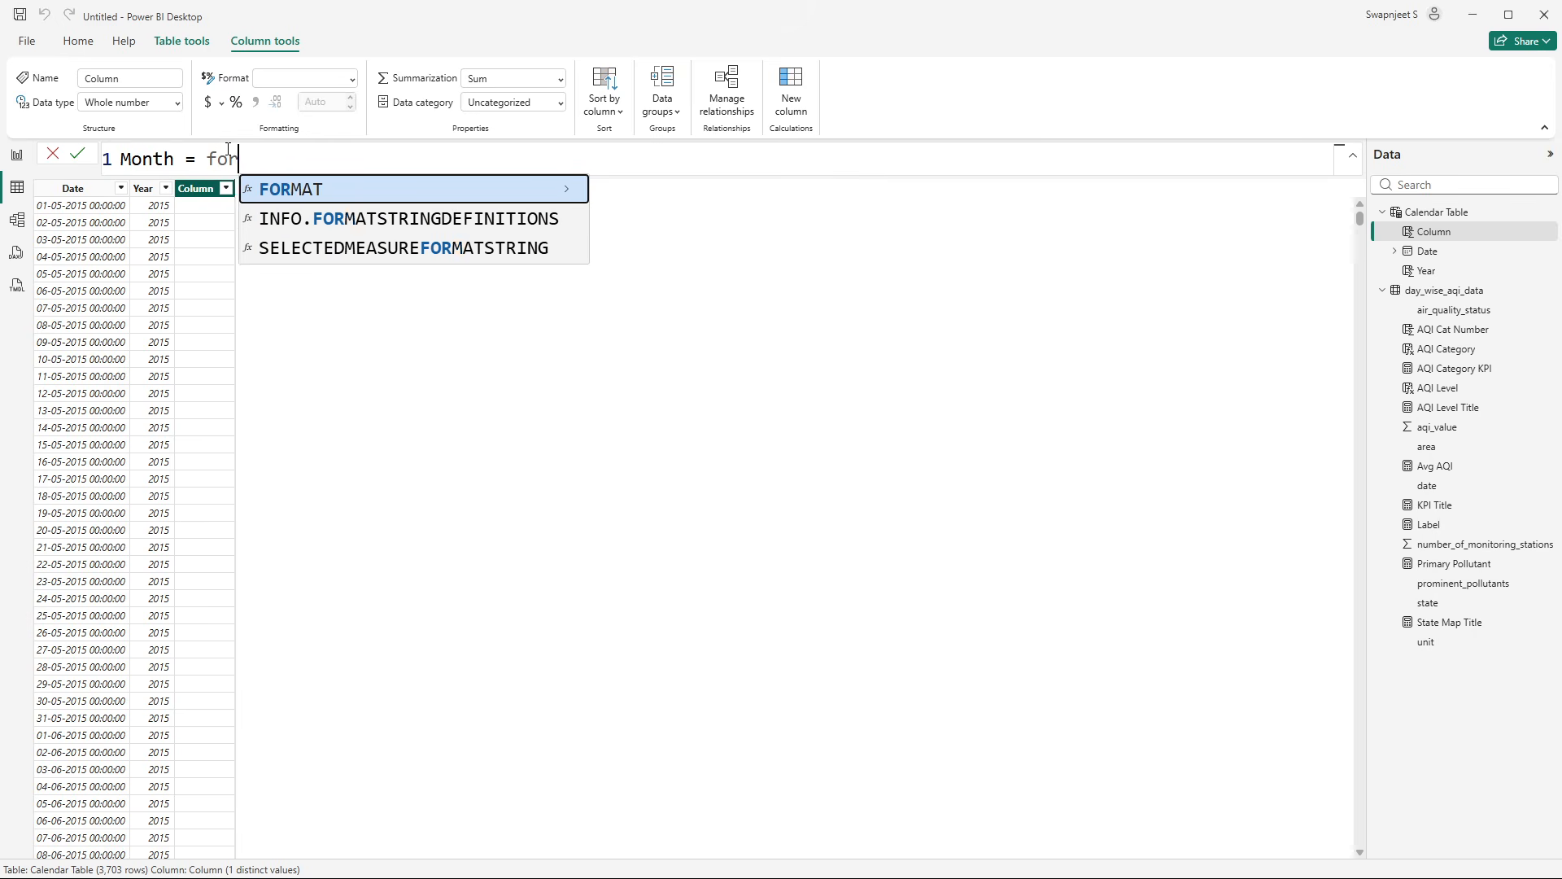
{"action": "key", "text": "Tab"}
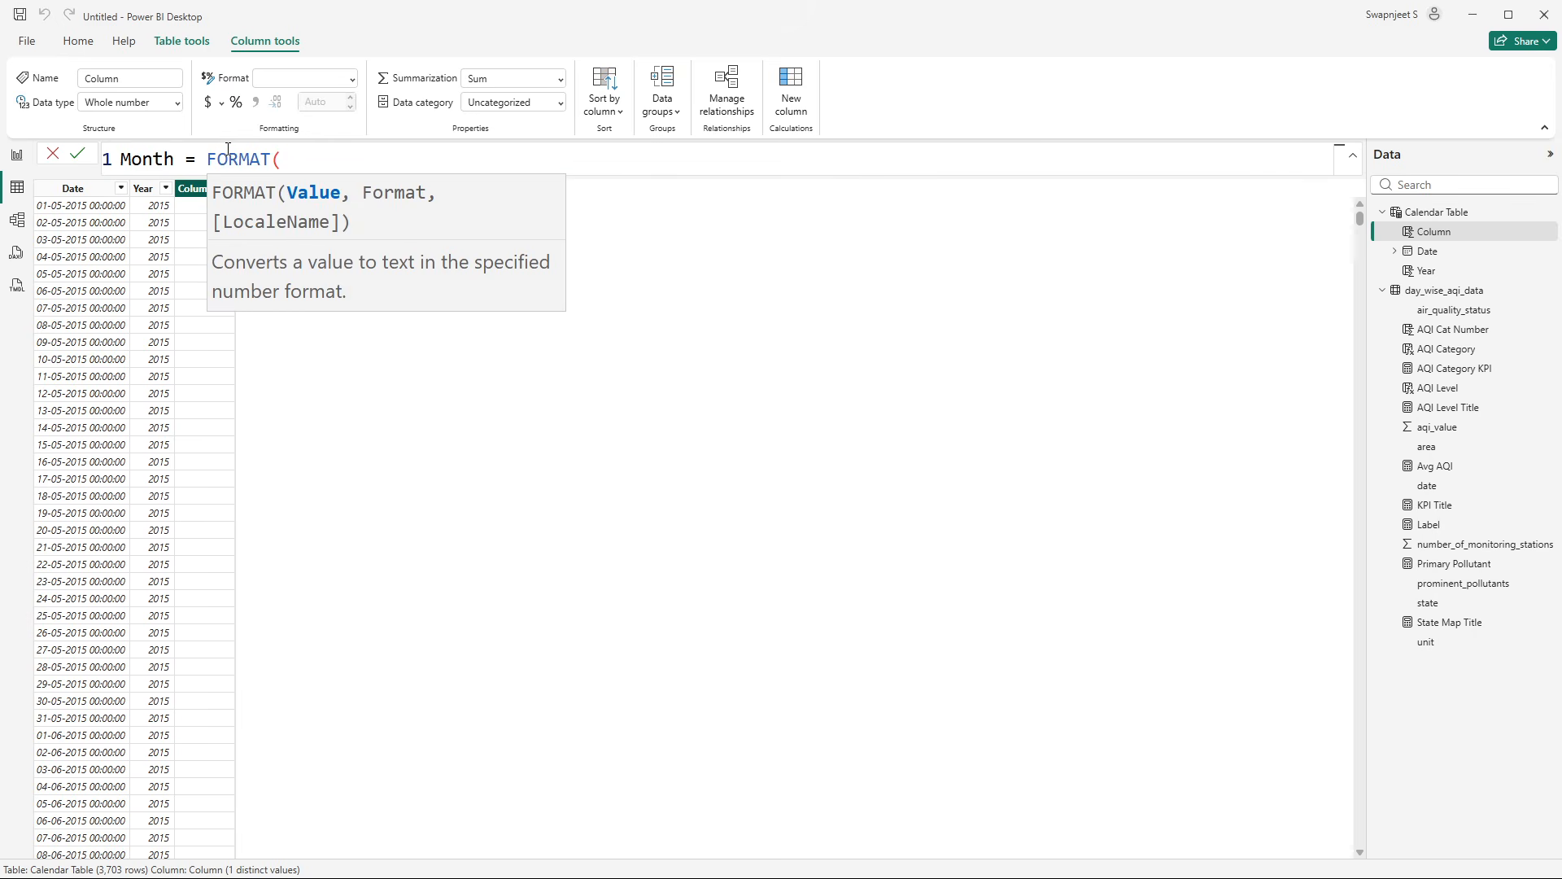
{"action": "type", "text": "date"}
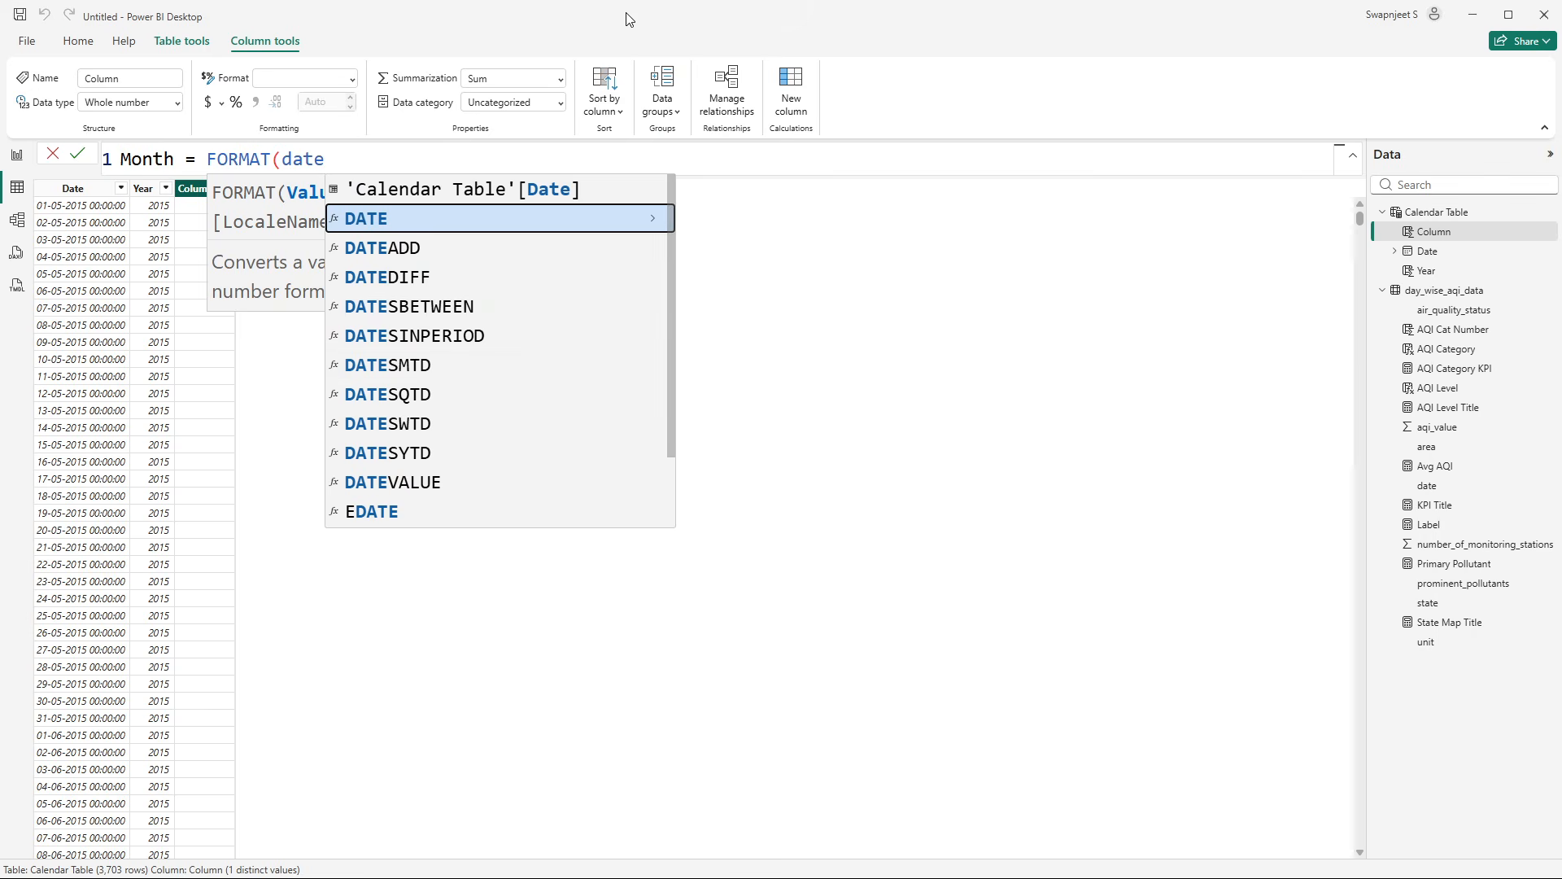
{"action": "left_click", "coordinate": [530, 189]}
{"action": "type", "text": ", "}
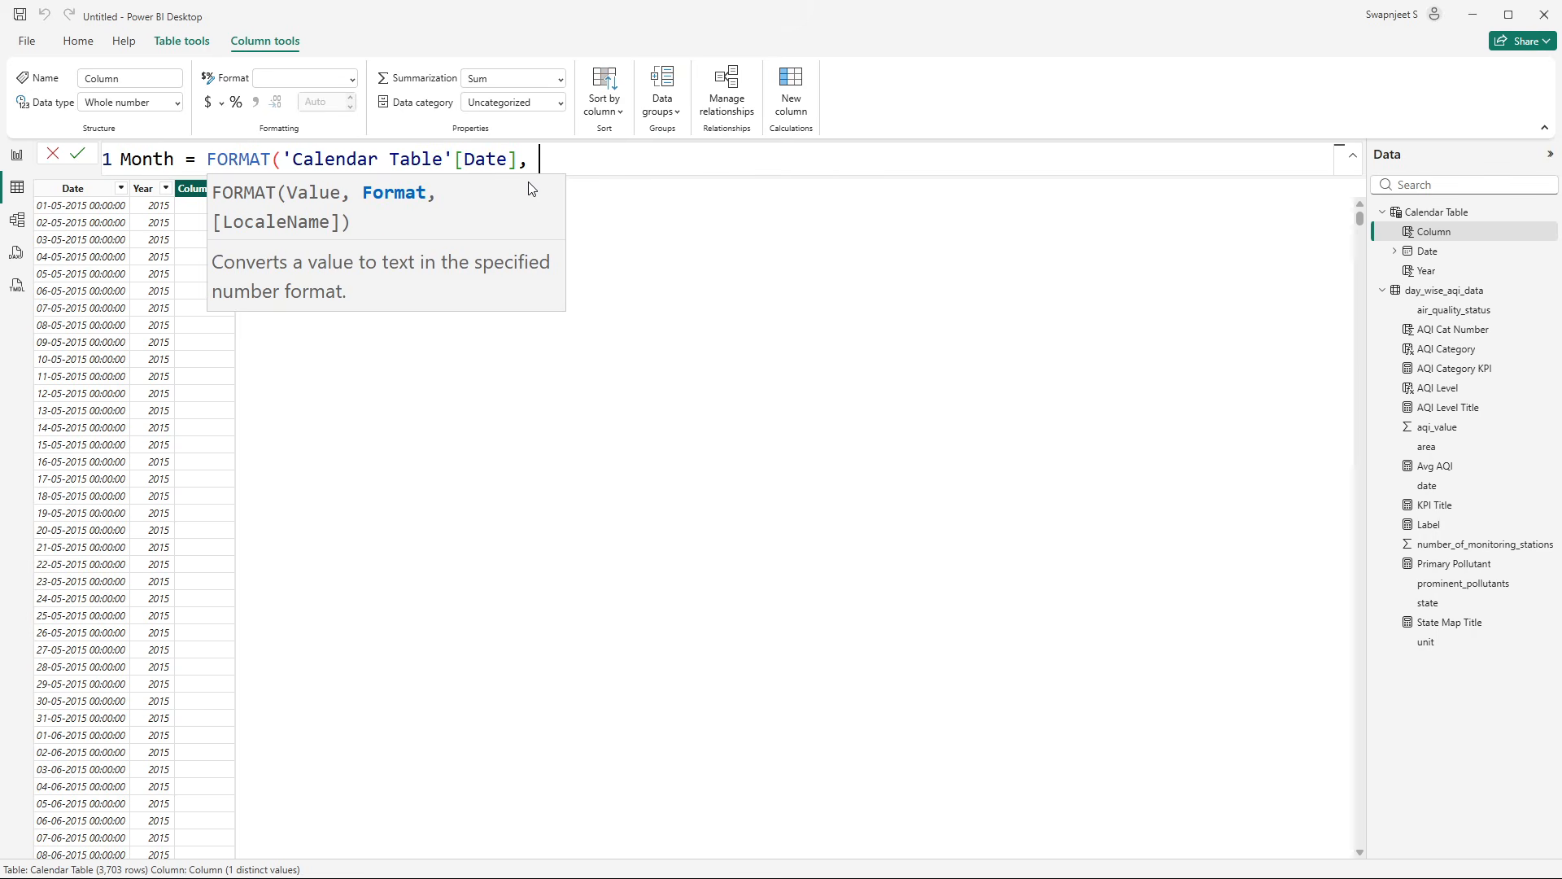
{"action": "type", "text": "\"mmm\")"}
{"action": "key", "text": "Return"}
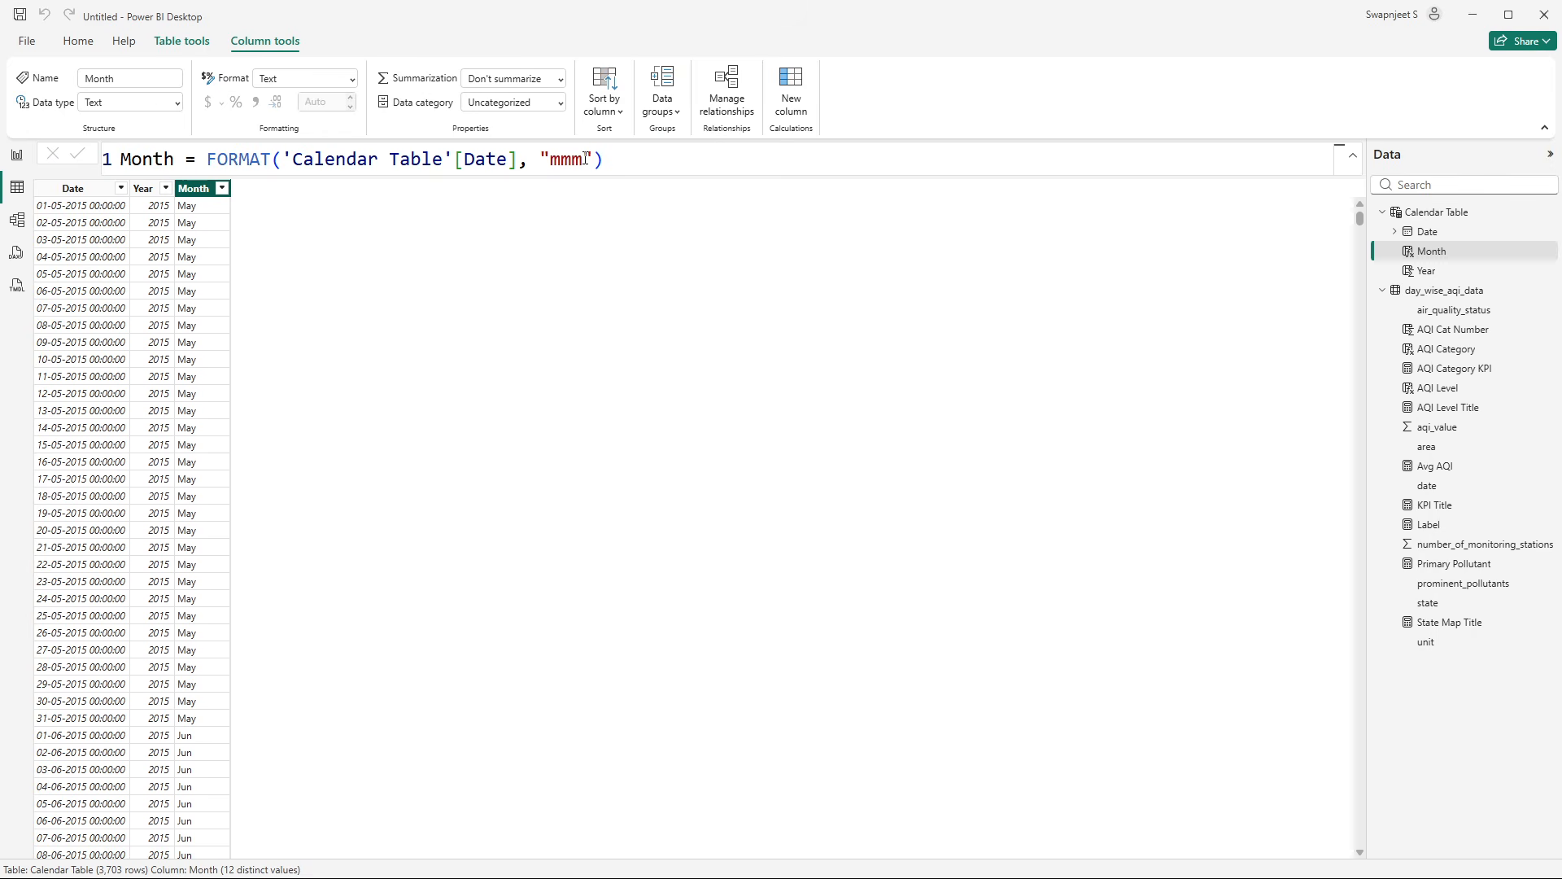
{"action": "scroll", "coordinate": [203, 544], "scroll_direction": "down", "scroll_amount": 5}
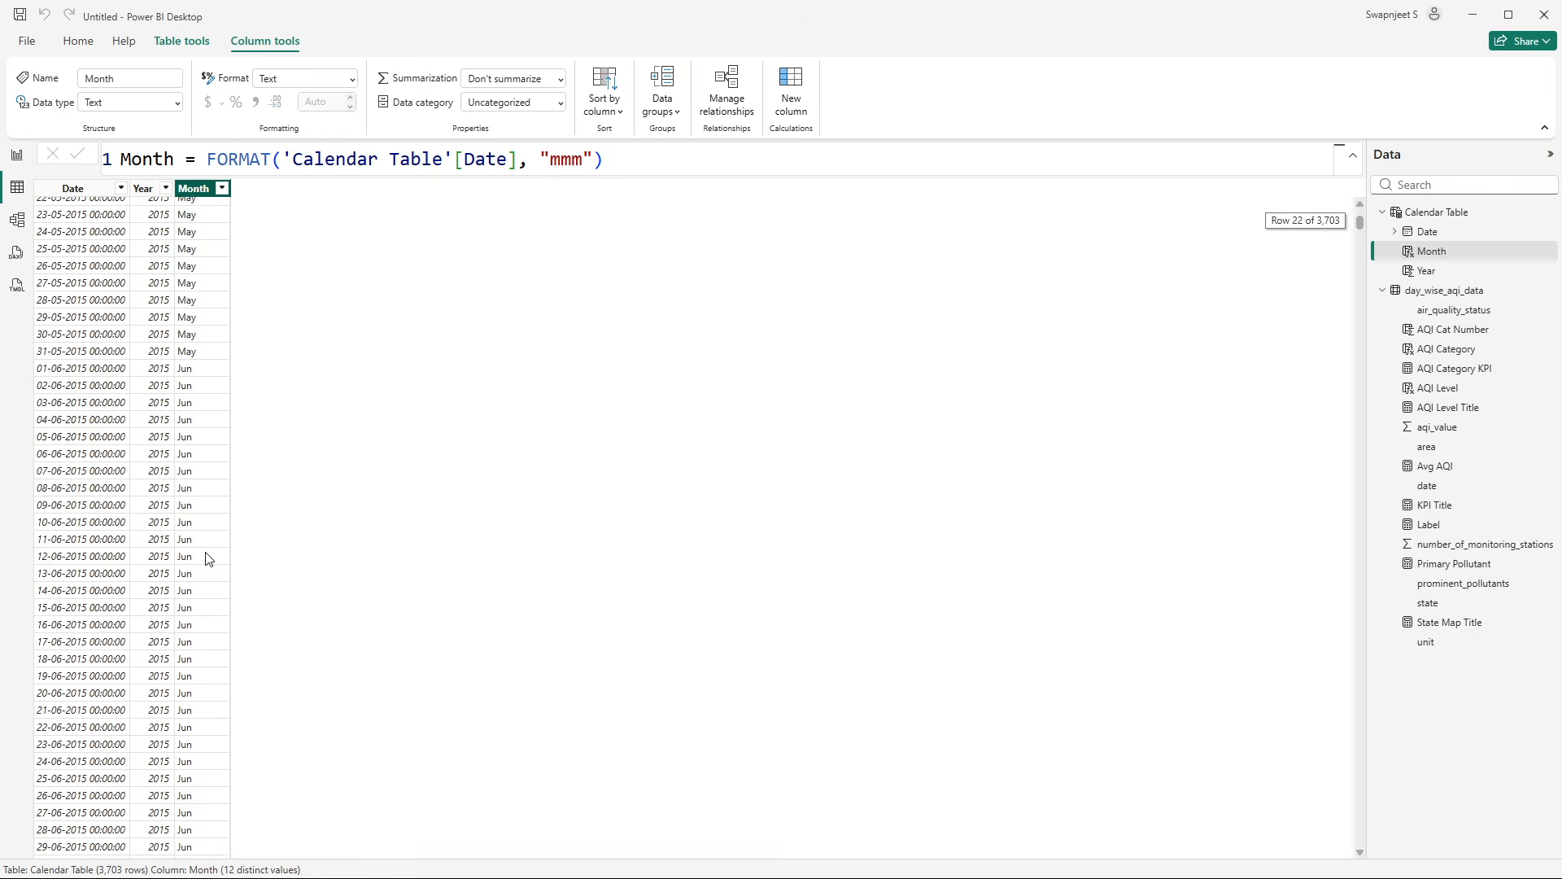
{"action": "scroll", "coordinate": [203, 543], "scroll_direction": "up", "scroll_amount": 5}
{"action": "scroll", "coordinate": [206, 546], "scroll_direction": "down", "scroll_amount": 5}
{"action": "scroll", "coordinate": [205, 547], "scroll_direction": "up", "scroll_amount": 5}
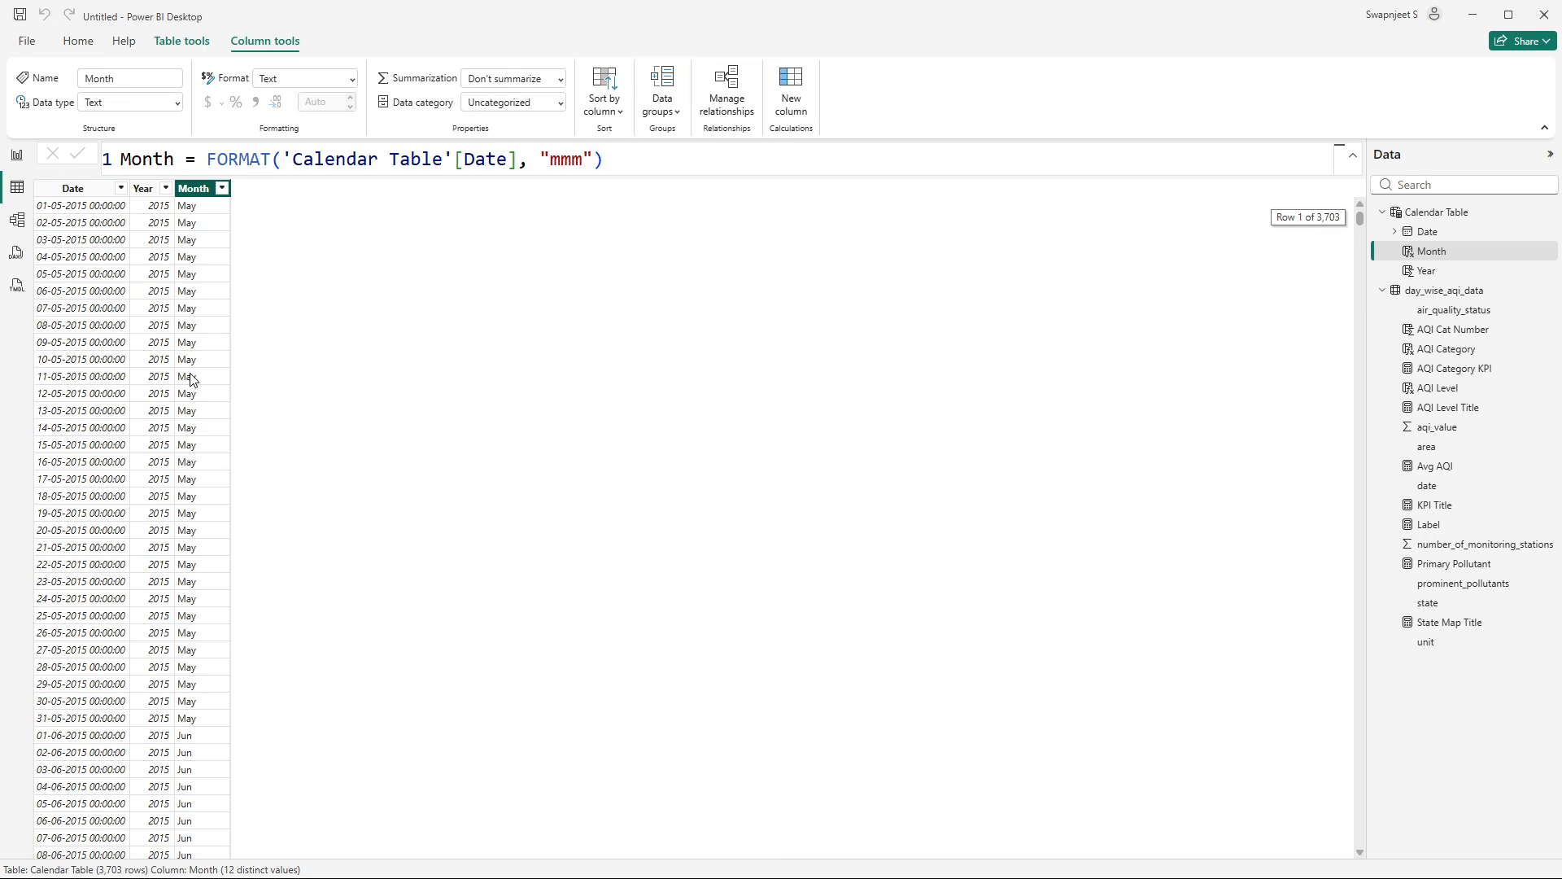
- Replace the Year field in the lower second slicer on the report page with the Calendar Table's Month column
{"action": "left_click", "coordinate": [16, 155]}
{"action": "left_click", "coordinate": [1136, 478]}
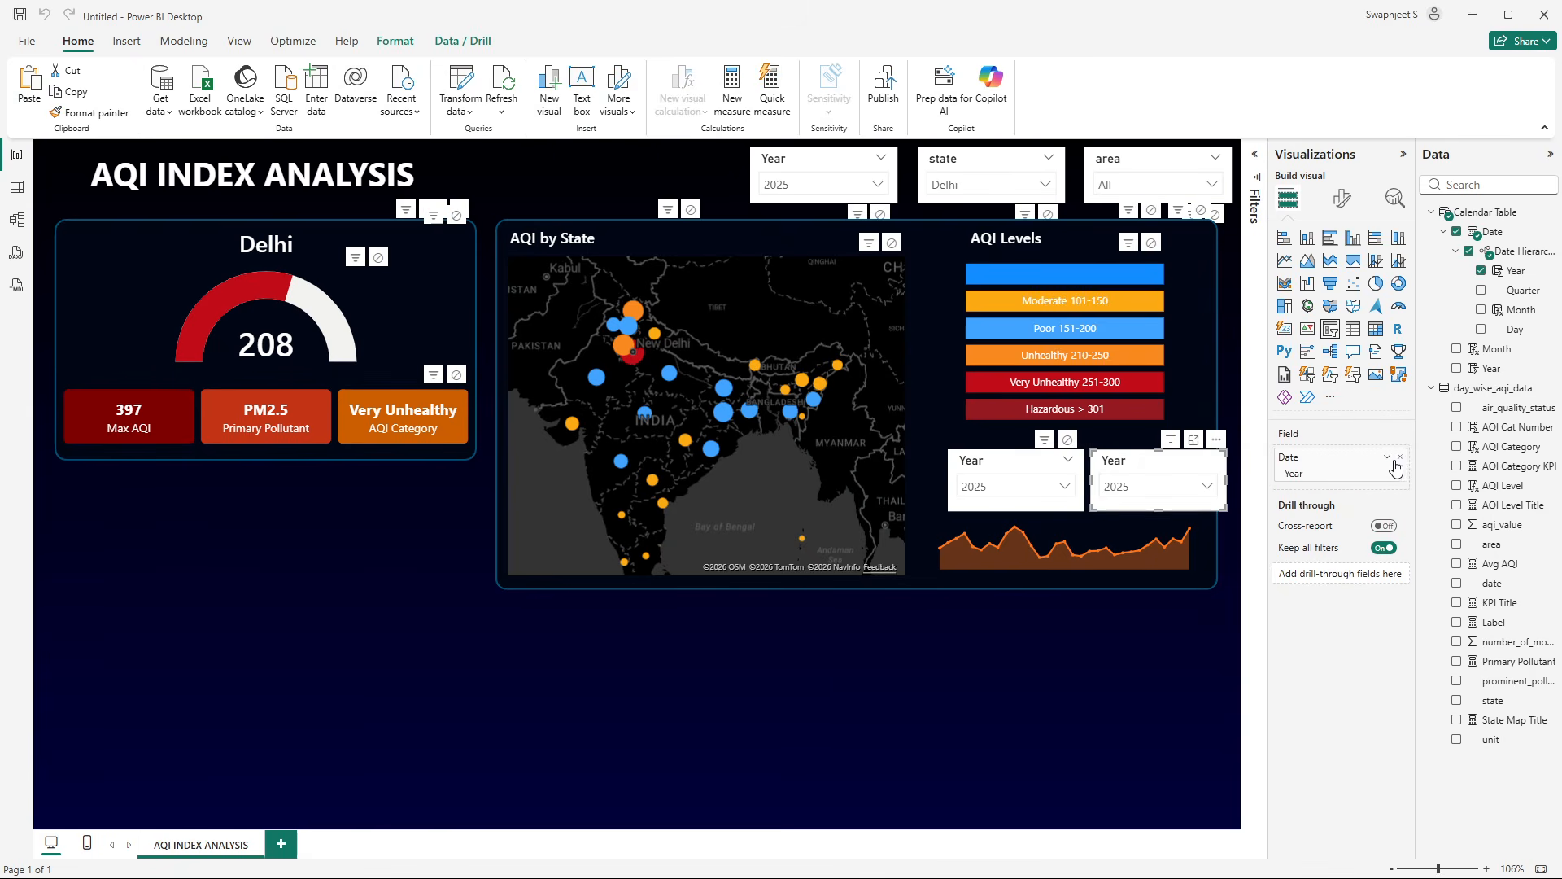
{"action": "left_click", "coordinate": [1400, 458]}
{"action": "left_click", "coordinate": [1465, 353]}
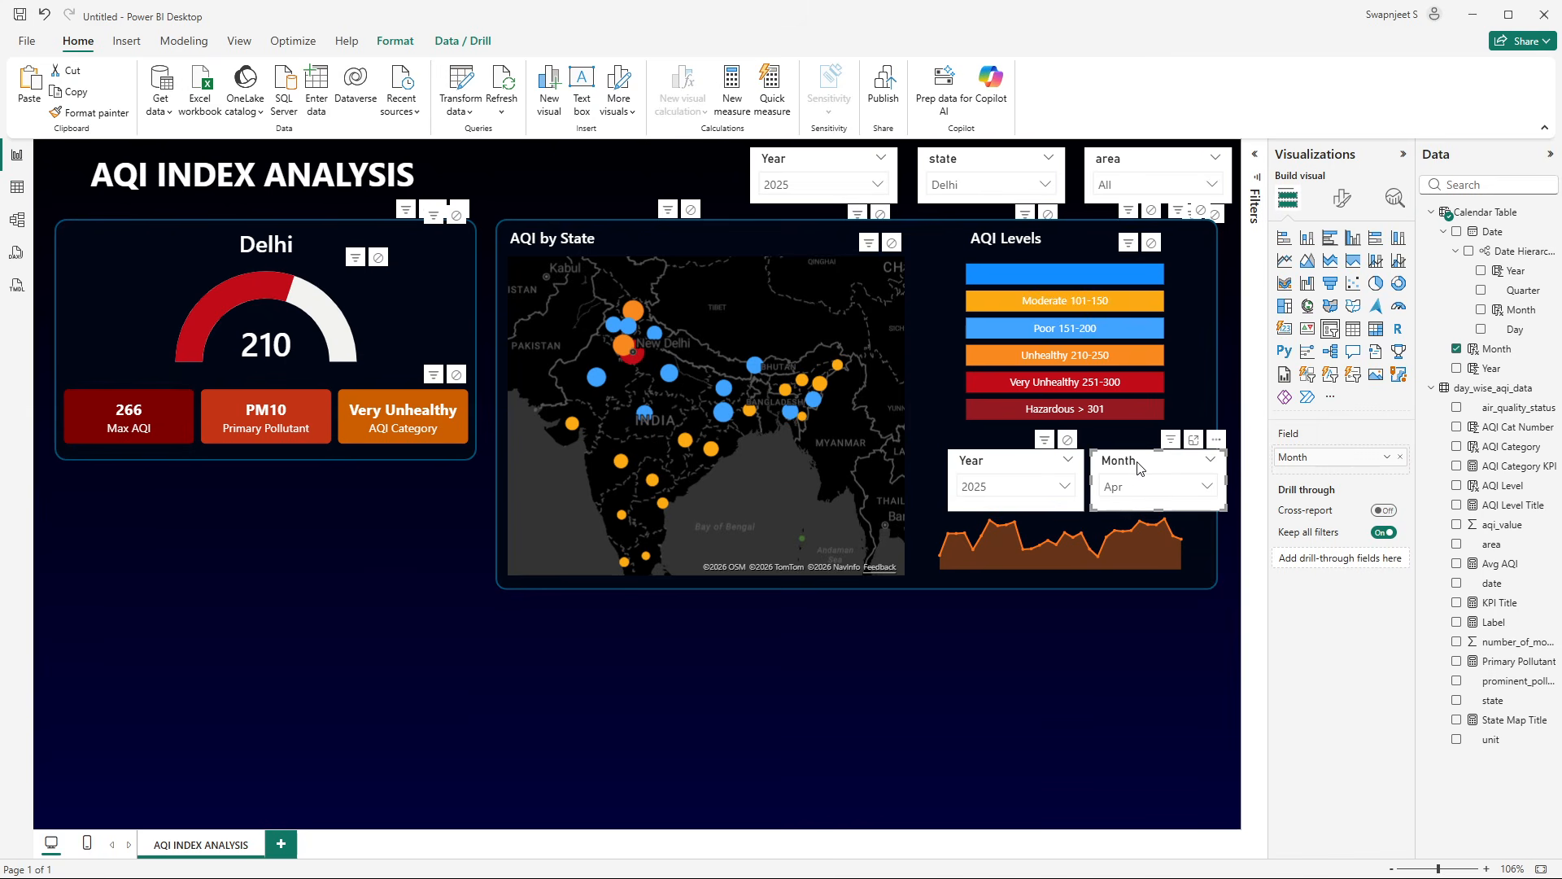
- Stop the Month slicer from filtering the top Year slicer, the AQI by State title, the KPI title, the gauge and the KPI cards
{"action": "left_click", "coordinate": [1156, 241]}
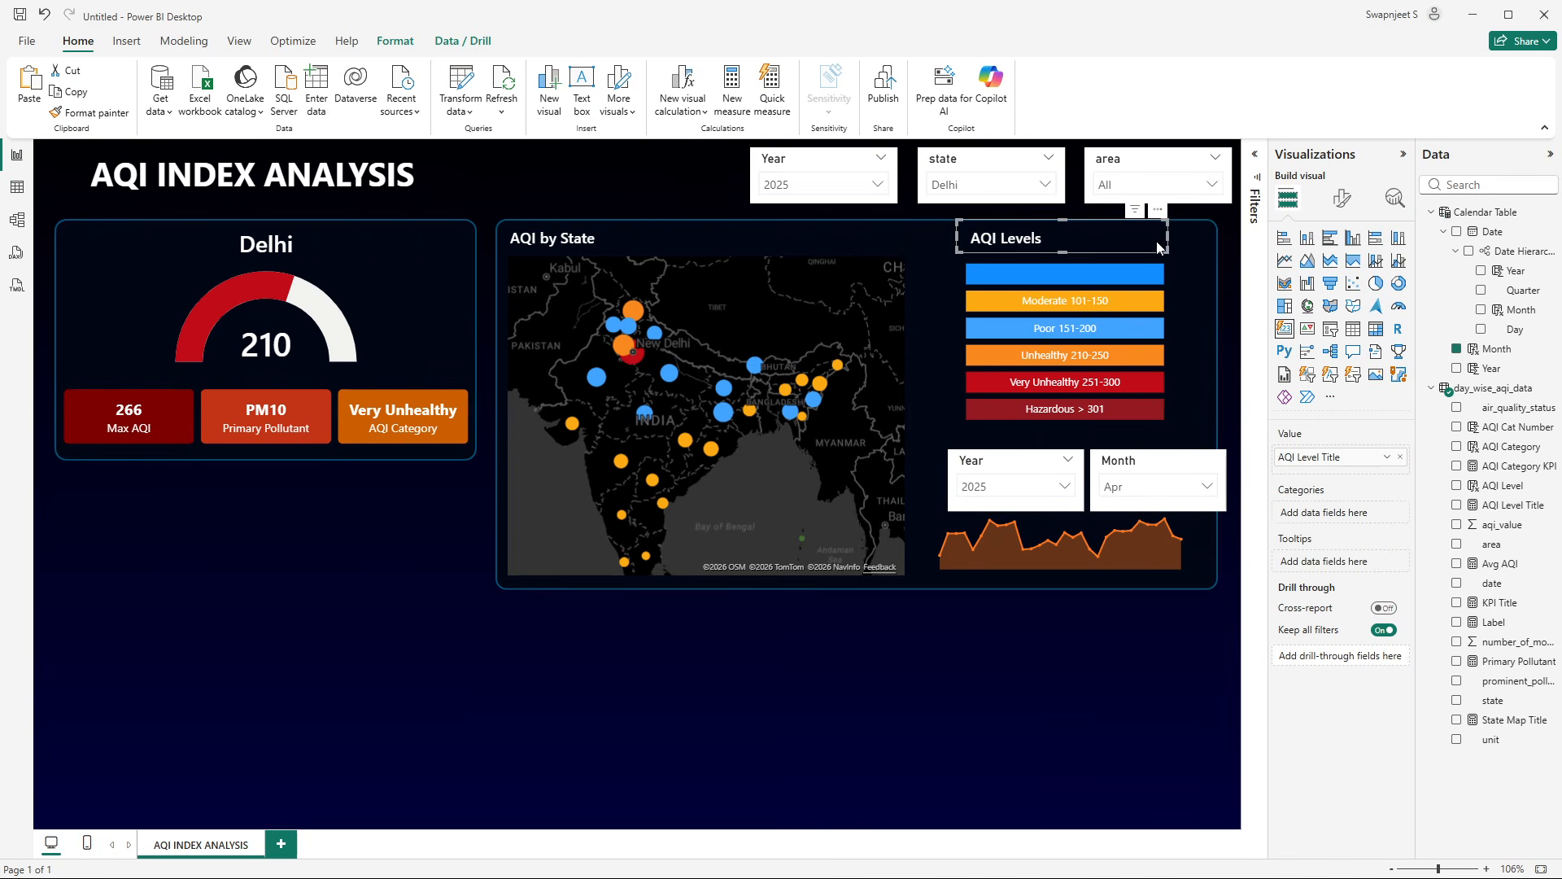
{"action": "left_click", "coordinate": [1189, 476]}
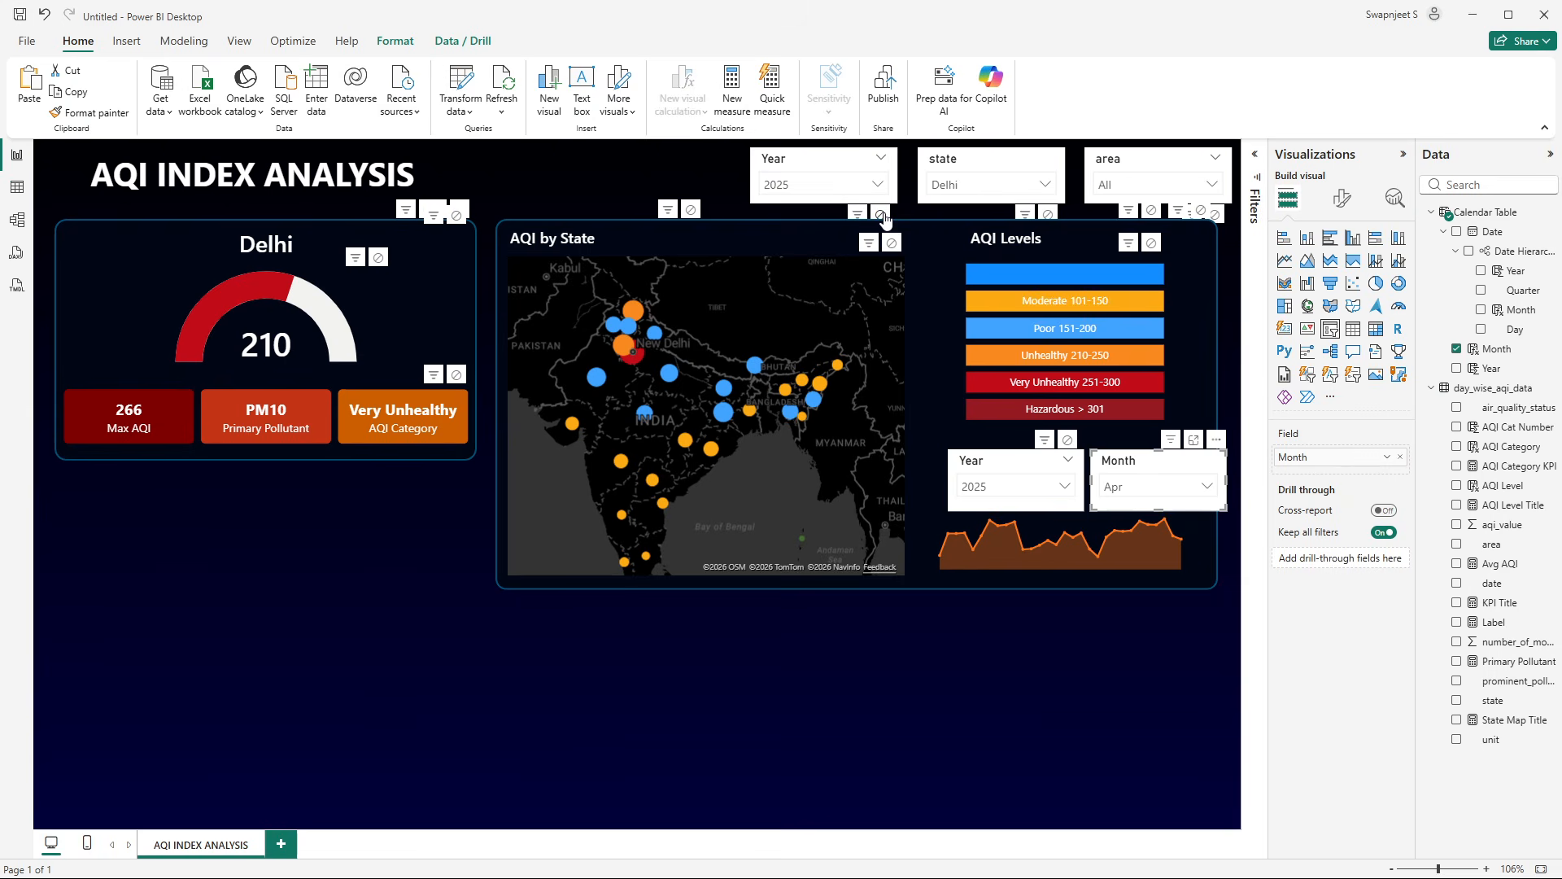
{"action": "left_click", "coordinate": [691, 209]}
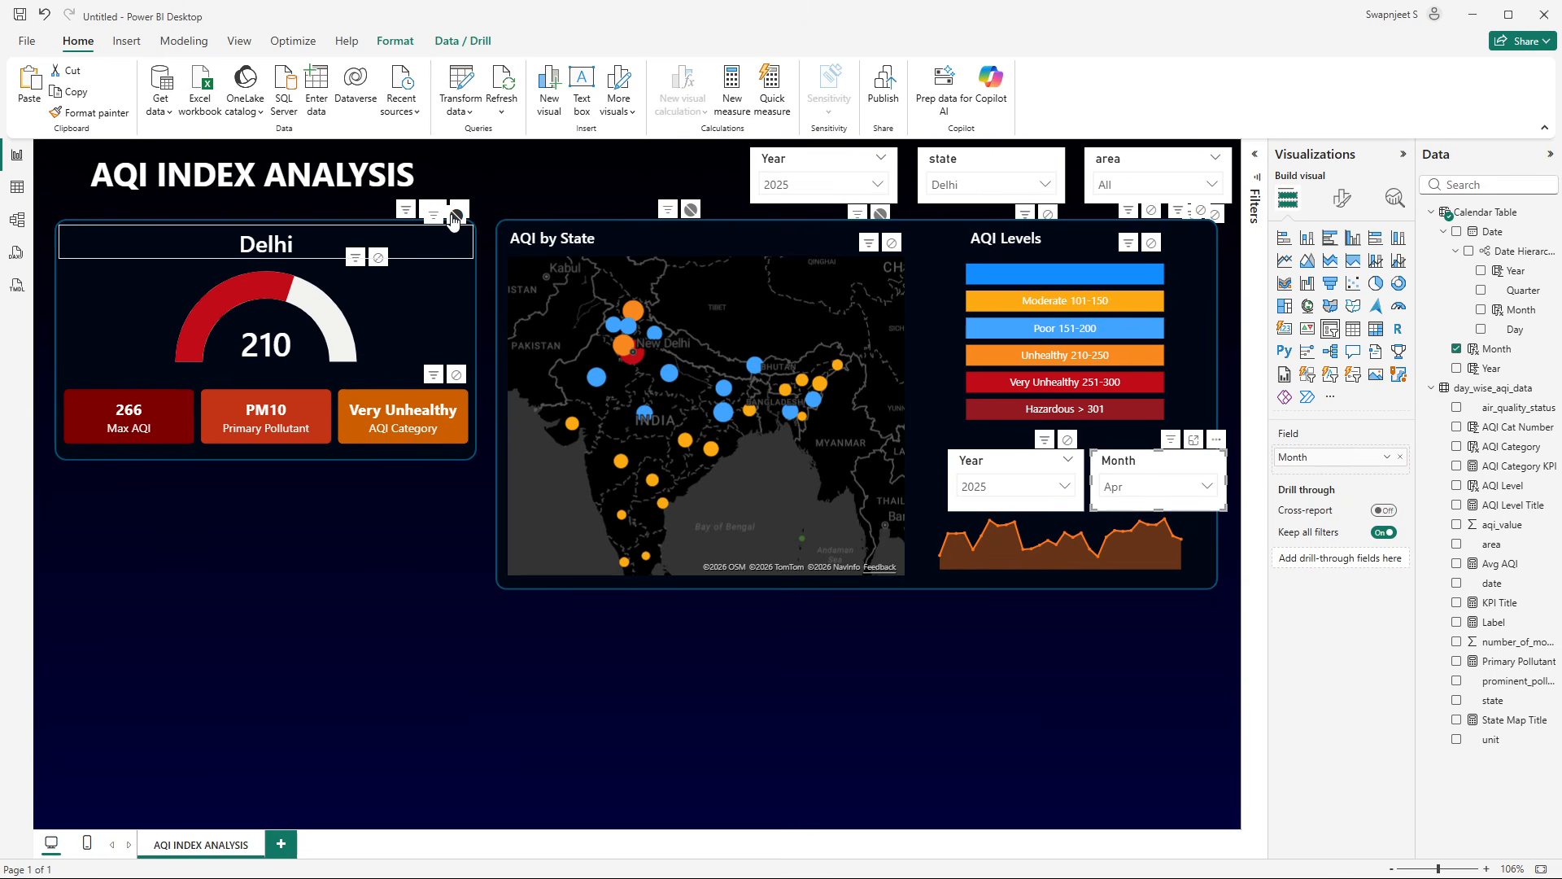
{"action": "left_click", "coordinate": [378, 262]}
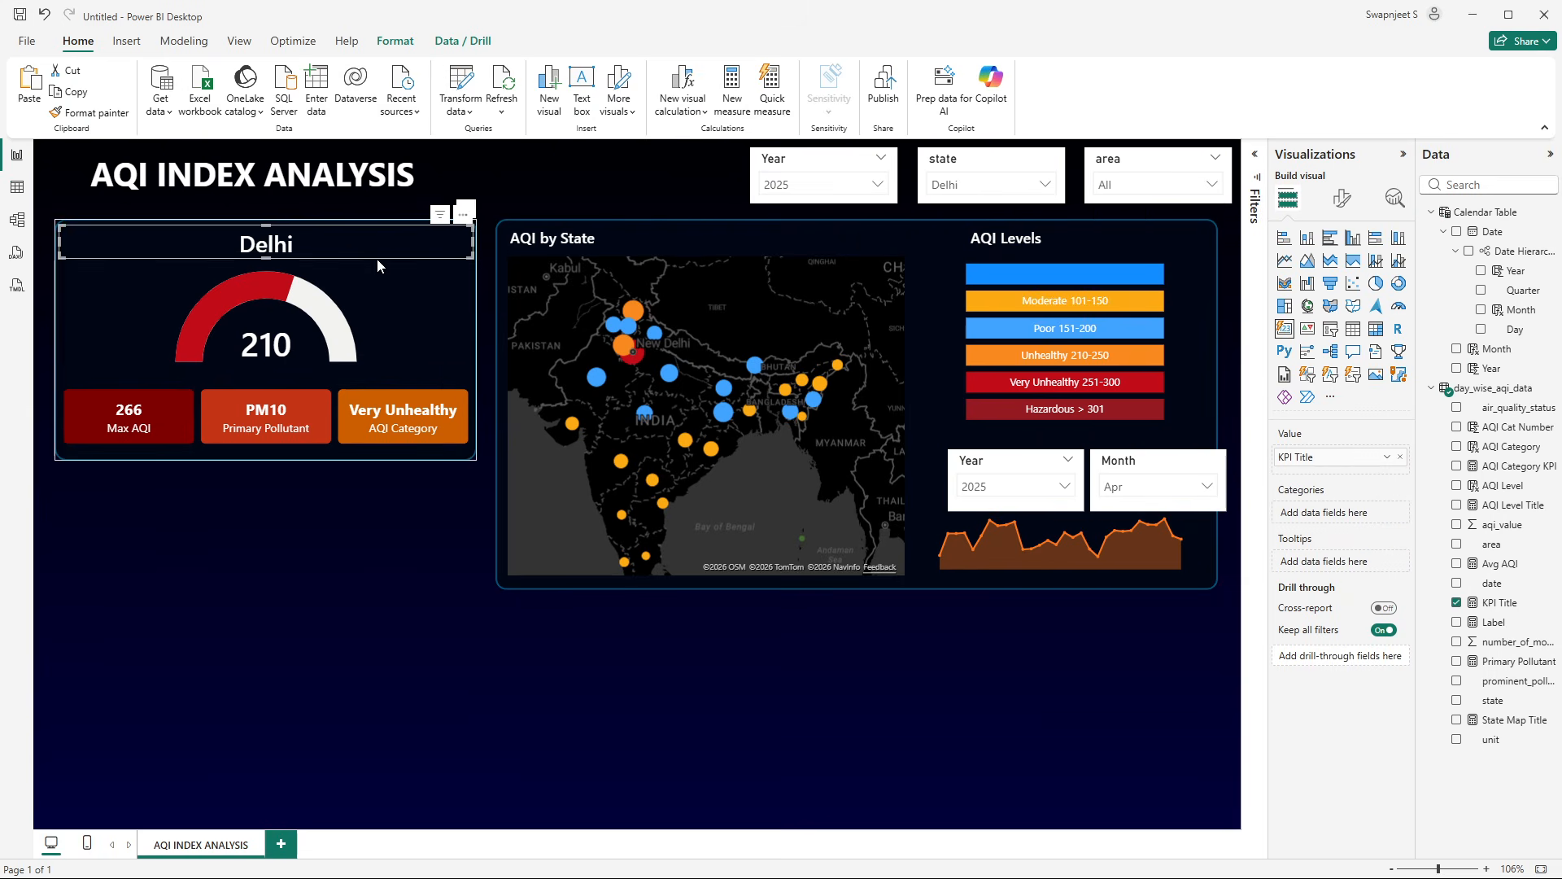
{"action": "left_click", "coordinate": [1143, 463]}
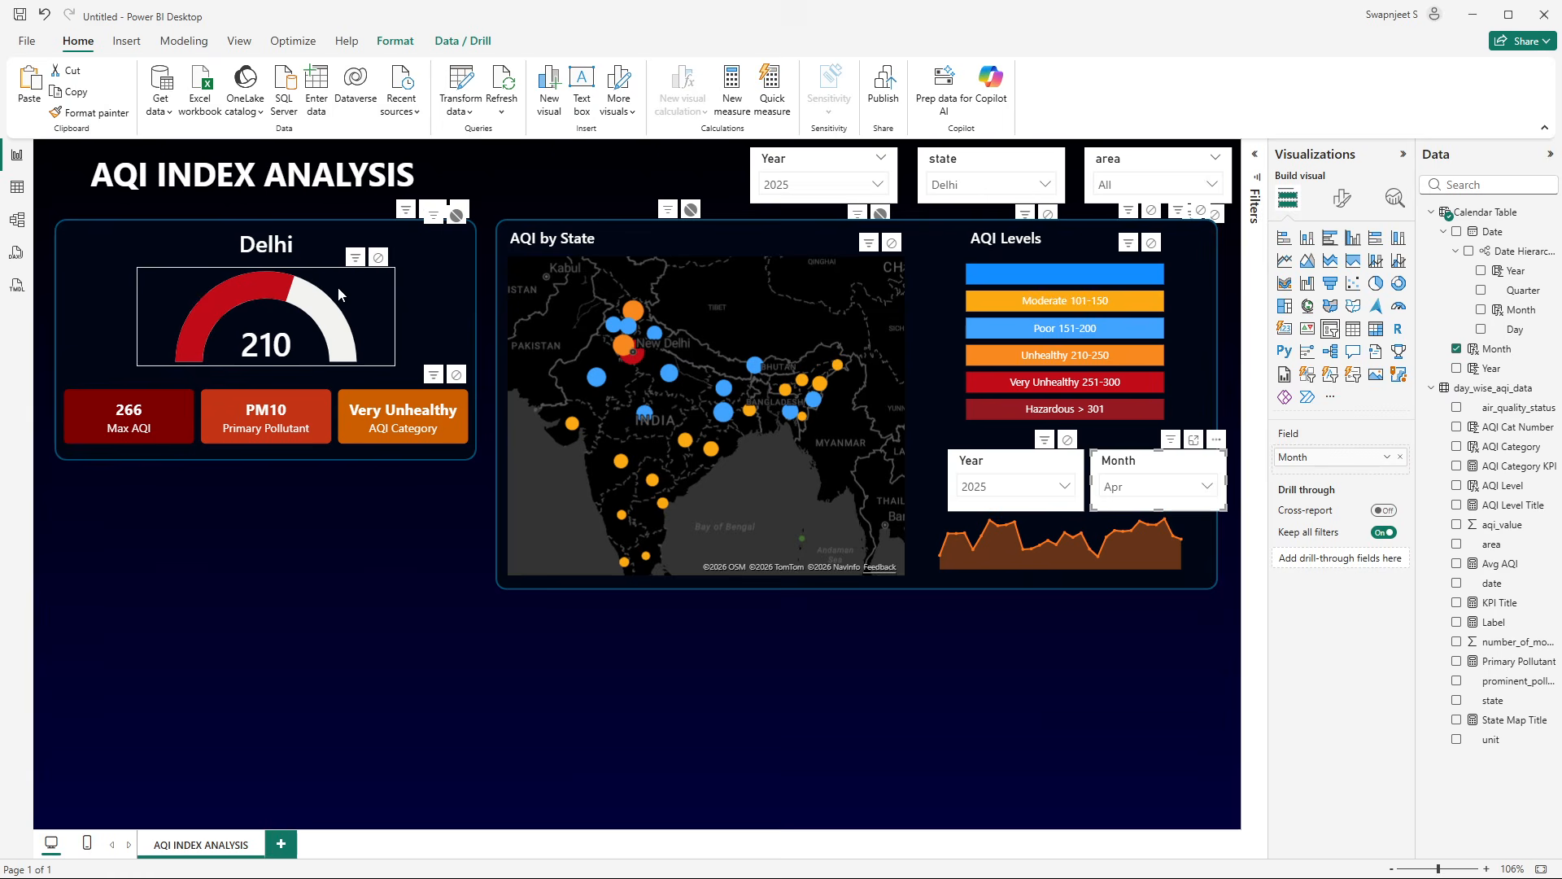
{"action": "left_click", "coordinate": [377, 257]}
{"action": "left_click", "coordinate": [456, 374]}
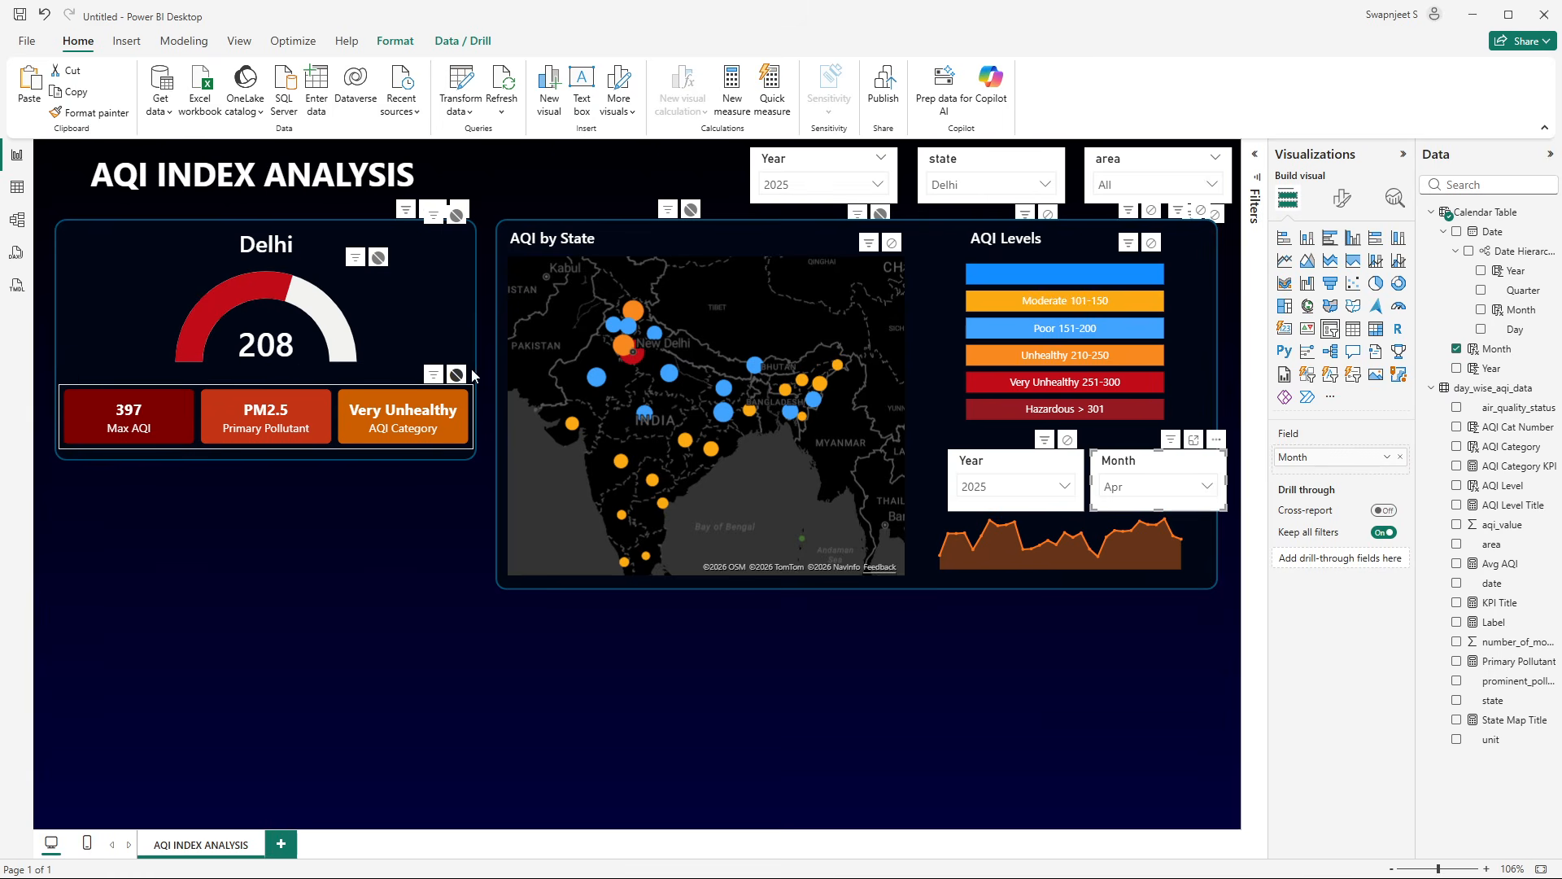
- Stop the Month slicer from filtering the AQI Levels bar chart and keep the chart aligned beneath its title
{"action": "left_click", "coordinate": [1124, 271]}
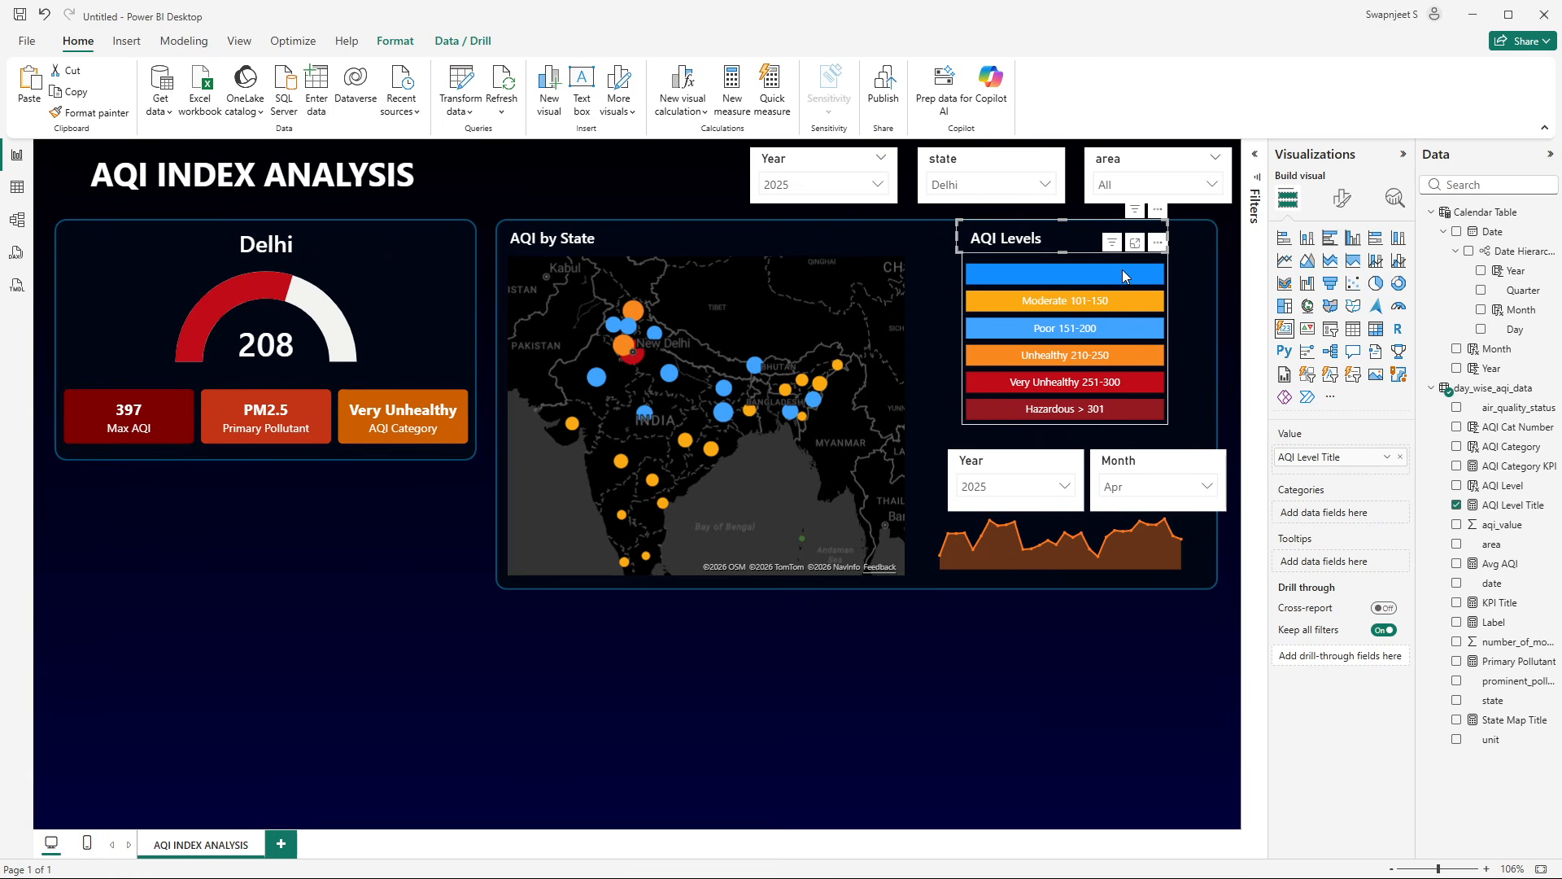
{"action": "left_click", "coordinate": [1121, 257]}
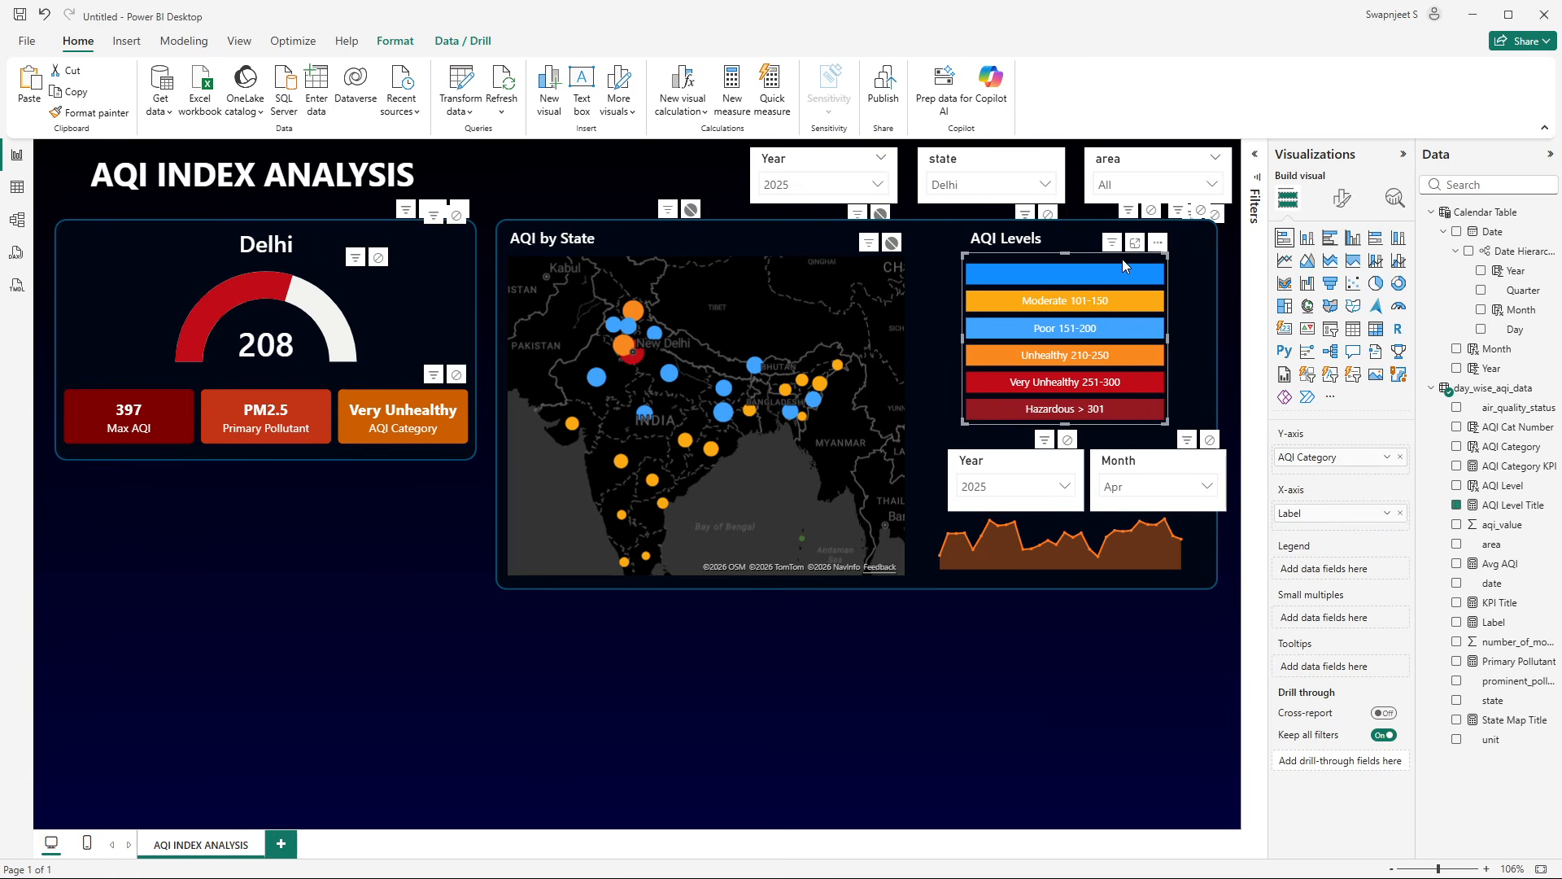
{"action": "left_click", "coordinate": [1157, 480]}
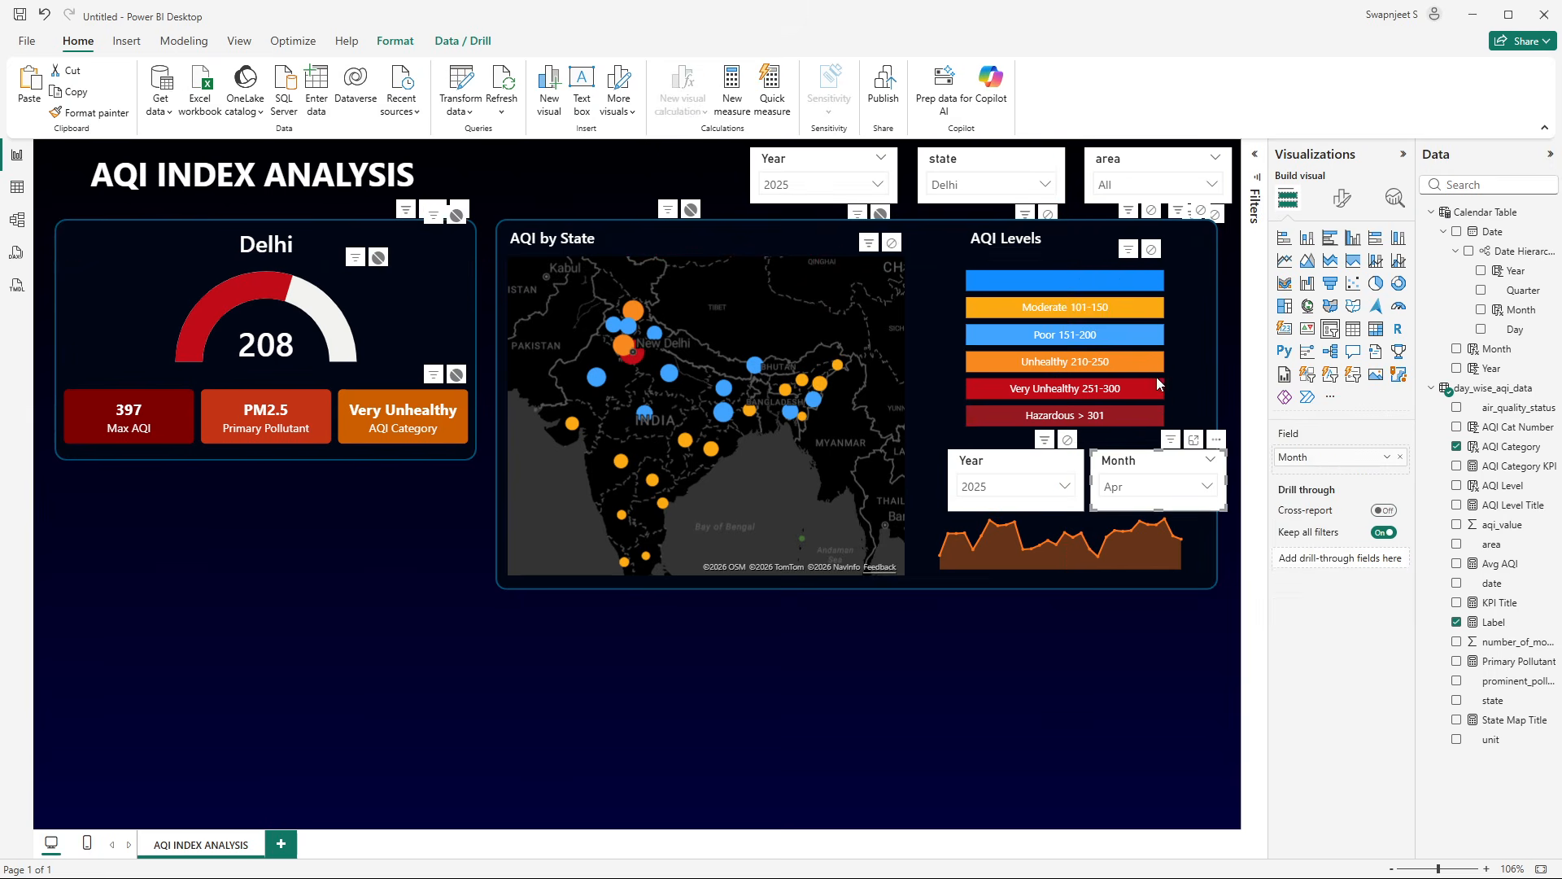
{"action": "left_click", "coordinate": [1115, 259]}
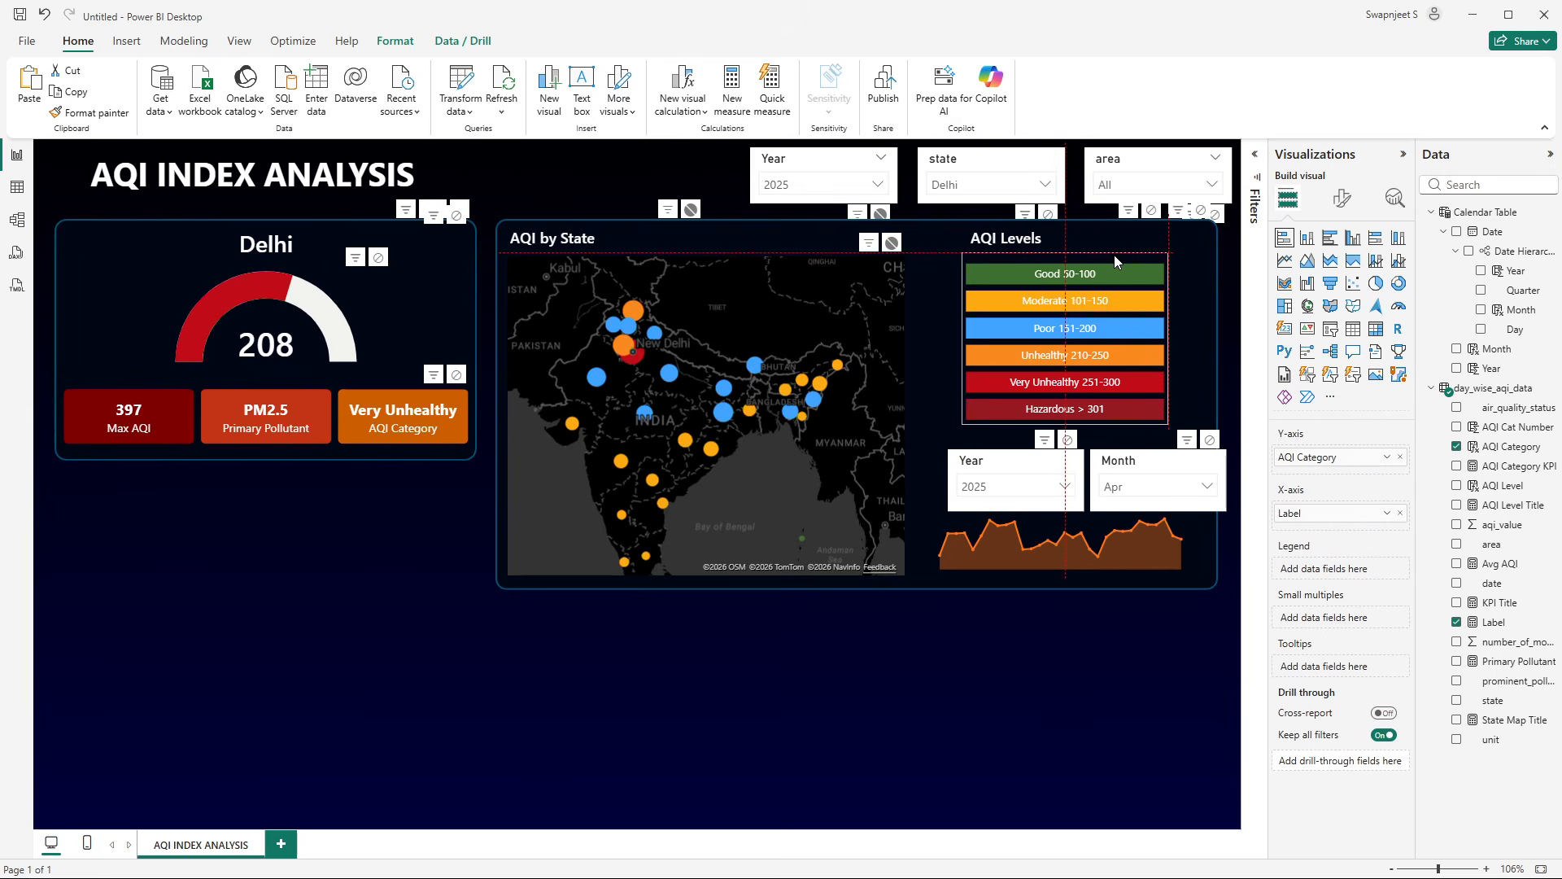
{"action": "left_click", "coordinate": [1031, 697]}
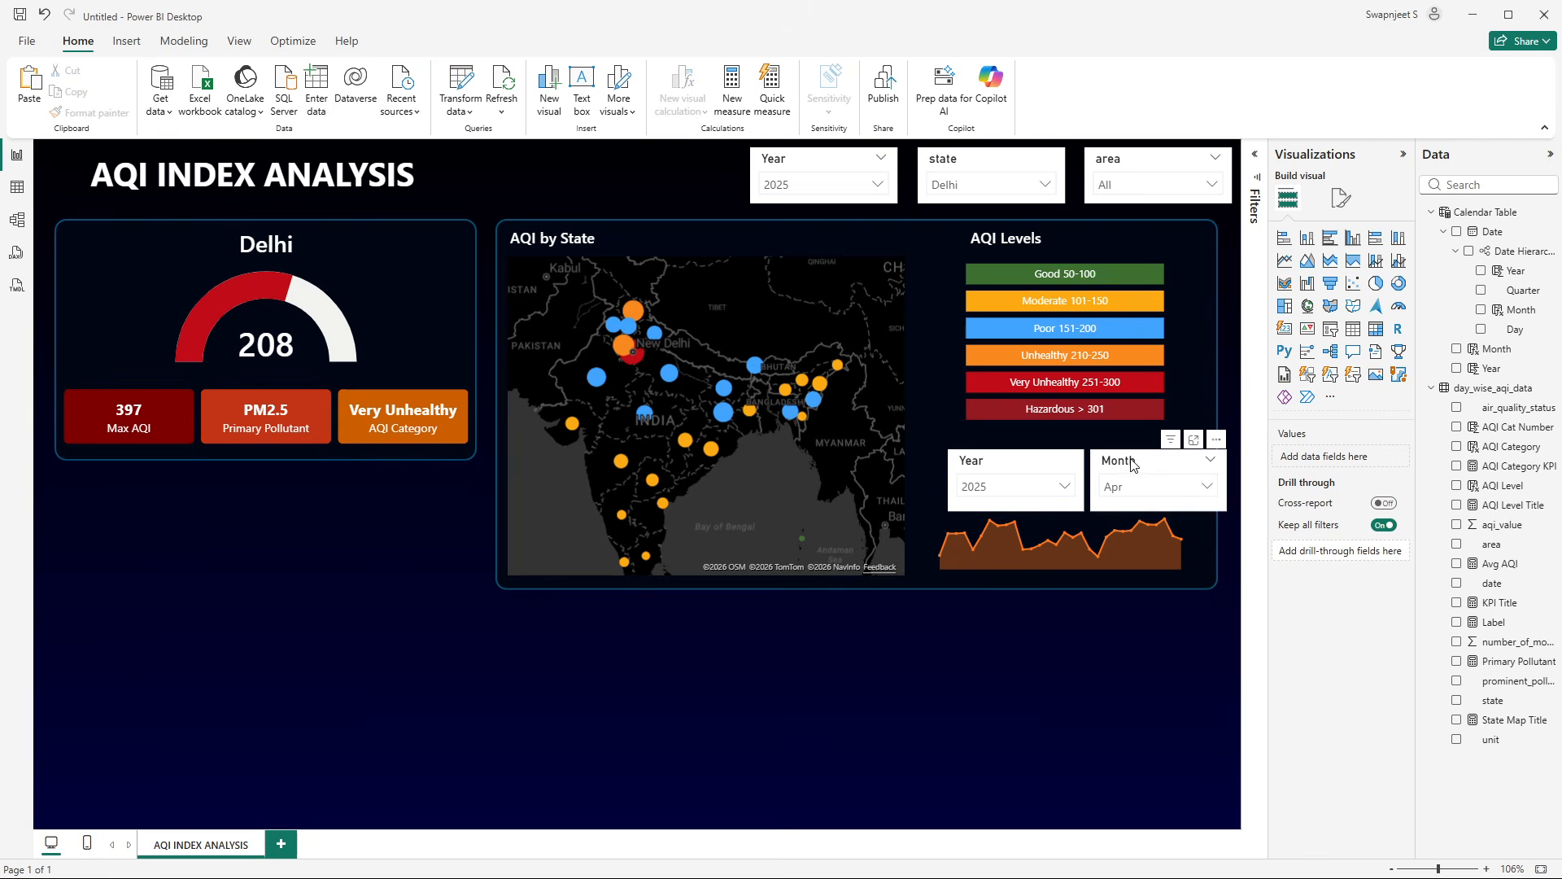
- Switch the Month slicer between Feb and Jun to check which visuals respond
{"action": "left_click", "coordinate": [801, 165]}
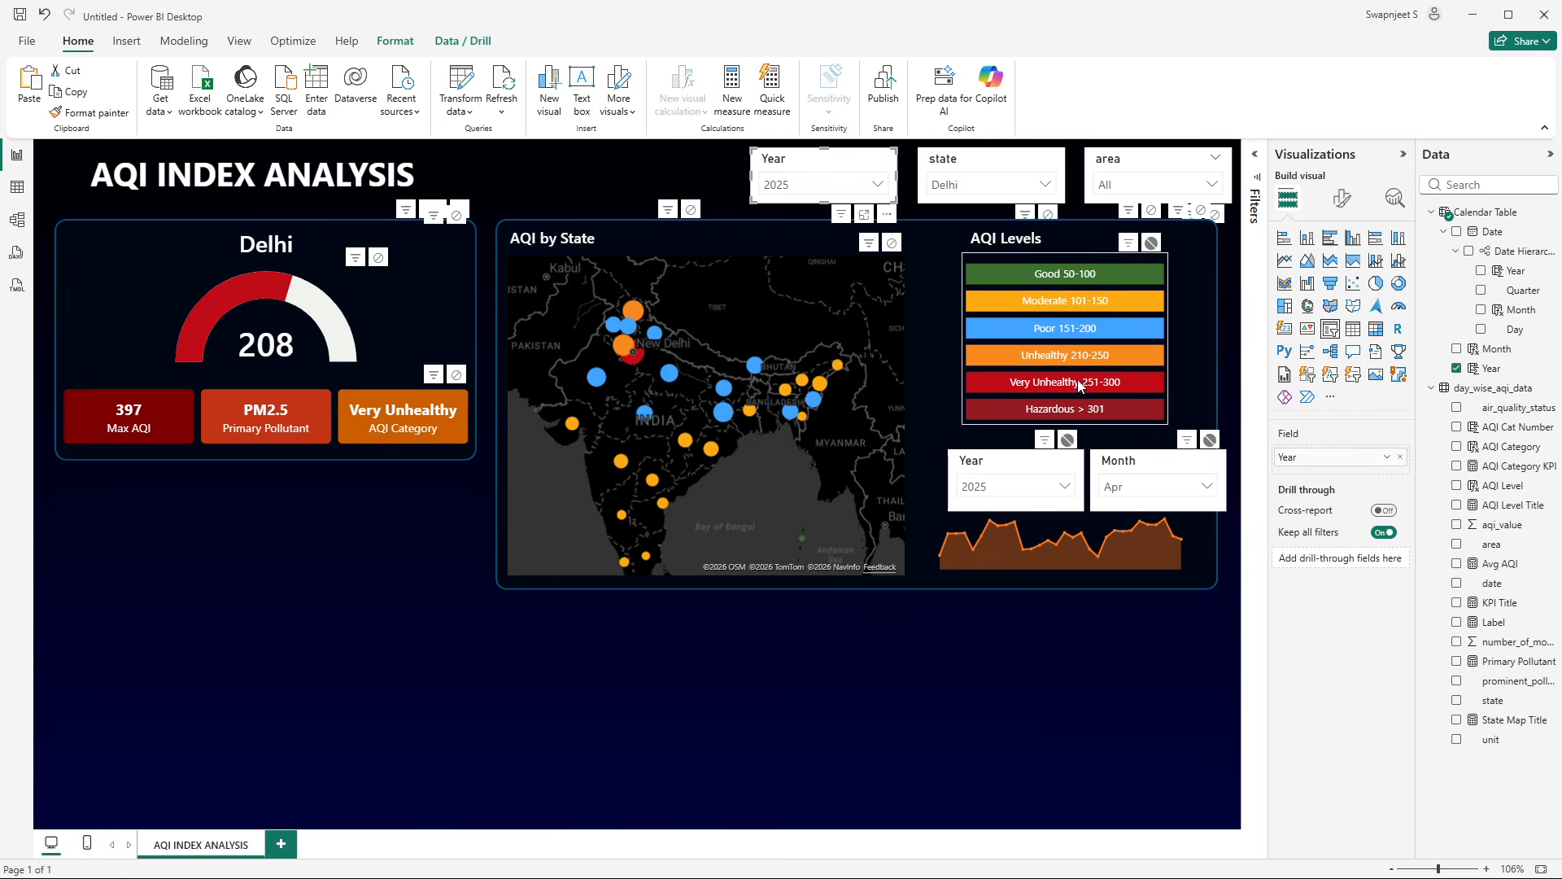
{"action": "left_click", "coordinate": [1131, 486]}
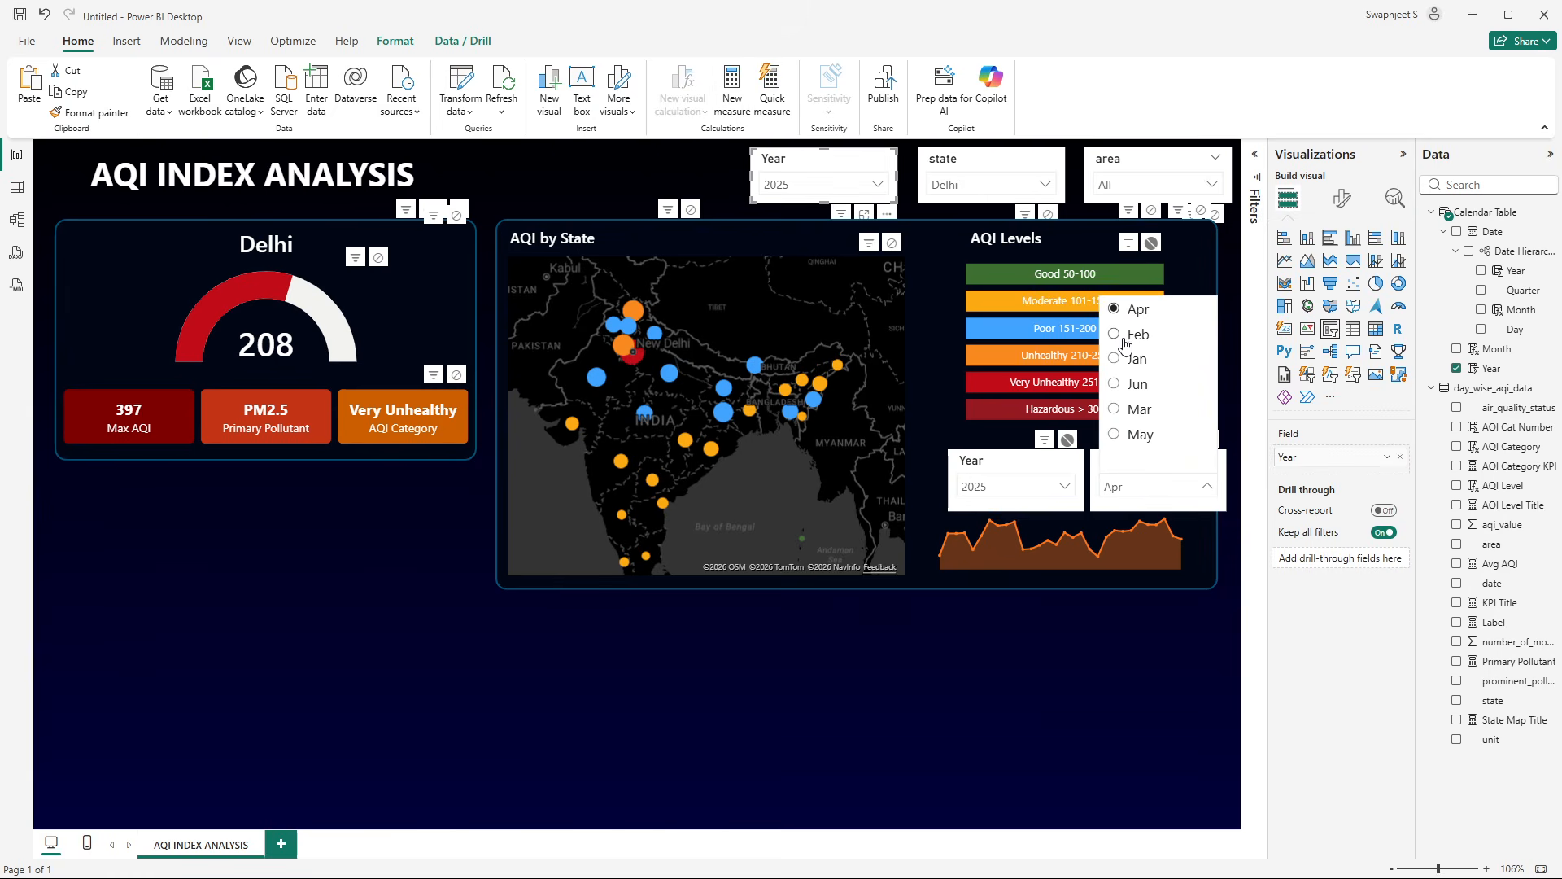
{"action": "left_click", "coordinate": [1125, 335]}
{"action": "left_click", "coordinate": [1131, 487]}
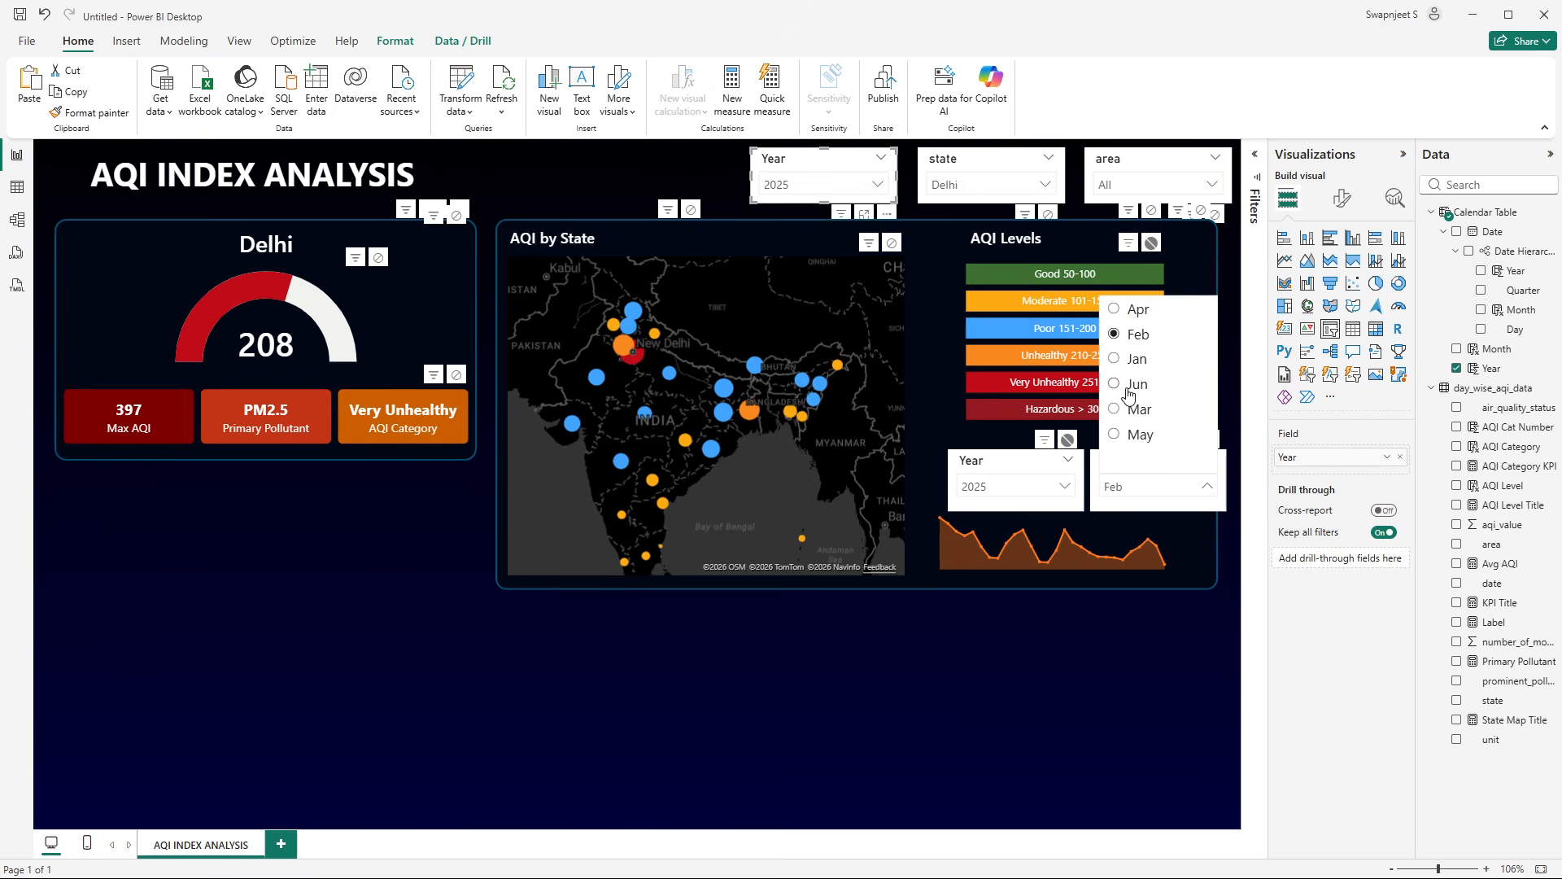
{"action": "left_click", "coordinate": [1128, 388]}
{"action": "left_click", "coordinate": [1141, 489]}
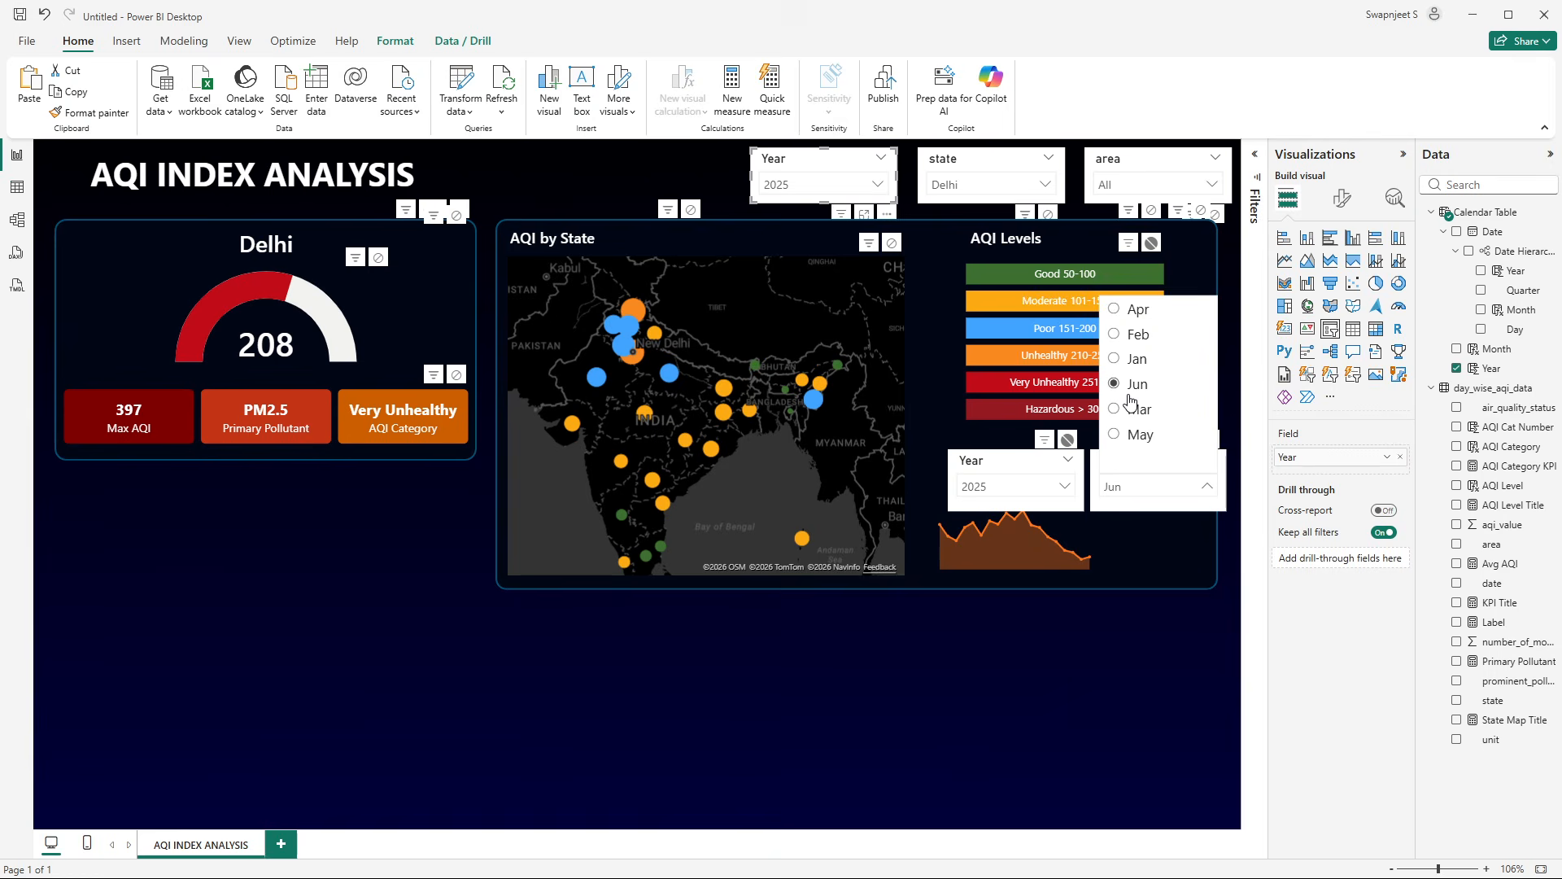
{"action": "left_click", "coordinate": [1141, 335]}
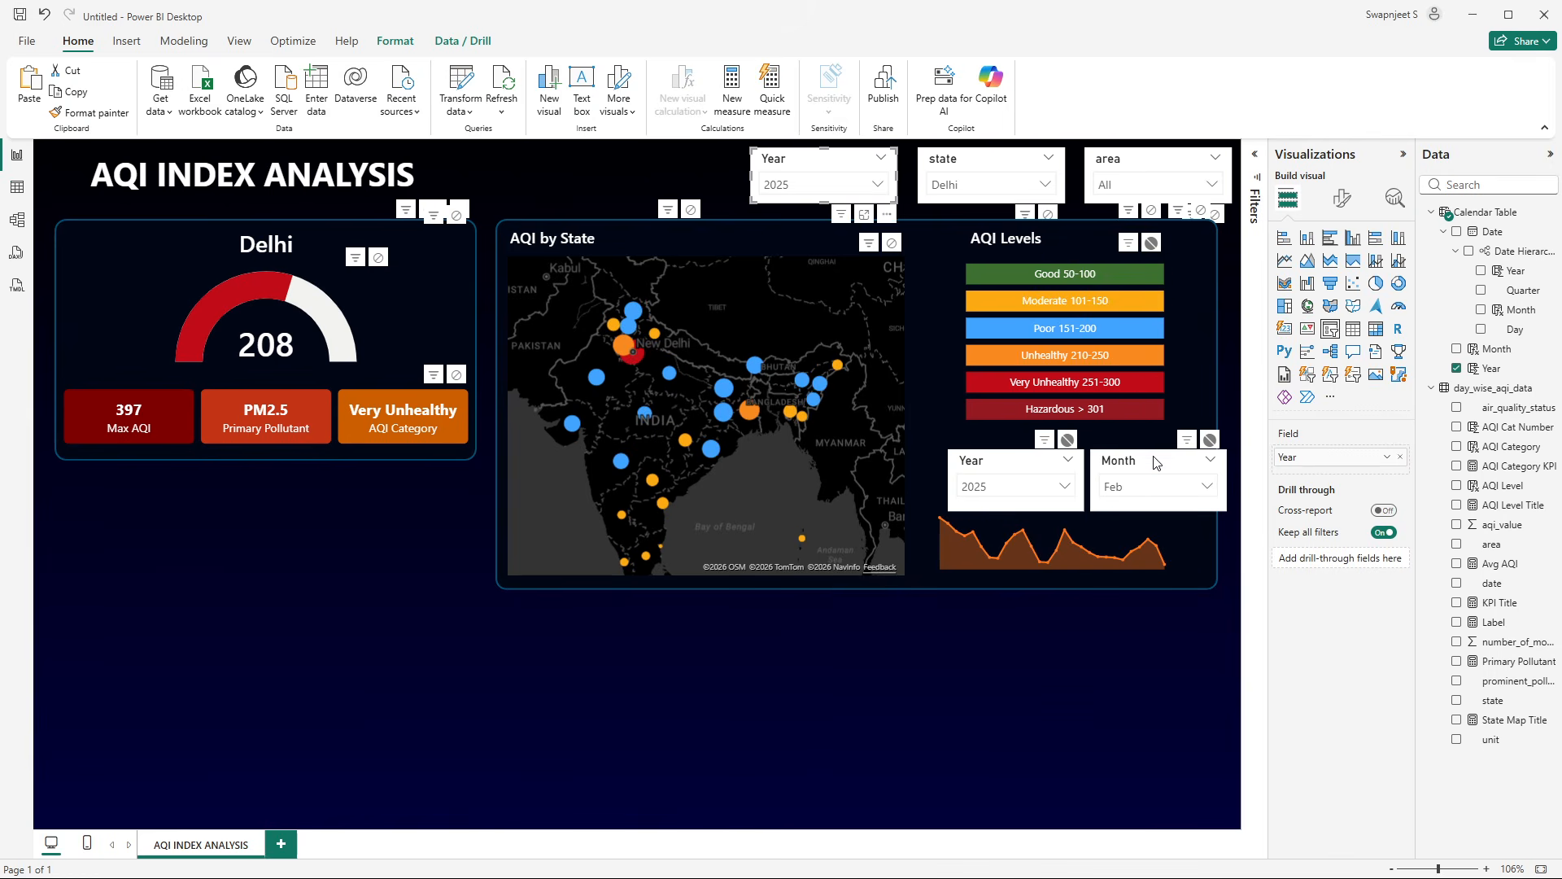
- Stop the Month slicer from filtering the AQI by State map, test Jan and Feb, and set the month to Mar
{"action": "left_click", "coordinate": [1156, 463]}
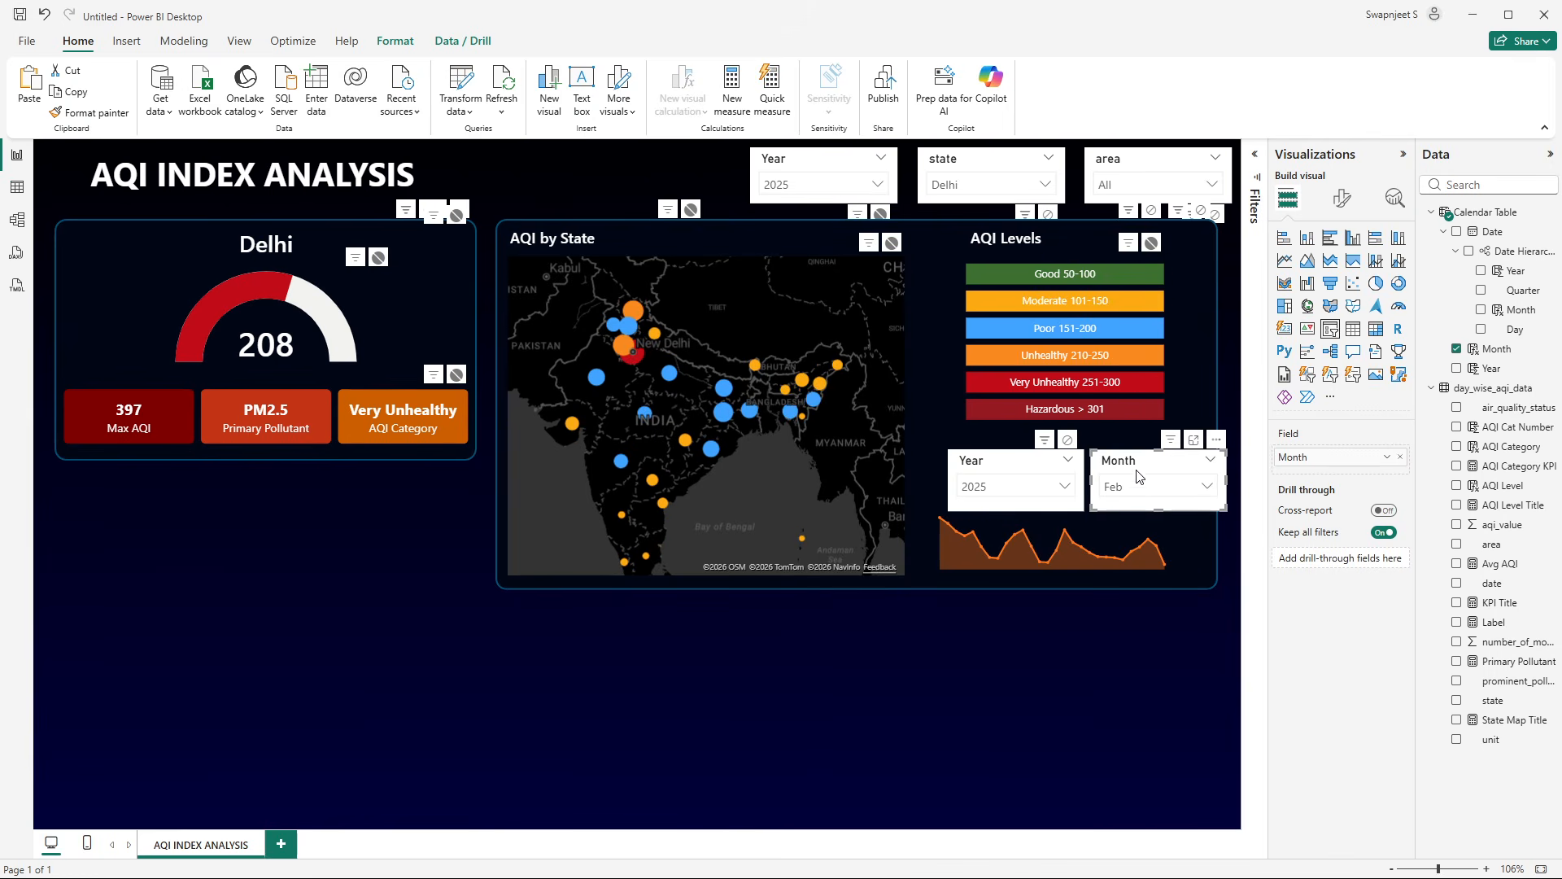
{"action": "left_click", "coordinate": [1131, 492]}
{"action": "left_click", "coordinate": [1136, 367]}
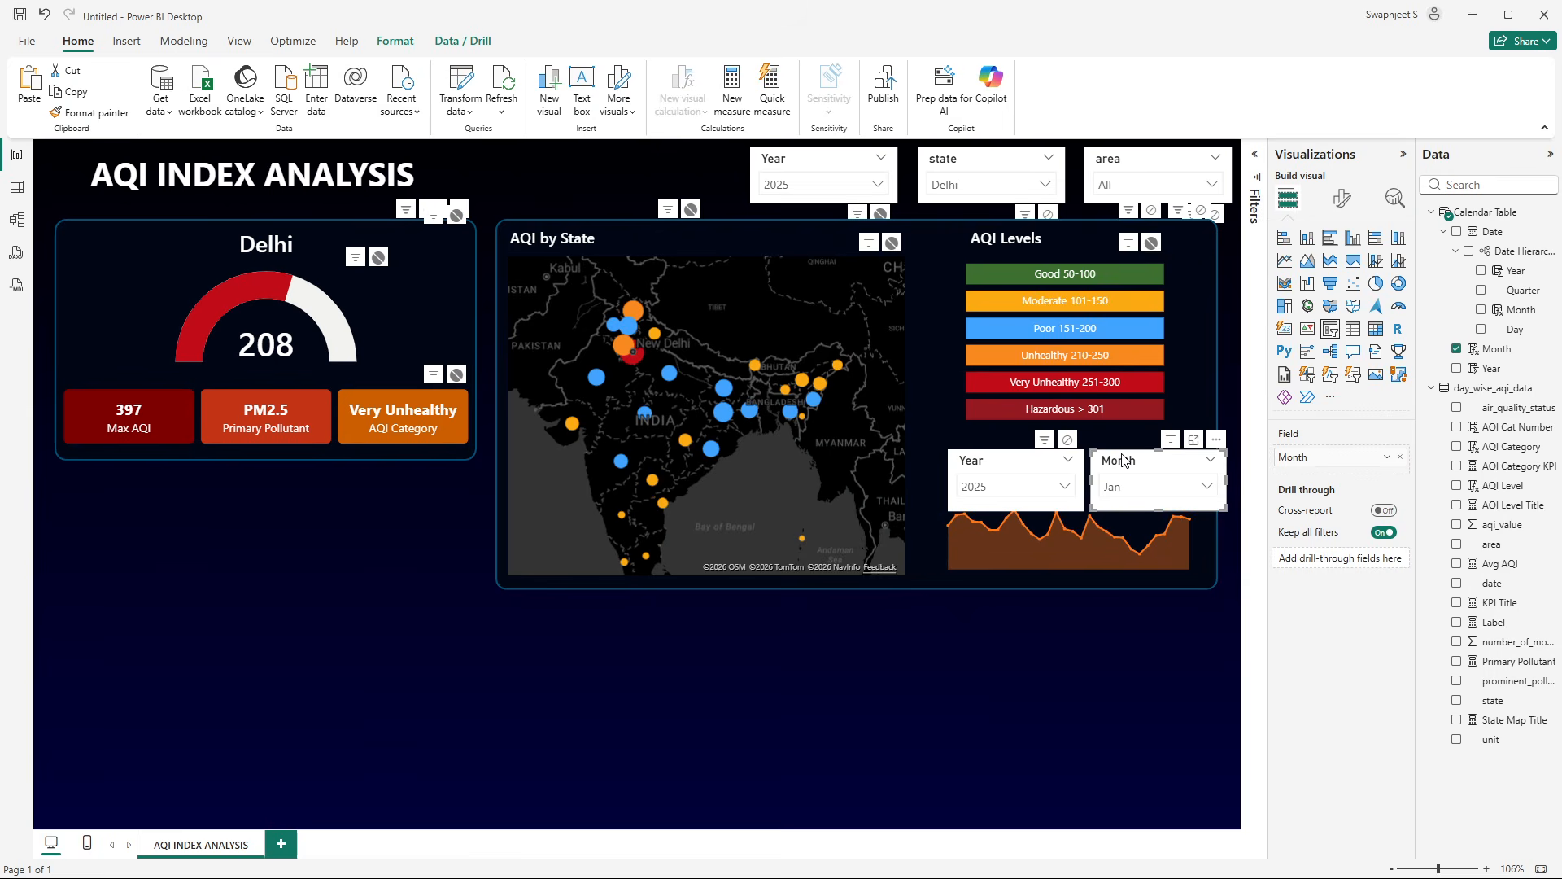
{"action": "left_click", "coordinate": [1127, 486]}
{"action": "left_click", "coordinate": [1122, 329]}
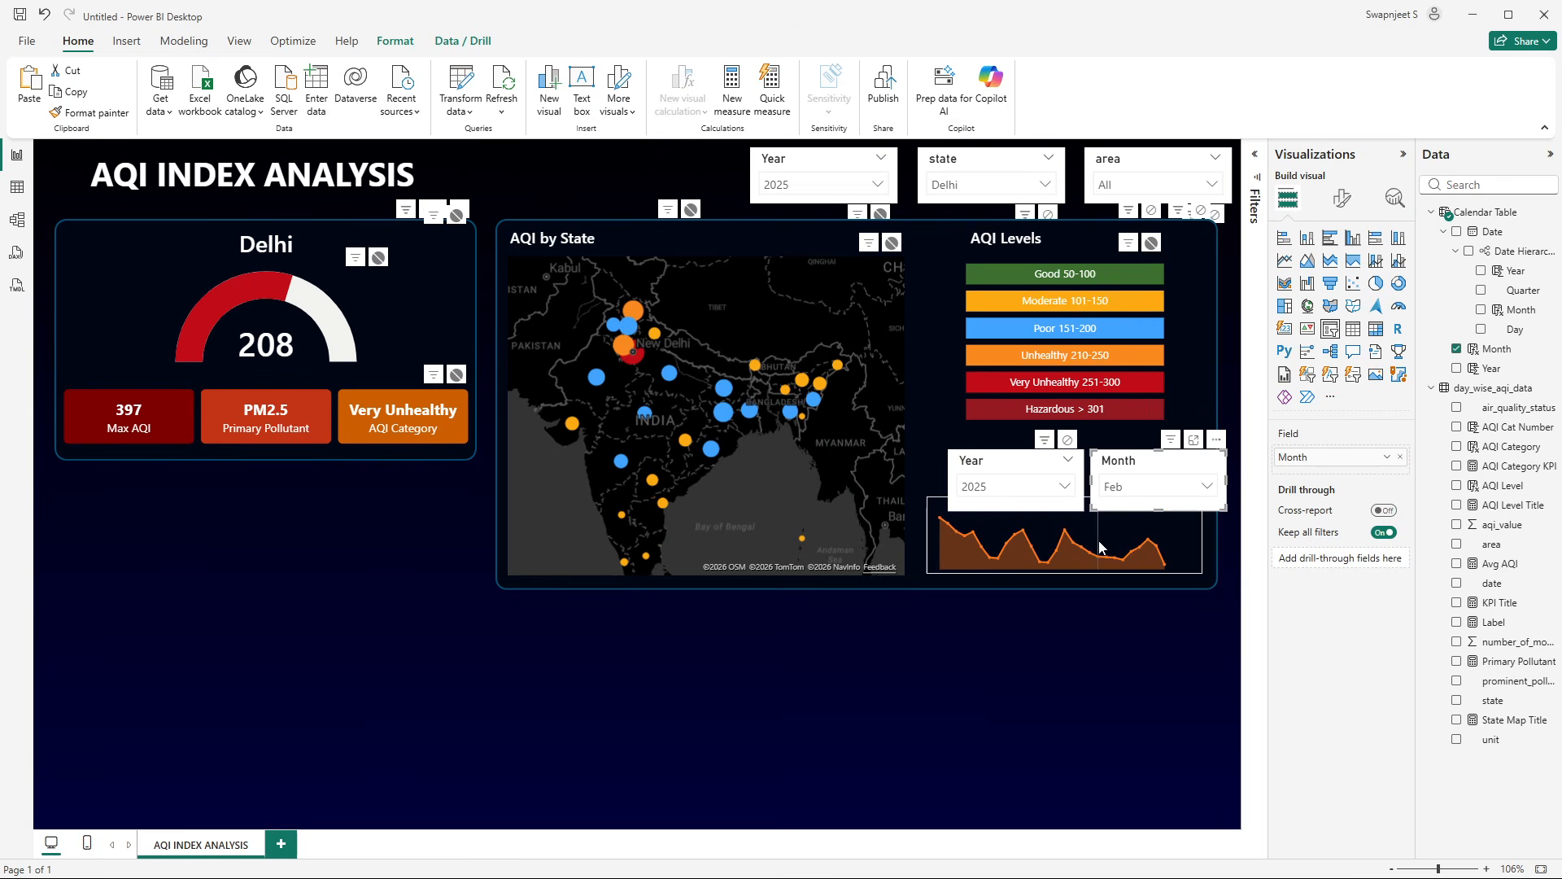
{"action": "left_click", "coordinate": [1157, 486]}
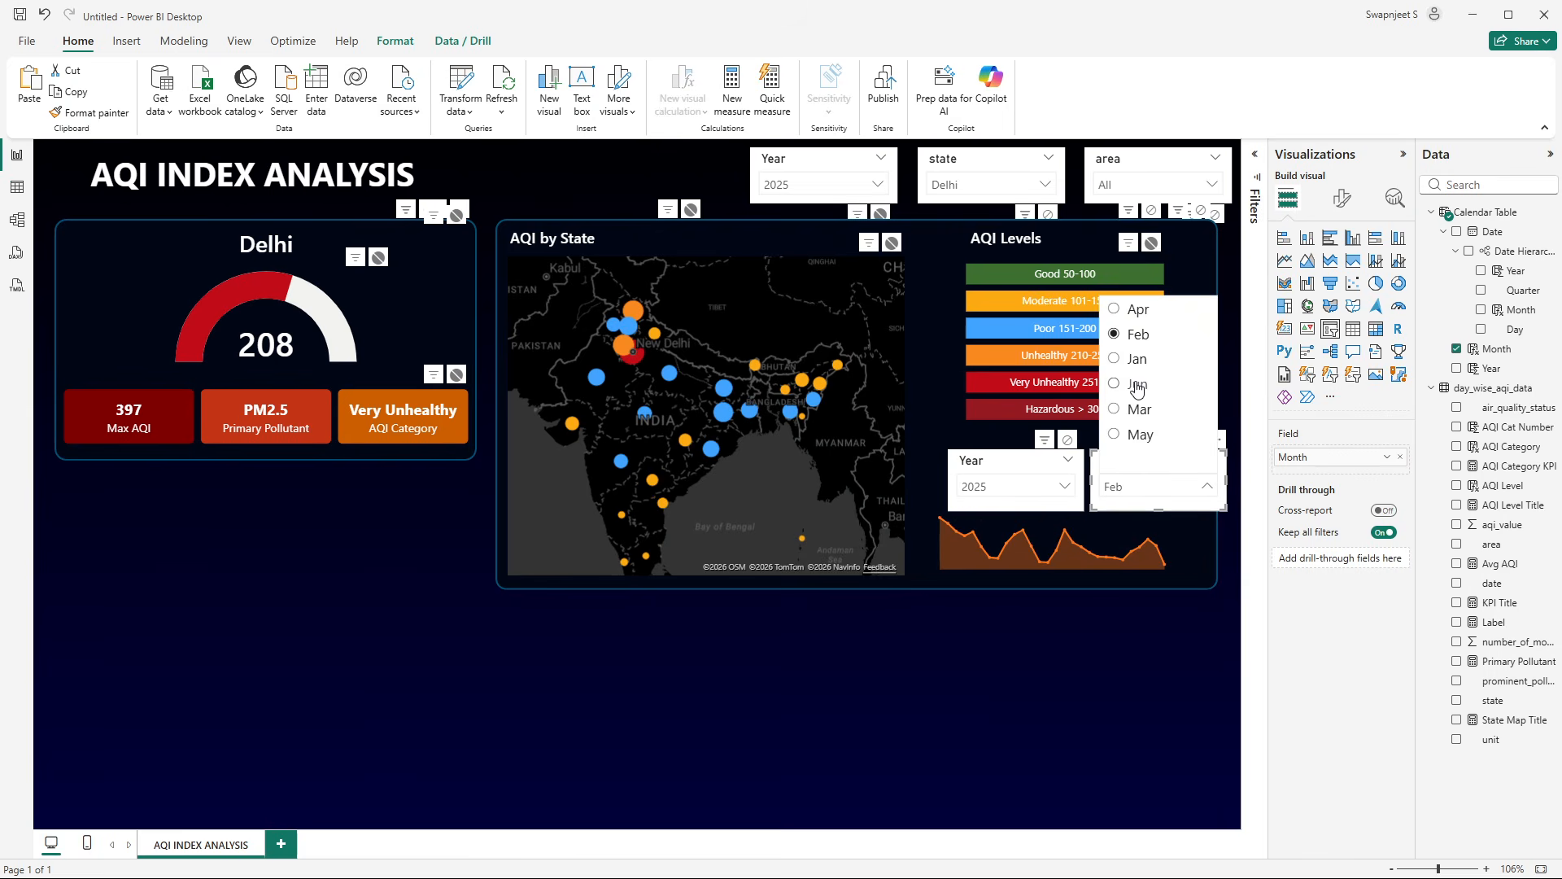
{"action": "left_click", "coordinate": [1138, 410]}
{"action": "left_click", "coordinate": [1151, 669]}
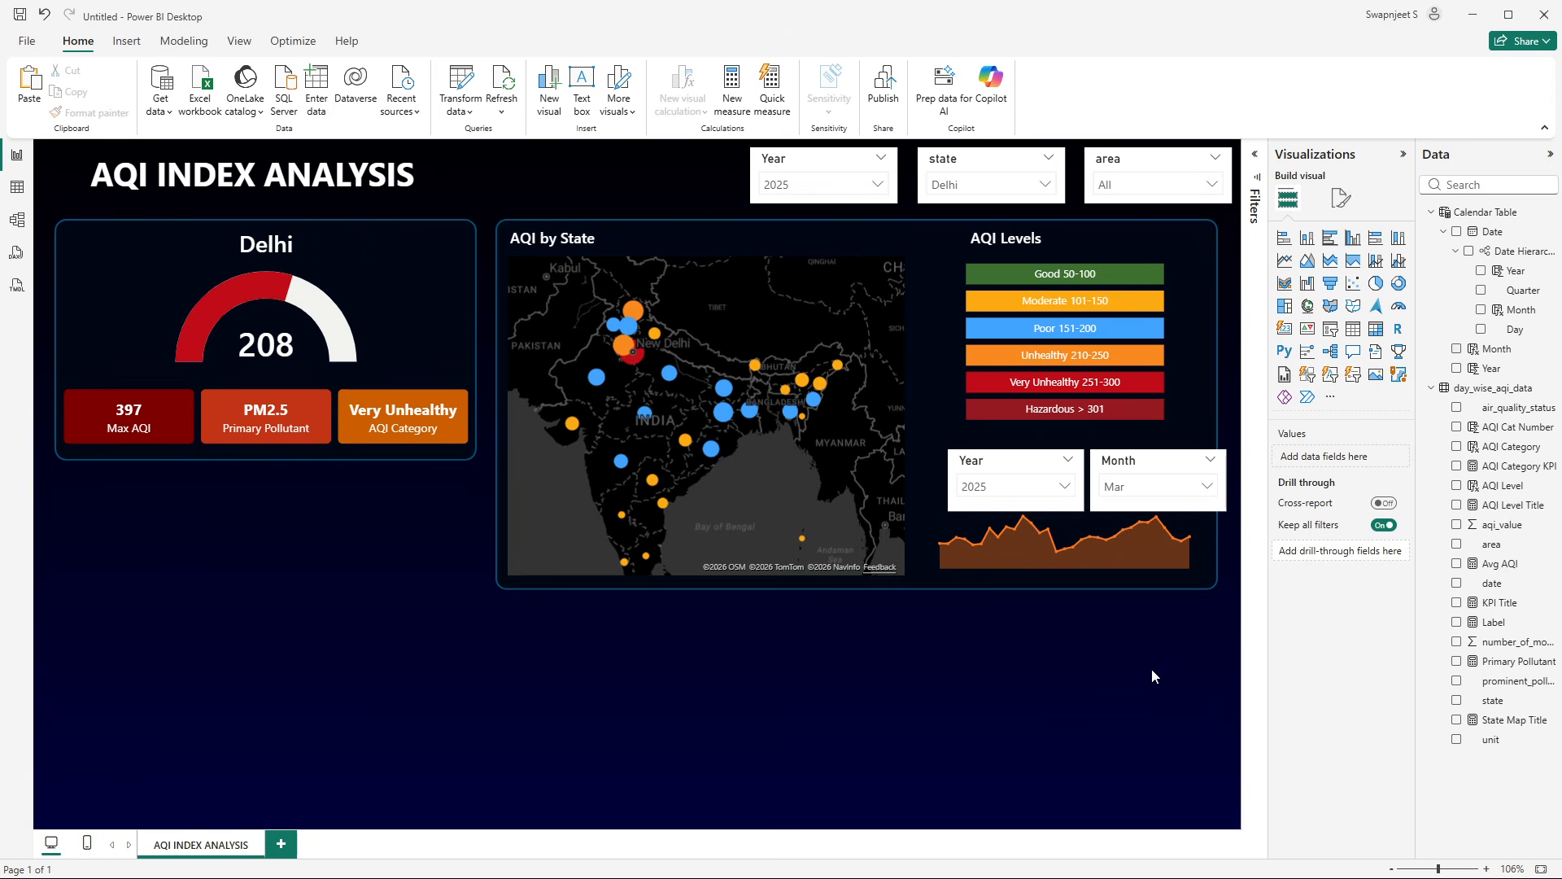
- Nudge the lower Year slicer slightly up and left and set its background color to #091532
{"action": "left_click_drag", "start_coordinate": [1027, 469], "coordinate": [1023, 462]}
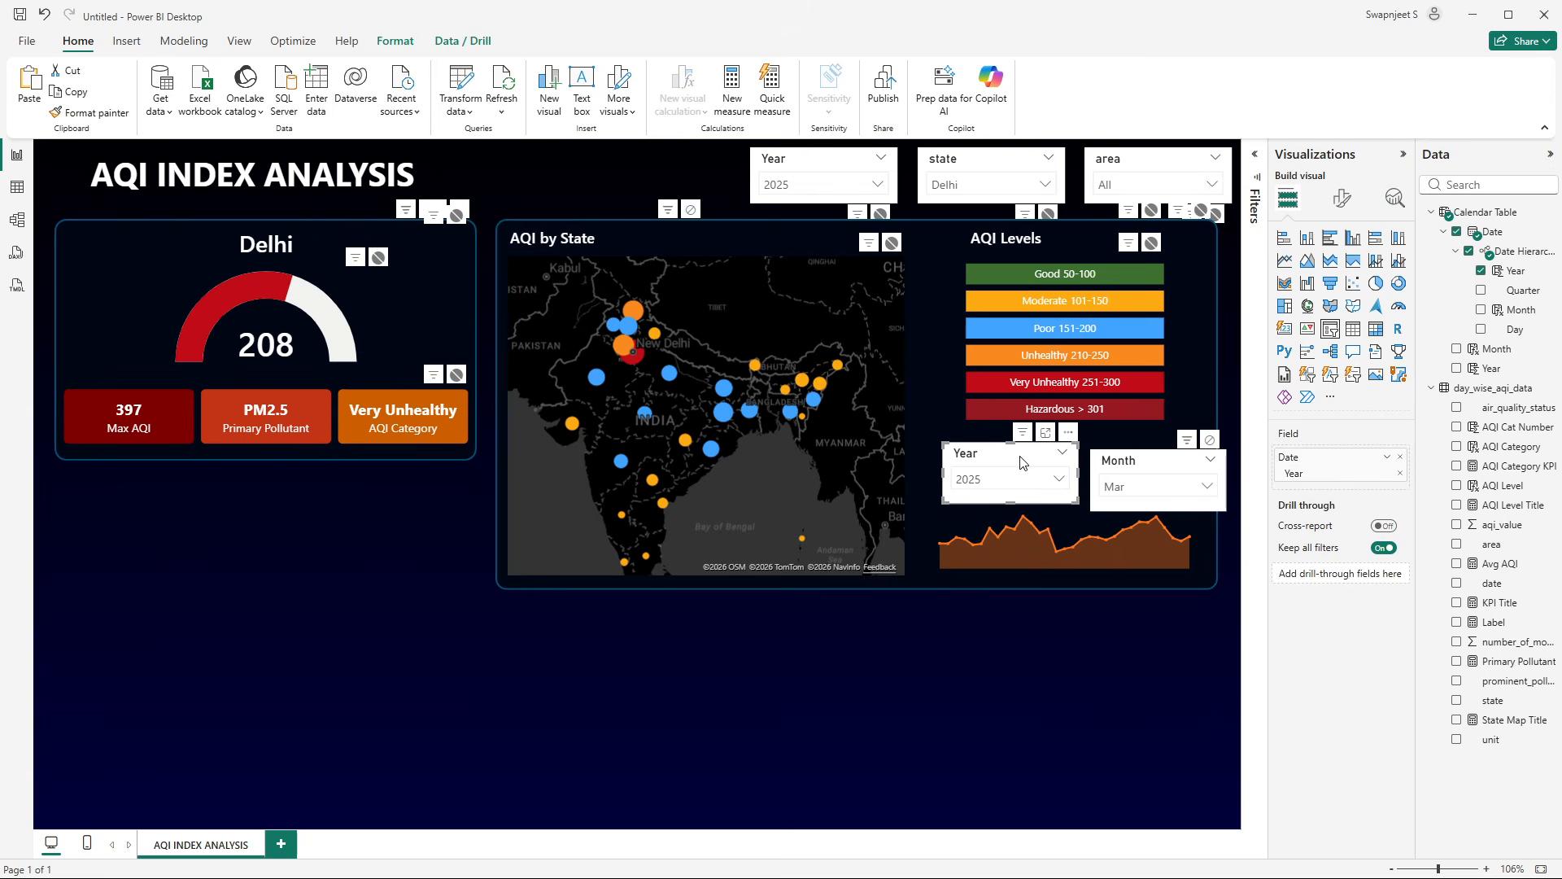
{"action": "left_click", "coordinate": [1340, 202]}
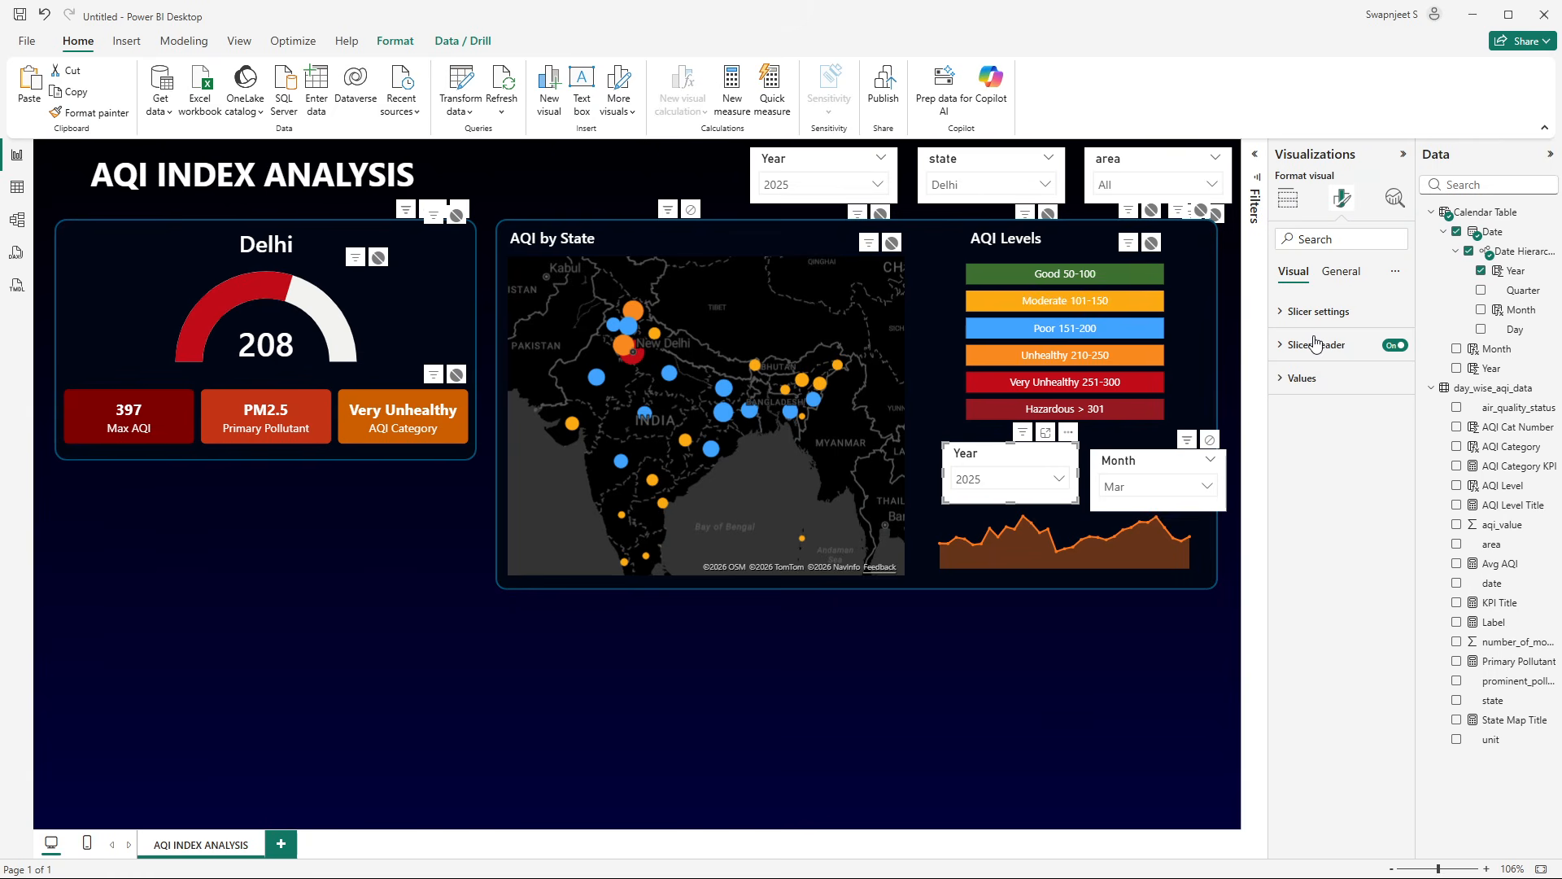
{"action": "left_click", "coordinate": [1339, 271]}
{"action": "left_click", "coordinate": [1321, 376]}
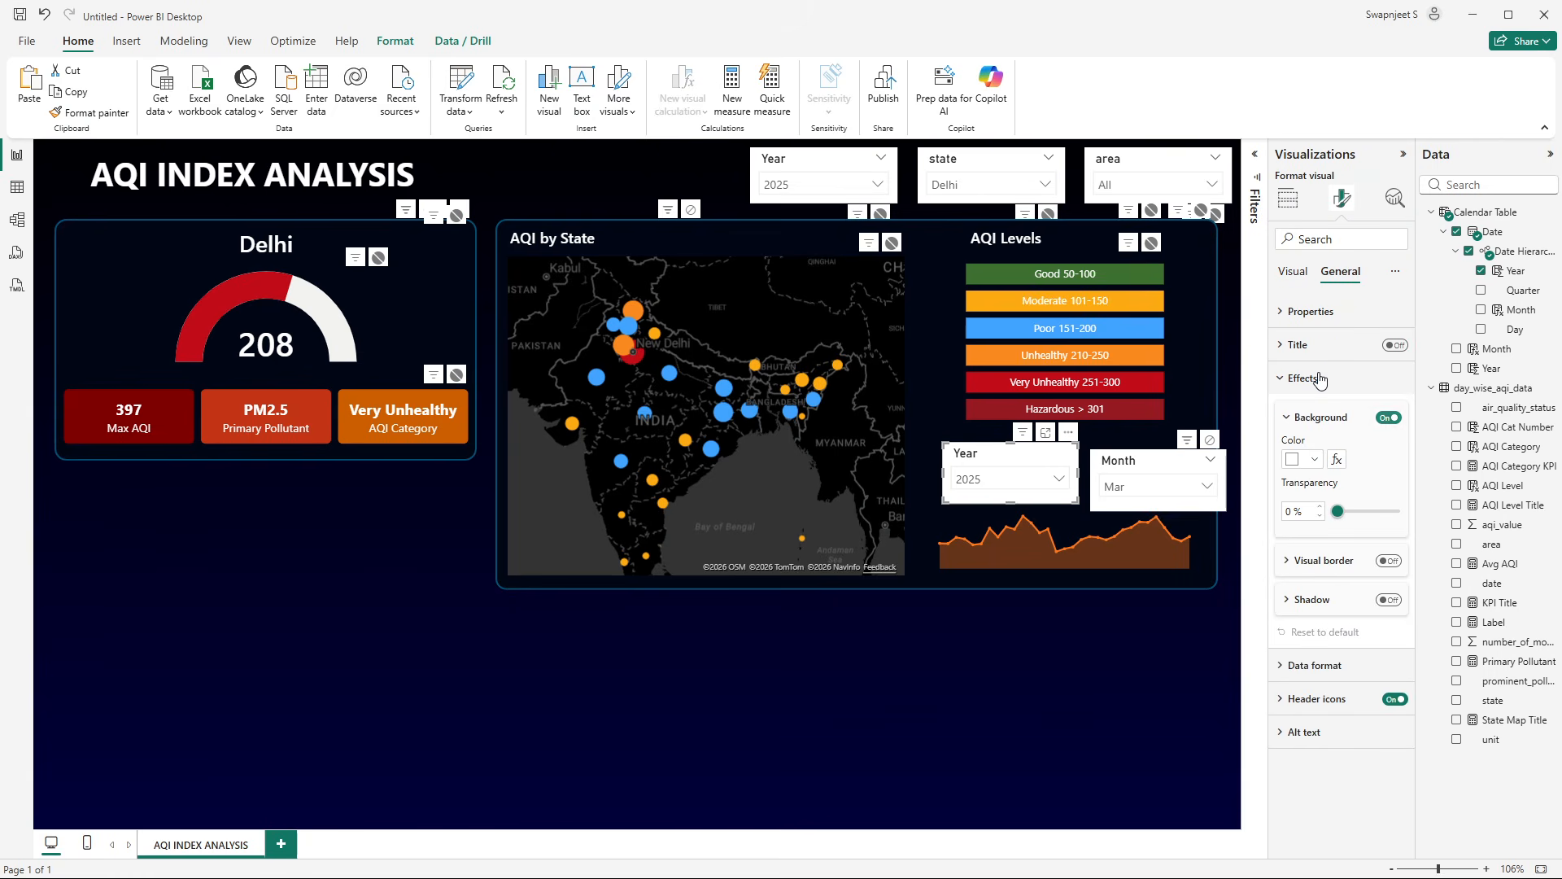
{"action": "left_click", "coordinate": [1315, 459]}
{"action": "left_click", "coordinate": [1350, 739]}
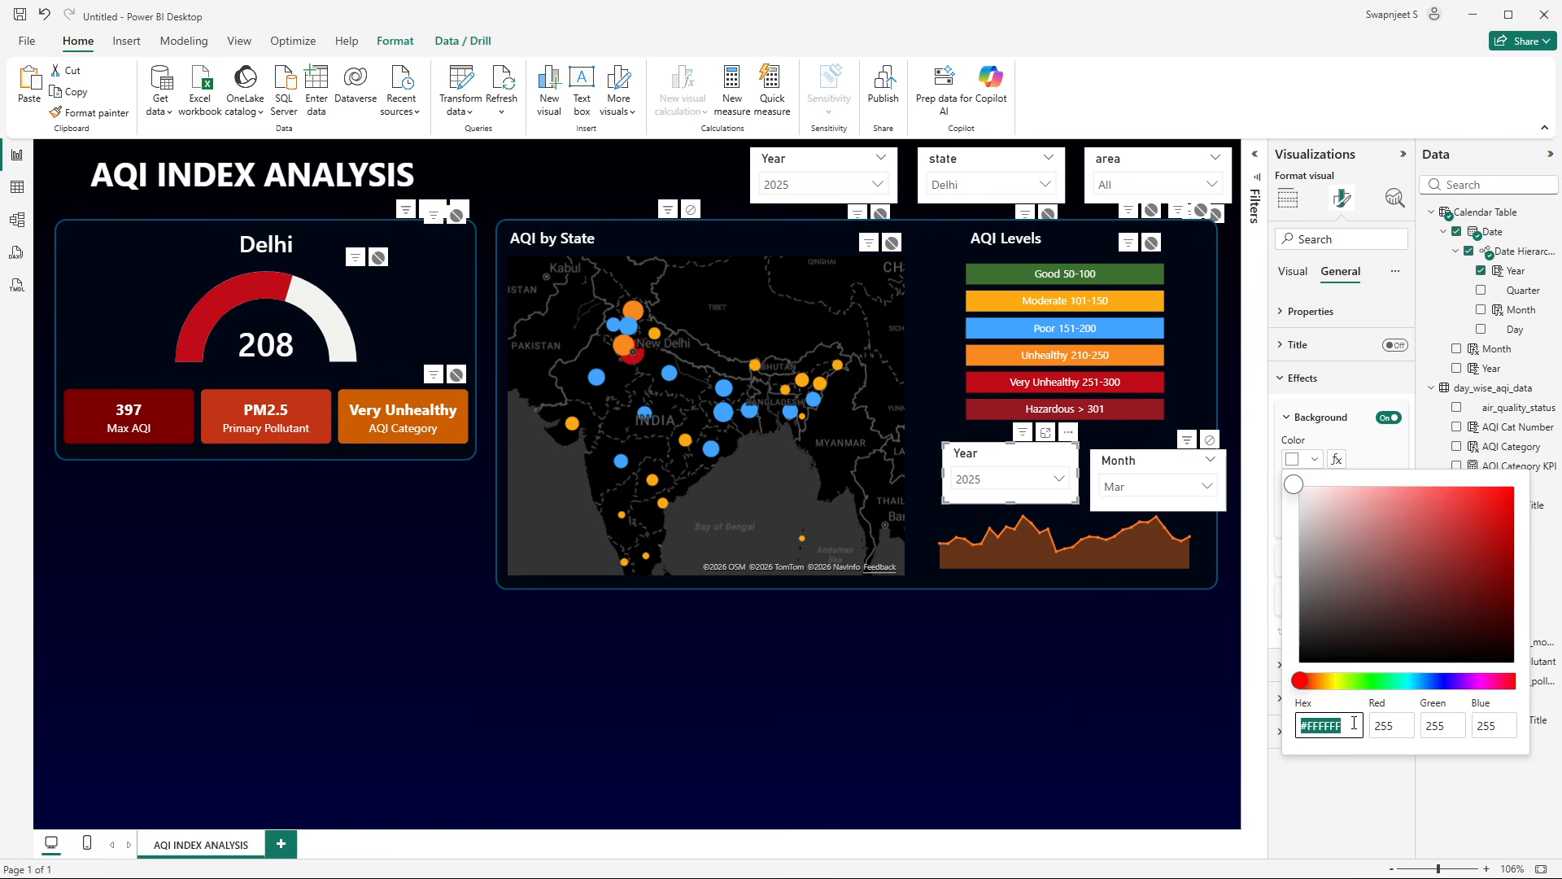
{"action": "type", "text": "#091532"}
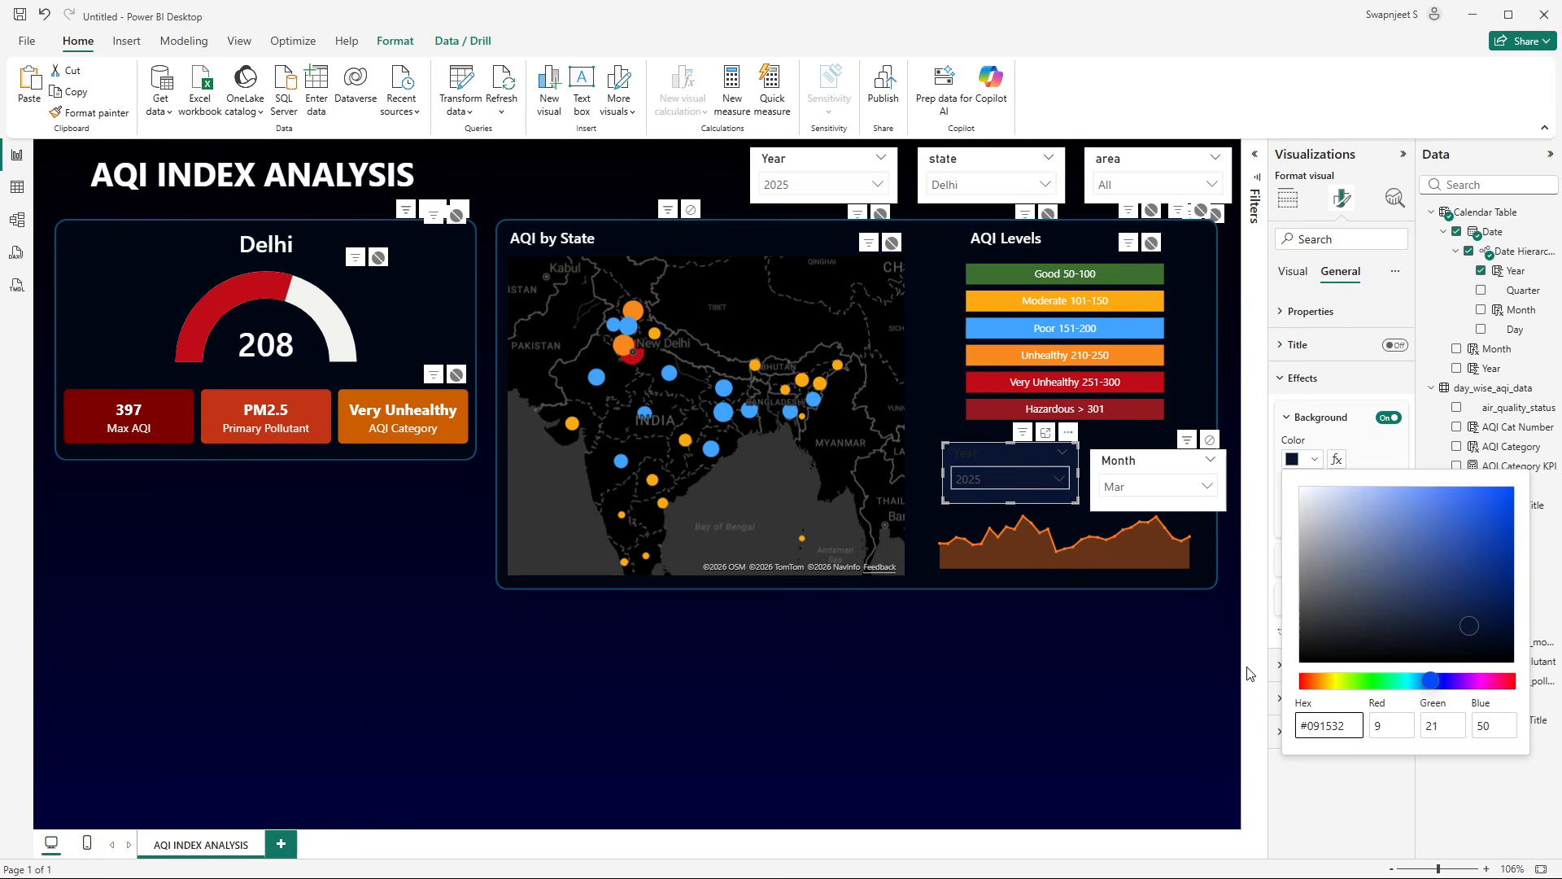
{"action": "left_click", "coordinate": [1123, 462]}
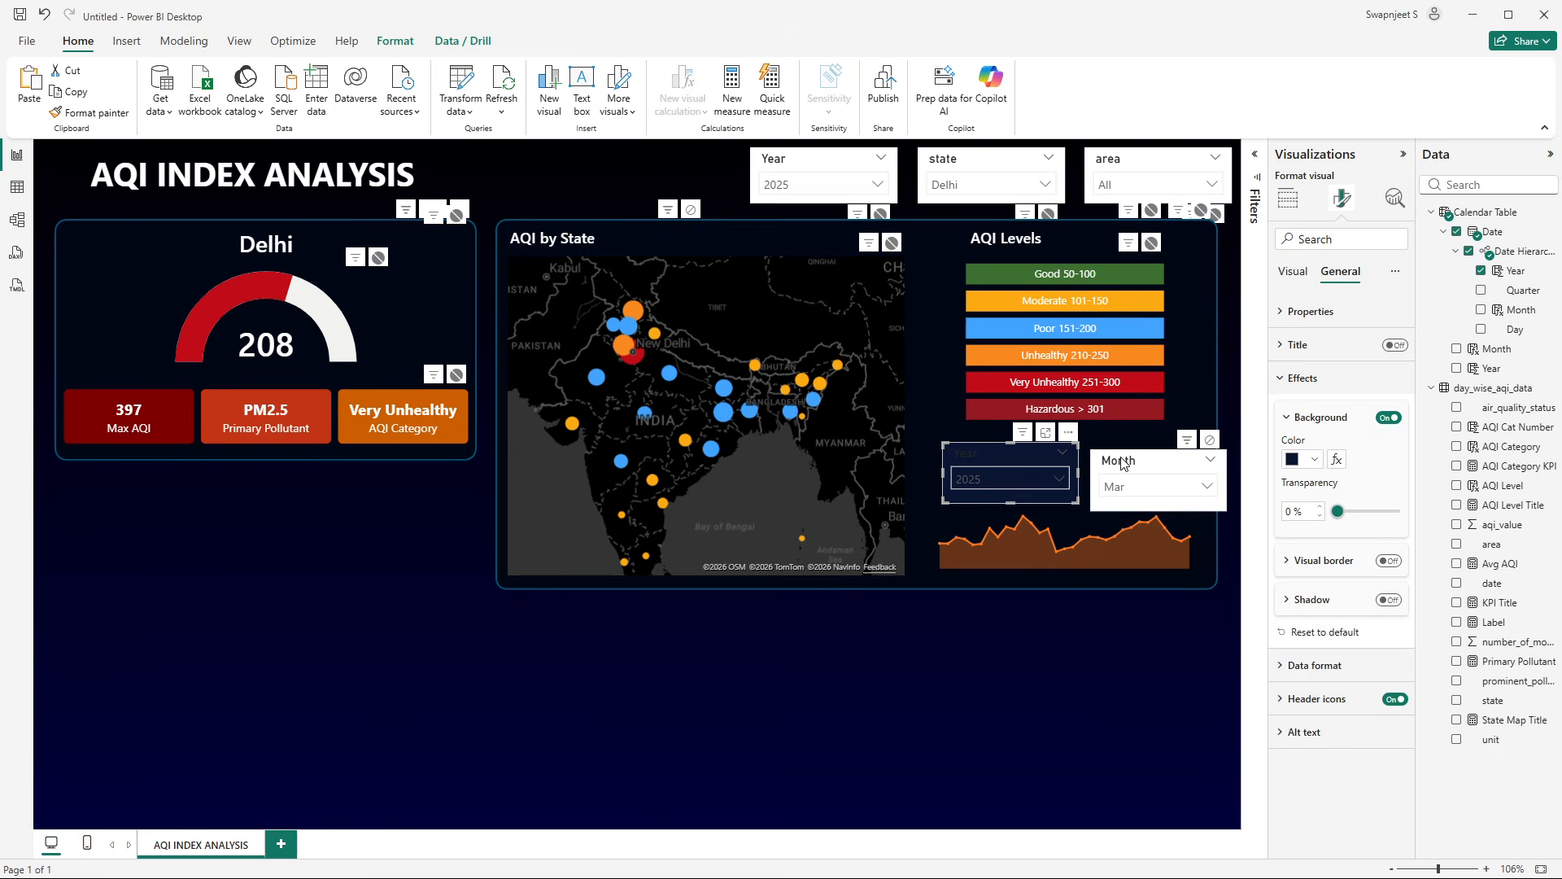
- Give the lower Month slicer the same dark navy background as the lower Year slicer
{"action": "left_click", "coordinate": [1149, 474]}
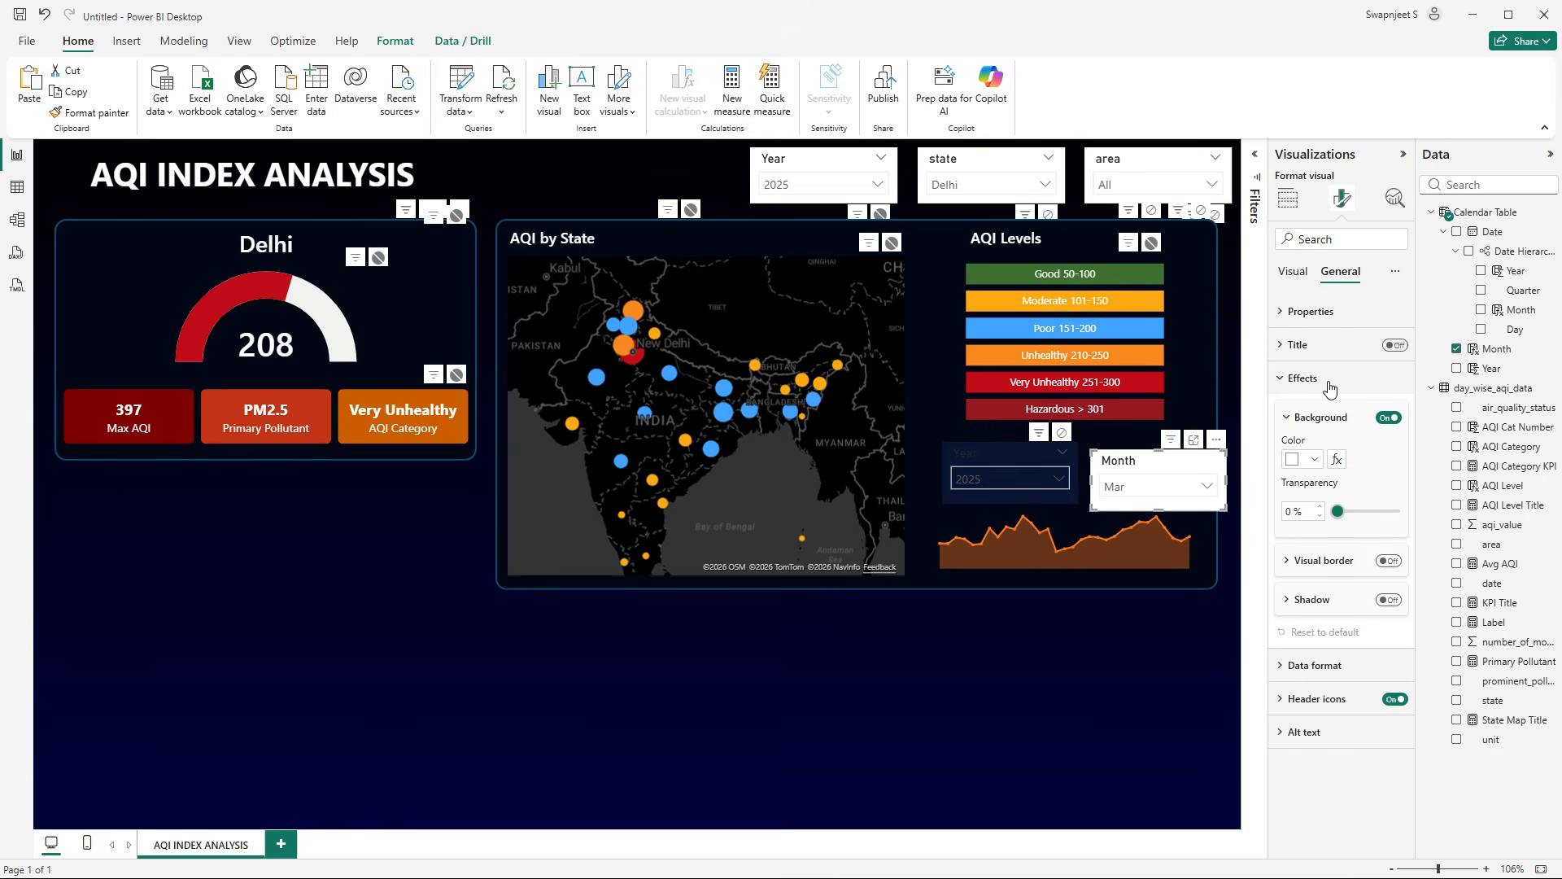
{"action": "left_click", "coordinate": [1308, 461]}
{"action": "left_click", "coordinate": [1302, 704]}
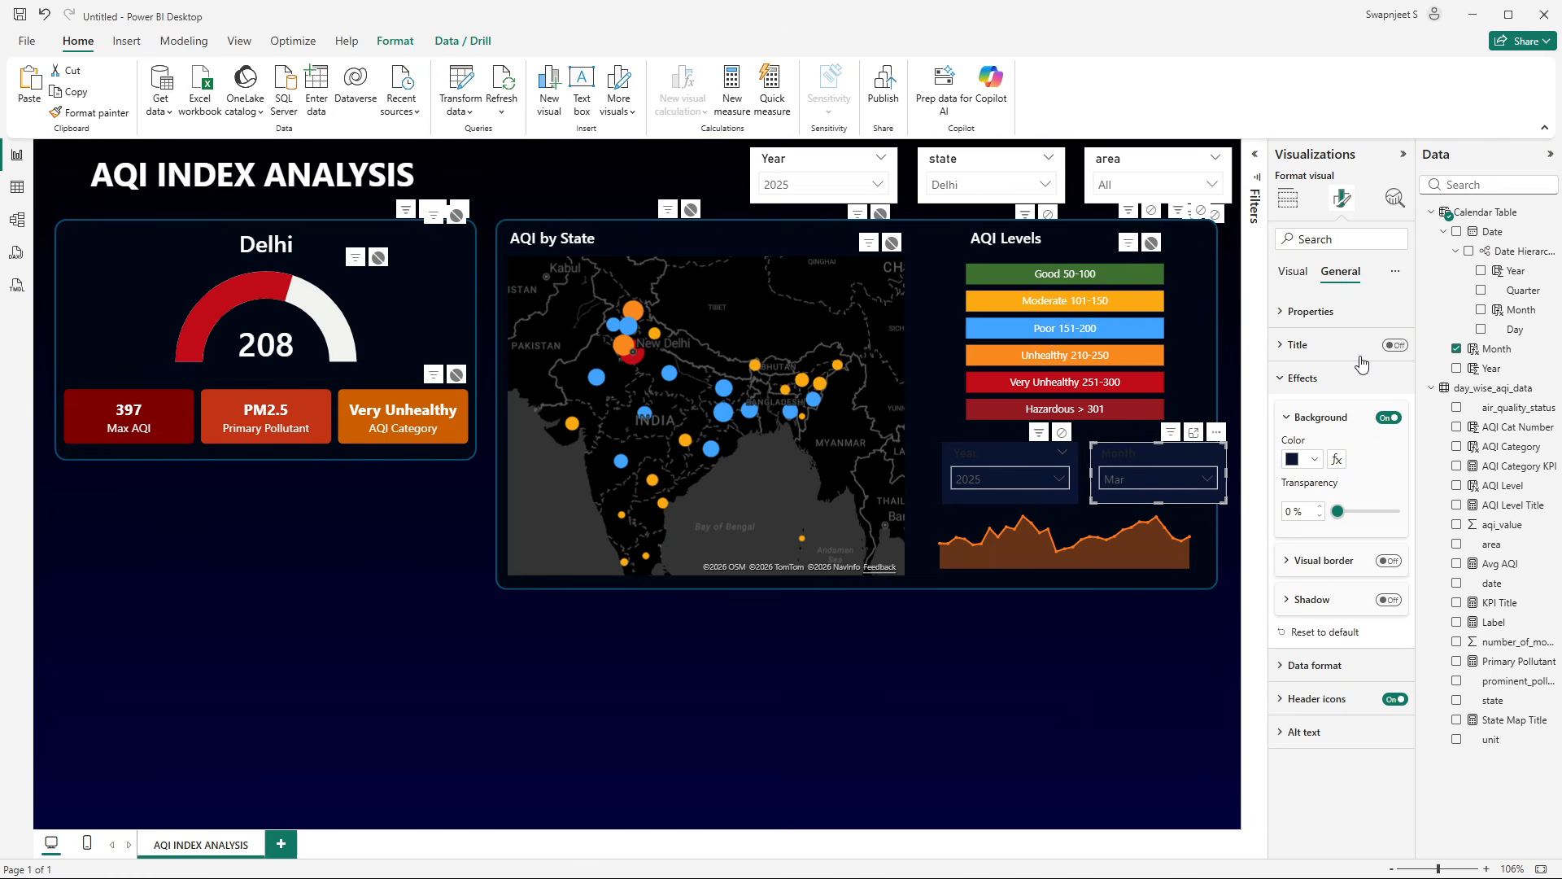
{"action": "left_click", "coordinate": [1318, 380]}
- Set the Month slicer's header text to a heavier Segoe UI font in white
{"action": "left_click", "coordinate": [1298, 283]}
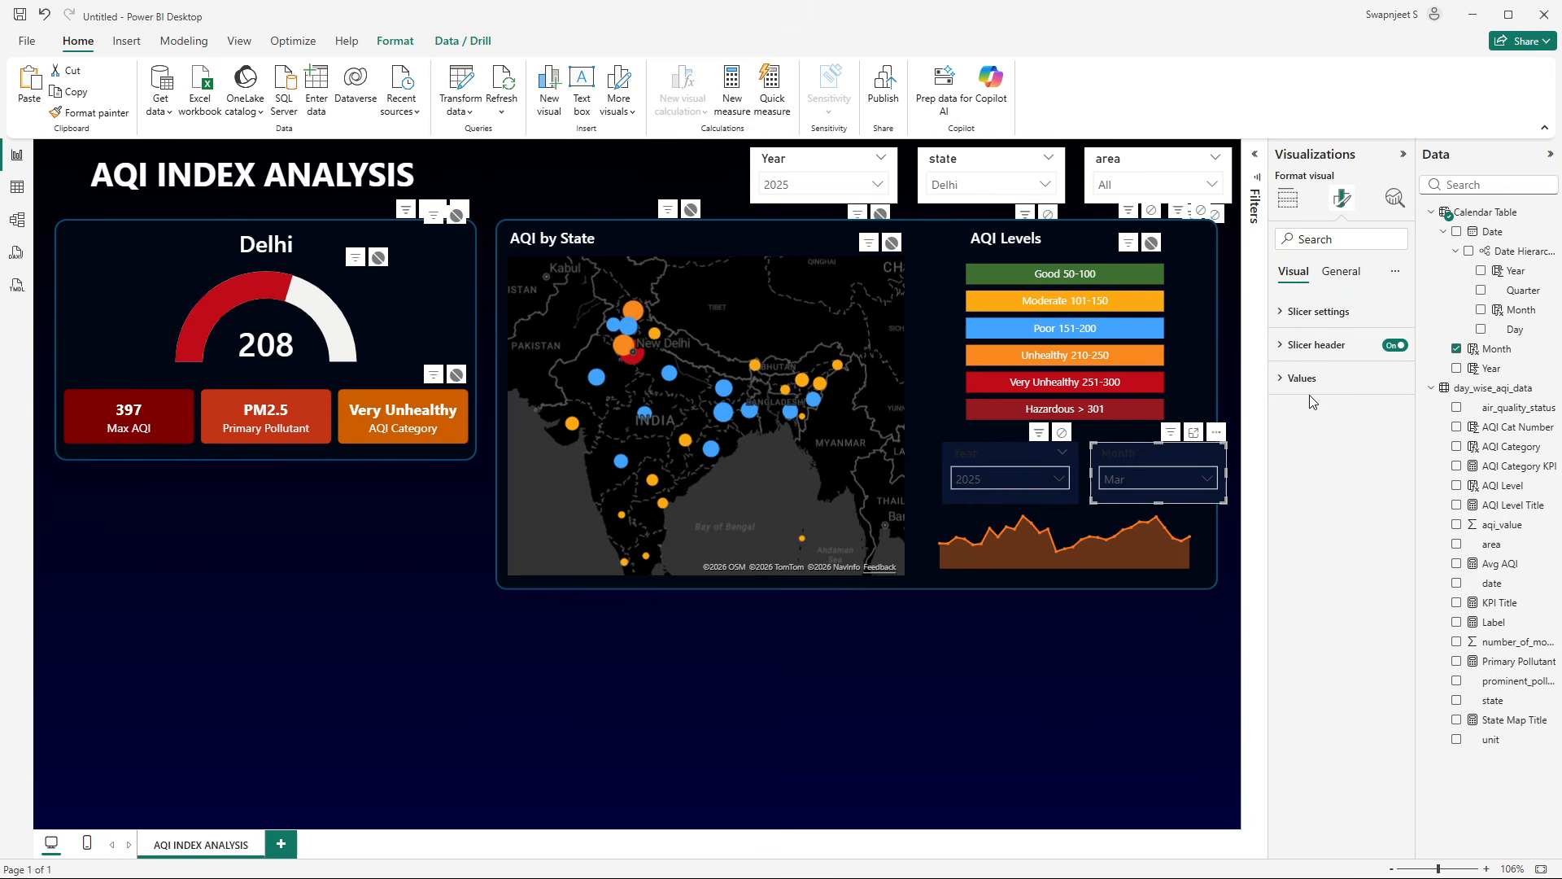
{"action": "left_click", "coordinate": [1316, 345]}
{"action": "left_click", "coordinate": [1396, 473]}
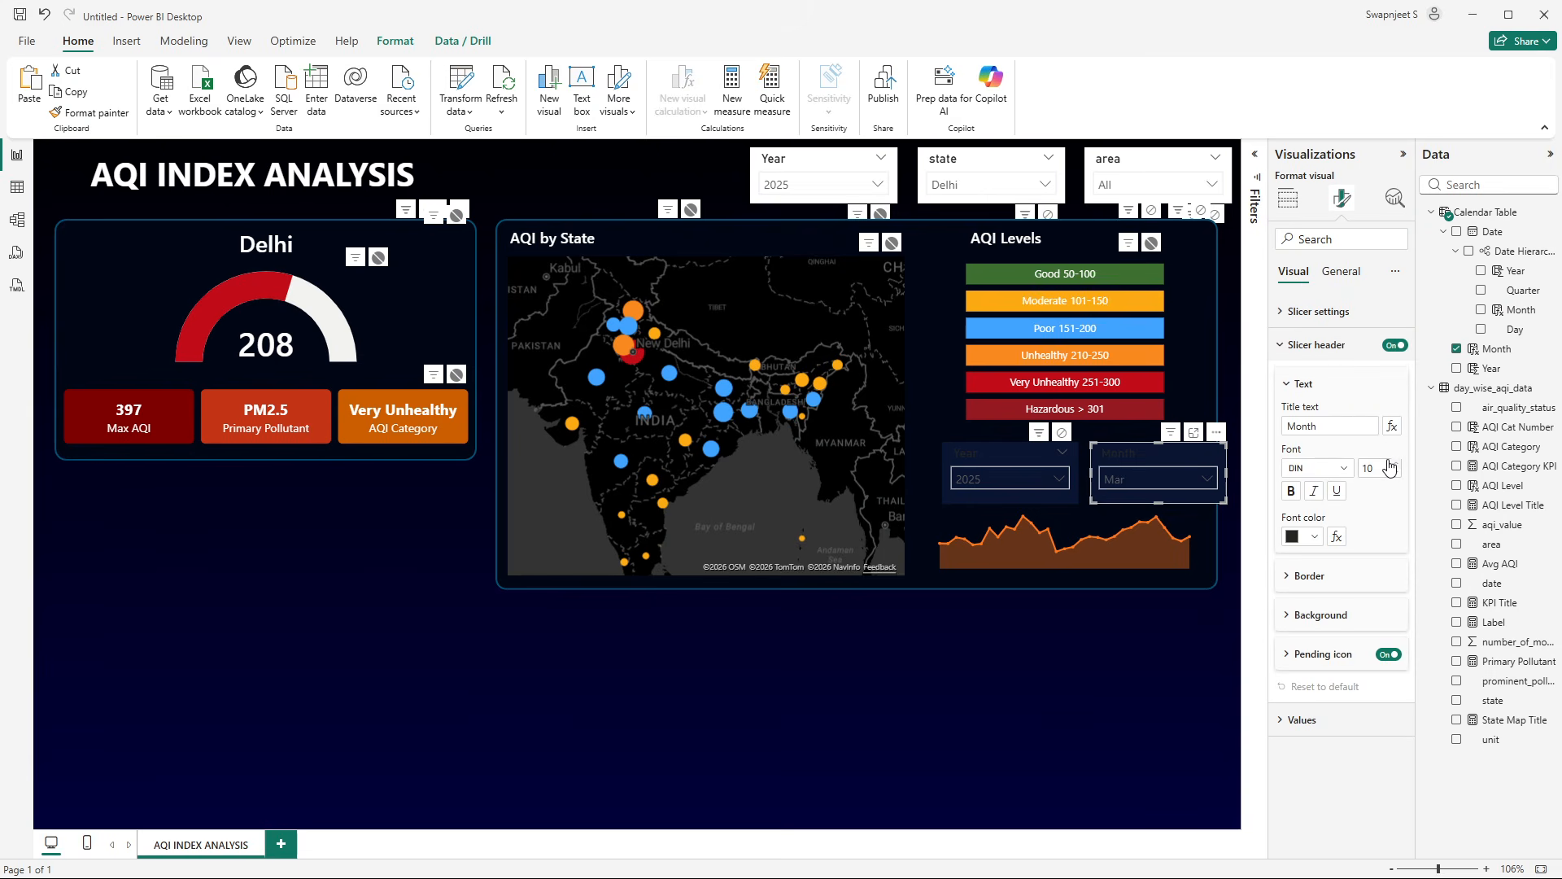
{"action": "left_click", "coordinate": [1396, 473]}
{"action": "left_click", "coordinate": [1343, 468]}
{"action": "scroll", "coordinate": [1326, 658], "scroll_direction": "down", "scroll_amount": 10}
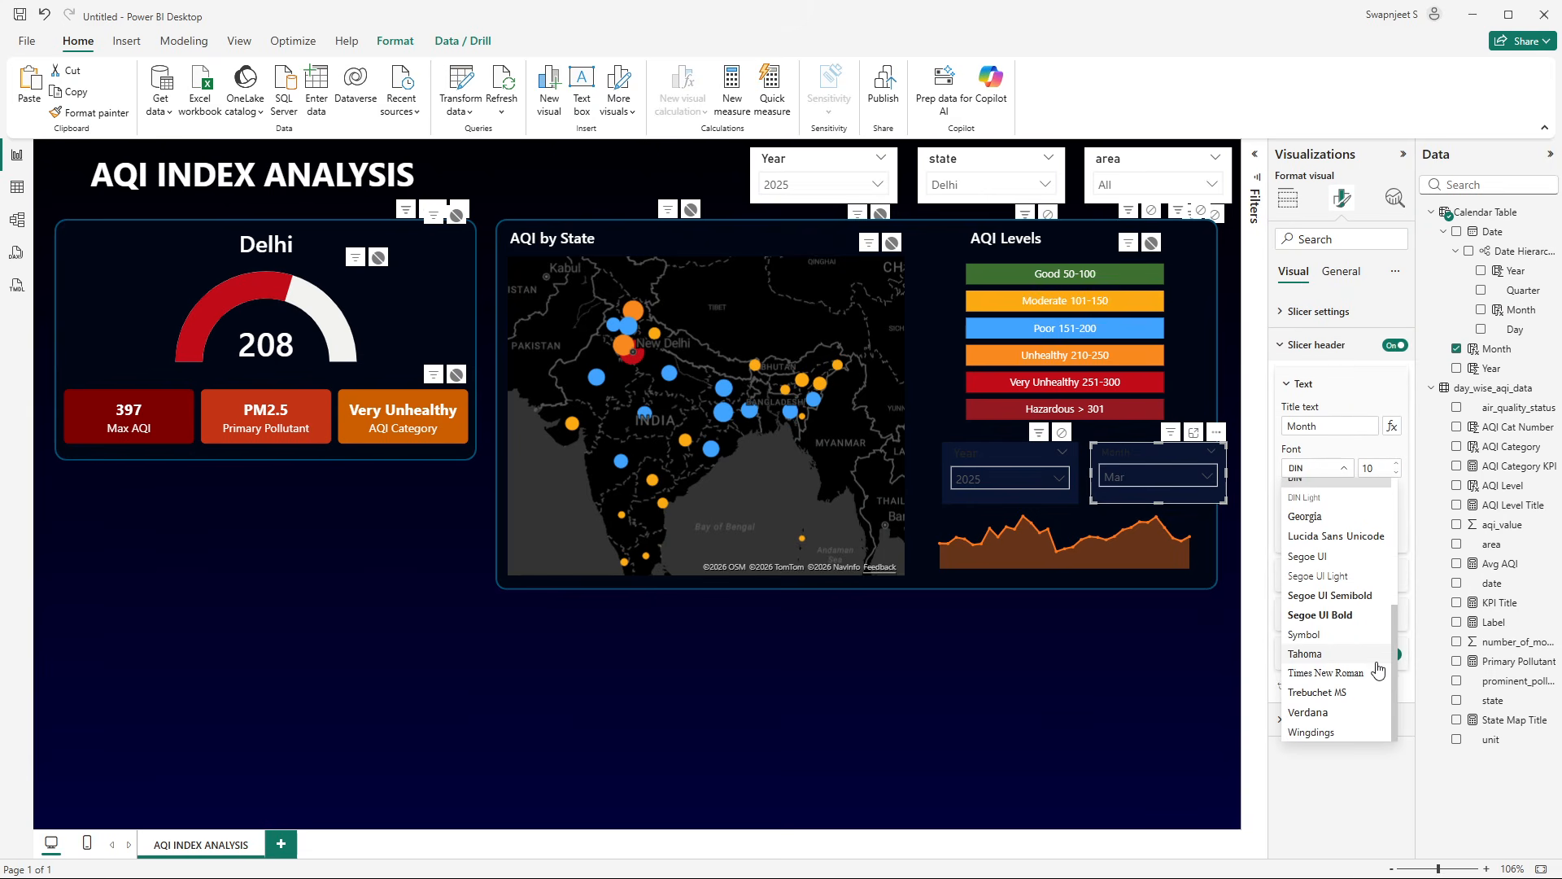
{"action": "left_click", "coordinate": [1338, 606]}
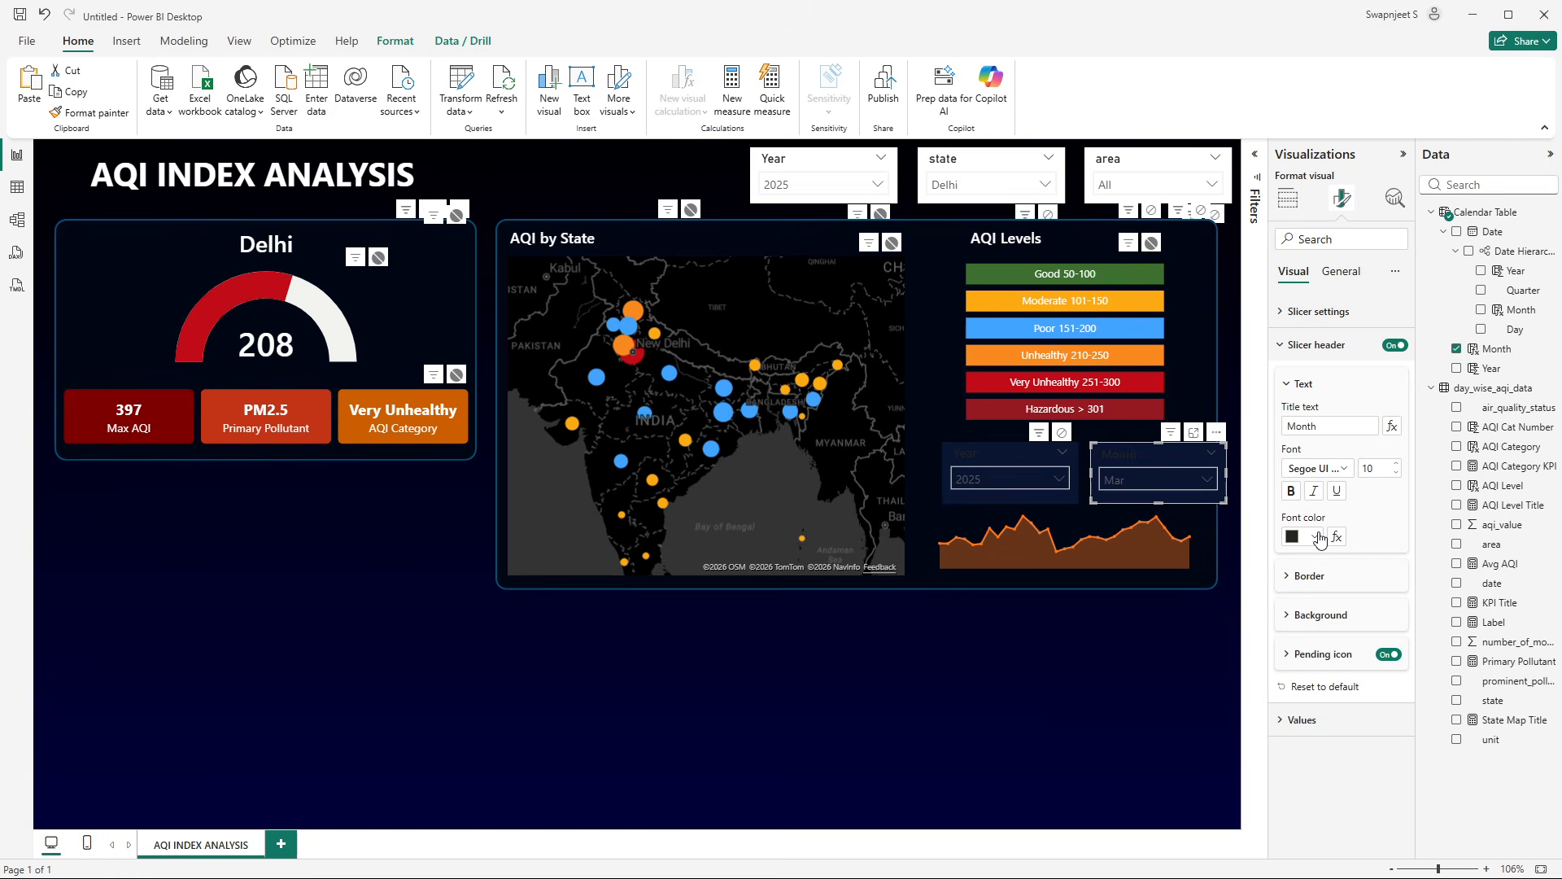
{"action": "left_click", "coordinate": [1314, 536]}
{"action": "left_click", "coordinate": [1305, 591]}
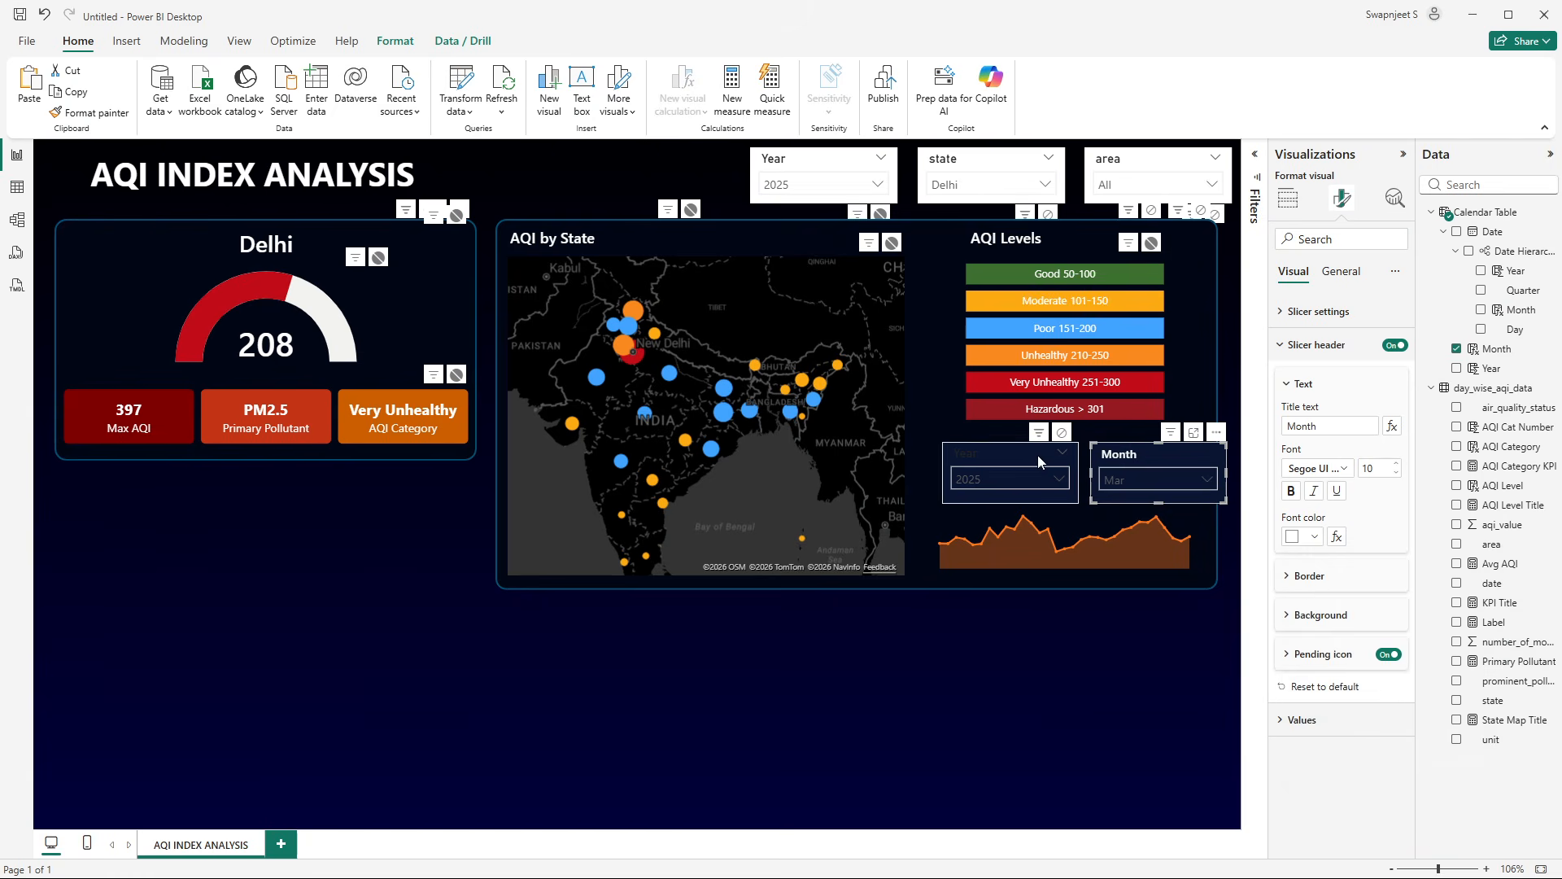
- Check the Month slicer's list of months and set the font color of its values to white
{"action": "left_click", "coordinate": [1142, 476]}
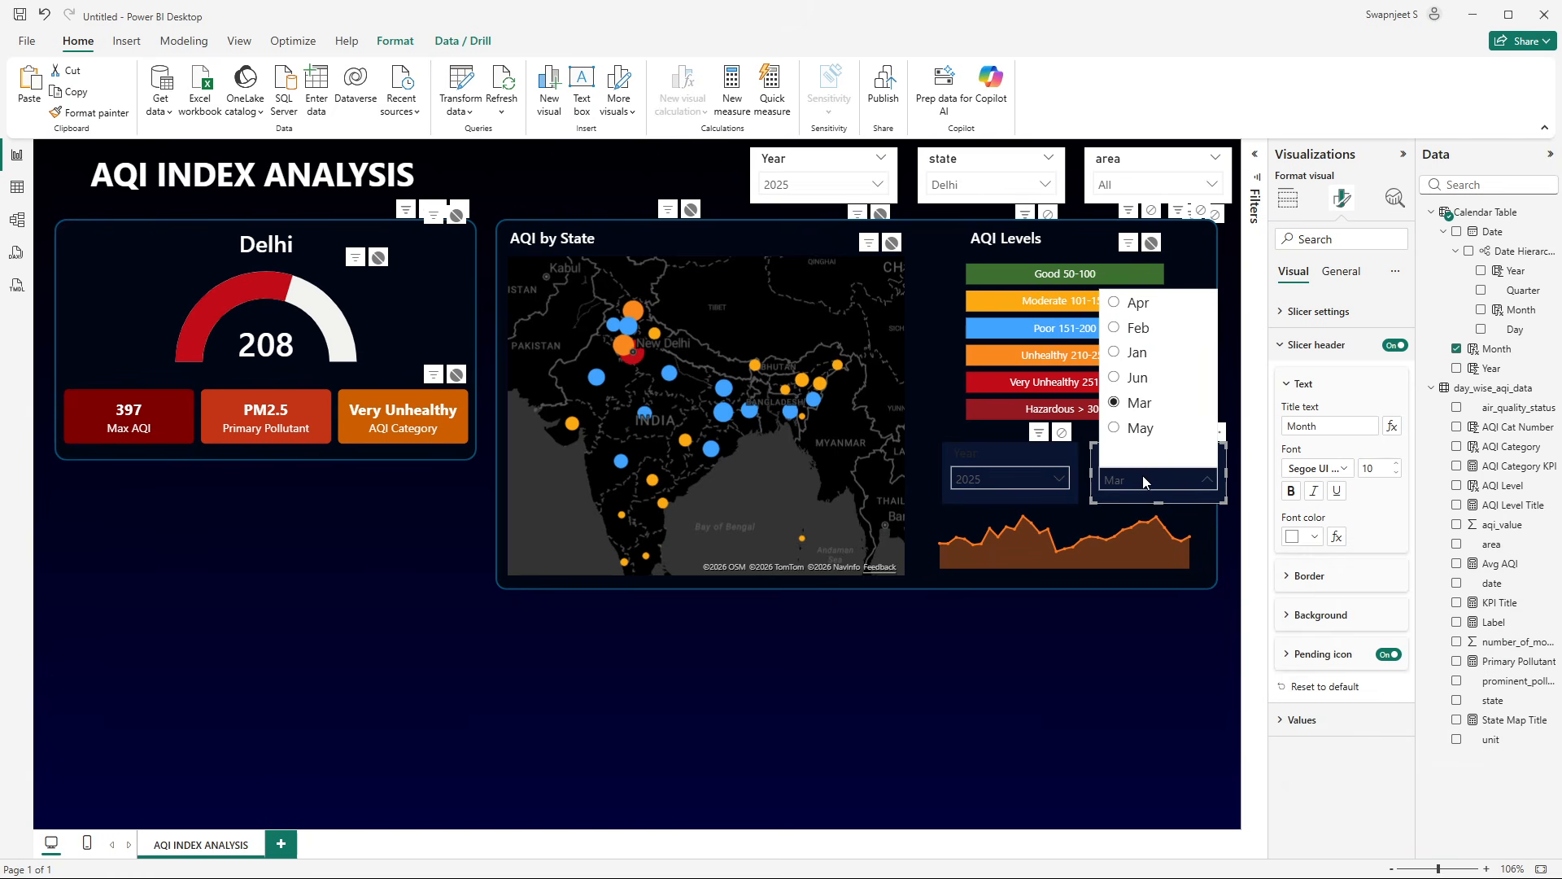
{"action": "left_click", "coordinate": [1143, 475]}
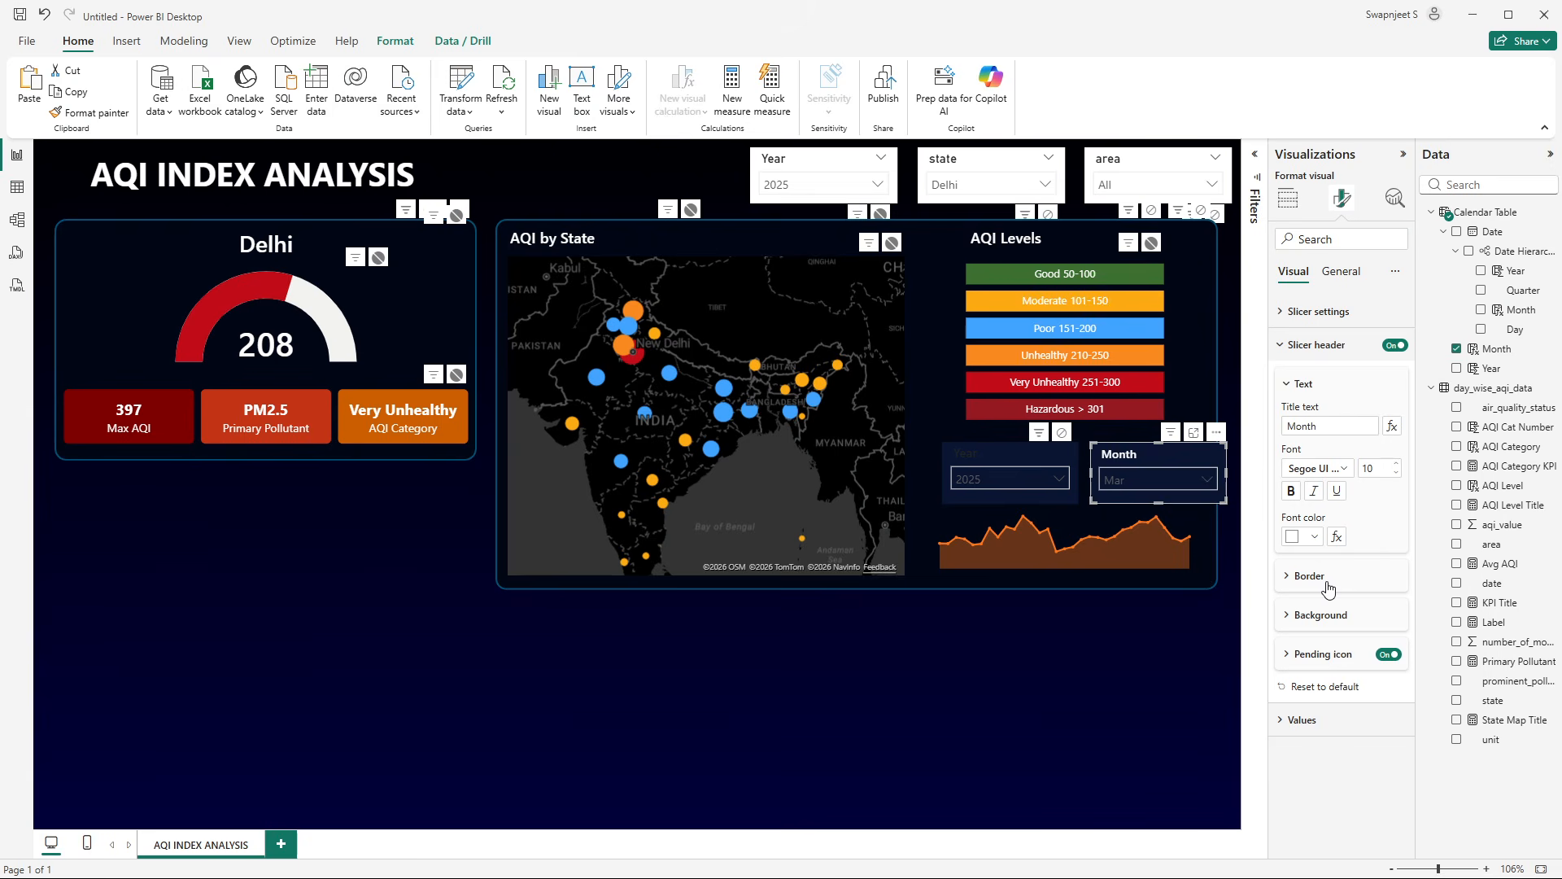
{"action": "left_click", "coordinate": [1302, 719]}
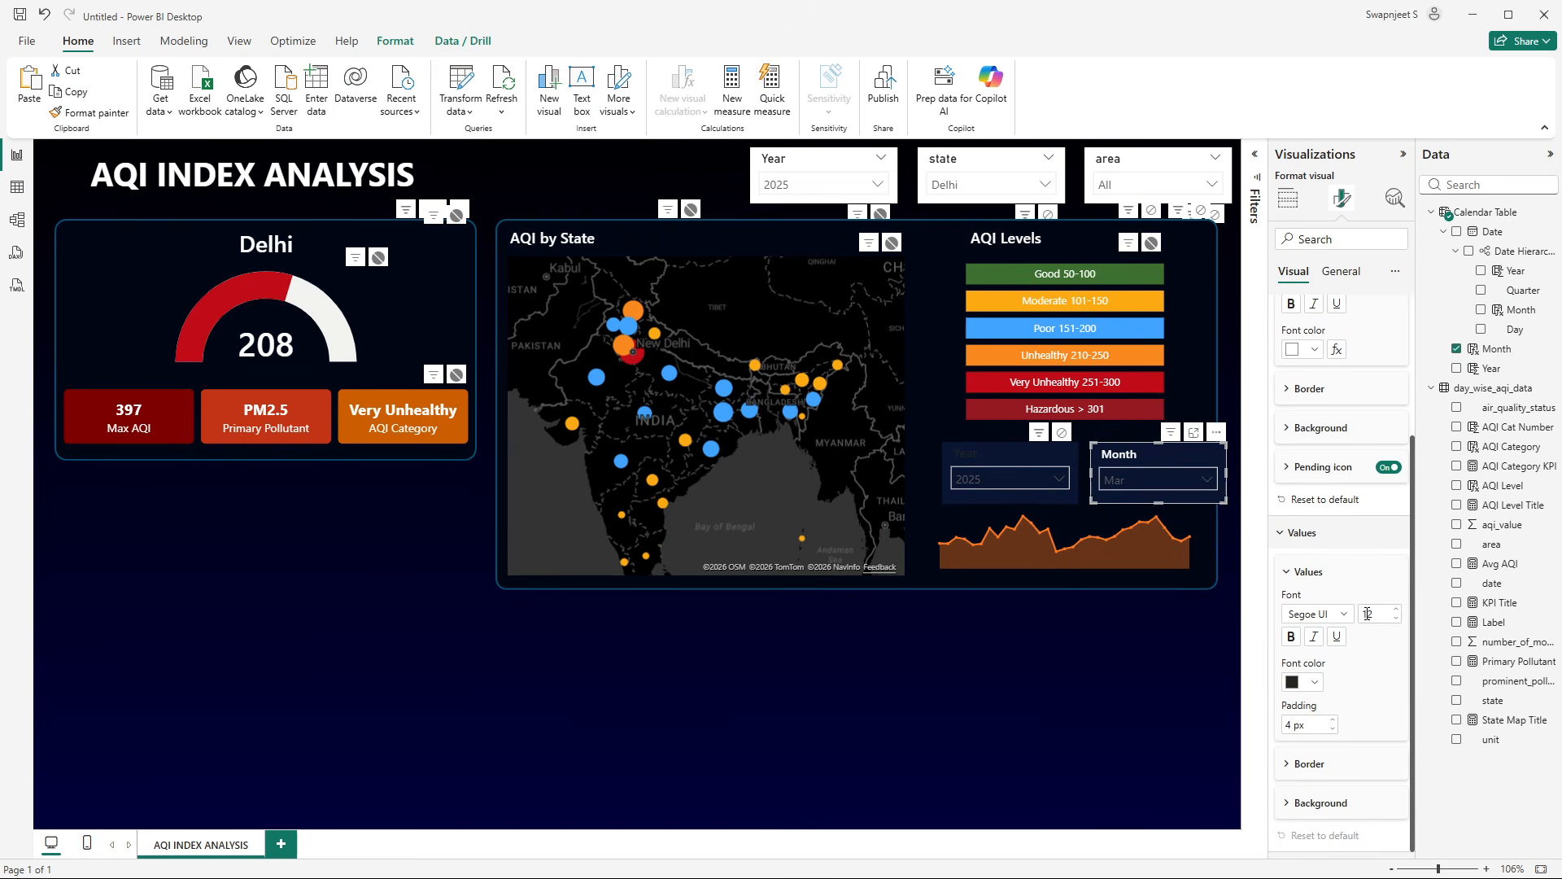
{"action": "left_click", "coordinate": [1302, 682]}
{"action": "left_click", "coordinate": [1295, 417]}
{"action": "left_click", "coordinate": [1154, 476]}
- Set the background of the Month slicer's values to the dark navy color and check its list of months
{"action": "left_click", "coordinate": [1319, 802]}
{"action": "left_click", "coordinate": [1311, 803]}
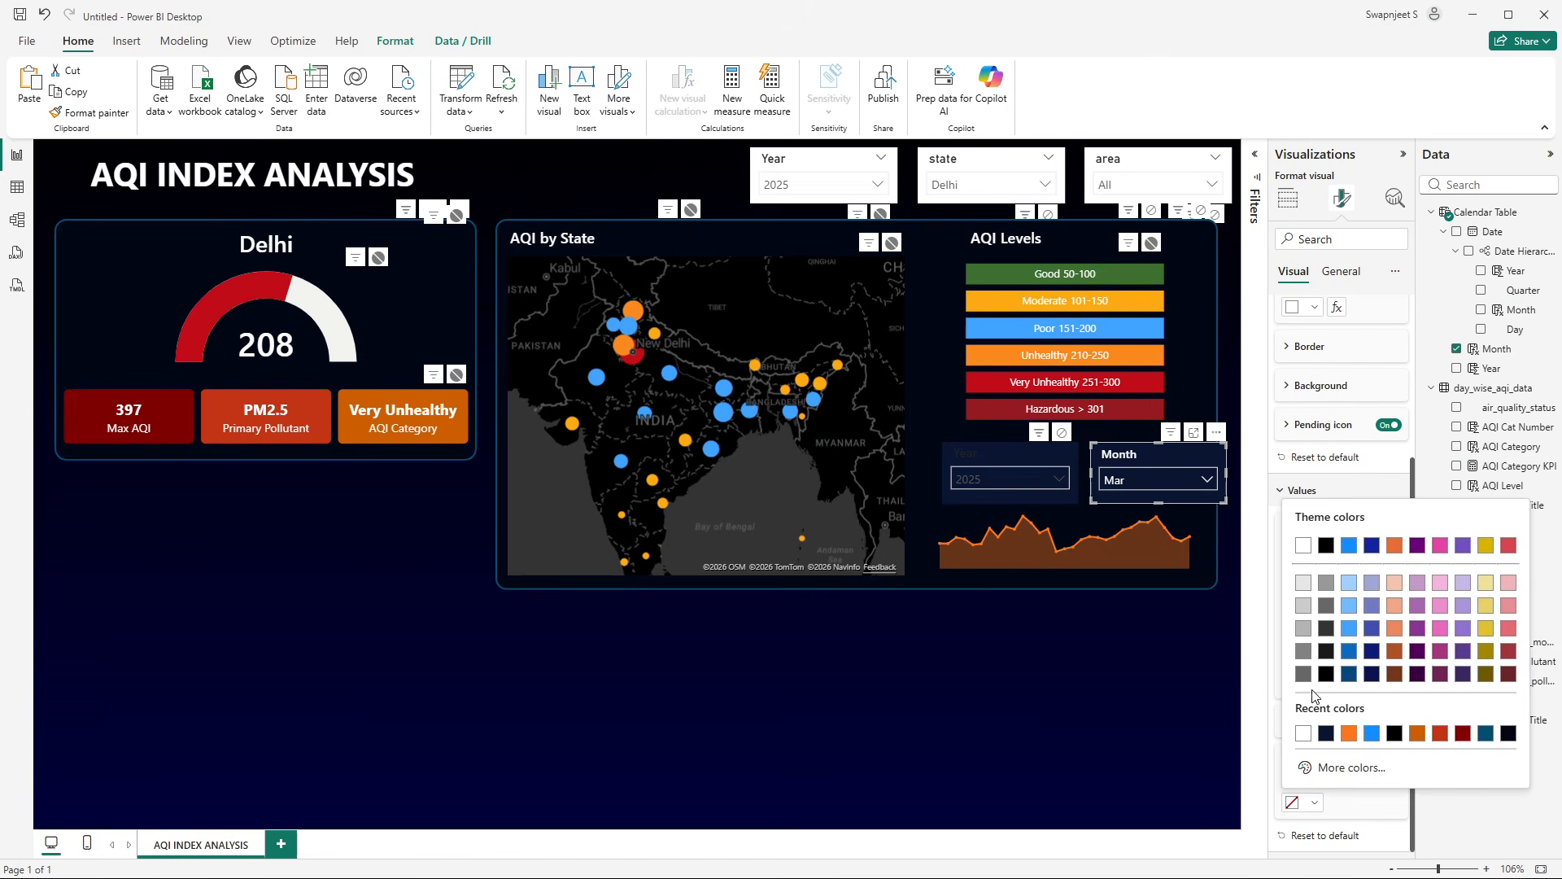
{"action": "left_click", "coordinate": [1326, 734]}
{"action": "left_click", "coordinate": [1121, 484]}
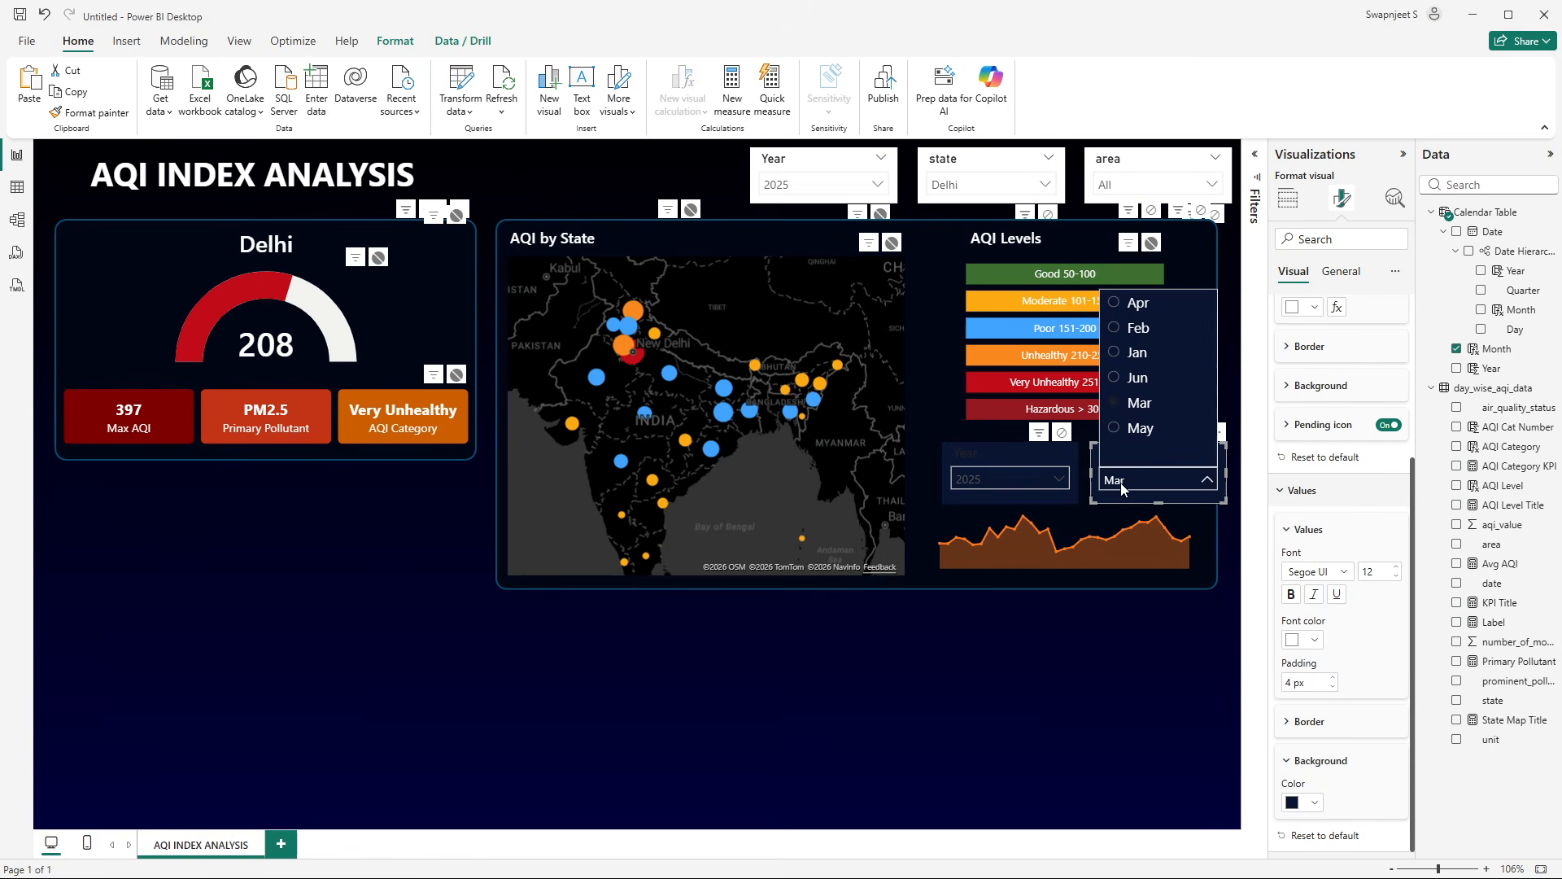
{"action": "left_click", "coordinate": [1121, 484]}
- Set the Month slicer's values to font size 10 and its header to size 8, and reduce the slicer's height
{"action": "left_click_drag", "start_coordinate": [1158, 502], "coordinate": [1159, 492]}
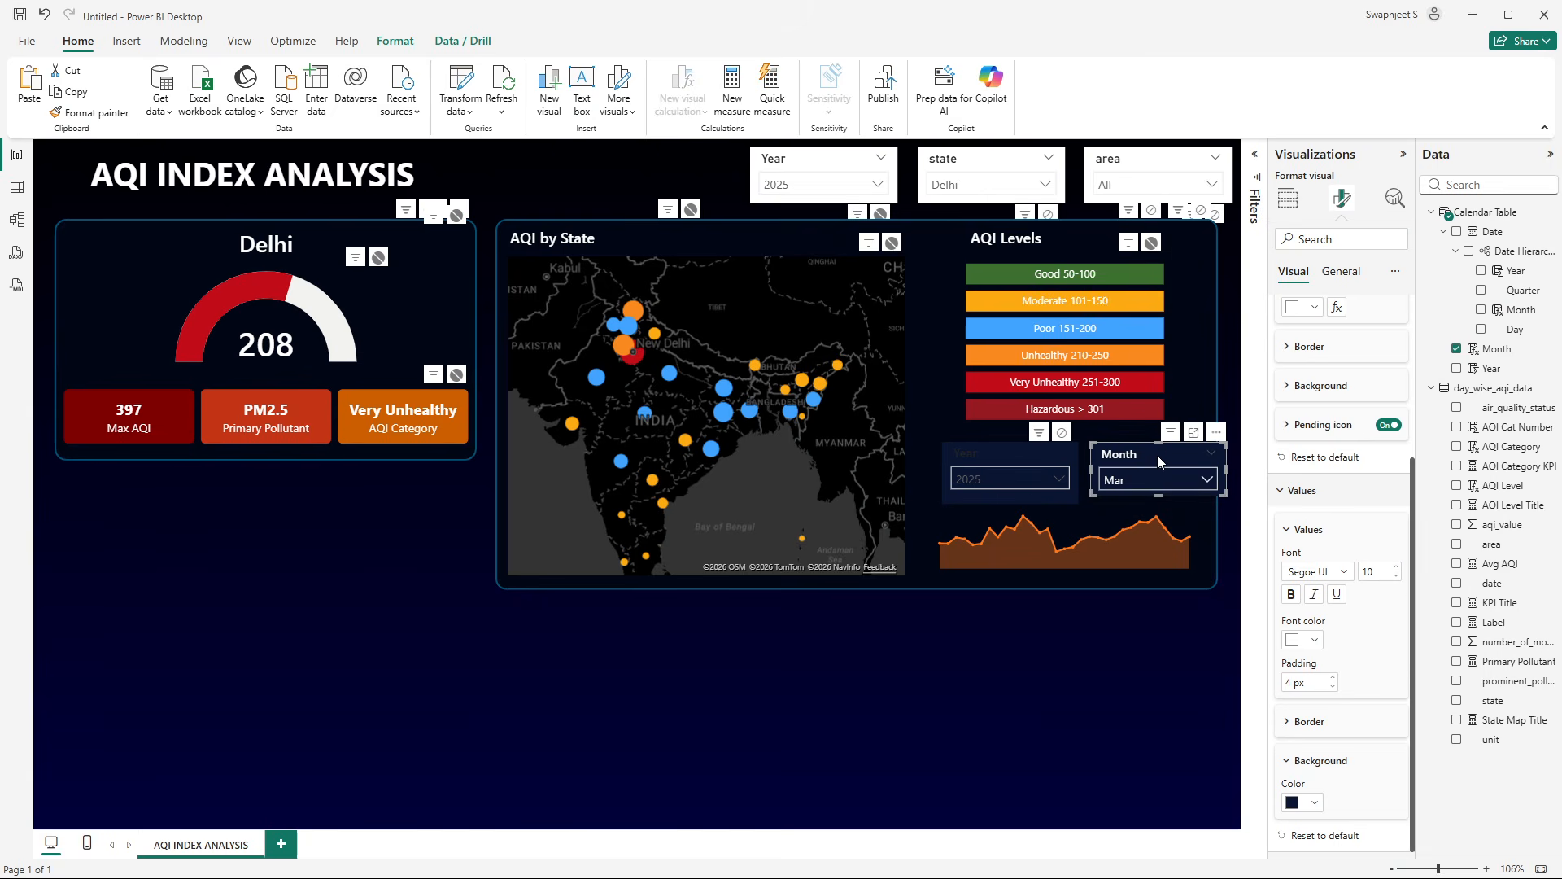
{"action": "left_click", "coordinate": [1306, 498]}
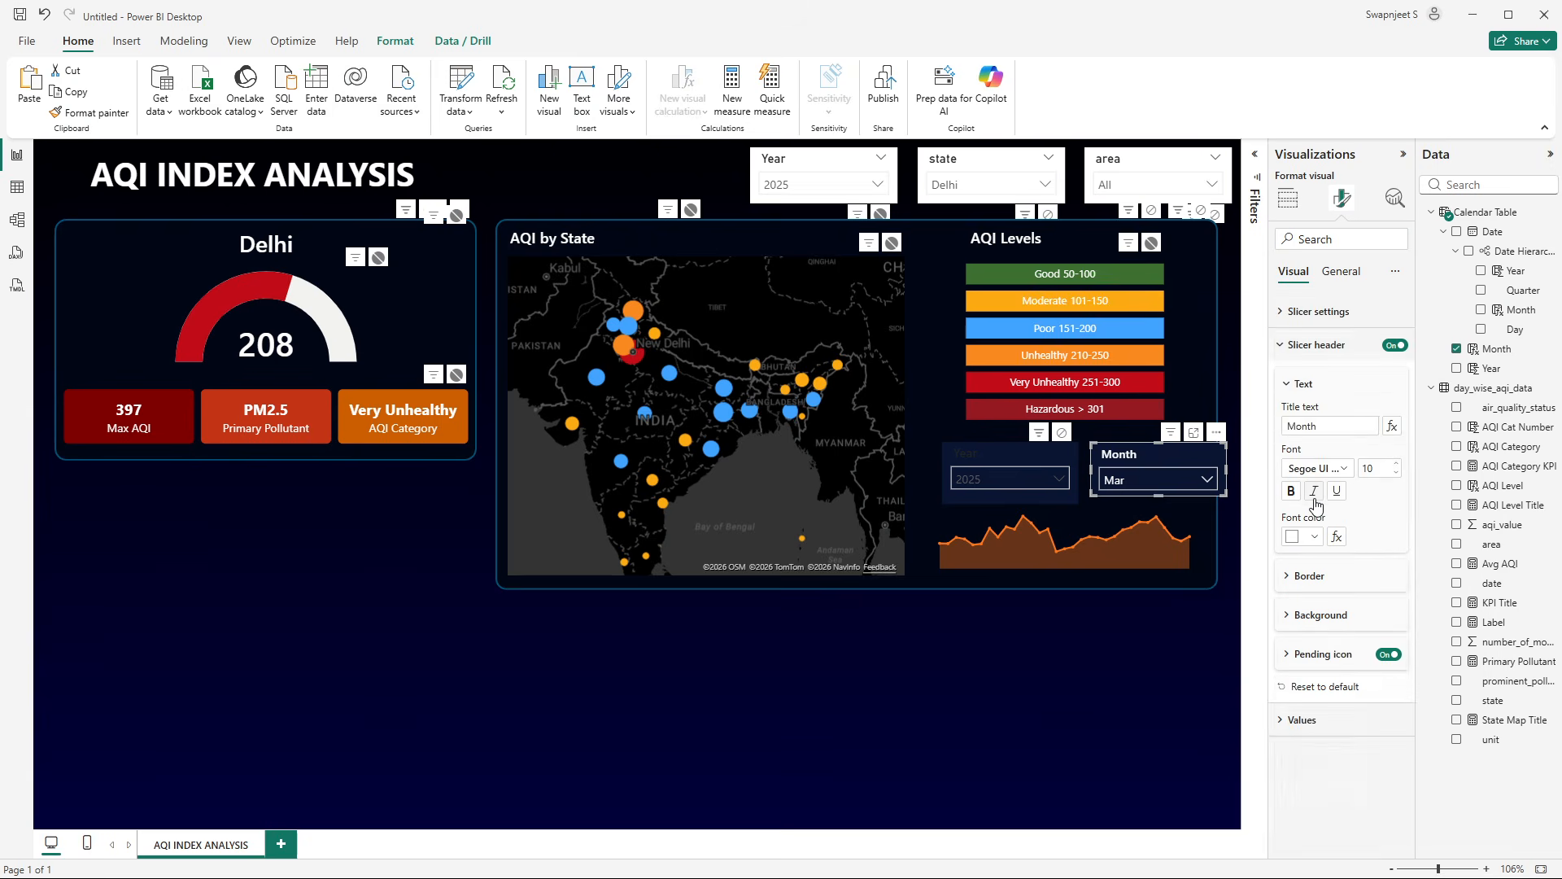
{"action": "left_click", "coordinate": [1316, 345]}
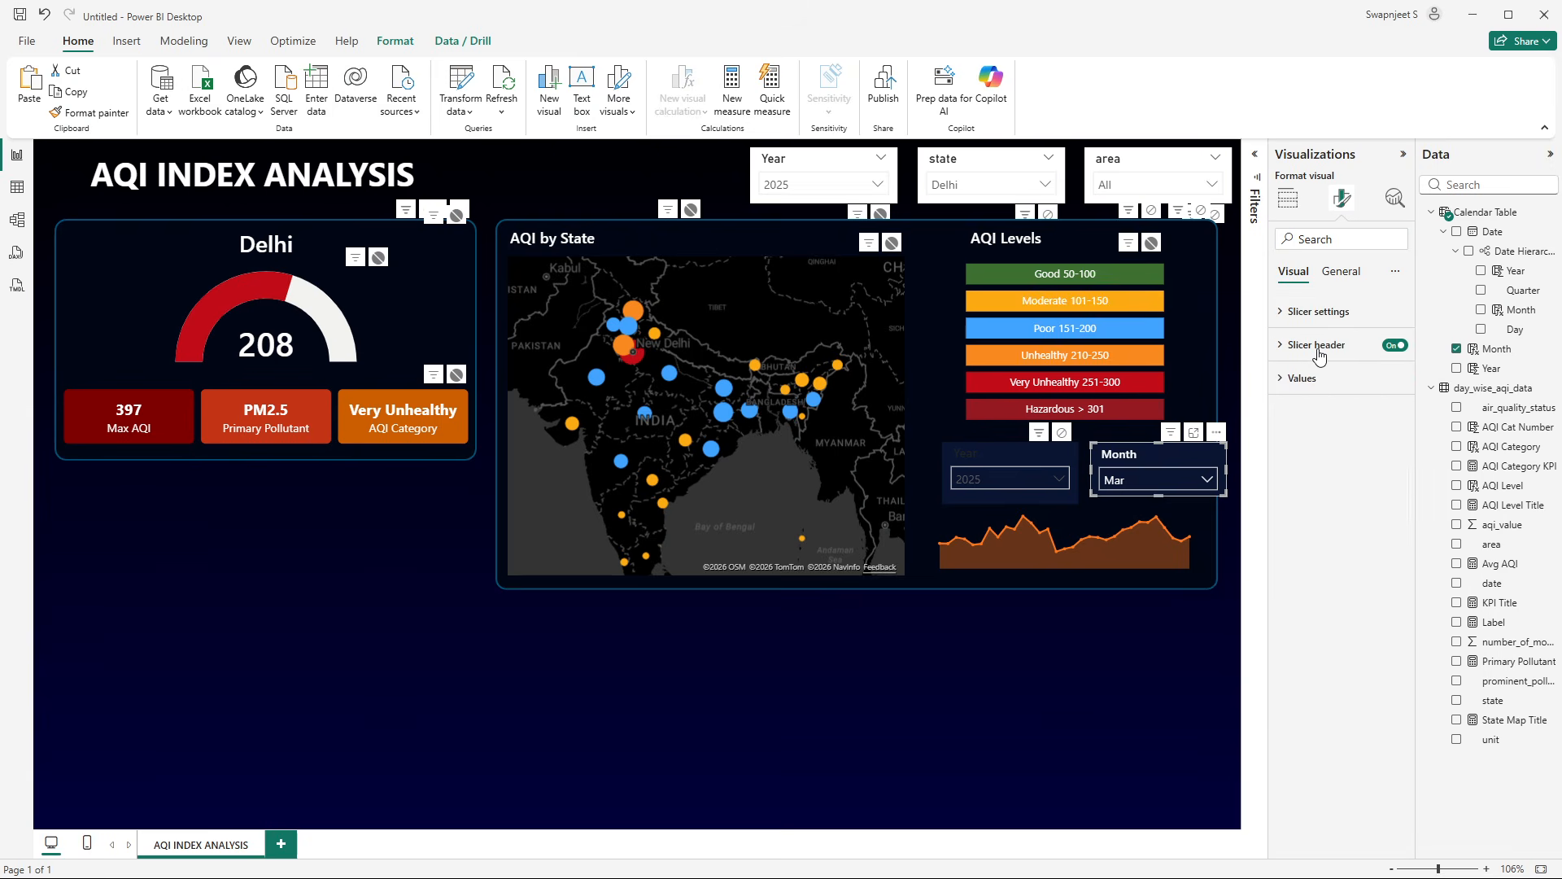
{"action": "left_click", "coordinate": [1334, 345]}
{"action": "left_click", "coordinate": [1396, 473]}
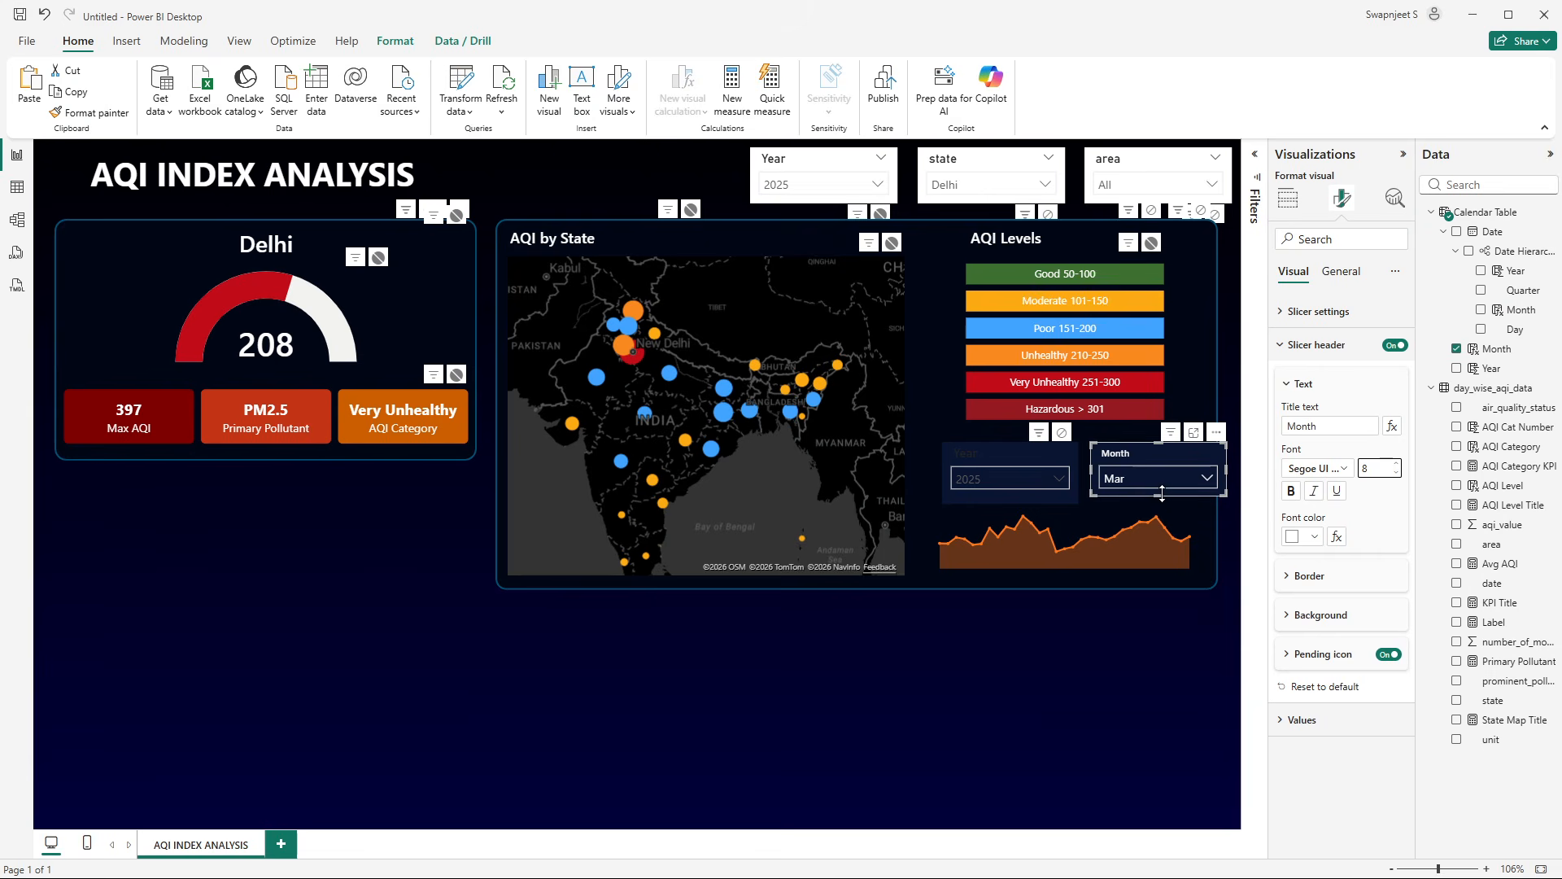
{"action": "left_click_drag", "start_coordinate": [1167, 493], "coordinate": [1164, 495]}
- Copy the Month slicer's formatting to the lower Year slicer with Format painter and shrink the Year slicer to the same height
{"action": "left_click", "coordinate": [1013, 457]}
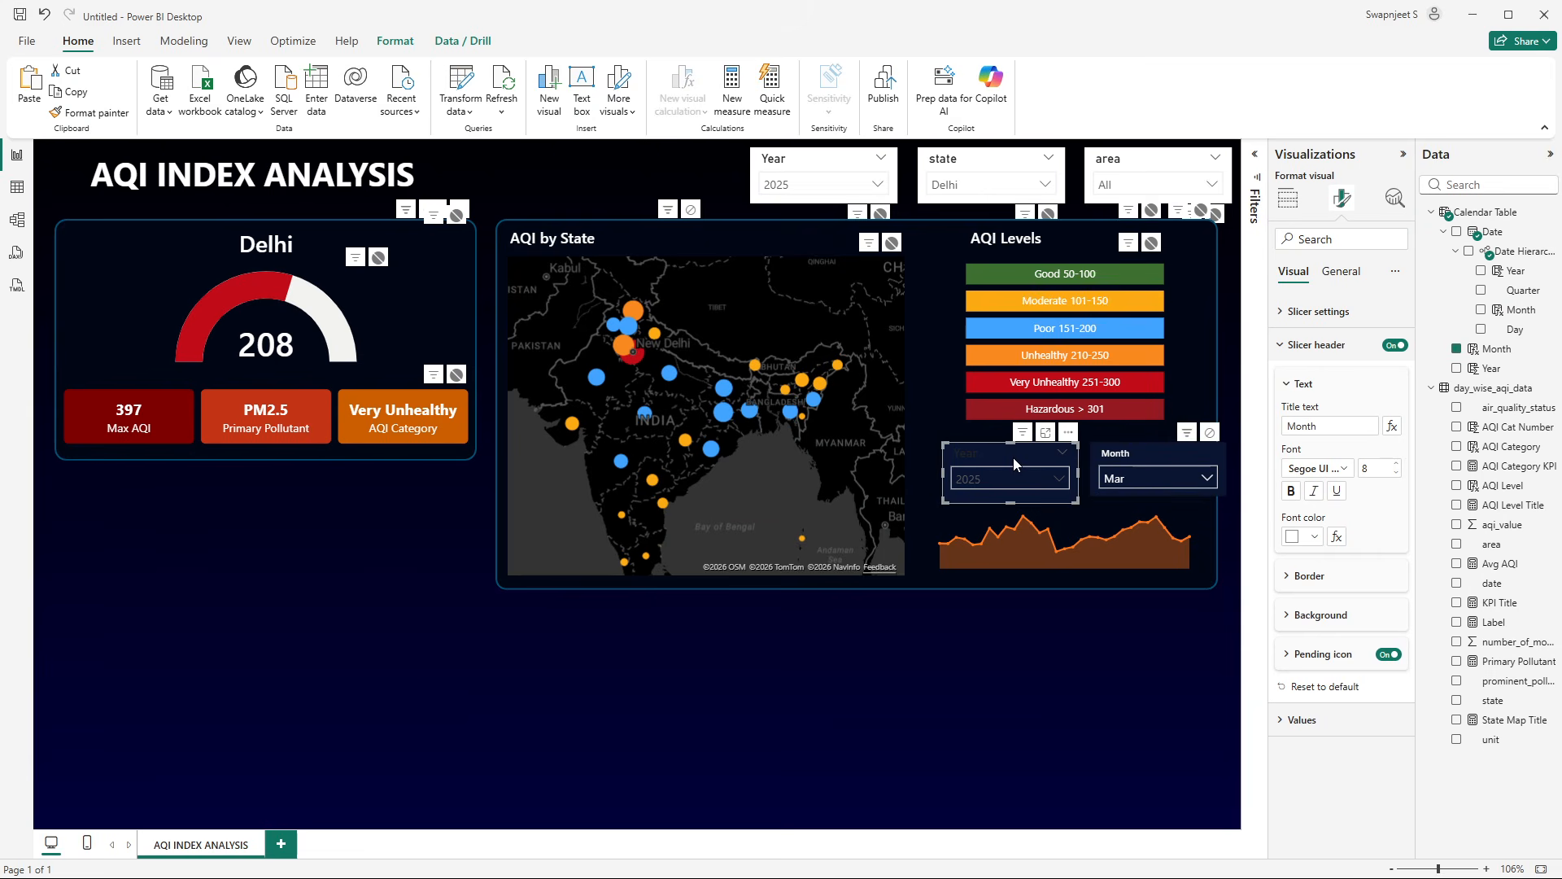
{"action": "left_click", "coordinate": [1147, 450]}
{"action": "left_click", "coordinate": [89, 112]}
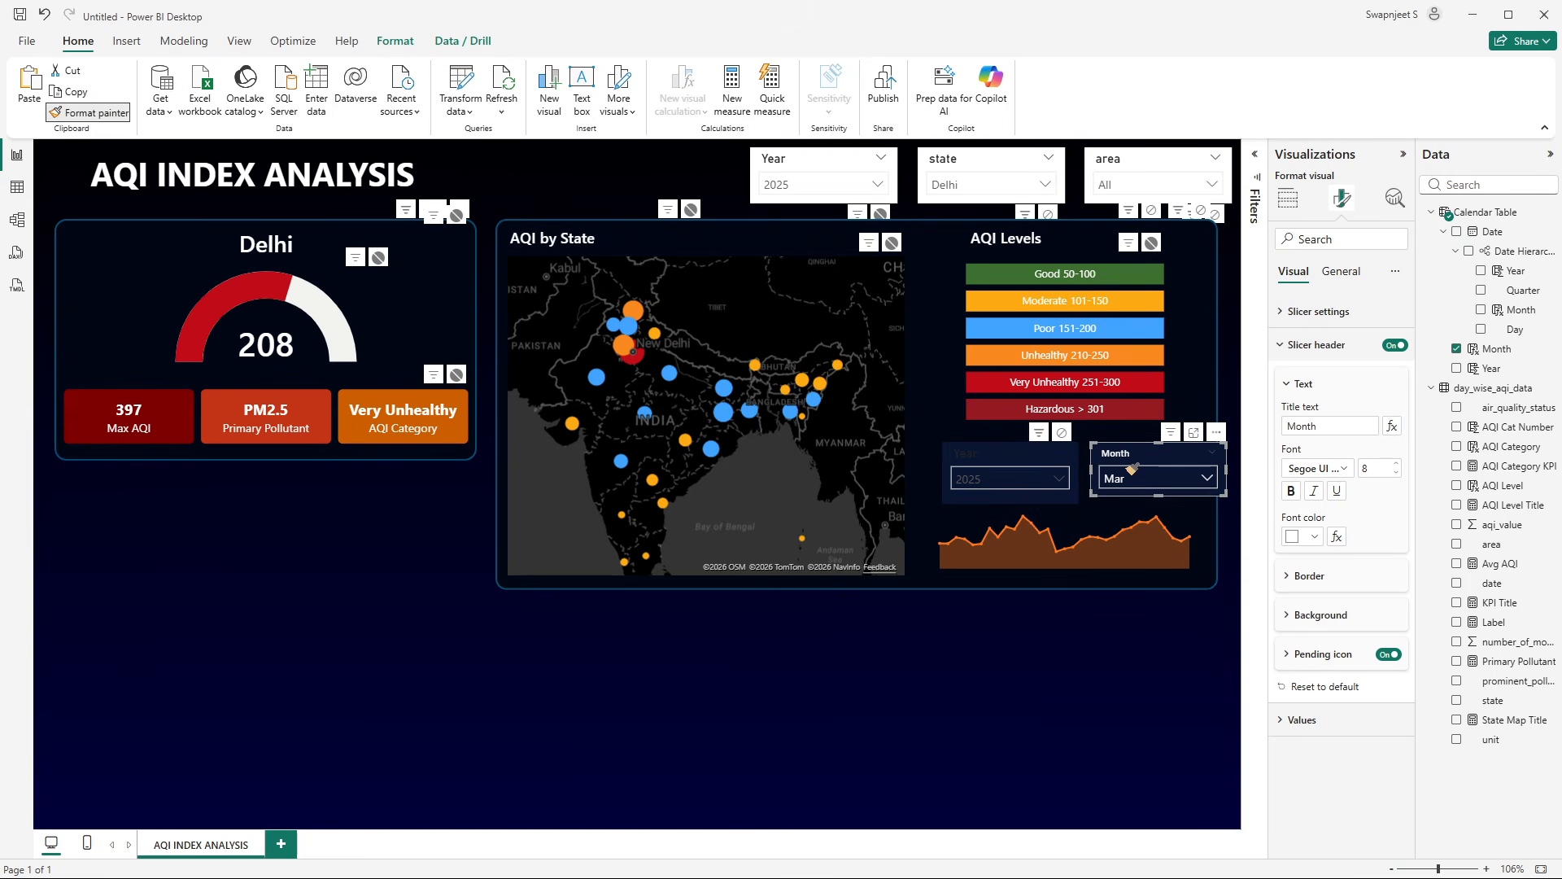
{"action": "left_click", "coordinate": [1001, 456]}
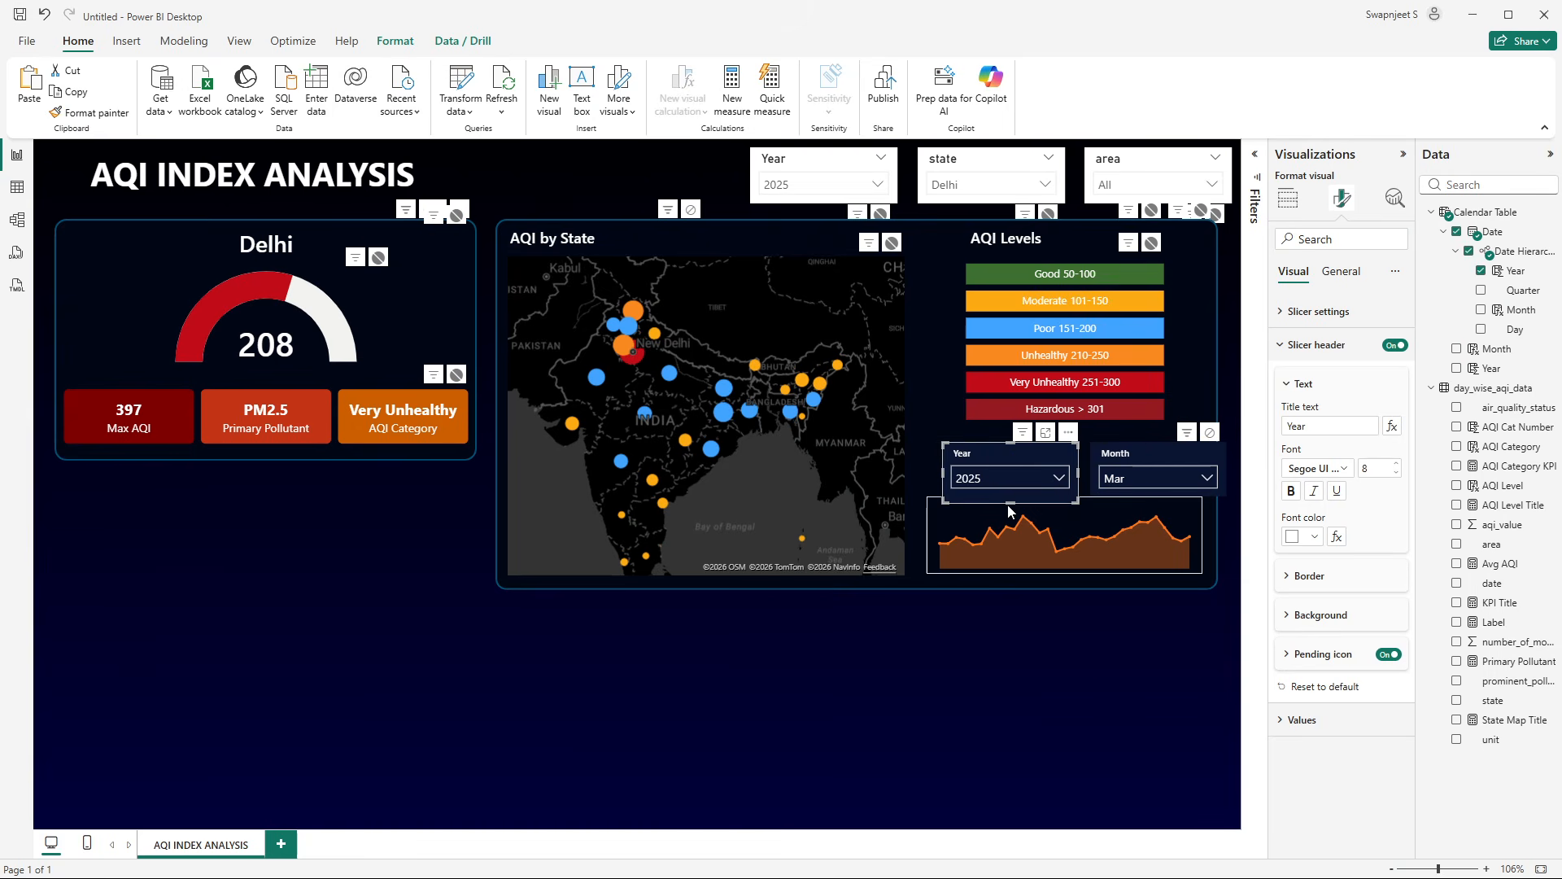
{"action": "left_click_drag", "start_coordinate": [1012, 500], "coordinate": [1012, 492]}
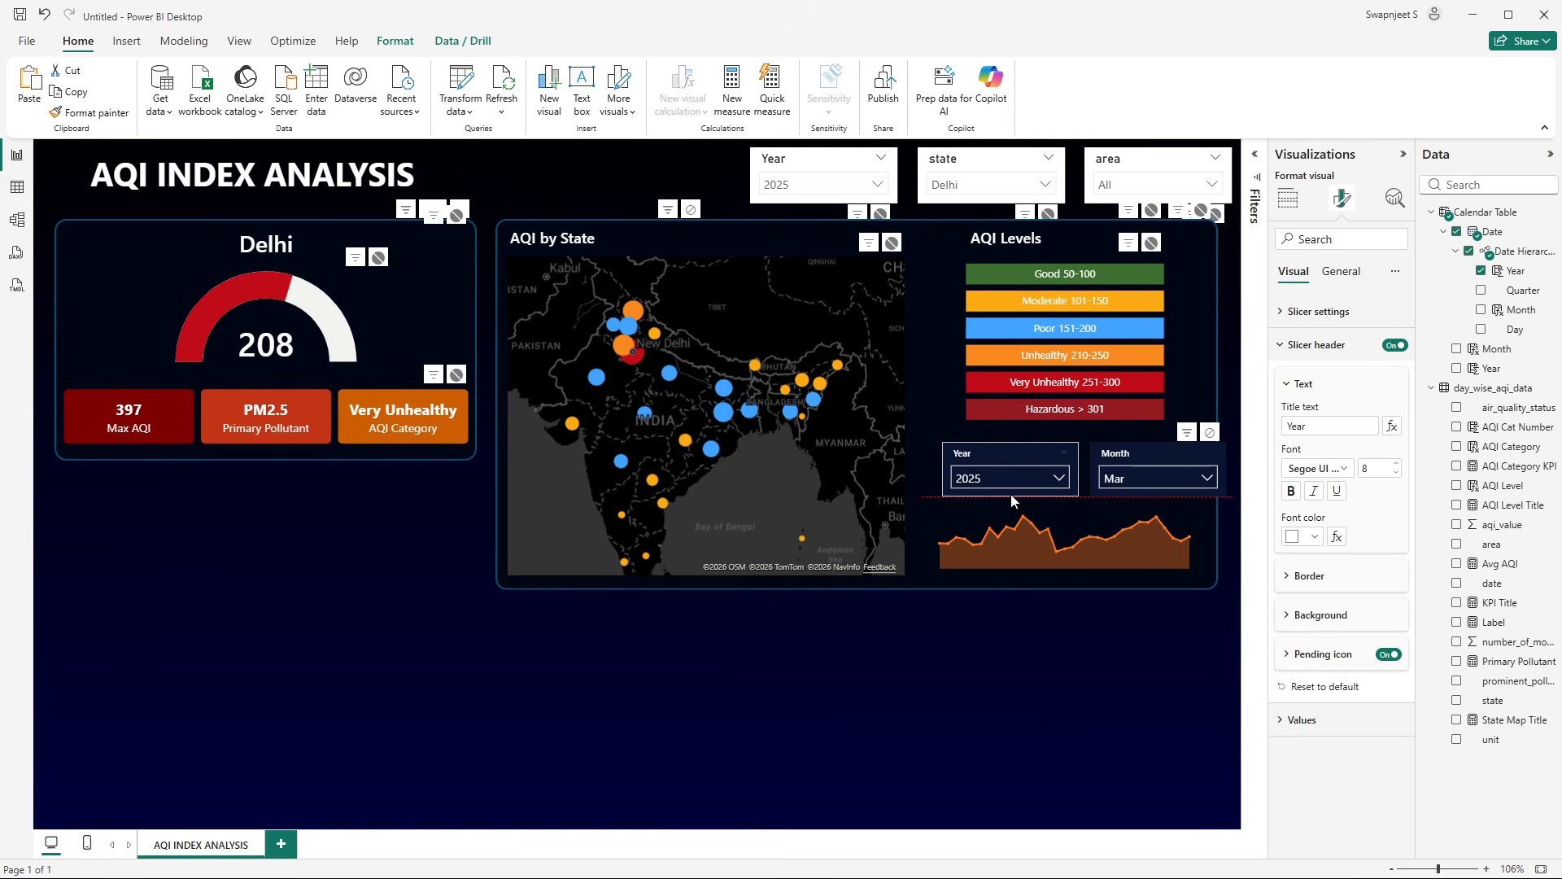
- Nudge the lower Year slicer down slightly toward the AQI trend chart
{"action": "left_click", "coordinate": [1049, 673]}
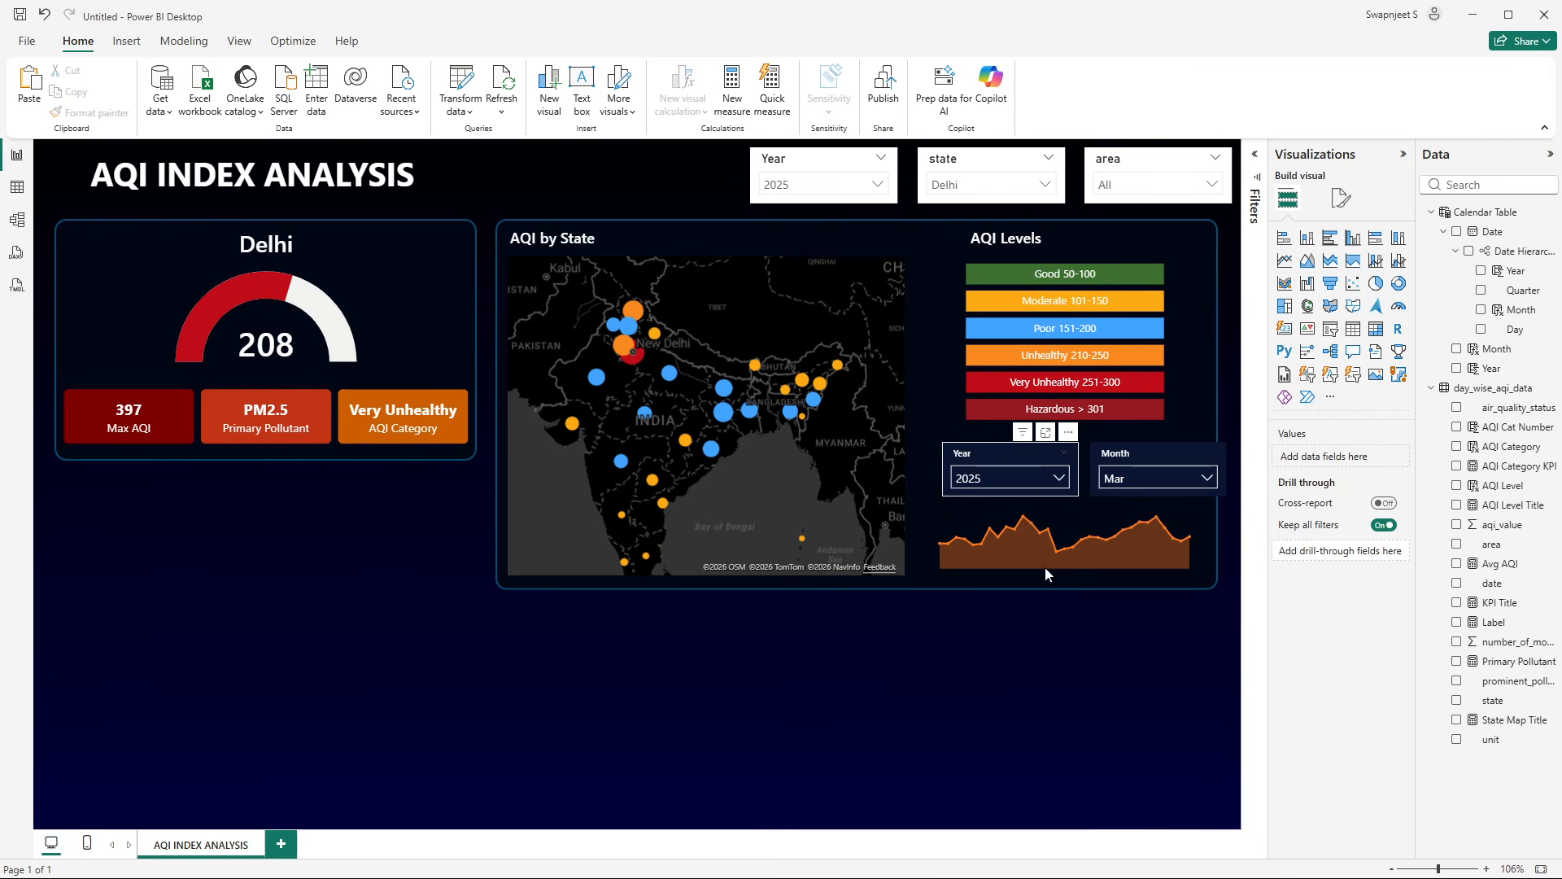
{"action": "key", "text": "Down"}
{"action": "key", "text": "Down"}
{"action": "key", "text": "Down"}
{"action": "key", "text": "Down"}
{"action": "key", "text": "Down"}
{"action": "key", "text": "Down"}
{"action": "key", "text": "Down"}
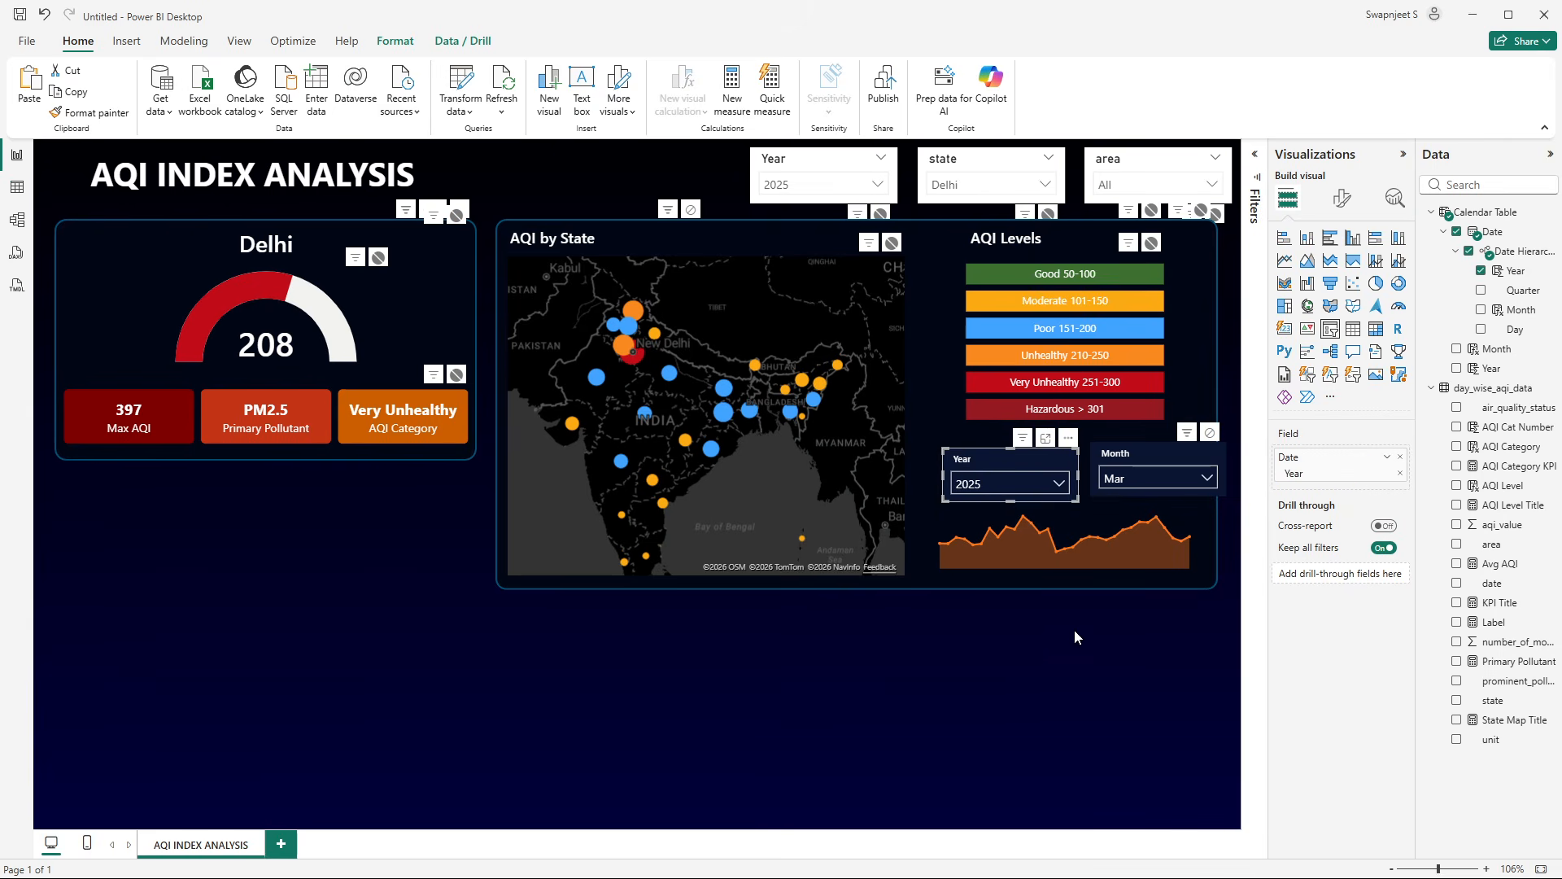
- Narrow the lower Year and Month slicers to similar widths and align them side by side above the AQI trend chart
{"action": "mouse_move", "coordinate": [1078, 478]}
{"action": "left_mouse_down"}
{"action": "mouse_move", "coordinate": [1057, 481]}
{"action": "mouse_move", "coordinate": [1114, 460]}
{"action": "mouse_move", "coordinate": [1100, 461]}
{"action": "left_mouse_up"}
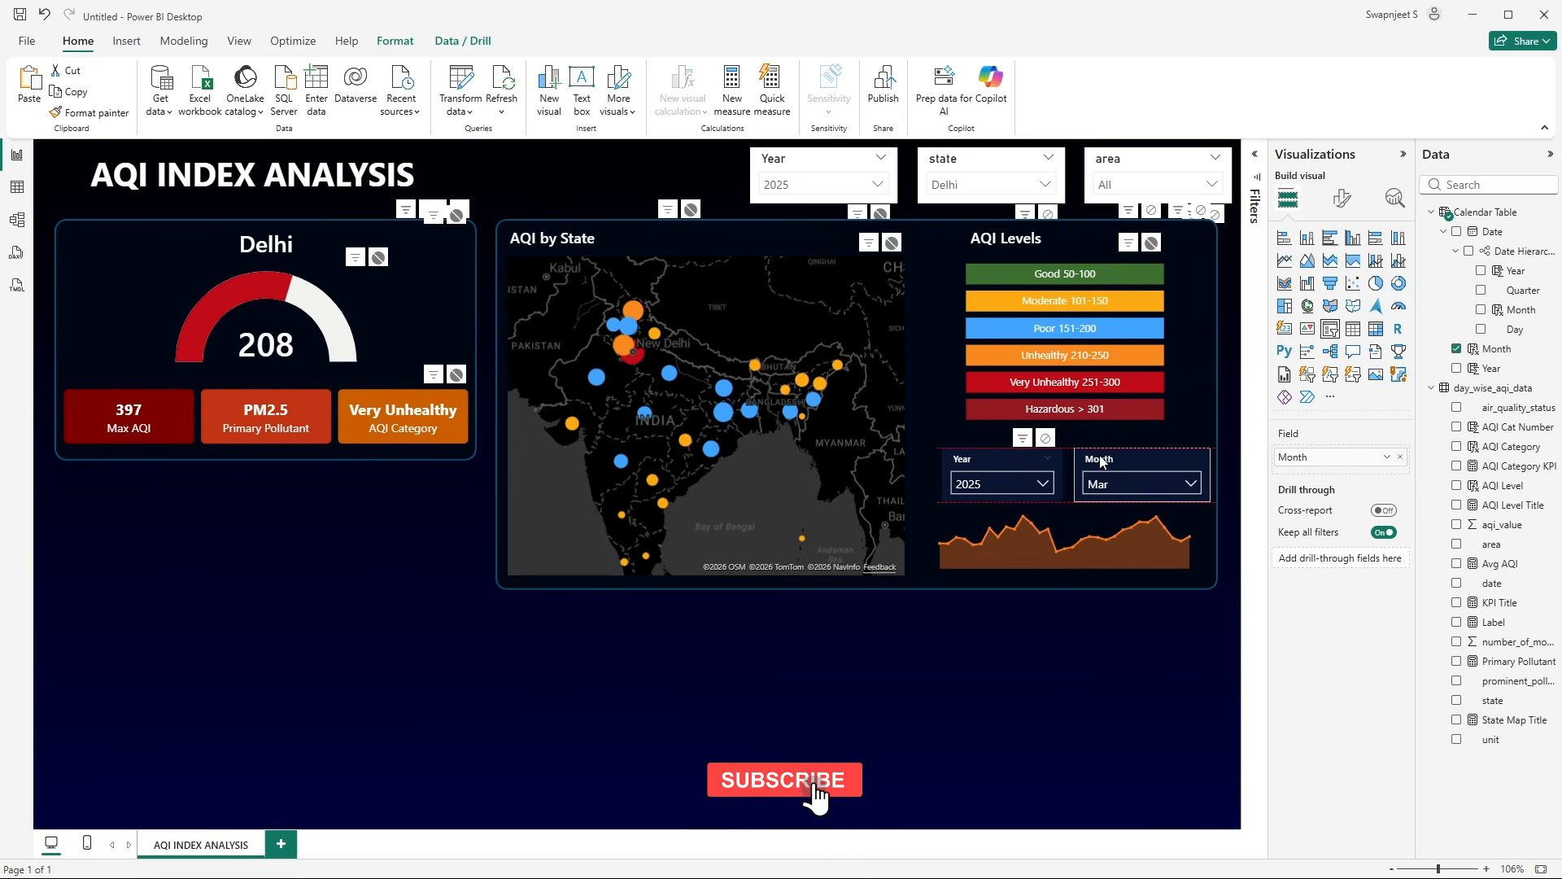
{"action": "left_click_drag", "start_coordinate": [1210, 482], "coordinate": [1182, 481]}
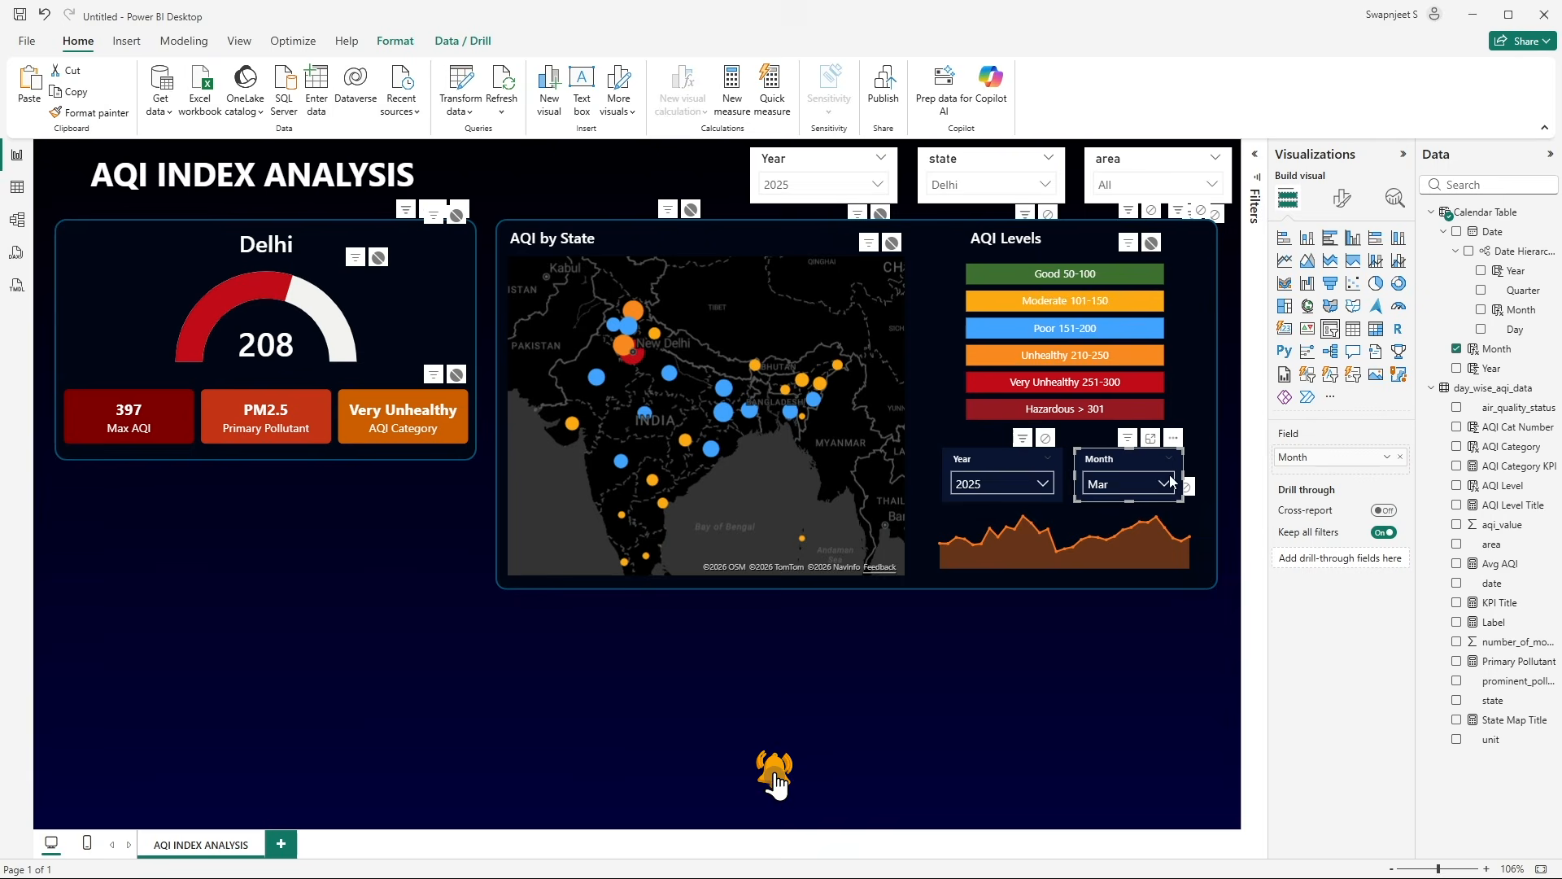
{"action": "left_click", "coordinate": [1023, 452]}
{"action": "left_click_drag", "start_coordinate": [1063, 475], "coordinate": [1049, 476]}
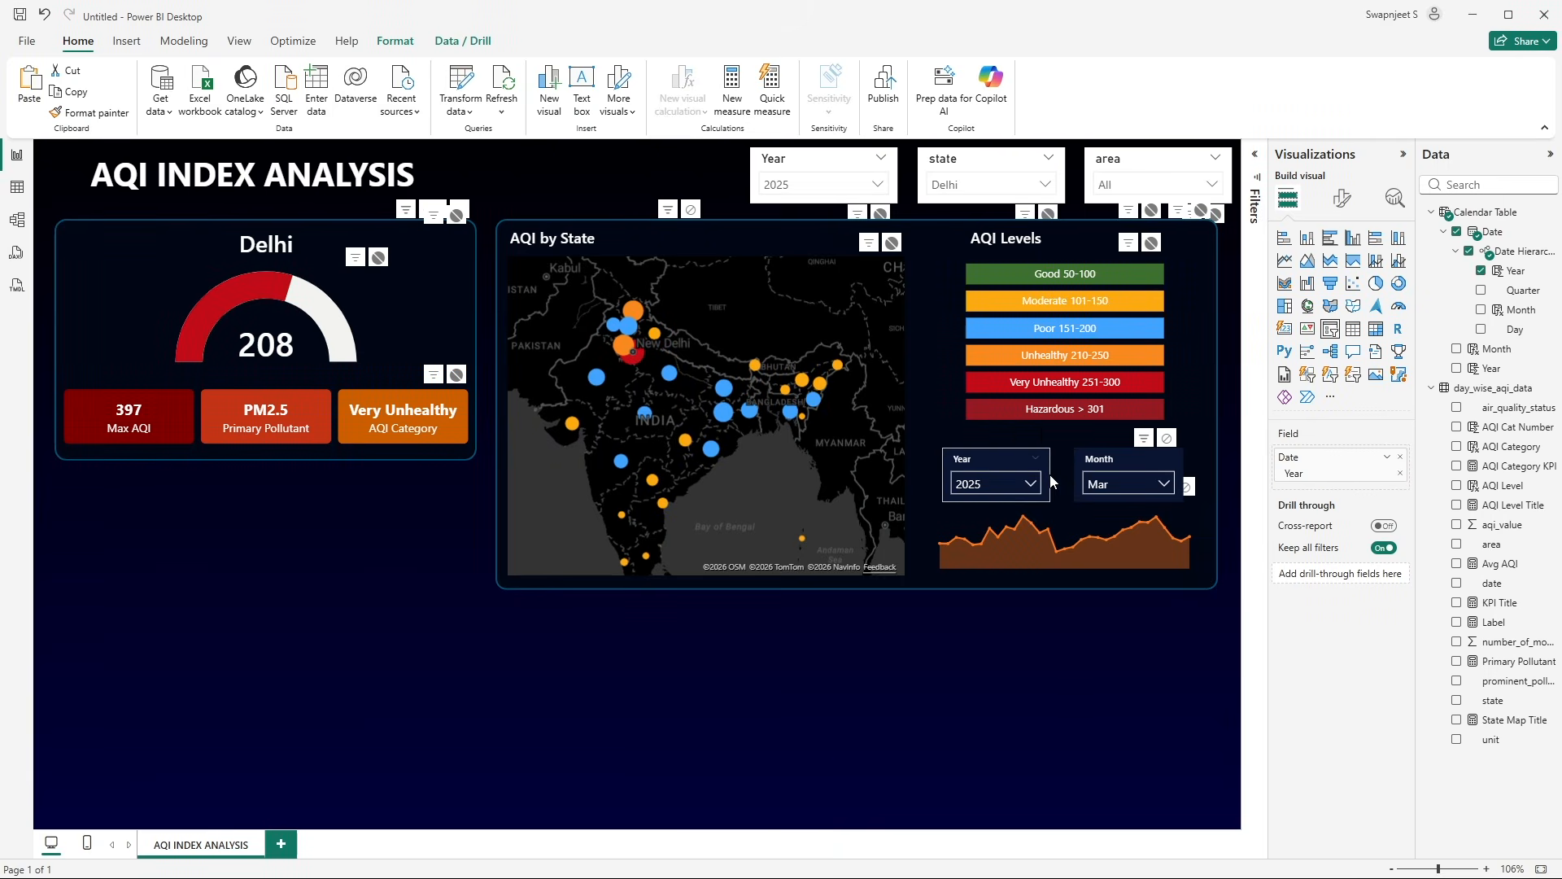
{"action": "left_click", "coordinate": [1115, 457]}
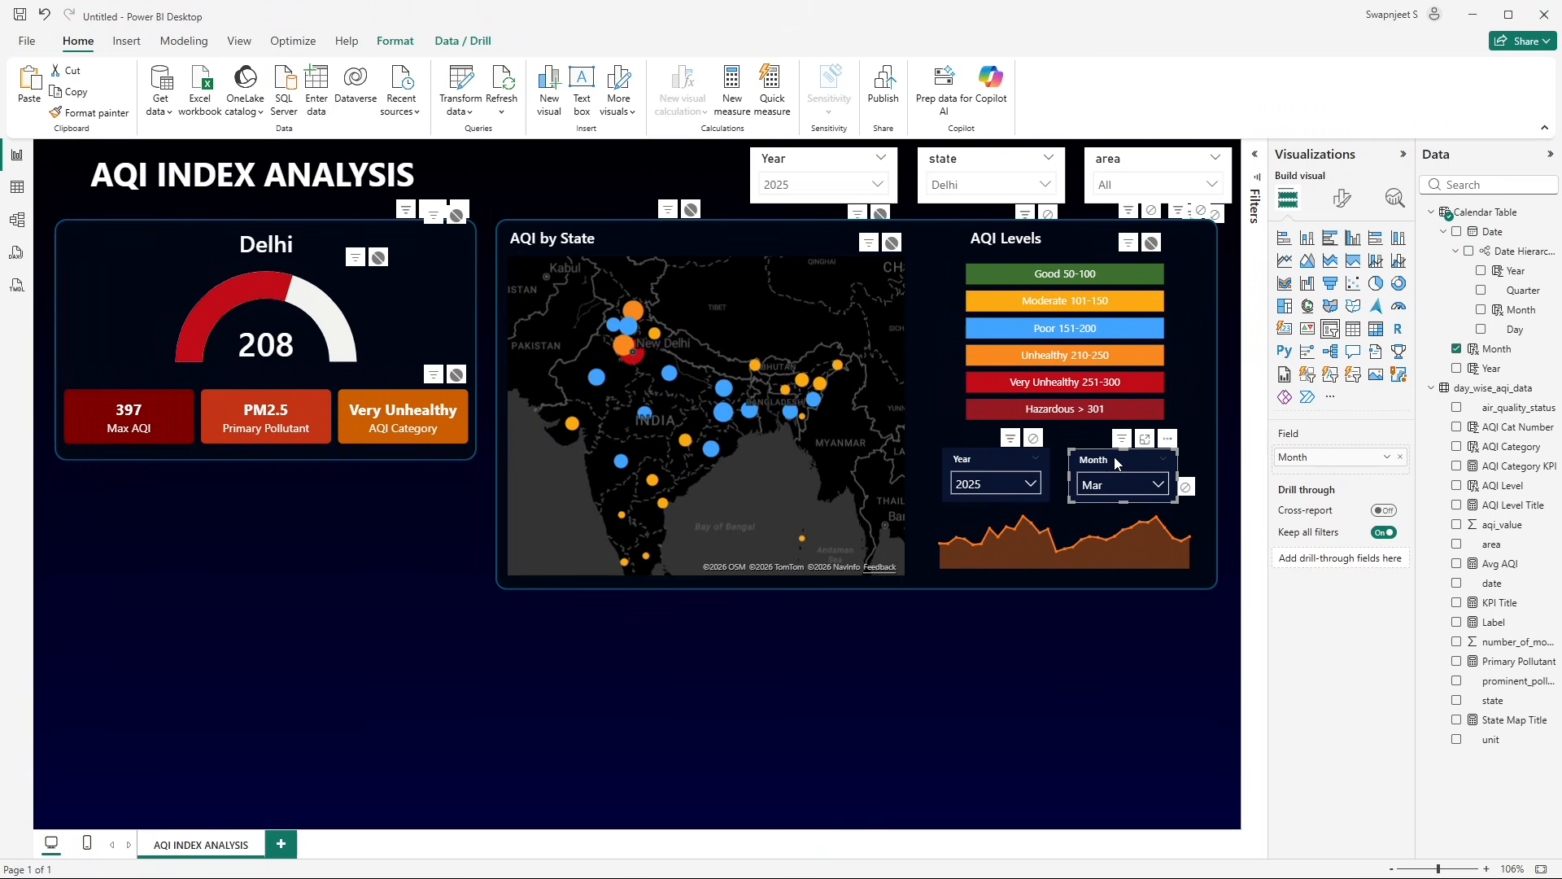
{"action": "left_click_drag", "start_coordinate": [1115, 454], "coordinate": [1110, 457]}
{"action": "left_click", "coordinate": [1121, 627]}
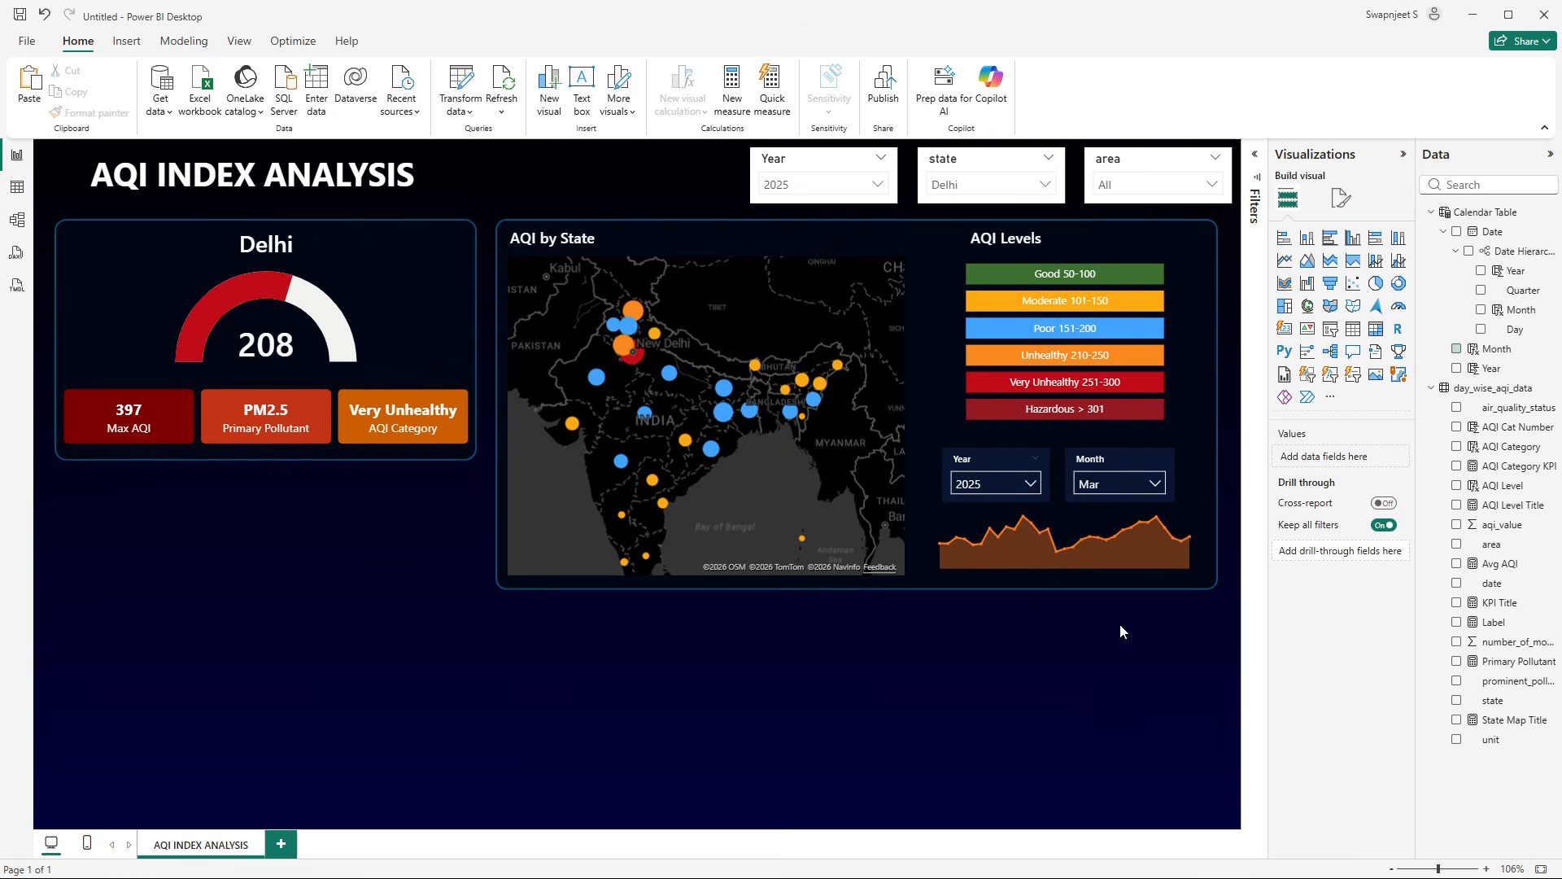
- Select the lower Year and Month slicers together and nudge both down slightly
{"action": "left_click", "coordinate": [1011, 467]}
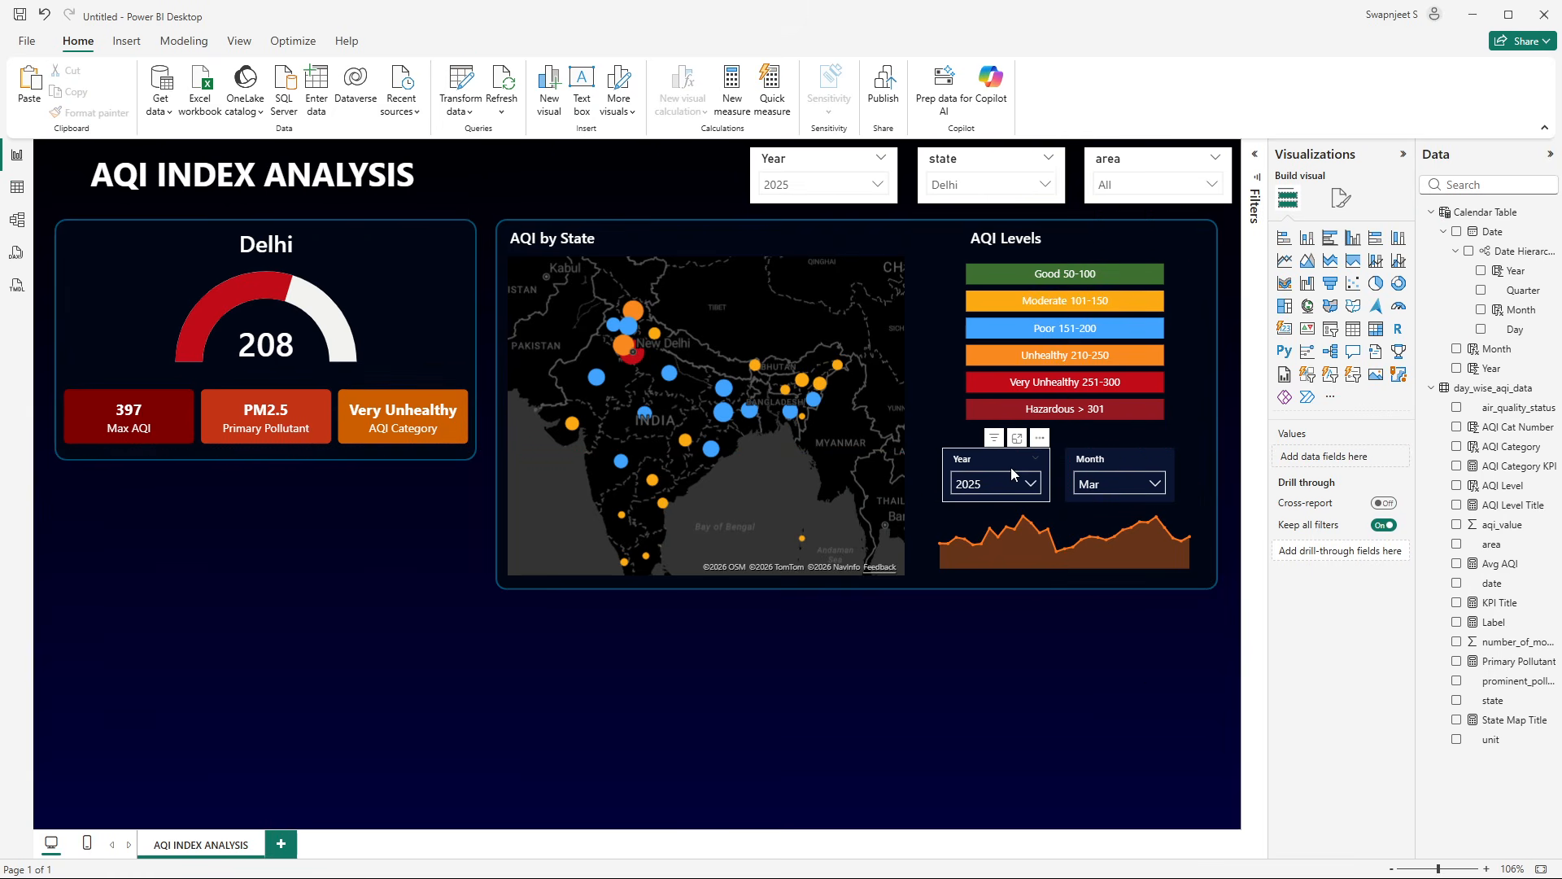
{"action": "left_click", "coordinate": [1113, 463], "text": "ctrl"}
{"action": "key", "text": "Down"}
{"action": "key", "text": "Down"}
{"action": "key", "text": "Down"}
{"action": "key", "text": "Down"}
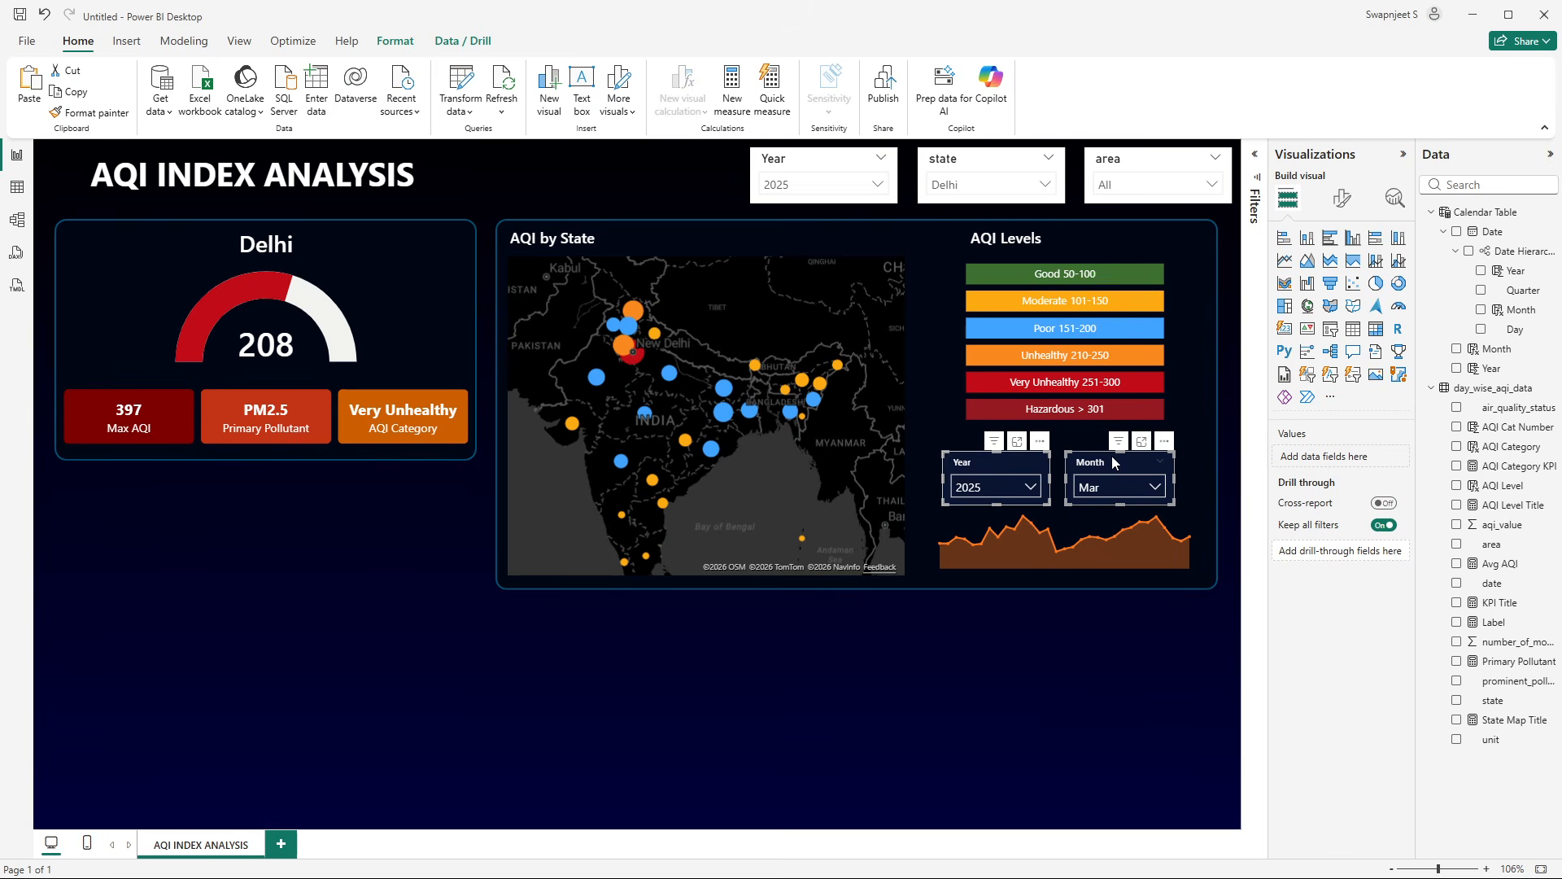
- Nudge the colored AQI level bar chart up slightly toward the AQI Levels title
{"action": "left_click", "coordinate": [1153, 652]}
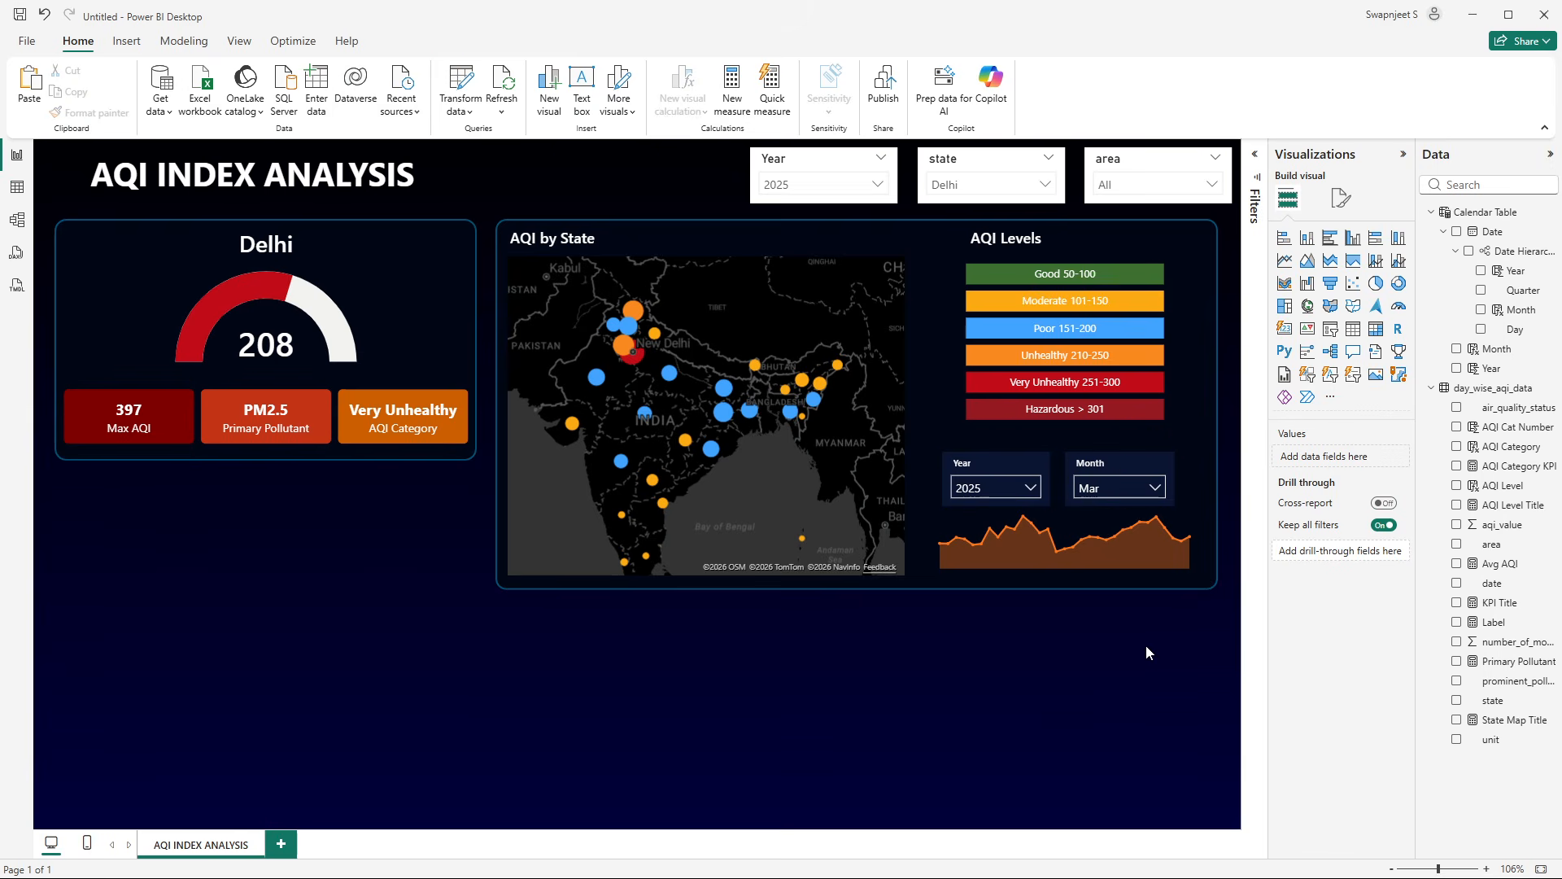
{"action": "left_click", "coordinate": [1017, 256]}
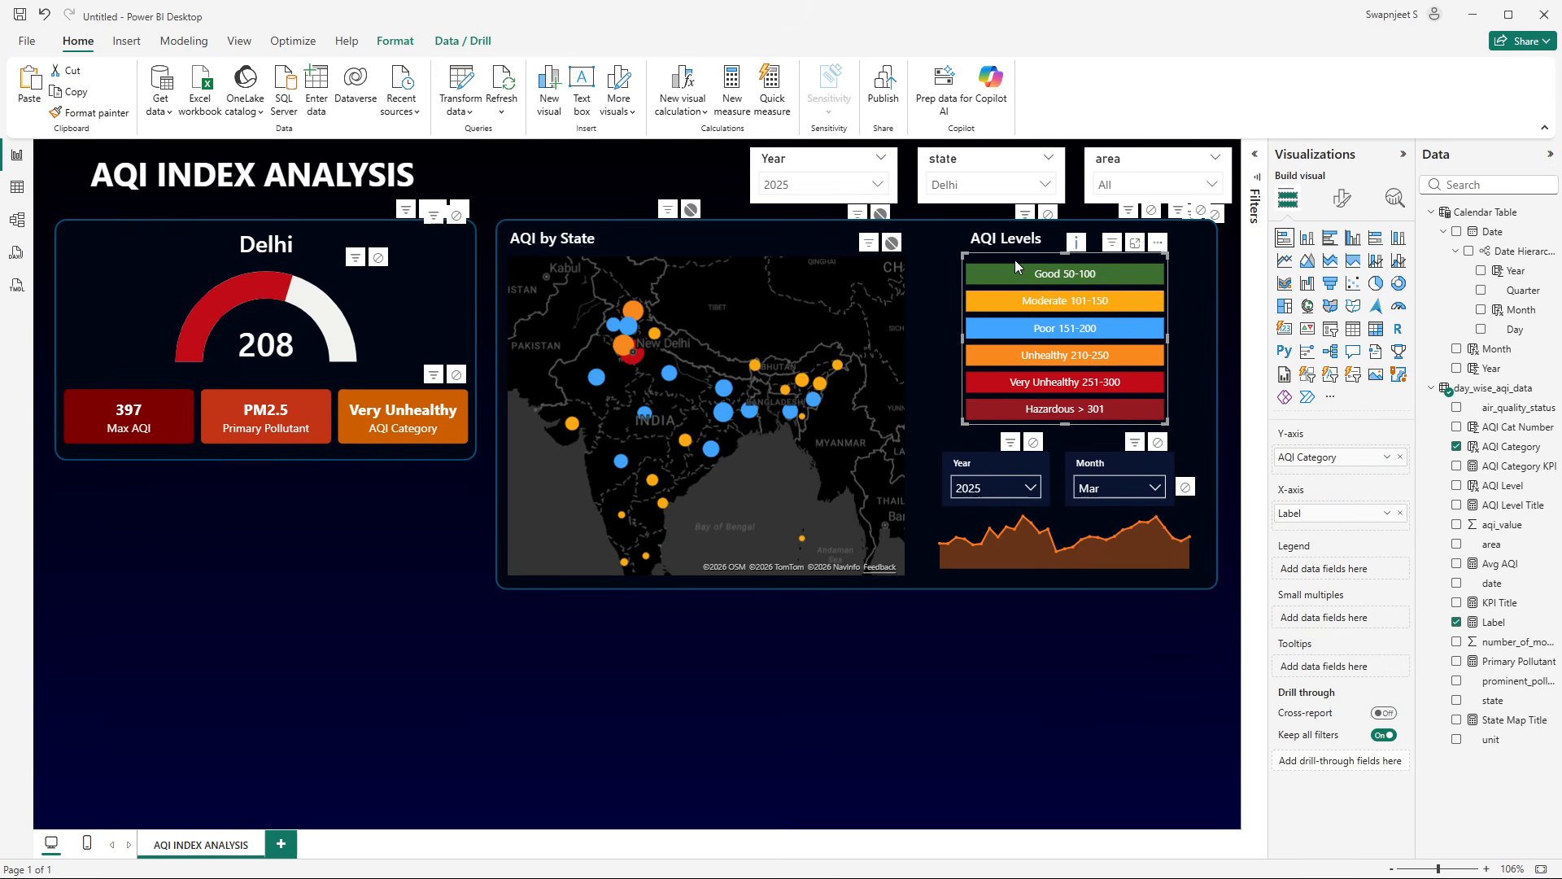
{"action": "key", "text": "Up"}
{"action": "key", "text": "Up"}
{"action": "key", "text": "Up"}
{"action": "key", "text": "Up"}
{"action": "key", "text": "Up"}
{"action": "key", "text": "Up"}
{"action": "key", "text": "Up"}
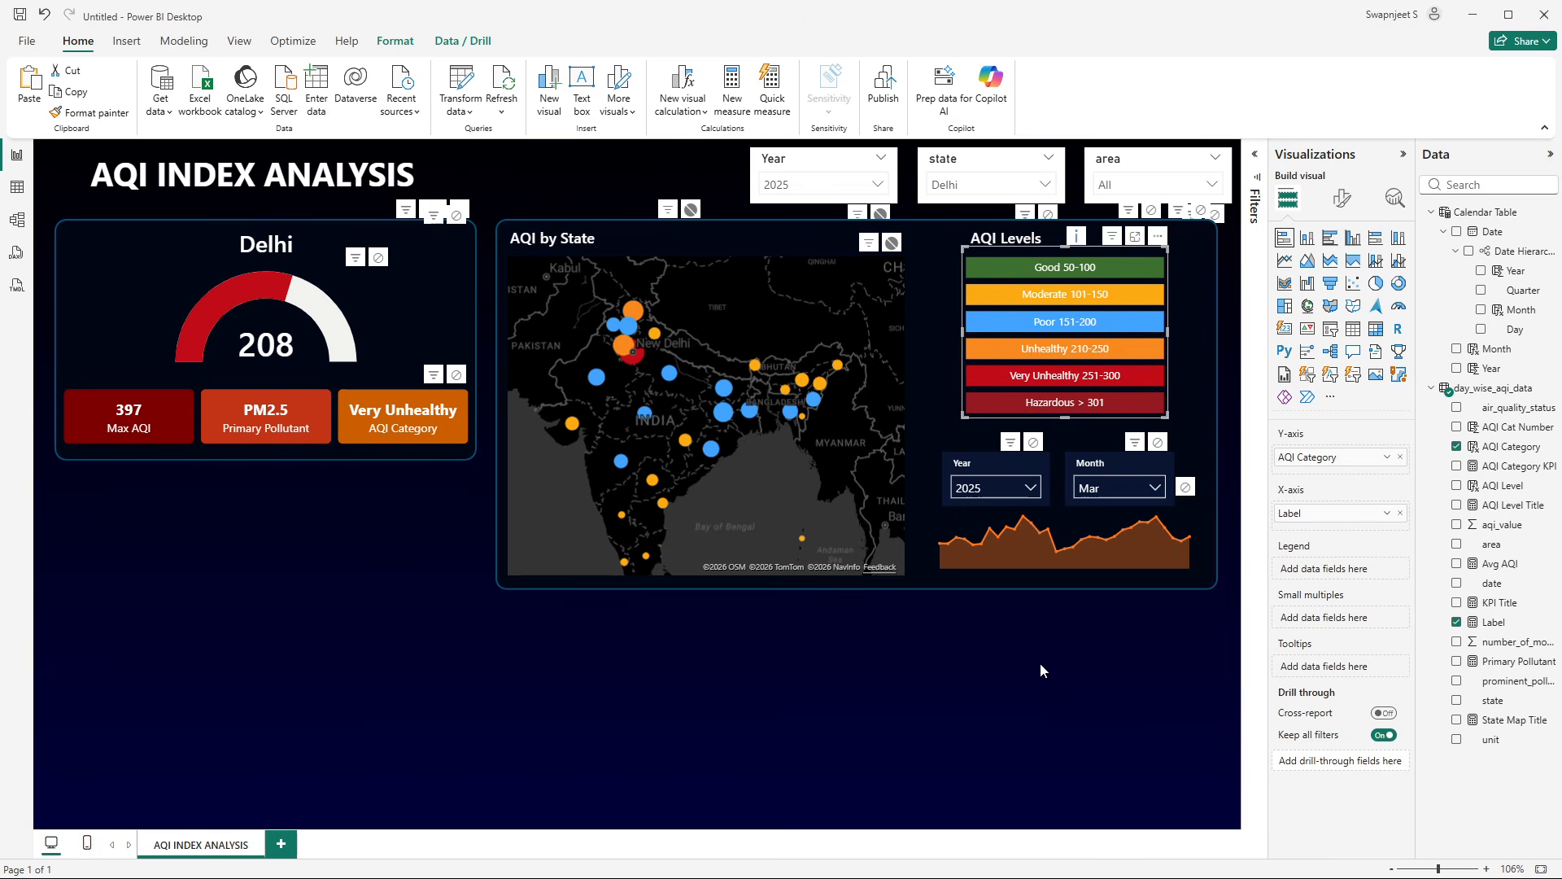
{"action": "left_click", "coordinate": [1034, 650]}
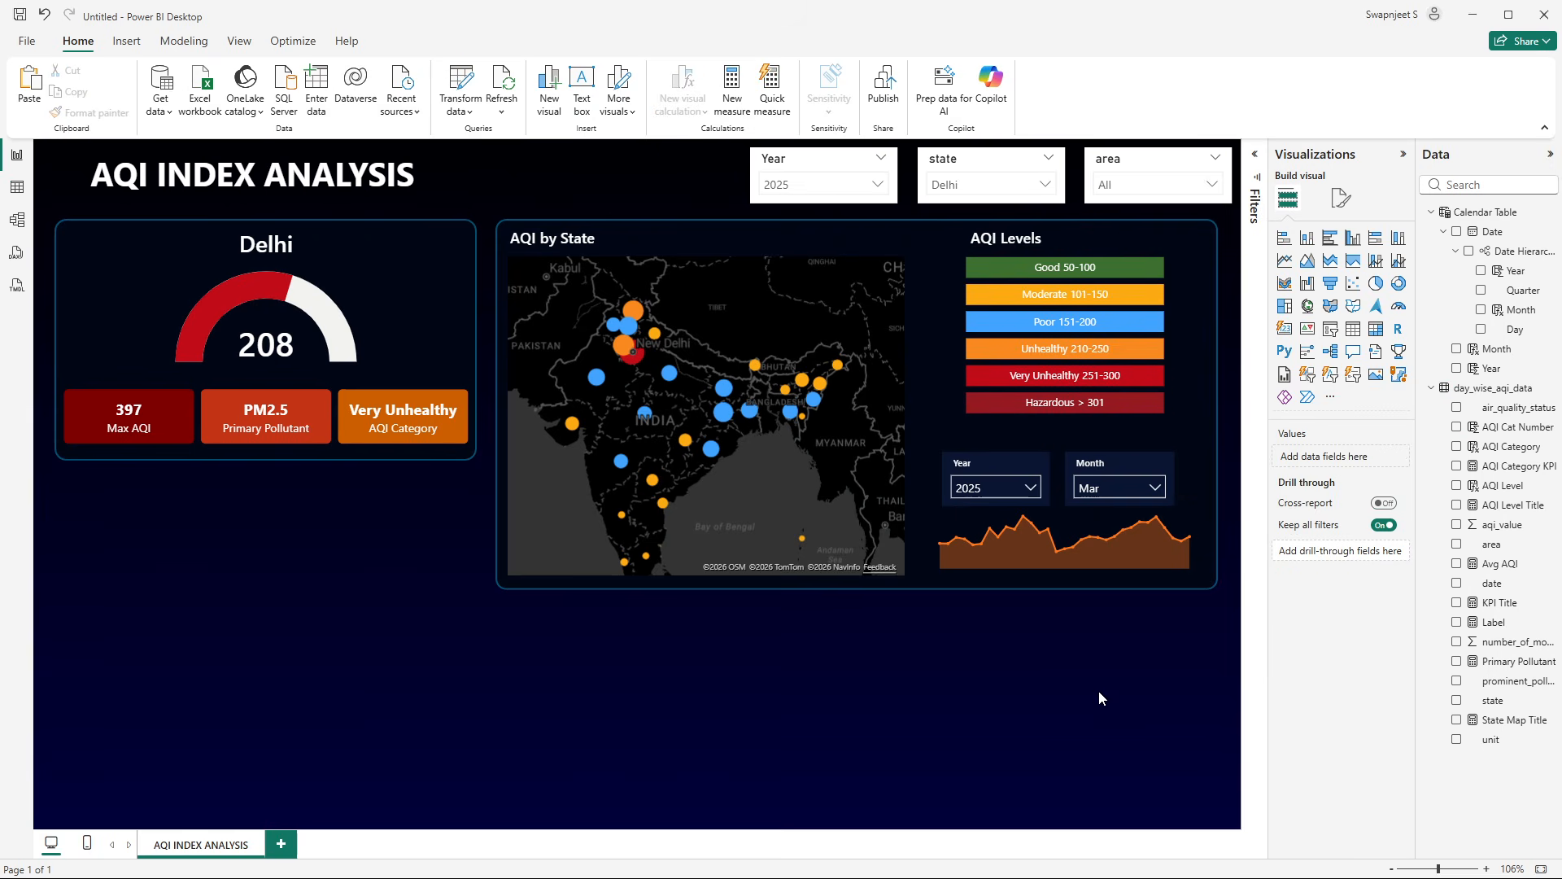
- Select the lower Year and Month slicers together and nudge both slightly right
{"action": "left_click", "coordinate": [1014, 466]}
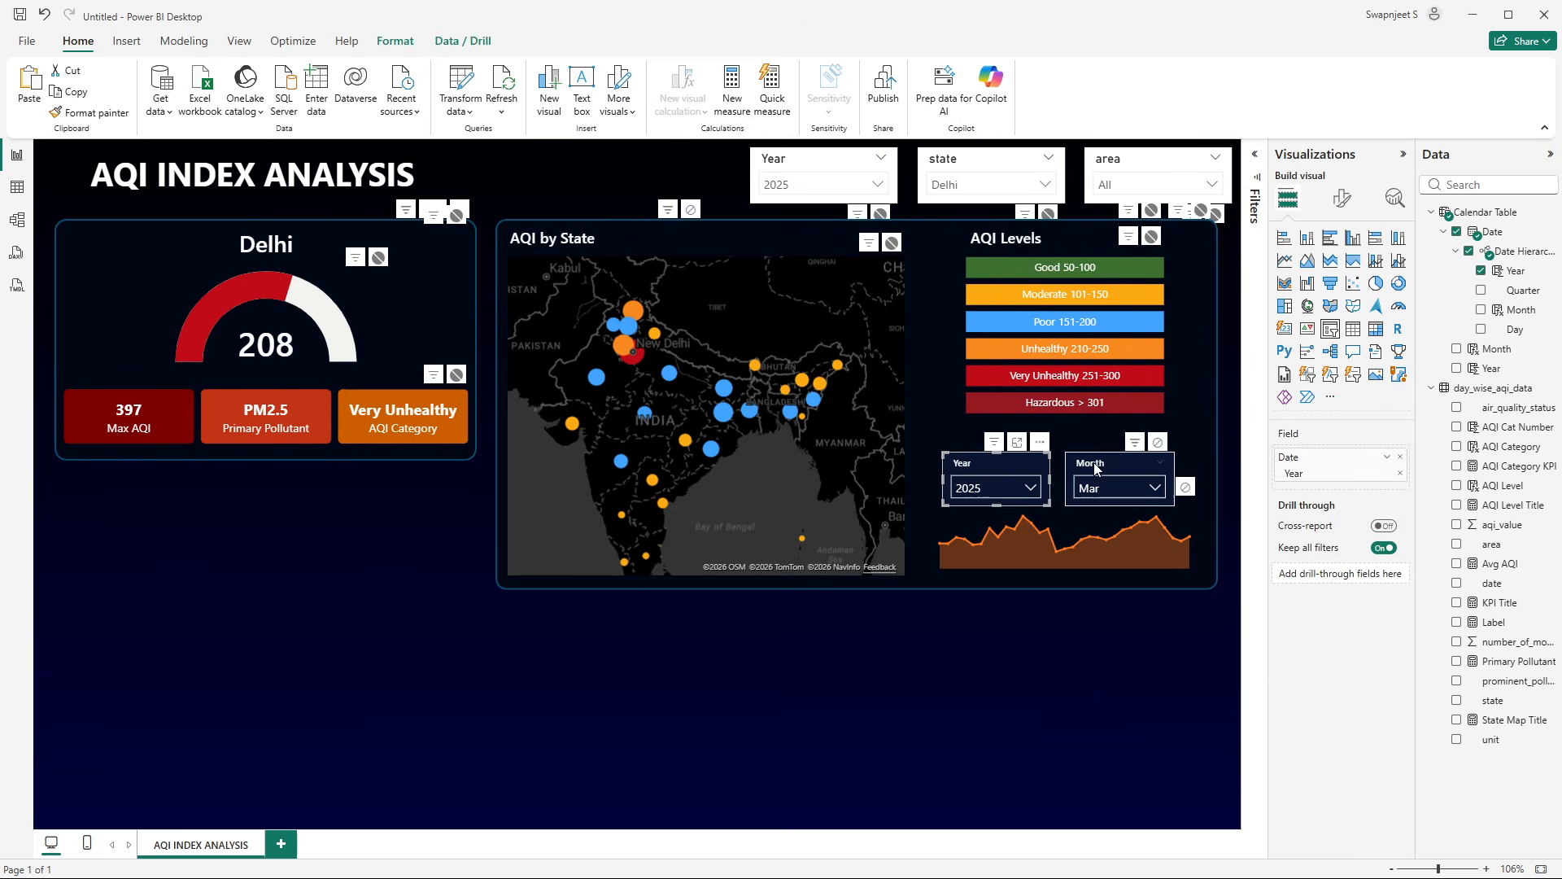
{"action": "left_click", "coordinate": [1094, 462], "text": "ctrl"}
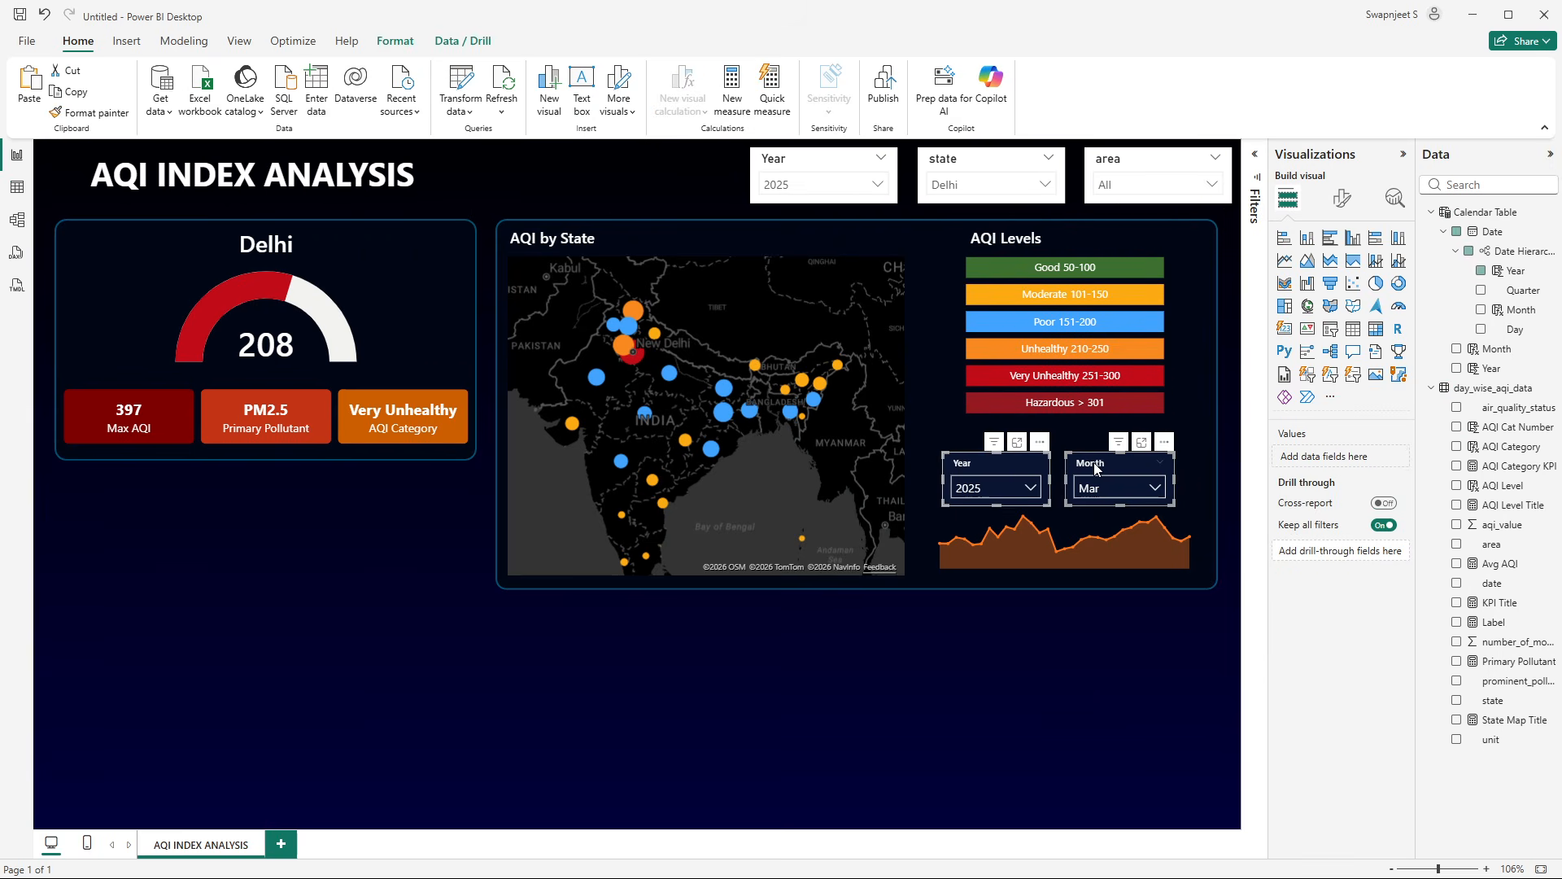
{"action": "left_click", "coordinate": [830, 680]}
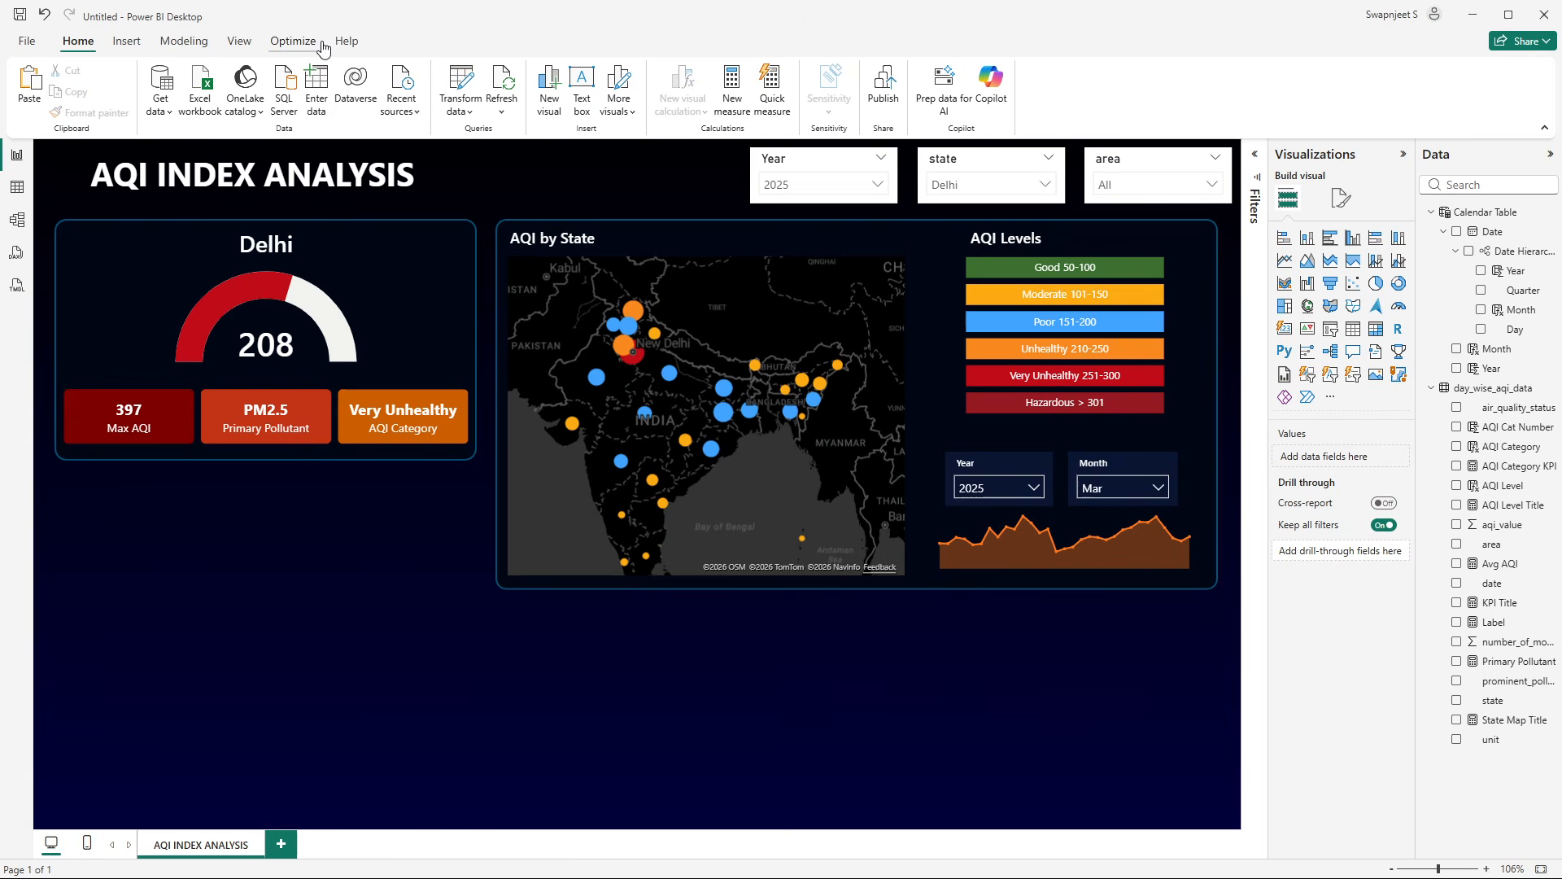
- Turn off the Edit interactions mode with the AQI by State map selected
{"action": "left_click", "coordinate": [794, 262]}
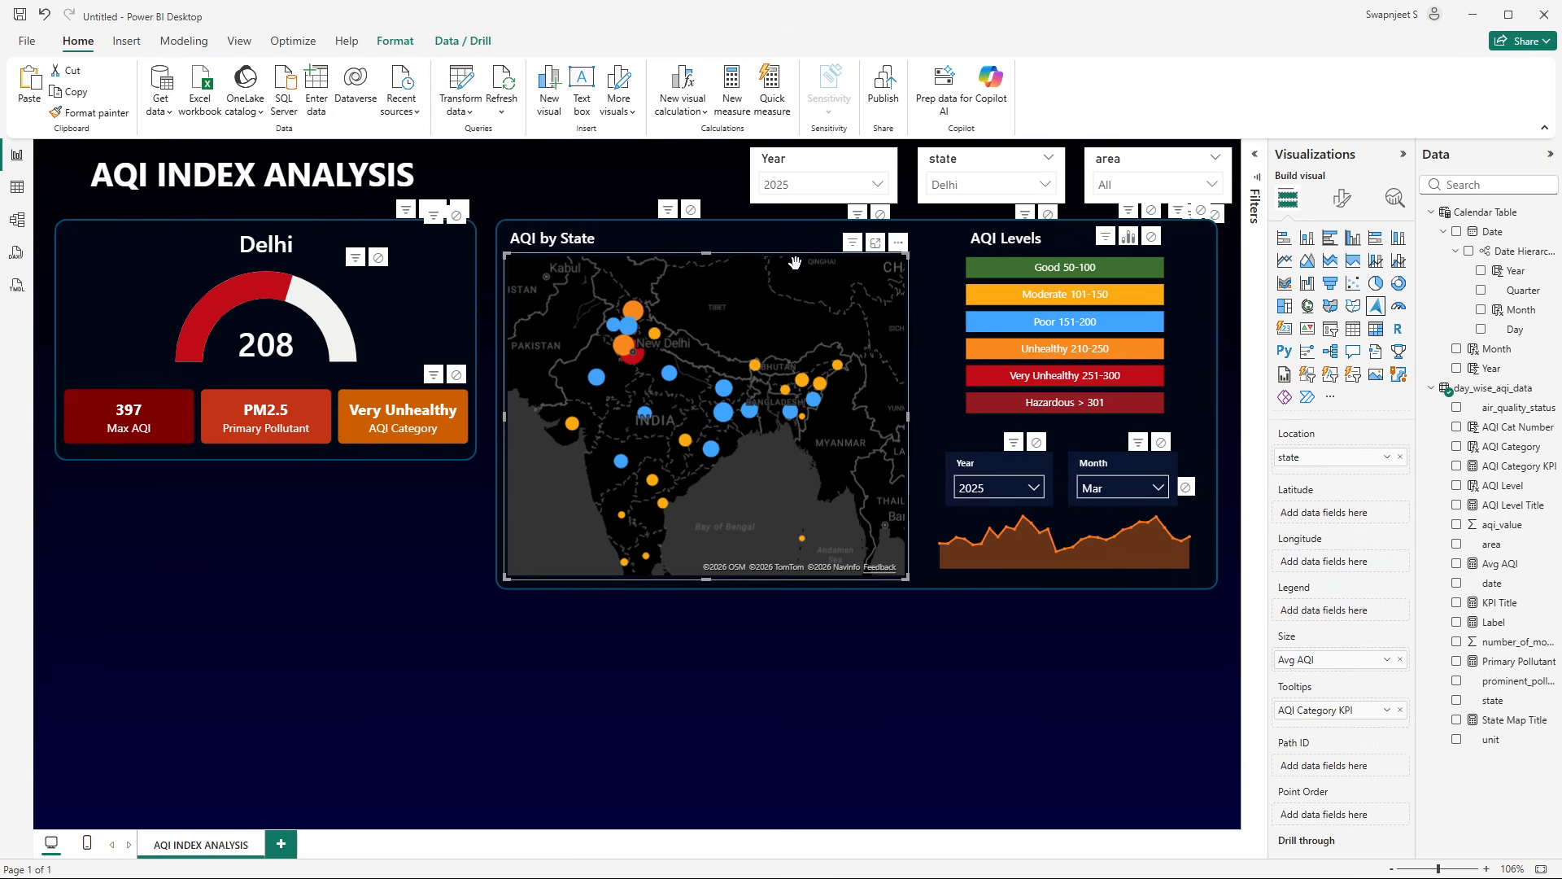
{"action": "left_click", "coordinate": [394, 40]}
{"action": "left_click", "coordinate": [50, 99]}
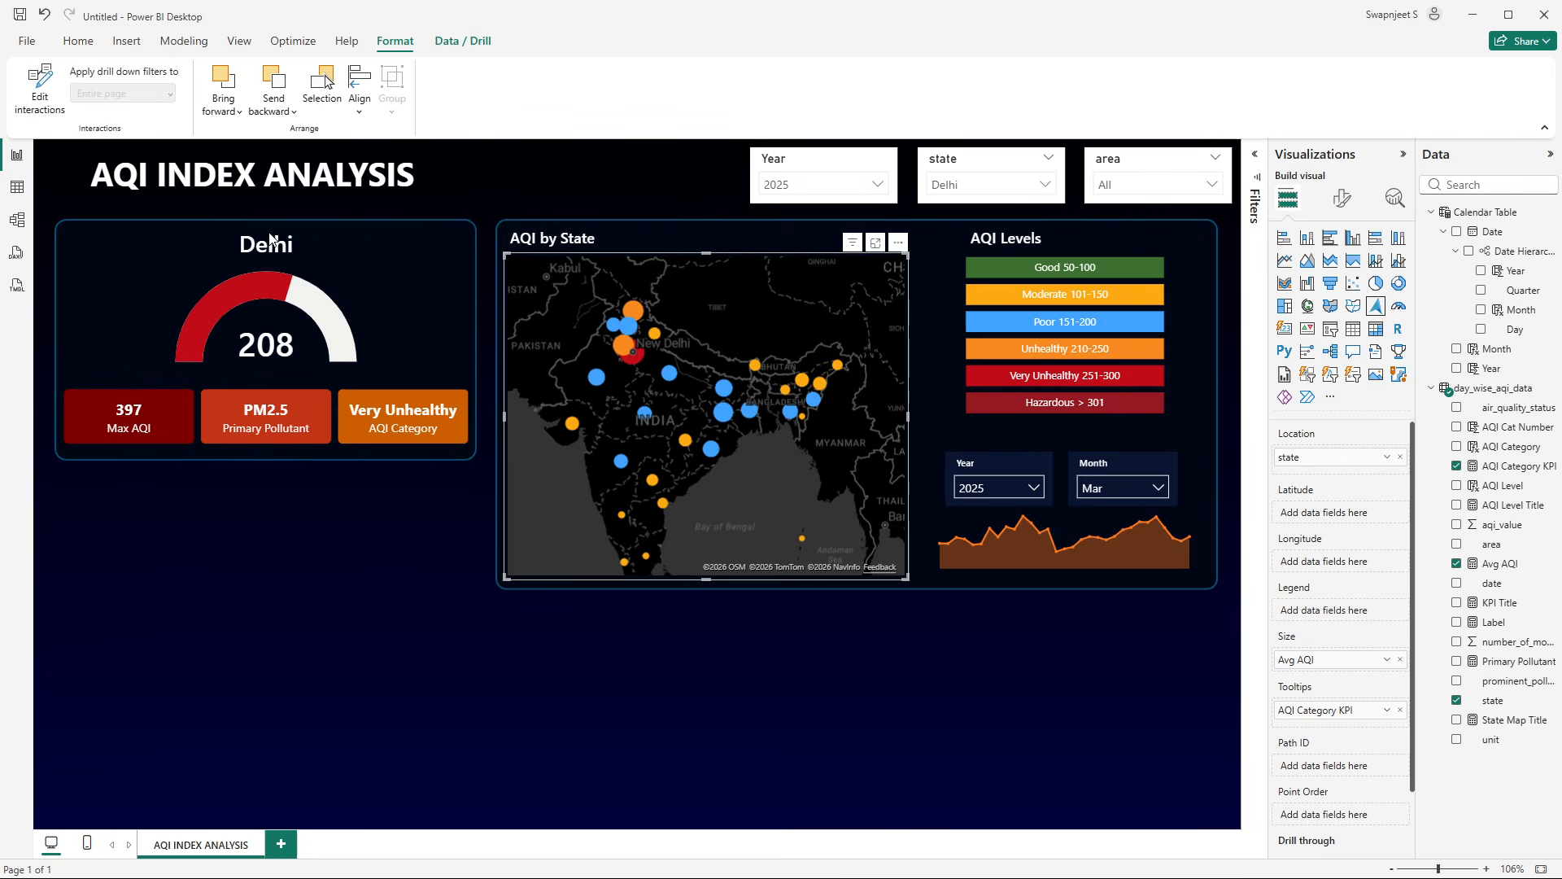
{"action": "left_click", "coordinate": [807, 692]}
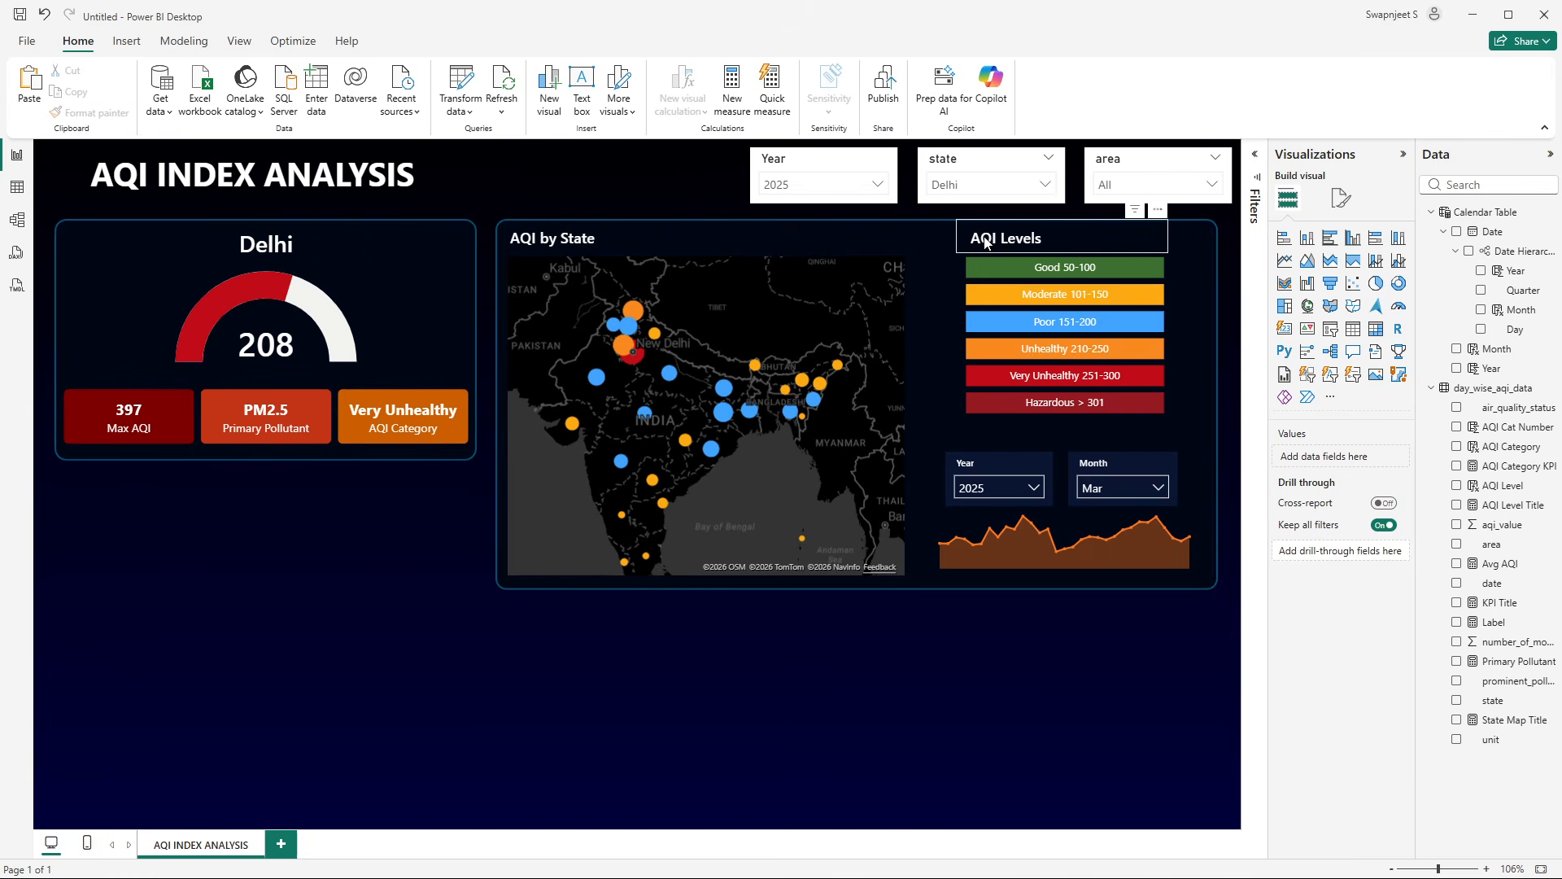
- Switch to the finished AQI Index Analysis report and examine the title card above its trend chart
{"action": "key", "text": "alt+Tab"}
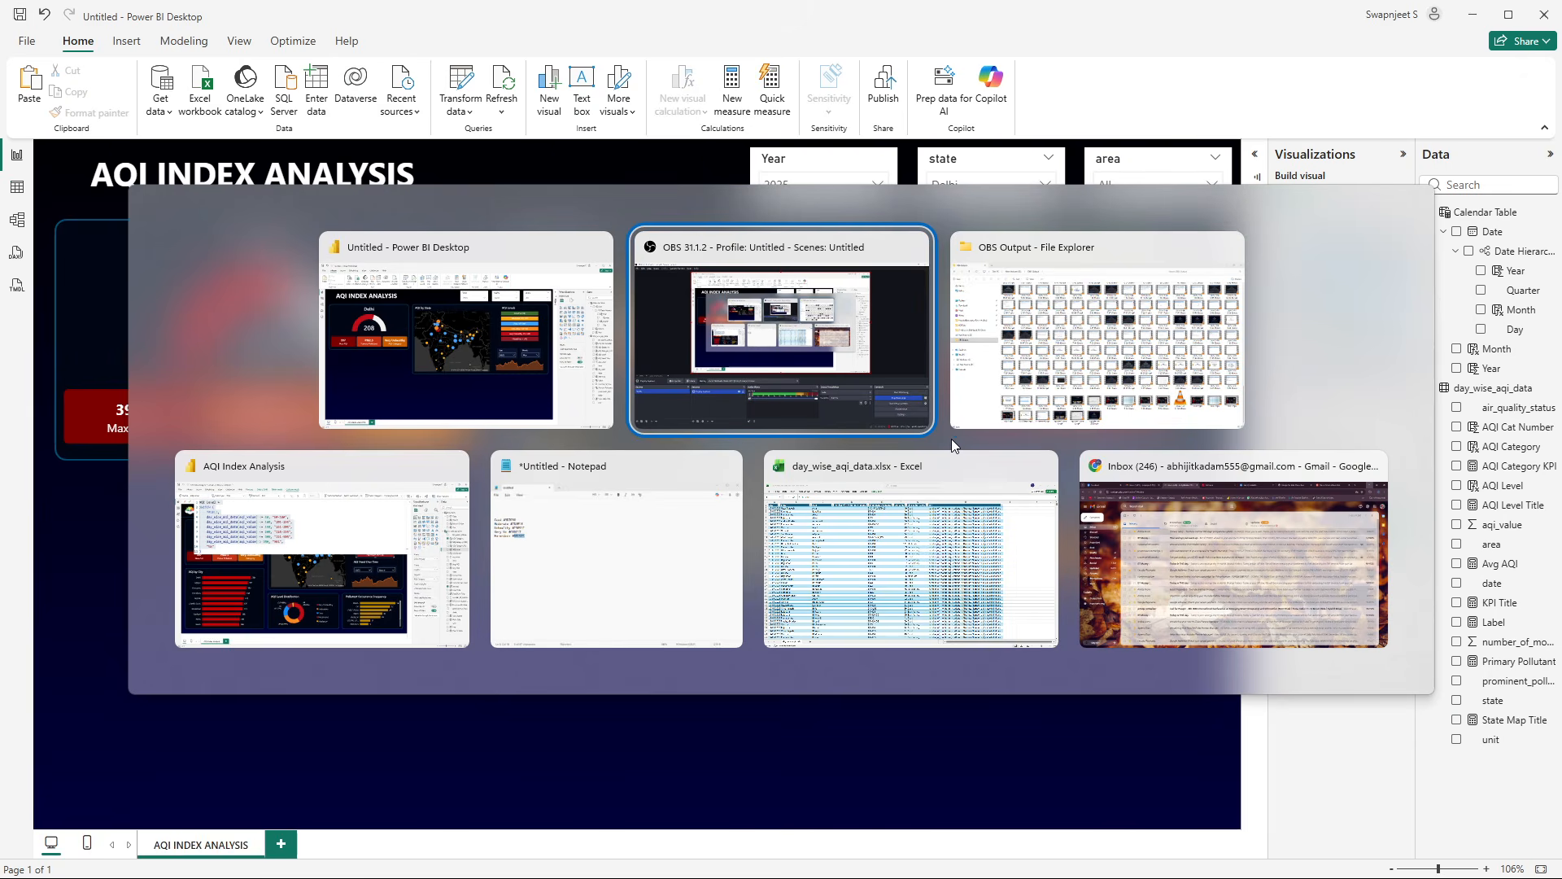
{"action": "key", "text": "alt+Tab"}
{"action": "key", "text": "alt+Tab"}
{"action": "left_click", "coordinate": [1210, 464]}
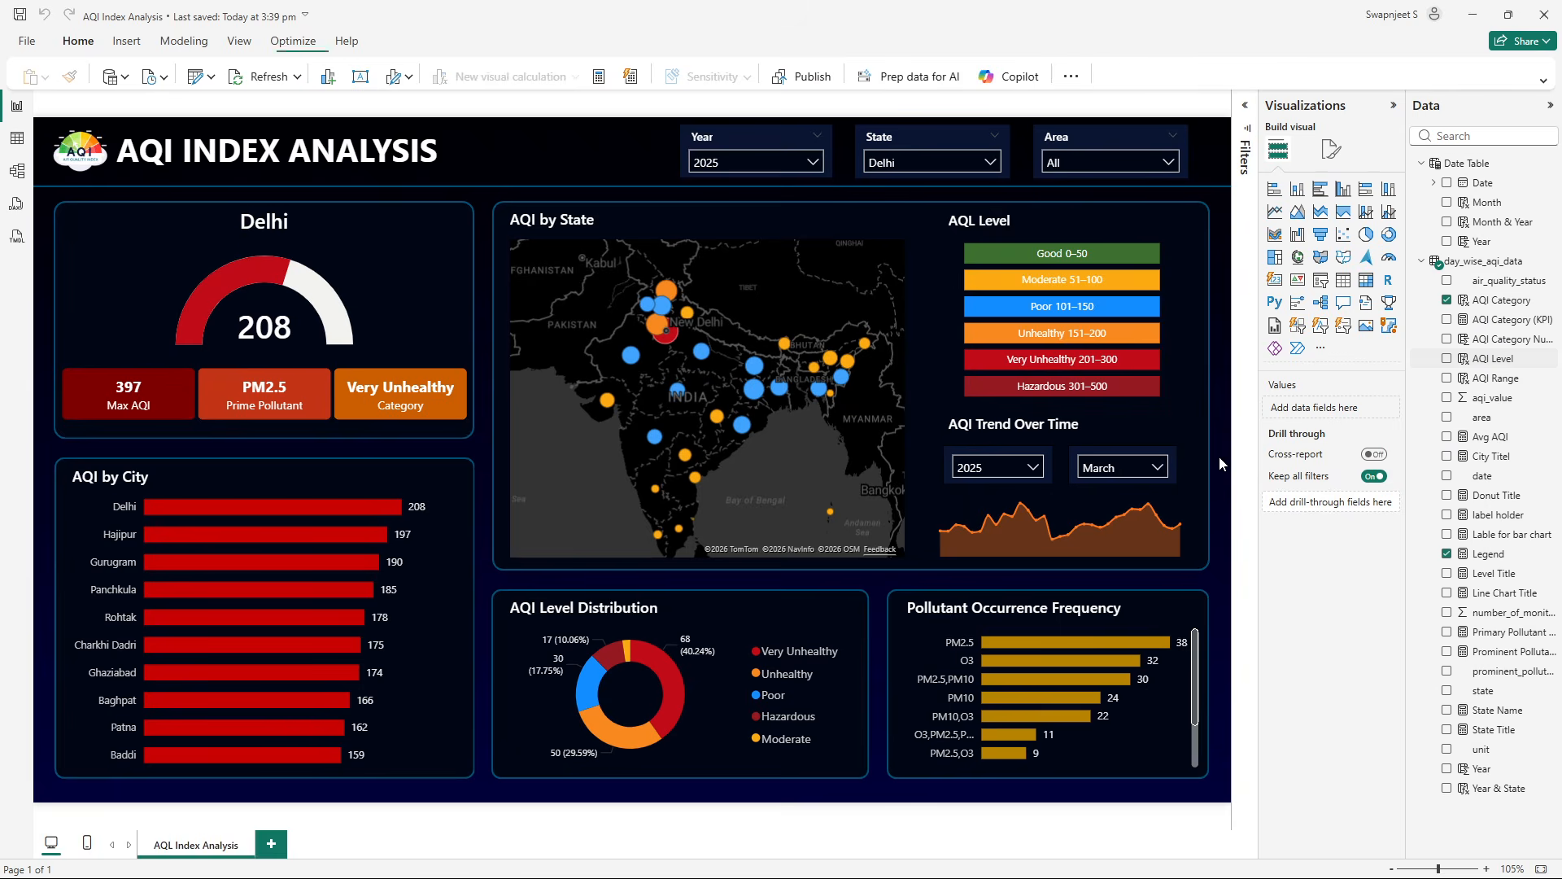
{"action": "left_click", "coordinate": [993, 430]}
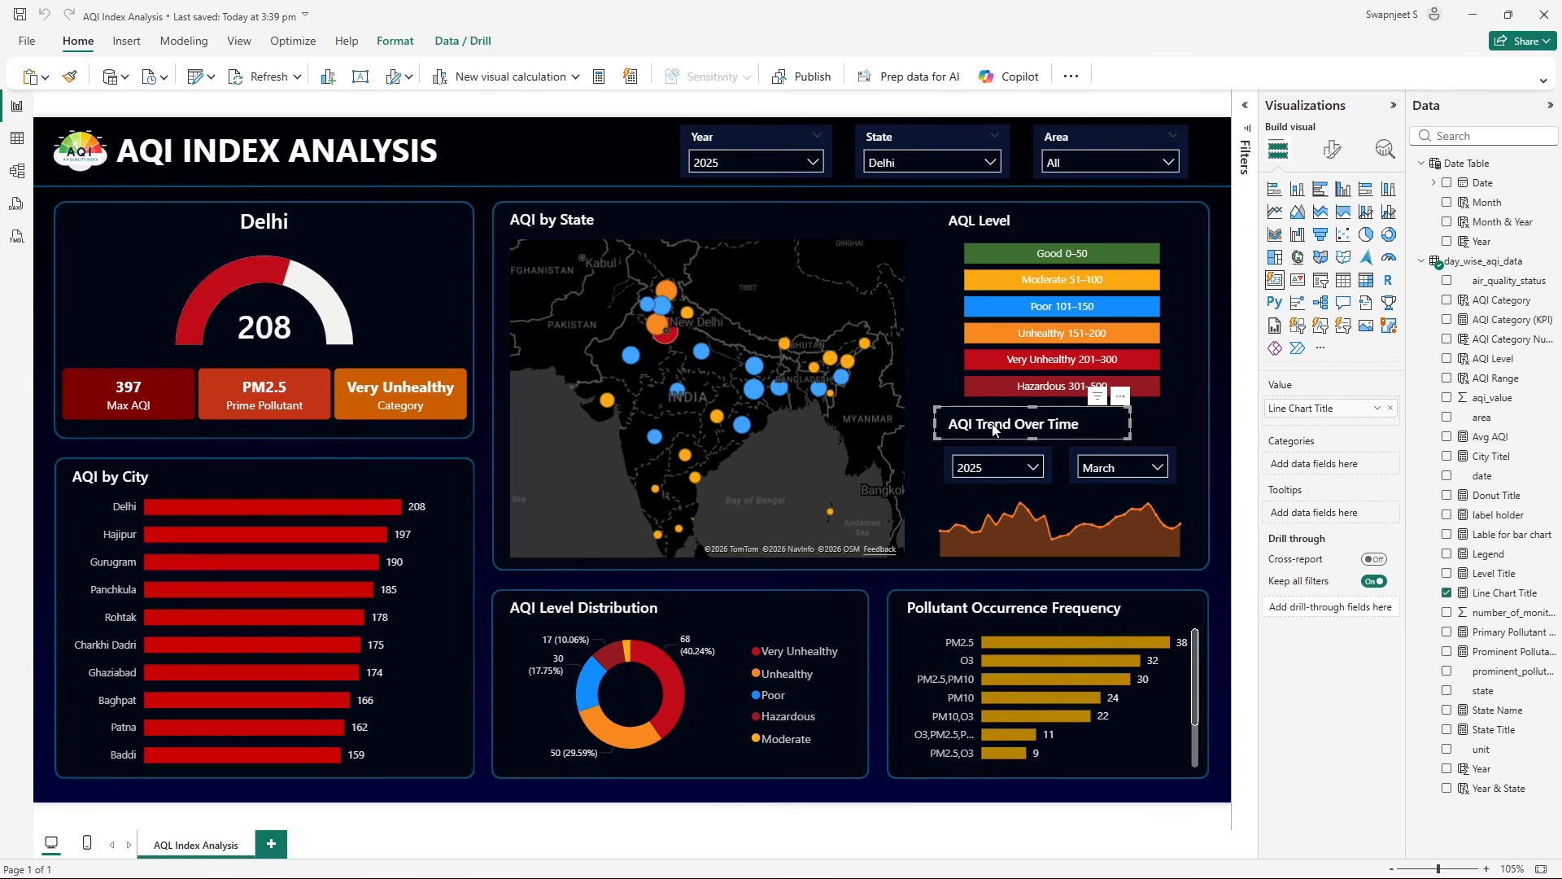
{"action": "key", "text": "alt+Tab"}
- Create a measure in day_wise_aqi_data named Title for Monthly Chart that returns the text "AQI Trend Over Time"
{"action": "right_click", "coordinate": [1495, 418]}
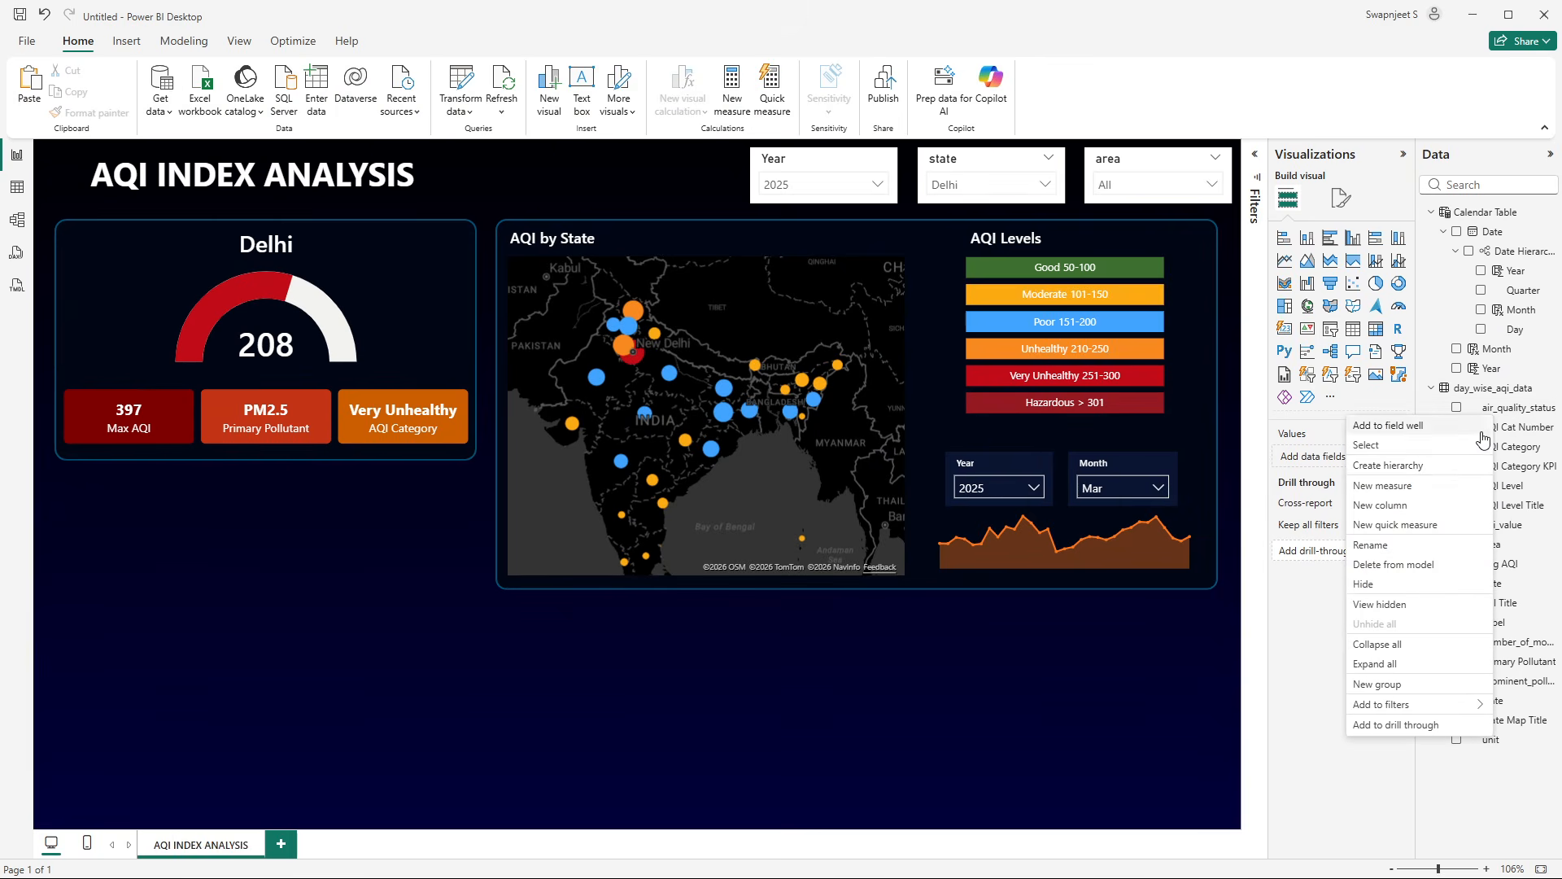
{"action": "left_click", "coordinate": [1426, 488]}
{"action": "double_click", "coordinate": [143, 162]}
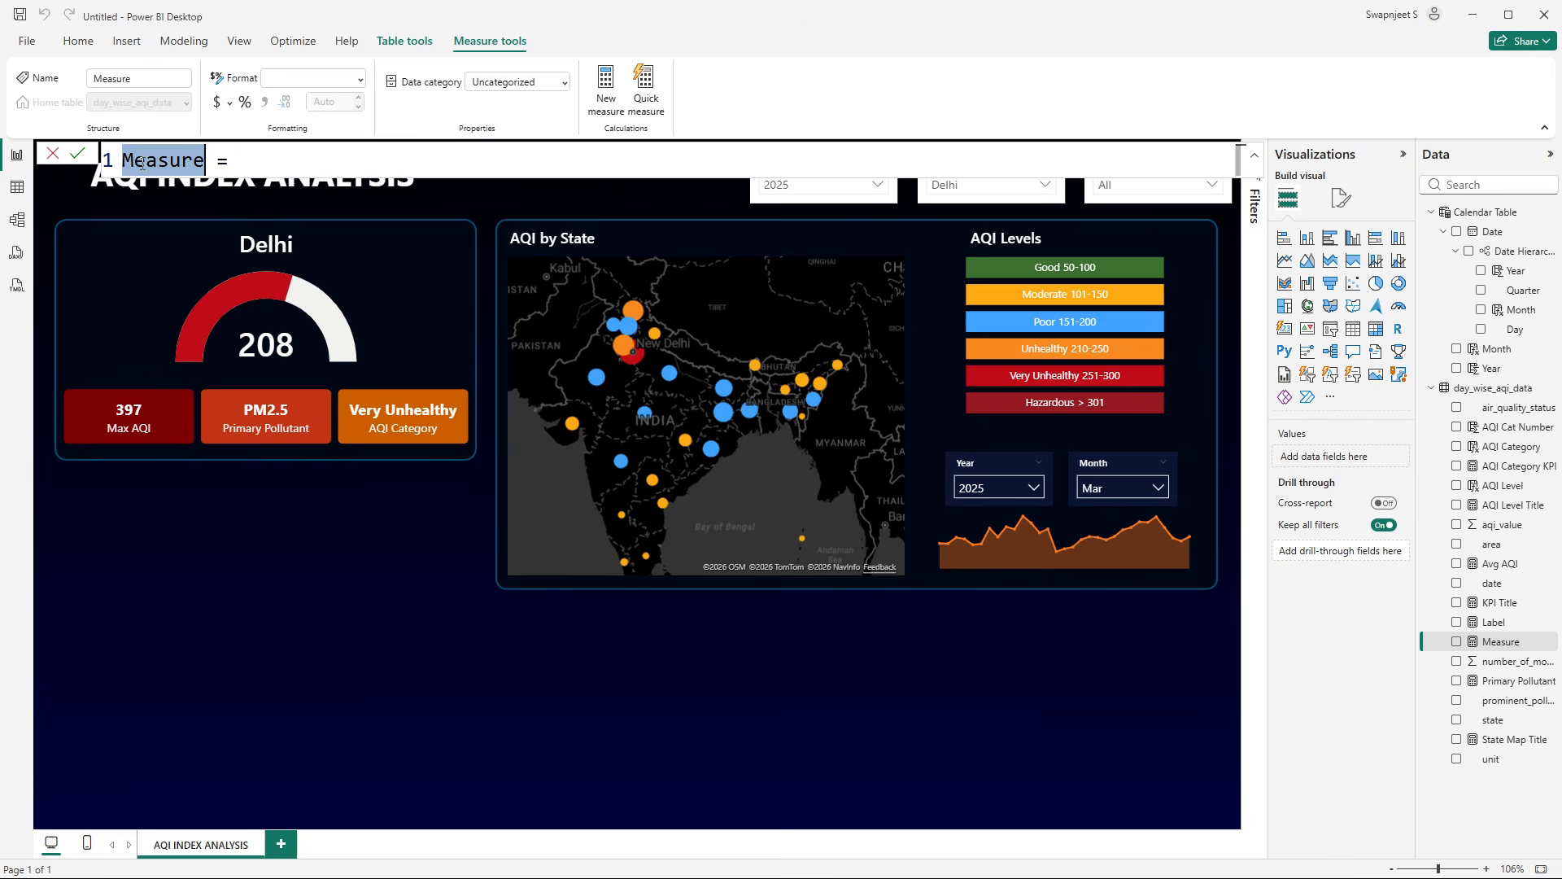
{"action": "type", "text": "Title for "}
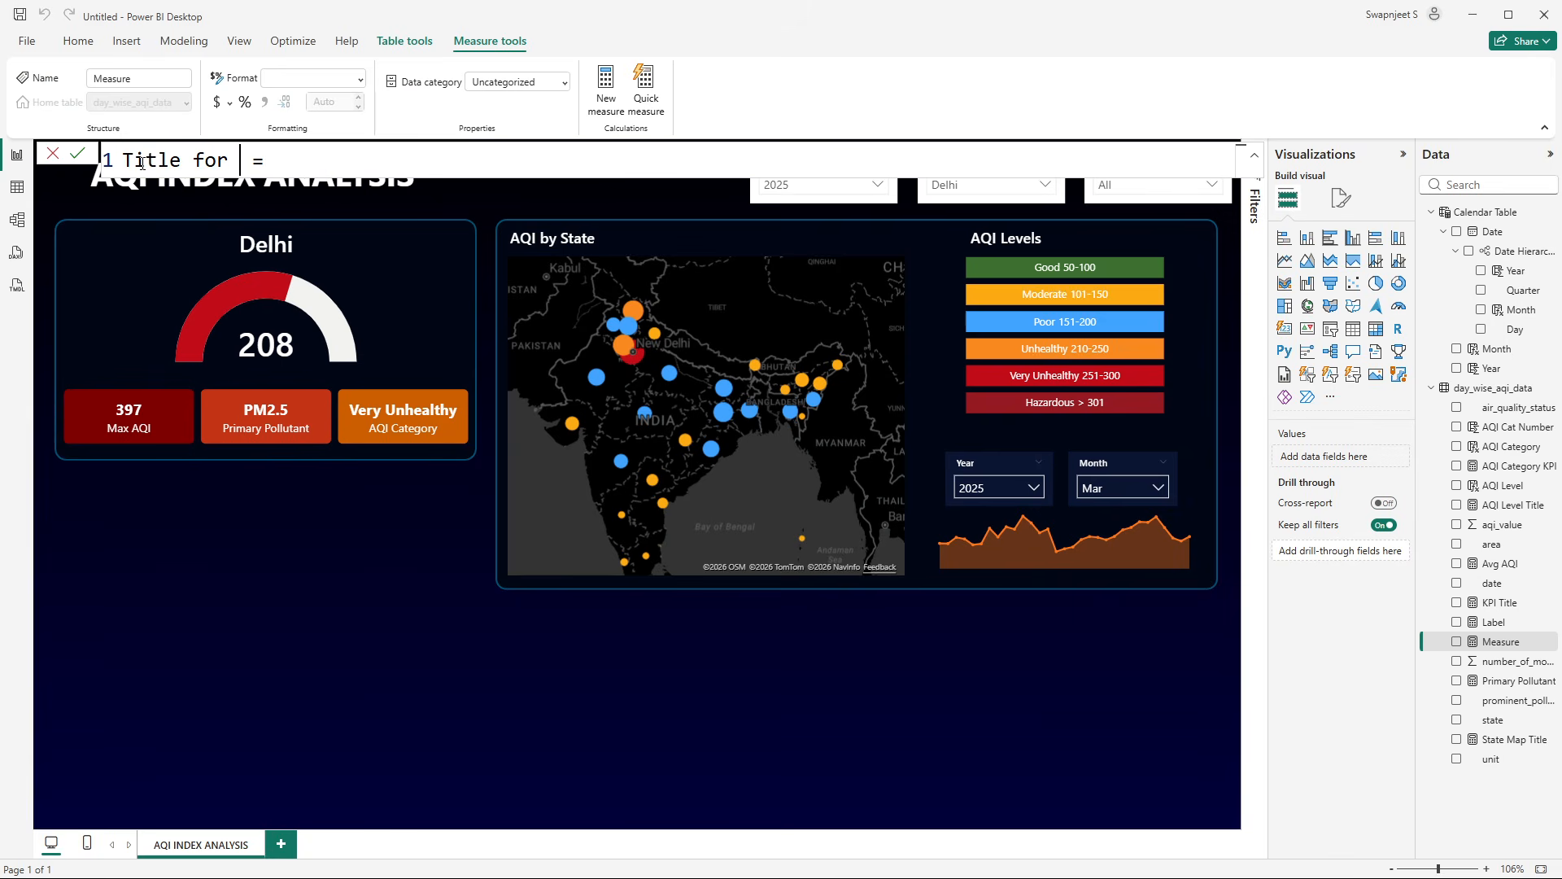
{"action": "type", "text": "Monthly Chart"}
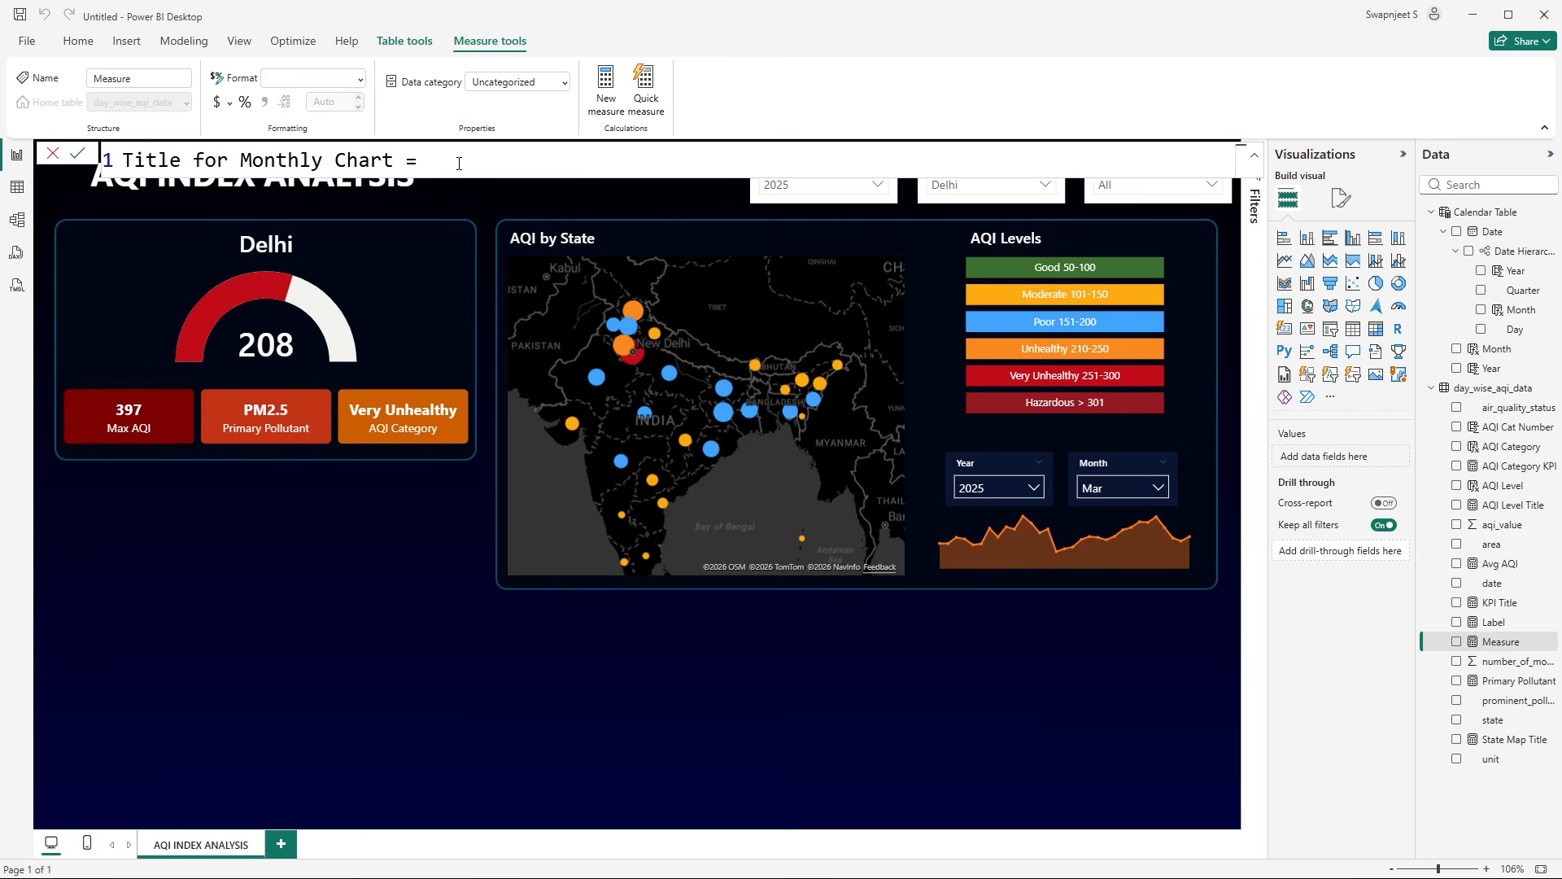
{"action": "type", "text": "\"AQI Trend o"}
{"action": "type", "text": ")"}
{"action": "type", "text": "Over T"}
{"action": "type", "text": "ime"}
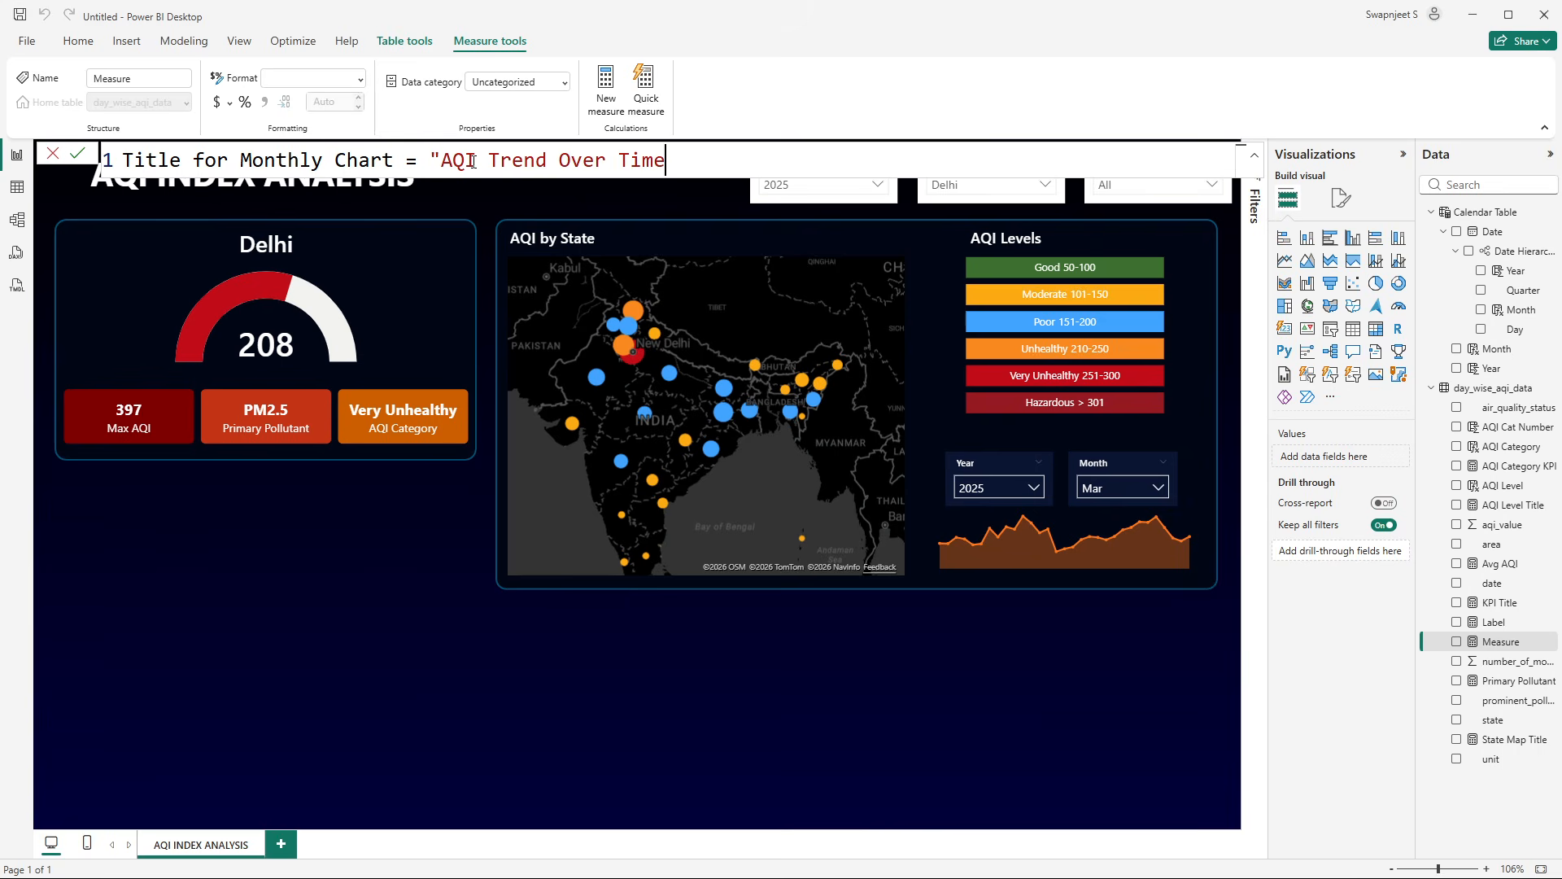
{"action": "key", "text": "Return"}
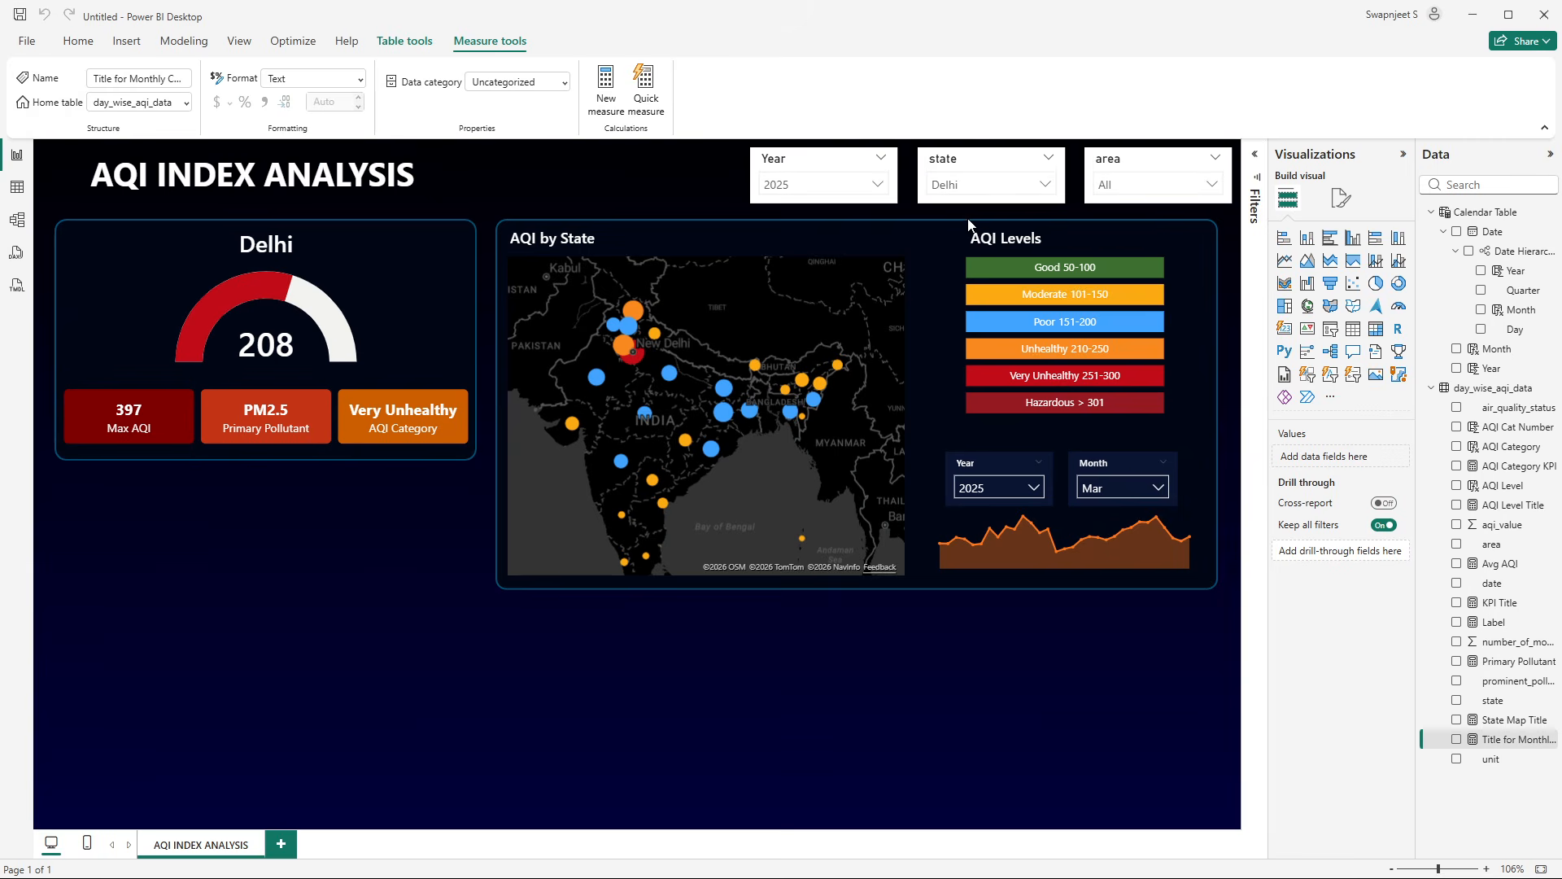
- Duplicate the AQI Levels title card above the lower slicers and replace the copy's value with Title for Monthly Chart
{"action": "left_click", "coordinate": [979, 236]}
{"action": "left_click_drag", "start_coordinate": [979, 236], "coordinate": [1009, 437]}
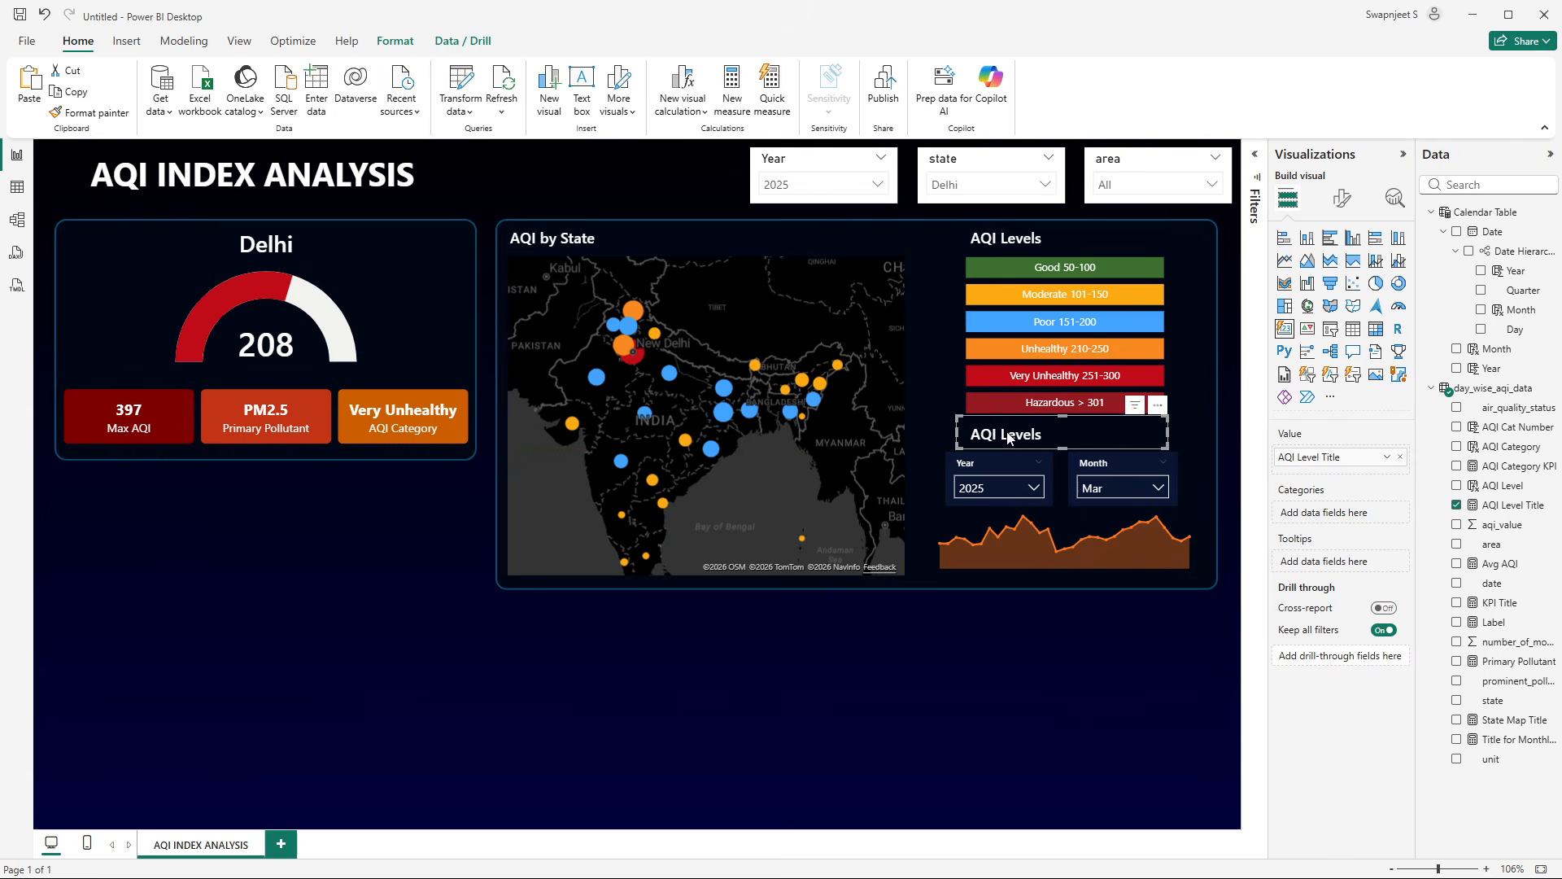
{"action": "left_click", "coordinate": [1401, 457]}
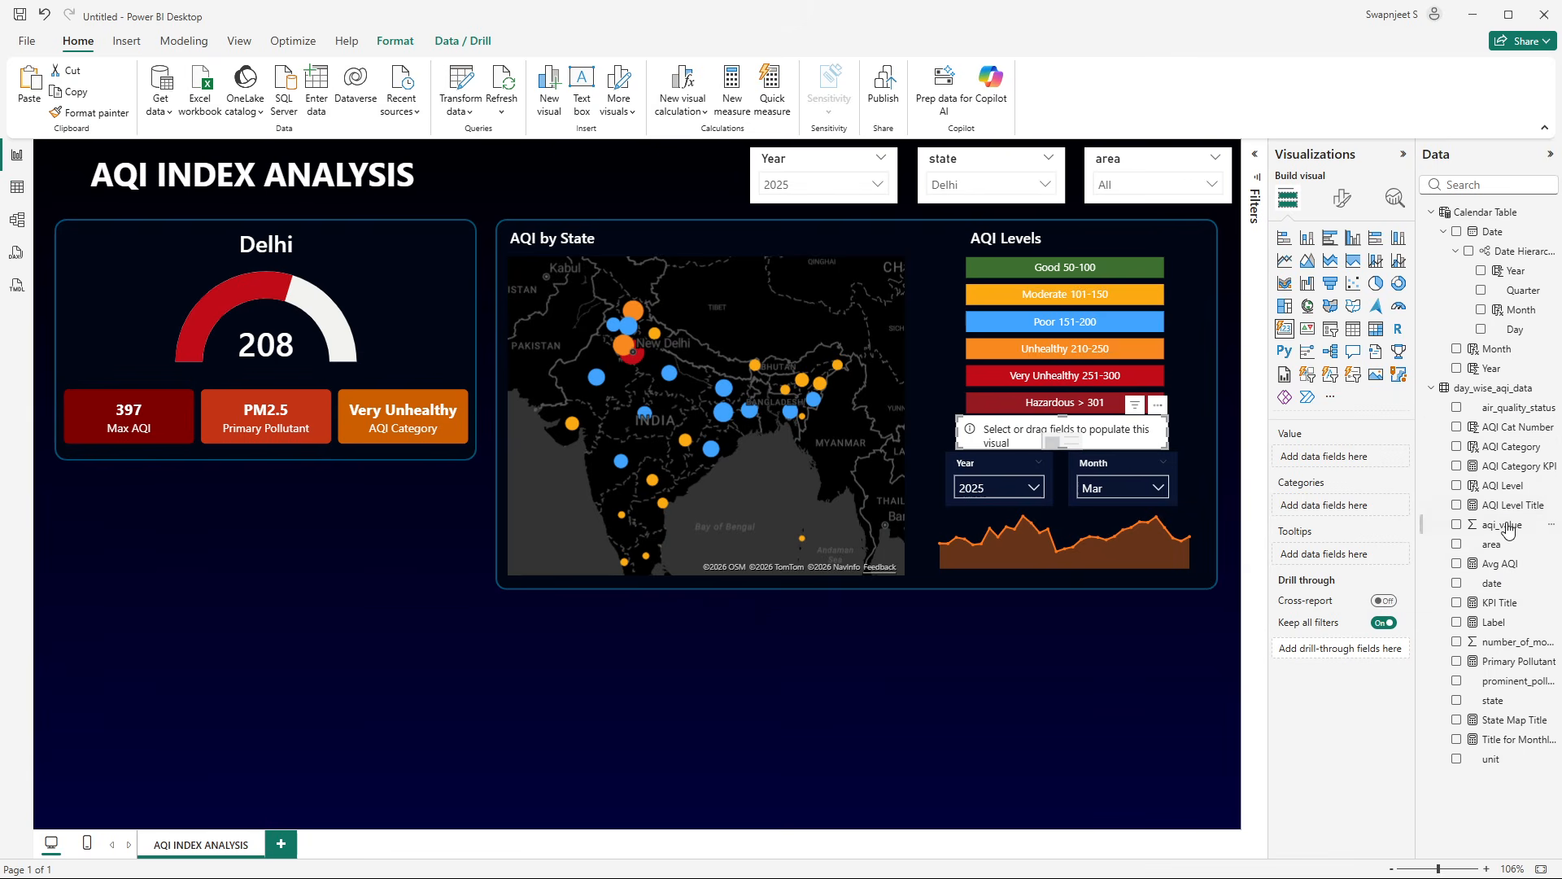
{"action": "left_click", "coordinate": [1457, 739]}
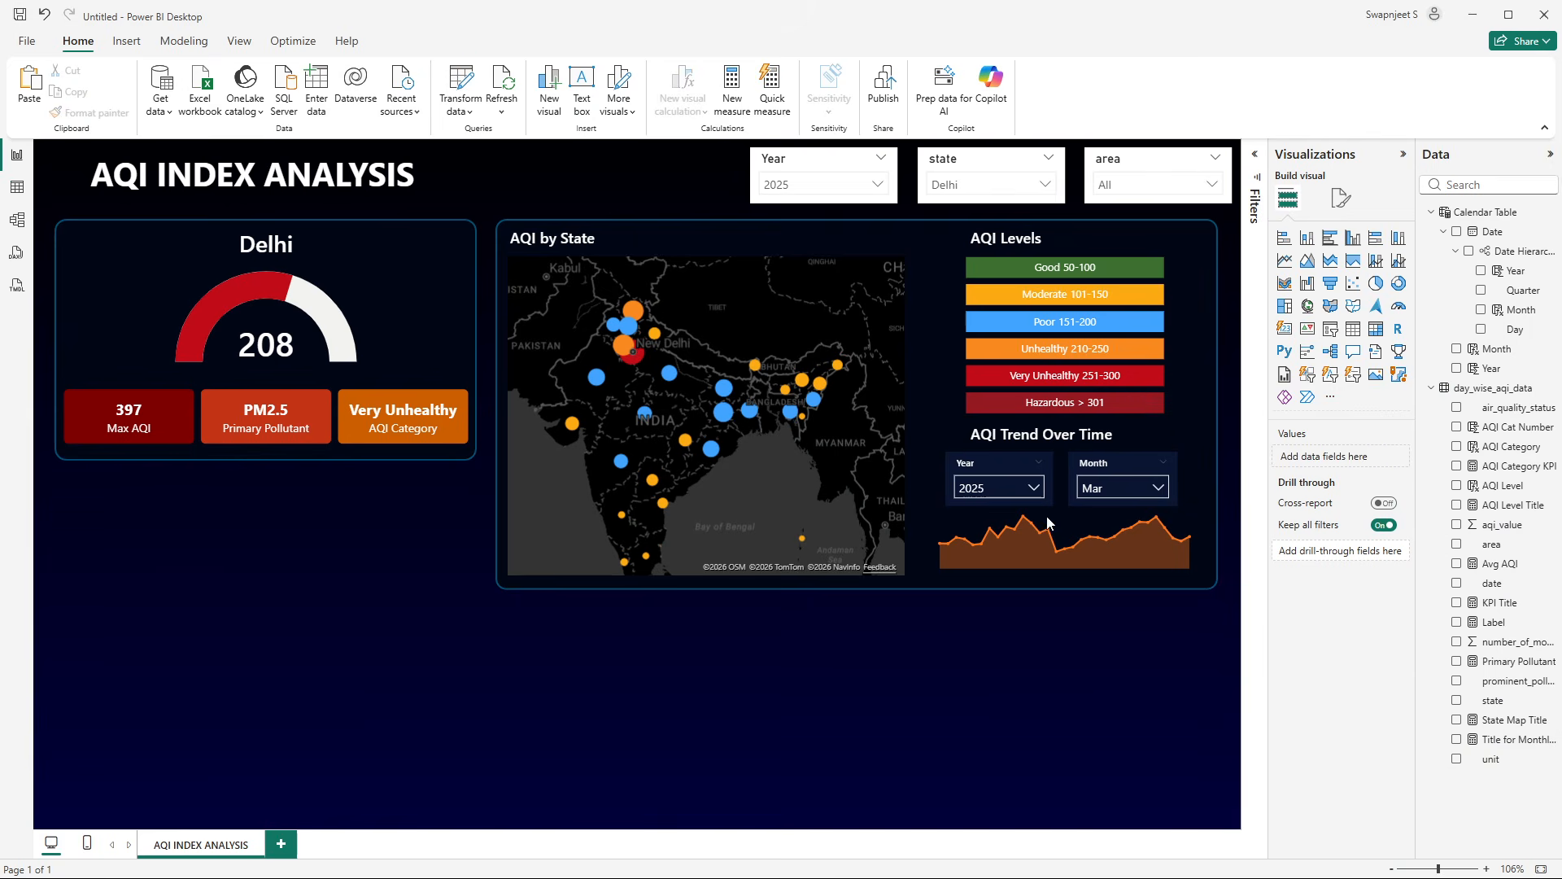
- Slightly reduce the callout value font size of the AQI Levels and AQI Trend Over Time cards and shift both slightly left
{"action": "left_click", "coordinate": [1017, 240]}
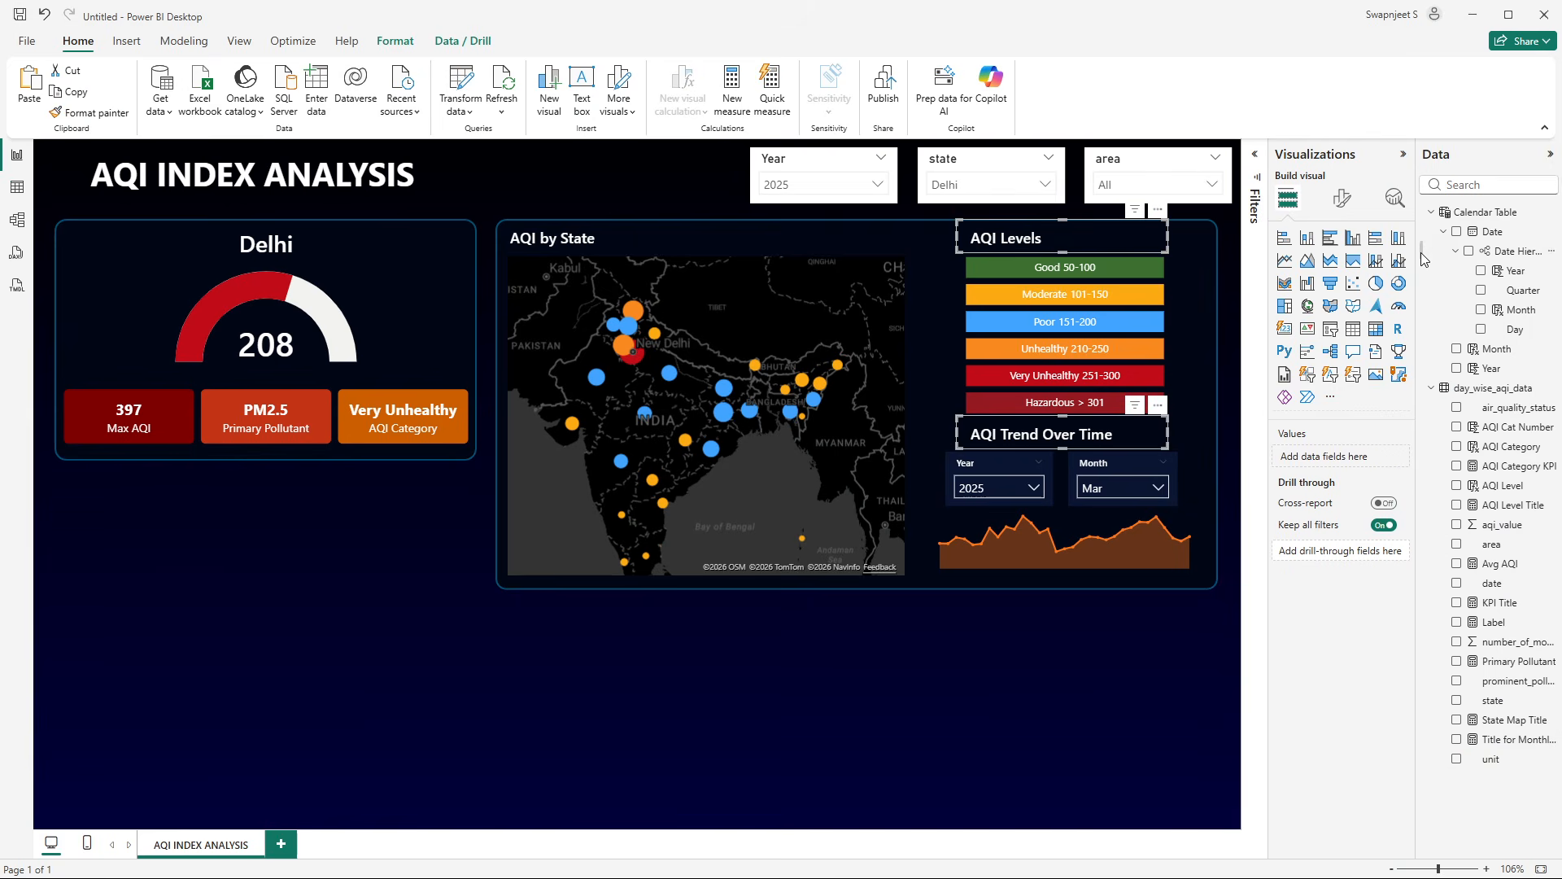
{"action": "left_click", "coordinate": [1343, 199]}
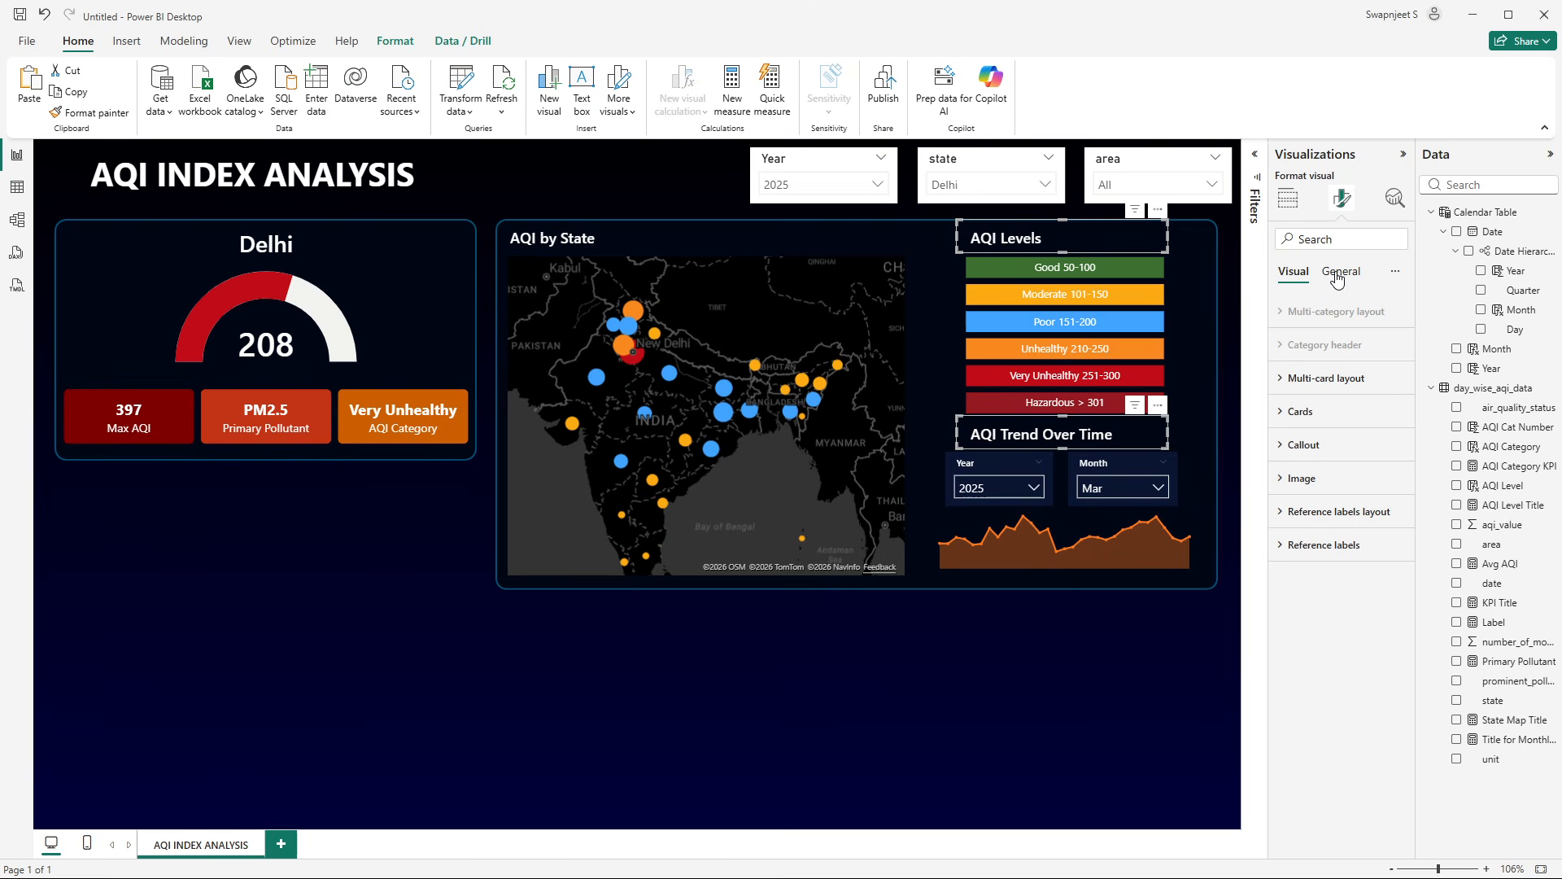
{"action": "left_click", "coordinate": [1318, 445]}
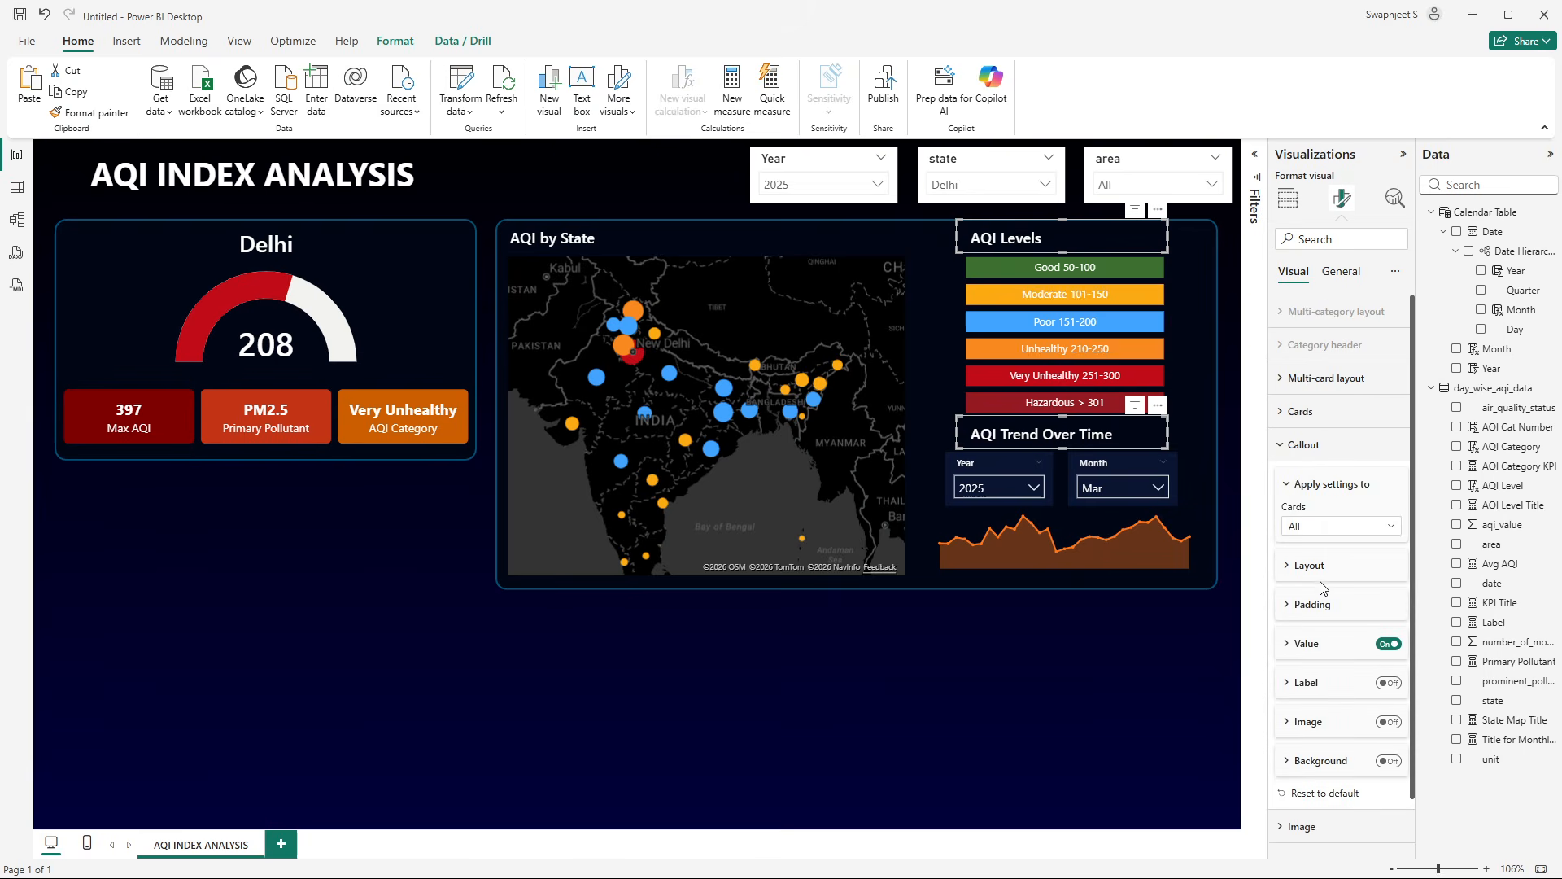
{"action": "left_click", "coordinate": [1318, 644]}
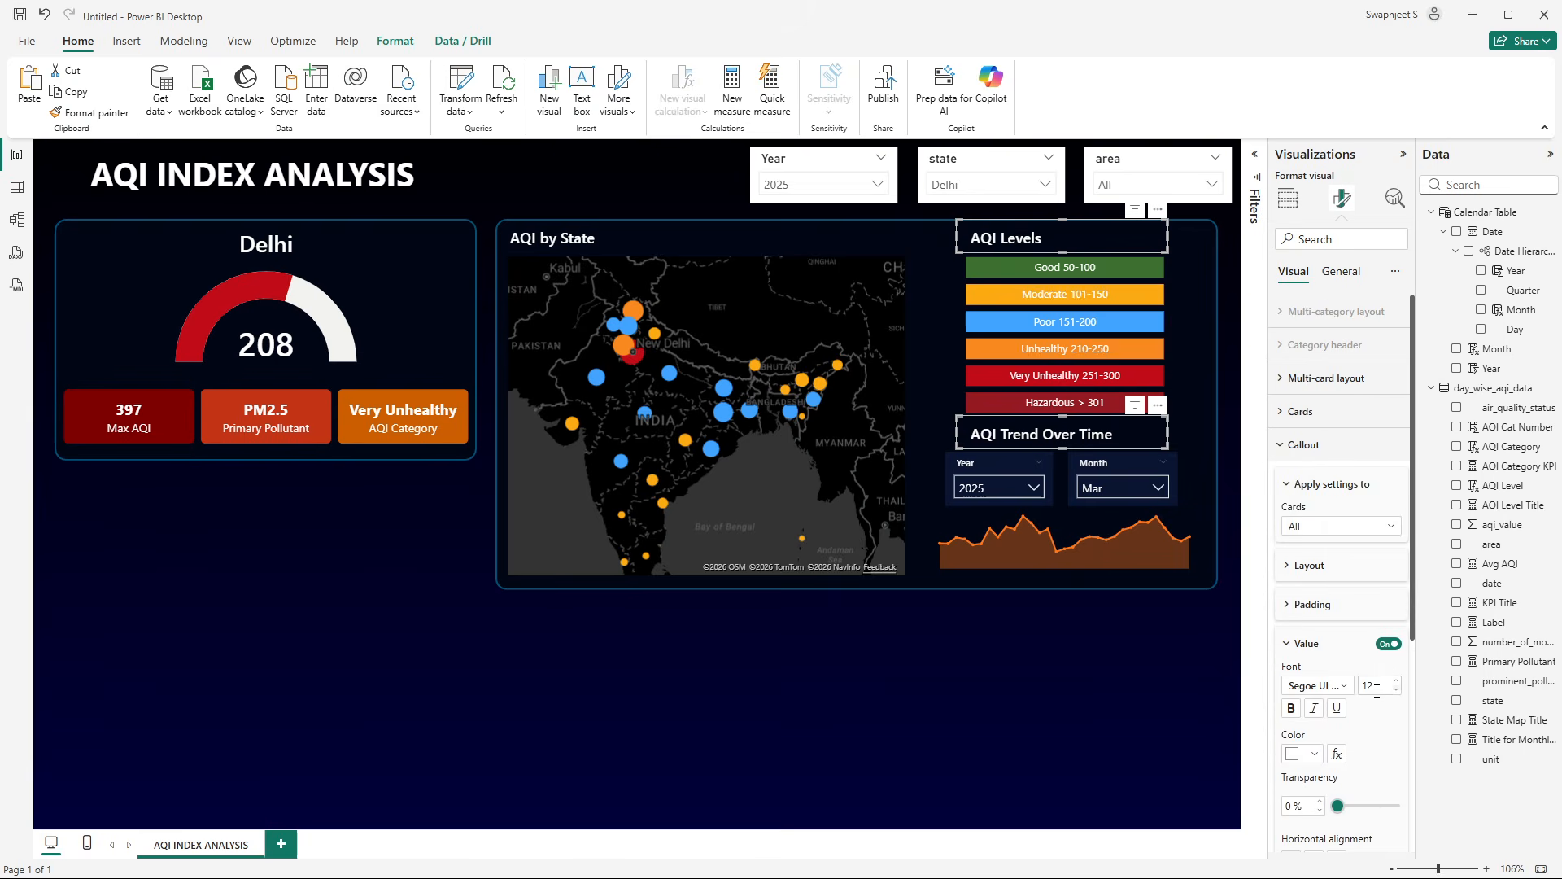
{"action": "left_click", "coordinate": [1012, 682]}
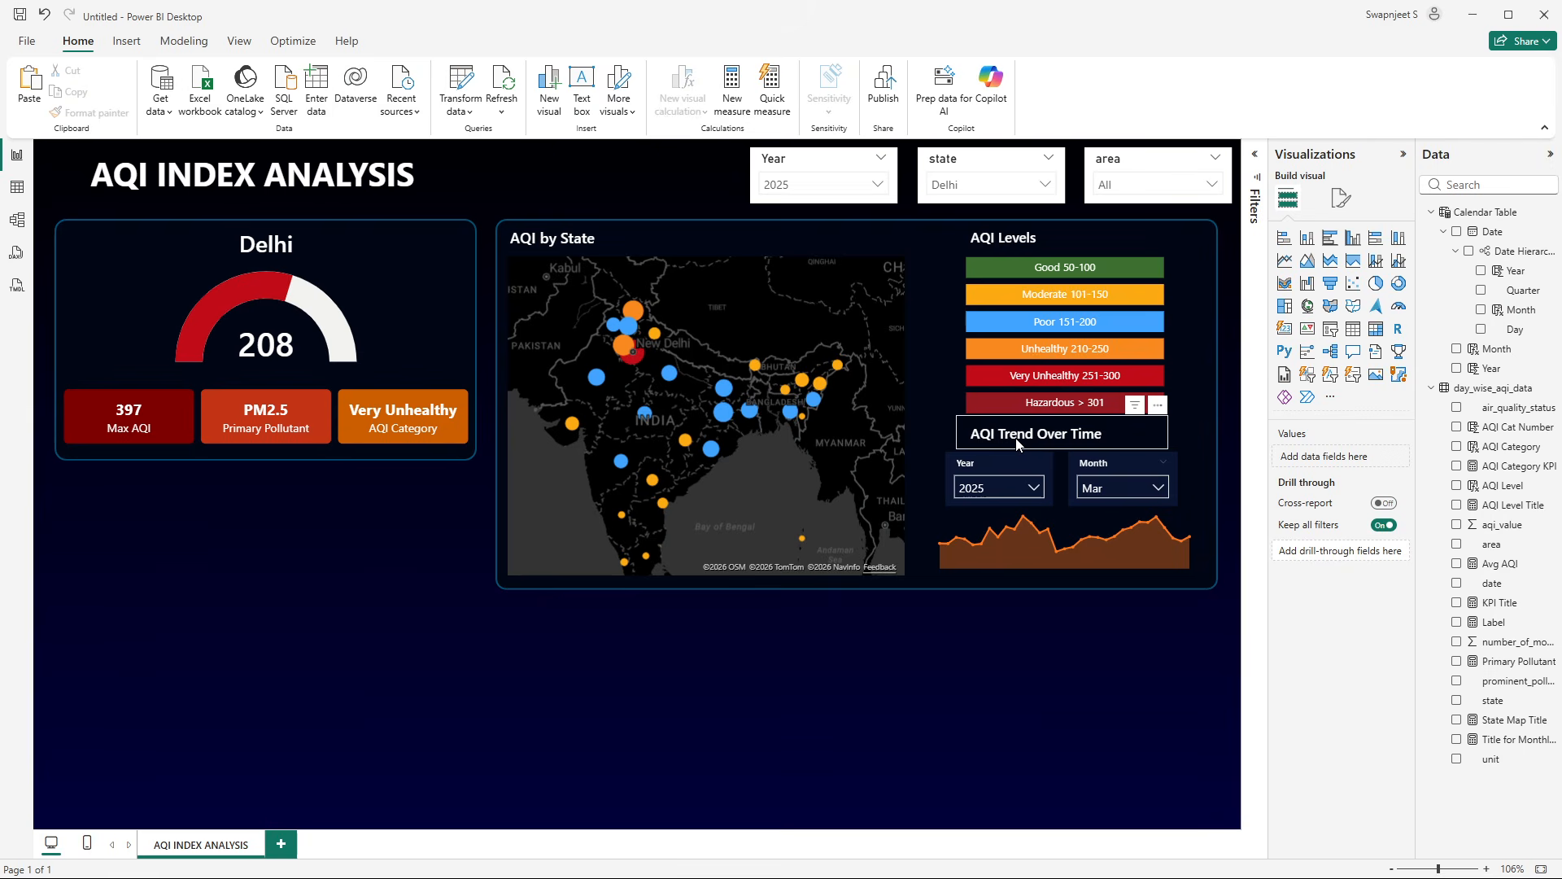
{"action": "left_click", "coordinate": [1016, 439]}
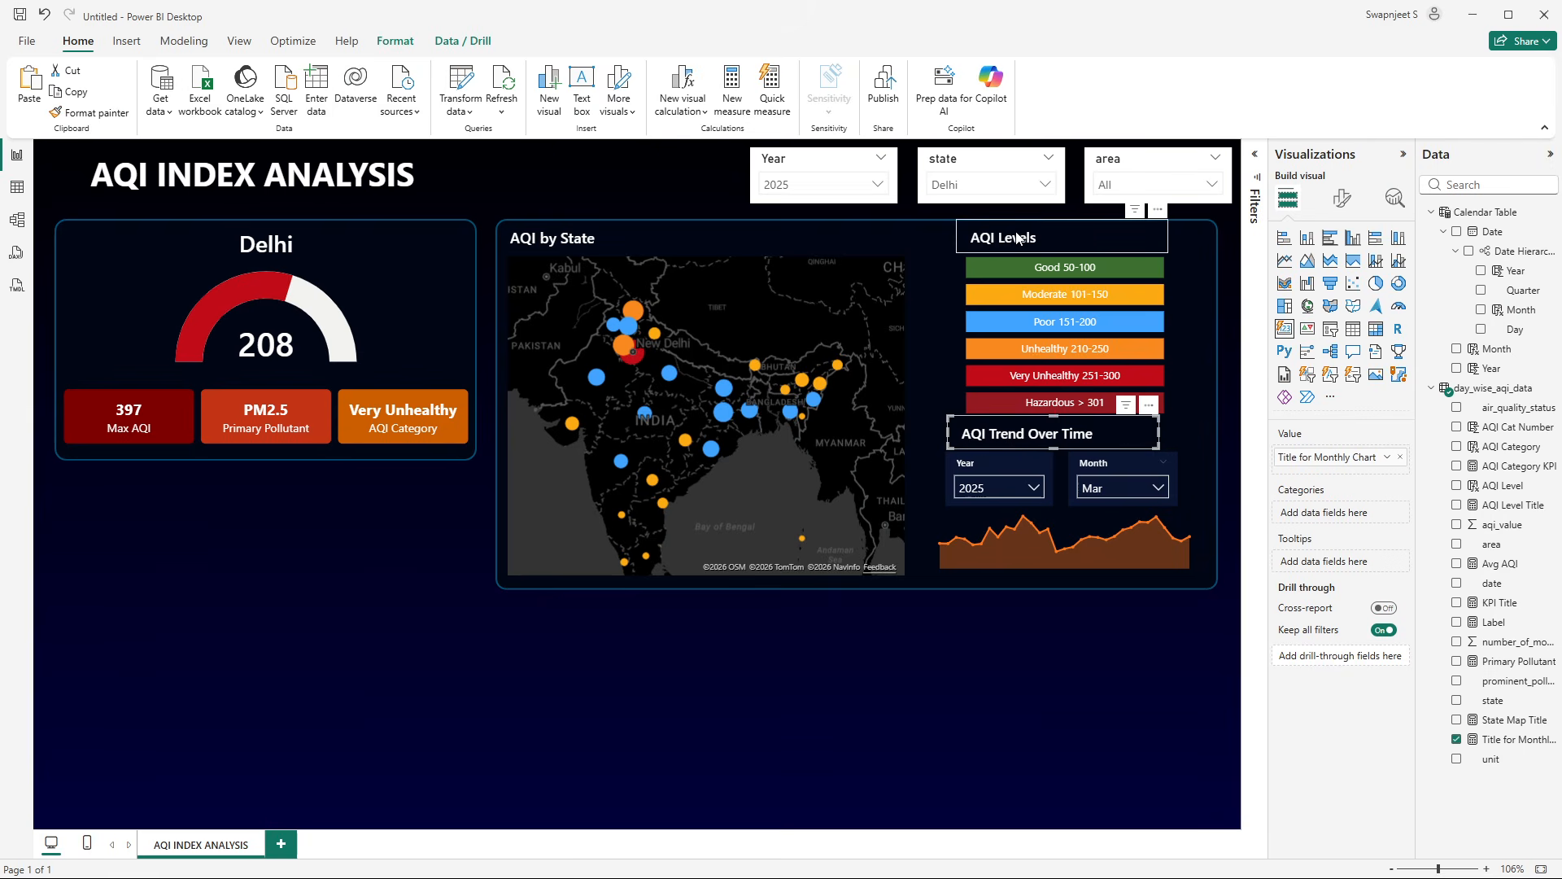
{"action": "left_click", "coordinate": [1016, 645]}
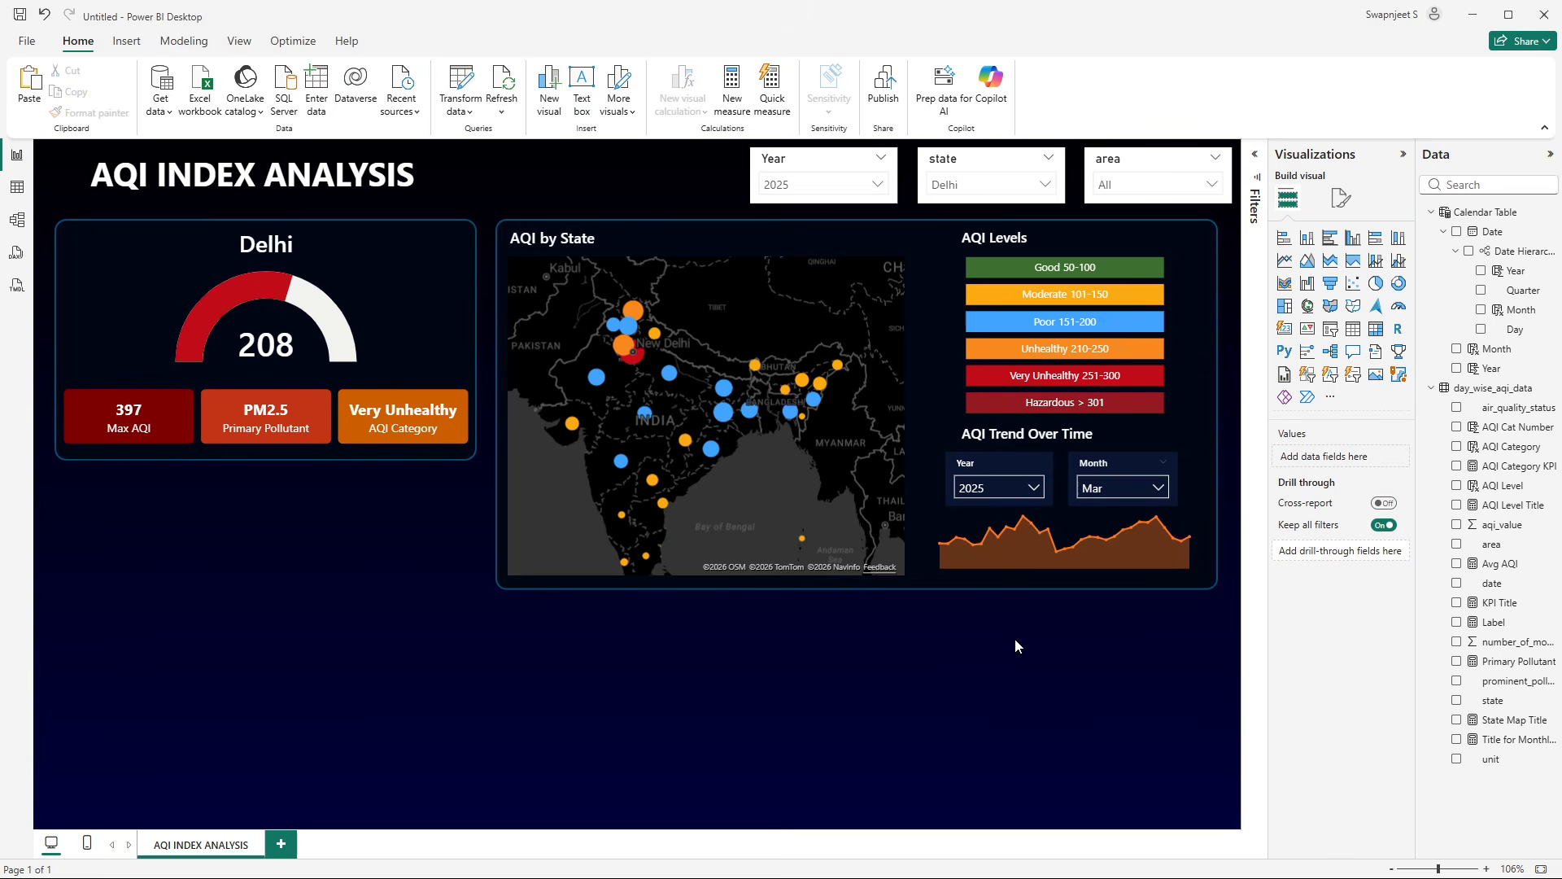
- Nudge the AQI trend chart, its title card and the lower Year and Month slicers down slightly
{"action": "left_click", "coordinate": [994, 571]}
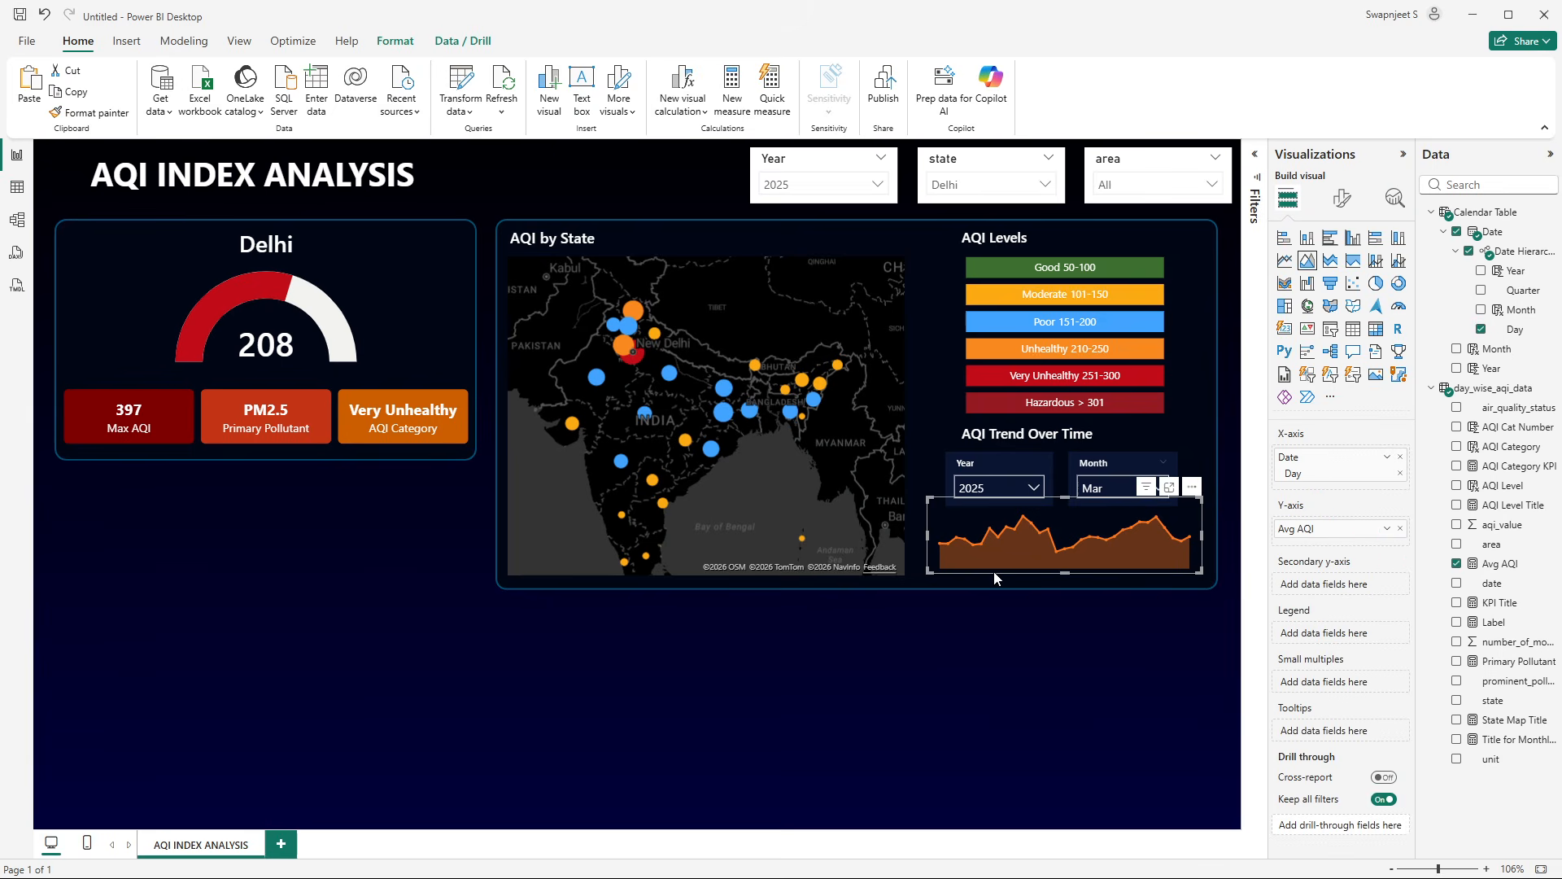
{"action": "left_click", "coordinate": [1014, 458]}
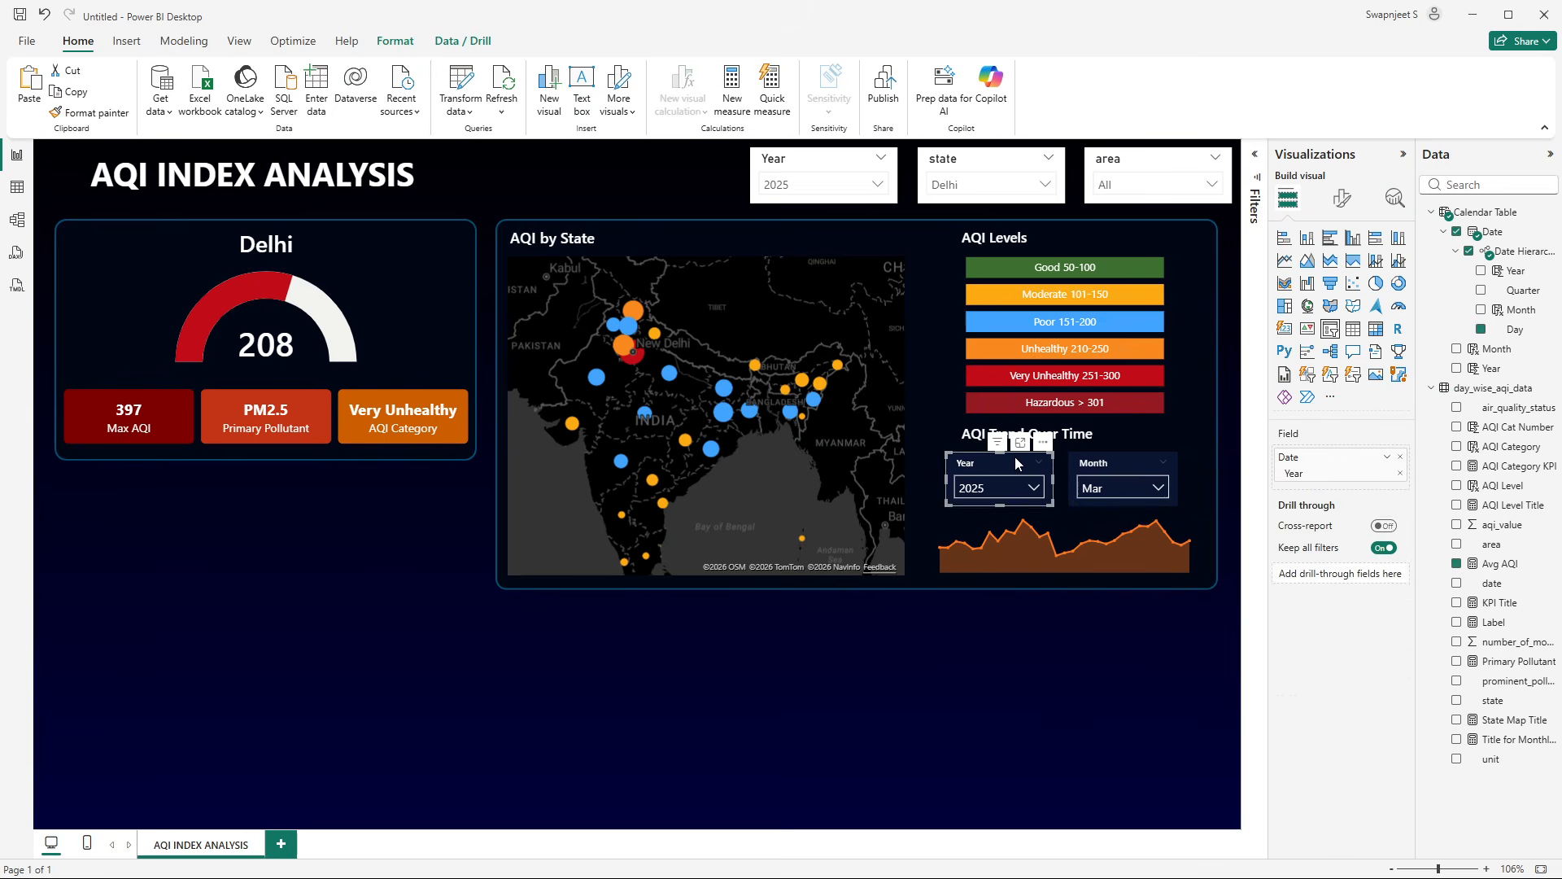
{"action": "left_click", "coordinate": [1100, 456], "text": "ctrl"}
{"action": "left_click", "coordinate": [1071, 446], "text": "ctrl"}
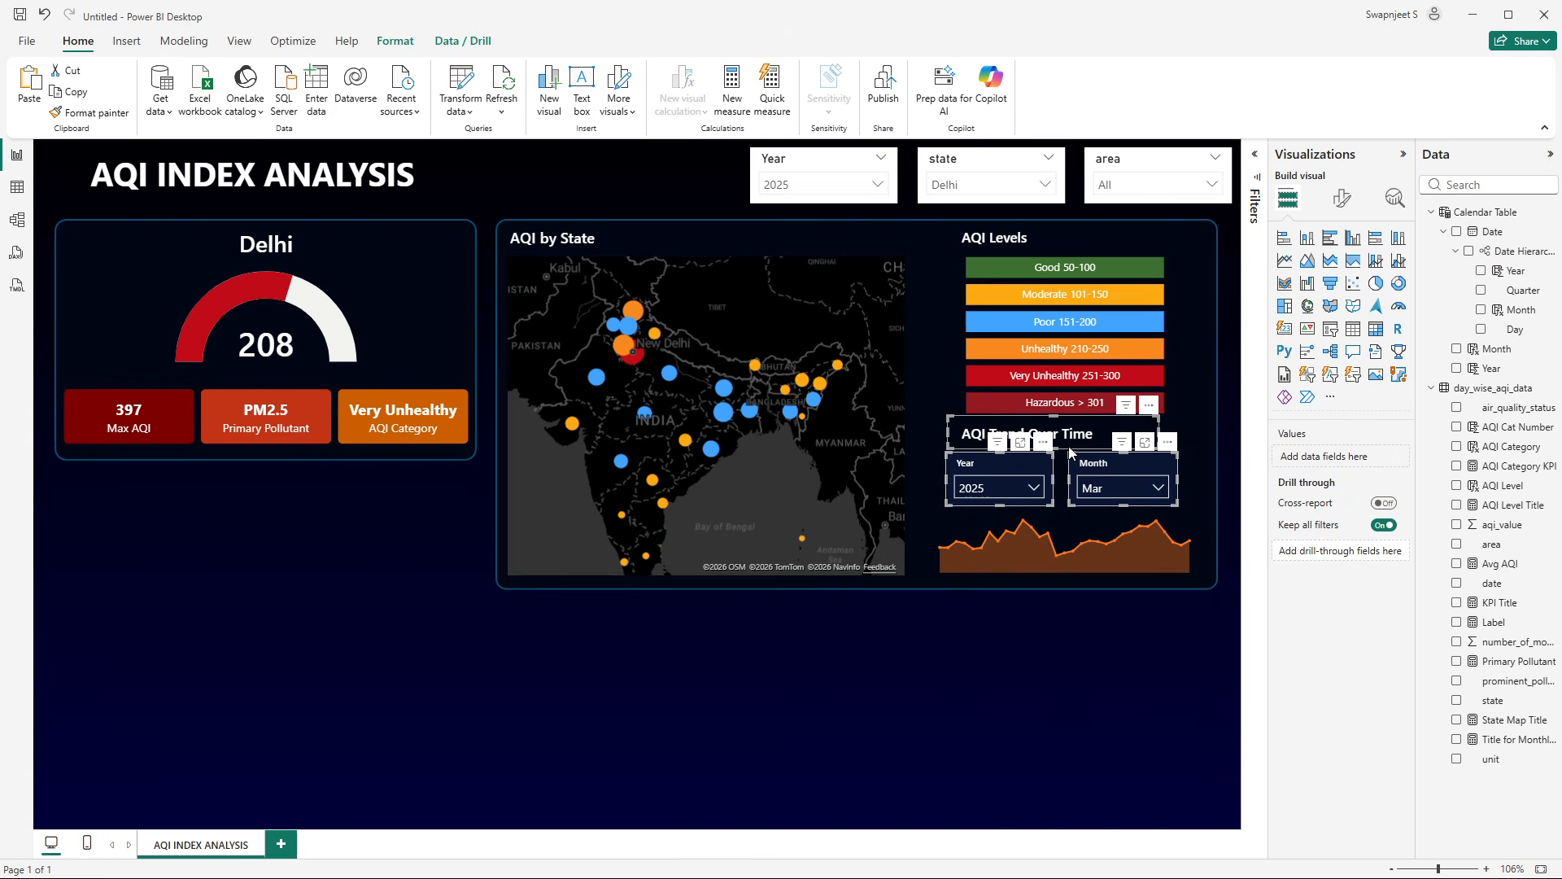
{"action": "key", "text": "Down"}
{"action": "key", "text": "Down"}
{"action": "key", "text": "Down"}
{"action": "key", "text": "Down"}
{"action": "key", "text": "Down"}
{"action": "key", "text": "Down"}
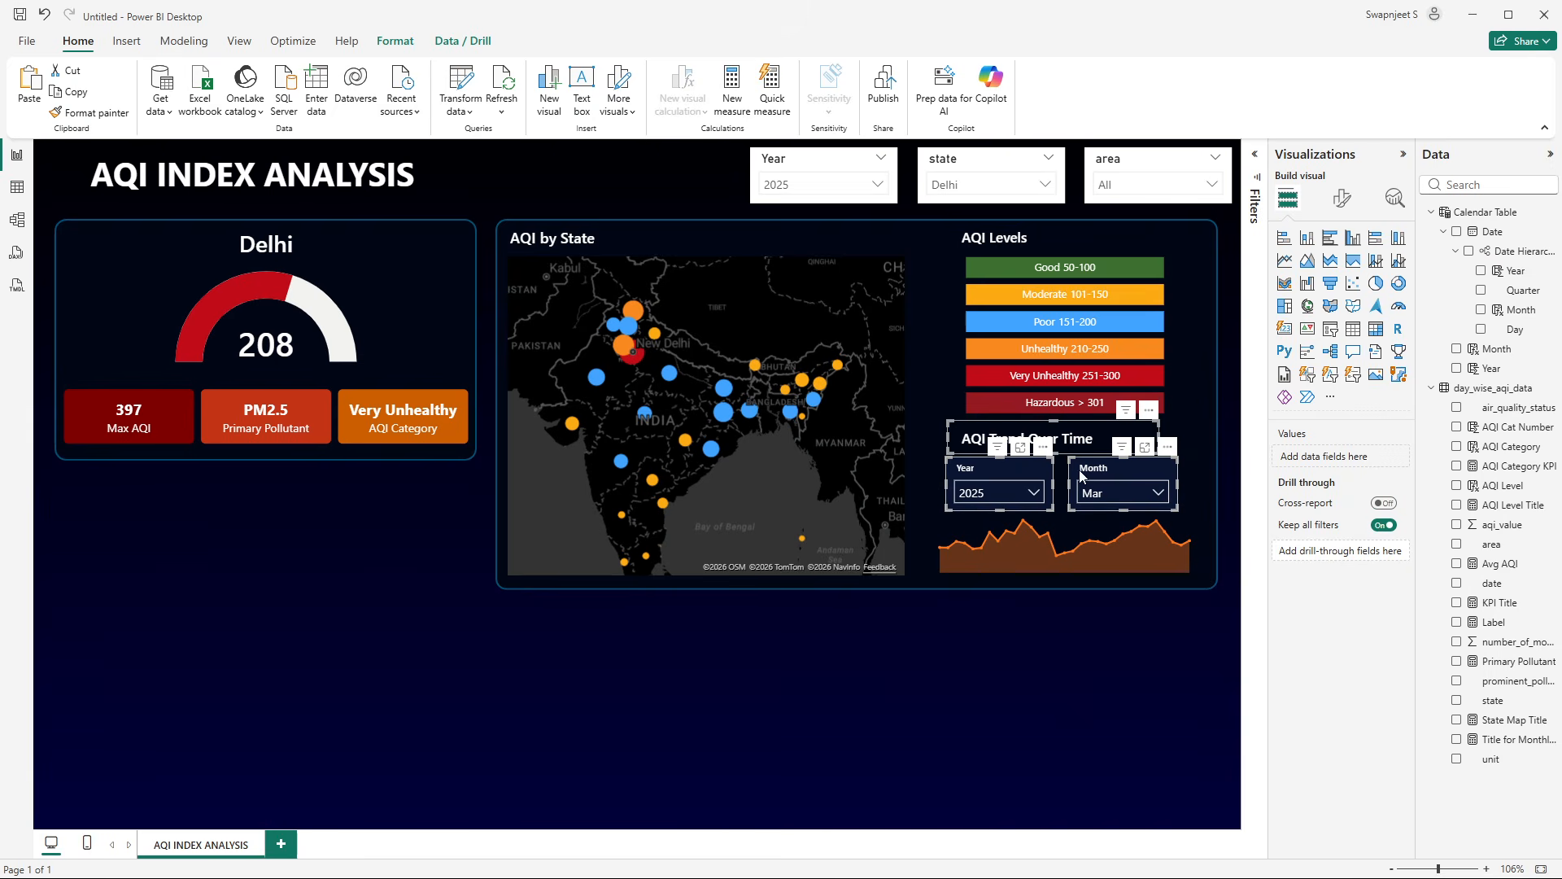
{"action": "left_click", "coordinate": [1110, 687]}
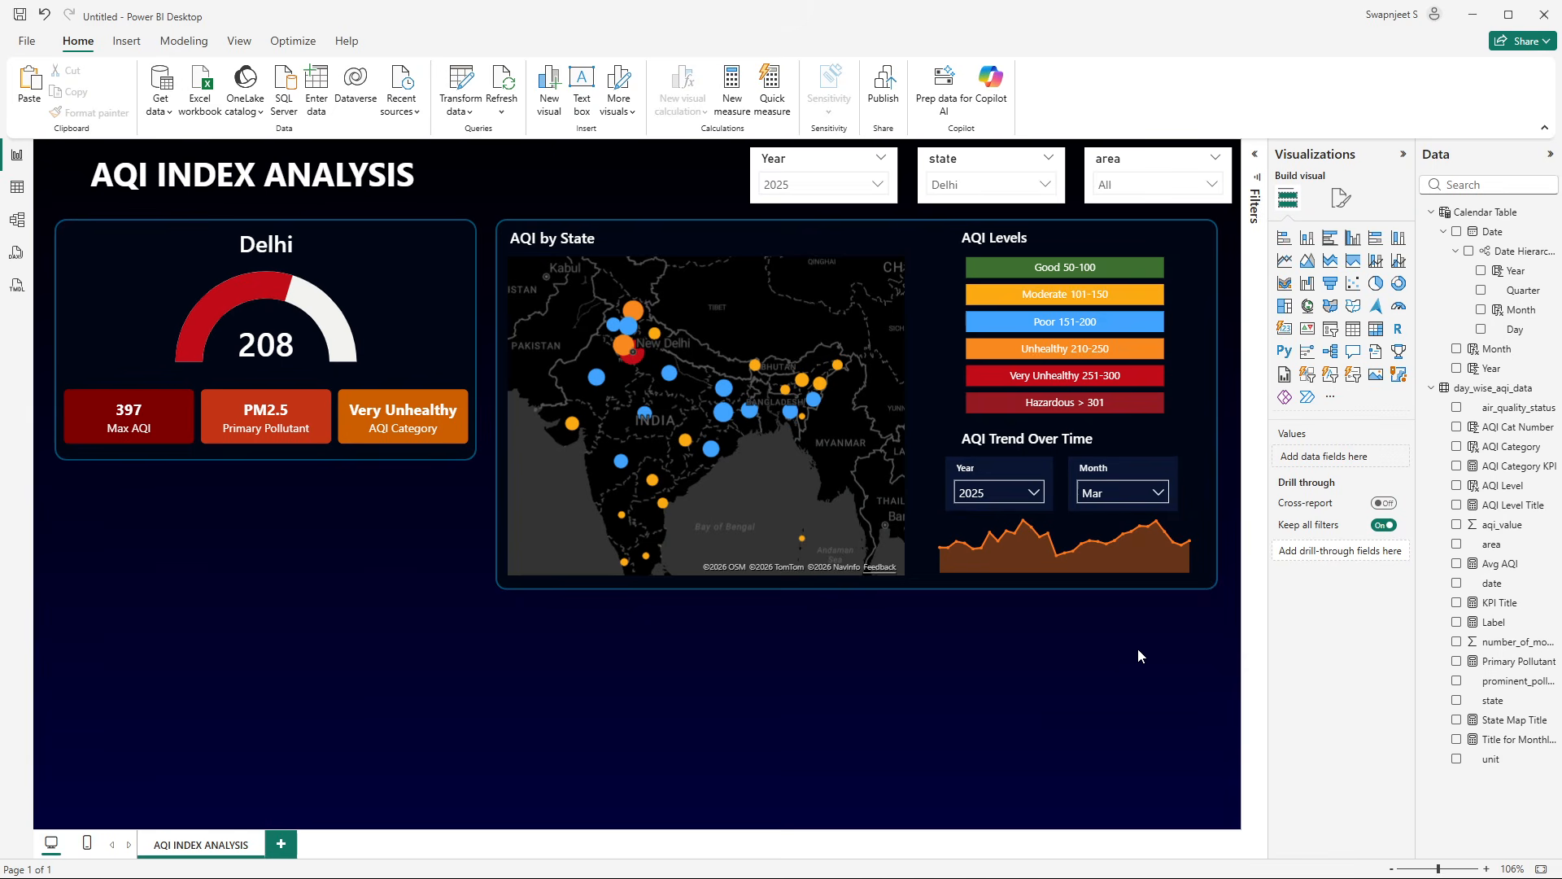
{"action": "left_click", "coordinate": [1051, 577]}
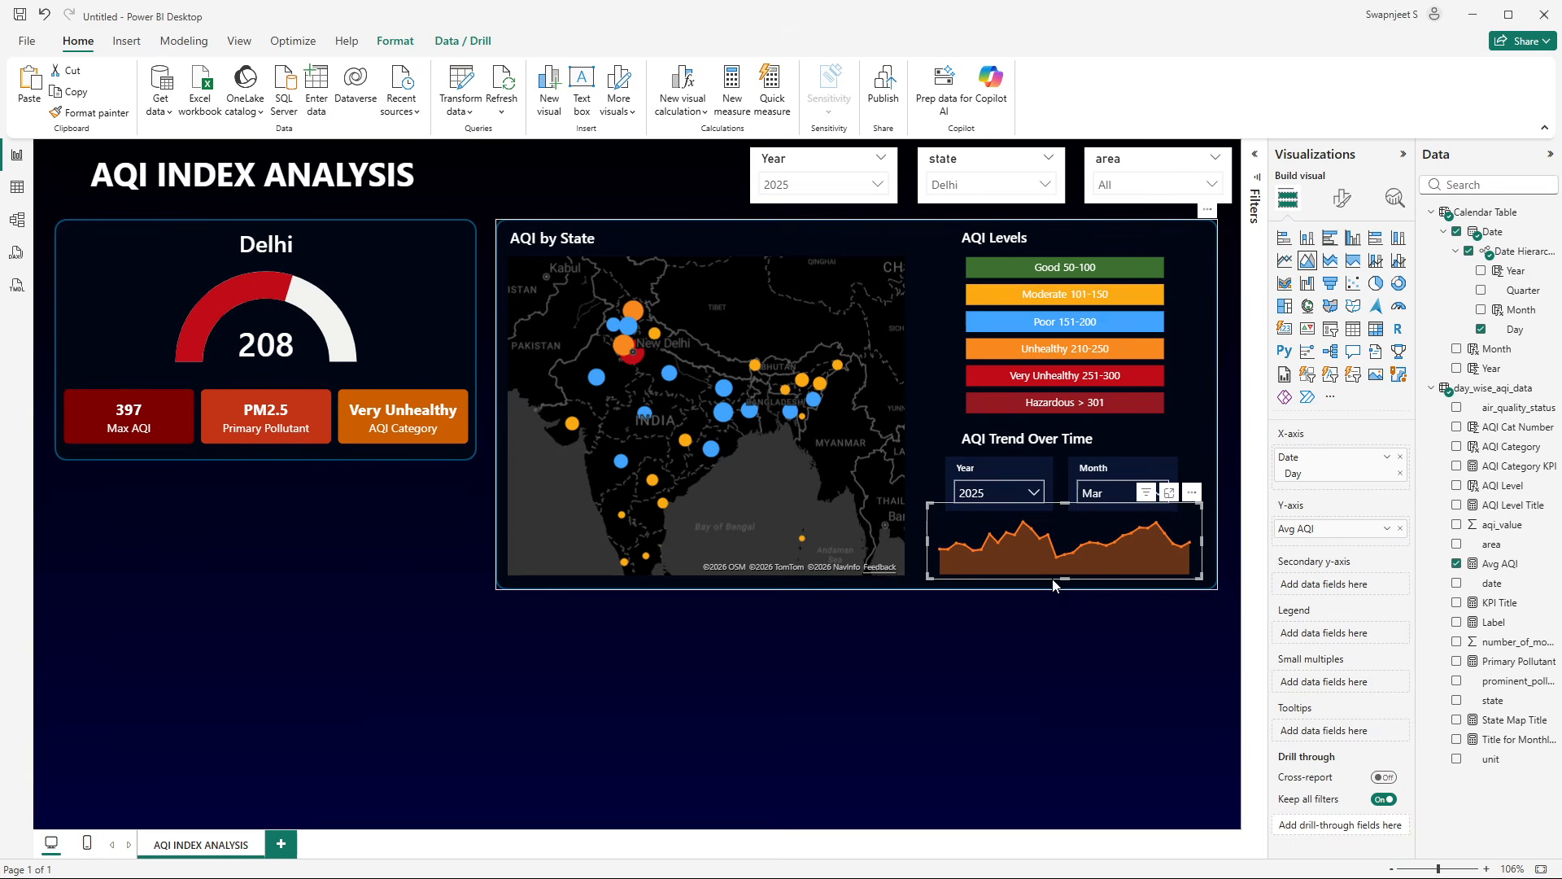
- Duplicate the rounded panel behind the Delhi gauge, place the copy directly beneath it, and extend it down near the page's lower edge
{"action": "left_click", "coordinate": [1066, 632]}
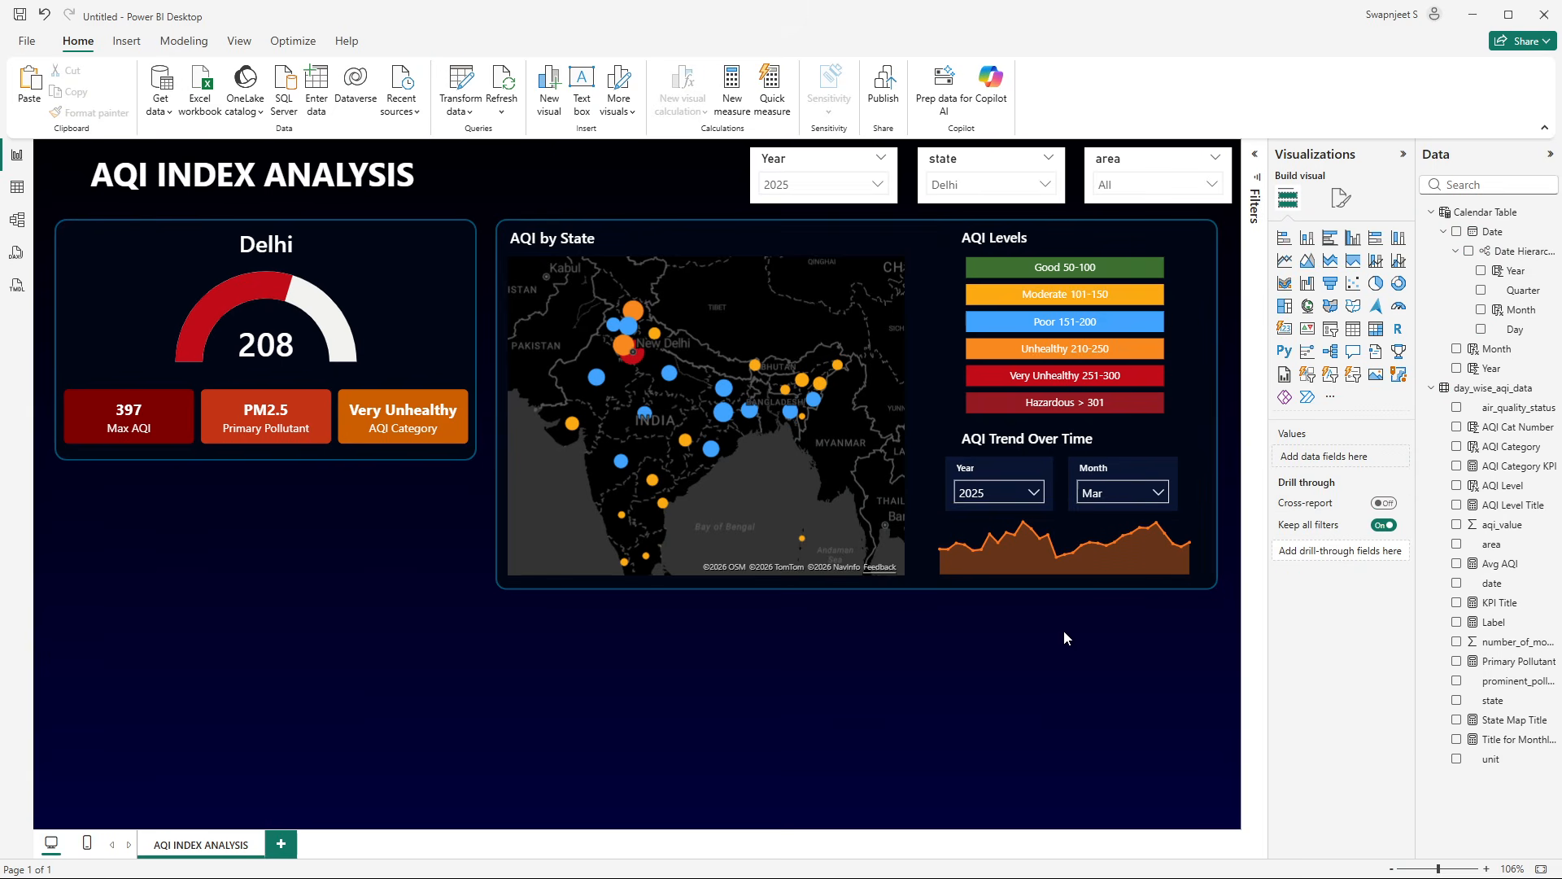
{"action": "key", "text": "alt+Tab"}
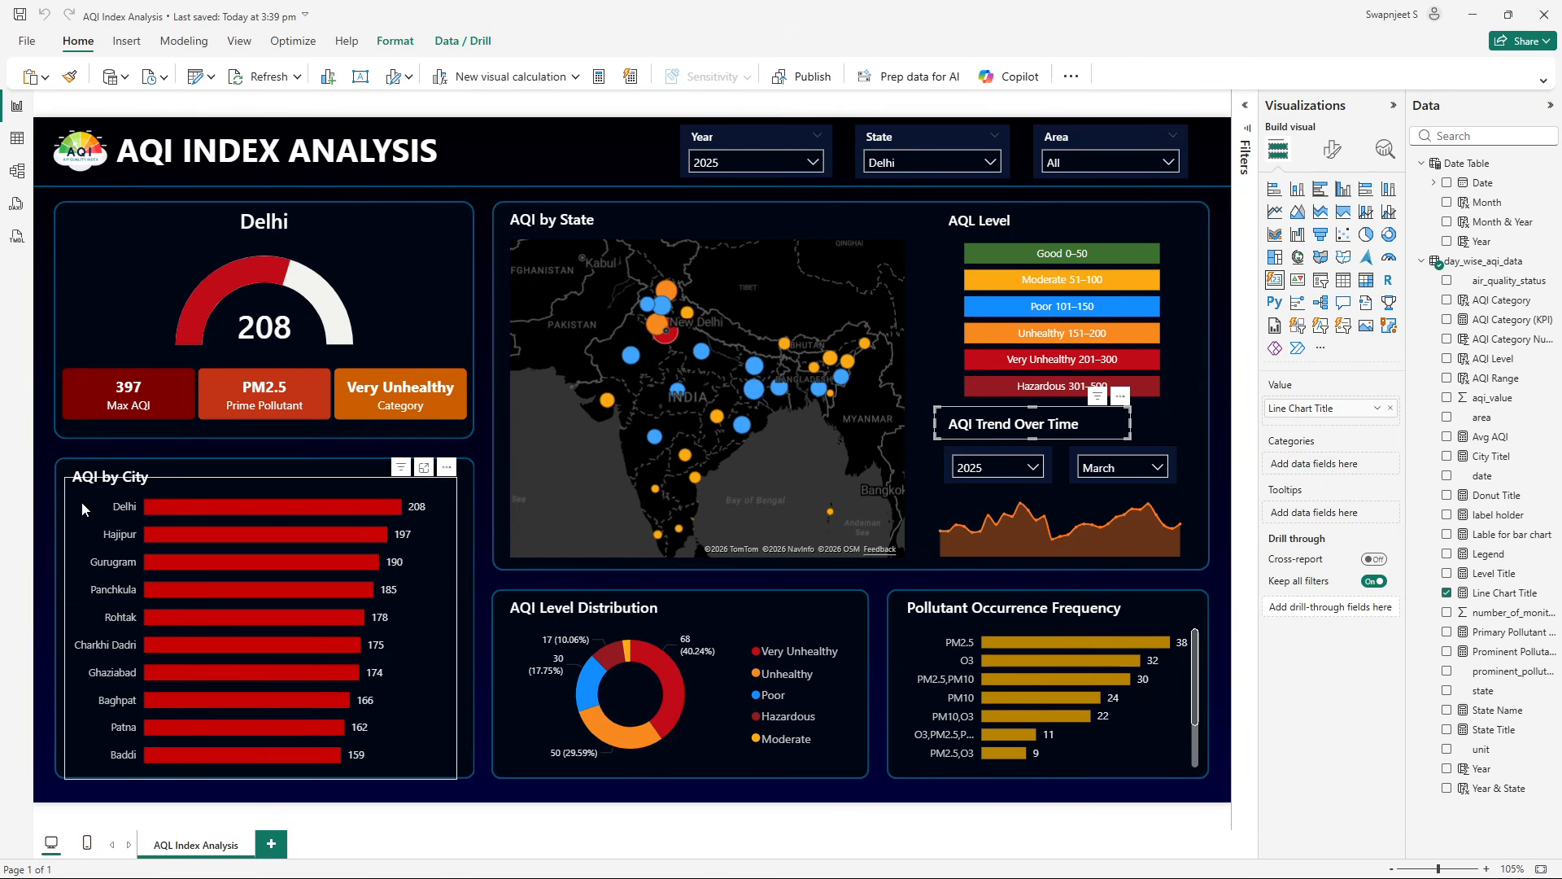
{"action": "key", "text": "alt+Tab"}
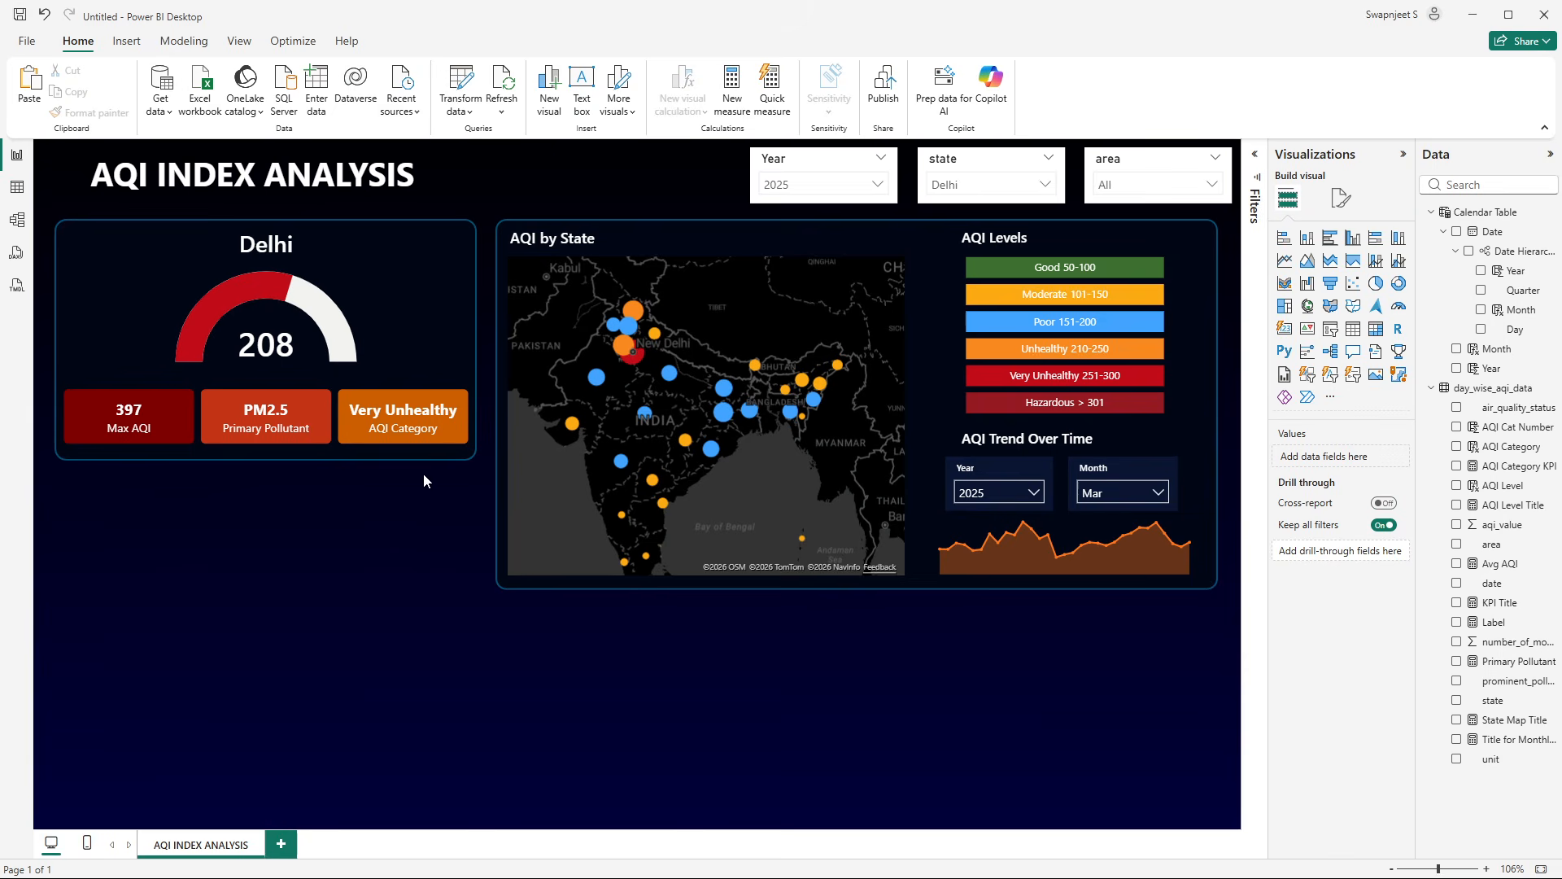
{"action": "left_click", "coordinate": [444, 461]}
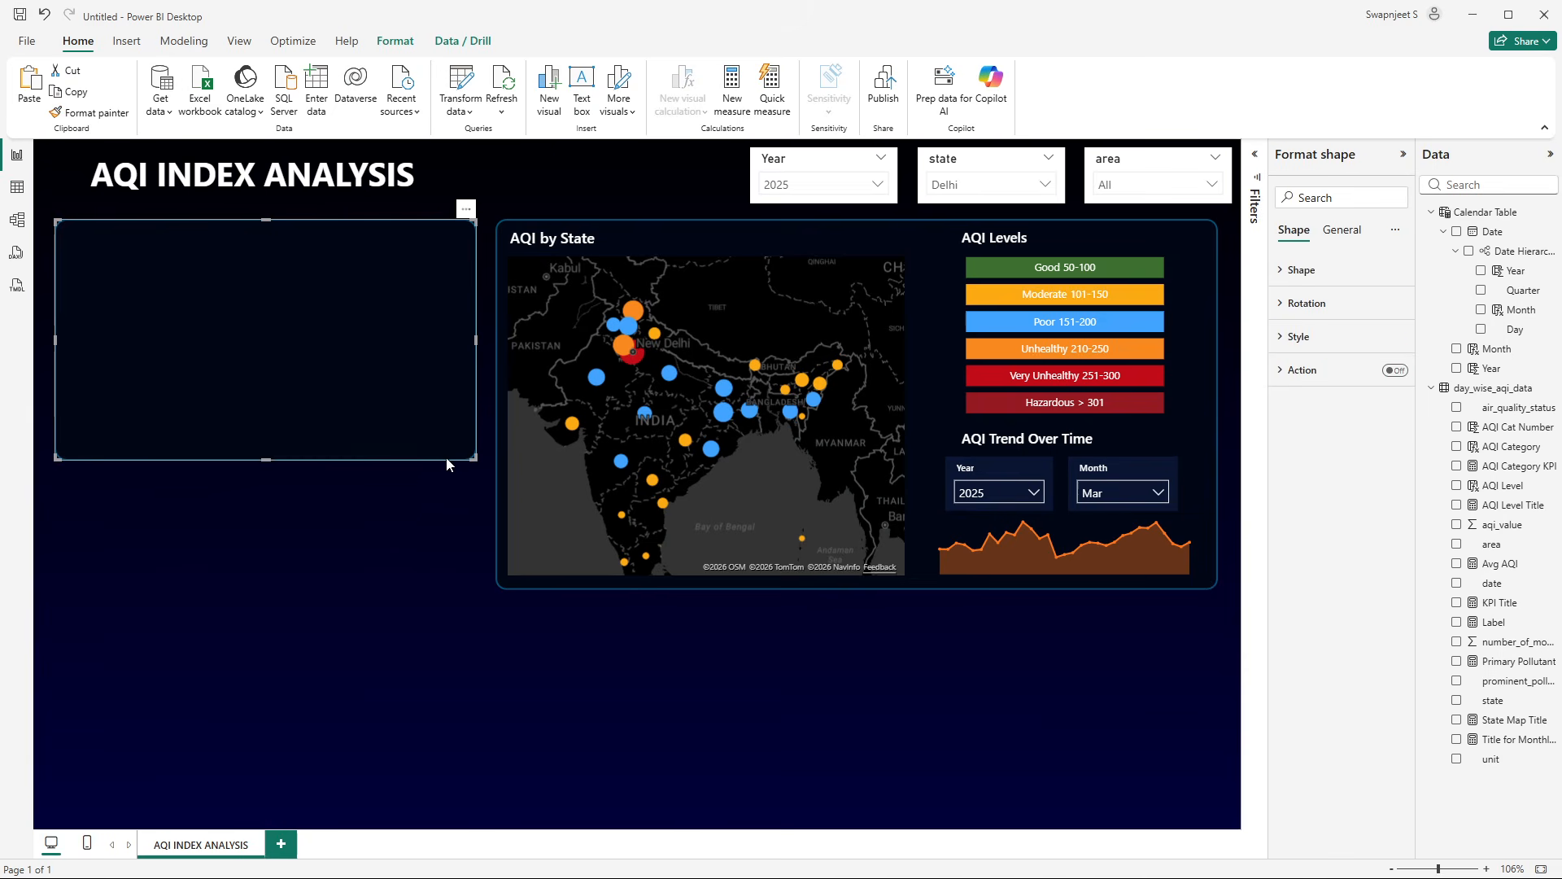
{"action": "key", "text": "ctrl+c"}
{"action": "key", "text": "ctrl+v"}
{"action": "left_click_drag", "start_coordinate": [423, 456], "coordinate": [419, 617]}
{"action": "key", "text": "Up"}
{"action": "key", "text": "Up"}
{"action": "key", "text": "Up"}
{"action": "key", "text": "Up"}
{"action": "key", "text": "Up"}
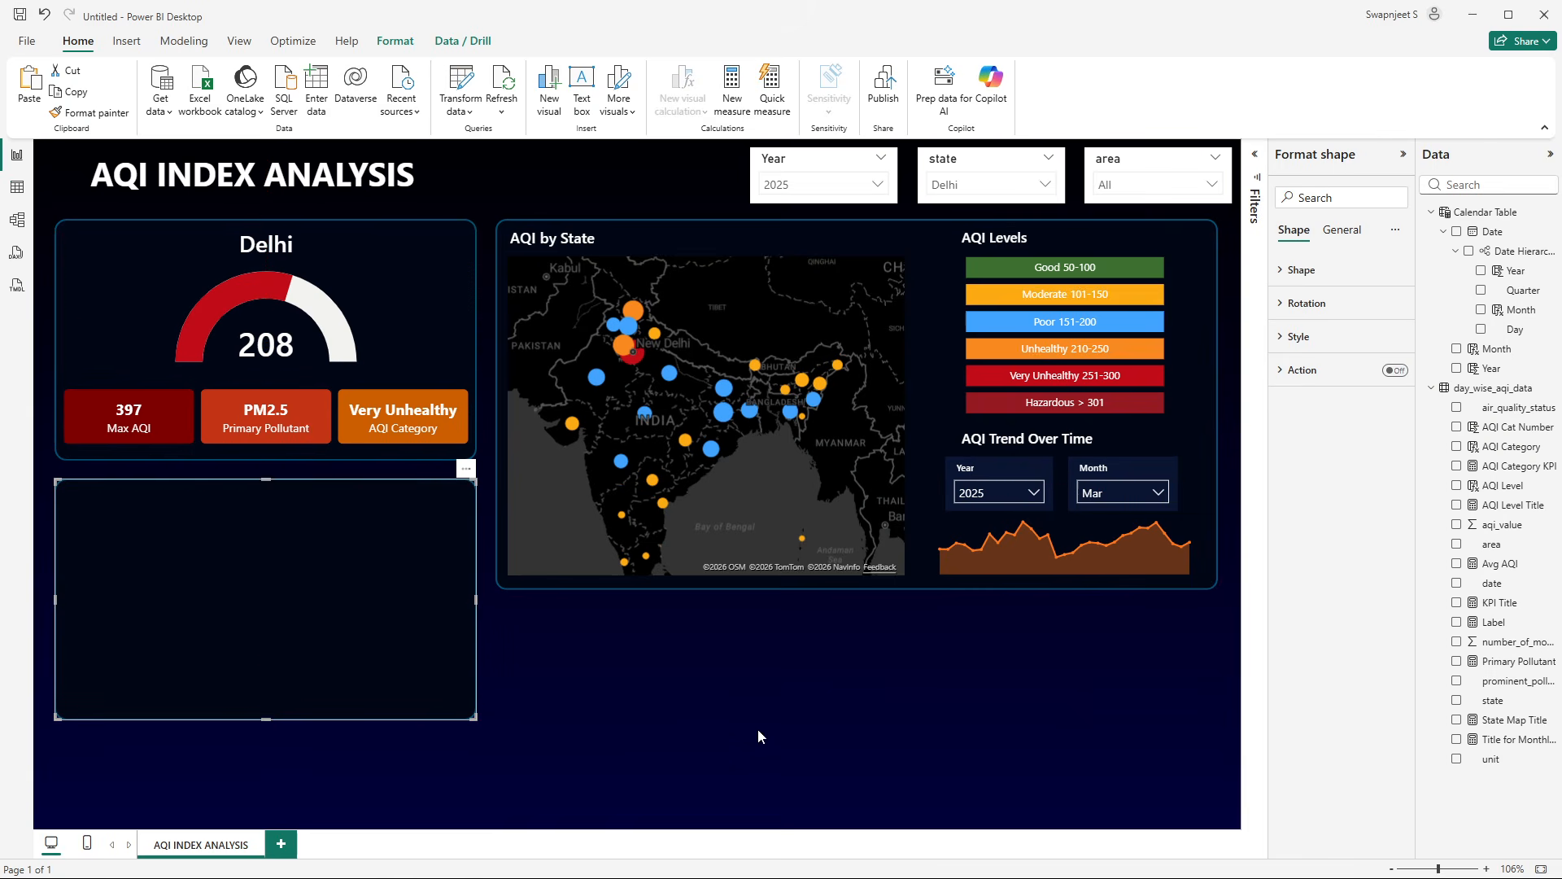
{"action": "left_click_drag", "start_coordinate": [266, 719], "coordinate": [259, 816]}
{"action": "left_click", "coordinate": [628, 715]}
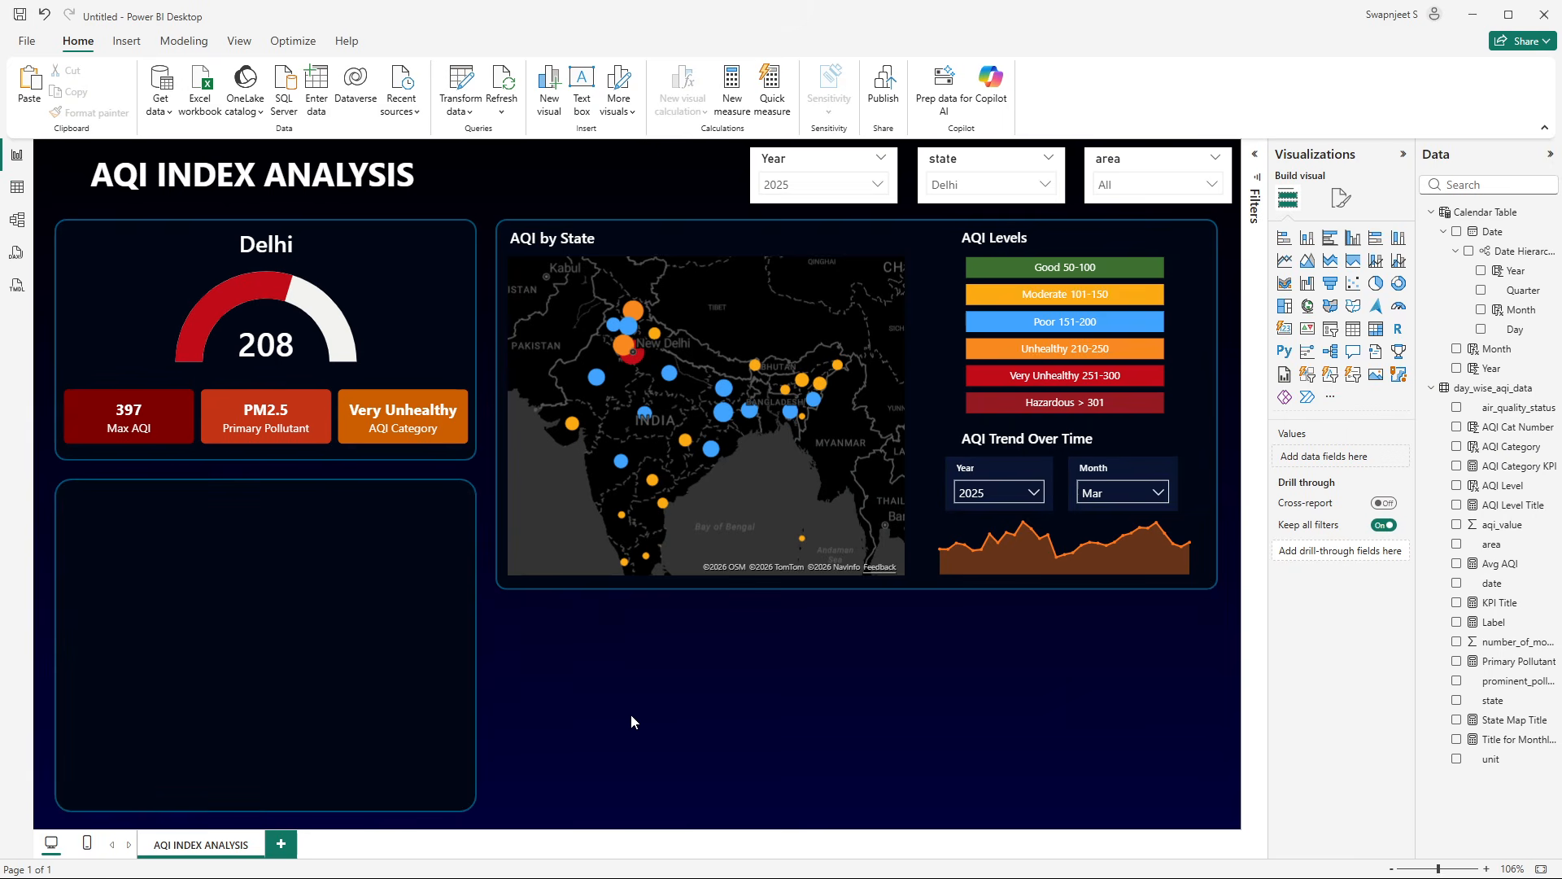
- Set the corner radius of the new empty panel under the Delhi gauge to 3%
{"action": "left_click", "coordinate": [441, 581]}
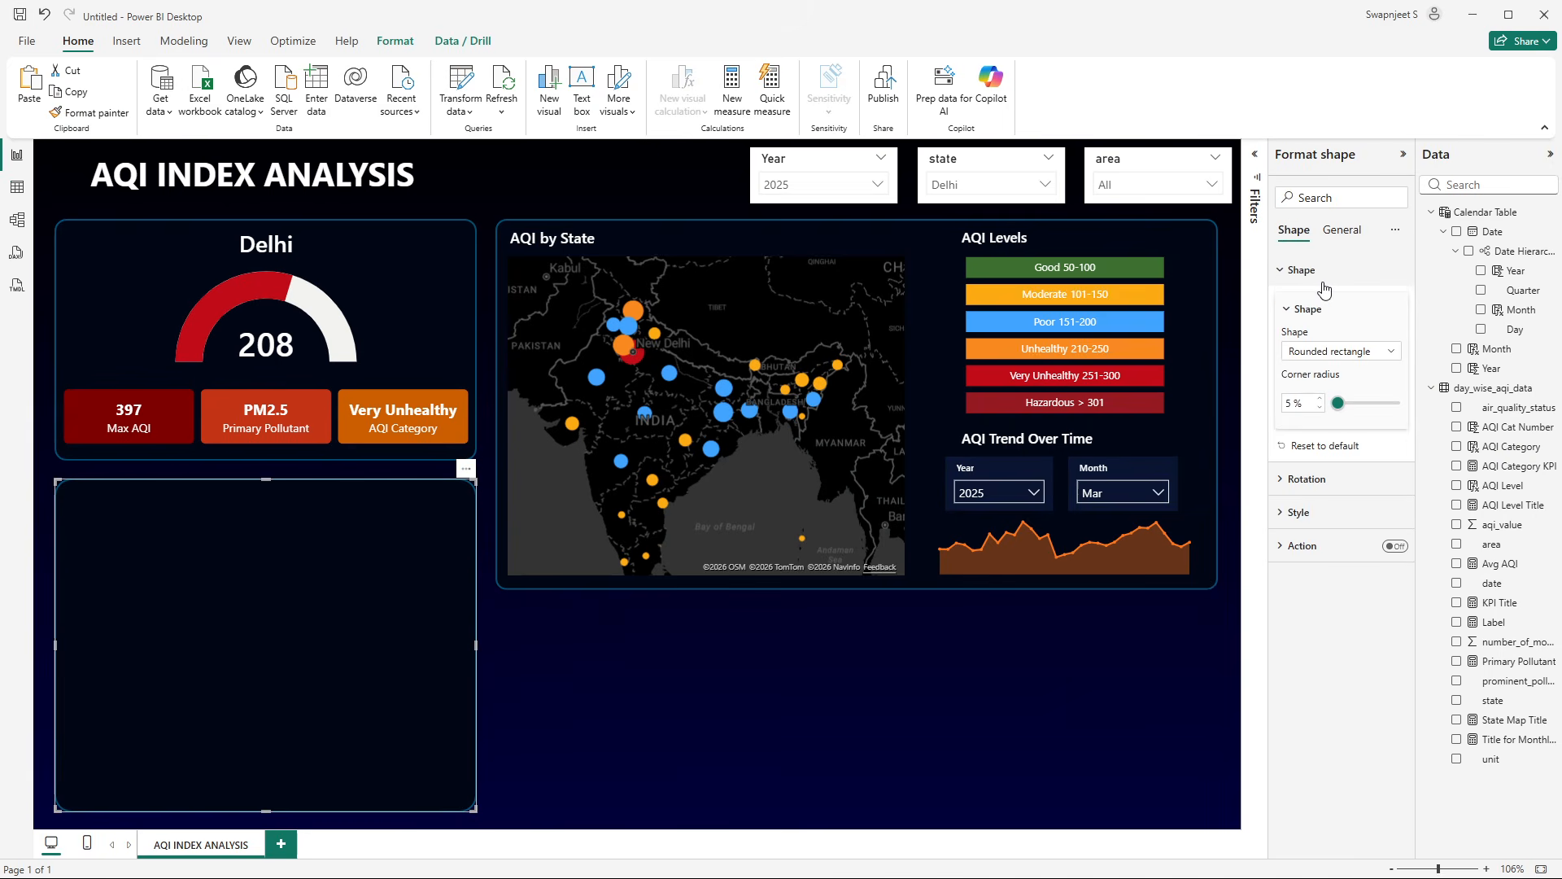
{"action": "left_click", "coordinate": [814, 655]}
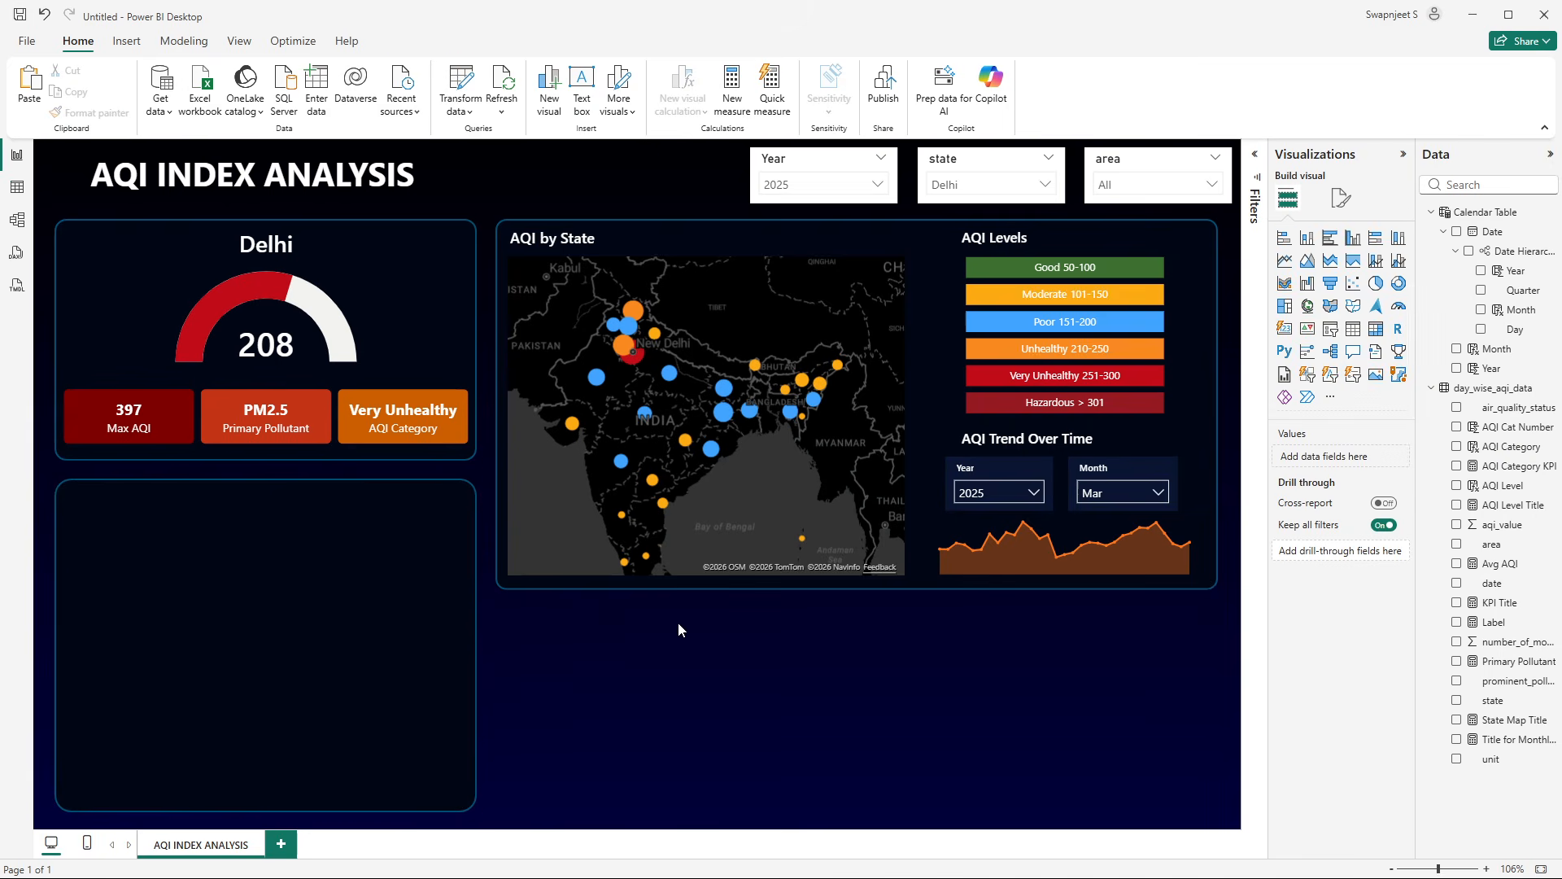
{"action": "left_click", "coordinate": [428, 516]}
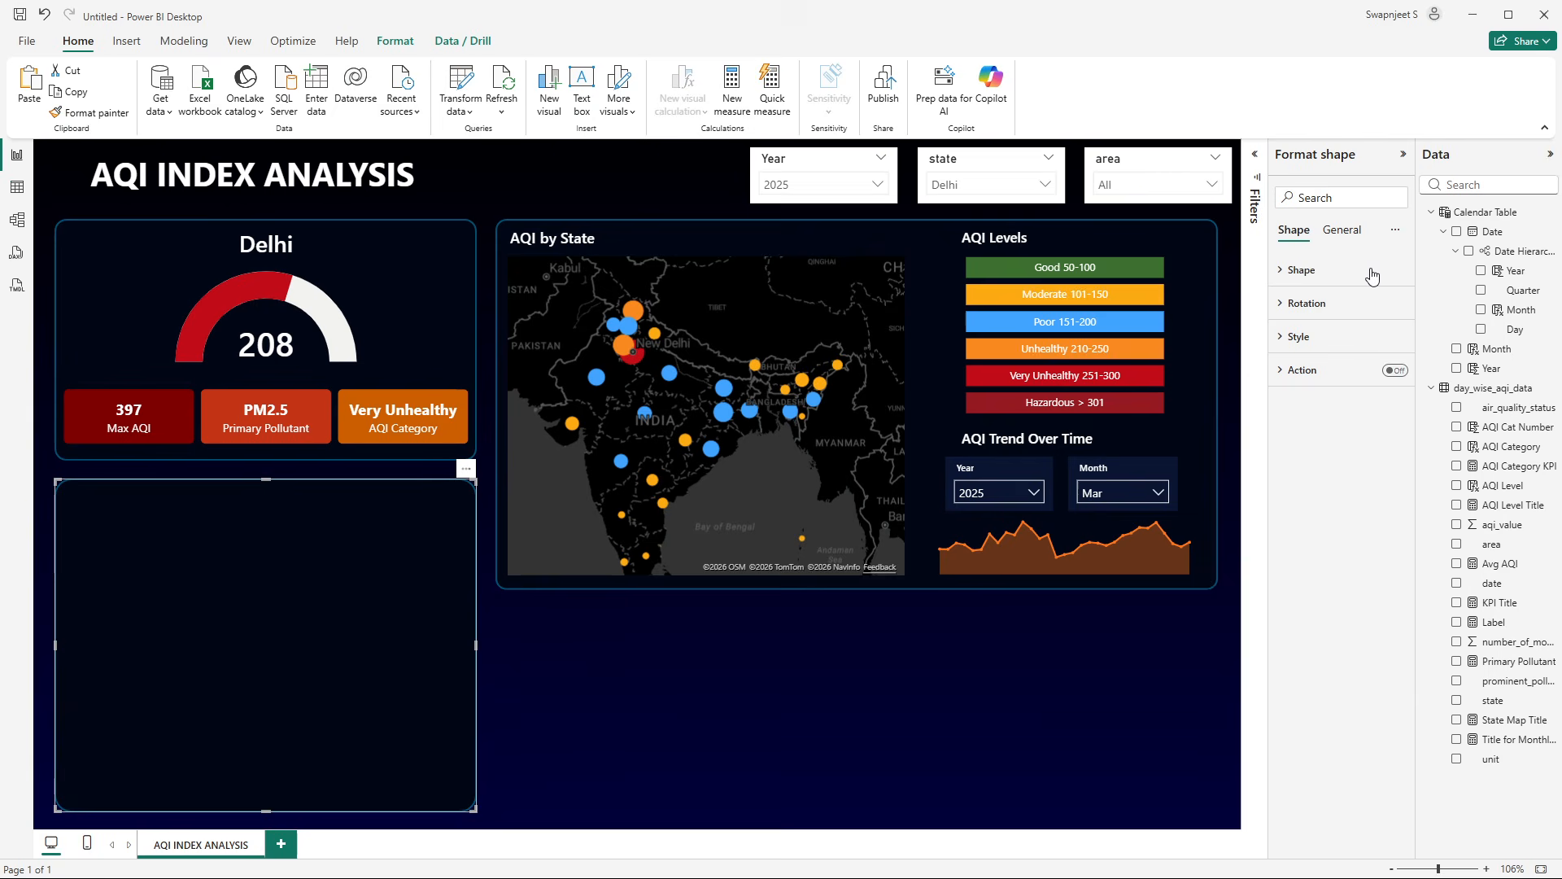
{"action": "left_click", "coordinate": [1302, 269]}
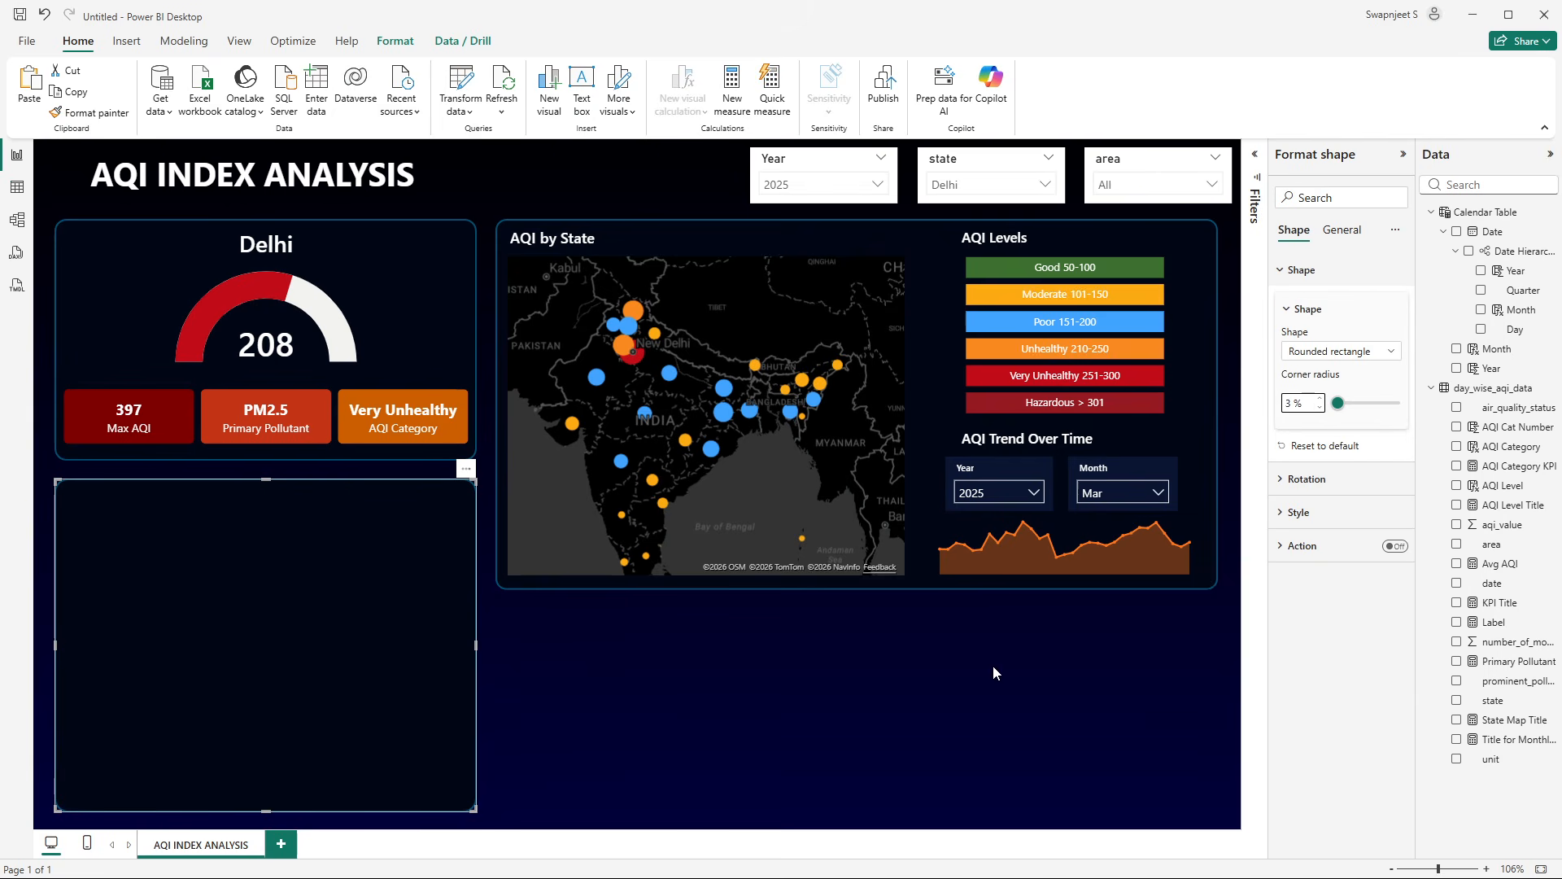
{"action": "left_click", "coordinate": [960, 649]}
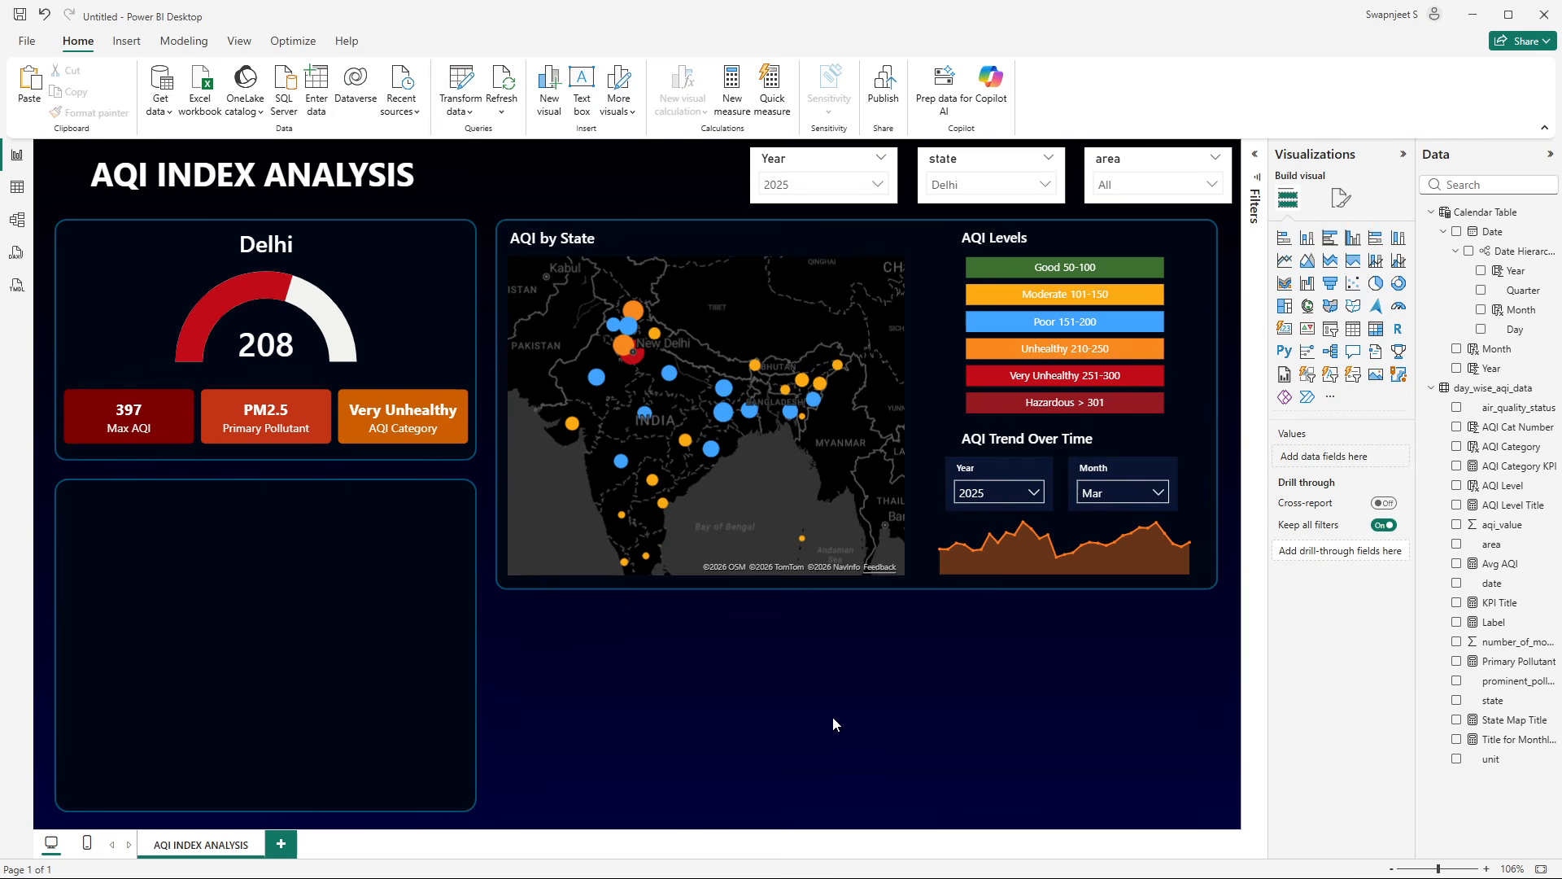
- Add a stacked bar chart of Avg AQI by area below the map panel and lower its upper edge slightly
{"action": "left_click", "coordinate": [1285, 238]}
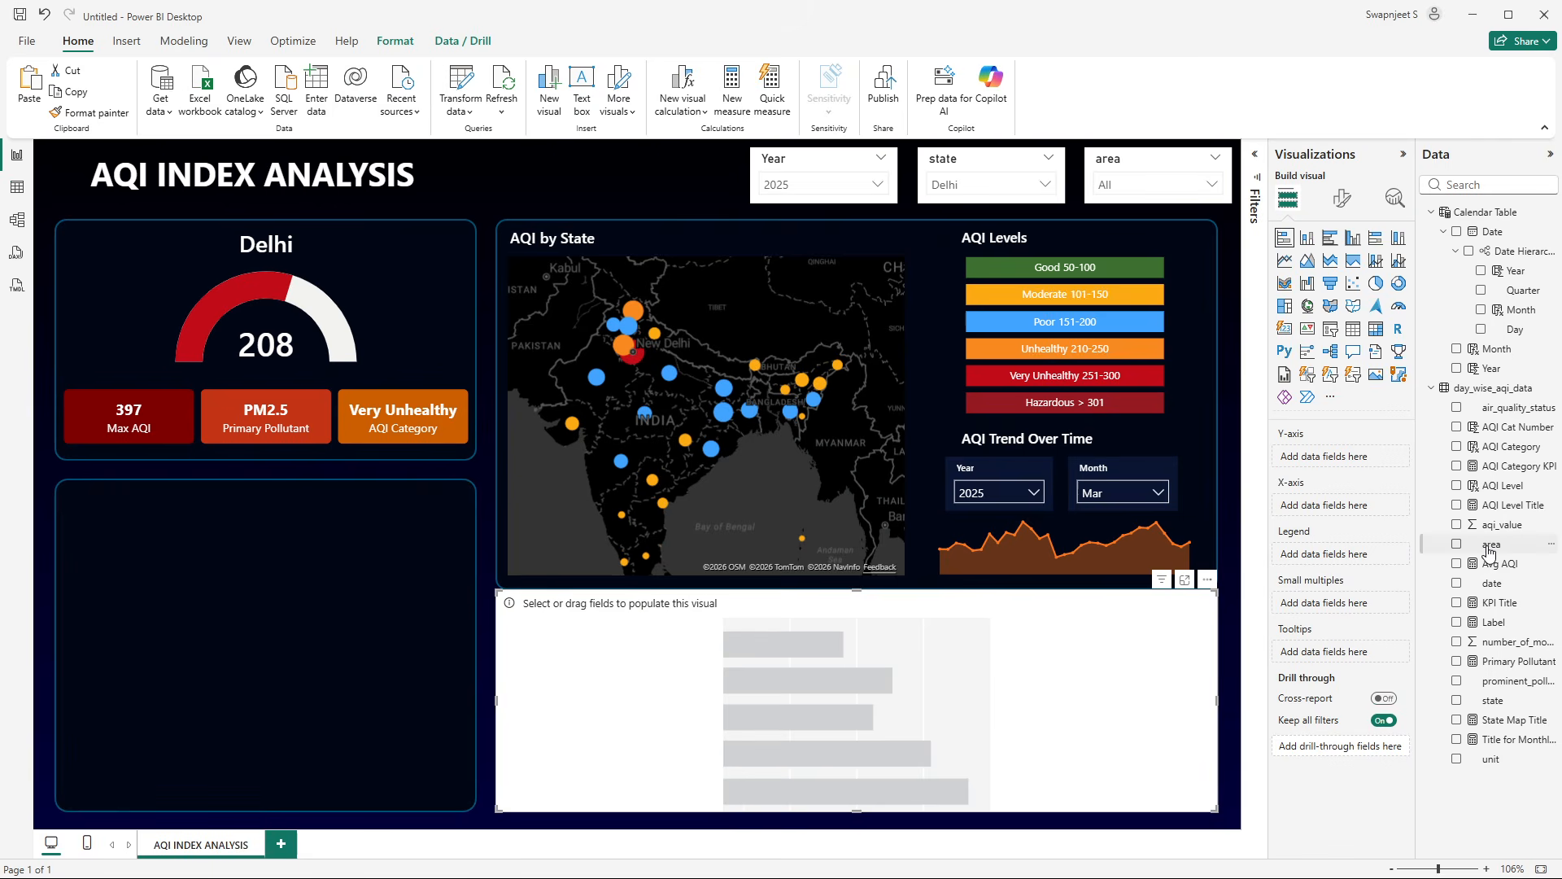
{"action": "left_click_drag", "start_coordinate": [1489, 544], "coordinate": [914, 630]}
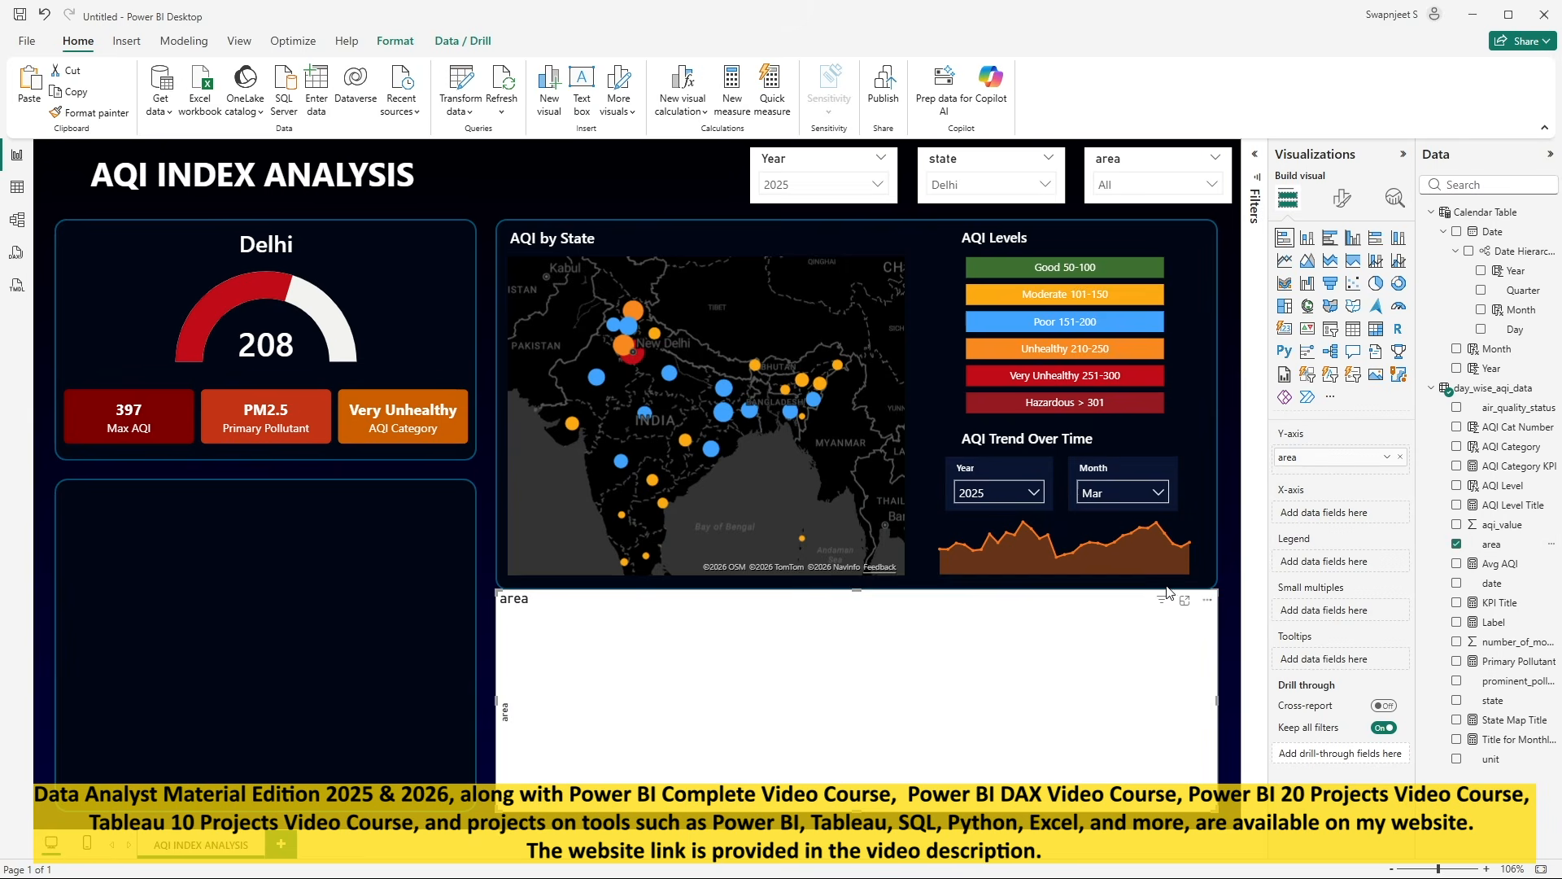
{"action": "left_click", "coordinate": [1457, 565]}
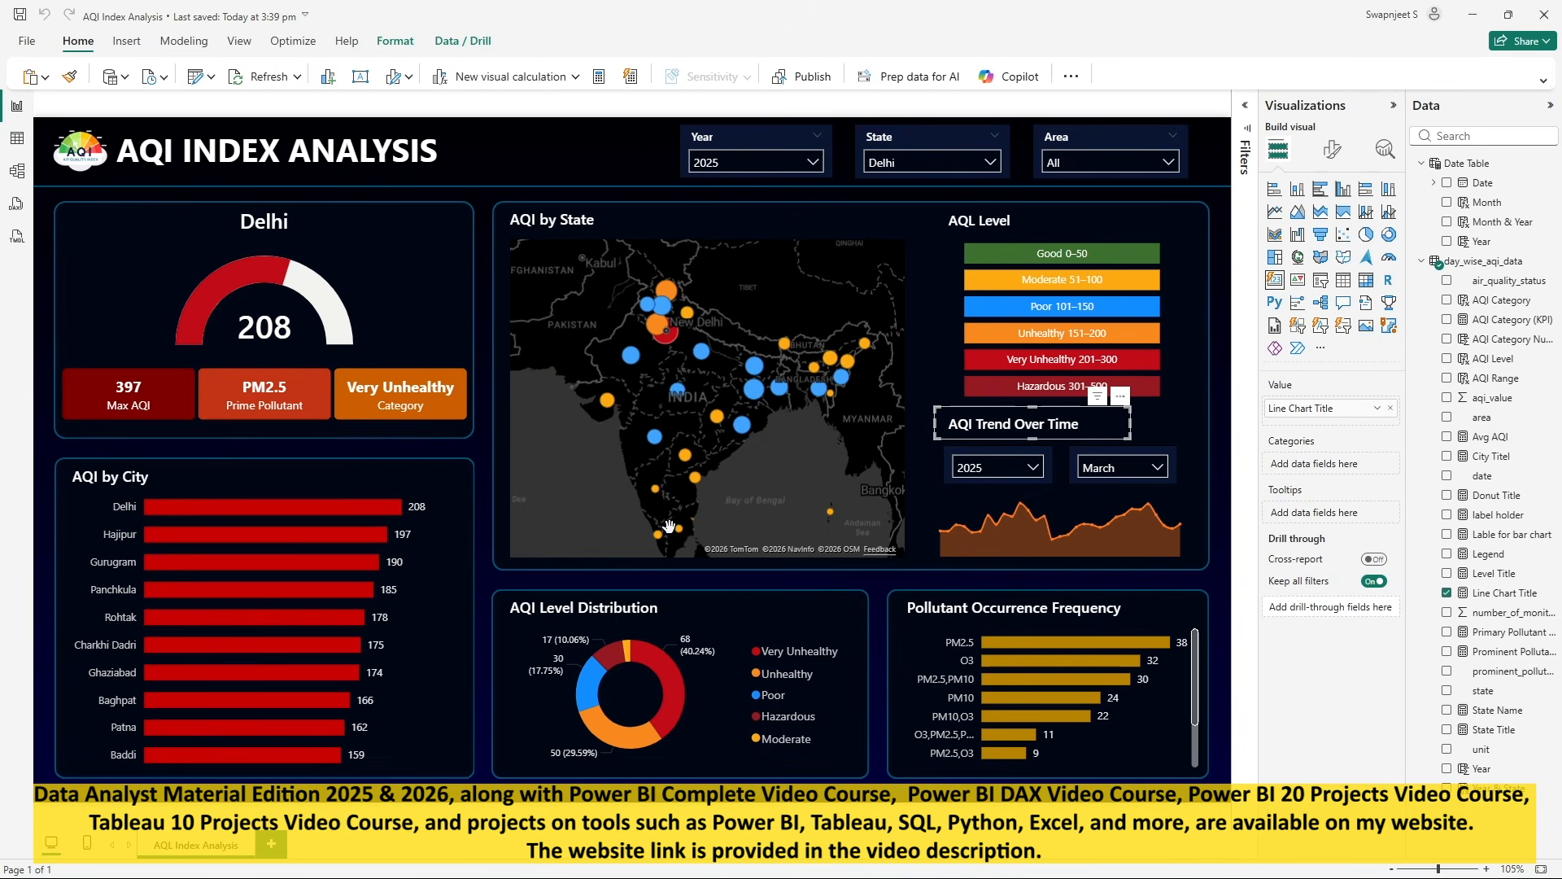
{"action": "left_click", "coordinate": [444, 518]}
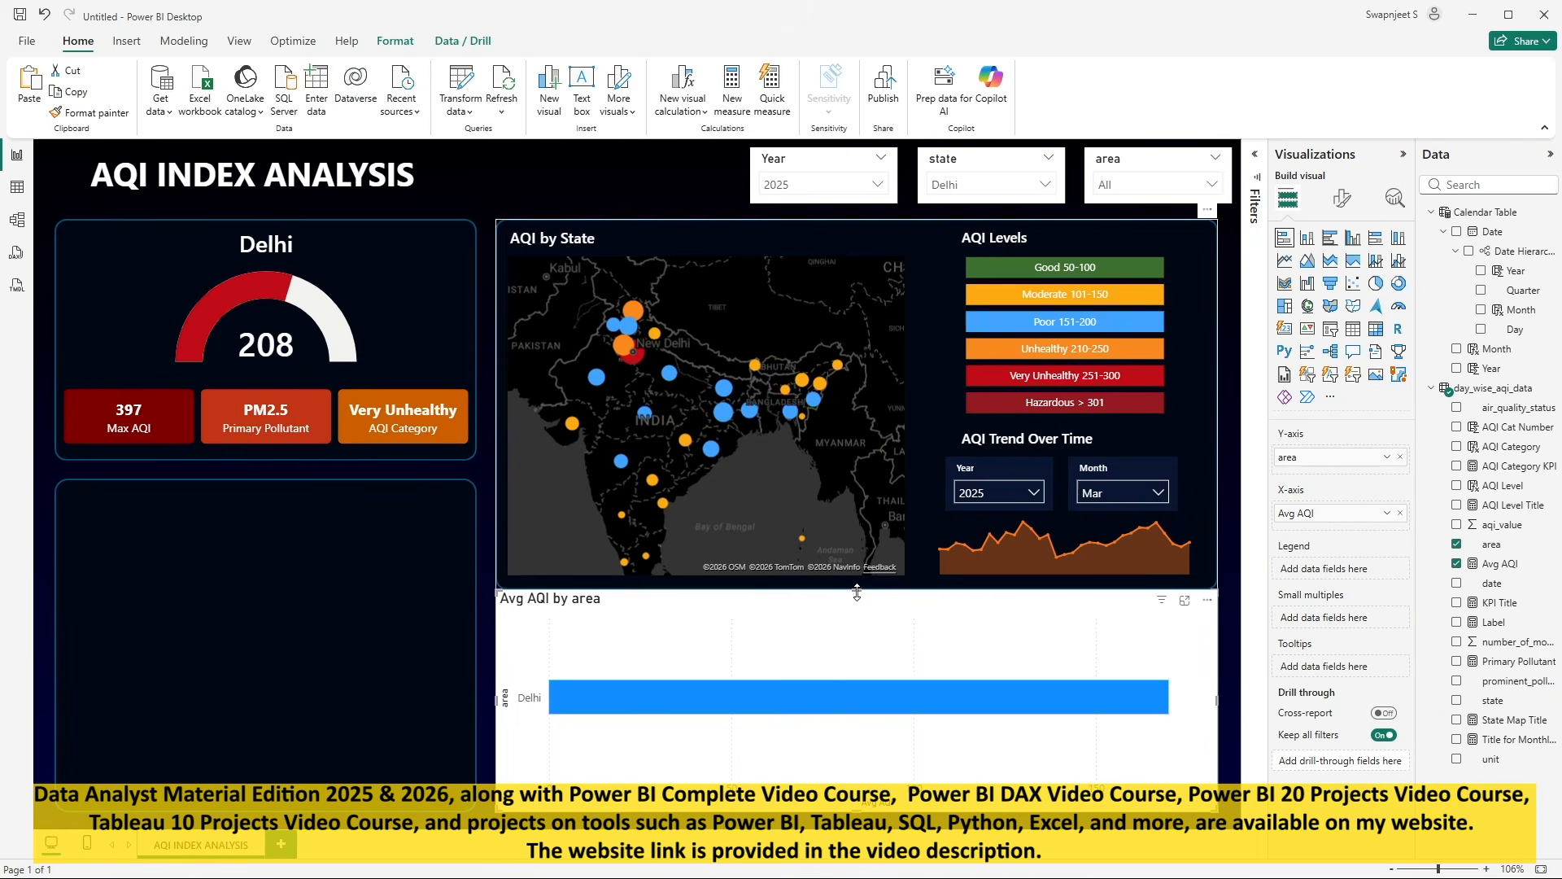
{"action": "left_click_drag", "start_coordinate": [857, 591], "coordinate": [858, 610]}
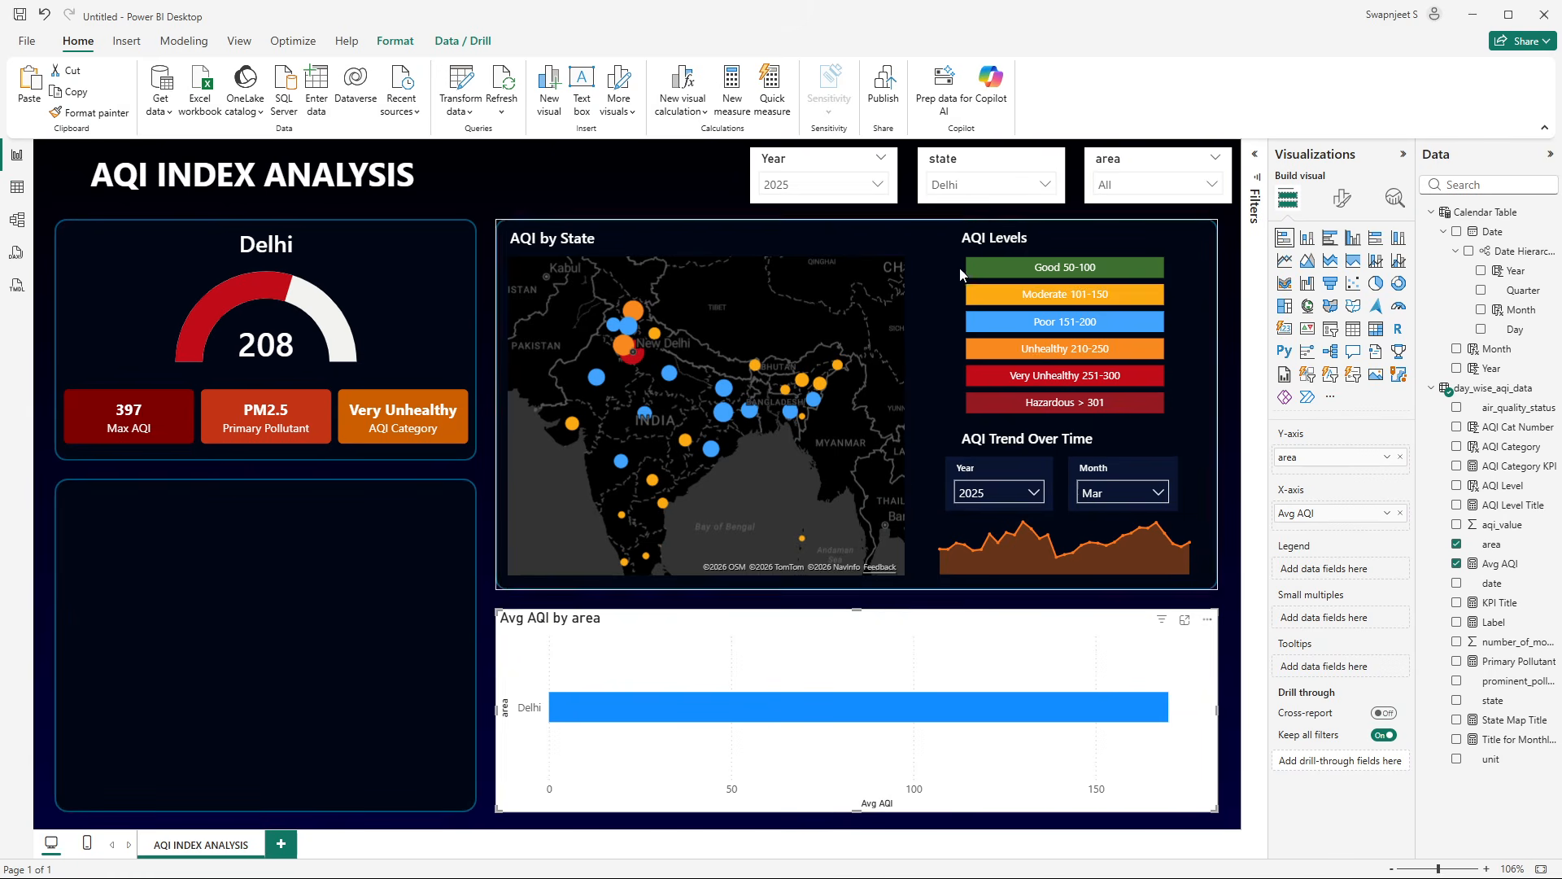
- Edit the interactions so the state, area and lower Year and Month slicers no longer filter the Avg AQI by area chart
{"action": "left_click", "coordinate": [992, 170]}
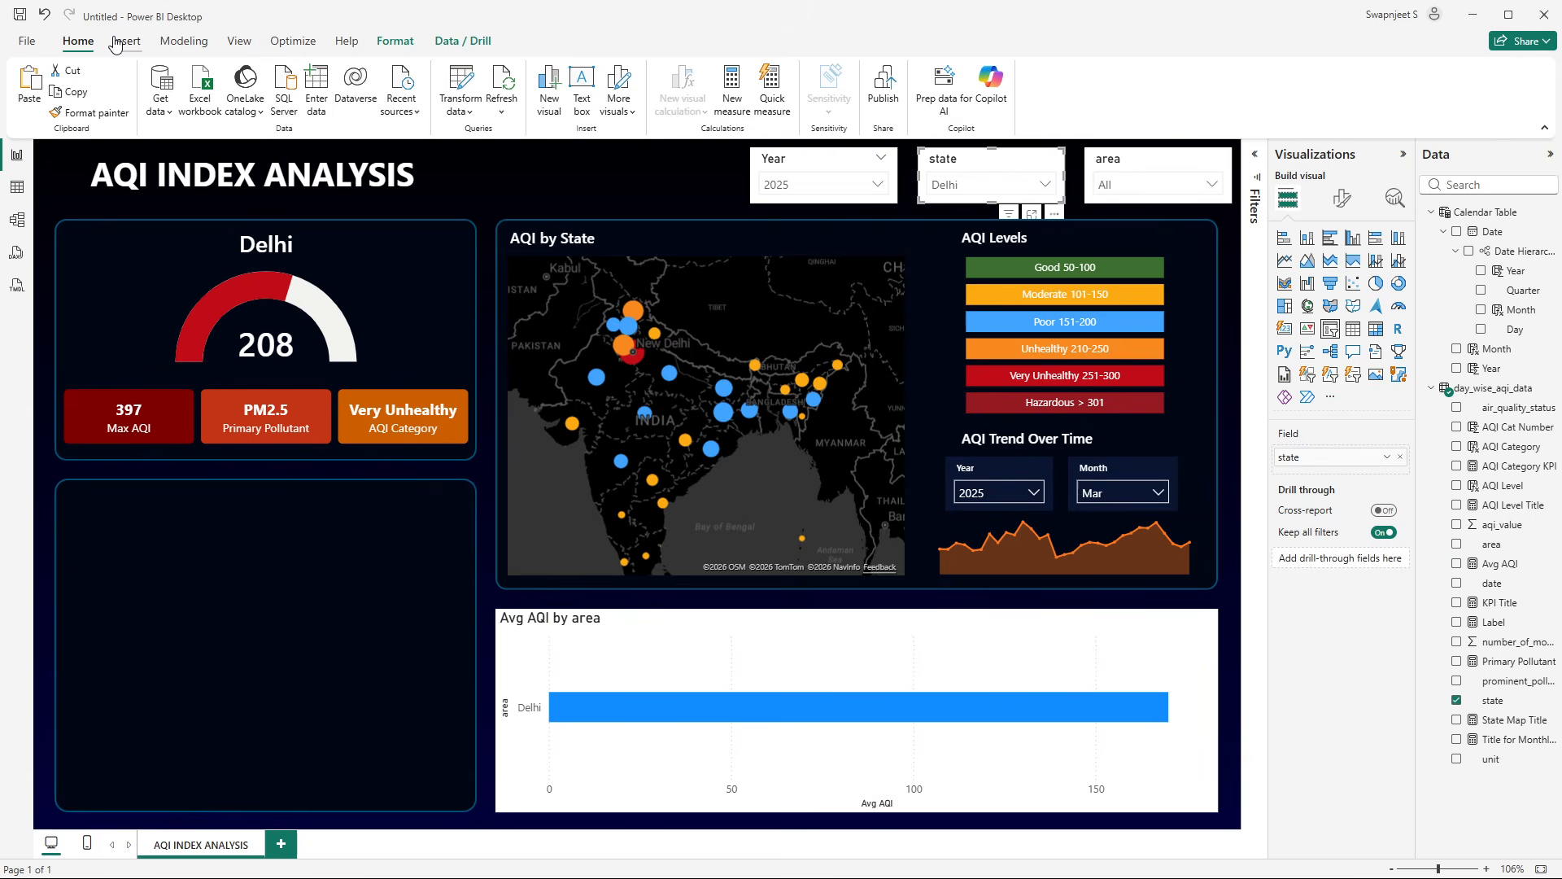
{"action": "left_click", "coordinate": [395, 41]}
{"action": "left_click", "coordinate": [41, 90]}
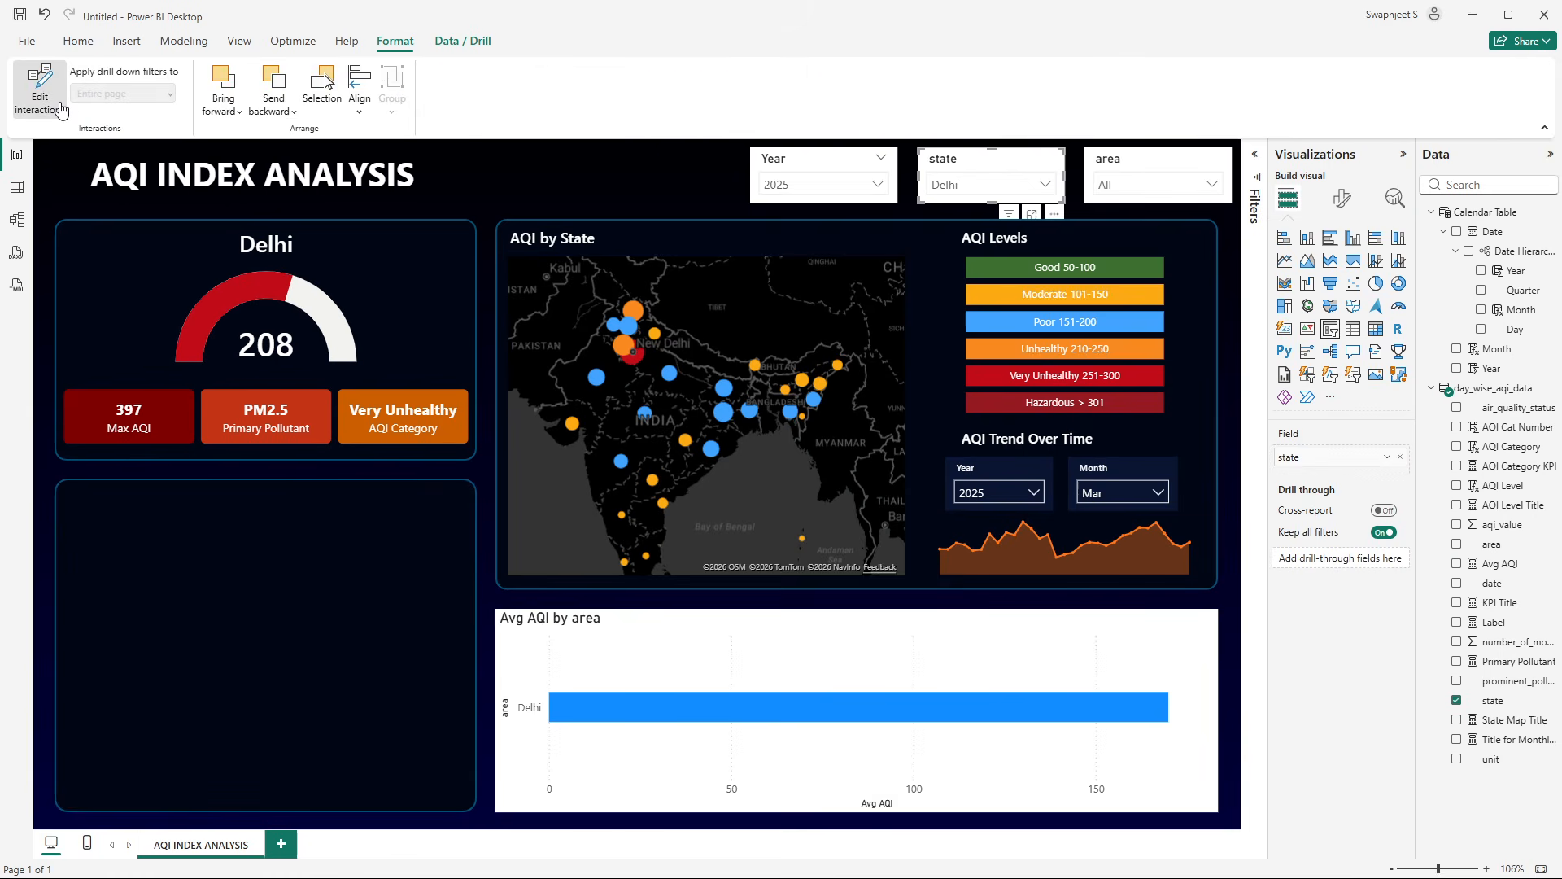
{"action": "left_click", "coordinate": [1202, 622]}
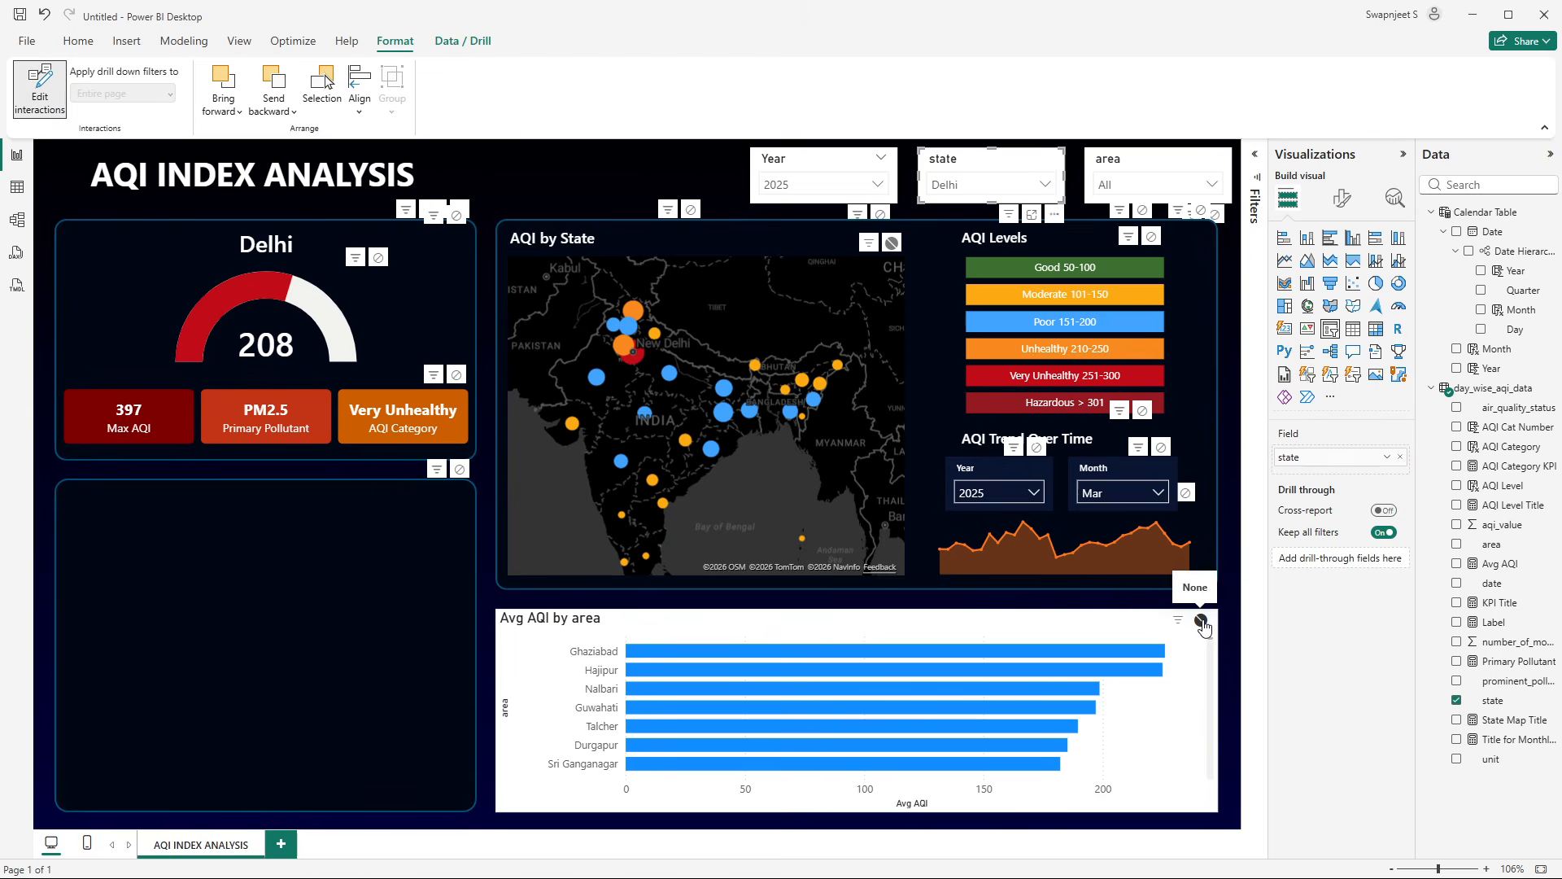
{"action": "left_click", "coordinate": [1127, 163]}
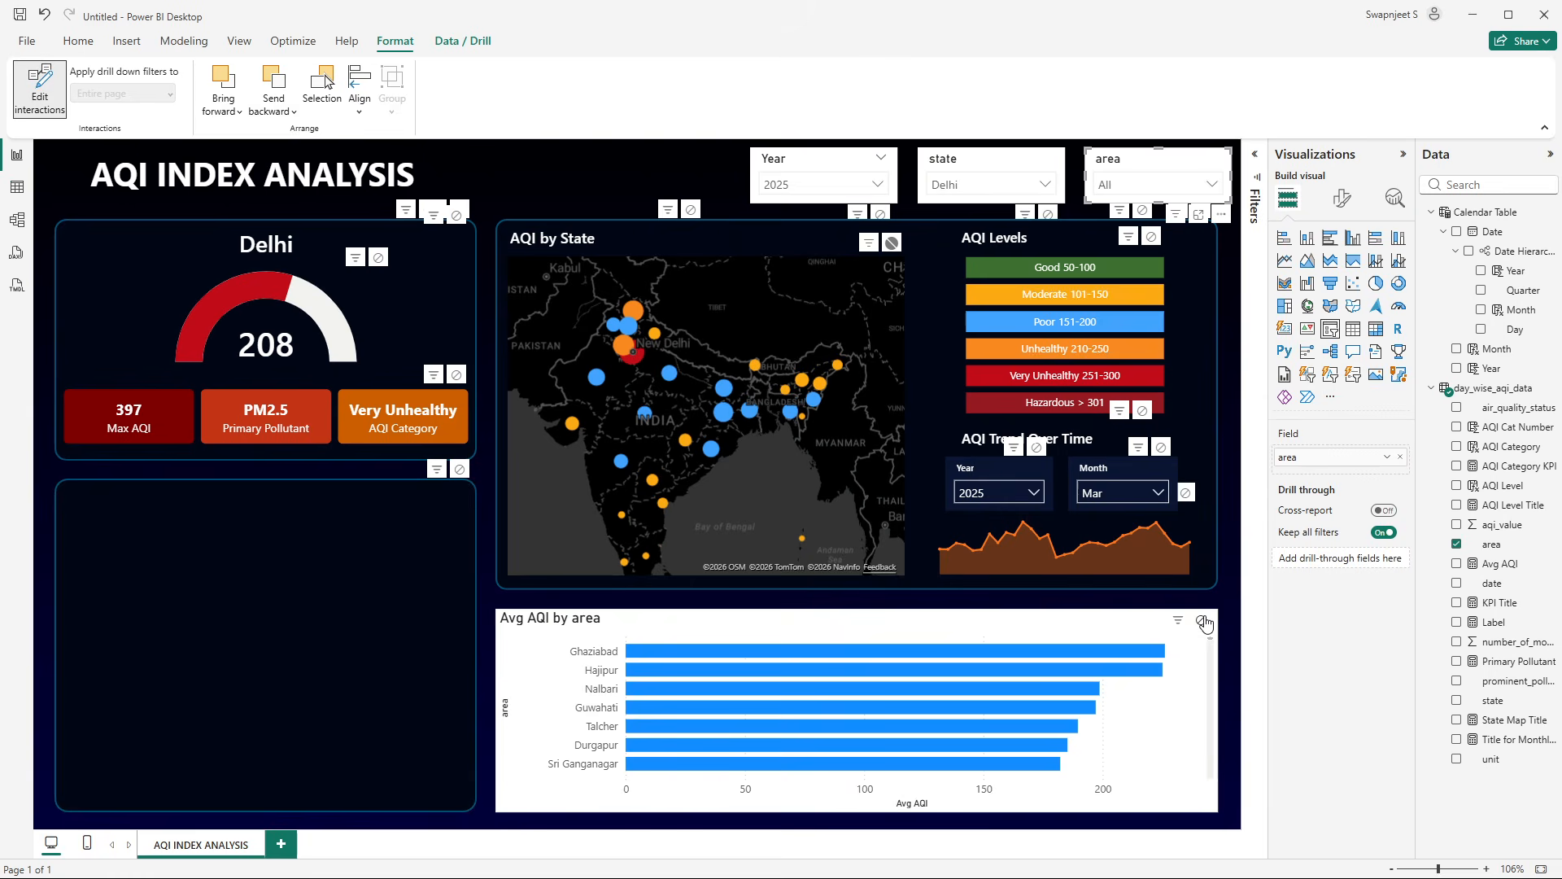
{"action": "left_click", "coordinate": [987, 472]}
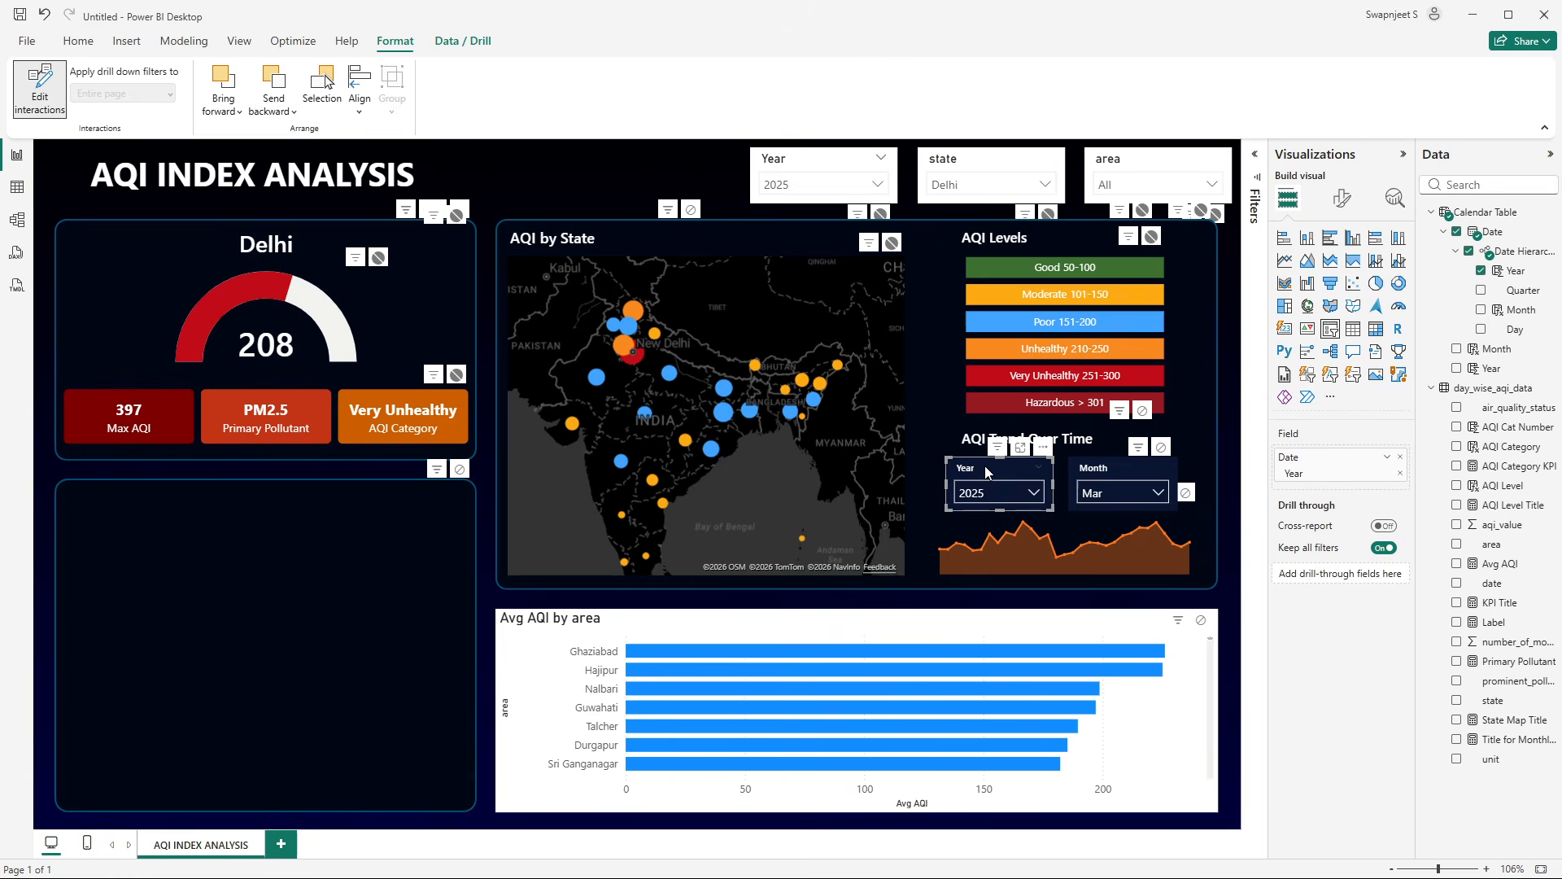
{"action": "left_click", "coordinate": [1114, 478]}
{"action": "left_click", "coordinate": [1201, 621]}
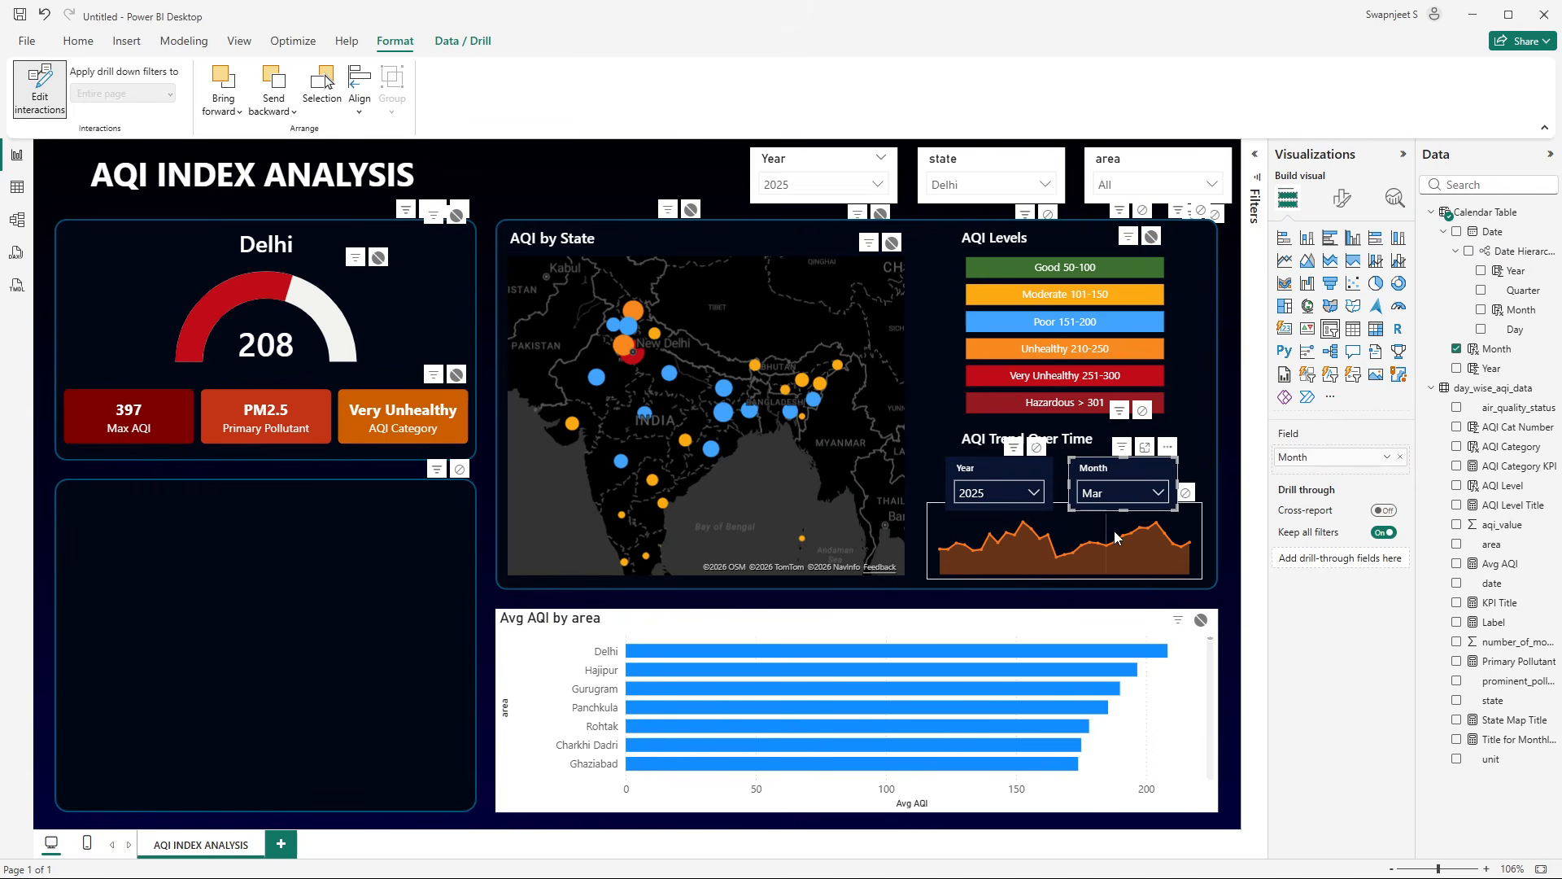
{"action": "left_click", "coordinate": [45, 83]}
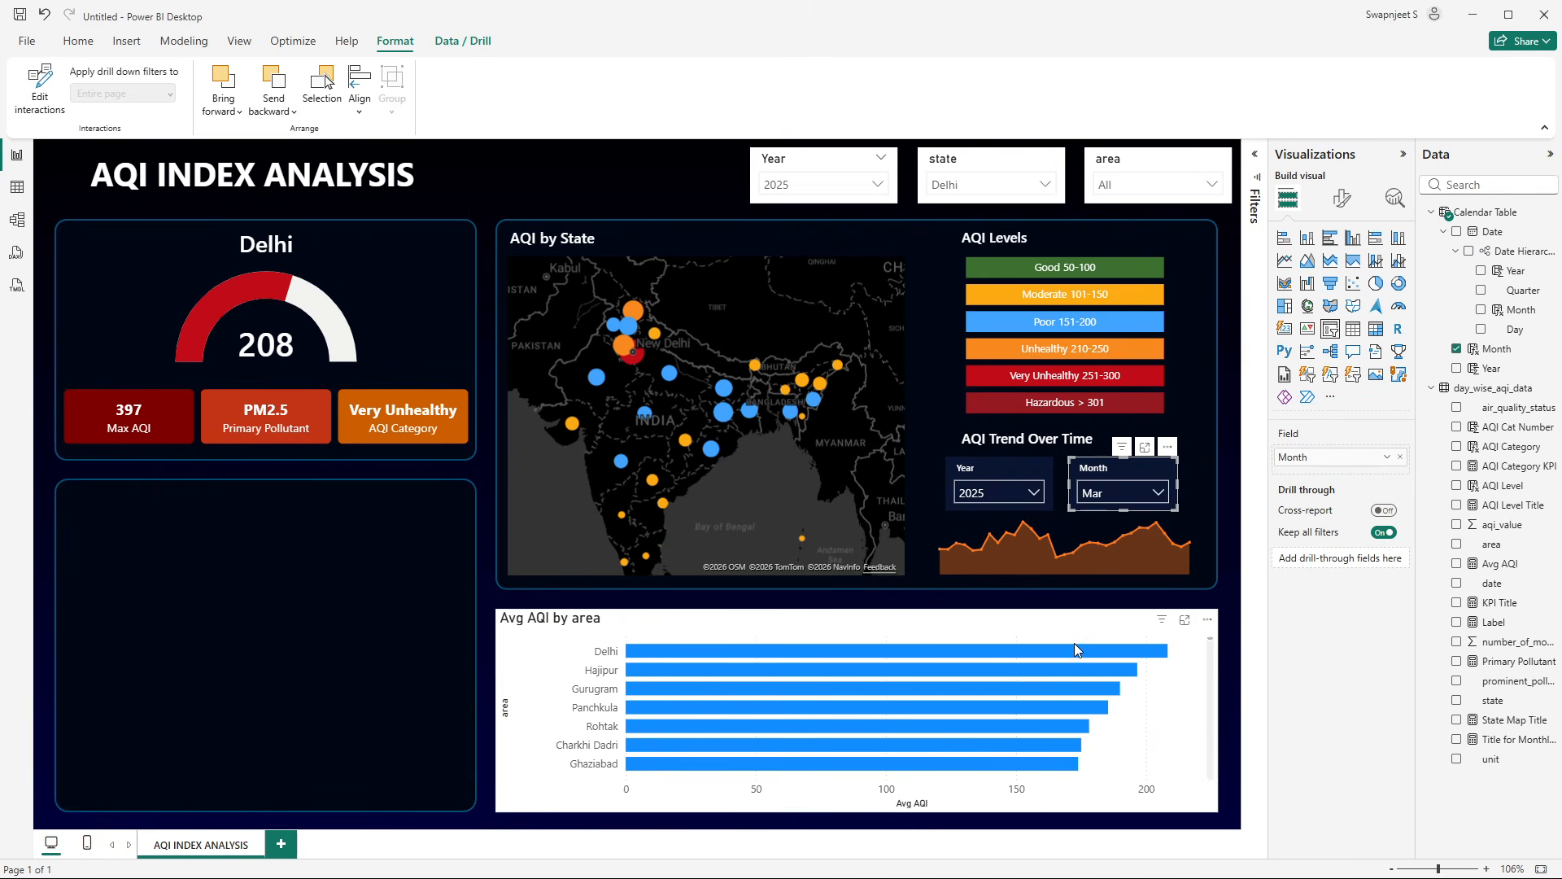
- Turn off the title of the Avg AQI by area bar chart
{"action": "left_click", "coordinate": [1192, 718]}
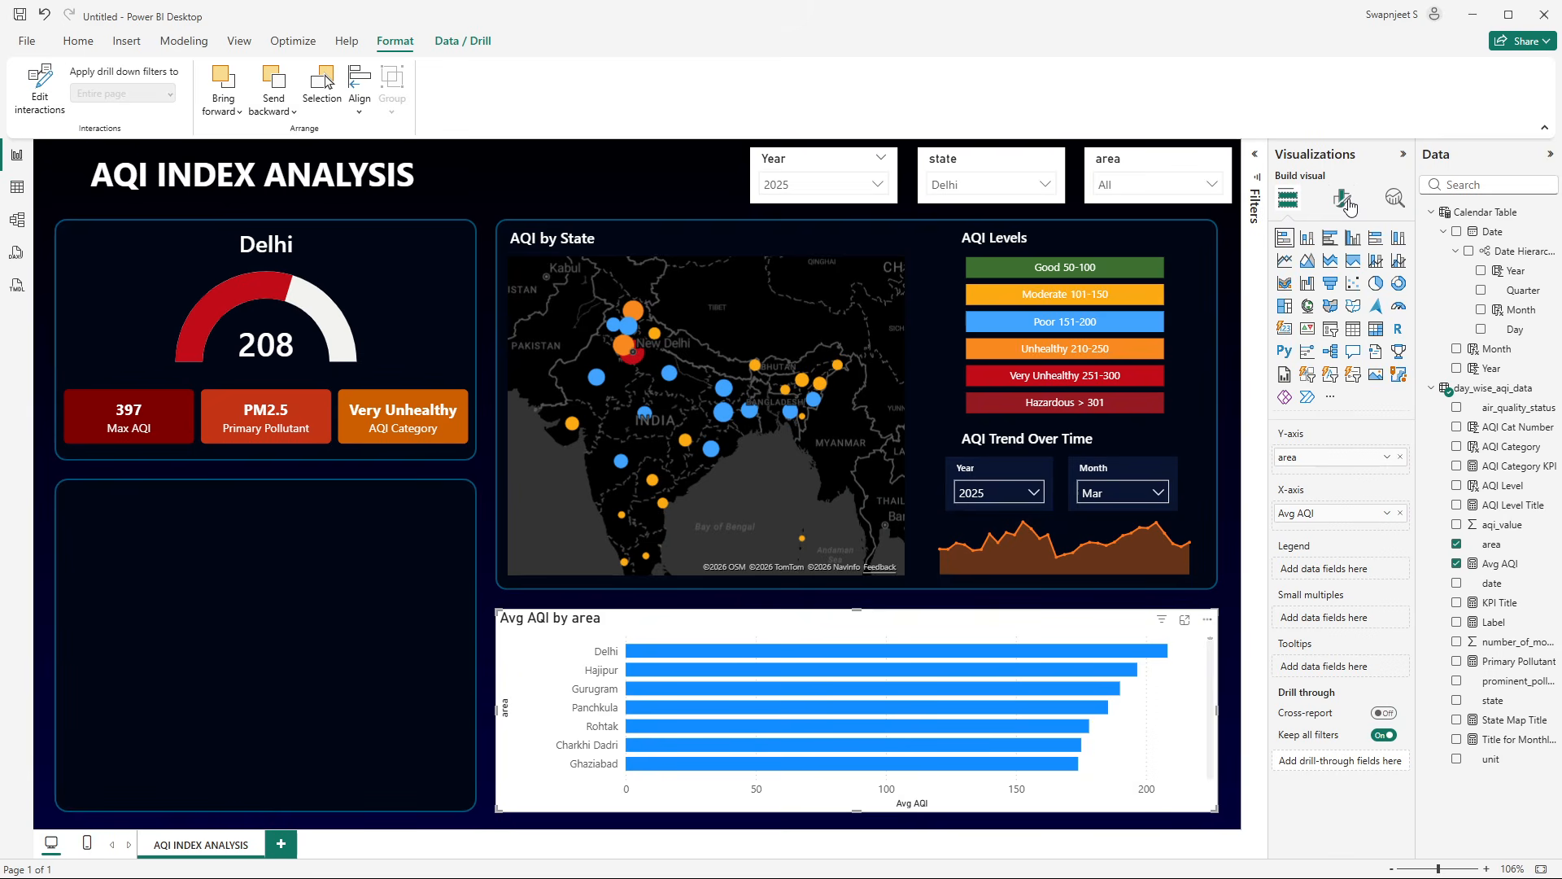
{"action": "left_click", "coordinate": [1344, 202]}
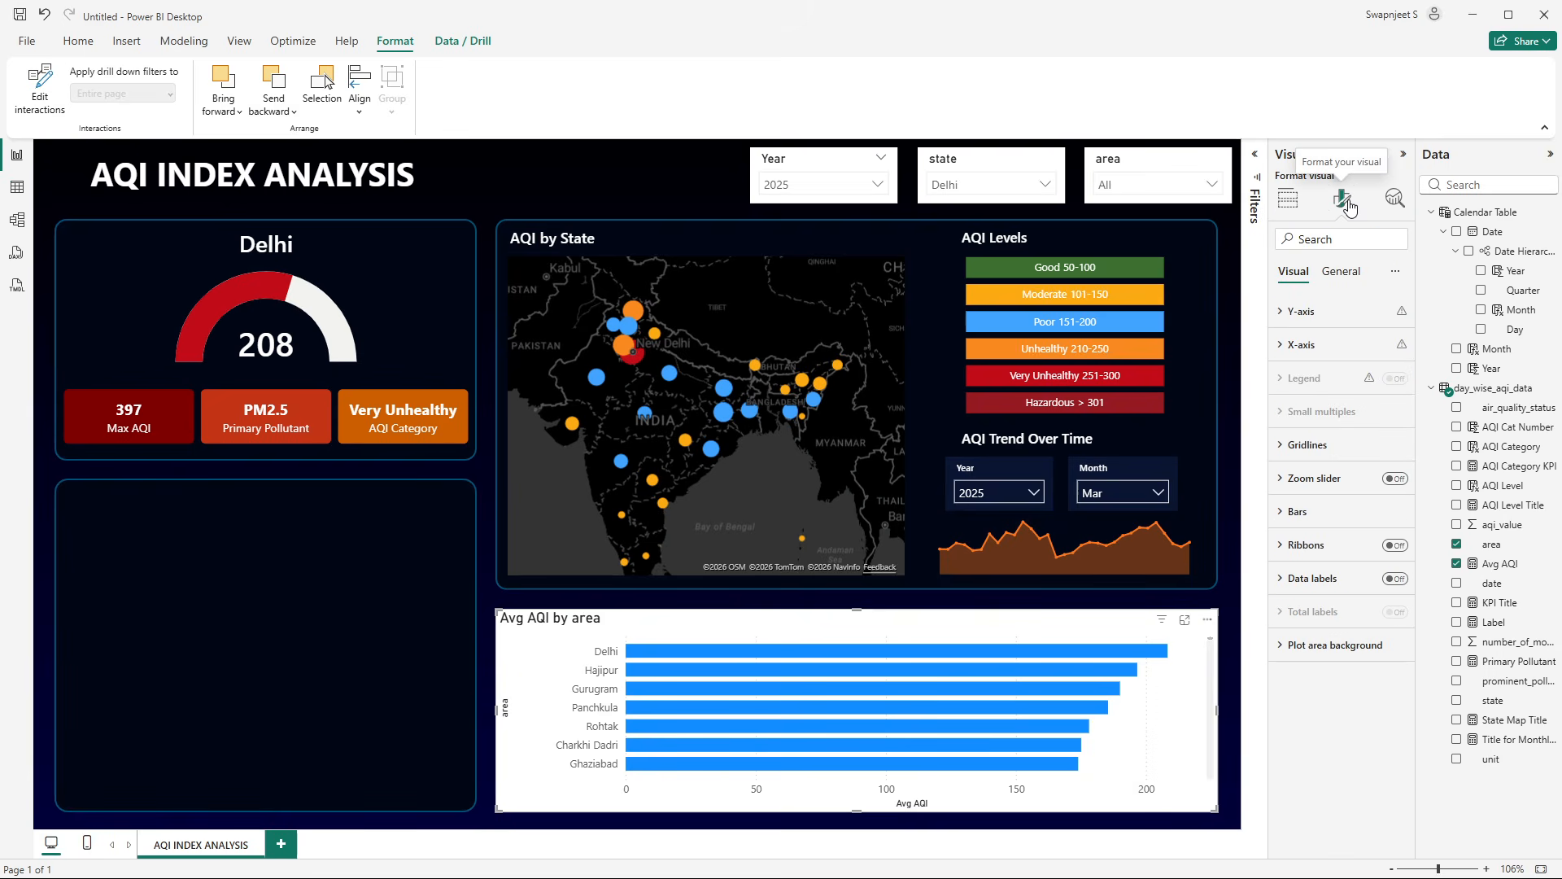
{"action": "left_click", "coordinate": [1299, 512]}
{"action": "left_click", "coordinate": [1299, 512]}
{"action": "left_click", "coordinate": [1341, 271]}
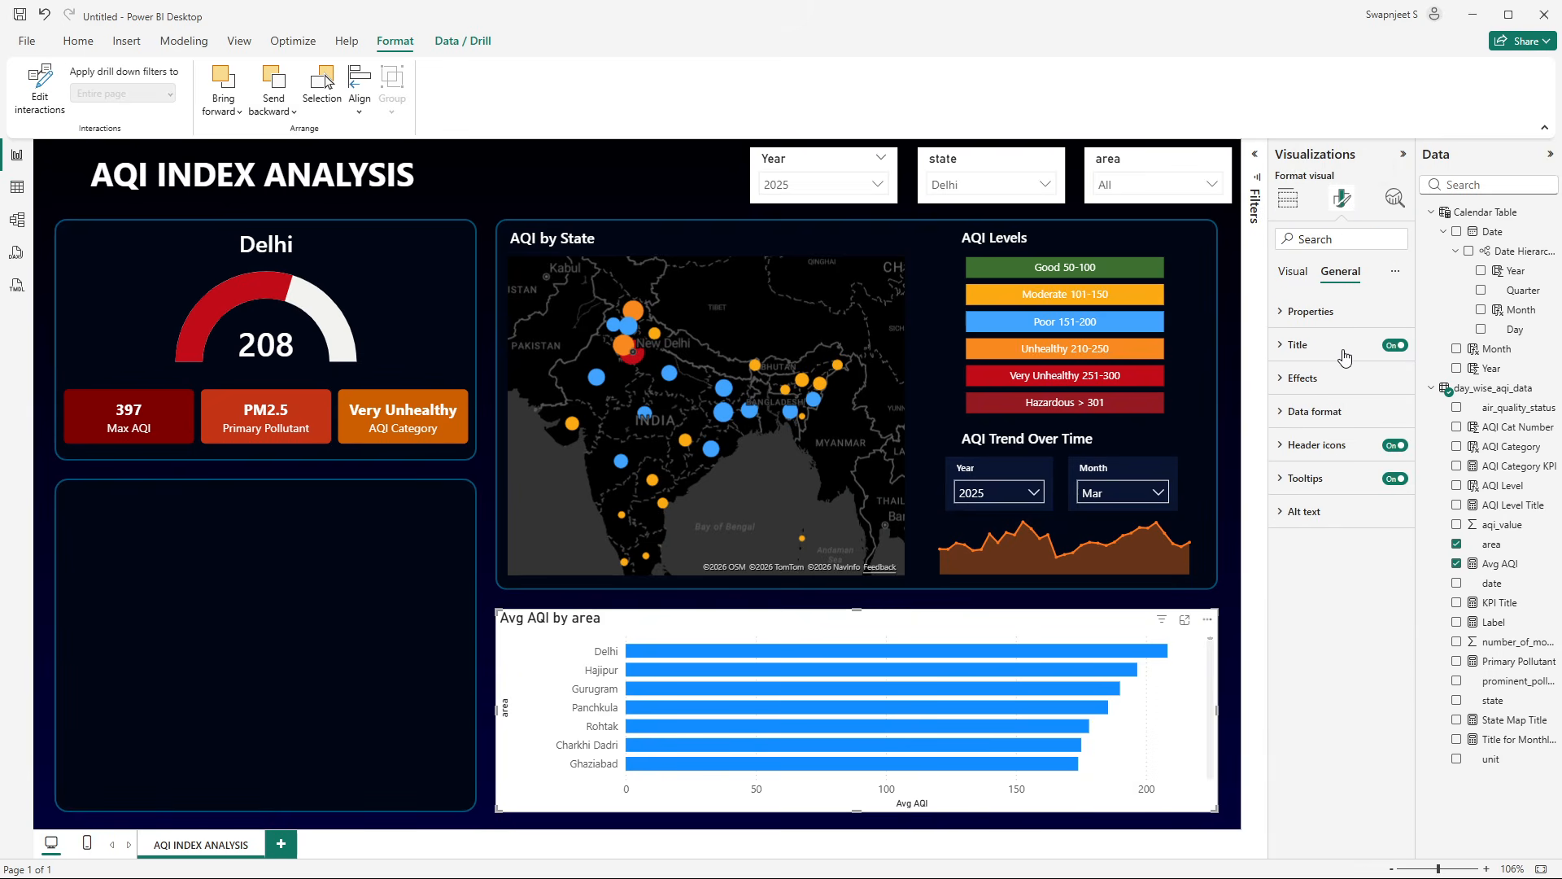
{"action": "left_click", "coordinate": [1394, 345]}
{"action": "left_click", "coordinate": [1301, 378]}
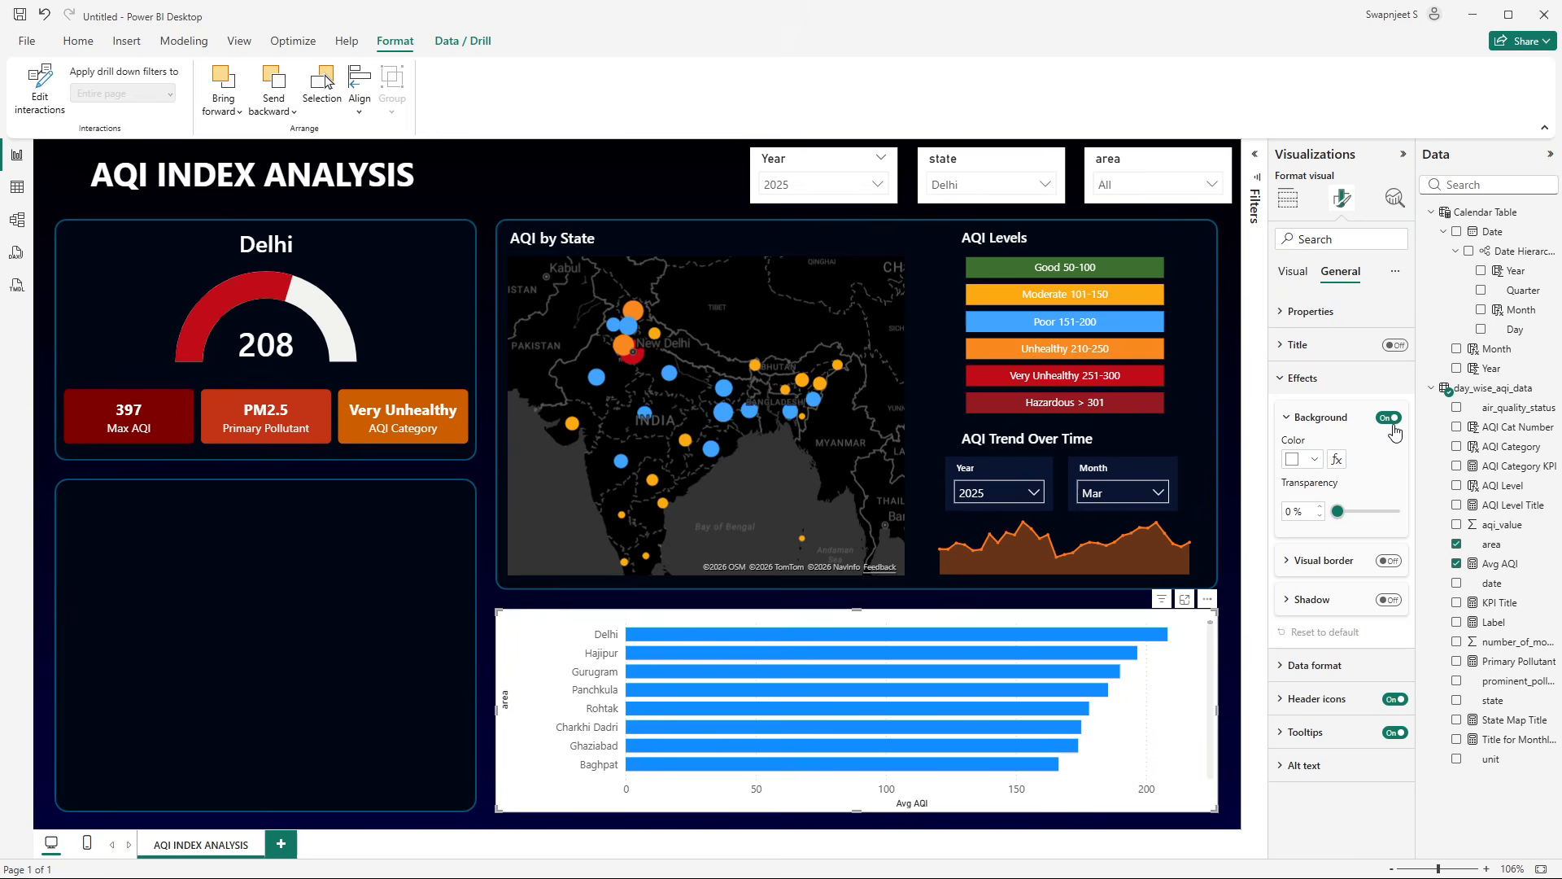
{"action": "left_click", "coordinate": [1393, 427]}
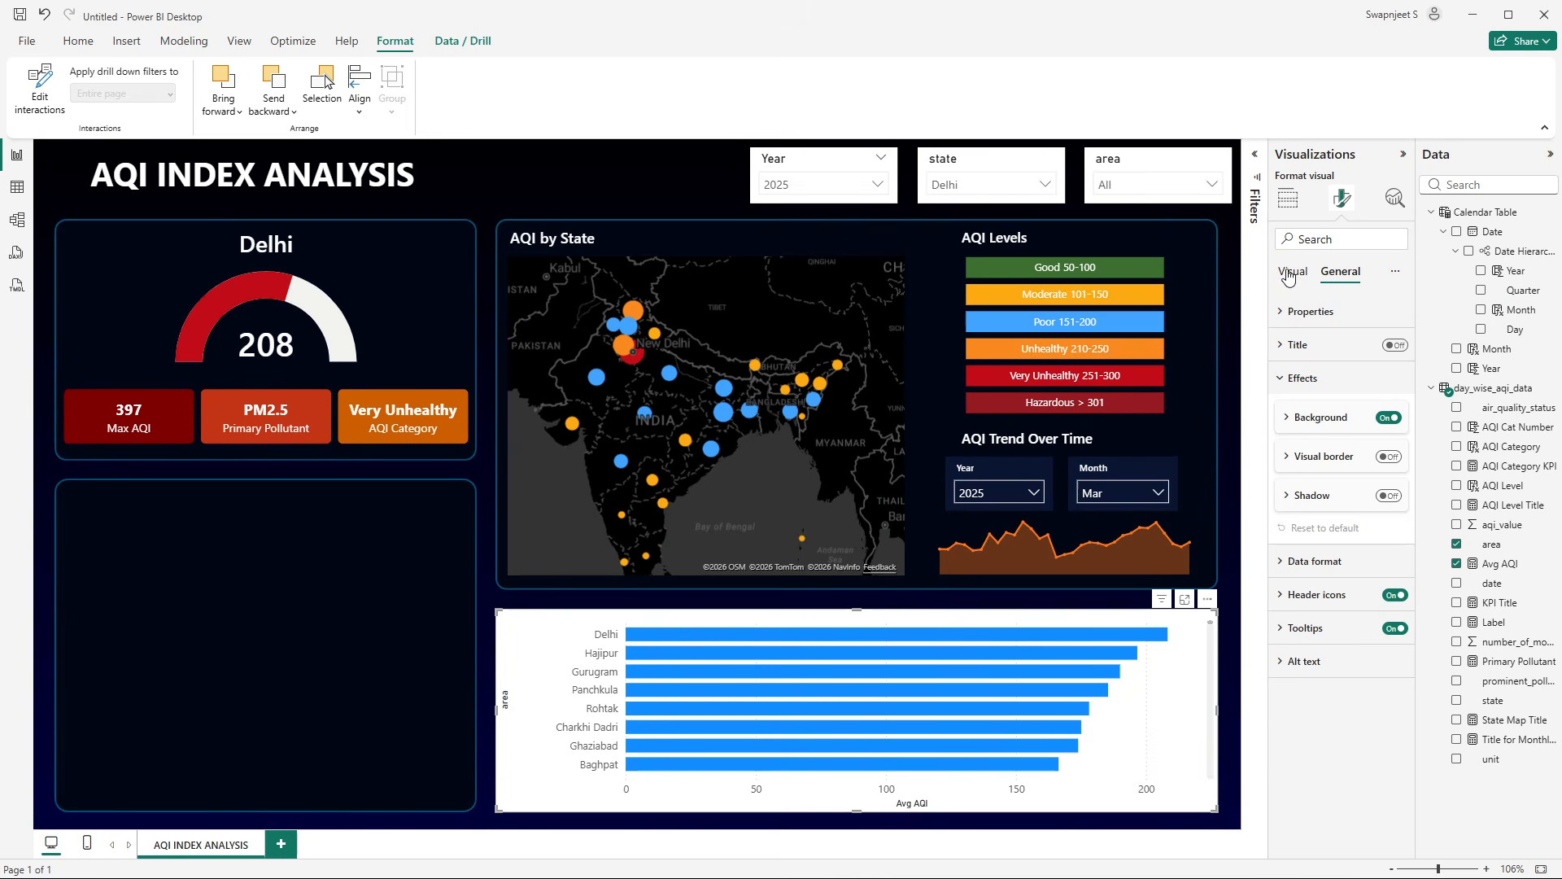
- Apply a Top N filter on area so the bar chart shows the top 10 by Avg AQI
{"action": "left_click", "coordinate": [1255, 154]}
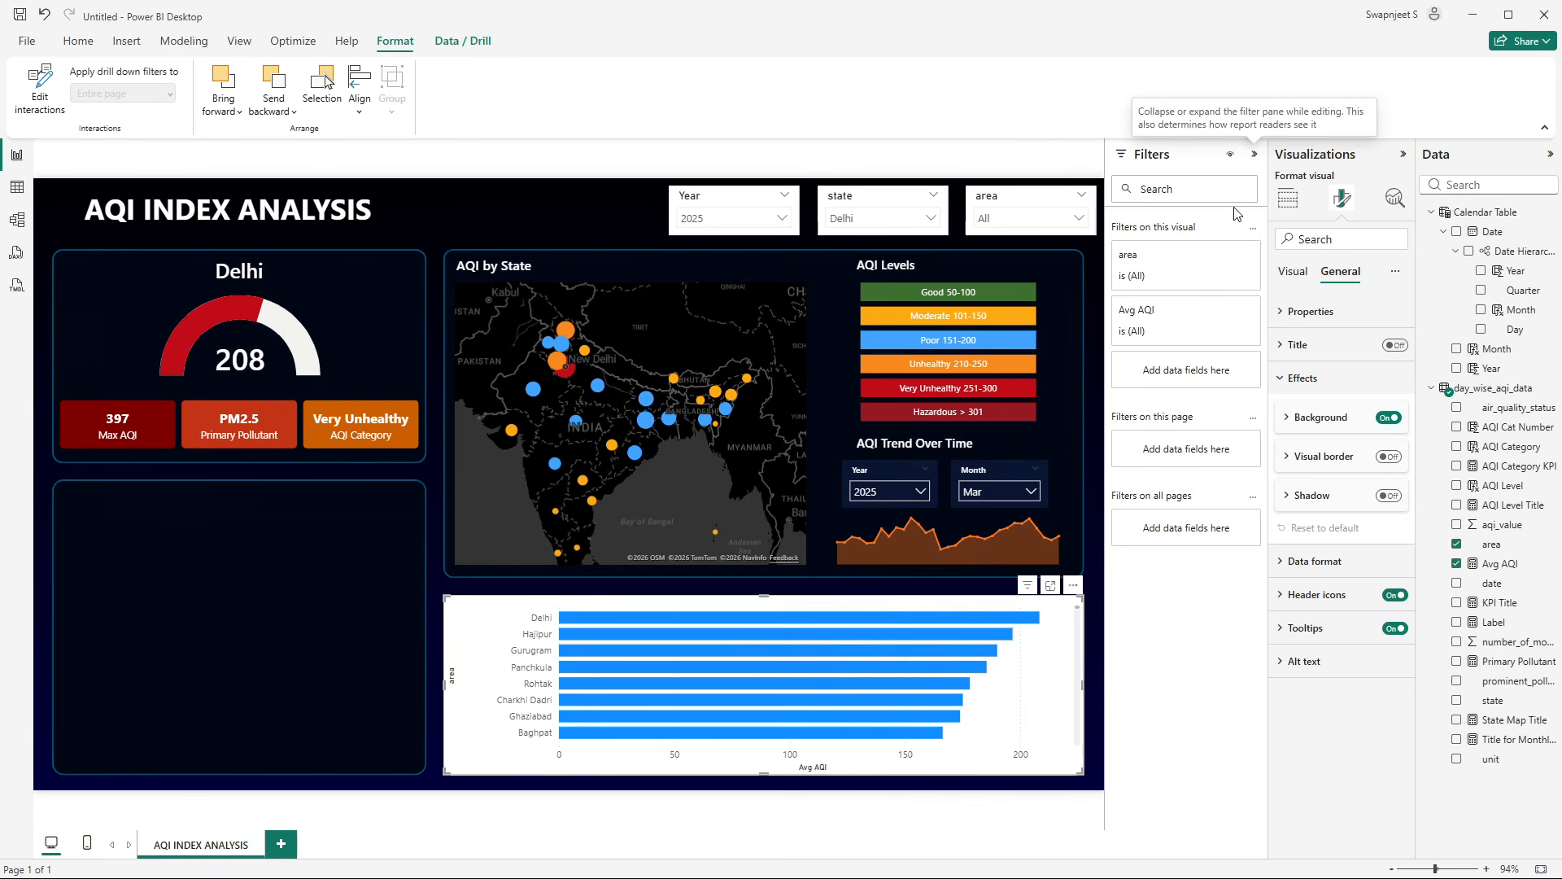
{"action": "left_click", "coordinate": [1218, 263]}
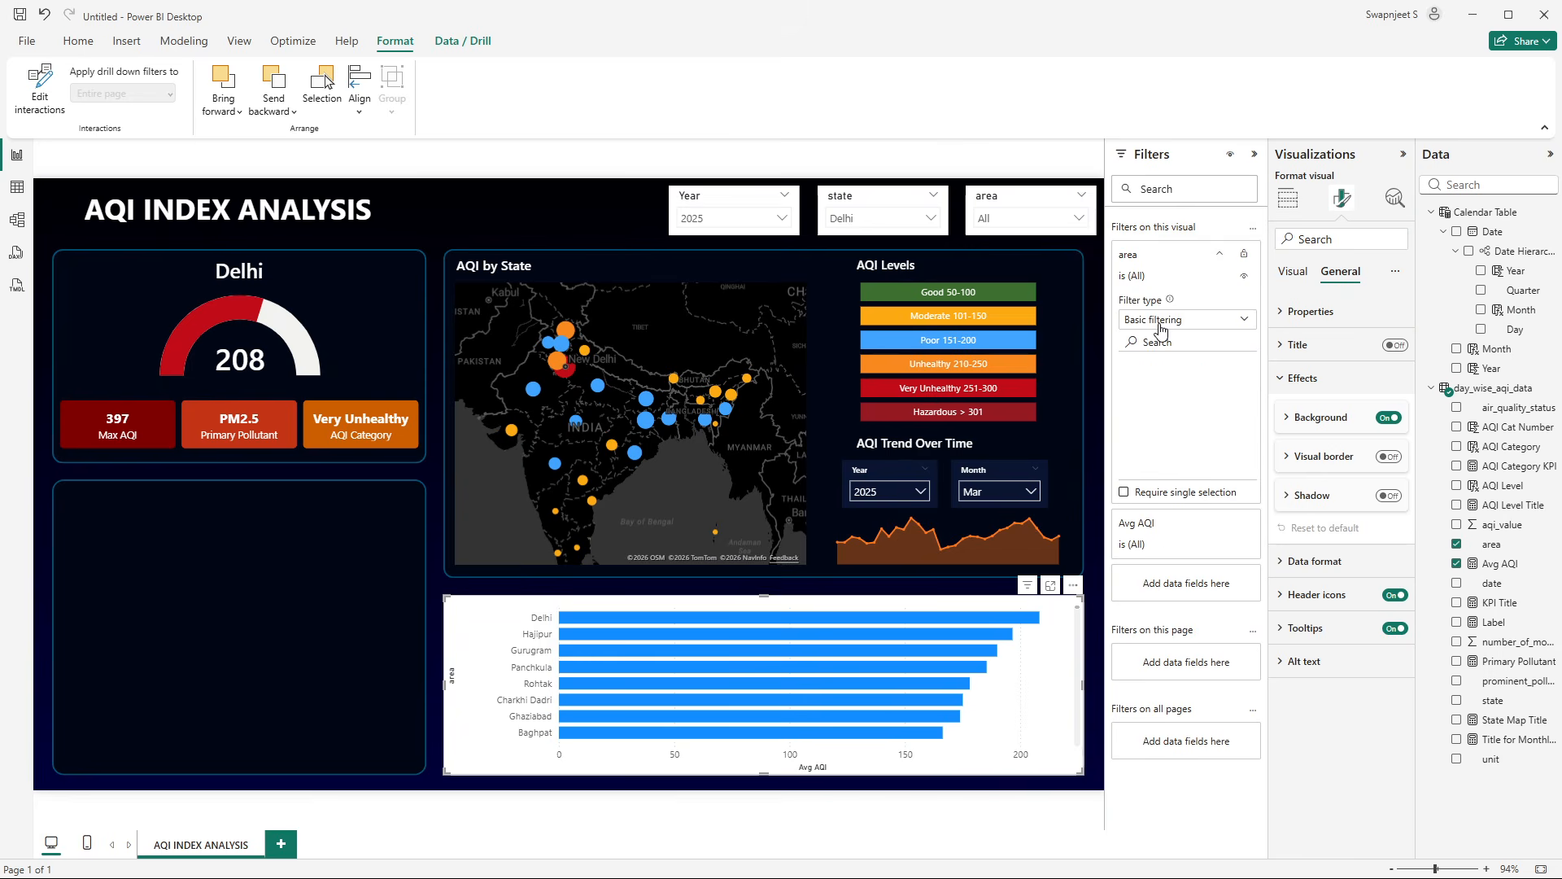
{"action": "left_click", "coordinate": [1166, 319]}
{"action": "left_click", "coordinate": [1147, 389]}
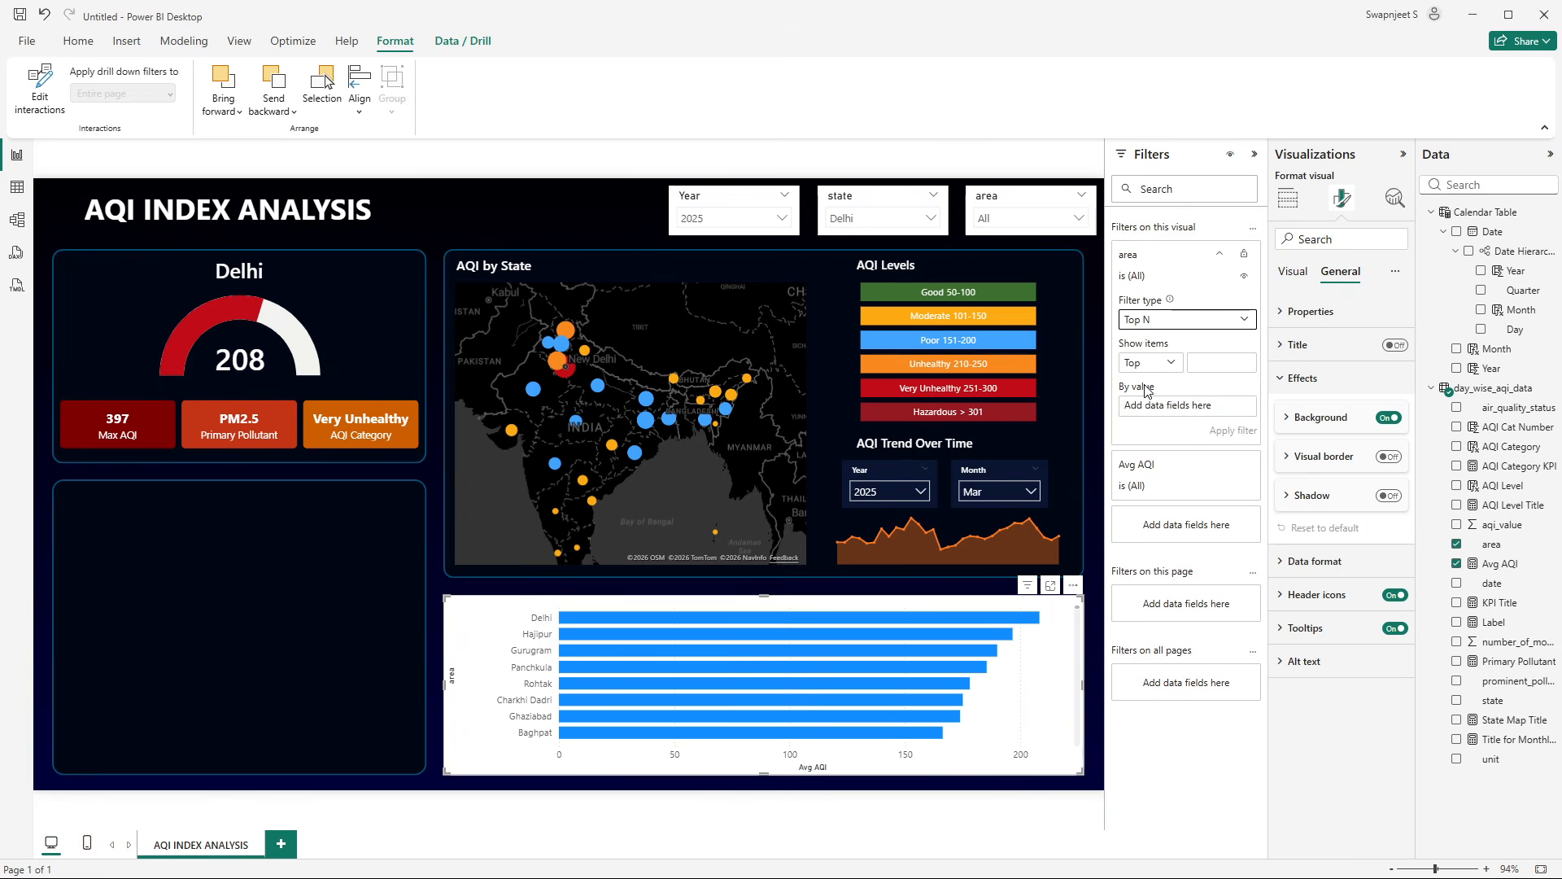
{"action": "left_click", "coordinate": [1198, 363]}
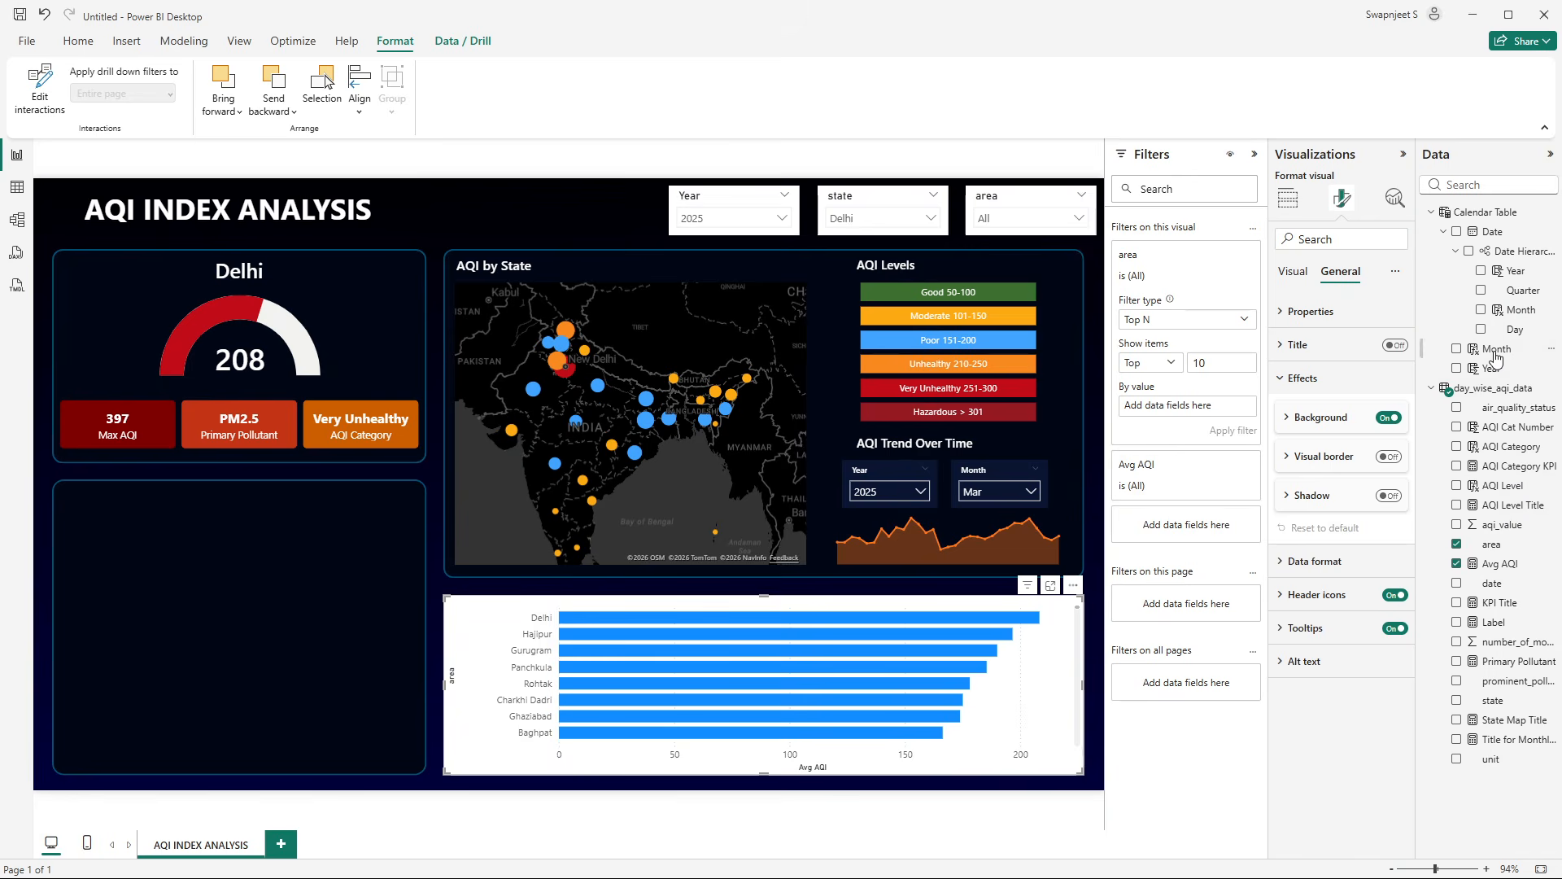
{"action": "left_click_drag", "start_coordinate": [1500, 564], "coordinate": [1217, 409]}
{"action": "left_click", "coordinate": [1235, 431]}
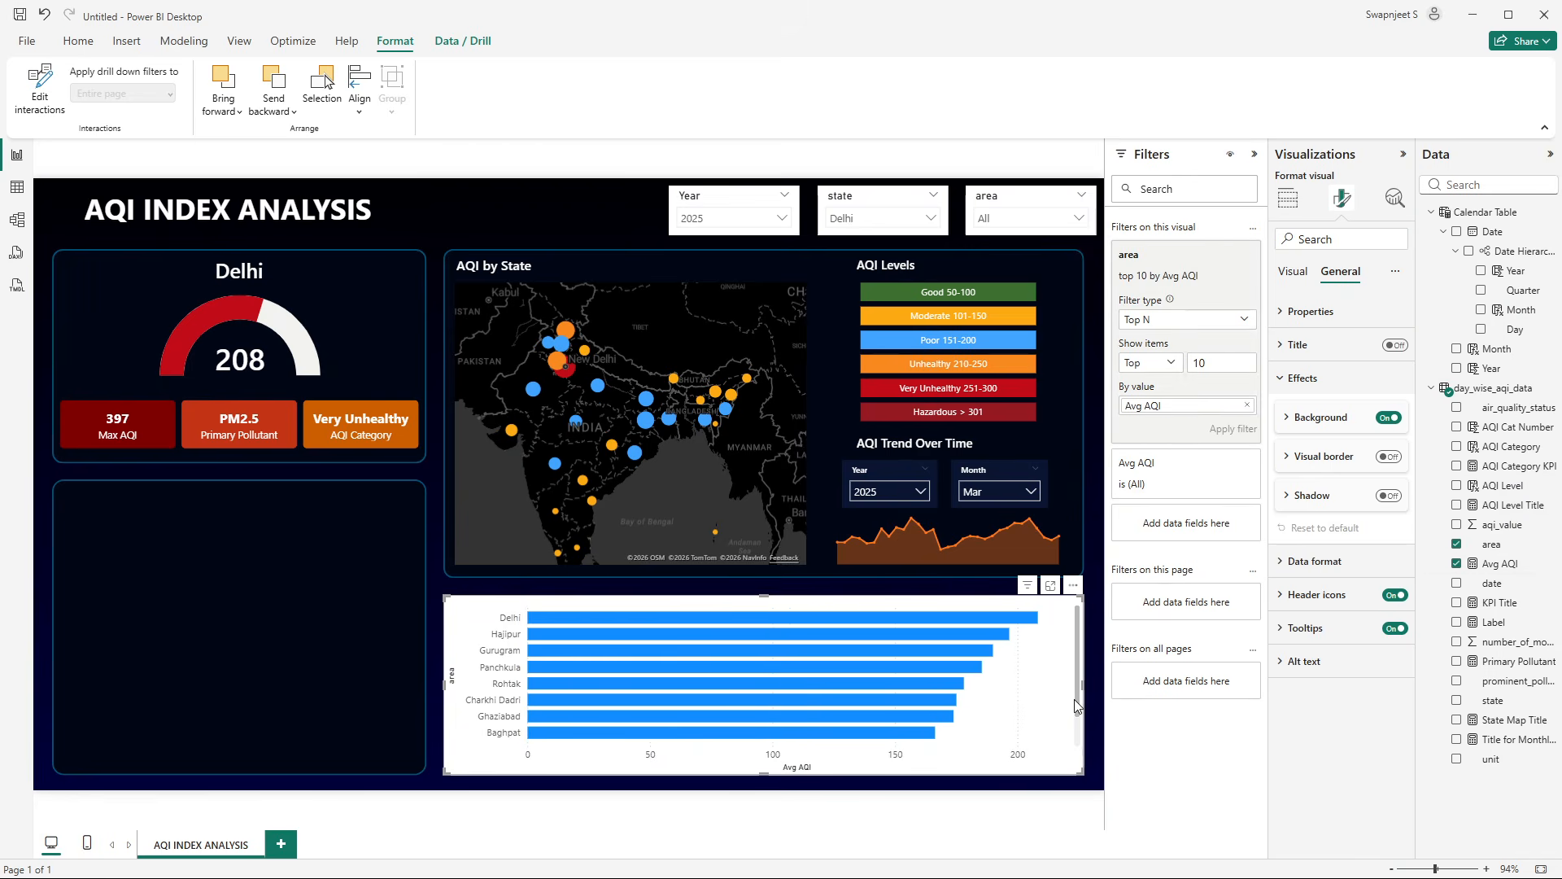
- Narrow the bar chart, move it onto the empty panel under the Delhi gauge, and lengthen it to fill the panel
{"action": "left_click_drag", "start_coordinate": [1083, 686], "coordinate": [413, 590]}
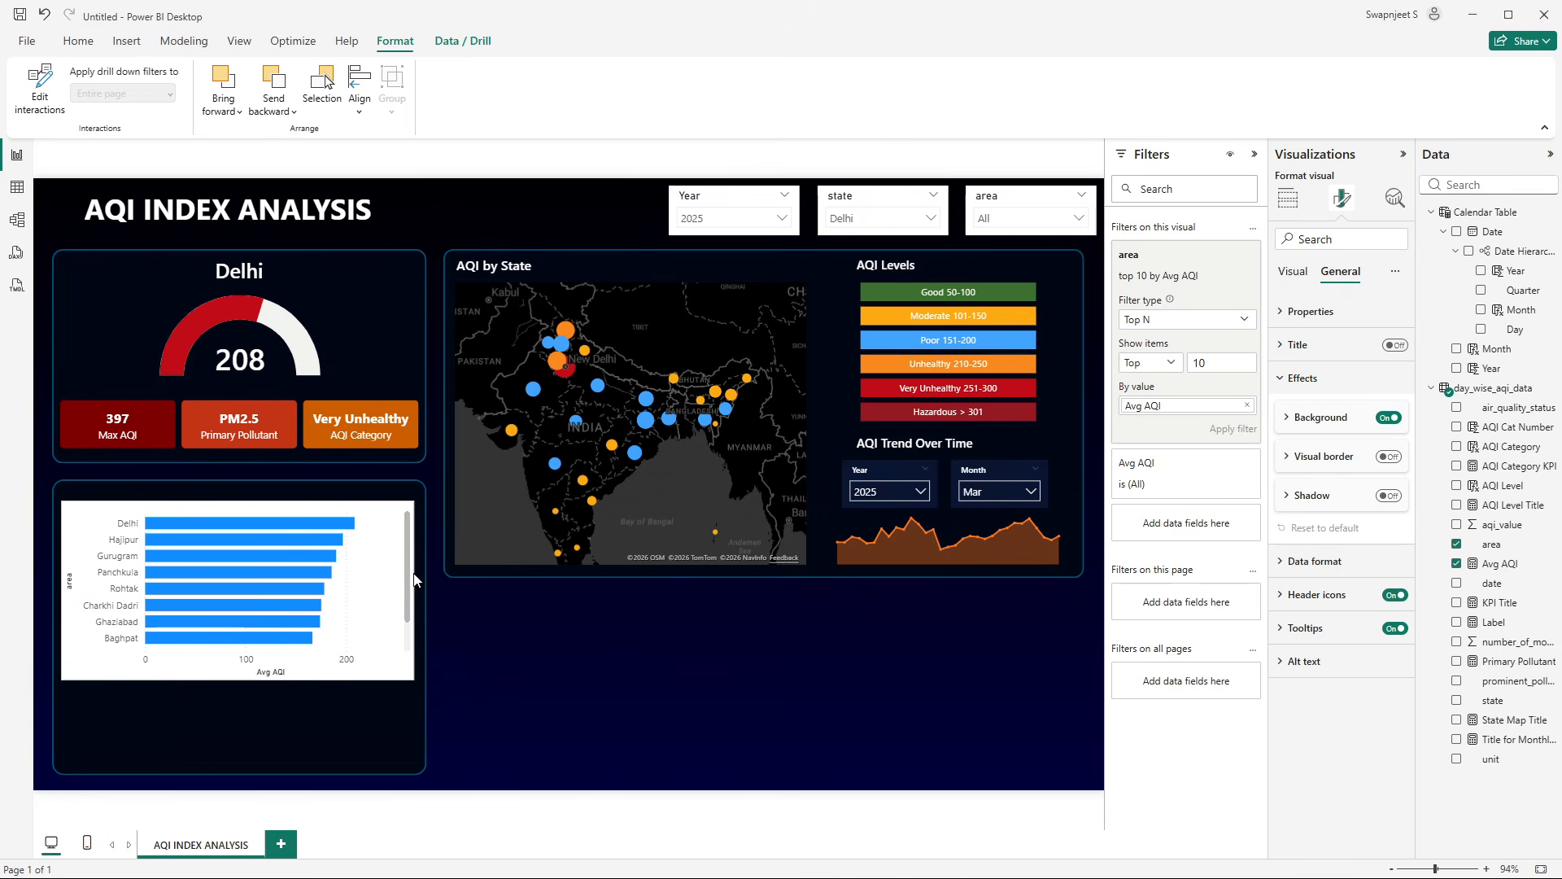
{"action": "left_click_drag", "start_coordinate": [233, 681], "coordinate": [230, 766]}
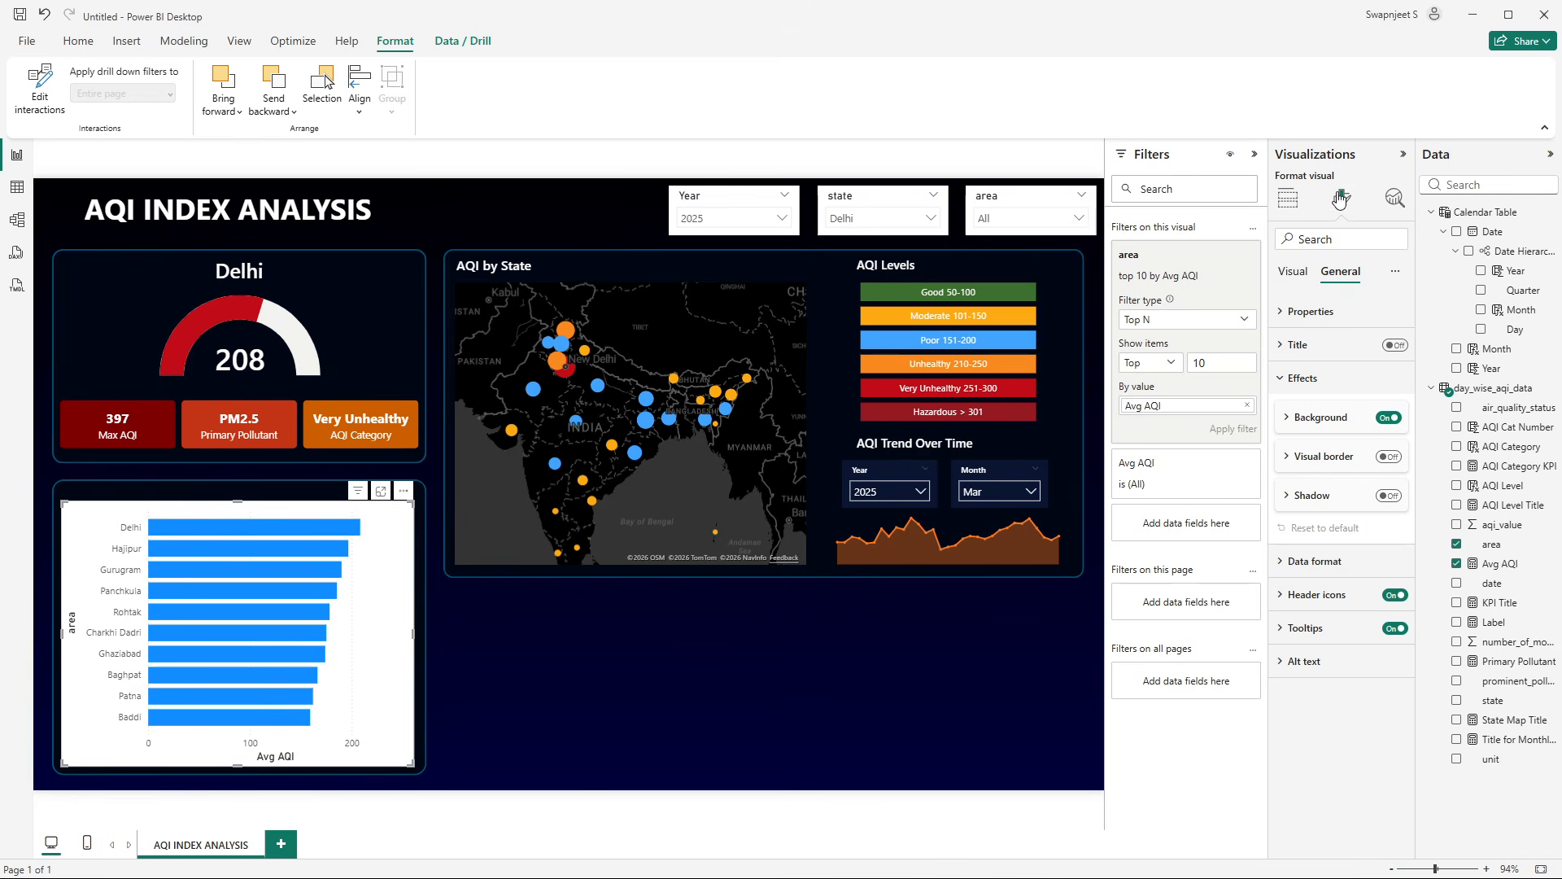
- Turn off the Y-axis title and the background of the top 10 areas bar chart
{"action": "left_click", "coordinate": [1254, 155]}
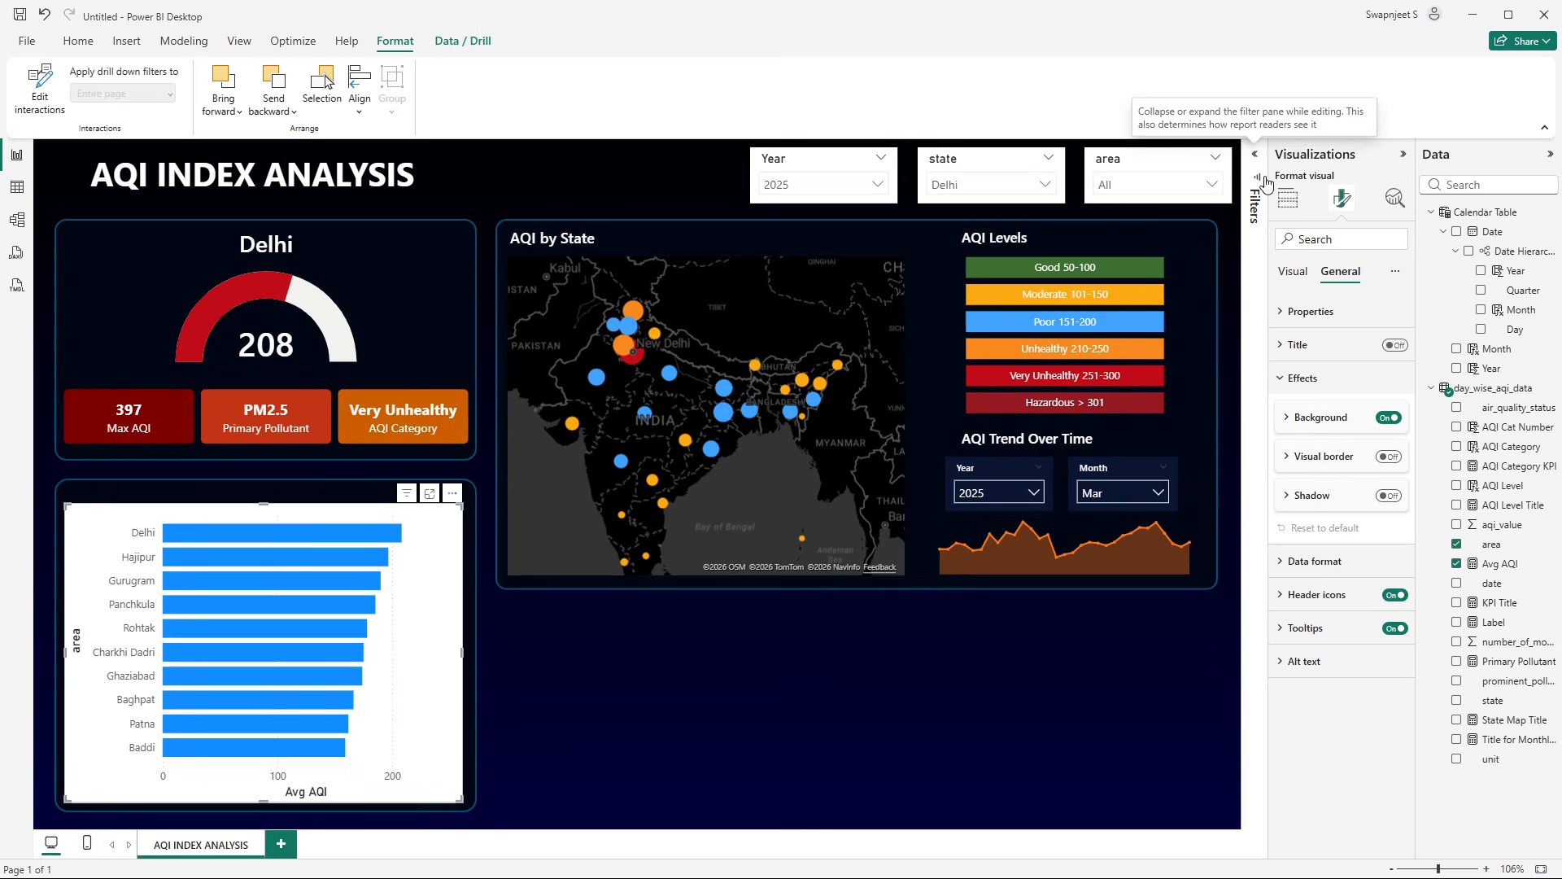
{"action": "left_click", "coordinate": [1292, 274]}
{"action": "left_click", "coordinate": [1318, 312]}
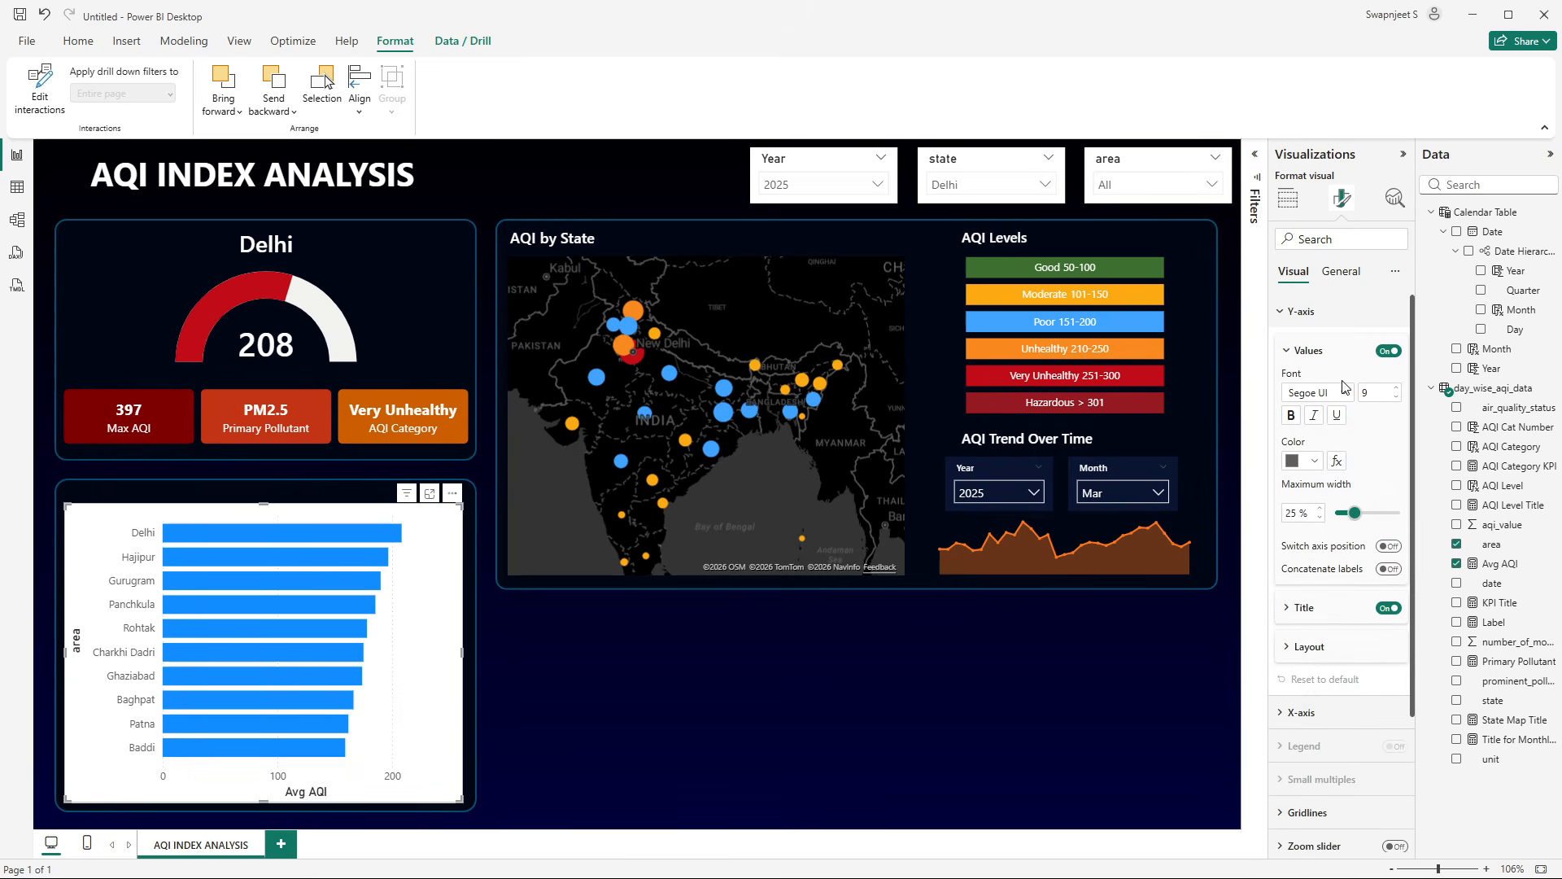
{"action": "left_click", "coordinate": [1390, 610]}
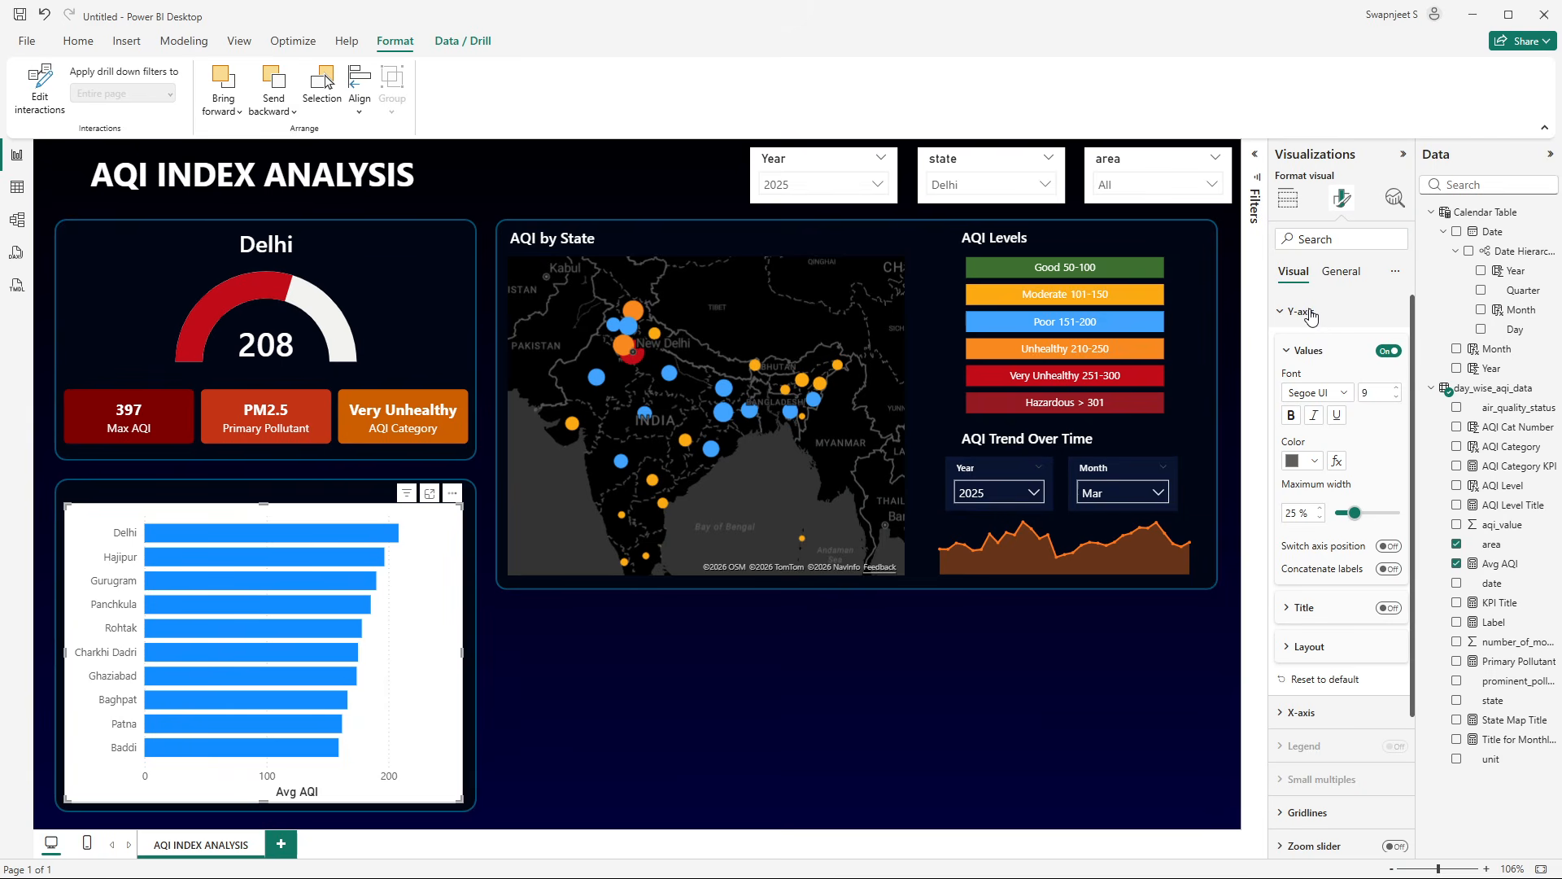
{"action": "left_click", "coordinate": [1350, 275]}
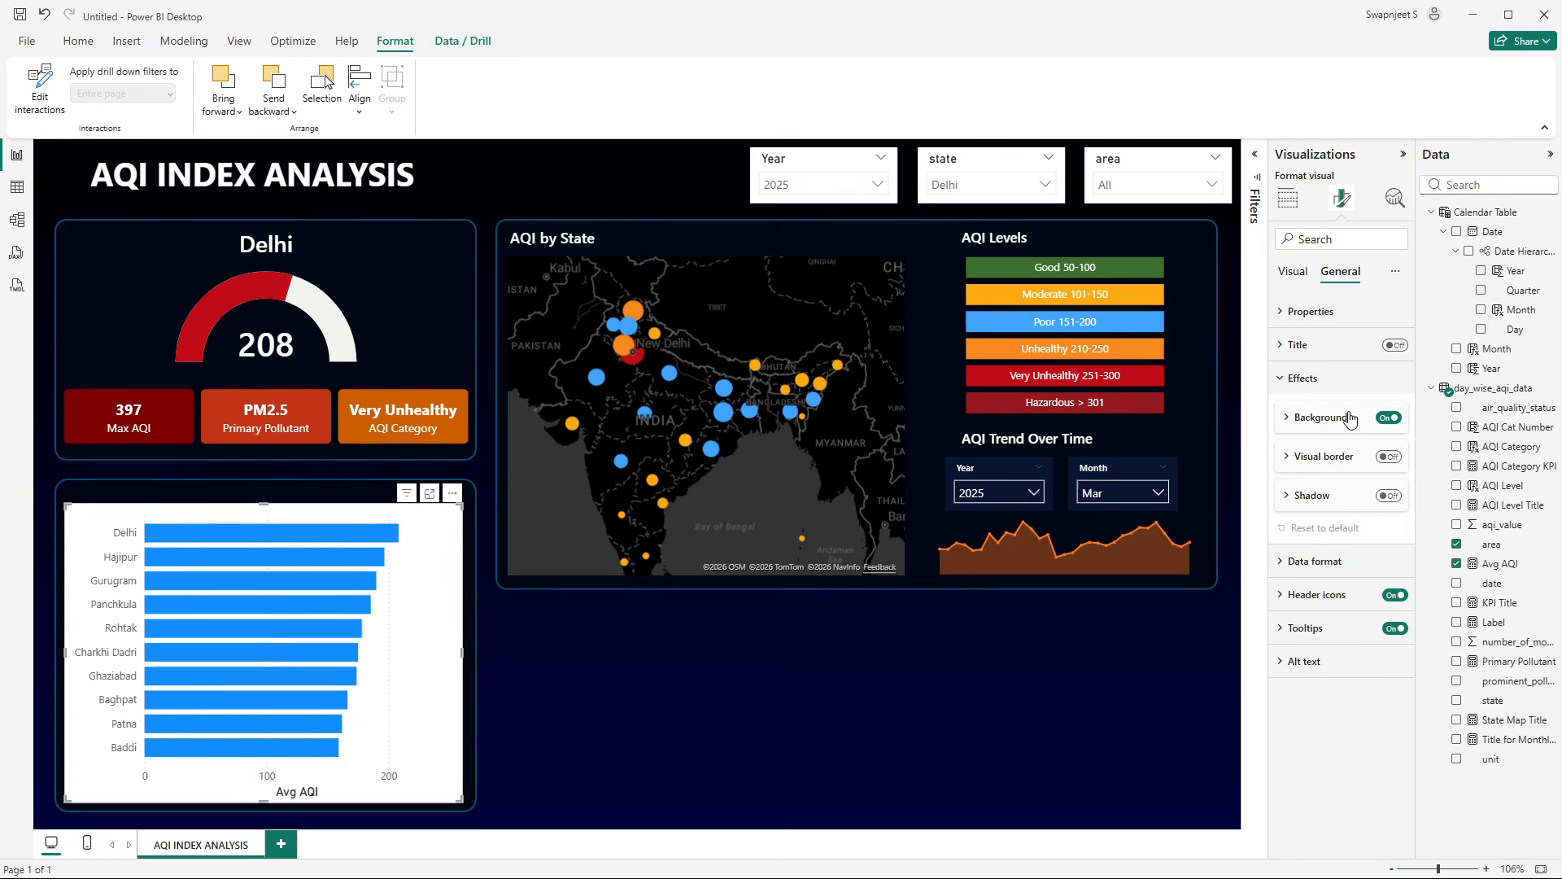
{"action": "left_click", "coordinate": [1389, 418]}
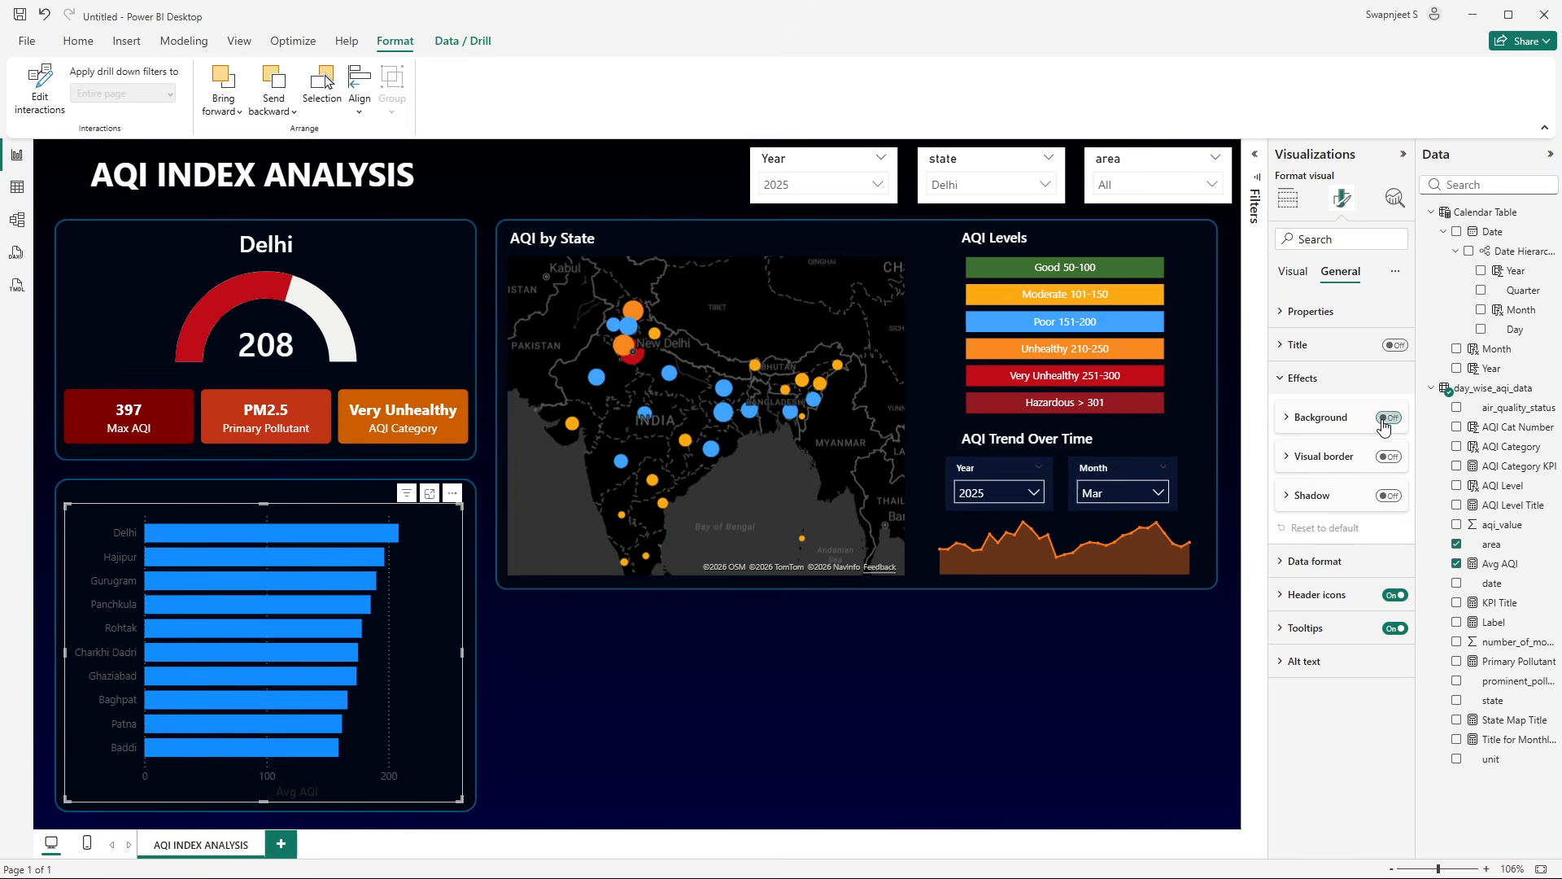
- Set the color of the bar chart's Y-axis area labels to the lightest grey theme shade
{"action": "left_click", "coordinate": [1294, 273]}
{"action": "left_click", "coordinate": [1316, 462]}
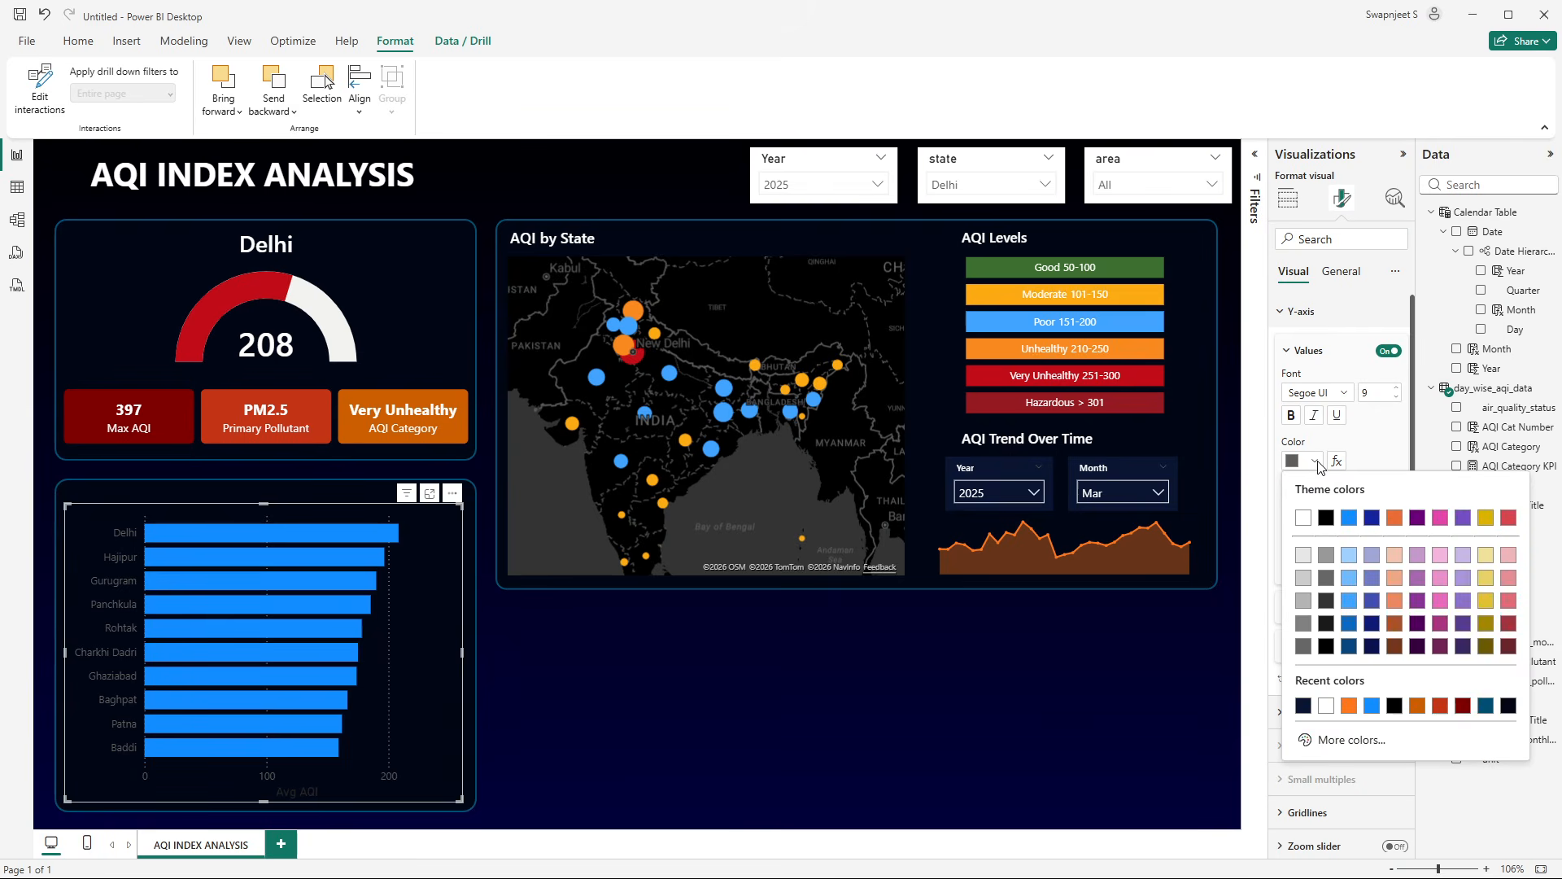
{"action": "left_click", "coordinate": [1306, 578]}
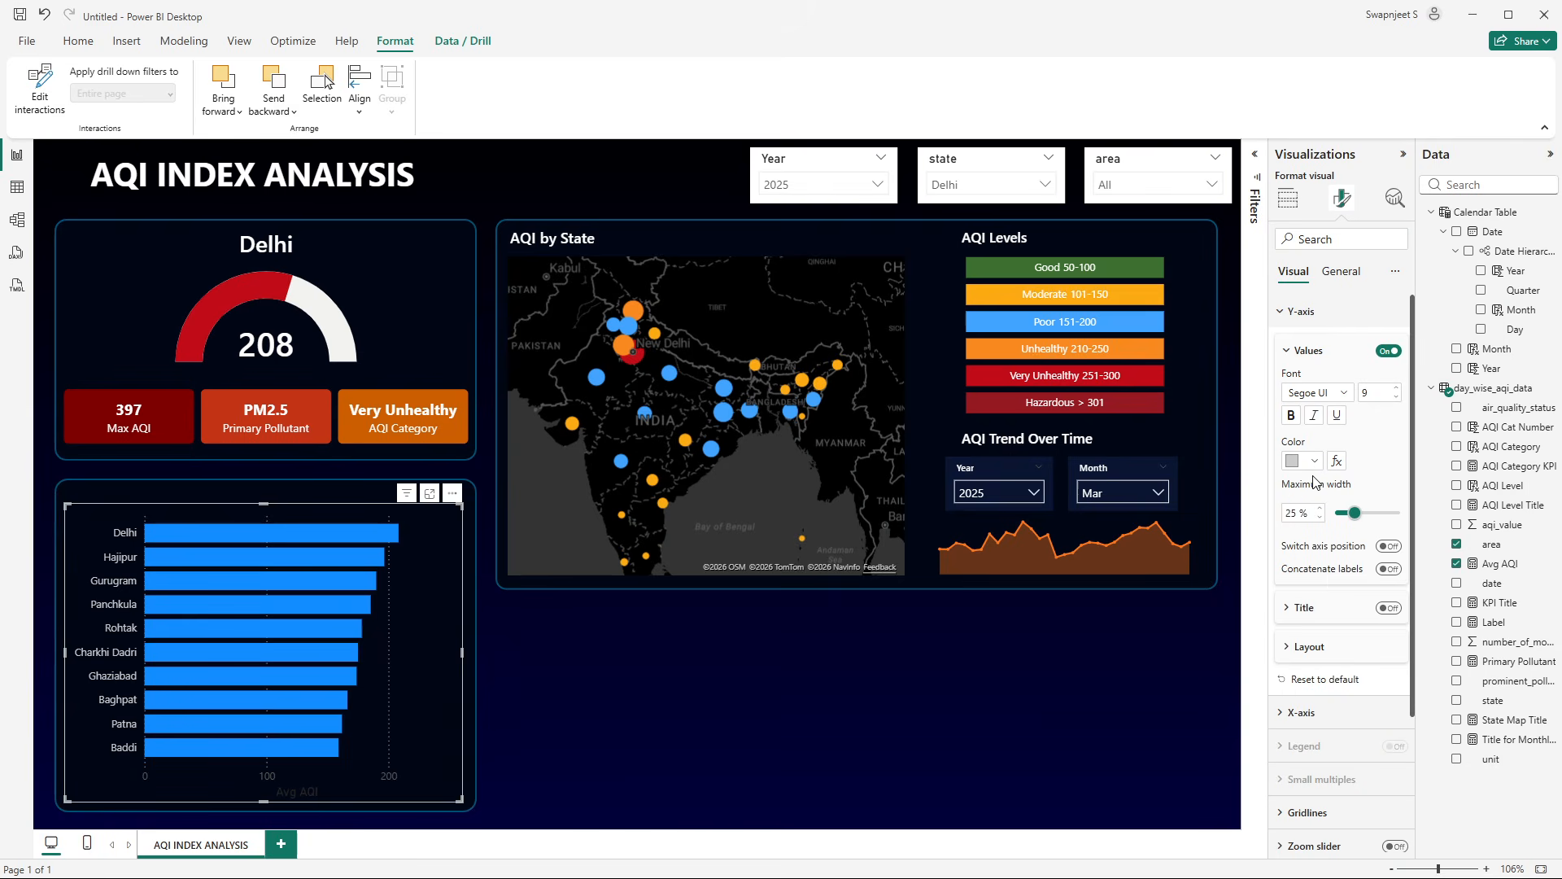
{"action": "left_click", "coordinate": [1316, 461]}
{"action": "left_click", "coordinate": [1300, 567]}
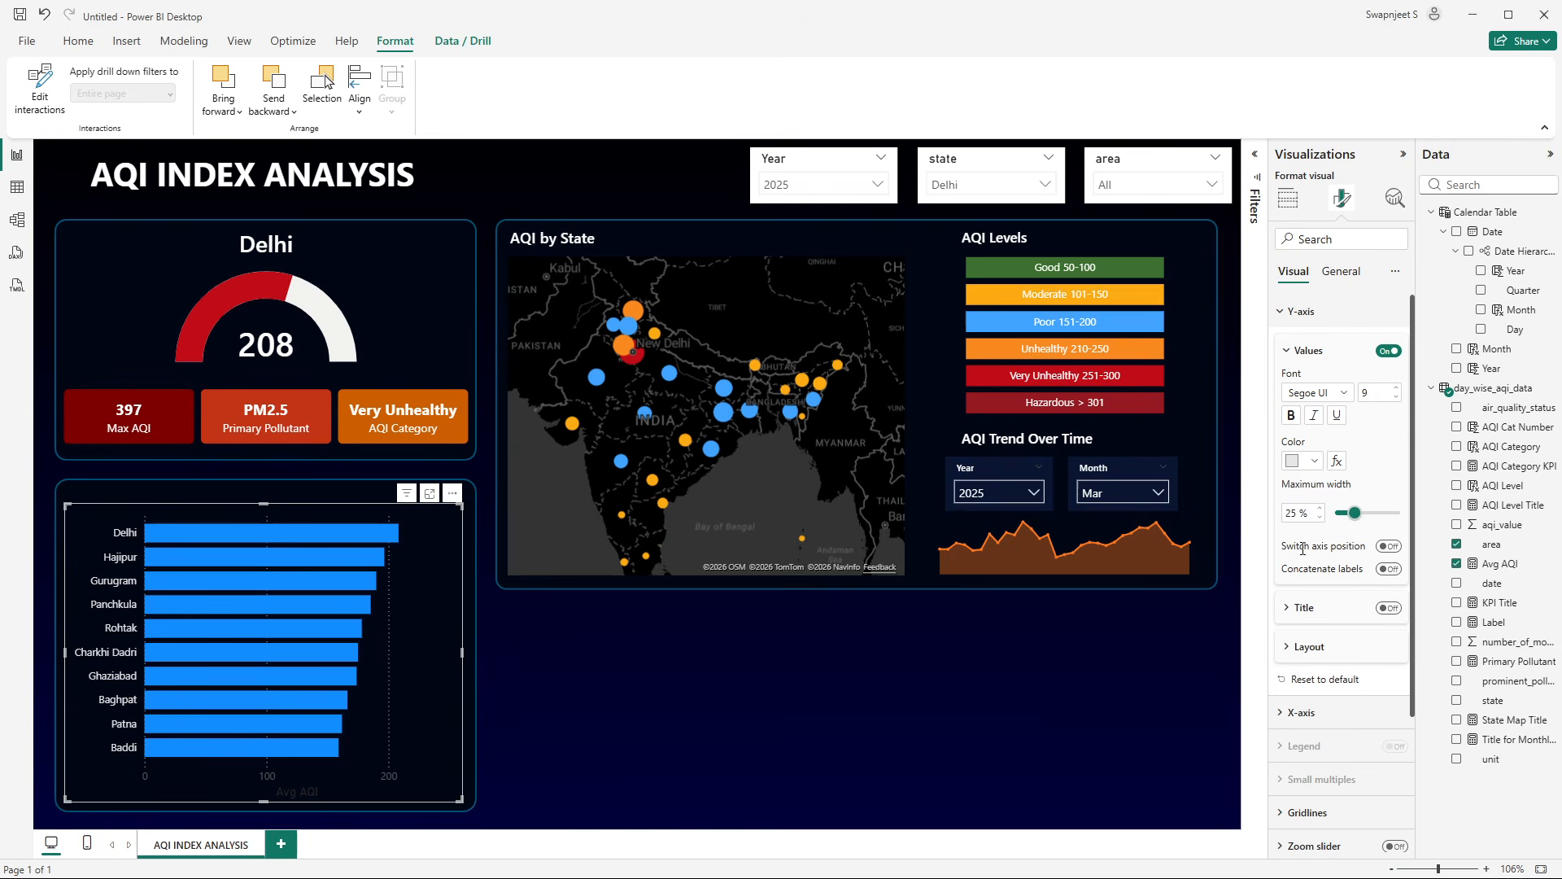
- Turn off both the values and the title of the bar chart's X-axis
{"action": "left_click", "coordinate": [1307, 356]}
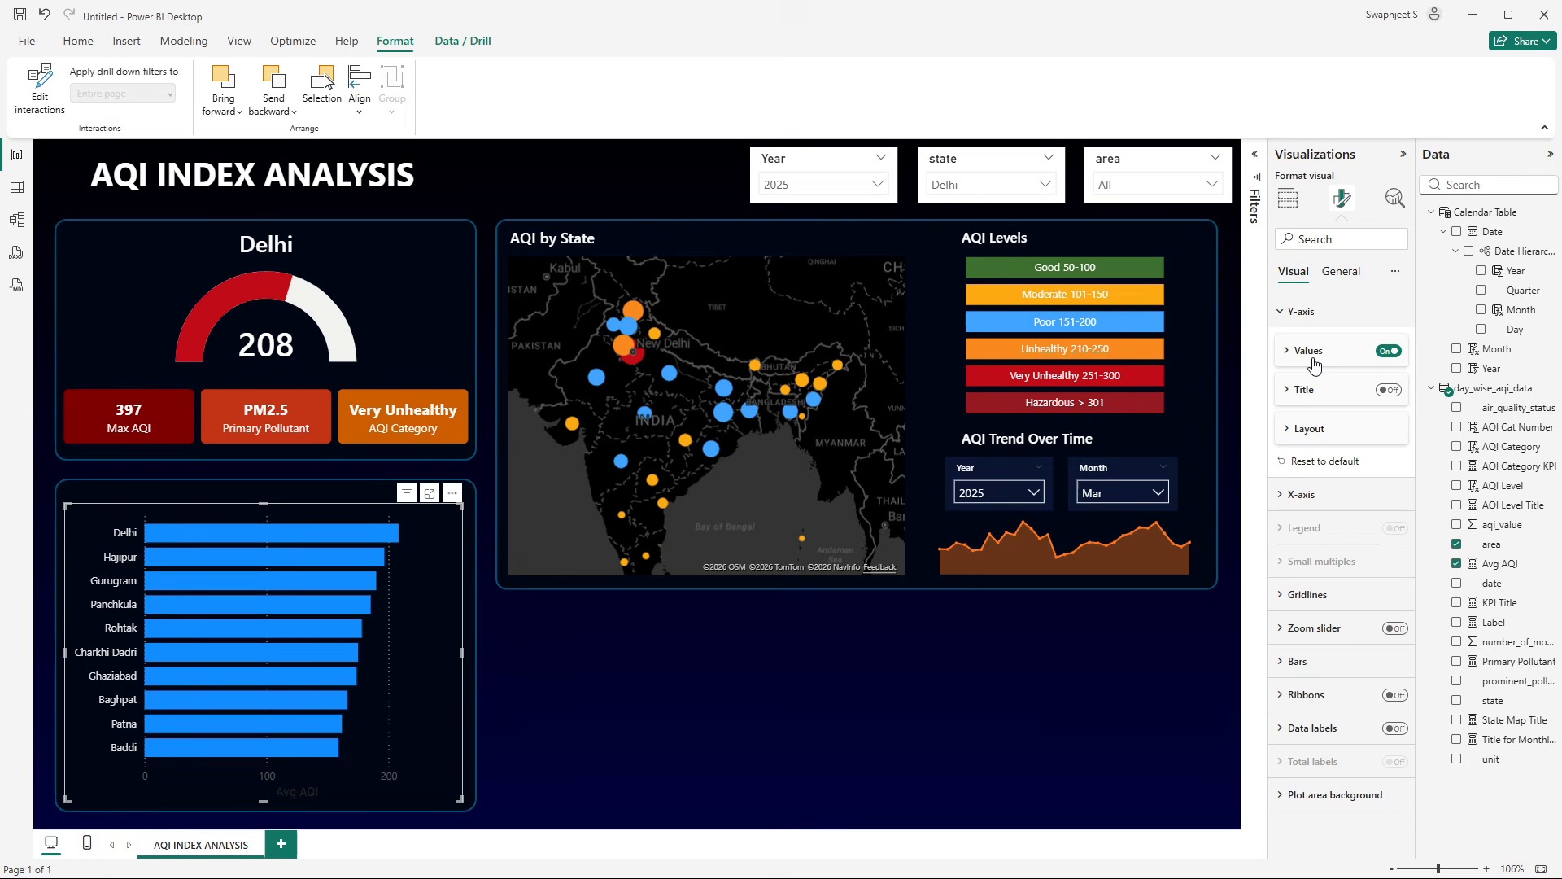
{"action": "left_click", "coordinate": [1305, 314]}
{"action": "left_click", "coordinate": [1302, 356]}
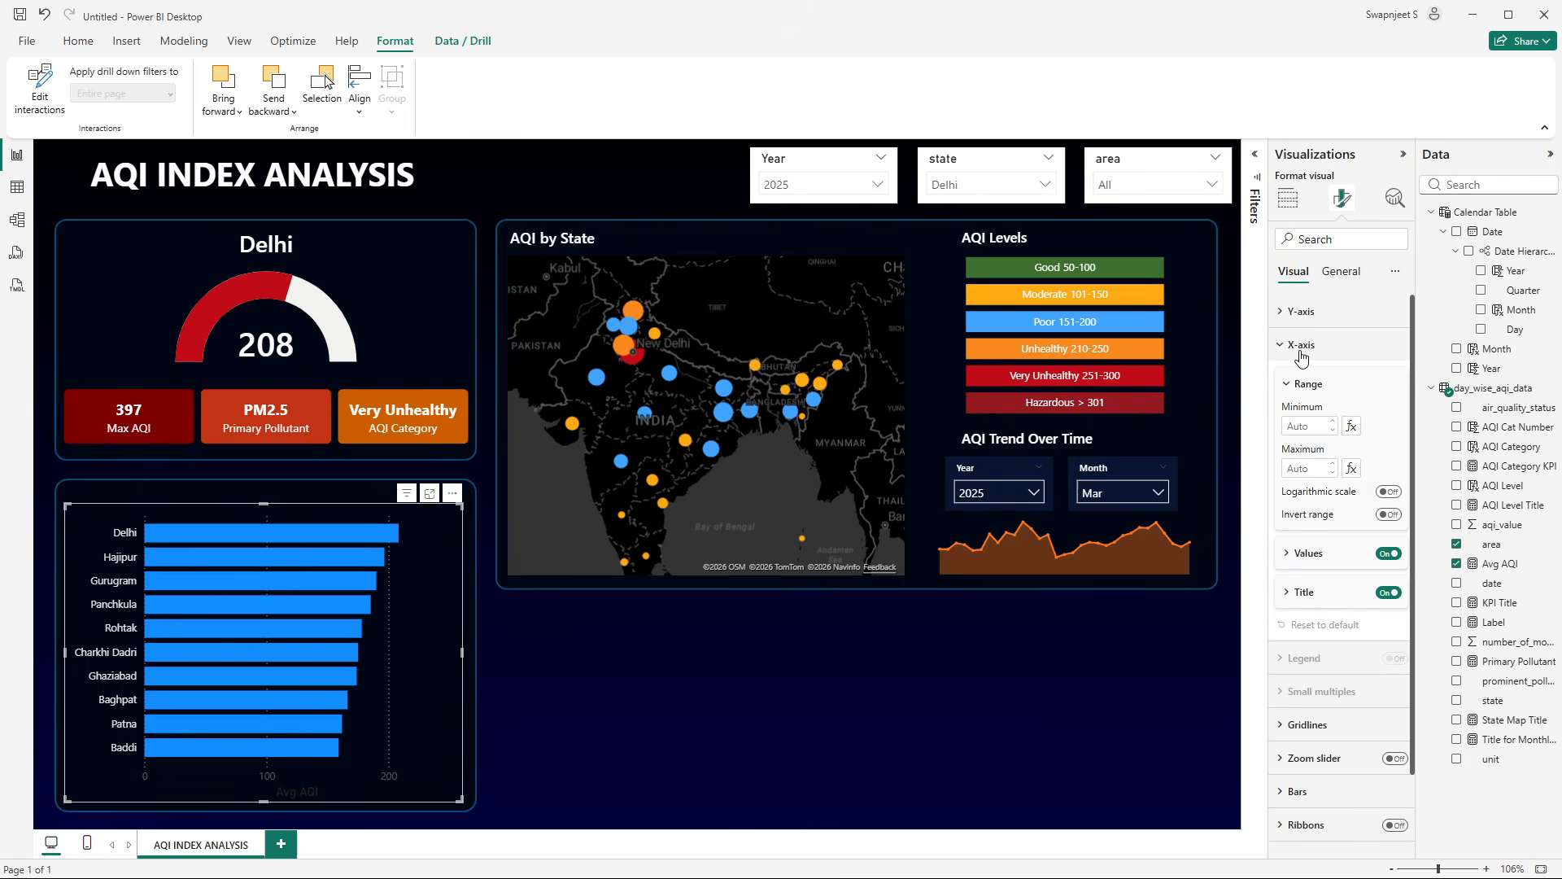
{"action": "left_click", "coordinate": [1384, 555]}
{"action": "left_click", "coordinate": [1385, 593]}
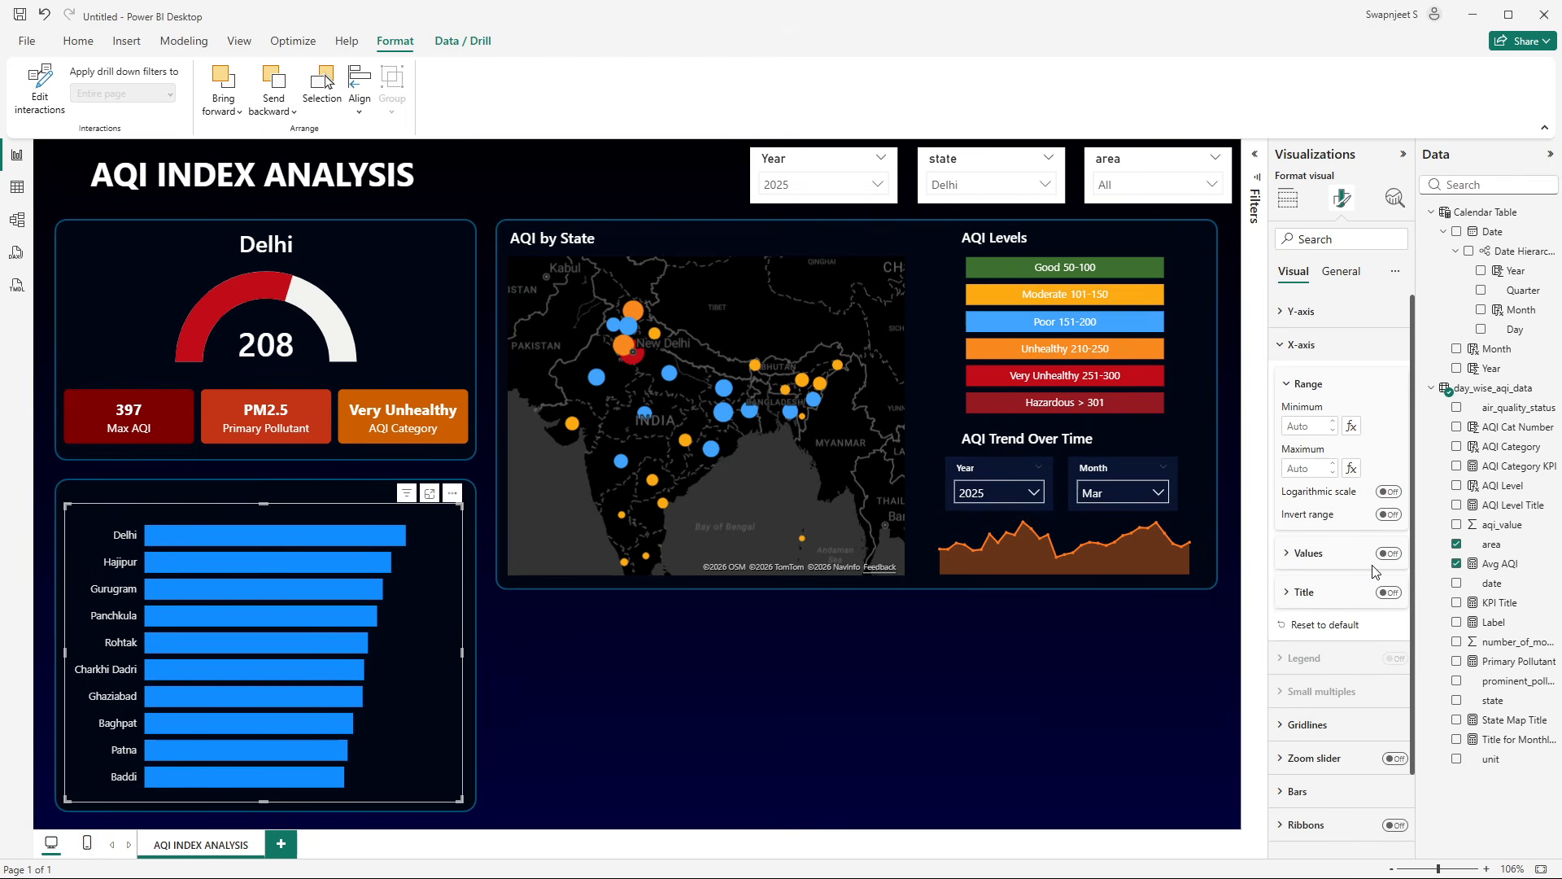
- Set the space between the bar categories to 40% and color all bars the recent orange-red
{"action": "scroll", "coordinate": [1325, 692], "scroll_direction": "down", "scroll_amount": 1}
{"action": "left_click", "coordinate": [1327, 701]}
{"action": "scroll", "coordinate": [1331, 710], "scroll_direction": "down", "scroll_amount": 3}
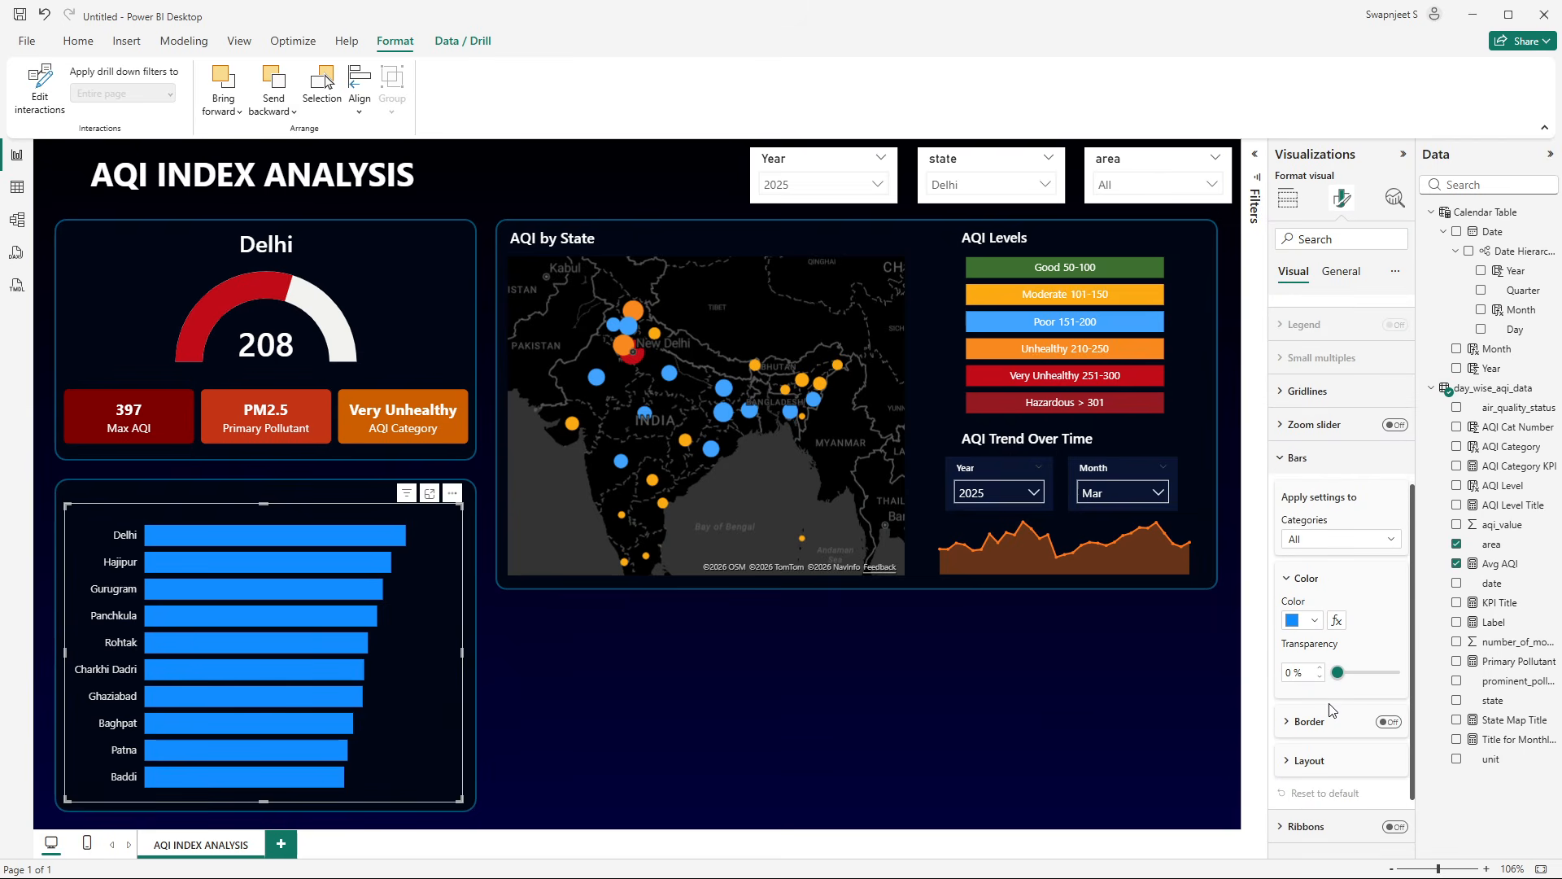
{"action": "left_click", "coordinate": [1313, 764]}
{"action": "scroll", "coordinate": [1331, 773], "scroll_direction": "down", "scroll_amount": 2}
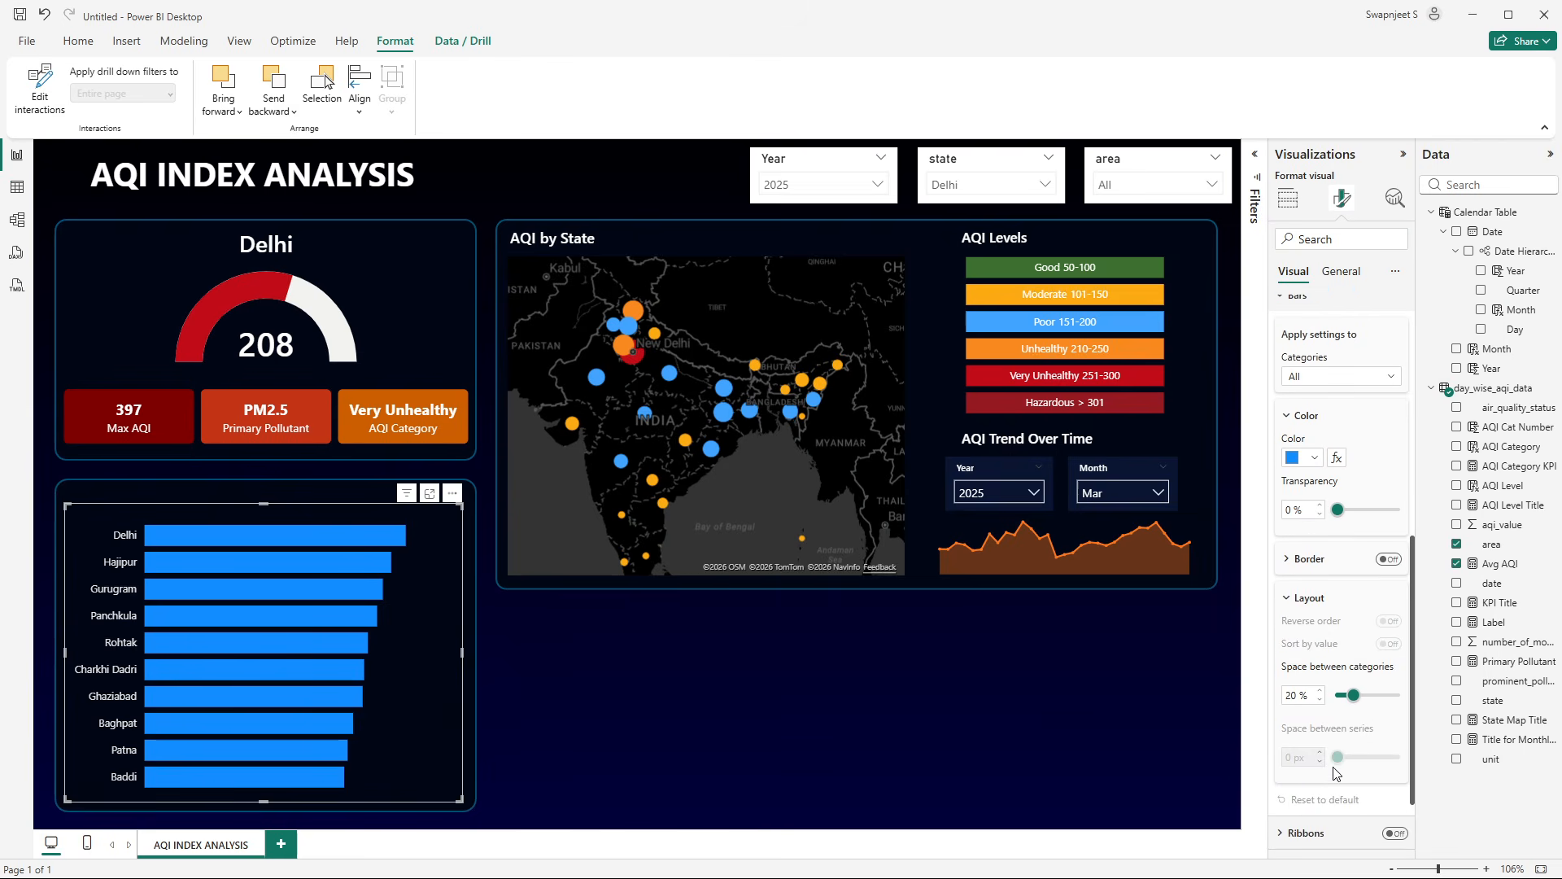
{"action": "left_click_drag", "start_coordinate": [1354, 706], "coordinate": [1370, 707]}
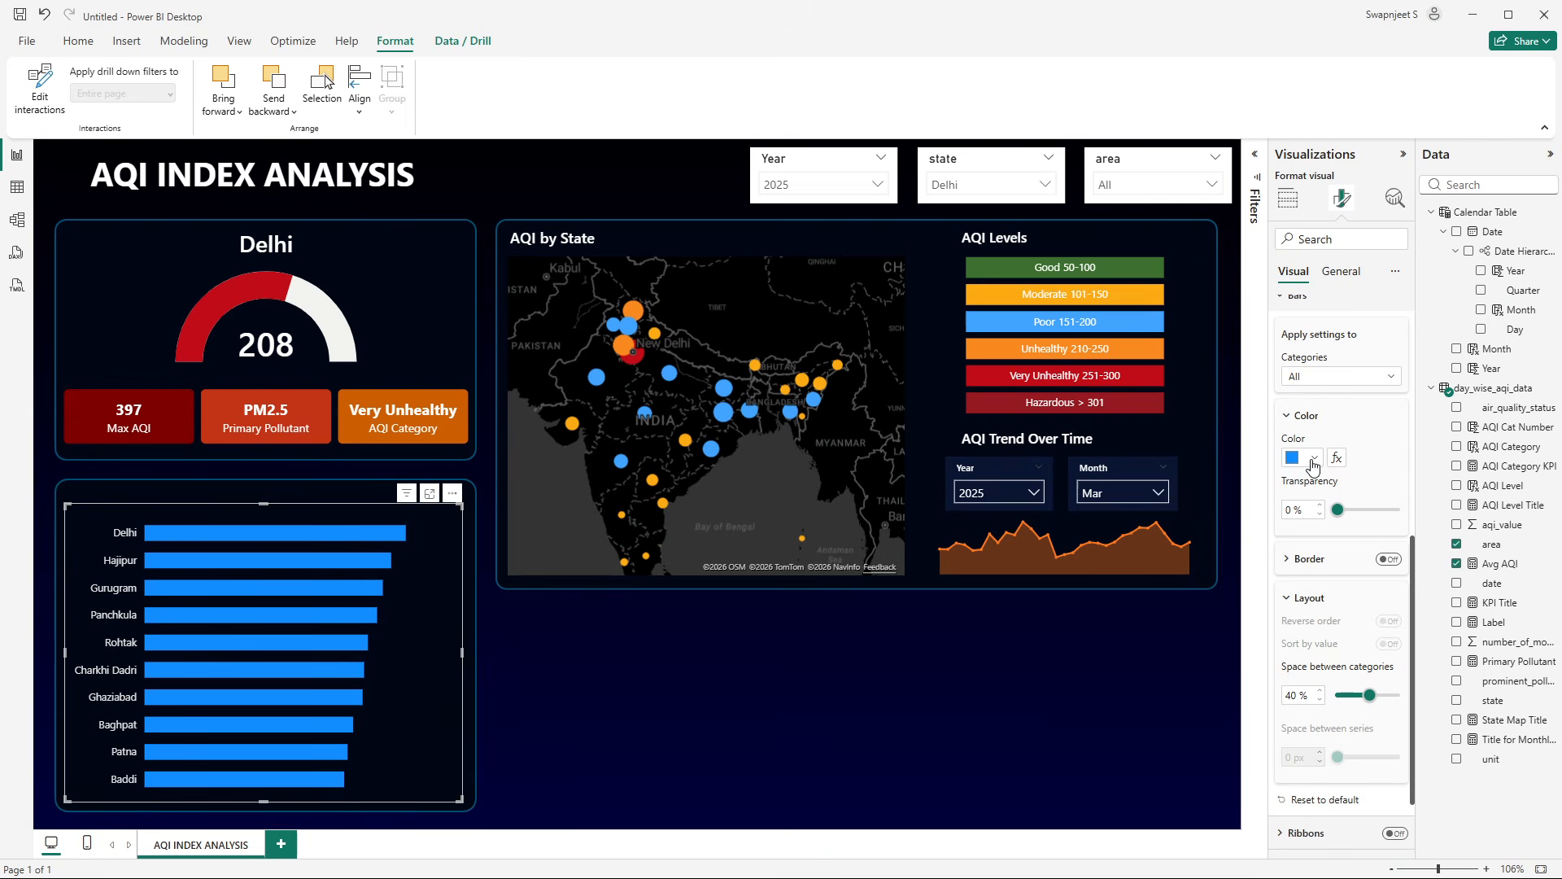
{"action": "left_click", "coordinate": [1312, 460]}
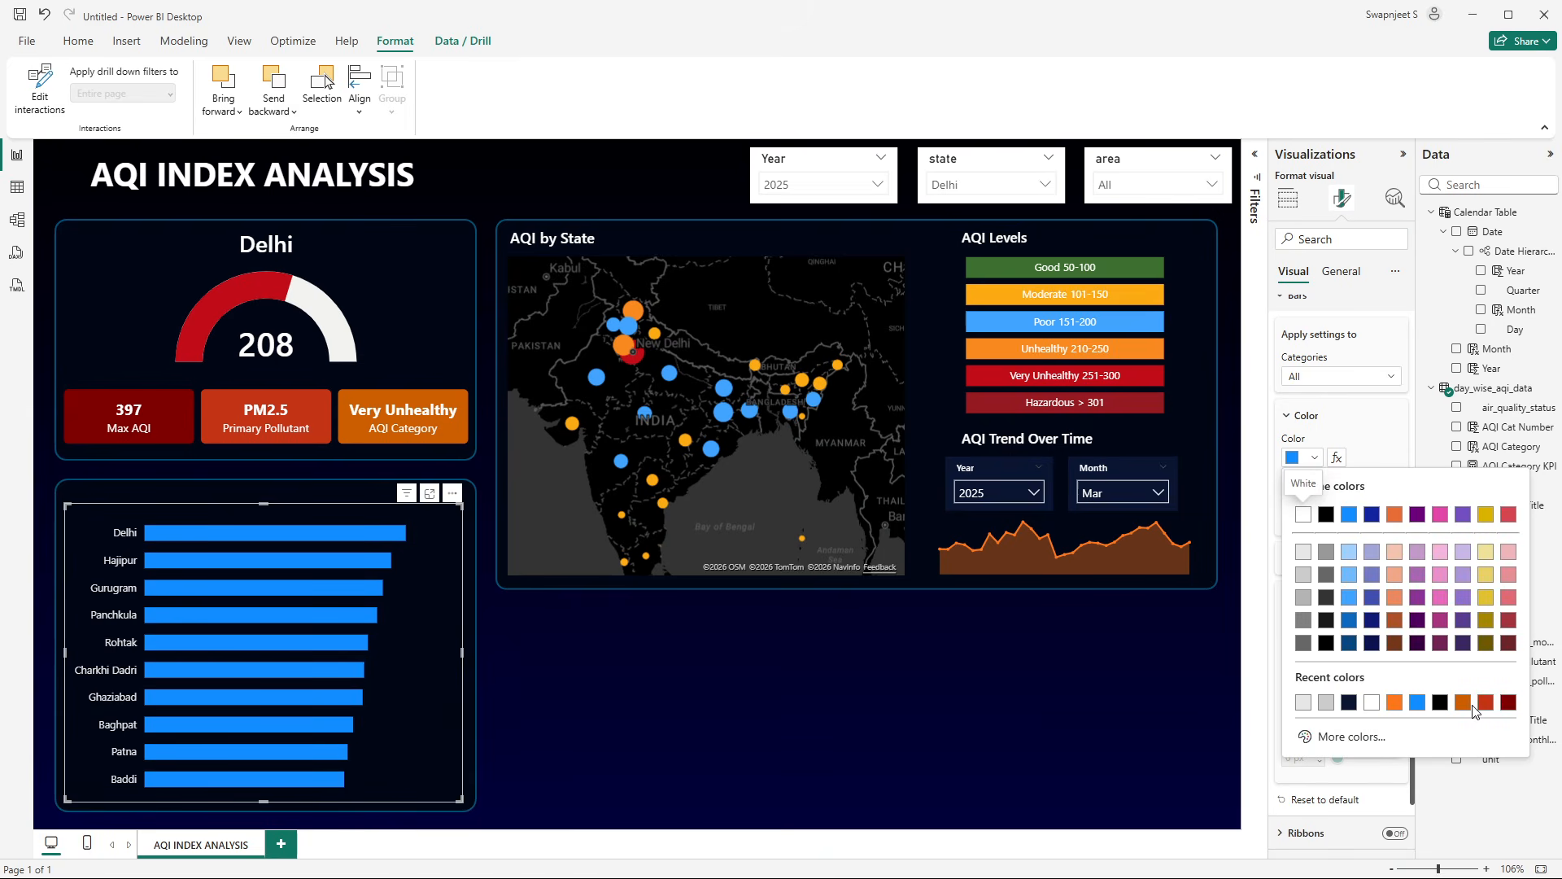
{"action": "left_click", "coordinate": [1484, 703]}
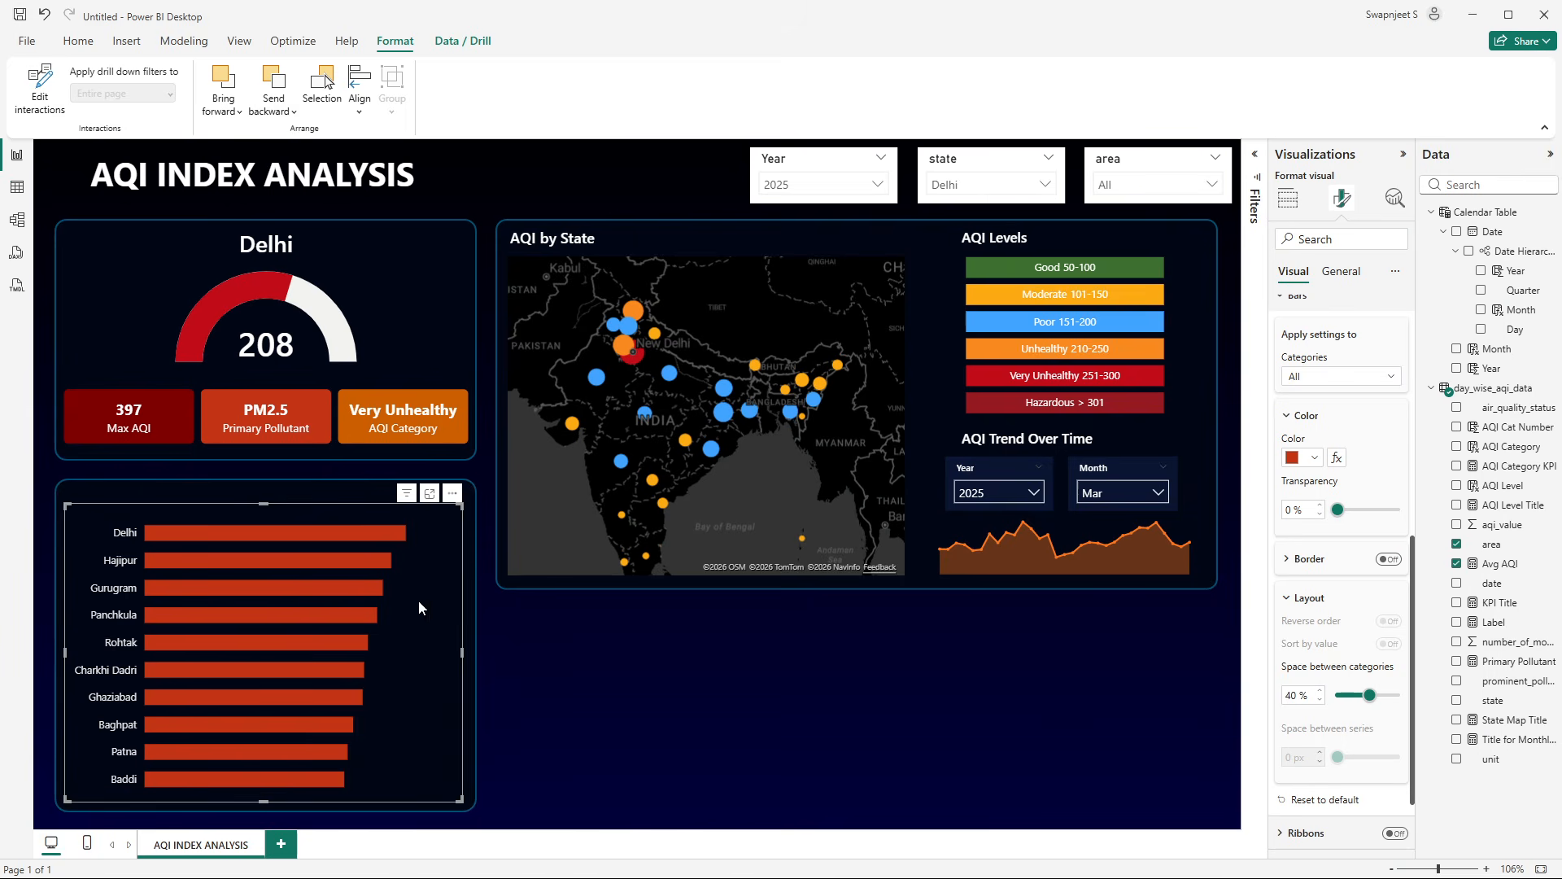
- Turn on data labels for the bars and set their value color to a near-white shade
{"action": "scroll", "coordinate": [1357, 651], "scroll_direction": "down", "scroll_amount": 2}
{"action": "left_click", "coordinate": [1393, 770]}
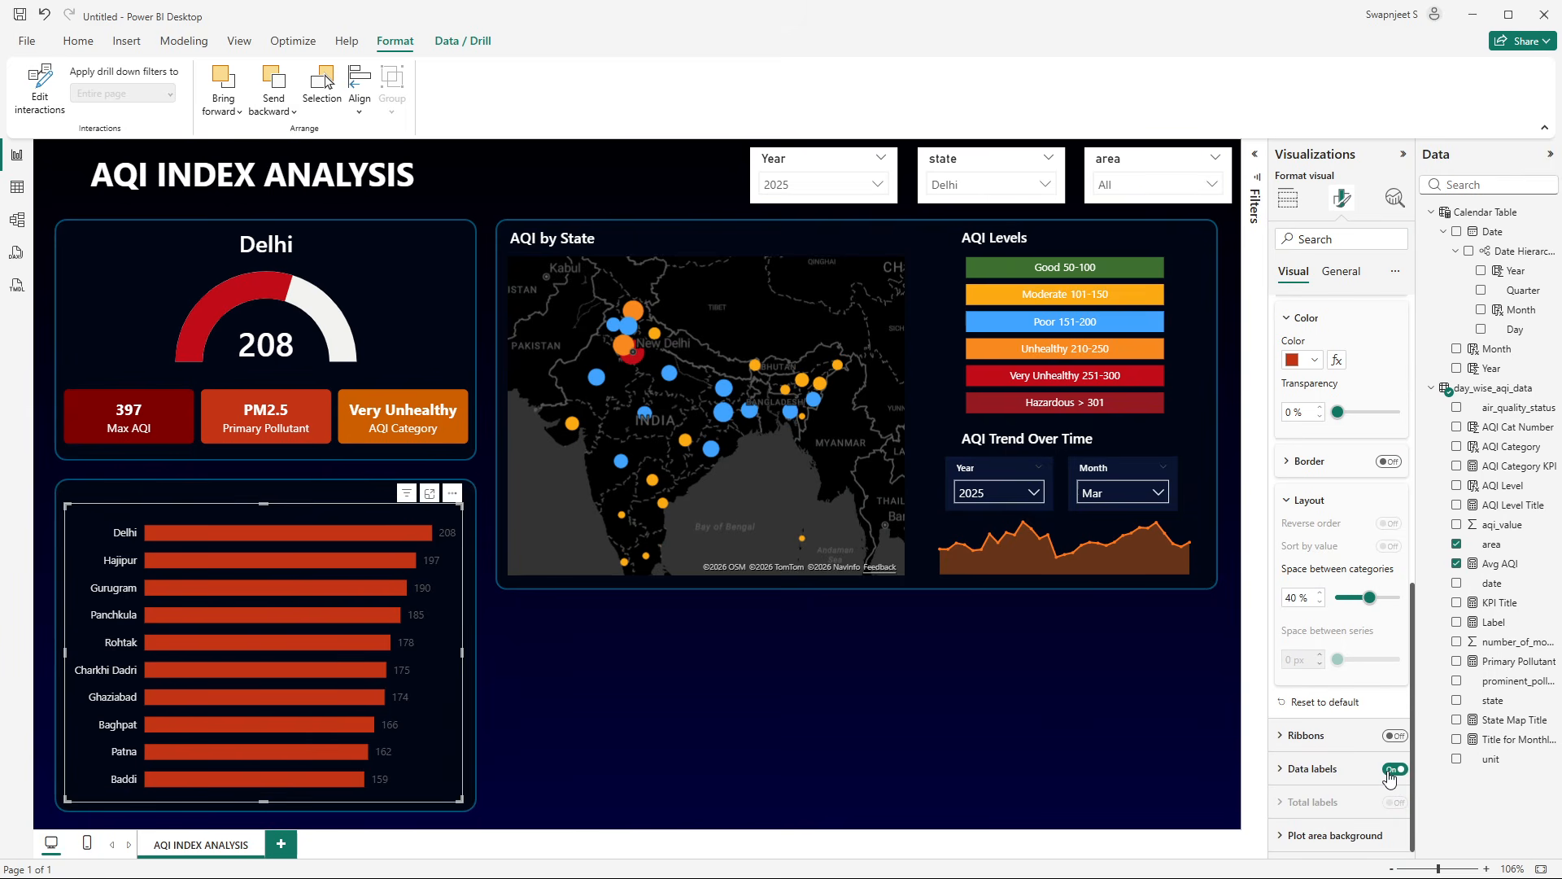
{"action": "left_click", "coordinate": [1341, 773]}
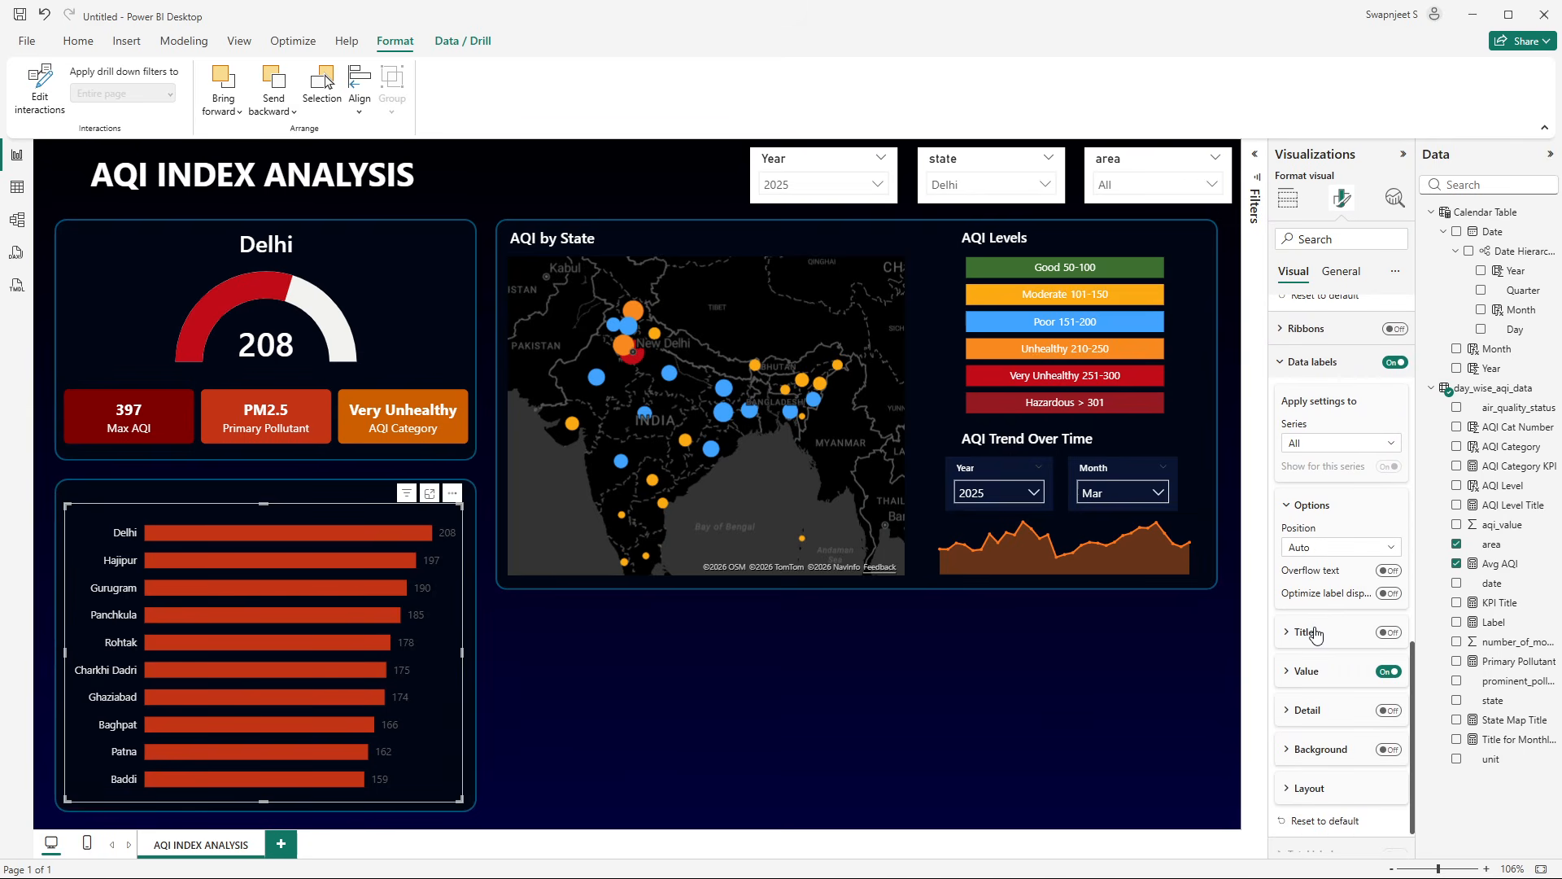
{"action": "left_click", "coordinate": [1315, 680]}
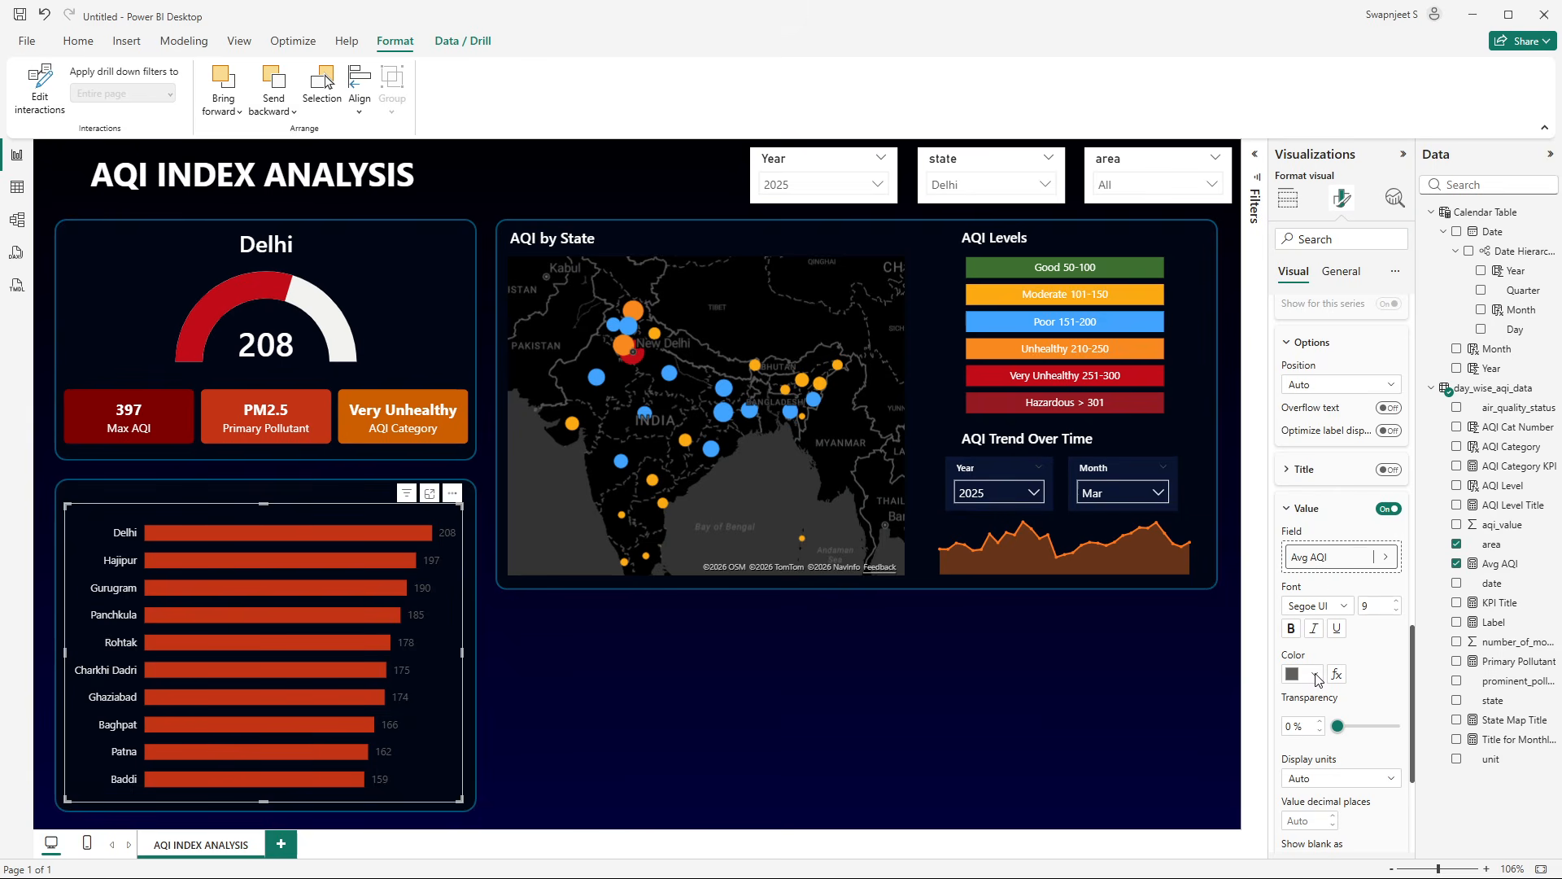
{"action": "left_click", "coordinate": [1319, 680]}
{"action": "left_click", "coordinate": [1308, 469]}
{"action": "scroll", "coordinate": [1314, 630], "scroll_direction": "up", "scroll_amount": 5}
{"action": "scroll", "coordinate": [1319, 544], "scroll_direction": "up", "scroll_amount": 3}
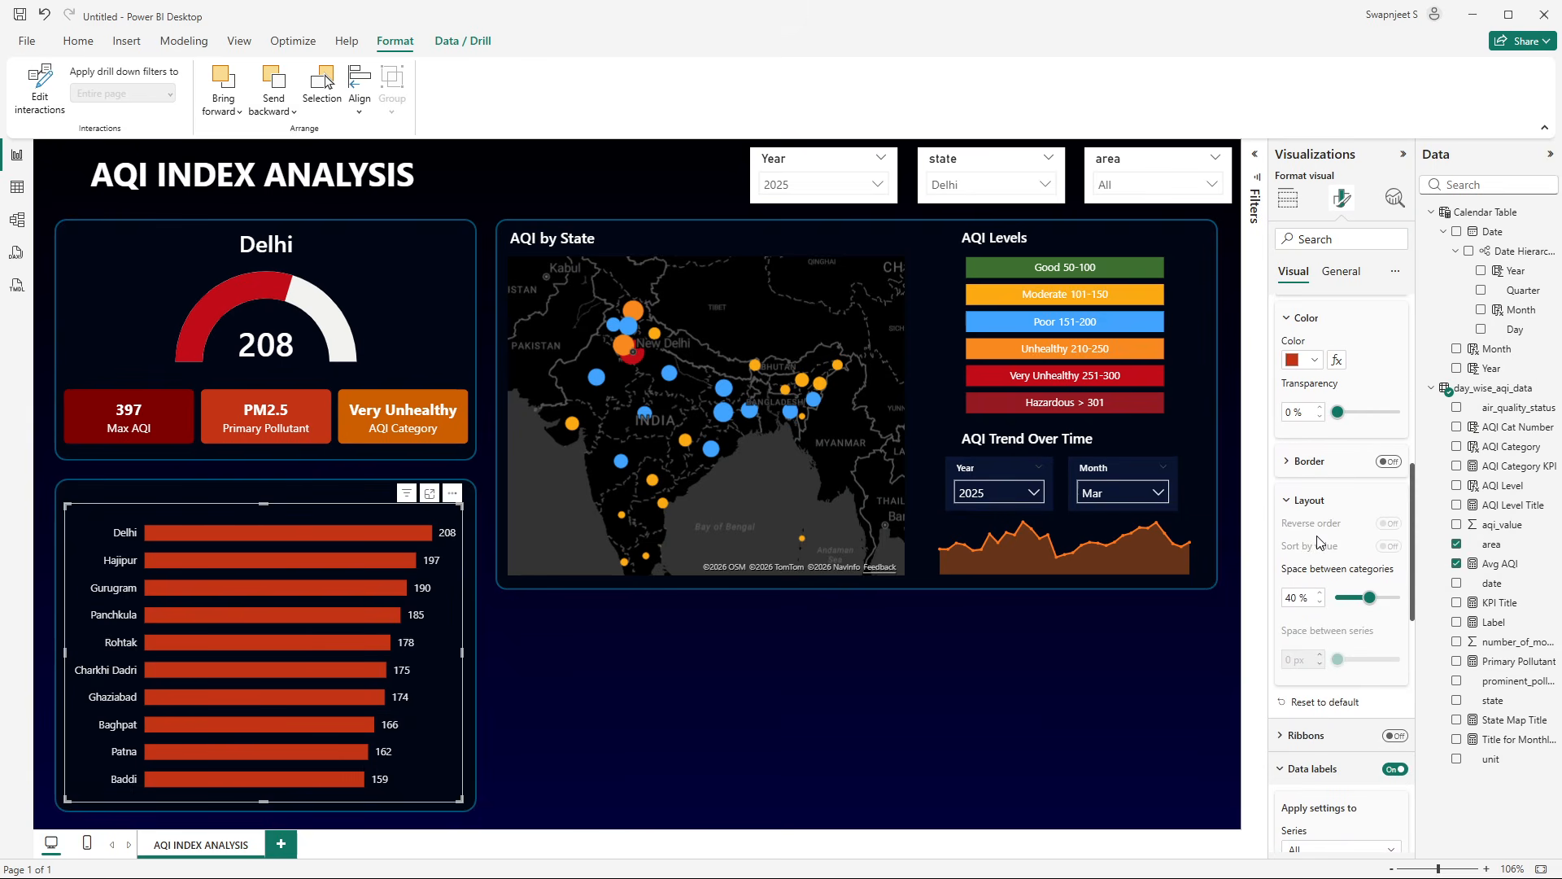
- Give the bars conditional coloring with the Gradient format style based on Avg AQI
{"action": "left_click", "coordinate": [1337, 441]}
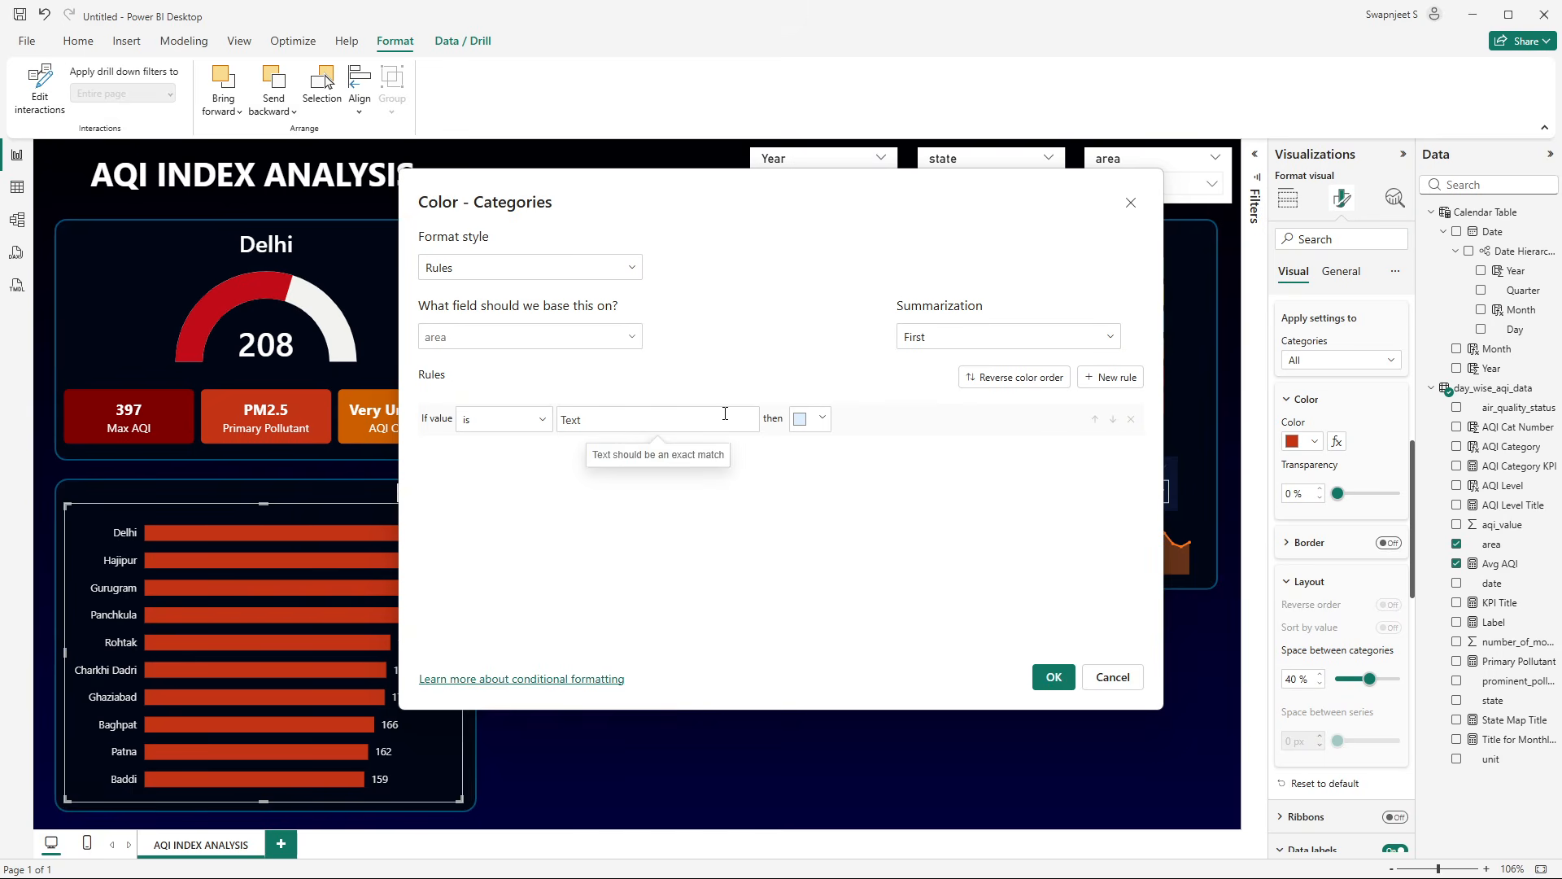
{"action": "left_click", "coordinate": [496, 337]}
{"action": "left_click", "coordinate": [481, 271]}
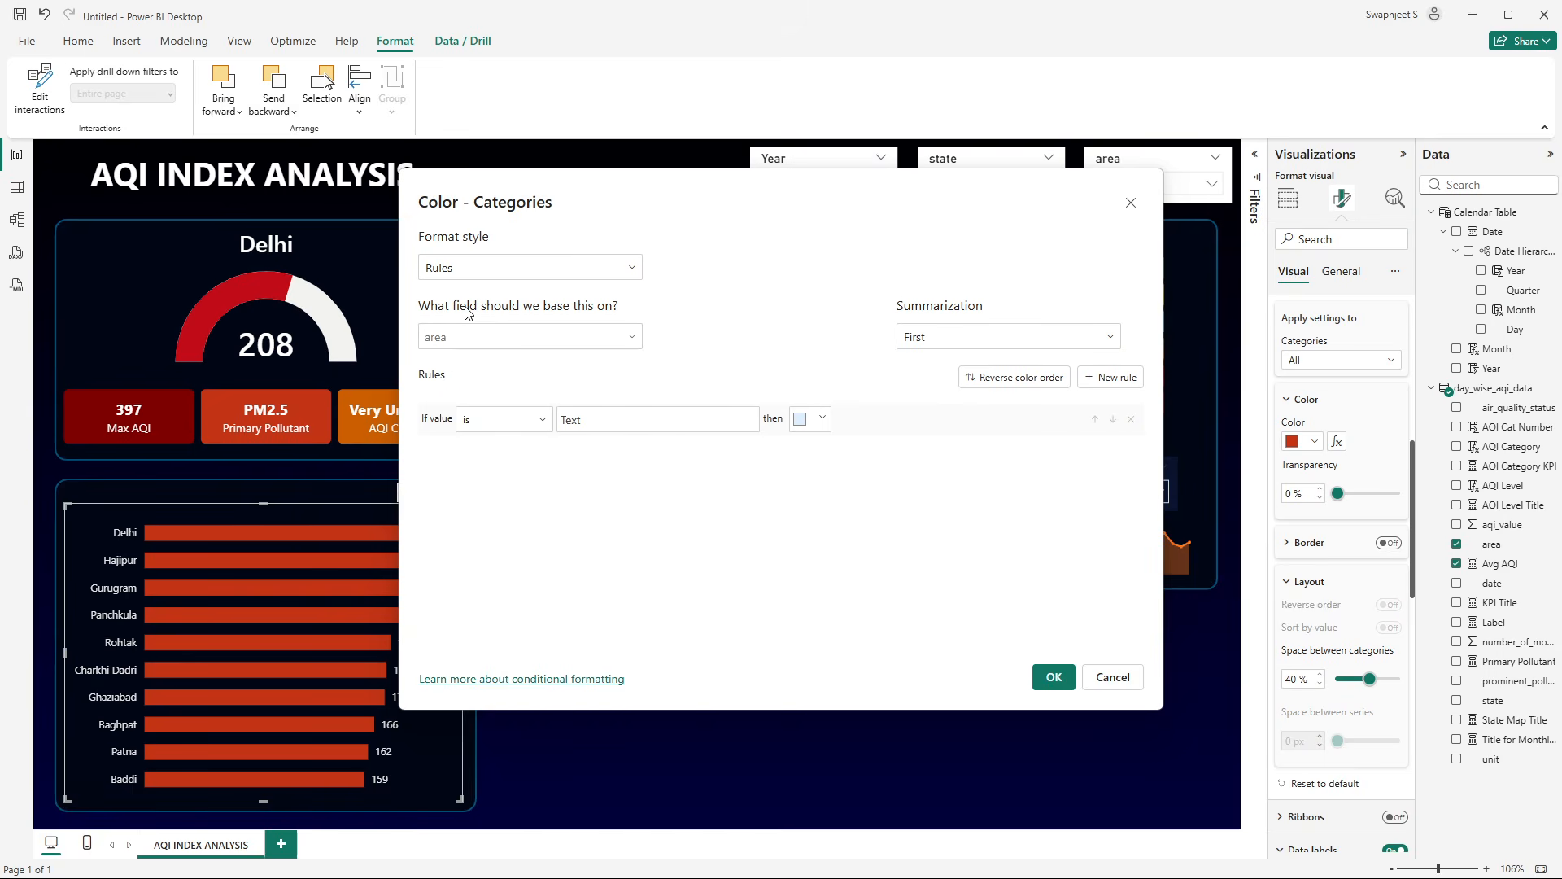
{"action": "left_click", "coordinate": [466, 266]}
{"action": "left_click", "coordinate": [466, 294]}
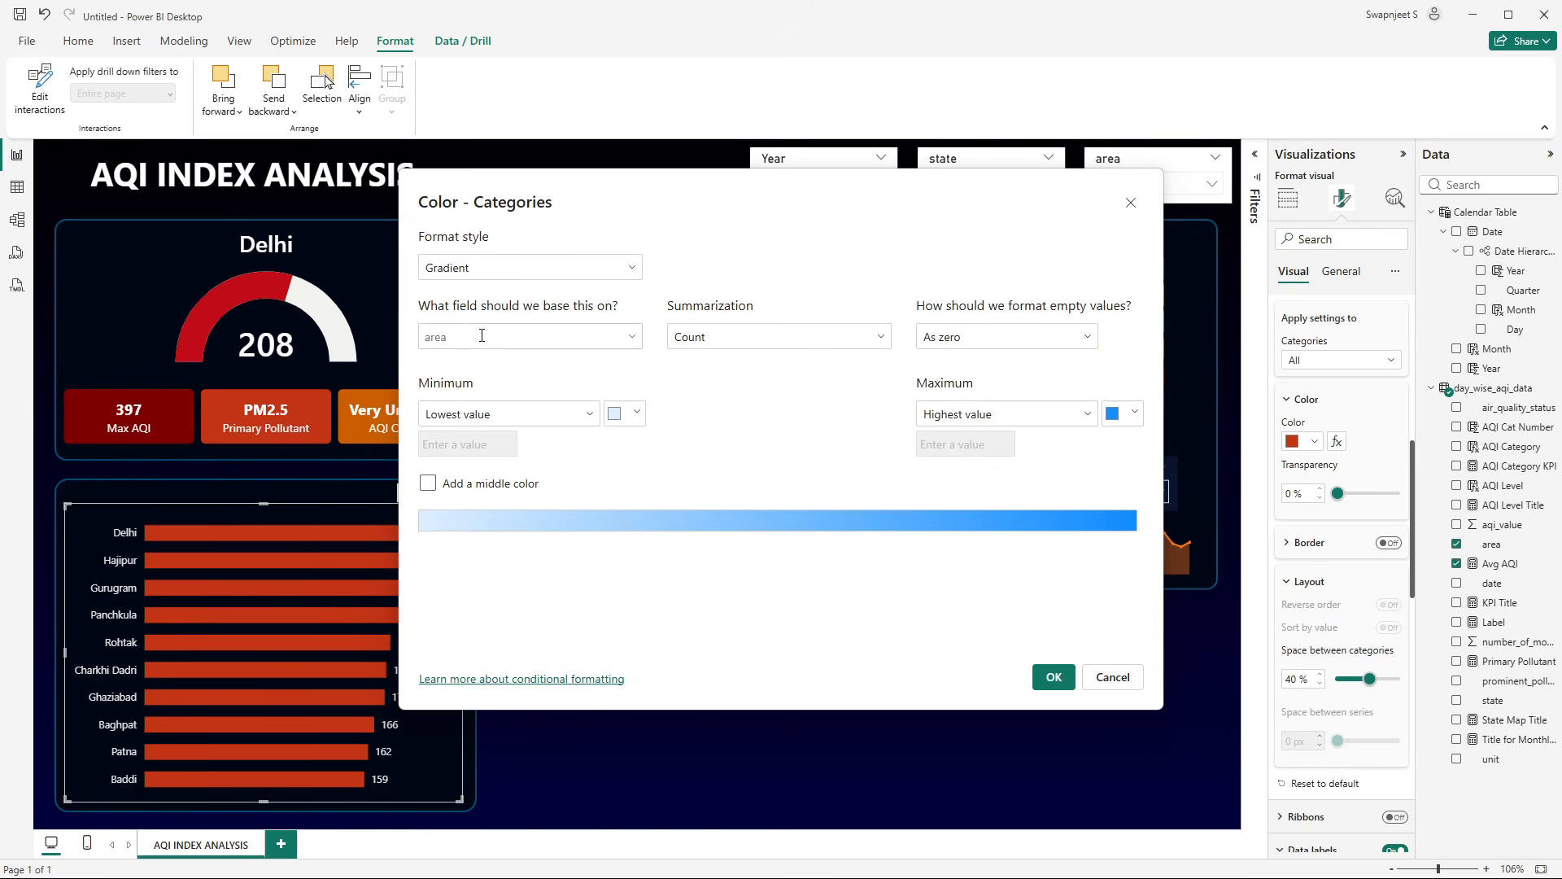
{"action": "left_click", "coordinate": [636, 337]}
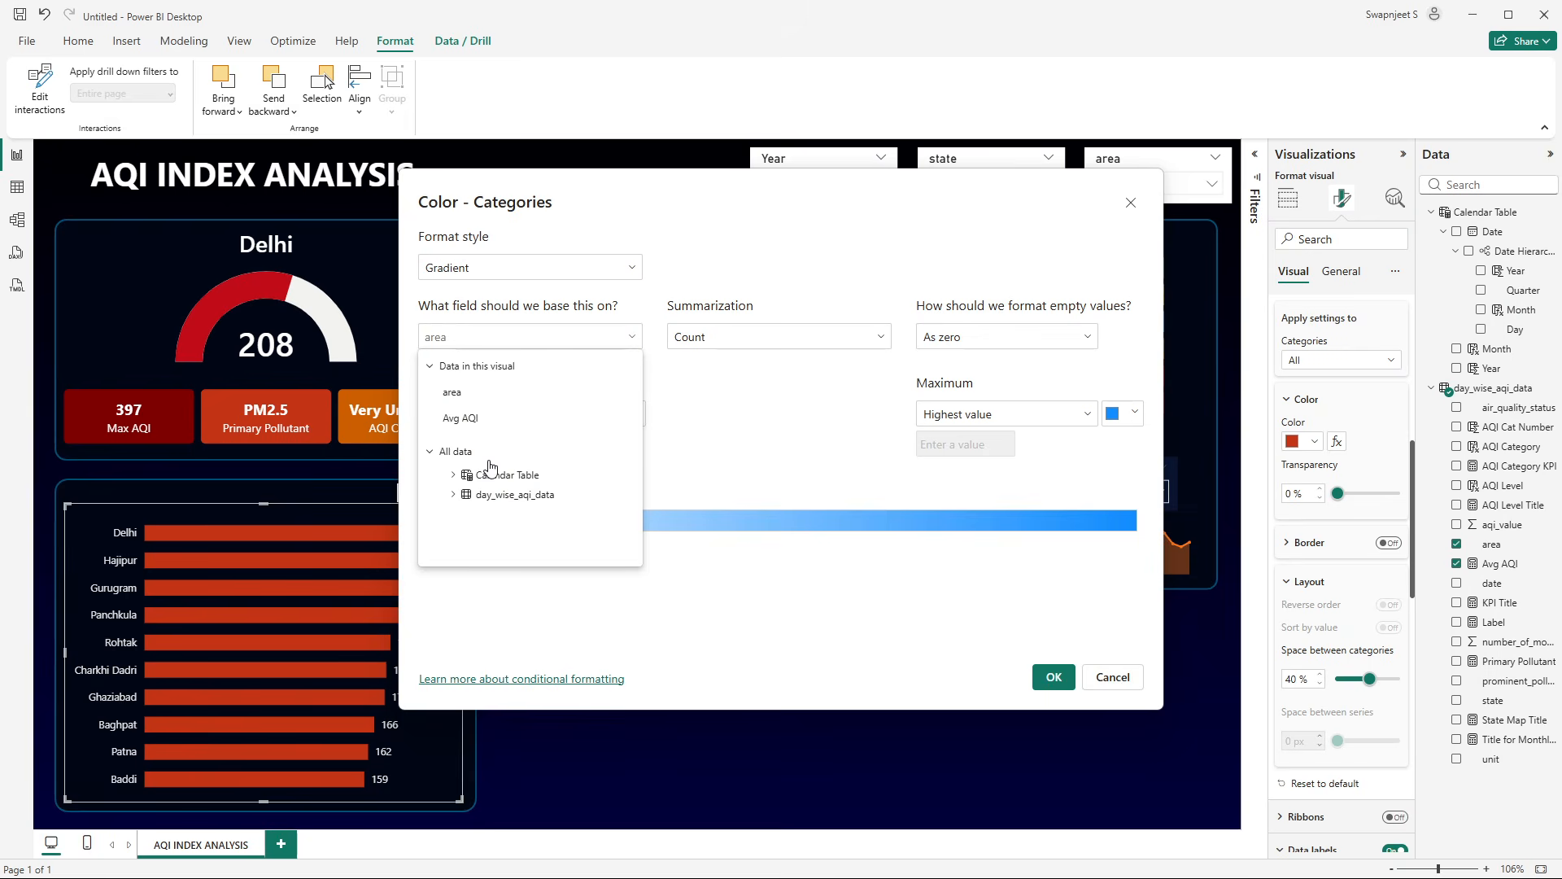
{"action": "left_click", "coordinate": [458, 419]}
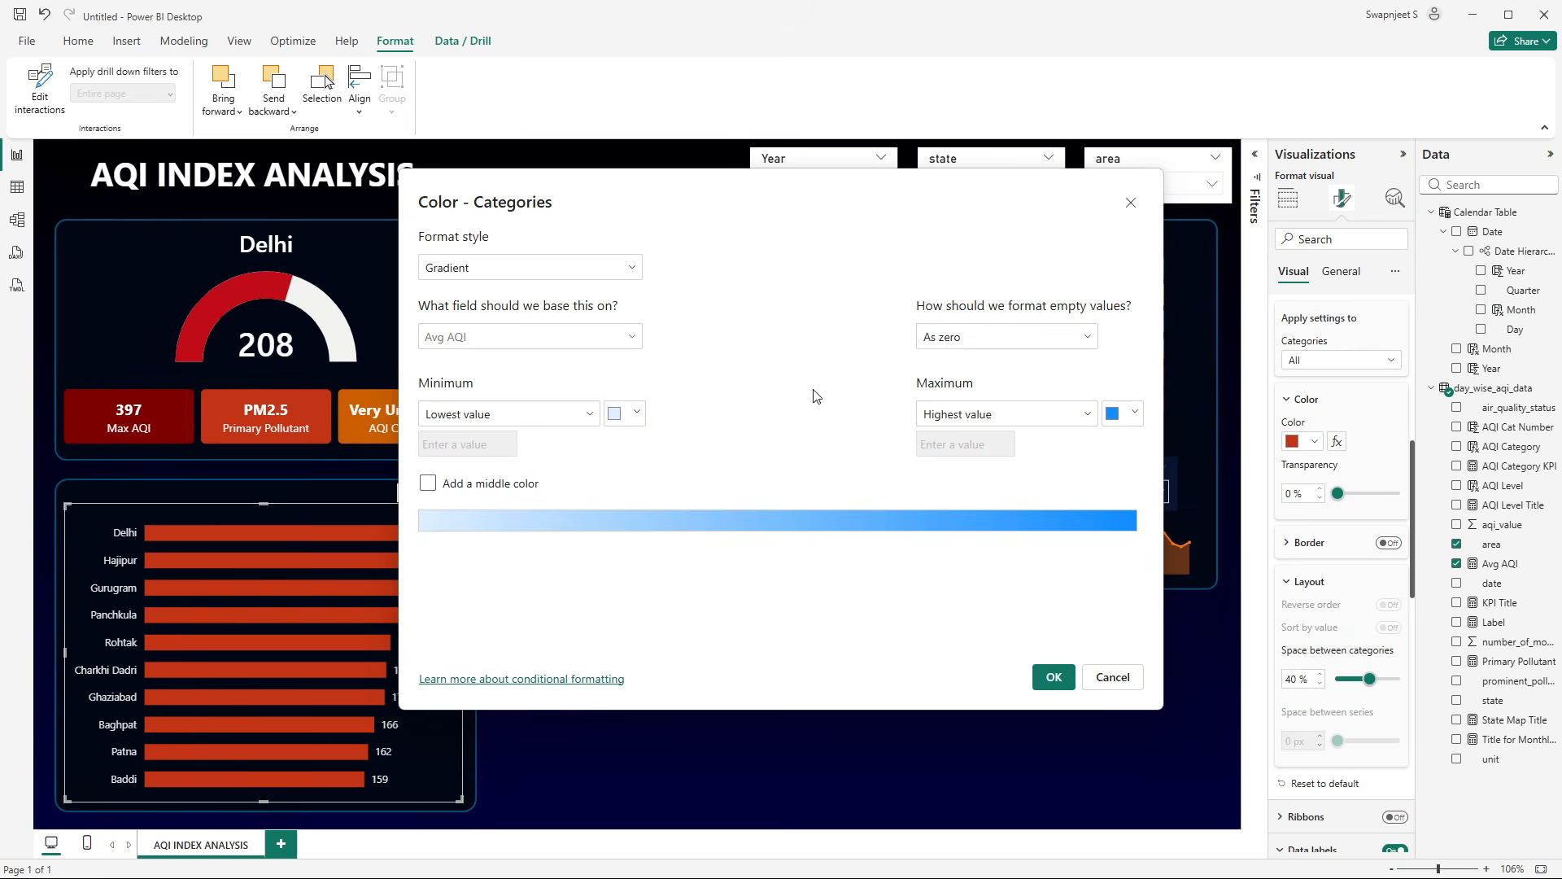
- Set the gradient's lowest value color to orange and highest value color to dark red, about #8E0000, and apply it to the bars
{"action": "left_click", "coordinate": [614, 415]}
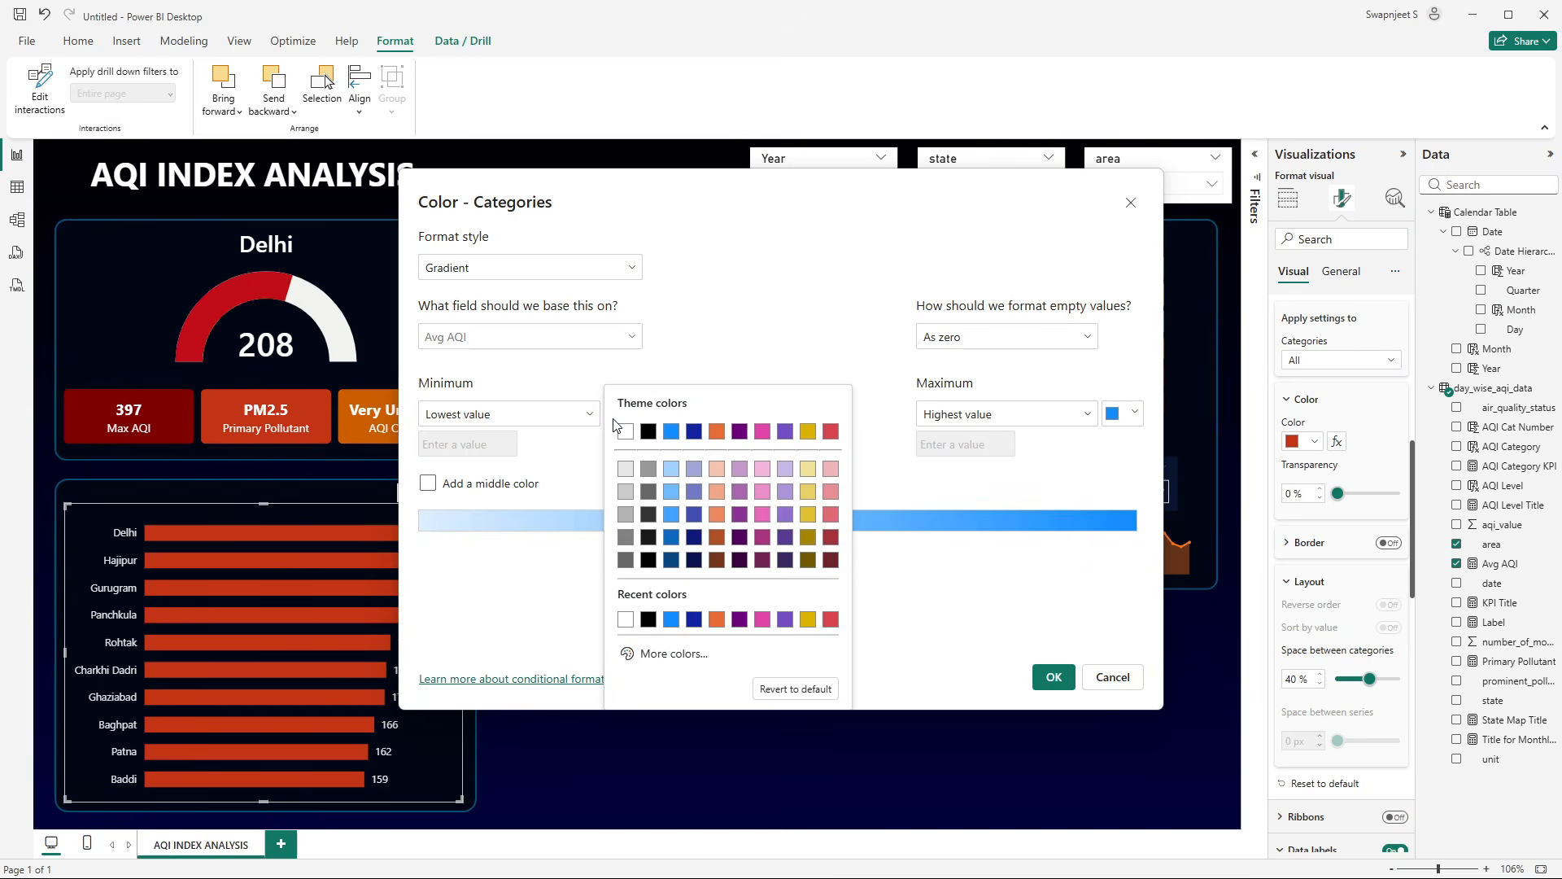
{"action": "left_click", "coordinate": [716, 622]}
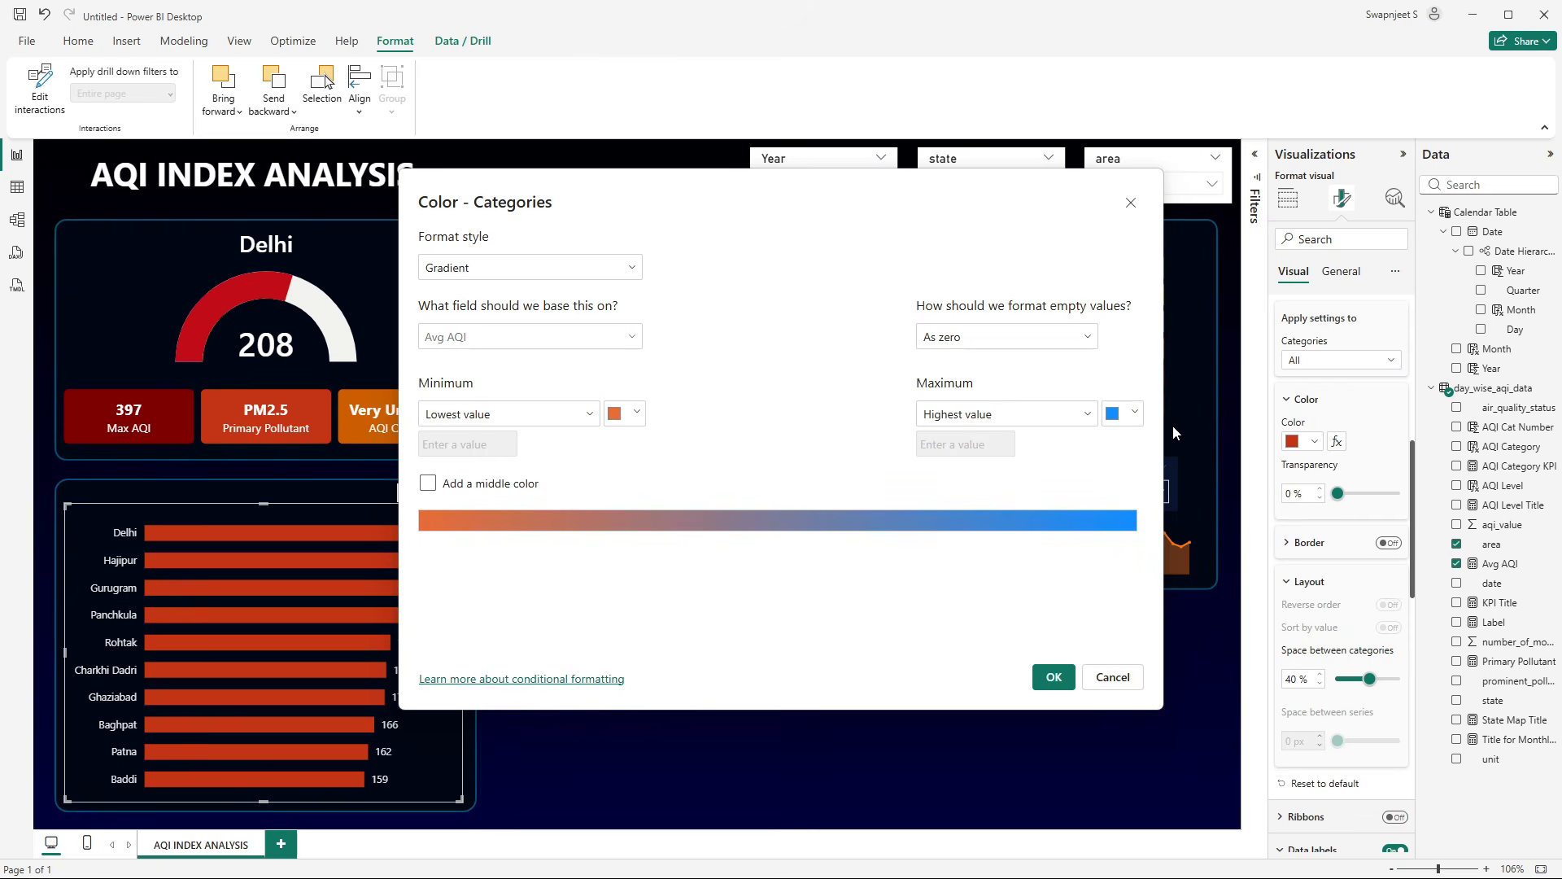
{"action": "left_click", "coordinate": [1123, 413]}
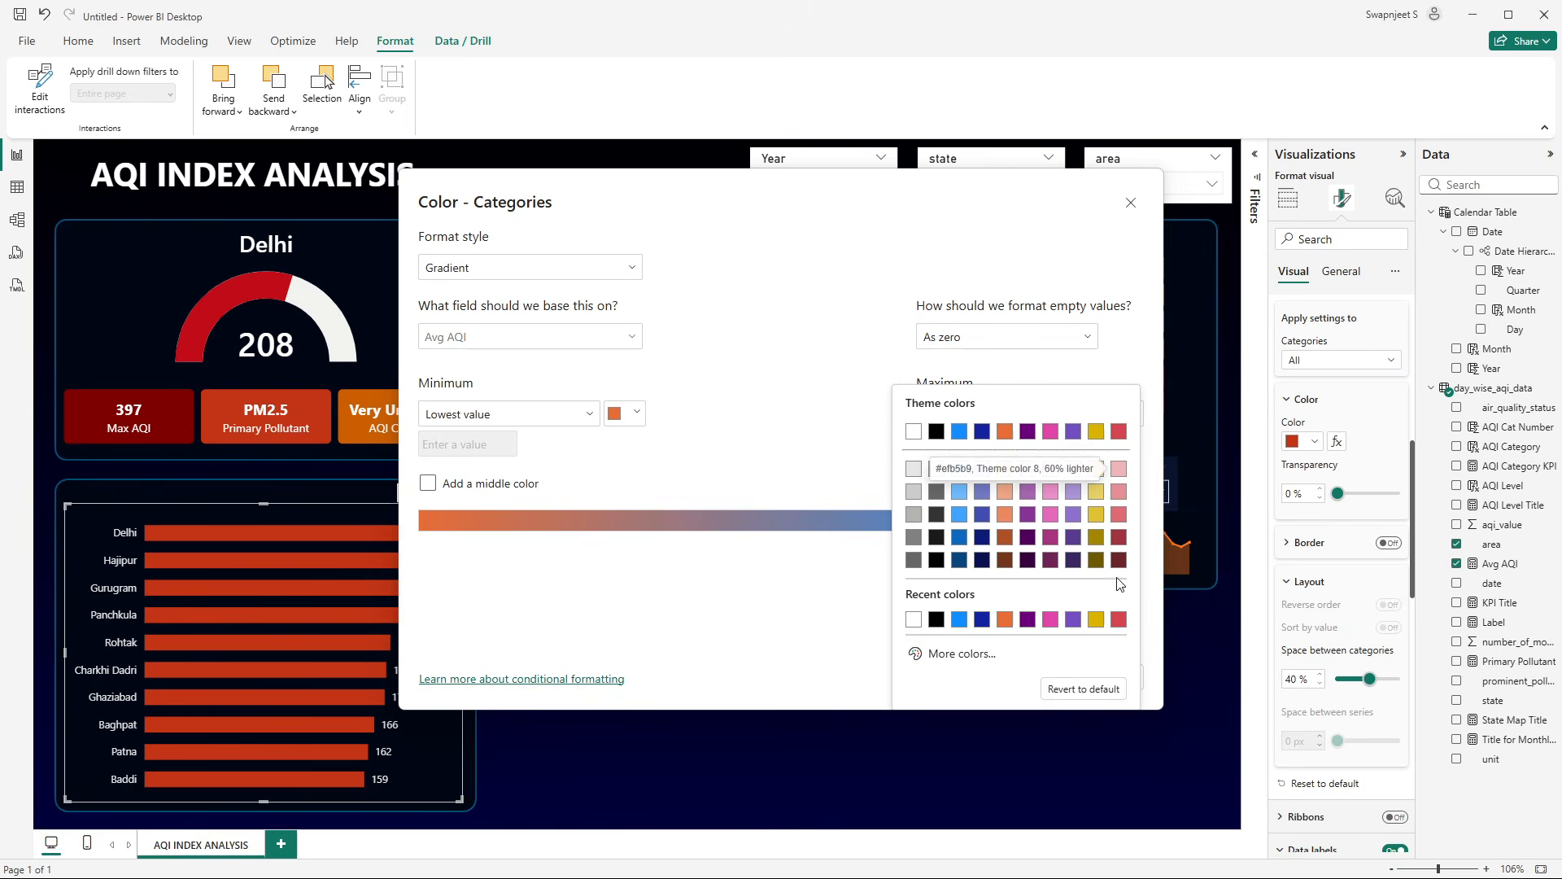
{"action": "left_click", "coordinate": [988, 659]}
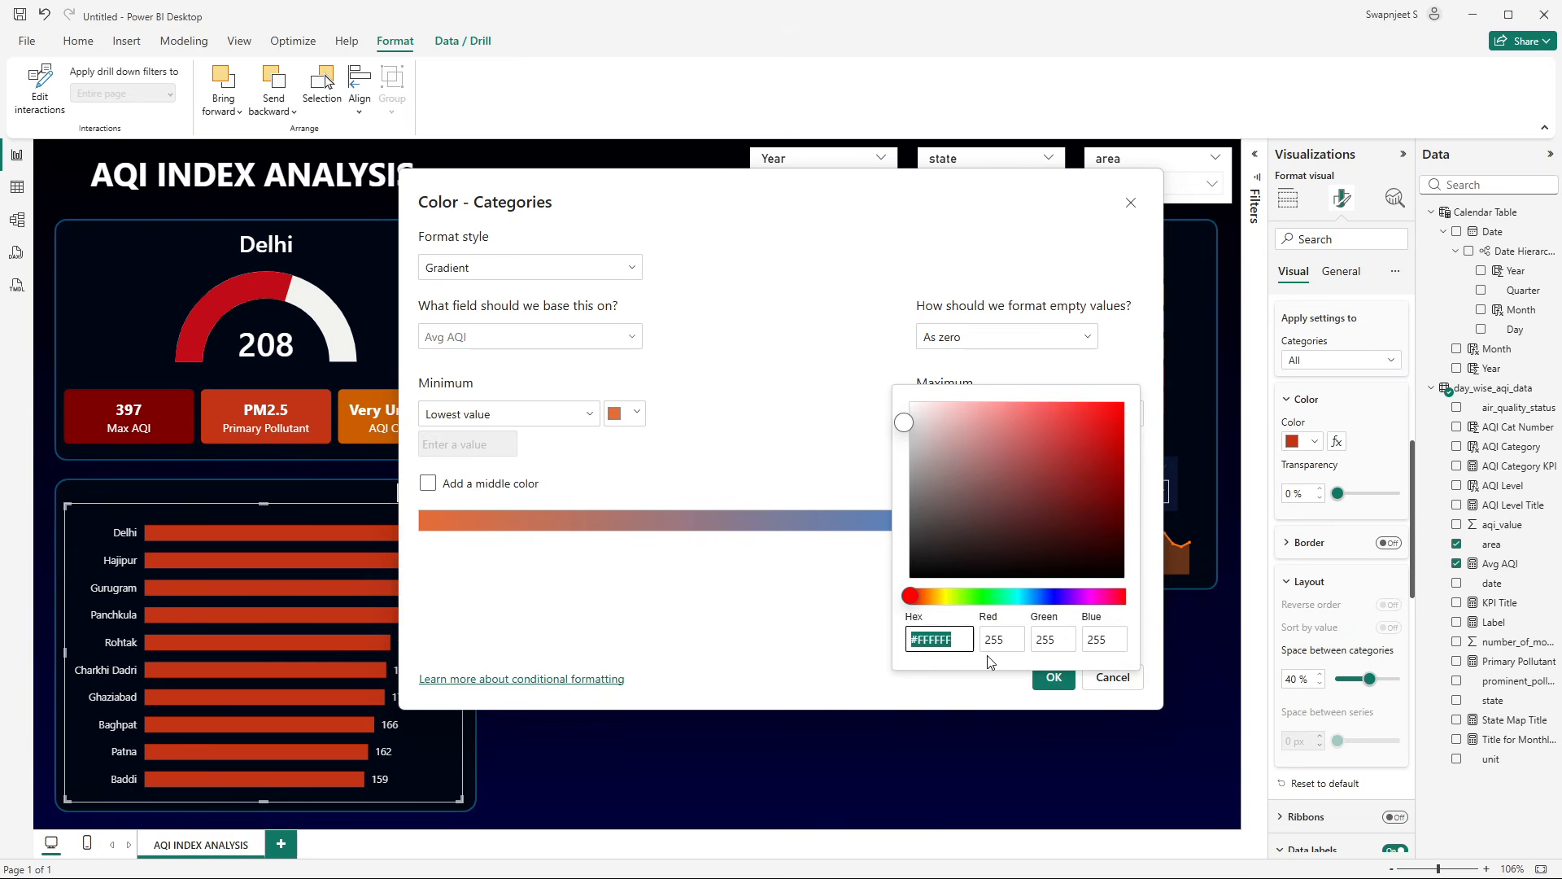
{"action": "left_click_drag", "start_coordinate": [1068, 480], "coordinate": [1126, 481]}
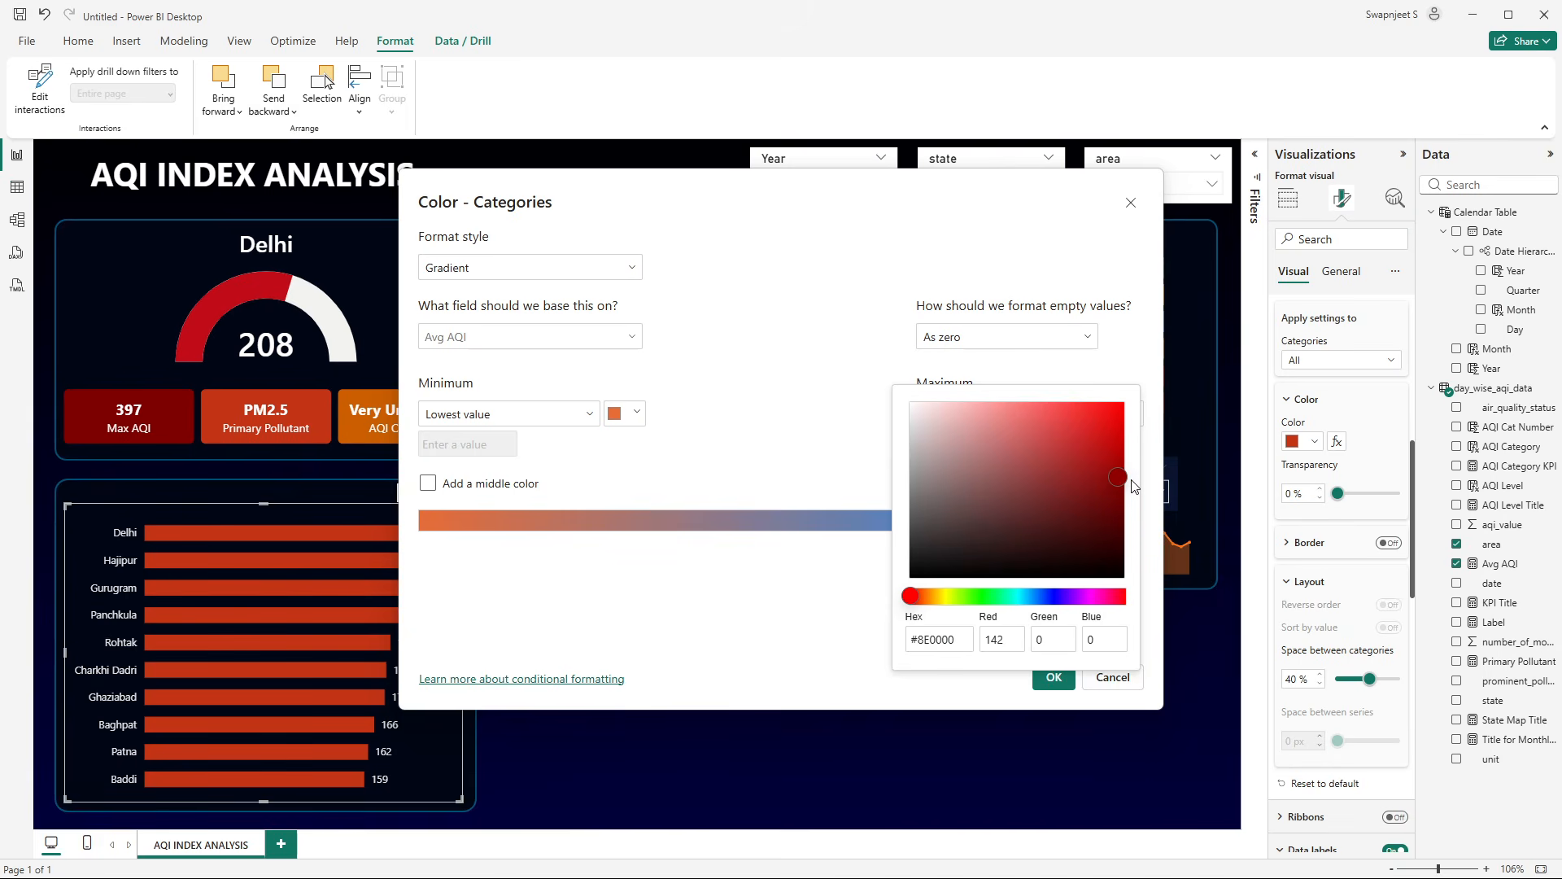
{"action": "left_click", "coordinate": [827, 567]}
{"action": "left_click", "coordinate": [1051, 677]}
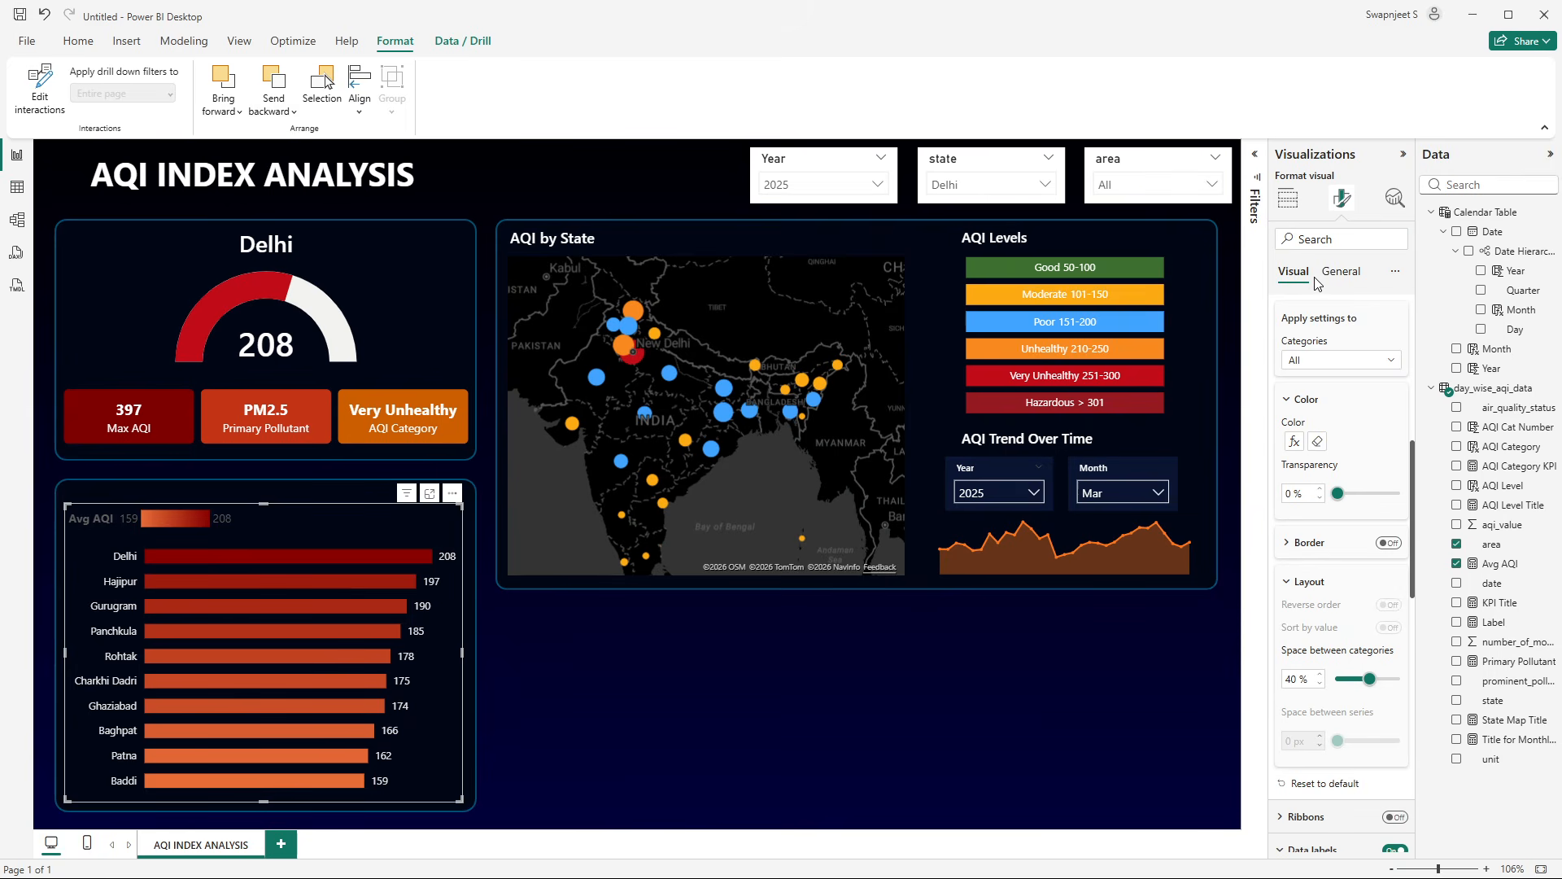
- Turn off the bar chart's legend and extend the chart's upper edge slightly upward within its panel
{"action": "scroll", "coordinate": [1367, 666], "scroll_direction": "down", "scroll_amount": 3}
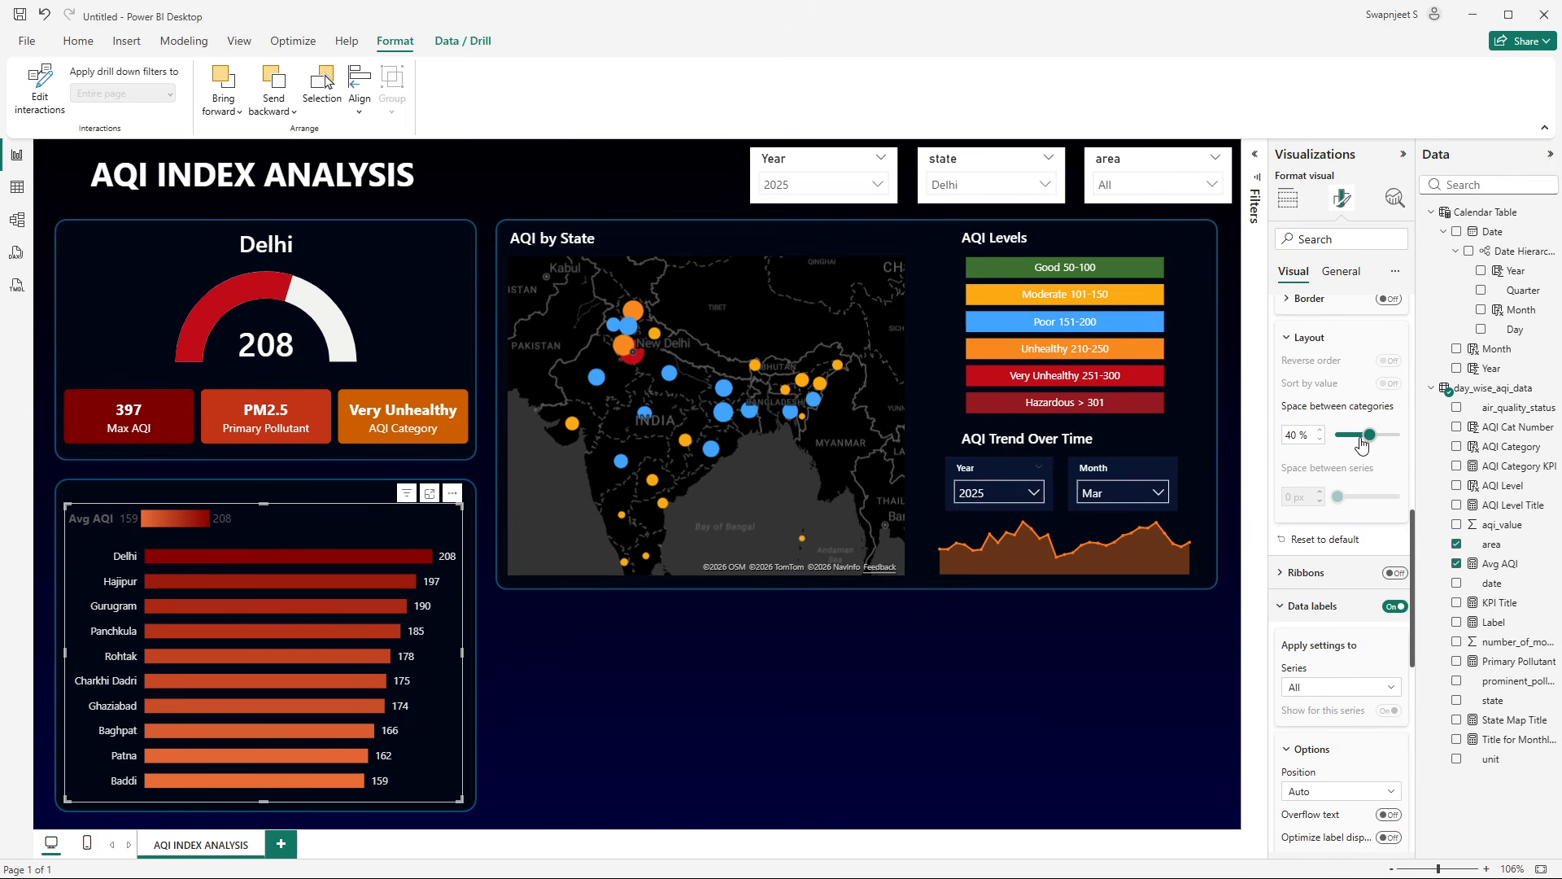
{"action": "scroll", "coordinate": [1318, 504], "scroll_direction": "up", "scroll_amount": 5}
{"action": "left_click", "coordinate": [1287, 440]}
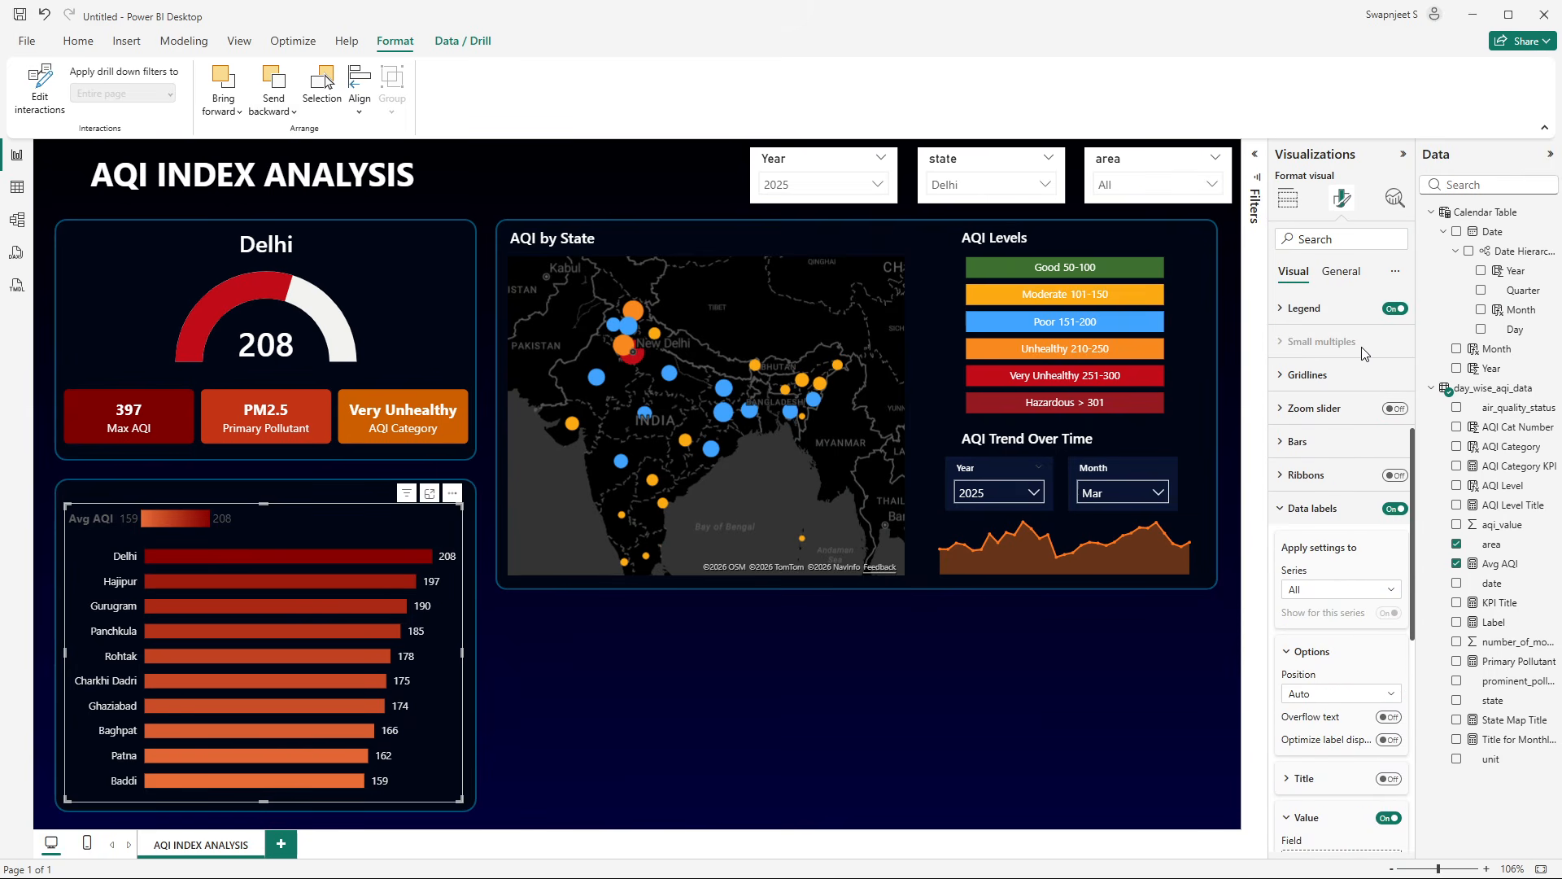
{"action": "left_click", "coordinate": [1379, 316]}
{"action": "left_click", "coordinate": [1395, 310]}
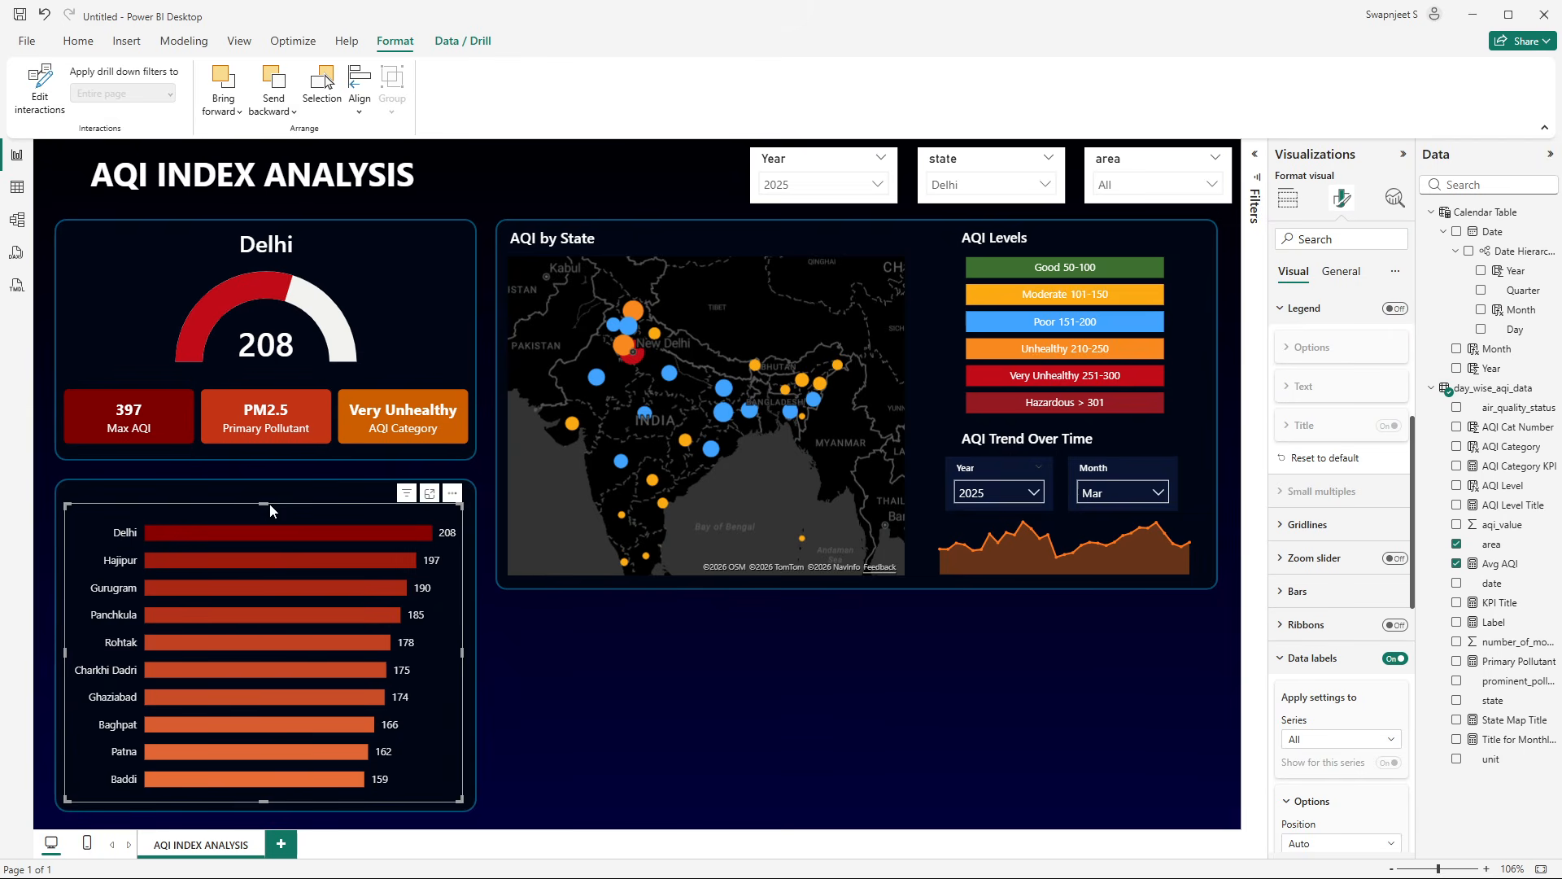
{"action": "left_click_drag", "start_coordinate": [265, 505], "coordinate": [266, 498]}
{"action": "left_click", "coordinate": [577, 696]}
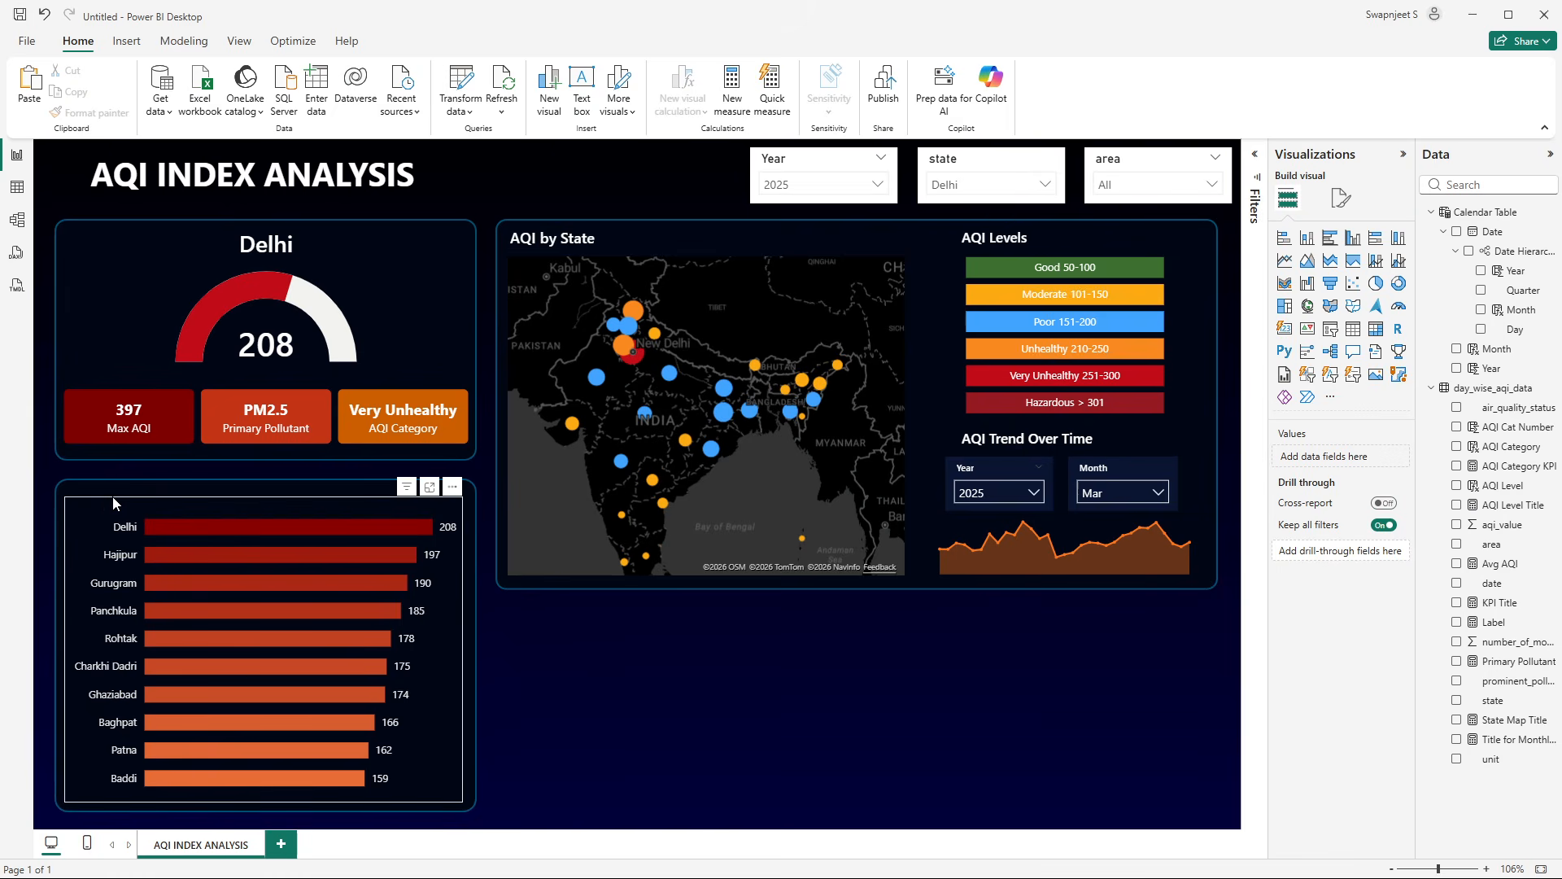
- Create a measure named Title for City in day_wise_aqi_data that returns the text "AQI by City"
{"action": "right_click", "coordinate": [1518, 414]}
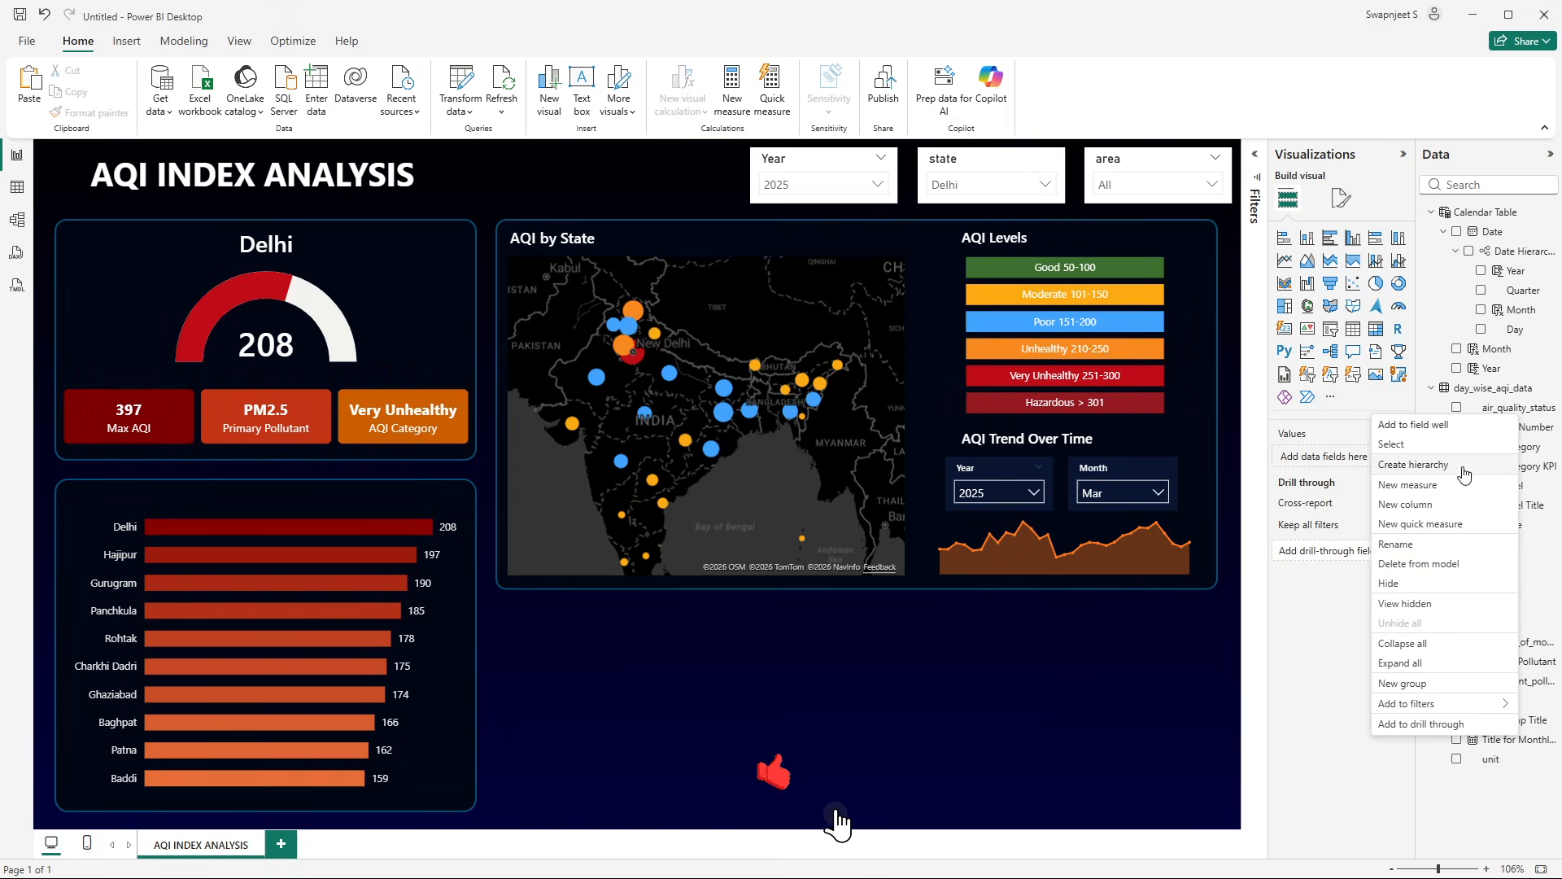
{"action": "left_click", "coordinate": [1407, 485]}
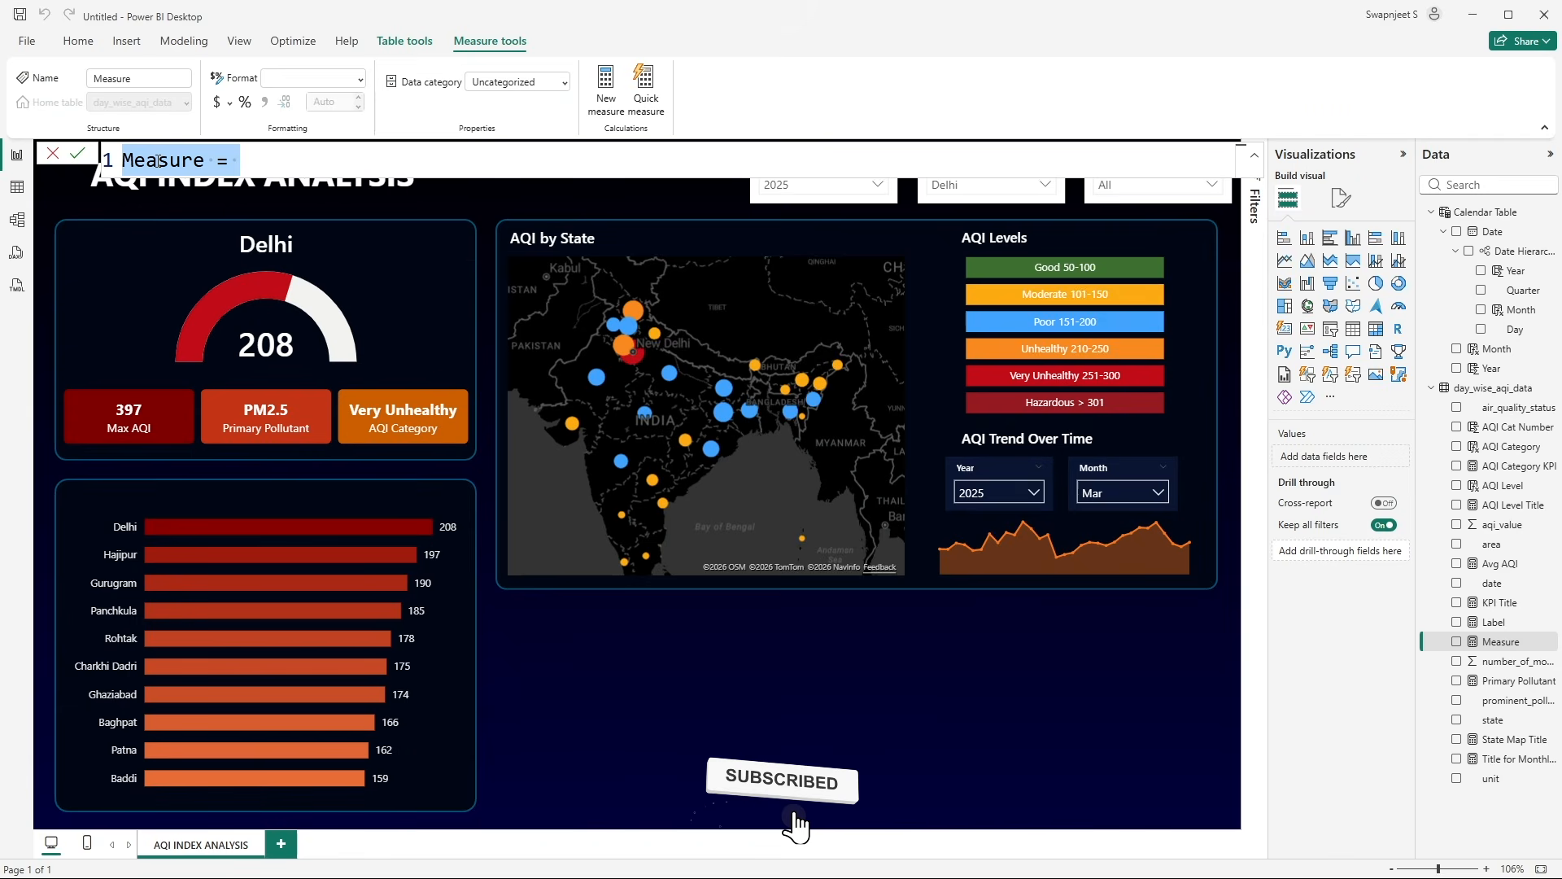
{"action": "type", "text": "Tit"}
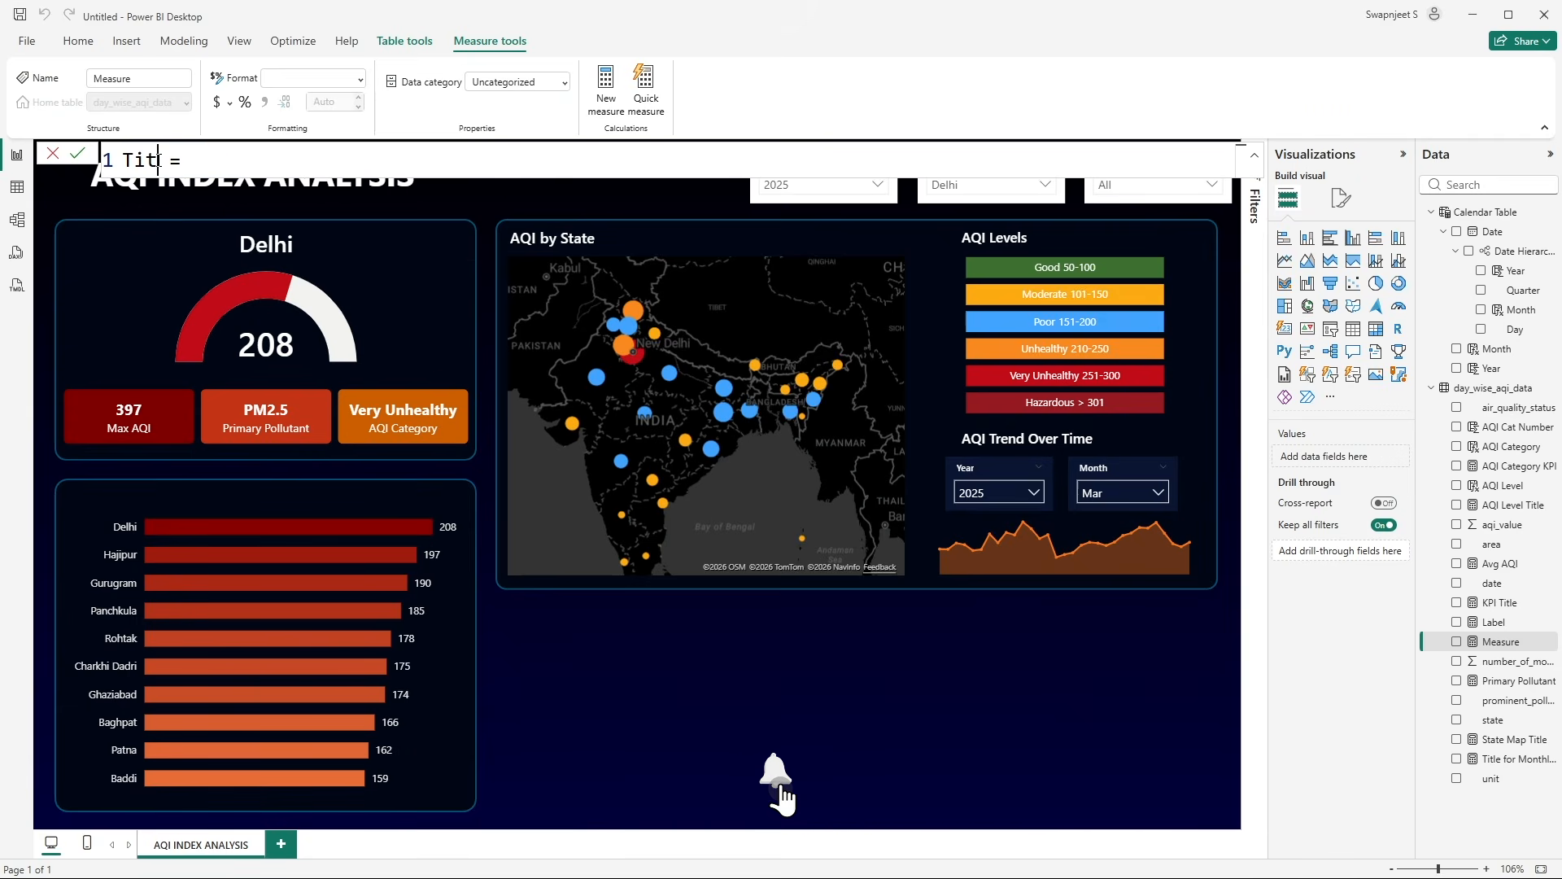
{"action": "type", "text": "le for City"}
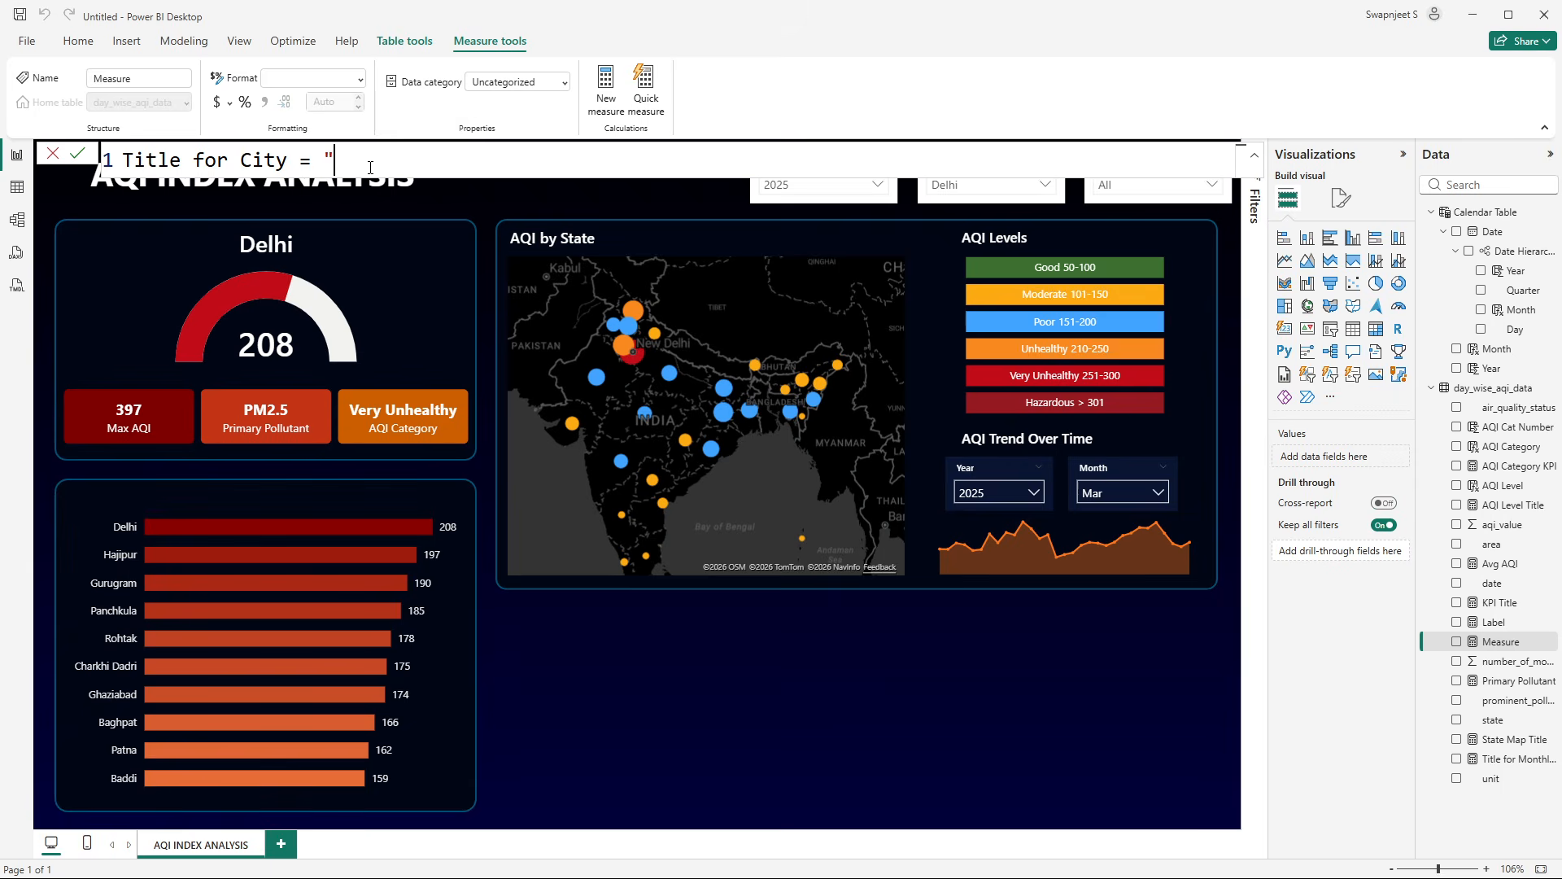
{"action": "left_click", "coordinate": [78, 153]}
- Place a copy of the AQI Trend Over Time title card above the bar chart and replace its field with Title for City
{"action": "left_click", "coordinate": [986, 447]}
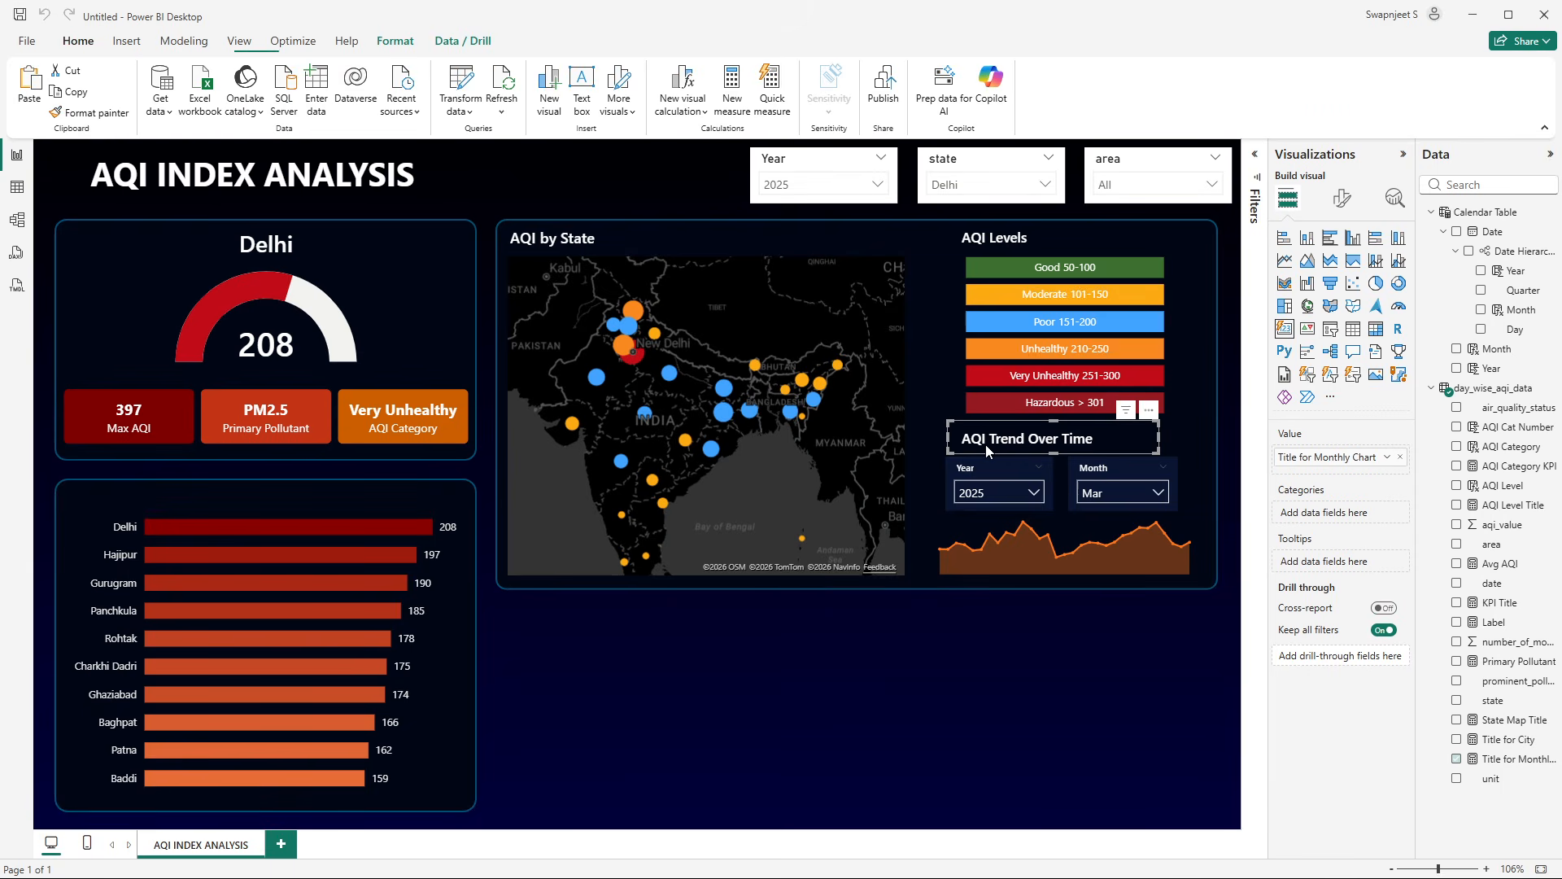
{"action": "left_click_drag", "start_coordinate": [992, 443], "coordinate": [136, 498]}
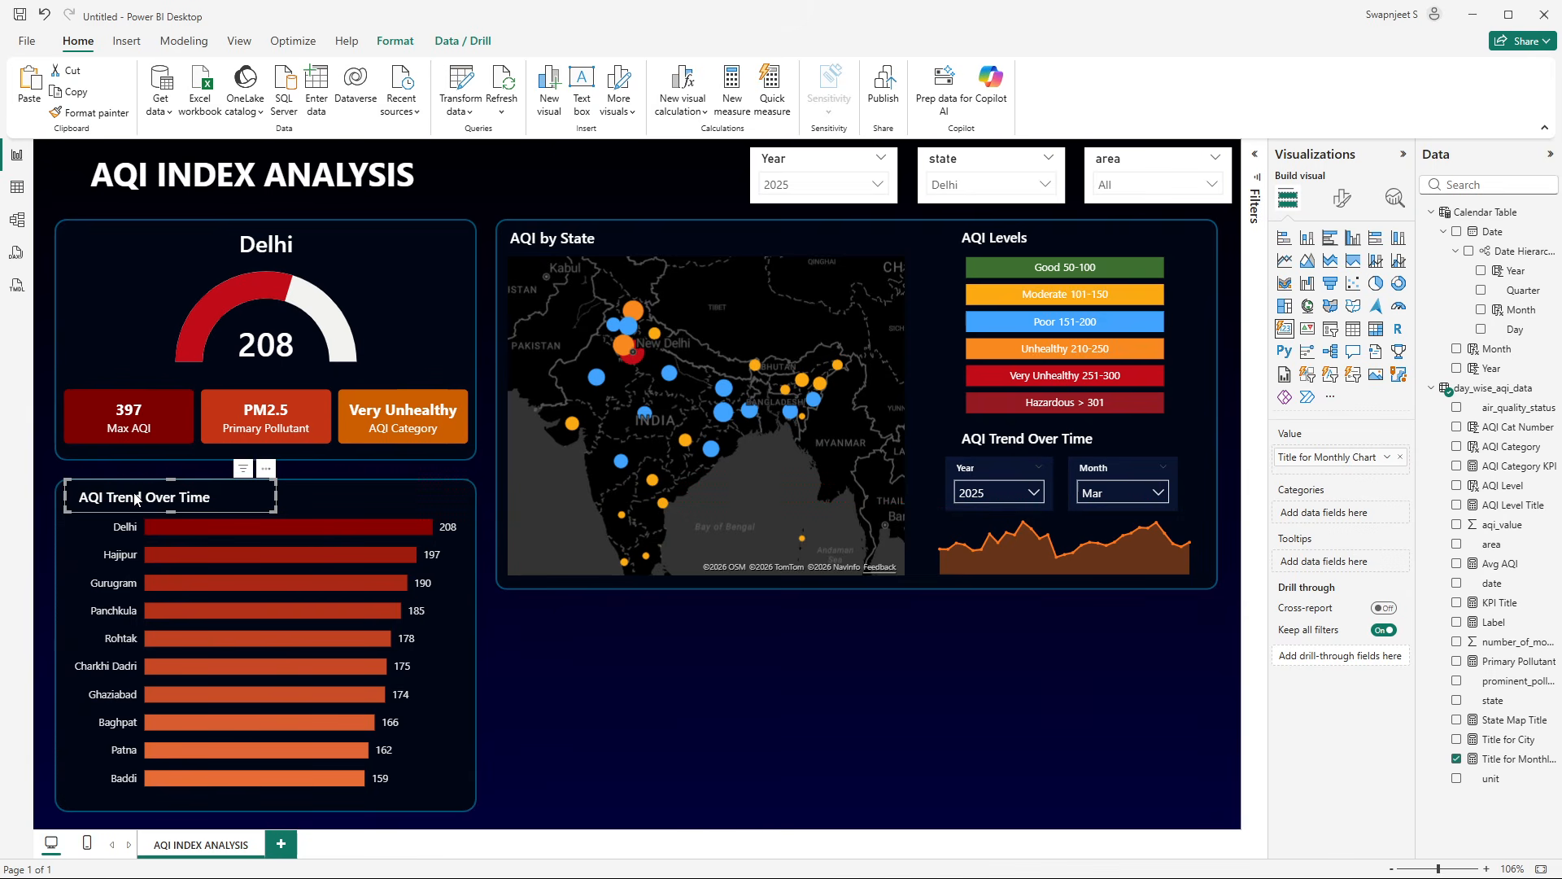
{"action": "left_click", "coordinate": [1396, 461]}
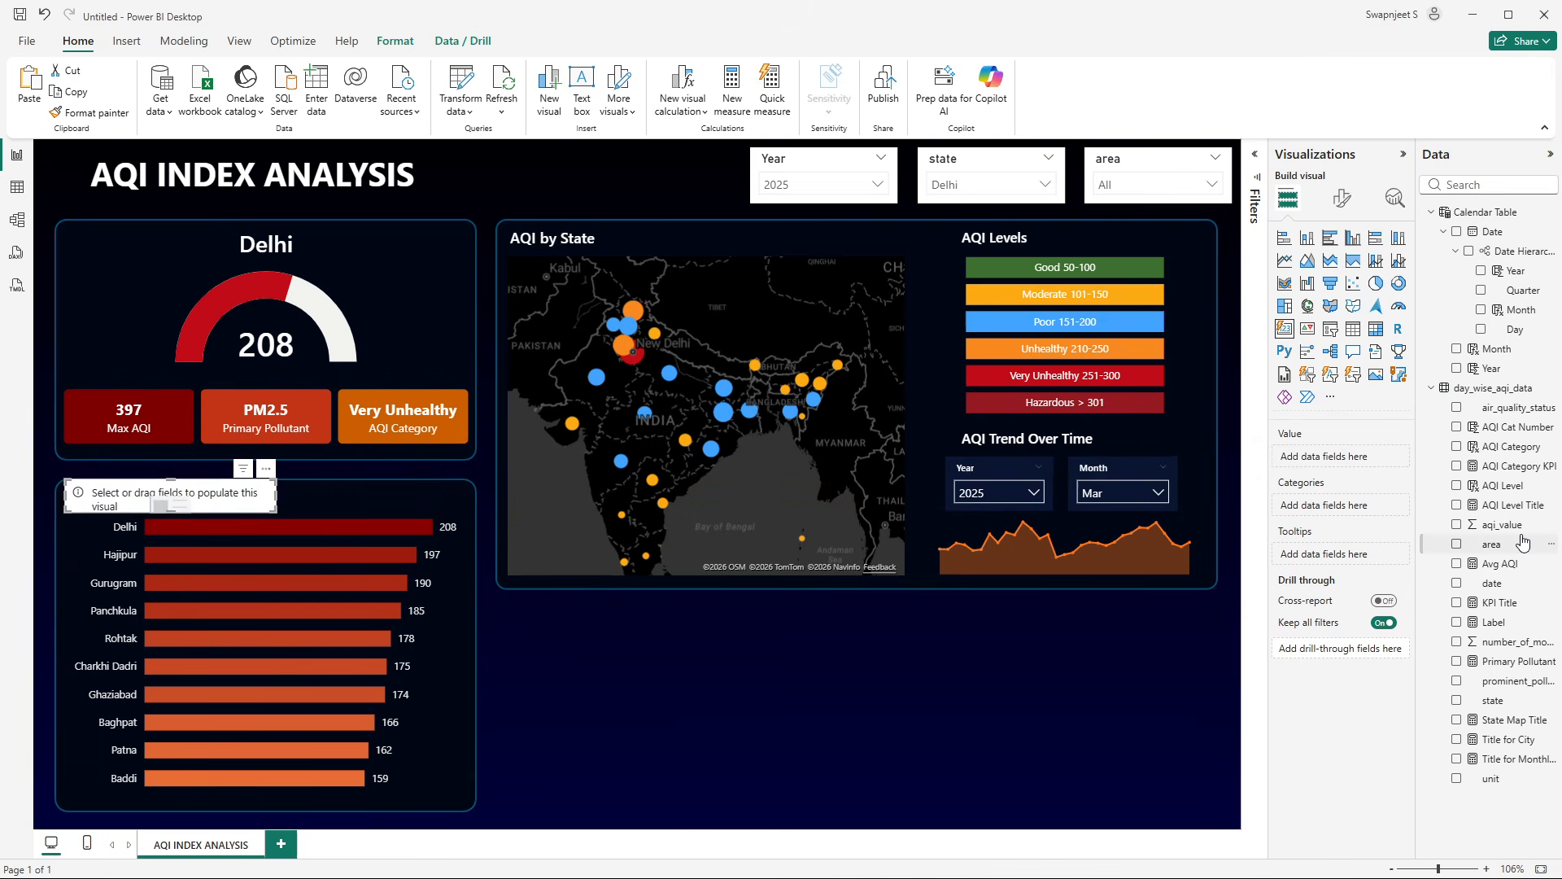
{"action": "left_click", "coordinate": [1458, 739]}
{"action": "left_click", "coordinate": [689, 745]}
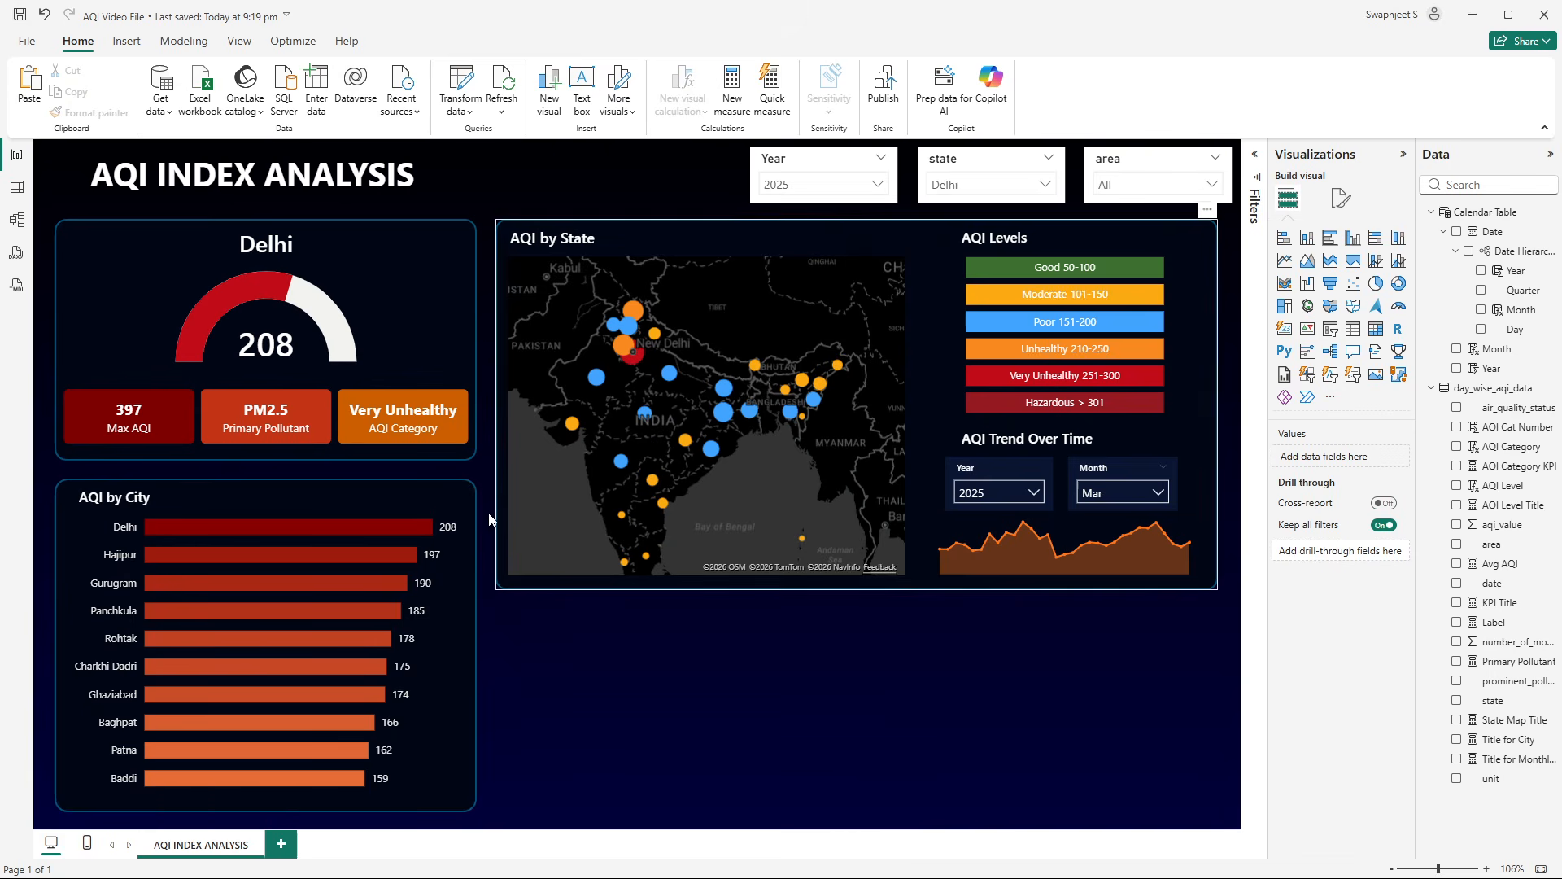
- Place a copy of the Delhi gauge's background panel beneath the map, lowering its upper edge and narrowing it from the right
{"action": "left_click", "coordinate": [476, 457]}
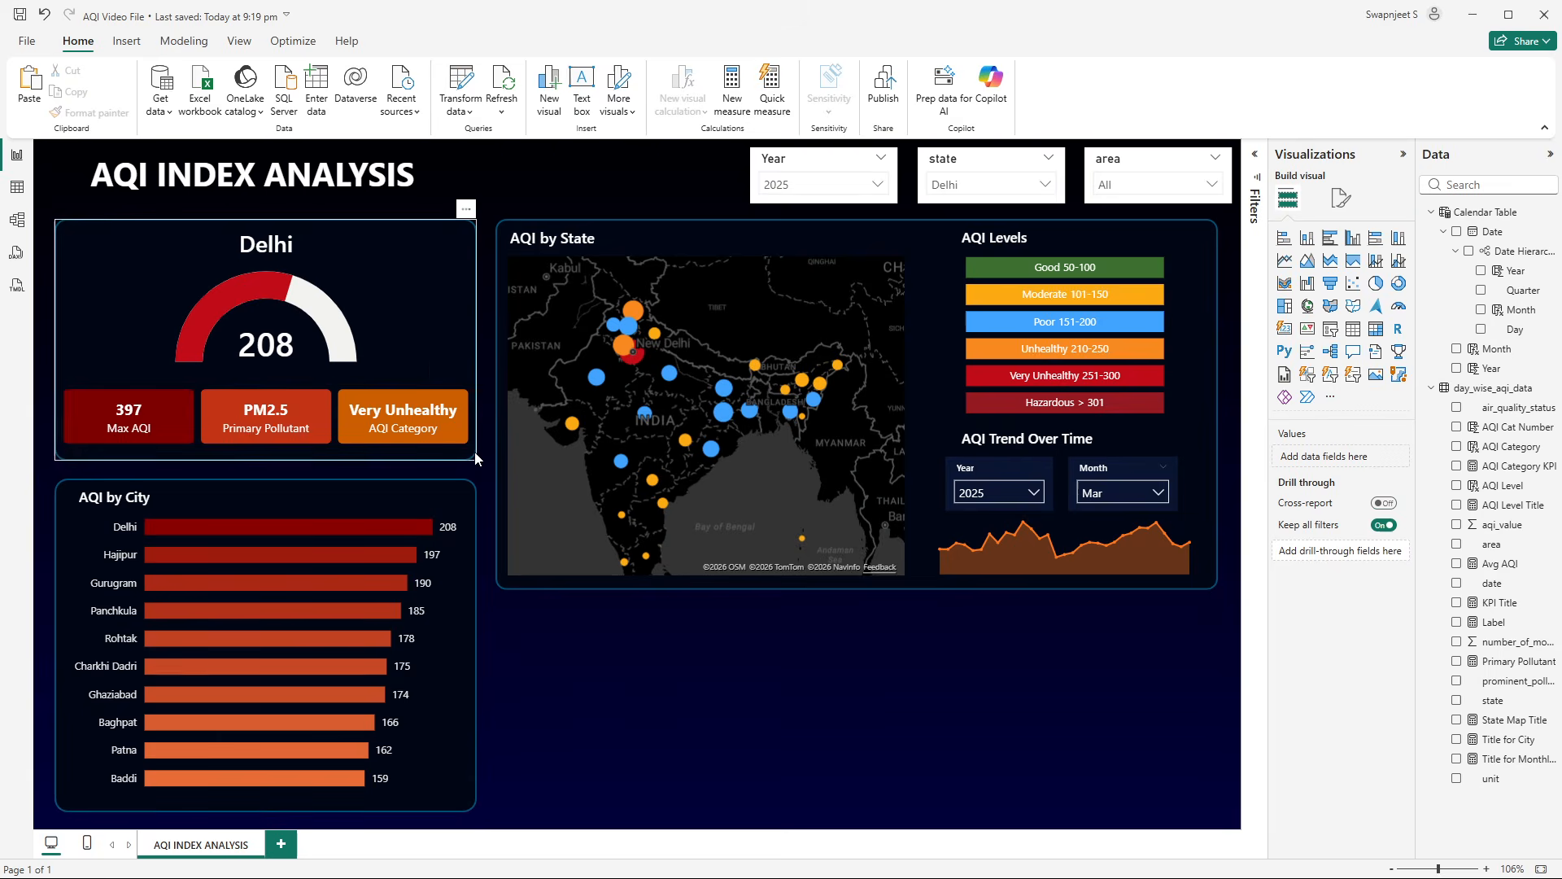
{"action": "left_click_drag", "start_coordinate": [394, 396], "coordinate": [836, 745]}
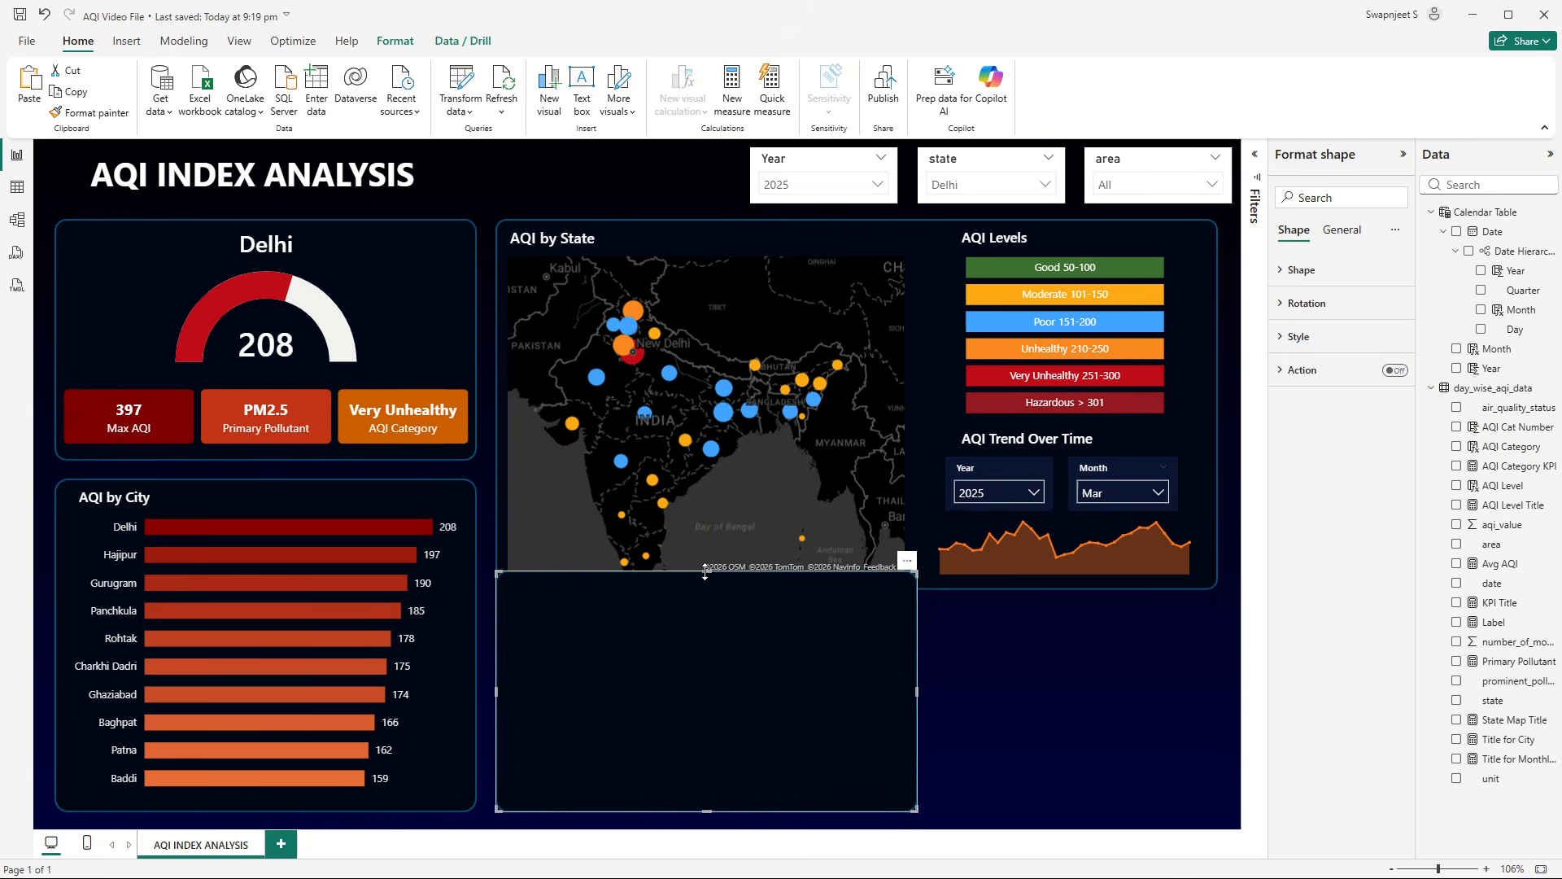
{"action": "left_click_drag", "start_coordinate": [705, 575], "coordinate": [713, 616]}
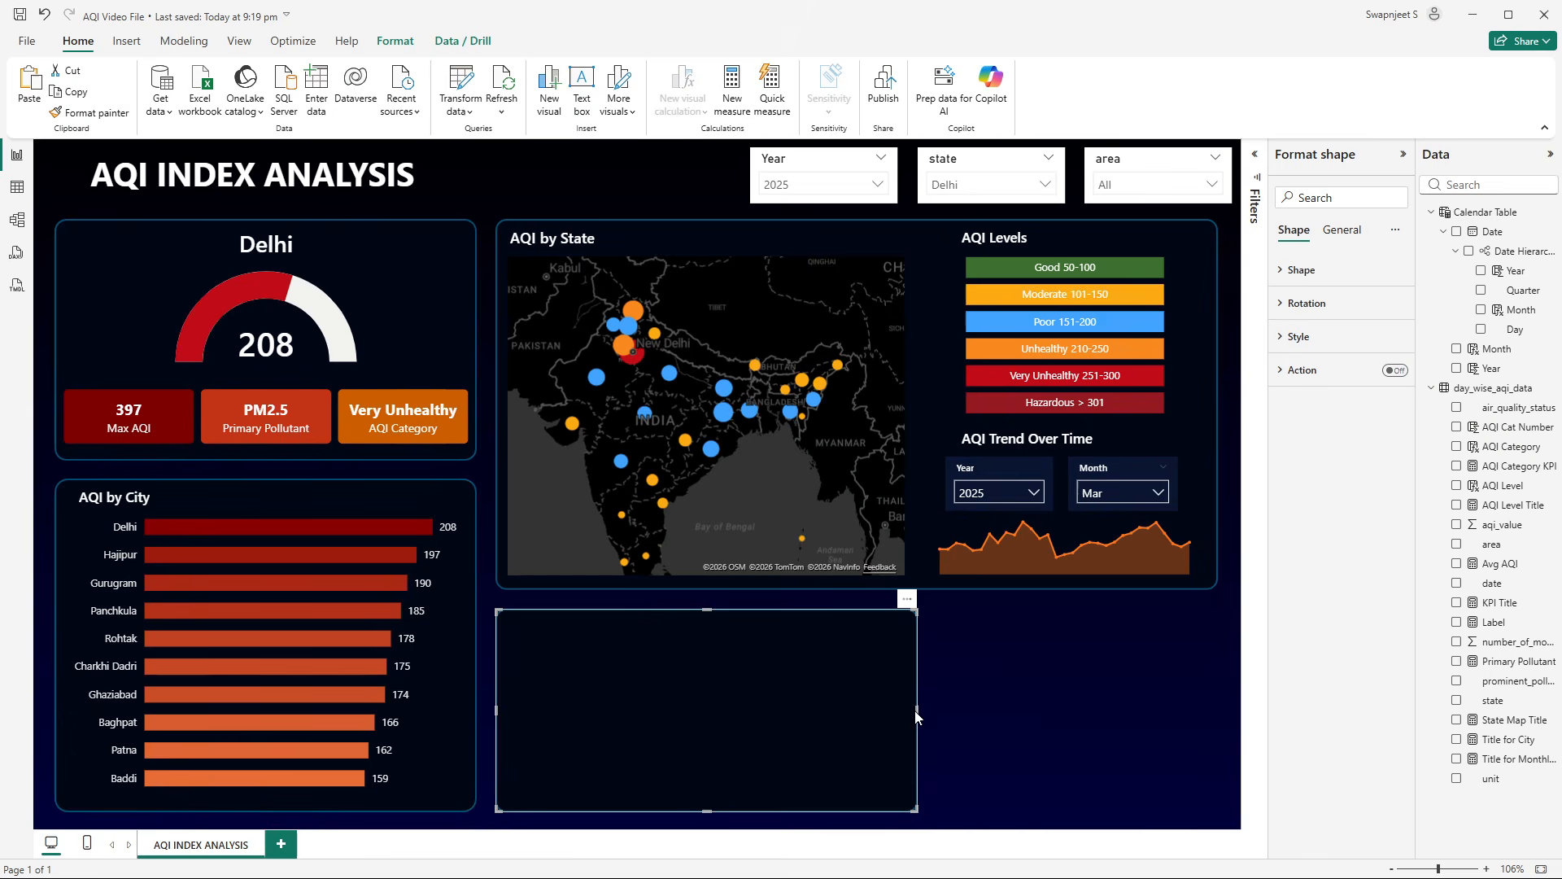
{"action": "left_click_drag", "start_coordinate": [916, 710], "coordinate": [867, 710]}
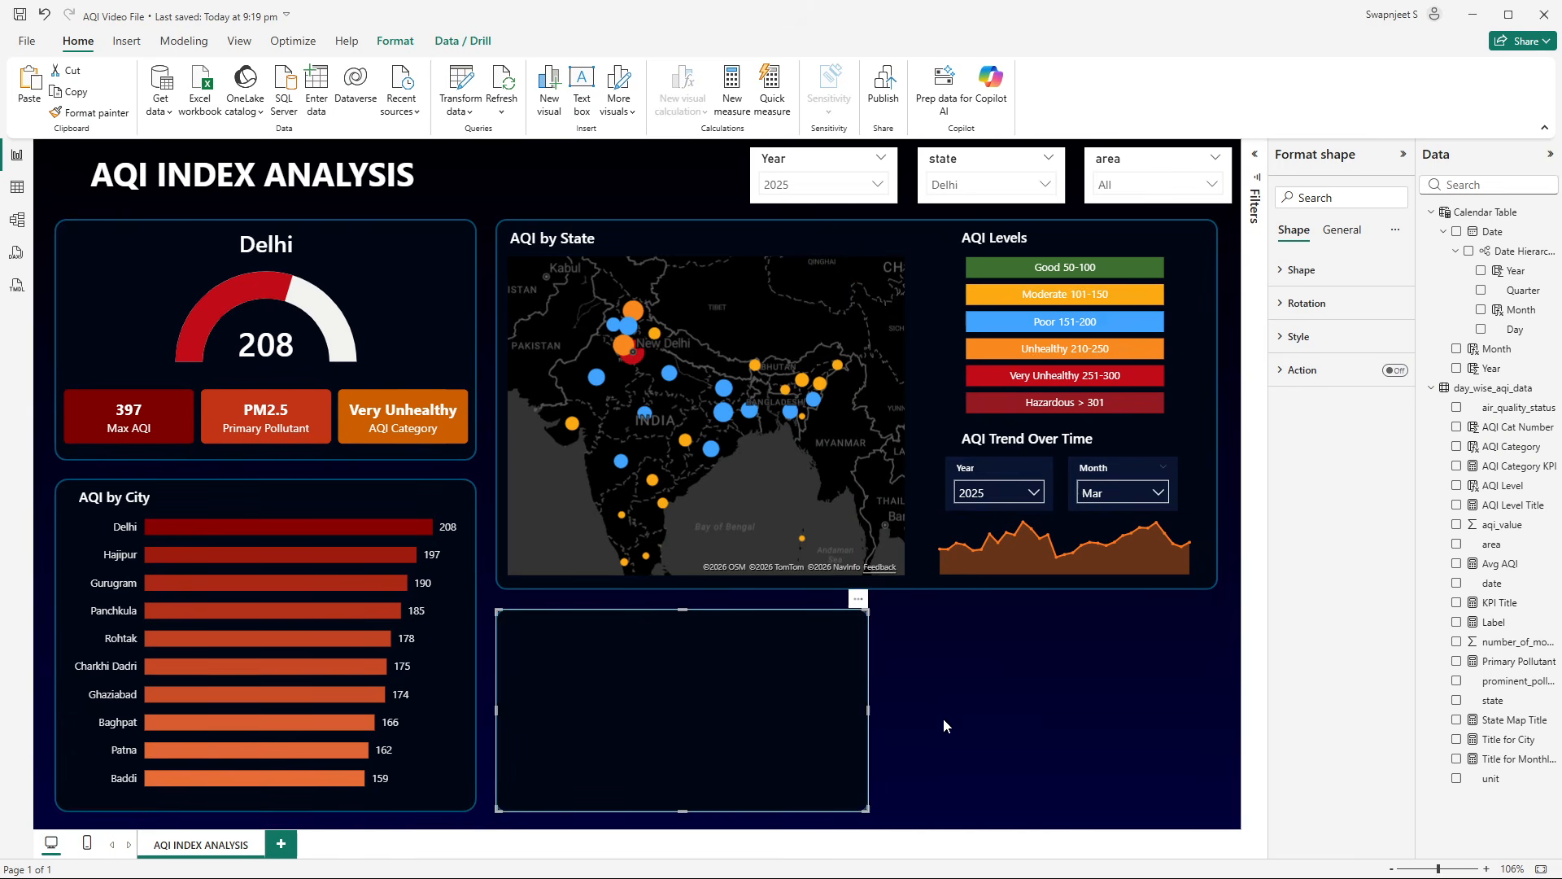
{"action": "left_click", "coordinate": [945, 716]}
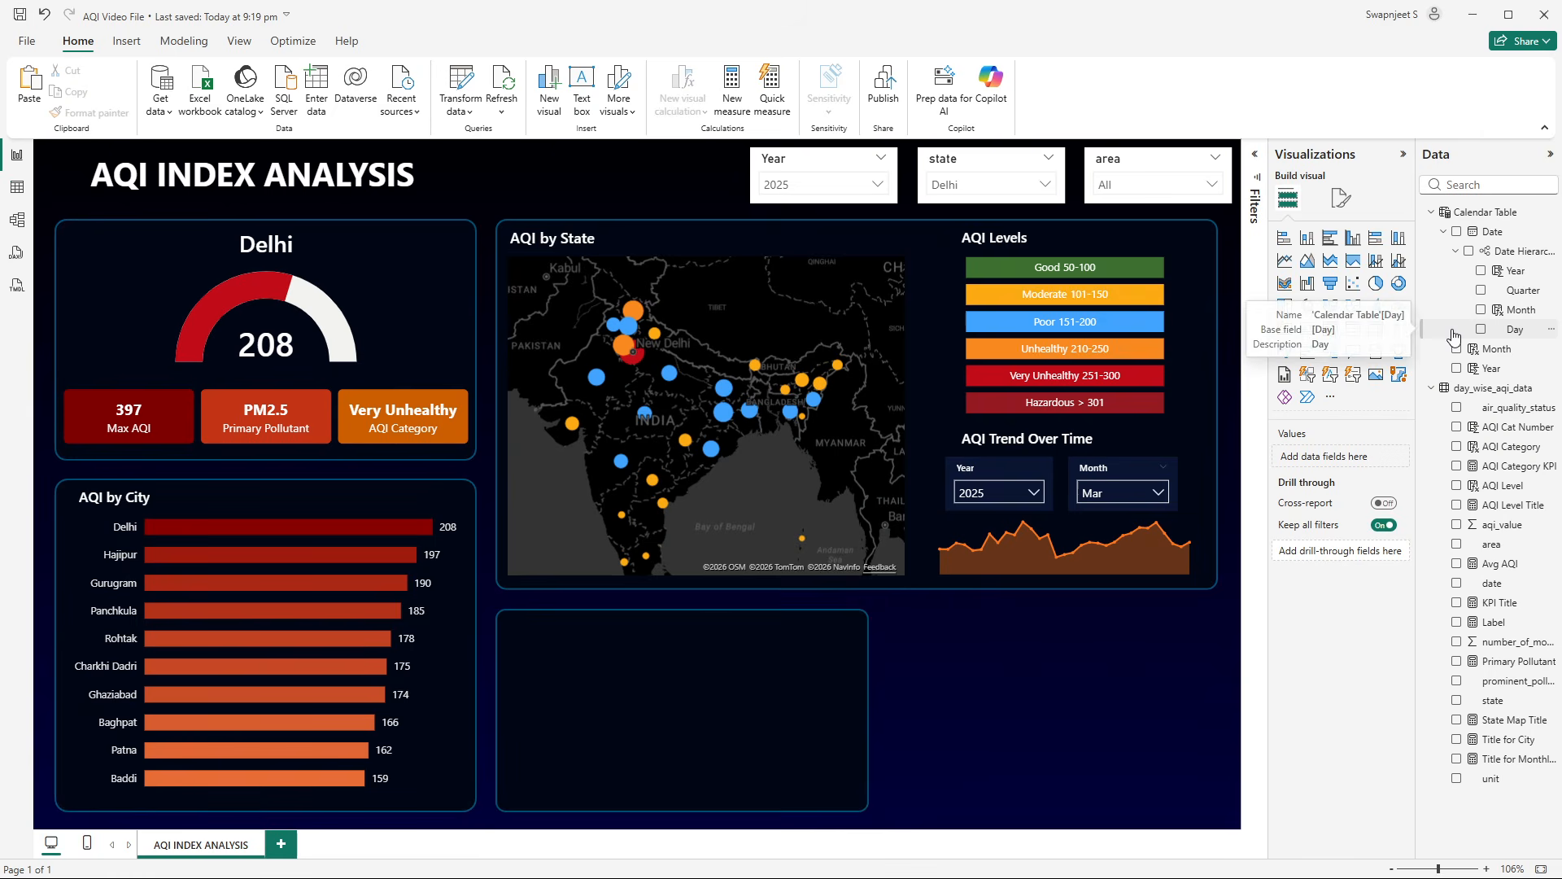
- Insert a donut chart, move it over the lower edge of the map panel, and use AQI Category as its legend
{"action": "left_click", "coordinate": [1398, 284]}
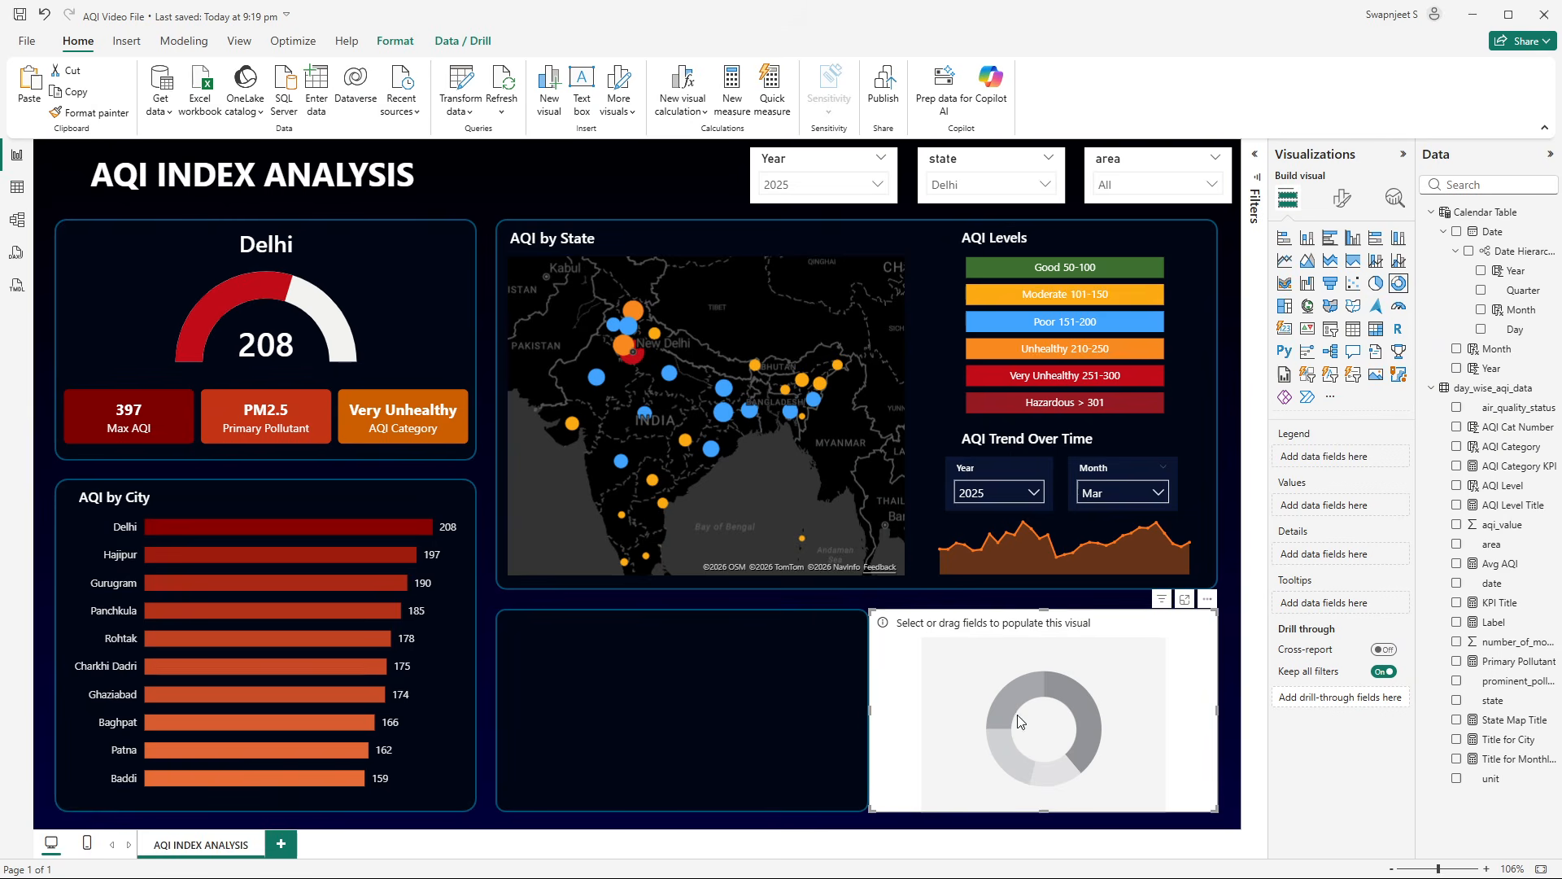
{"action": "left_click_drag", "start_coordinate": [1042, 707], "coordinate": [832, 606]}
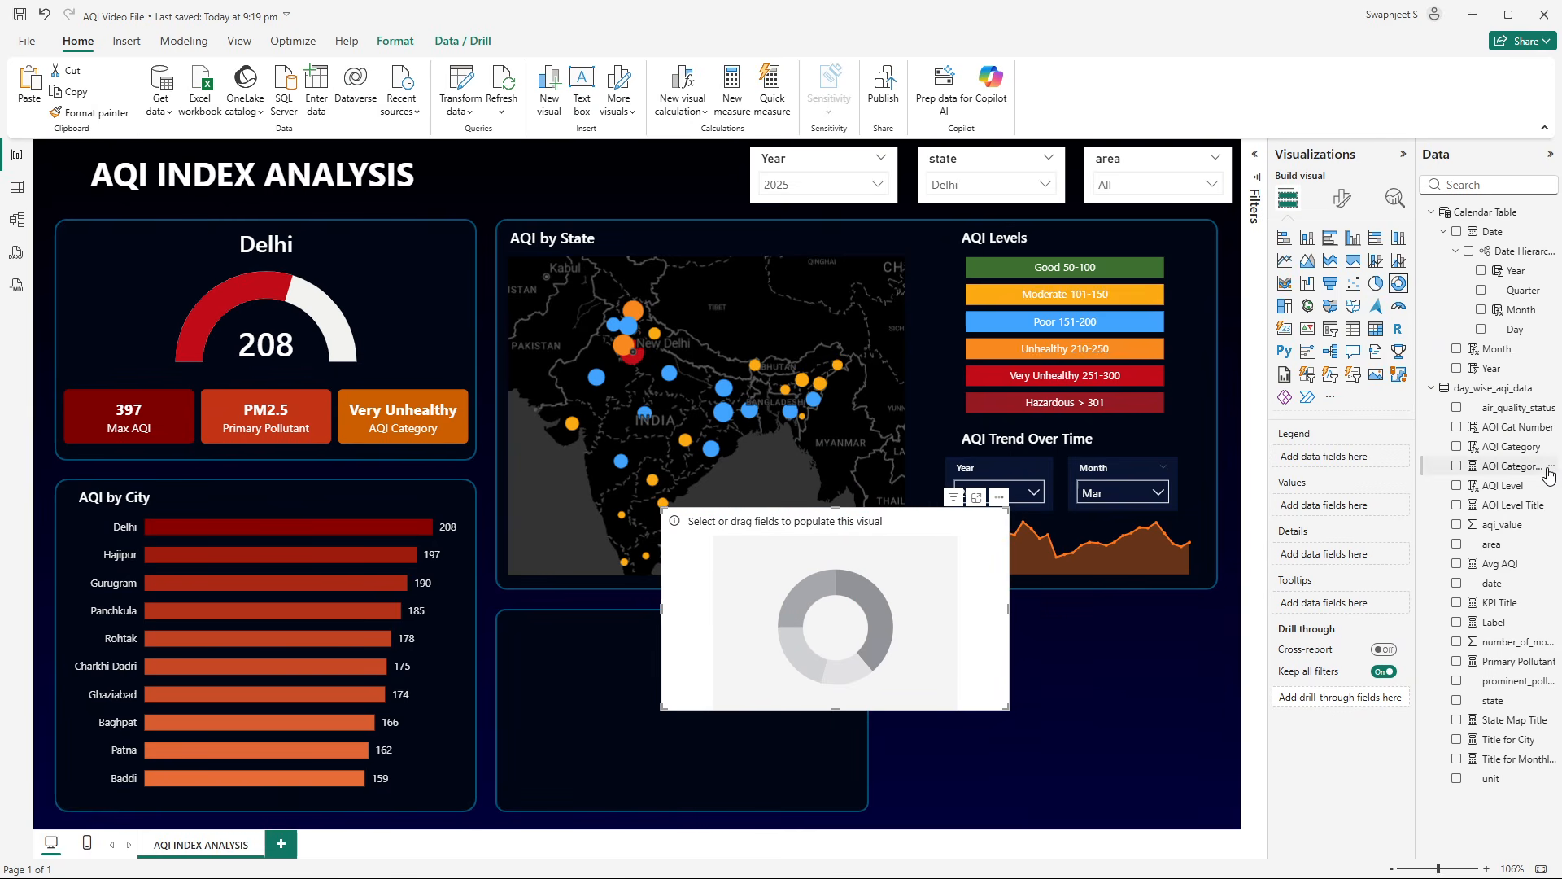
{"action": "left_click_drag", "start_coordinate": [1510, 446], "coordinate": [846, 576]}
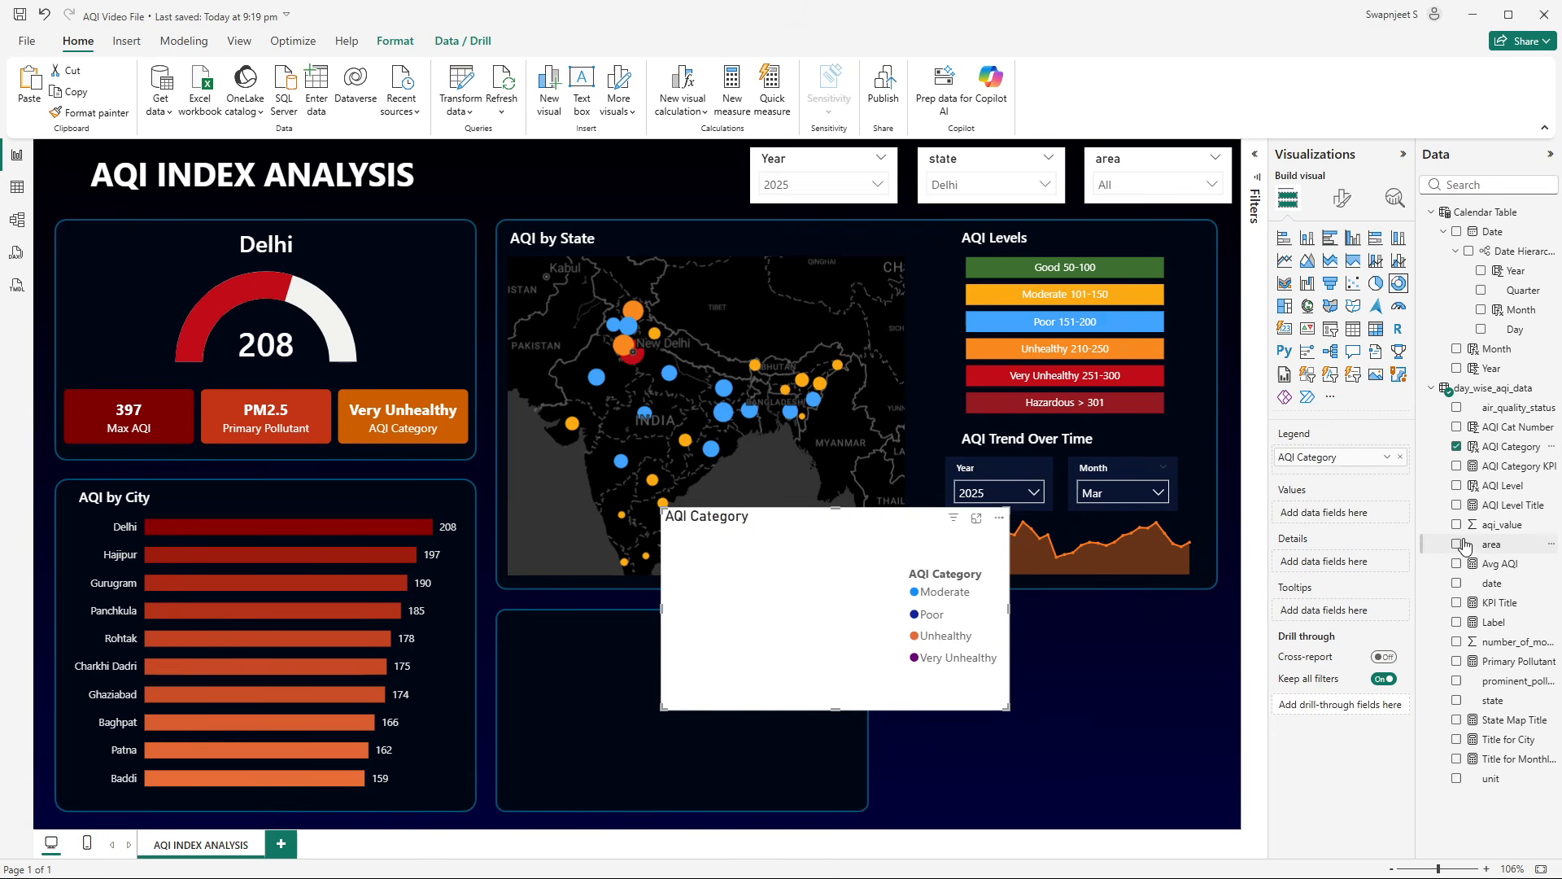
- Start a new measure in day_wise_aqi_data and name it Count of Rows
{"action": "right_click", "coordinate": [1493, 505]}
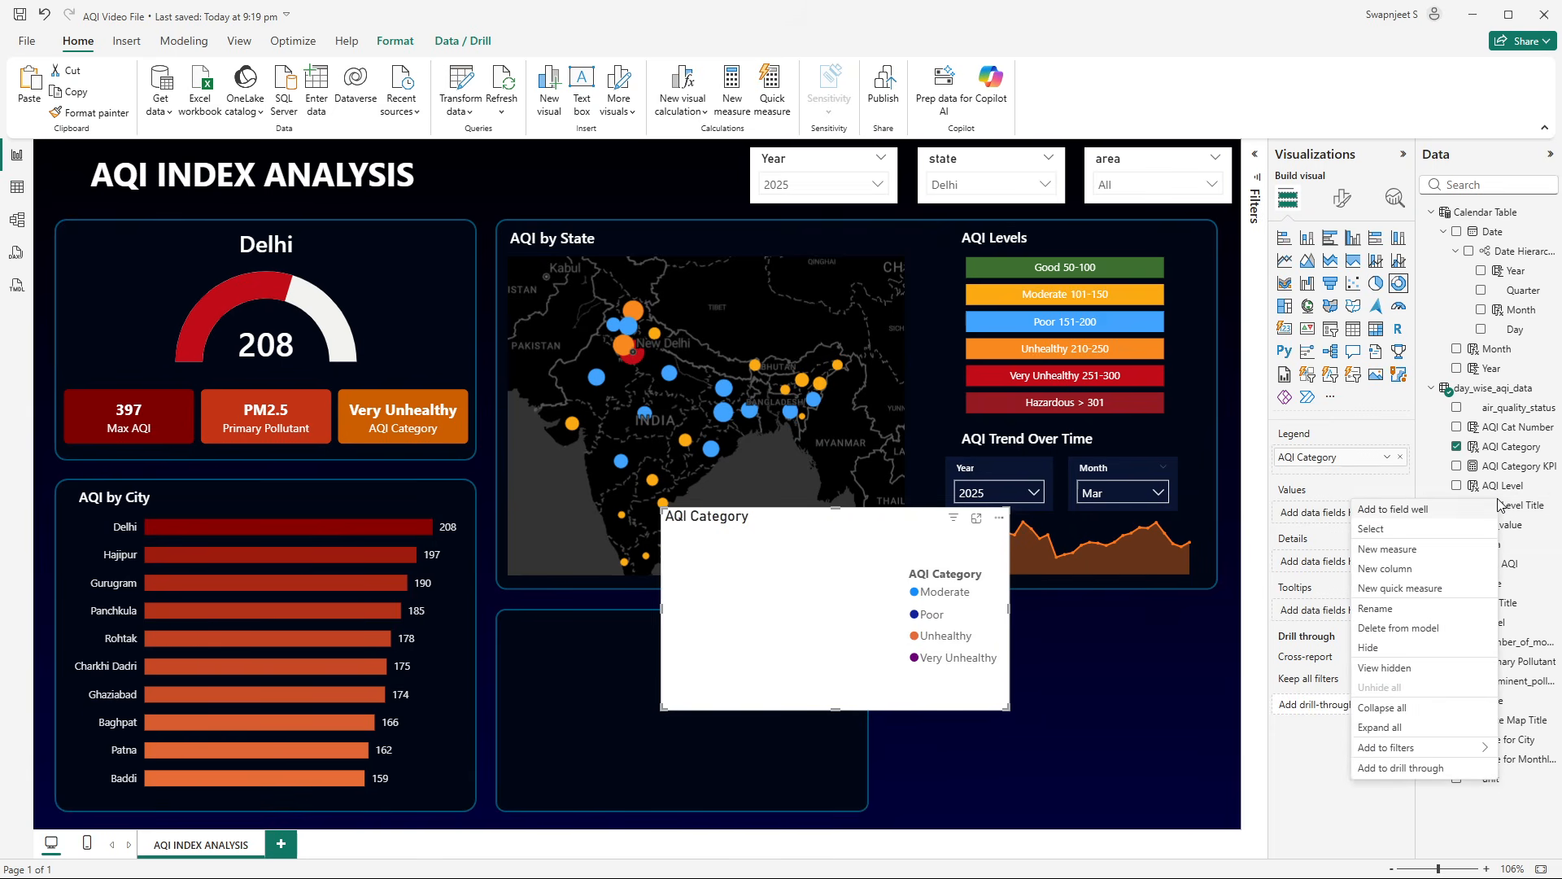
{"action": "left_click", "coordinate": [1415, 551]}
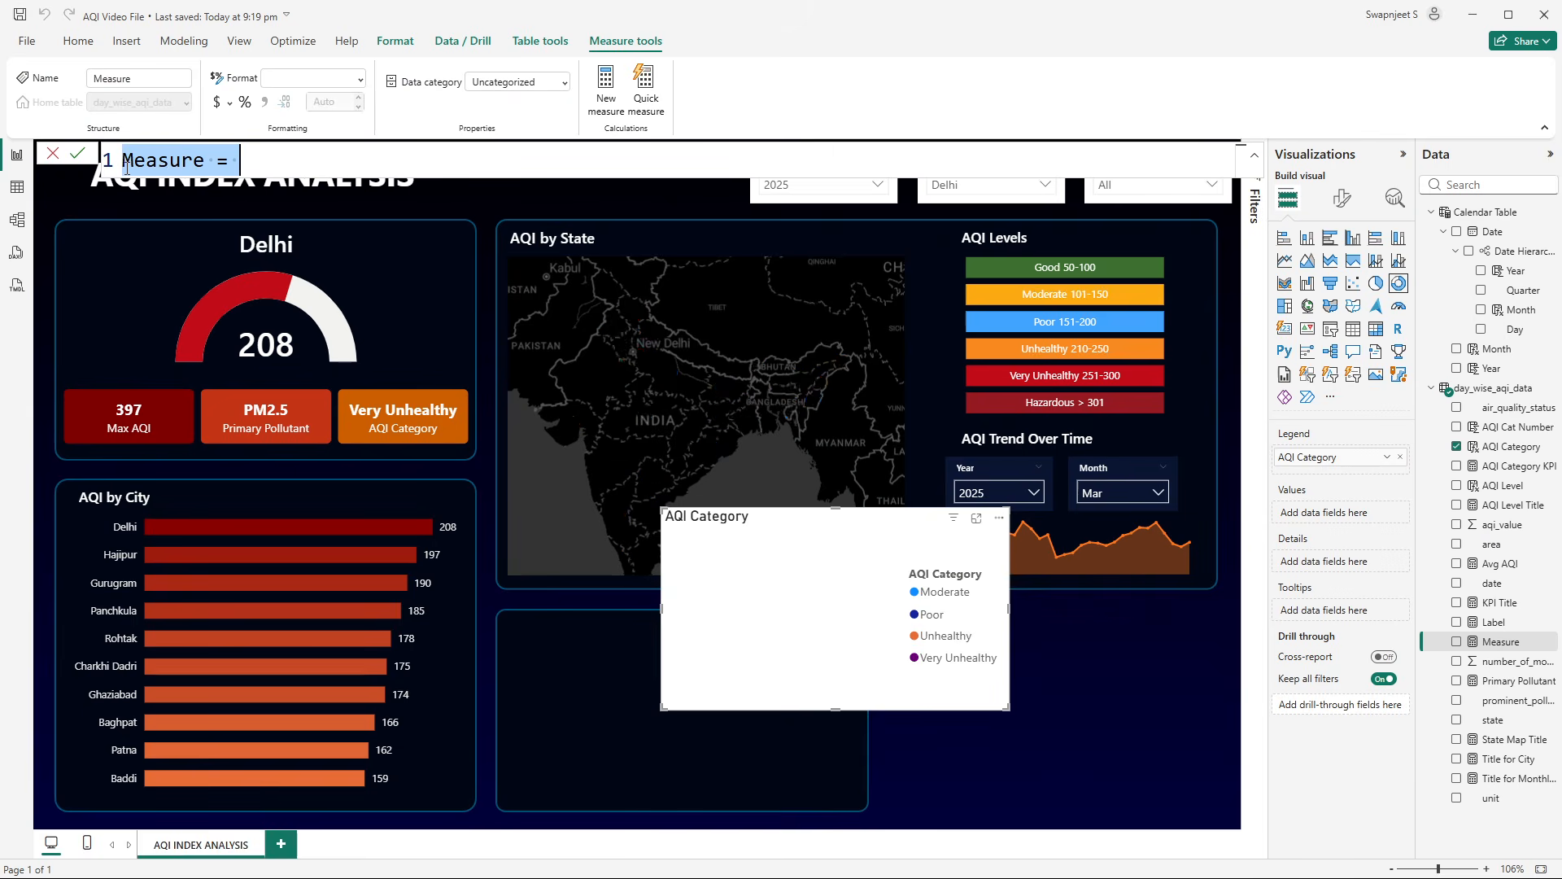
{"action": "double_click", "coordinate": [172, 160]}
{"action": "type", "text": "Cou"}
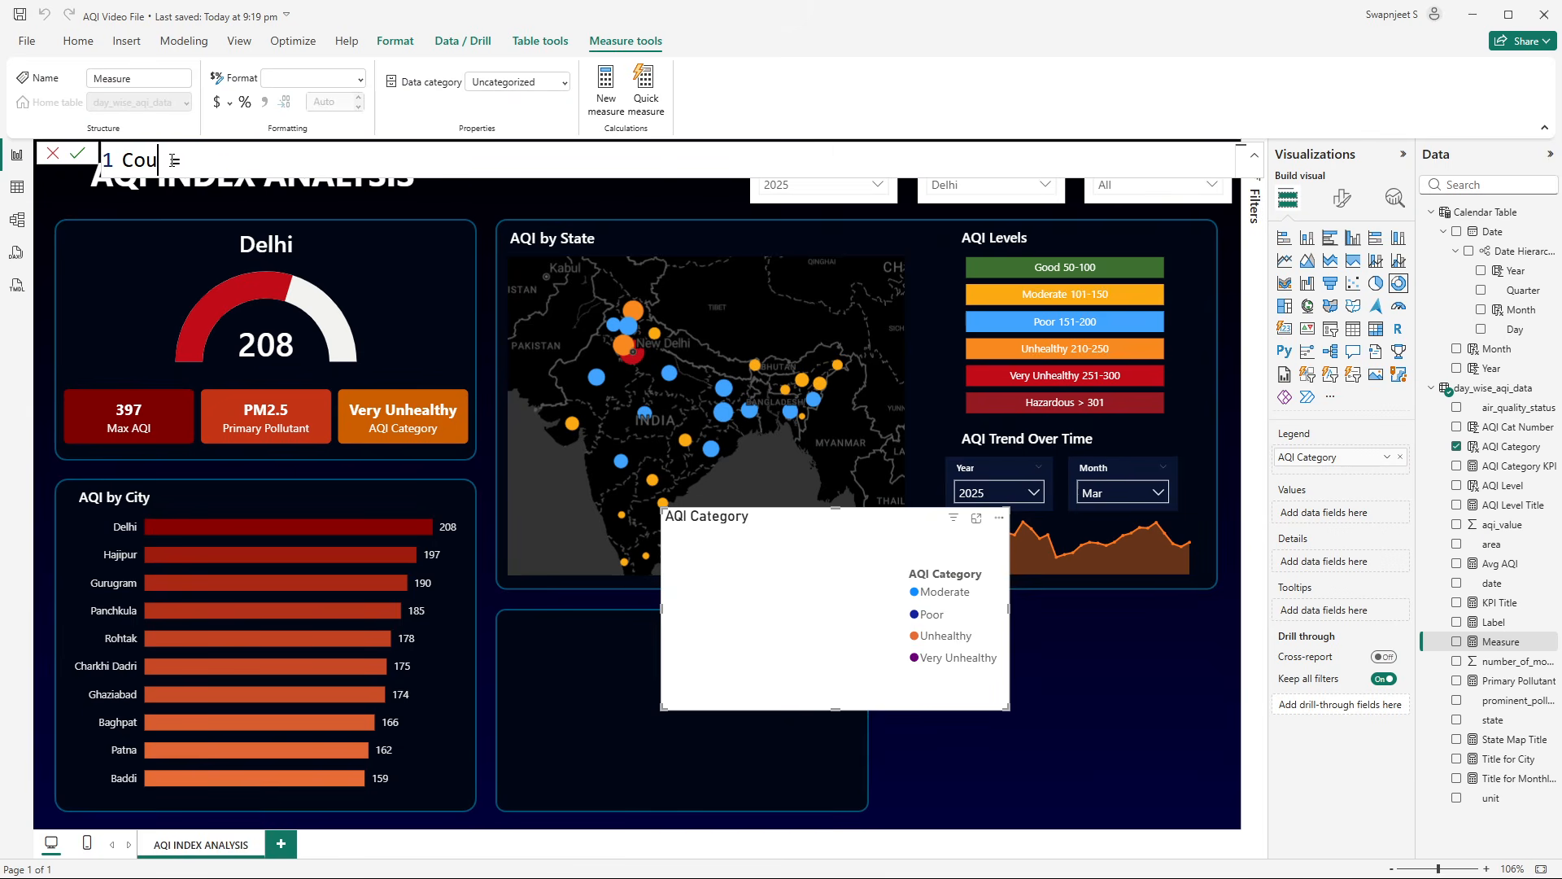
{"action": "type", "text": "nt Row ="}
{"action": "left_click", "coordinate": [187, 160]}
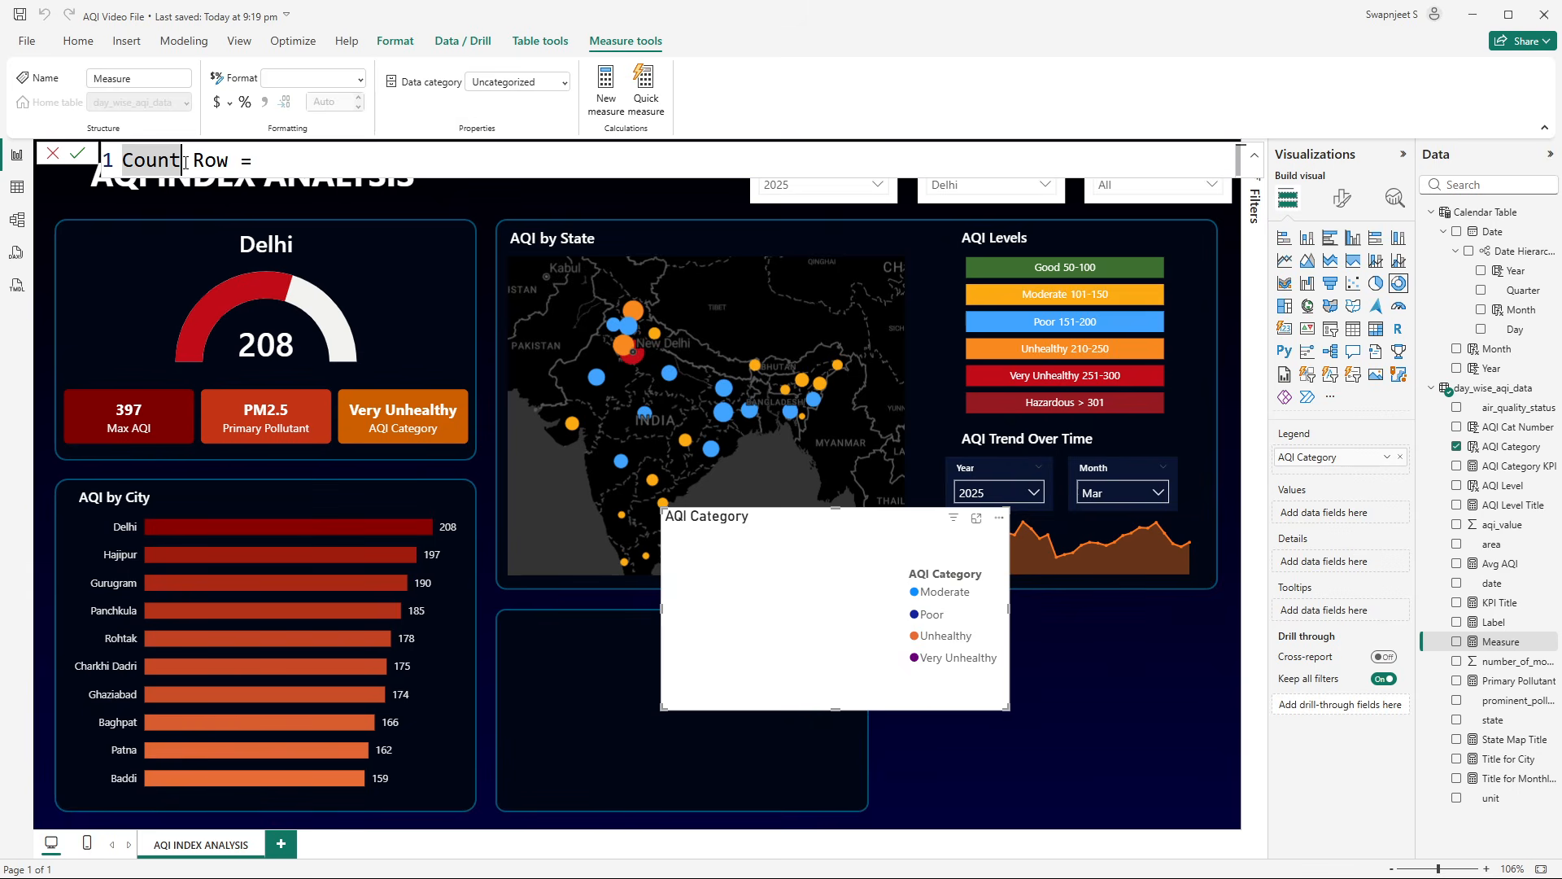
{"action": "type", "text": "of Row"}
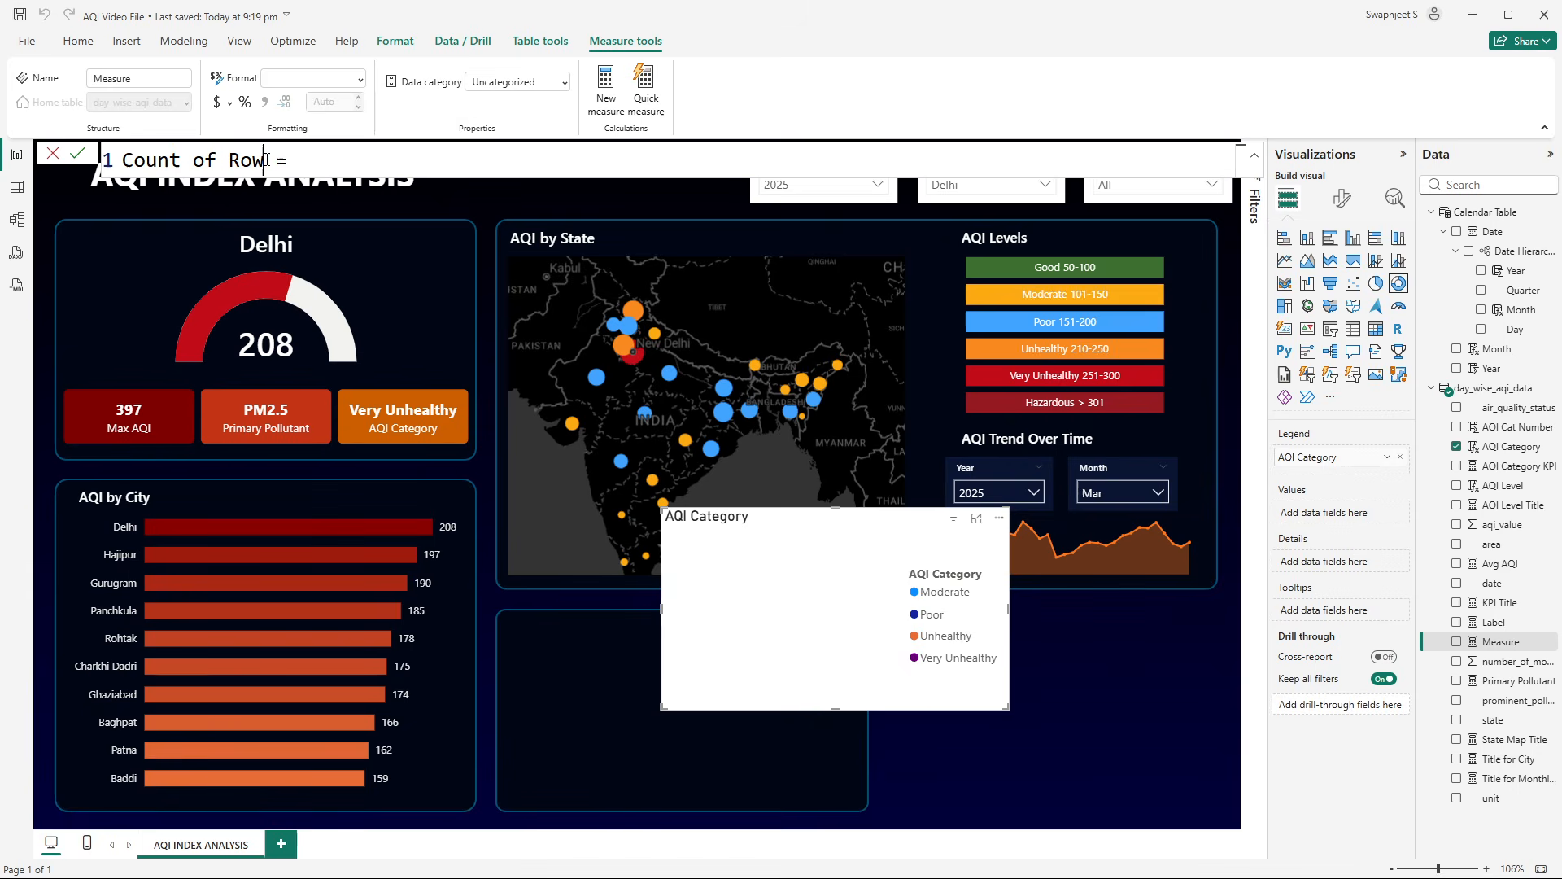
{"action": "type", "text": "s"}
- Define the Count of Rows measure as COUNTROWS(day_wise_aqi_data), commit it and close the formula editor
{"action": "left_click", "coordinate": [341, 164]}
{"action": "type", "text": "count"}
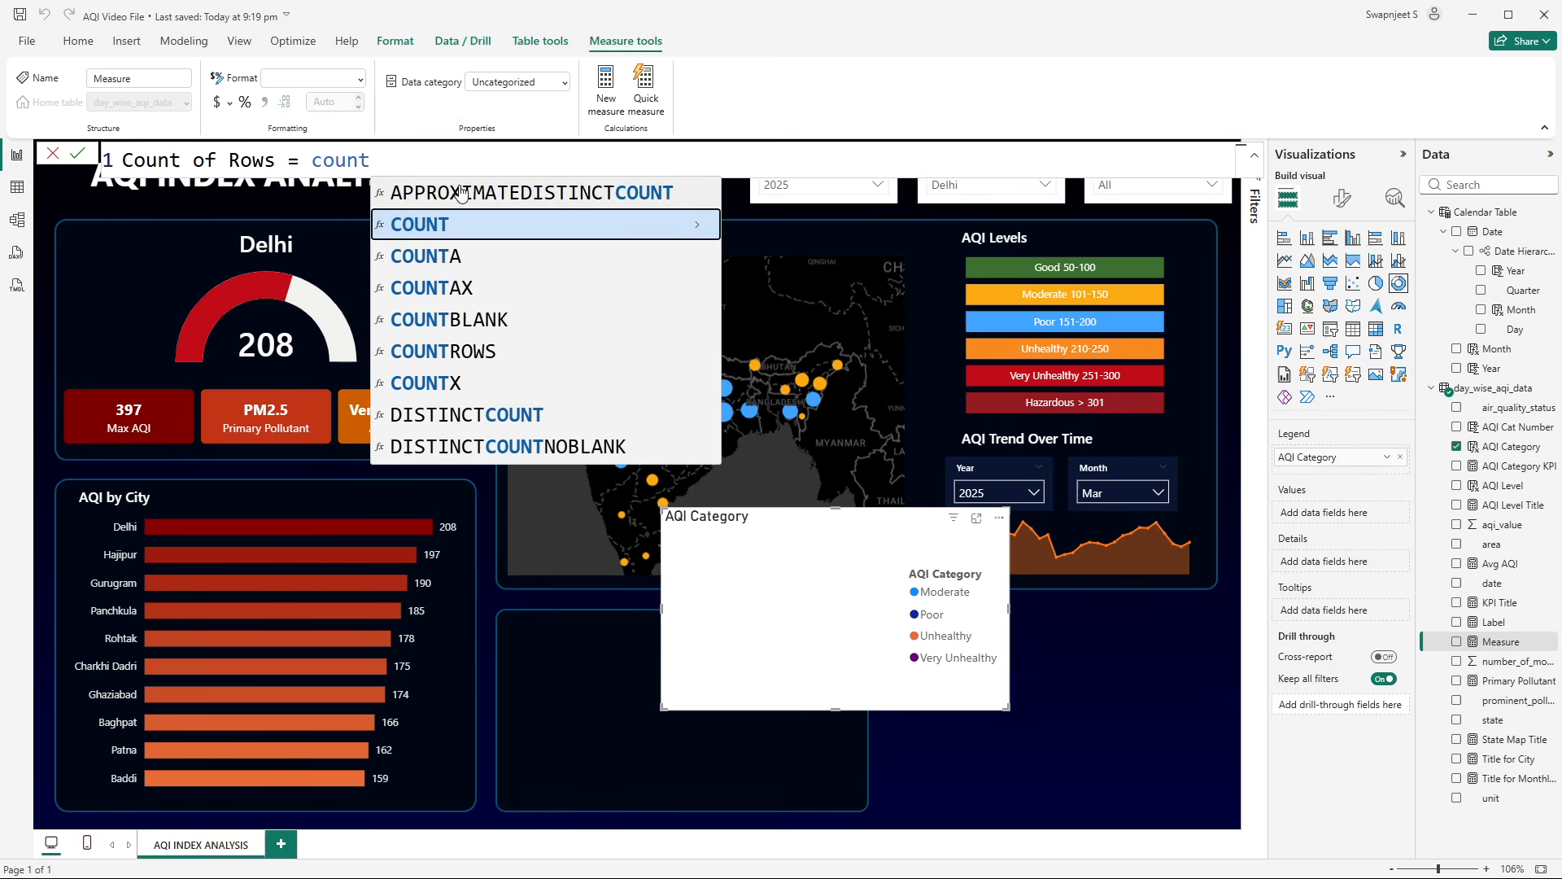
{"action": "left_click", "coordinate": [492, 352]}
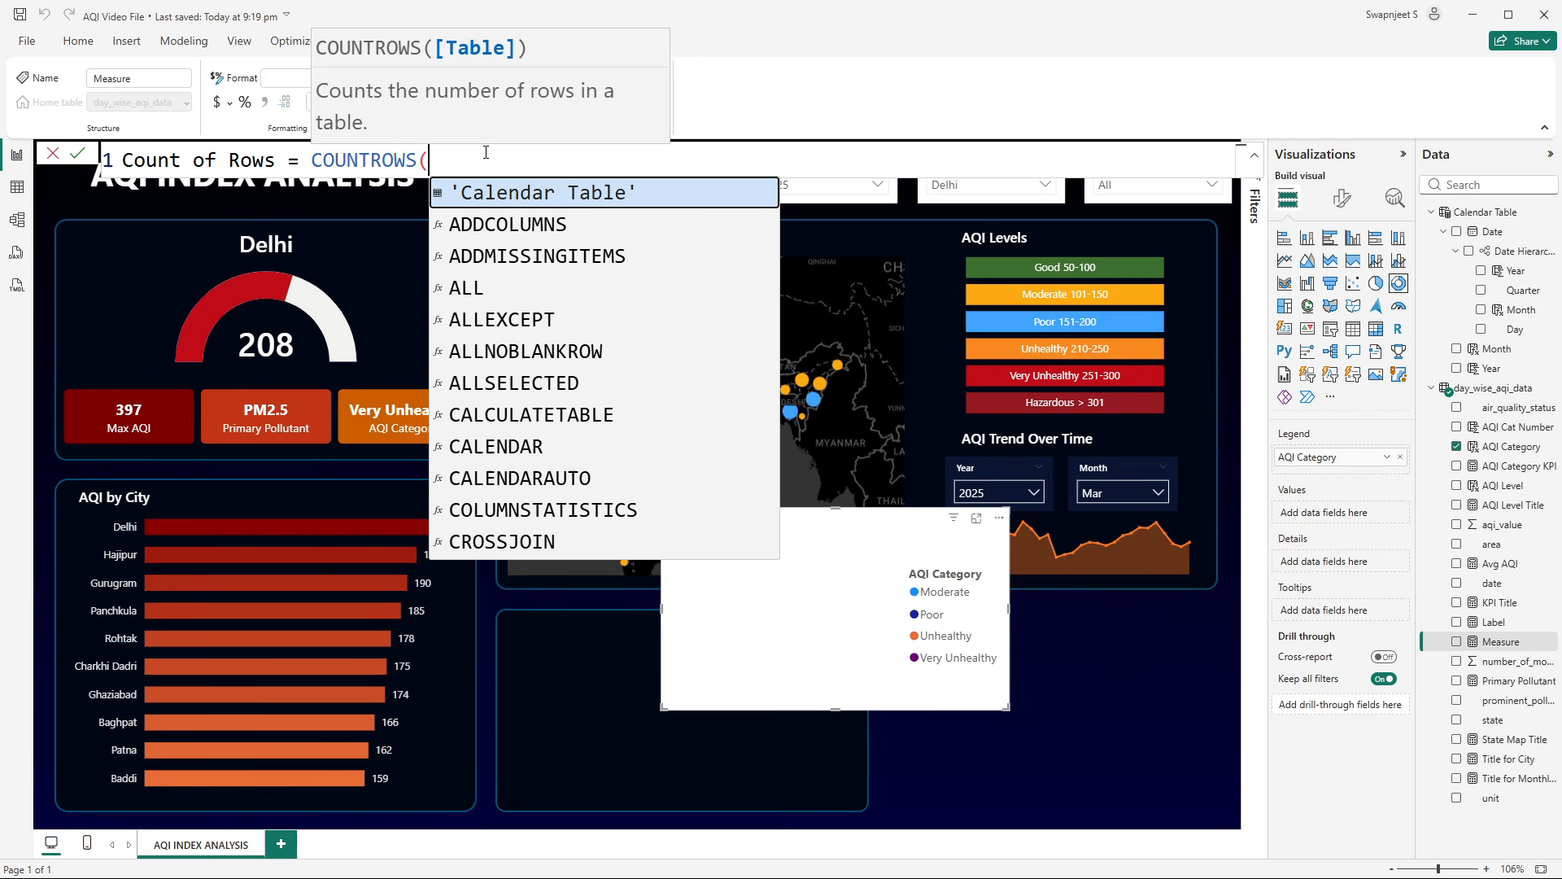
{"action": "type", "text": "da"}
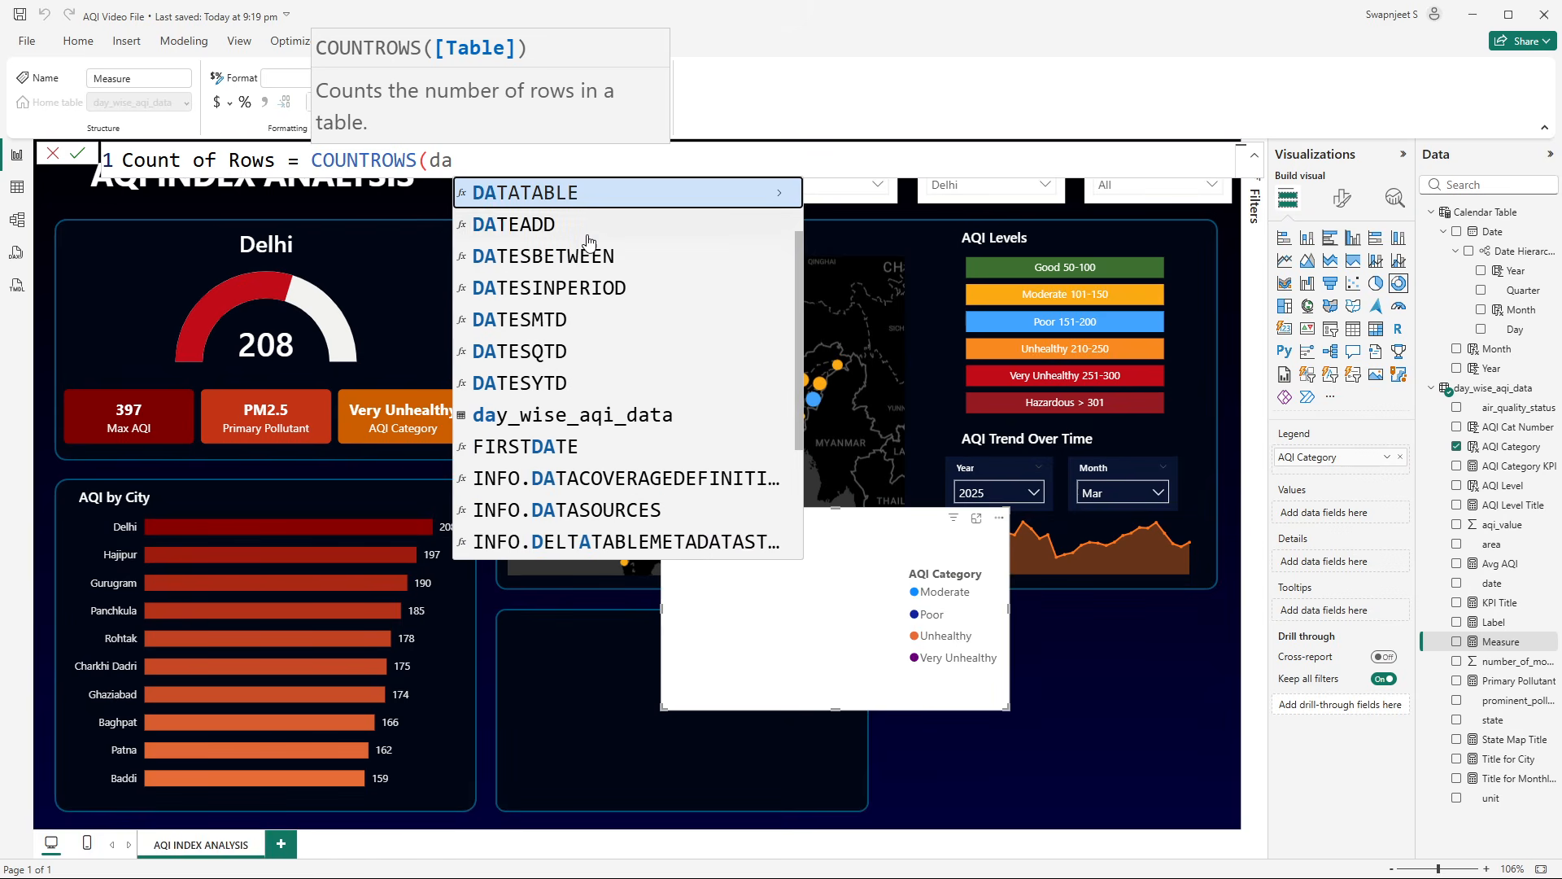
{"action": "scroll", "coordinate": [612, 478], "scroll_direction": "down", "scroll_amount": 2}
{"action": "scroll", "coordinate": [598, 476], "scroll_direction": "up", "scroll_amount": 3}
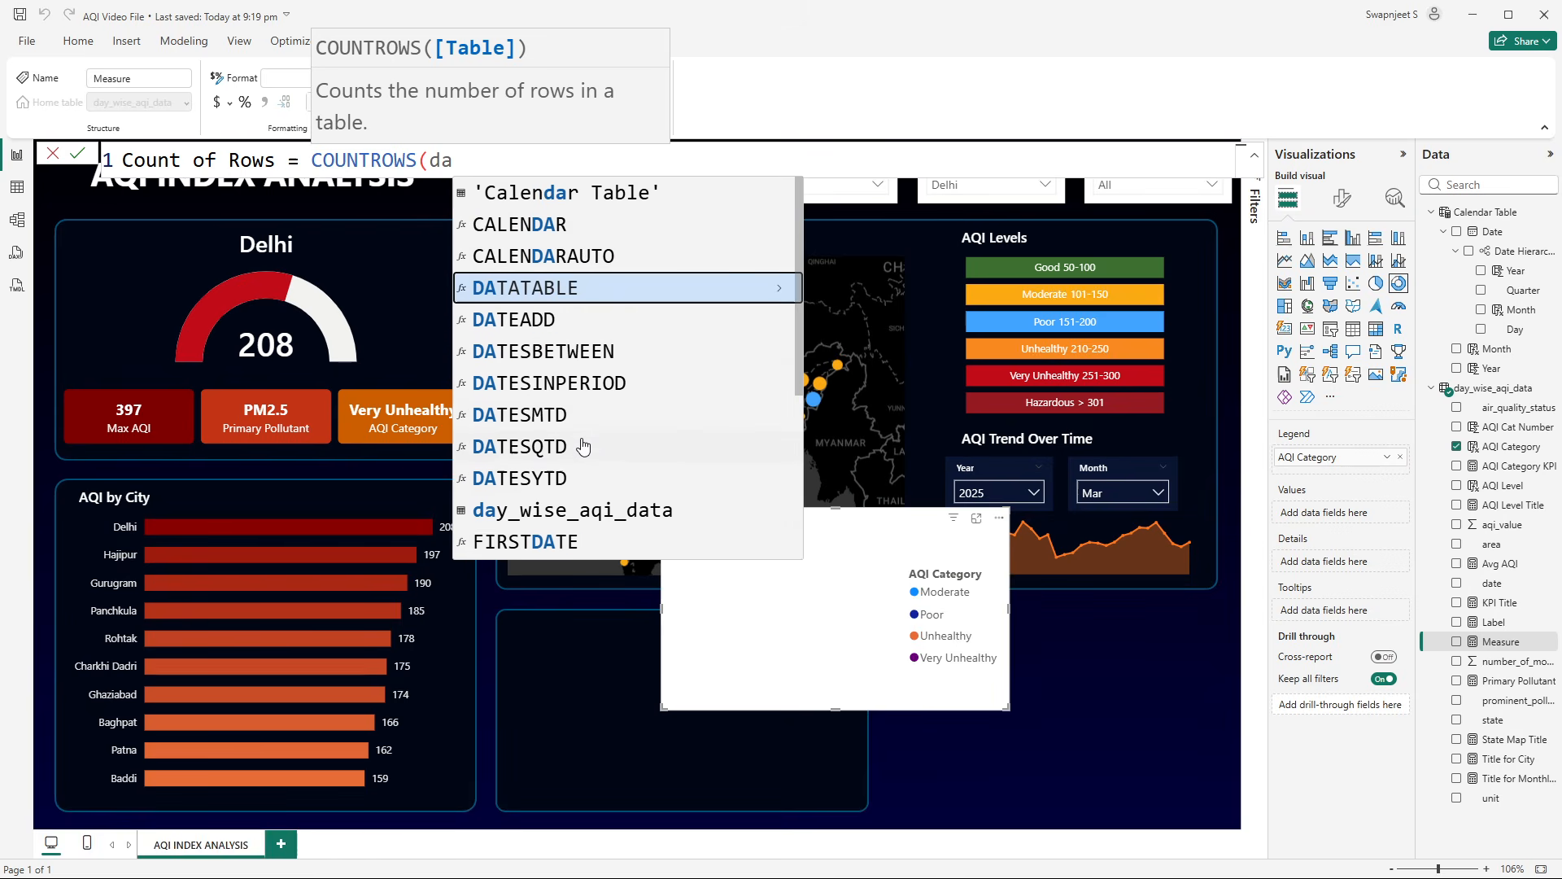
{"action": "scroll", "coordinate": [585, 452], "scroll_direction": "down", "scroll_amount": 1}
{"action": "left_click", "coordinate": [569, 463]}
{"action": "type", "text": ")"}
{"action": "key", "text": "Return"}
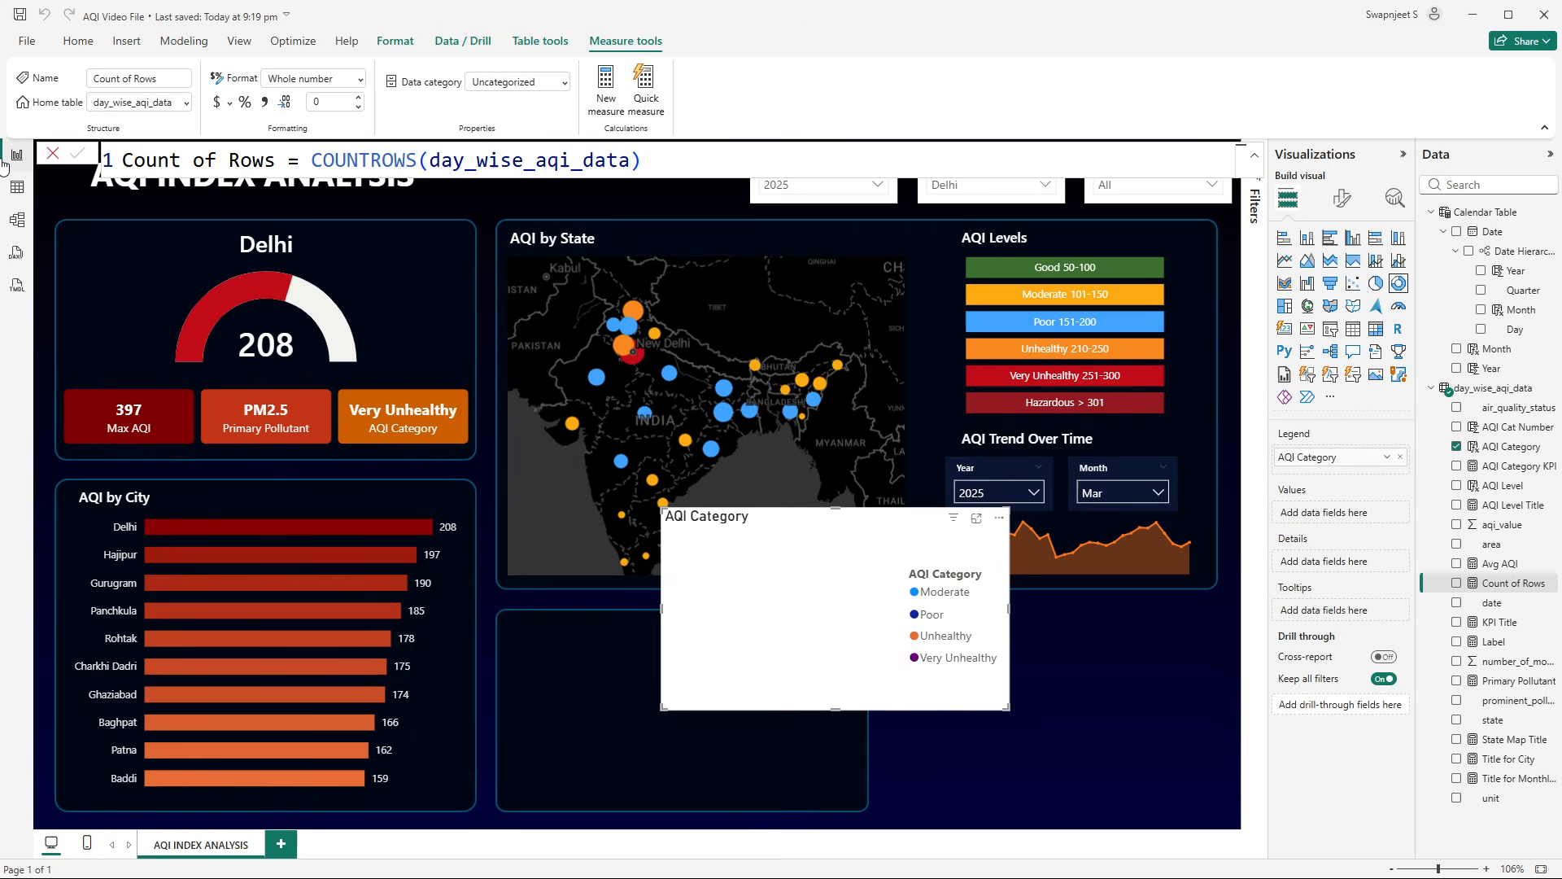
{"action": "left_click", "coordinate": [53, 153]}
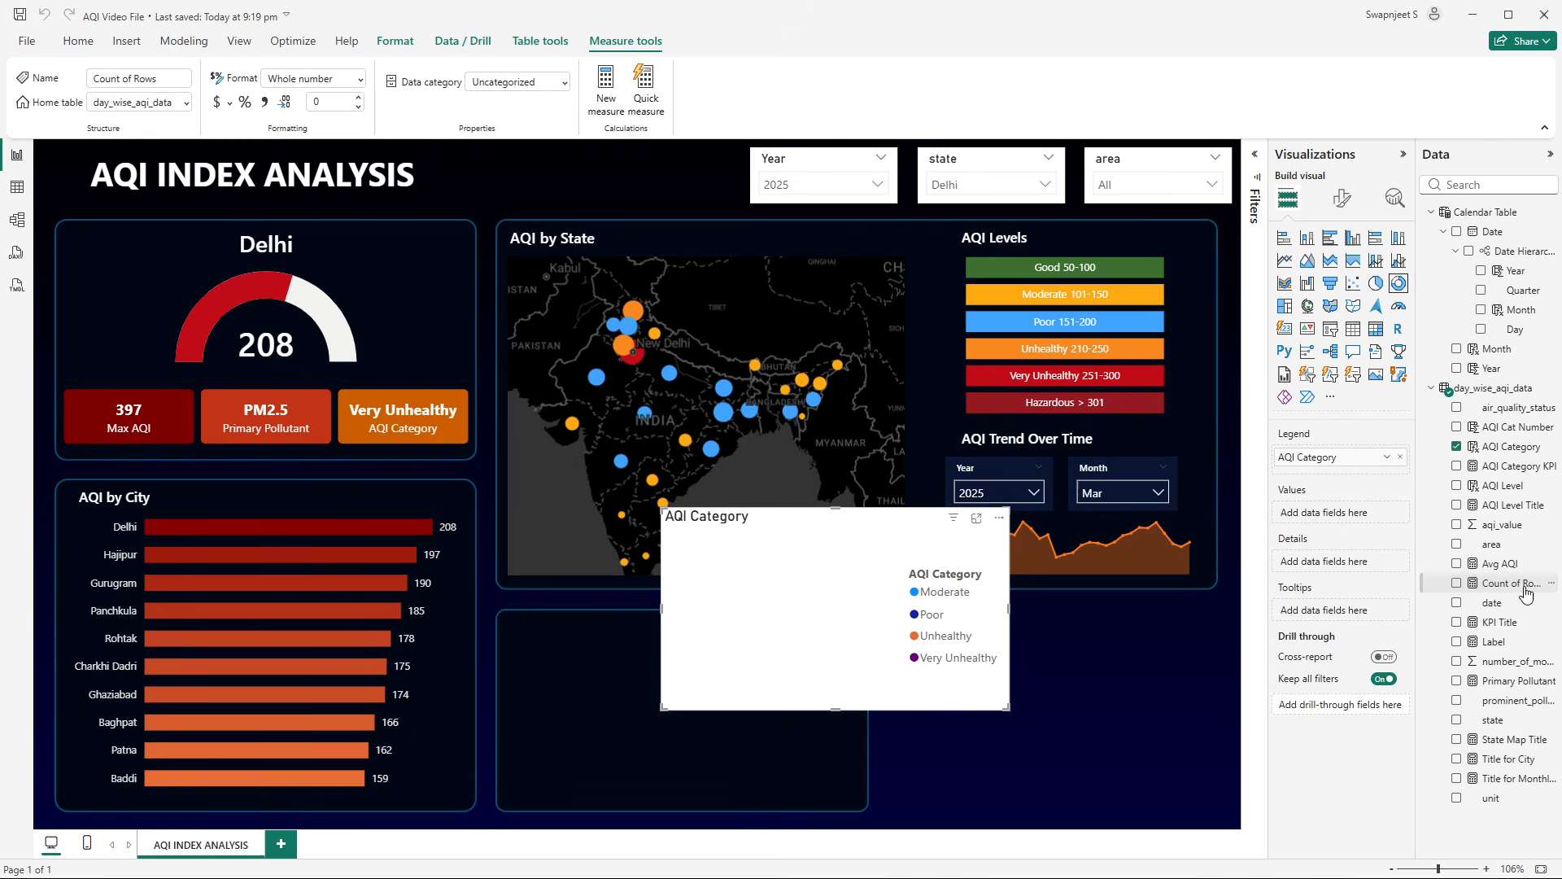
- Use Count of Rows as the donut chart's values and move the chart onto the empty panel beneath the map
{"action": "left_click_drag", "start_coordinate": [1512, 582], "coordinate": [1361, 516]}
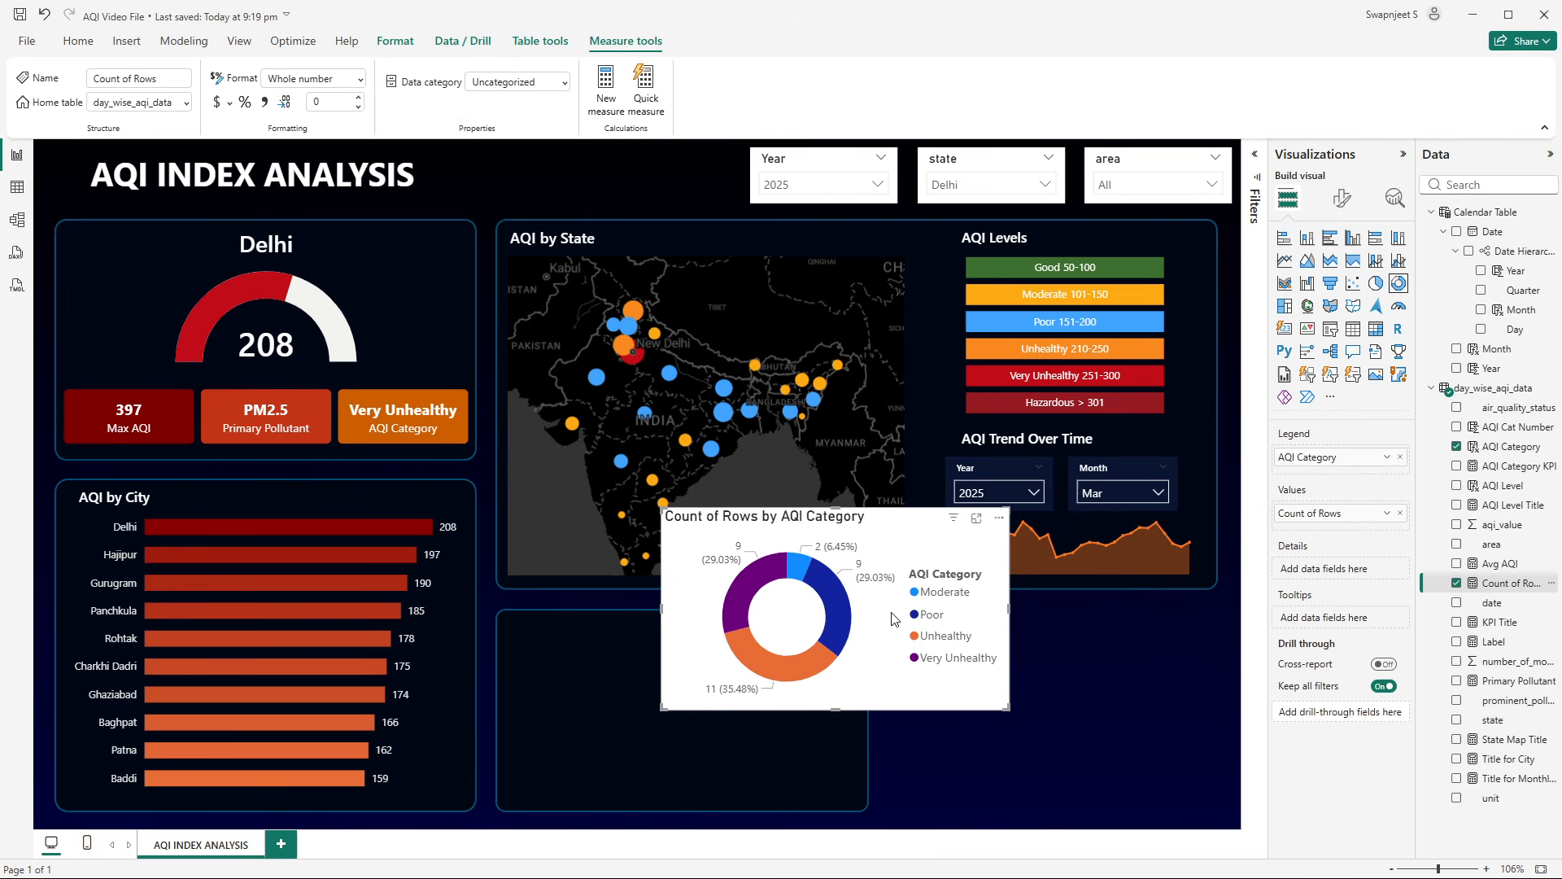
{"action": "left_click_drag", "start_coordinate": [893, 618], "coordinate": [782, 700]}
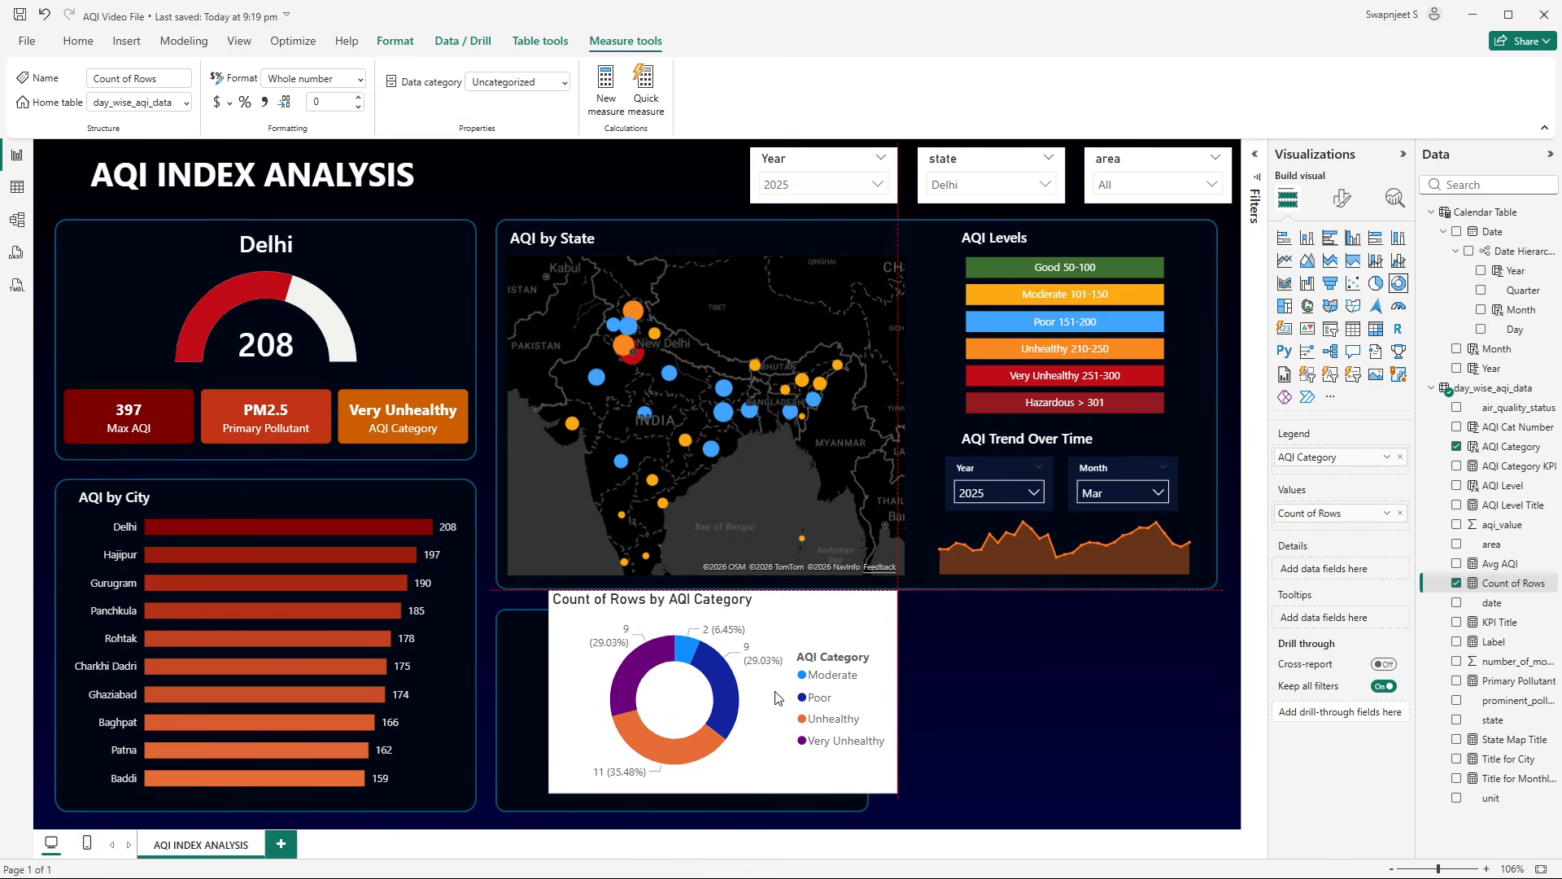
{"action": "left_click", "coordinate": [1001, 663]}
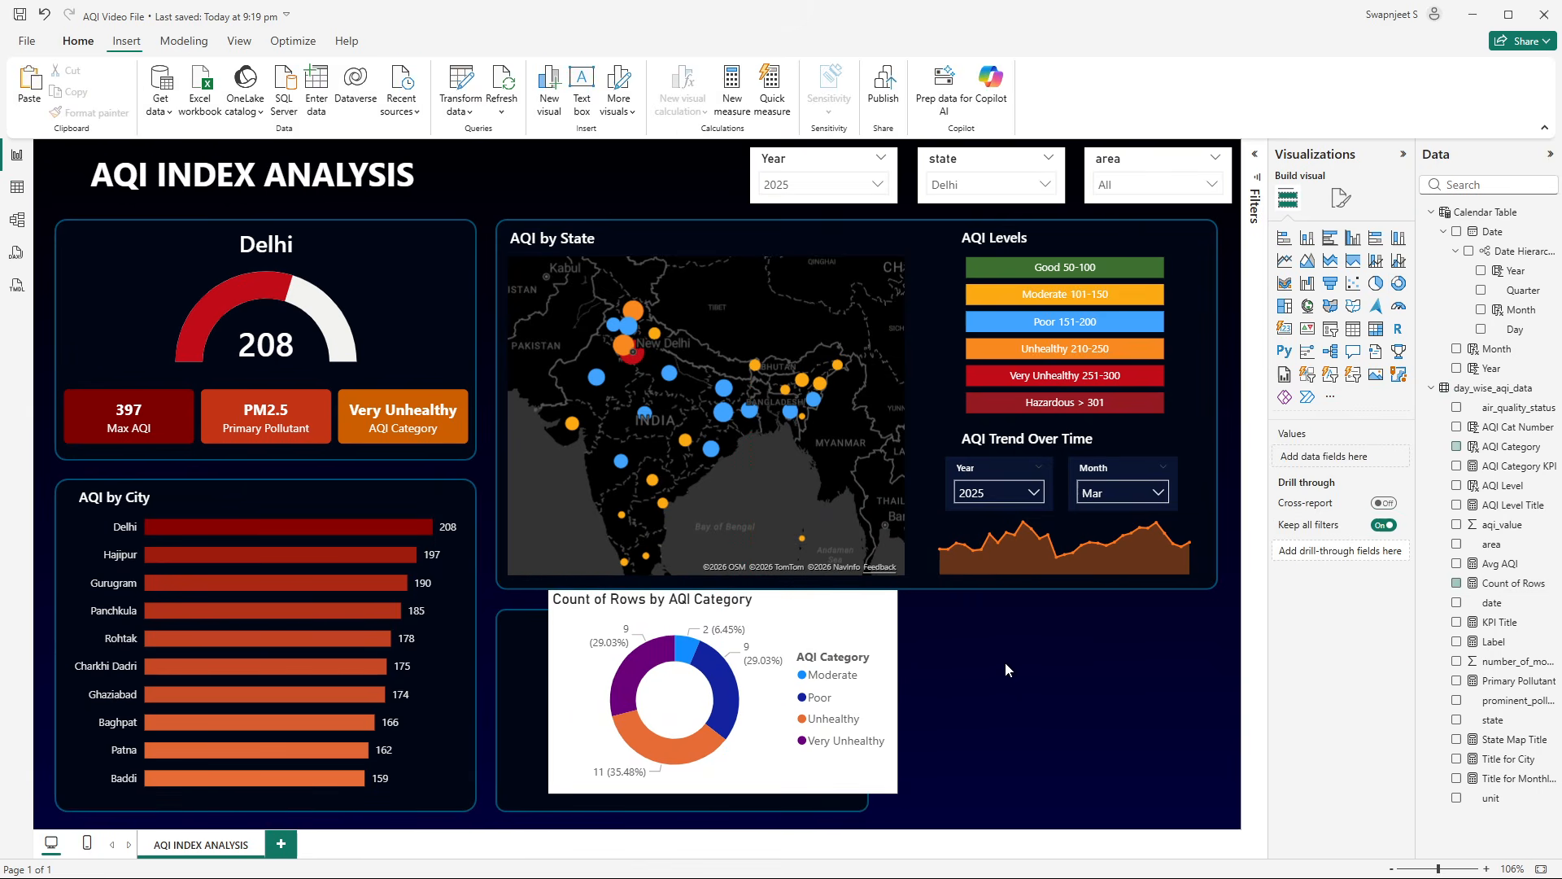
- Edit the interactions so the Year and Month slicers above the trend chart do not filter the donut chart
{"action": "left_click", "coordinate": [975, 468]}
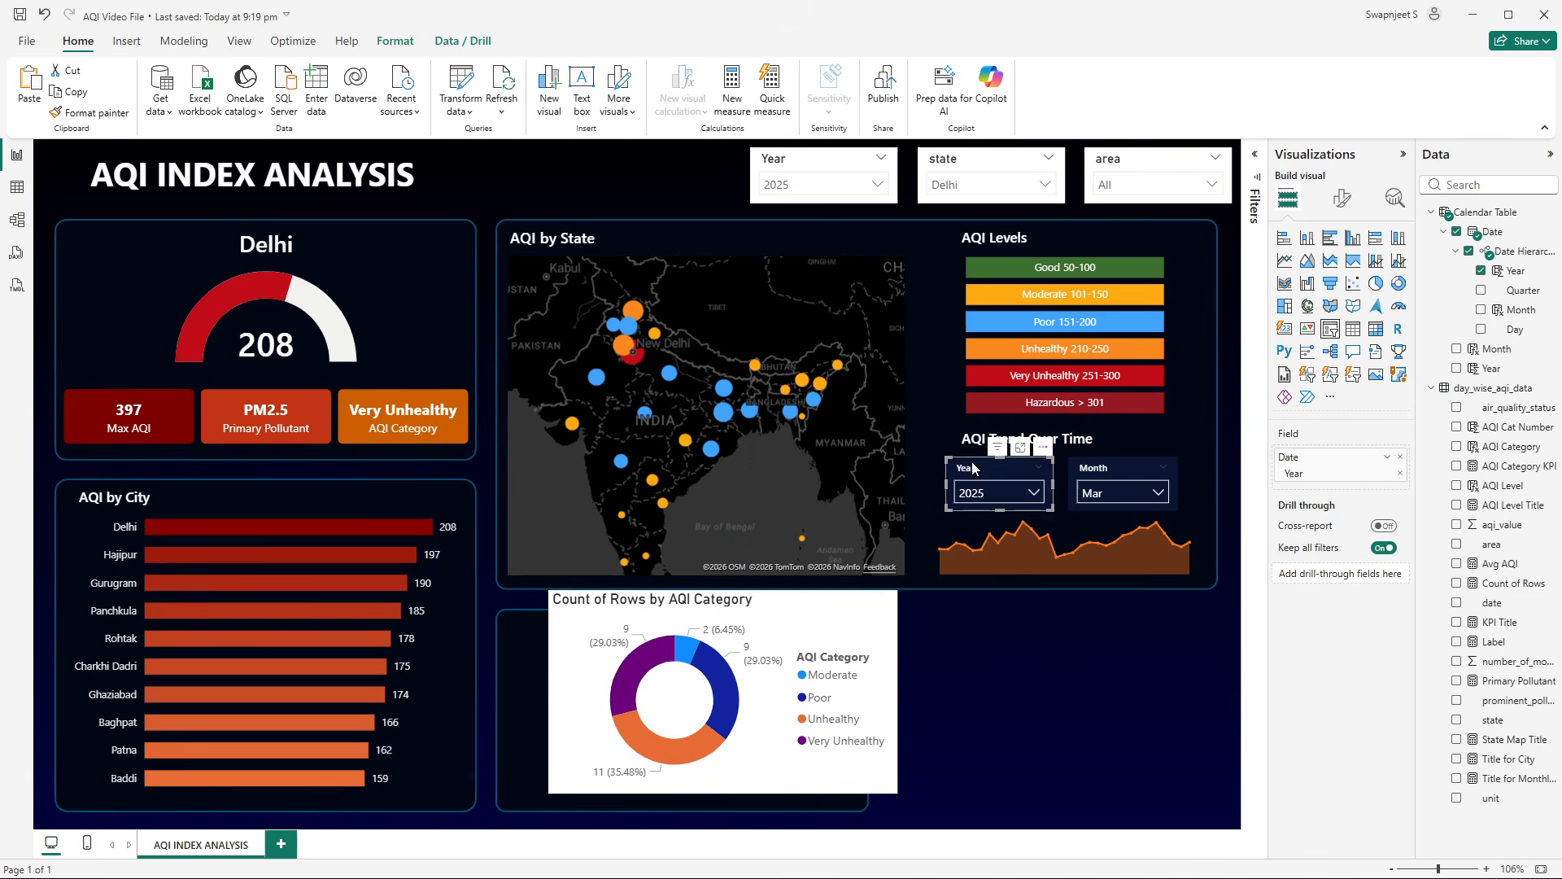
{"action": "left_click", "coordinate": [396, 40]}
{"action": "left_click", "coordinate": [40, 88]}
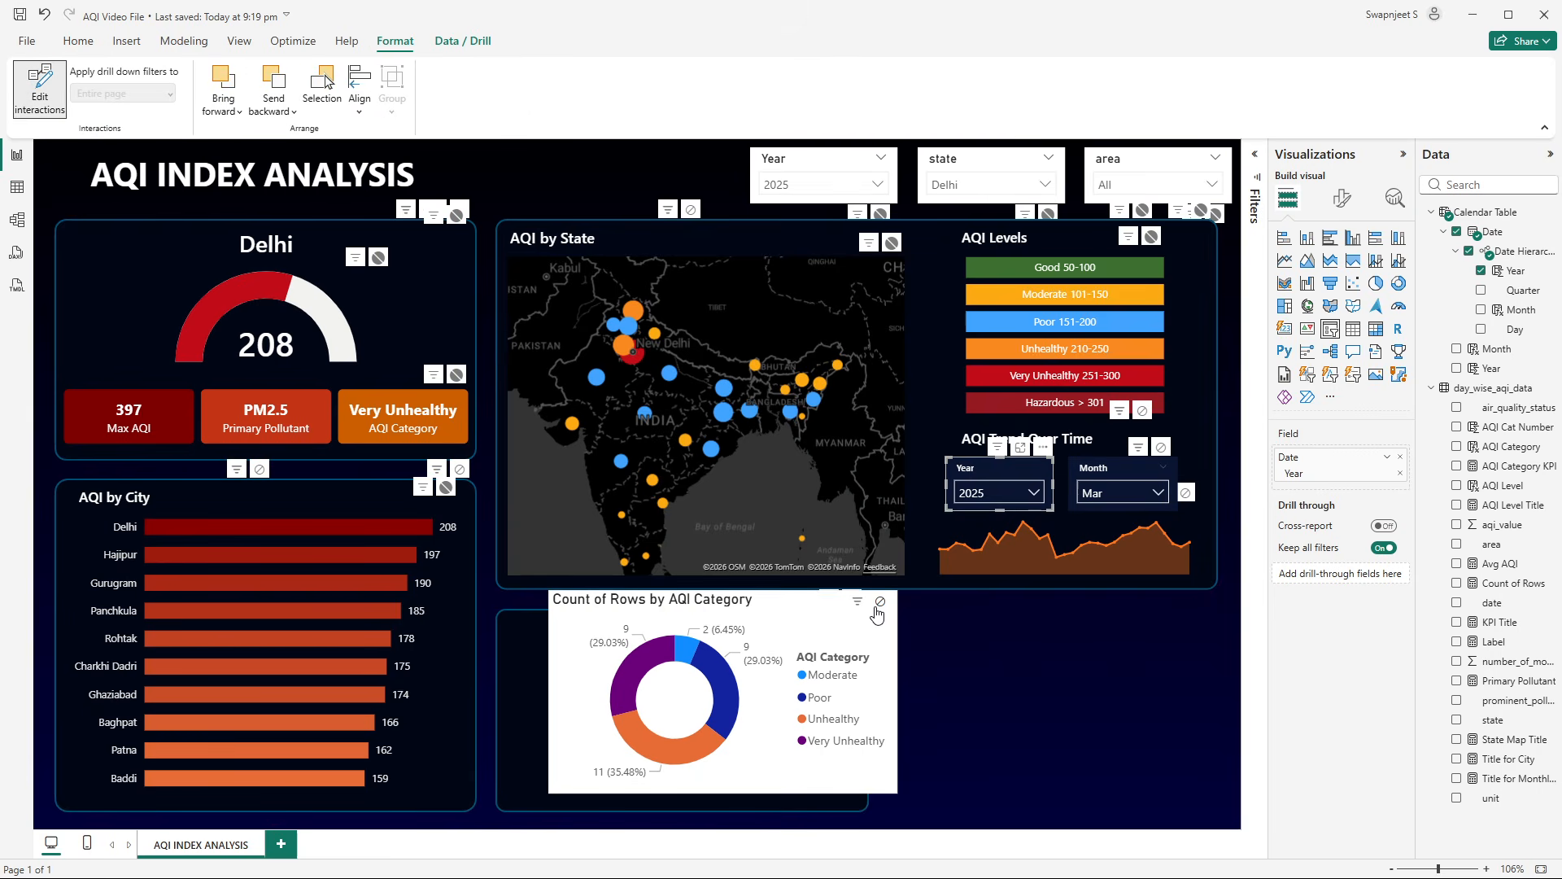
{"action": "left_click", "coordinate": [1097, 469]}
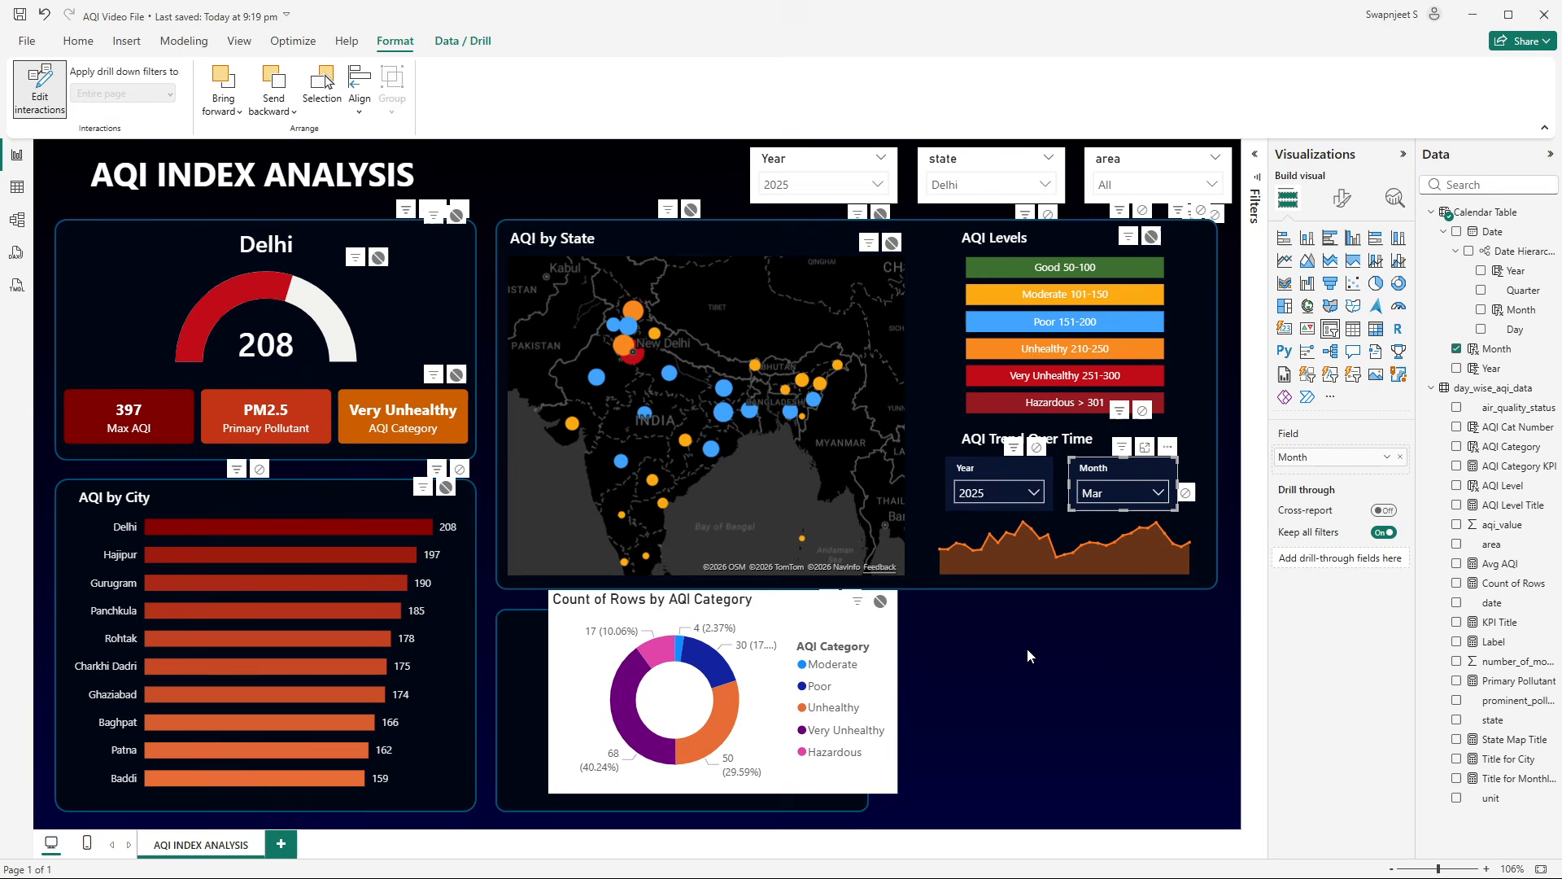
{"action": "left_click", "coordinate": [36, 99]}
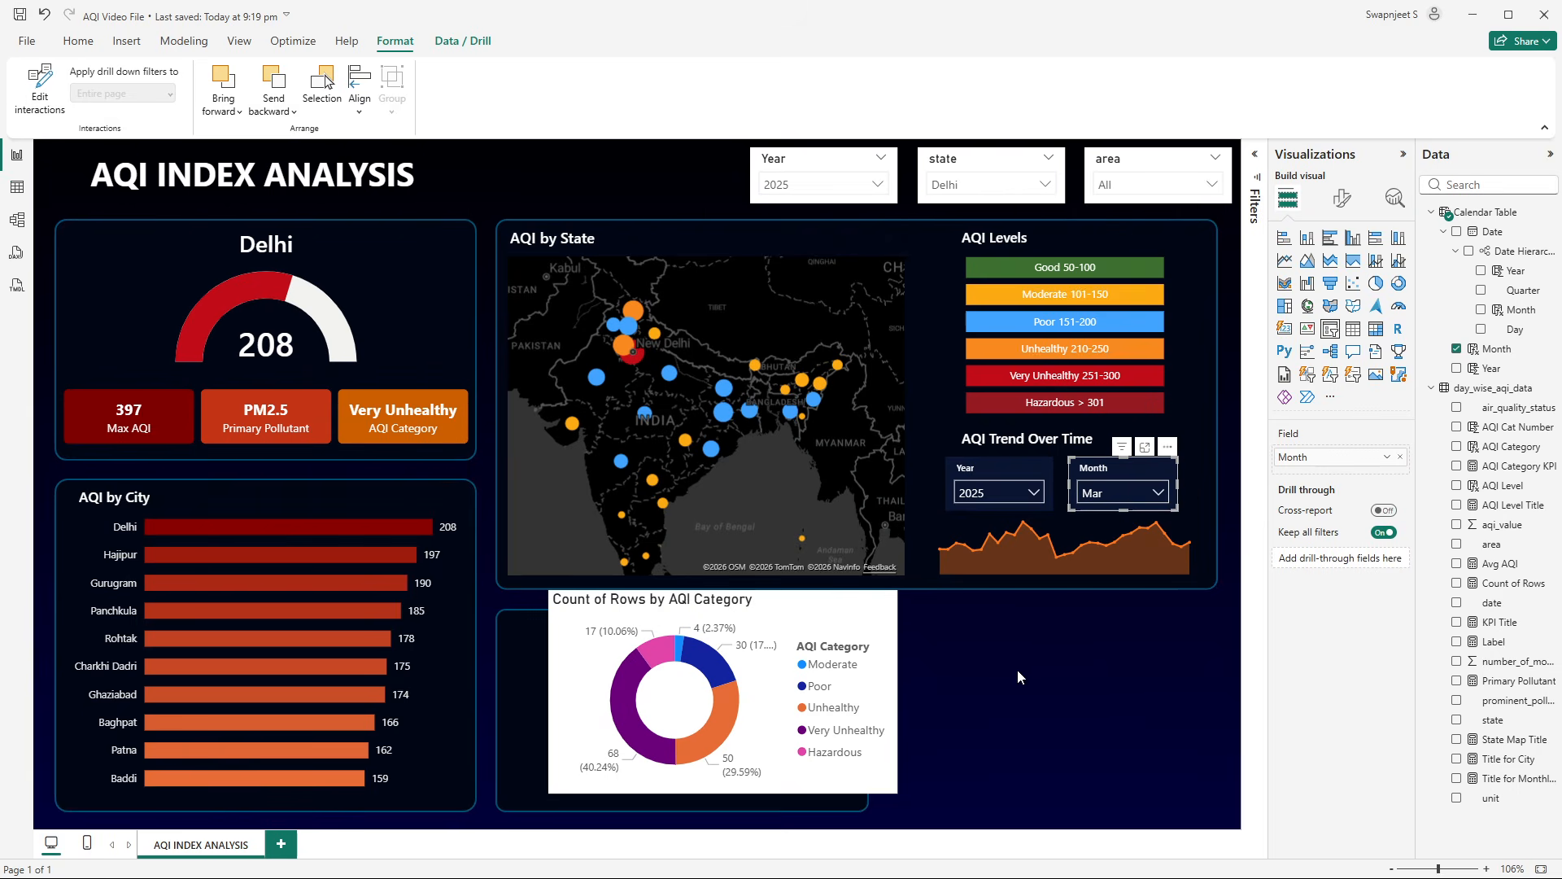
{"action": "left_click", "coordinate": [1017, 672]}
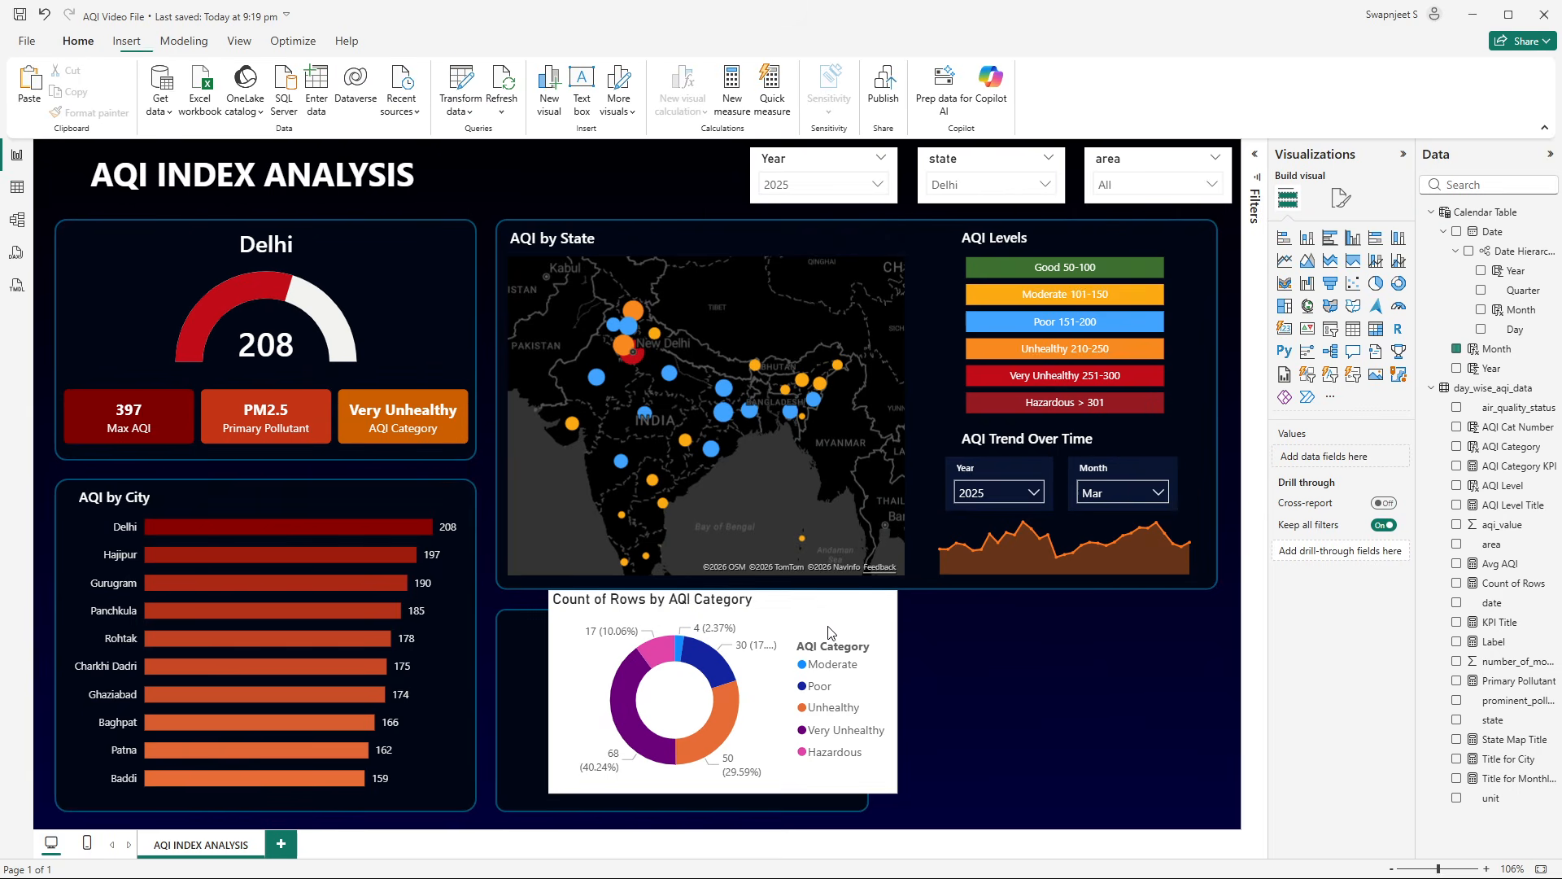
- Copy the AQI by City bar chart's formatting onto the donut chart and resize the donut to fit inside the panel beneath the map
{"action": "left_click", "coordinate": [288, 499]}
{"action": "left_click", "coordinate": [73, 112]}
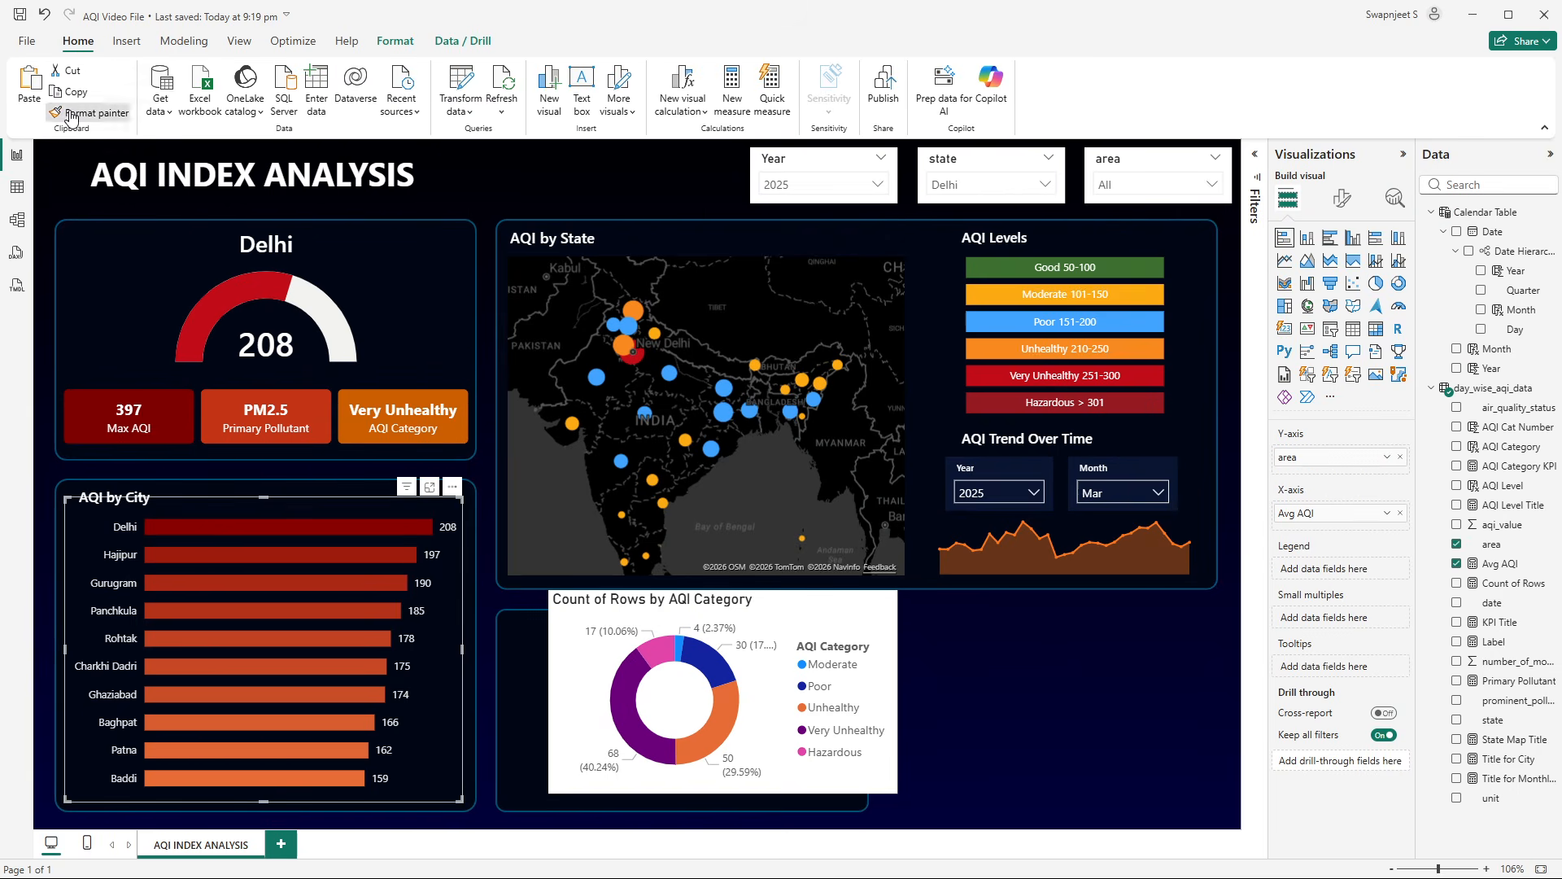
{"action": "left_click", "coordinate": [809, 616]}
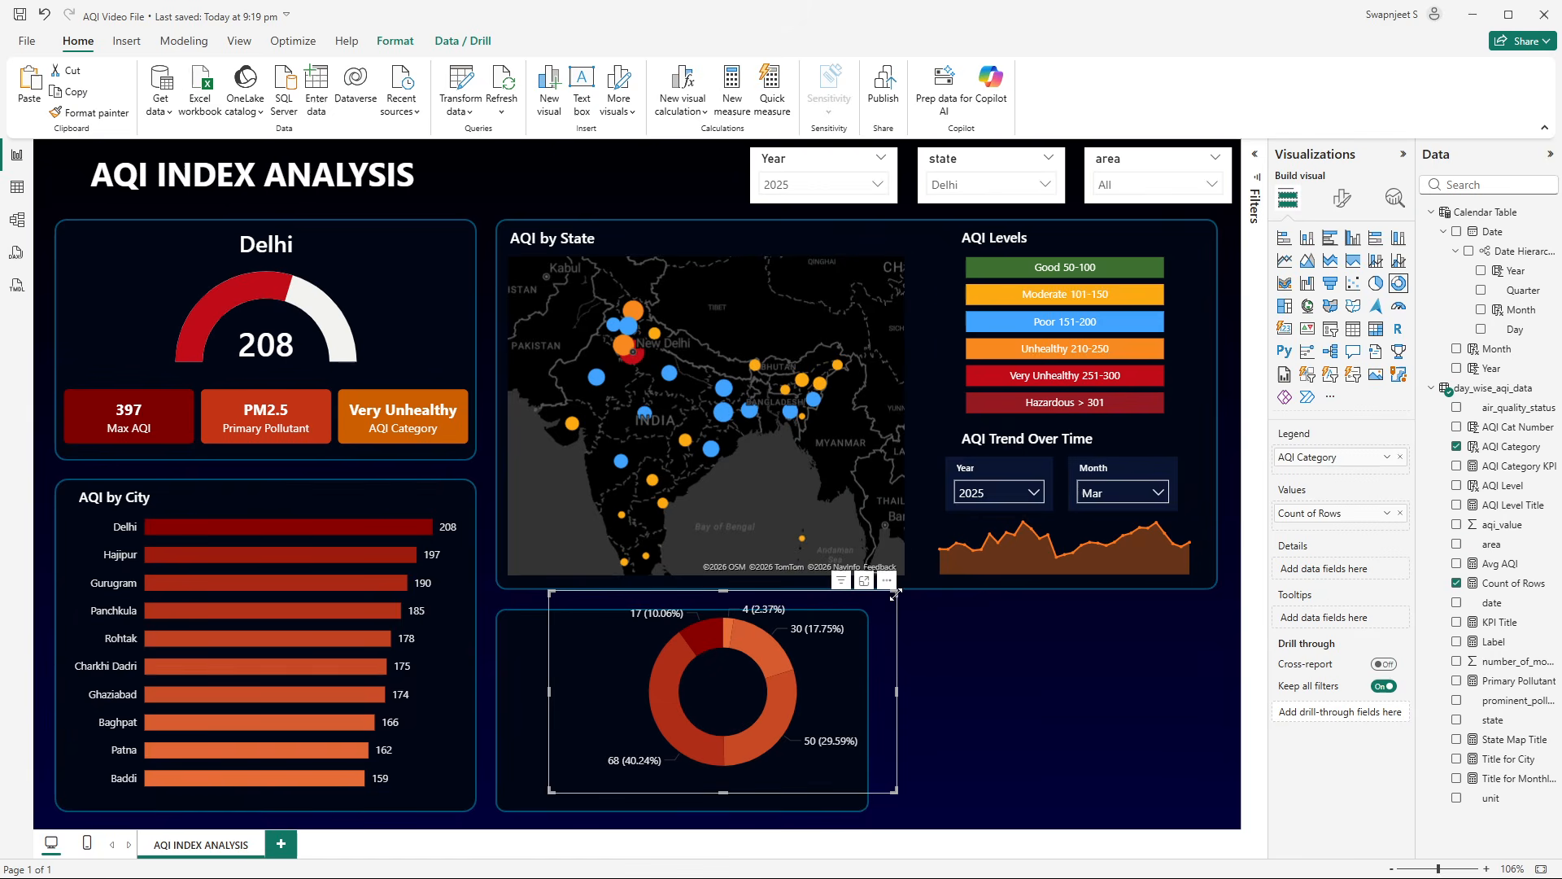
{"action": "left_click_drag", "start_coordinate": [896, 592], "coordinate": [856, 729]}
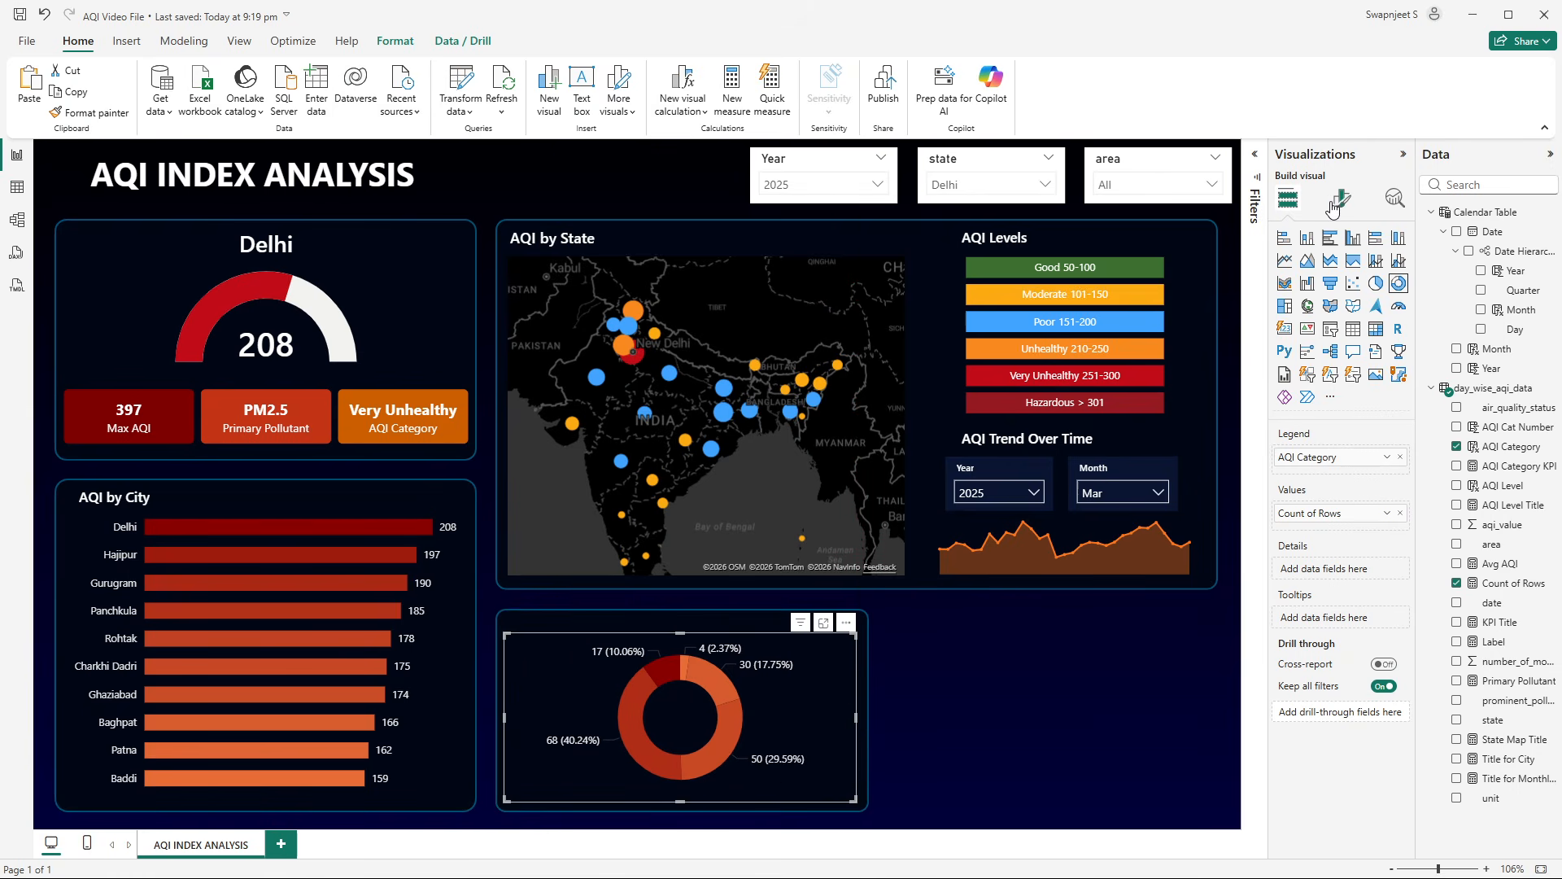
- Show the donut chart's legend and hide the legend title
{"action": "left_click", "coordinate": [1343, 198]}
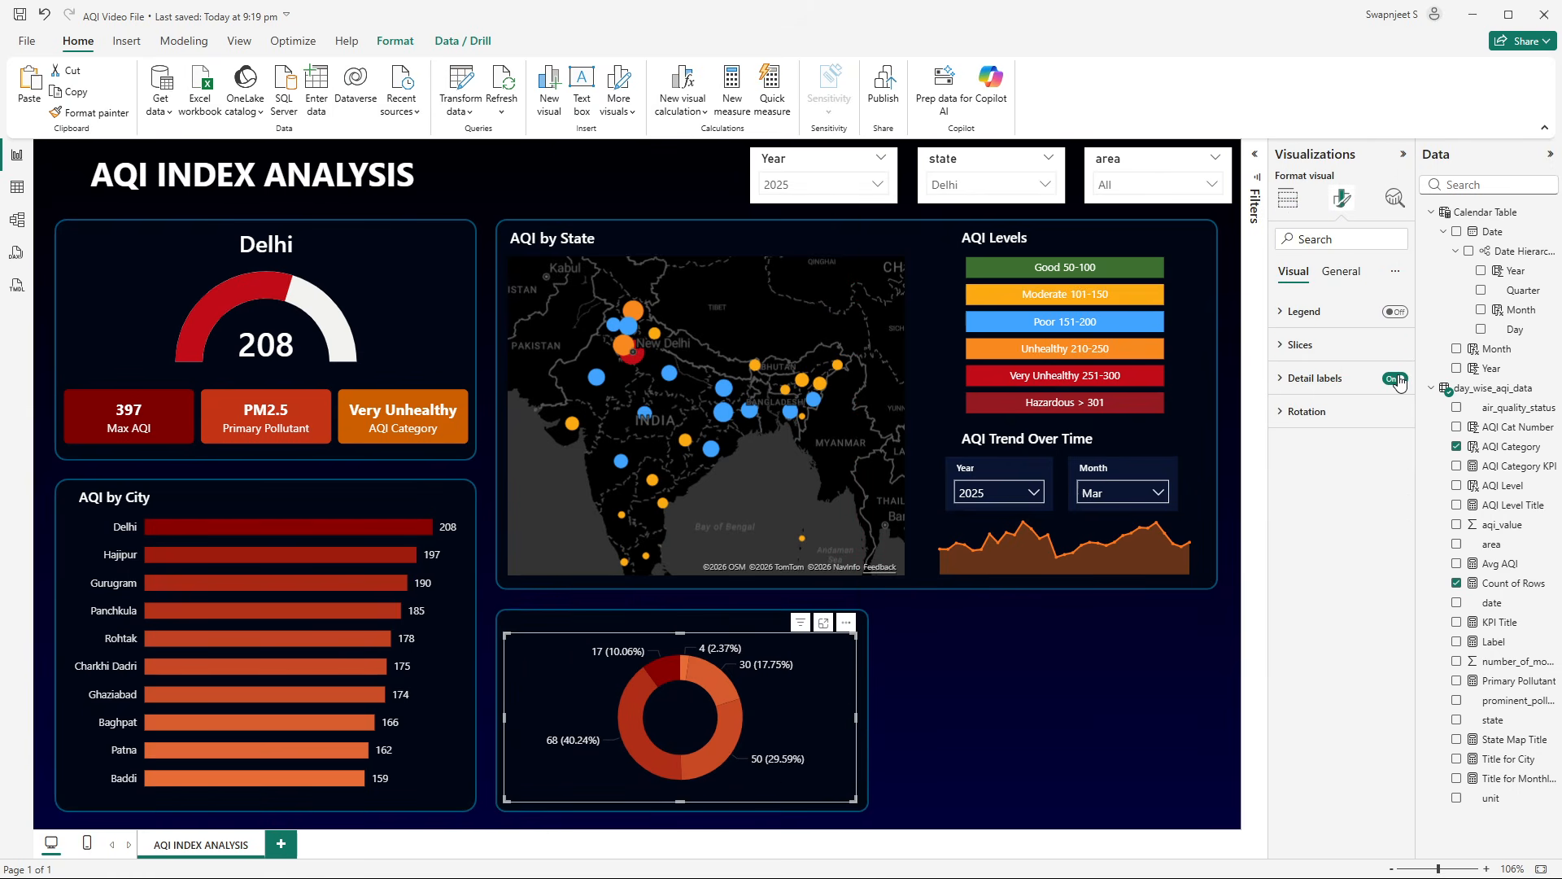
{"action": "left_click", "coordinate": [1395, 312]}
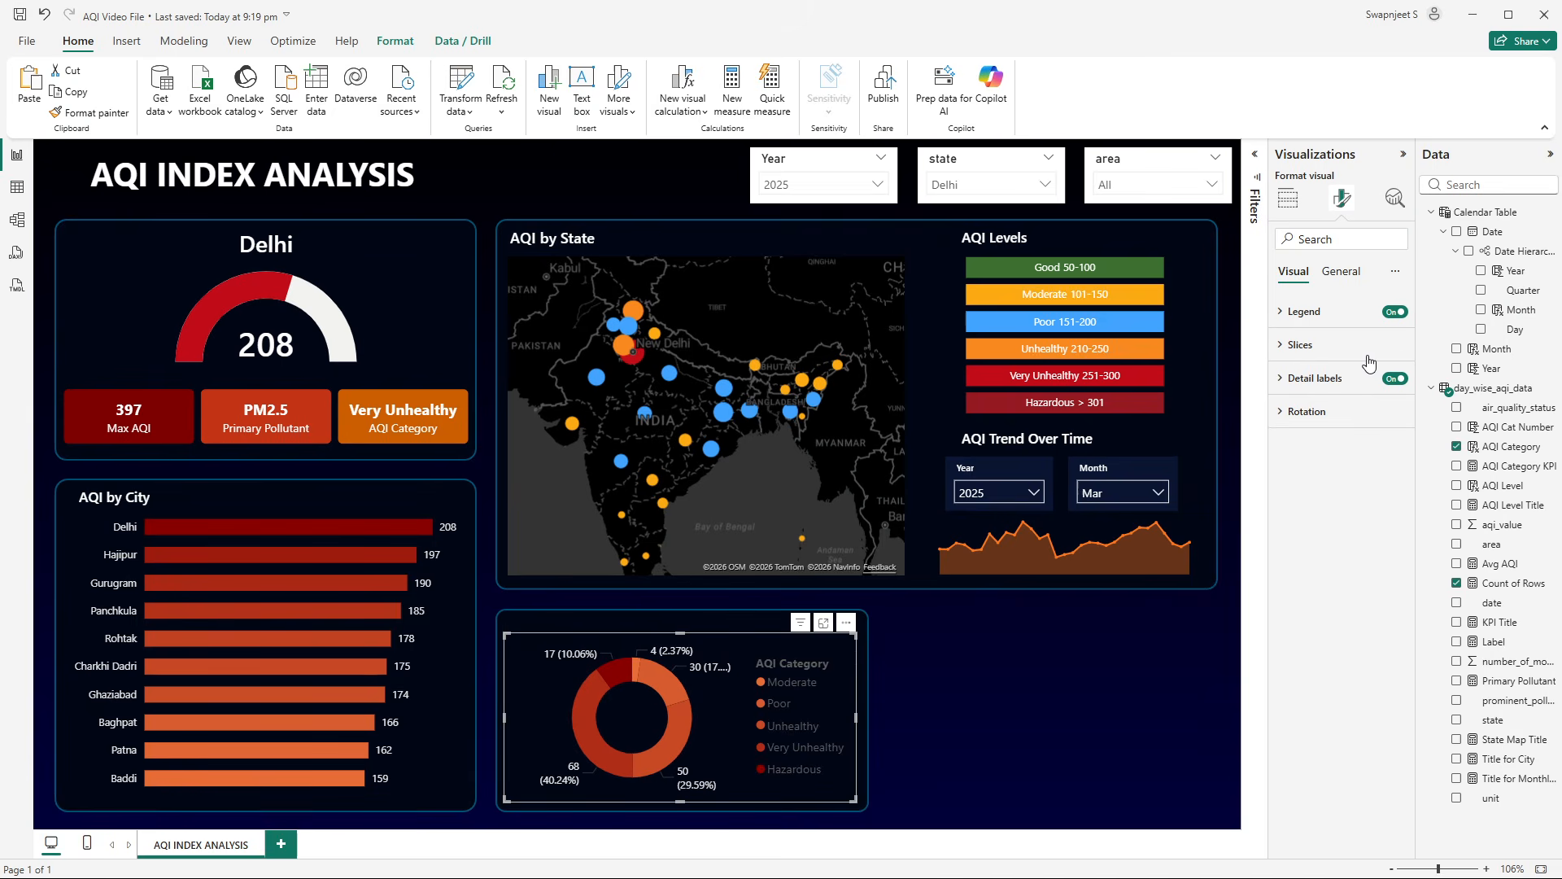
{"action": "left_click", "coordinate": [1344, 320]}
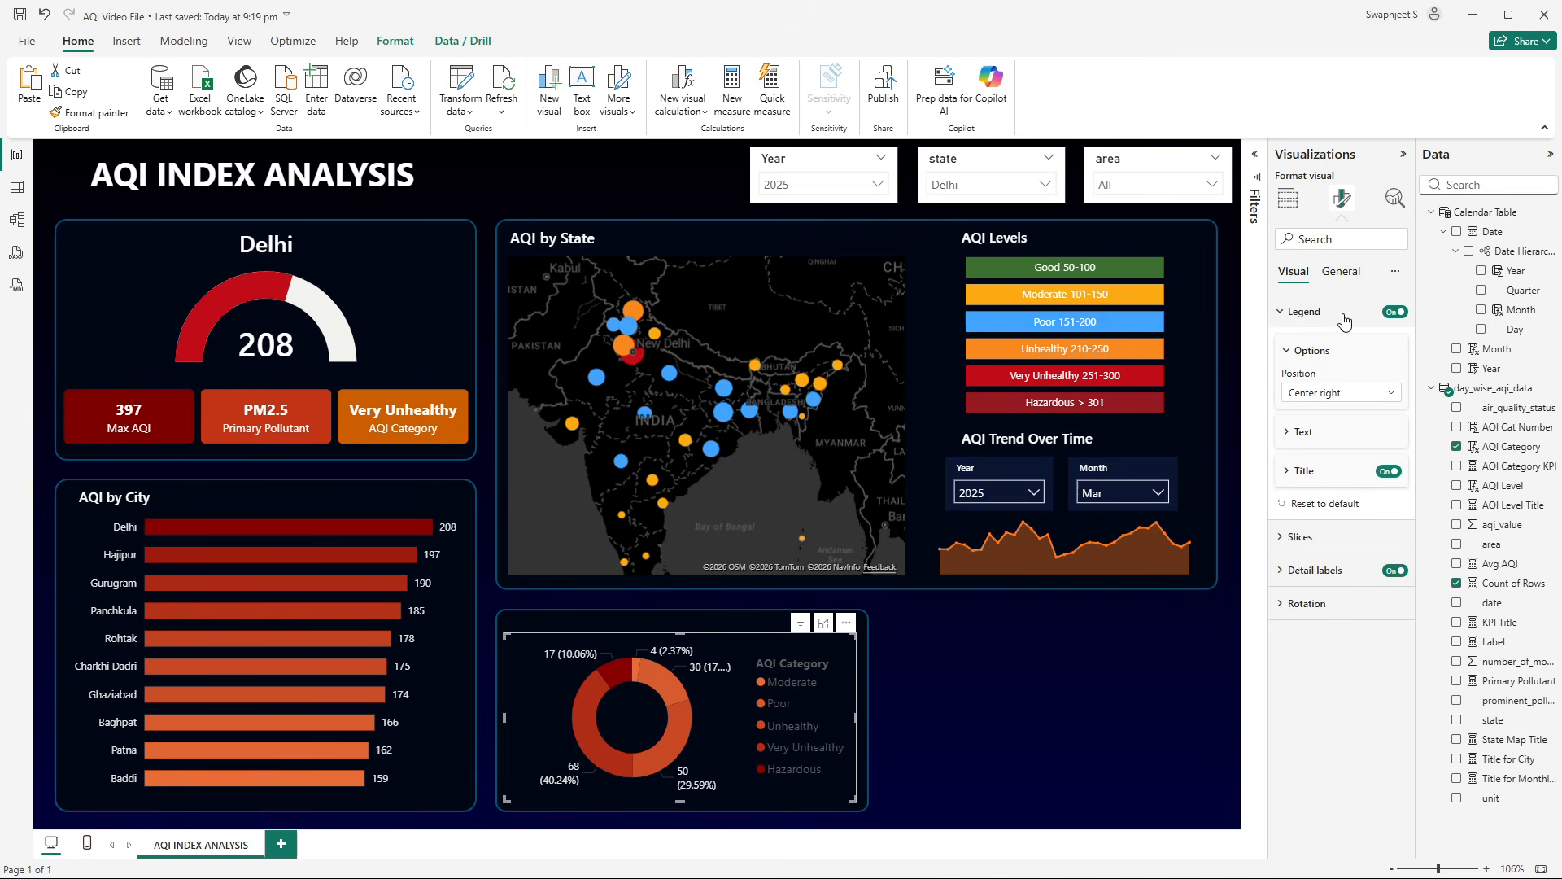
{"action": "left_click", "coordinate": [1388, 473]}
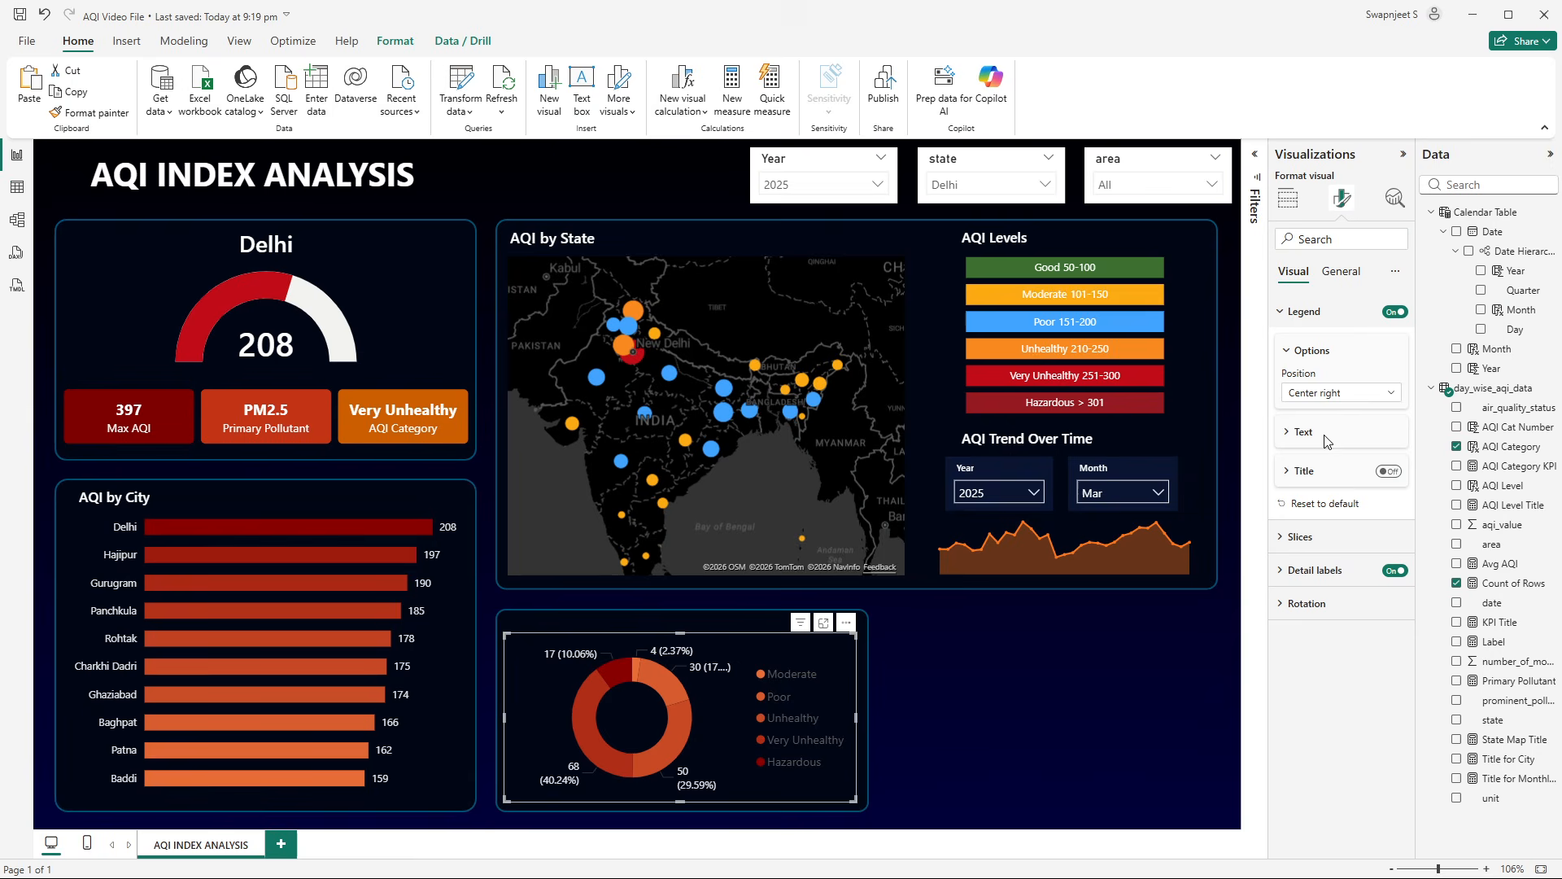
- Set the donut legend's text to light grey at font size 9
{"action": "left_click", "coordinate": [1303, 433]}
{"action": "left_click", "coordinate": [1308, 542]}
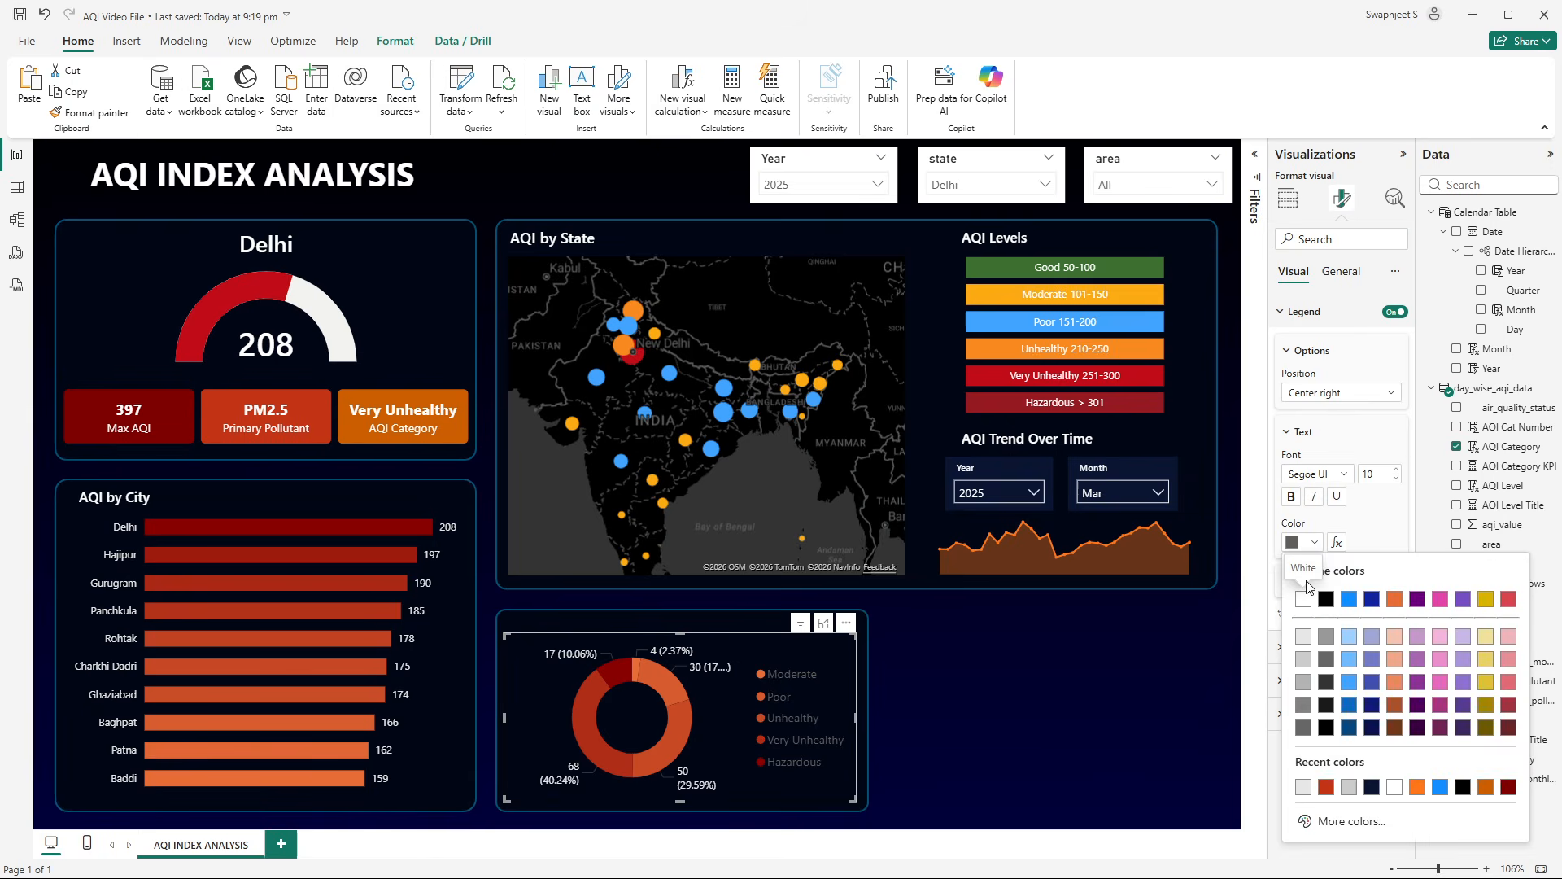
{"action": "left_click", "coordinate": [1303, 636]}
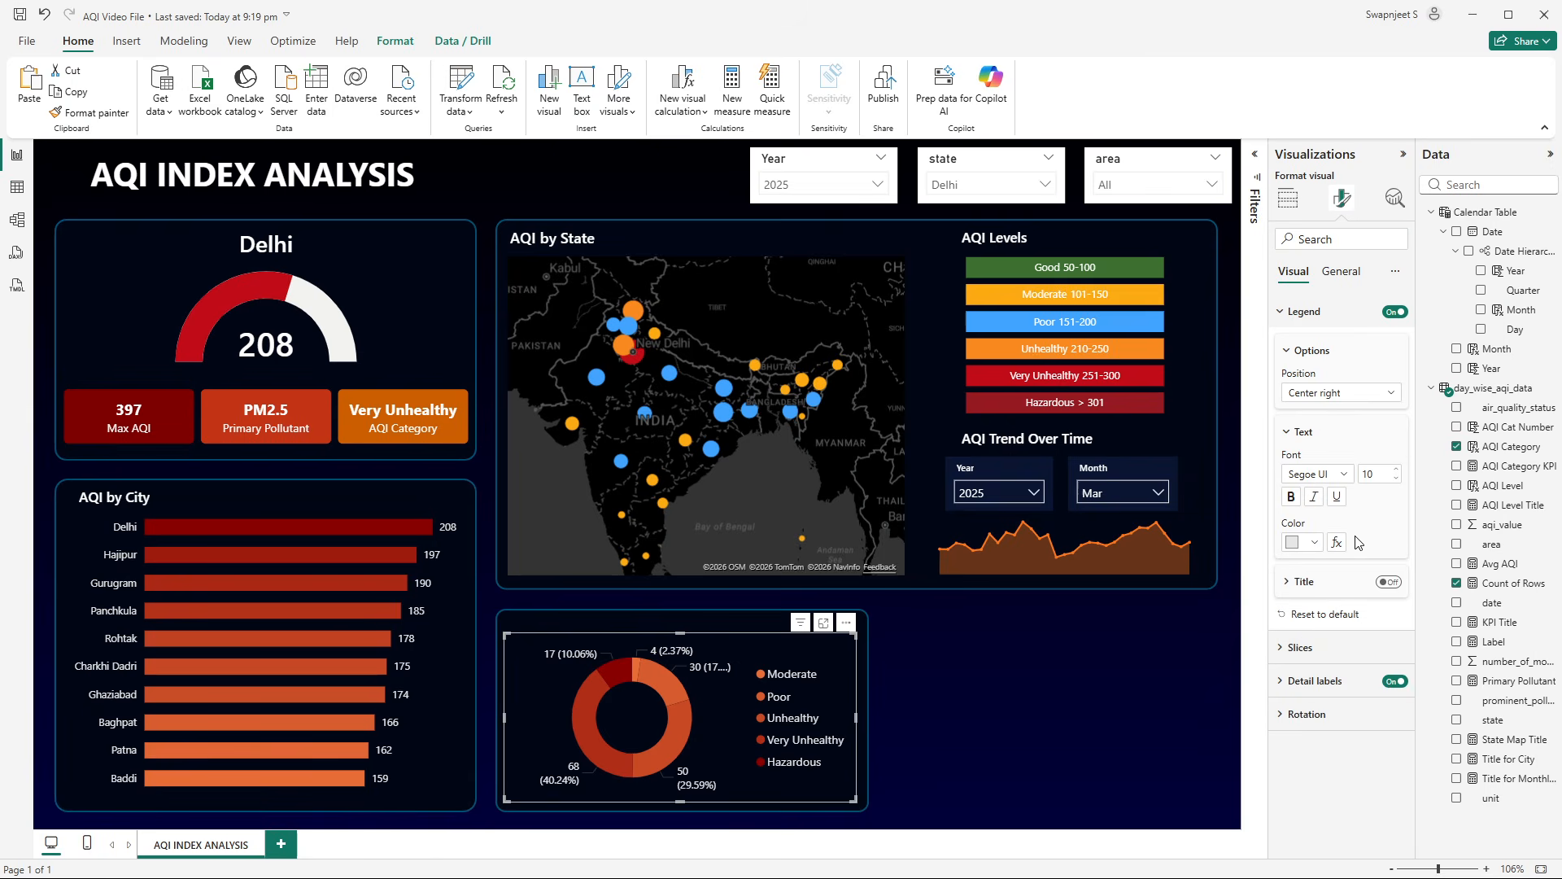
{"action": "left_click", "coordinate": [1395, 479]}
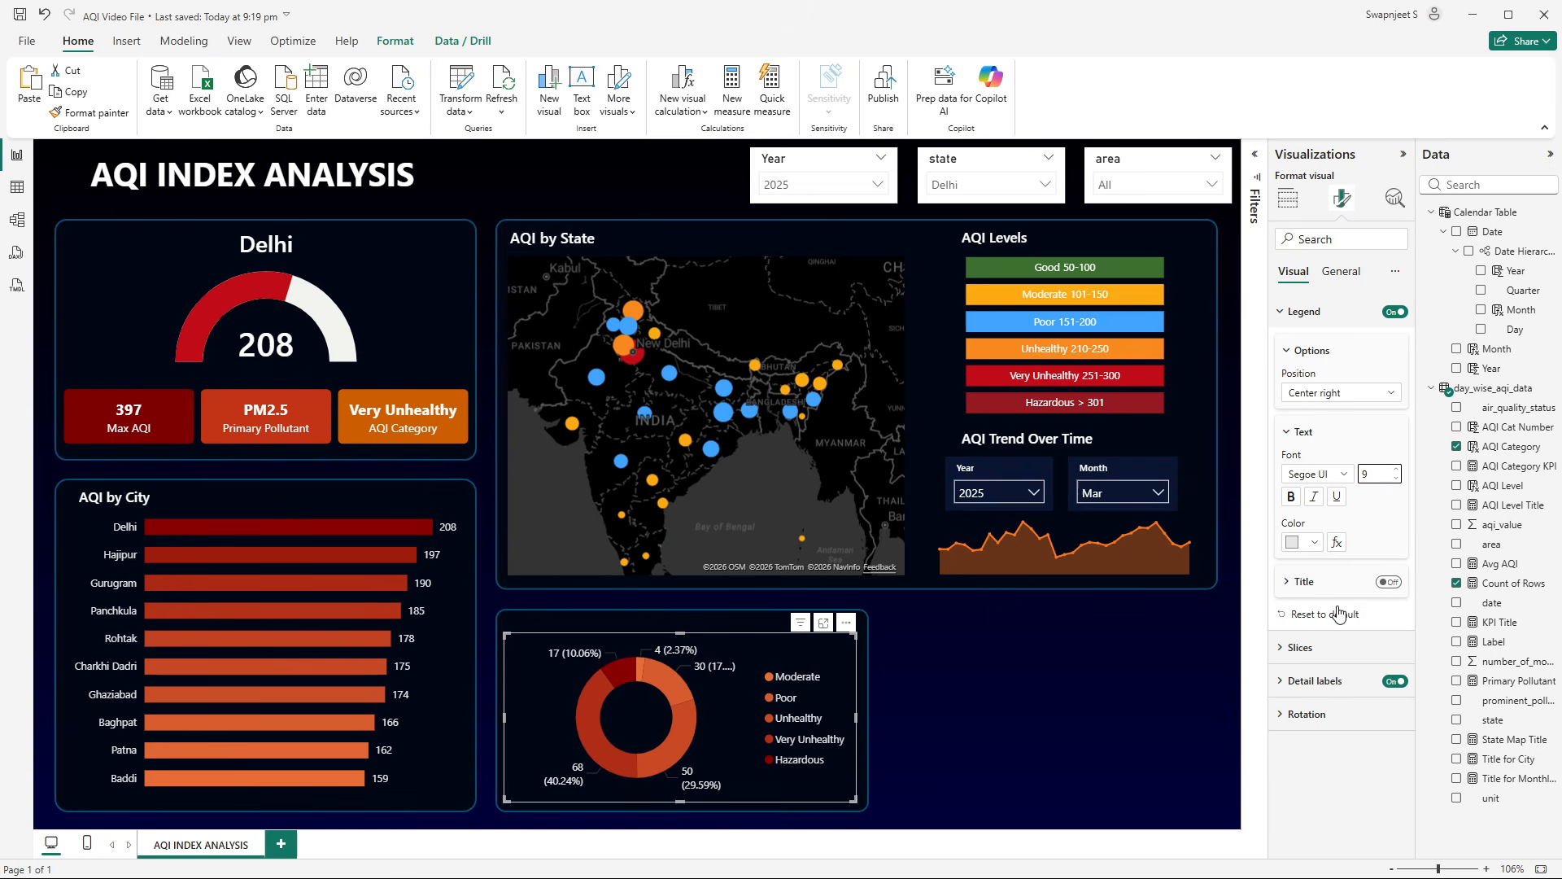
- Open the donut chart's slice colour settings, check the hex list in Notepad, and target the Moderate series
{"action": "left_click", "coordinate": [1320, 639]}
{"action": "scroll", "coordinate": [1311, 645], "scroll_direction": "down", "scroll_amount": 2}
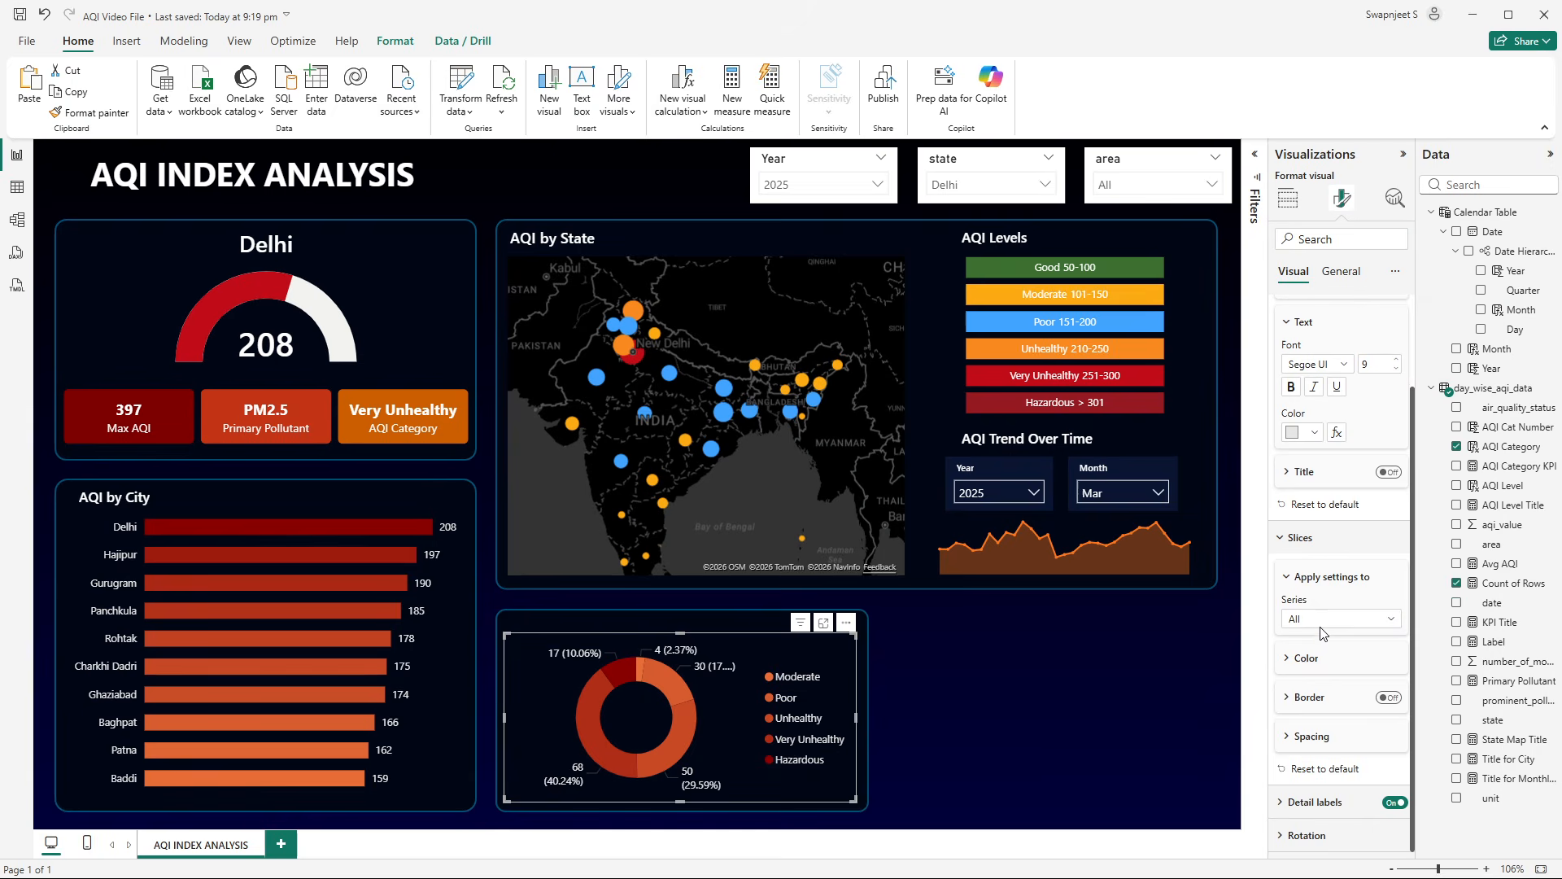
{"action": "left_click", "coordinate": [896, 863]}
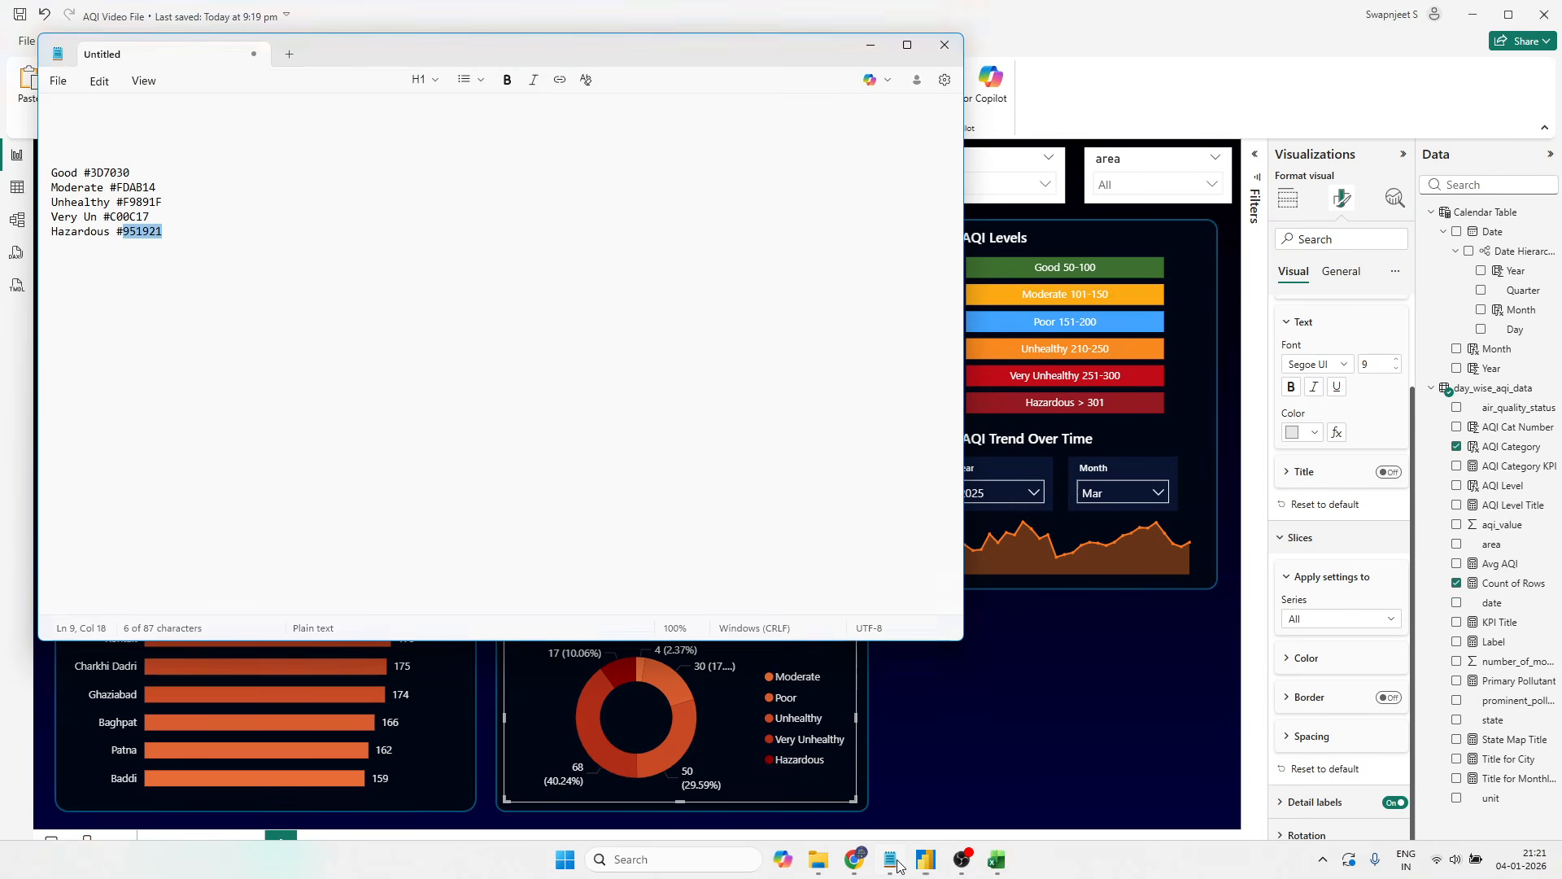
{"action": "left_click", "coordinate": [362, 263]}
{"action": "key", "text": "alt+Tab"}
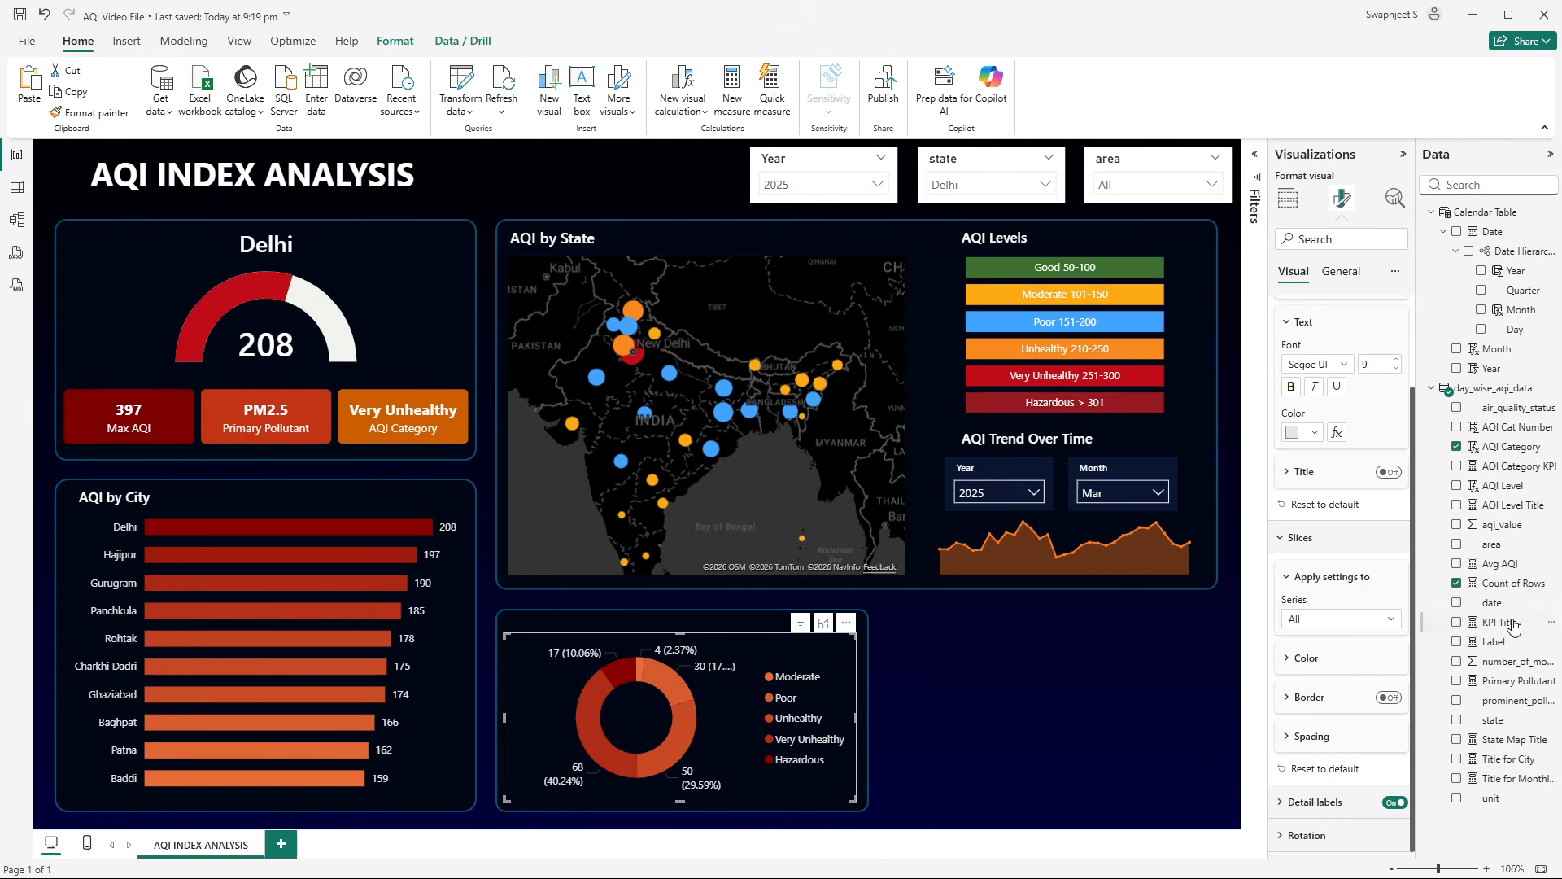
{"action": "left_click", "coordinate": [1329, 663]}
{"action": "scroll", "coordinate": [1327, 661], "scroll_direction": "down", "scroll_amount": 2}
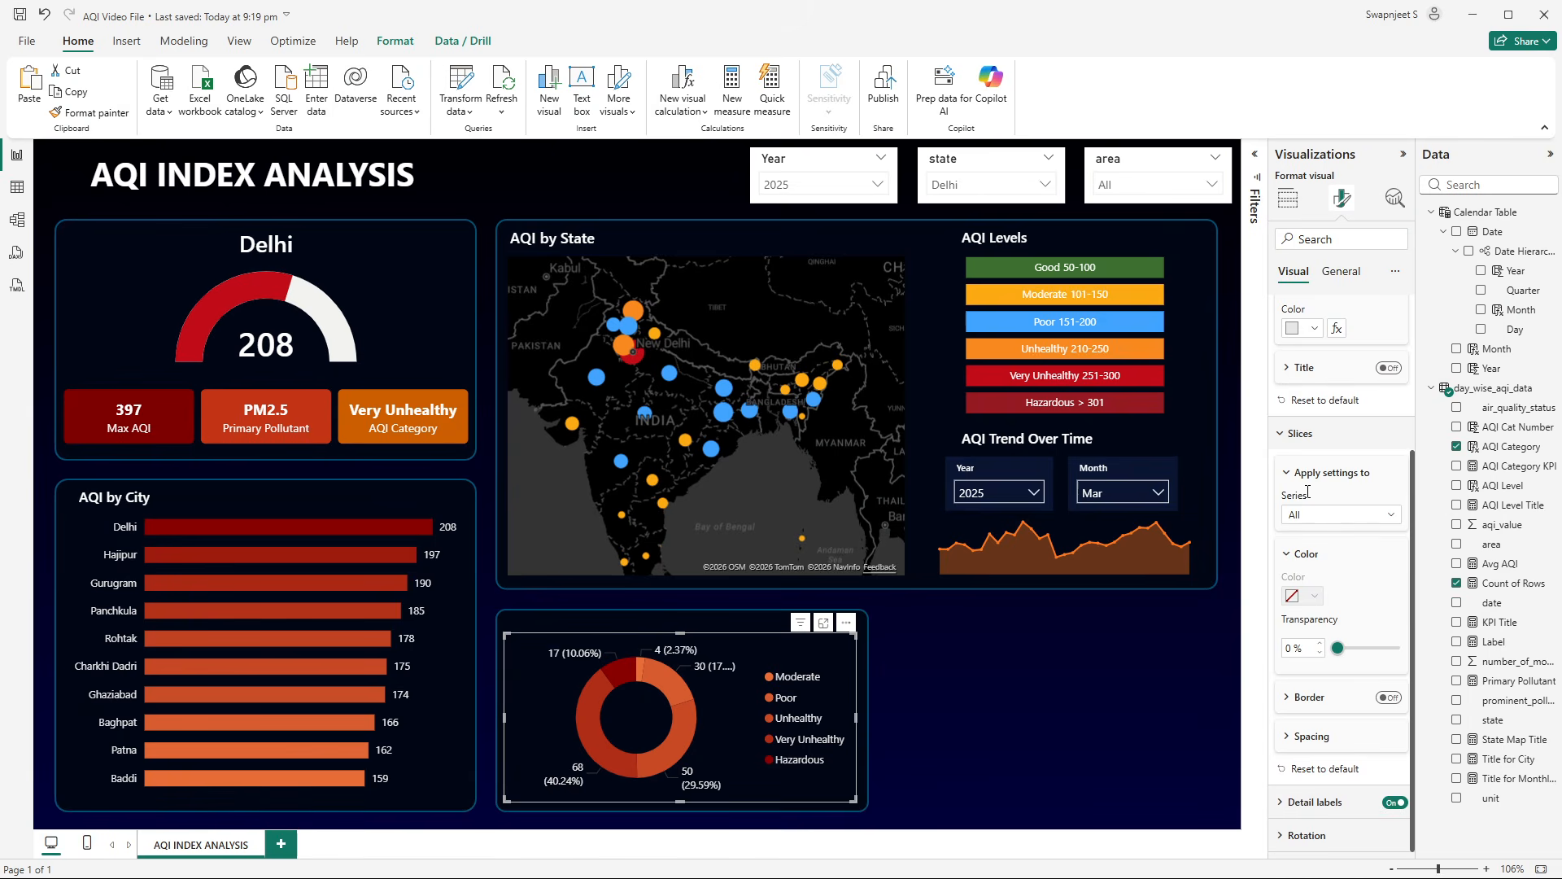
{"action": "left_click", "coordinate": [1311, 515]}
{"action": "left_click", "coordinate": [1311, 556]}
- Copy the Moderate hex code FDAB14 from the Notepad list and apply it to the Moderate slice in Power BI
{"action": "key", "text": "alt+Tab"}
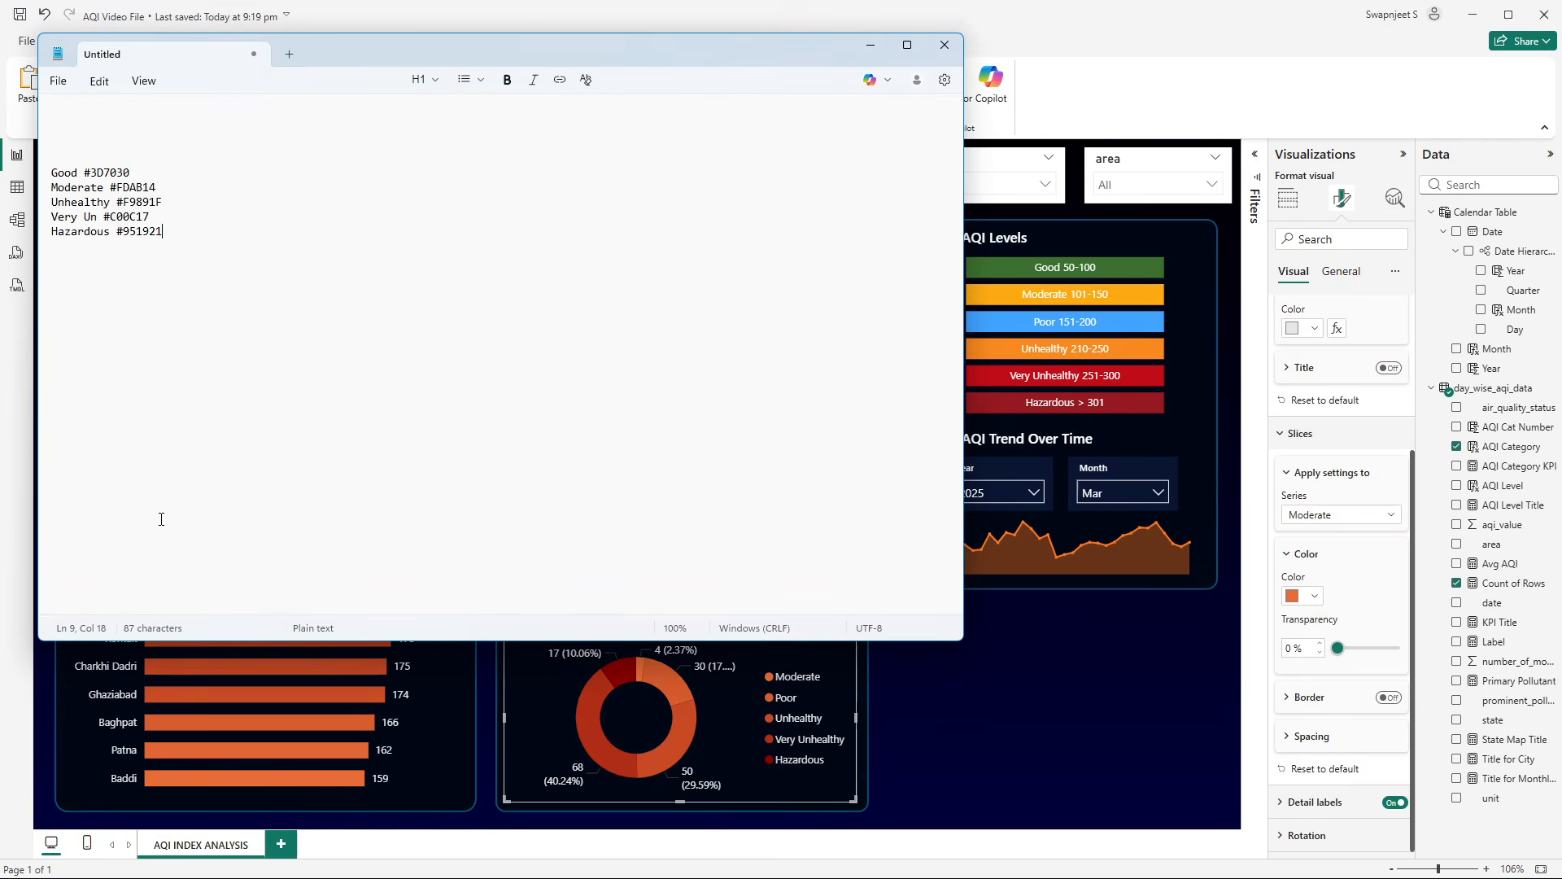
{"action": "double_click", "coordinate": [137, 188]}
{"action": "key", "text": "ctrl+c"}
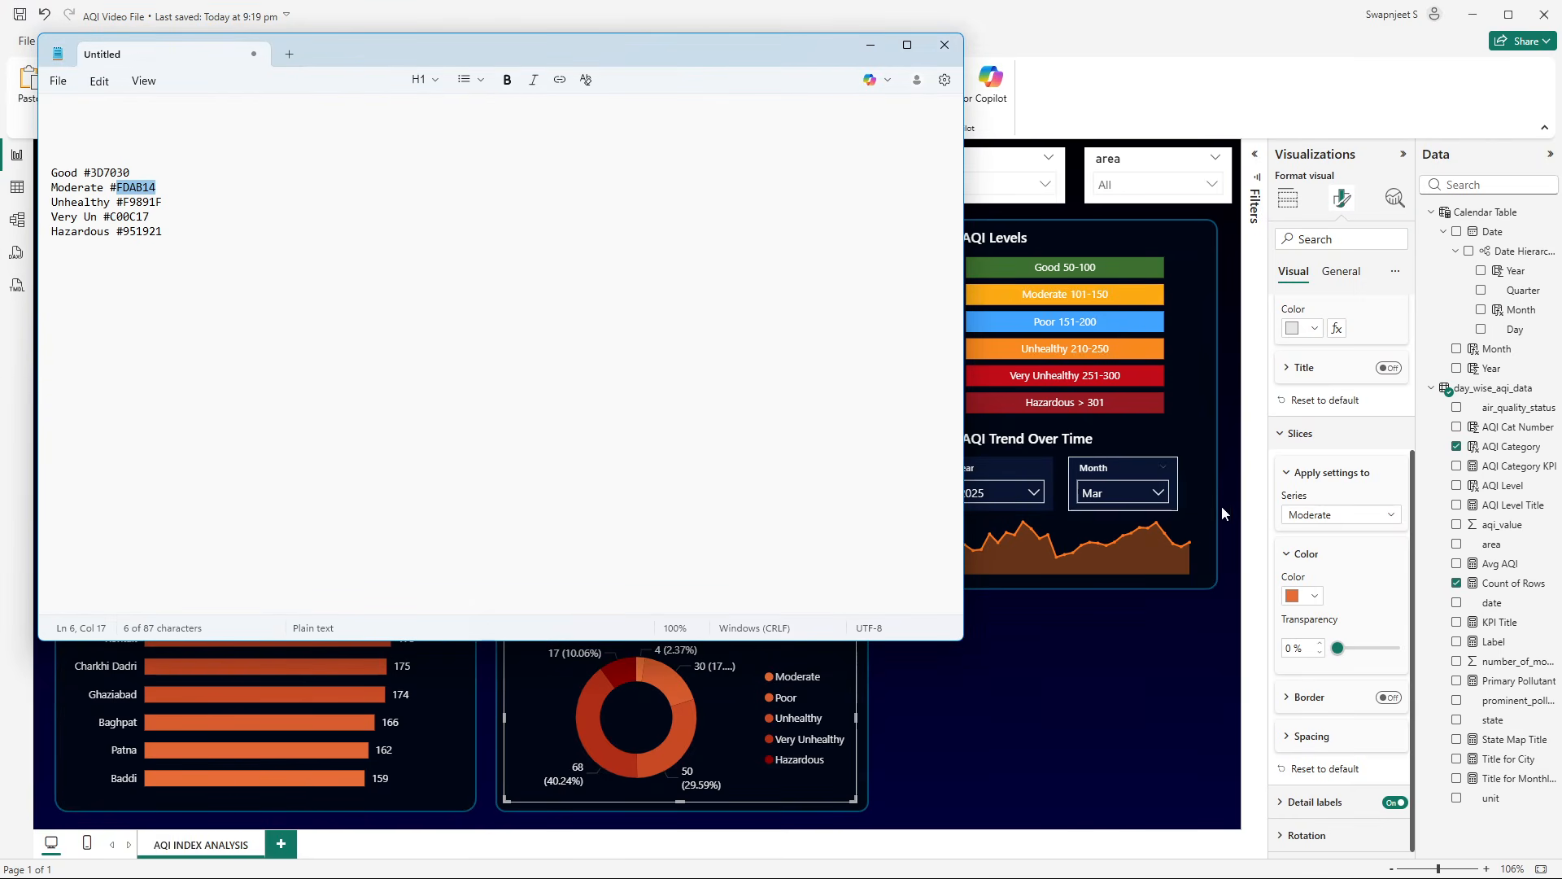
{"action": "key", "text": "alt+Tab"}
{"action": "left_click", "coordinate": [1302, 596]}
{"action": "left_click", "coordinate": [1318, 562]}
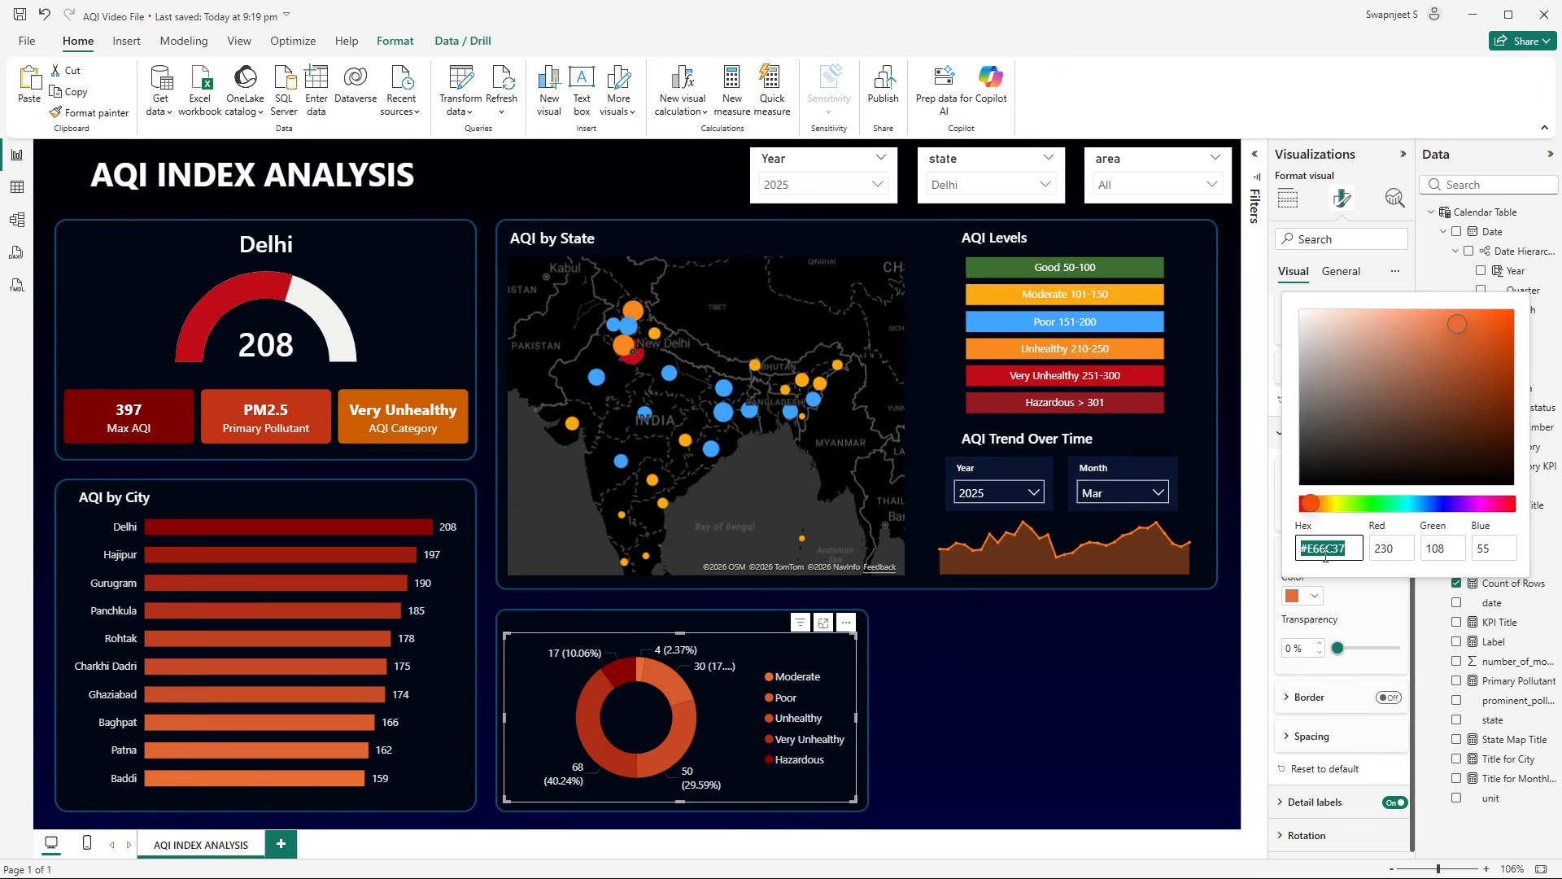
{"action": "key", "text": "ctrl+v"}
{"action": "left_click", "coordinate": [1365, 599]}
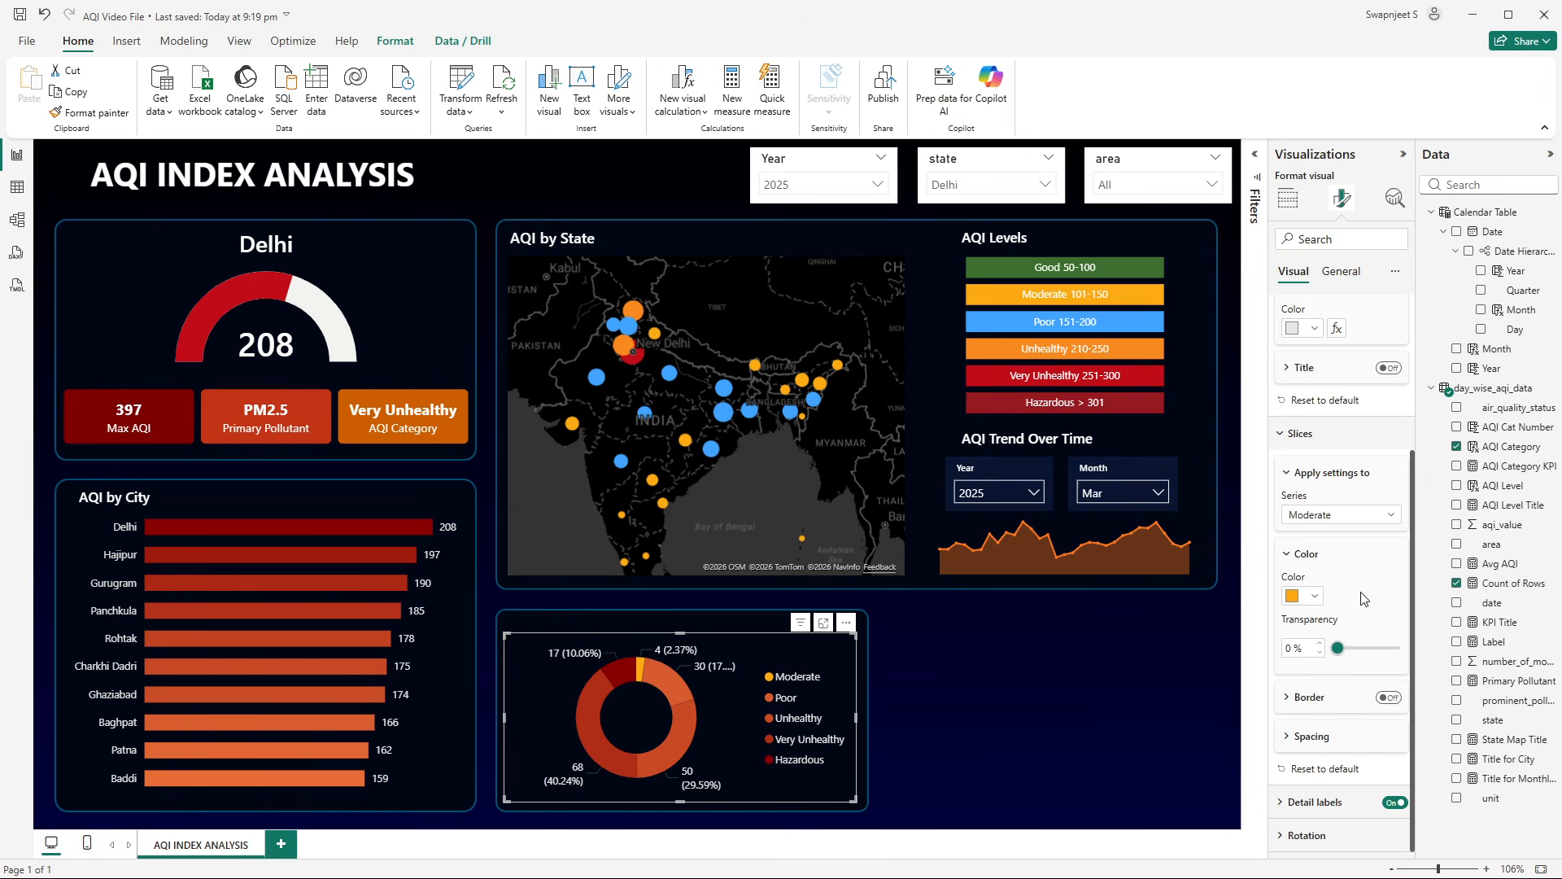
- Set the donut chart's Poor slice to the light blue theme colour
{"action": "left_click", "coordinate": [1324, 516]}
{"action": "left_click", "coordinate": [1302, 557]}
{"action": "left_click", "coordinate": [1313, 597]}
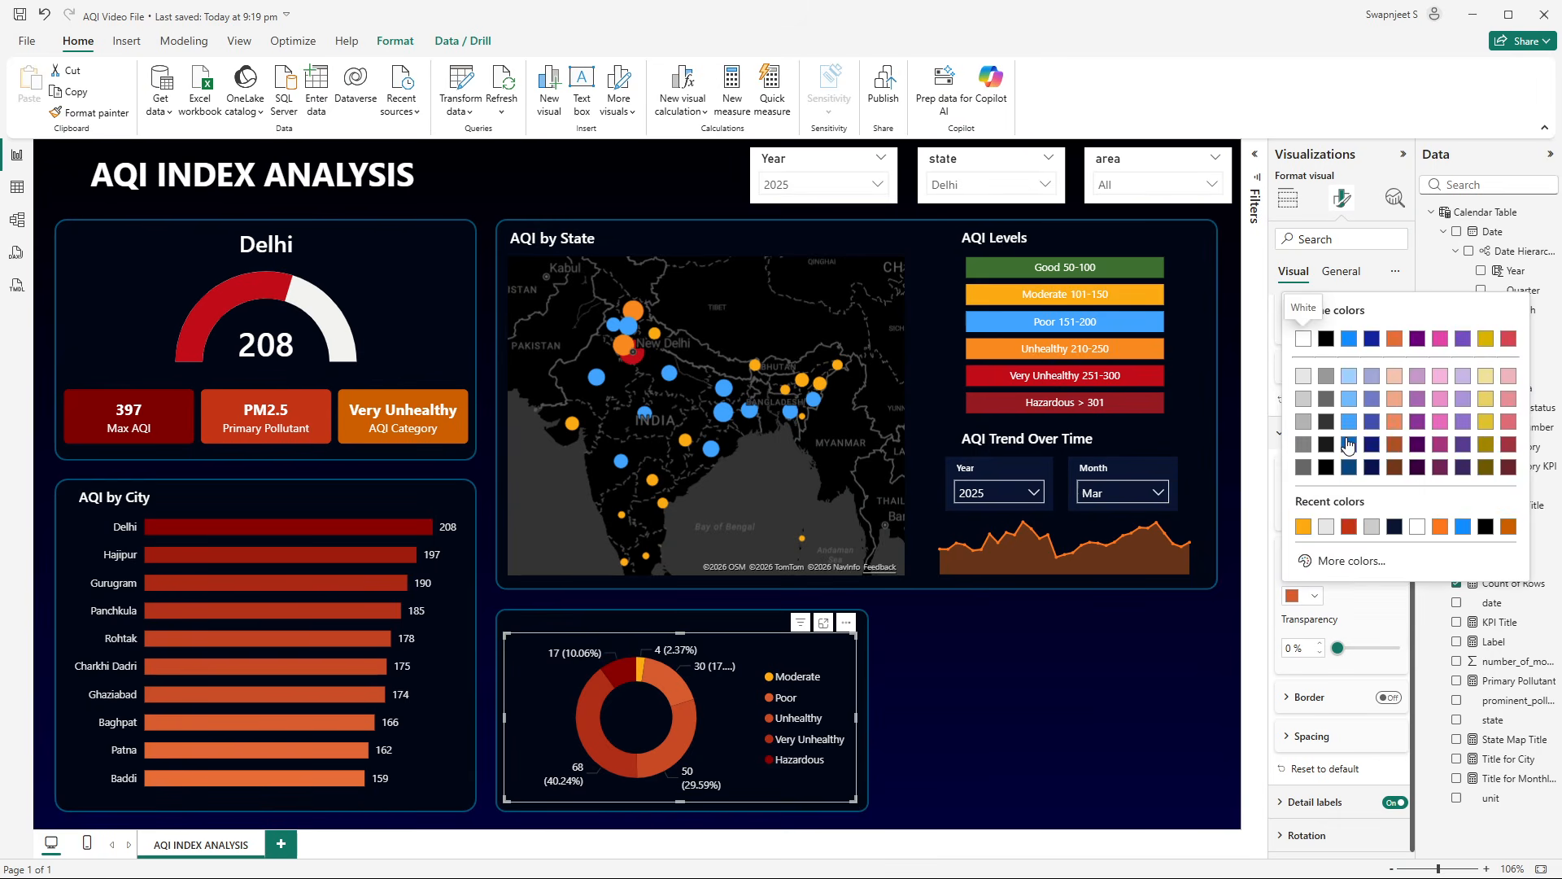
{"action": "left_click", "coordinate": [1349, 398]}
- Colour the Unhealthy slice F9891F, using the hex code copied from the Notepad list
{"action": "left_click", "coordinate": [1317, 516]}
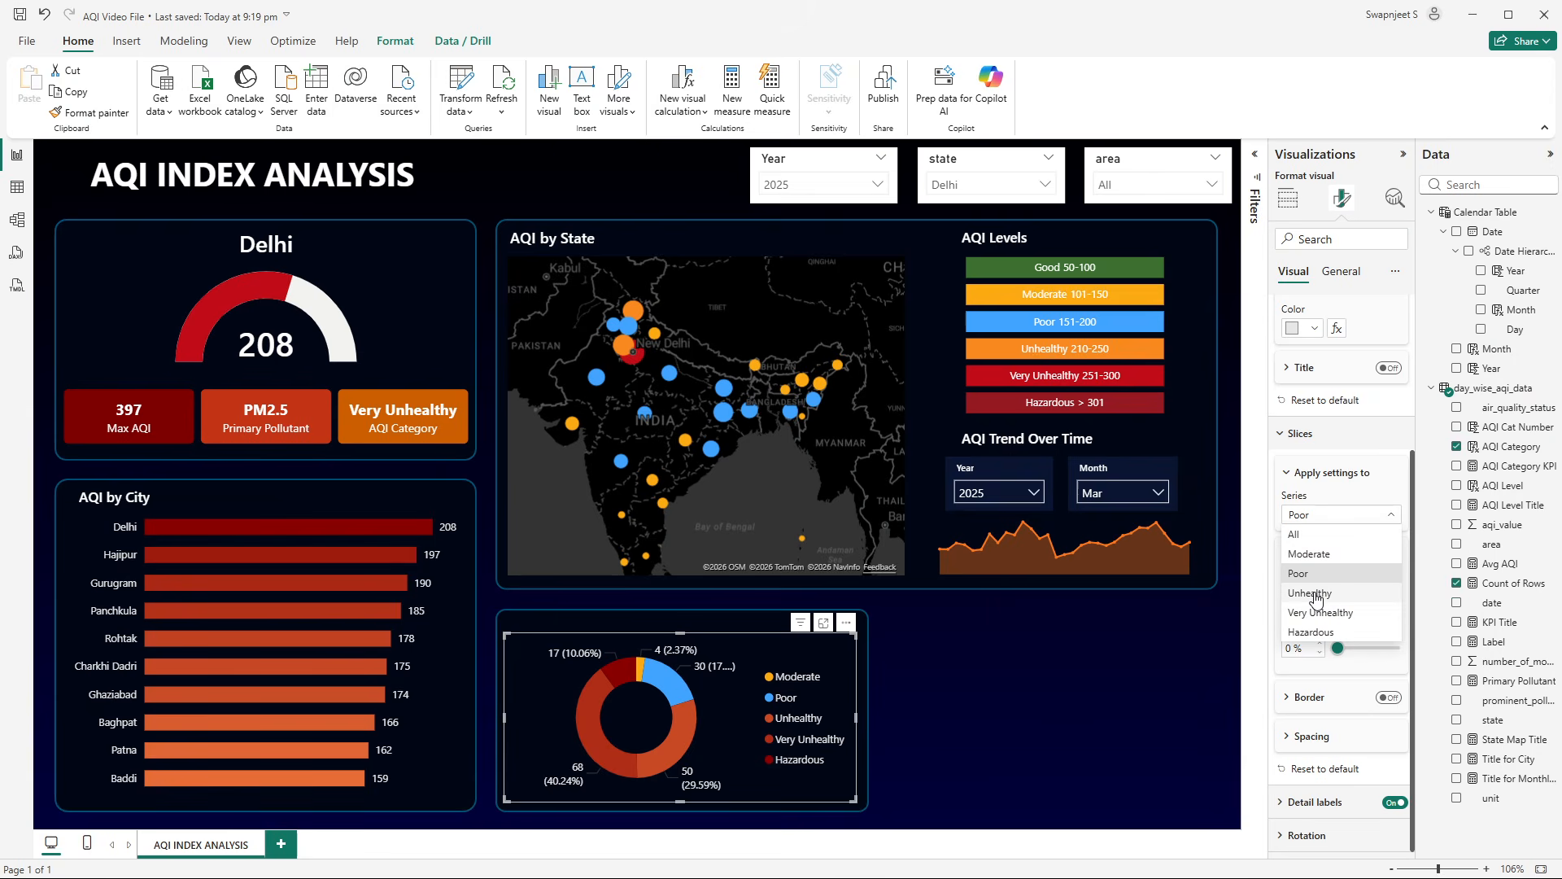
{"action": "left_click", "coordinate": [1306, 594]}
{"action": "key", "text": "alt+Tab"}
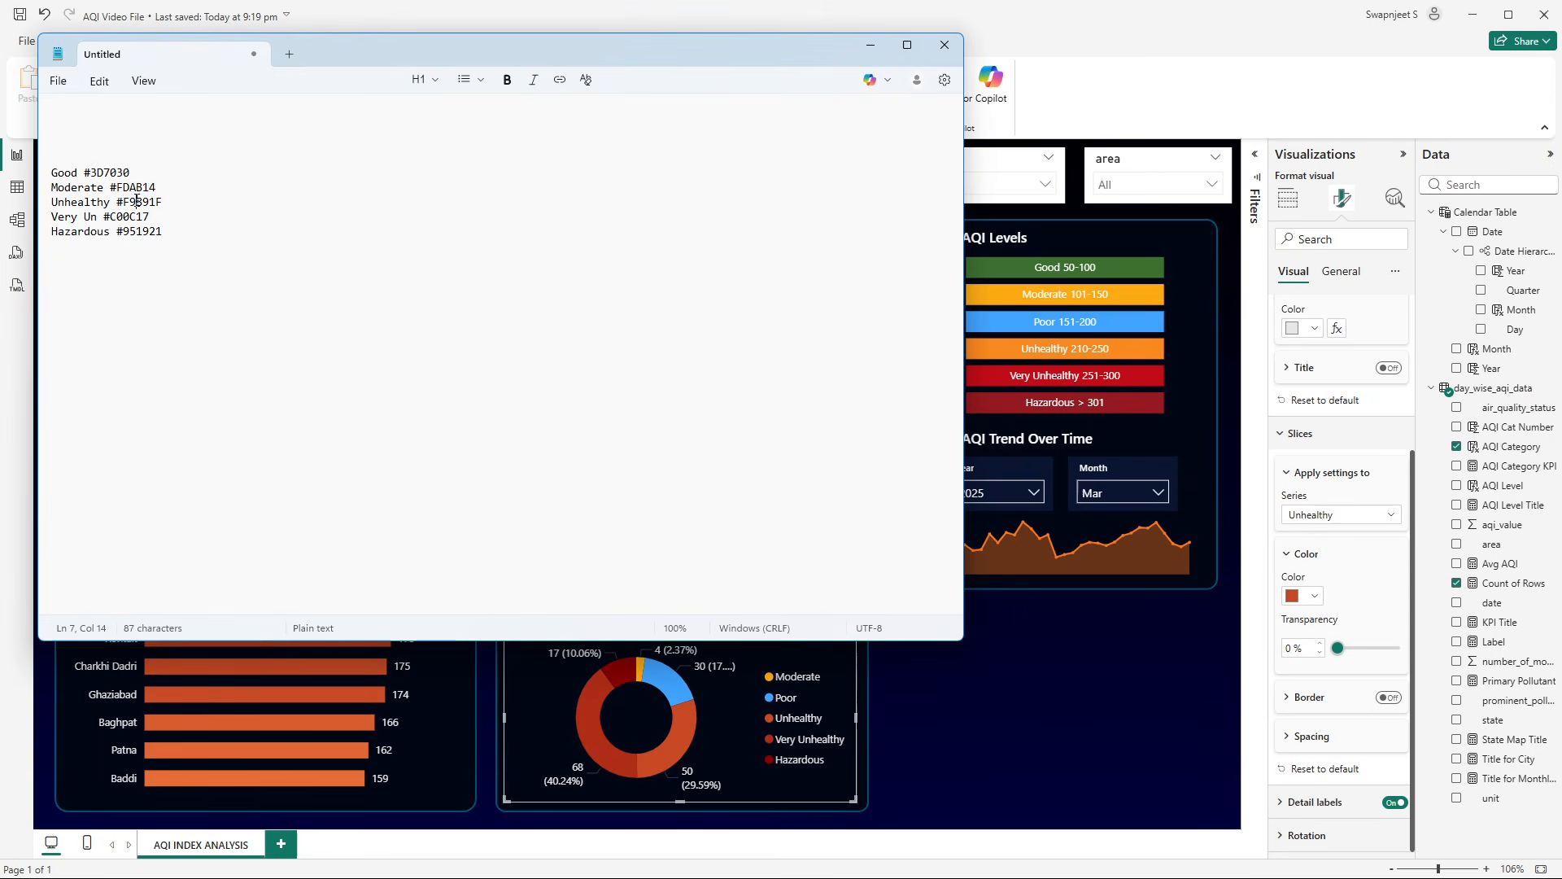
{"action": "double_click", "coordinate": [137, 203]}
{"action": "key", "text": "ctrl+c"}
{"action": "key", "text": "alt+Tab"}
{"action": "left_click", "coordinate": [1306, 595]}
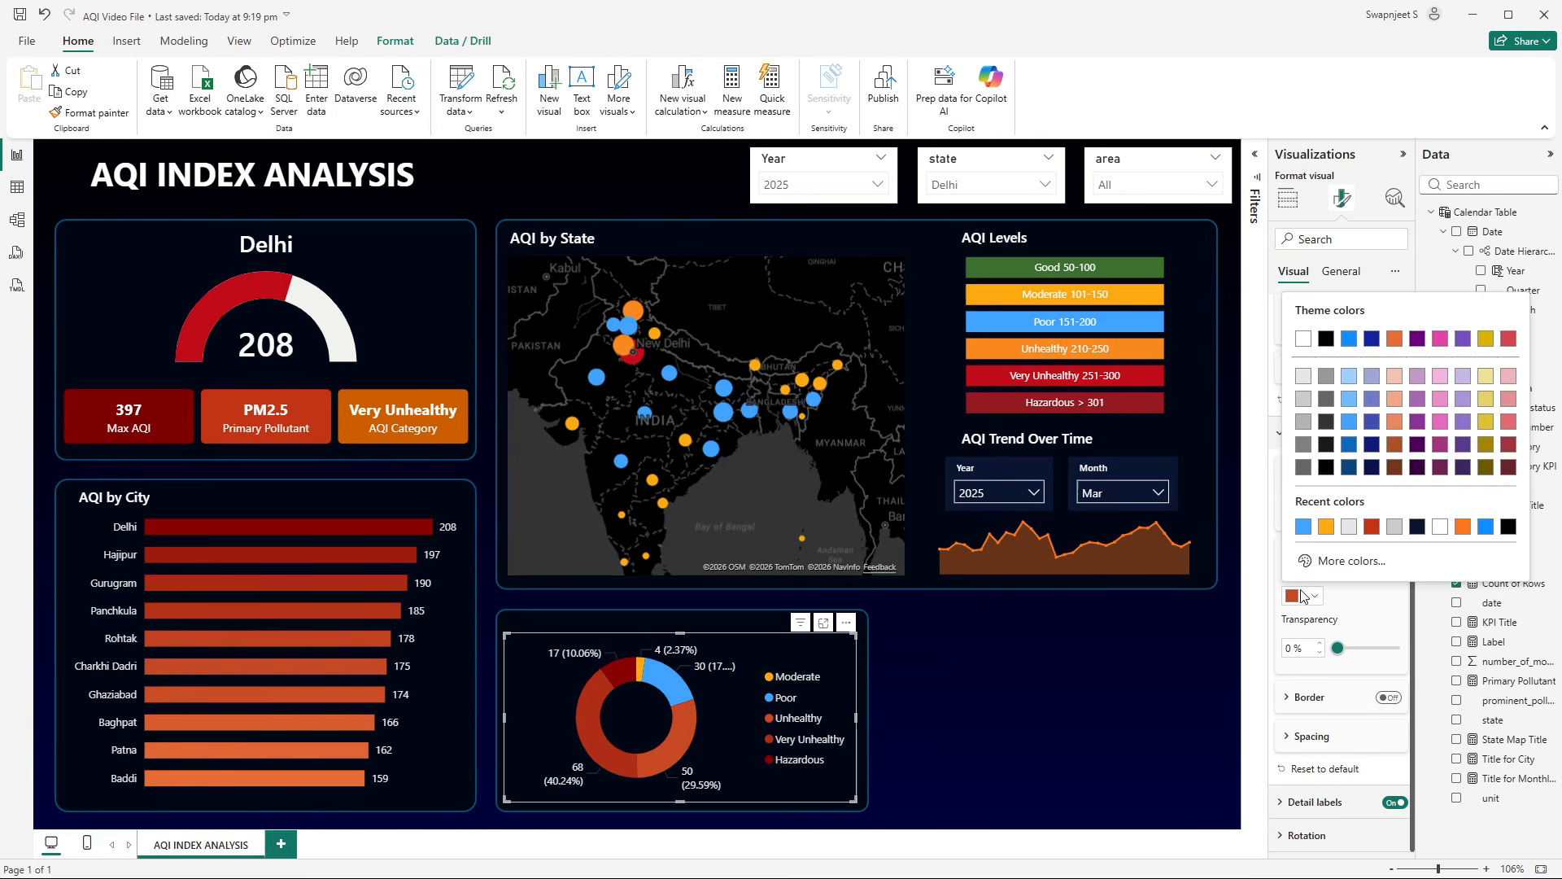
{"action": "left_click", "coordinate": [1324, 560]}
{"action": "key", "text": "ctrl+v"}
{"action": "key", "text": "Return"}
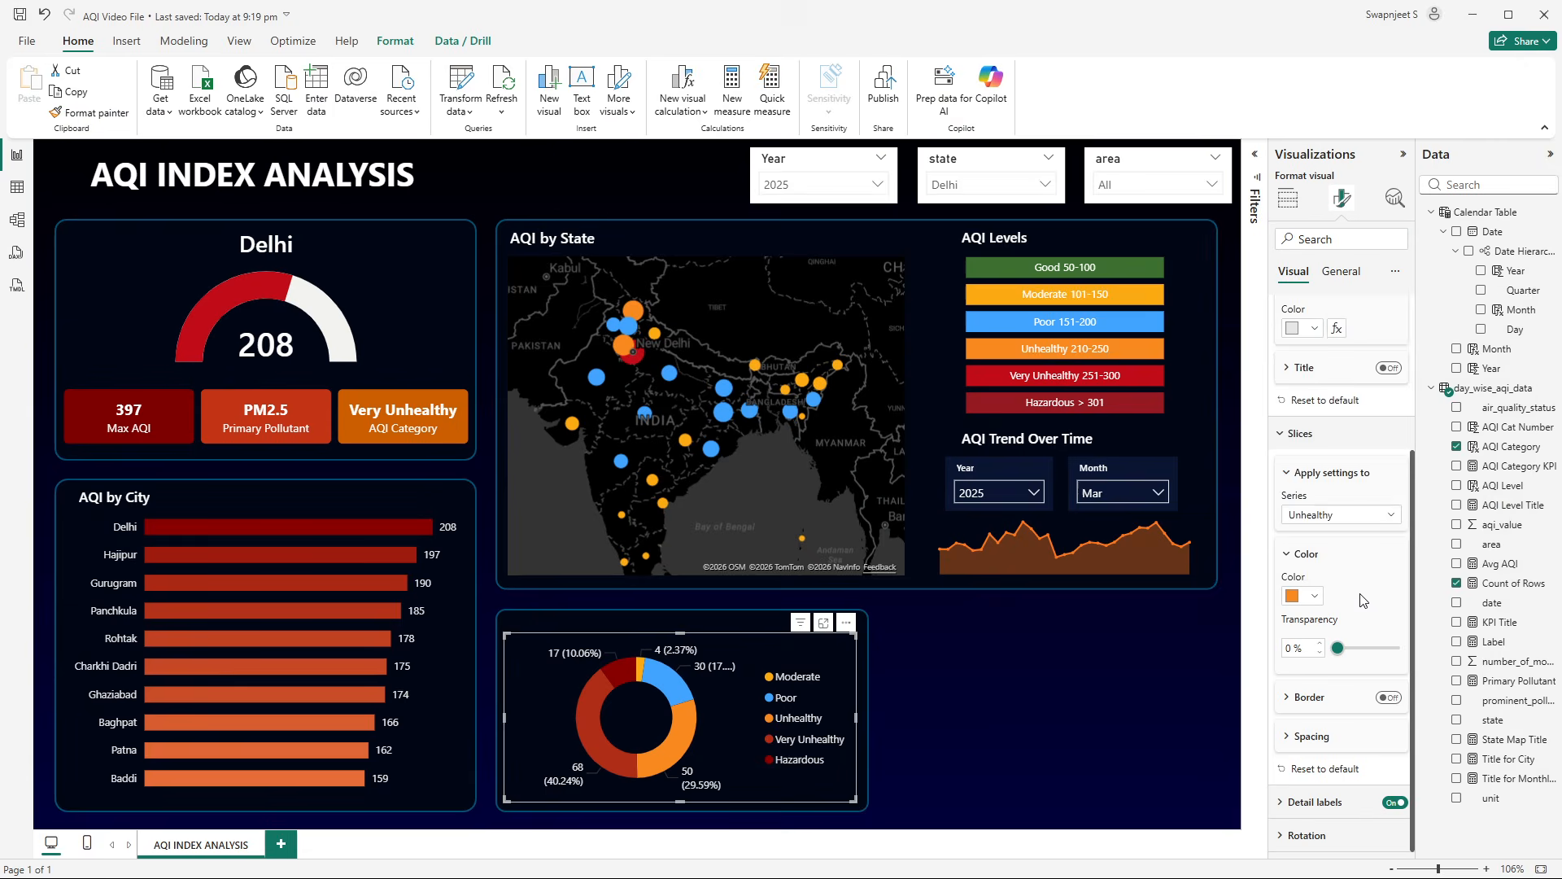
- Copy the hex code C00C17 from the Notepad list and apply it to the donut's Very Unhealthy slice
{"action": "key", "text": "alt+Tab"}
{"action": "left_click", "coordinate": [132, 218]}
{"action": "double_click", "coordinate": [132, 218]}
{"action": "key", "text": "ctrl+c"}
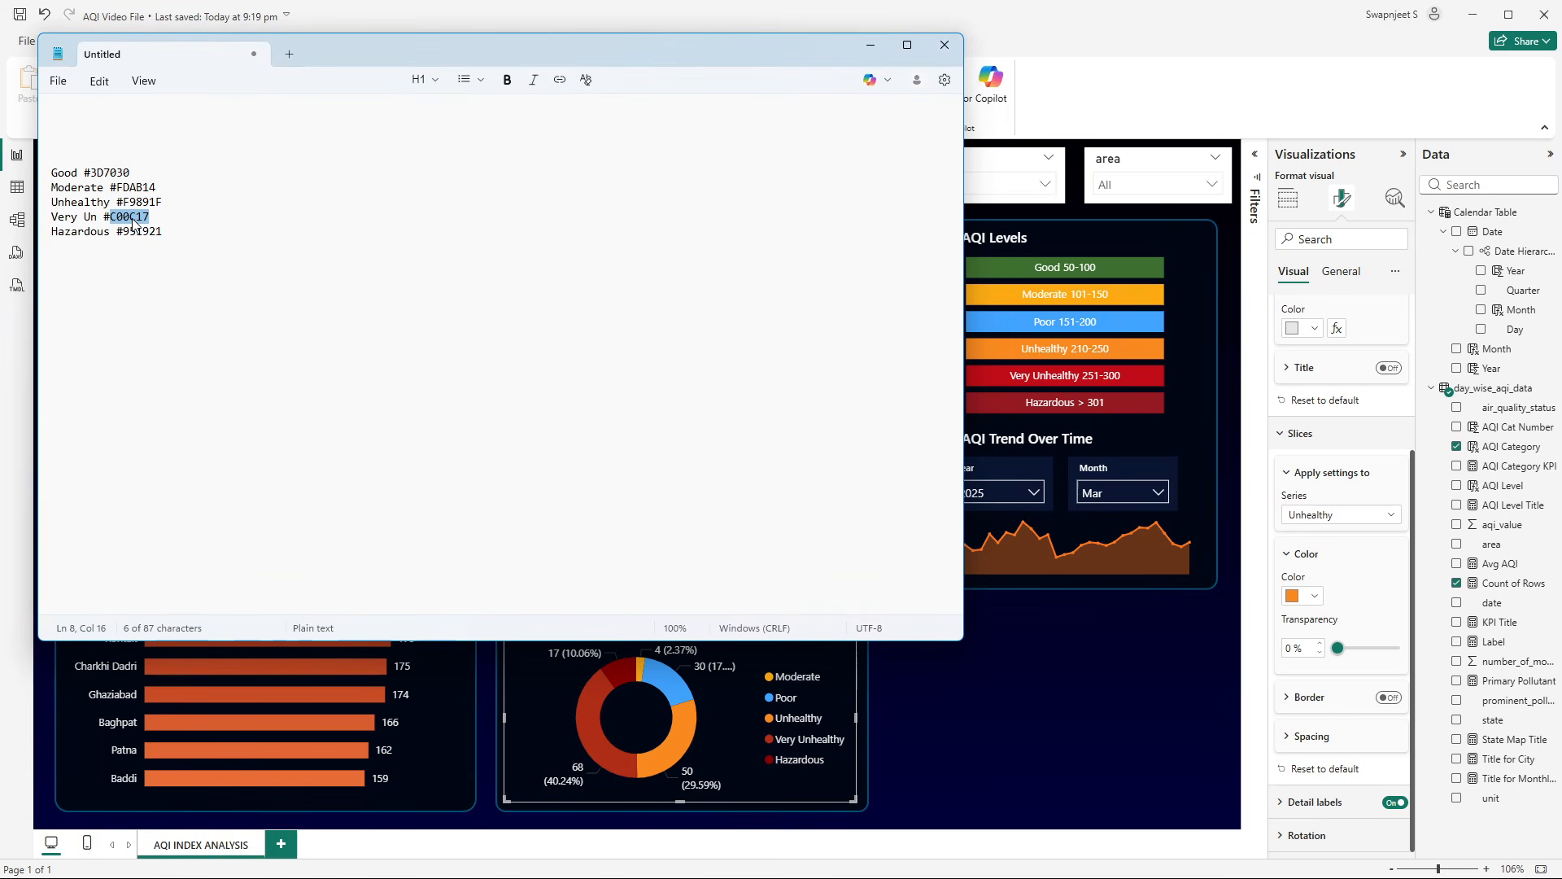
{"action": "key", "text": "alt+Tab"}
{"action": "left_click", "coordinate": [1341, 514]}
{"action": "left_click", "coordinate": [1306, 610]}
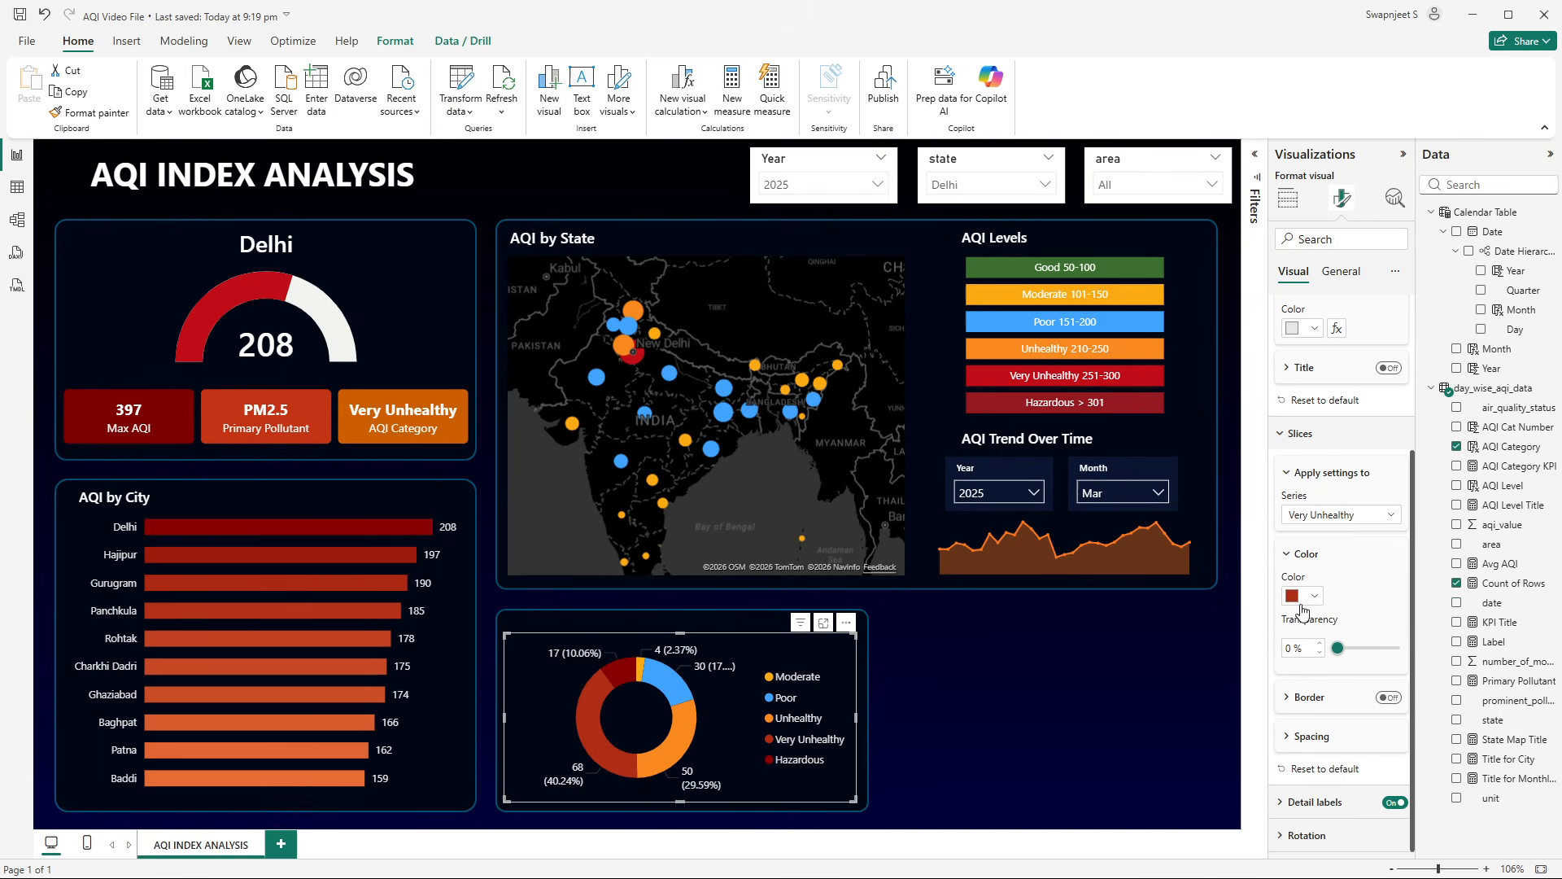
{"action": "left_click", "coordinate": [1305, 602]}
{"action": "left_click", "coordinate": [1339, 559]}
{"action": "key", "text": "ctrl+v"}
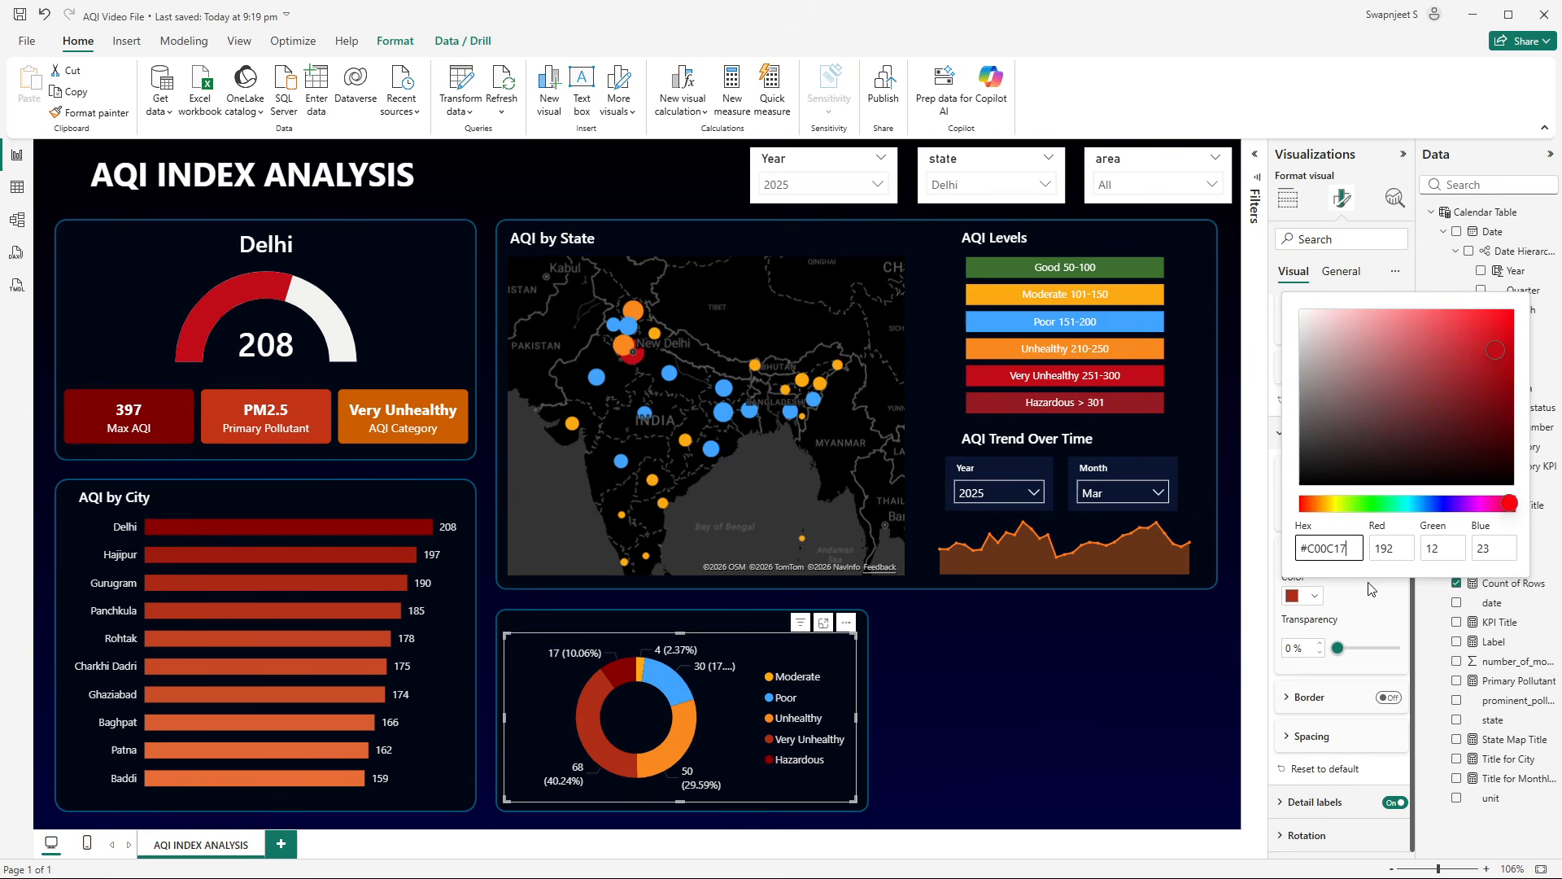
{"action": "key", "text": "Return"}
- Copy the Hazardous hex code 951921 from the Notepad list and return to the Power BI report
{"action": "key", "text": "alt+Tab"}
{"action": "left_click", "coordinate": [151, 221]}
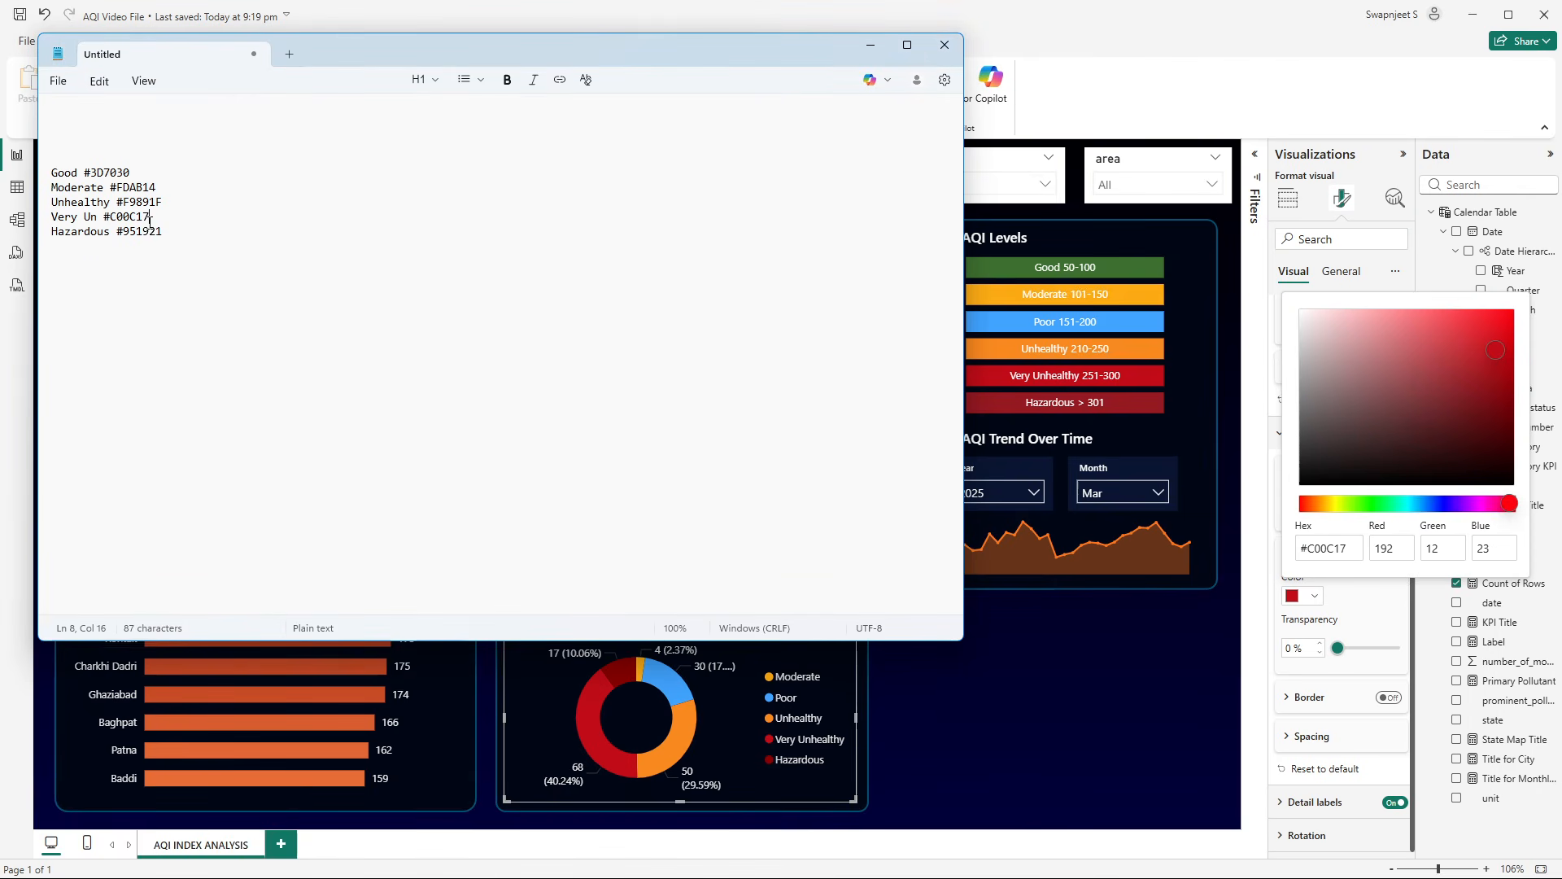
{"action": "double_click", "coordinate": [151, 231]}
{"action": "key", "text": "ctrl+c"}
{"action": "key", "text": "alt+Tab"}
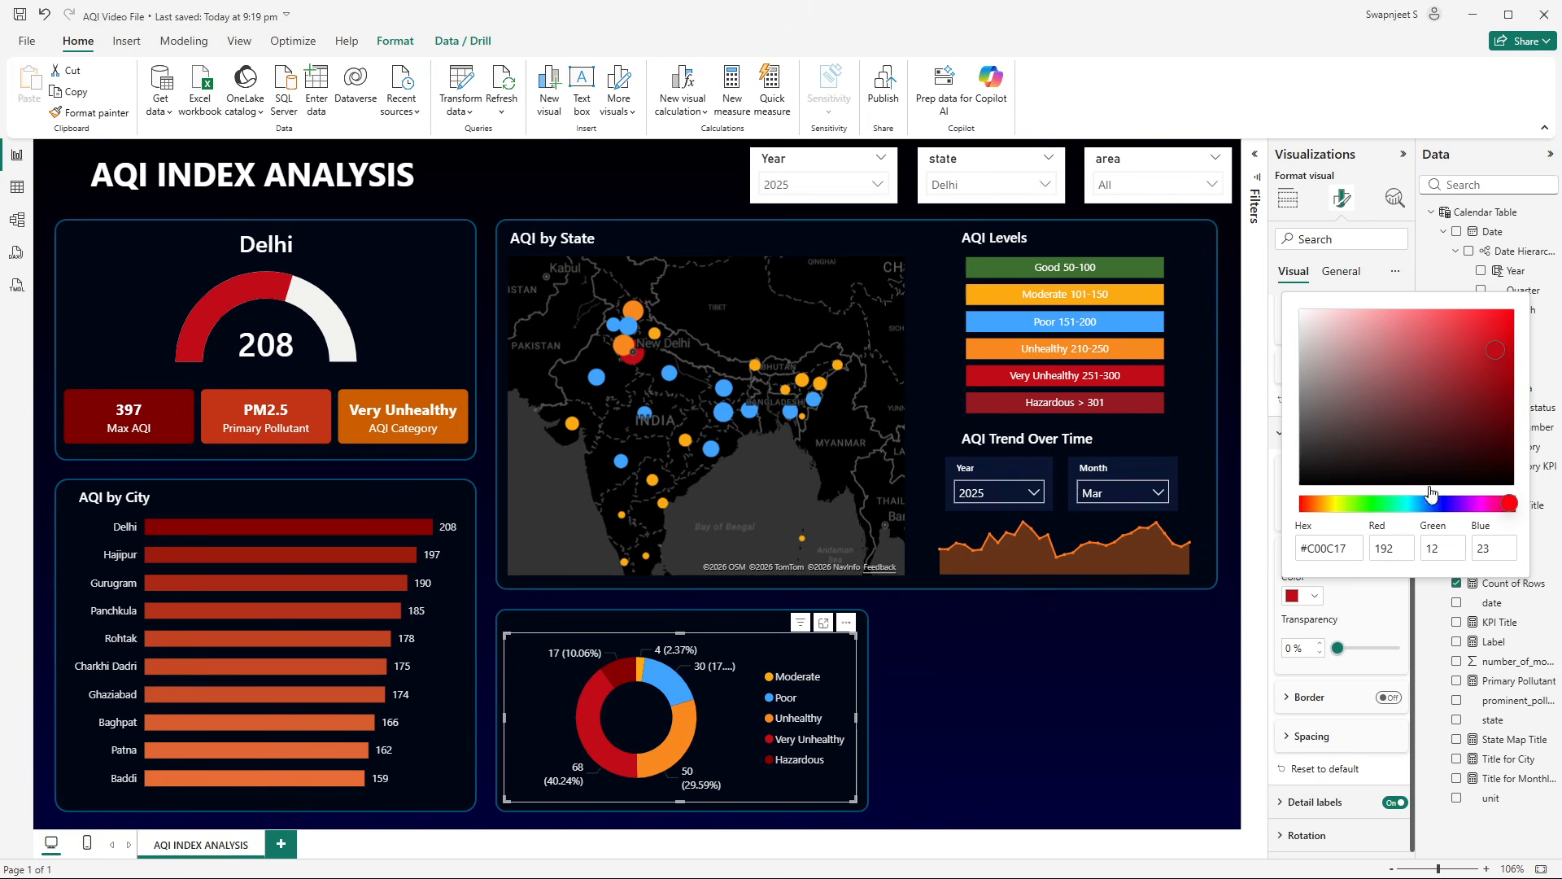
{"action": "left_click", "coordinate": [1319, 598]}
{"action": "left_click", "coordinate": [1319, 598]}
{"action": "left_click", "coordinate": [1346, 565]}
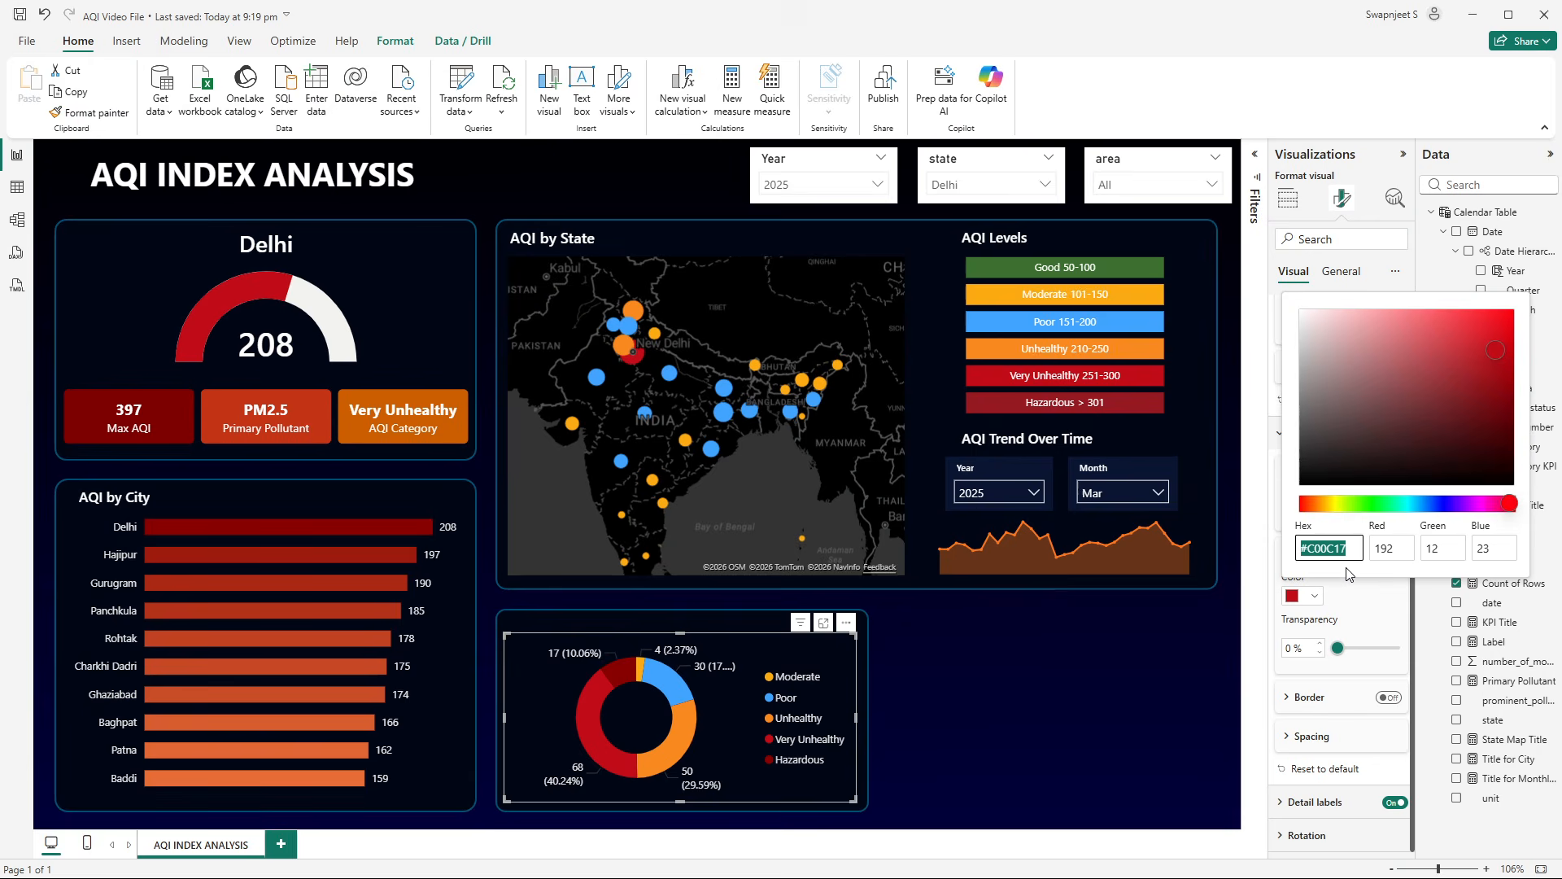
{"action": "key", "text": "ctrl+v"}
{"action": "left_click", "coordinate": [1369, 599]}
{"action": "left_click", "coordinate": [1369, 594]}
{"action": "left_click", "coordinate": [1321, 598]}
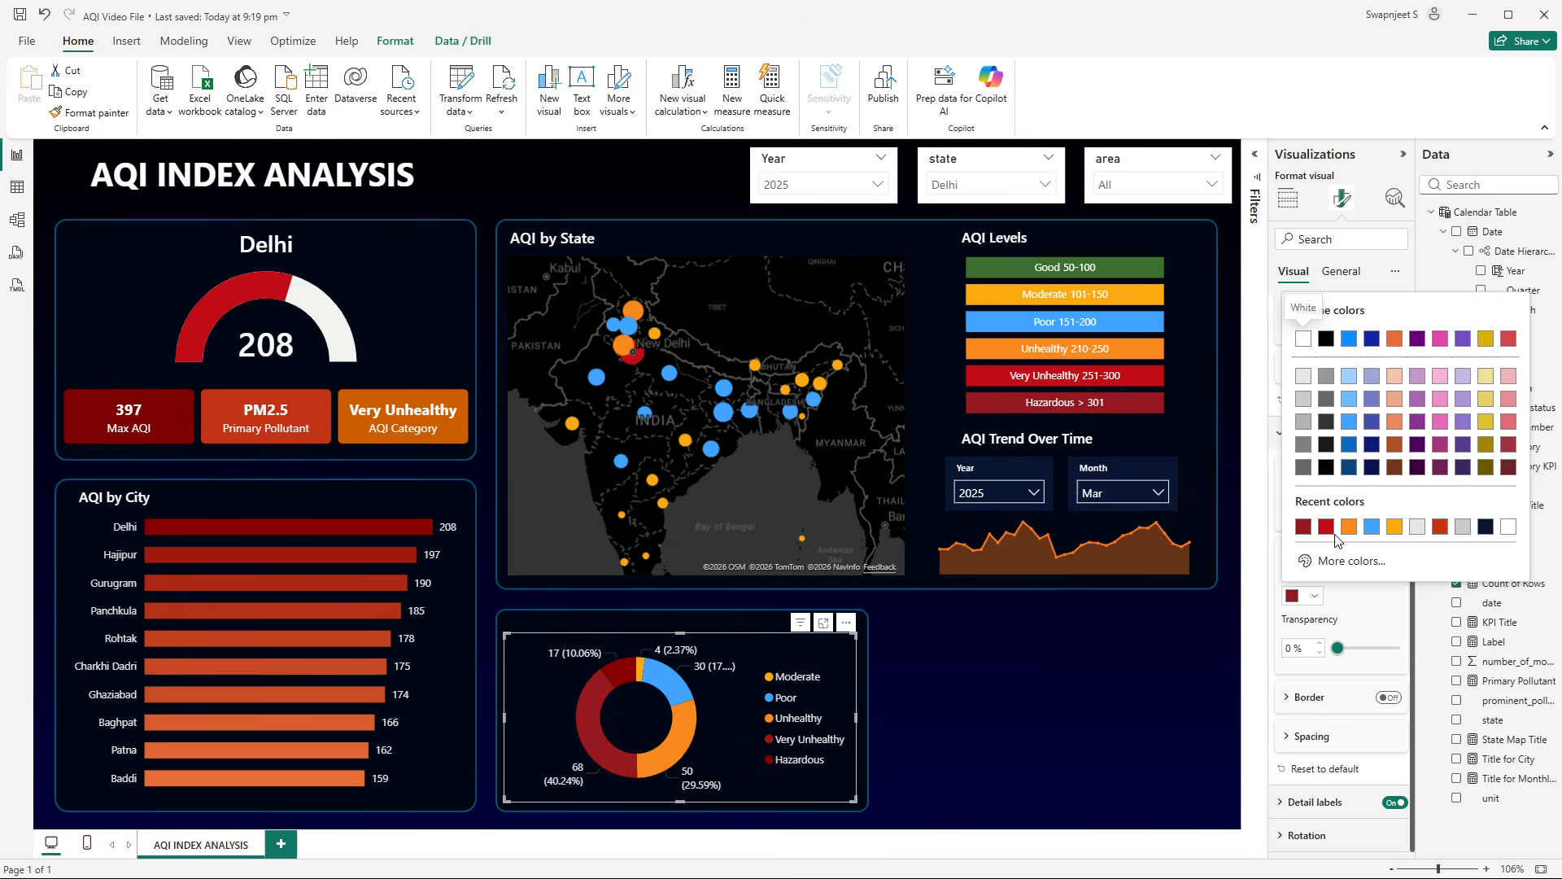
{"action": "left_click", "coordinate": [1327, 530]}
- Apply the copied hex colour 951921 to the donut chart's Hazardous slice and deselect the chart
{"action": "left_click", "coordinate": [1337, 518]}
{"action": "left_click", "coordinate": [1320, 632]}
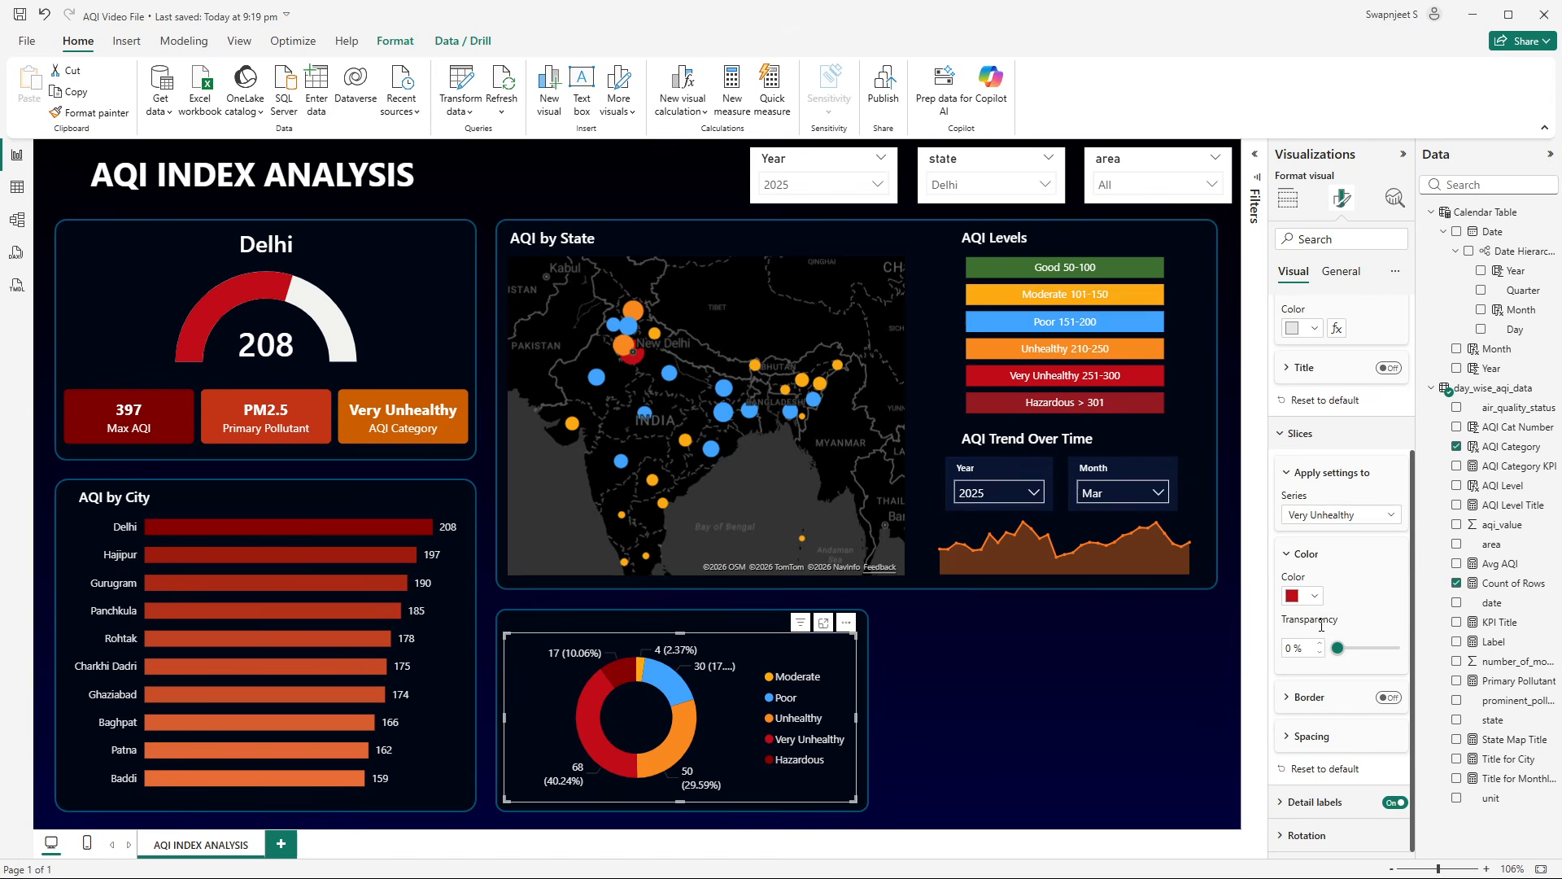
{"action": "left_click", "coordinate": [1316, 600]}
{"action": "left_click", "coordinate": [1344, 562]}
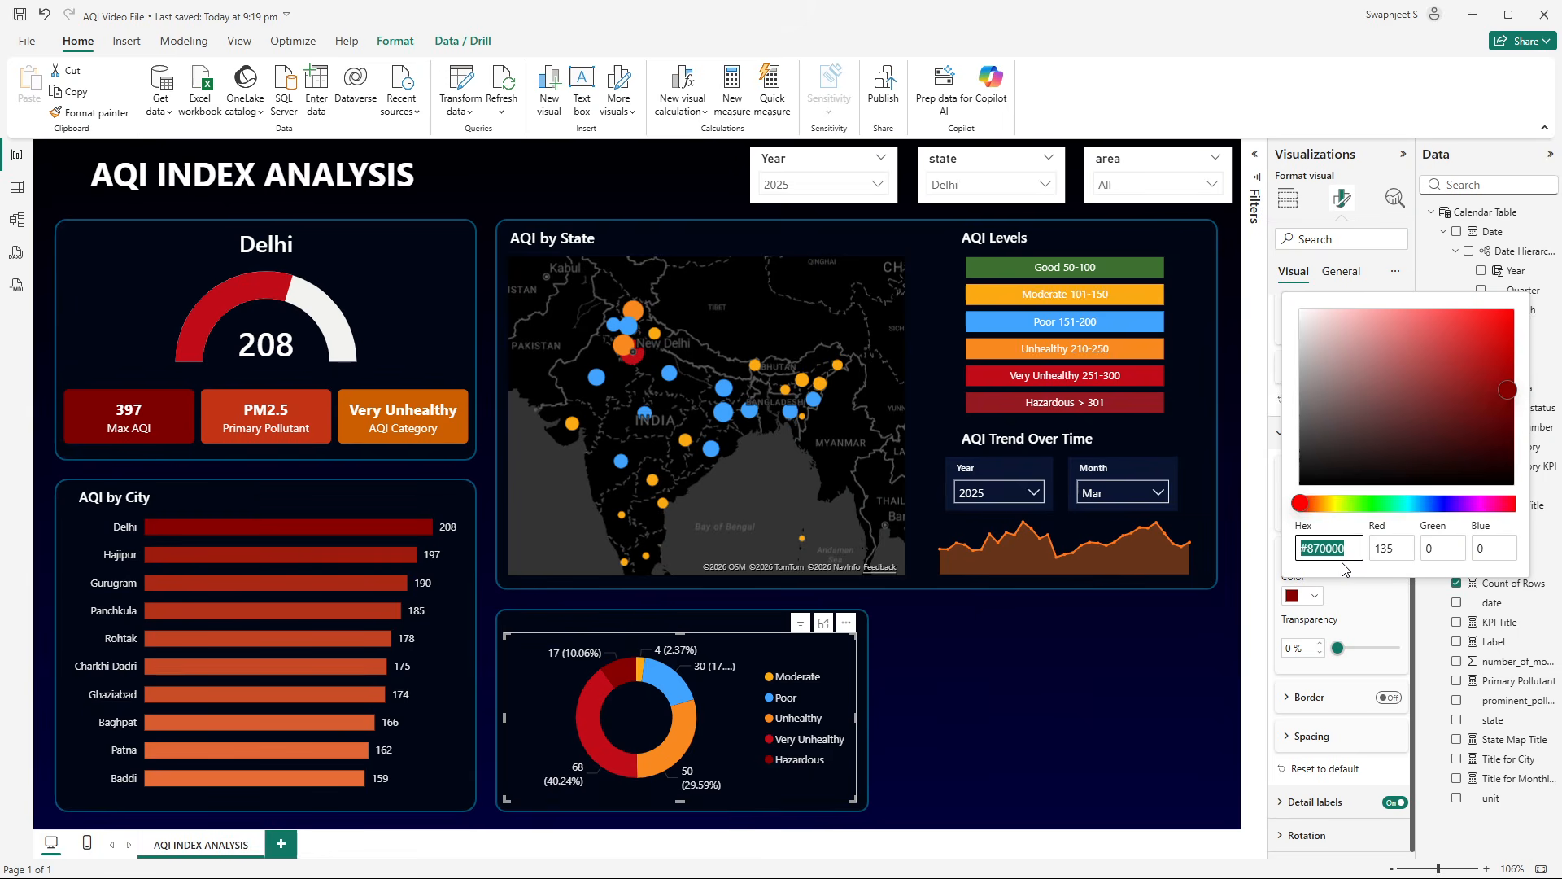
{"action": "left_click", "coordinate": [1381, 605]}
{"action": "left_click", "coordinate": [1086, 677]}
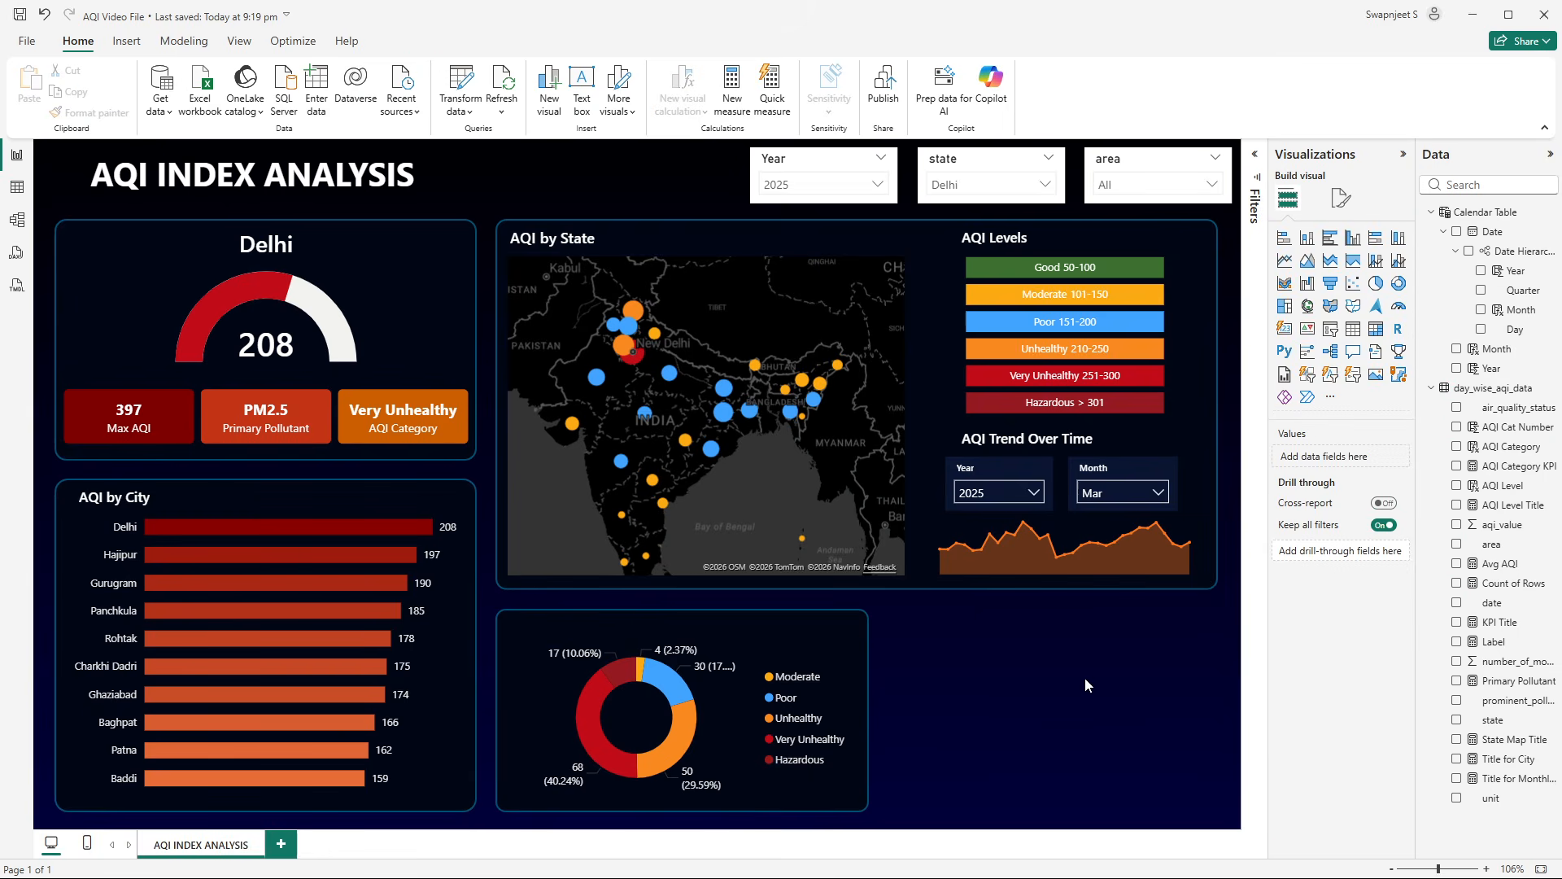
- Test the donut chart's cross-filtering on the page with the Hazardous category in its legend
{"action": "left_click", "coordinate": [707, 720]}
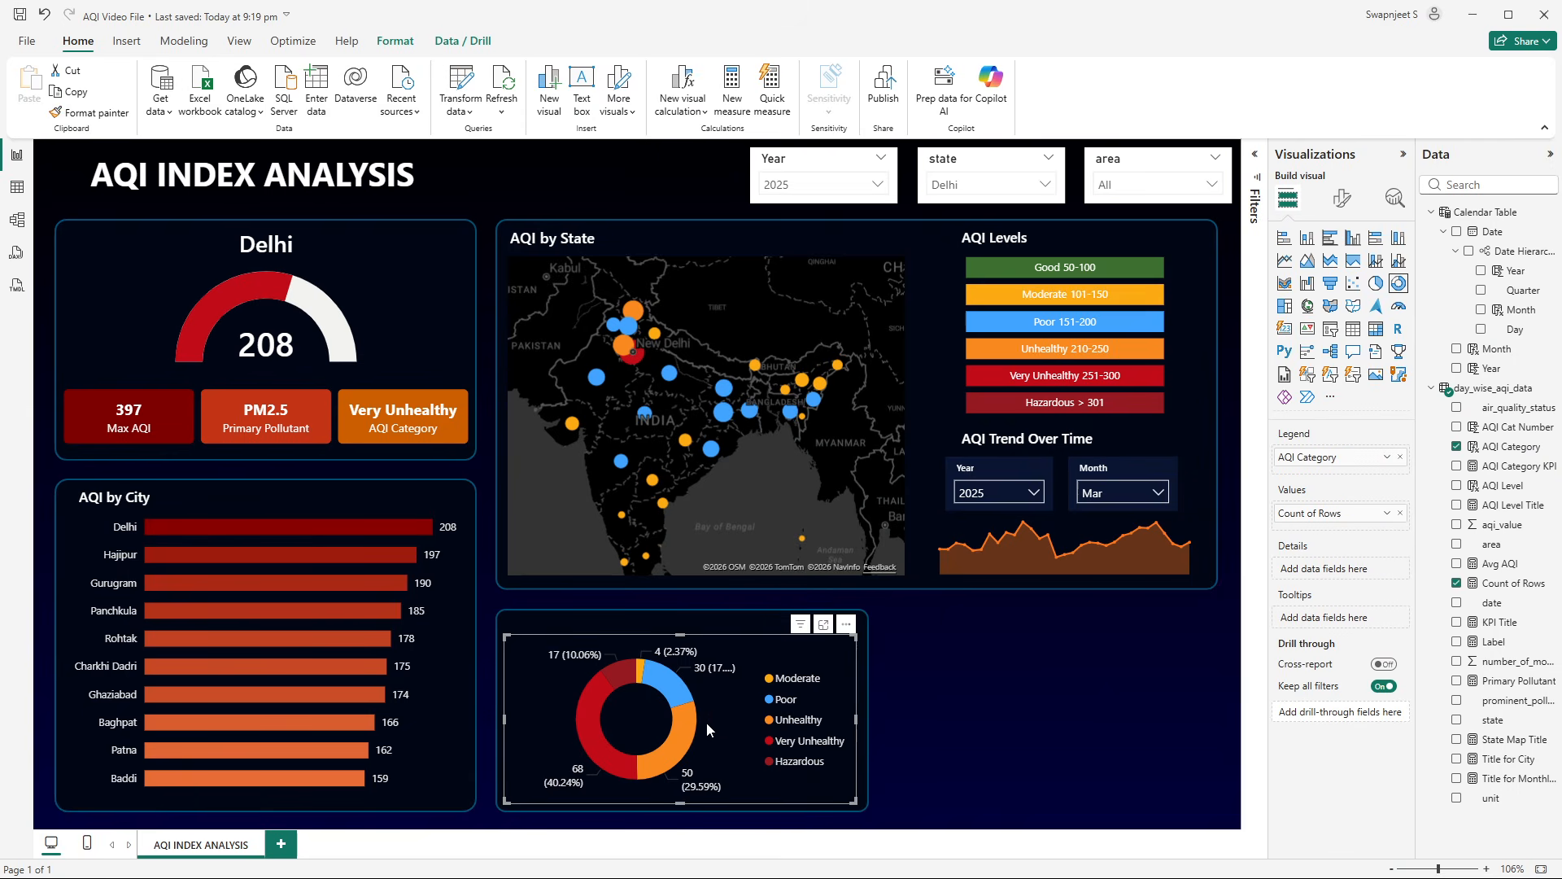
{"action": "left_click", "coordinate": [794, 762]}
{"action": "left_click", "coordinate": [794, 761]}
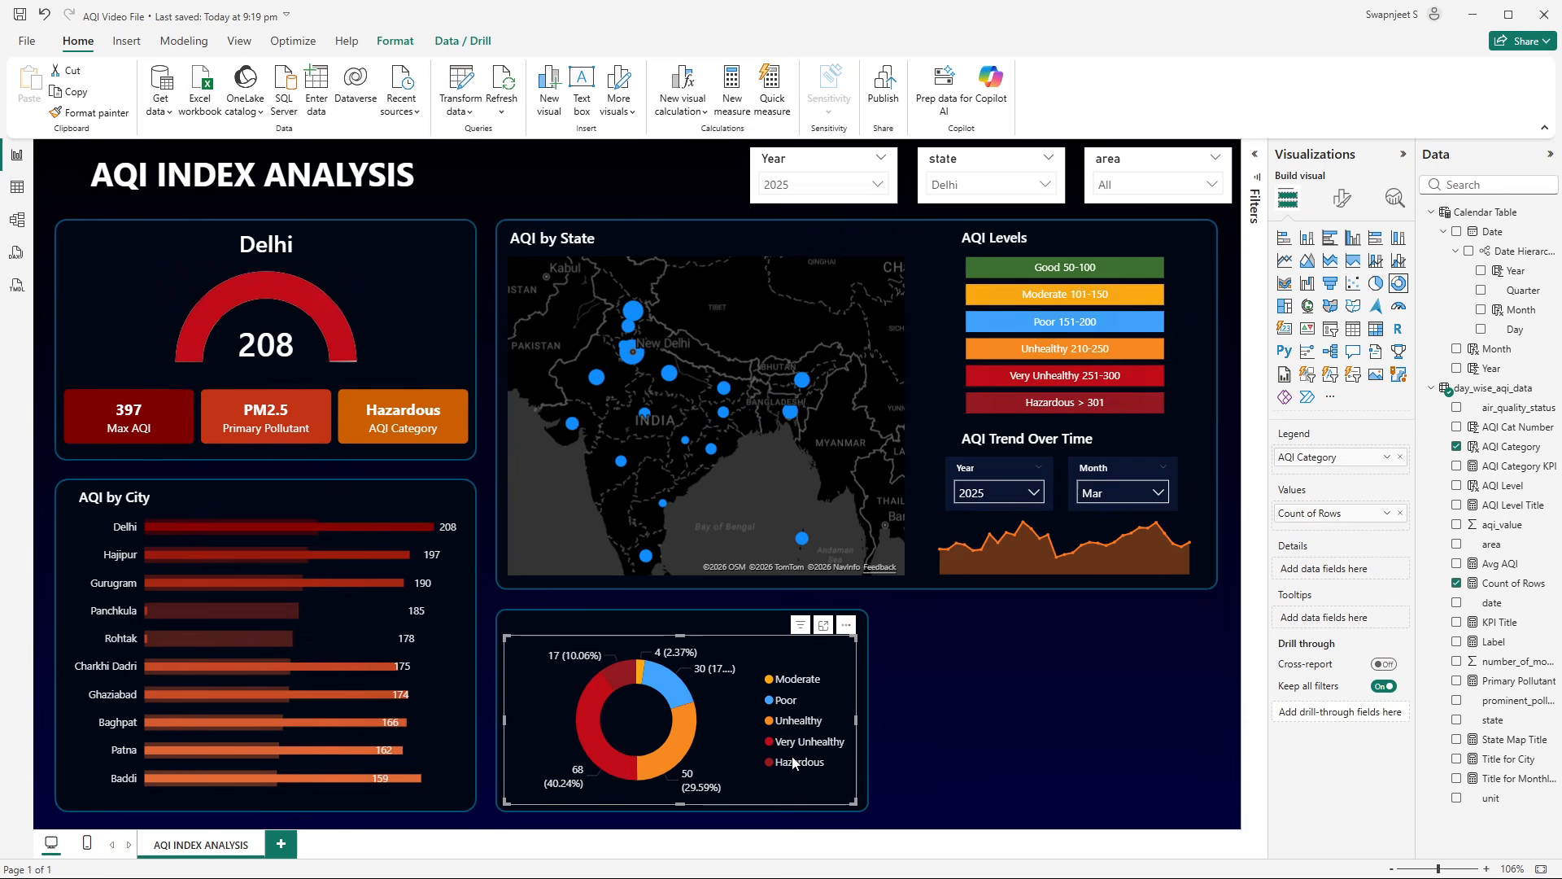
- Test the donut chart by switching the state slicer to Maharashtra, inspecting the slices, and returning the slicer to Delhi
{"action": "mouse_move", "coordinate": [593, 690]}
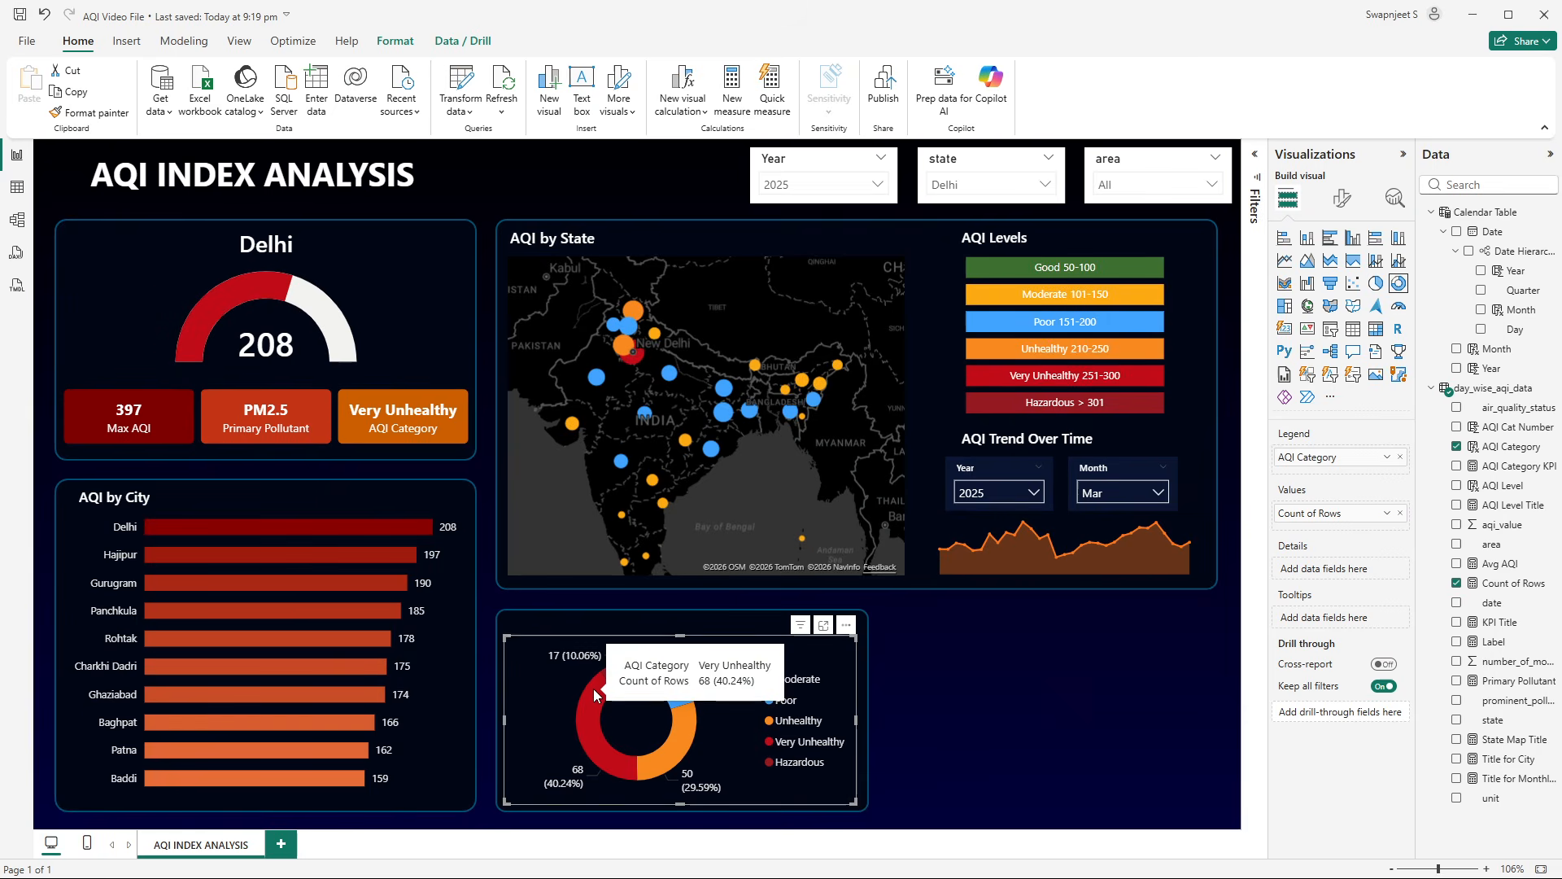
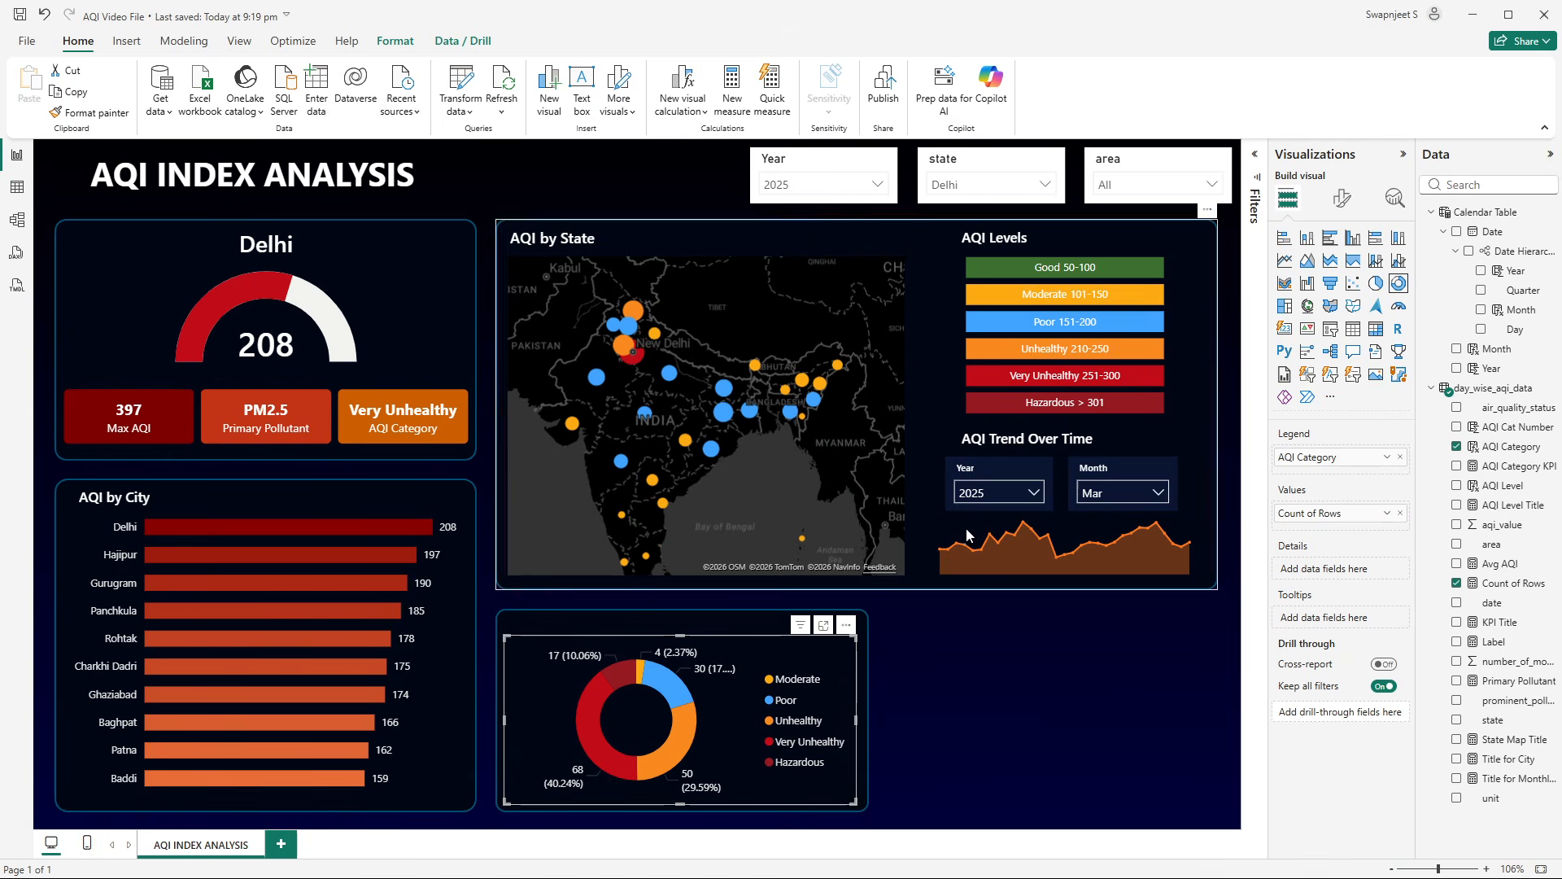
{"action": "left_click", "coordinate": [968, 742]}
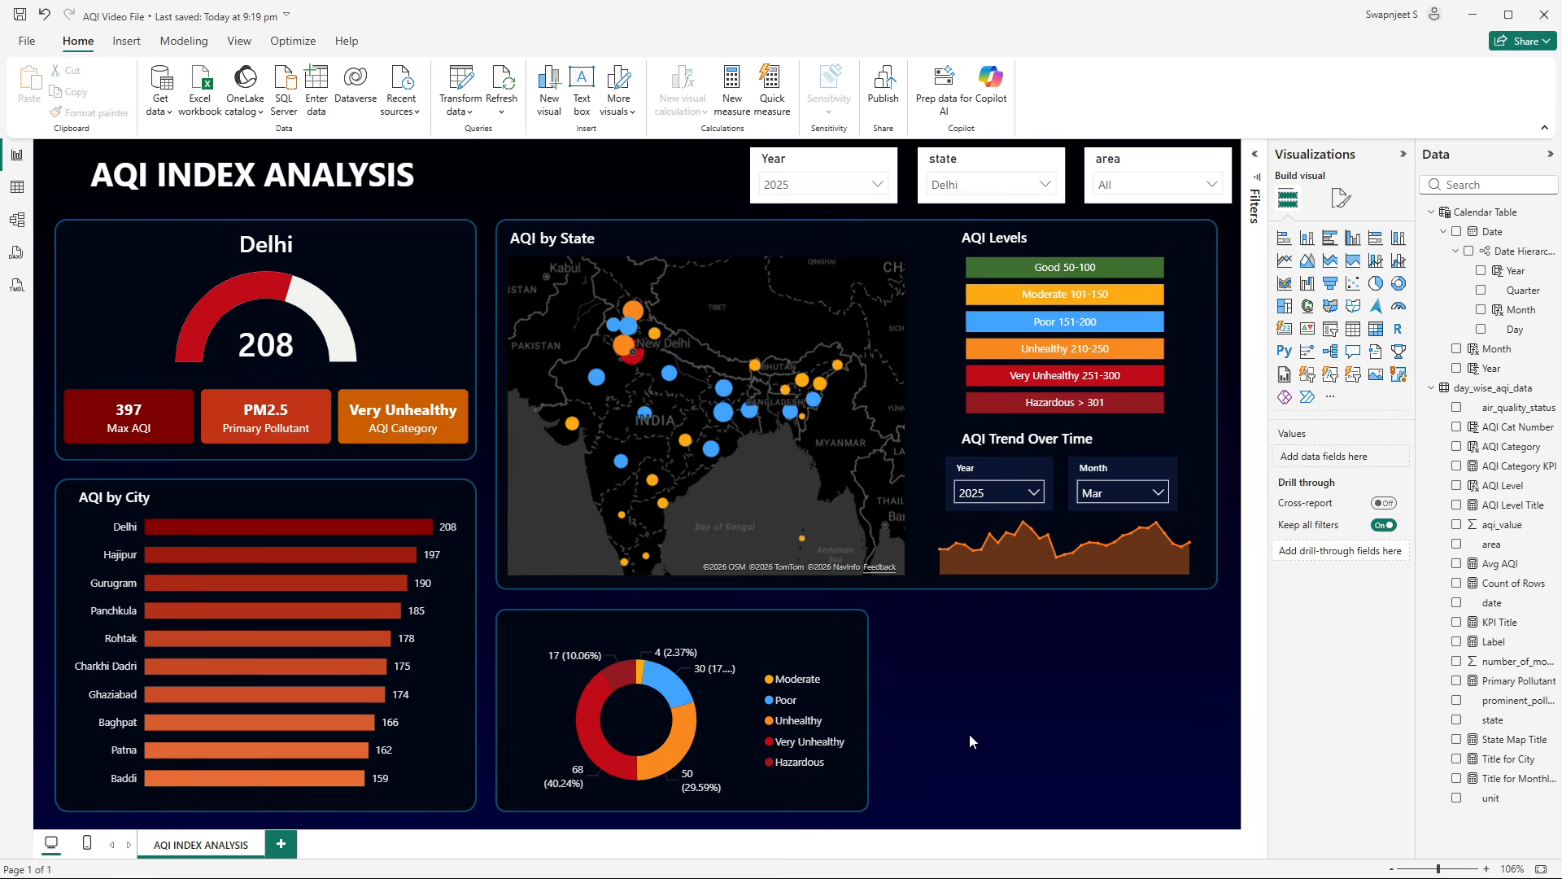
{"action": "left_click", "coordinate": [1001, 184]}
{"action": "scroll", "coordinate": [977, 293], "scroll_direction": "down", "scroll_amount": 5}
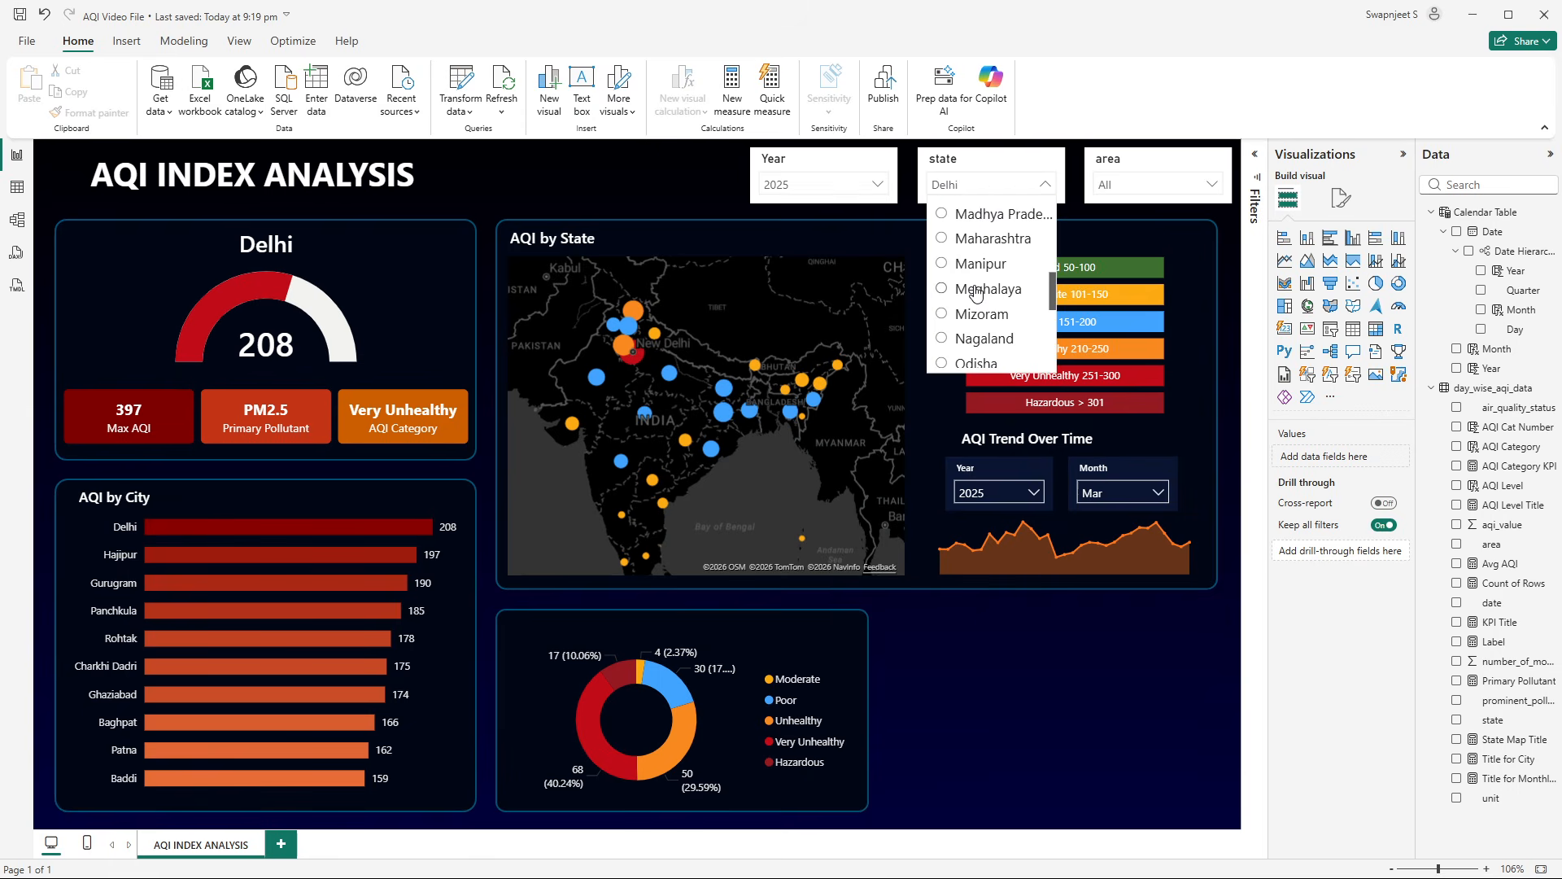
{"action": "scroll", "coordinate": [976, 293], "scroll_direction": "up", "scroll_amount": 3}
{"action": "left_click", "coordinate": [980, 317]}
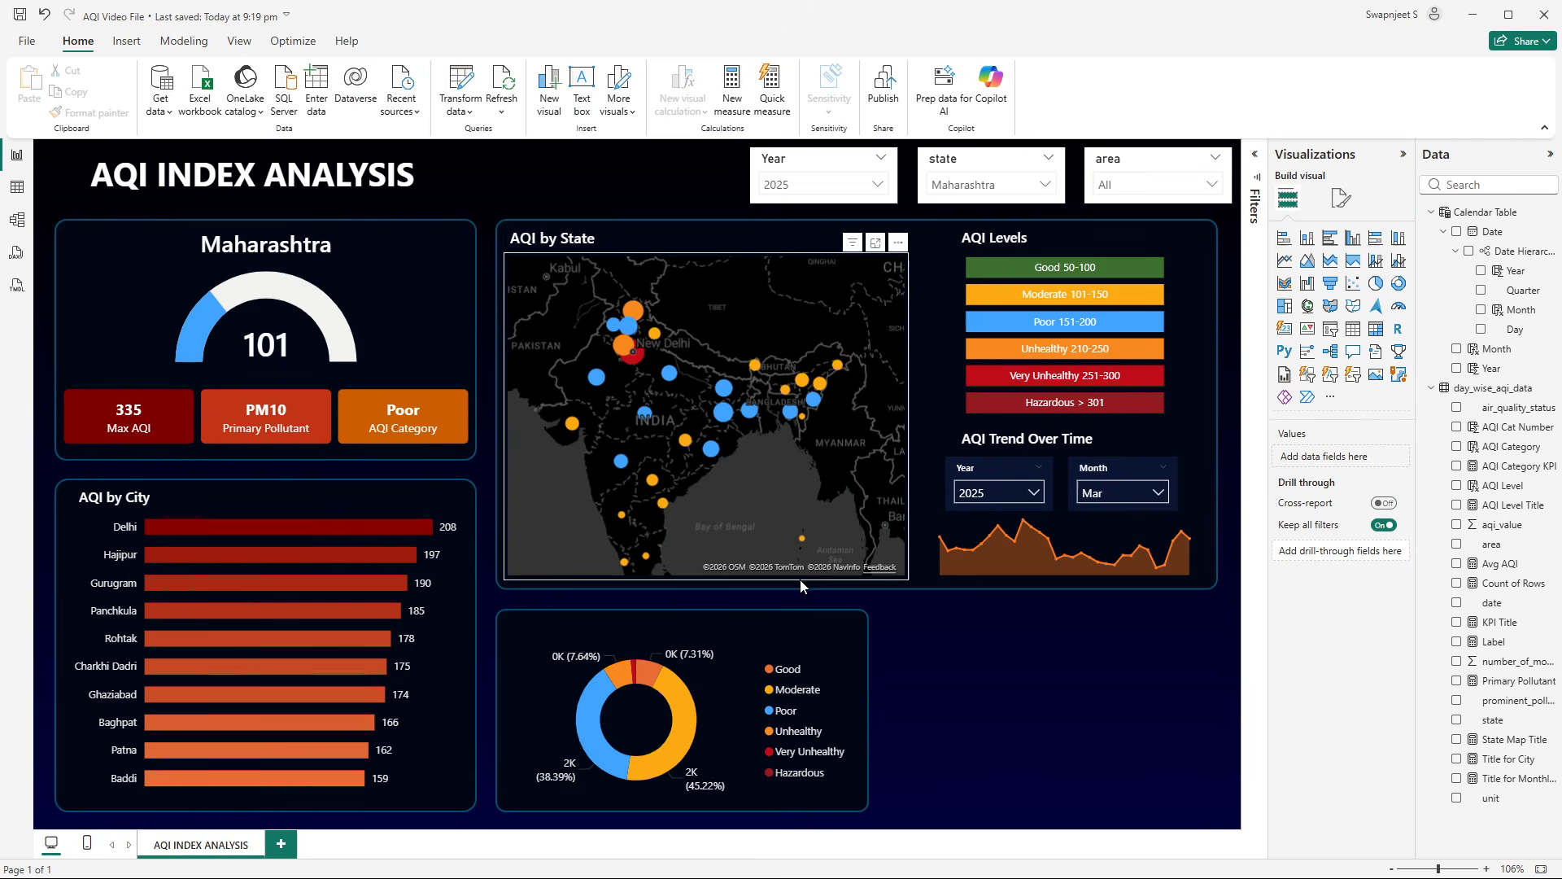
{"action": "mouse_move", "coordinate": [583, 728]}
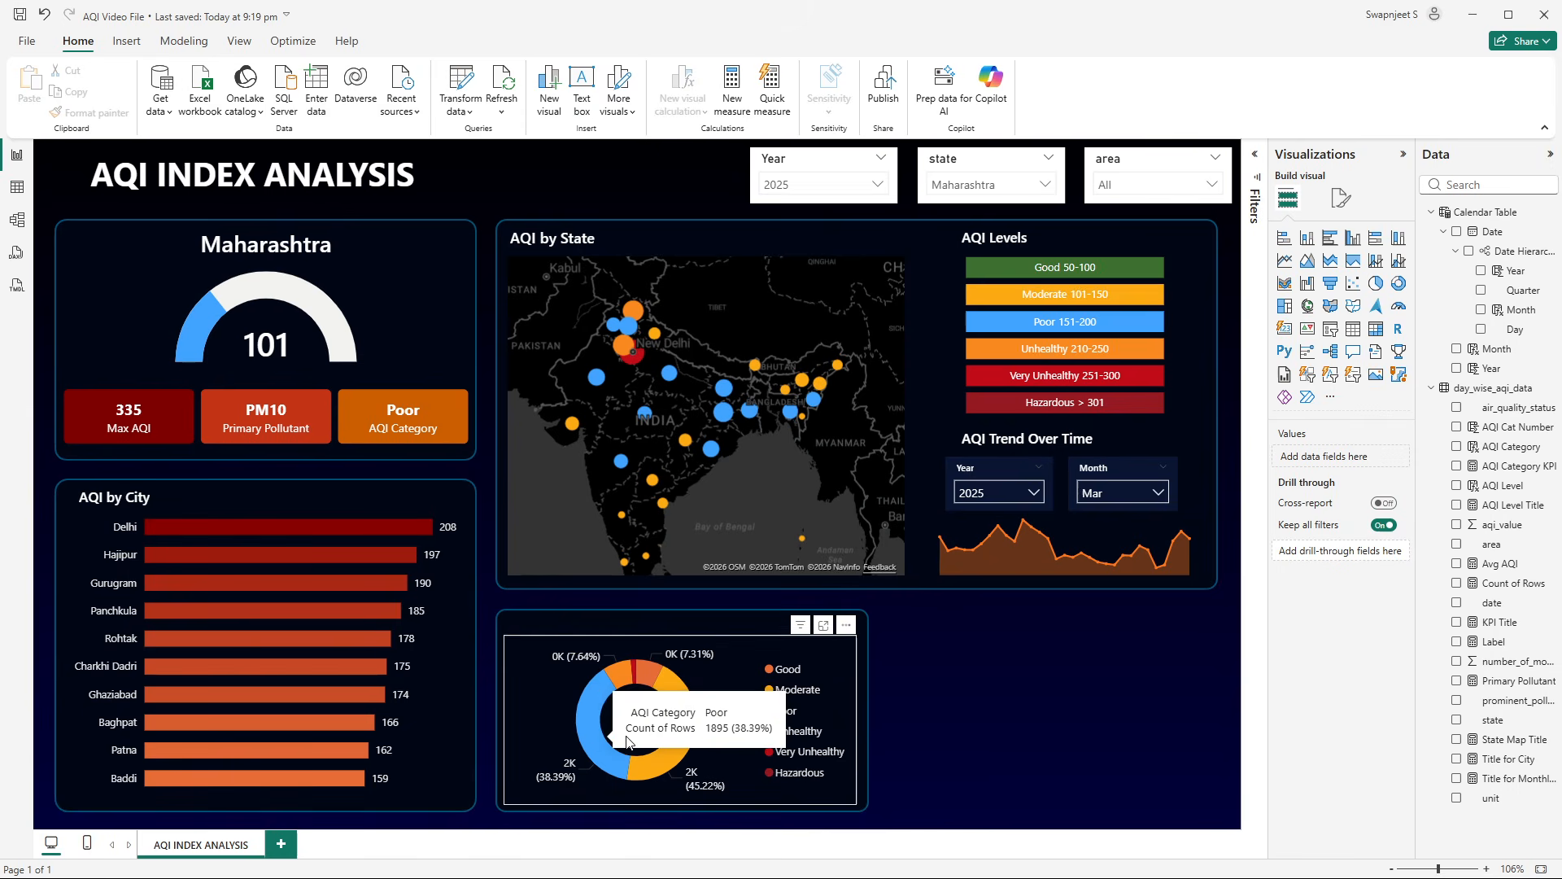
{"action": "mouse_move", "coordinate": [692, 721]}
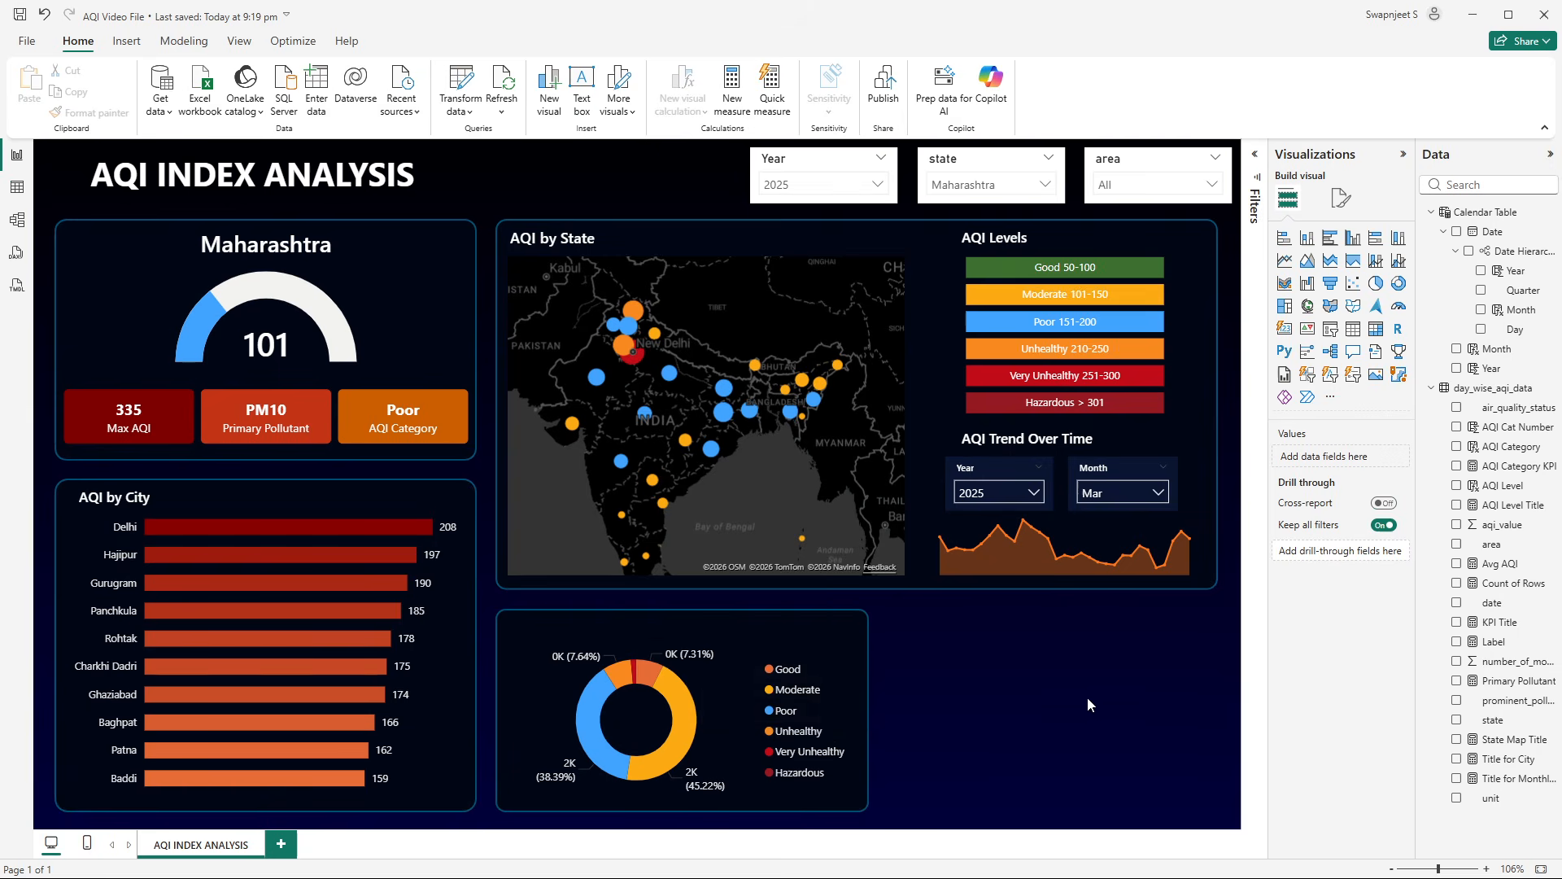
{"action": "left_click", "coordinate": [980, 188]}
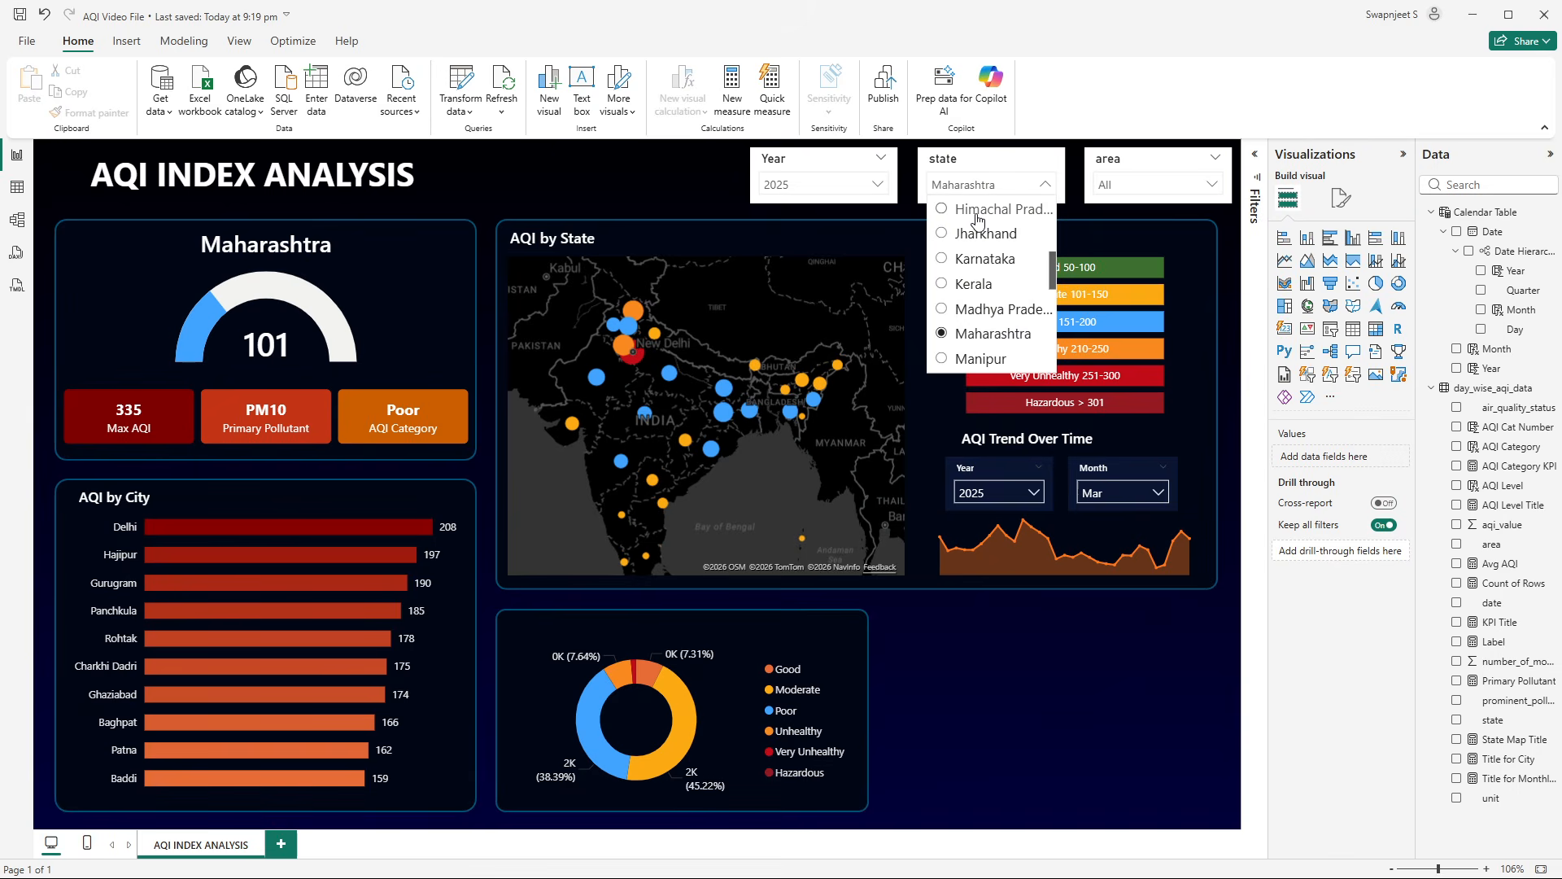
{"action": "scroll", "coordinate": [989, 212], "scroll_direction": "up", "scroll_amount": 5}
{"action": "scroll", "coordinate": [974, 281], "scroll_direction": "down", "scroll_amount": 1}
{"action": "left_click", "coordinate": [971, 297]}
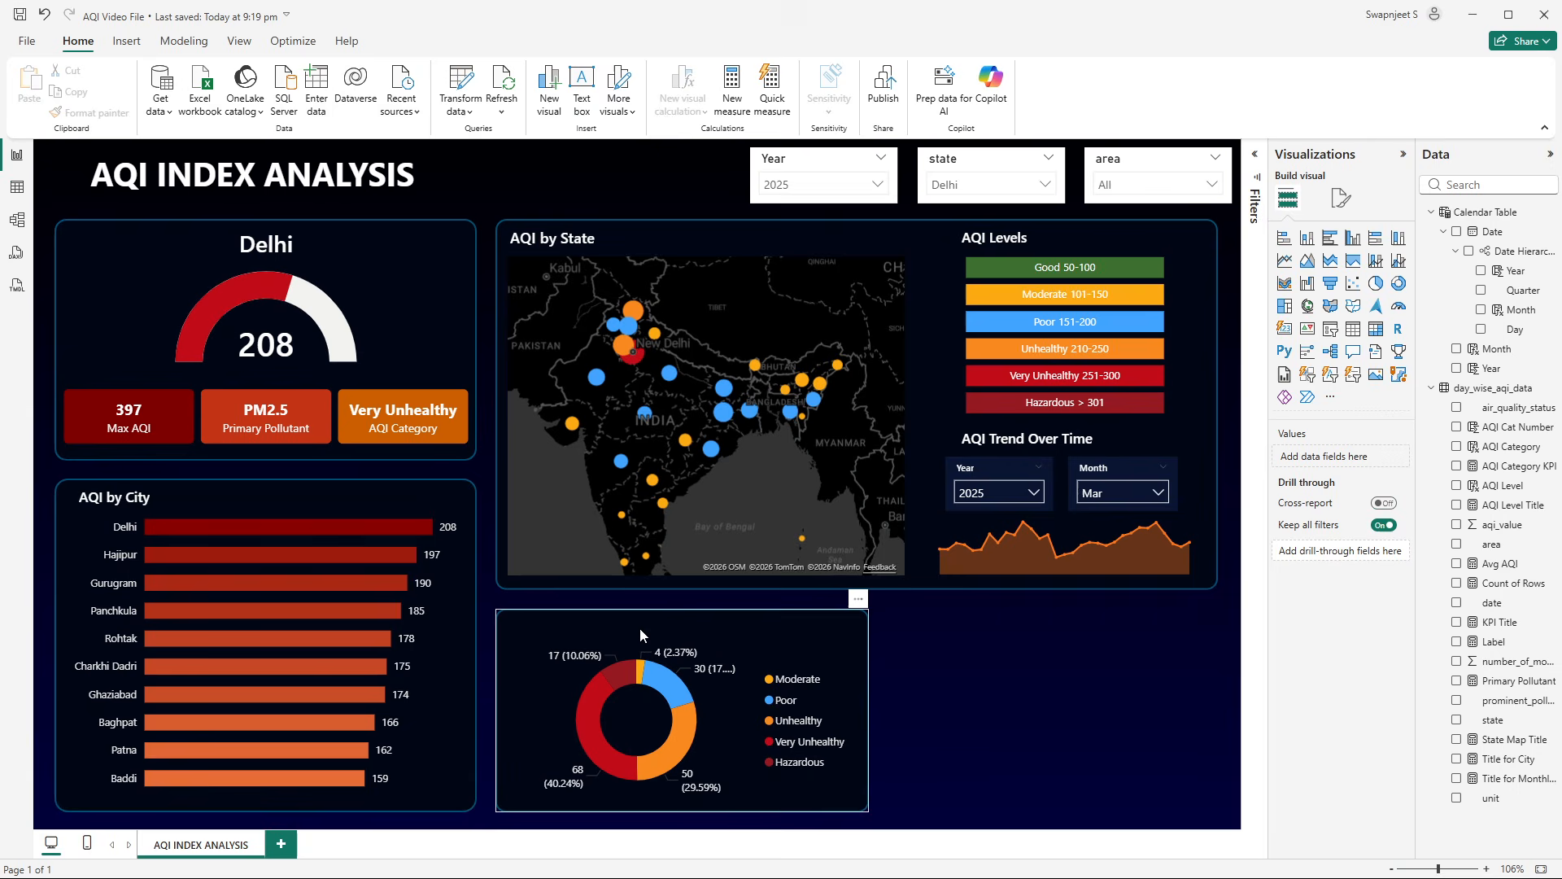
- Check the donut chart's title in the reference AQI Index Analysis report and return to the AQI Video File report
{"action": "key", "text": "alt+Tab"}
{"action": "key", "text": "Tab"}
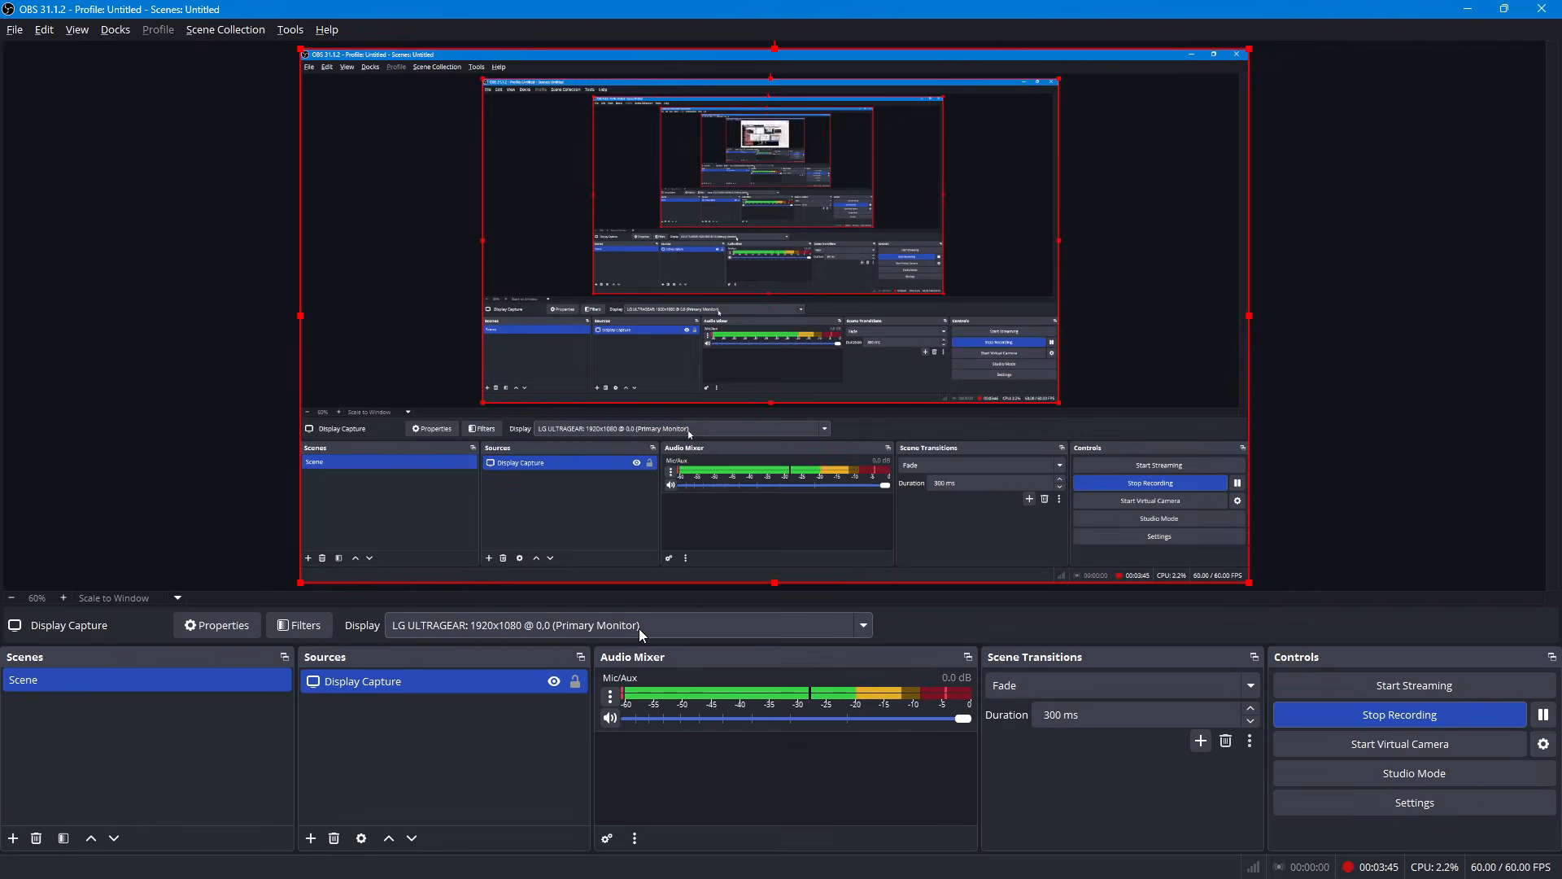
{"action": "key", "text": "alt+Tab"}
{"action": "key", "text": "alt+Tab"}
{"action": "key", "text": "Tab"}
{"action": "key", "text": "alt+Tab"}
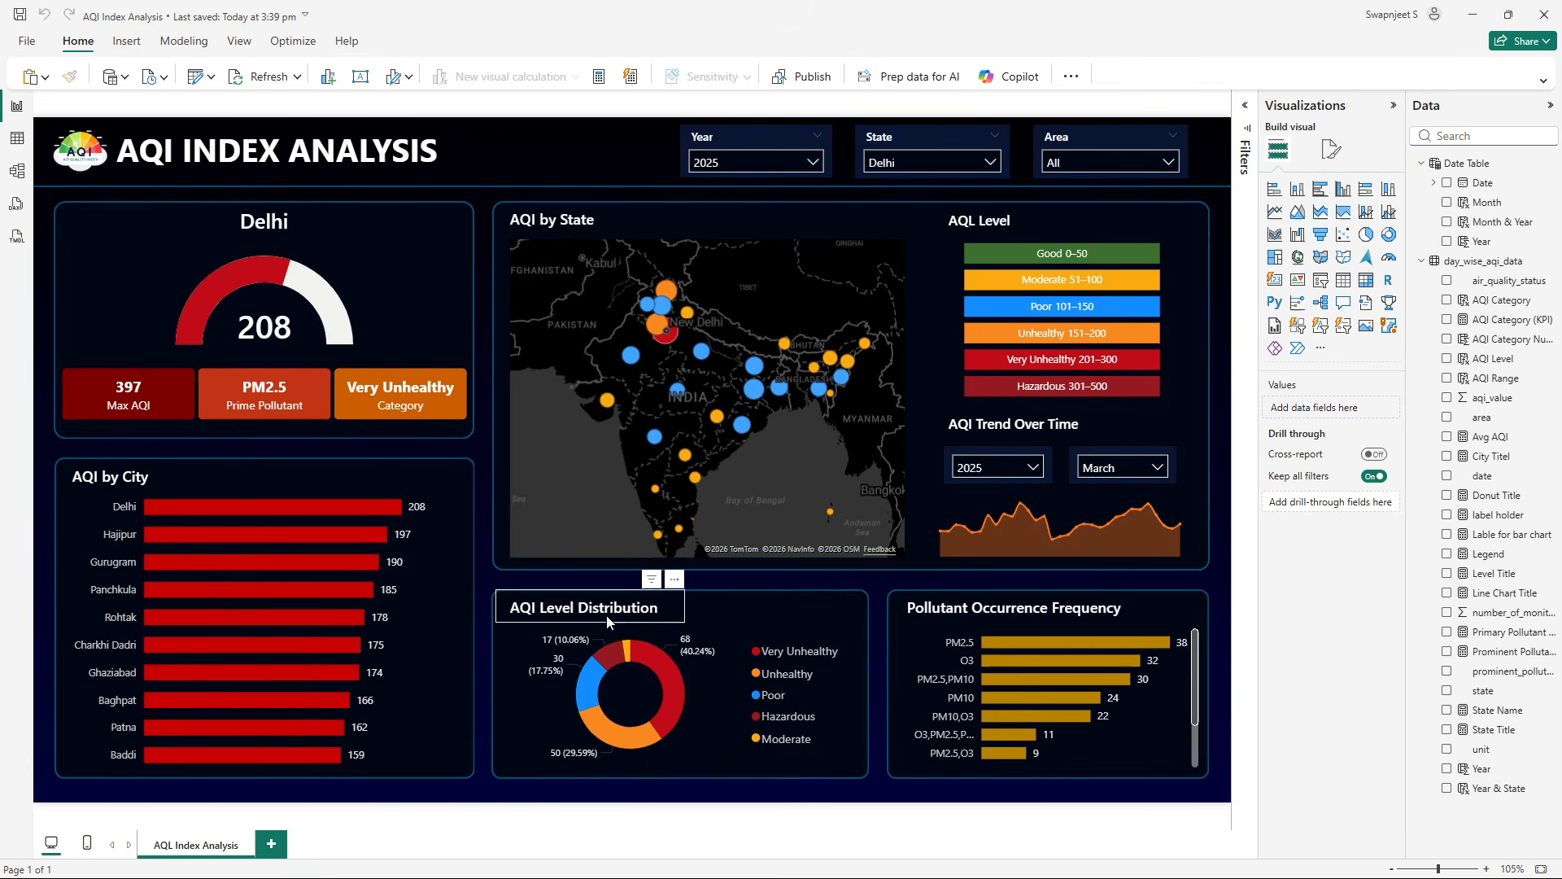
{"action": "key", "text": "alt+Tab"}
- Create a measure in day_wise_aqi_data named Donut Title that returns the text "AQI Level Distribution"
{"action": "right_click", "coordinate": [1512, 506]}
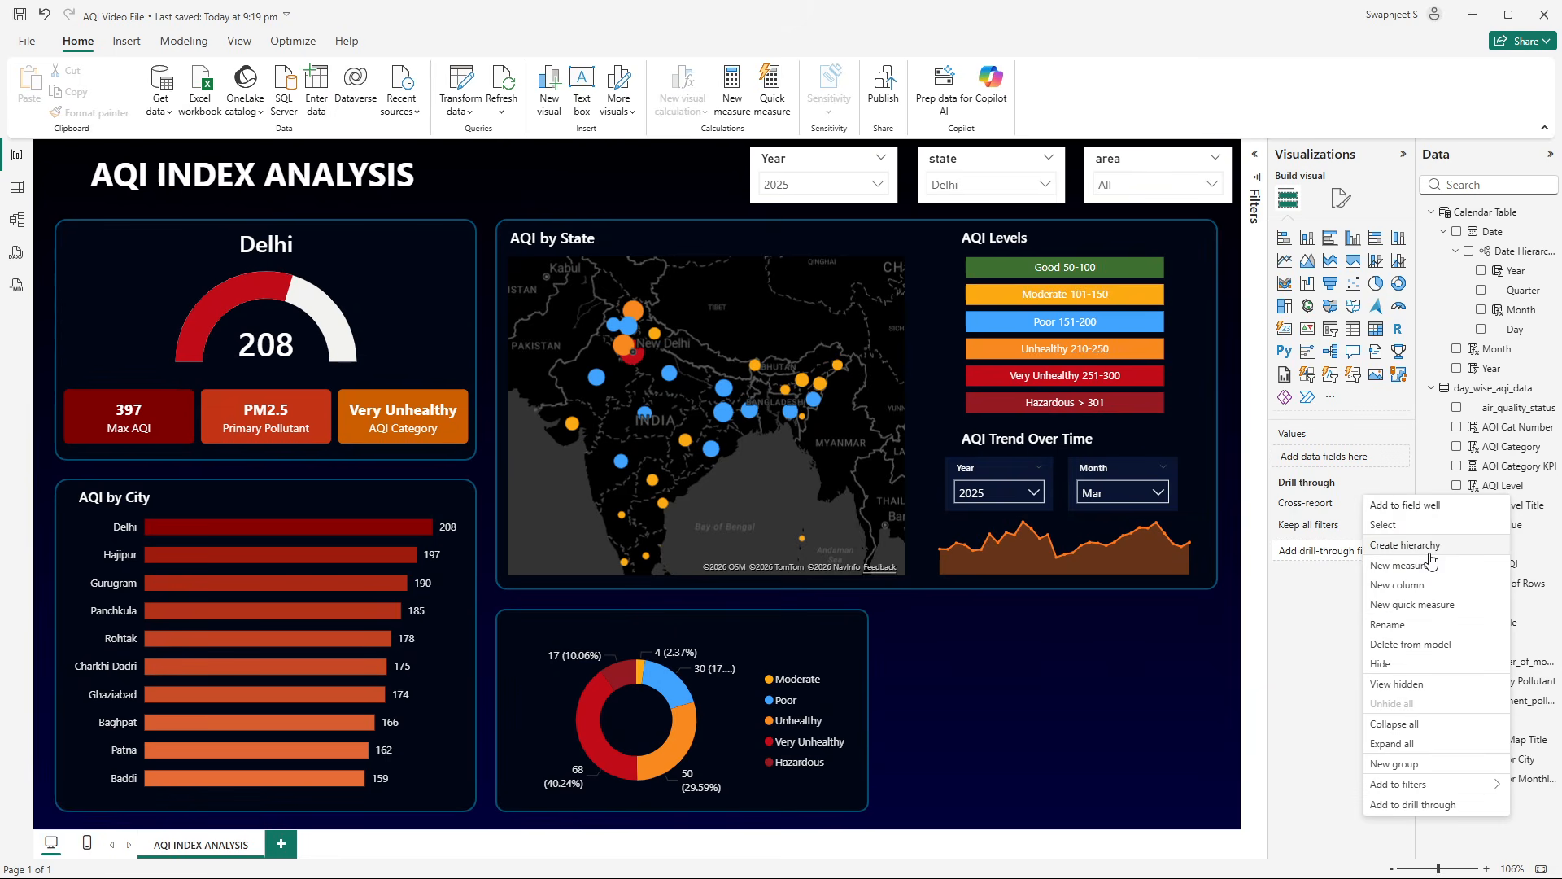
{"action": "left_click", "coordinate": [1402, 571]}
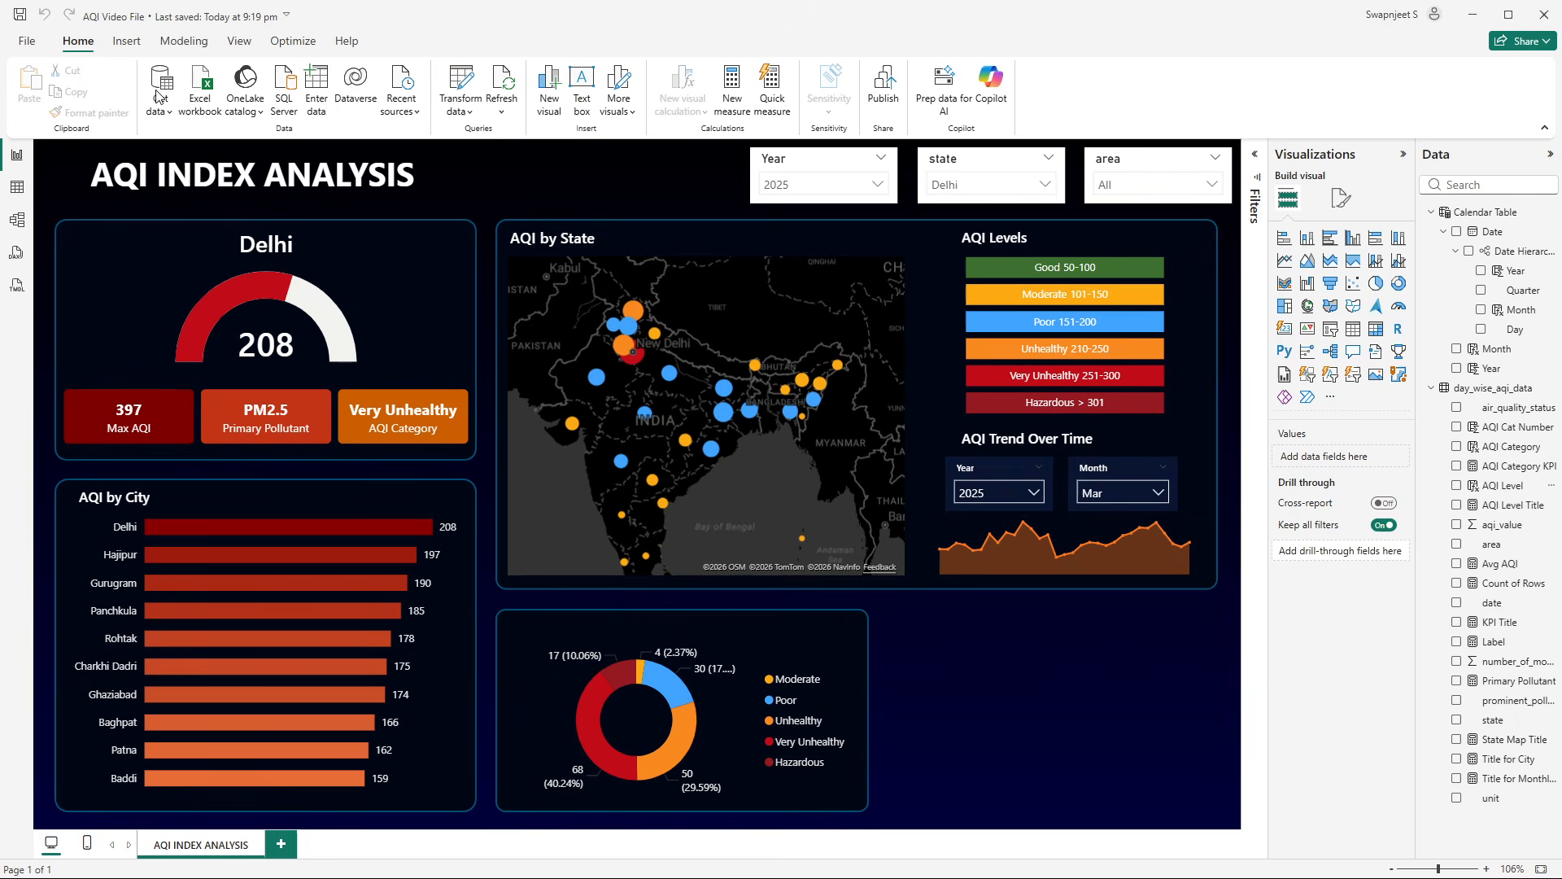
{"action": "type", "text": "Do"}
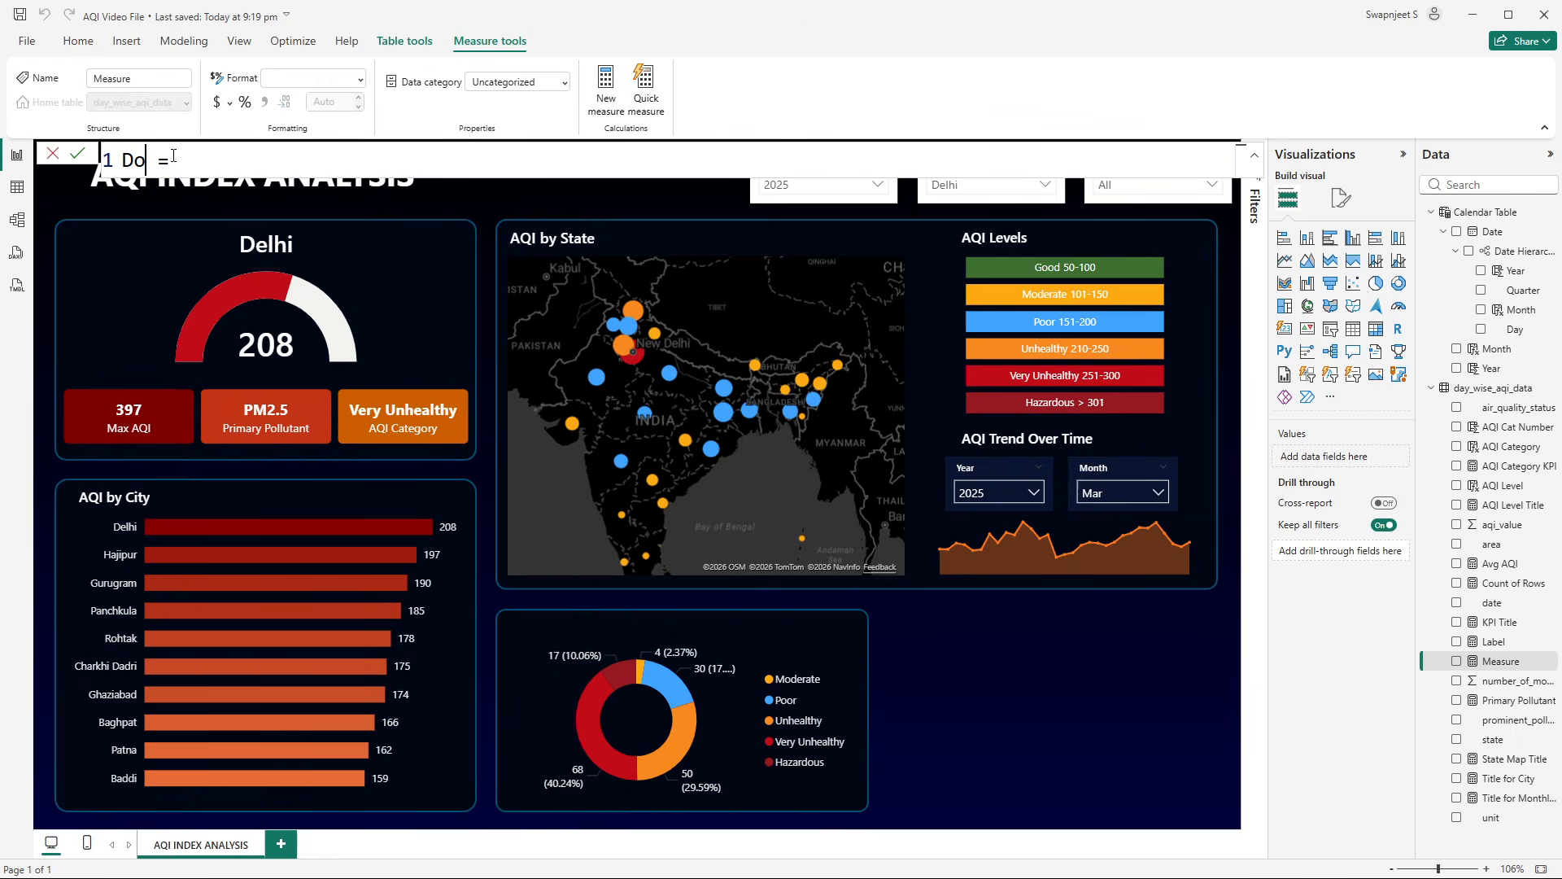
{"action": "type", "text": "nut Title ="}
{"action": "key", "text": "BackSpace"}
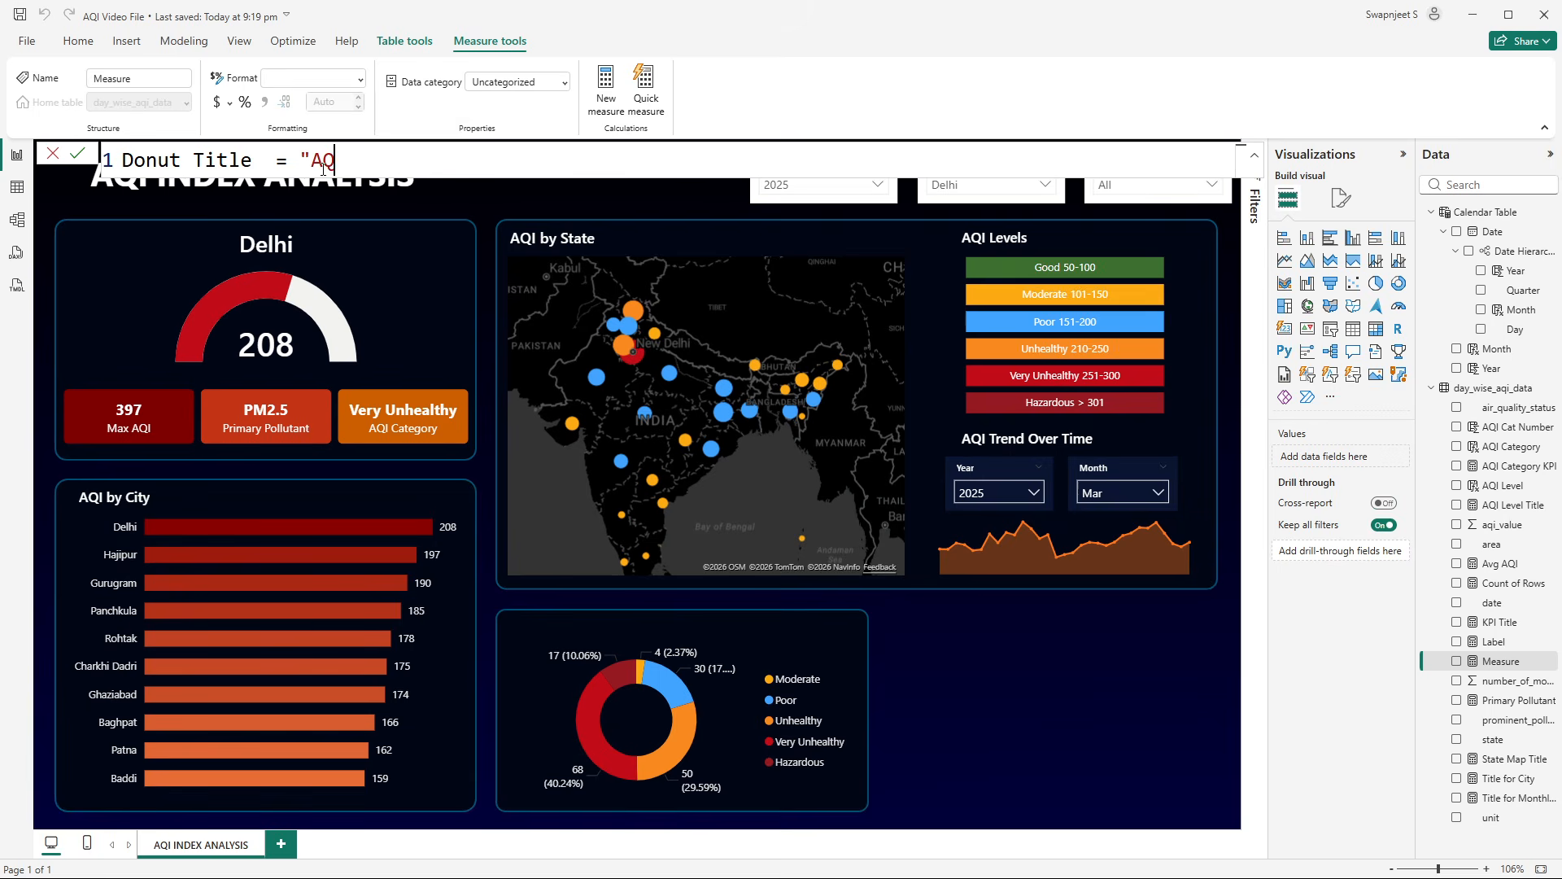
{"action": "type", "text": "\"AQI Level Distribution\""}
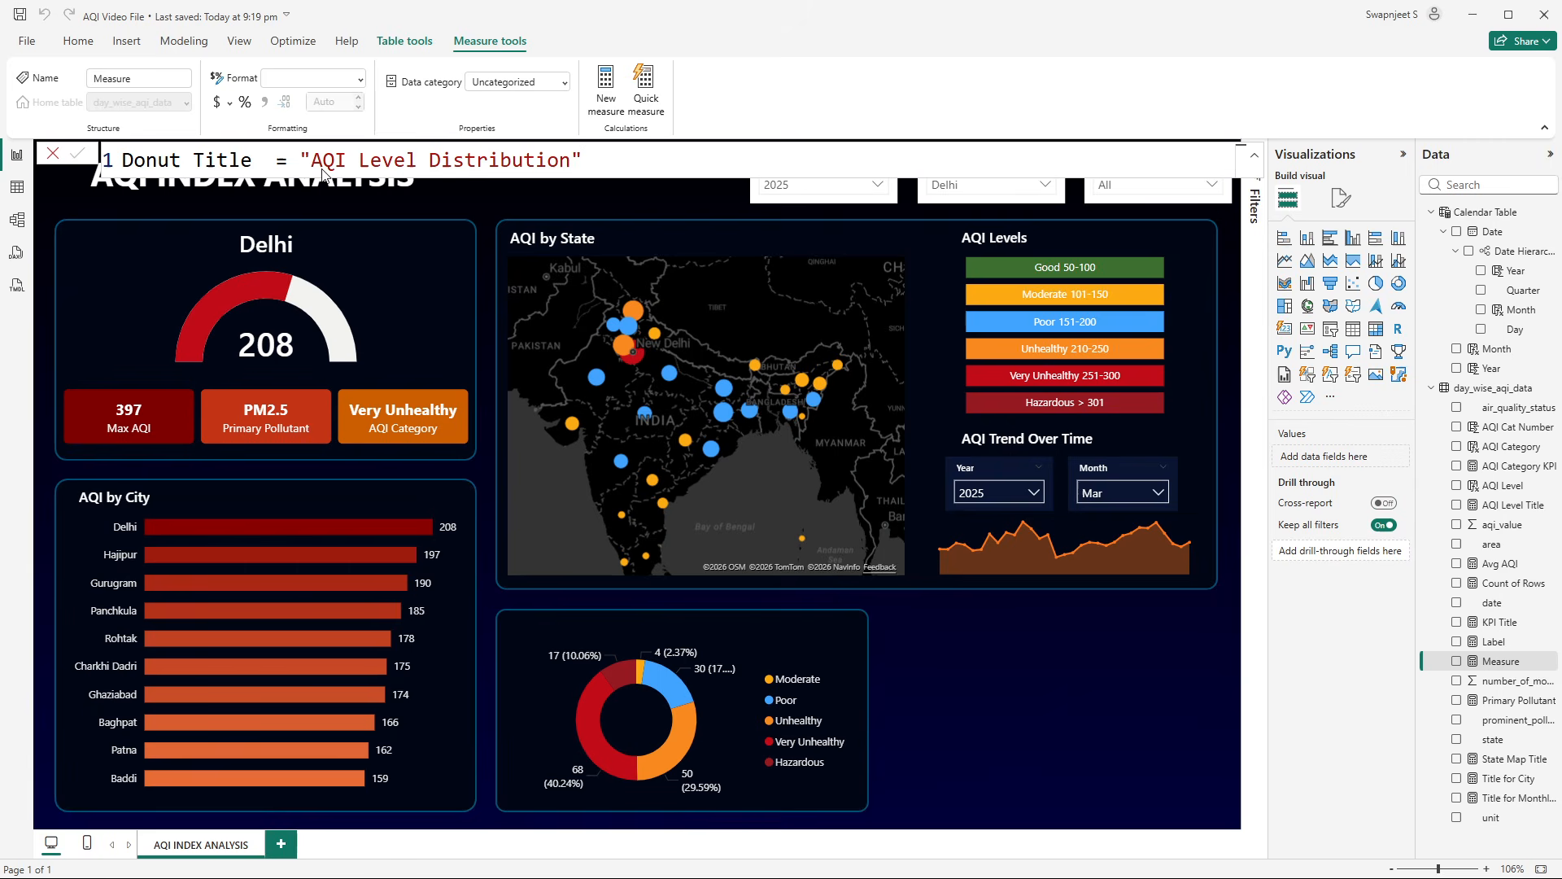
{"action": "key", "text": "Return"}
{"action": "left_click", "coordinate": [50, 157]}
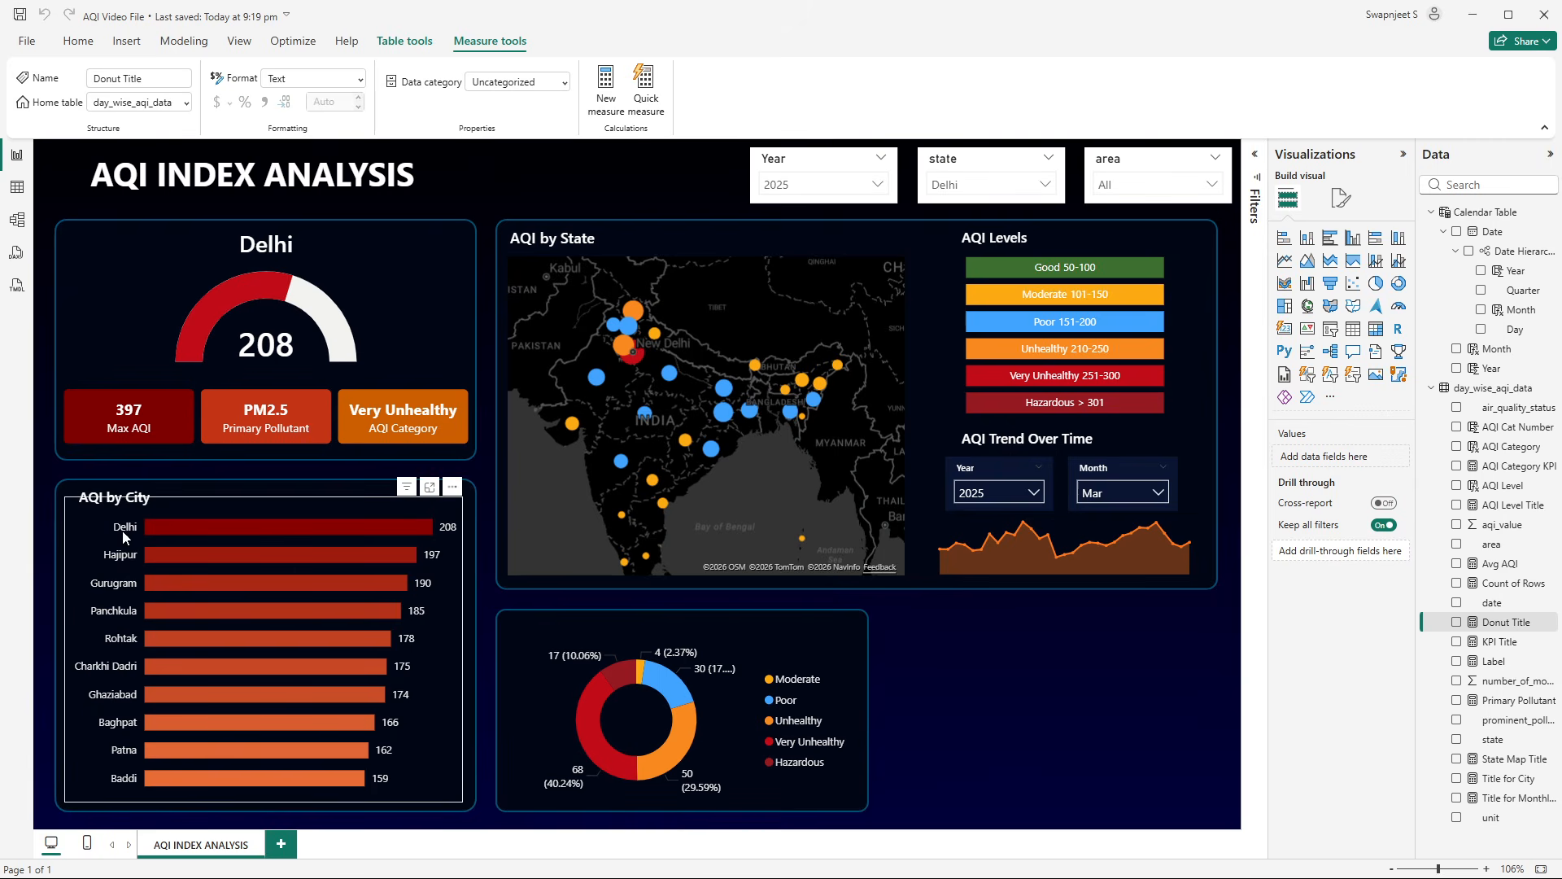
- Duplicate the AQI by City title card, place the copy above the donut chart, and replace its field with Donut Title
{"action": "left_click", "coordinate": [127, 502]}
{"action": "key", "text": "ctrl+c"}
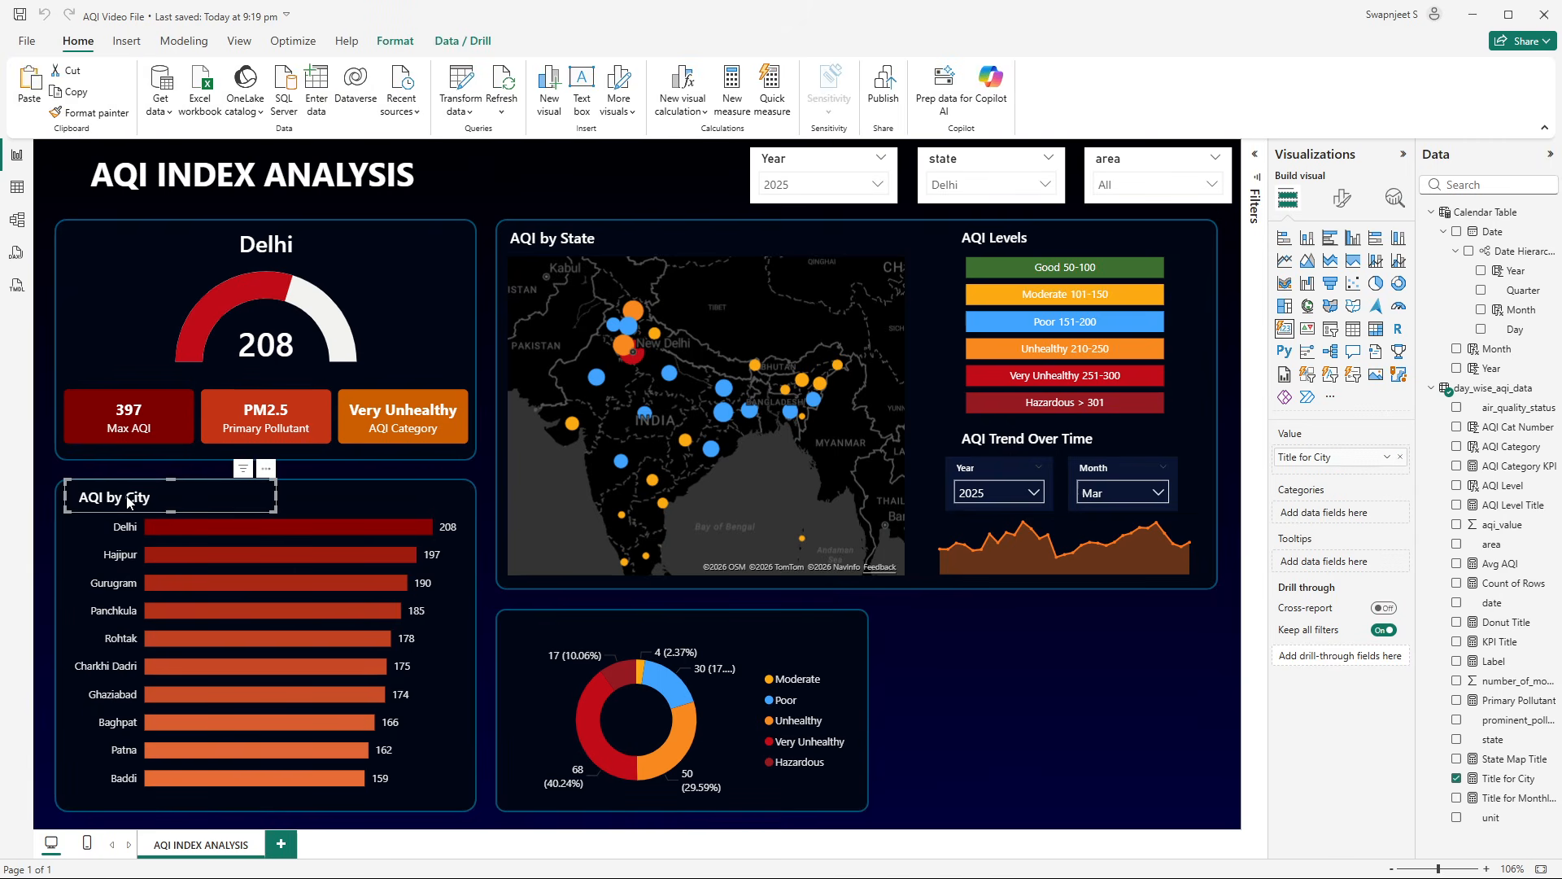
{"action": "key", "text": "ctrl+v"}
{"action": "left_click_drag", "start_coordinate": [128, 502], "coordinate": [567, 627]}
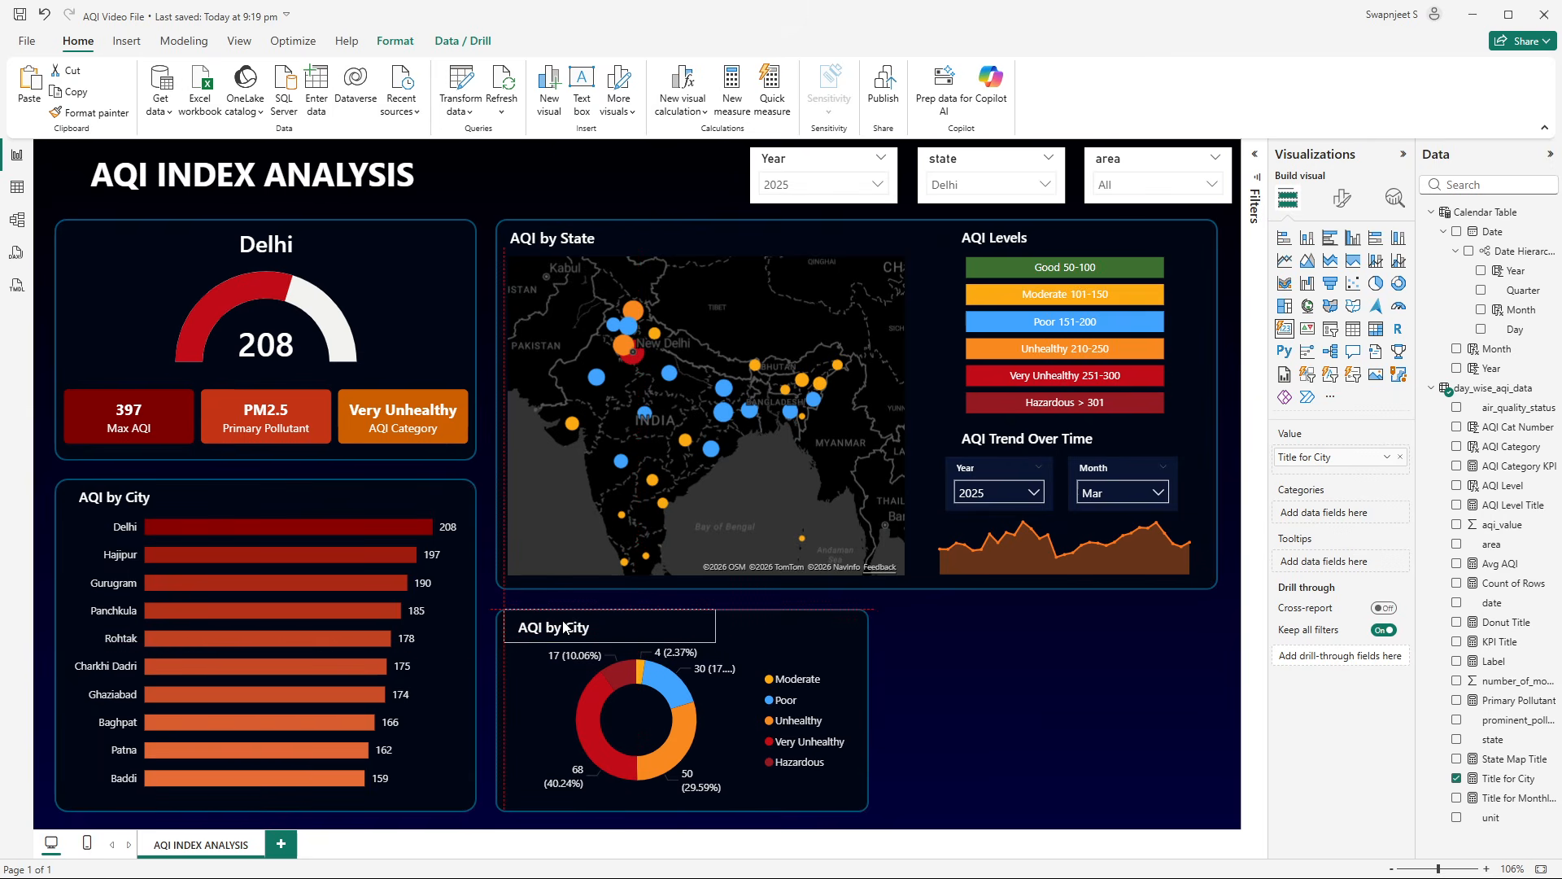
{"action": "left_click", "coordinate": [1401, 460]}
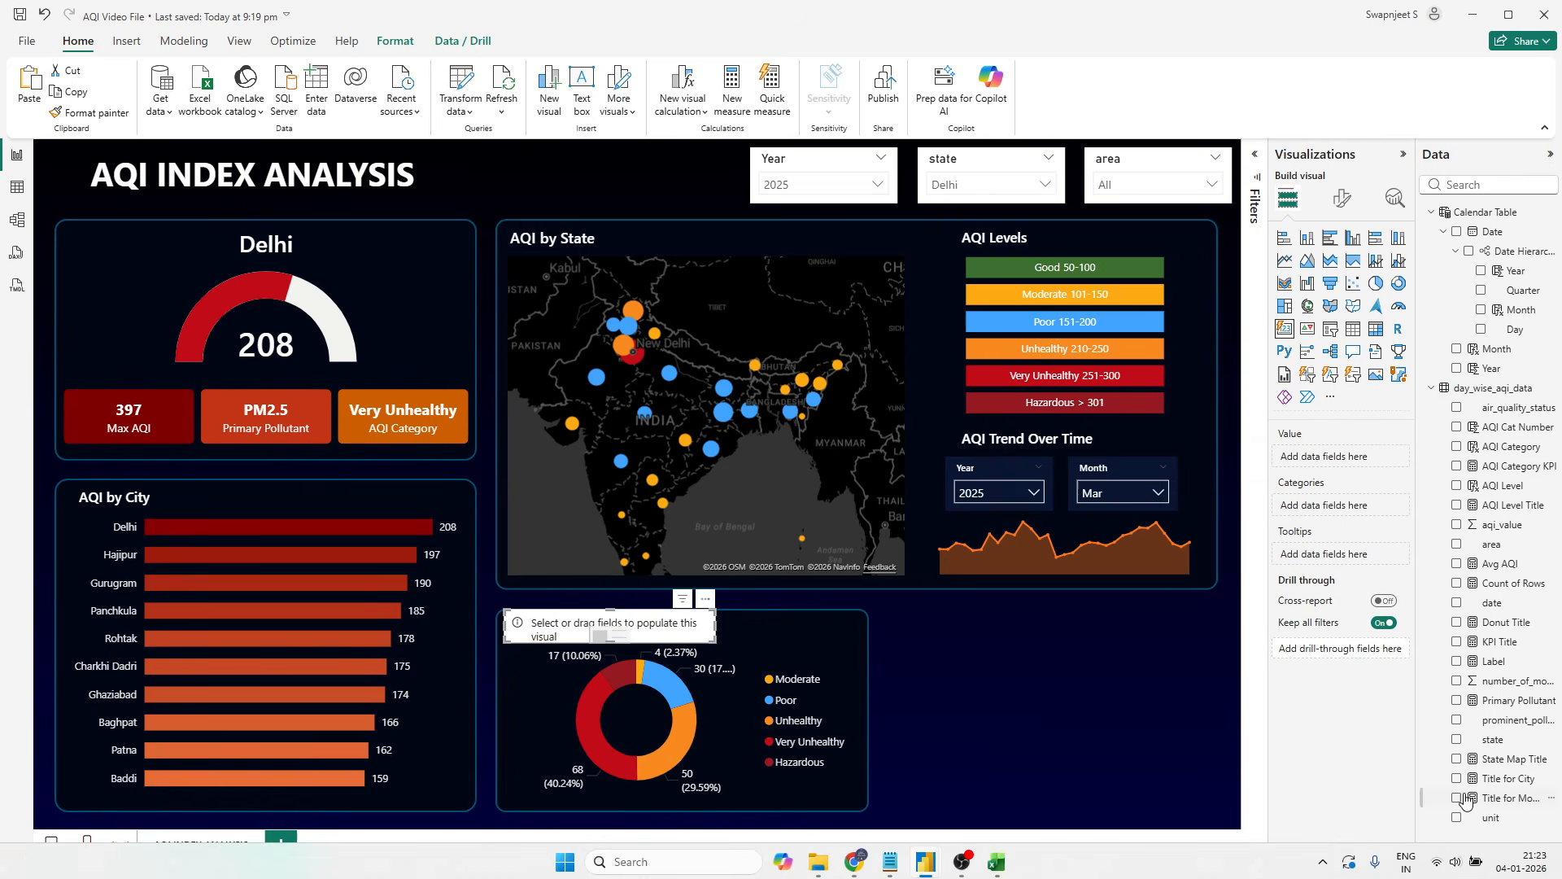
{"action": "left_click", "coordinate": [1456, 622]}
{"action": "left_click", "coordinate": [968, 745]}
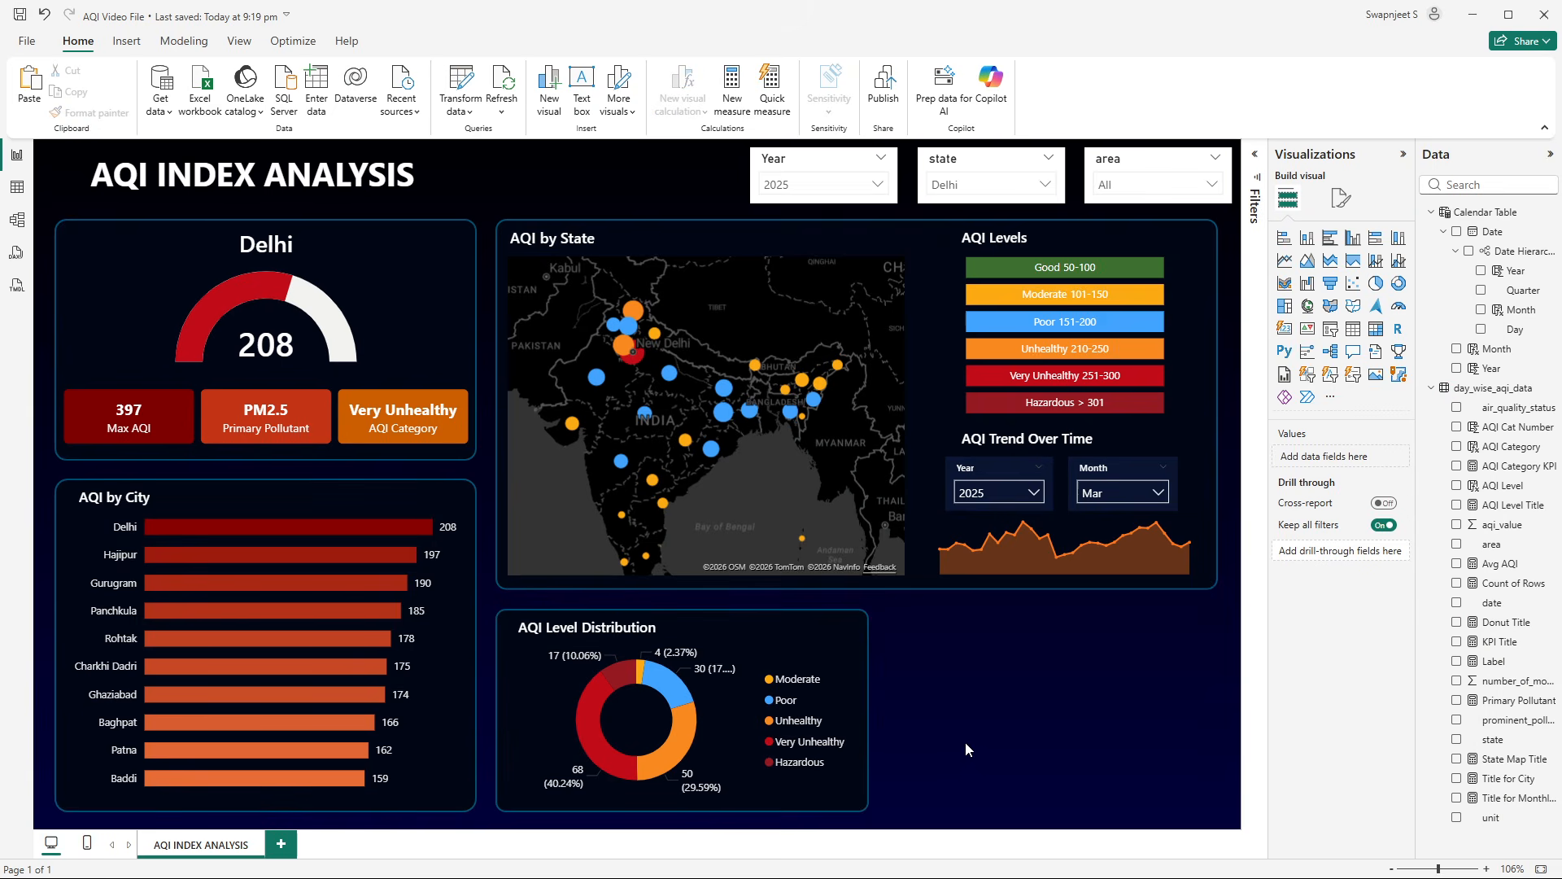
- Duplicate the donut's background panel beside it and narrow the copy to leave a gap, following the reference report's layout
{"action": "left_click", "coordinate": [869, 639]}
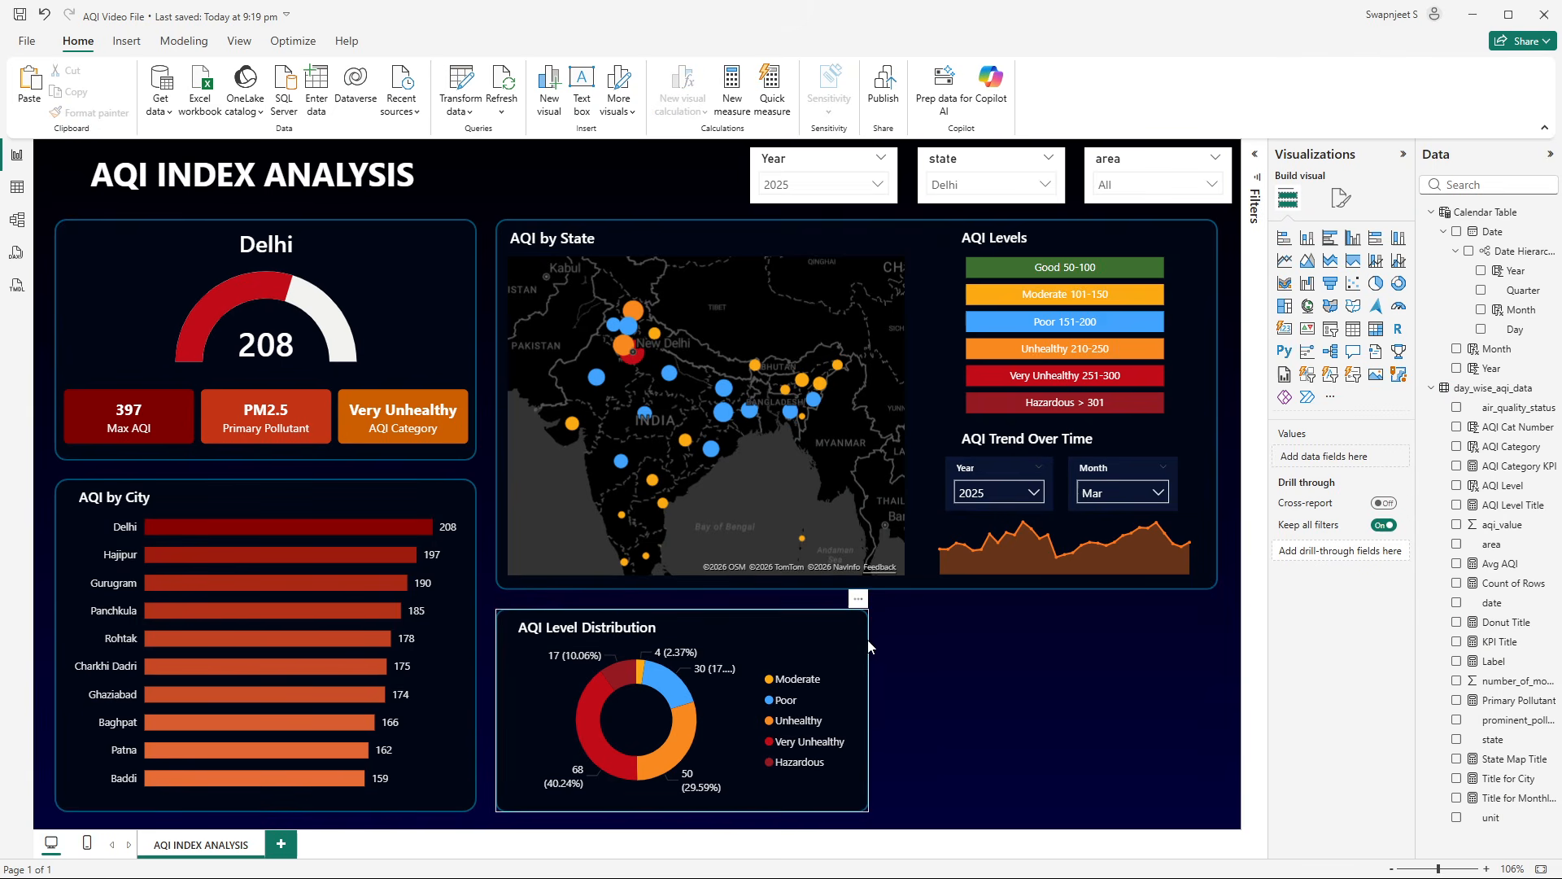
{"action": "key", "text": "alt+Tab"}
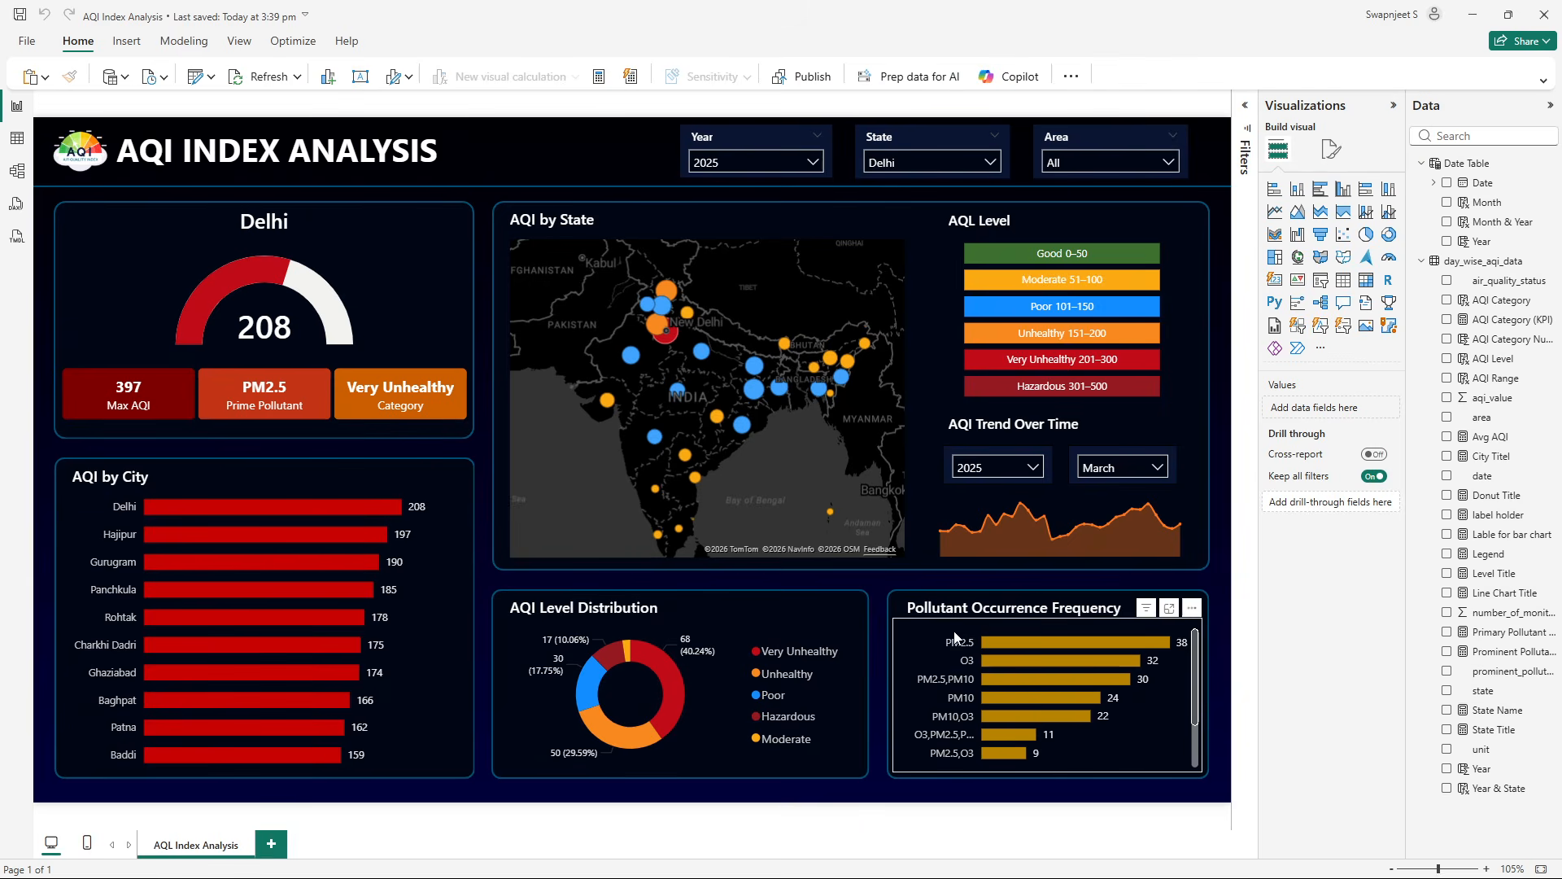
{"action": "key", "text": "alt+Tab"}
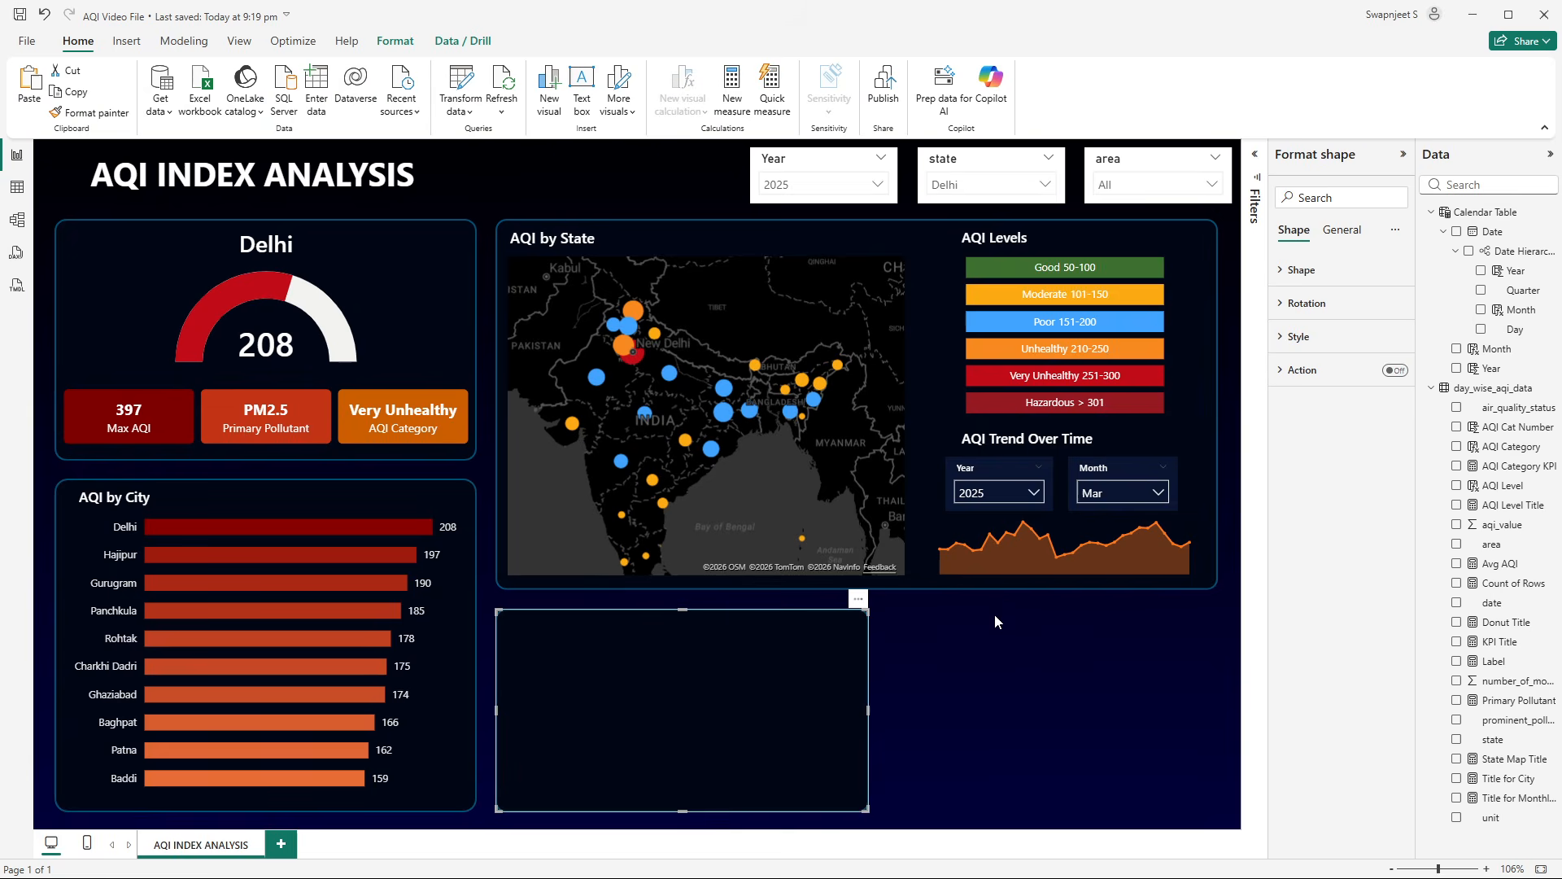
{"action": "left_click_drag", "start_coordinate": [765, 675], "coordinate": [1091, 711]}
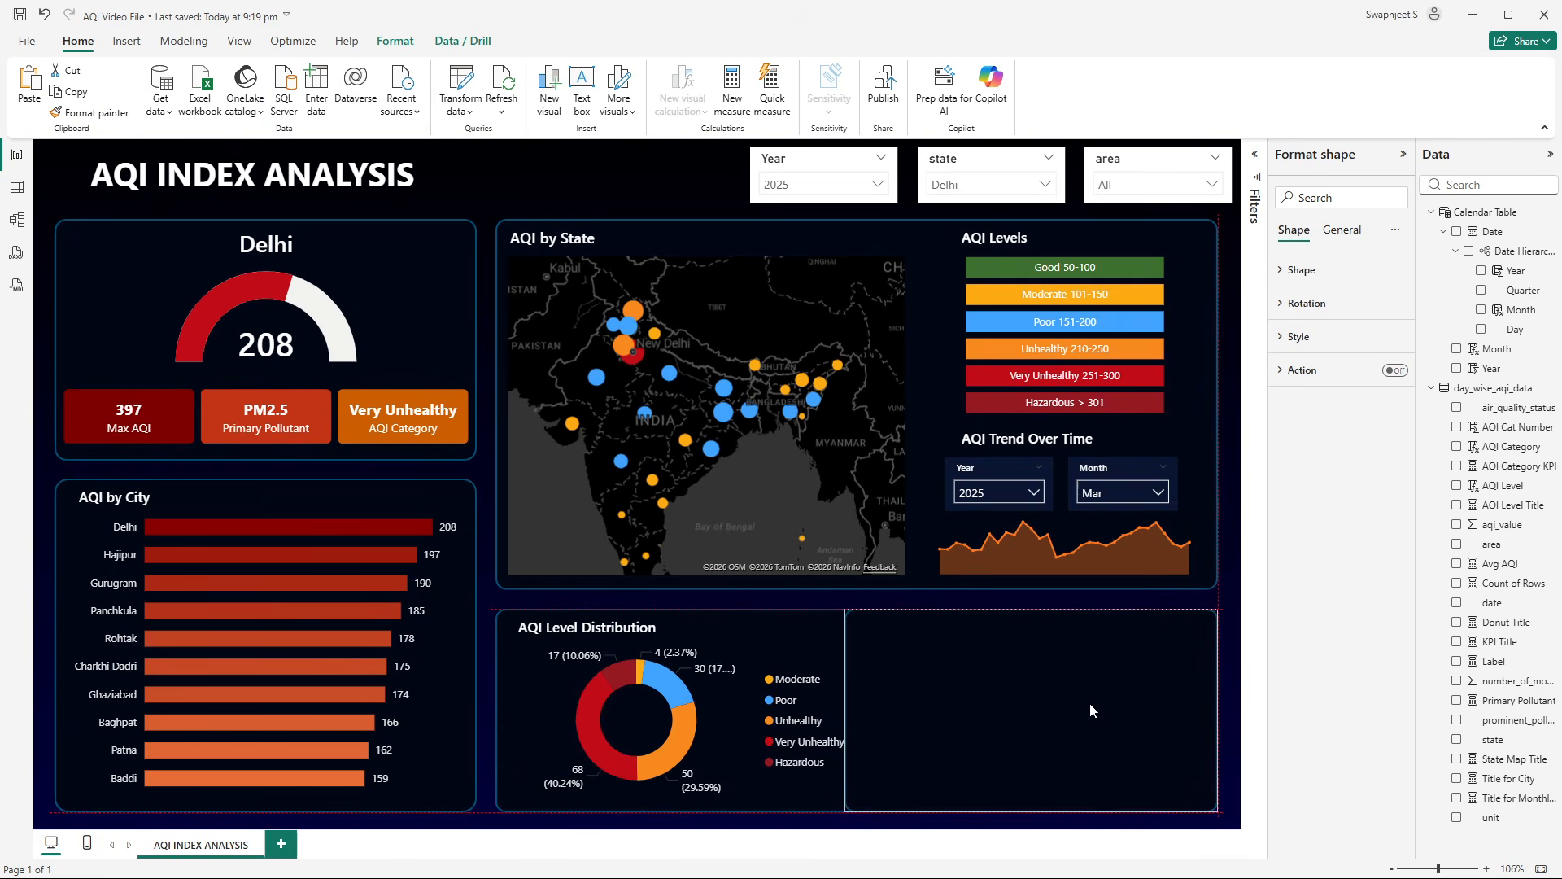
{"action": "left_click_drag", "start_coordinate": [845, 705], "coordinate": [889, 700]}
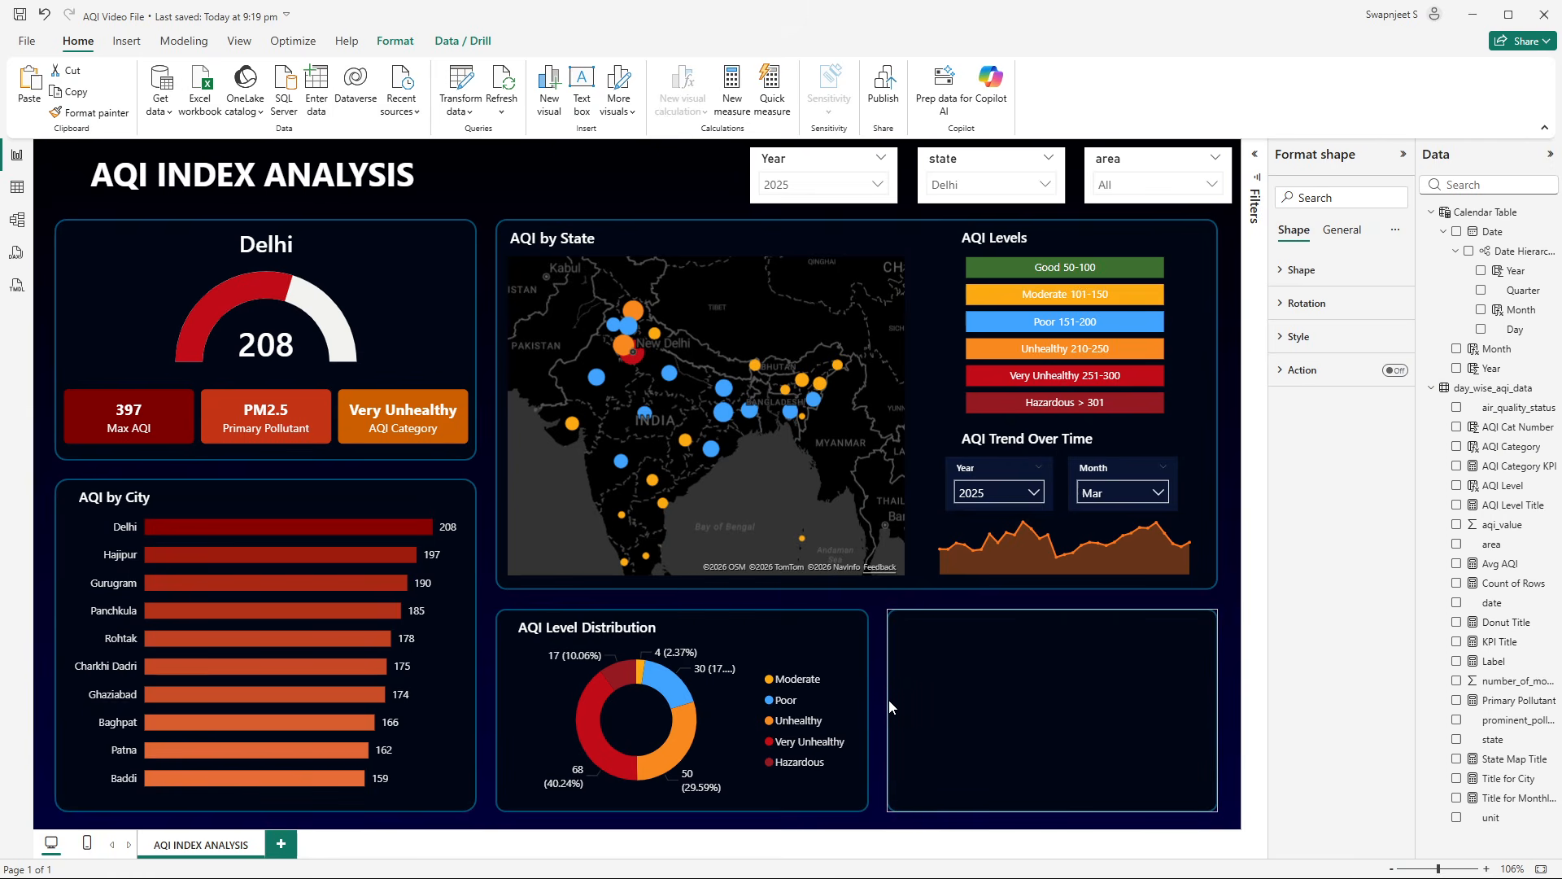
{"action": "left_click", "coordinate": [874, 701]}
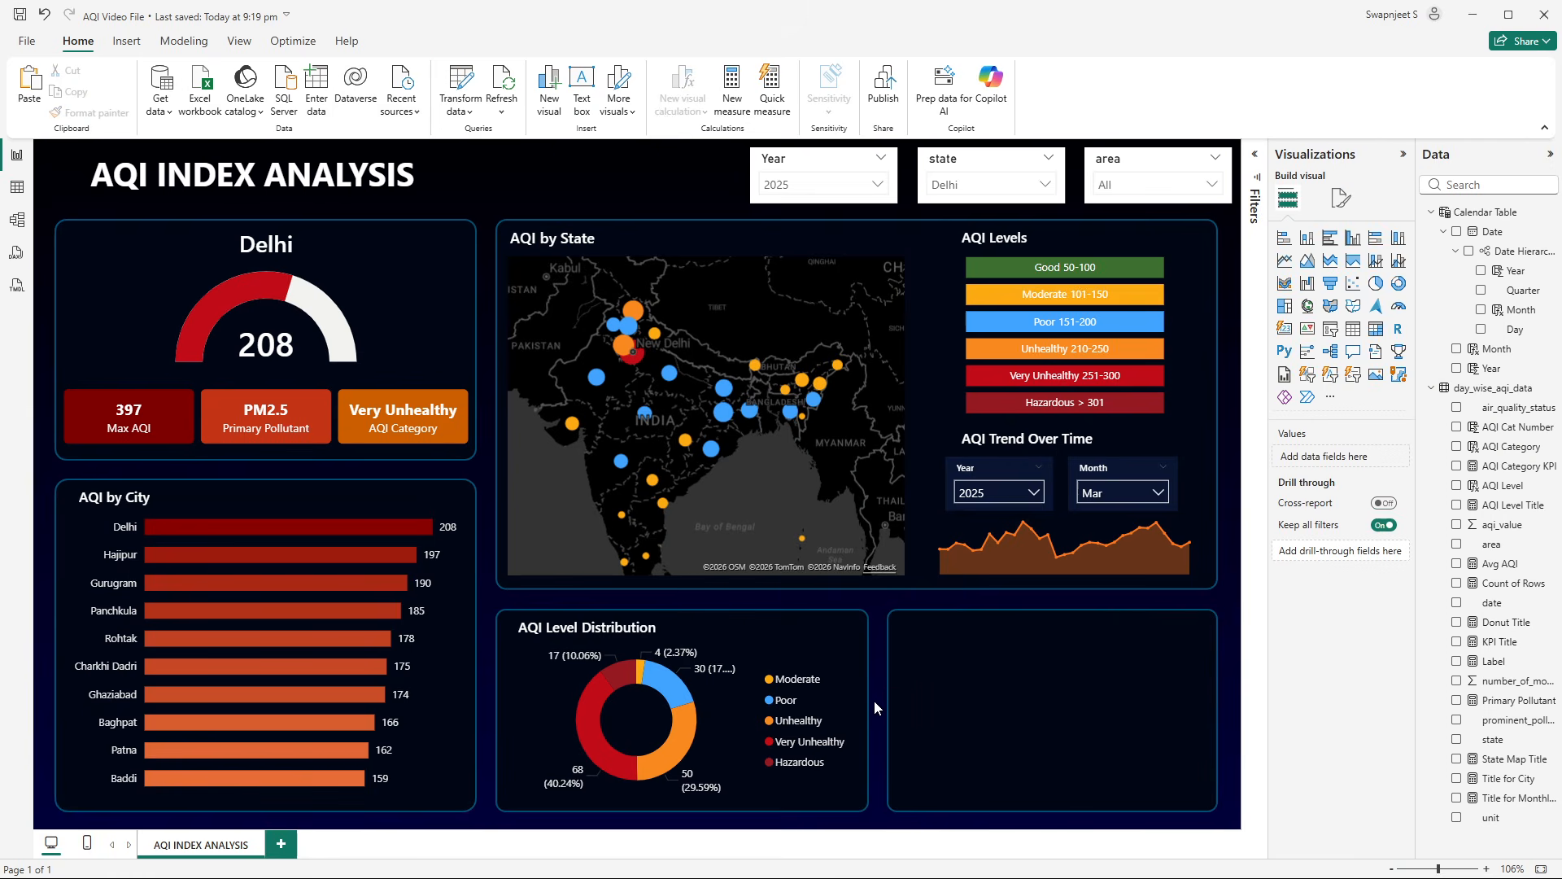
- Insert a stacked bar chart and add the Primary Pollutant and Count of Rows measures to it
{"action": "left_click", "coordinate": [1284, 239]}
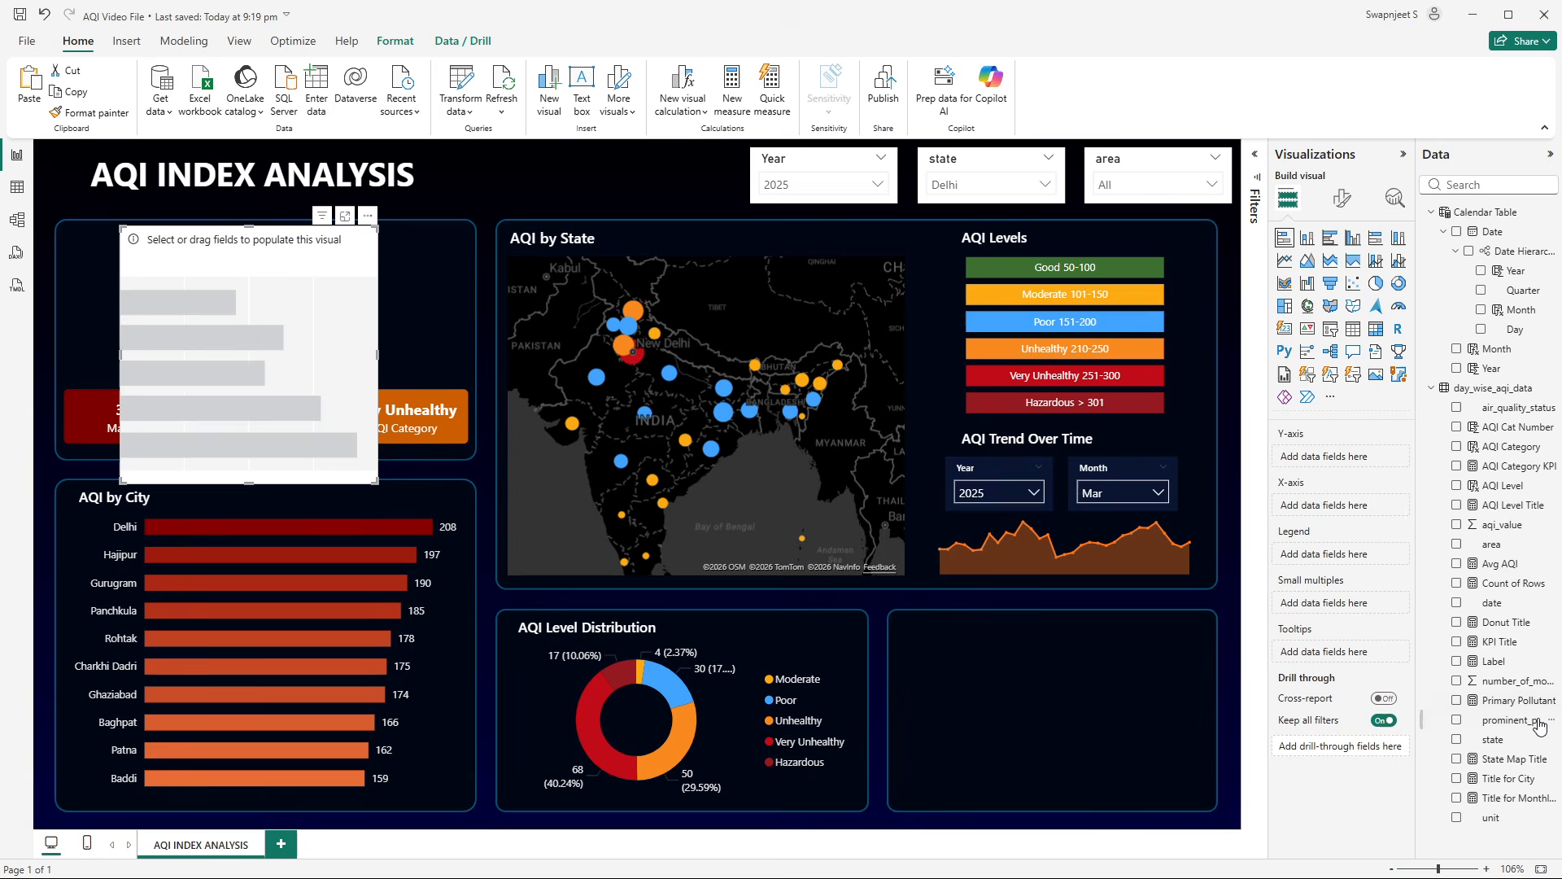
{"action": "left_click", "coordinate": [1457, 699]}
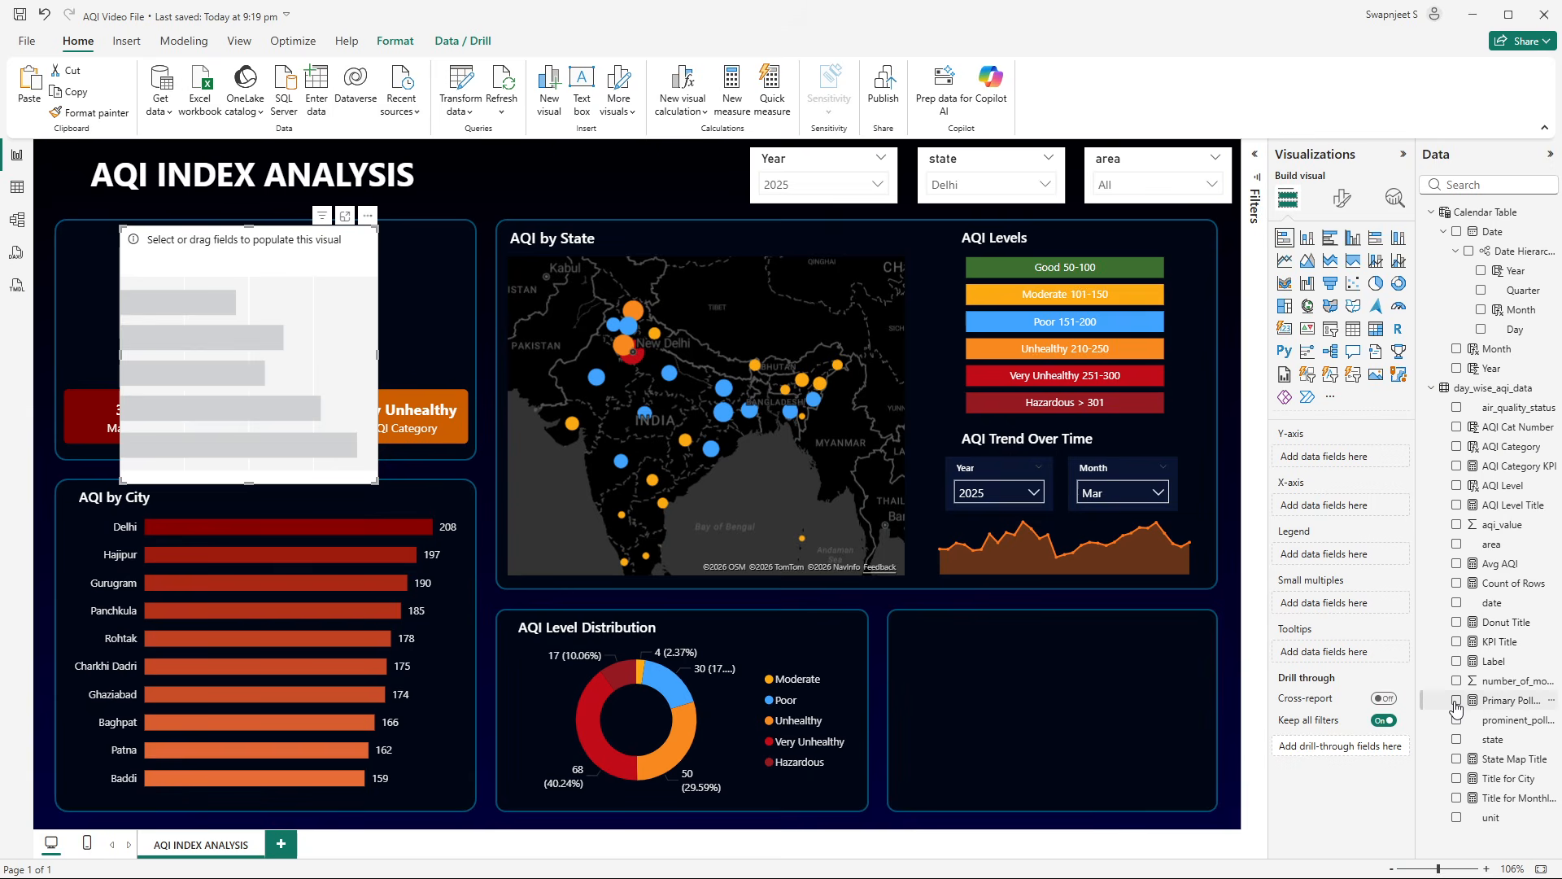
{"action": "left_click", "coordinate": [1456, 583]}
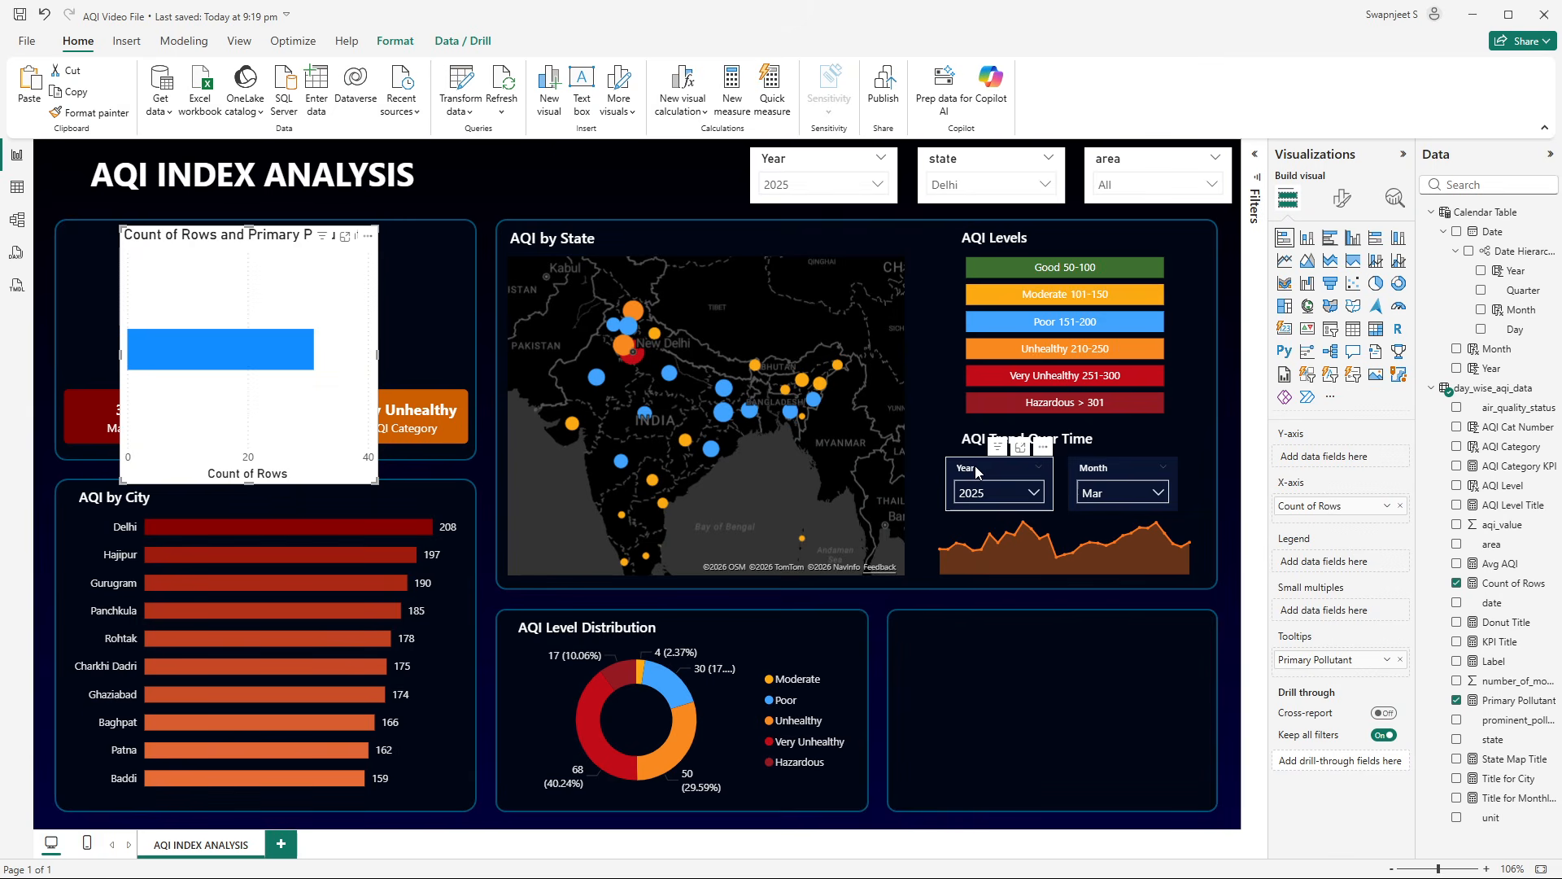
- Edit interactions so the Year and Month slicers under AQI Trend Over Time no longer filter the new bar chart
{"action": "left_click", "coordinate": [1002, 466]}
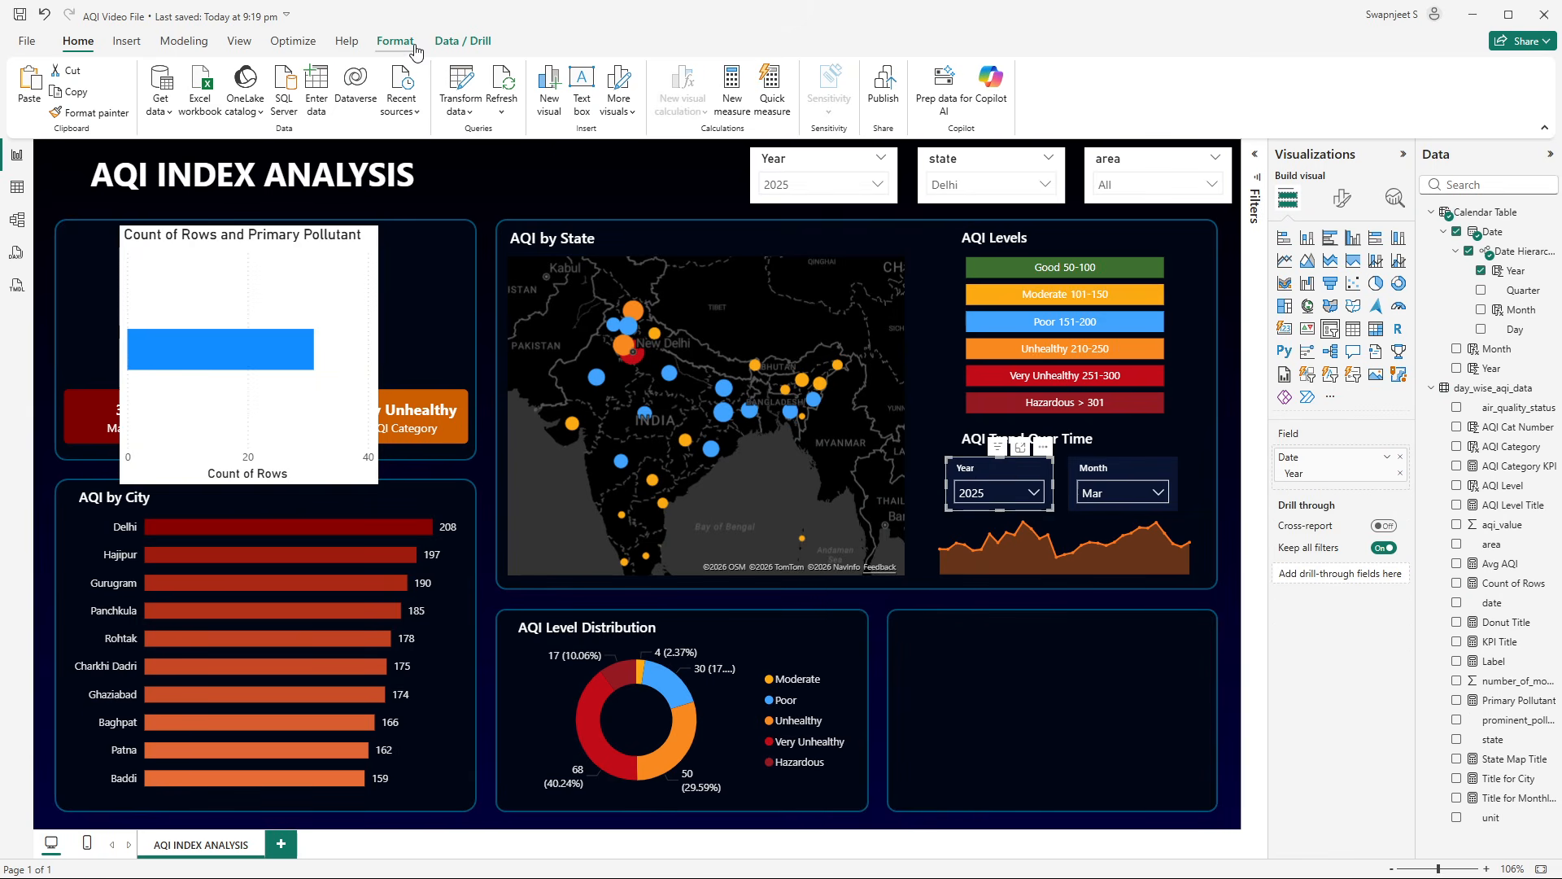
{"action": "left_click", "coordinate": [395, 41]}
{"action": "left_click", "coordinate": [39, 90]}
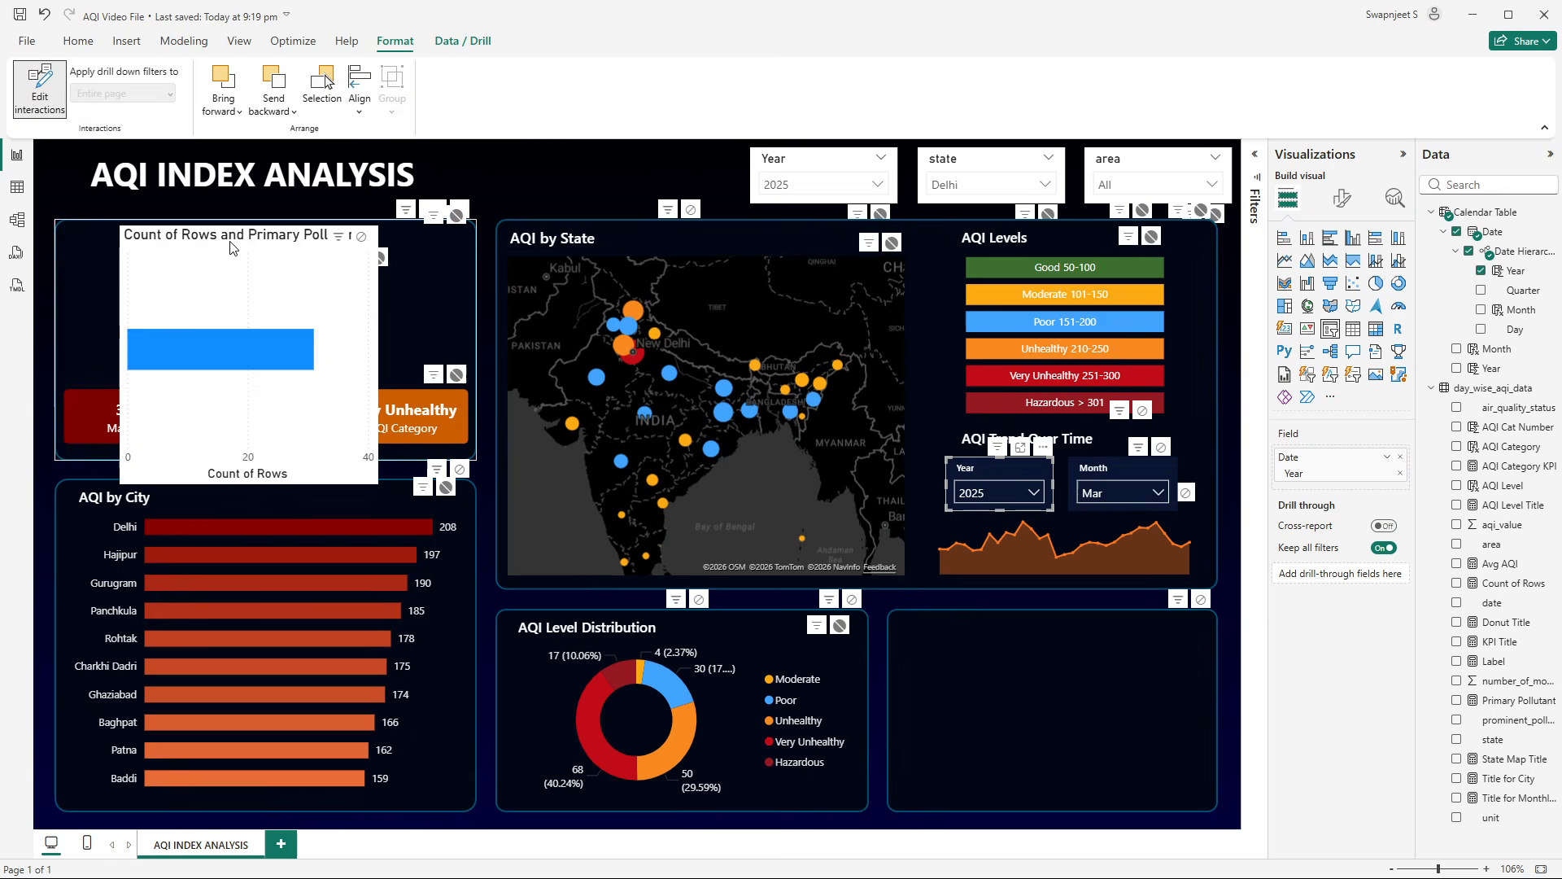
{"action": "left_click", "coordinate": [361, 236]}
{"action": "left_click", "coordinate": [1113, 486]}
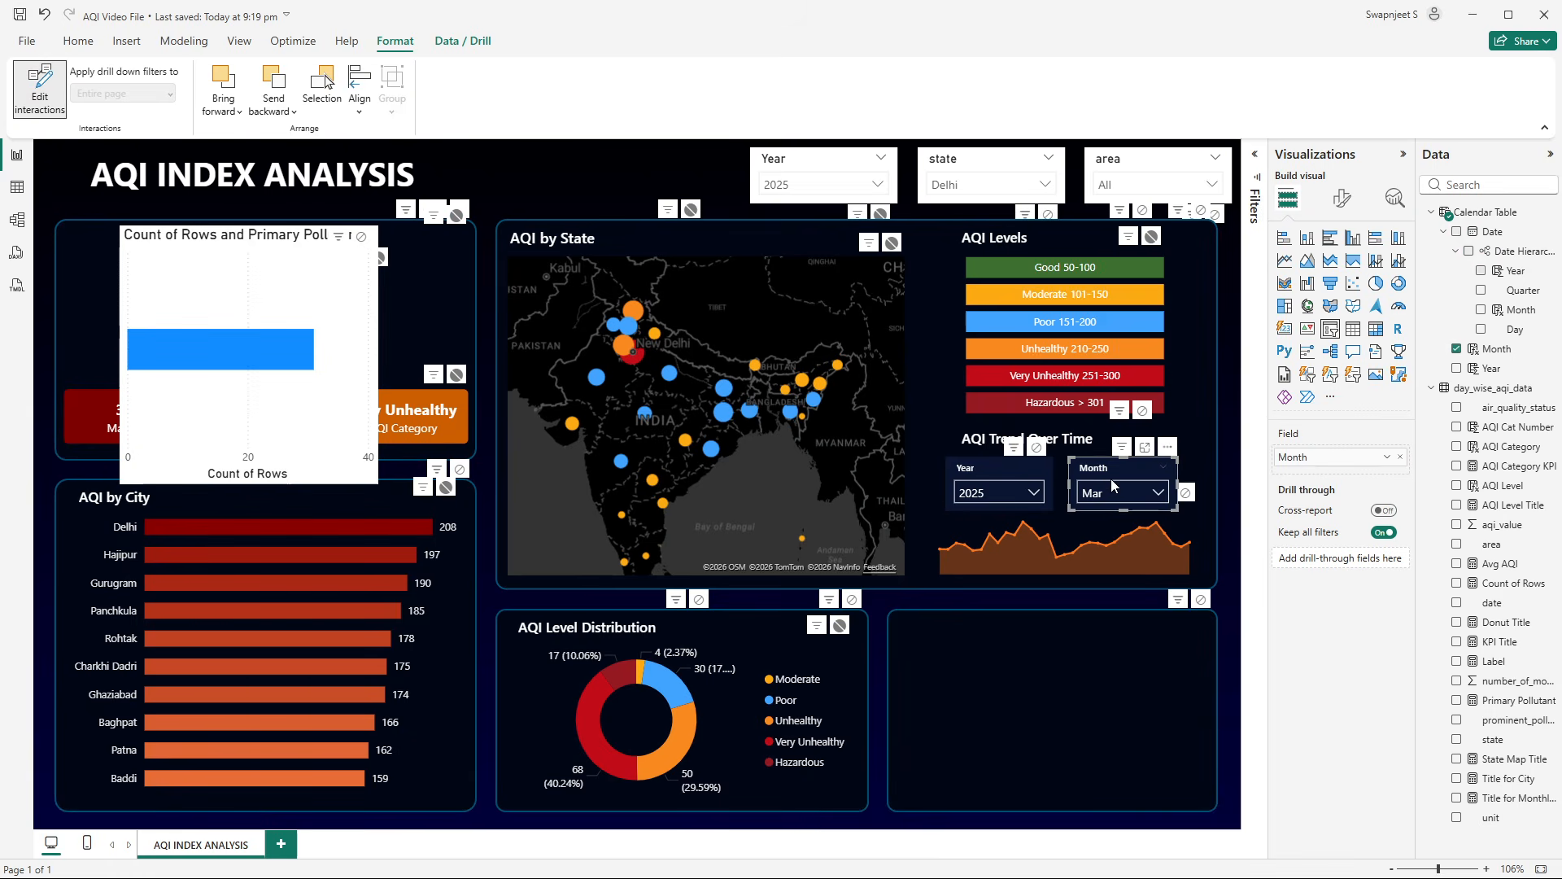
{"action": "left_click", "coordinate": [363, 237]}
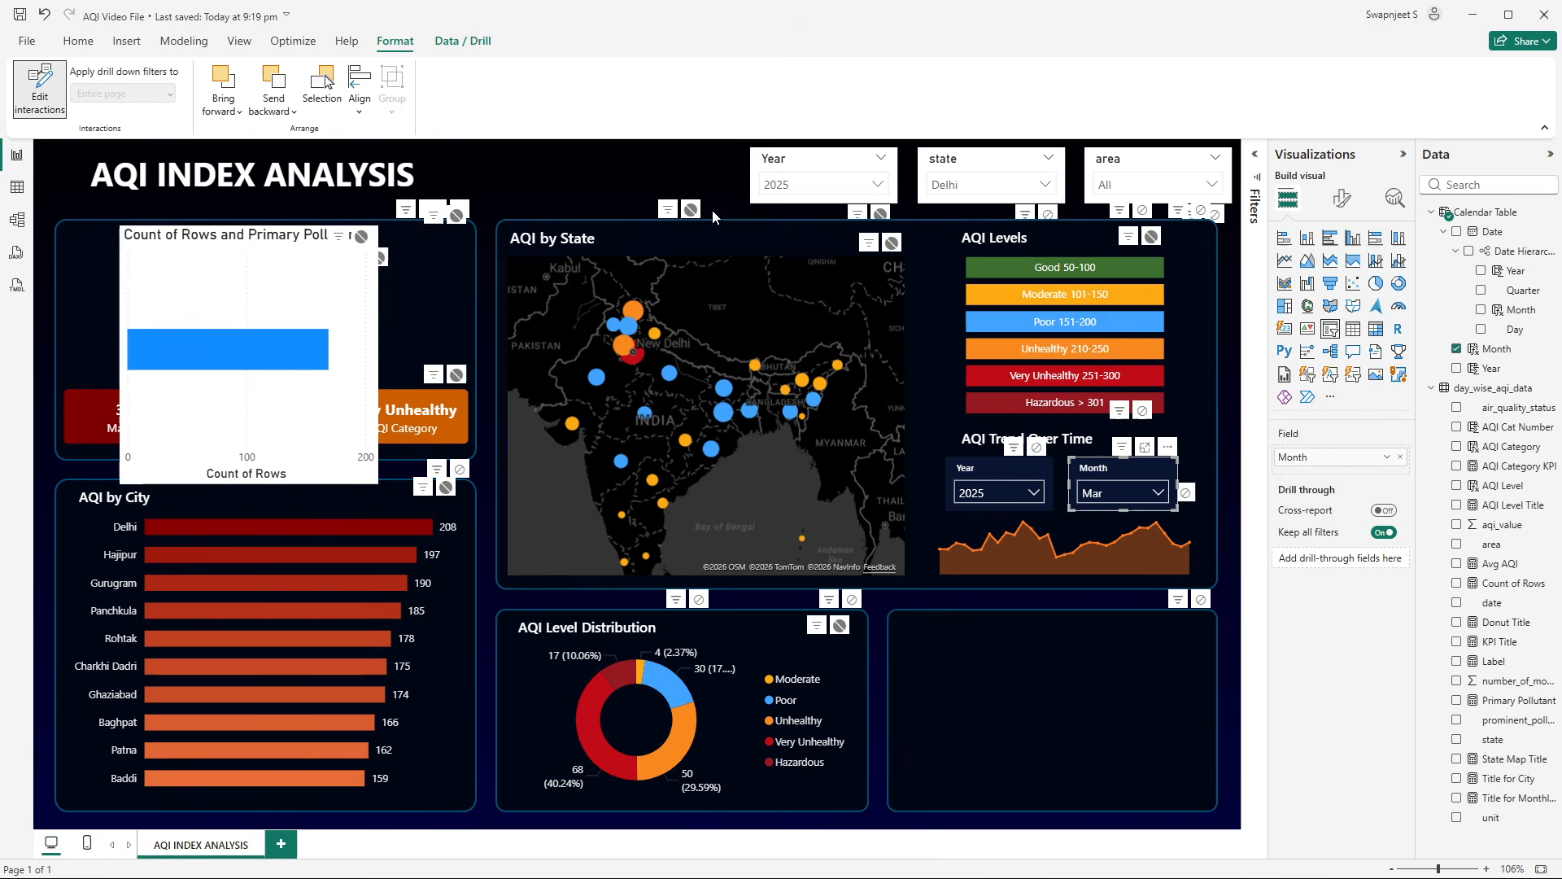
- Move the bar chart off the KPI cards and edit interactions so the state slicer no longer filters it
{"action": "left_click_drag", "start_coordinate": [310, 261], "coordinate": [772, 485]}
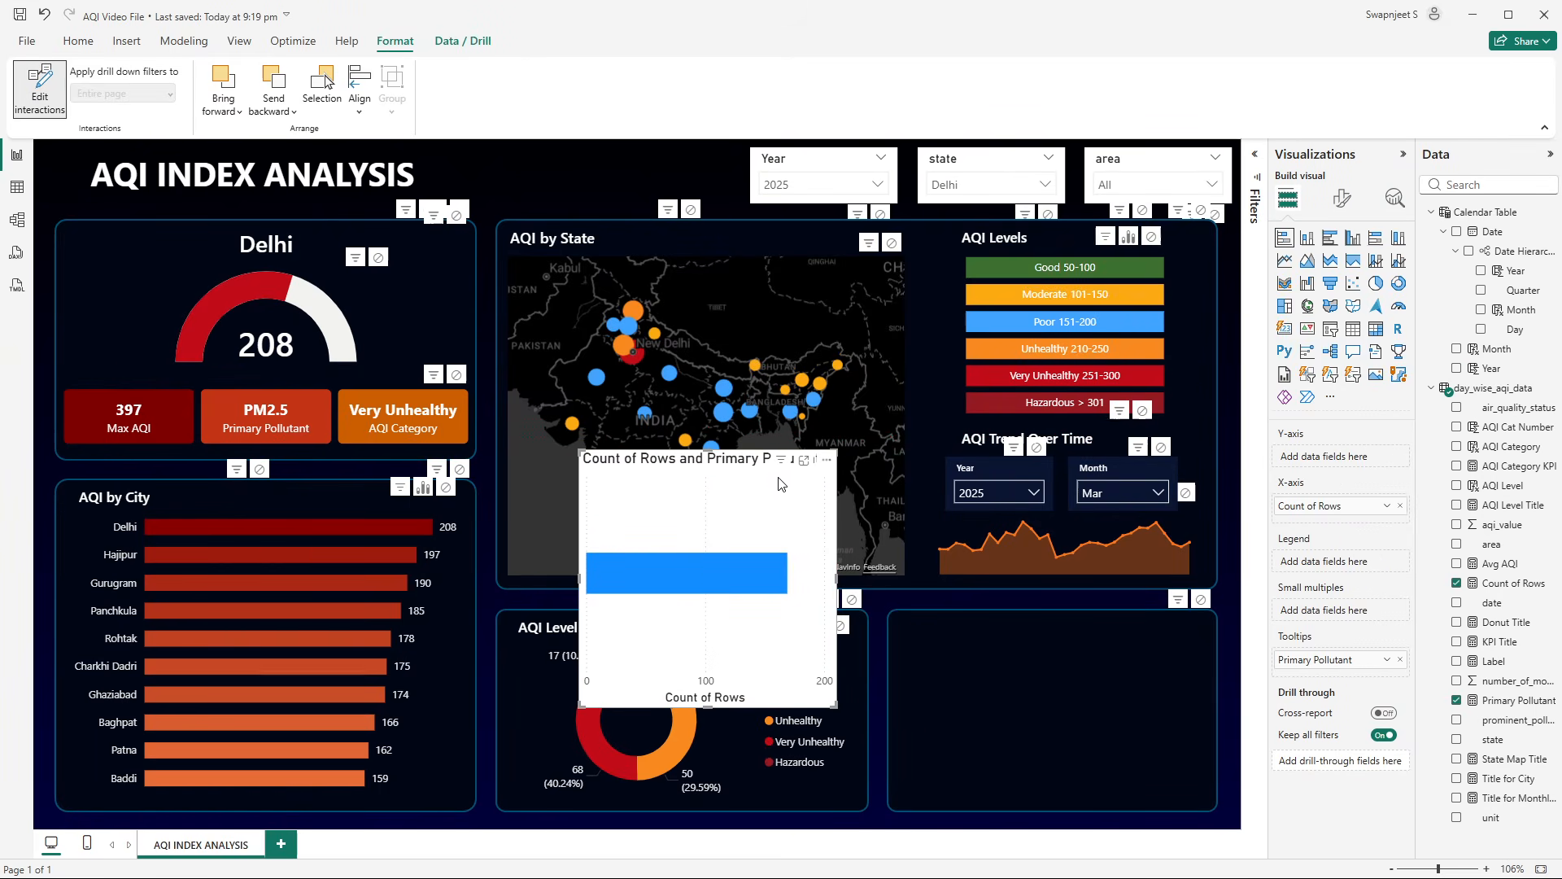
{"action": "left_click", "coordinate": [941, 169]}
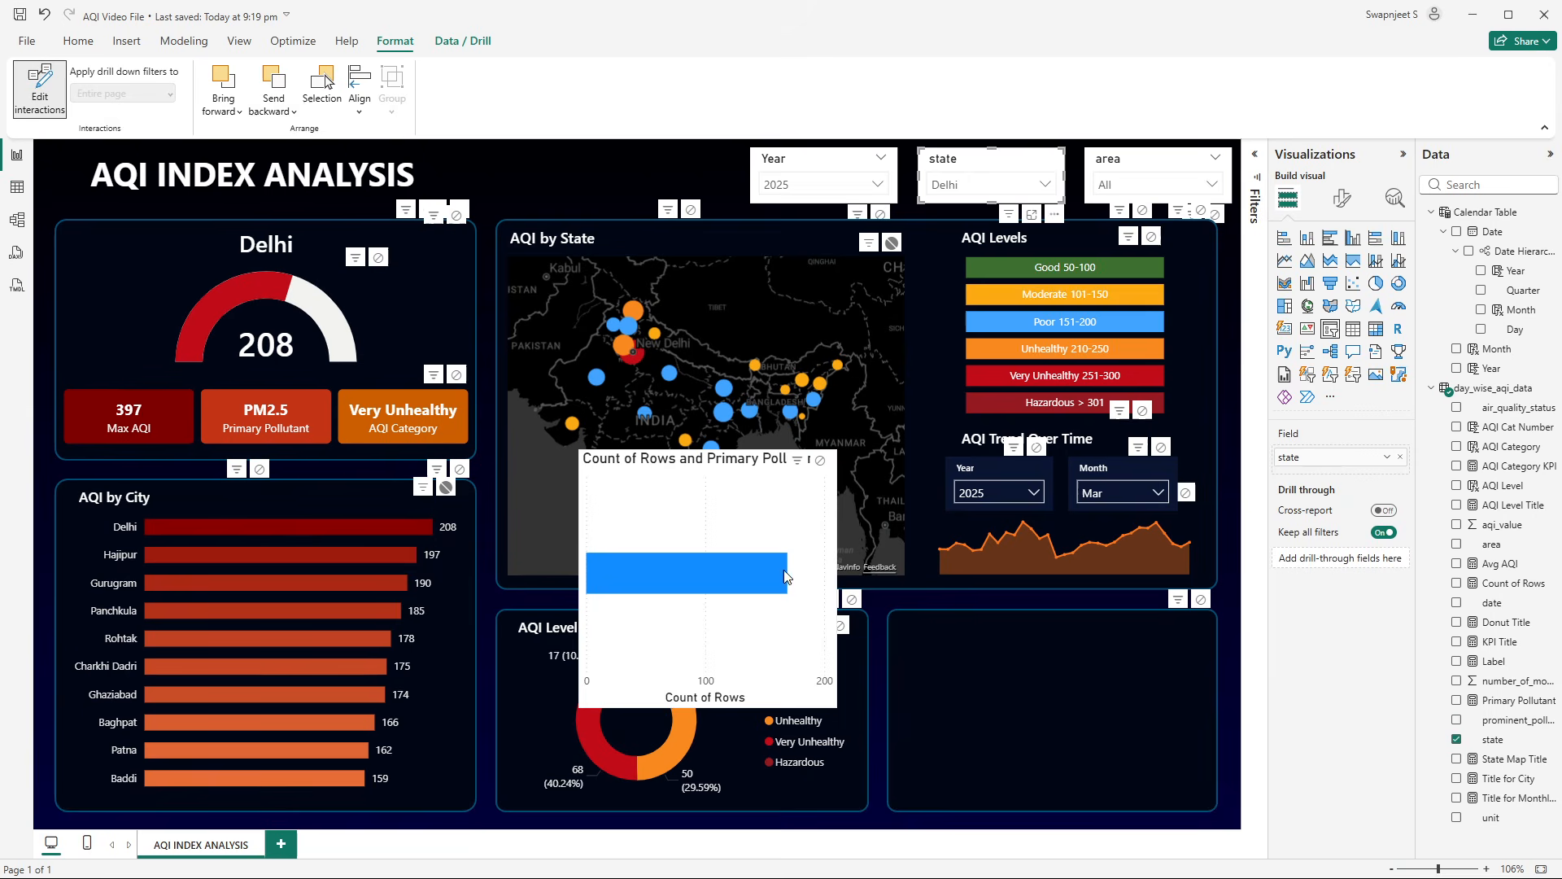
{"action": "left_click", "coordinate": [820, 462]}
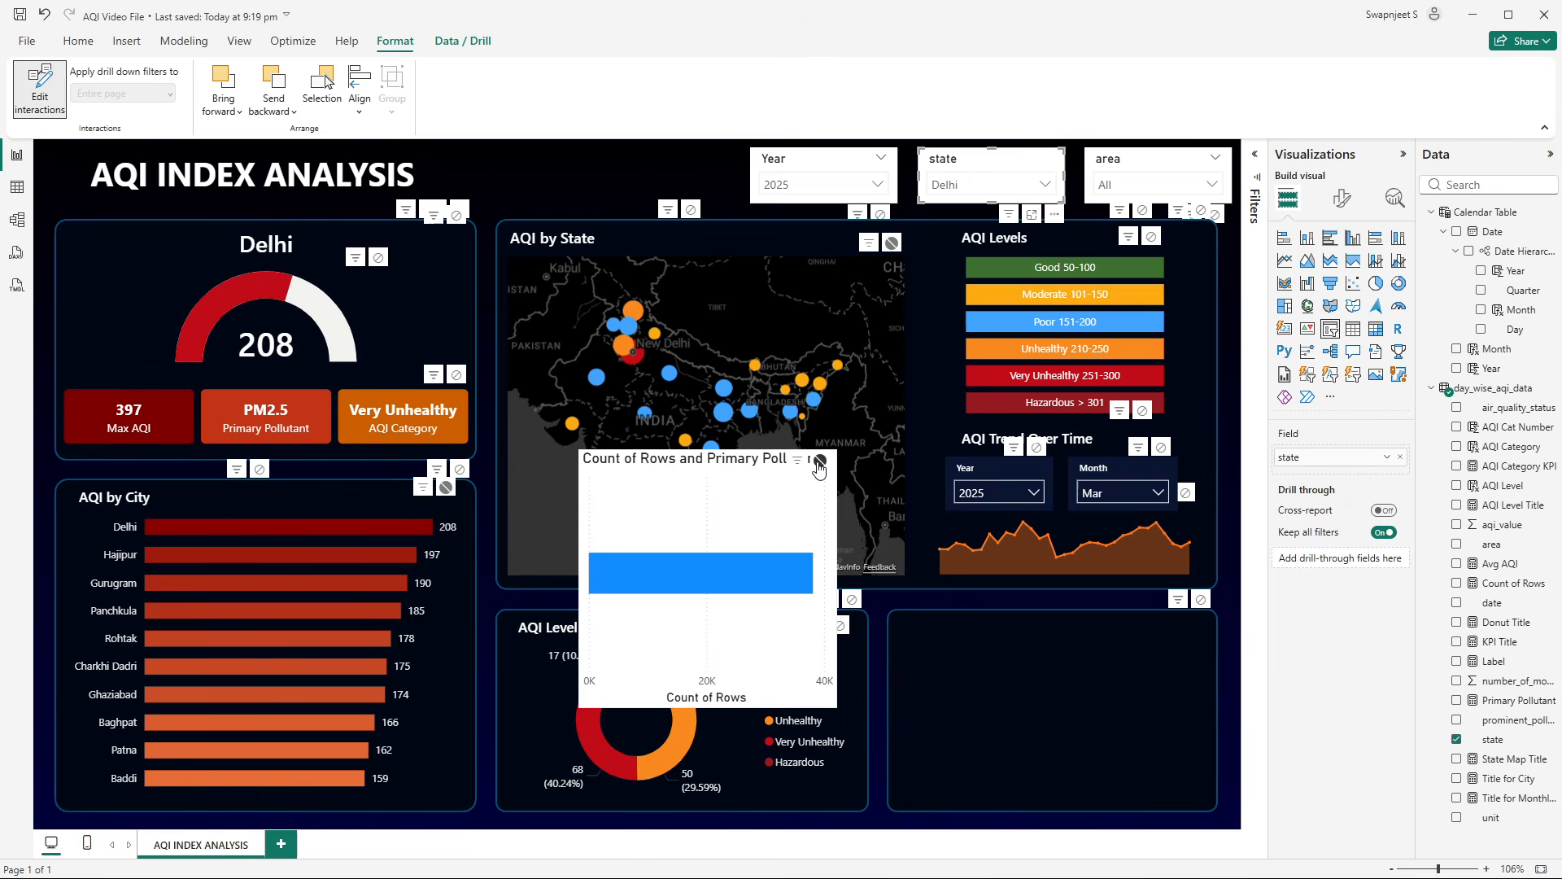
{"action": "left_click", "coordinate": [1128, 176]}
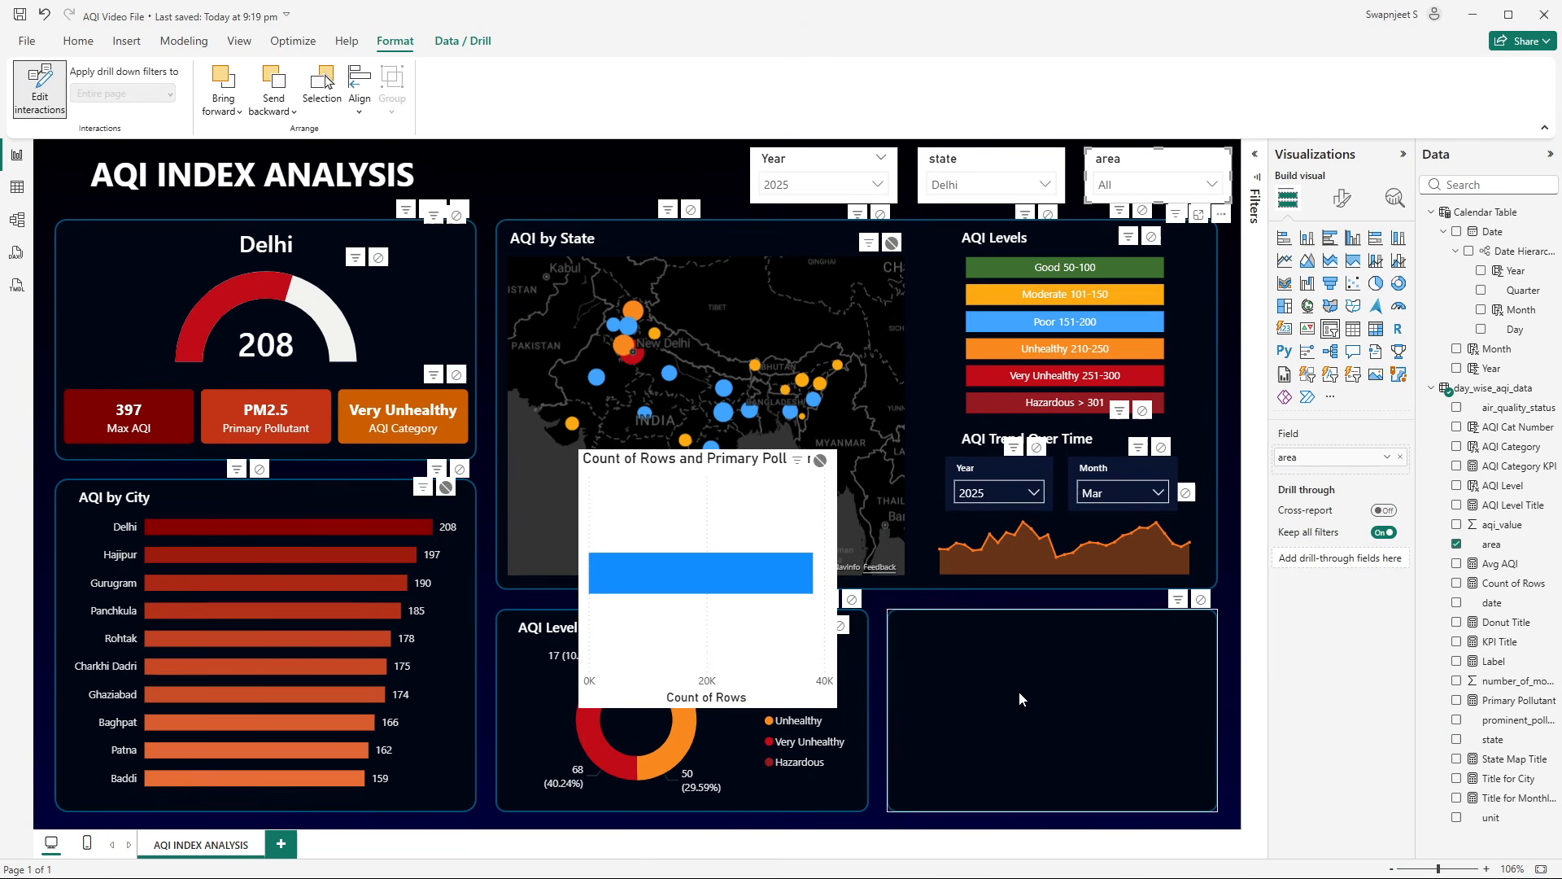
{"action": "left_click", "coordinate": [1231, 588]}
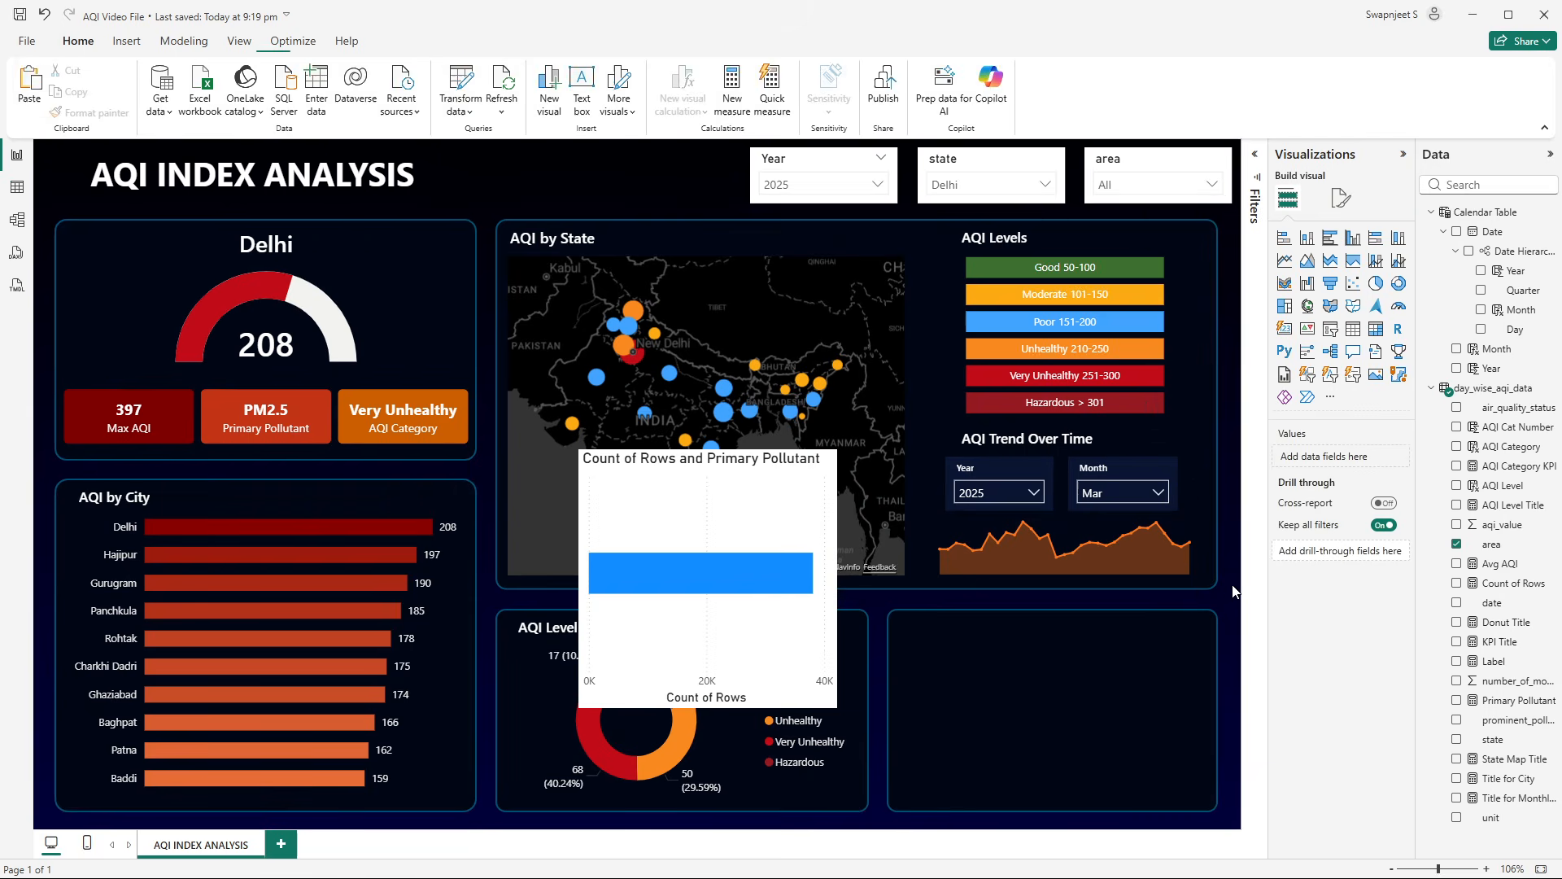
- Clear the bar chart's fields and rebuild it as a clustered bar chart with prominent_pollutants on the Y-axis and Count of Rows on the X-axis
{"action": "left_click", "coordinate": [665, 492]}
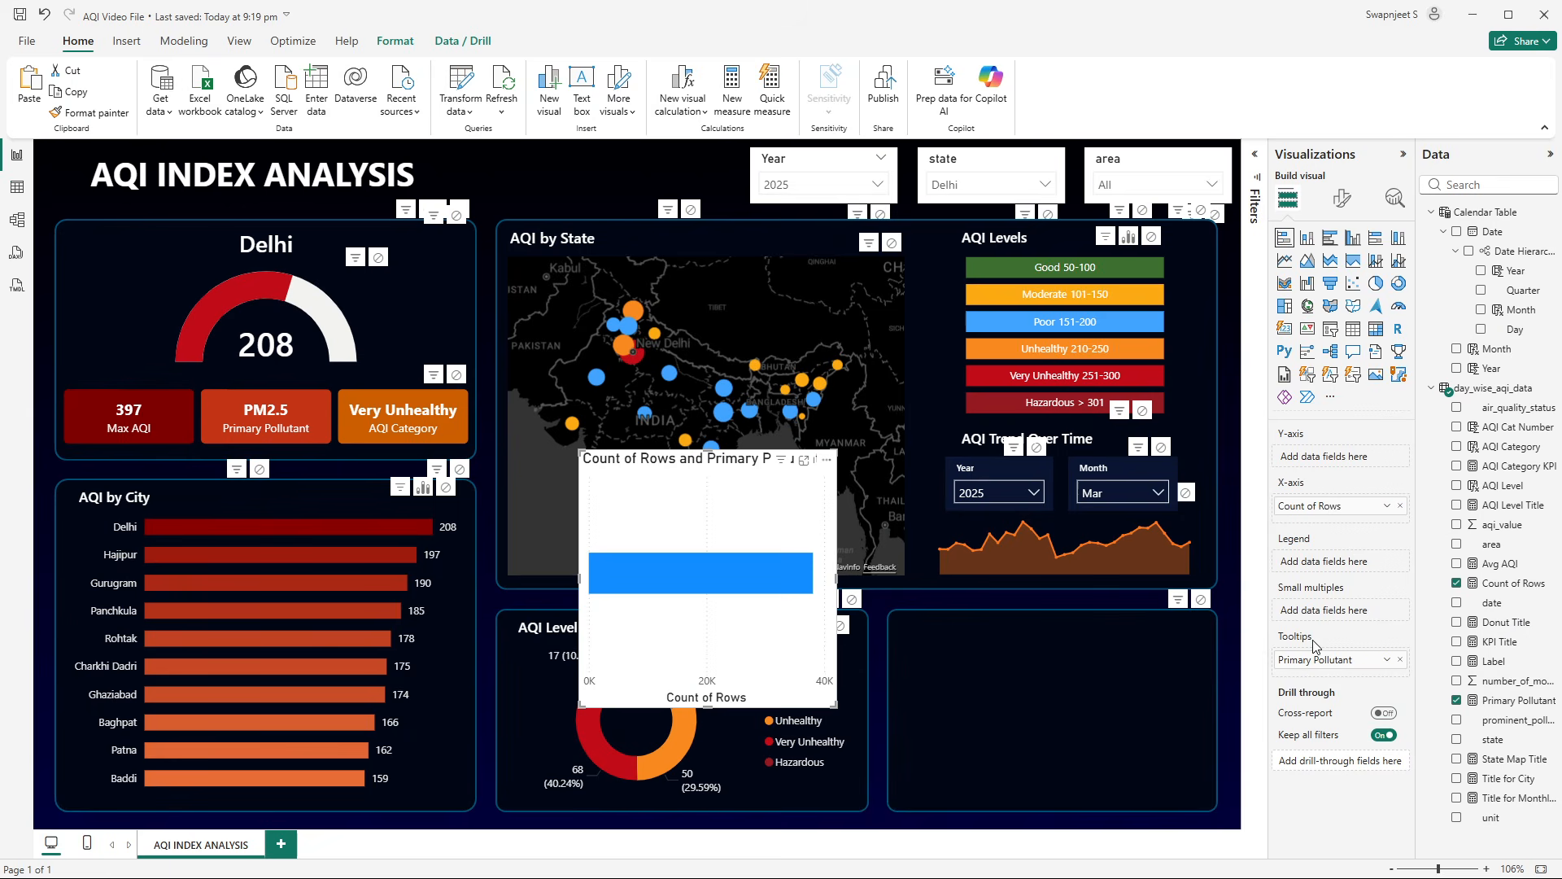
{"action": "left_click_drag", "start_coordinate": [1317, 660], "coordinate": [1357, 457]}
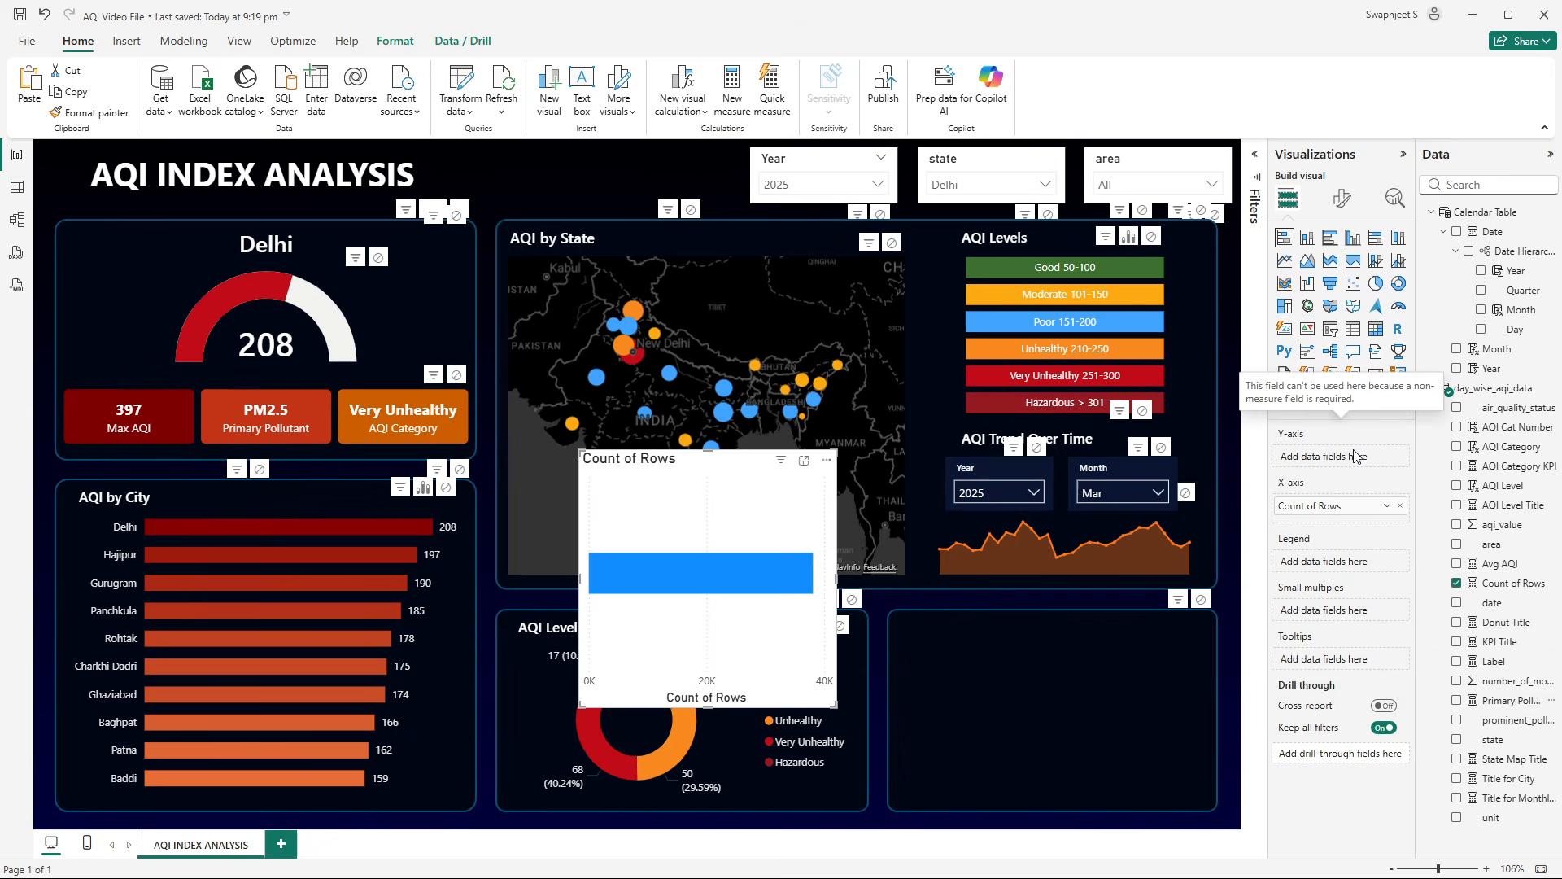
{"action": "left_click", "coordinate": [1401, 505]}
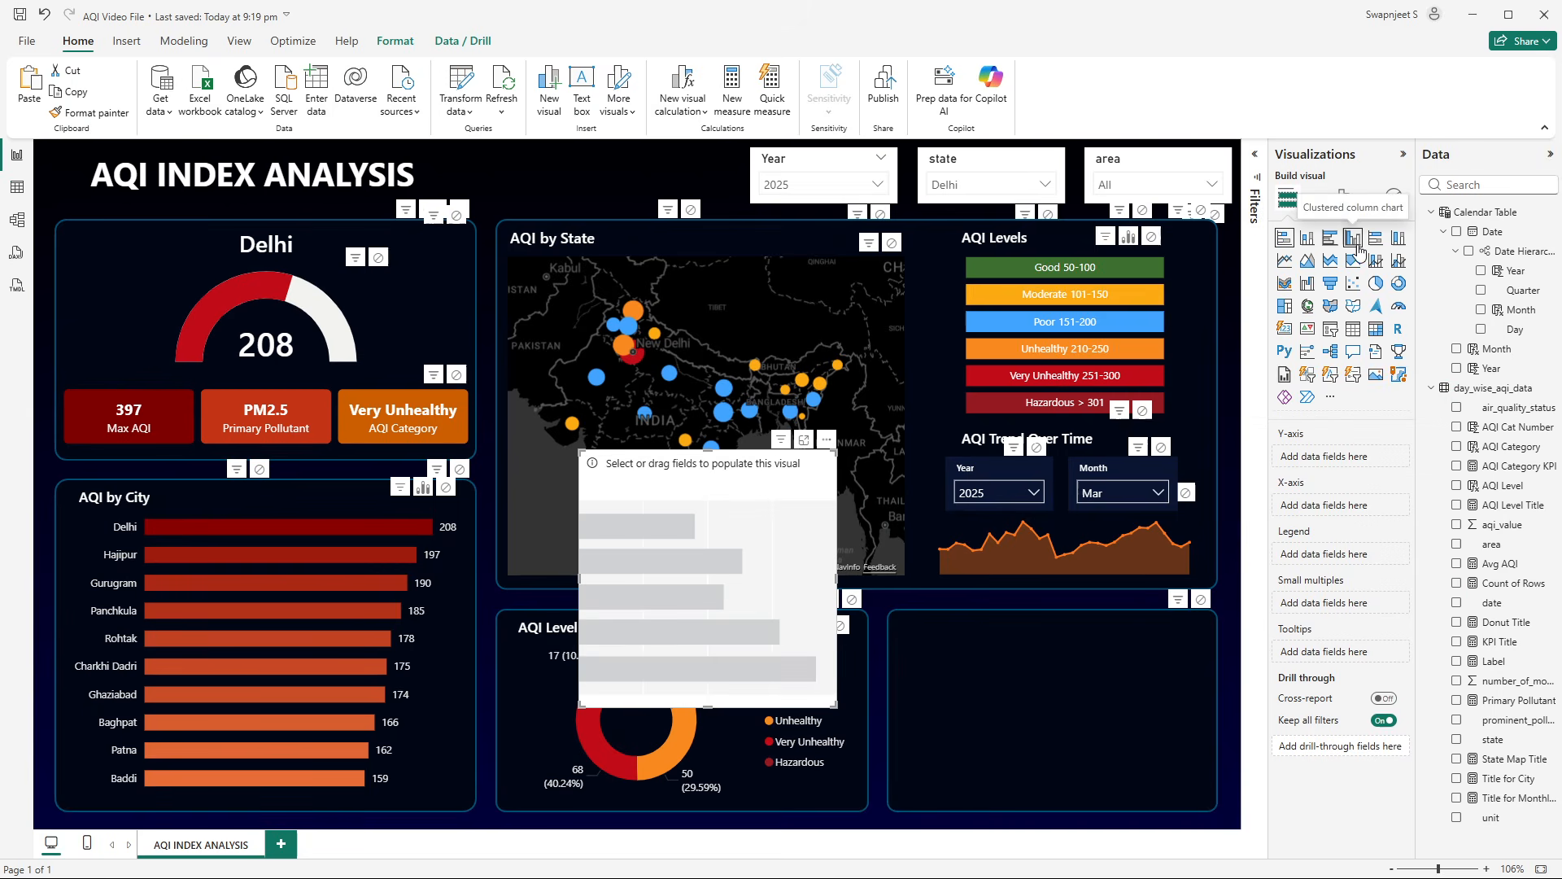
{"action": "left_click", "coordinate": [1329, 237]}
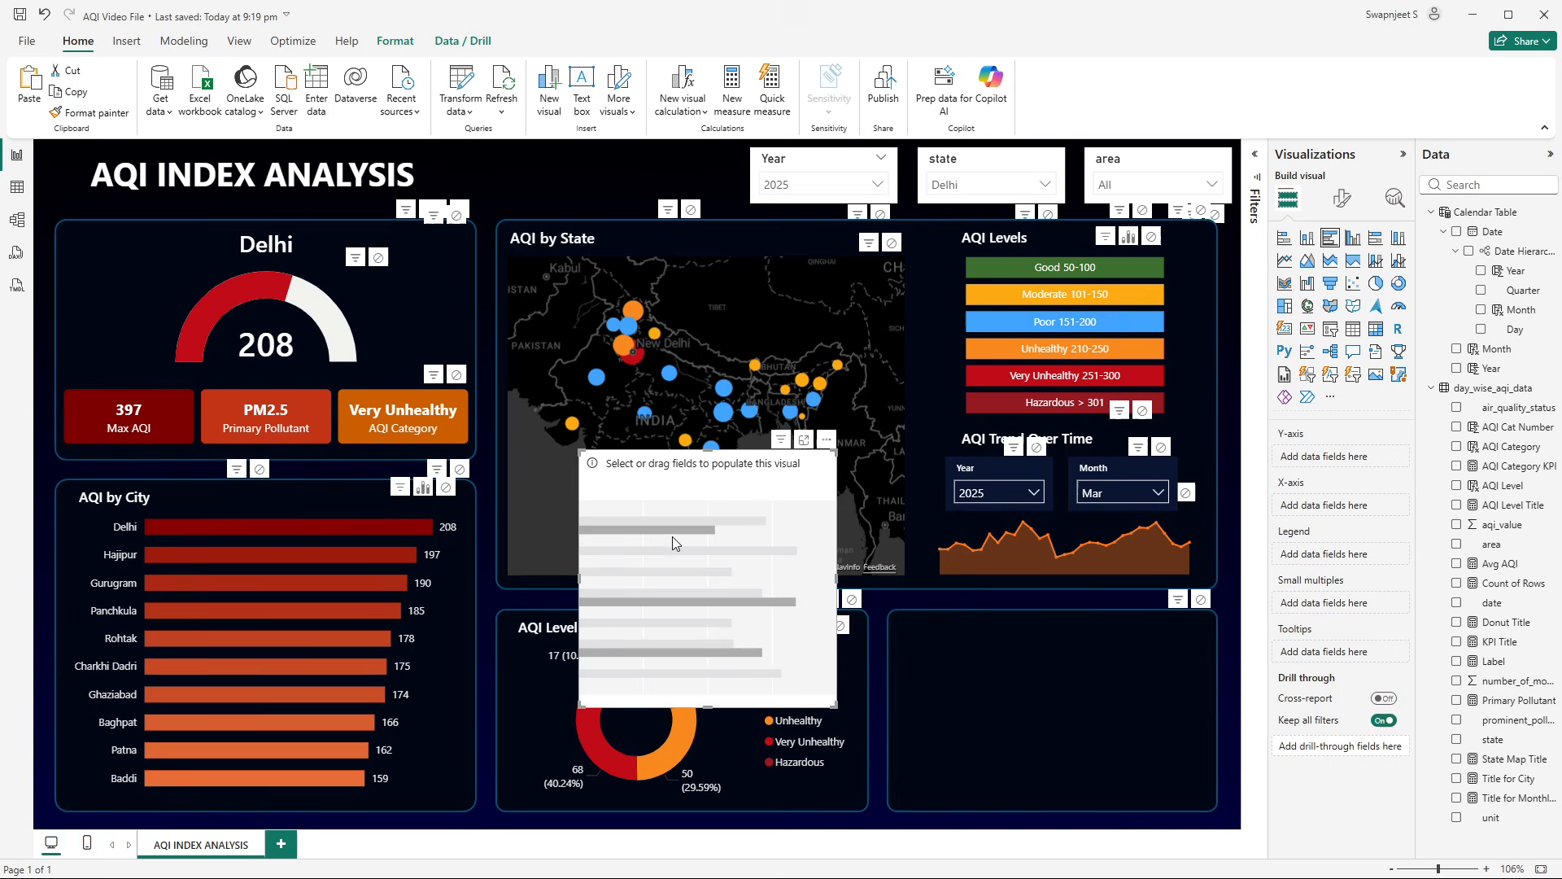
{"action": "left_click_drag", "start_coordinate": [1531, 733], "coordinate": [1354, 469]}
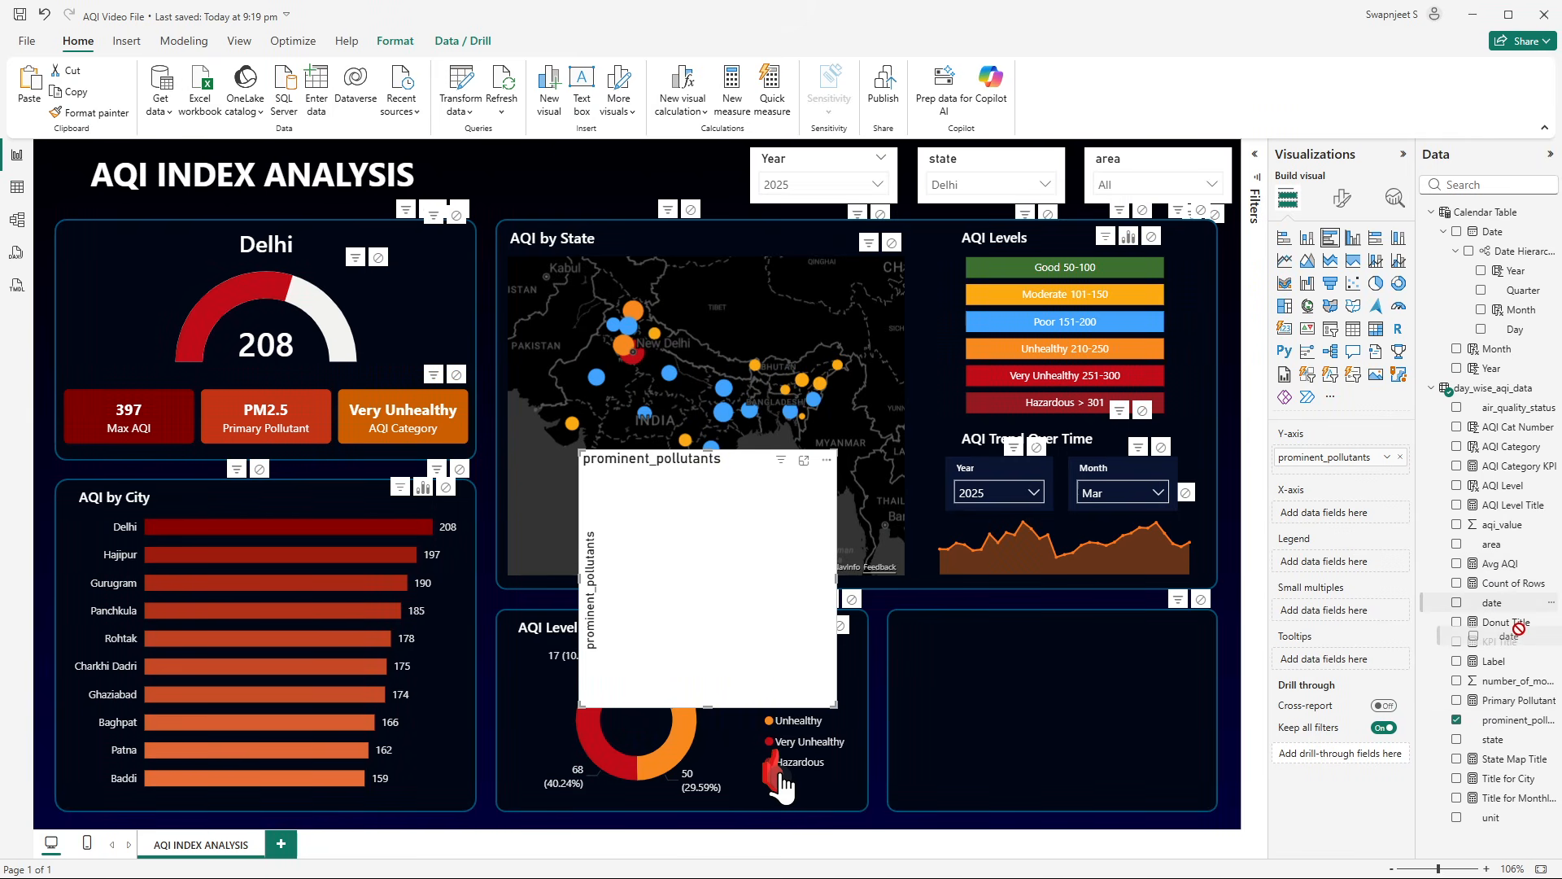
{"action": "left_click_drag", "start_coordinate": [1501, 583], "coordinate": [1333, 503]}
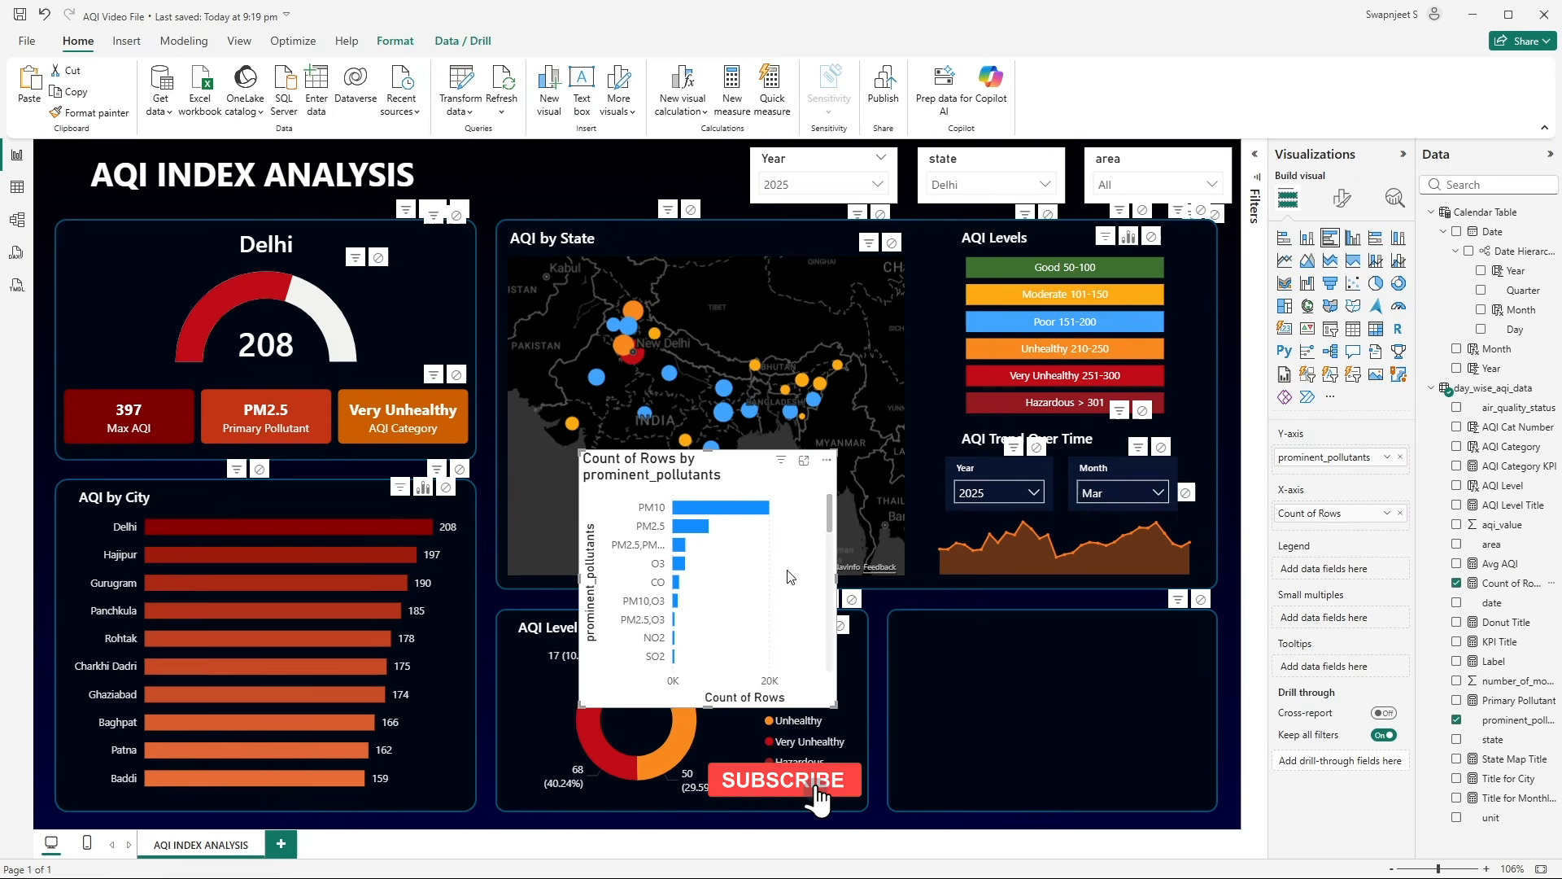
- Copy the AQI by City chart's formatting onto the pollutant chart and fit it into the empty panel beside the donut
{"action": "left_click_drag", "start_coordinate": [708, 707], "coordinate": [709, 639]}
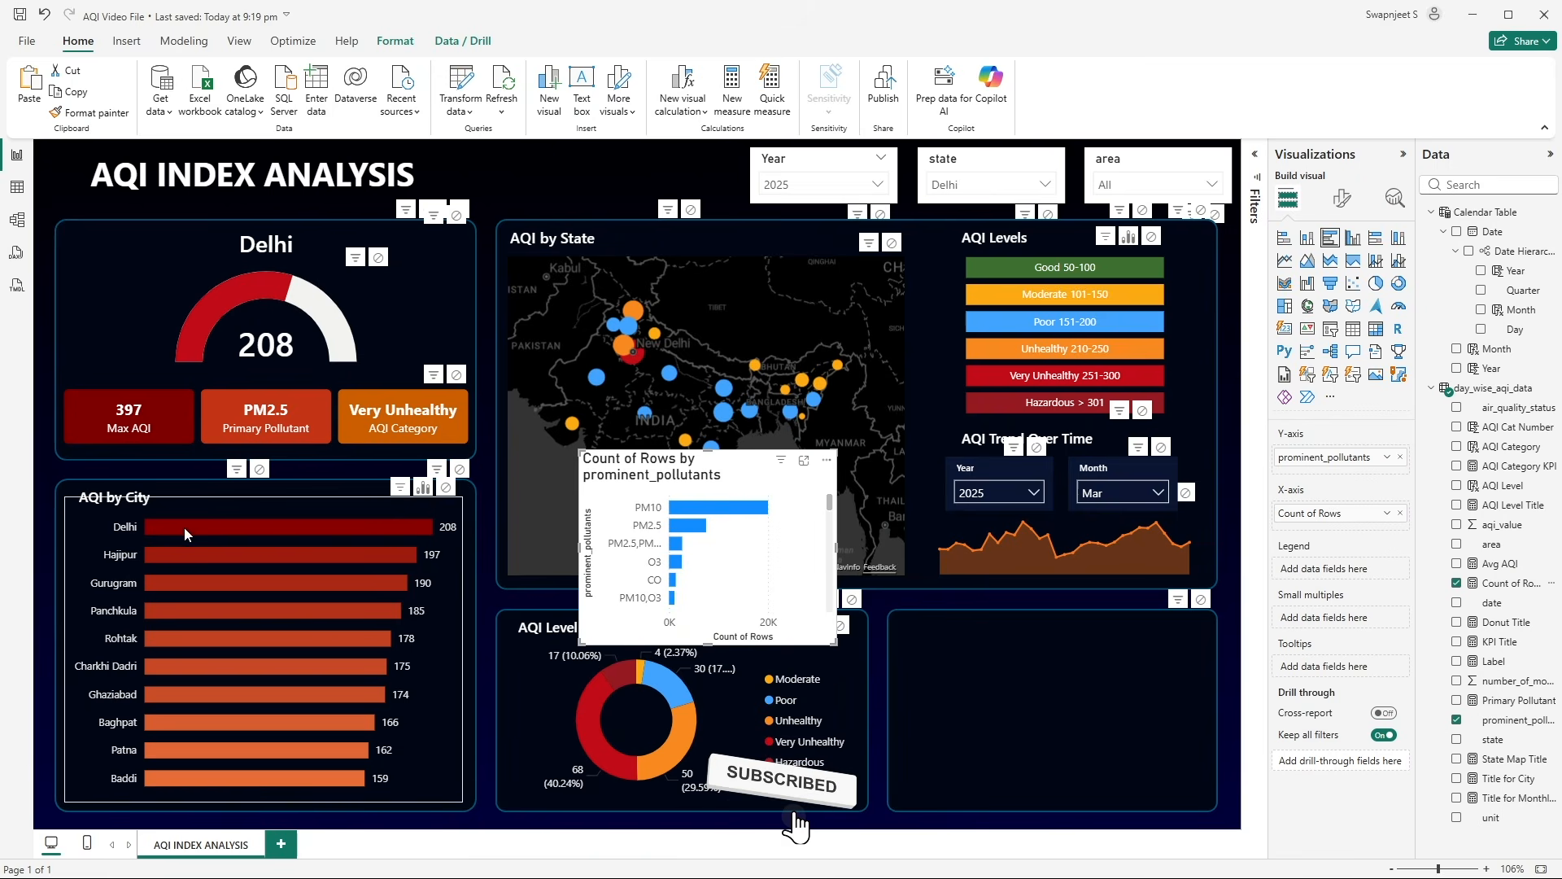
{"action": "left_click", "coordinate": [300, 507]}
{"action": "left_click", "coordinate": [89, 113]}
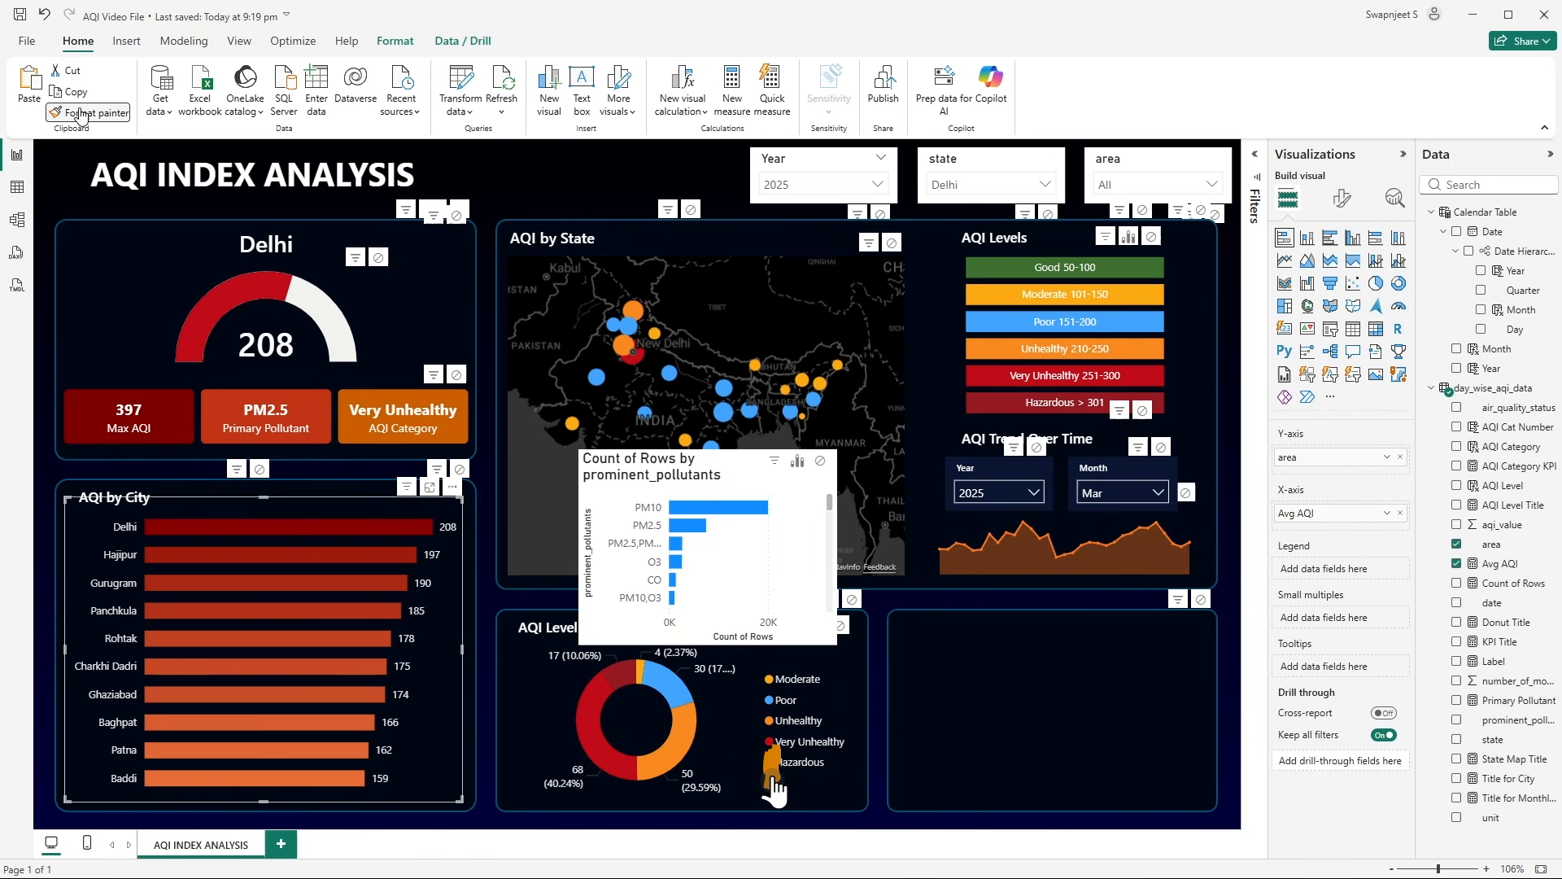
{"action": "left_click", "coordinate": [746, 553]}
{"action": "left_click_drag", "start_coordinate": [739, 537], "coordinate": [1054, 700]}
{"action": "left_click_drag", "start_coordinate": [1154, 710], "coordinate": [1207, 714]}
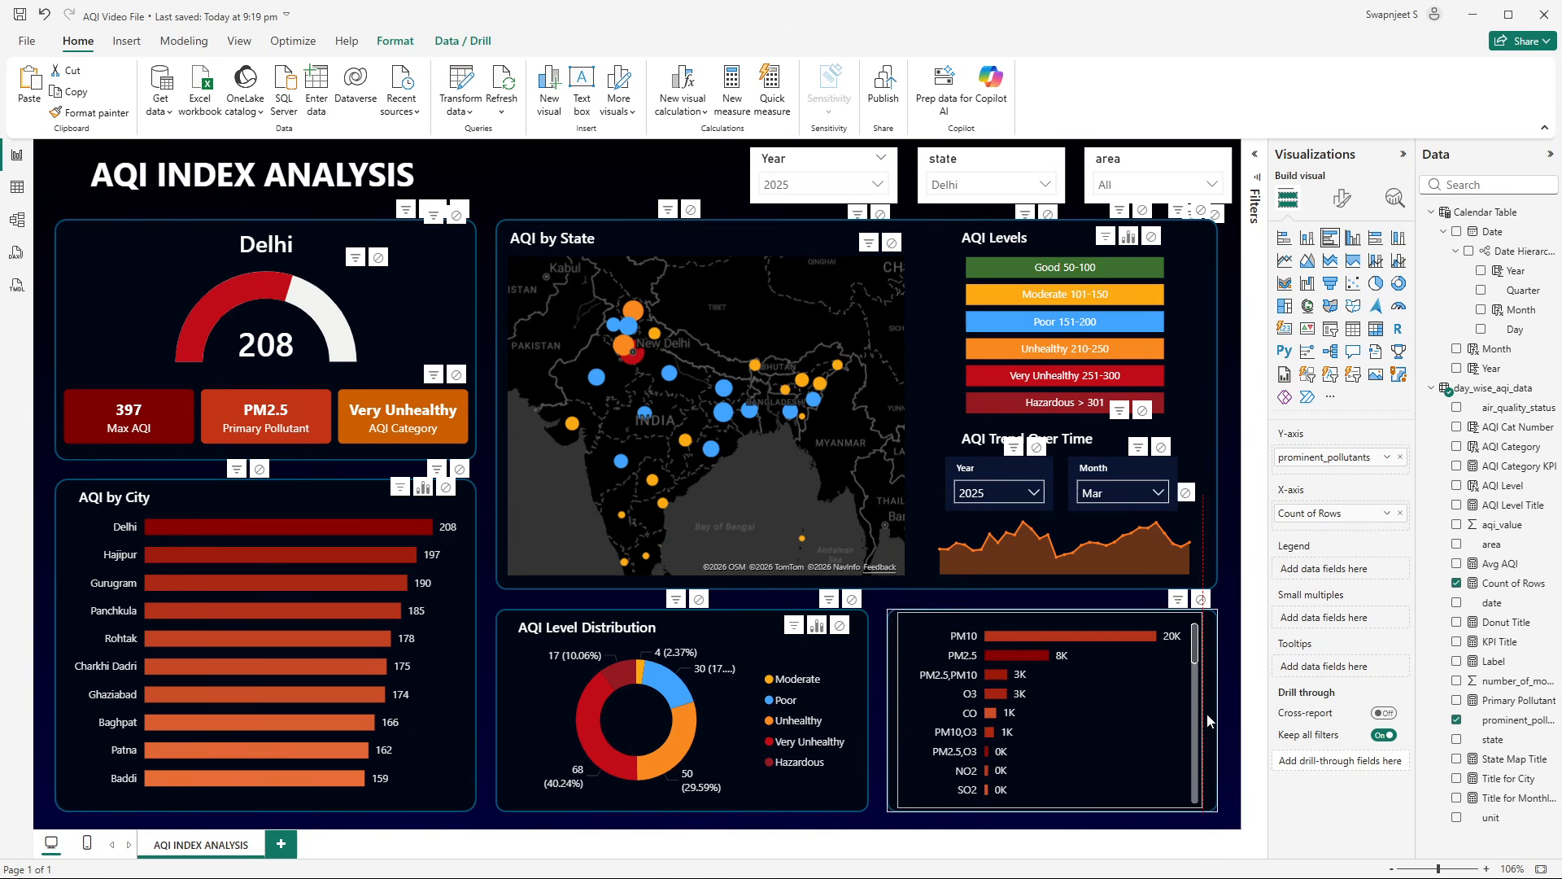
- Restore the state slicer's filtering of the pollutant chart and turn off interaction editing
{"action": "left_click", "coordinate": [980, 167]}
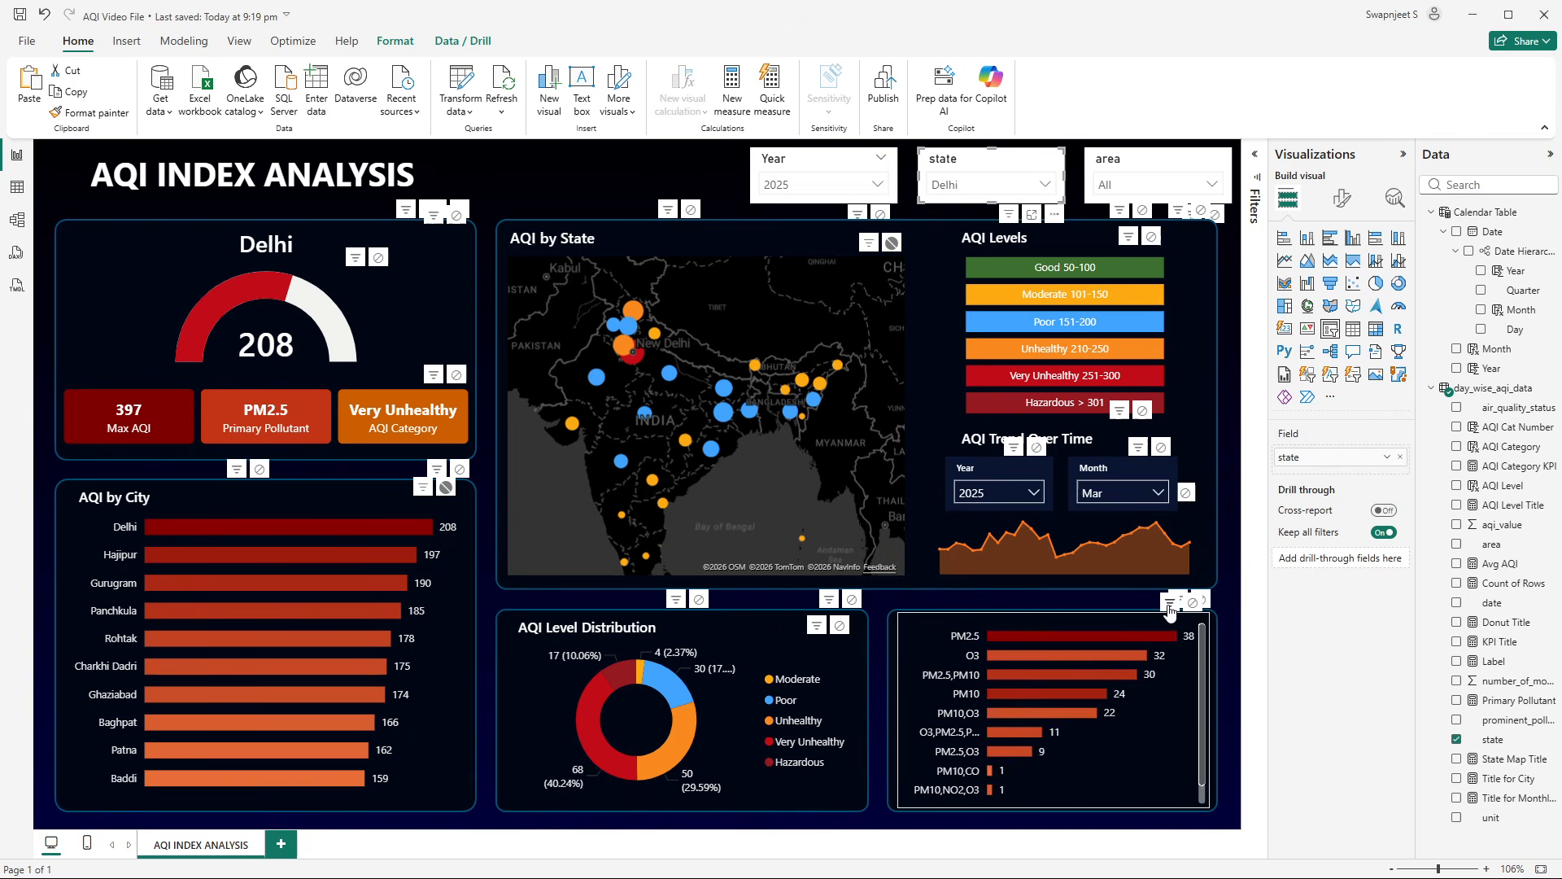
{"action": "left_click", "coordinate": [1107, 162]}
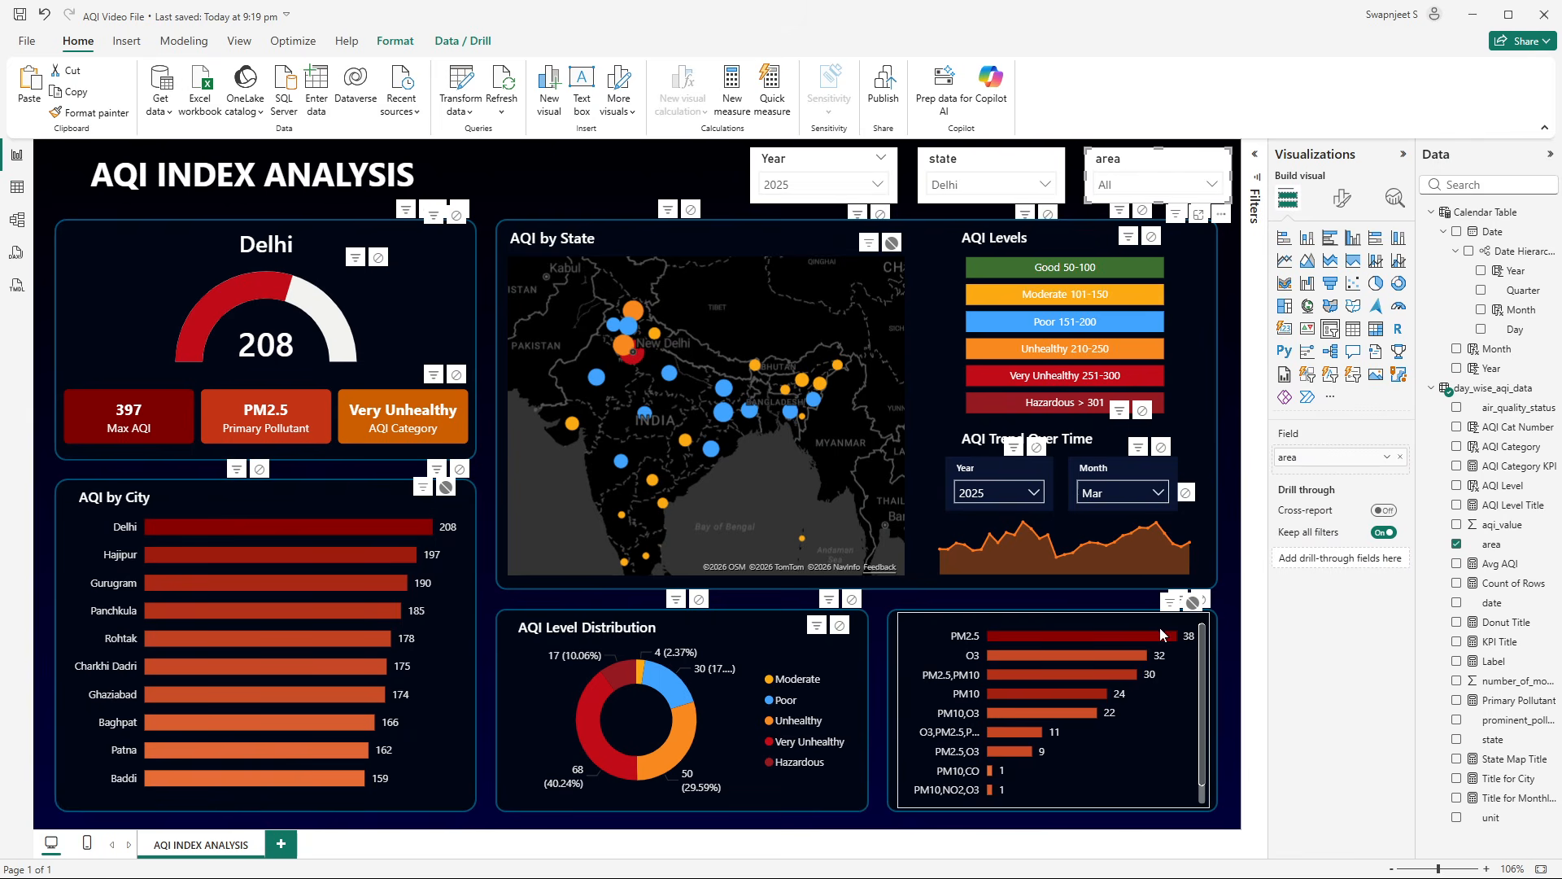
{"action": "left_click", "coordinate": [1227, 636]}
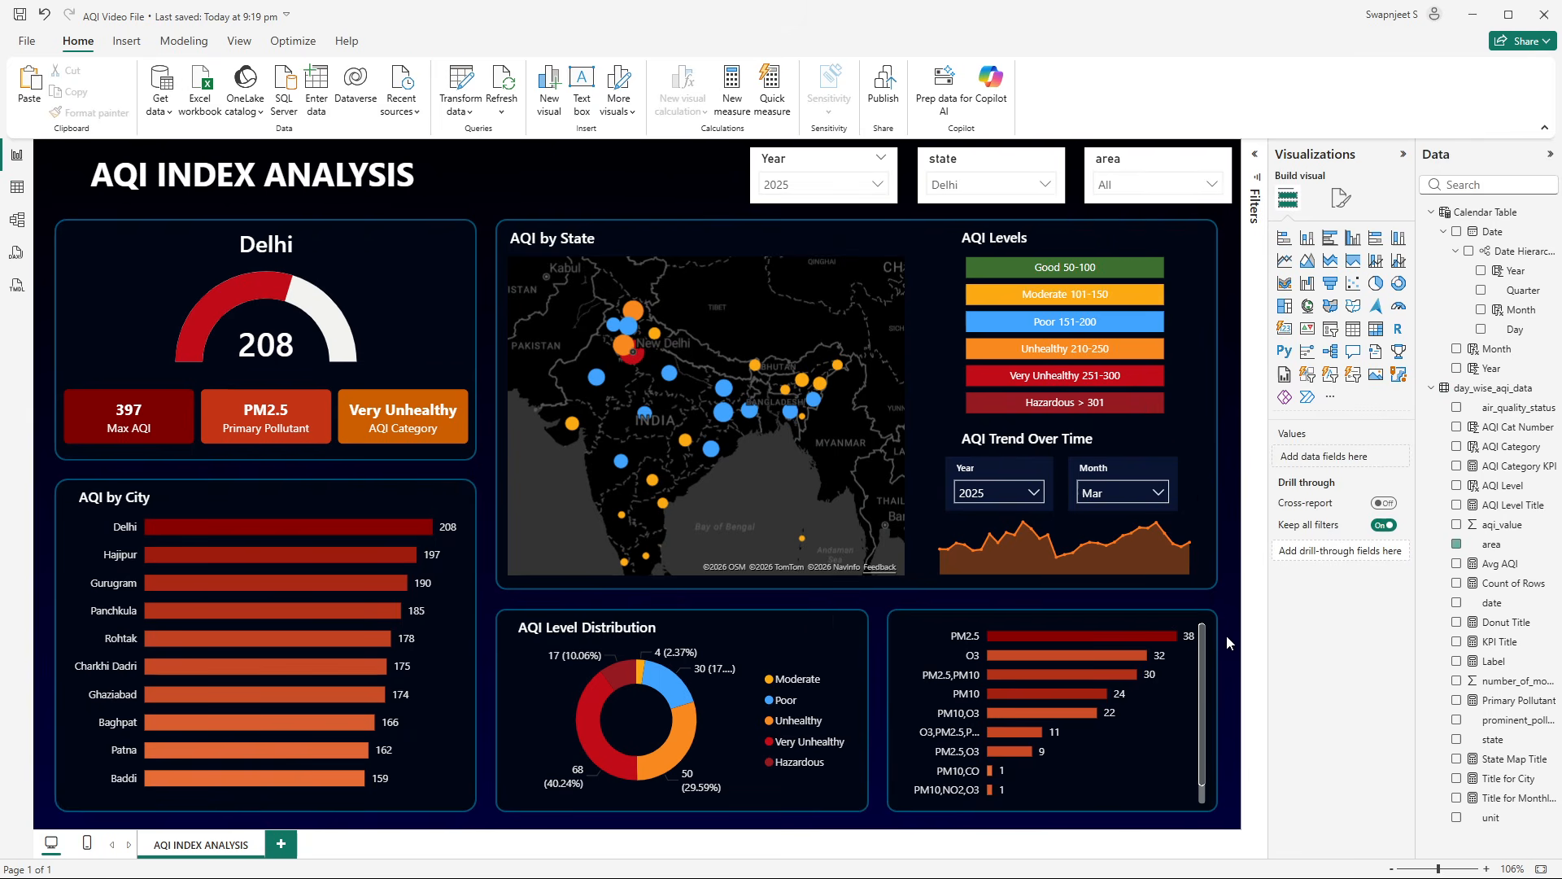
{"action": "left_click", "coordinate": [1146, 720]}
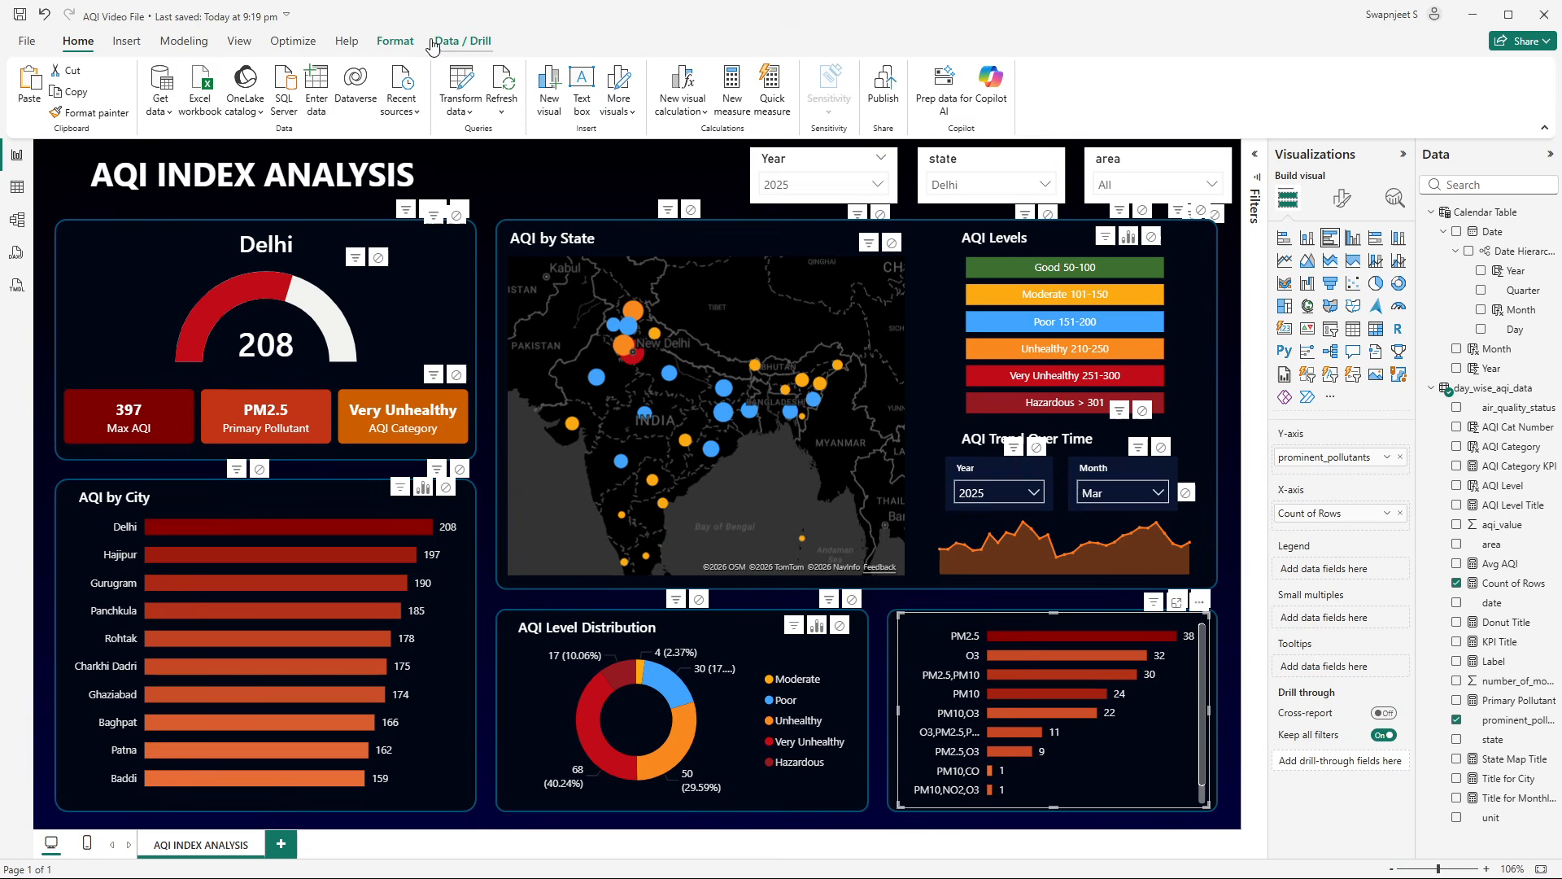
{"action": "left_click", "coordinate": [394, 41]}
{"action": "left_click", "coordinate": [41, 93]}
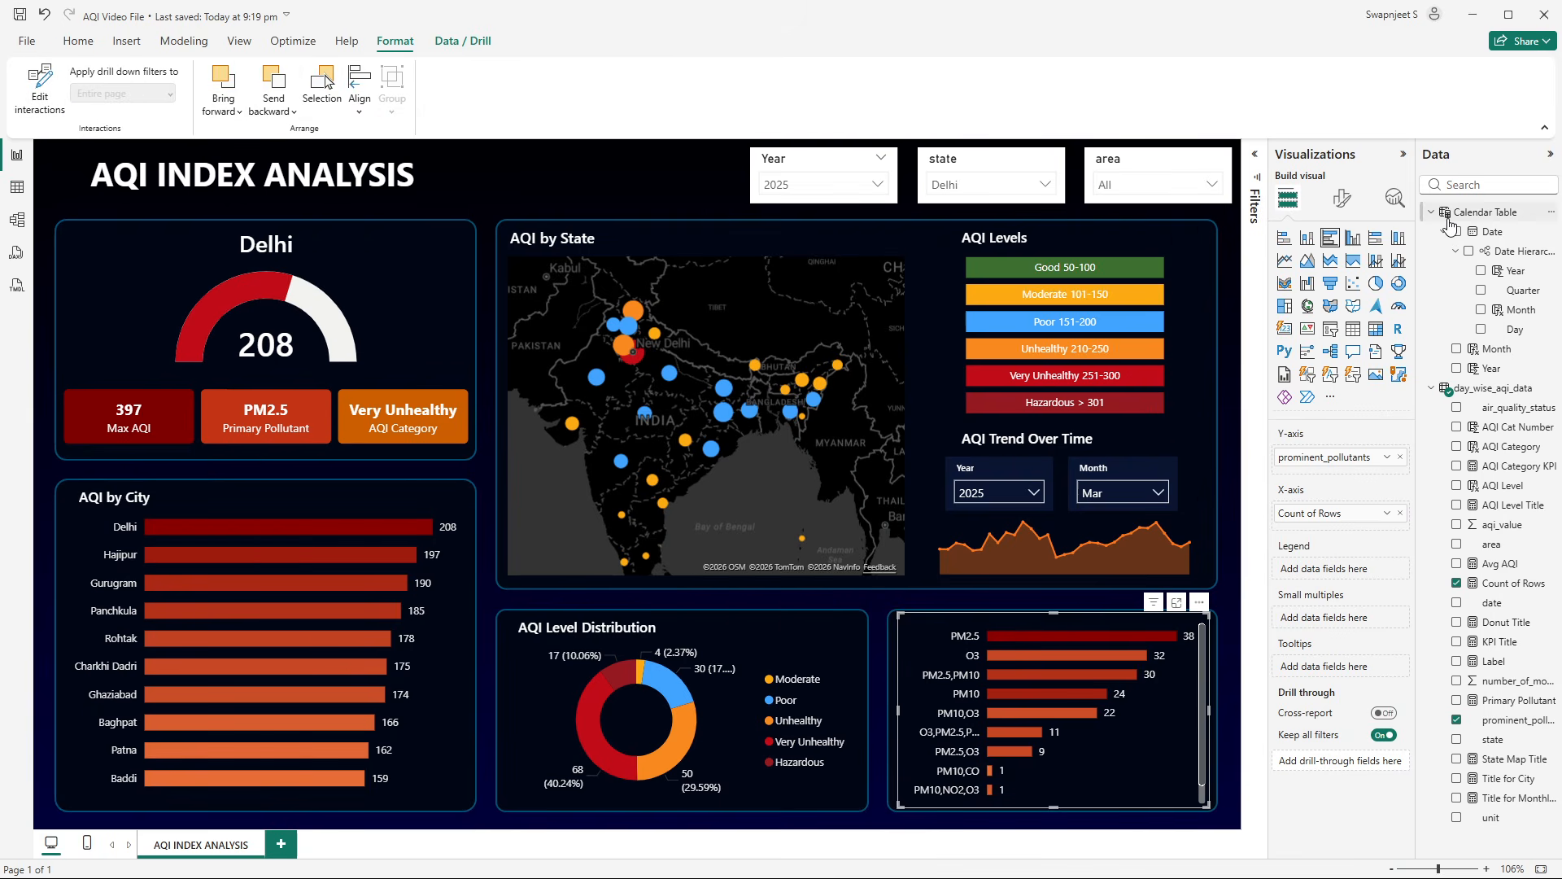
- Remove the conditional colouring from the pollutant chart's bars and try pink and orange before setting them all to solid red
{"action": "left_click", "coordinate": [1342, 200]}
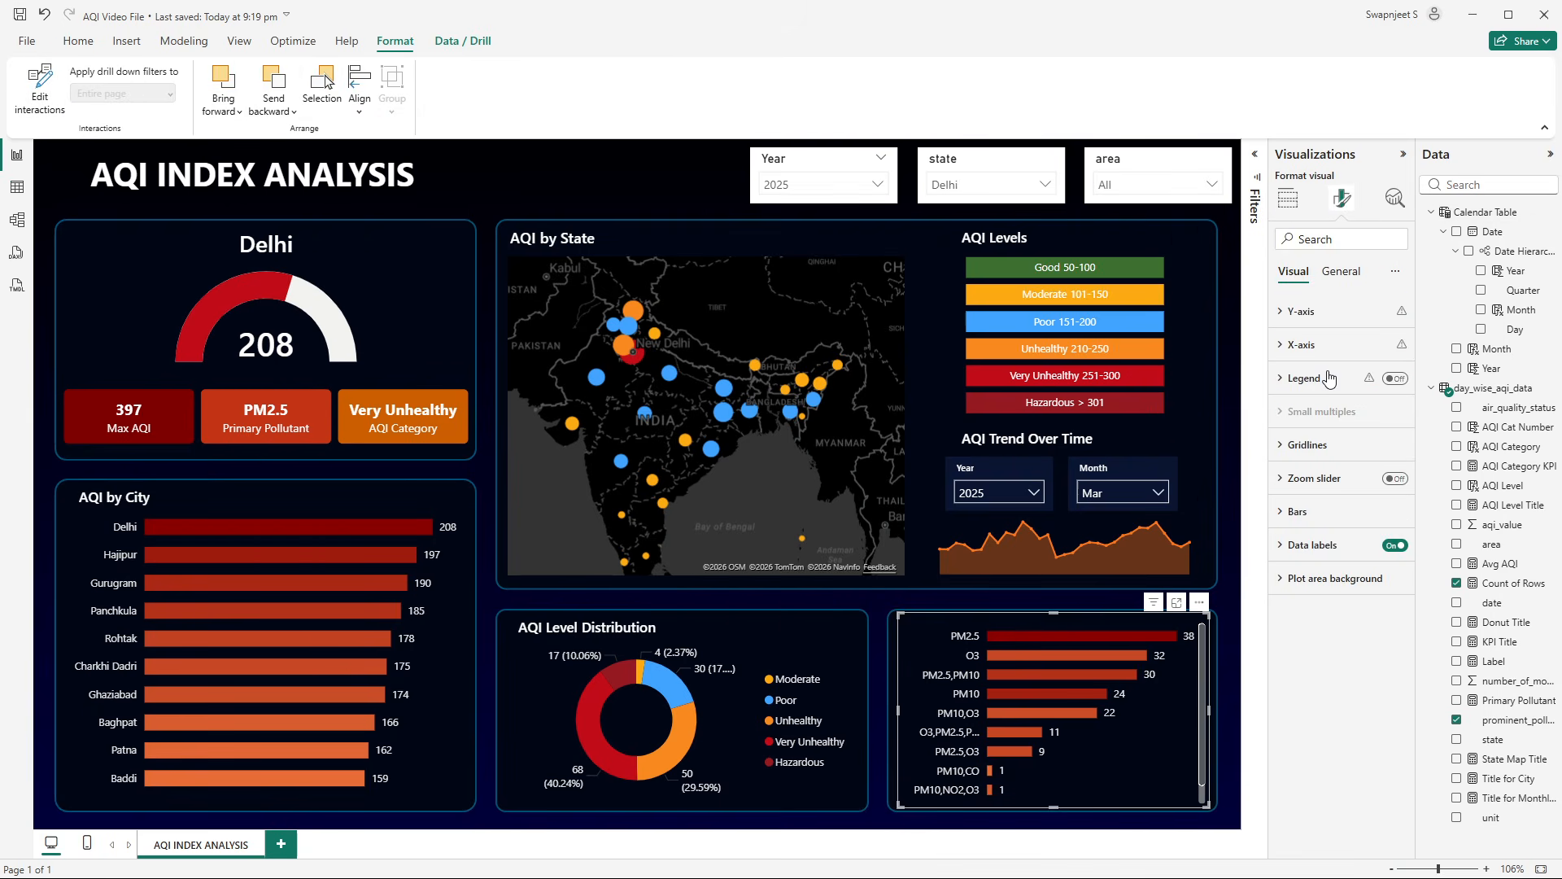
{"action": "left_click", "coordinate": [1299, 512]}
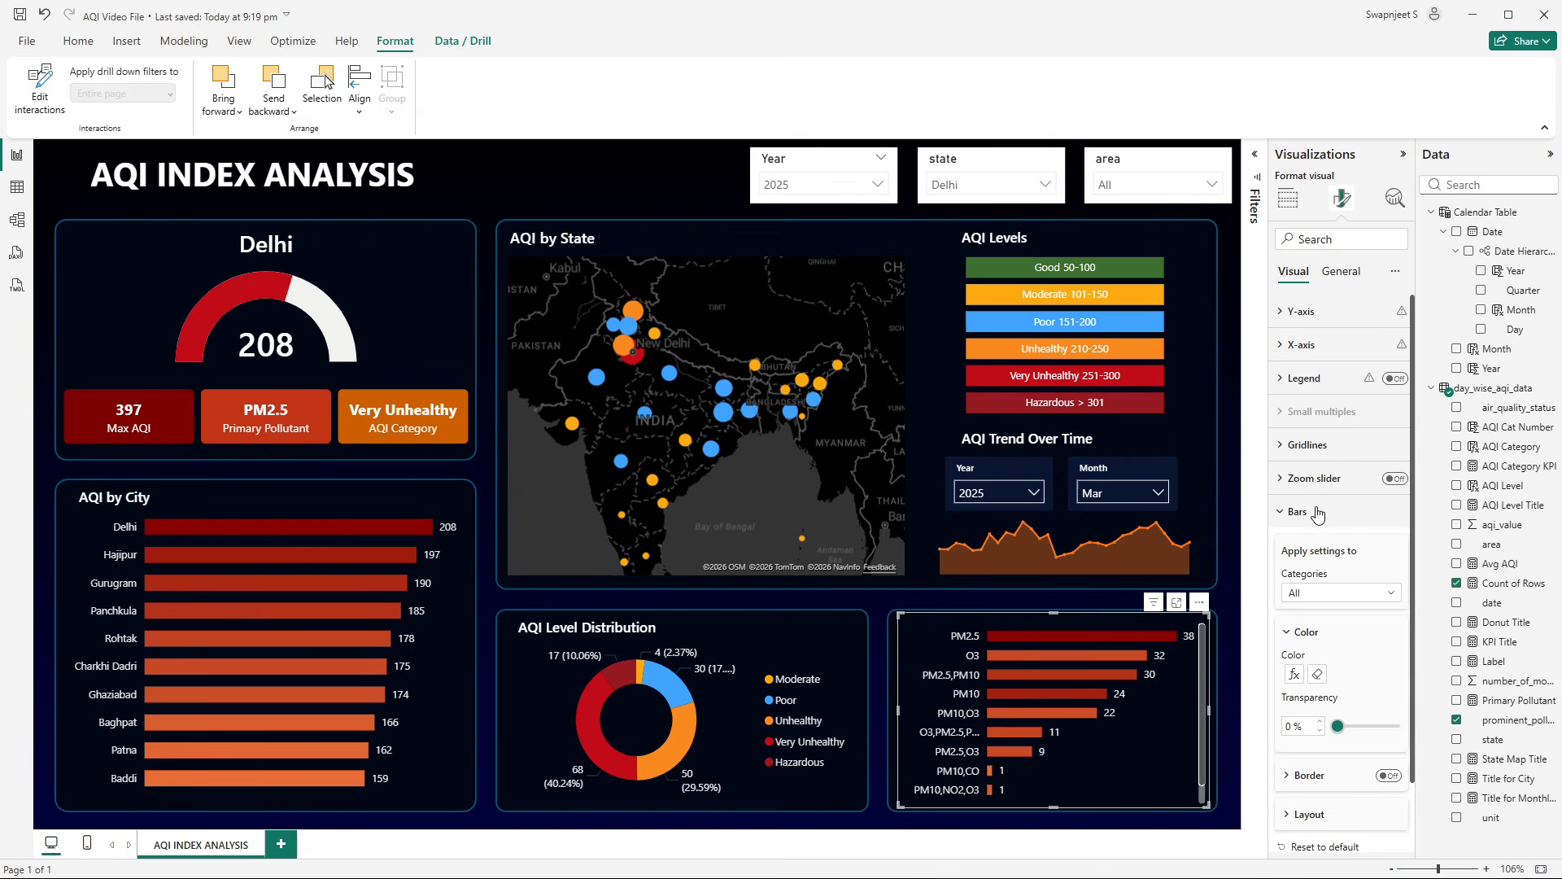
{"action": "left_click", "coordinate": [1318, 677]}
{"action": "left_click", "coordinate": [1316, 676]}
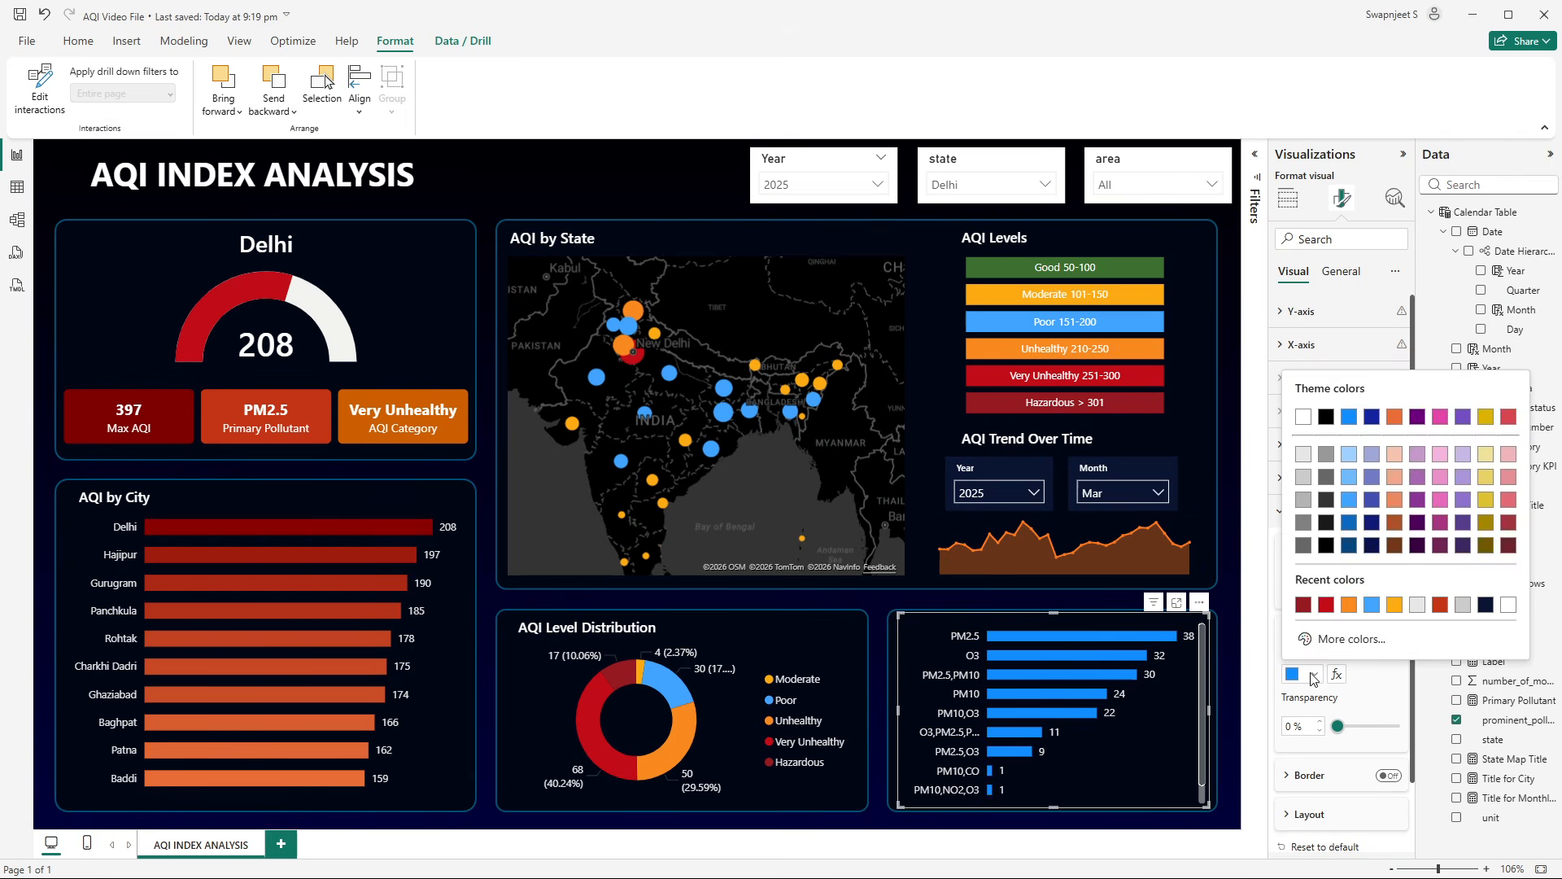
{"action": "left_click", "coordinate": [1510, 500]}
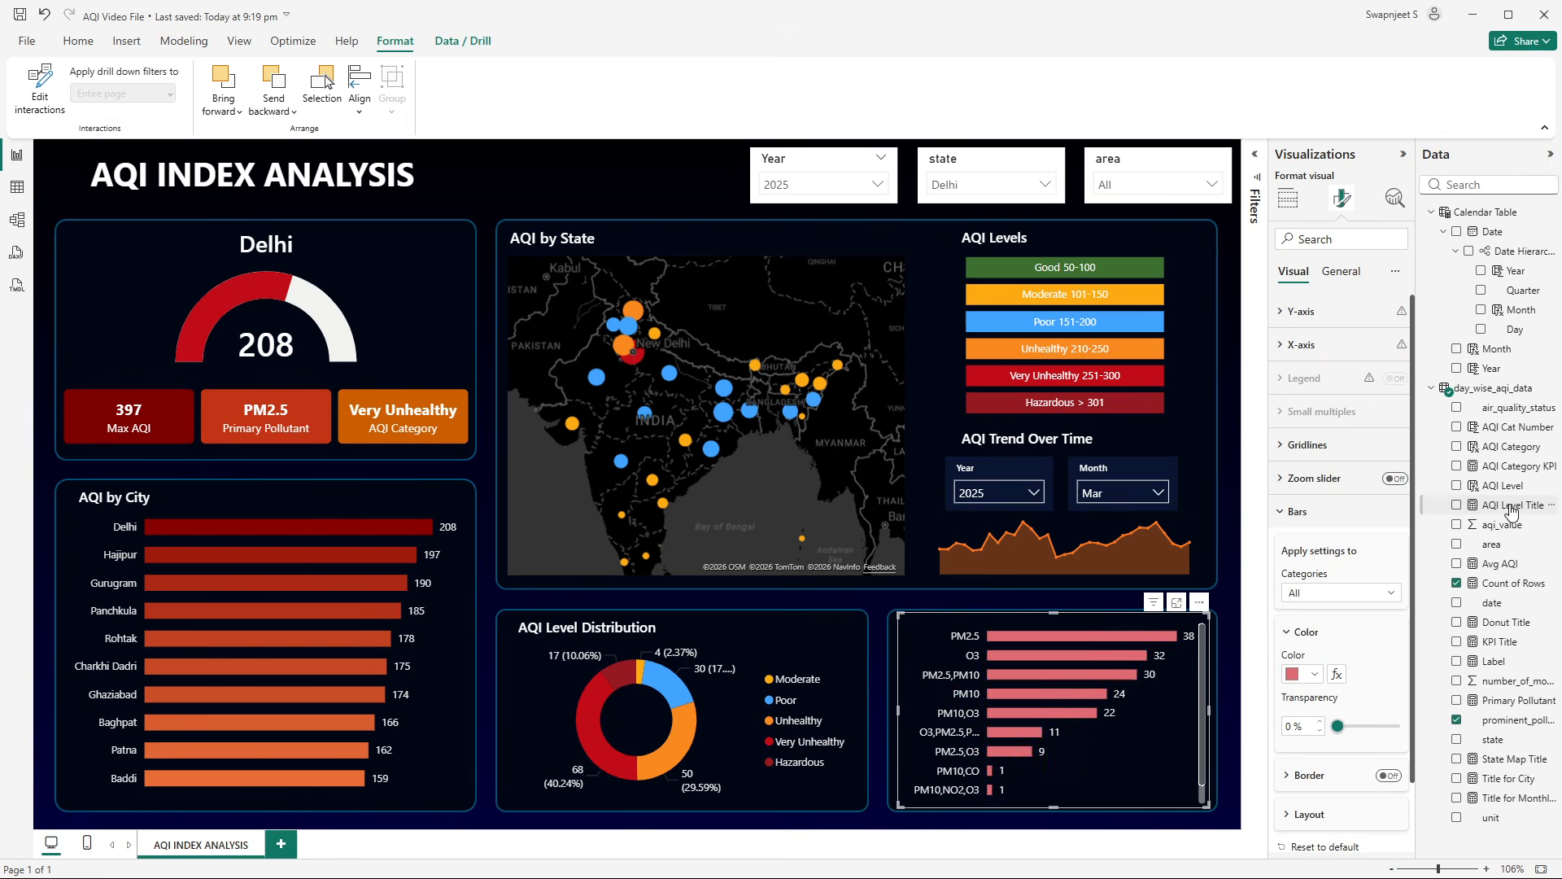
{"action": "left_click", "coordinate": [1315, 675]}
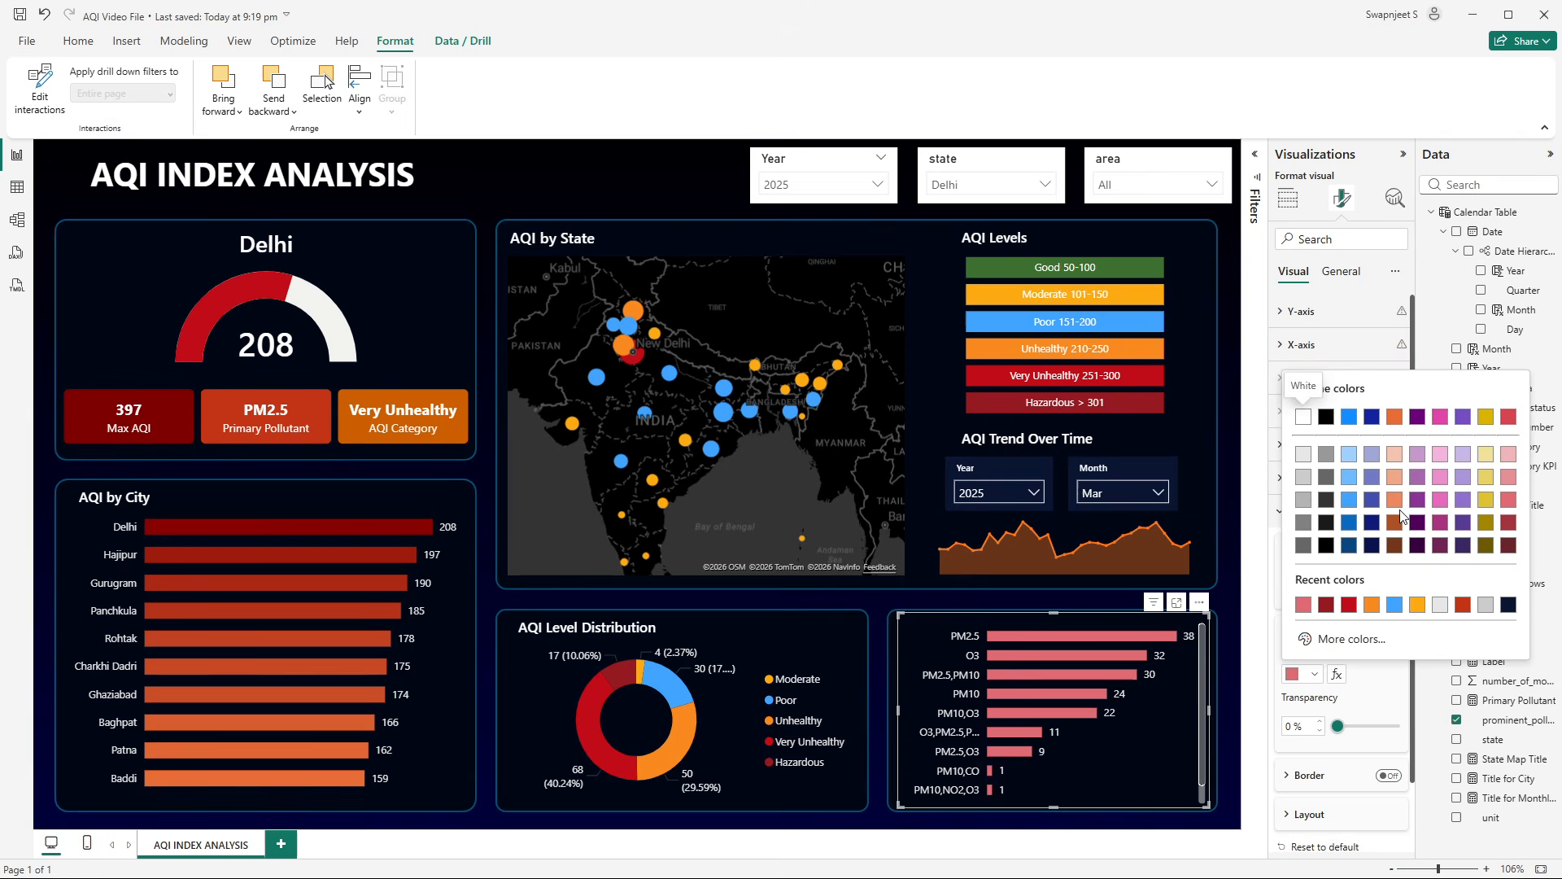
{"action": "left_click", "coordinate": [1418, 604]}
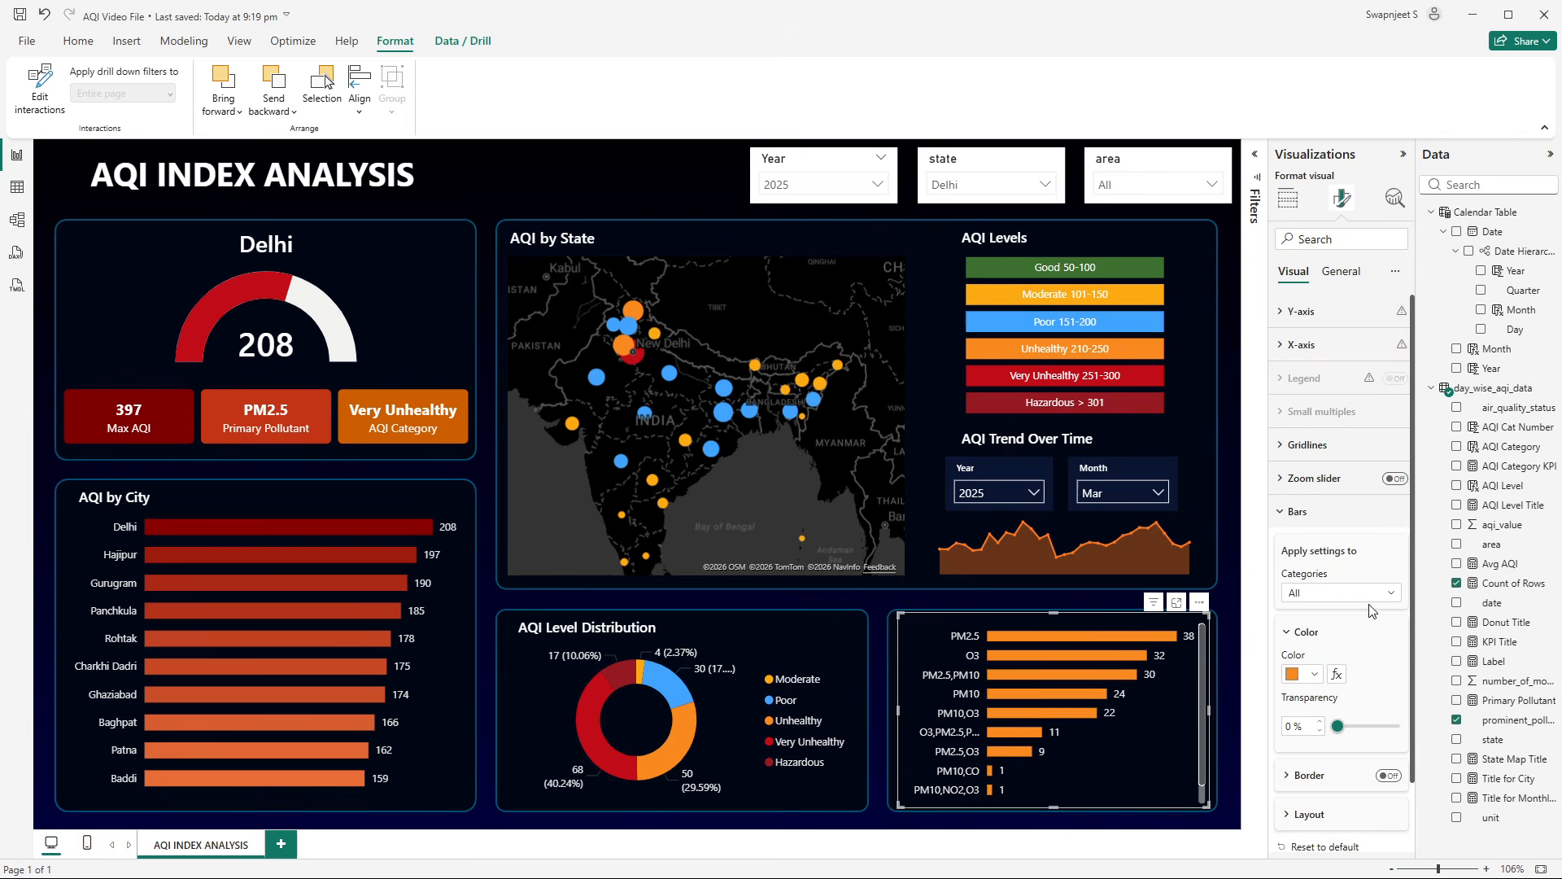
{"action": "left_click", "coordinate": [1301, 681]}
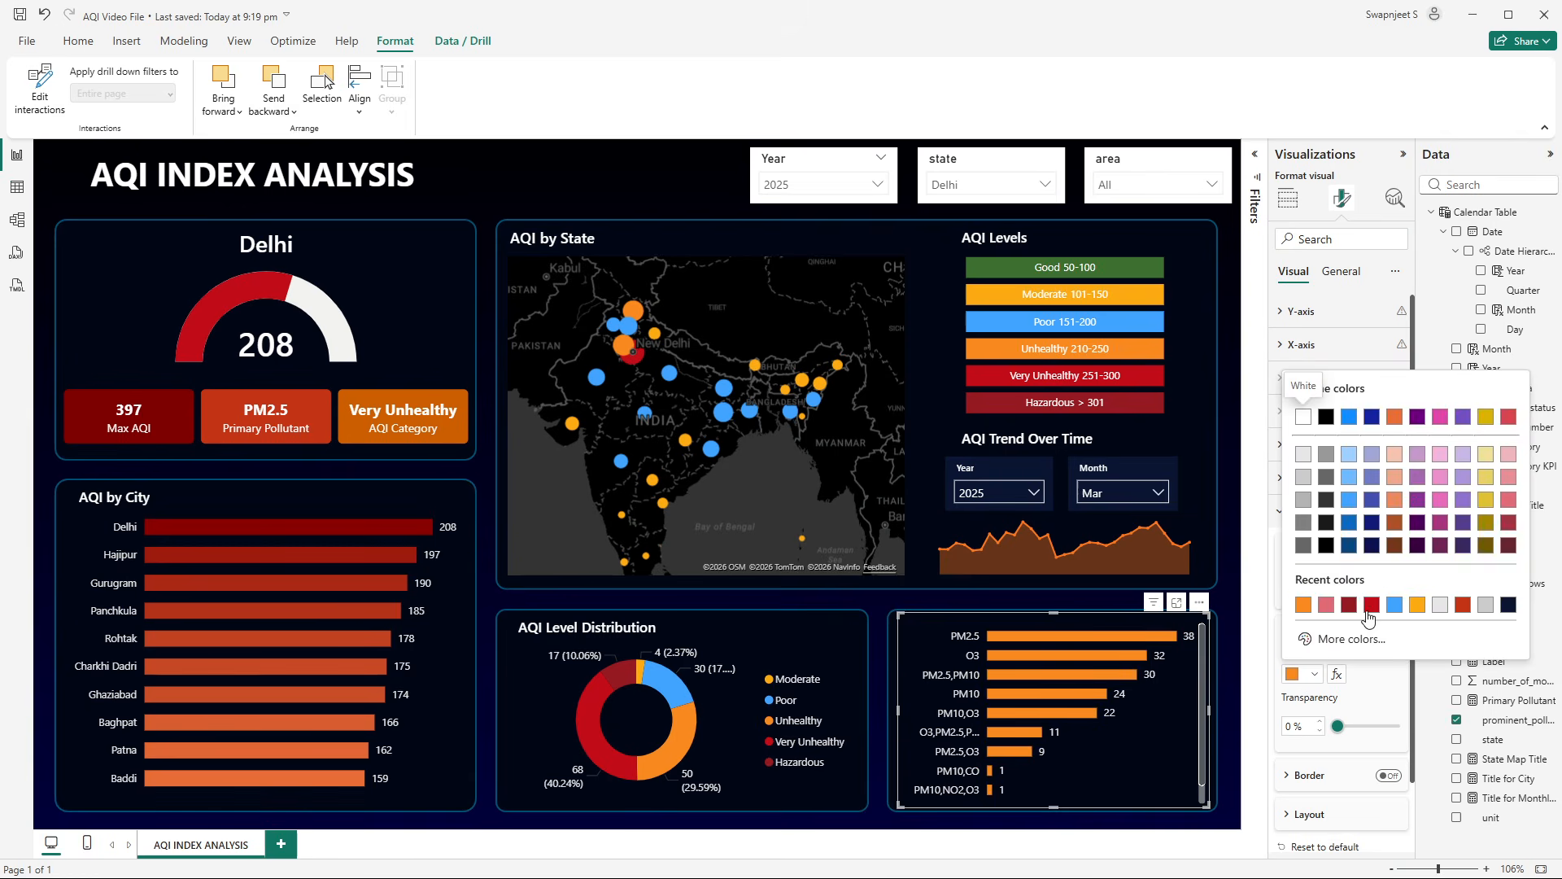
{"action": "left_click", "coordinate": [1371, 606]}
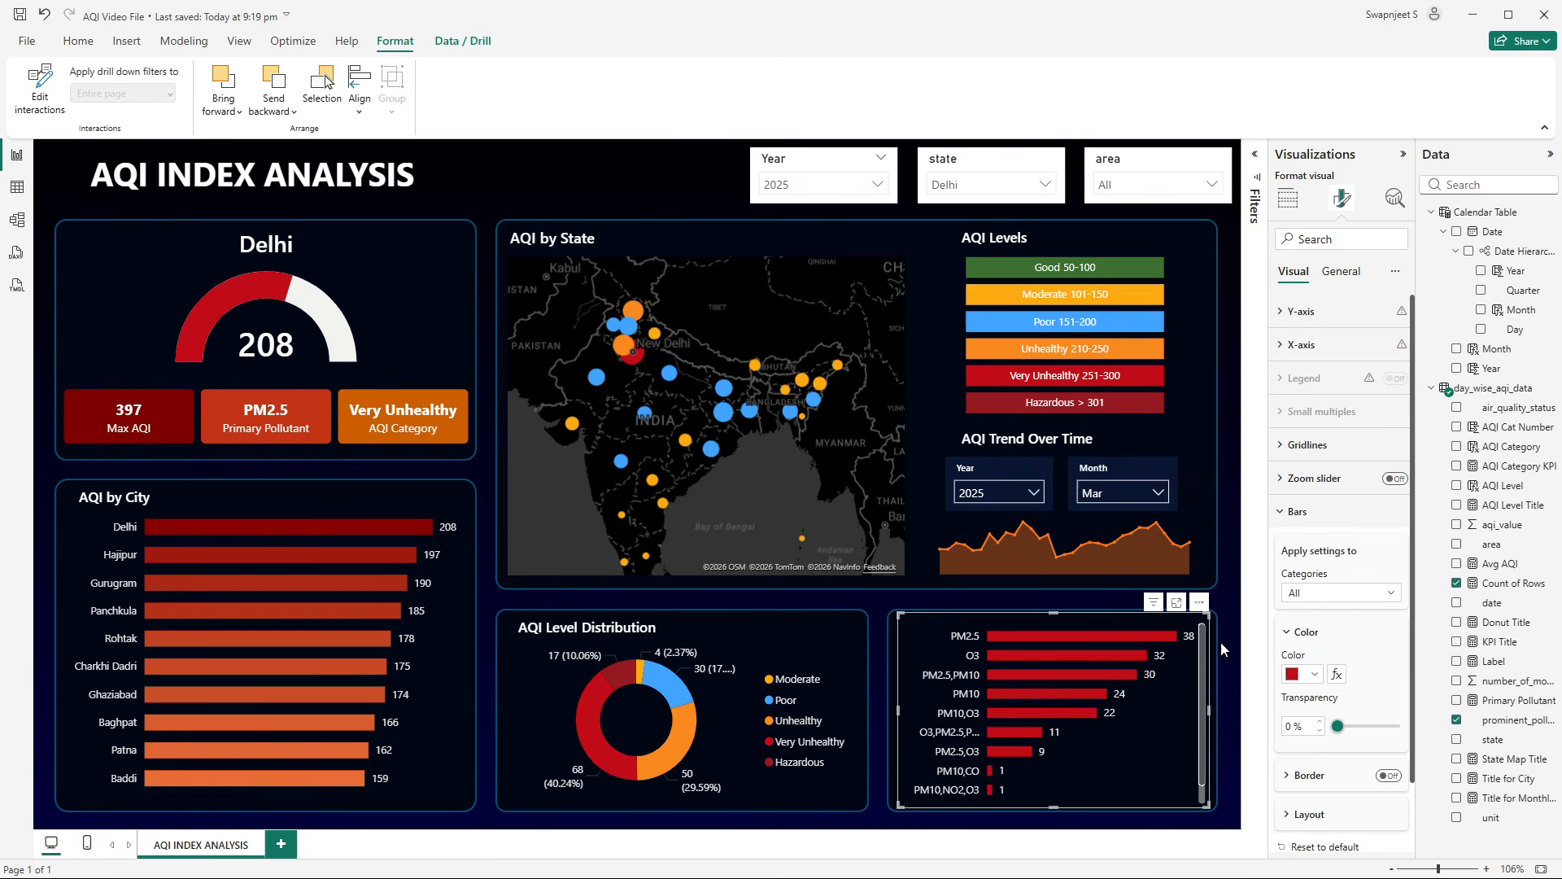
- Set the space between categories in the pollutant chart's bar layout to 30%
{"action": "left_click", "coordinate": [1312, 518]}
{"action": "left_click", "coordinate": [1312, 517]}
{"action": "scroll", "coordinate": [1325, 706], "scroll_direction": "down", "scroll_amount": 2}
{"action": "left_click", "coordinate": [1320, 740]}
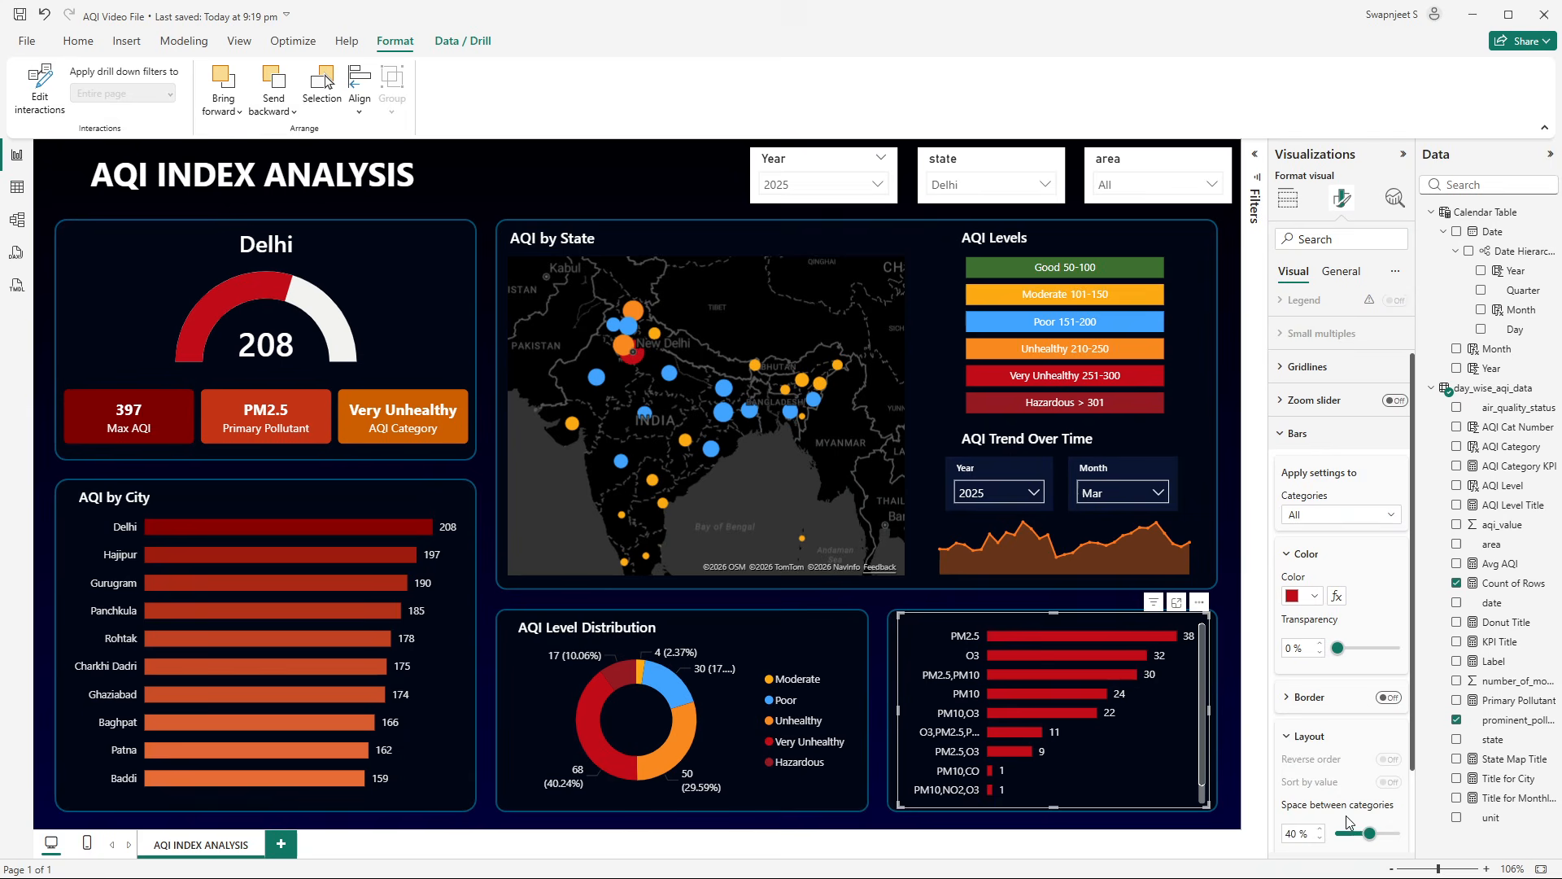
{"action": "scroll", "coordinate": [1347, 822], "scroll_direction": "down", "scroll_amount": 3}
{"action": "left_click_drag", "start_coordinate": [1370, 726], "coordinate": [1373, 736]}
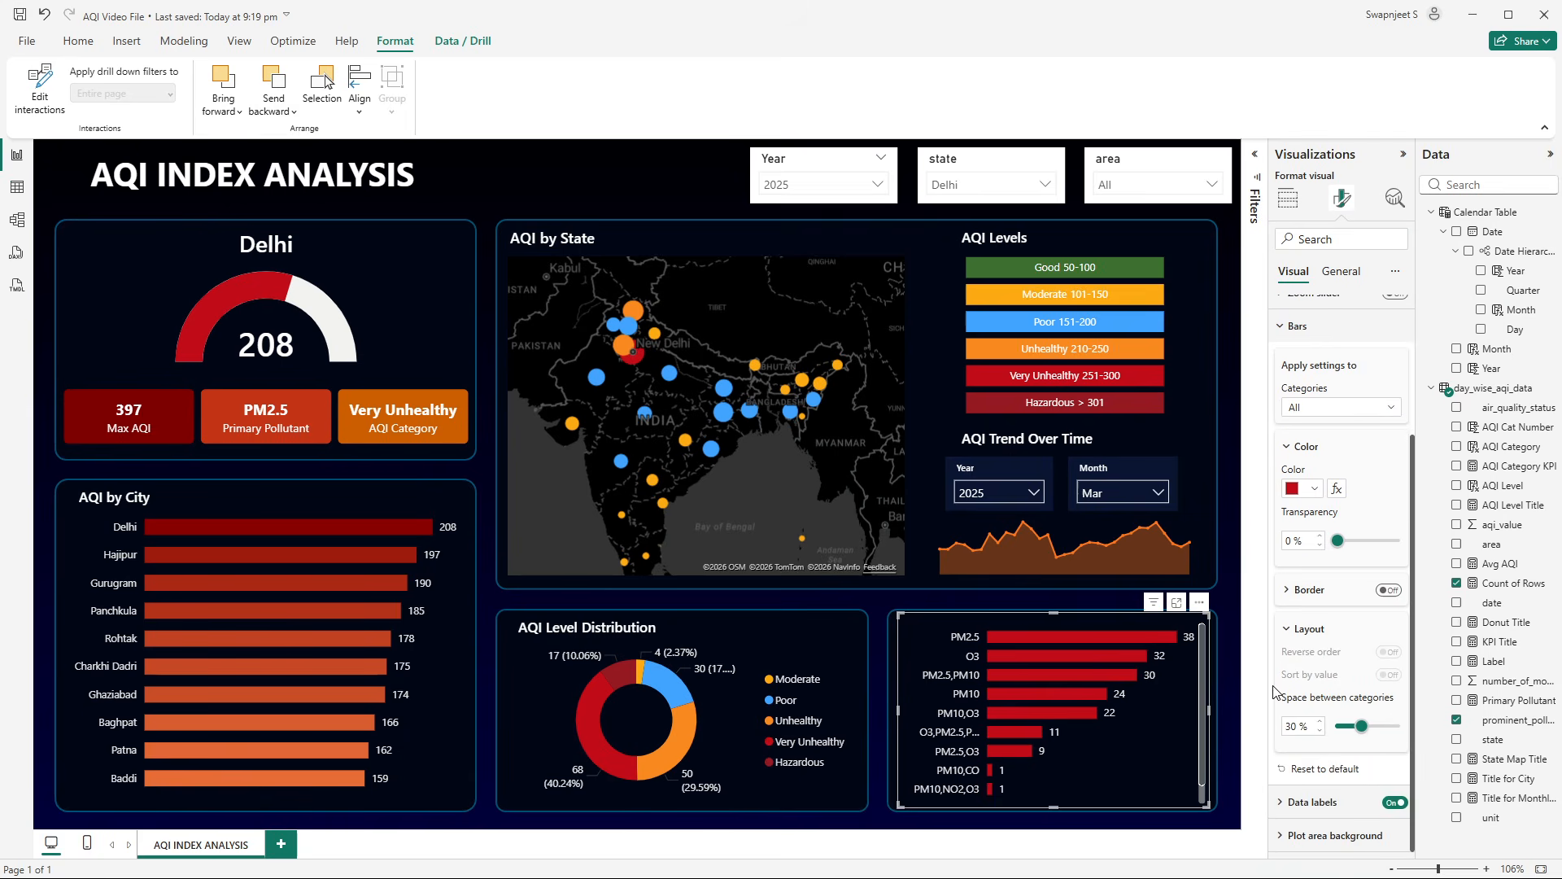
{"action": "left_click", "coordinate": [1223, 695]}
- Lower the upper edge of the pollutant chart to leave room for a title inside its panel
{"action": "left_click", "coordinate": [1088, 633]}
{"action": "left_click_drag", "start_coordinate": [1055, 612], "coordinate": [1059, 634]}
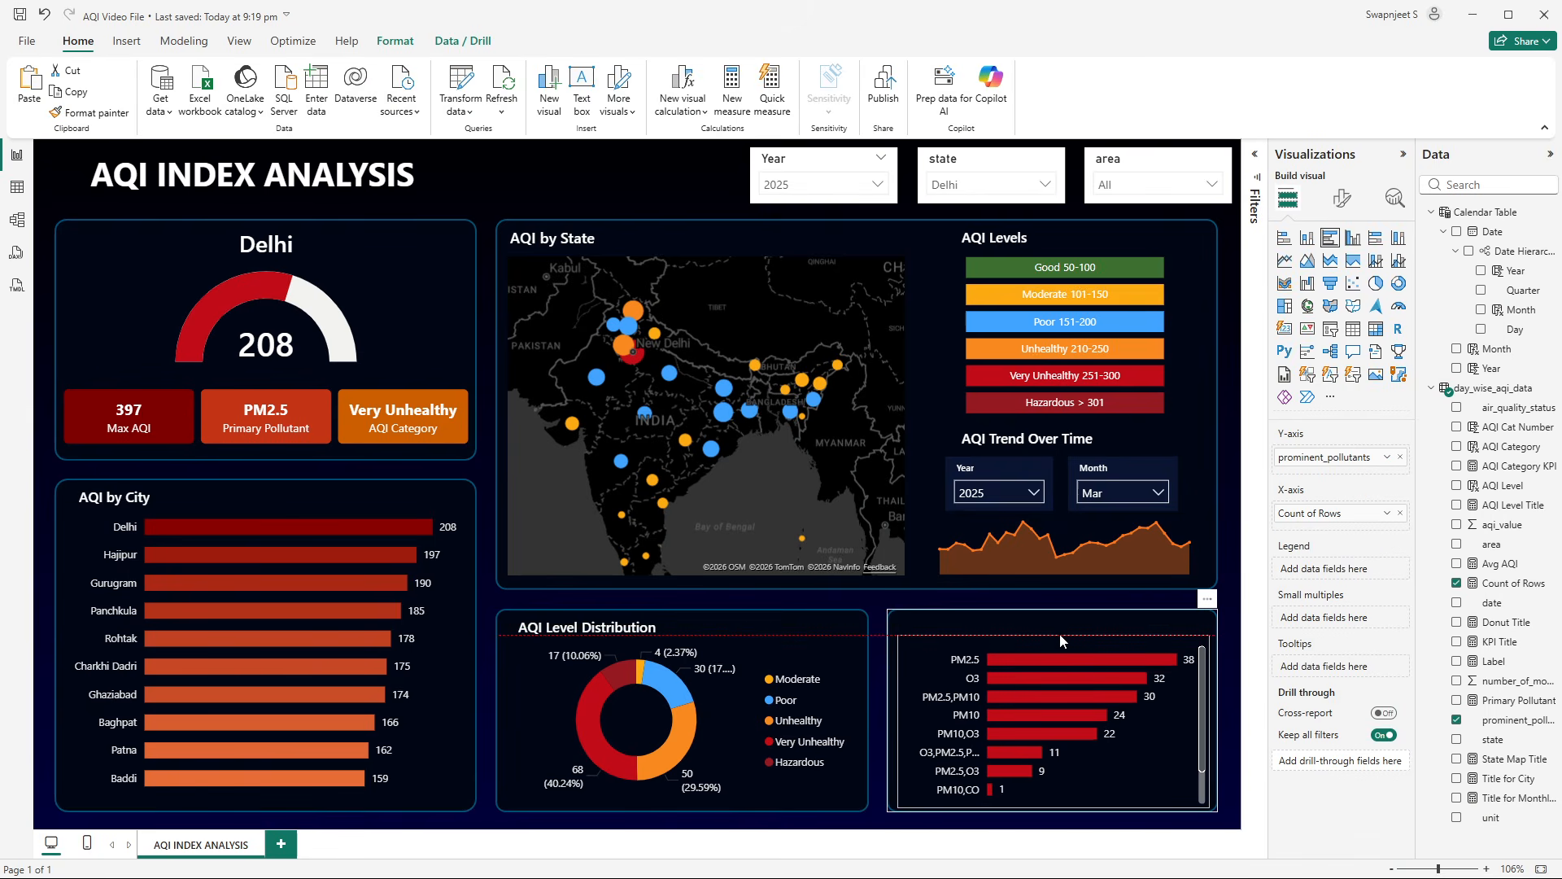
{"action": "left_click", "coordinate": [1234, 631]}
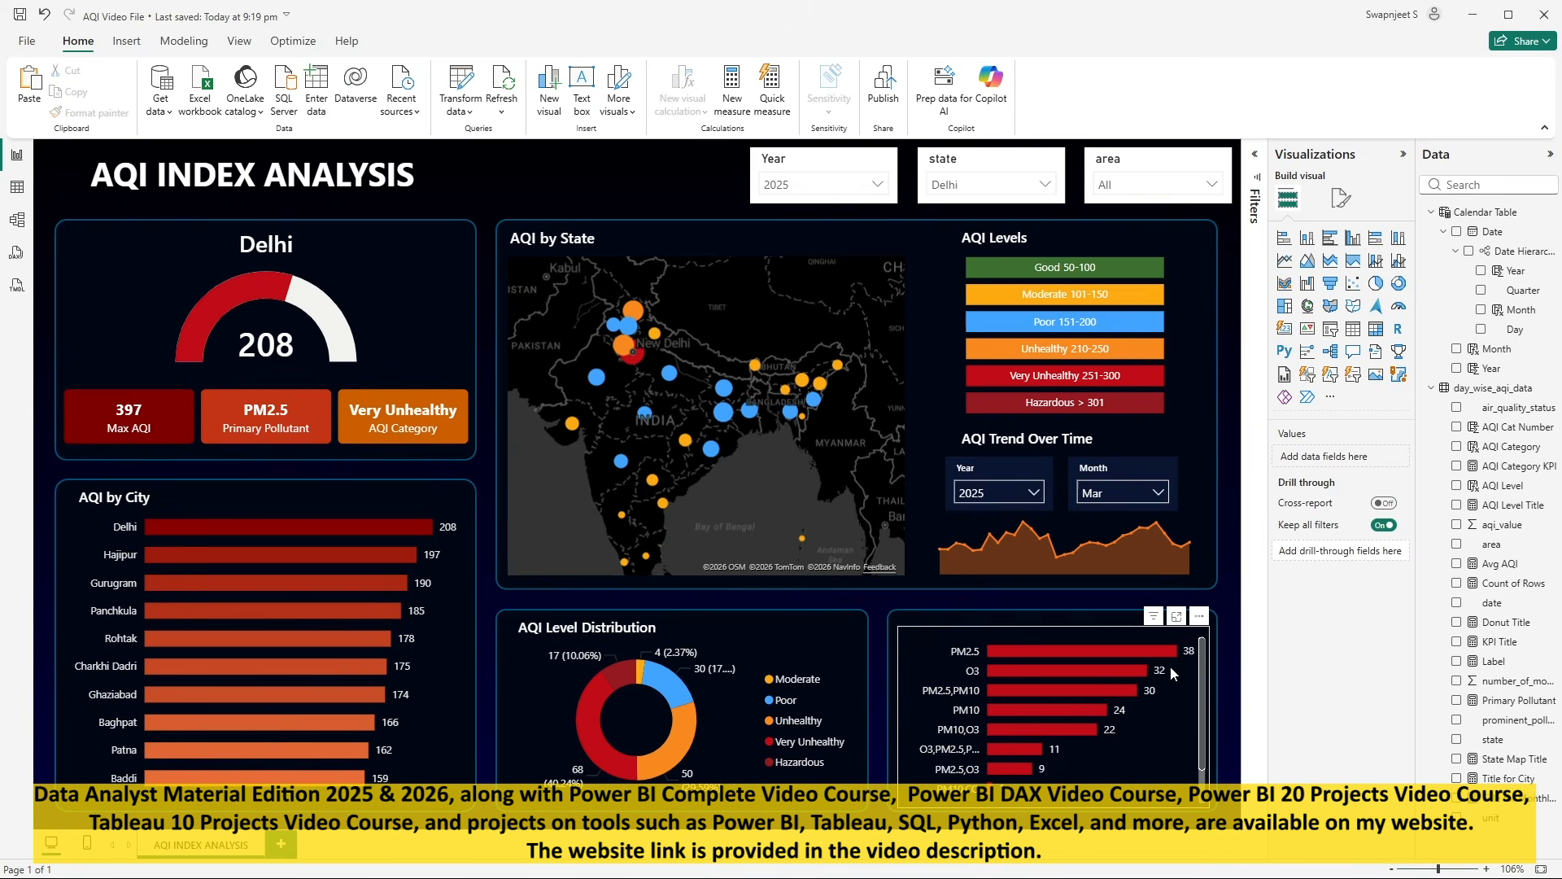
- Duplicate the AQI Level Distribution title card, place the copy above the pollutant chart, and remove its Donut Title field
{"action": "left_click", "coordinate": [550, 628]}
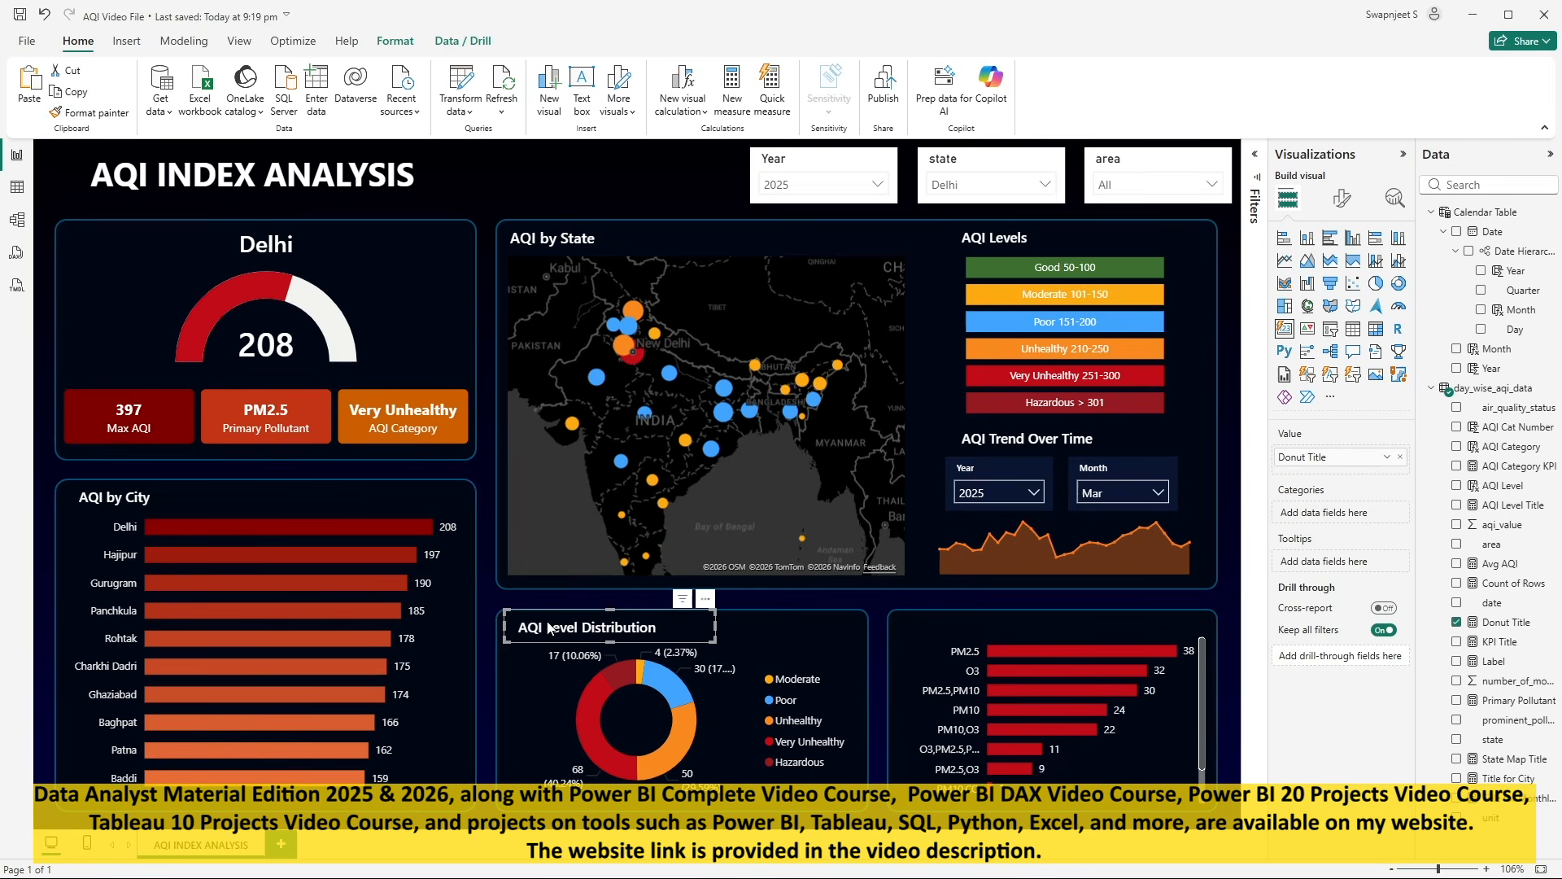
{"action": "left_click_drag", "start_coordinate": [550, 627], "coordinate": [933, 618]}
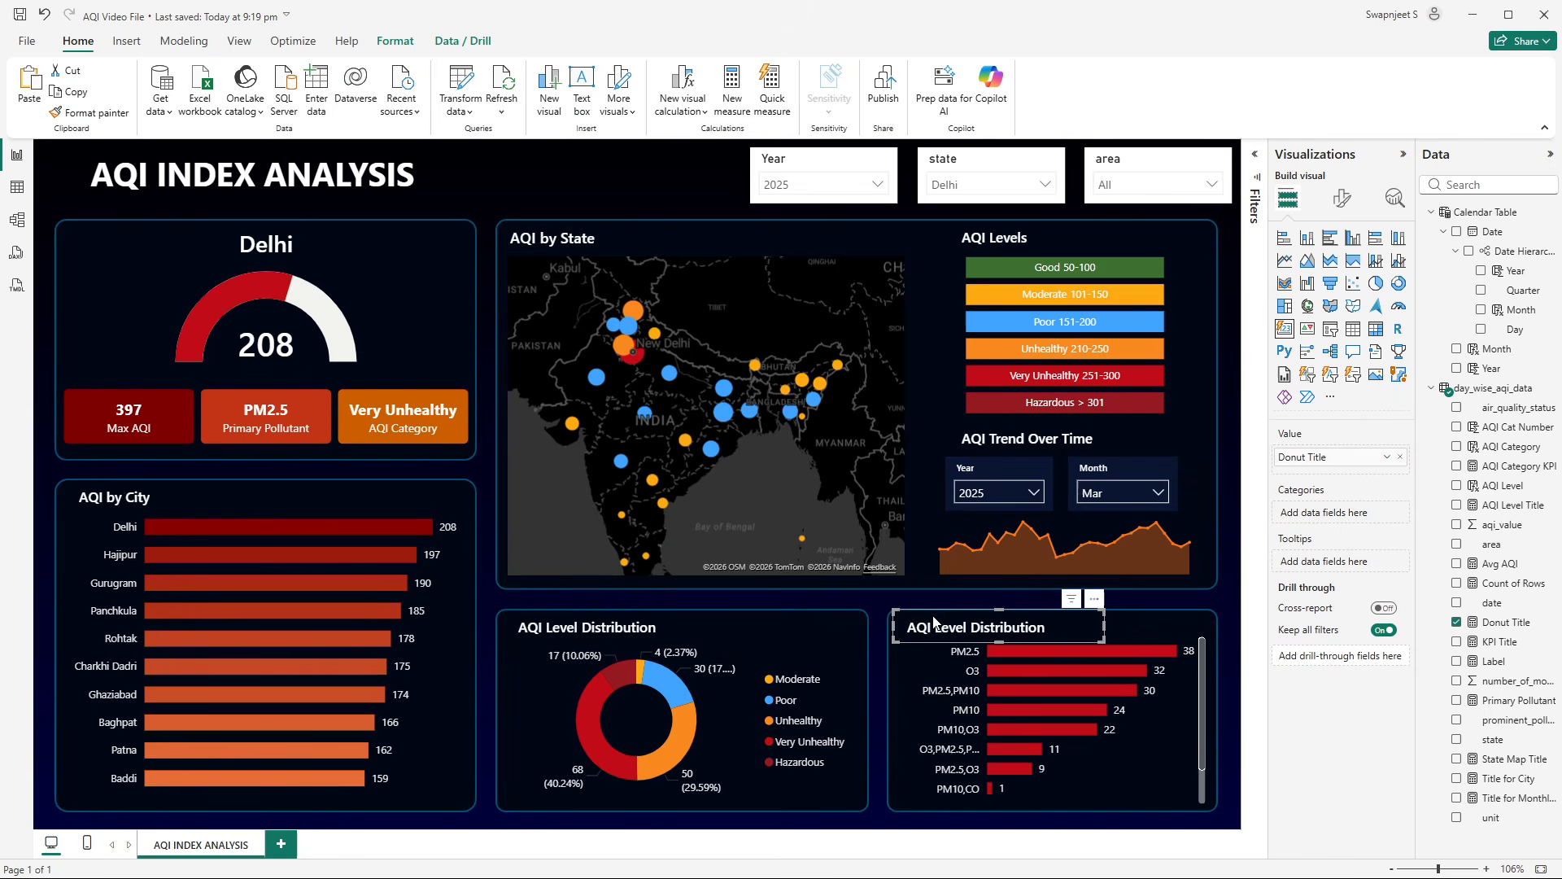
{"action": "left_click", "coordinate": [1399, 458]}
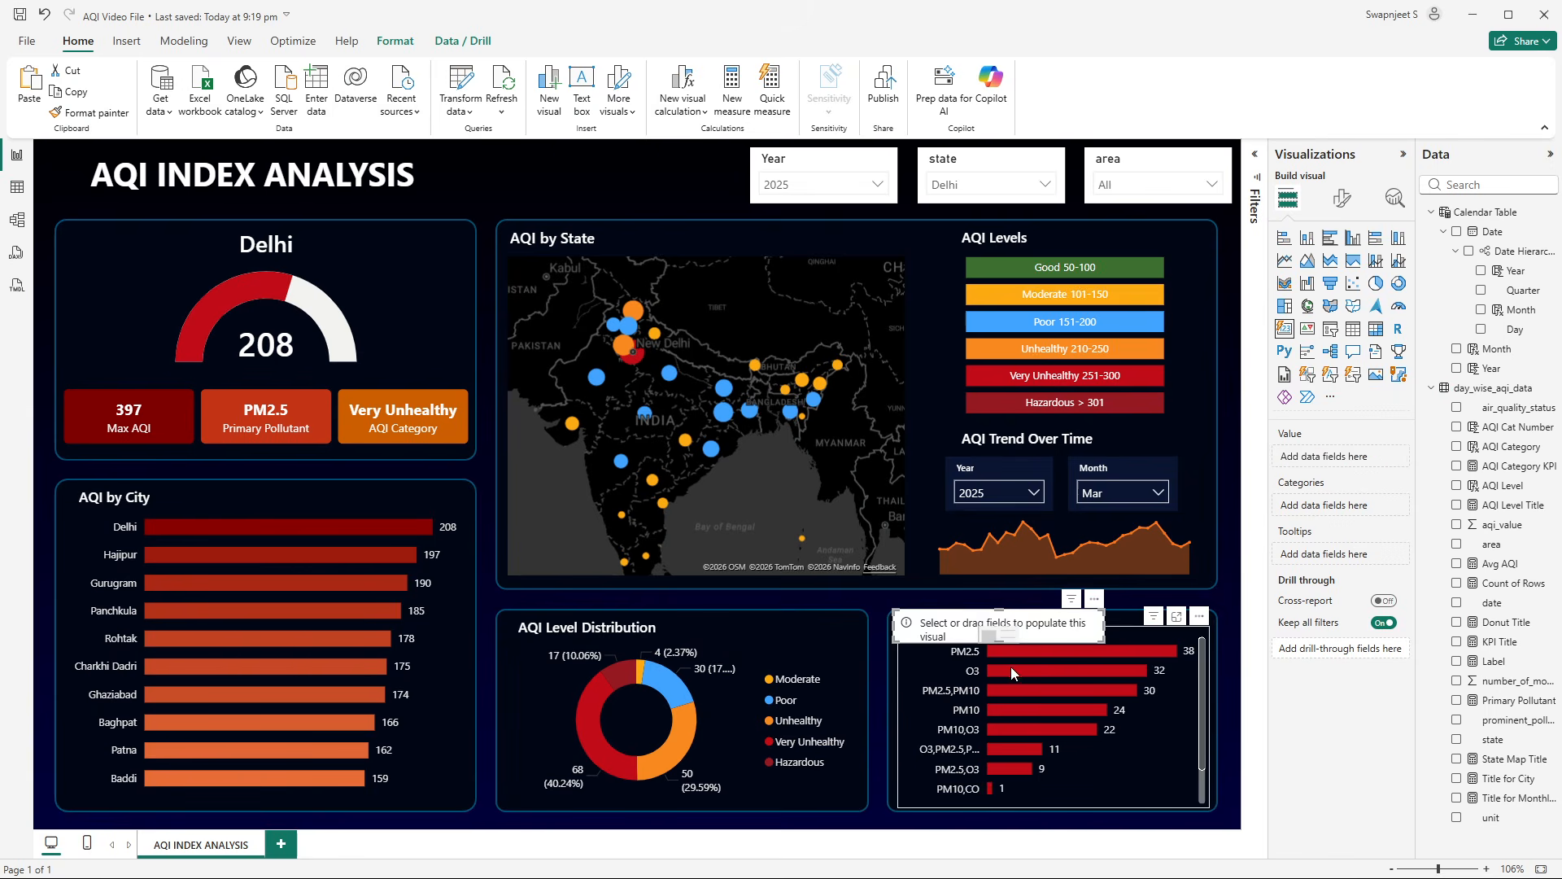
- Create a measure named Pollutant Title in the day_wise_aqi_data table that returns the text "Pollutanr Occurance Frequency"
{"action": "right_click", "coordinate": [1484, 481]}
{"action": "left_click", "coordinate": [1381, 525]}
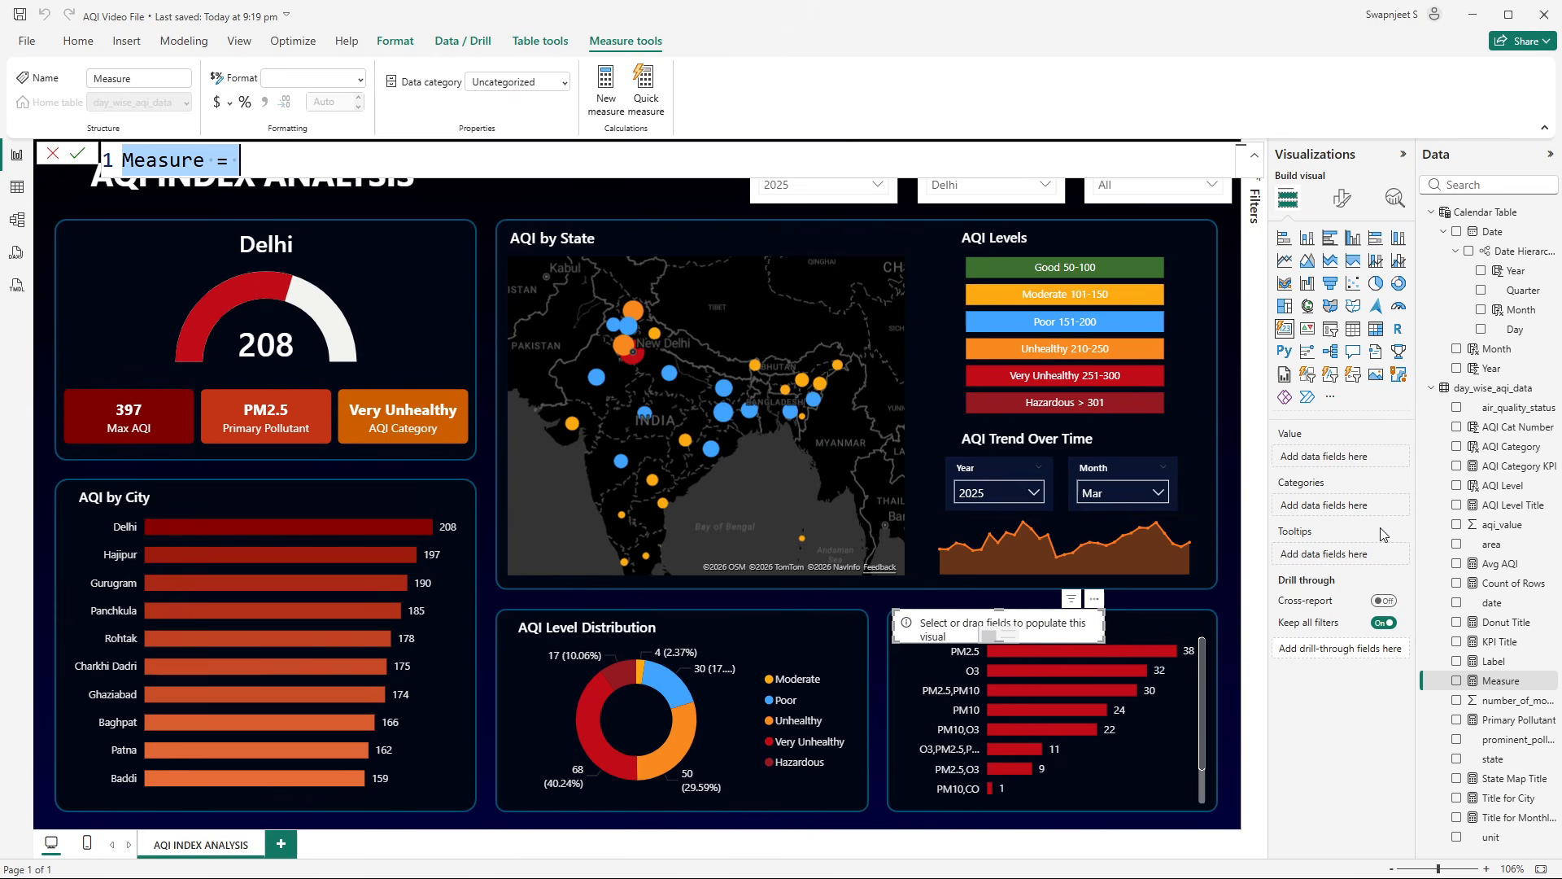
{"action": "type", "text": "Pollutant"}
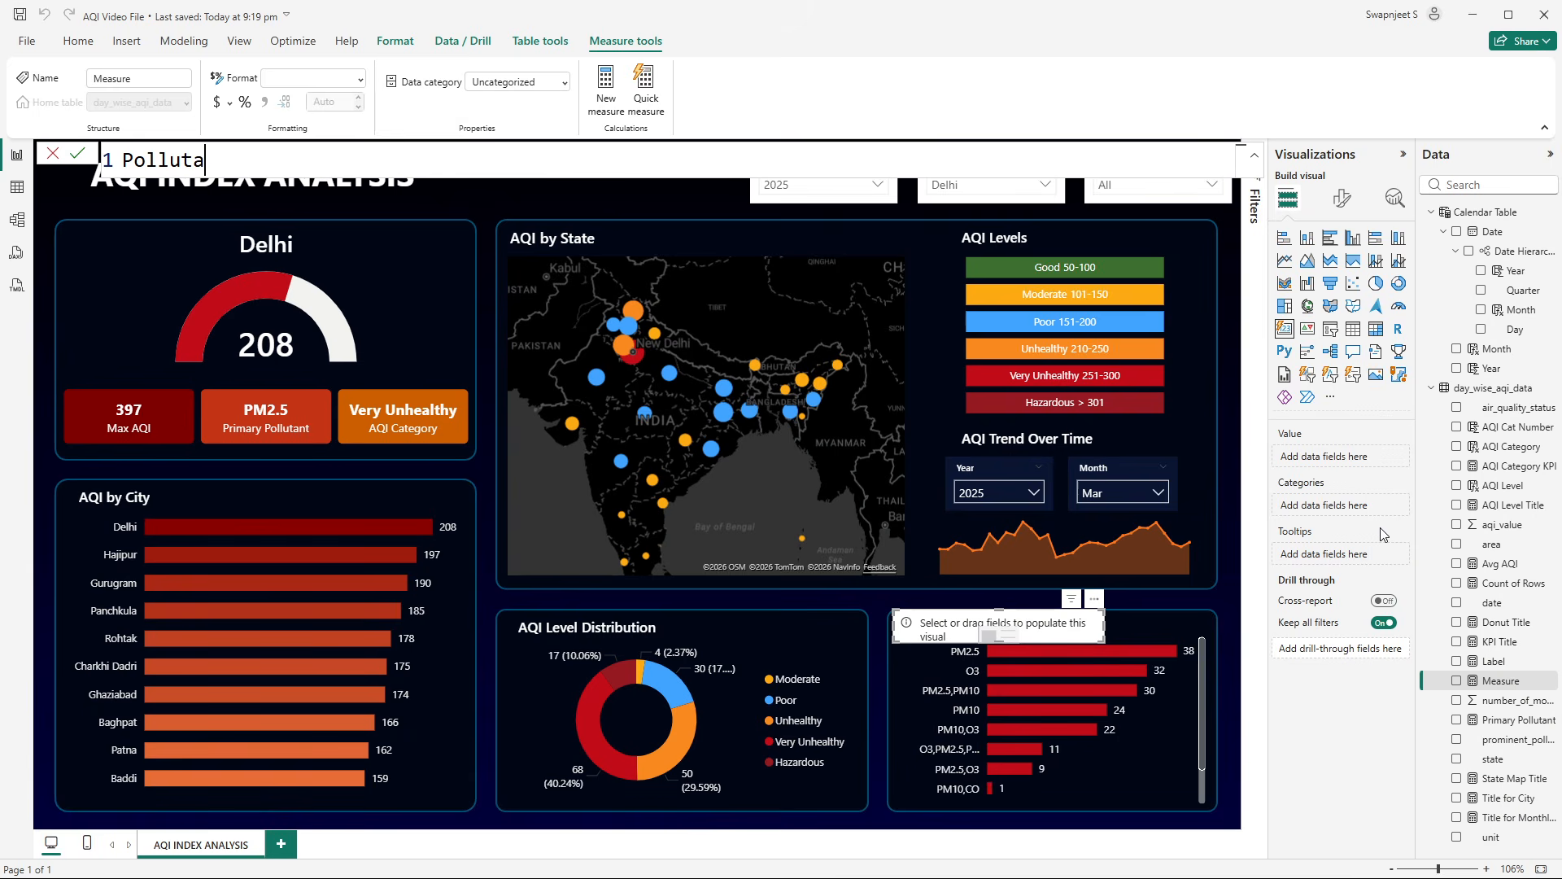
{"action": "type", "text": " Title ="}
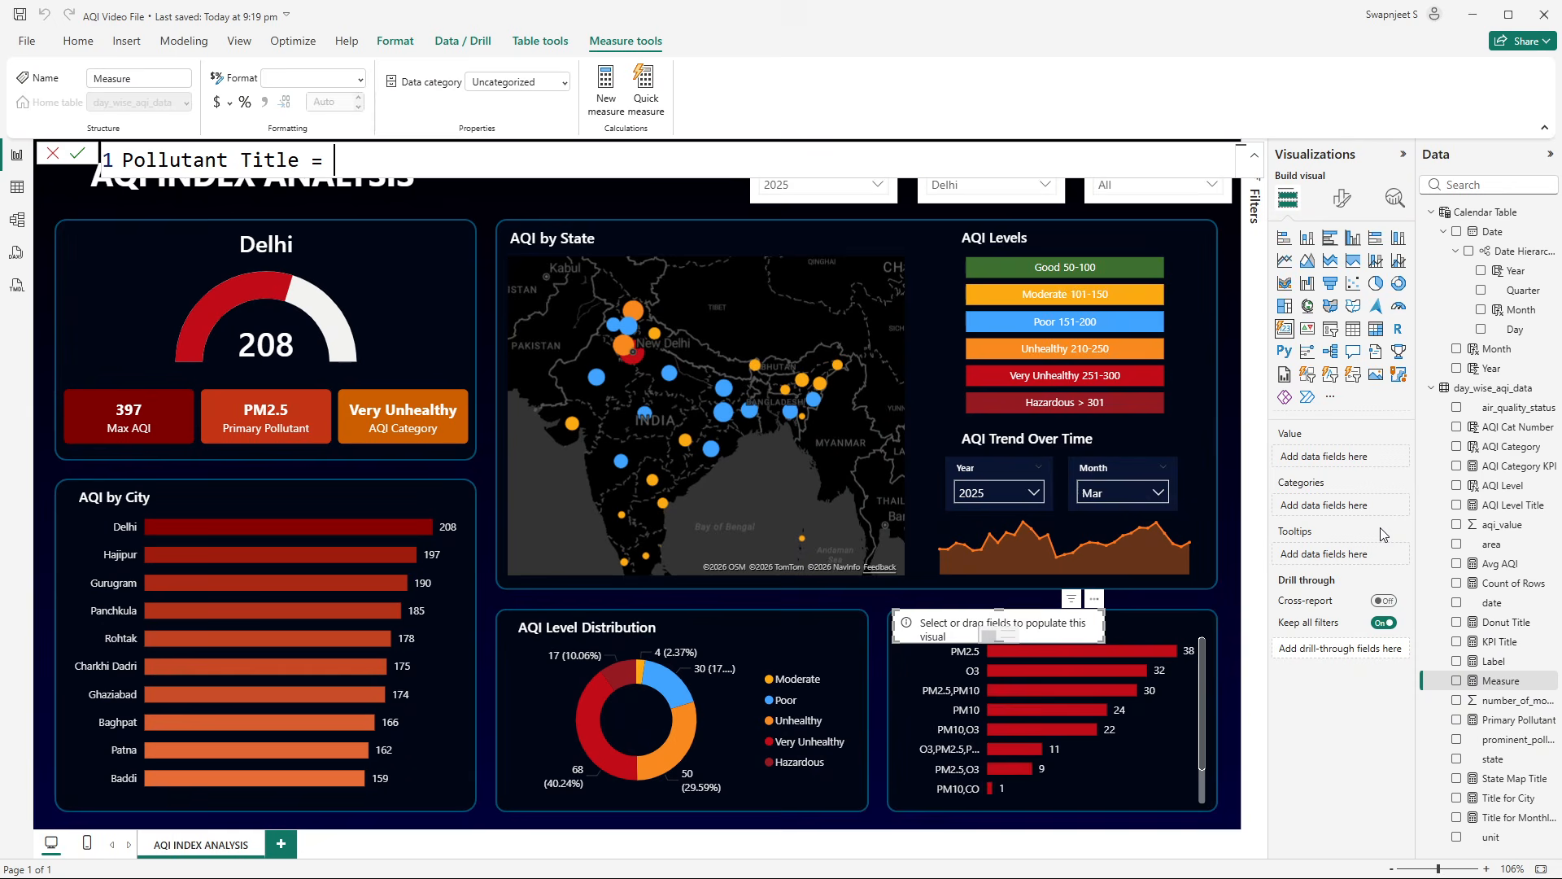
{"action": "type", "text": "\"Pollutanr Occur"}
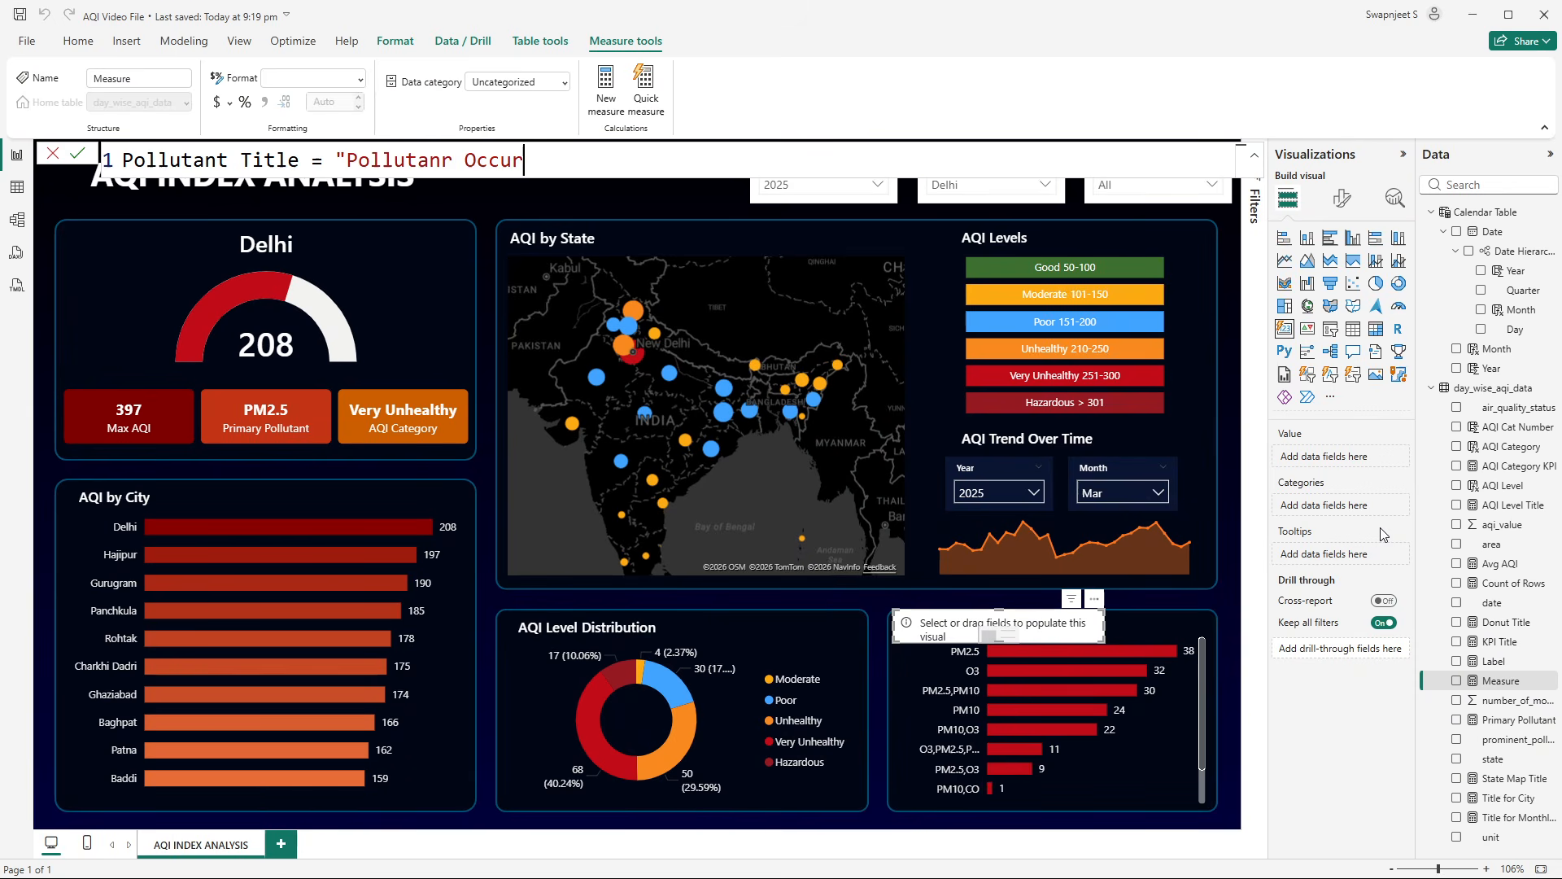
{"action": "type", "text": "ance Fer"}
{"action": "key", "text": "BackSpace"}
{"action": "key", "text": "BackSpace"}
{"action": "type", "text": "requency\""}
{"action": "key", "text": "Return"}
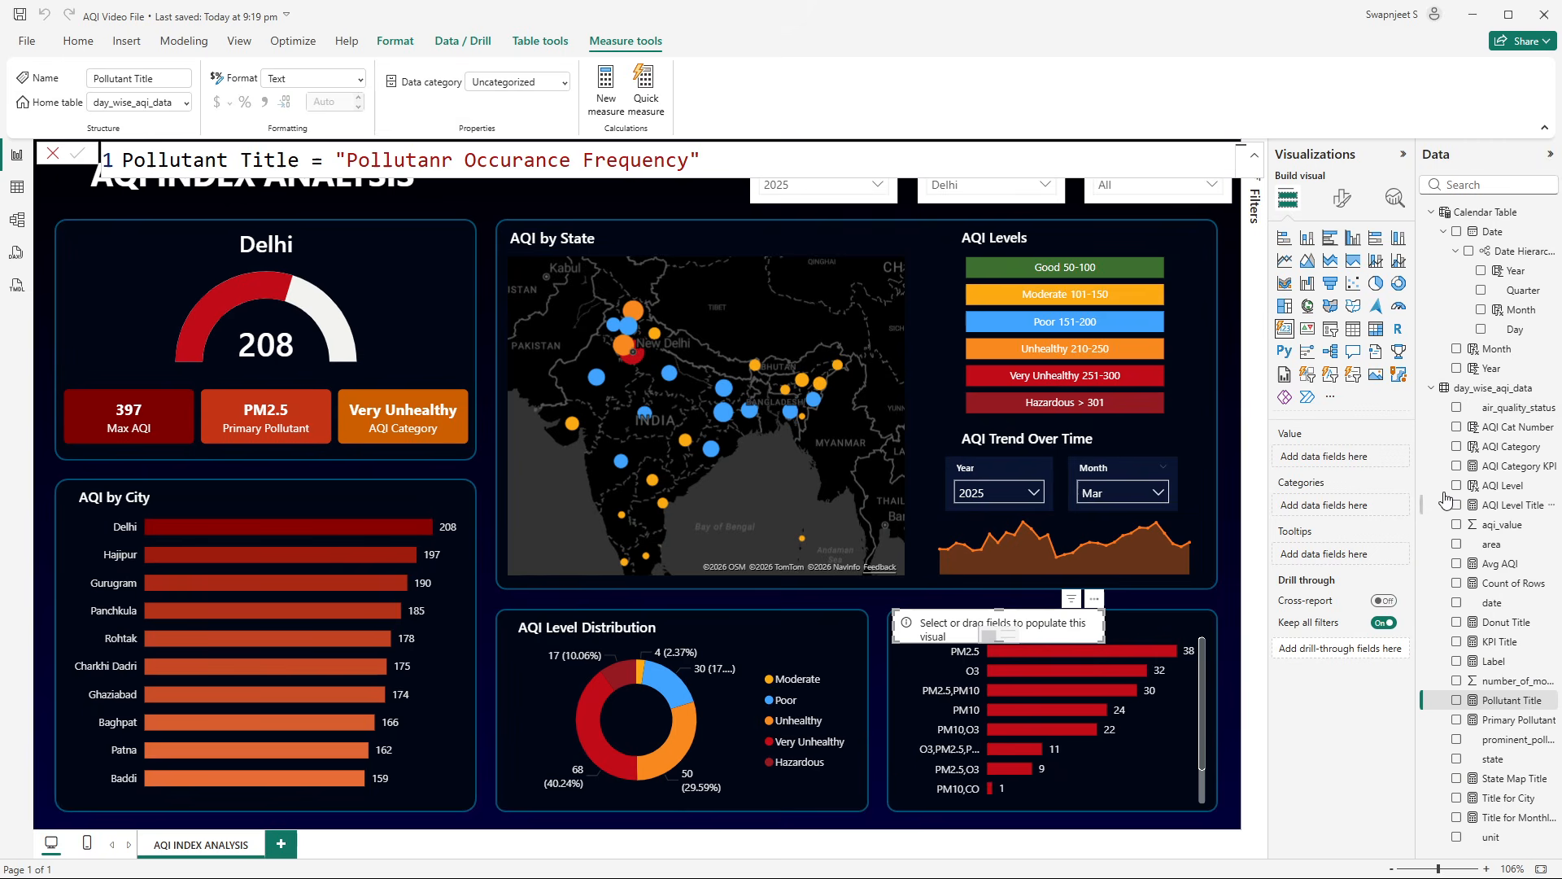
- Assign the Pollutant Title measure as the value of the empty card above the pollutant chart and save the report
{"action": "left_click_drag", "start_coordinate": [1505, 701], "coordinate": [1357, 453]}
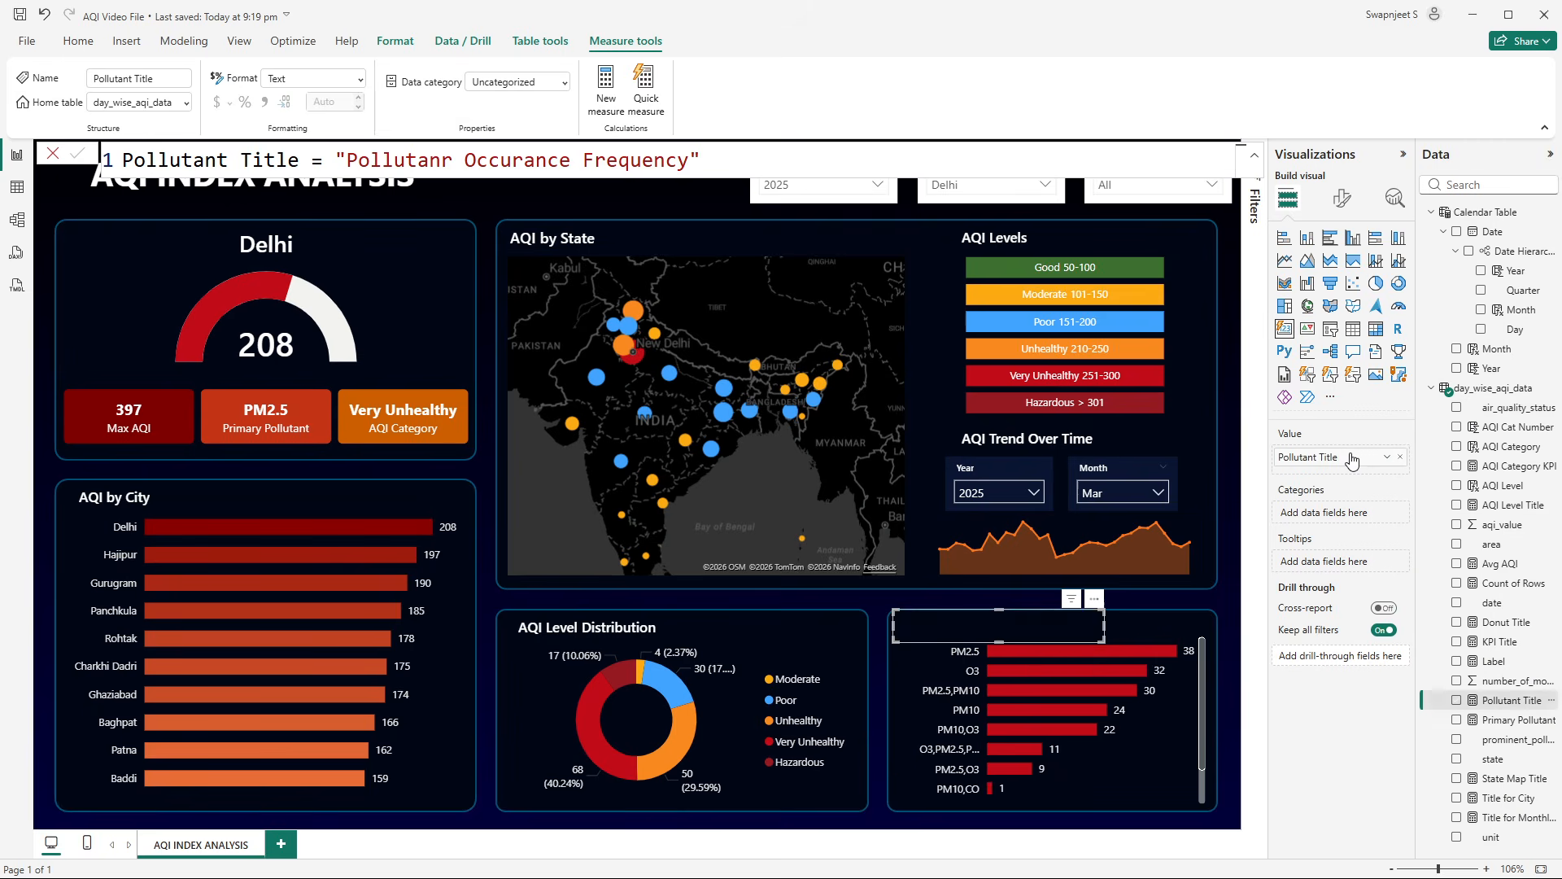
{"action": "left_click", "coordinate": [1223, 622]}
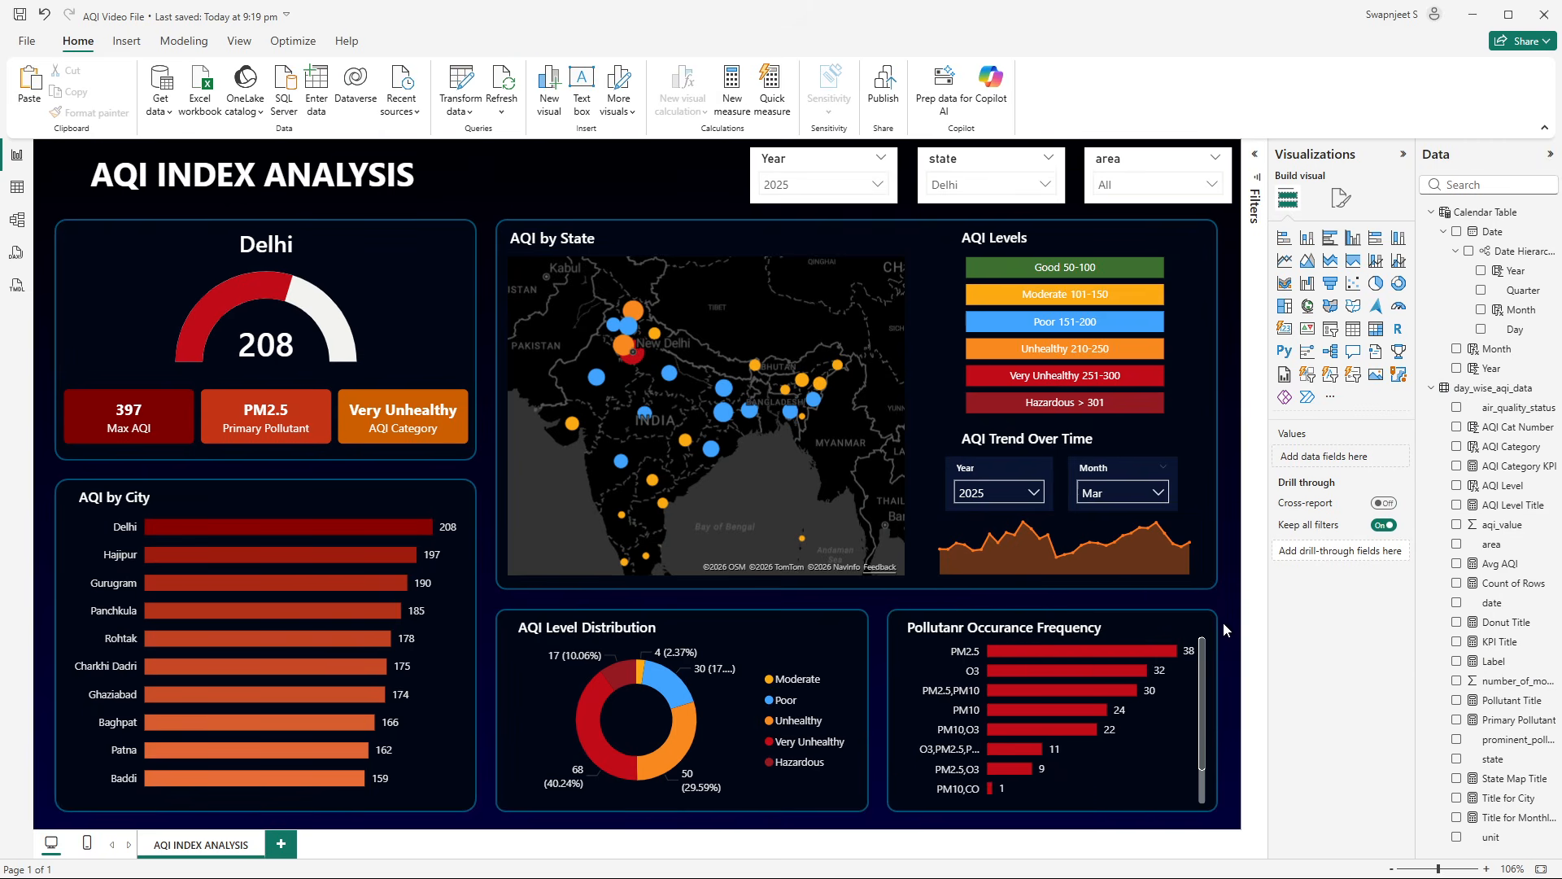
{"action": "left_click", "coordinate": [20, 14]}
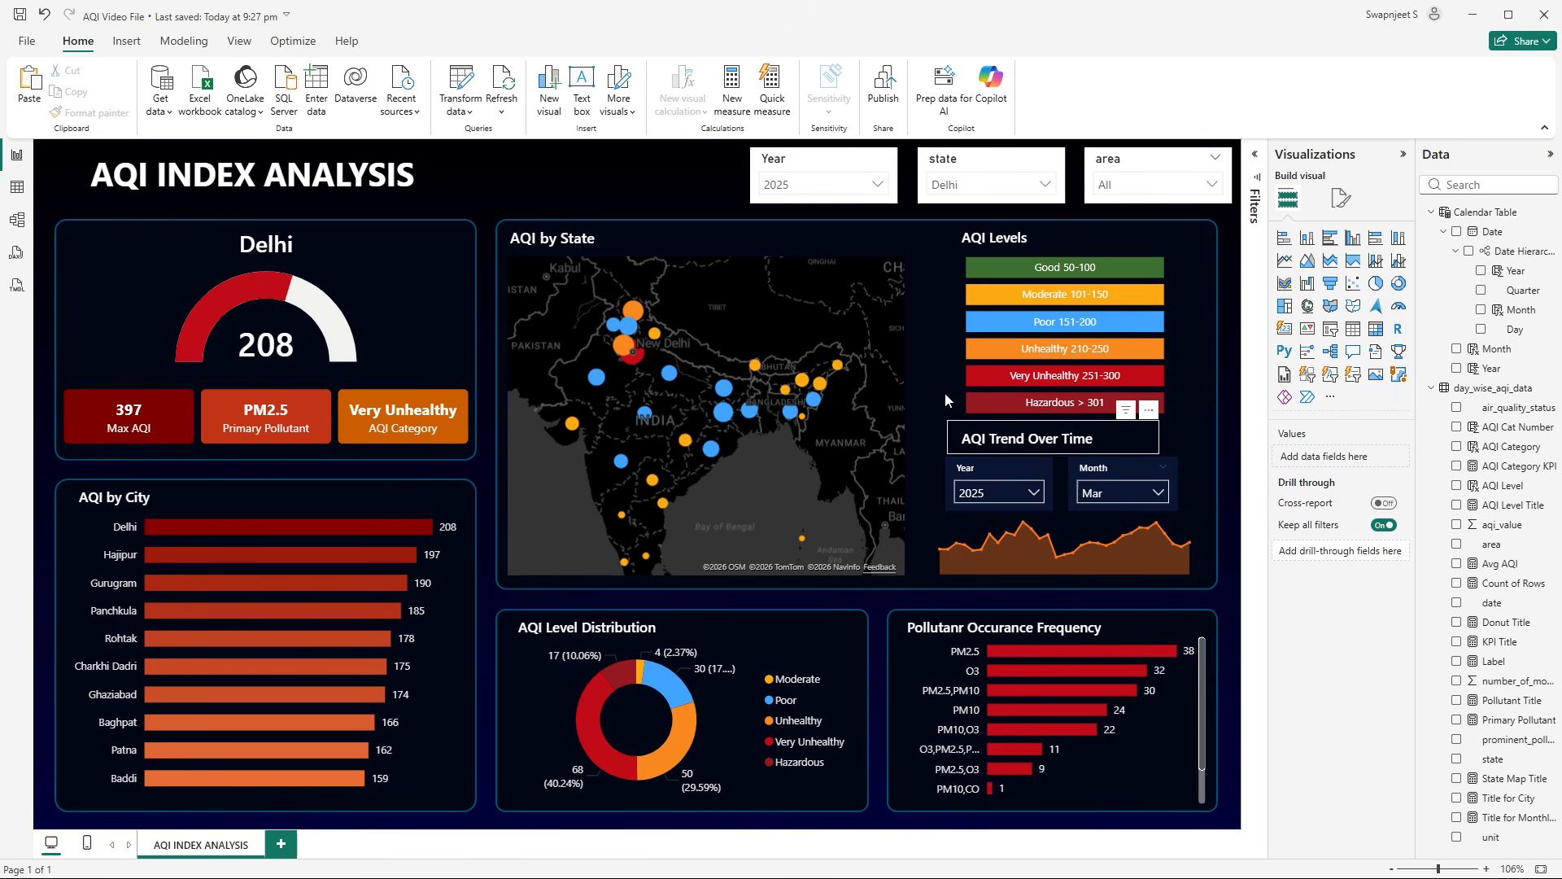
- Copy the formatting of the Year slicer under AQI Trend Over Time onto the Year slicer in the page header
{"action": "left_click", "coordinate": [983, 466]}
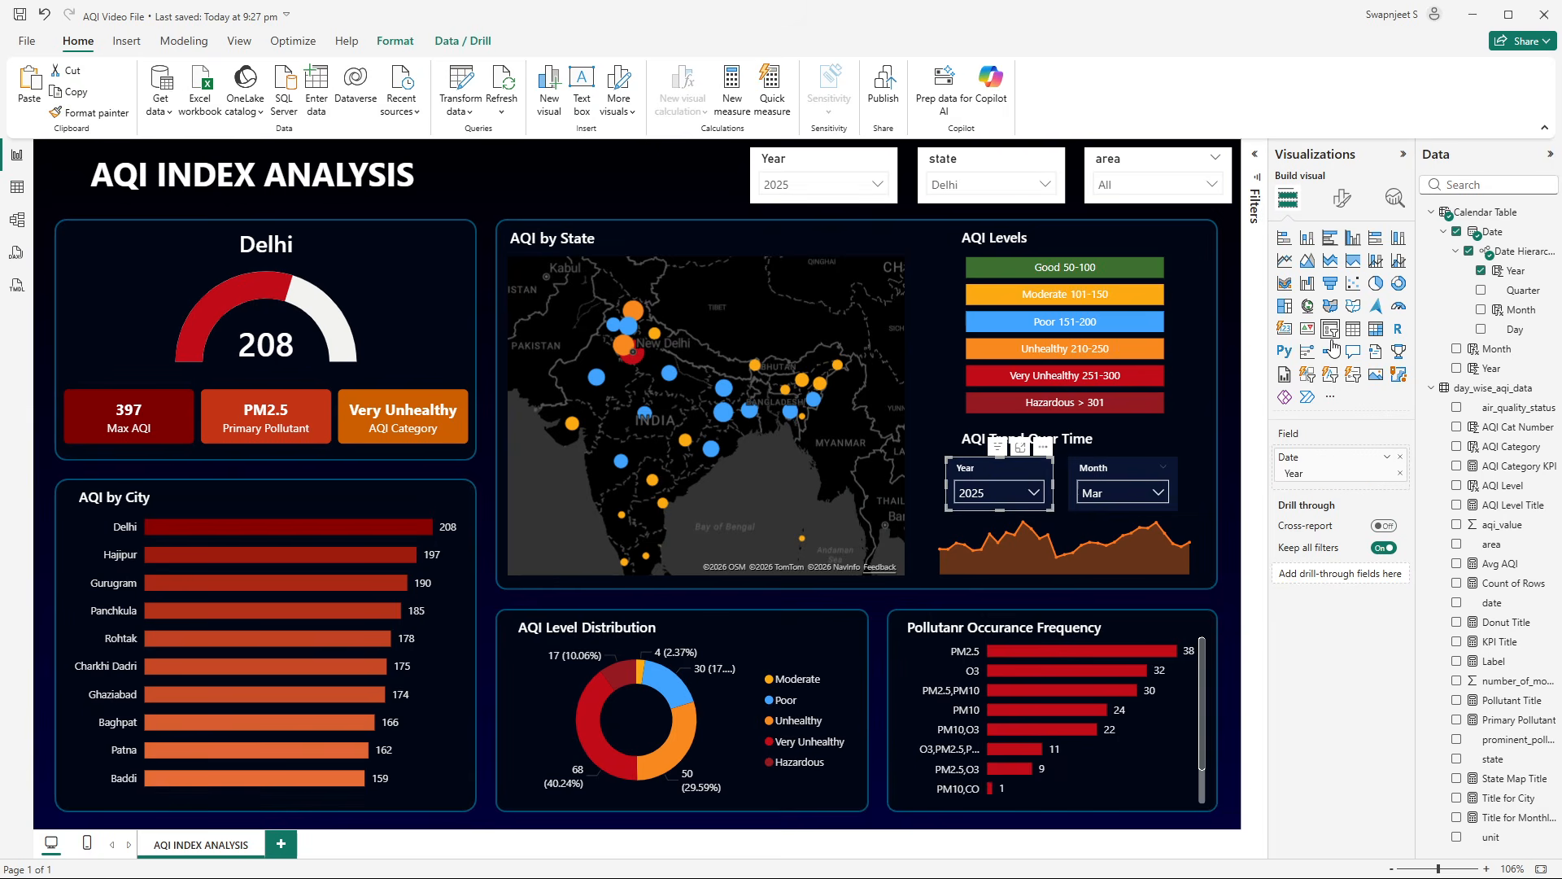
{"action": "left_click", "coordinate": [85, 113]}
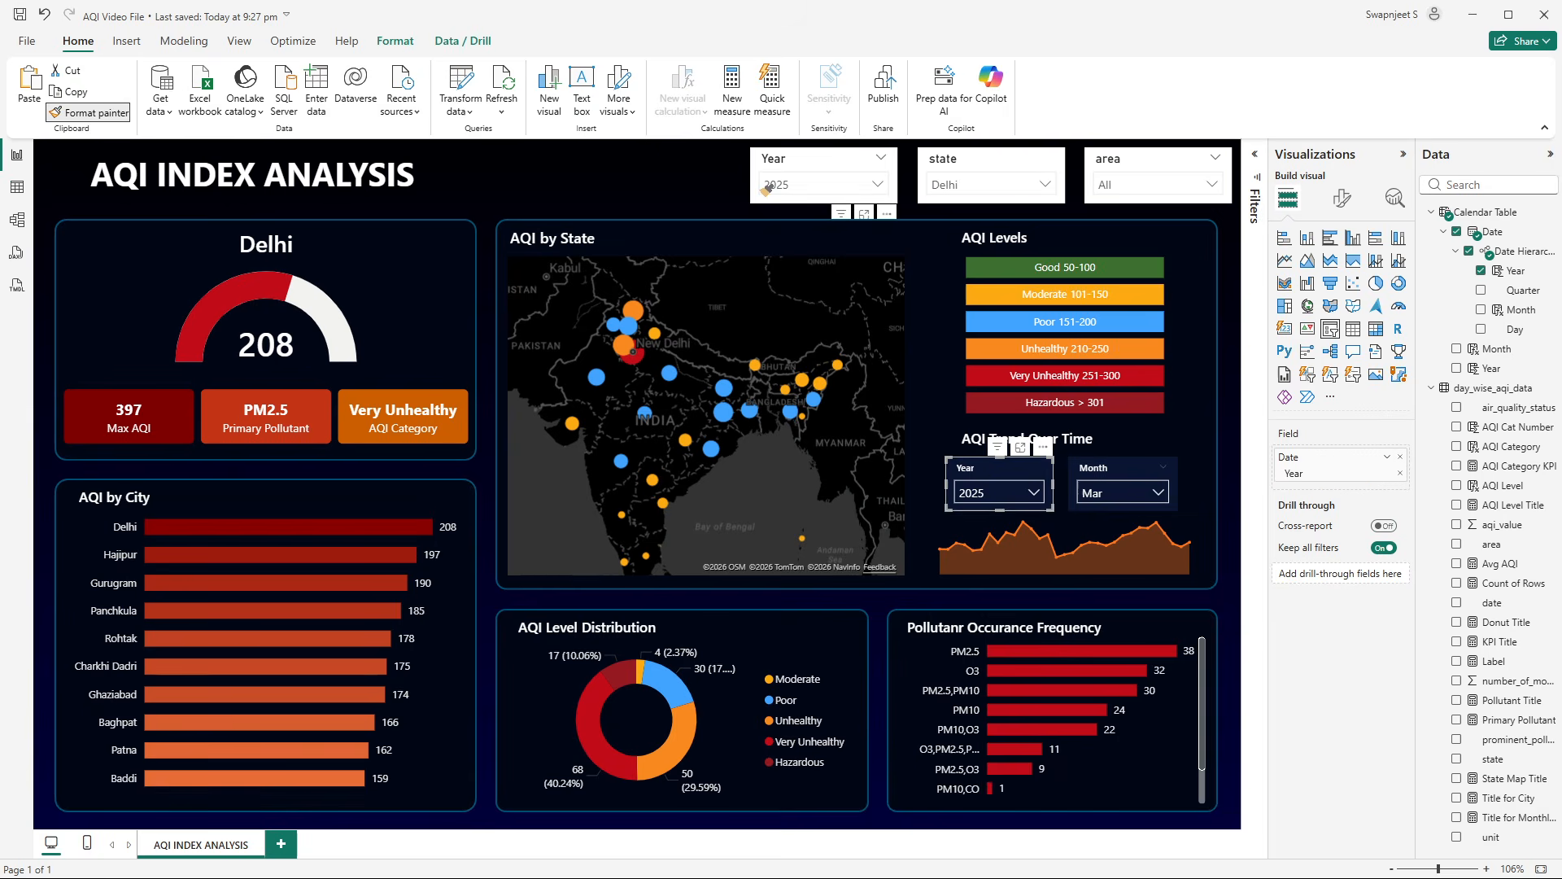
{"action": "left_click", "coordinate": [788, 160]}
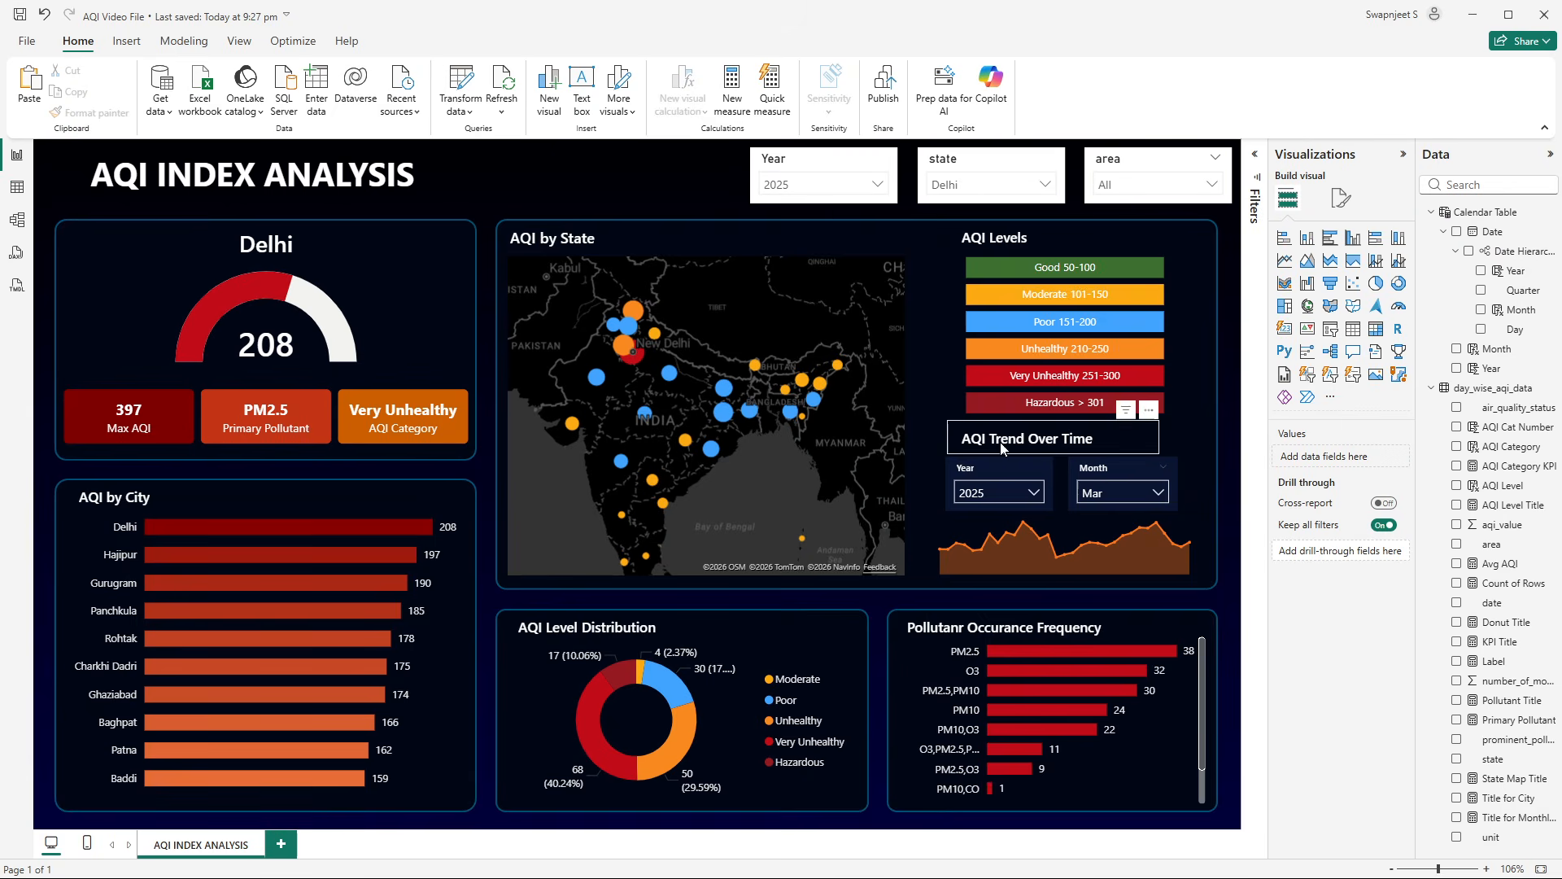
{"action": "left_click", "coordinate": [980, 468]}
{"action": "left_click", "coordinate": [82, 117]}
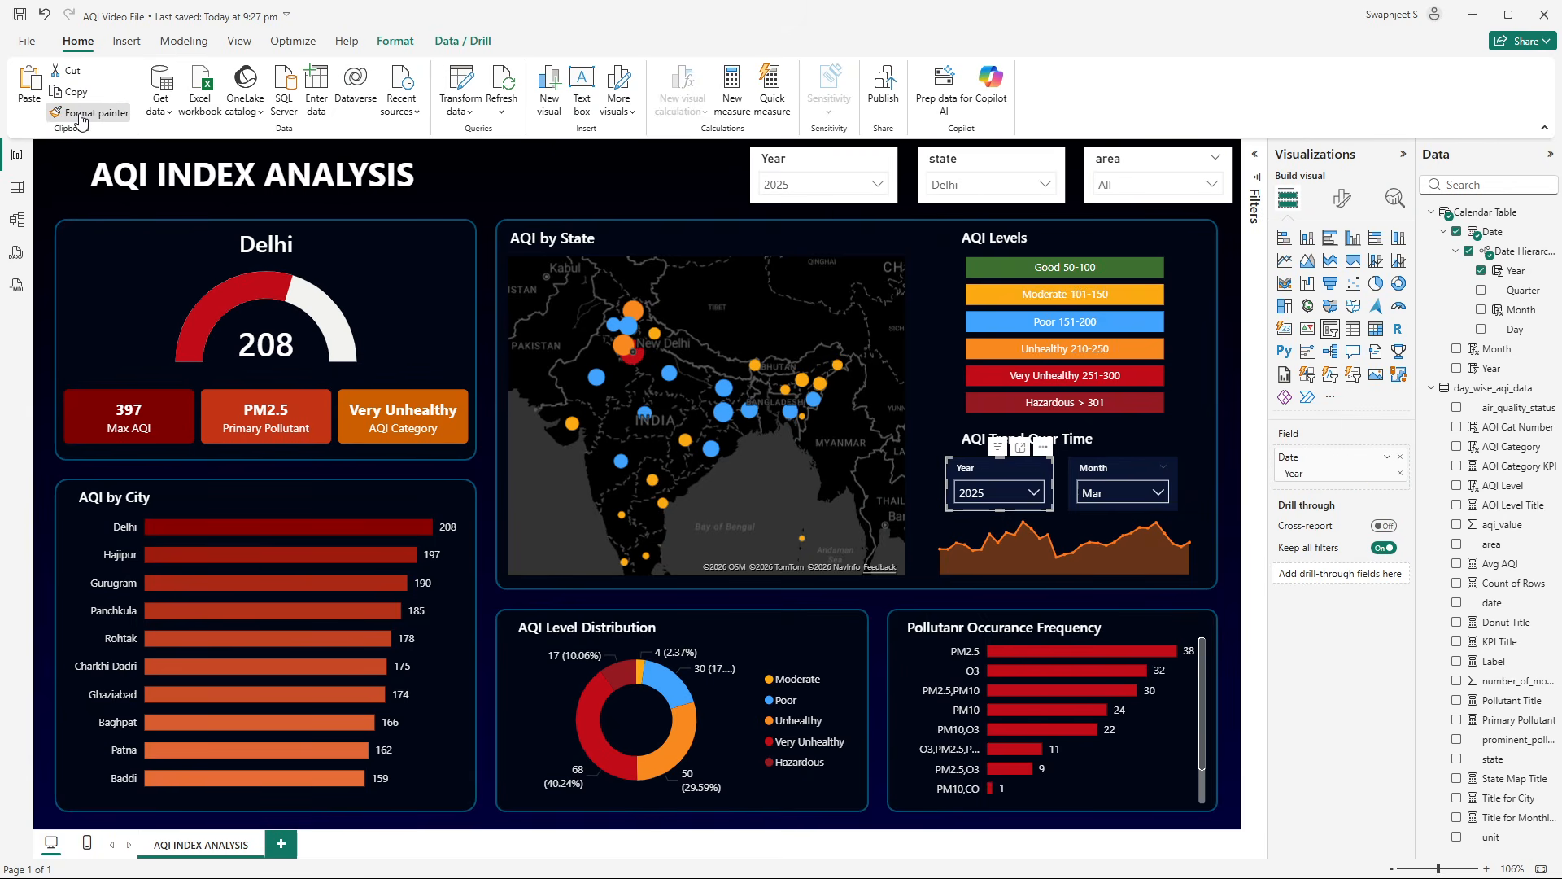
{"action": "left_click", "coordinate": [788, 162]}
{"action": "left_click_drag", "start_coordinate": [822, 203], "coordinate": [820, 203]}
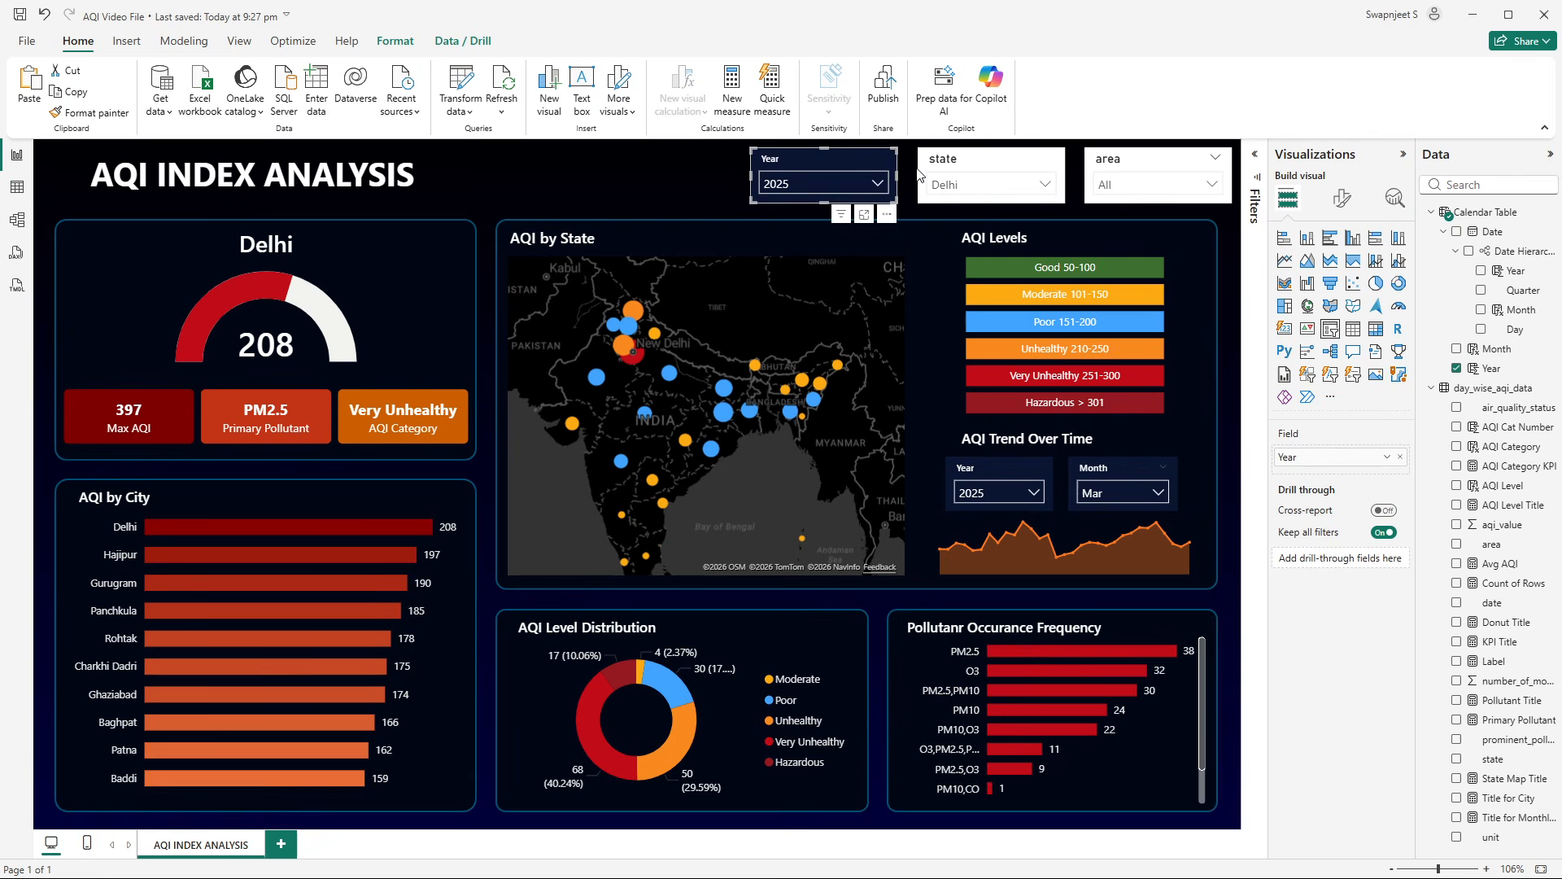
- Apply the header Year slicer's dark formatting to the state and area slicers with the format painter
{"action": "left_click", "coordinate": [940, 157]}
{"action": "left_click", "coordinate": [824, 153]}
{"action": "left_click", "coordinate": [88, 112]}
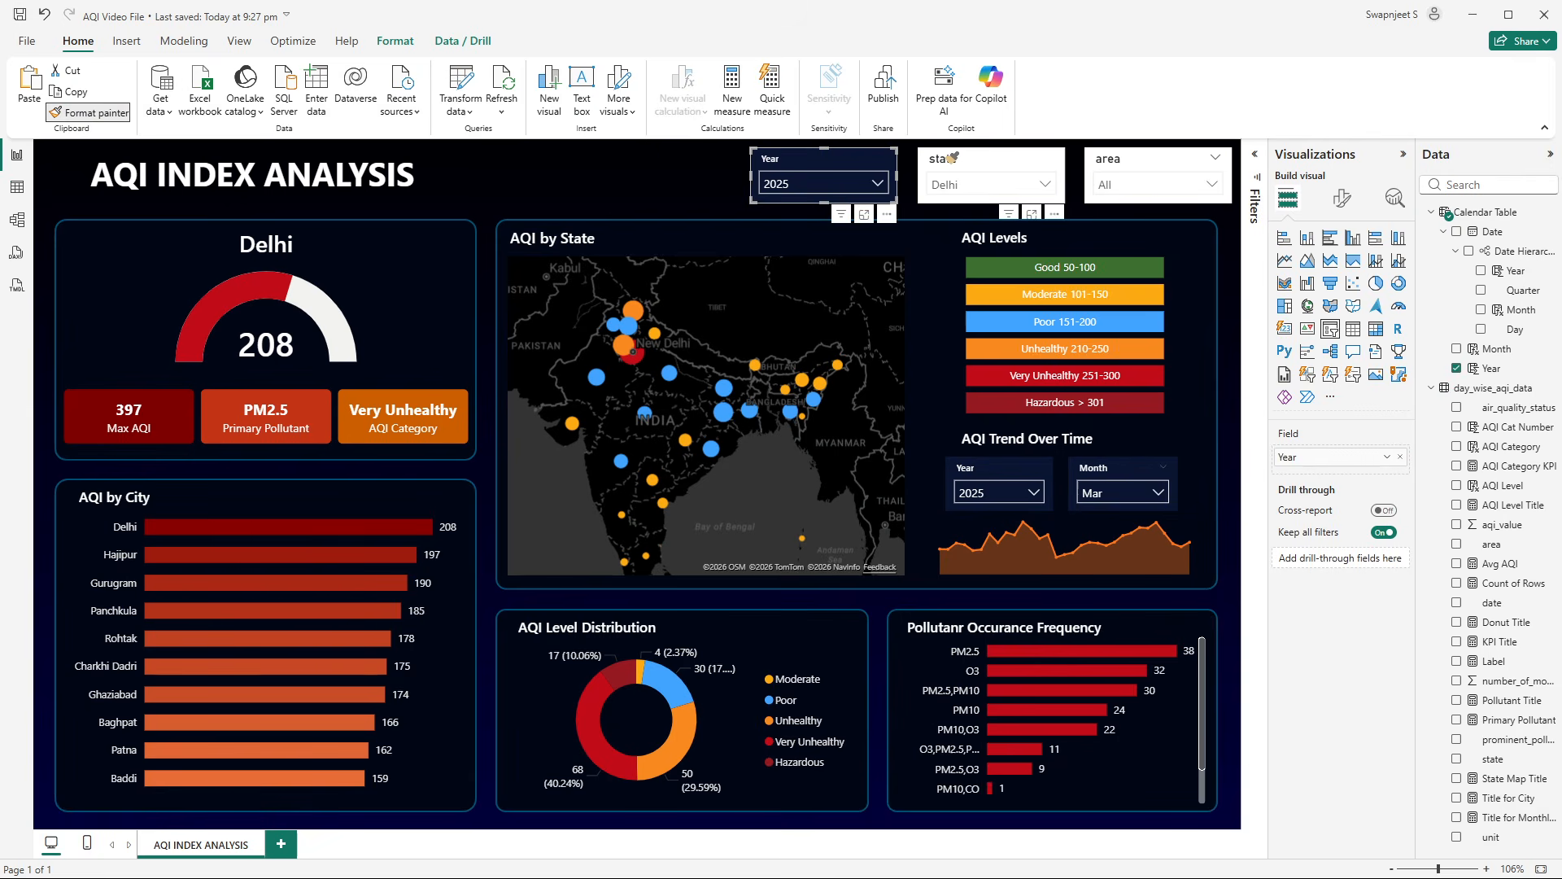
{"action": "left_click", "coordinate": [953, 163]}
{"action": "left_click", "coordinate": [88, 113]}
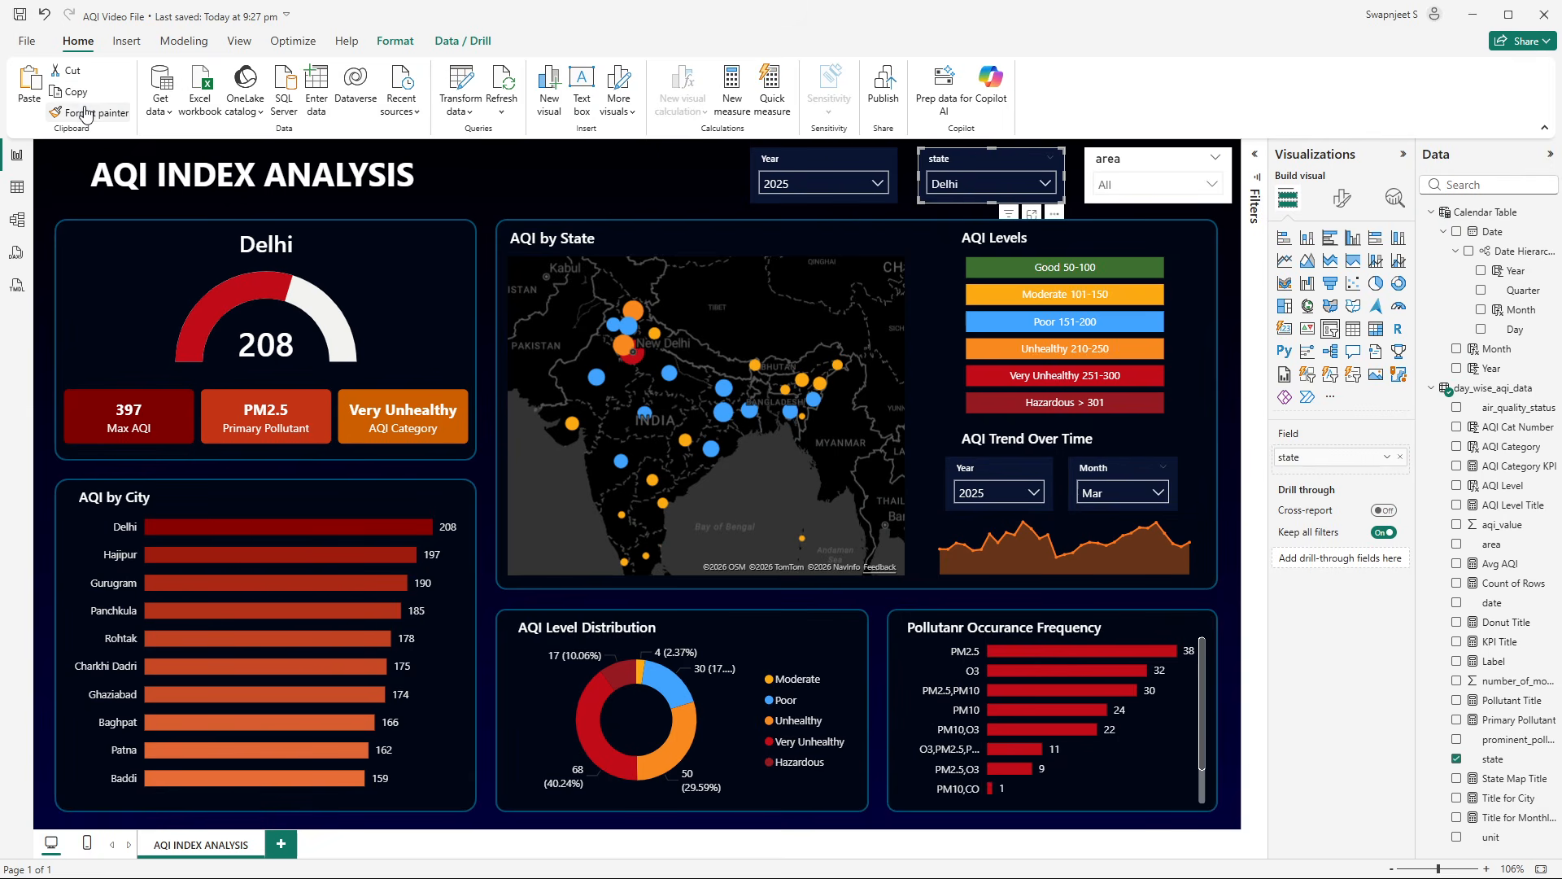
{"action": "left_click", "coordinate": [1116, 161]}
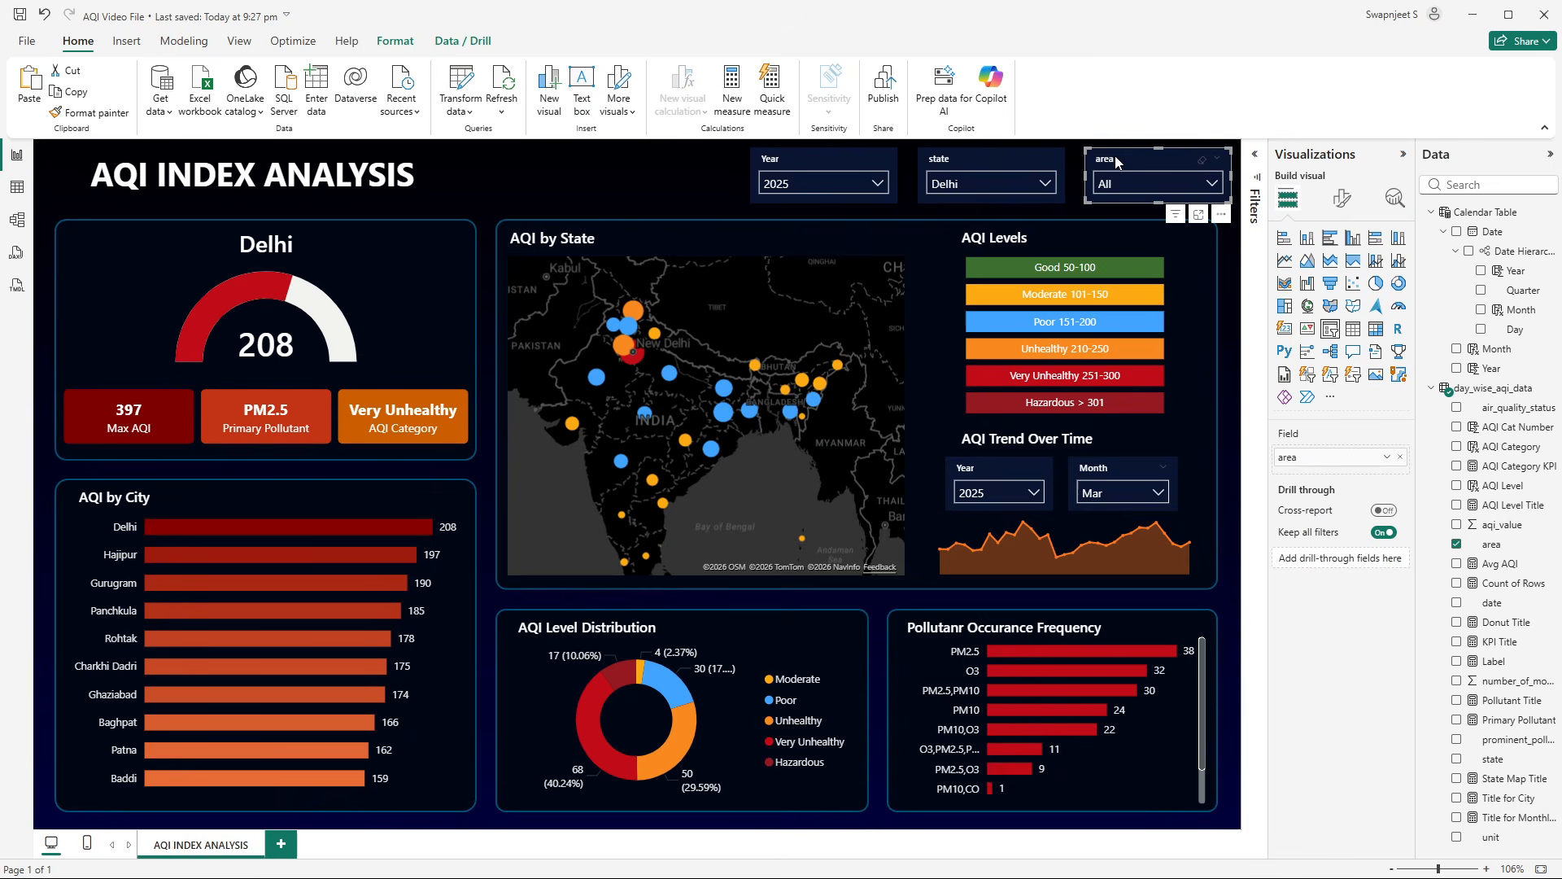
- Check the state slicer's settings, keeping the Dropdown style, and turn off Single select for the area slicer
{"action": "left_click", "coordinate": [998, 160]}
{"action": "left_click", "coordinate": [1343, 199]}
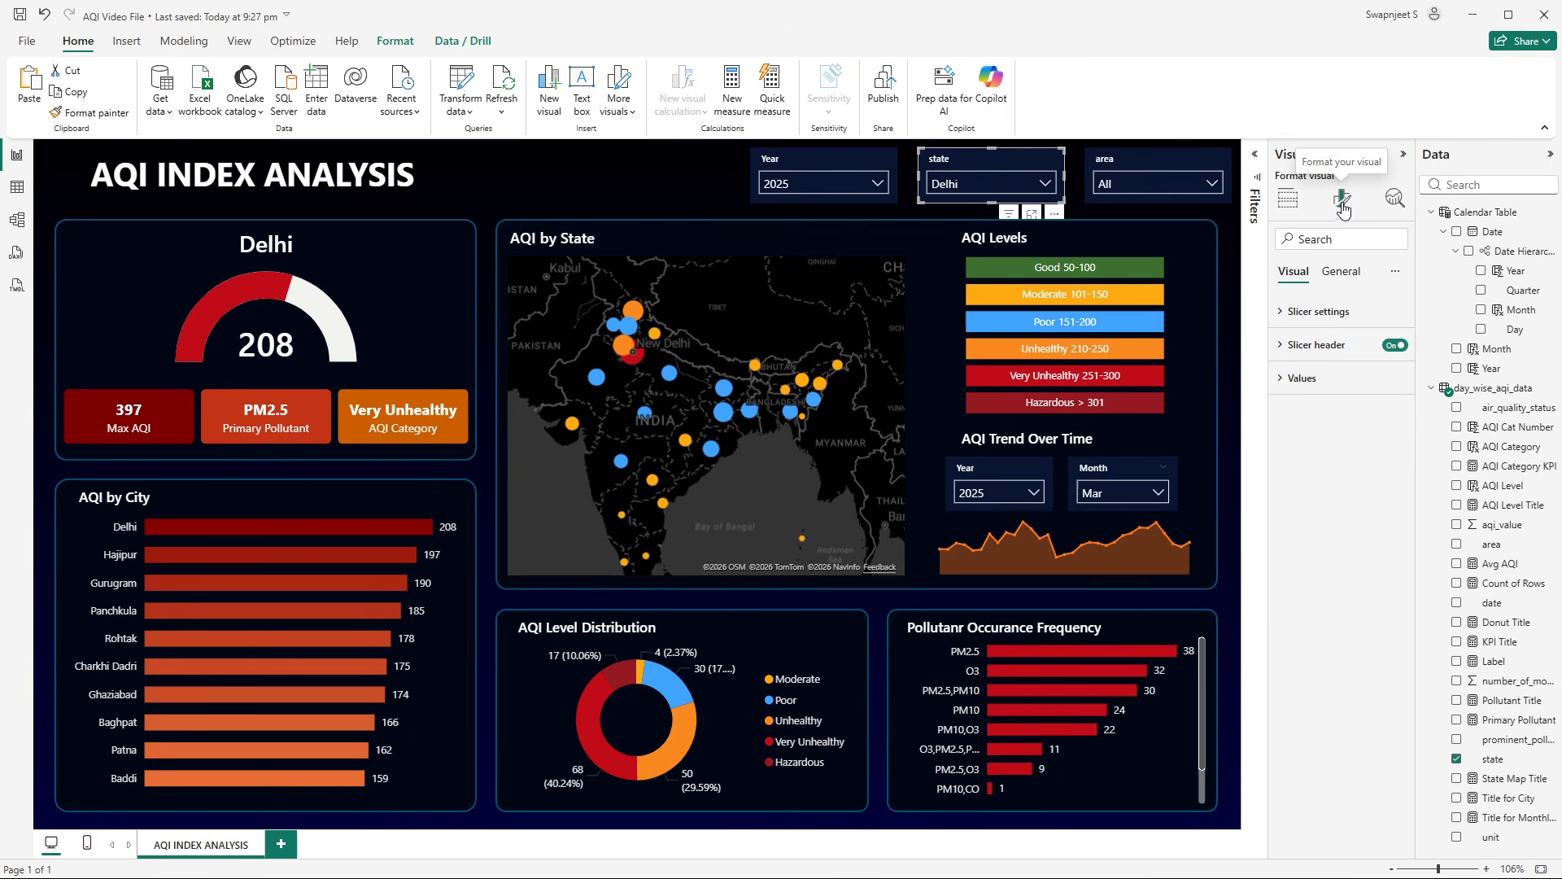
{"action": "left_click", "coordinate": [1321, 315]}
{"action": "left_click", "coordinate": [1325, 393]}
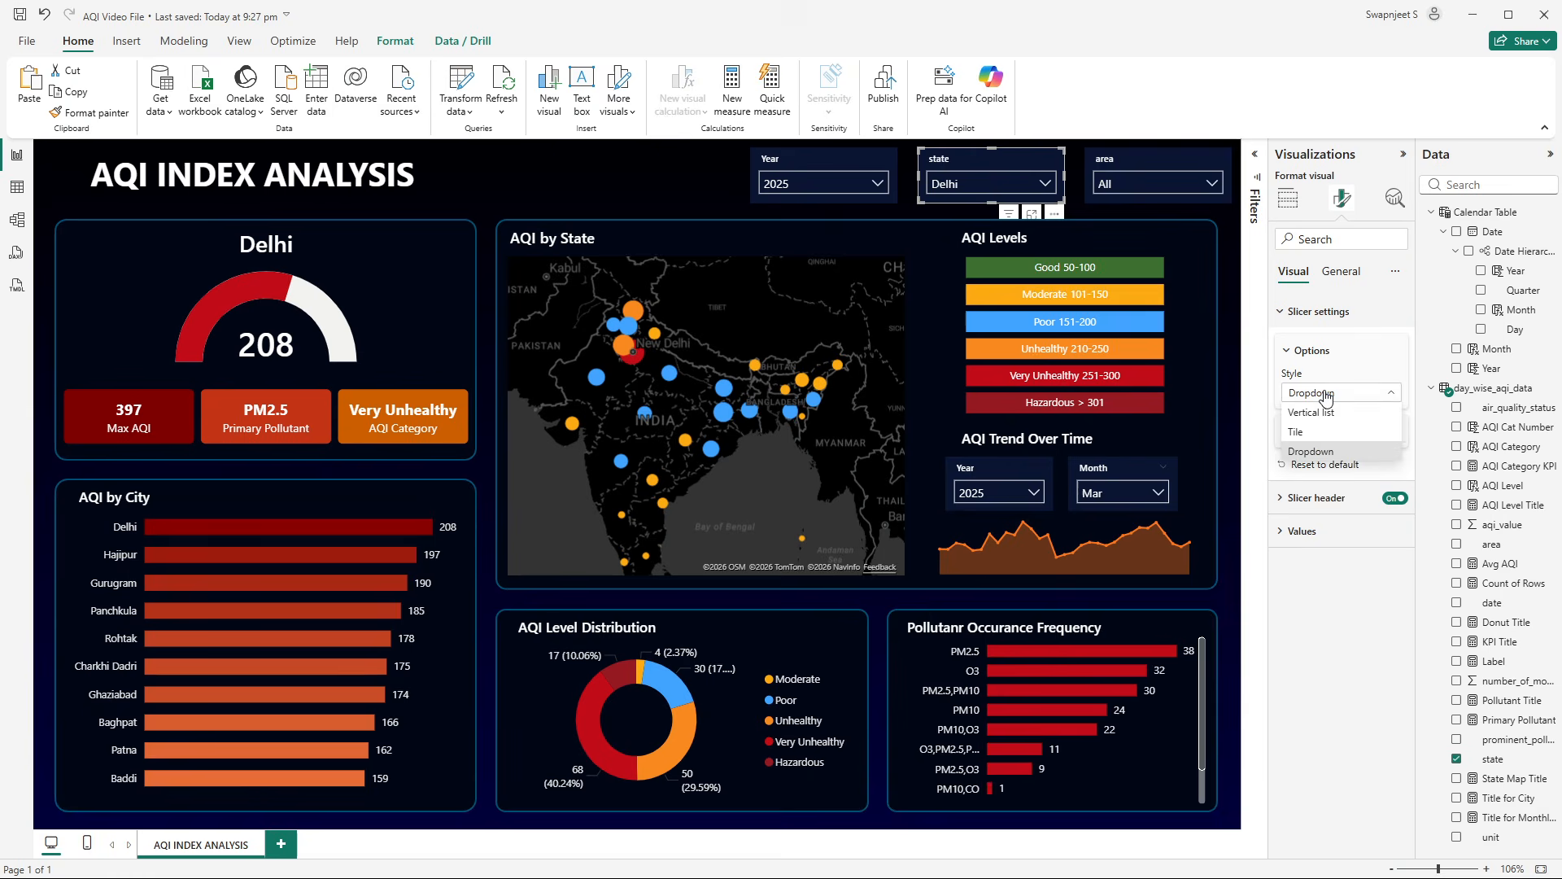
{"action": "left_click", "coordinate": [1319, 433]}
{"action": "left_click", "coordinate": [1109, 163]}
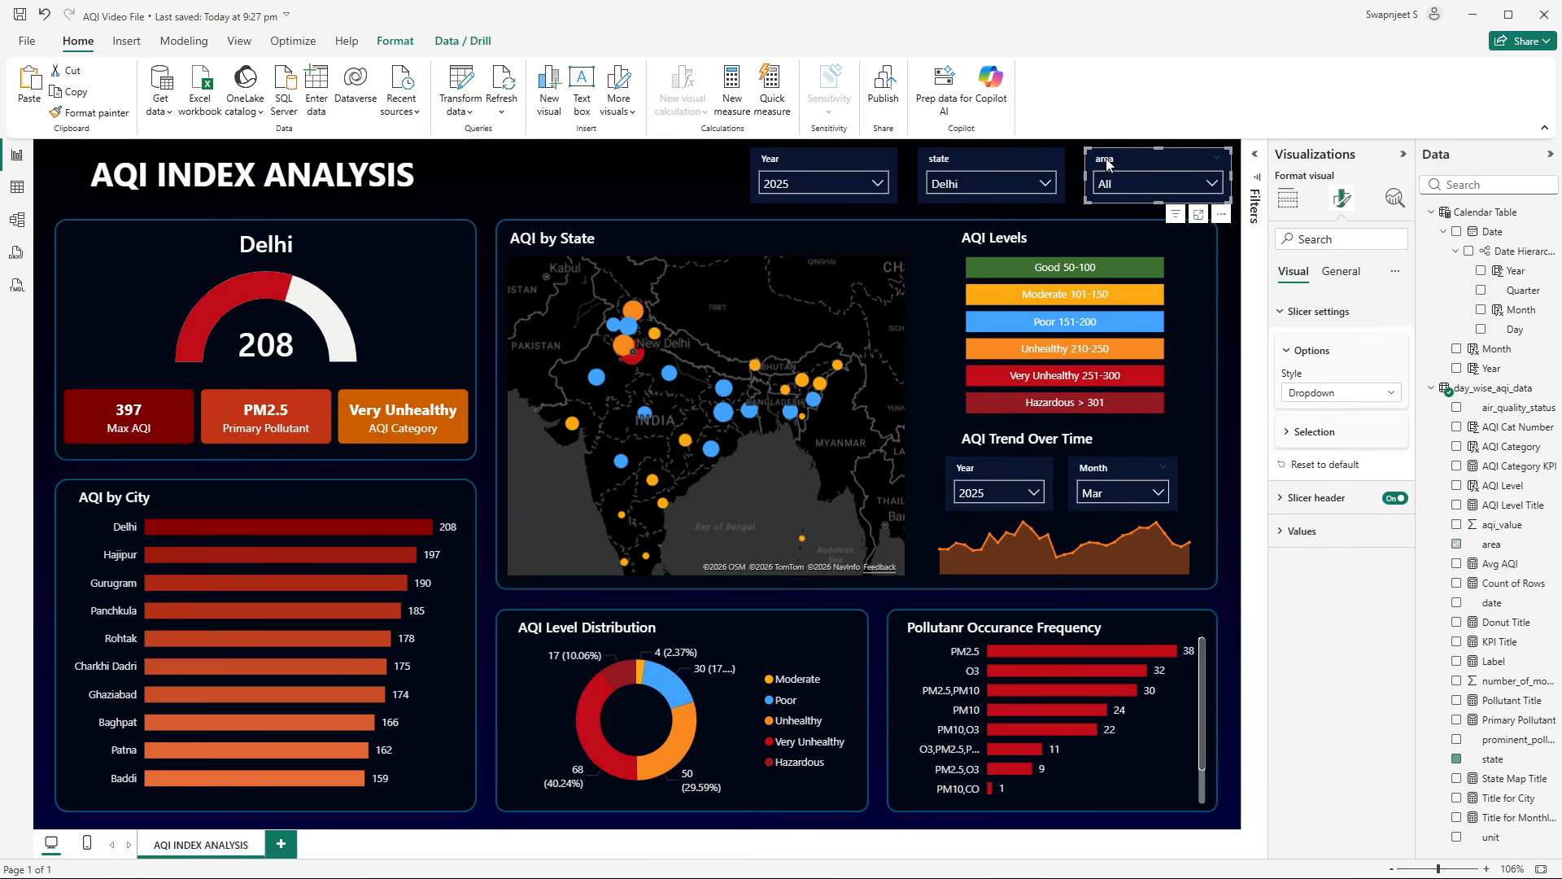
{"action": "left_click", "coordinate": [1334, 438]}
{"action": "left_click", "coordinate": [1389, 455]}
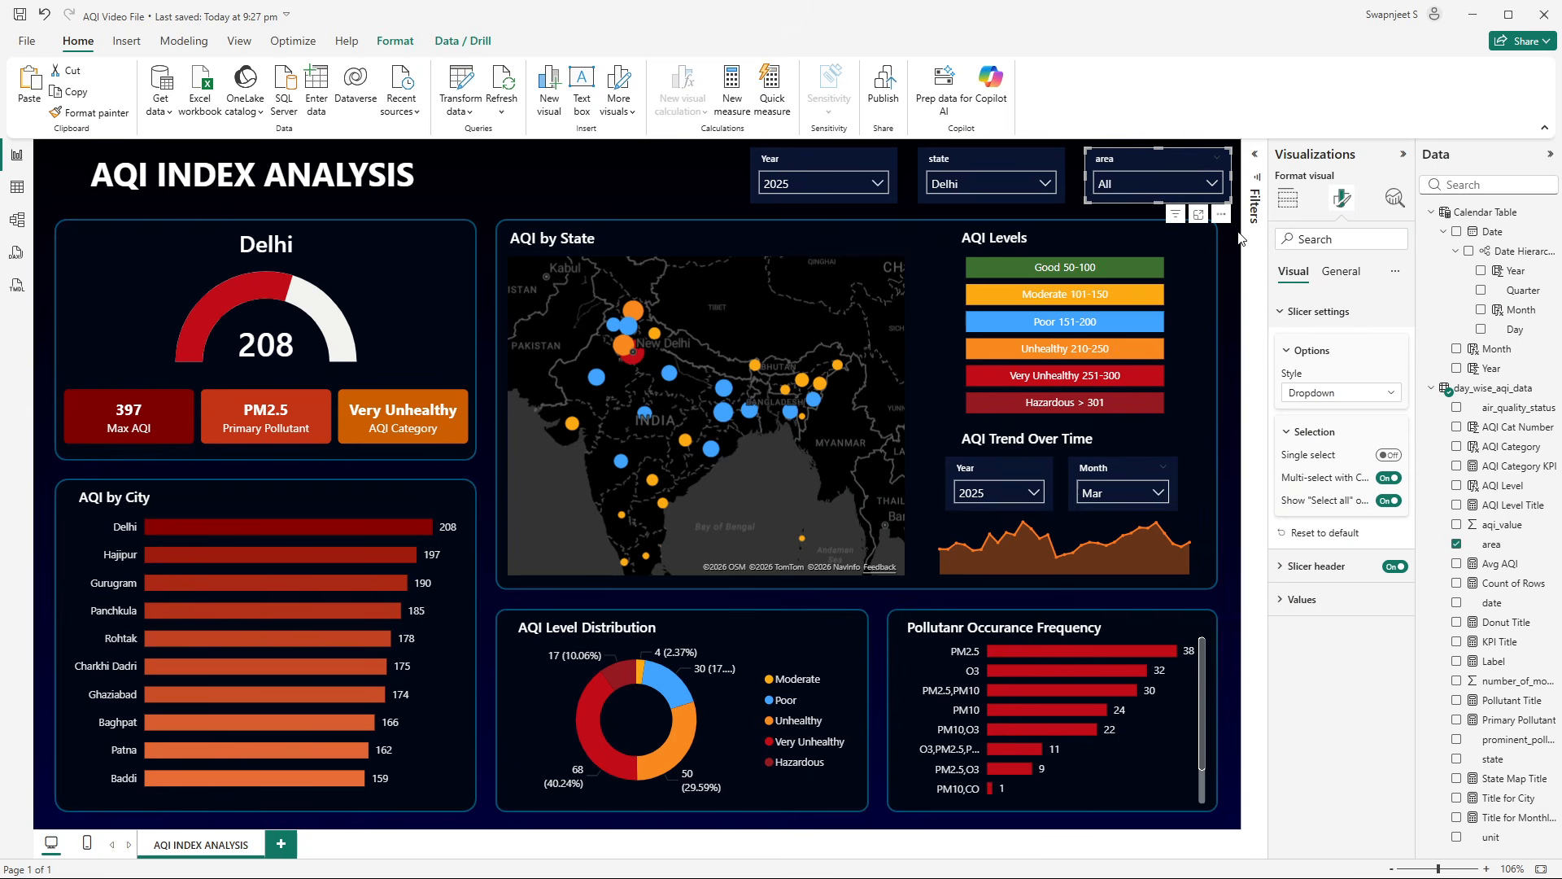
{"action": "left_click", "coordinate": [1236, 176]}
- Narrow the state and area slicers in the header and close up the gap between them
{"action": "left_click", "coordinate": [1201, 173]}
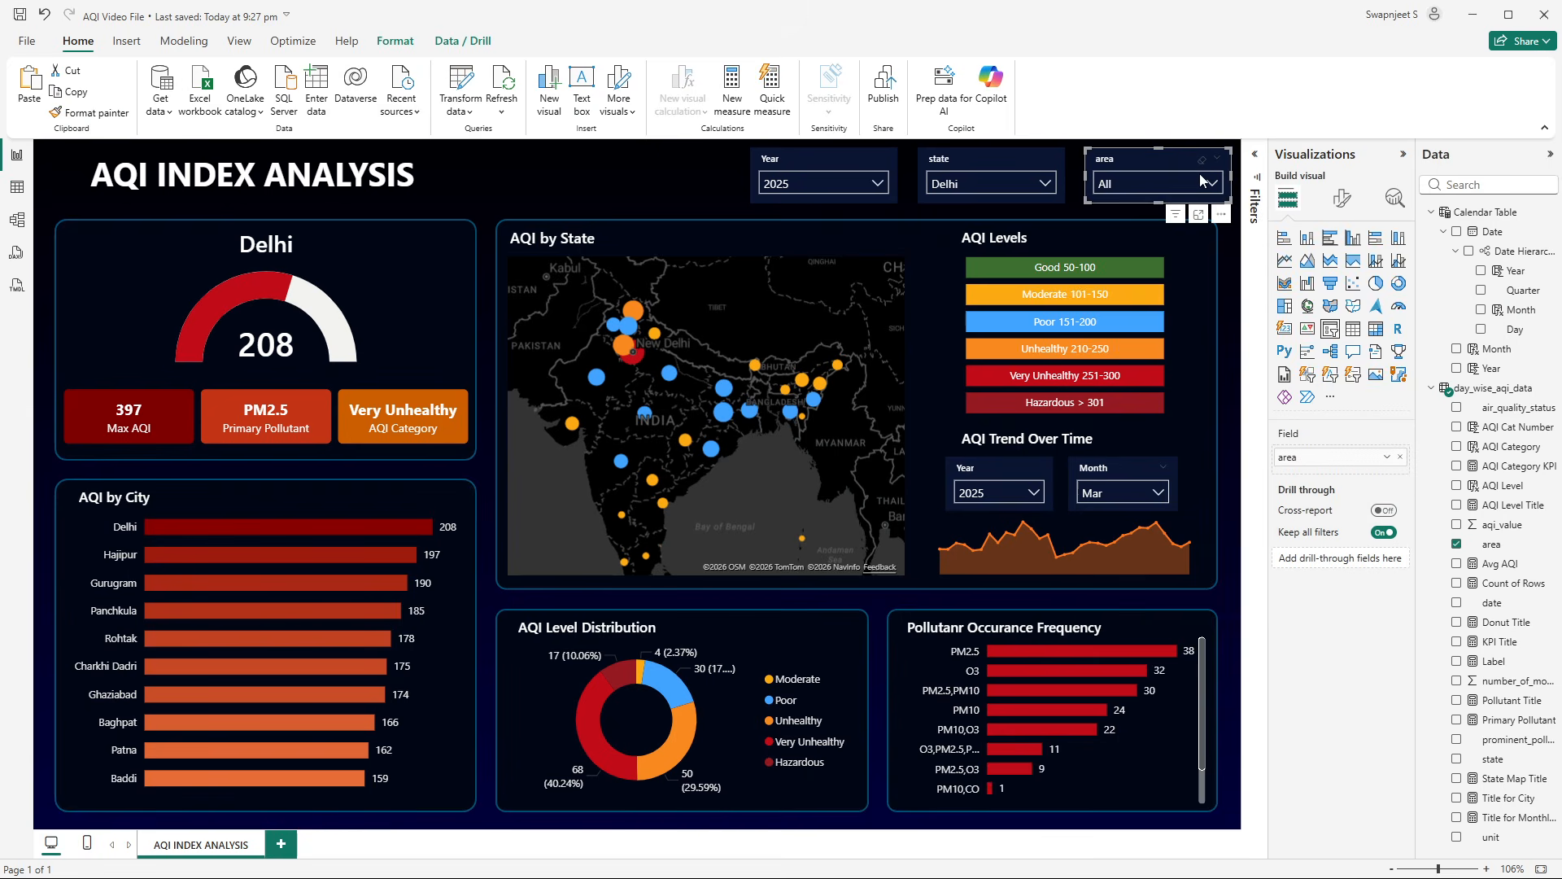
{"action": "left_click", "coordinate": [974, 158]}
{"action": "left_click_drag", "start_coordinate": [1067, 177], "coordinate": [1057, 185]}
{"action": "left_click", "coordinate": [1151, 151]}
{"action": "left_click_drag", "start_coordinate": [1153, 166], "coordinate": [1196, 176]}
- Narrow the header Year slicer from its outer edge to match the state and area slicers
{"action": "left_click", "coordinate": [773, 161]}
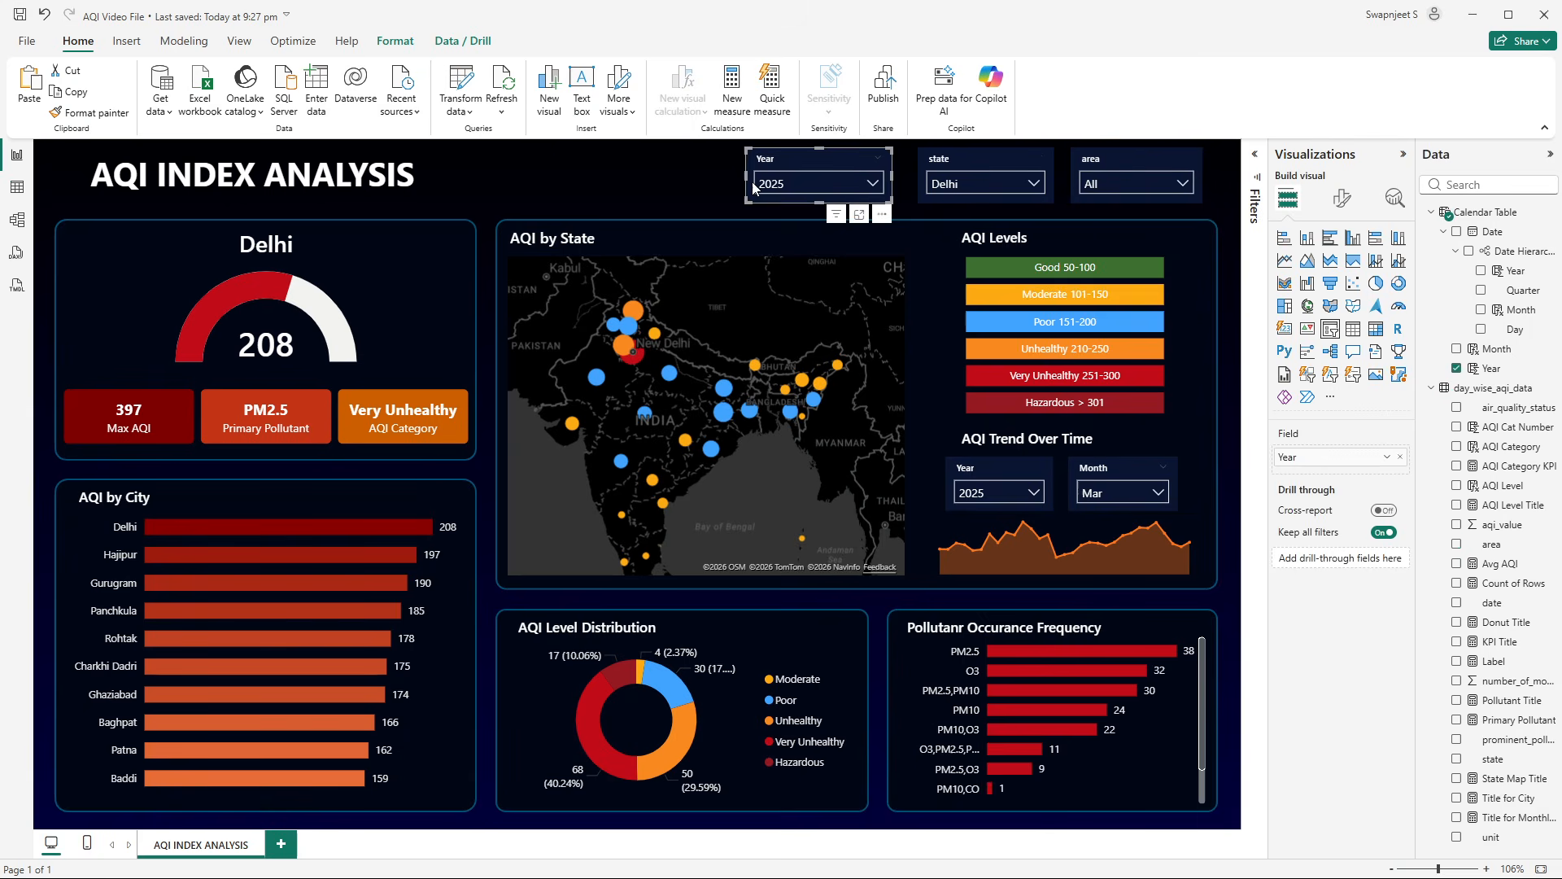
{"action": "left_click", "coordinate": [741, 185]}
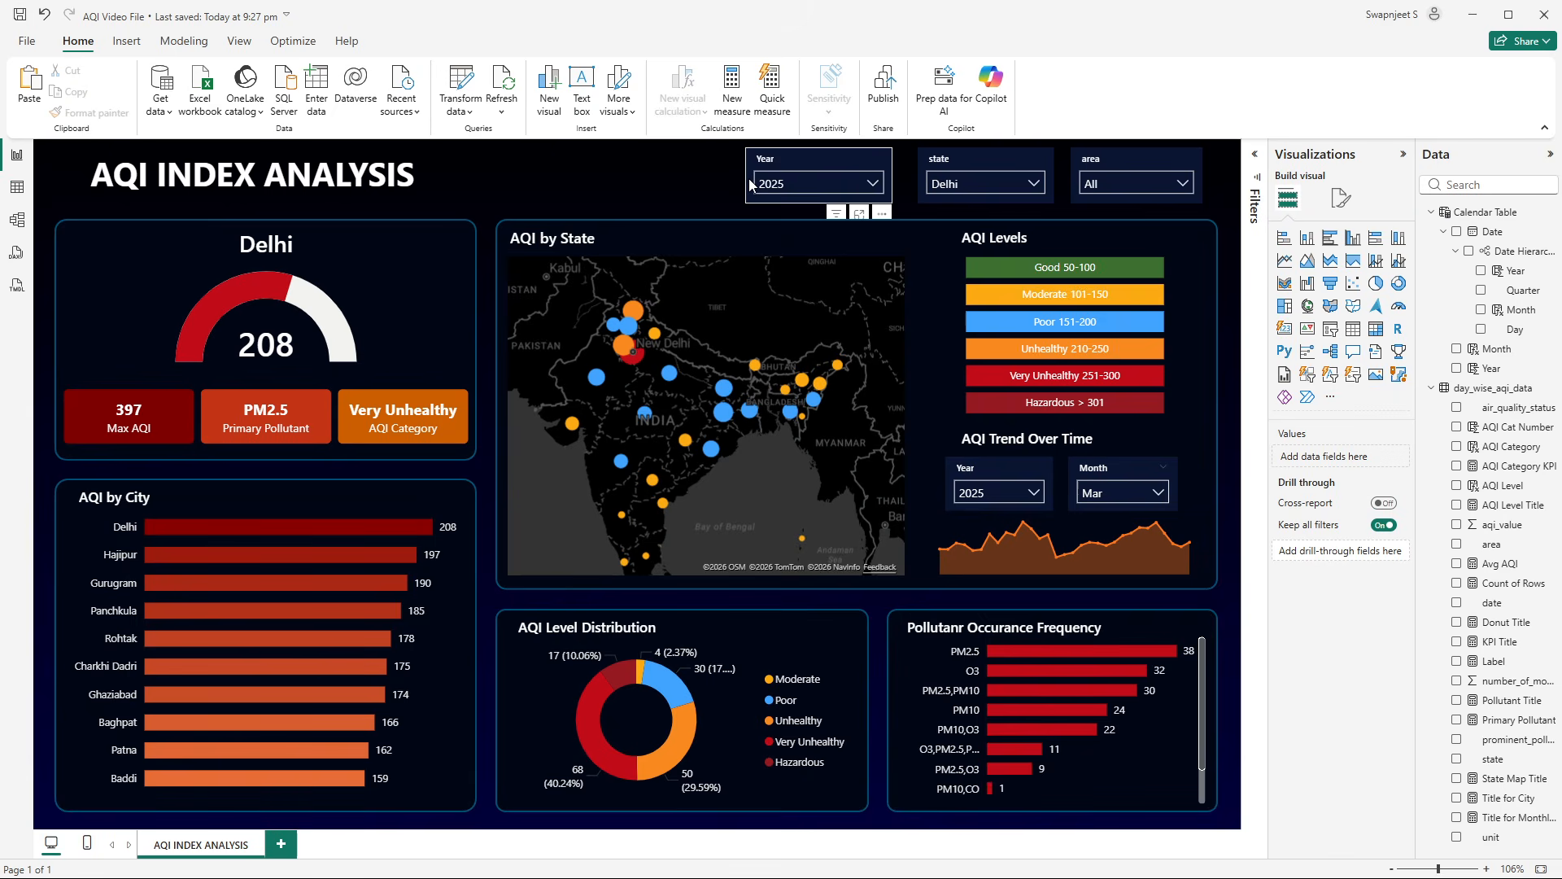
{"action": "left_click", "coordinate": [749, 186]}
{"action": "left_click_drag", "start_coordinate": [746, 177], "coordinate": [833, 157]}
{"action": "left_click", "coordinate": [1229, 167]}
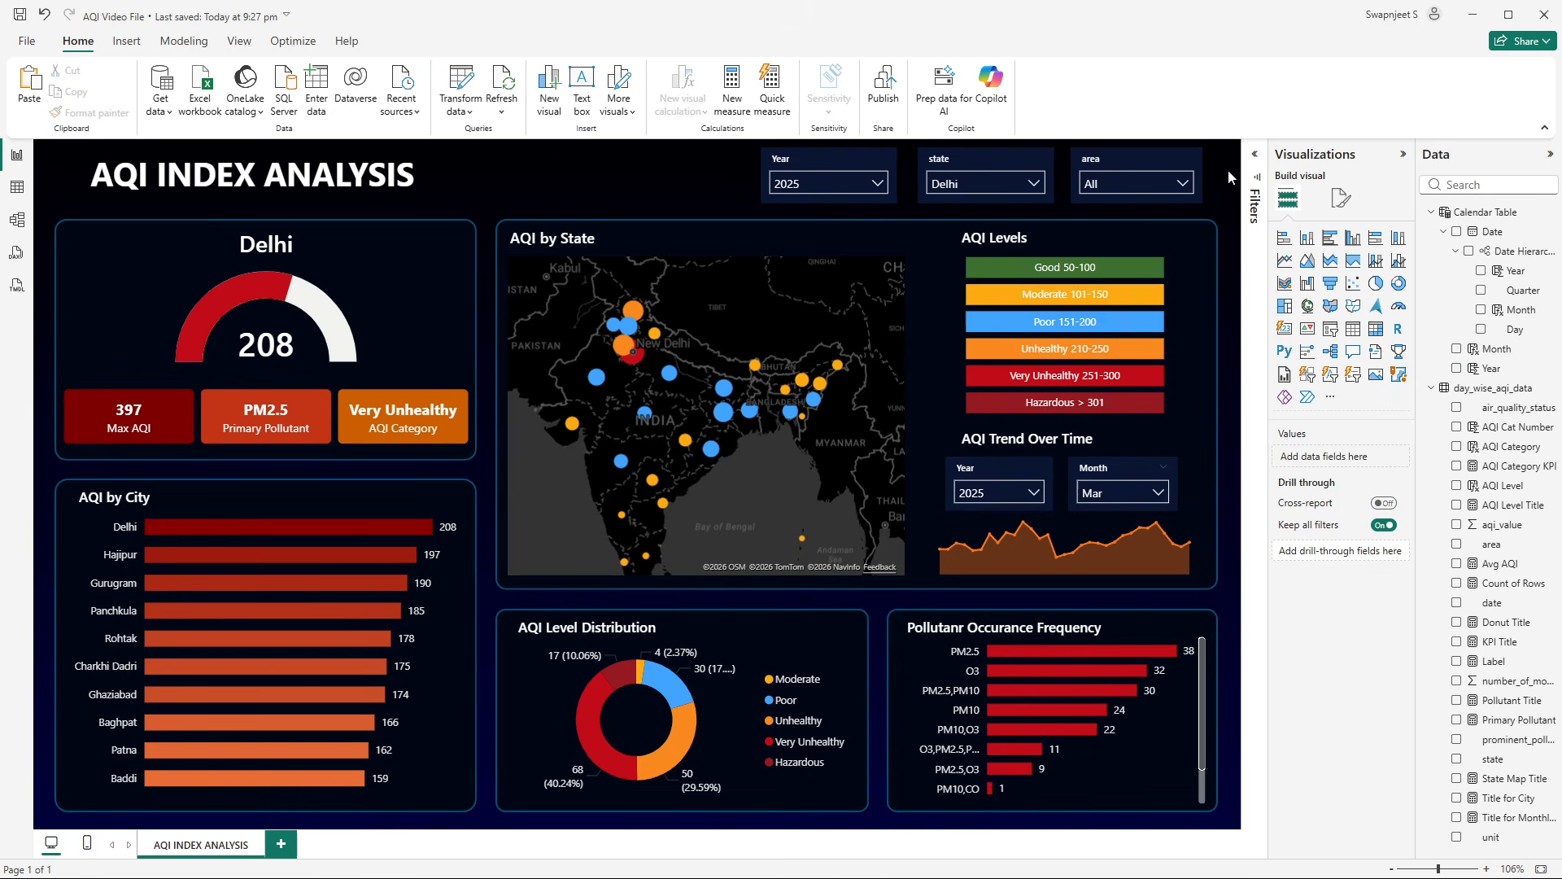
- Shift the Year, state and area slicers slightly upward in the header, keeping them in one row
{"action": "left_click", "coordinate": [858, 159]}
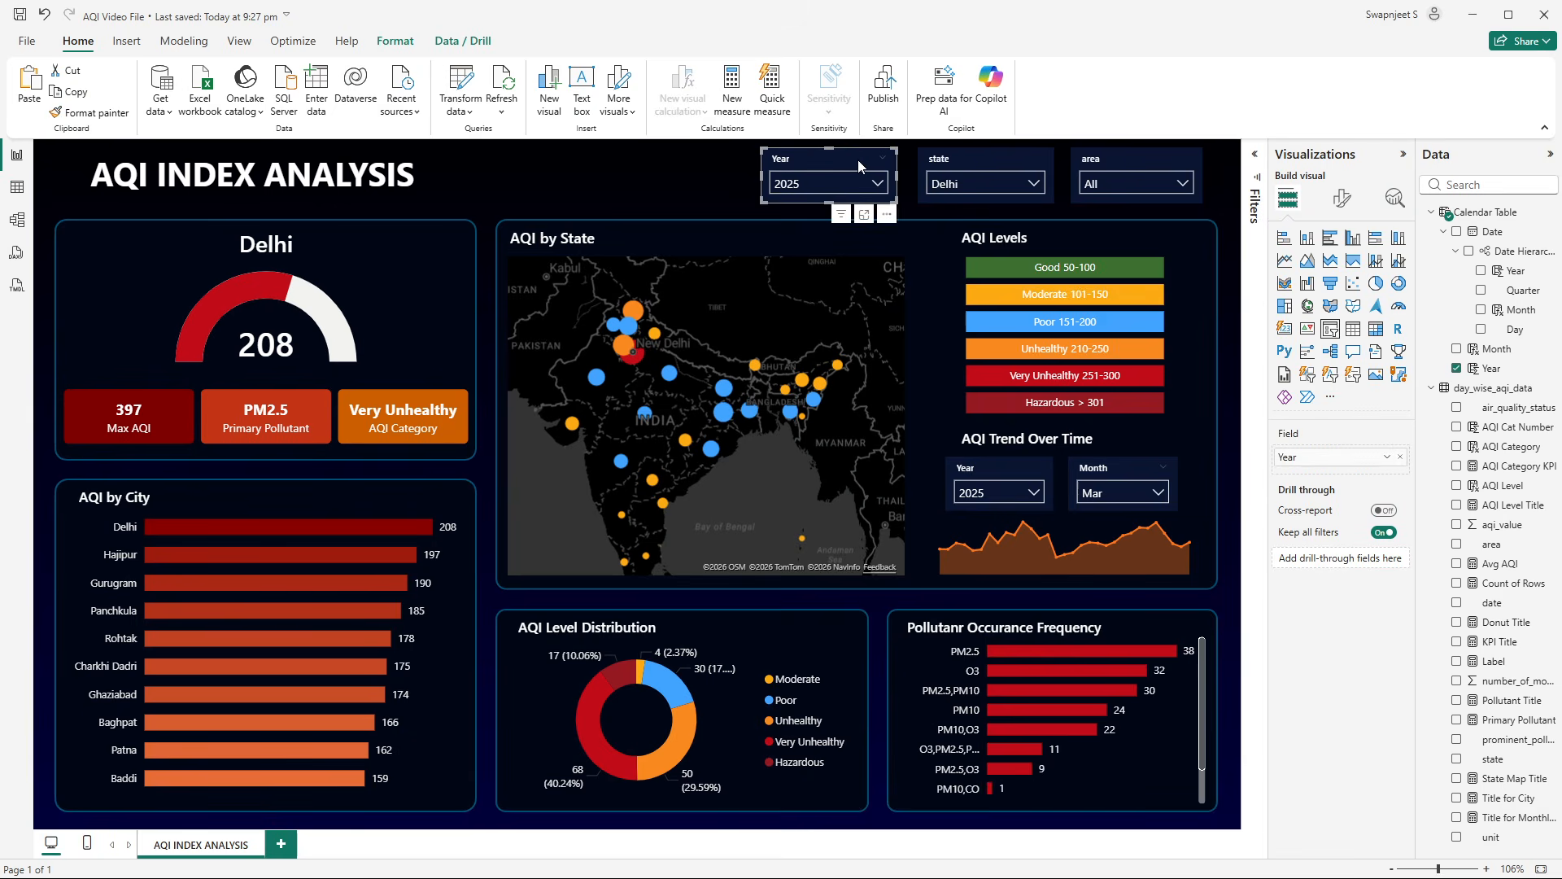
{"action": "left_click_drag", "start_coordinate": [858, 159], "coordinate": [858, 157]}
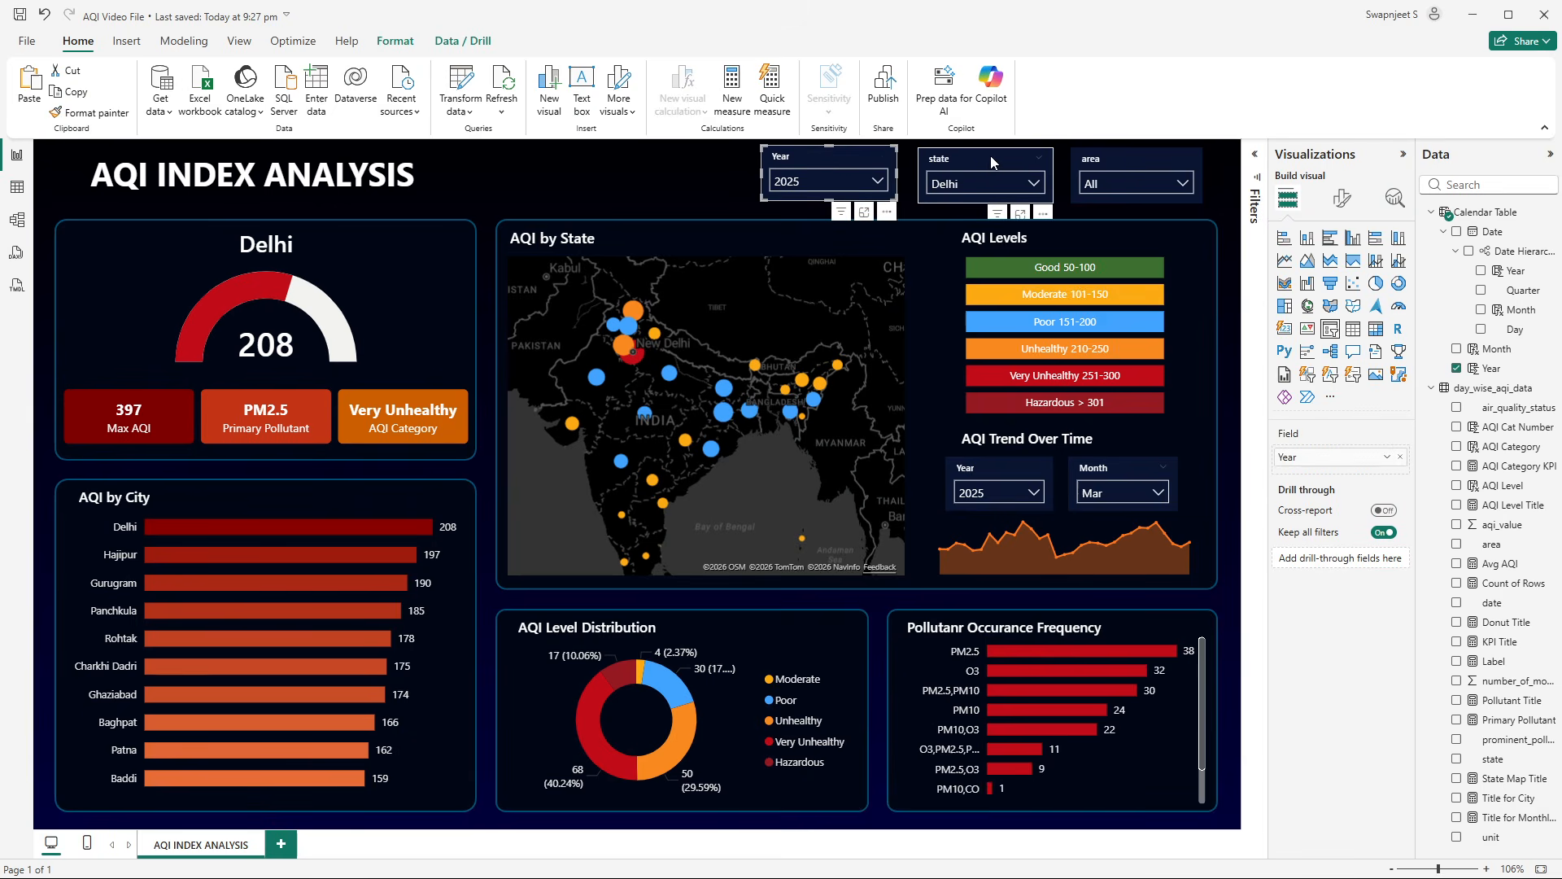
{"action": "left_click_drag", "start_coordinate": [991, 161], "coordinate": [991, 158]}
{"action": "left_click_drag", "start_coordinate": [1097, 160], "coordinate": [1097, 159]}
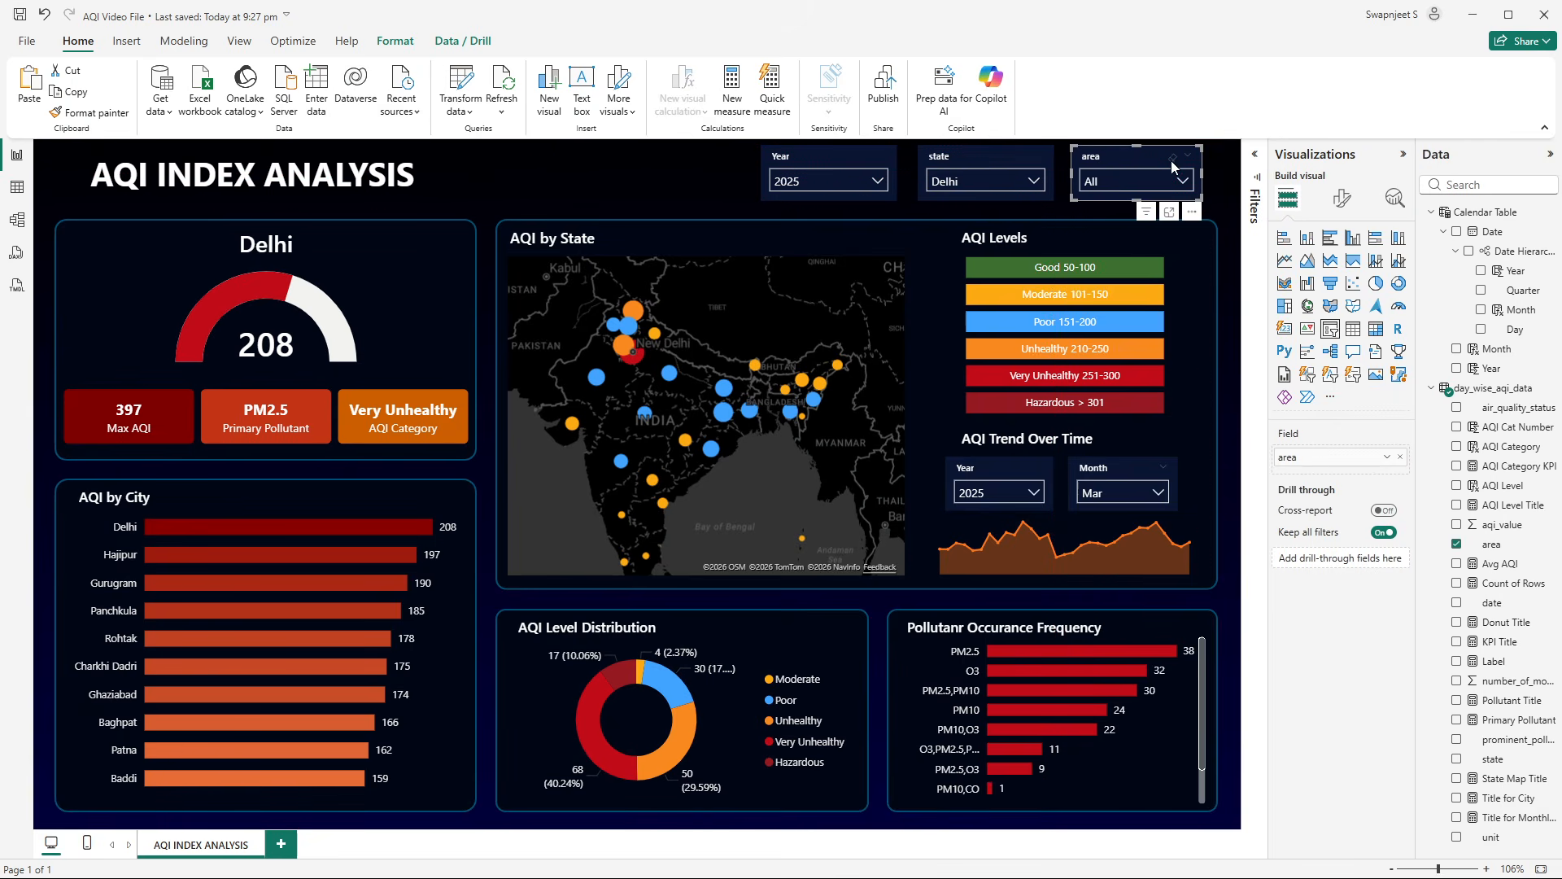
{"action": "left_click", "coordinate": [1226, 192]}
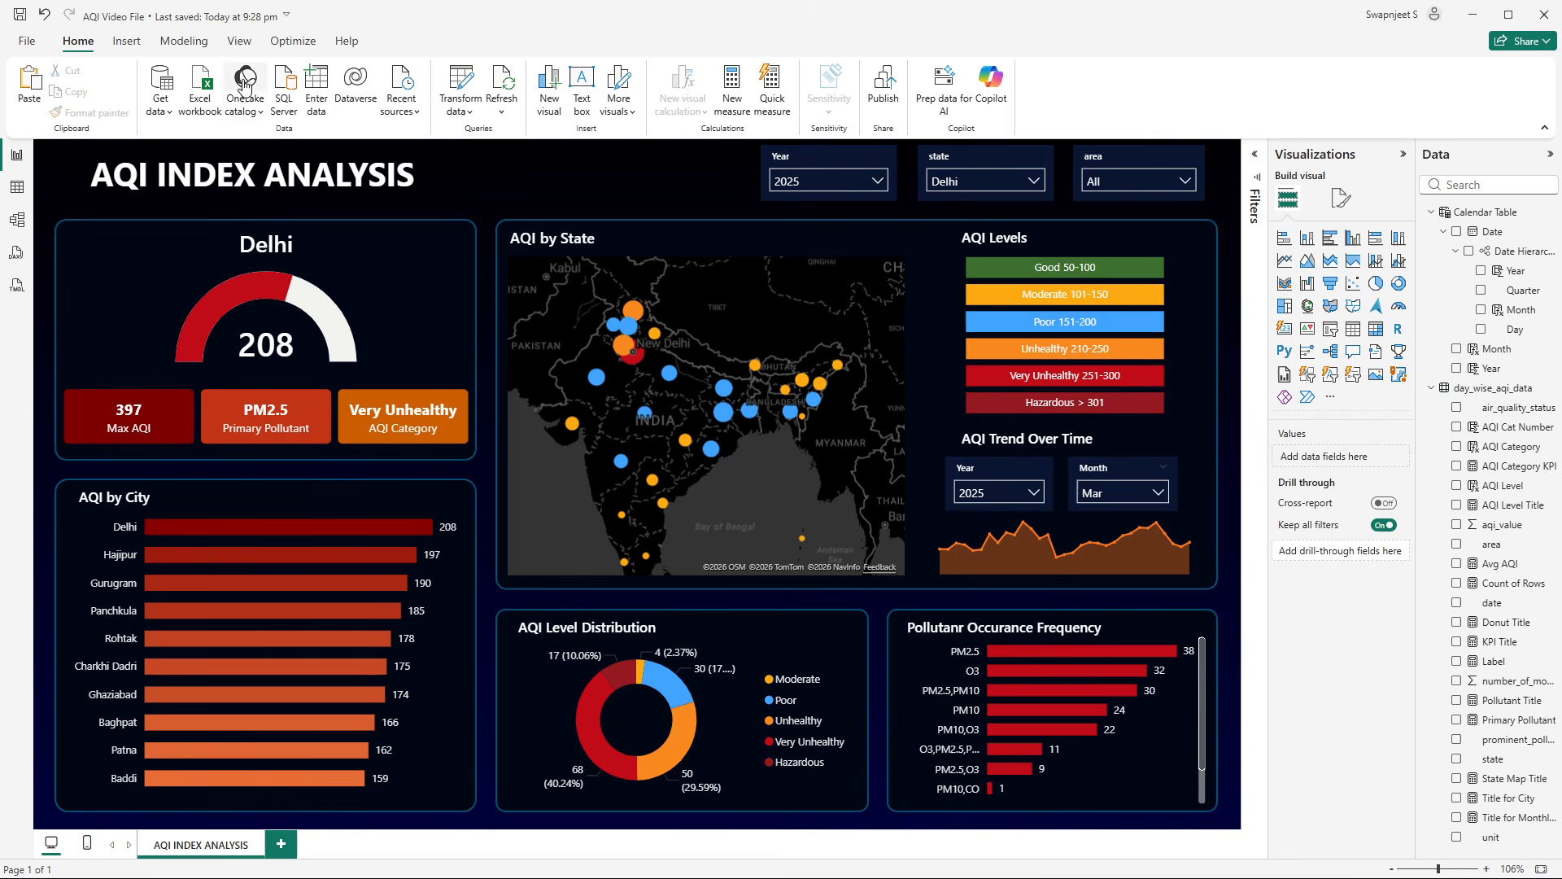
- Insert a line shape, flatten its frame, and stretch it across the full page width beneath the report title
{"action": "left_click", "coordinate": [126, 41]}
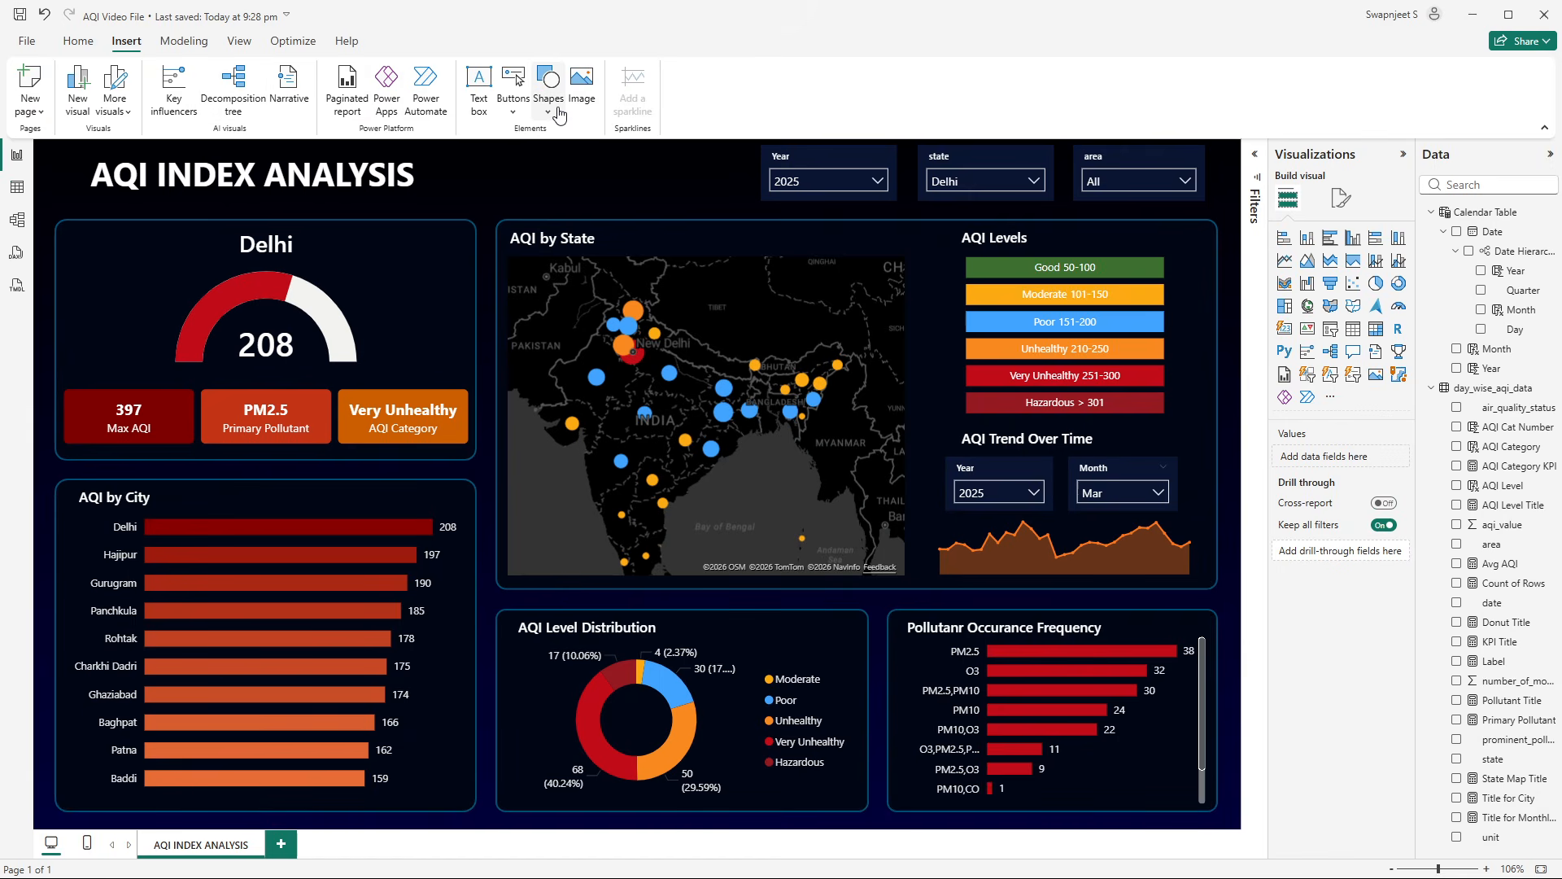
{"action": "left_click", "coordinate": [553, 106]}
{"action": "left_click", "coordinate": [639, 320]}
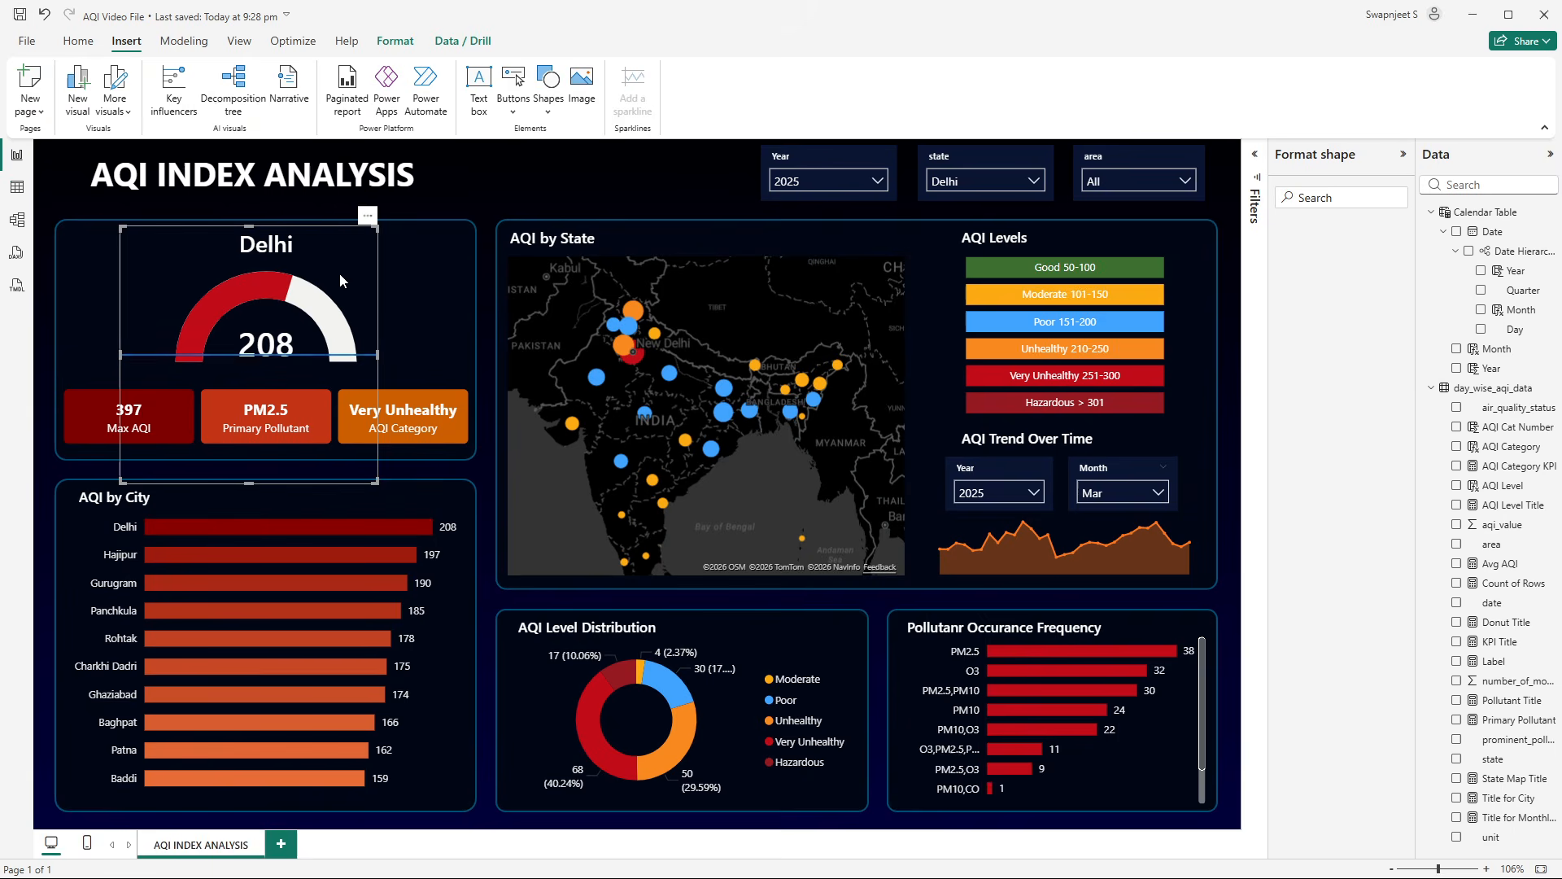
{"action": "left_click_drag", "start_coordinate": [249, 482], "coordinate": [174, 211]}
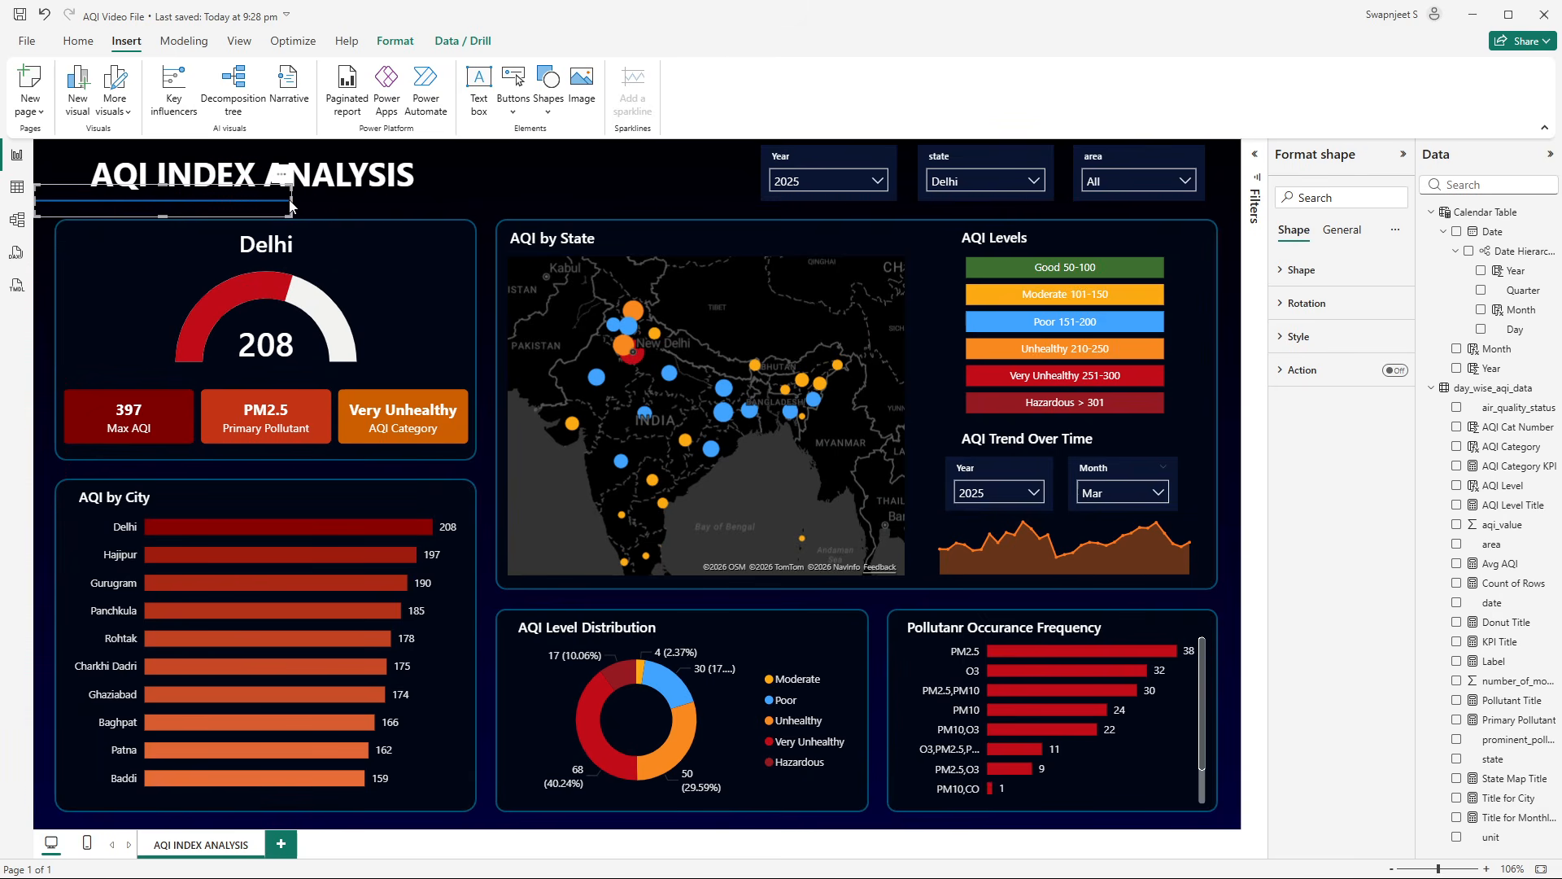
{"action": "left_click_drag", "start_coordinate": [292, 200], "coordinate": [1240, 214]}
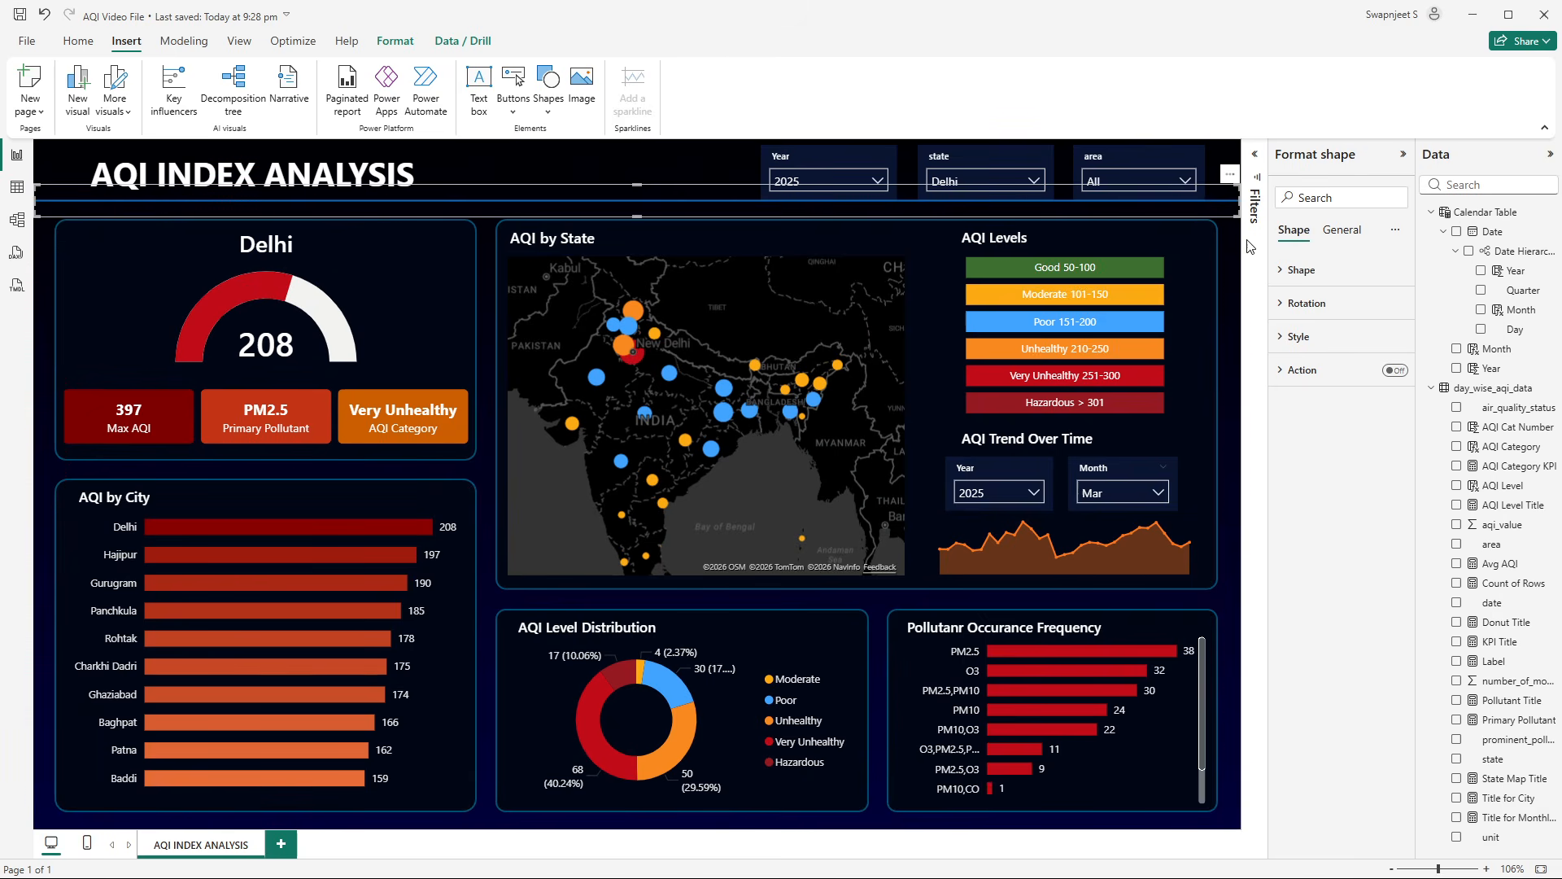
- Nudge the line down into the gap between the header and the dashboard panels
{"action": "key", "text": "Down"}
{"action": "key", "text": "Down"}
{"action": "key", "text": "Down"}
{"action": "key", "text": "Down"}
{"action": "key", "text": "Down"}
{"action": "key", "text": "Down"}
{"action": "key", "text": "Down"}
{"action": "key", "text": "Down"}
{"action": "key", "text": "Down"}
{"action": "key", "text": "Down"}
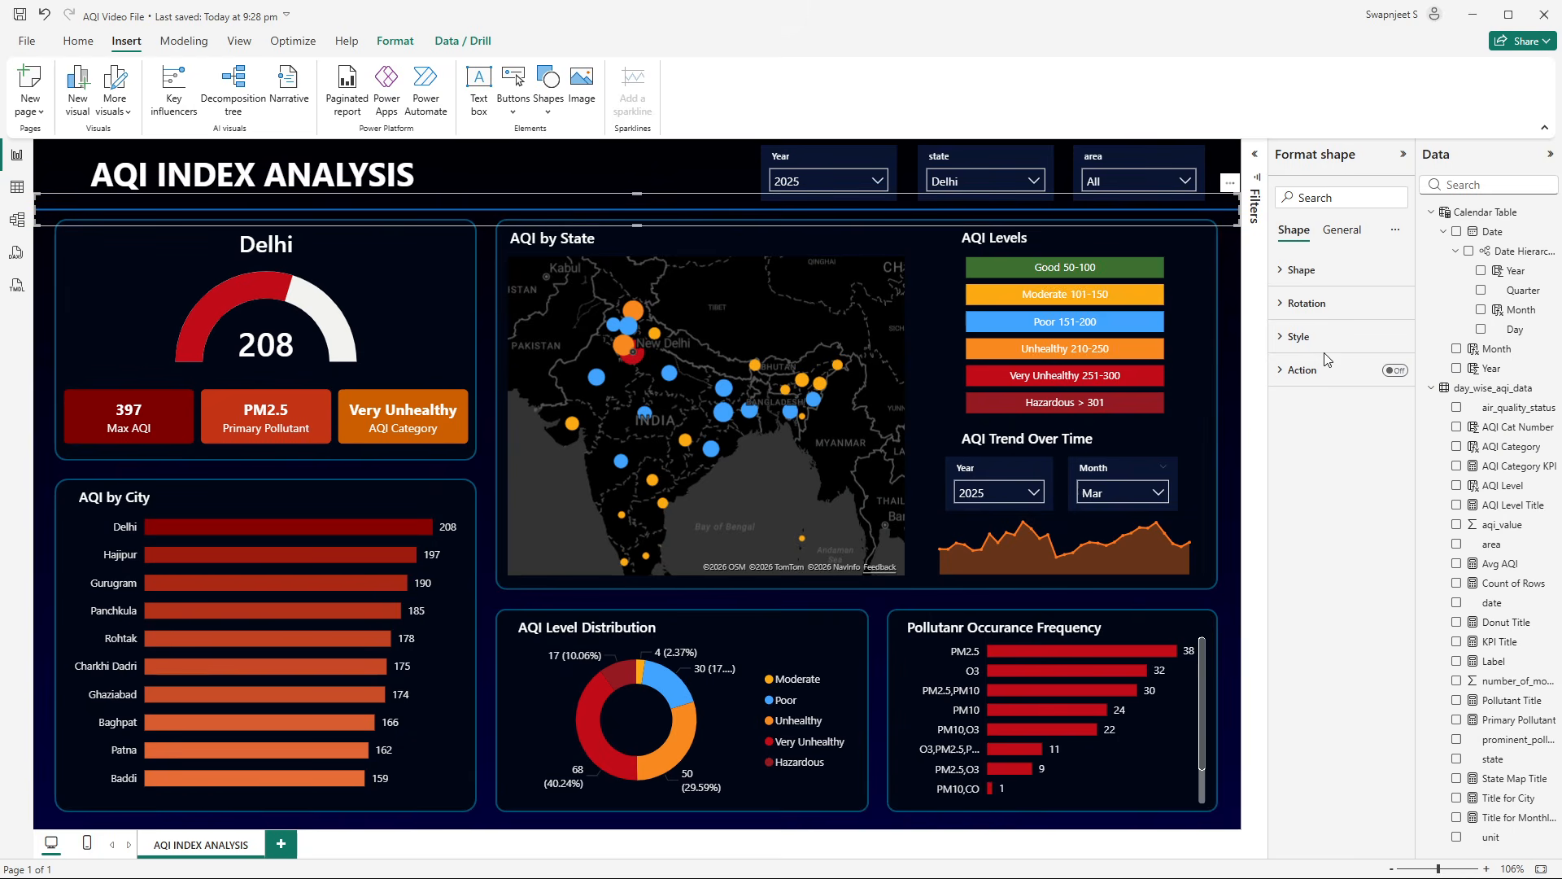
- Recolour the divider line's border to the dark blue used on the AQI by State panel's border
{"action": "left_click", "coordinate": [1306, 277]}
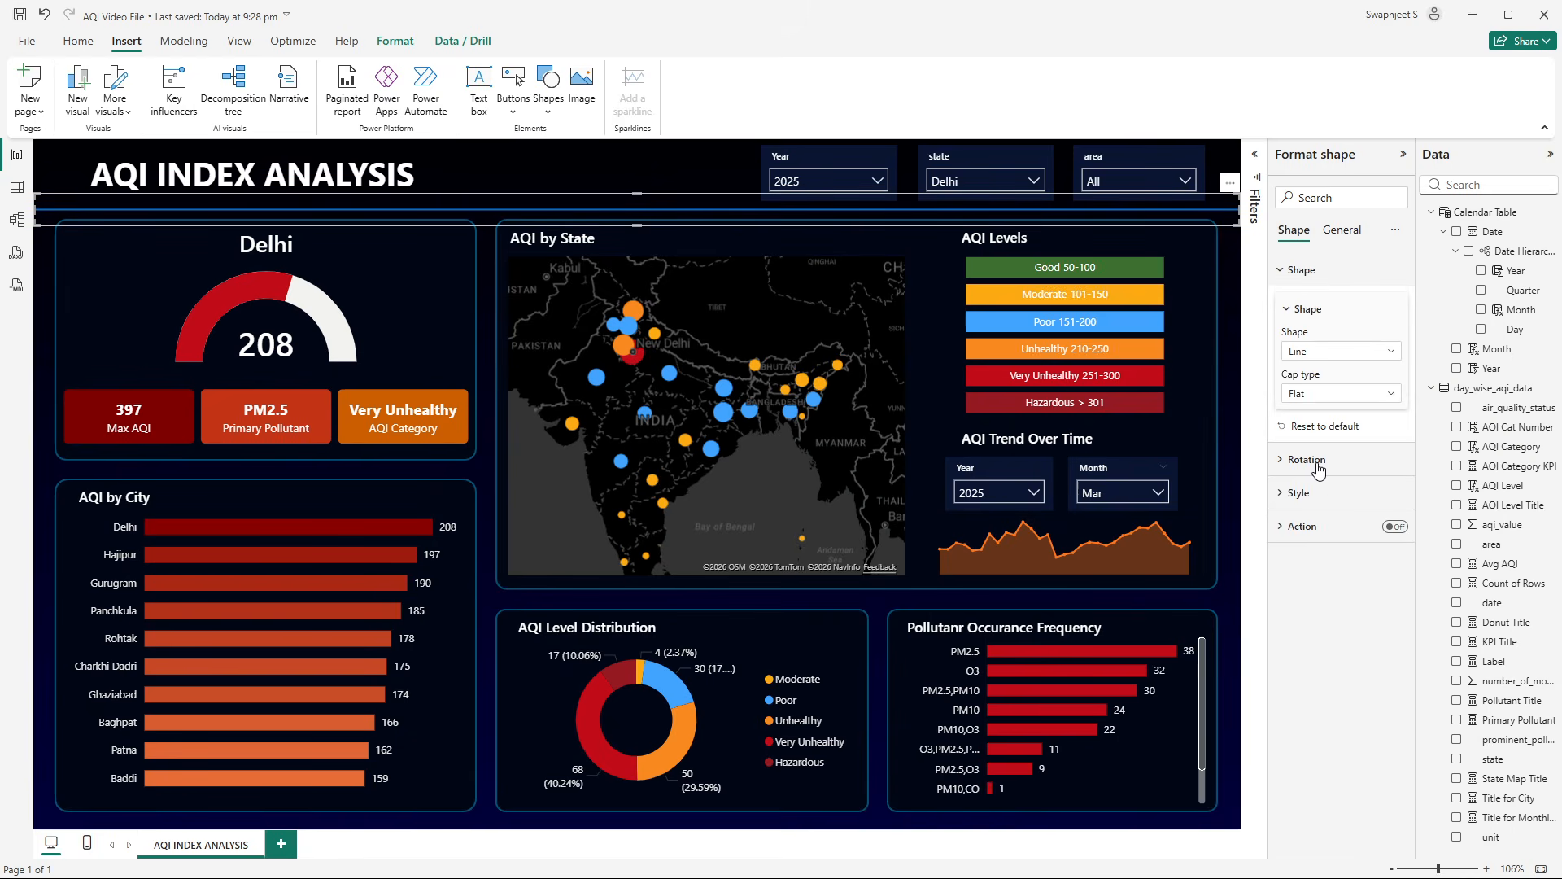
{"action": "left_click", "coordinate": [1304, 275]}
{"action": "left_click", "coordinate": [1308, 340]}
{"action": "left_click", "coordinate": [1318, 519]}
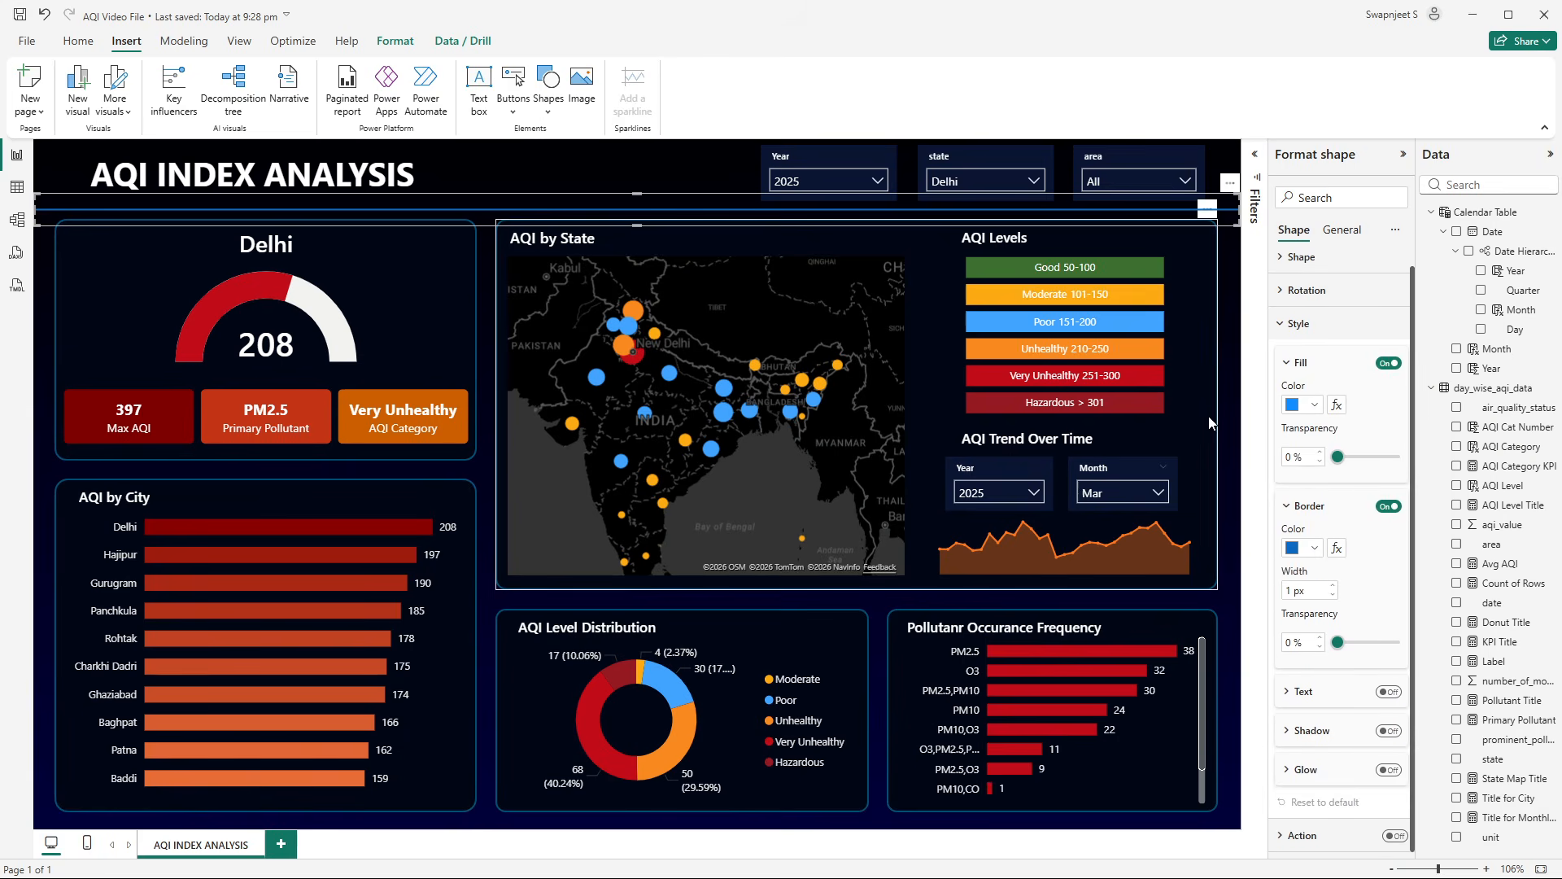
{"action": "left_click", "coordinate": [1217, 424]}
{"action": "left_click", "coordinate": [1312, 548]}
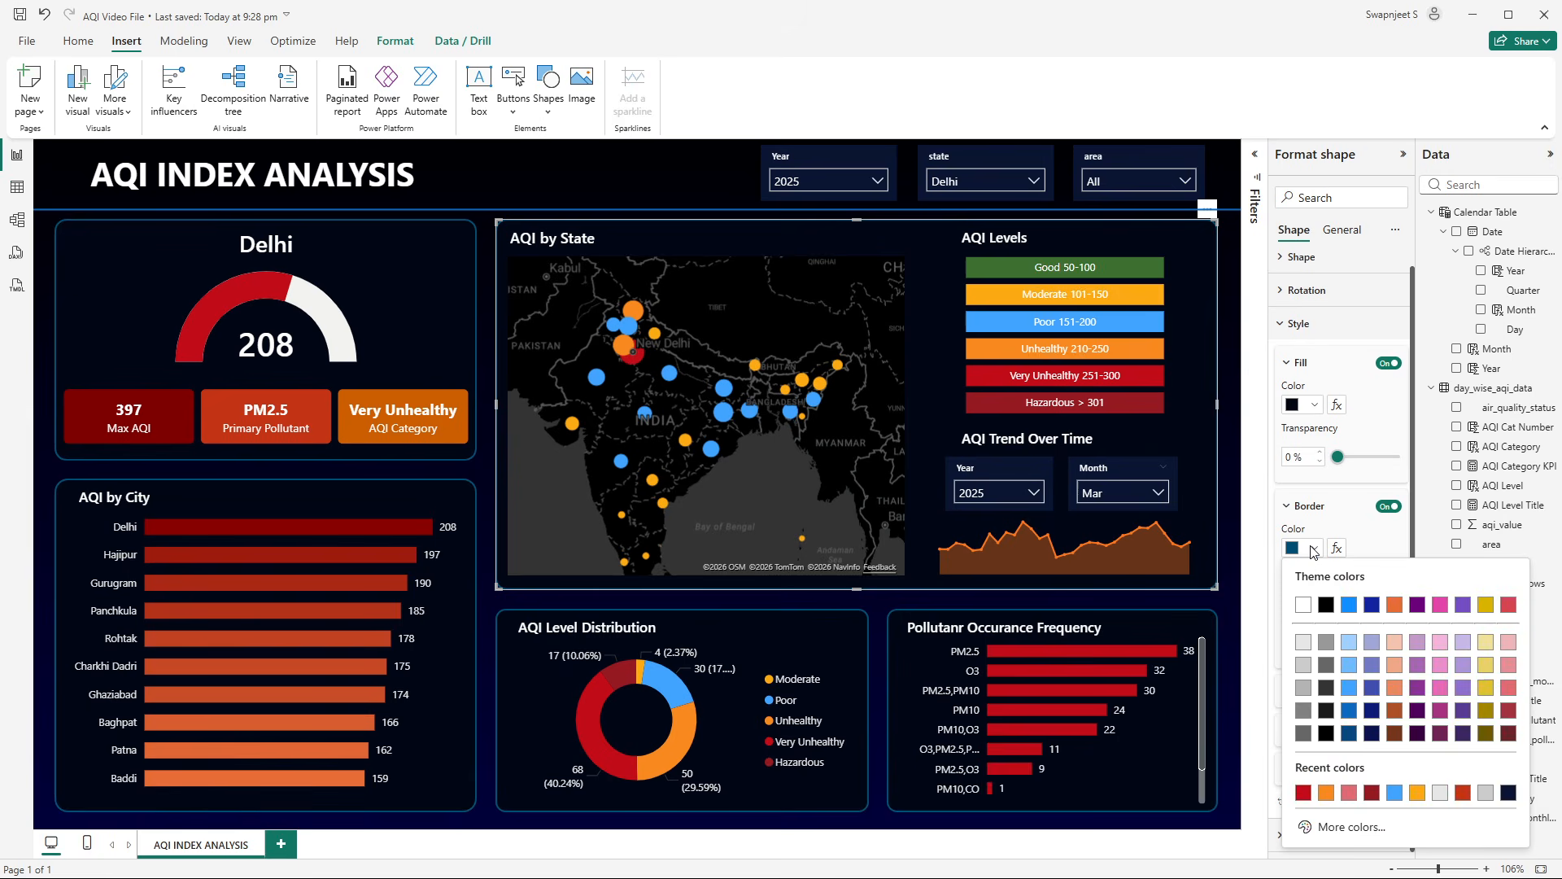
{"action": "left_click", "coordinate": [1312, 549]}
{"action": "left_click", "coordinate": [1172, 213]}
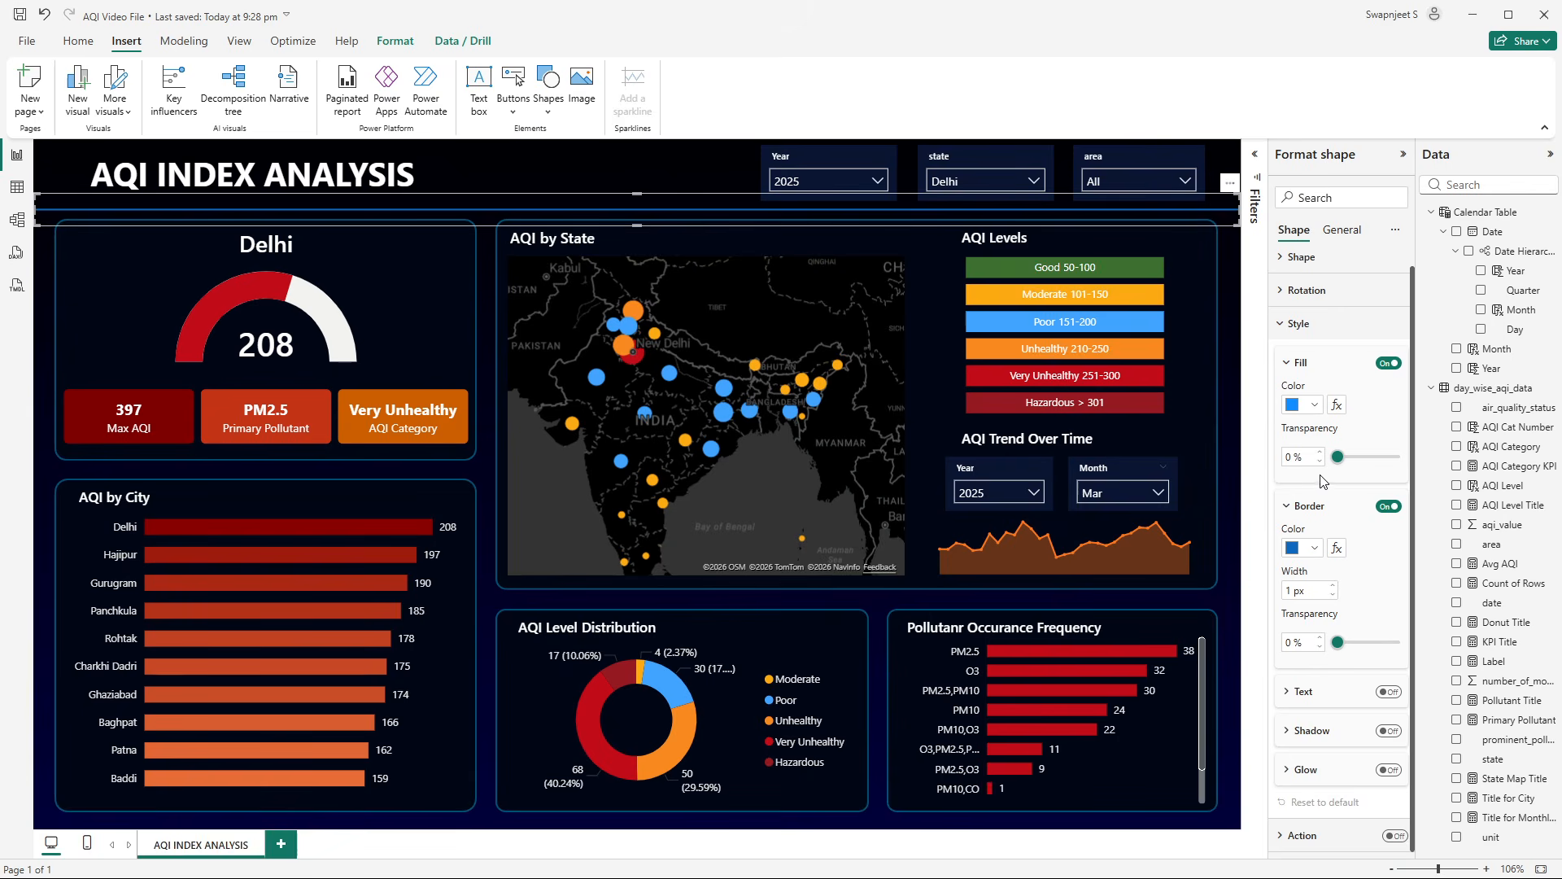
{"action": "left_click", "coordinate": [1312, 549]}
{"action": "left_click", "coordinate": [1302, 793]}
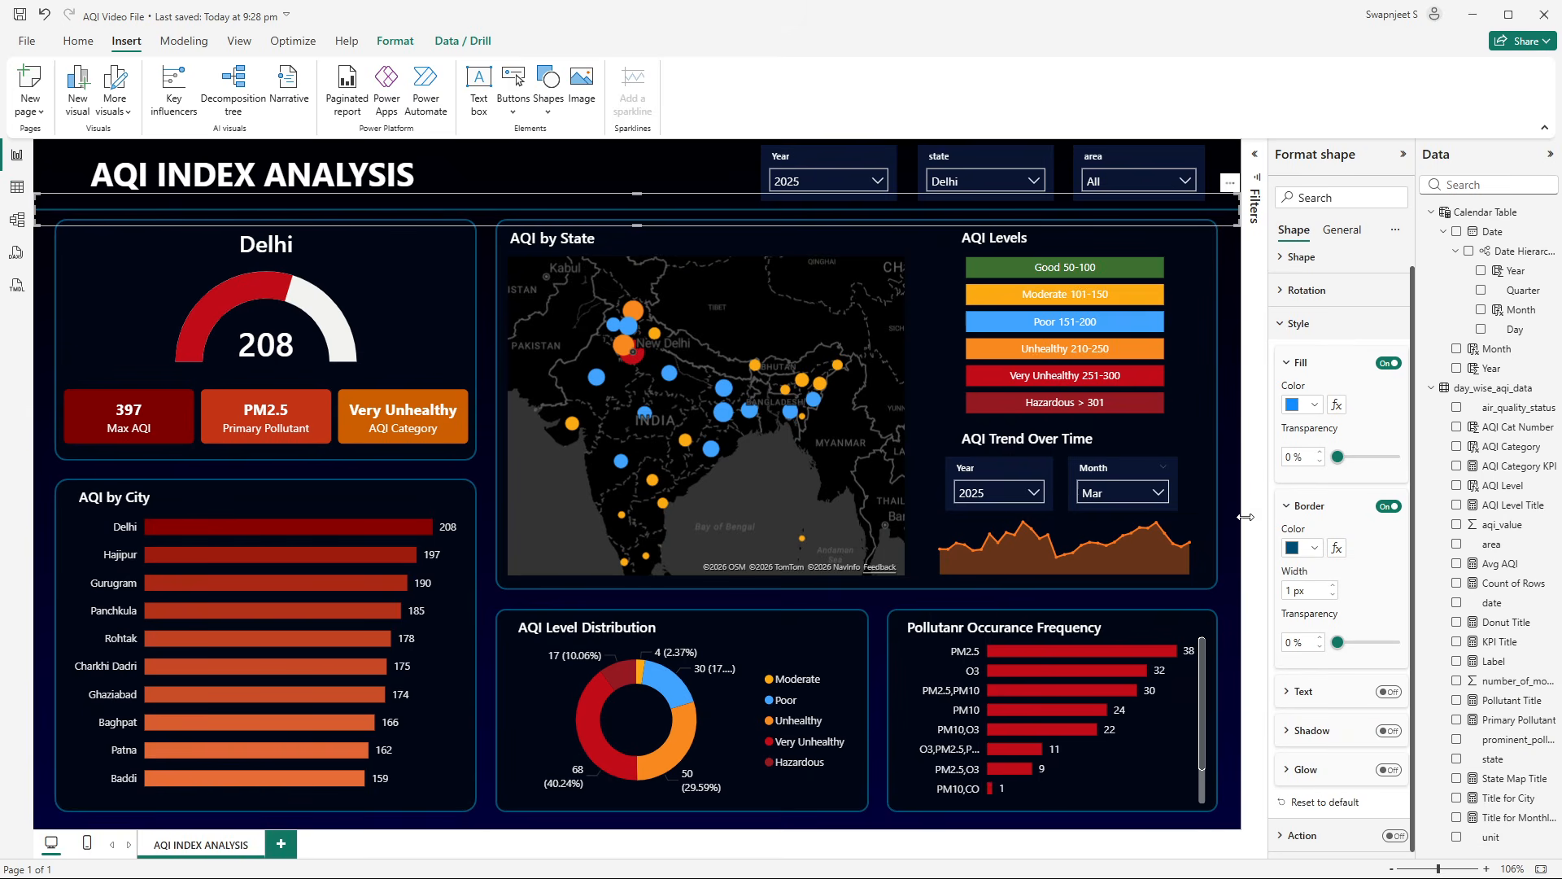
{"action": "left_click", "coordinate": [1222, 339]}
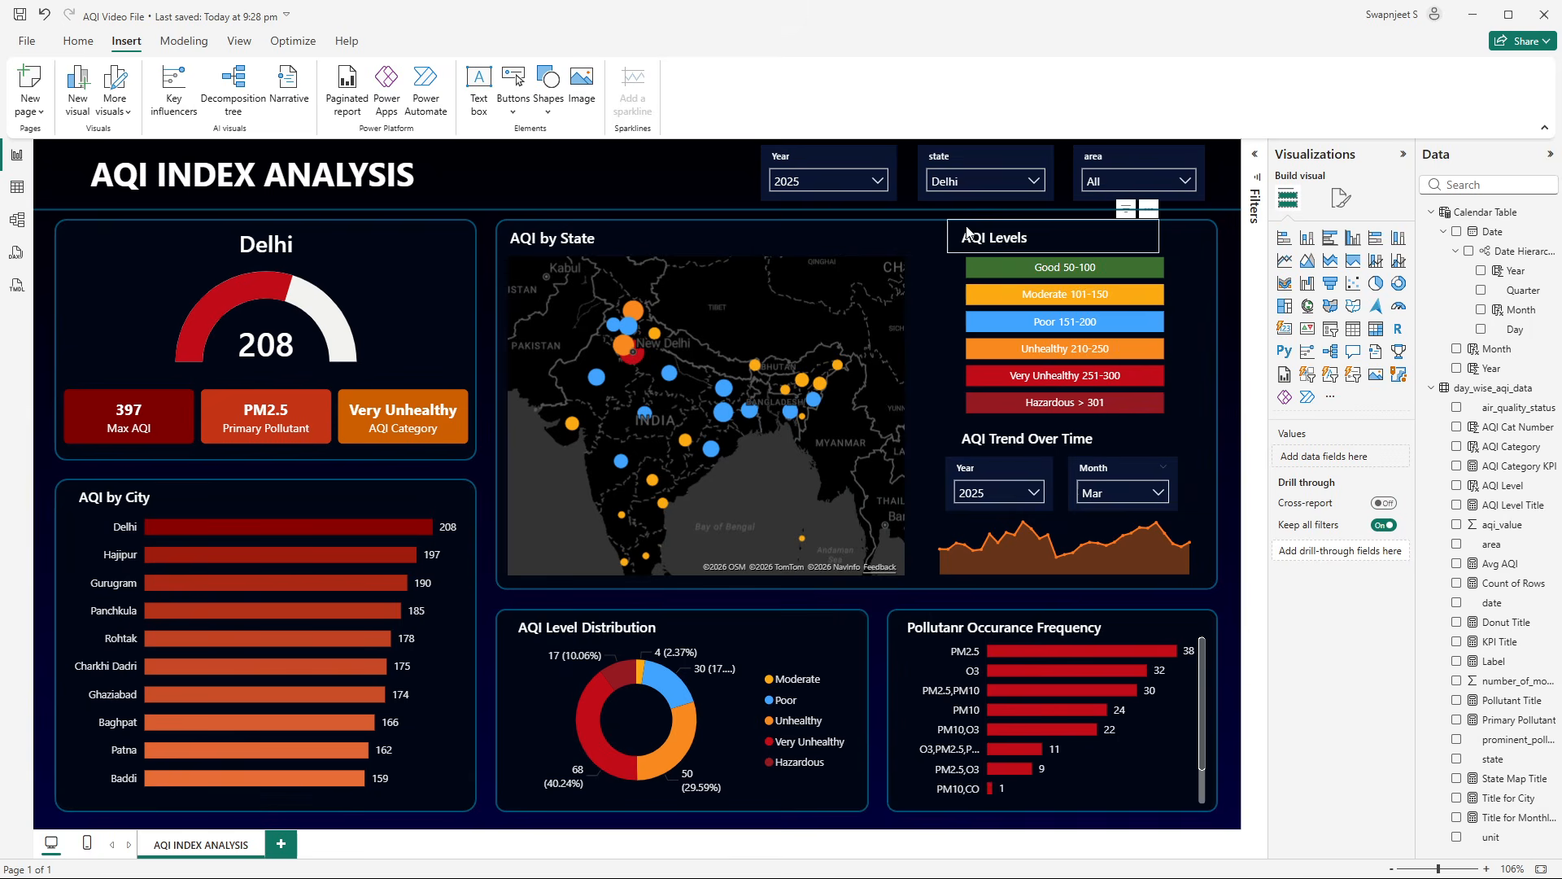
- Capitalize the state slicer's header title so it reads "State"
{"action": "left_click", "coordinate": [951, 161]}
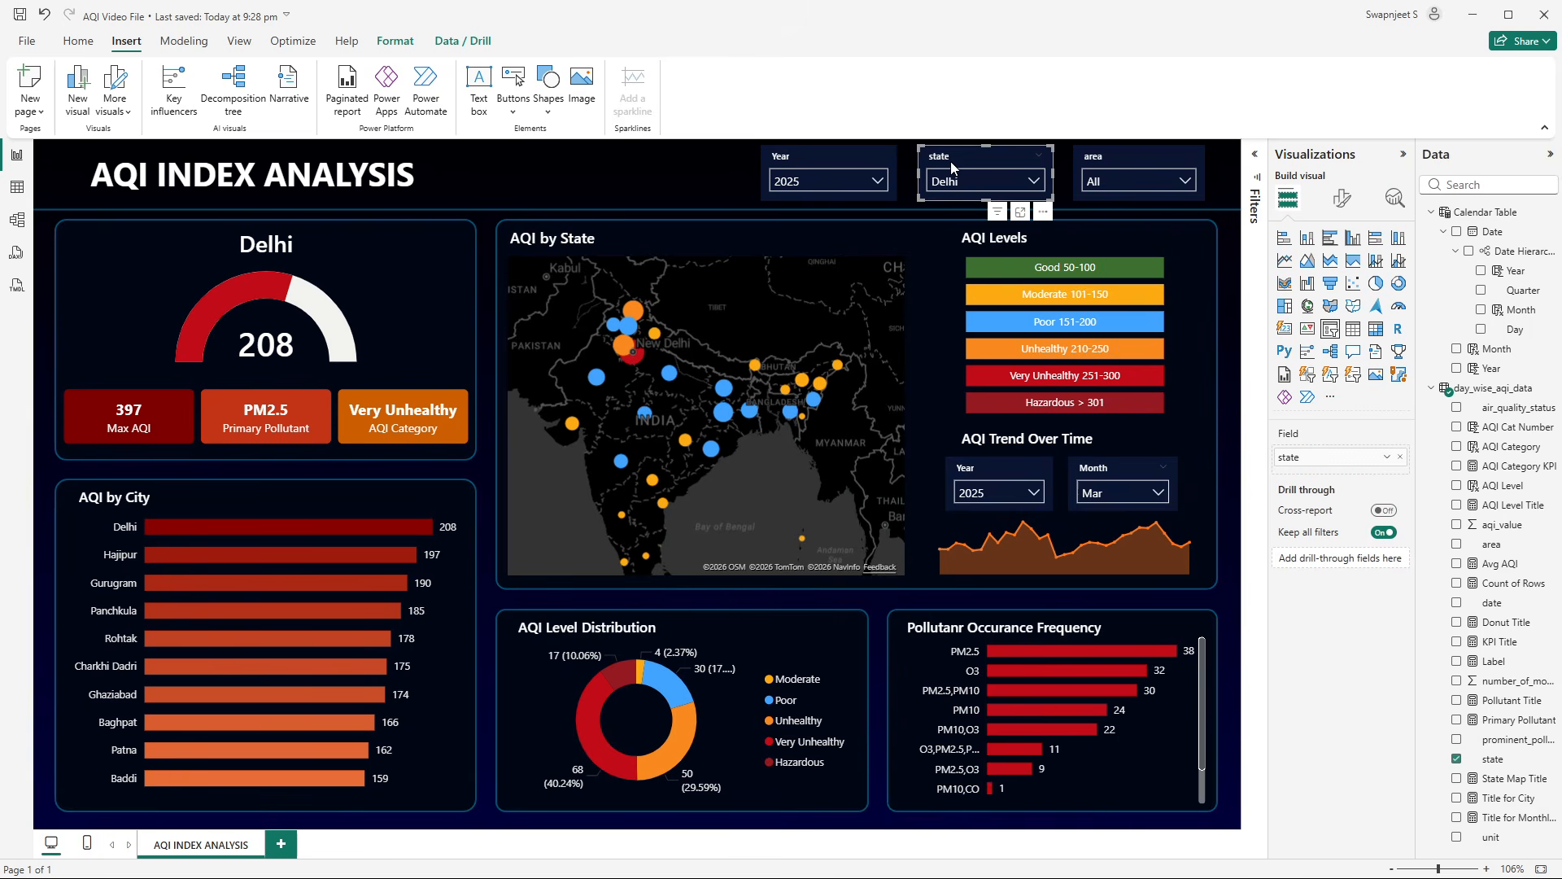
{"action": "left_click", "coordinate": [1343, 199]}
{"action": "left_click", "coordinate": [1316, 345]}
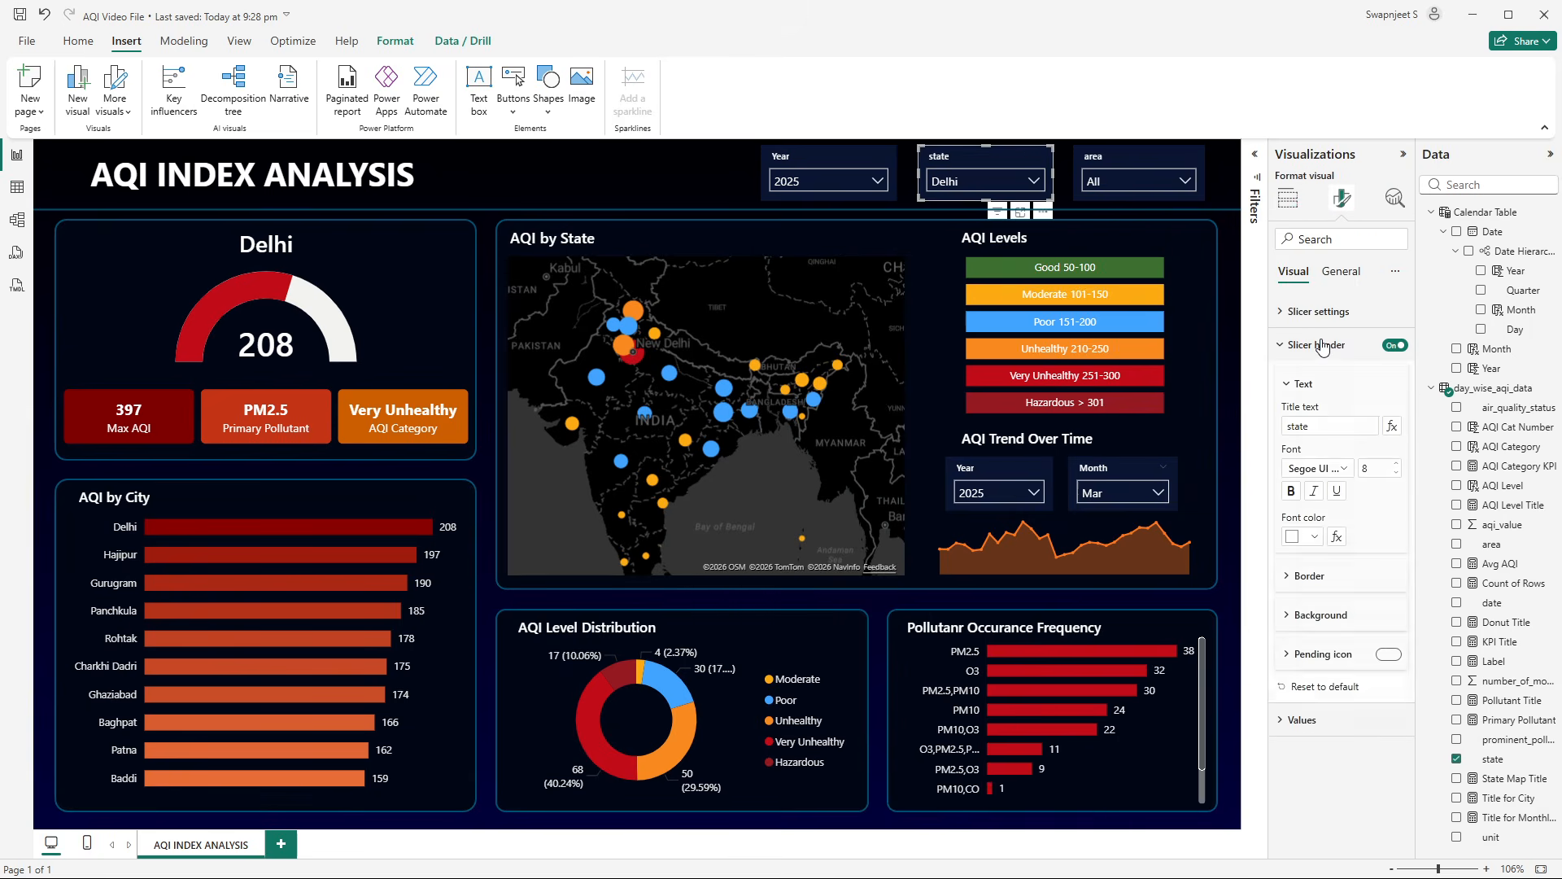
{"action": "left_click", "coordinate": [1287, 426]}
{"action": "key", "text": "Delete"}
{"action": "type", "text": "S"}
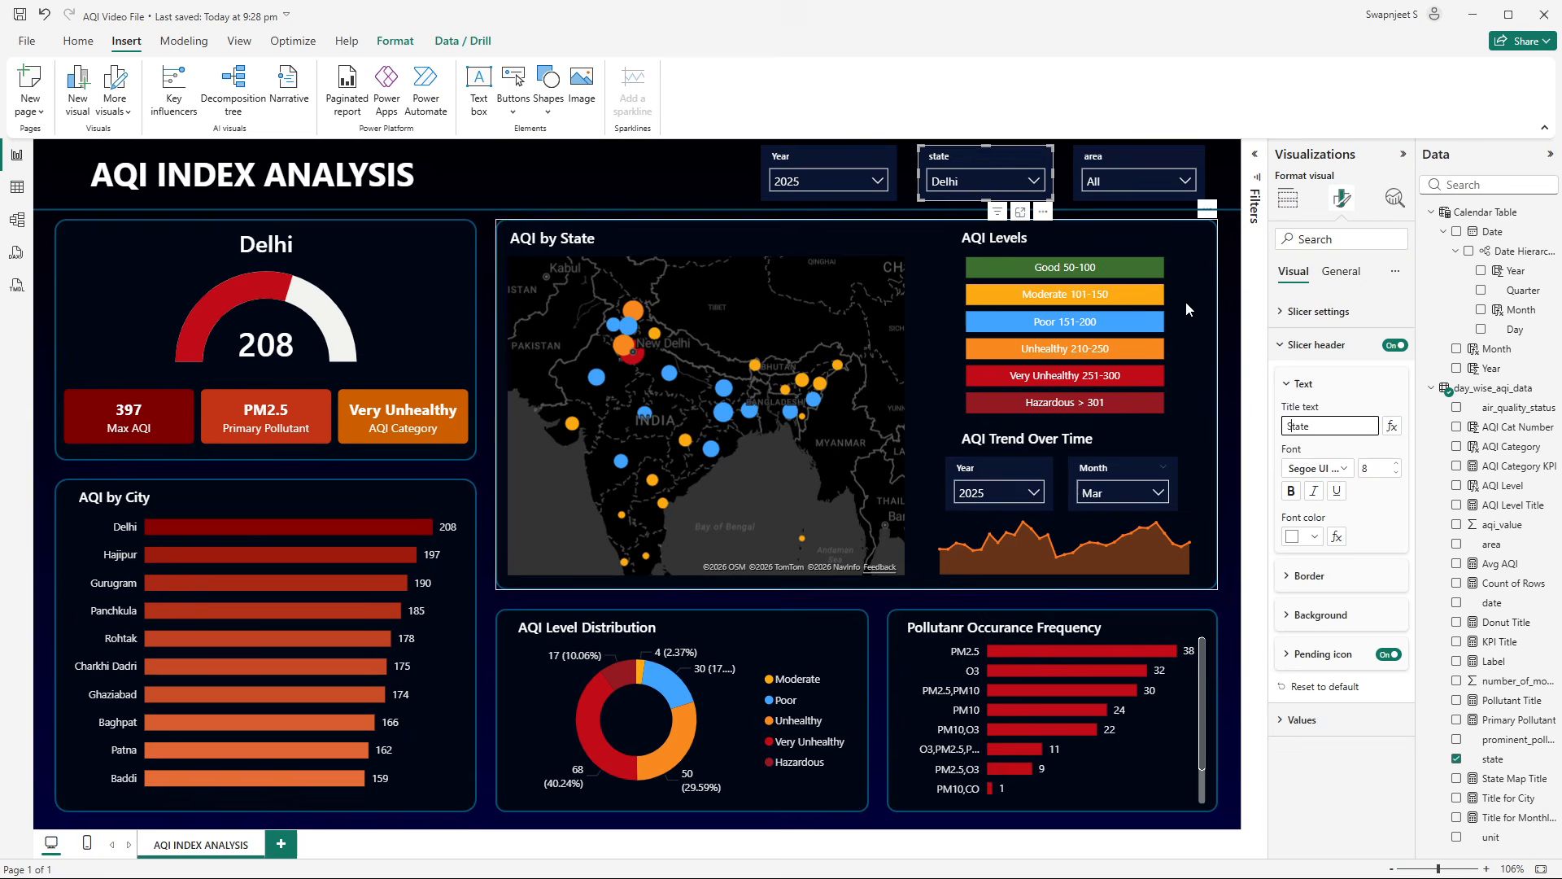
- Rename the area slicer's header title as "City" and deselect the slicer
{"action": "left_click", "coordinate": [1105, 158]}
{"action": "double_click", "coordinate": [1302, 429]}
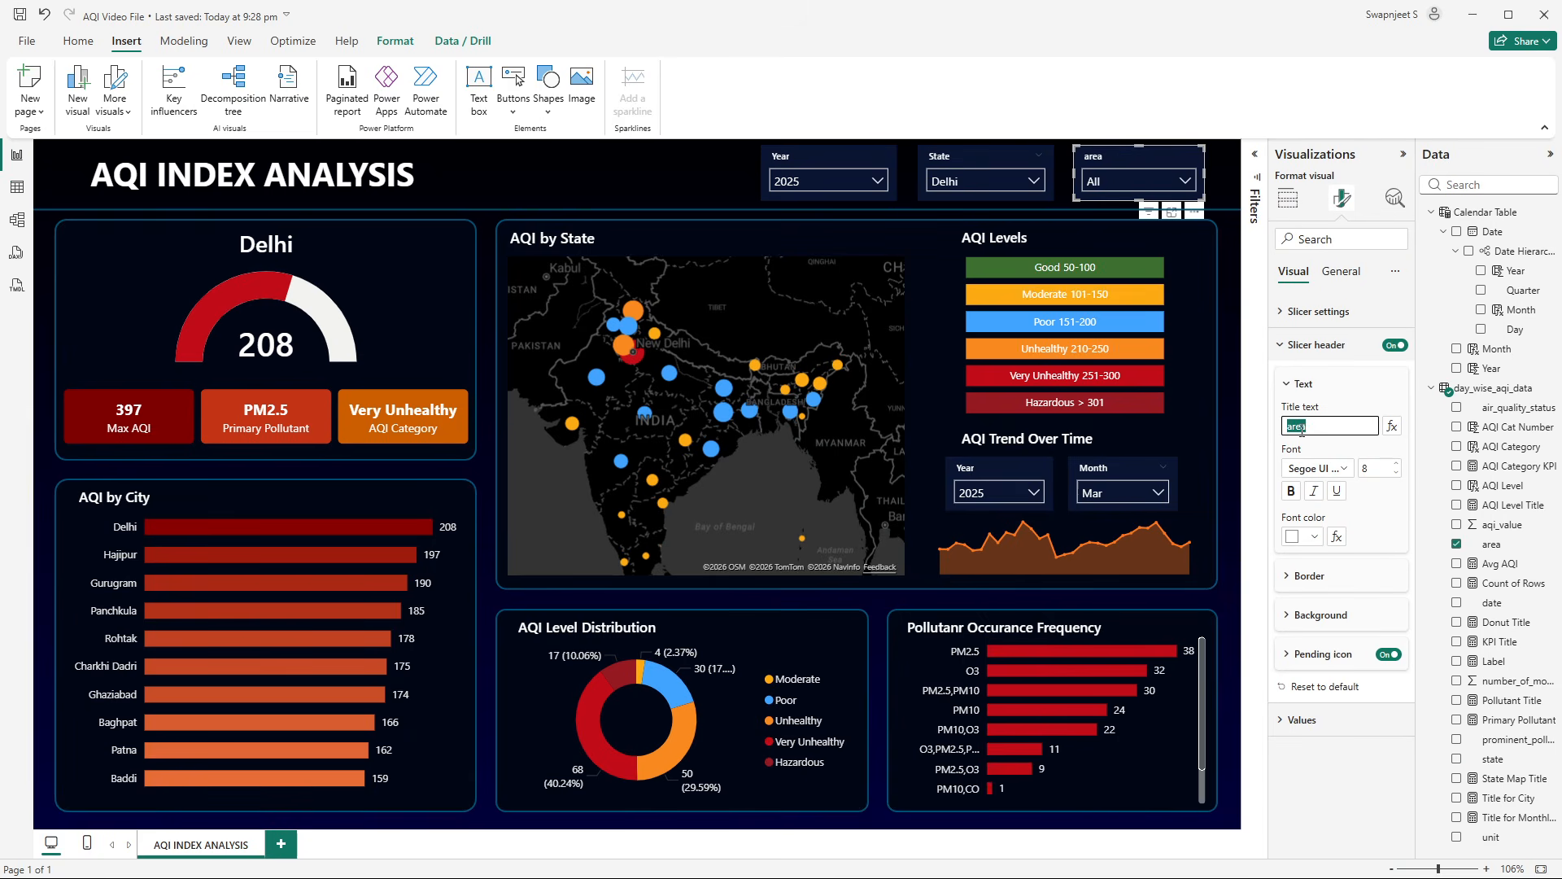
{"action": "type", "text": "City"}
{"action": "left_click", "coordinate": [1233, 321]}
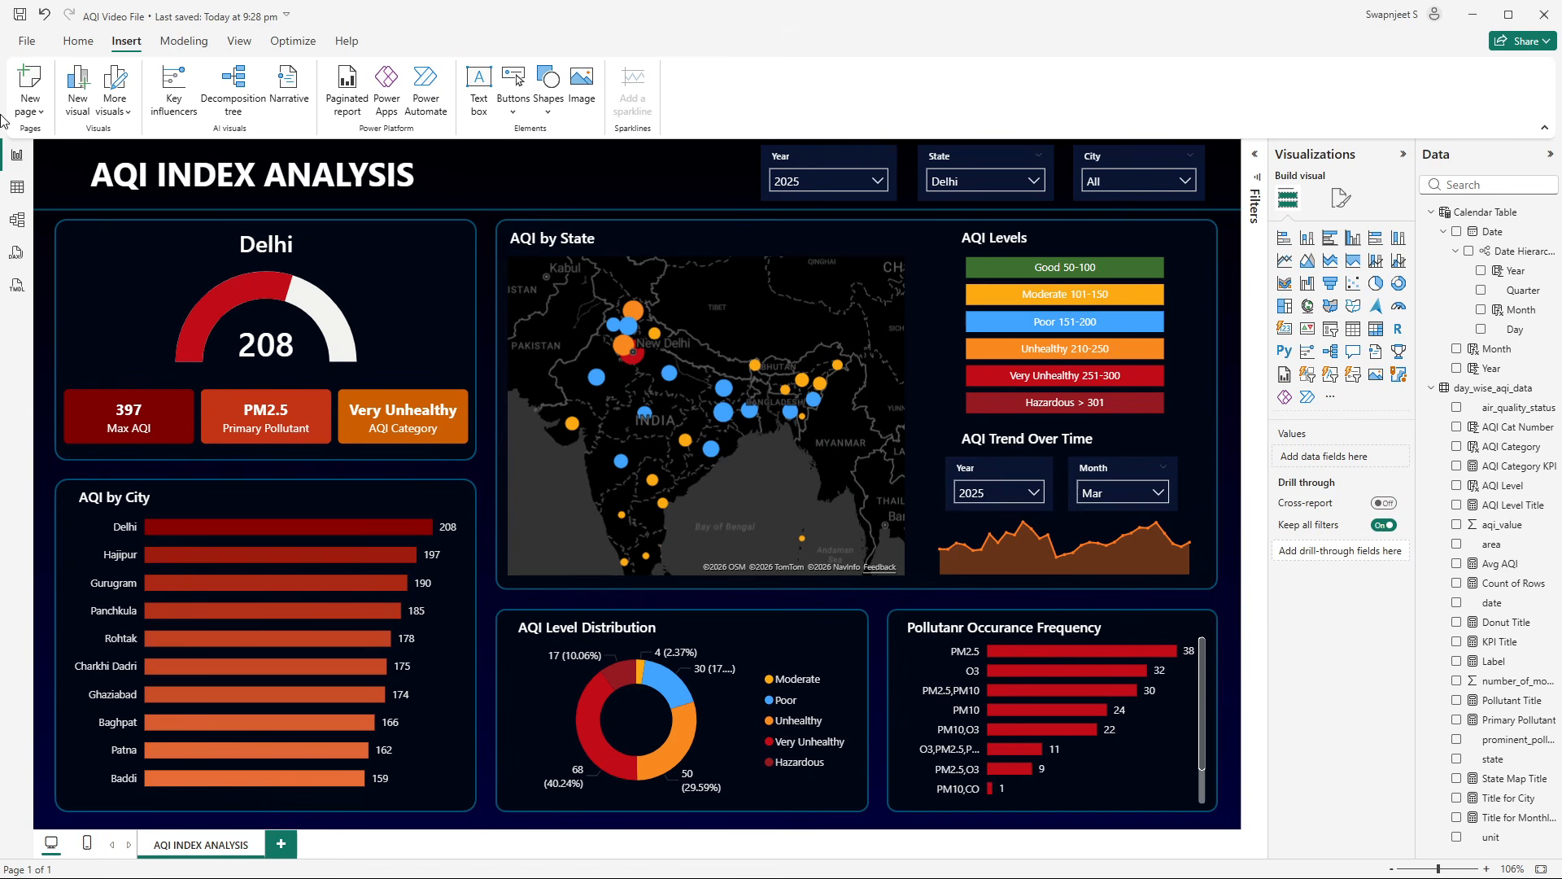
- Save the report and collapse the ribbon and the Visualizations pane to enlarge the dashboard view
{"action": "key", "text": "ctrl+s"}
{"action": "left_click", "coordinate": [1544, 128]}
{"action": "left_click", "coordinate": [1403, 106]}
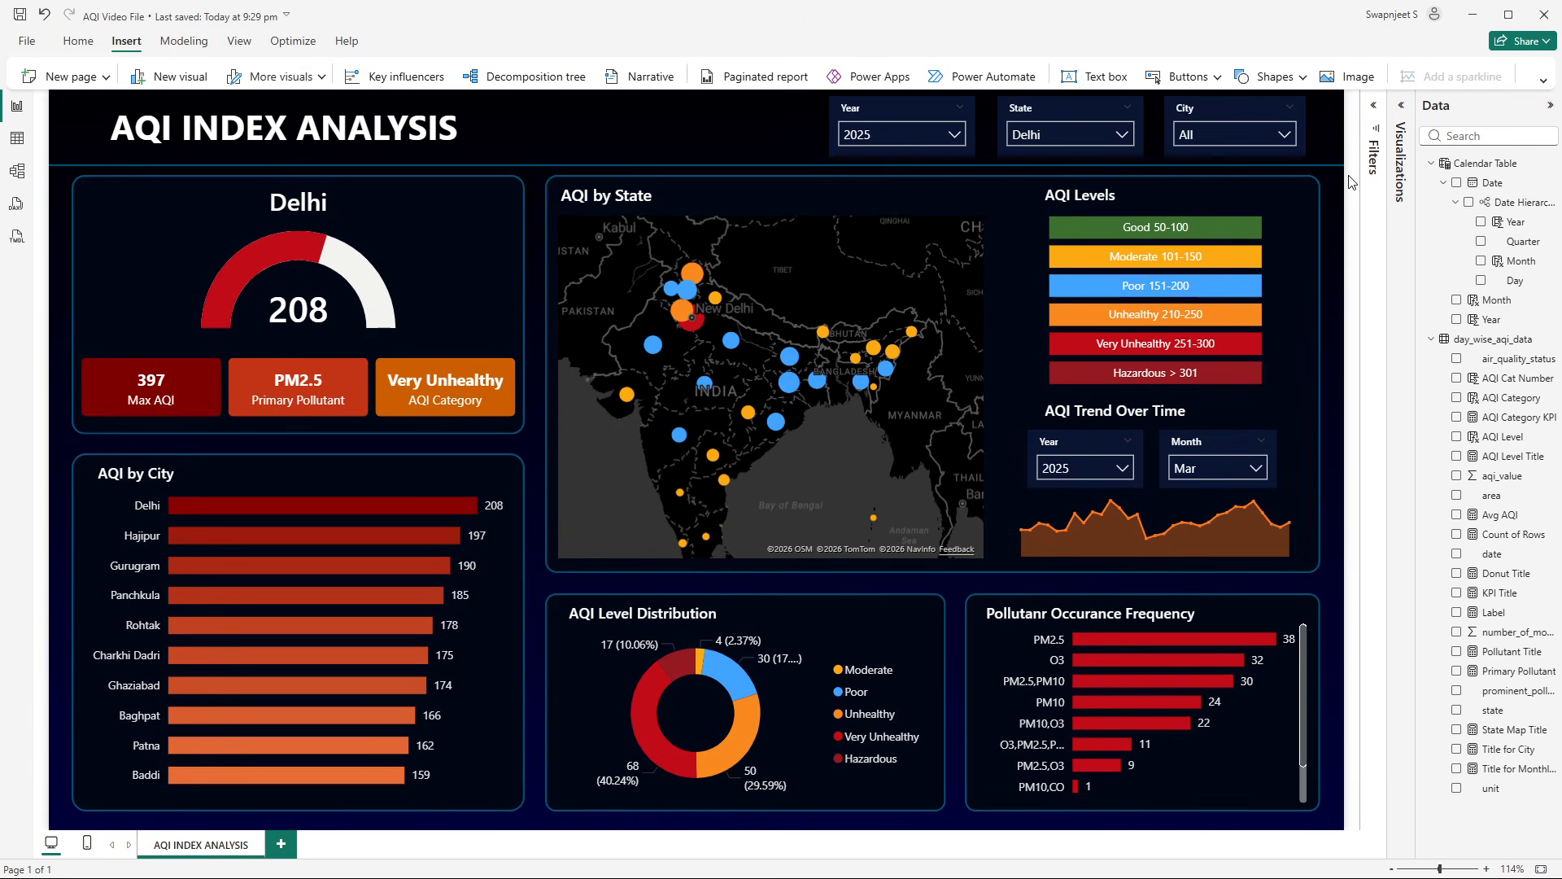
{"action": "left_click", "coordinate": [19, 15]}
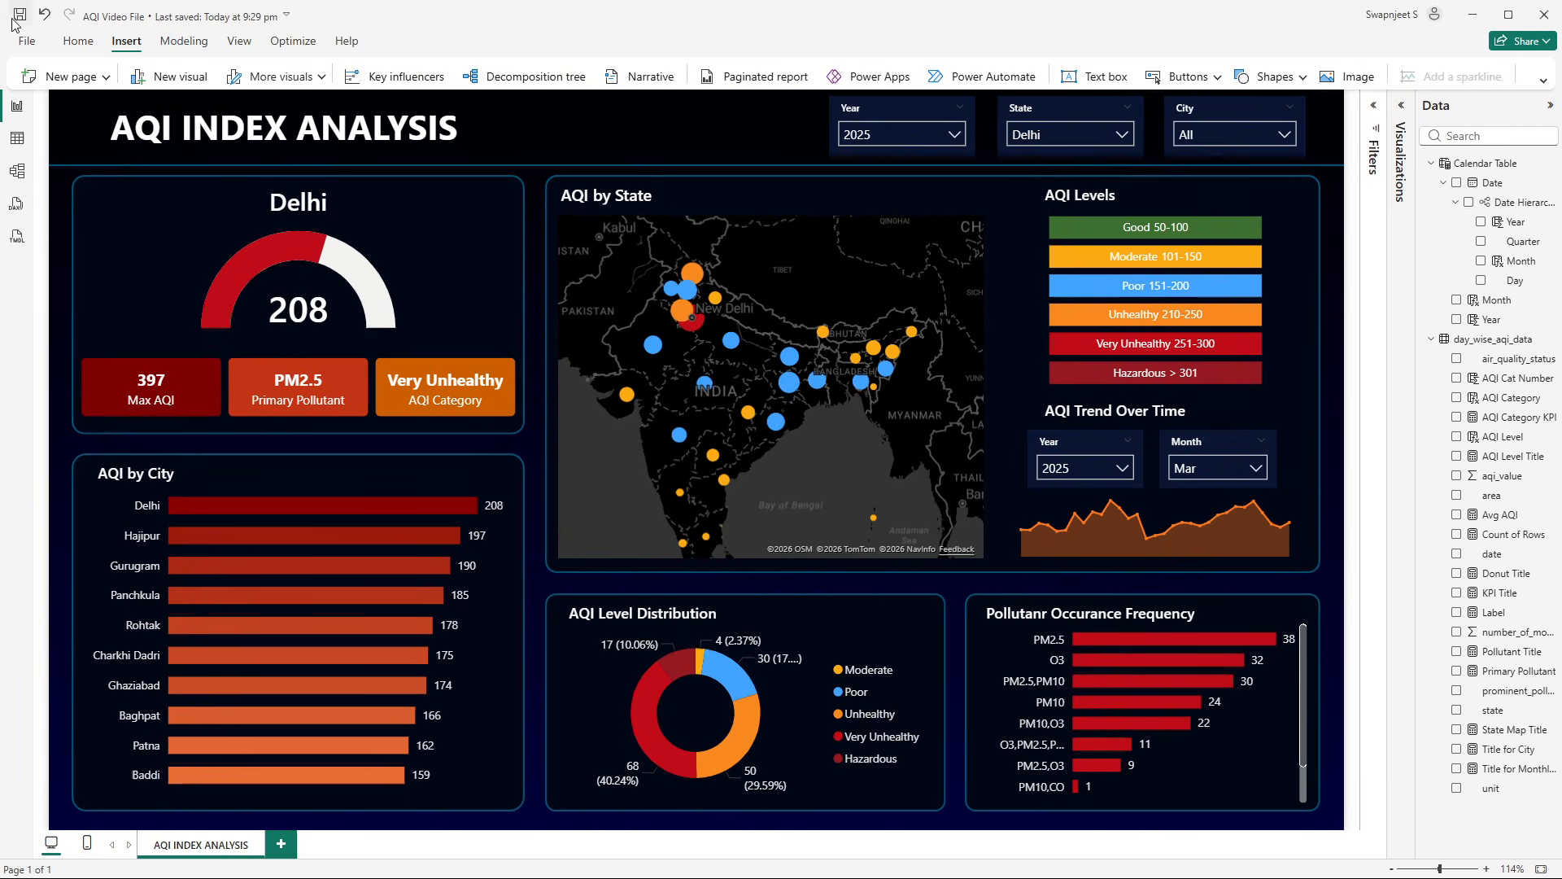